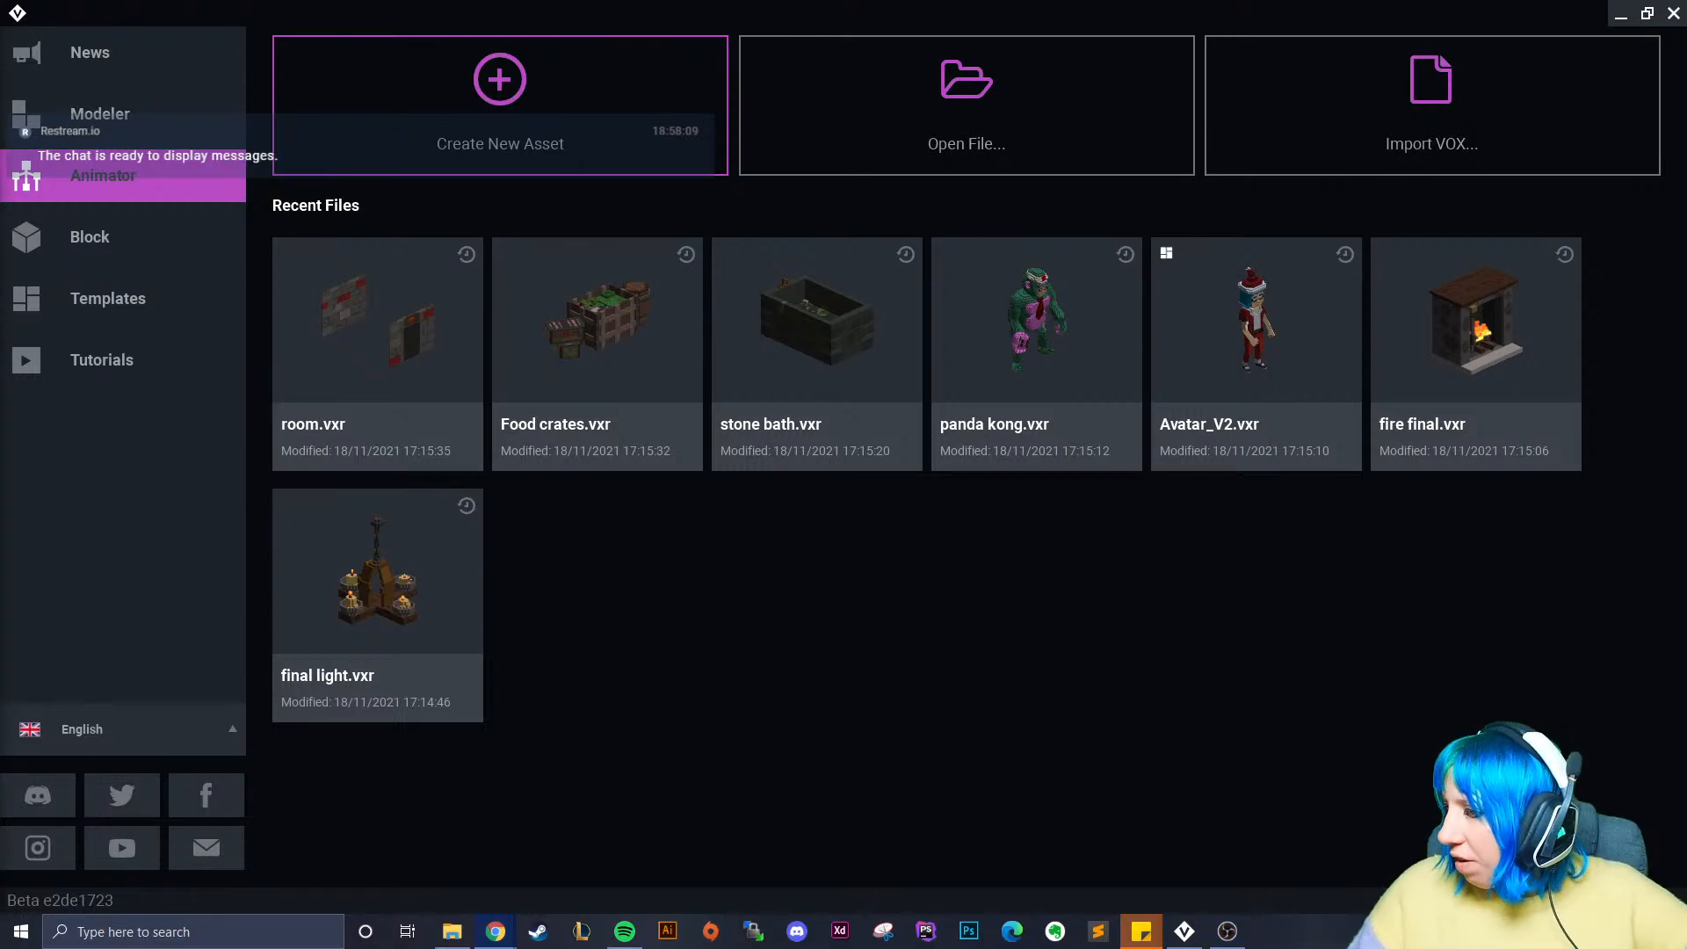
click(1621, 931)
click(1621, 931)
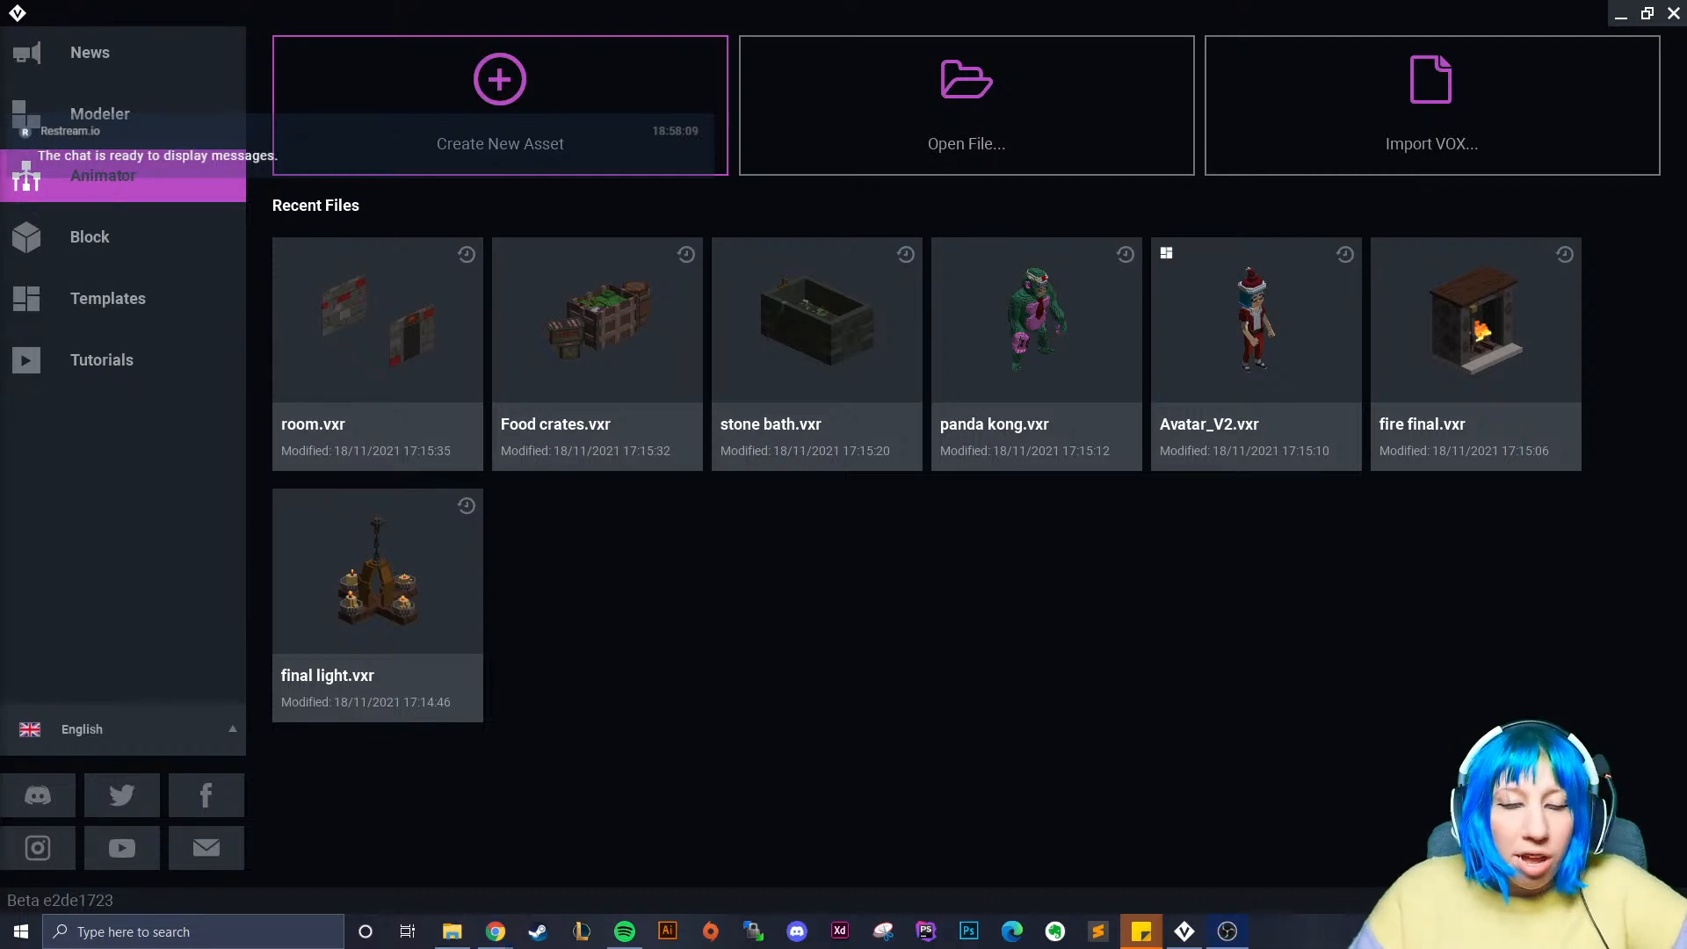
- Open the recent file room.vxr and examine wall 1 and the back wall from several angles
click(406, 370)
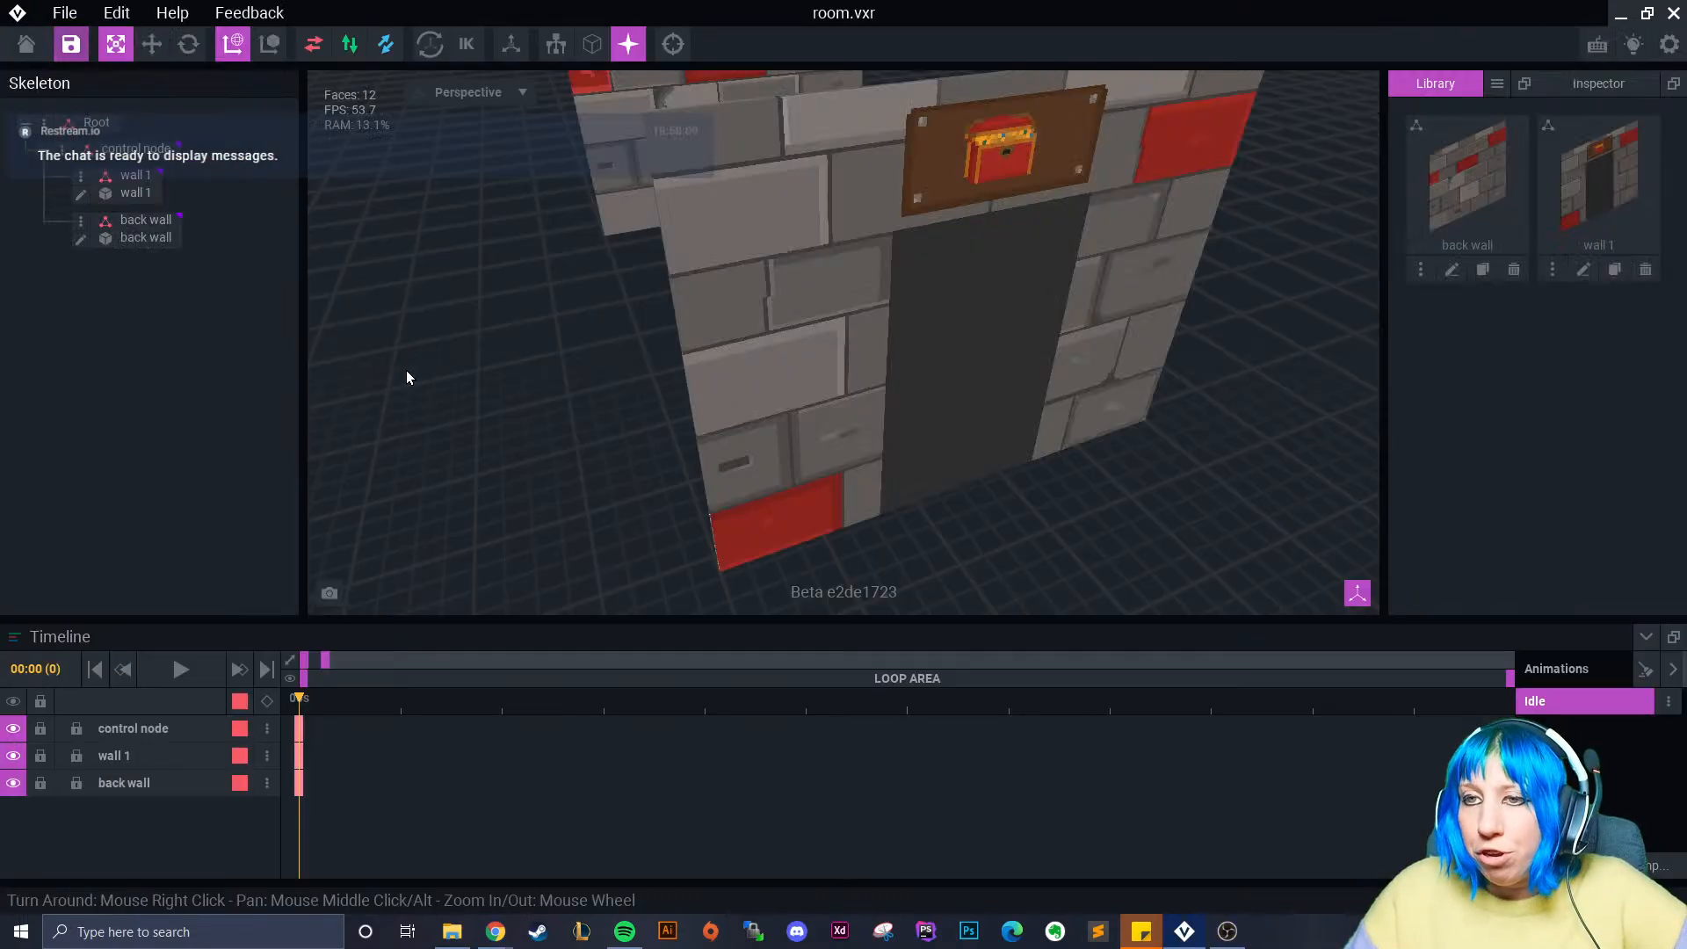
scroll(941, 227, down, 4)
right_drag(835, 325, 752, 286)
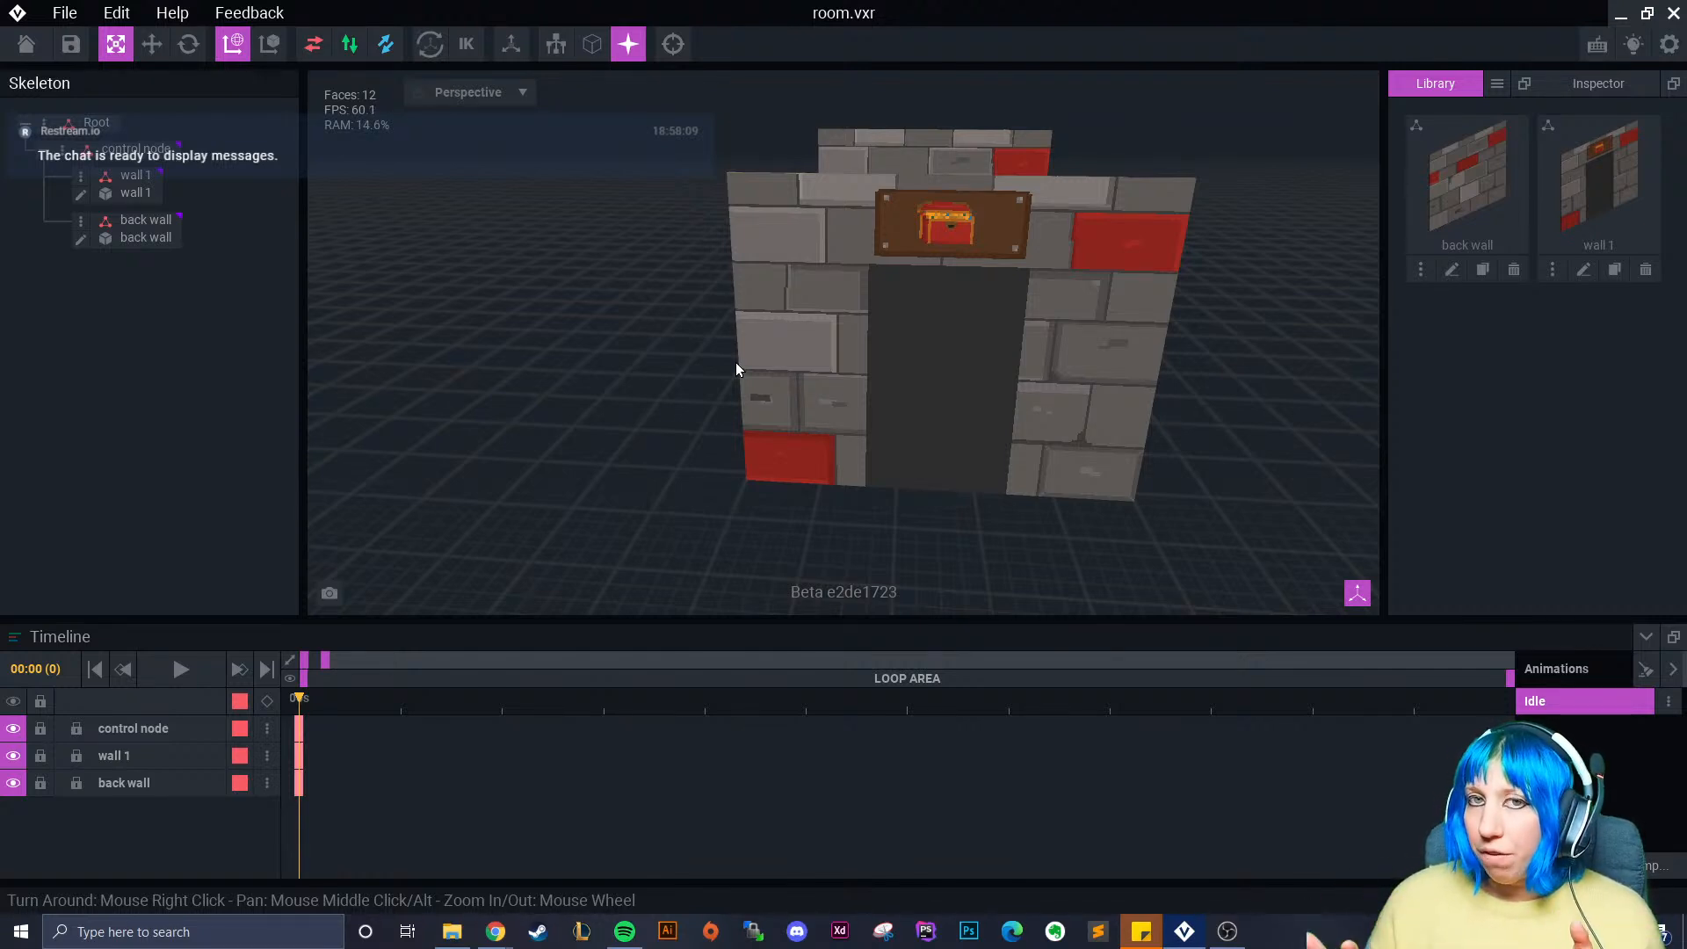
click(751, 415)
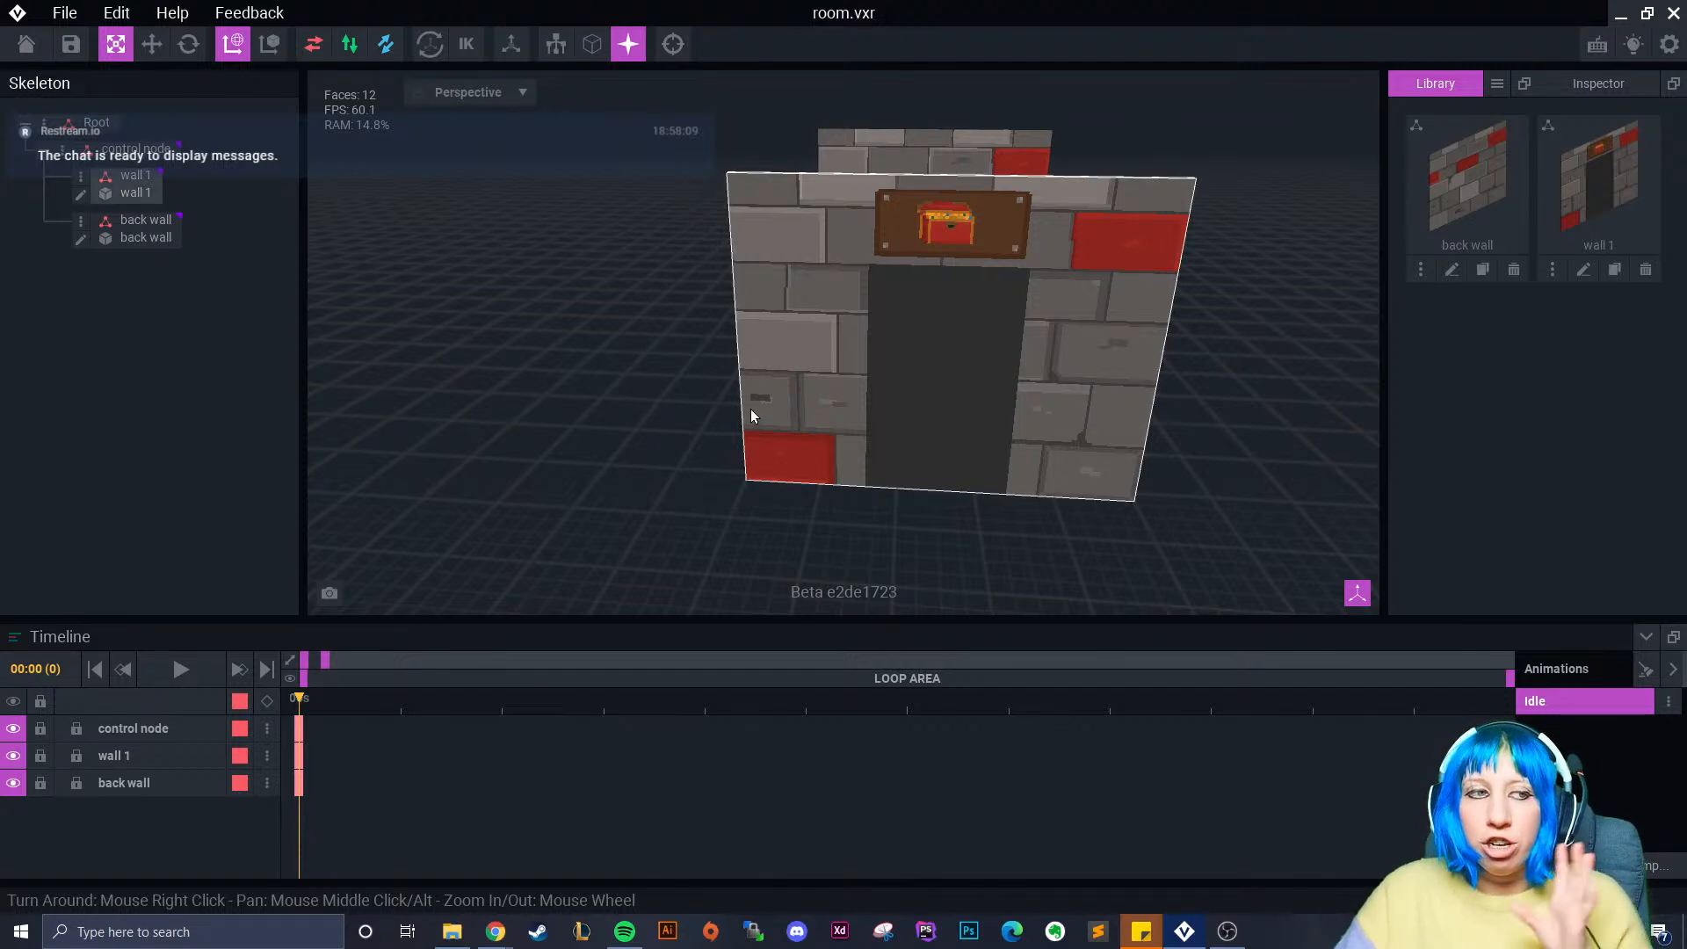
mouse_move(689, 354)
right_down()
mouse_move(775, 369)
mouse_move(715, 342)
right_up()
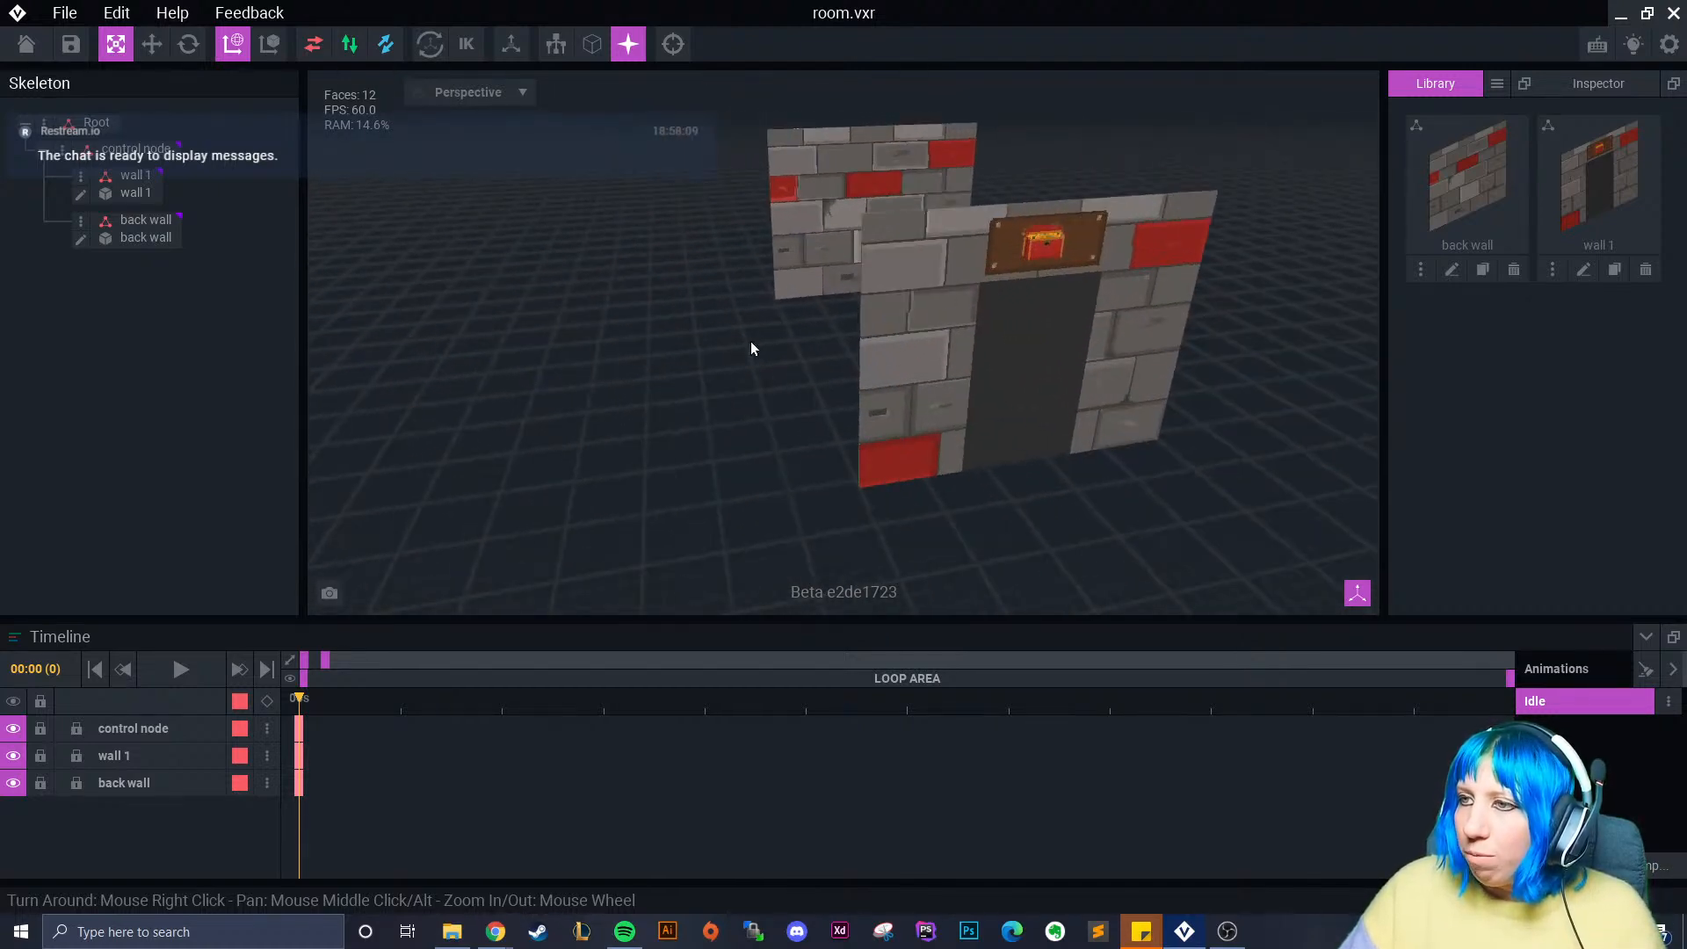
right_drag(861, 352, 861, 352)
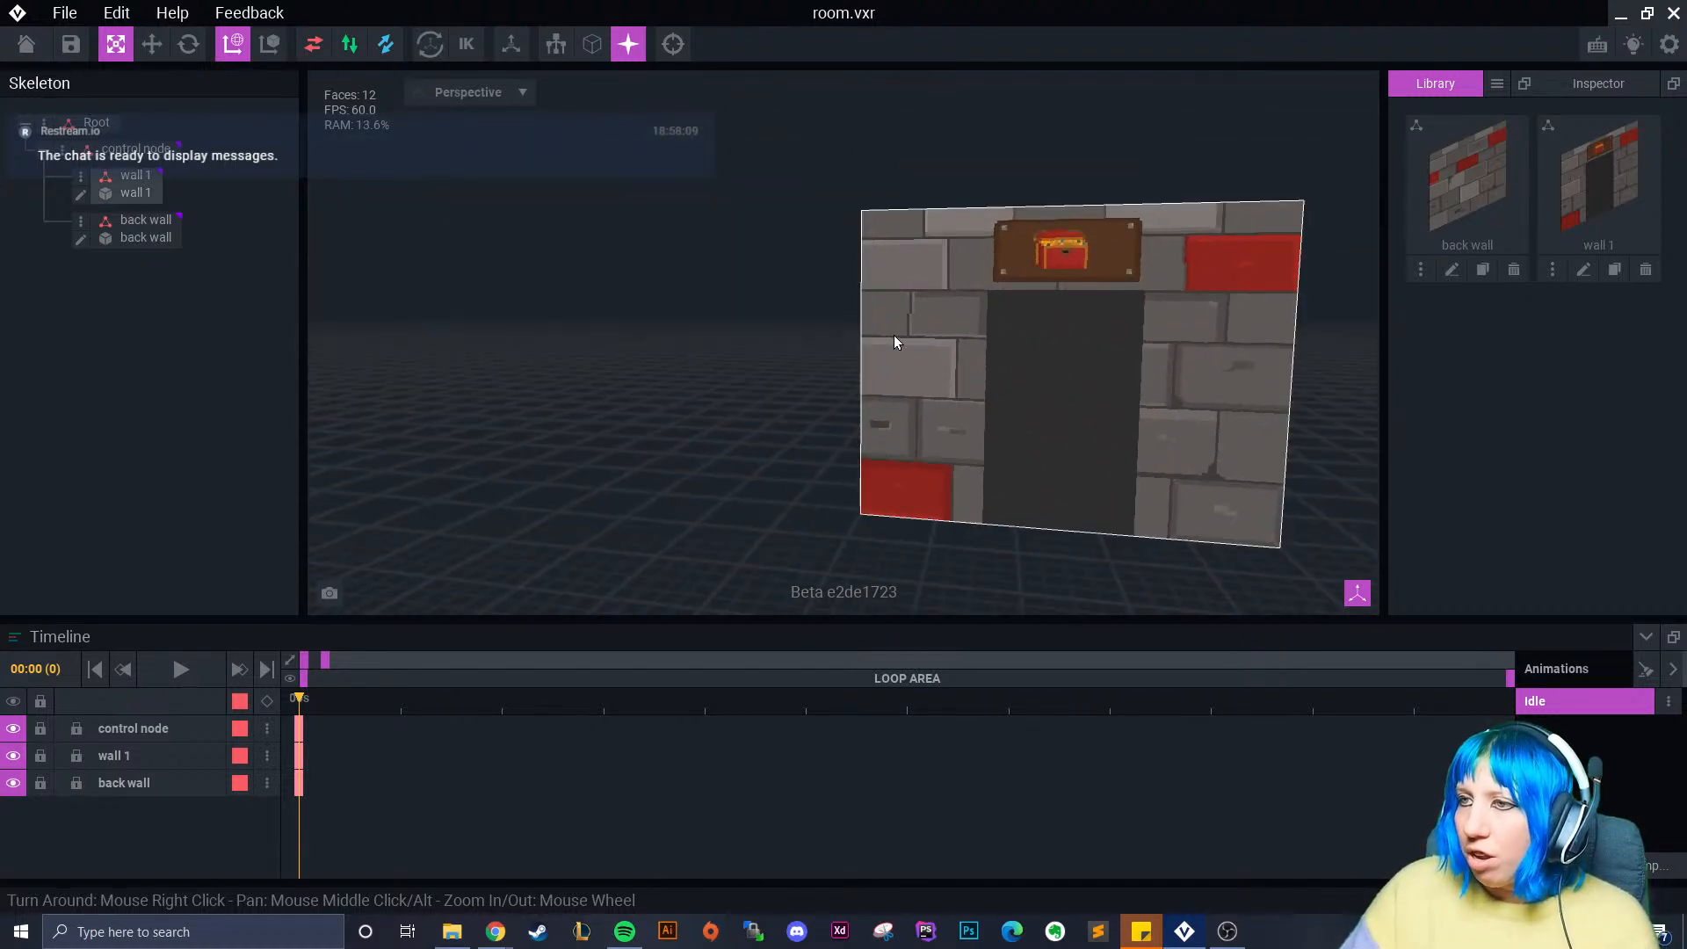
right_drag(913, 284, 905, 294)
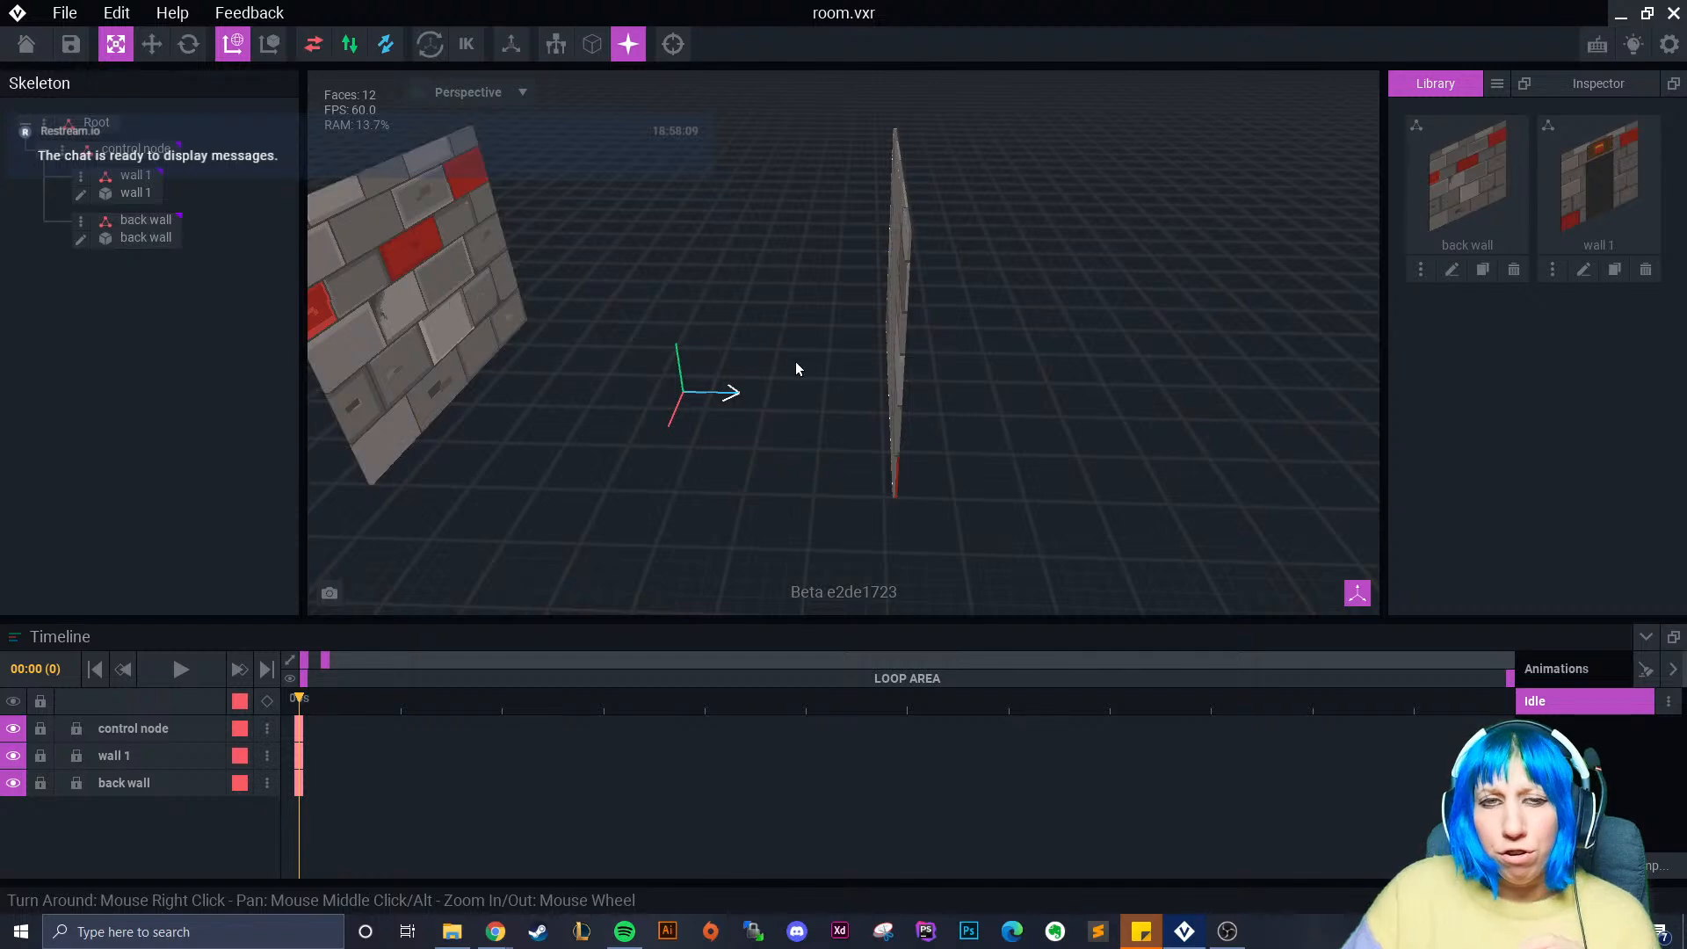
right_drag(914, 377, 503, 242)
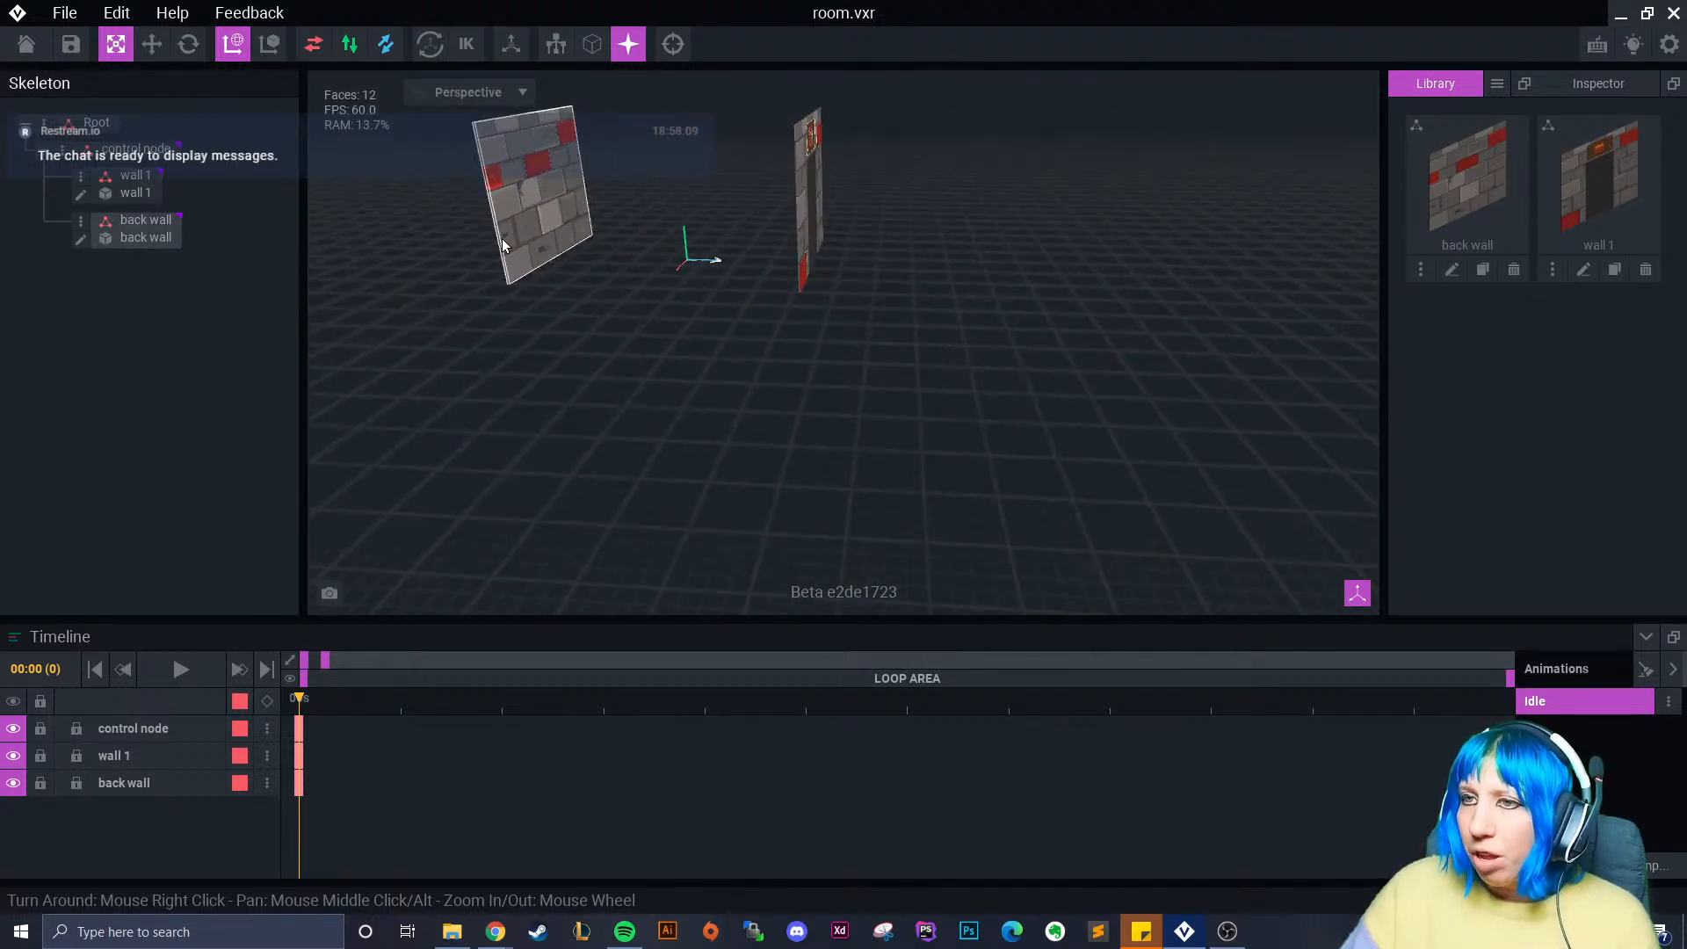
right_drag(652, 293, 712, 322)
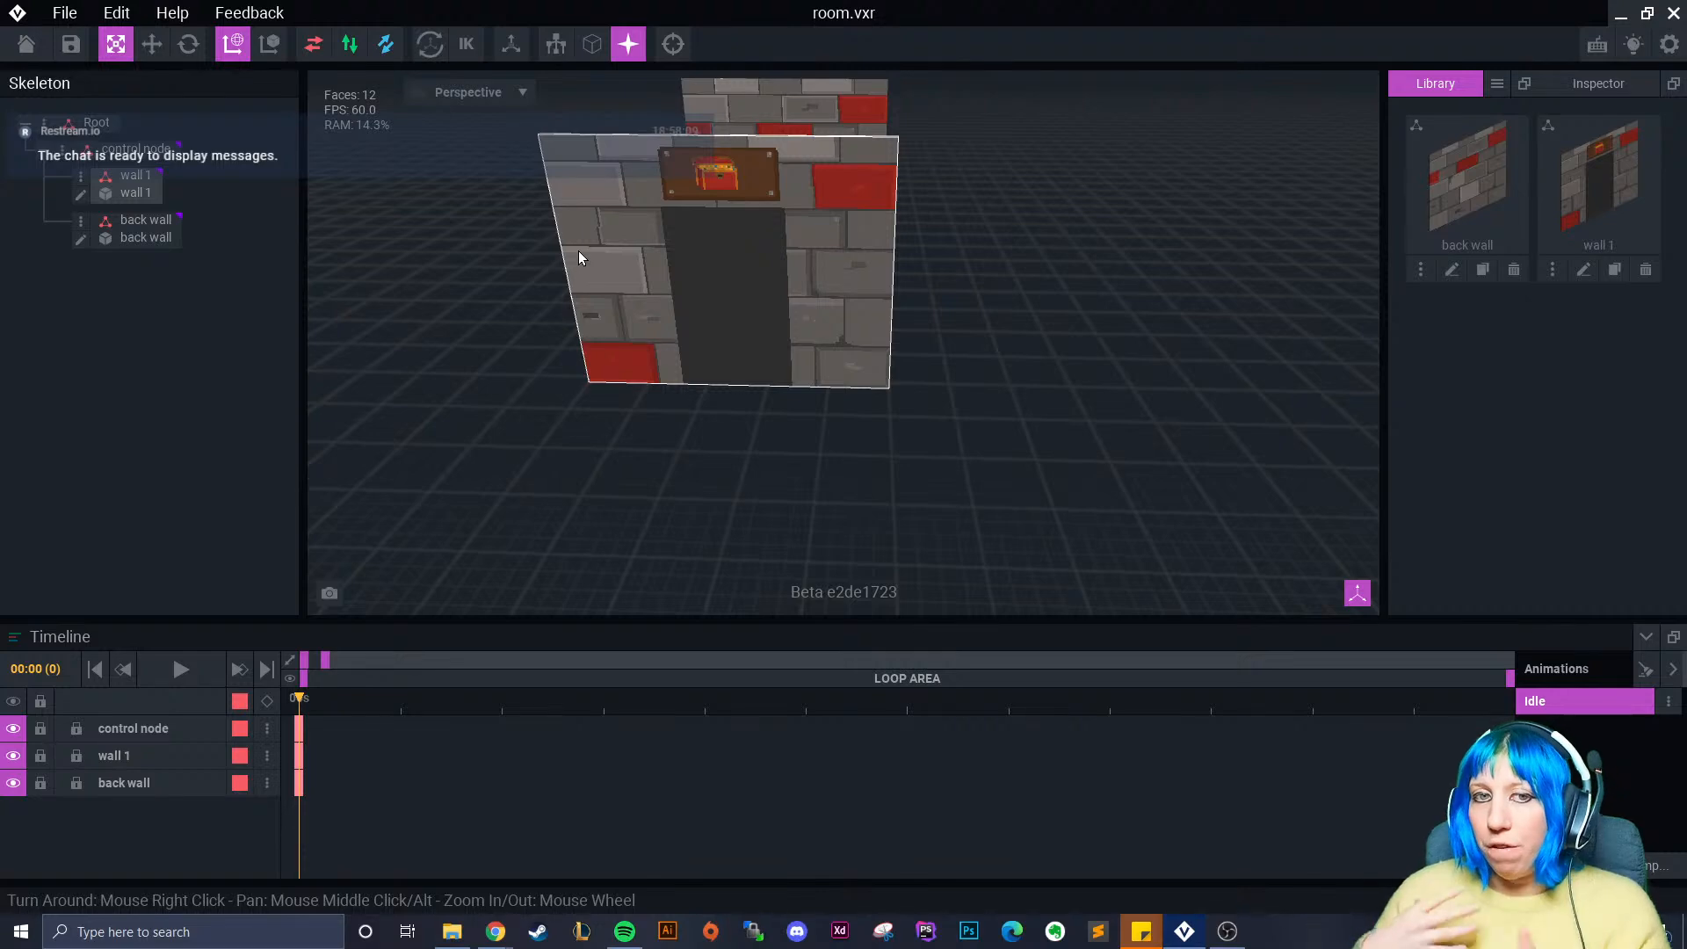
right_drag(766, 295, 630, 344)
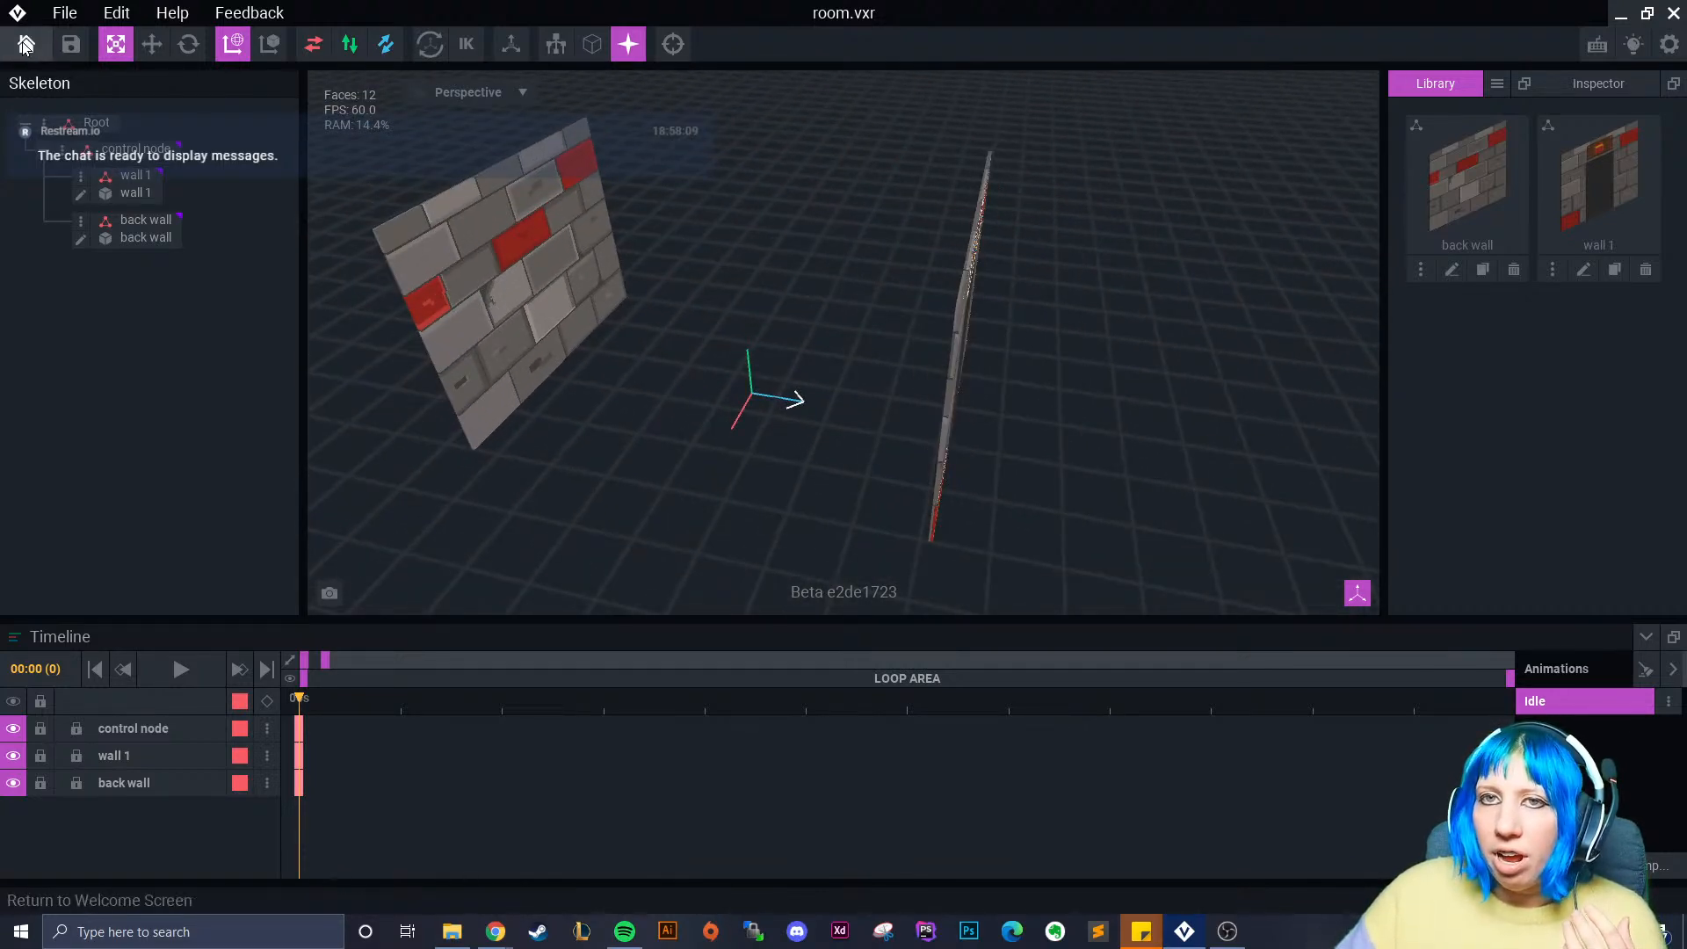
- Save and close room.vxr and open final no animation.vxr from its folder inside Toilets
click(25, 44)
click(651, 339)
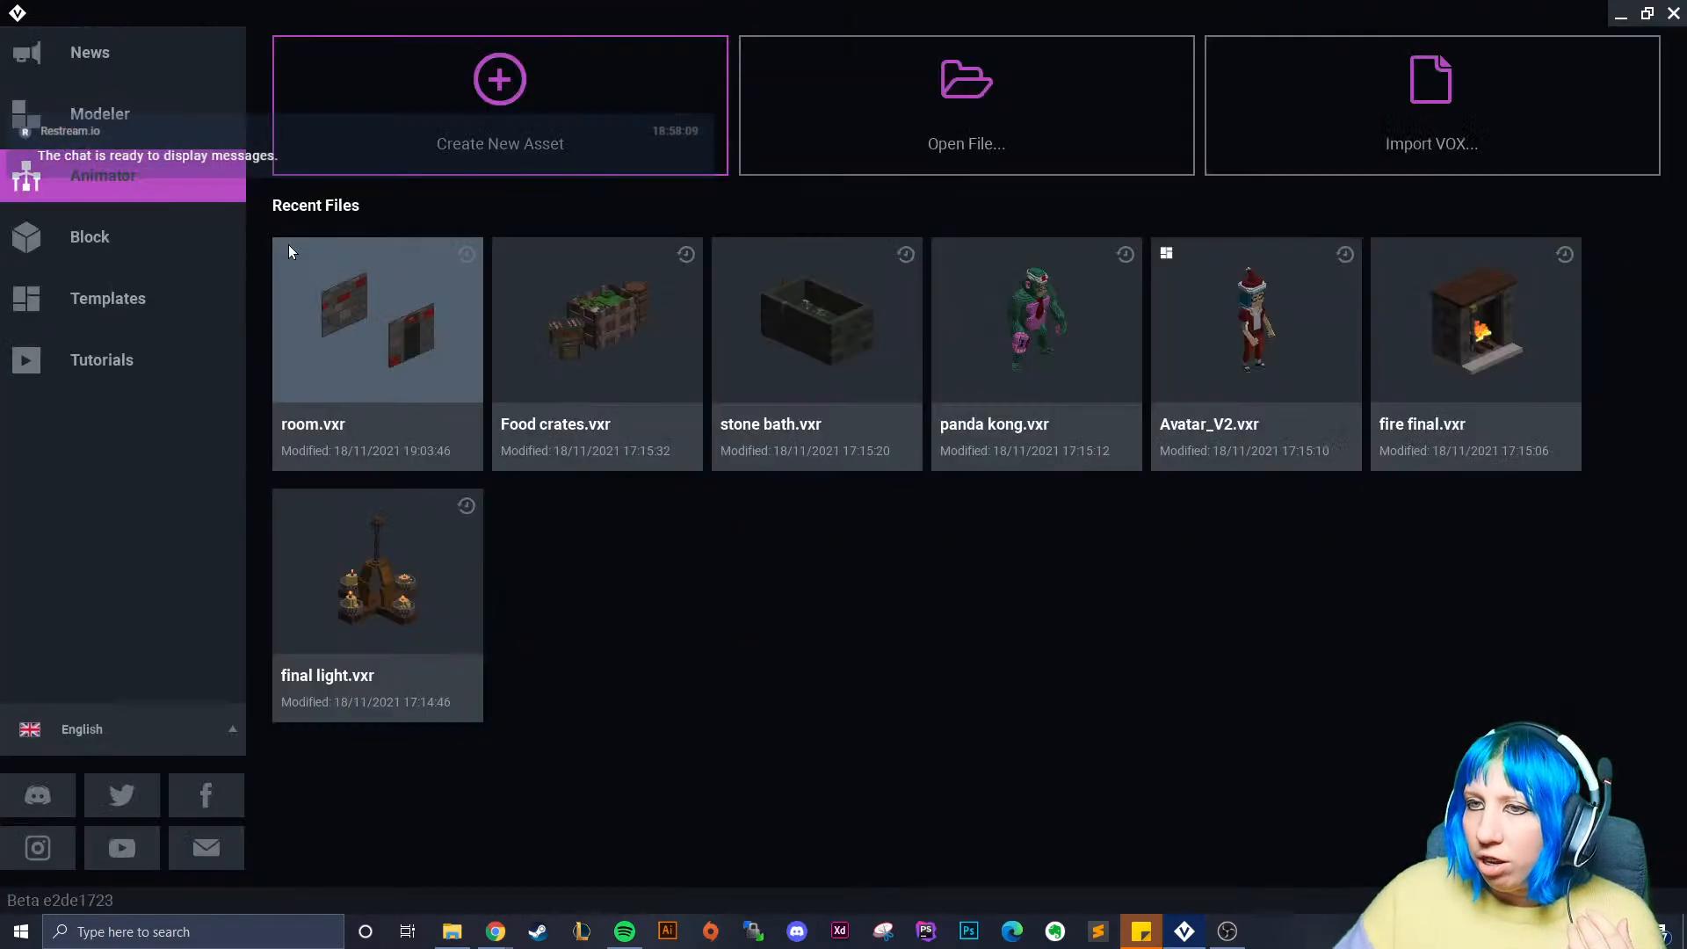
click(812, 128)
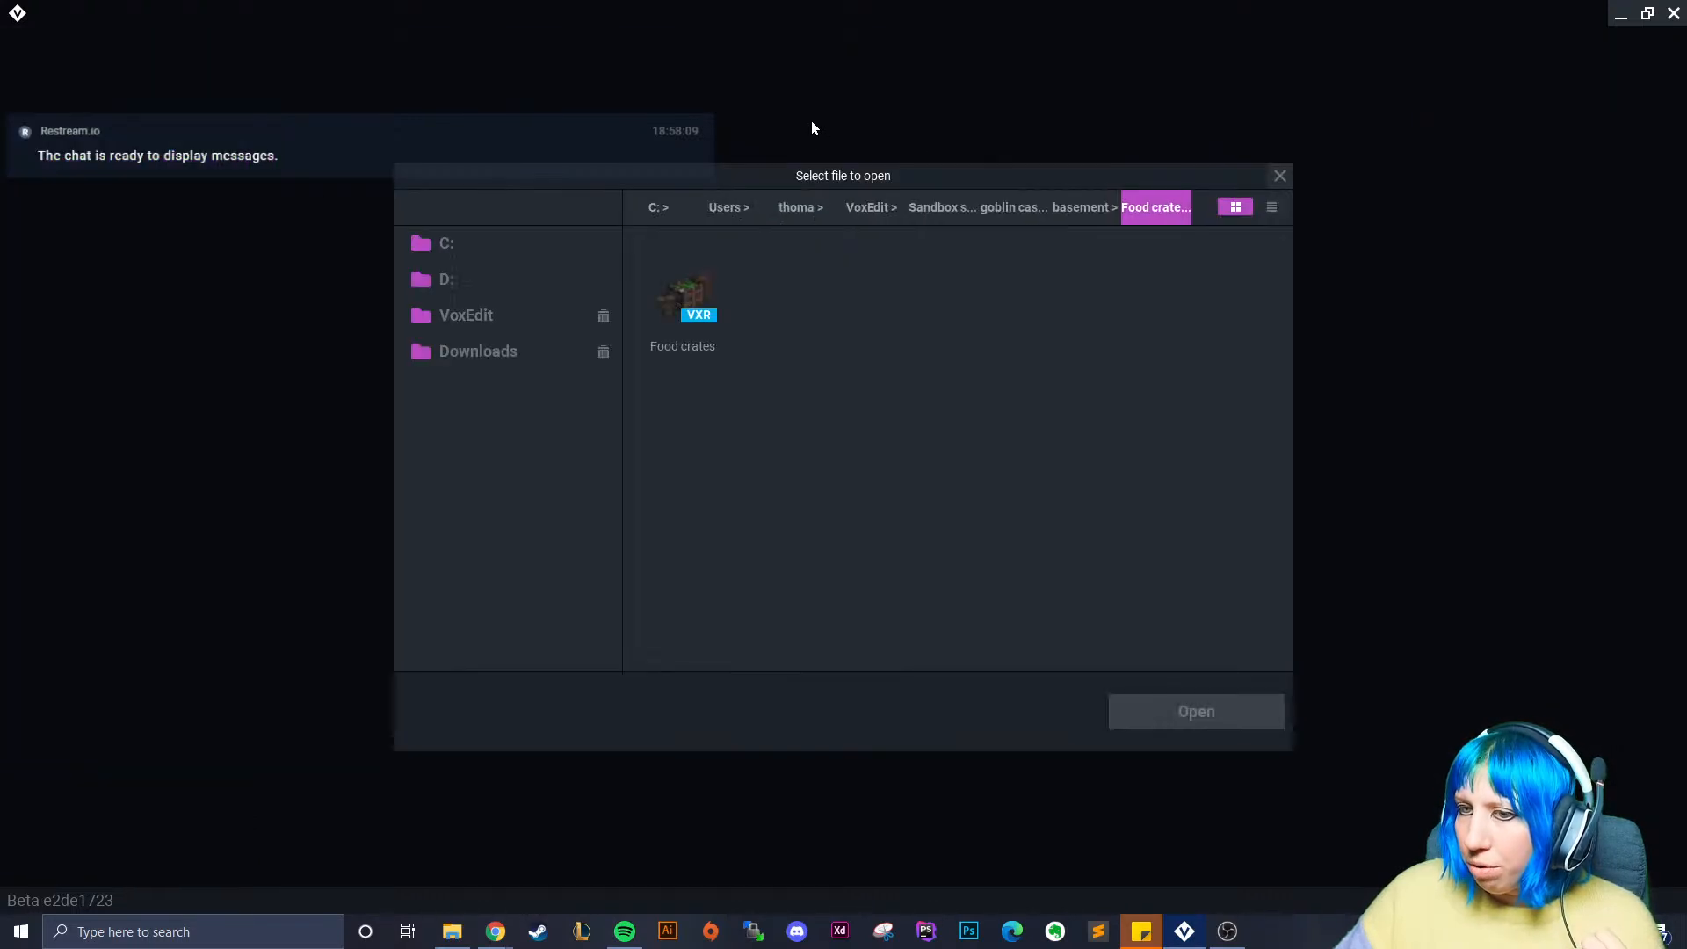
click(939, 207)
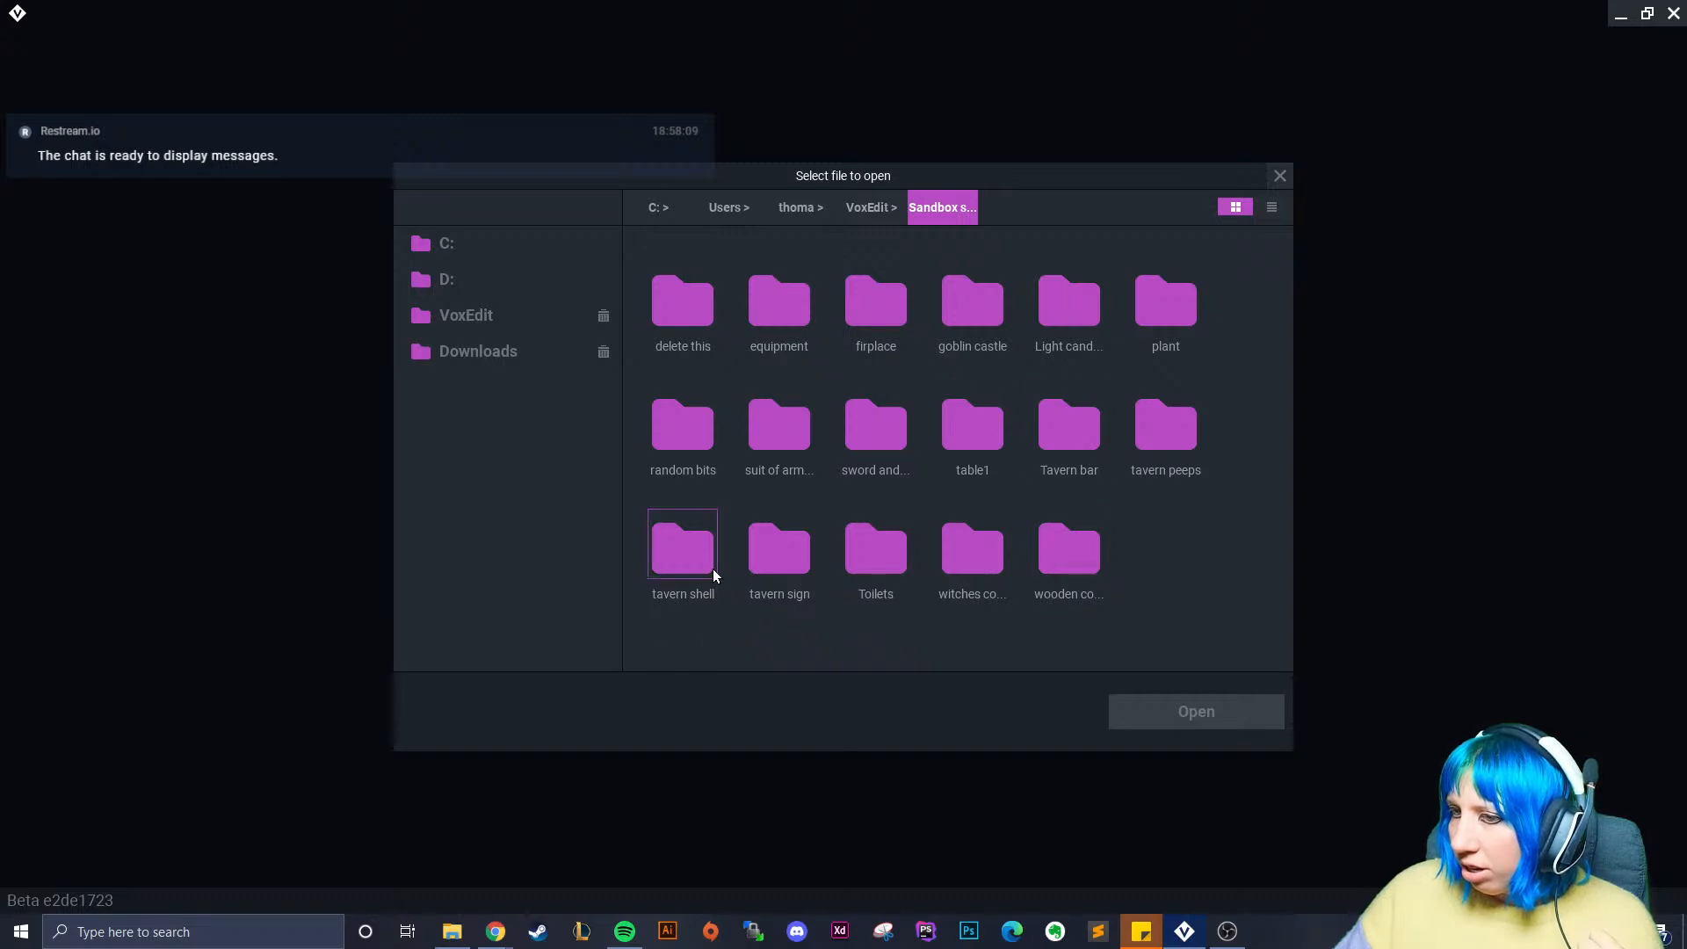
double_click(883, 564)
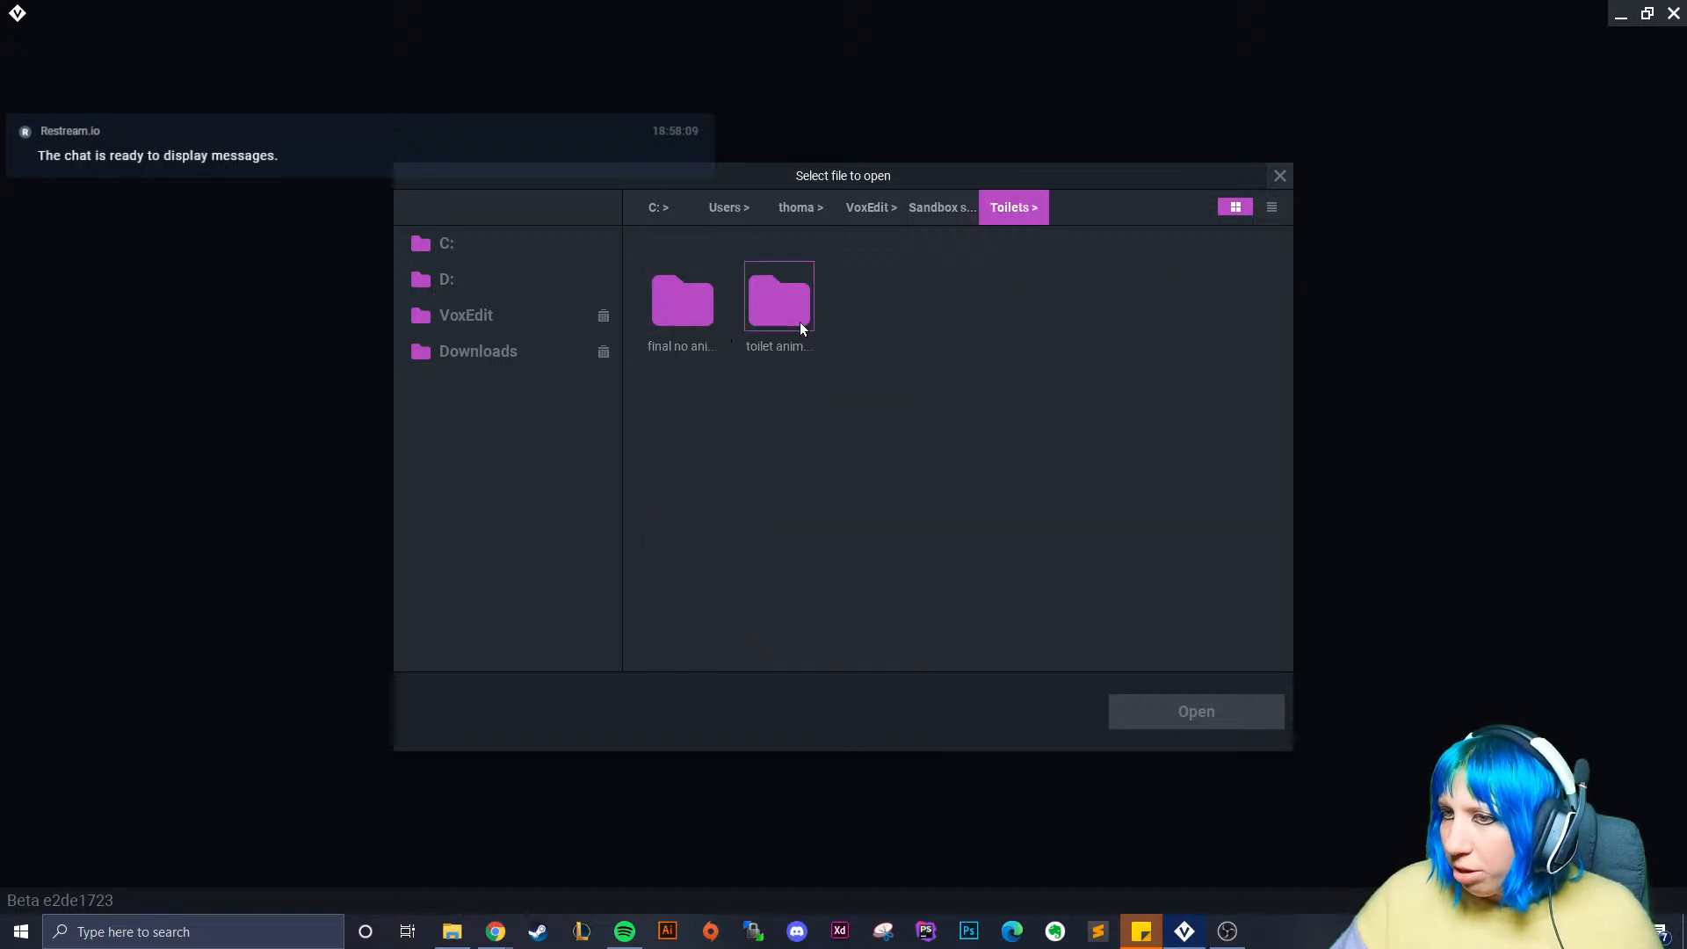
double_click(685, 321)
click(687, 329)
click(1198, 711)
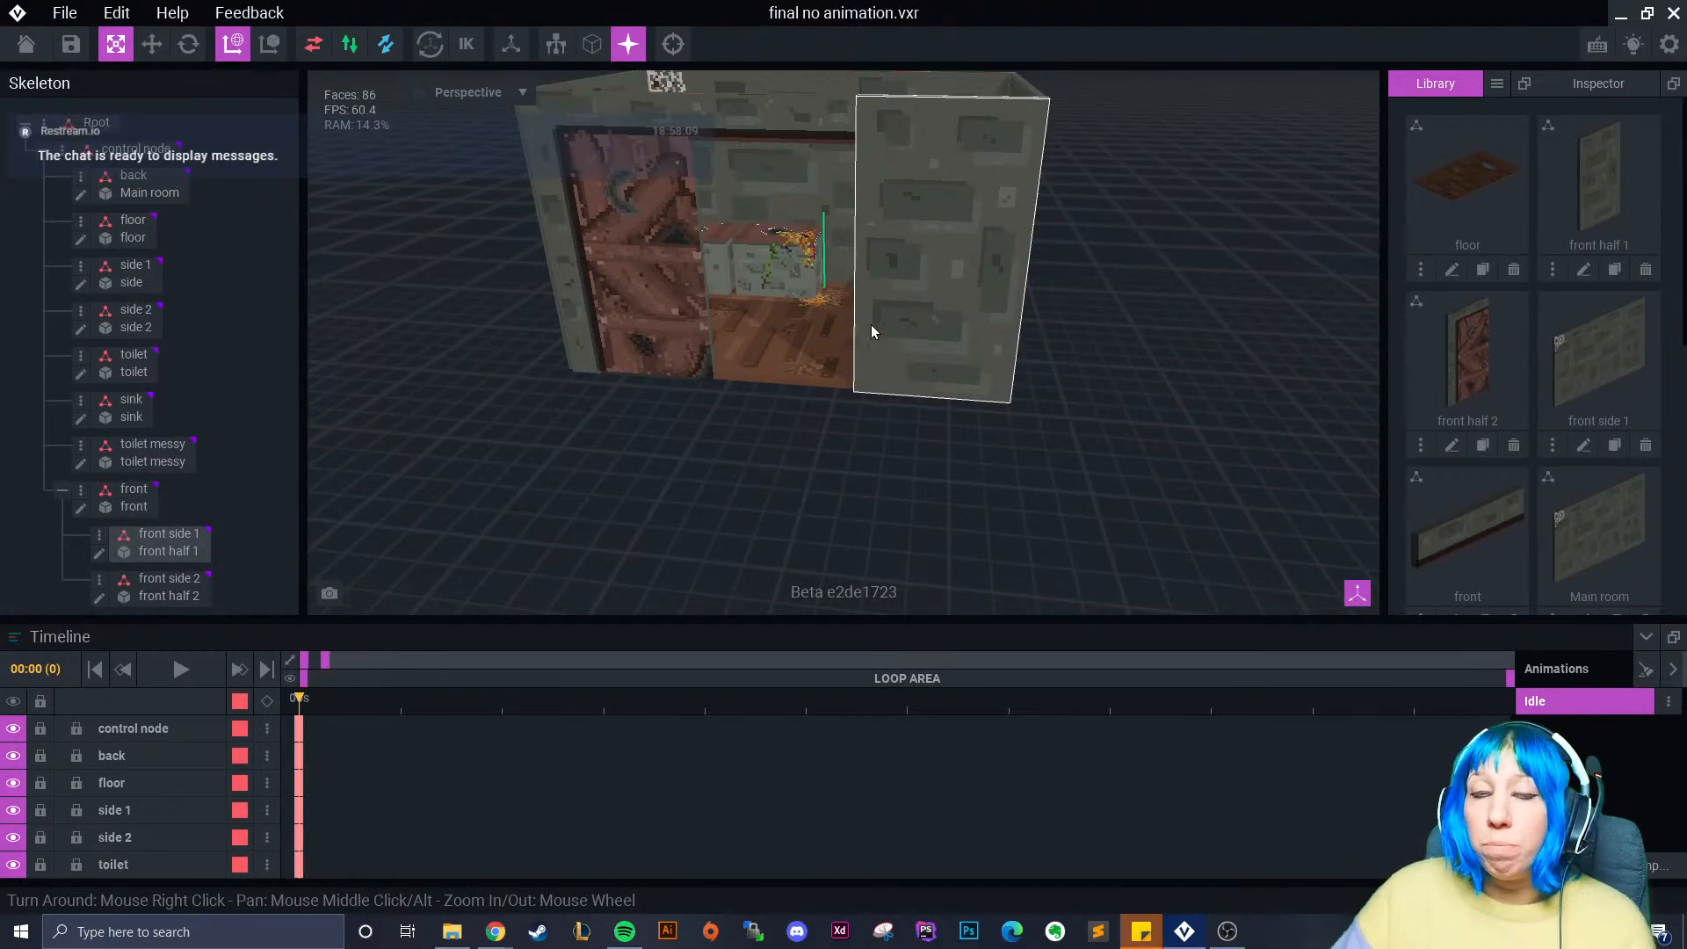
- Examine the toilet room's front walls, door and interior from several angles
right_drag(734, 318, 615, 286)
scroll(820, 353, up, 5)
click(1039, 207)
right_drag(839, 321, 695, 256)
- Save and close final no animation.vxr and open toilet animated.vxr from its folder inside Toilets
click(29, 45)
click(647, 341)
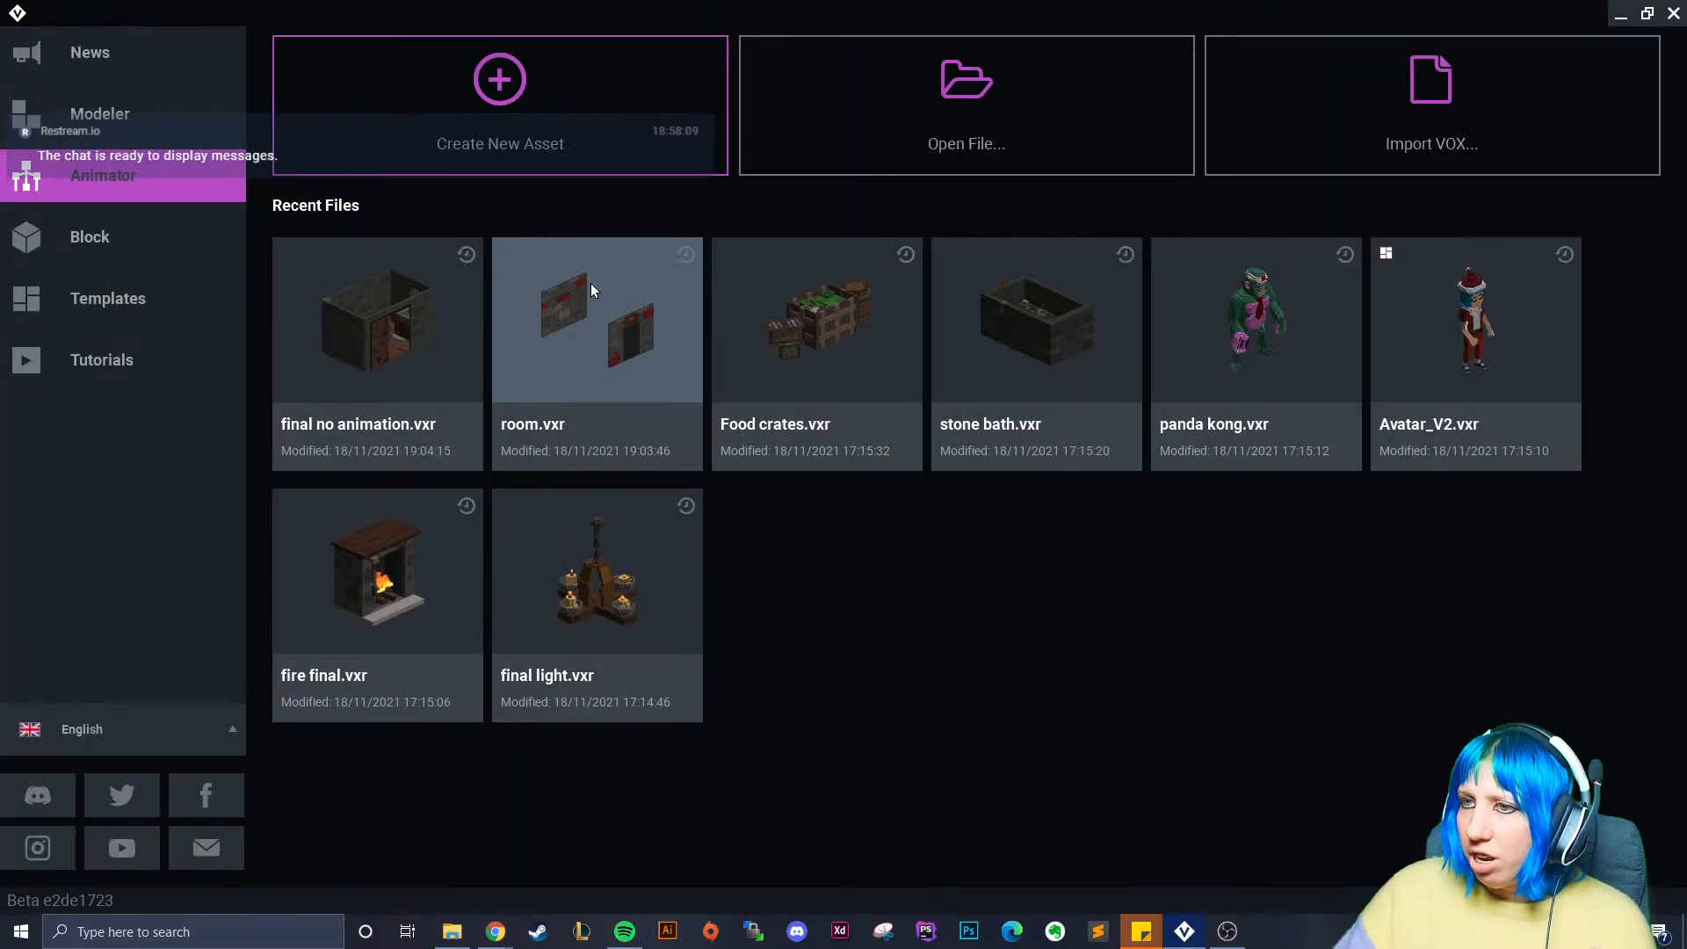
click(859, 134)
click(1009, 209)
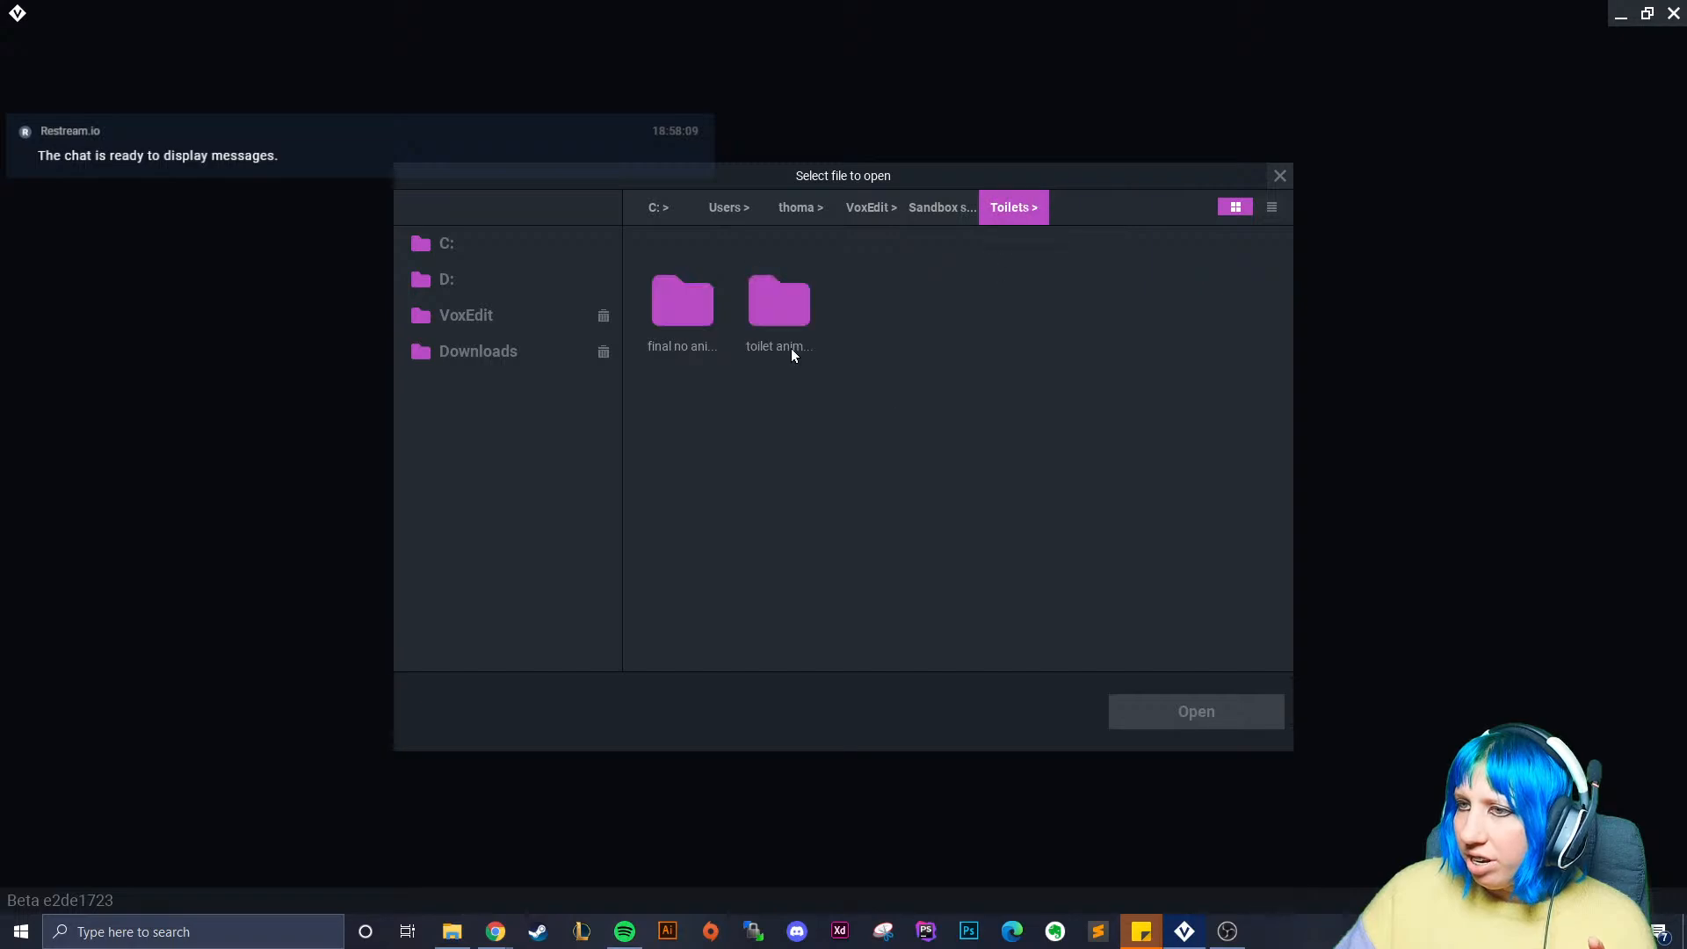
double_click(790, 348)
click(684, 299)
click(1152, 720)
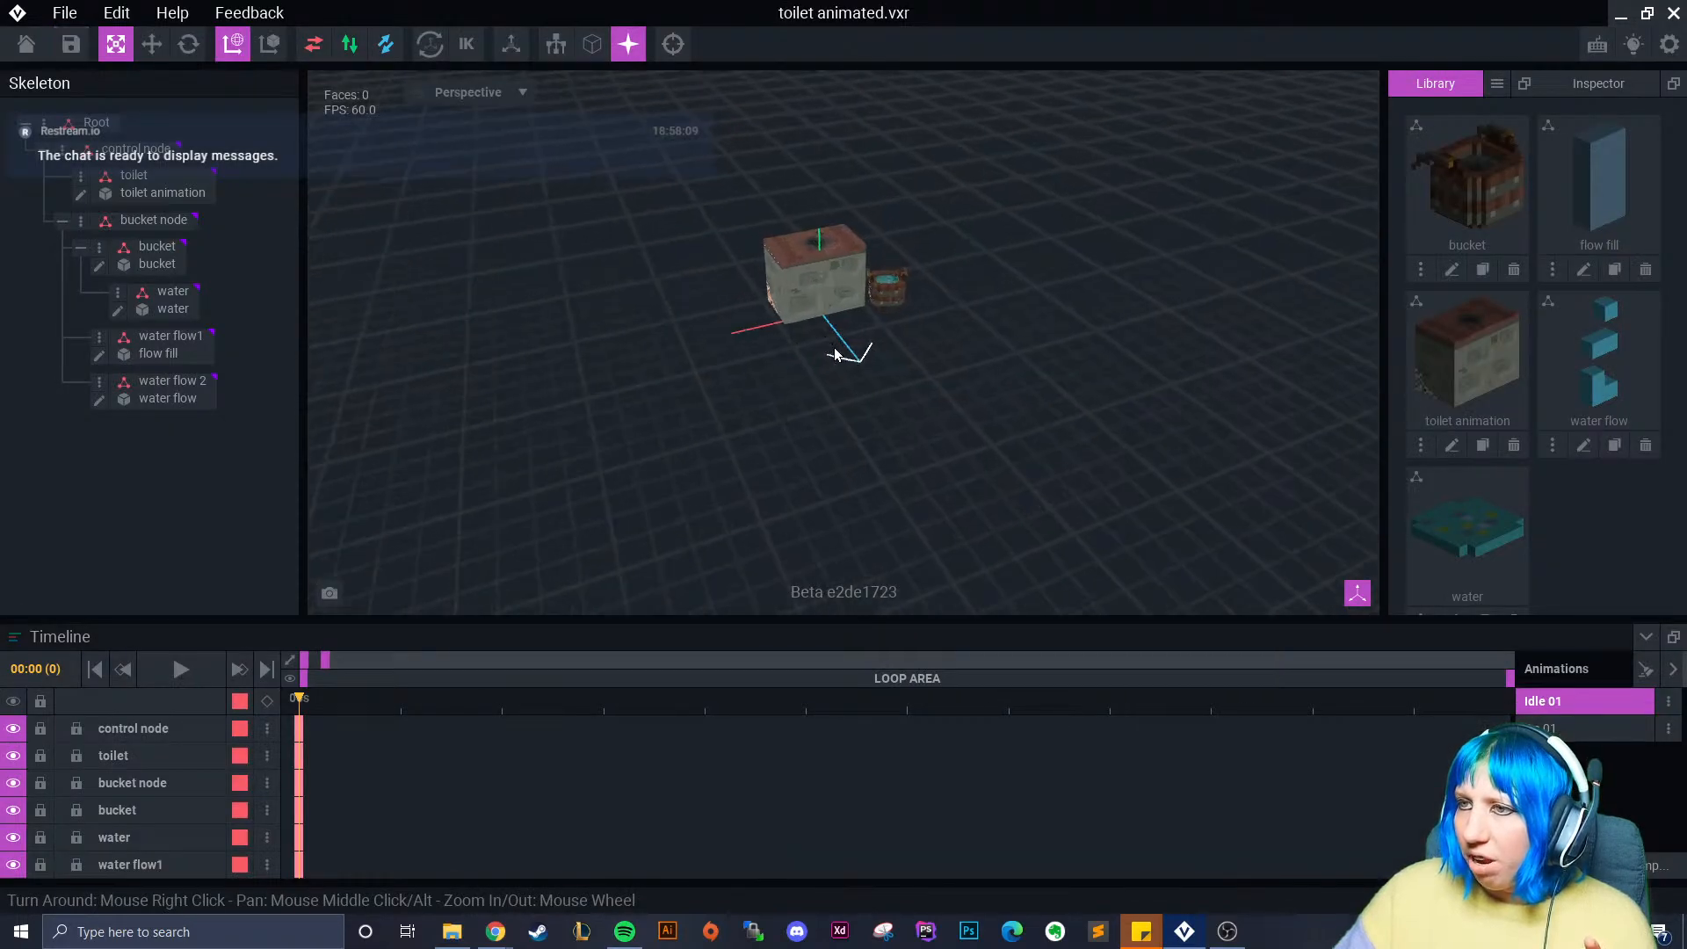
- Play the toilet's second animation, pause it partway and inspect the bucket above the toilet
click(180, 670)
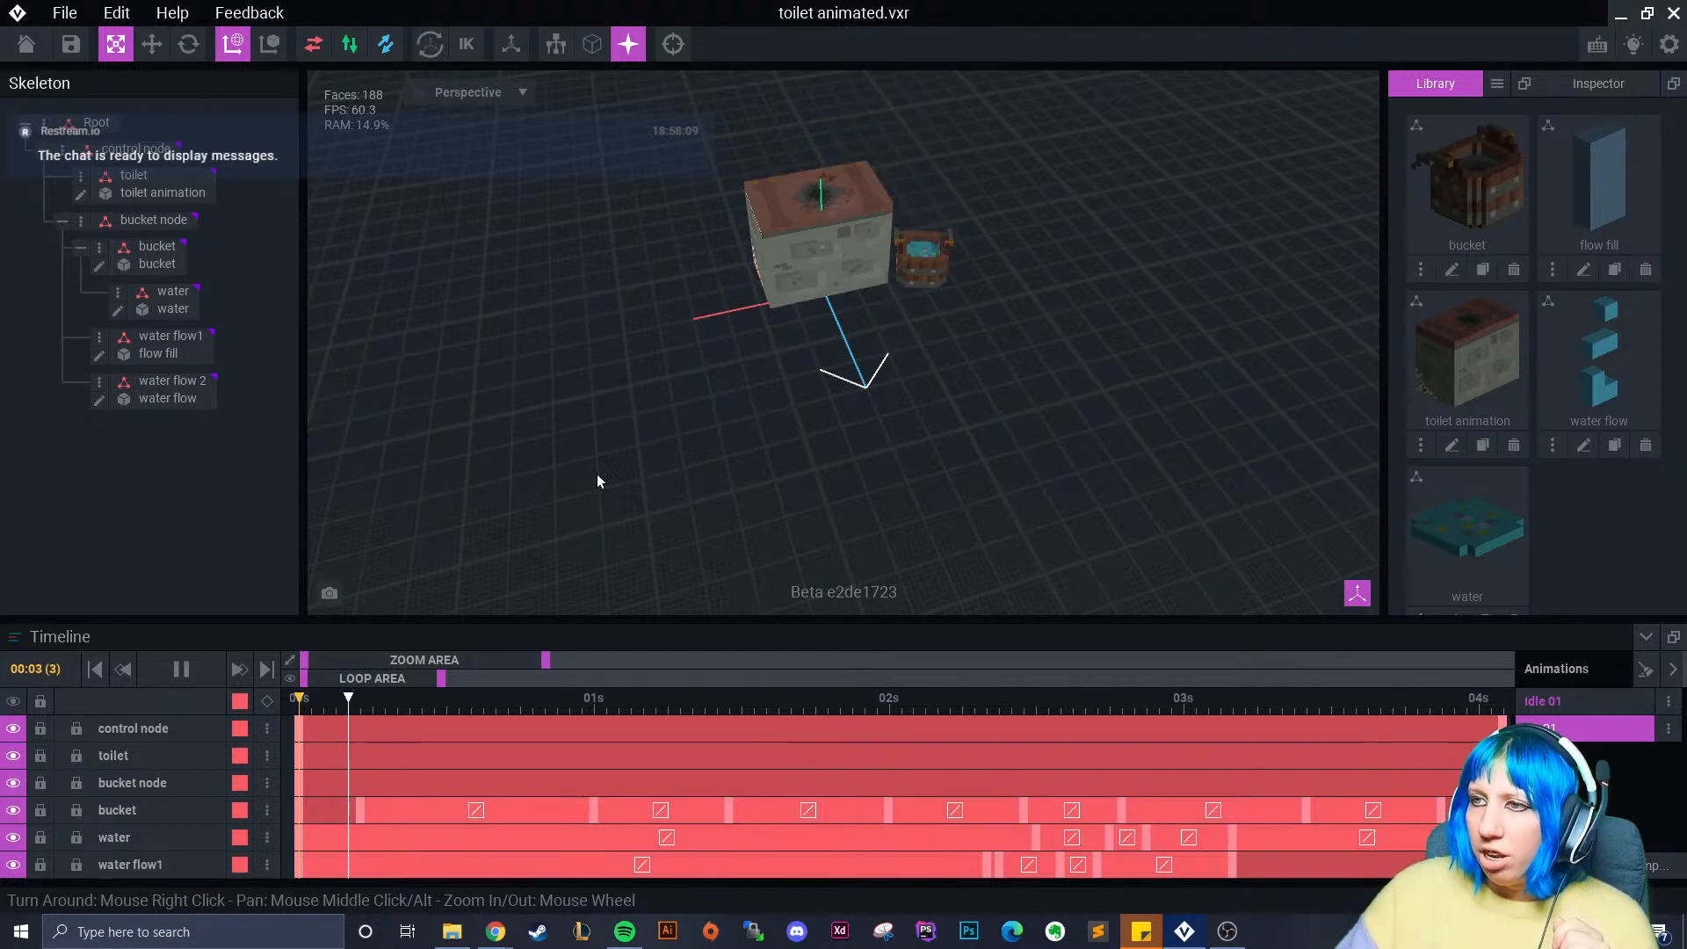
click(214, 669)
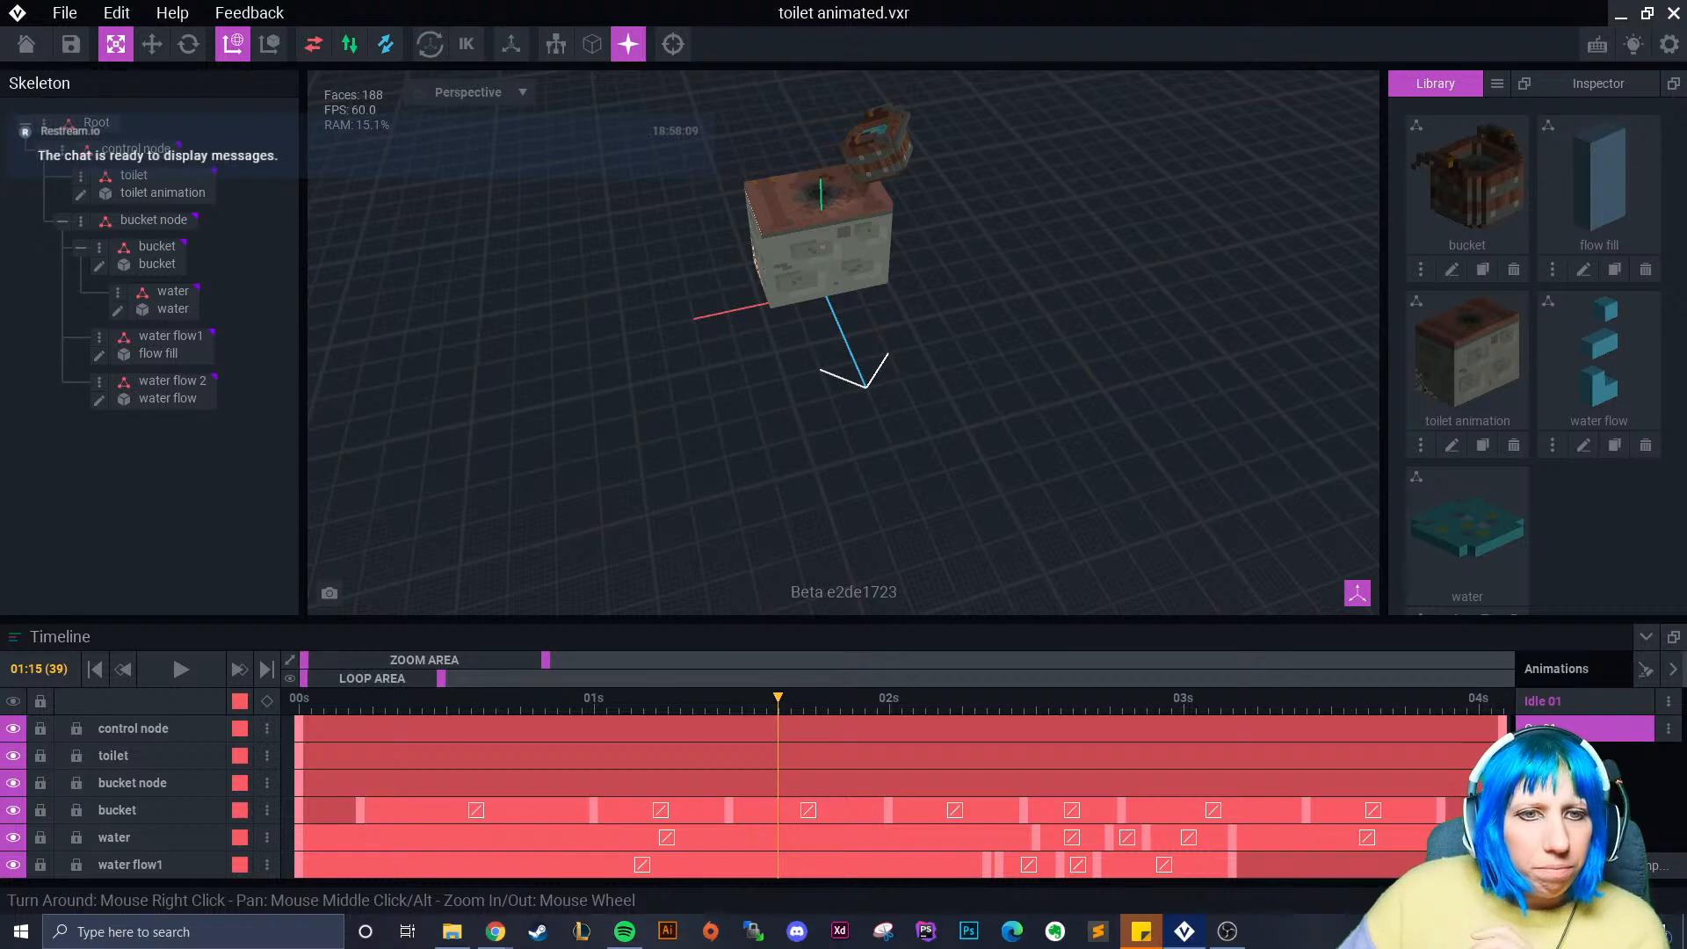
scroll(754, 313, up, 3)
right_drag(830, 300, 808, 353)
- Save and close toilet animated.vxr and reopen final no animation.vxr from the recent files
click(37, 38)
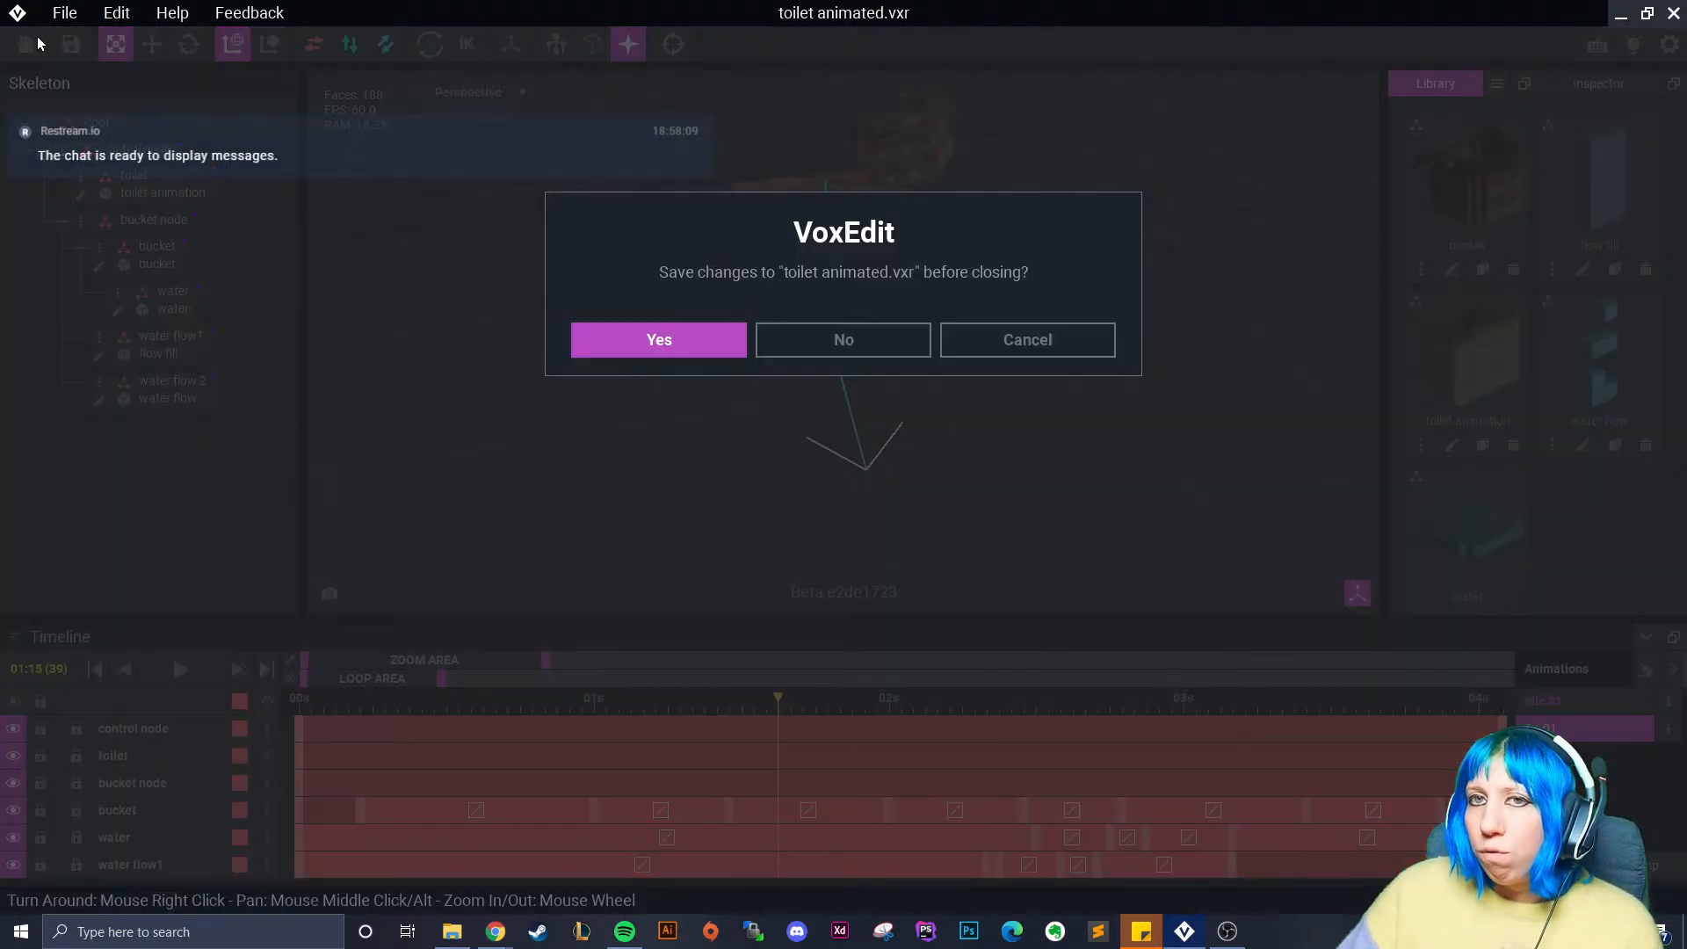
click(637, 344)
click(529, 330)
- Inspect the toilet room's split front wall, doorway and back wall up close
right_drag(745, 344, 779, 357)
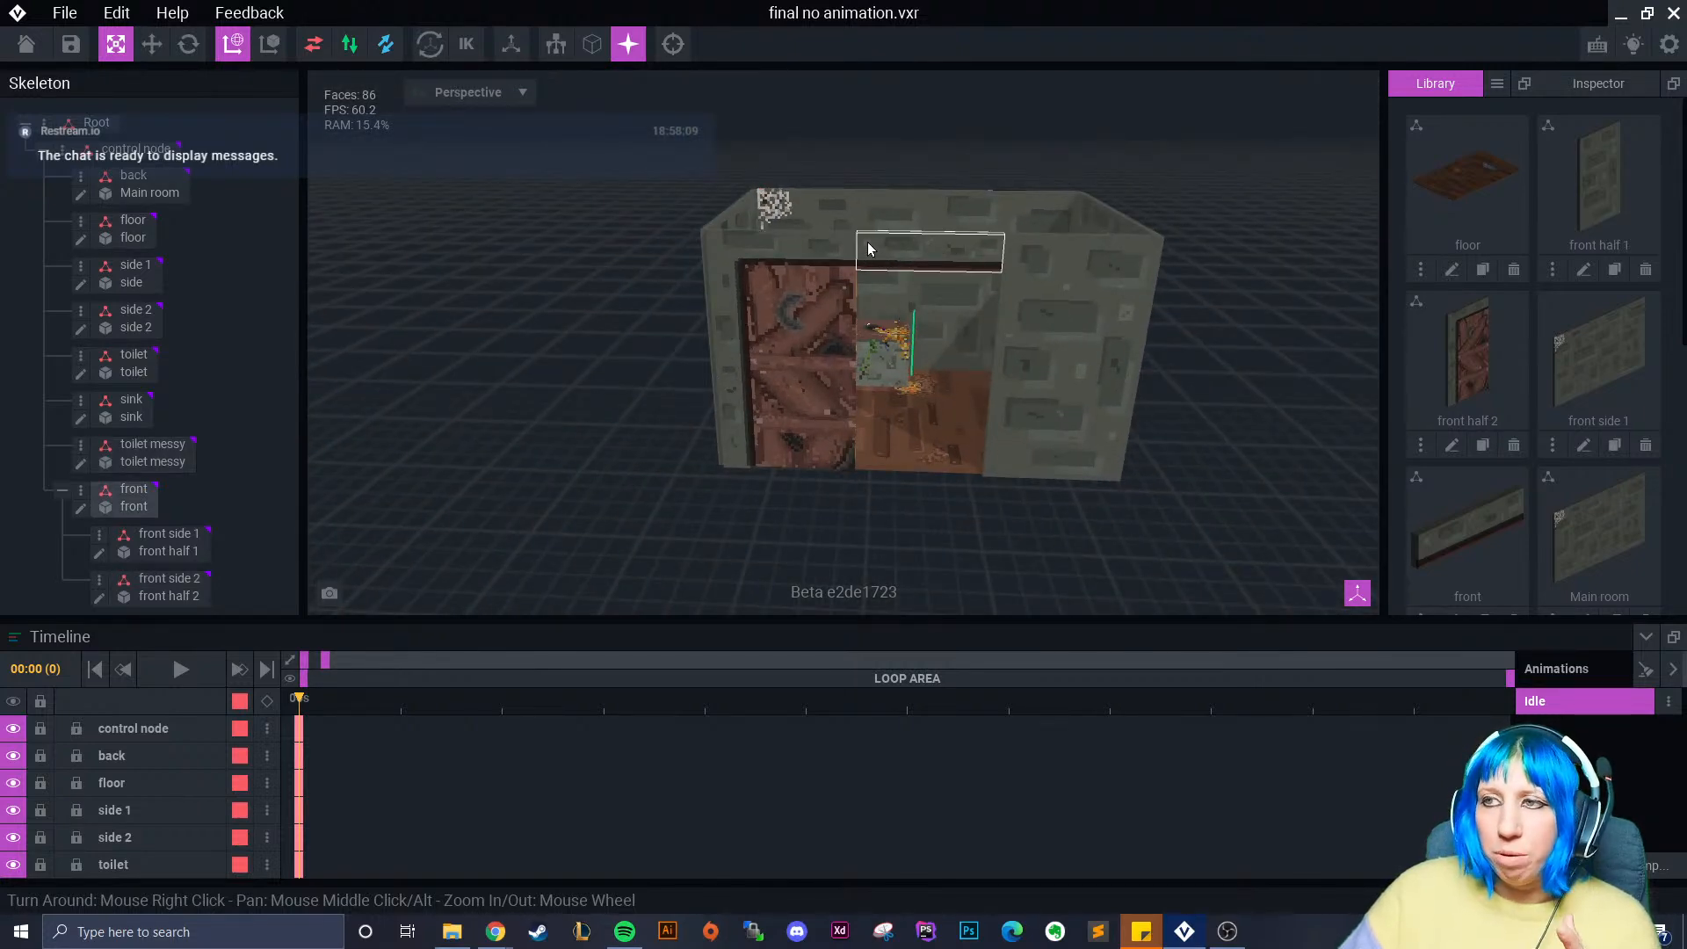
scroll(972, 282, up, 2)
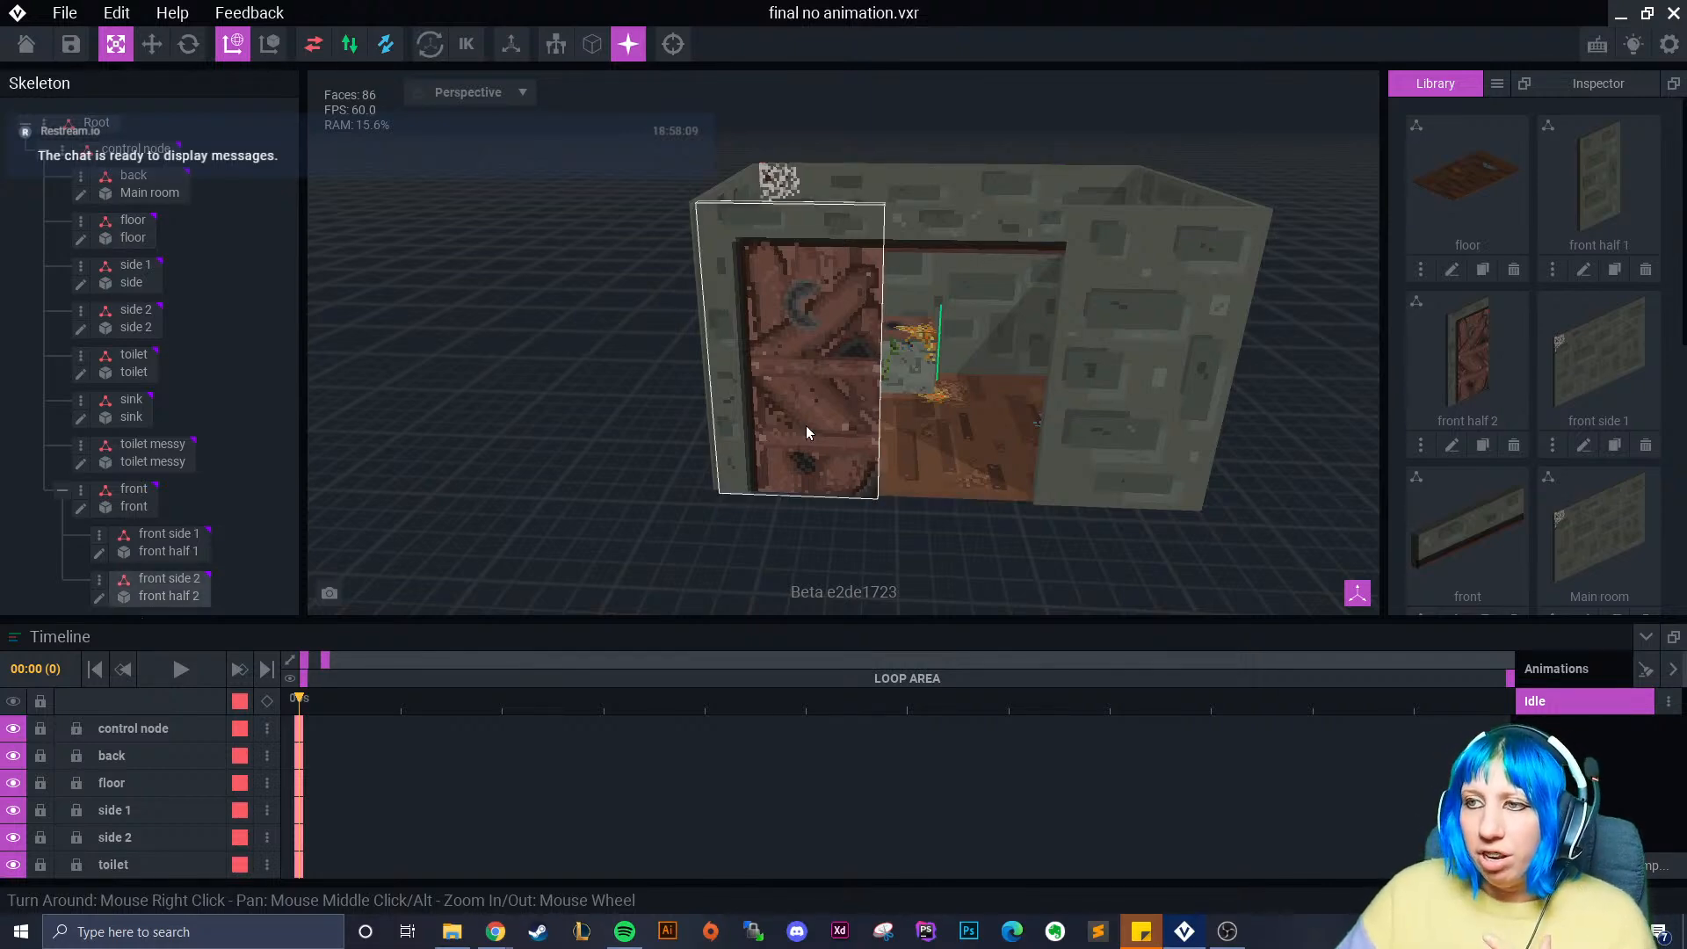
scroll(801, 423, up, 3)
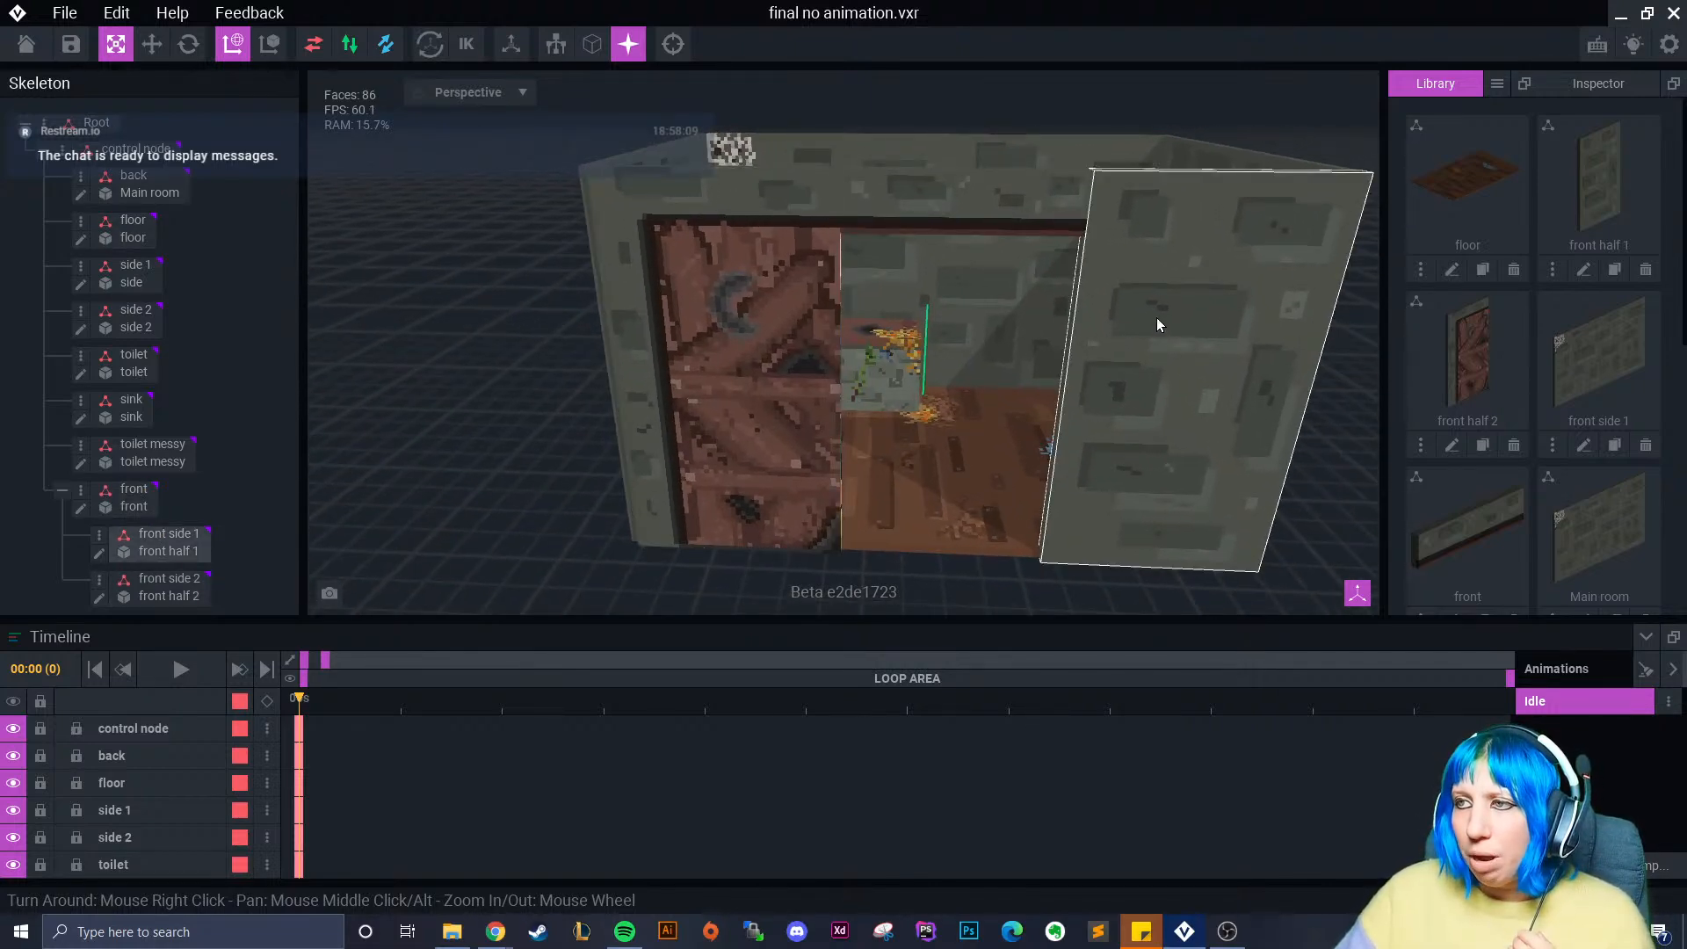
right_drag(1183, 425, 1104, 279)
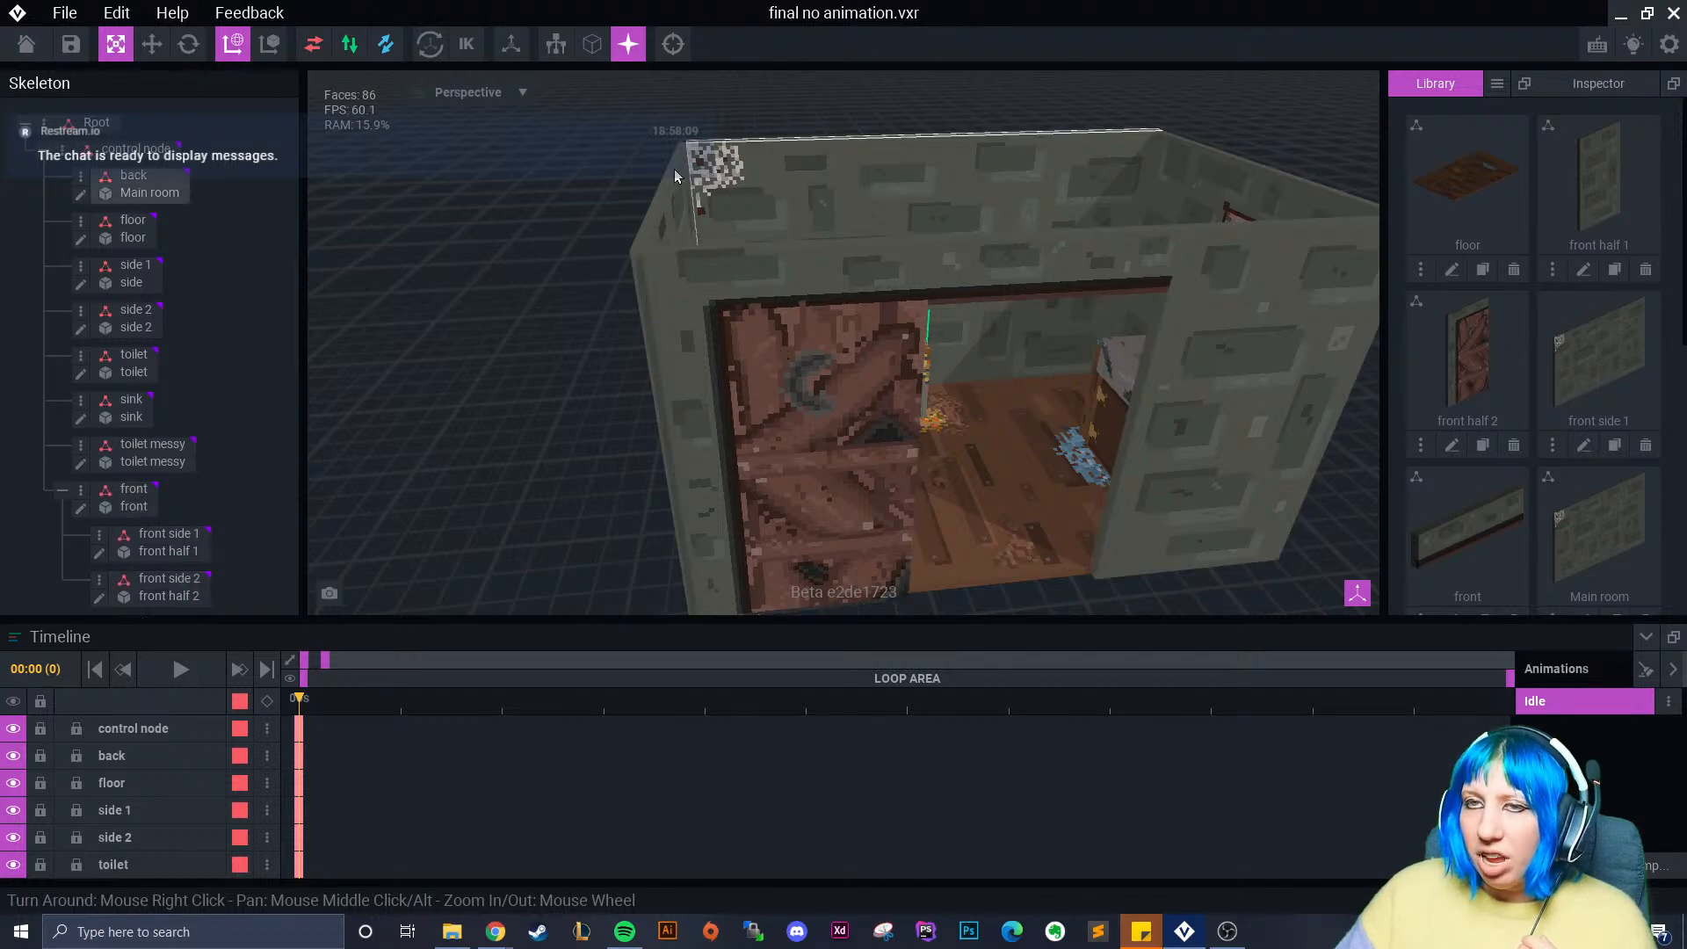
- Save and close final no animation.vxr and reopen room.vxr from the recent files
click(25, 43)
click(640, 350)
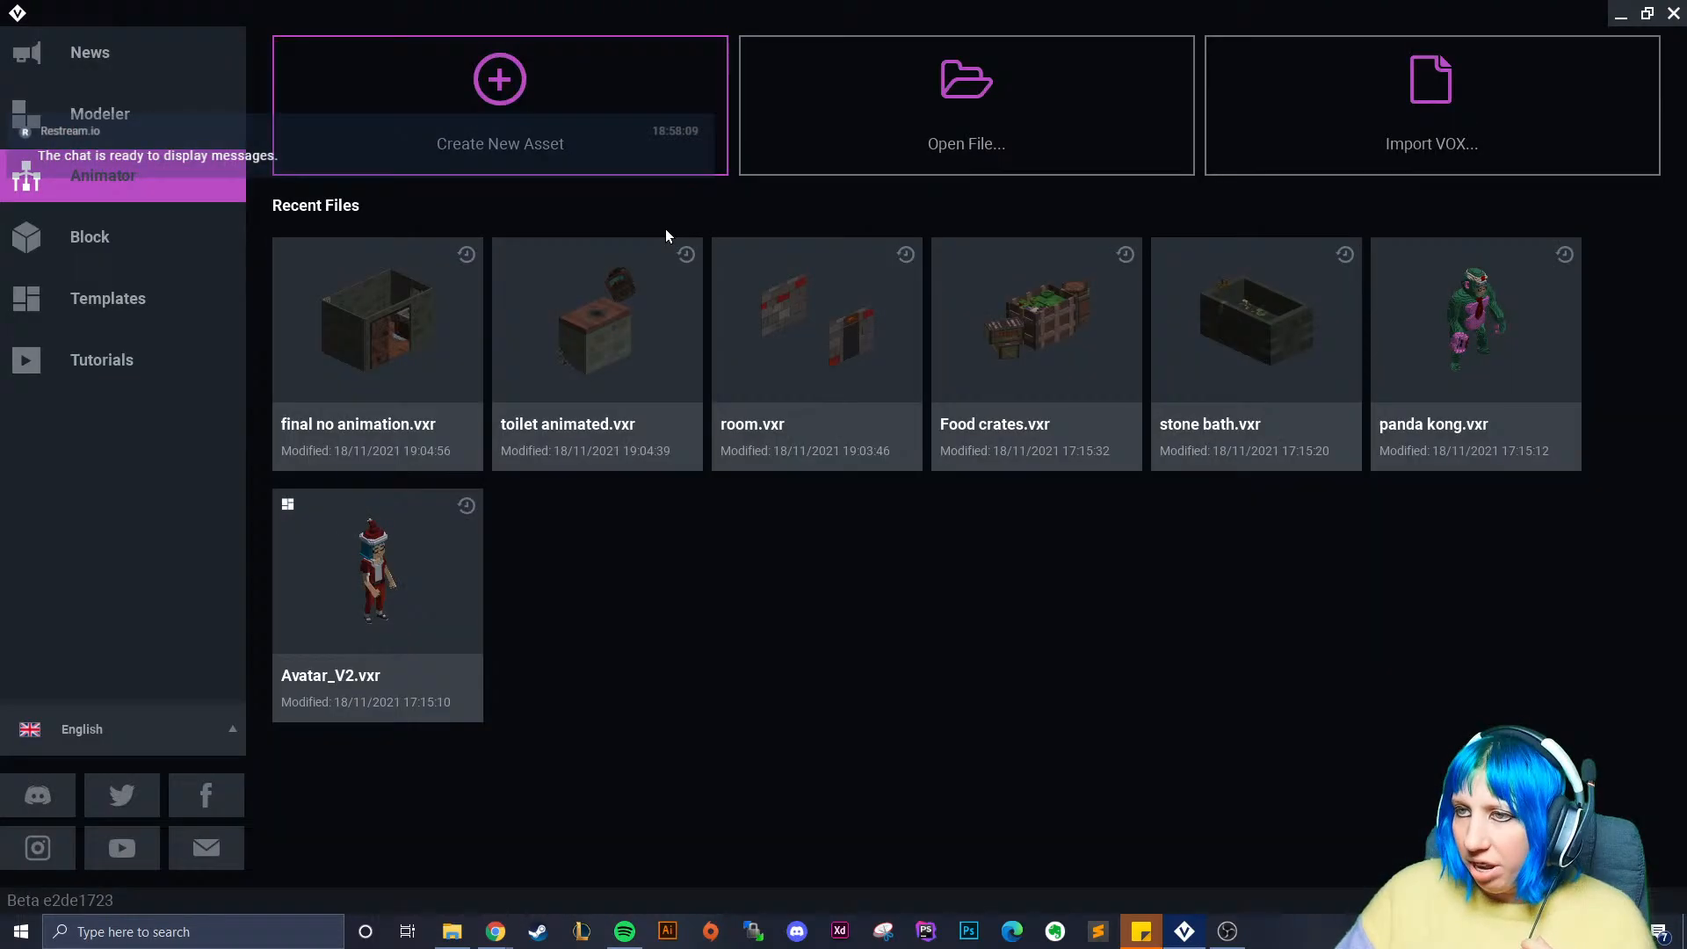
click(810, 348)
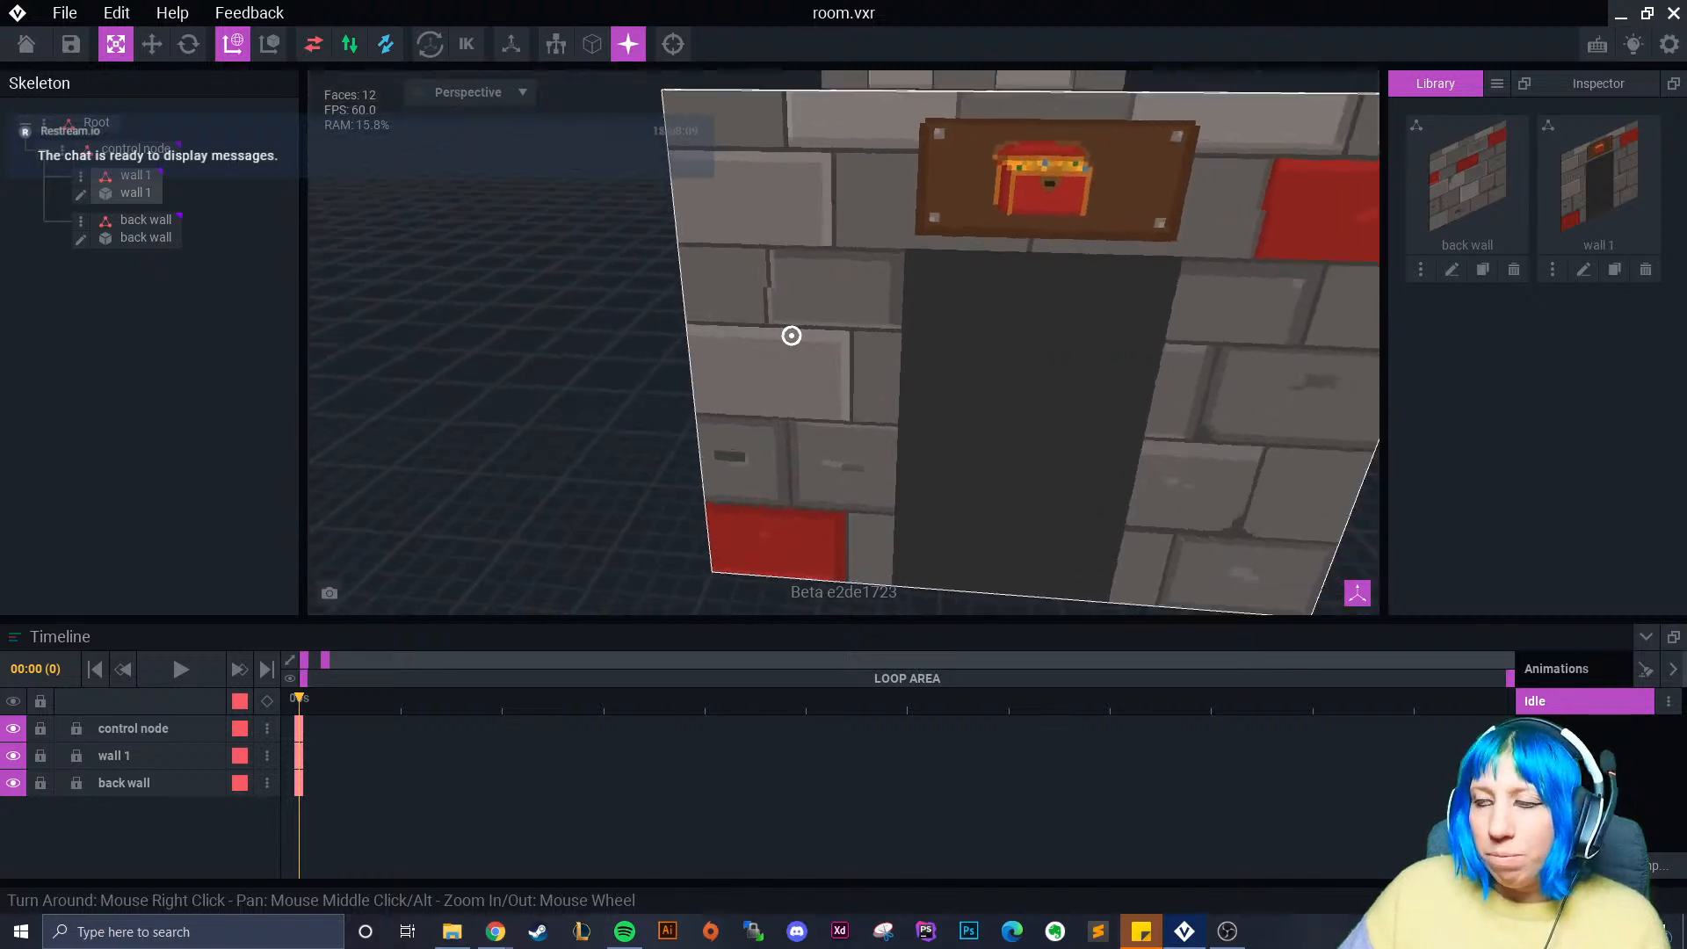
- Lower the computer's audio volume
key(XF86AudioLowerVolume)
key(XF86AudioLowerVolume)
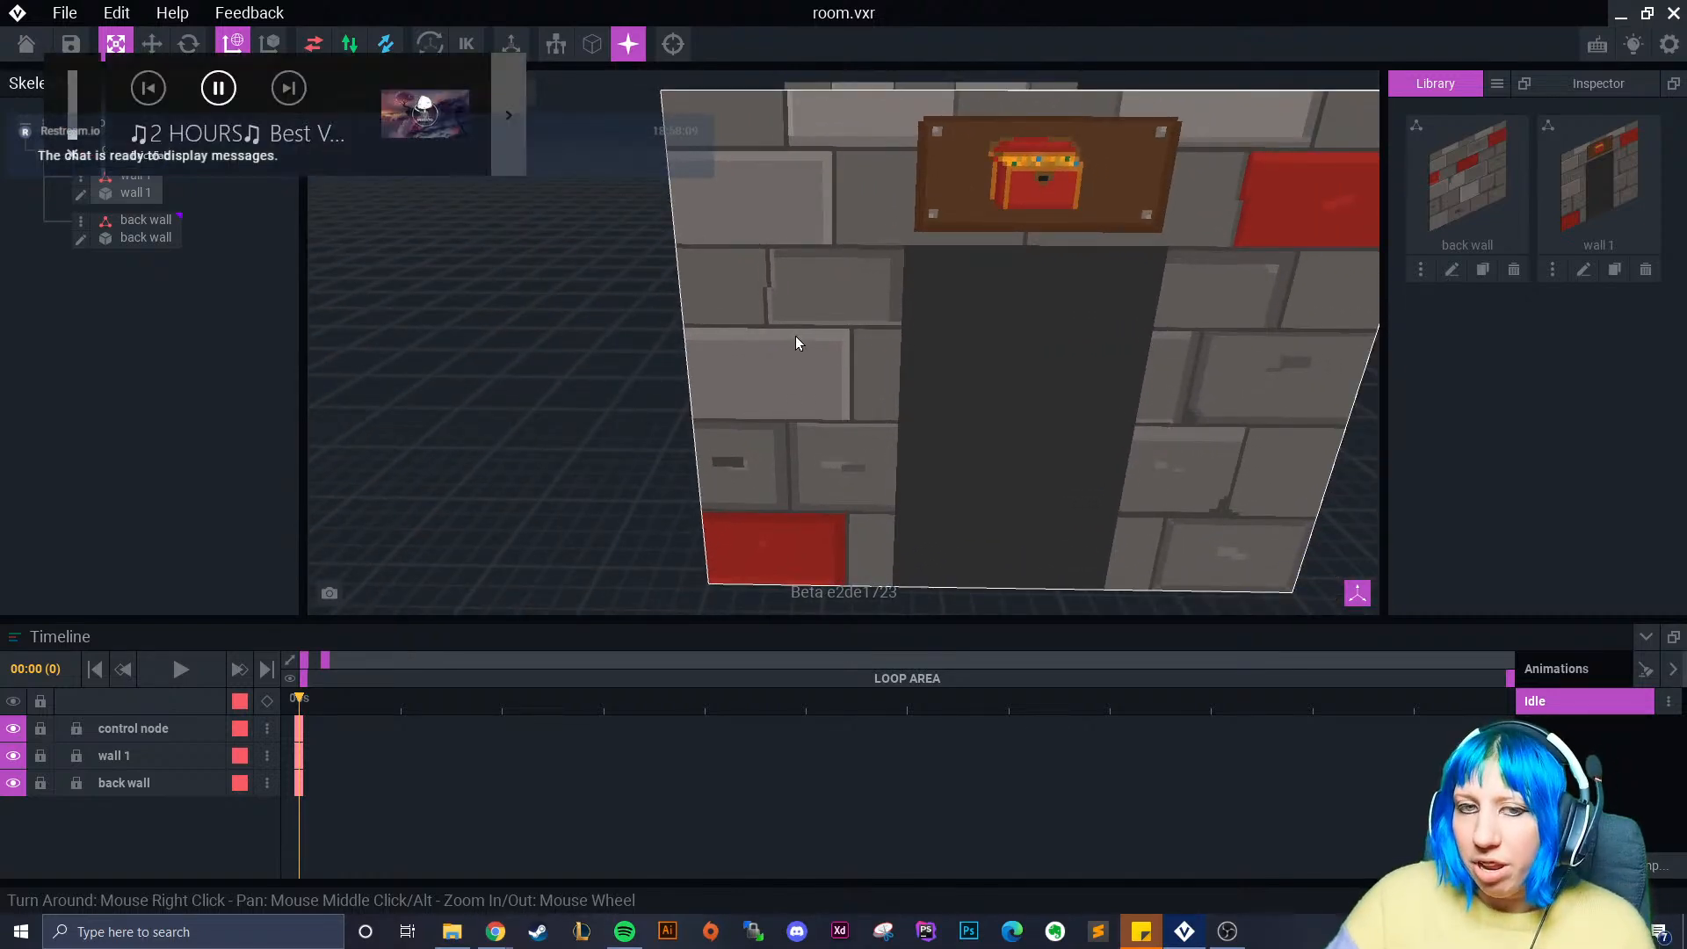
- Examine the doorway and chest sign on wall 1 and the gap between it and the back wall
right_drag(650, 373, 861, 369)
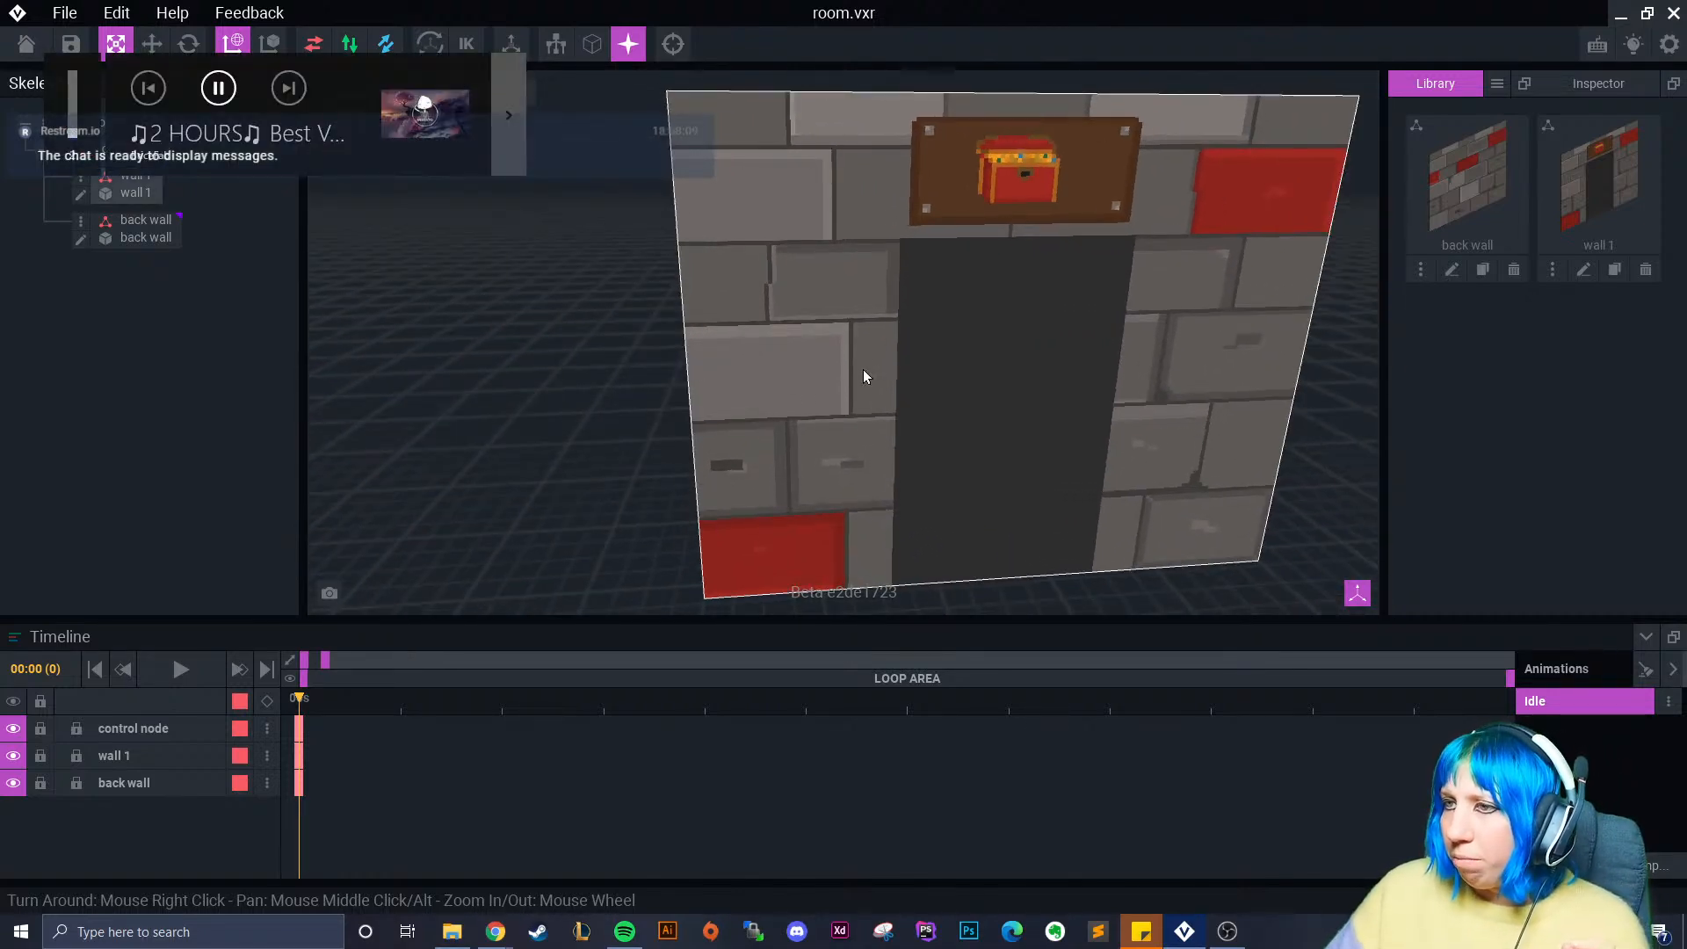
middle_drag(945, 341, 829, 366)
right_drag(775, 426, 775, 425)
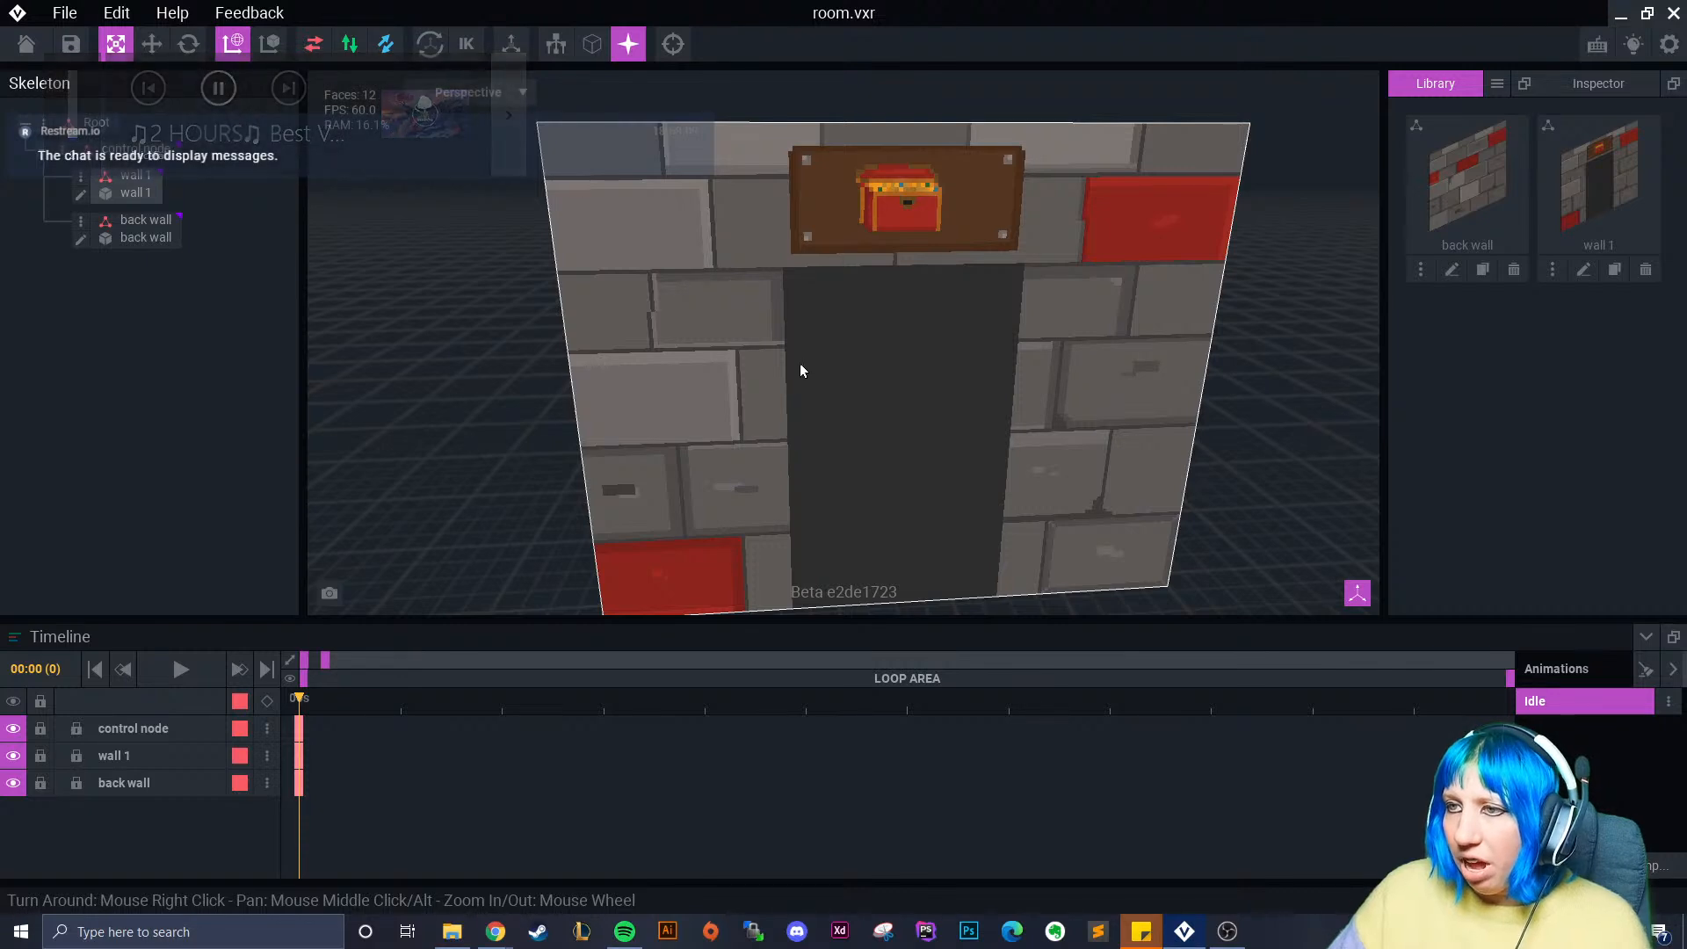
scroll(800, 362, up, 2)
middle_drag(810, 423, 767, 339)
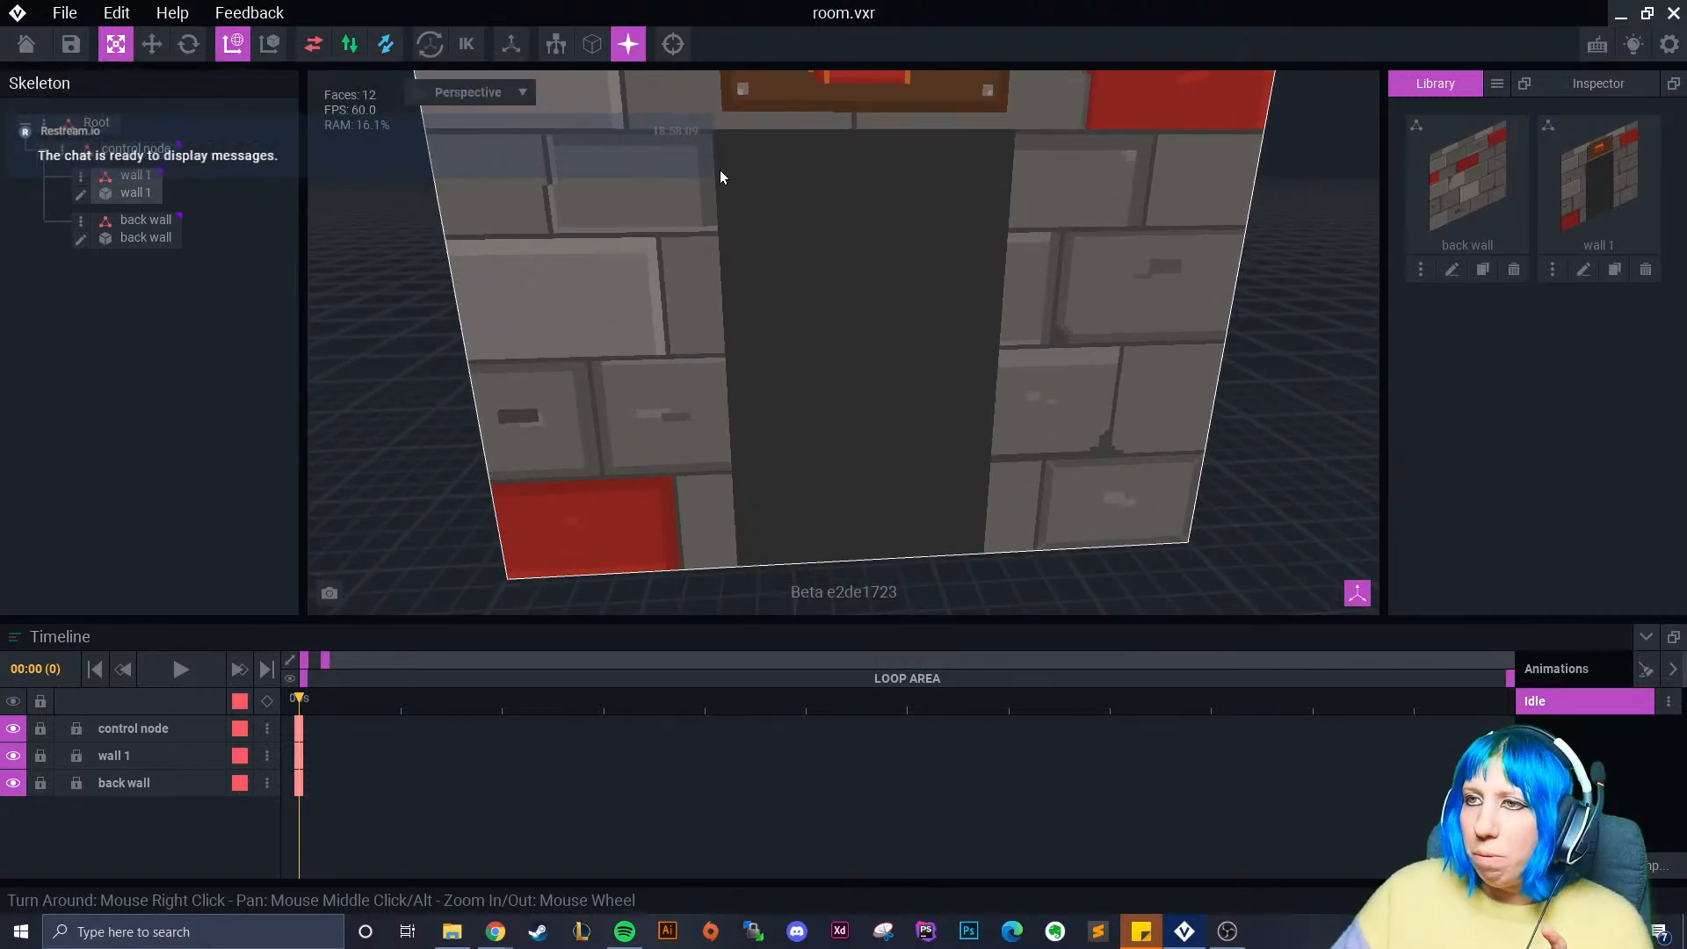
right_drag(720, 176, 719, 134)
right_drag(900, 165, 698, 306)
right_drag(977, 294, 773, 187)
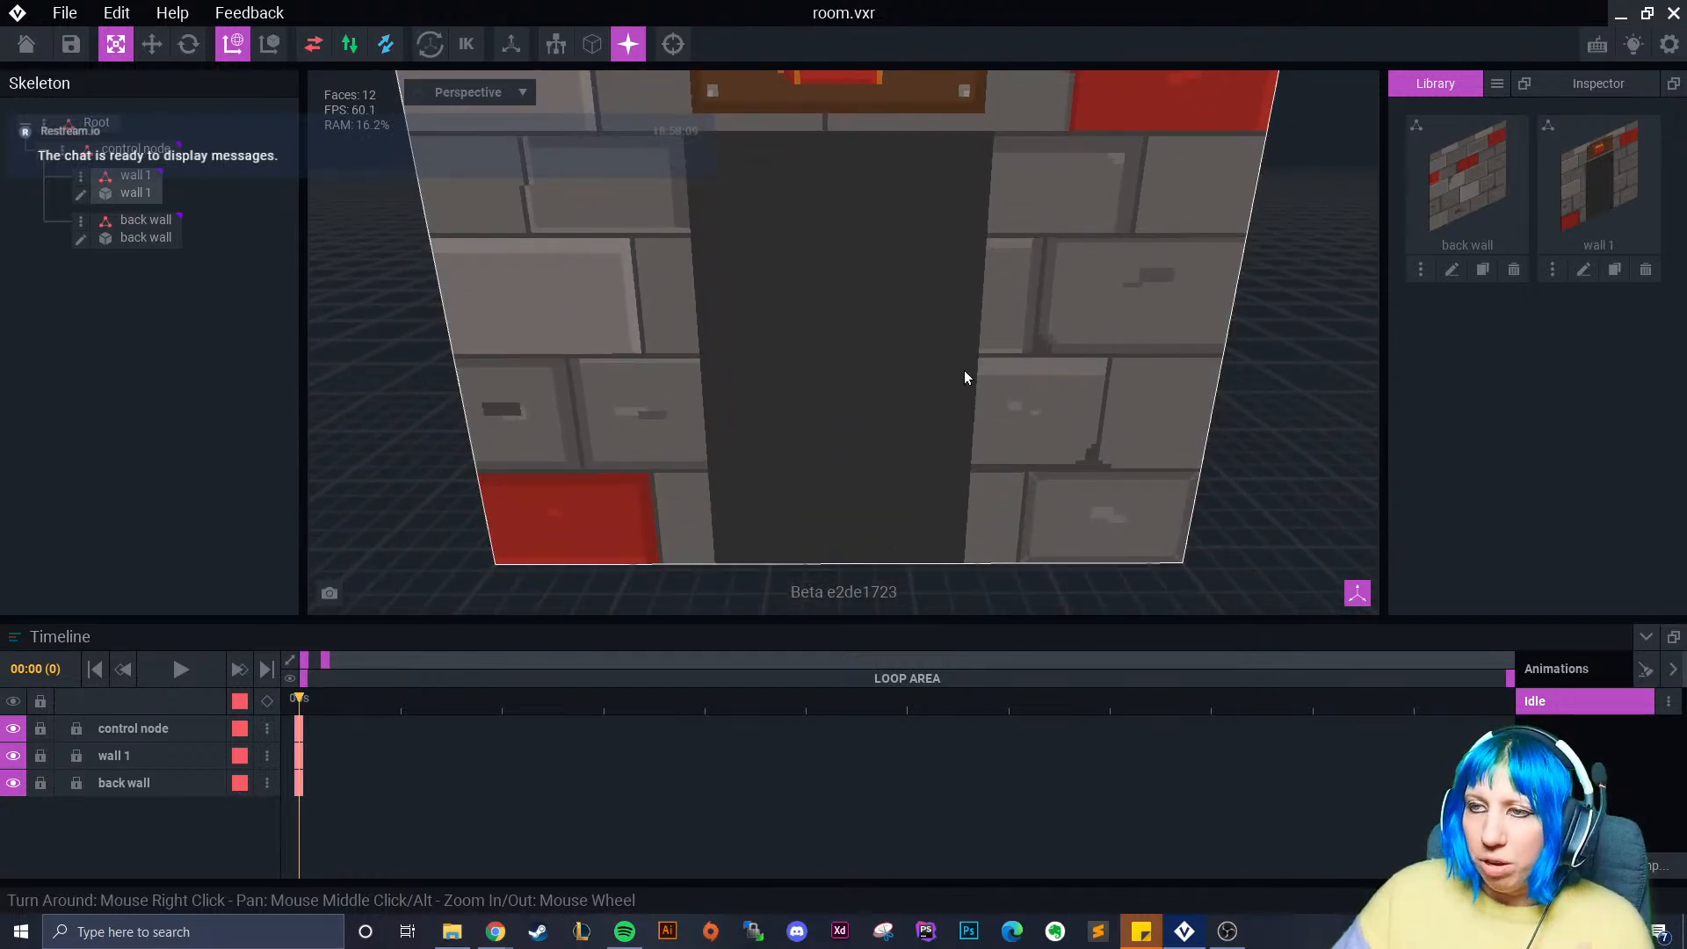
right_drag(810, 226, 671, 230)
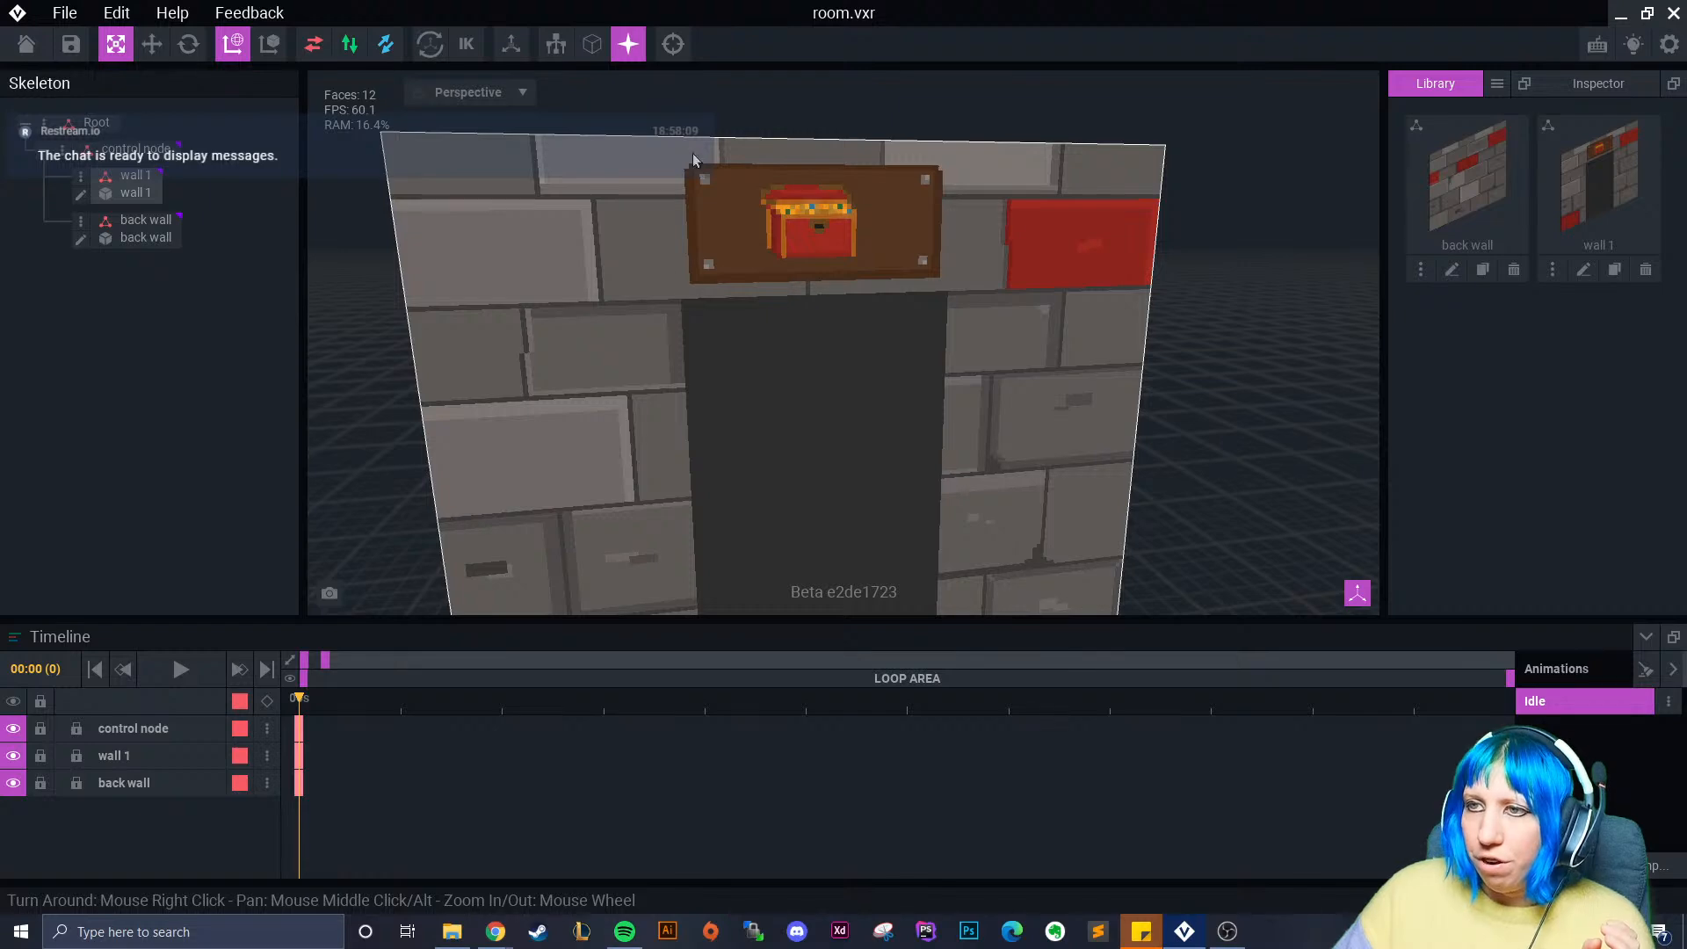
right_drag(867, 288, 593, 287)
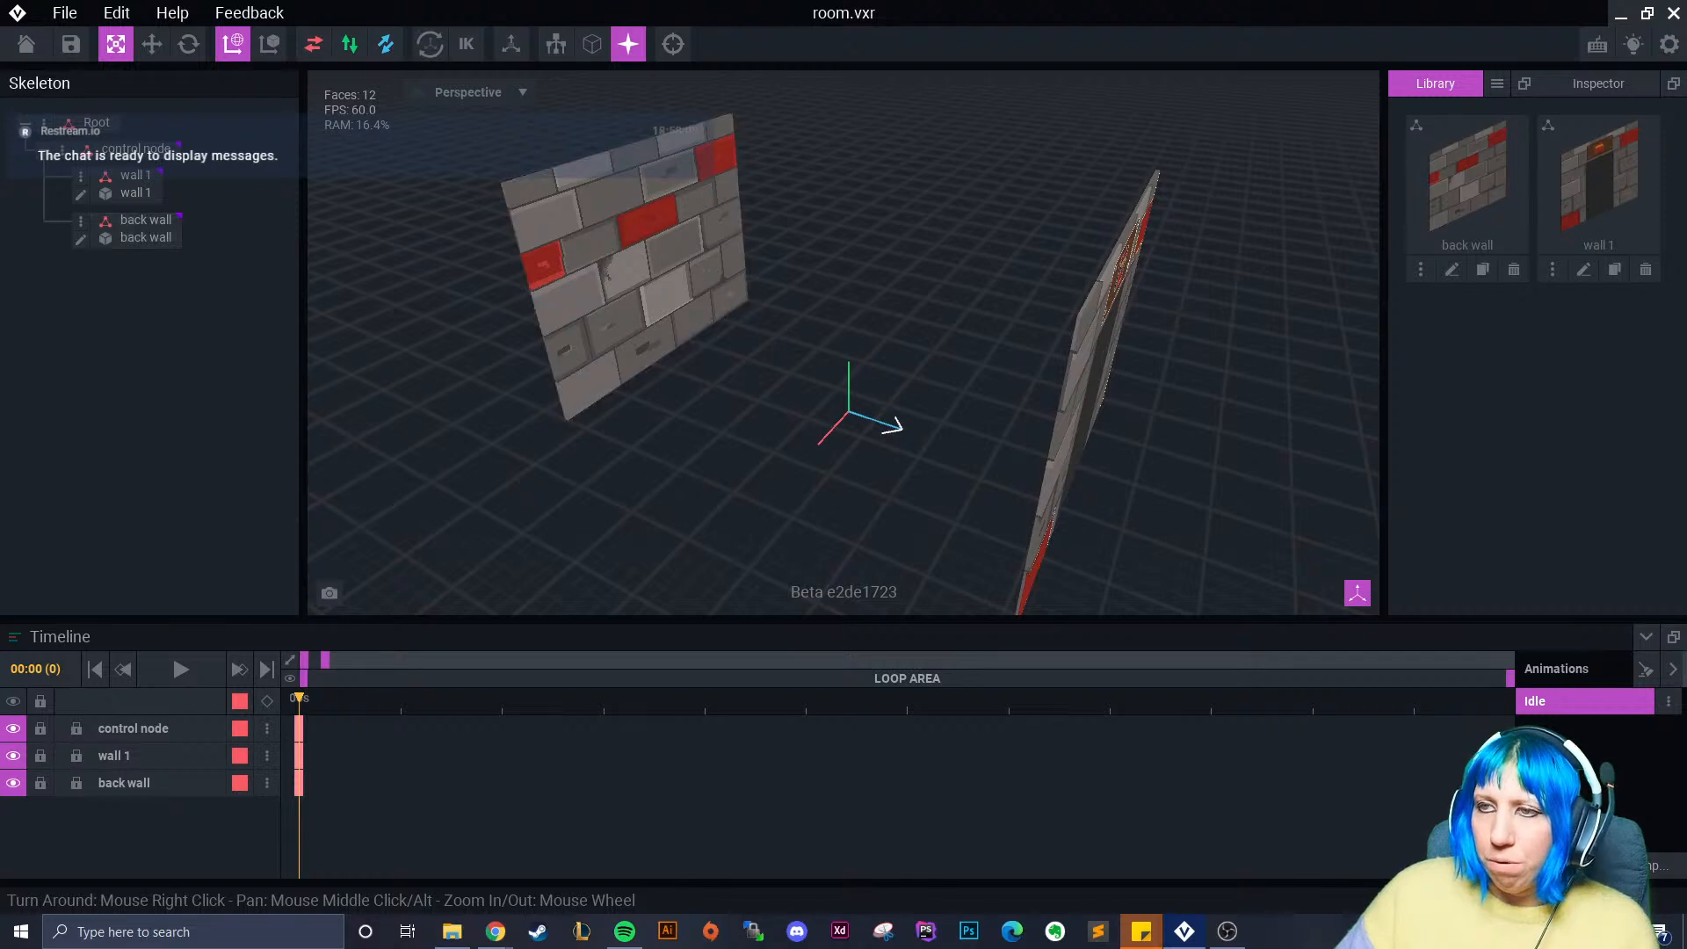
right_drag(716, 354, 727, 359)
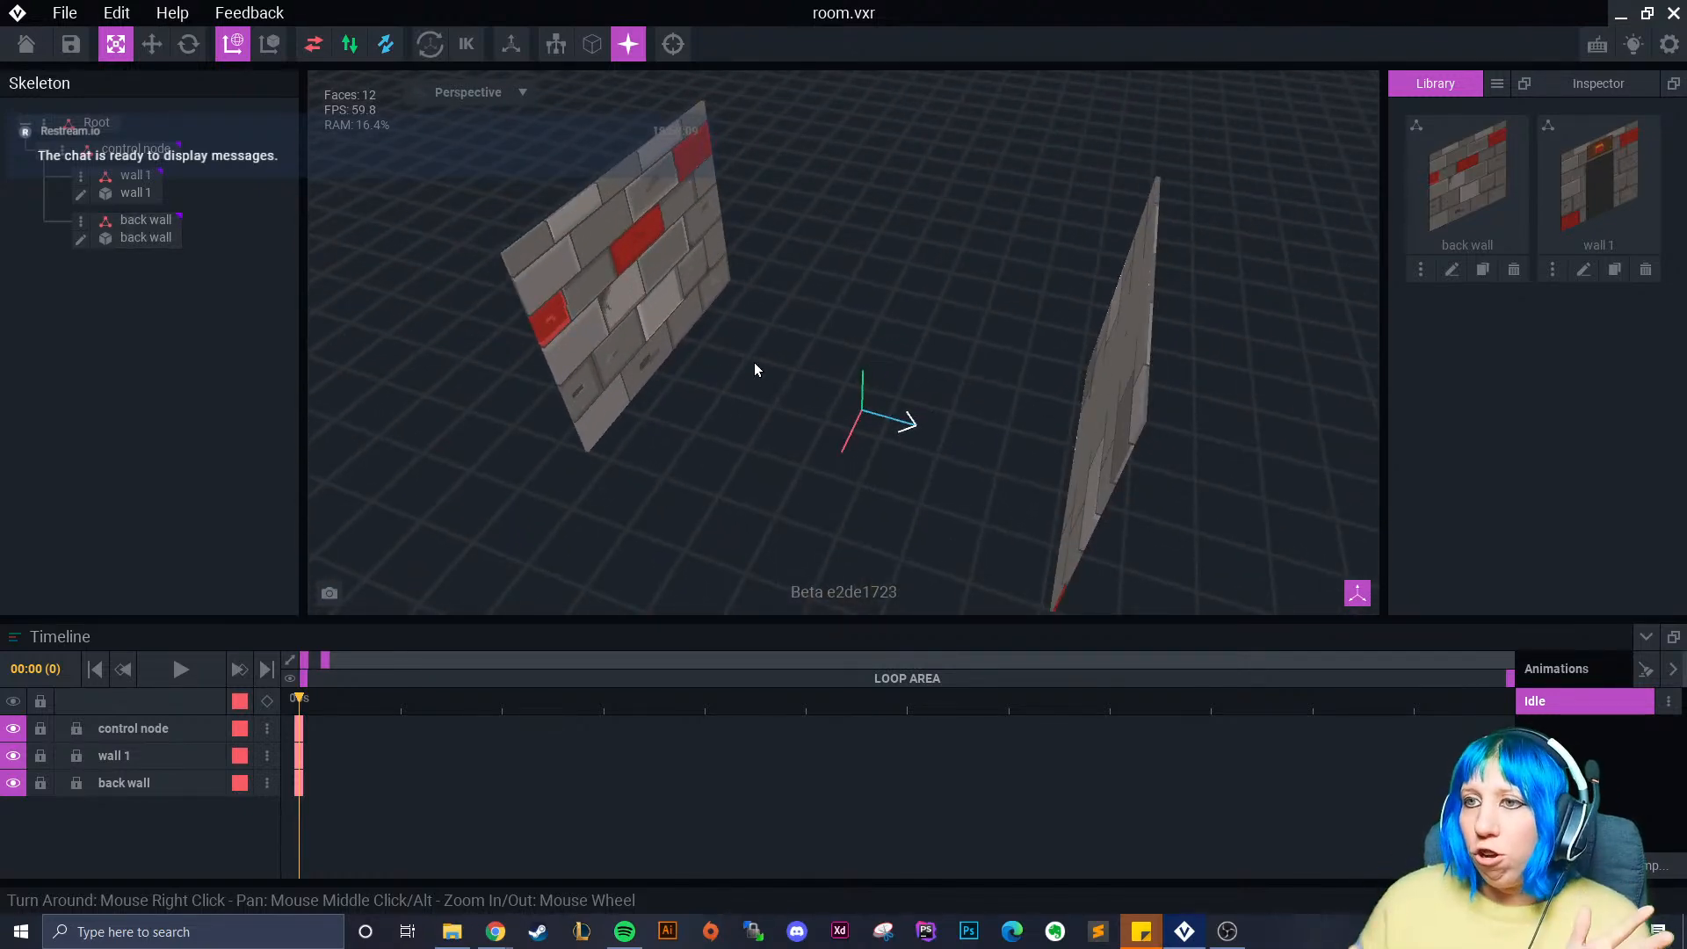
- Clone the back wall model in the library under the name side wall 1
right_drag(738, 377, 739, 415)
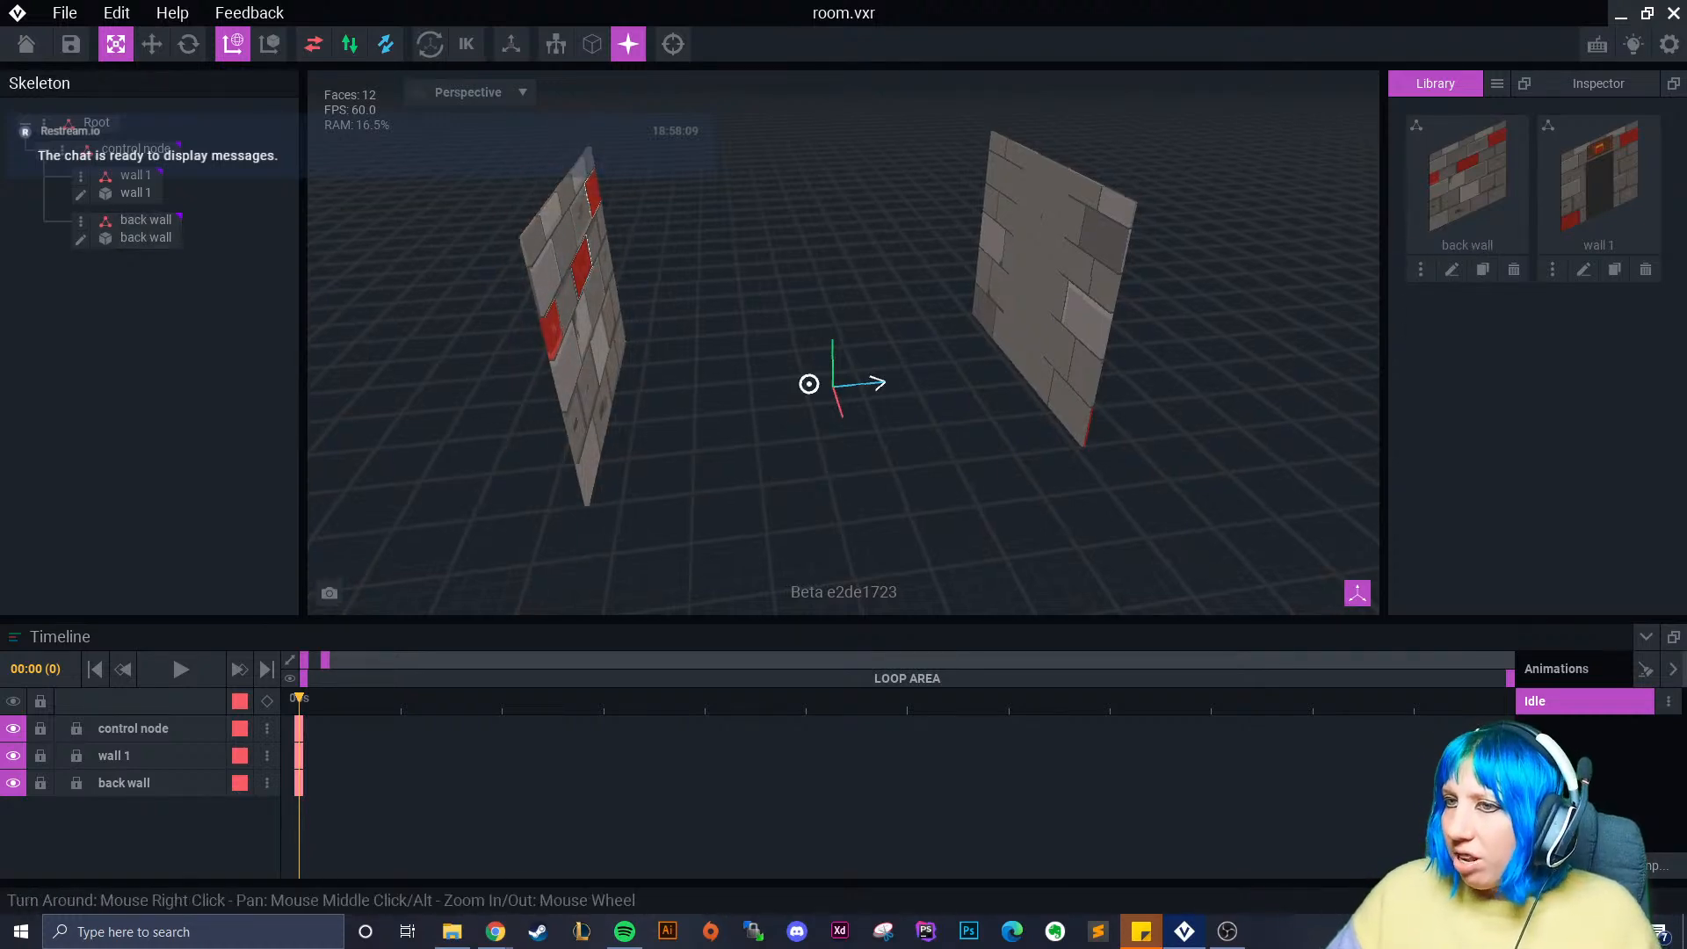
right_drag(808, 384, 808, 384)
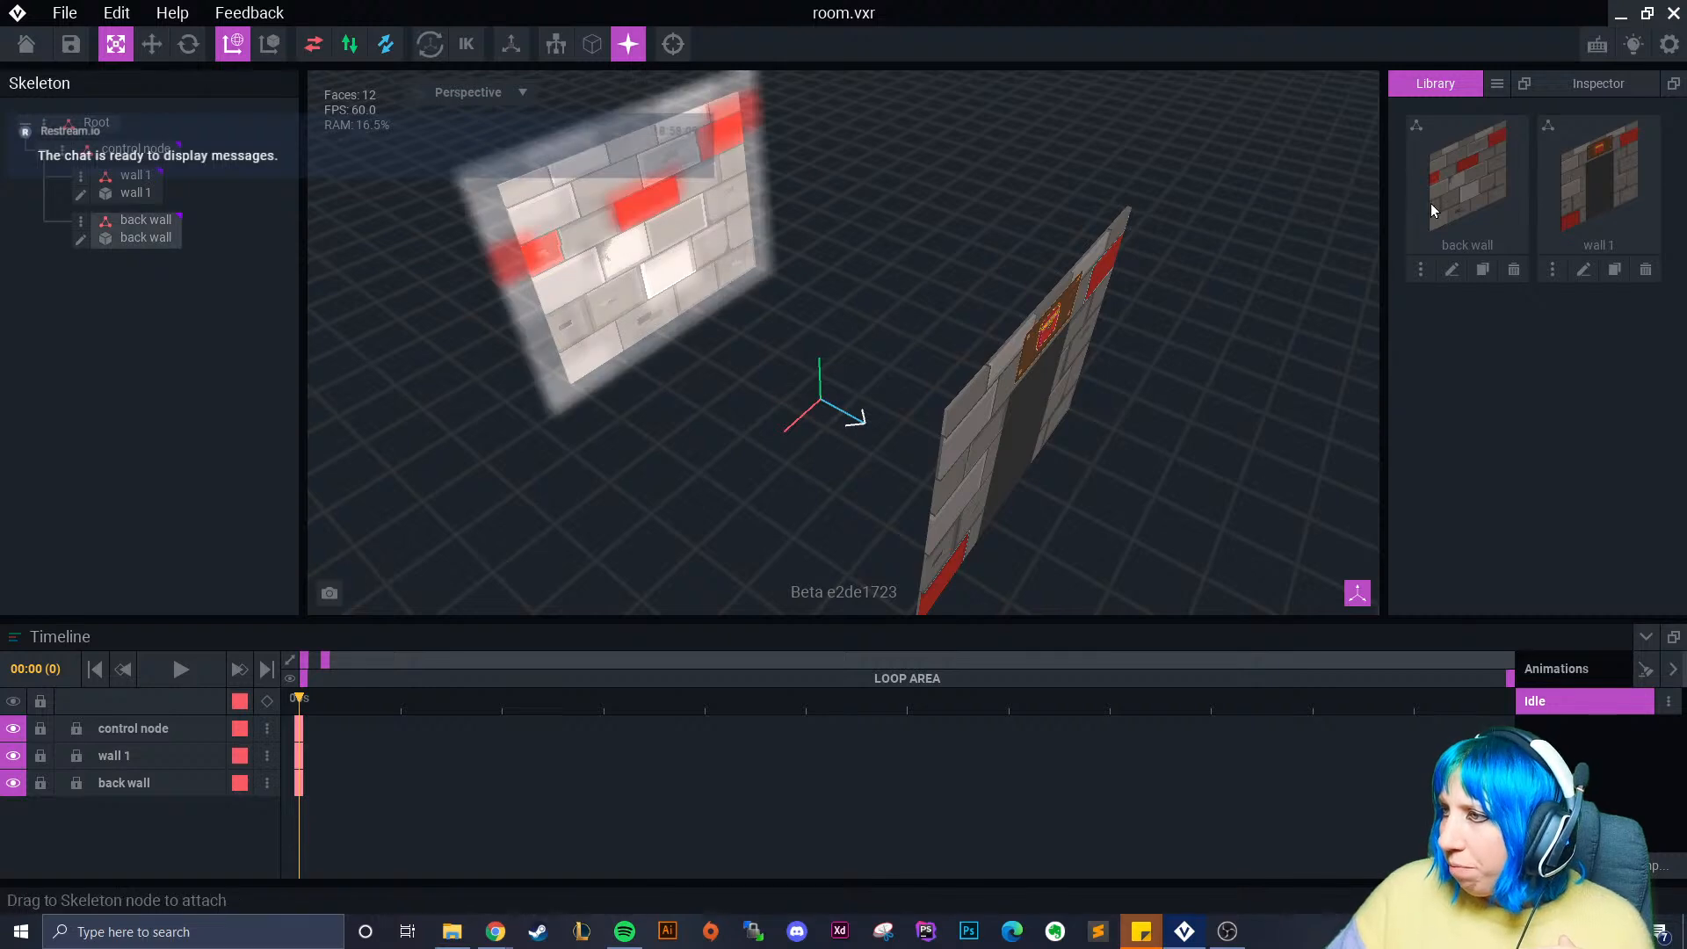
click(1483, 271)
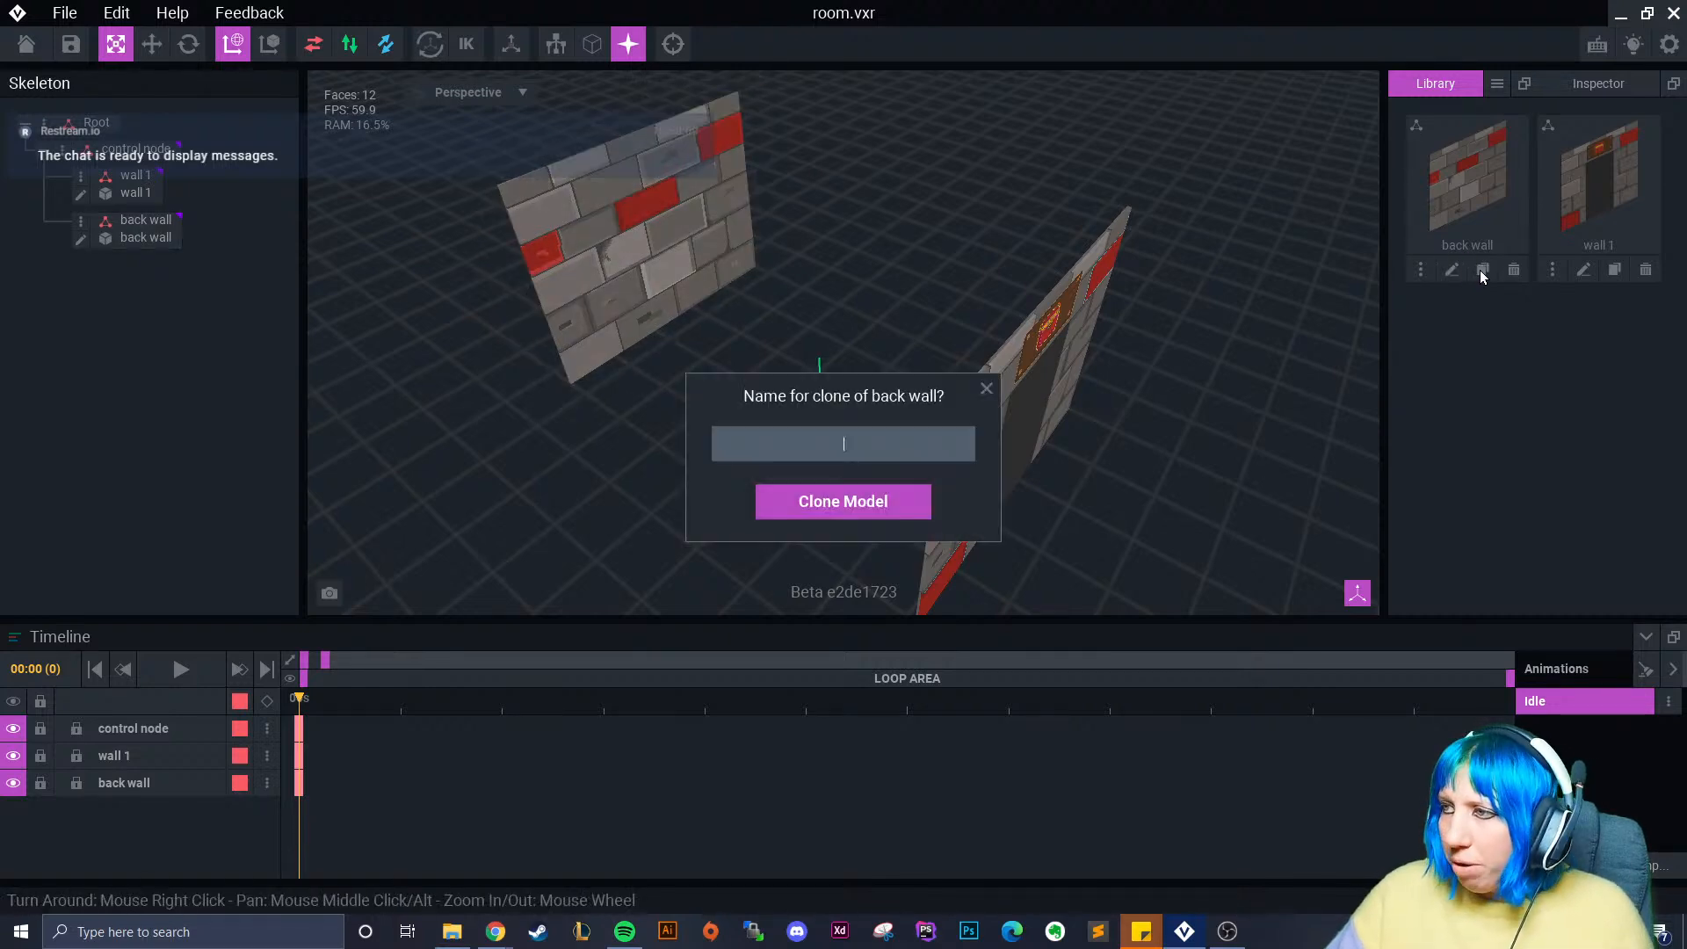
text(side wal)
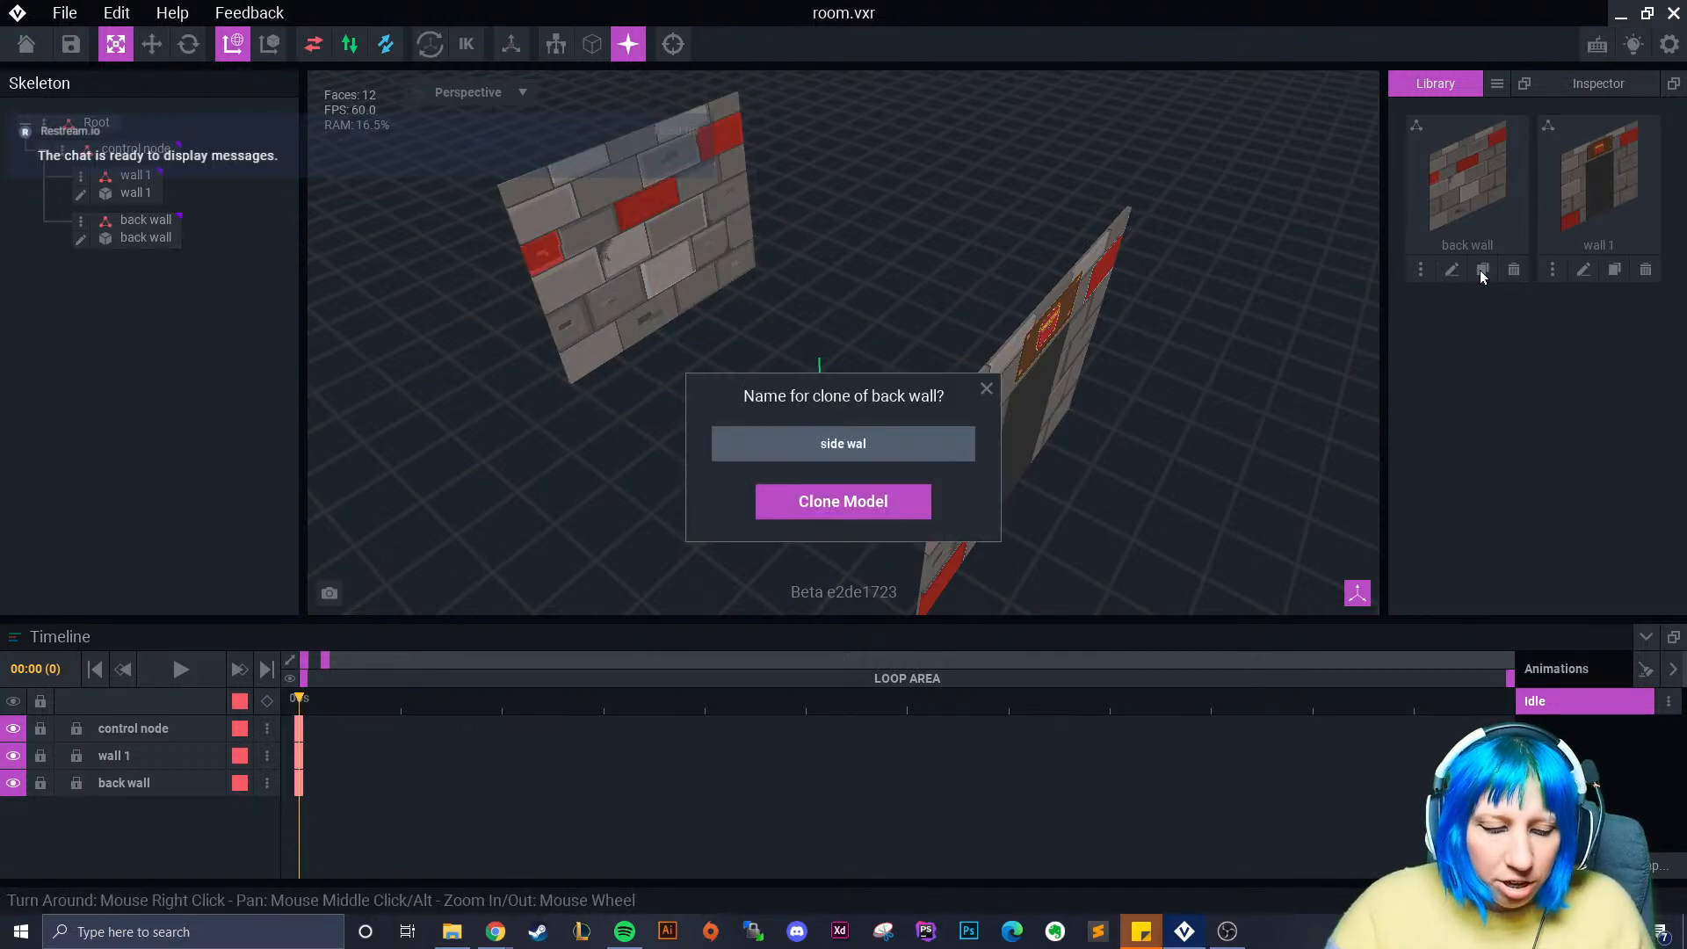
text(l 1)
key(Return)
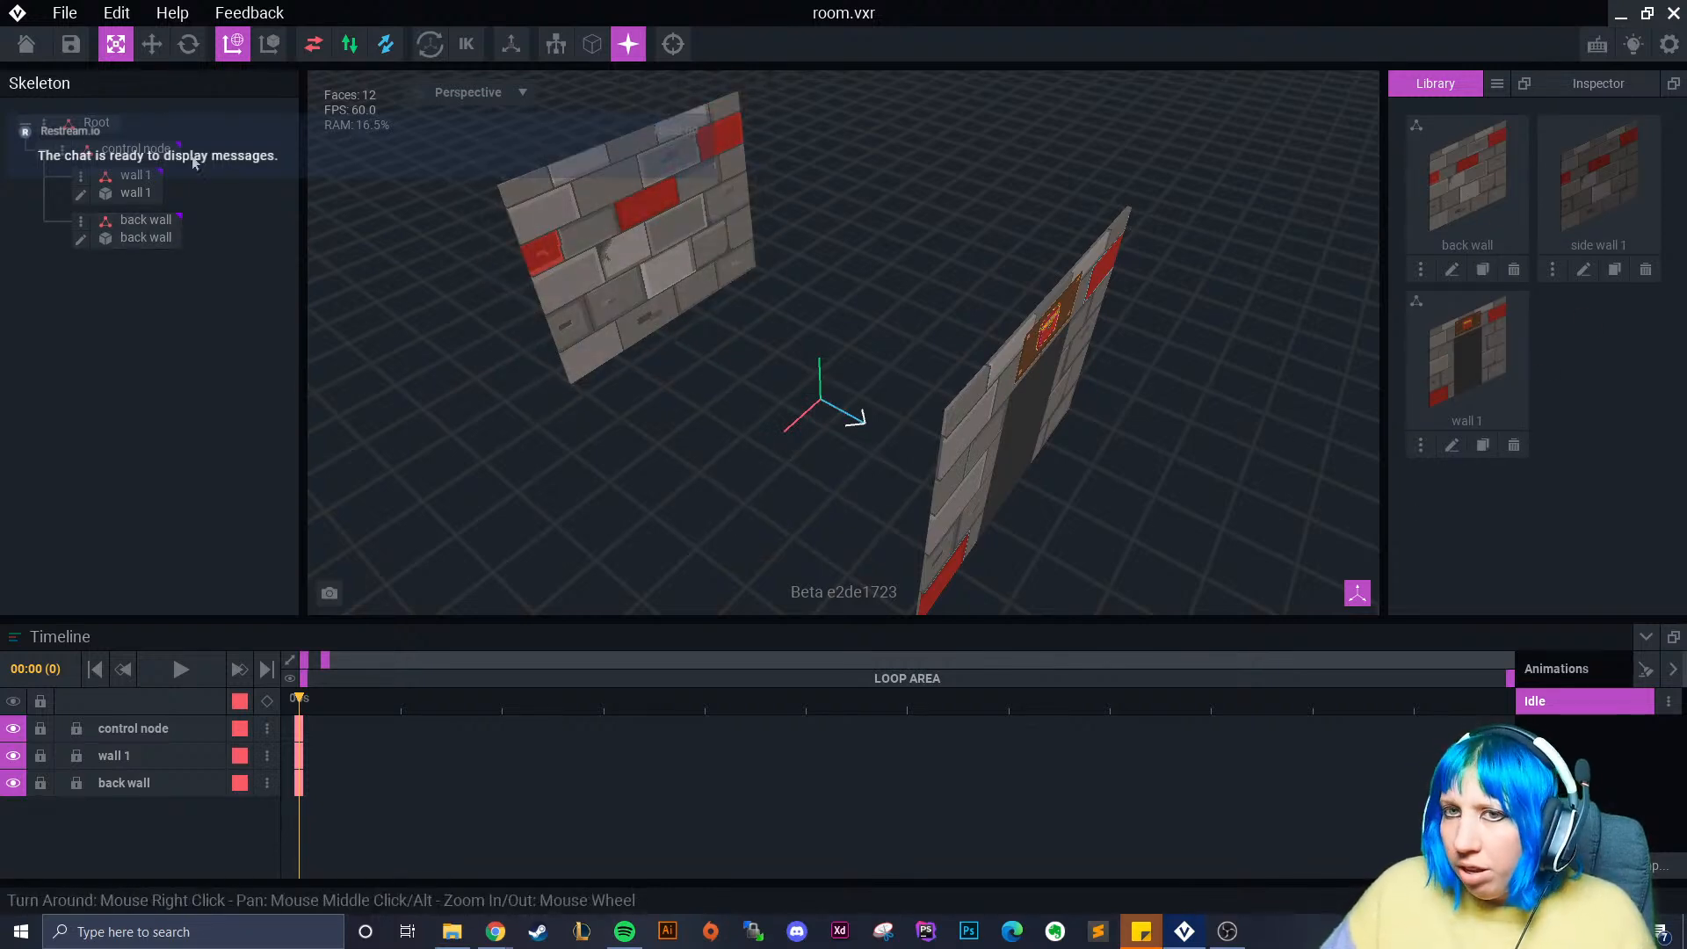
- Create a node named side wall 1 under the control node and attach the side wall 1 model to it
click(62, 149)
click(138, 191)
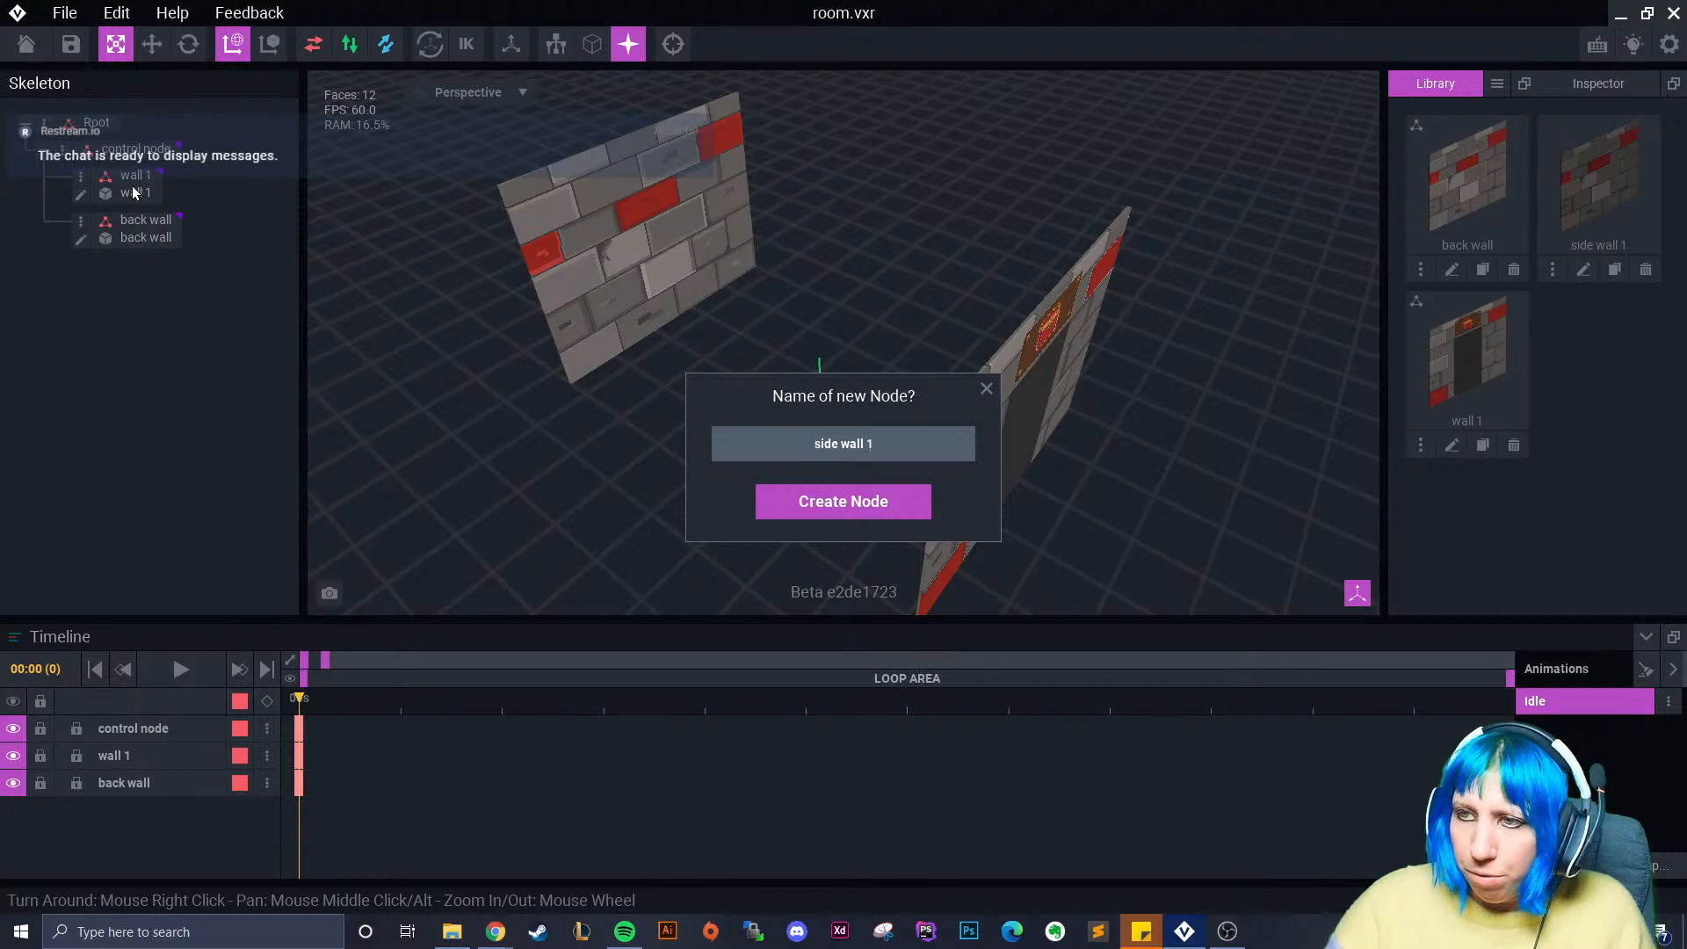
key(Return)
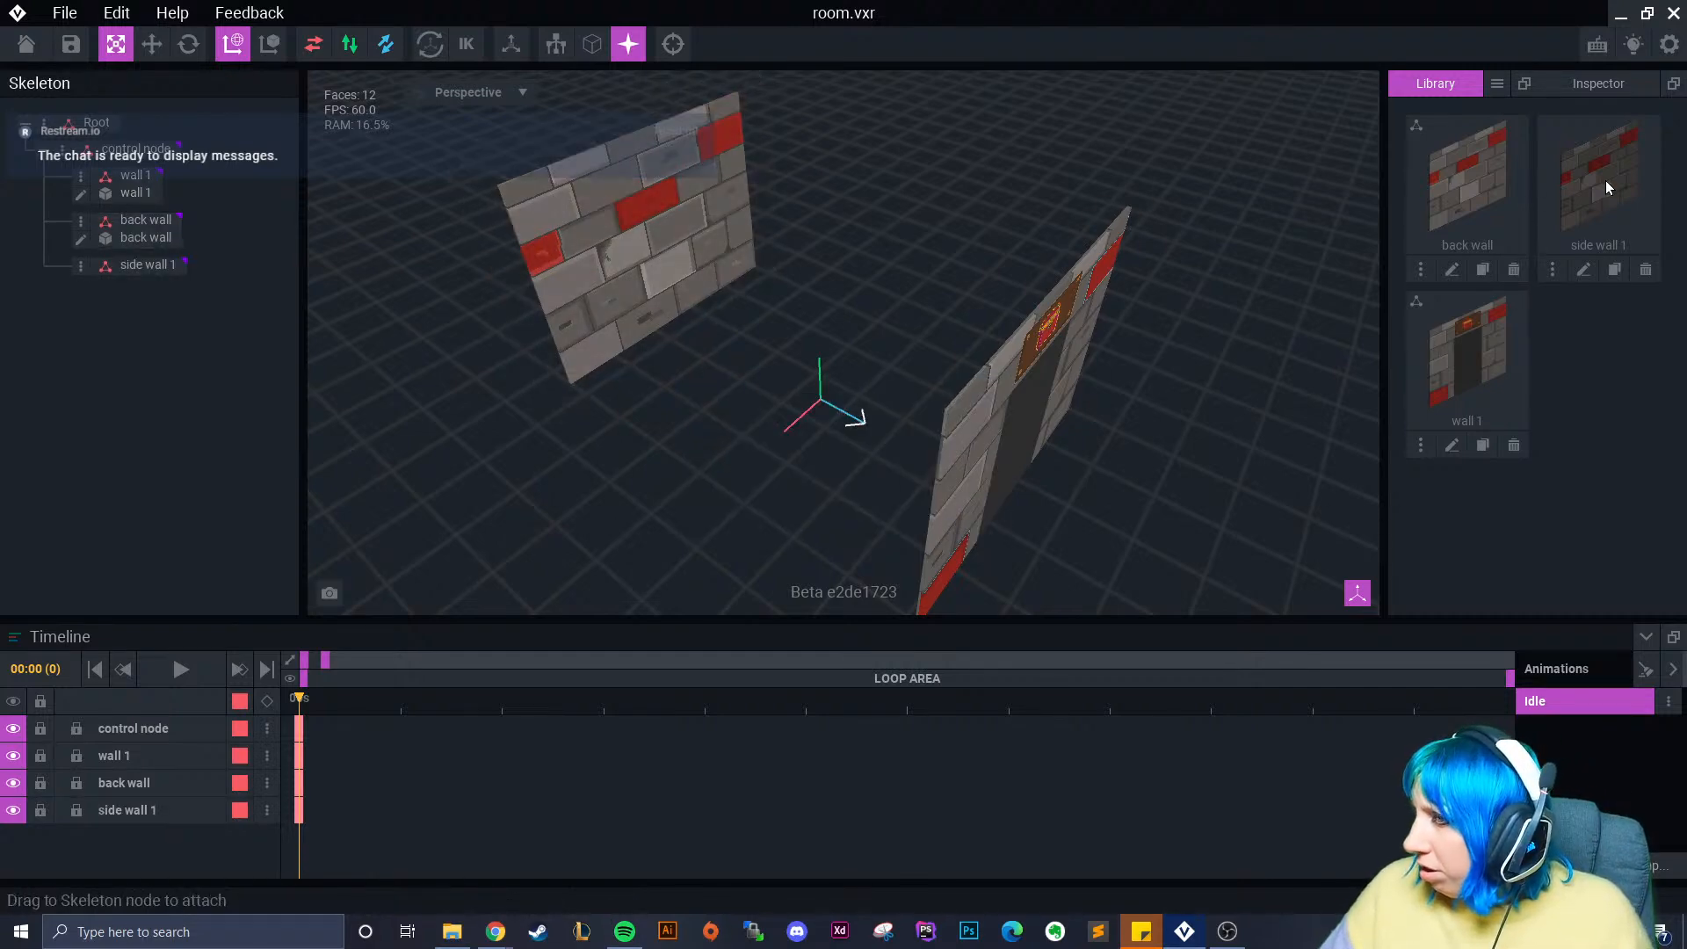
drag(1607, 187, 140, 265)
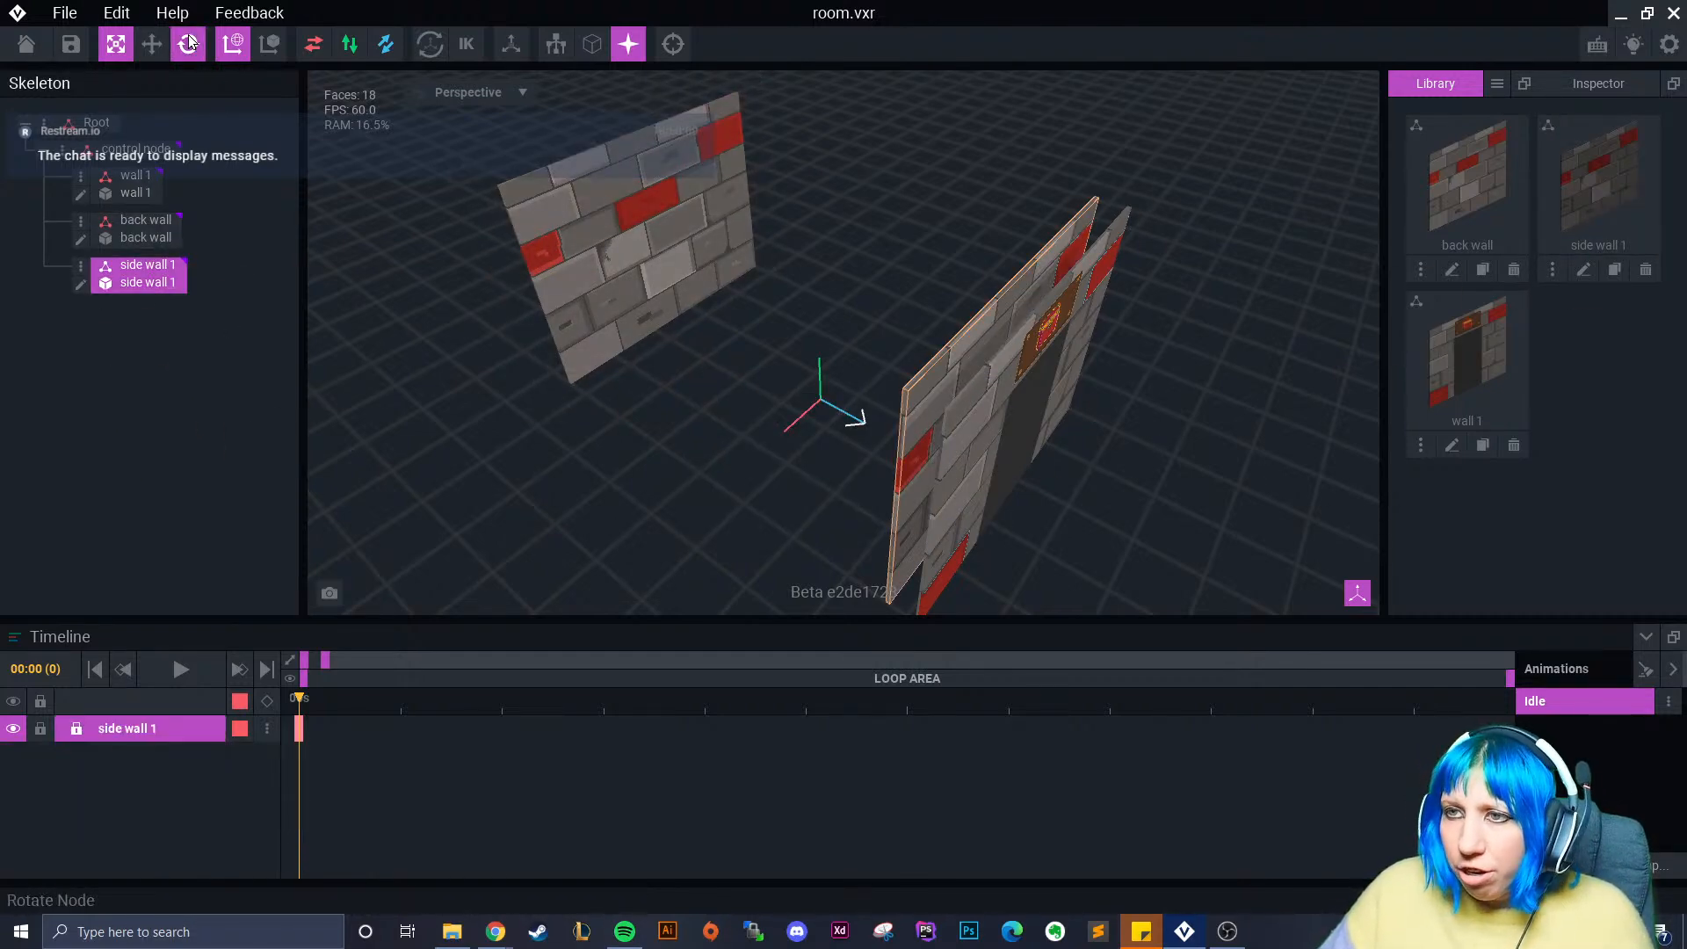
- Rotate the side wall 1 node perpendicular to wall 1 and move it to wall 1's outer edge
click(189, 41)
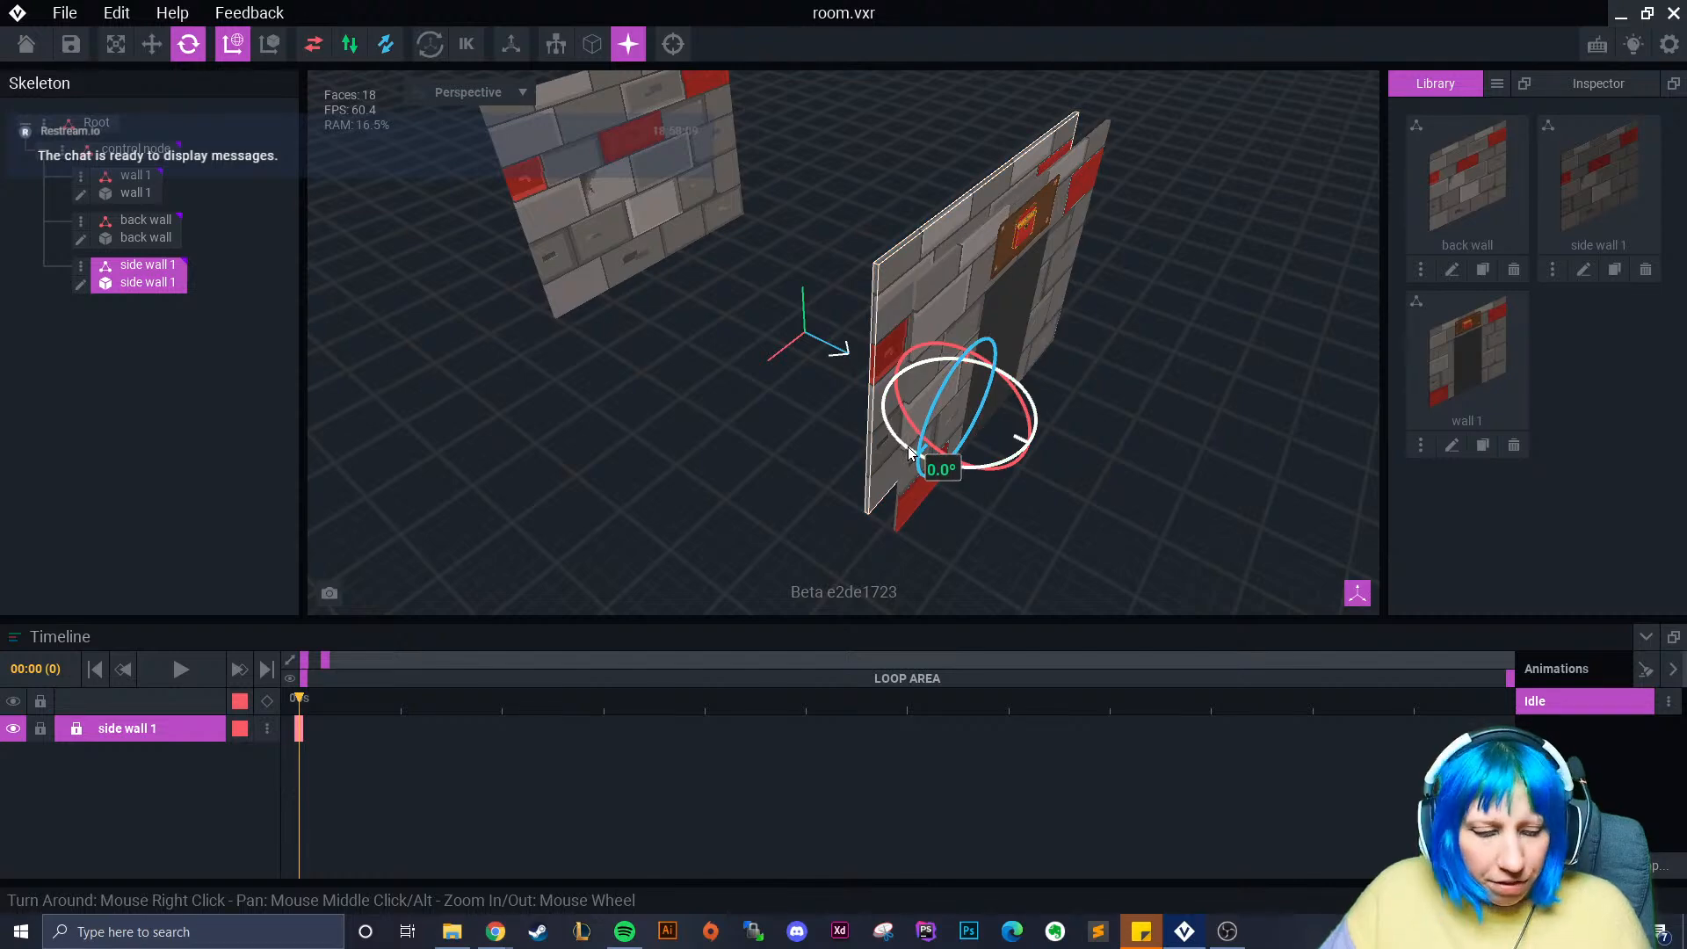
drag(909, 453, 687, 406)
click(152, 44)
right_drag(820, 493, 816, 497)
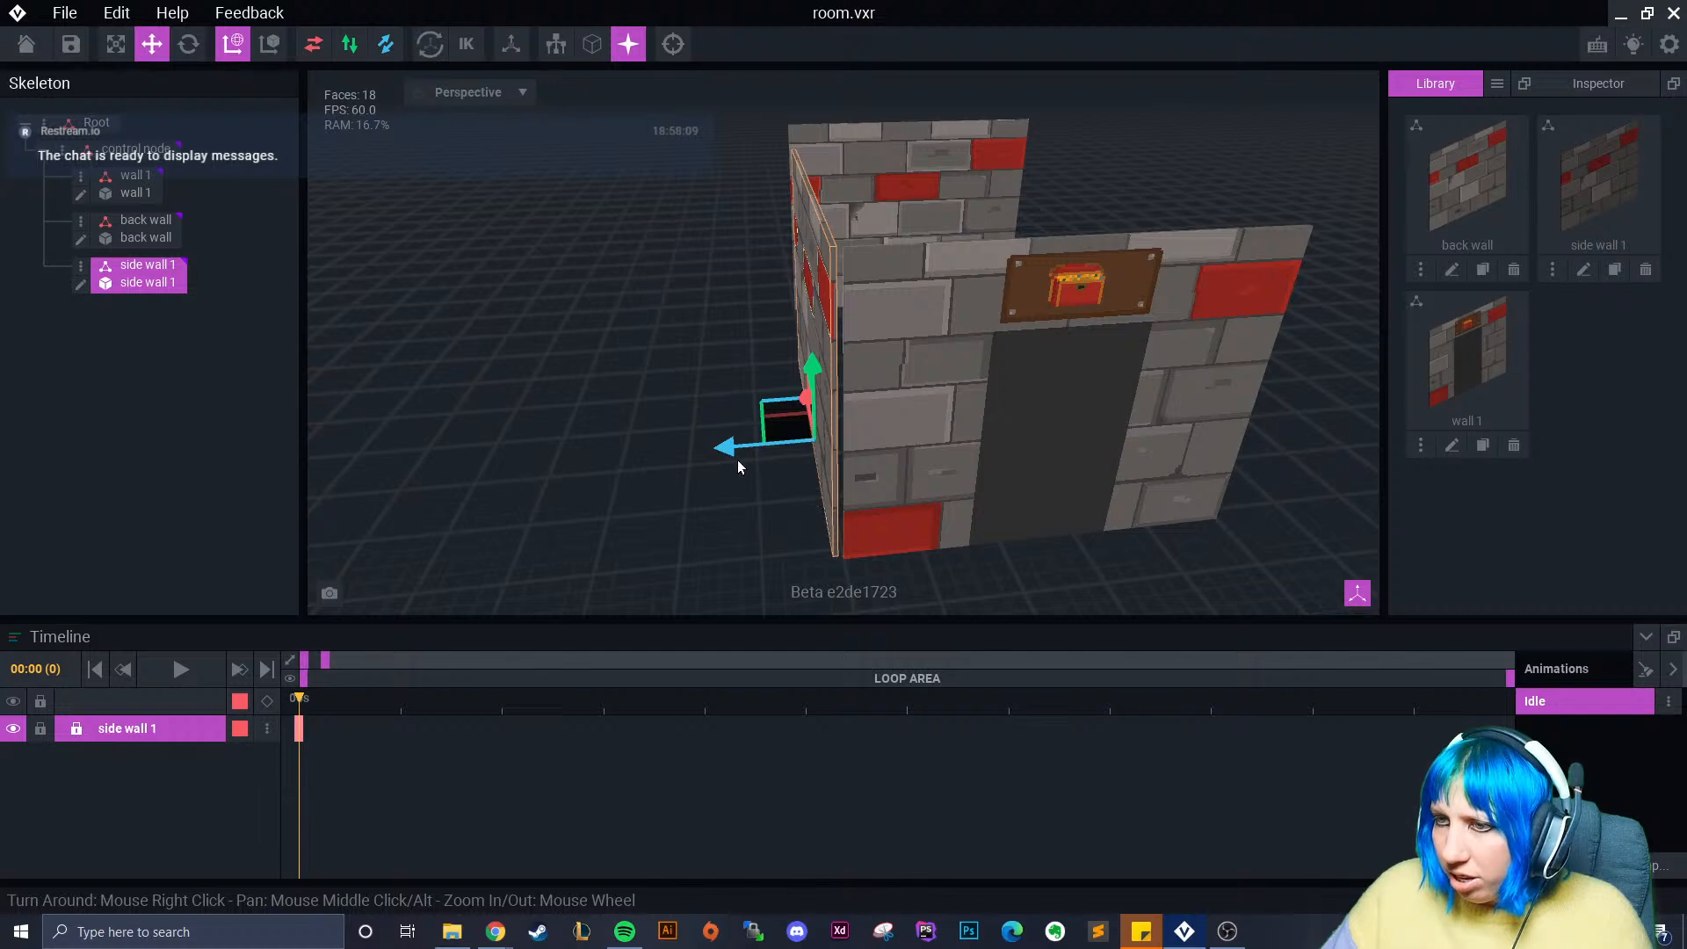
drag(733, 450, 738, 463)
- Fine-tune the position of side wall 1 so its end meets wall 1 at the bottom corner
right_drag(738, 464, 1005, 383)
scroll(809, 516, up, 2)
scroll(807, 492, up, 3)
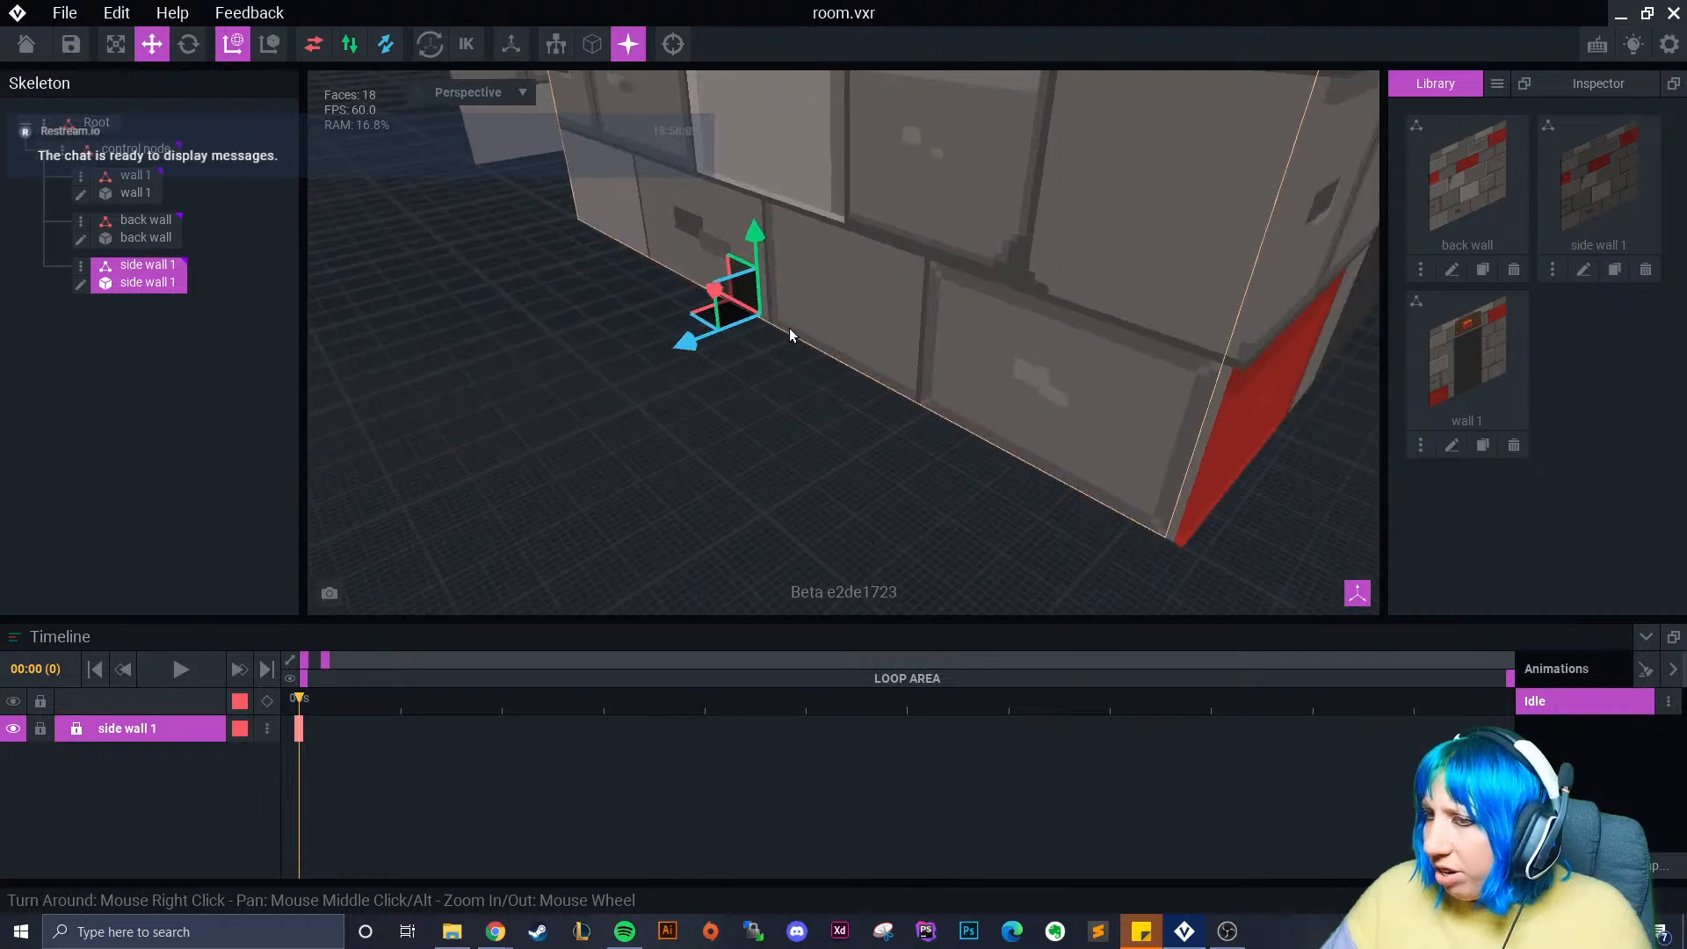
drag(718, 290, 717, 291)
right_drag(814, 369, 854, 377)
mouse_move(787, 327)
mouse_down()
mouse_move(729, 356)
mouse_move(786, 328)
mouse_up()
right_drag(786, 329, 877, 441)
- Examine the corner joint between side wall 1 and wall 1 and the span remaining to the back wall
click(829, 472)
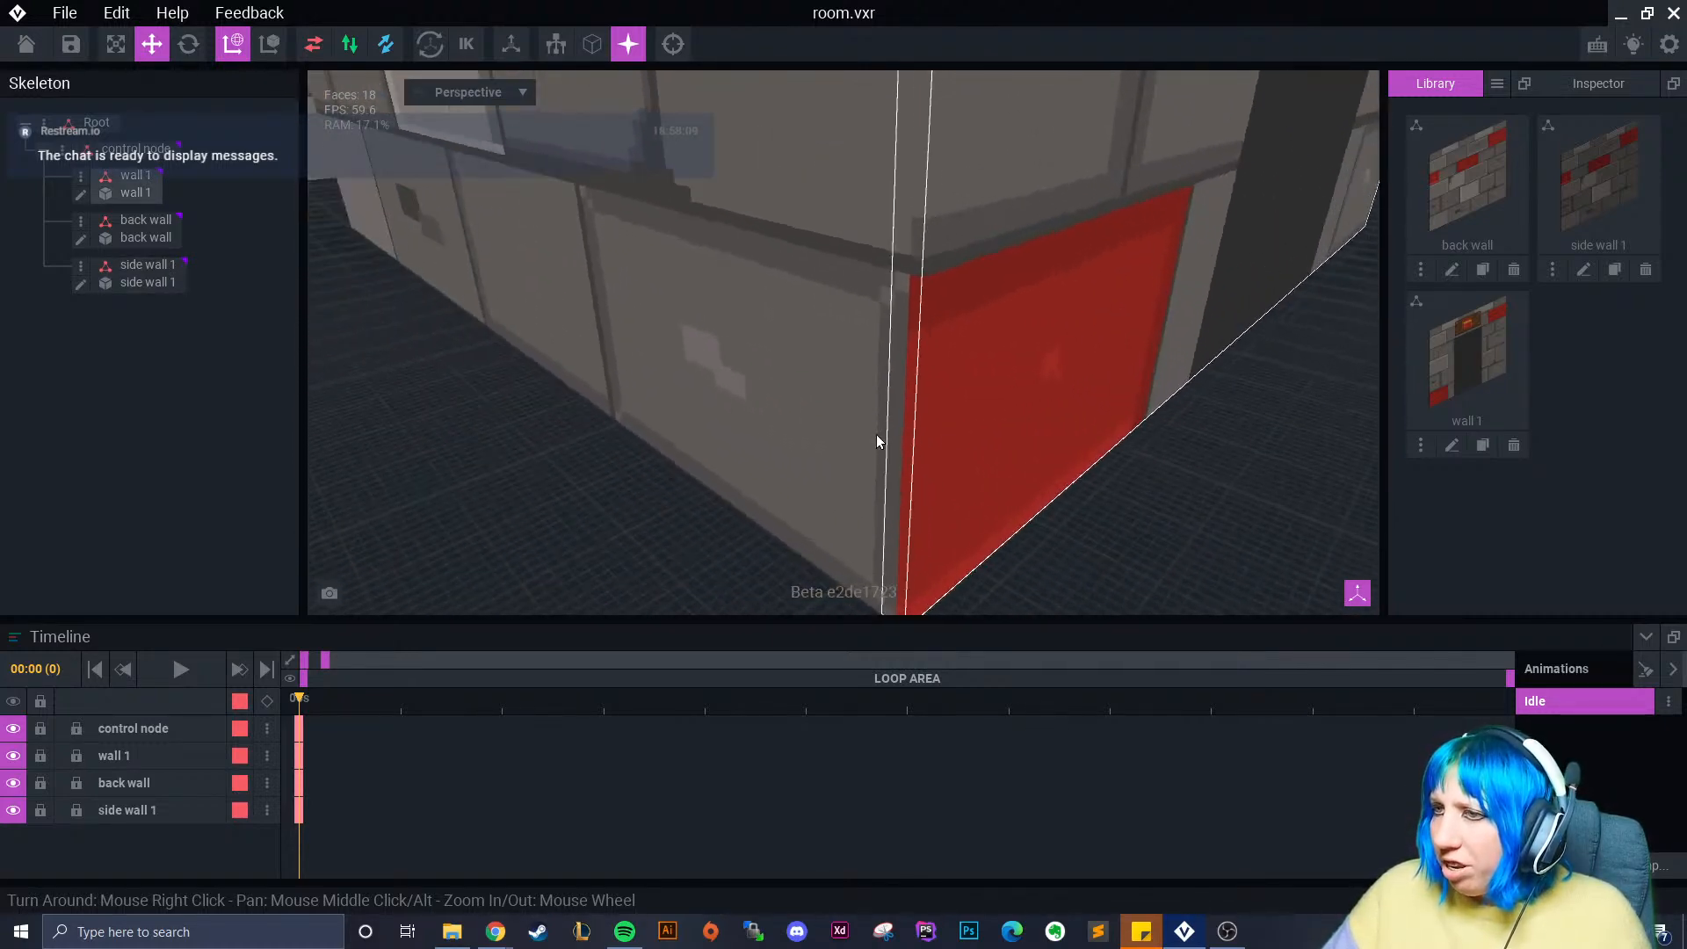
click(693, 447)
drag(471, 283, 513, 293)
click(651, 458)
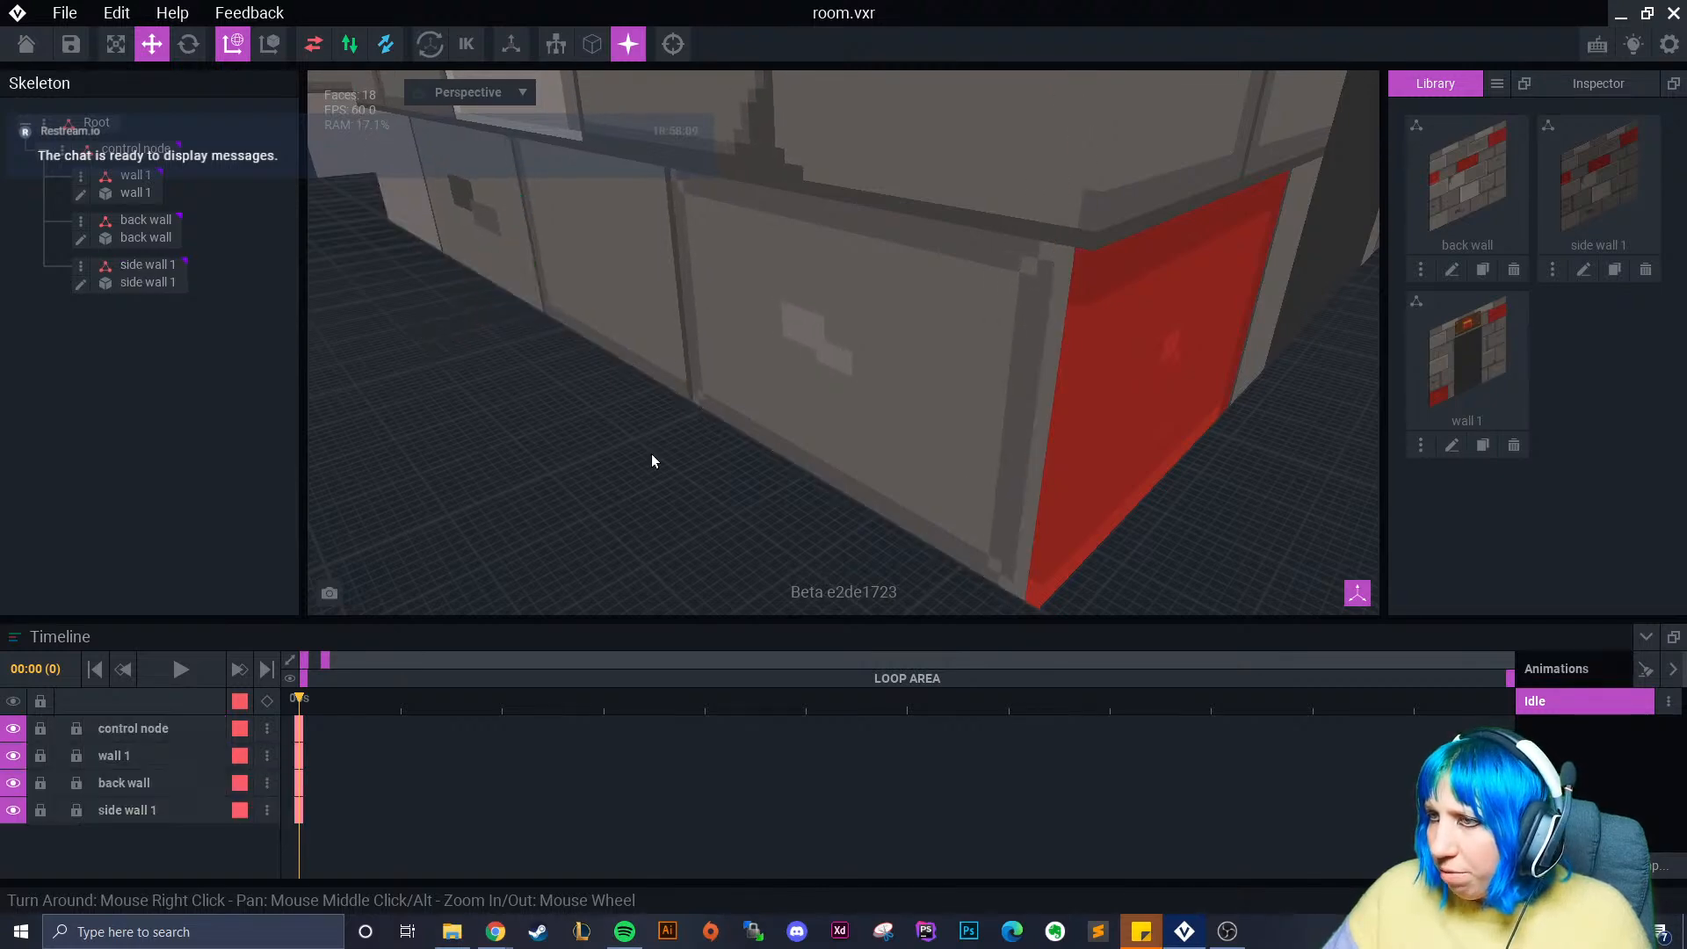
right_drag(817, 462, 884, 309)
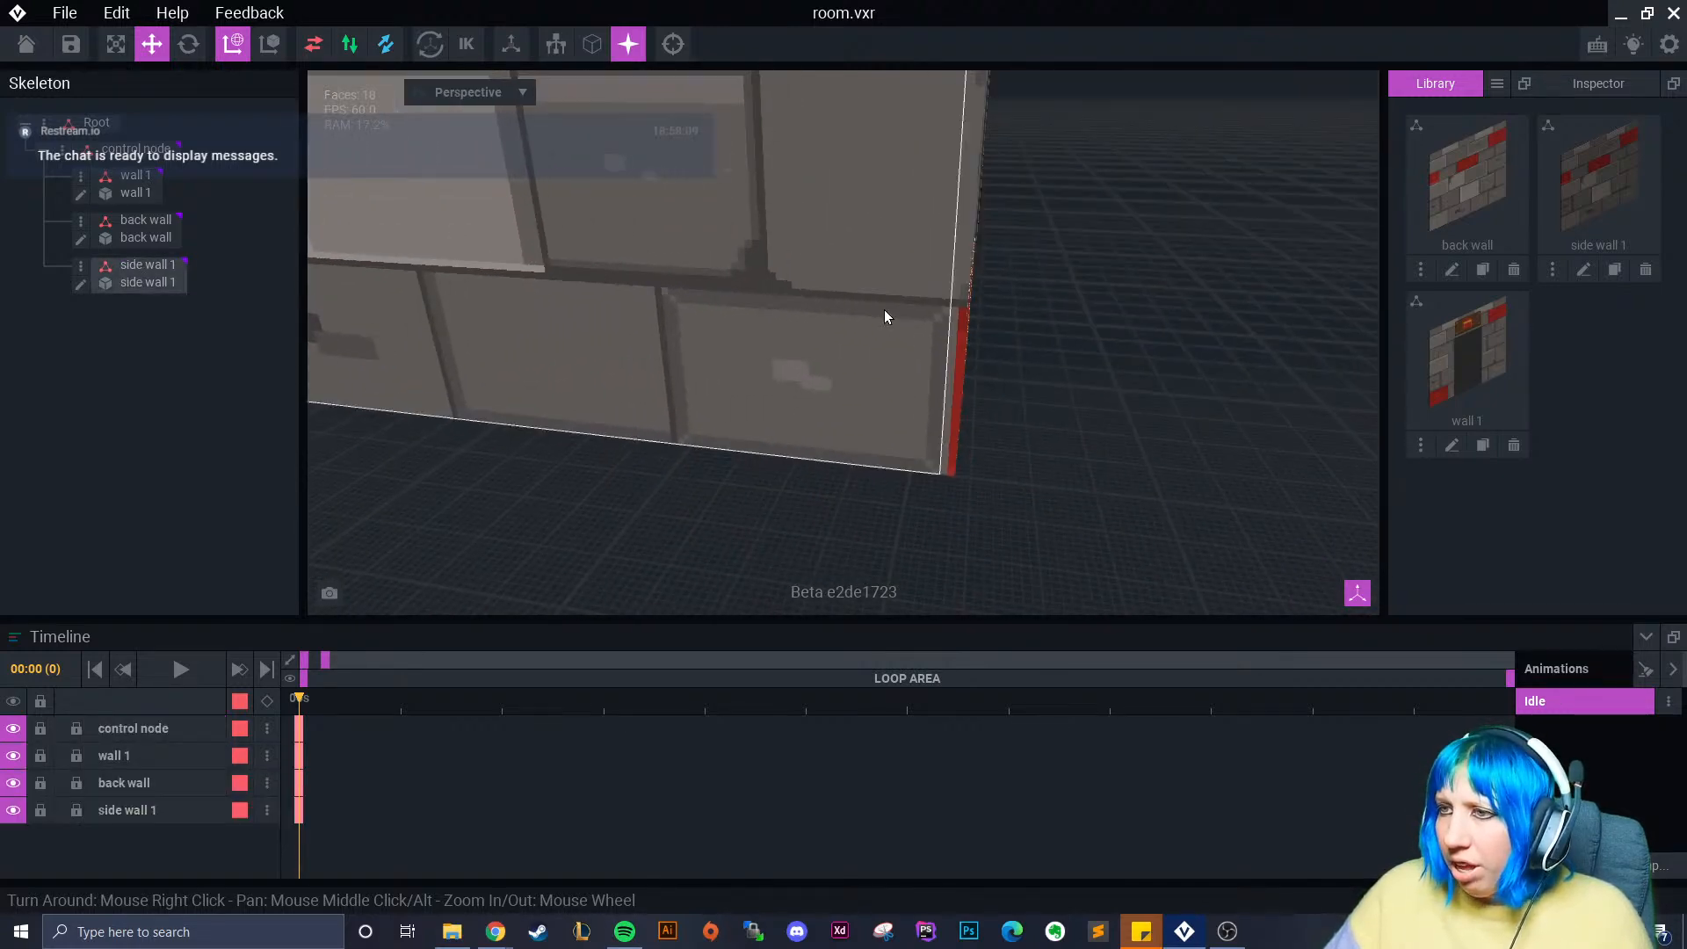
right_drag(887, 462, 844, 427)
scroll(700, 436, down, 5)
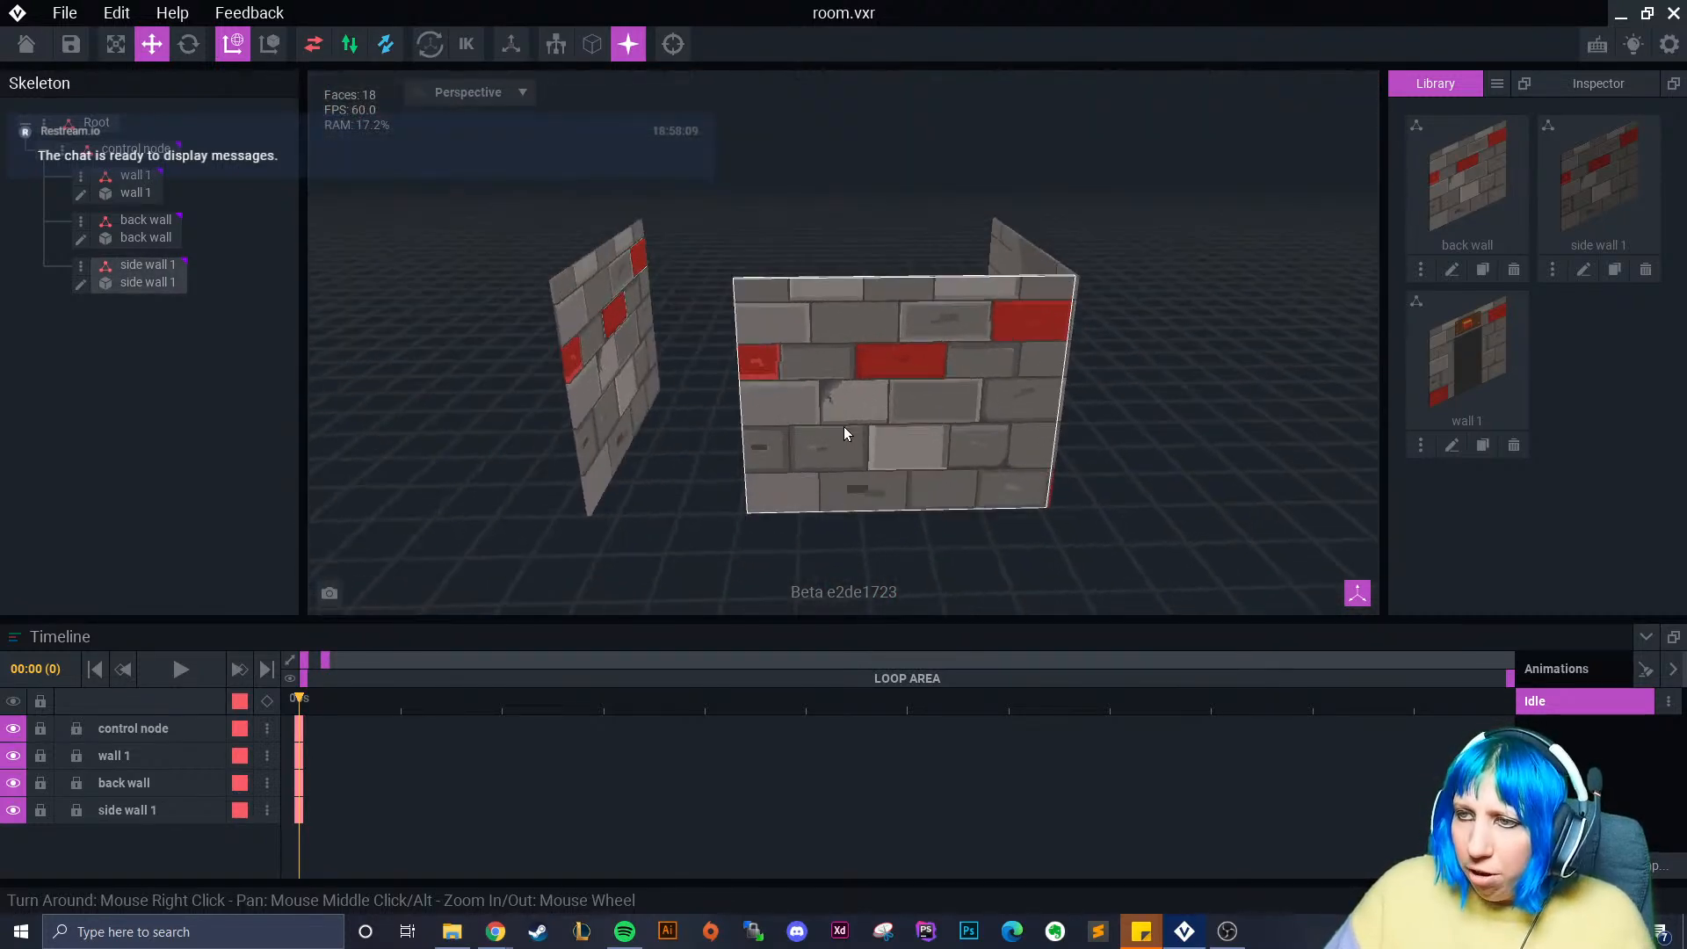
- Open the side wall 1 model for voxel editing and set its X width to 200
click(844, 427)
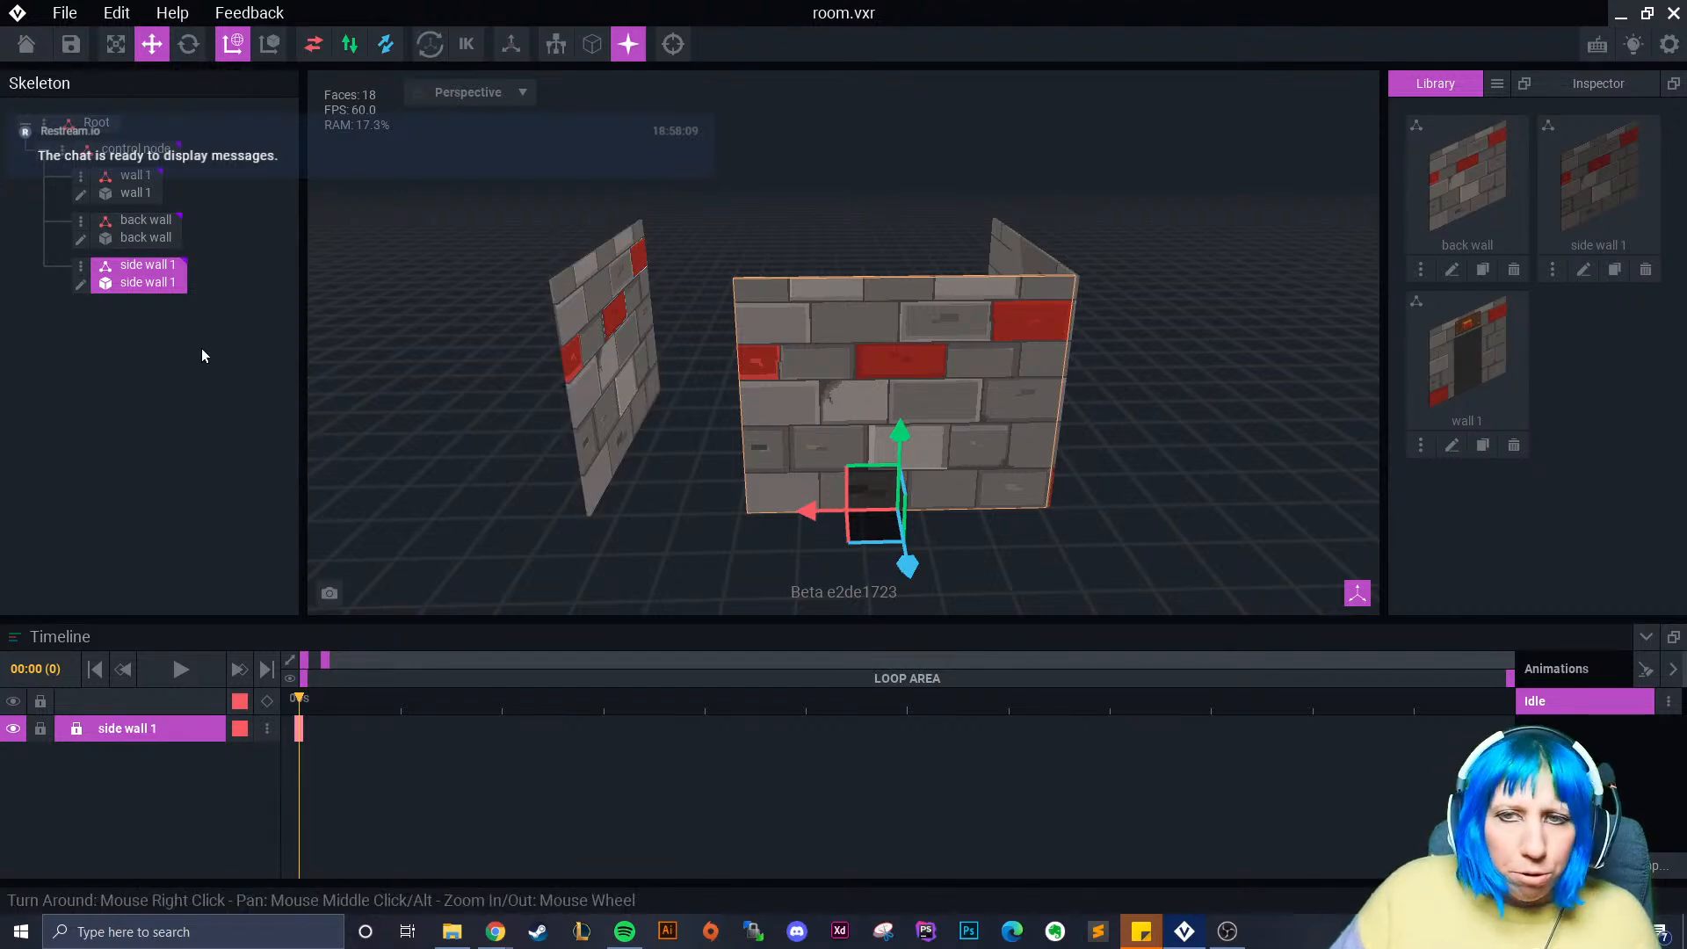
click(80, 286)
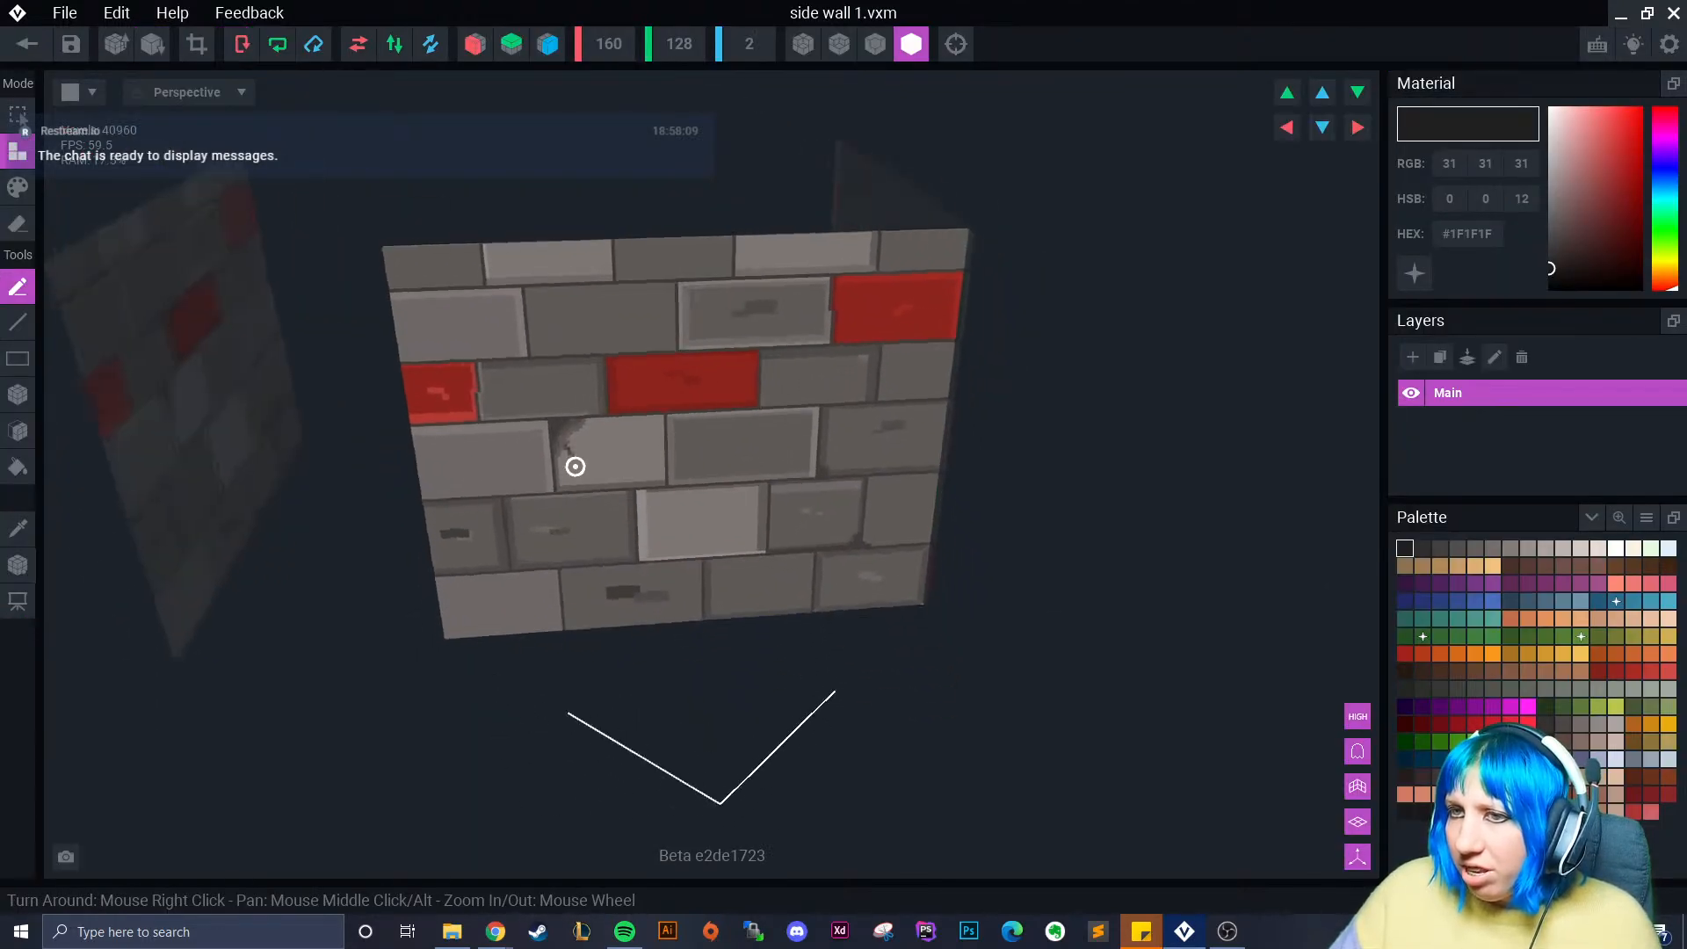
right_drag(719, 331, 719, 332)
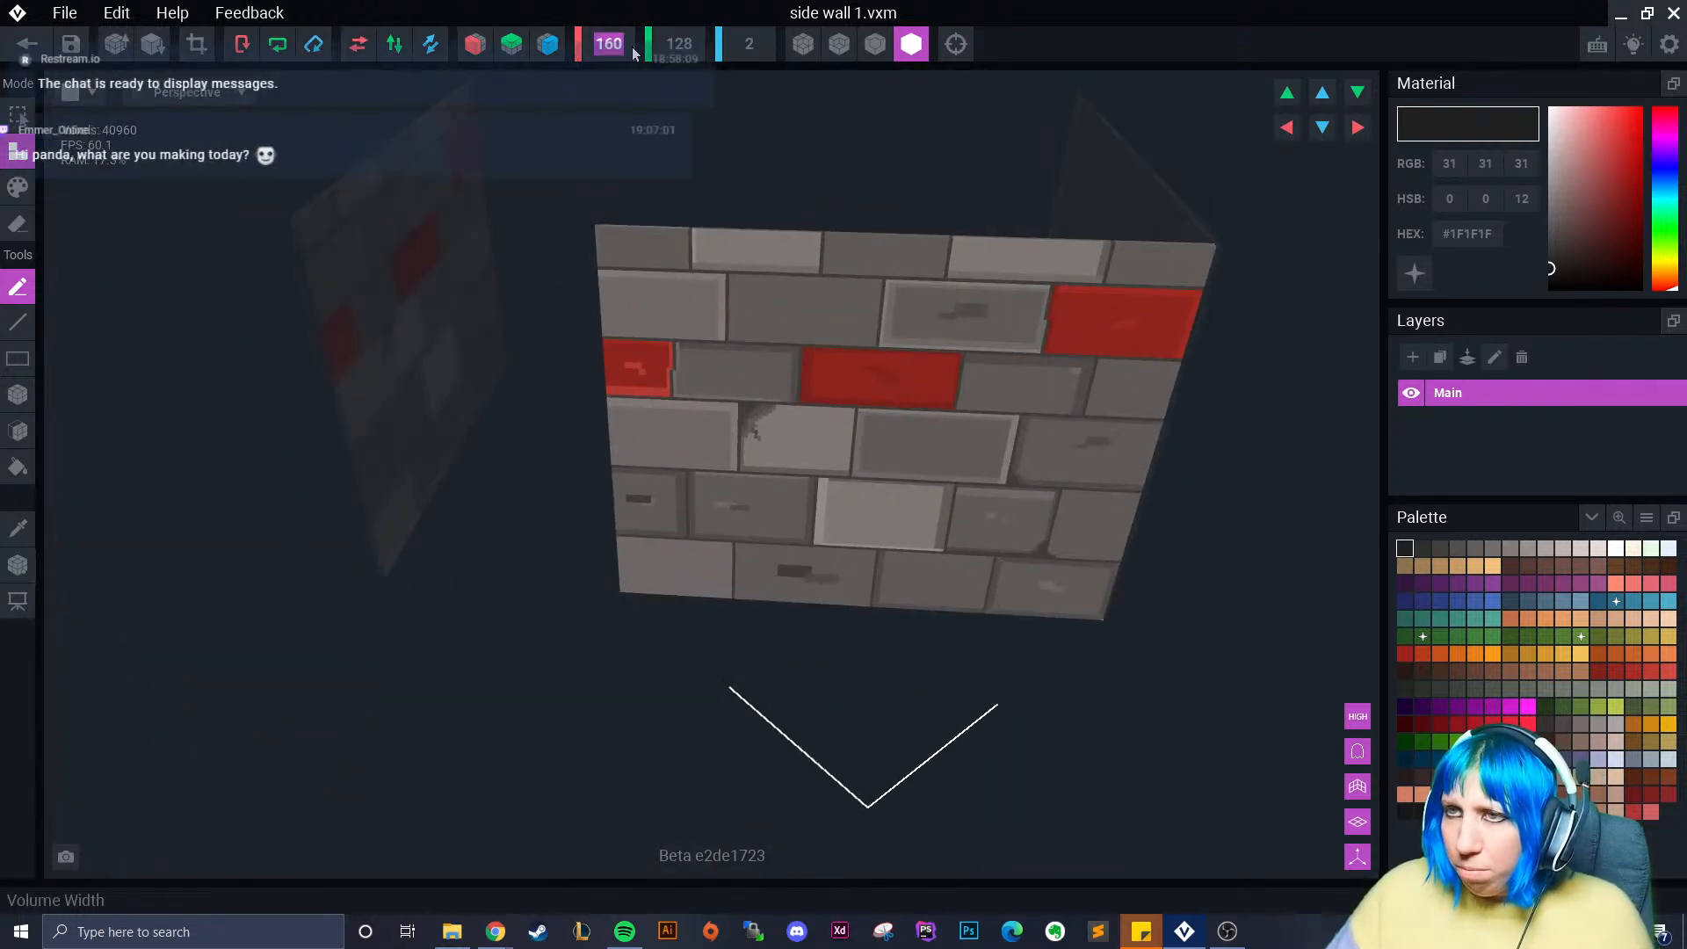
text(200)
key(Return)
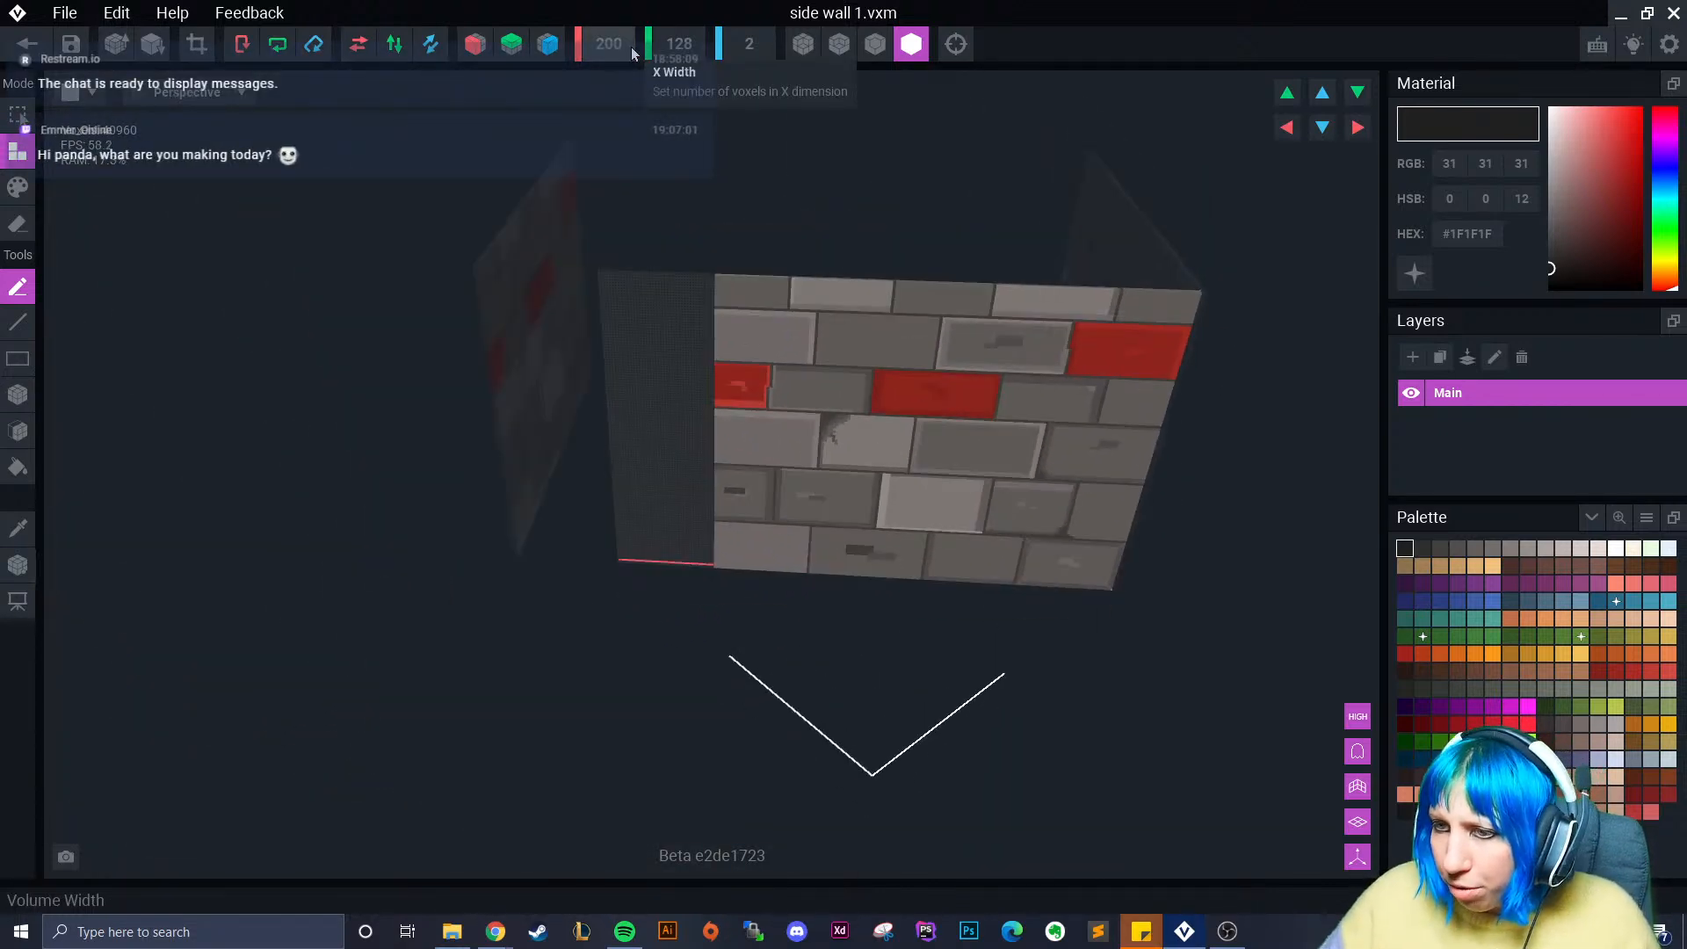
- Set the X width of the side wall 1 volume to 250 voxels
click(610, 51)
text(2)
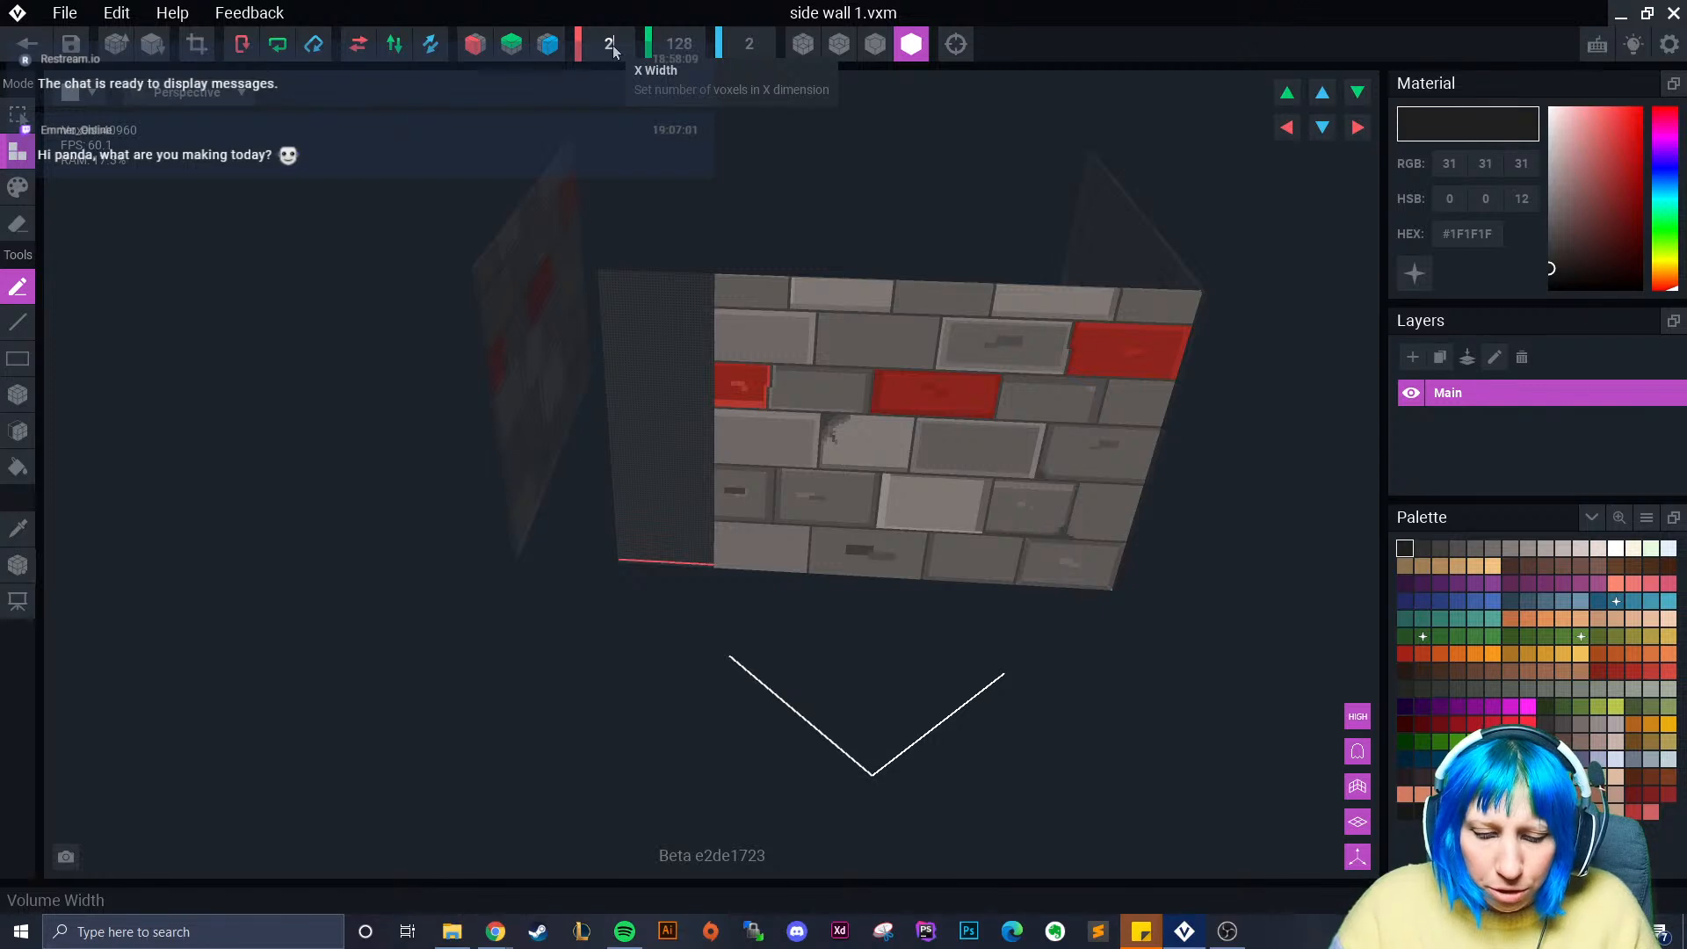
text(50)
key(Return)
- Sample the brick grey #645F5C and fill the empty extension of side wall 1 with it using the Face tool
scroll(647, 494, up, 5)
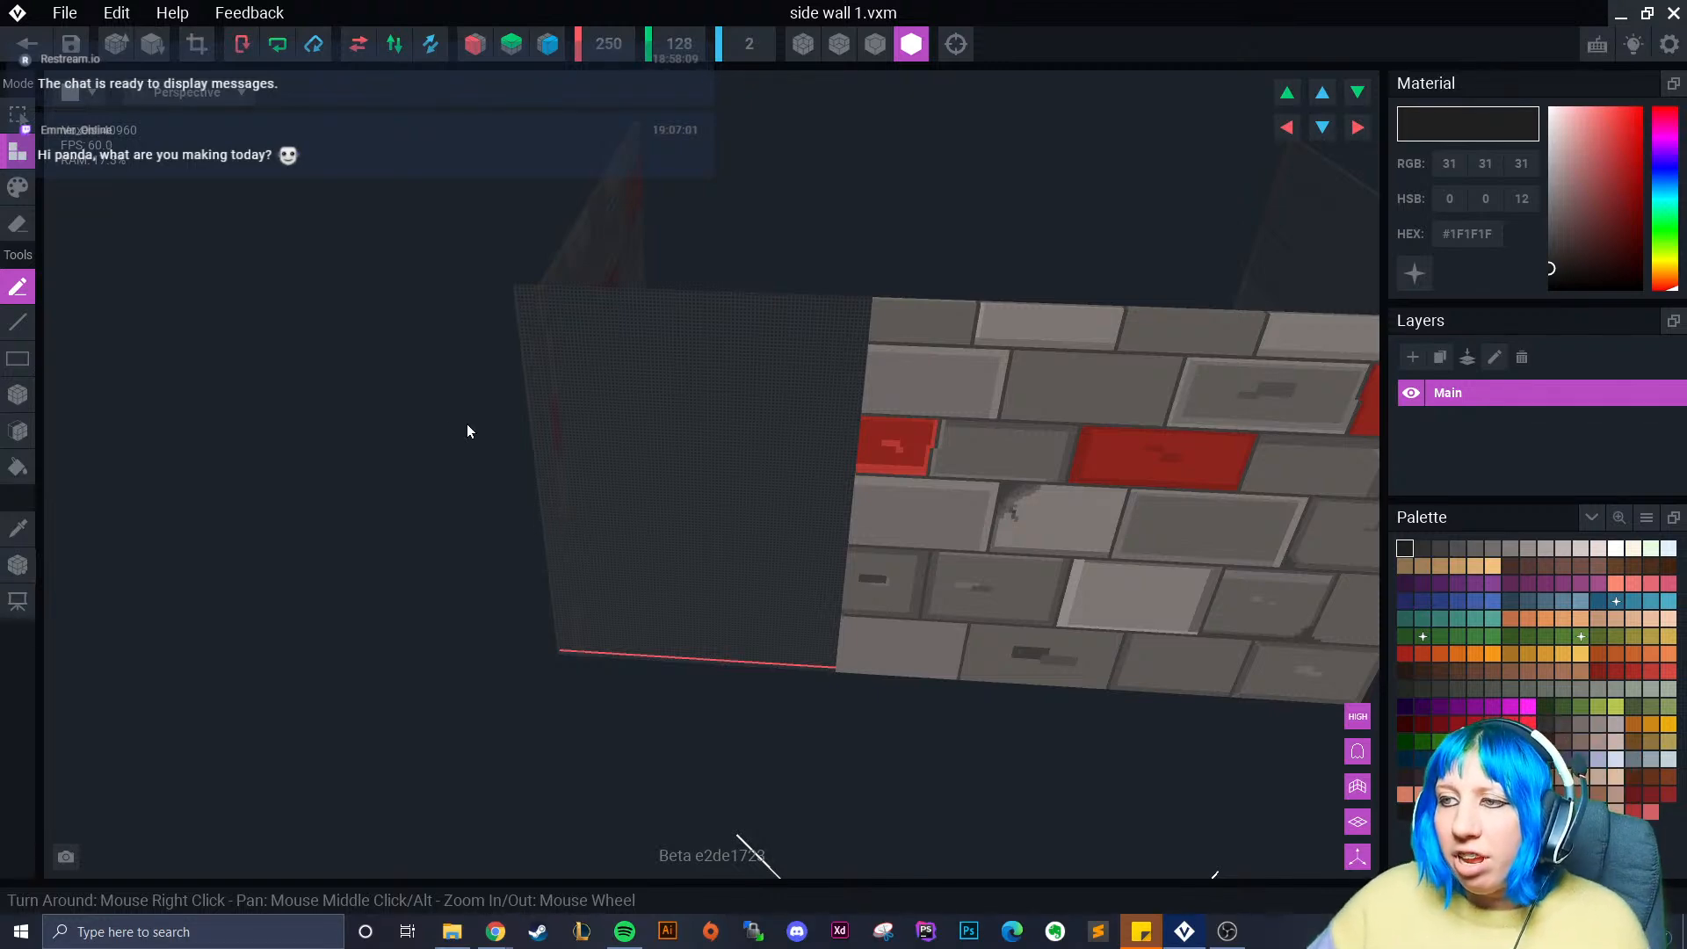
click(19, 528)
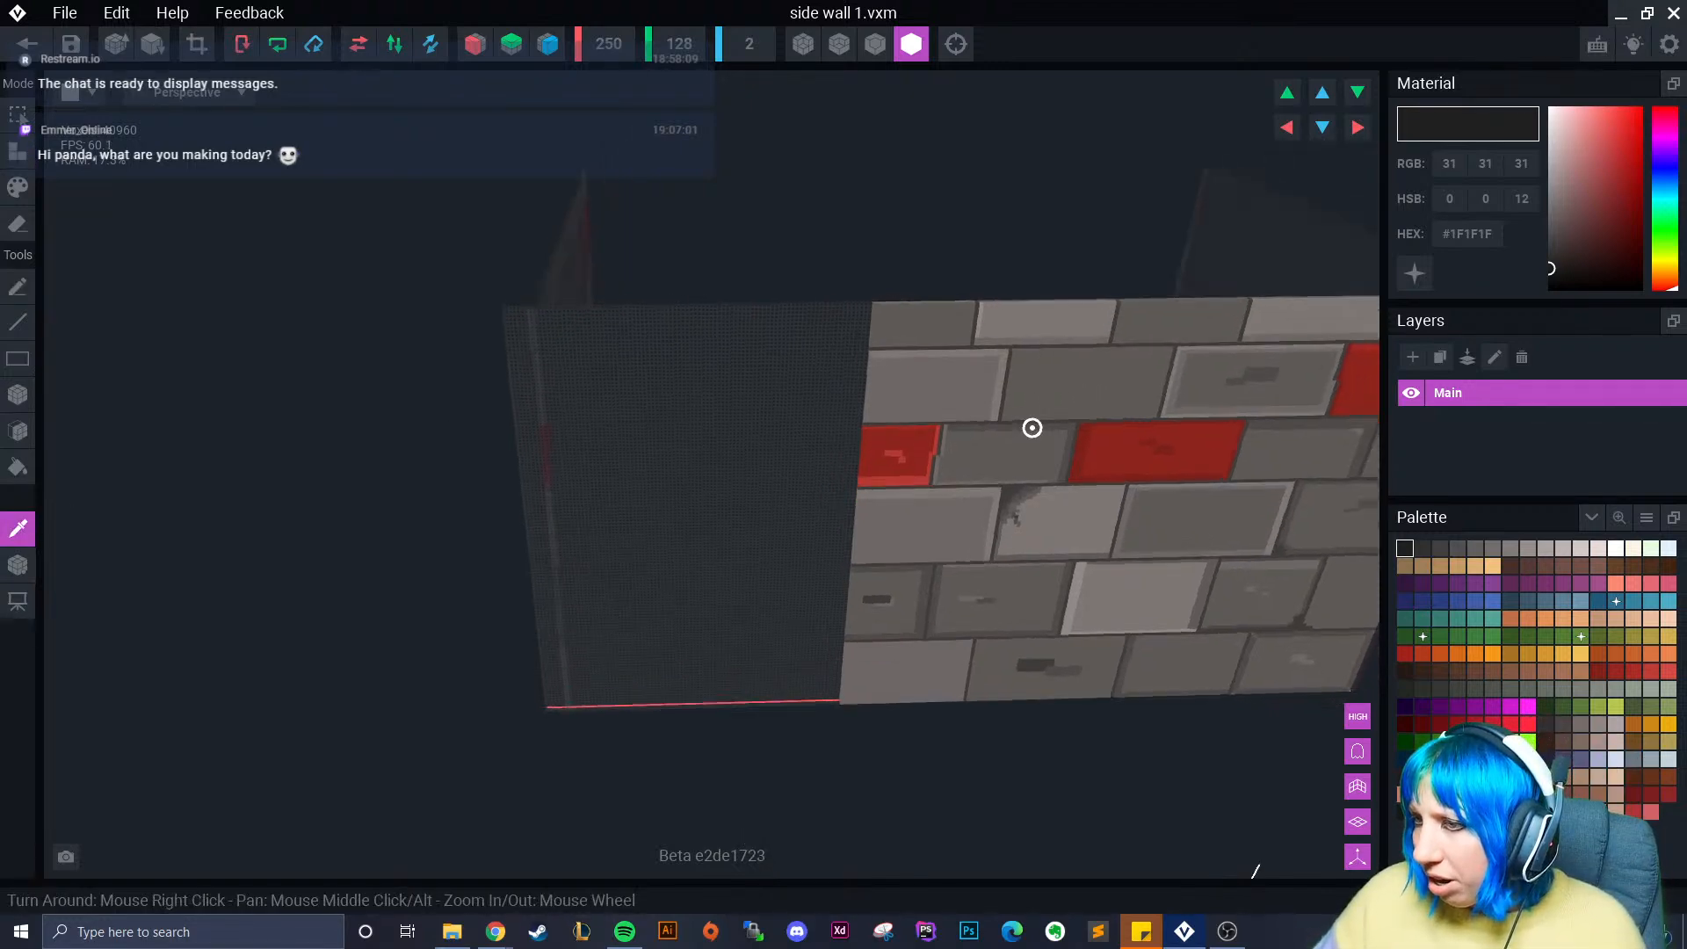
click(1059, 396)
scroll(978, 440, up, 2)
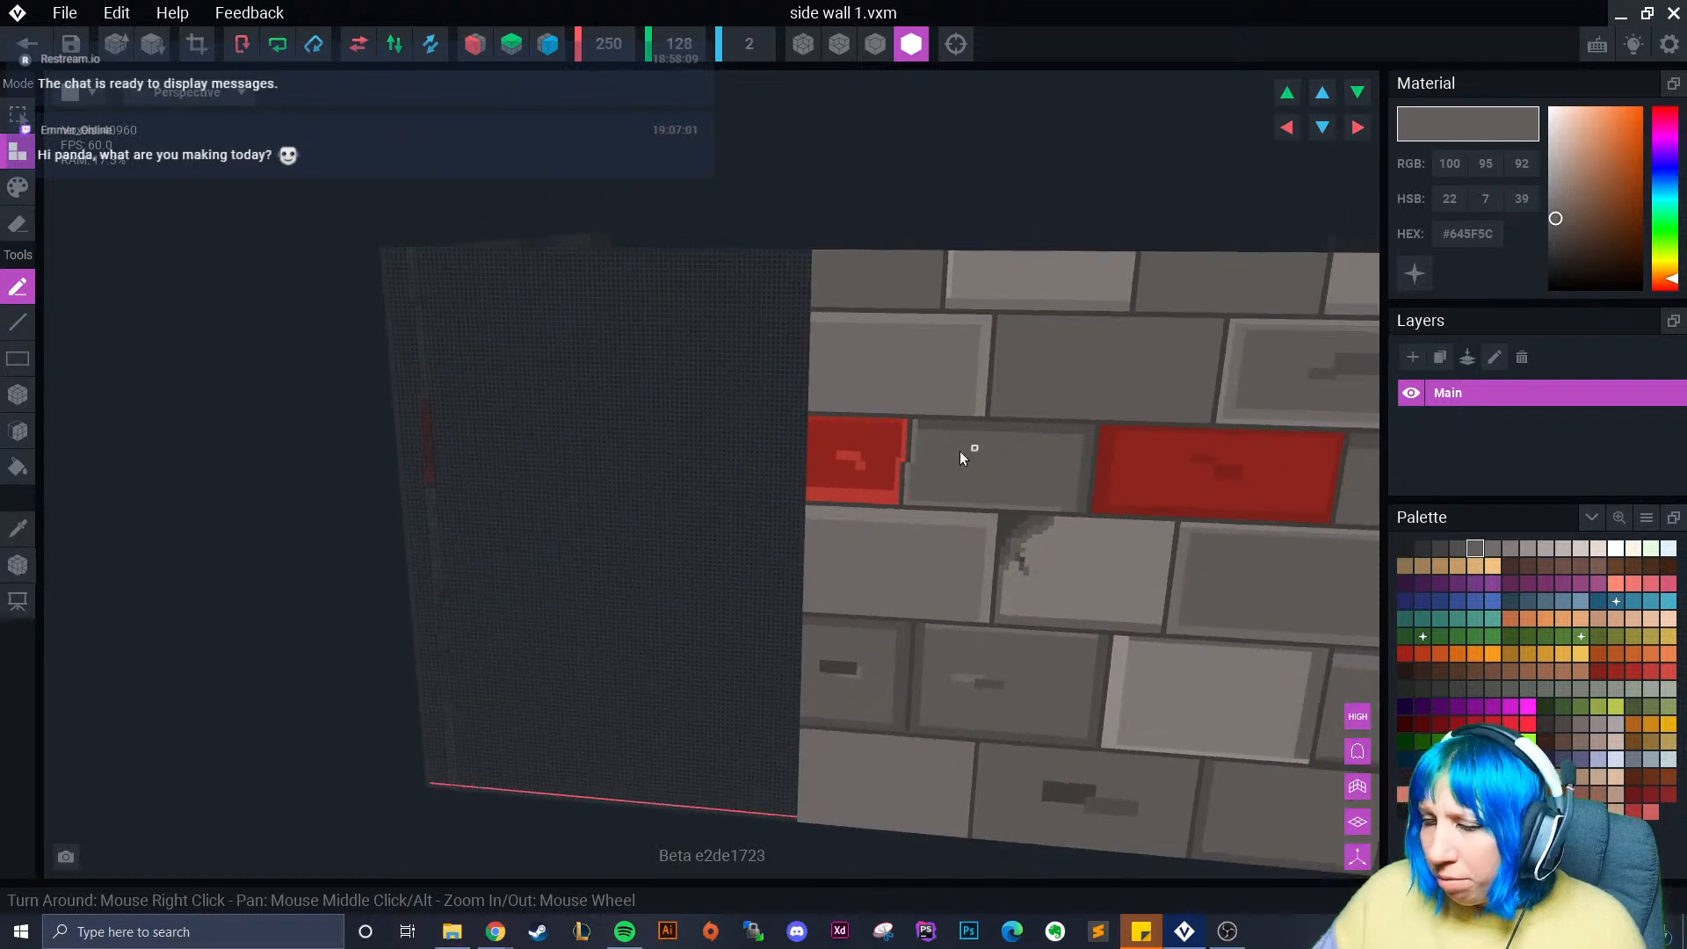
click(17, 430)
click(619, 490)
- Turn on edge outlines and erase voxel layers from the free end of side wall 1 with the Face tool
mouse_move(624, 489)
right_down()
mouse_move(483, 516)
mouse_move(282, 339)
mouse_move(358, 464)
right_up()
click(18, 225)
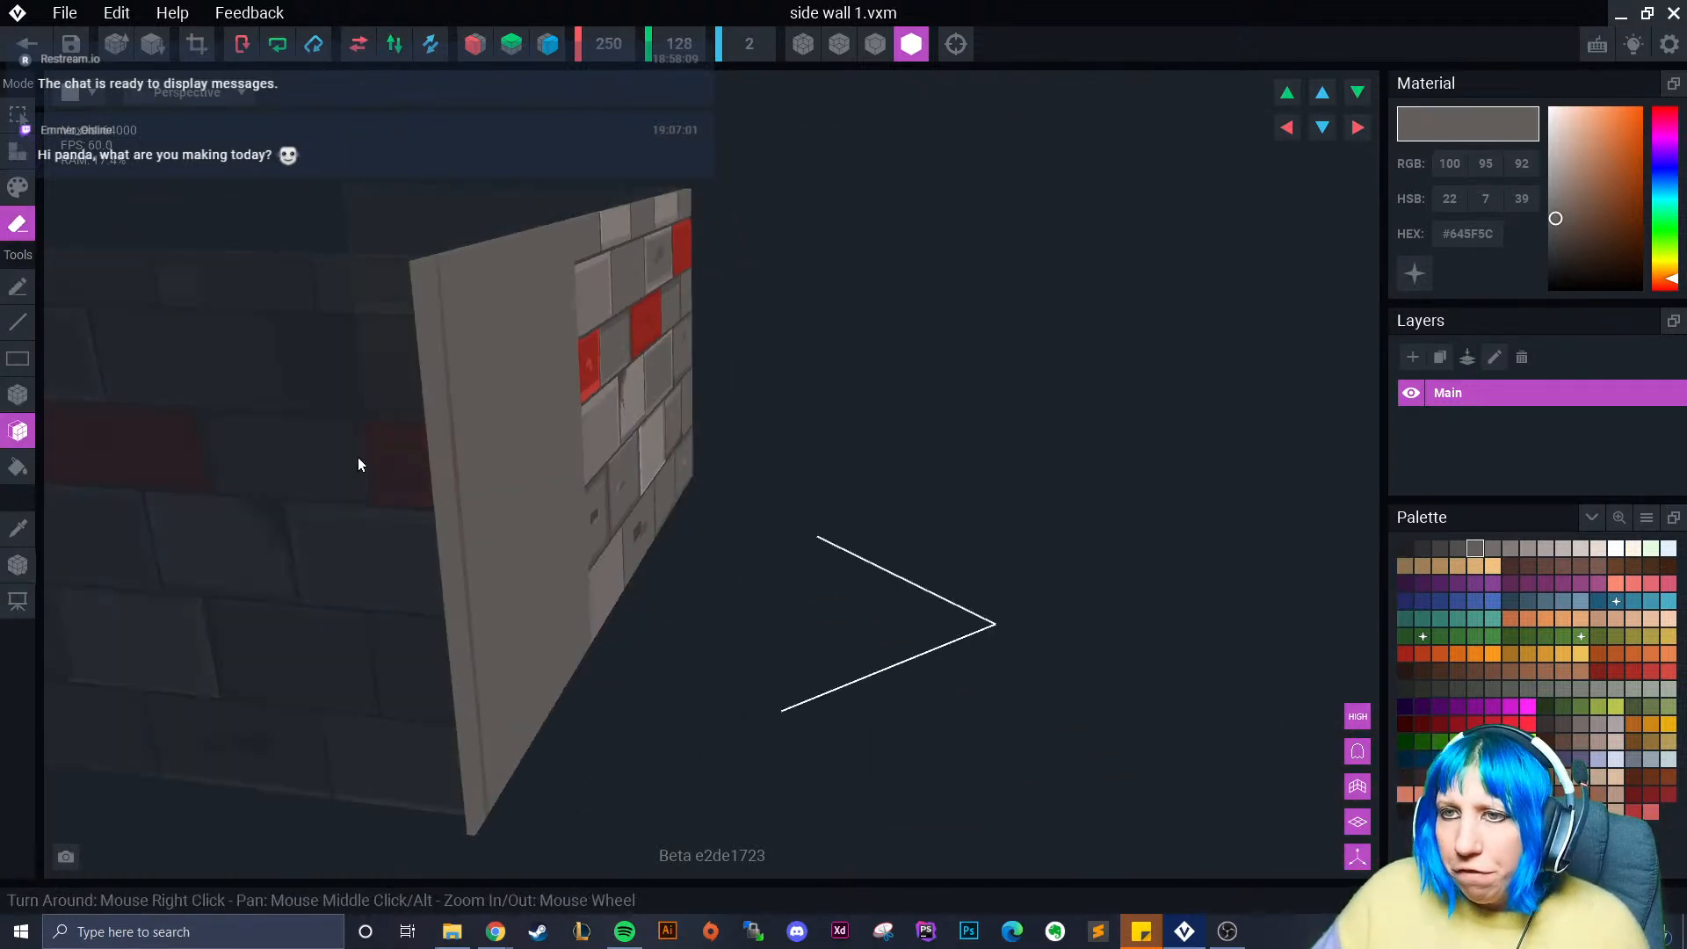
click(874, 44)
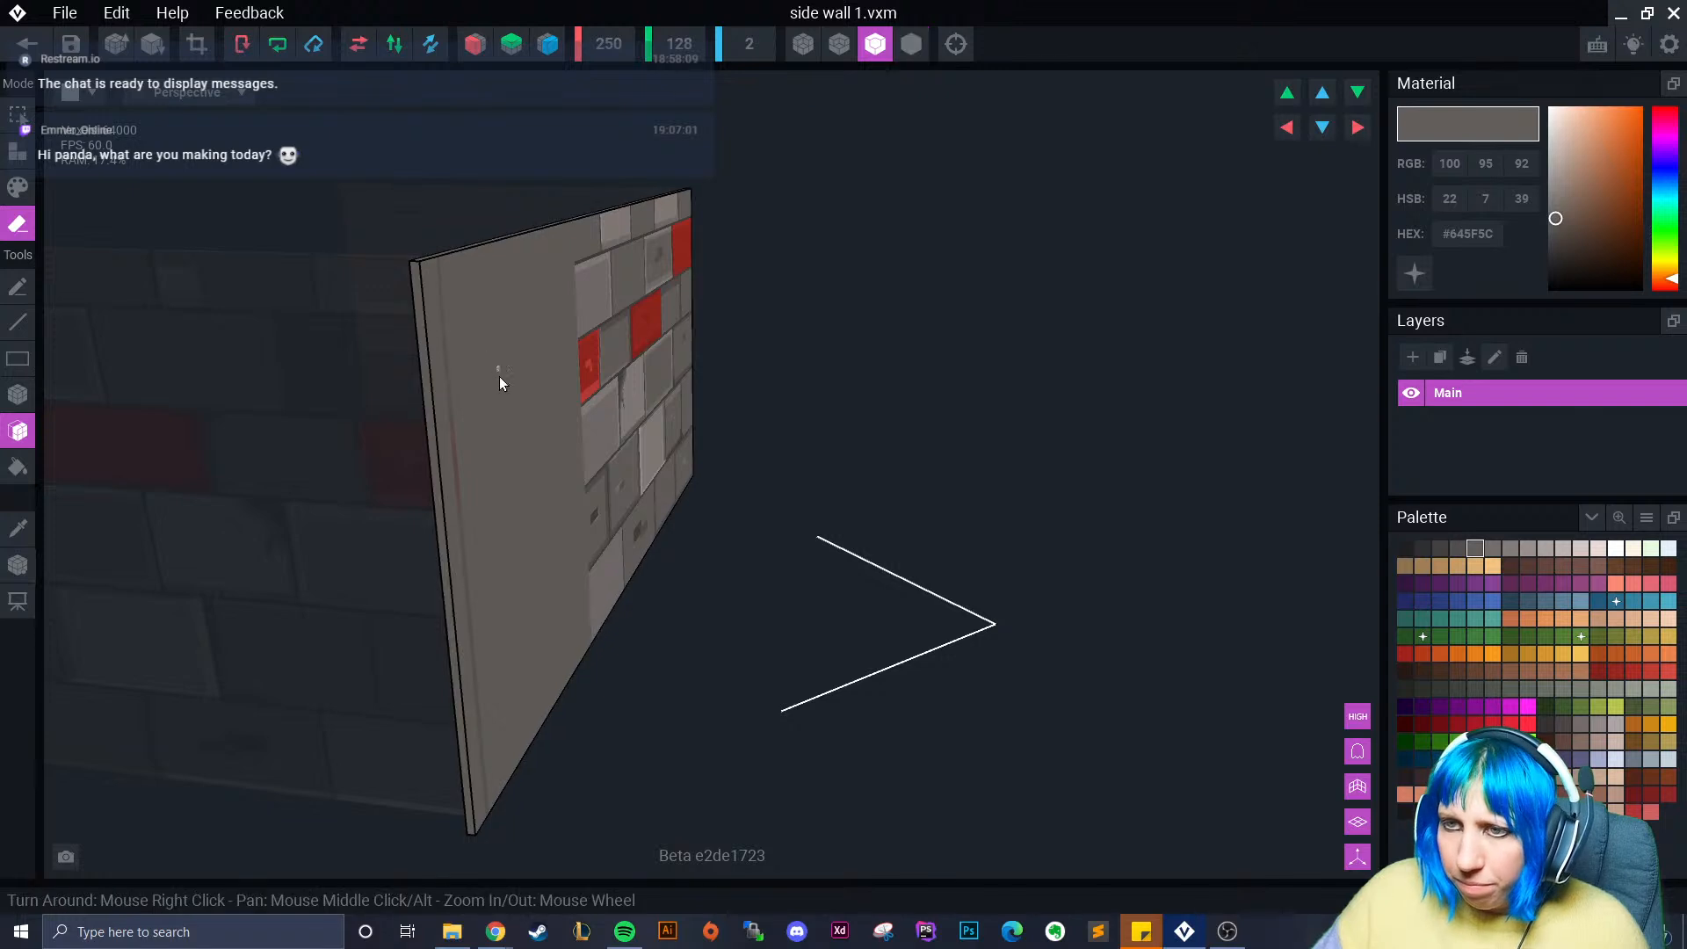
right_drag(499, 376, 429, 401)
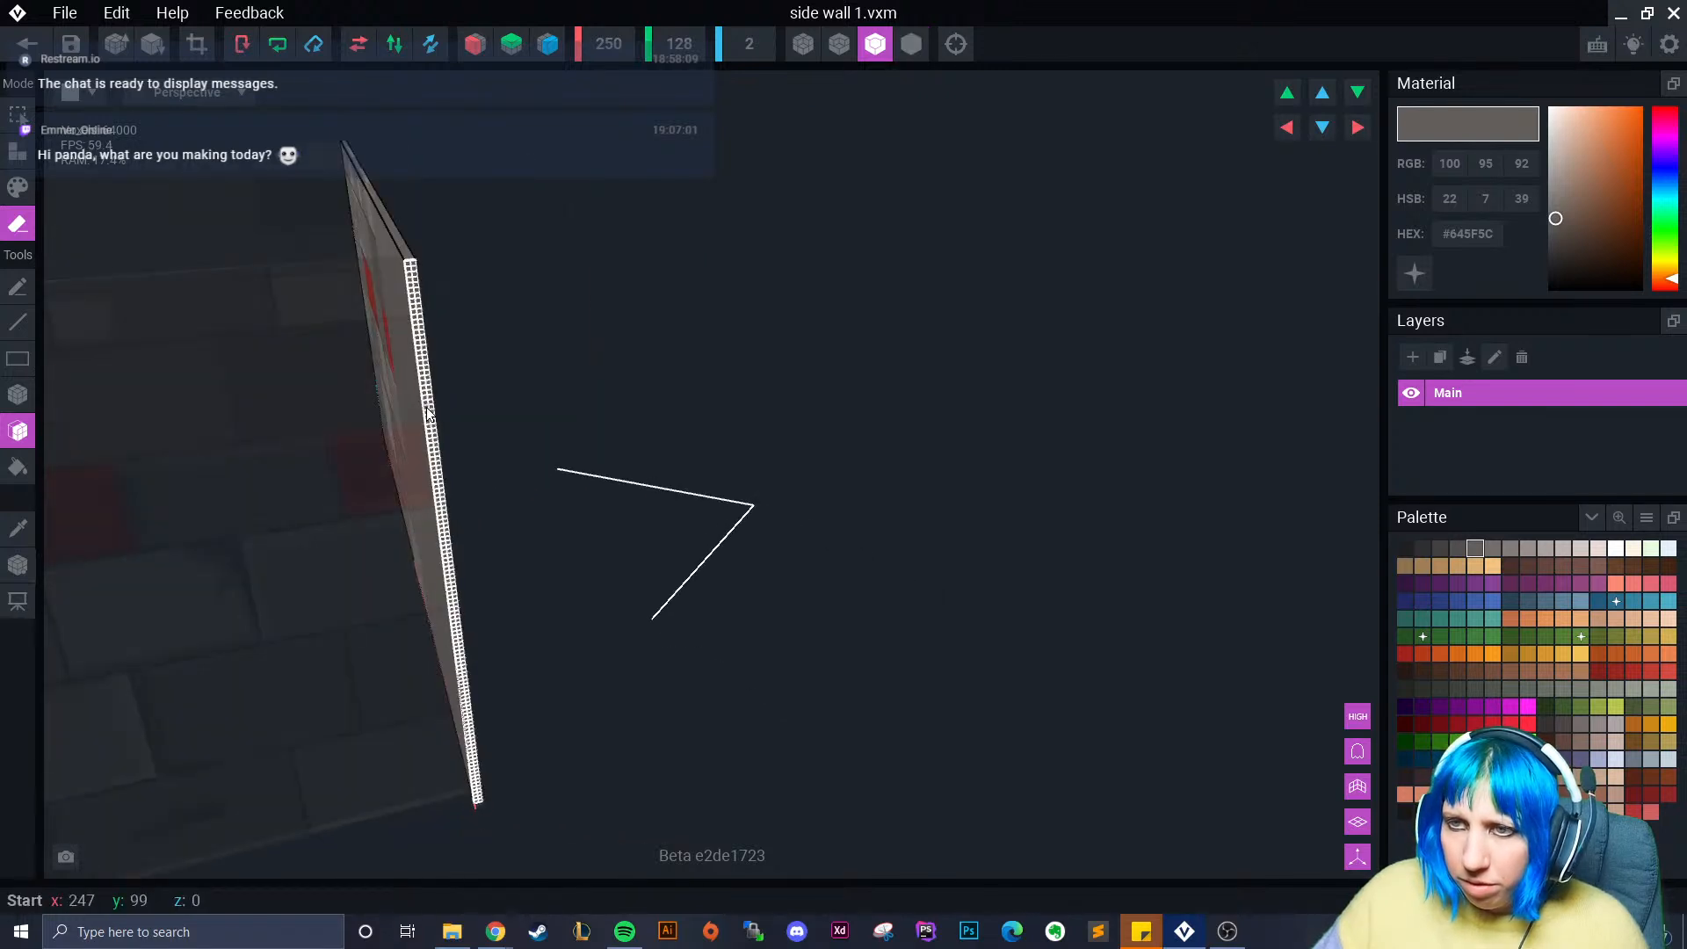
mouse_move(427, 413)
right_down()
mouse_move(423, 385)
mouse_move(425, 405)
mouse_move(392, 384)
mouse_move(425, 365)
mouse_move(395, 350)
mouse_move(422, 328)
mouse_move(439, 422)
mouse_move(470, 456)
mouse_move(613, 505)
mouse_move(641, 534)
mouse_move(545, 492)
right_up()
click(428, 404)
click(428, 400)
click(421, 331)
- Sample the mortar colour #423F3E and paint lines extending the two upper mortar rows across the blank section
click(23, 526)
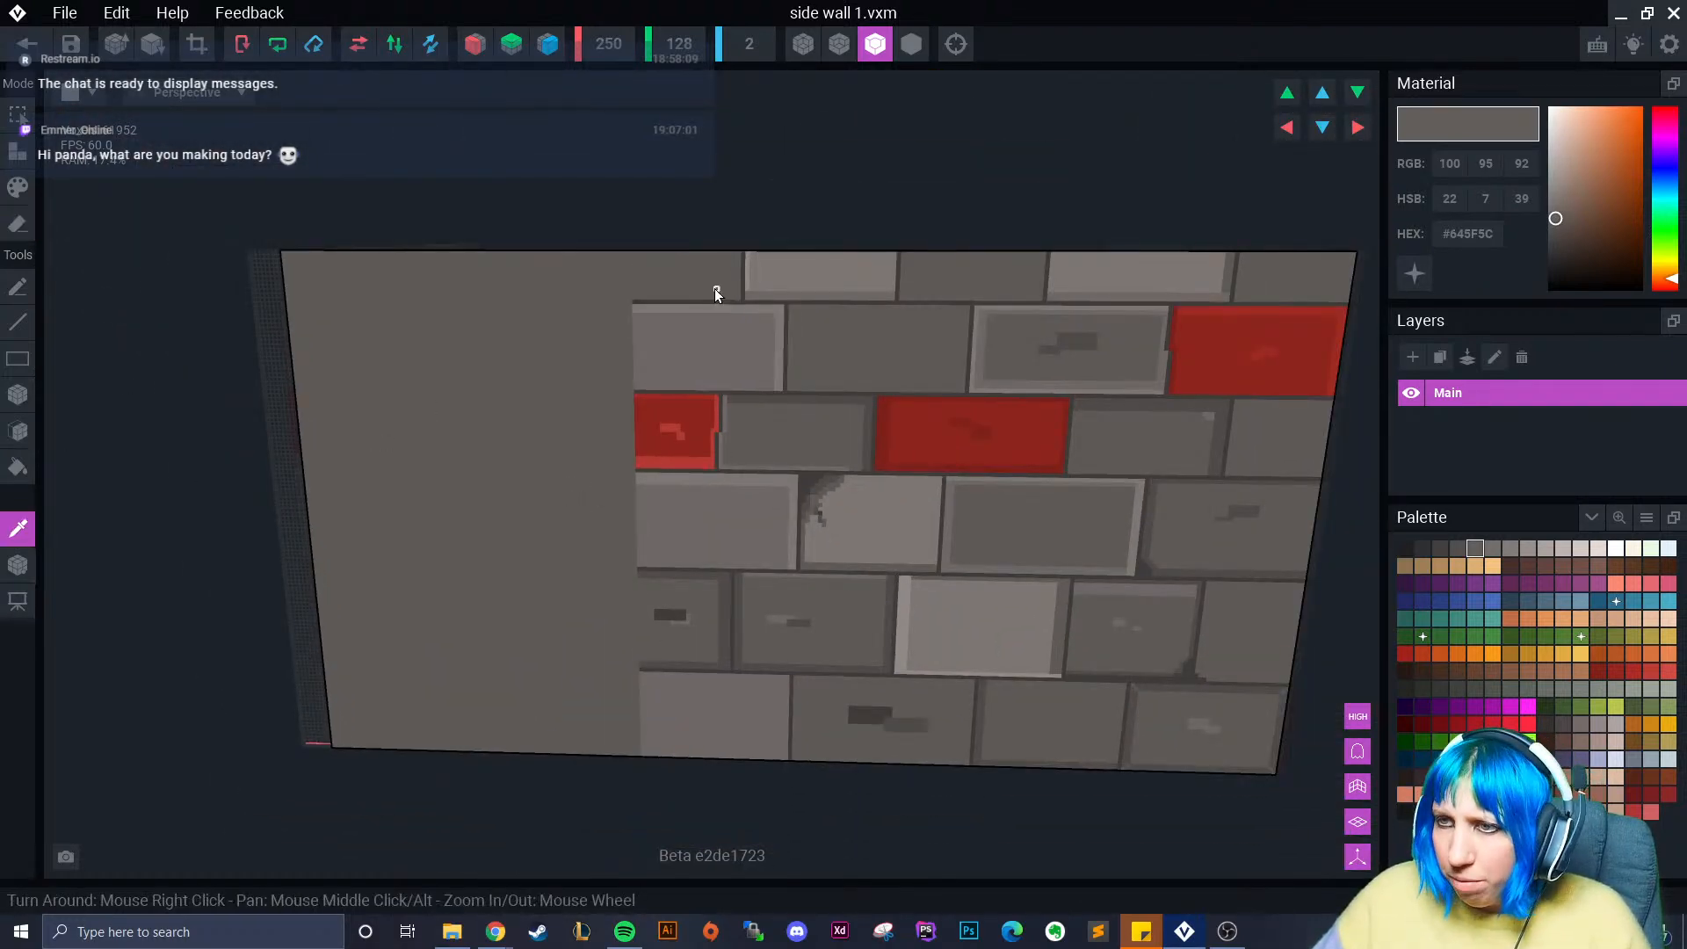
click(690, 304)
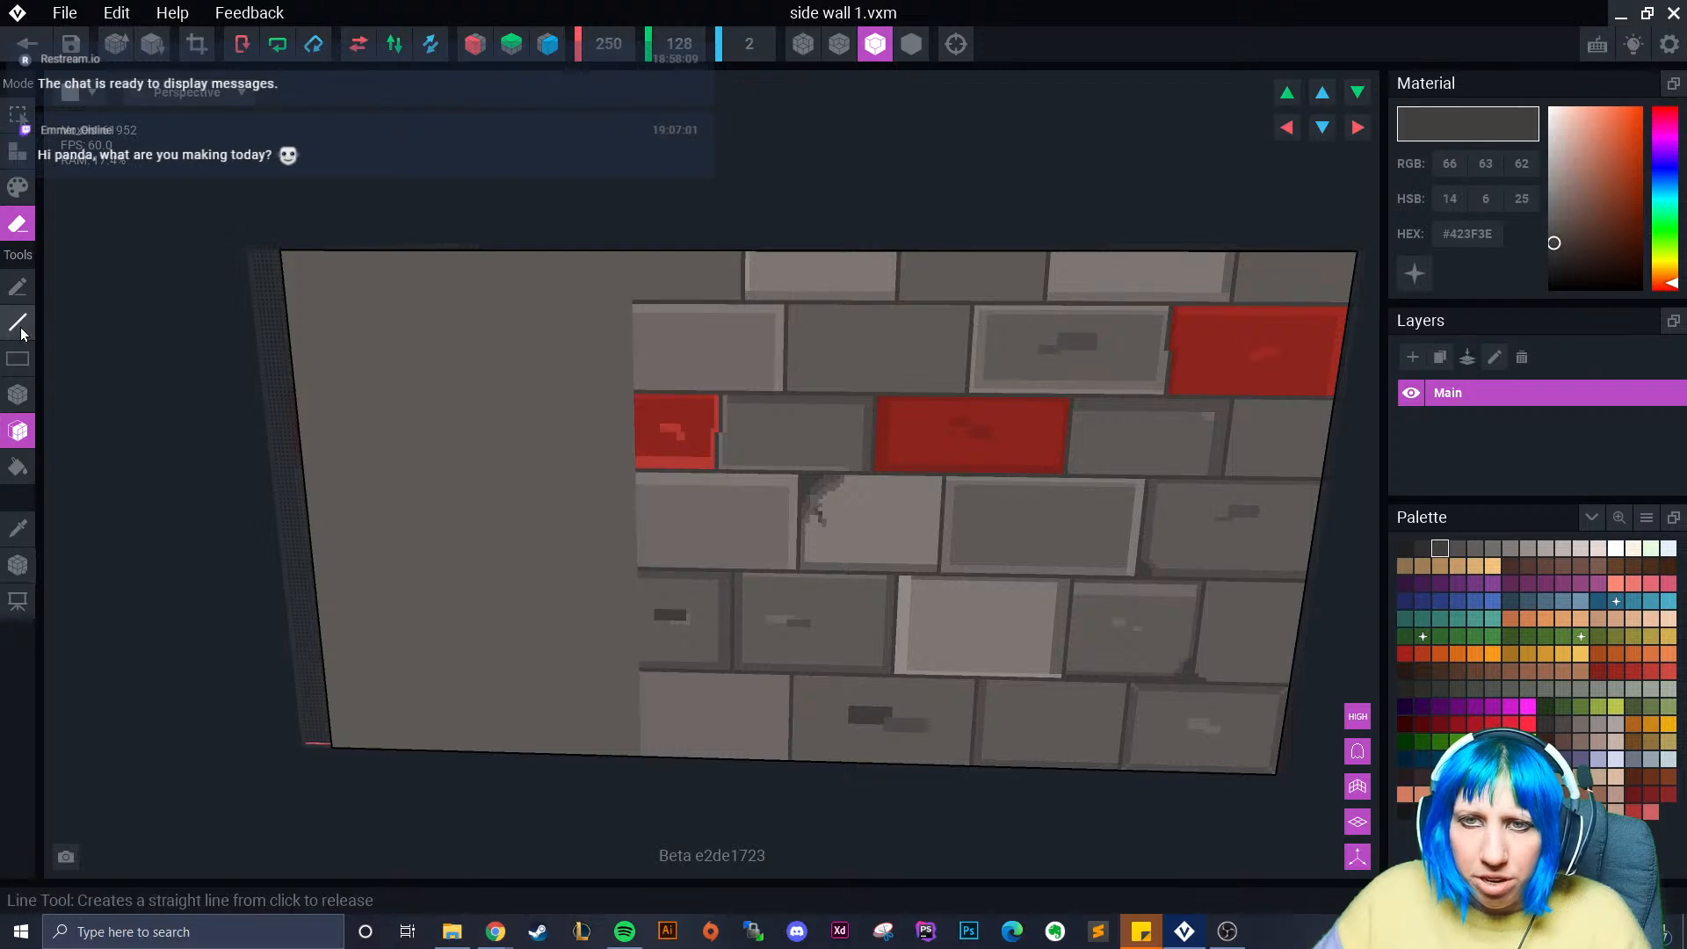
click(16, 188)
drag(631, 303, 283, 304)
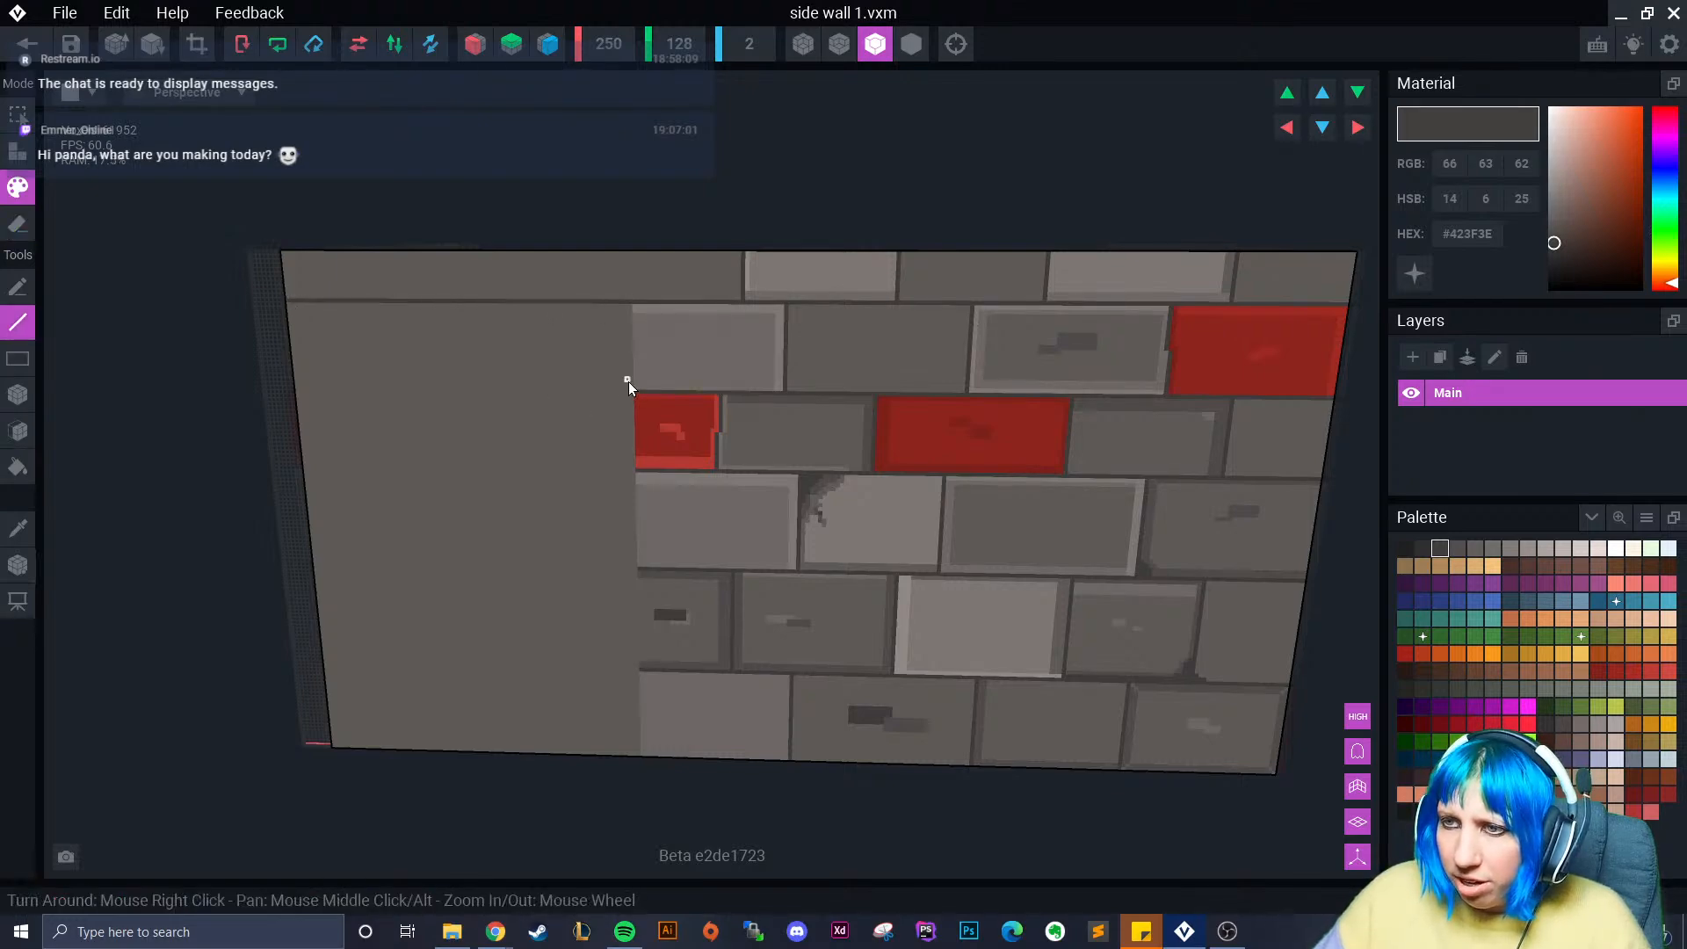
drag(633, 392, 298, 388)
- Retrace part of the upper mortar line with X symmetry and switch the symmetry axis to Z
right_drag(676, 521, 508, 56)
right_drag(492, 138, 636, 396)
drag(606, 395, 579, 400)
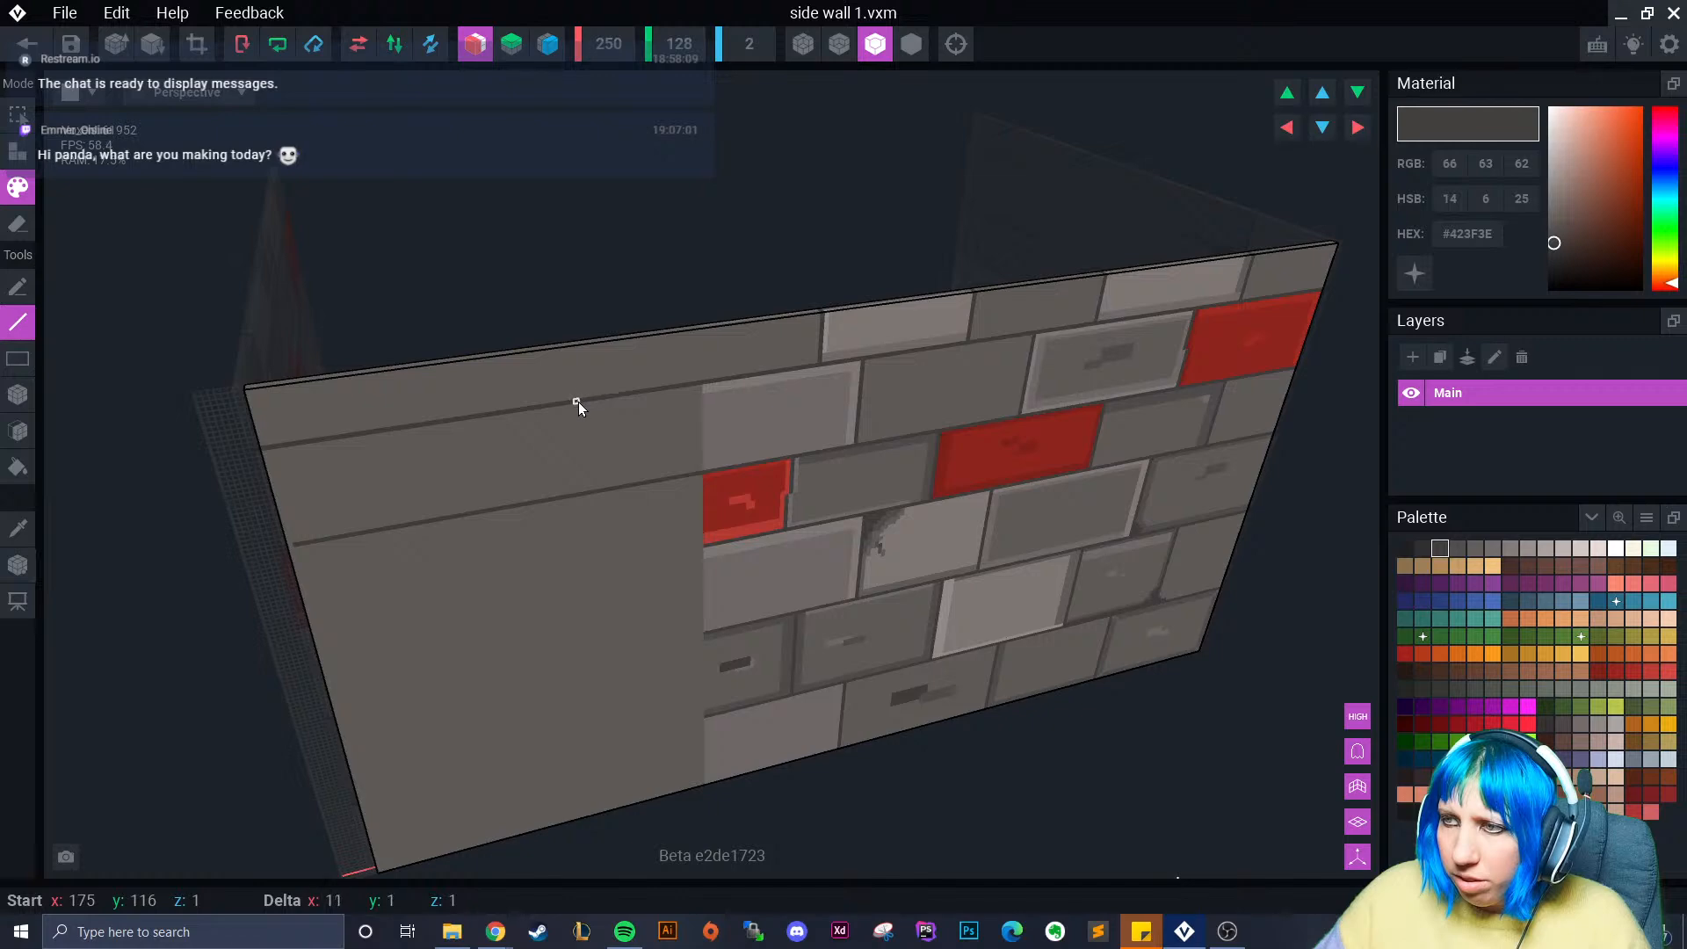
click(547, 44)
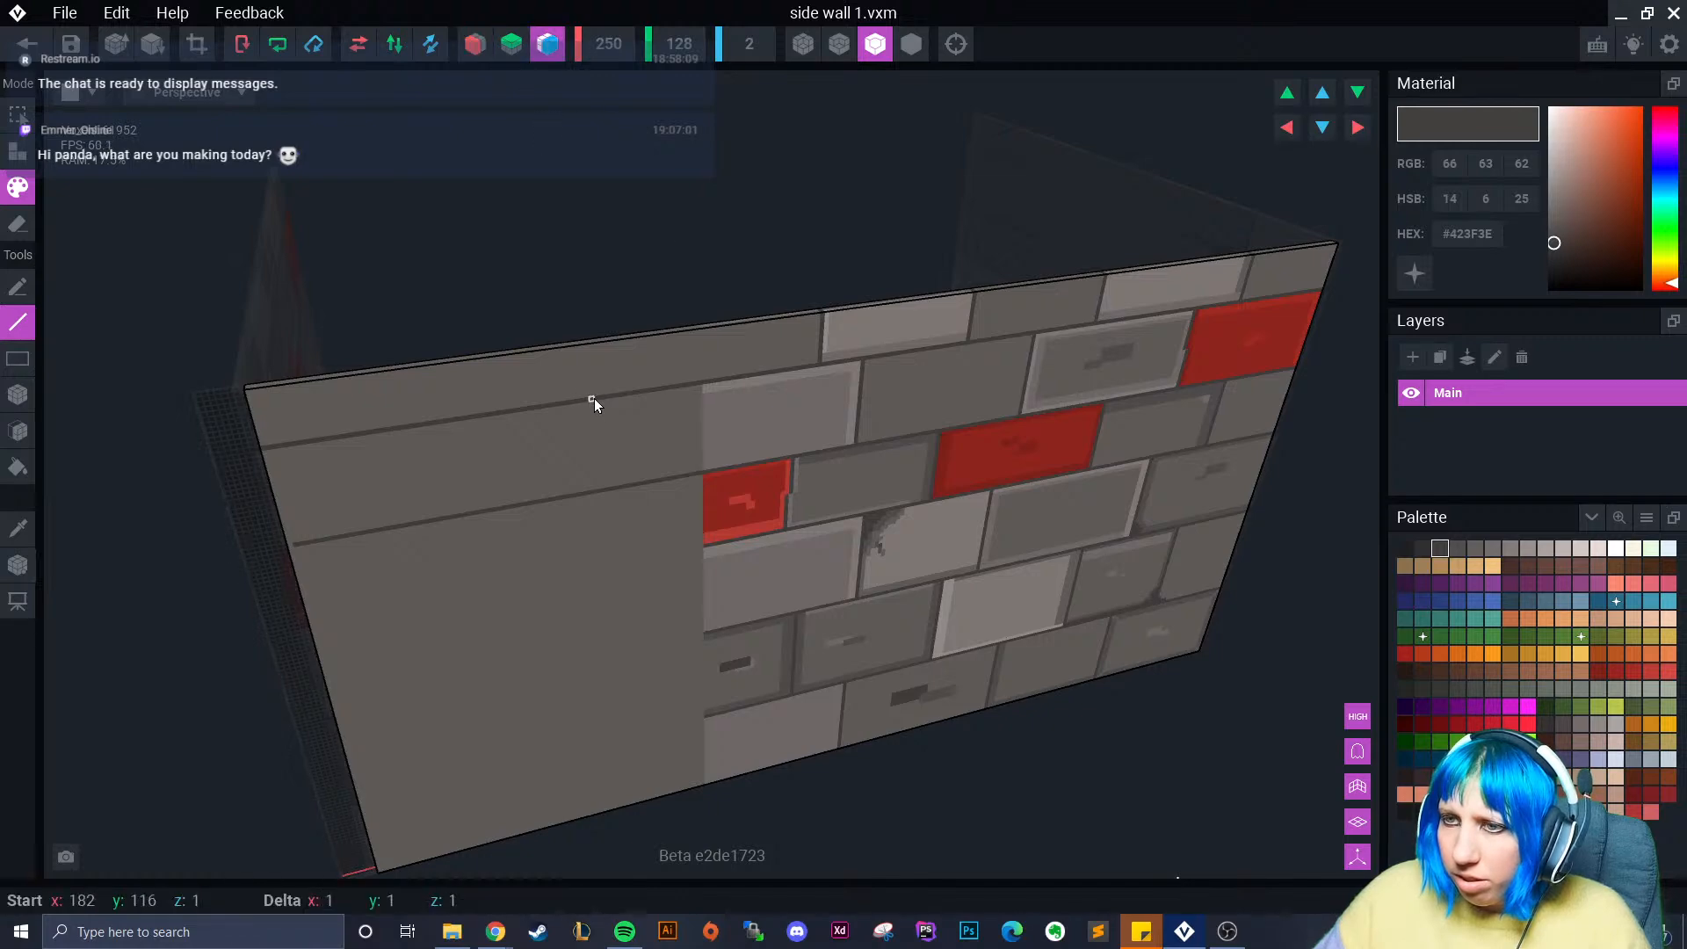
right_drag(477, 415, 71, 341)
- Try recolouring the two new mortar lines with the Face tool, undo the fills and return to the Line tool
click(18, 431)
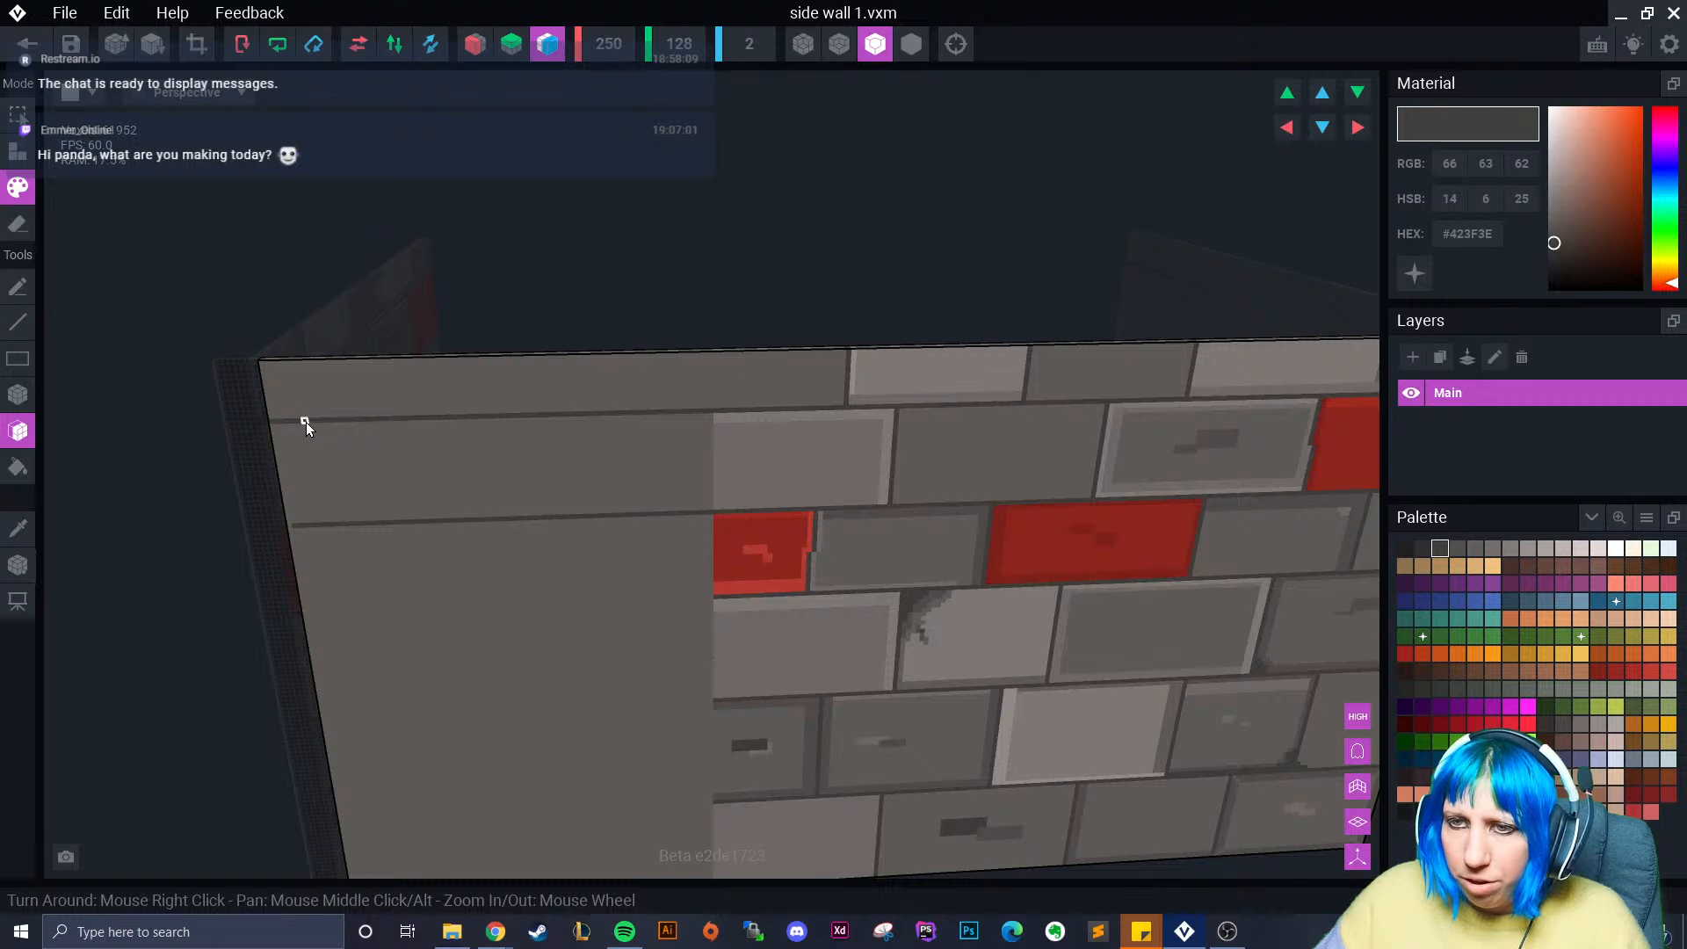
click(306, 422)
click(319, 525)
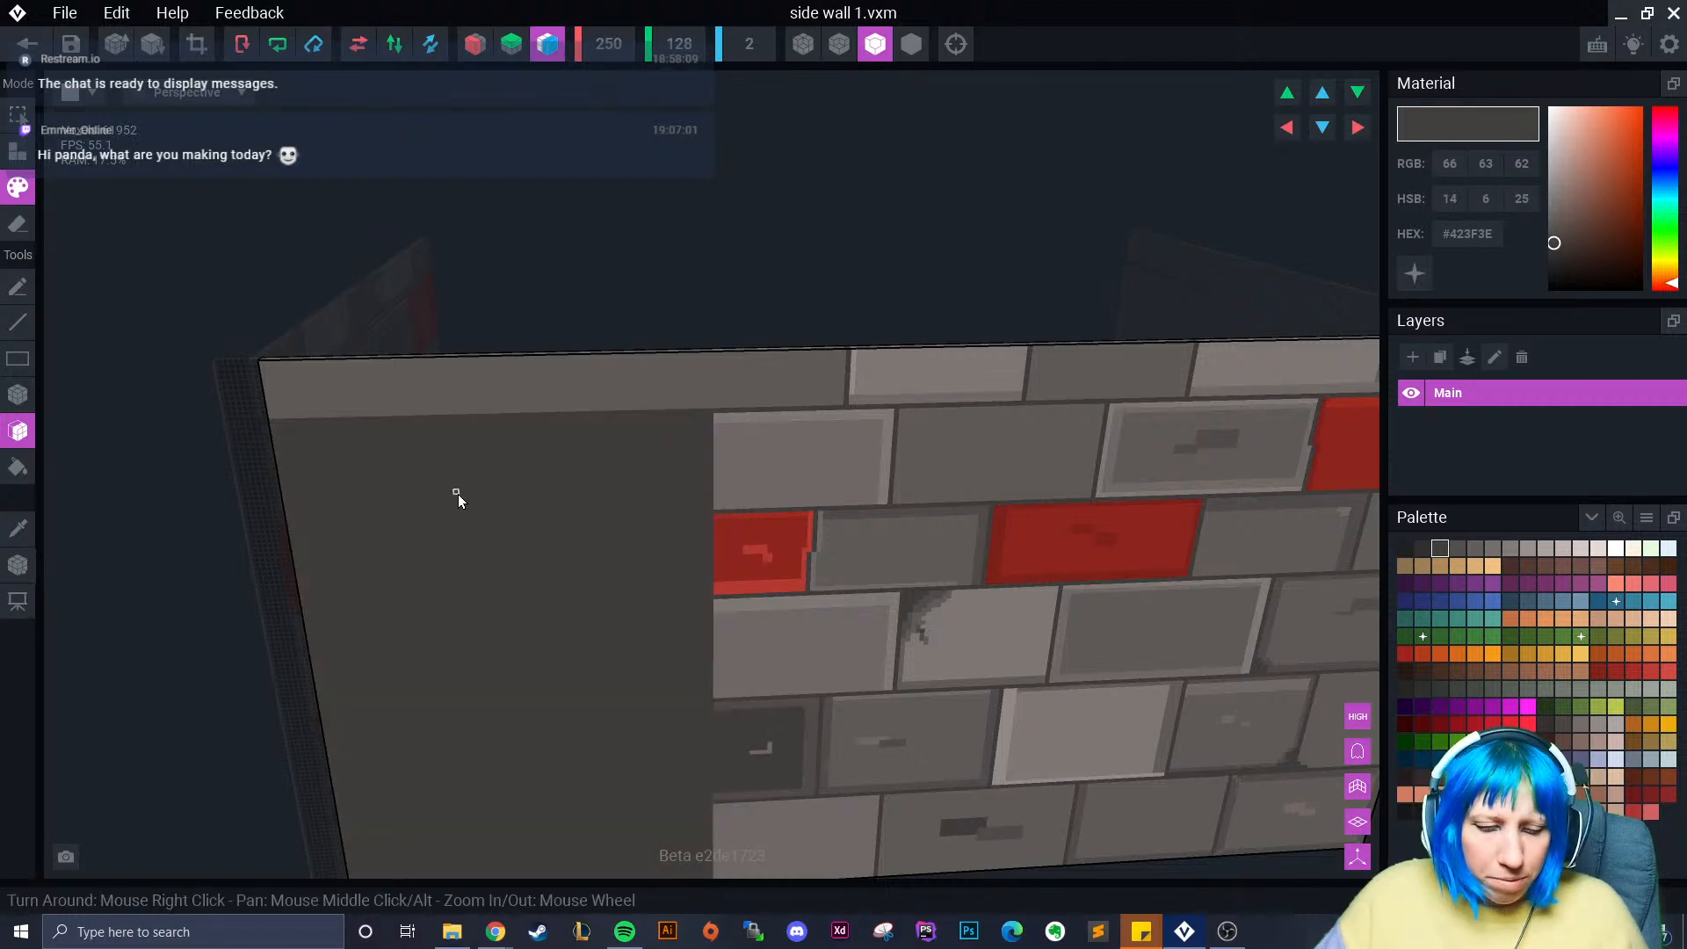
key(ctrl+z)
click(619, 519)
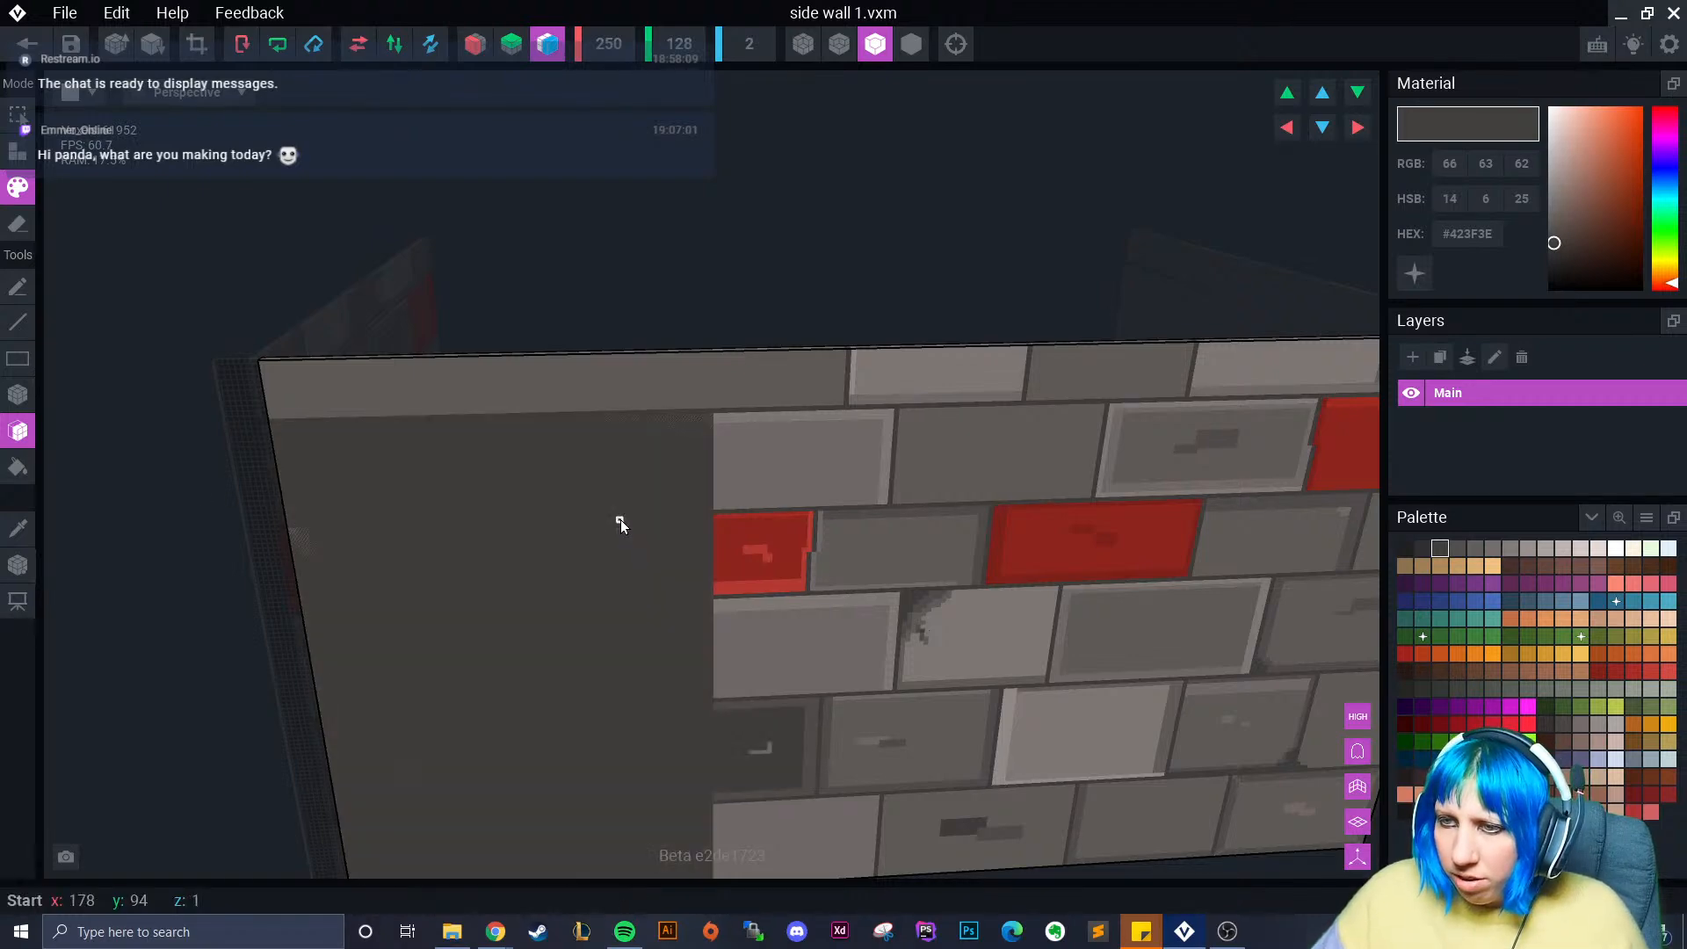
key(ctrl+z)
click(17, 321)
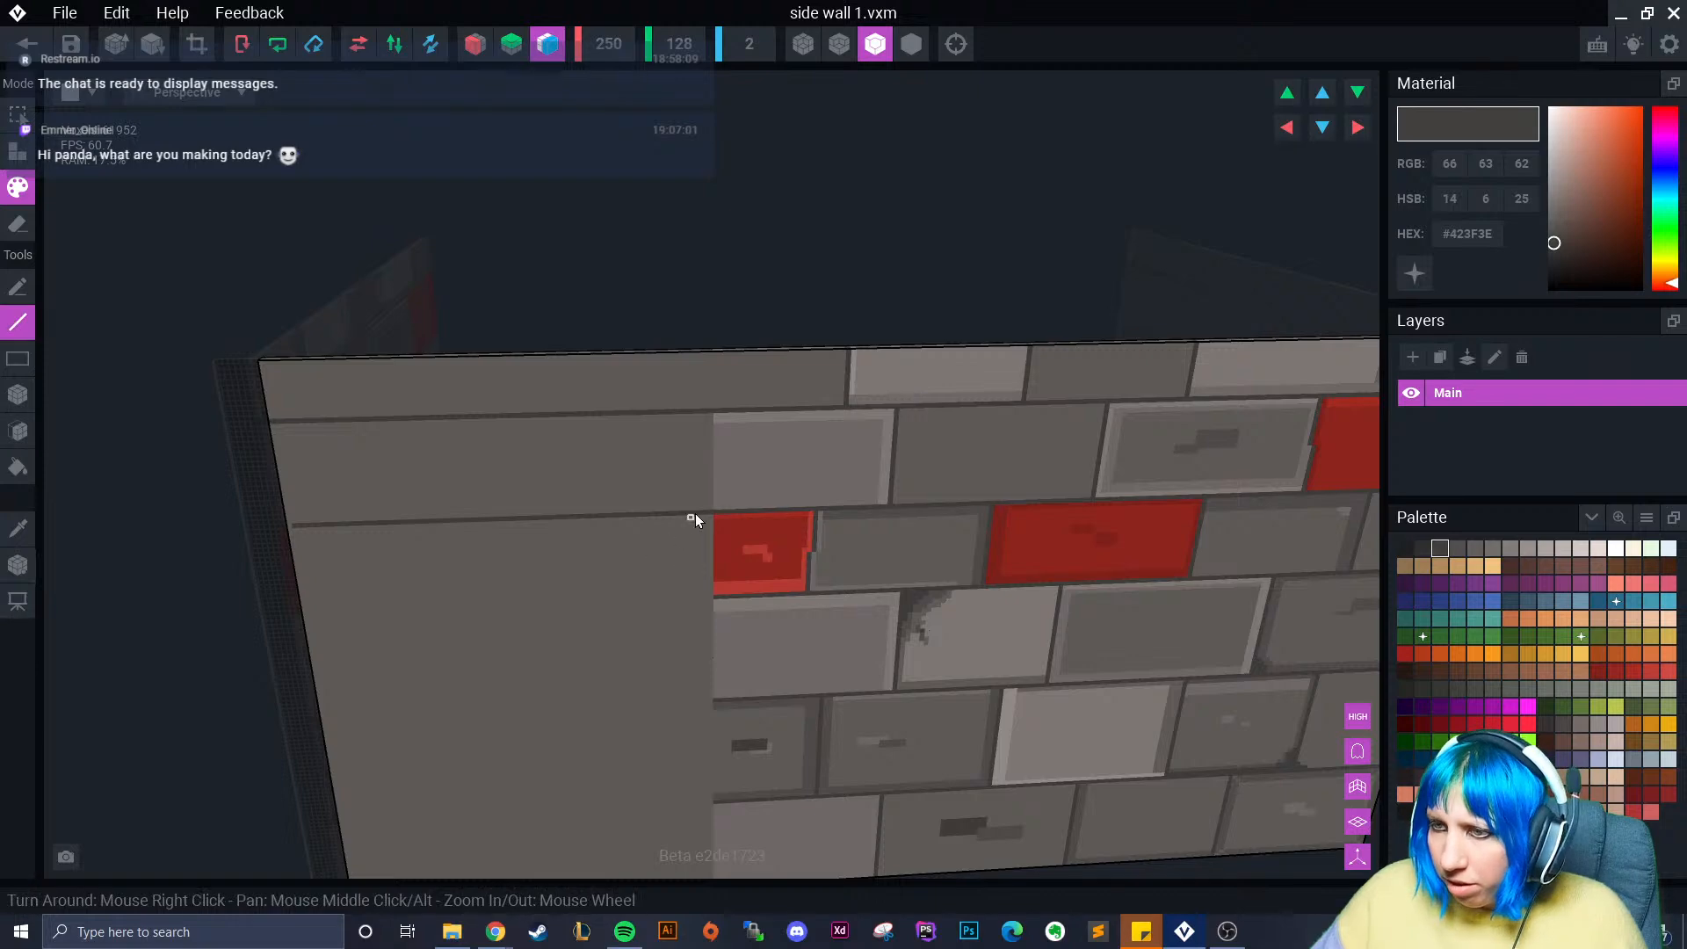
- Retrace the second horizontal mortar line and extend the third one across the blank section to the wall's free end
drag(712, 513, 295, 526)
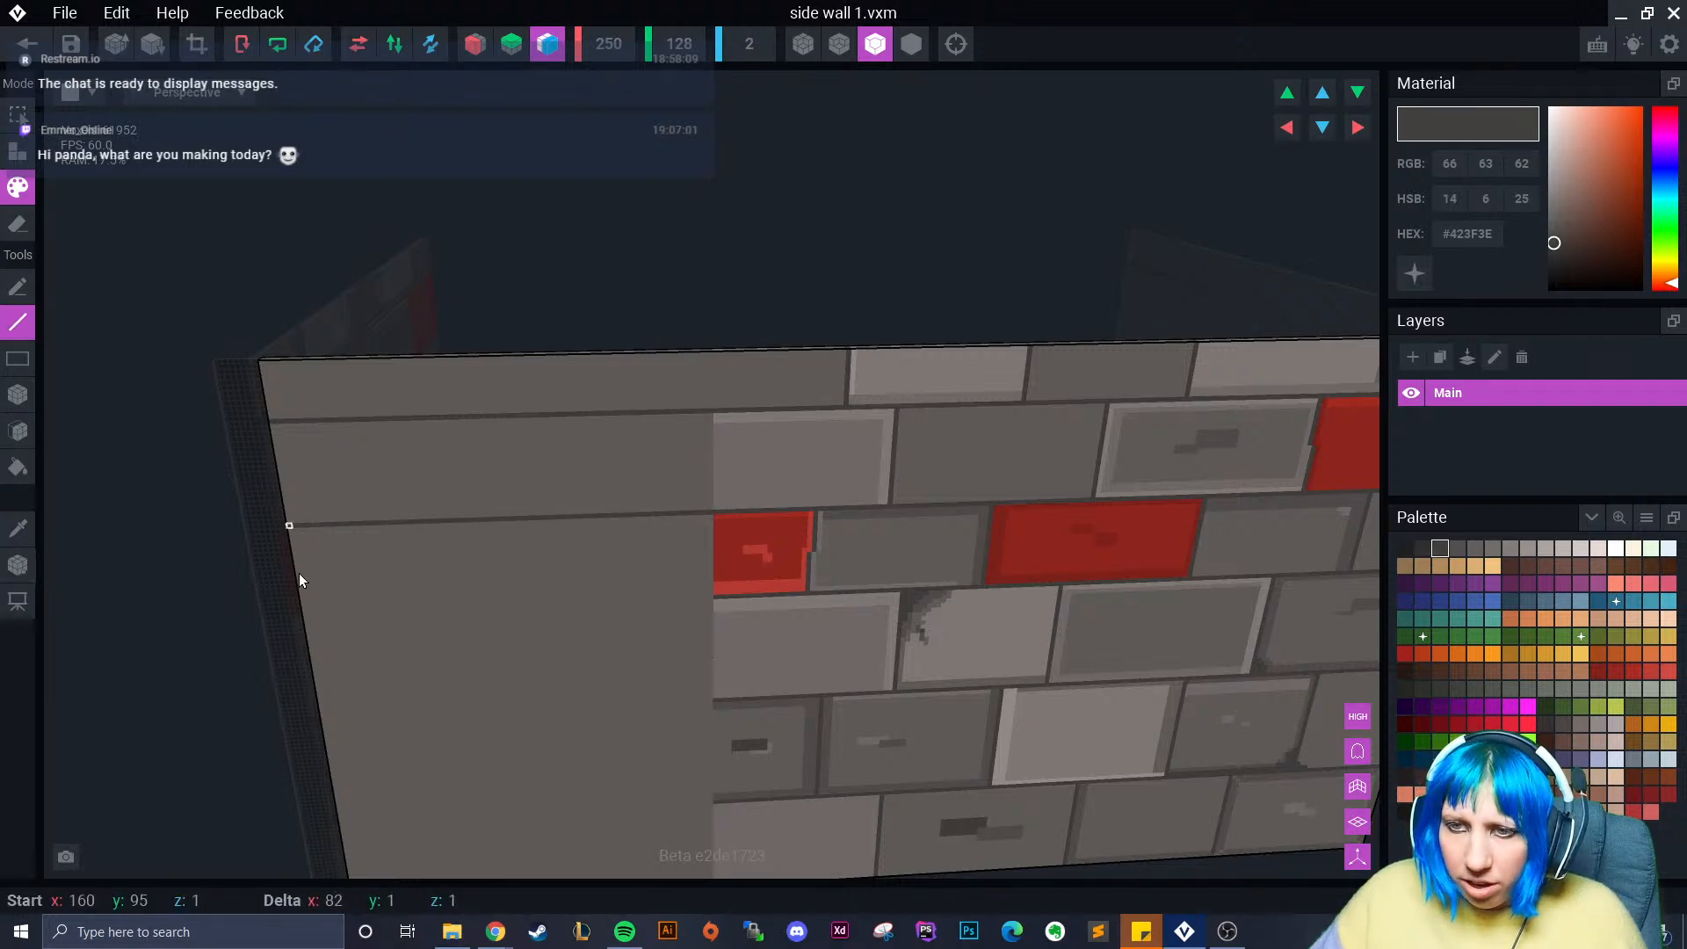
right_drag(299, 573, 418, 566)
scroll(292, 545, up, 3)
right_drag(291, 545, 642, 498)
drag(693, 444, 245, 456)
right_drag(245, 456, 285, 488)
- Extend the fourth and fifth horizontal mortar lines across the blank section to the wall's free end in #423F3E
scroll(285, 487, up, 2)
right_drag(730, 648, 761, 571)
drag(763, 566, 302, 568)
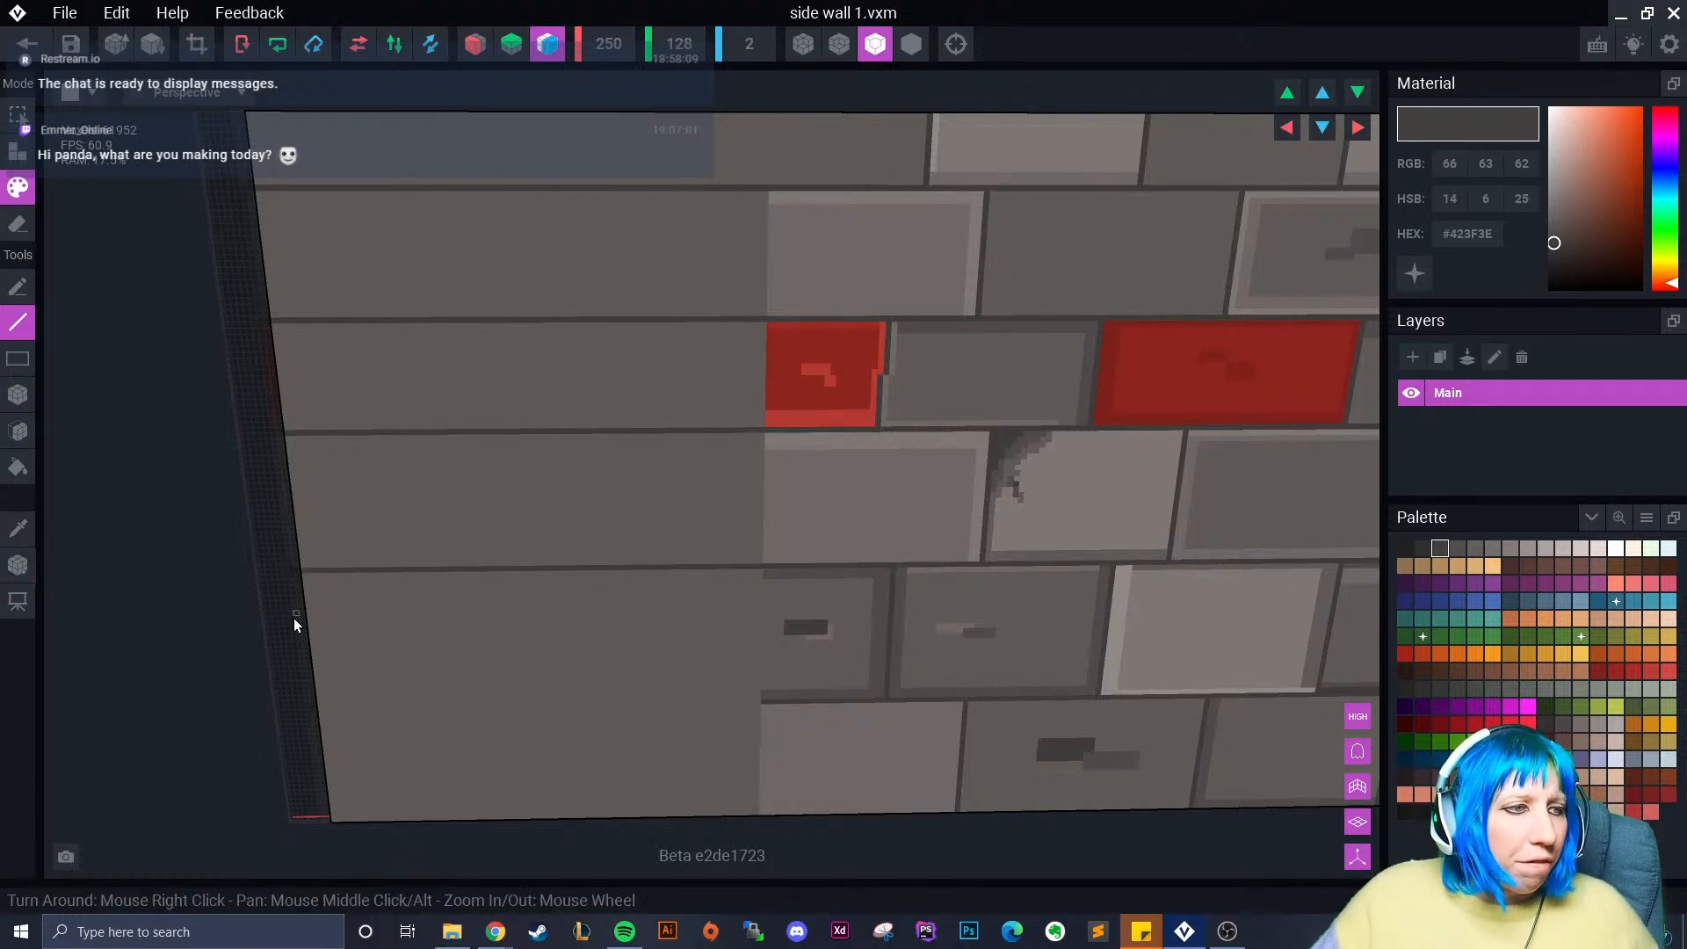
right_drag(293, 619, 798, 627)
drag(830, 557, 266, 582)
- Draw vertical mortar joints beside the old pattern's edge in the second, third and fourth brick rows
right_drag(266, 582, 499, 693)
scroll(499, 692, up, 1)
scroll(476, 604, down, 4)
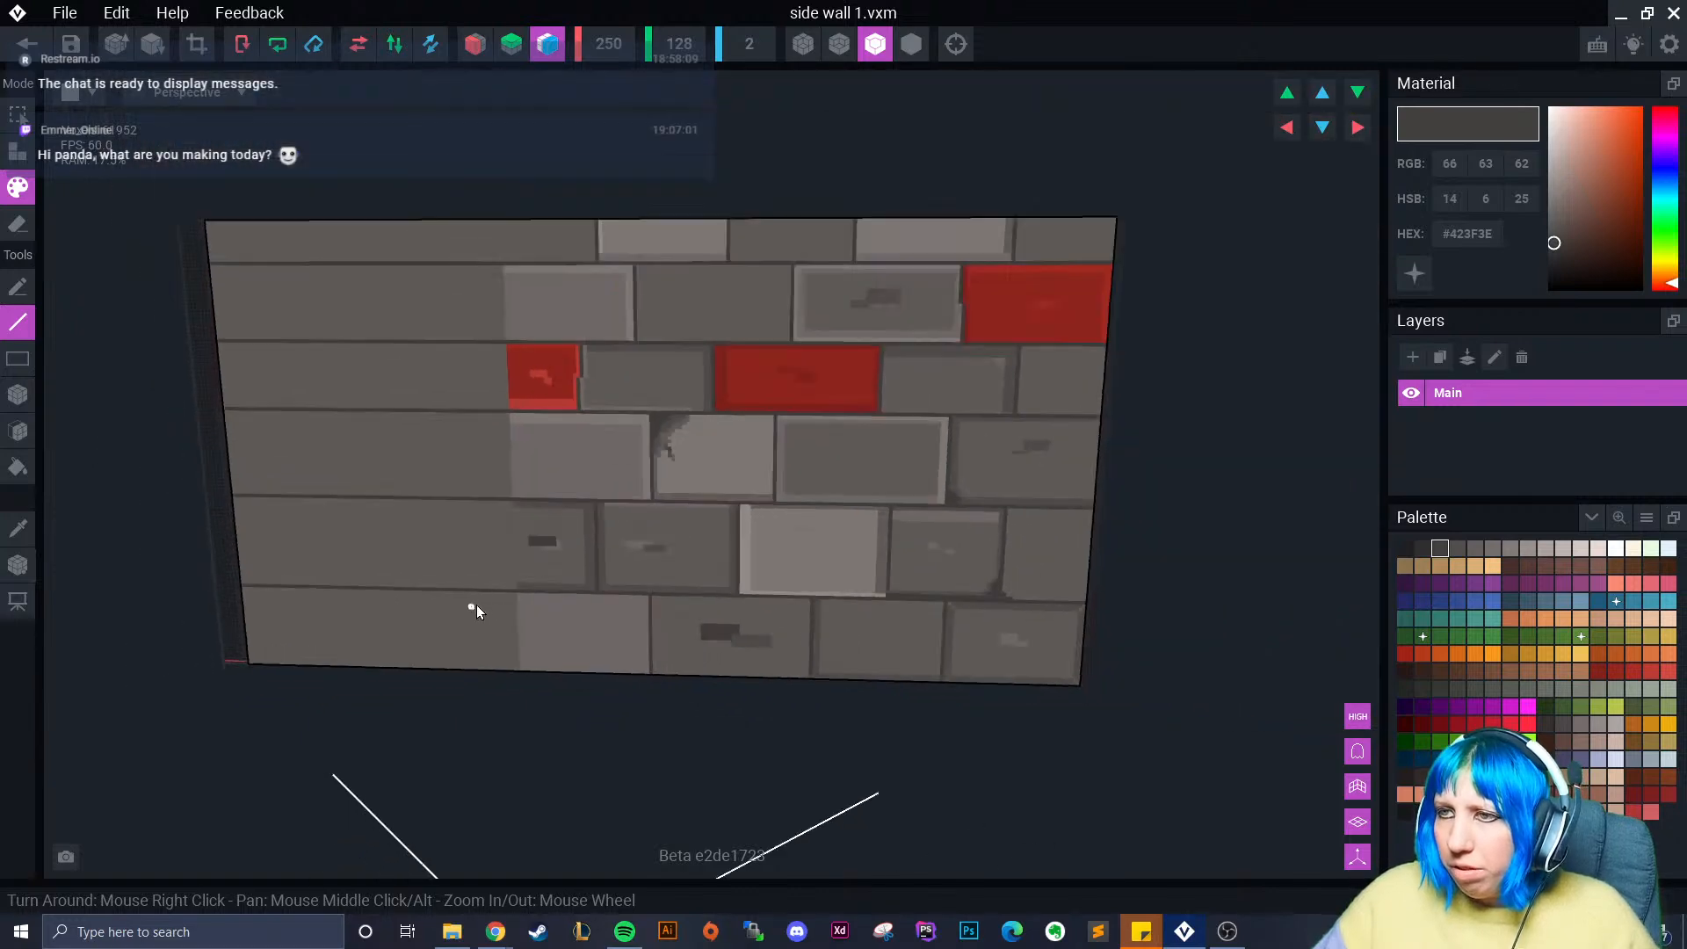
middle_drag(534, 472, 597, 550)
scroll(606, 528, up, 2)
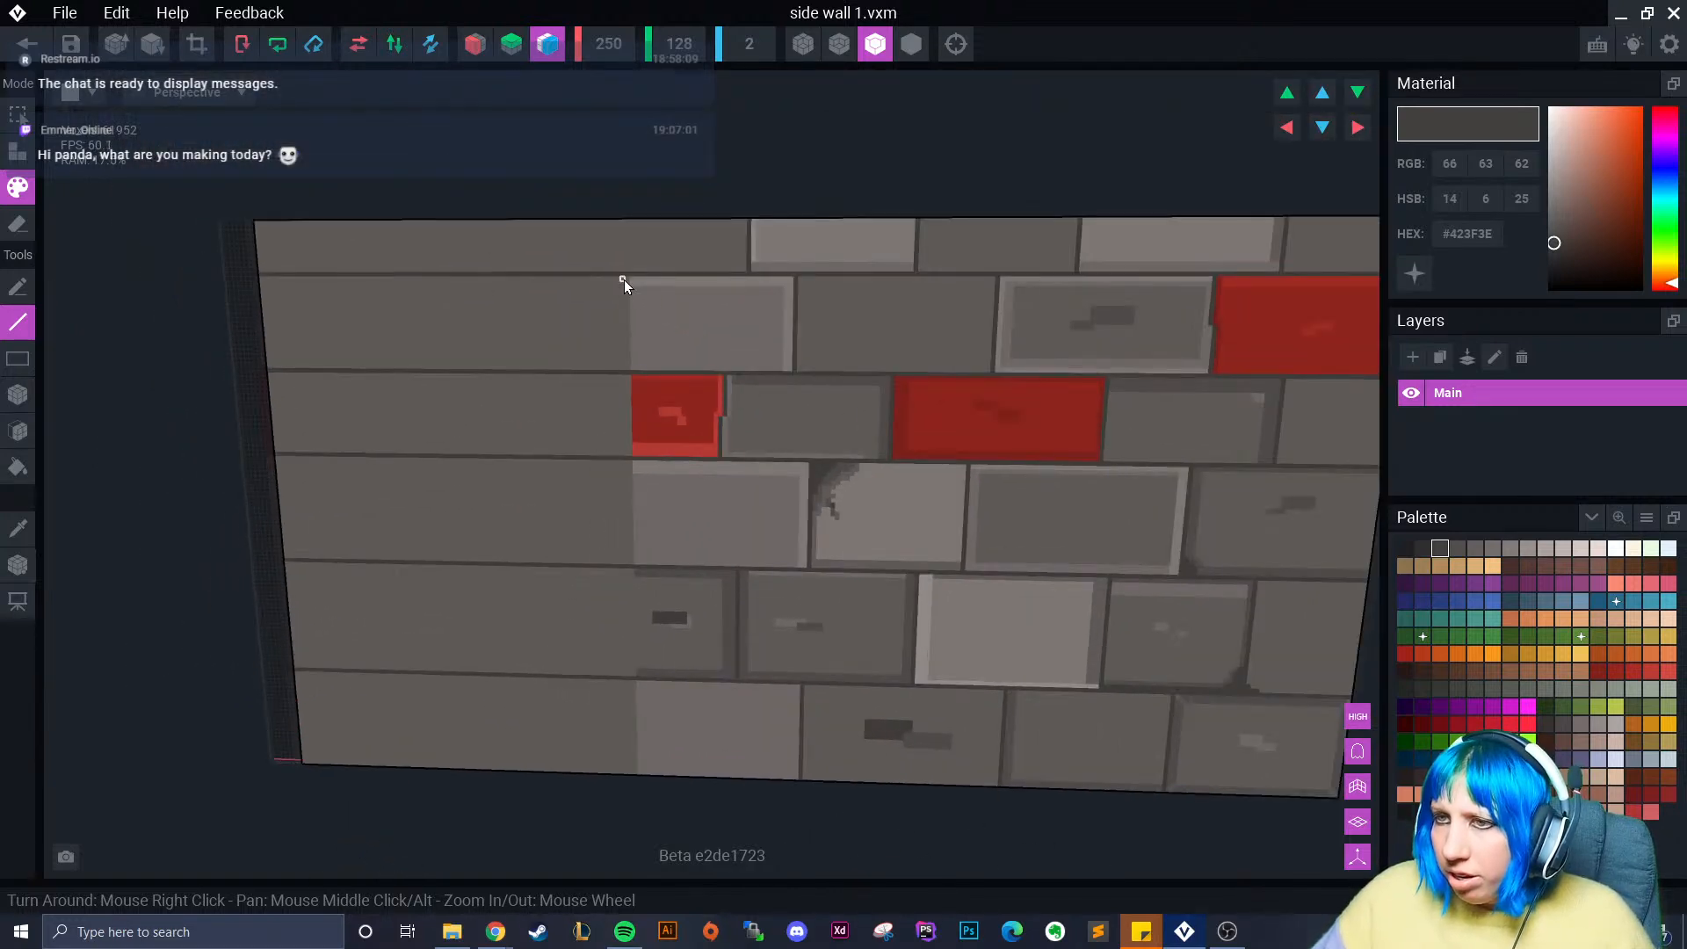
drag(623, 280, 626, 281)
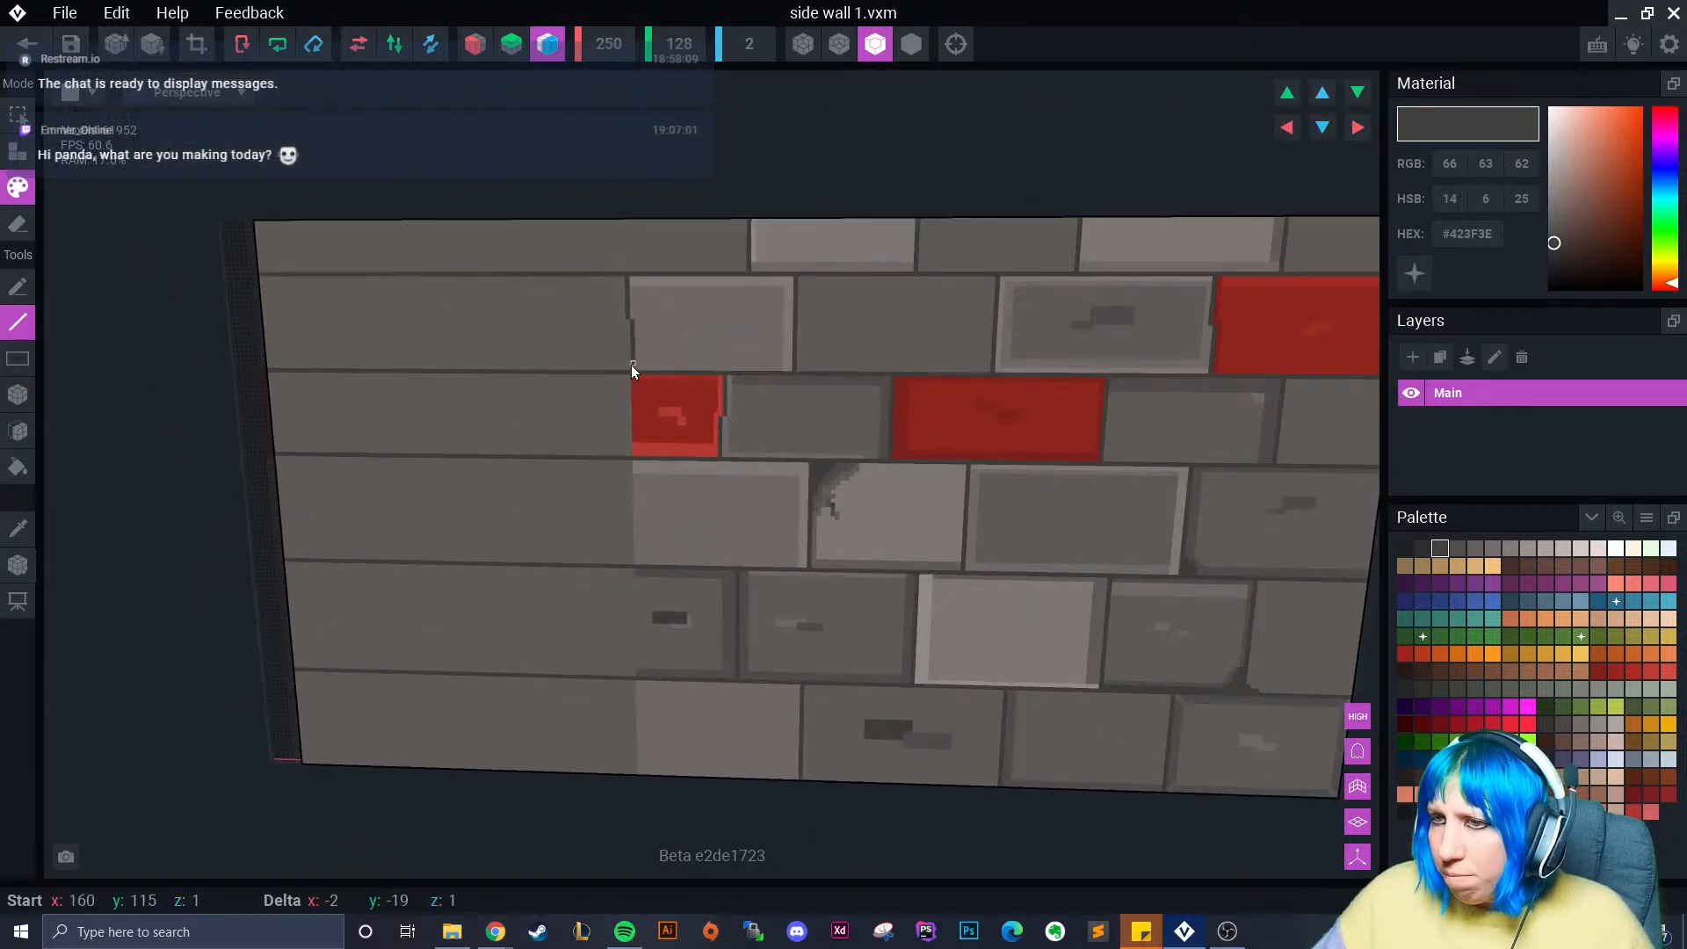
drag(632, 367, 634, 368)
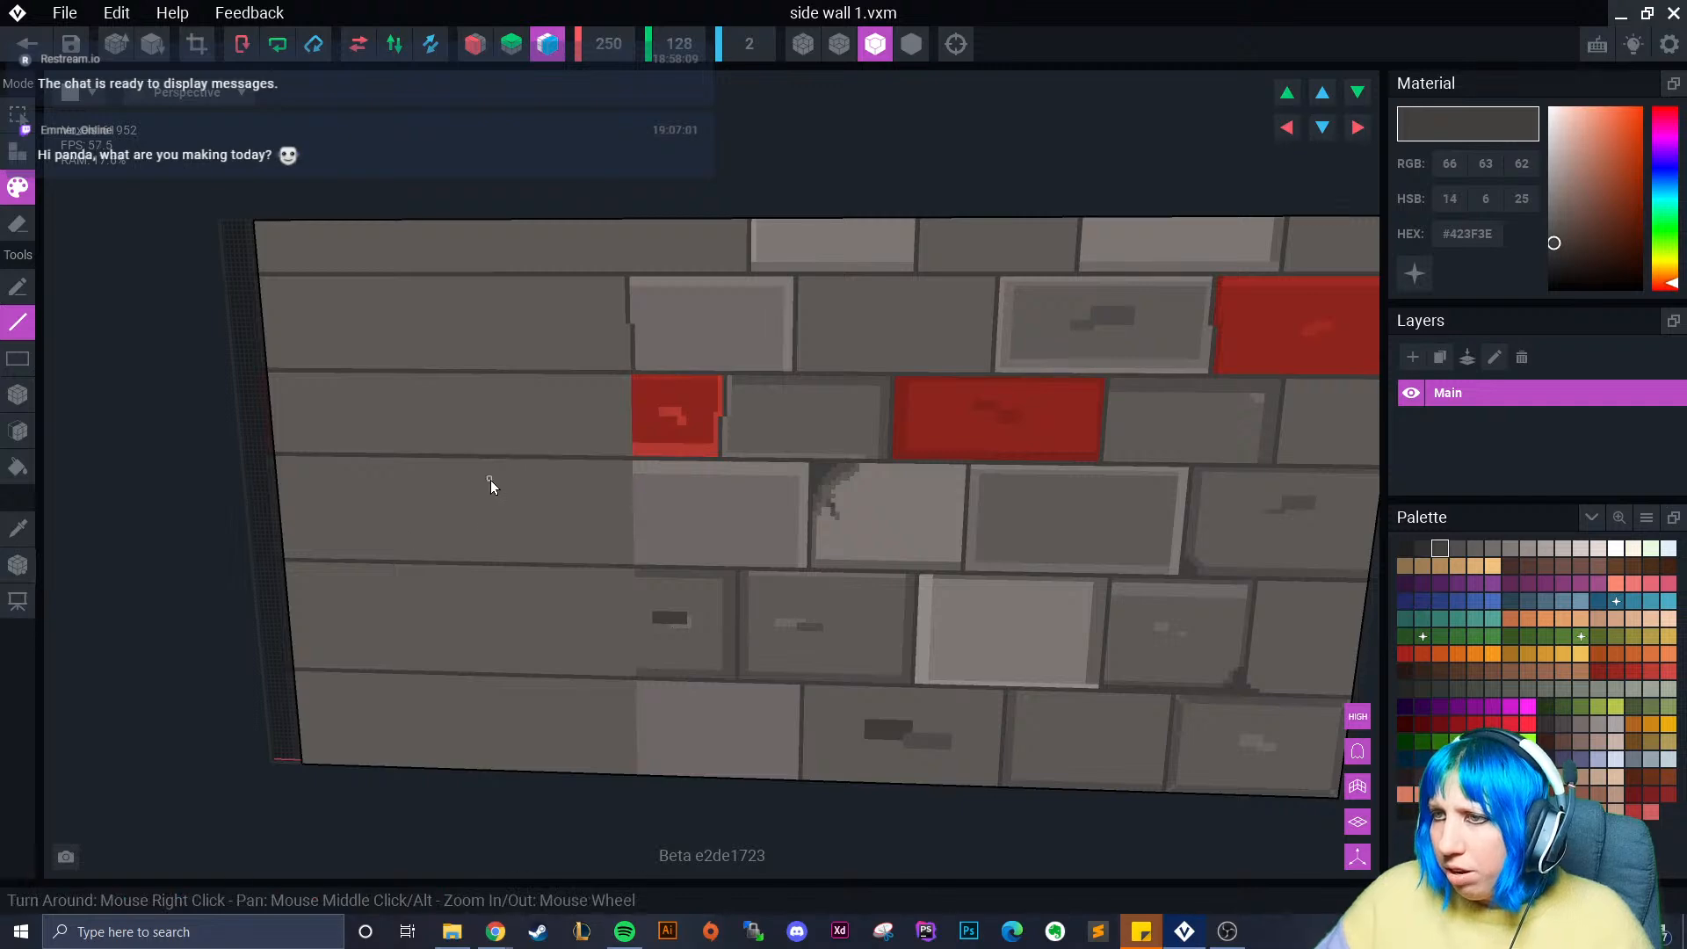
middle_drag(540, 439, 587, 438)
drag(598, 374, 589, 446)
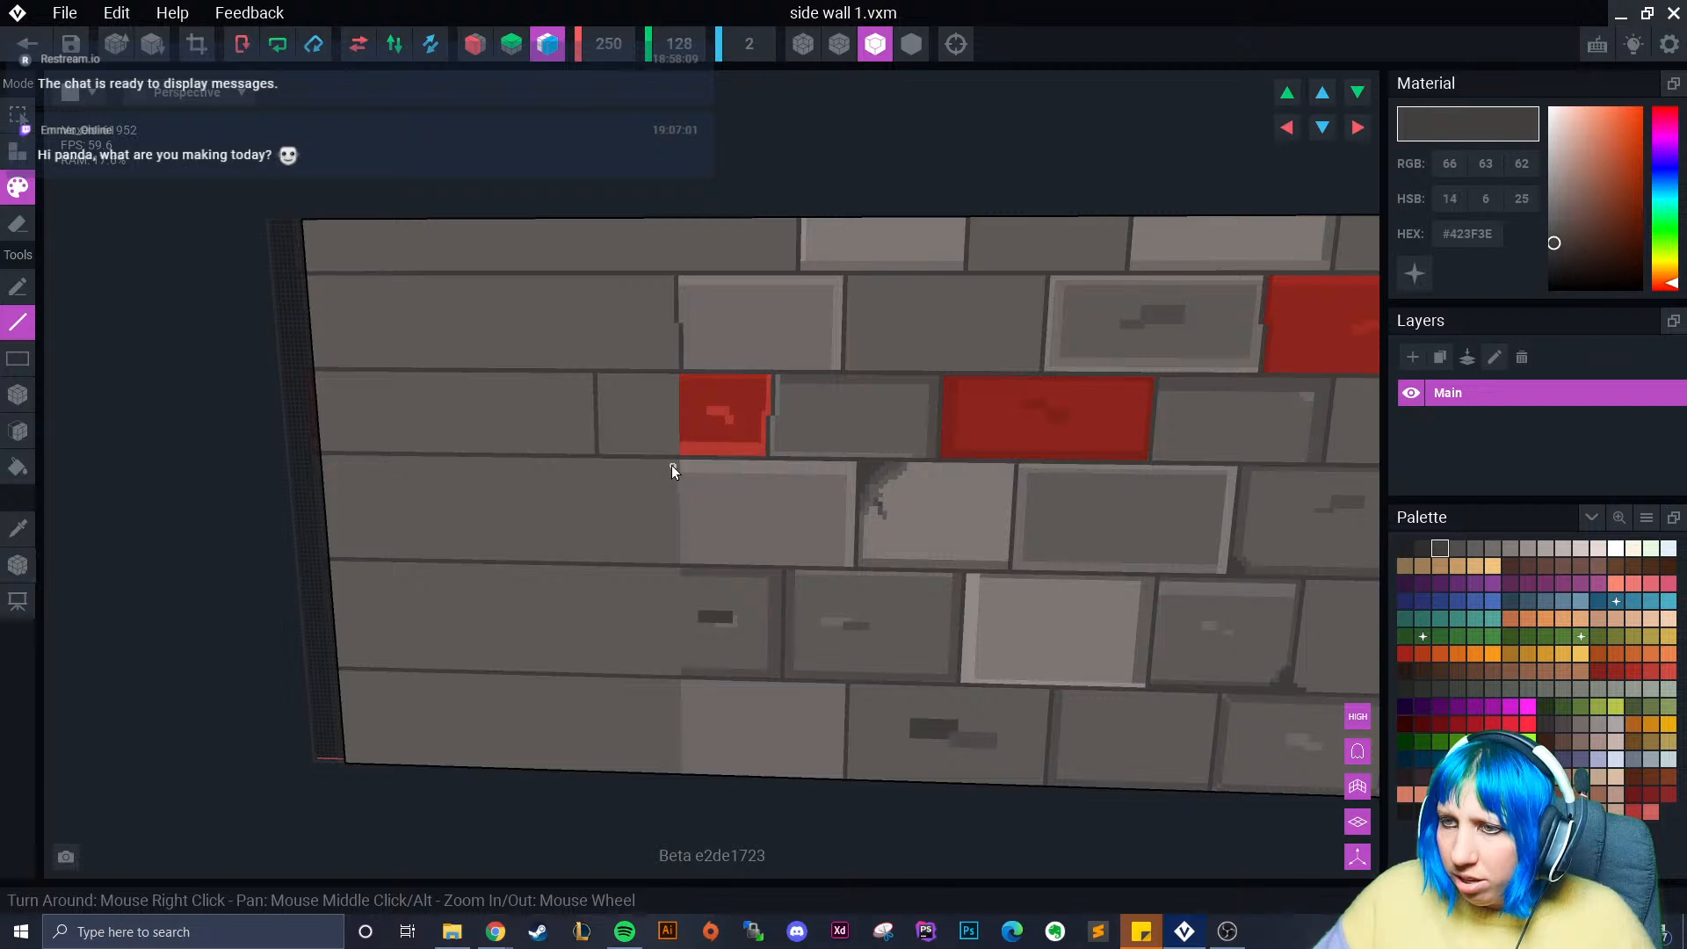
drag(651, 461, 653, 561)
- Draw vertical mortar joints near the old pattern's edge in the fifth and bottom brick rows
middle_drag(603, 567, 709, 447)
drag(708, 446, 709, 464)
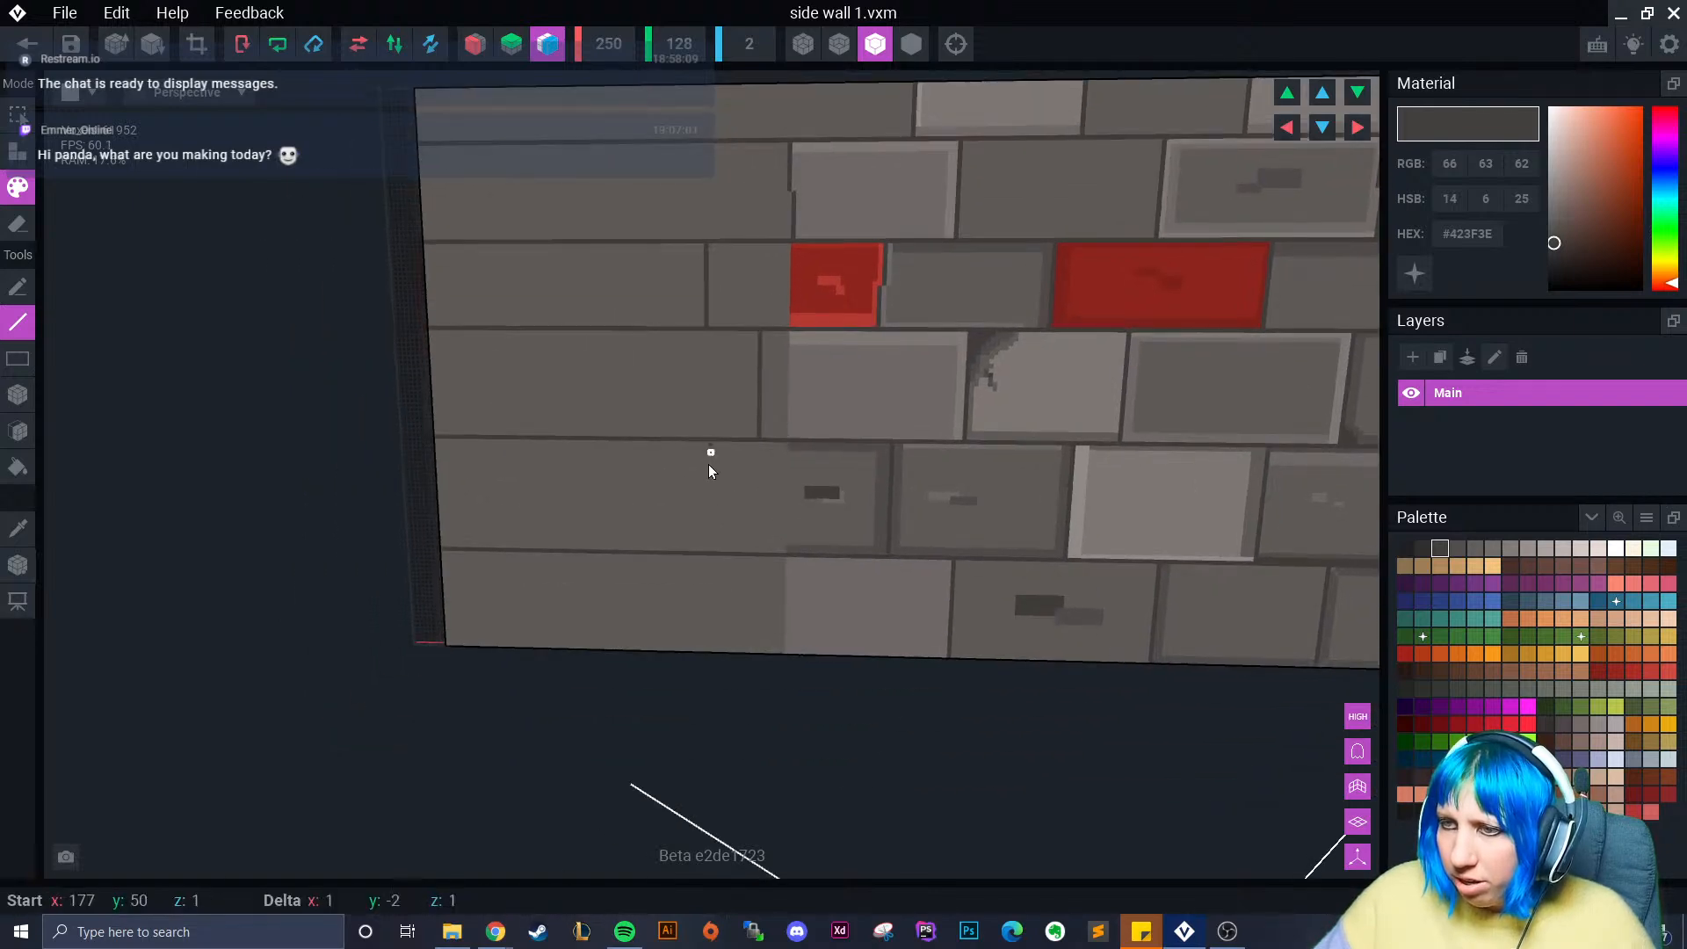
mouse_move(710, 552)
mouse_down()
mouse_move(779, 615)
mouse_move(784, 653)
mouse_up()
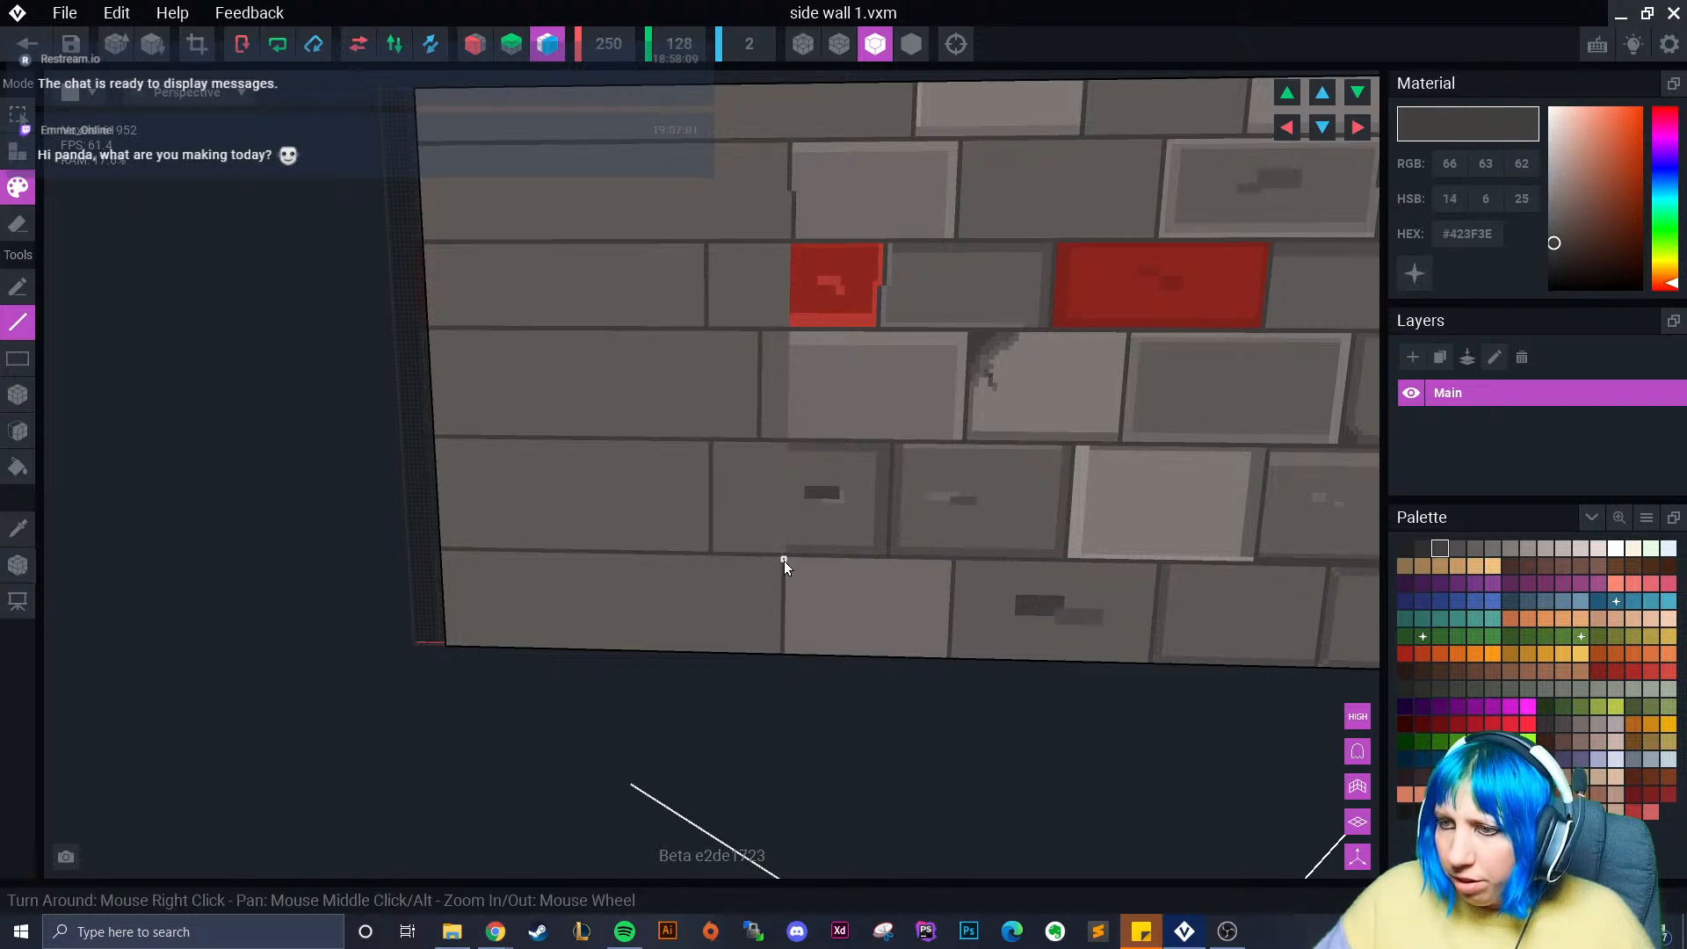
click(784, 561)
- Divide the blank parts of the top, second and third brick rows with one more vertical mortar joint each
mouse_move(657, 499)
middle_down()
mouse_move(735, 527)
mouse_move(708, 538)
middle_up()
scroll(708, 538, down, 1)
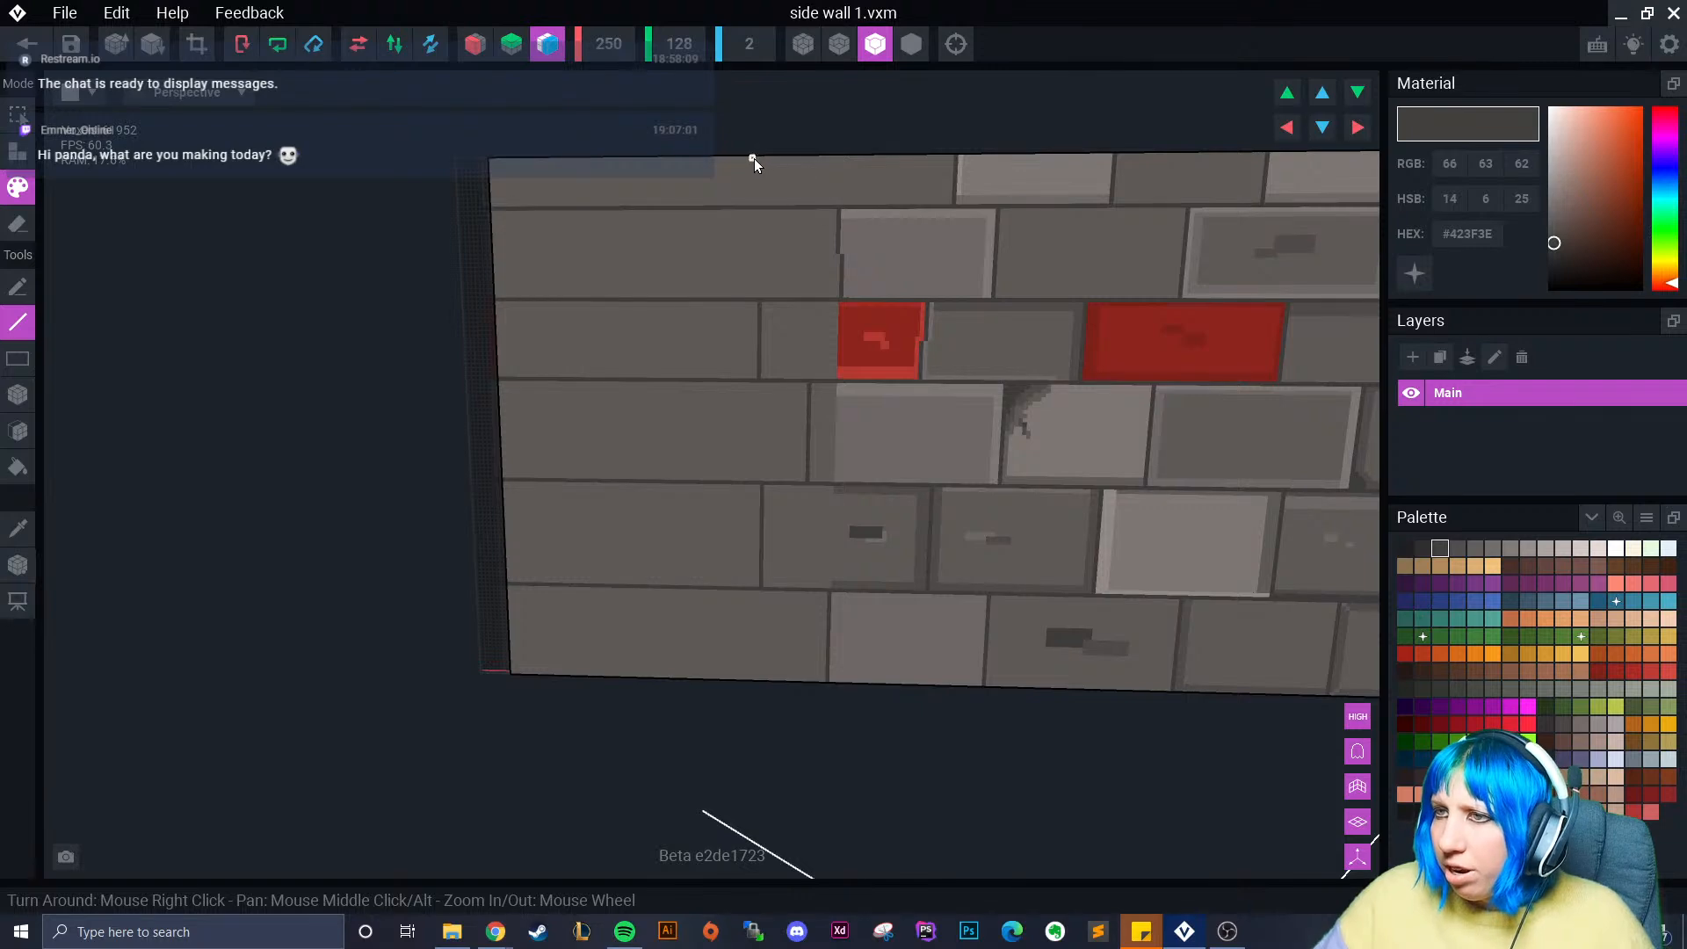
mouse_move(754, 161)
mouse_down()
mouse_move(754, 204)
mouse_move(671, 326)
mouse_move(609, 357)
mouse_move(615, 379)
mouse_up()
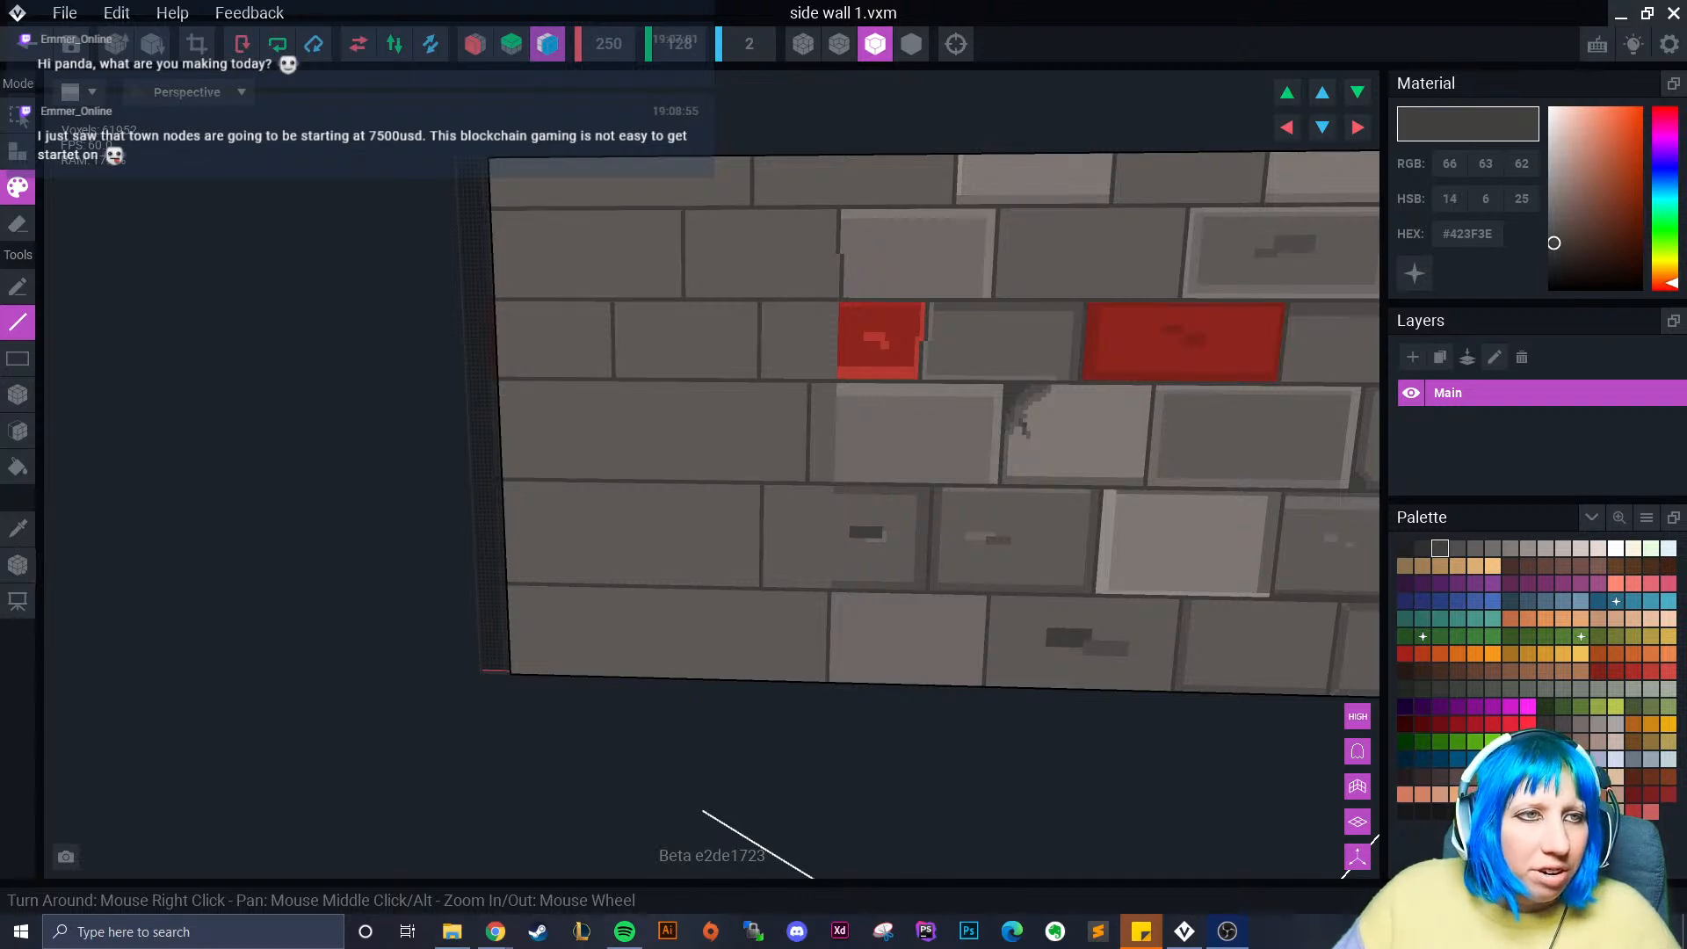
- Divide the blank parts of the fourth, fifth and bottom brick rows with one more vertical mortar joint each
right_drag(861, 462, 646, 471)
scroll(644, 468, up, 3)
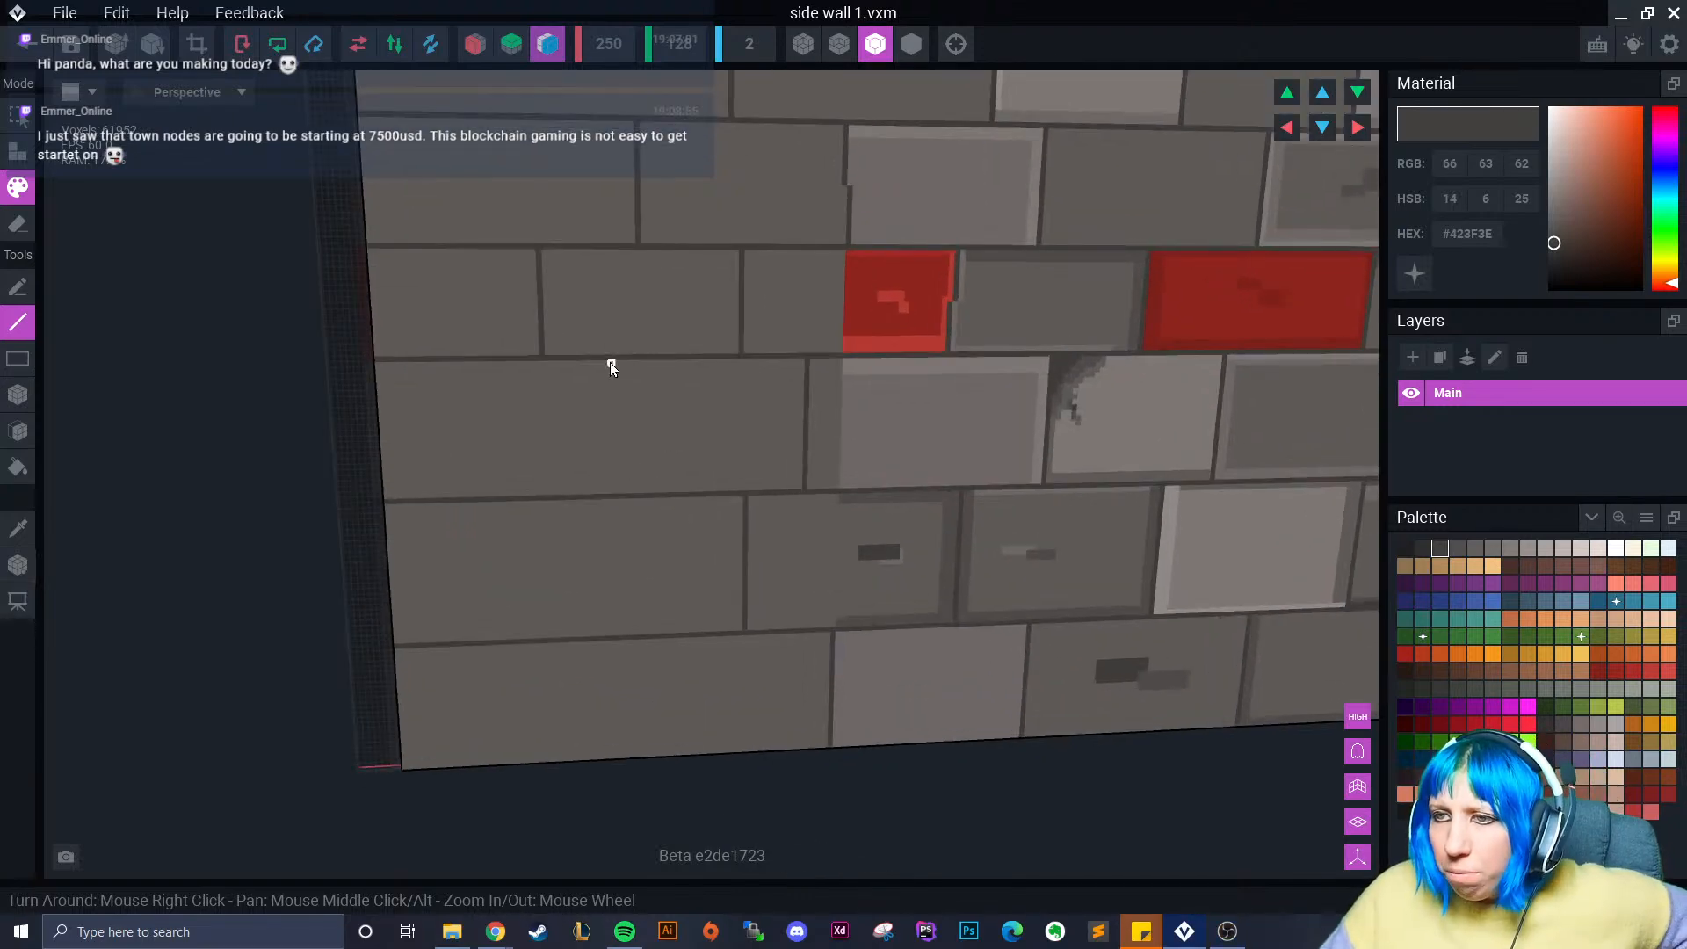
mouse_move(587, 361)
mouse_down()
mouse_move(594, 492)
mouse_move(540, 615)
mouse_up()
scroll(610, 652, down, 2)
scroll(609, 652, up, 1)
drag(633, 632, 634, 729)
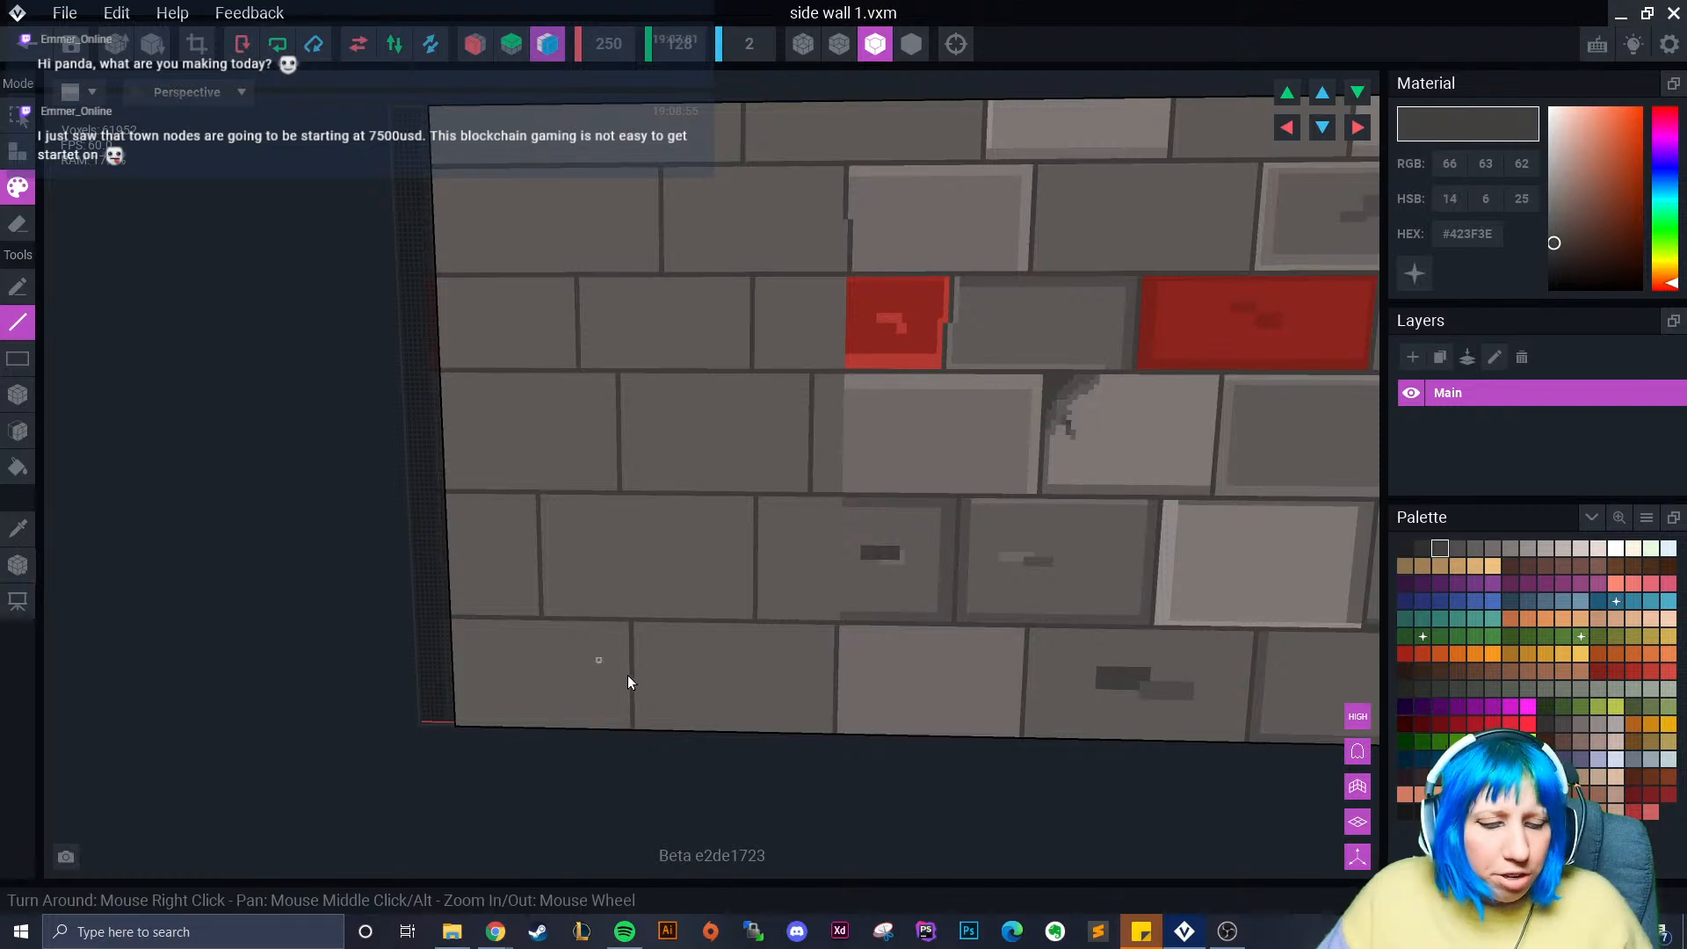
- Undo the bottom row's last joint, redraw it closer to the free end, and add another joint in the top row
scroll(708, 699, down, 2)
key(ctrl+z)
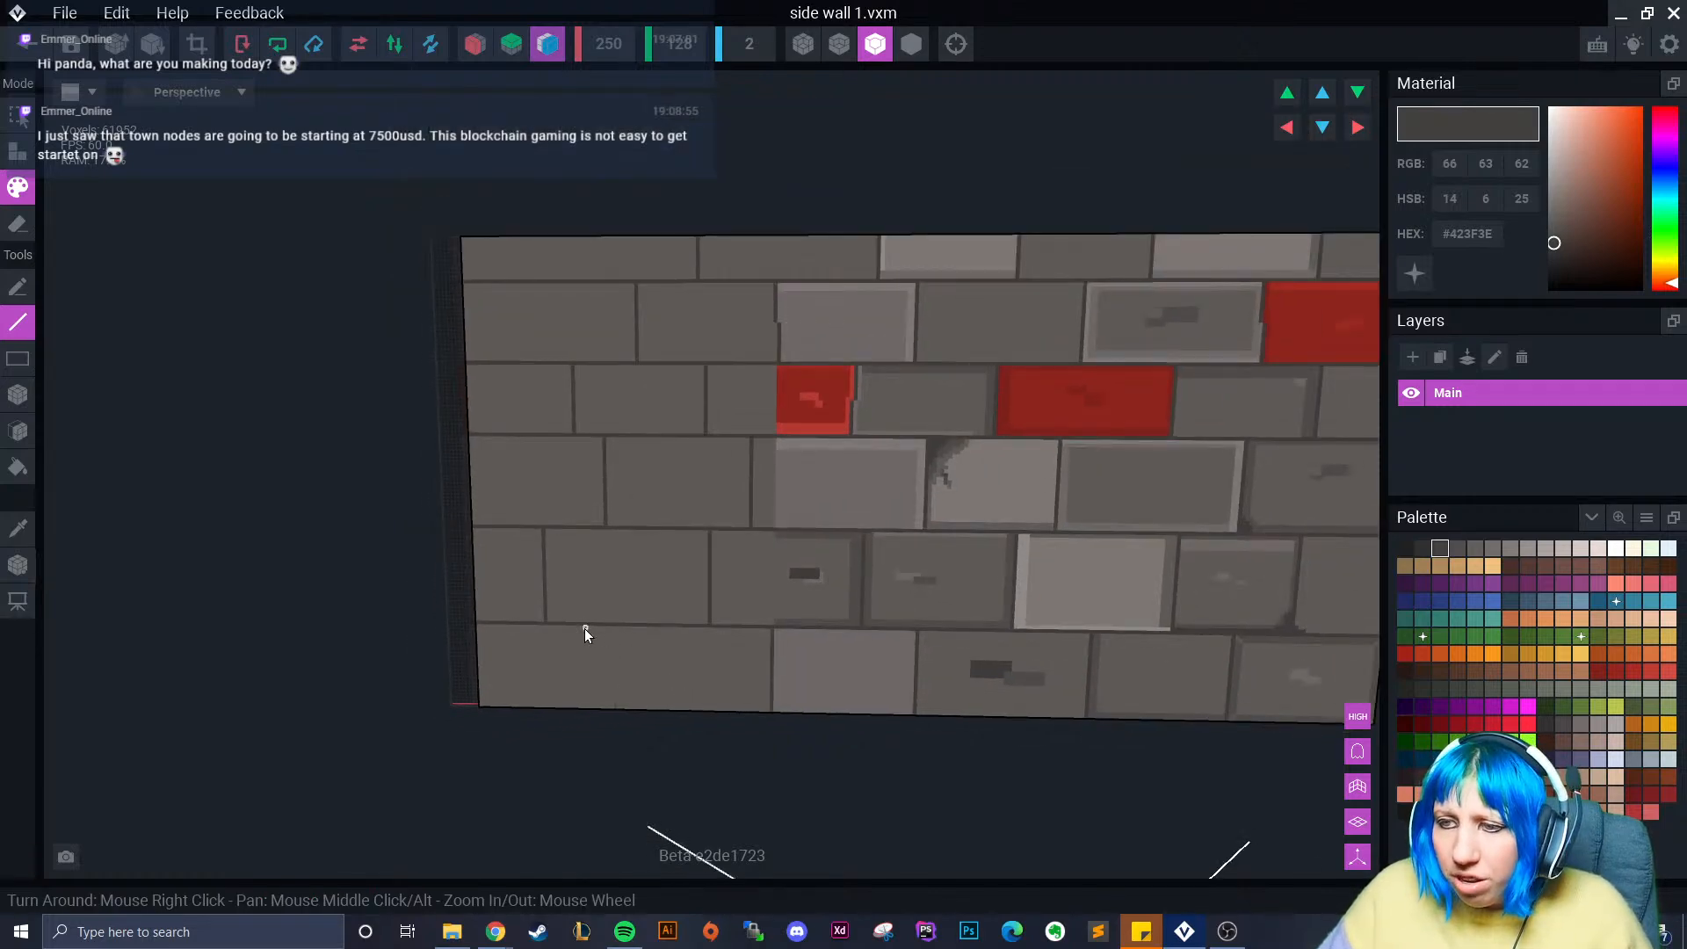
drag(585, 631, 341, 411)
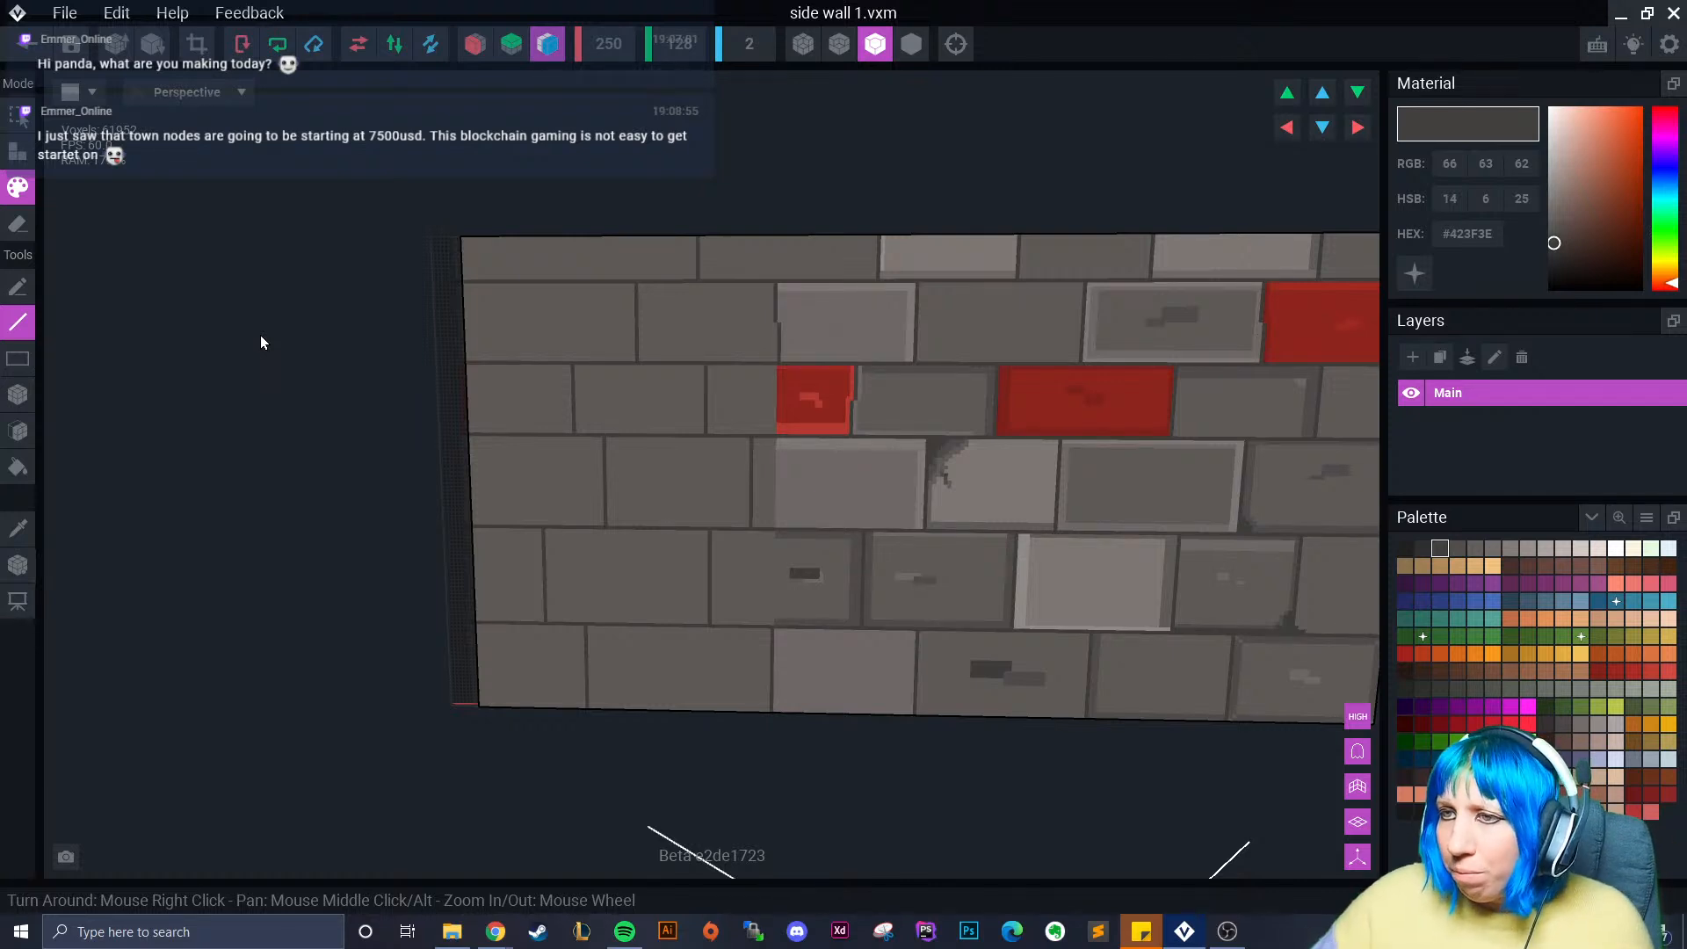
drag(541, 240, 544, 280)
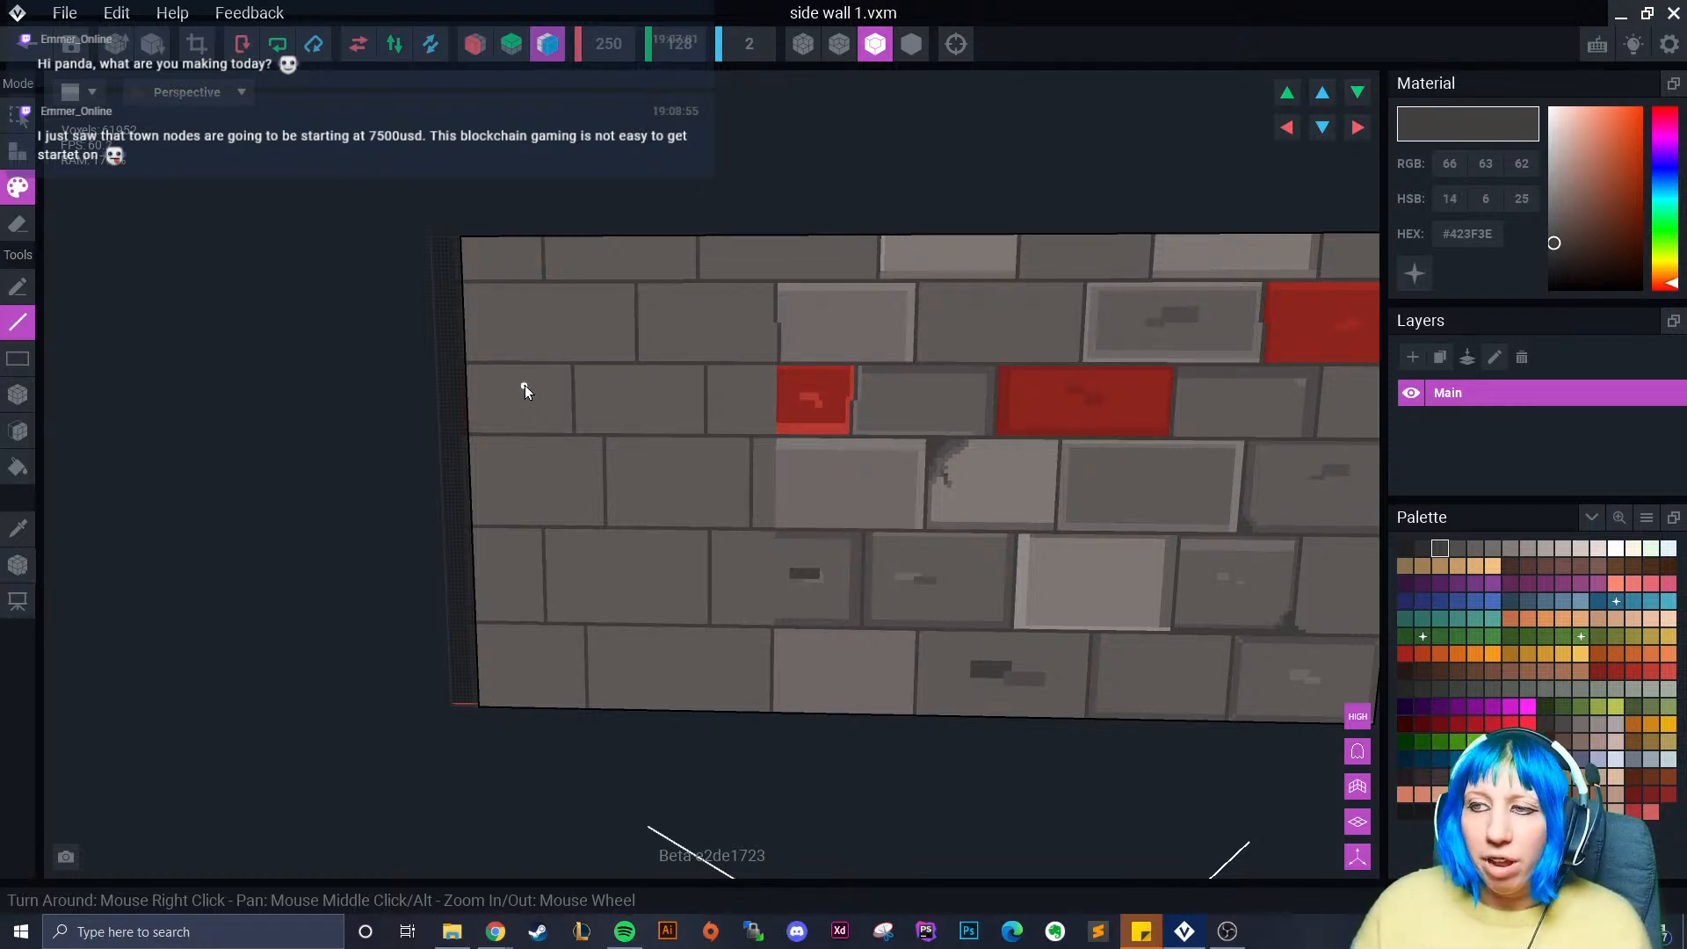
- Complete the cut-off light brick in the fourth row, extending its top edge in #847D7A and its body in #746E6B
scroll(523, 387, up, 5)
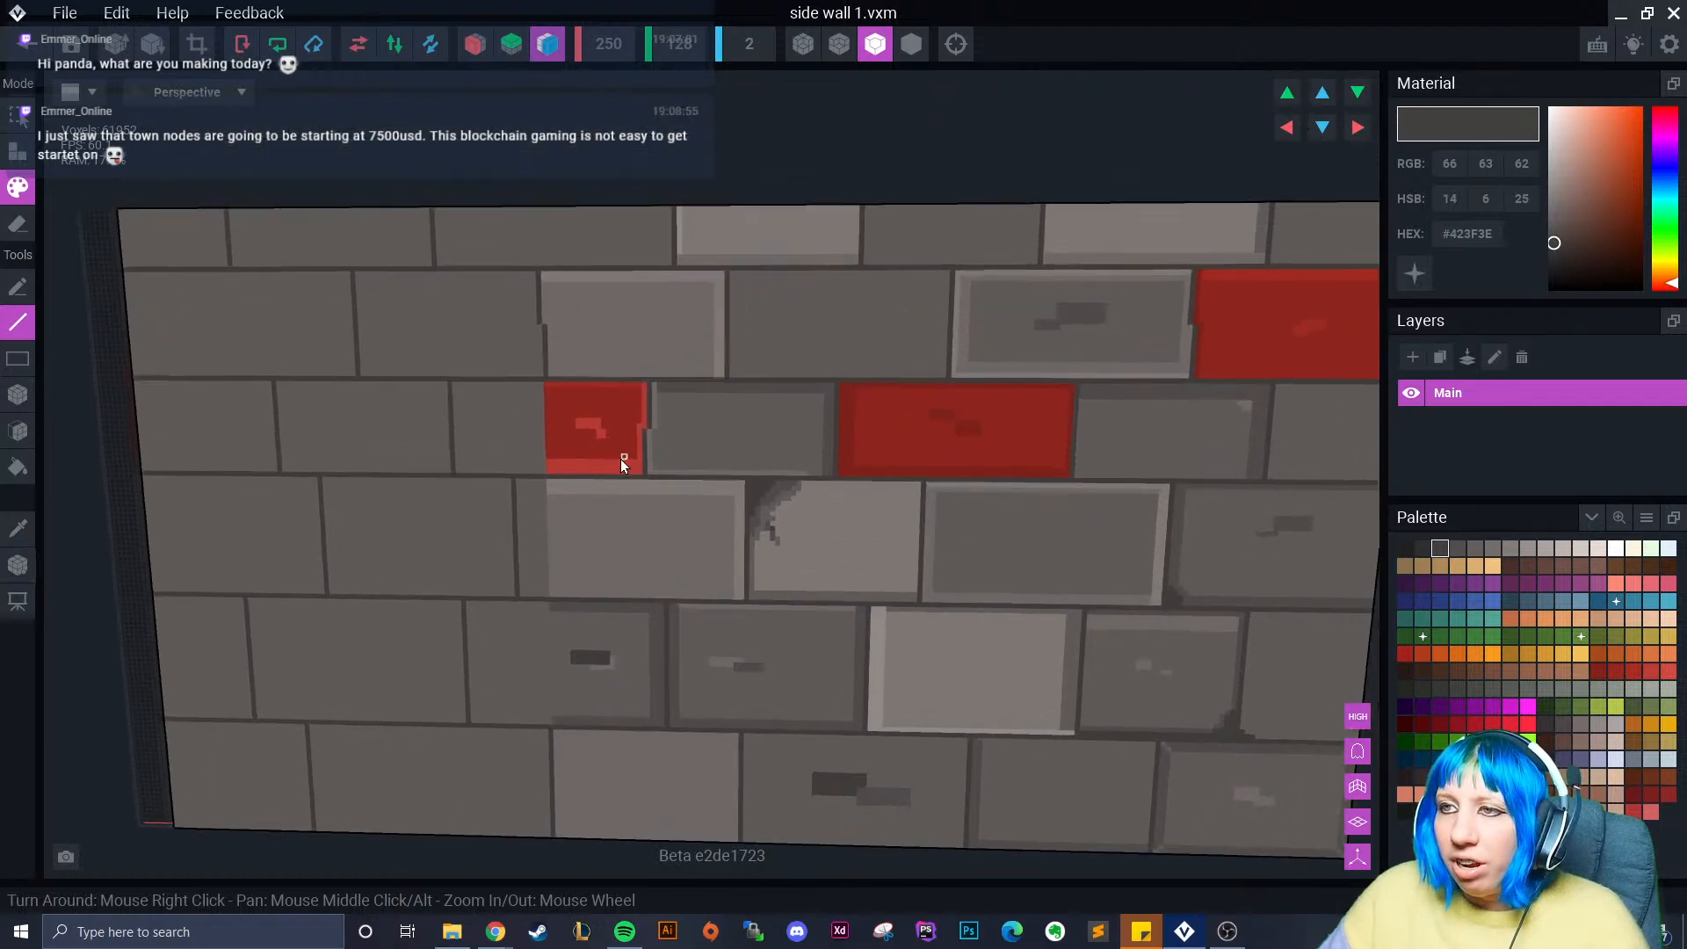
click(17, 527)
click(596, 494)
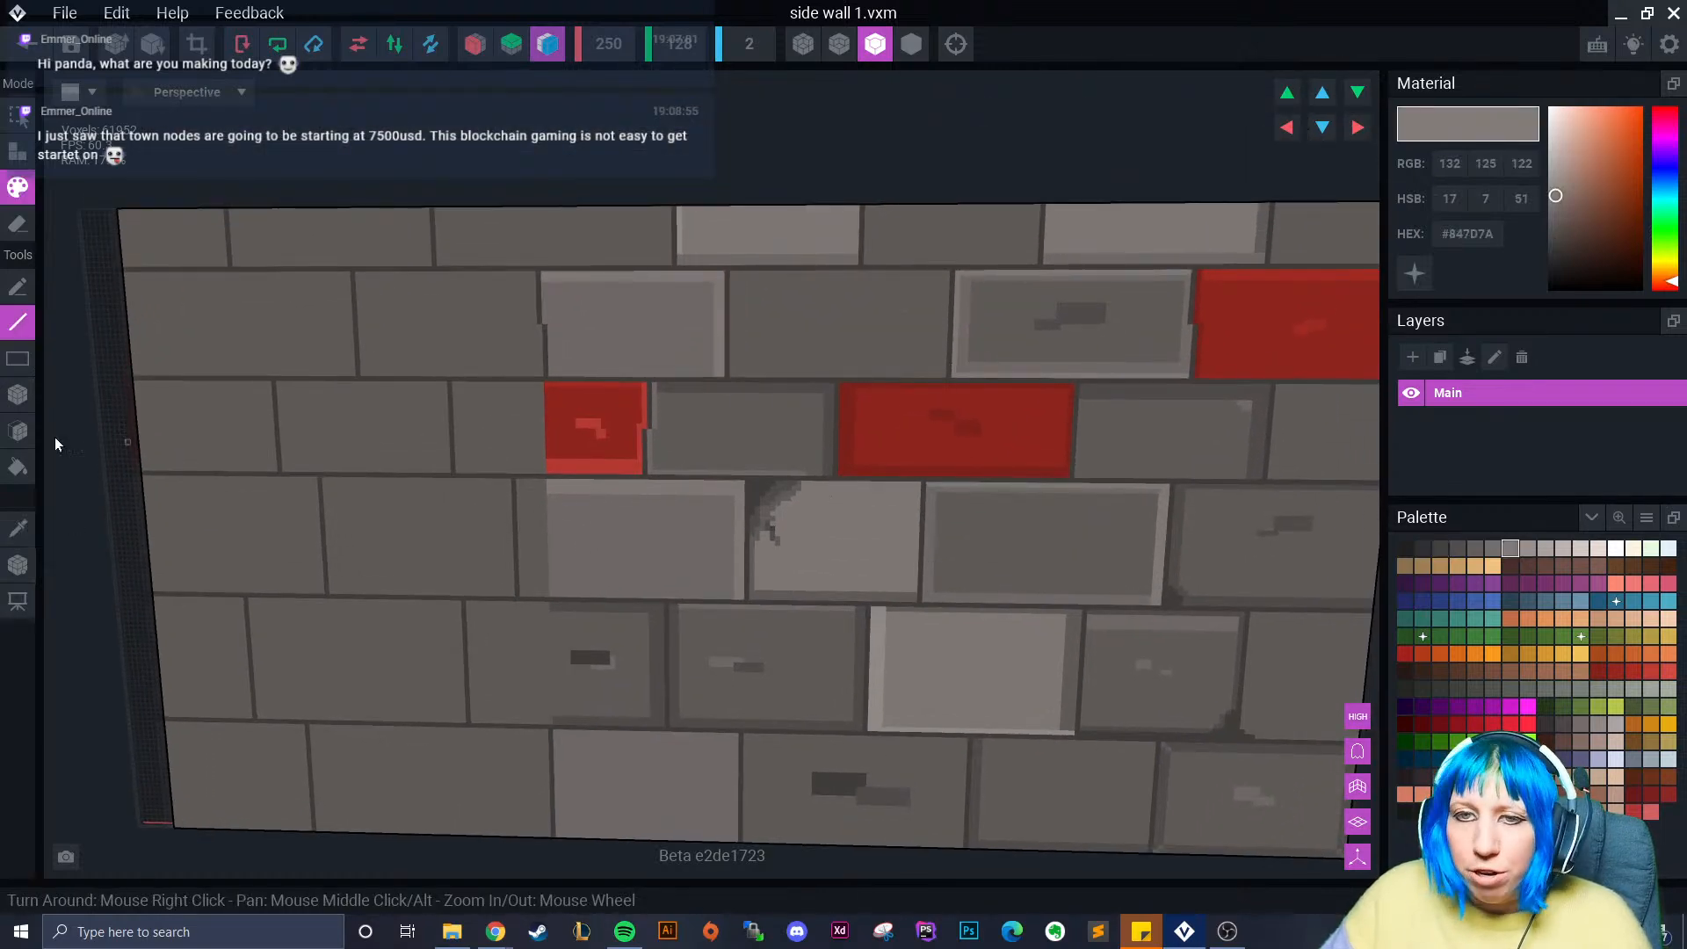
click(17, 396)
scroll(534, 506, up, 2)
drag(517, 444, 635, 614)
click(19, 527)
click(518, 498)
- Recolour the third row's end brick and the fifth row's second brick from the free end with #746E6B using the Face tool
middle_drag(635, 614, 705, 588)
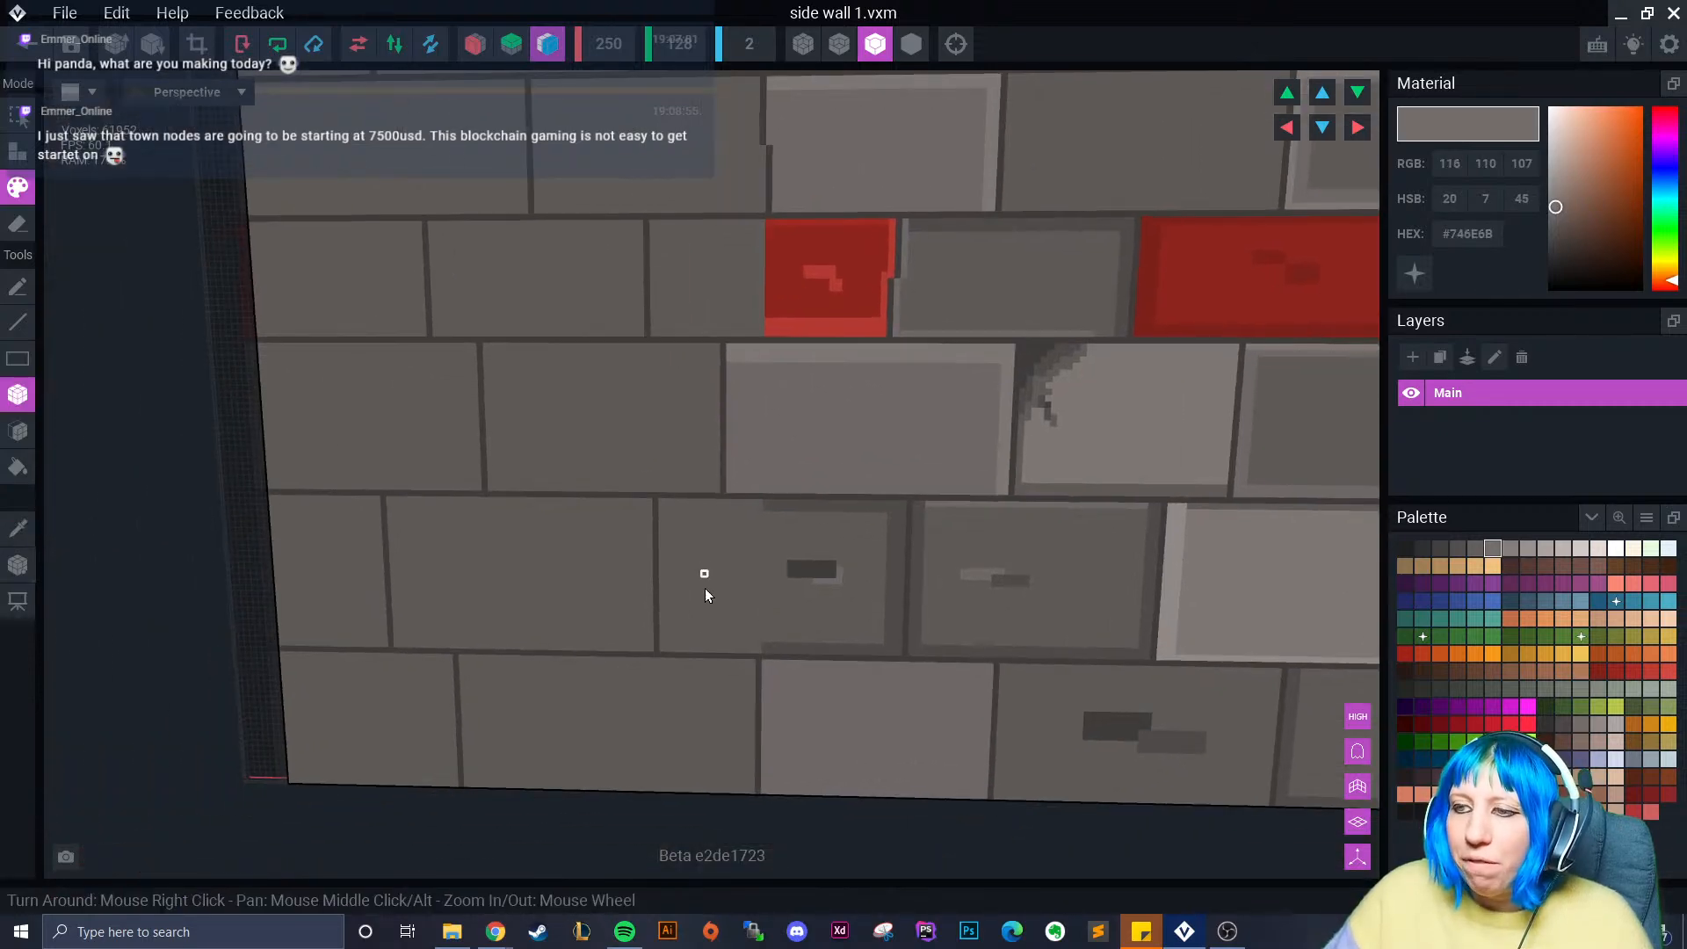
click(18, 431)
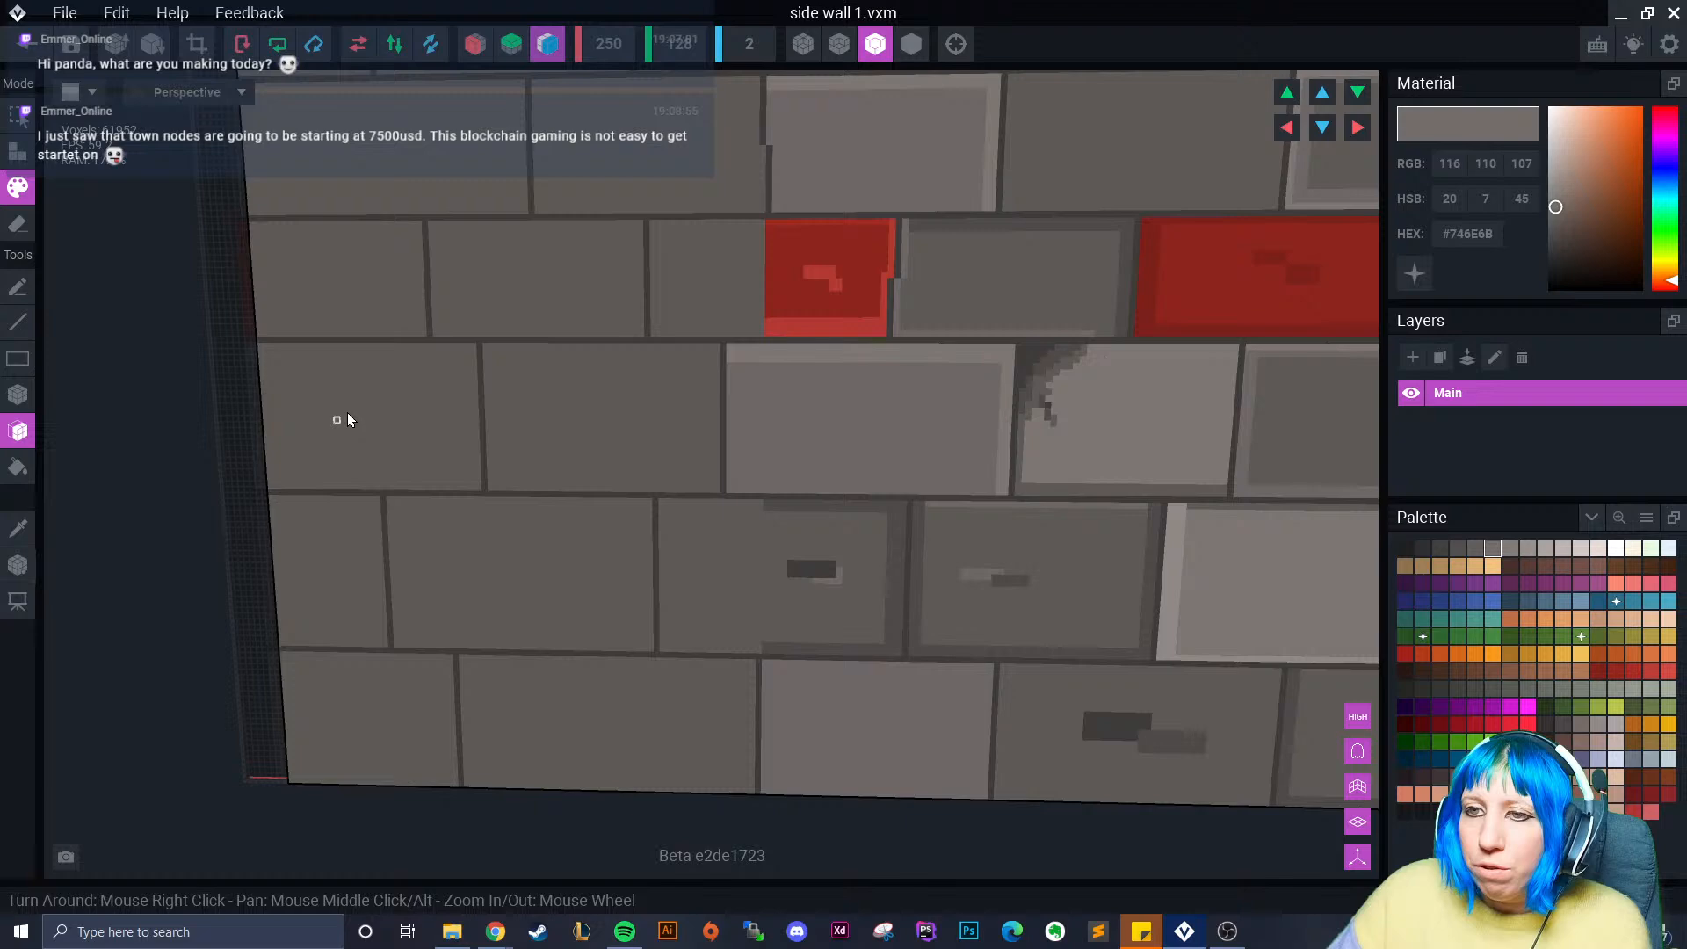
click(335, 268)
scroll(505, 395, down, 3)
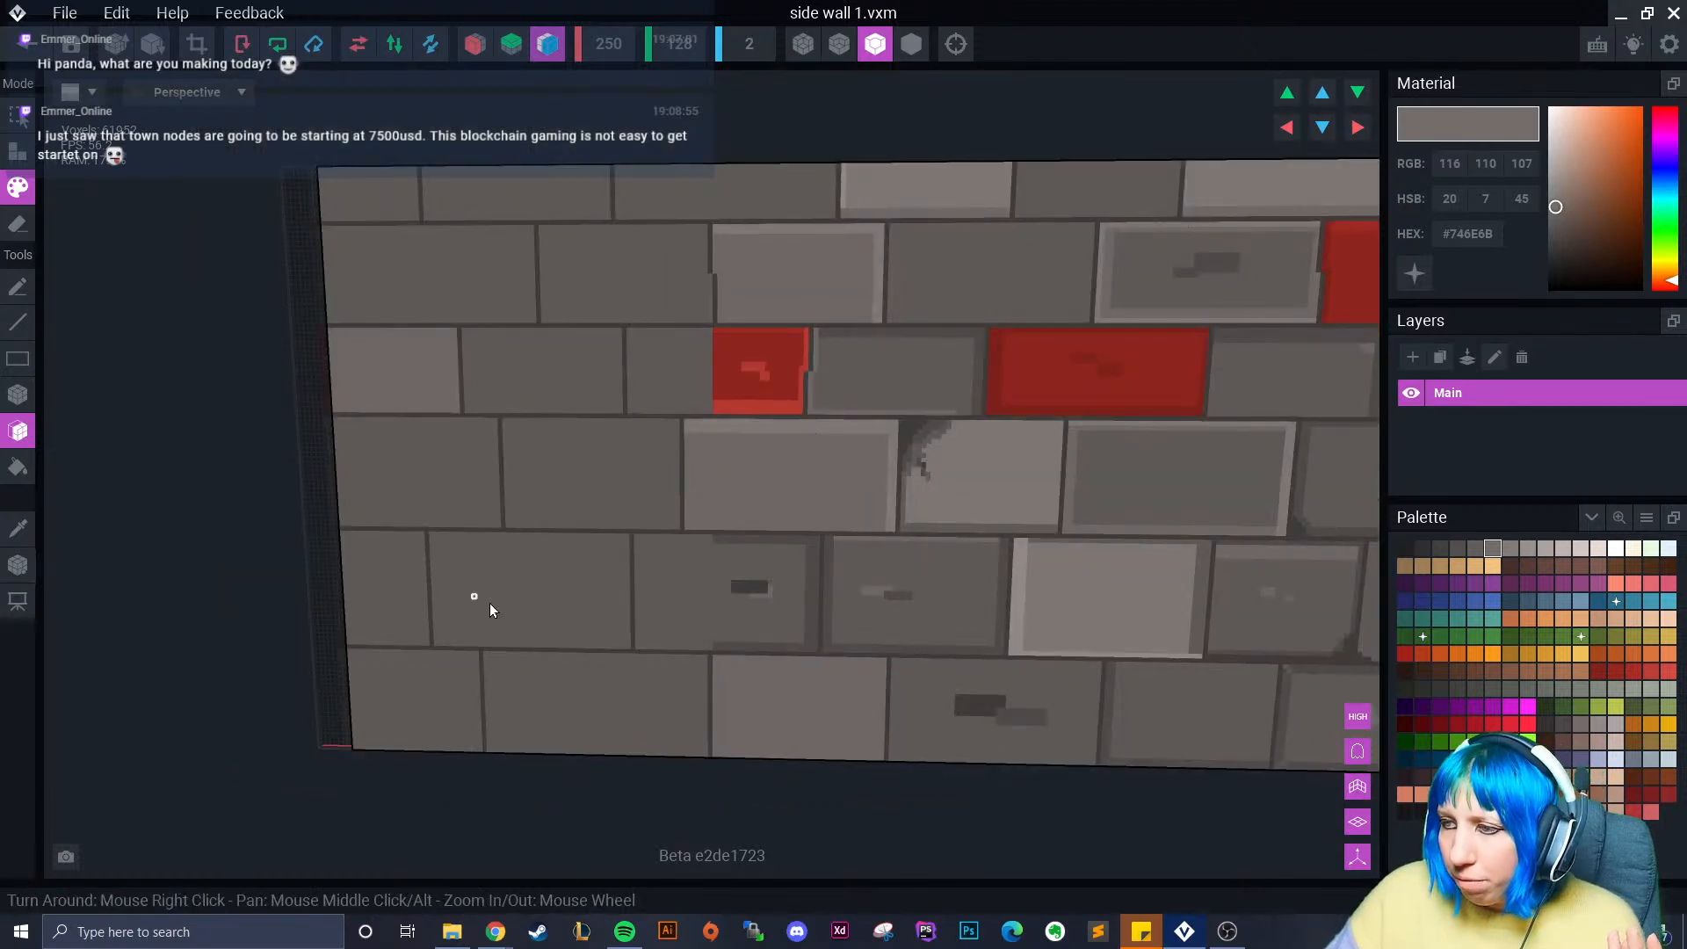
scroll(490, 609, down, 3)
click(434, 564)
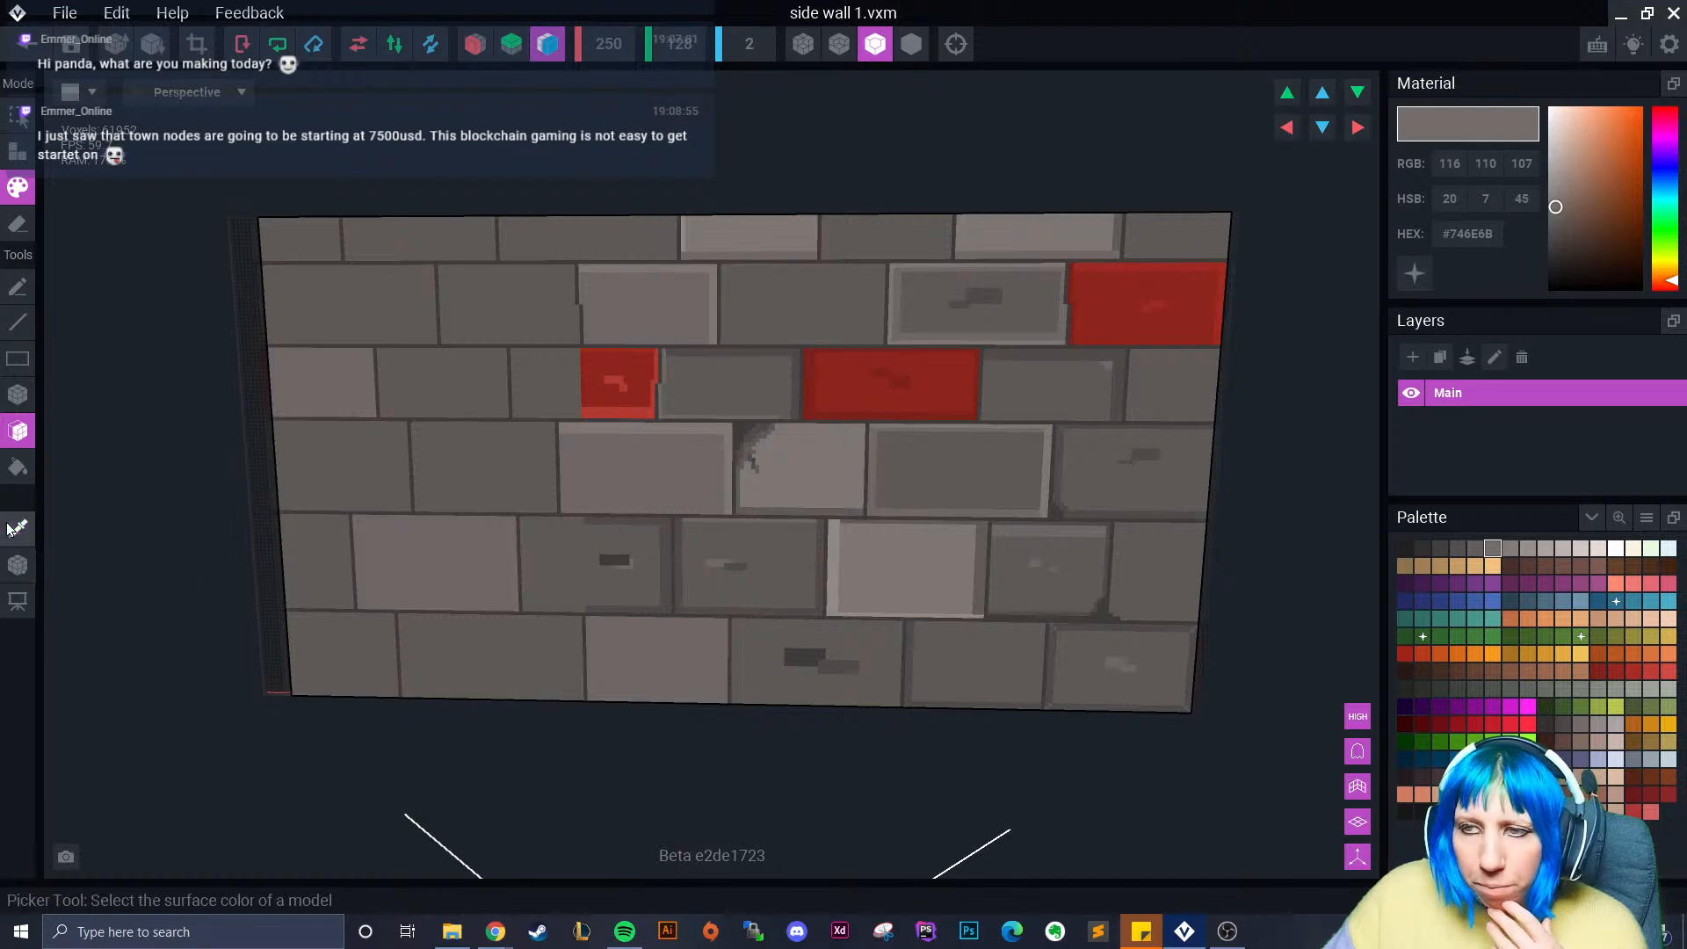
- Sample the dark grey #534F4E and recolour the fourth row's end brick and the top row's second brick
alt+click(671, 362)
click(384, 463)
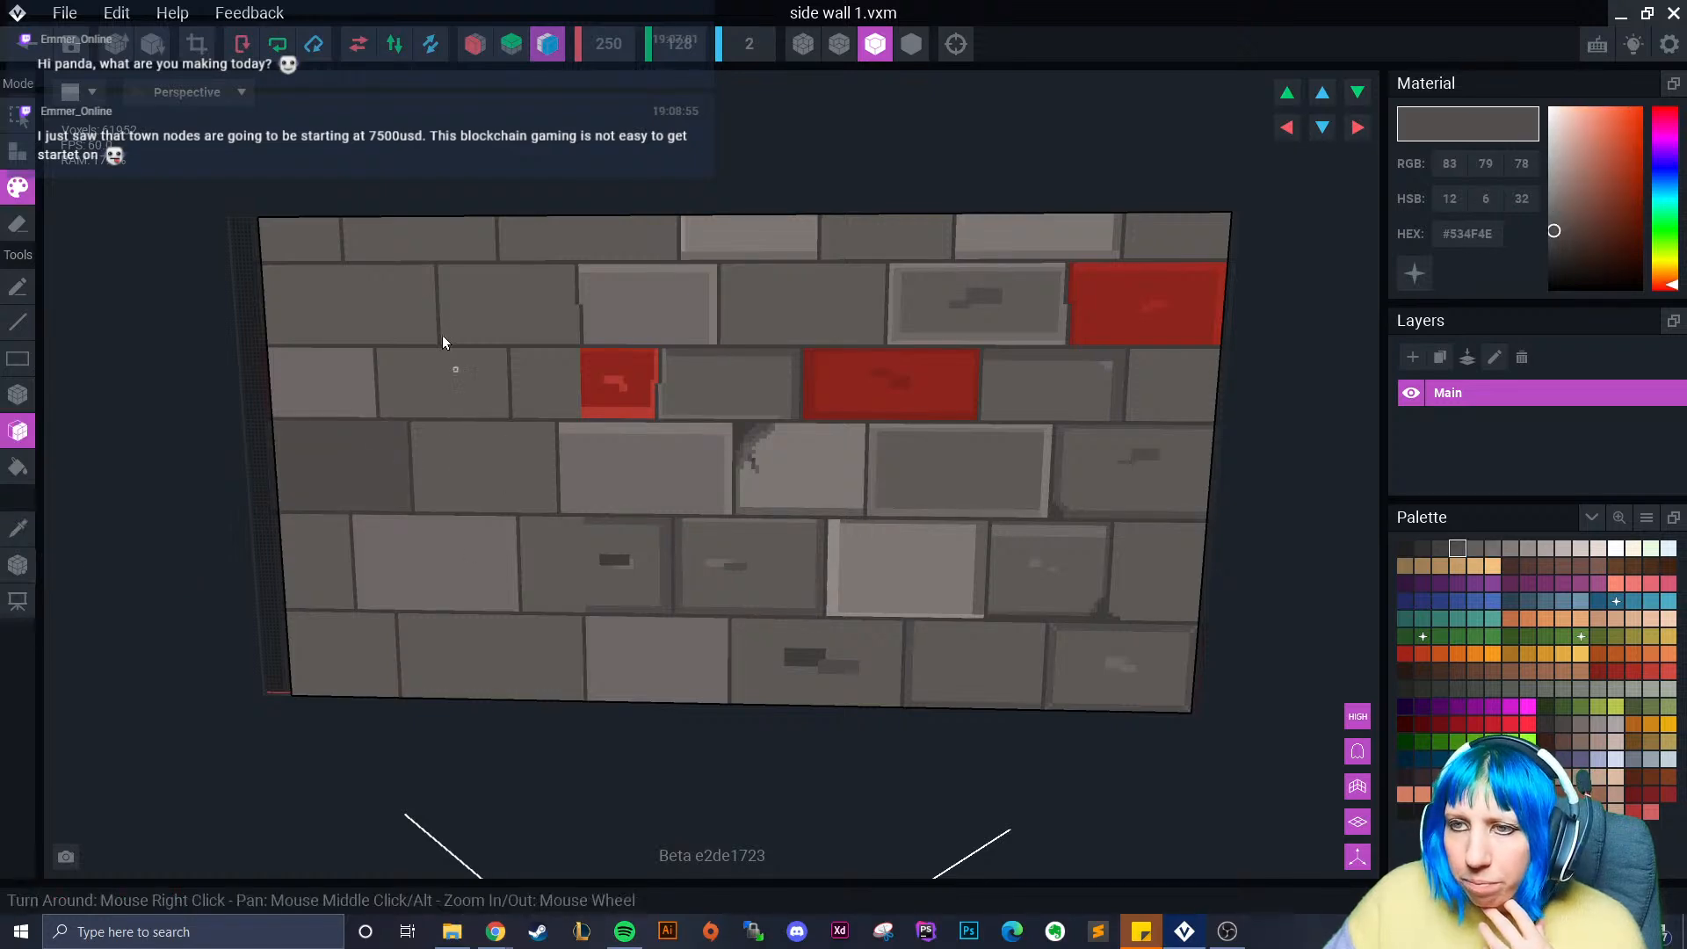
click(408, 251)
- Sample the red #95271F and fill the blank part of the cut-off red brick in the third row
scroll(436, 370, up, 5)
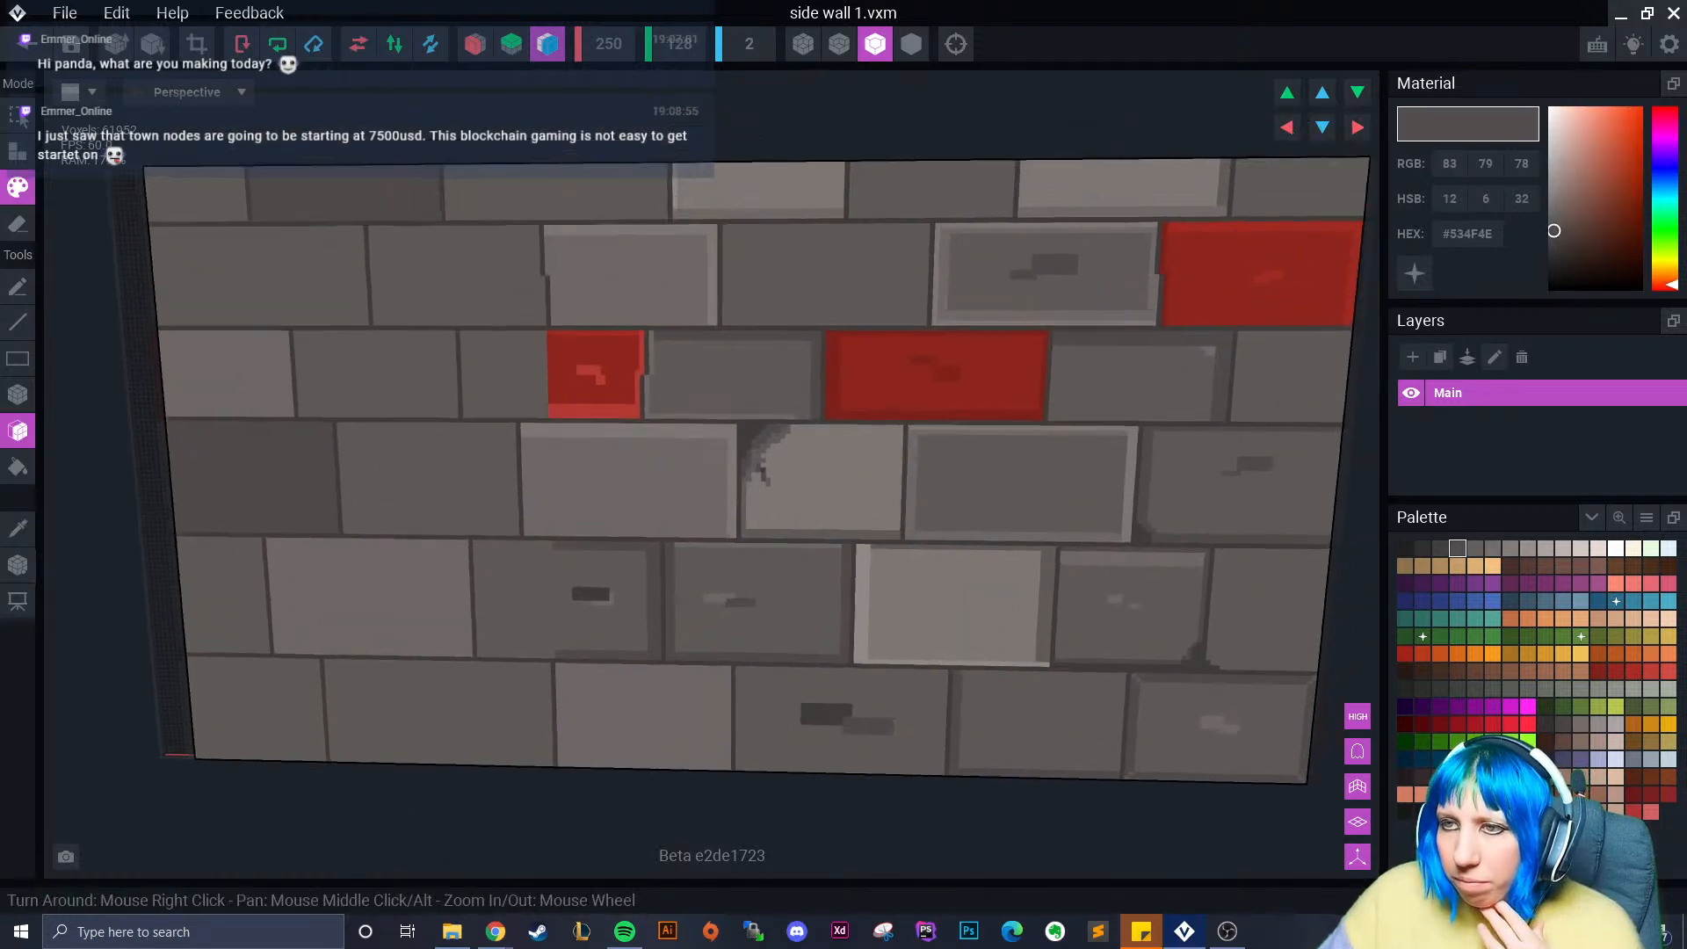
click(24, 533)
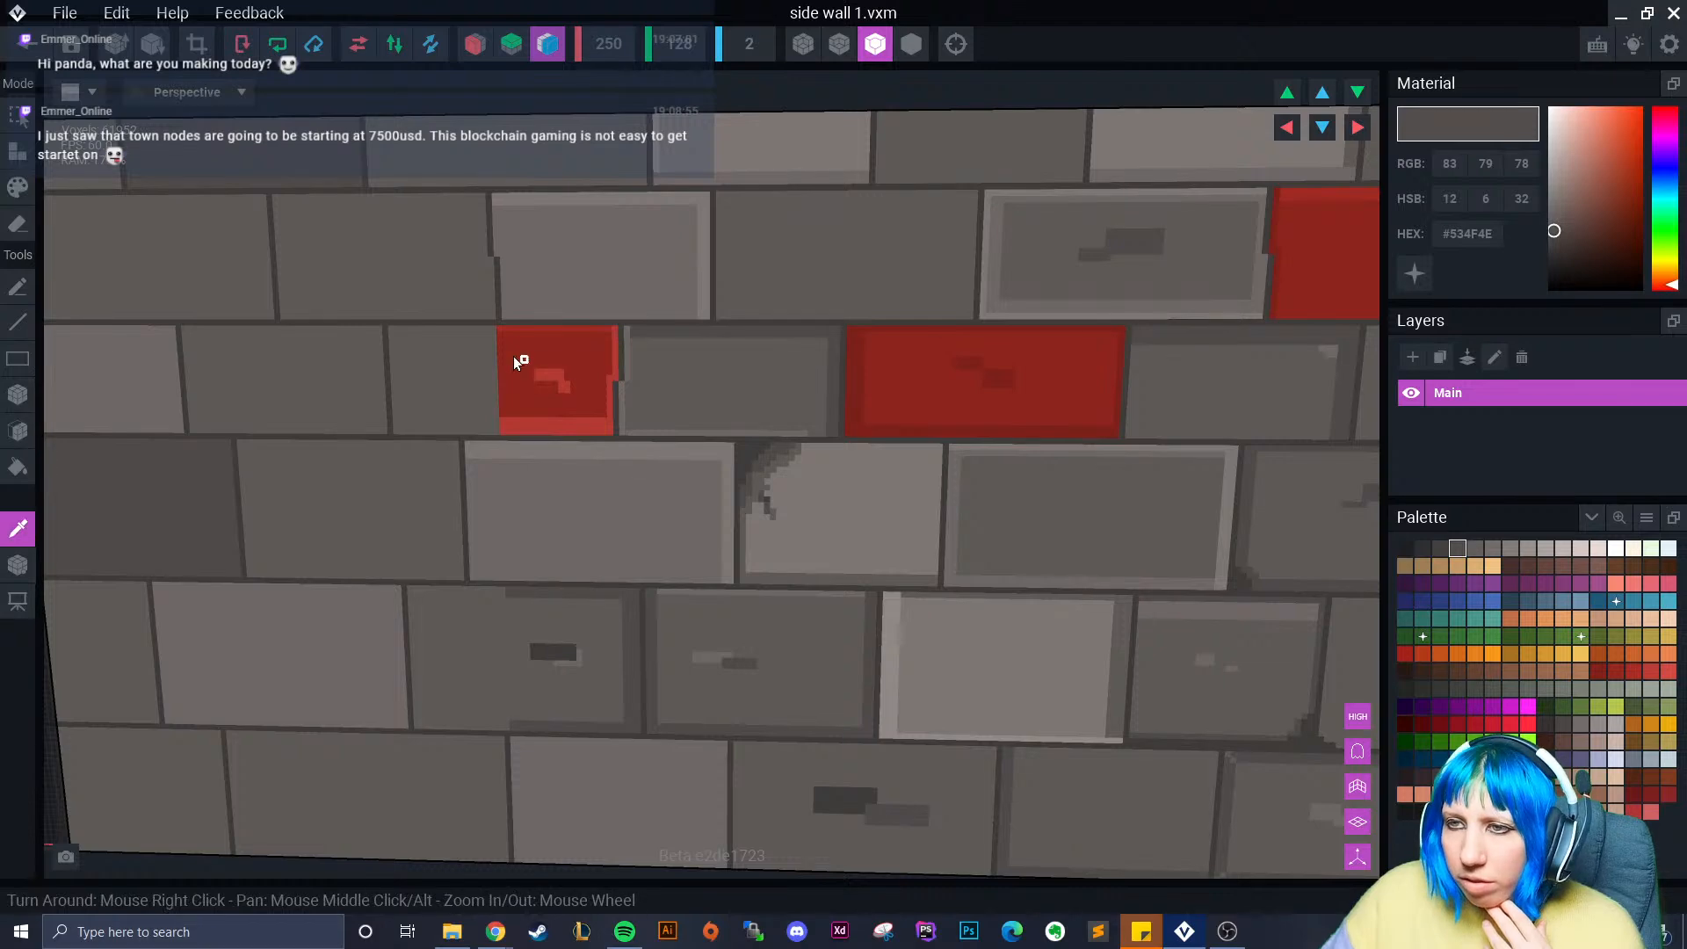
click(514, 356)
click(440, 376)
- Extend the completed red brick's bottom edge in #BD3C33 and its top edge in #A82C23 up to the new joint
click(21, 527)
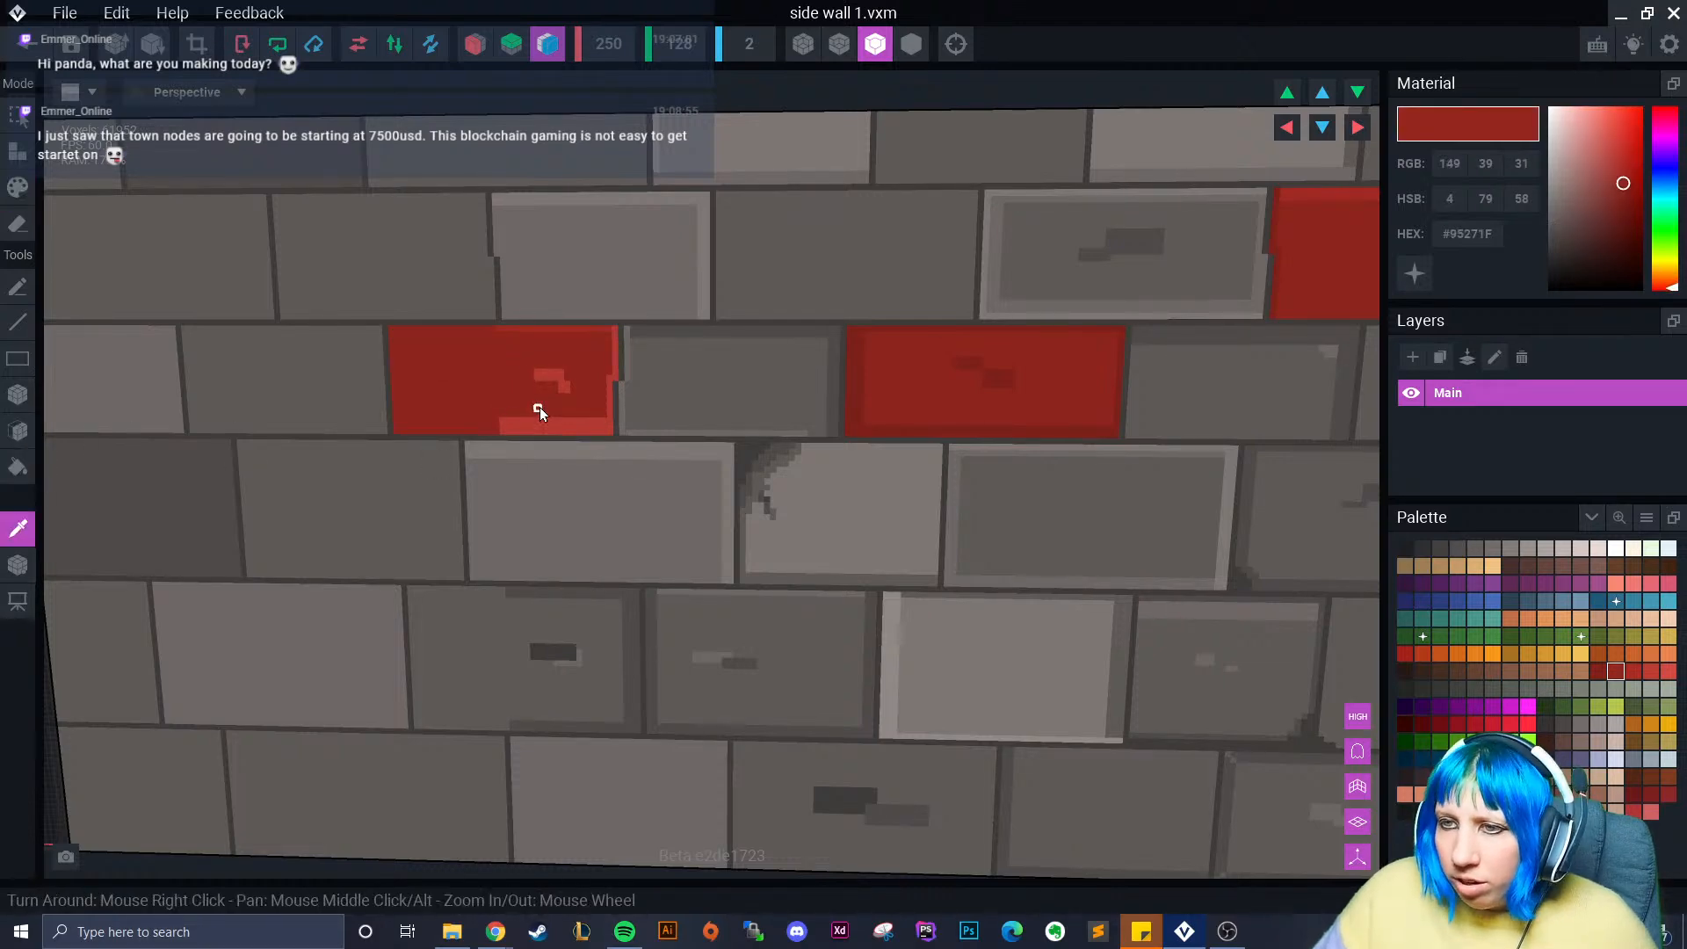
click(541, 423)
scroll(535, 420, up, 1)
click(19, 395)
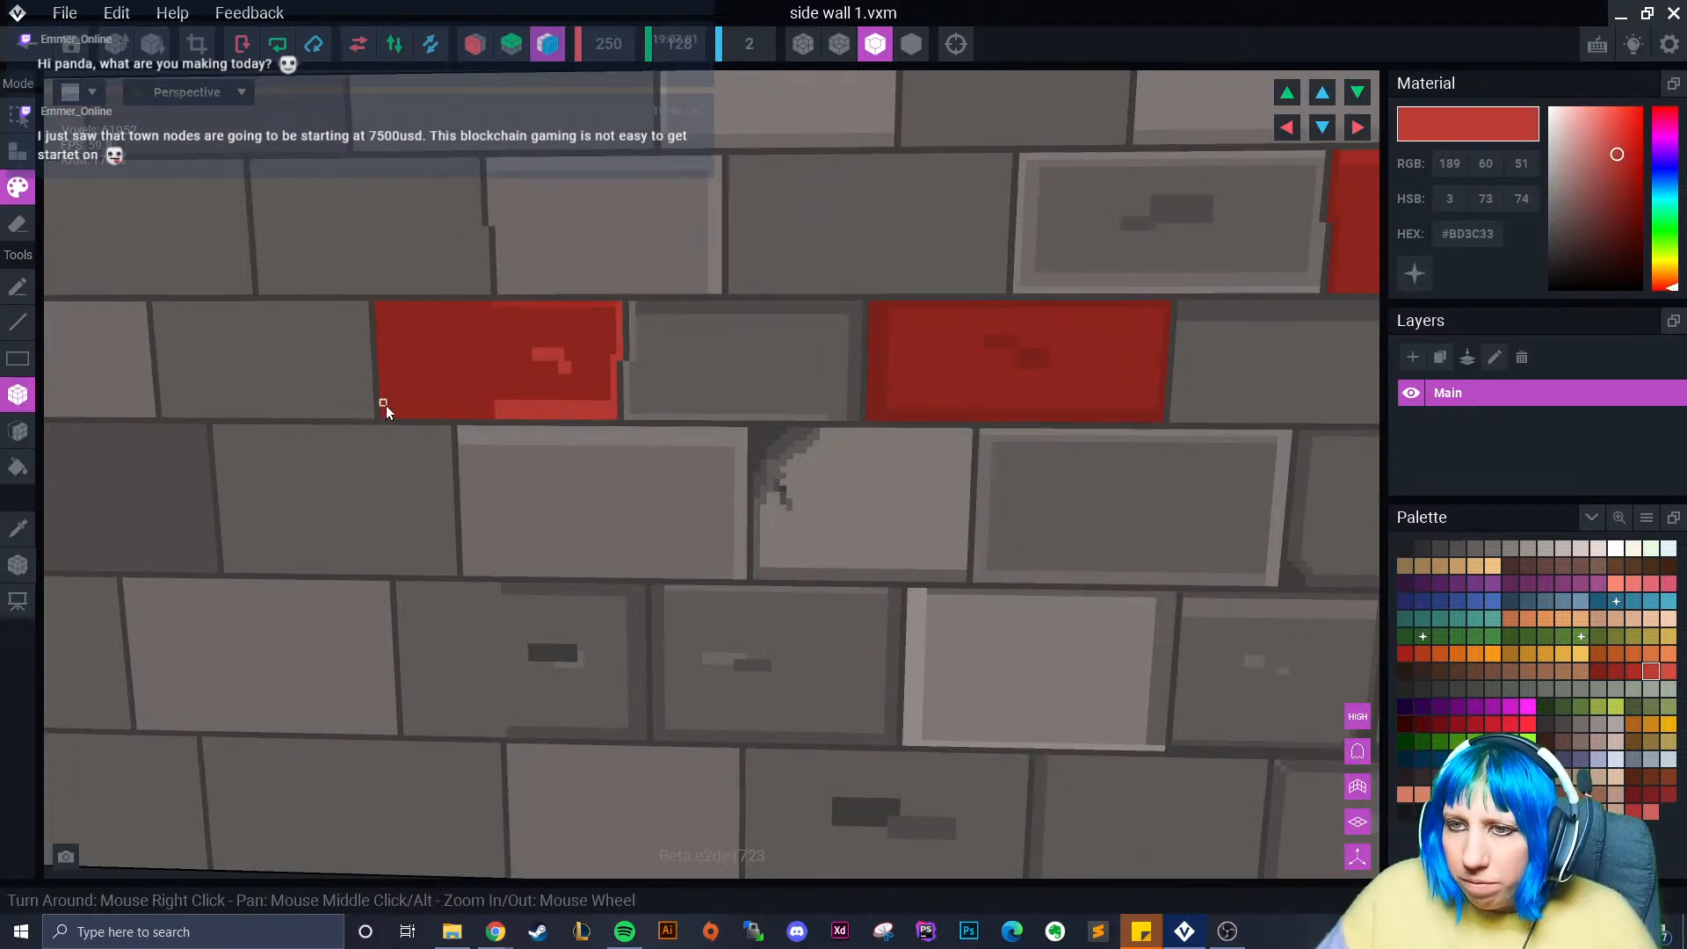
drag(387, 404, 494, 416)
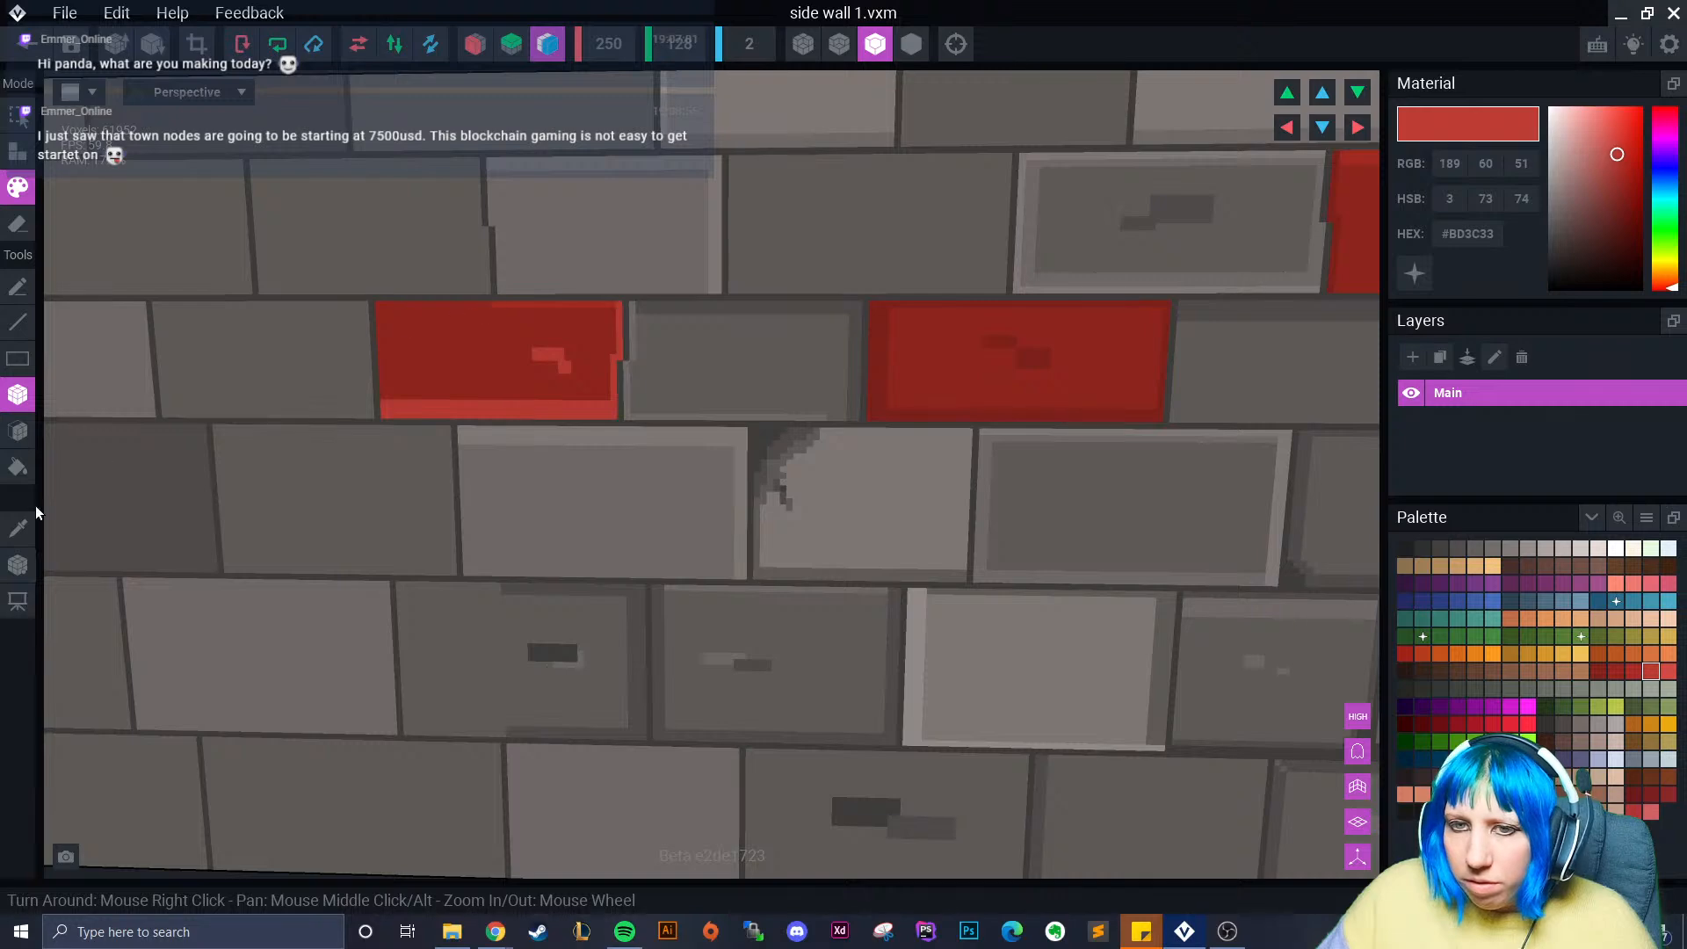
click(24, 523)
click(498, 304)
drag(498, 304, 376, 304)
scroll(466, 383, down, 6)
right_drag(587, 610, 525, 484)
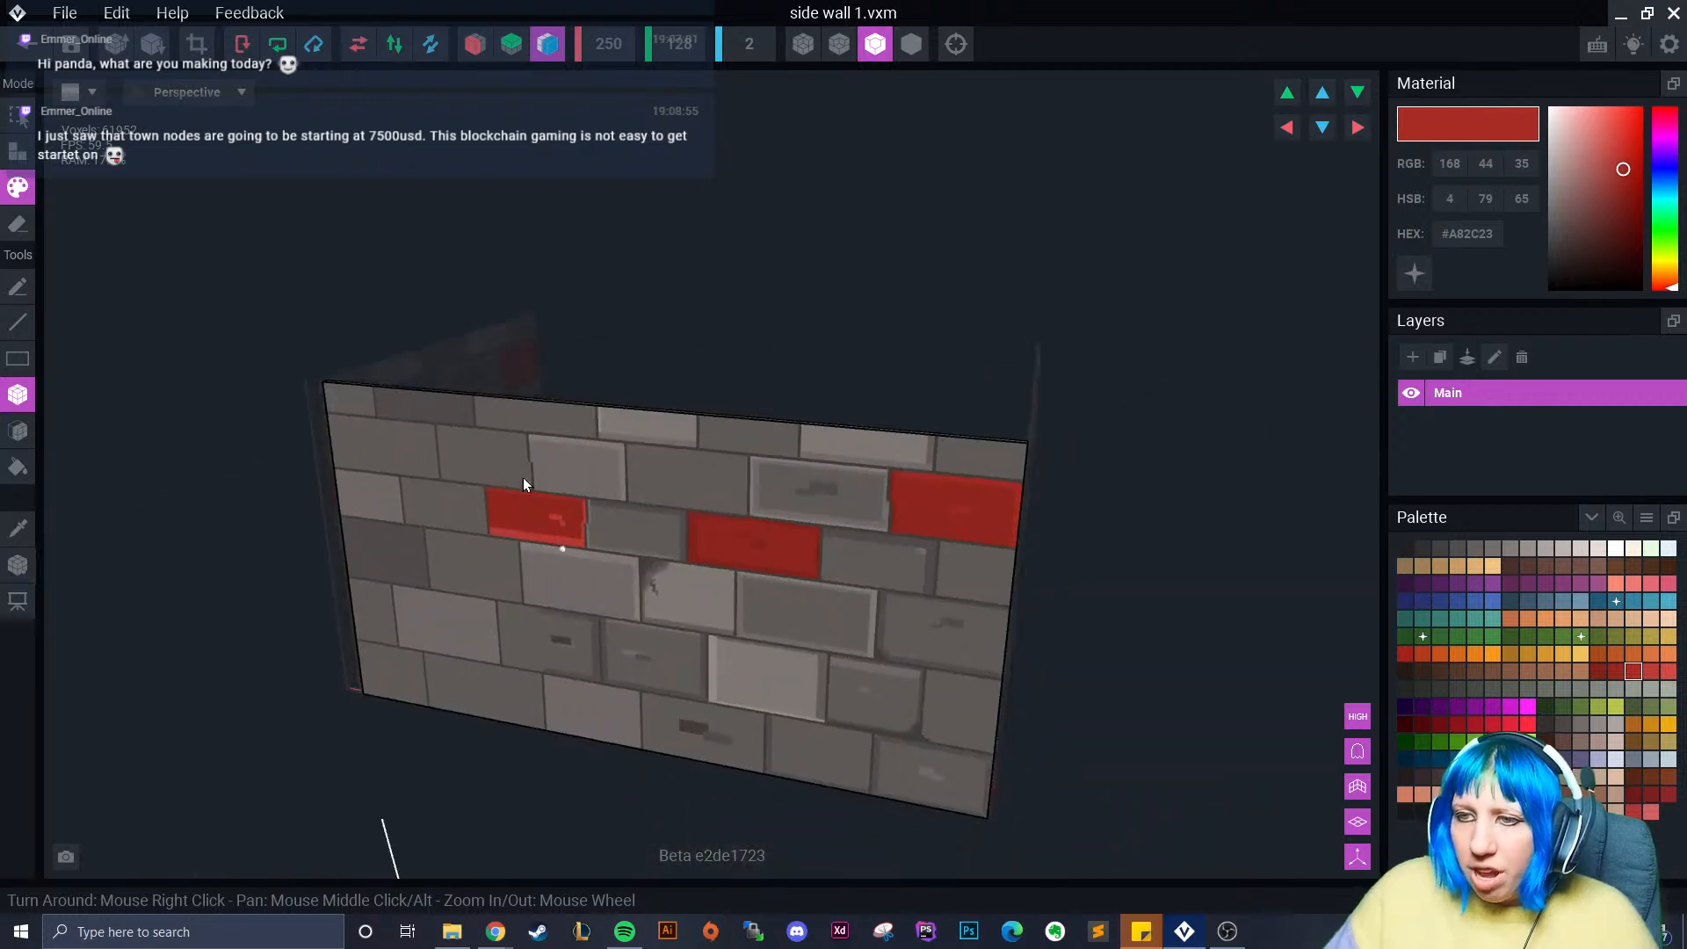
- Move side wall 1's pivot to the middle of its width, then close the model and save the changes
click(18, 566)
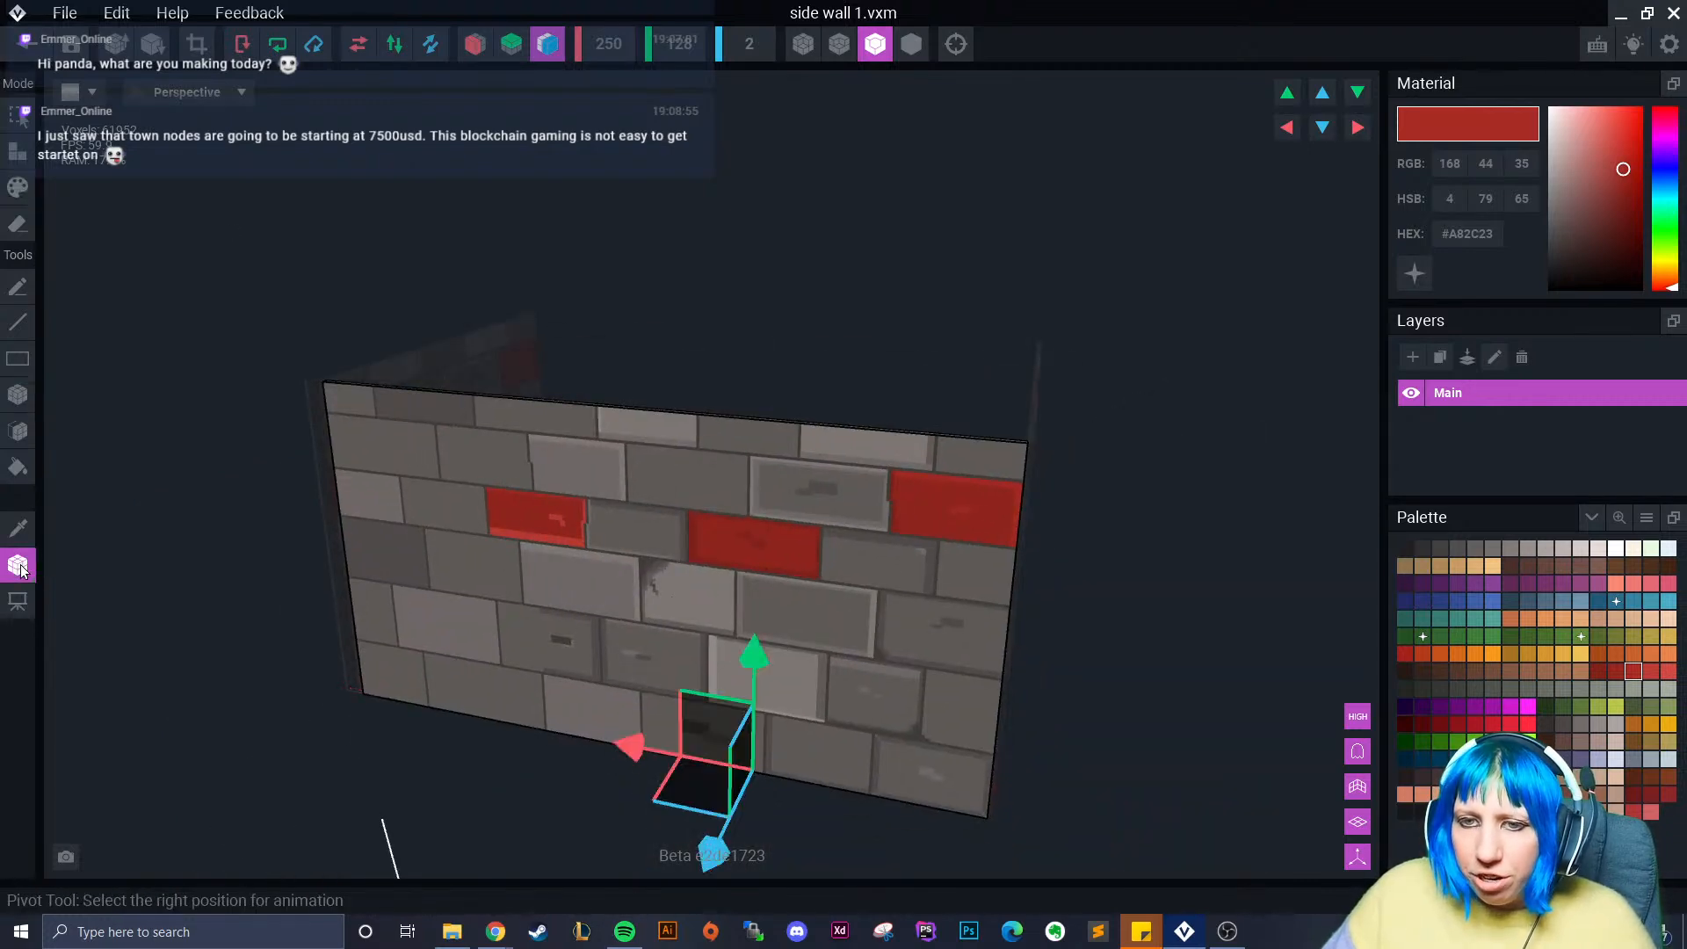
right_click(21, 569)
click(84, 583)
click(72, 48)
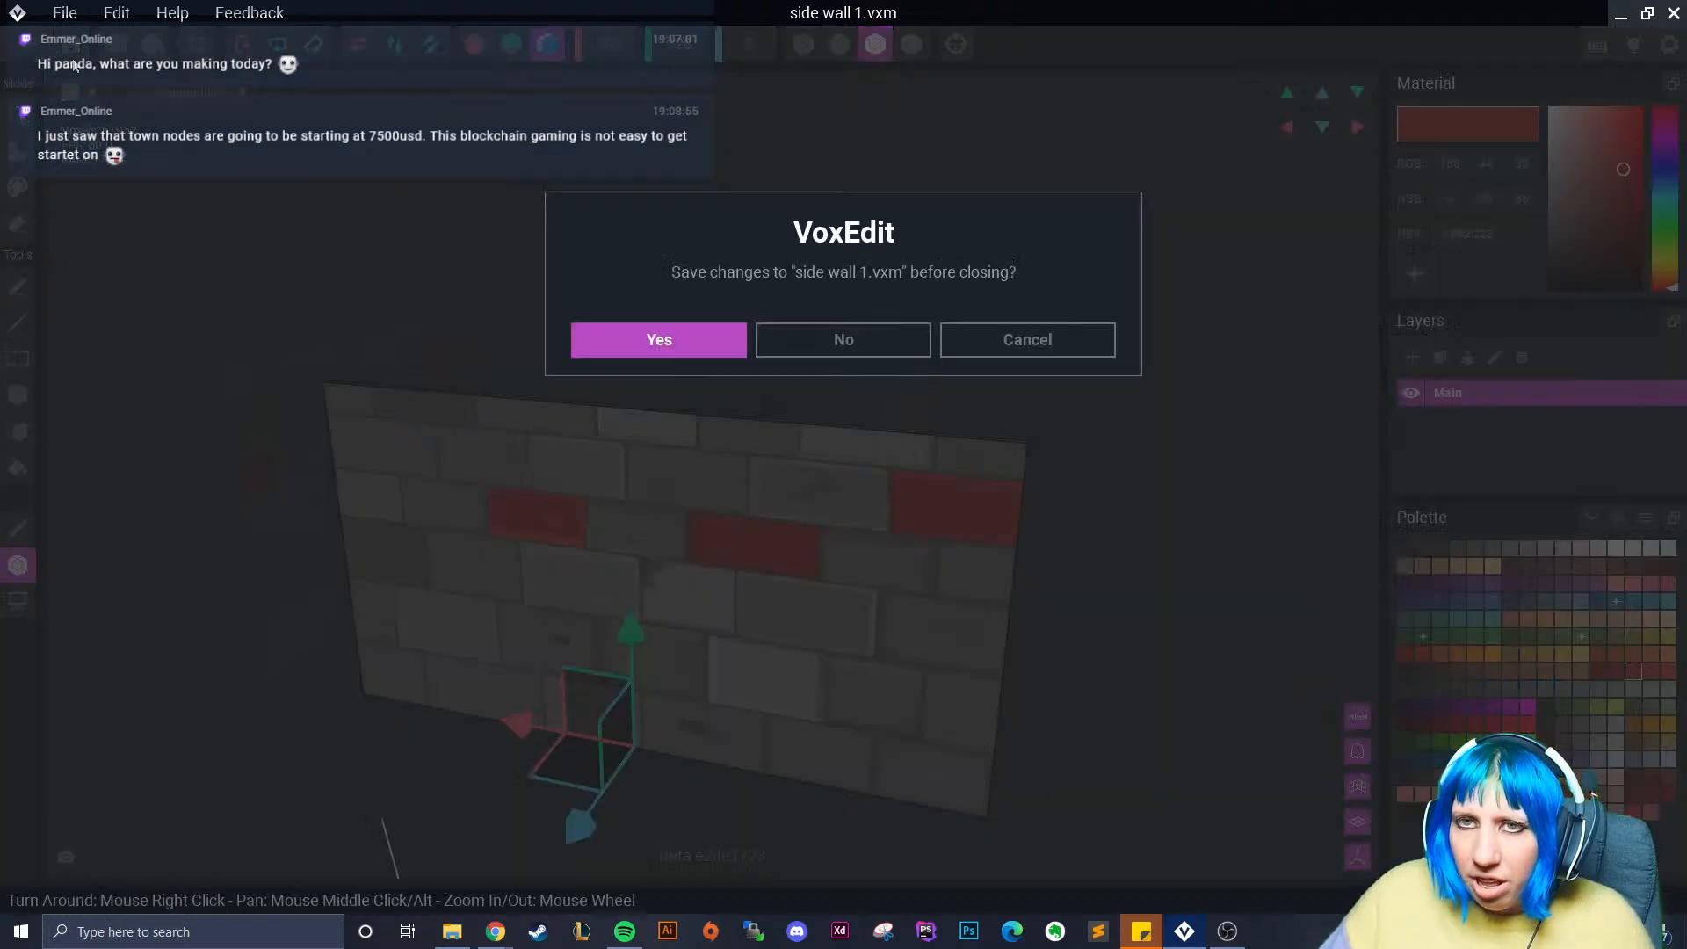
click(661, 340)
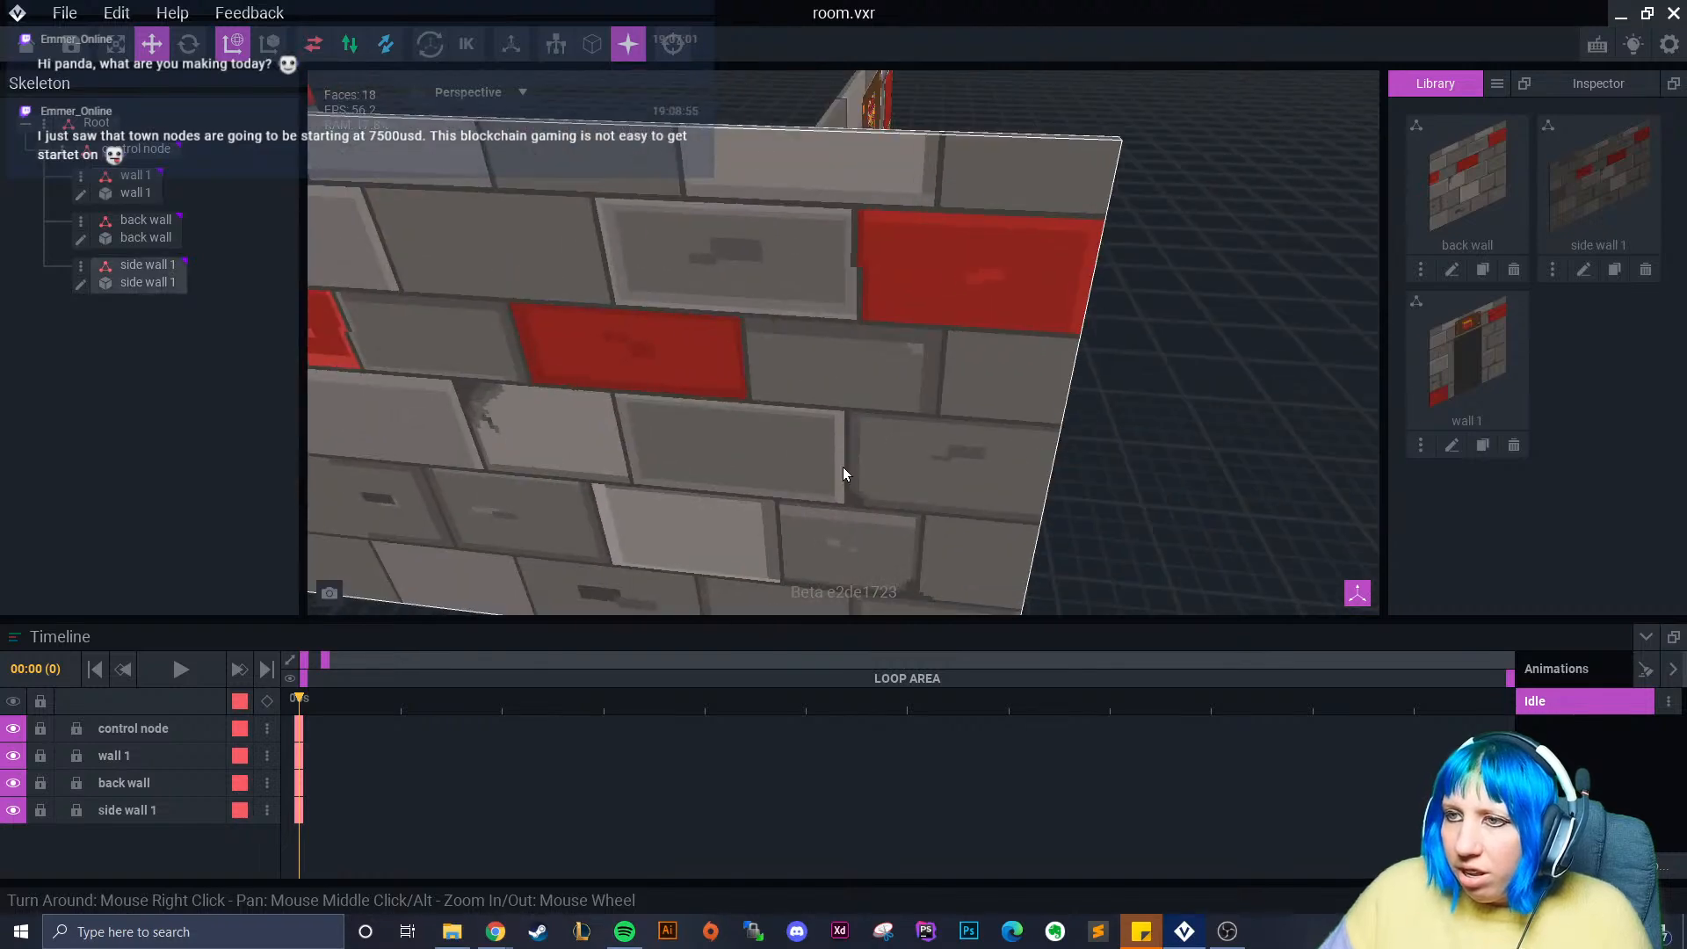
- Select side wall 1 in the room, reopen its model for editing and trim its volume to the remaining voxels
right_drag(842, 474, 809, 464)
click(808, 463)
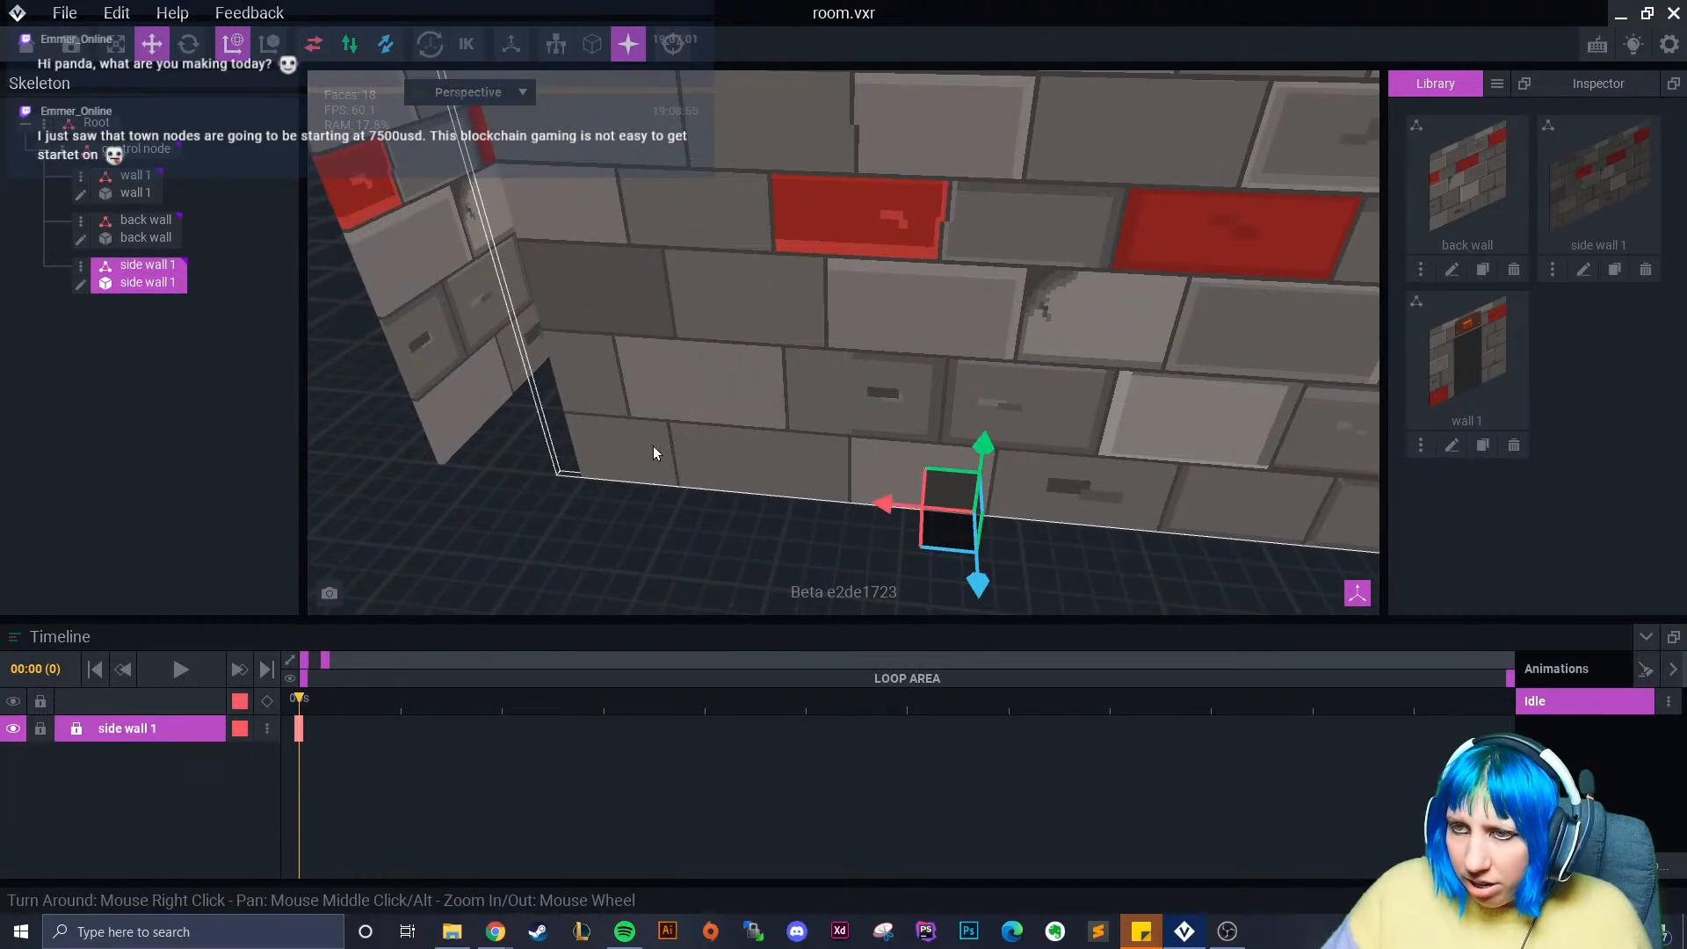
click(80, 283)
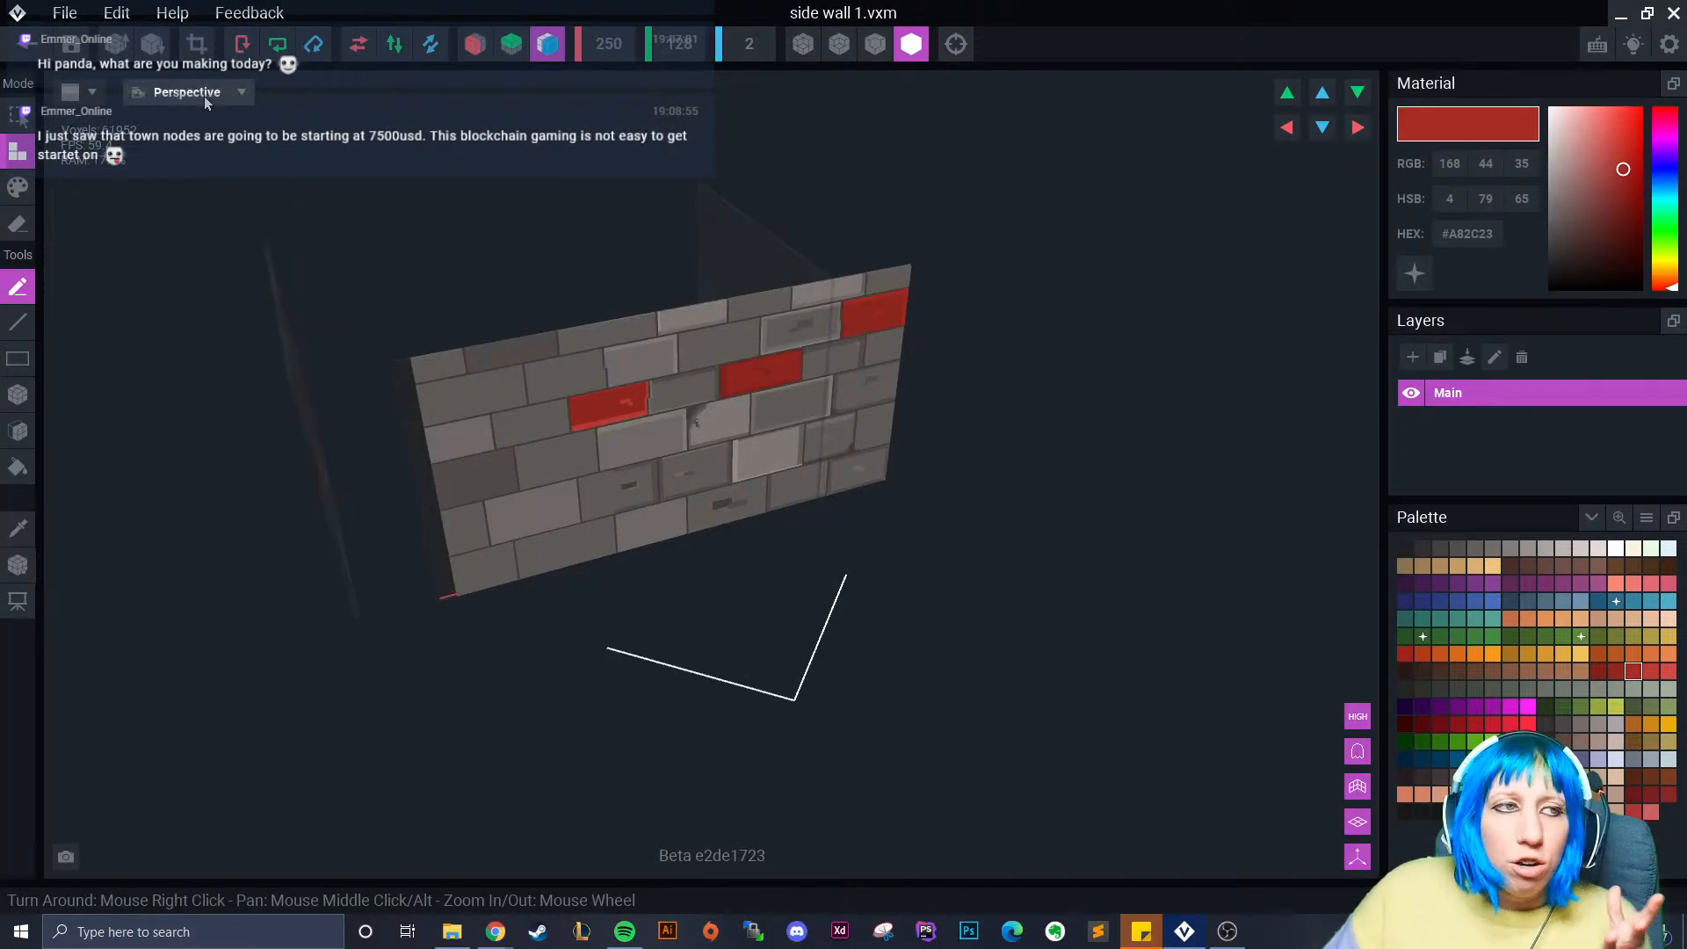
click(198, 44)
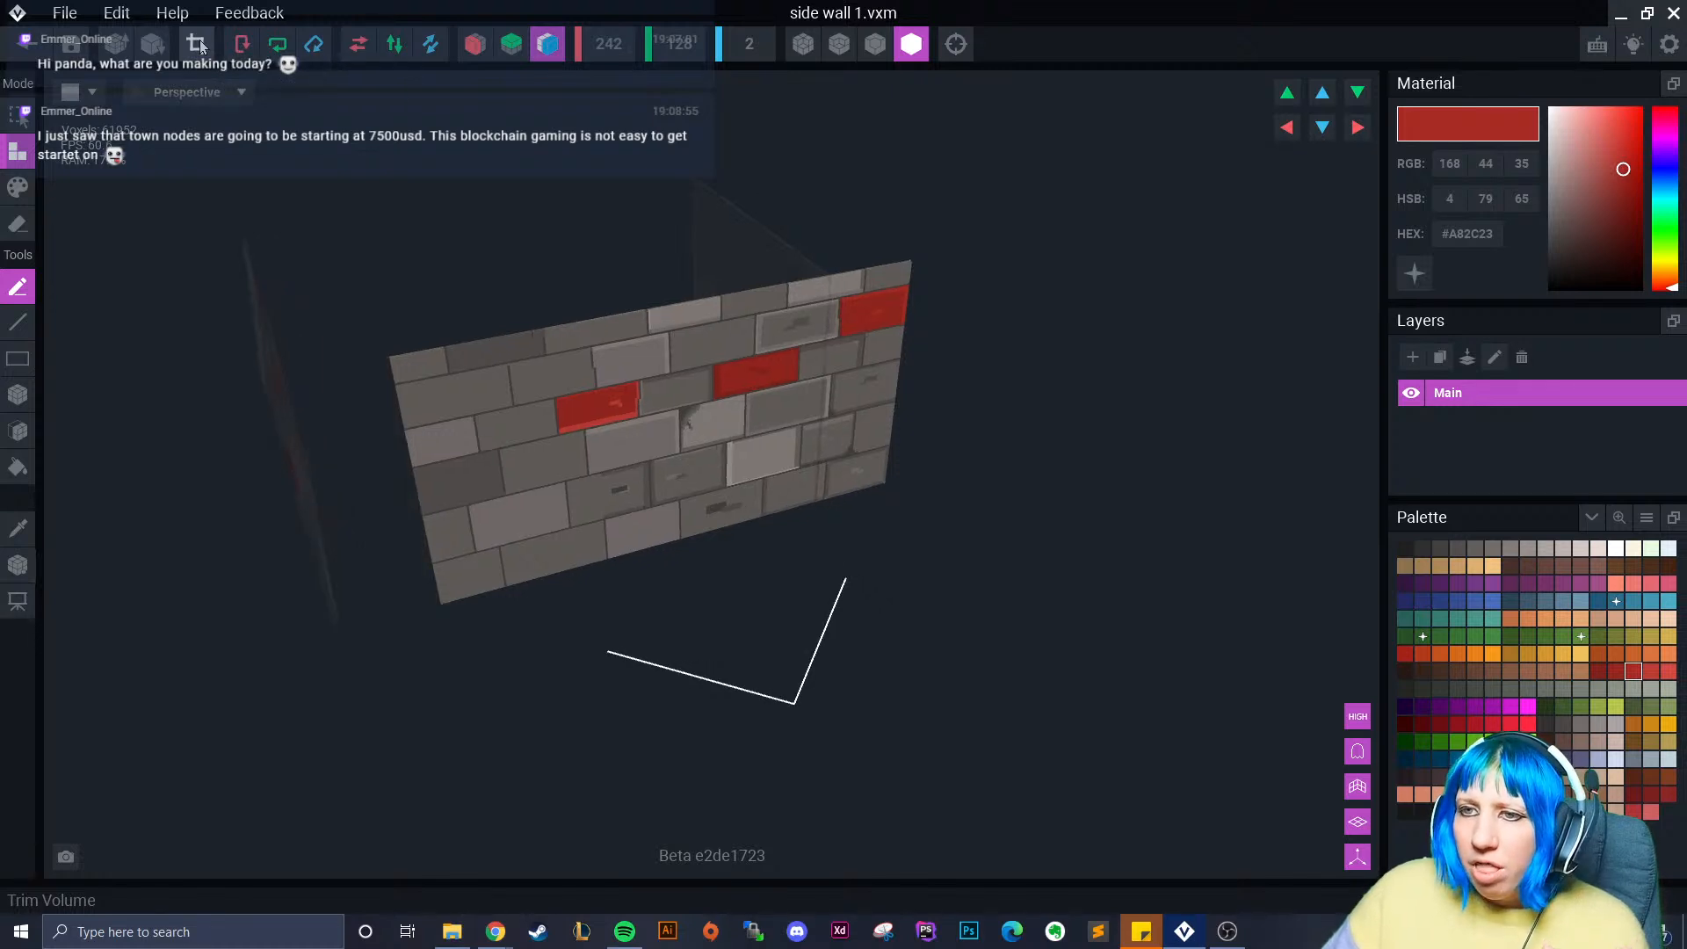
- Close side wall 1's trimmed model and save the changes
scroll(422, 475, up, 2)
right_drag(422, 475, 368, 456)
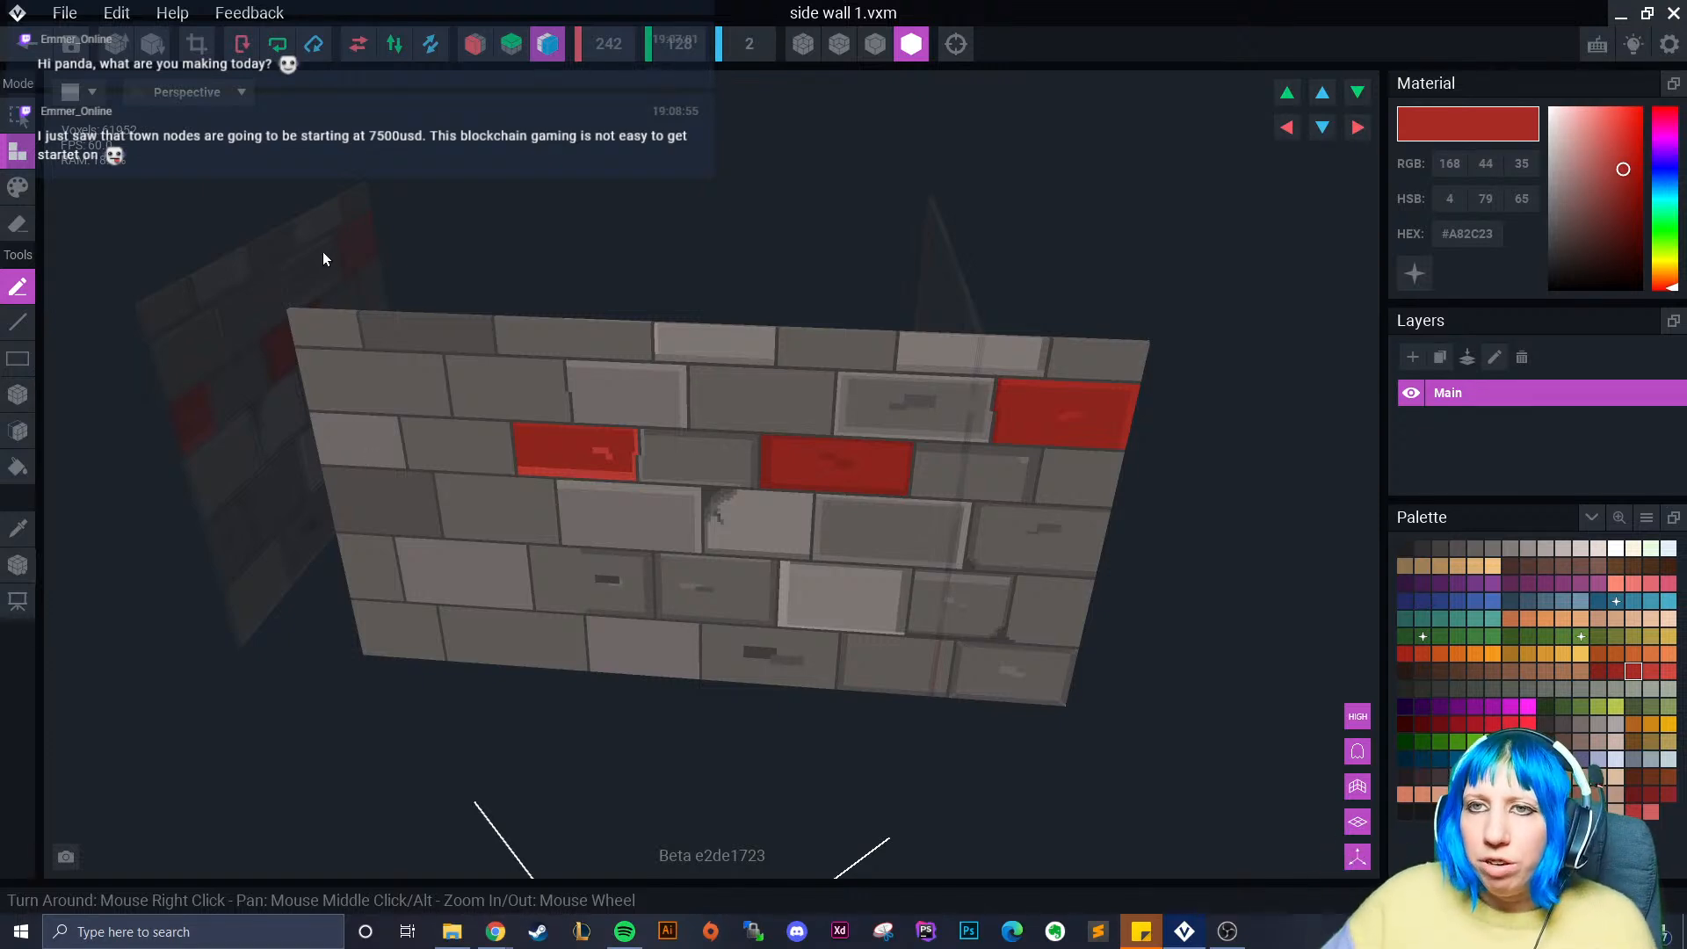
click(24, 42)
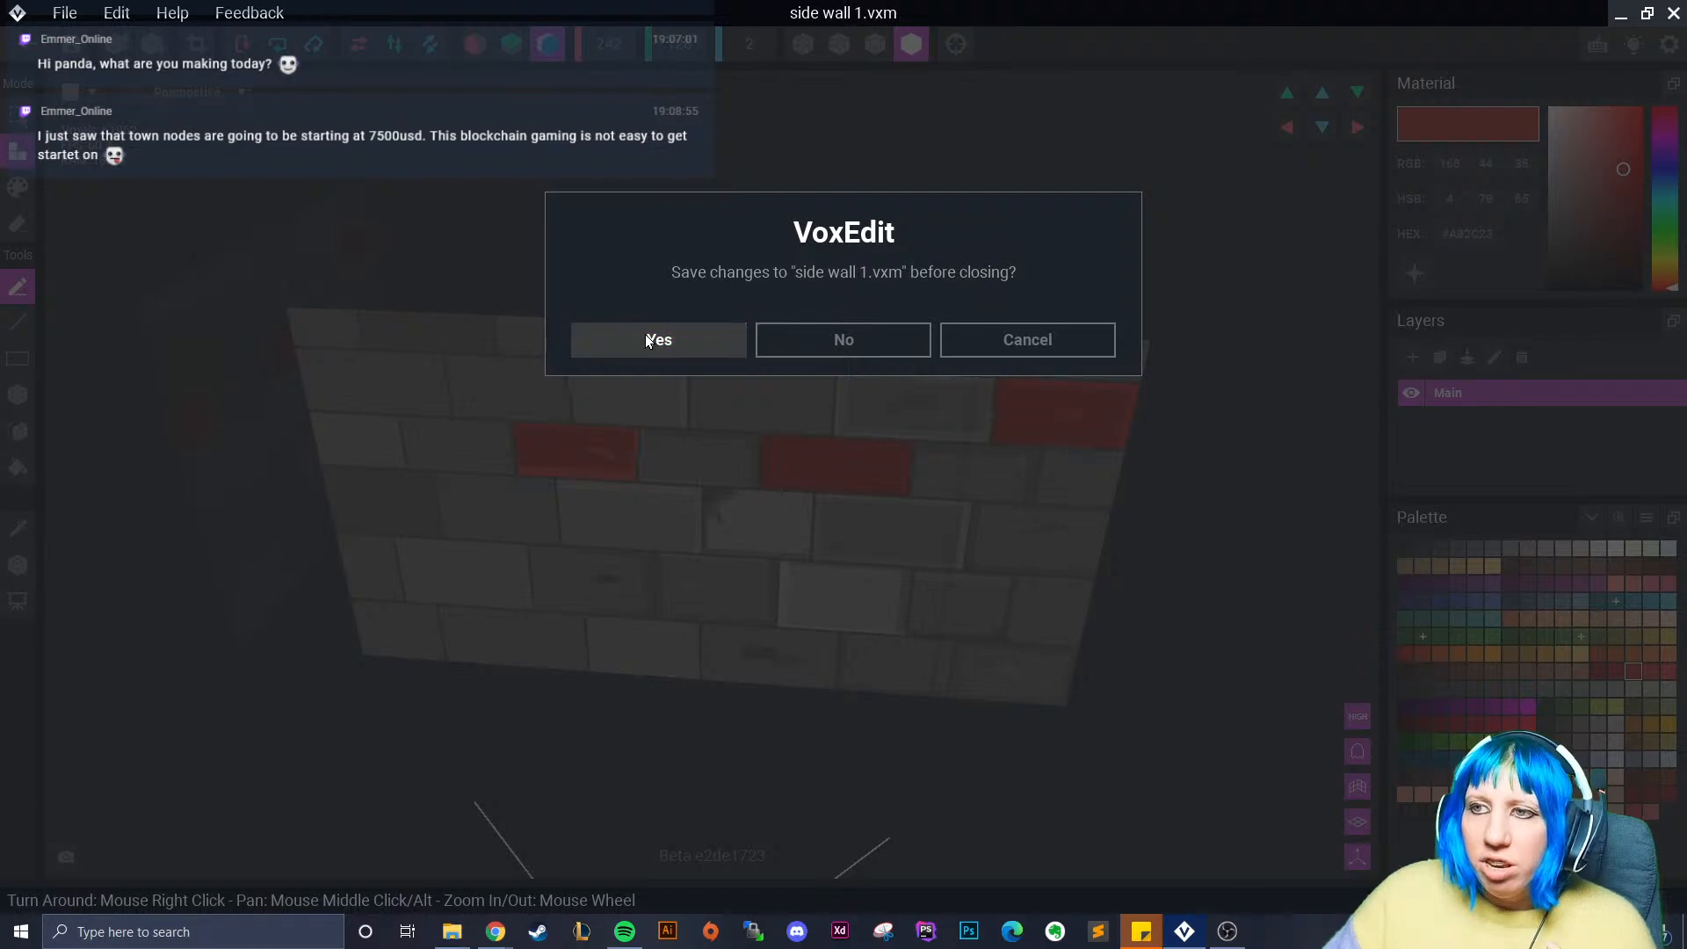
click(725, 350)
- Move side wall 1 along its length until its ends line up with the front and back walls
right_drag(726, 371, 831, 420)
right_drag(672, 378, 783, 360)
scroll(785, 367, down, 2)
click(772, 446)
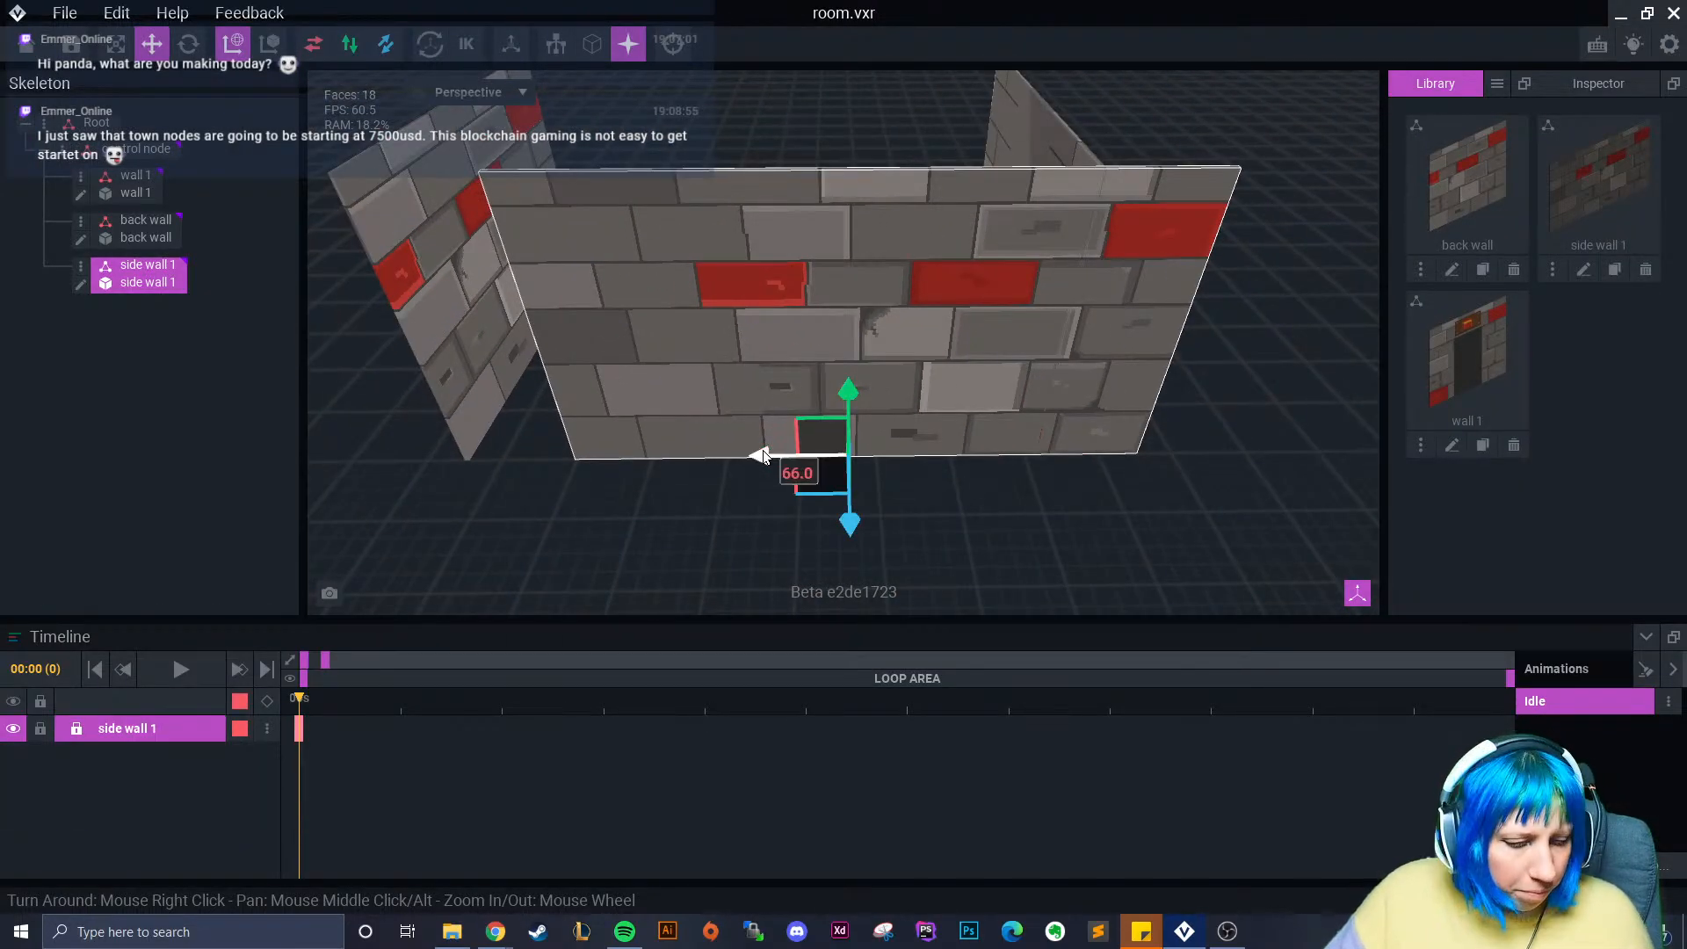
drag(761, 456, 659, 463)
click(934, 535)
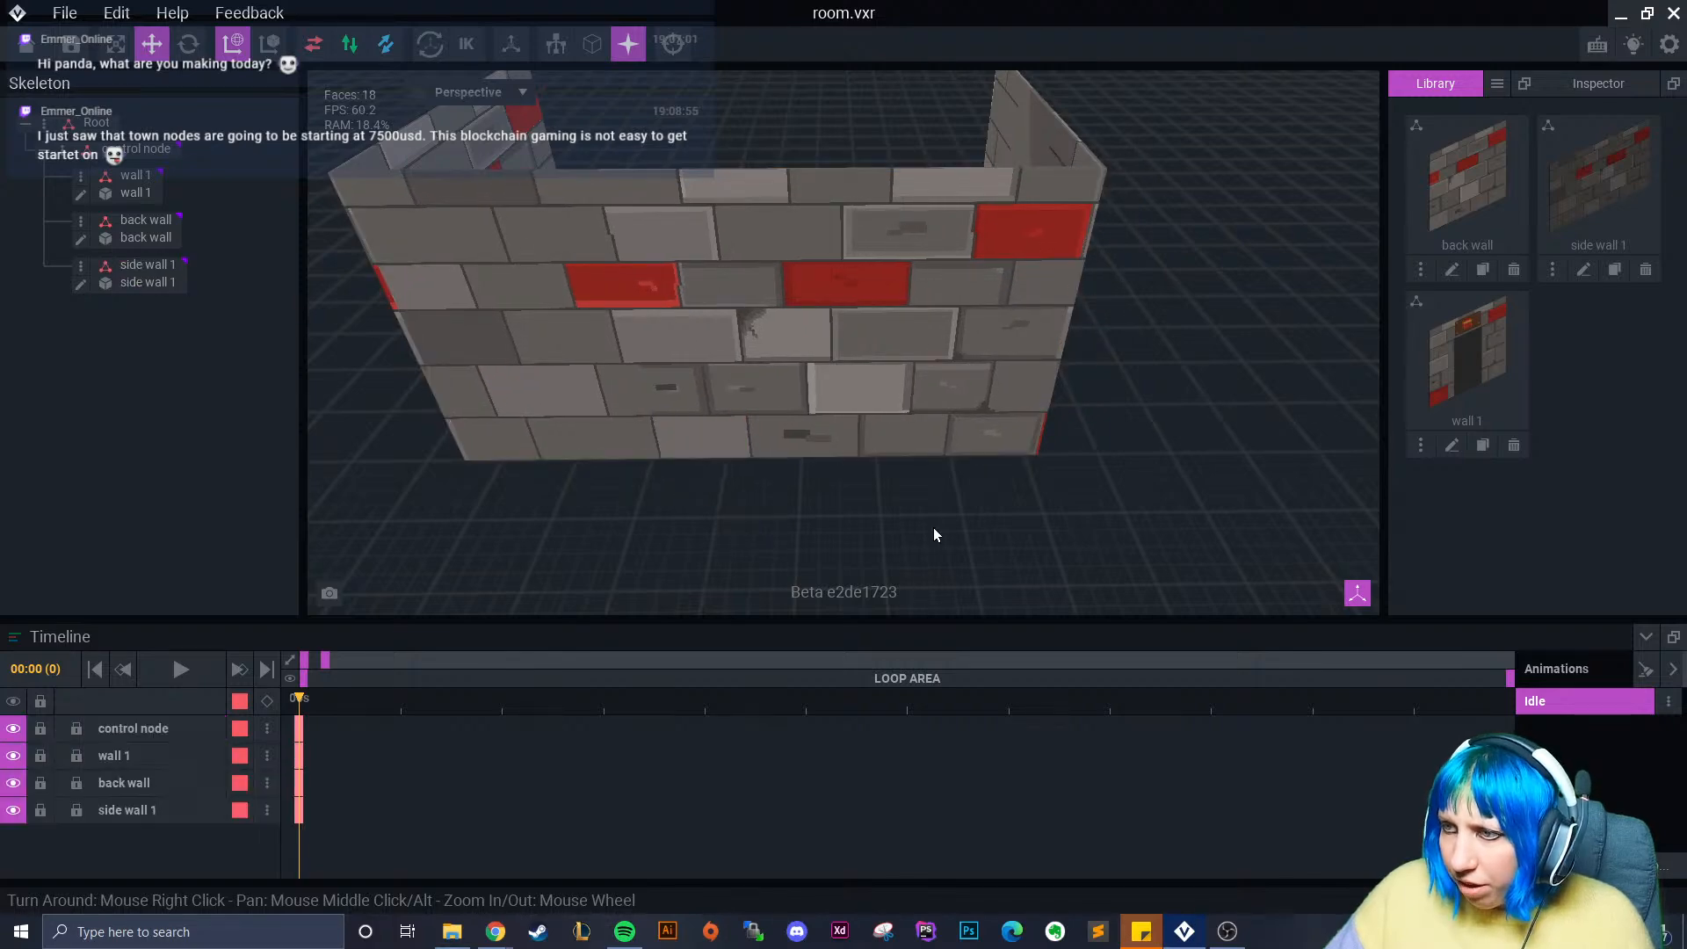
- Clone the side wall 1 model in the library as "side wall 2"
right_drag(934, 536, 988, 518)
scroll(1004, 527, up, 3)
right_drag(858, 463, 768, 380)
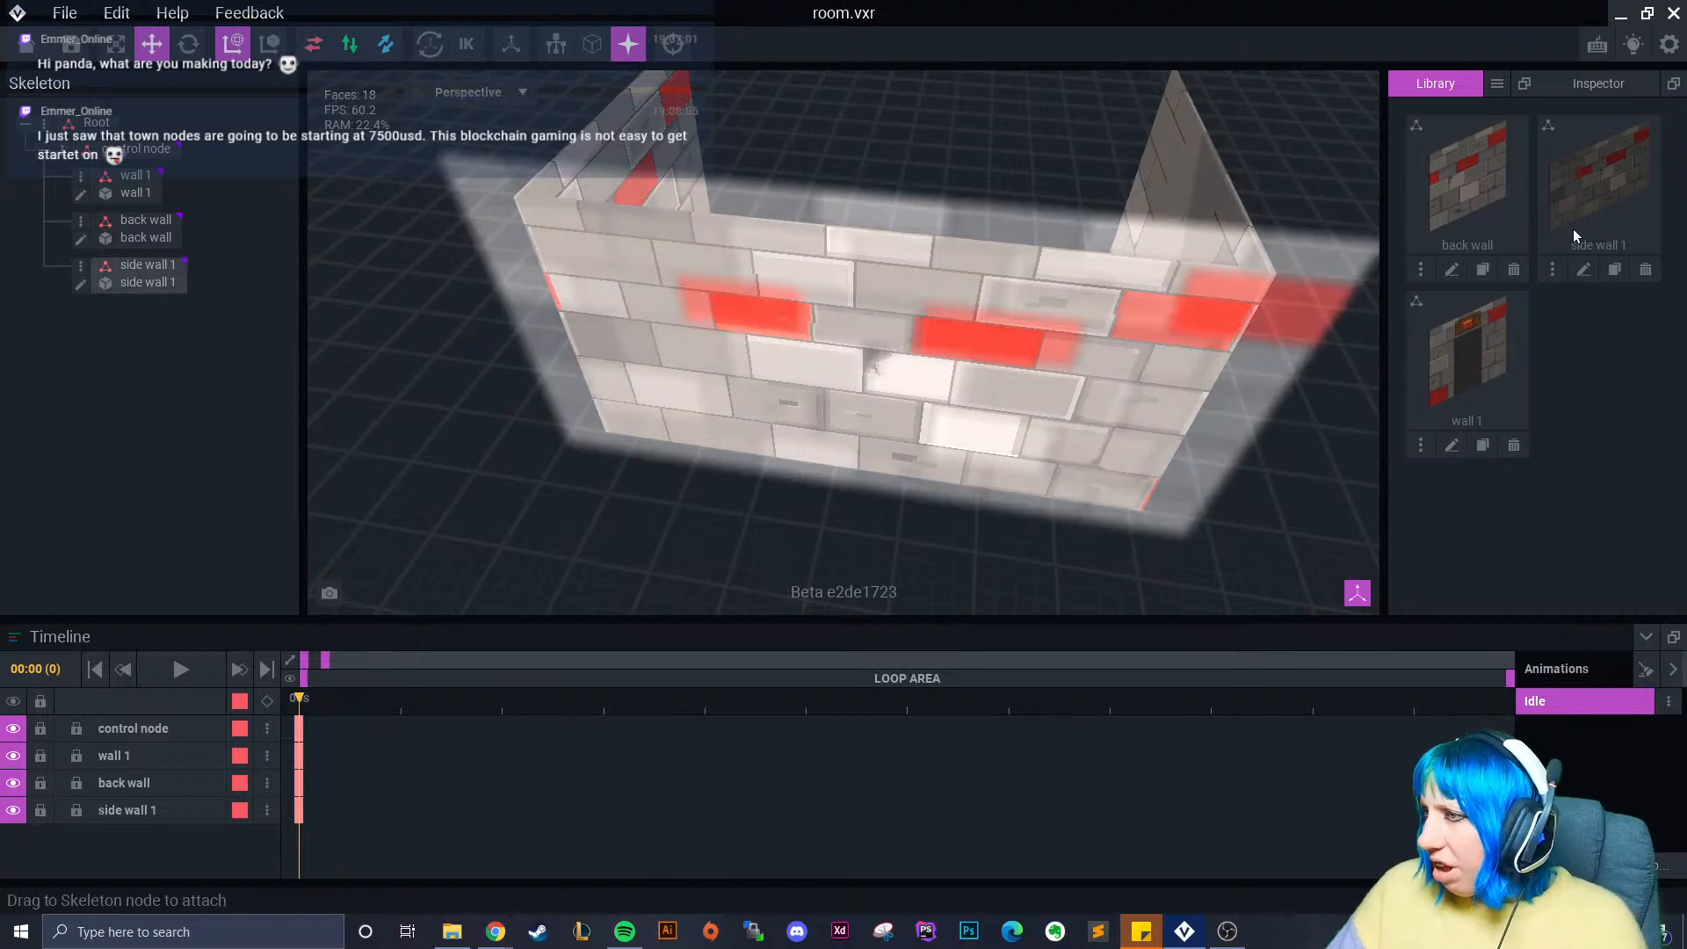
click(1613, 269)
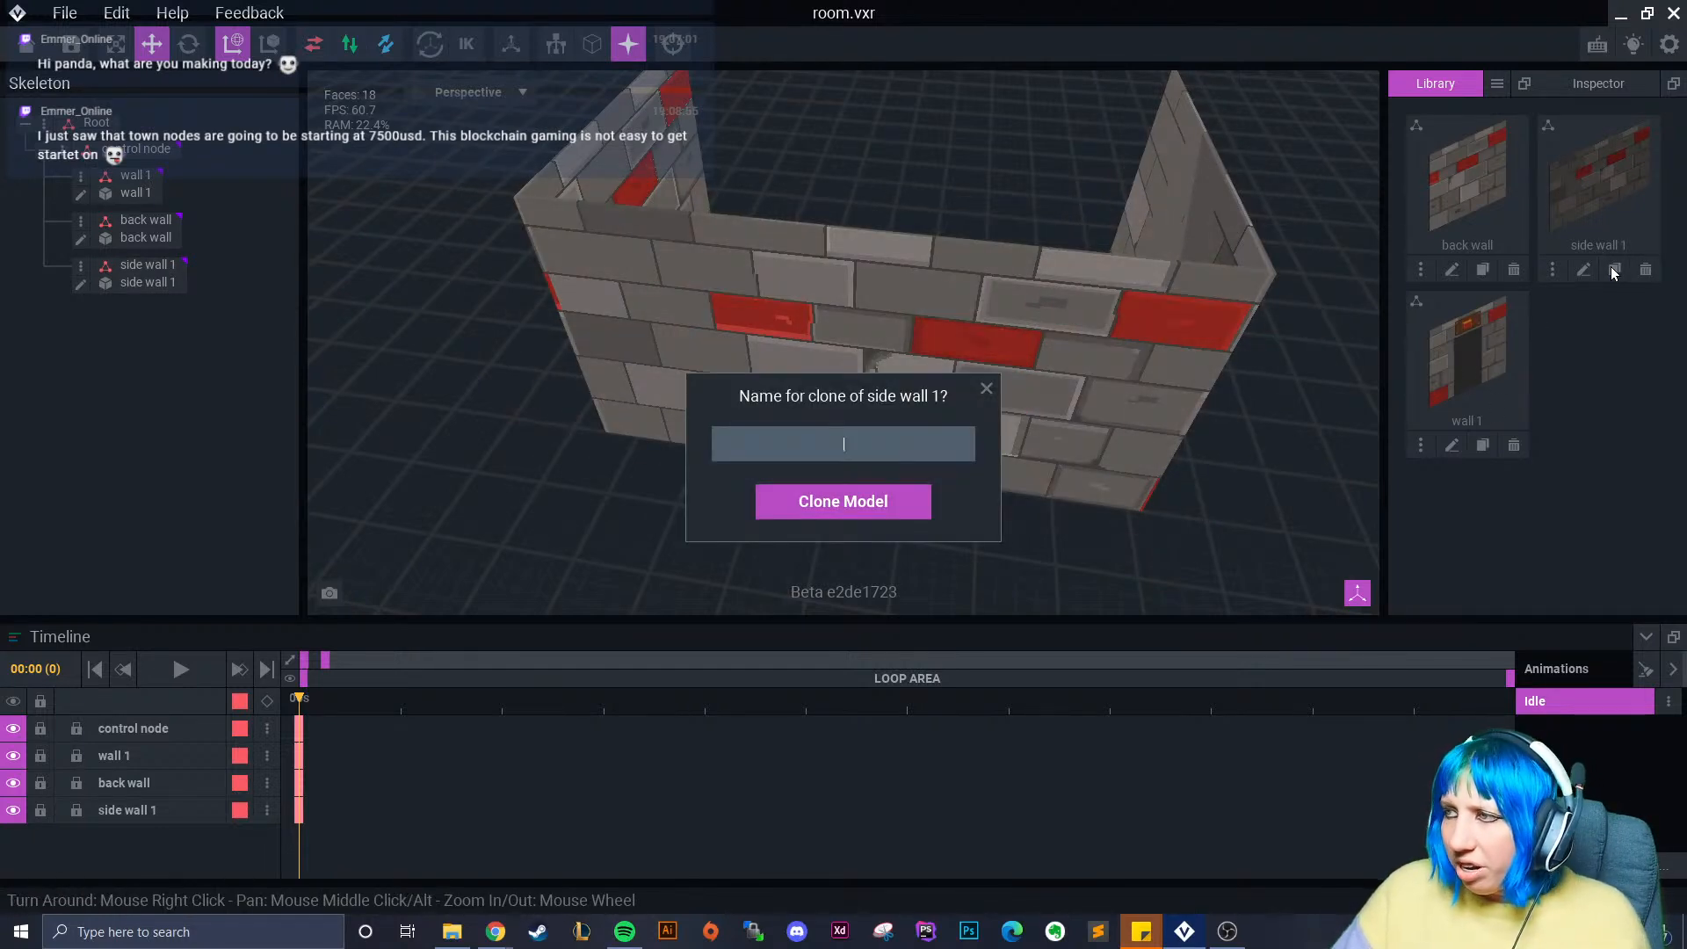
text(side wall 2)
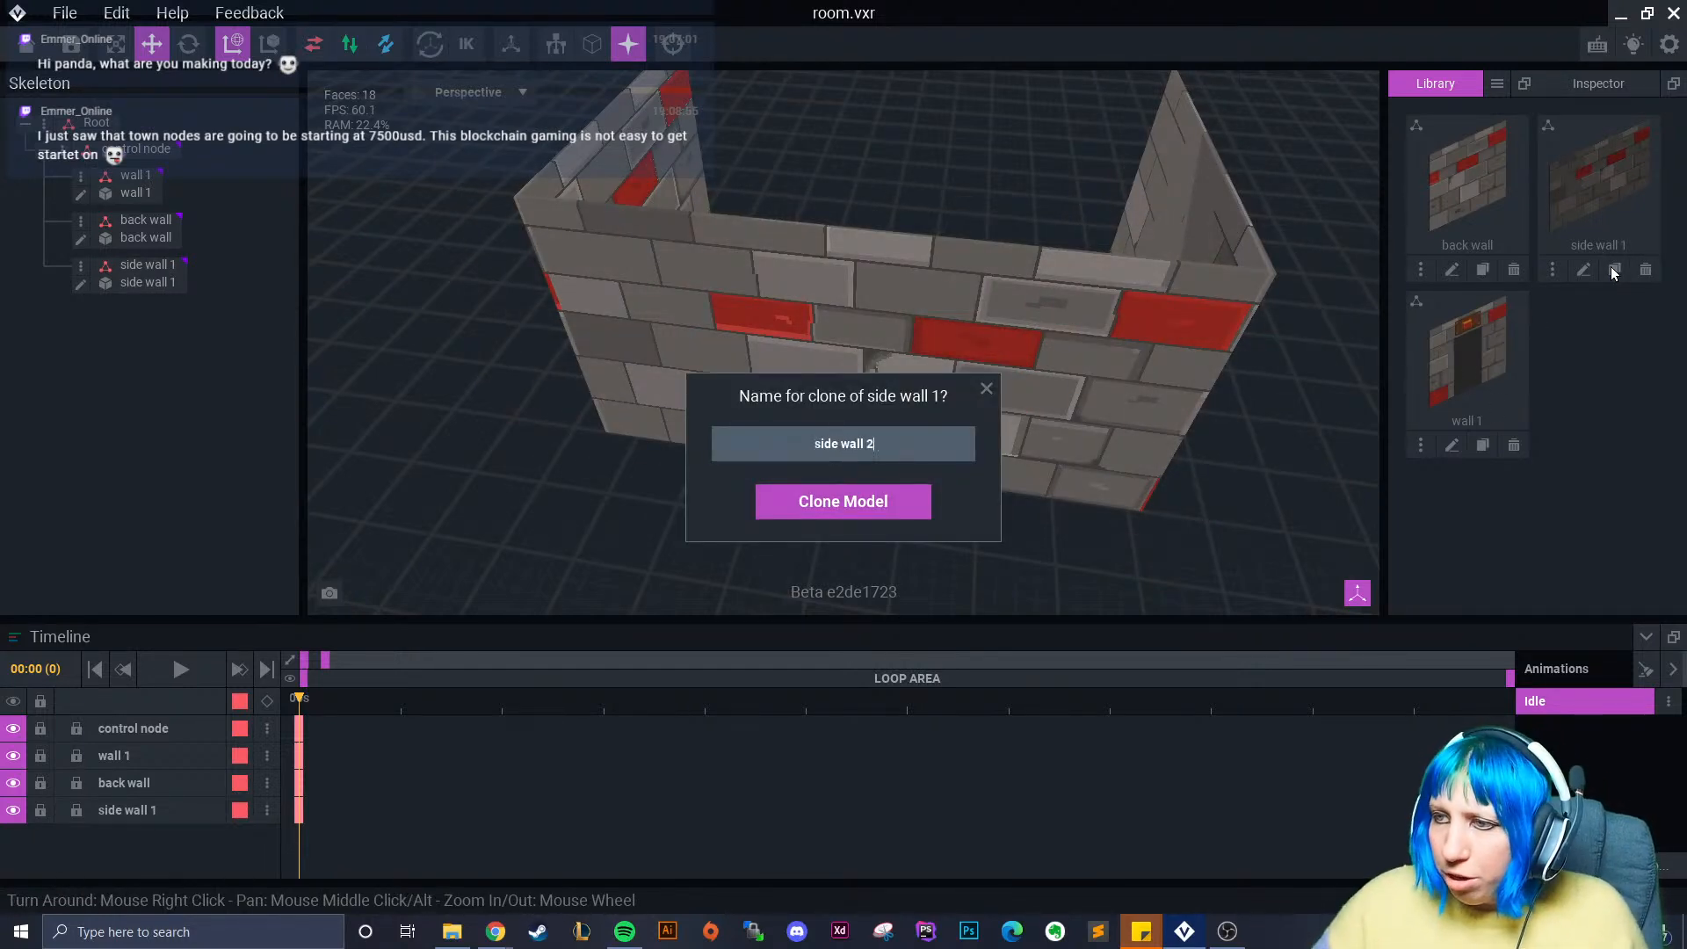
key(Return)
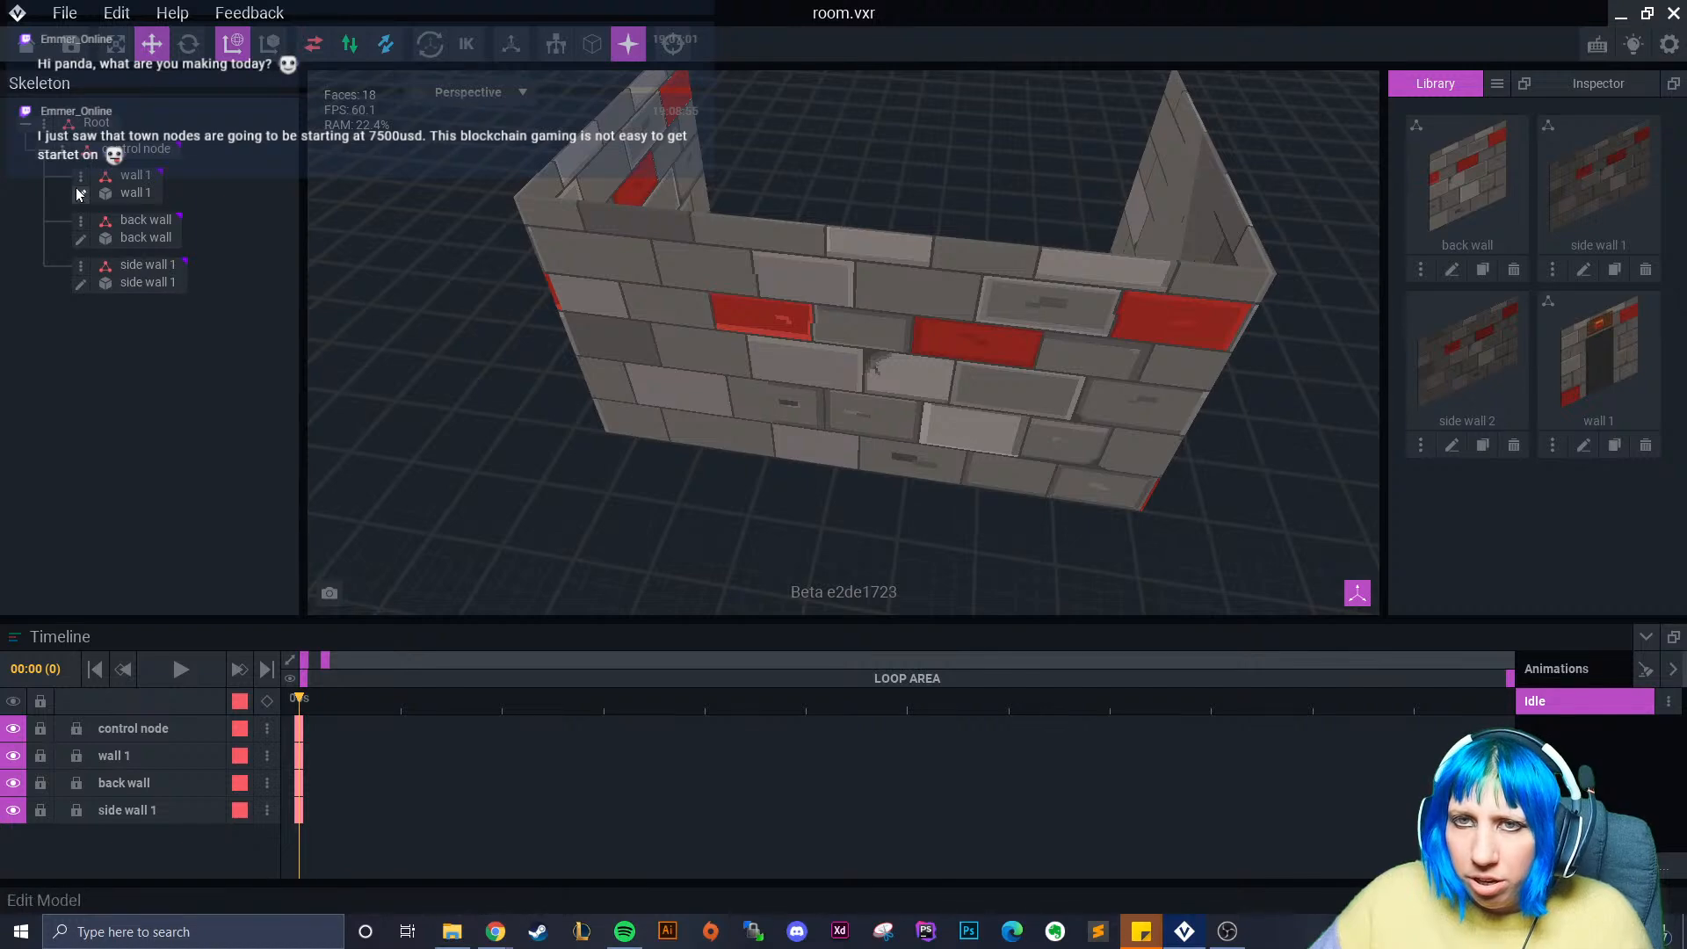
- Create a child node "side wall 2" under the control node and attach the side wall 2 model to it
click(63, 151)
click(136, 194)
text(sid)
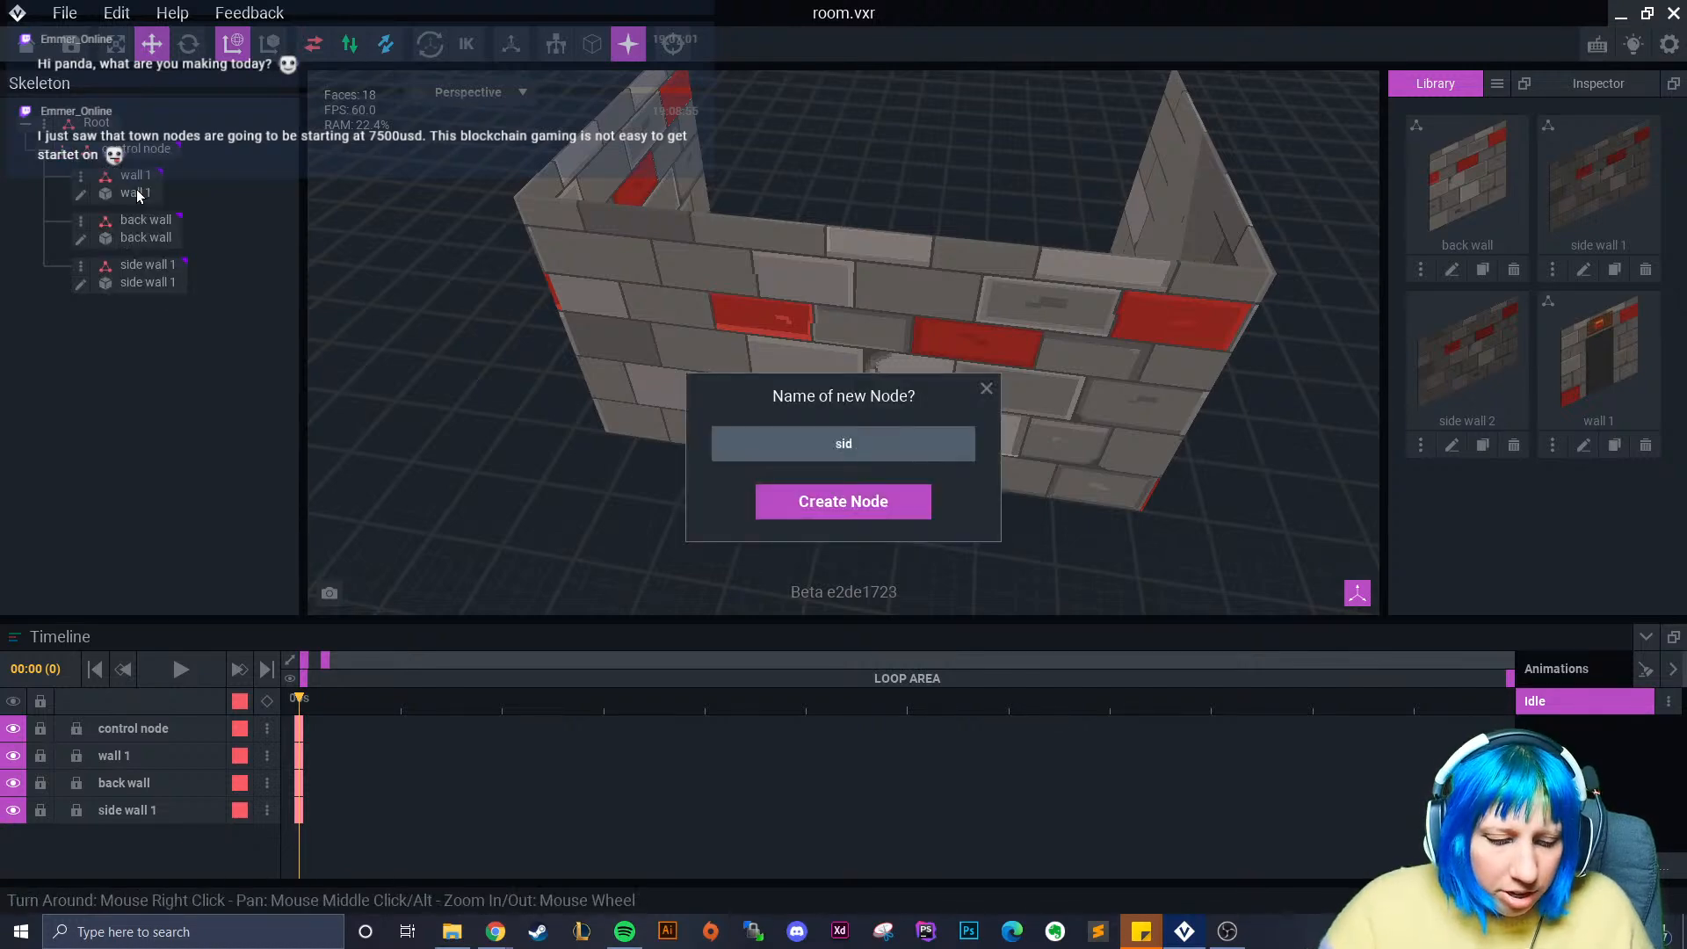
text(e wall 2)
key(Return)
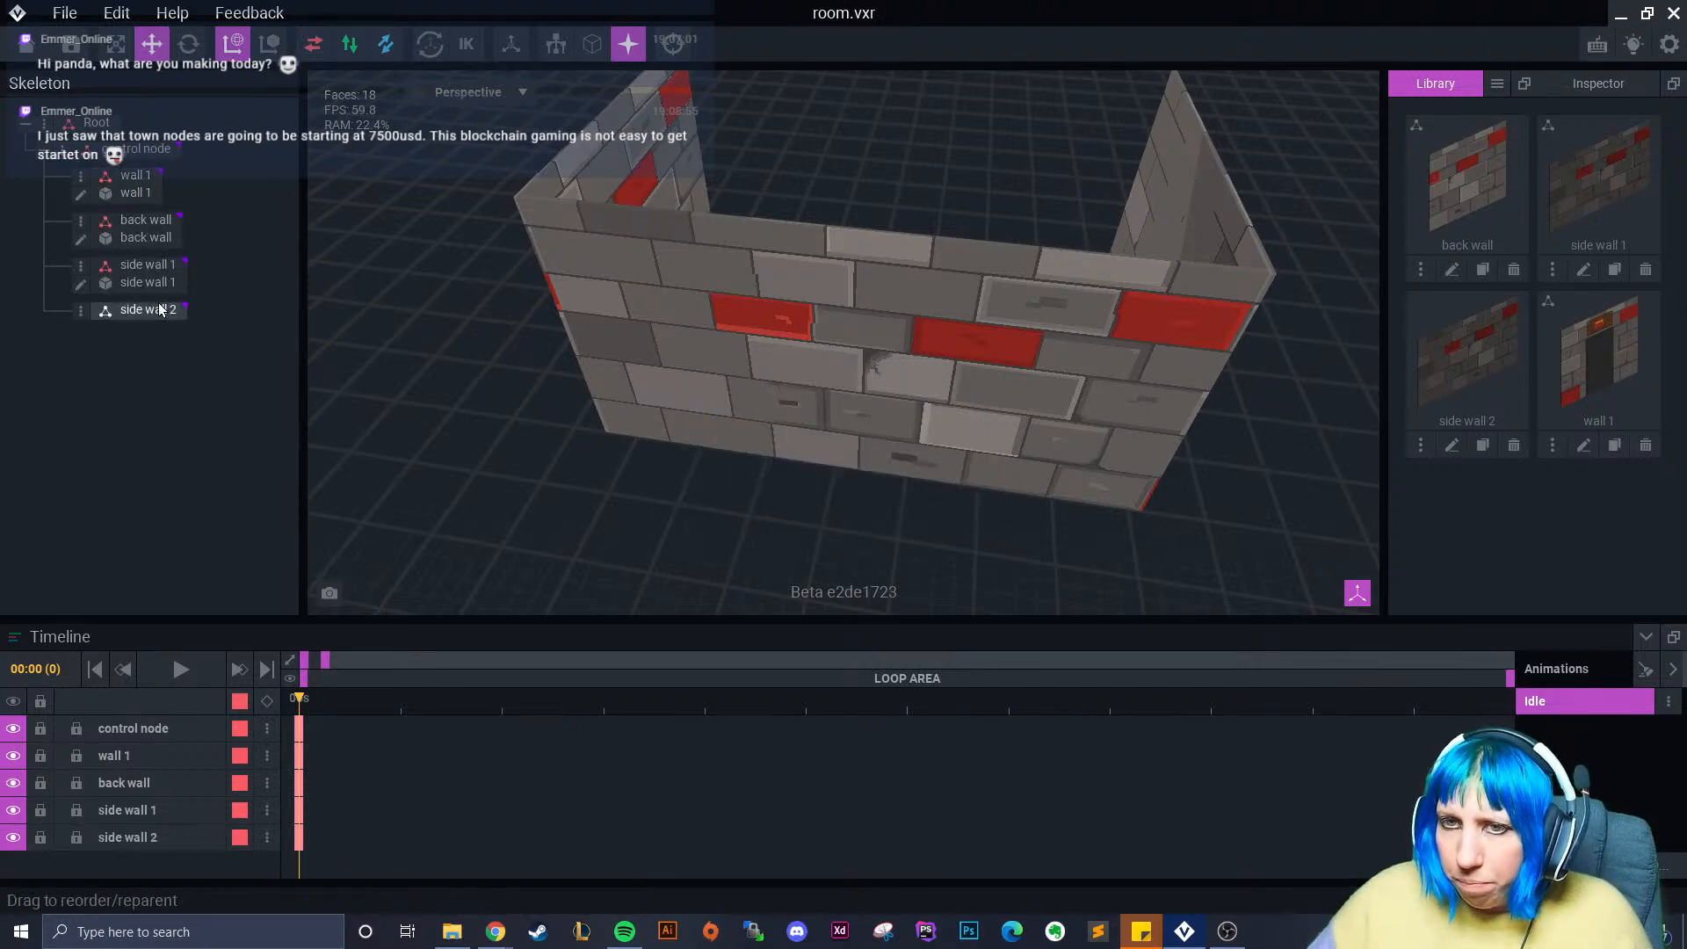
right_drag(1017, 366, 900, 376)
drag(1445, 417, 158, 318)
- Rotate side wall 2 a quarter turn about its vertical axis so it runs perpendicular to the front wall
click(189, 44)
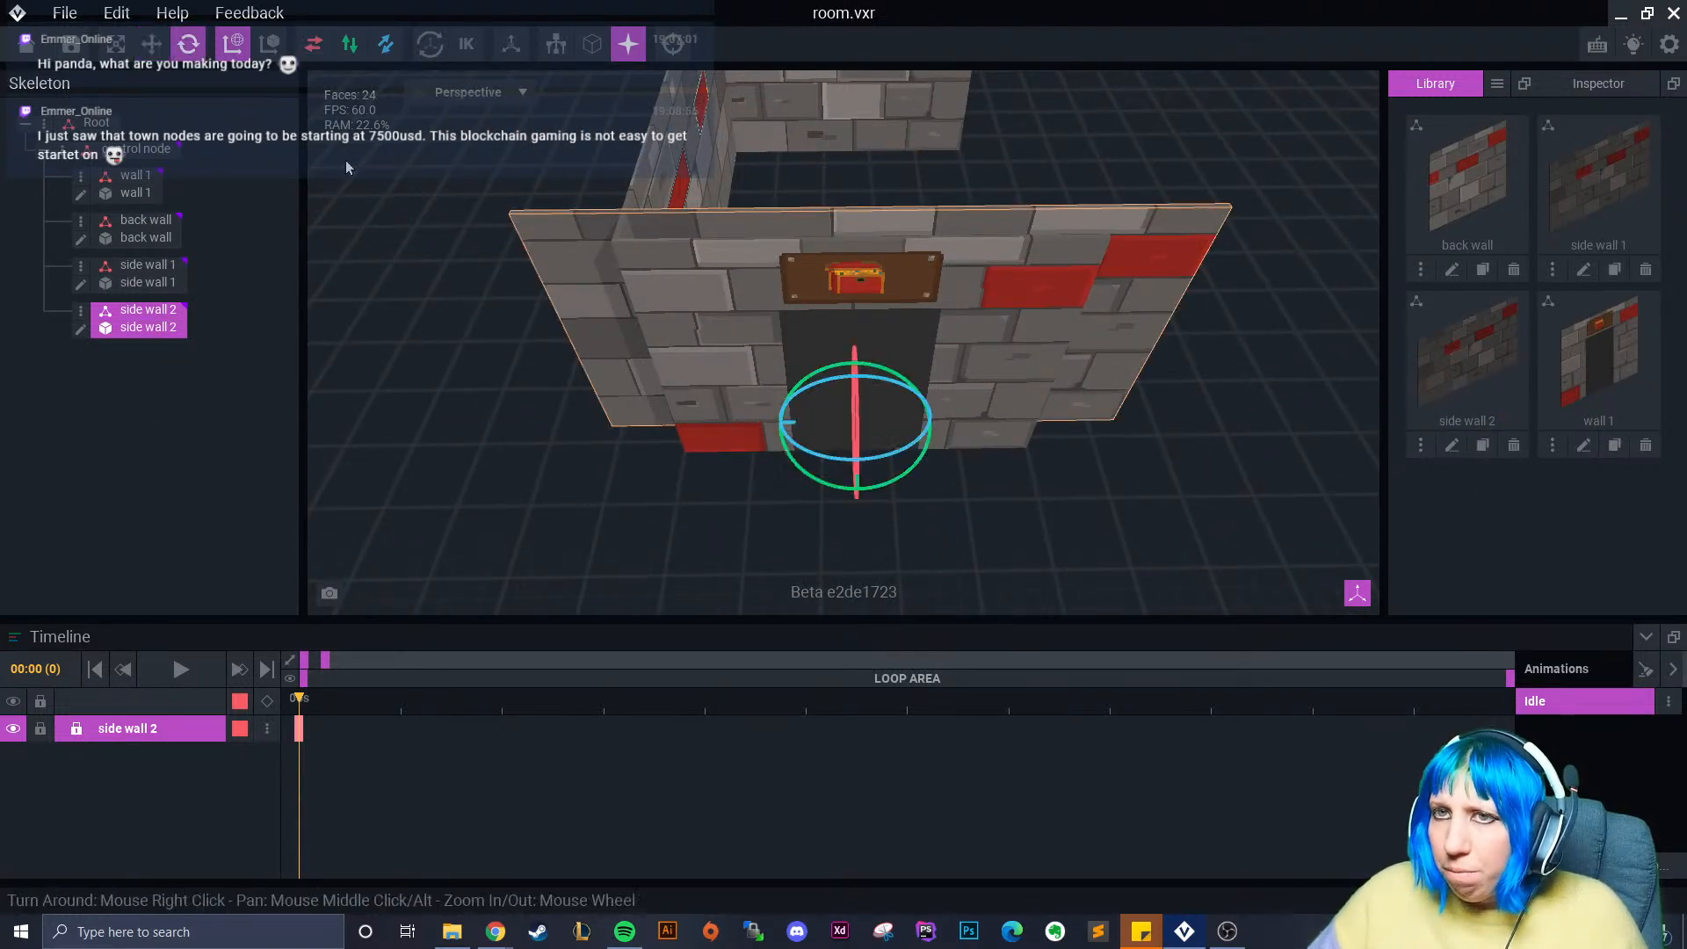
right_drag(809, 528, 808, 481)
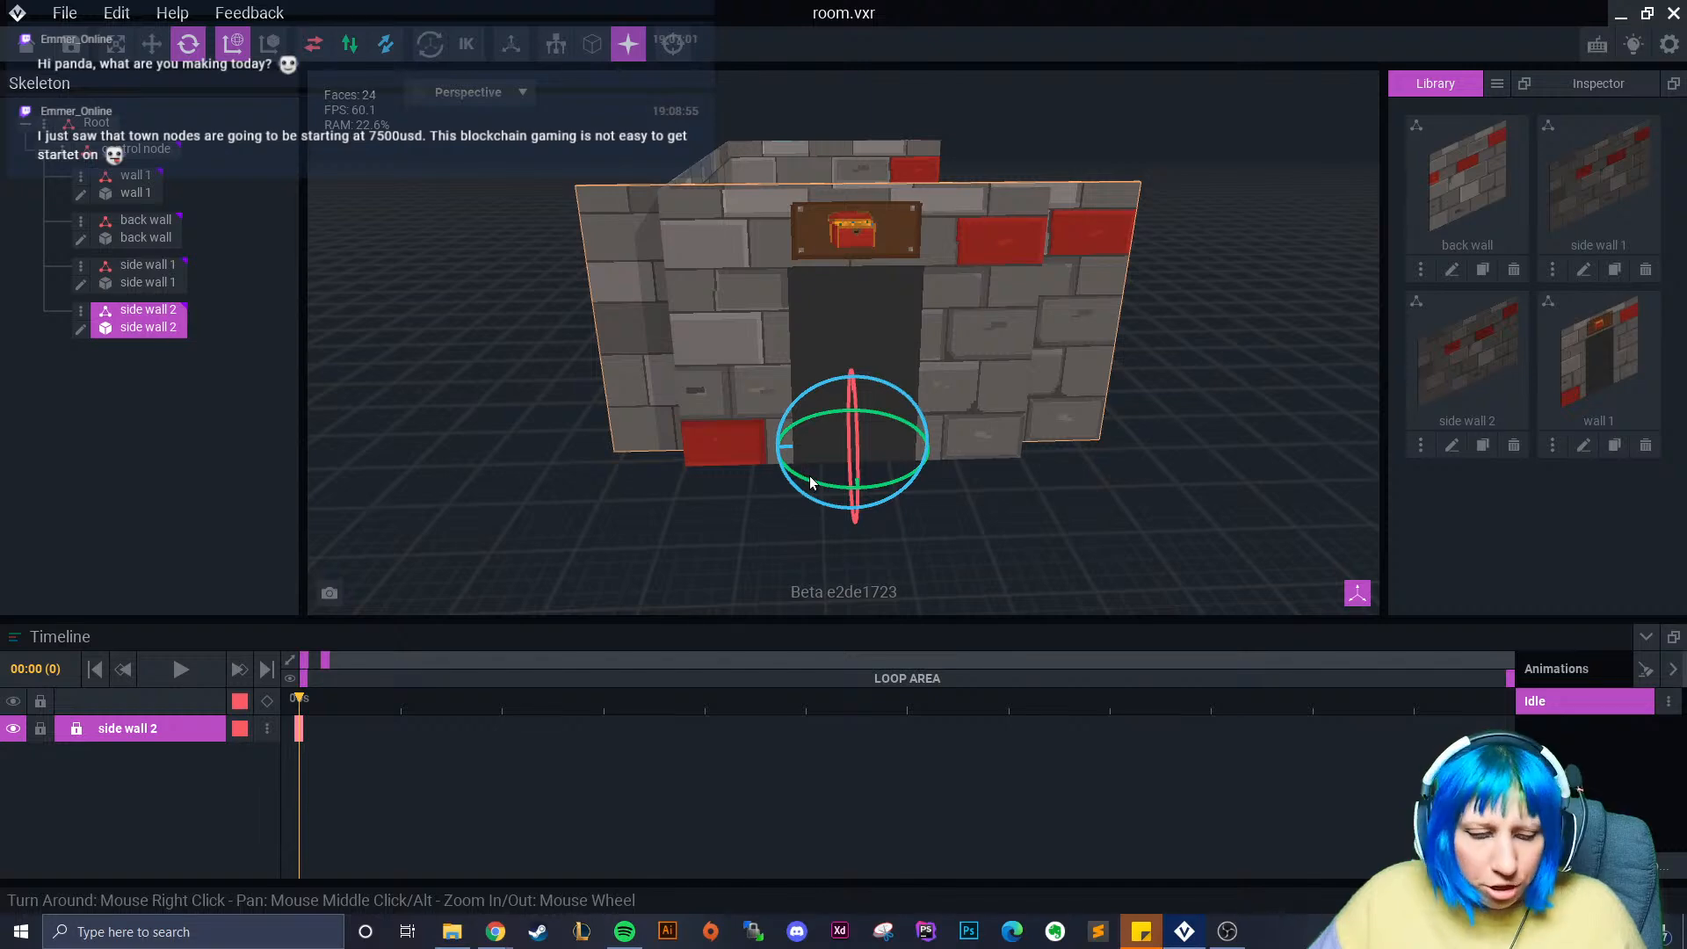
click(817, 479)
click(651, 420)
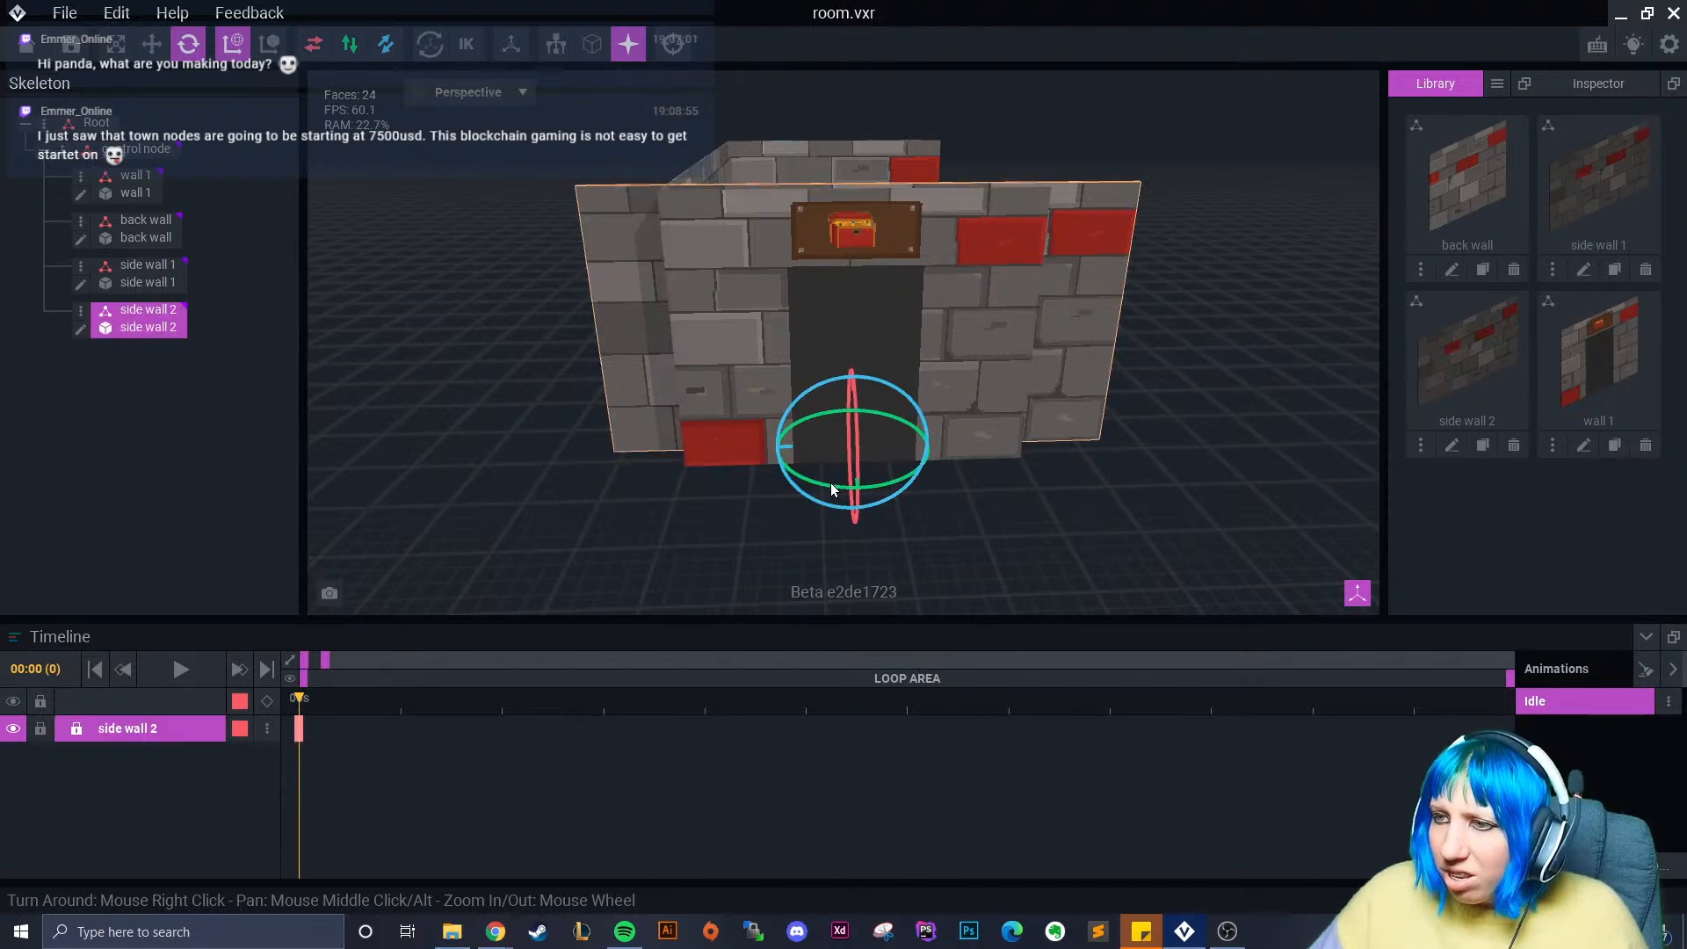
drag(836, 488, 960, 465)
right_drag(959, 466, 944, 459)
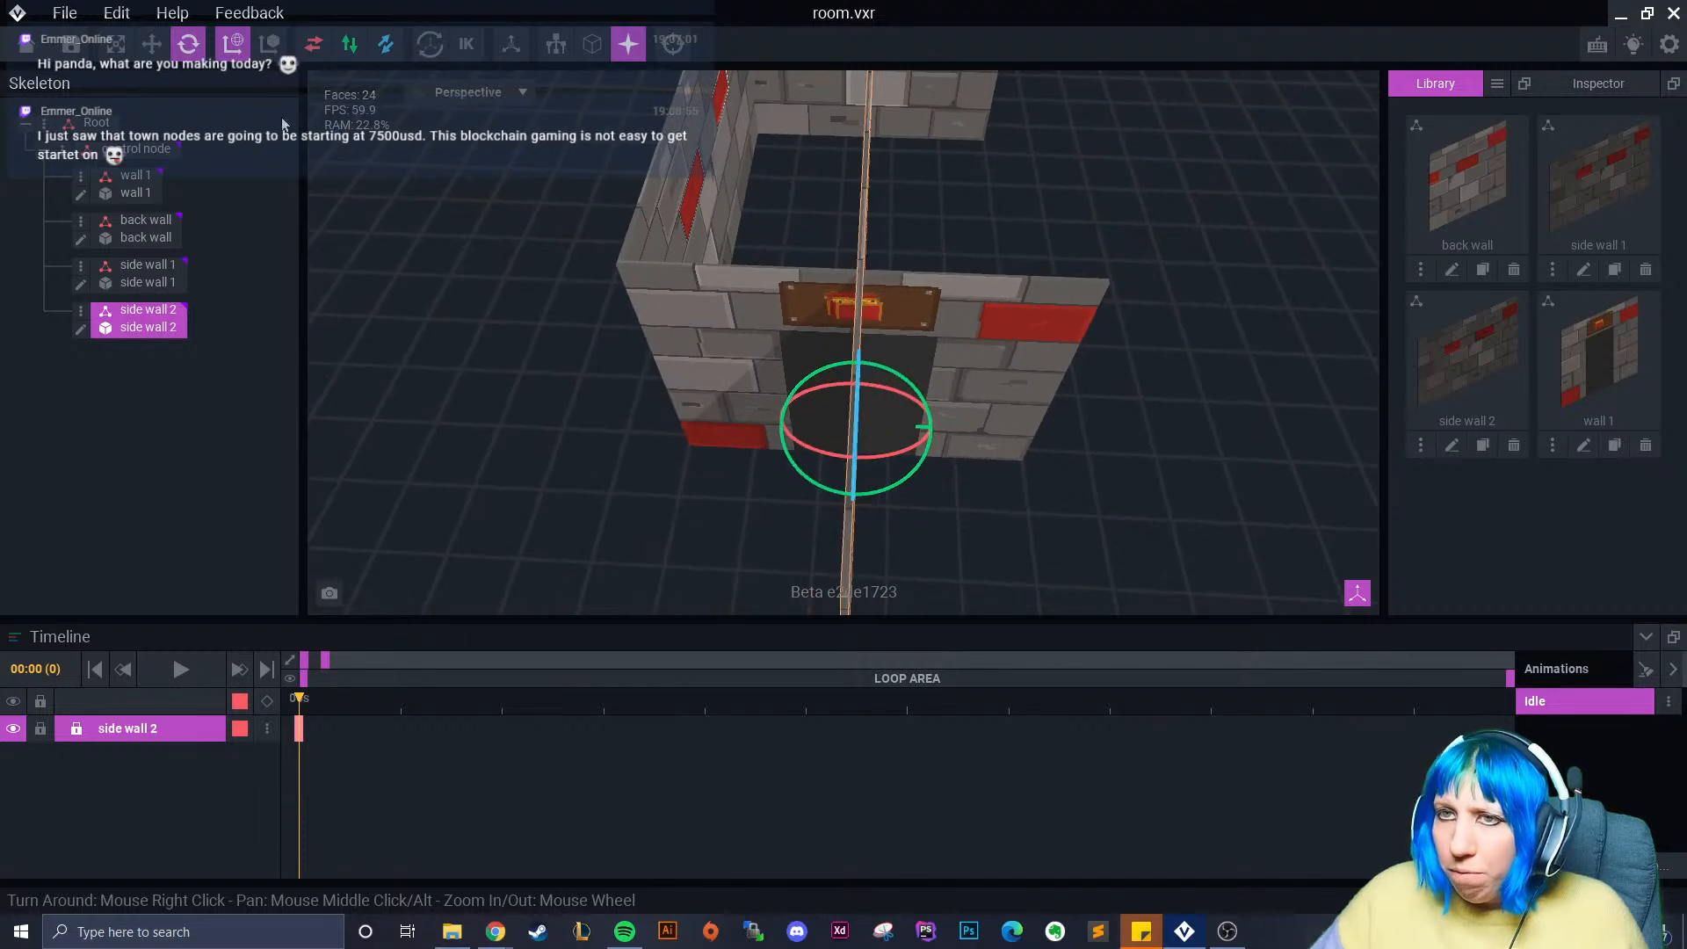
- Move side wall 2 to the room's open side and back along the gap between the front and back walls
click(152, 44)
drag(927, 437, 1114, 436)
drag(1035, 510, 1028, 347)
right_drag(1028, 348, 953, 414)
drag(959, 376, 948, 361)
- Fine-tune side wall 2 to about Z 79 and X -102 so it sits flush with the front and back walls
right_drag(883, 362, 798, 411)
scroll(809, 422, up, 3)
drag(847, 345, 841, 349)
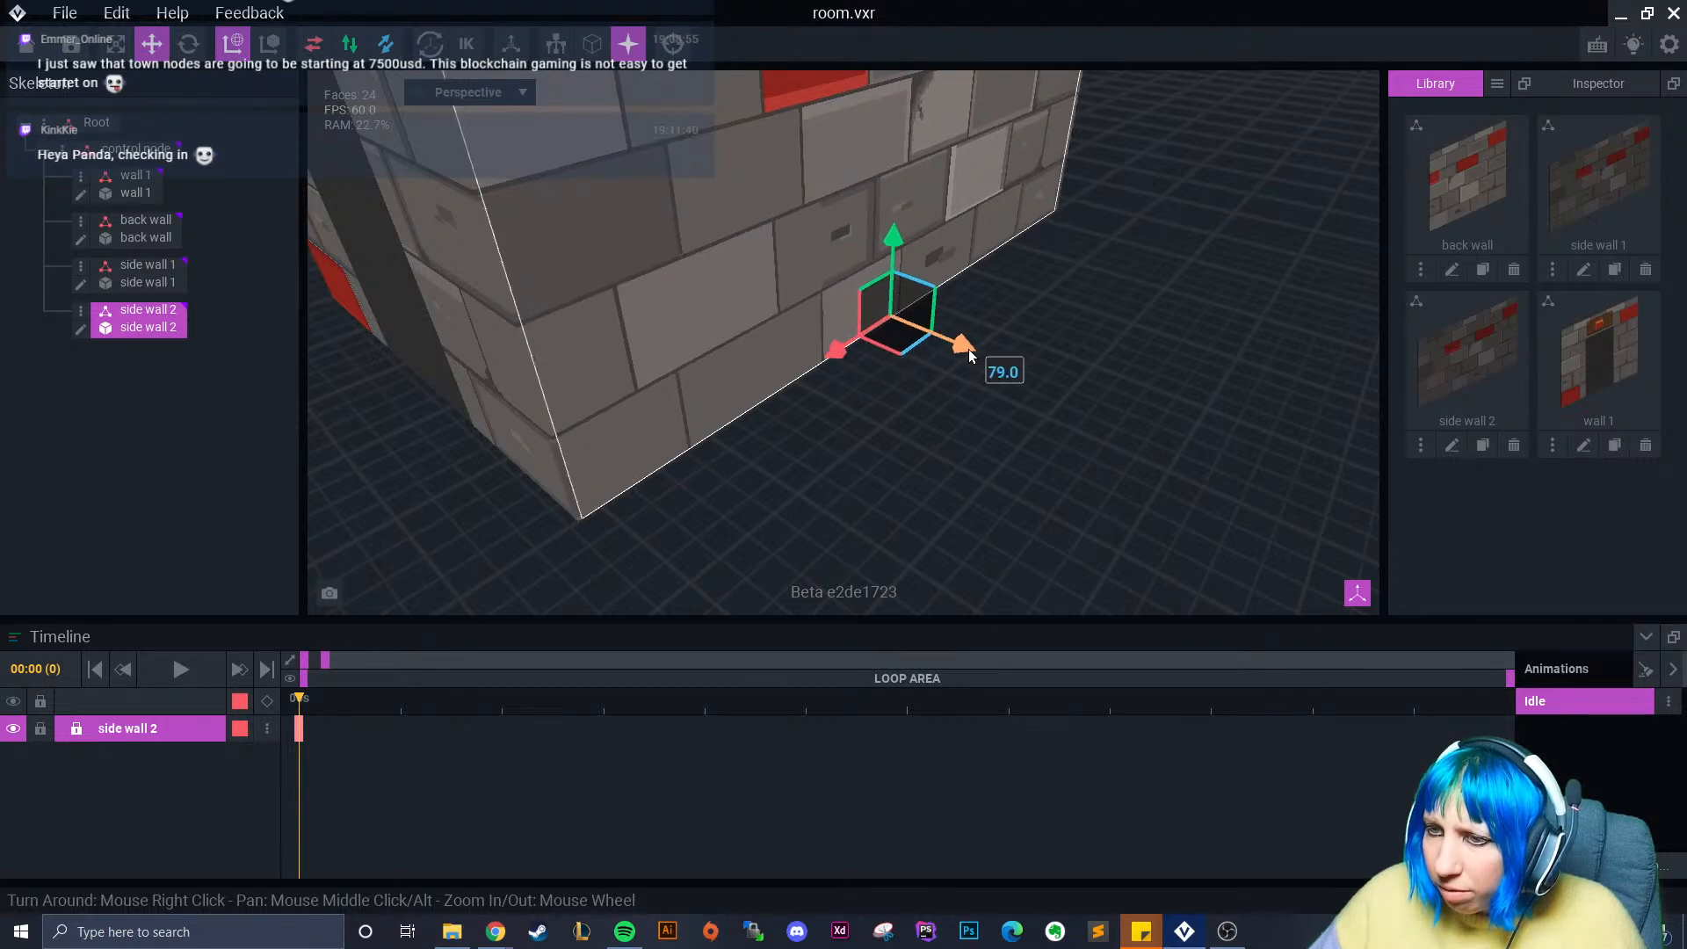
click(852, 431)
right_drag(851, 431, 884, 482)
click(884, 482)
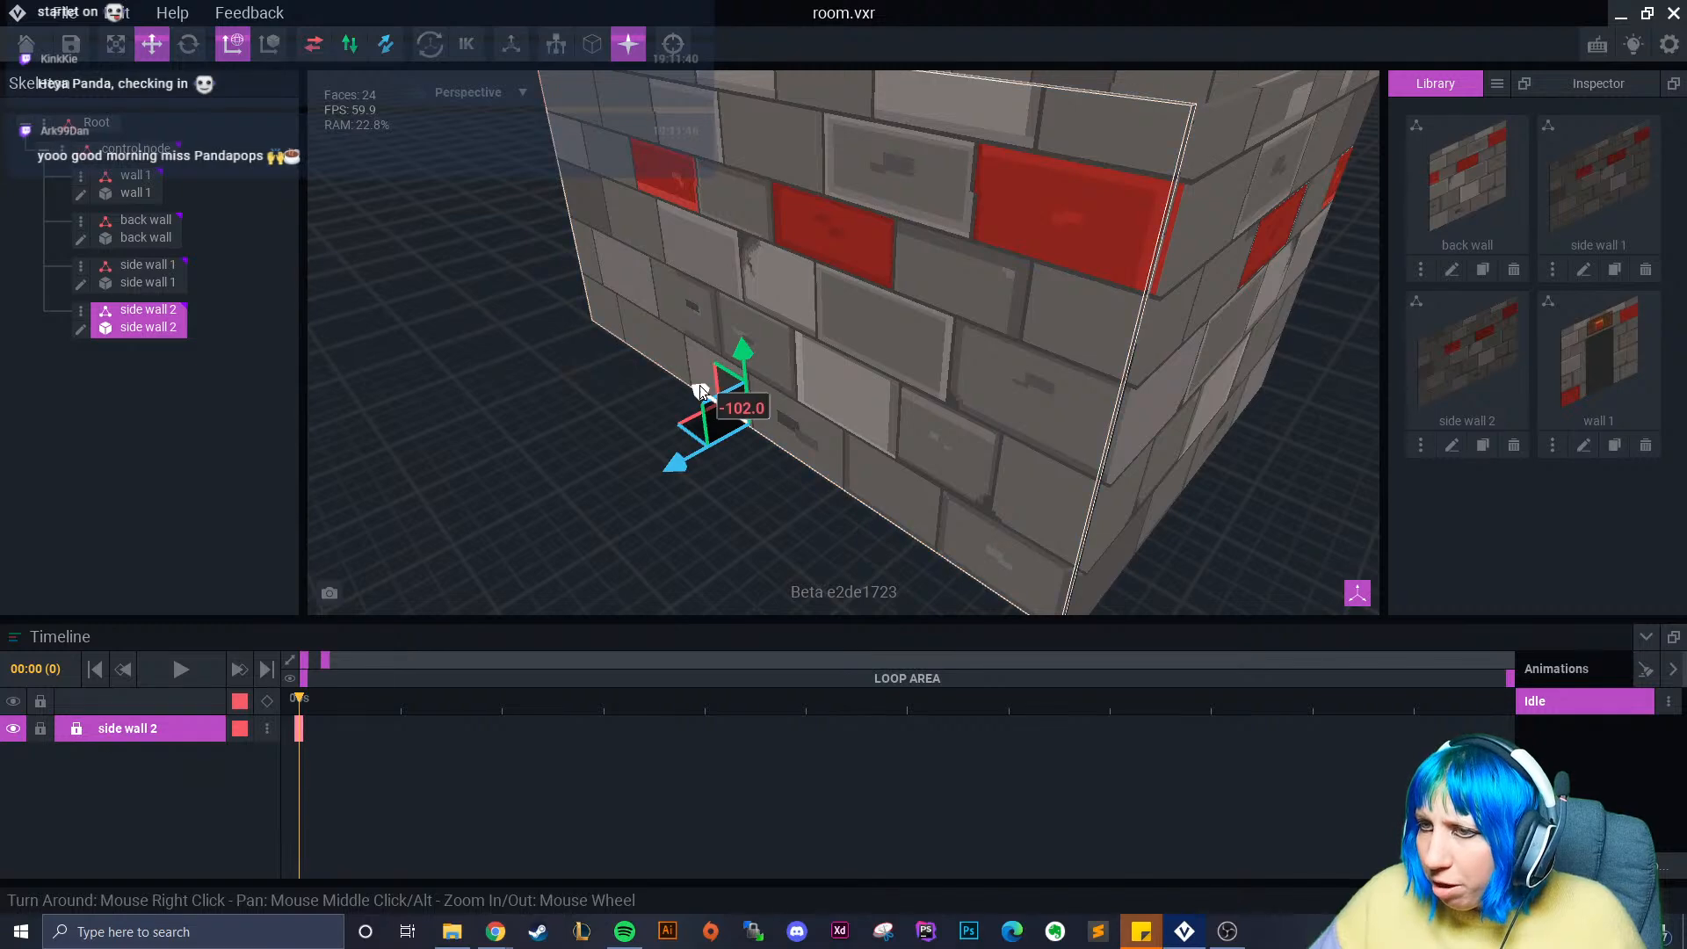
click(659, 509)
right_drag(659, 508, 756, 434)
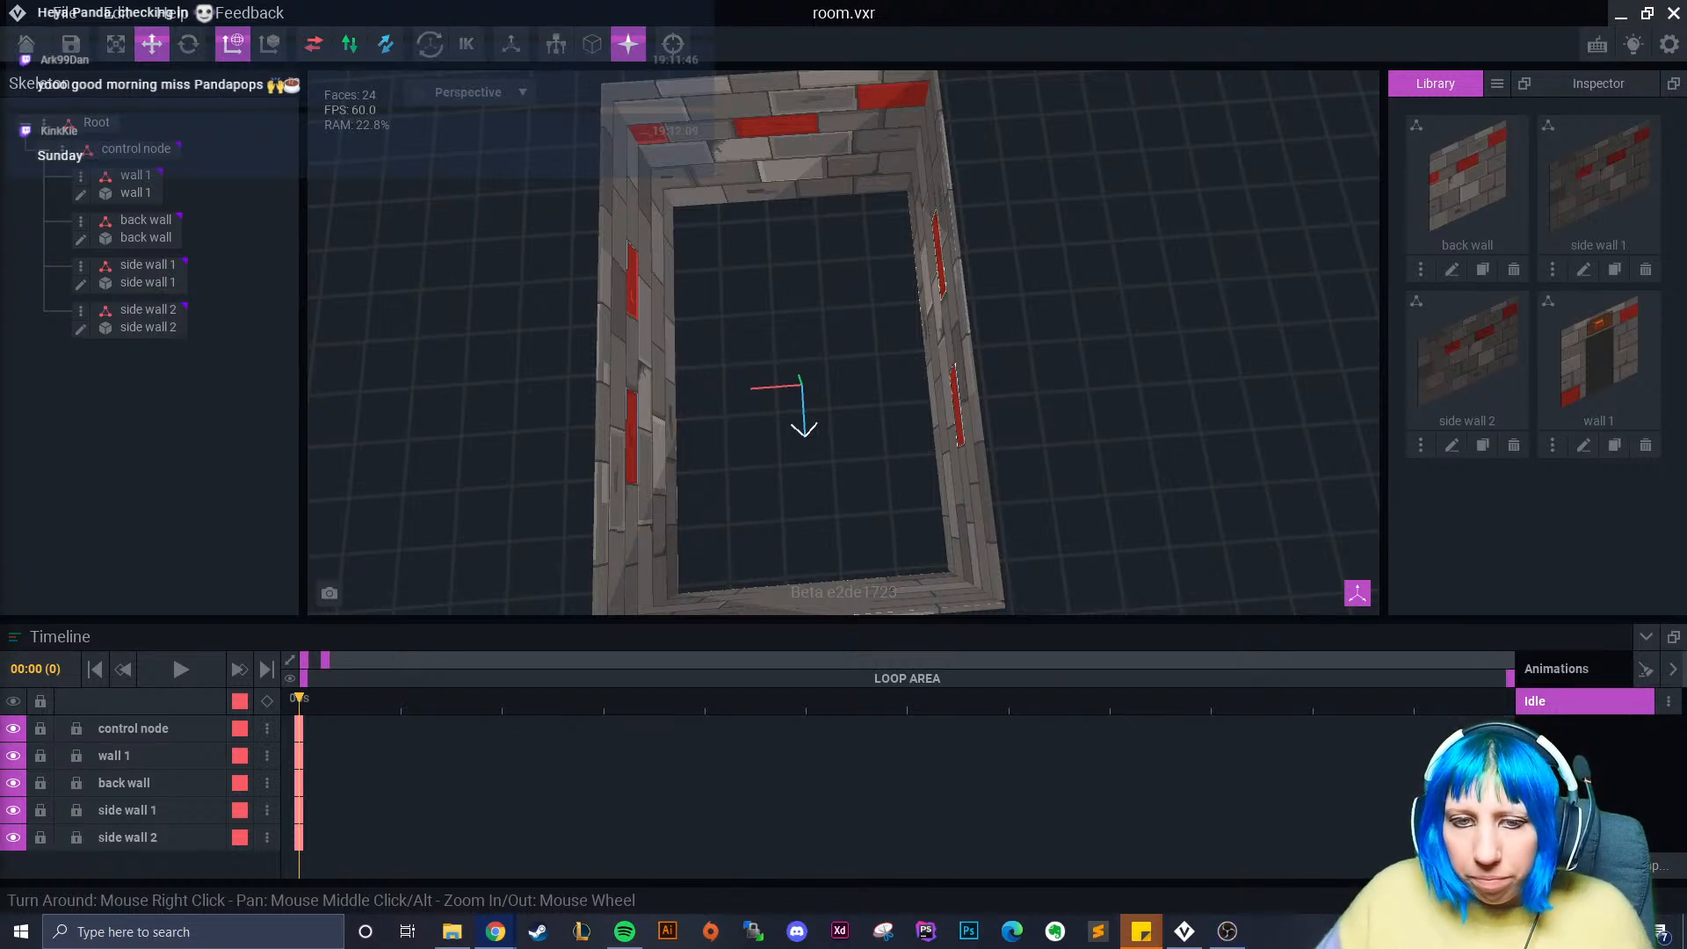
- Clone the side wall 1 model as "floor" and open the new model for editing
right_drag(1054, 470, 896, 399)
mouse_move(895, 399)
right_down()
mouse_move(862, 407)
mouse_move(889, 423)
right_up()
scroll(863, 402, up, 3)
scroll(890, 424, down, 2)
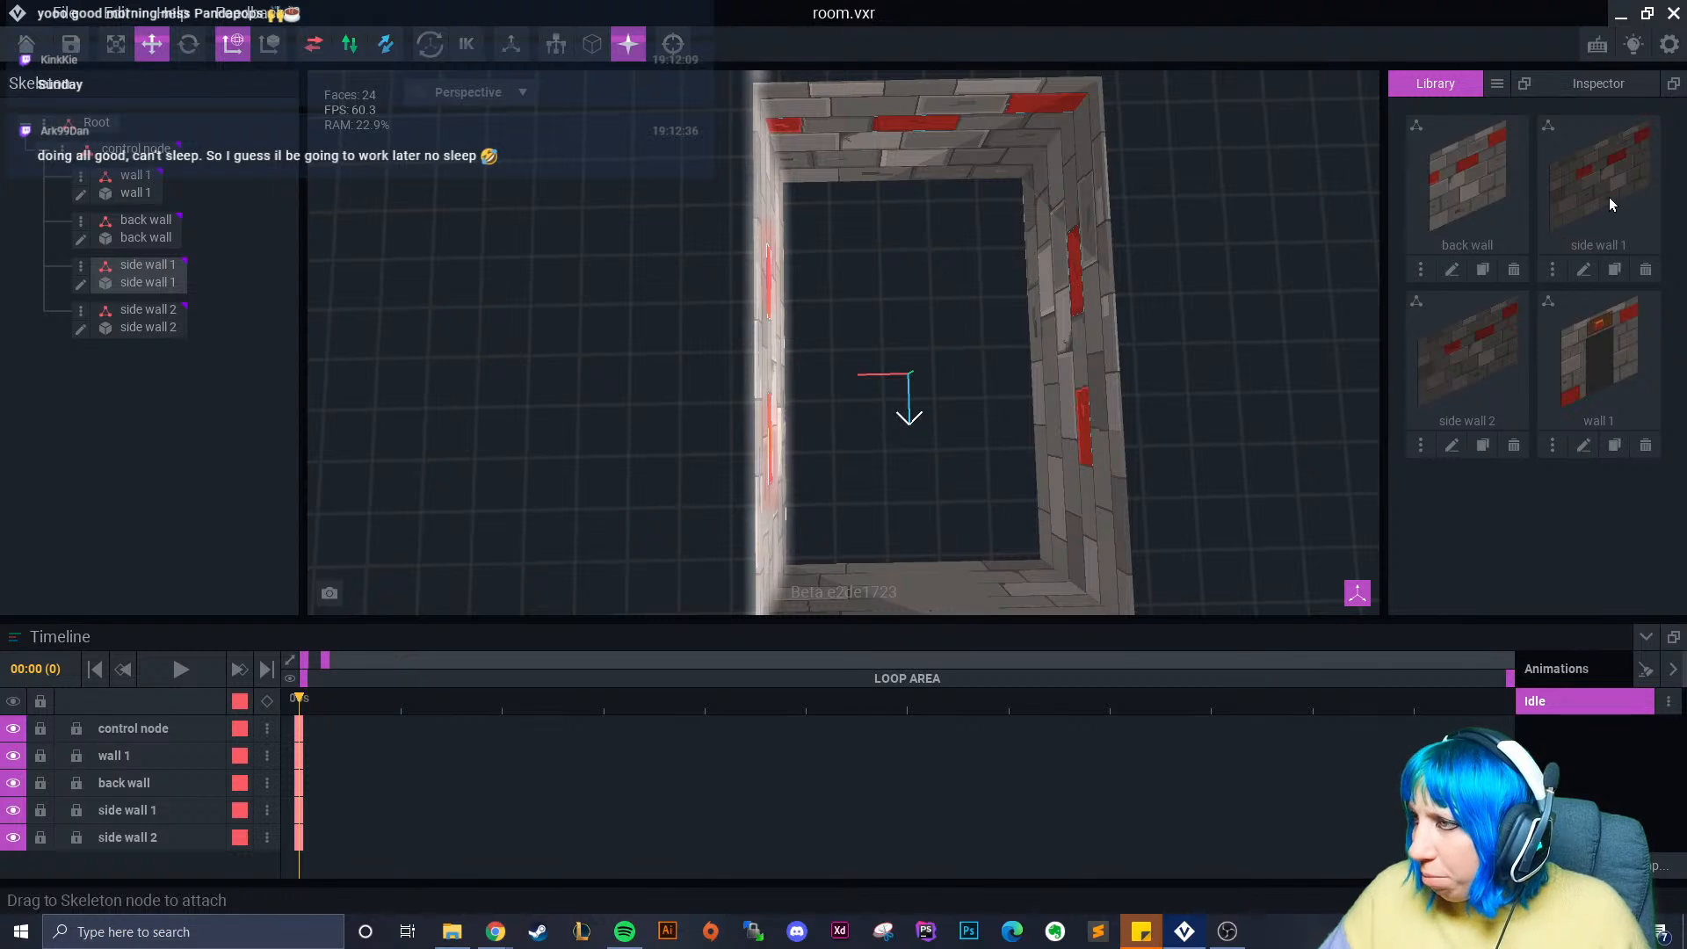
click(1615, 270)
text(floor)
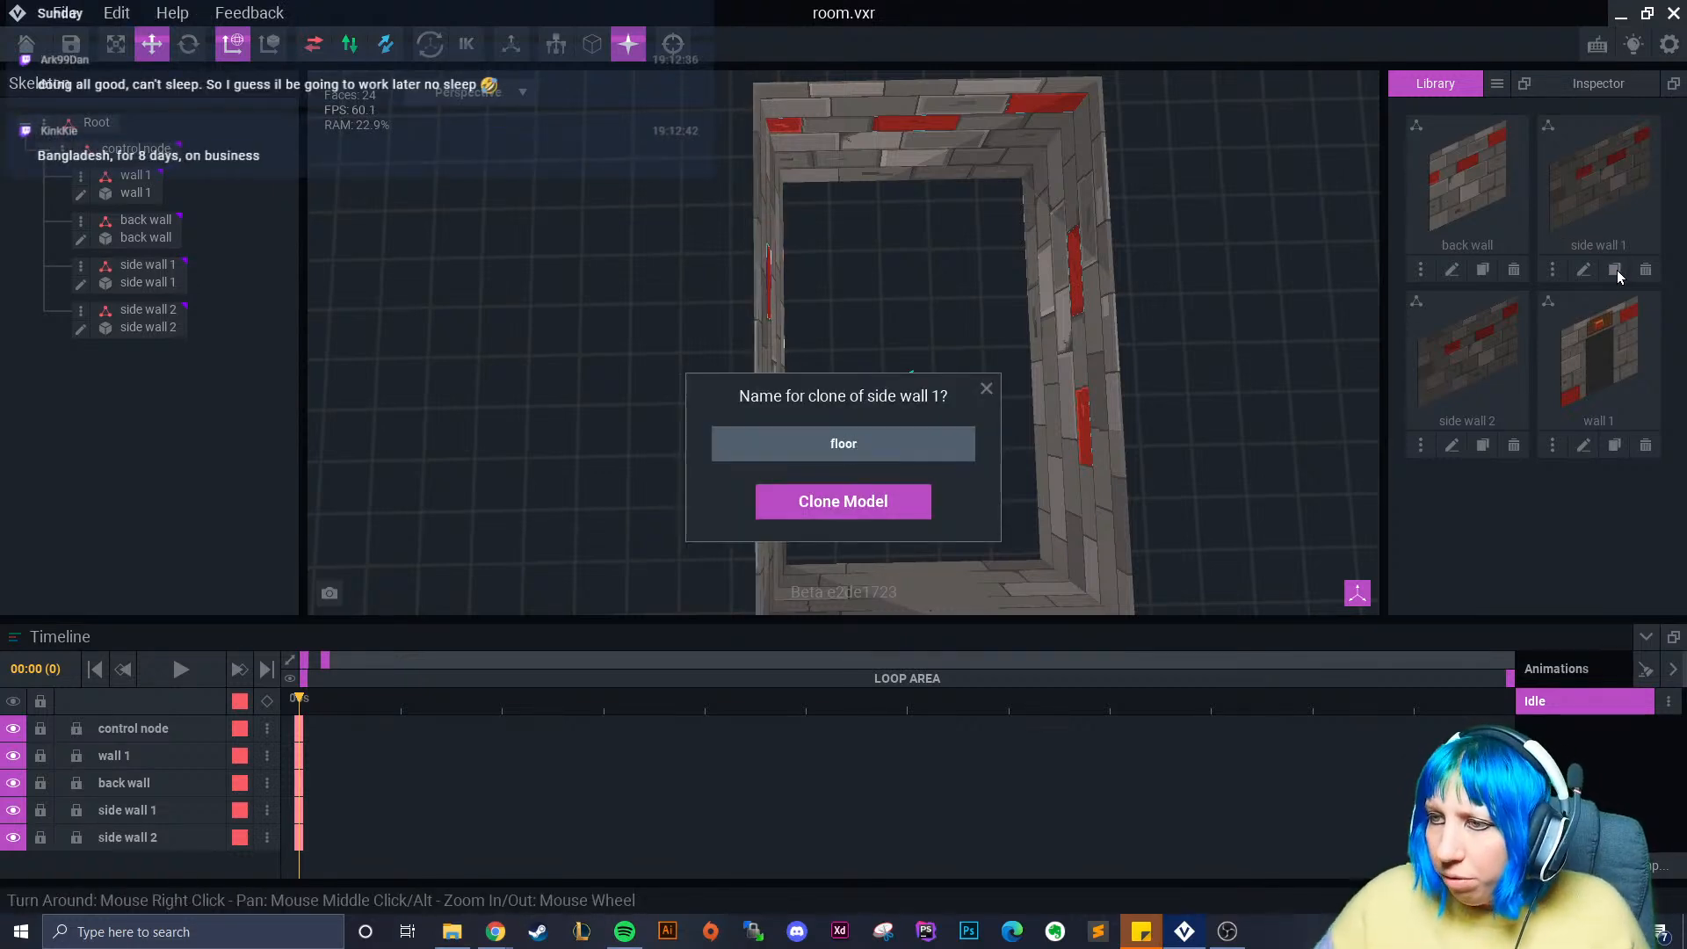
key(Return)
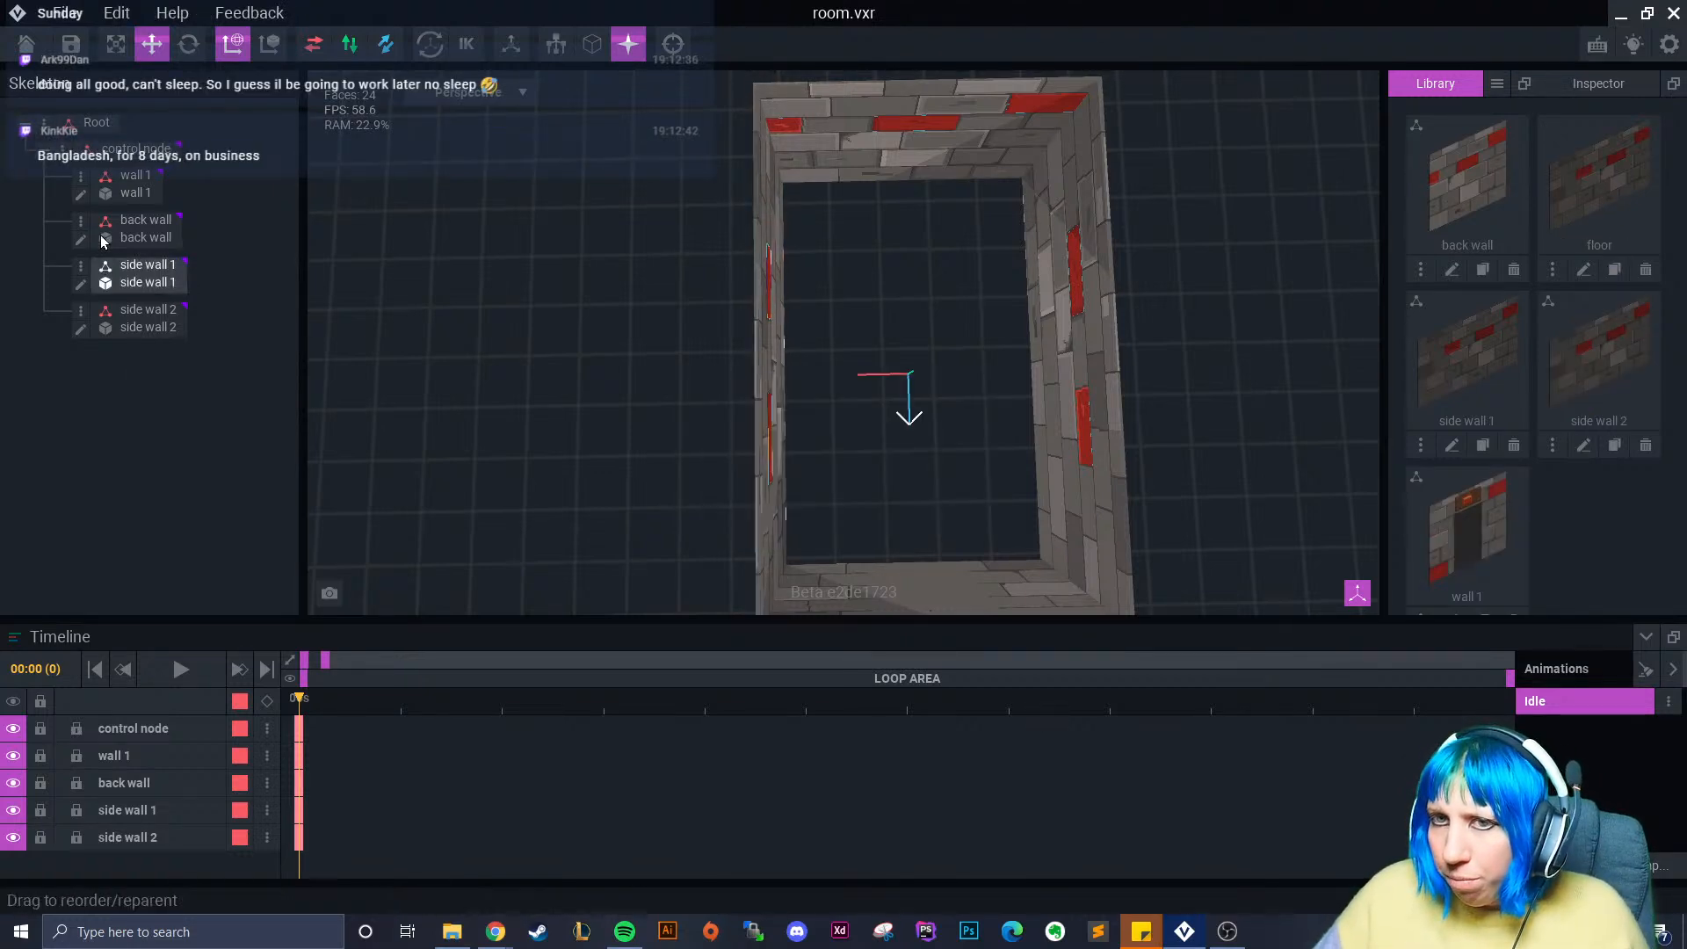
click(1584, 270)
- Try flipping the floor model and rotating it about the Y and Z axes
right_drag(525, 370, 879, 378)
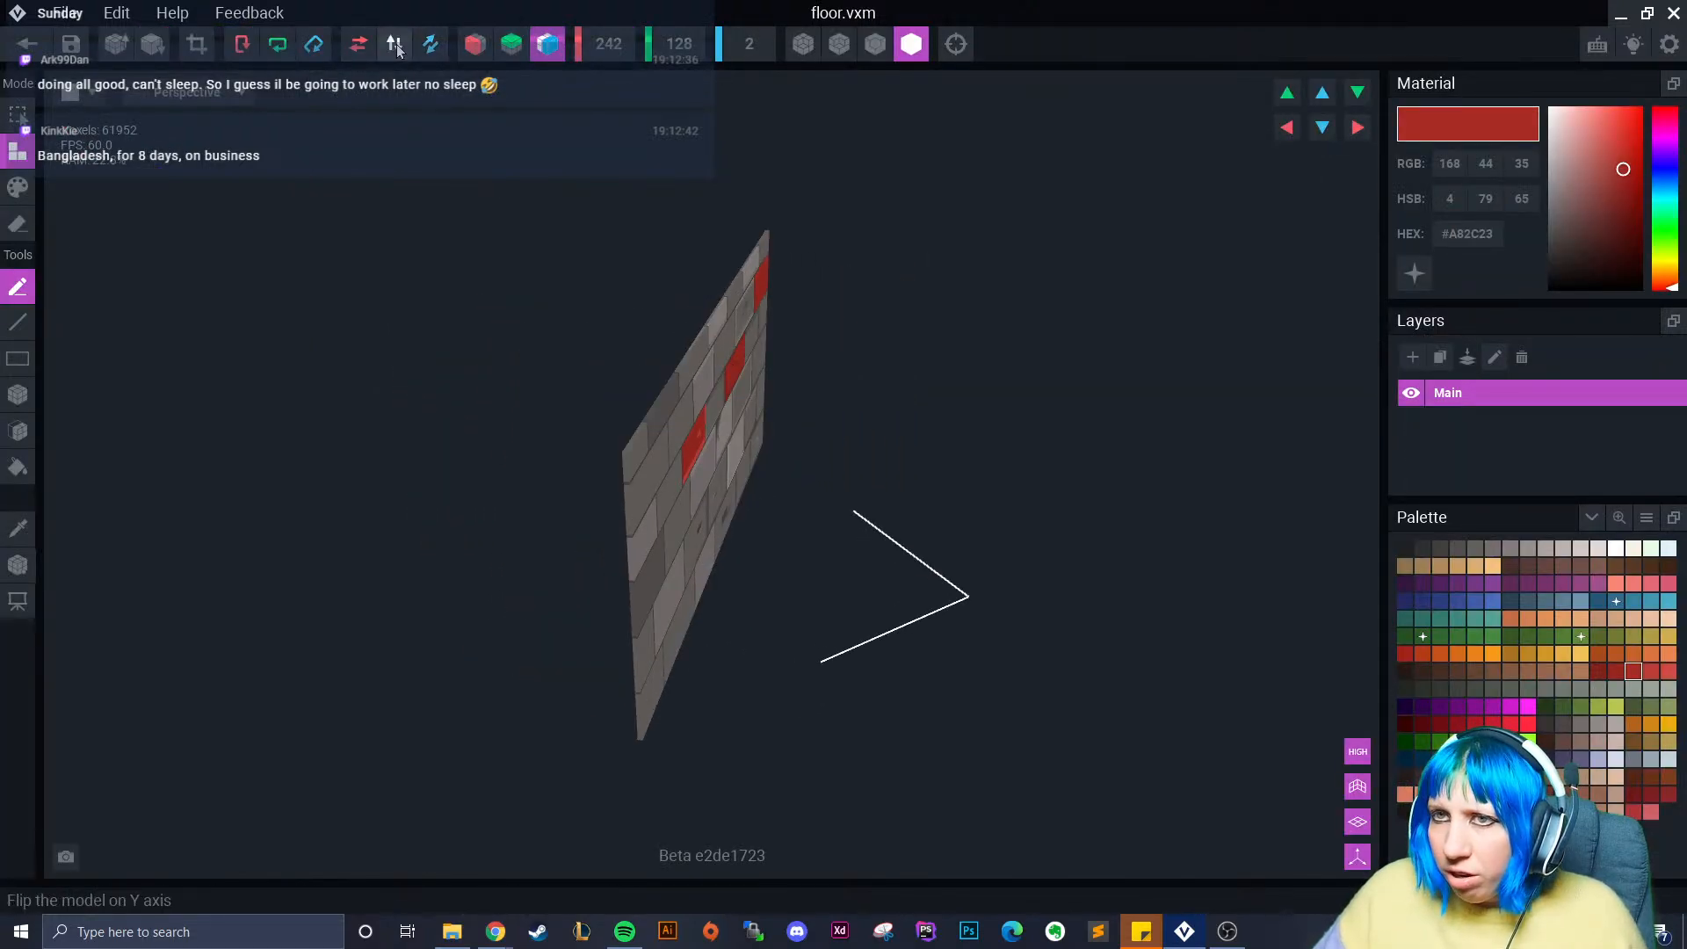
click(358, 44)
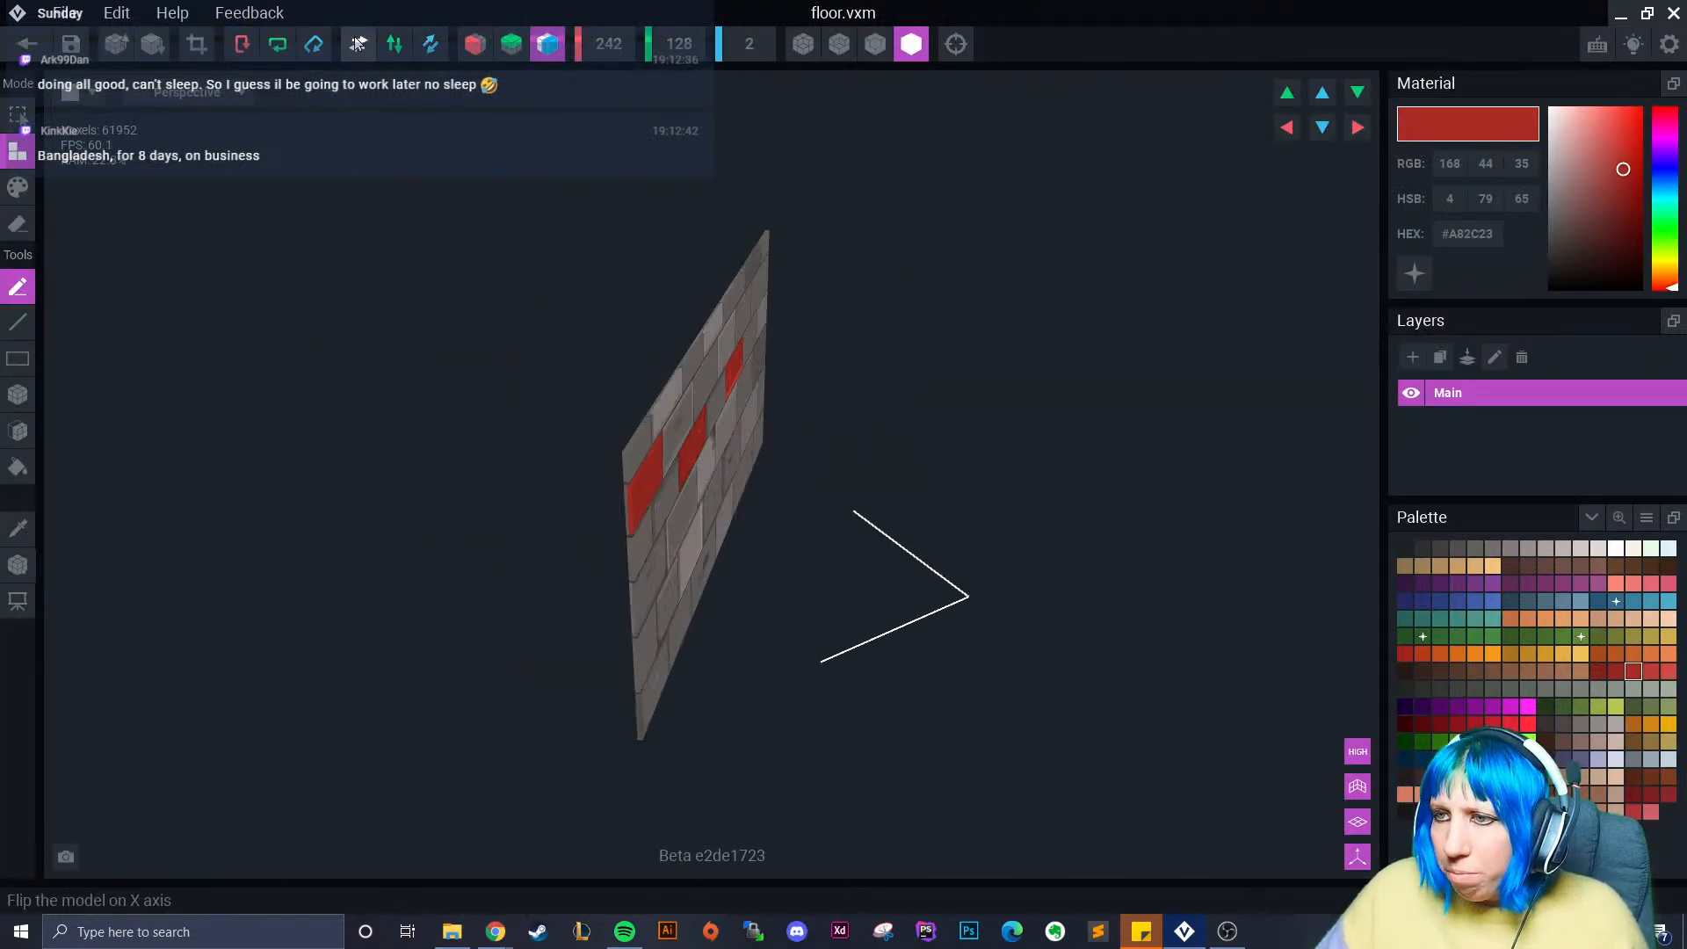
click(395, 46)
click(400, 48)
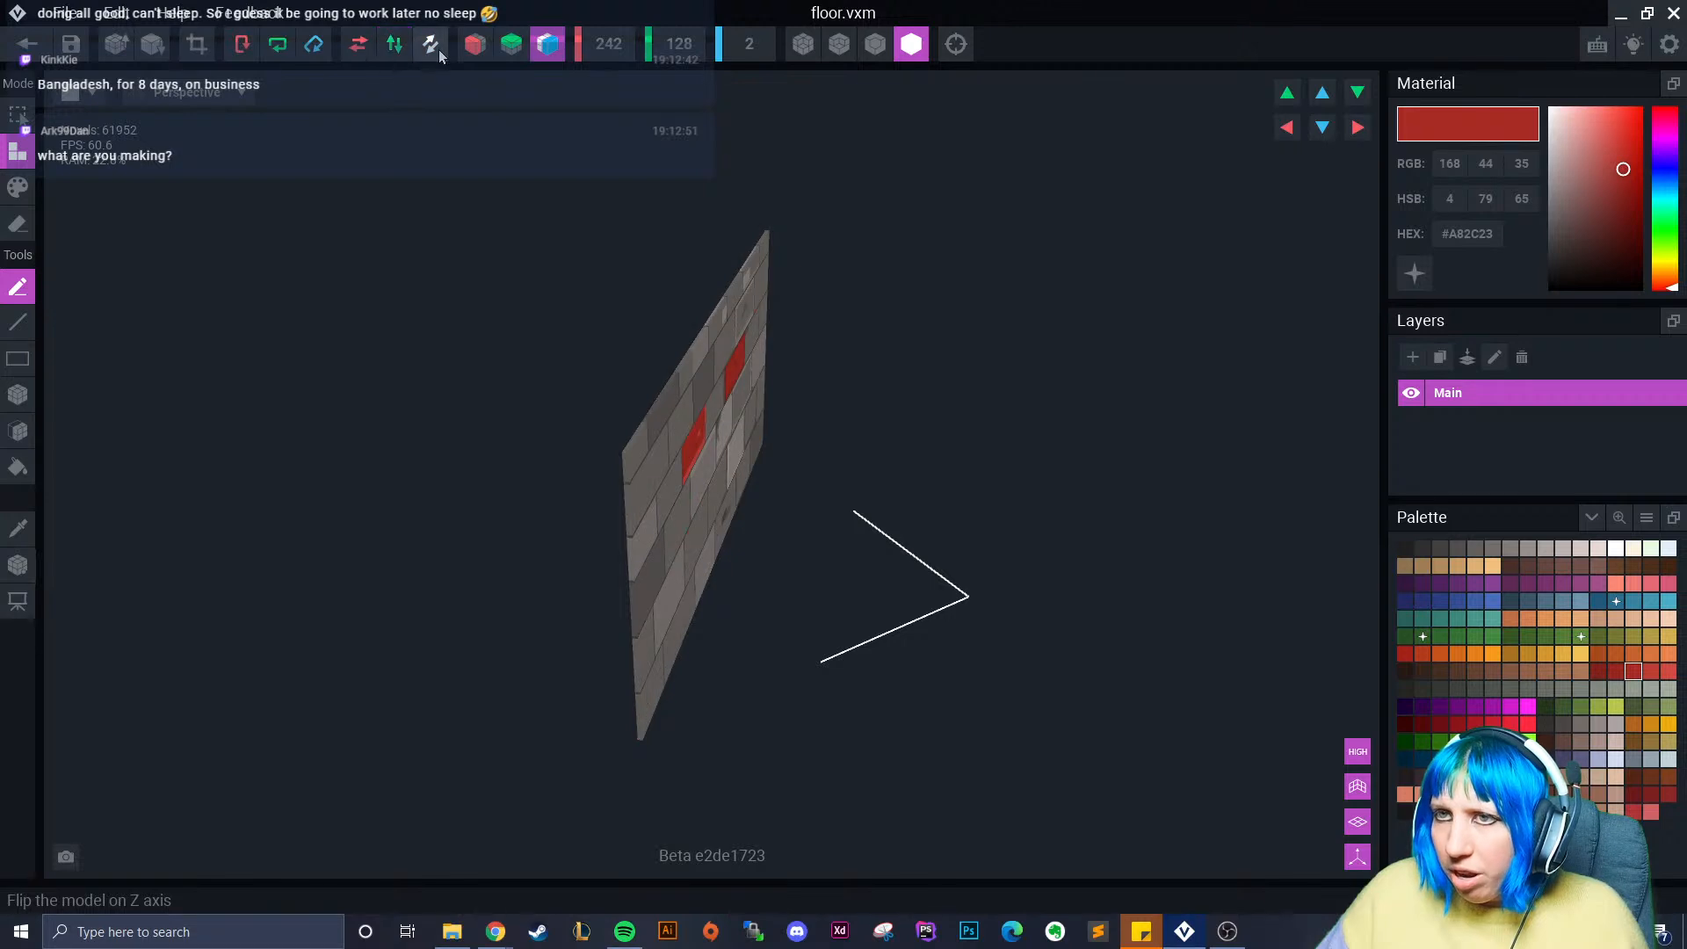
click(278, 45)
click(278, 48)
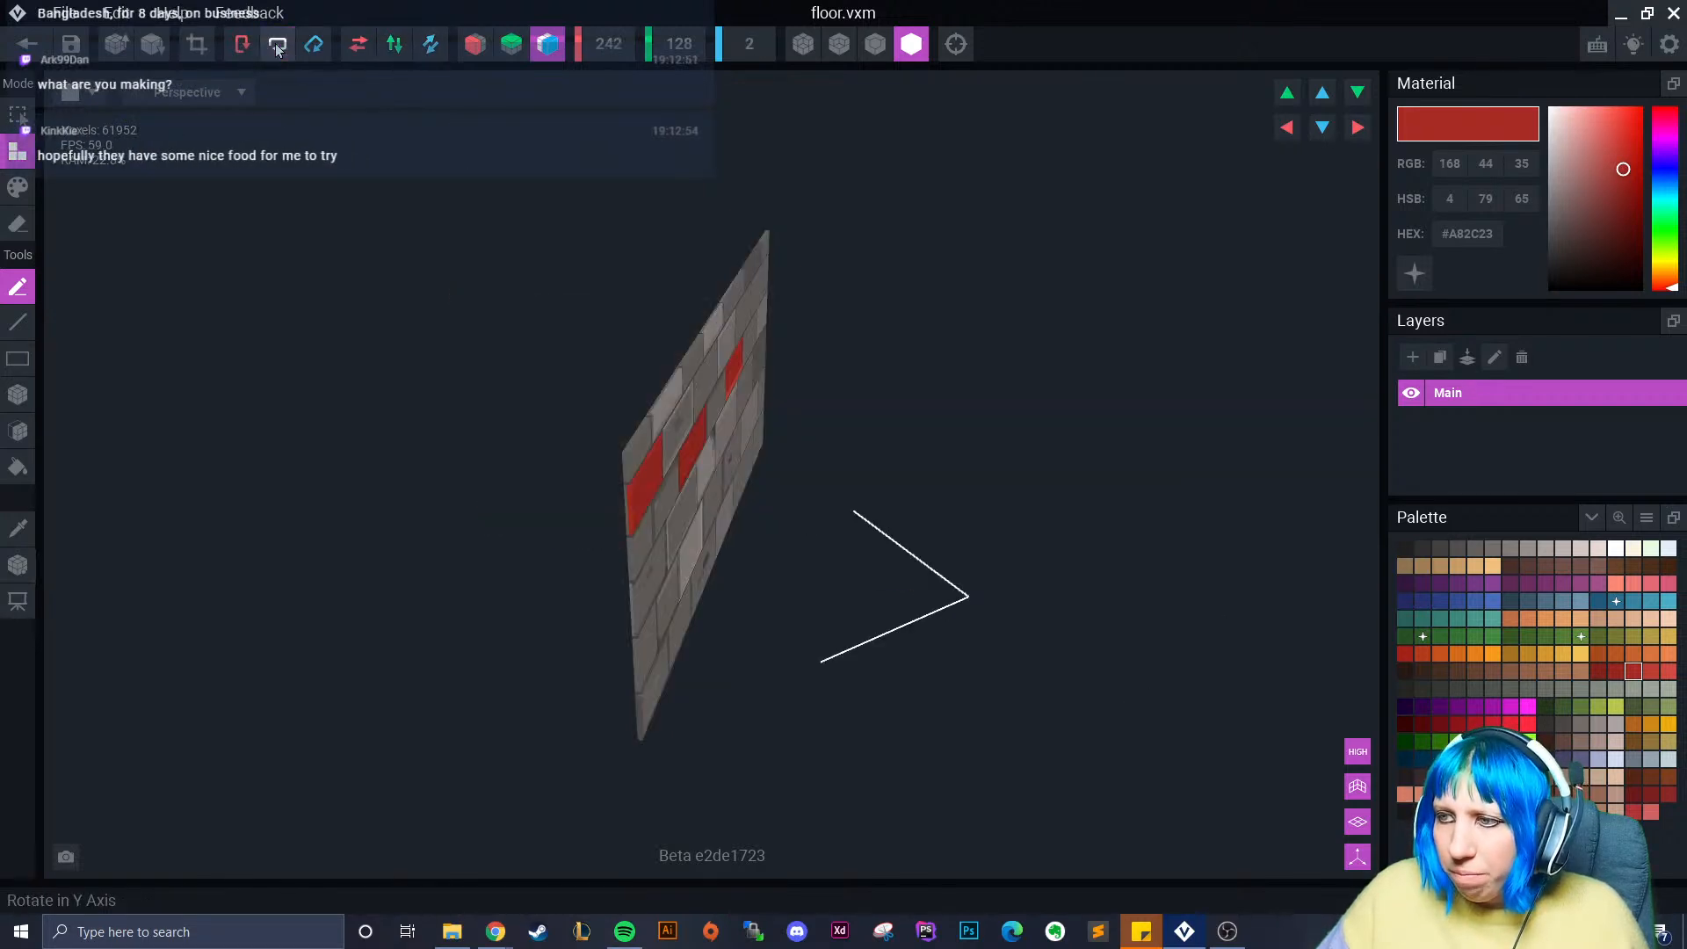
click(318, 51)
click(318, 51)
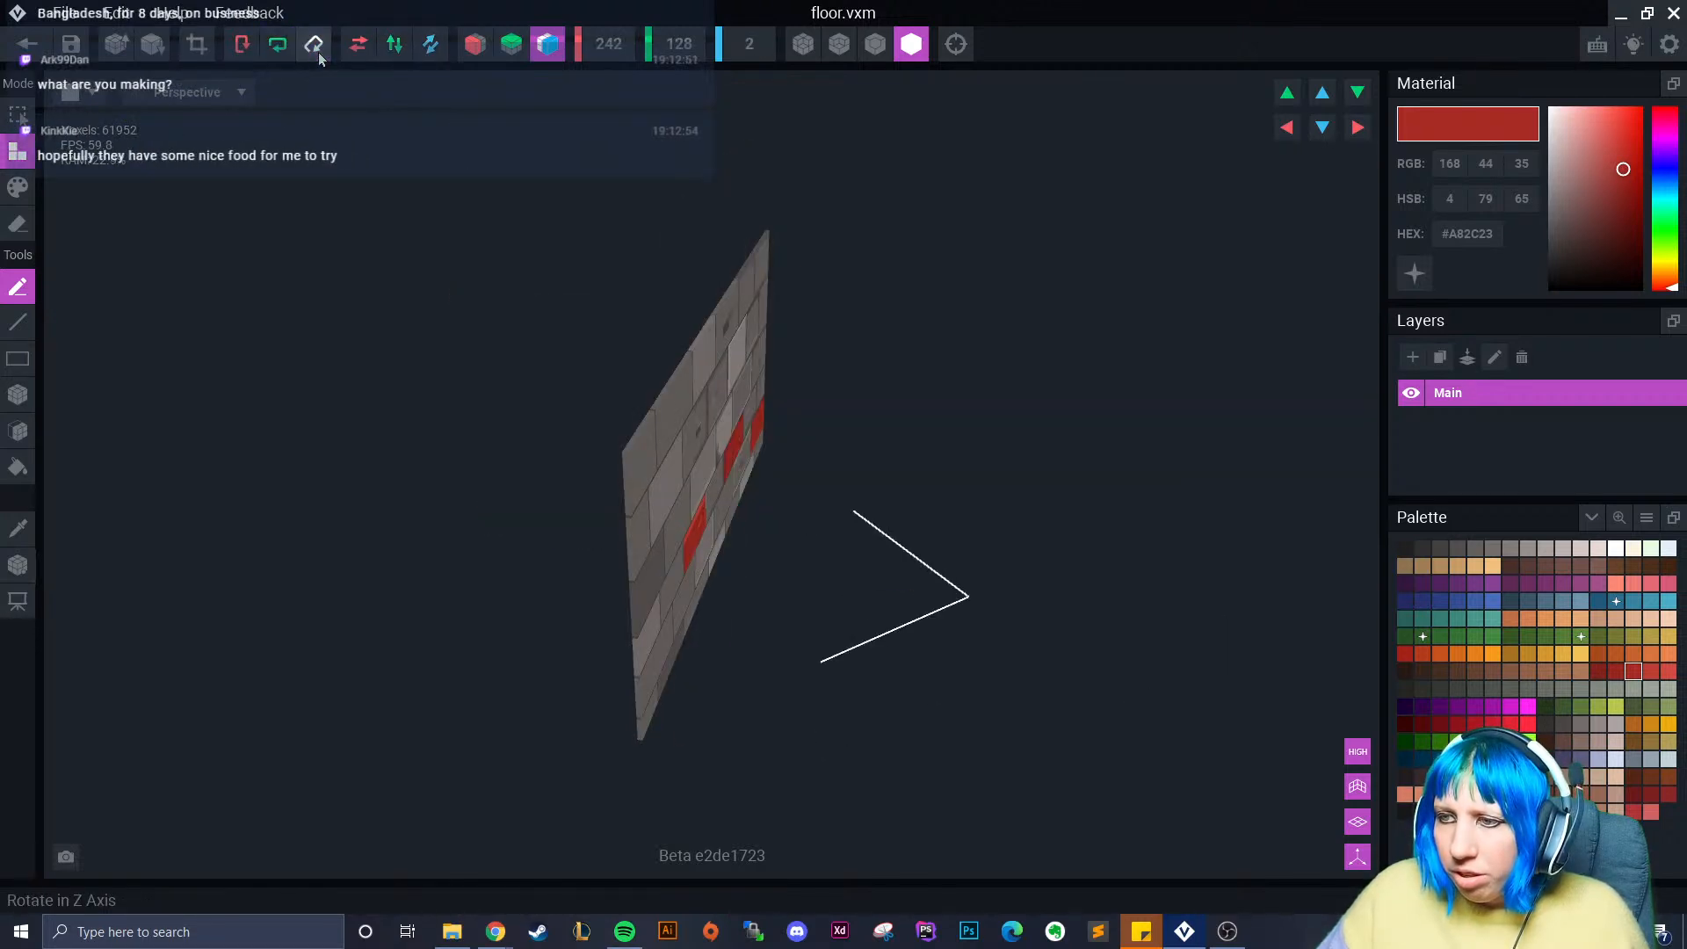
- Rotate the floor model about the X axis to lay it flat, and about the Y axis to turn it lengthwise
click(235, 51)
right_drag(728, 374, 766, 420)
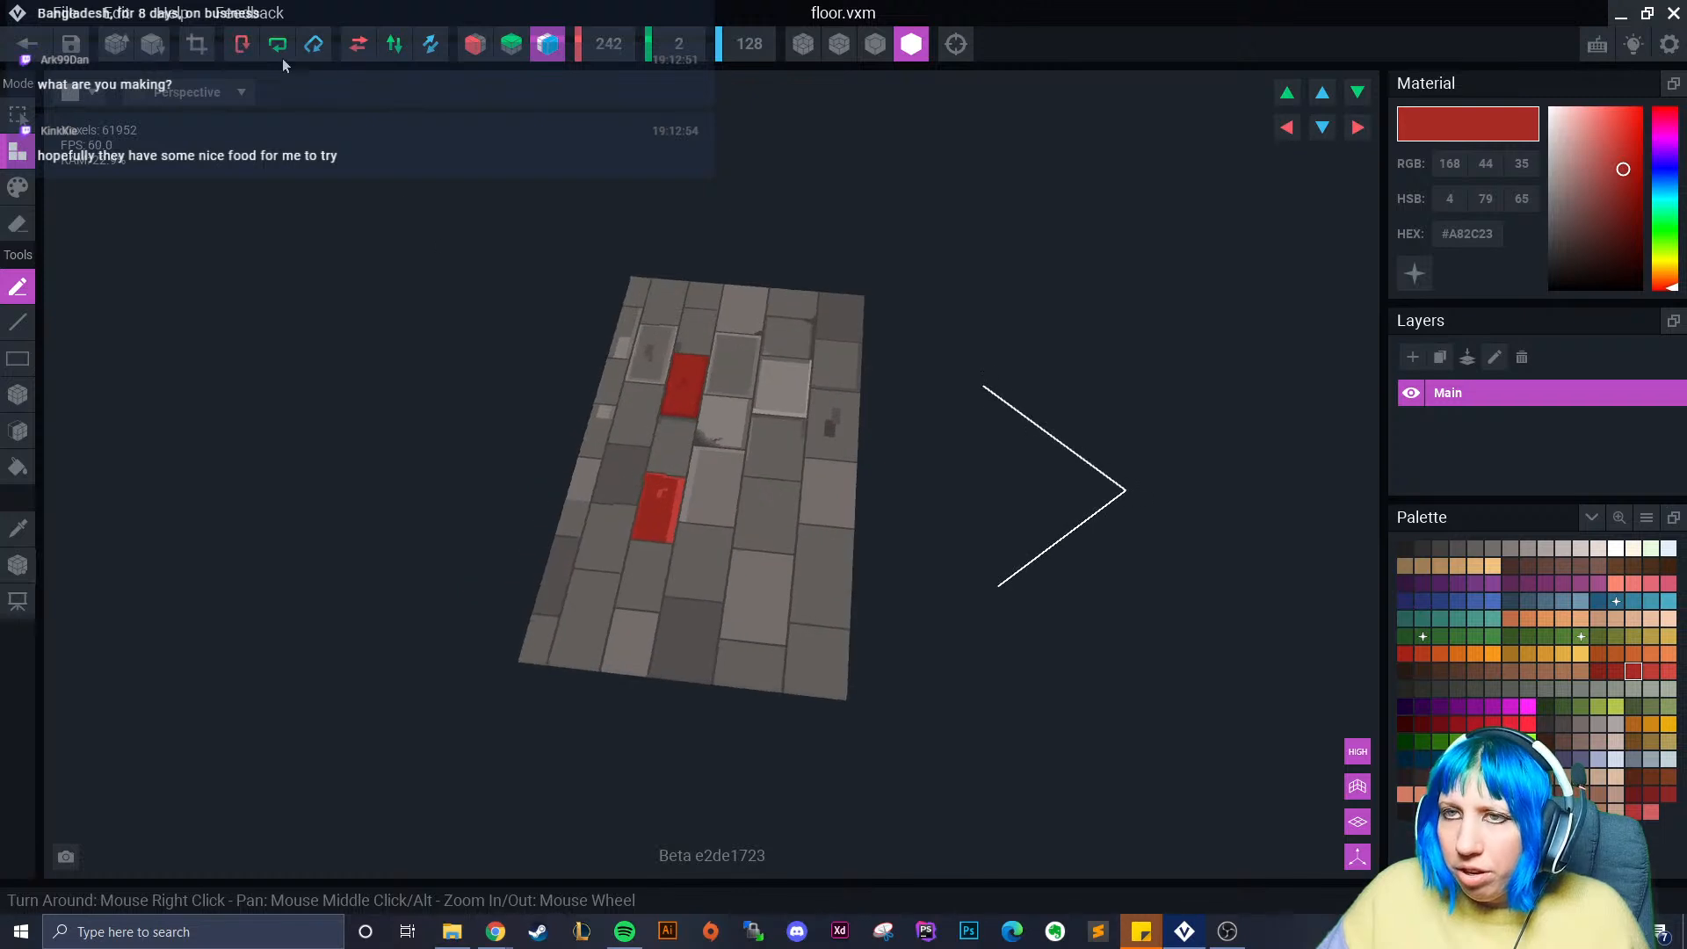
click(283, 46)
right_drag(668, 492, 704, 547)
- Sample the dark grey #534F4E and paint the floor's whole top surface with it using the box shape
scroll(704, 548, up, 5)
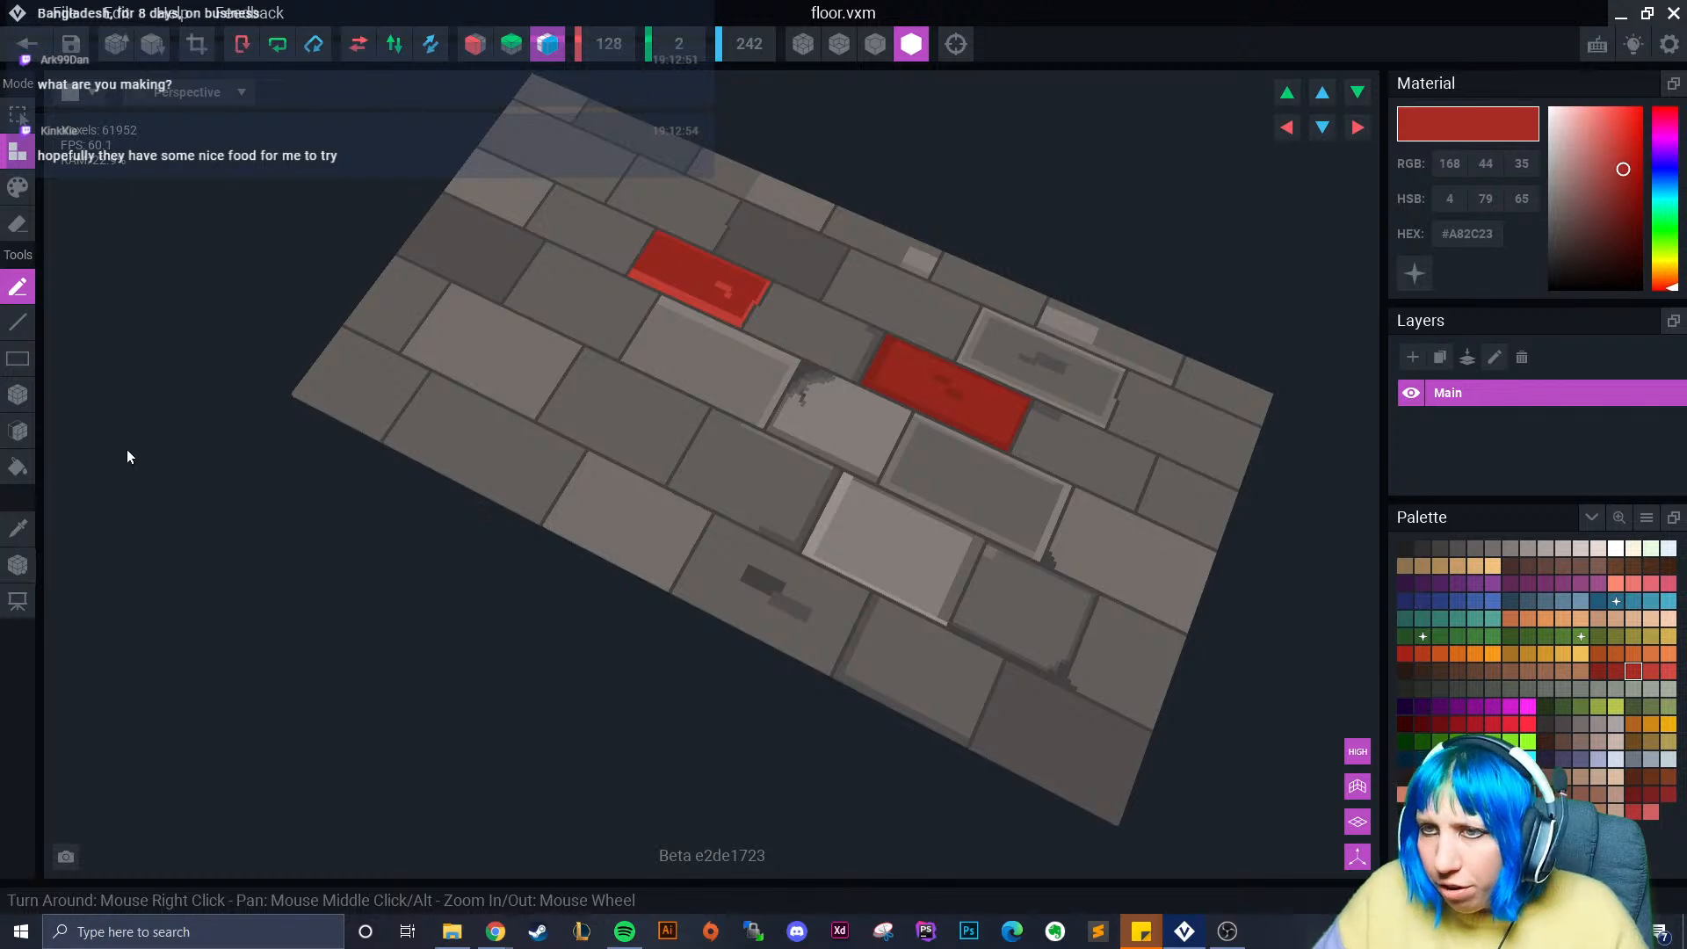
key(i)
click(487, 264)
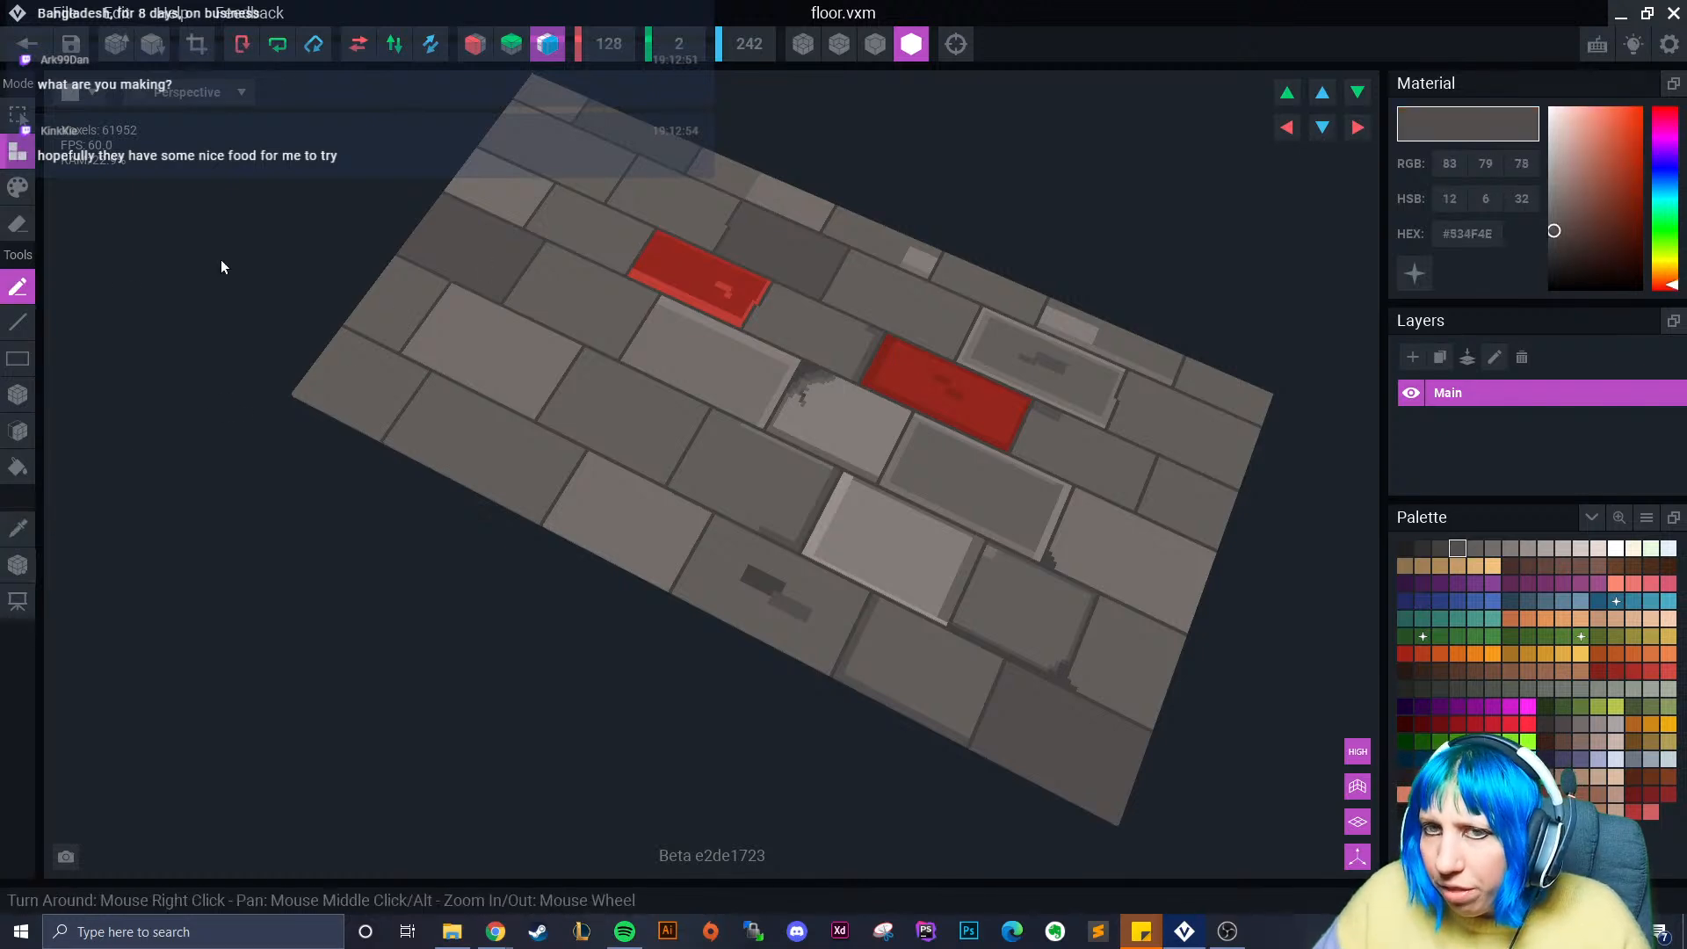
click(17, 186)
click(18, 394)
right_drag(369, 286, 455, 197)
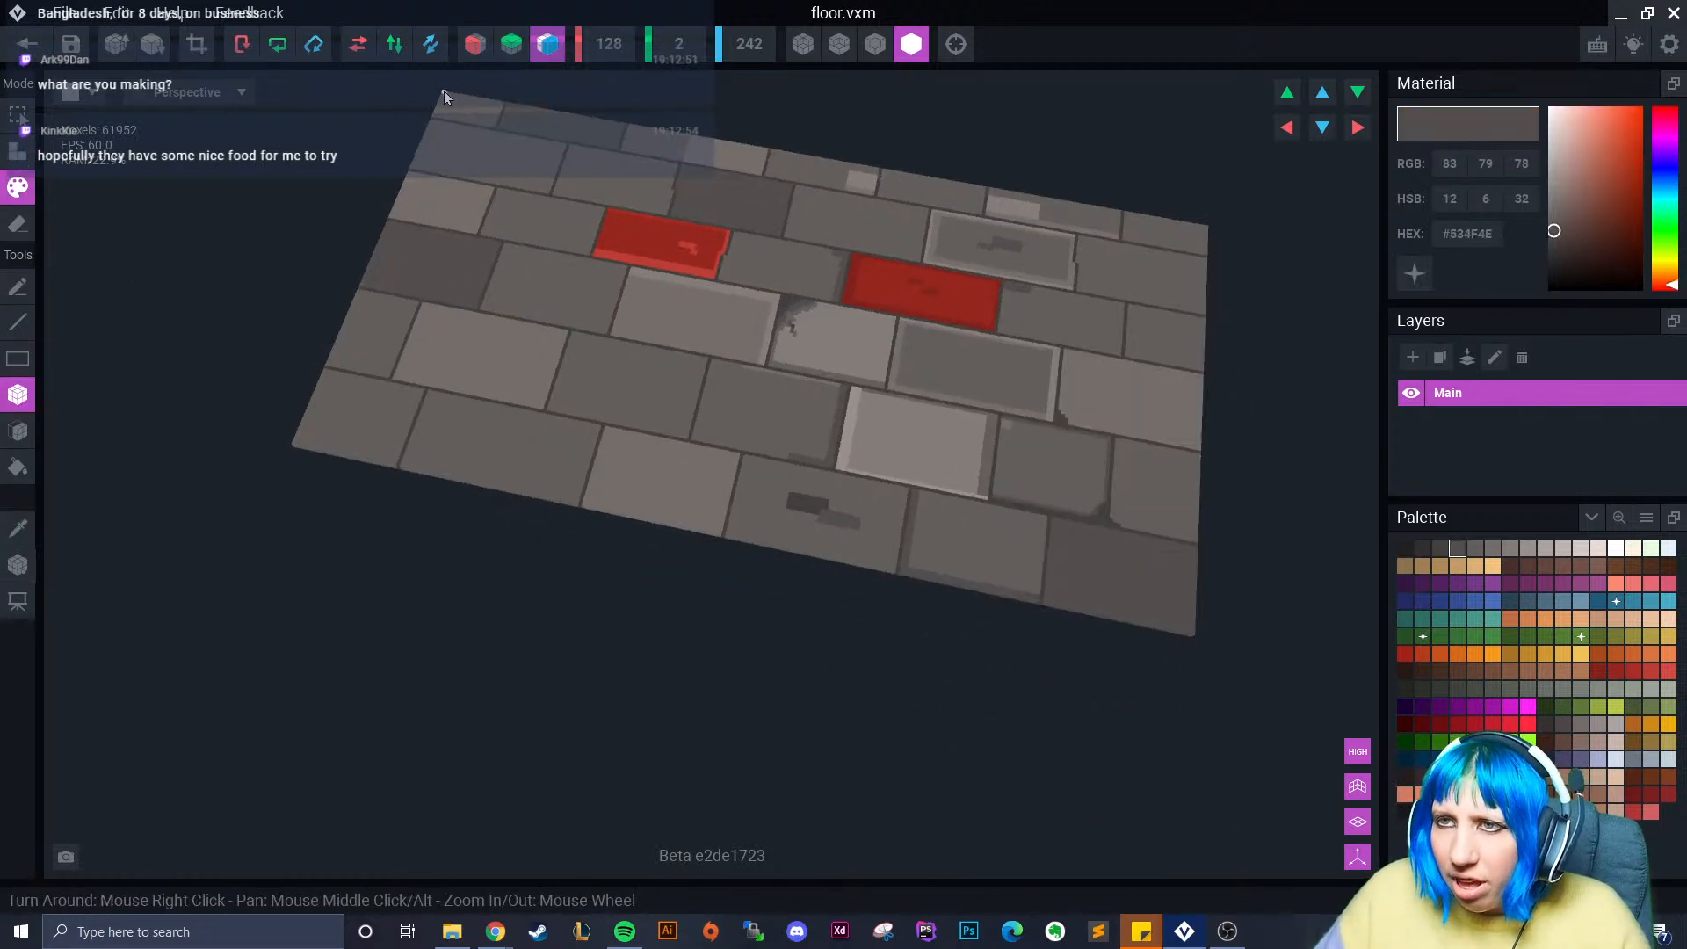
mouse_move(444, 93)
mouse_down()
mouse_move(1184, 537)
mouse_move(1157, 634)
mouse_up()
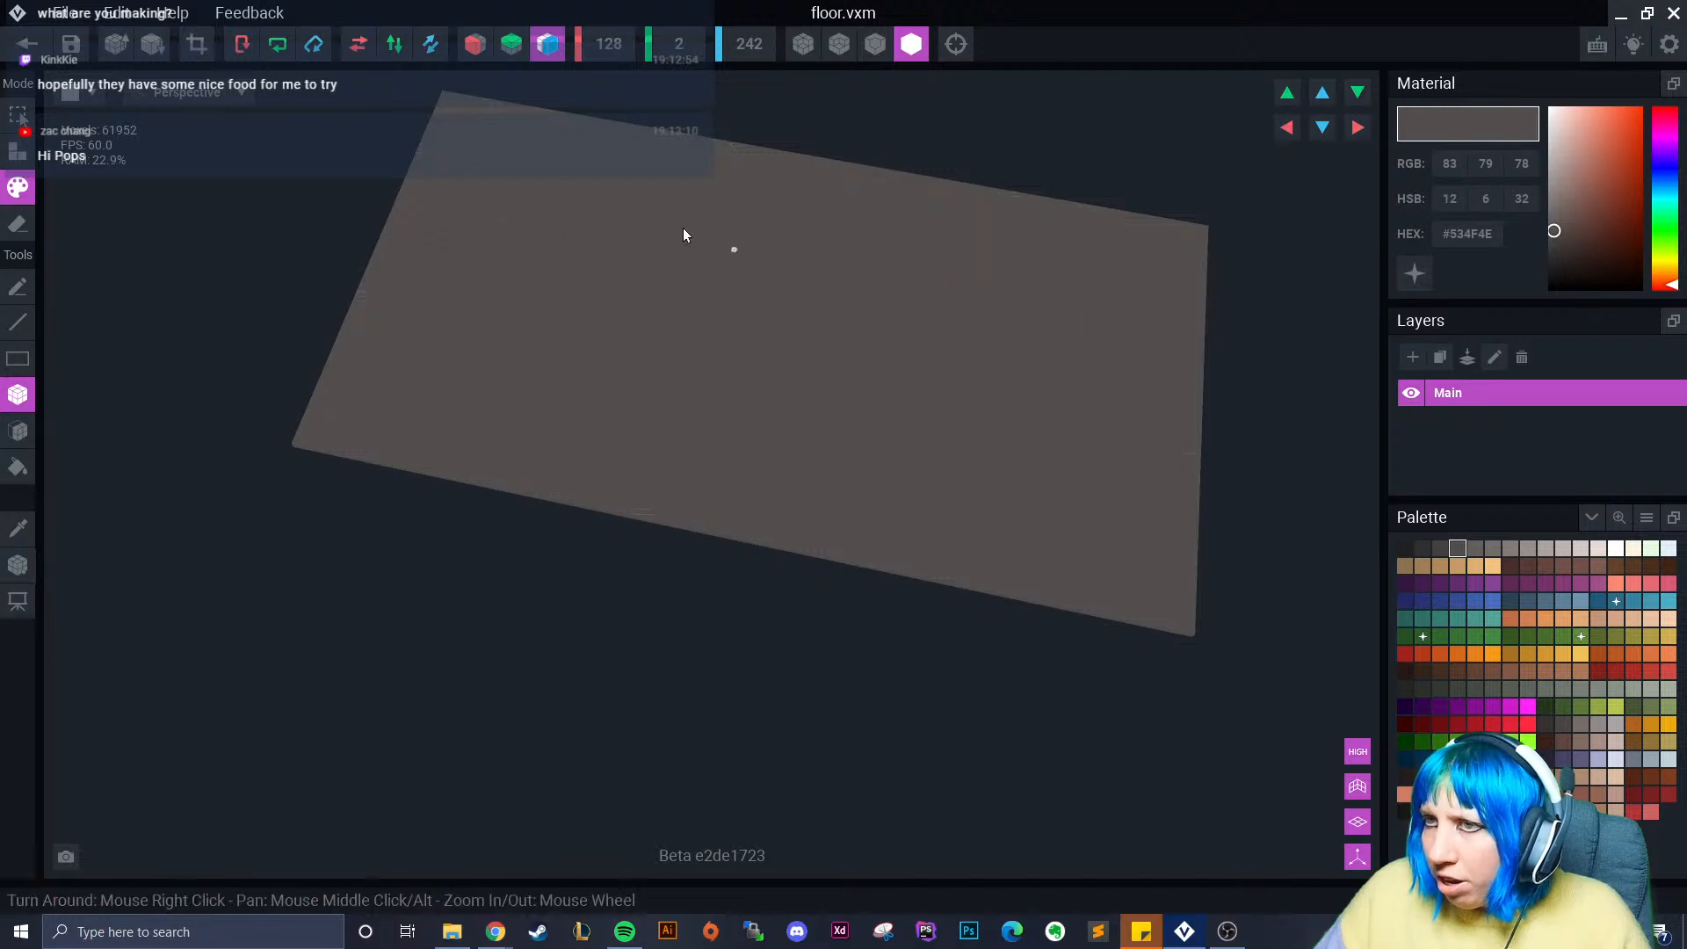
- Turn off mirroring along the Z axis and switch the floor model's display to Nice Edges
scroll(683, 232, up, 2)
click(548, 44)
scroll(703, 299, down, 3)
right_drag(789, 486, 789, 486)
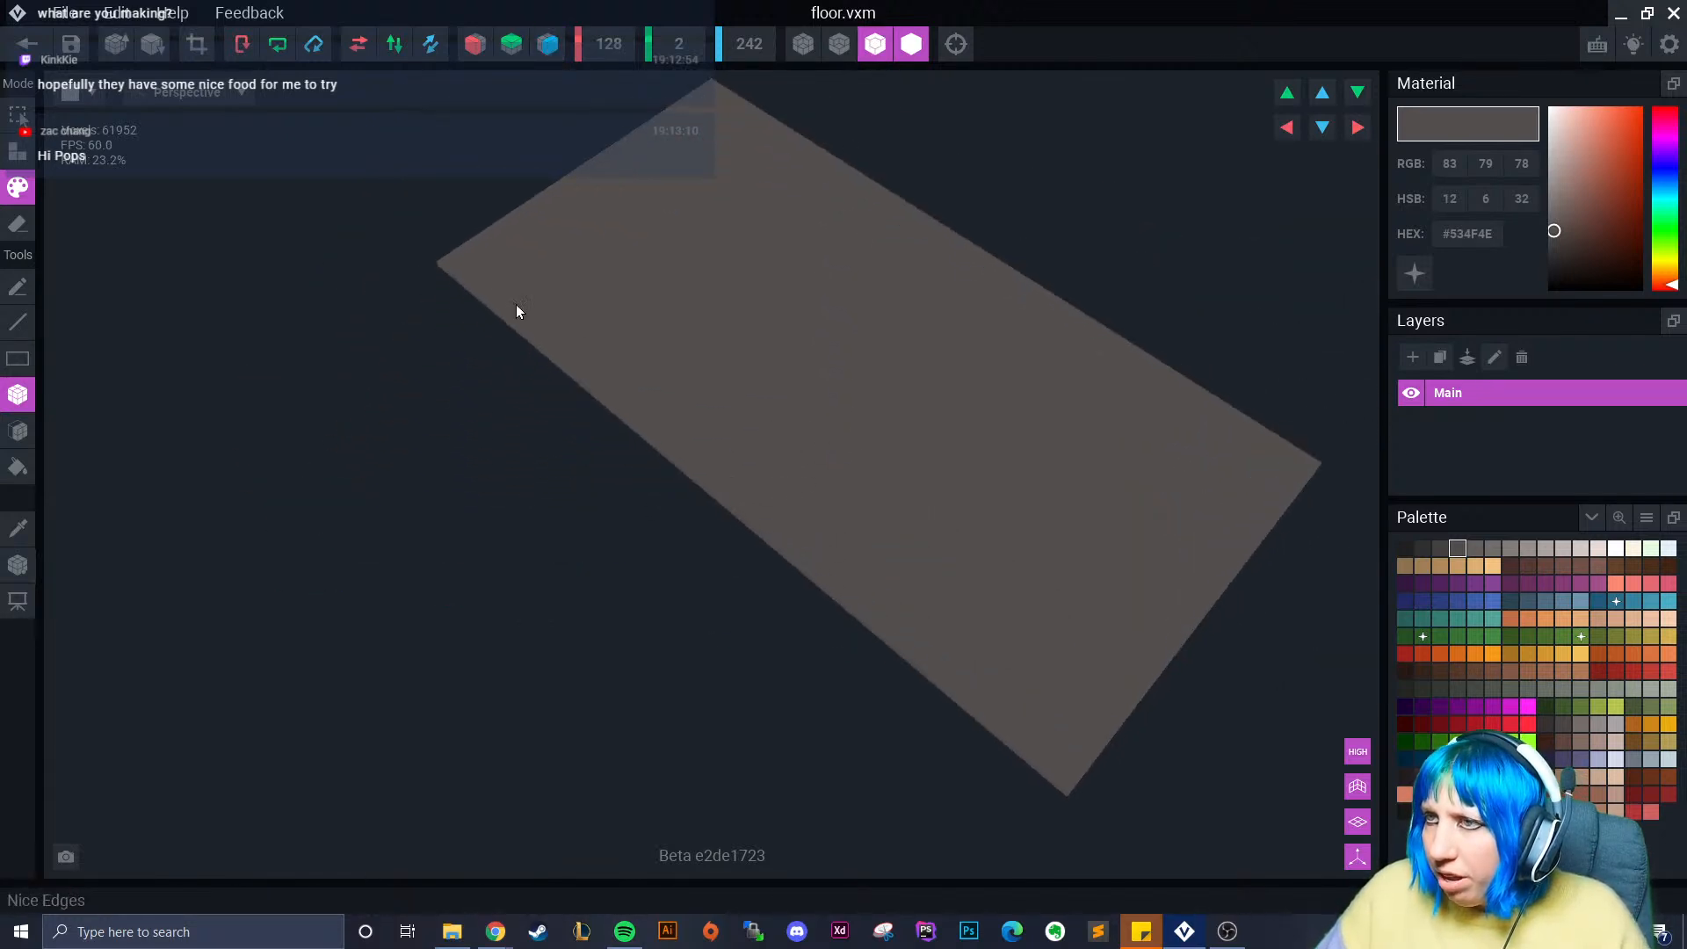
right_drag(517, 311, 482, 366)
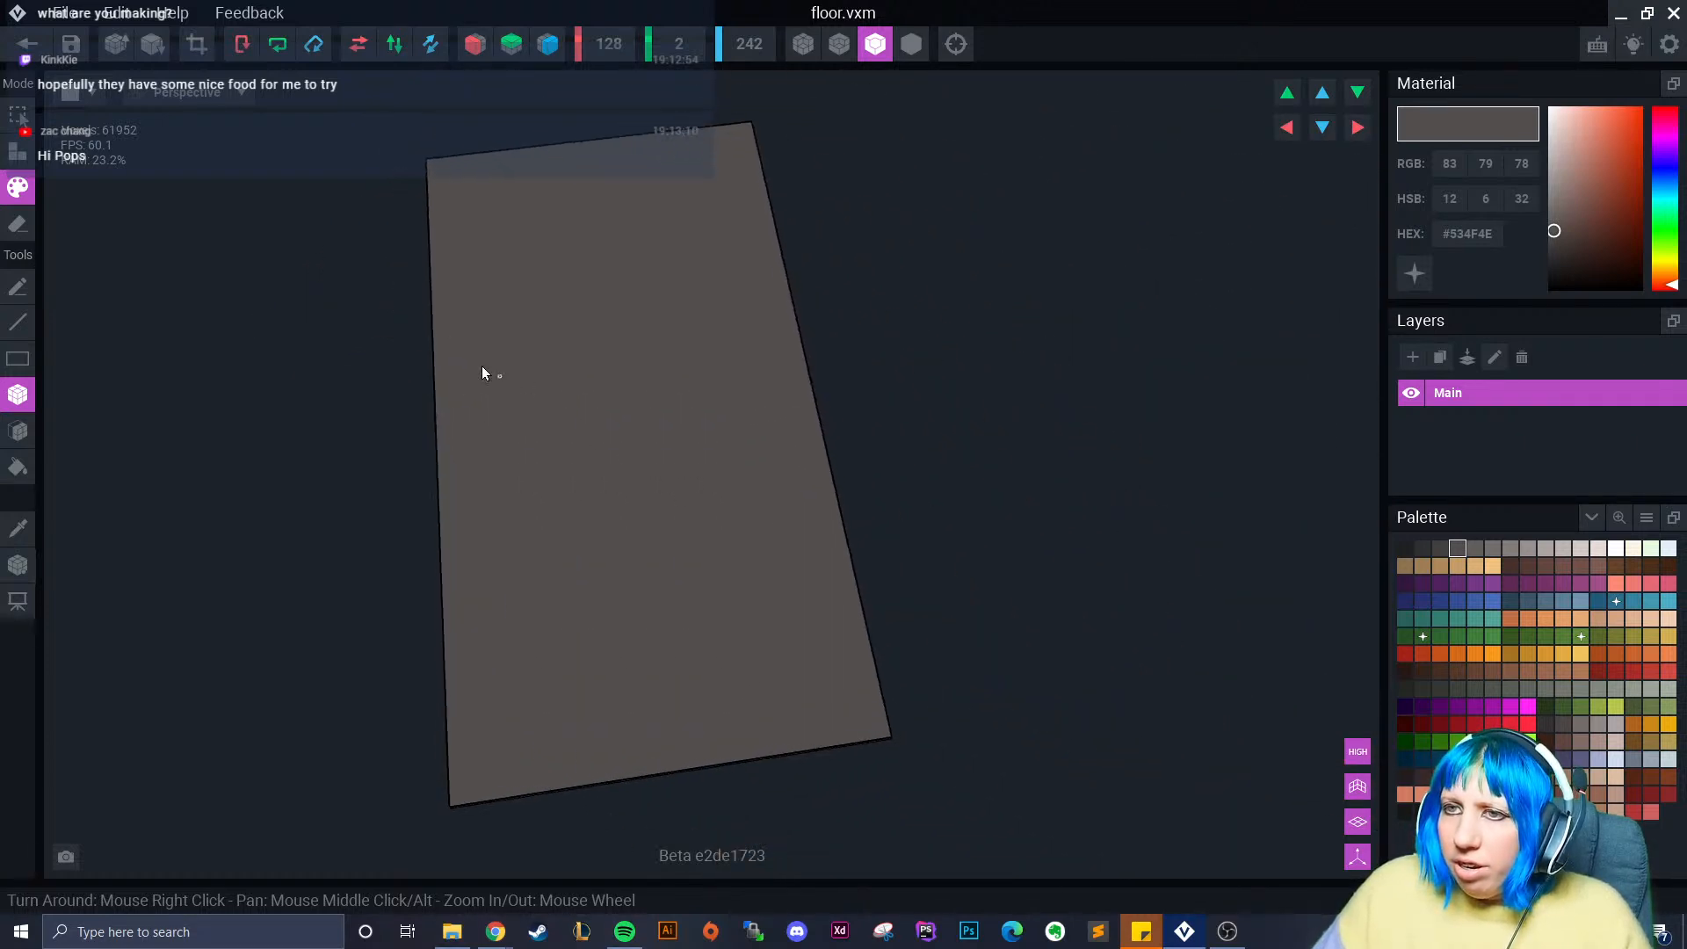
- Set the floor model's pivot at its centre, then close the model and save the changes
click(19, 565)
click(39, 589)
click(27, 44)
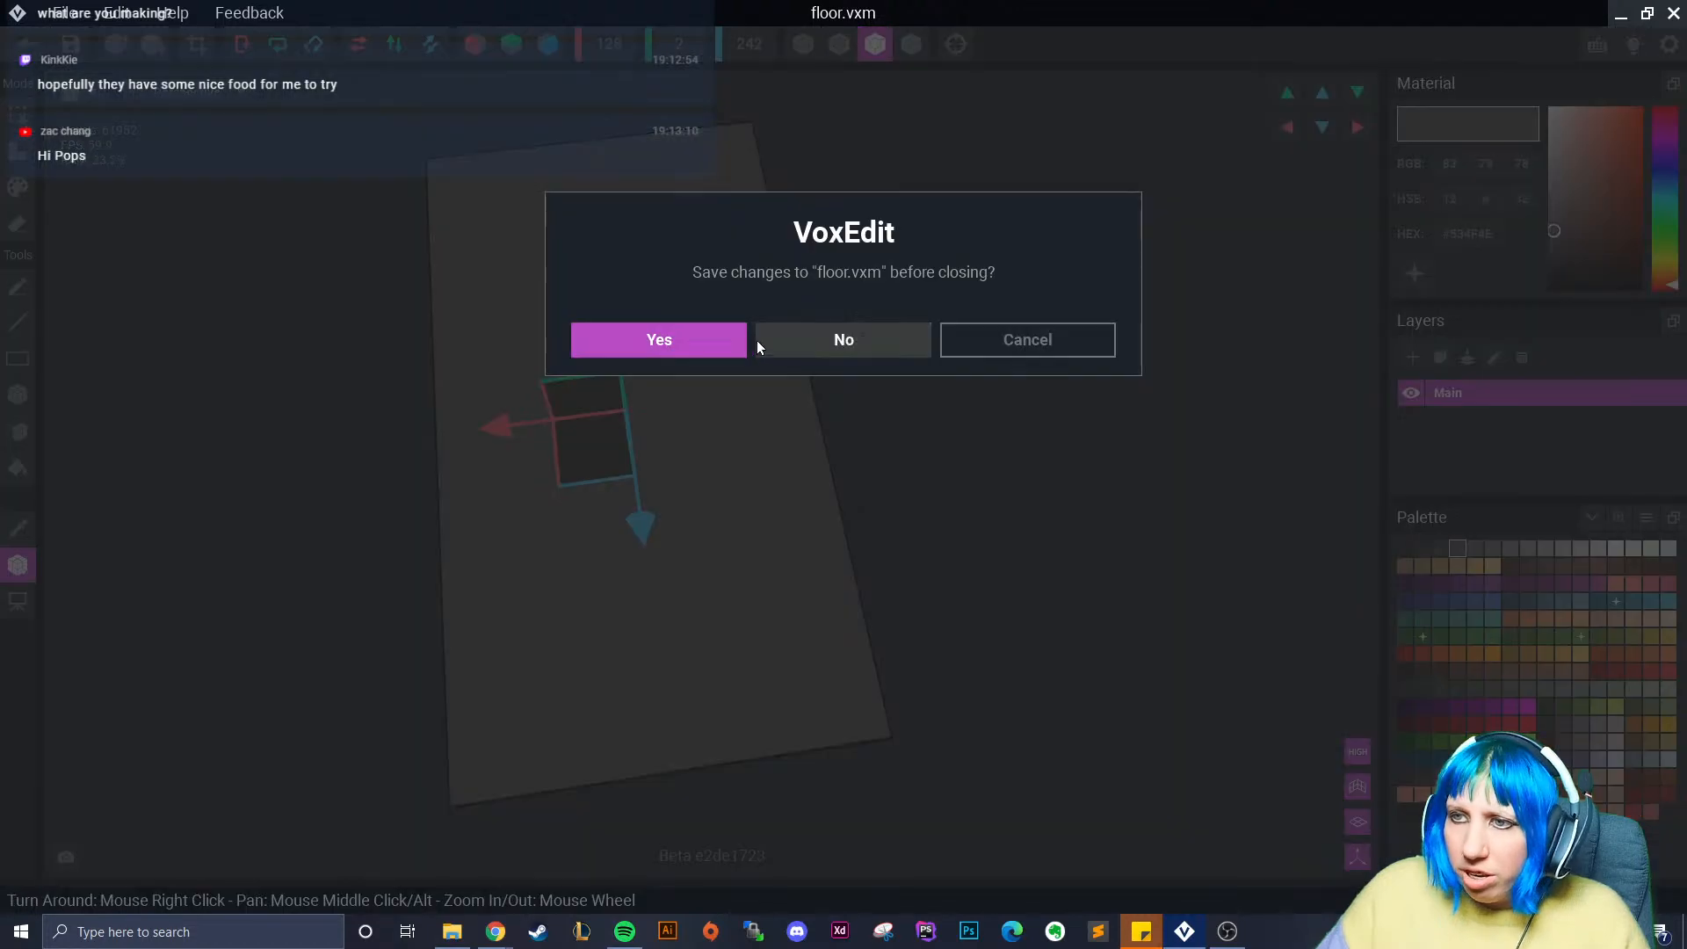
click(658, 339)
- Create a child node named "floor" under the control node
right_click(70, 145)
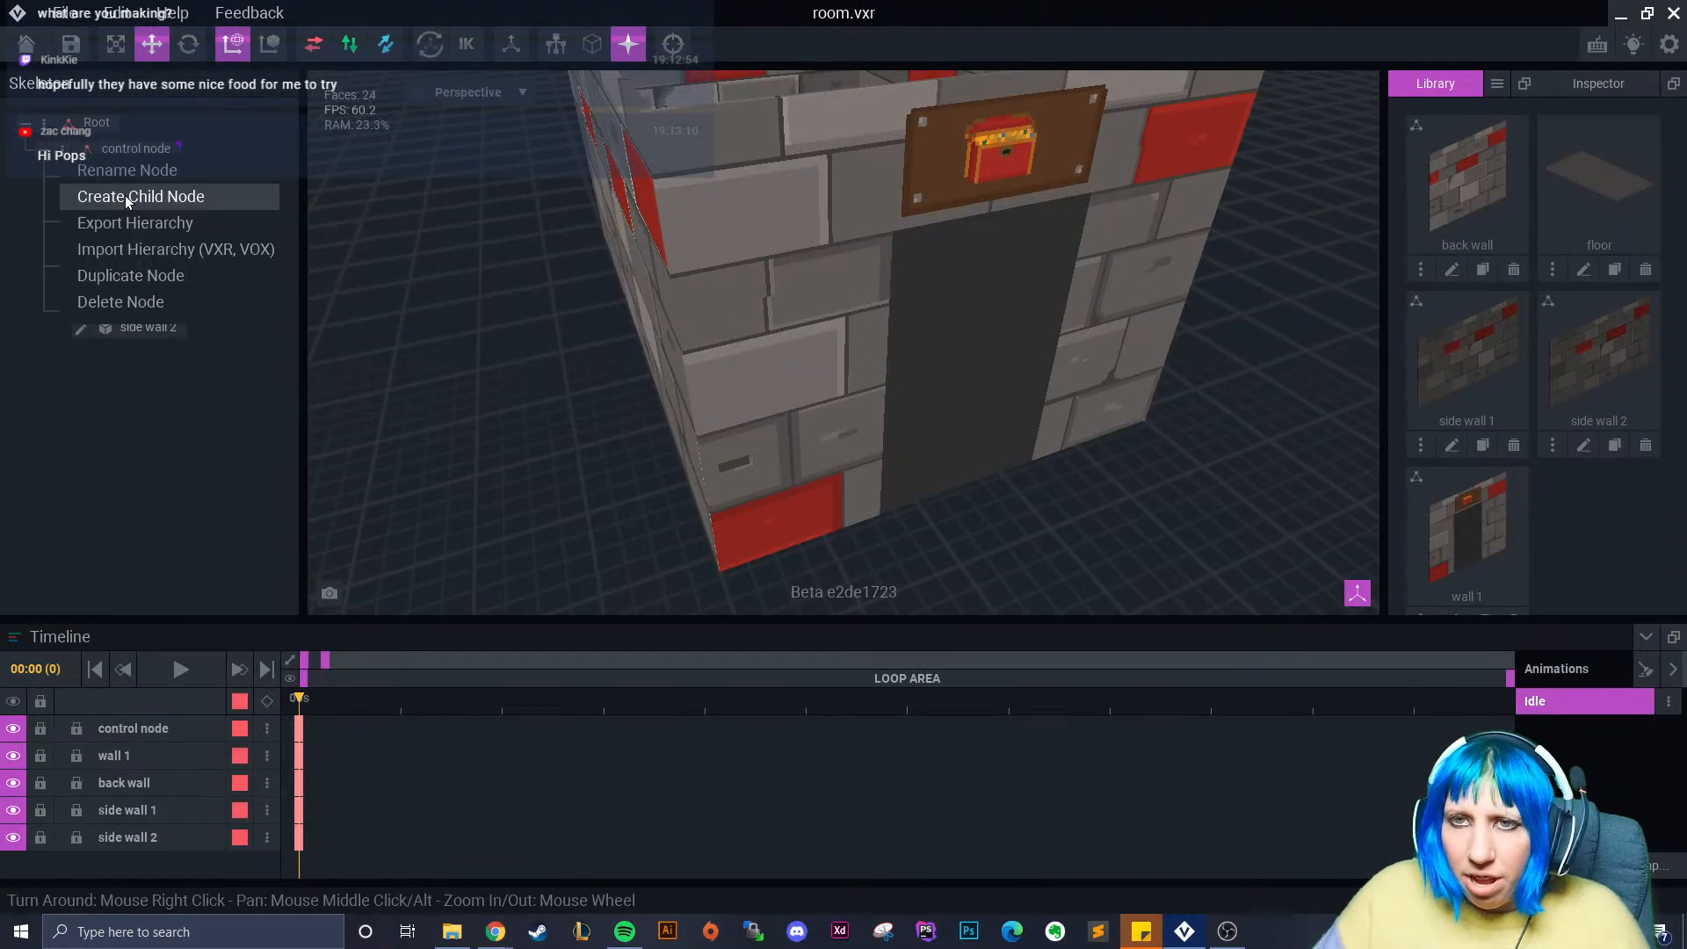
click(125, 195)
text(floor)
key(Return)
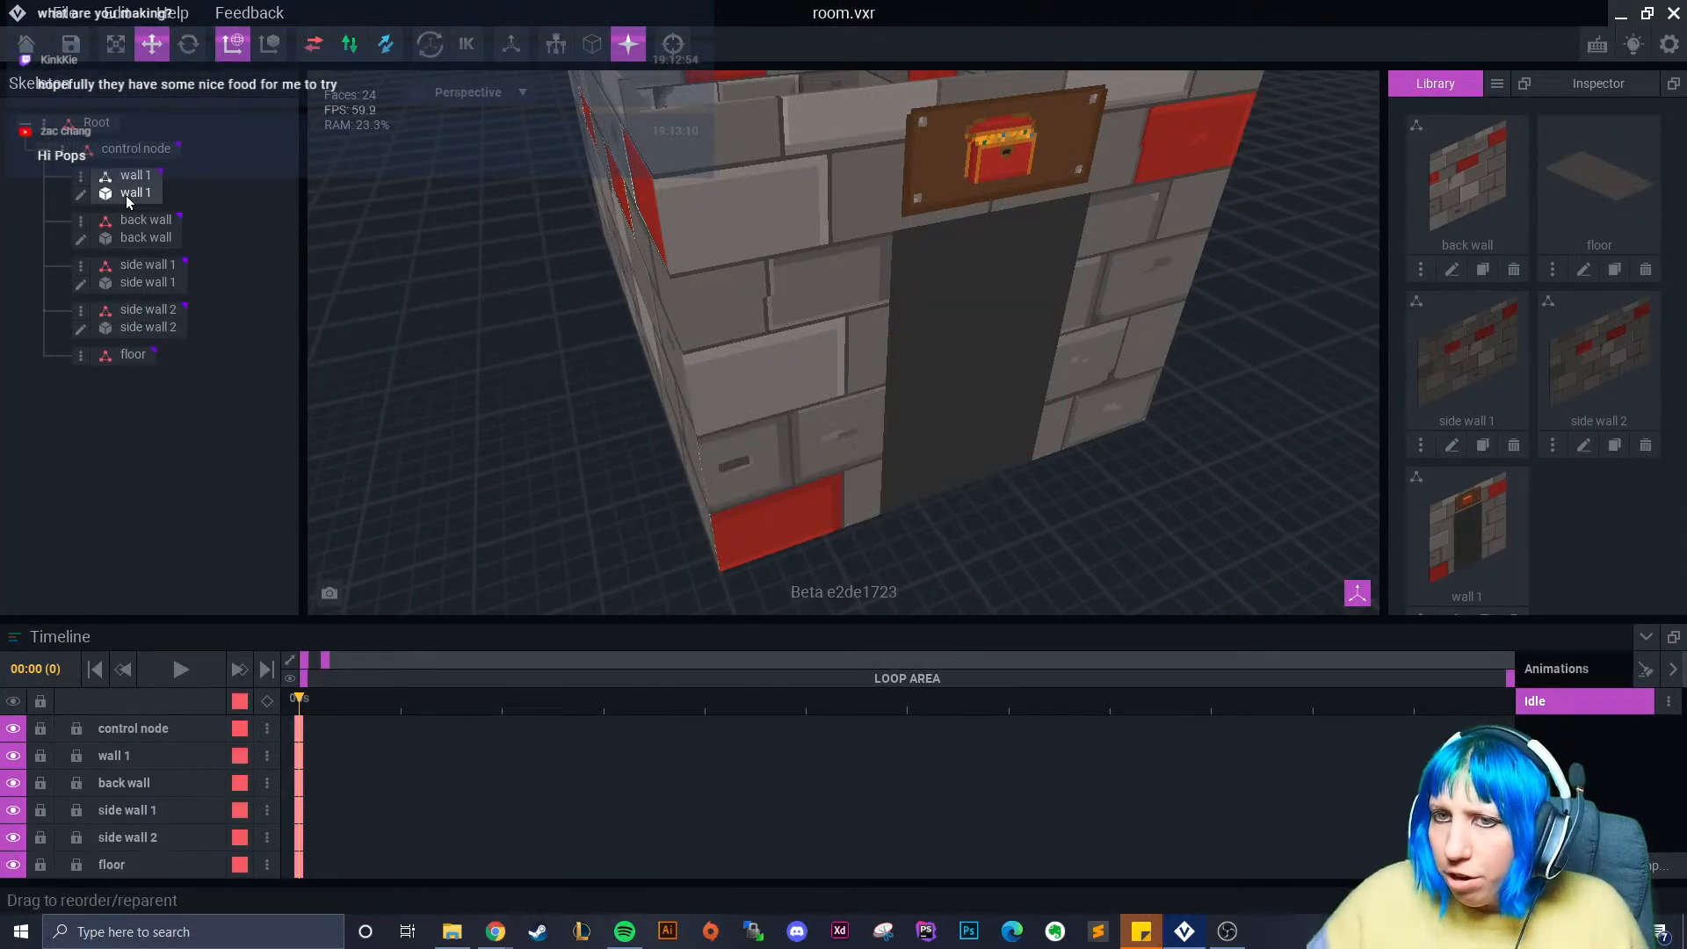
- Add the floor model from the library to the floor node and move it inside the room between the walls
drag(1598, 180, 141, 365)
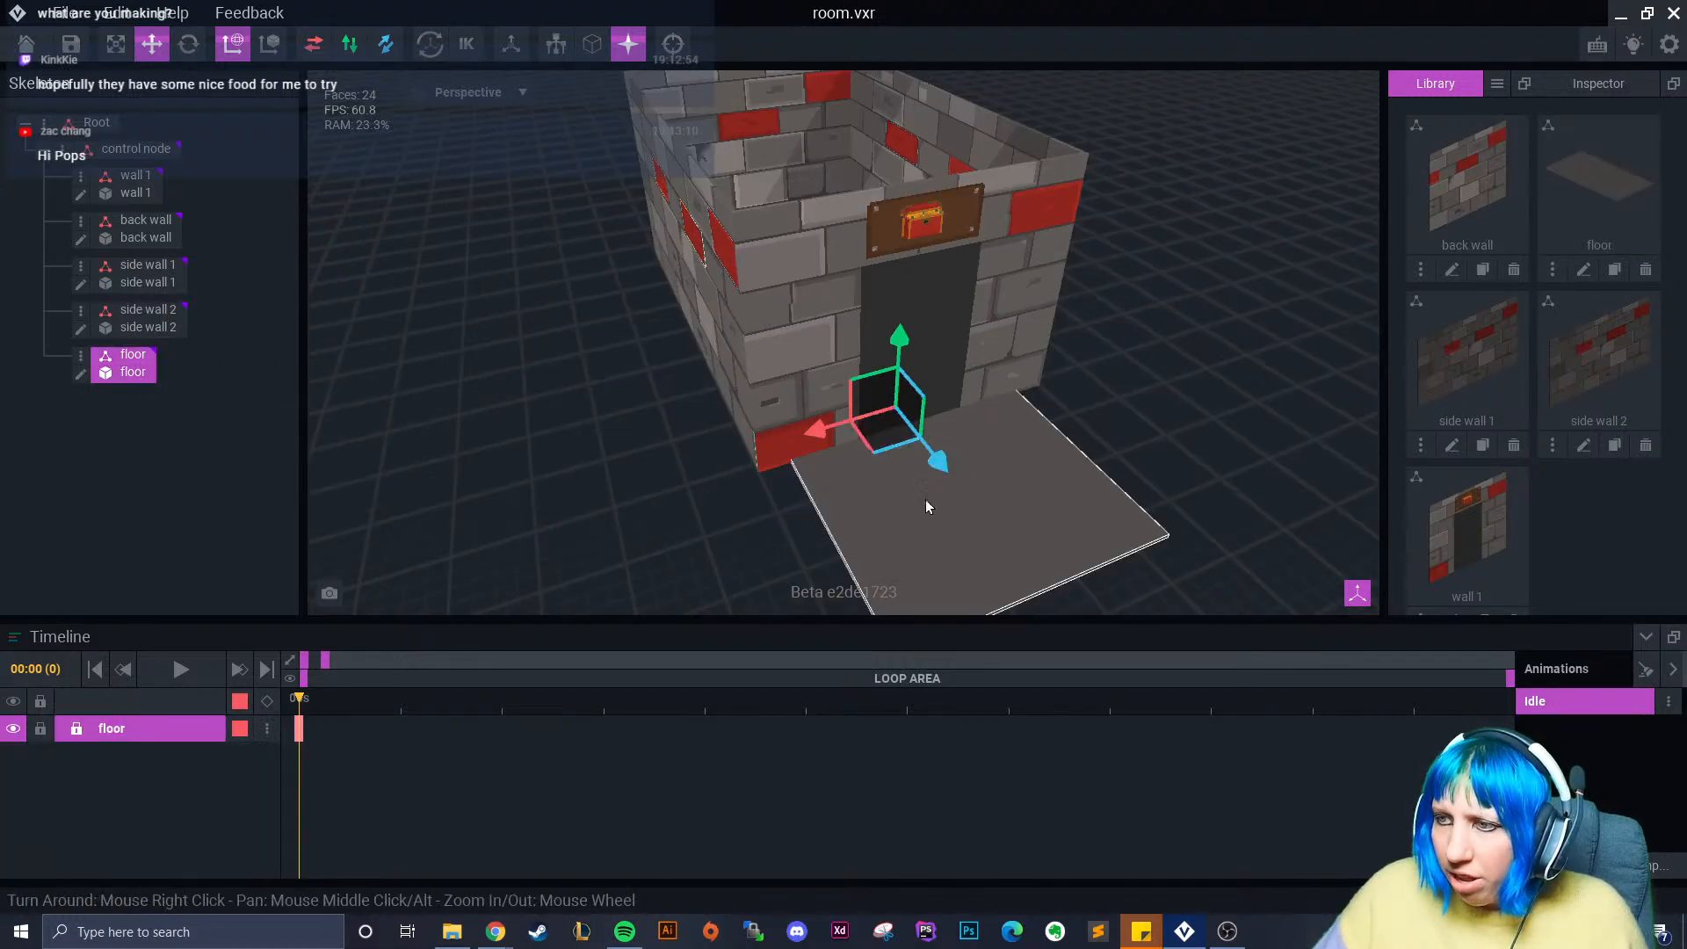
drag(874, 459, 643, 449)
right_drag(643, 448, 609, 368)
drag(619, 361, 586, 362)
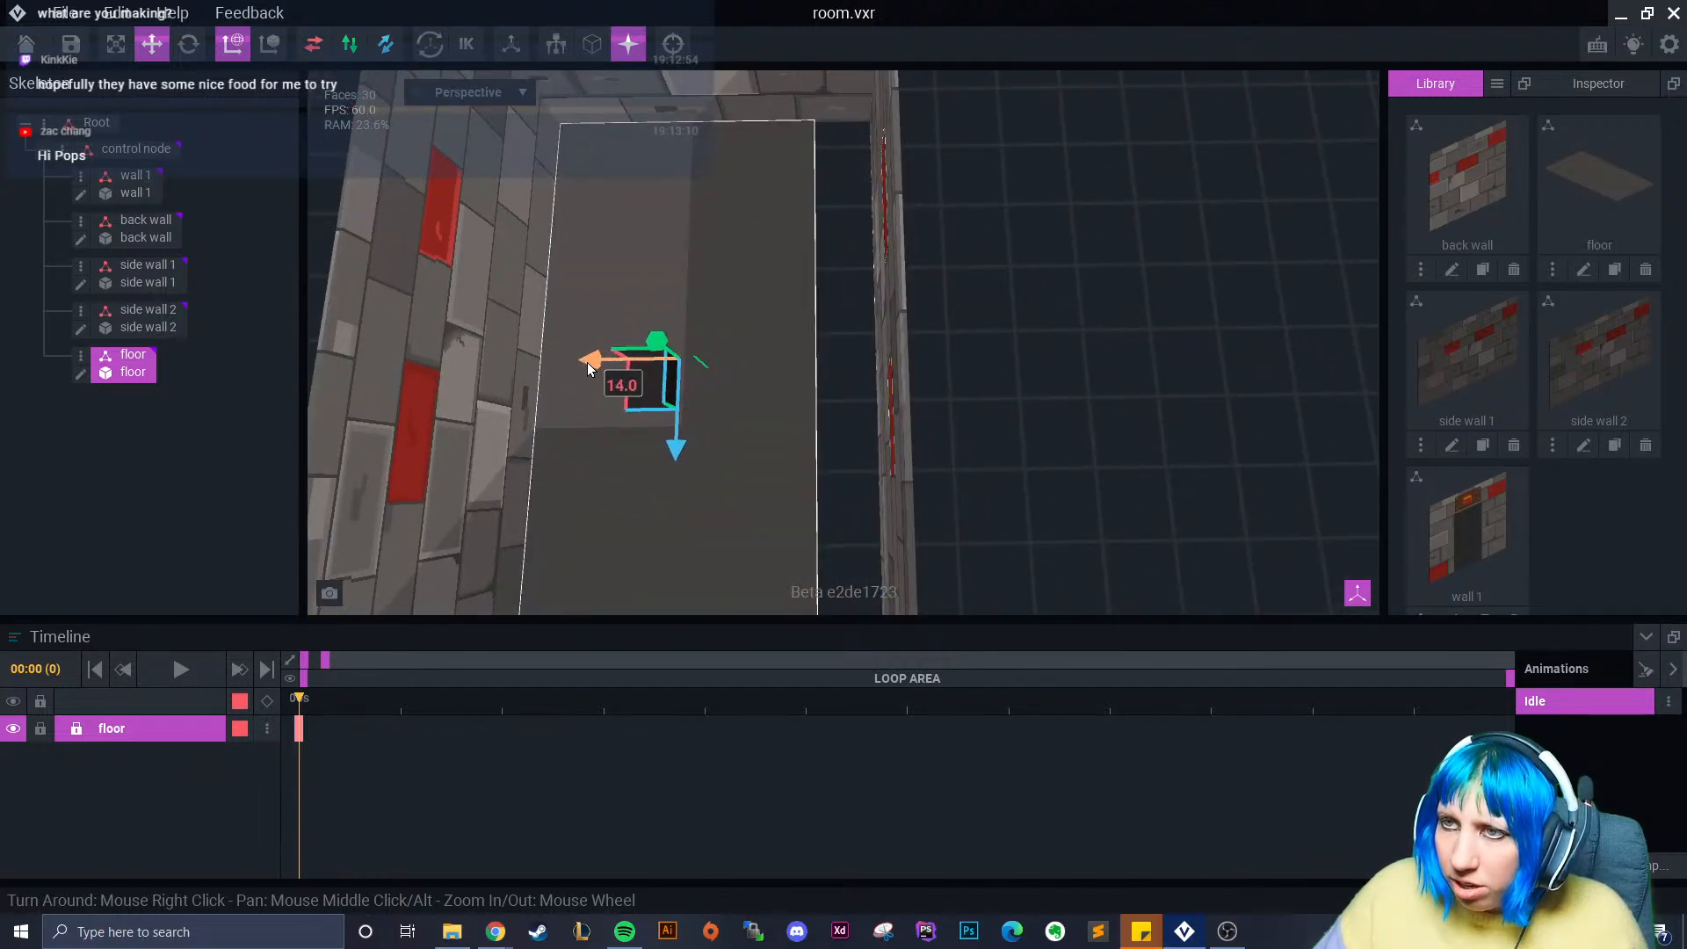
right_drag(1141, 467, 772, 444)
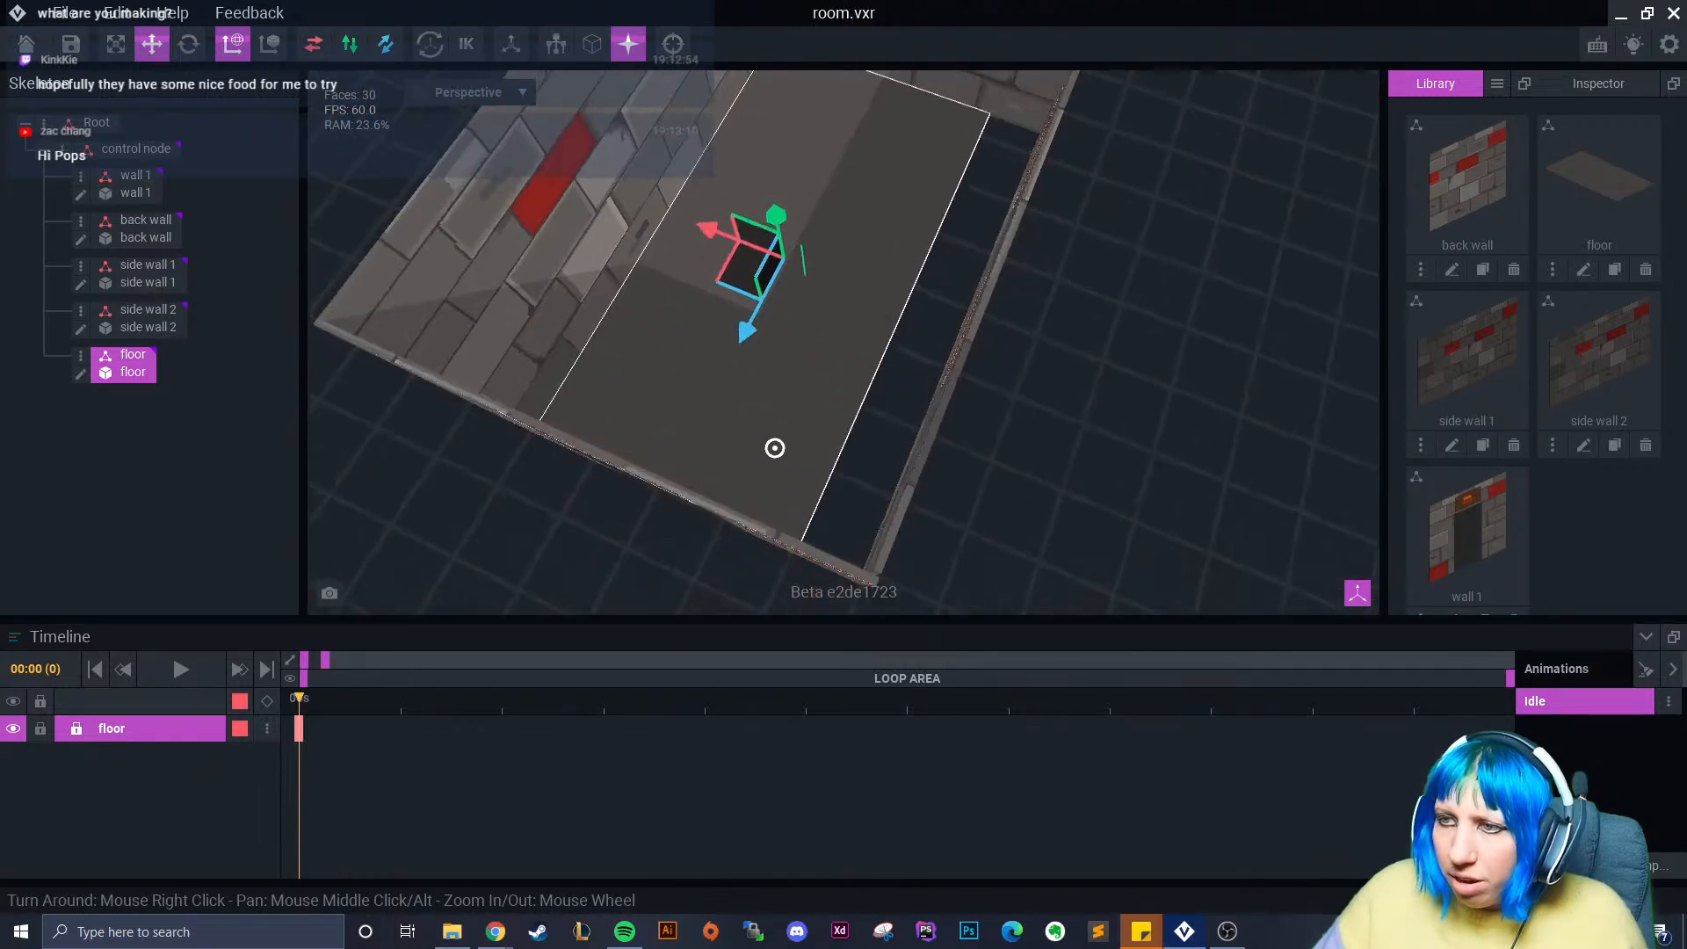
- Open the floor model for editing and set its X width to 160 voxels
click(81, 374)
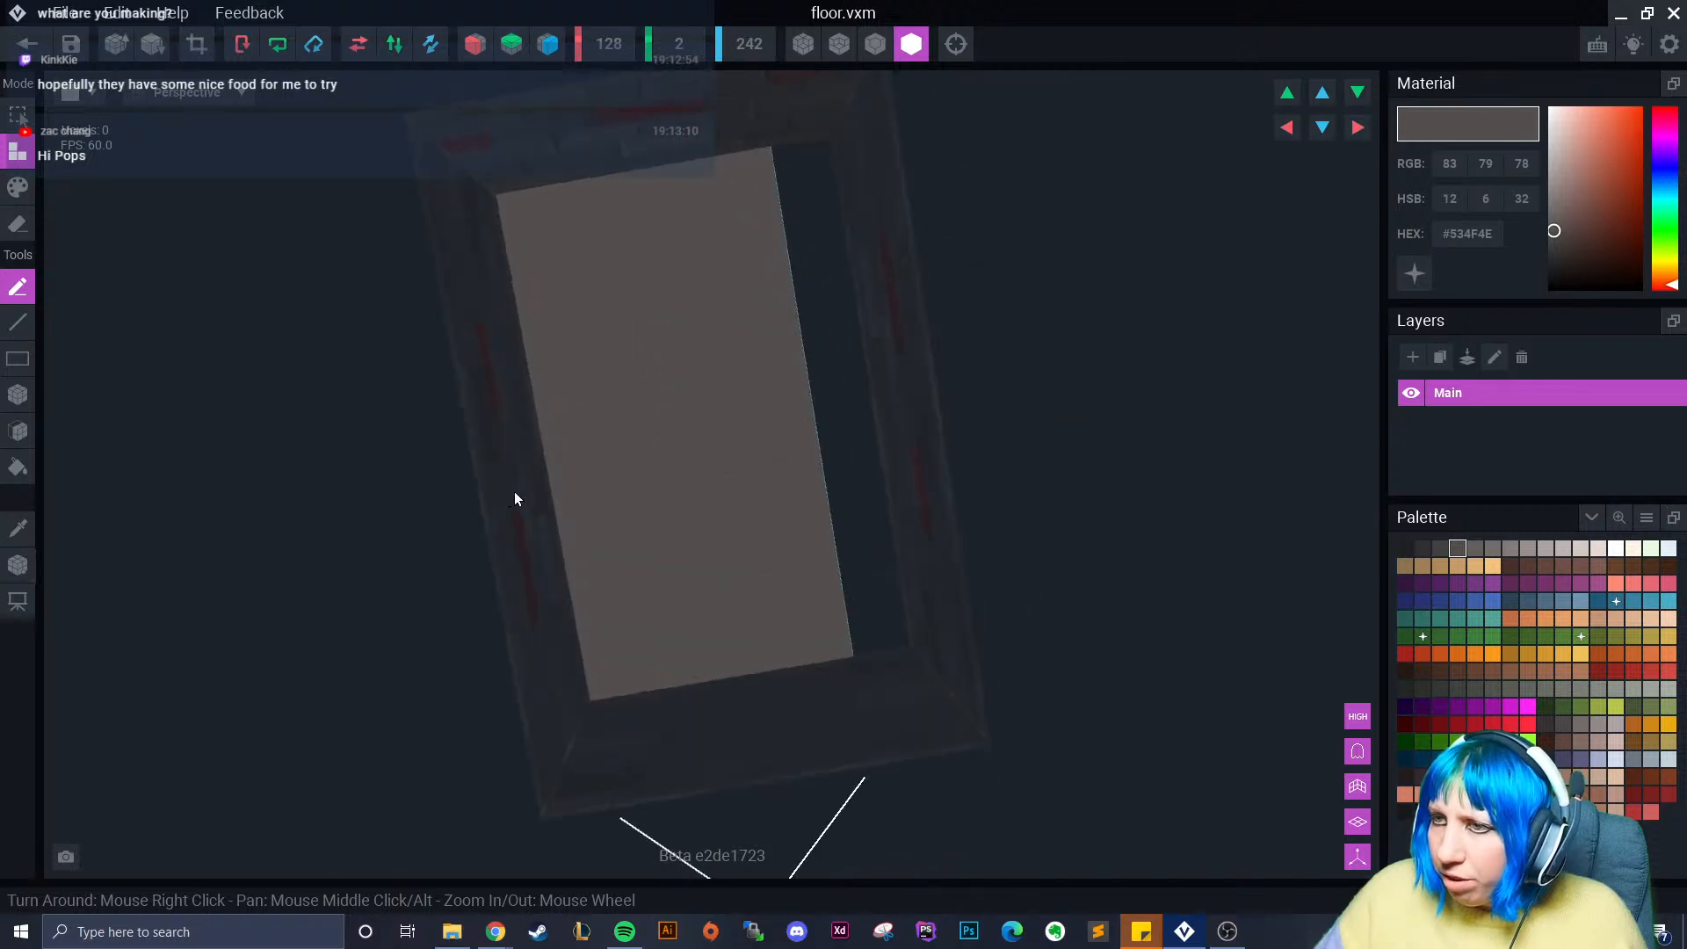
right_drag(689, 471, 708, 335)
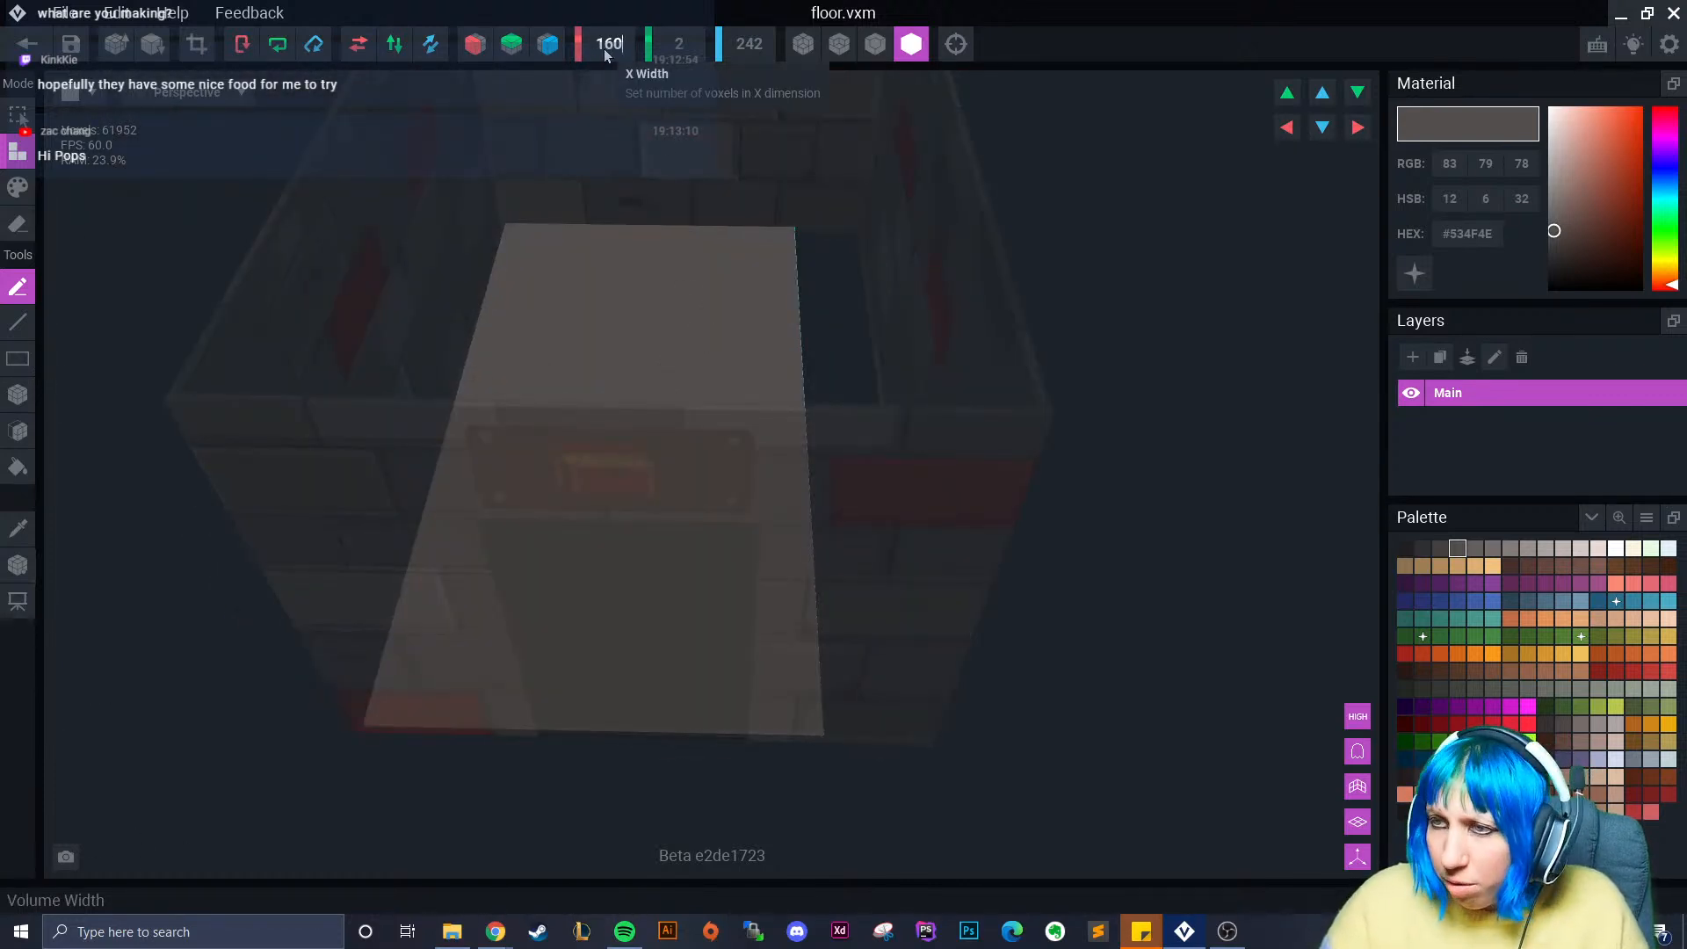
key(Return)
right_drag(736, 303, 710, 374)
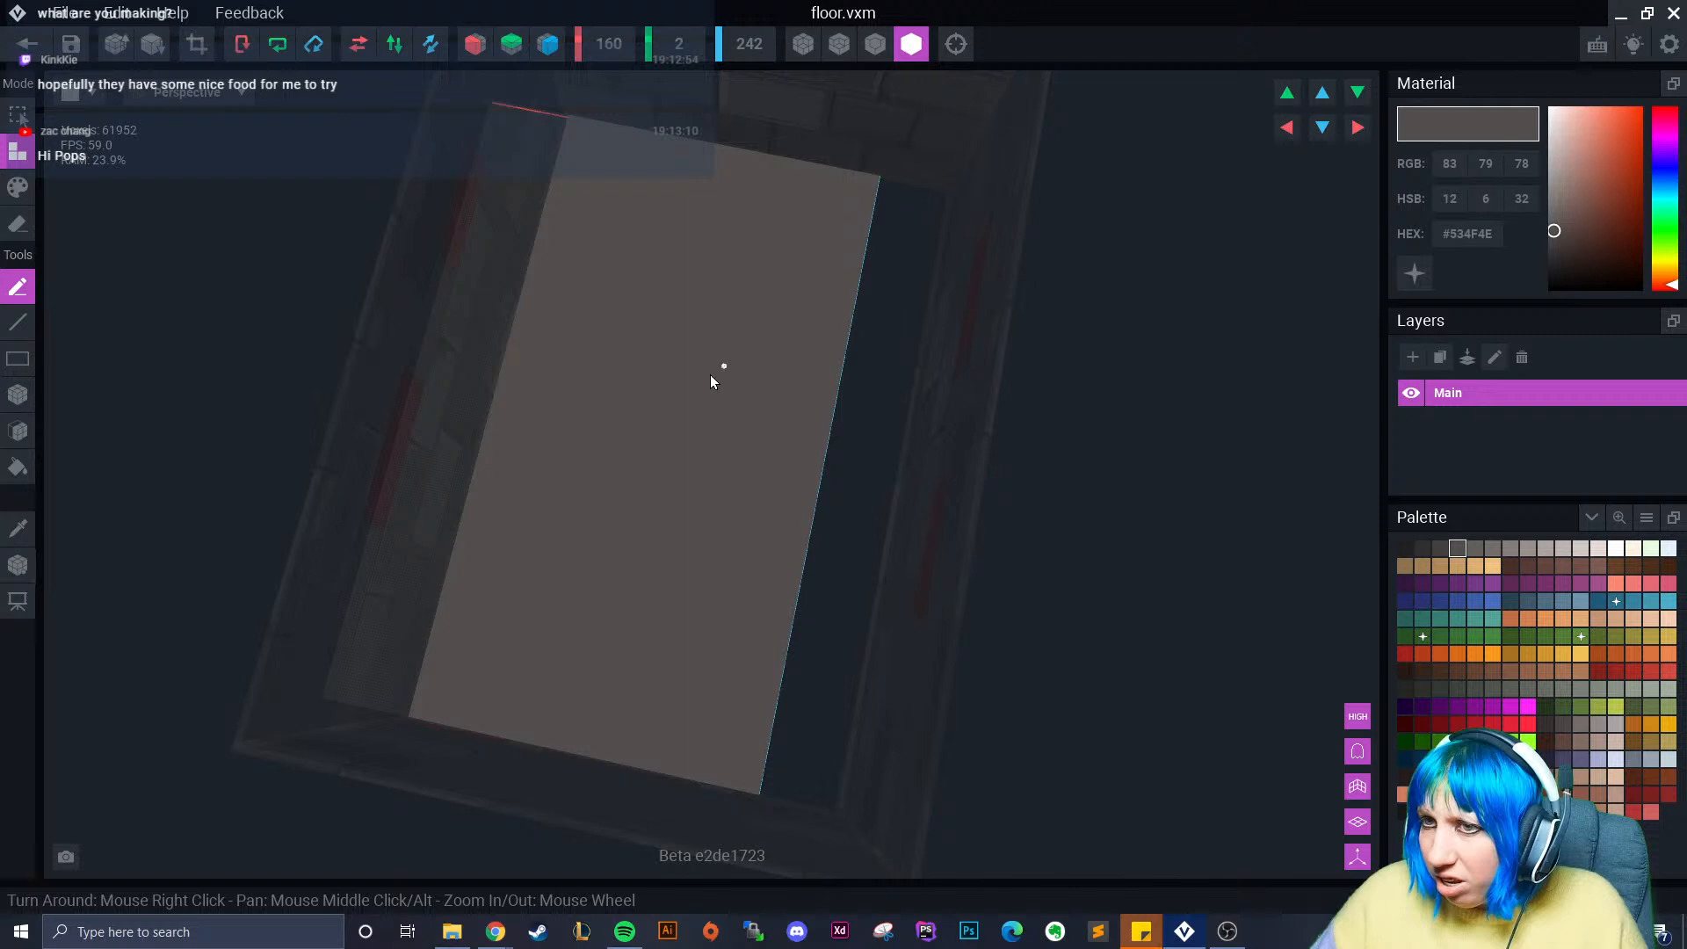
- Set the floor model's pivot at its centre and try shifting it along the X axis
click(12, 570)
right_click(13, 568)
click(57, 585)
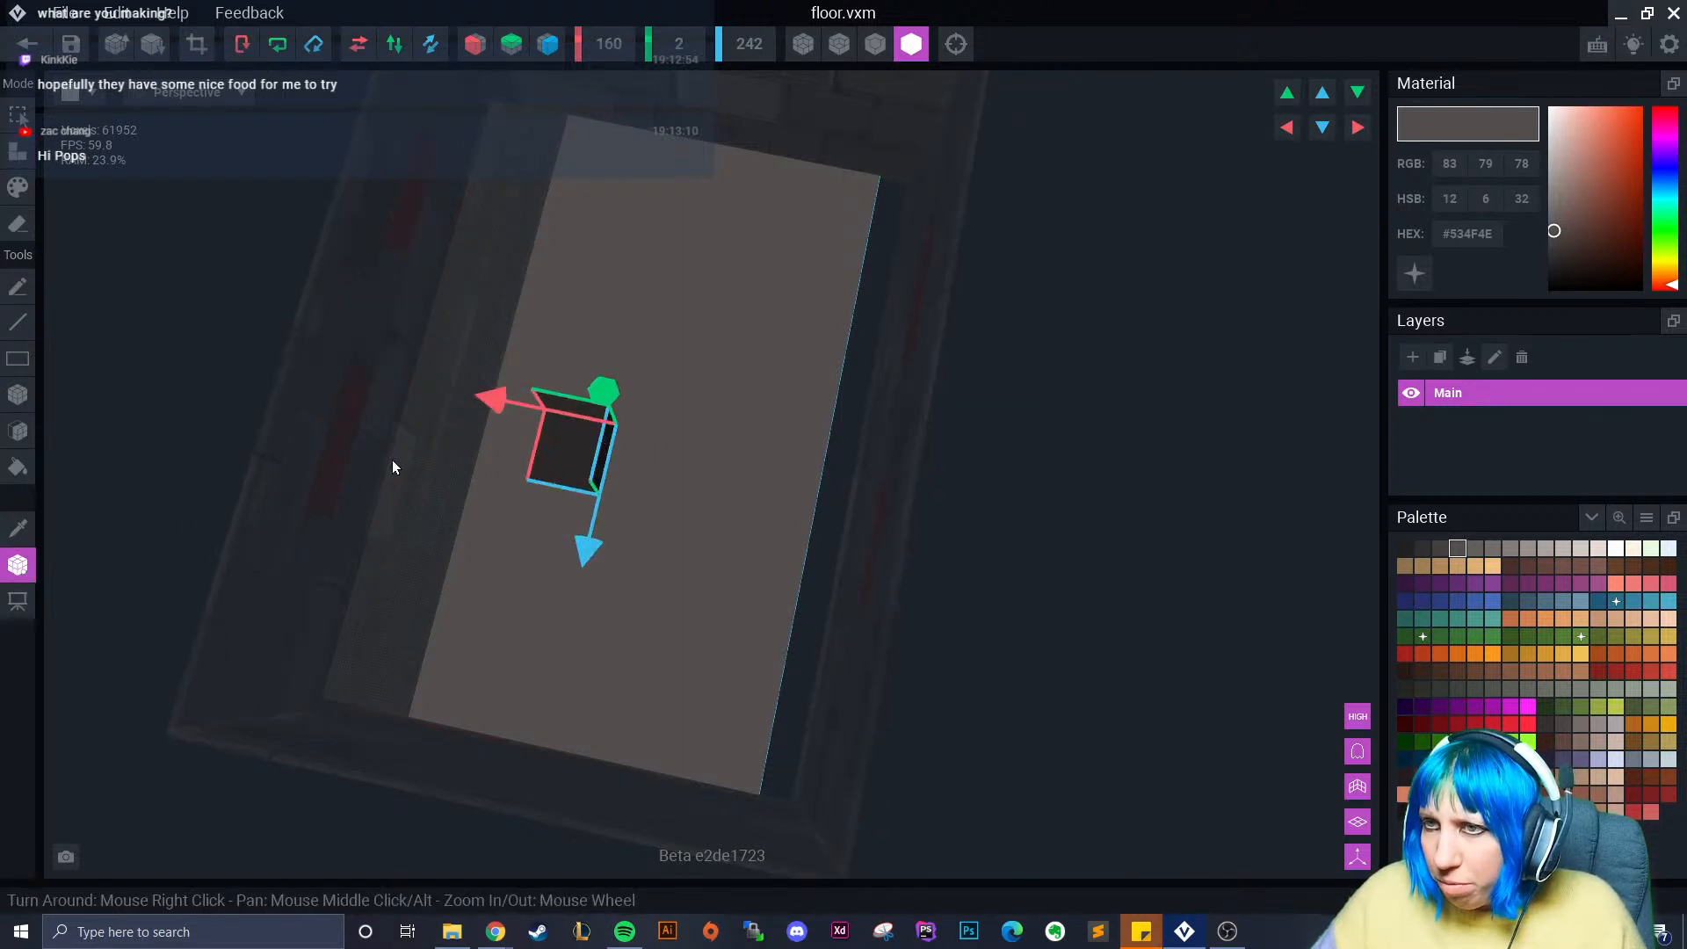
right_drag(393, 461, 415, 455)
drag(462, 383, 406, 380)
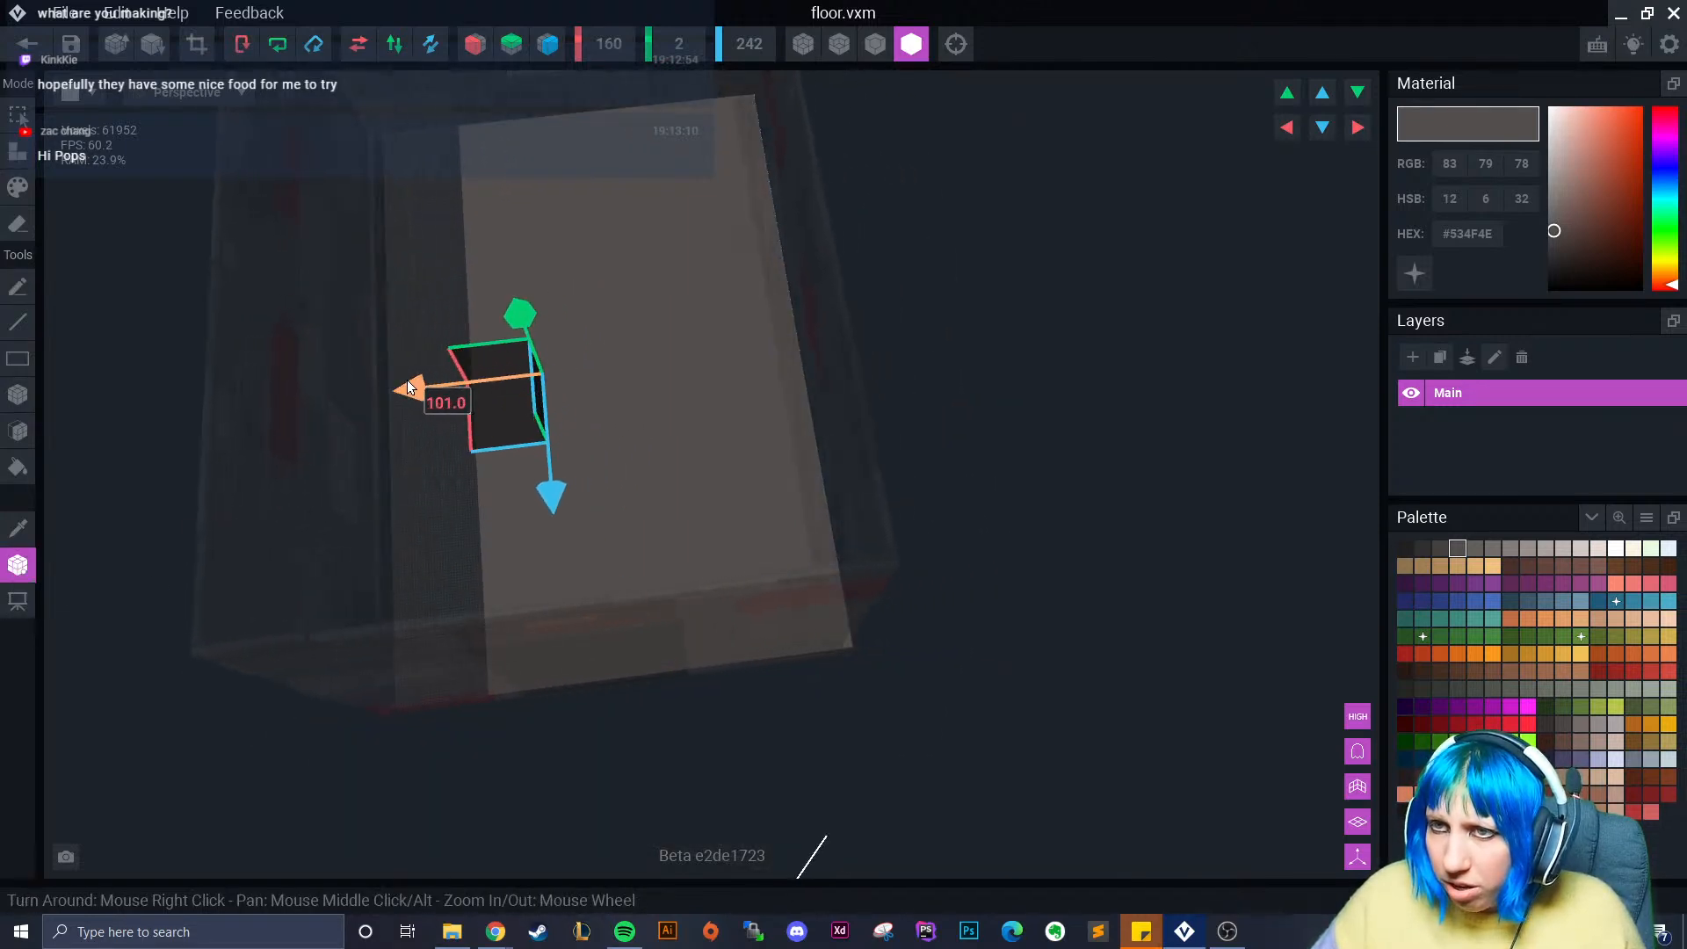
right_drag(412, 386, 214, 470)
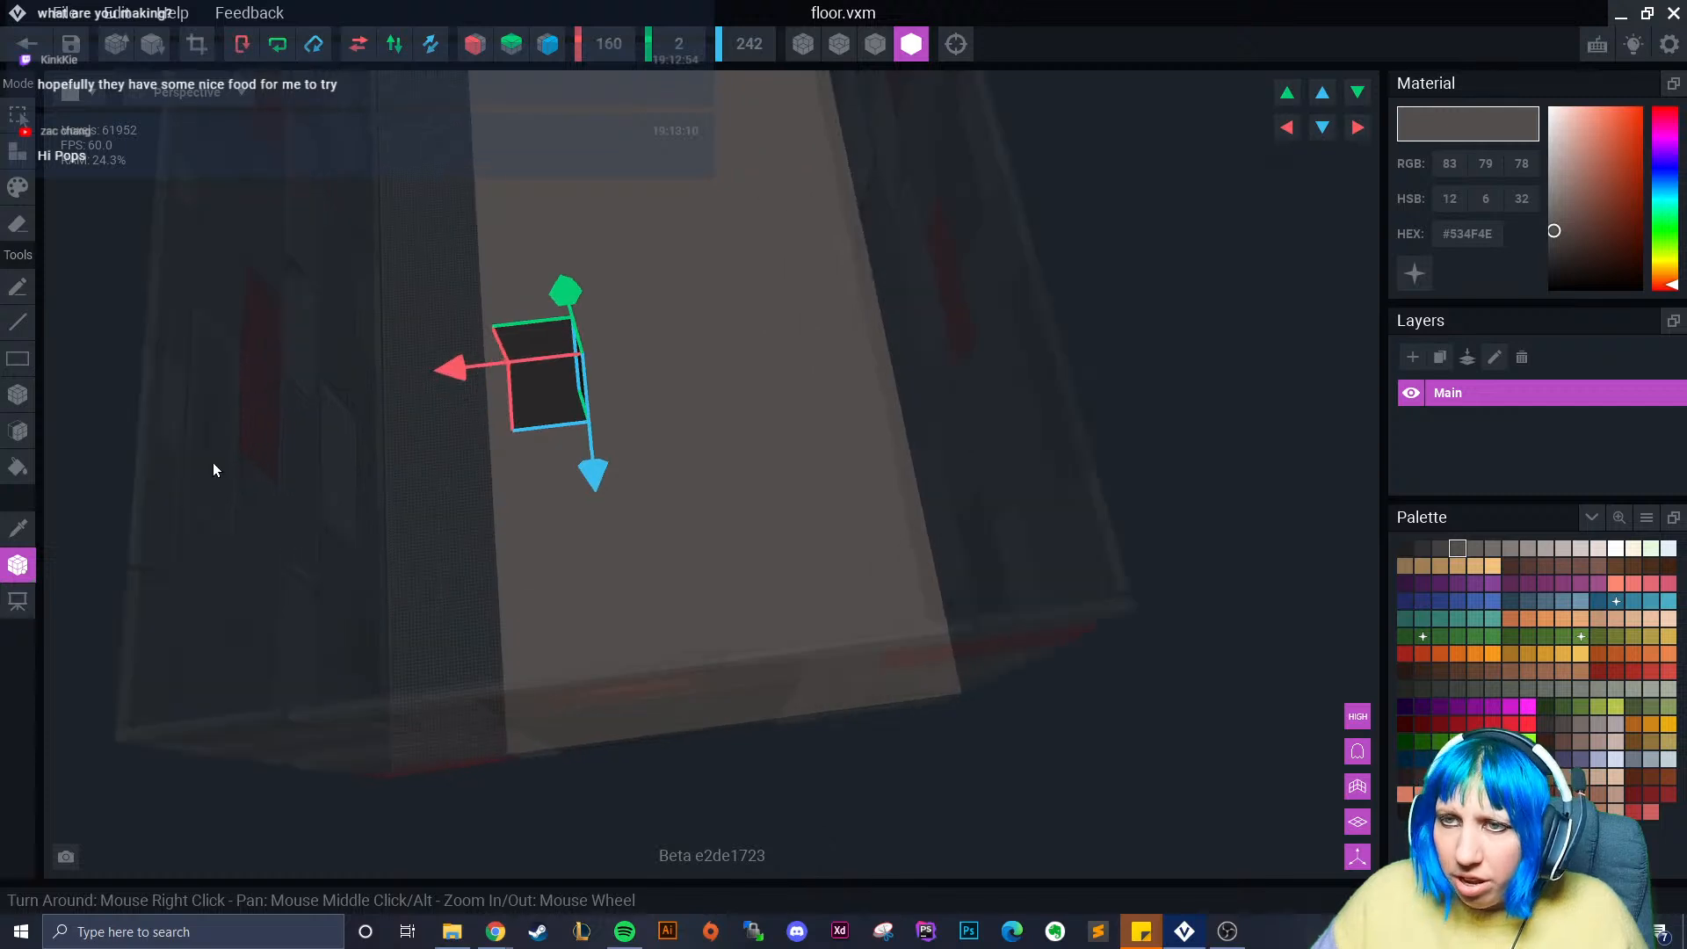
- Sample the floor's grey #534F4E and extend its side face to fill the widened volume
click(18, 530)
click(18, 565)
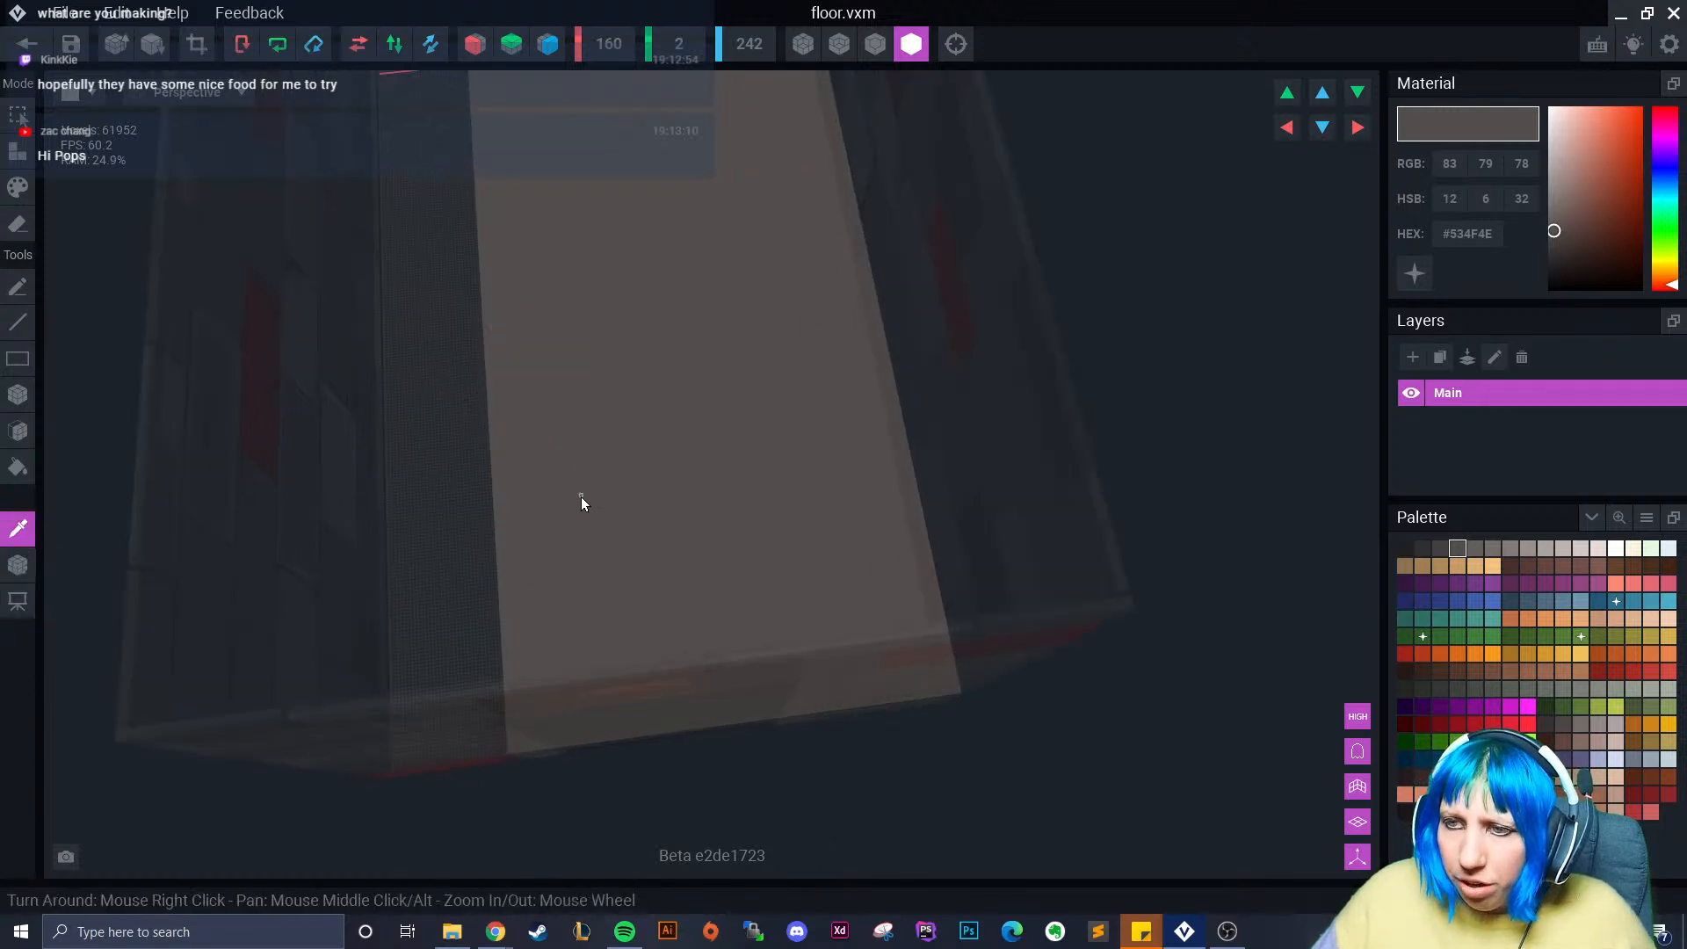
click(581, 497)
click(18, 430)
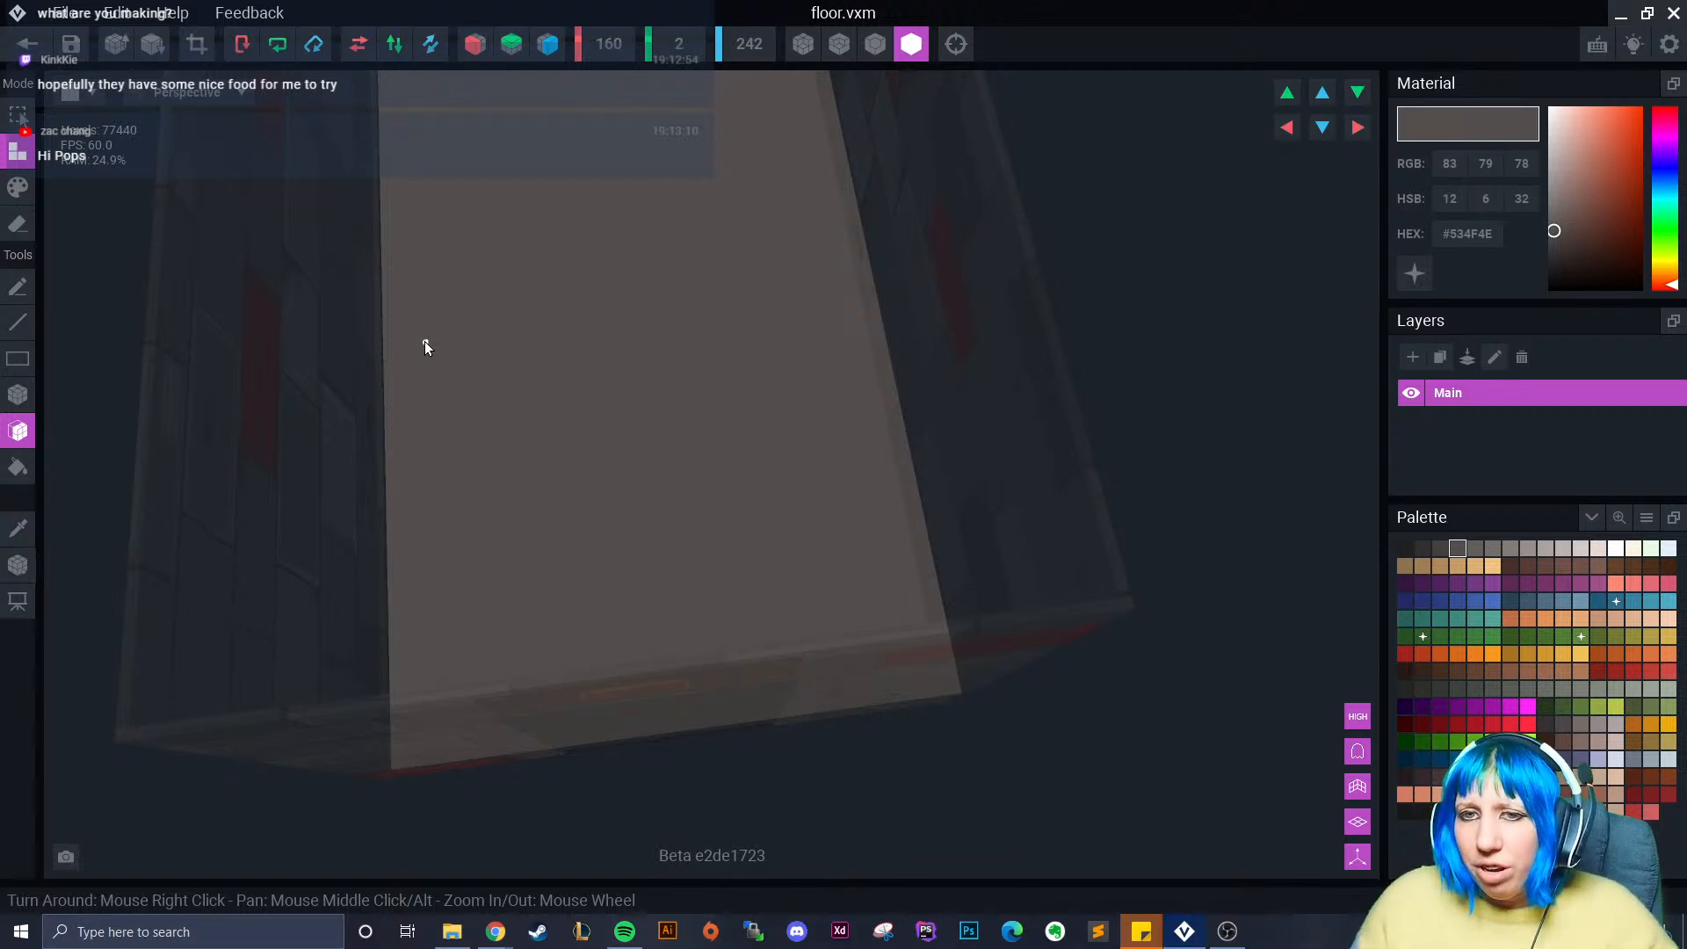
- Erase one row of voxels from a long side and one from a short side of the floor
click(17, 225)
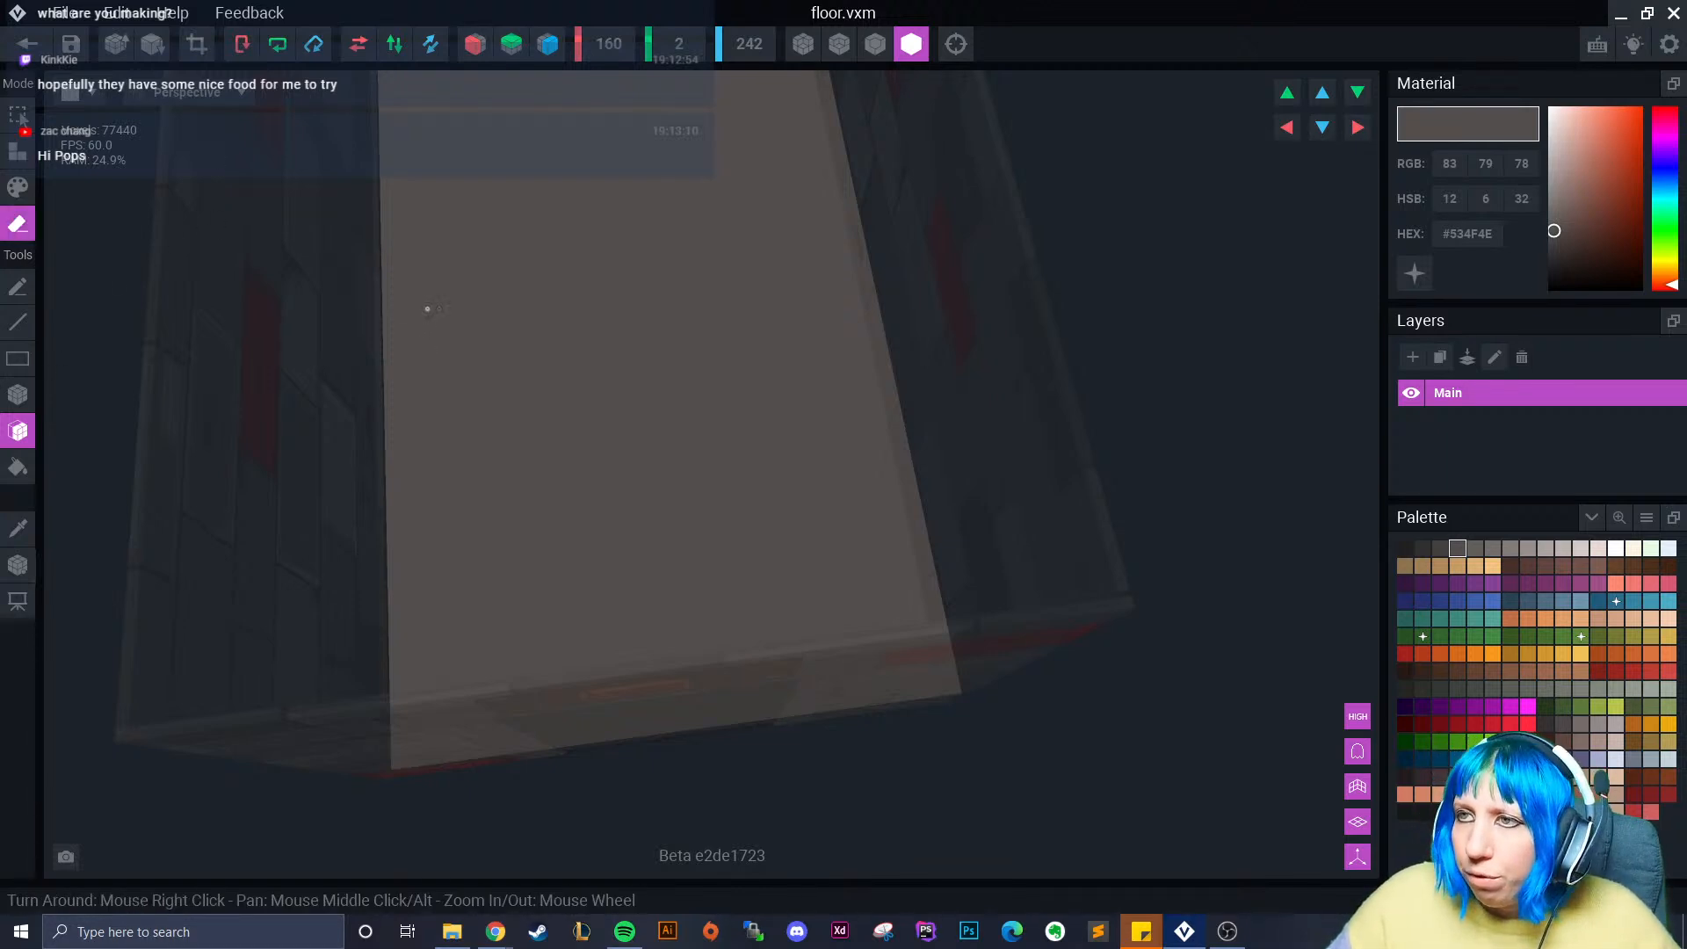
right_drag(425, 308, 439, 305)
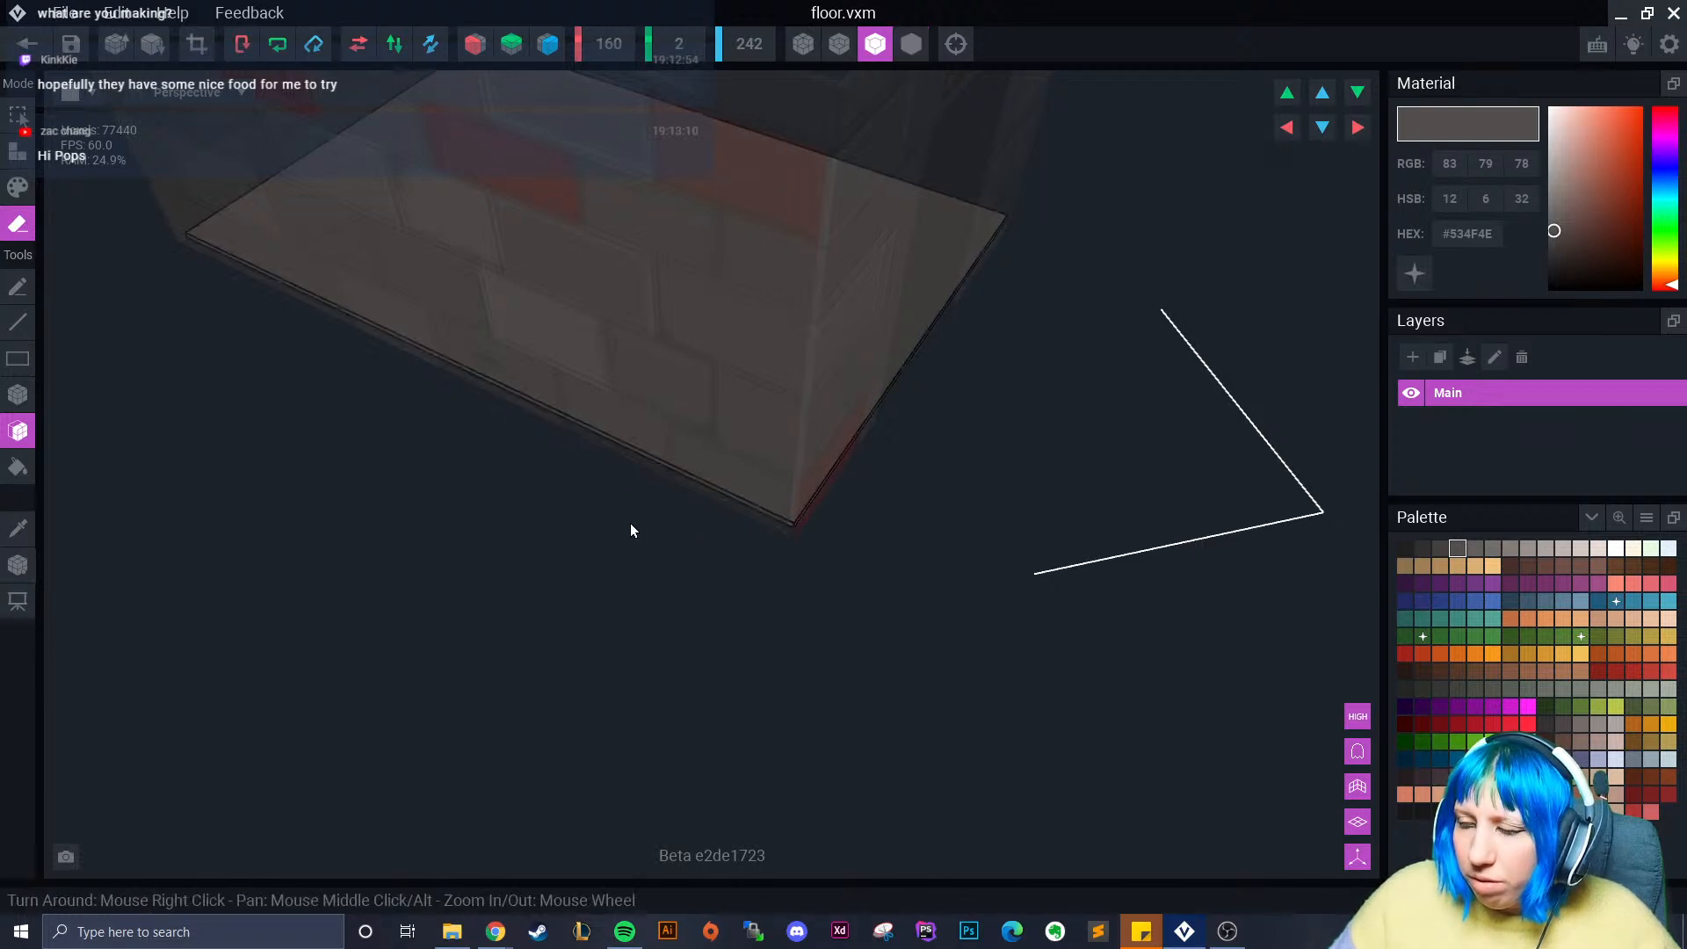
right_drag(756, 446, 775, 490)
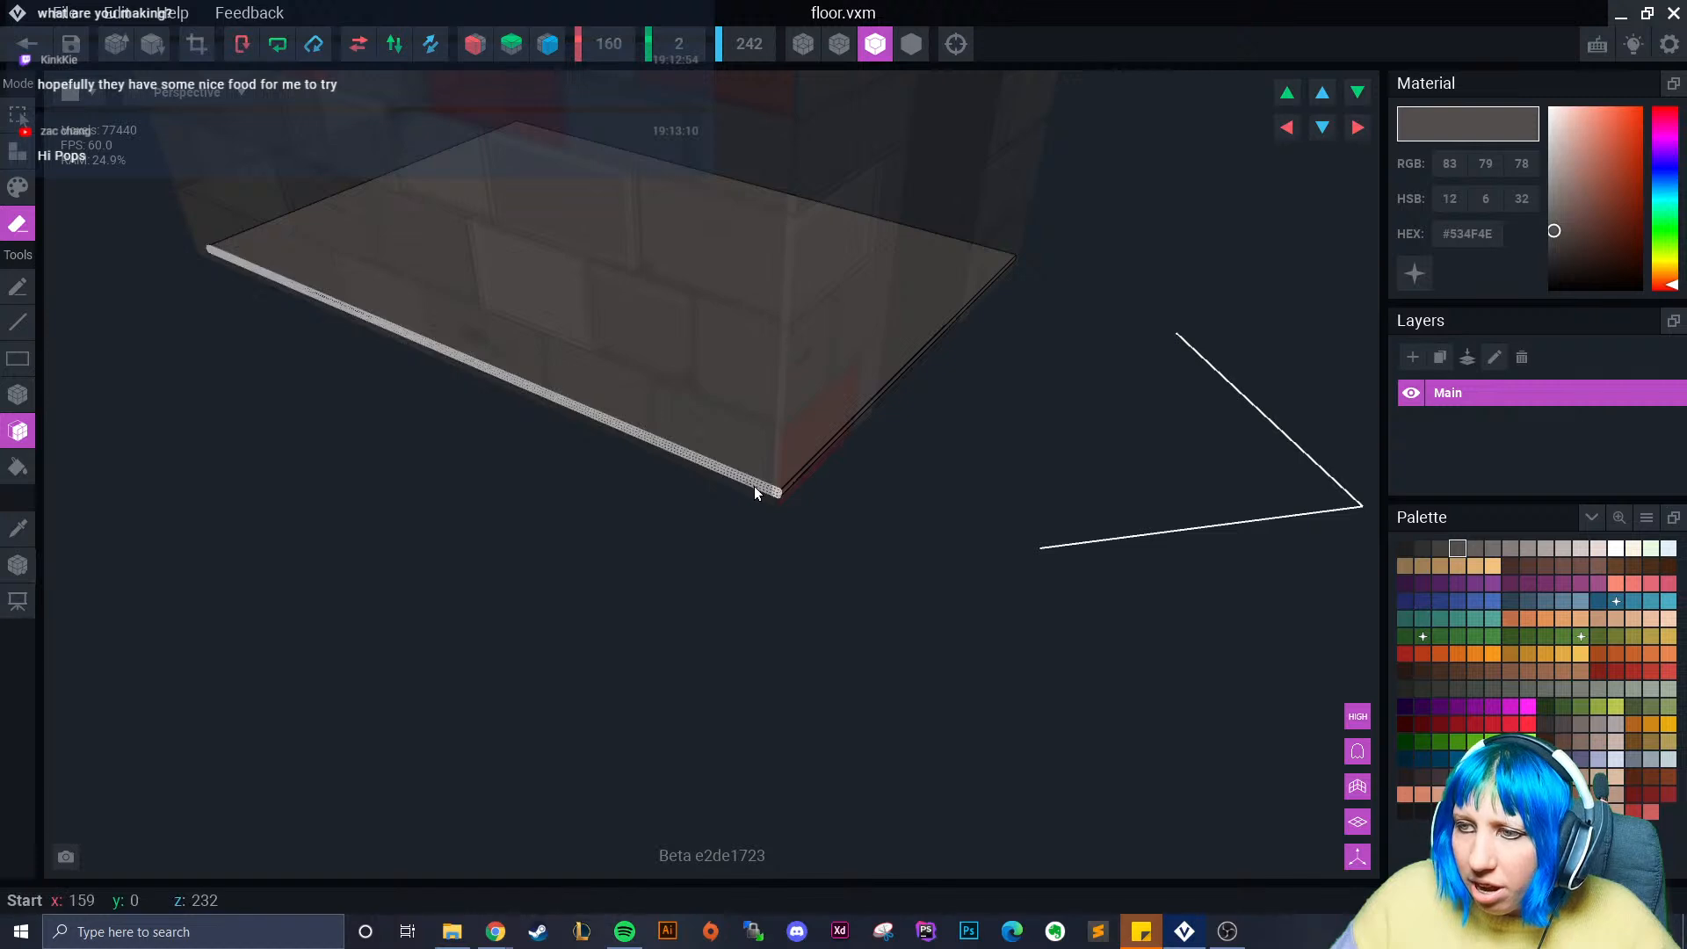
drag(504, 426, 508, 427)
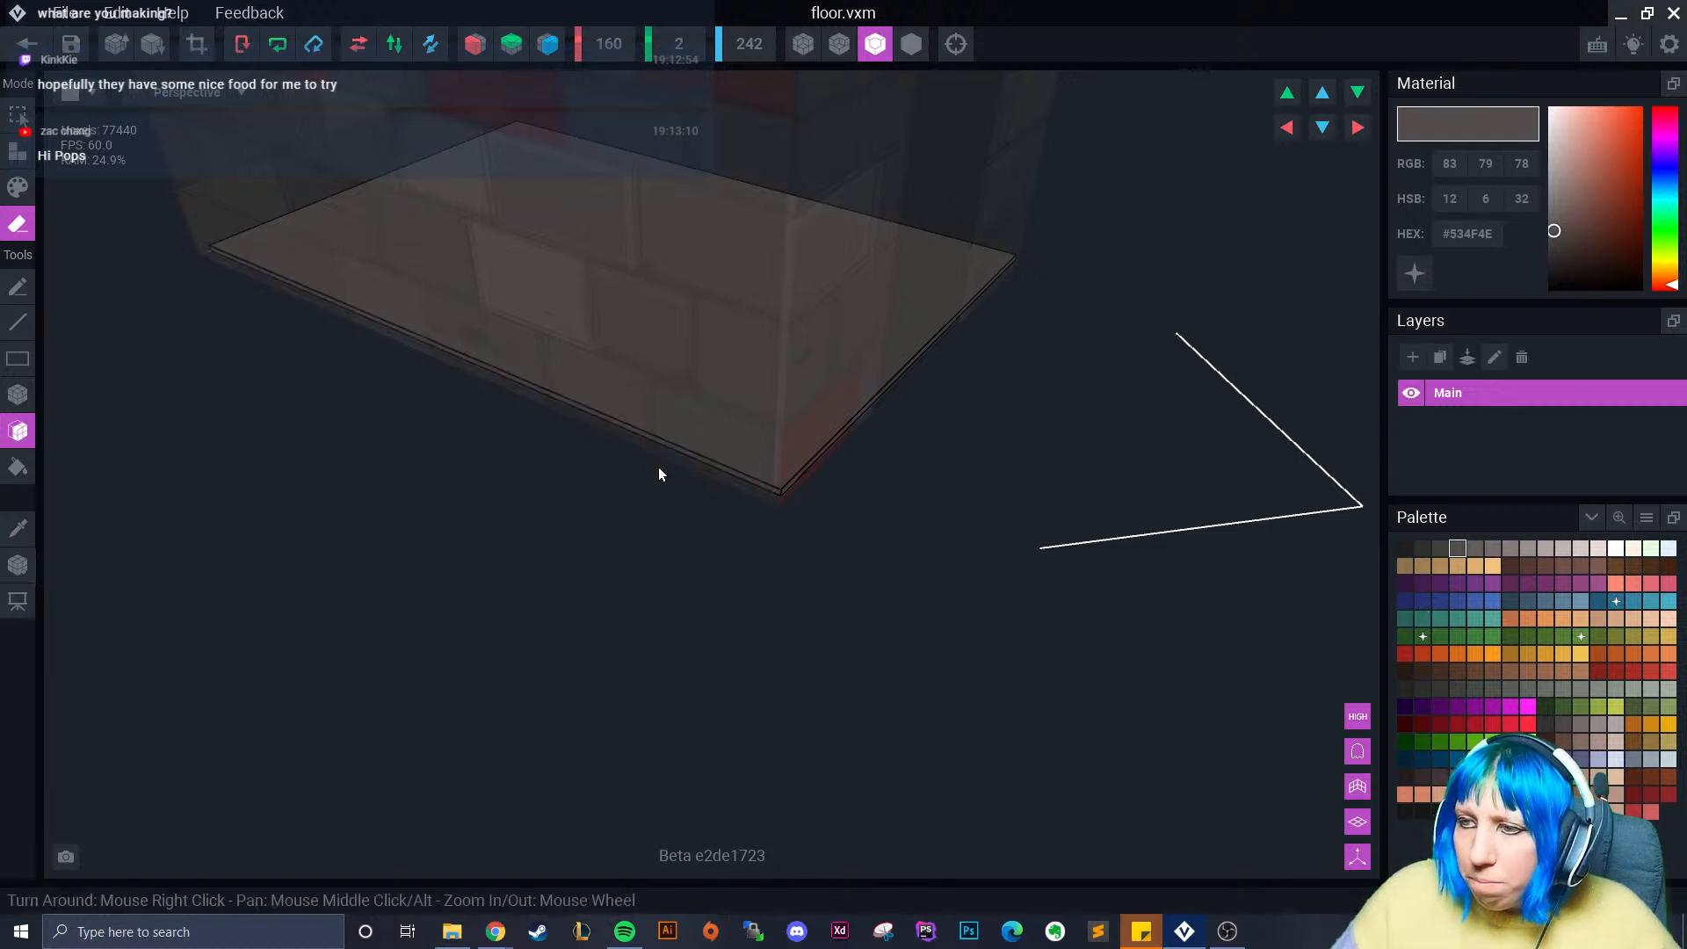
mouse_move(657, 467)
right_down()
mouse_move(748, 471)
mouse_move(841, 534)
right_up()
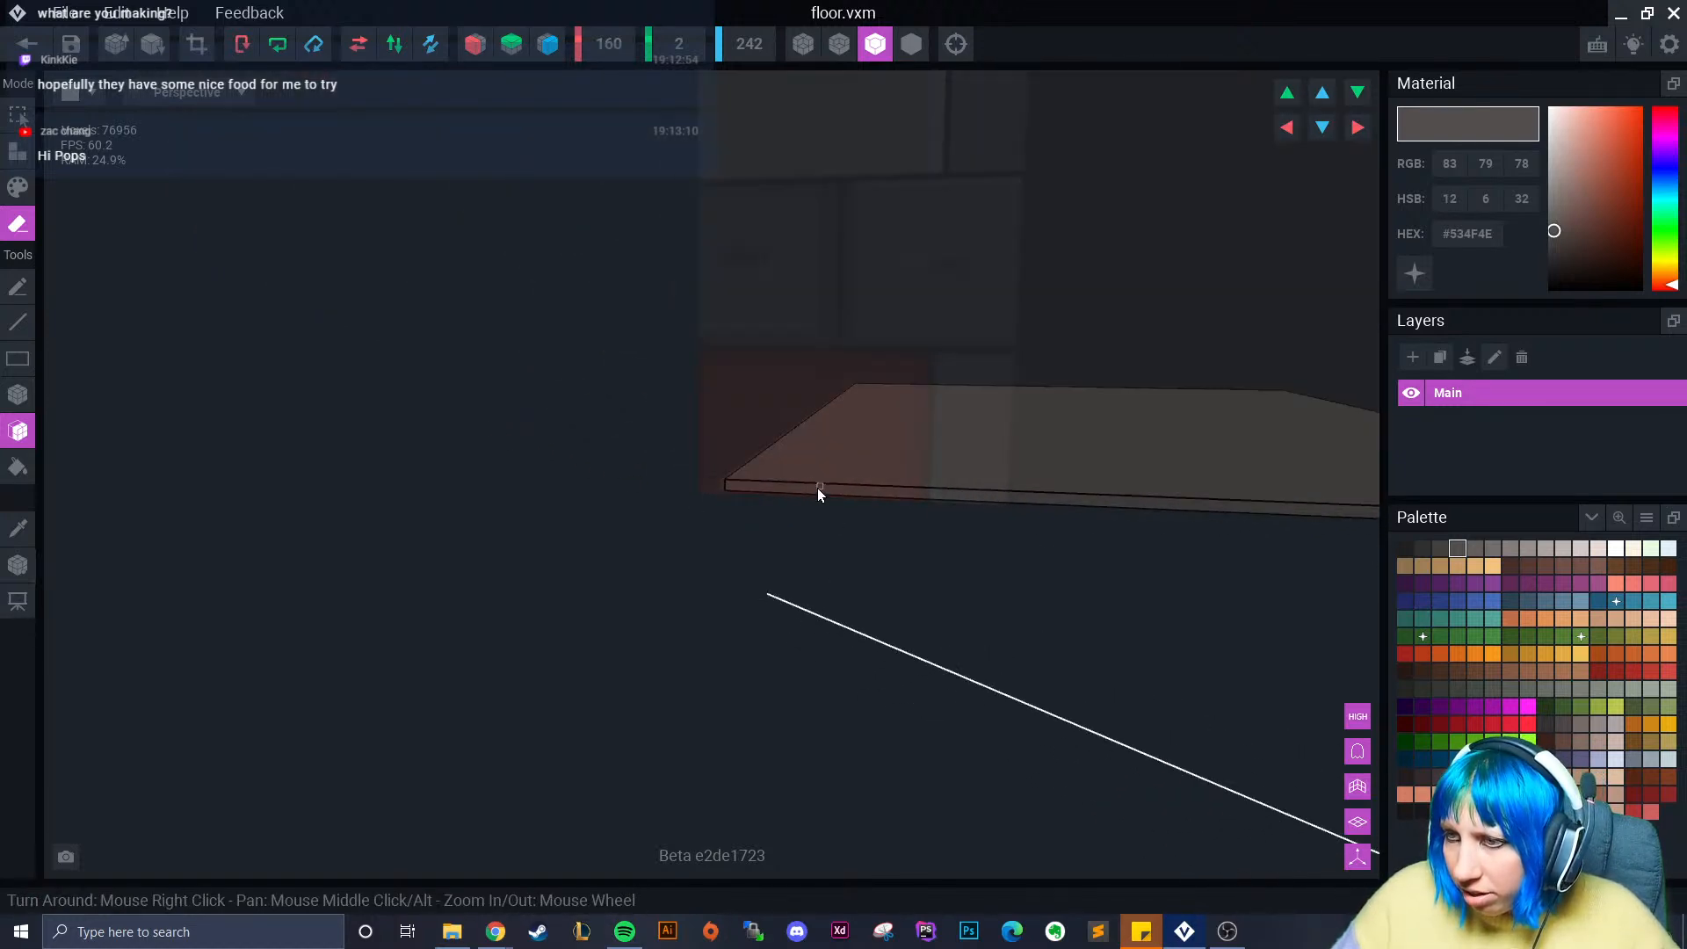
click(902, 676)
- Erase the excess voxel rows along the floor's other edges and trim the volume to 156 by 2 by 240
mouse_move(873, 633)
right_down()
mouse_move(817, 486)
mouse_move(791, 563)
mouse_move(674, 504)
mouse_move(736, 492)
right_up()
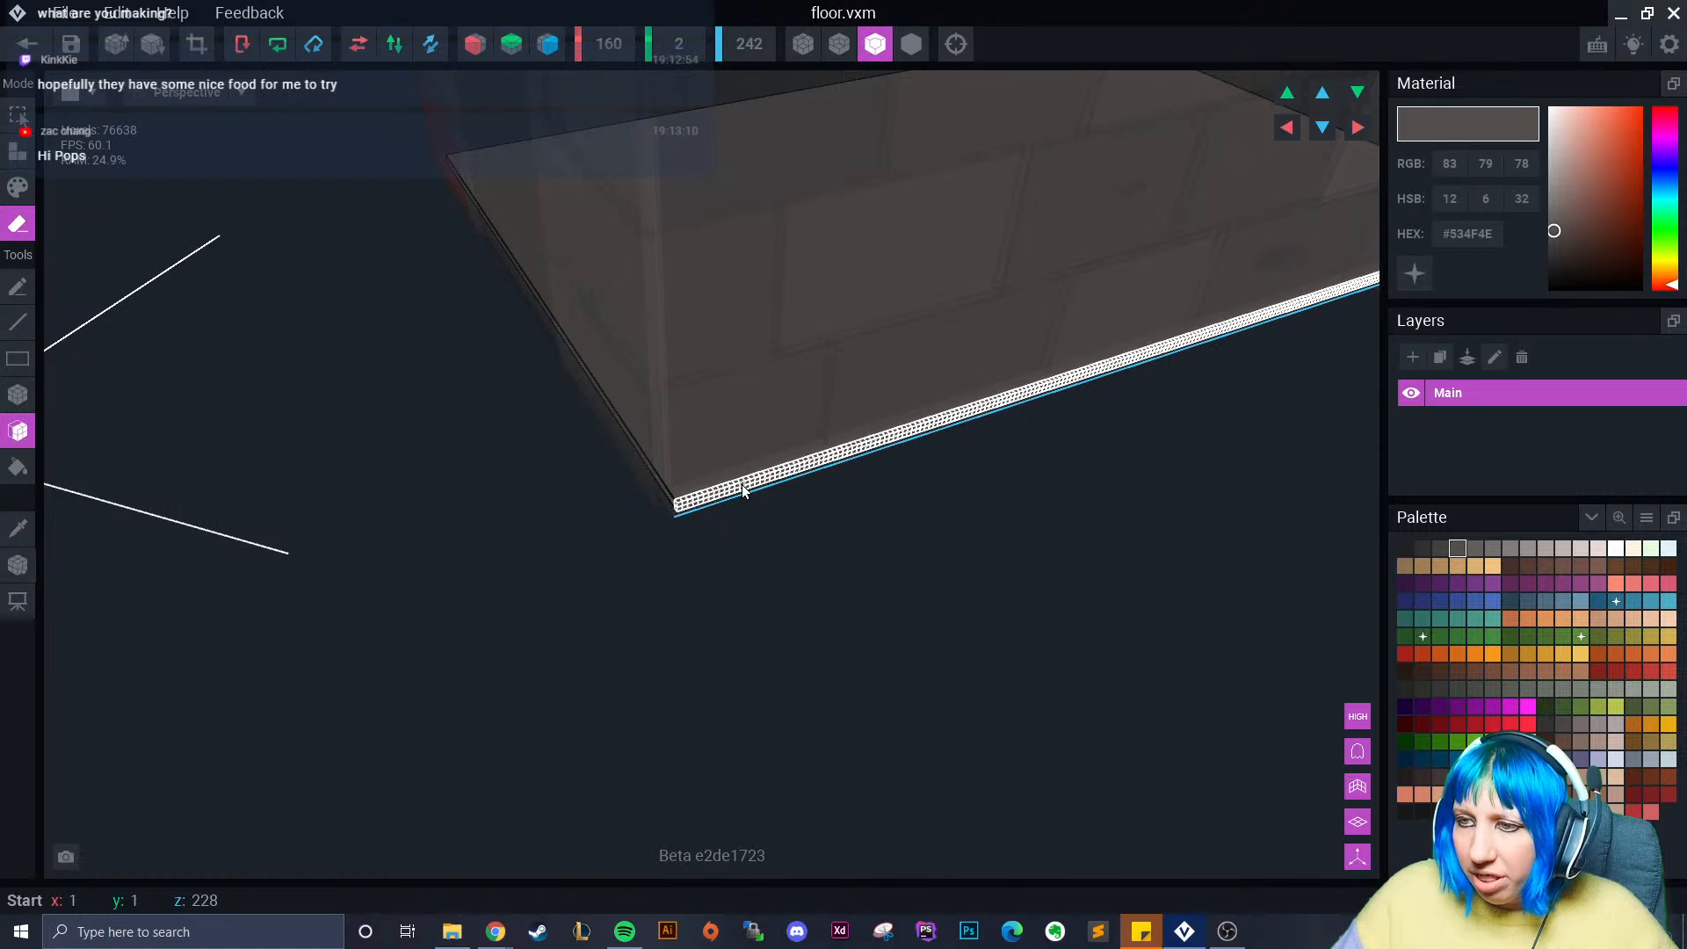
click(736, 493)
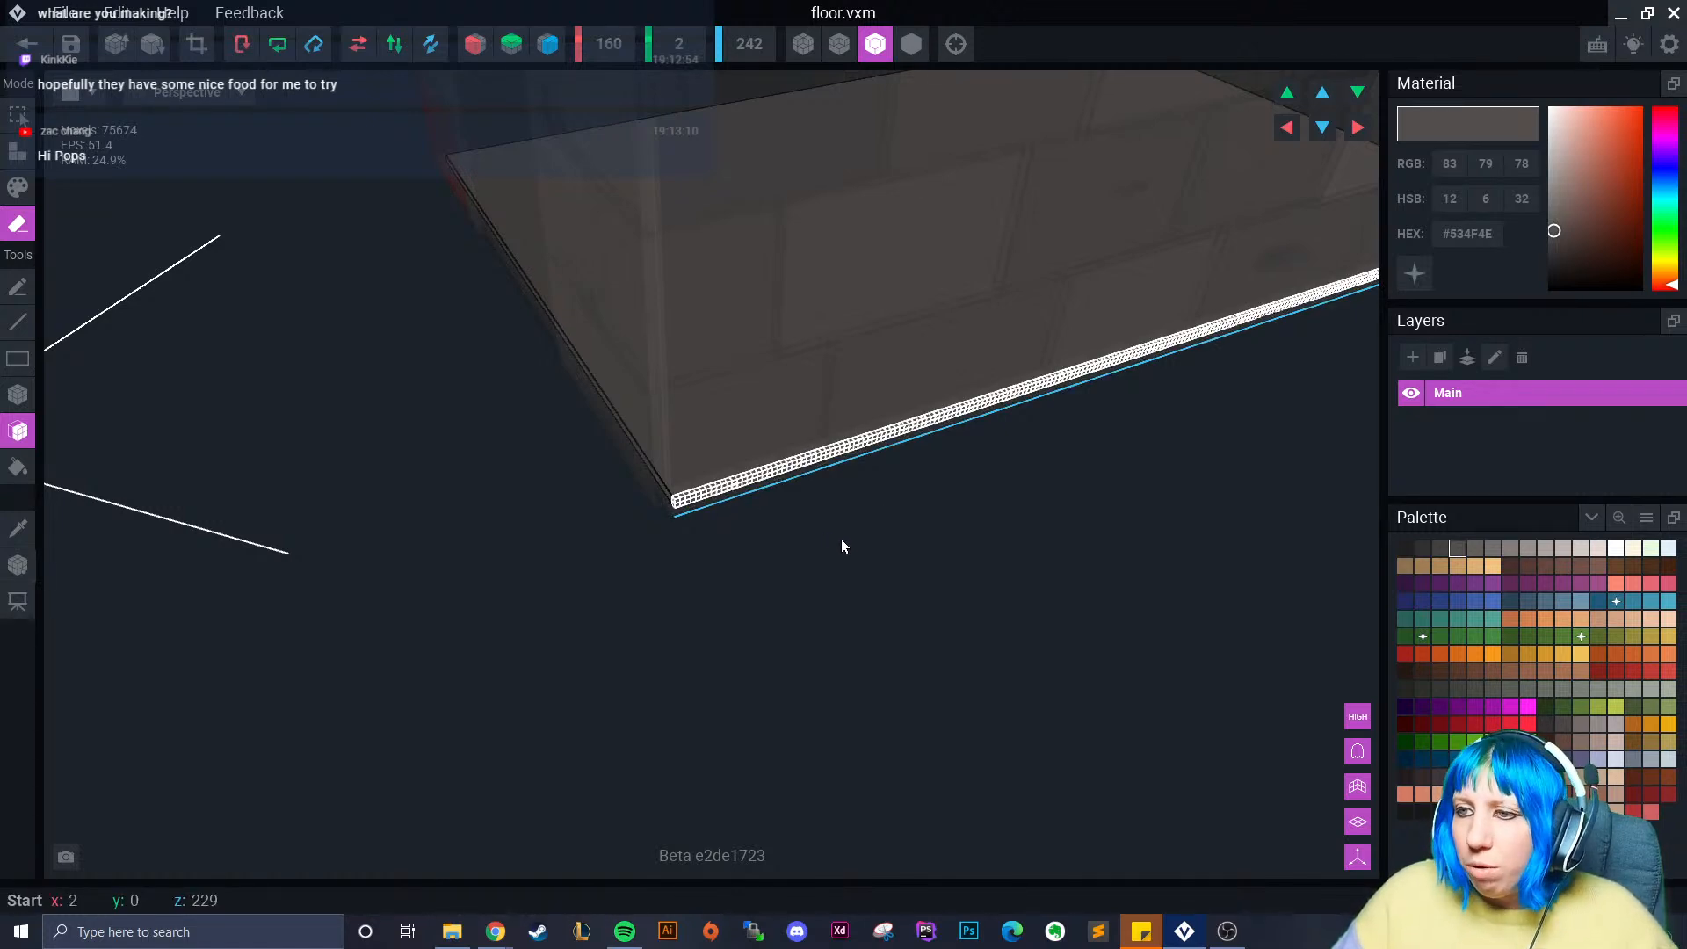
click(987, 548)
mouse_move(988, 548)
right_down()
mouse_move(730, 486)
mouse_move(767, 553)
mouse_move(689, 572)
mouse_move(705, 592)
right_up()
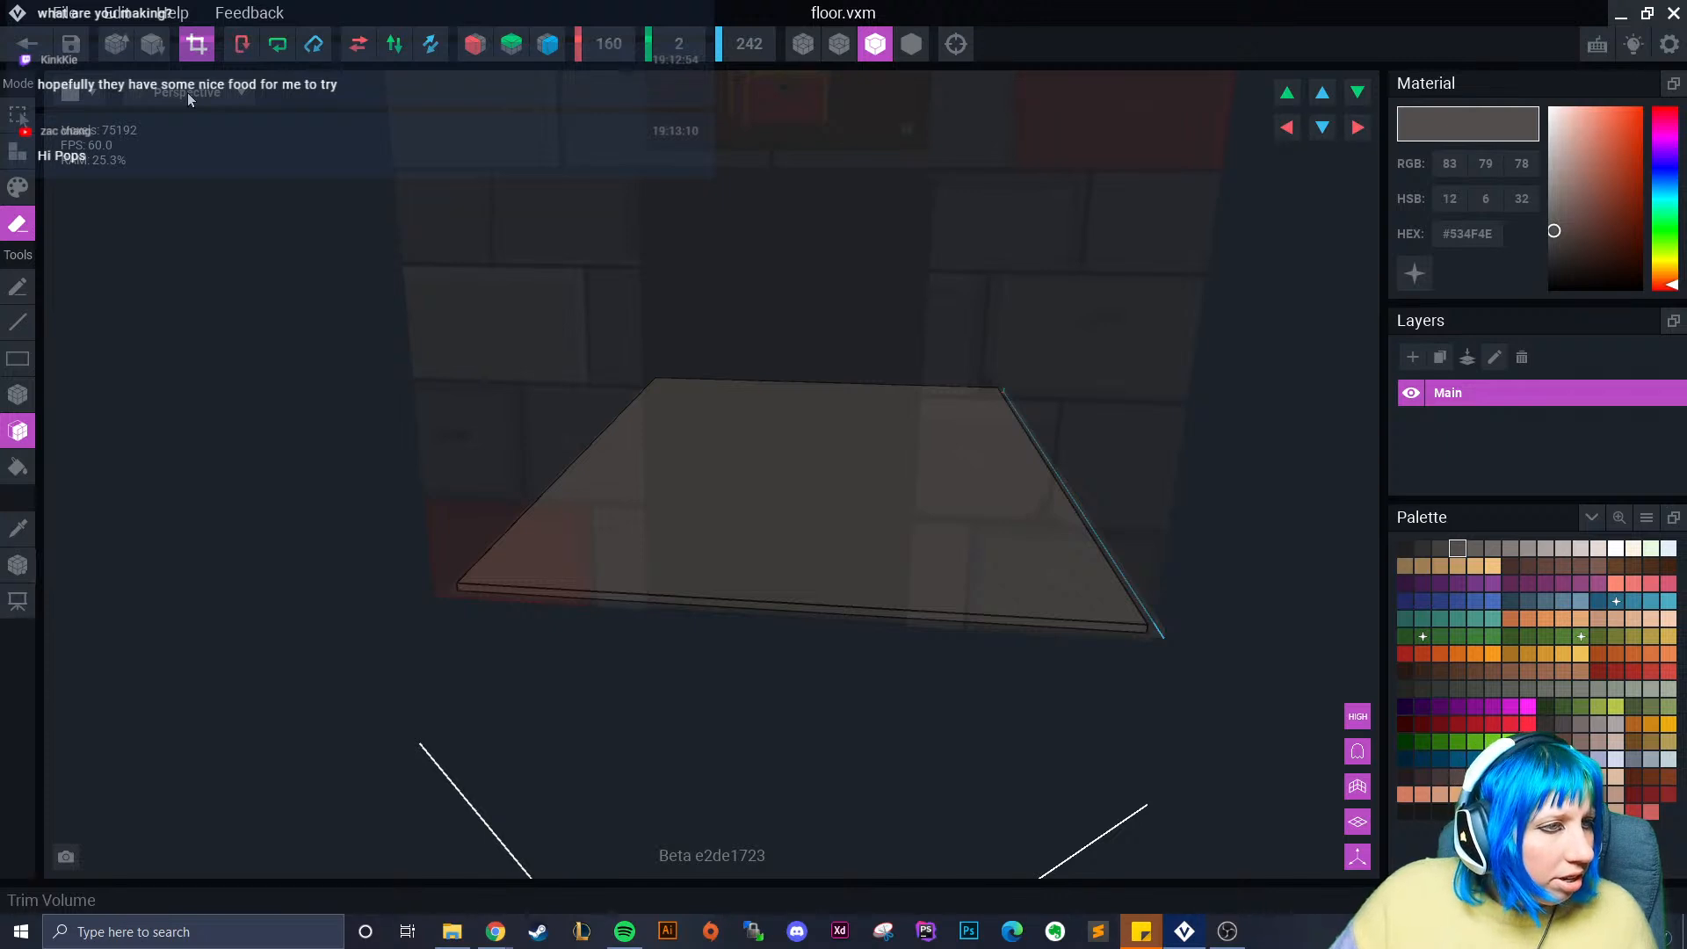
- Set the trimmed floor model's pivot at its centre, then close the model and save the changes
click(18, 564)
right_drag(640, 533, 641, 524)
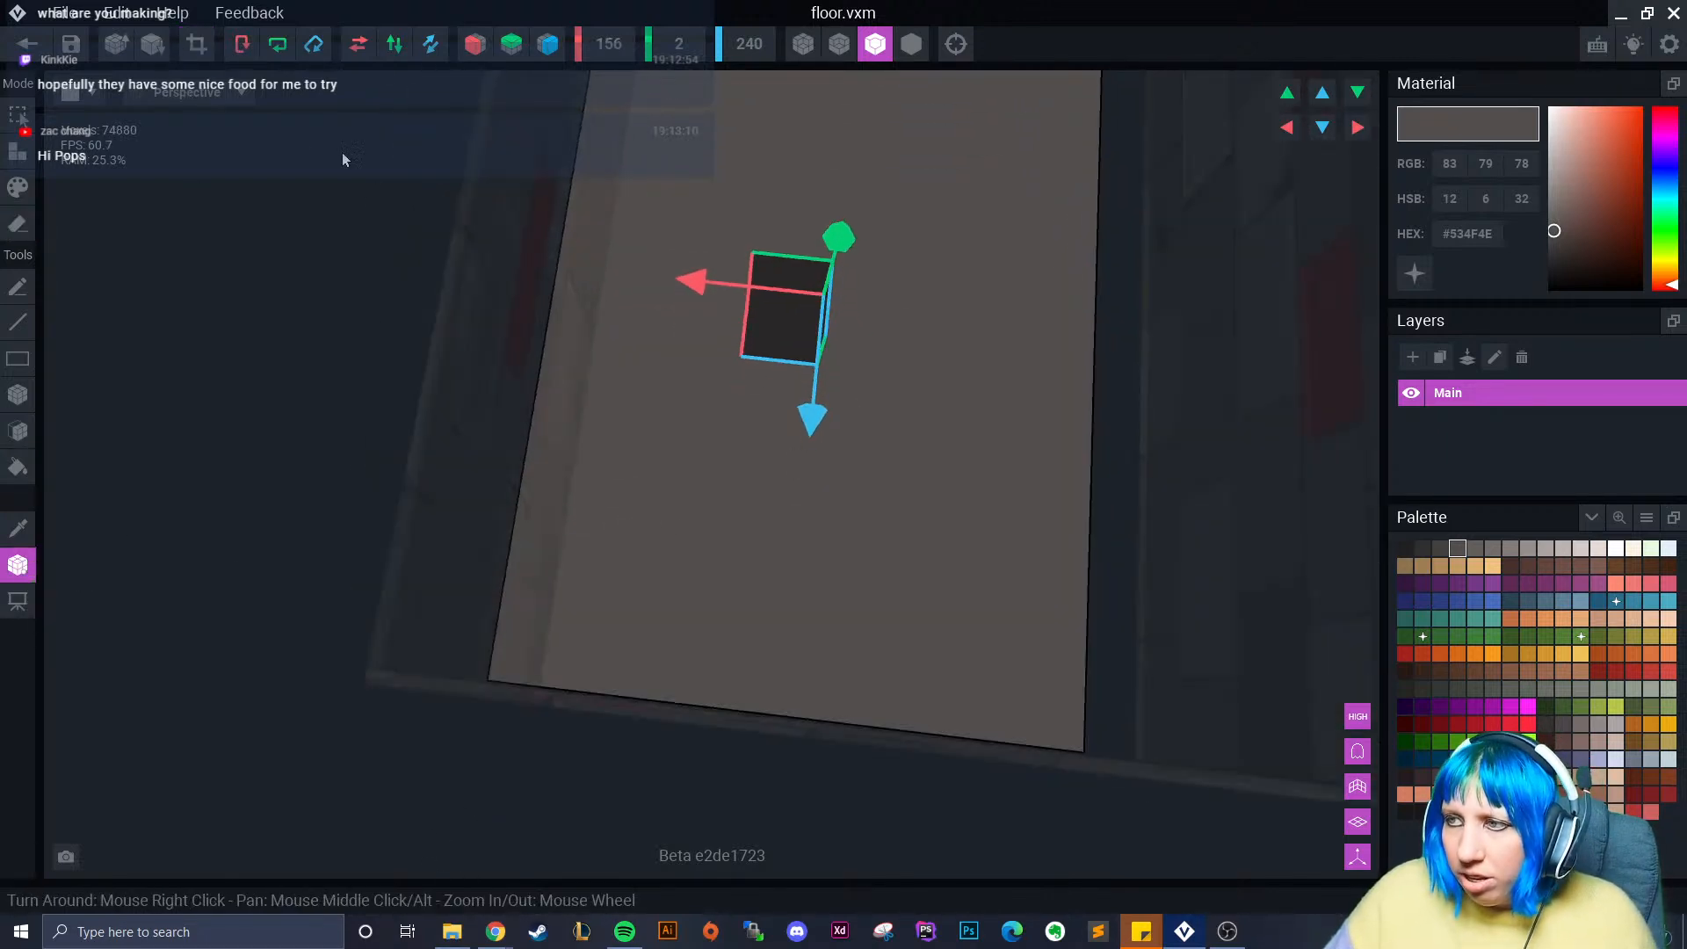
click(27, 44)
click(743, 335)
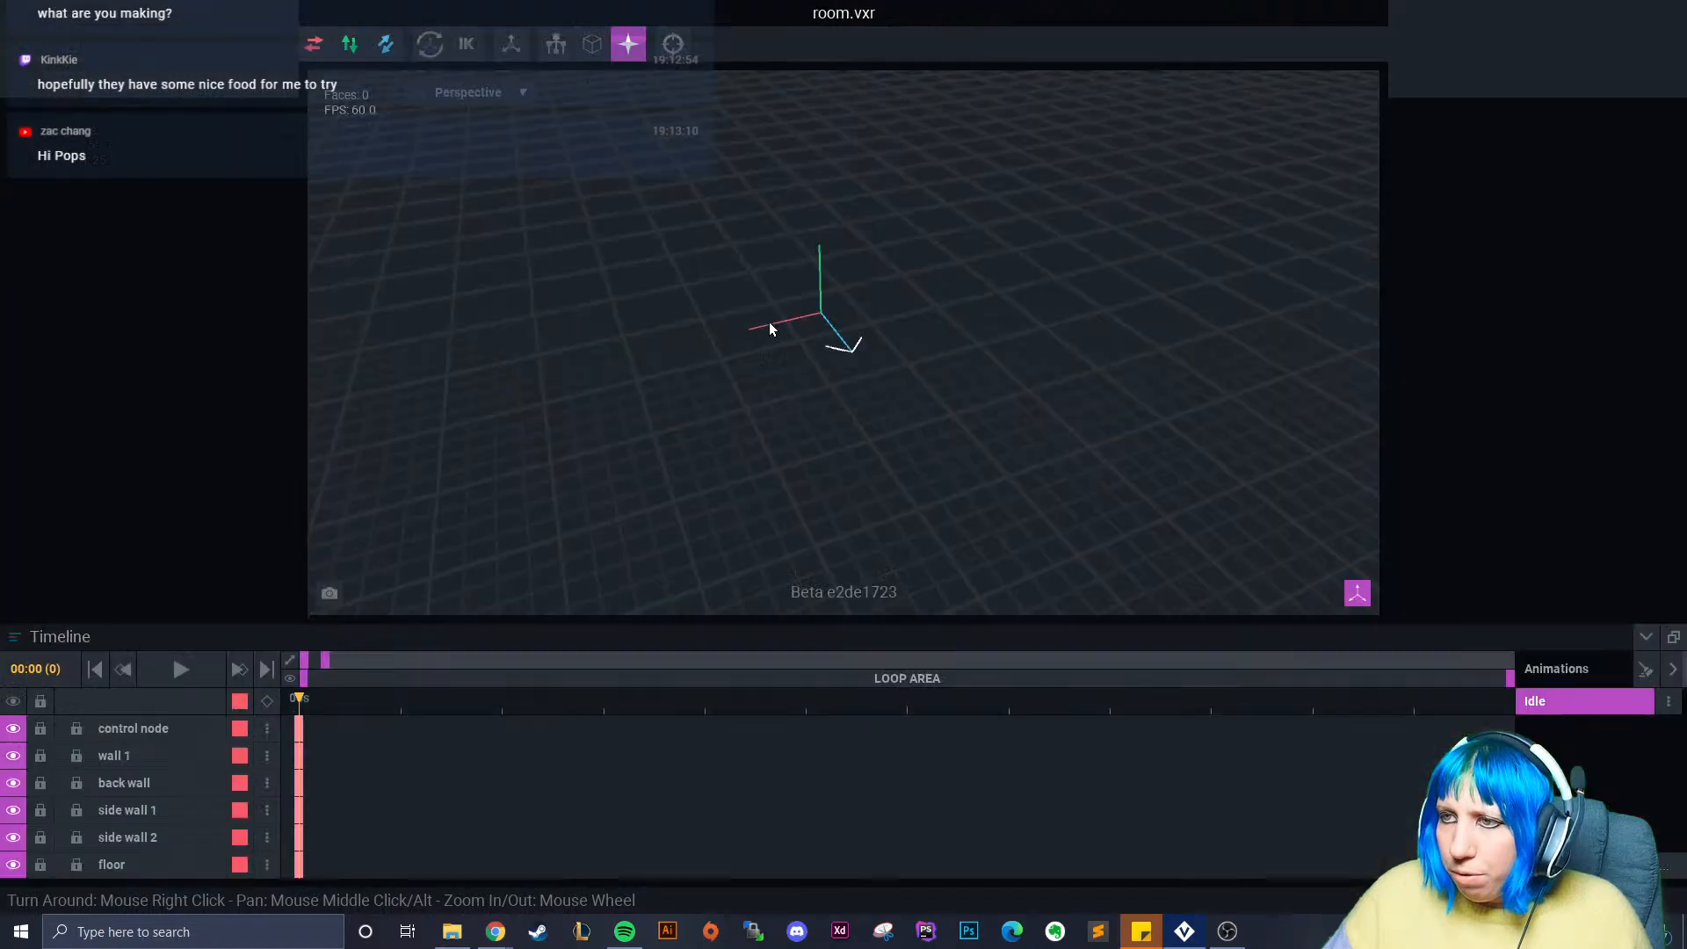
- Move the floor along the X axis to position 0.0 so it sits centred between the side walls
right_drag(768, 323, 758, 405)
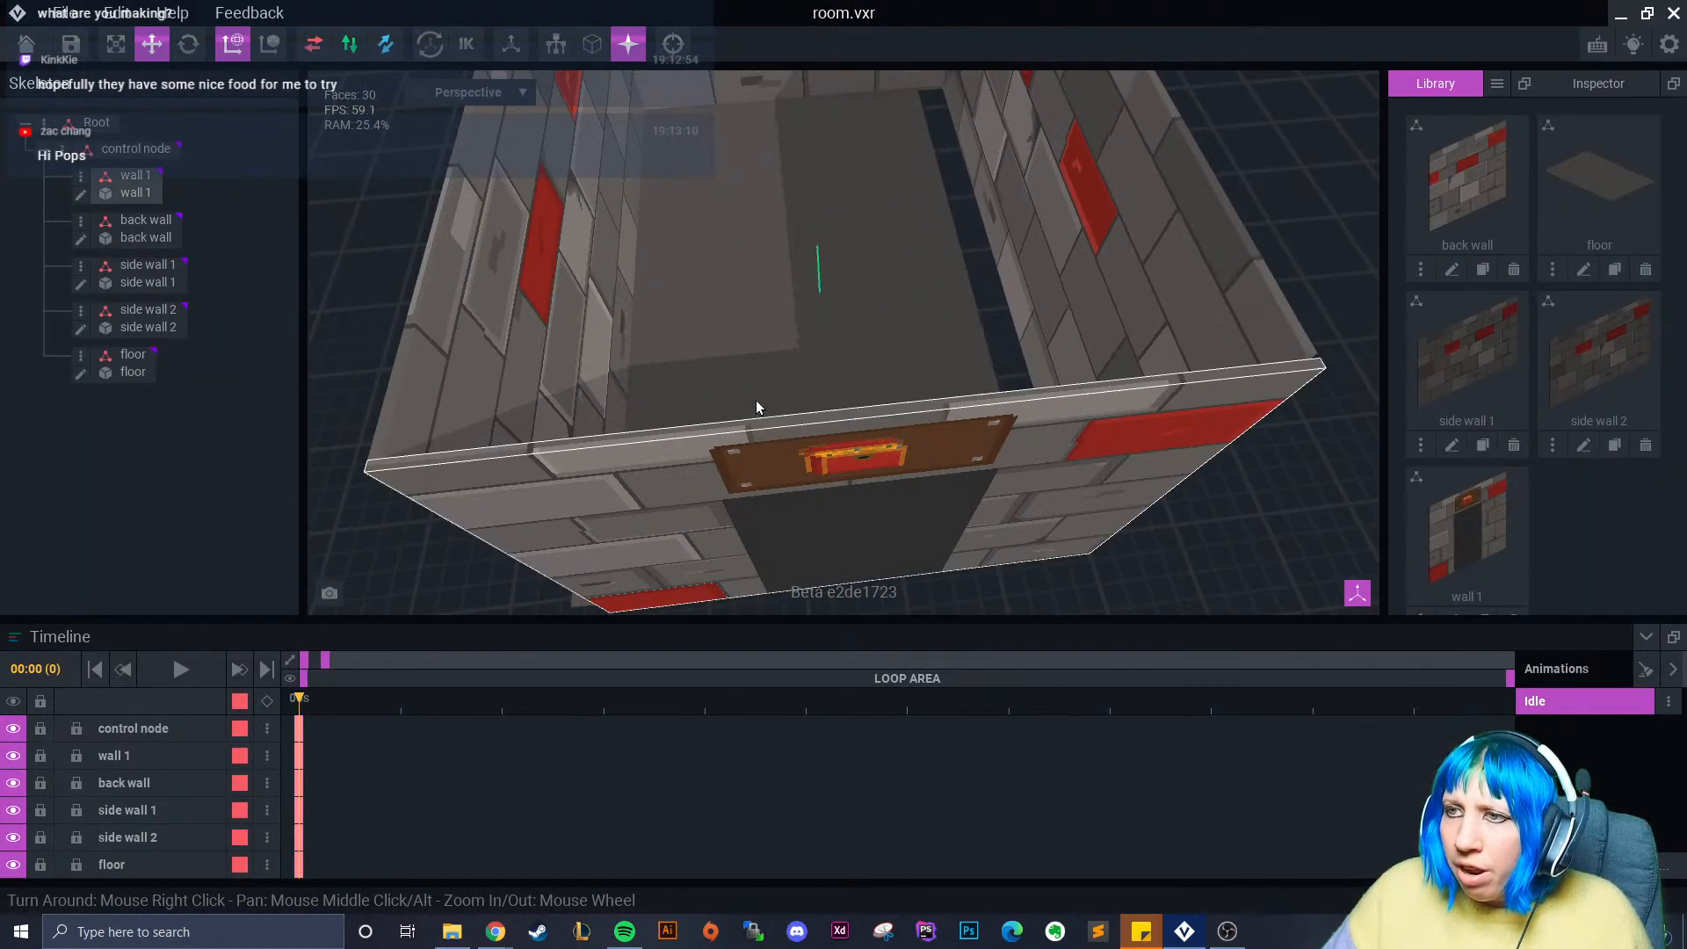
click(716, 342)
drag(703, 304, 733, 301)
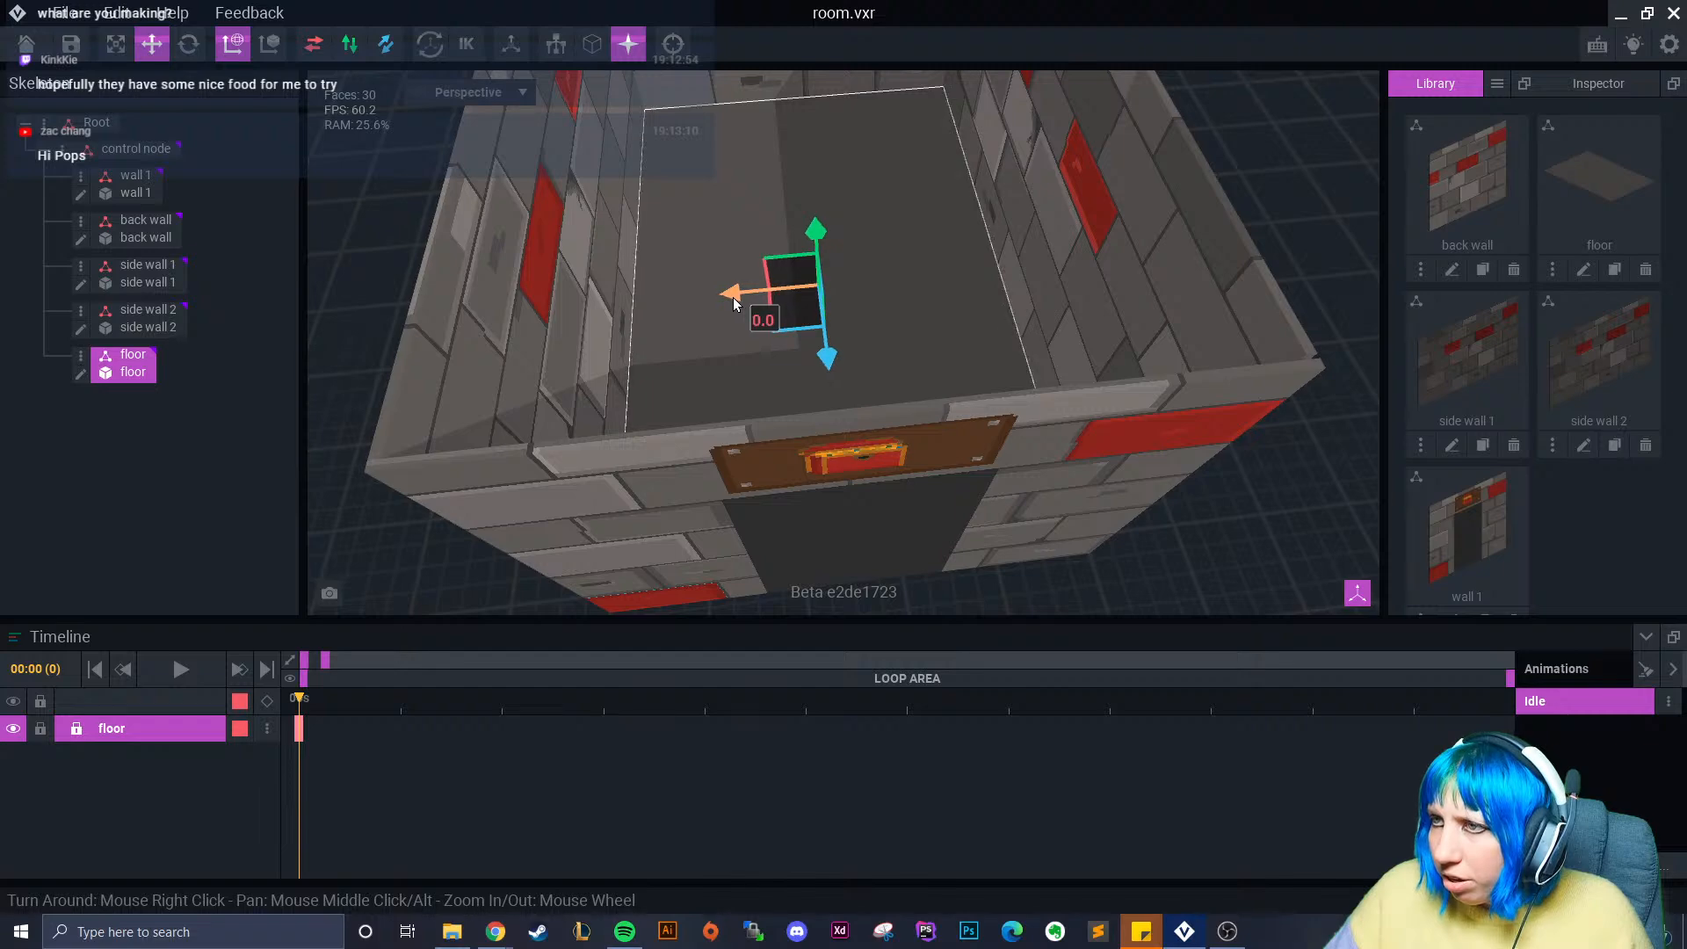
- Examine how the walls and floor of the assembled room fit together from the outside and the inside
click(1178, 588)
right_drag(1178, 588, 790, 399)
scroll(795, 399, down, 5)
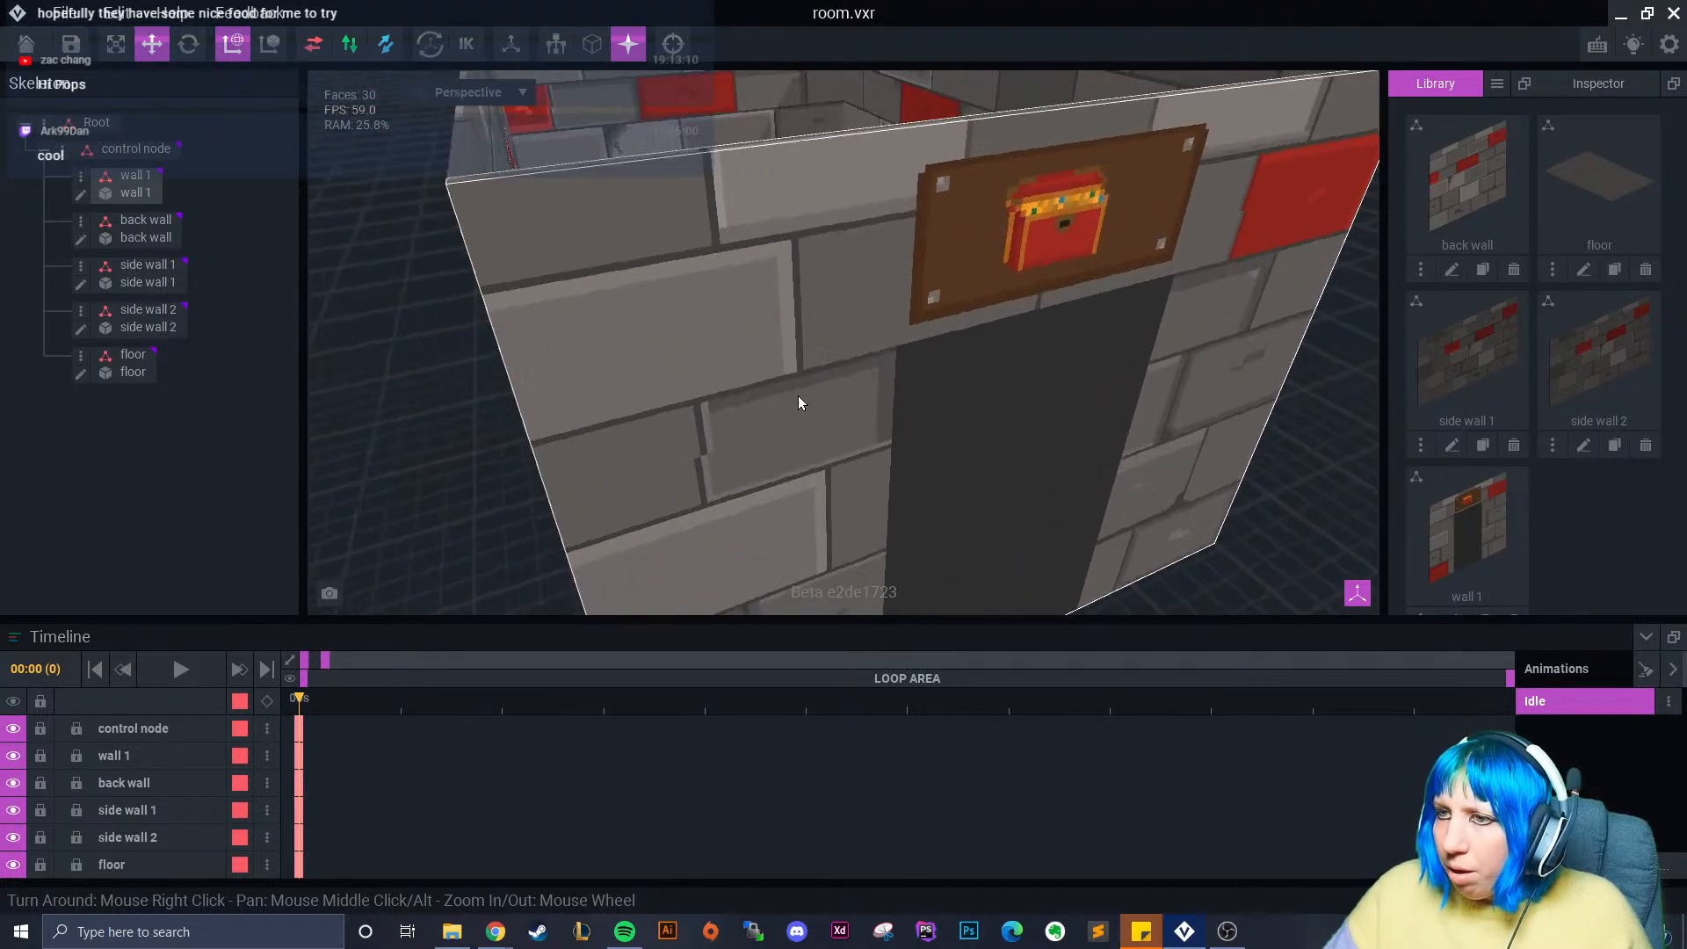
click(776, 346)
scroll(944, 510, up, 4)
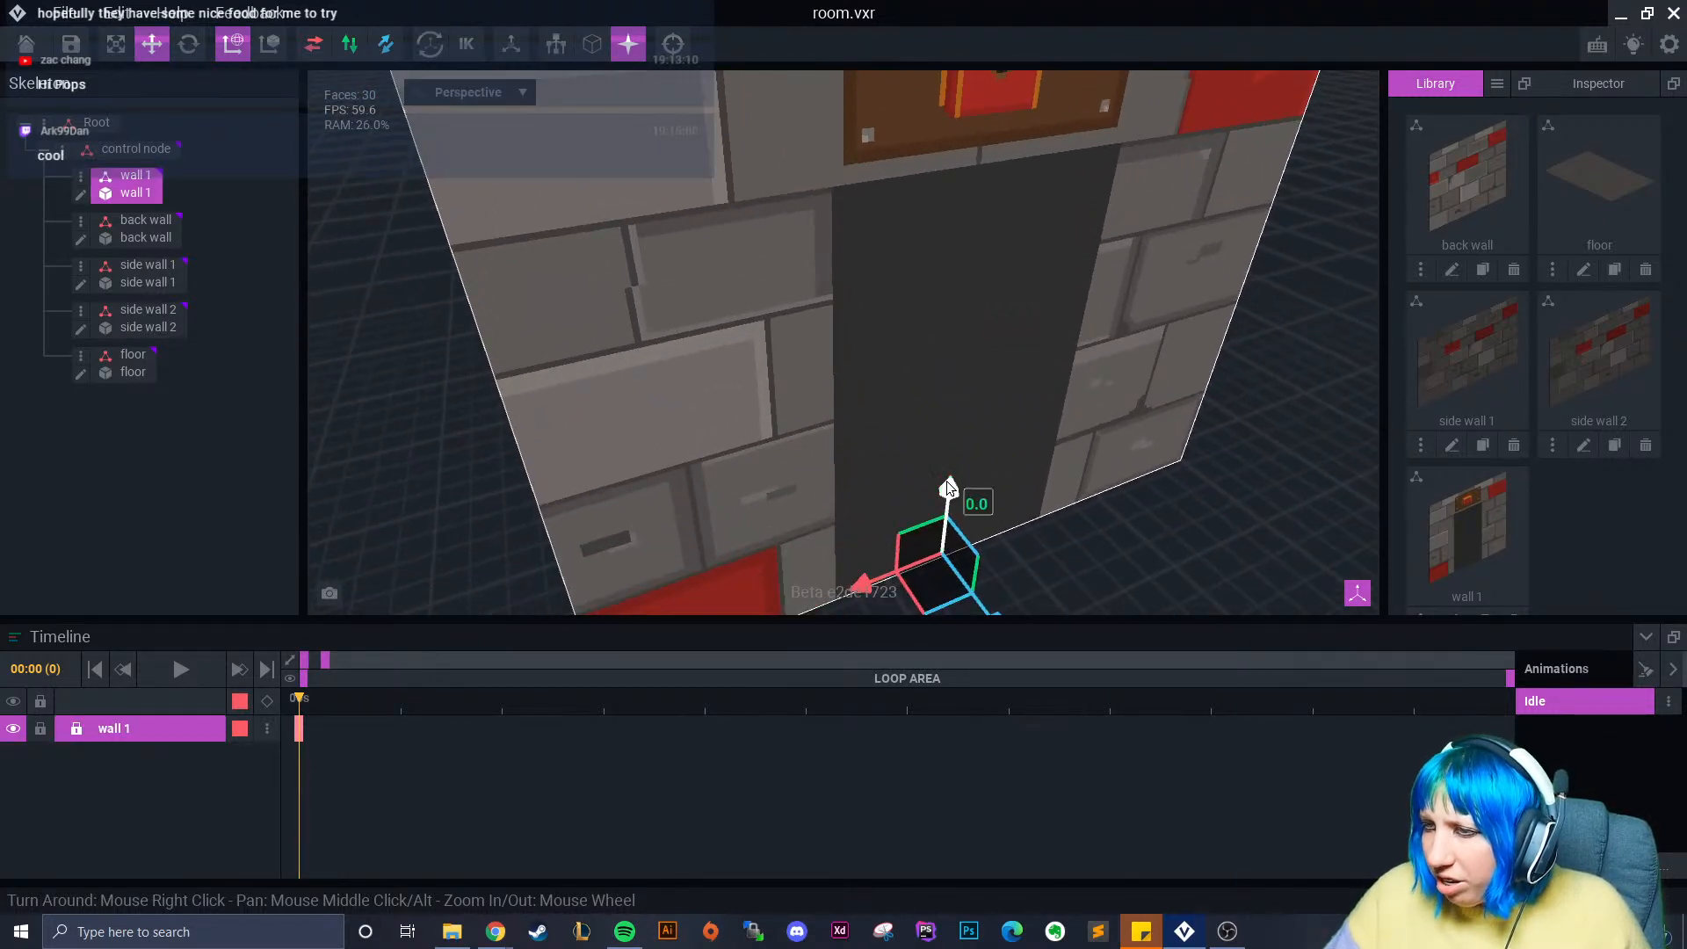
scroll(787, 352, down, 3)
right_drag(788, 352, 872, 423)
click(489, 283)
scroll(833, 392, down, 2)
scroll(747, 411, down, 3)
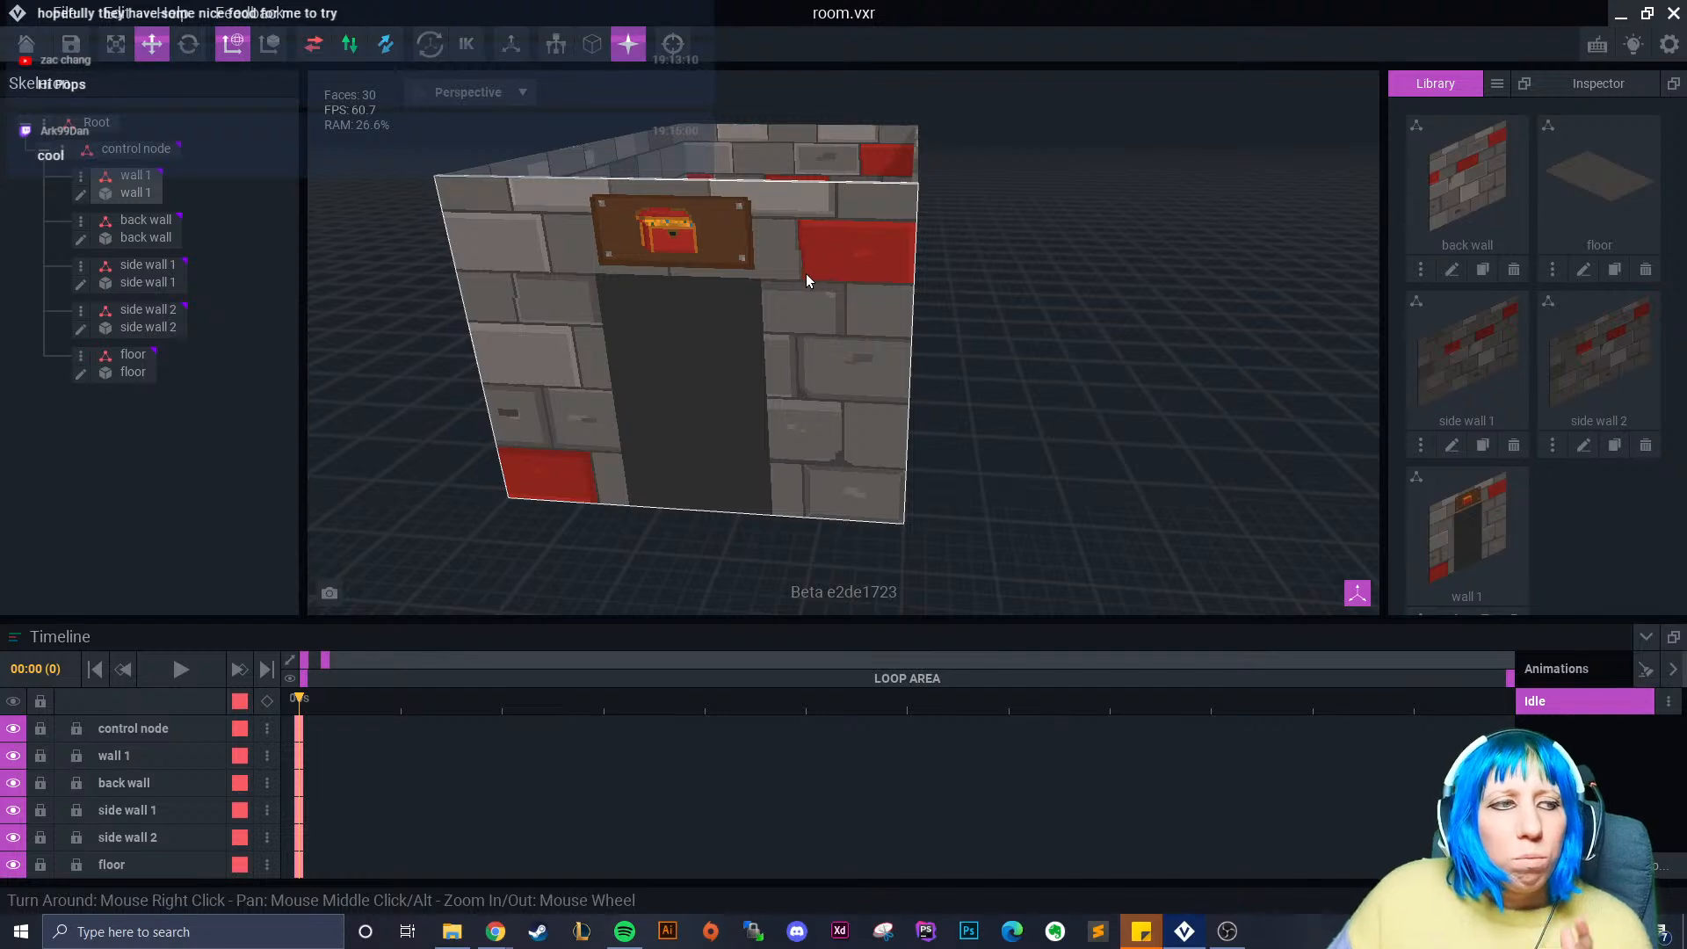
right_drag(738, 335, 765, 454)
middle_drag(764, 454, 783, 452)
right_drag(782, 451, 825, 465)
scroll(859, 385, up, 4)
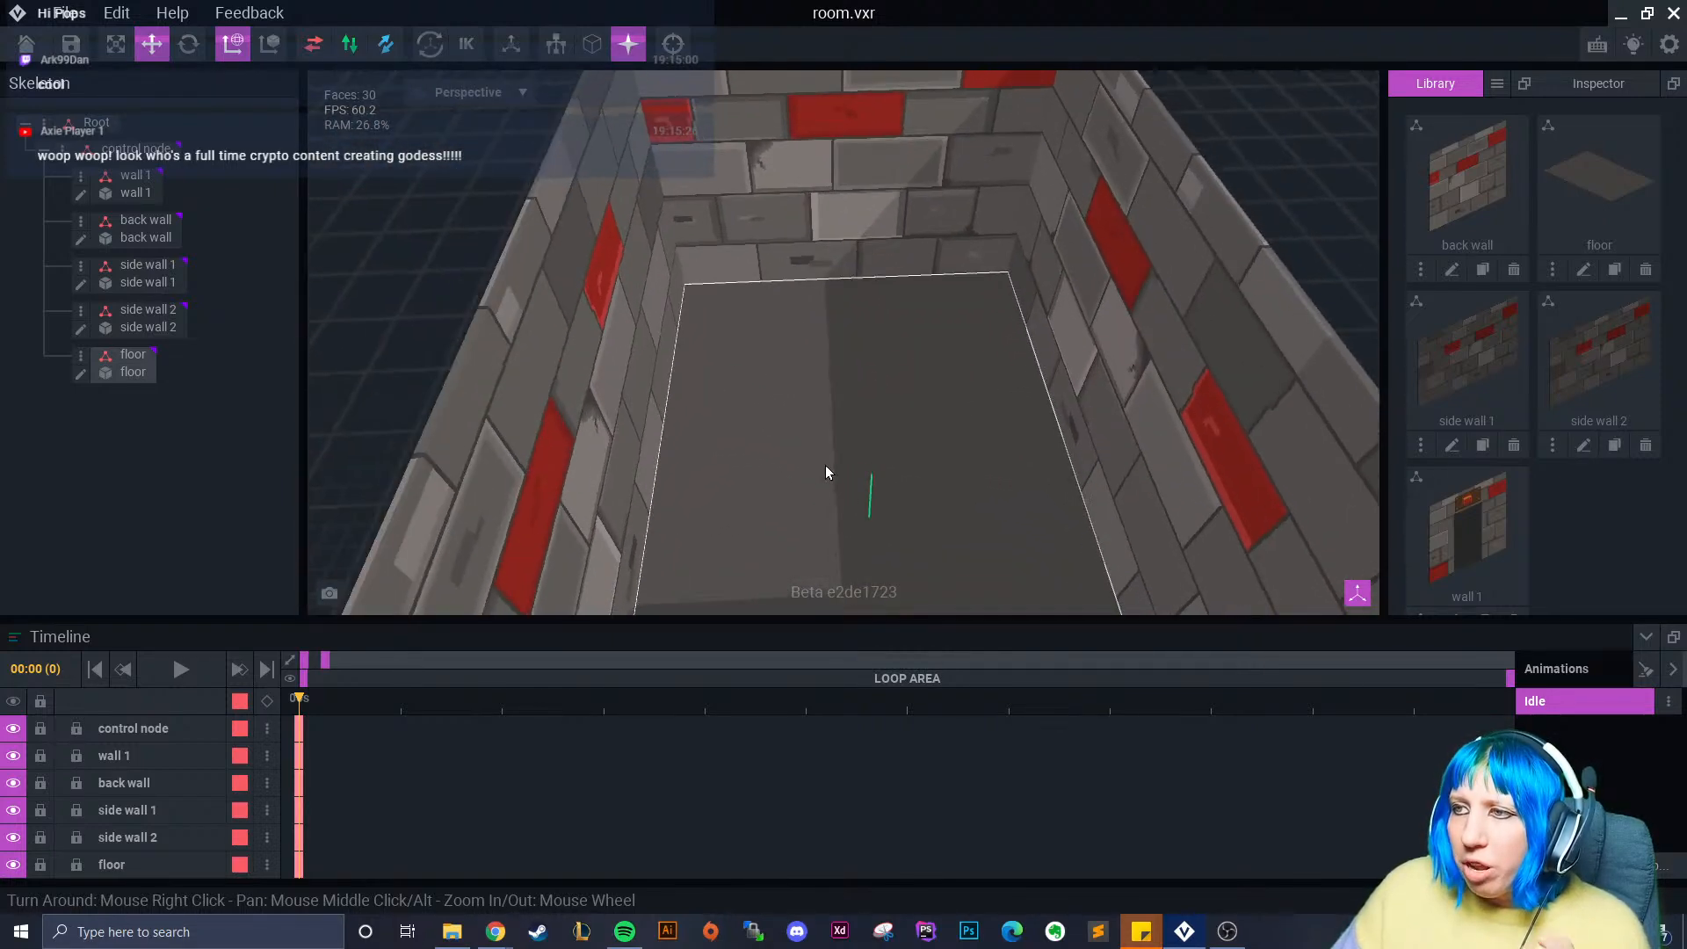
scroll(835, 450, down, 3)
- Open the back wall model to check its dimensions, then close it and save
click(840, 325)
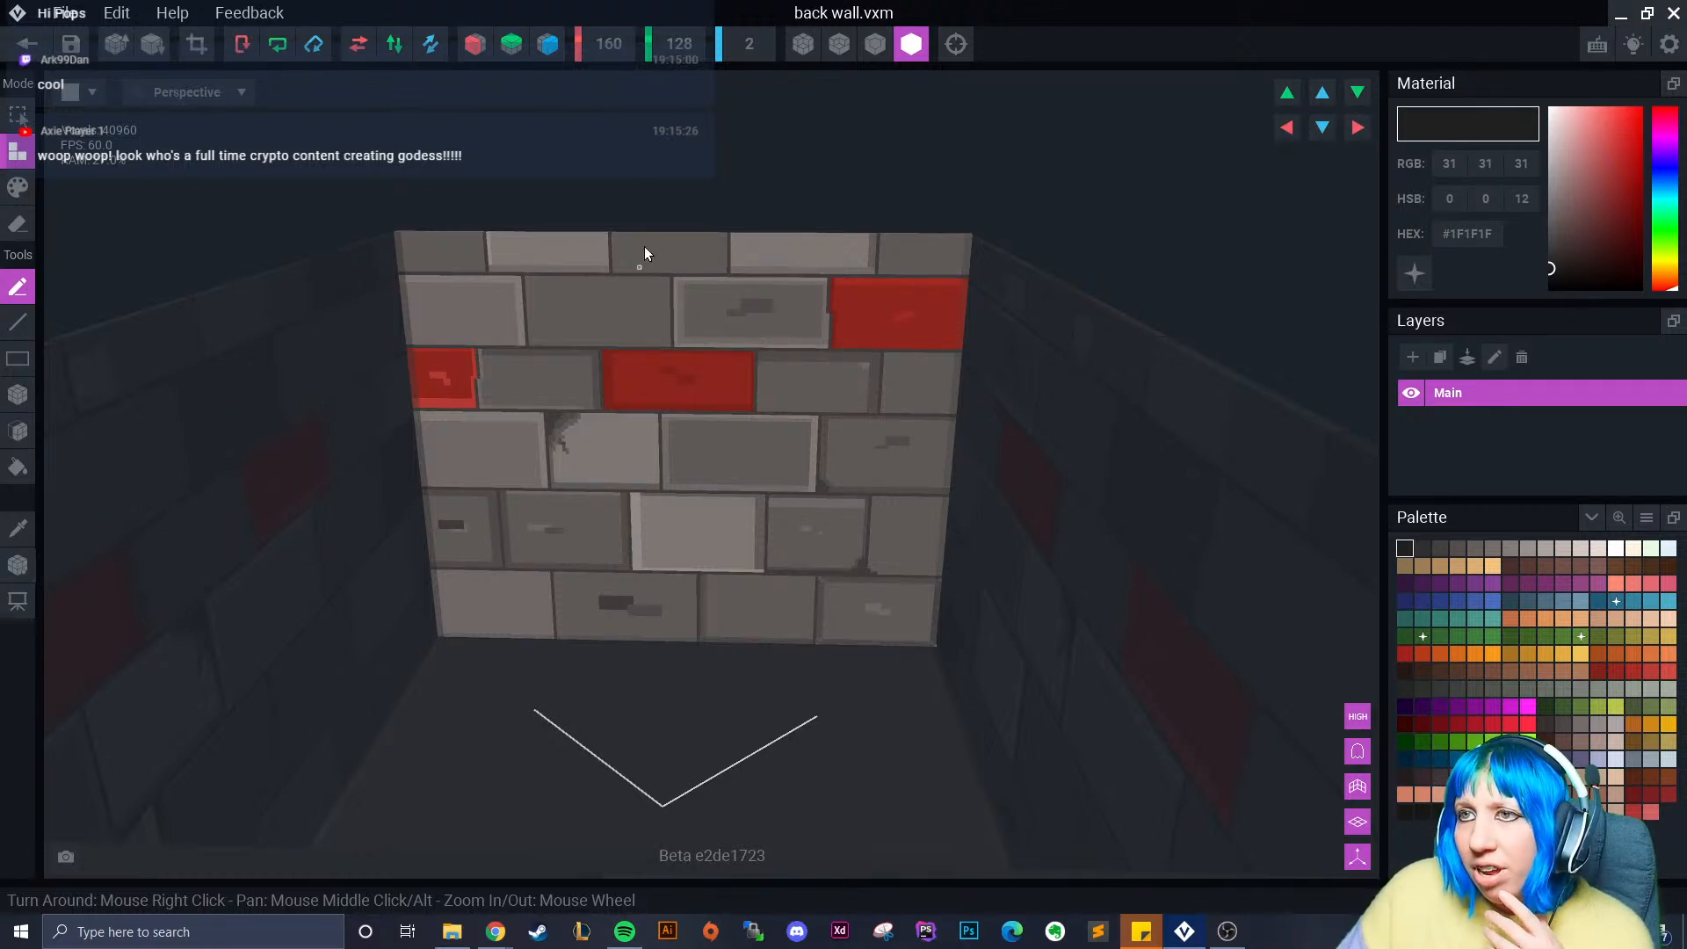
click(27, 43)
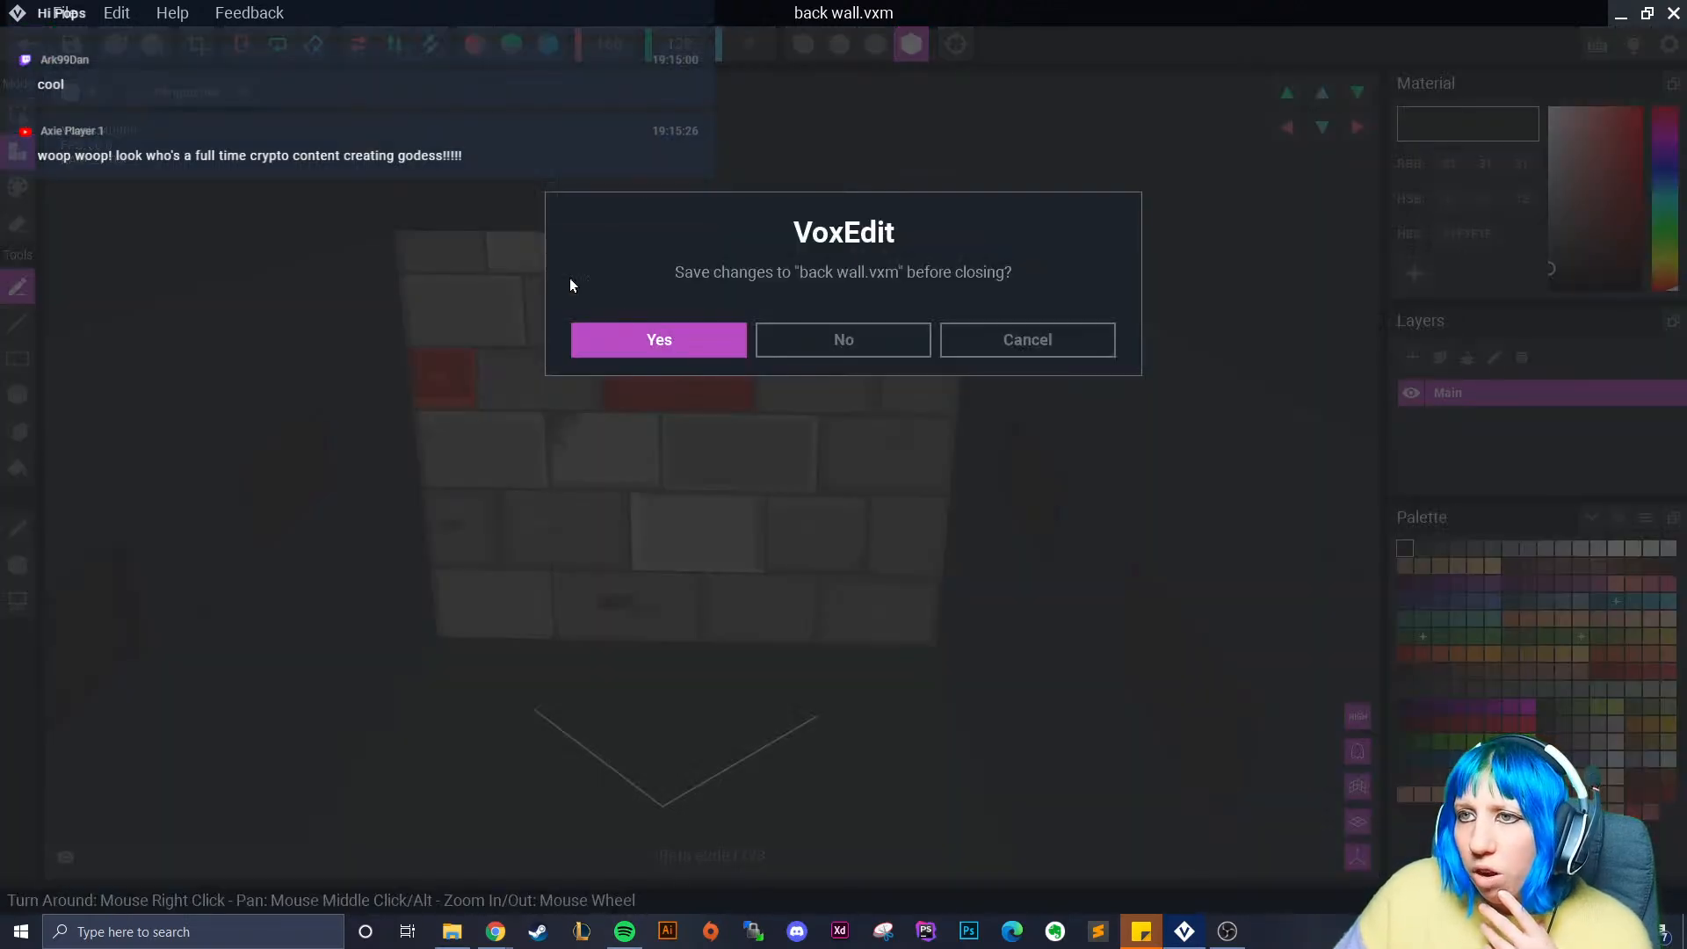
click(657, 343)
- Find and open the Windows Calculator and multiply 32 by 4
click(176, 931)
text(cas)
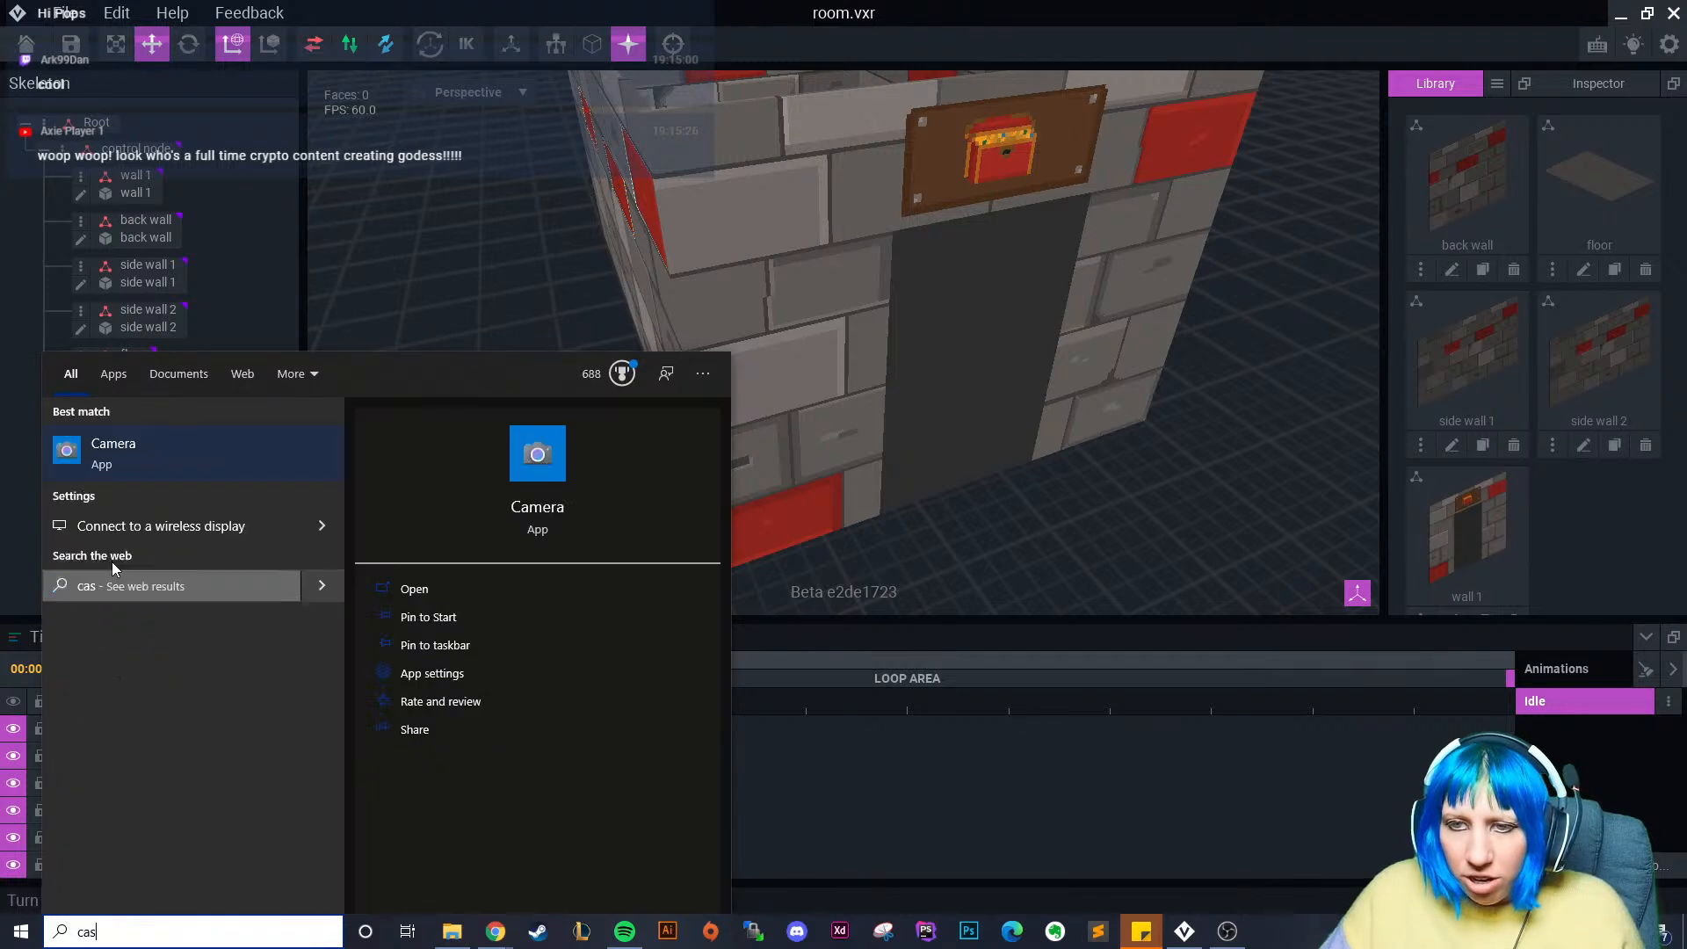
key(BackSpace)
text(lculator)
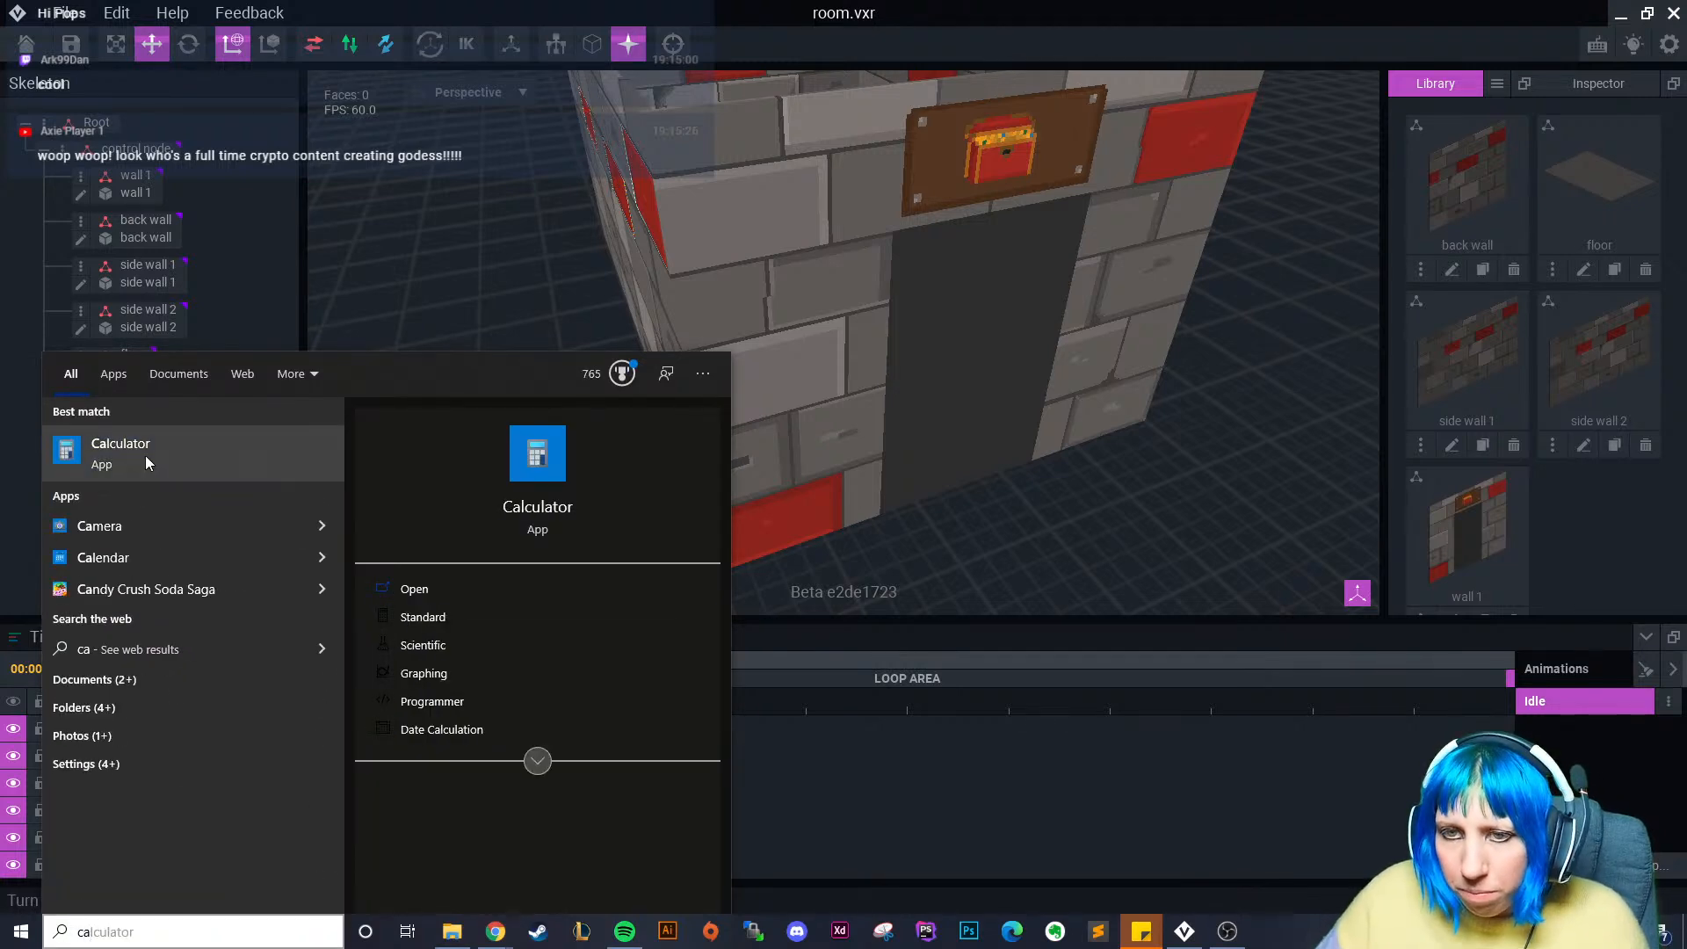
click(145, 455)
click(467, 535)
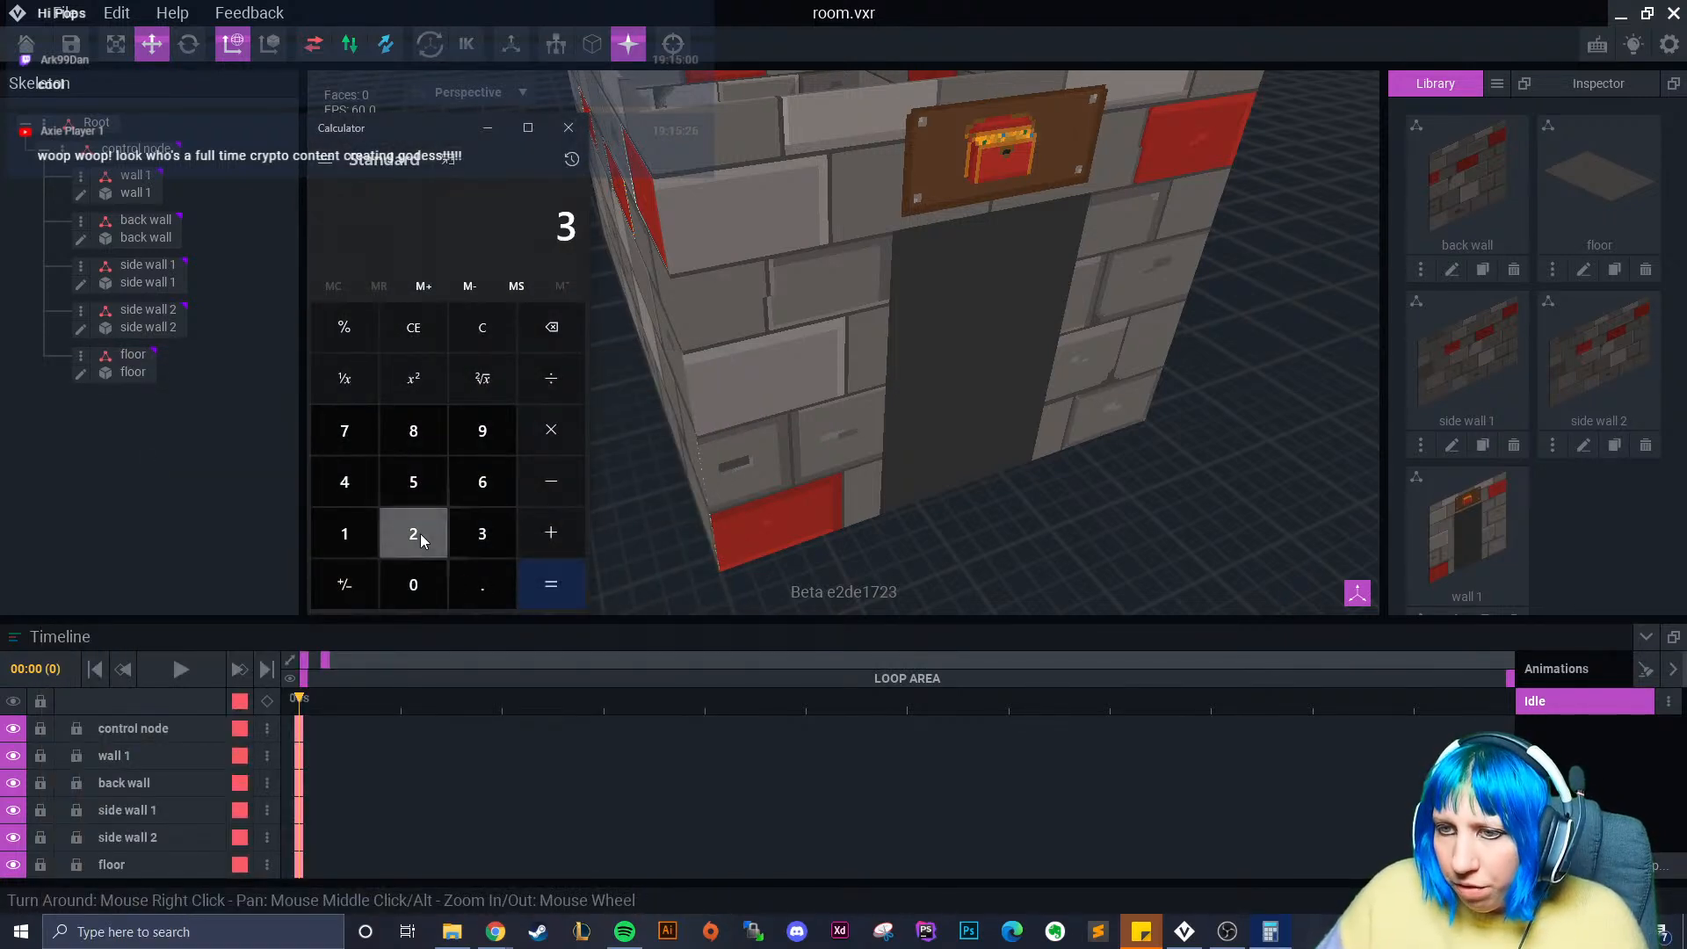
click(420, 537)
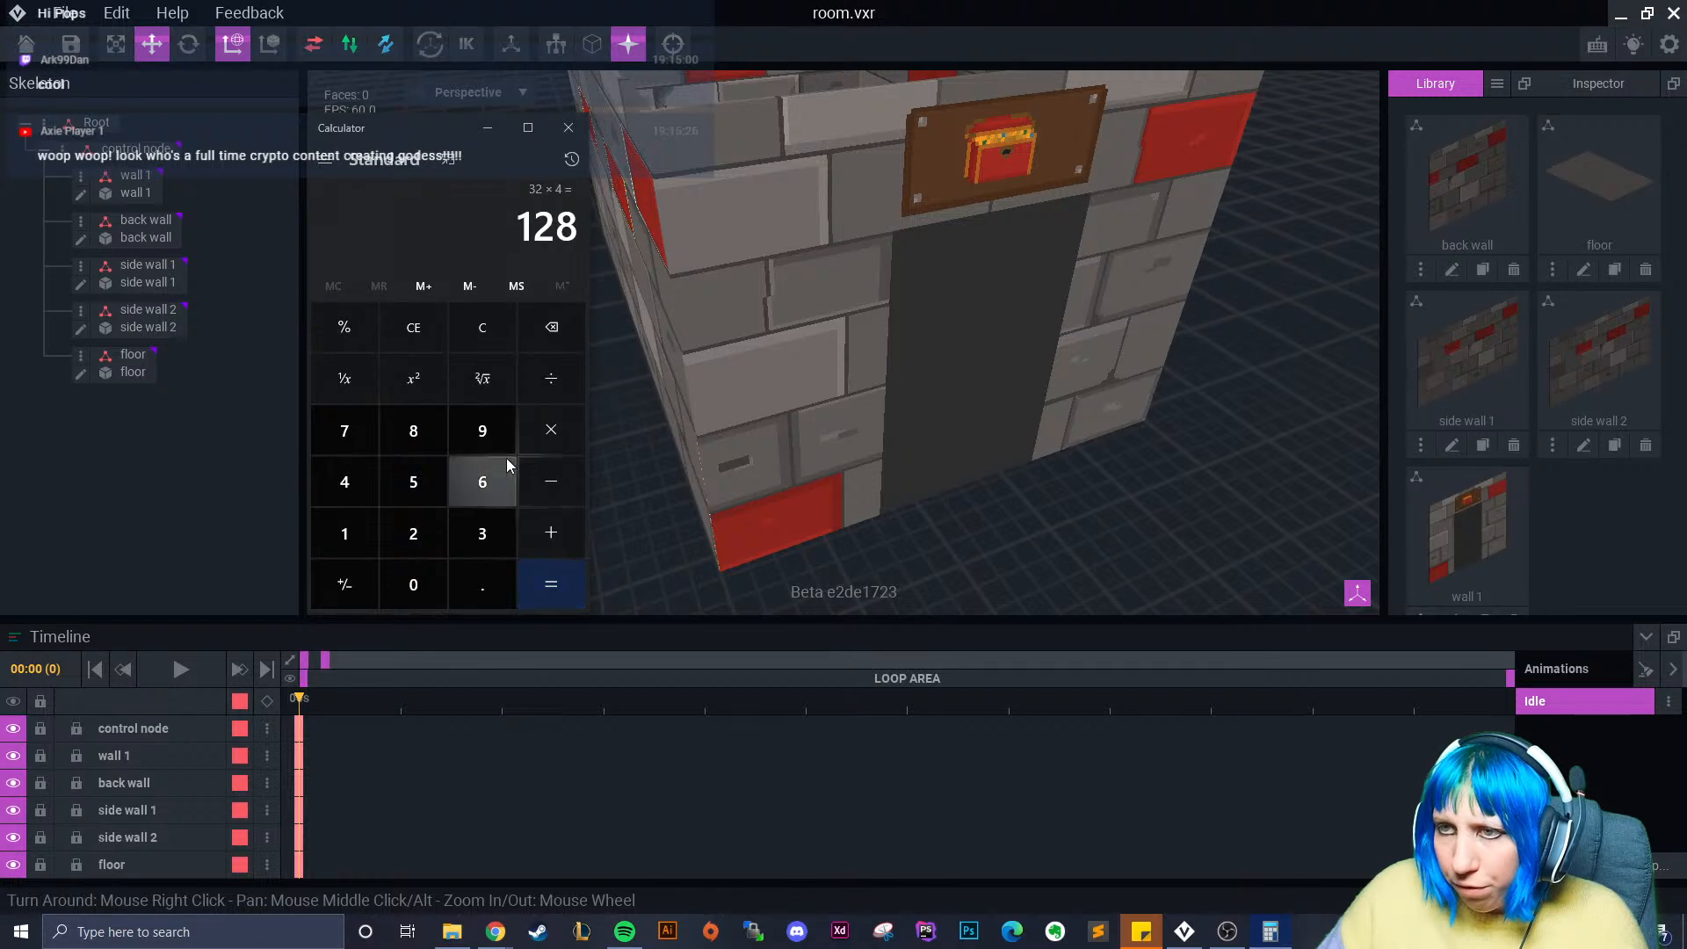
- Clear the calculator and multiply 32 by 5
click(414, 326)
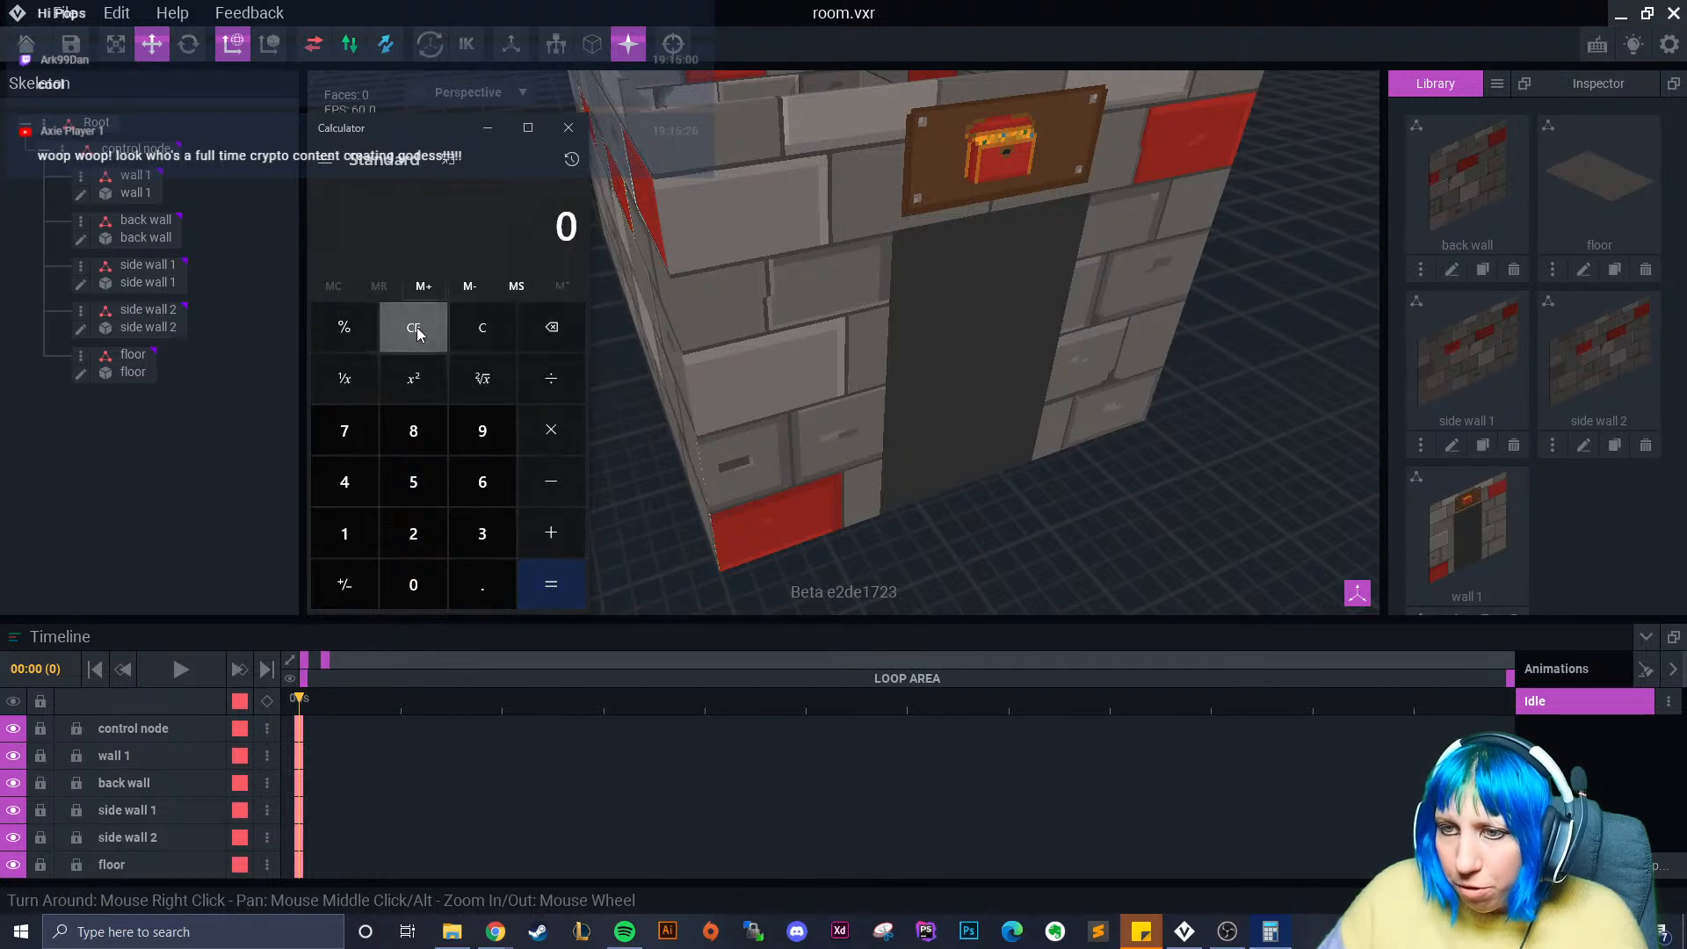
click(481, 533)
click(413, 533)
click(551, 429)
click(507, 481)
click(563, 589)
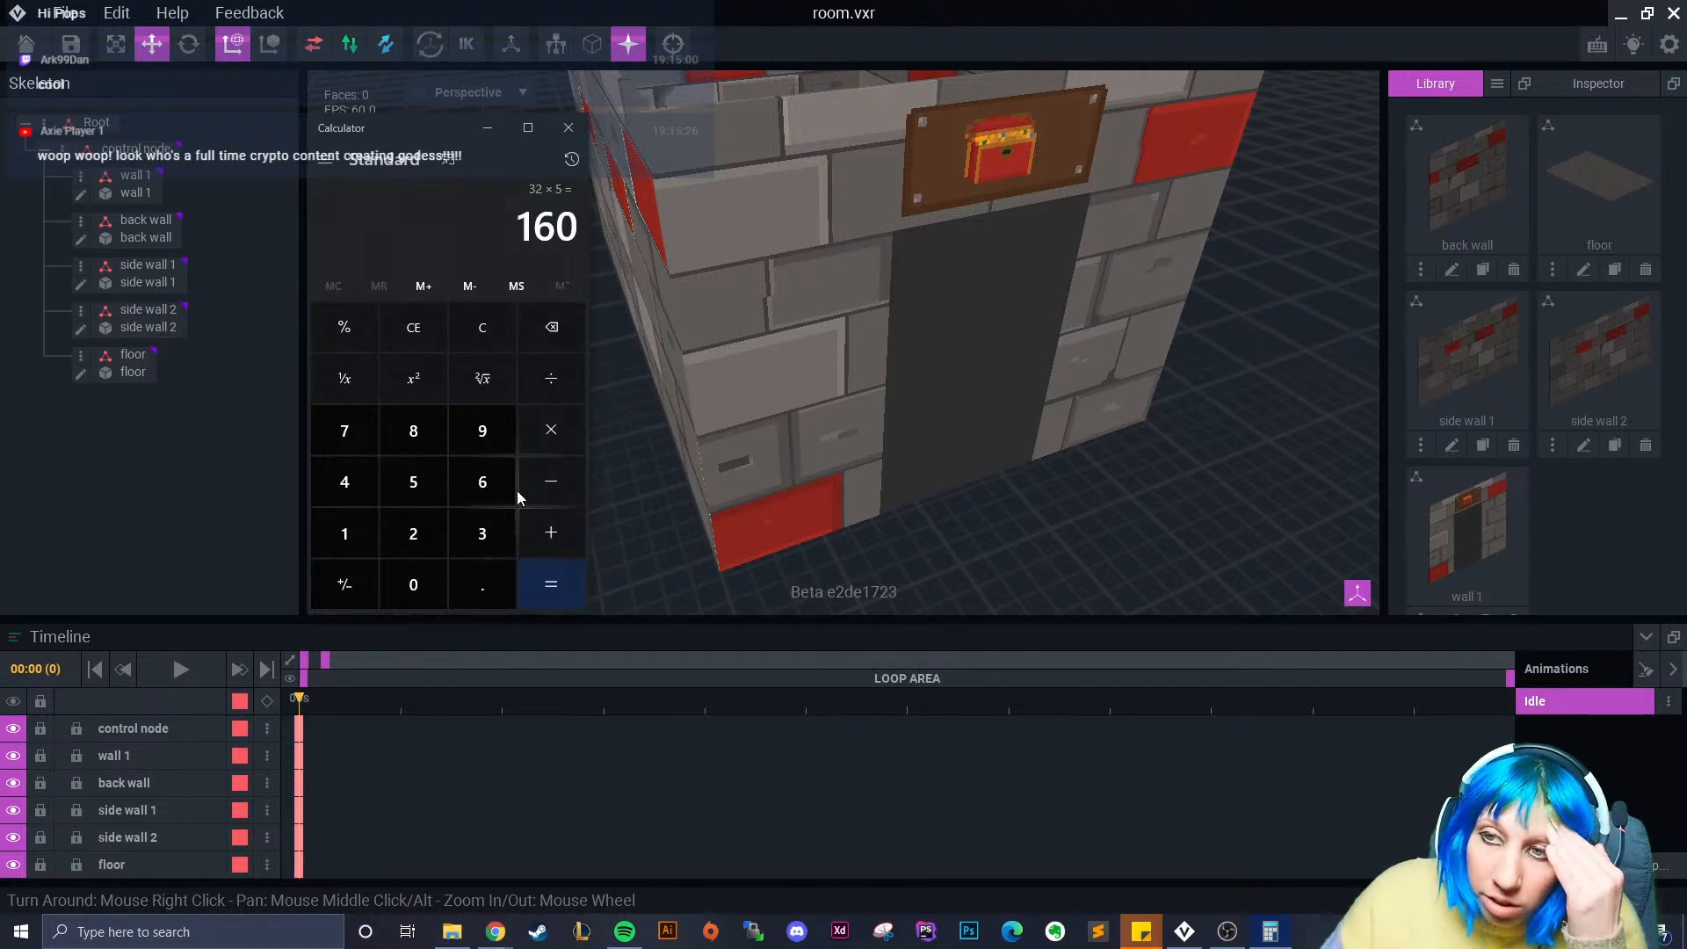
- Close the calculator and examine the room from the front and from above, down to the floor
click(574, 130)
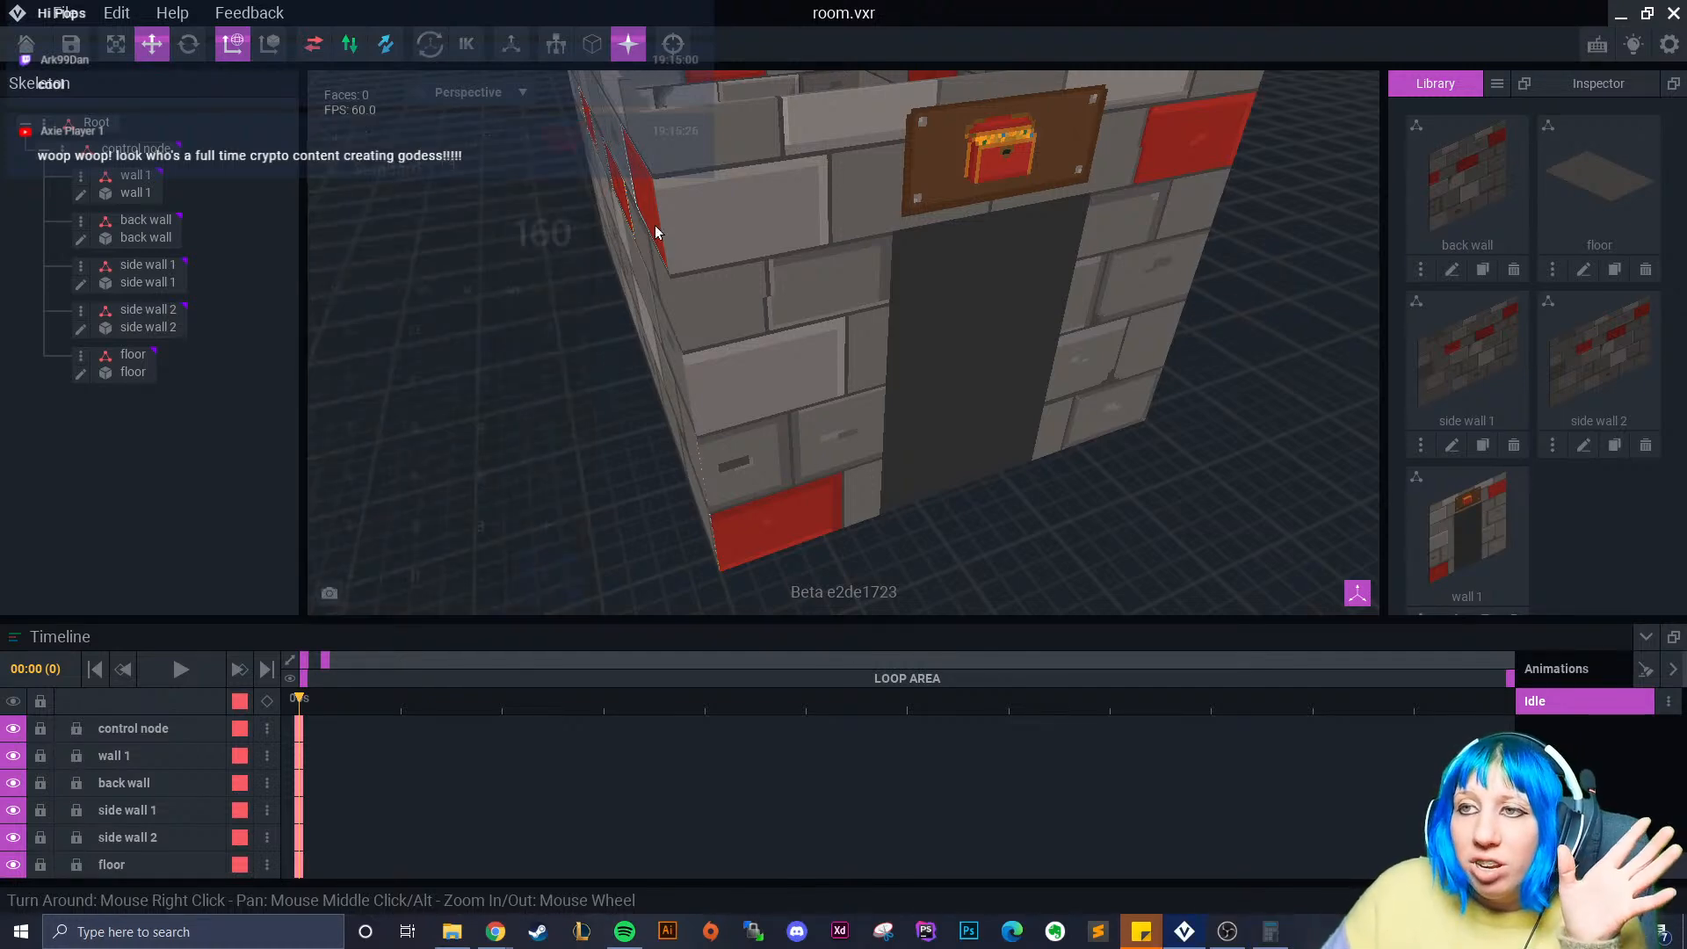
right_drag(868, 342, 807, 312)
right_drag(925, 365, 884, 304)
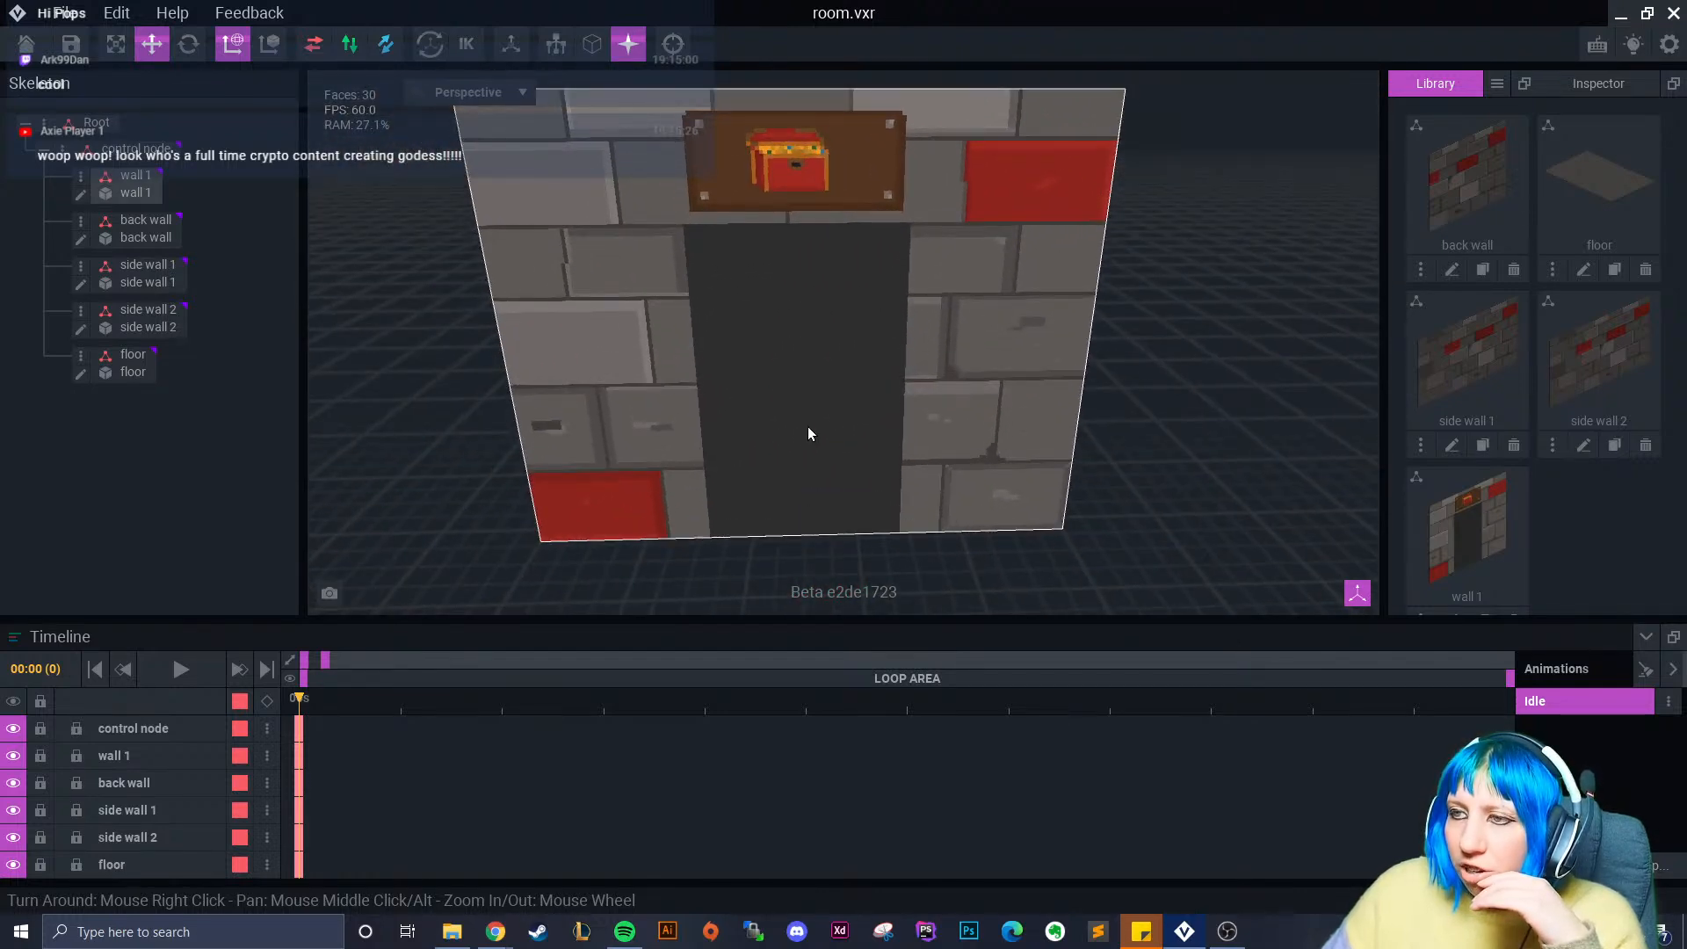
scroll(840, 448, up, 3)
right_drag(802, 431, 814, 427)
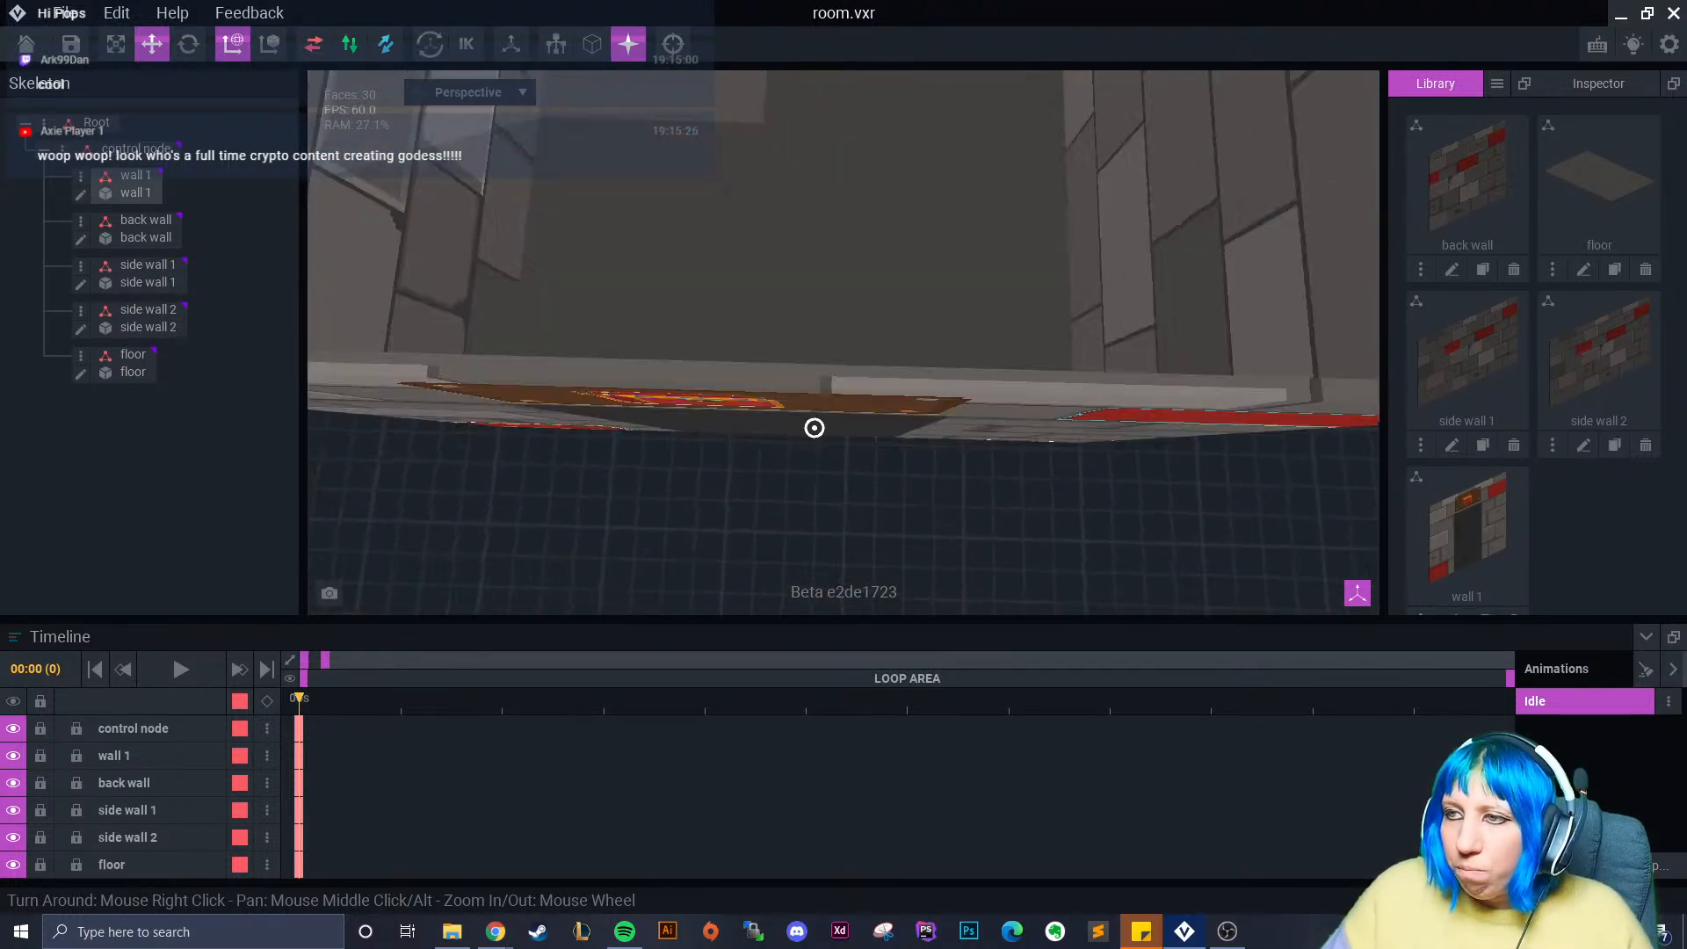
scroll(813, 427, up, 4)
click(813, 427)
middle_drag(814, 427, 833, 539)
right_drag(833, 540, 820, 510)
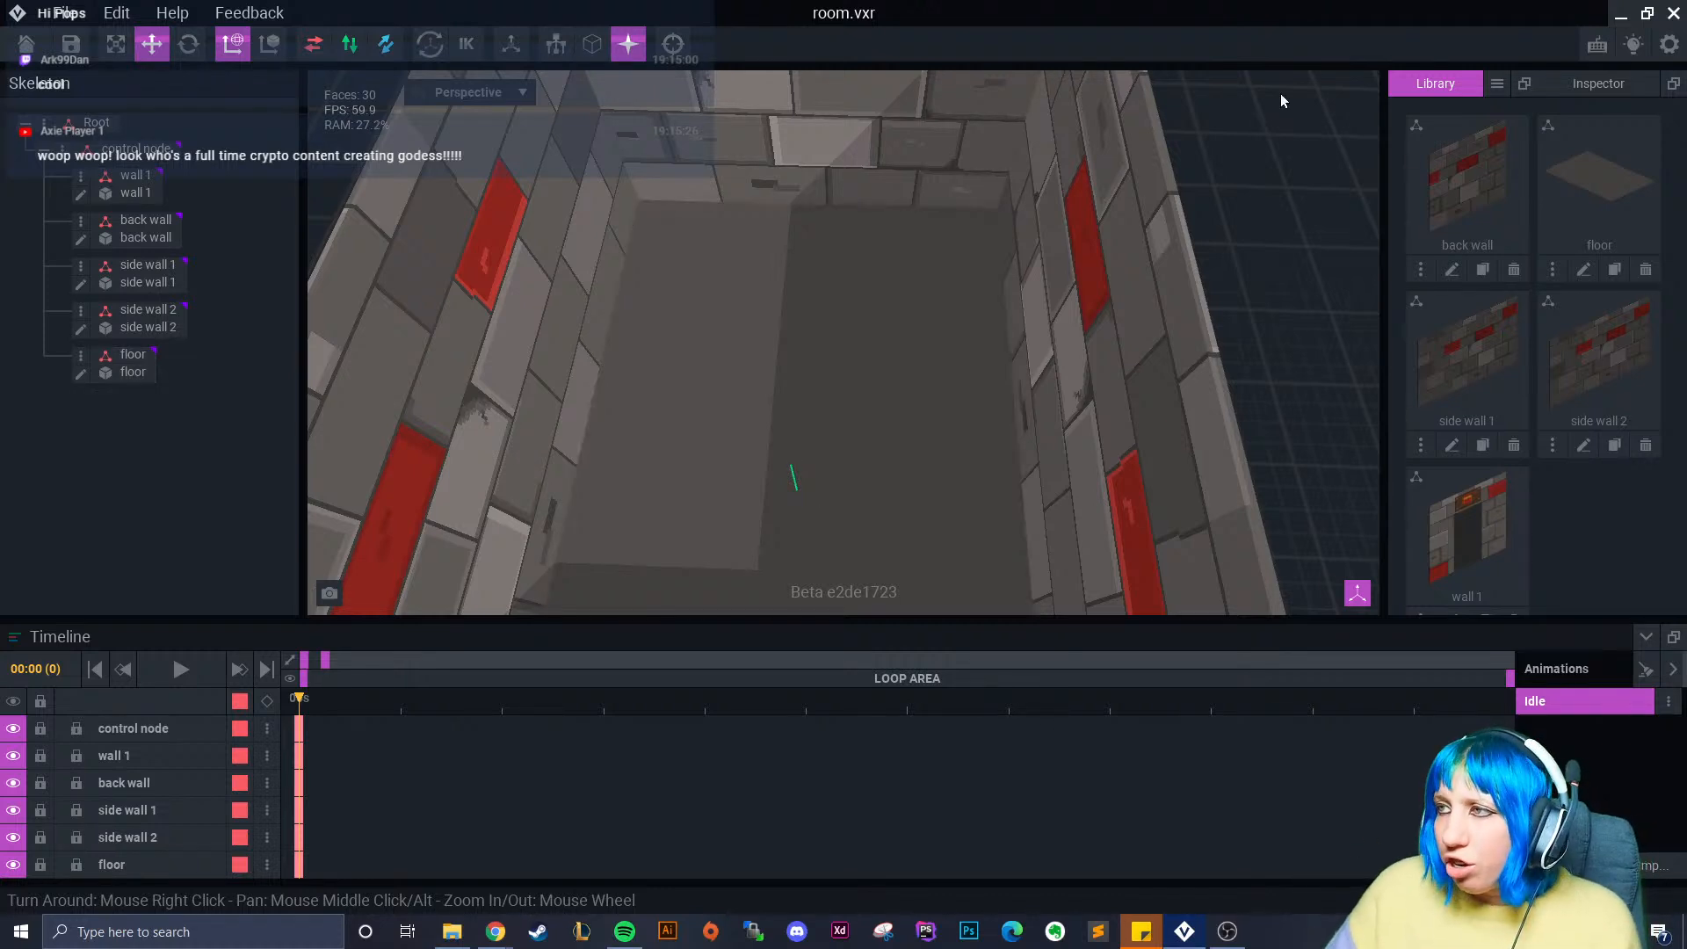
- Import the large gold model into the library from the table subfolder of table1 in the VoxEdit folder
click(1496, 82)
click(1538, 120)
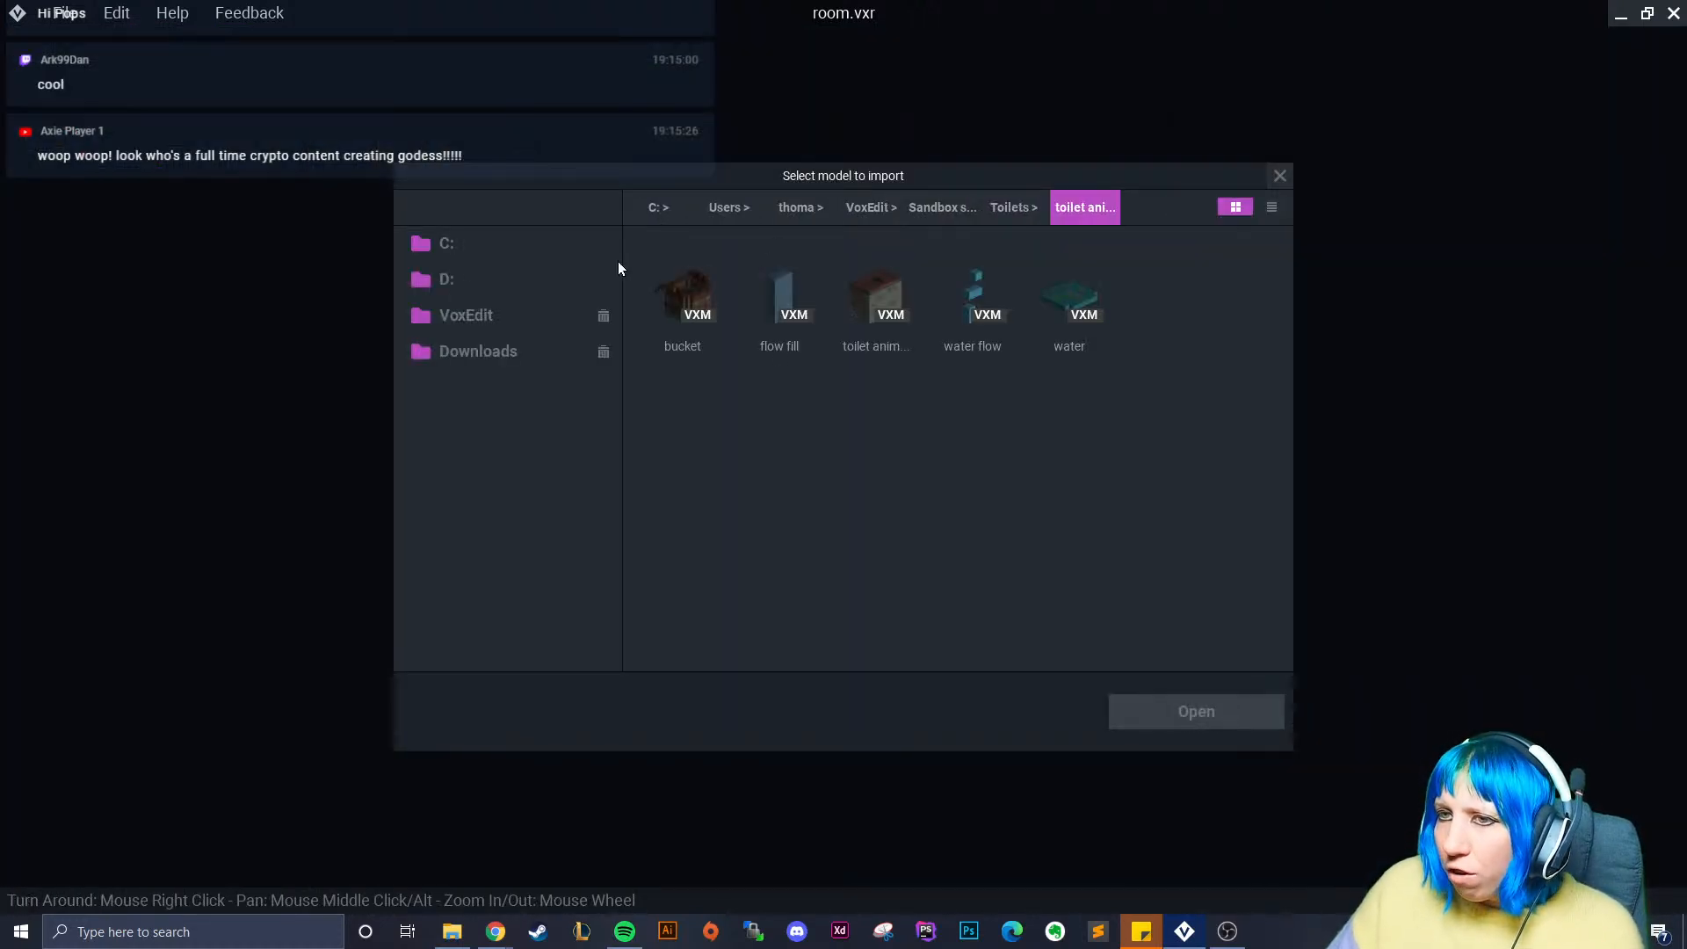
click(492, 321)
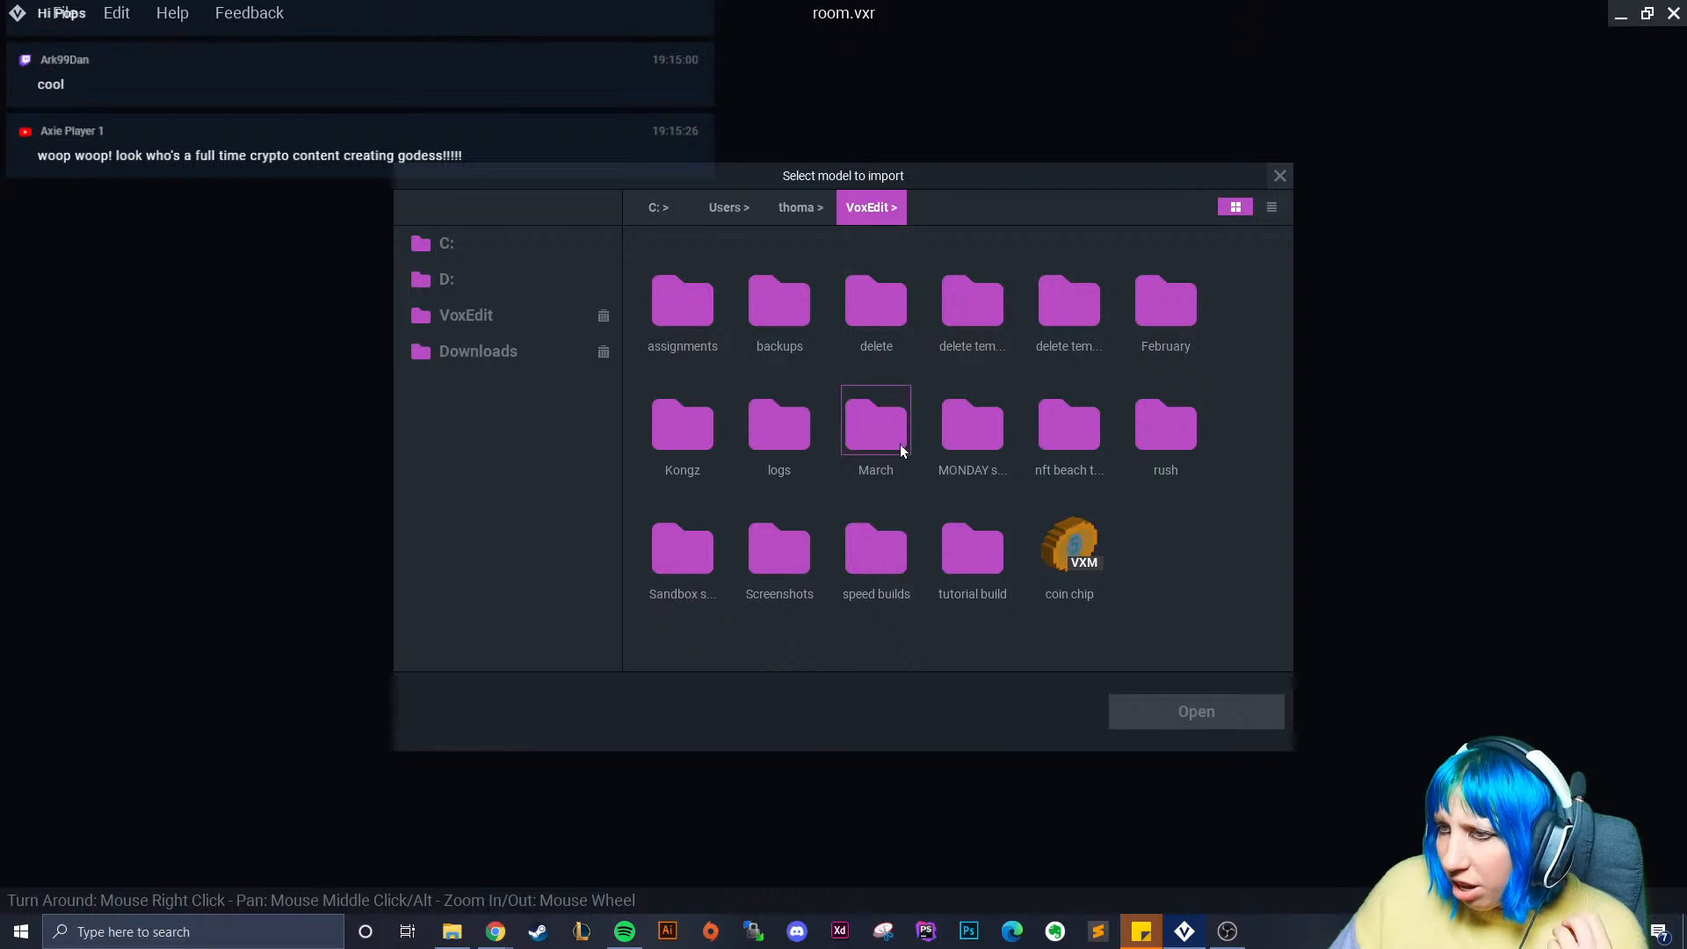
double_click(681, 536)
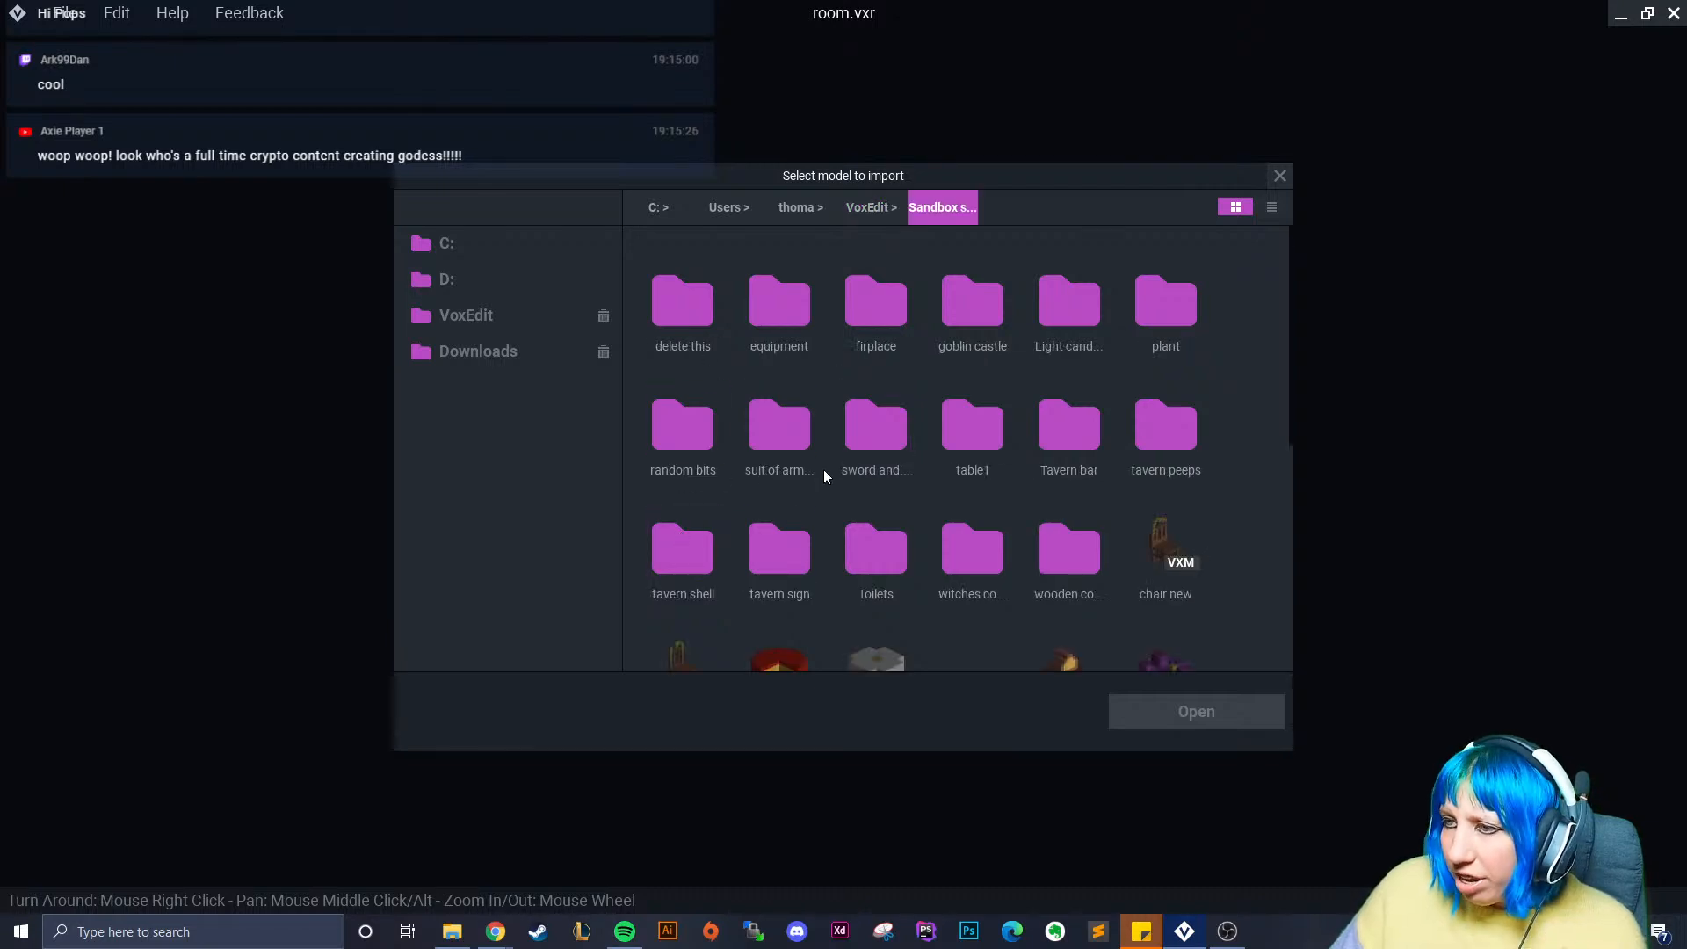
double_click(987, 429)
double_click(696, 319)
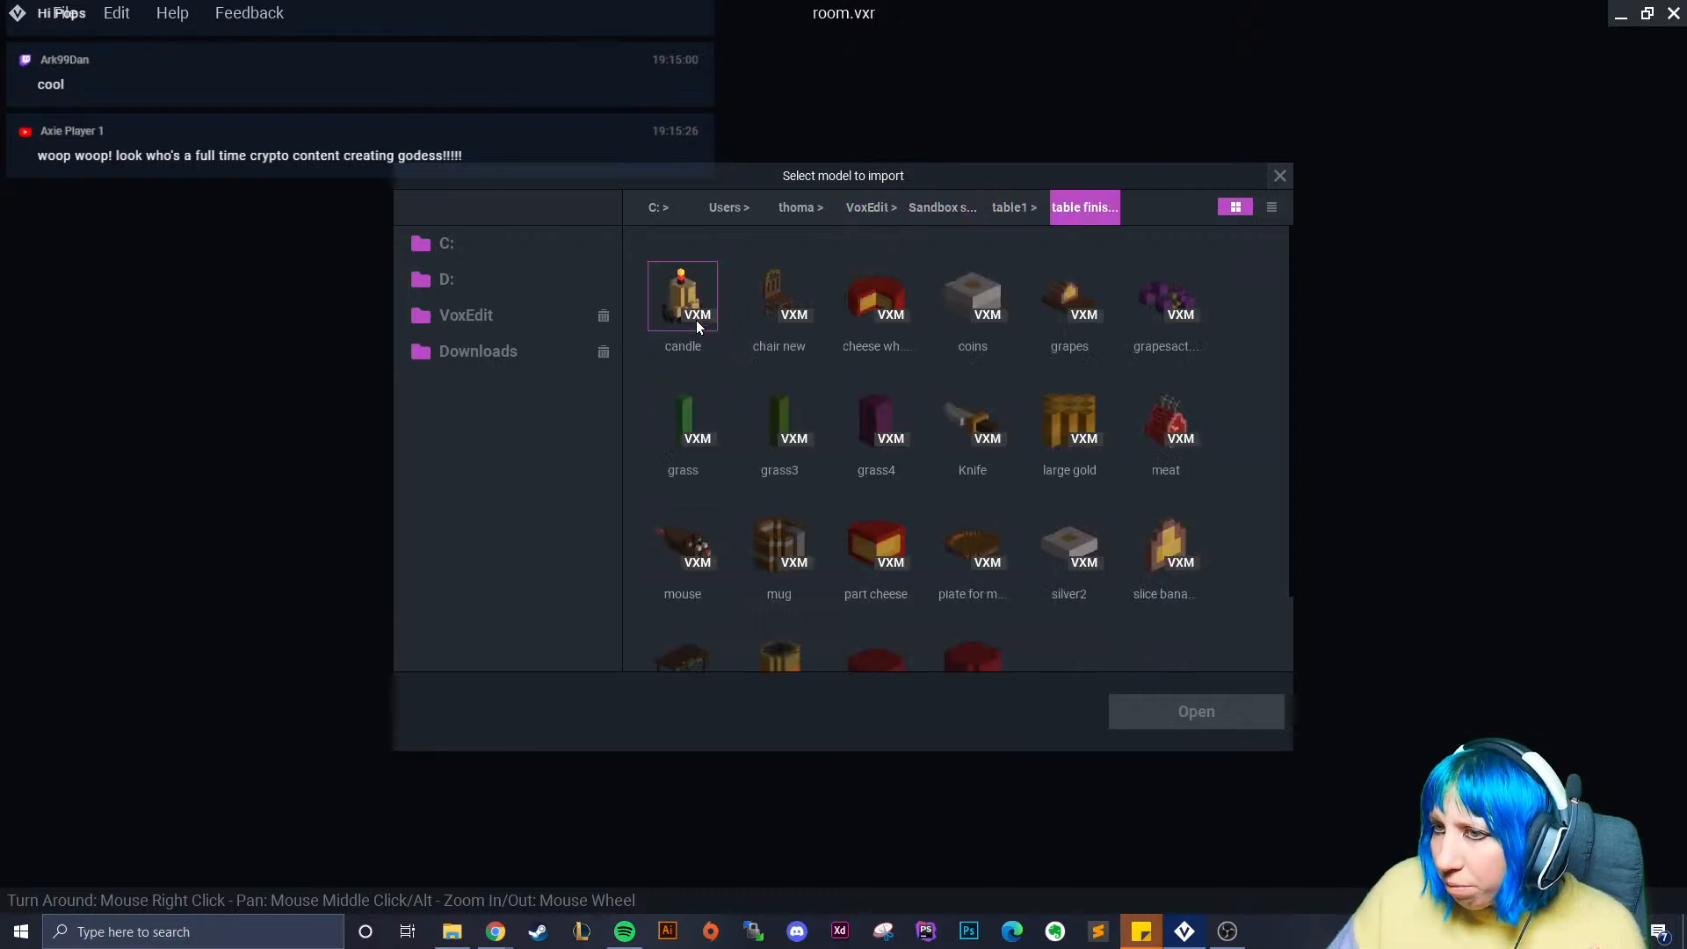
click(1070, 485)
click(1173, 711)
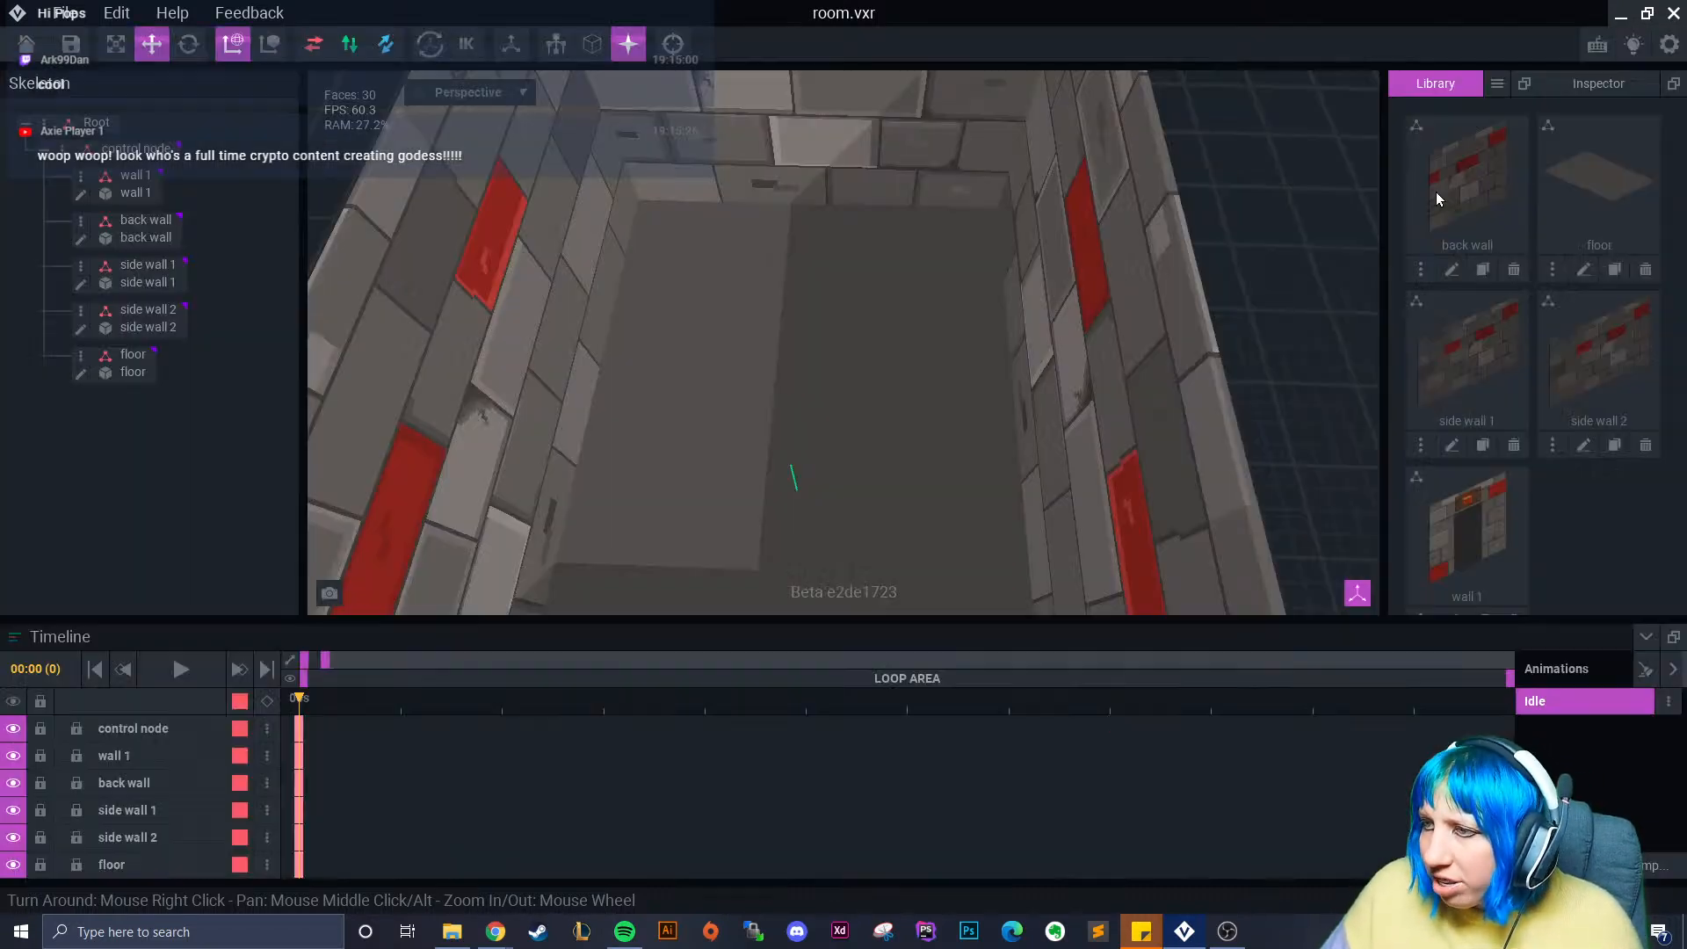
- Import the silver2 and plate for meat models into the library from the same folder
click(1507, 85)
click(1547, 110)
click(1087, 567)
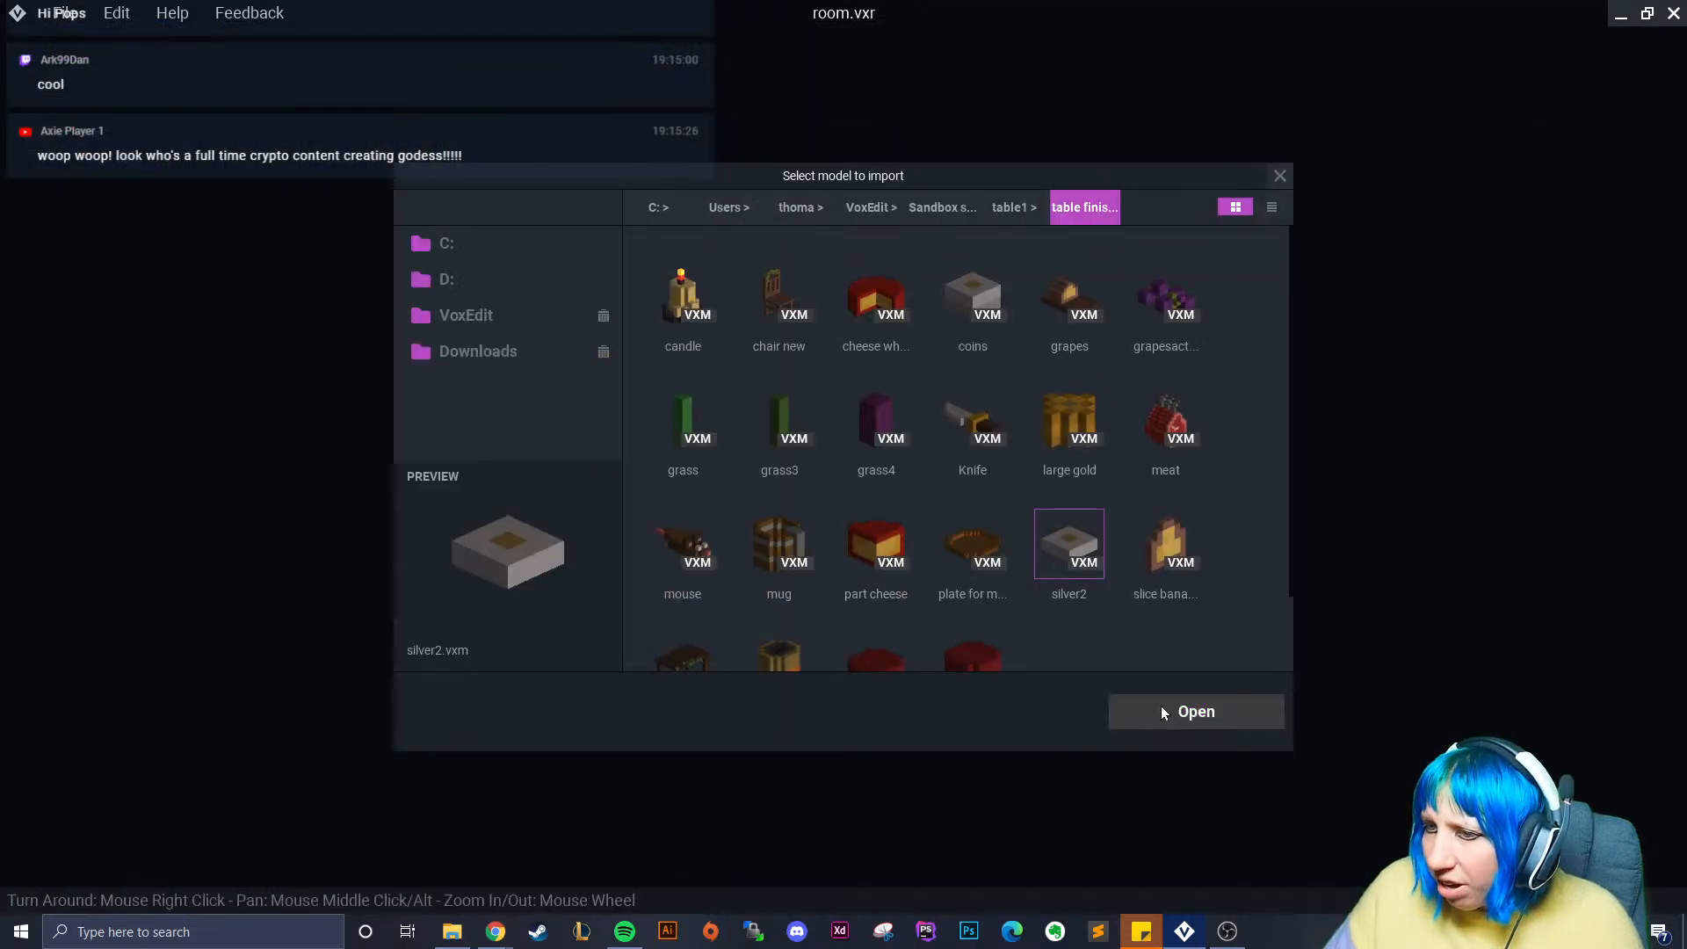
click(1173, 711)
click(1484, 91)
click(1483, 157)
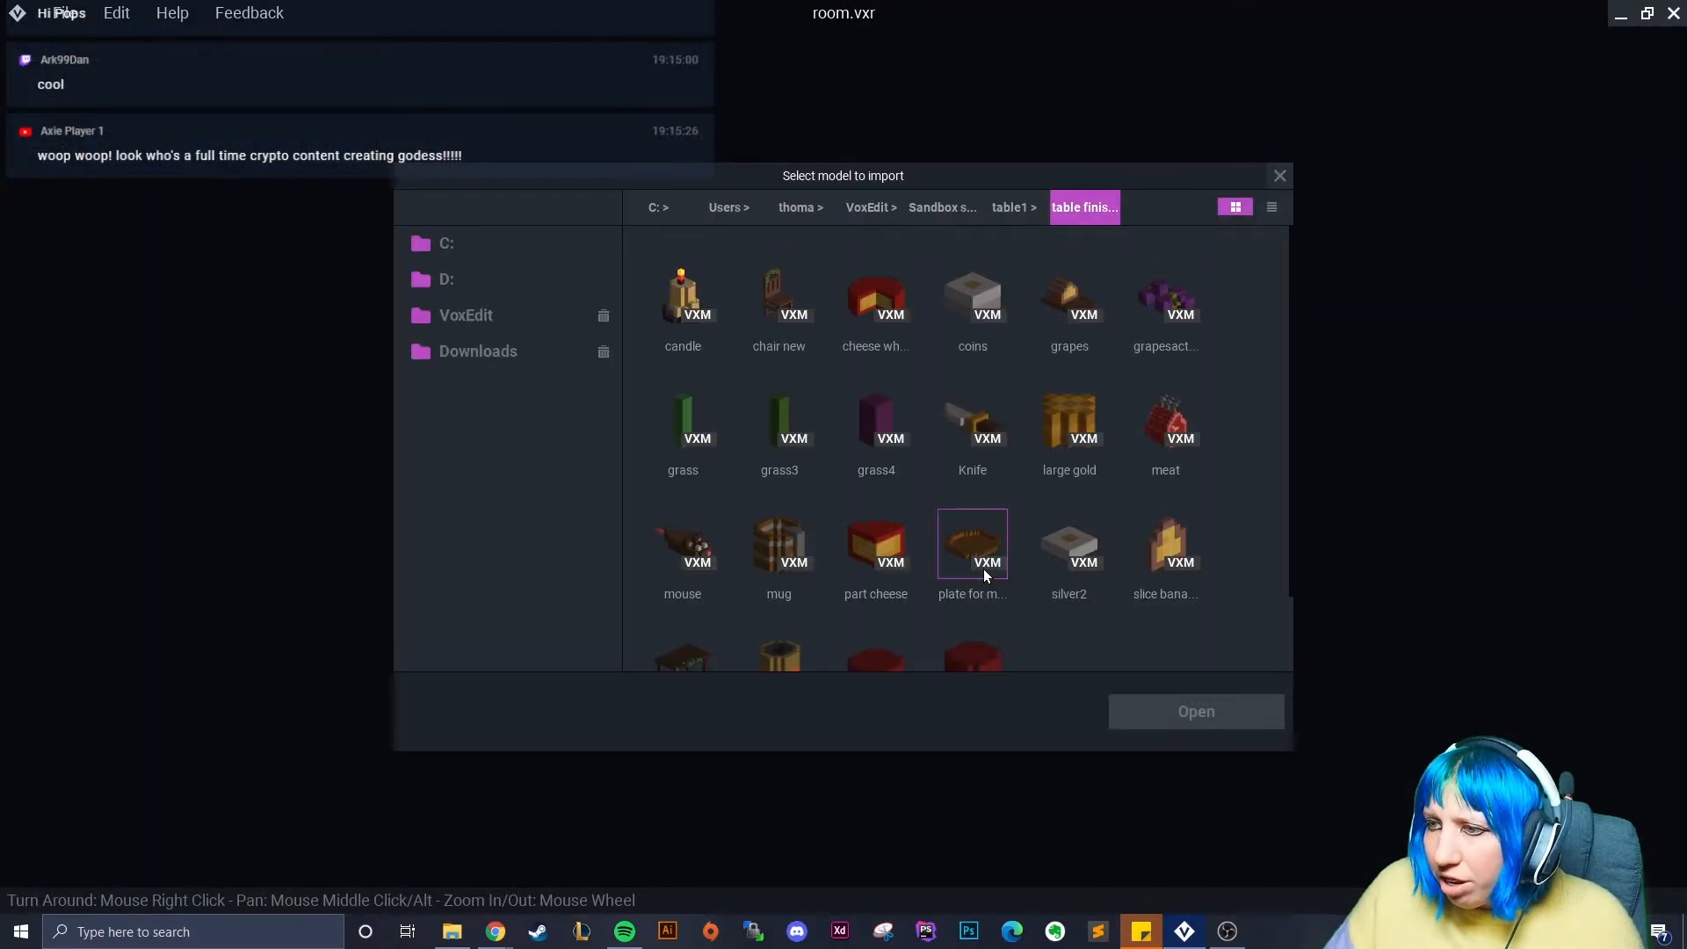
click(984, 568)
click(1156, 719)
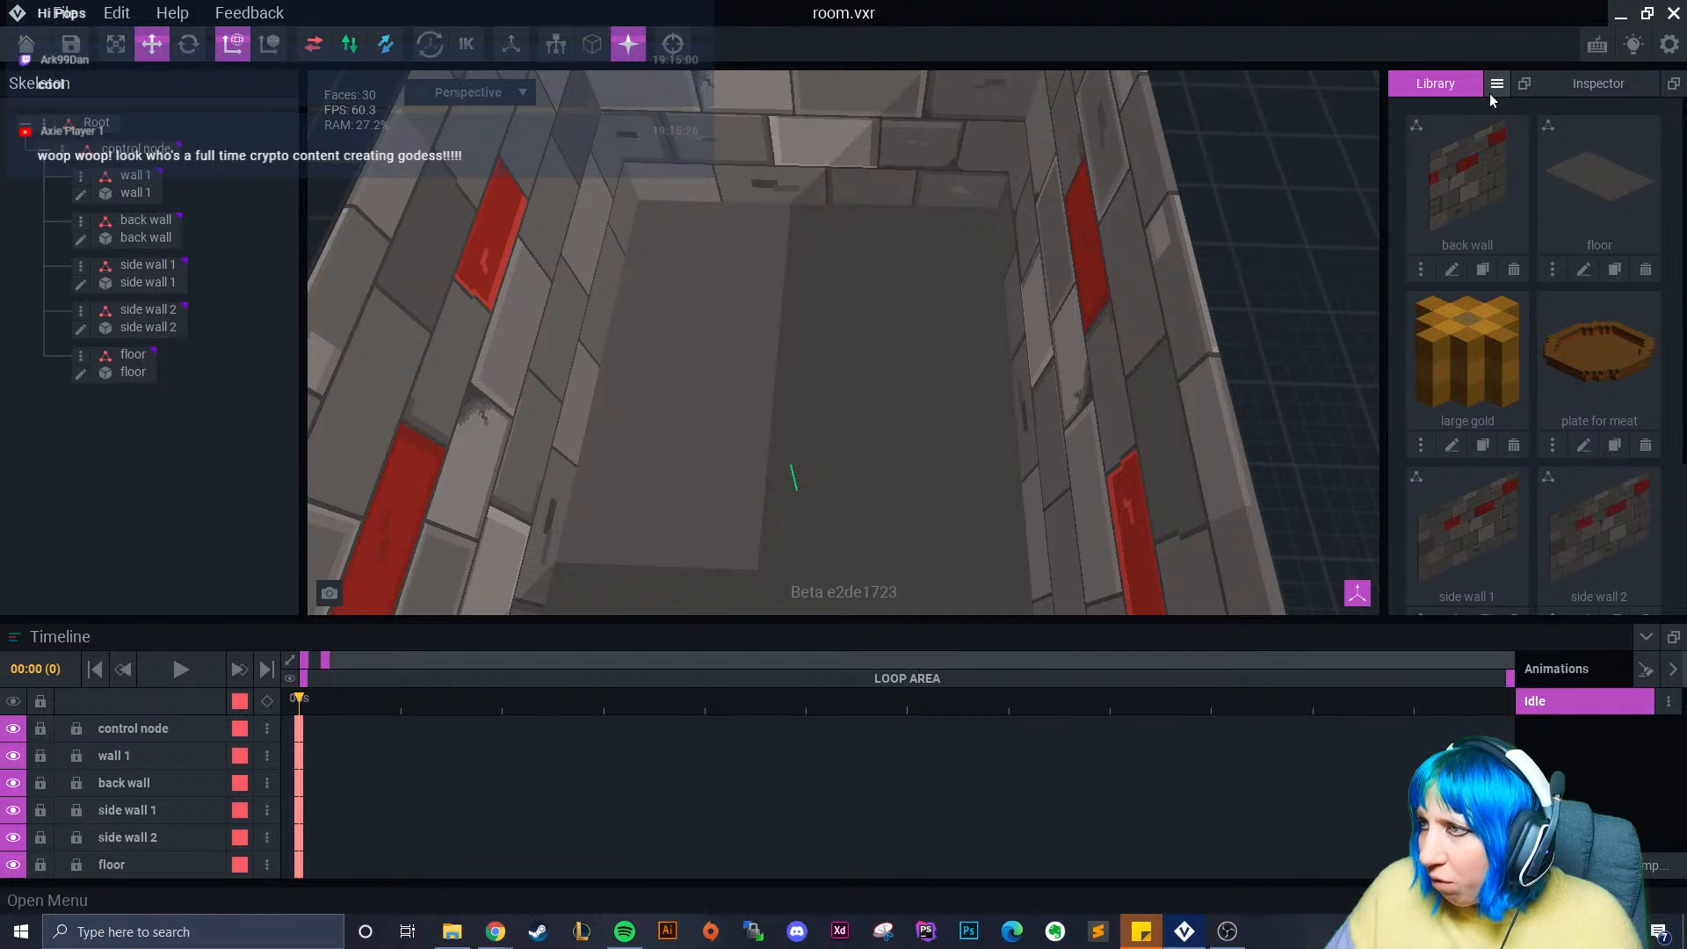
- Import the Knife model into the library from the same folder
click(1497, 84)
click(1573, 110)
scroll(861, 474, down, 1)
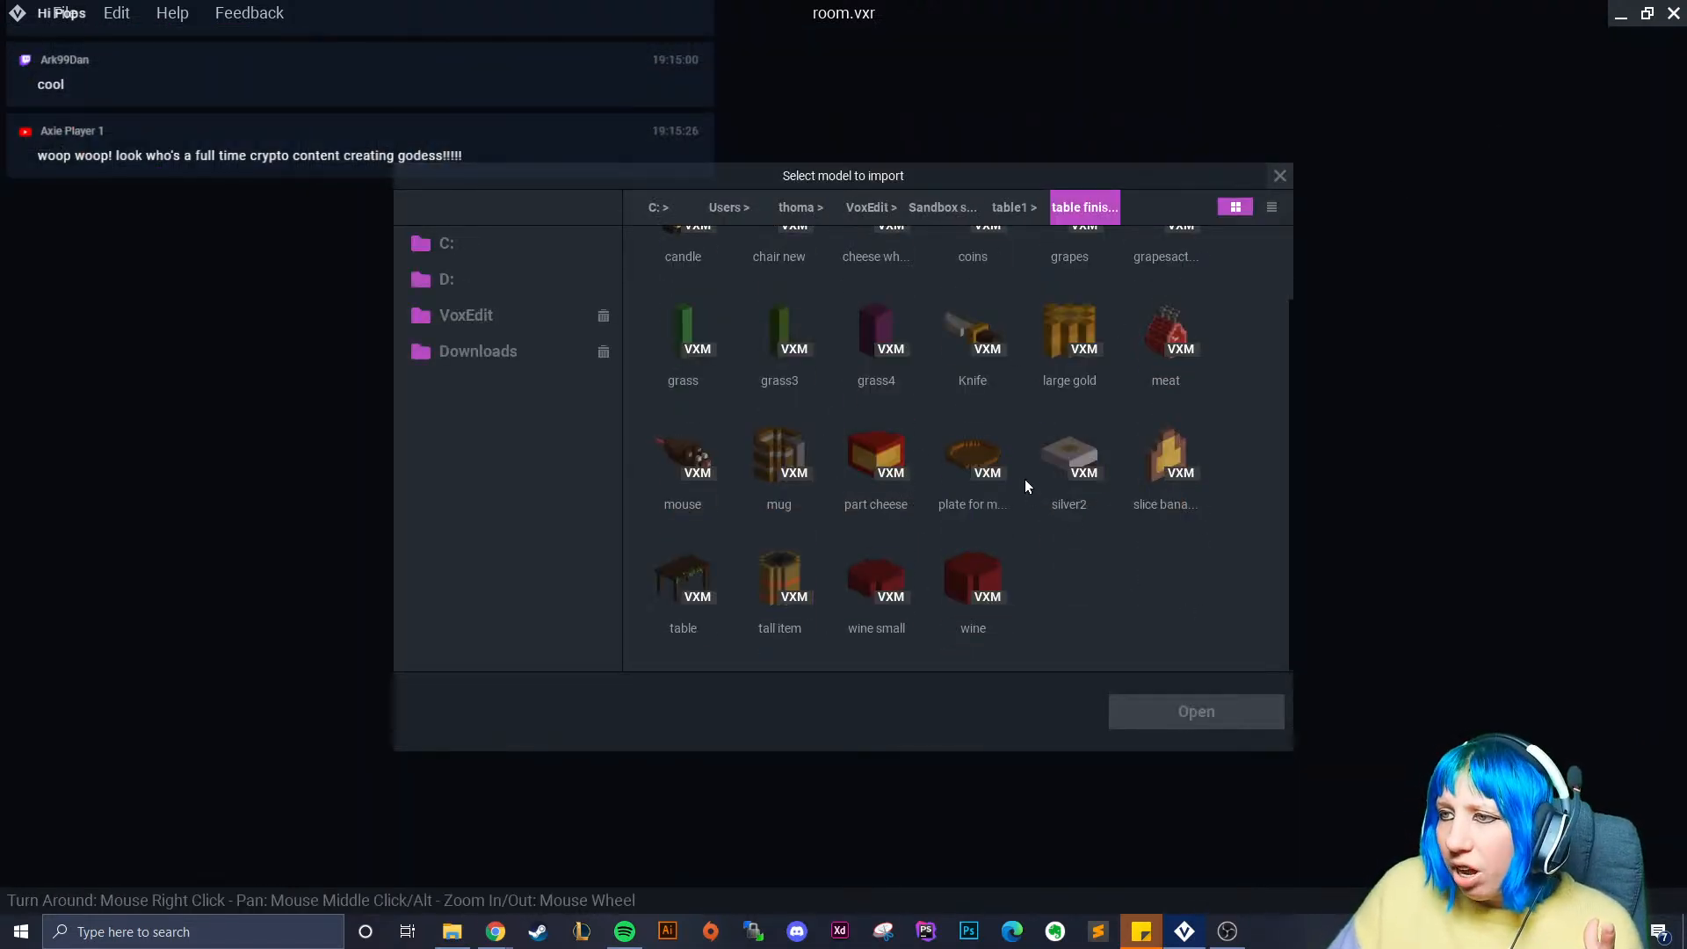
click(983, 342)
click(1151, 710)
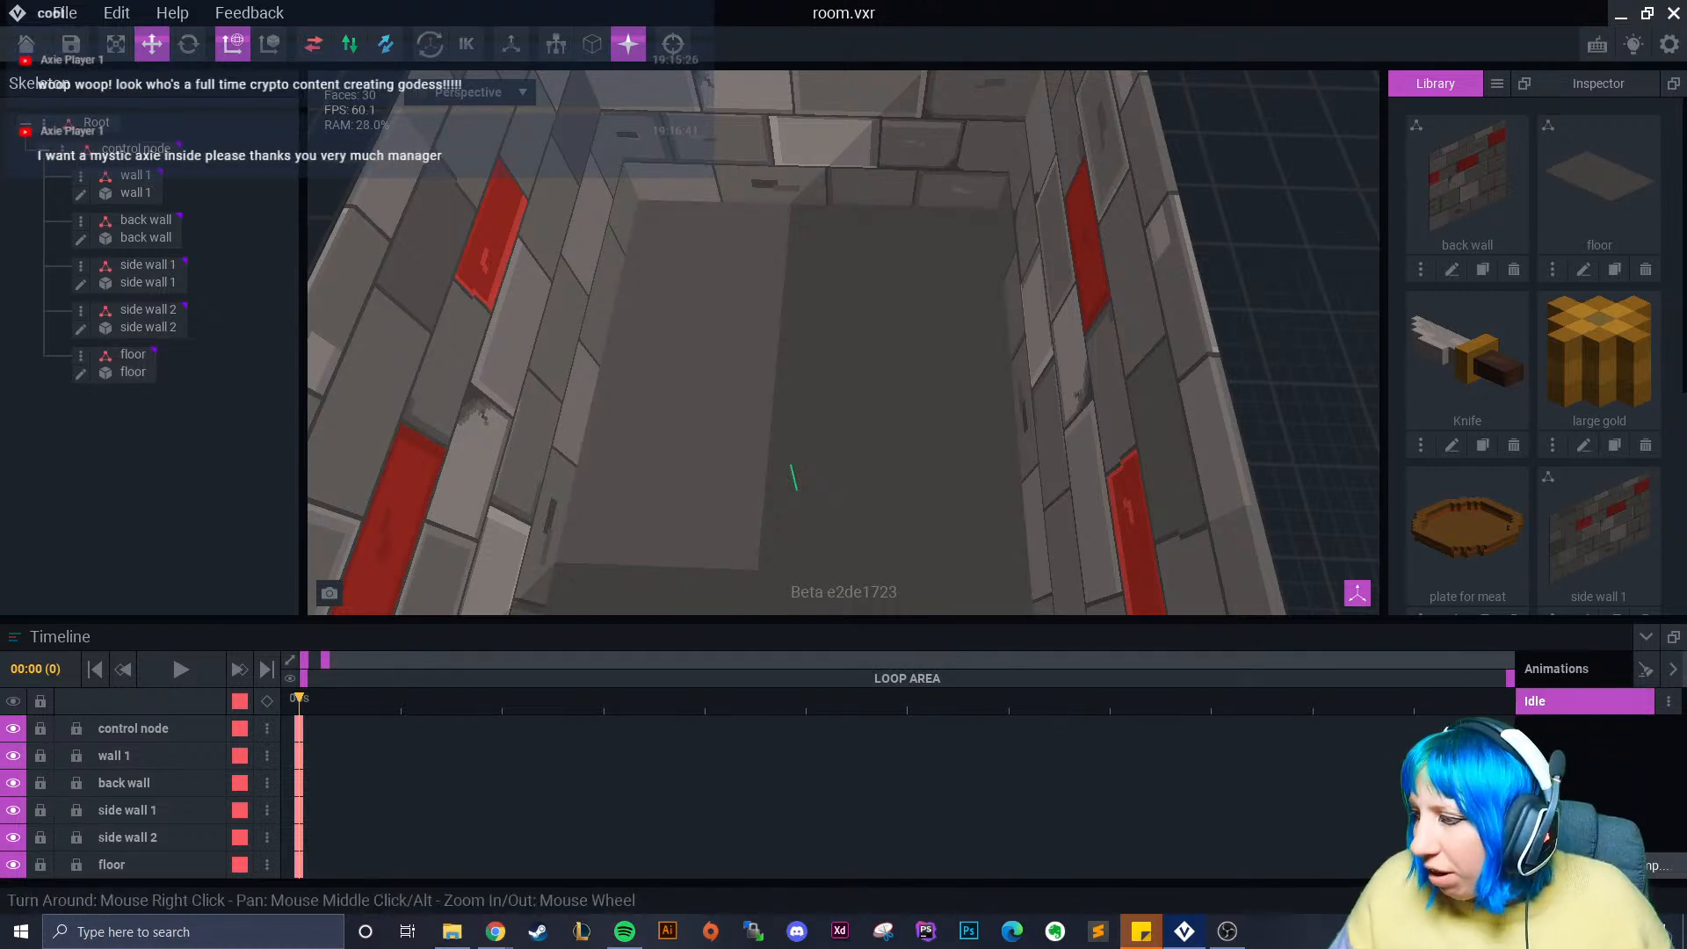
click(1605, 932)
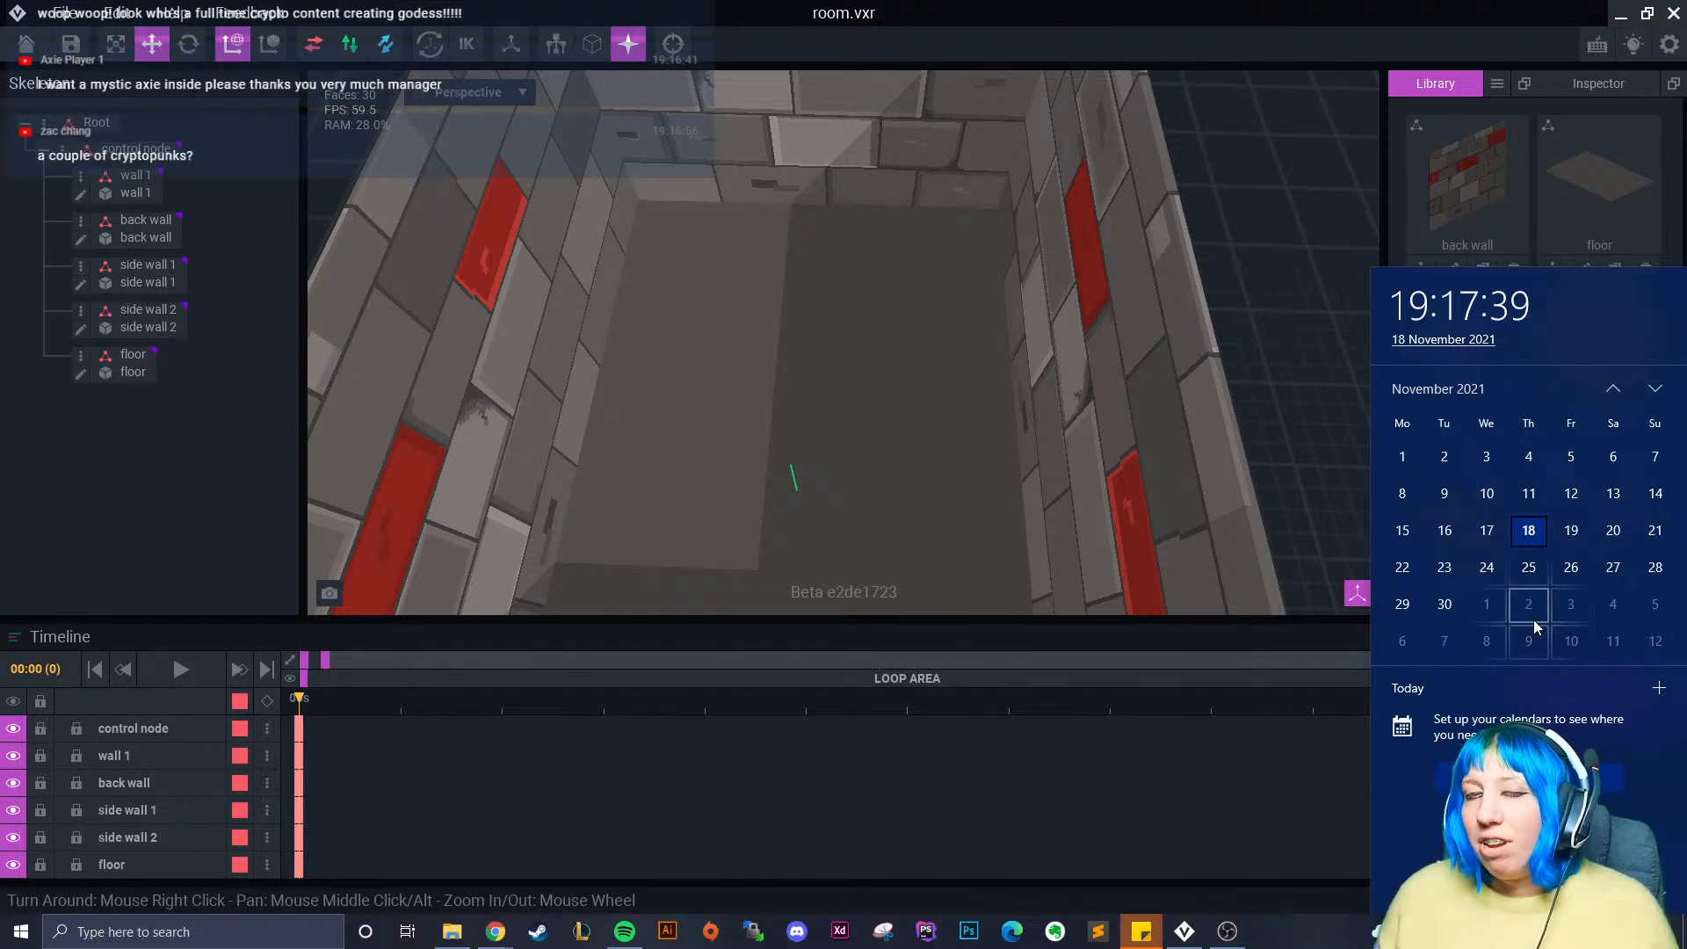
click(947, 380)
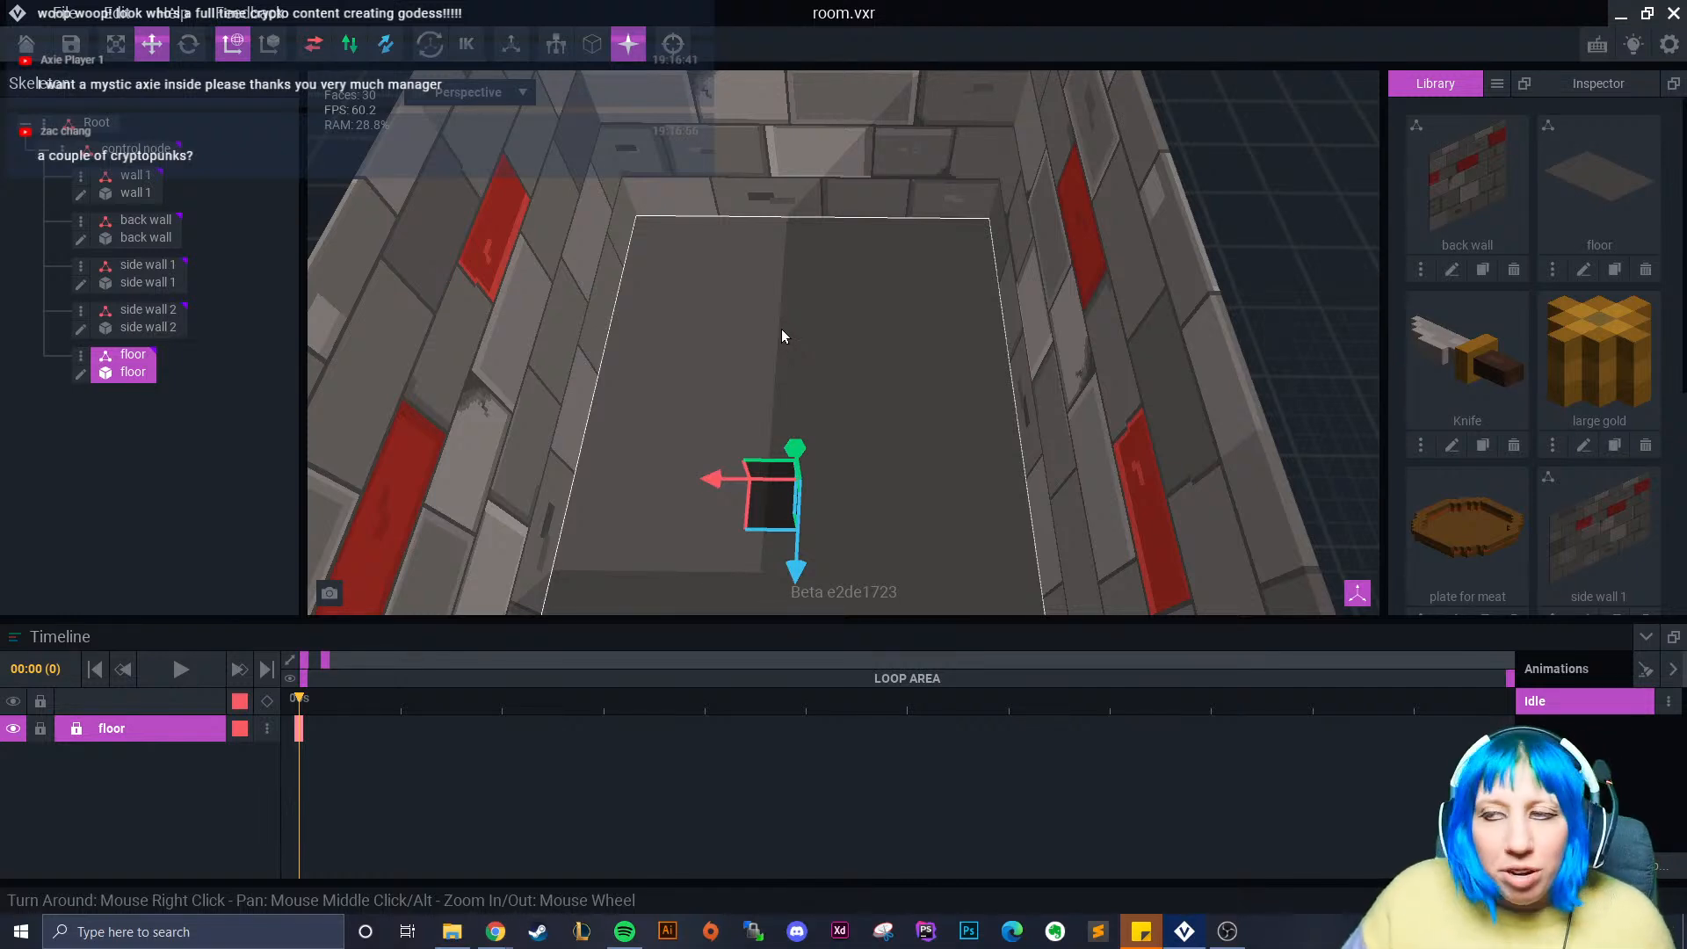
right_drag(774, 332, 774, 333)
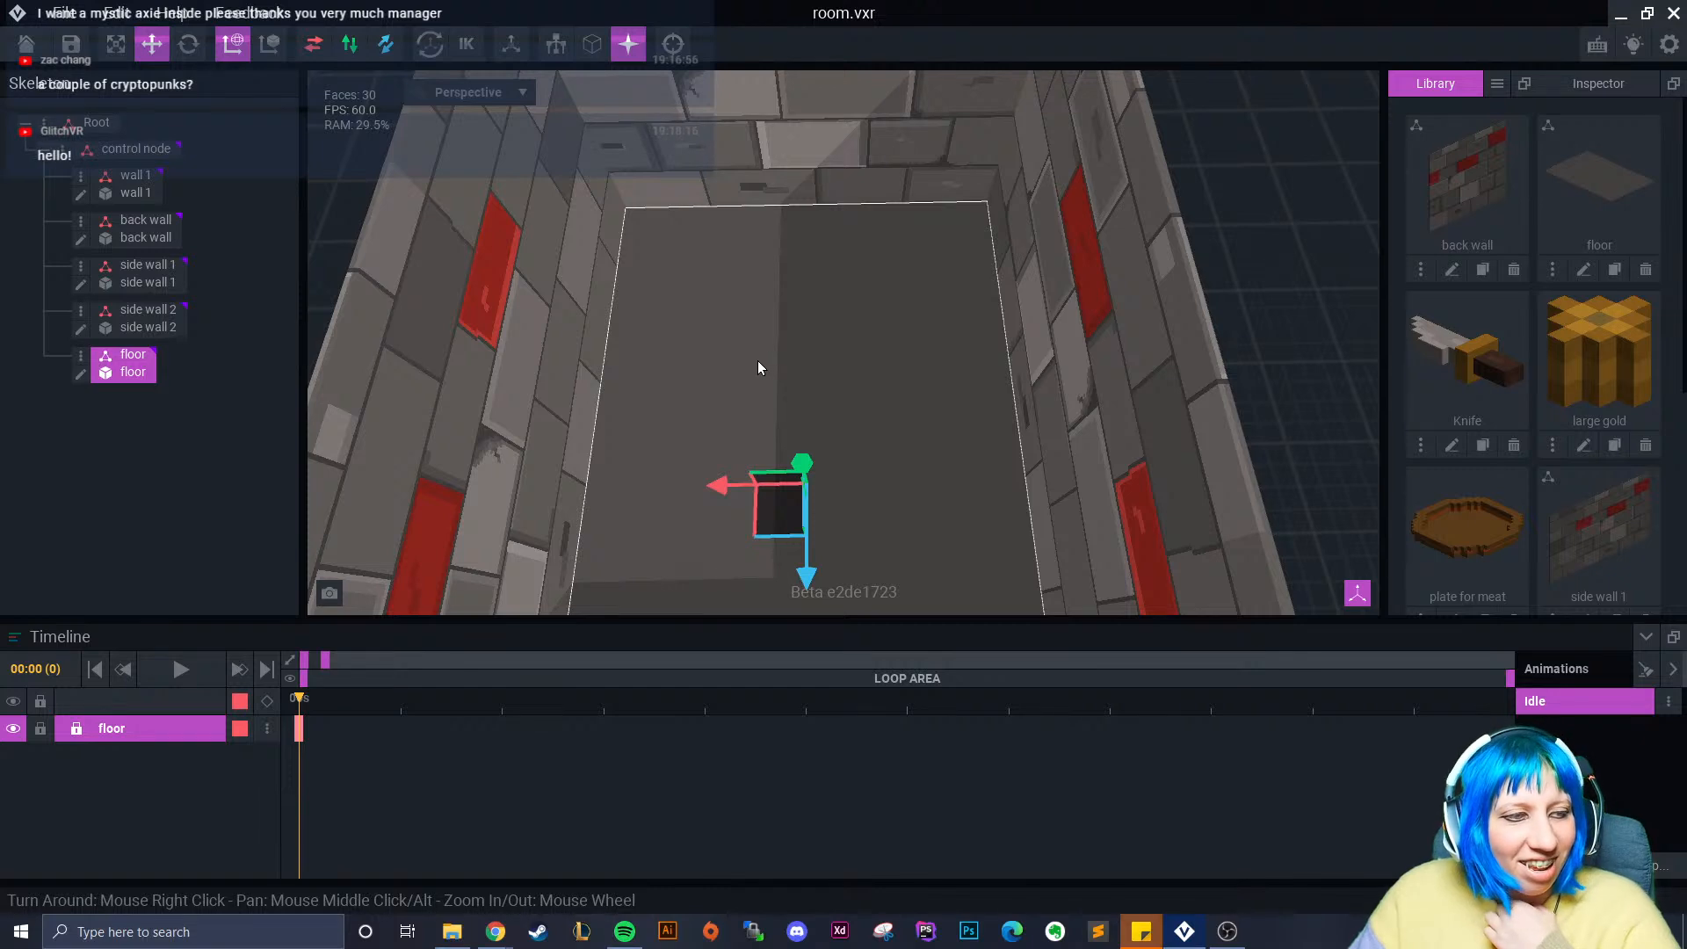
right_drag(768, 310, 821, 357)
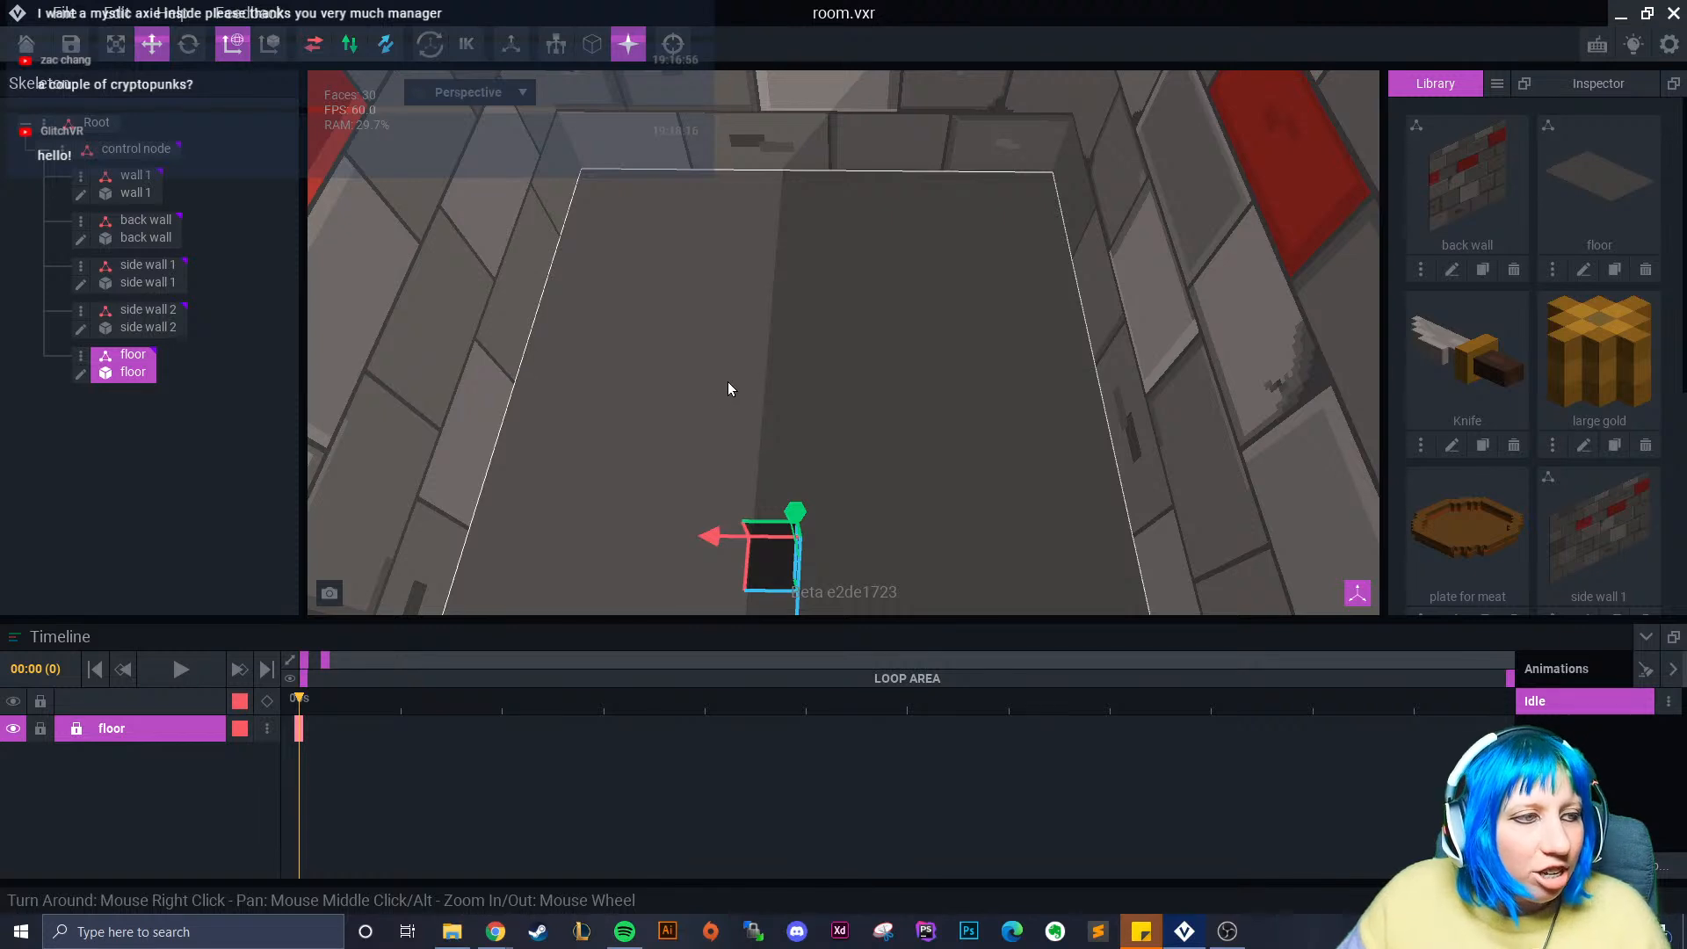
scroll(816, 368, down, 4)
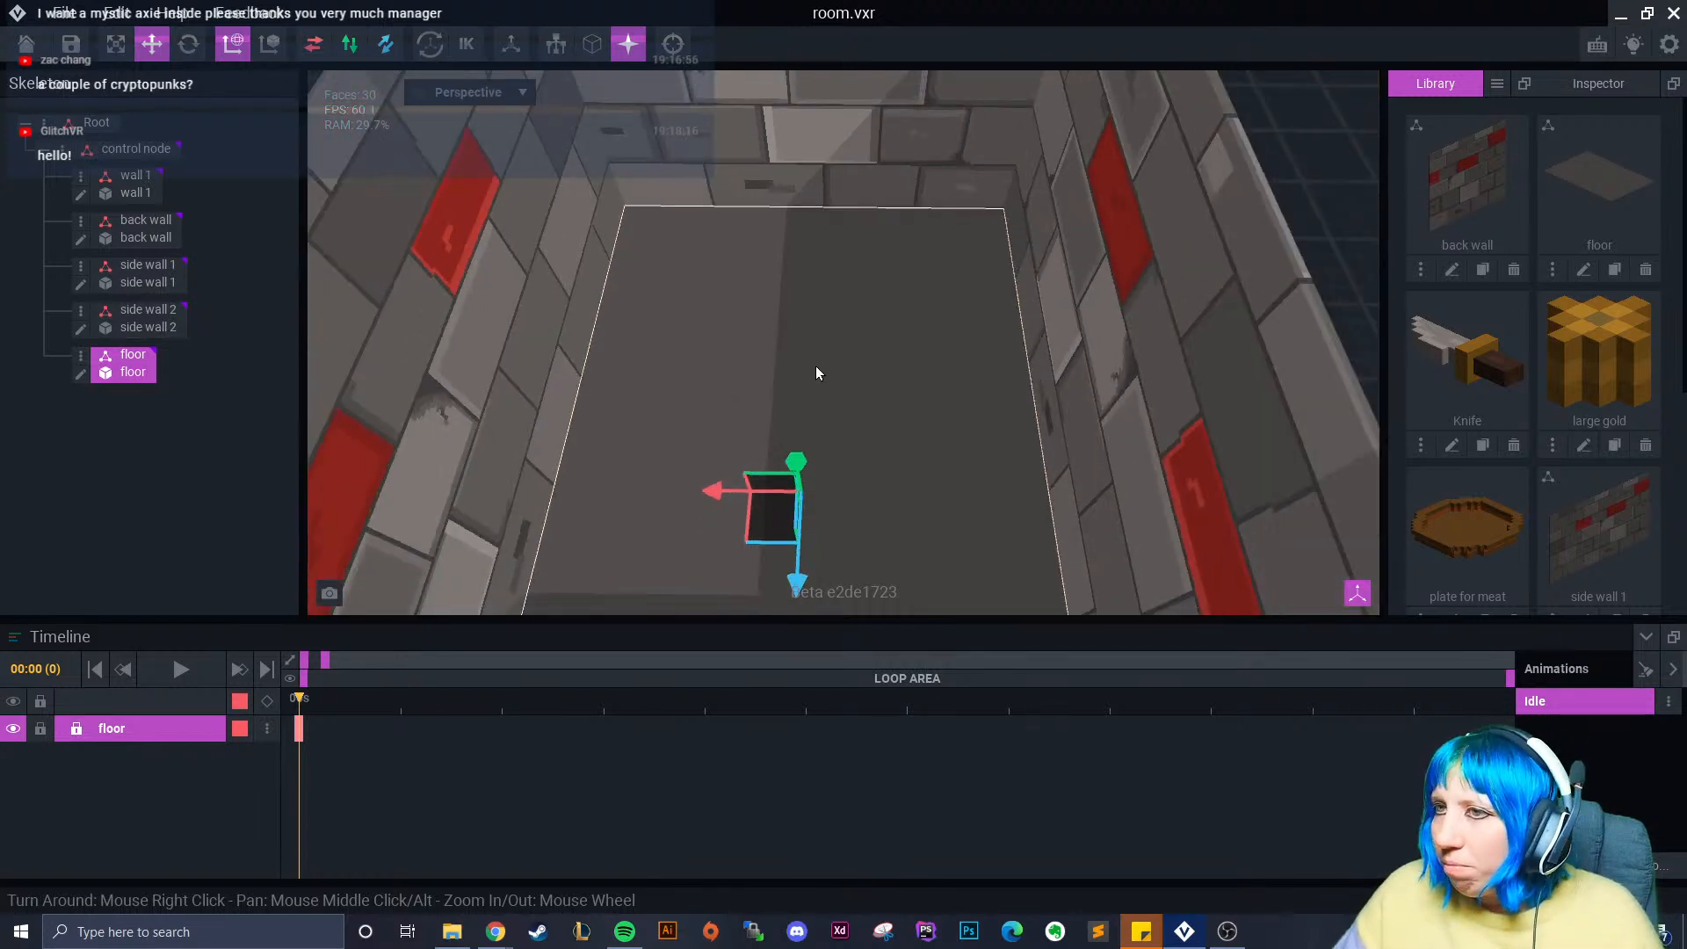
click(63, 149)
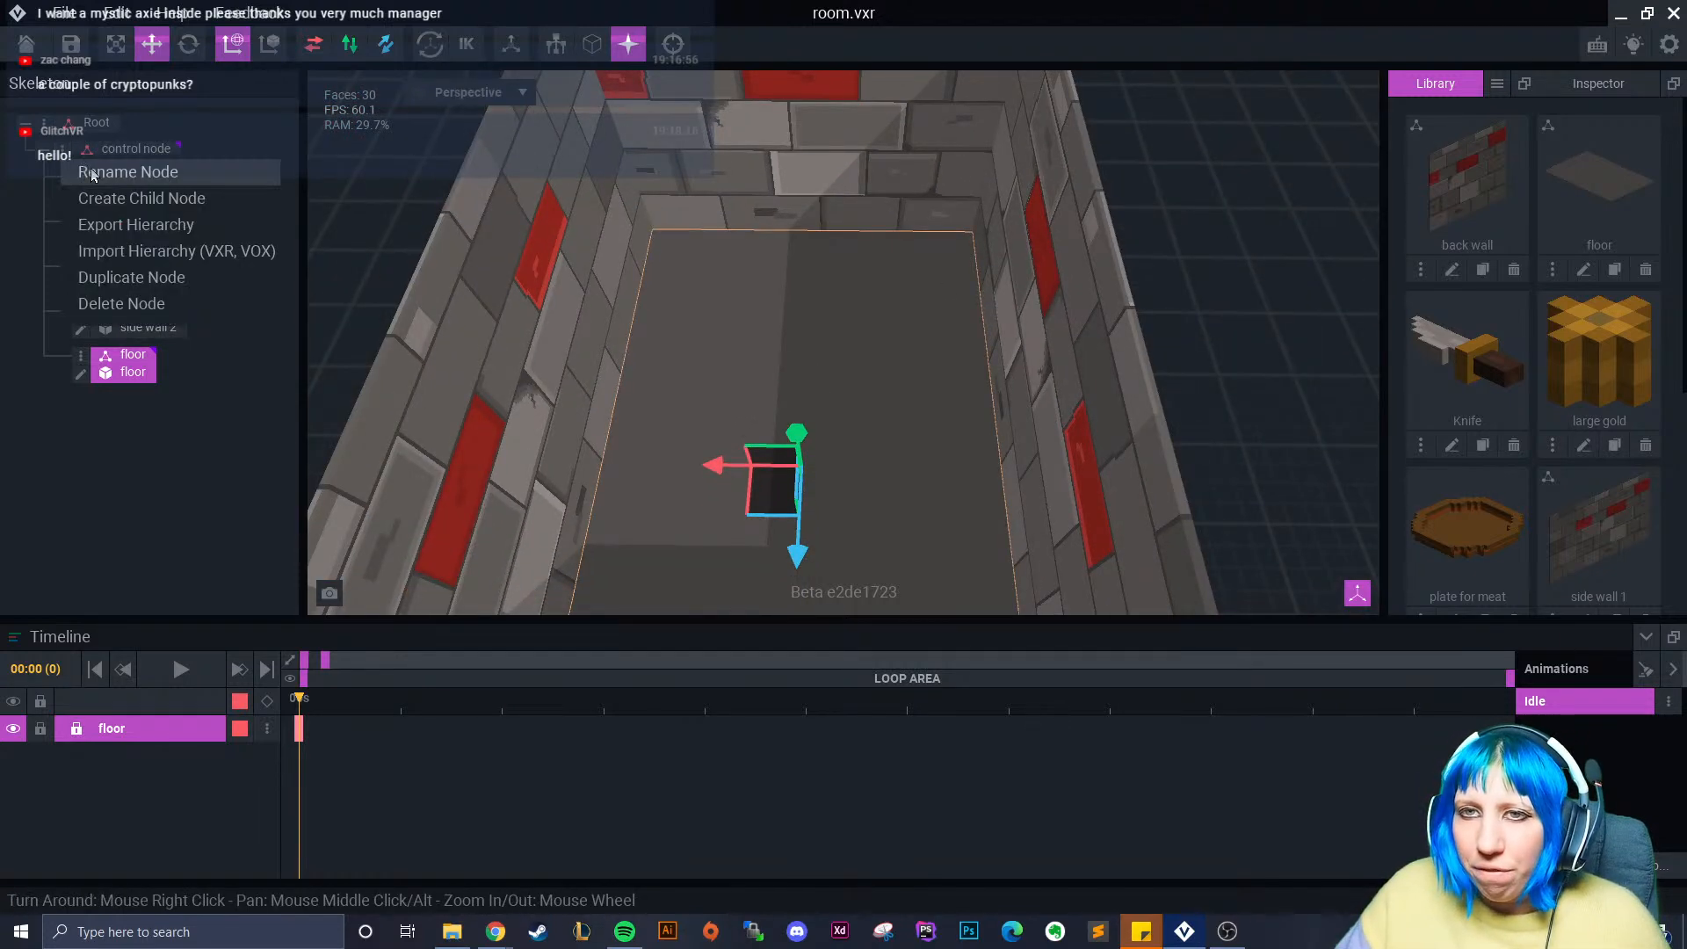
click(133, 202)
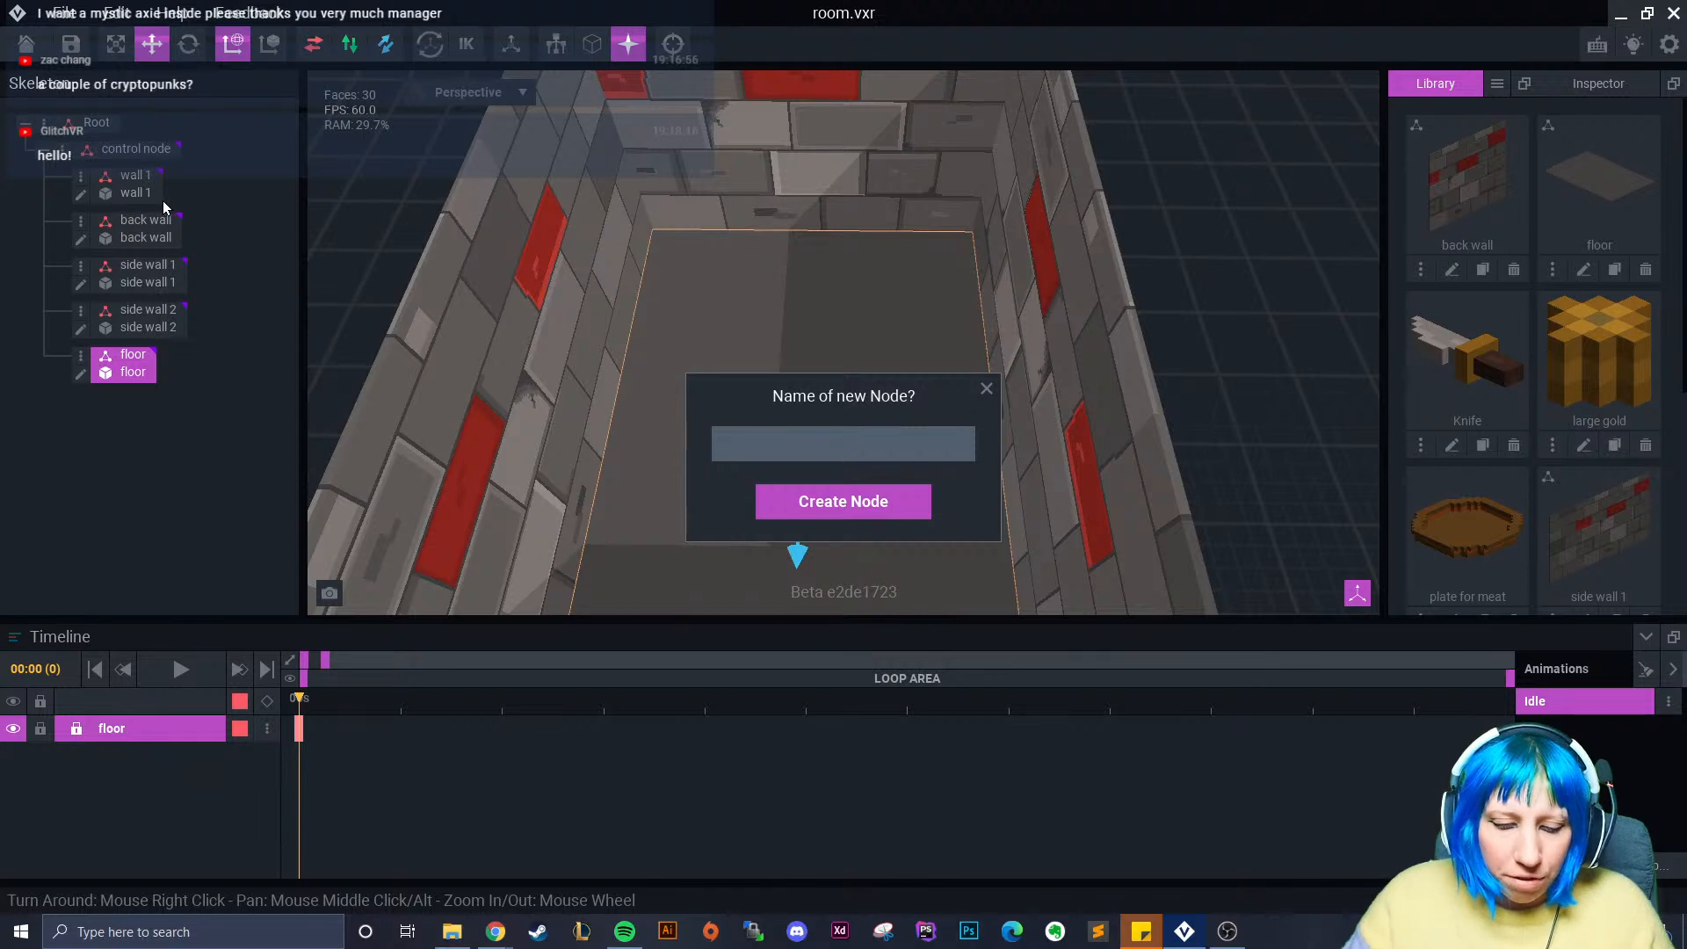
text(treasu)
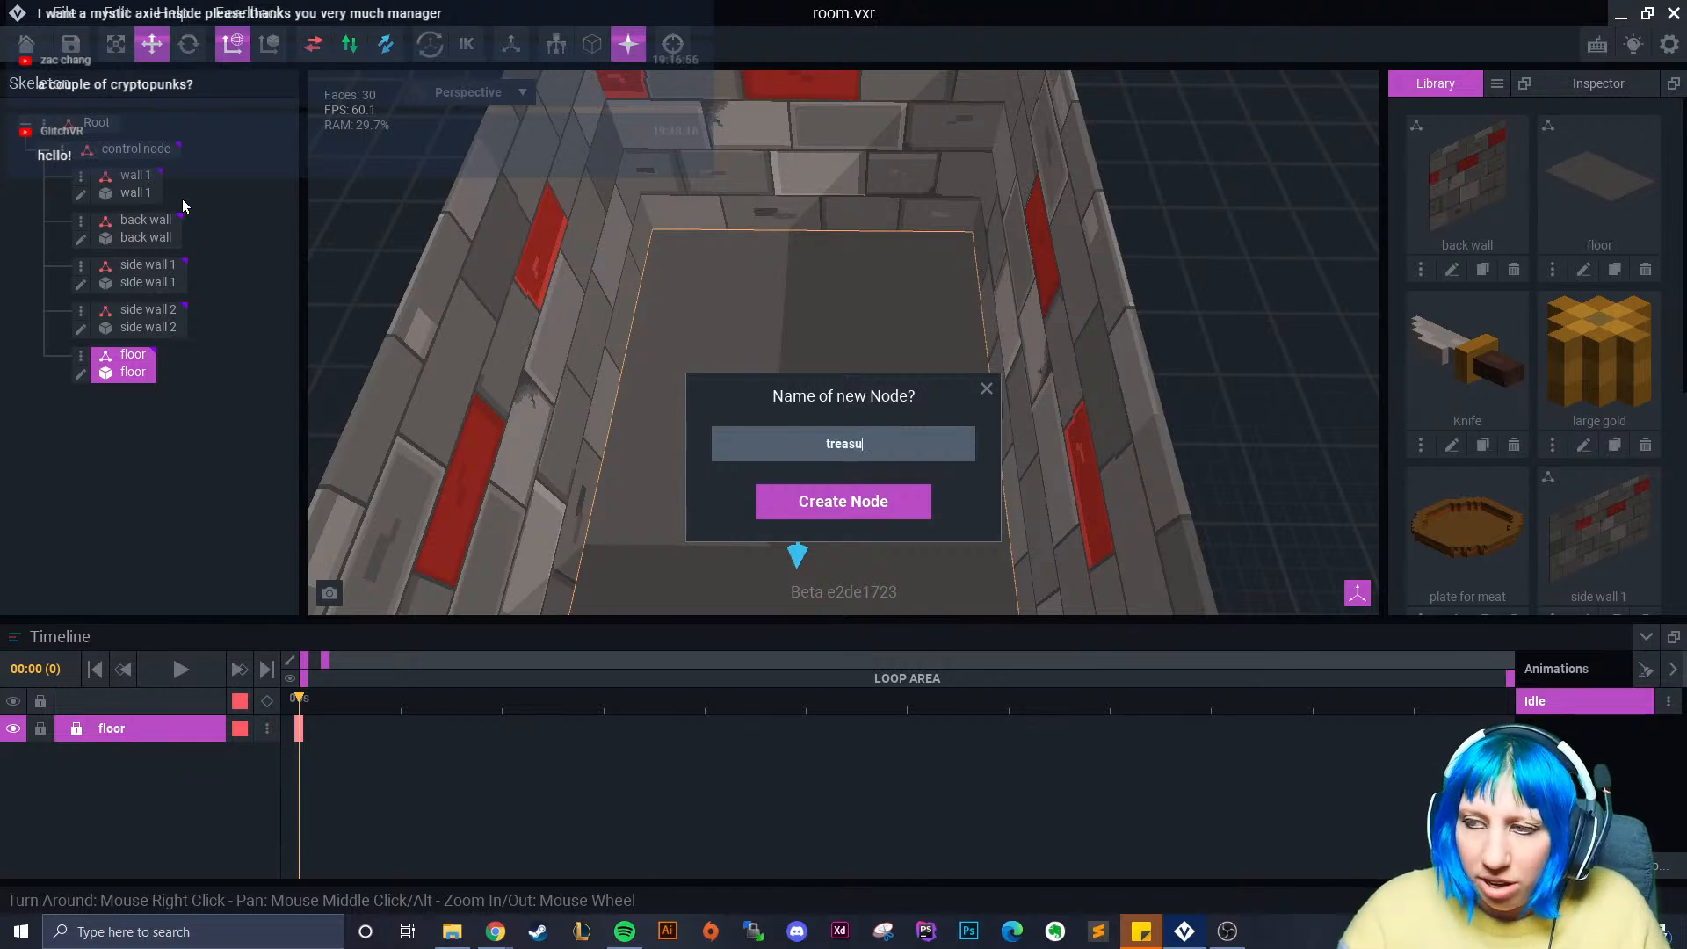
text(re node)
key(Return)
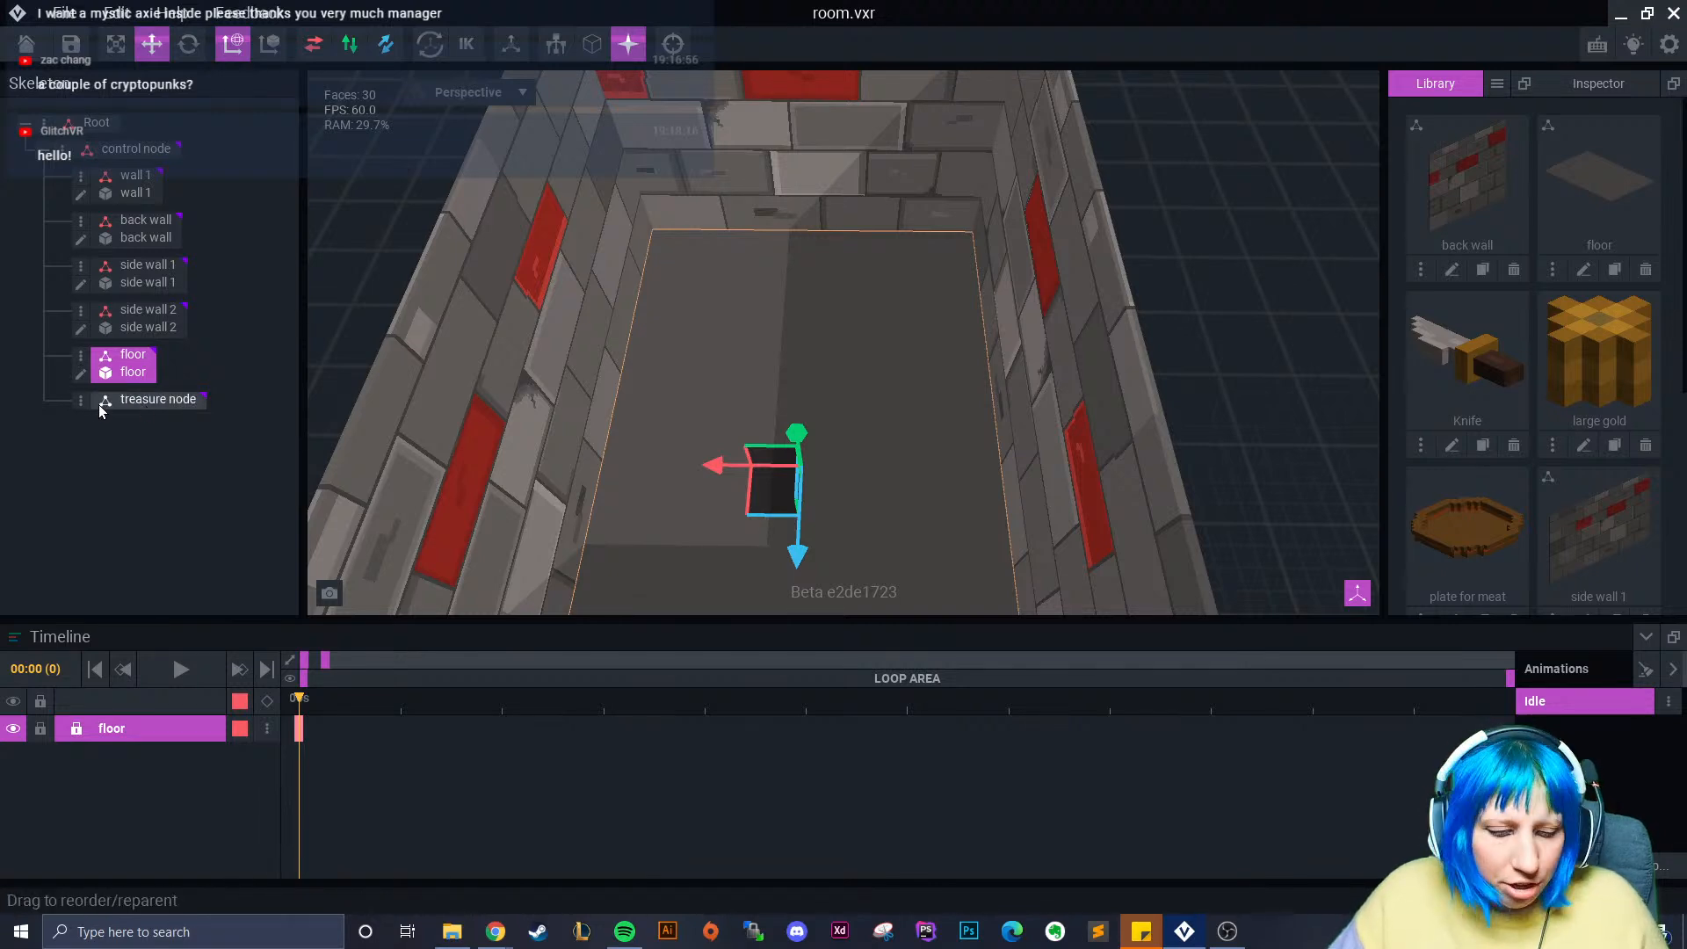
key(ctrl+z)
- Create a child node named plate under the control node and assign the plate for meat model to it
click(63, 150)
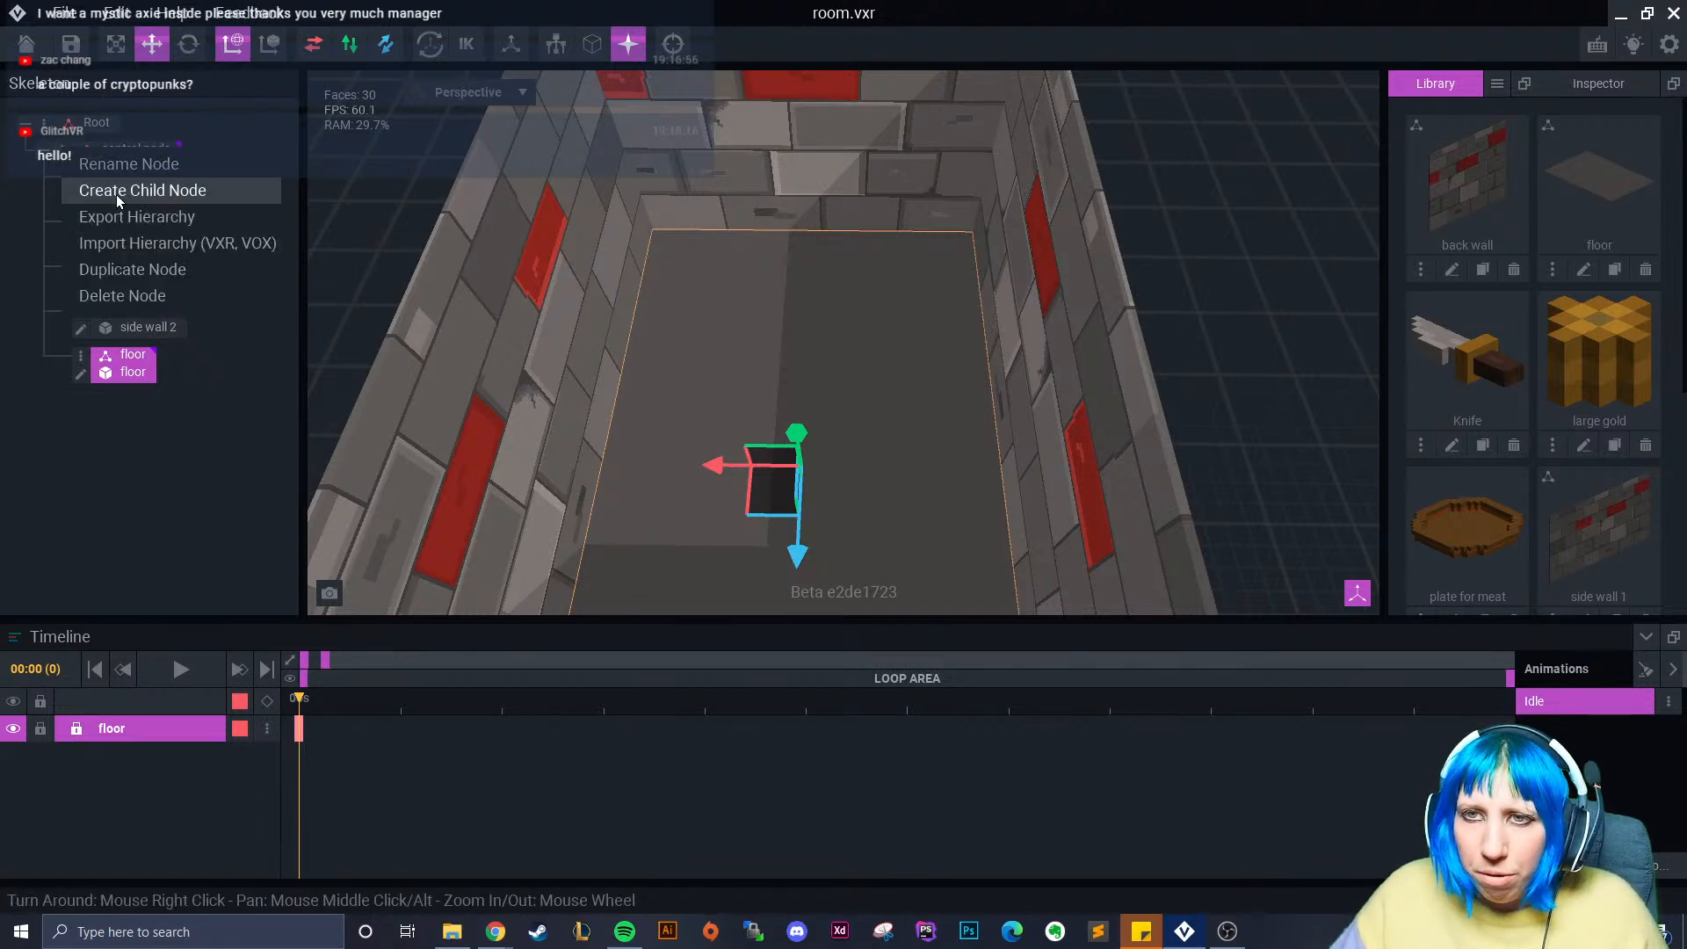
click(116, 193)
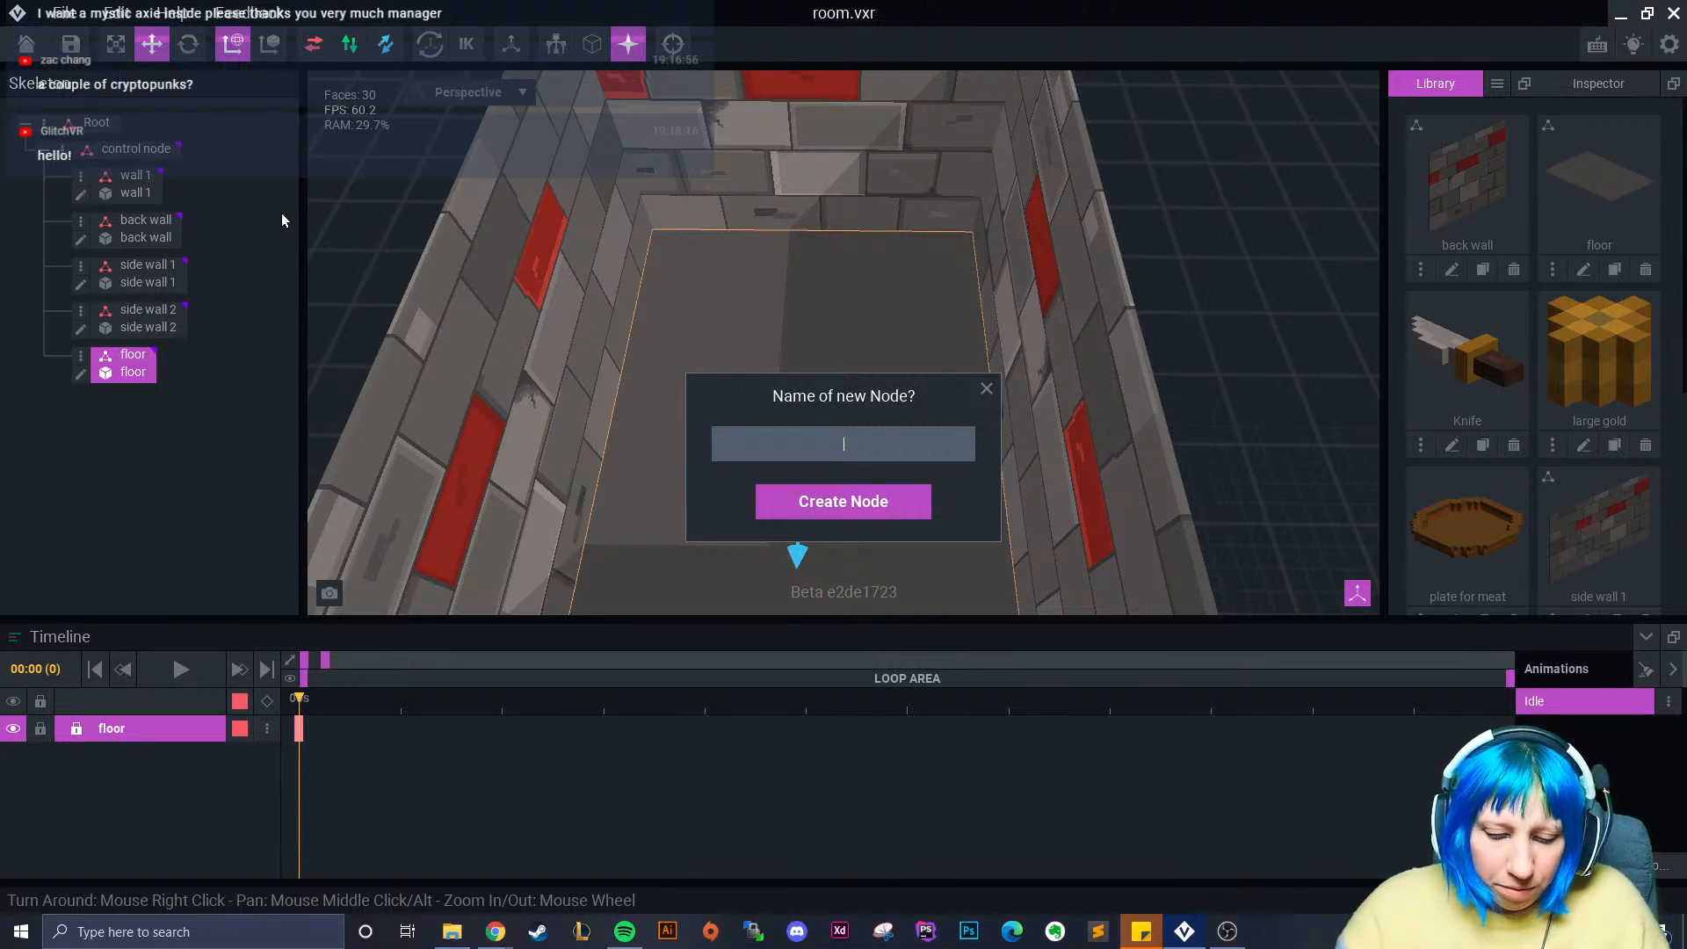
click(870, 503)
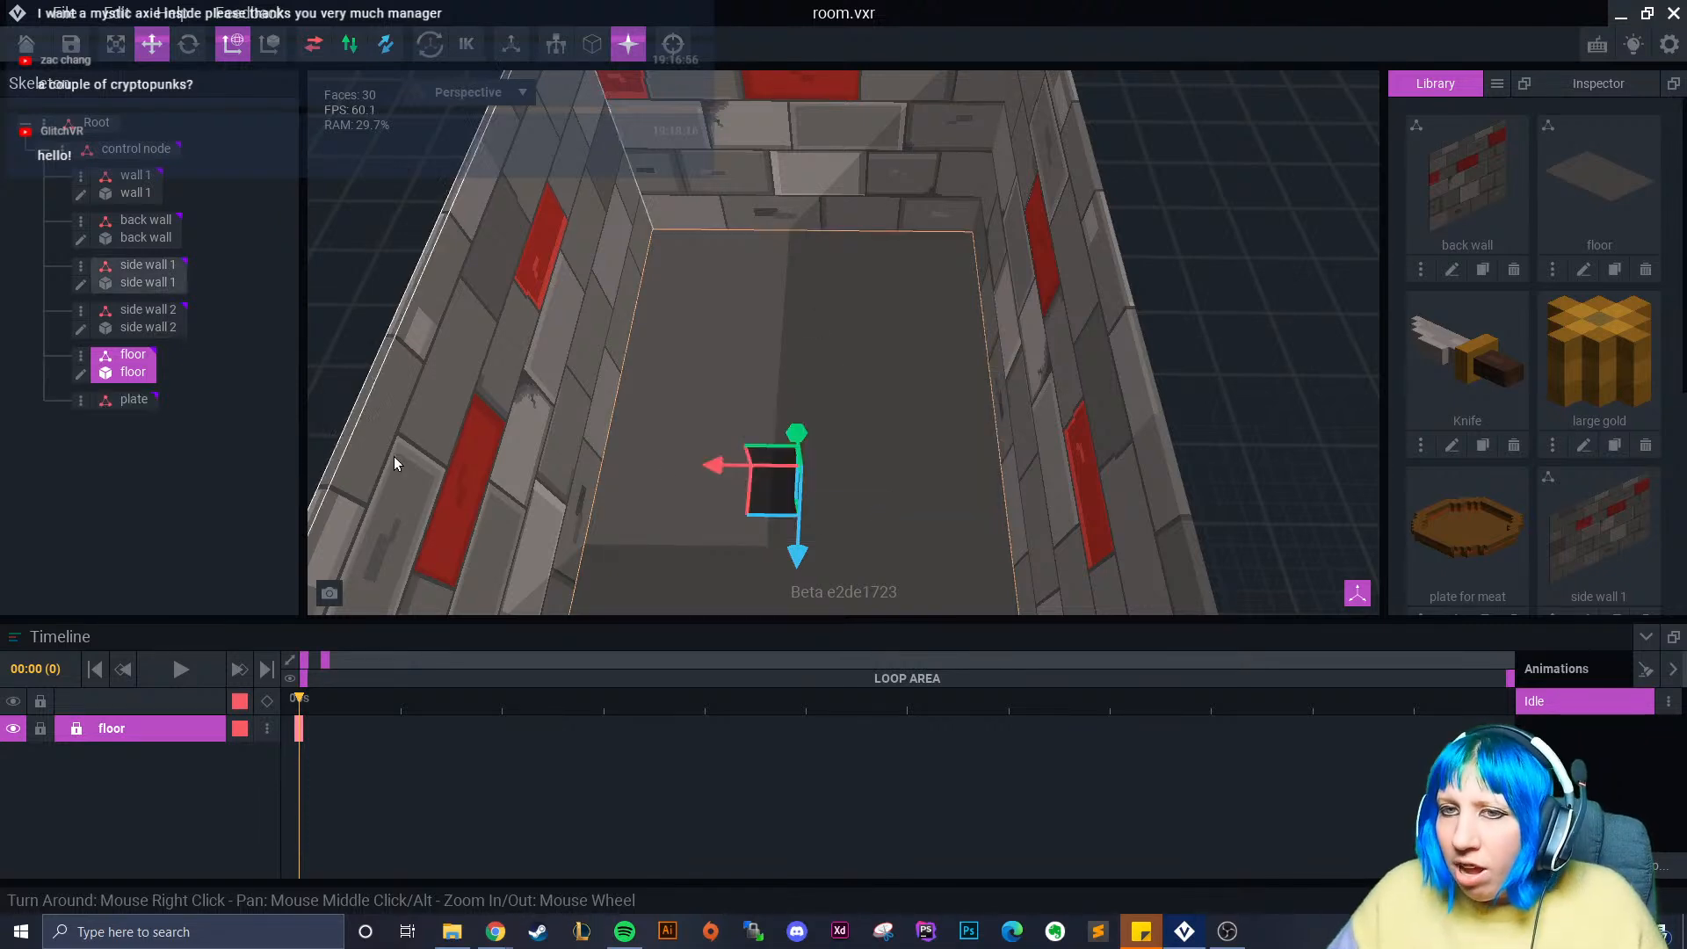
drag(754, 582, 143, 401)
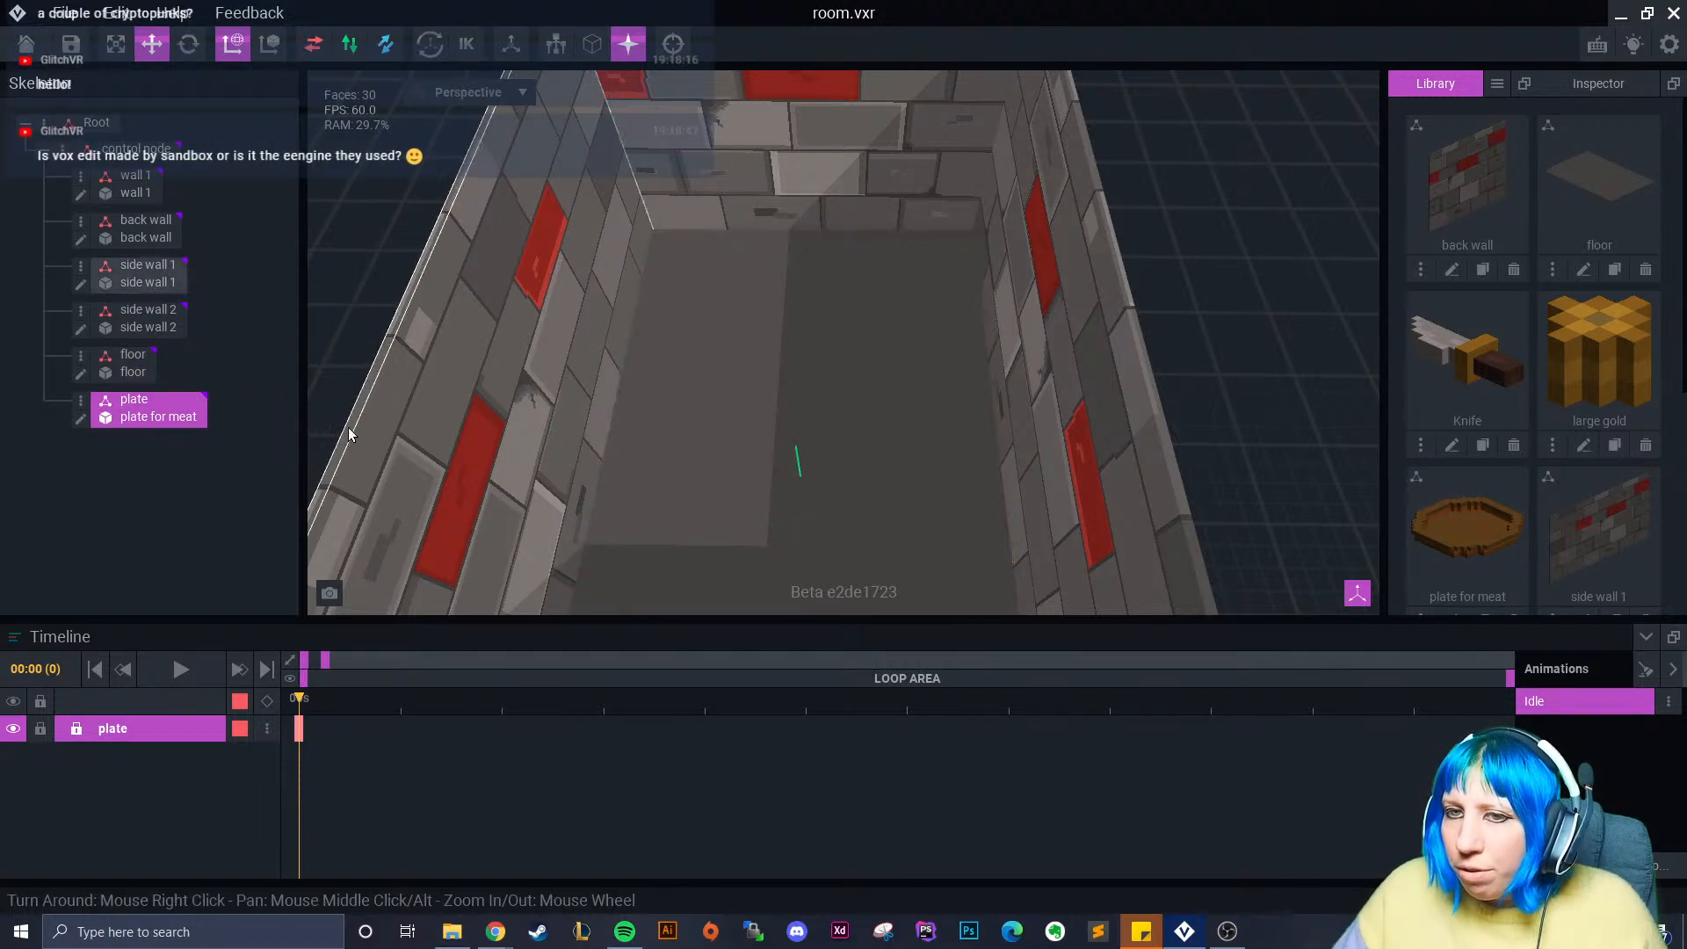
- Move the plate from the doorway onto the floor in the back right corner of the room
scroll(766, 503, down, 6)
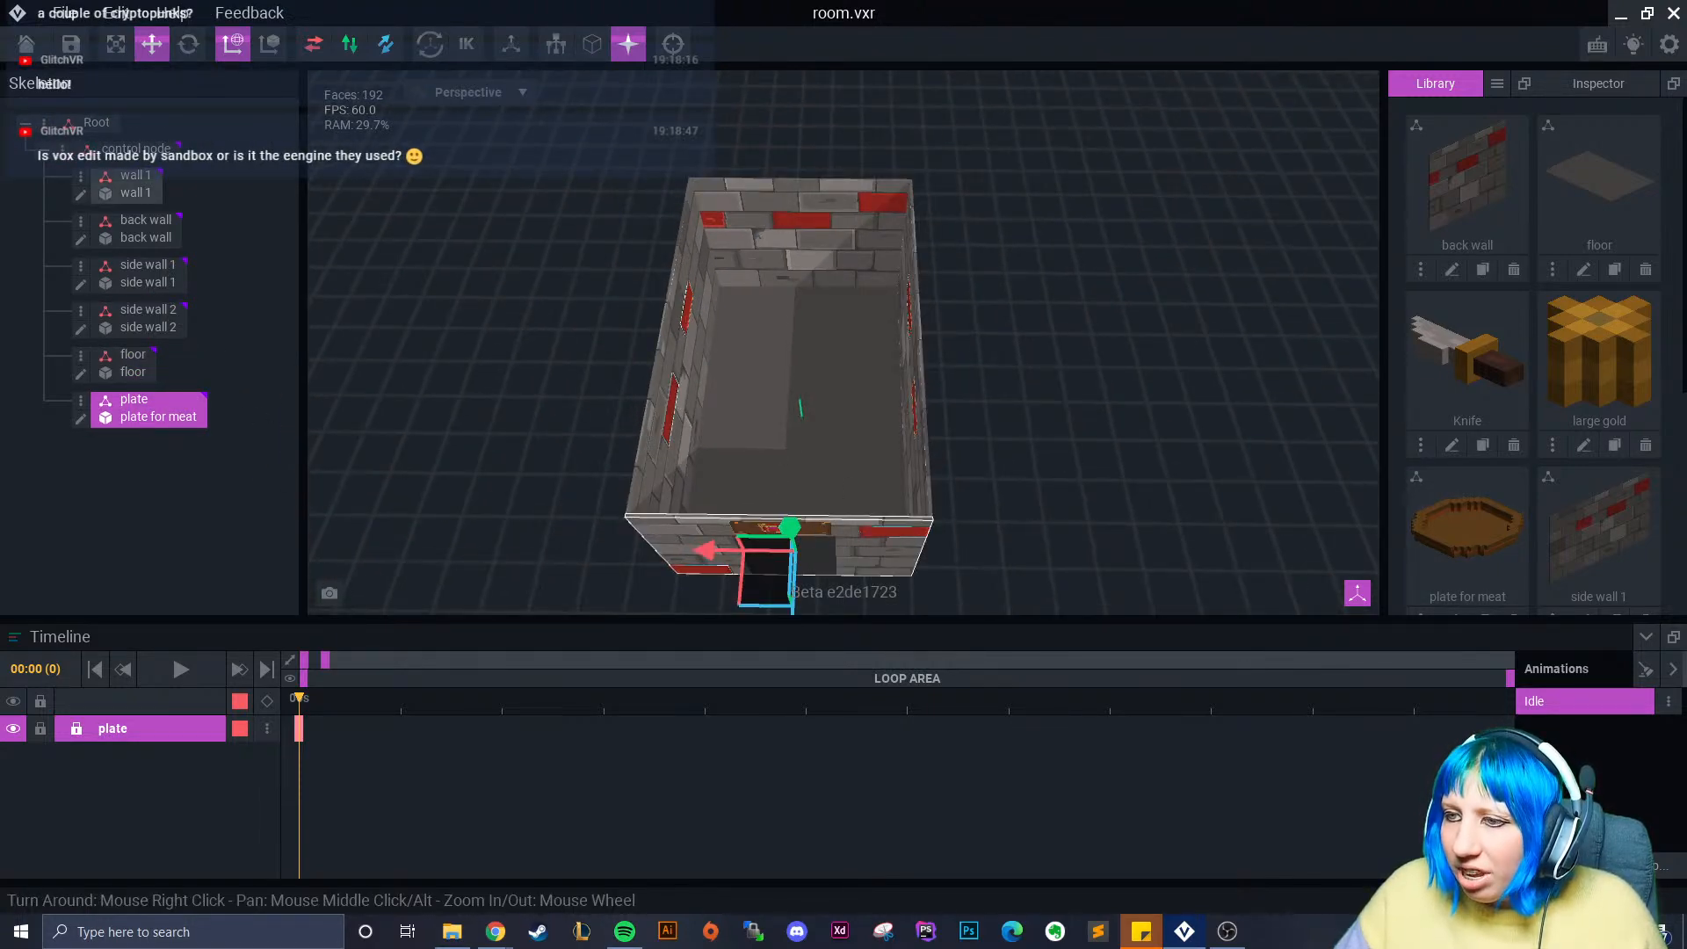
middle_drag(796, 562, 805, 453)
drag(797, 557, 823, 284)
scroll(847, 246, up, 6)
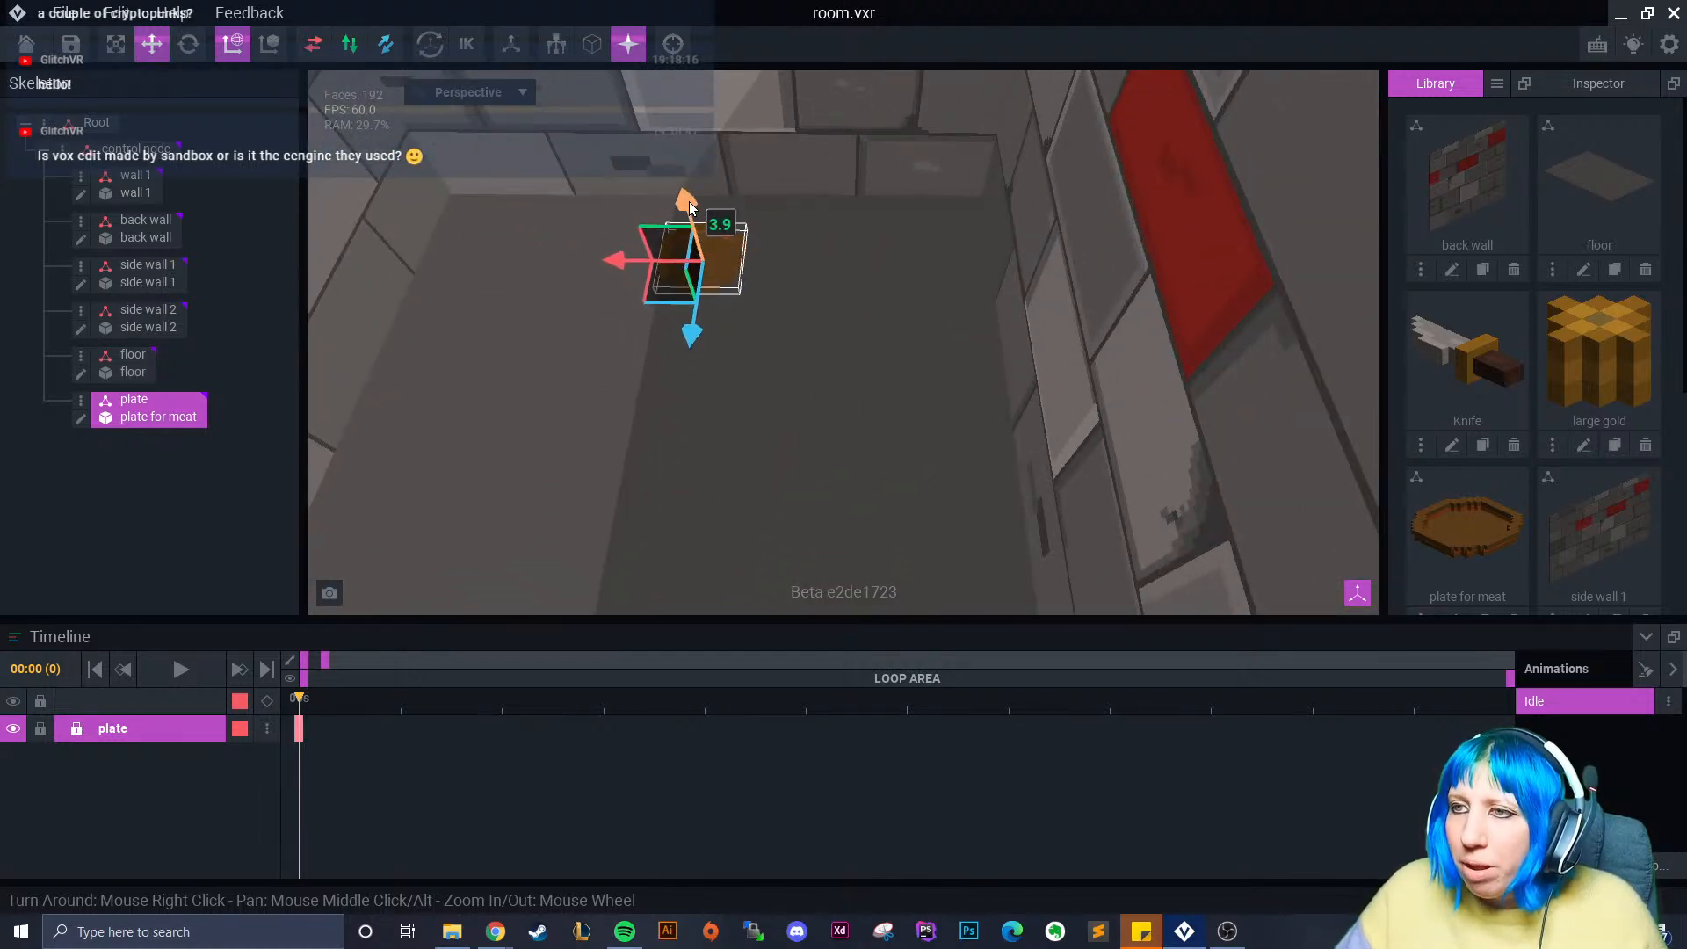
drag(617, 262, 837, 259)
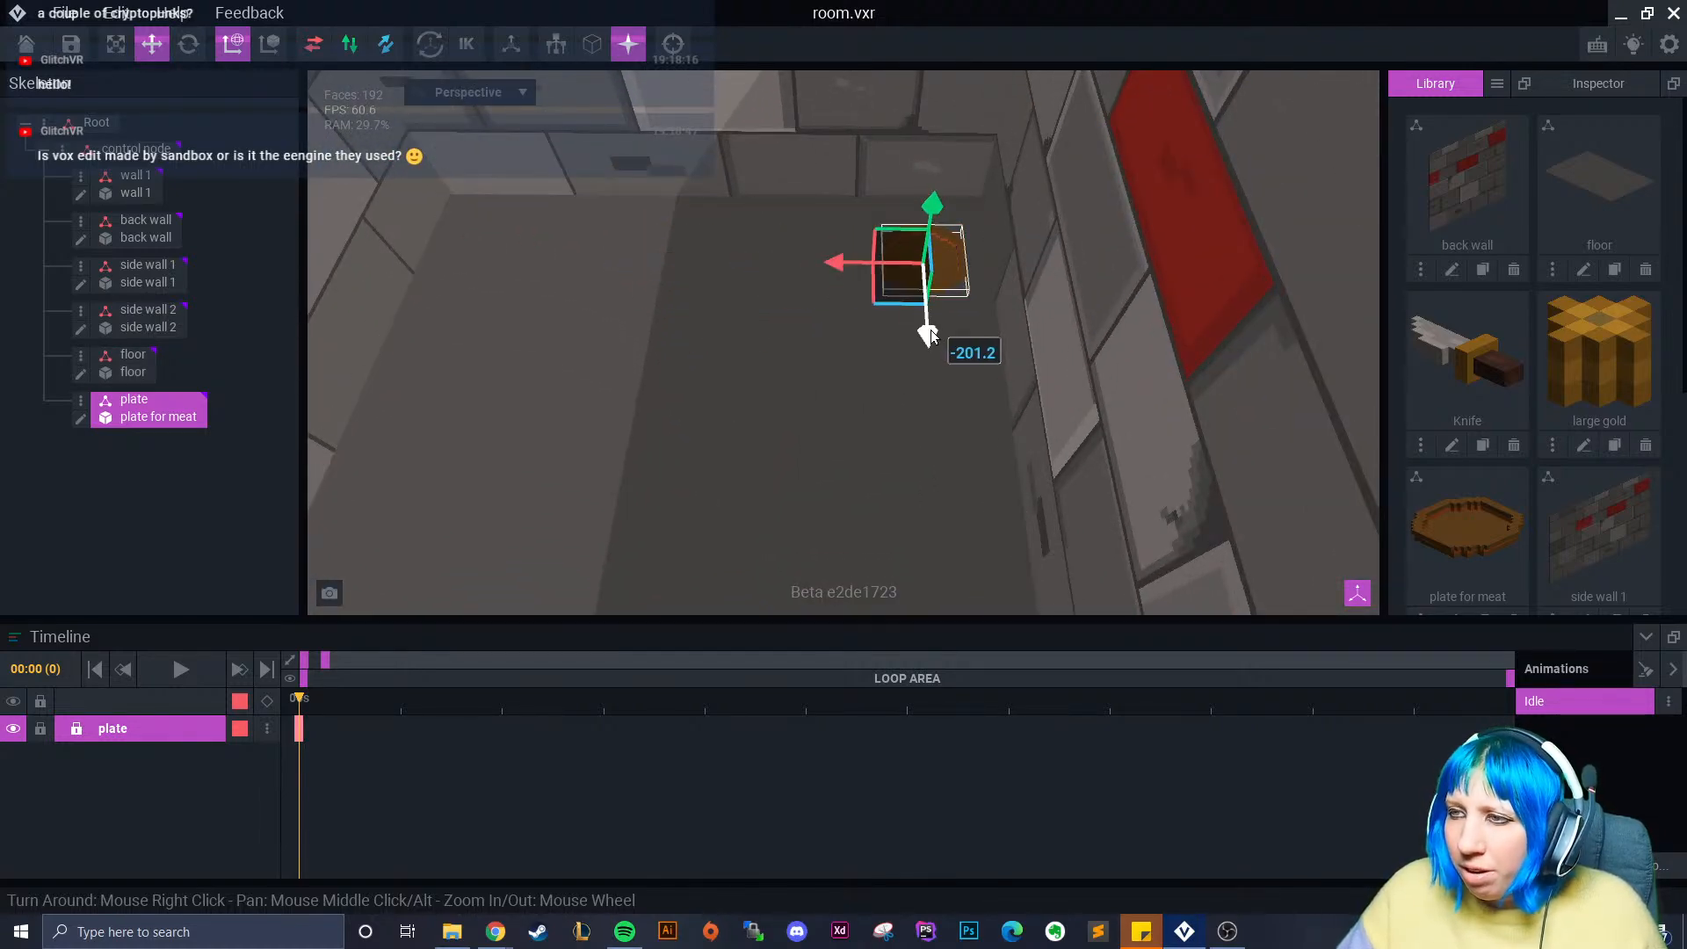
drag(931, 330, 928, 307)
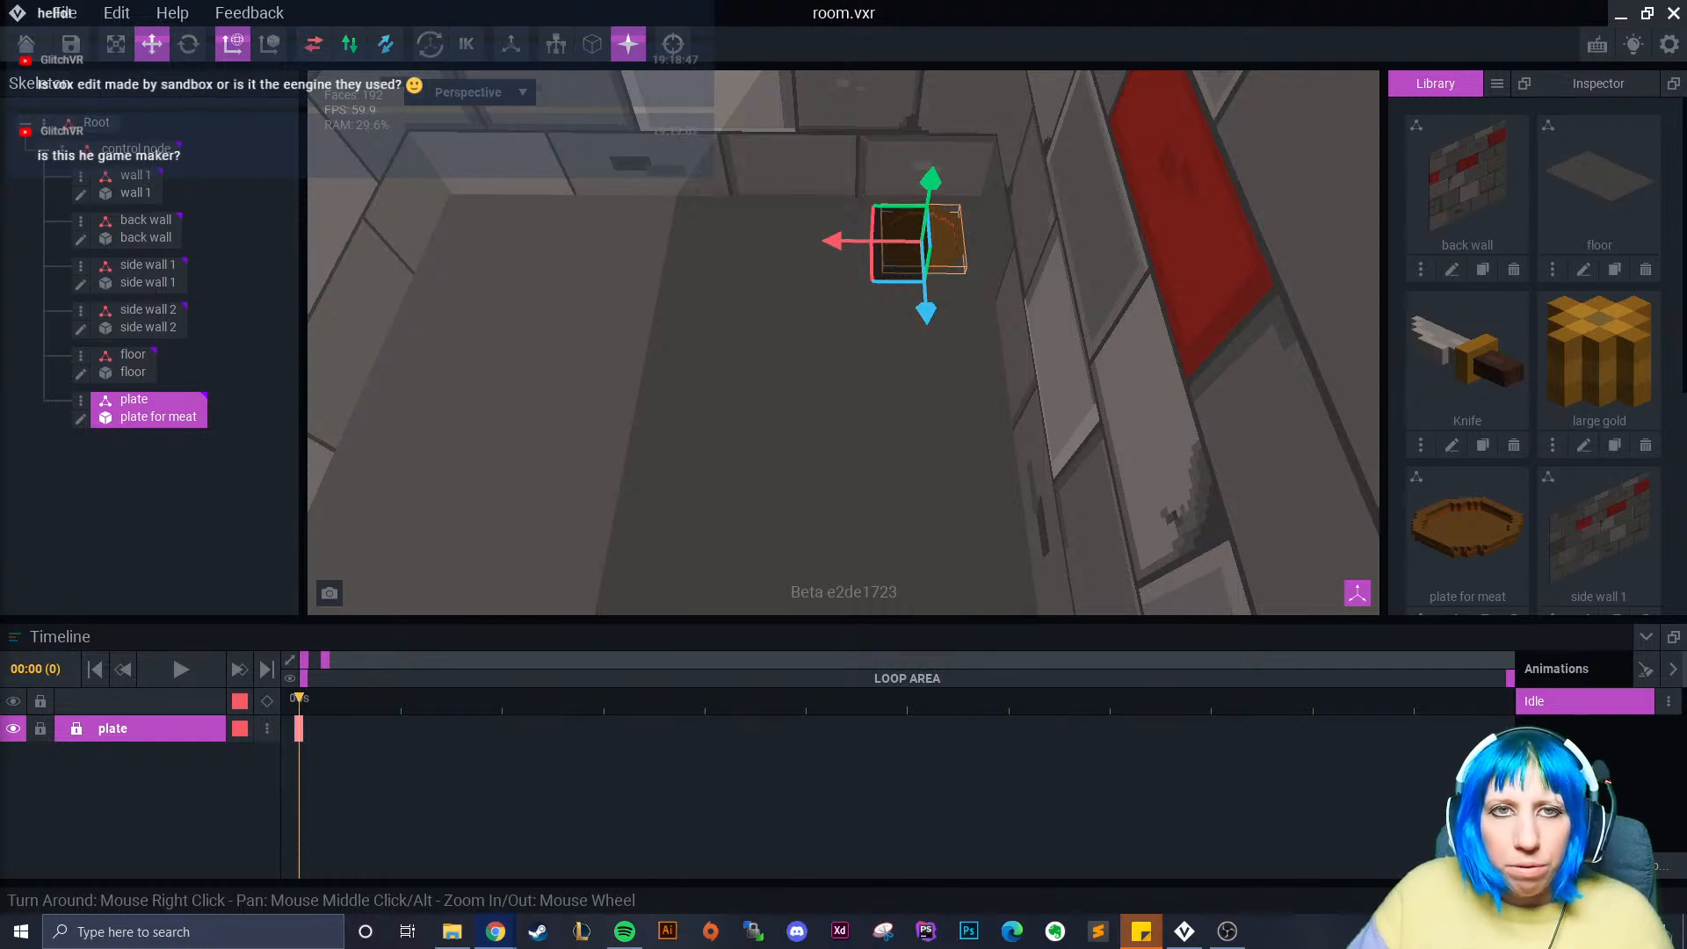
- Switch to Chrome, copy the web address of The Sandbox's Game Maker page, and open the site's VoxEdit page
key(alt+Tab)
click(42, 325)
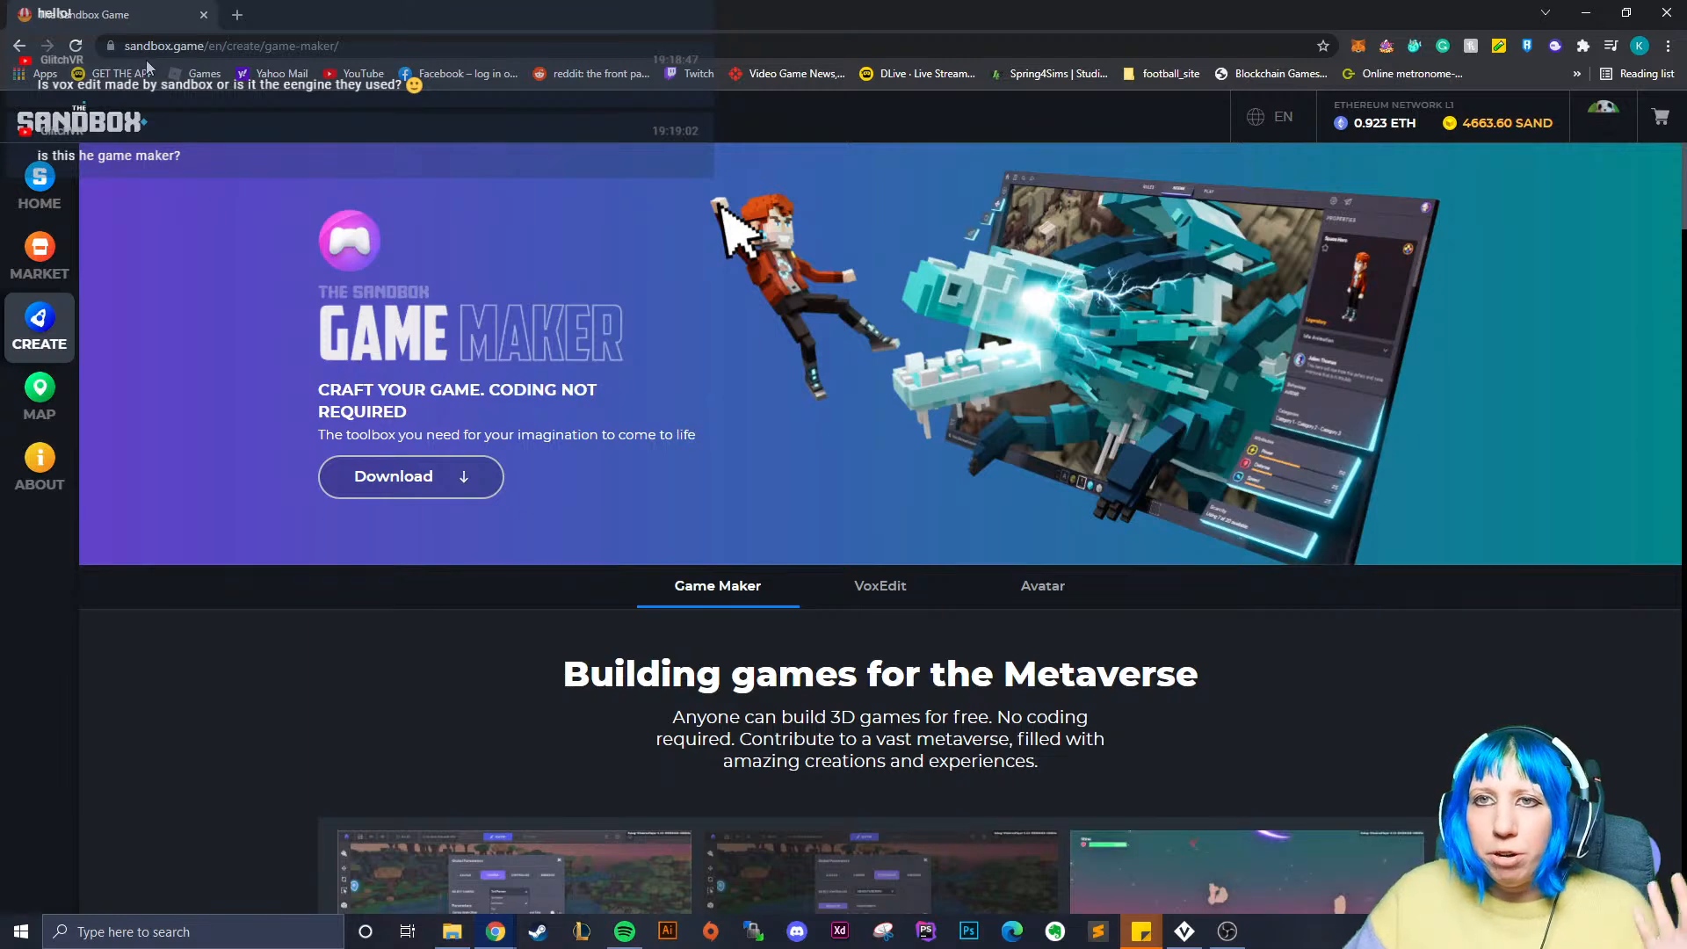
click(181, 53)
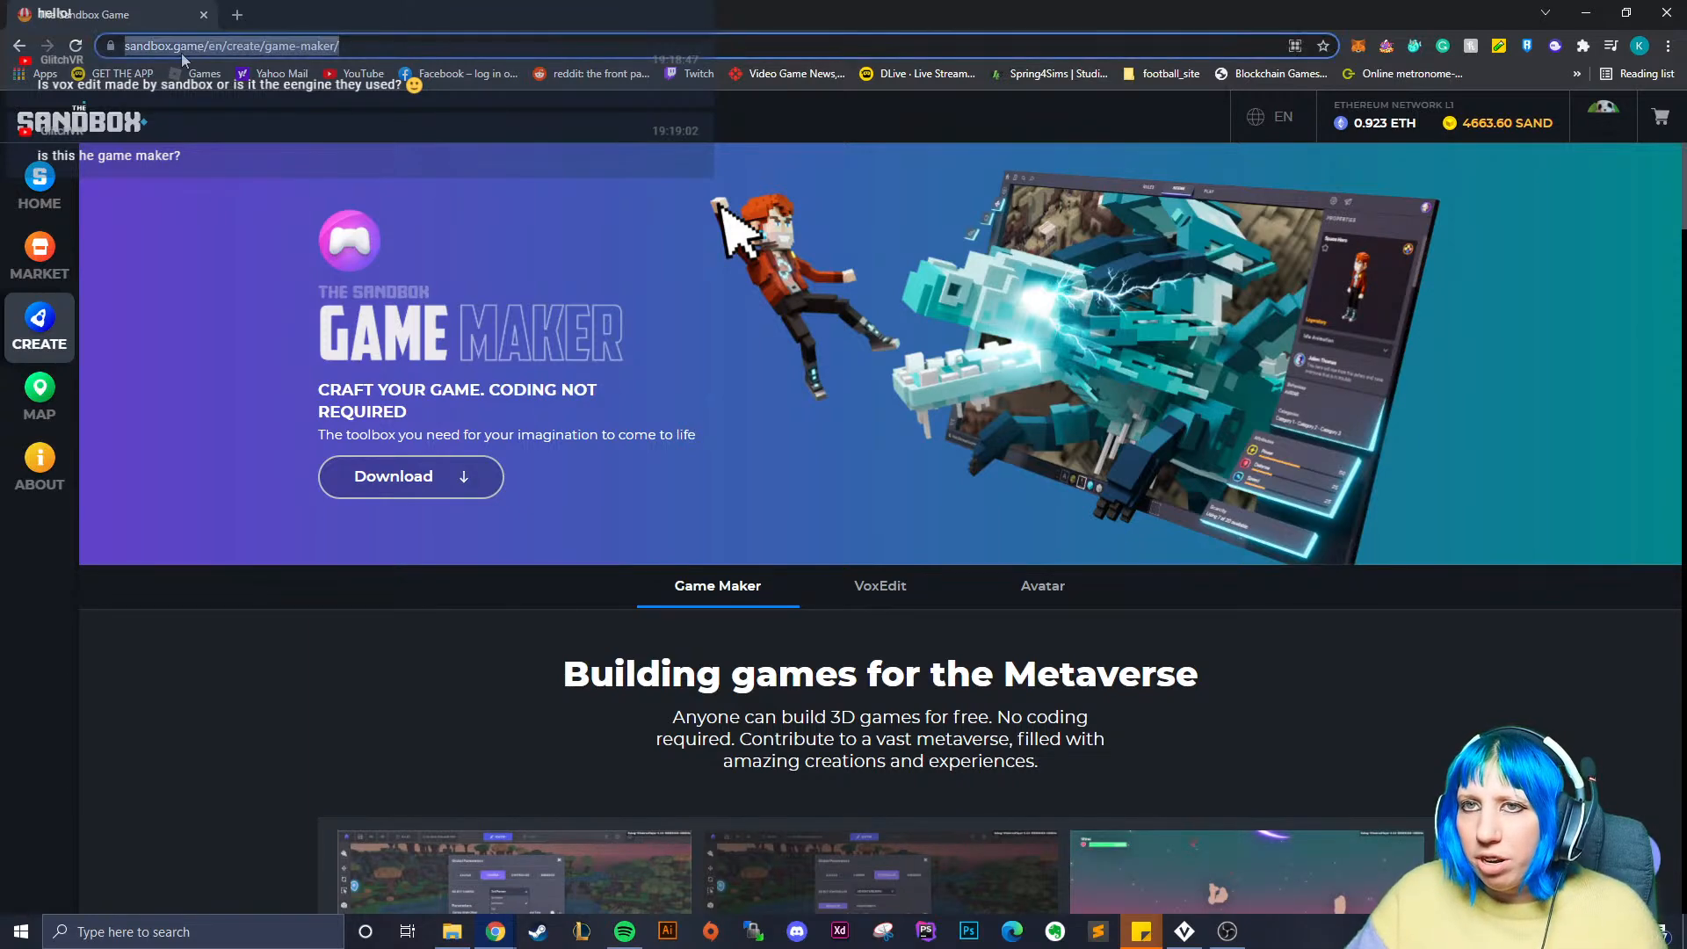
right_click(181, 53)
click(242, 152)
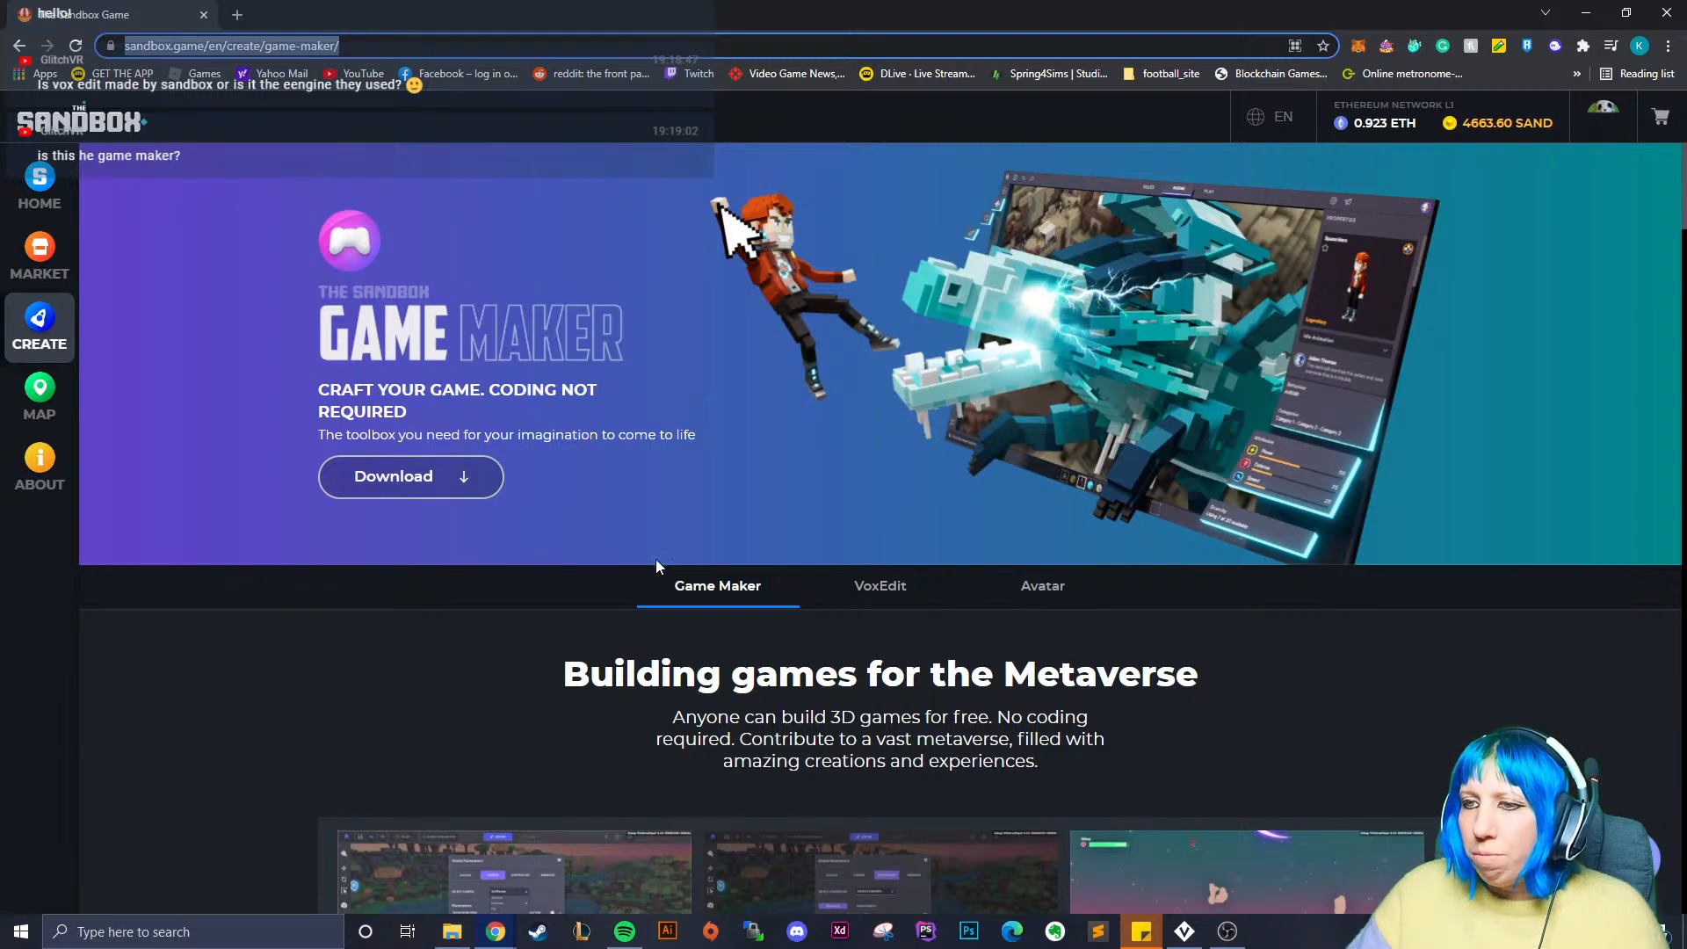
click(860, 603)
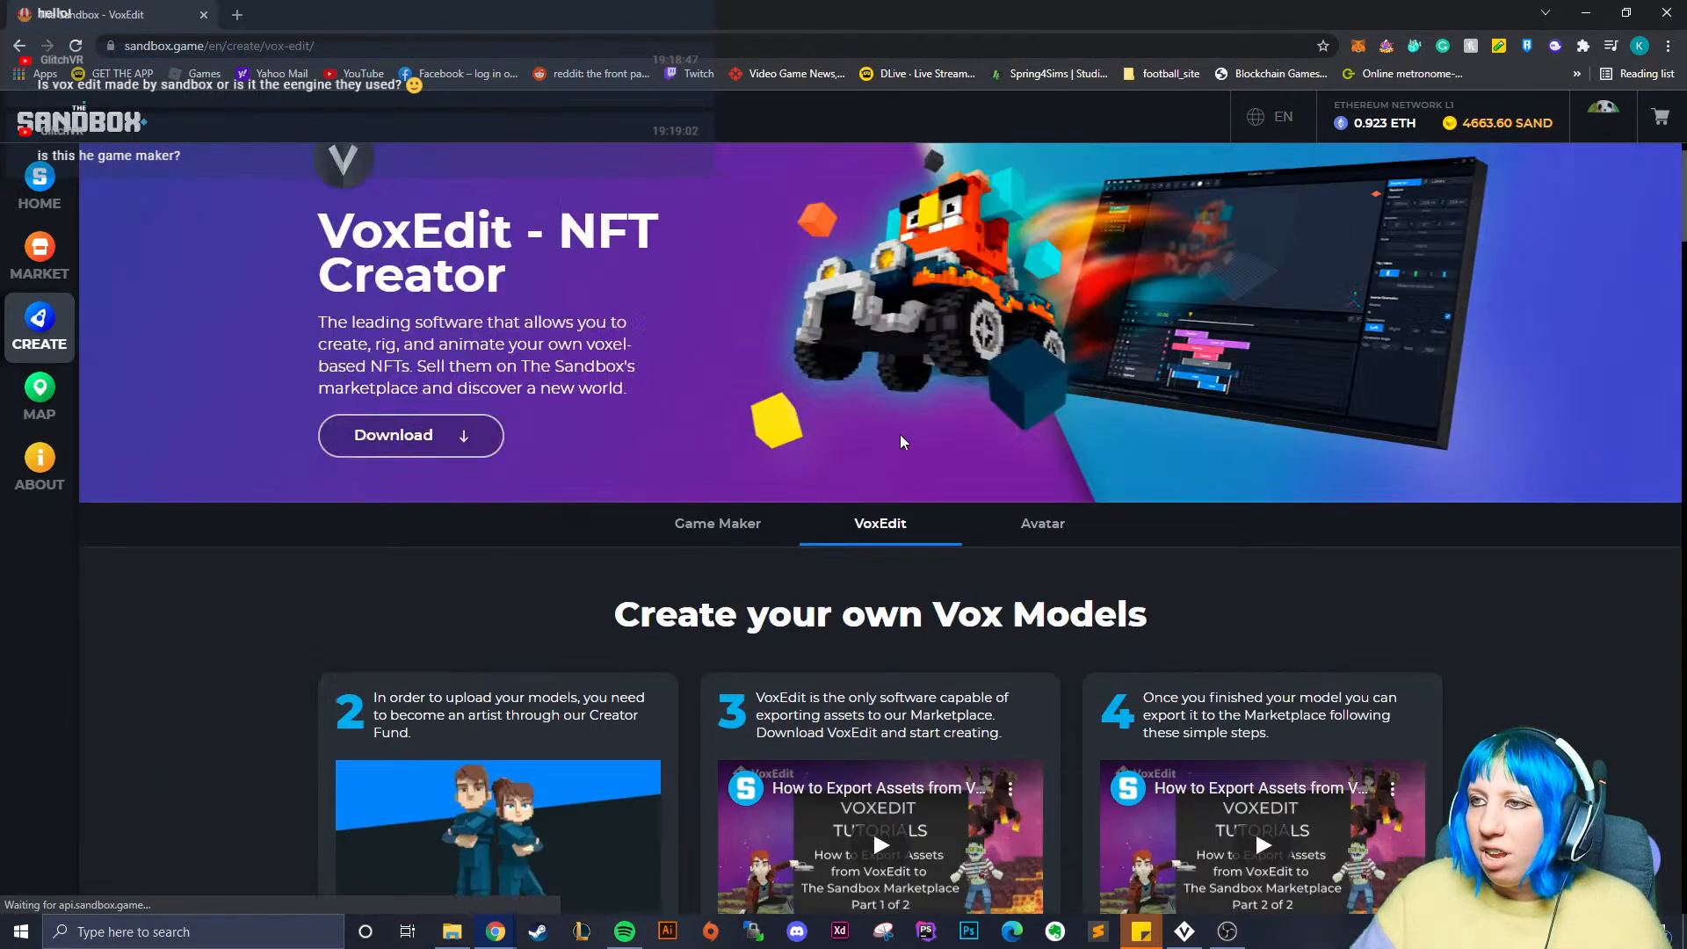
- Close the browser to return to VoxEdit and nudge the plate in the back right corner of the room
scroll(900, 442, up, 1)
click(1669, 10)
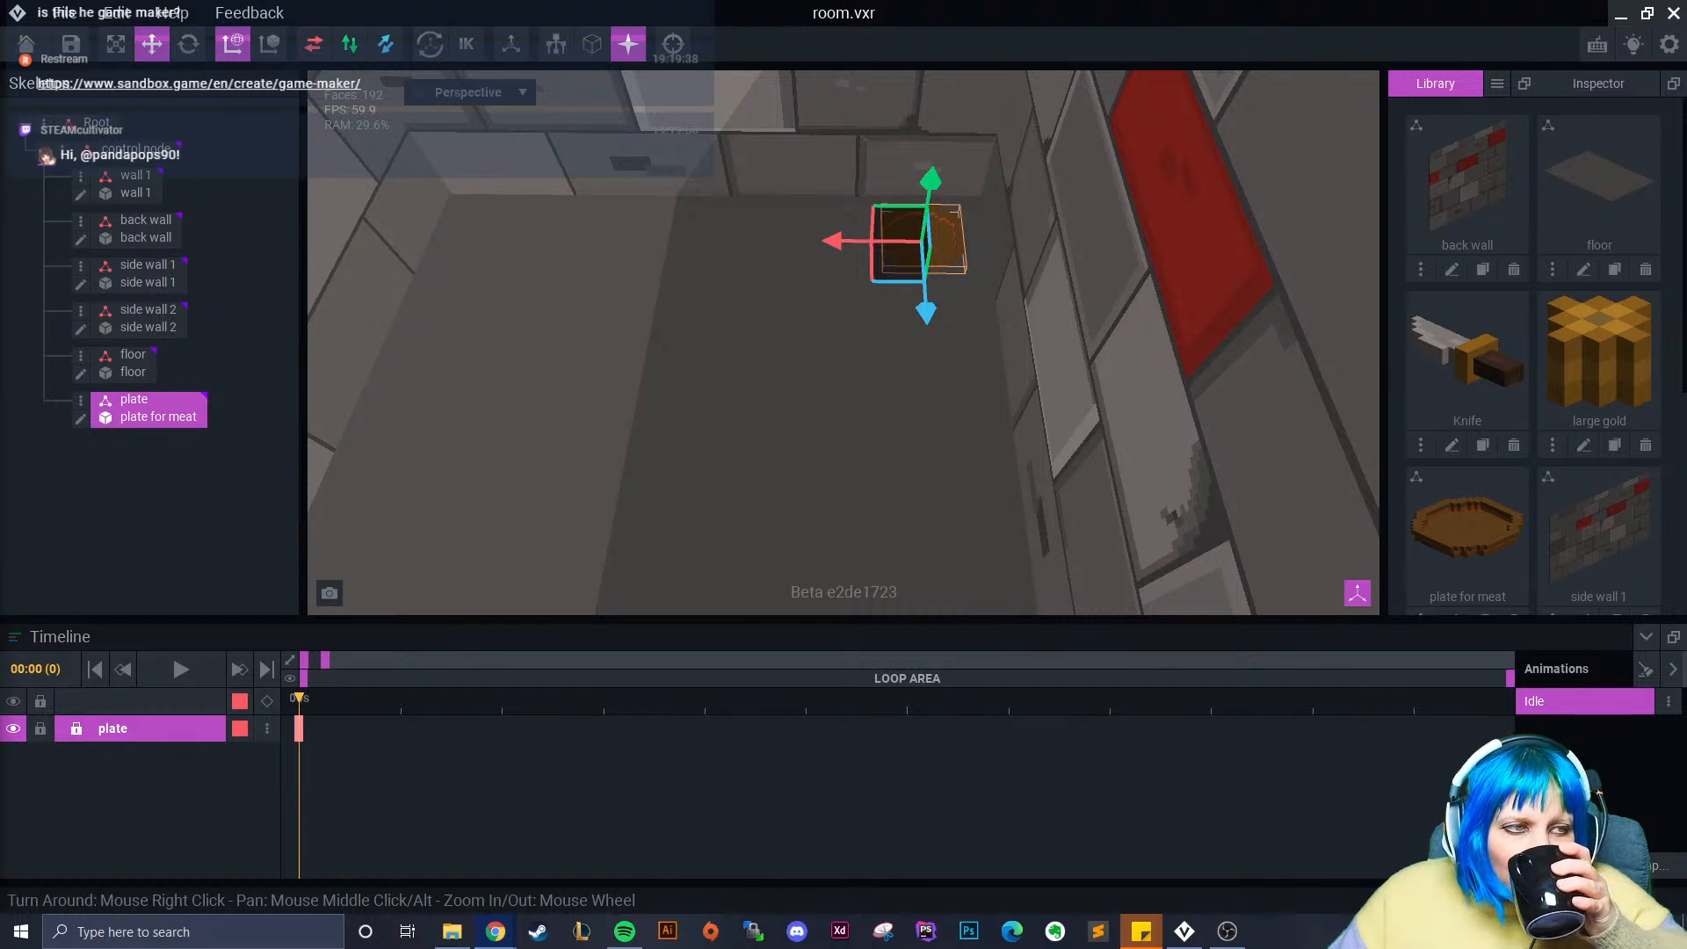
mouse_move(949, 376)
right_down()
mouse_move(1002, 354)
mouse_move(930, 399)
right_up()
drag(920, 275, 920, 294)
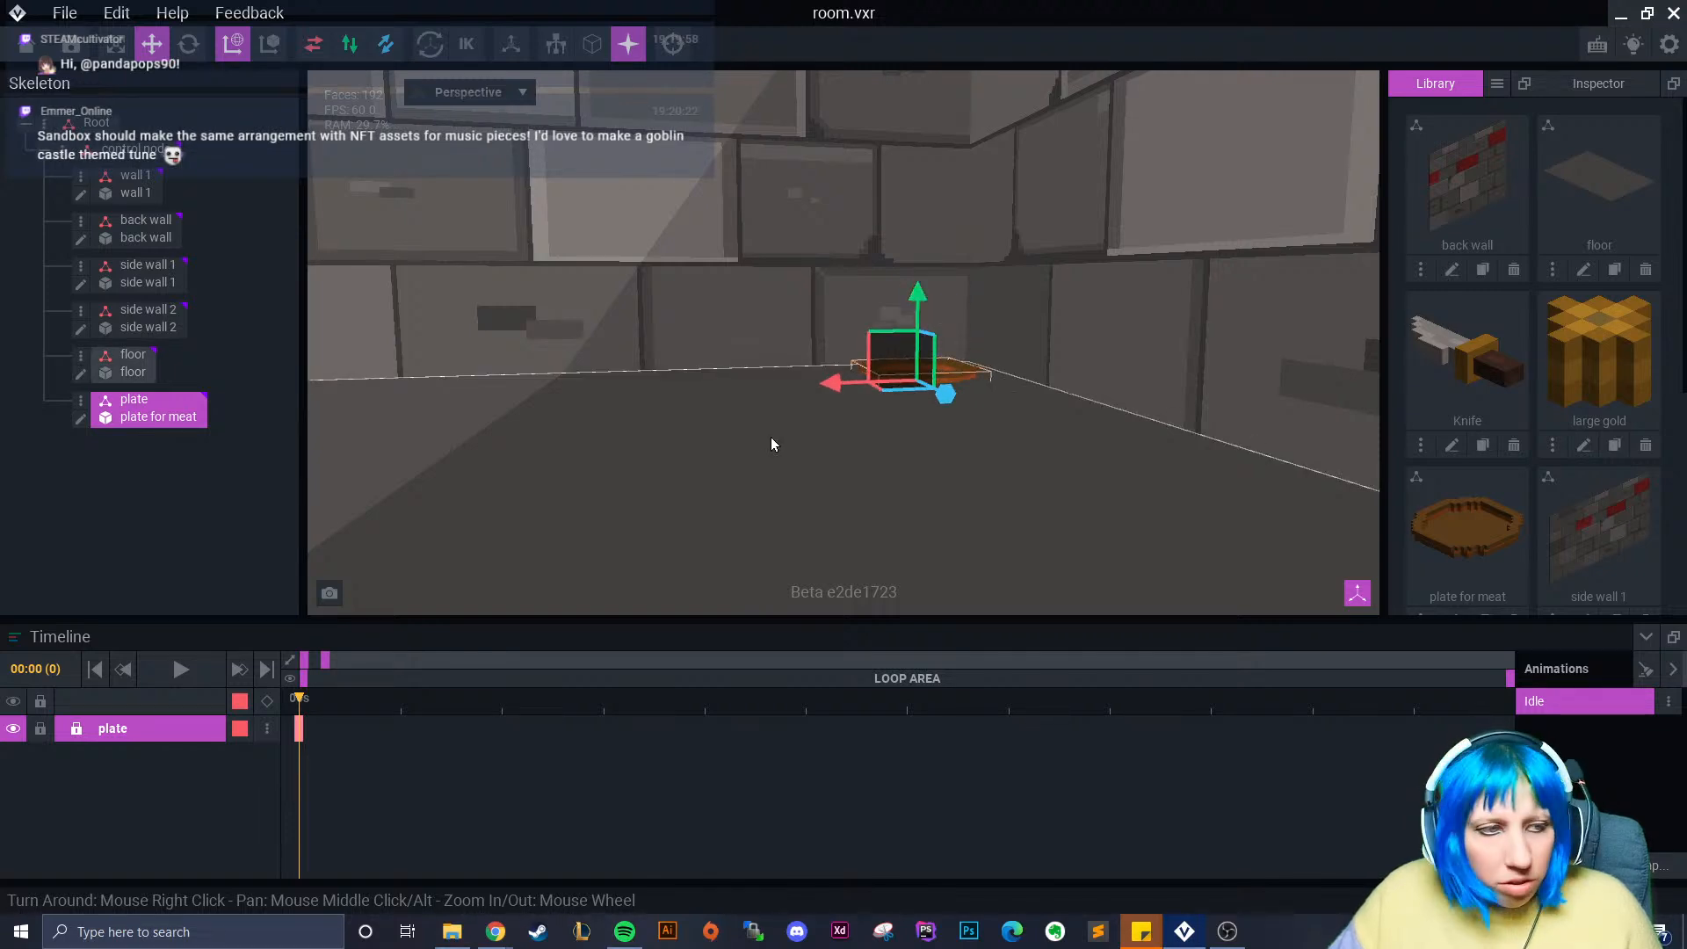
right_drag(771, 436, 754, 433)
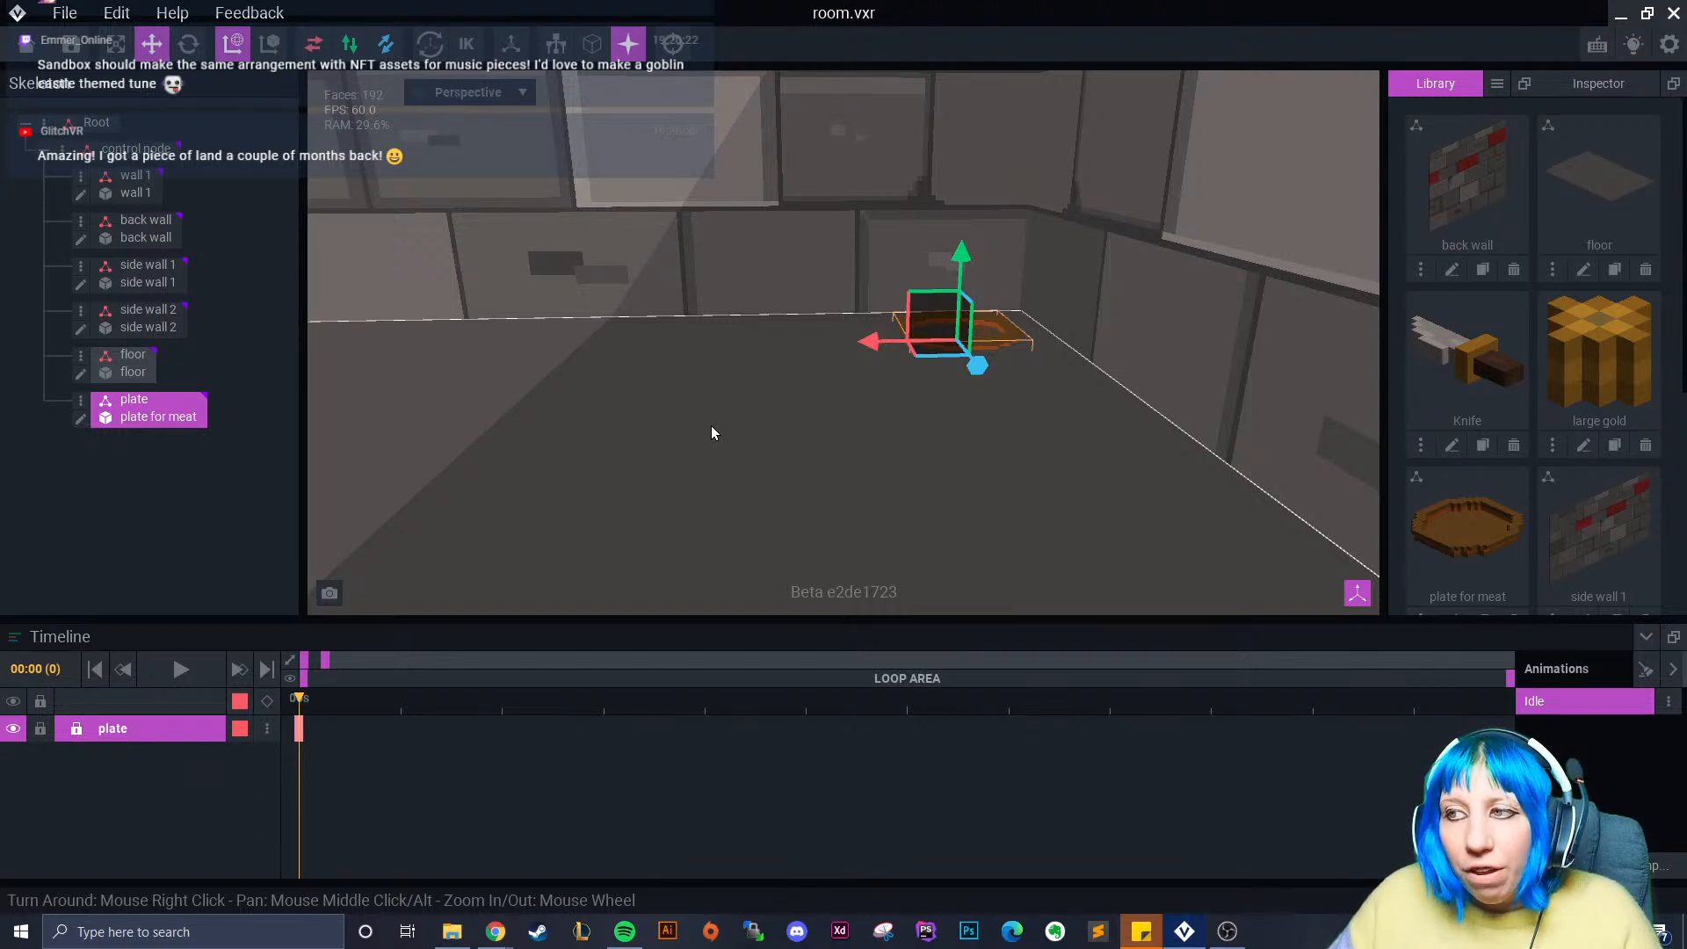
- Fine-tune the plate's height so that it rests on the floor surface in the corner
right_drag(927, 290, 976, 365)
scroll(978, 366, up, 3)
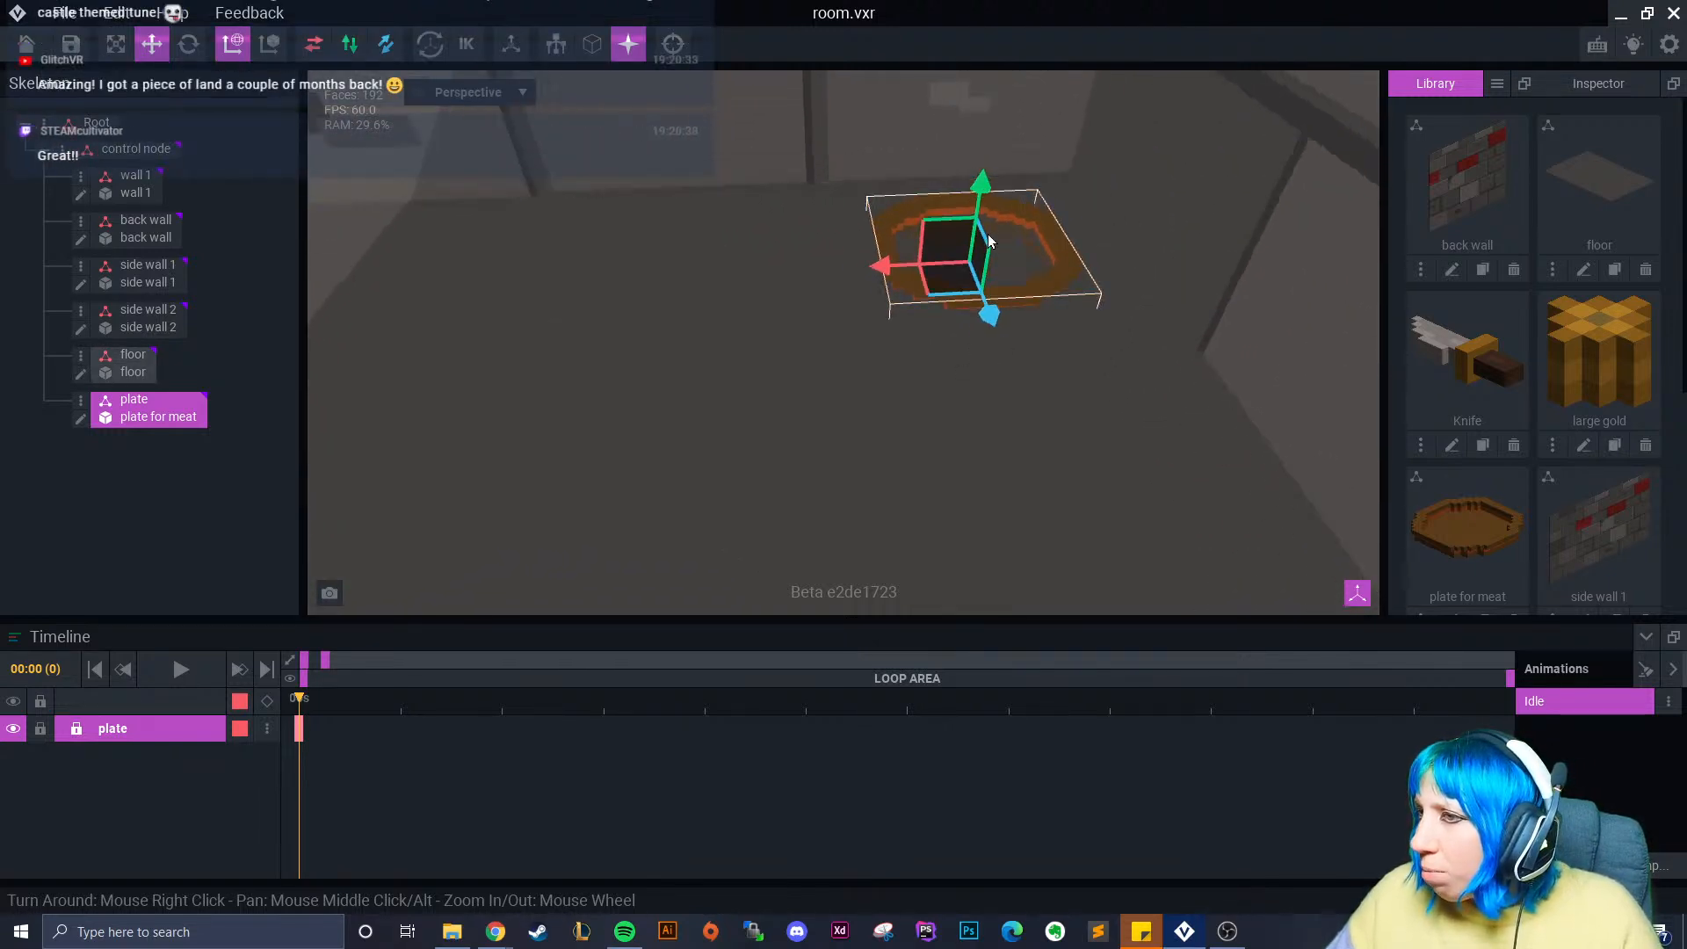
drag(987, 181, 987, 180)
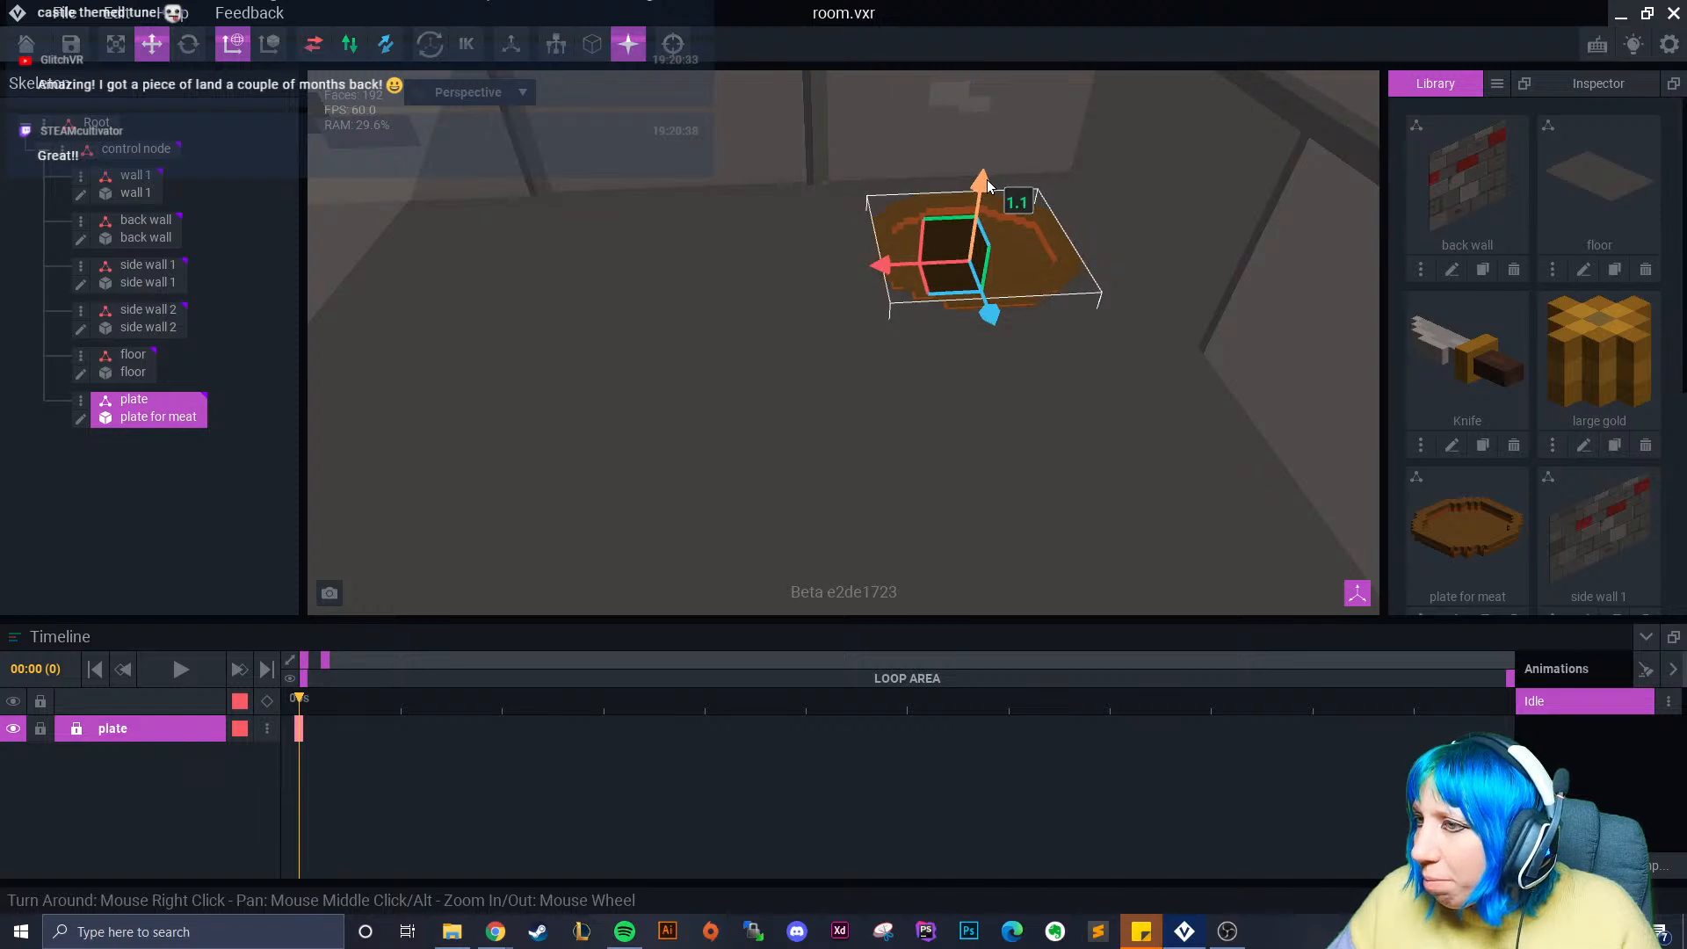
right_drag(987, 184, 1072, 204)
drag(1163, 198, 1173, 188)
right_drag(923, 346, 757, 423)
scroll(790, 383, down, 5)
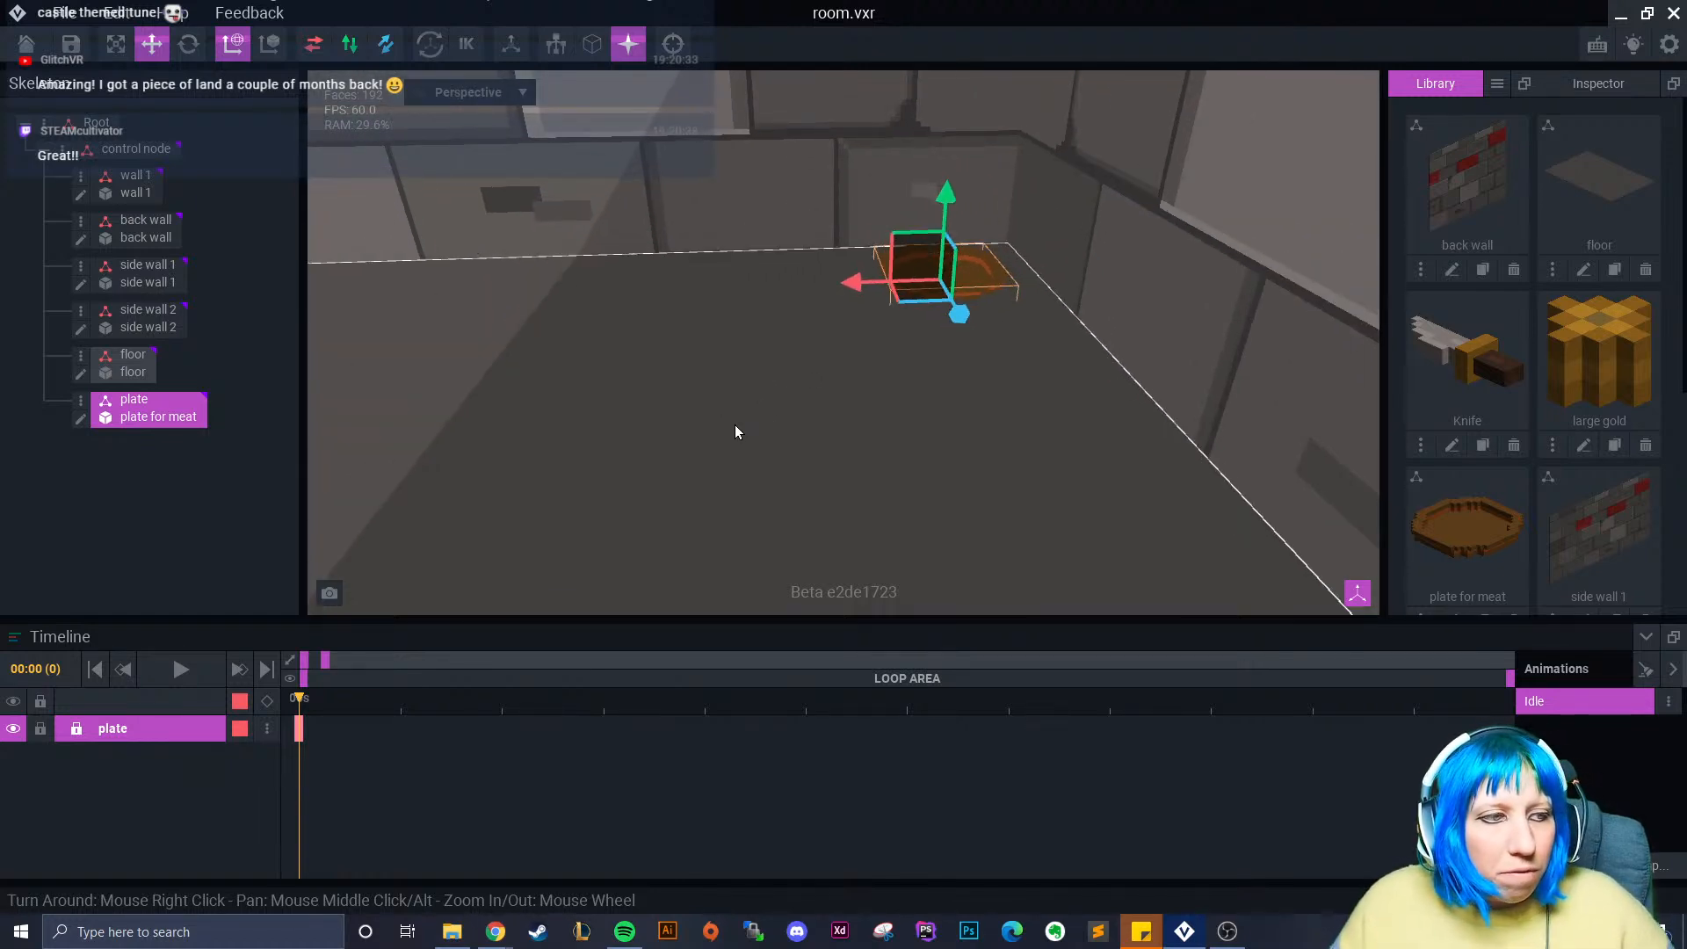
- Create a child node named knife under the control node and assign the Knife model to it
scroll(719, 418, down, 10)
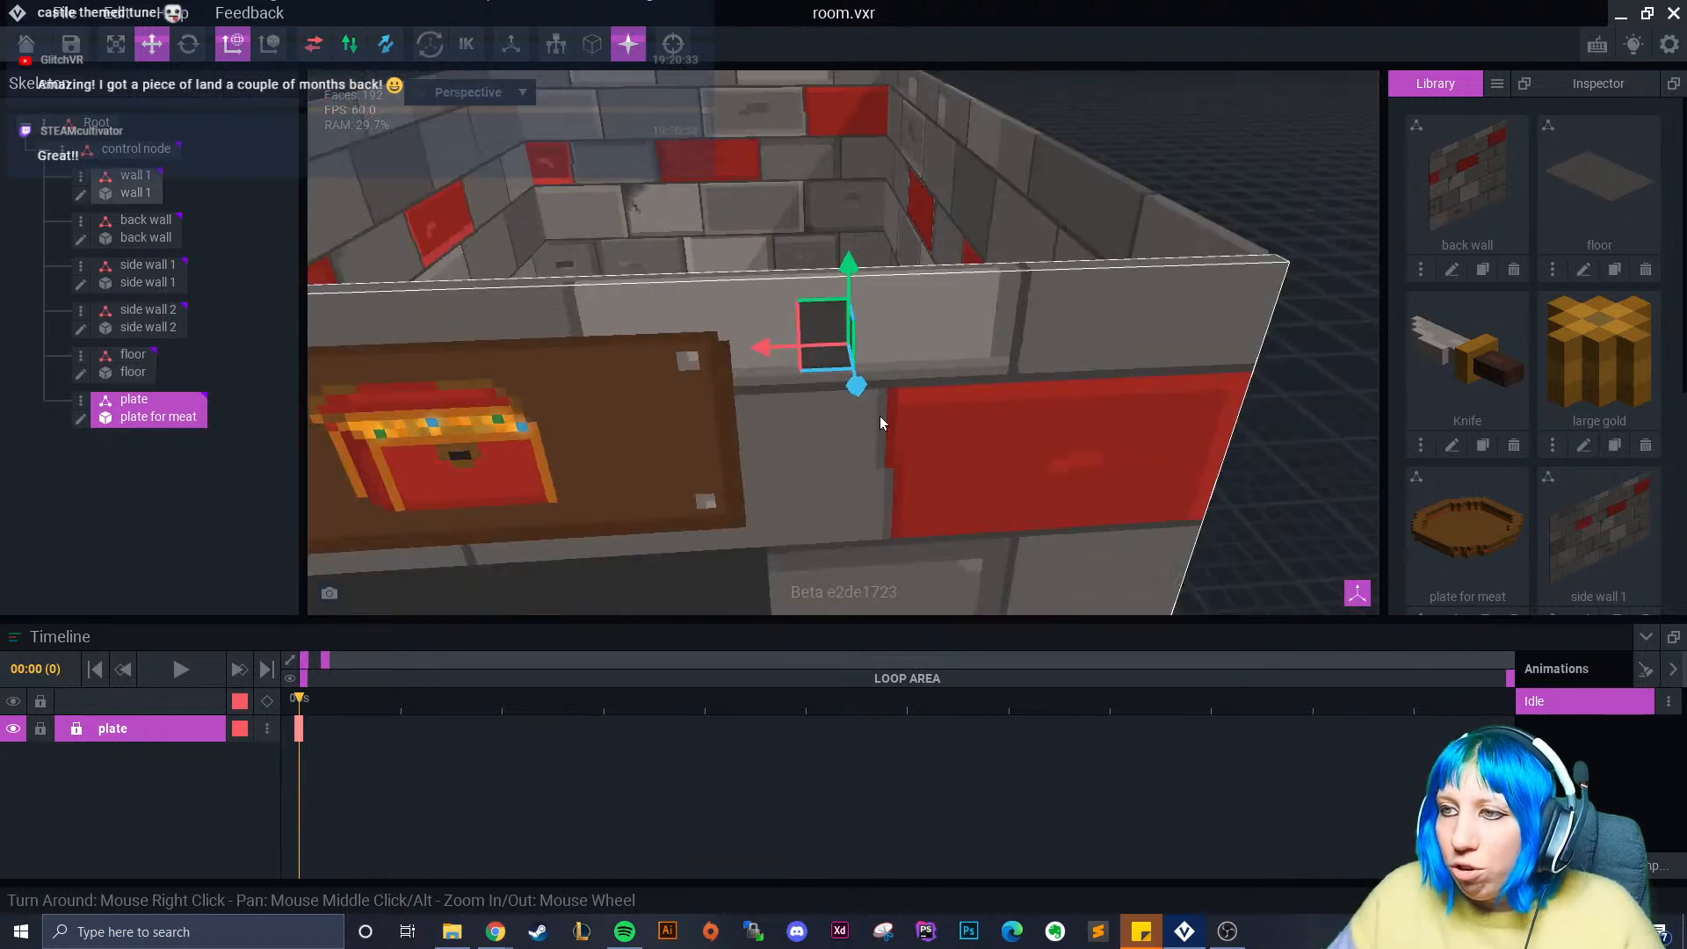
click(1189, 130)
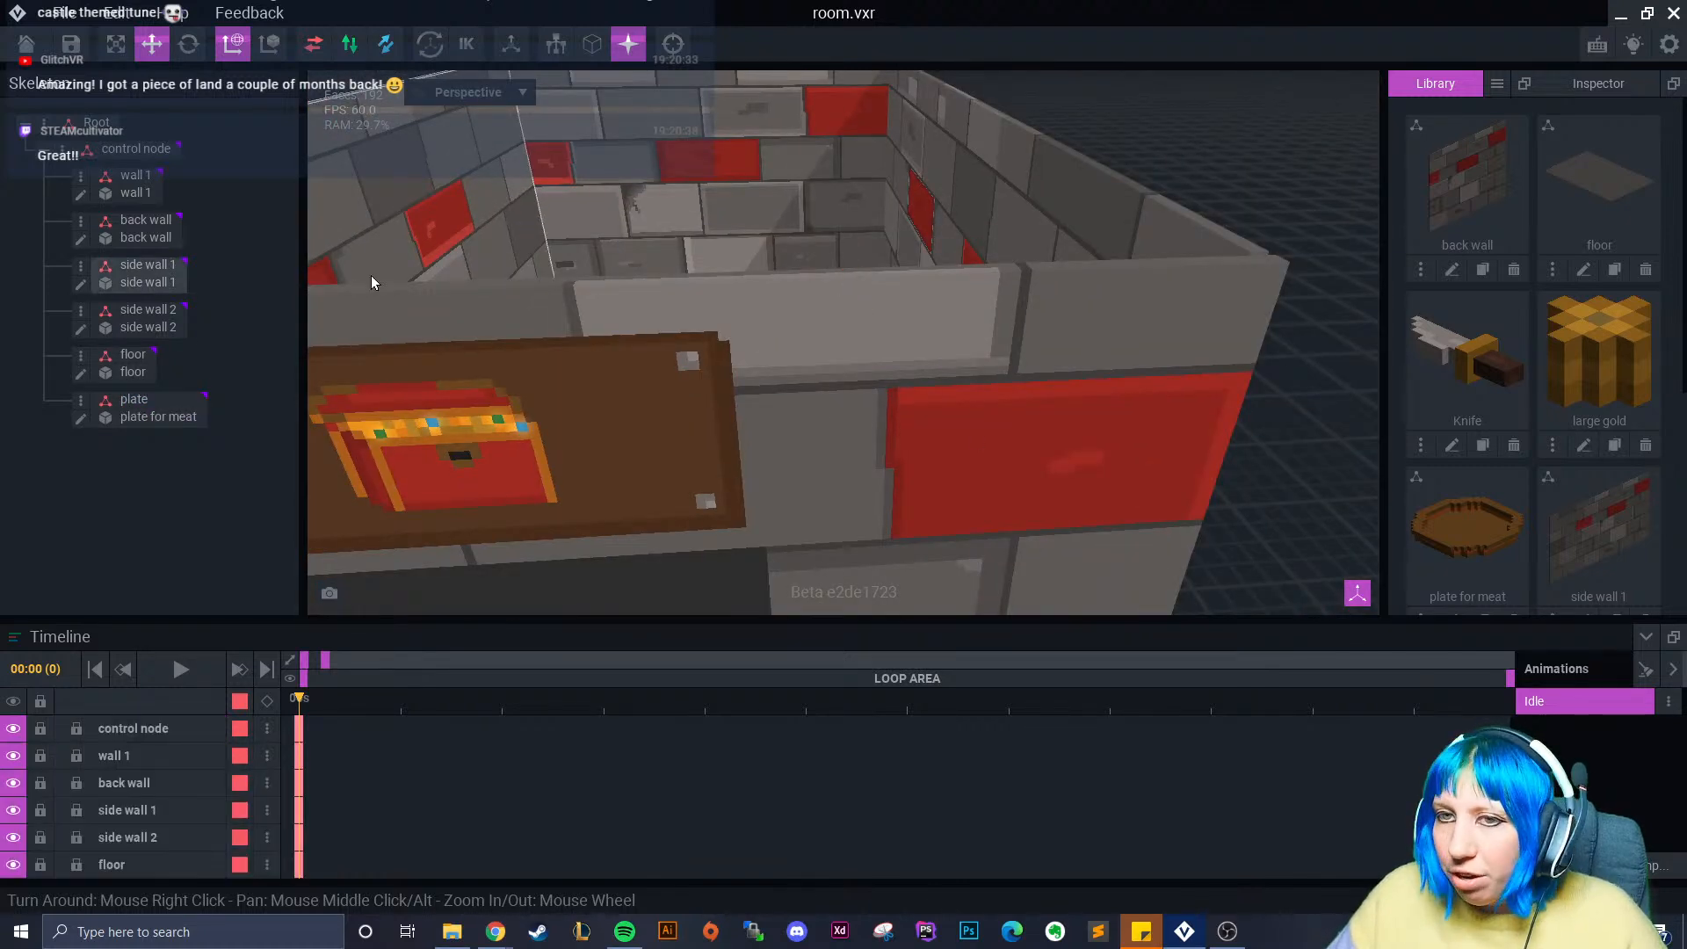
click(63, 150)
click(148, 193)
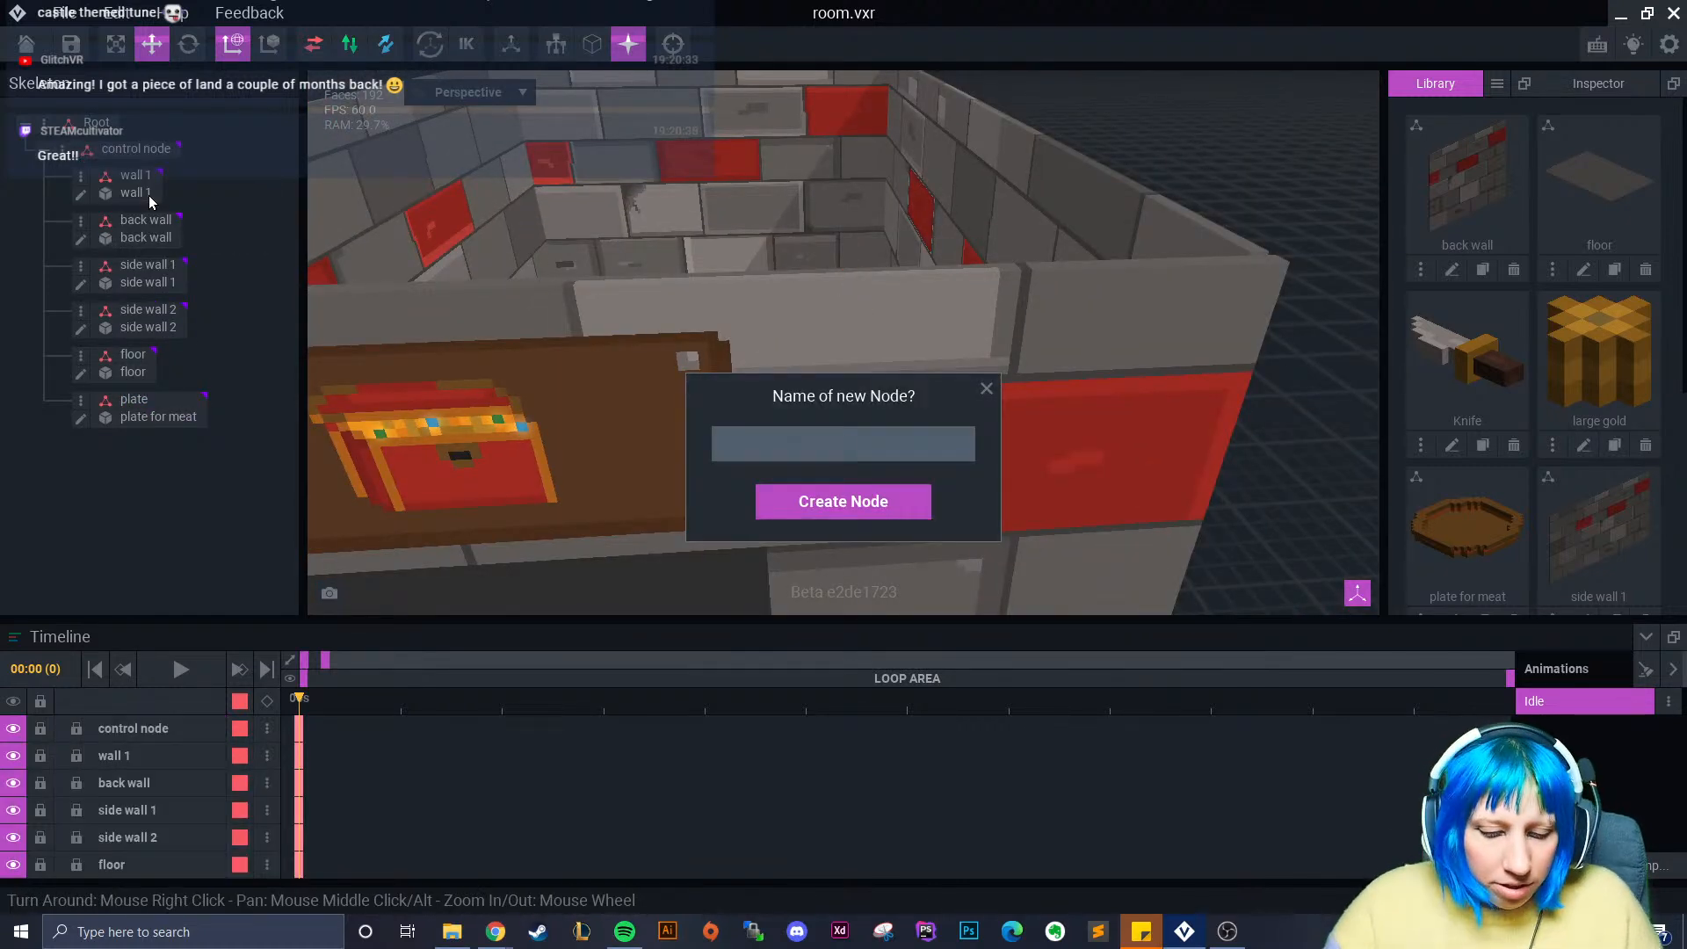
text(knife)
key(Return)
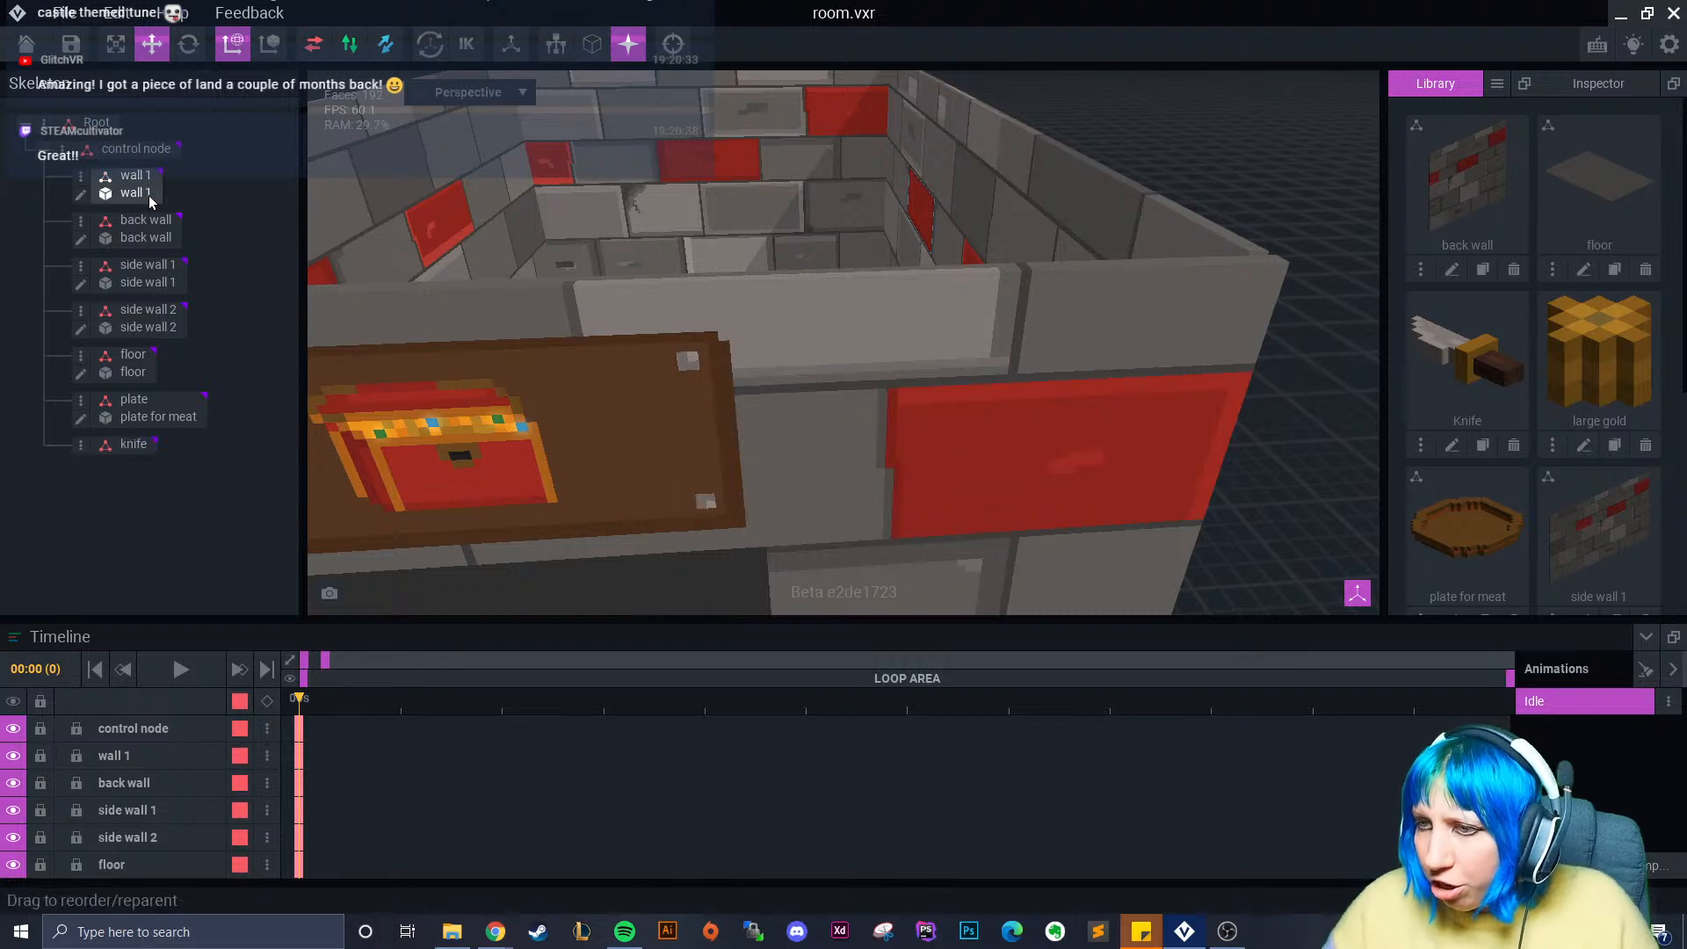
drag(1449, 362, 141, 450)
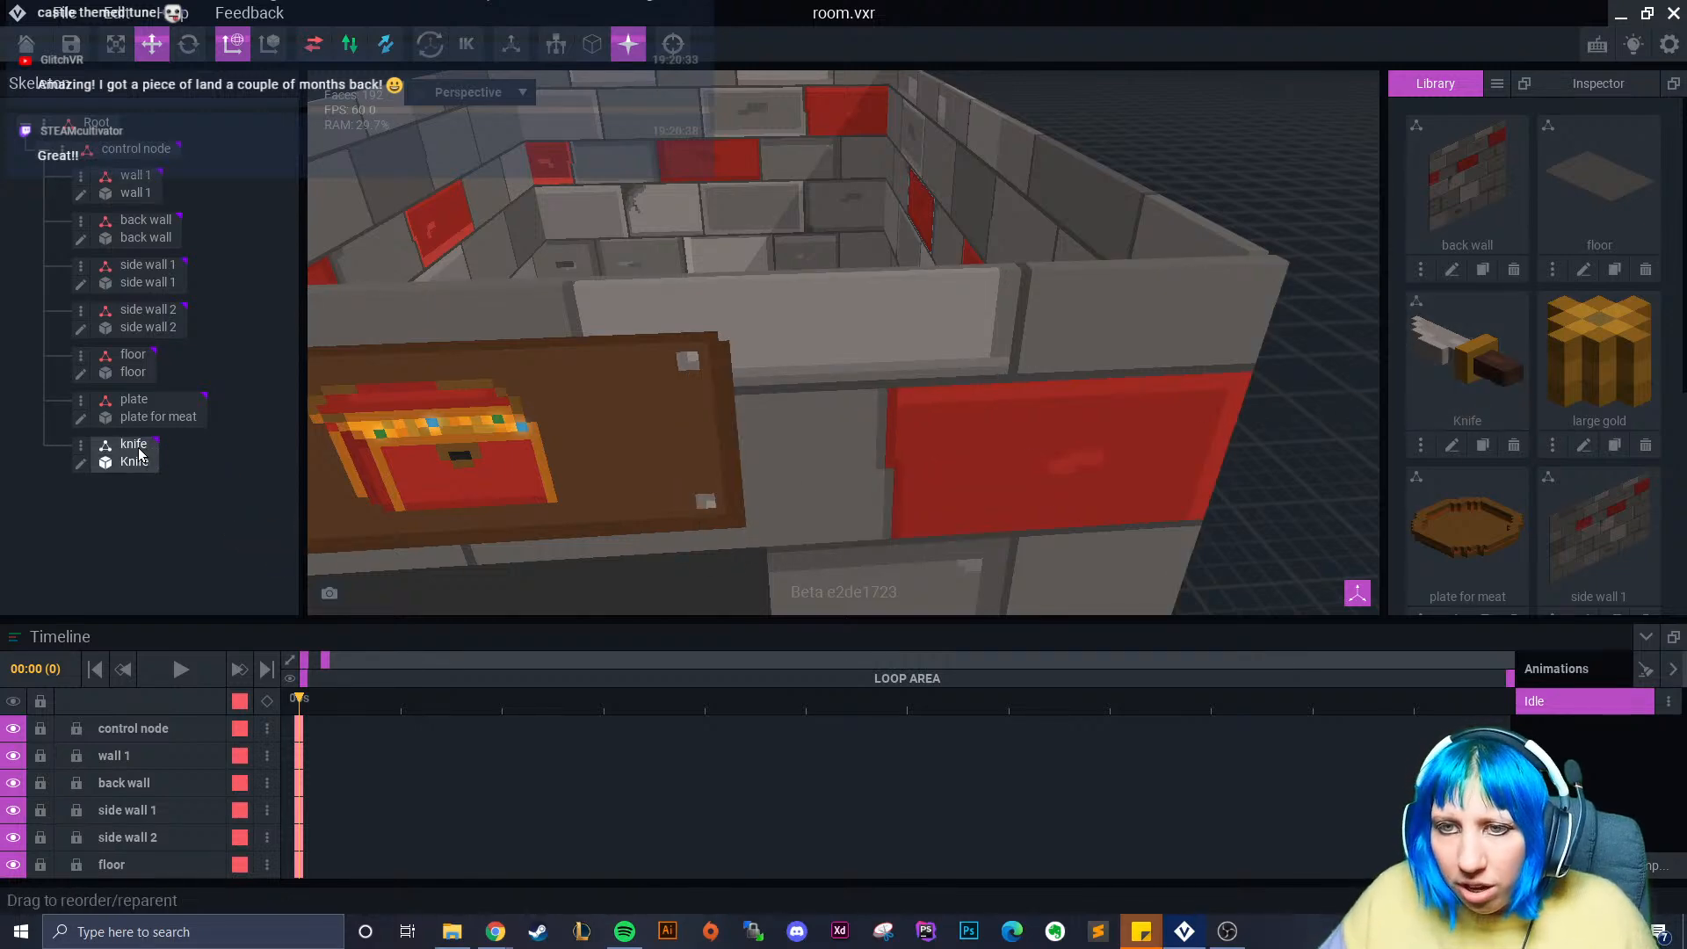
- Move the knife across the floor to the plate in the back right corner of the room
drag(705, 481, 693, 104)
middle_drag(693, 104, 696, 503)
middle_drag(567, 567, 567, 575)
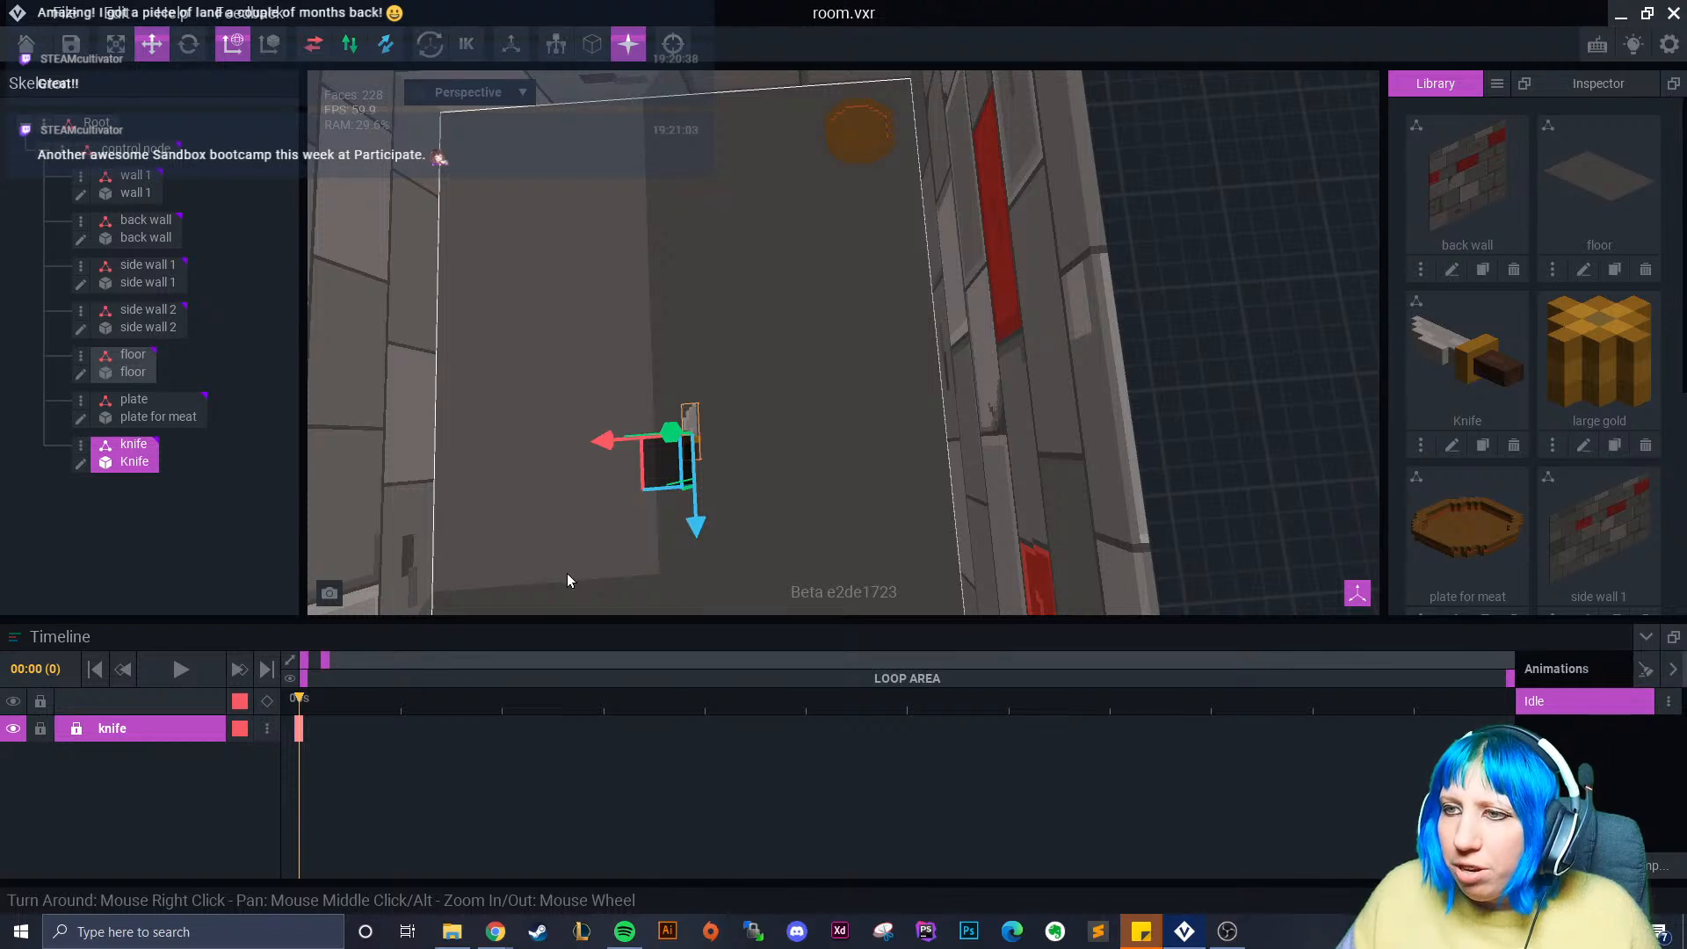
drag(693, 524, 867, 201)
mouse_move(871, 194)
right_down()
mouse_move(851, 202)
mouse_move(866, 192)
right_up()
scroll(866, 193, up, 4)
middle_drag(866, 195, 847, 334)
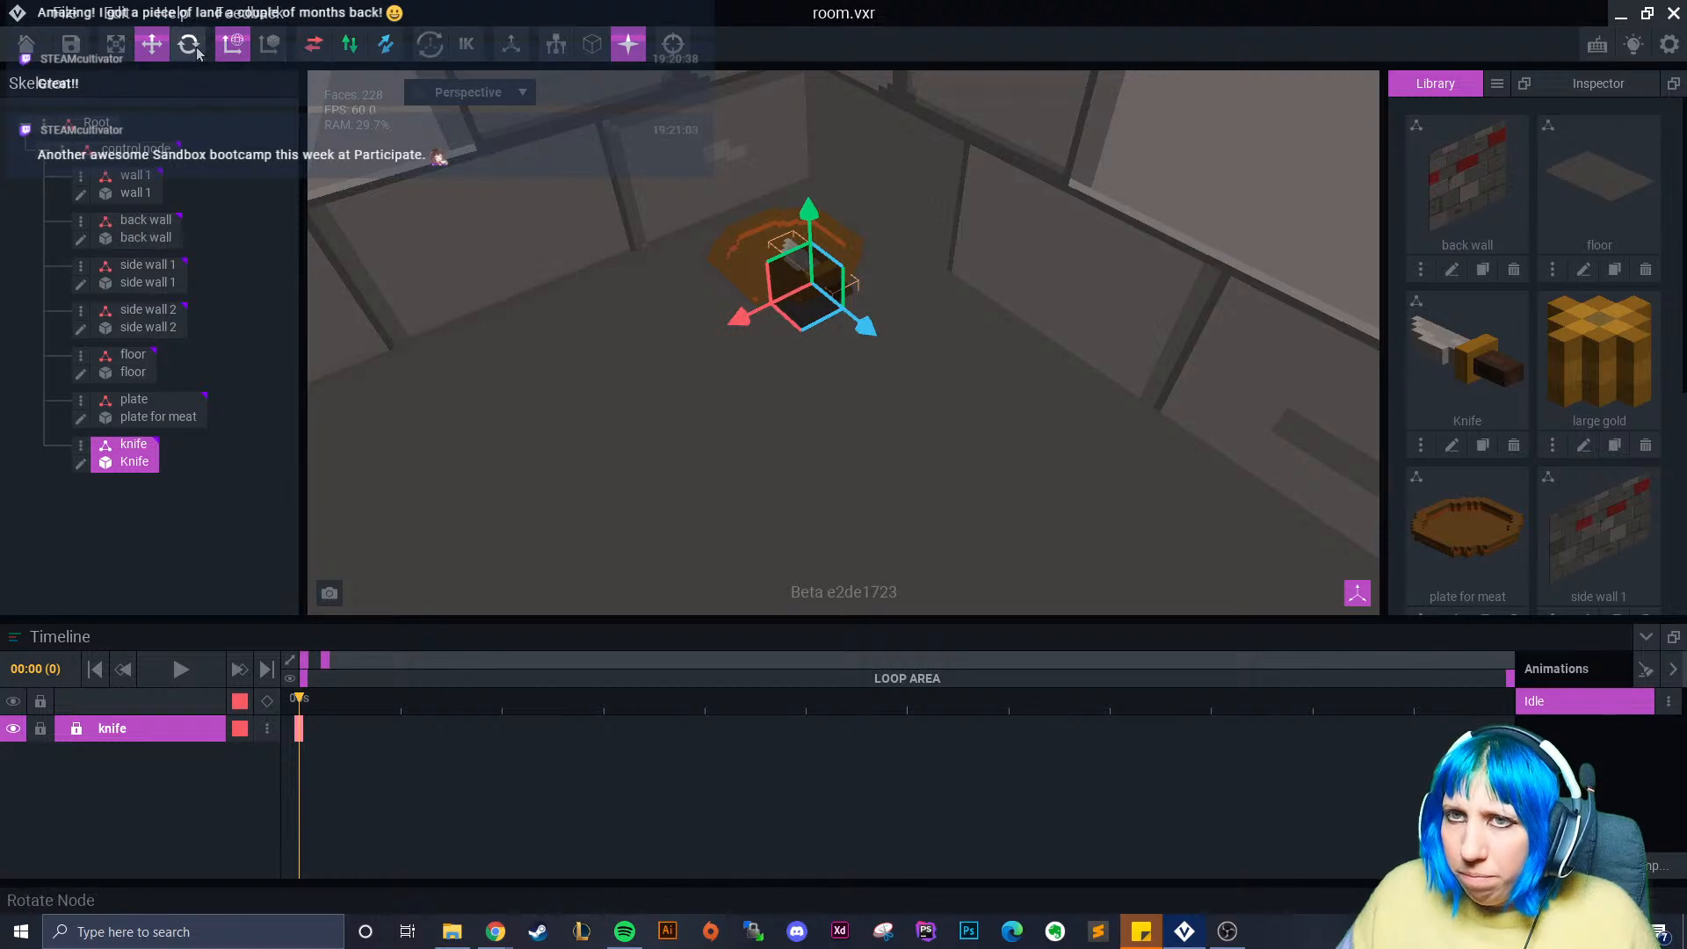
- Raise the knife out of the floor to plate height and leave the move tool active
drag(808, 209, 804, 192)
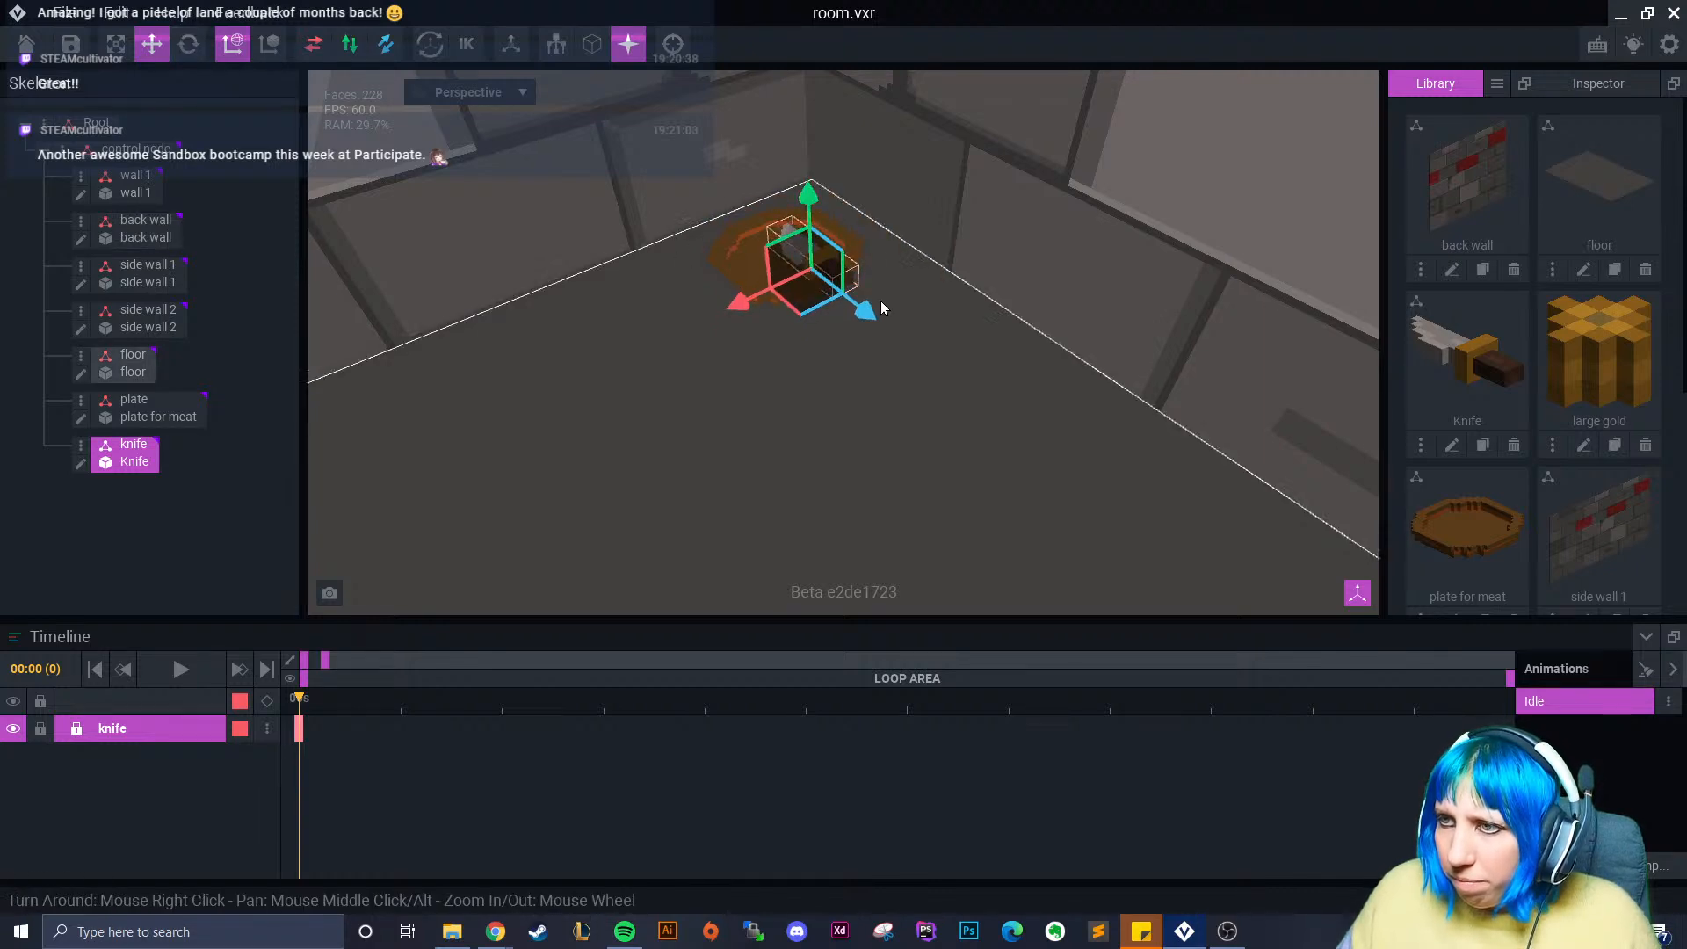
click(188, 44)
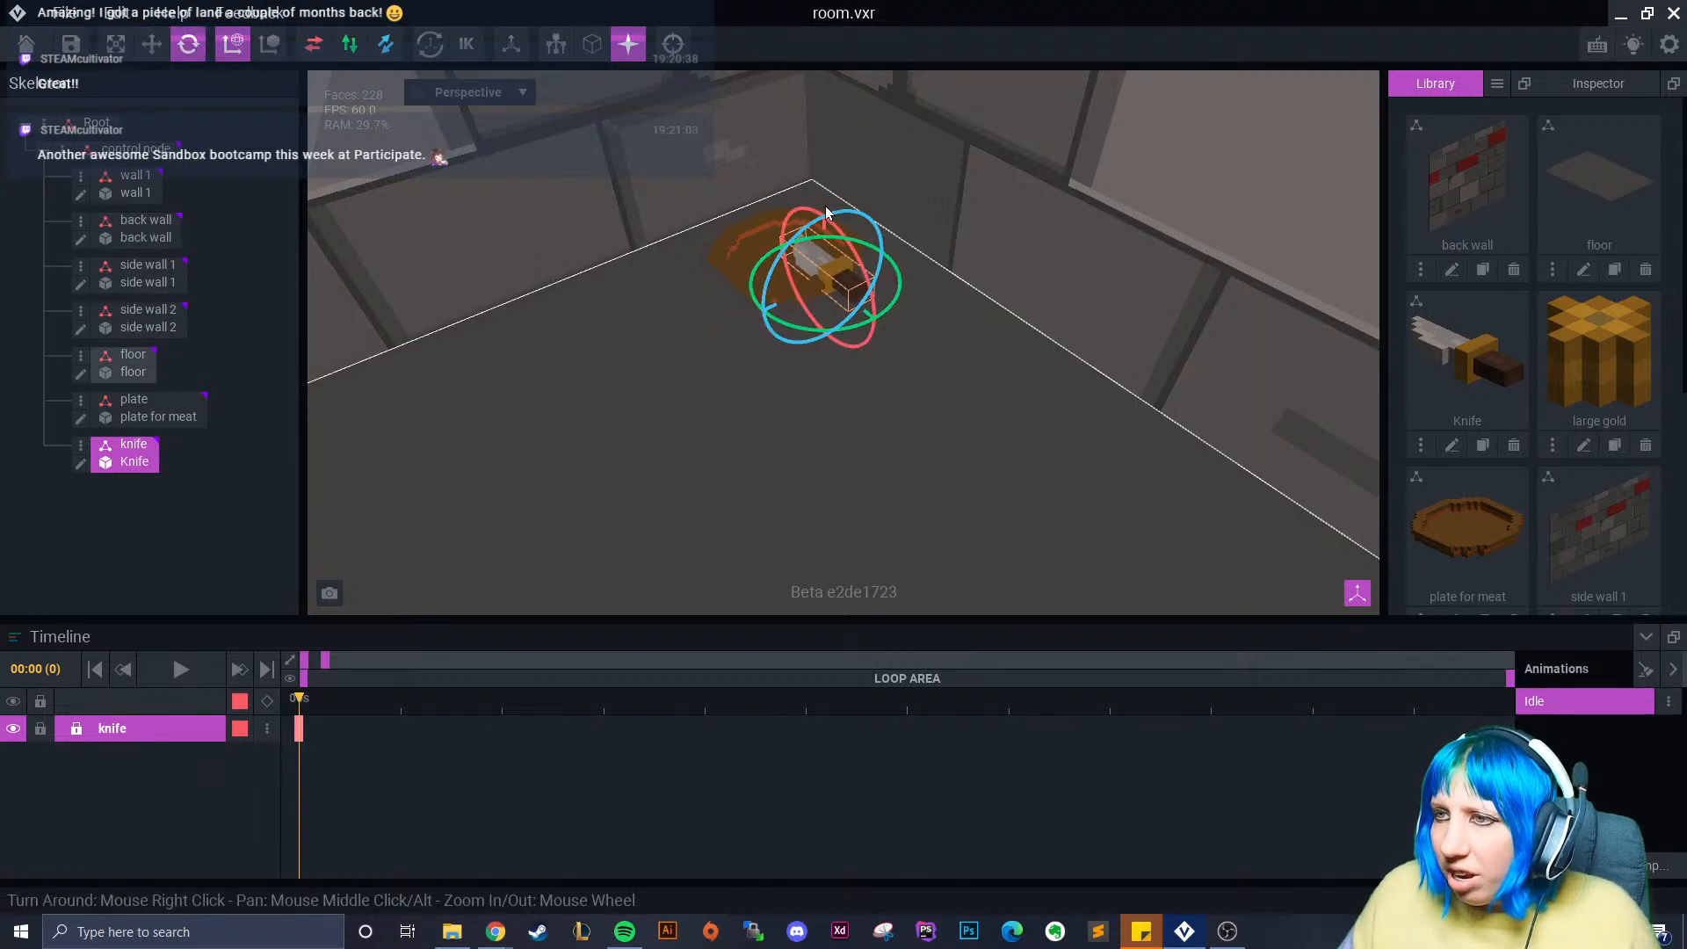
click(152, 44)
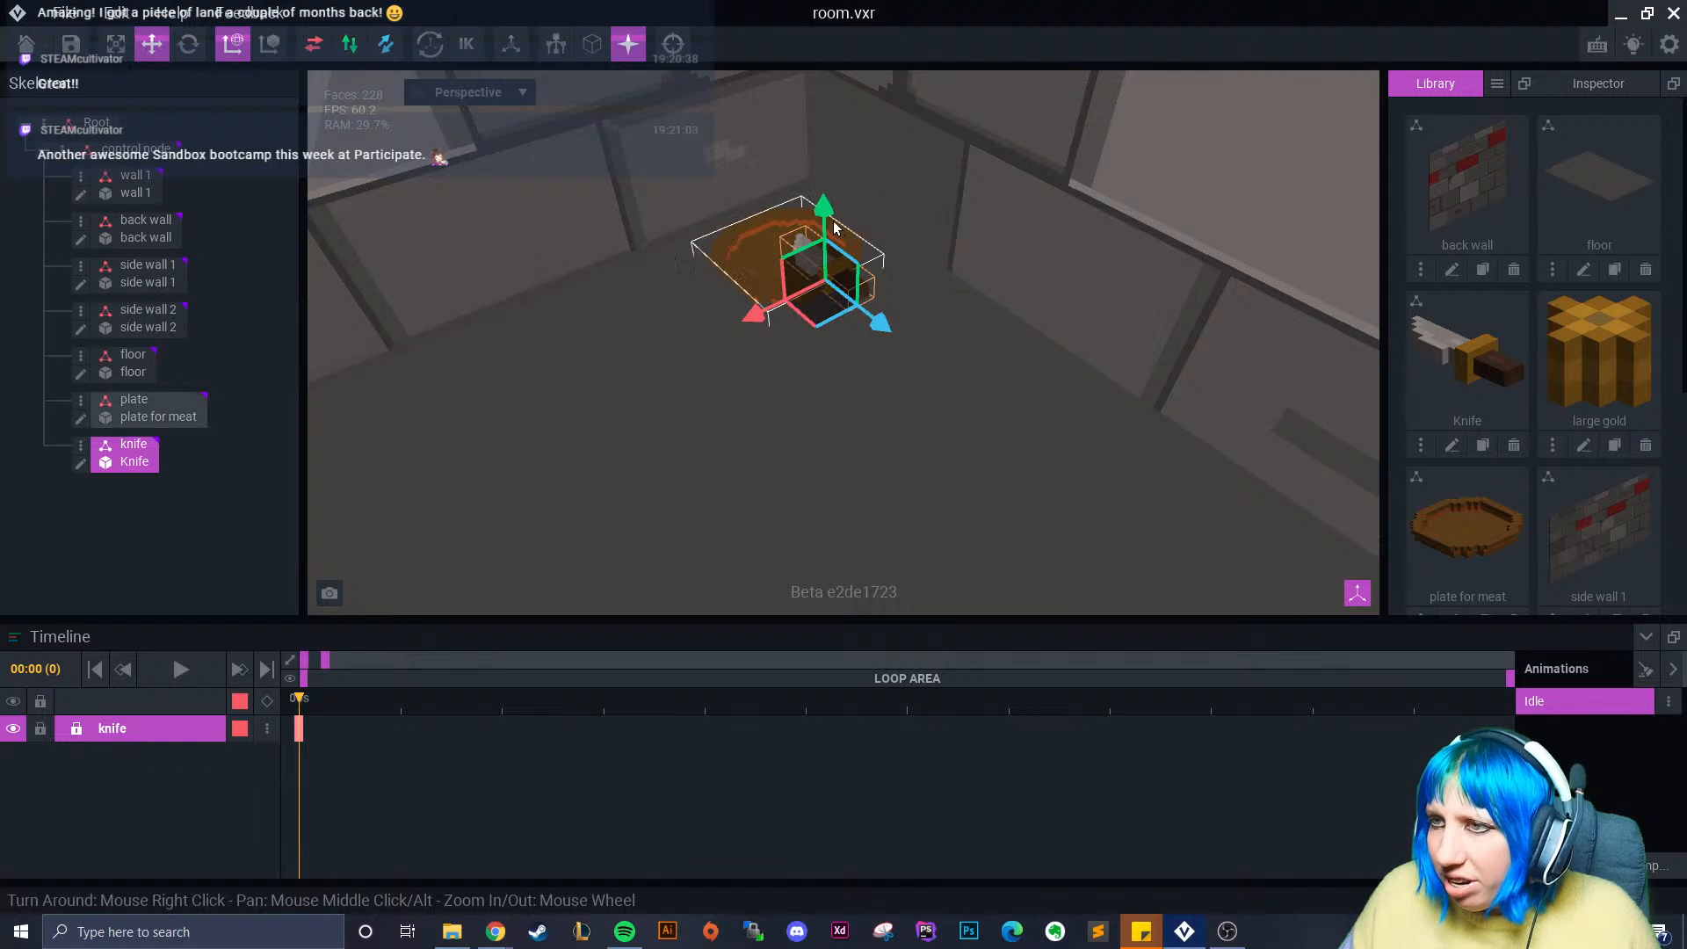
- Start a VXM model import and browse drive D to the VoxEdit folder
click(1497, 85)
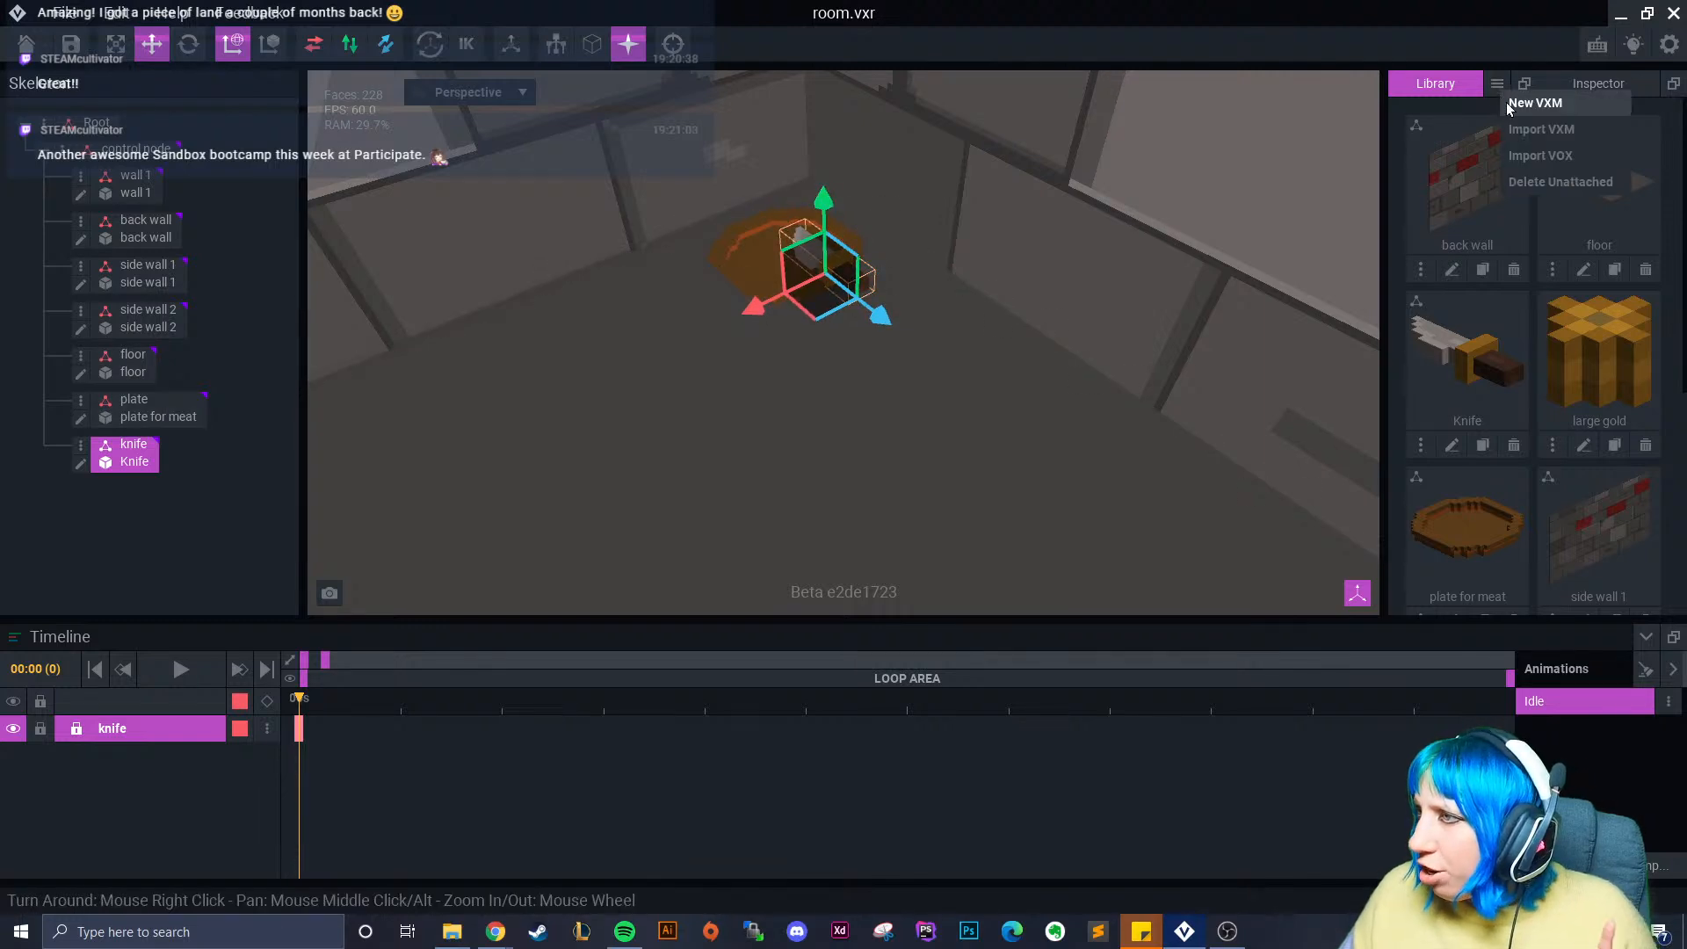
click(1516, 130)
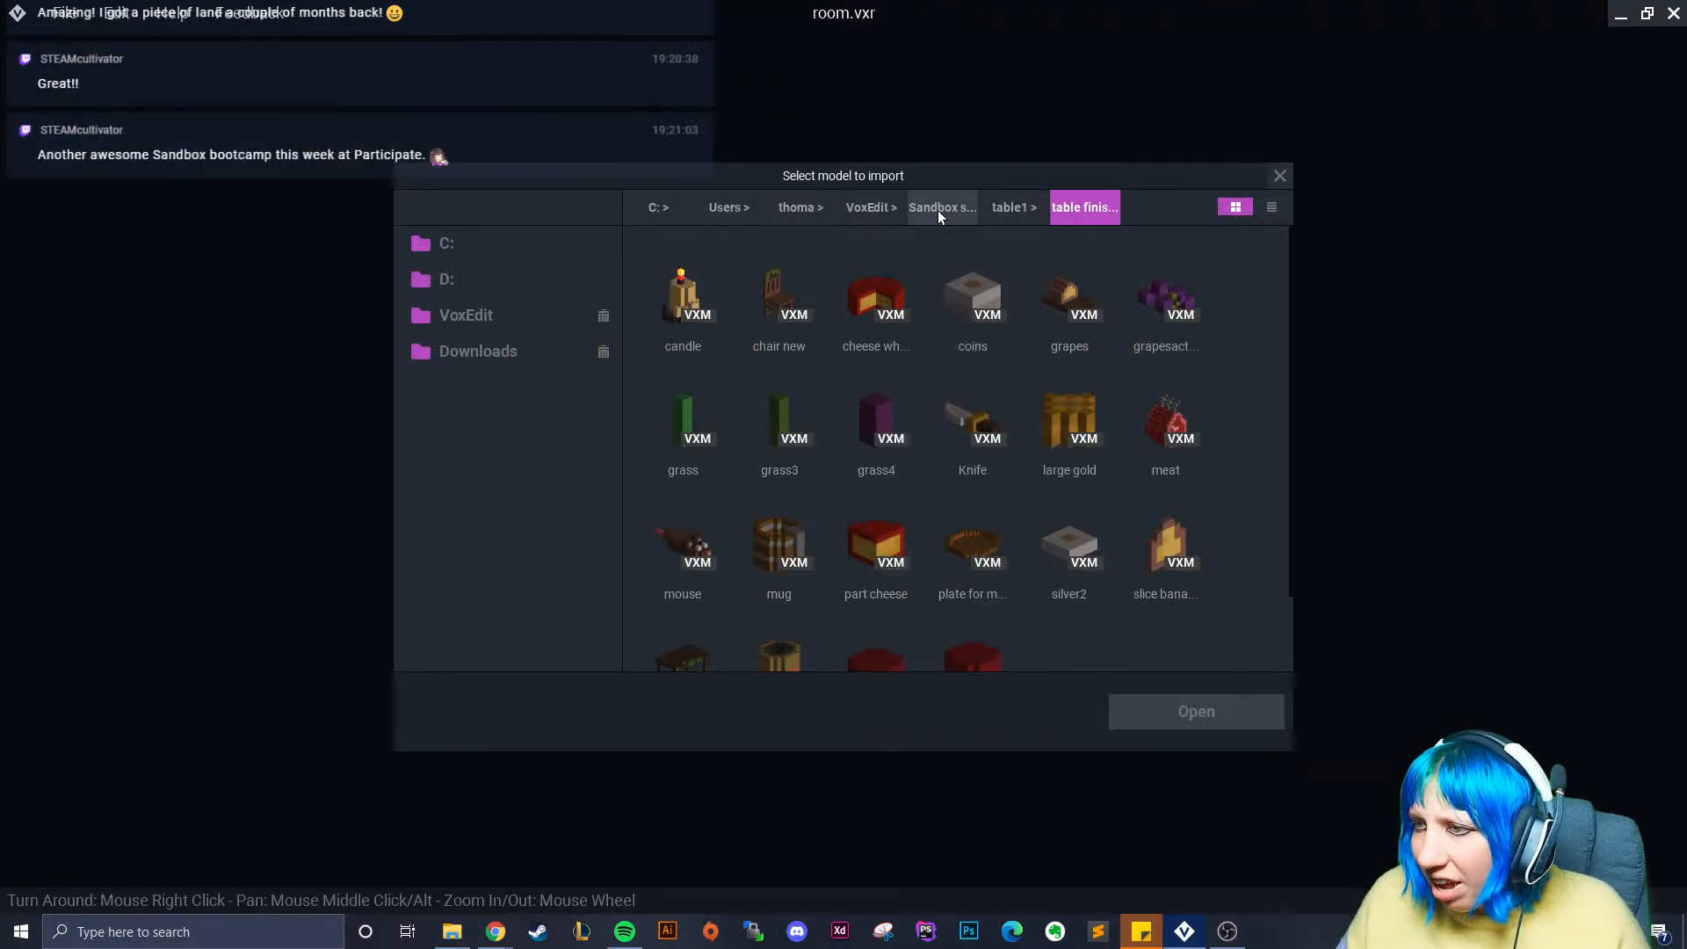
click(939, 212)
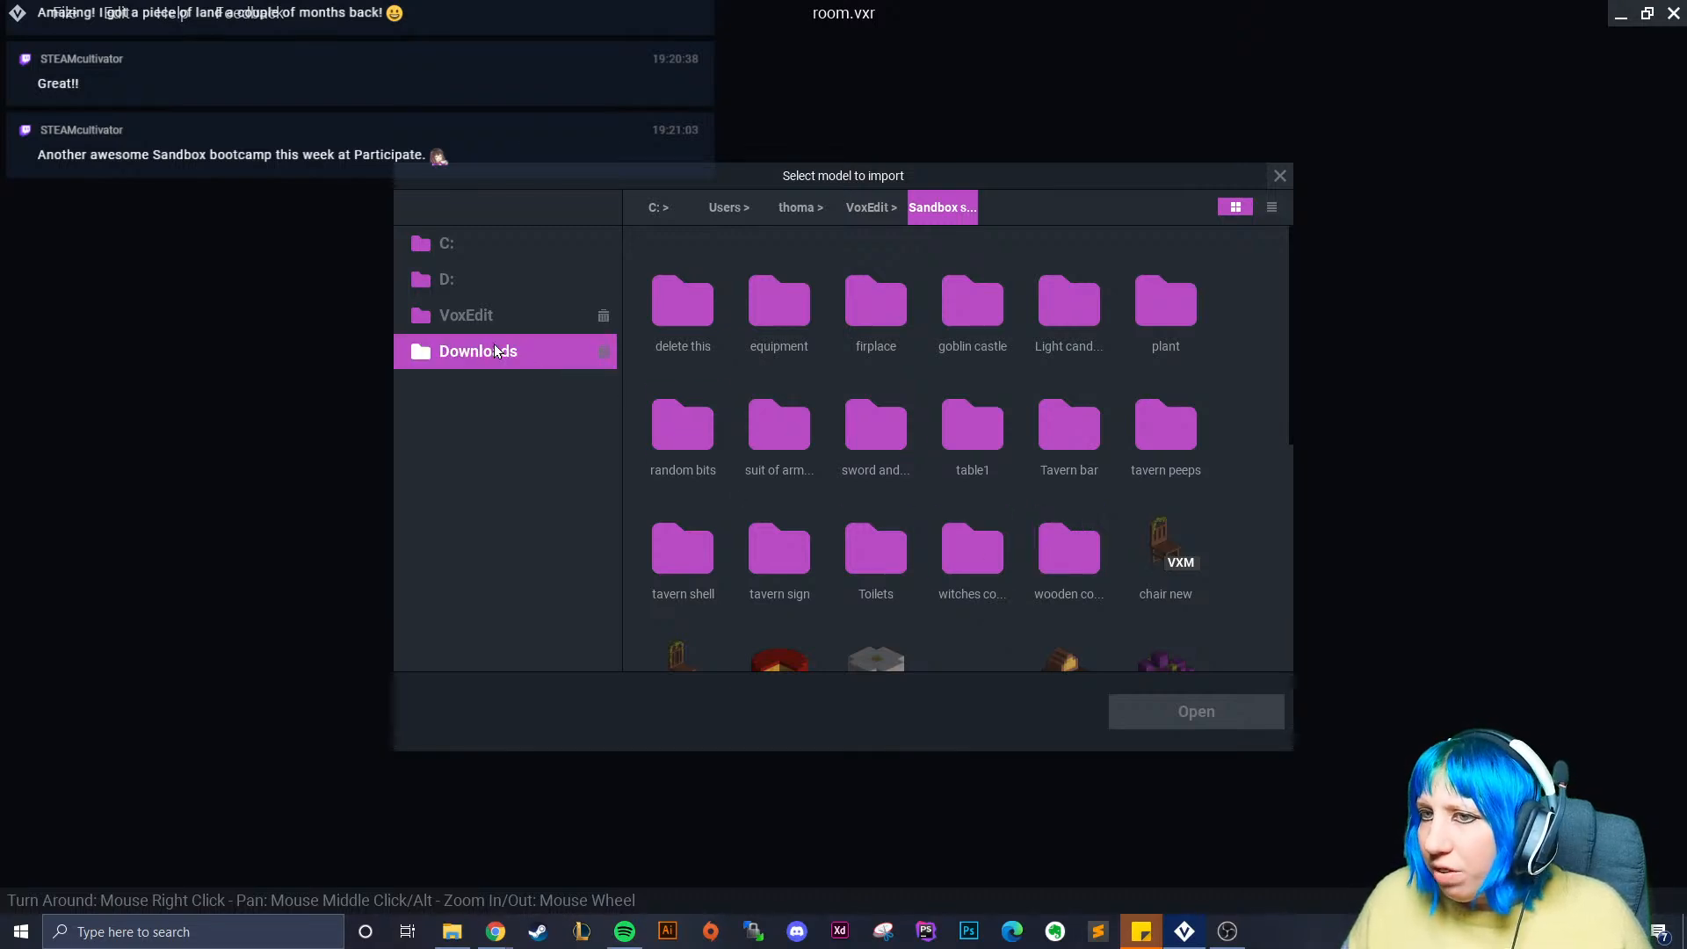
click(464, 278)
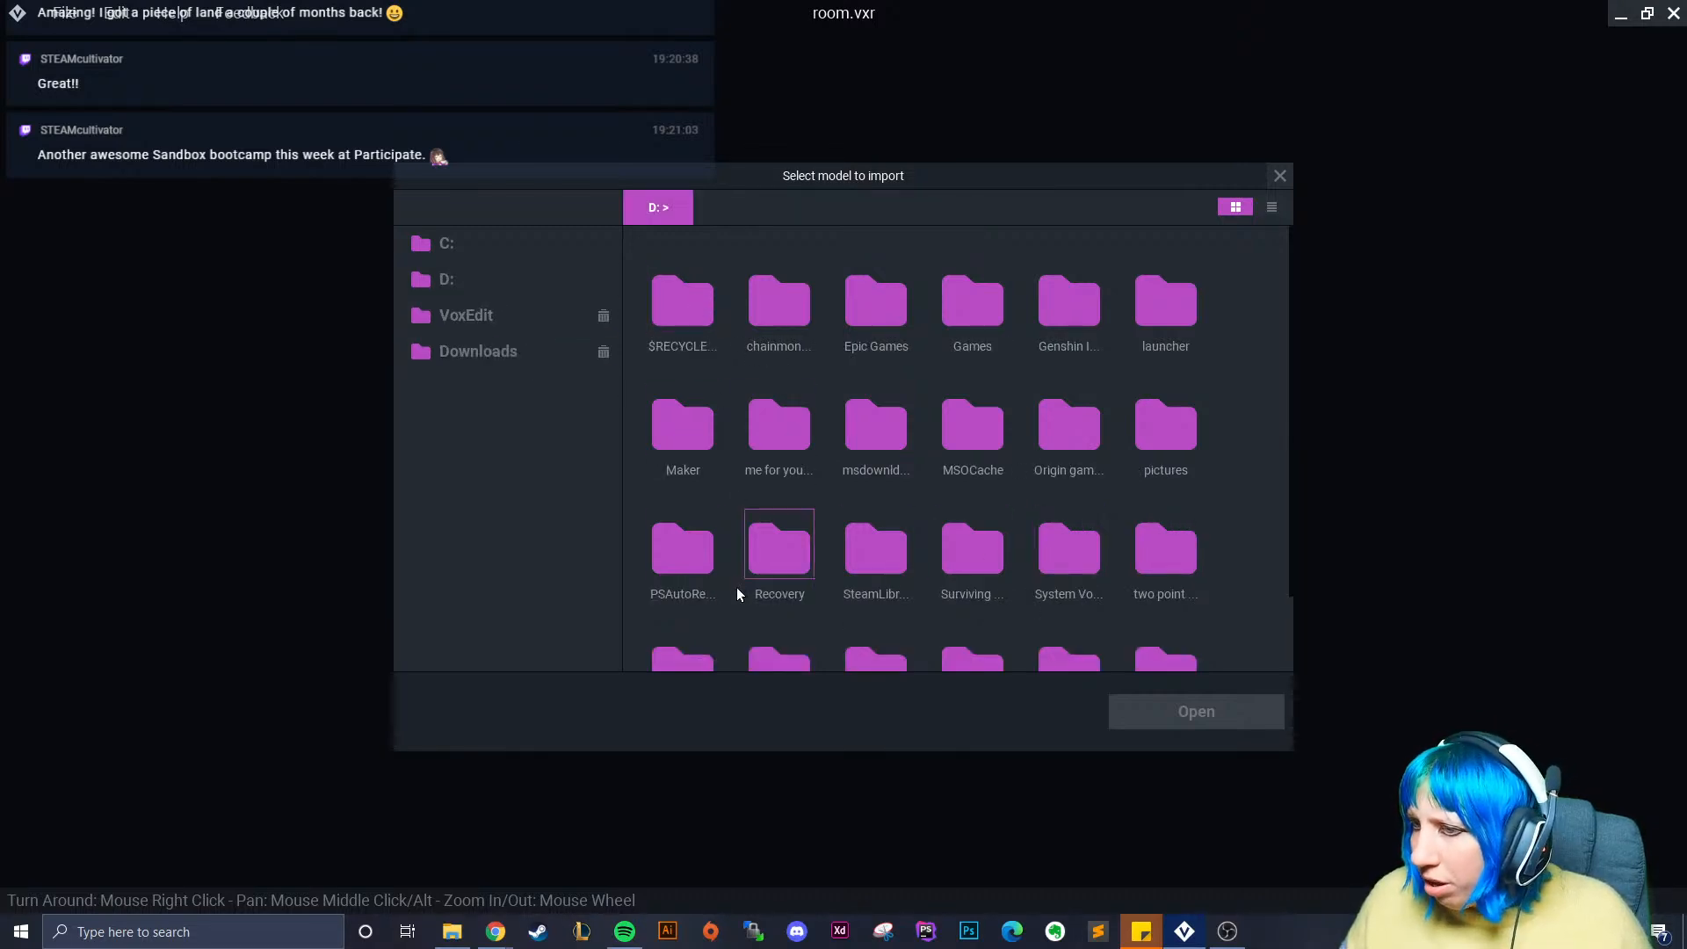
scroll(826, 526, down, 1)
click(779, 584)
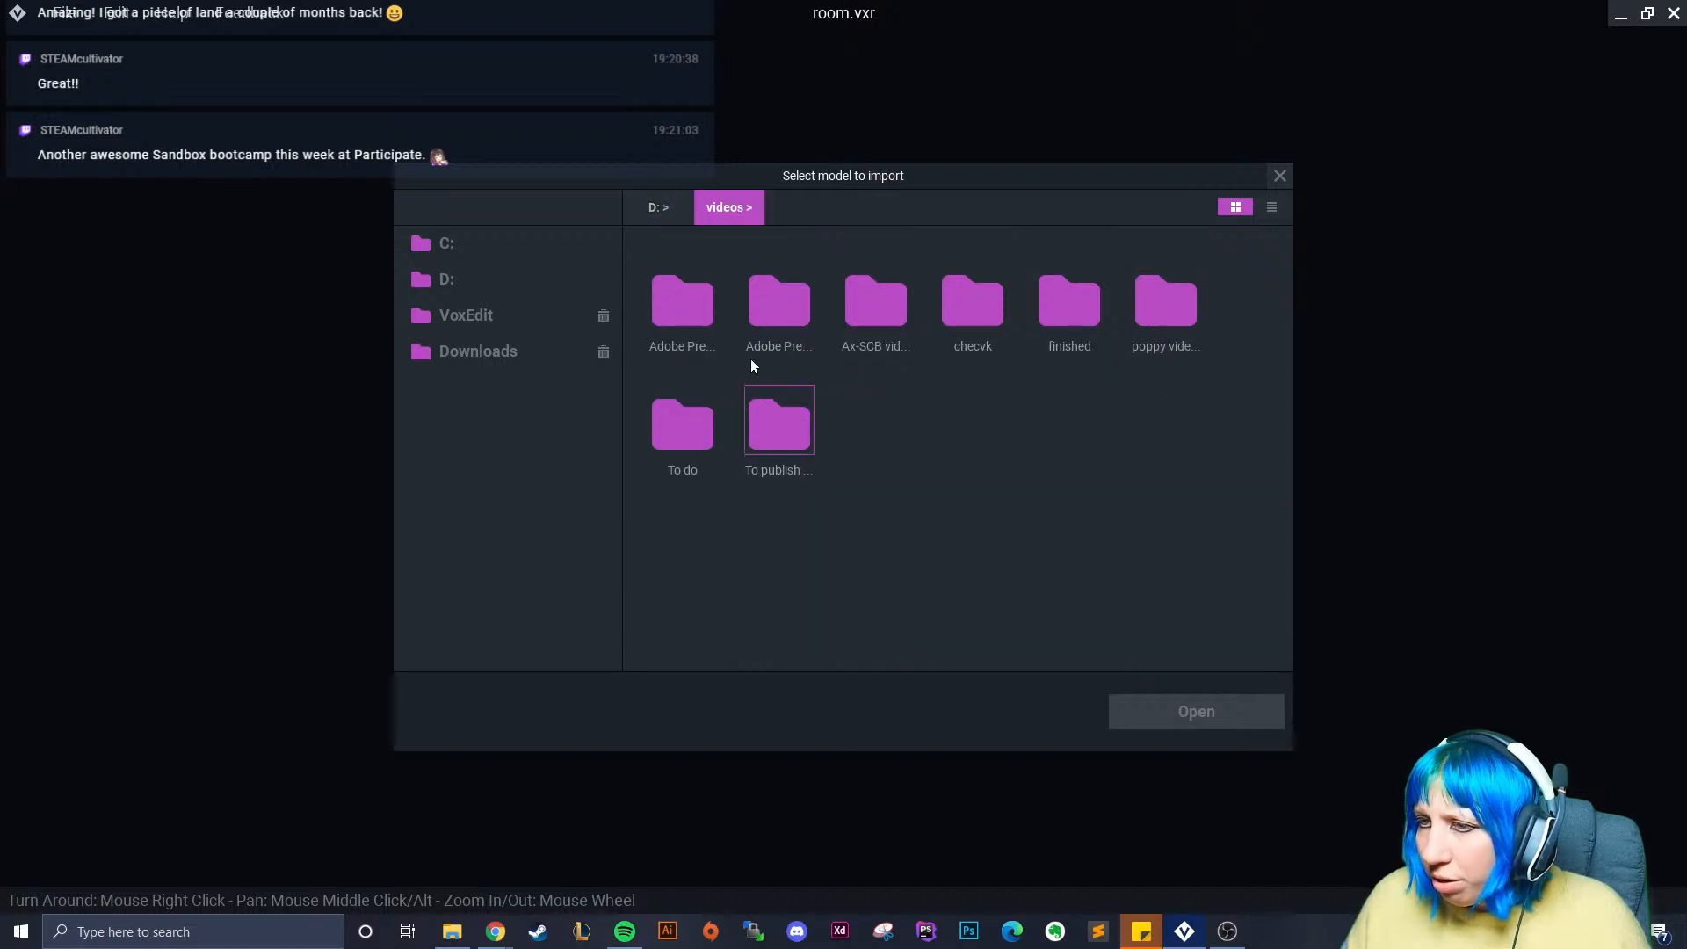
click(661, 208)
scroll(941, 620, down, 1)
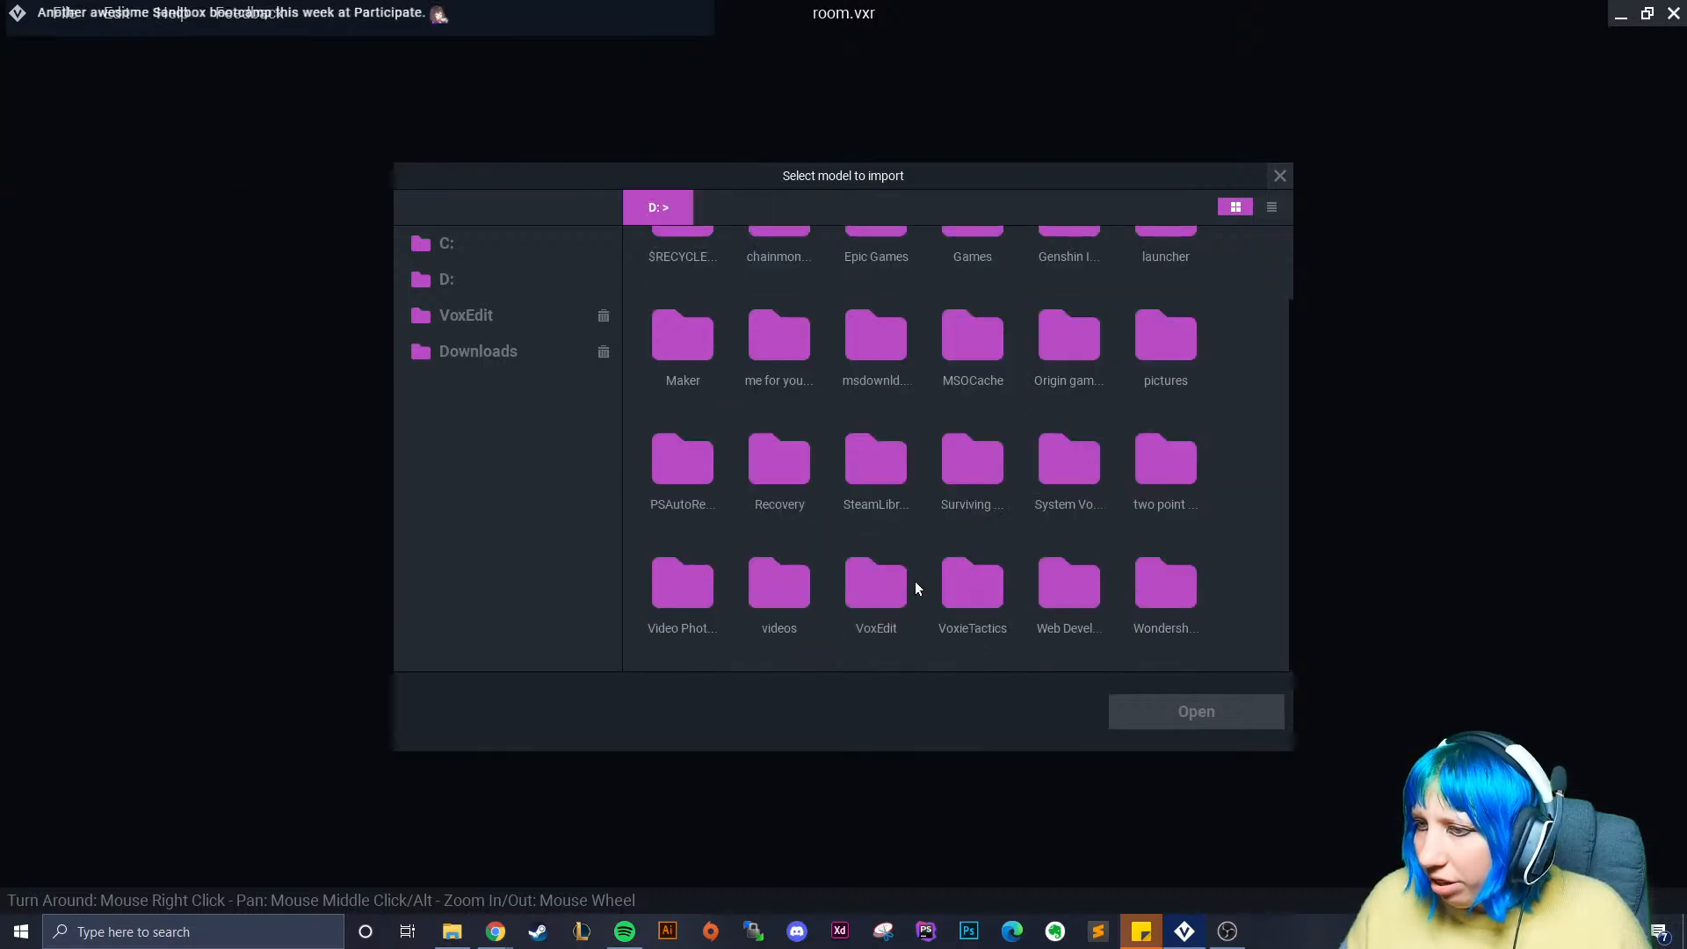
click(884, 598)
- Open the assignments folder and search its fantasy folder for suitable props, checking the forest prop, indoor forest and icepropitems subfolders
click(667, 304)
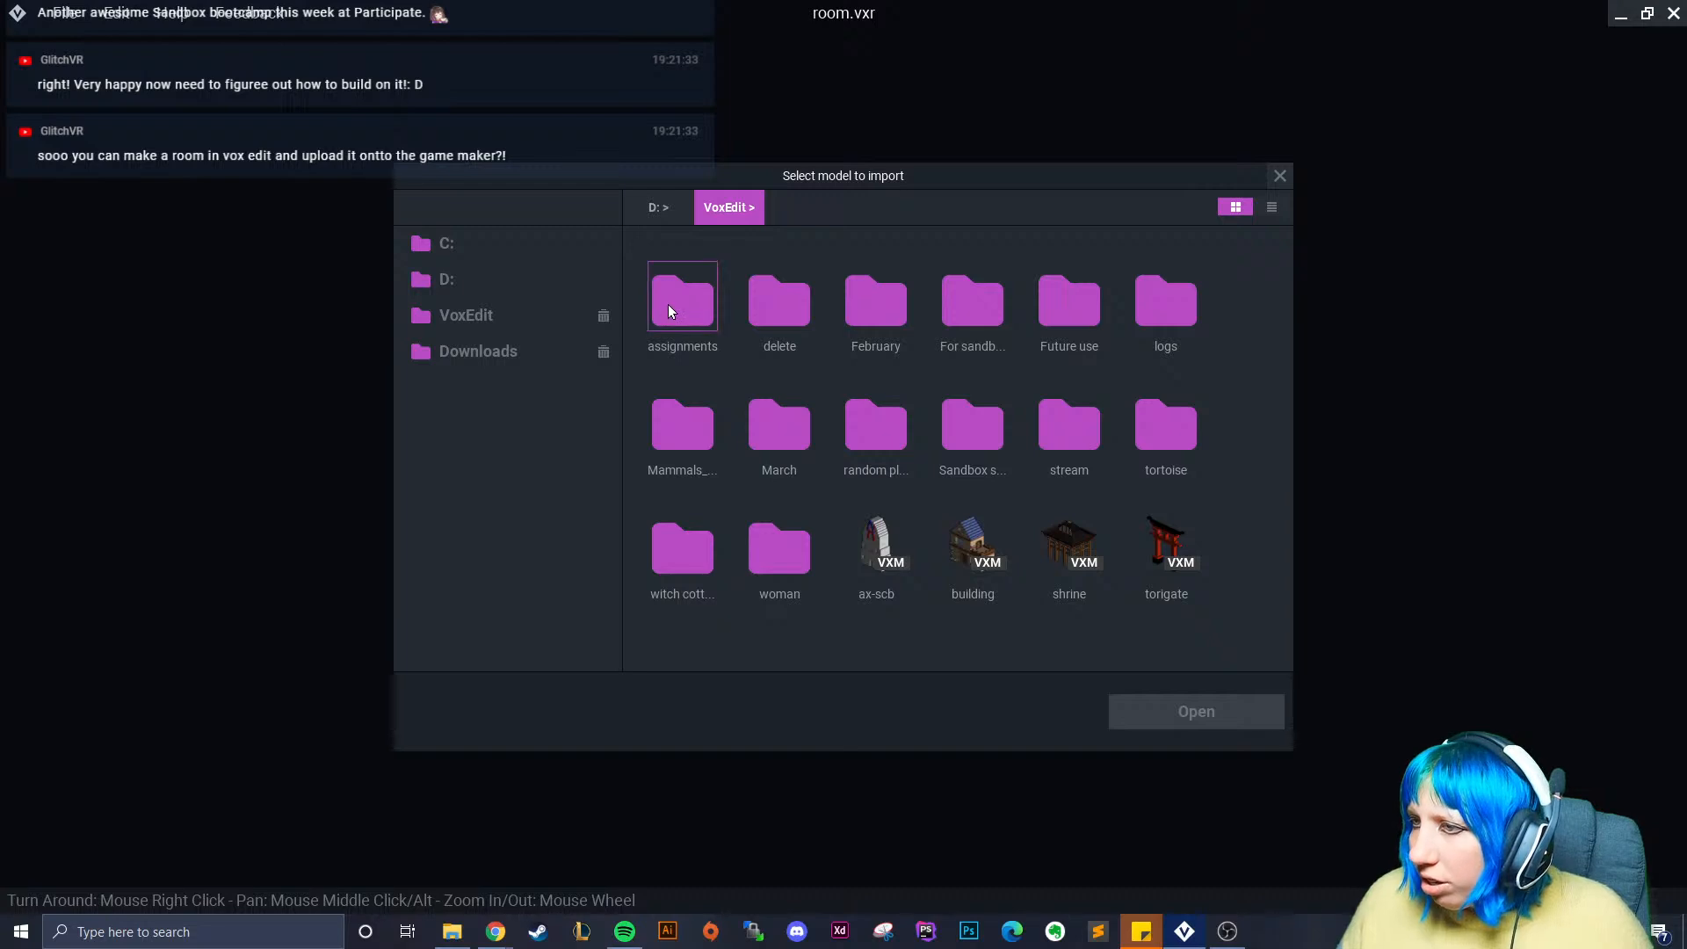
double_click(693, 323)
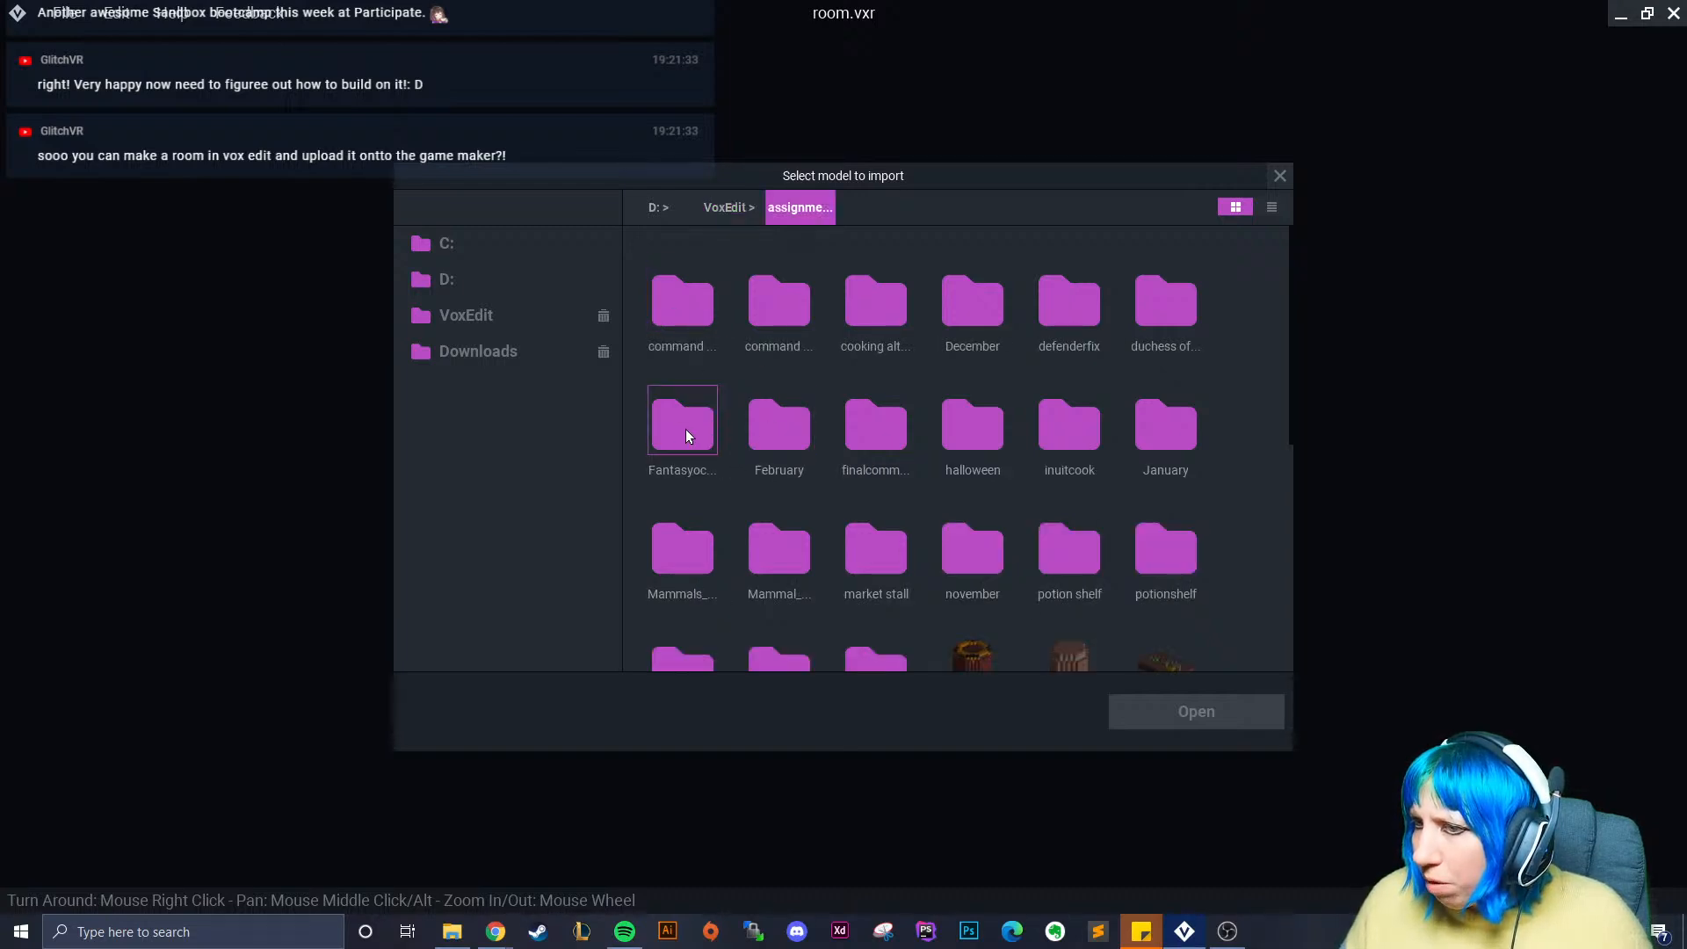
double_click(686, 430)
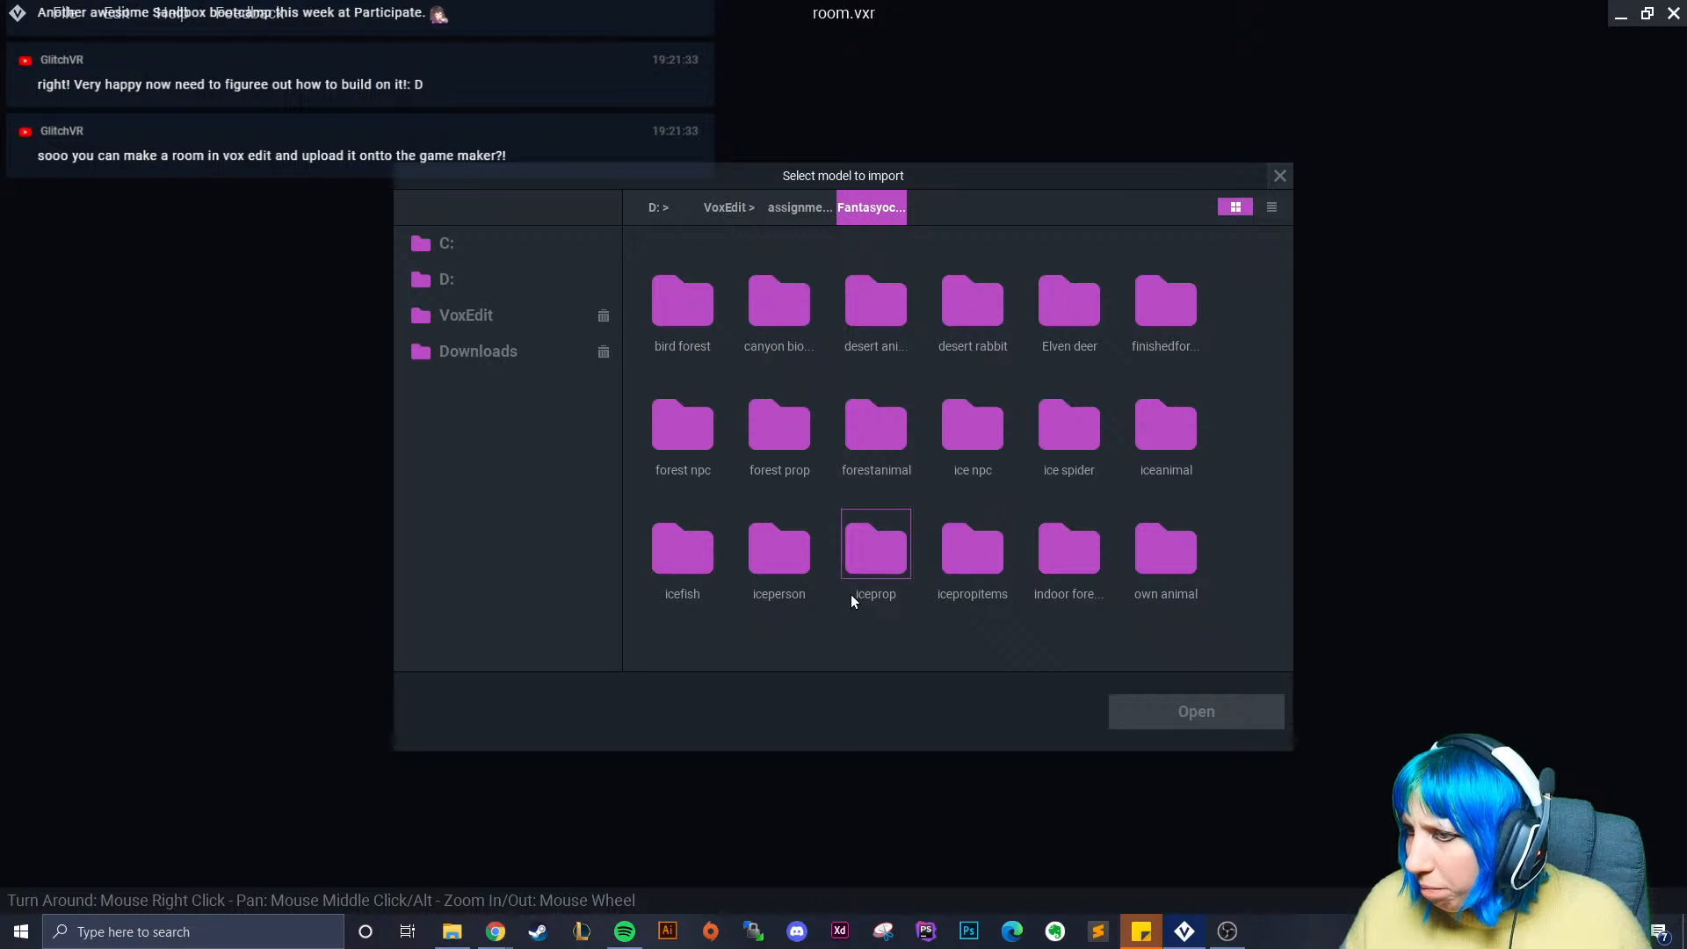
double_click(791, 429)
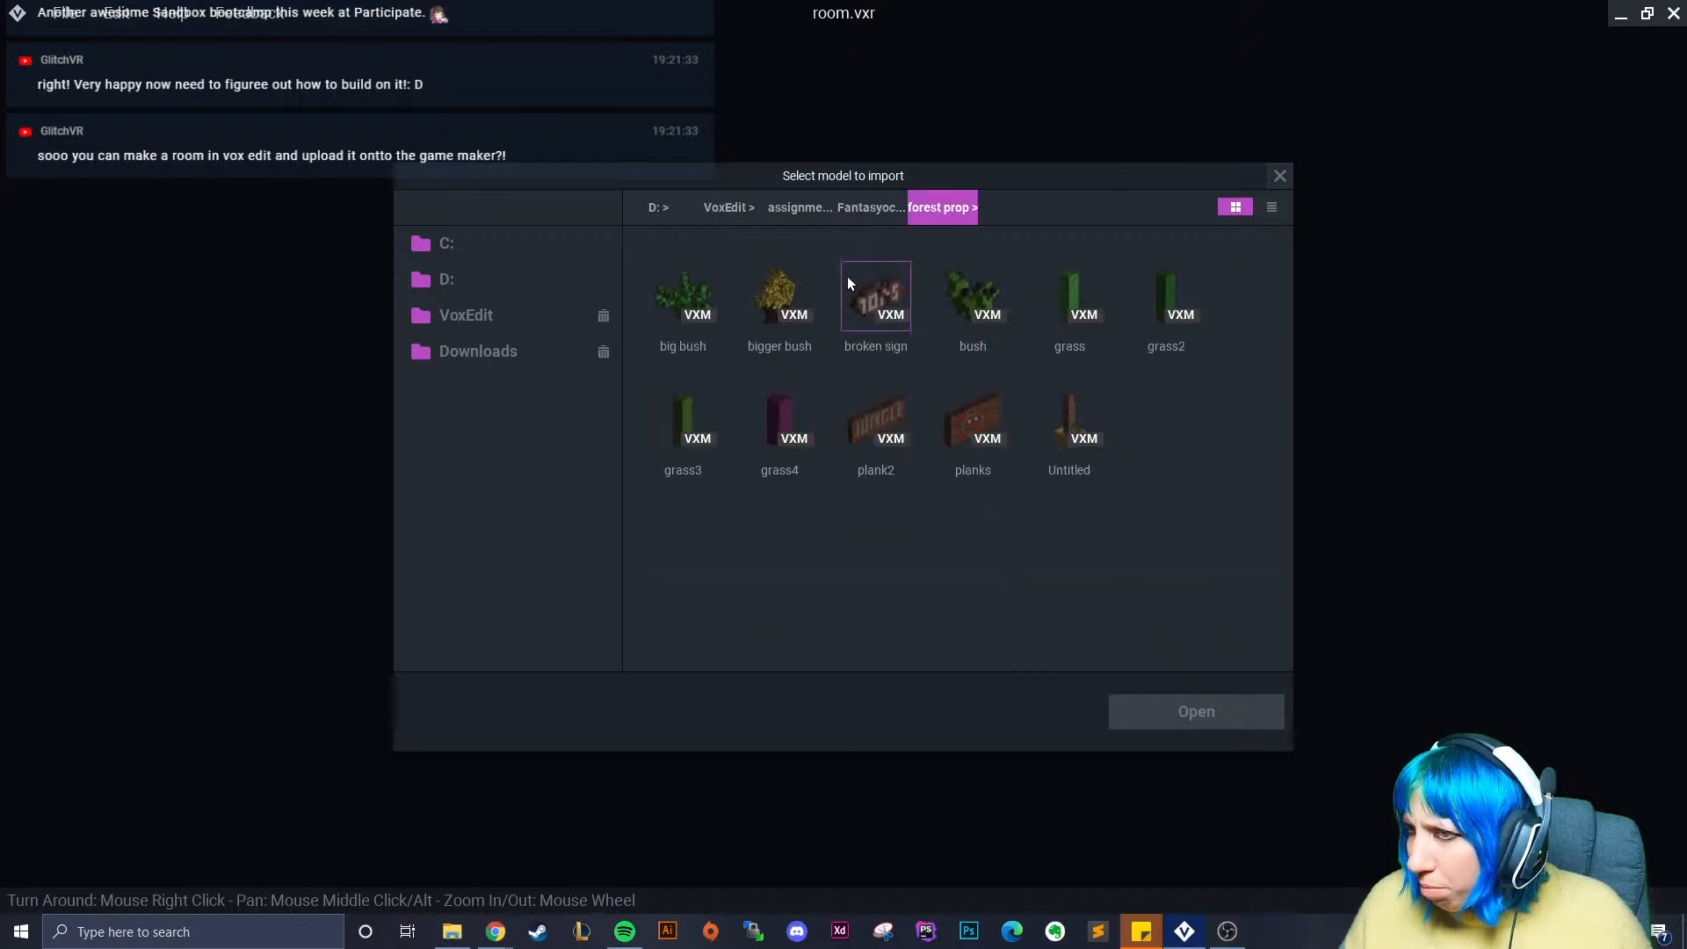
click(872, 207)
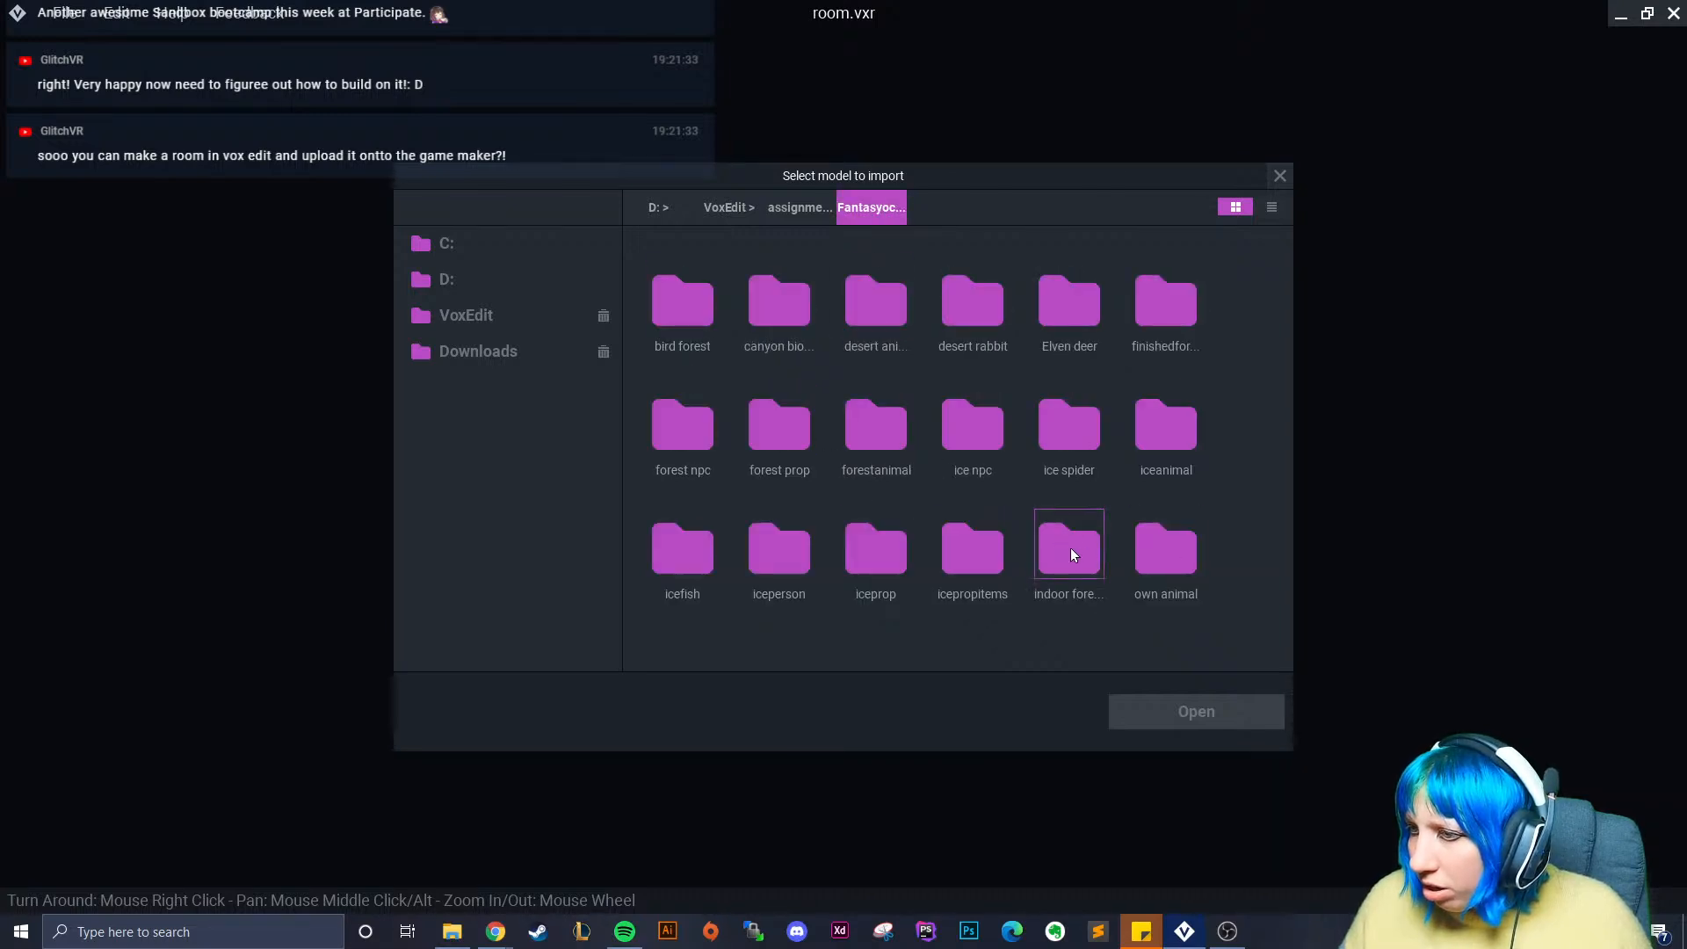
double_click(1070, 552)
click(866, 211)
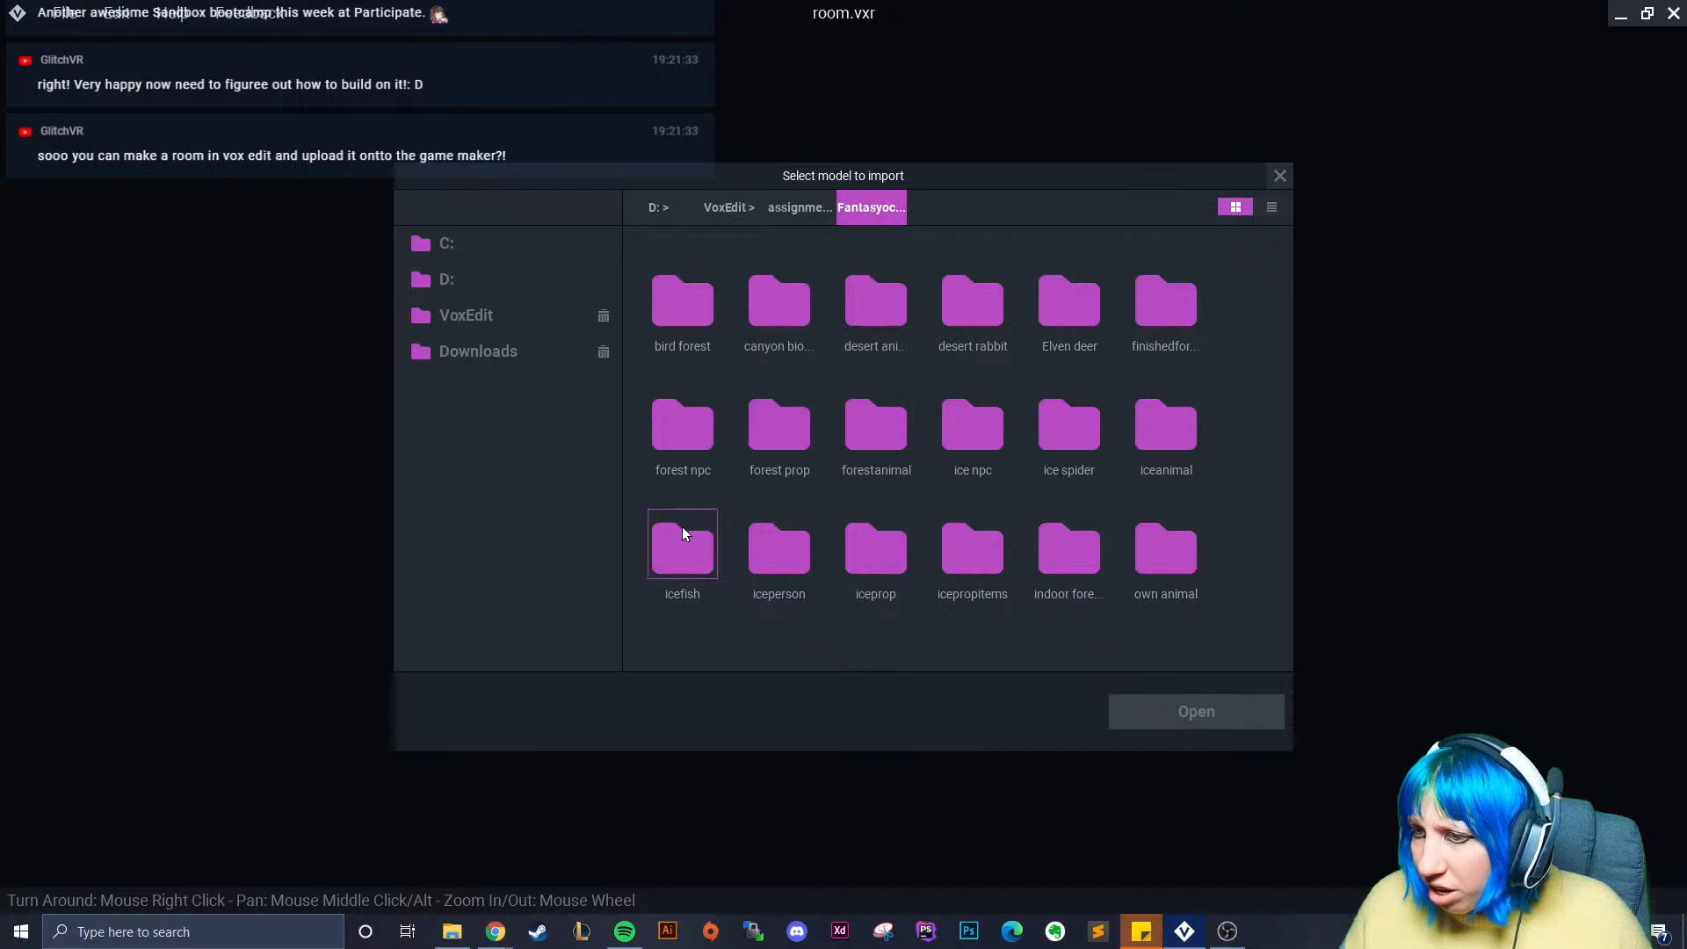
double_click(974, 543)
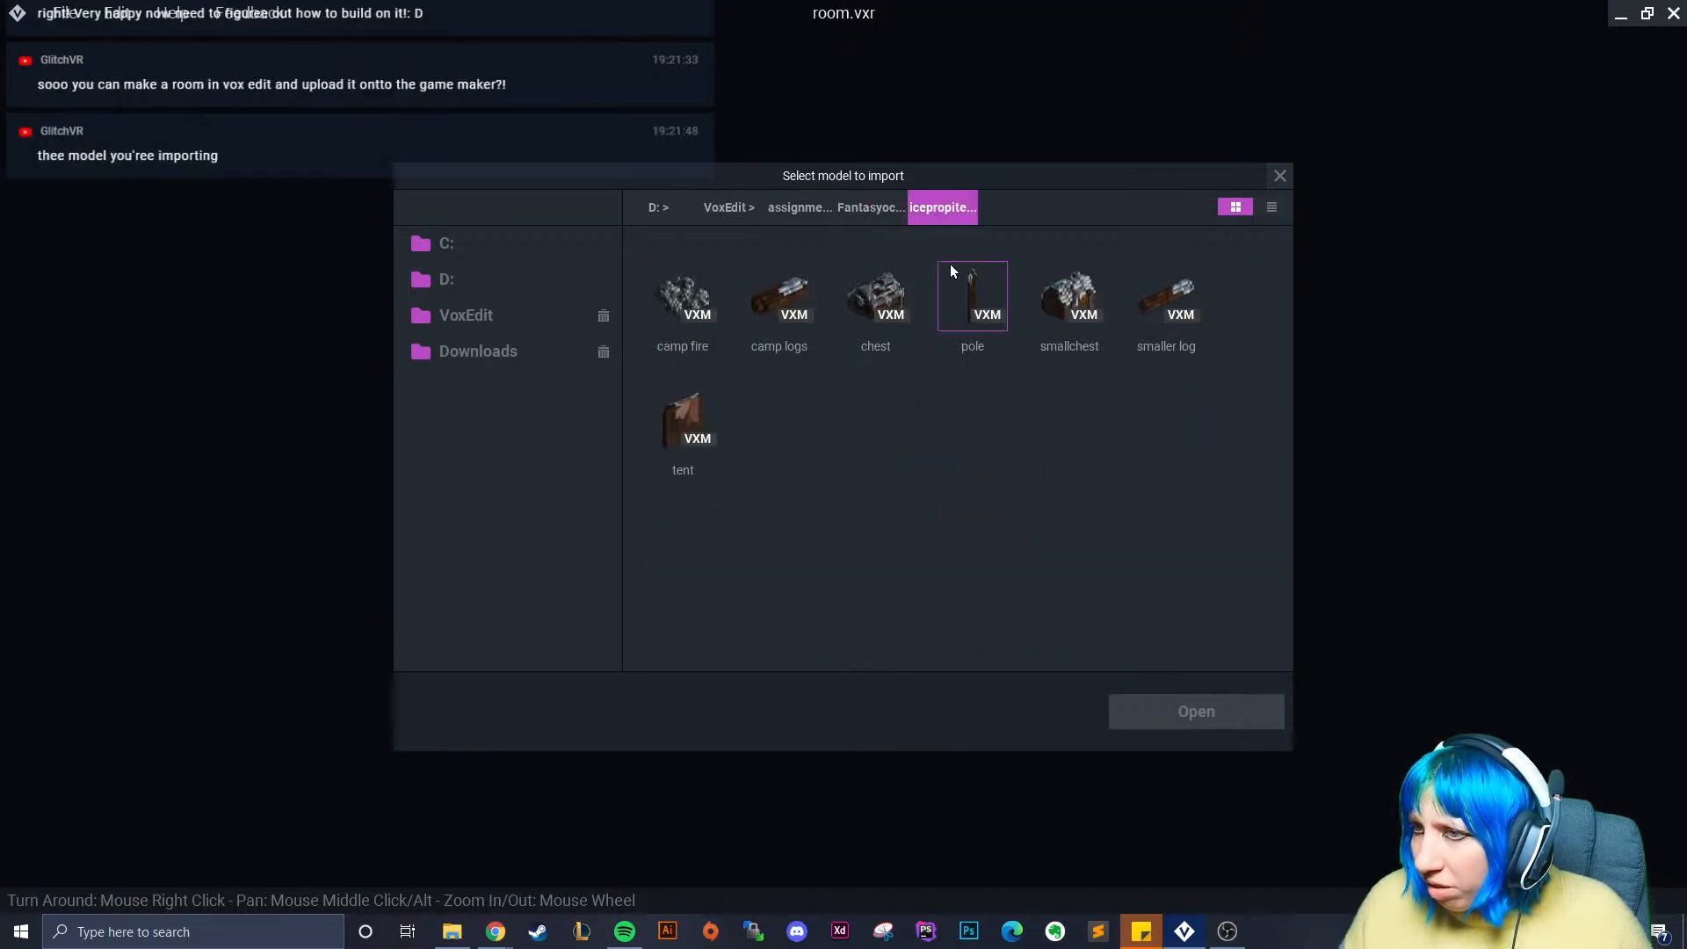
click(868, 210)
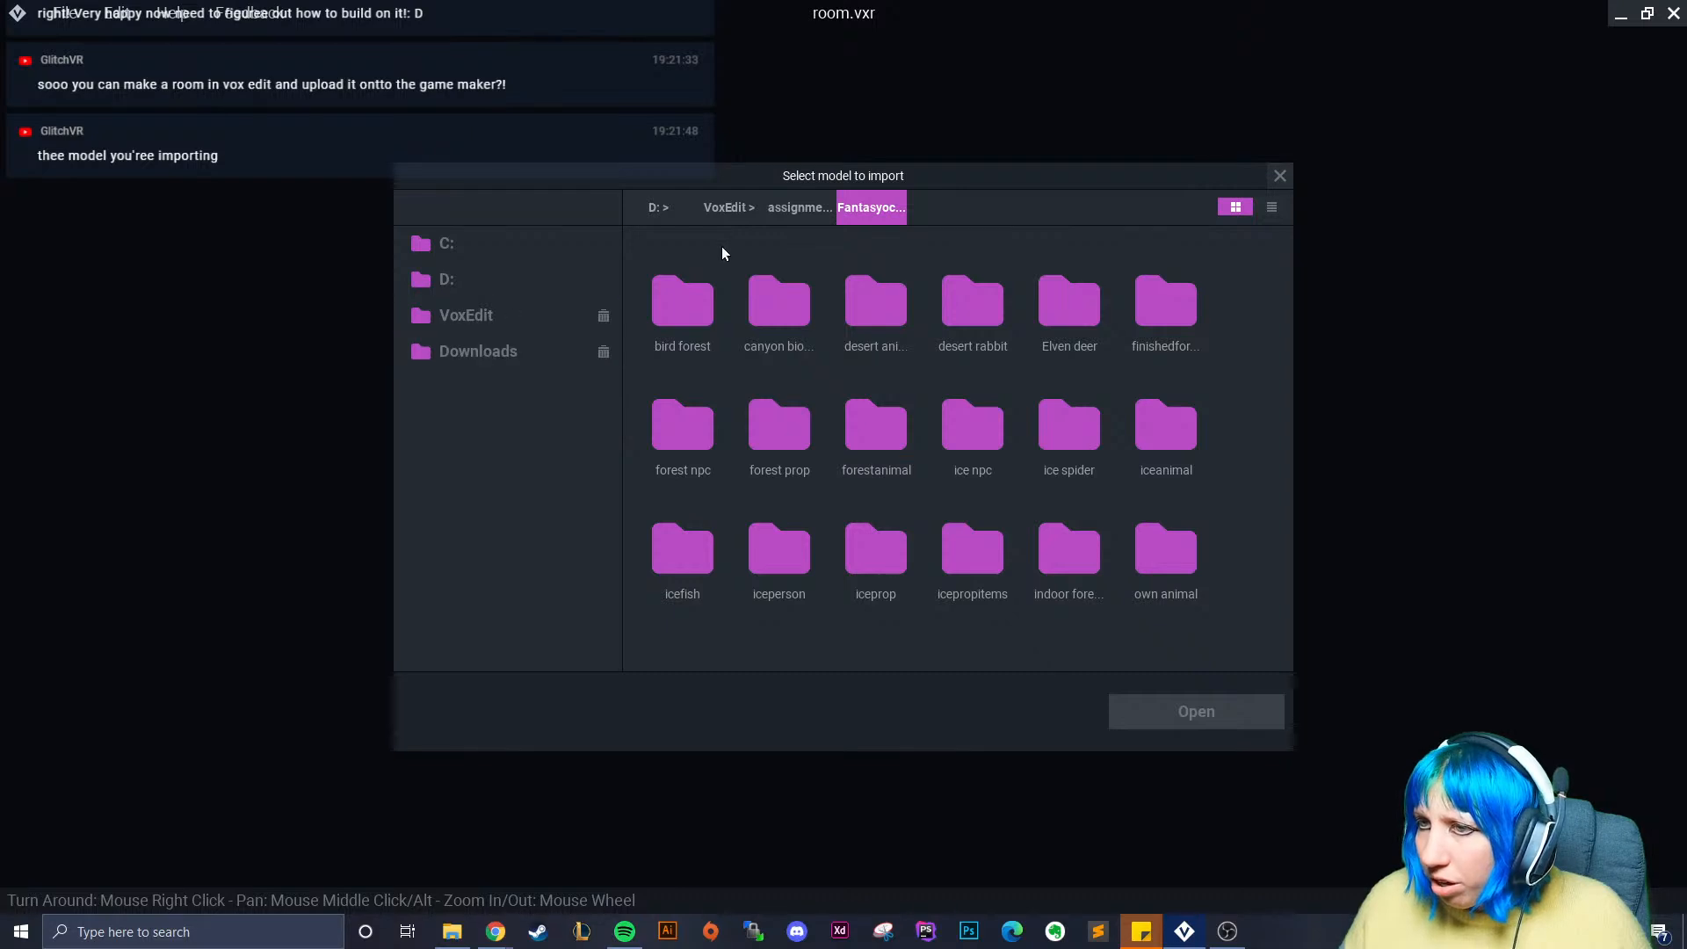
- Look through the folders and models in the assignments folder, and close the import dialog without choosing a model
click(795, 209)
scroll(967, 559, down, 3)
scroll(963, 555, up, 3)
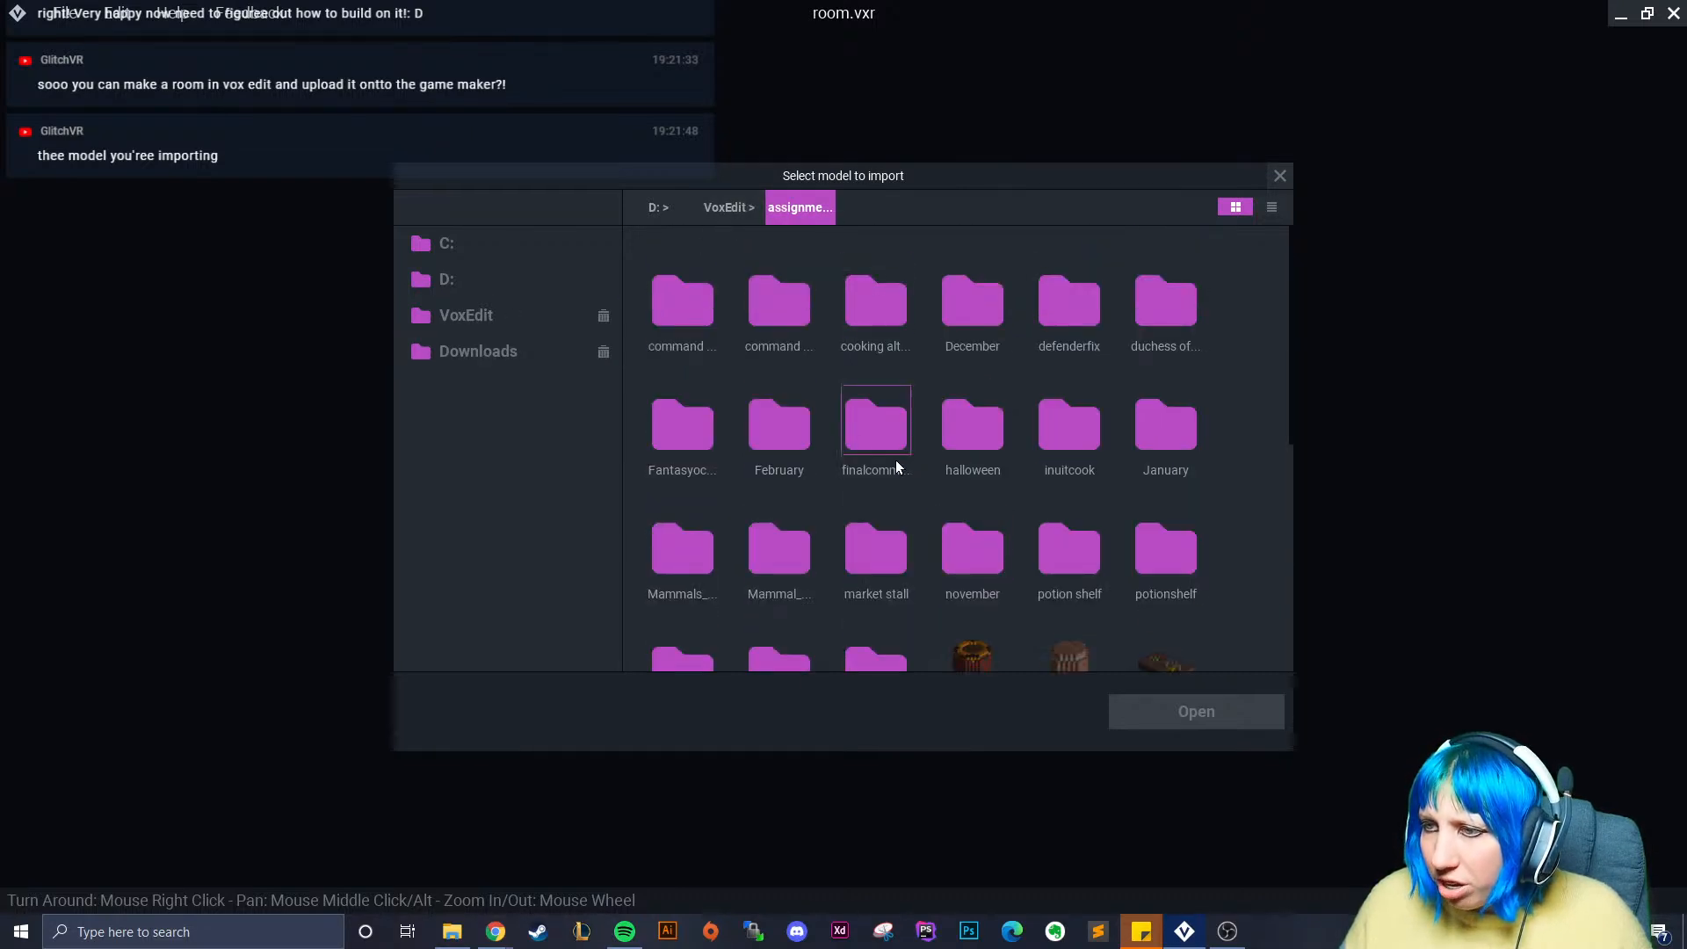
scroll(908, 487, down, 3)
scroll(842, 559, down, 2)
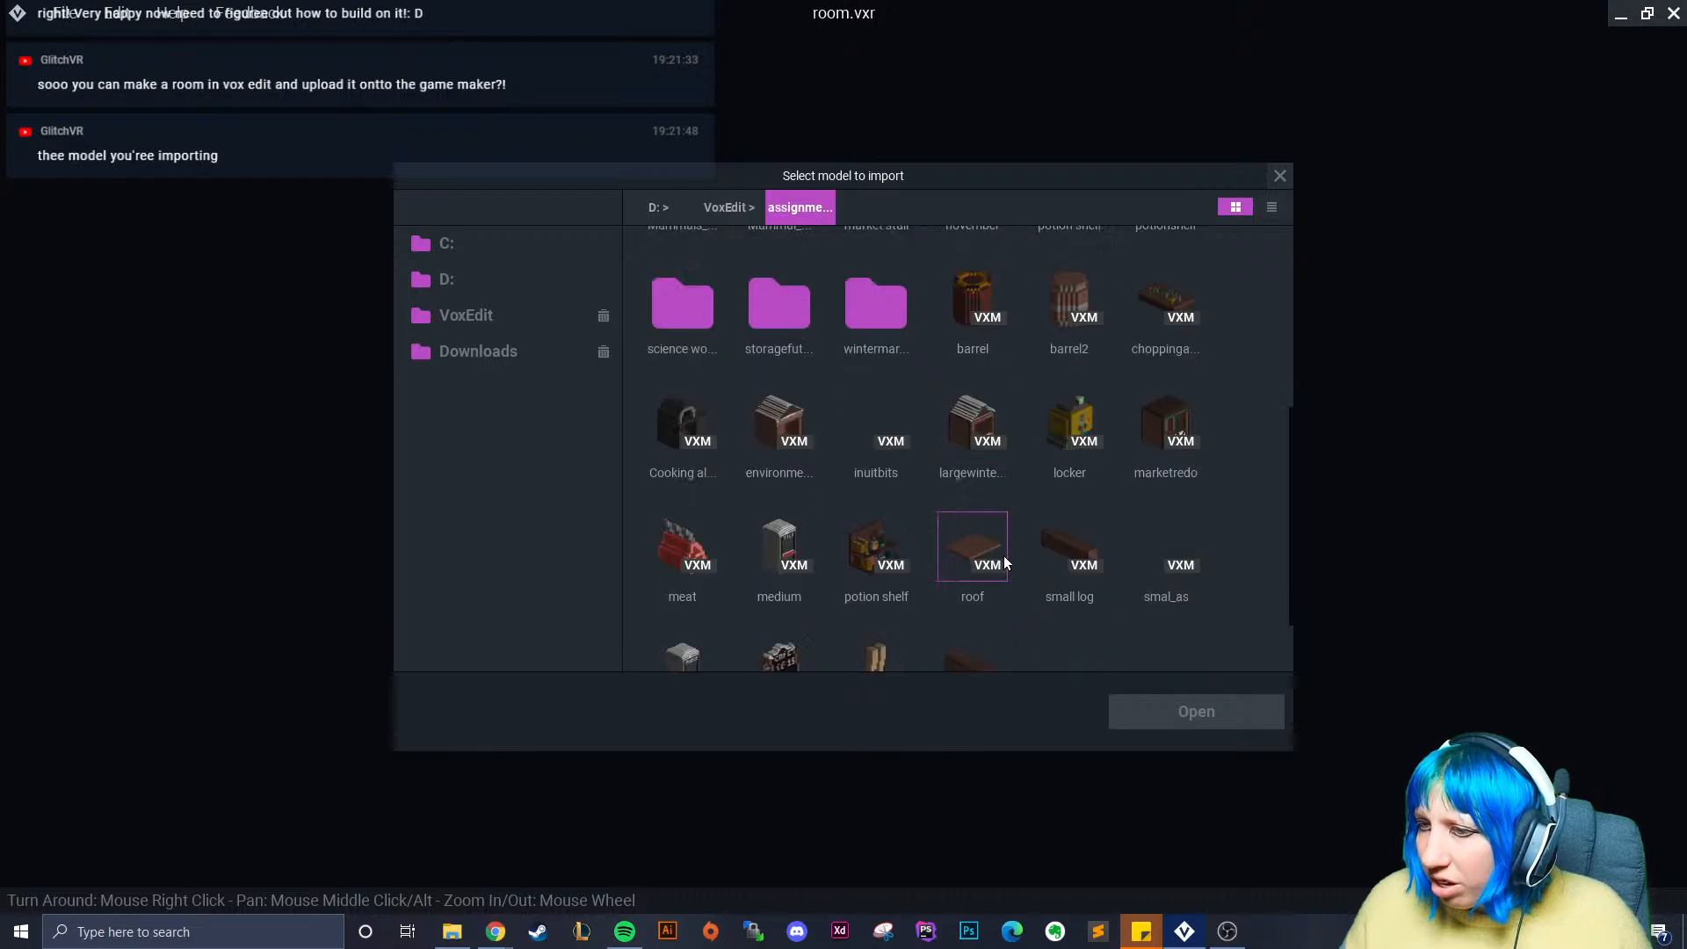
scroll(1055, 563, up, 2)
scroll(1071, 568, down, 2)
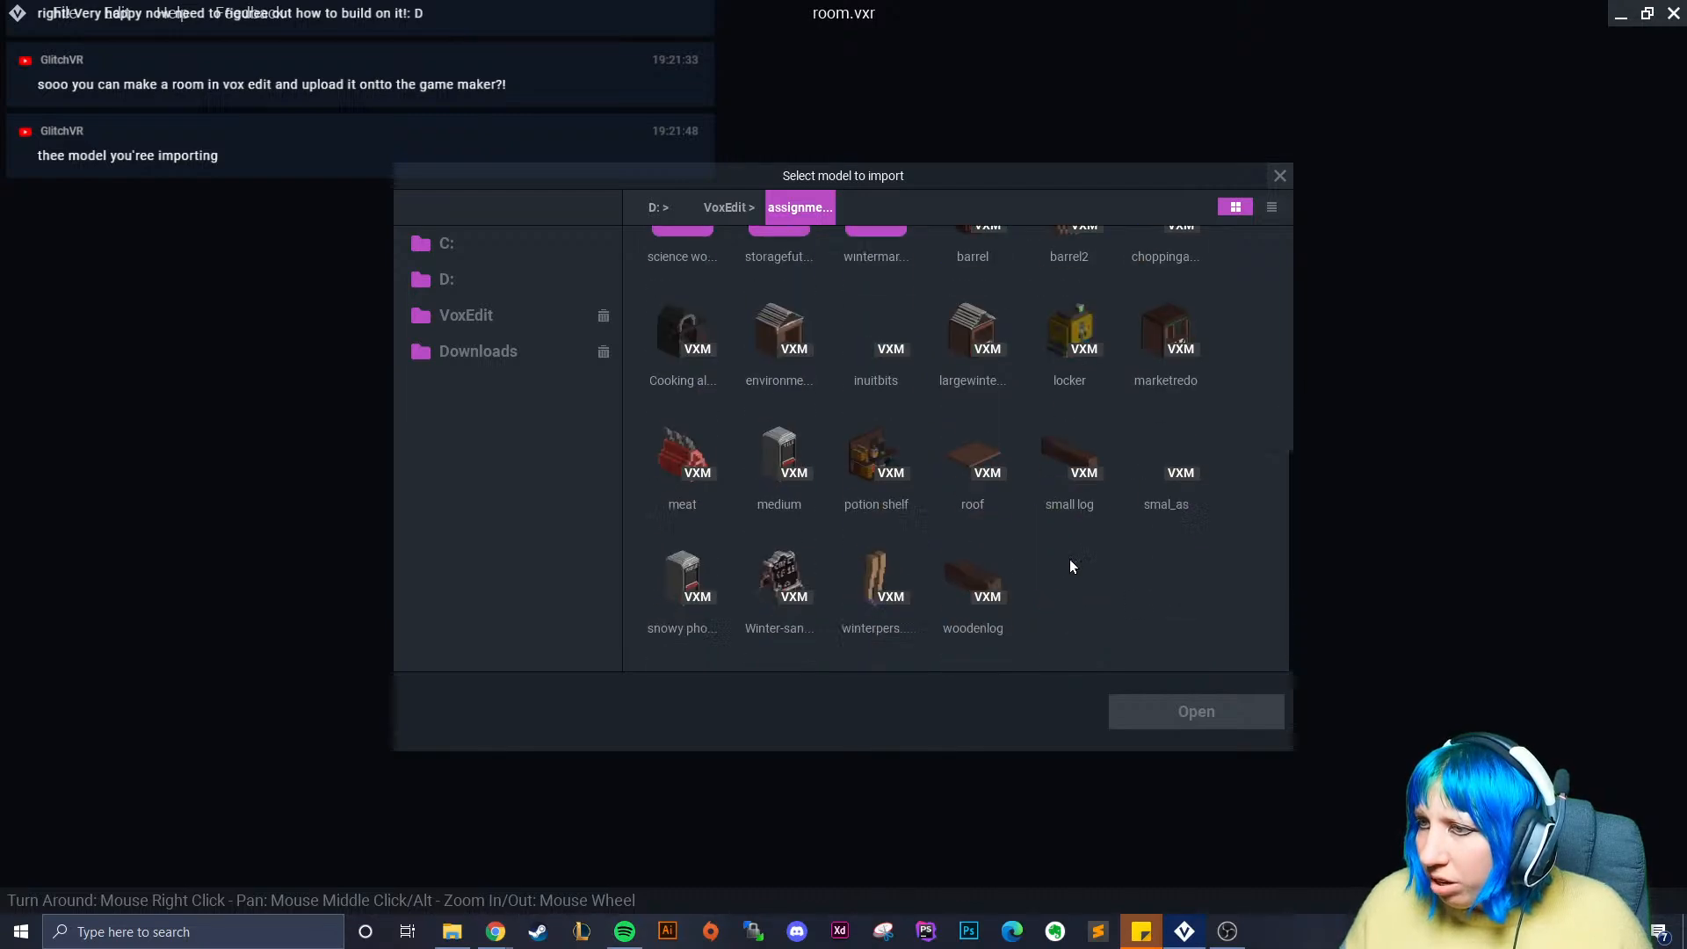
scroll(1095, 567, up, 5)
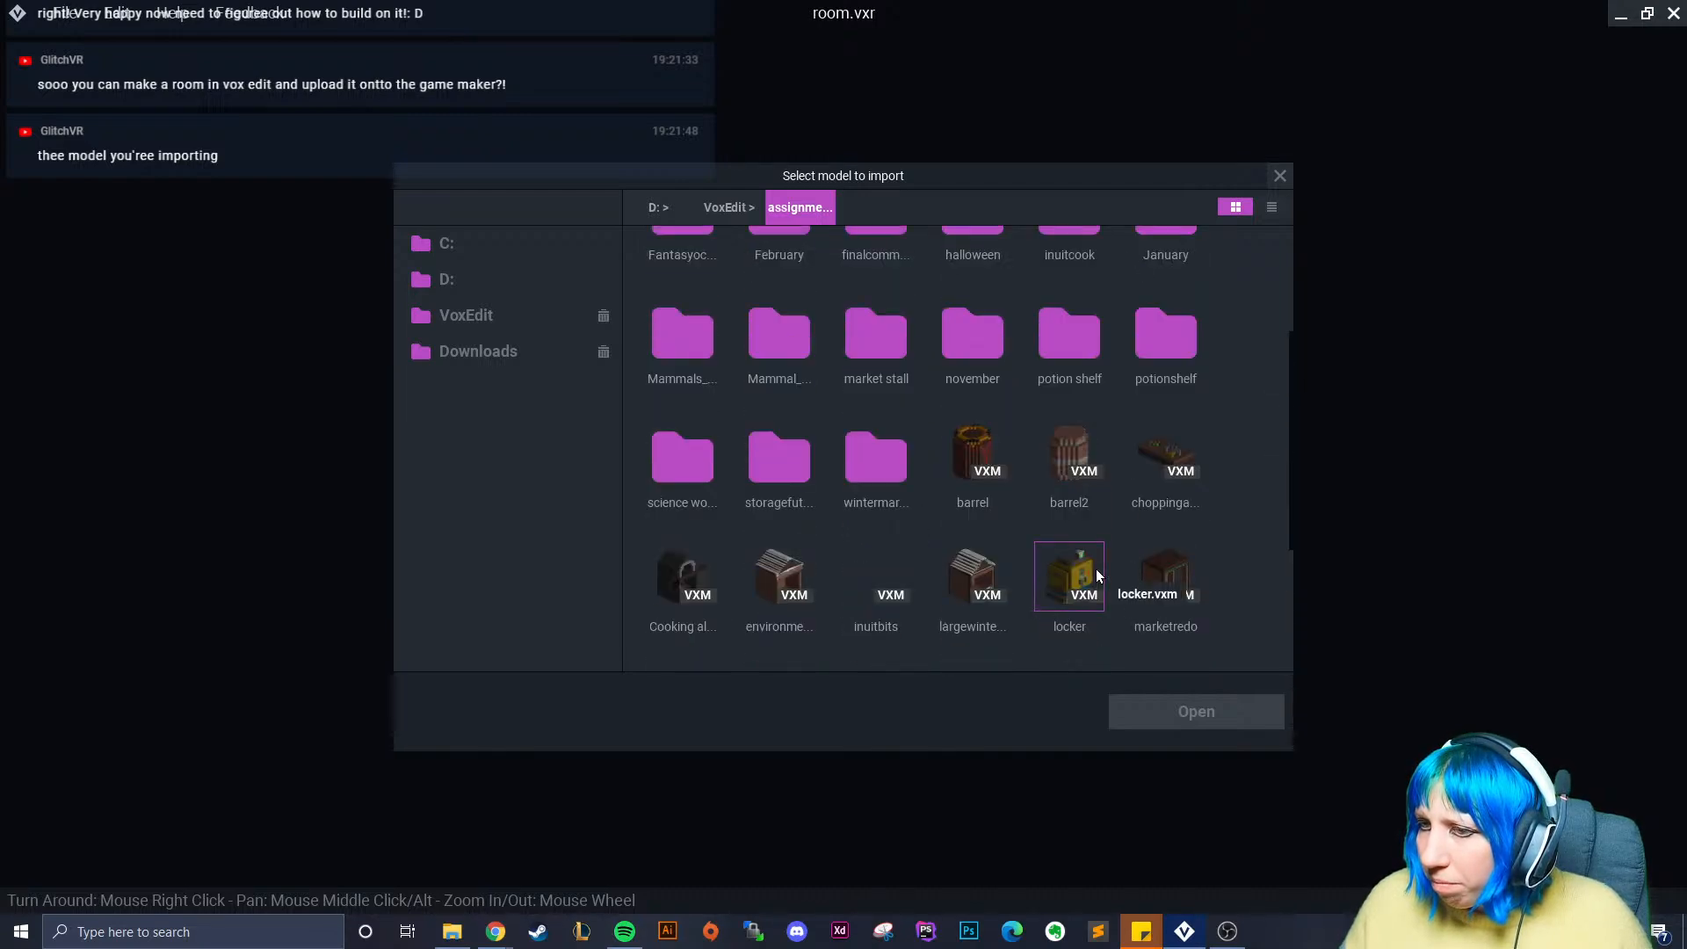
click(1279, 175)
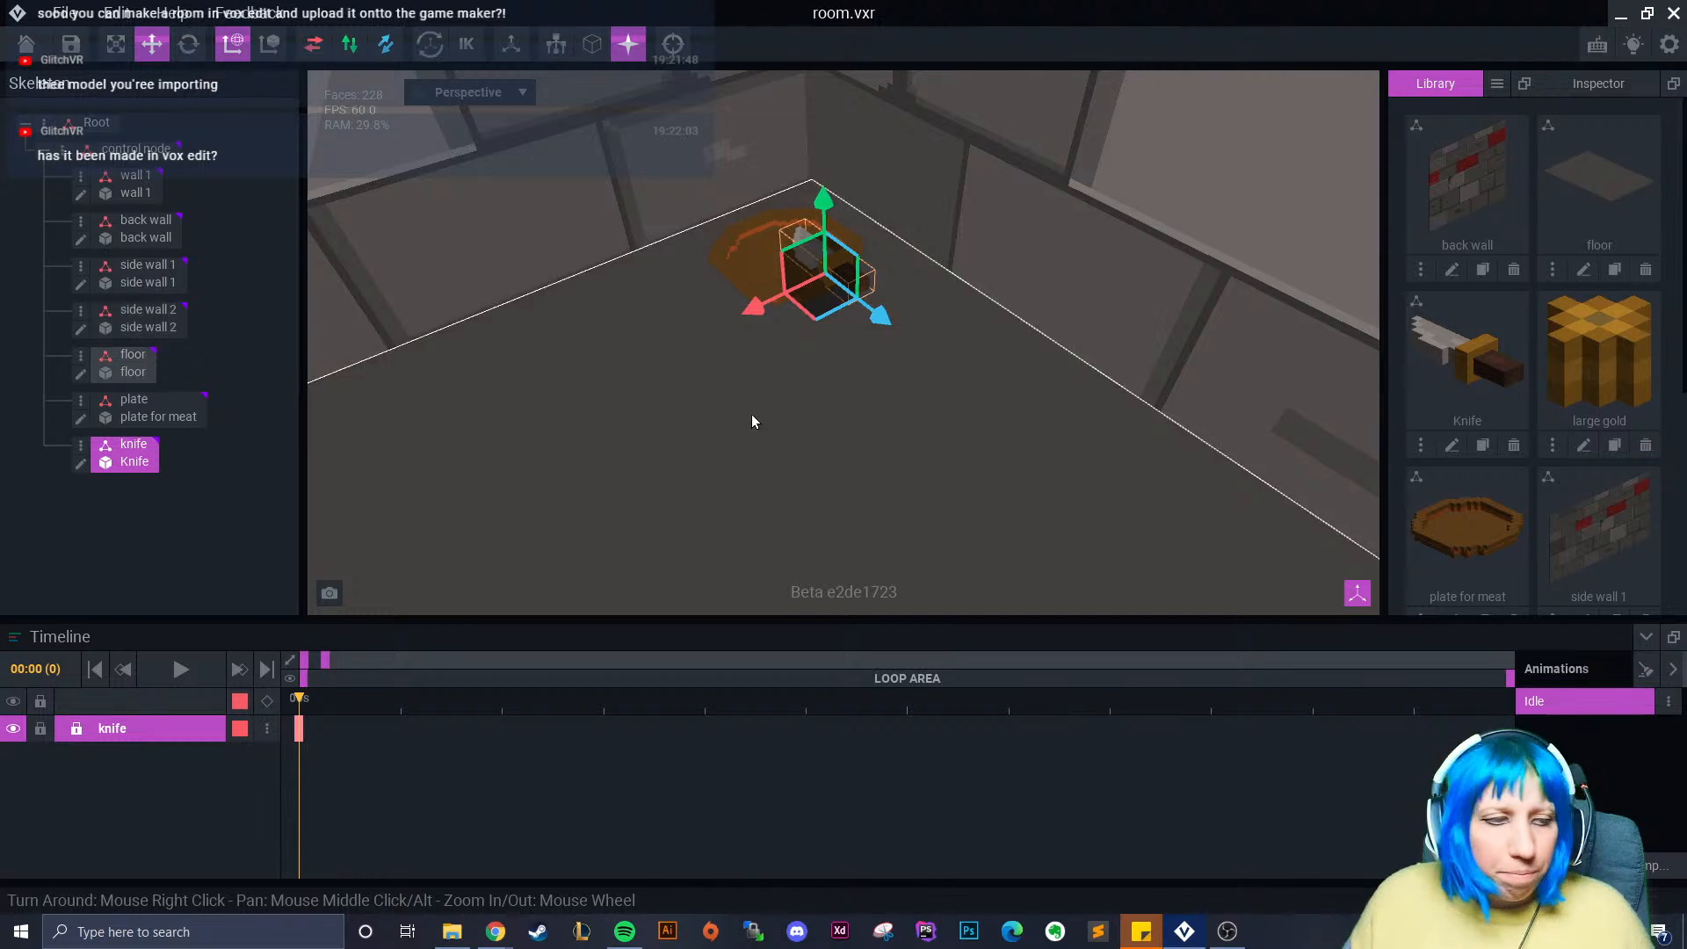
- Examine the room from the plate and knife corner out to the front wall and its dark door area
right_drag(756, 432, 750, 429)
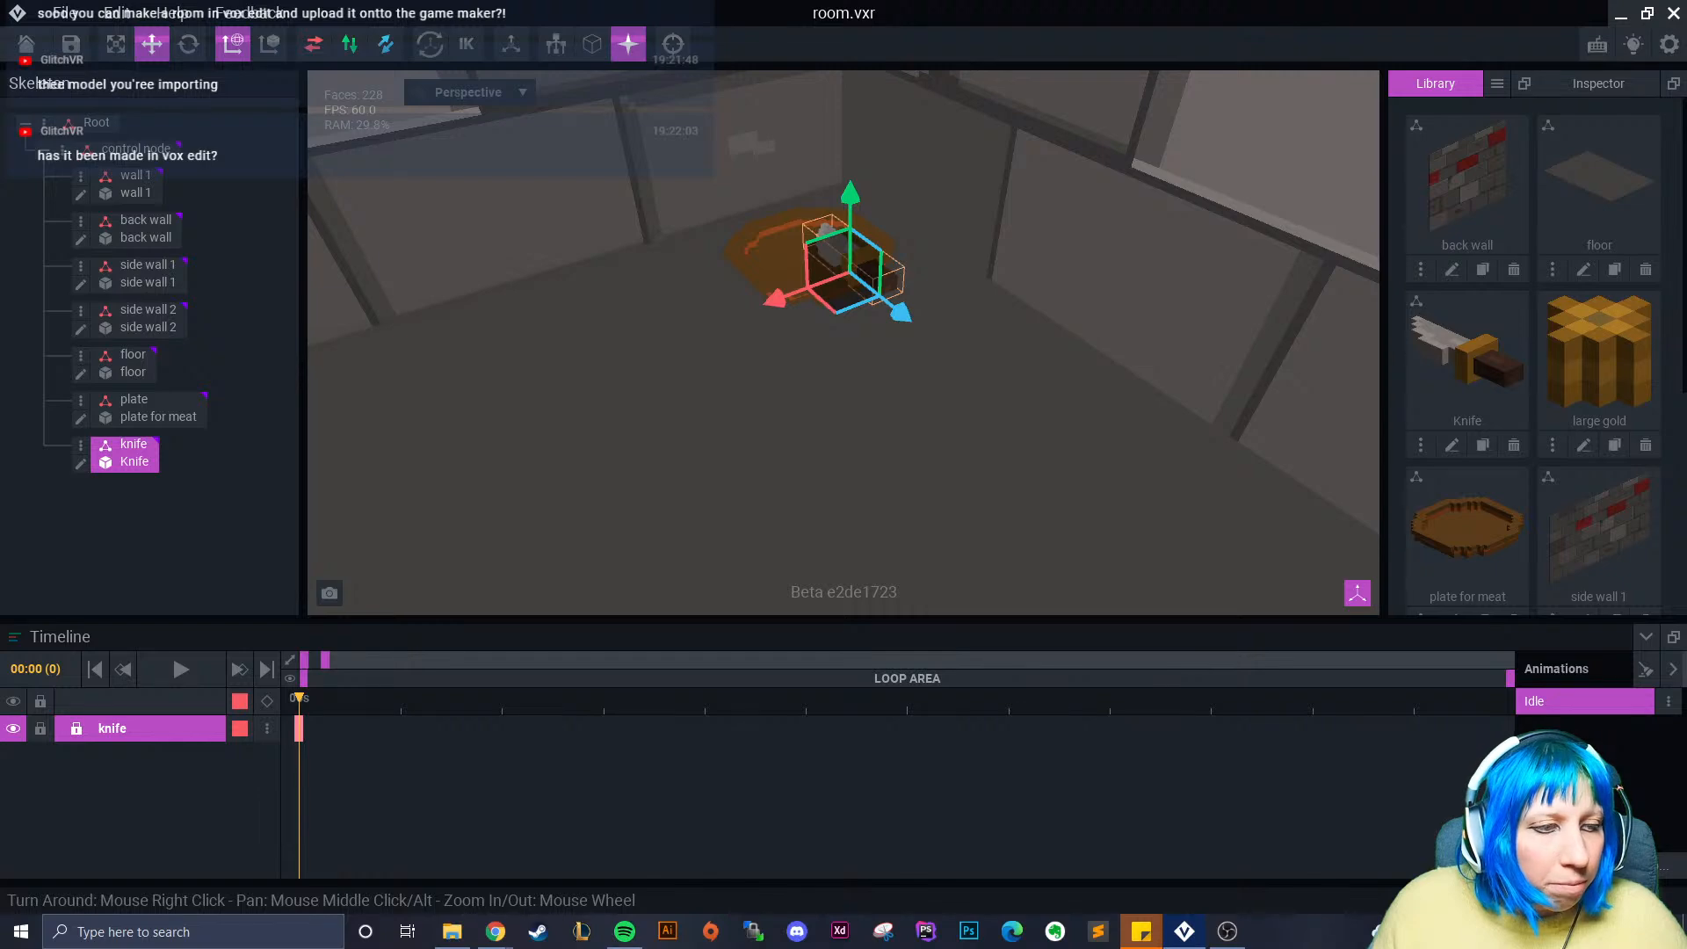
scroll(604, 431, up, 6)
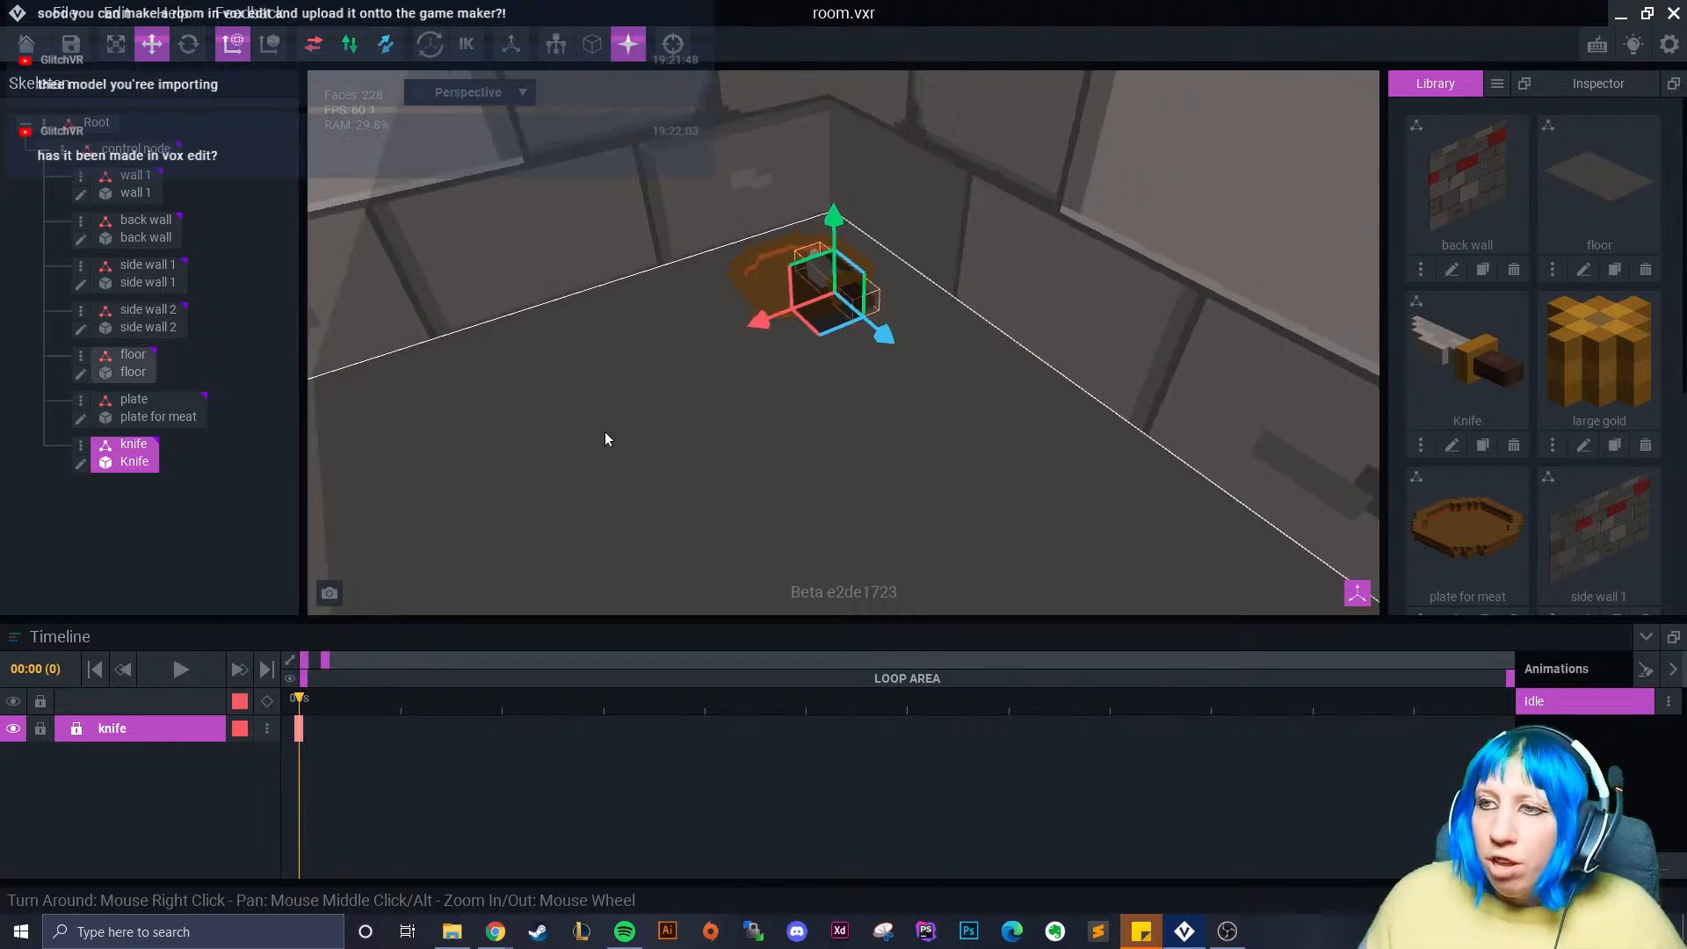
scroll(703, 426, down, 10)
right_drag(773, 475, 814, 515)
middle_drag(814, 515, 782, 492)
right_drag(781, 493, 786, 479)
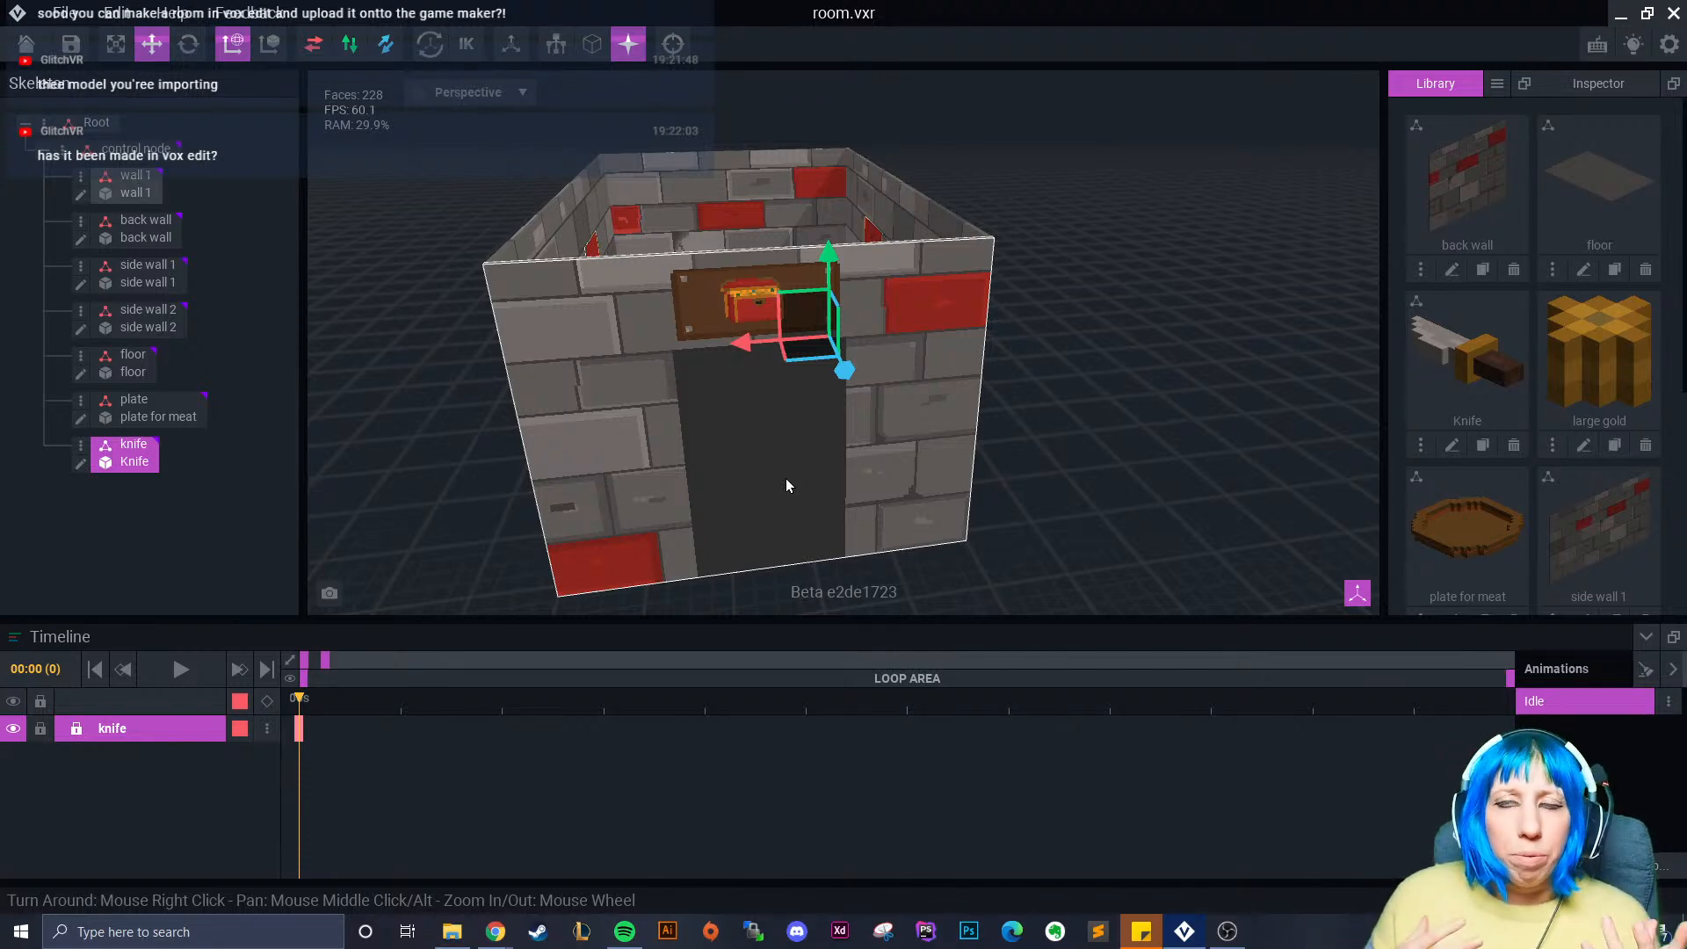
click(1002, 441)
right_drag(1002, 441, 971, 472)
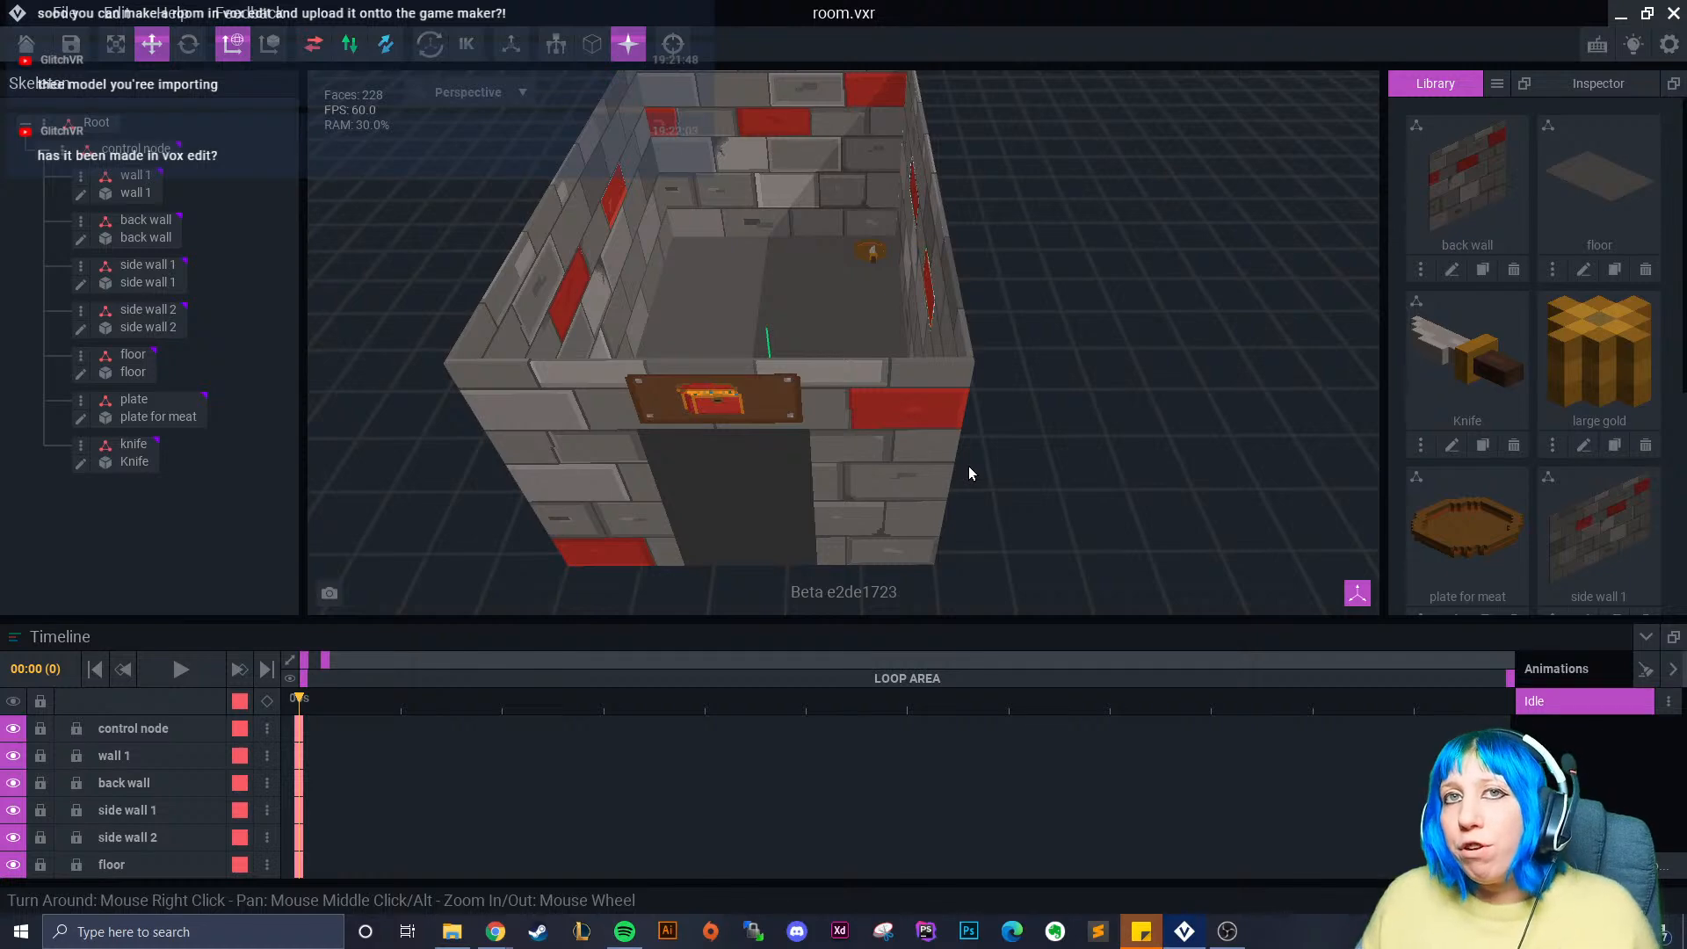
click(969, 467)
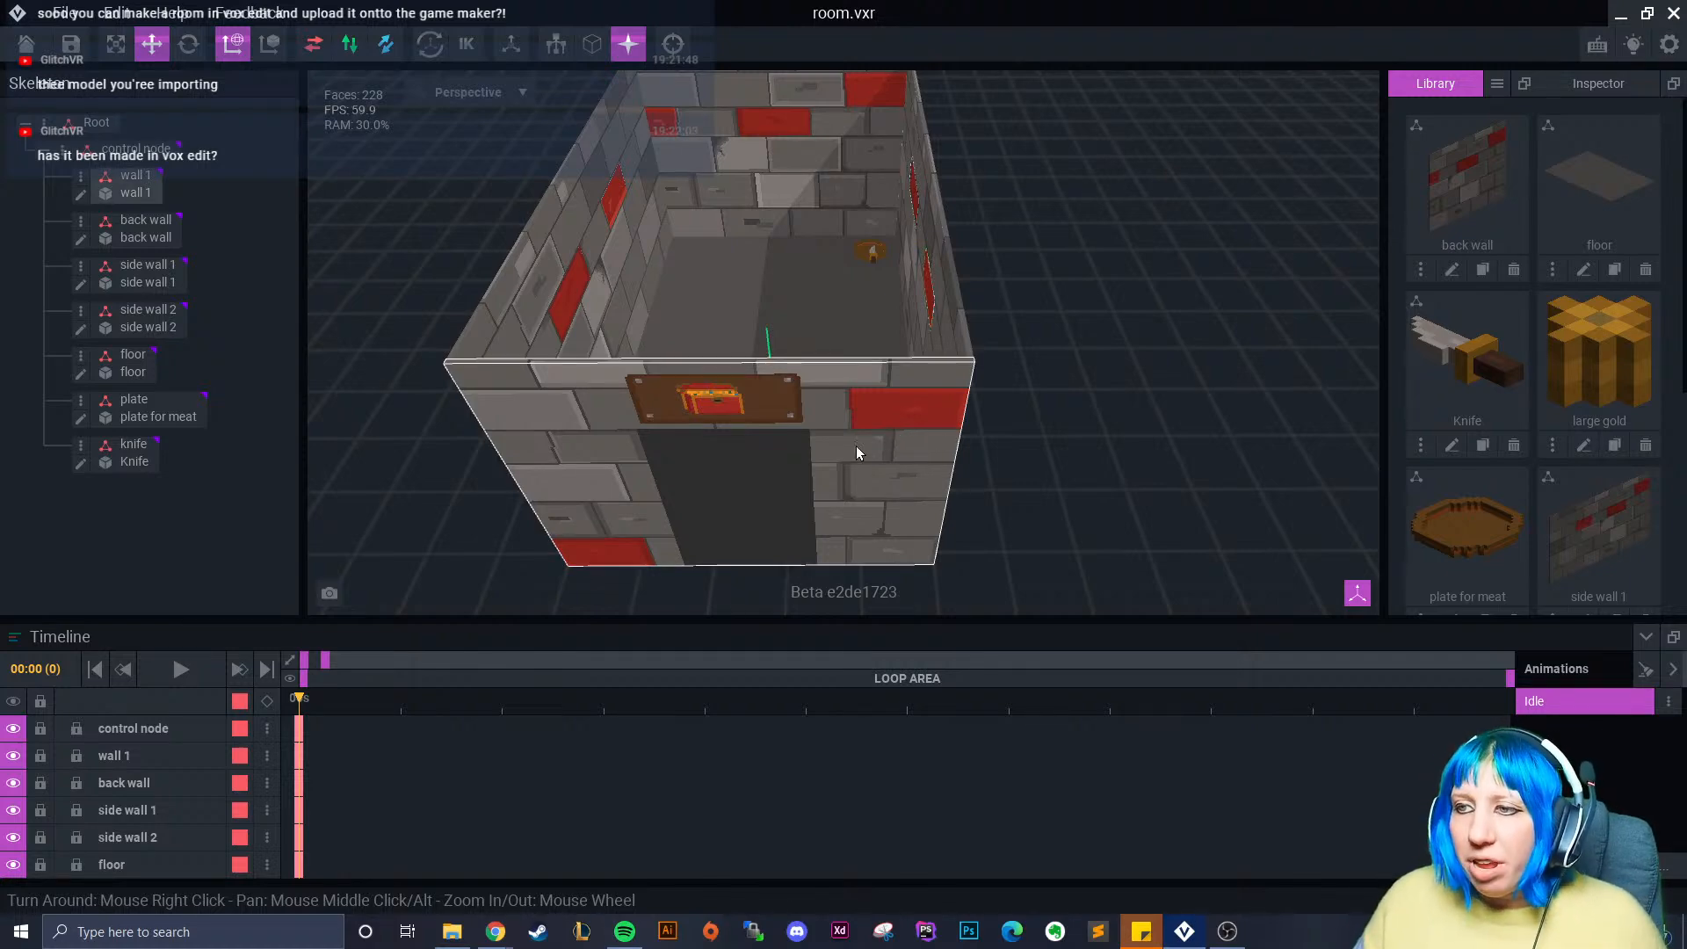
right_drag(856, 445, 942, 443)
scroll(967, 403, down, 4)
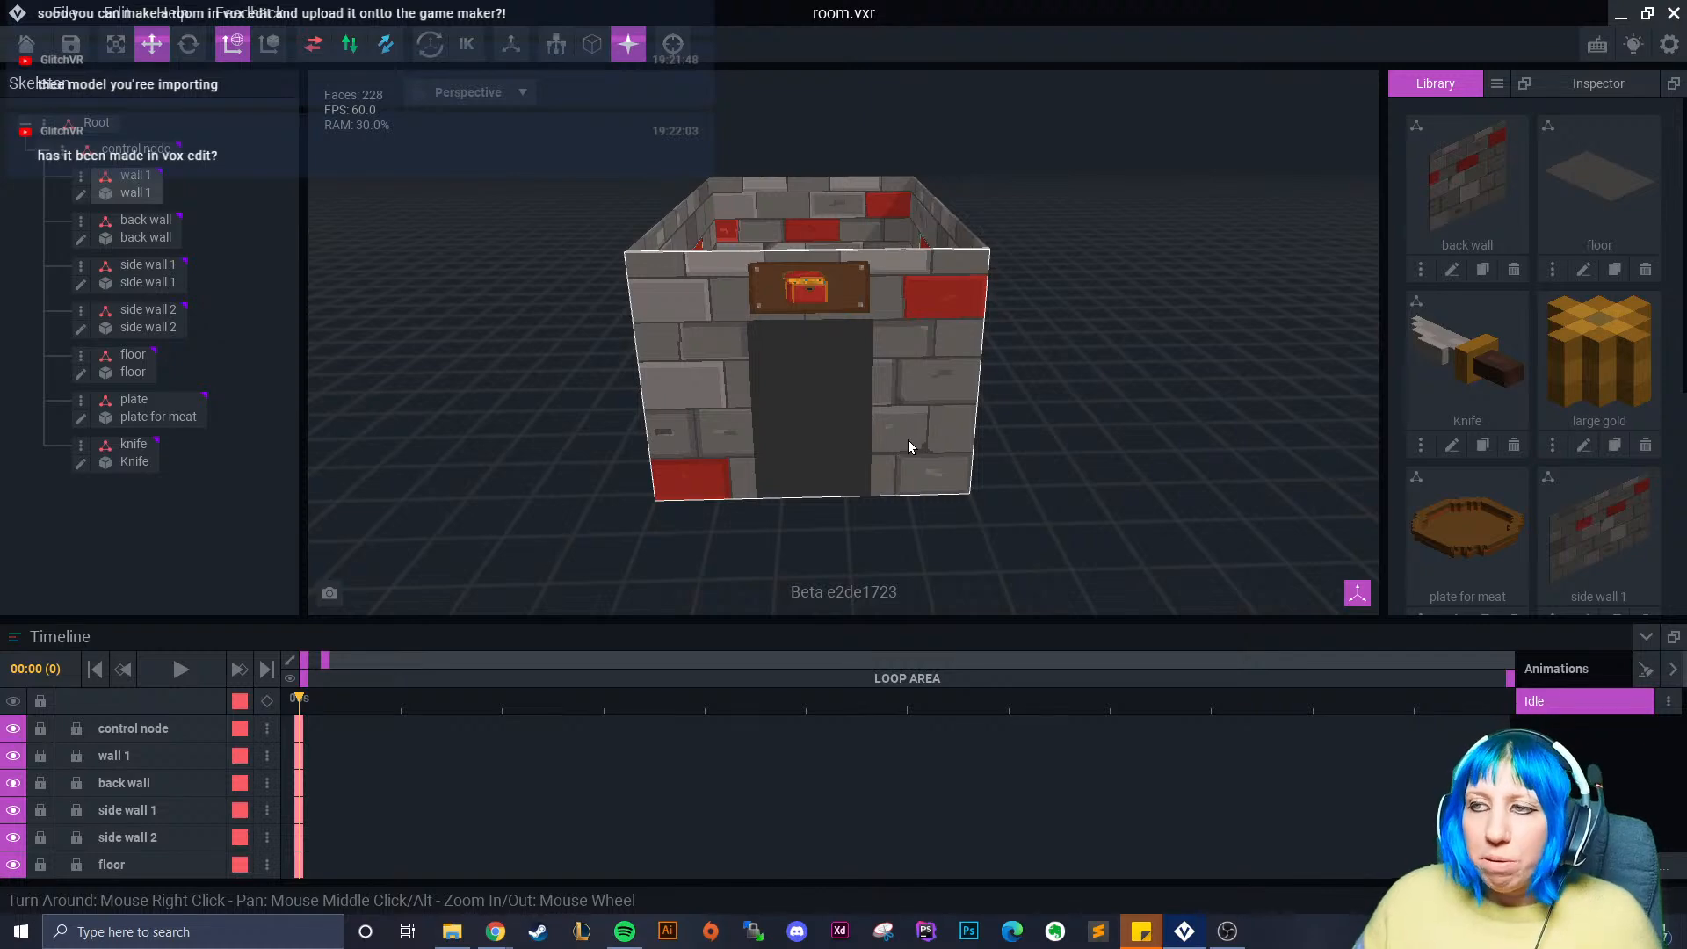
scroll(908, 444, up, 5)
- Open the wall 1 model for voxel editing and erase the dark door area below the chest sign as one box
click(835, 439)
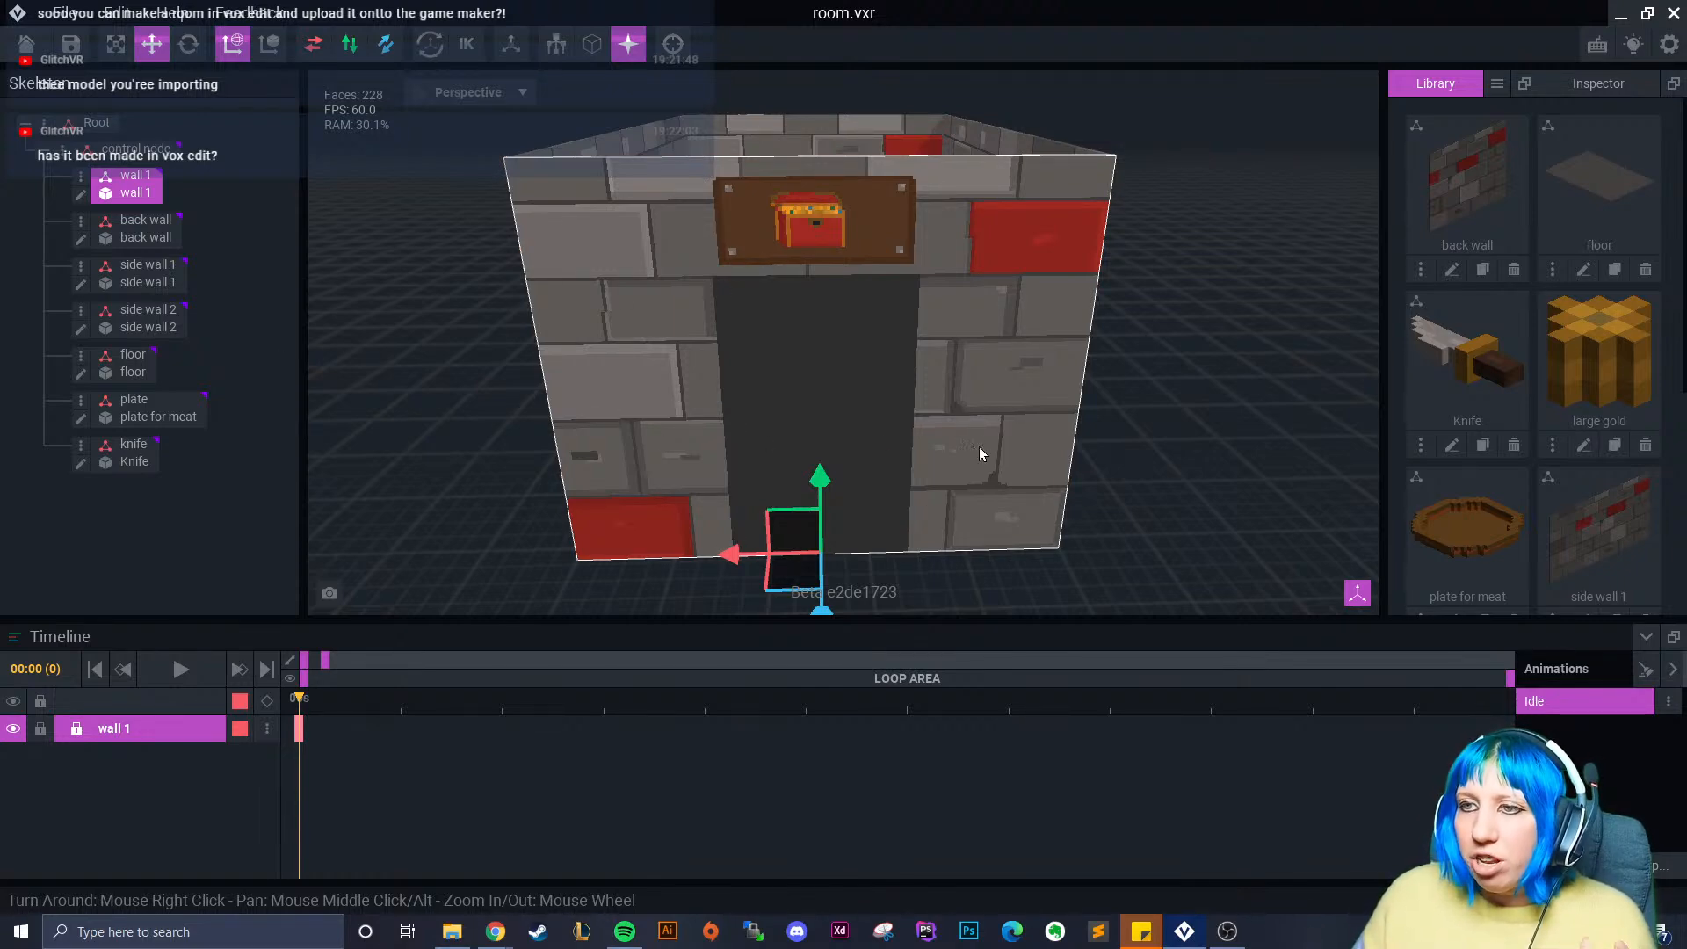
right_drag(681, 370, 724, 399)
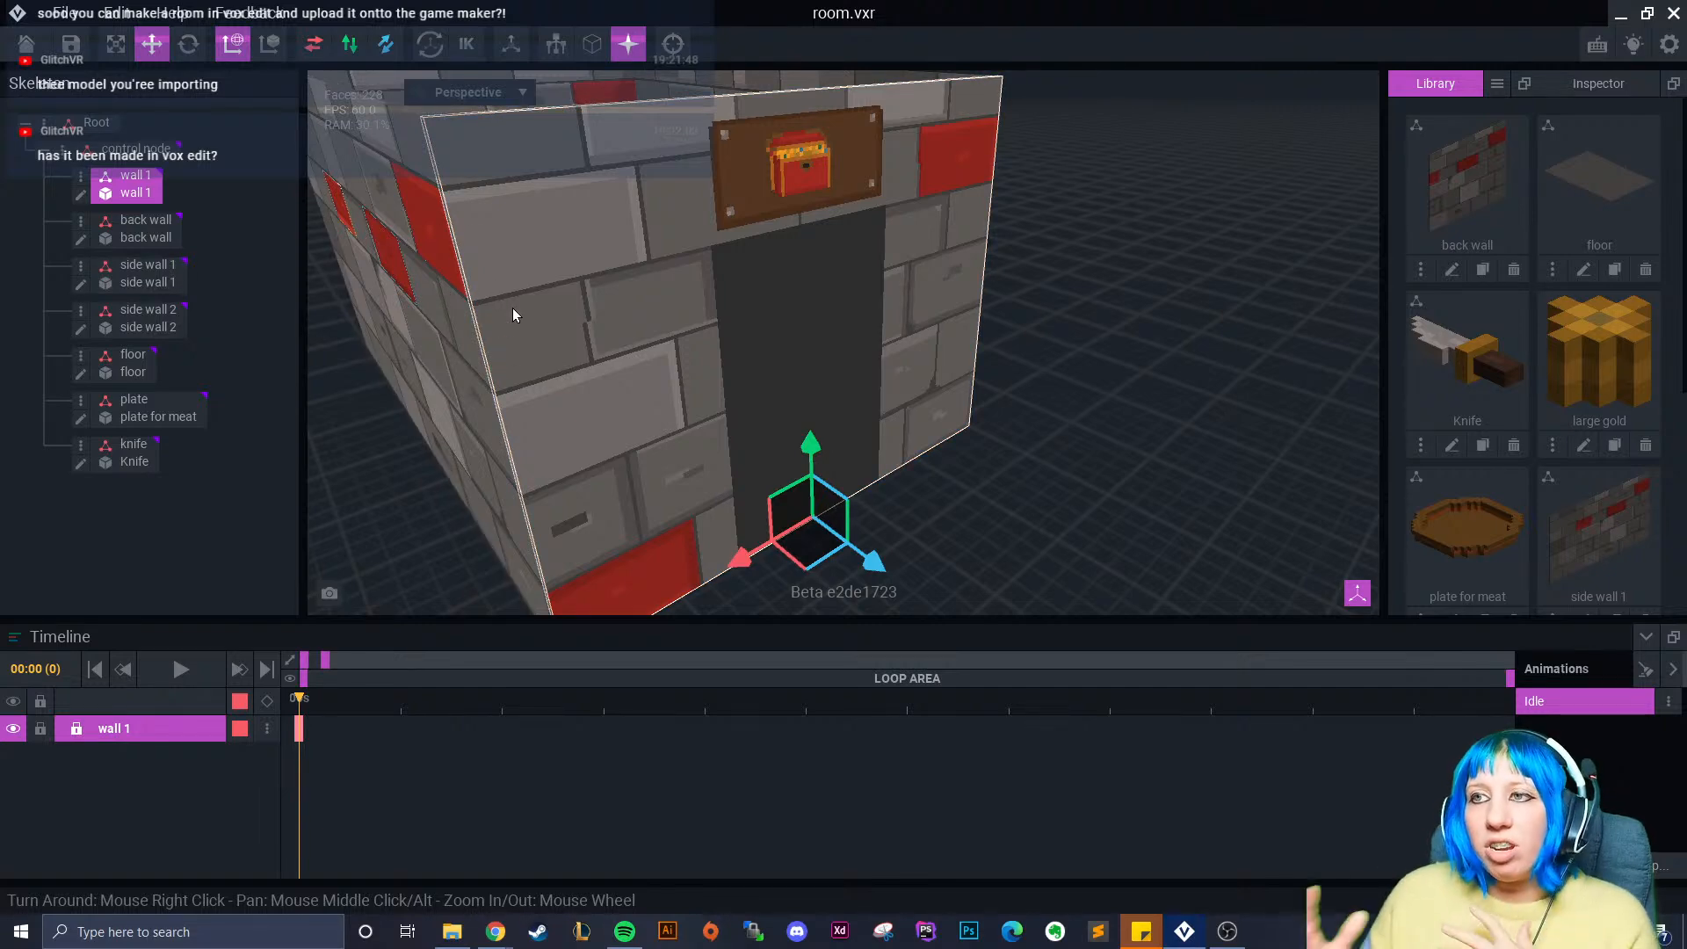
right_drag(514, 307, 534, 358)
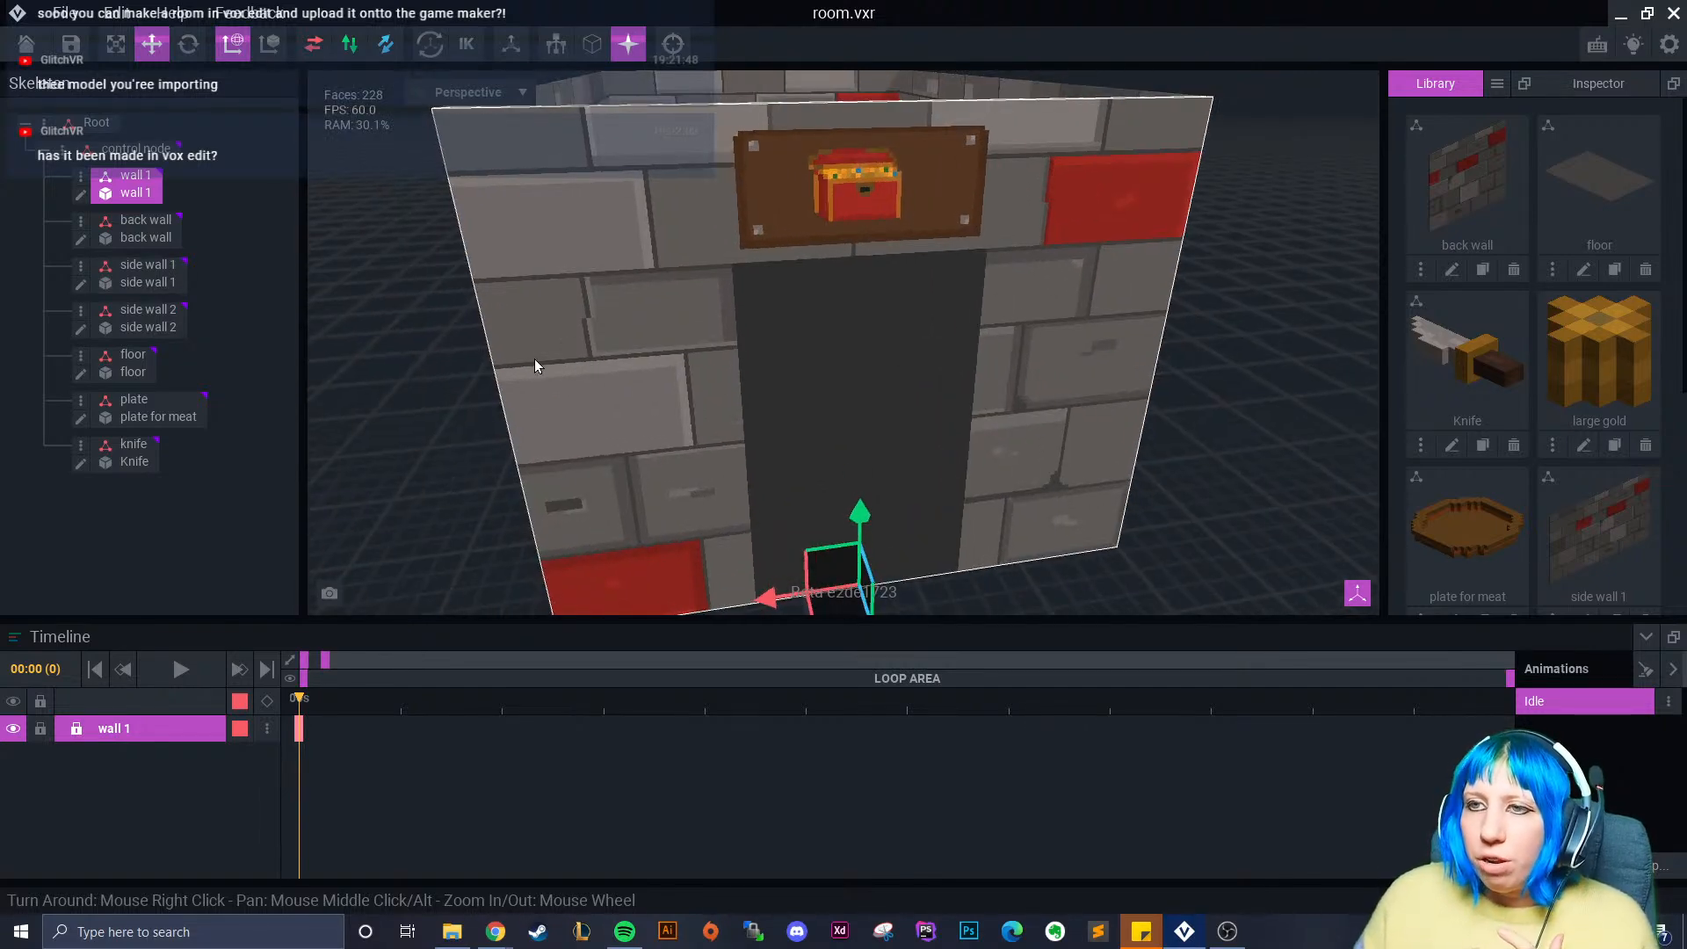
click(81, 193)
click(18, 223)
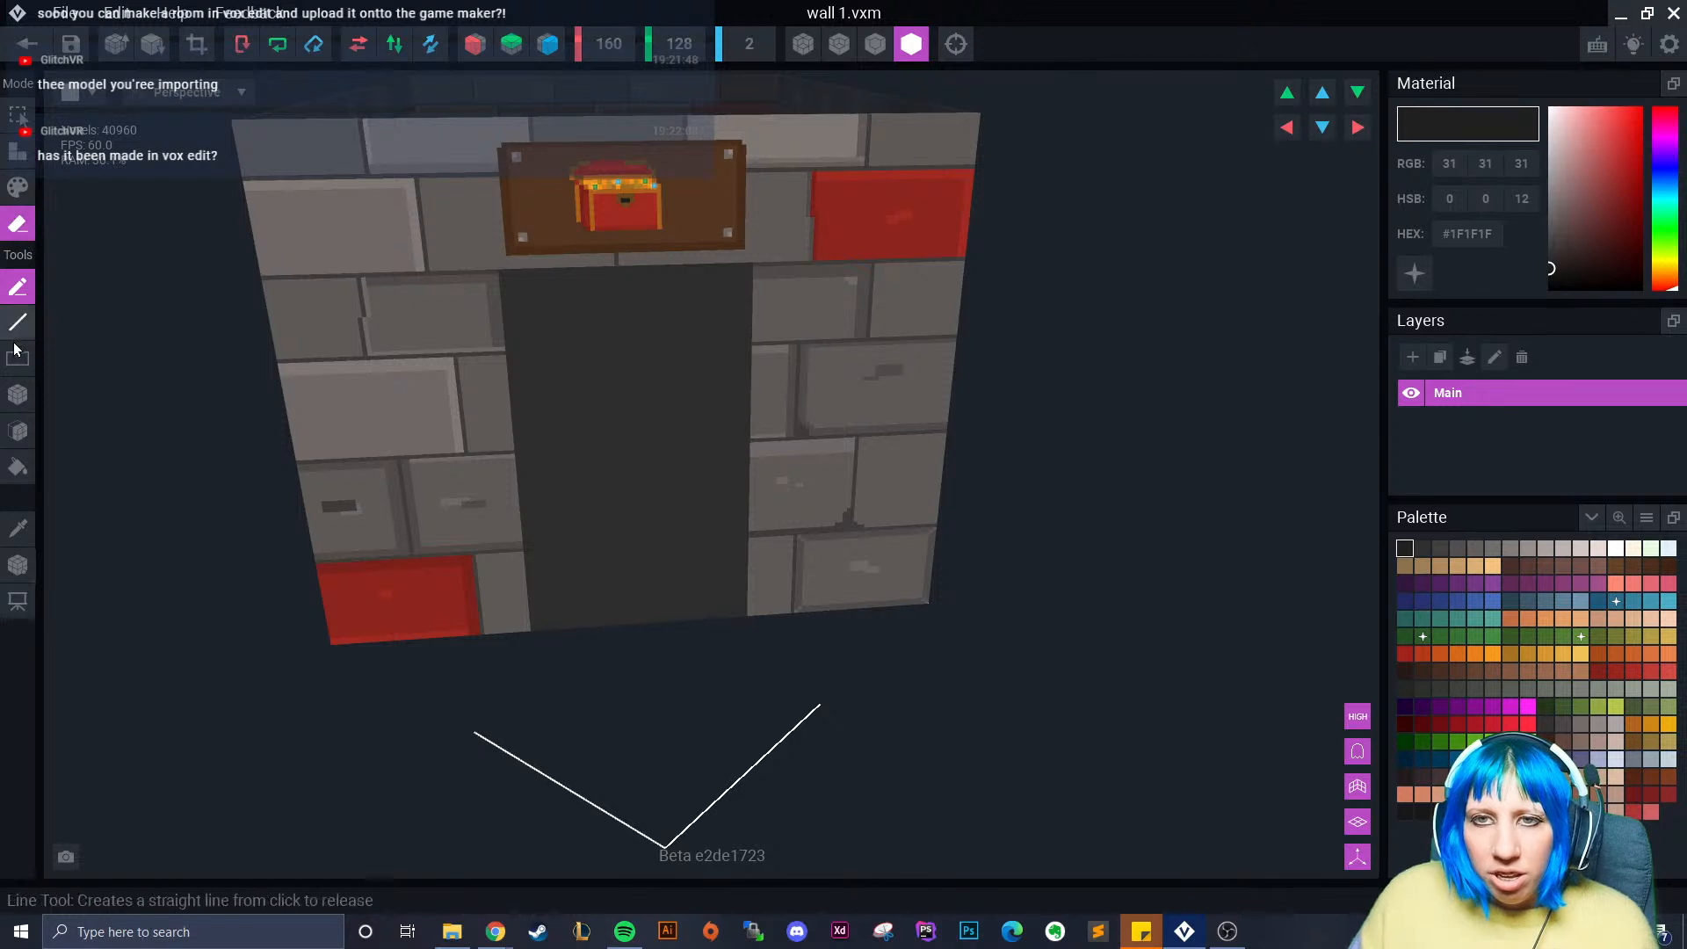
click(17, 394)
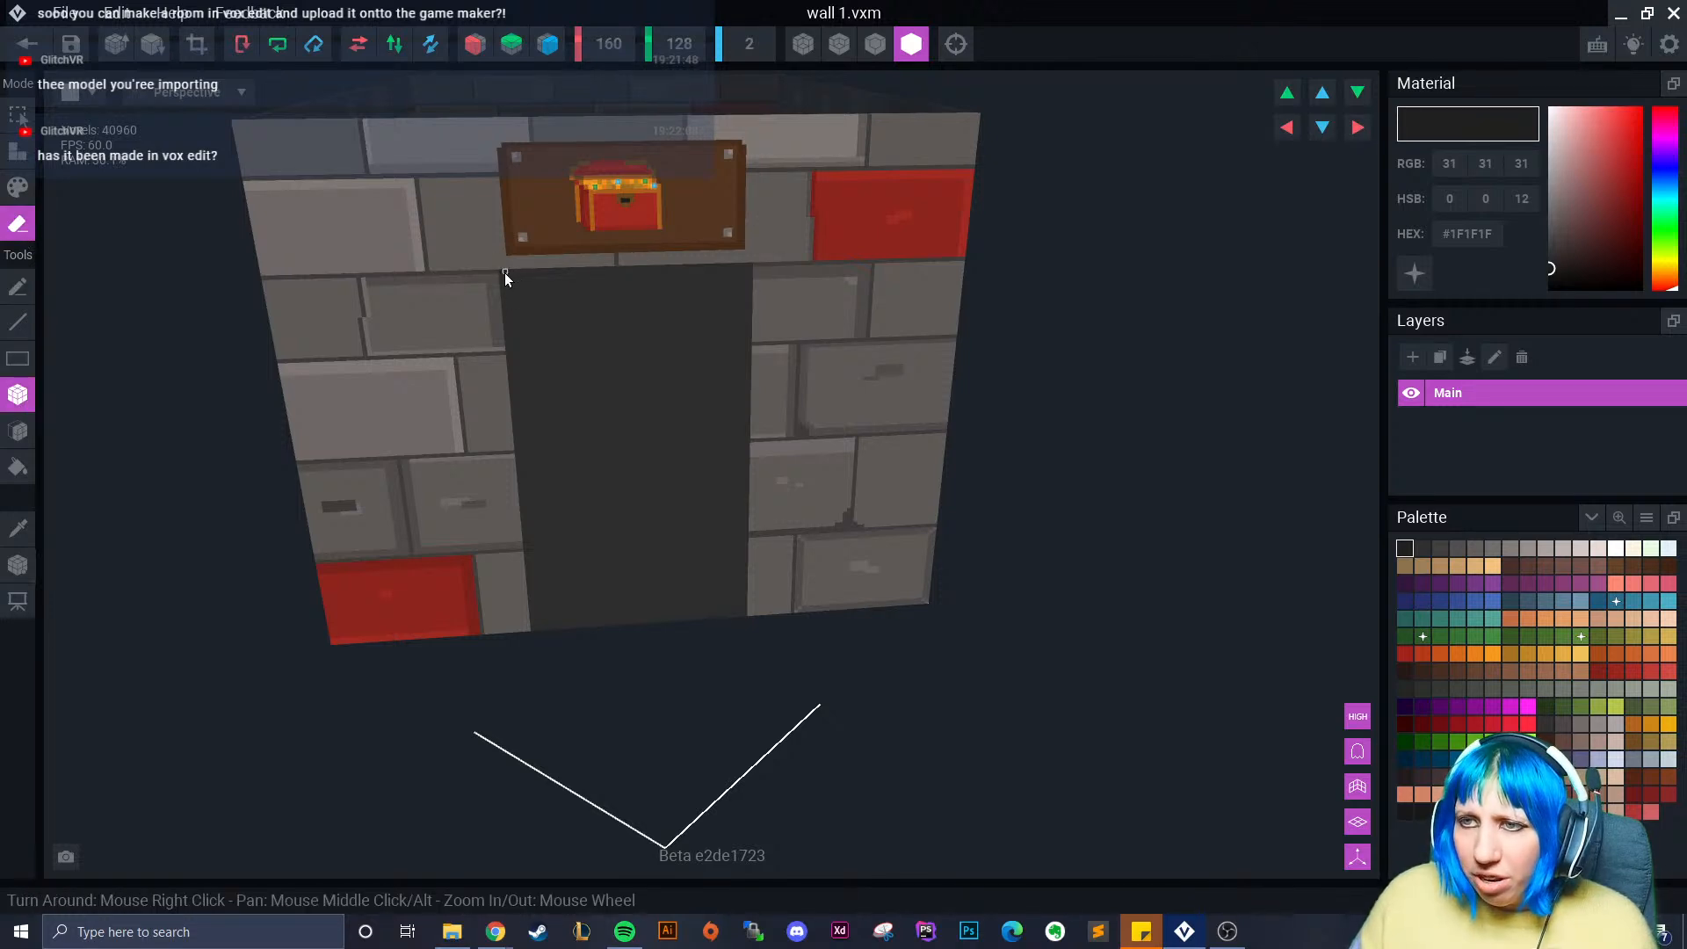
drag(505, 275, 747, 619)
- Erase the remaining face of voxels filling the doorway, then save wall 1 and return to the room
scroll(587, 443, up, 2)
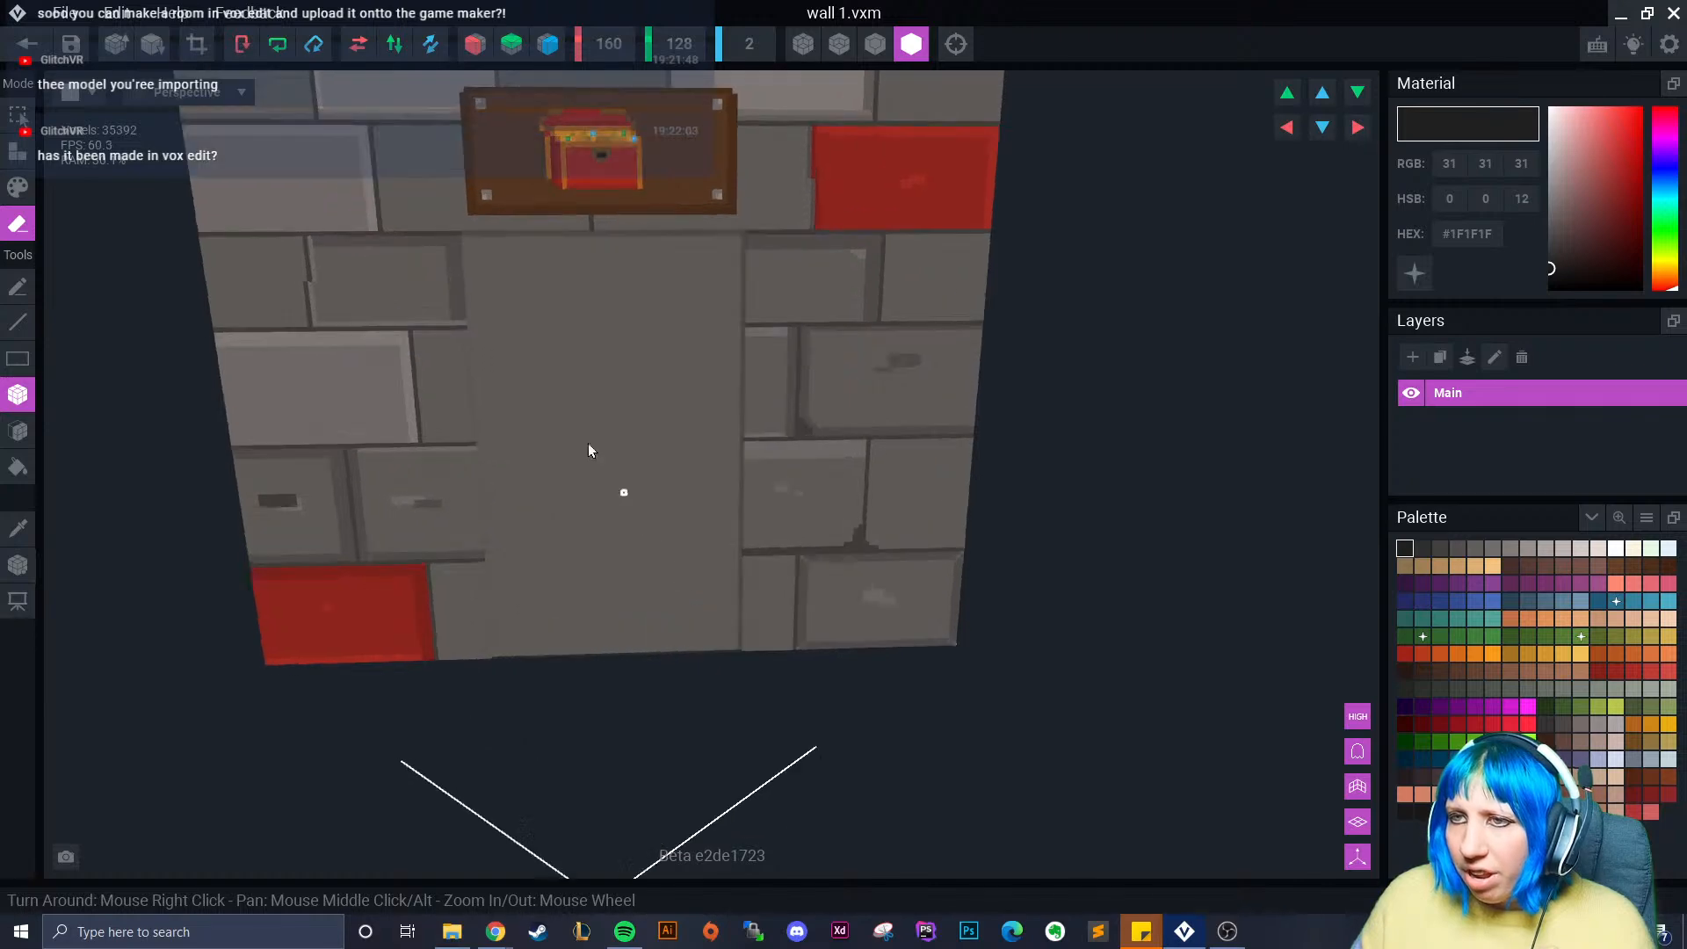
click(17, 430)
click(581, 372)
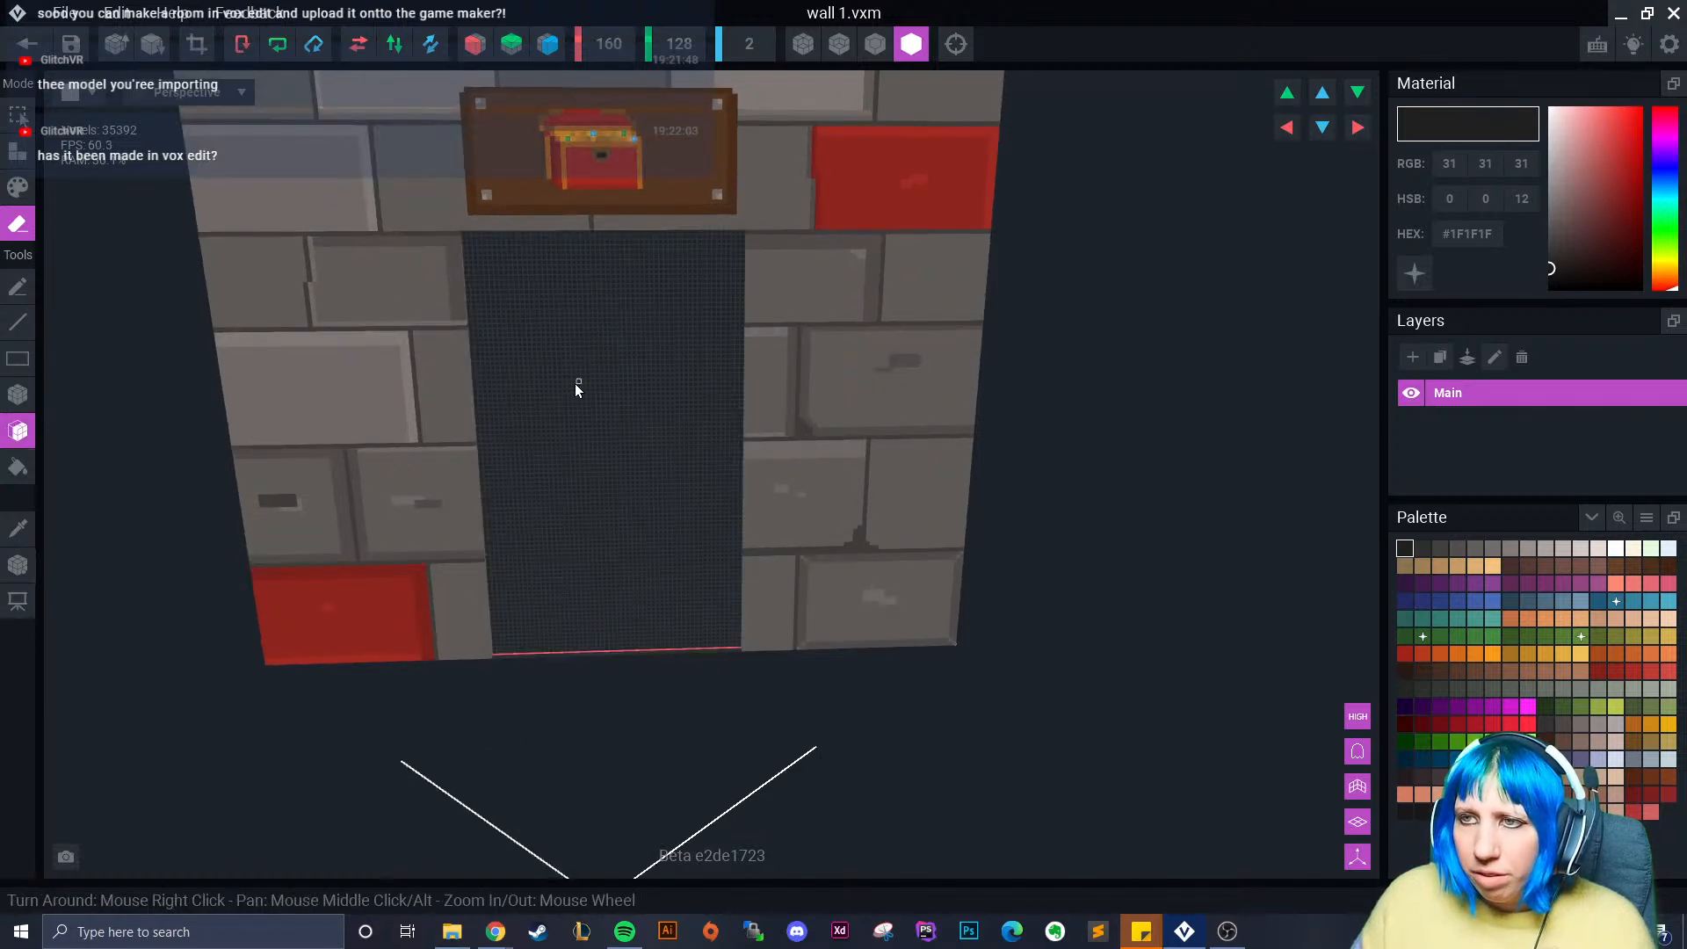
click(27, 42)
click(631, 332)
- Inspect the open doorway and the room interior seen through it from several angles
right_drag(862, 344, 905, 391)
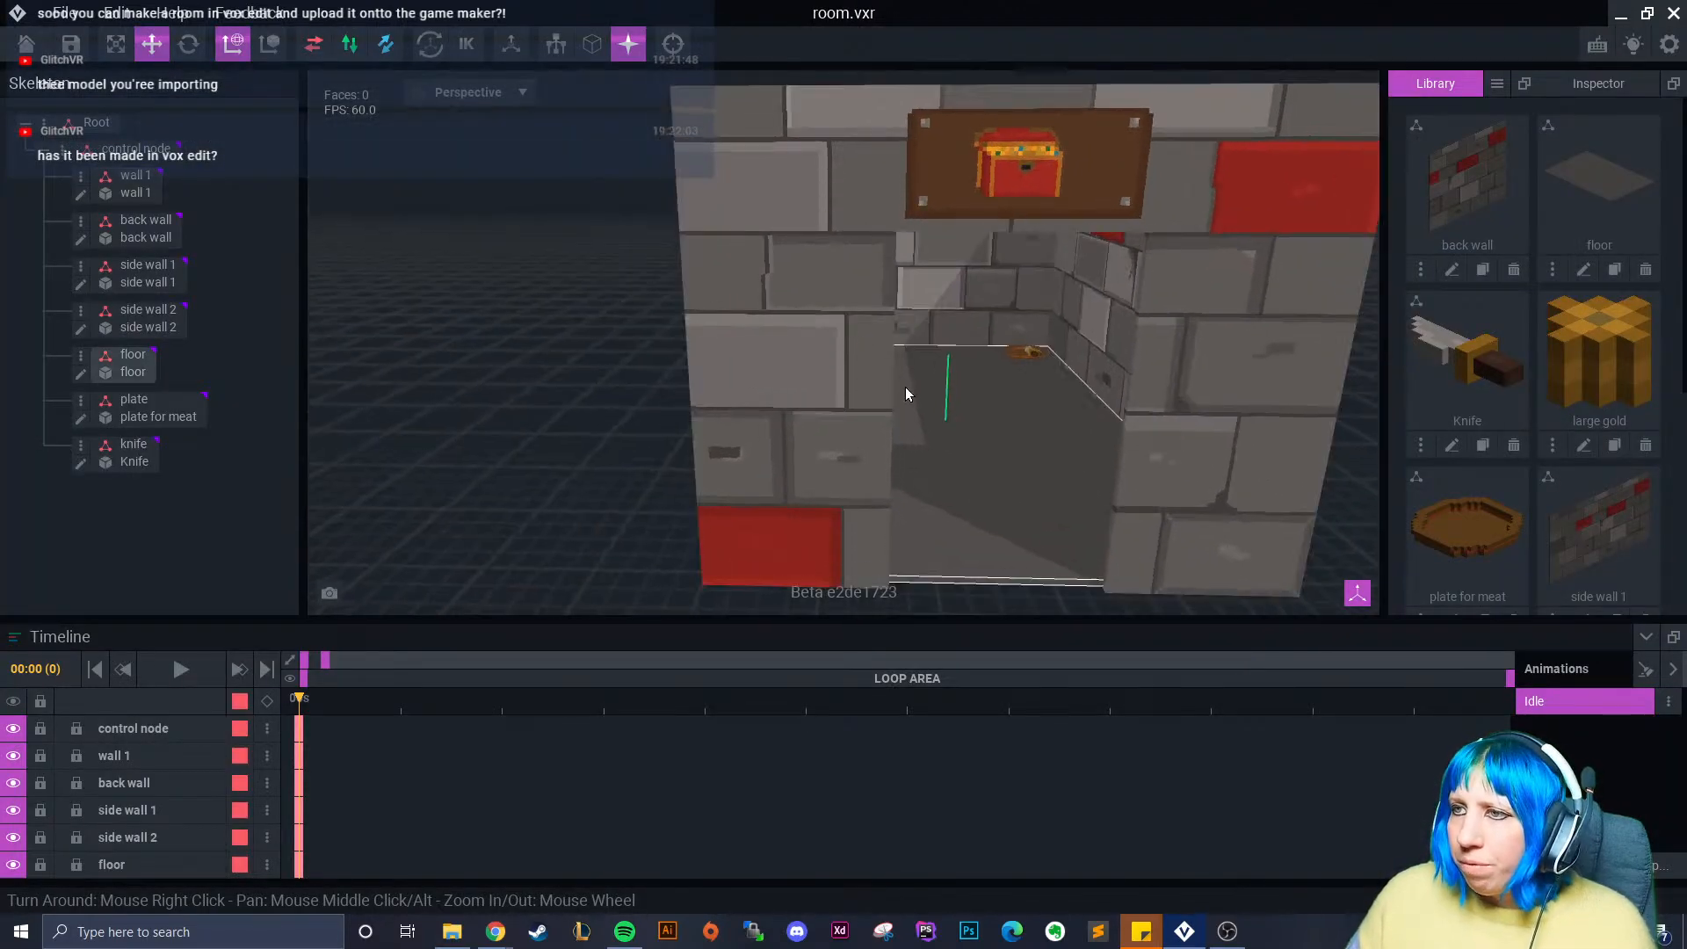
right_drag(824, 253, 688, 269)
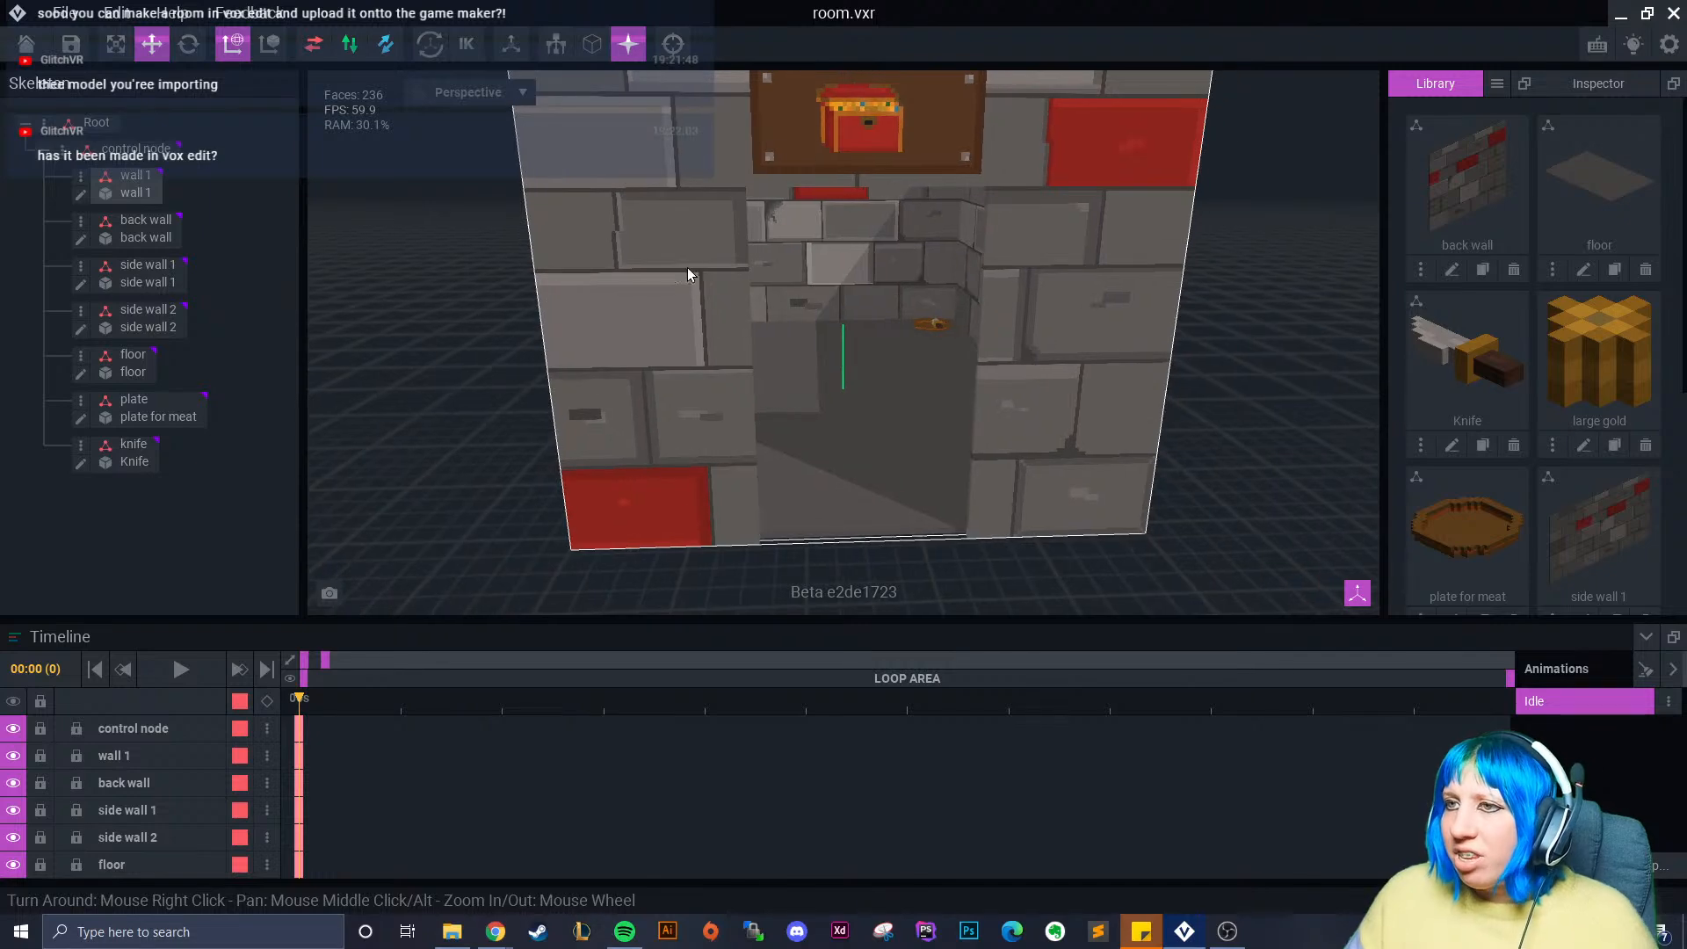
scroll(1025, 383, down, 1)
right_drag(1025, 382, 631, 435)
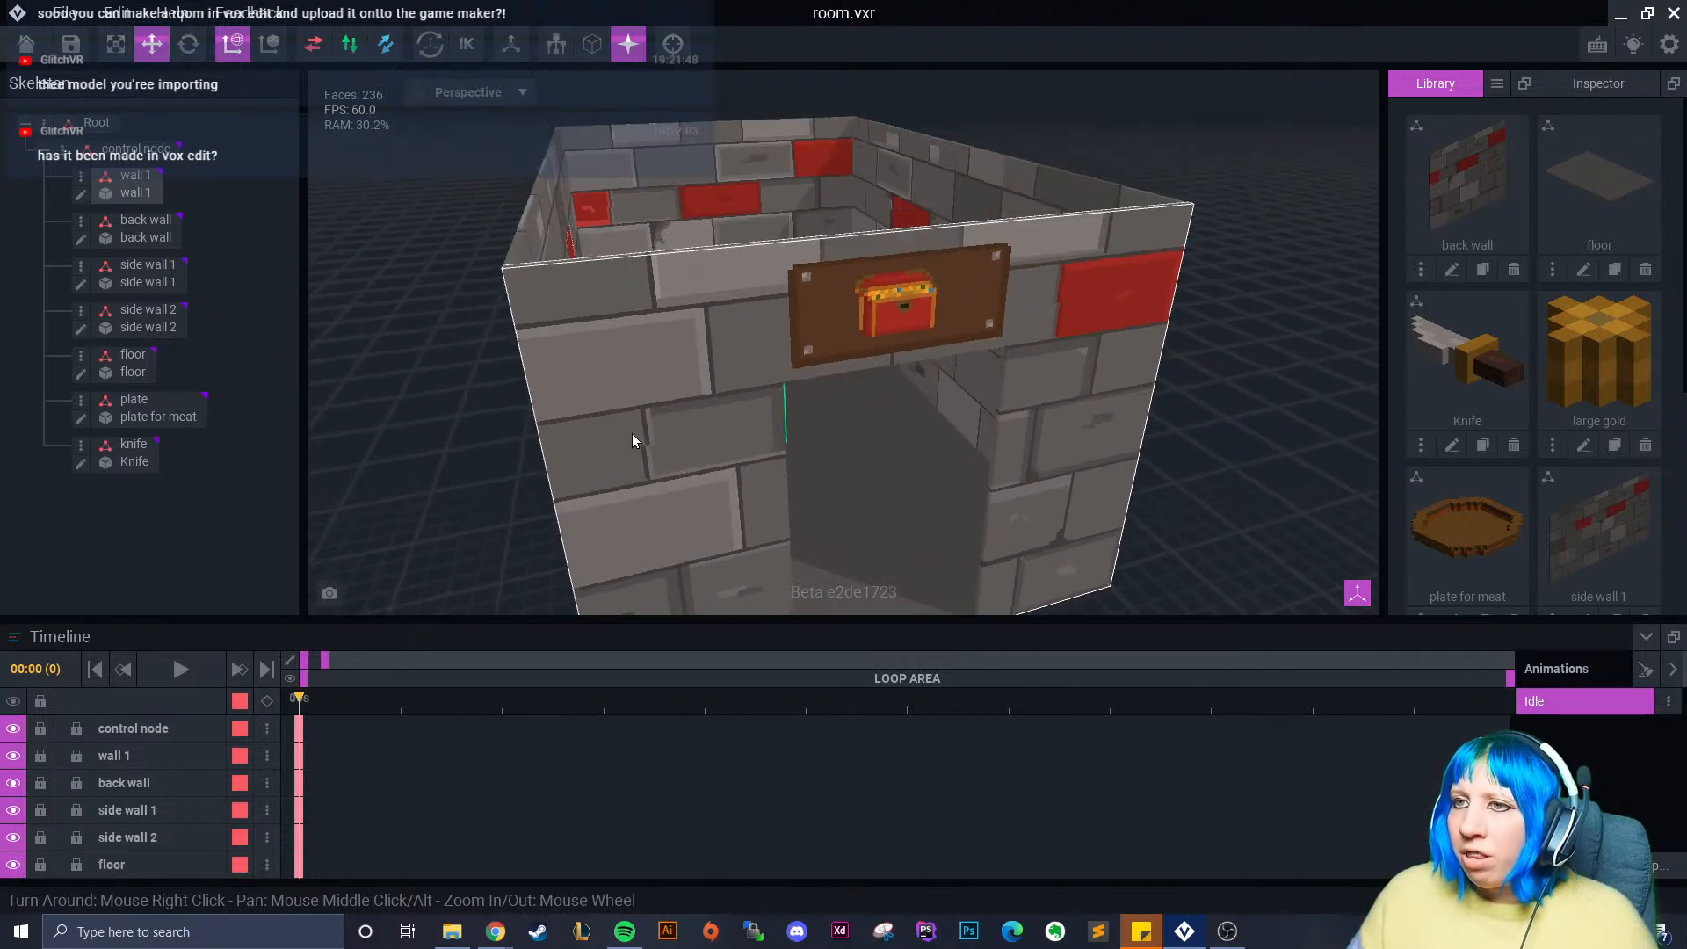
middle_drag(554, 378, 531, 209)
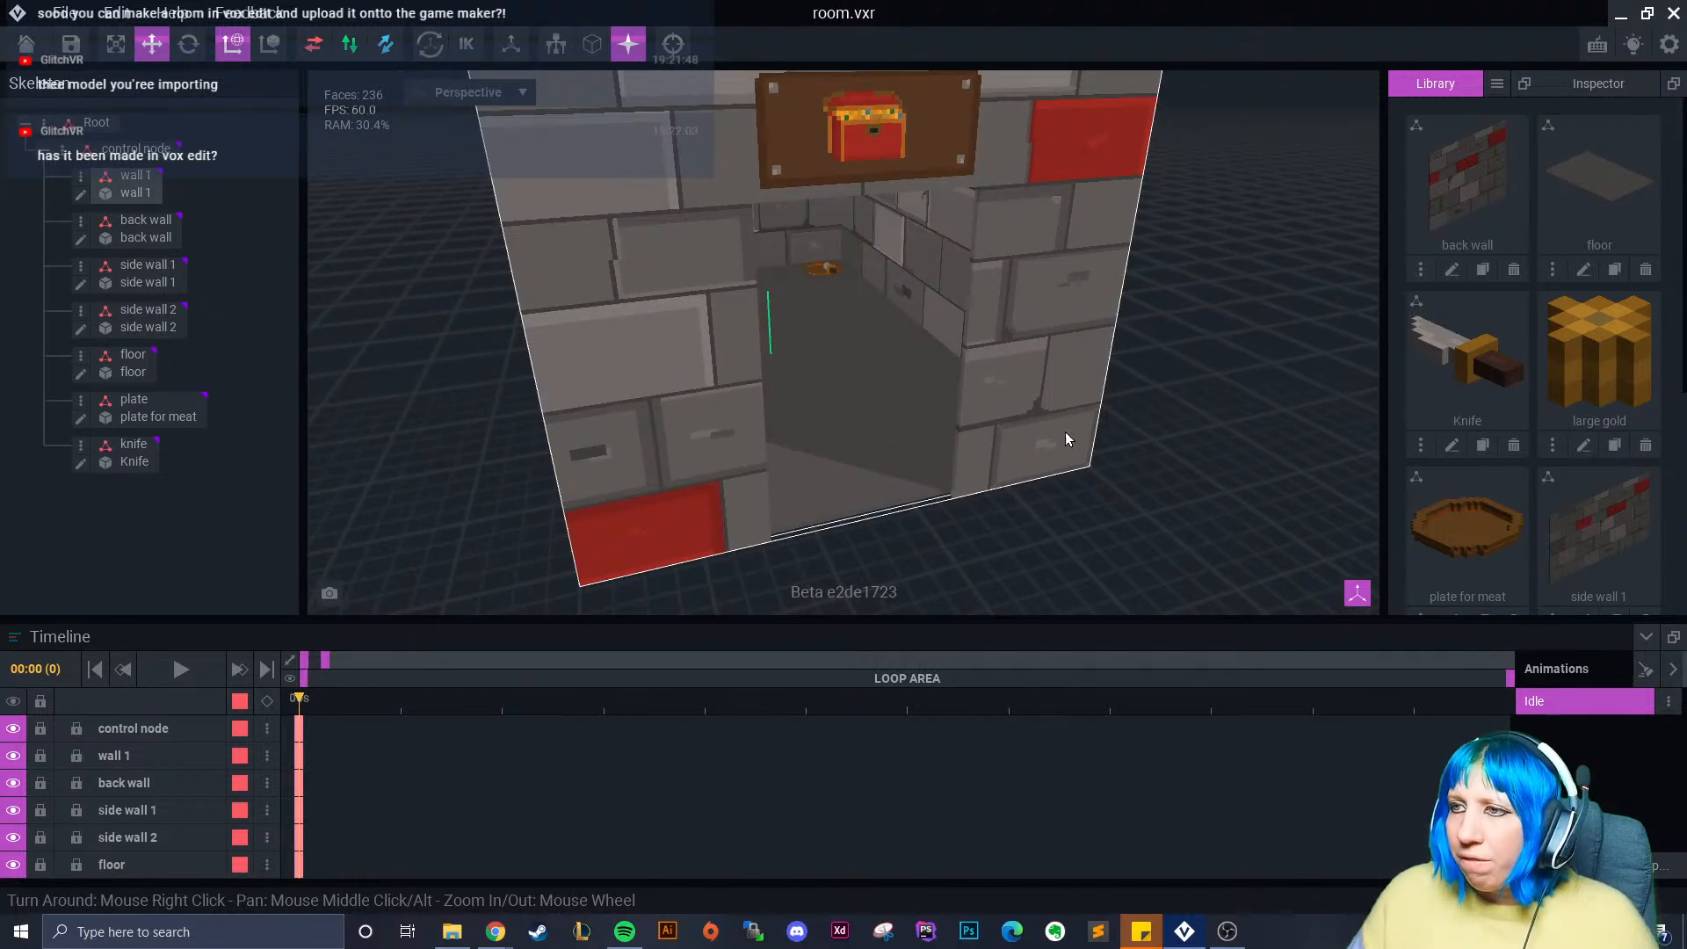
right_drag(914, 483, 856, 523)
click(928, 490)
click(899, 472)
scroll(912, 503, up, 3)
click(617, 388)
middle_drag(601, 367, 639, 425)
scroll(640, 425, down, 4)
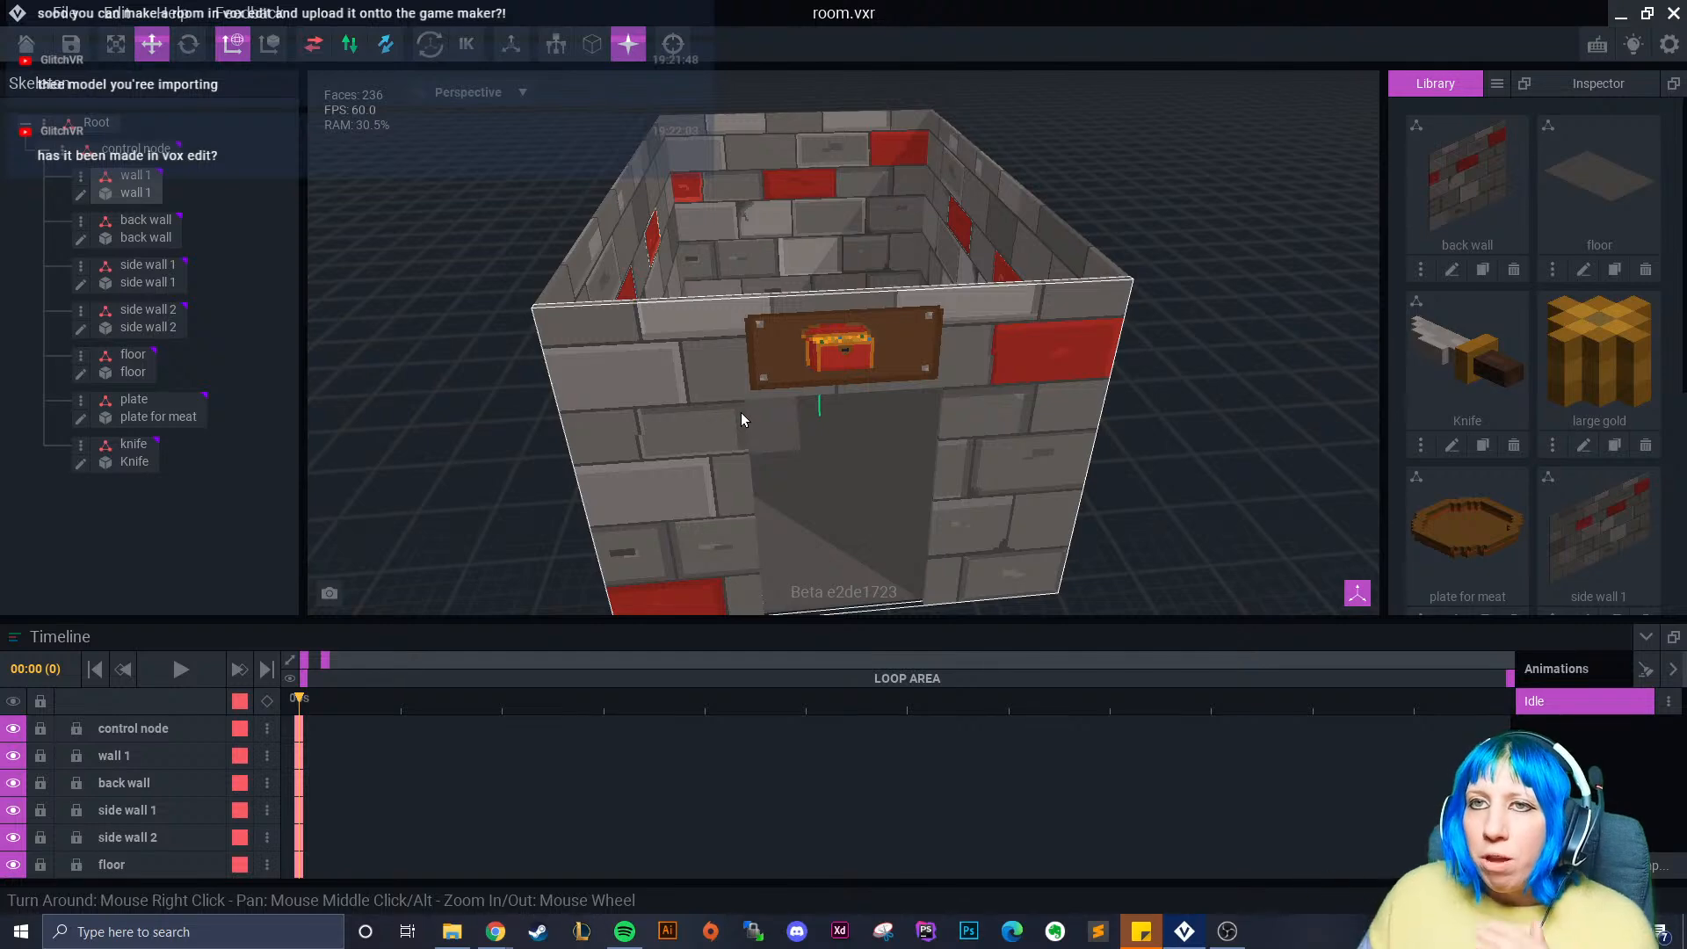
- View the export formats offered for the room without exporting it
click(56, 13)
mouse_move(121, 130)
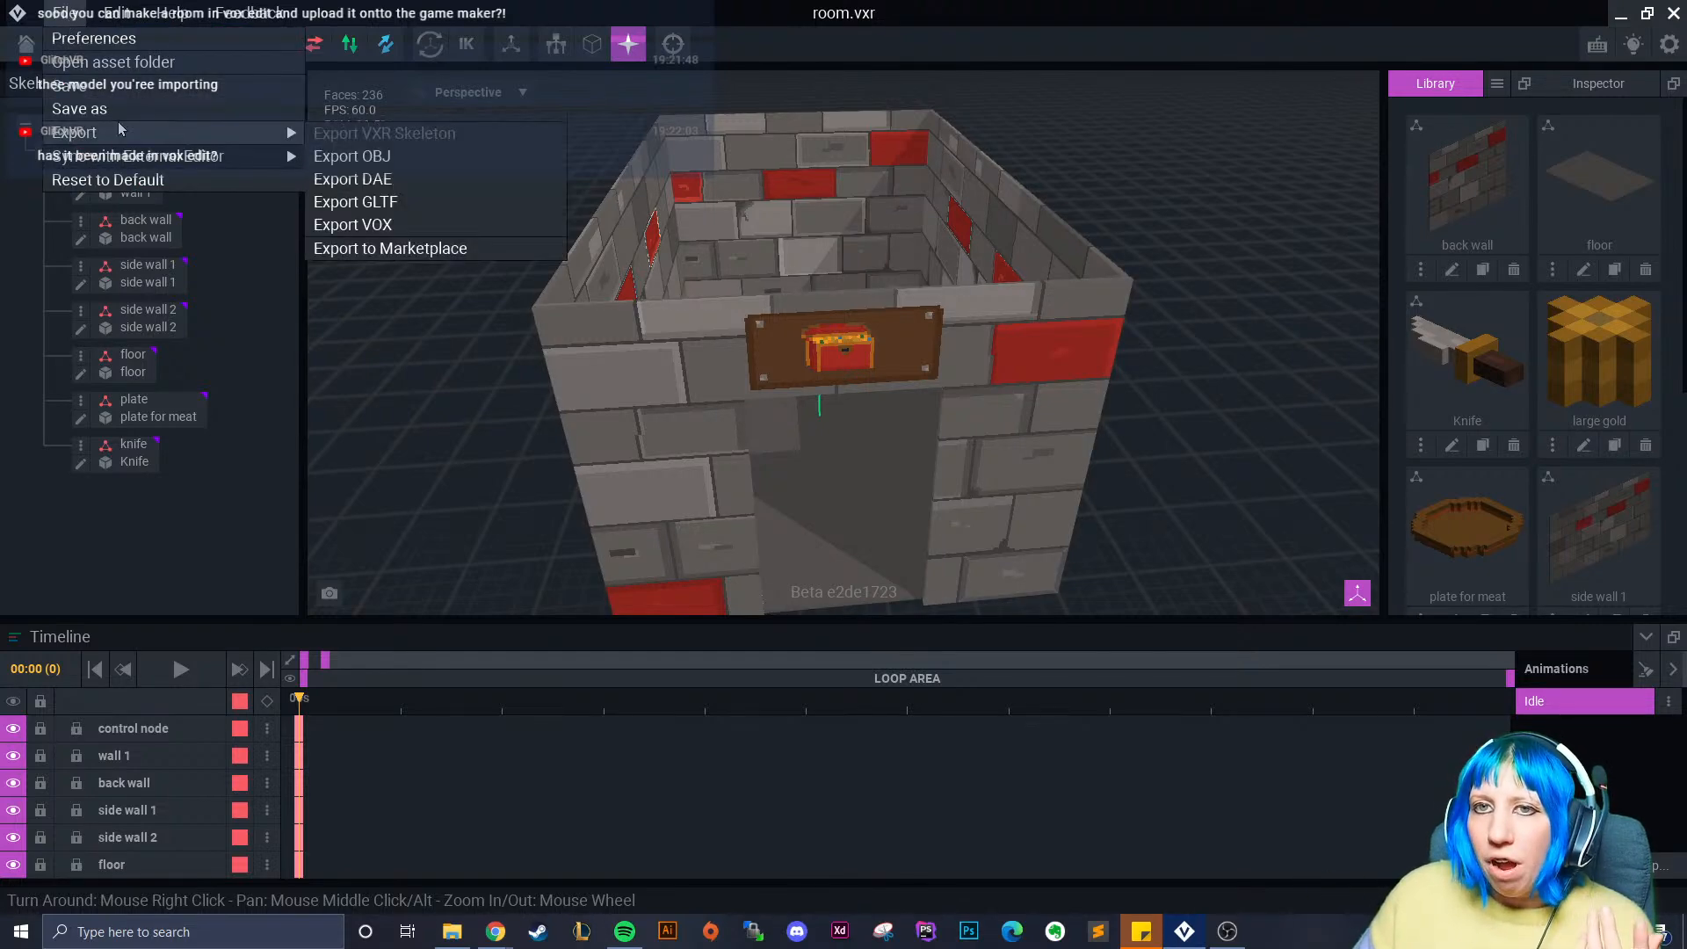
click(471, 400)
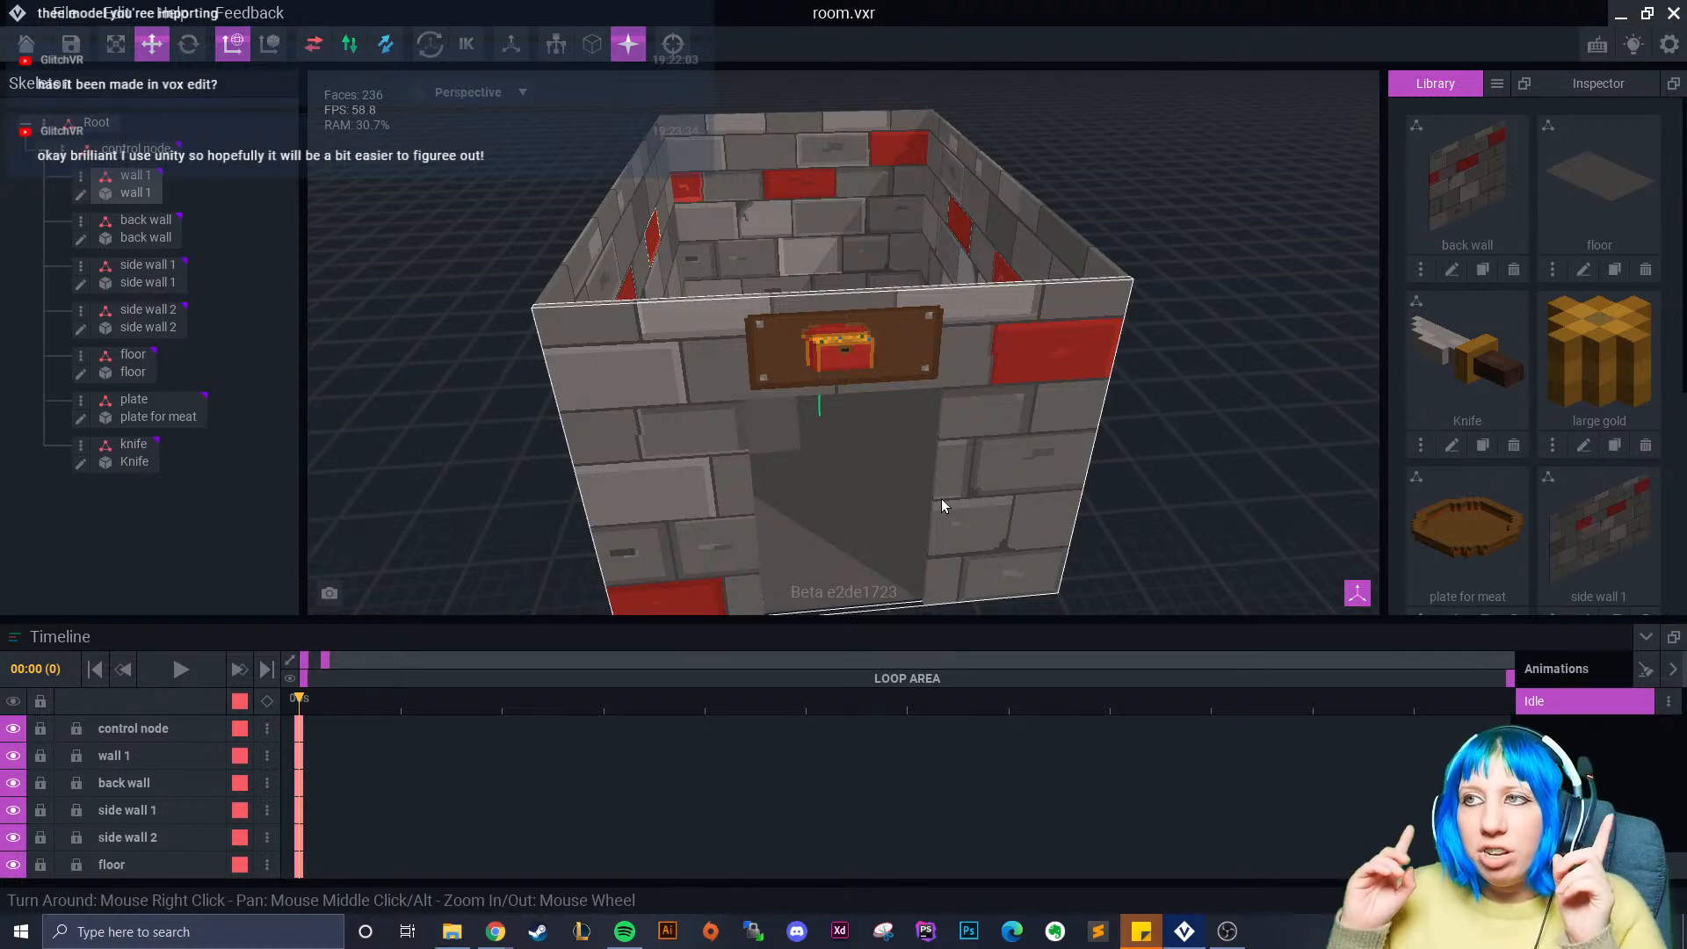
- Save the room, return to the start screen and show the Block section's recent files
click(25, 44)
click(629, 333)
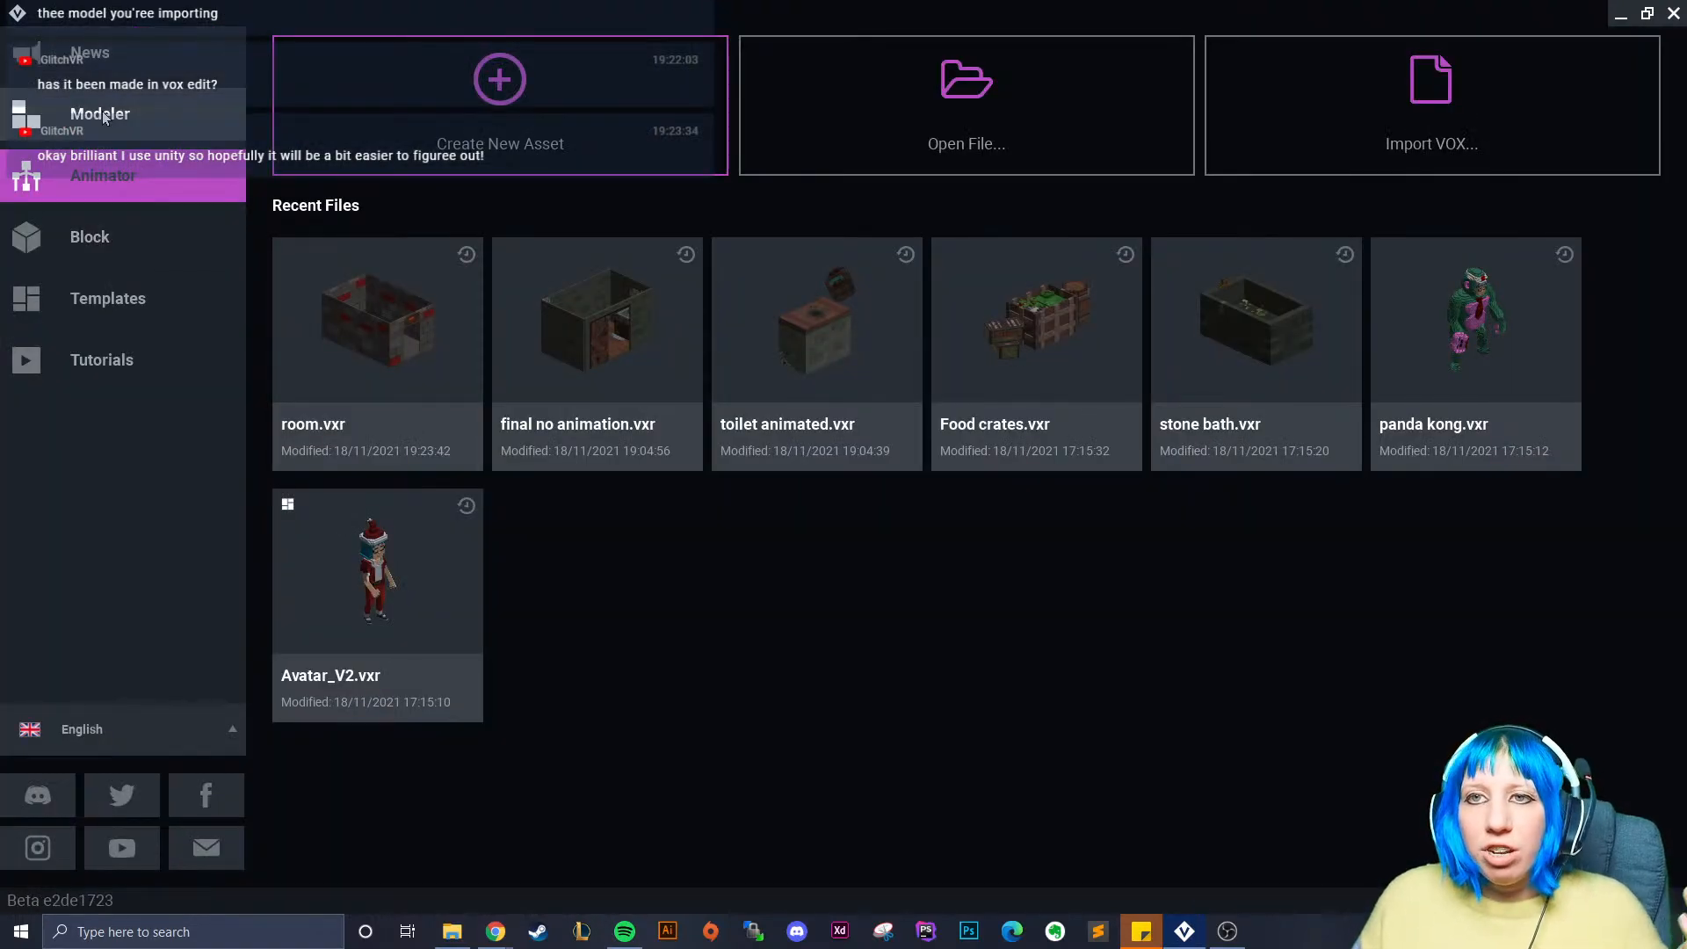
click(136, 241)
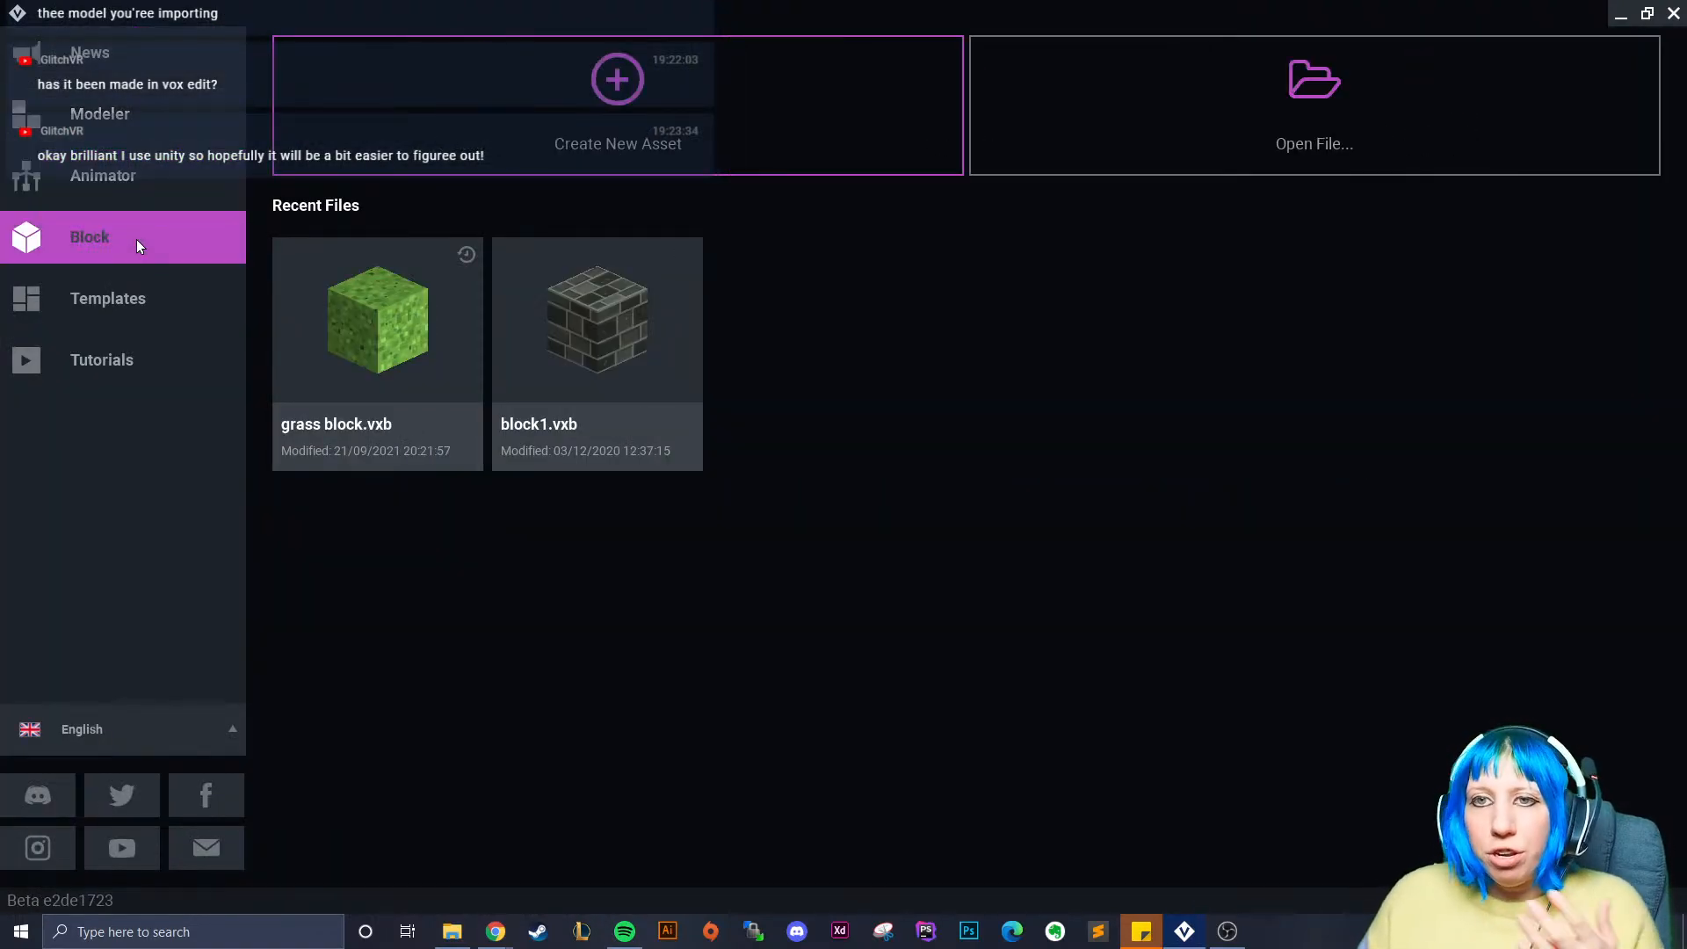
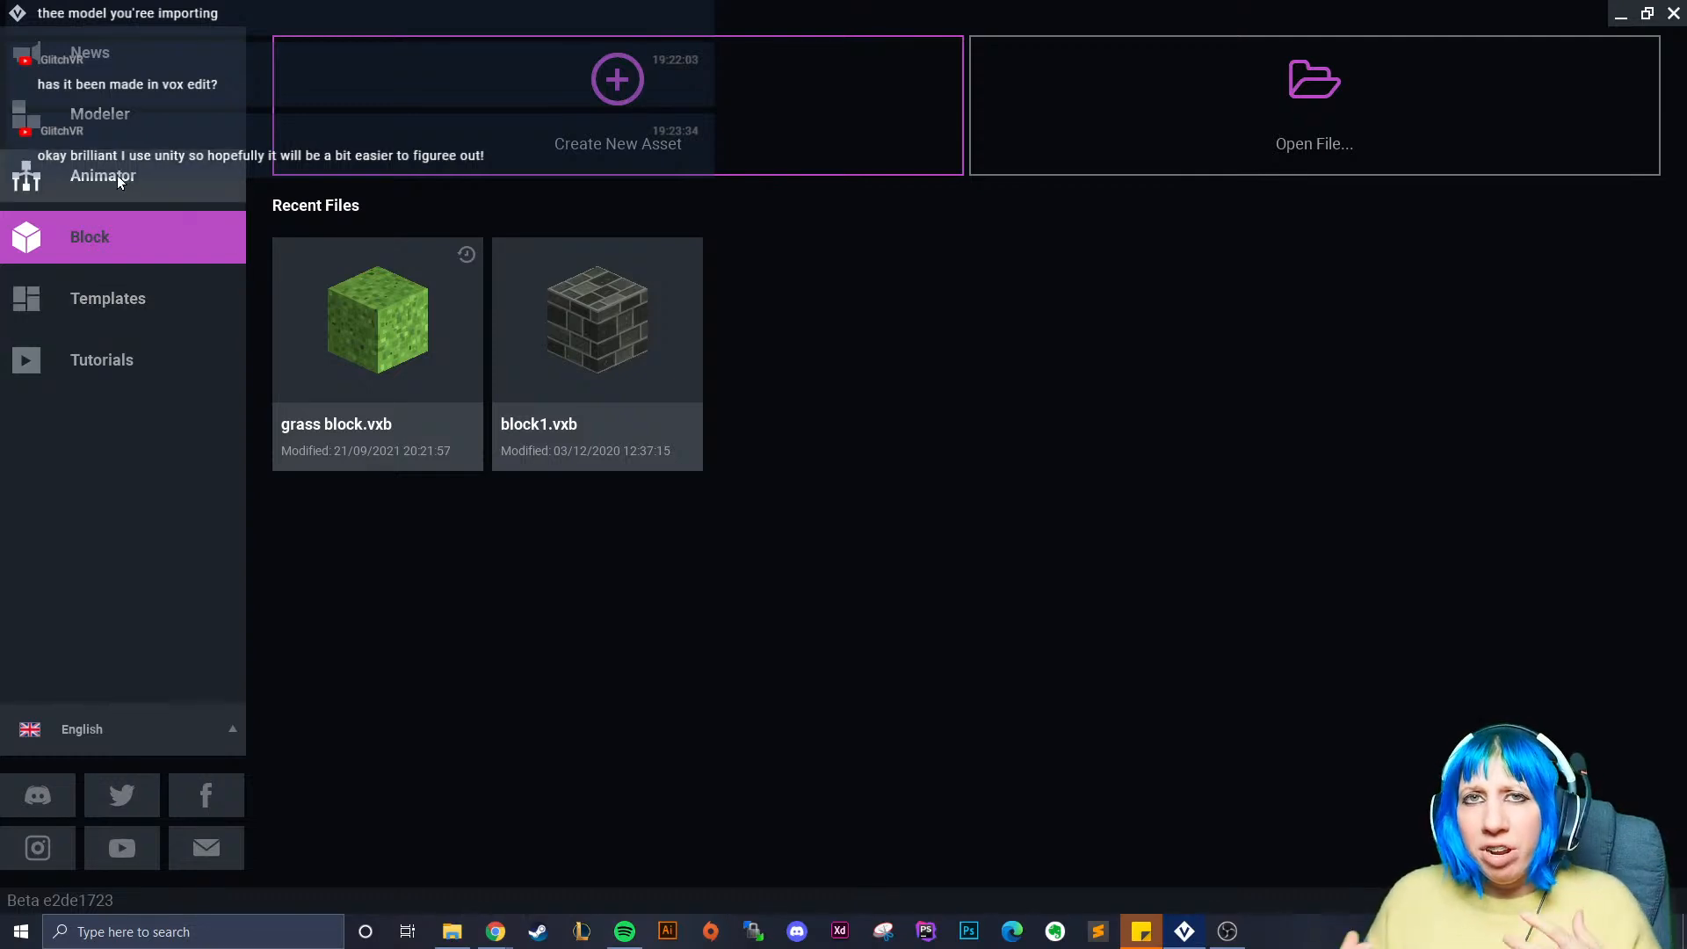
- Browse the template library, then review the recent files in the Modeler and Animator sections
click(133, 312)
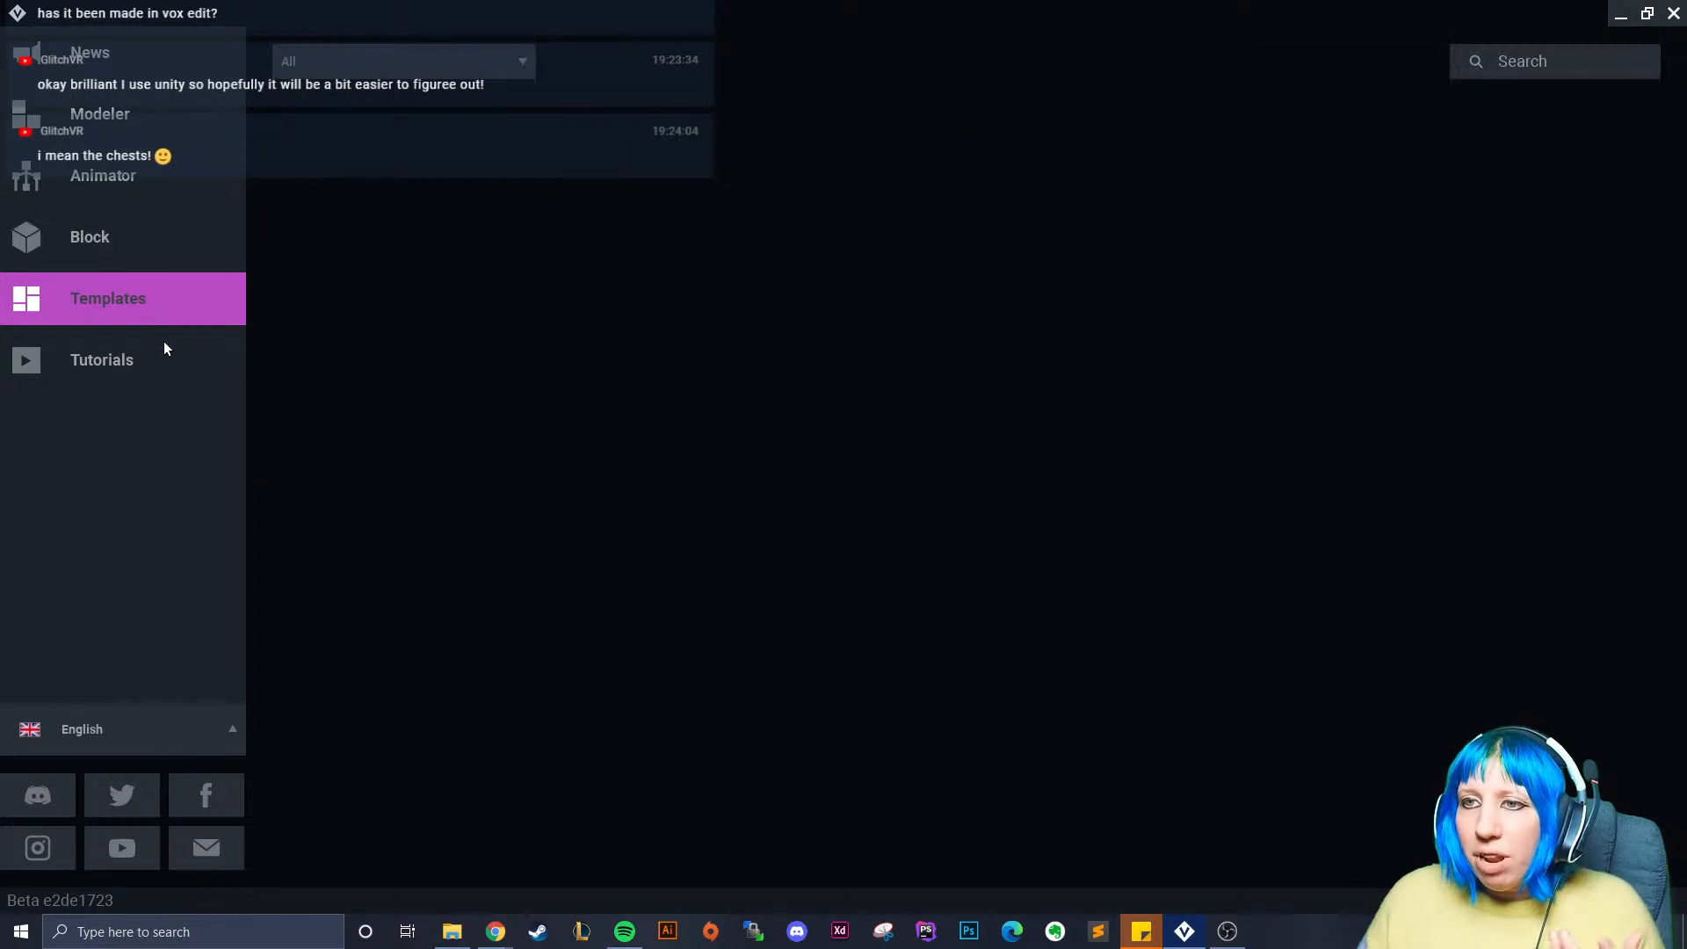
scroll(673, 451, down, 3)
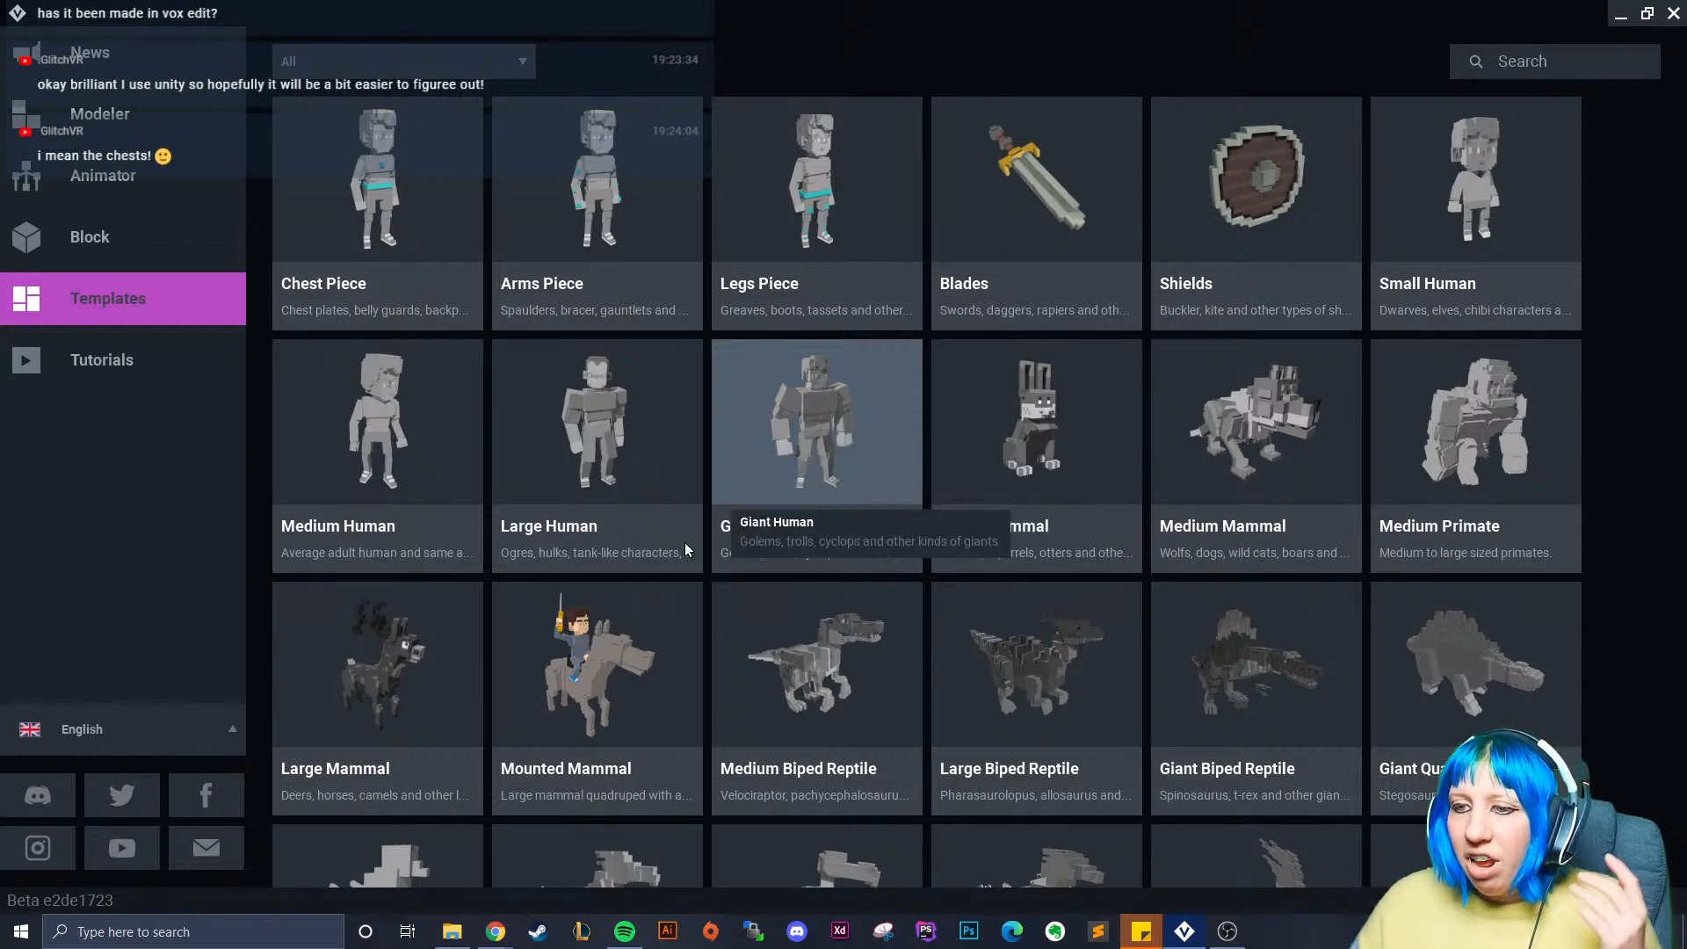
scroll(619, 634, down, 2)
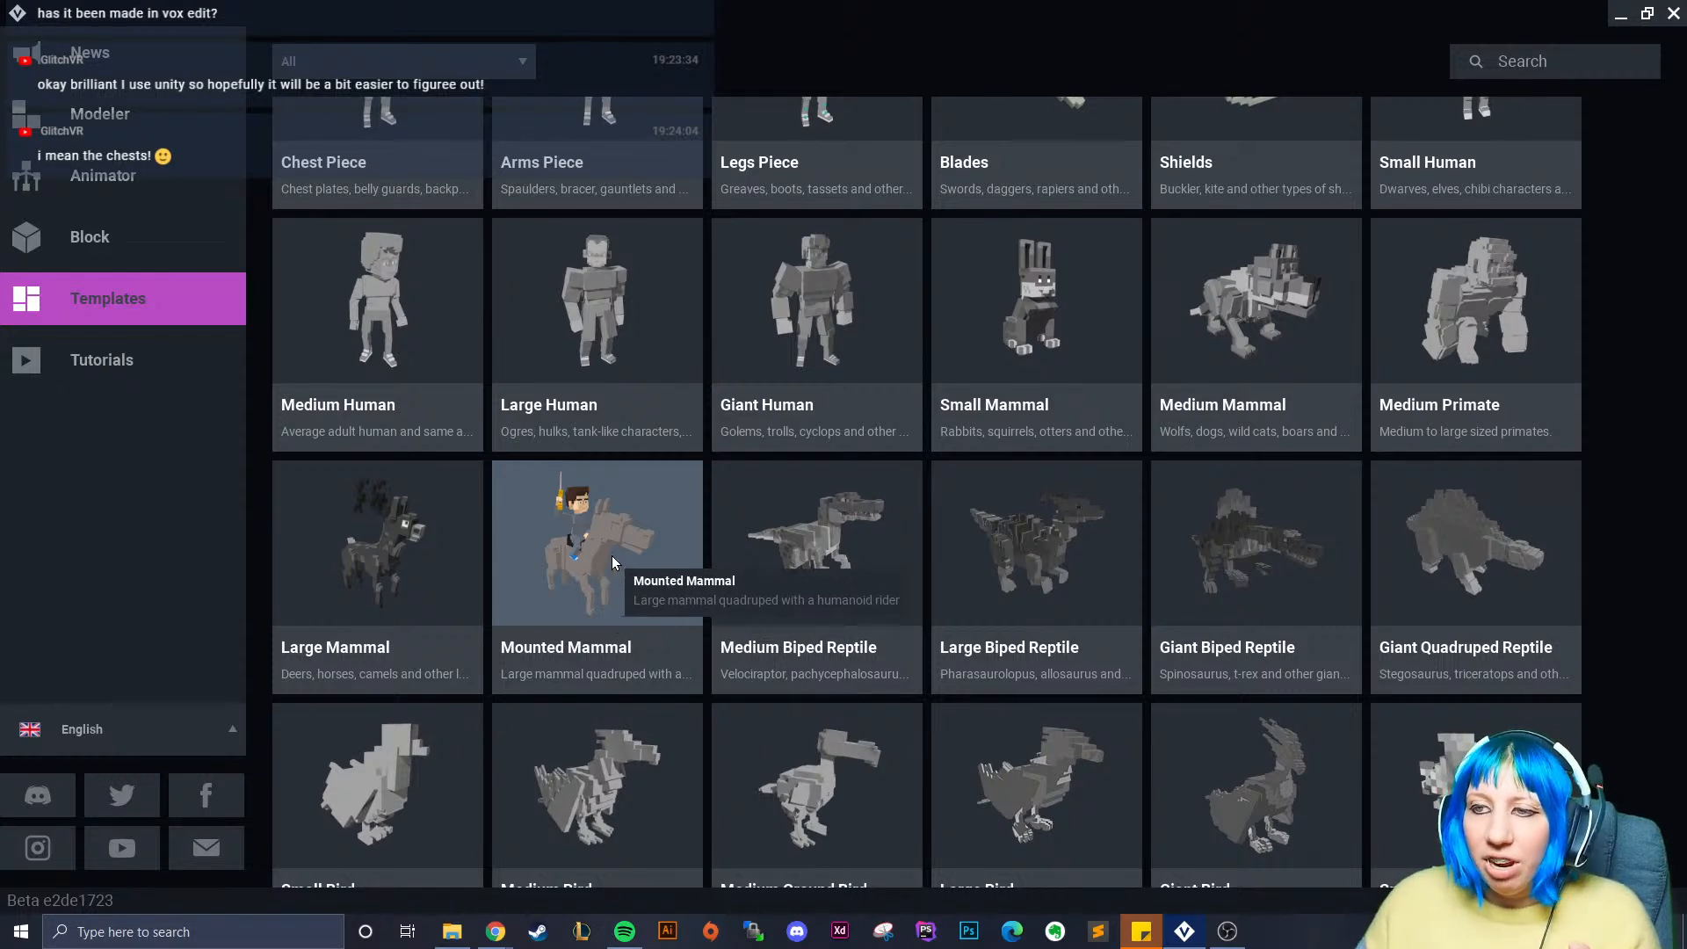
scroll(603, 540, up, 2)
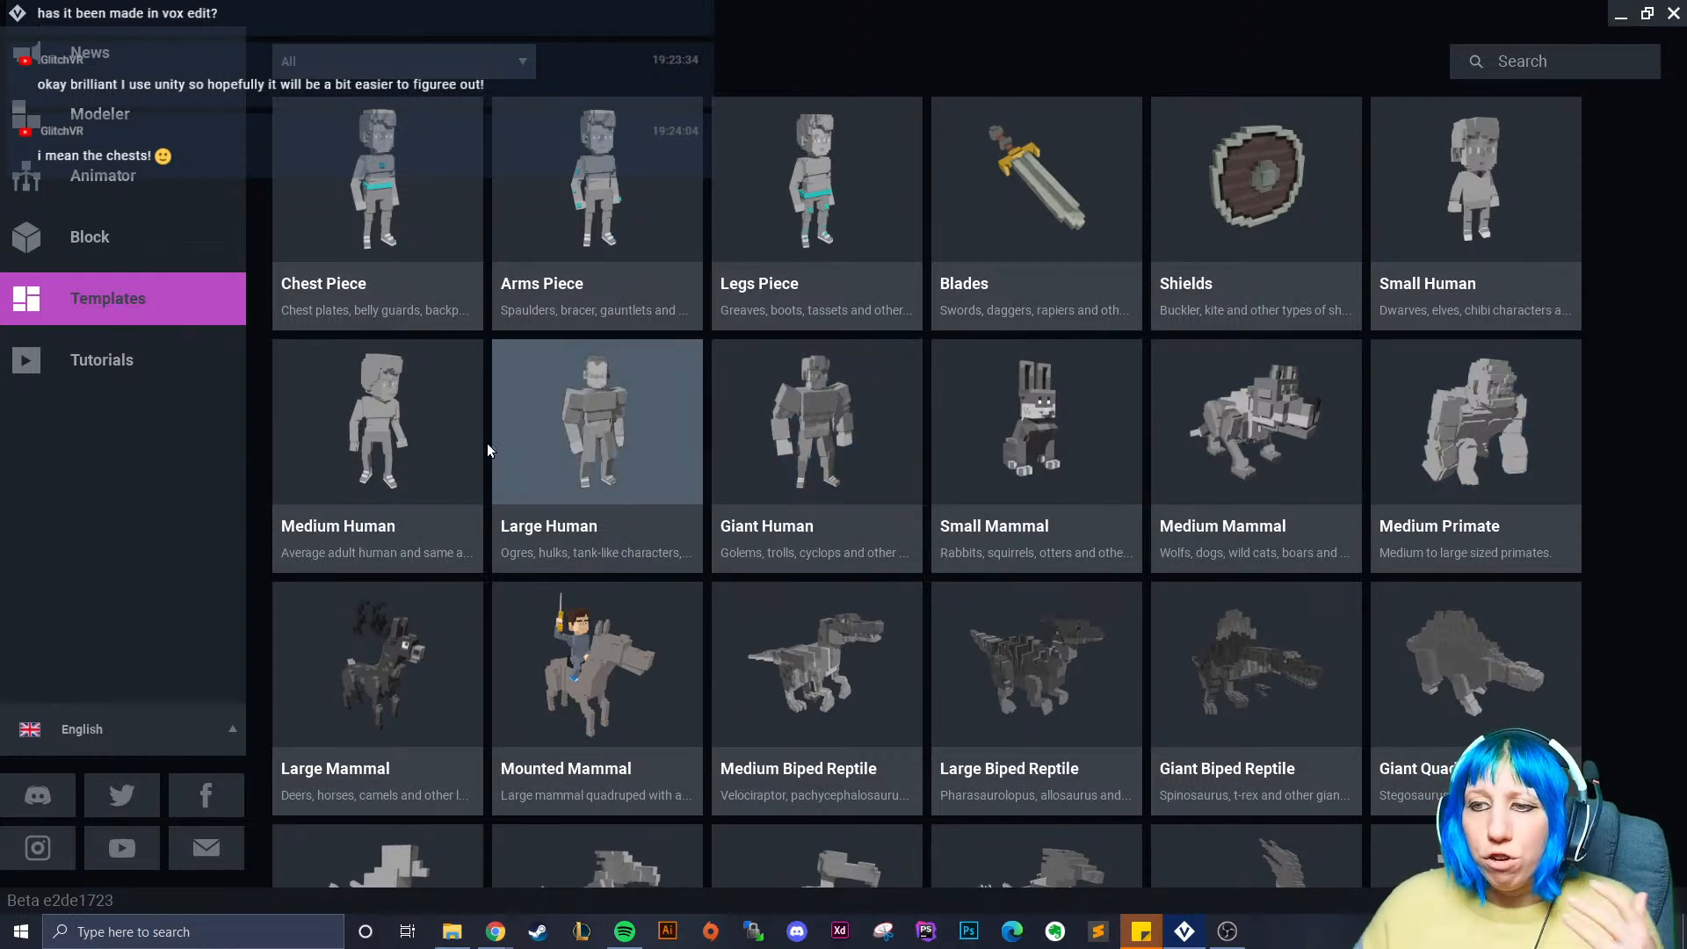
scroll(1063, 441, up, 2)
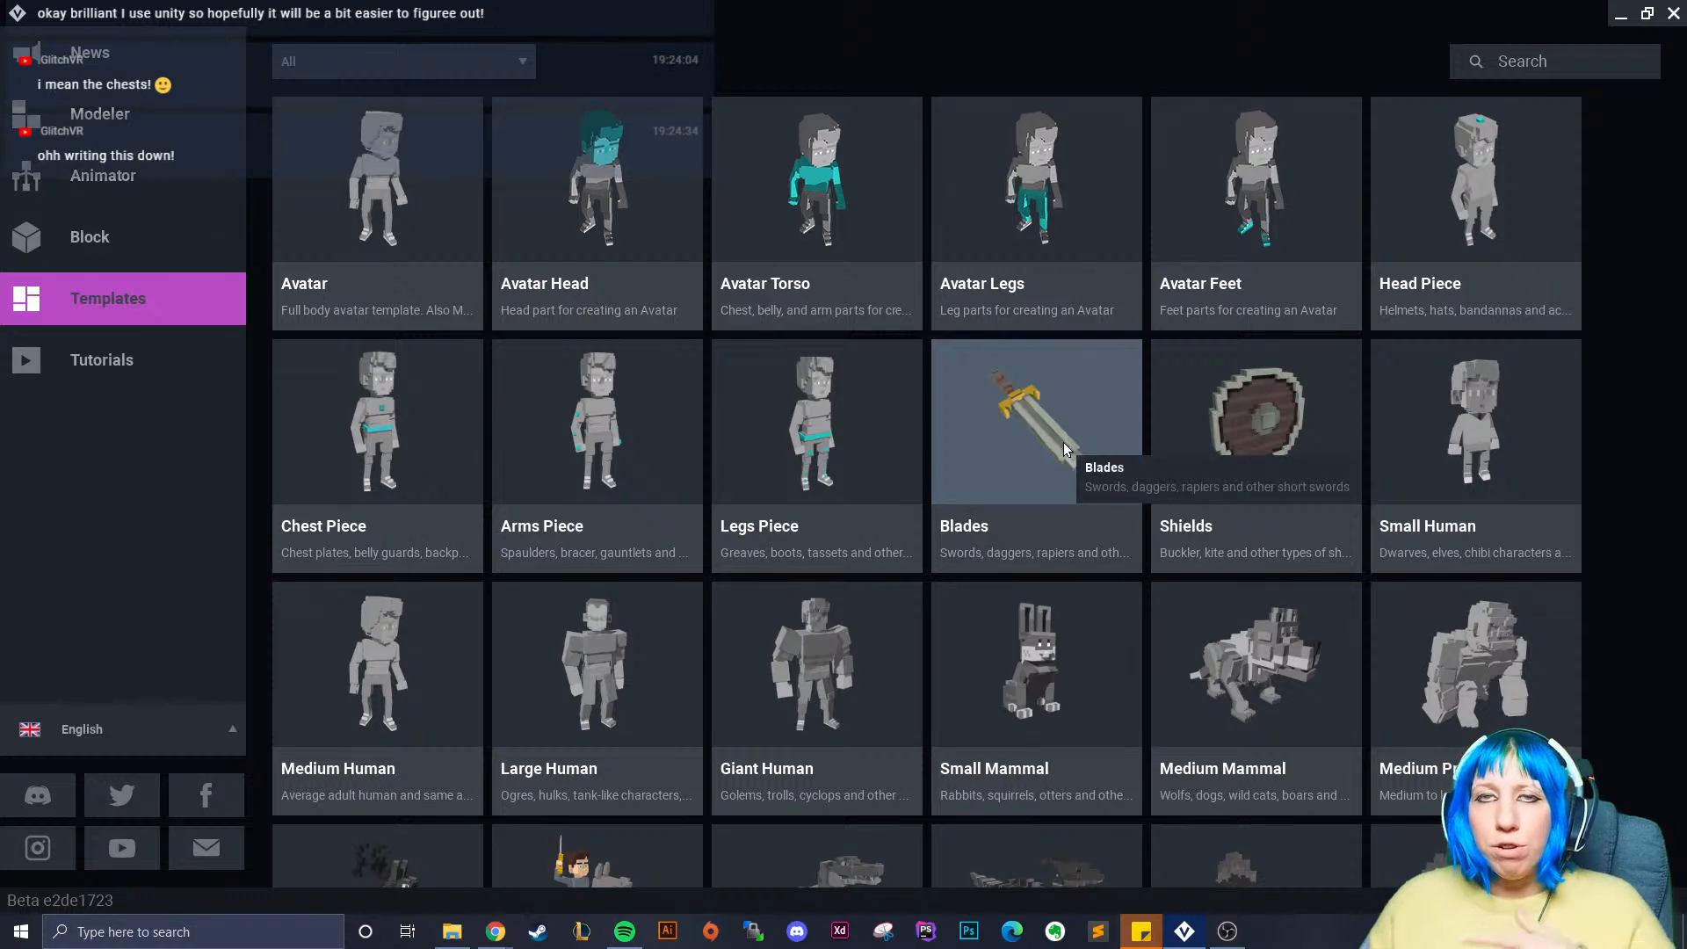
click(100, 114)
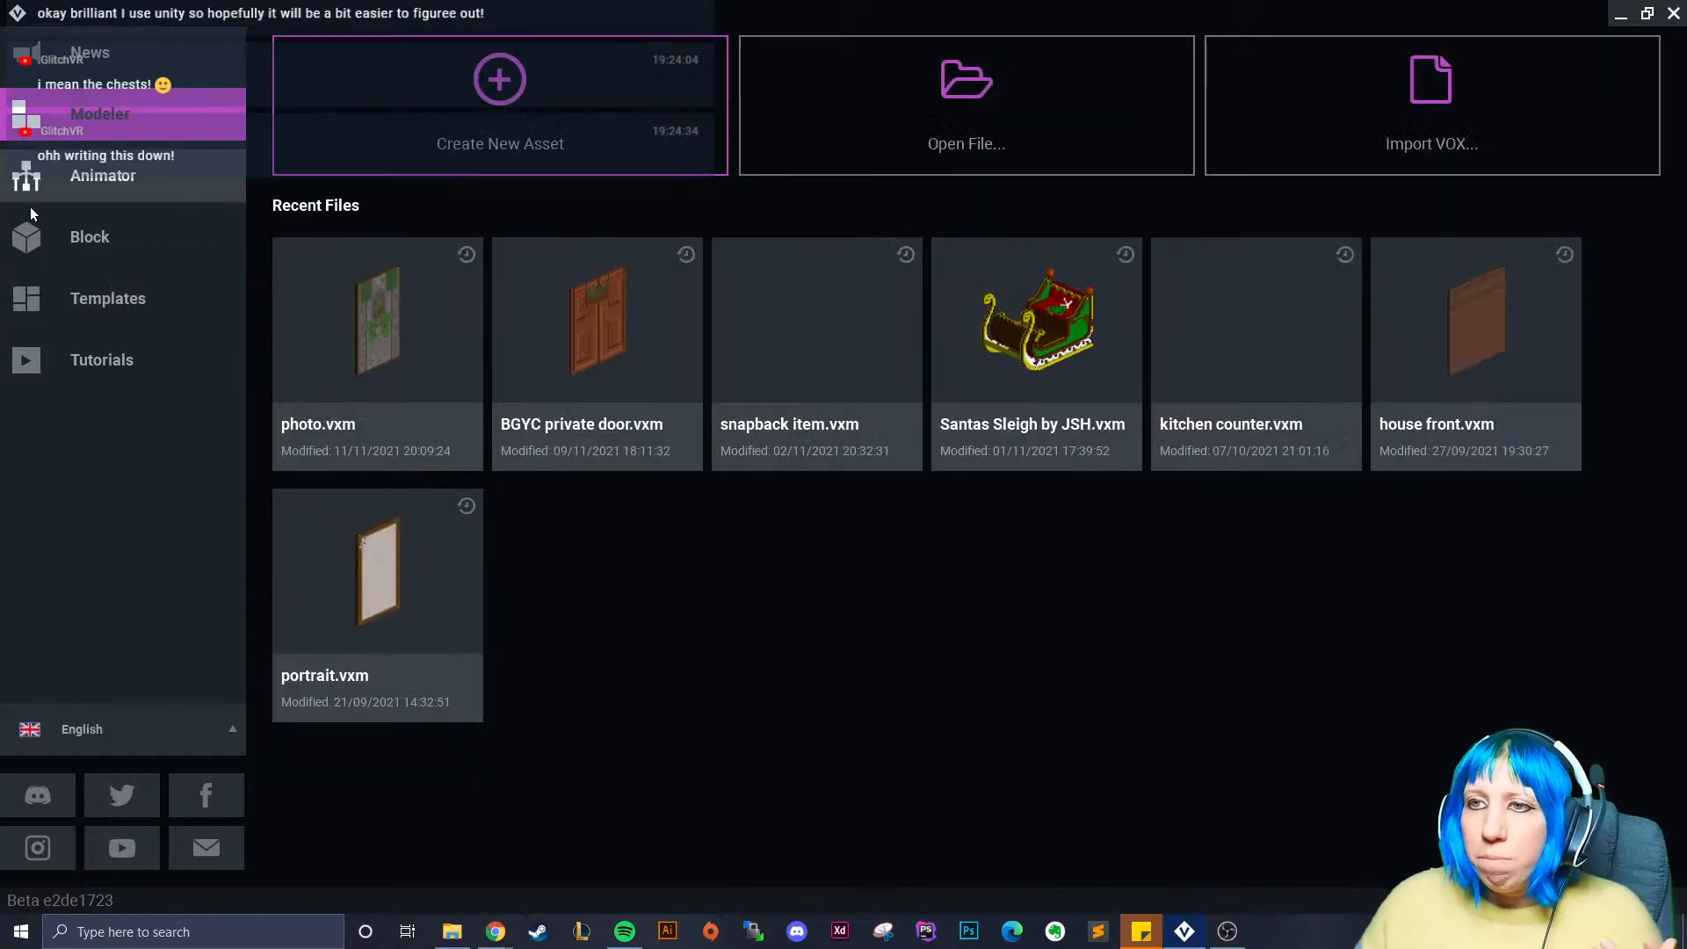
click(139, 177)
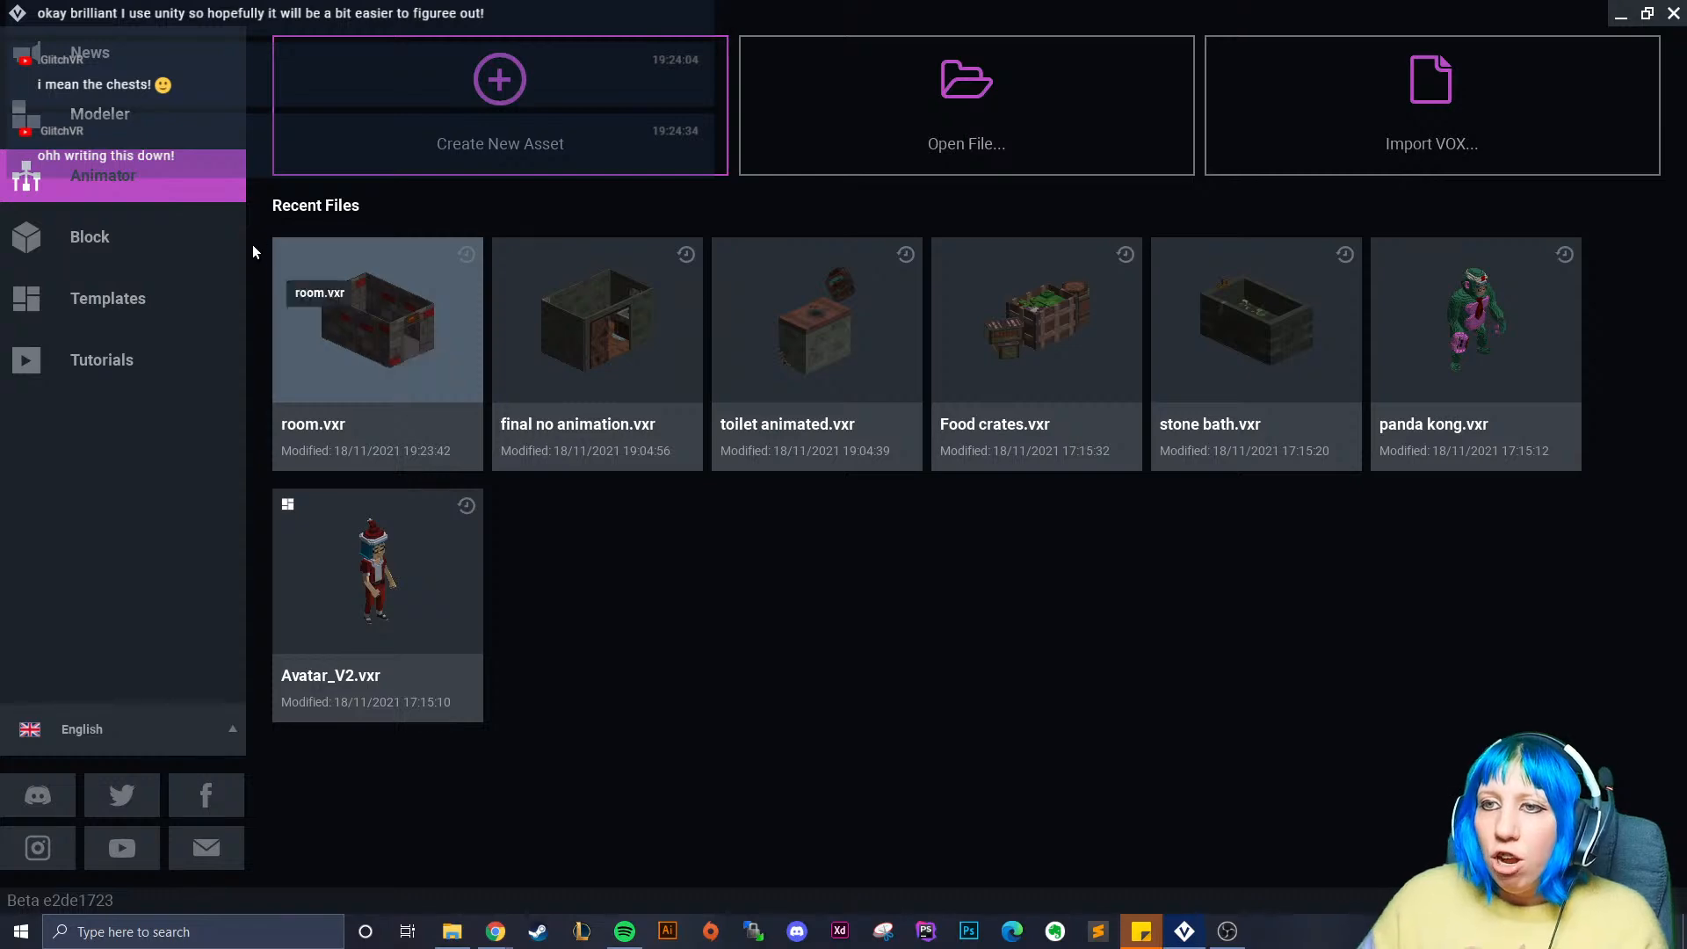
- Open toilet animated.vxr and play its On 01 animation in a closer view
click(754, 351)
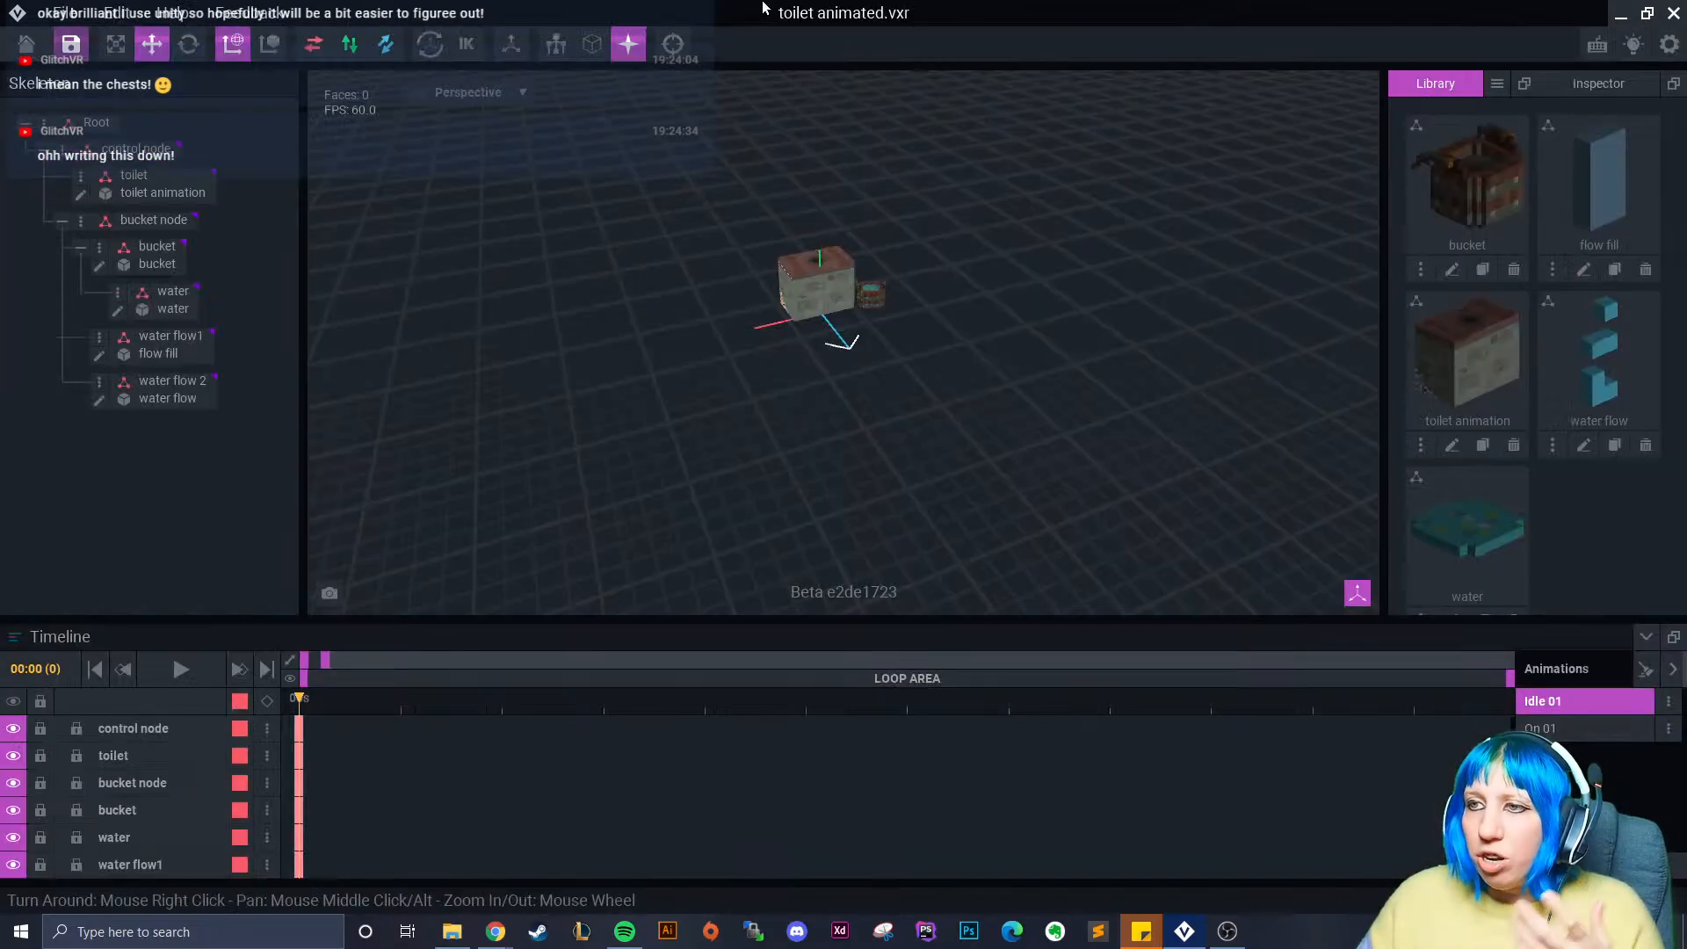
click(1579, 732)
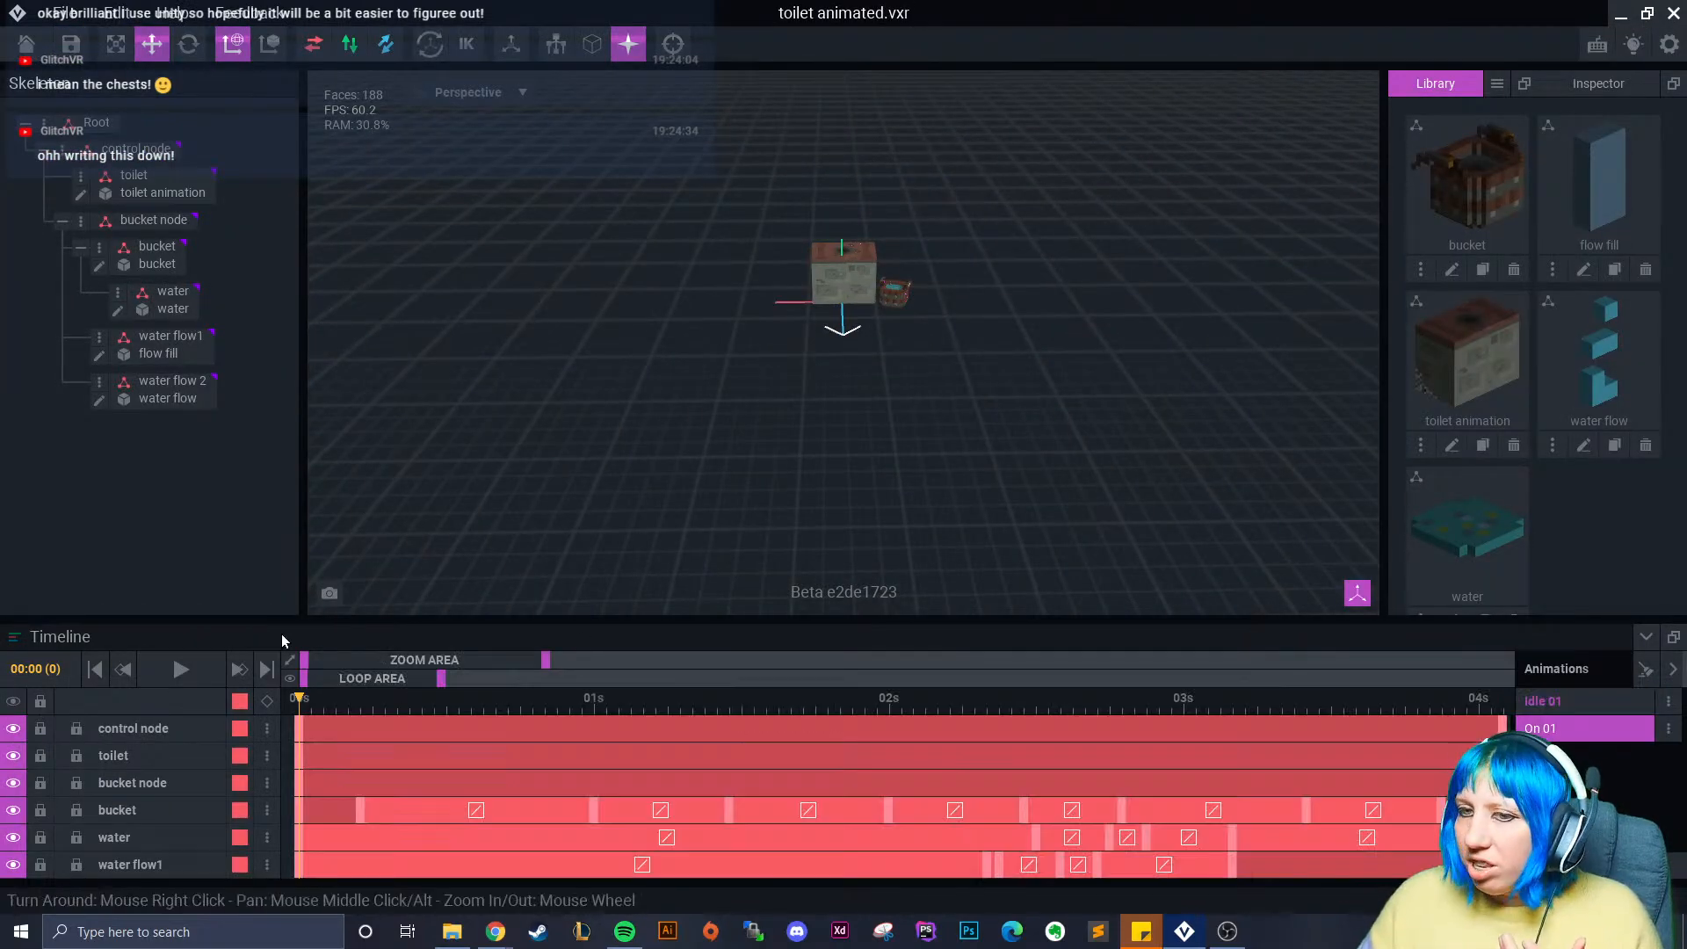
click(183, 670)
scroll(847, 331, up, 4)
middle_drag(914, 285, 951, 395)
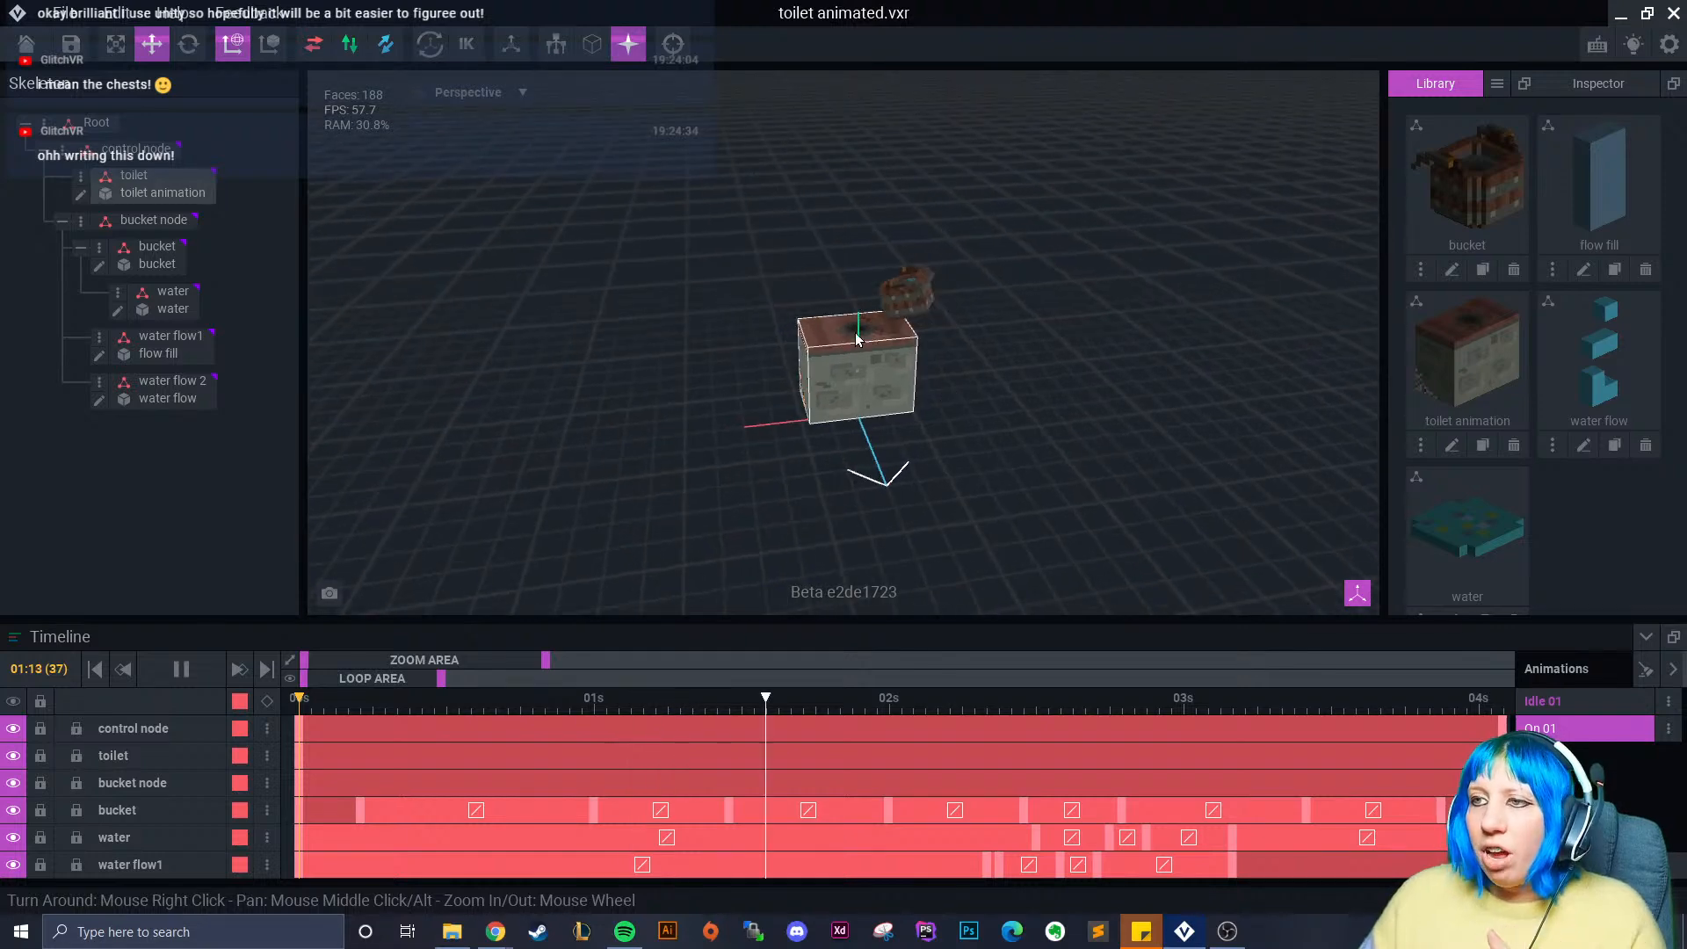
- Leave the toilet animation and reopen room.vxr from the recent Animator files
click(26, 44)
click(697, 341)
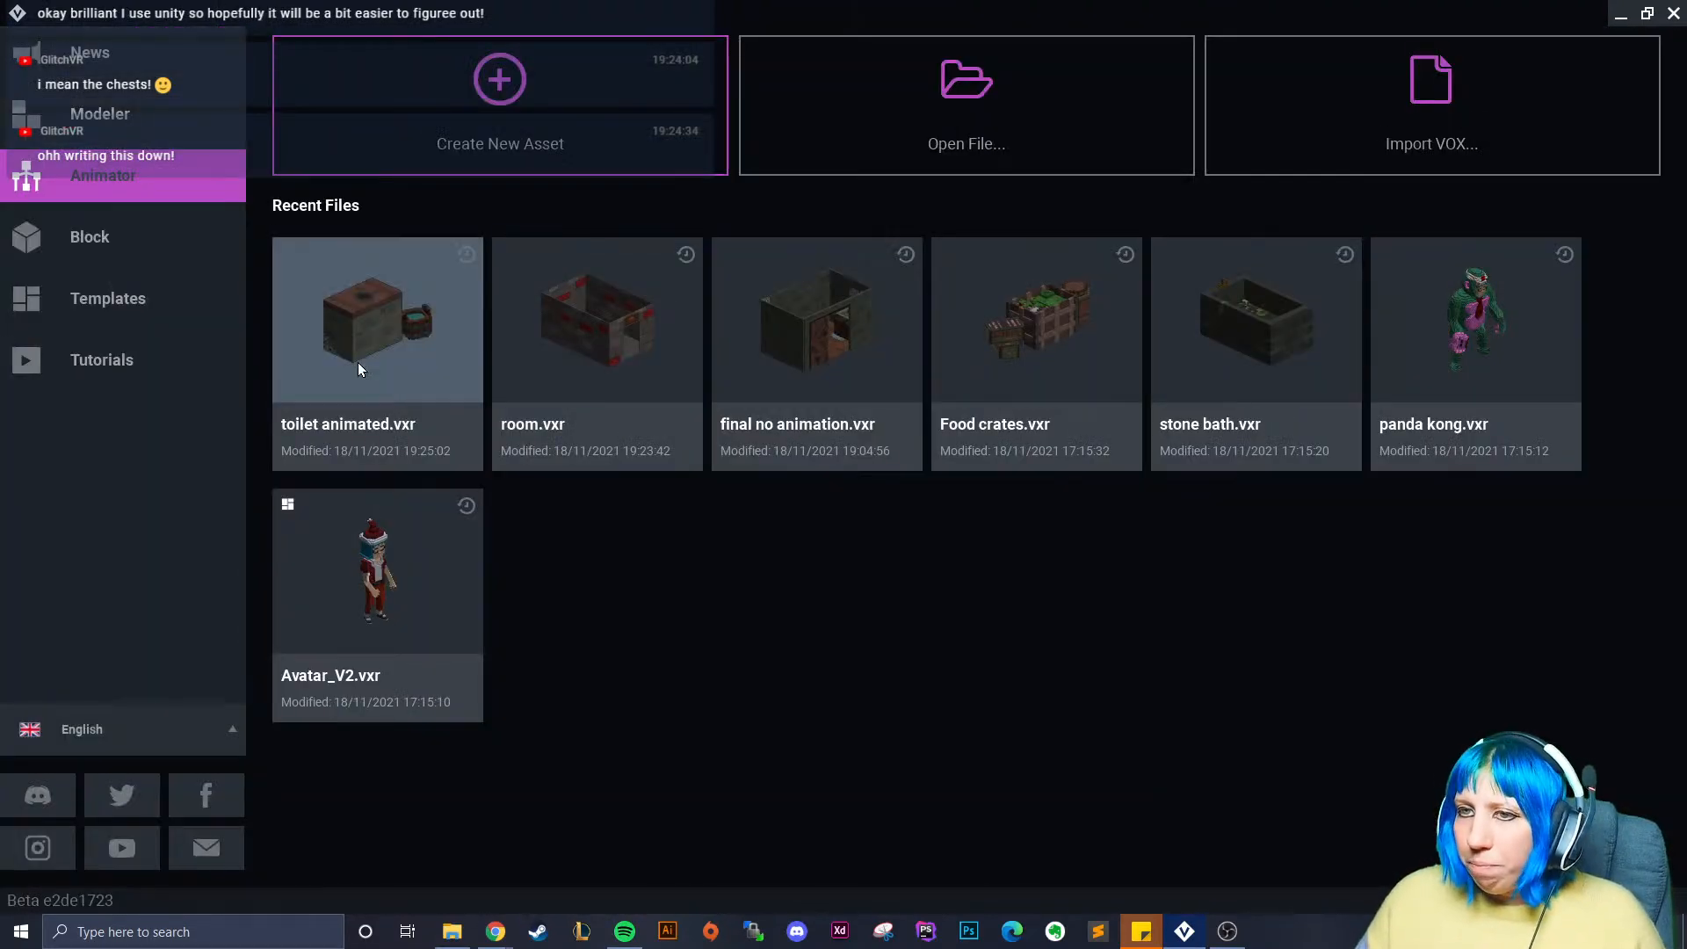
click(577, 320)
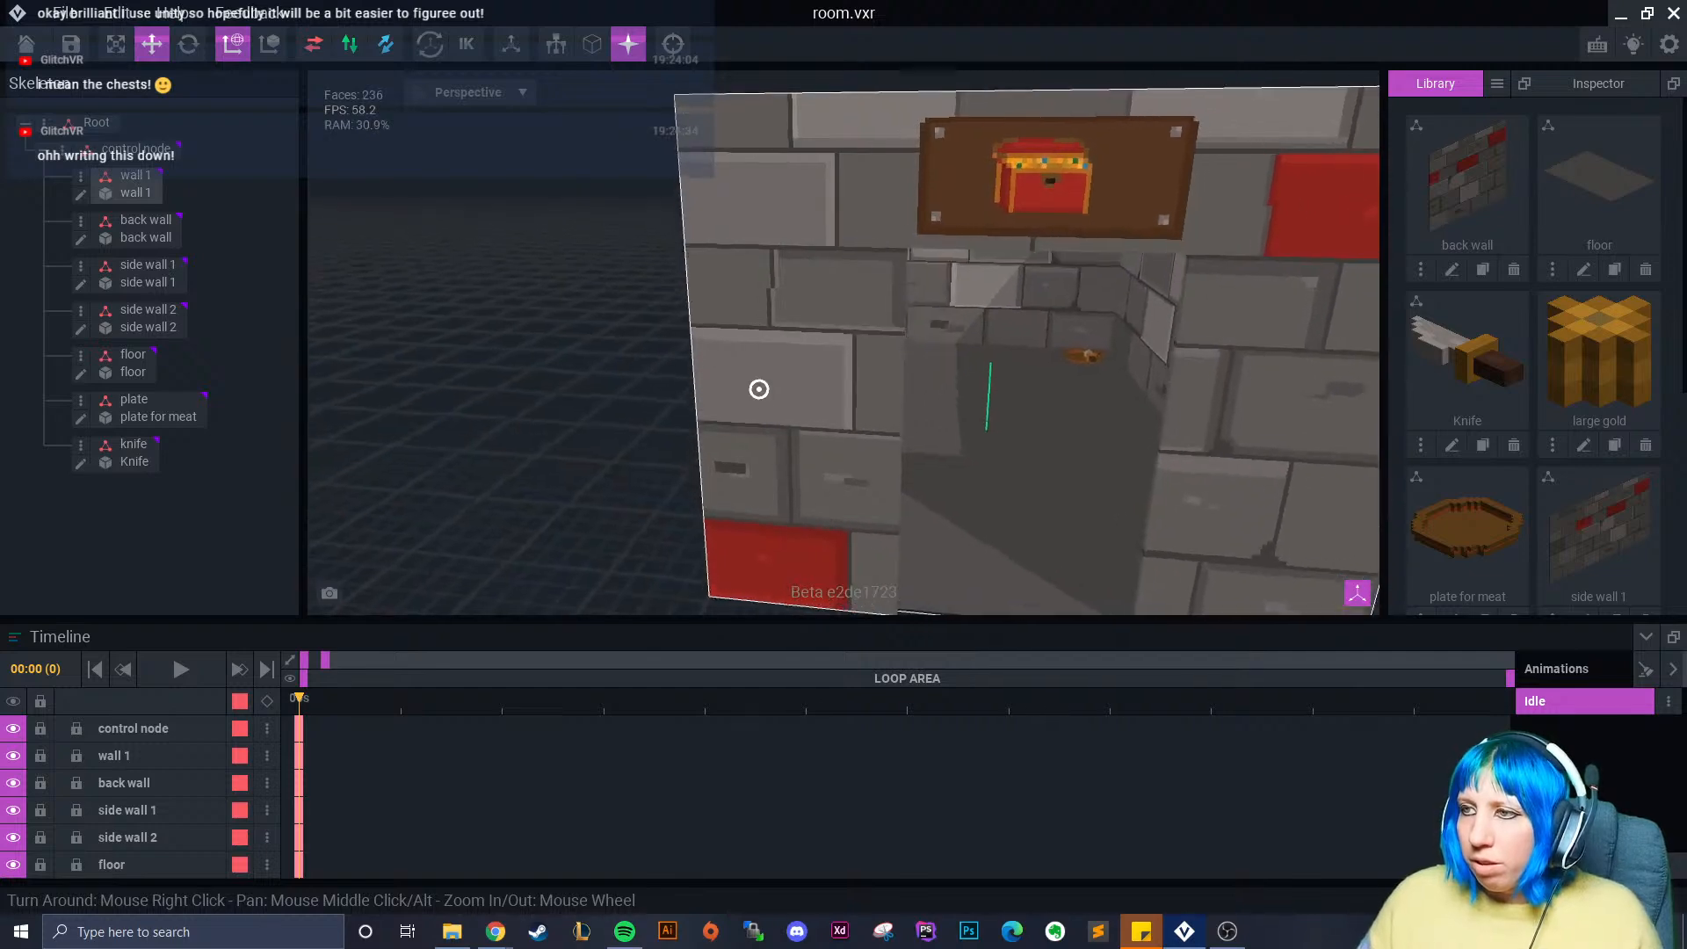
- Examine the room's entrance, its interior and the plate with the knife in the back corner
right_drag(785, 412, 736, 437)
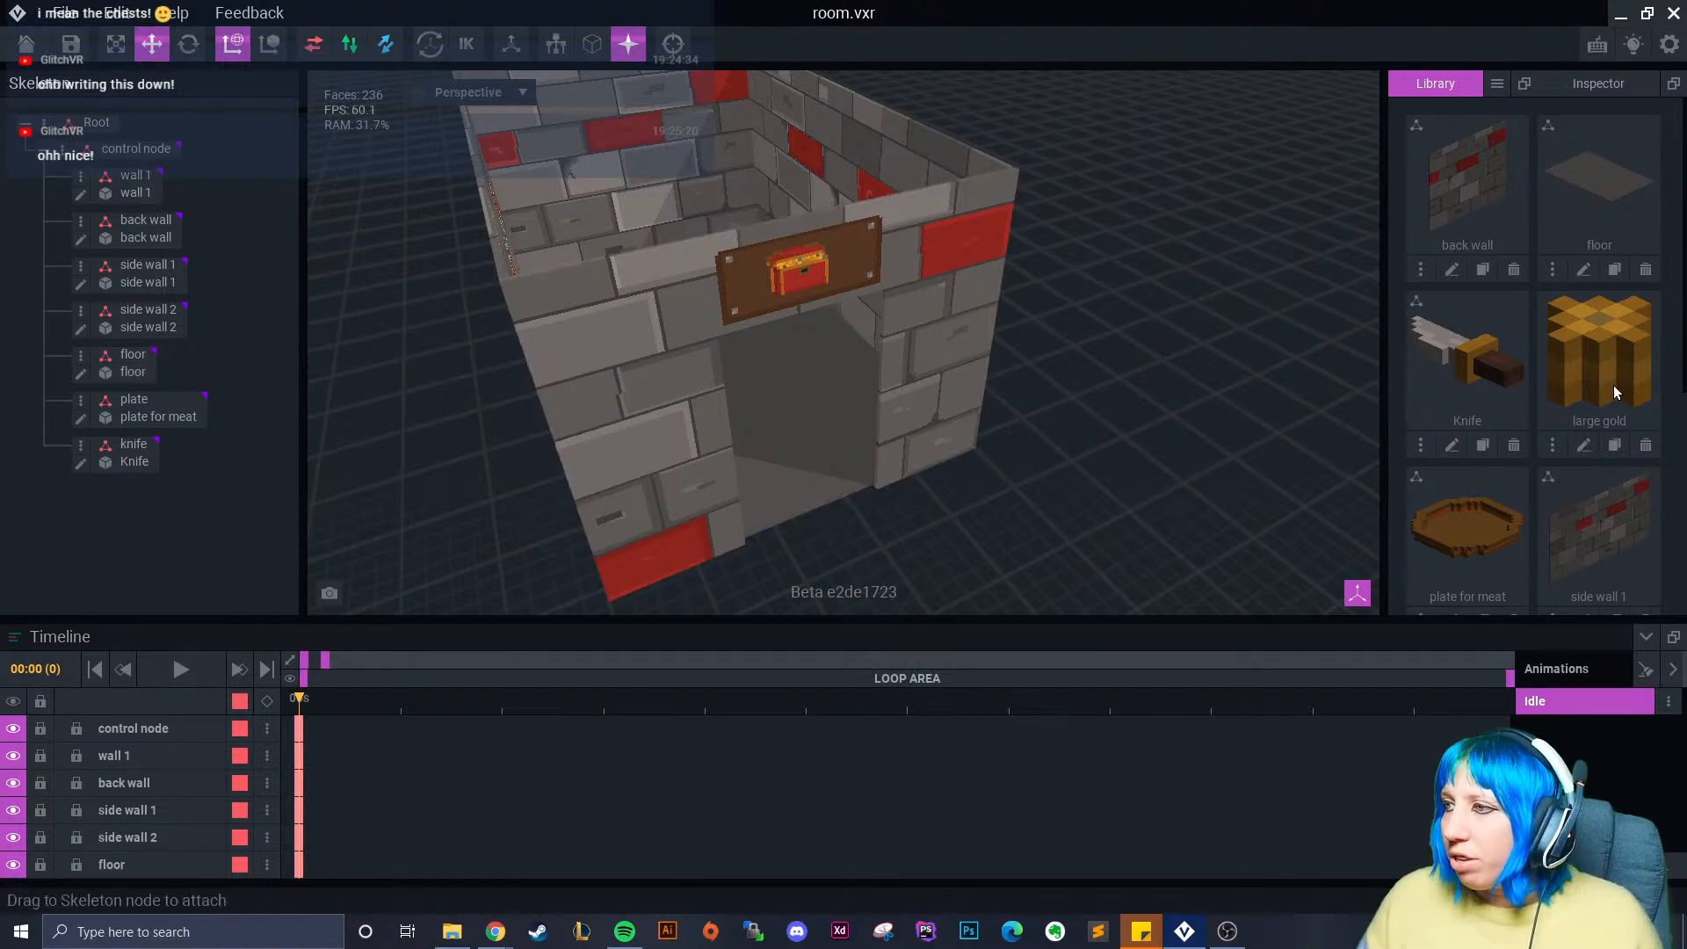
right_drag(989, 153, 1001, 225)
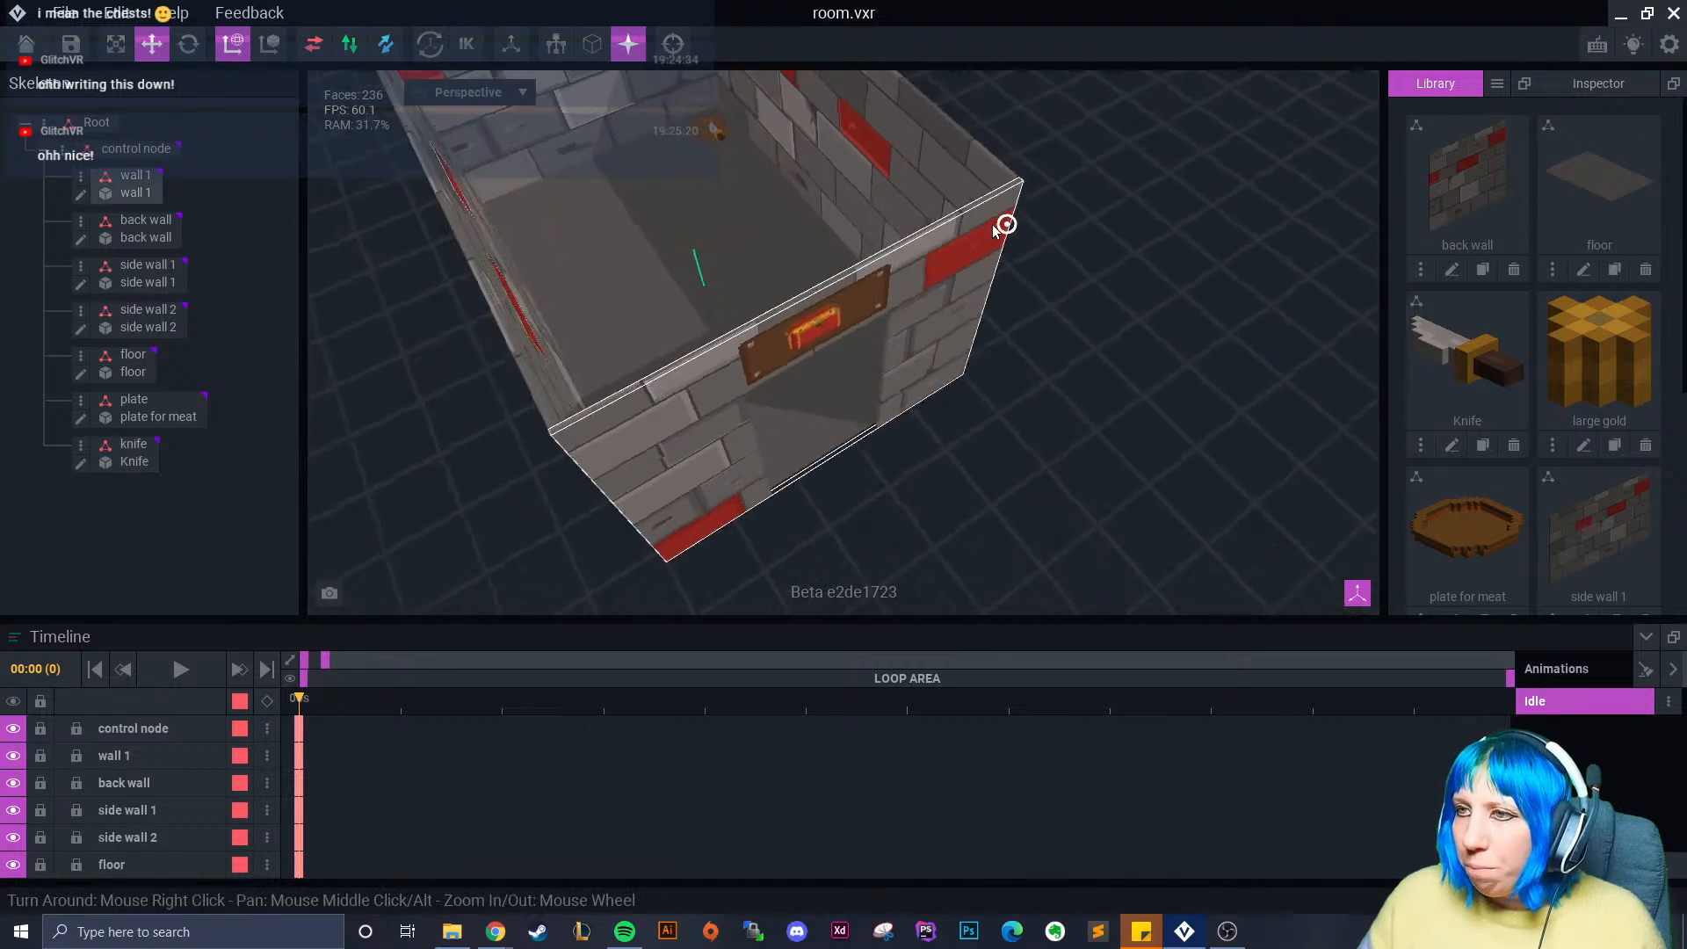
scroll(703, 184, up, 5)
middle_drag(693, 173, 683, 288)
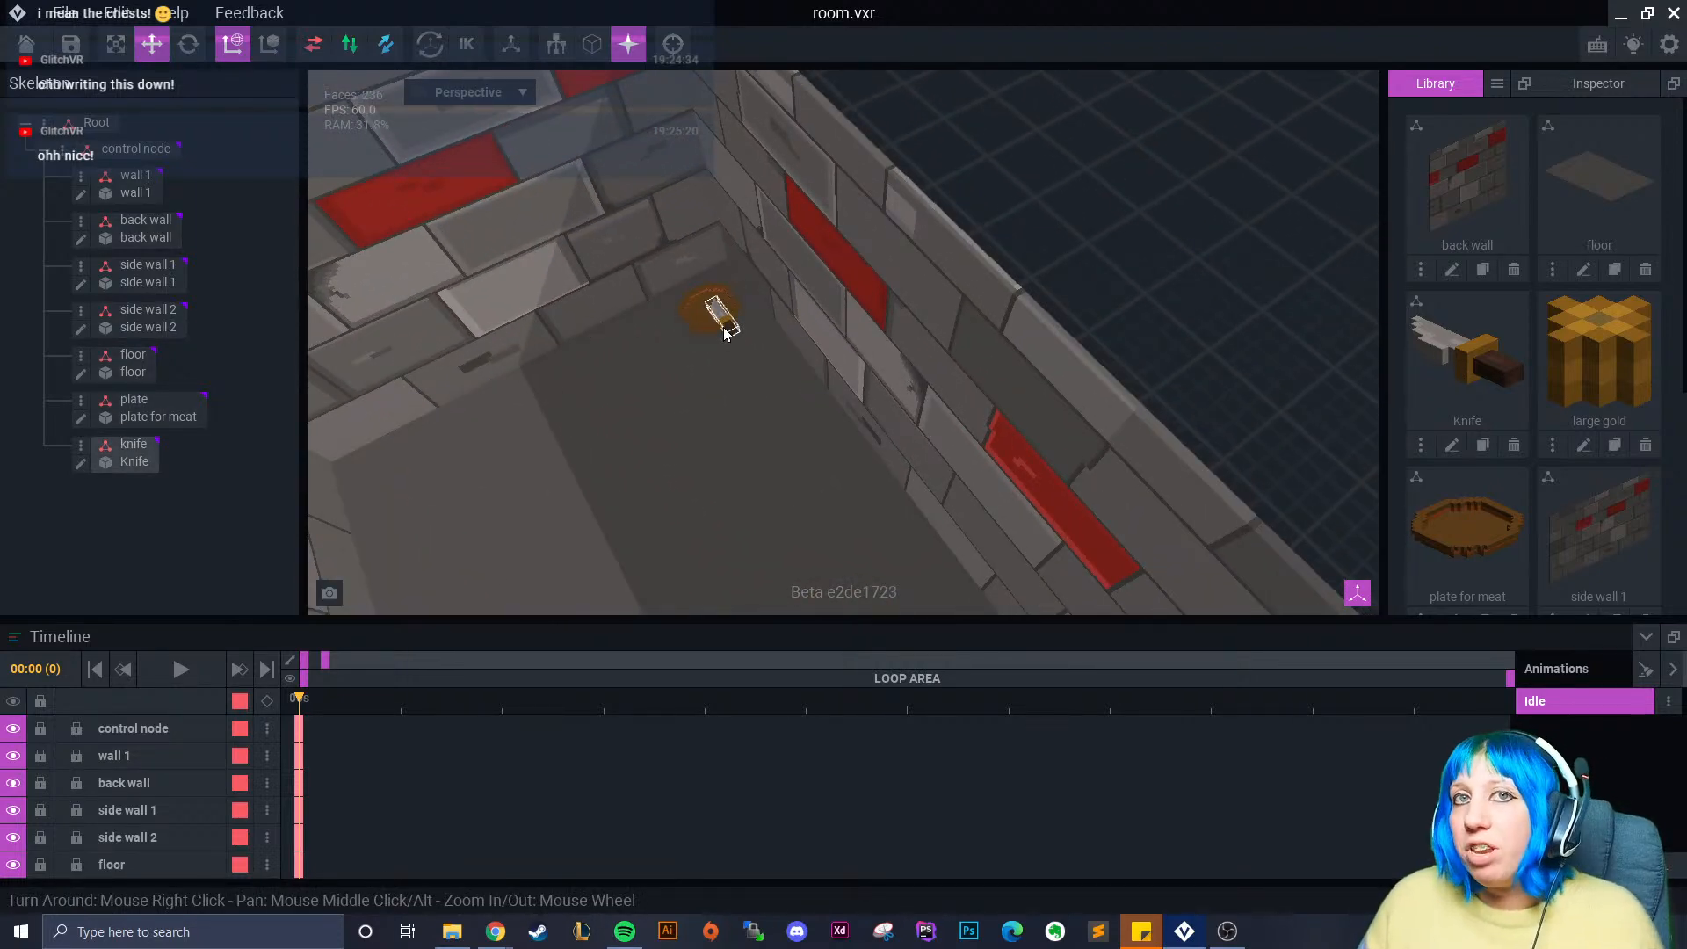
right_drag(725, 332, 793, 415)
scroll(792, 415, down, 6)
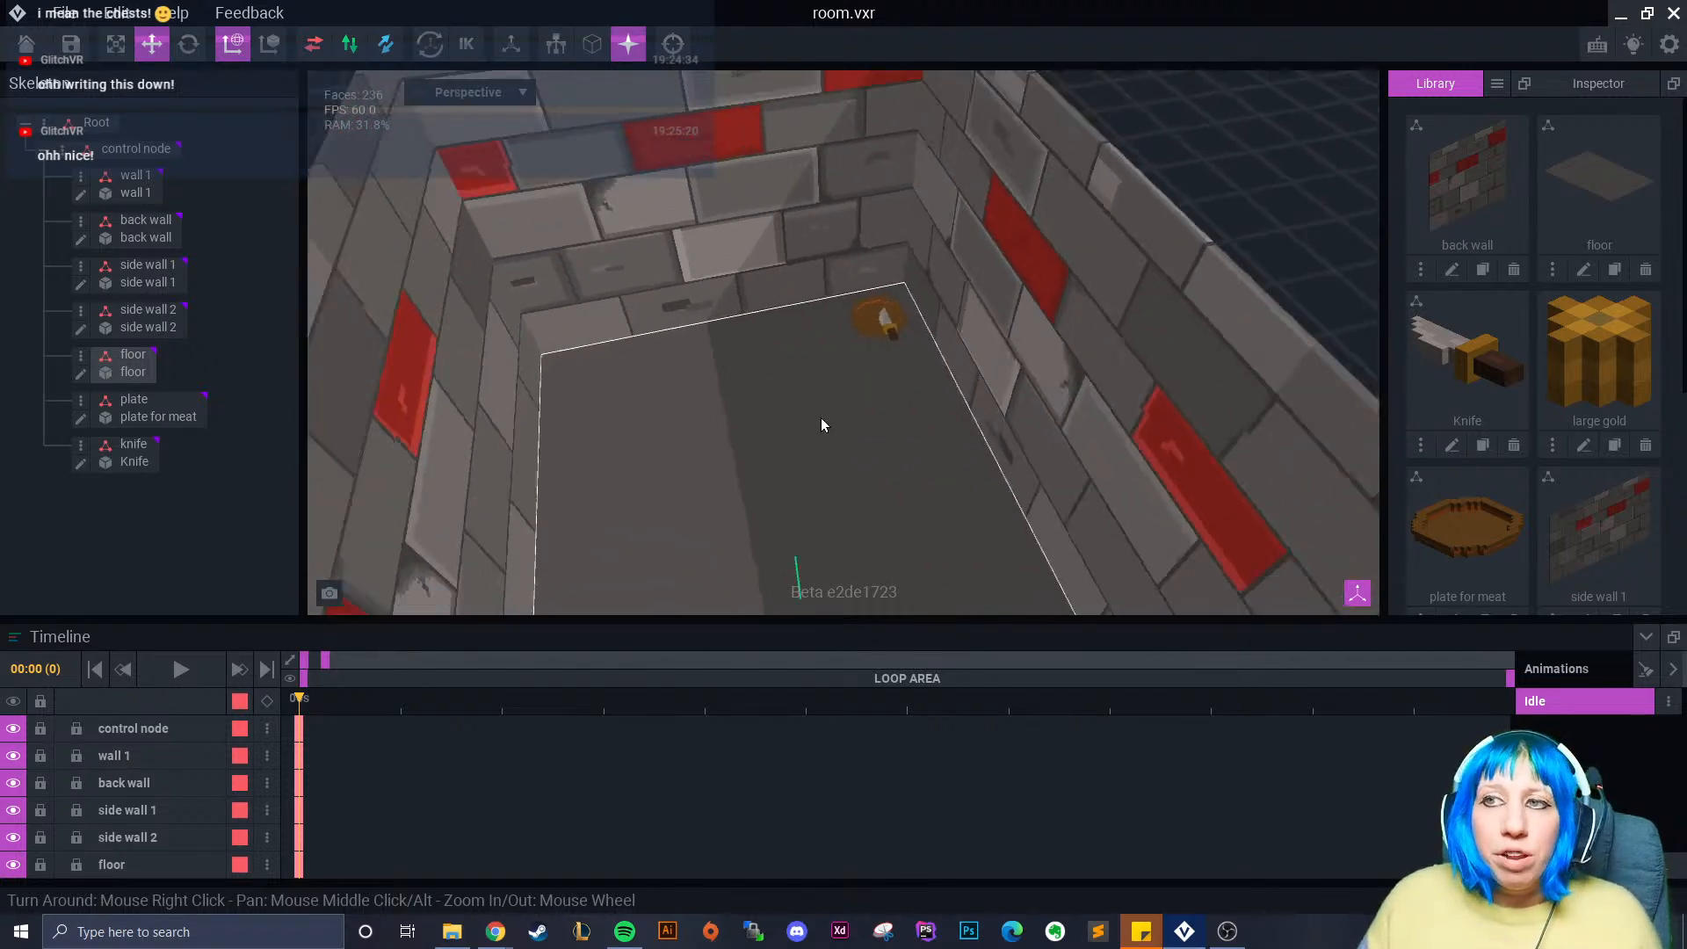
- Return to the start screen, check the recent files of the Modeler and Animator sections, and reopen room.vxr
click(26, 44)
click(657, 341)
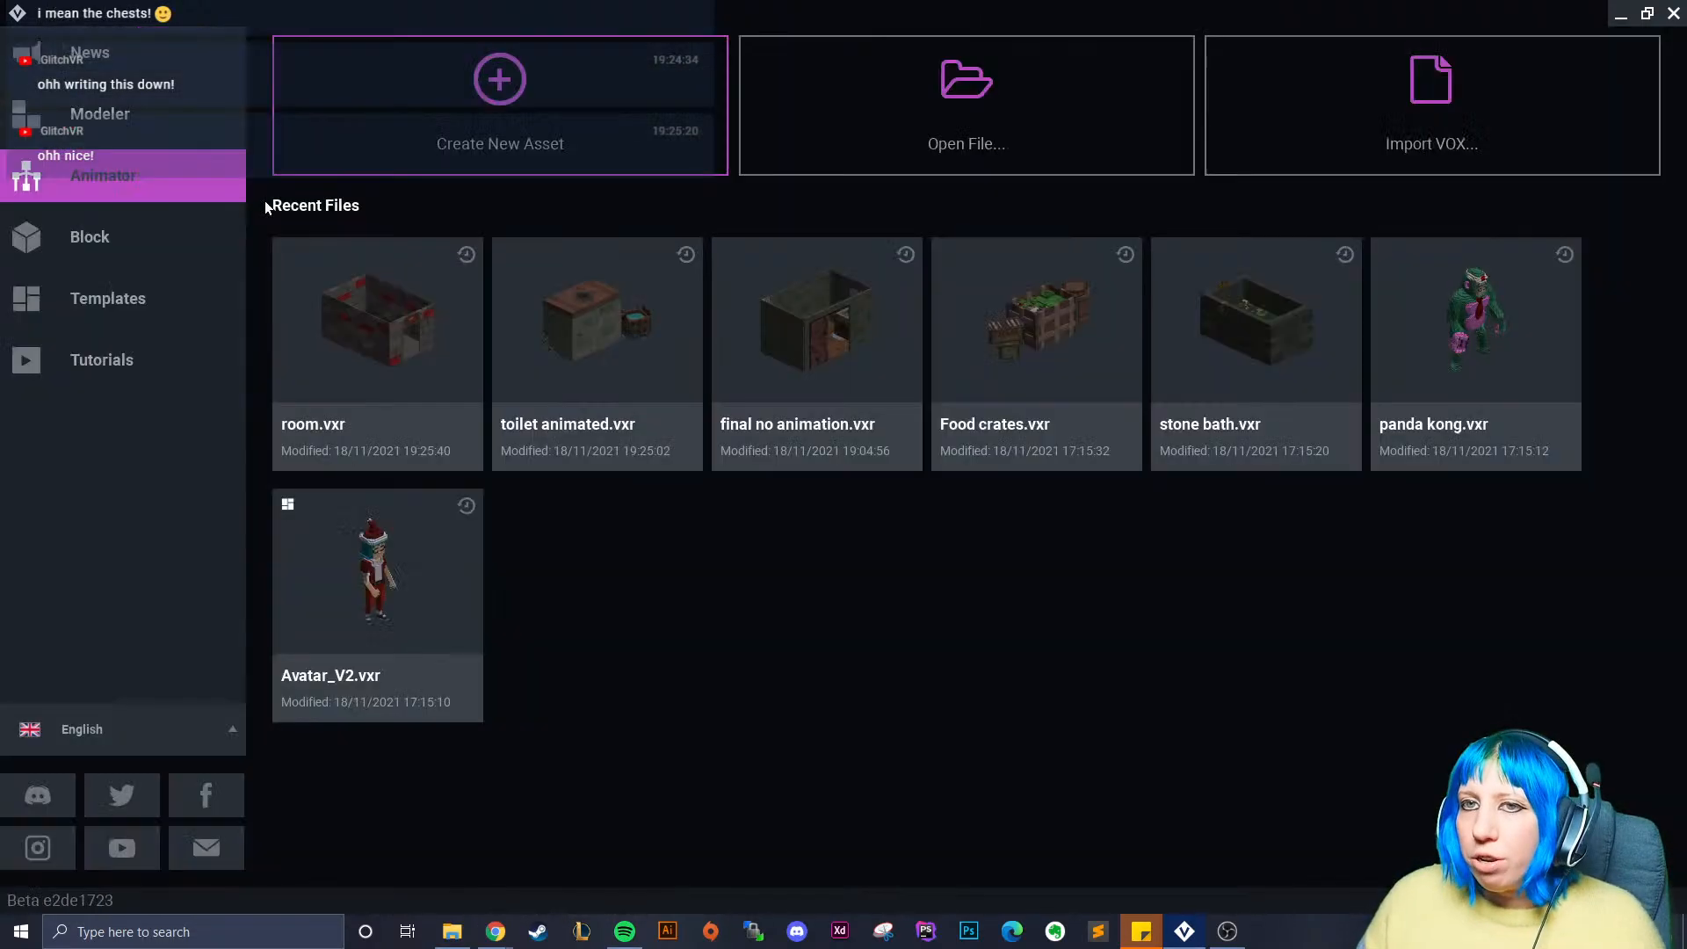
click(125, 119)
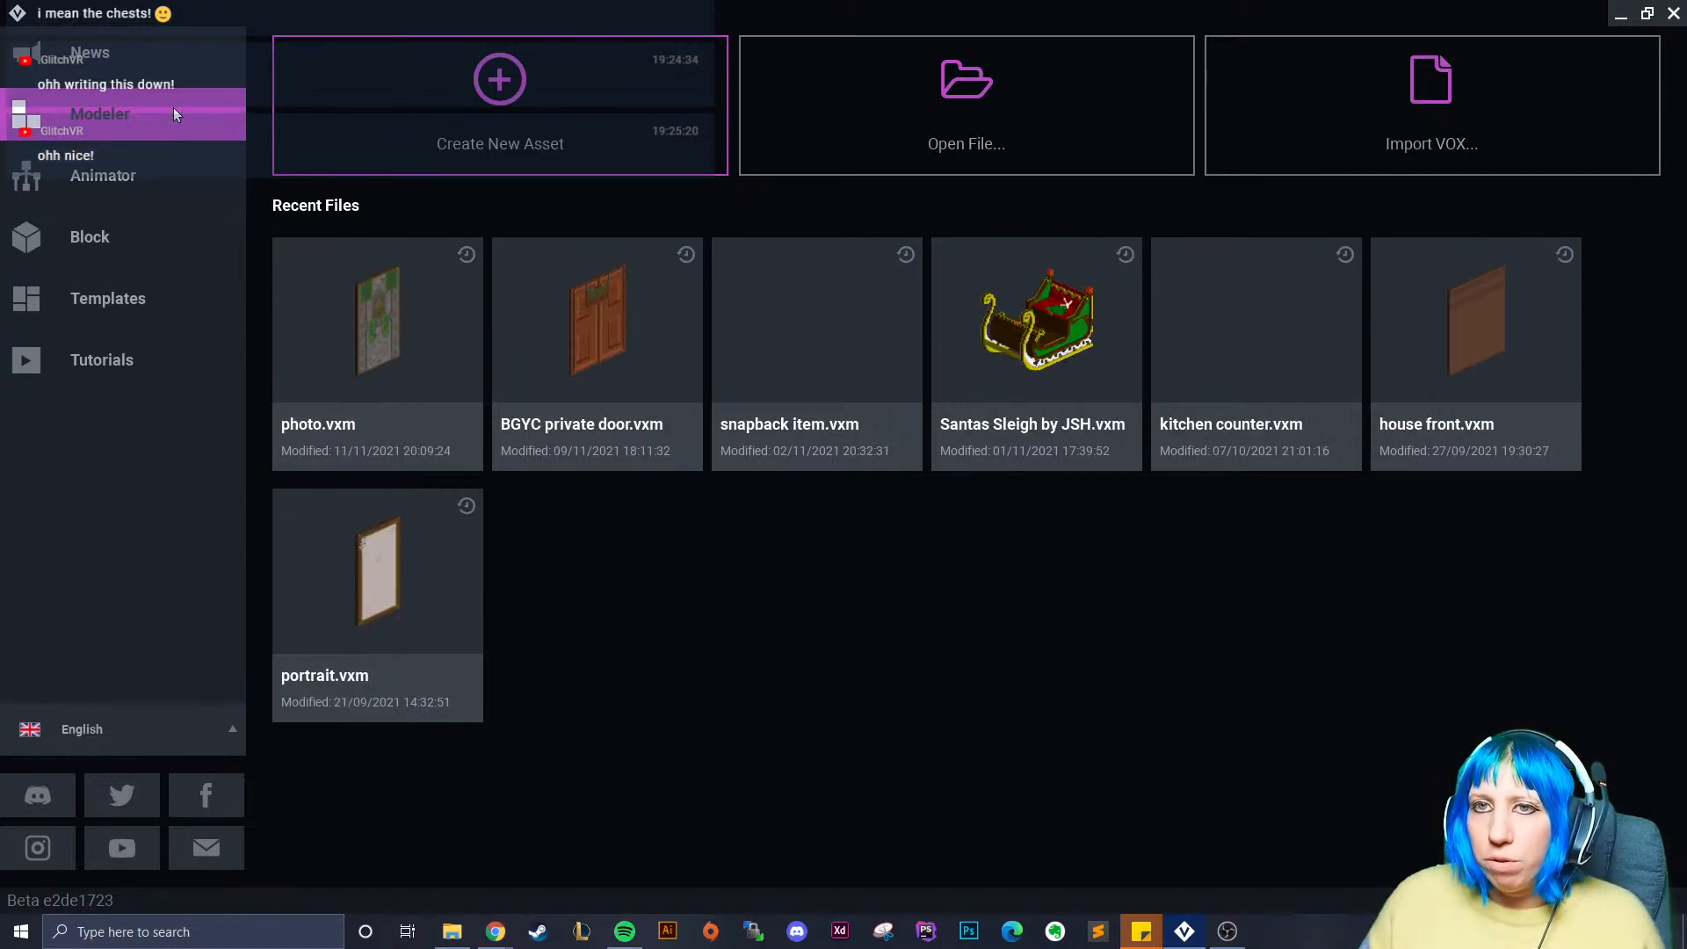
click(129, 171)
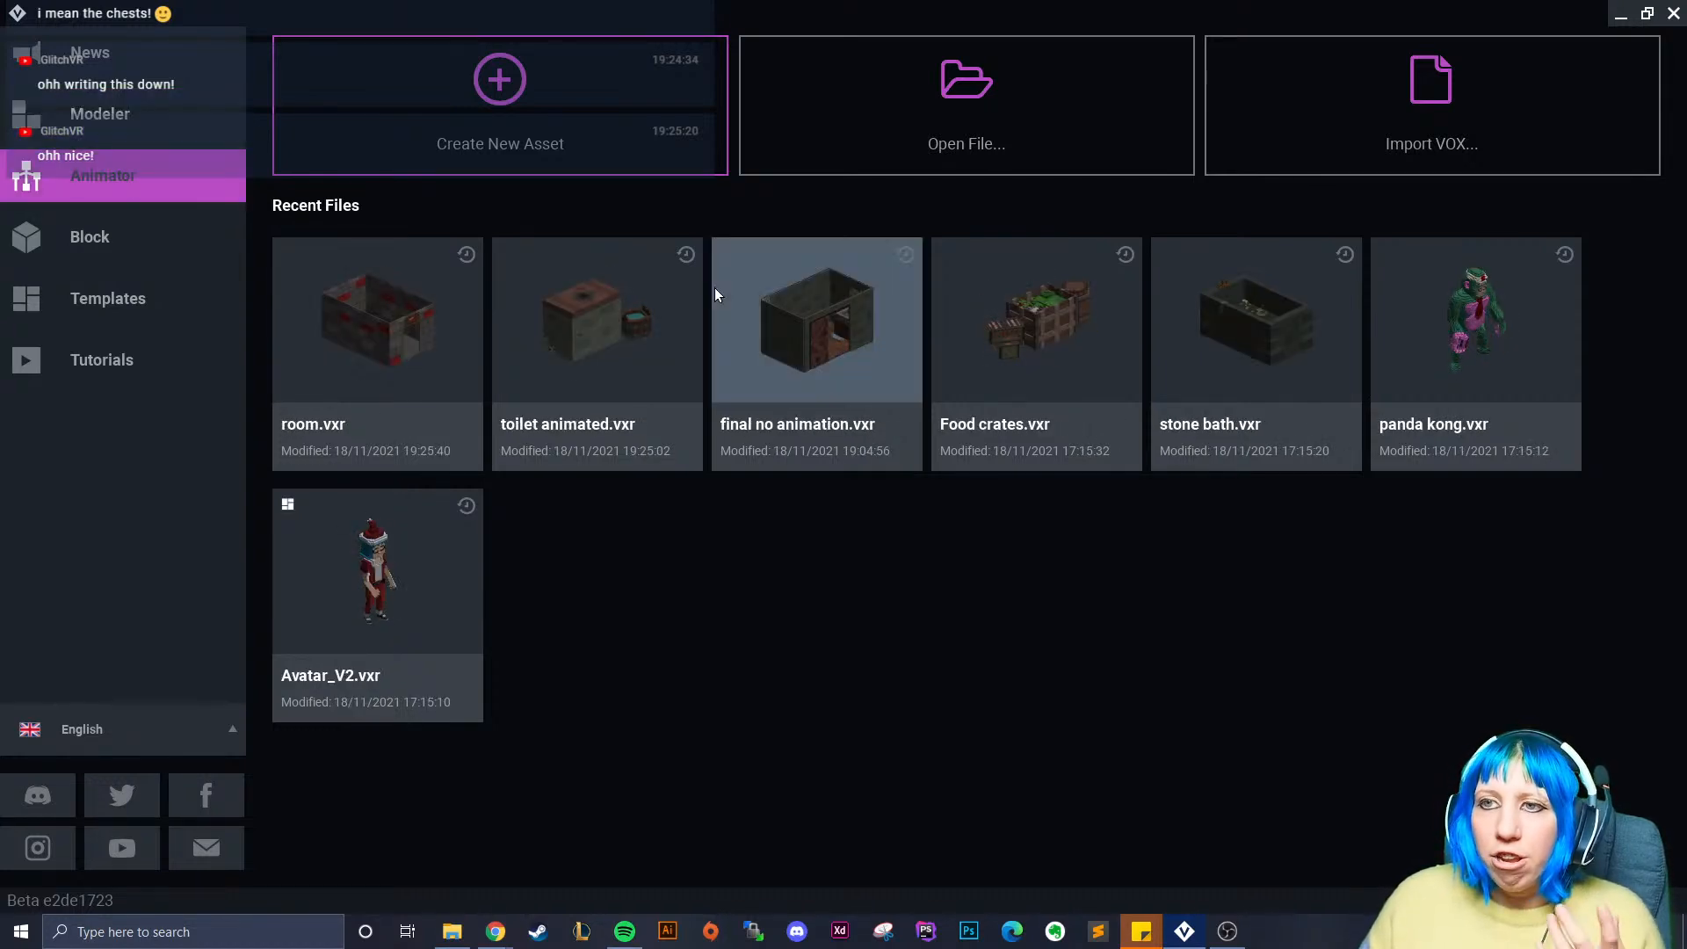
click(397, 355)
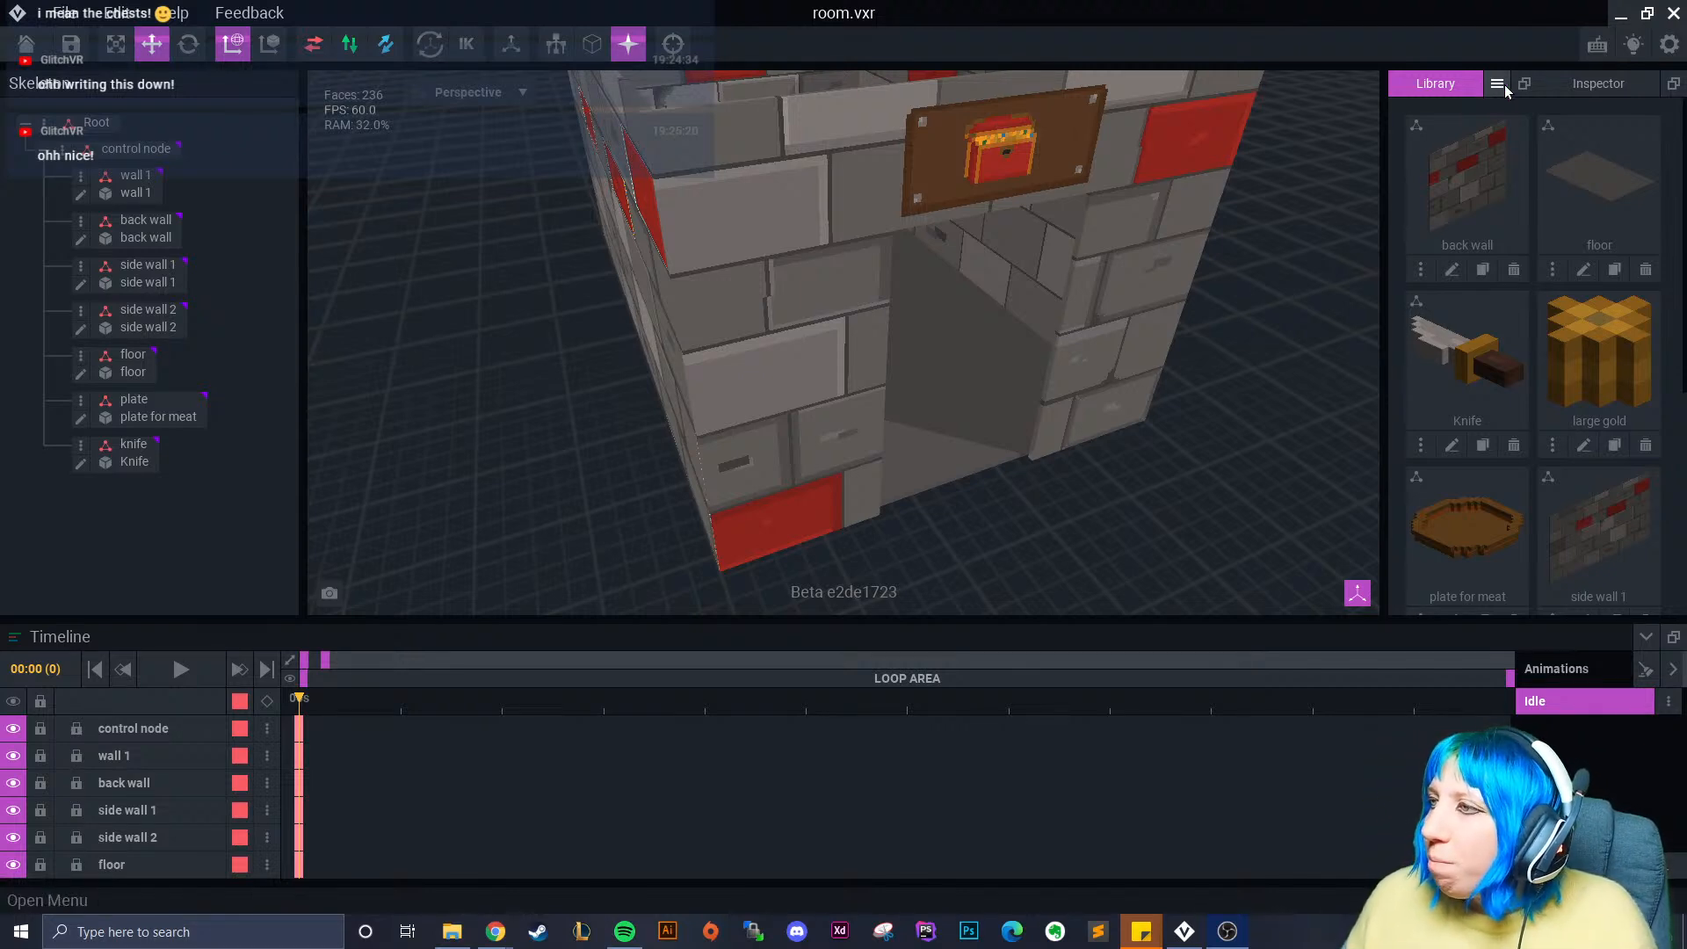
- Create a new VXM model named chest in the room's library
click(1502, 87)
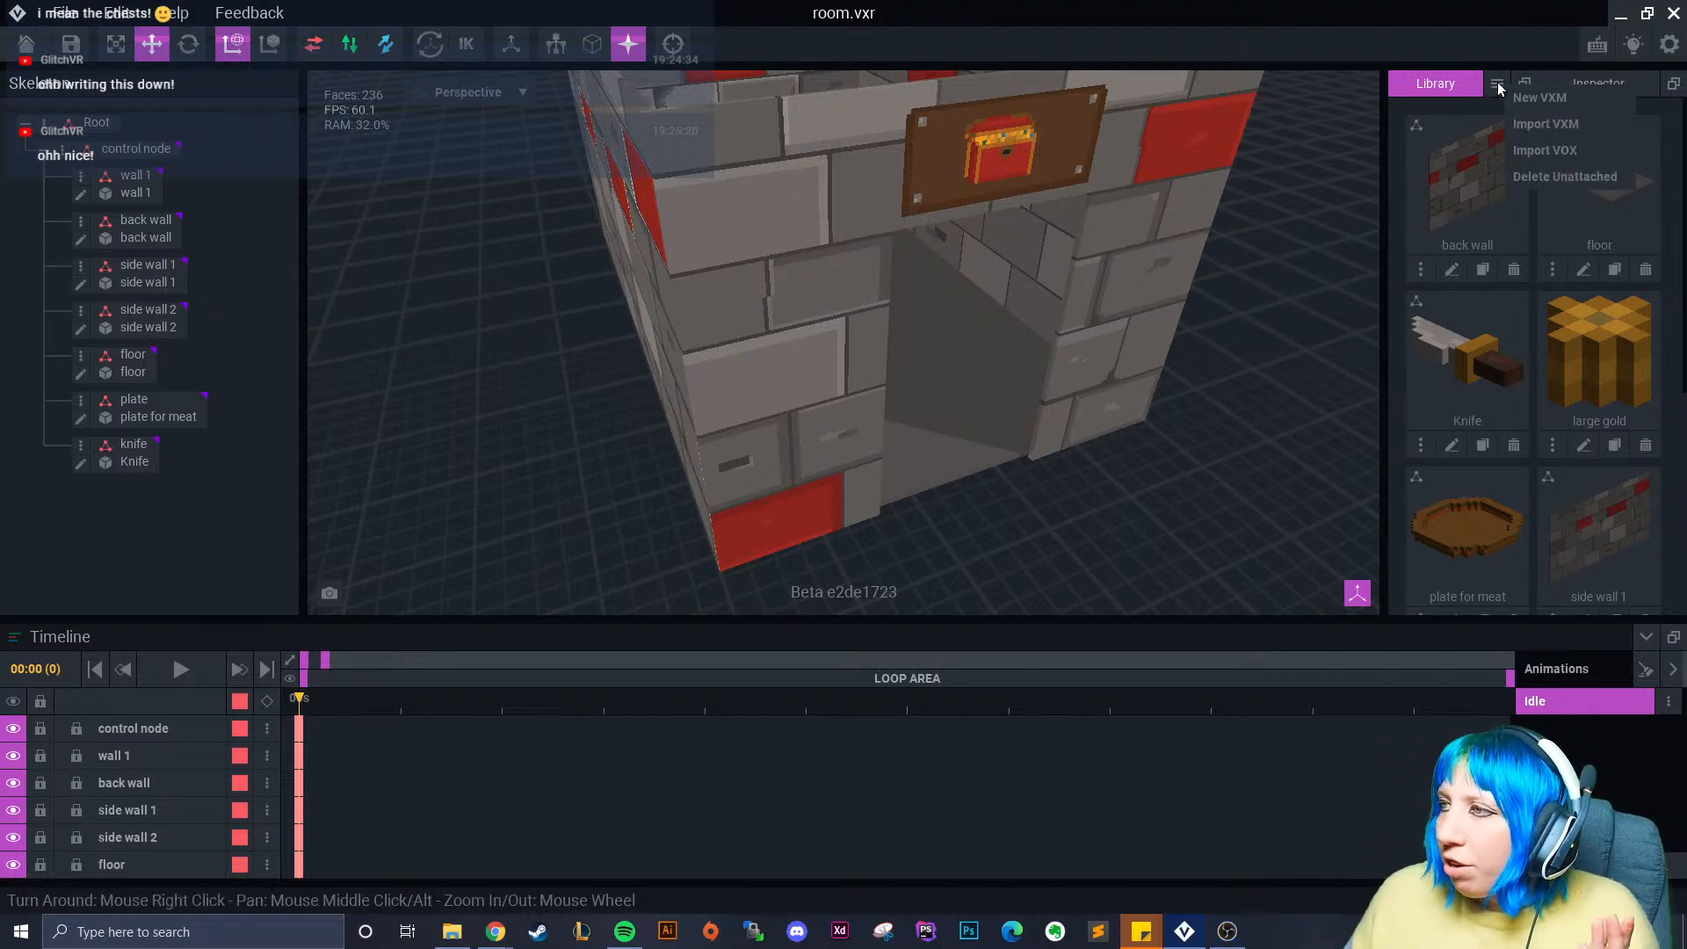
click(1547, 98)
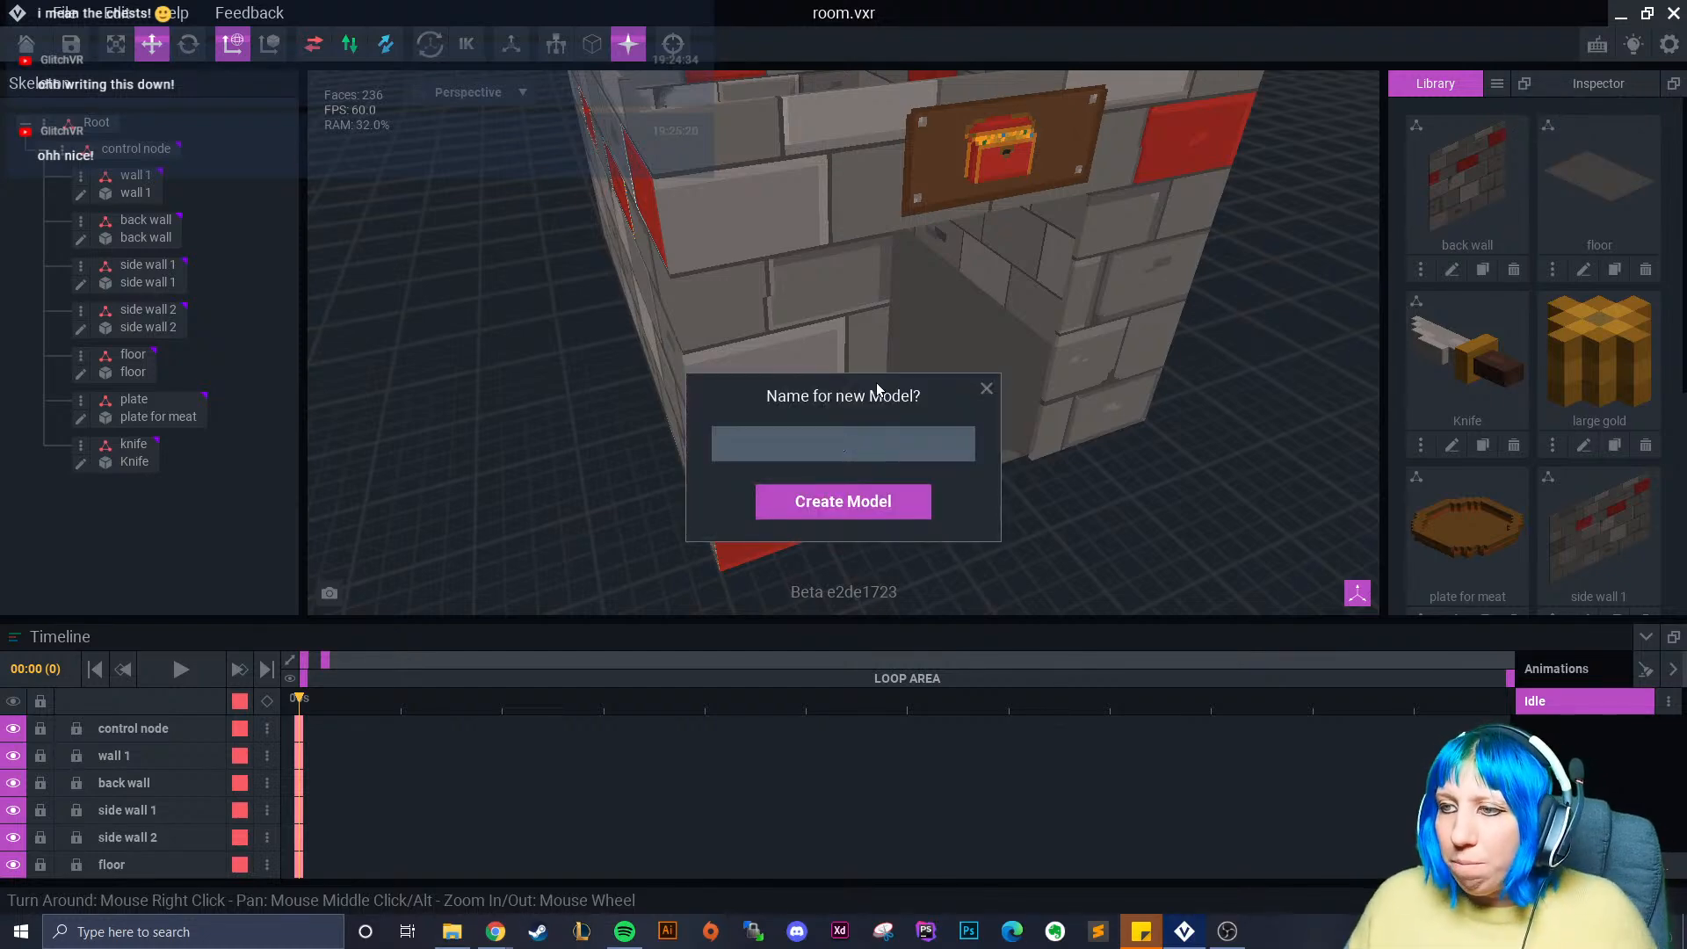
text(chest)
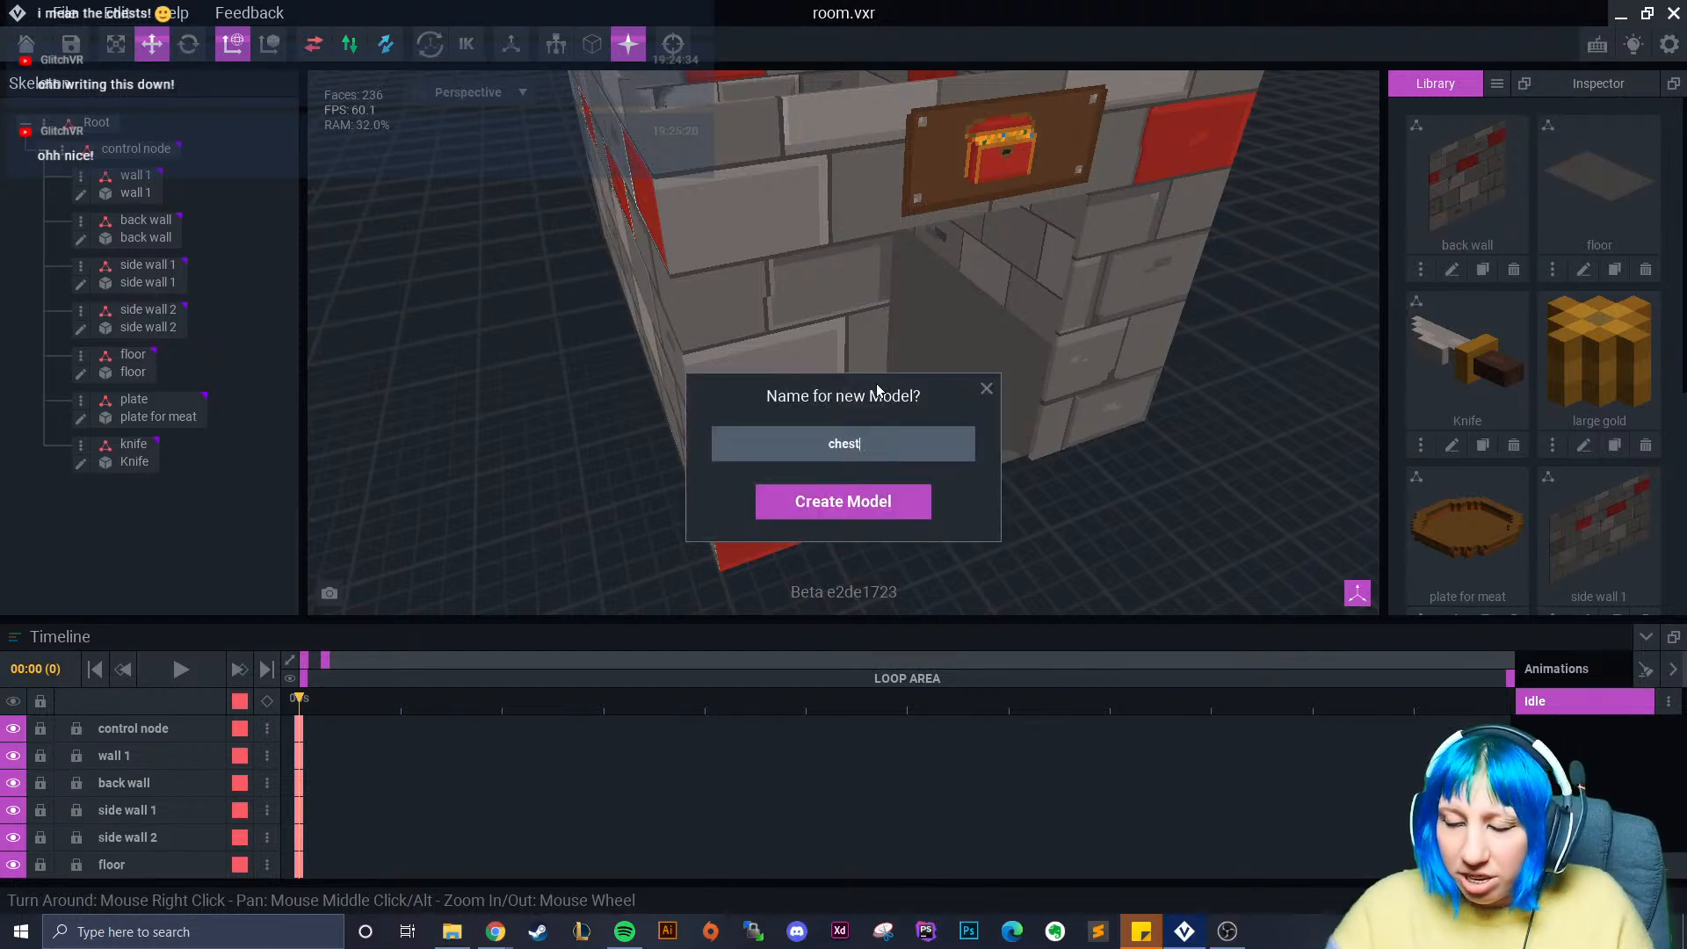
key(Return)
right_drag(654, 509, 787, 461)
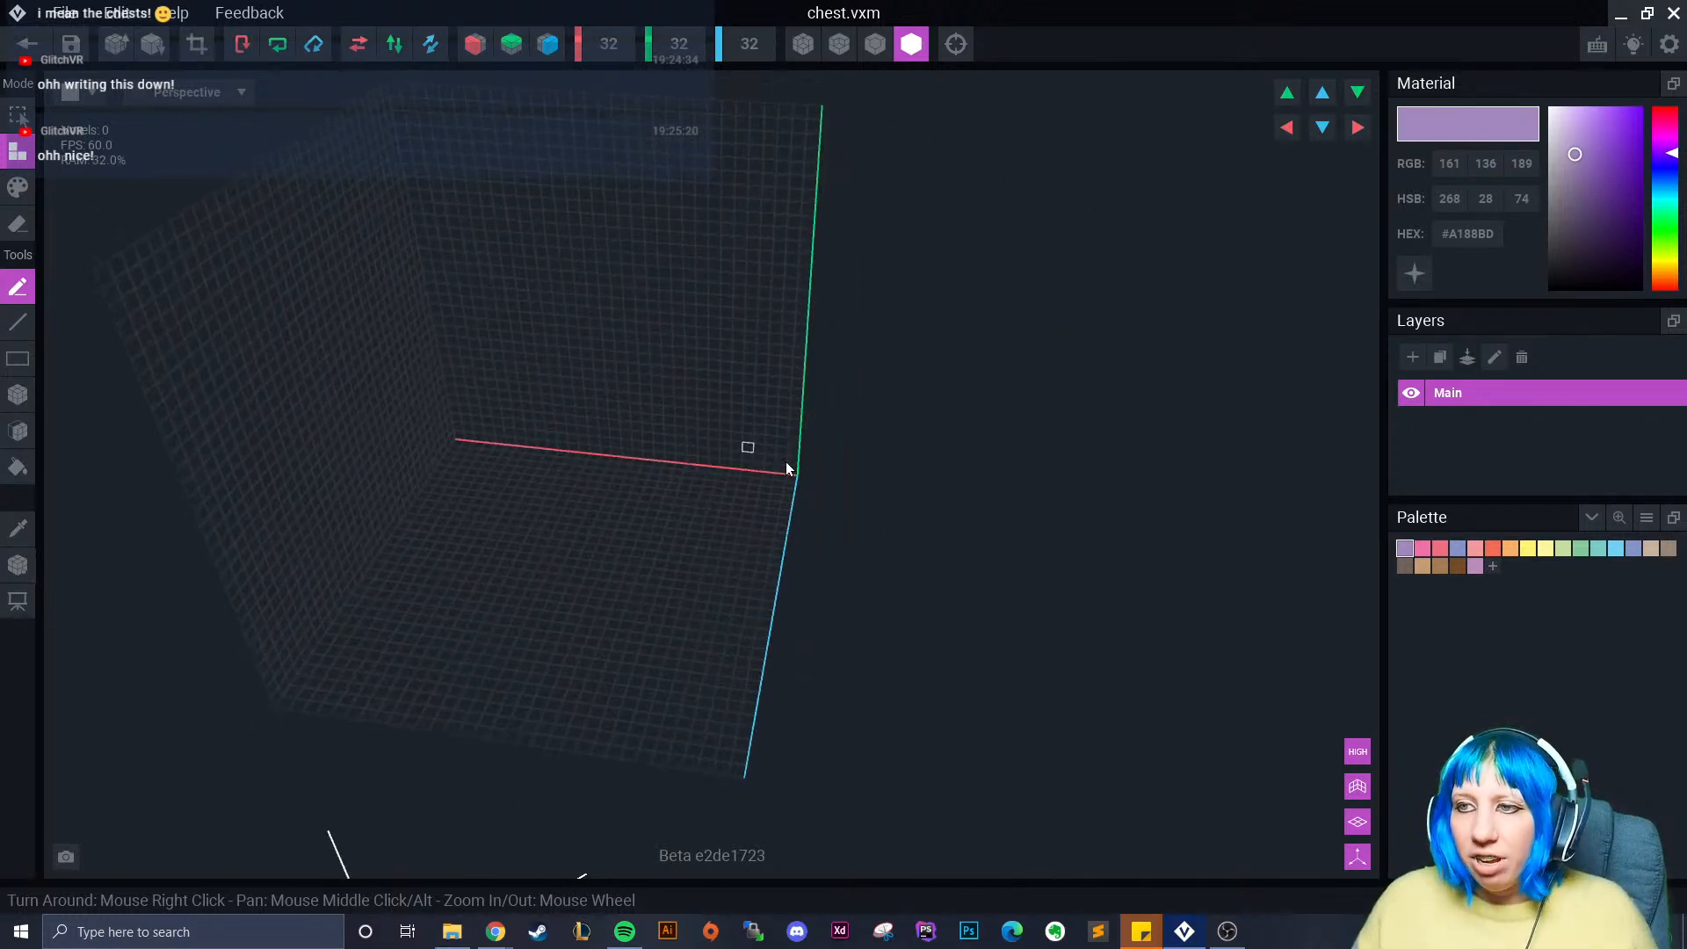
- Load the USE THISSBExtendedVoxEditPalette PNG from the Downloads folder as the chest's colour palette
click(1647, 516)
click(1600, 567)
click(519, 352)
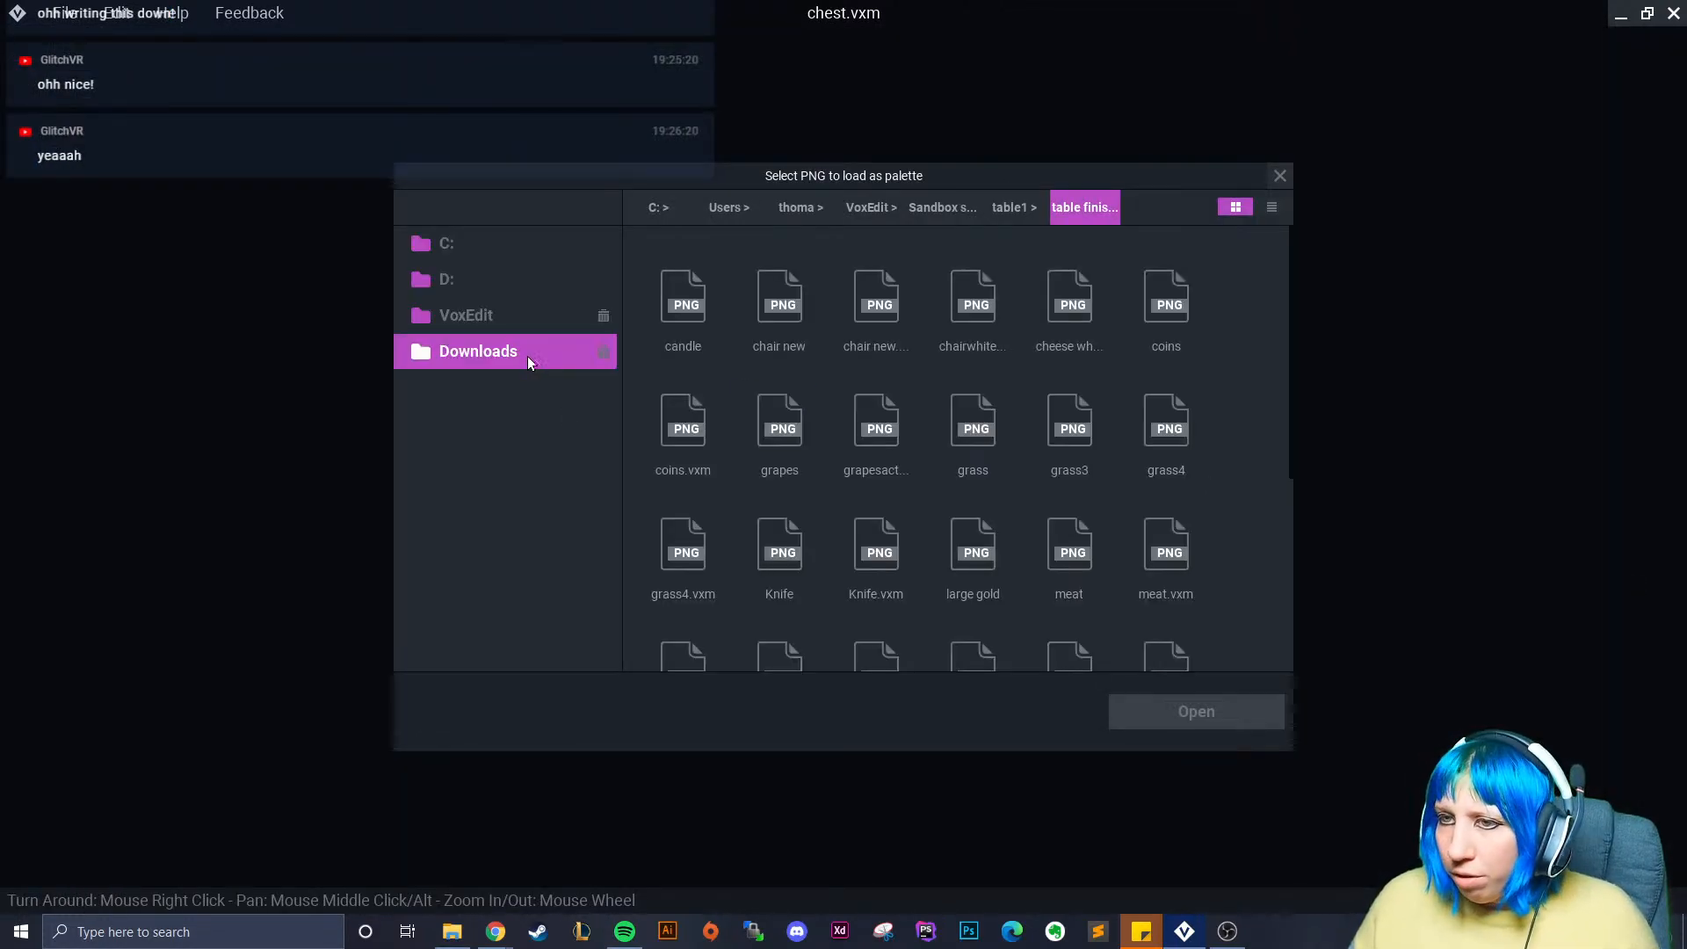
scroll(870, 611, down, 10)
click(683, 585)
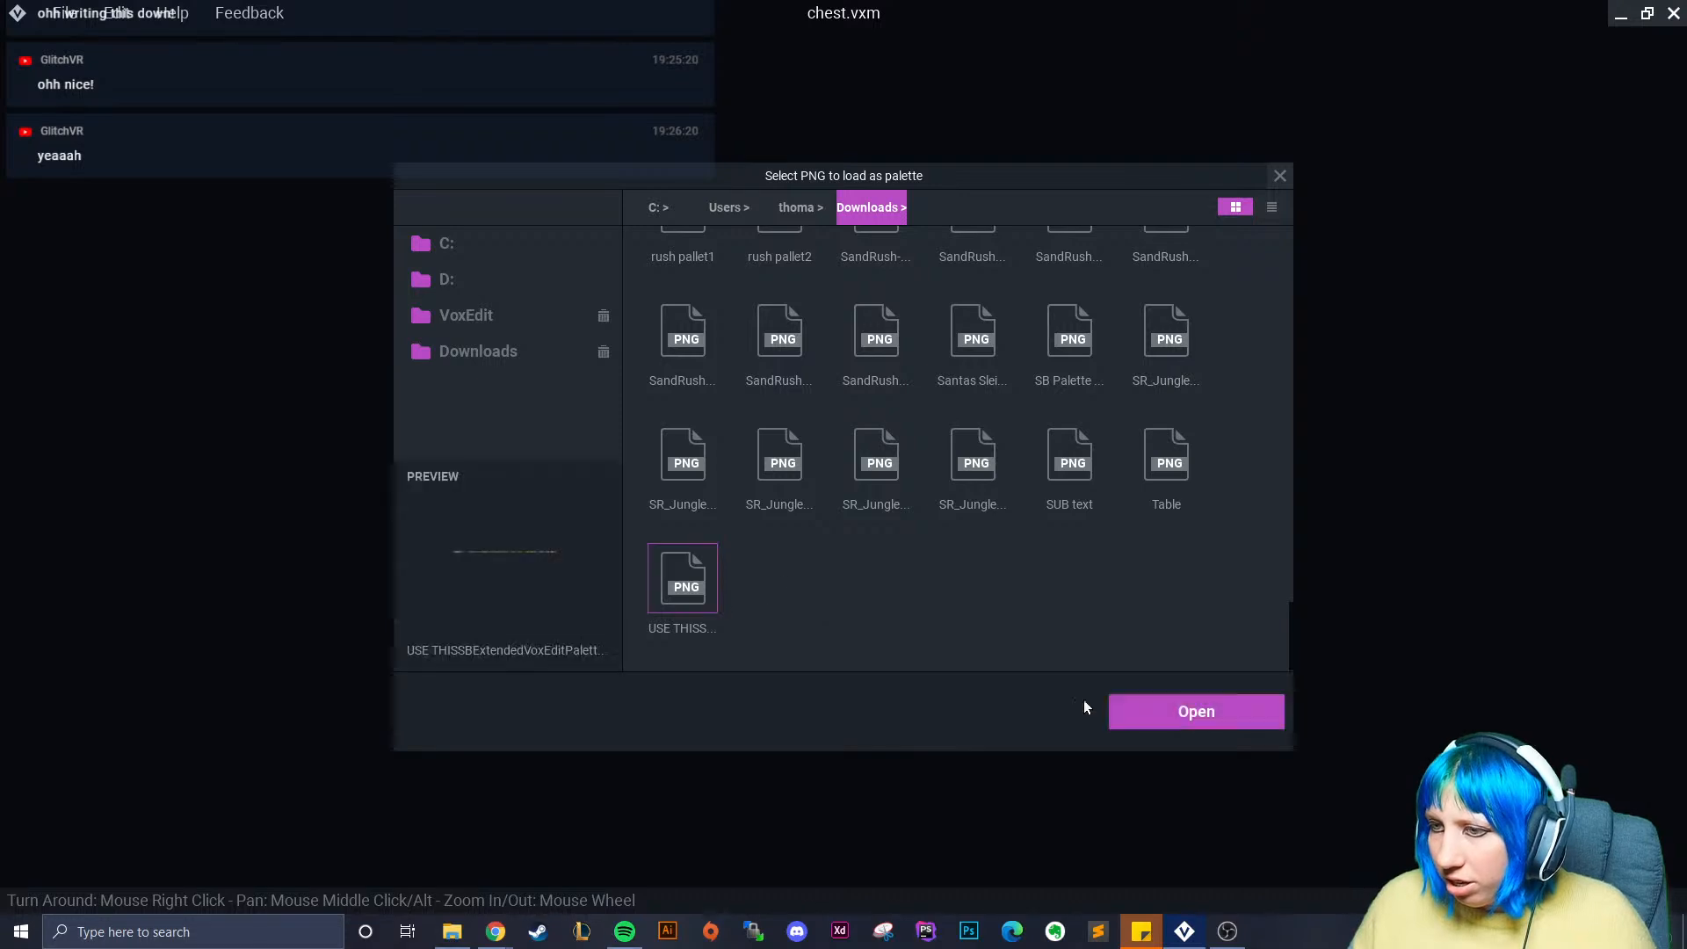
click(1142, 710)
- Set the model to display outline edges only and turn on mirroring for the X and Z axes
click(809, 50)
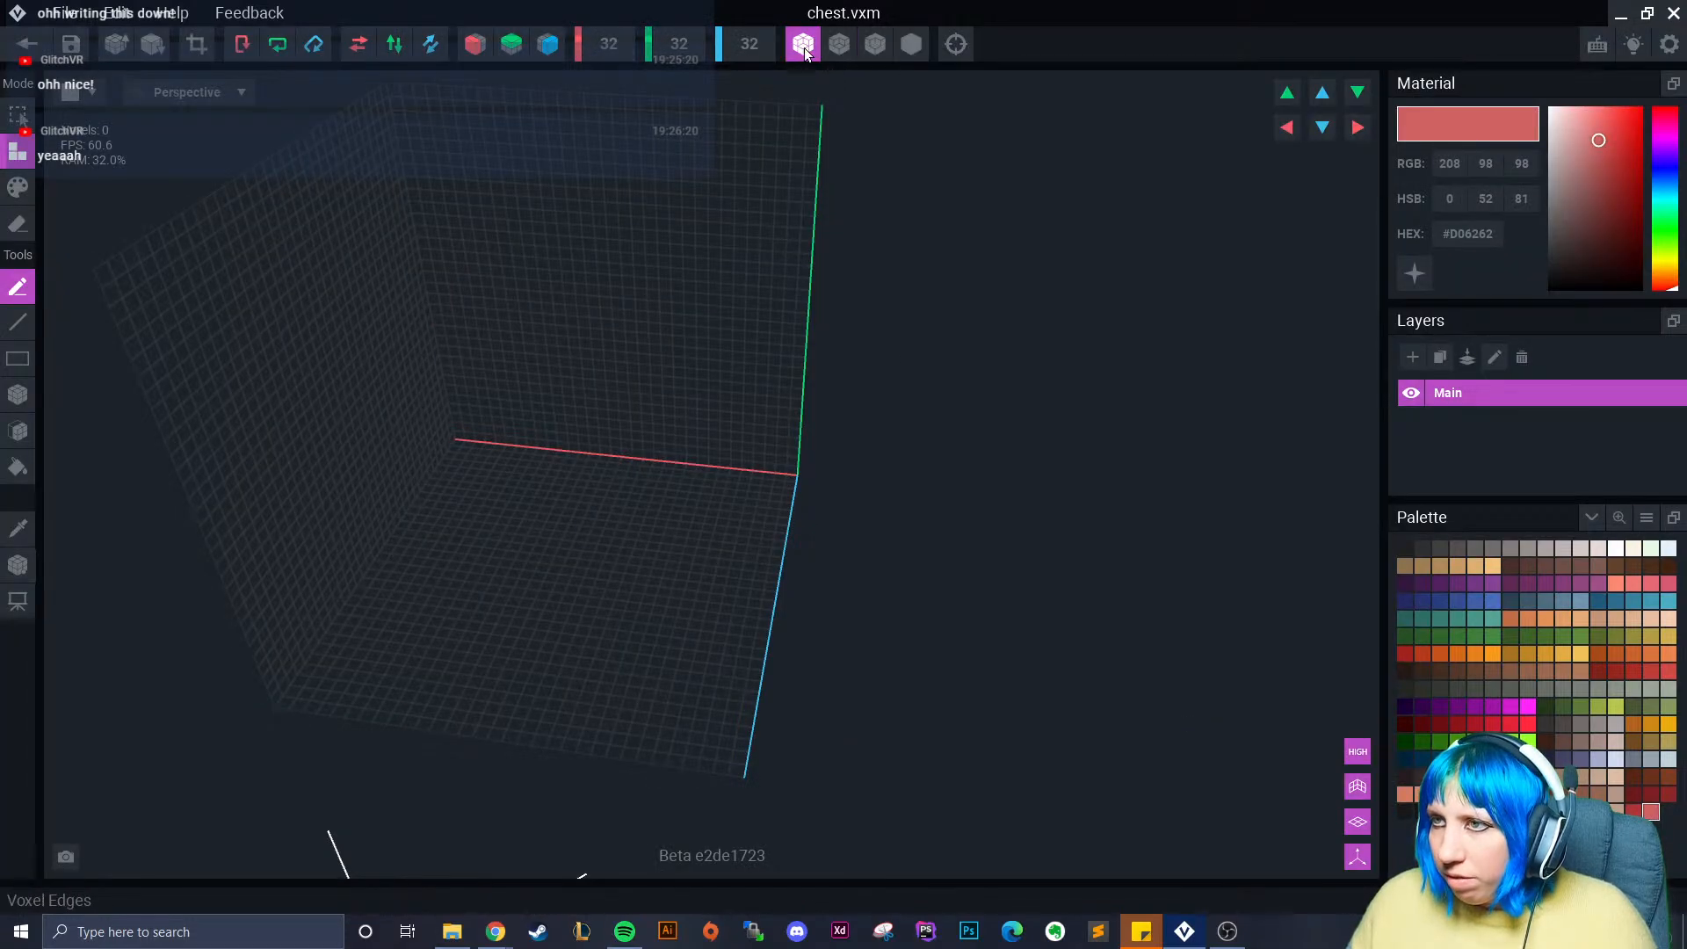
click(905, 50)
click(878, 49)
click(479, 51)
click(558, 55)
right_drag(361, 450, 387, 465)
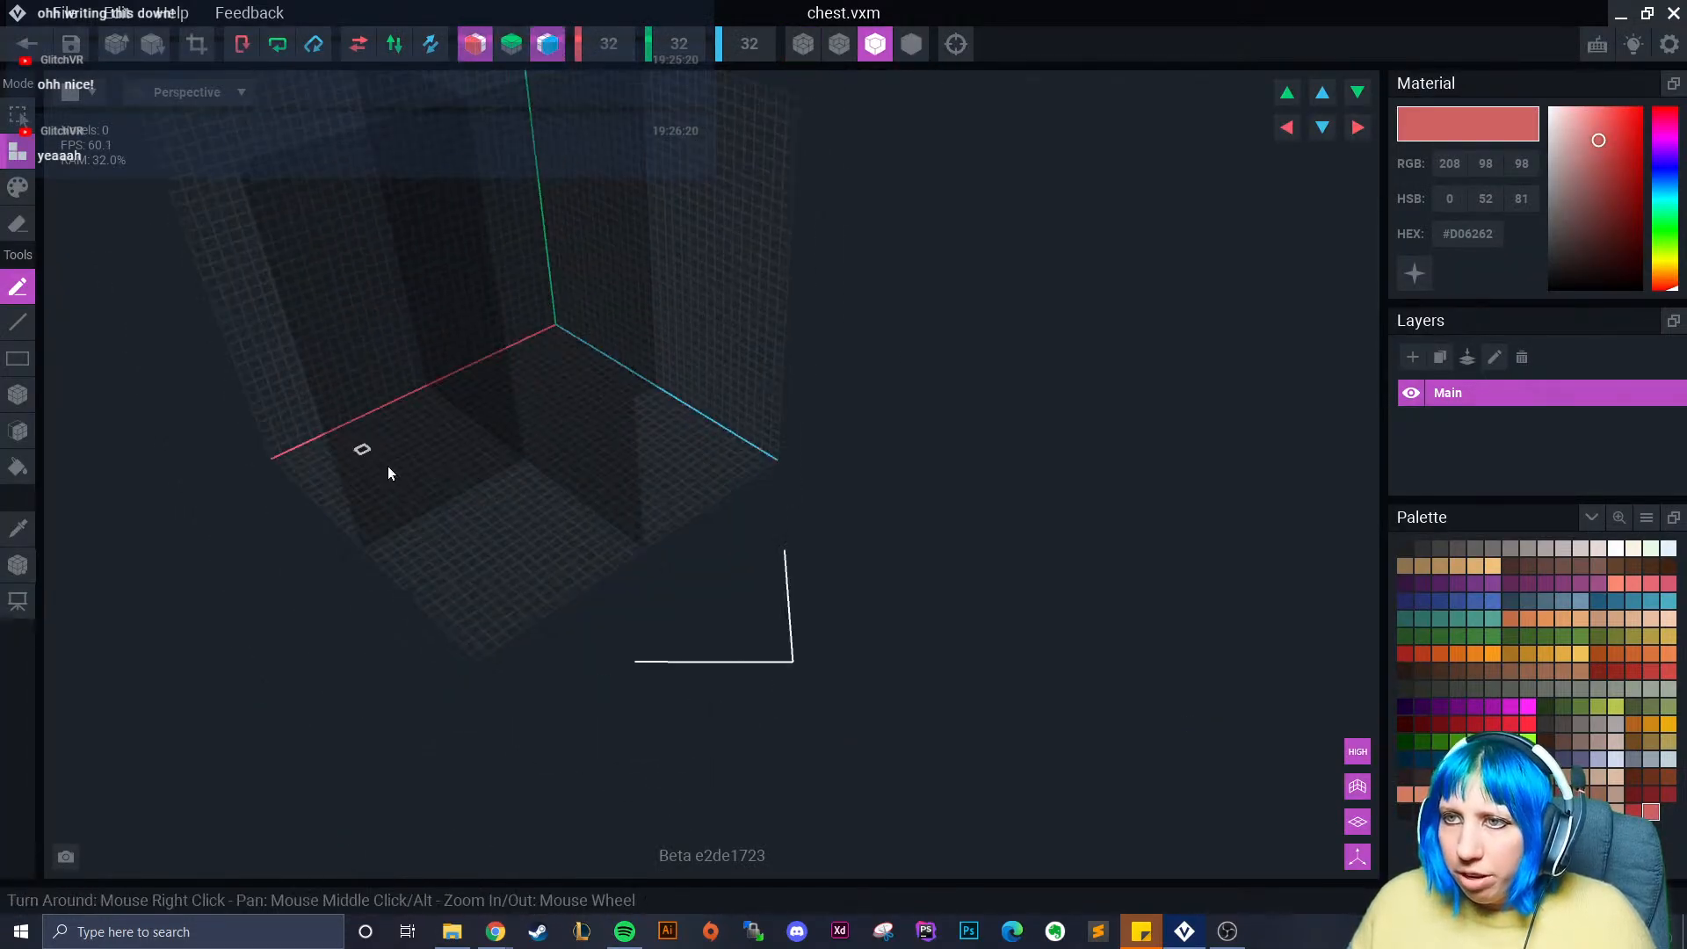
scroll(387, 466, up, 2)
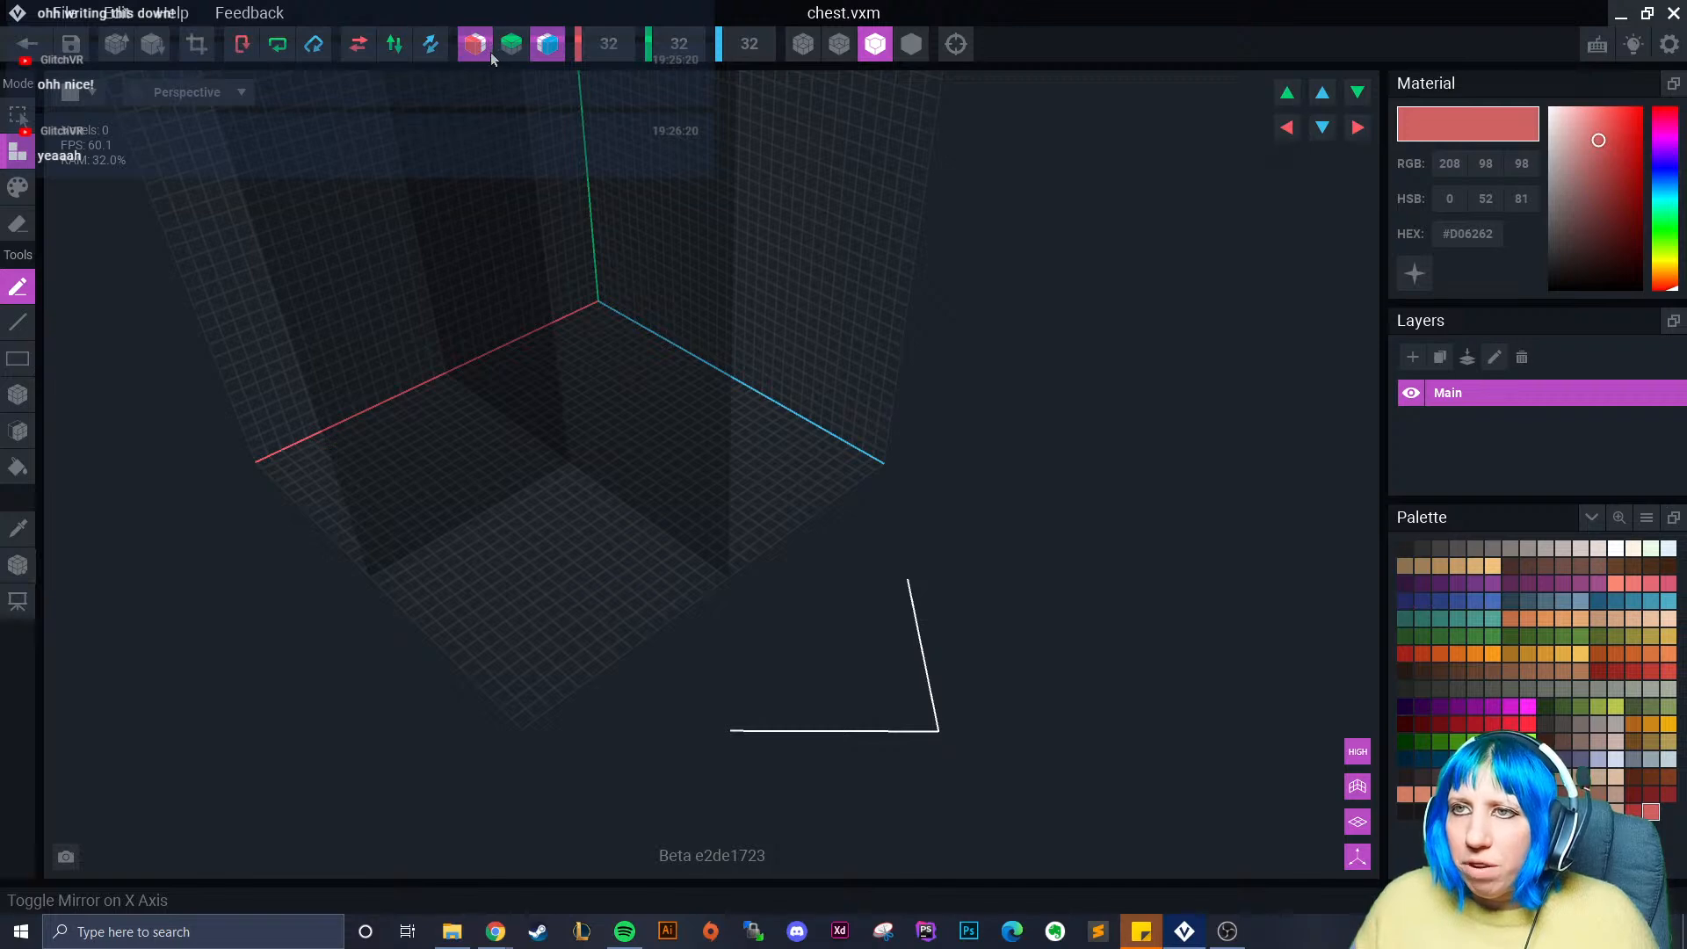
click(477, 49)
click(477, 49)
click(512, 49)
middle_drag(391, 248, 404, 322)
right_drag(404, 322, 476, 304)
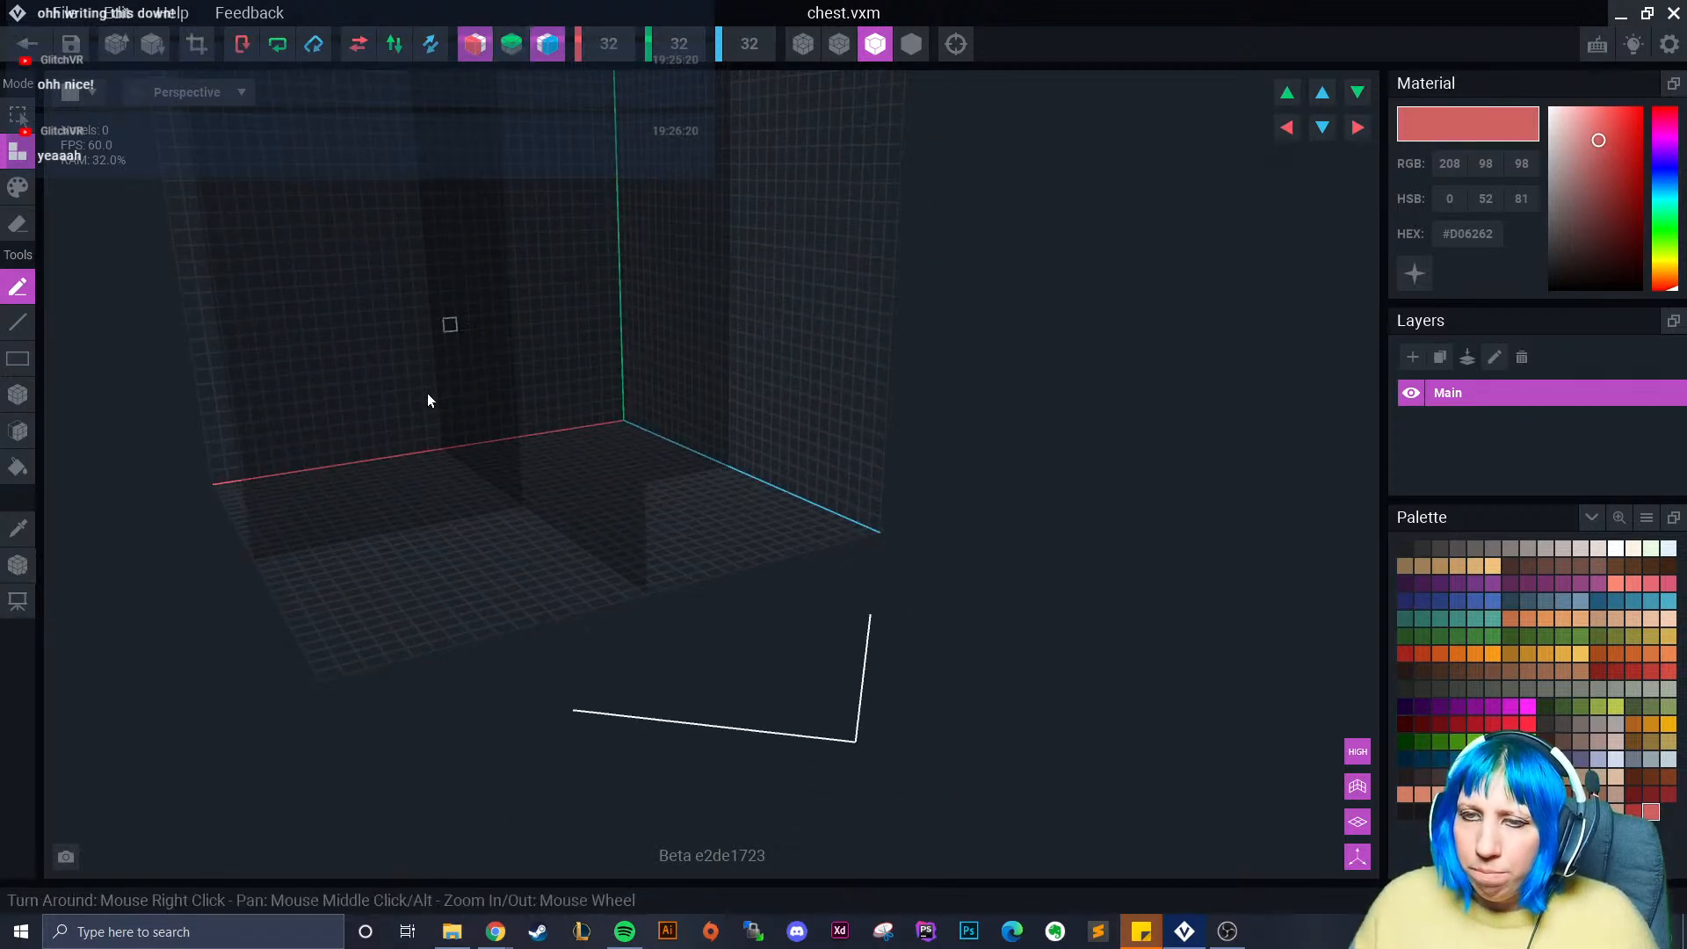
- Draw a centred one-voxel-thick rectangular slab on the floor grid in brown #634332 as the chest's base
click(18, 395)
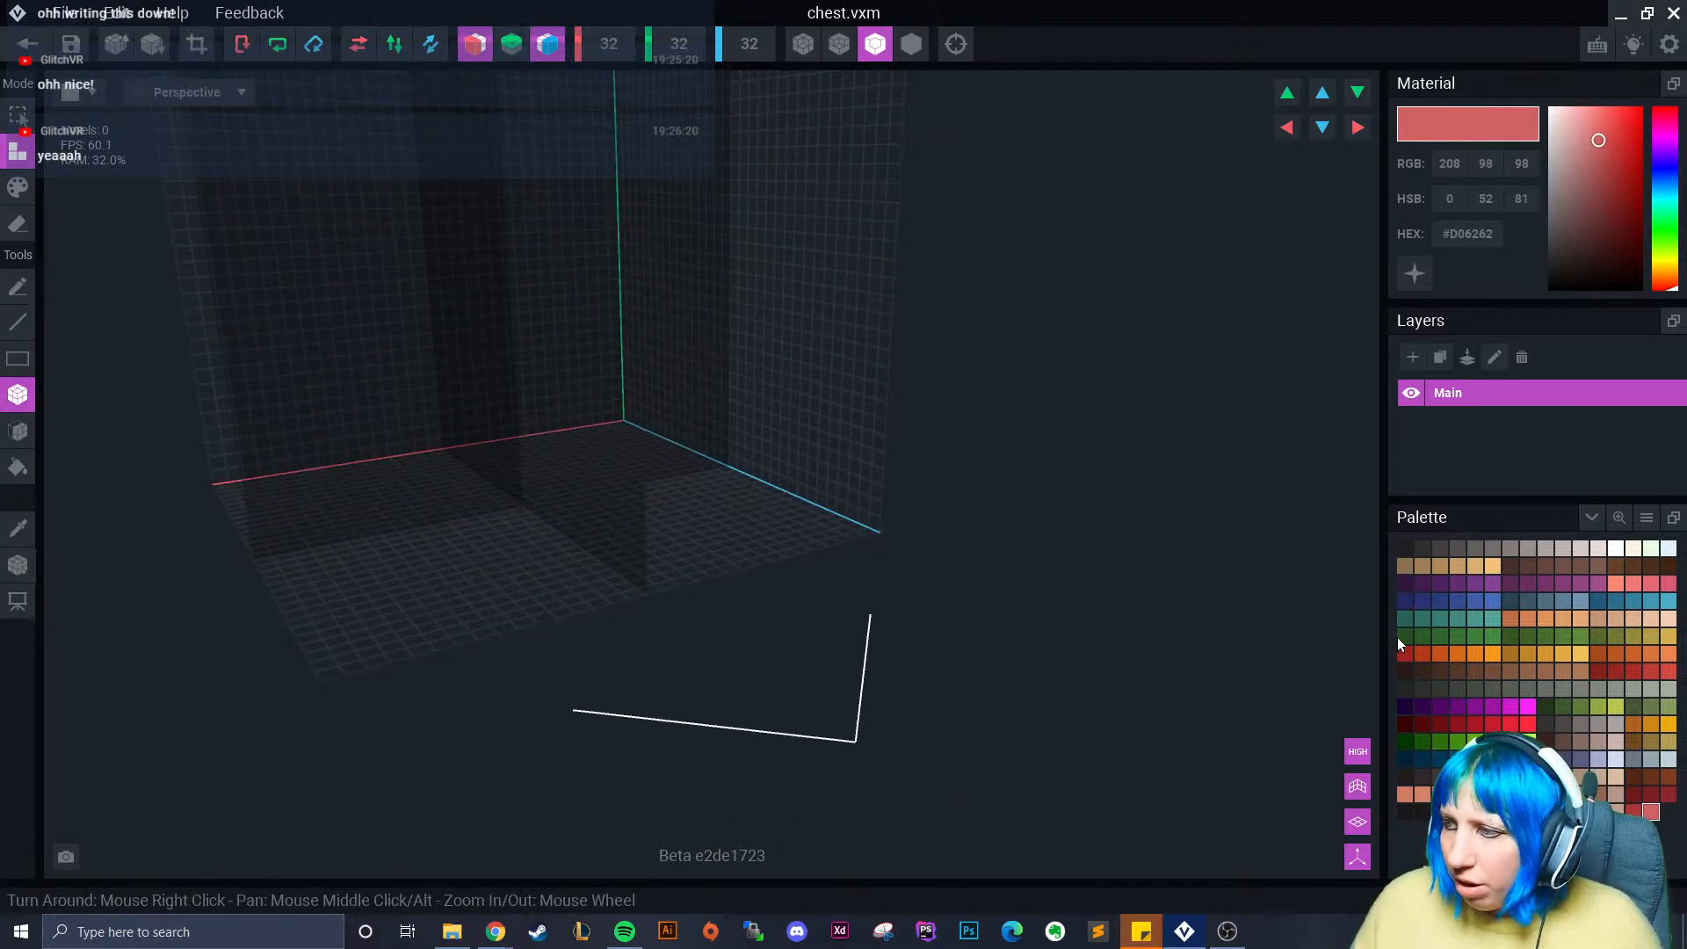
click(1478, 671)
right_drag(947, 520, 632, 525)
drag(633, 524, 568, 837)
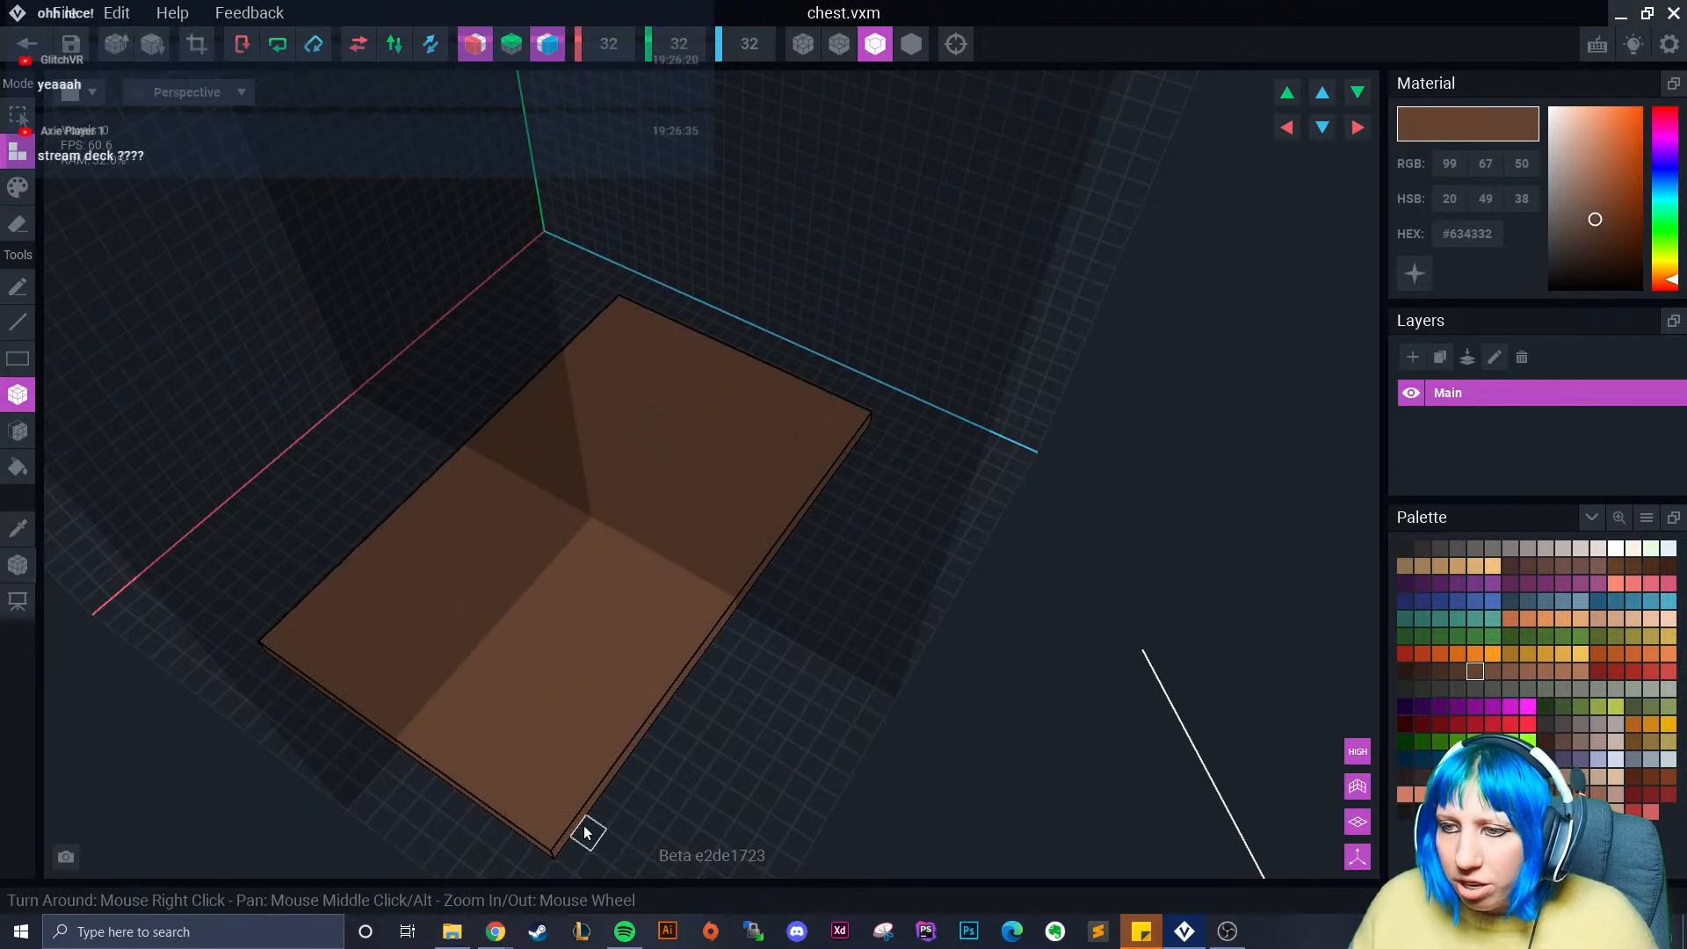
- Extrude the slab's top face upward layer by layer into a tall solid block for the chest body
right_drag(584, 828, 203, 468)
click(24, 438)
click(654, 414)
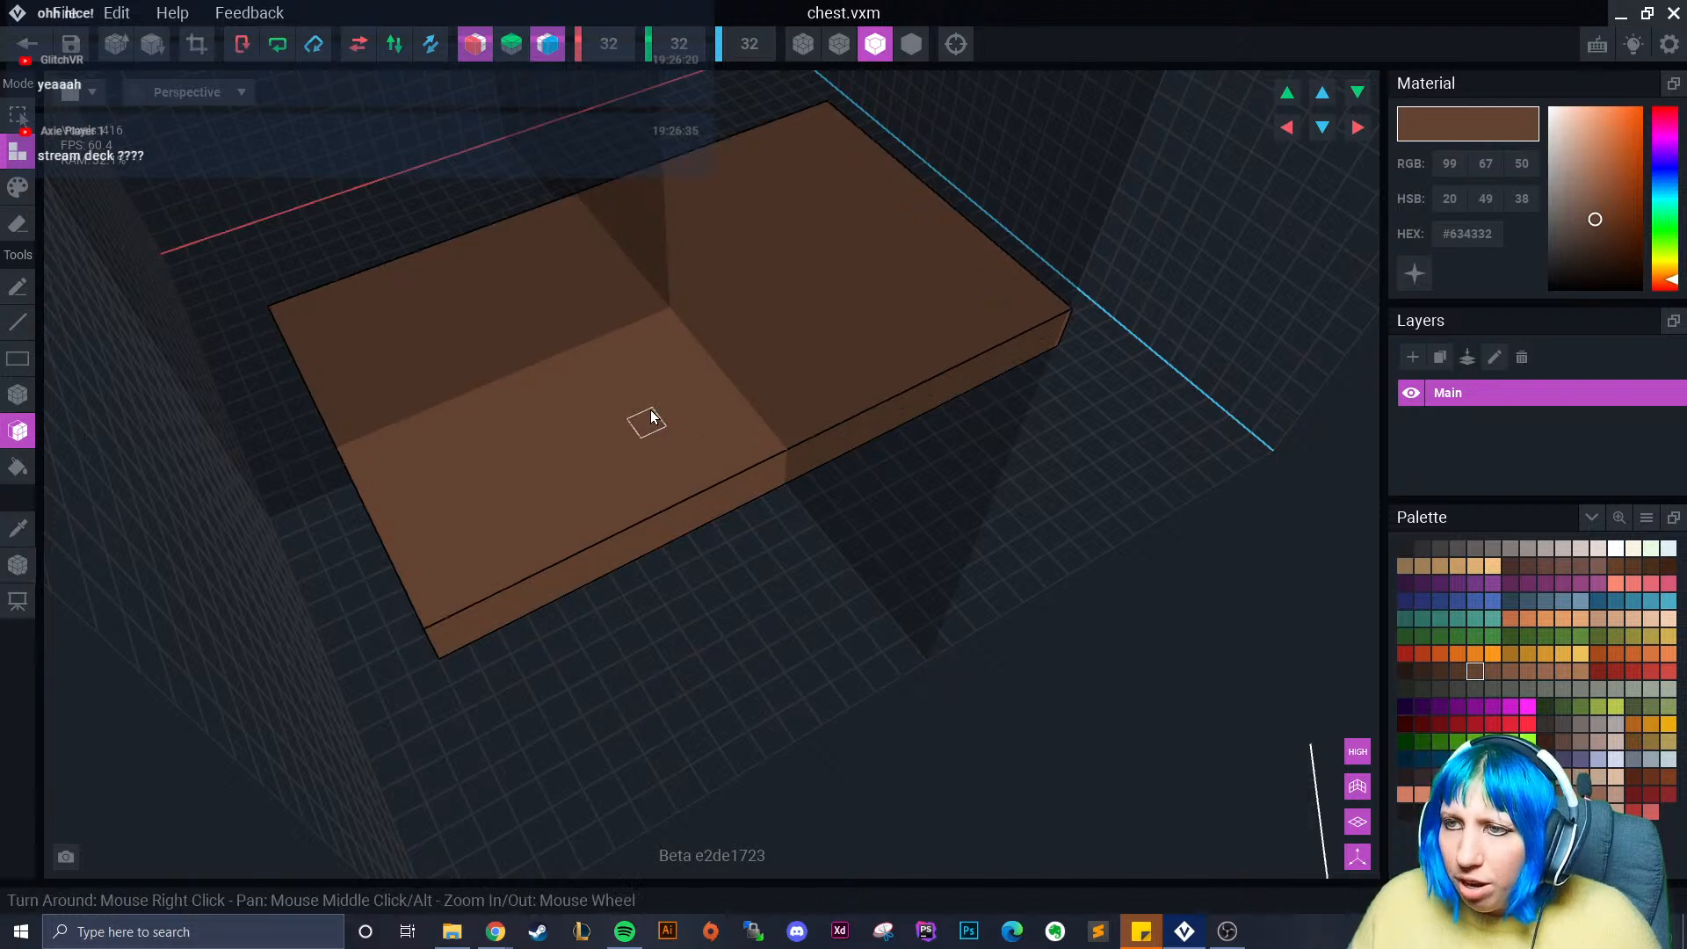
click(650, 404)
click(642, 382)
click(637, 351)
click(627, 303)
click(626, 293)
scroll(649, 422, down, 3)
right_drag(651, 435, 631, 474)
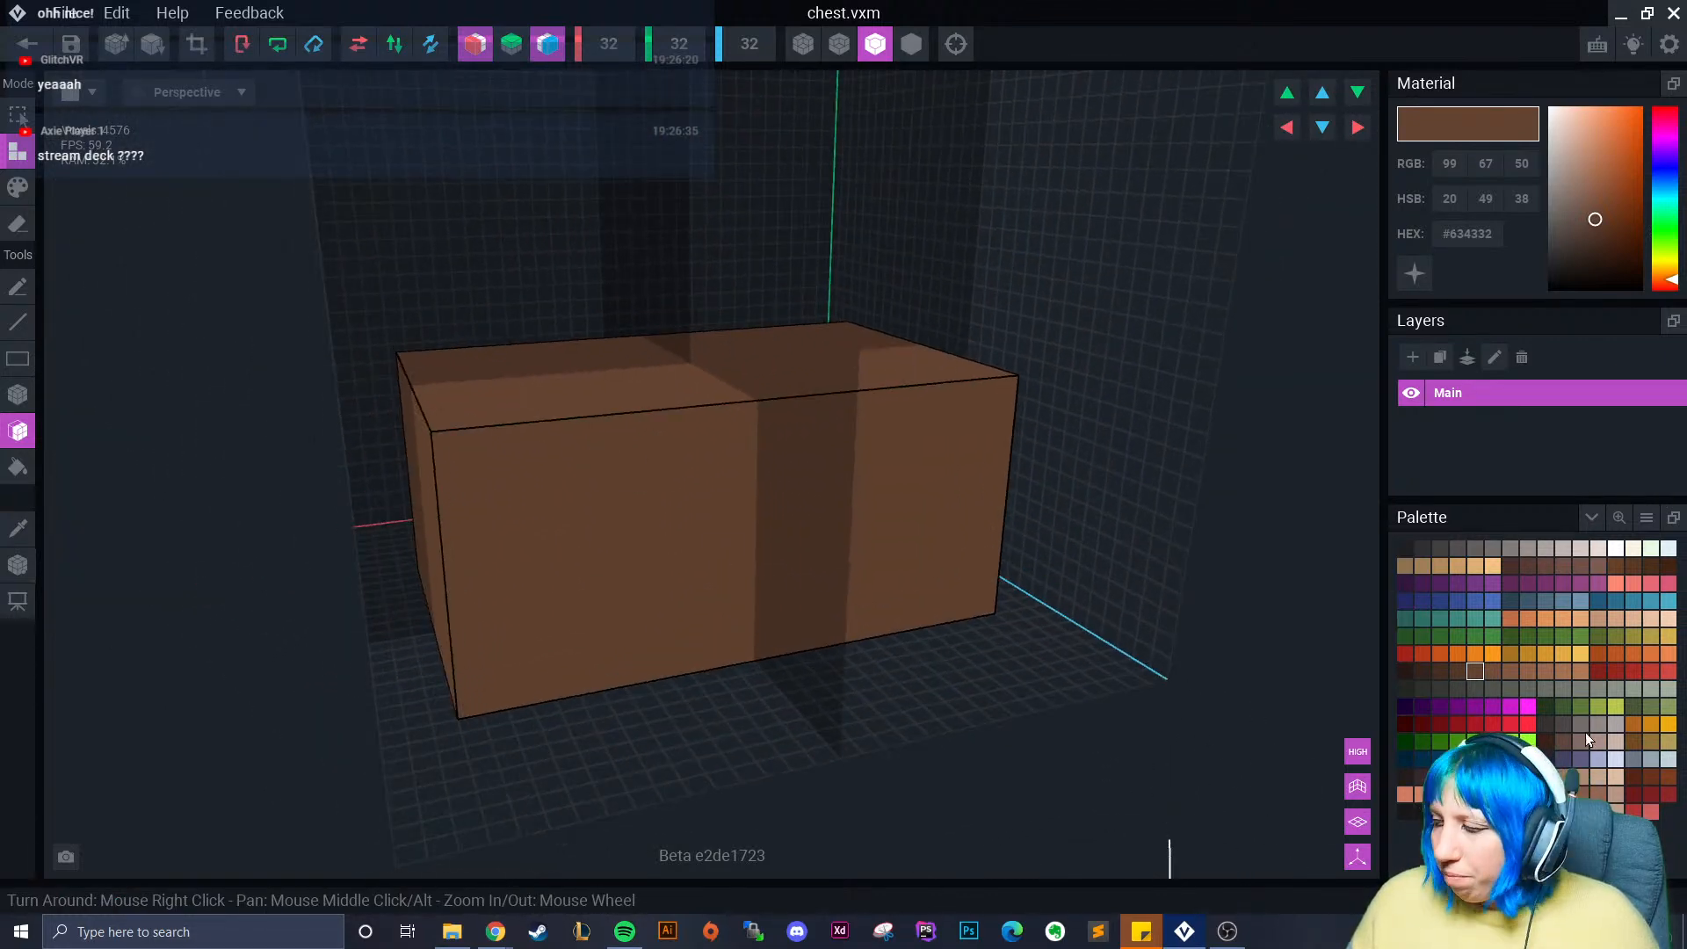
- Paint the block's vertical corner edges in red #95271F, two voxels wide on the short ends
click(1615, 672)
click(23, 194)
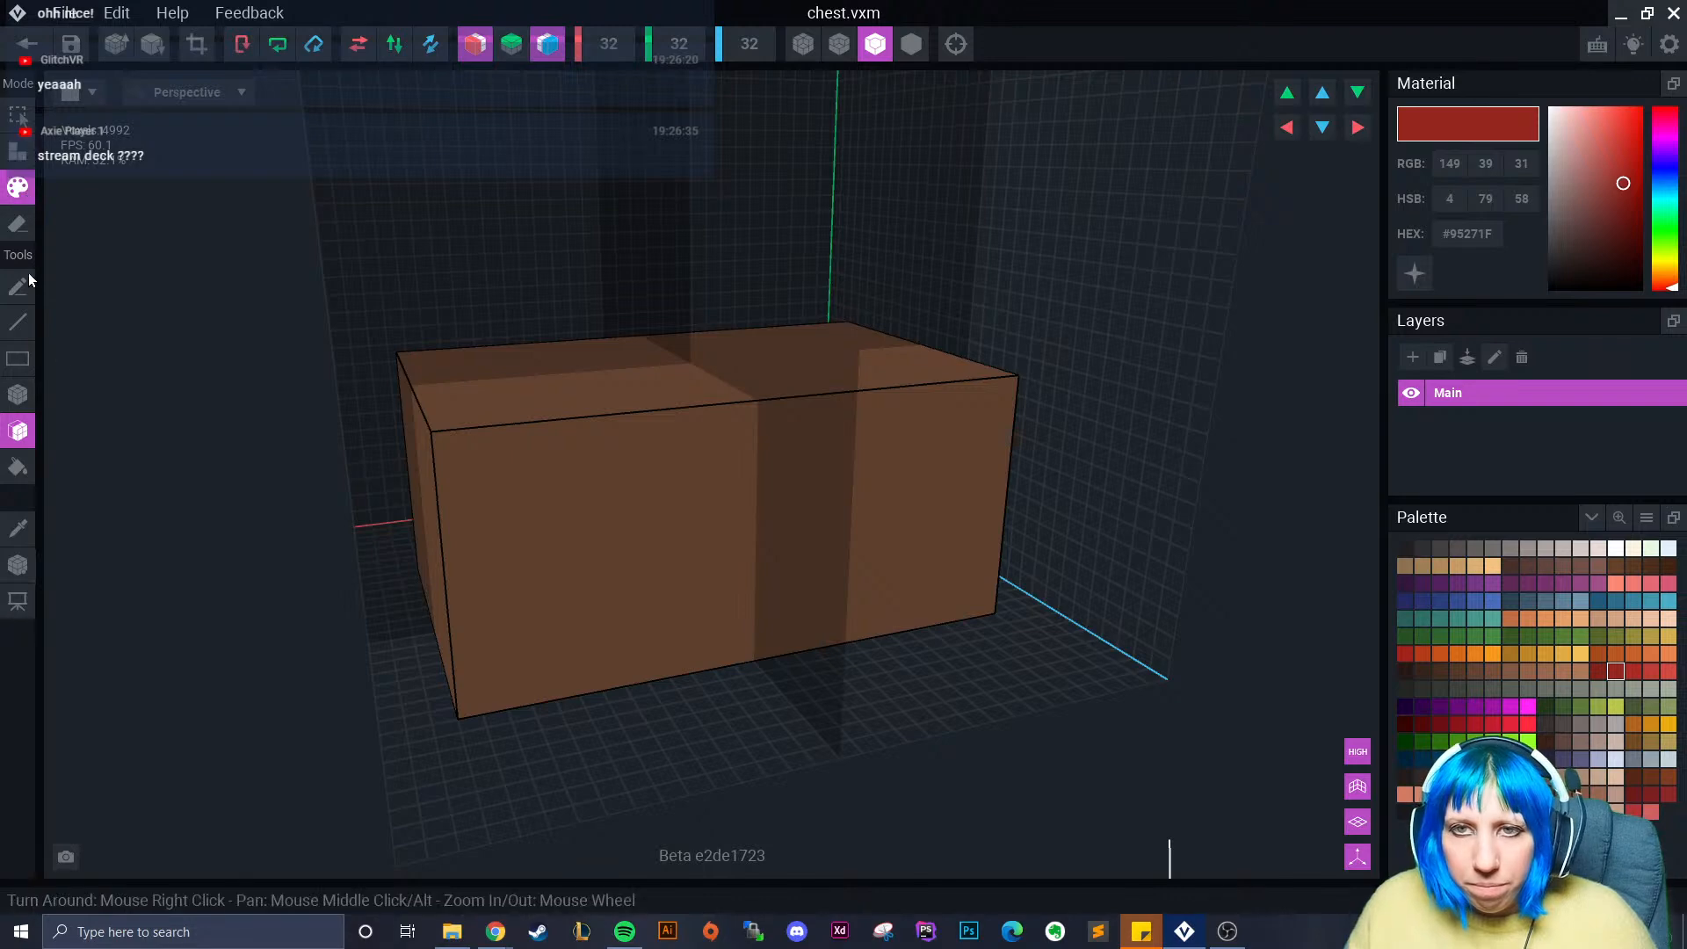
click(18, 395)
drag(445, 440, 447, 719)
right_drag(446, 719, 508, 723)
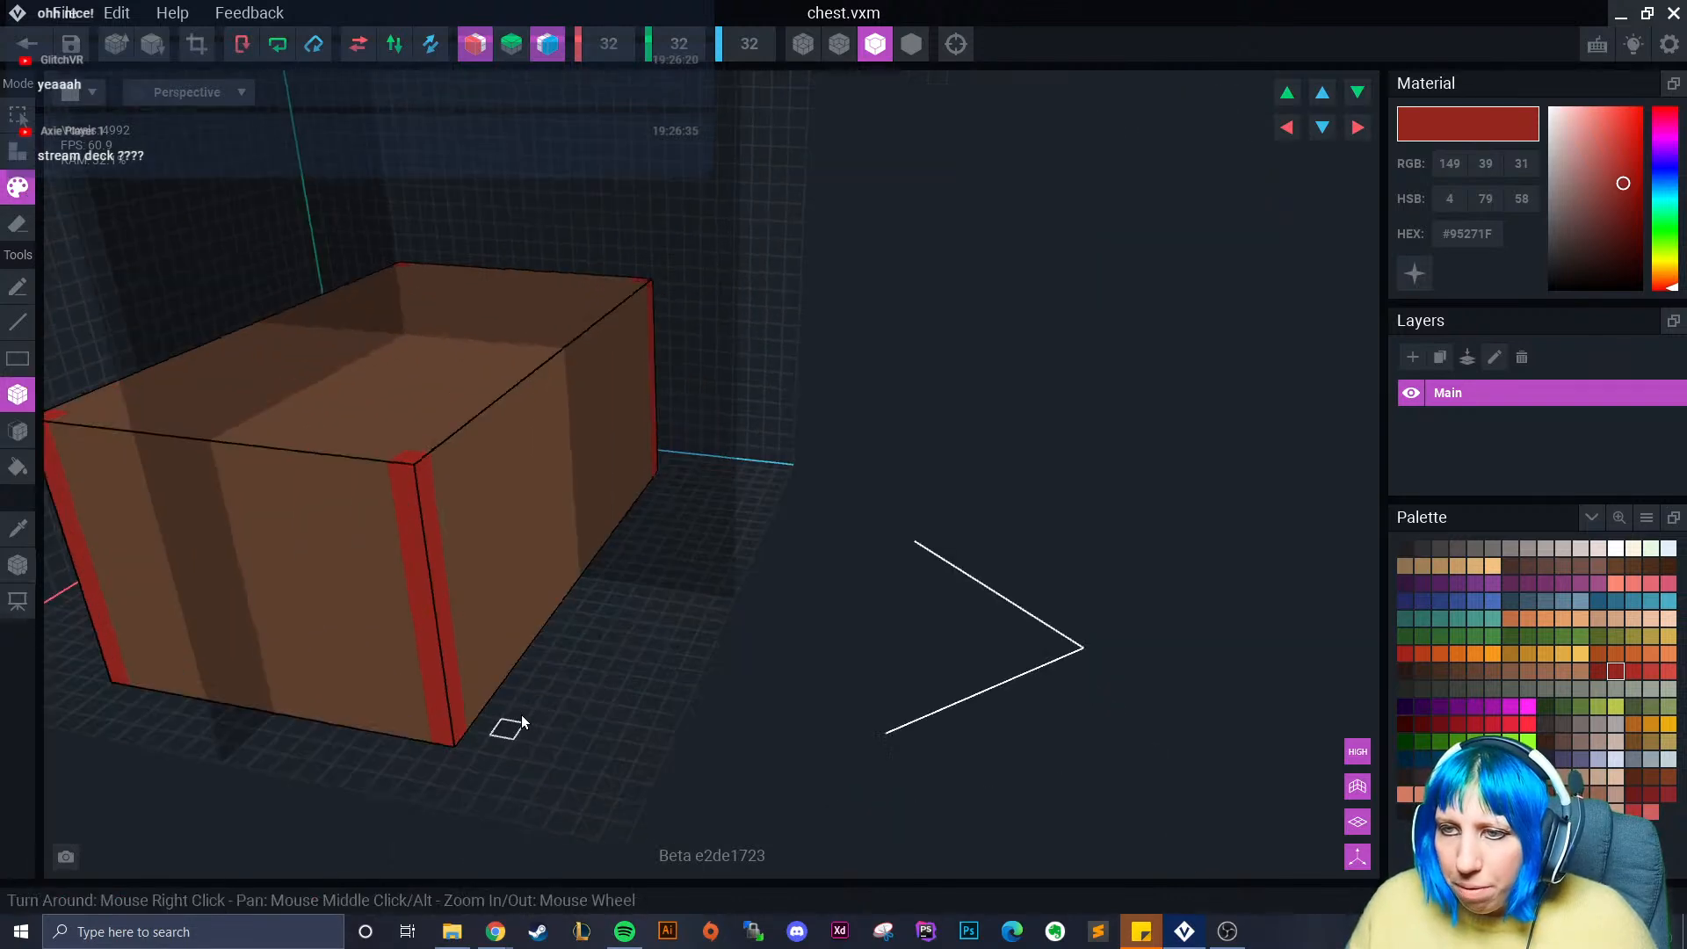
mouse_move(403, 478)
mouse_down()
mouse_move(433, 697)
mouse_move(423, 738)
mouse_up()
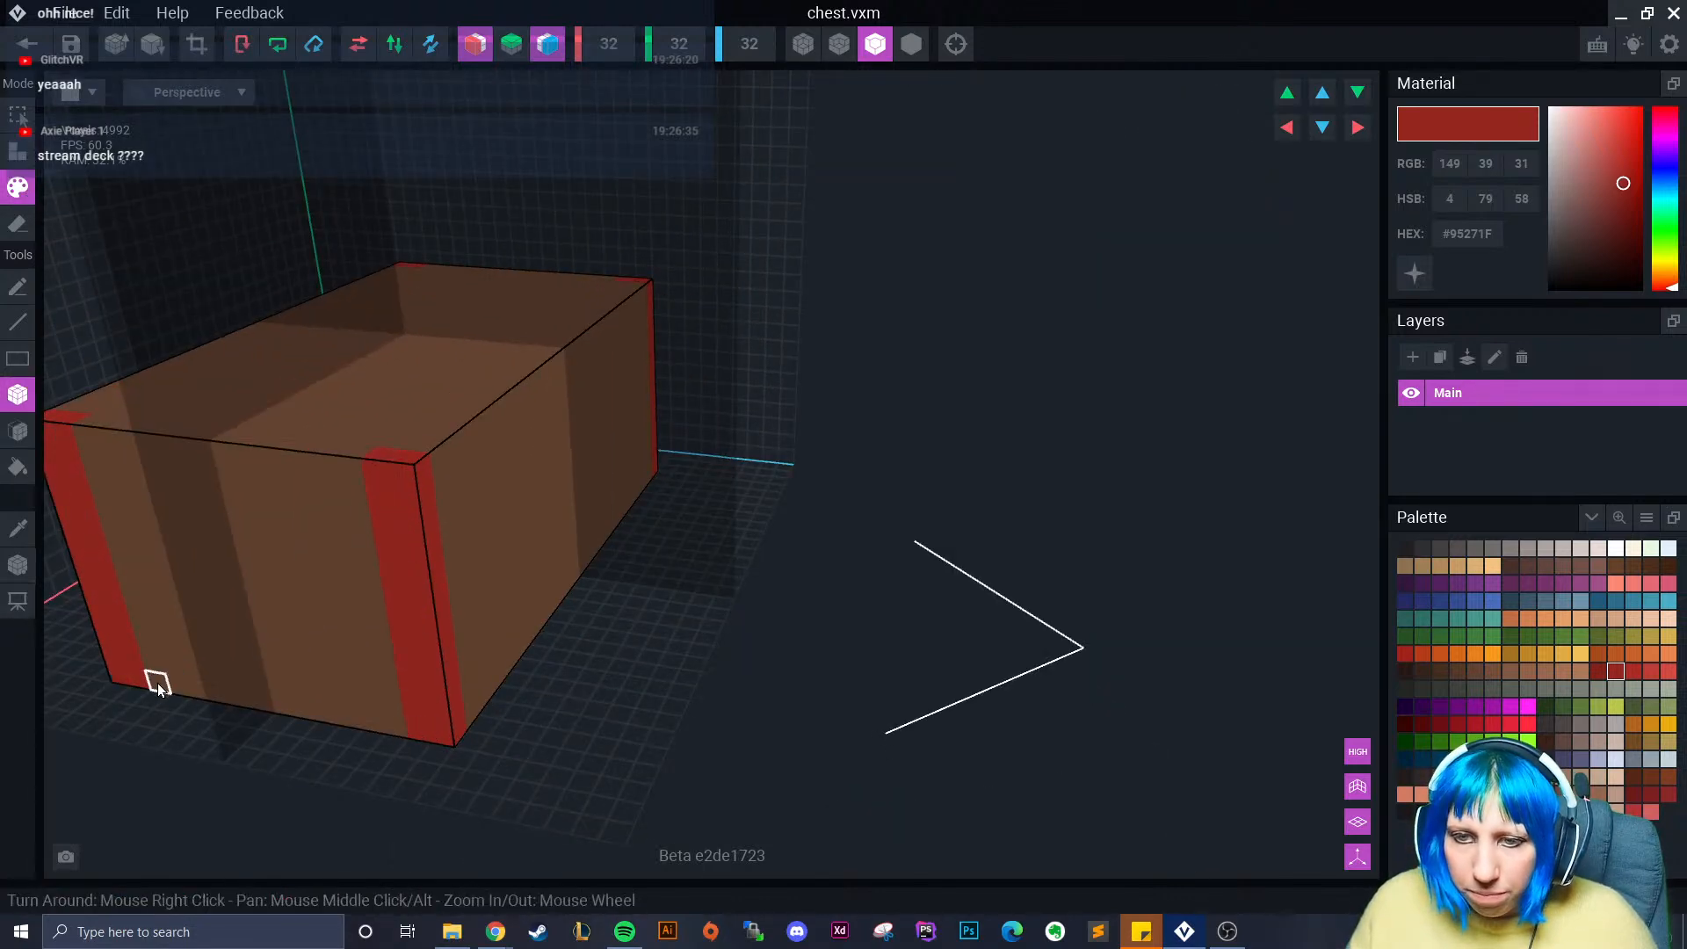
- Paint a red band along the bottom of the chest's short ends and long sides, joining the corner strips
drag(158, 681, 406, 708)
mouse_move(407, 709)
right_down()
mouse_move(433, 730)
mouse_move(472, 719)
right_up()
drag(472, 719, 821, 648)
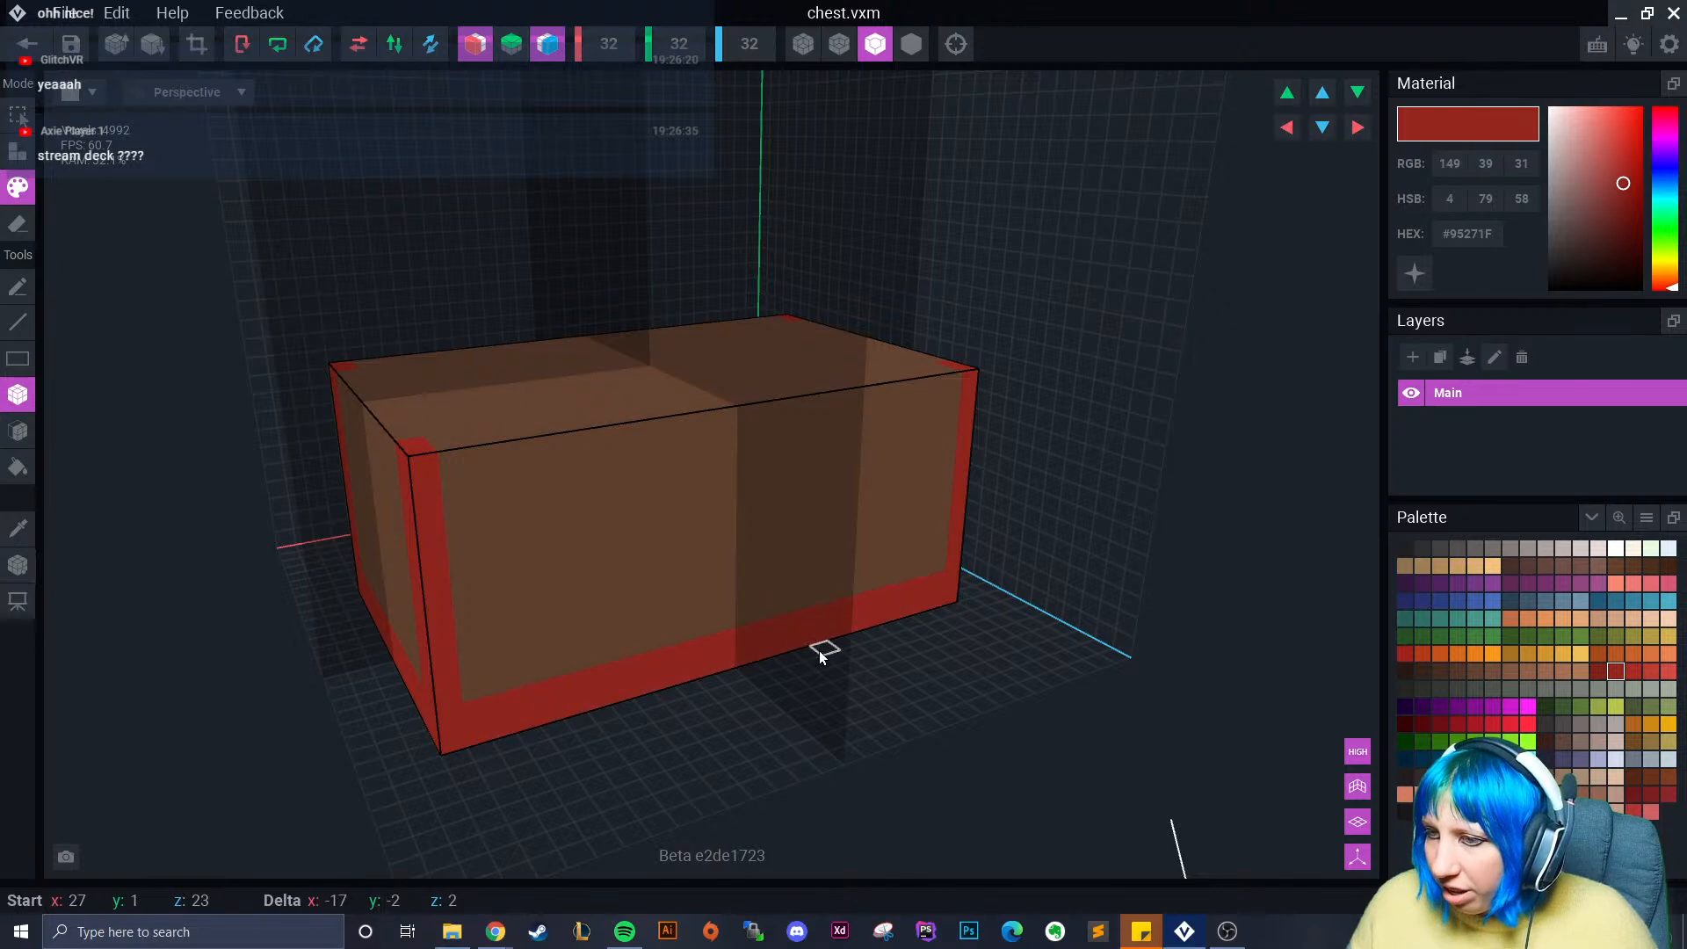
- Repaint the brown areas of the long sides, top and short ends in grey #746C6A
click(1495, 687)
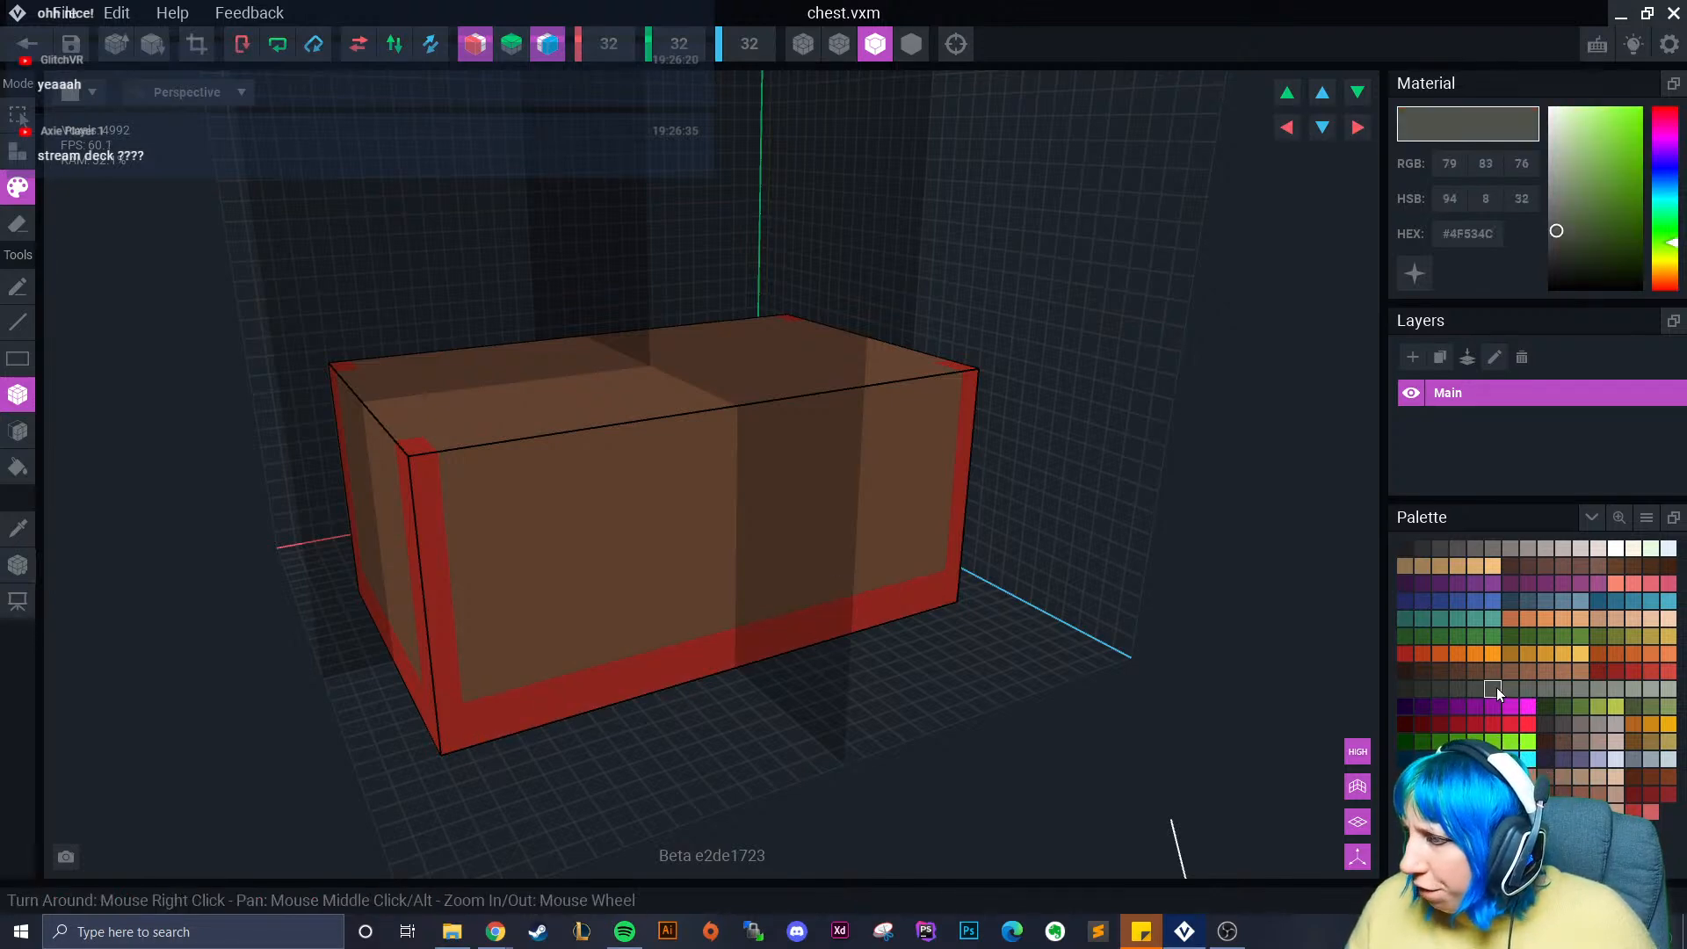
click(1580, 723)
click(26, 437)
click(535, 478)
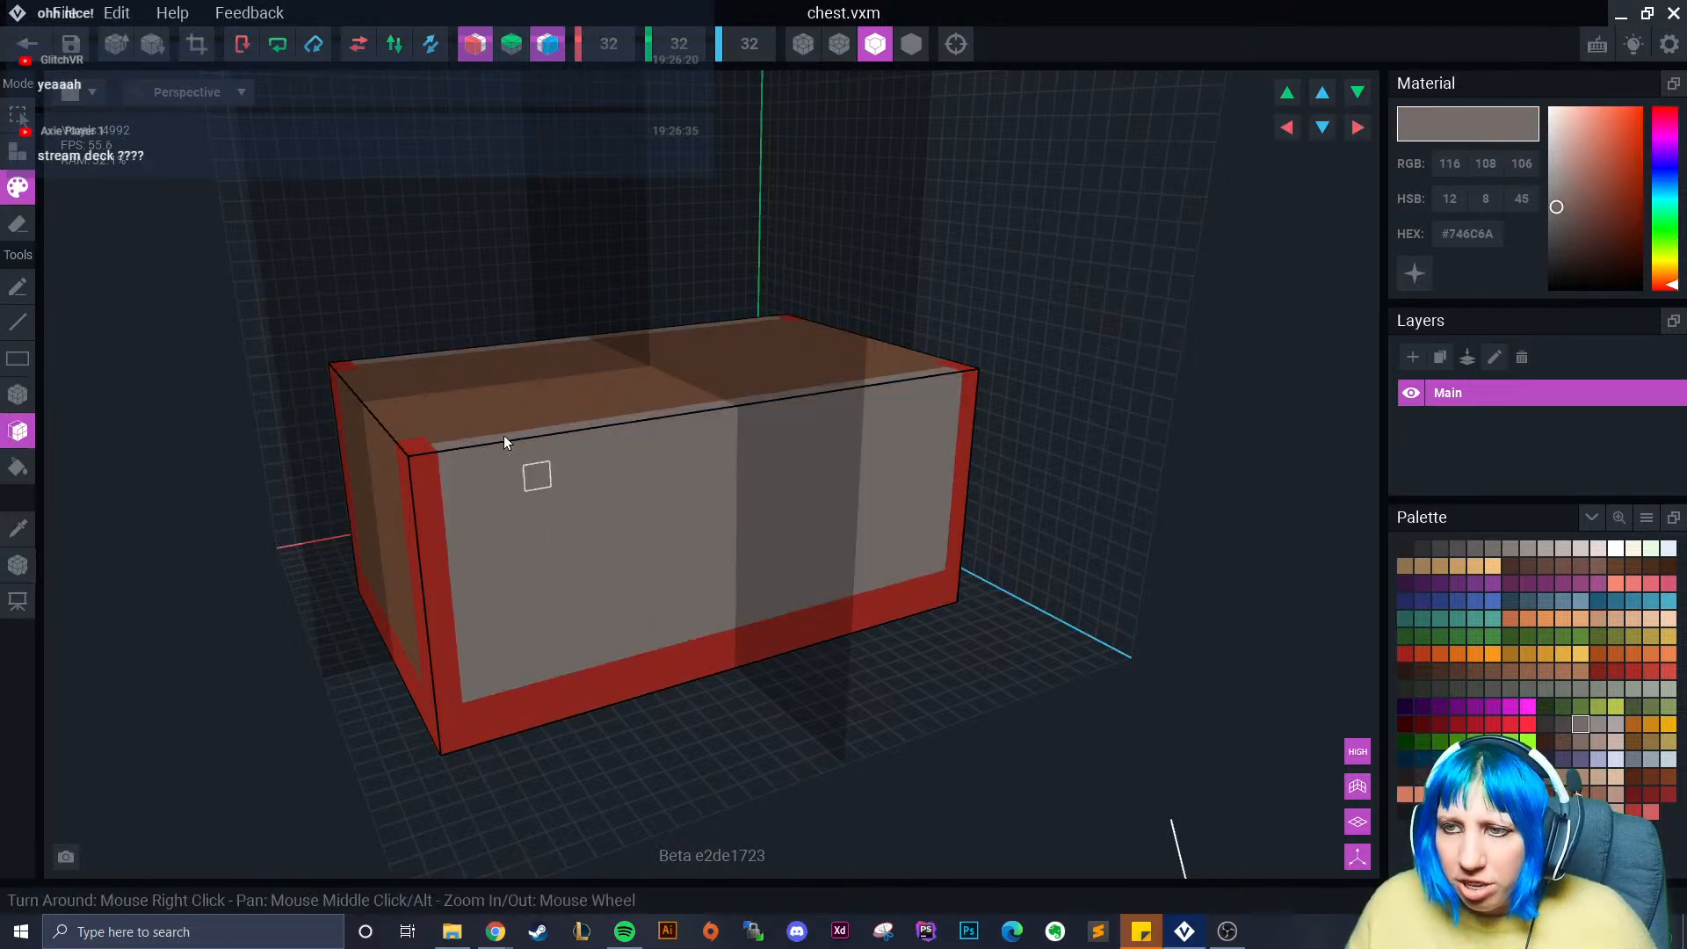
click(492, 411)
right_drag(490, 408, 417, 403)
click(444, 536)
right_drag(423, 596, 727, 644)
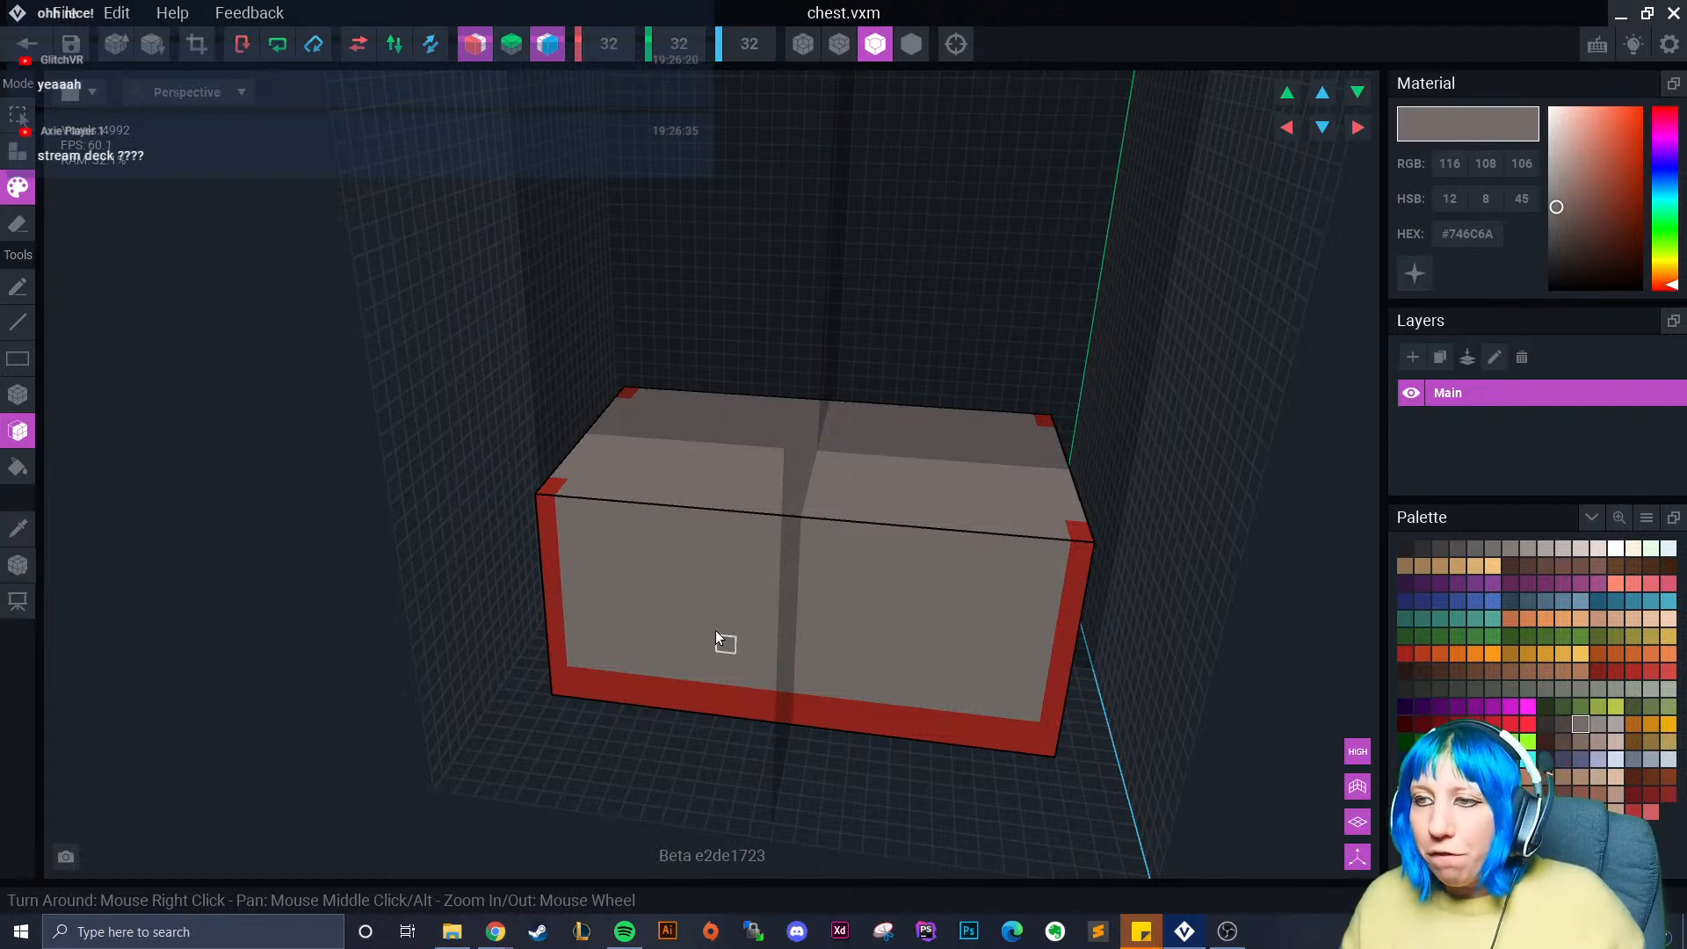
right_drag(727, 639, 673, 615)
scroll(659, 654, up, 4)
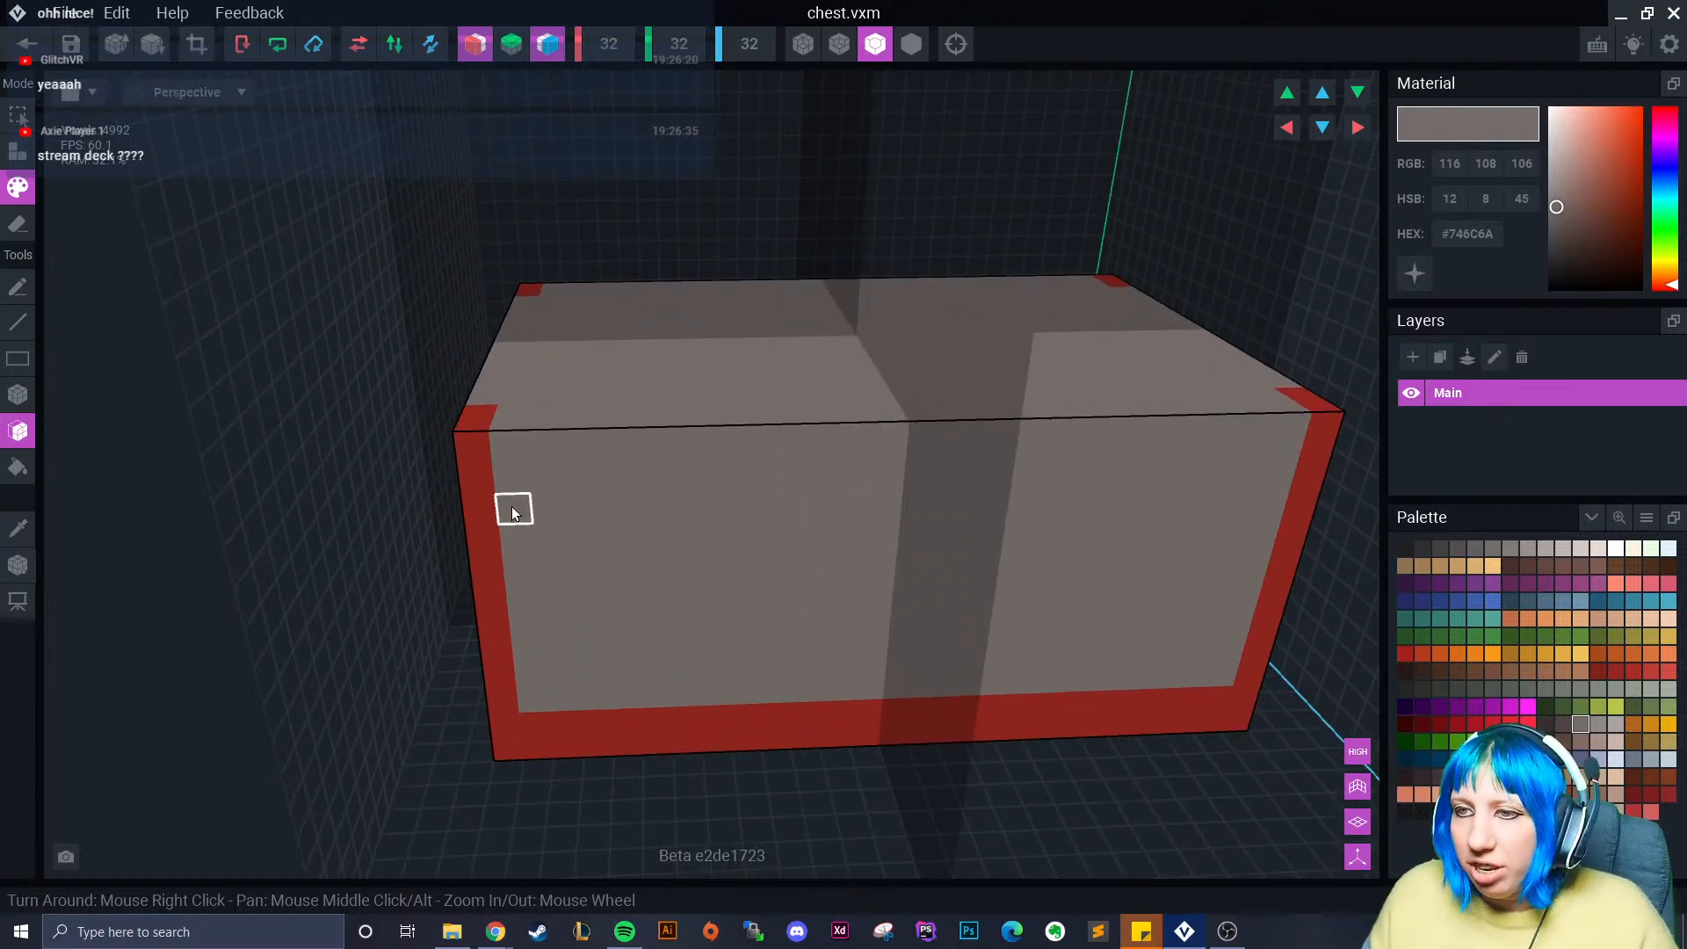
scroll(512, 503, down, 3)
right_drag(512, 504, 590, 600)
scroll(590, 600, up, 1)
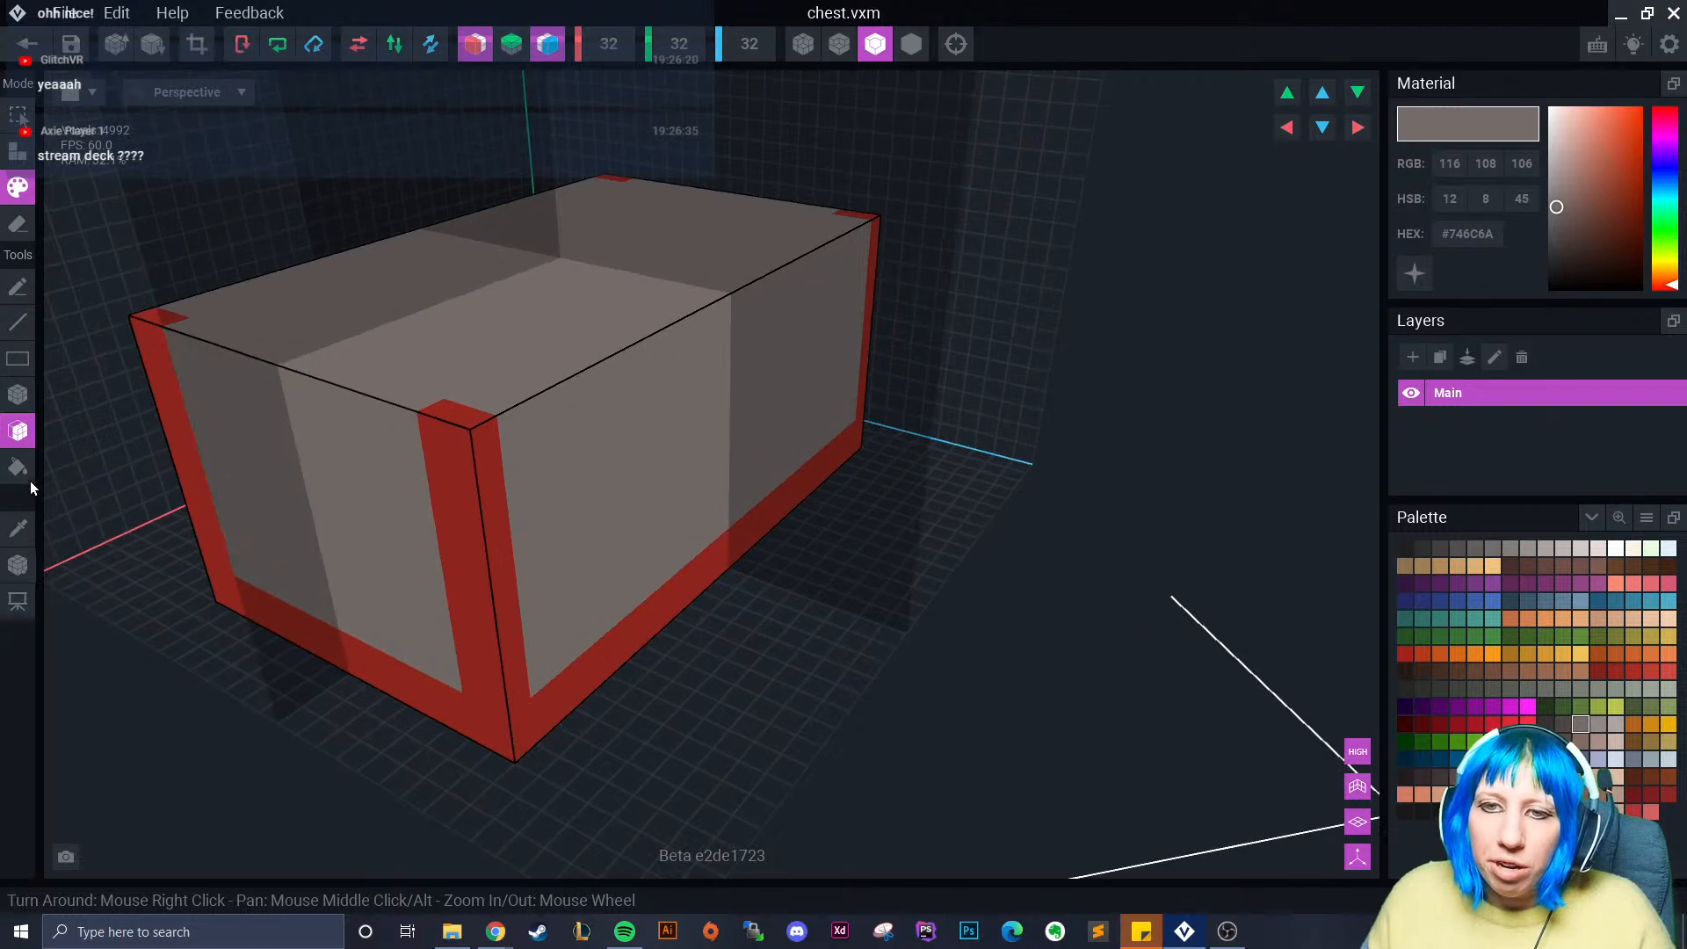
right_drag(545, 475, 306, 536)
- Add a full-size grey layer on top of the chest and a second layer inset by one voxel all round
click(27, 400)
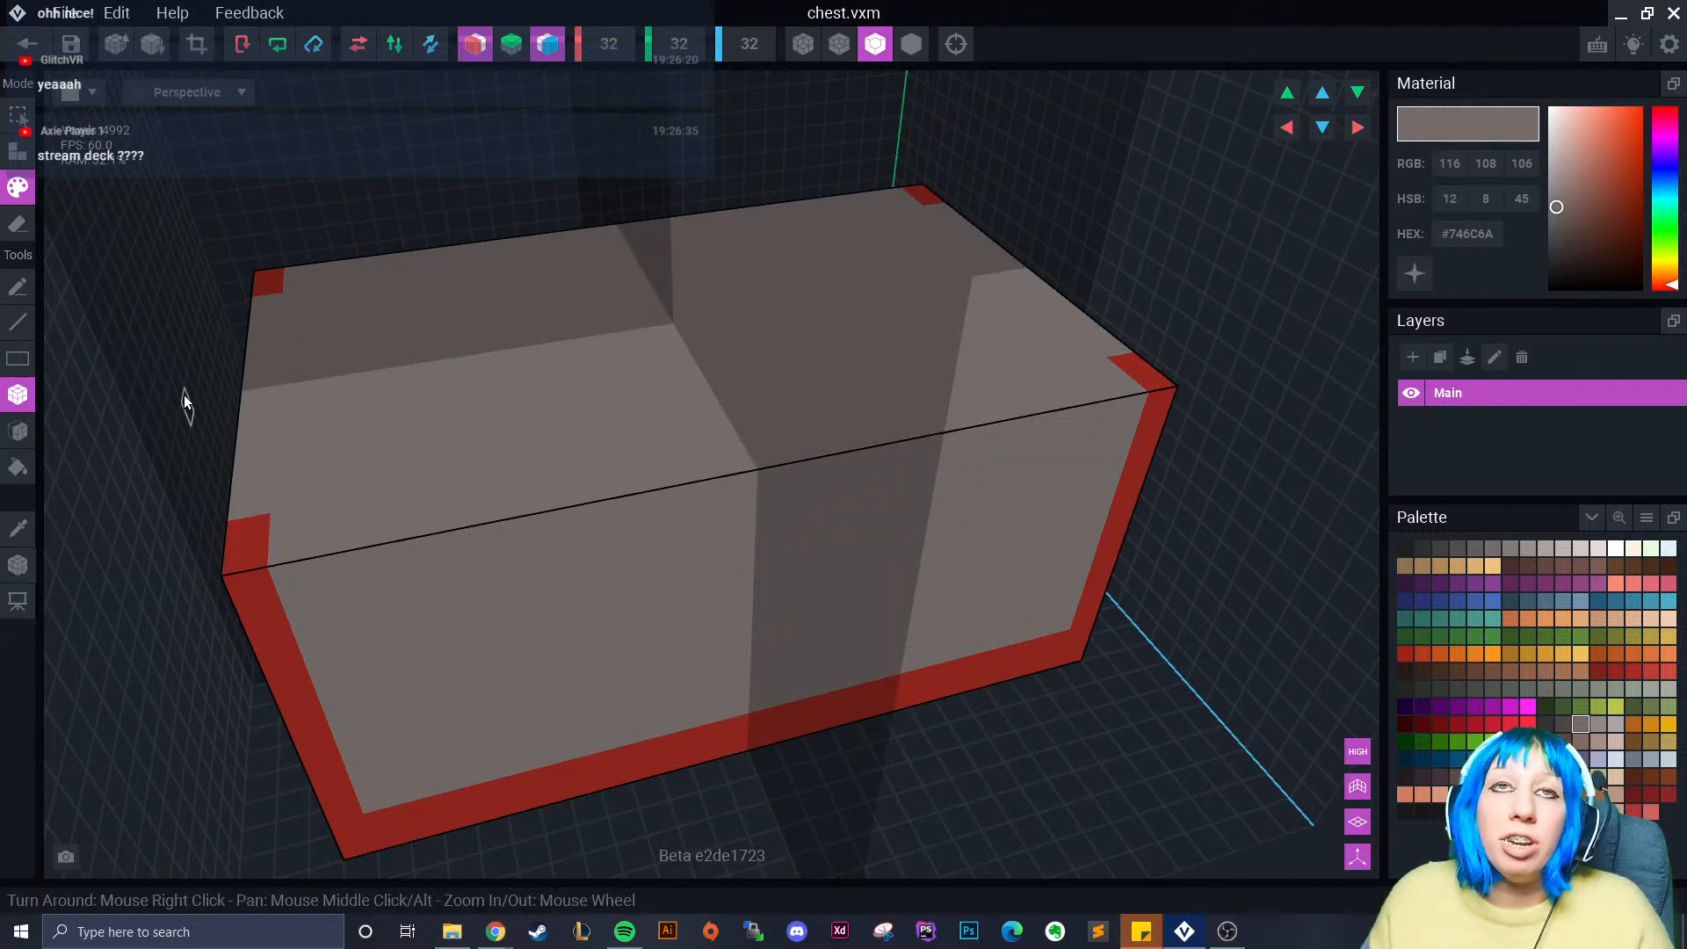
right_drag(182, 403, 282, 390)
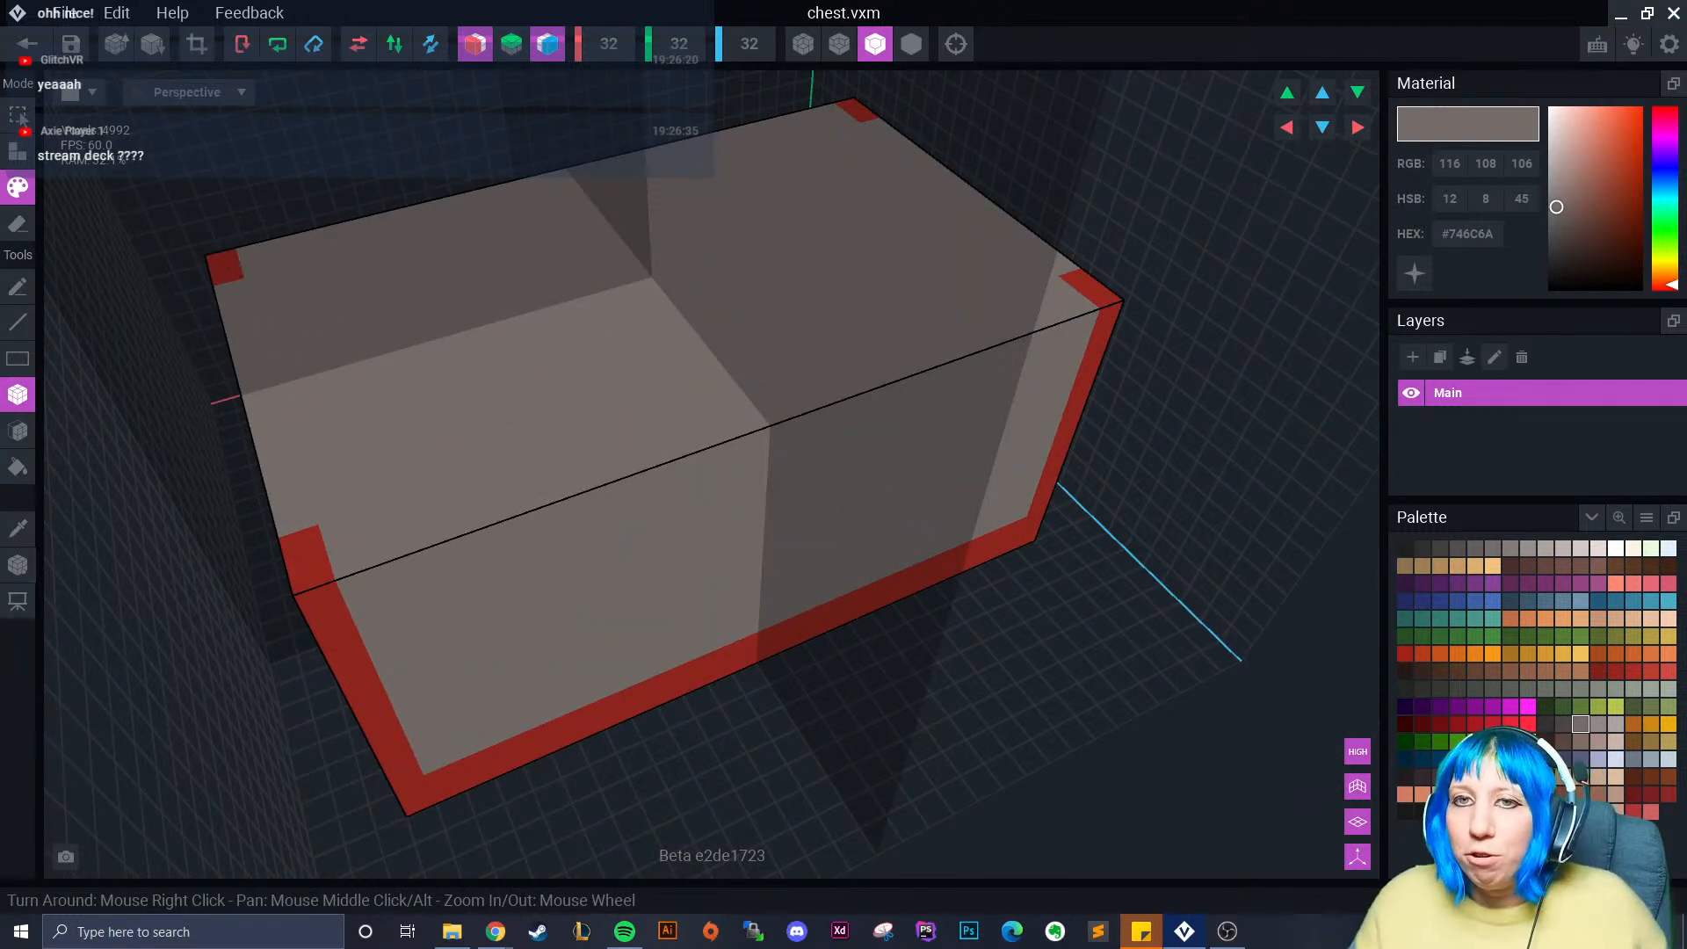
click(17, 151)
drag(240, 267, 651, 314)
right_drag(651, 315, 512, 392)
drag(353, 272, 715, 357)
right_drag(716, 358, 694, 356)
- Build up the chest lid with further stepped grey layers, each inset by one voxel all round from the layer below
drag(521, 346, 647, 608)
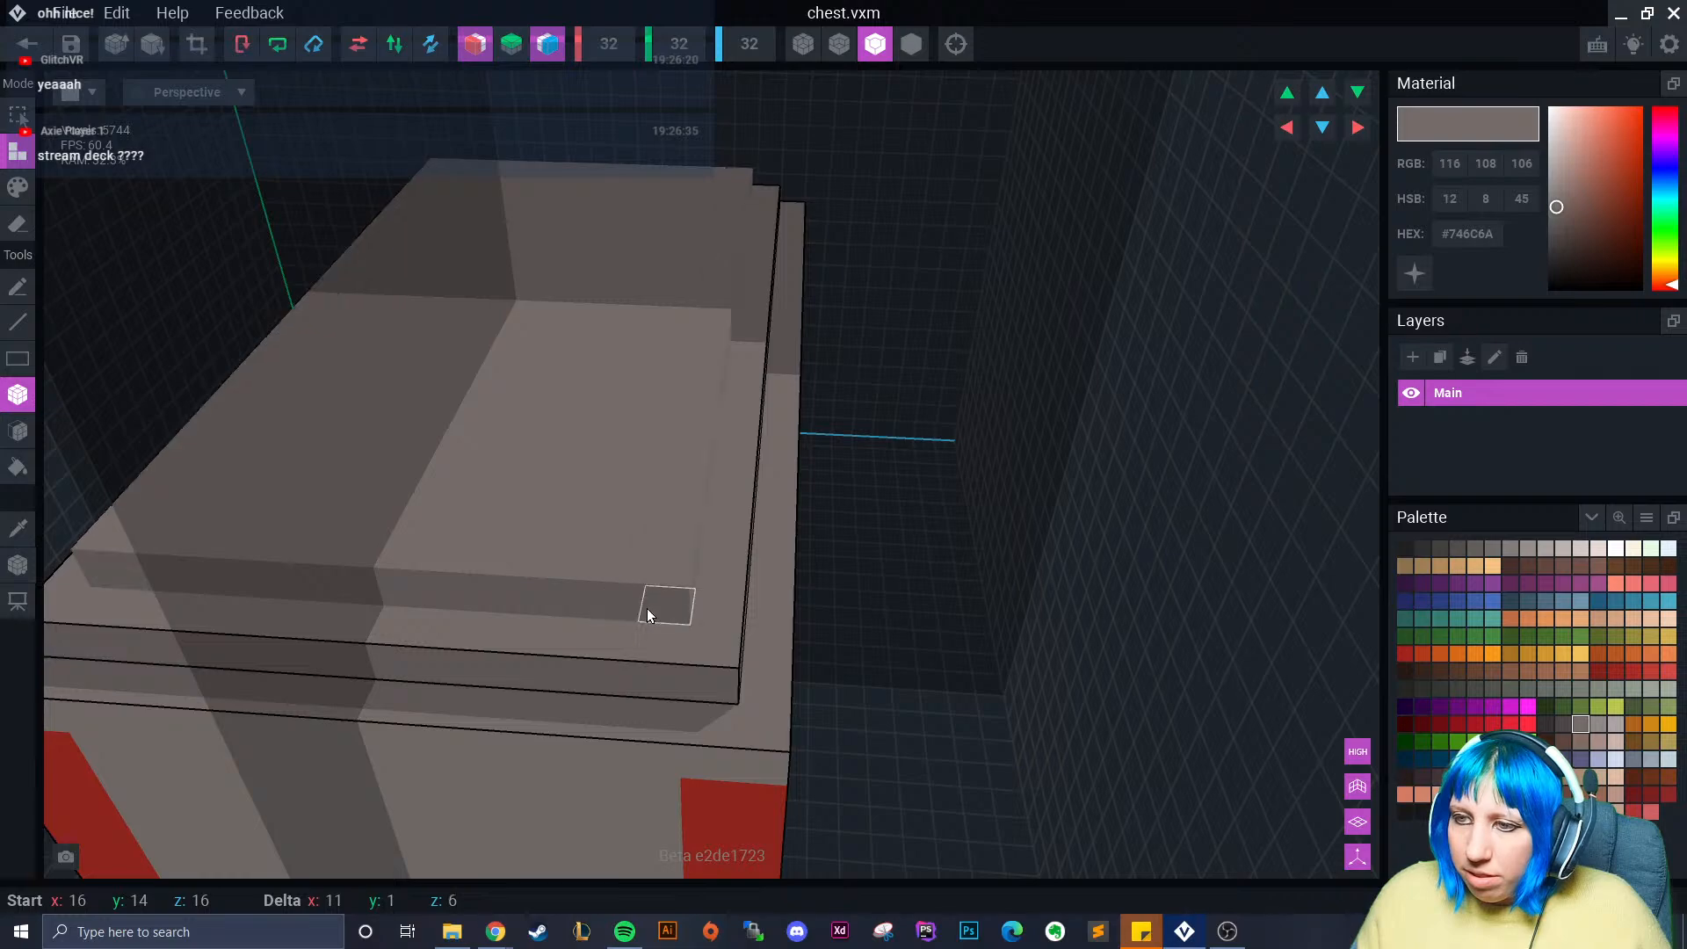
right_drag(646, 608, 619, 608)
drag(738, 461, 1235, 690)
right_drag(1230, 692, 869, 523)
scroll(880, 532, up, 5)
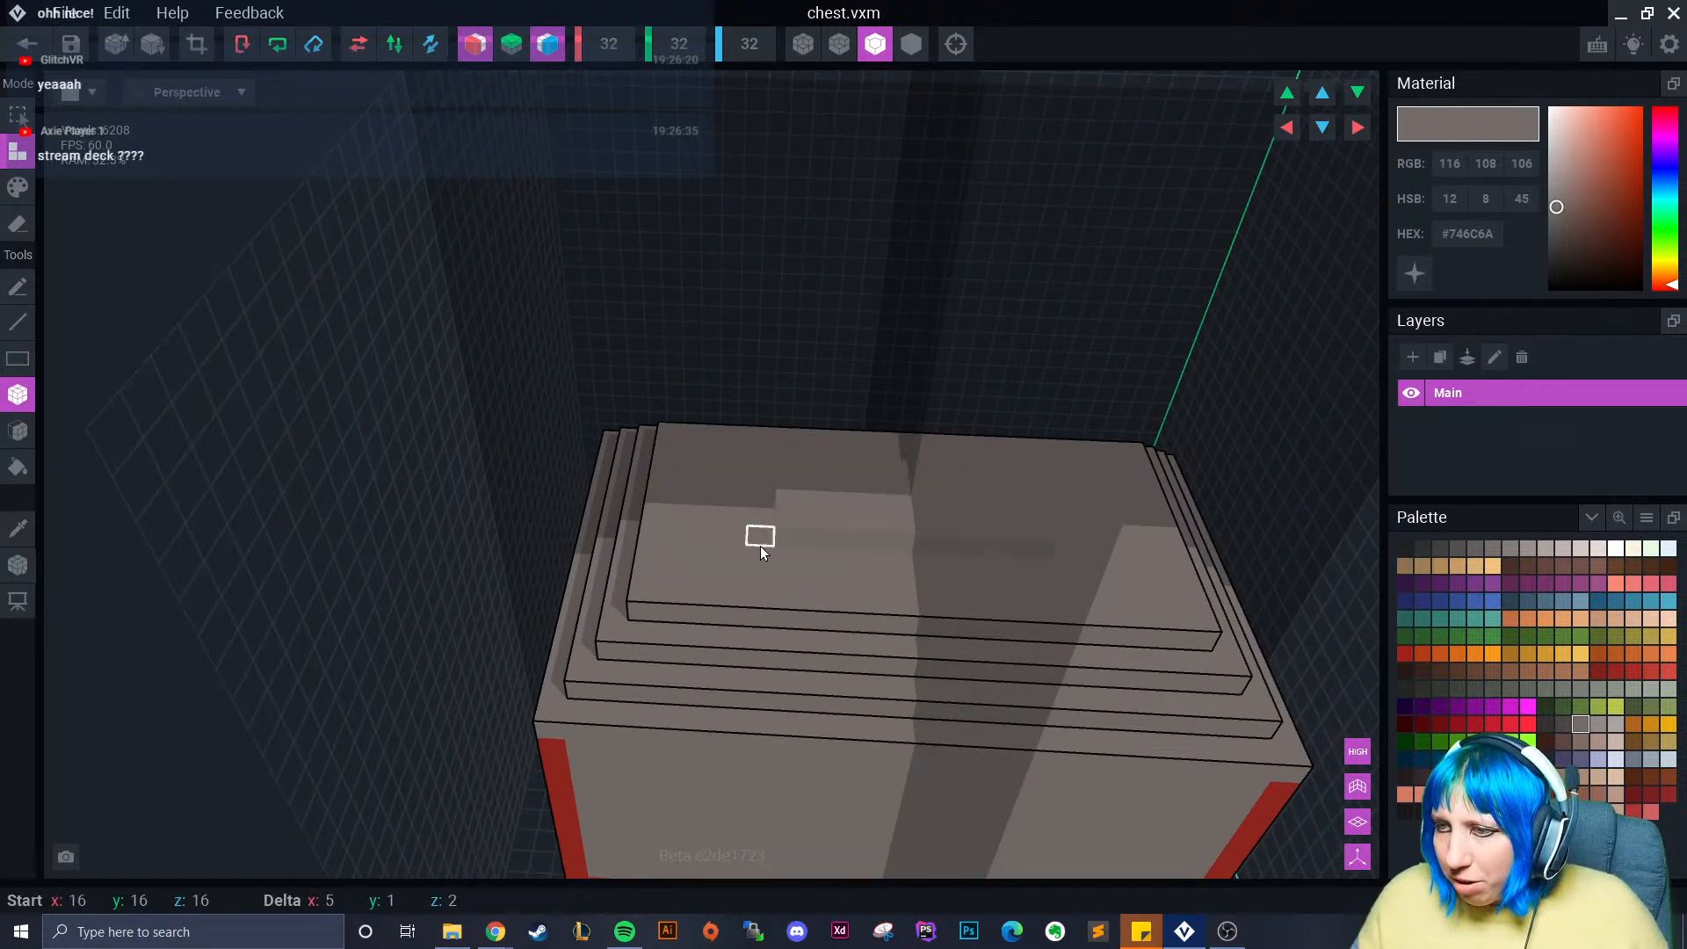
mouse_move(701, 559)
right_down()
mouse_move(813, 668)
mouse_move(760, 685)
mouse_move(753, 736)
mouse_move(764, 686)
mouse_move(725, 589)
mouse_move(651, 580)
mouse_move(726, 591)
mouse_move(708, 590)
right_up()
drag(715, 461, 944, 562)
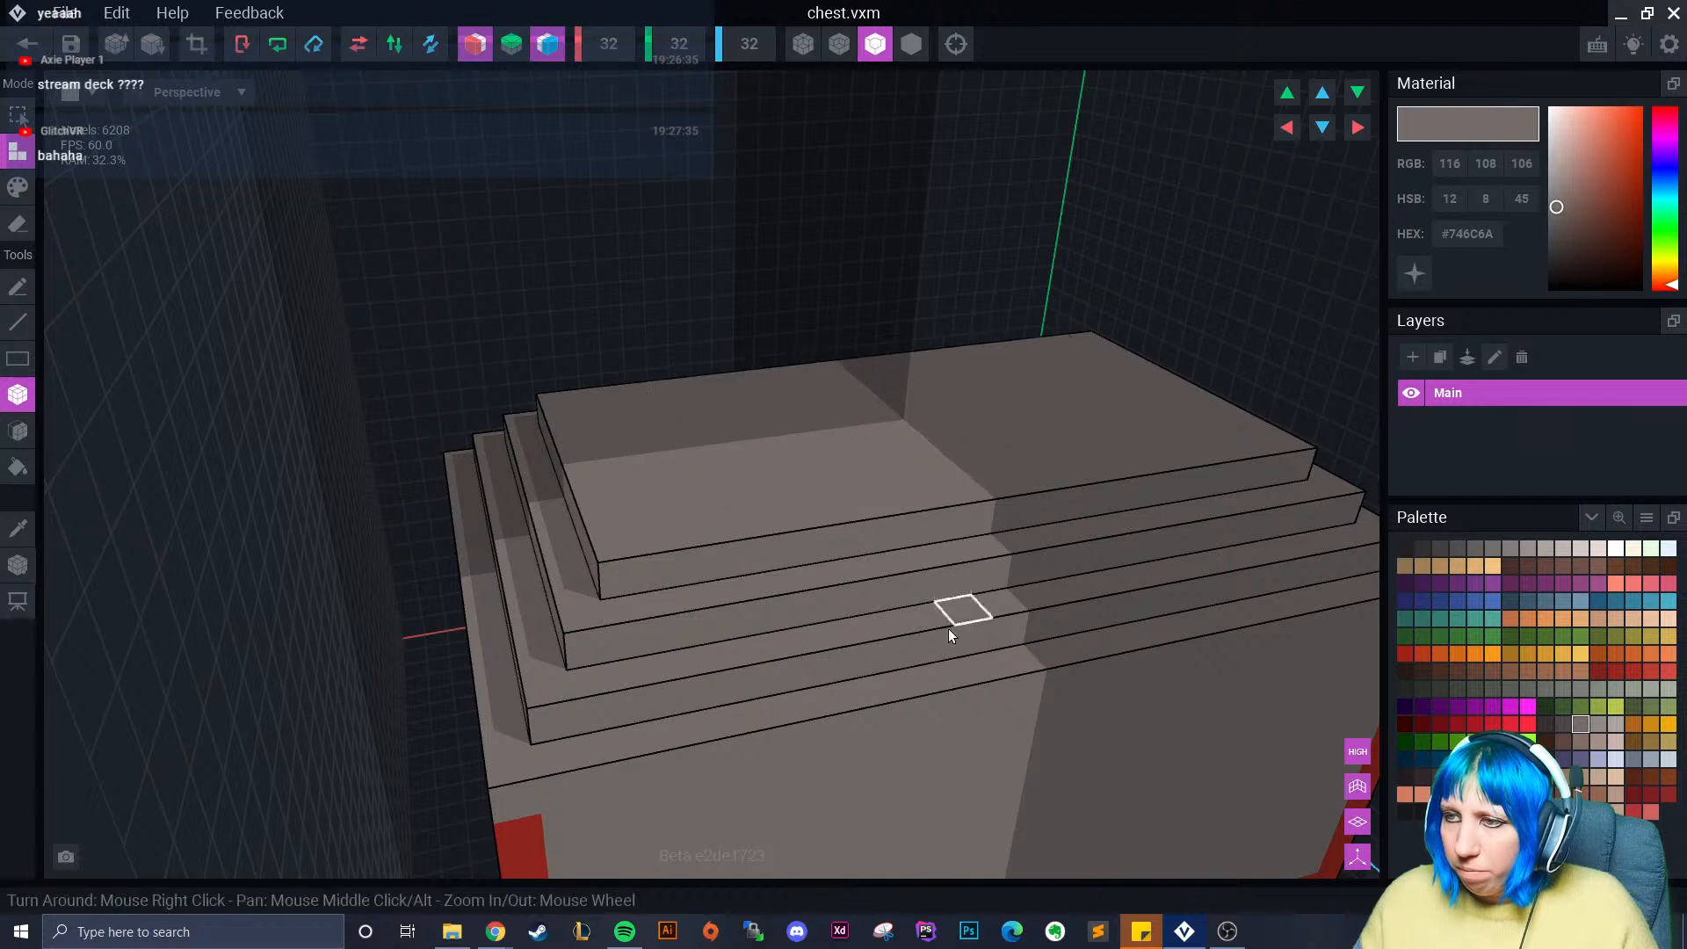
right_drag(947, 629, 904, 685)
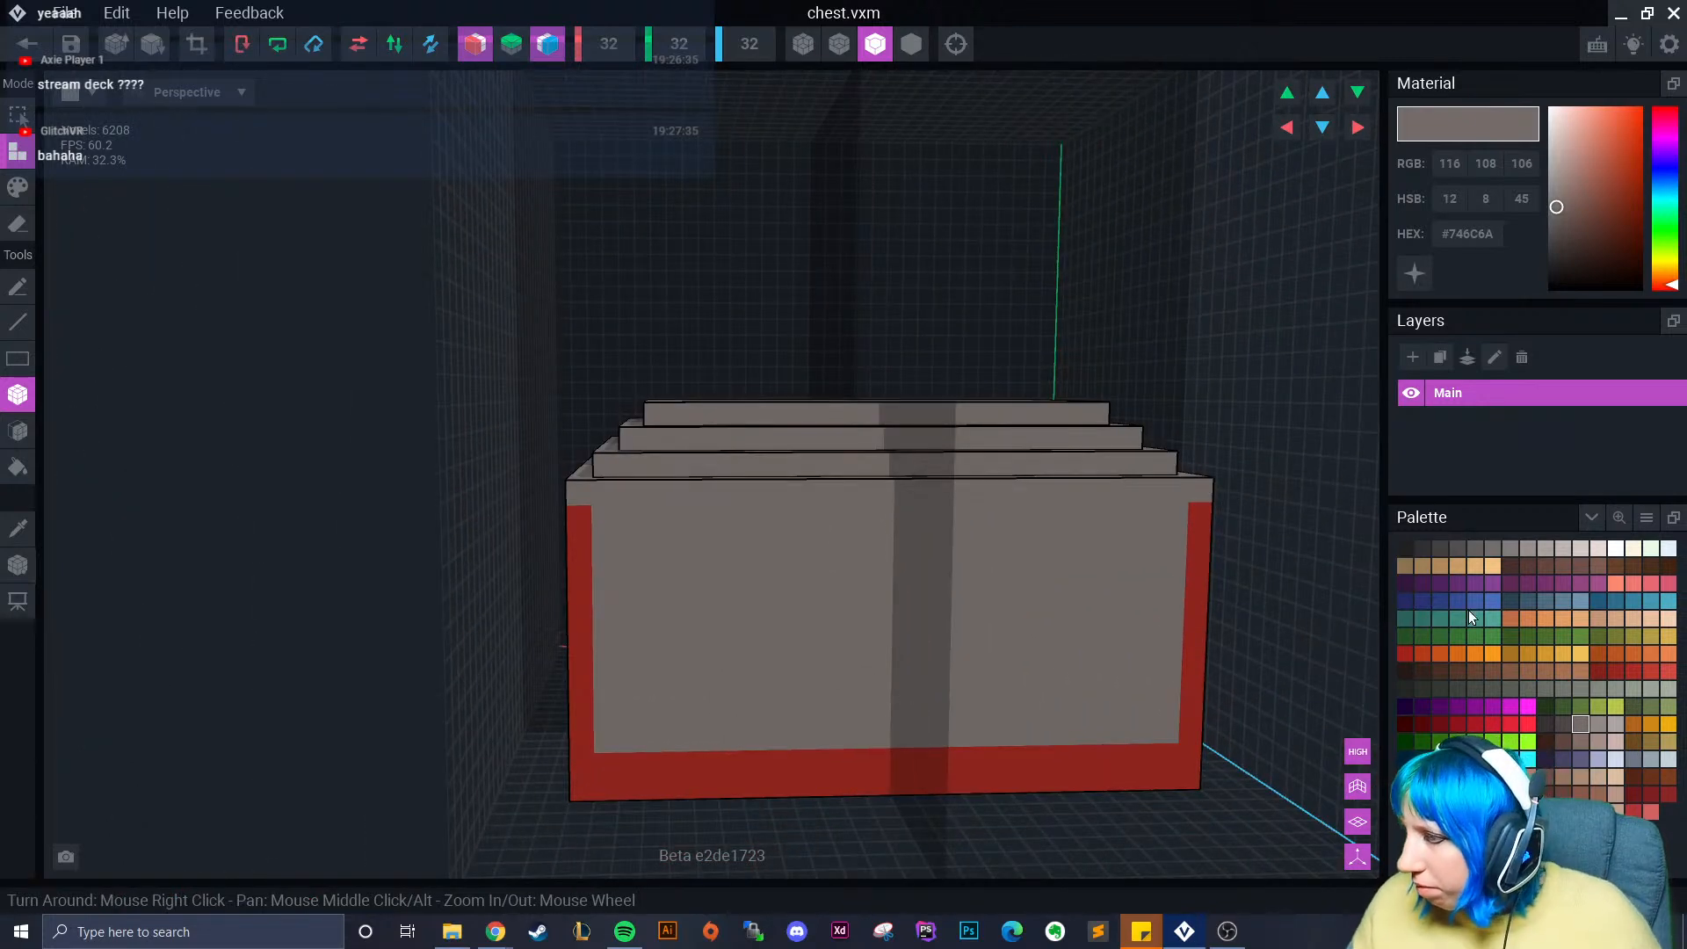
- Limit mirroring to the X axis and add a dark grey #534F4E latch, two voxels wide and four tall, at the front's upper centre
click(1457, 548)
click(475, 44)
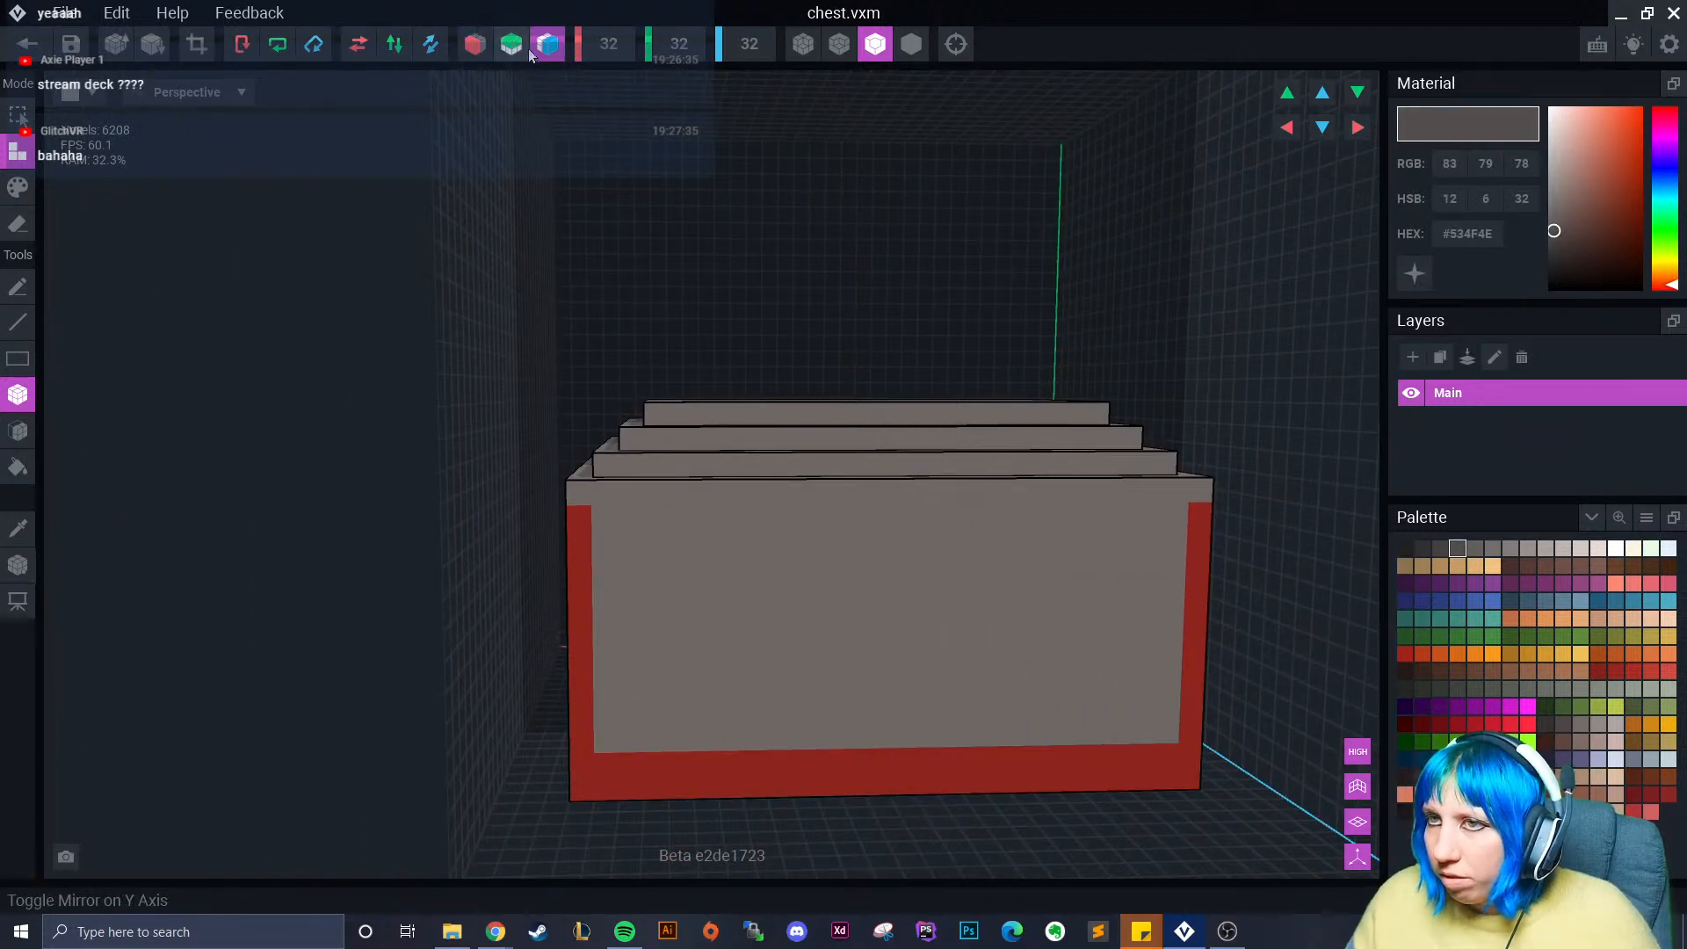
click(544, 50)
click(478, 48)
right_drag(814, 547, 884, 591)
scroll(889, 590, up, 3)
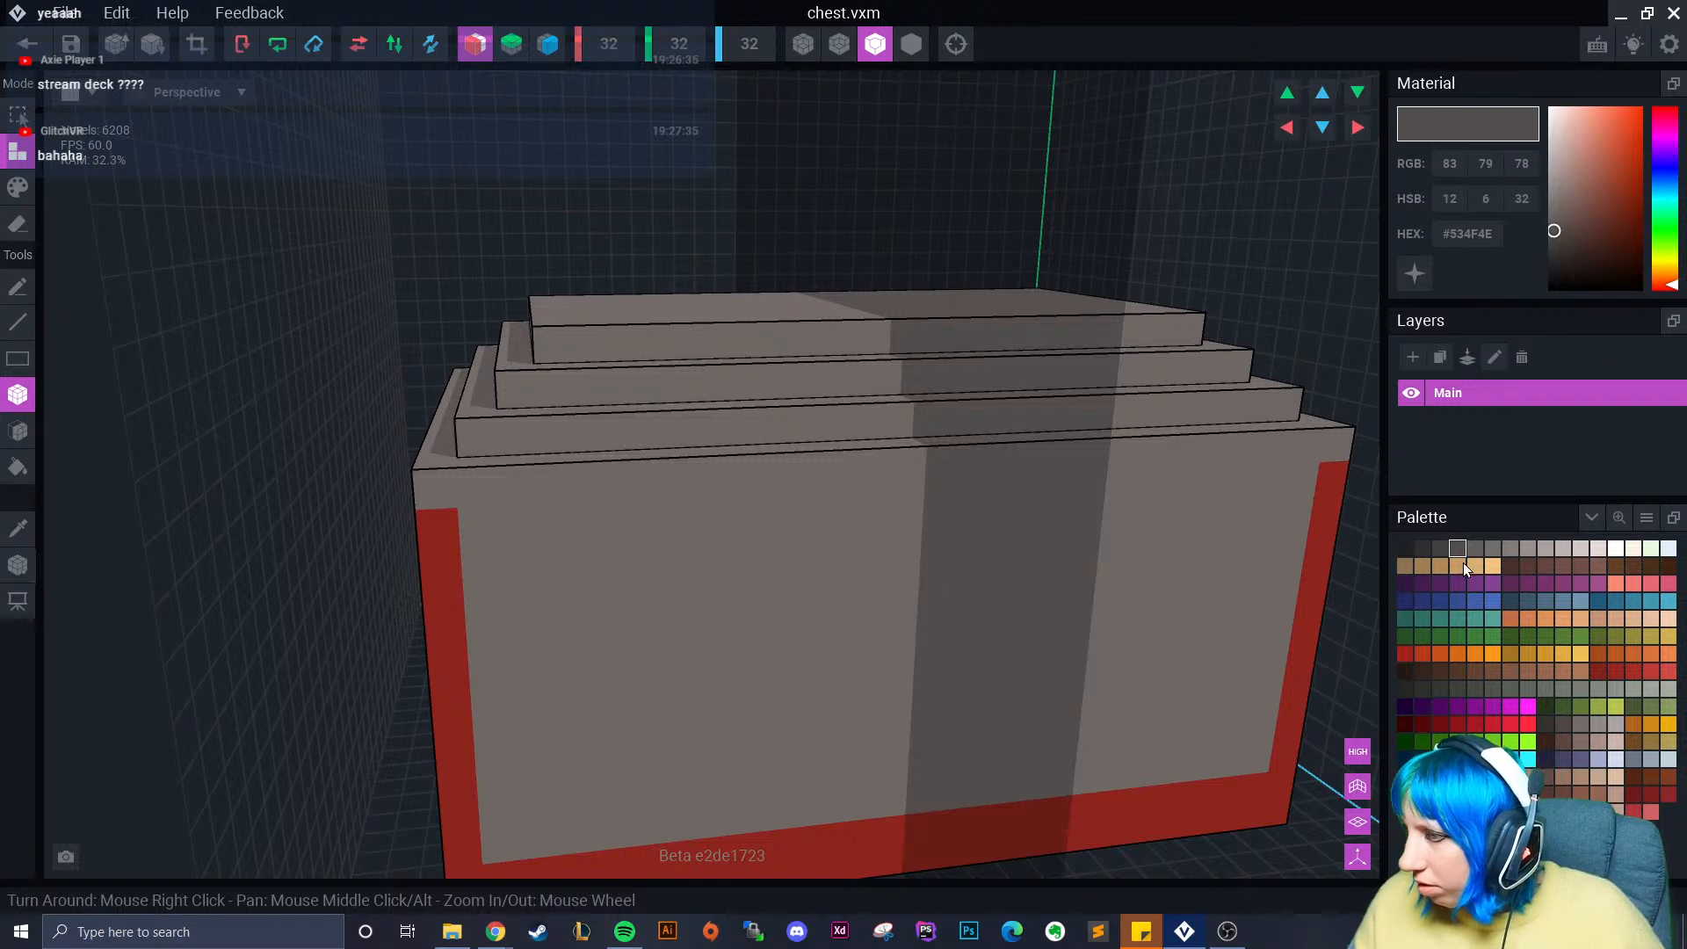
drag(913, 460, 920, 557)
right_drag(920, 557, 886, 669)
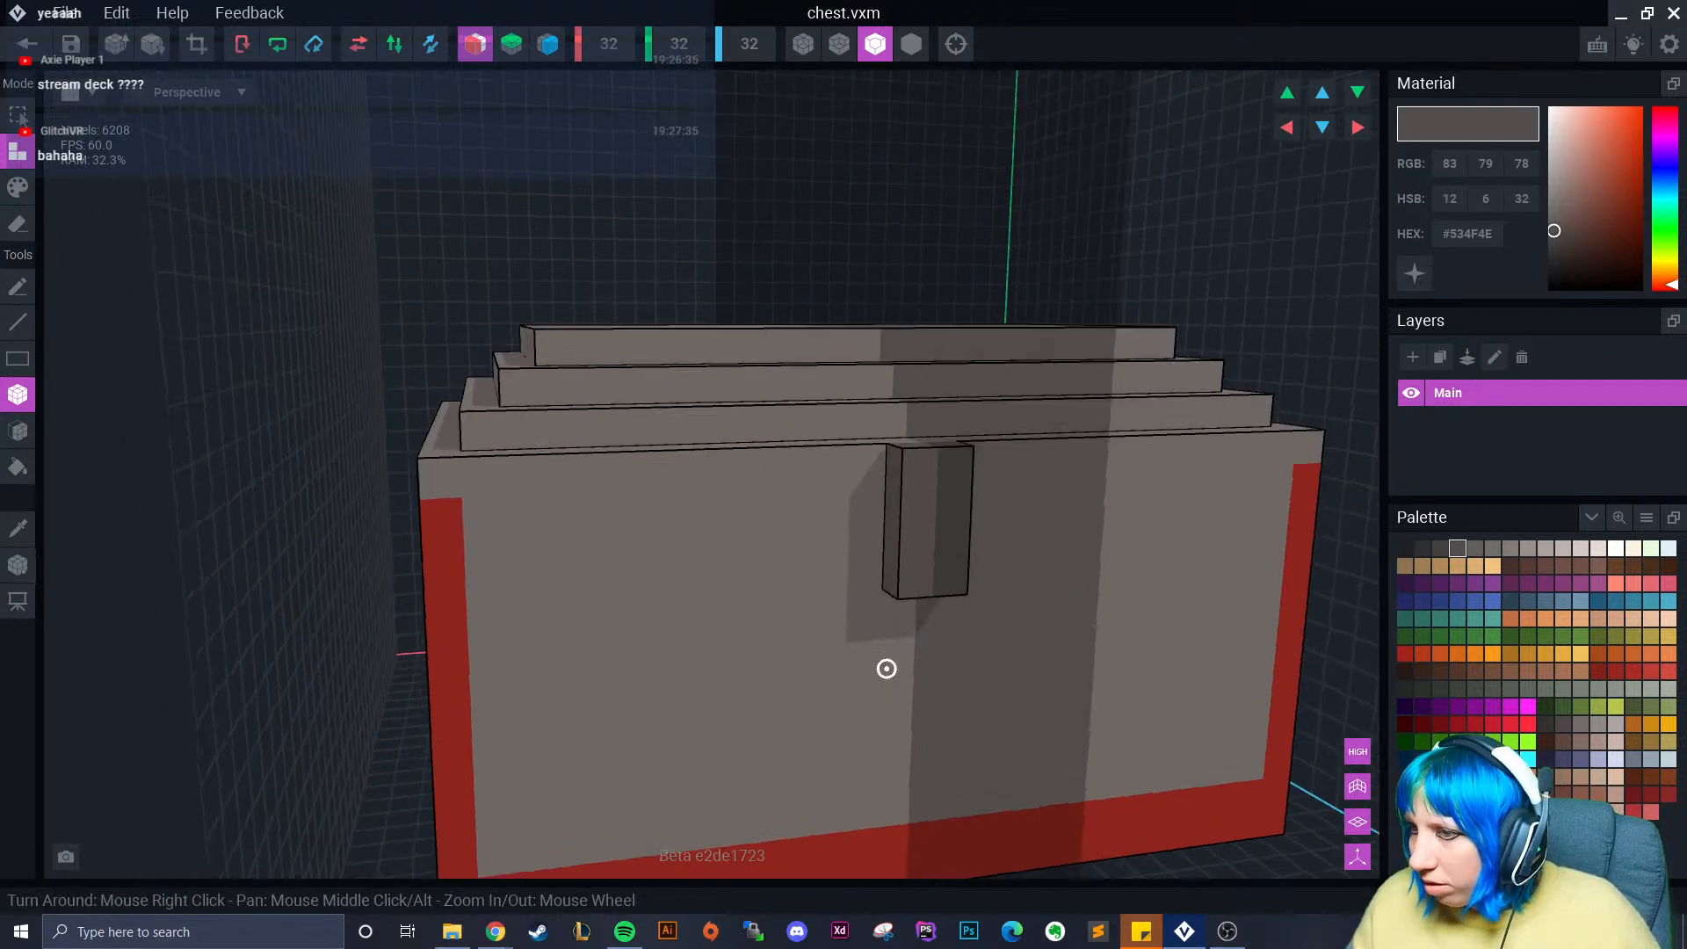
- Build a brown #6F4A20 lock body beside and below the latch, and paint the latch's lowest row in the same brown
scroll(886, 669, up, 2)
click(1634, 741)
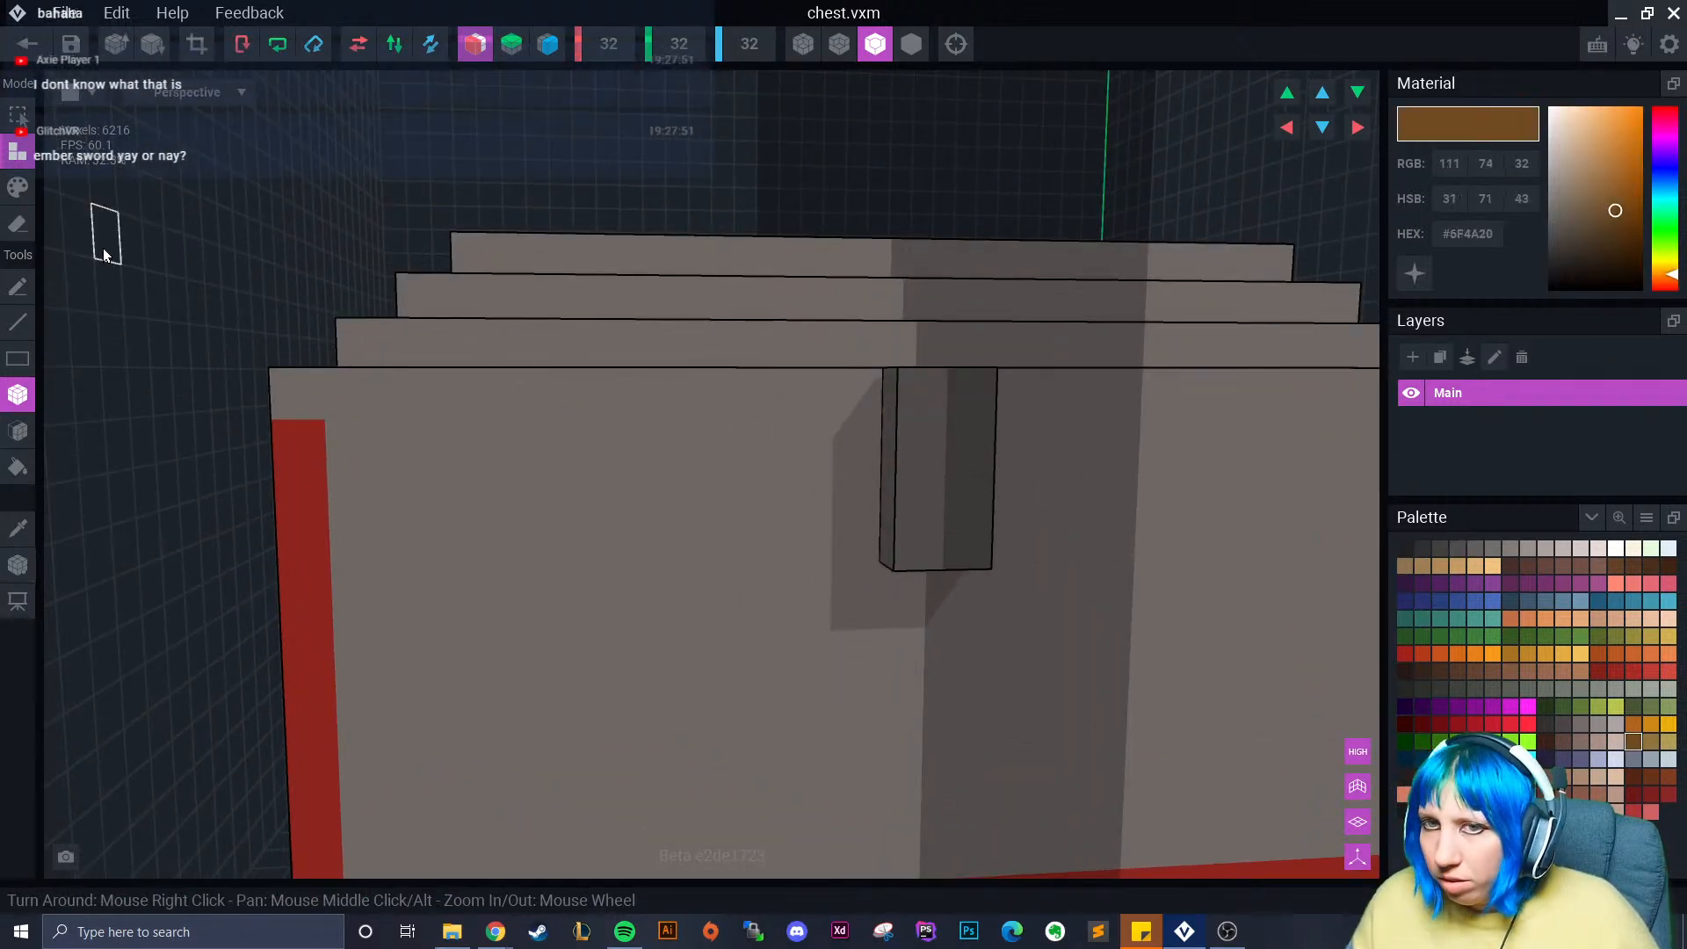
click(863, 499)
click(860, 550)
drag(893, 599, 948, 630)
scroll(903, 689, down, 5)
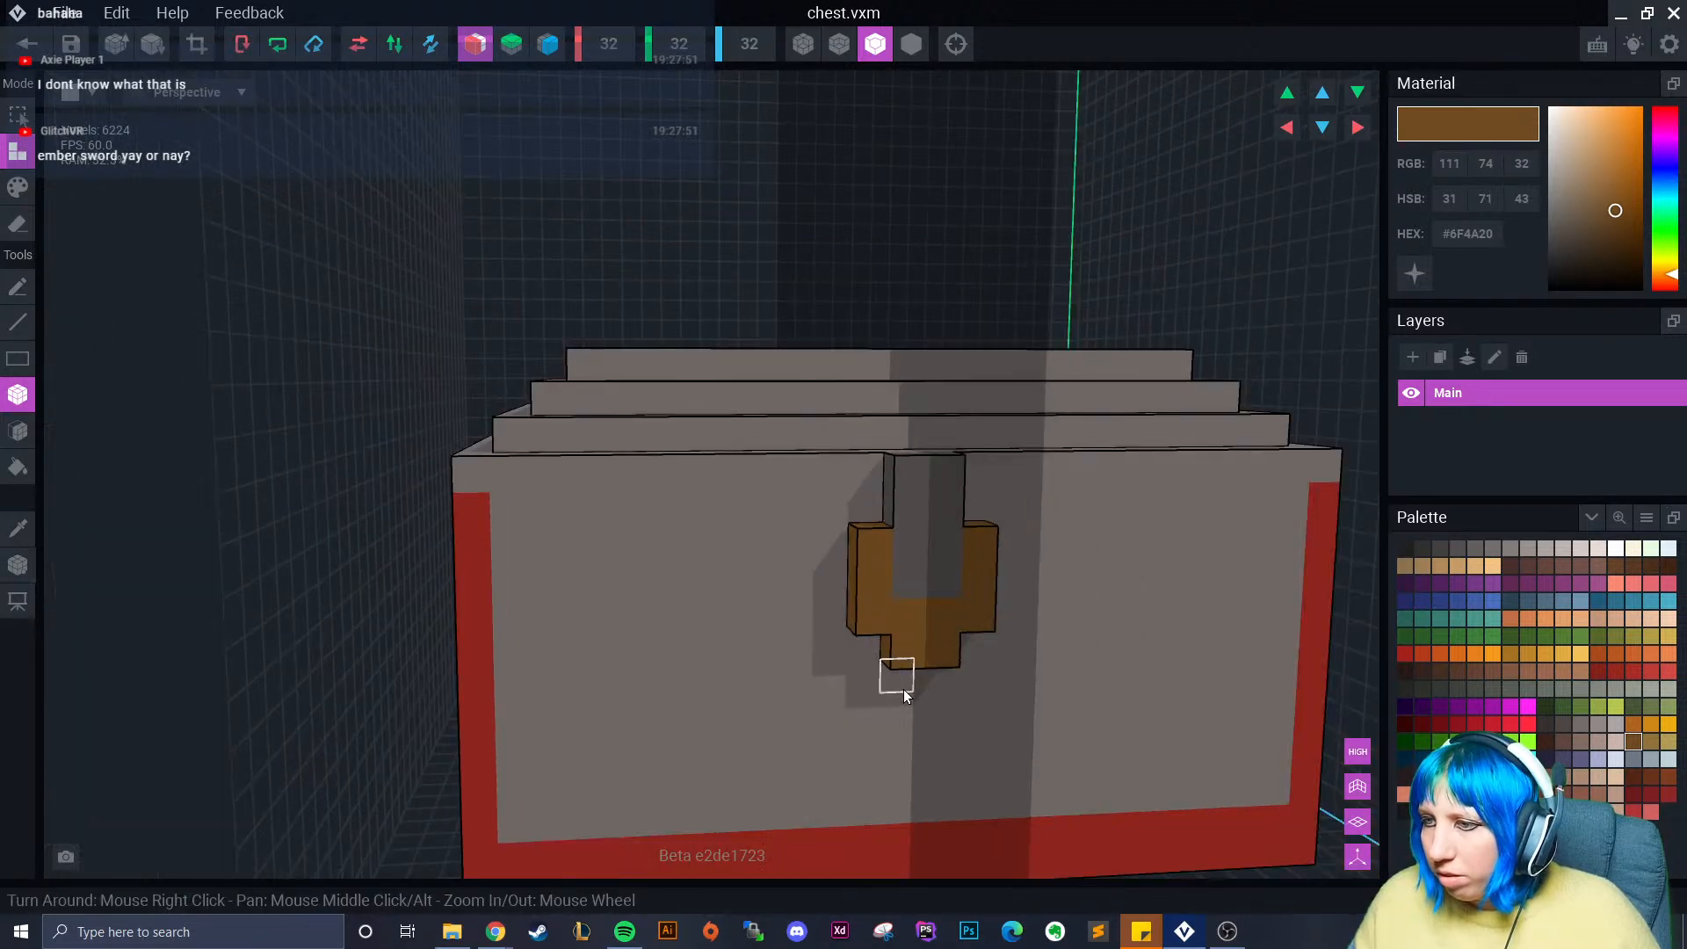
click(18, 187)
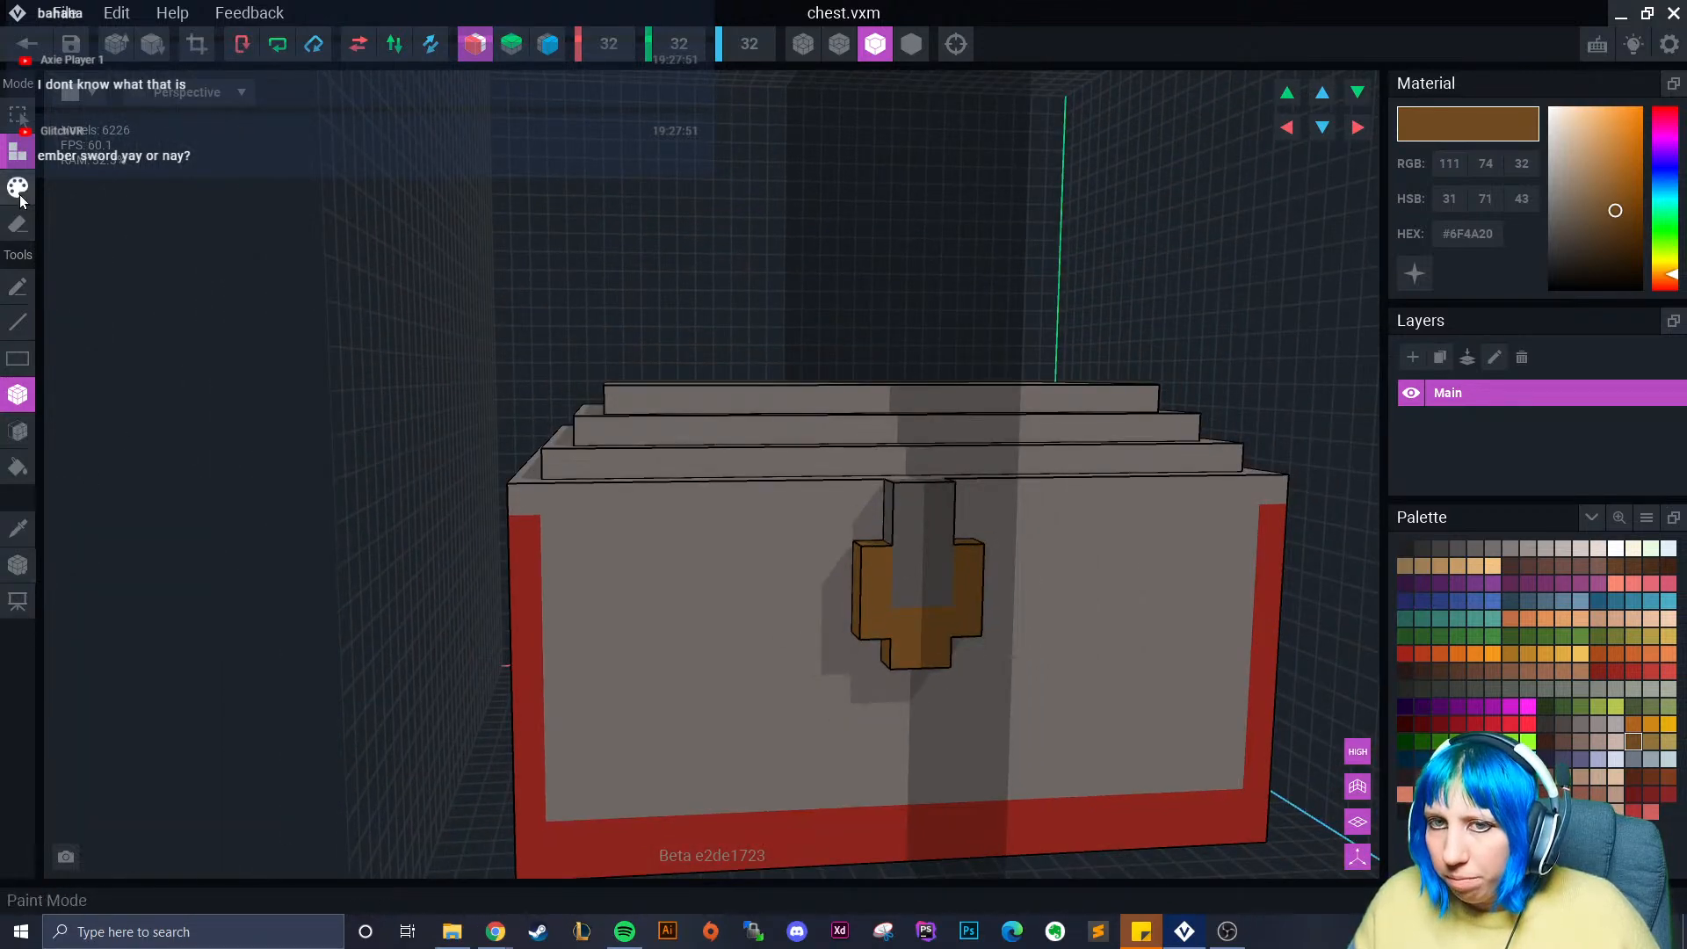
drag(877, 593, 928, 606)
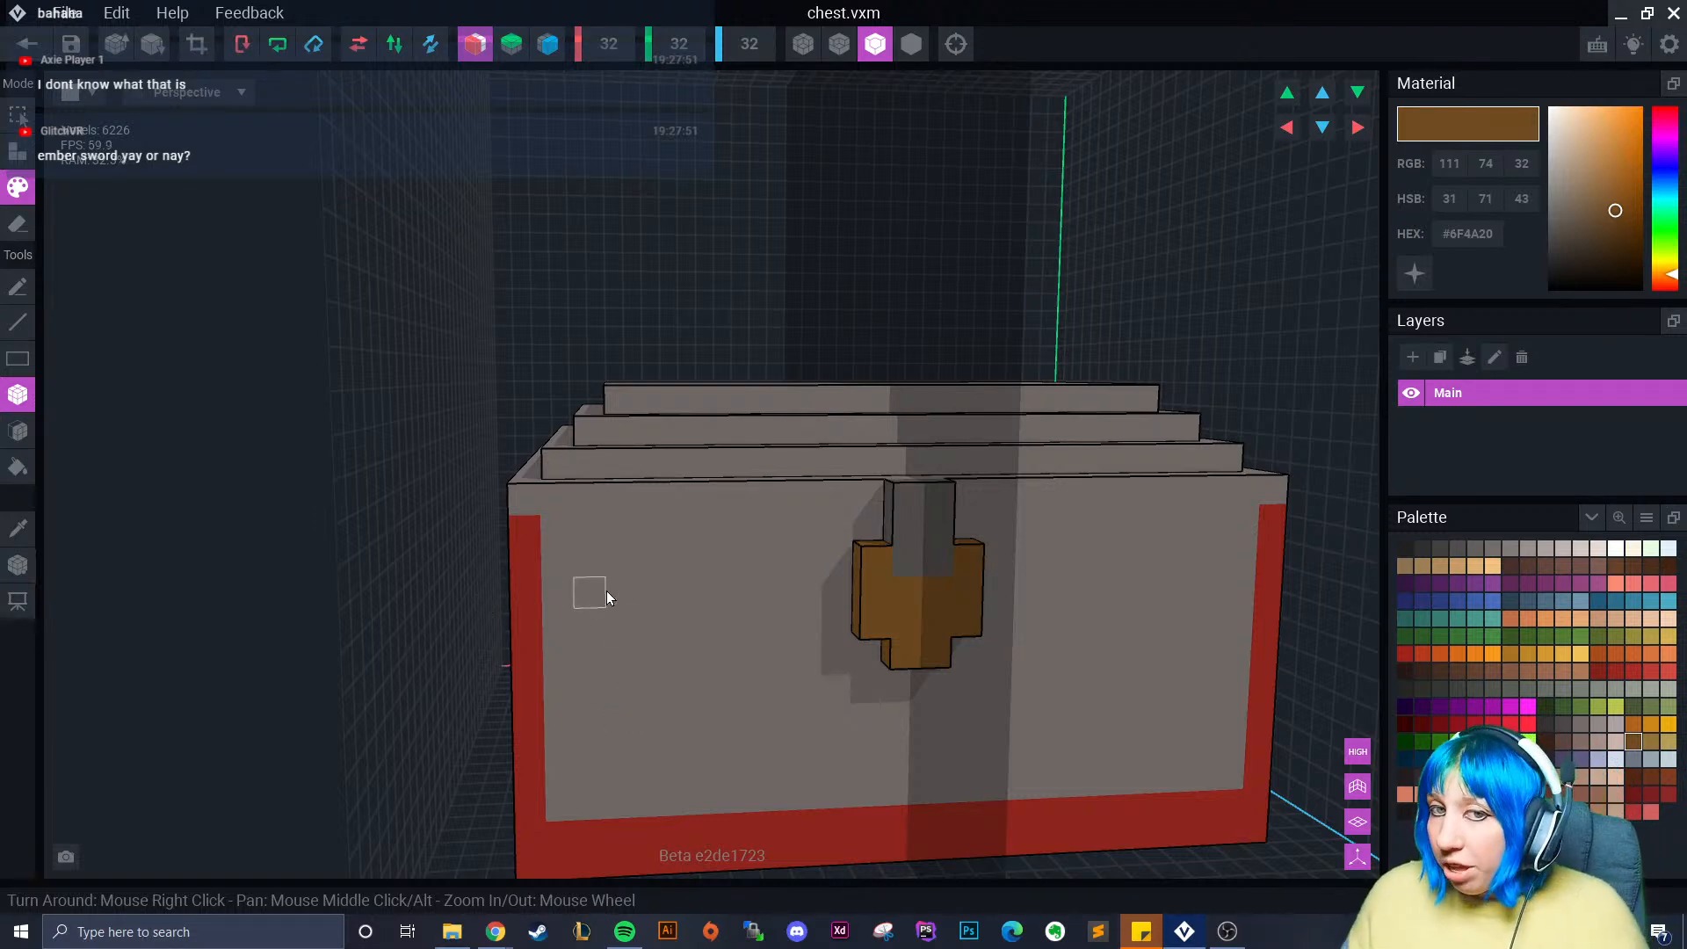
- Paint a dark #302F2F keyhole, two voxels wide and one tall, on the lock directly below the grey latch
right_drag(837, 701, 913, 813)
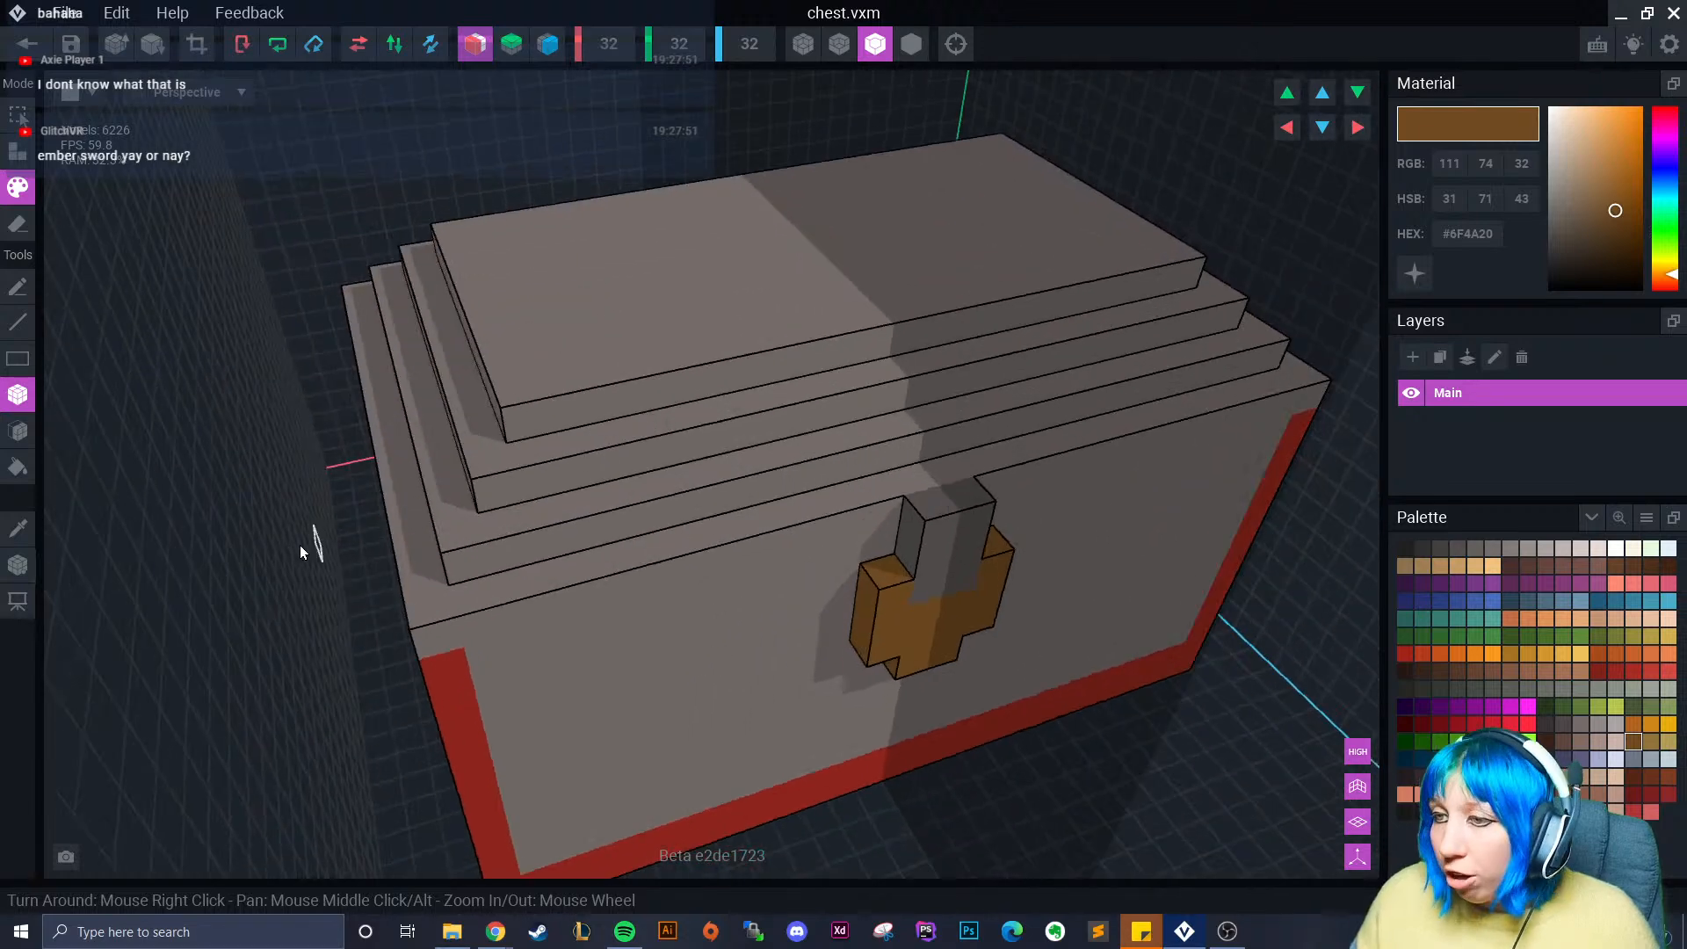
click(17, 529)
click(894, 545)
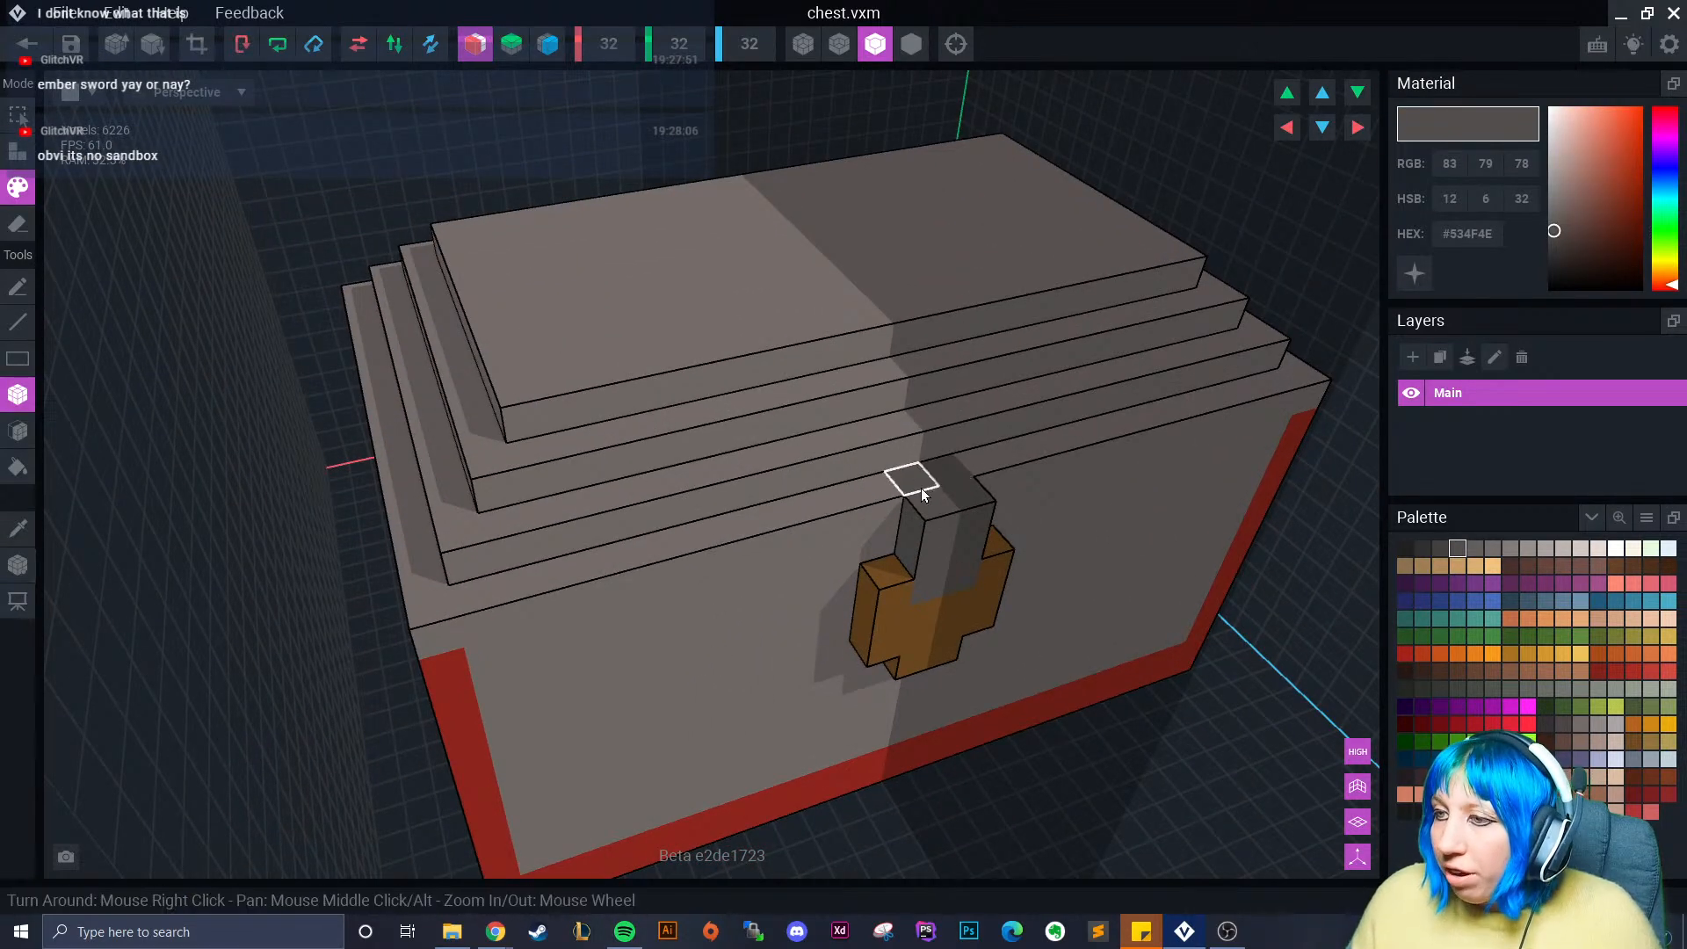
right_drag(920, 488, 878, 570)
scroll(877, 635, up, 5)
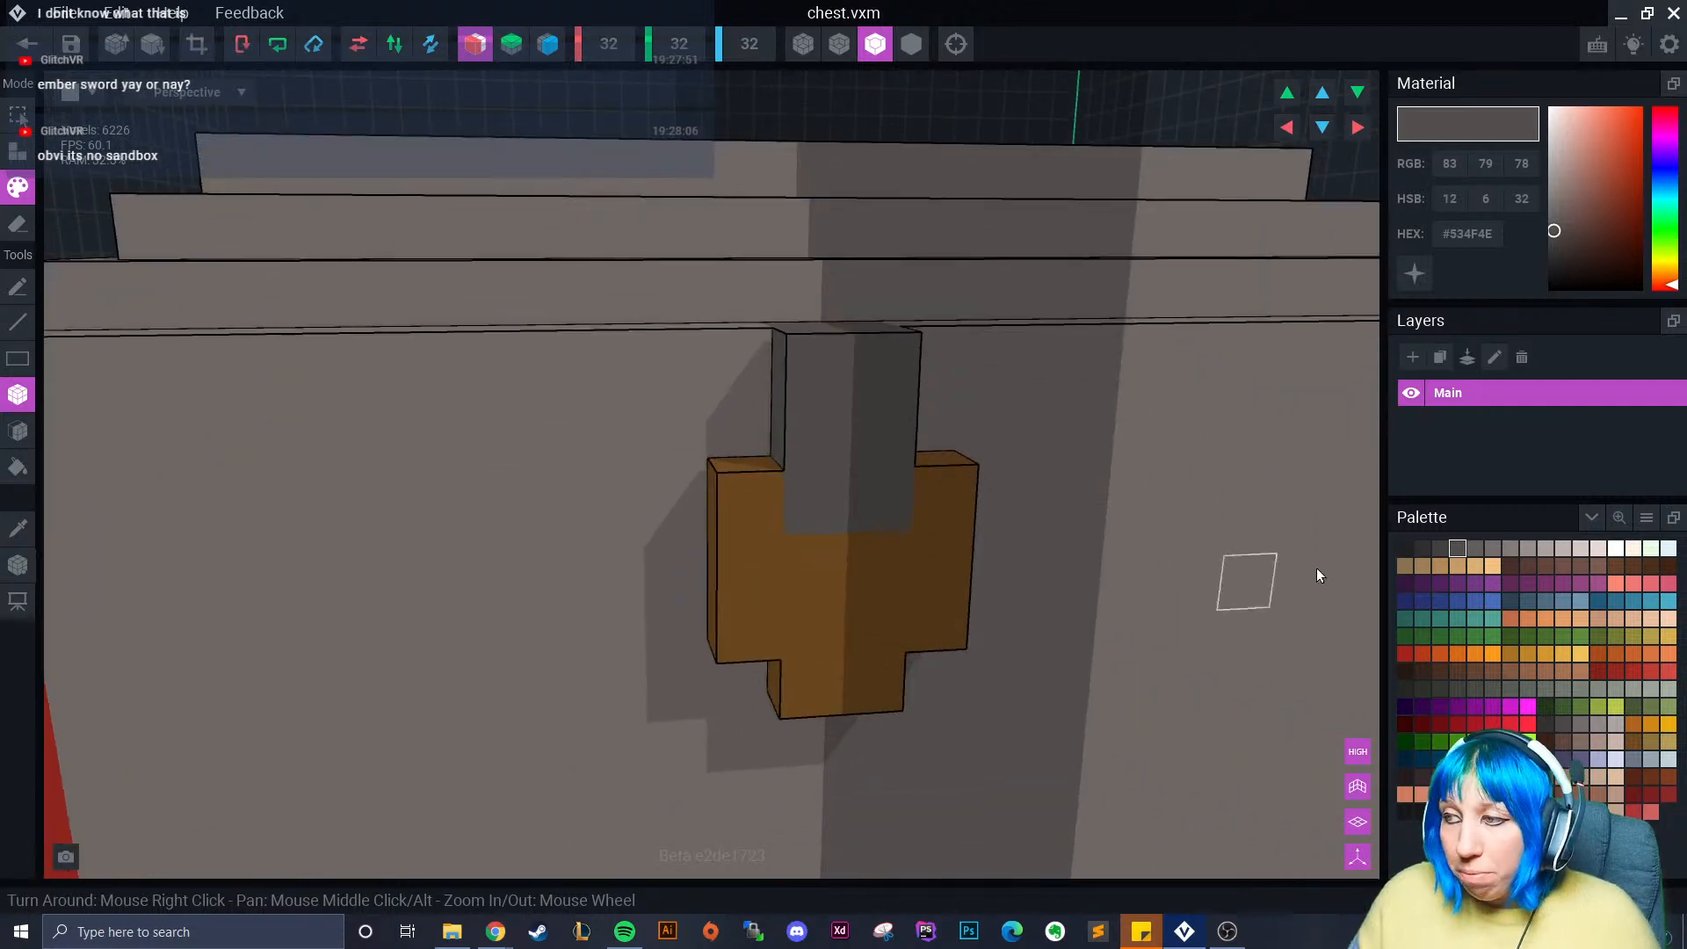
click(1420, 550)
mouse_move(877, 622)
mouse_down()
mouse_move(836, 603)
mouse_move(793, 629)
mouse_up()
scroll(651, 708, down, 3)
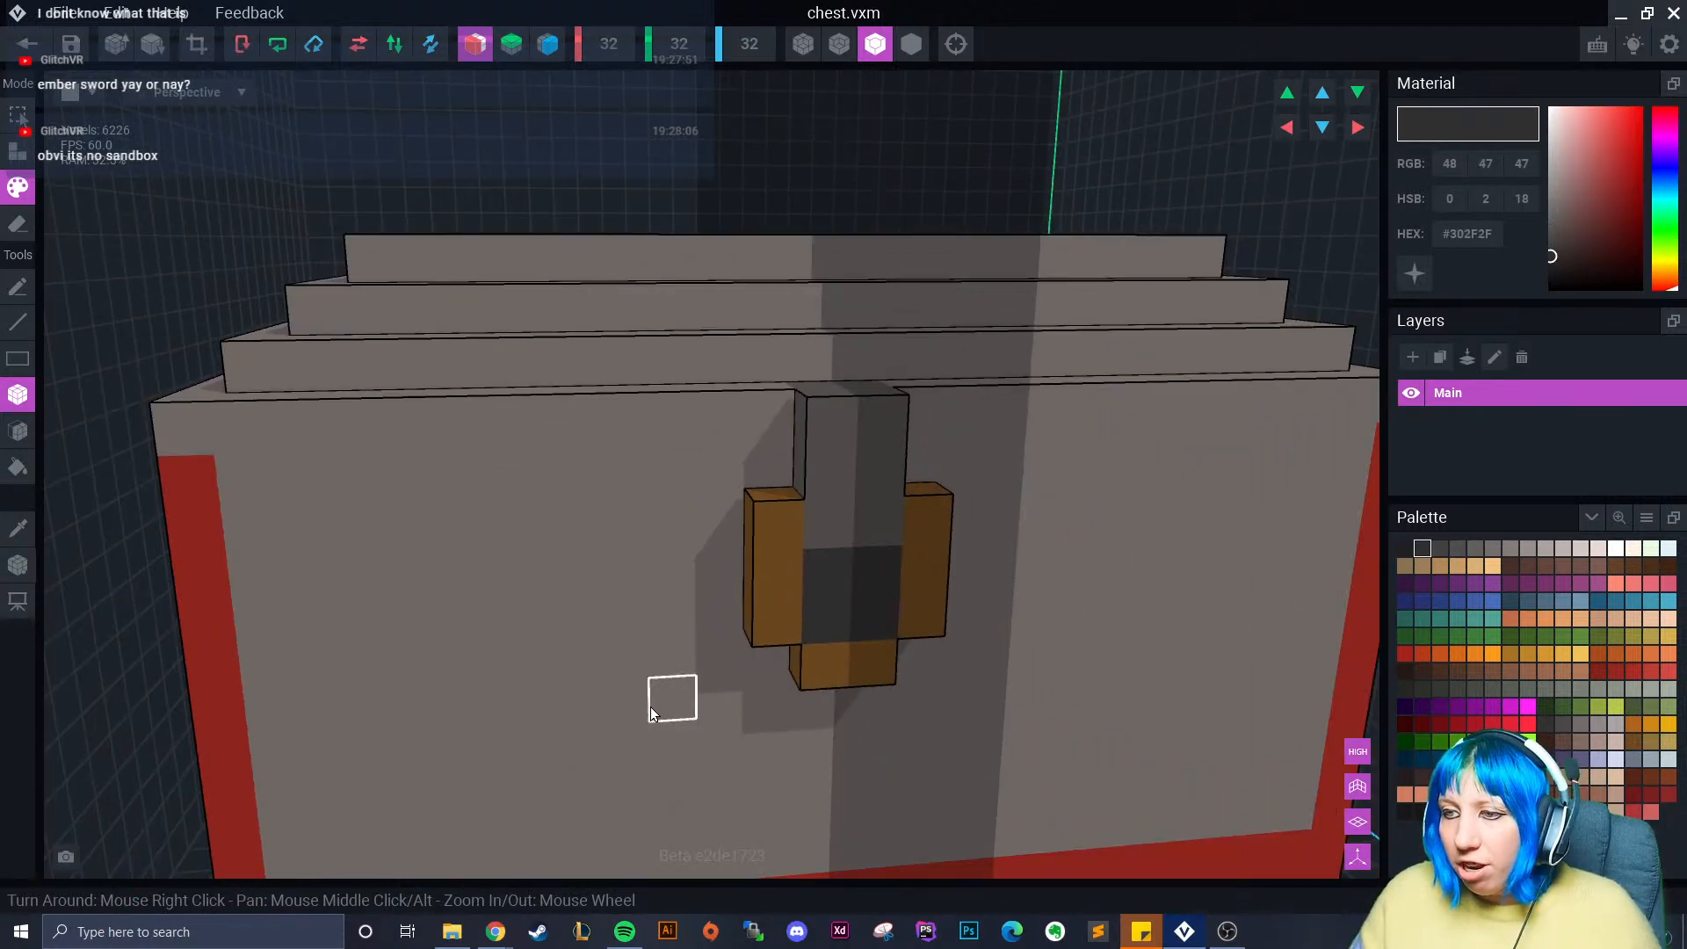
click(824, 578)
scroll(679, 675, down, 3)
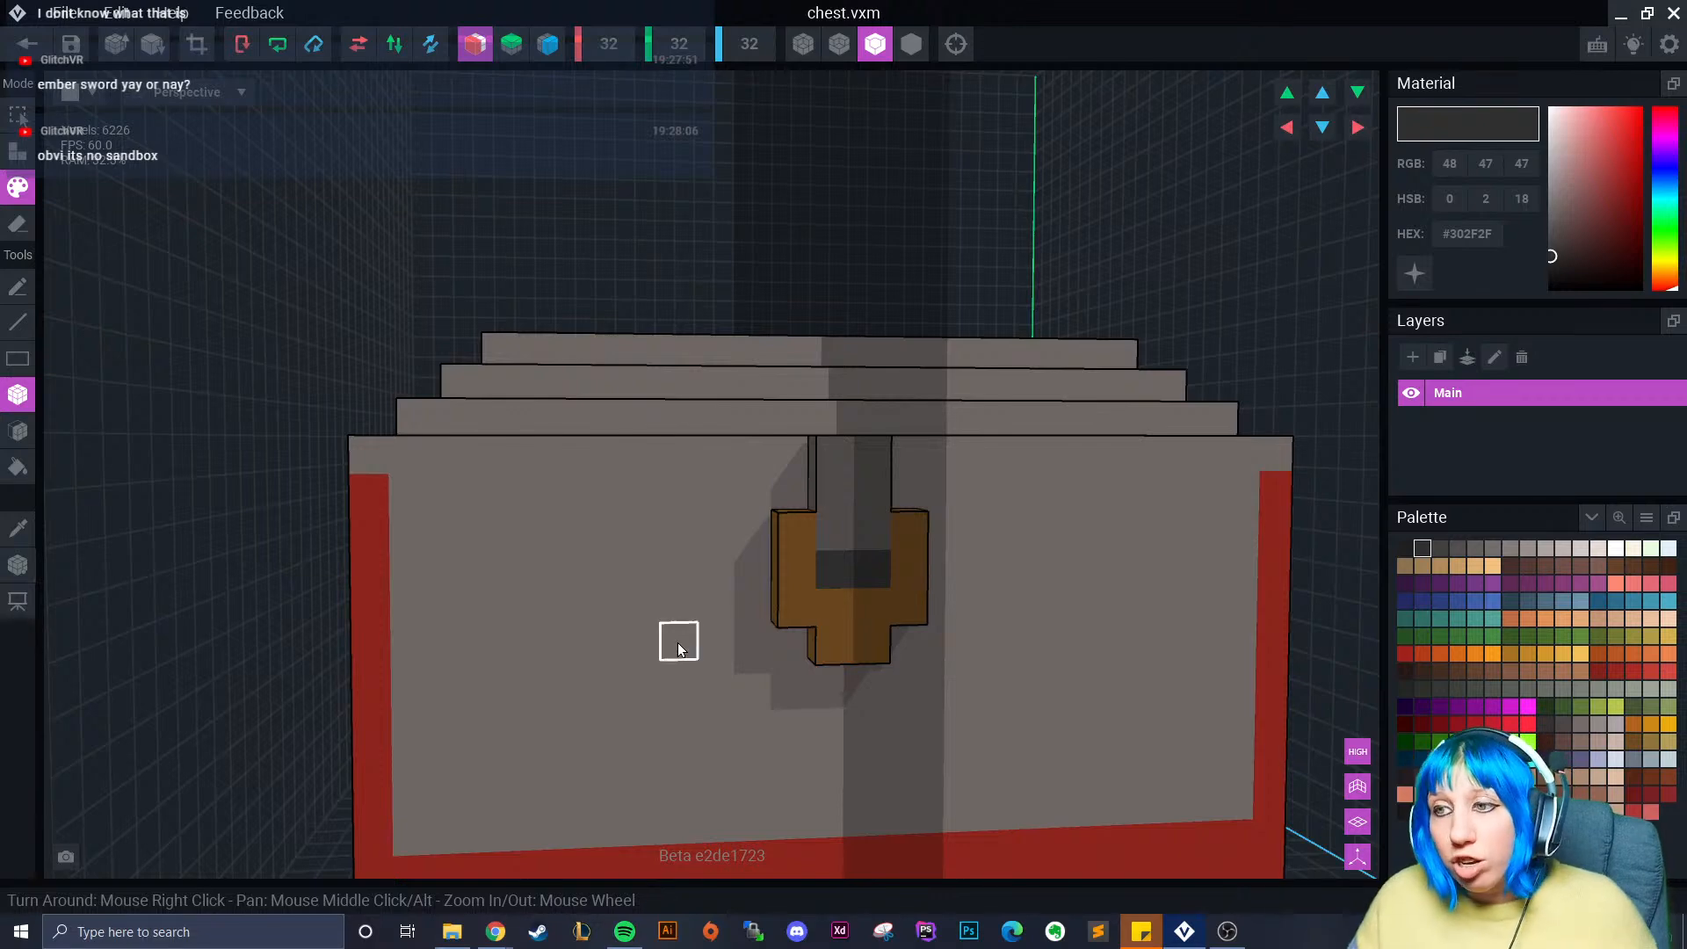
scroll(703, 657, down, 4)
scroll(682, 708, up, 2)
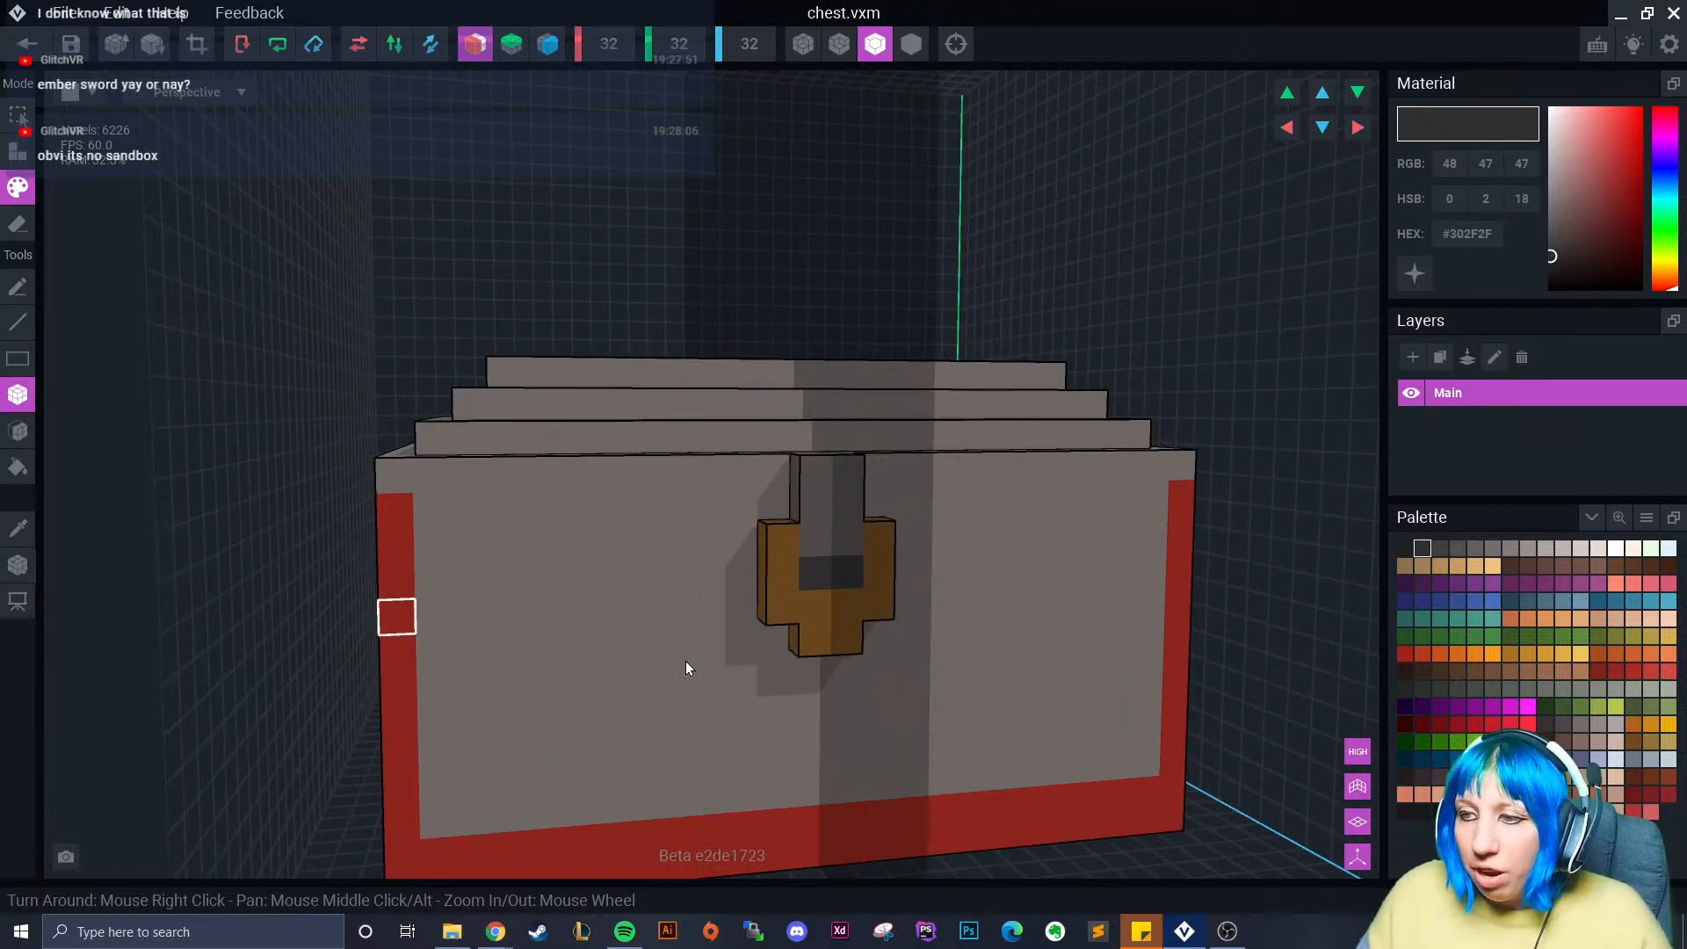
- Sample the chest's red #95271F and paint one more row above the bottom band on the front, short ends and back
click(1649, 759)
middle_drag(650, 747, 633, 624)
click(17, 529)
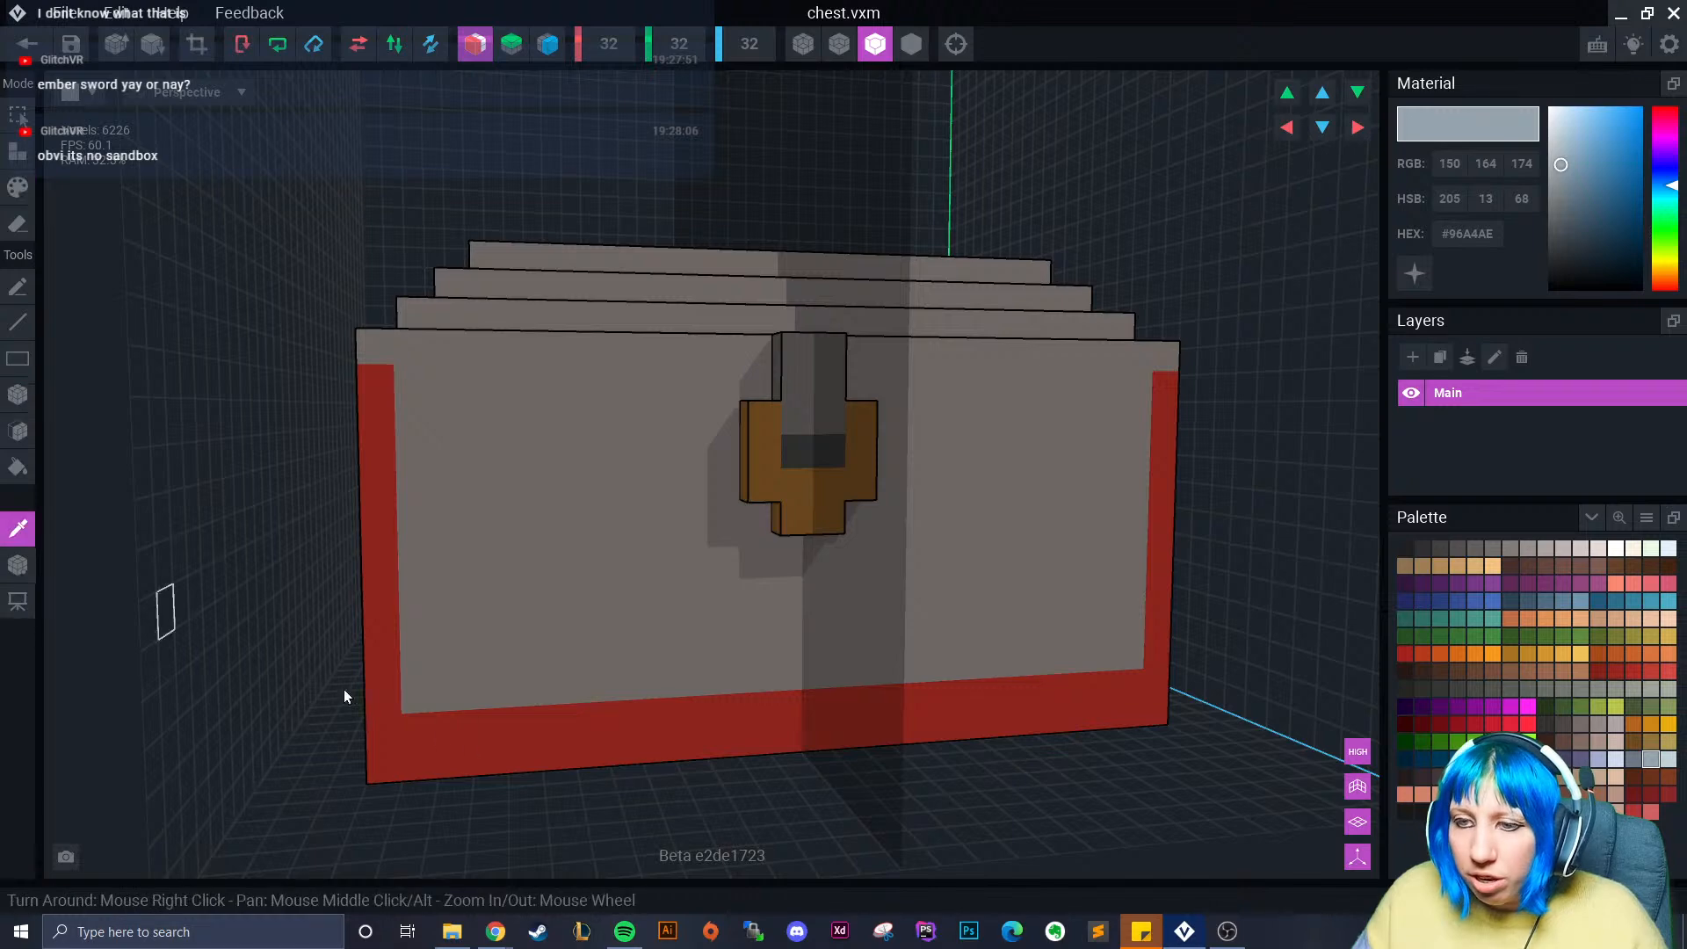
click(380, 697)
drag(415, 700, 859, 673)
right_drag(859, 673, 308, 703)
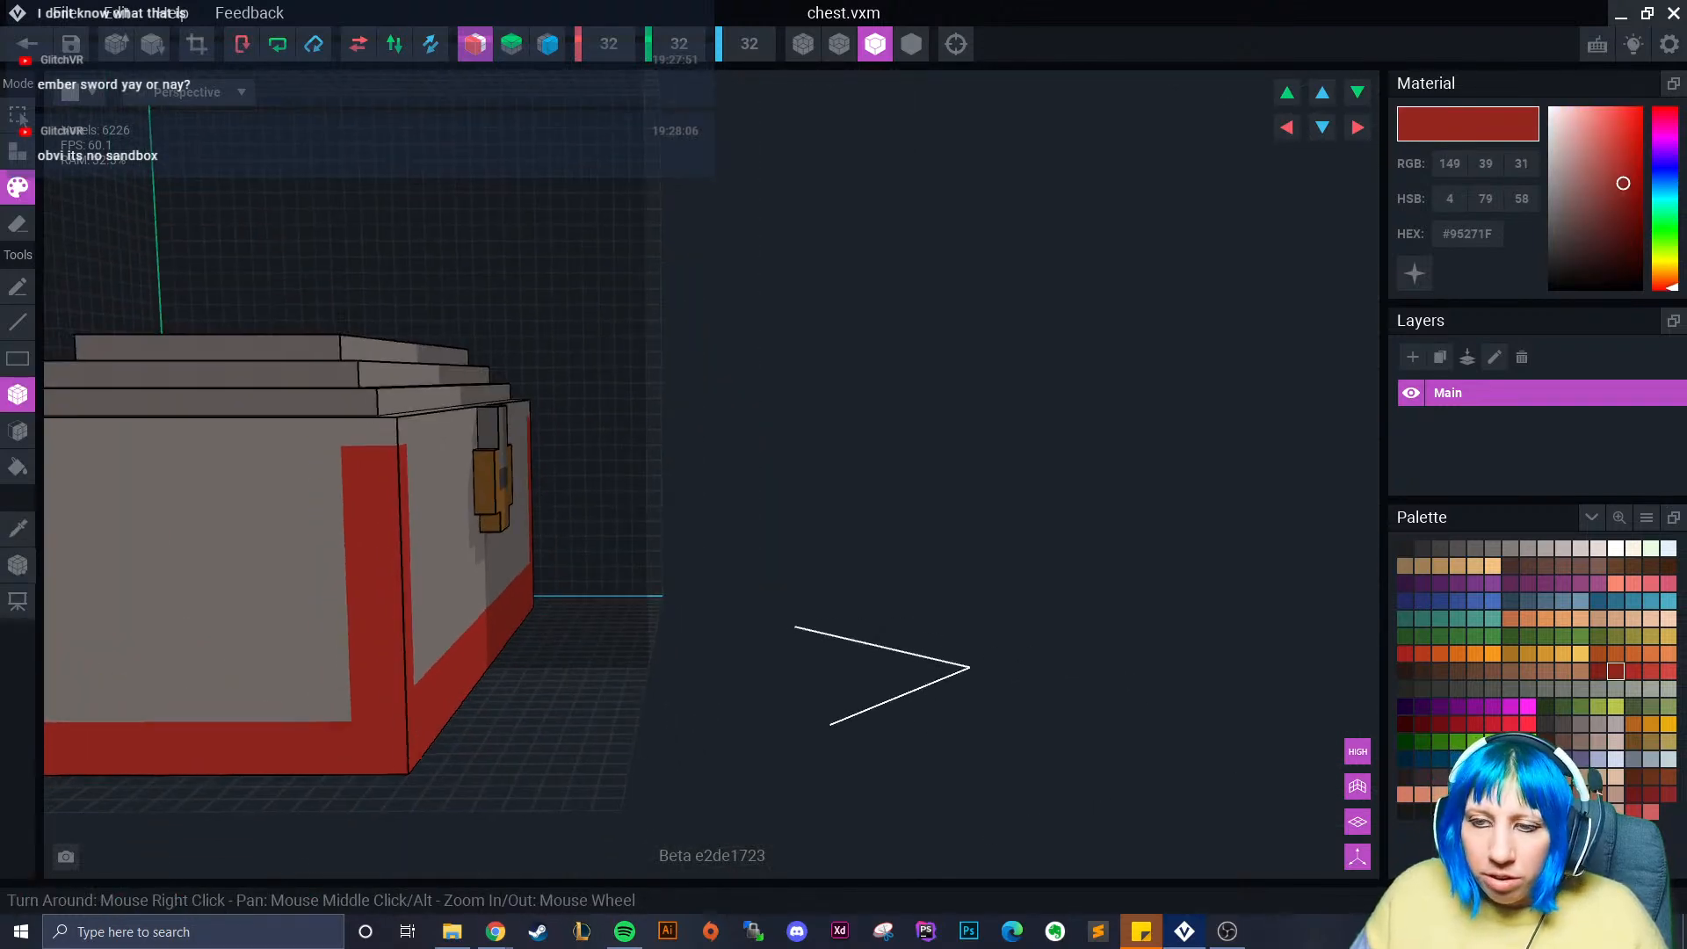
middle_drag(307, 703, 689, 714)
drag(699, 710, 420, 701)
right_drag(423, 709, 647, 654)
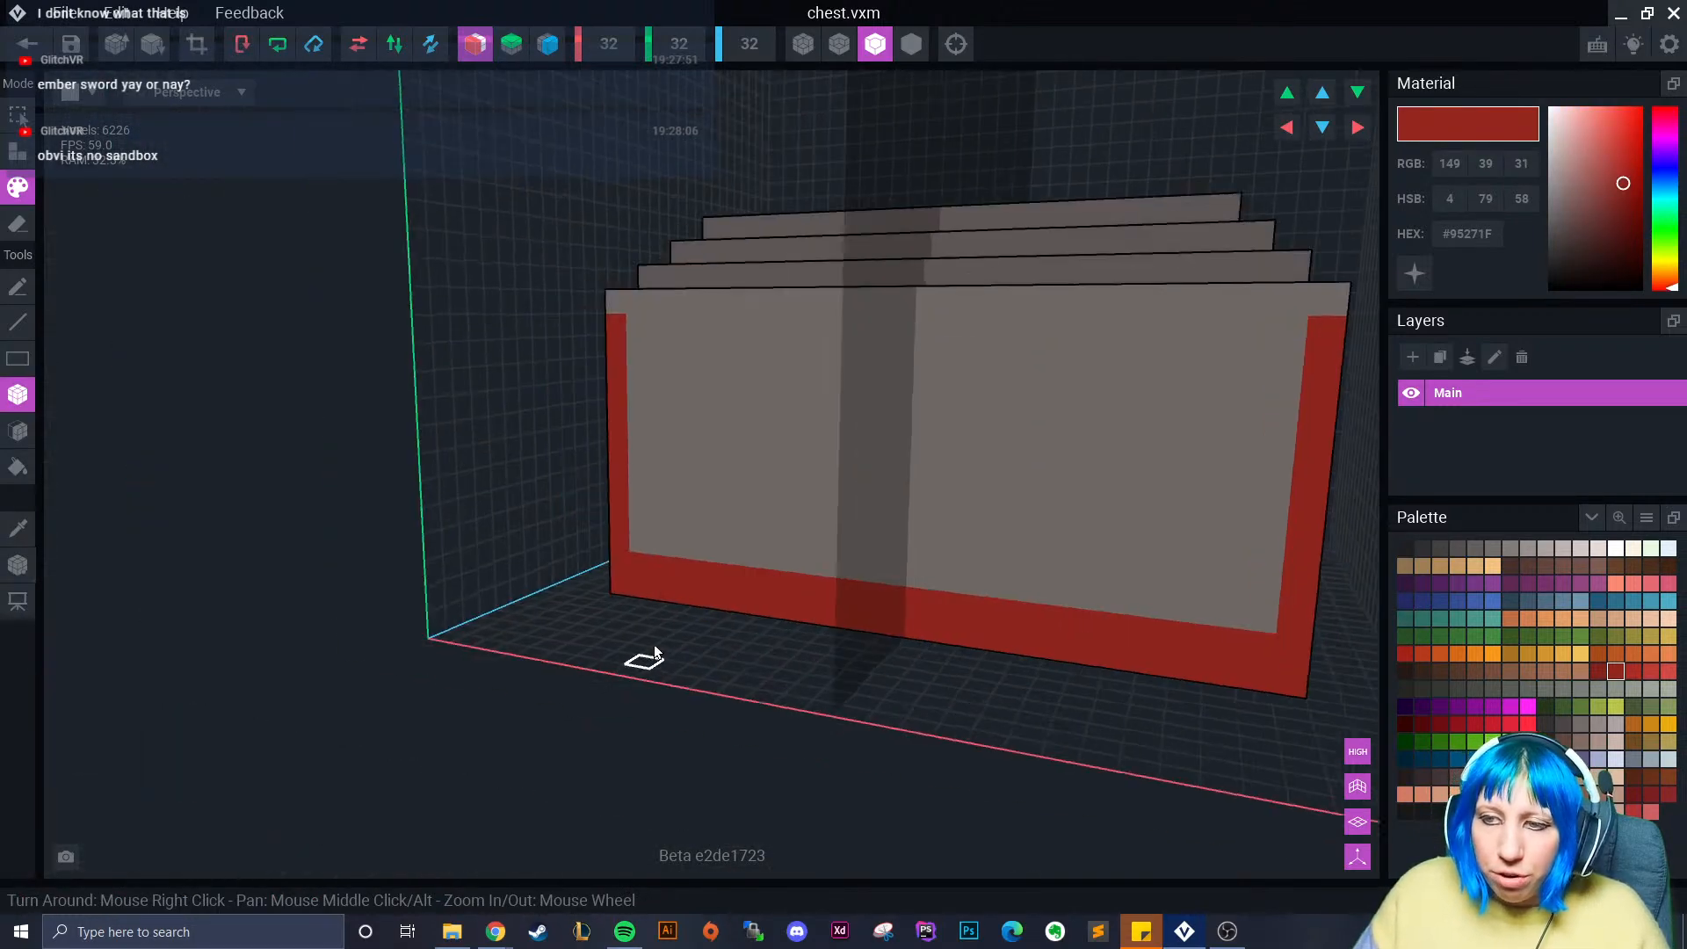
drag(935, 587, 1258, 620)
- Paint a one-voxel red band along the upper edge of the chest body on the front, short ends and back
mouse_move(736, 591)
right_down()
mouse_move(673, 591)
mouse_move(566, 642)
mouse_move(821, 685)
right_up()
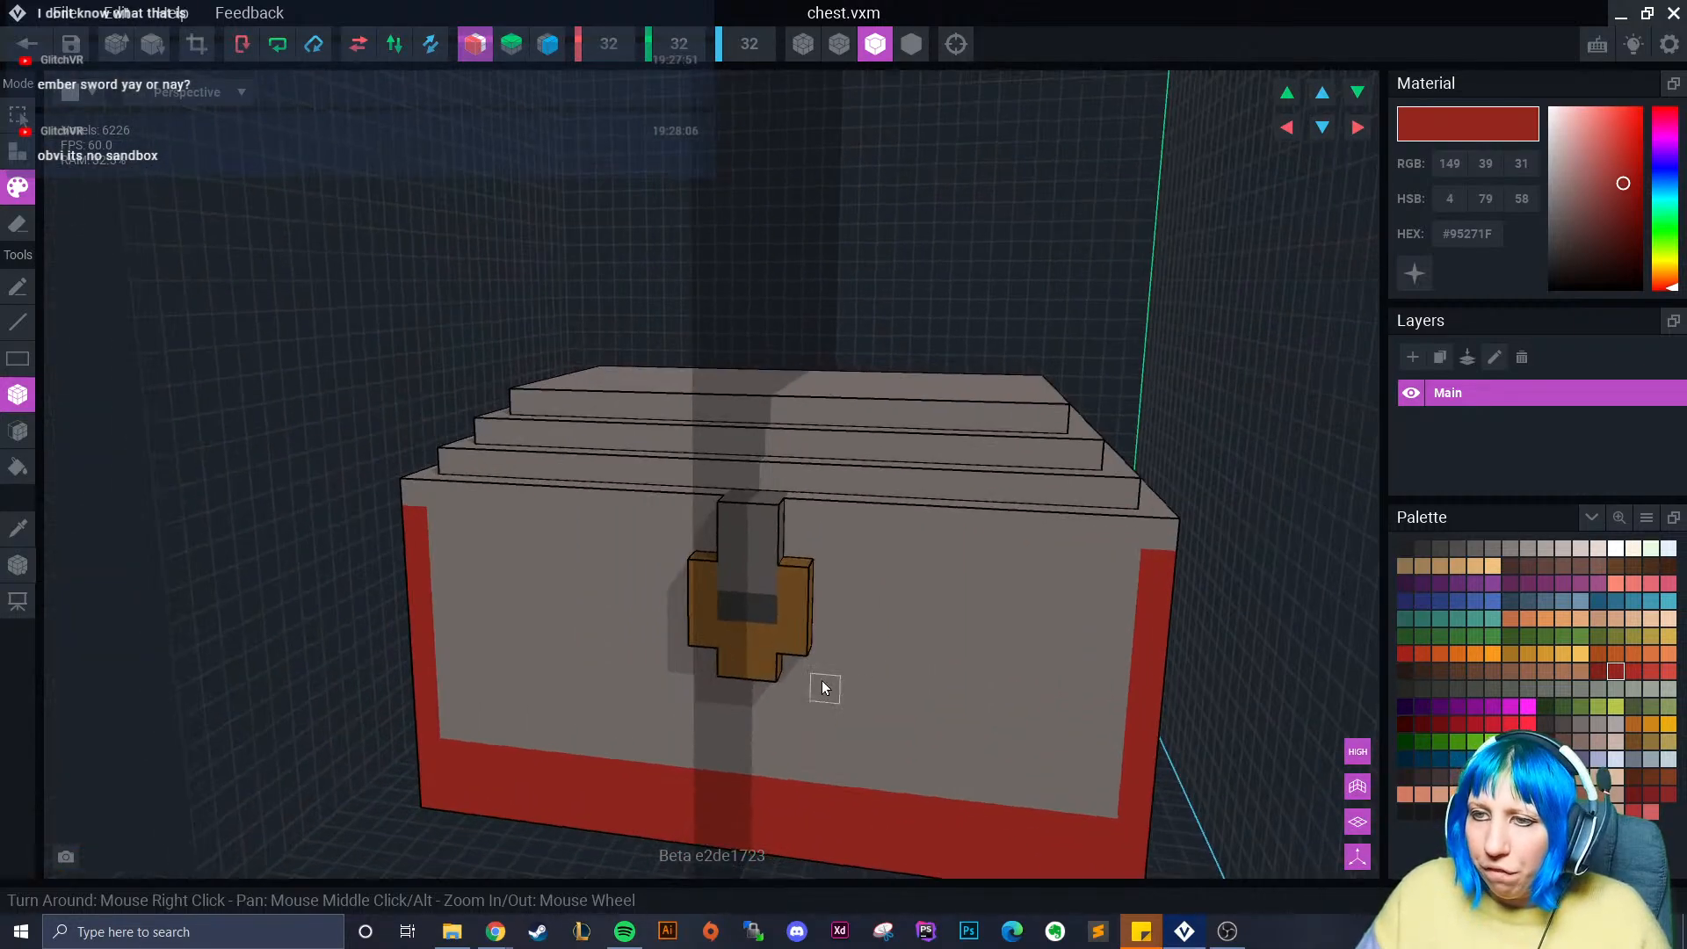
drag(413, 497, 676, 508)
right_drag(683, 525, 800, 578)
drag(651, 553, 534, 503)
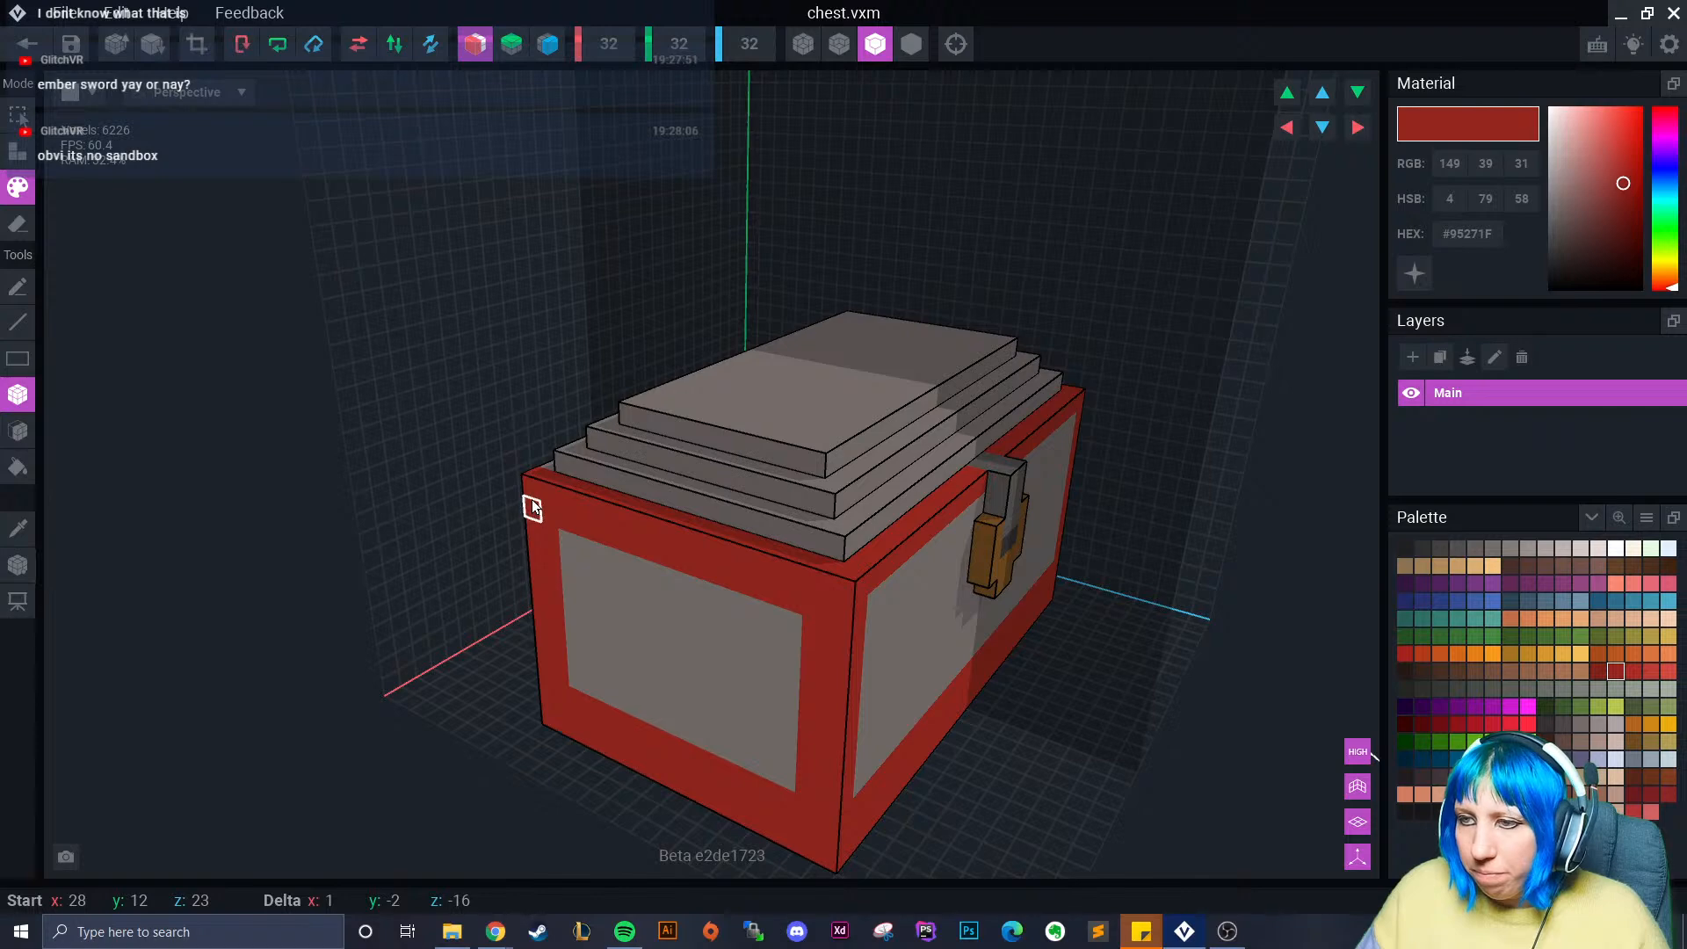
right_drag(534, 502, 589, 526)
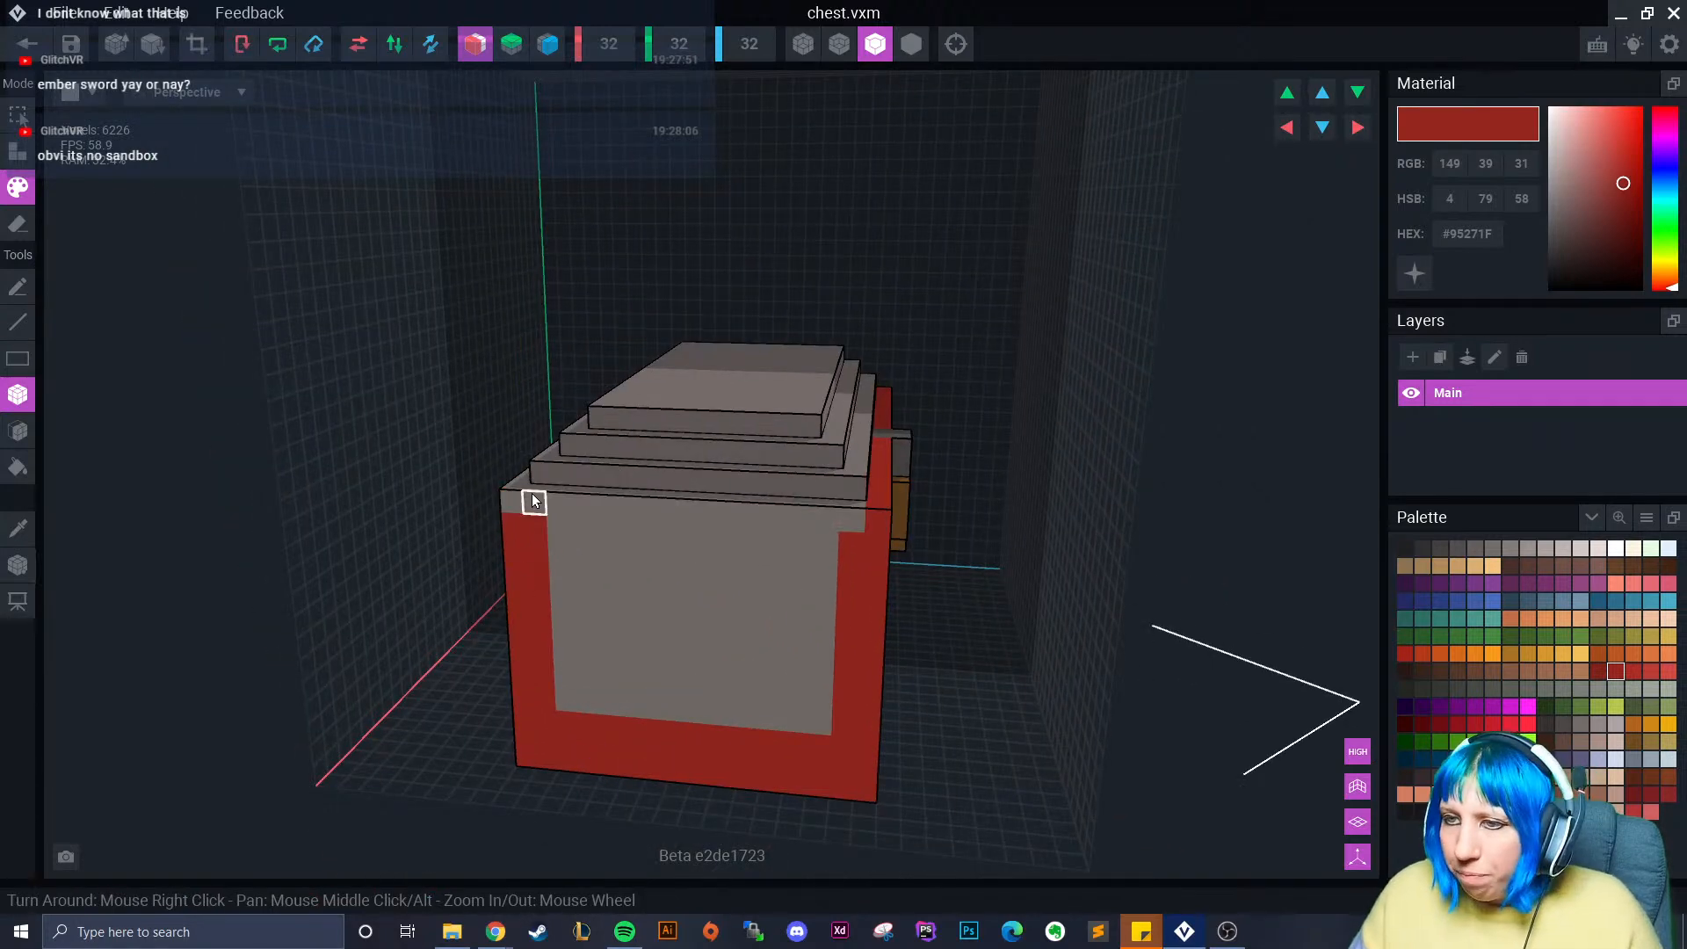
drag(527, 497, 859, 519)
right_drag(858, 518, 479, 527)
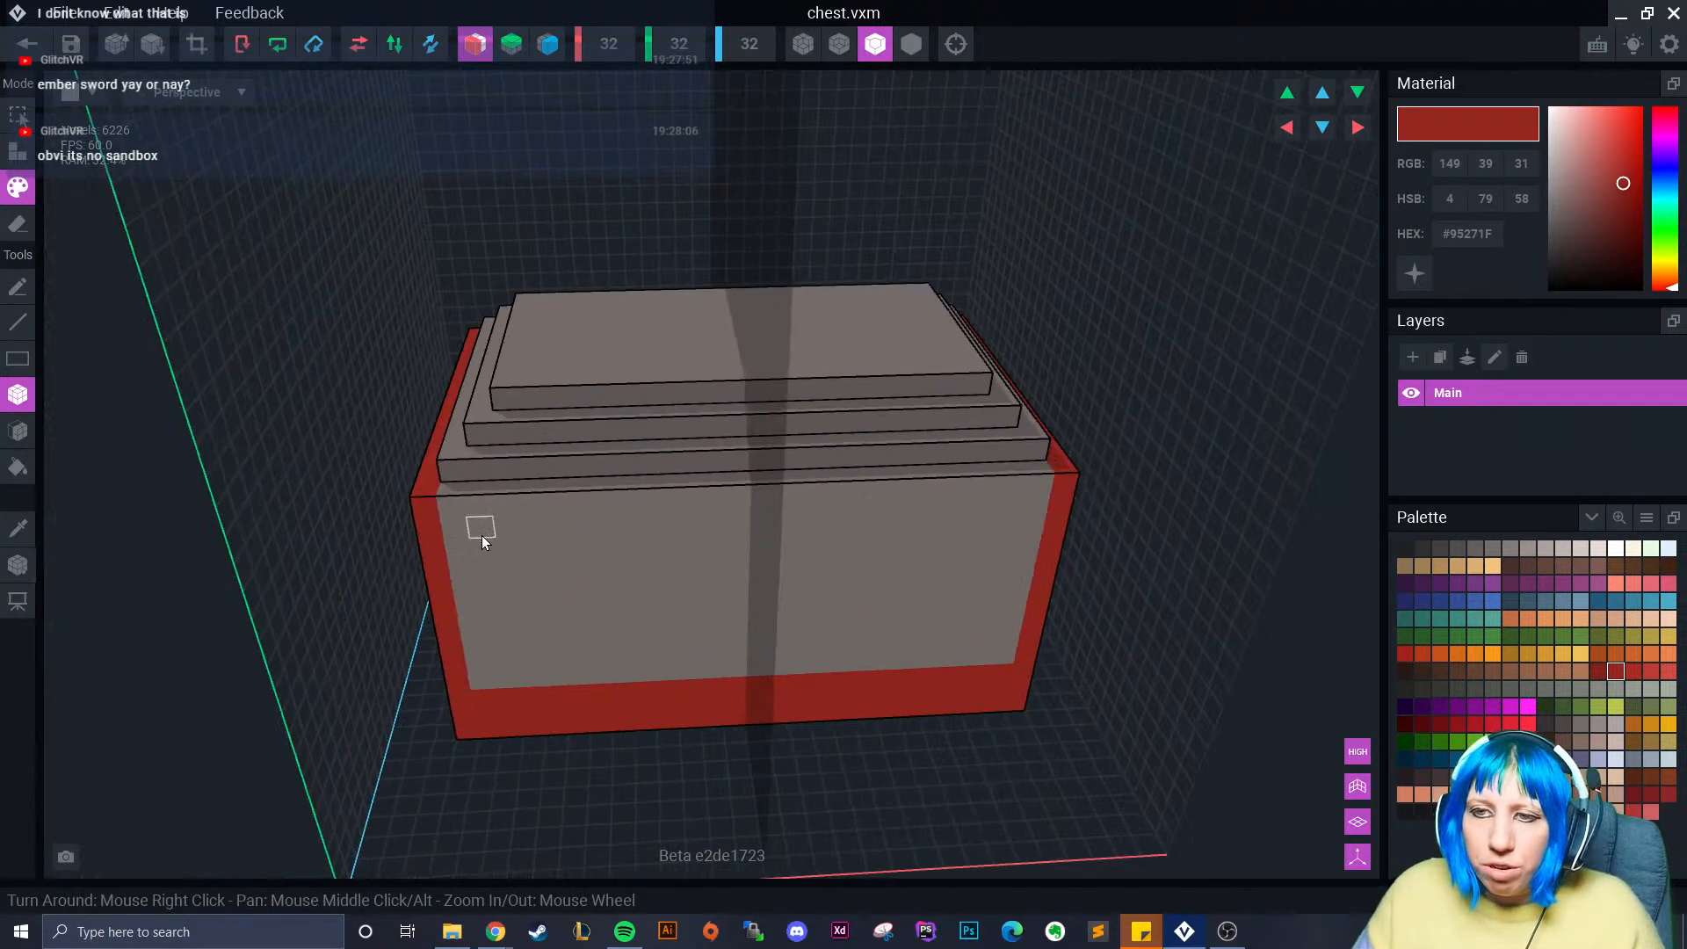
mouse_move(452, 500)
mouse_down()
mouse_move(888, 510)
mouse_move(893, 486)
mouse_up()
mouse_move(893, 486)
right_down()
mouse_move(889, 547)
mouse_move(774, 620)
right_up()
scroll(773, 620, up, 2)
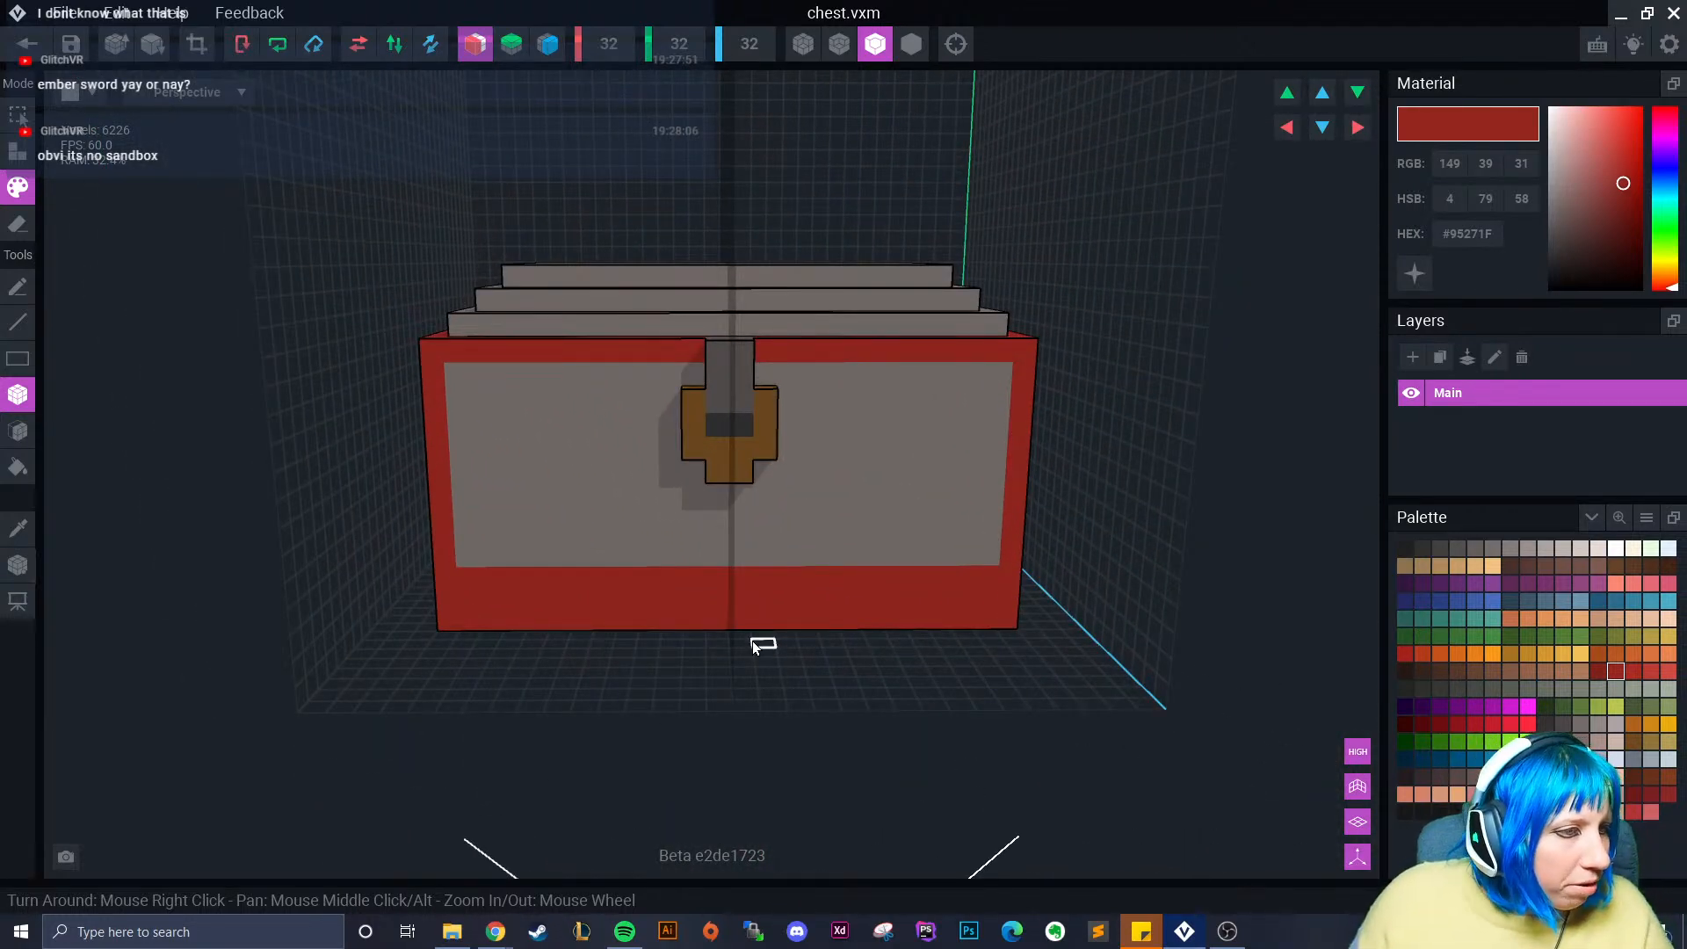
- Pick the blue-grey colour #96A4AE and paint mirrored single-square studs along the lower red band of the chest's front
click(1651, 759)
scroll(726, 626, up, 1)
click(437, 598)
click(519, 598)
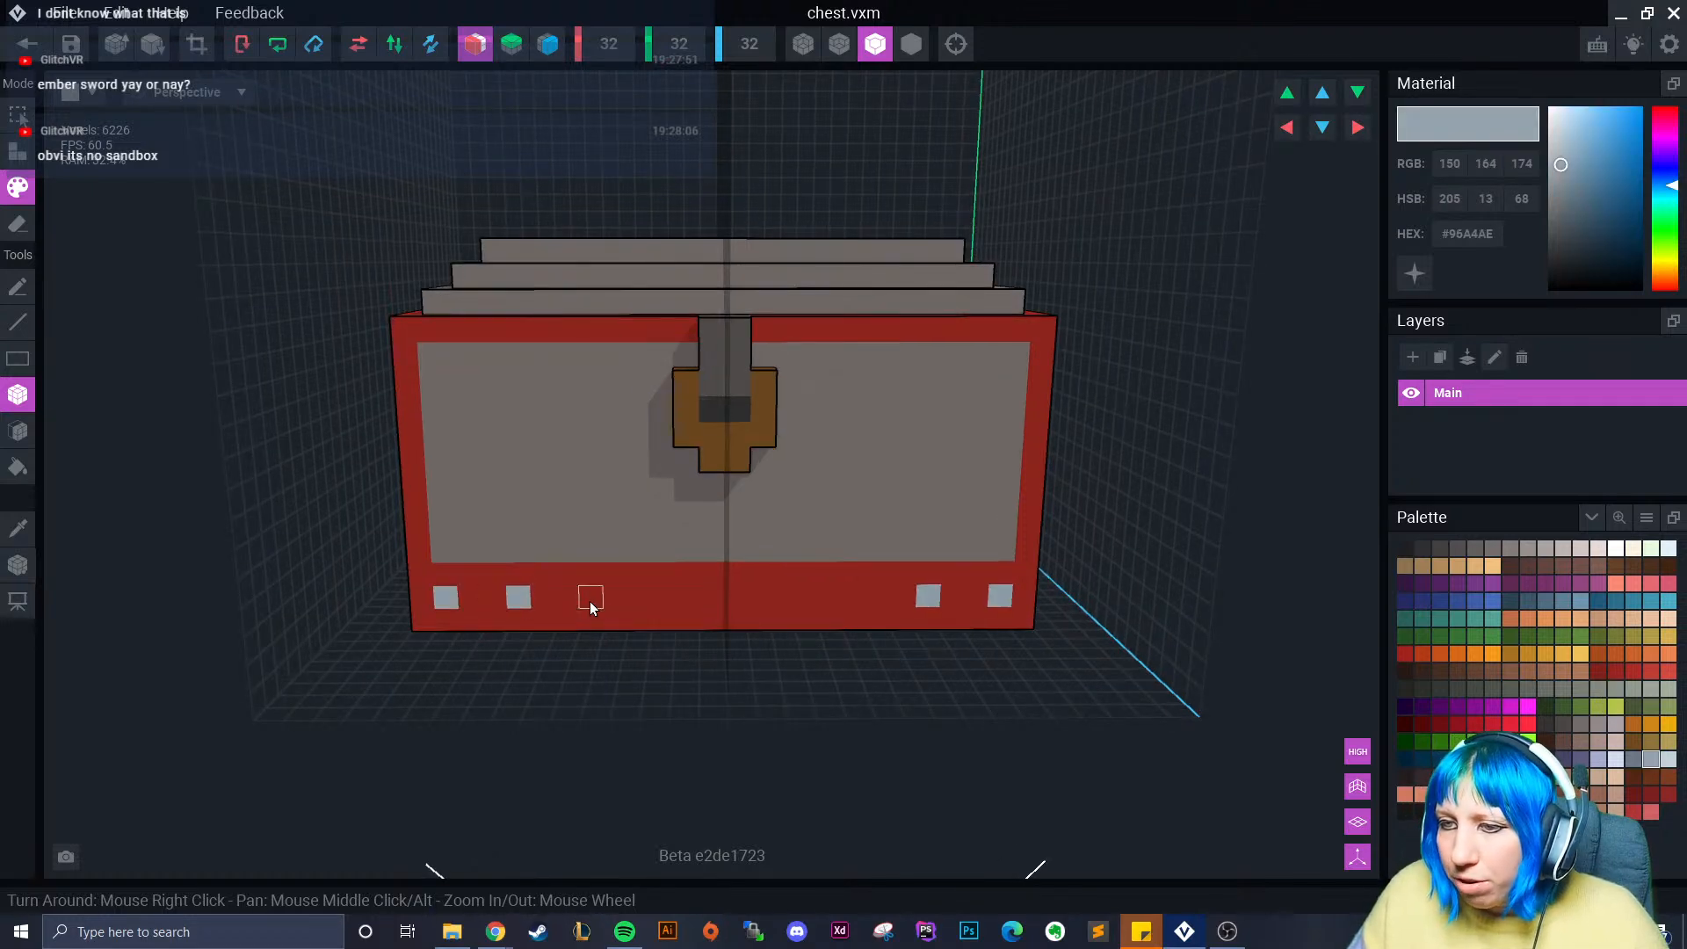
click(591, 598)
click(687, 598)
- Undo the front studs and repaint them in blue-grey with even spacing along the lower red band
right_drag(577, 659, 721, 655)
key(ctrl+z)
key(ctrl+z)
key(ctrl+z)
key(ctrl+z)
click(878, 642)
click(785, 654)
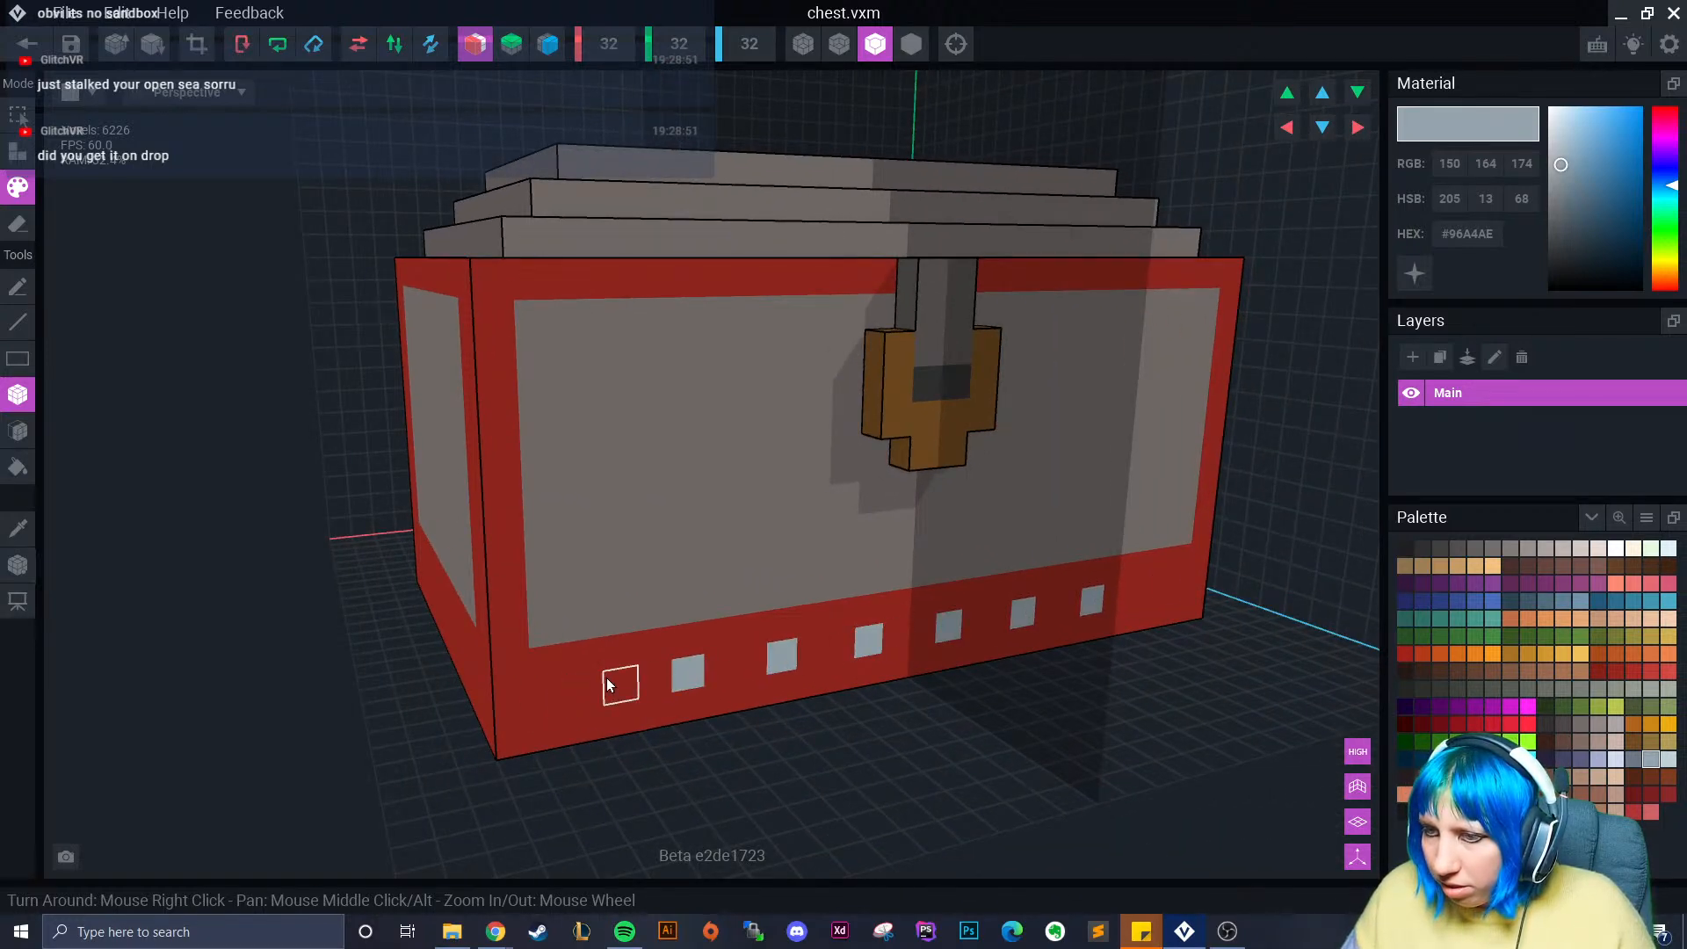
click(603, 681)
- Try painting a row of blue-grey studs along the lower red band of the chest's side face
right_drag(492, 716, 467, 655)
click(461, 652)
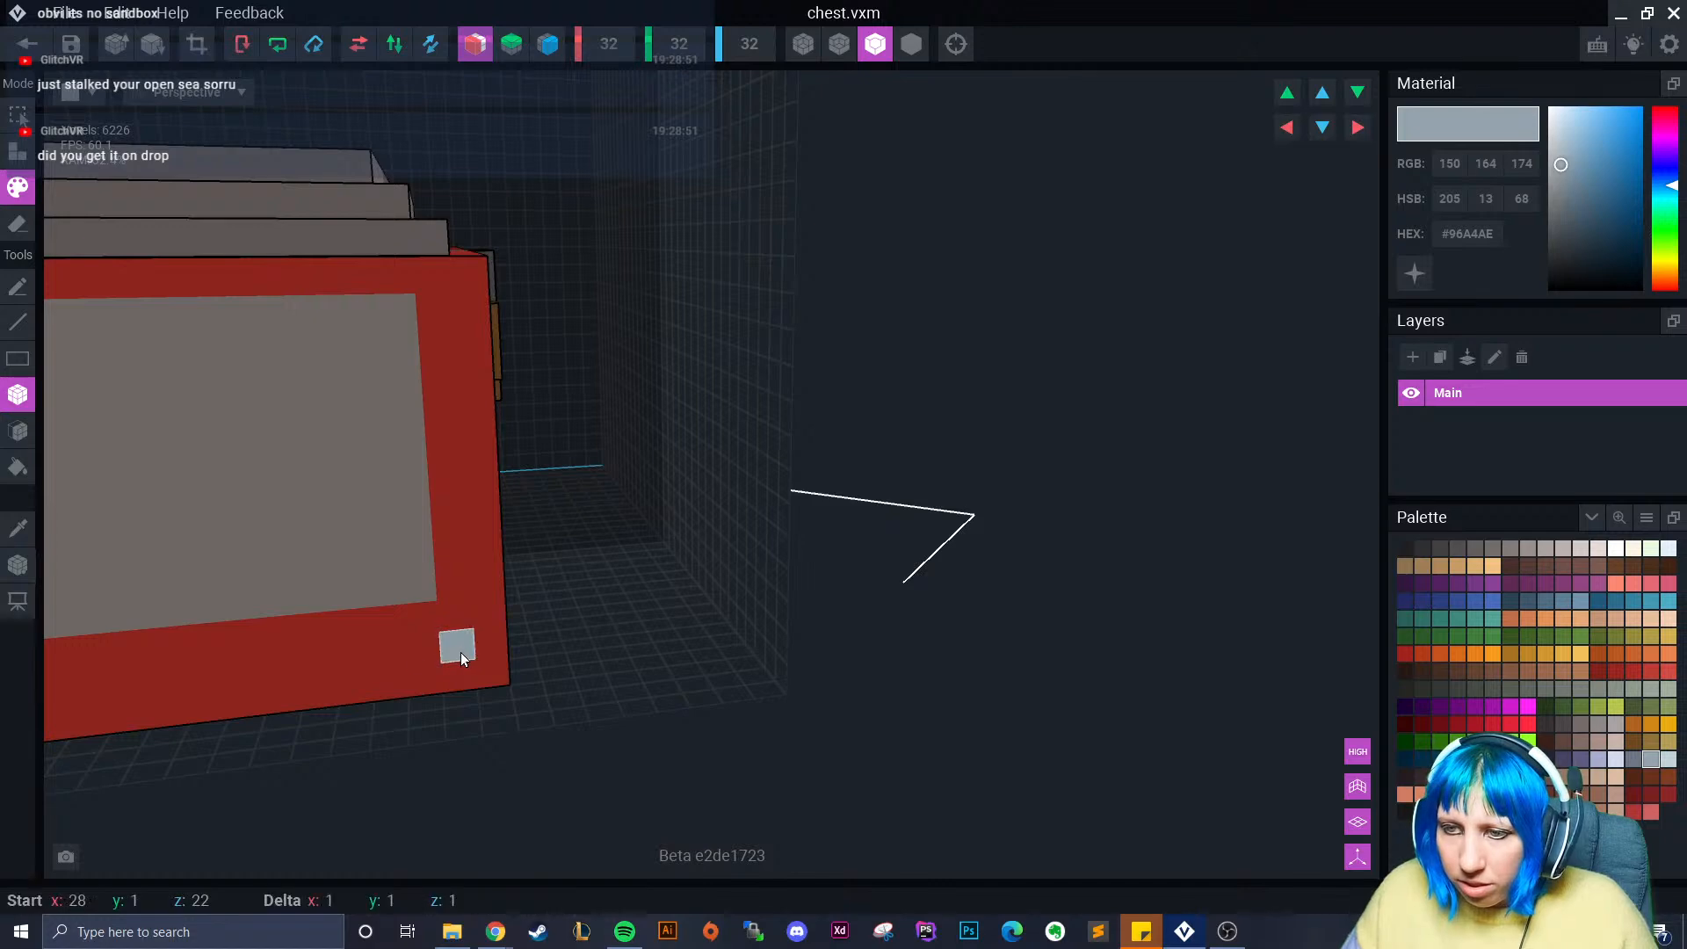
right_drag(339, 657, 565, 631)
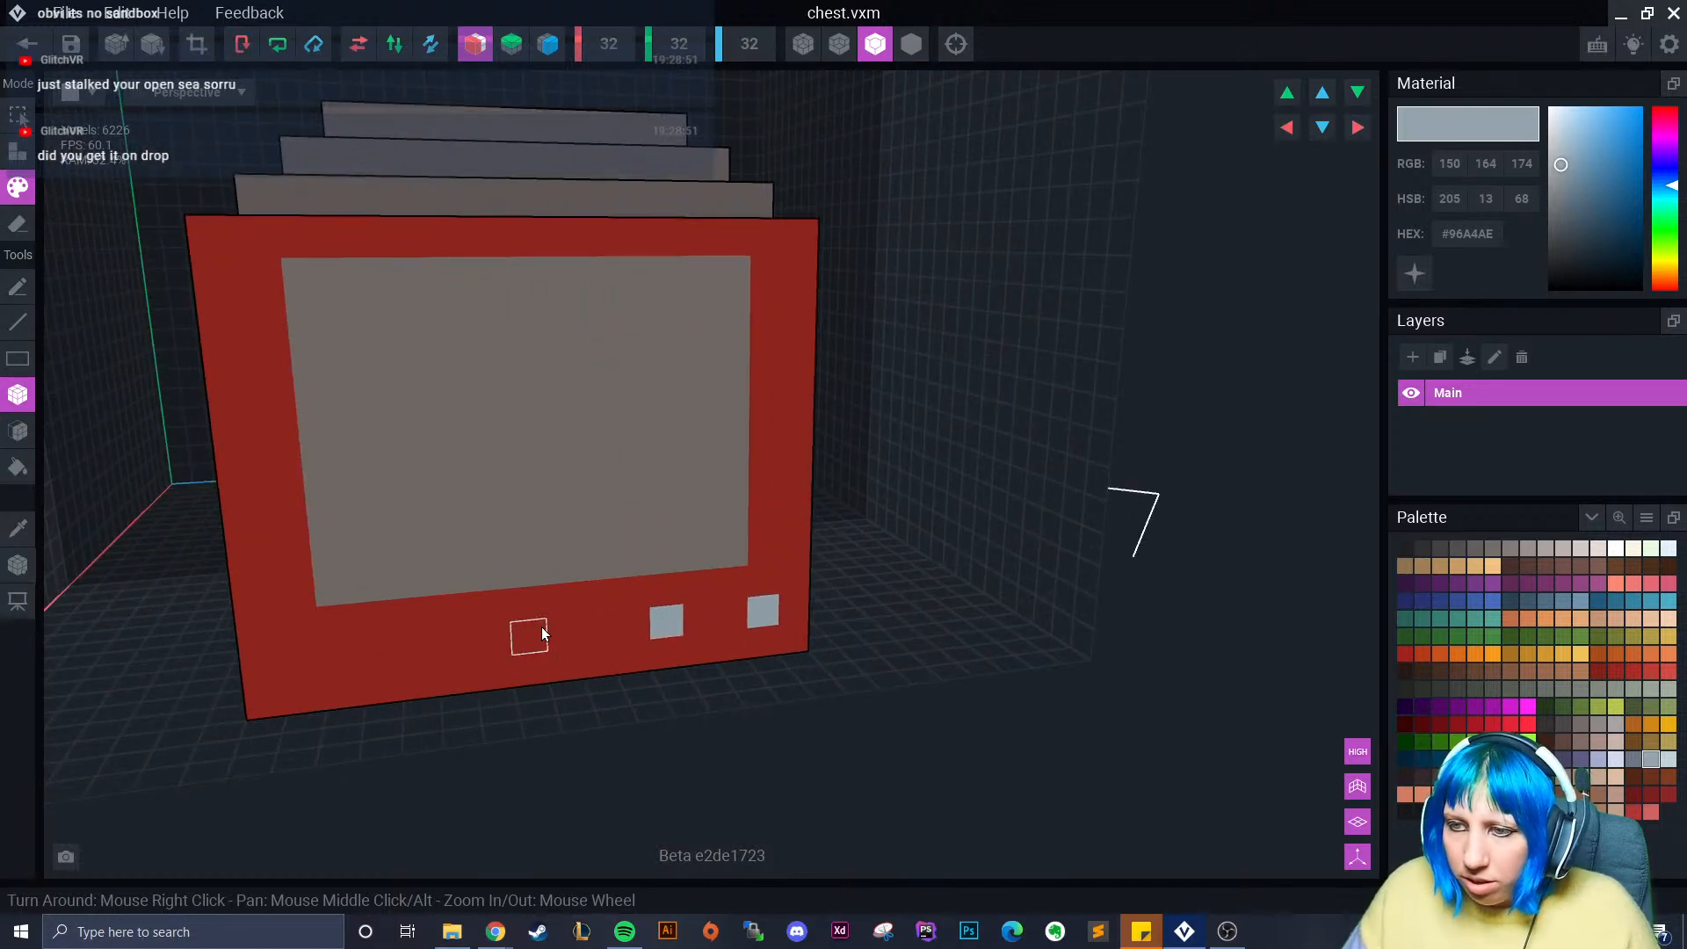
click(456, 644)
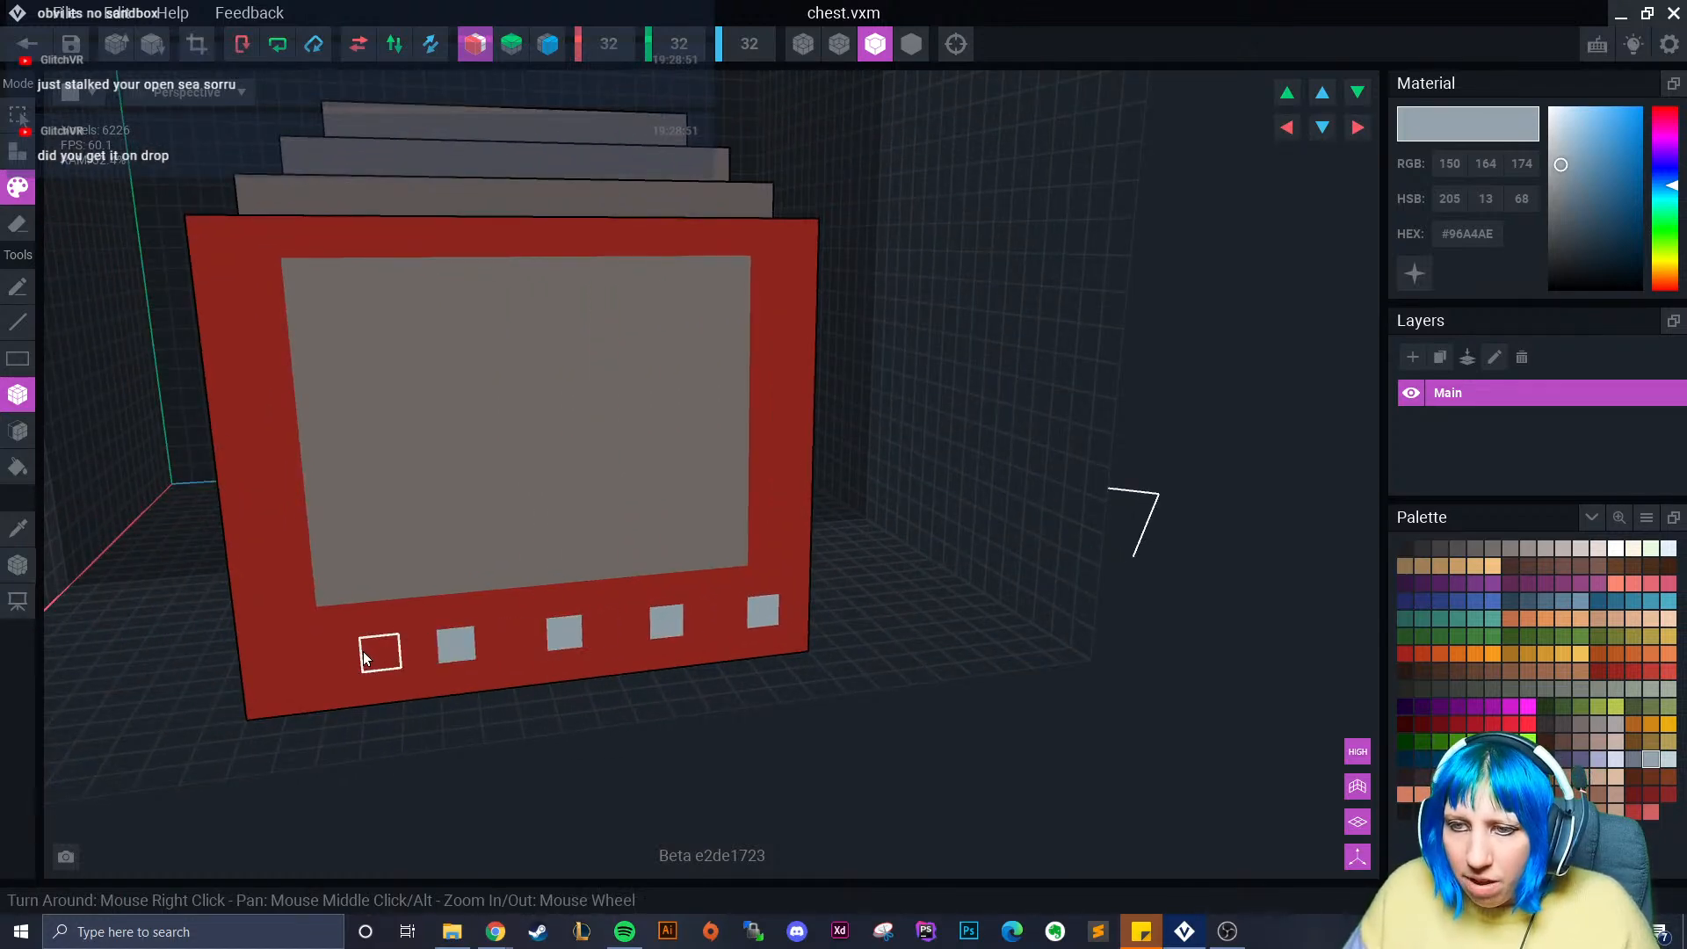
right_drag(273, 673, 275, 675)
key(ctrl+z)
key(ctrl+z)
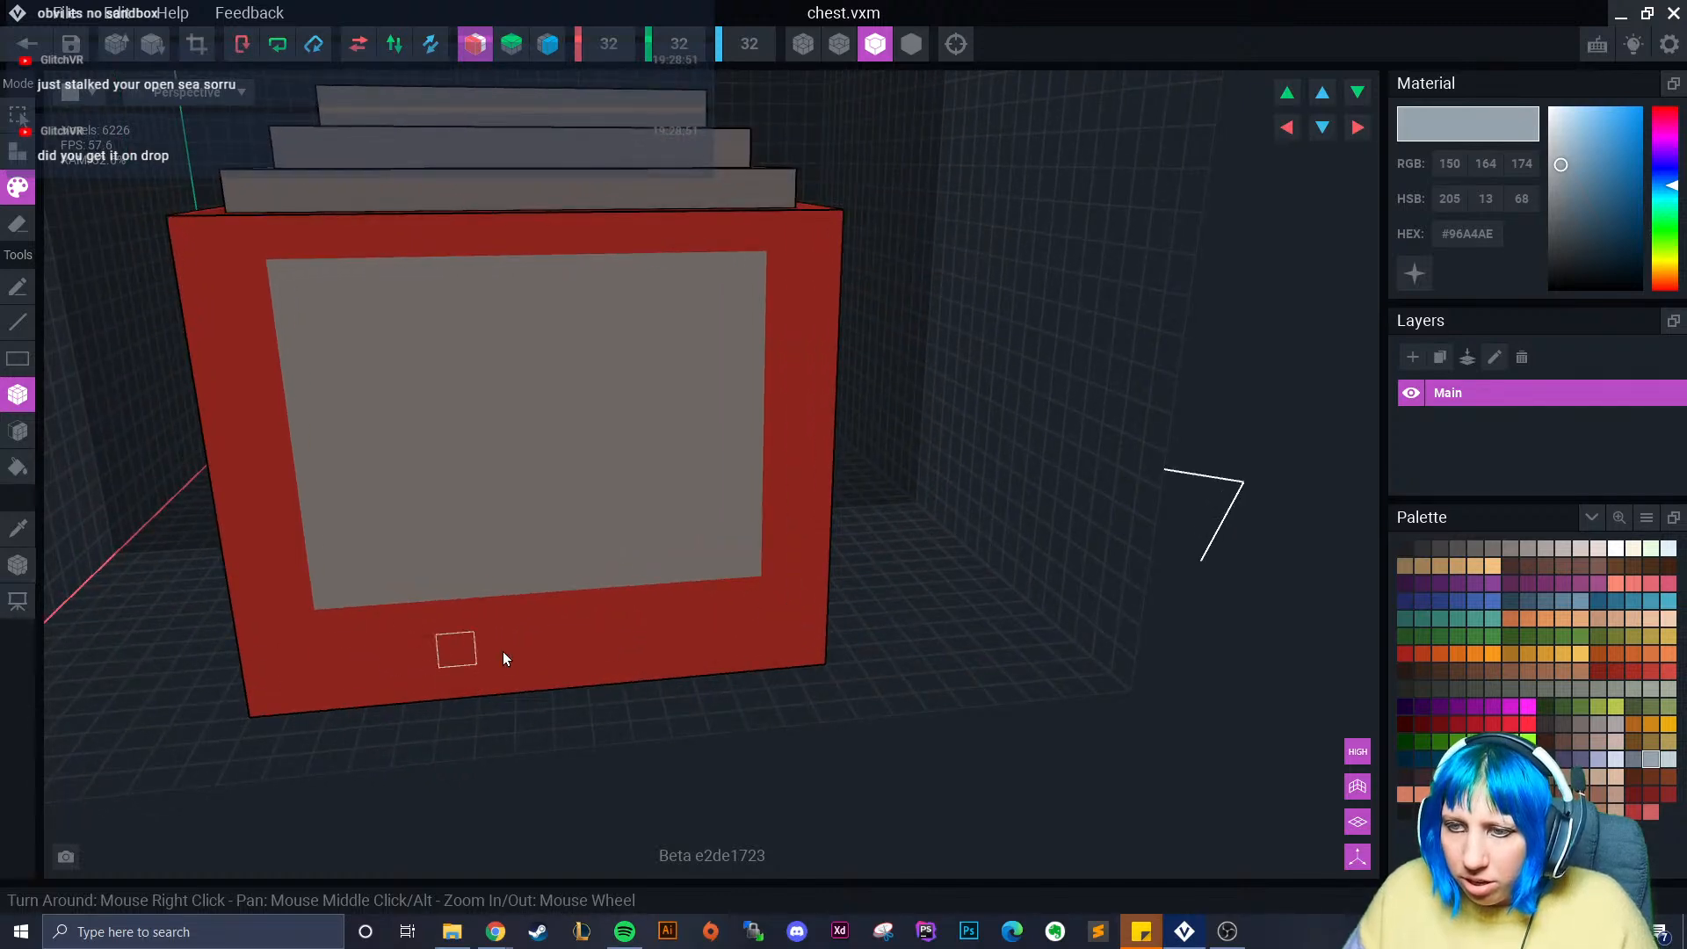
- Turn on Z-axis mirroring and try a mirrored row of four blue-grey studs on the side's lower red band
click(556, 44)
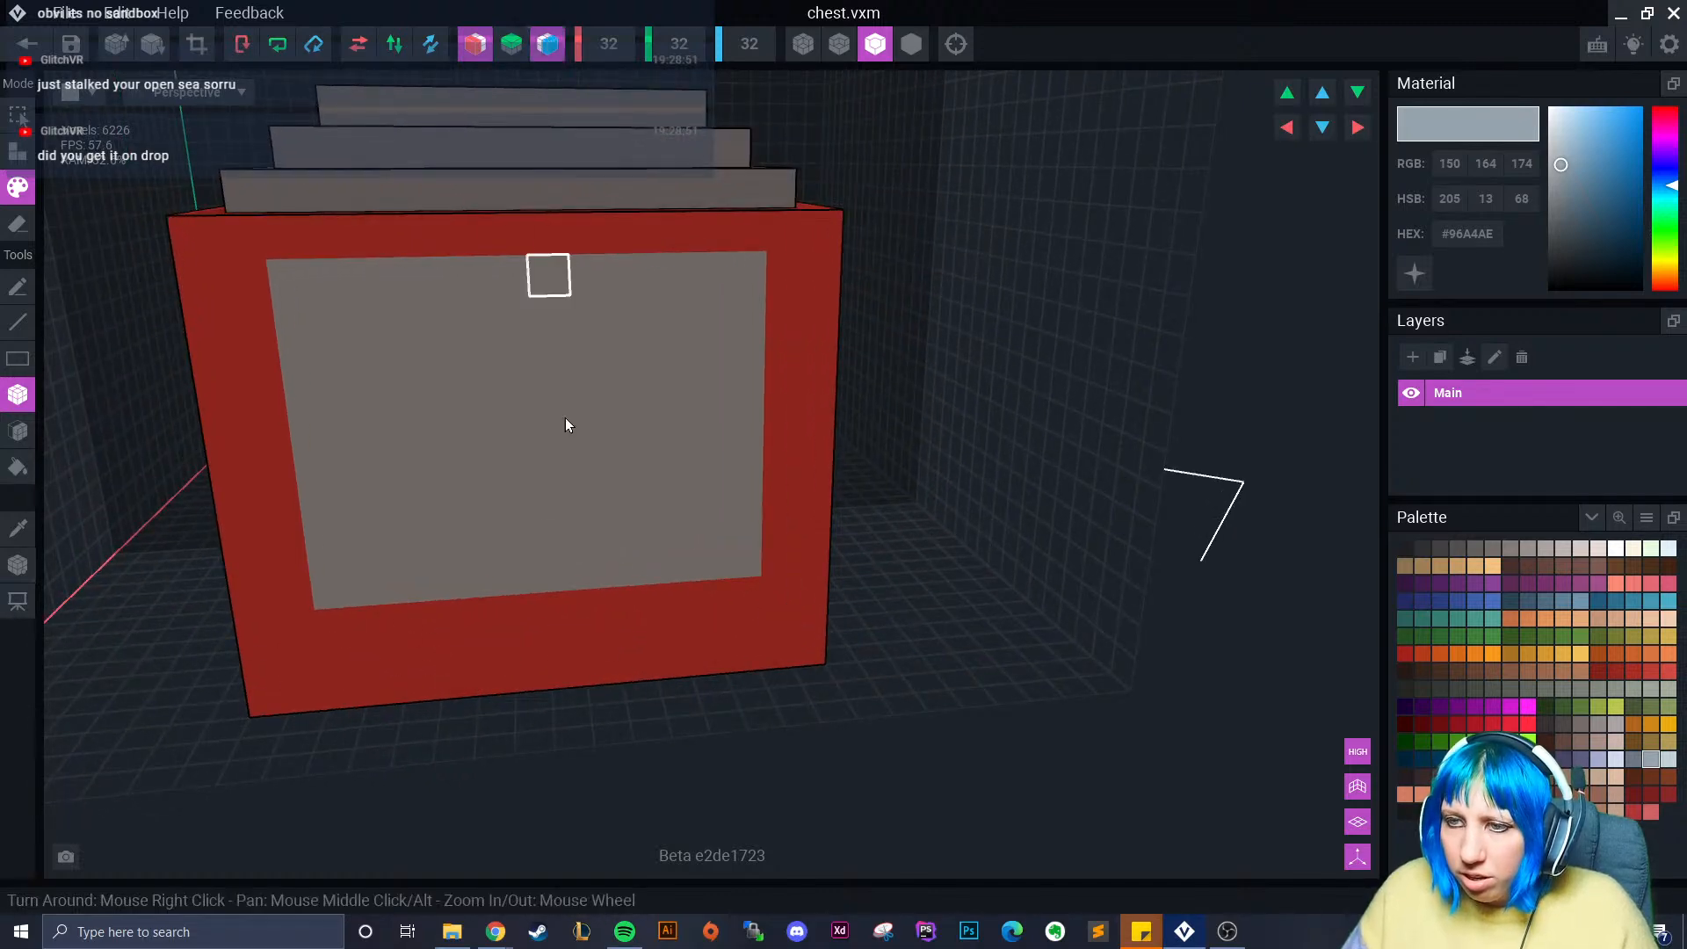
click(496, 644)
click(379, 654)
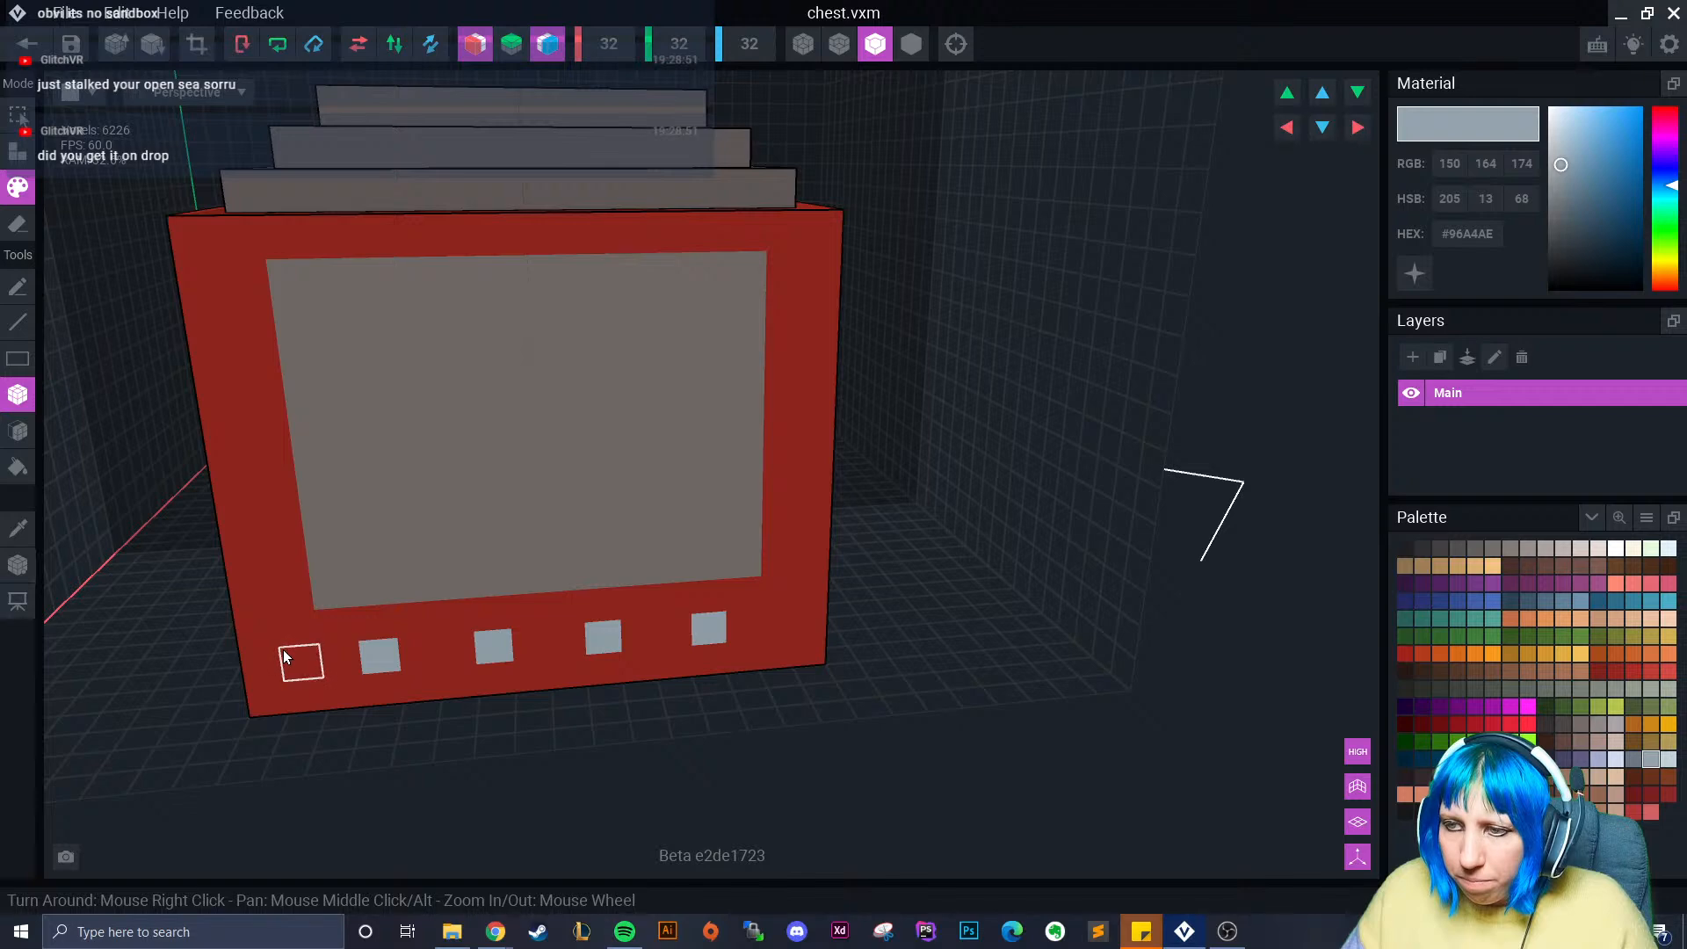
right_drag(283, 657, 268, 608)
right_drag(266, 672, 190, 666)
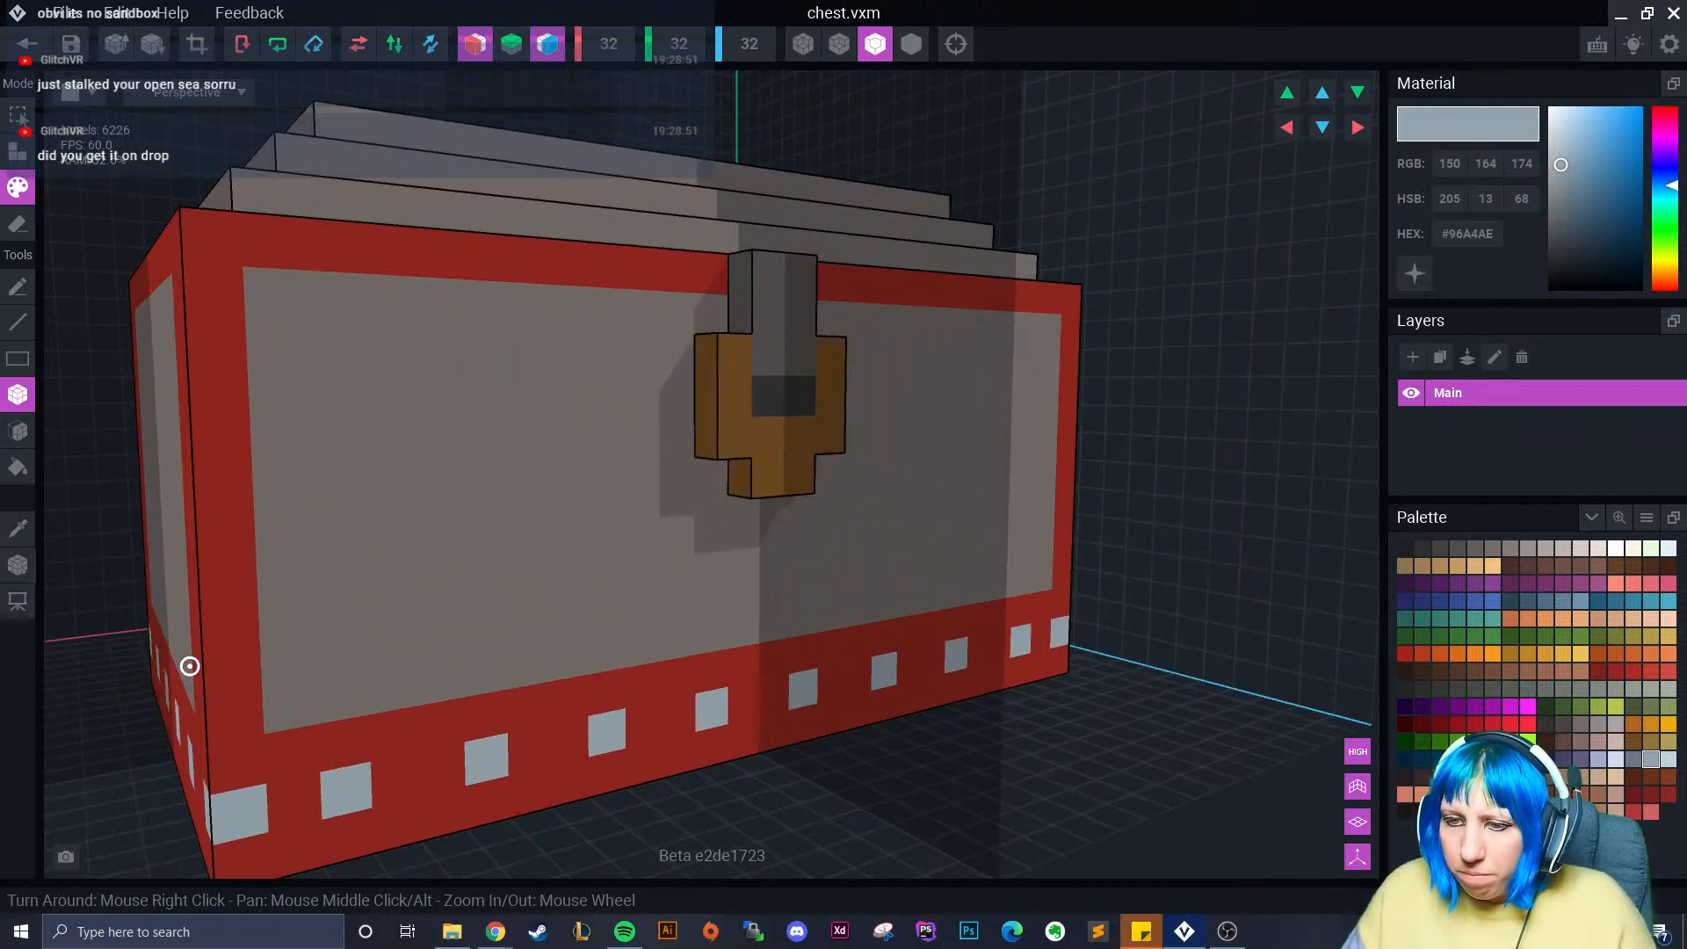
right_drag(190, 666, 190, 666)
key(ctrl+z)
key(ctrl+z)
key(ctrl+z)
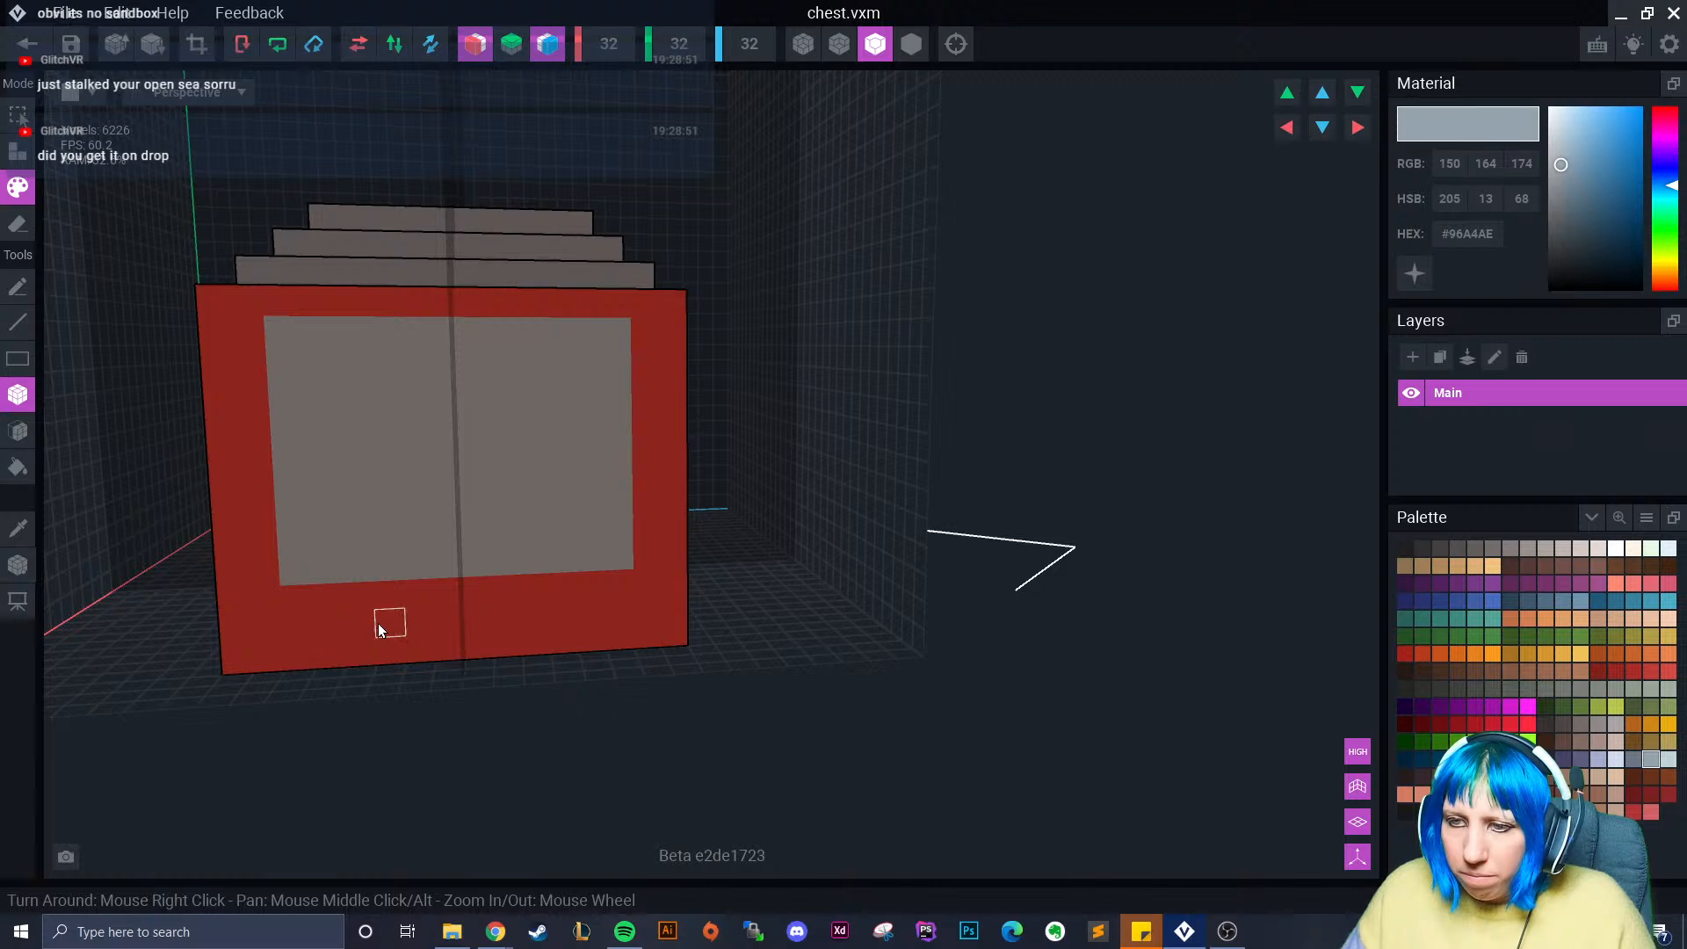
- Paint four evenly spaced, mirrored blue-grey studs along the lower red band of the chest's side
click(390, 624)
click(298, 627)
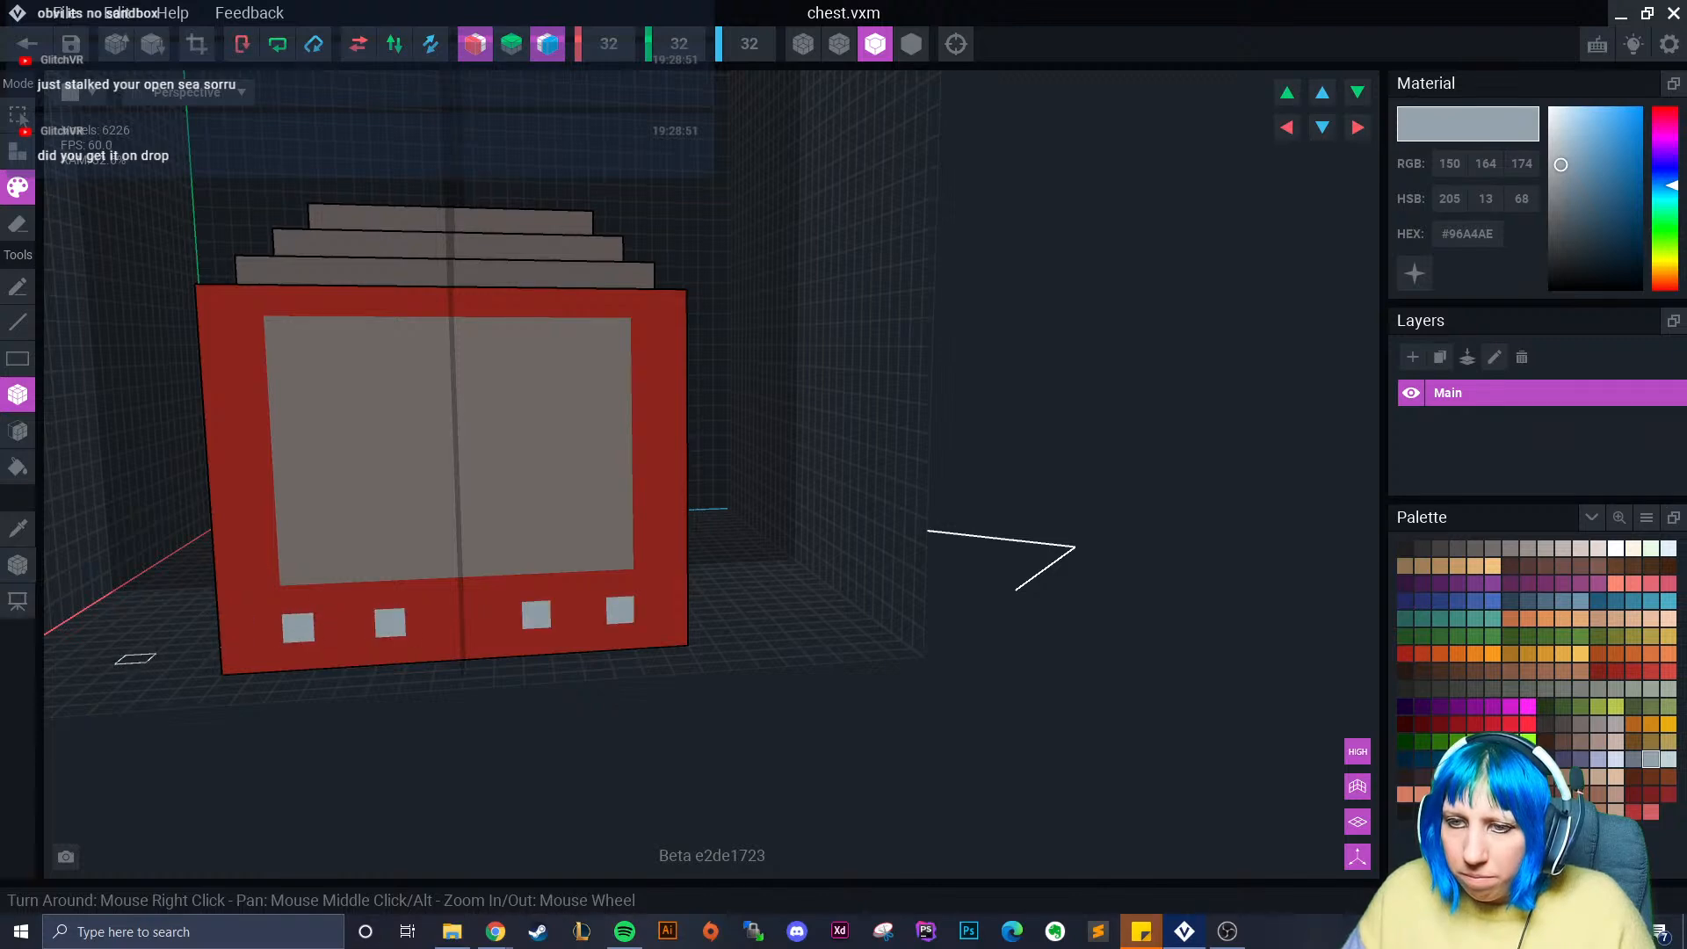
right_drag(136, 659, 360, 646)
- Paint a mirrored row of blue-grey studs along the lower red band of the chest's back face
click(215, 597)
right_drag(217, 597, 487, 605)
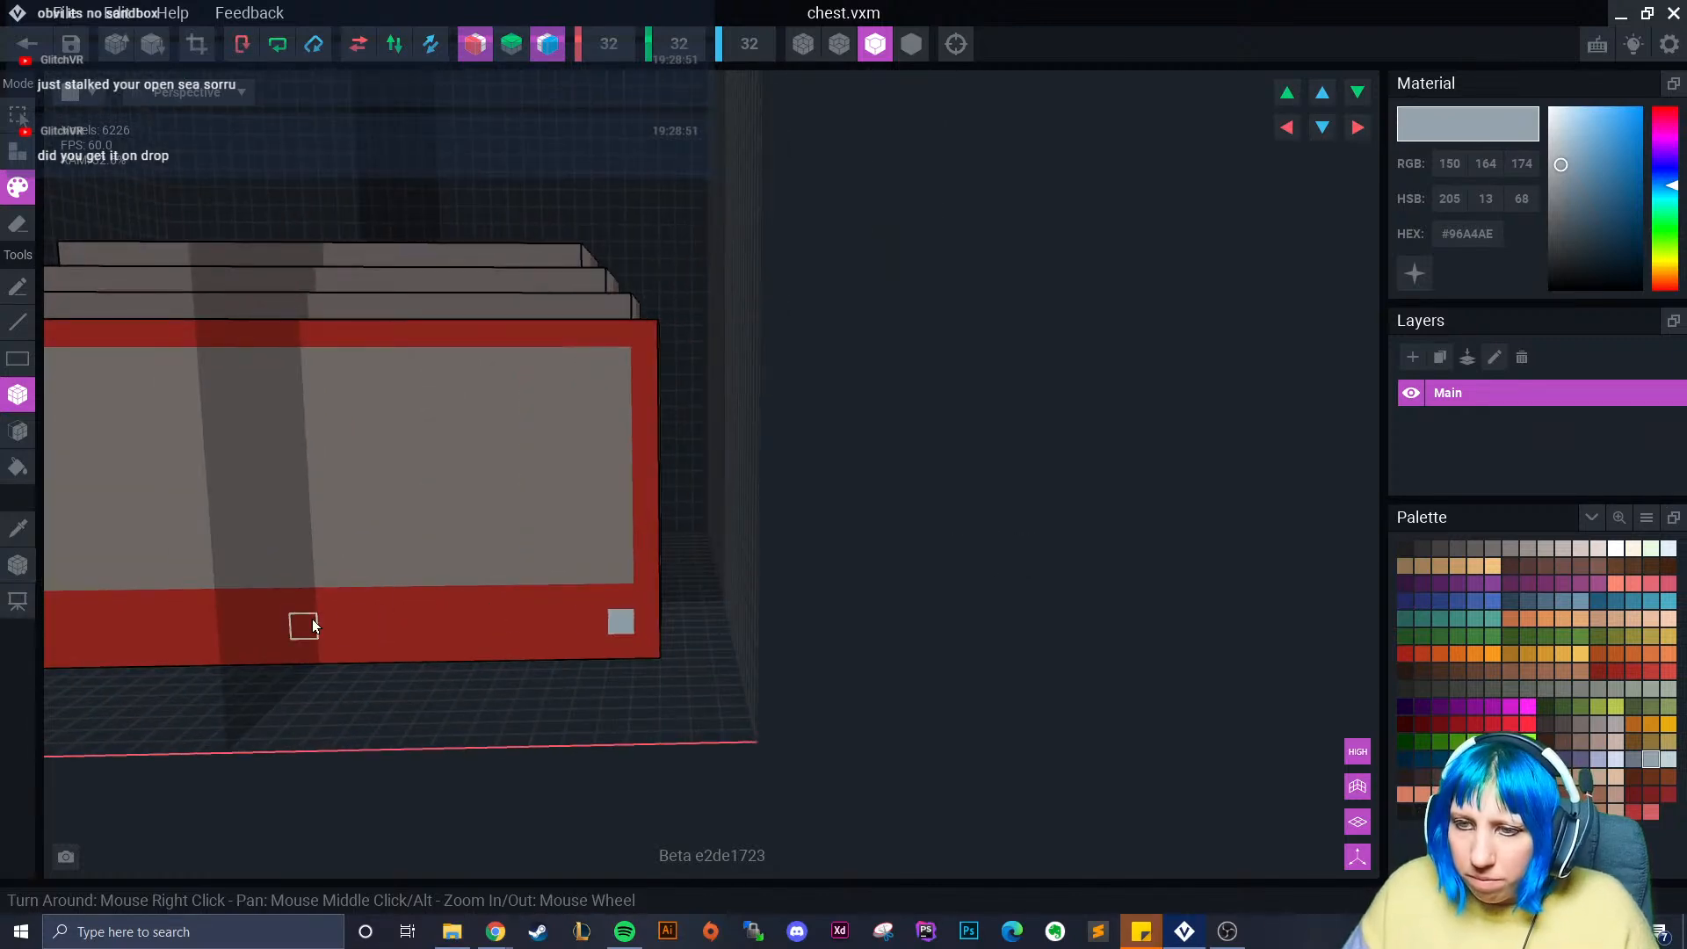
click(355, 625)
click(440, 623)
click(519, 624)
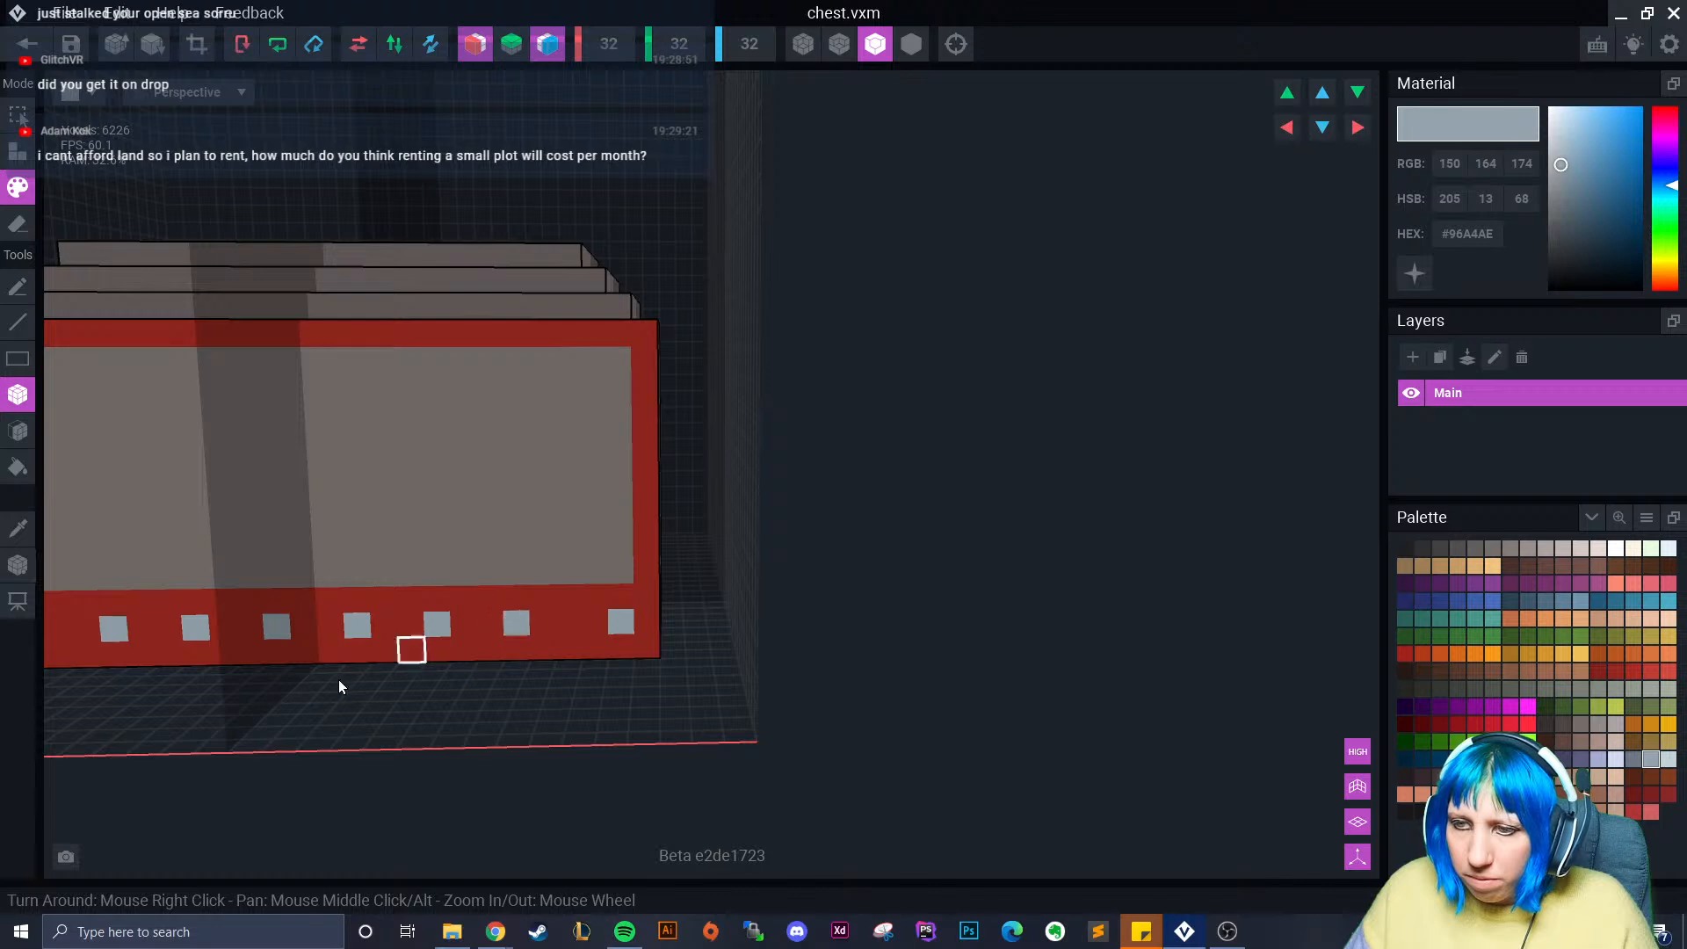
- Undo the last stud strokes and correct the stud spacing on the chest's front and back bands
key(ctrl+z)
key(ctrl+z)
right_drag(475, 624, 808, 704)
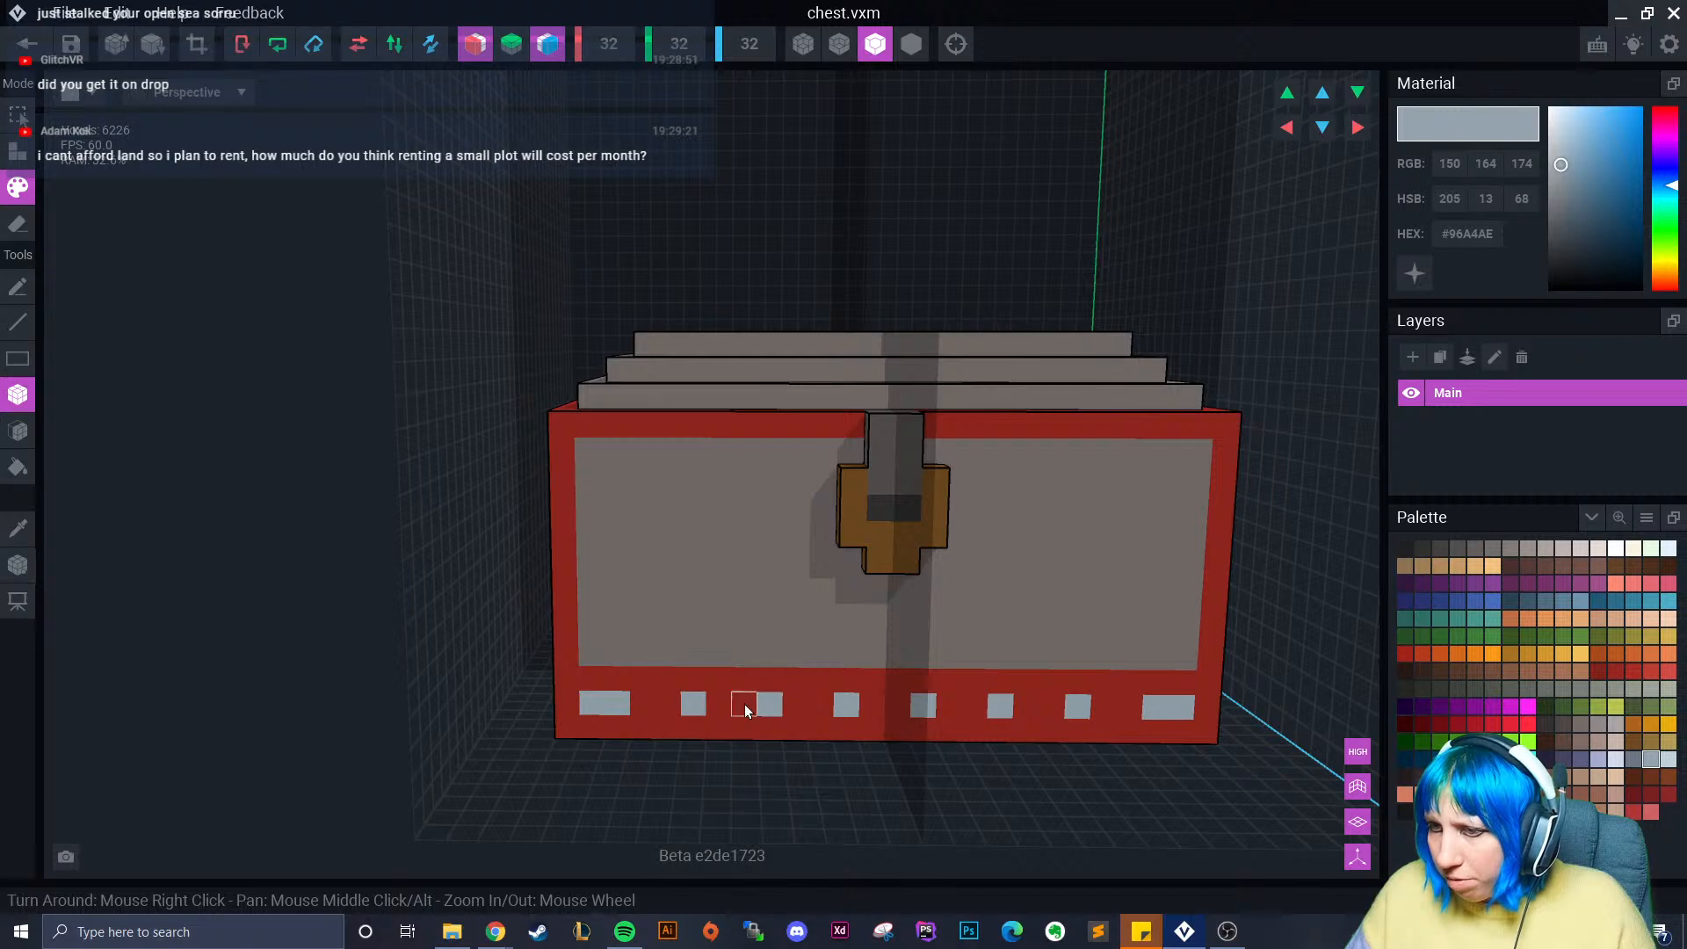
mouse_move(630, 705)
right_down()
mouse_move(652, 699)
mouse_move(556, 698)
mouse_move(607, 749)
mouse_move(529, 758)
mouse_move(763, 729)
right_up()
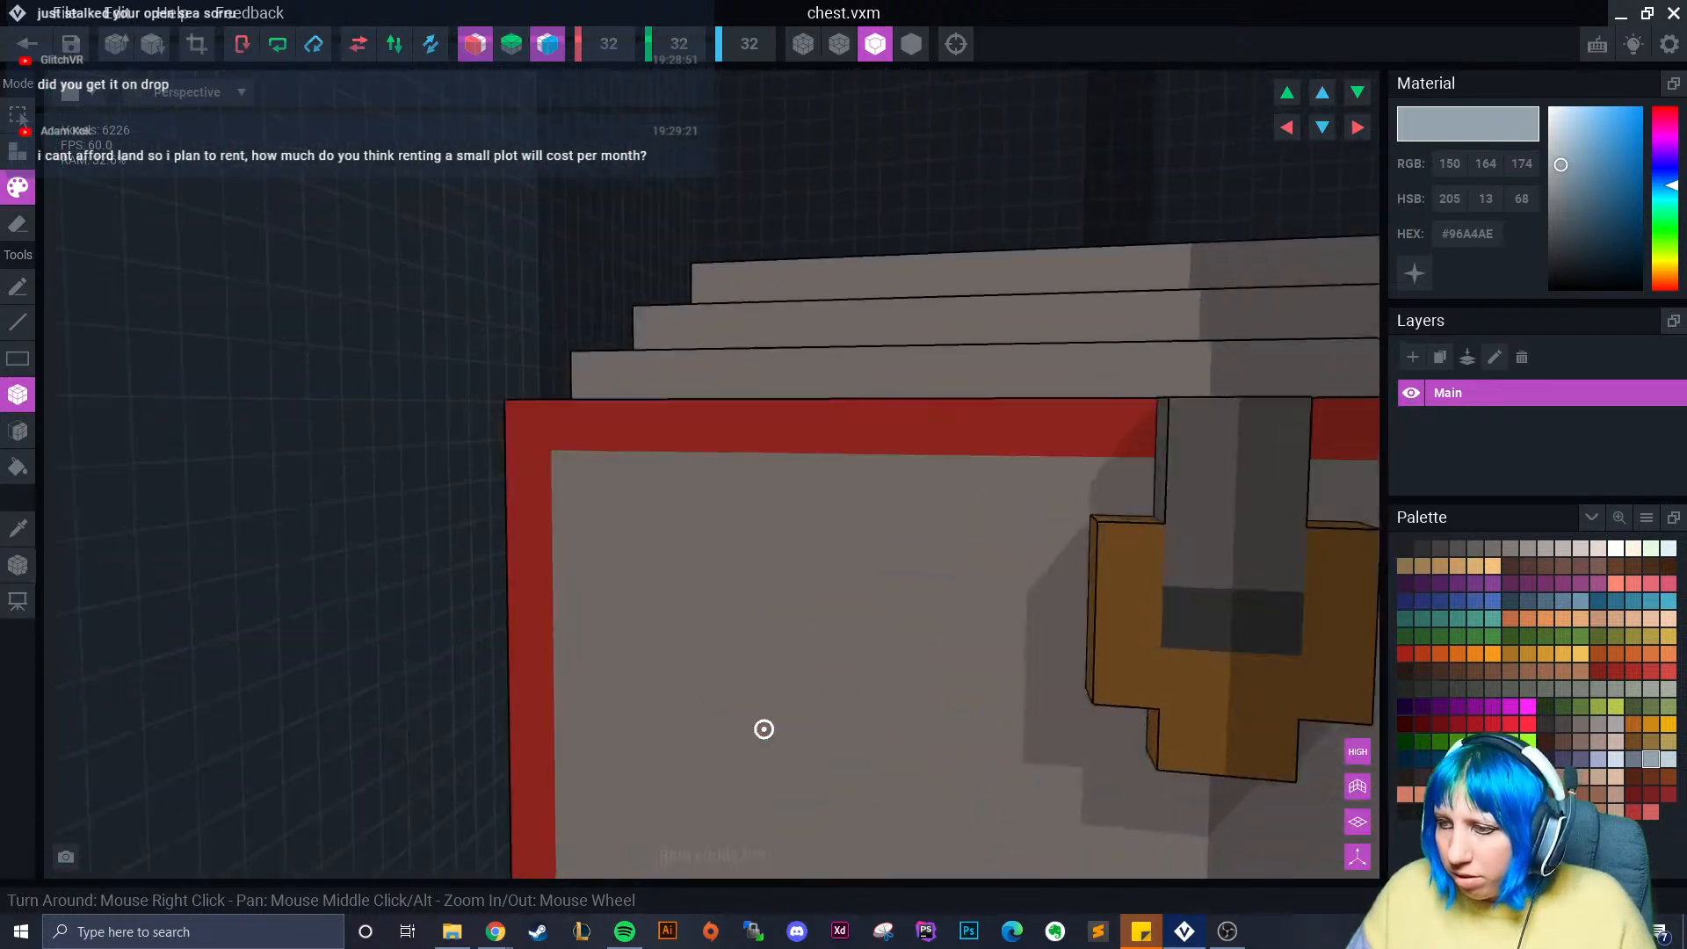
scroll(761, 731, down, 5)
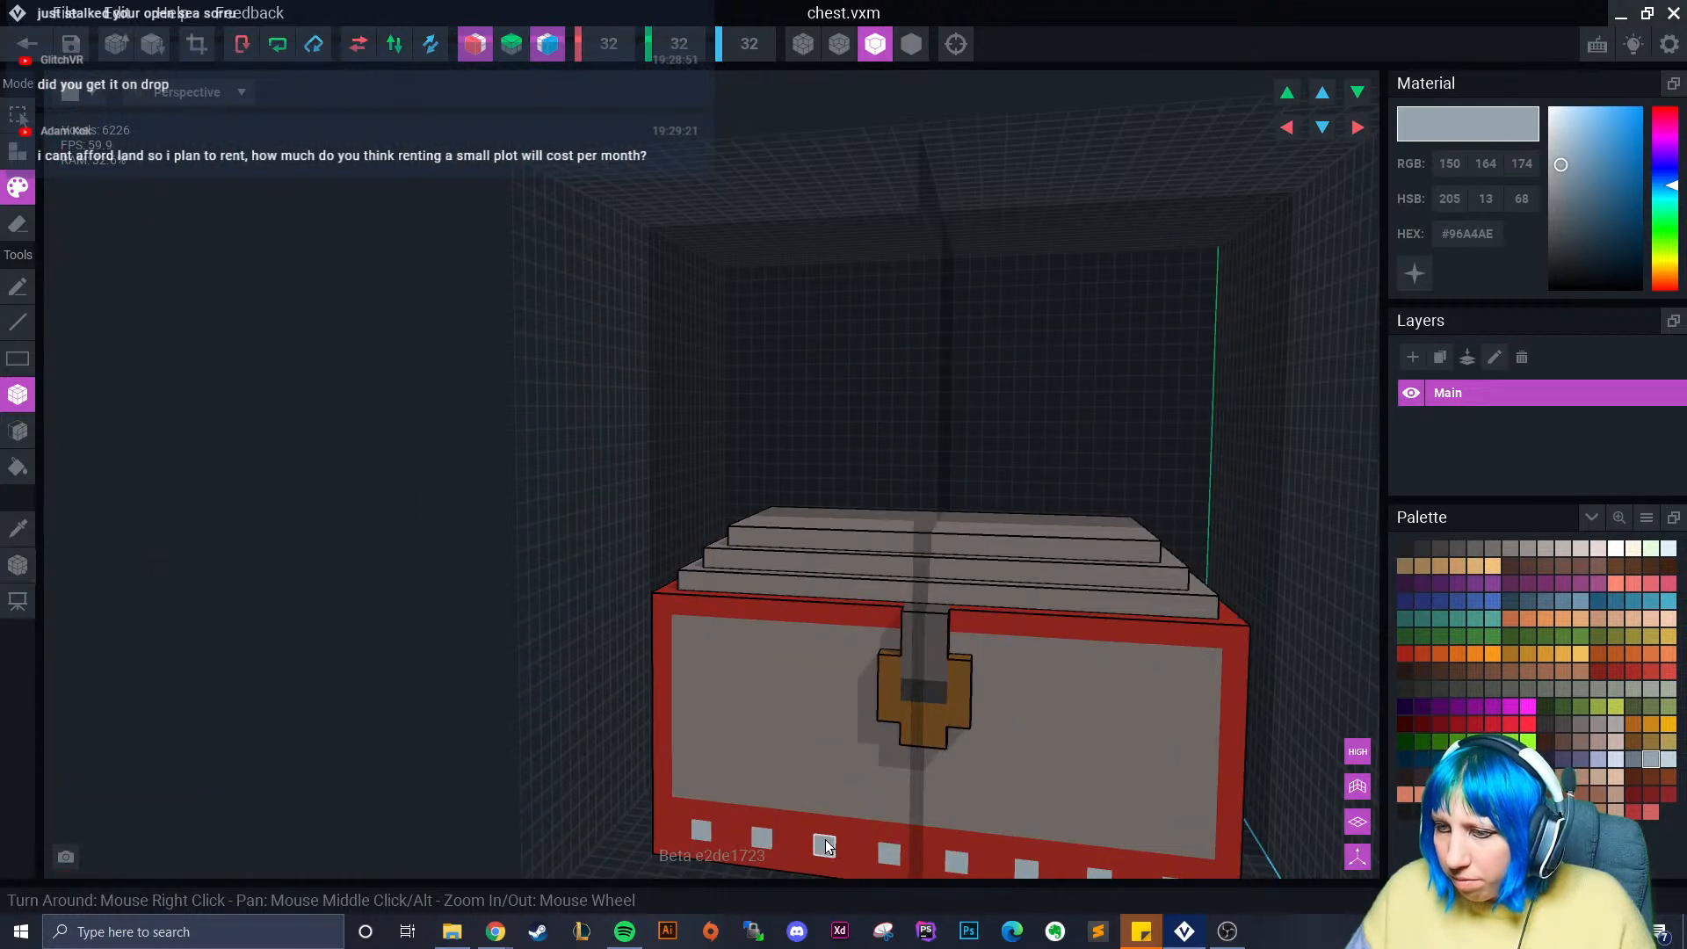
right_drag(527, 672, 743, 519)
- Crop the volume to the chest with axis mirroring turned off and return to the room project
click(476, 46)
click(195, 46)
right_drag(448, 246, 508, 301)
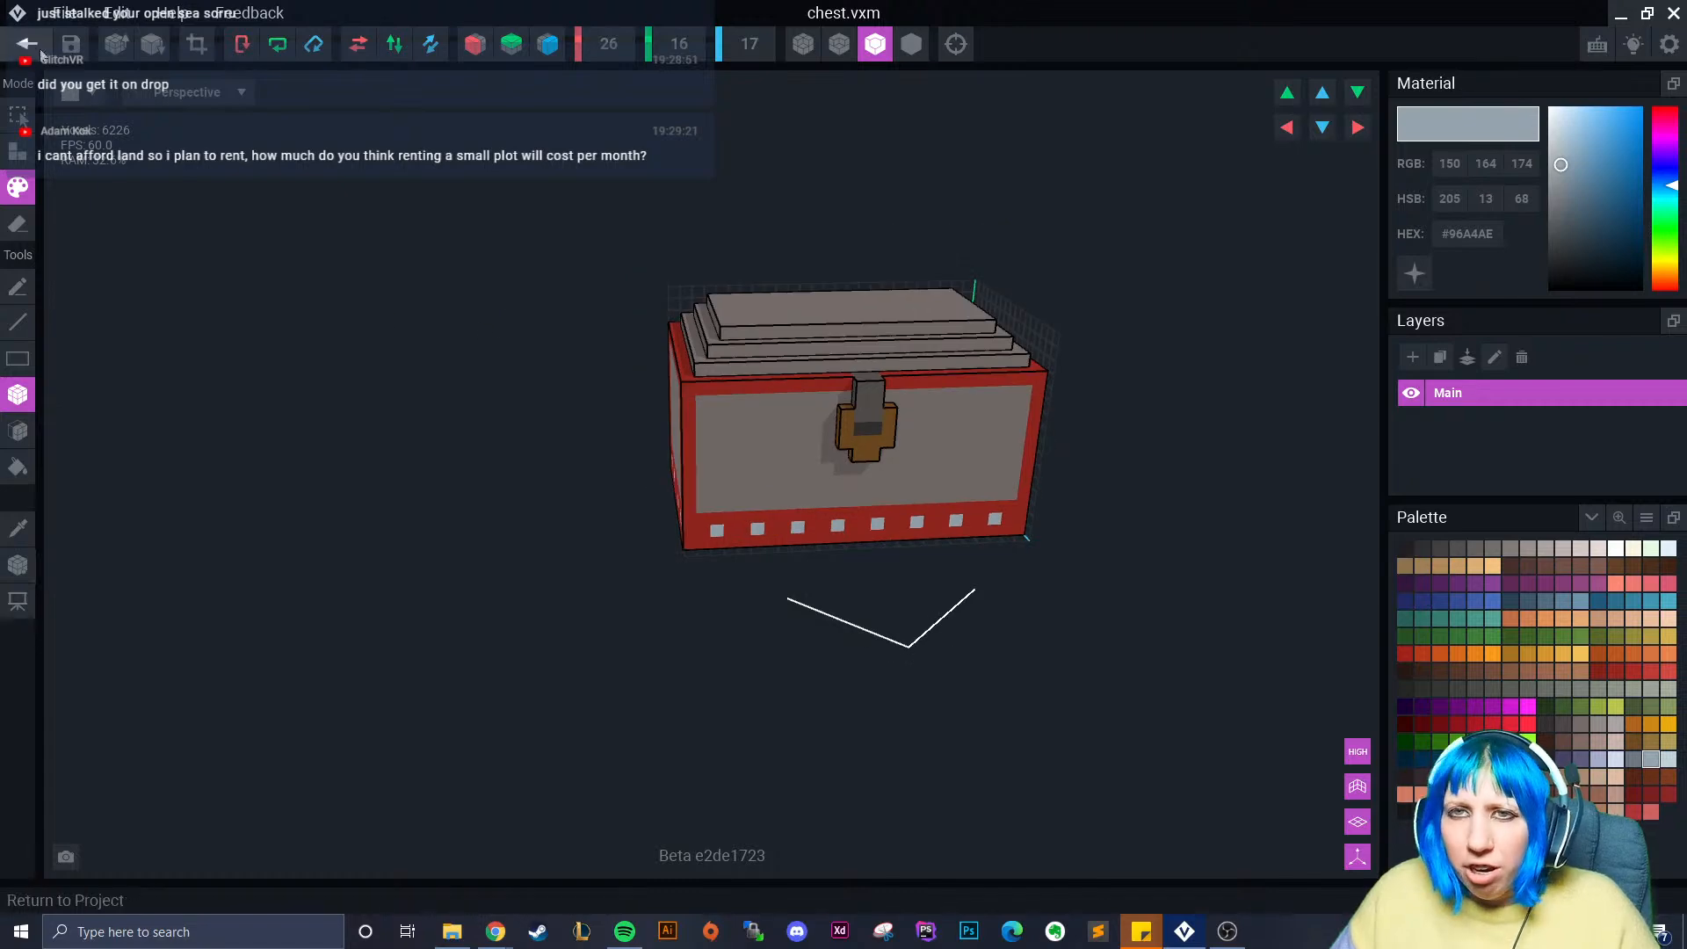
click(26, 44)
click(679, 338)
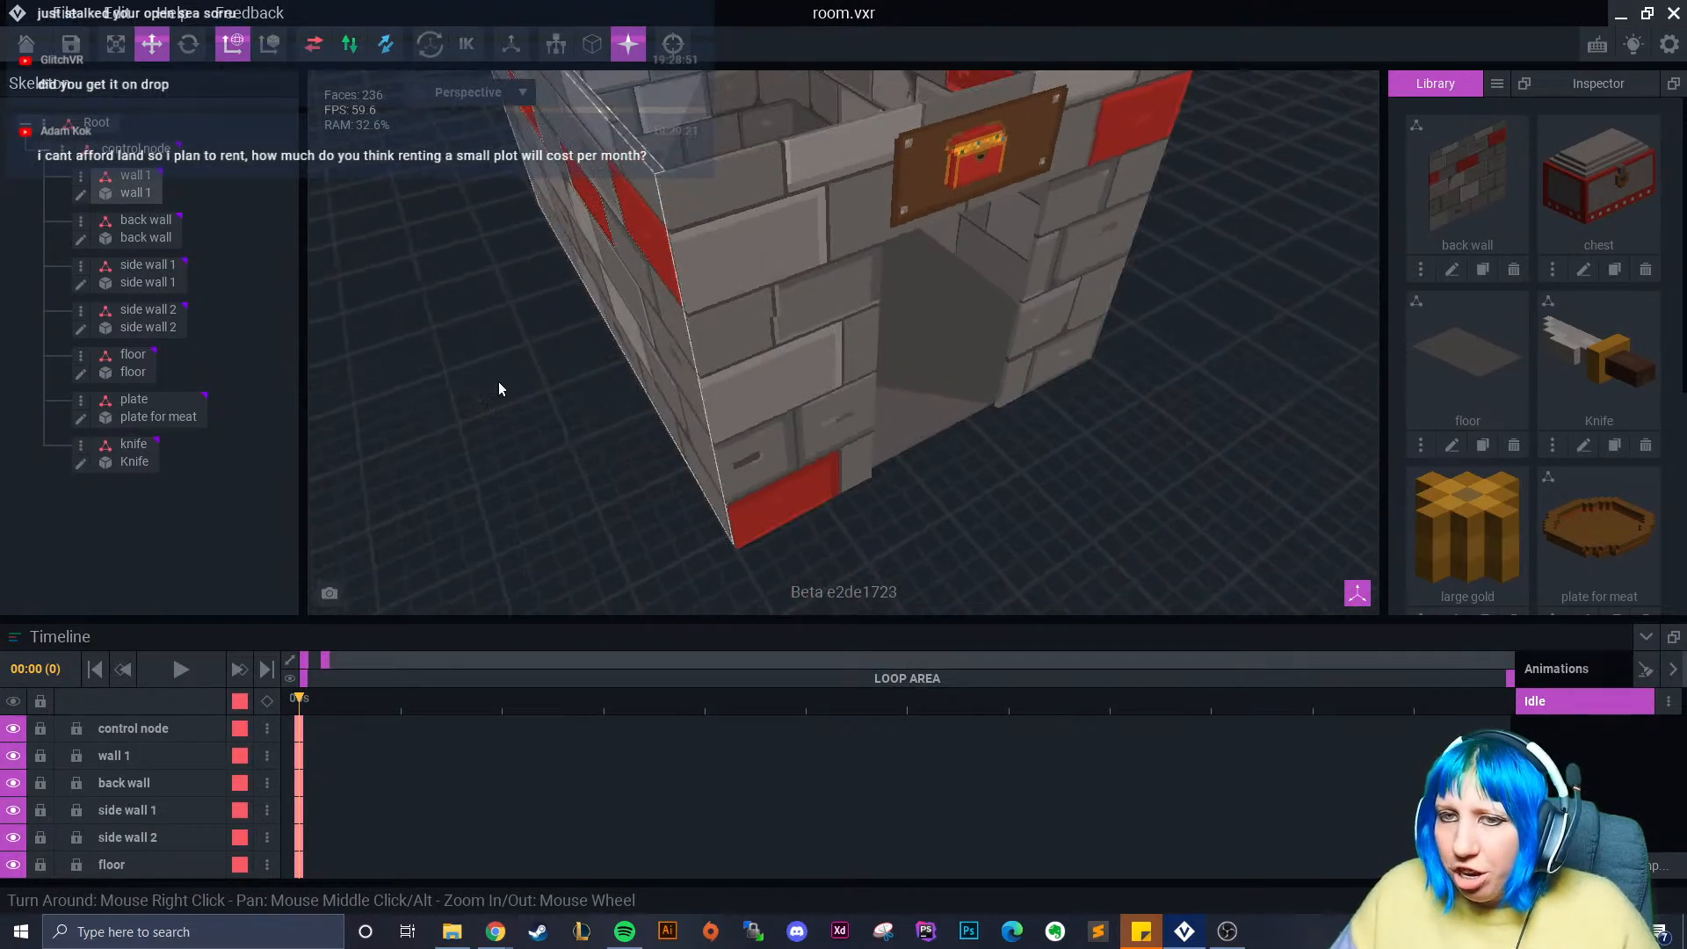
- Create a child node named "chest 1" under the control node and attach the chest model to it
click(62, 149)
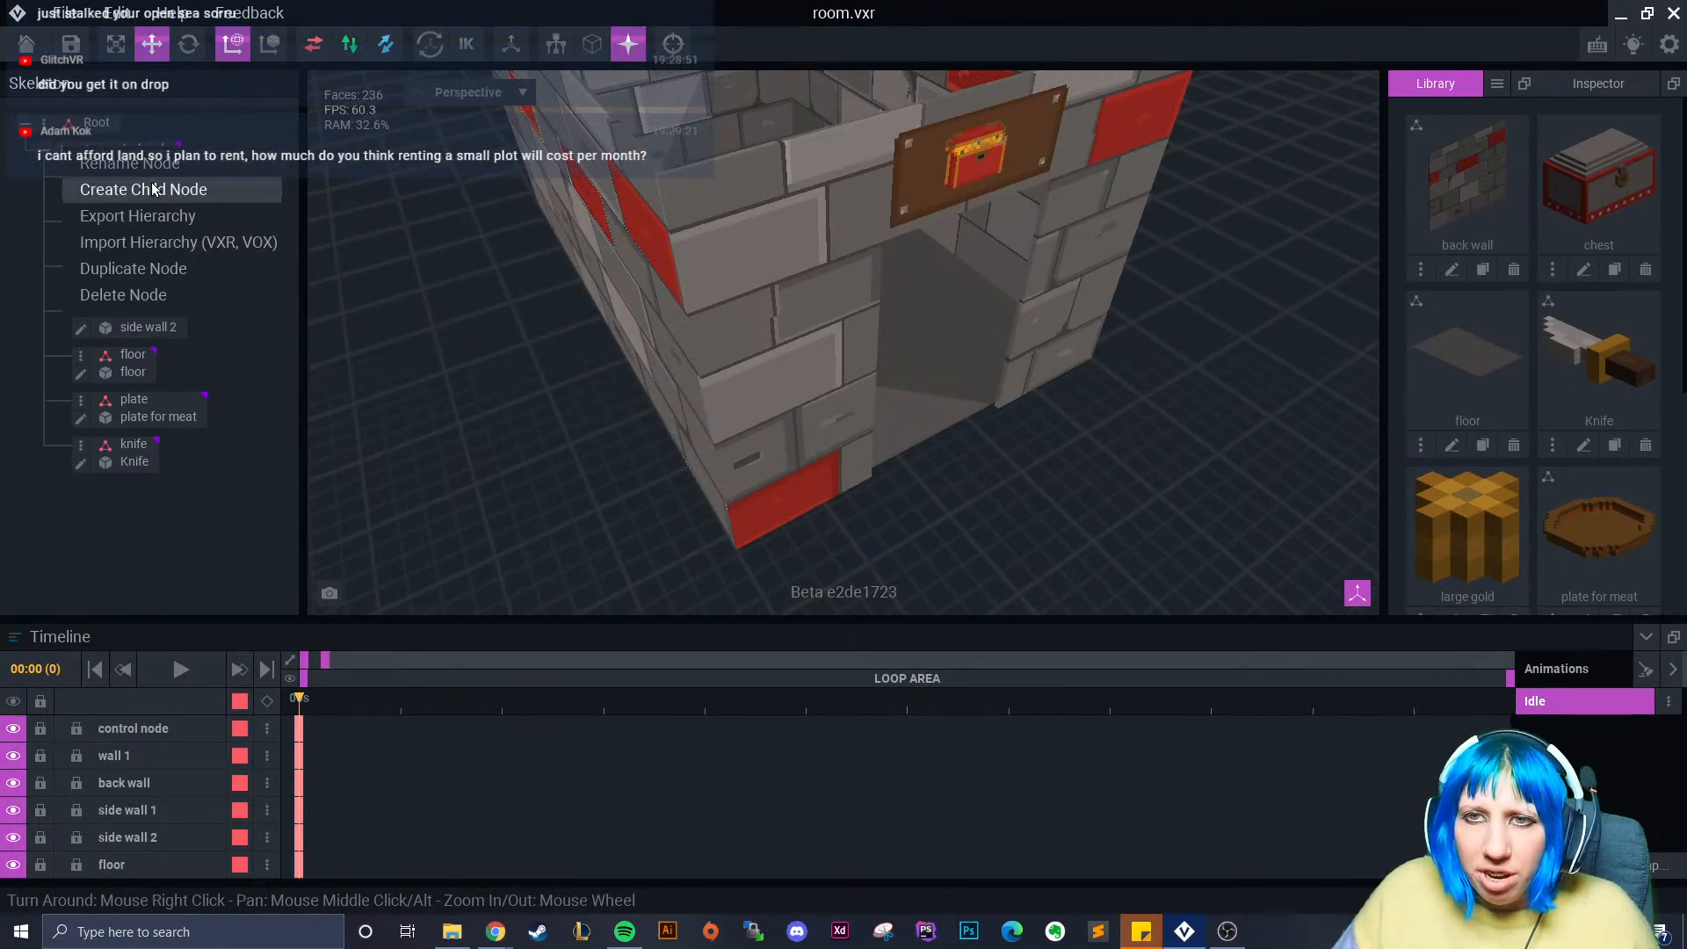
click(156, 190)
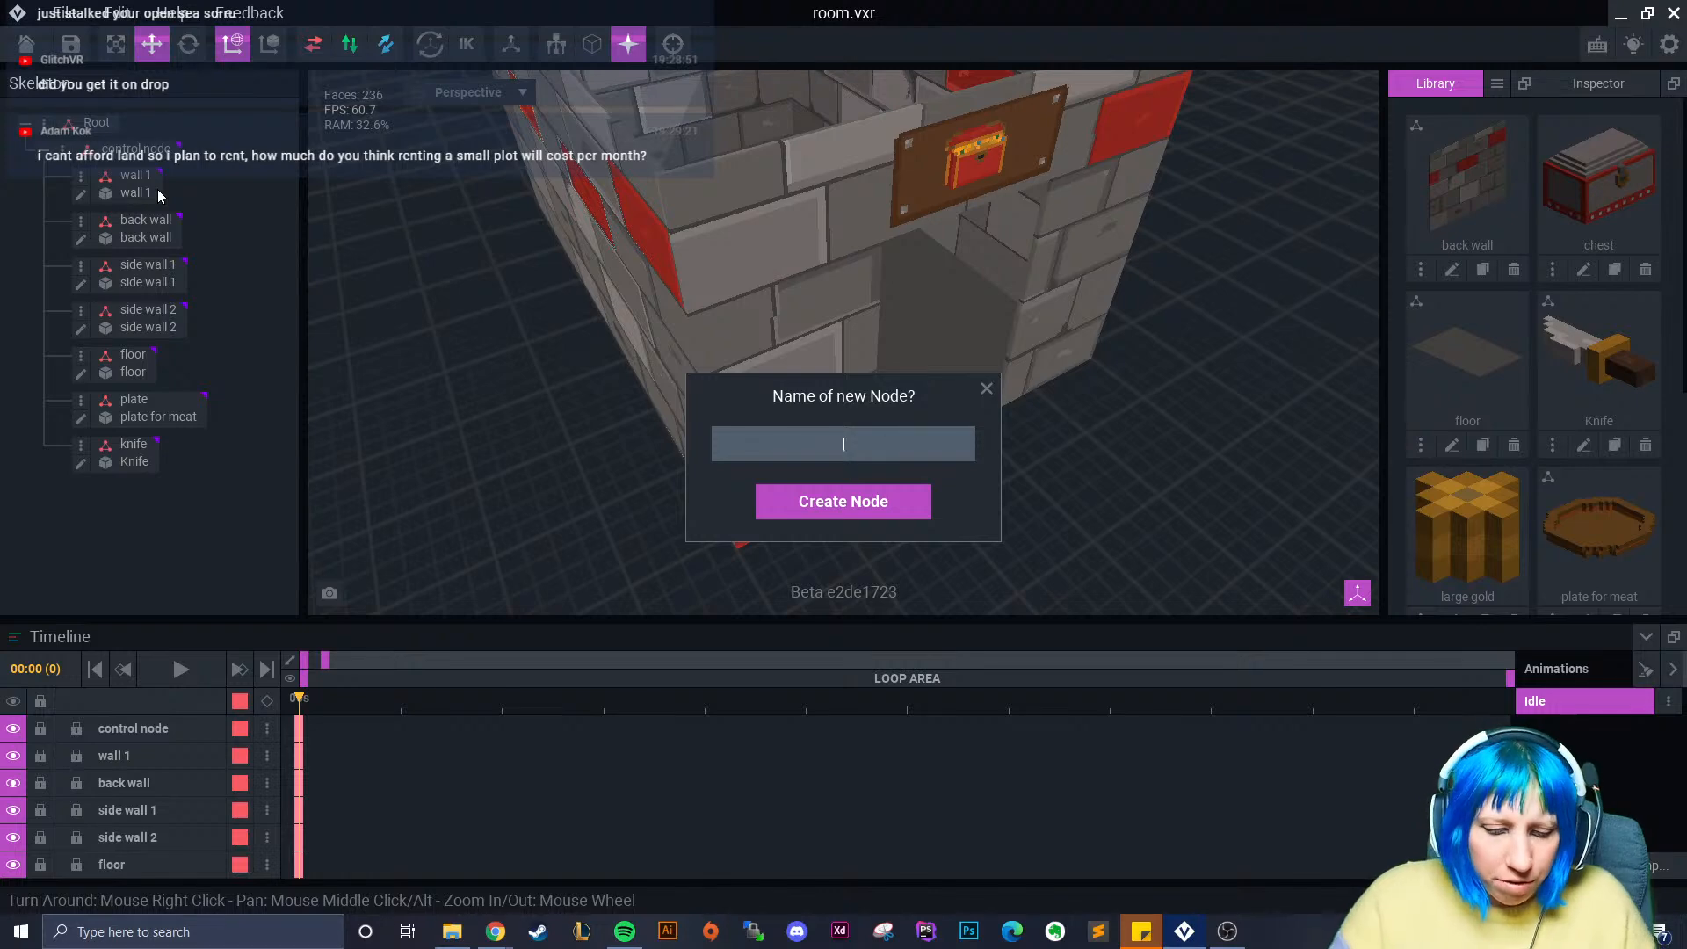
text(chest 1)
key(Return)
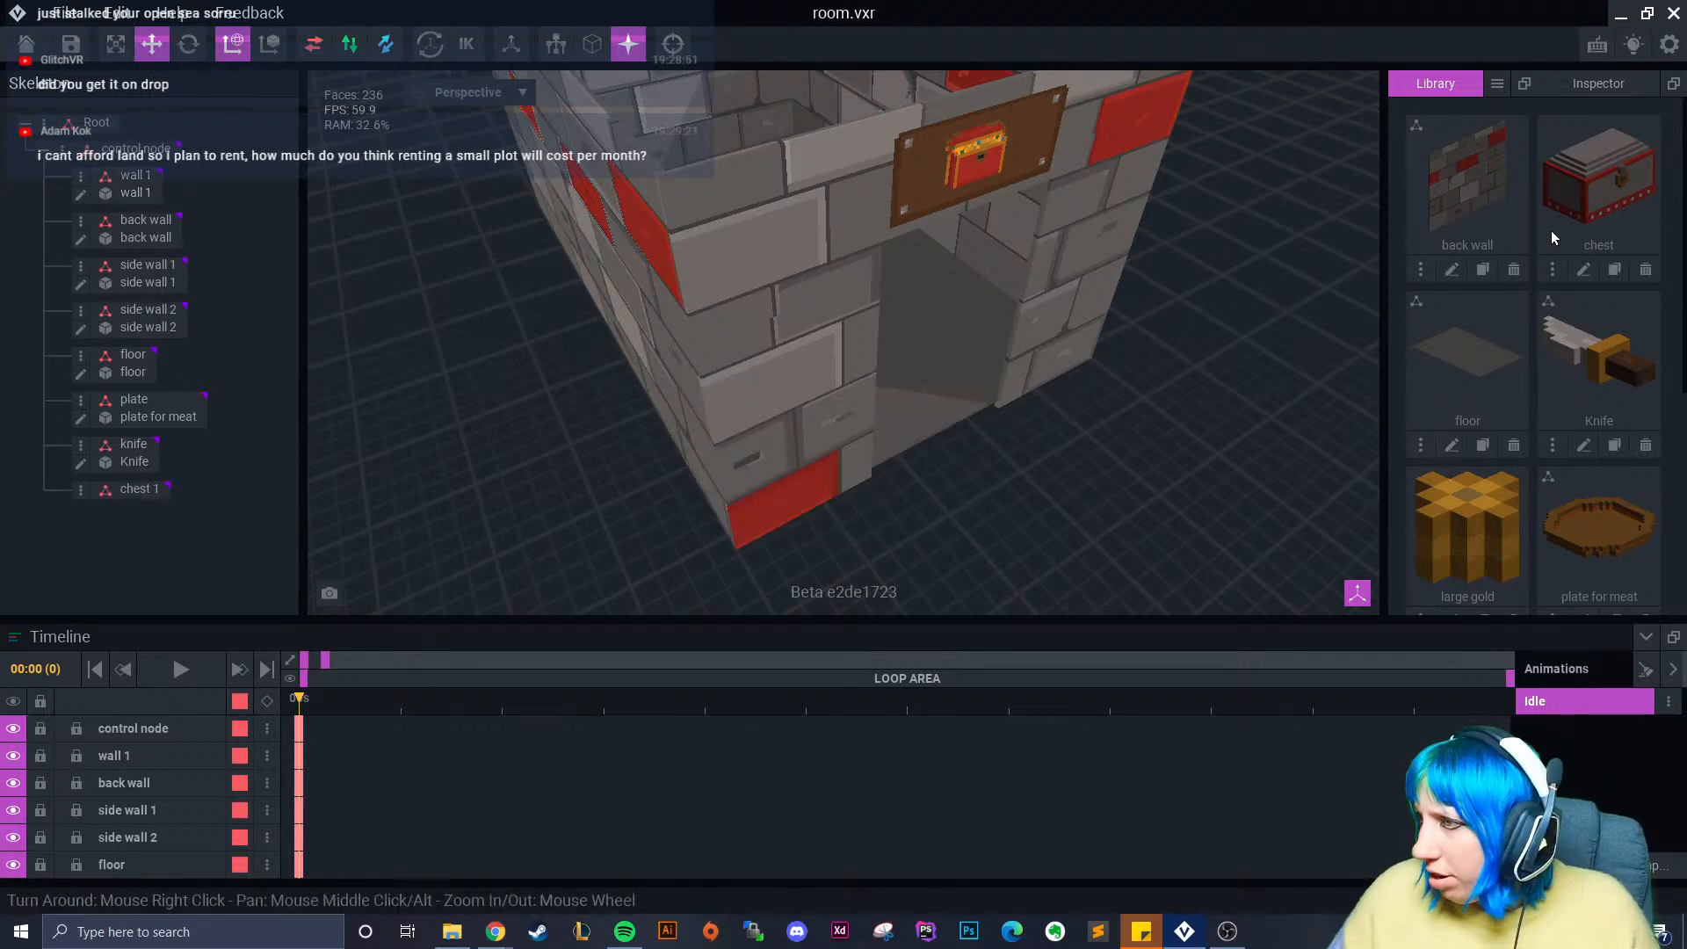
drag(1573, 211, 132, 490)
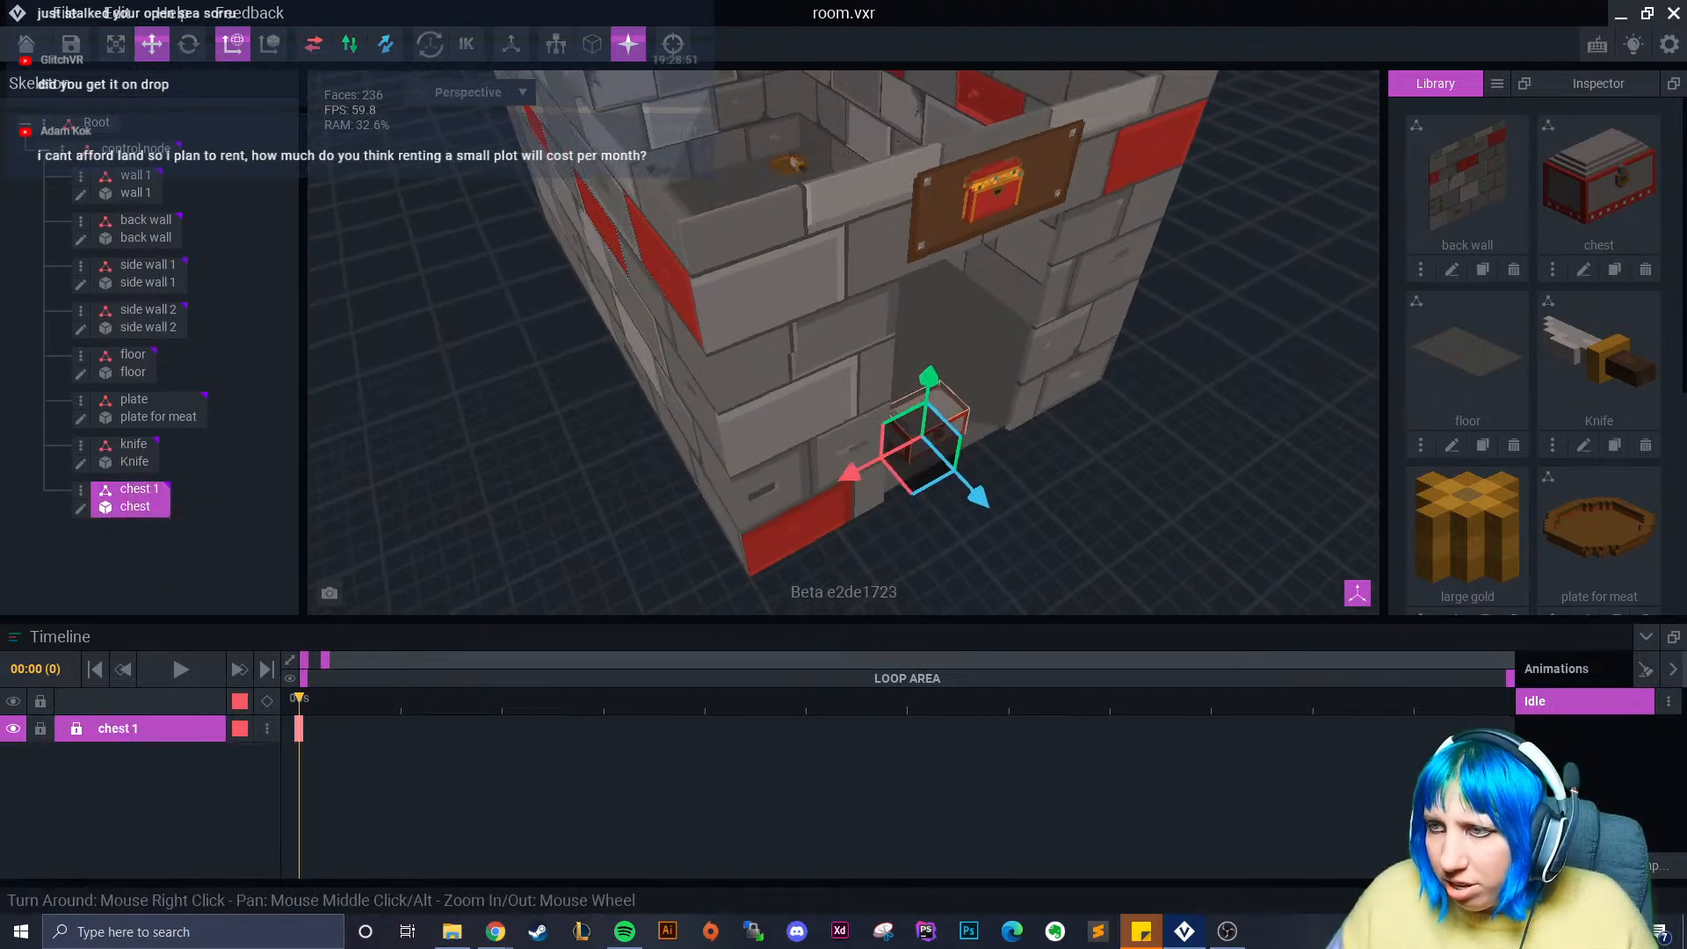
- Move the chest inside the room and place it on the floor in the far corner opposite the plate
drag(982, 504, 735, 252)
scroll(736, 255, up, 3)
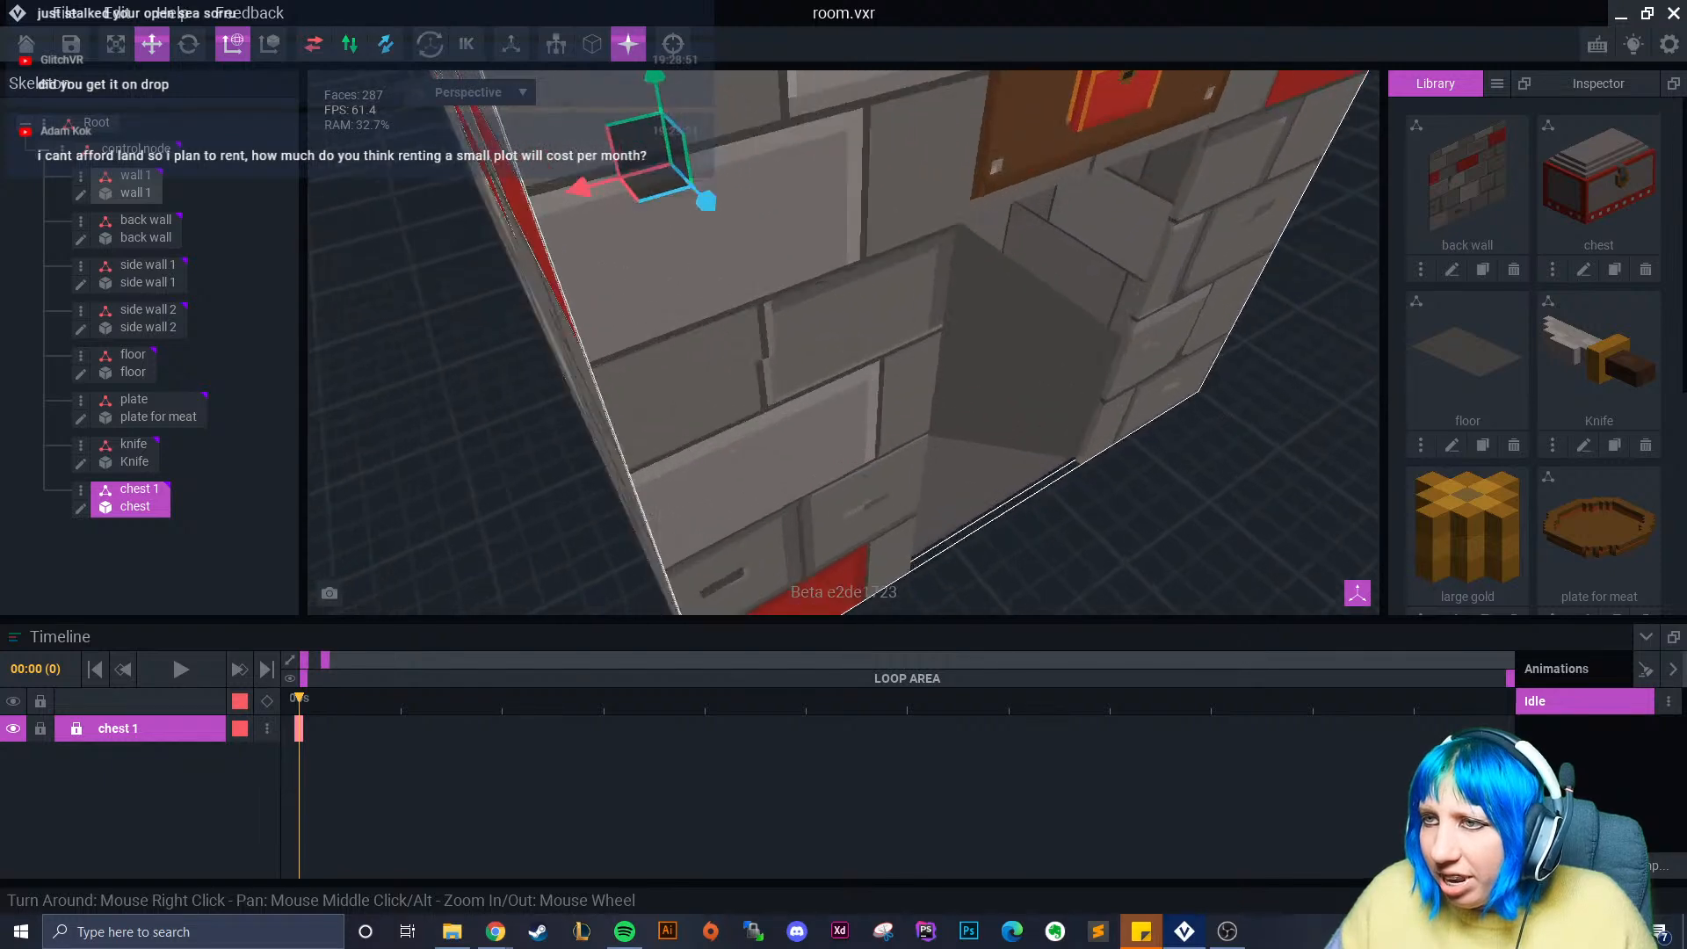
scroll(682, 478, down, 5)
right_drag(683, 478, 705, 413)
drag(633, 311, 636, 306)
scroll(576, 429, up, 3)
middle_drag(575, 430, 666, 390)
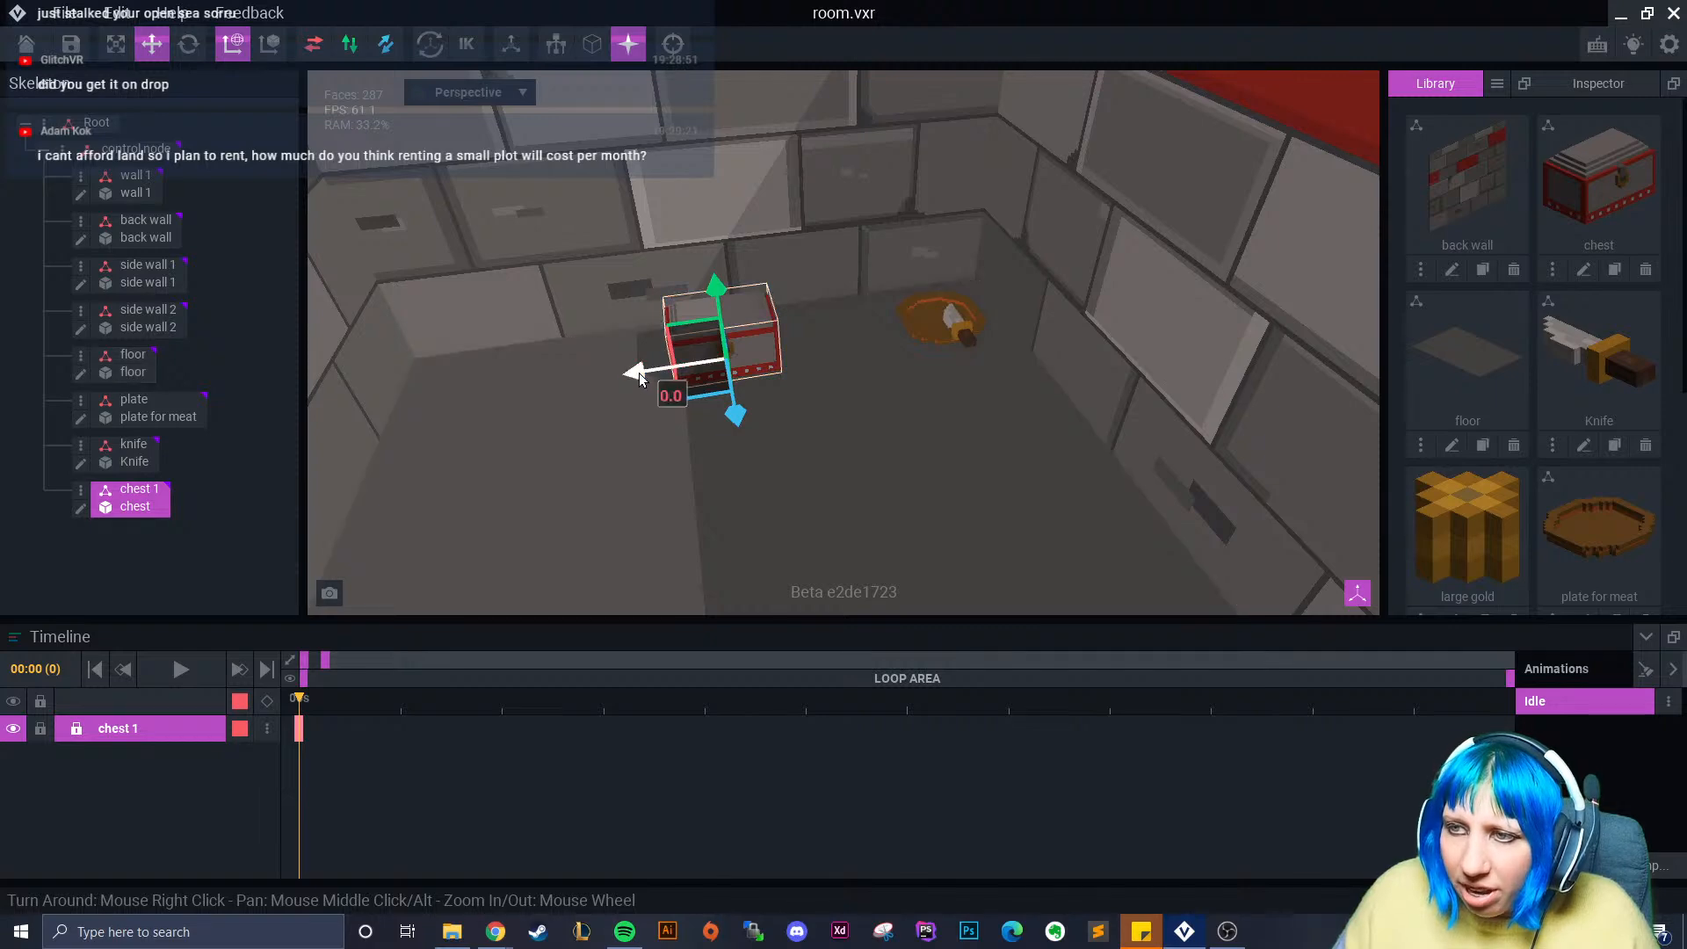
drag(640, 372, 370, 399)
- Rotate the chest about its vertical axis so it faces diagonally out of the corner, and deselect it
click(188, 44)
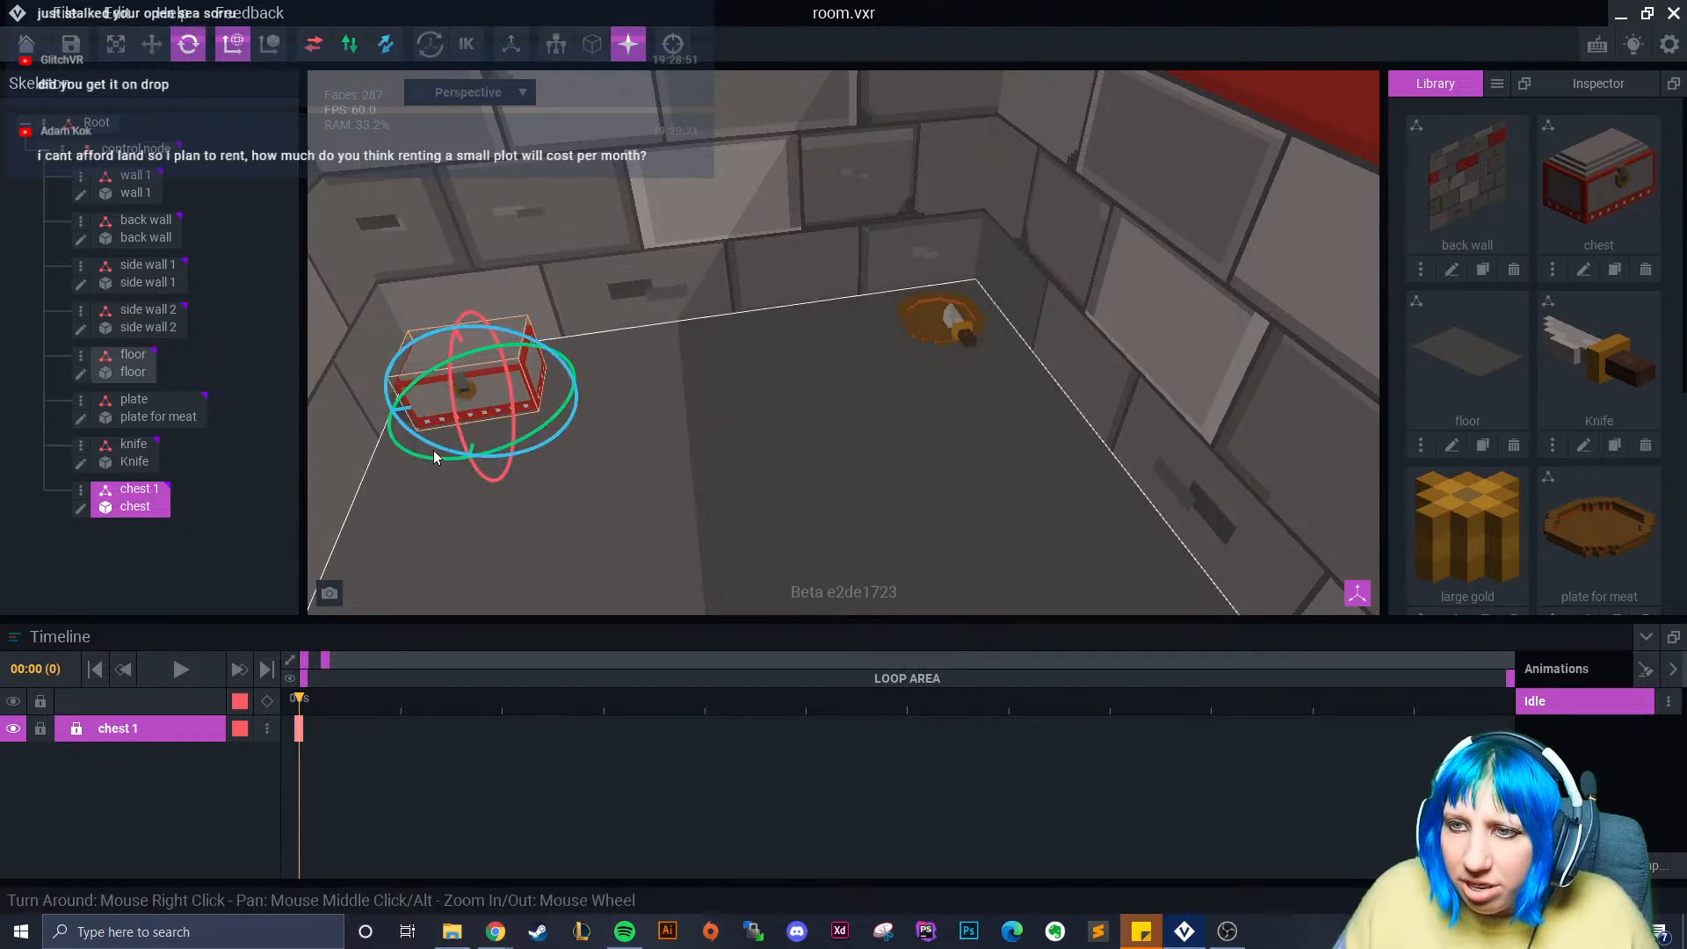
drag(434, 456, 493, 460)
scroll(793, 487, down, 3)
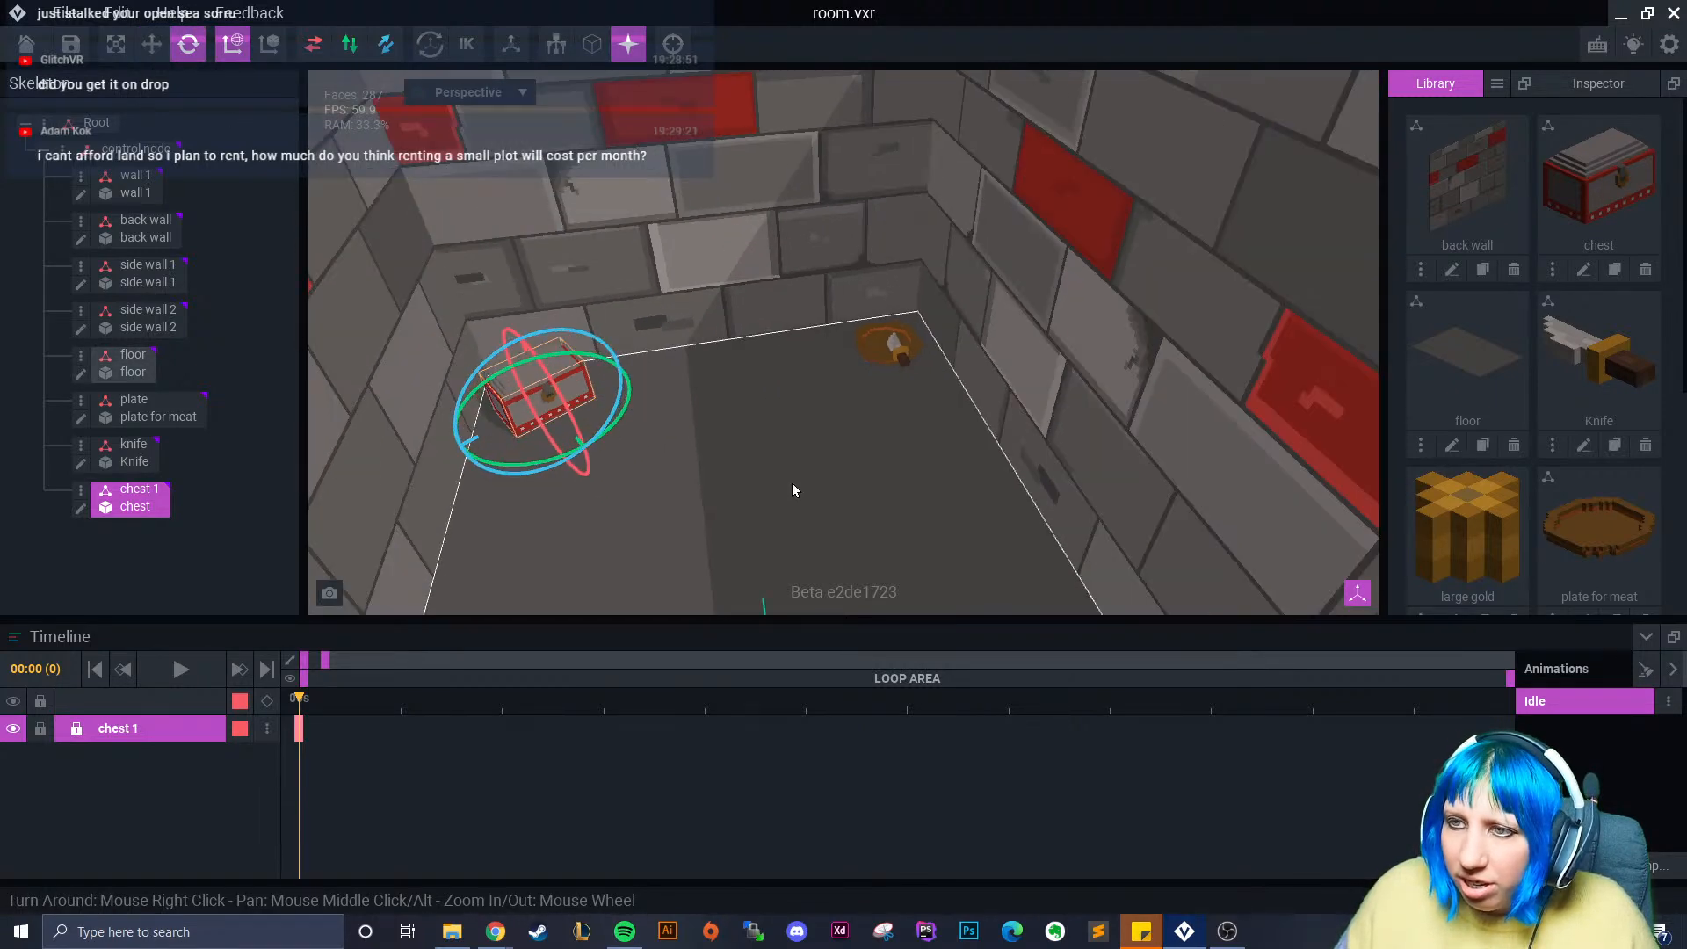
scroll(791, 485, down, 6)
click(1083, 299)
scroll(873, 414, up, 3)
right_drag(874, 414, 727, 430)
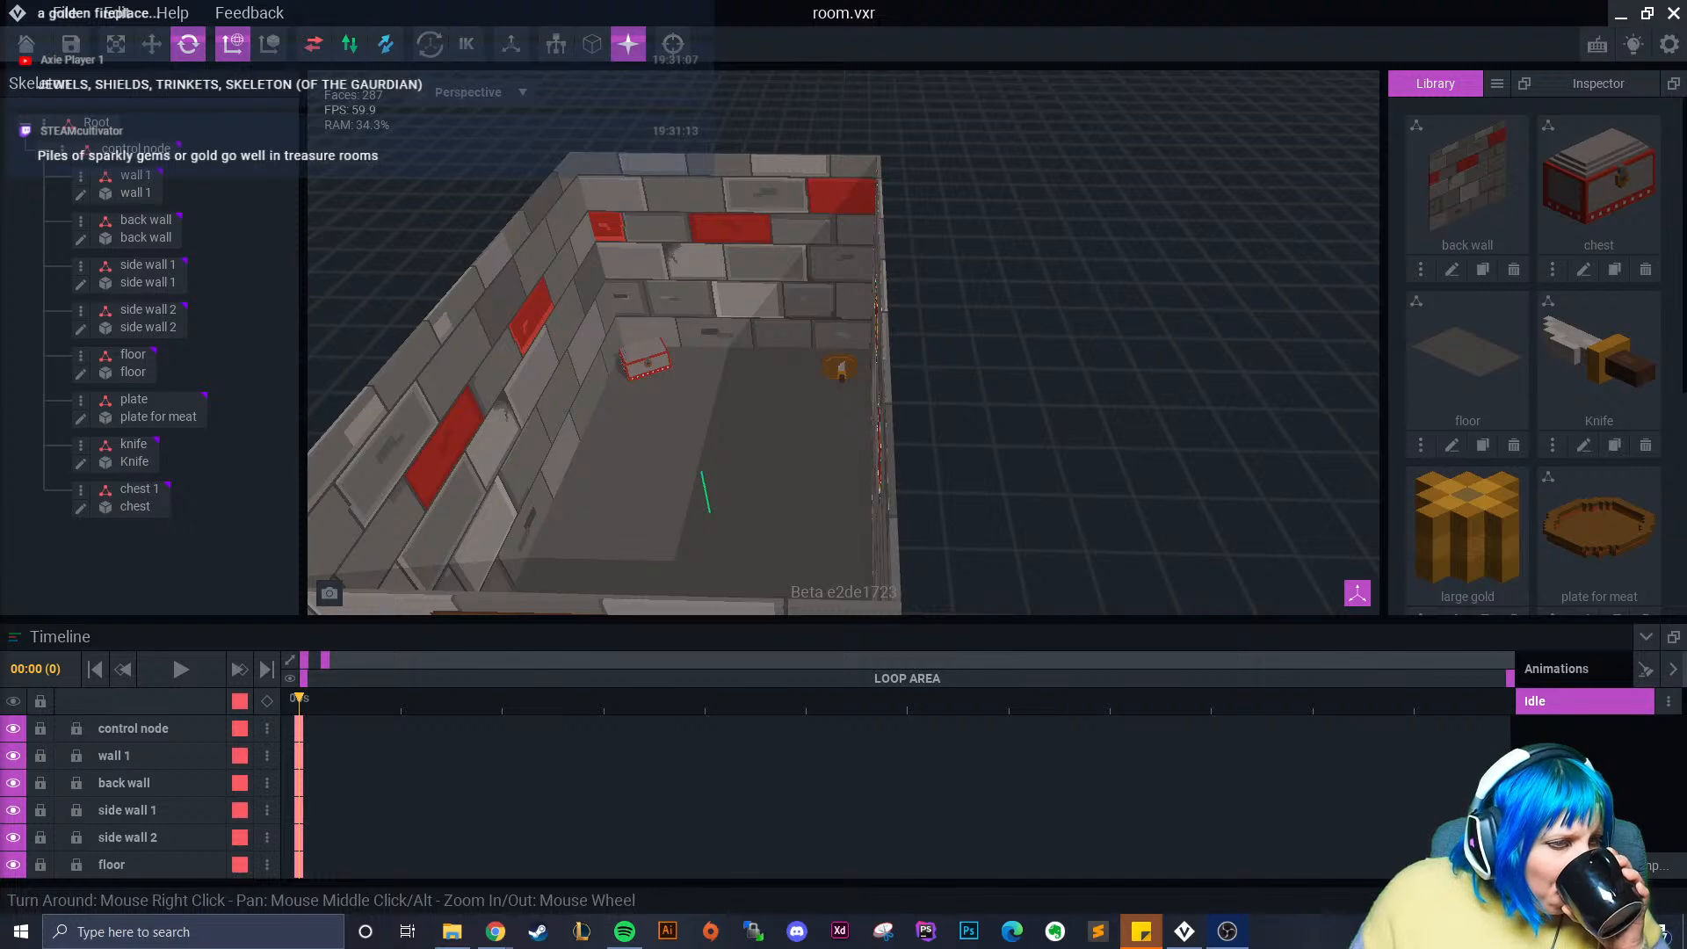
click(1497, 84)
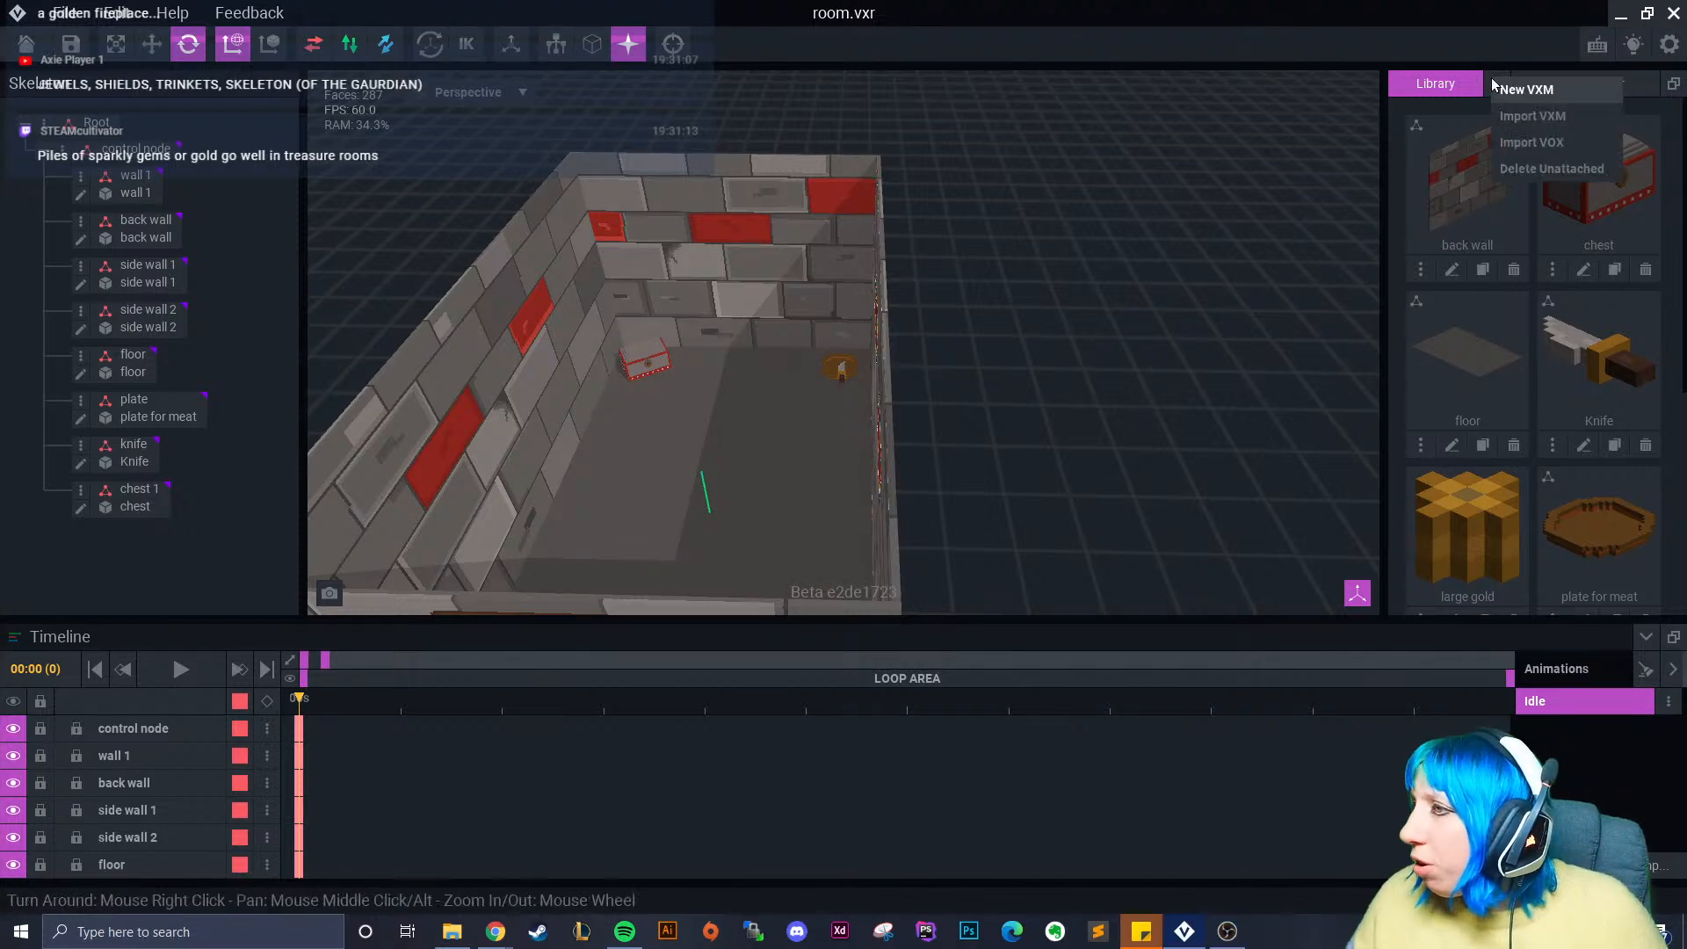
click(1499, 118)
click(1279, 175)
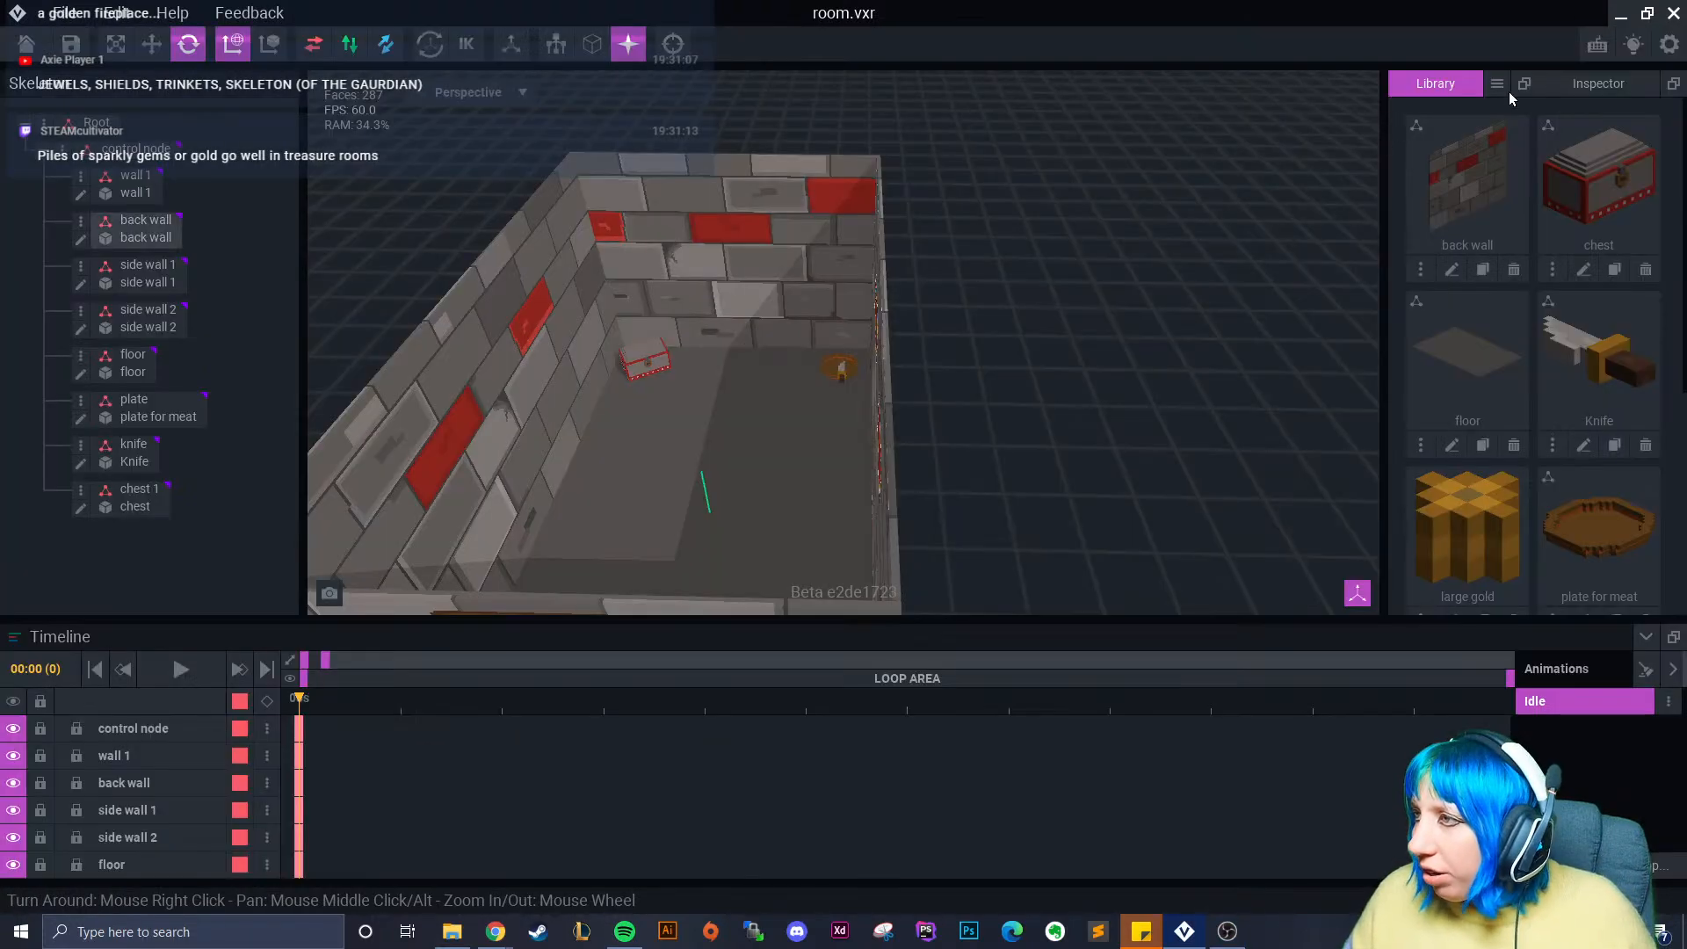
- Create a new VXM model named "gem pile" in the library
click(1497, 83)
click(1504, 105)
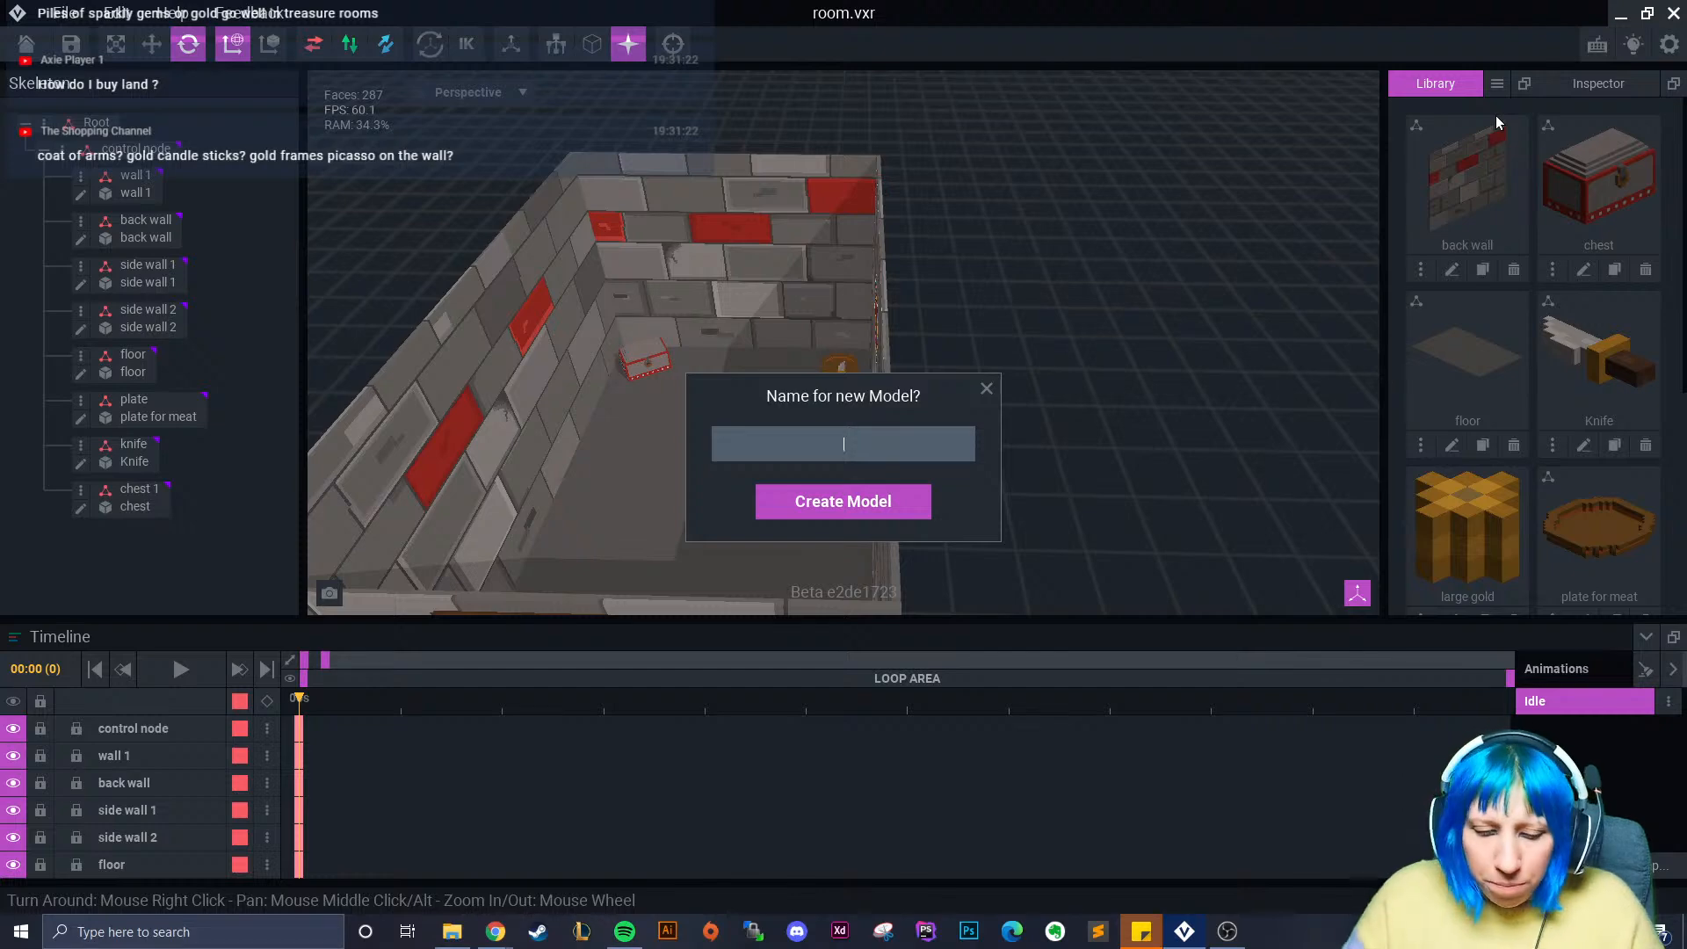
text(gem pile)
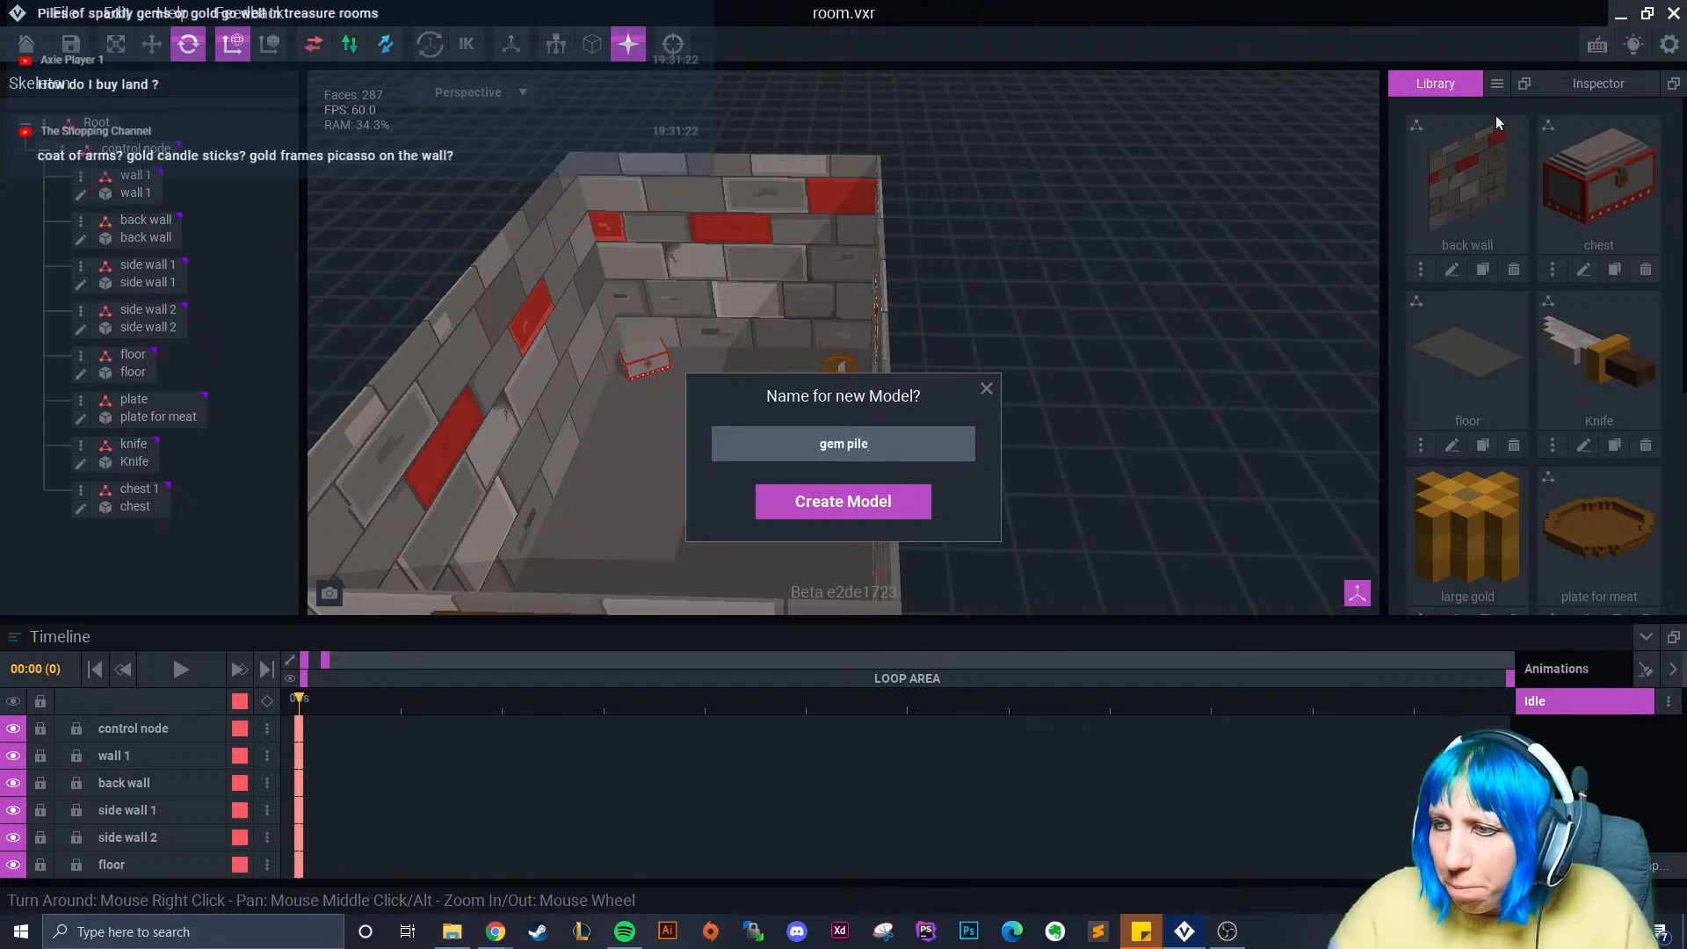
key(Return)
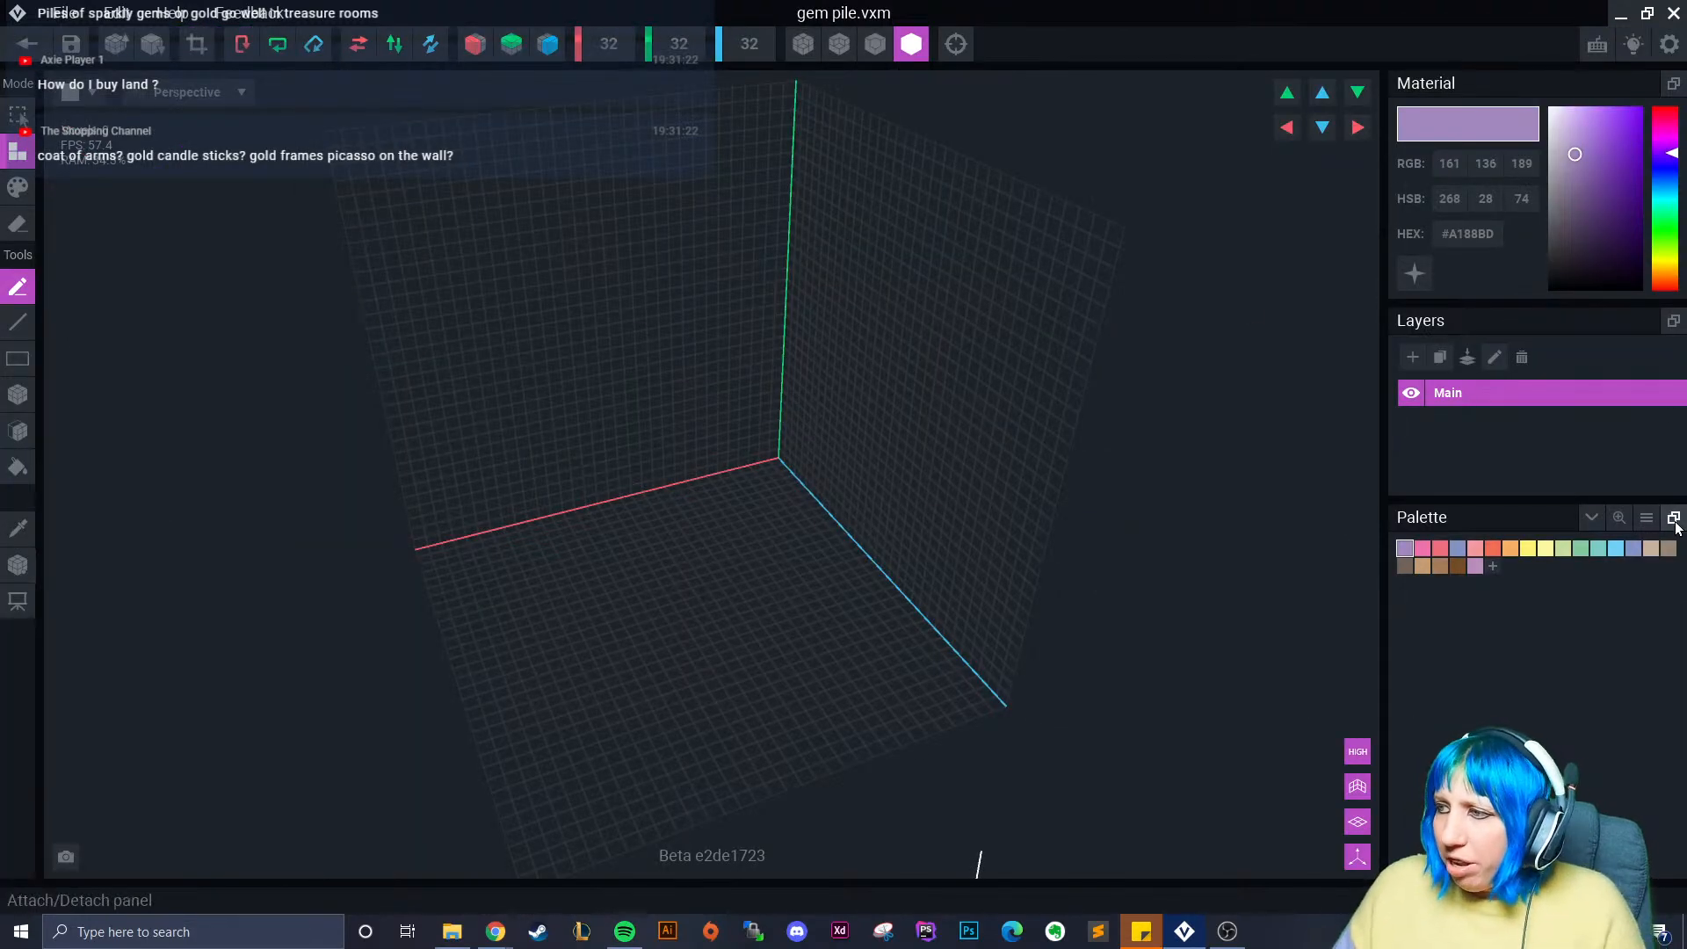
- Load the "USE THISSBExtendedVoxEditPalett..." PNG from Downloads as the gem pile model's colour palette
click(1646, 517)
click(1590, 571)
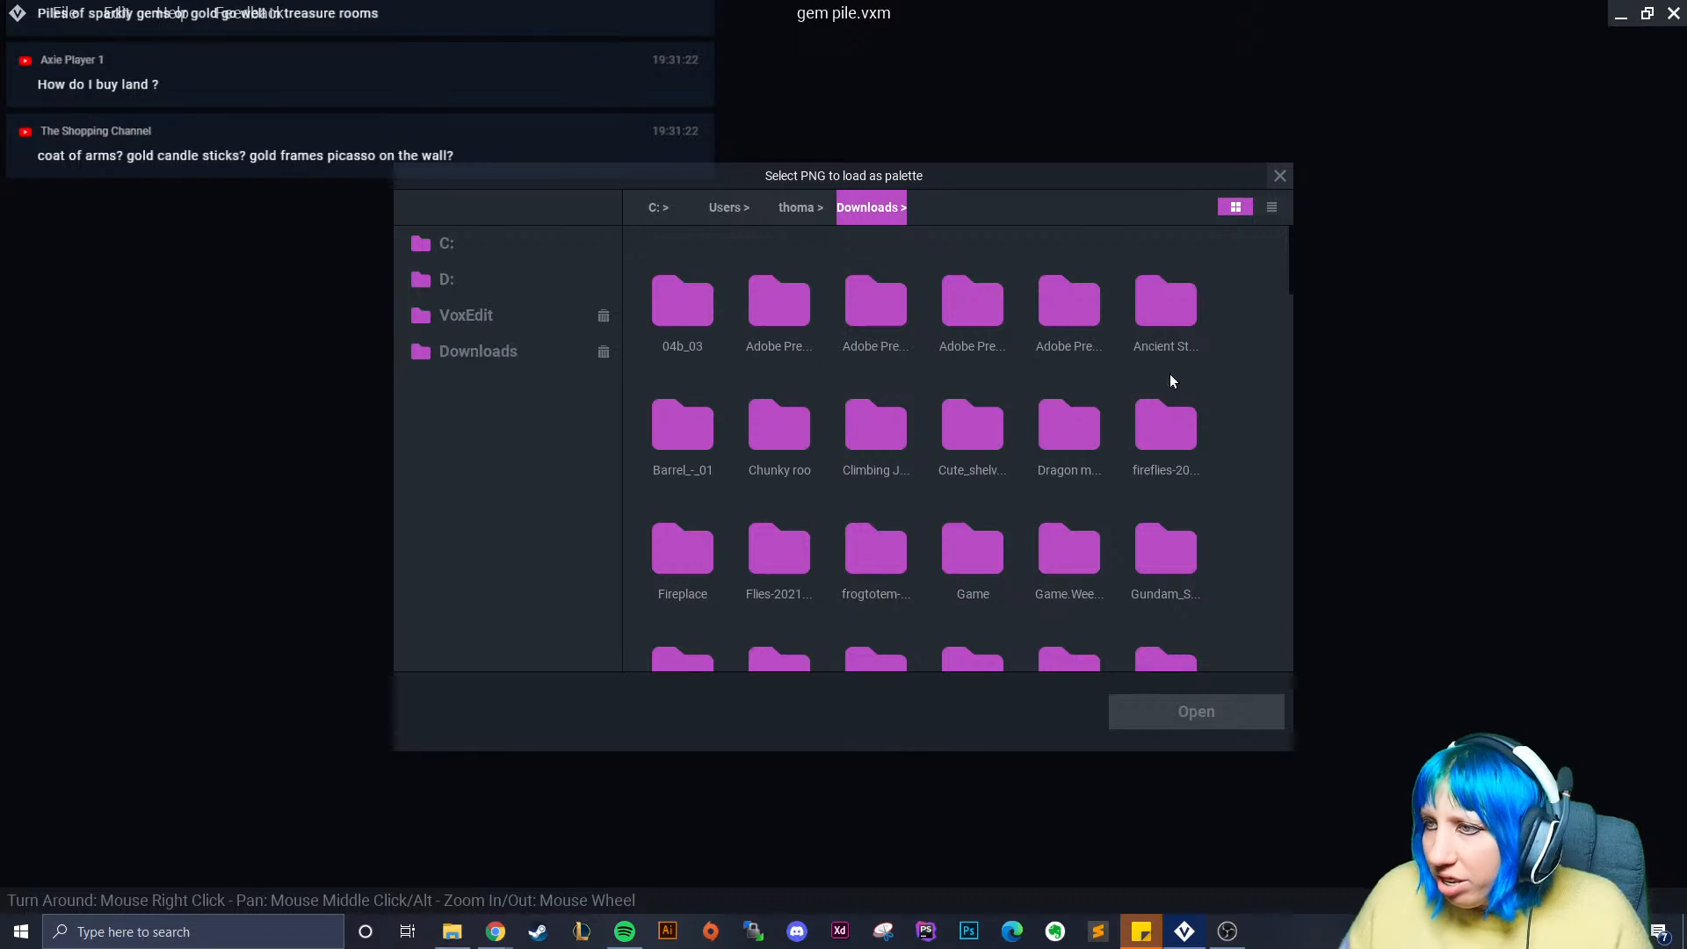
drag(1288, 263, 1269, 682)
click(679, 569)
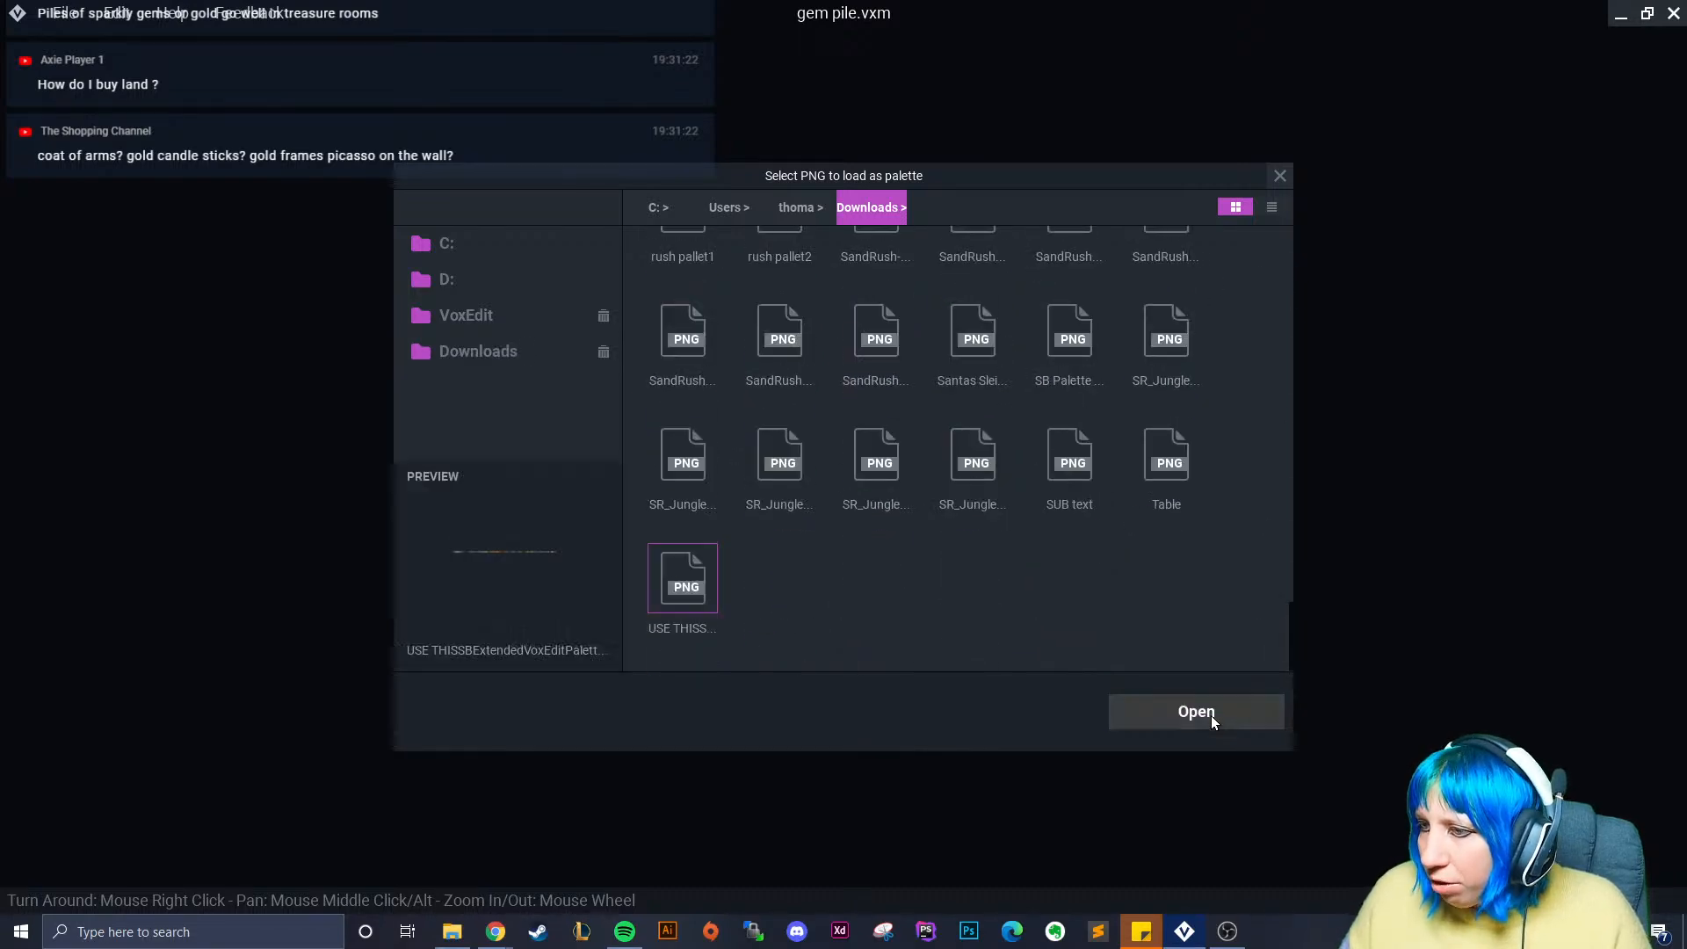
click(1196, 709)
right_drag(735, 381, 730, 386)
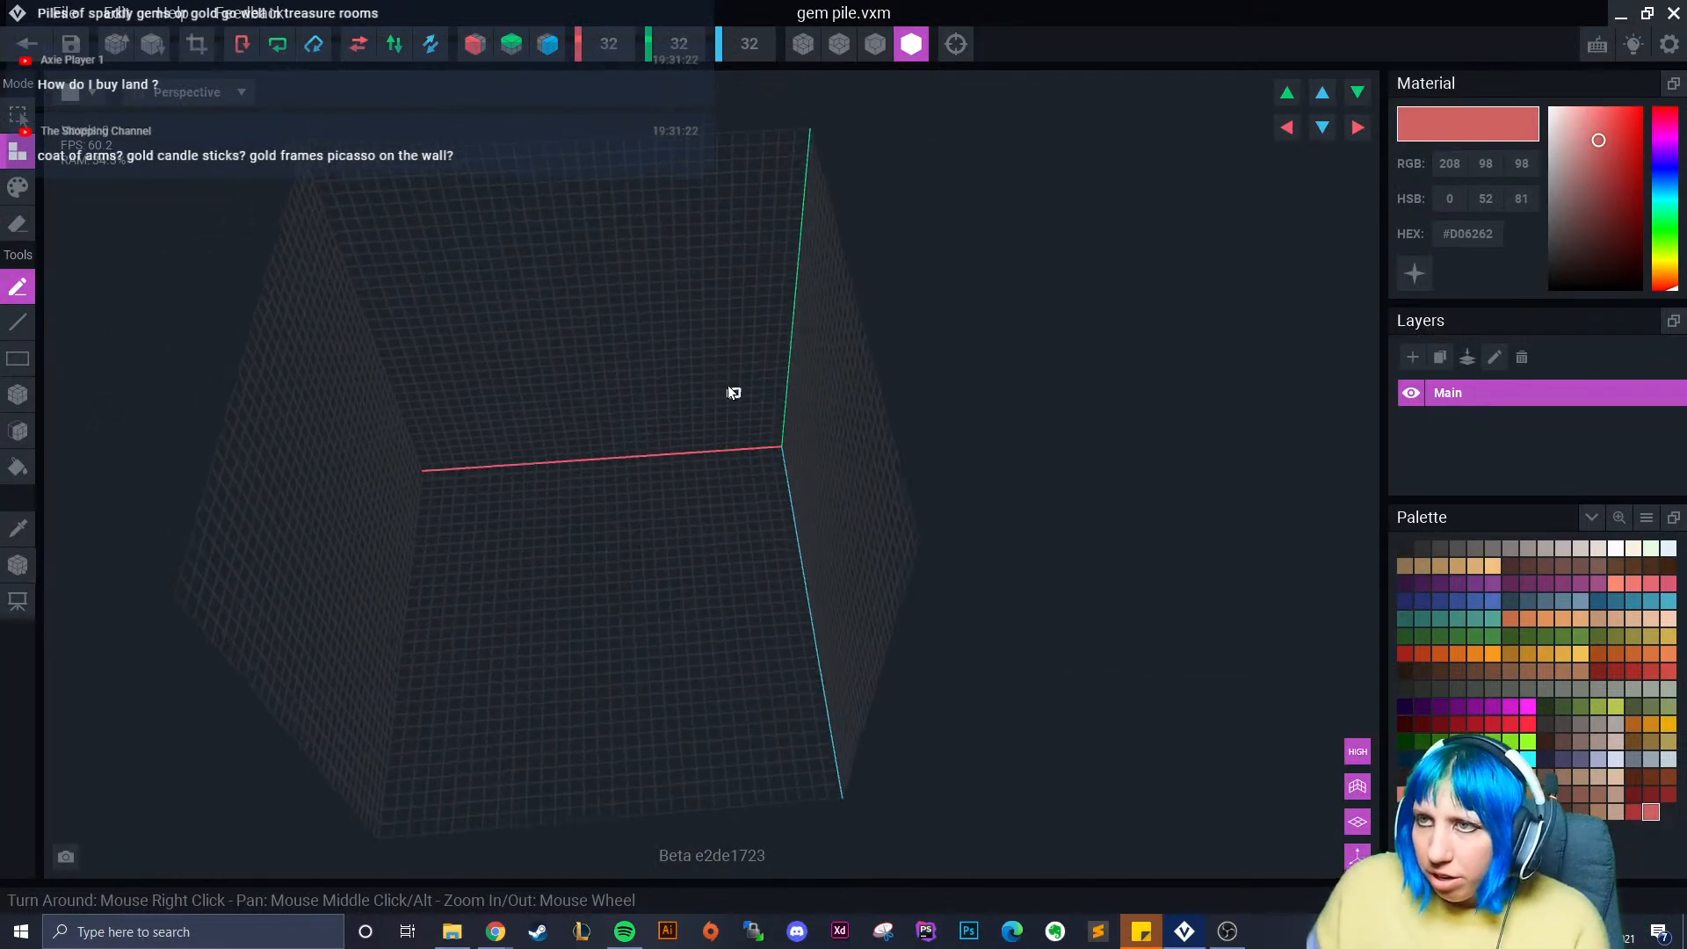
- Set the gem pile model's volume width to 45
scroll(622, 162, up, 2)
middle_drag(693, 350, 691, 301)
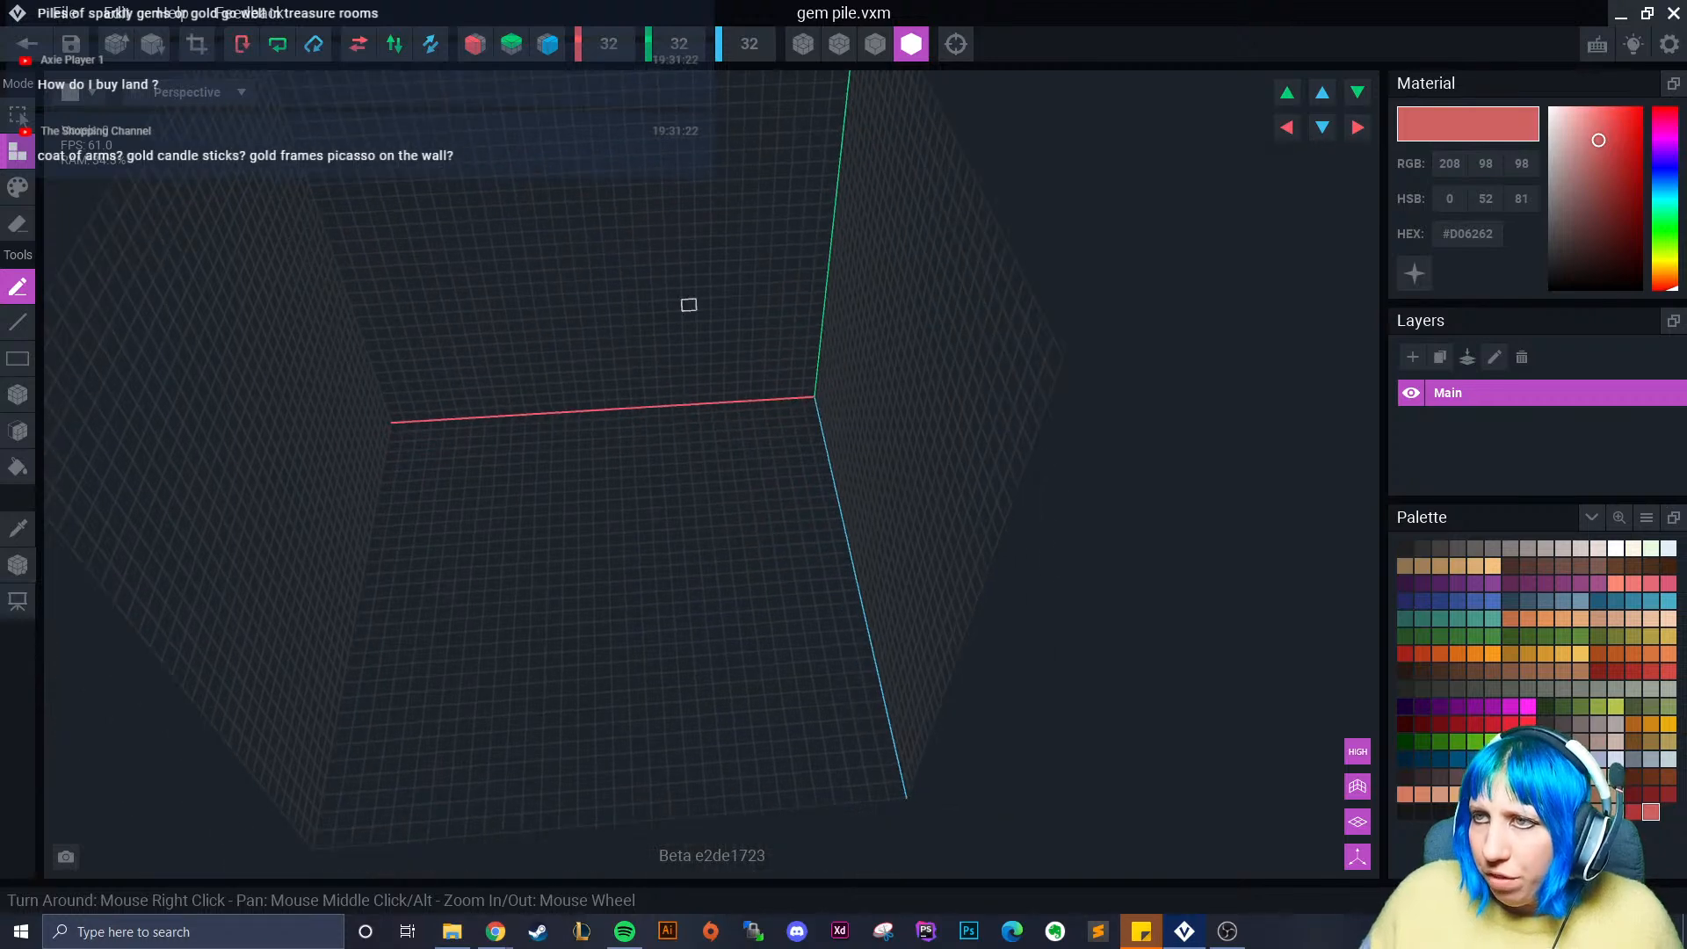
right_drag(687, 388, 684, 411)
click(625, 44)
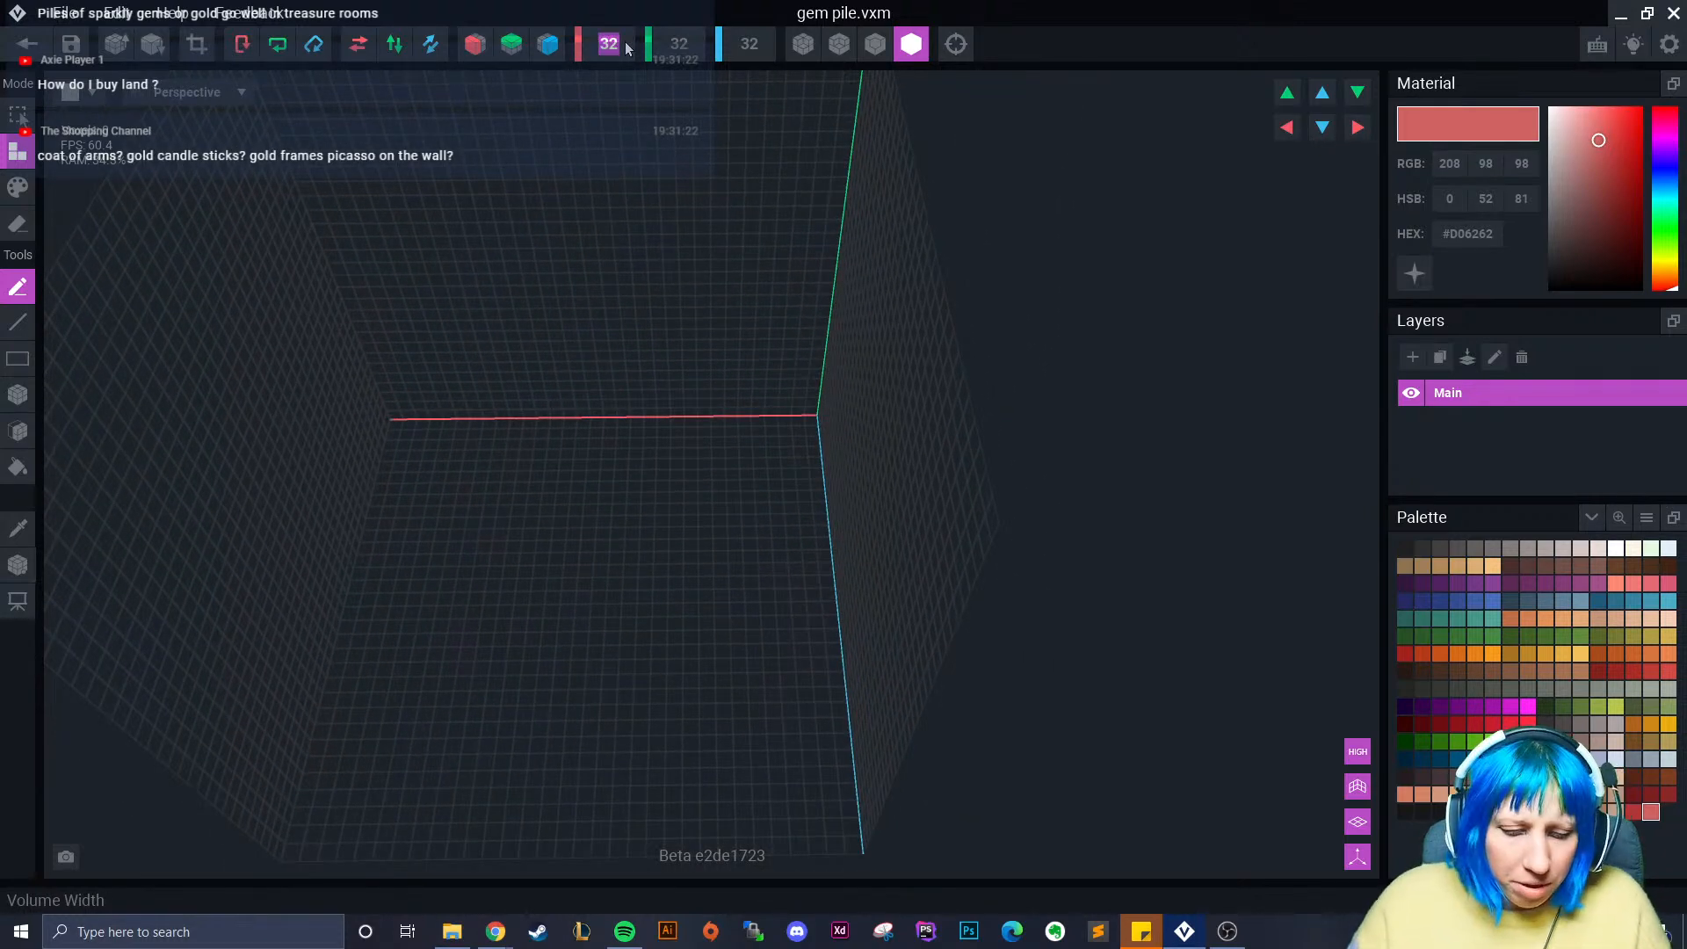
text(45)
key(Return)
scroll(670, 687, up, 3)
middle_drag(670, 687, 755, 620)
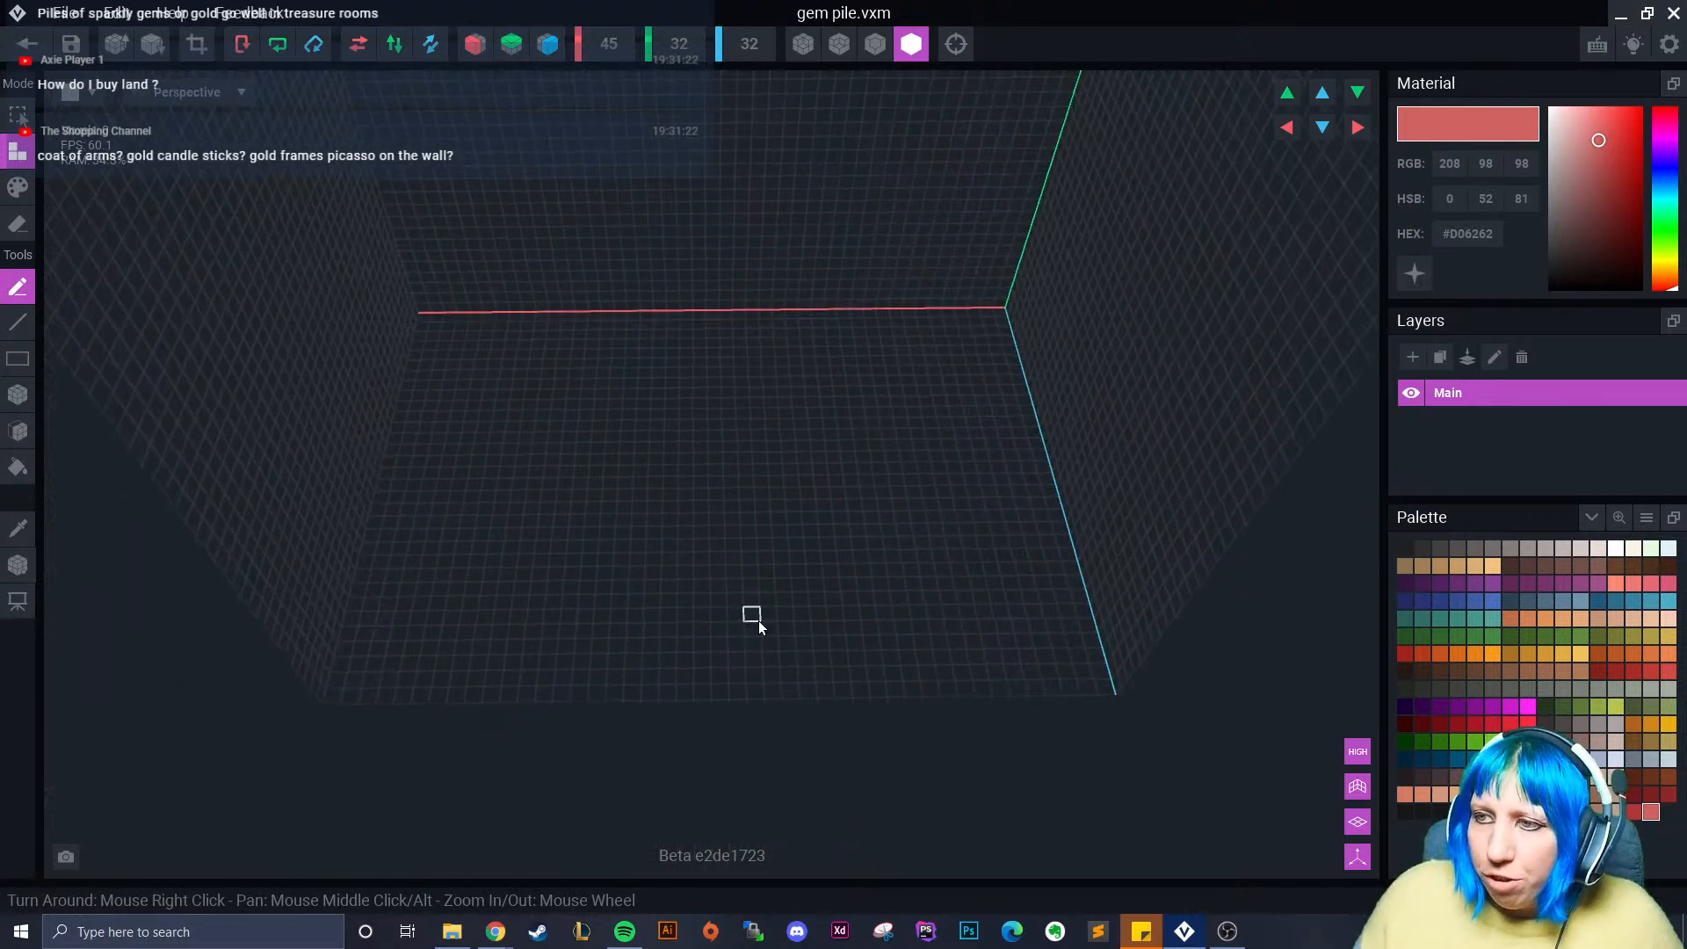
scroll(760, 620, up, 1)
right_drag(965, 592, 930, 559)
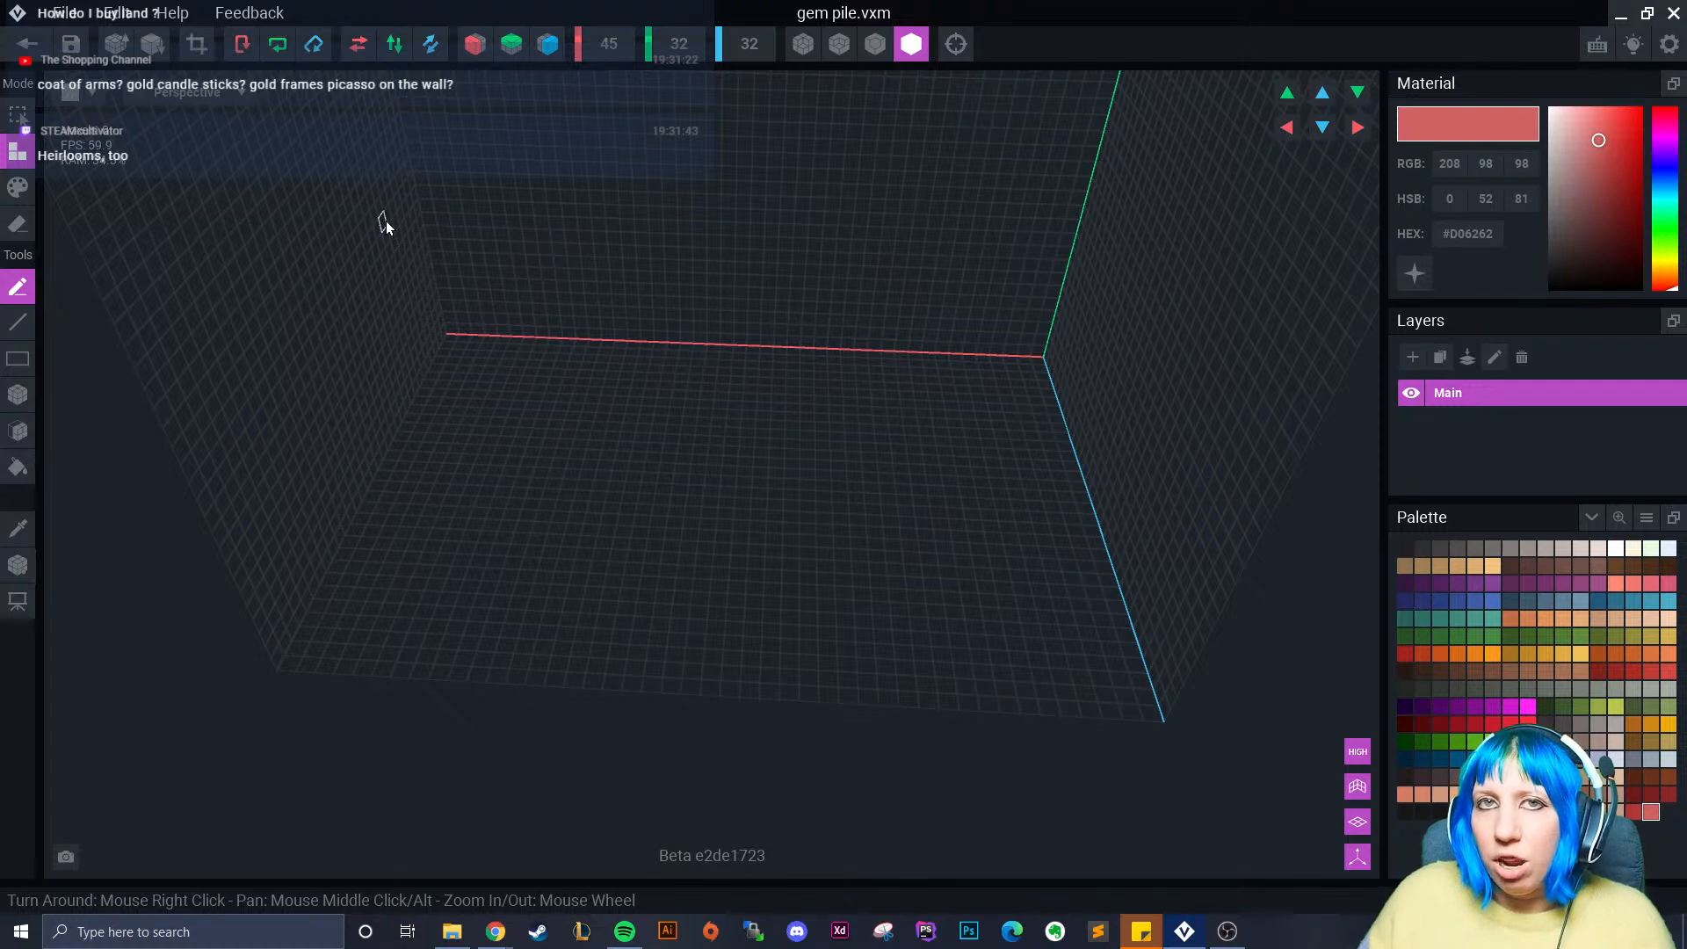
- Save the gem pile model, return to the room, and inspect its entrance wall and furnished interior
click(26, 46)
click(619, 341)
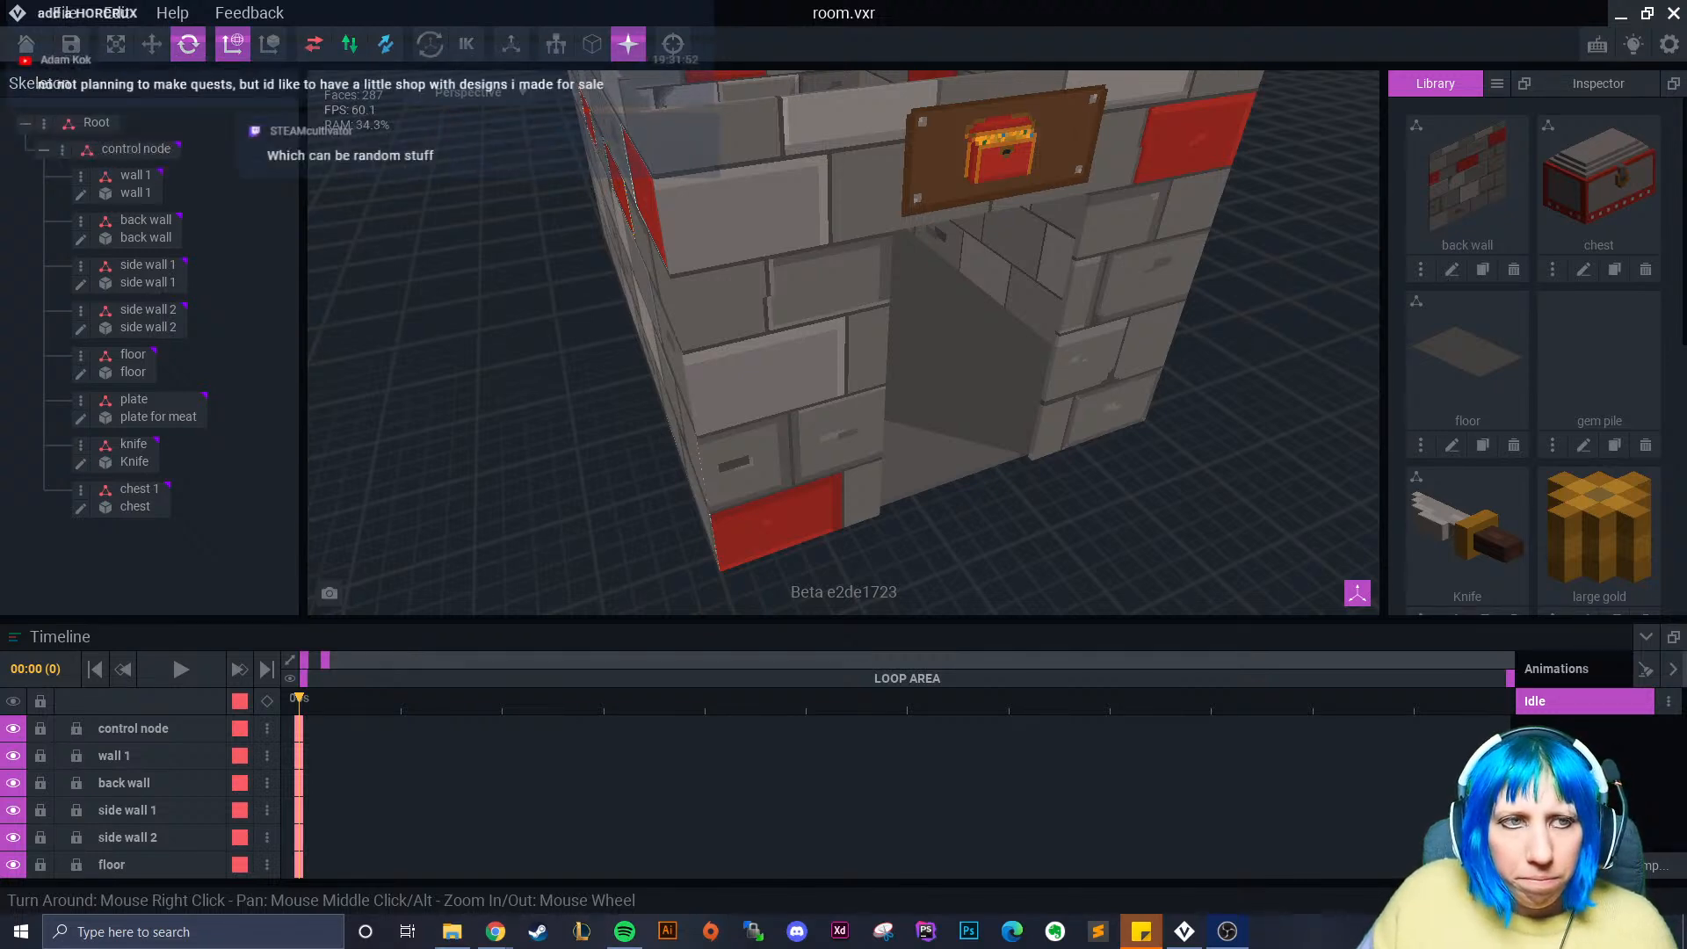
right_drag(387, 249, 535, 295)
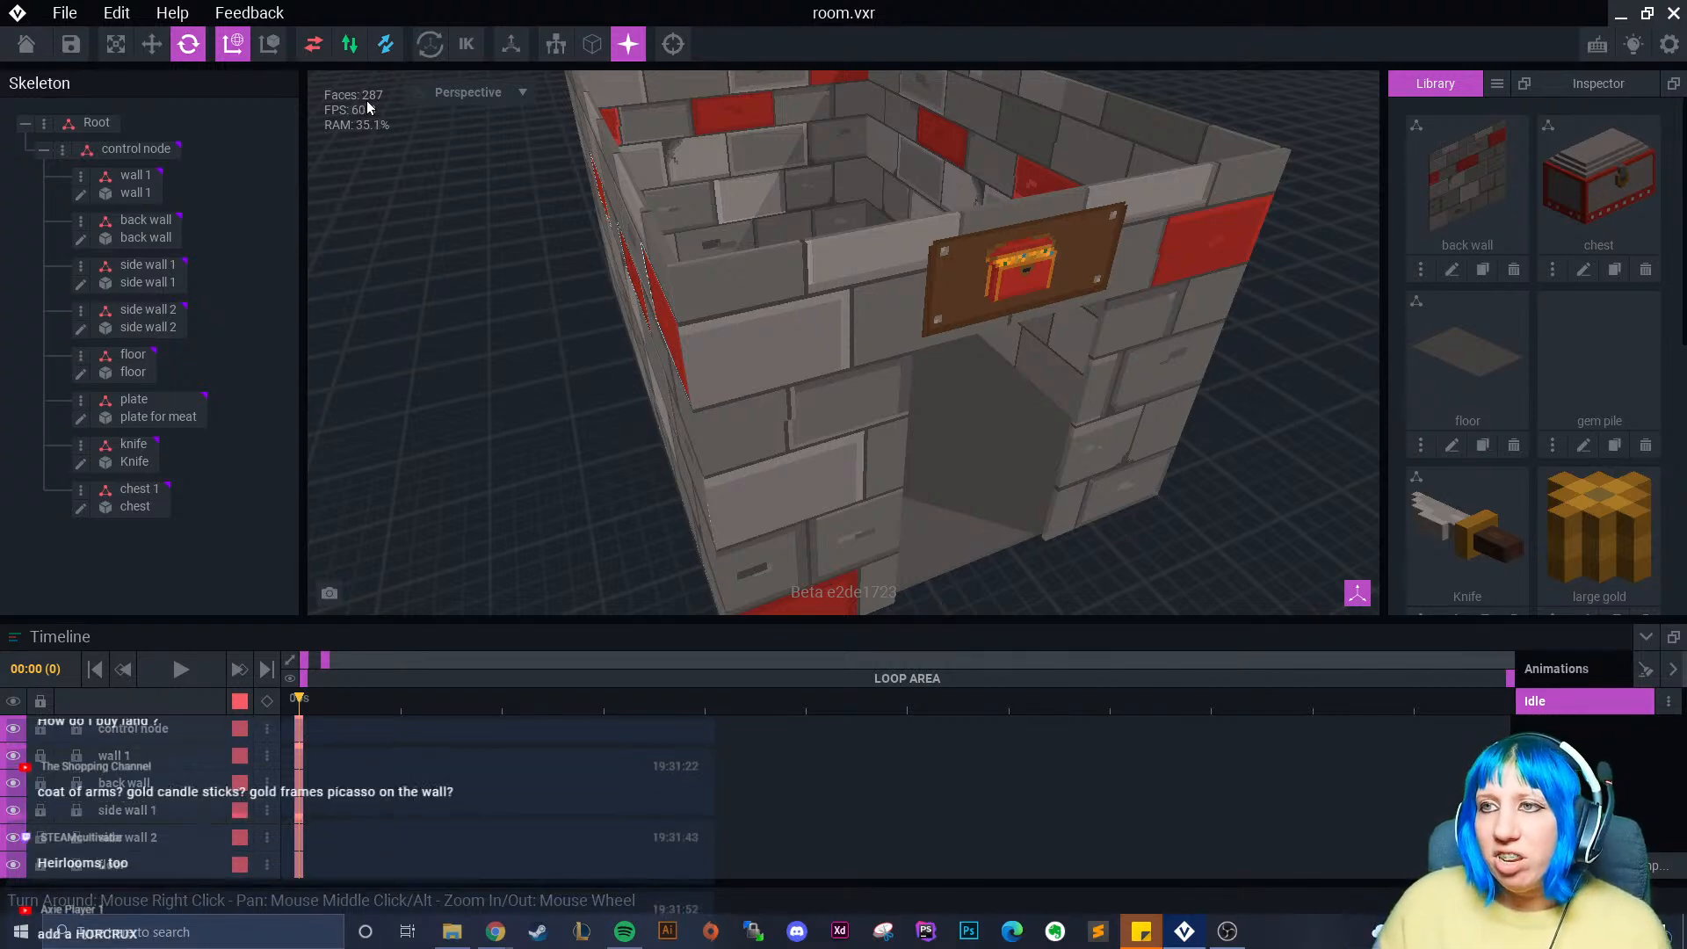
right_drag(797, 341, 690, 232)
click(690, 232)
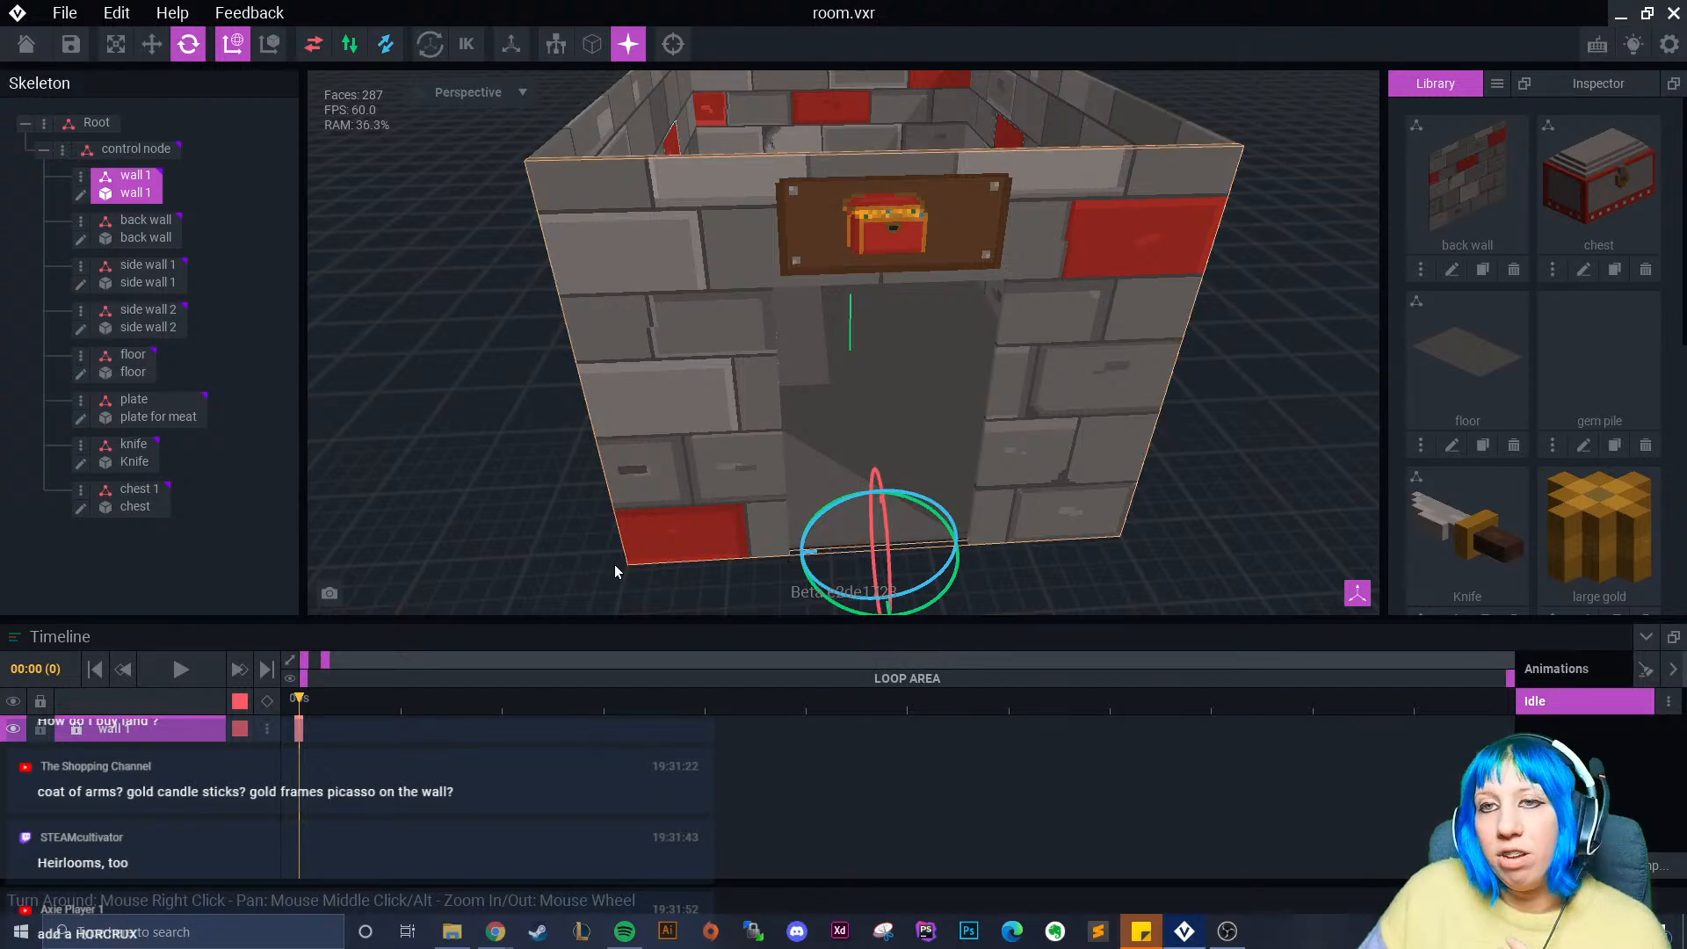
right_drag(682, 230, 888, 430)
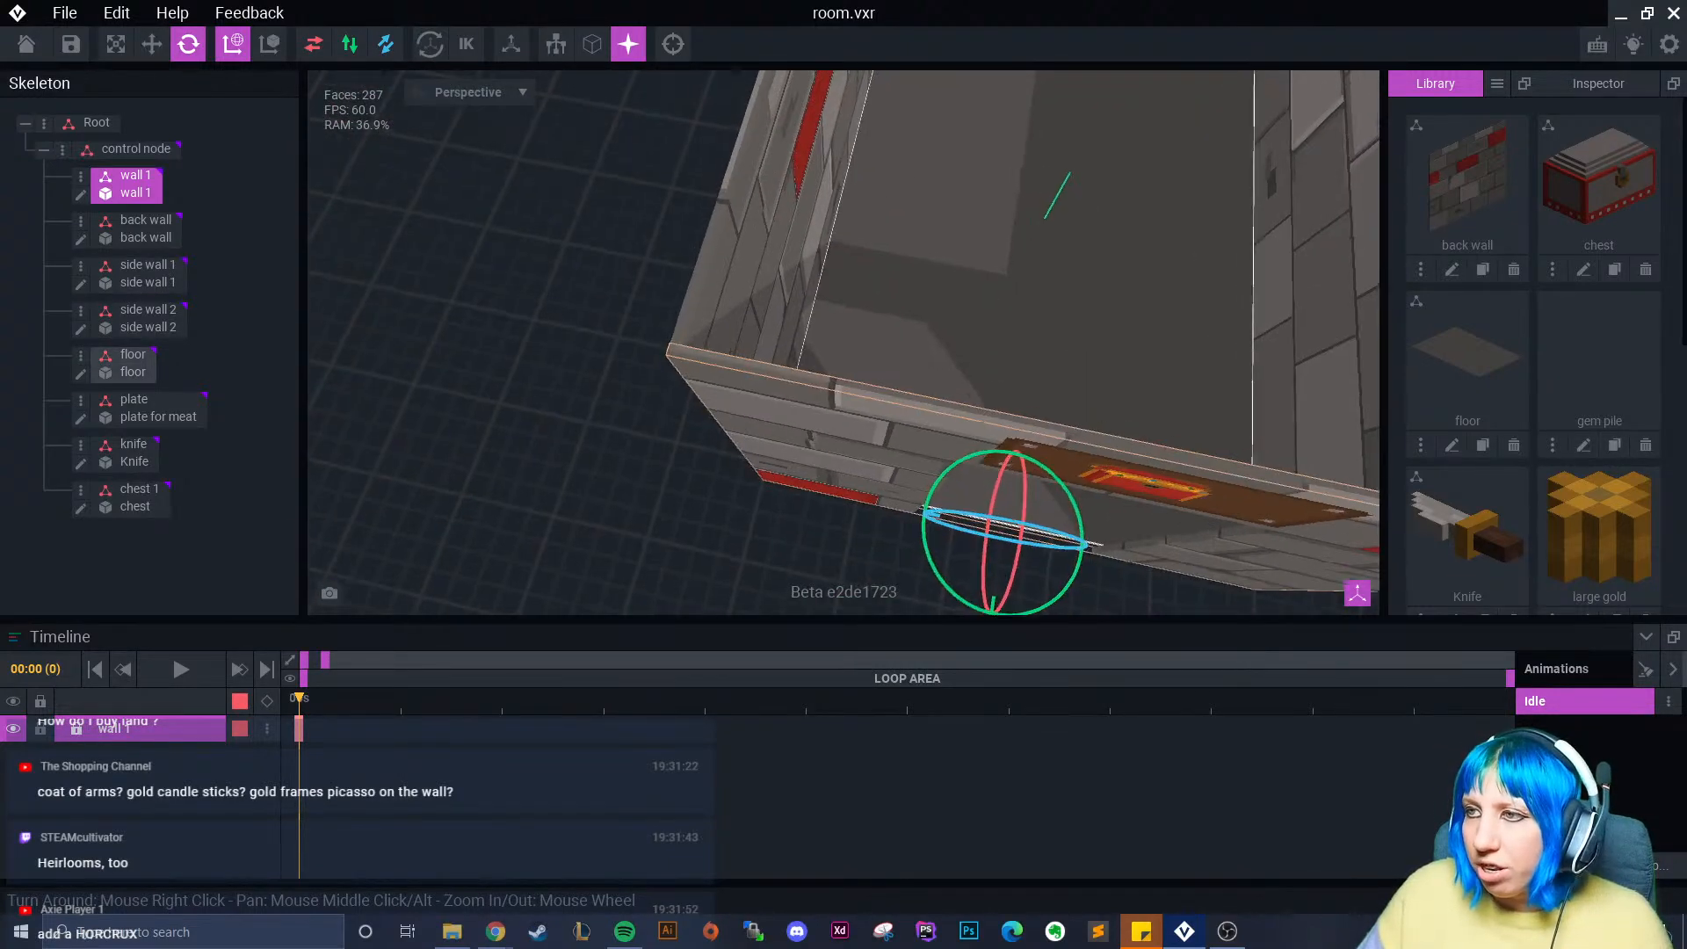
middle_drag(1046, 171, 962, 261)
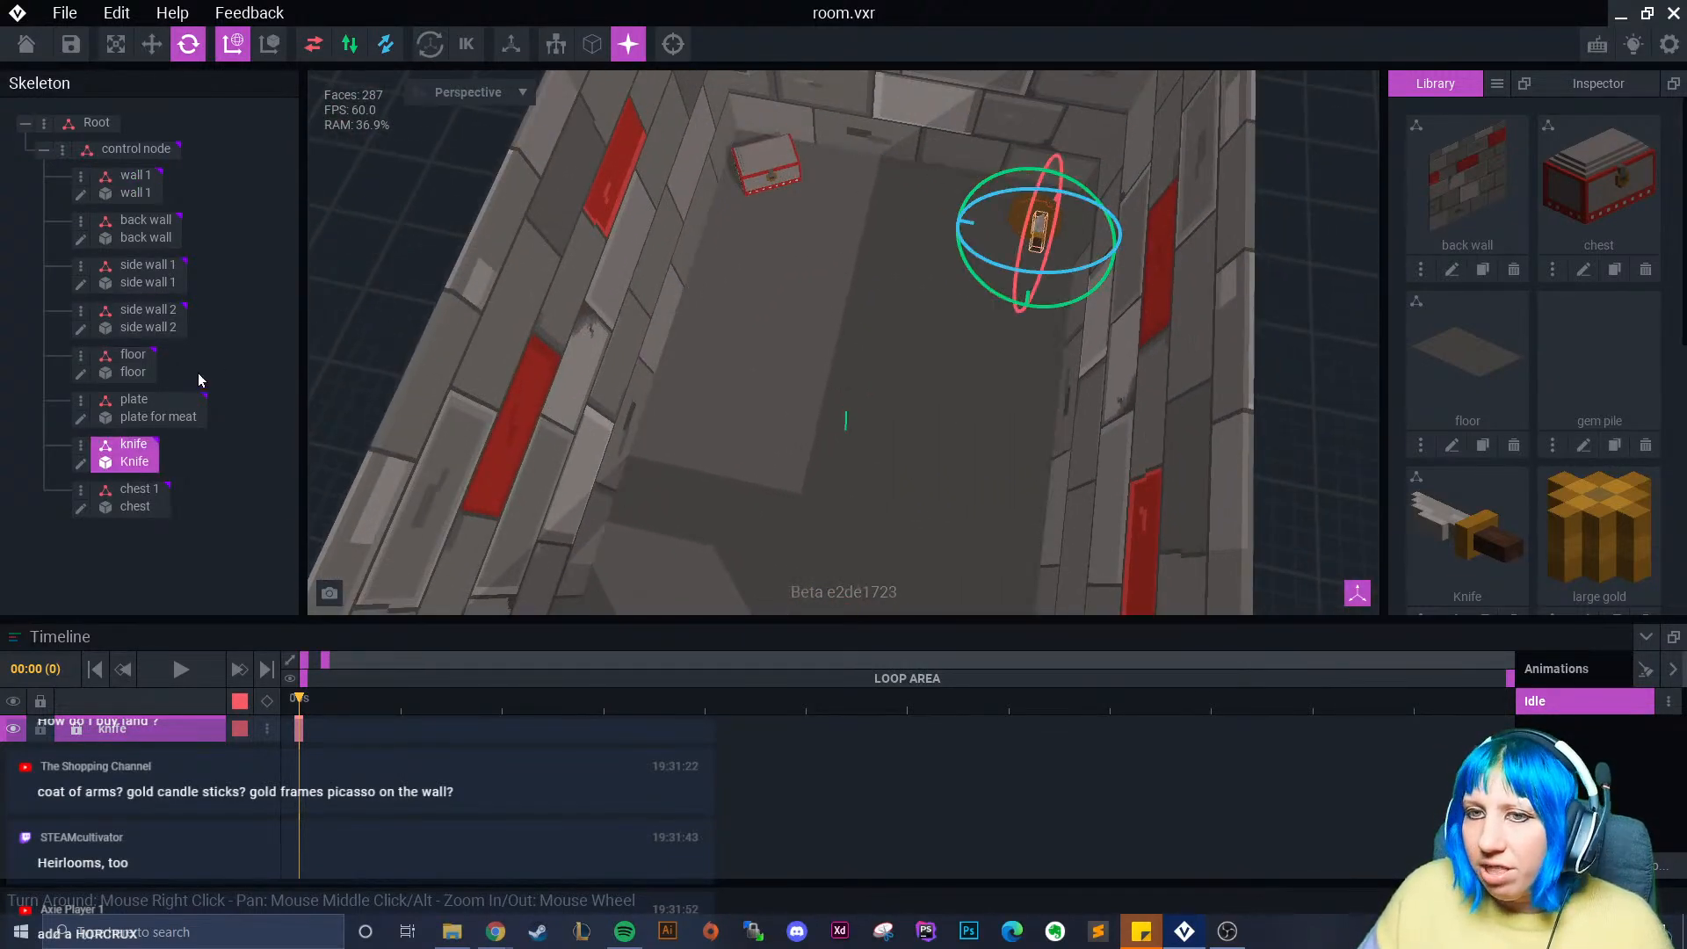
- Open the room's knife model, examine its blade and handle from several sides, and return to the room
click(81, 464)
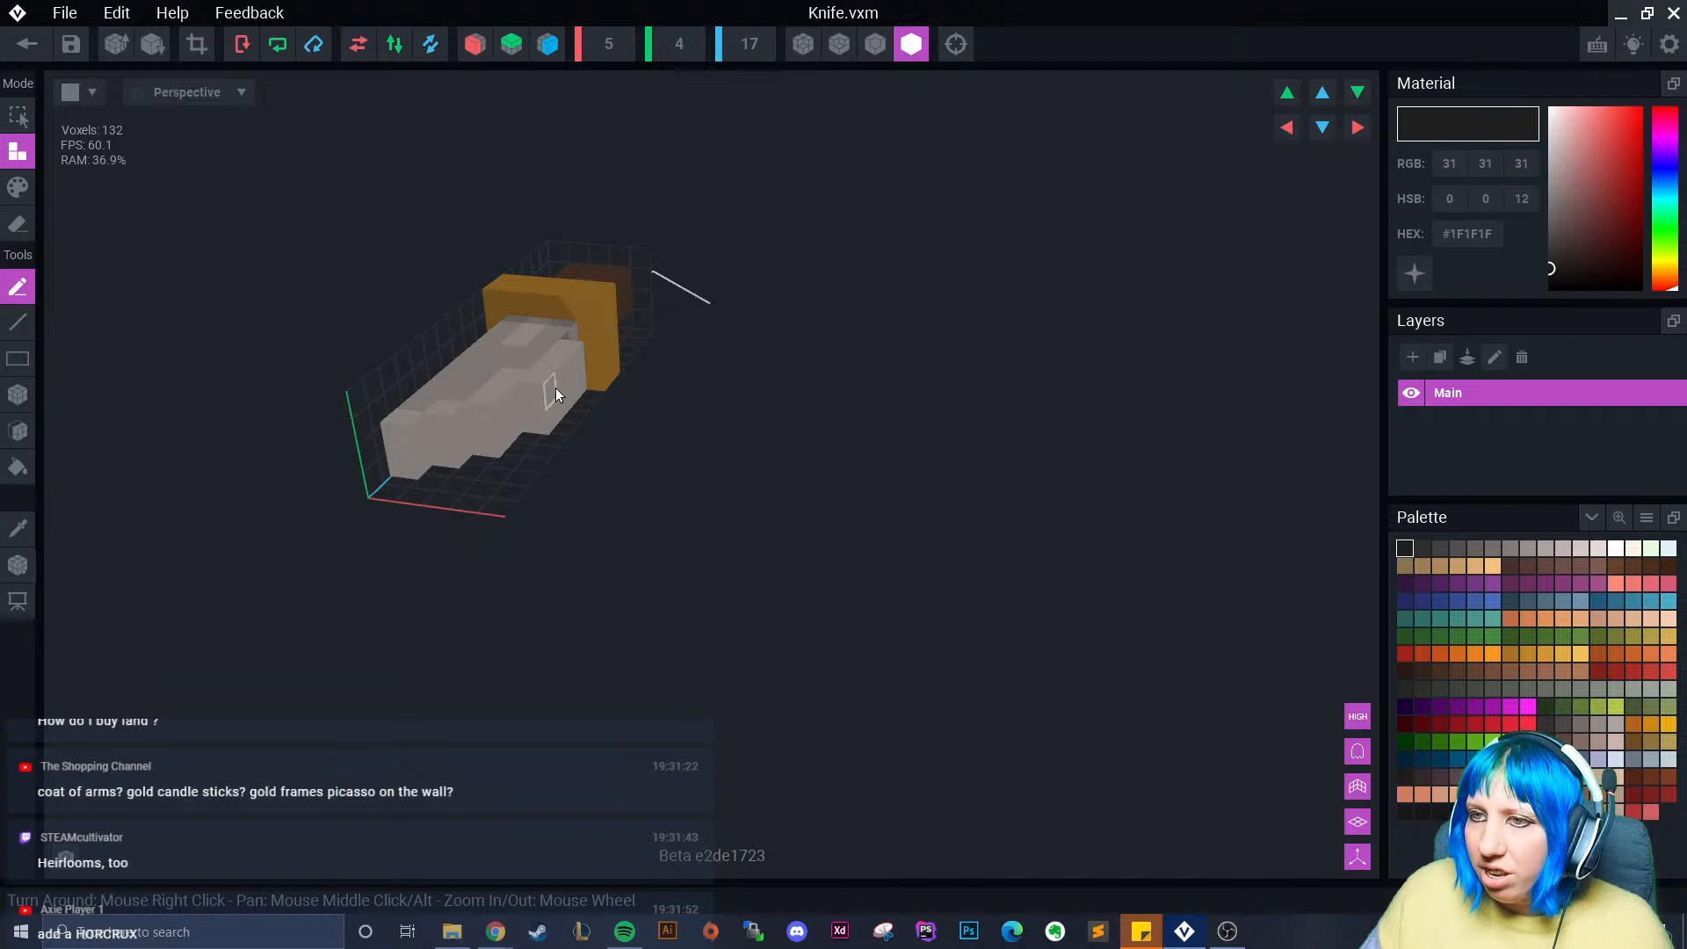
right_drag(535, 402, 742, 403)
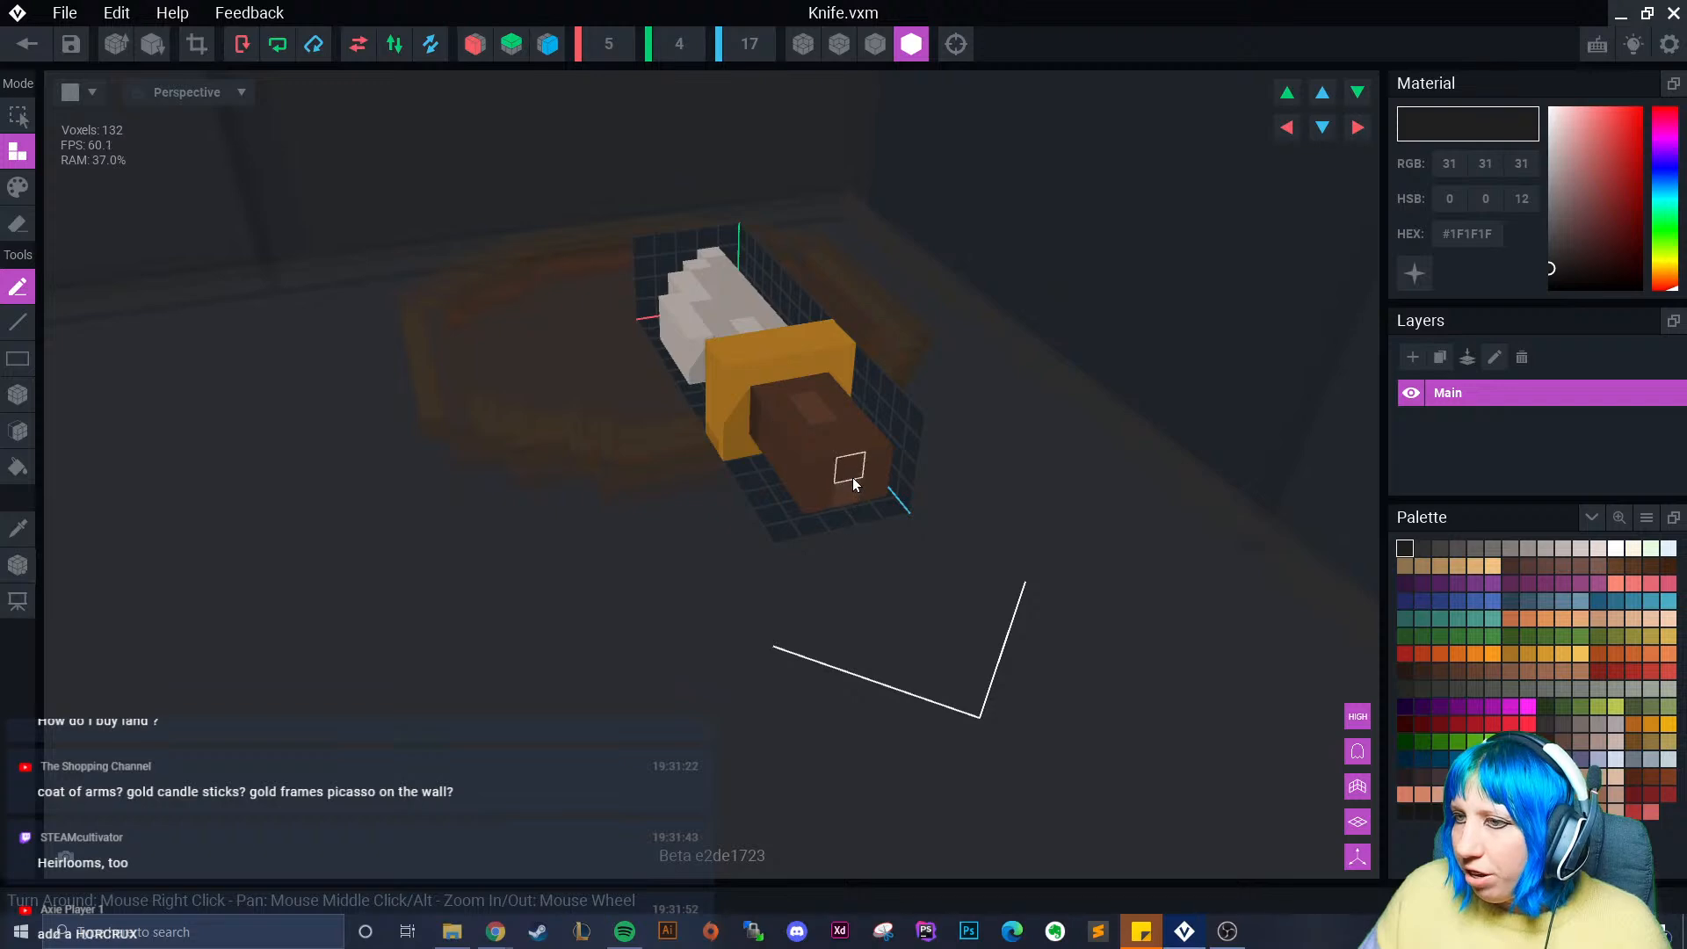
right_drag(852, 477, 307, 77)
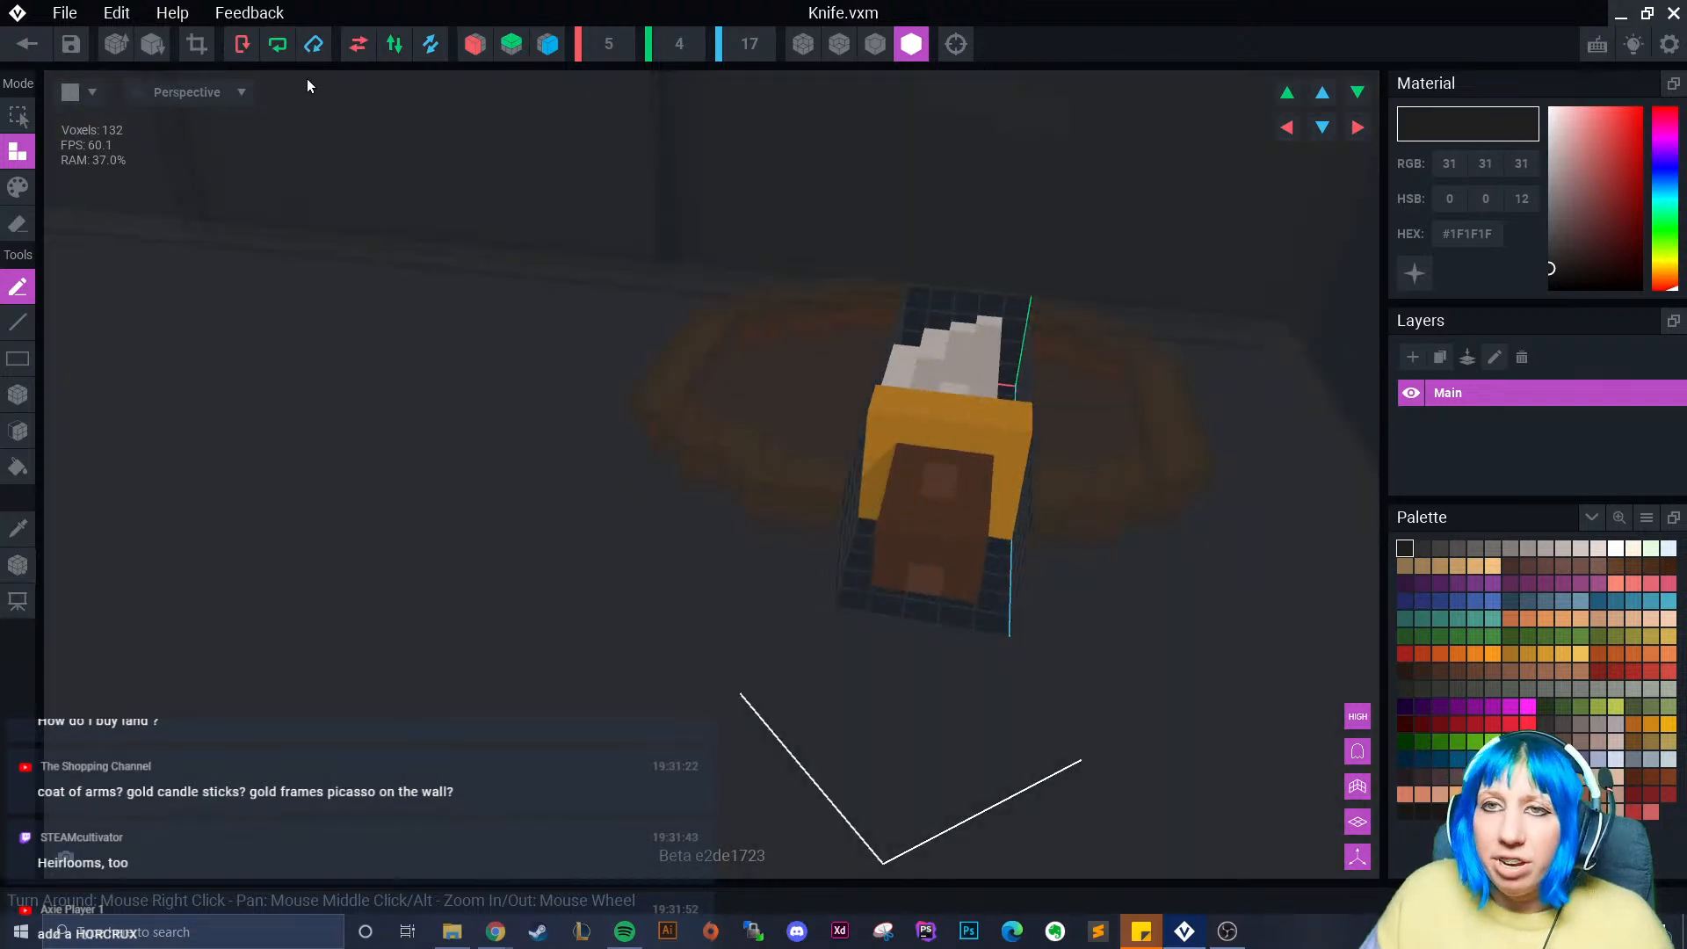
click(26, 44)
click(656, 337)
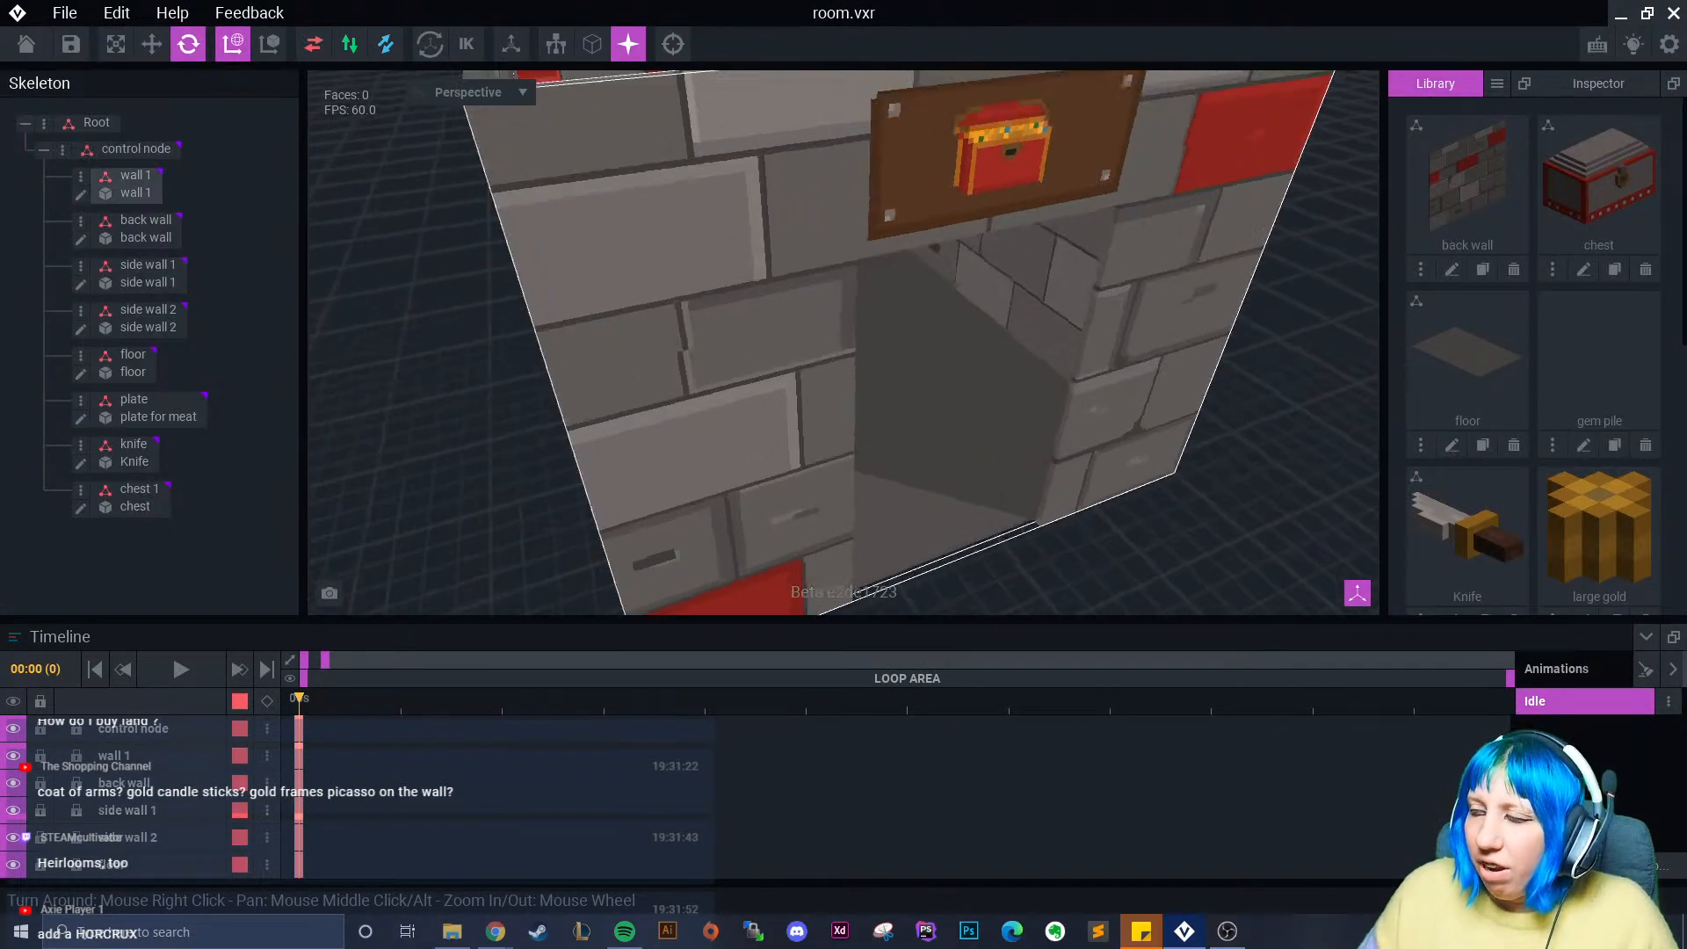
- Reopen the gem pile model and cover its whole floor with a 45 by 32 box, one voxel high, in colour #91743C
click(1585, 445)
right_drag(782, 335, 800, 414)
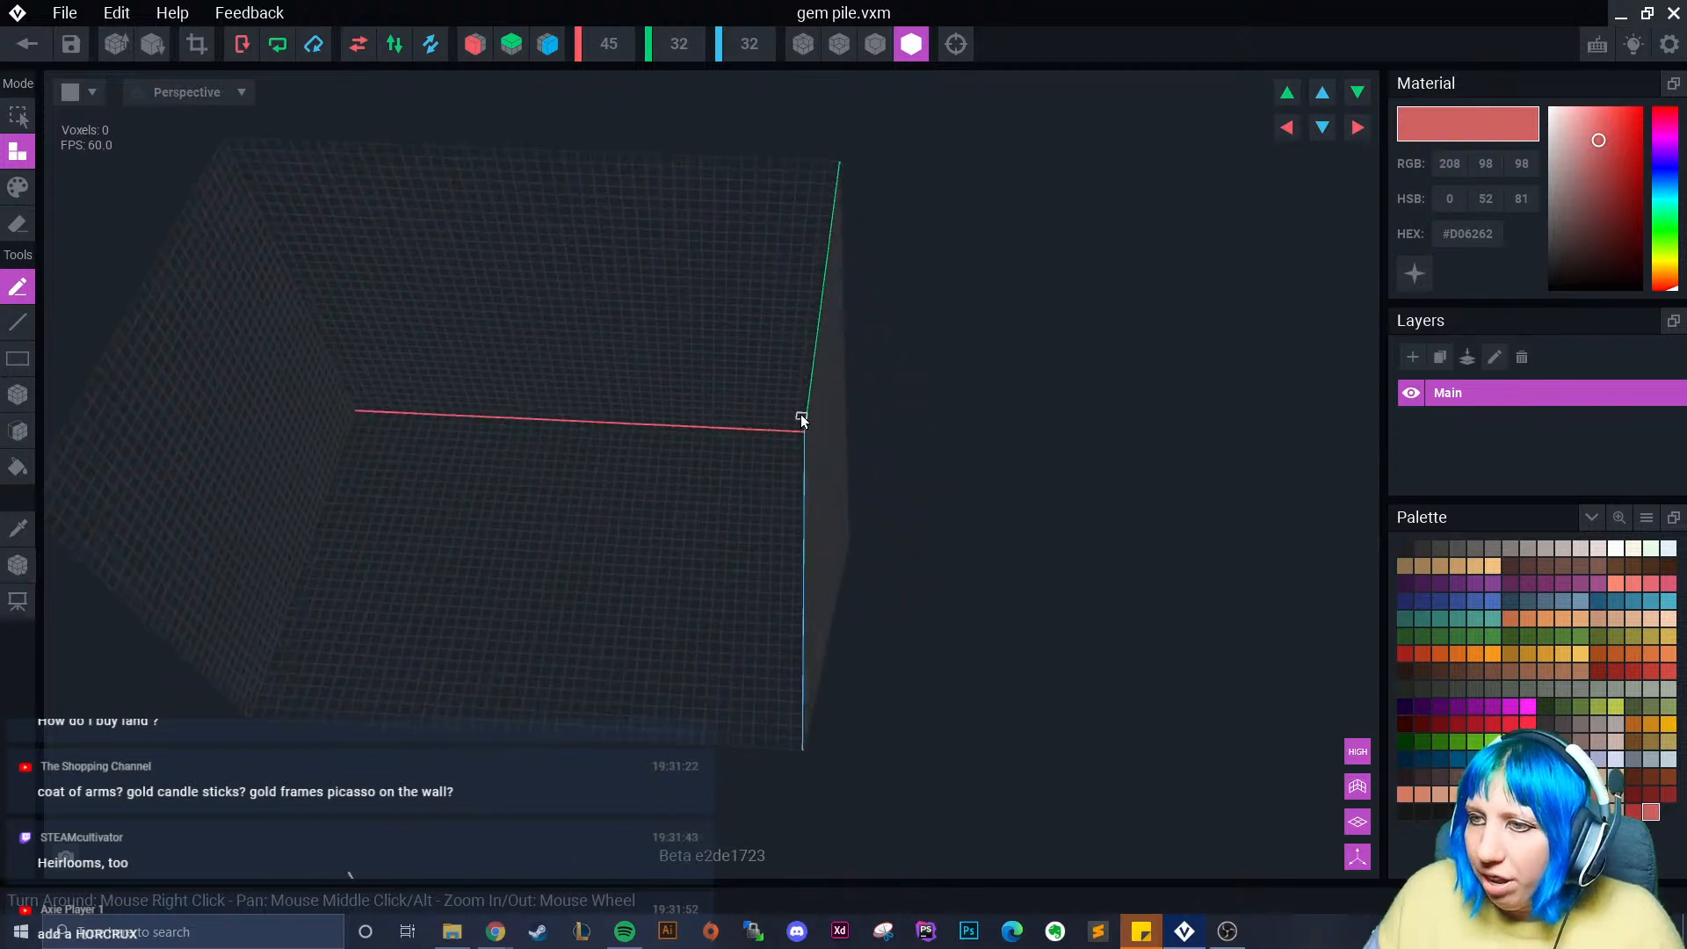
scroll(806, 436, up, 3)
middle_drag(800, 413, 848, 422)
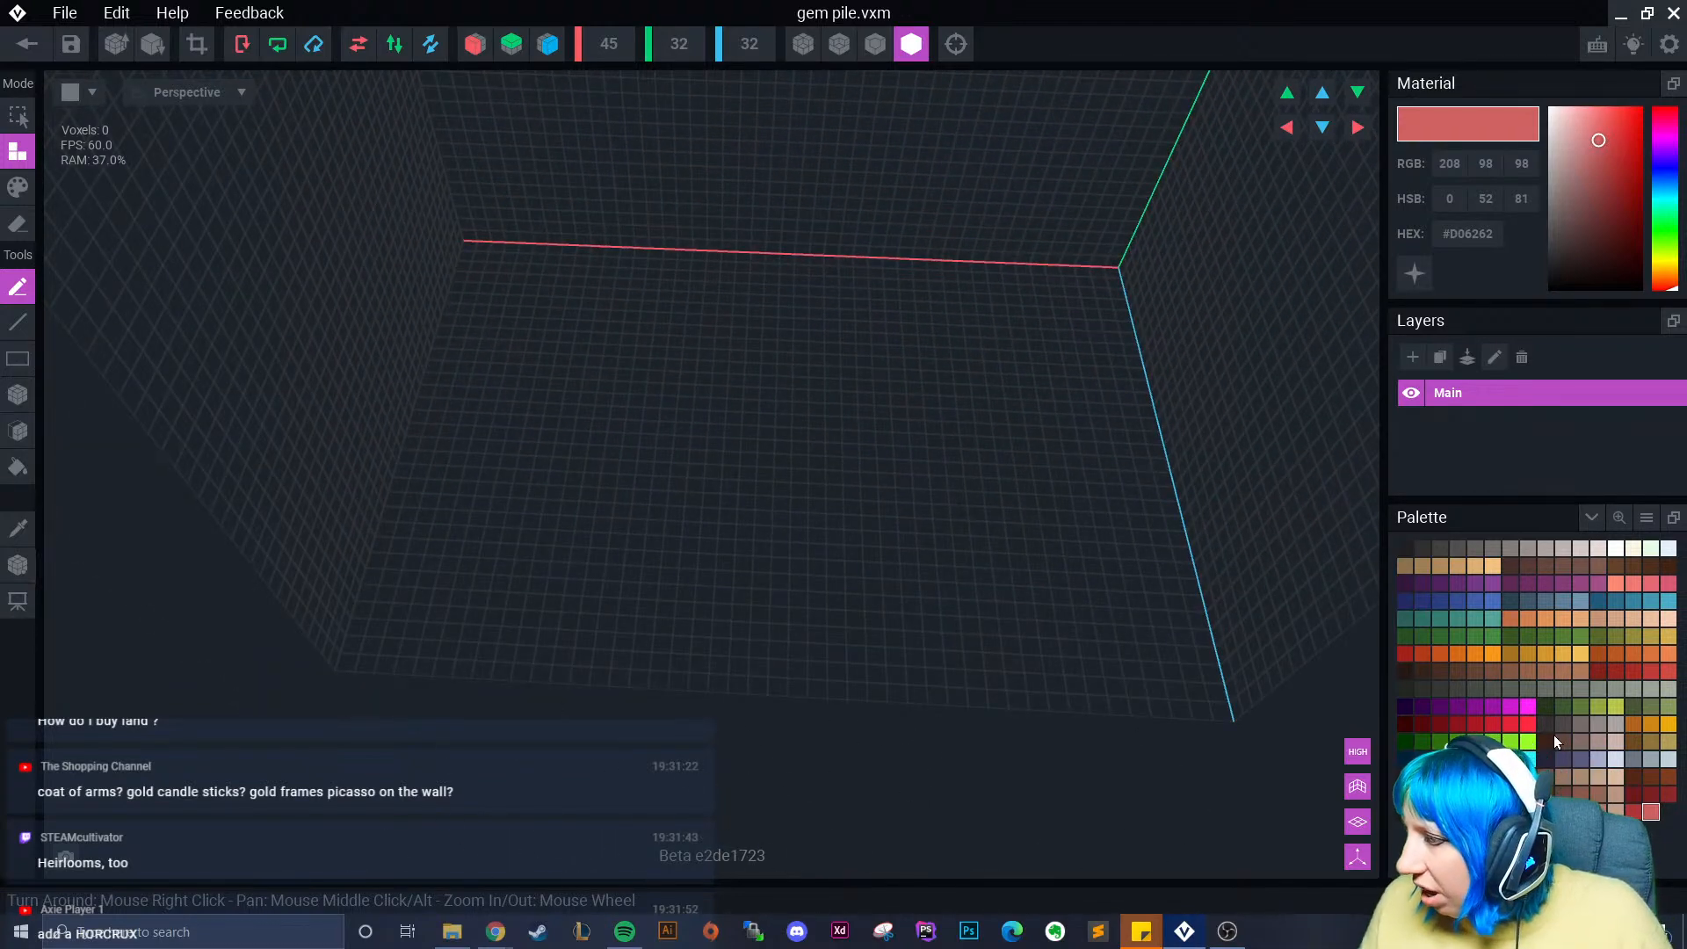
click(1650, 741)
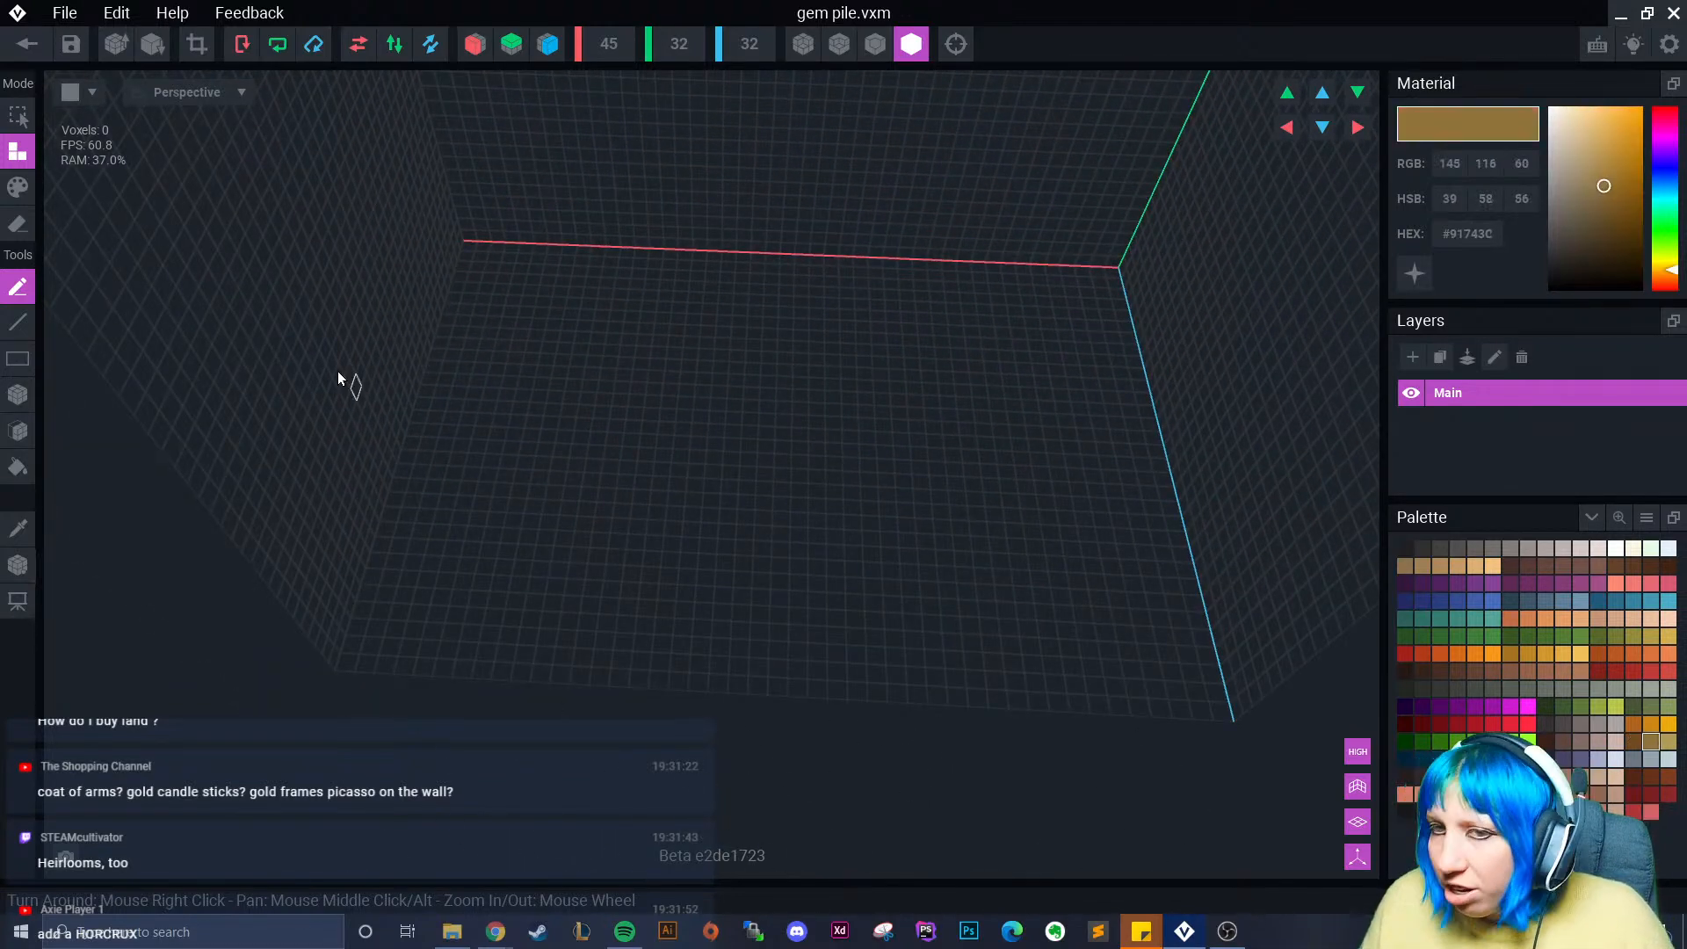
click(17, 187)
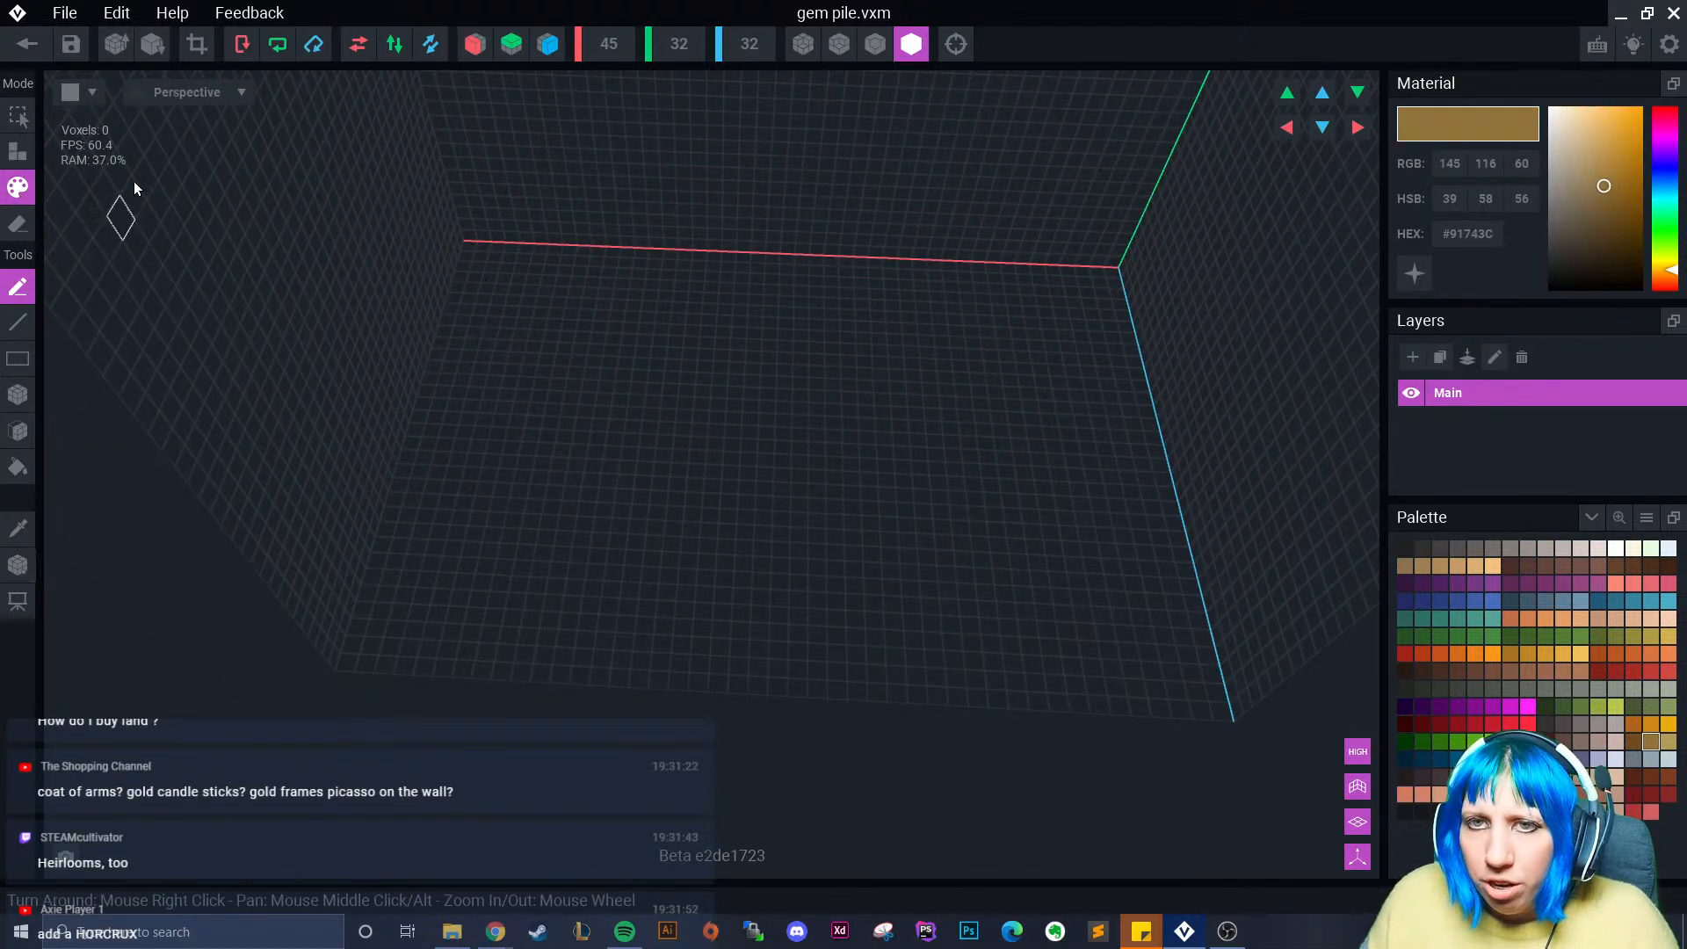
click(18, 151)
click(18, 395)
mouse_move(499, 262)
mouse_down()
mouse_move(634, 384)
mouse_move(1225, 715)
mouse_up()
drag(462, 246, 1253, 715)
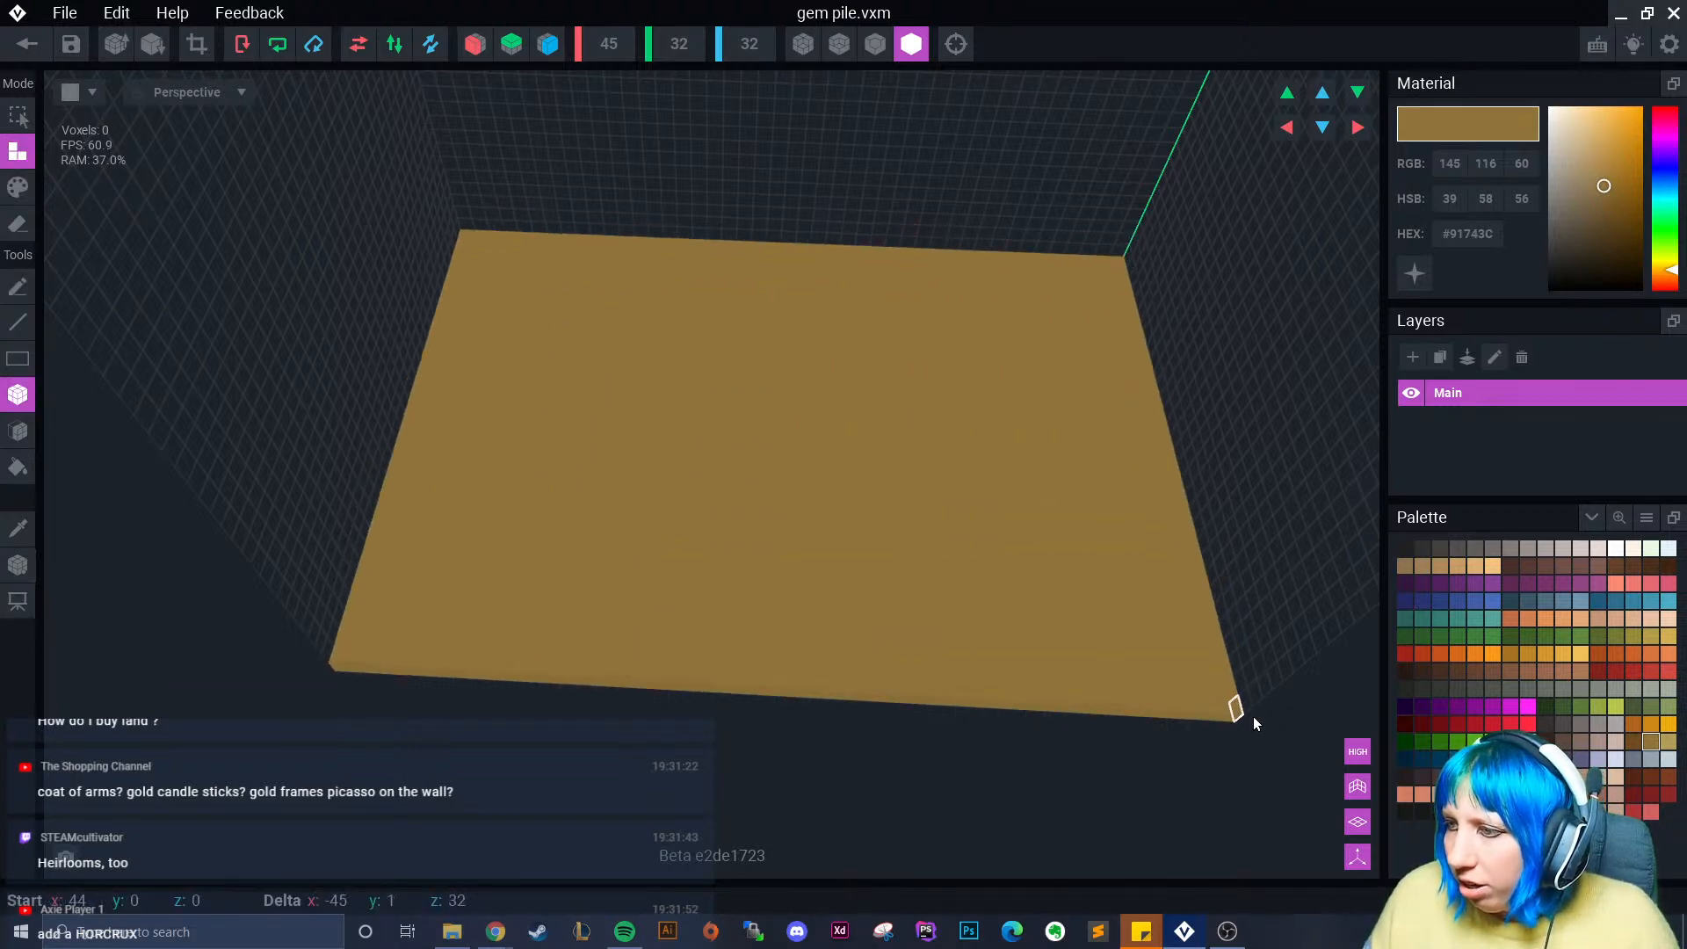
right_drag(1151, 709, 221, 565)
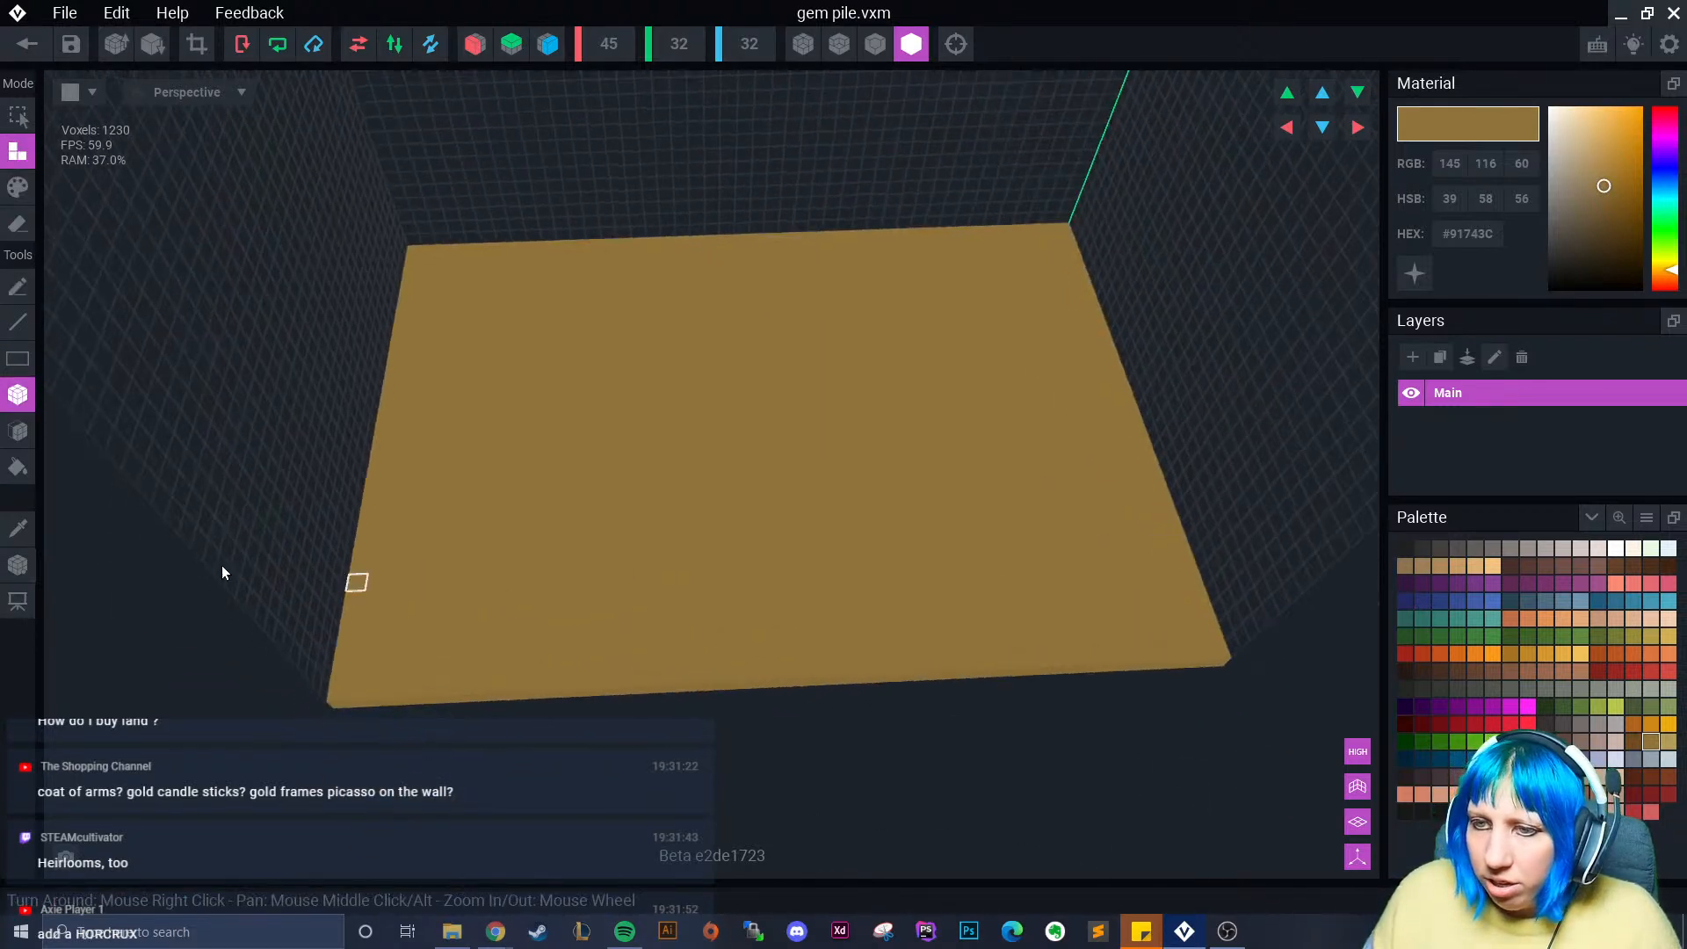
- Extrude the slab's top face upward by two more voxel layers
click(26, 435)
click(599, 539)
right_drag(594, 529, 619, 587)
scroll(605, 593, up, 2)
click(631, 525)
right_drag(563, 537, 626, 557)
scroll(625, 557, up, 2)
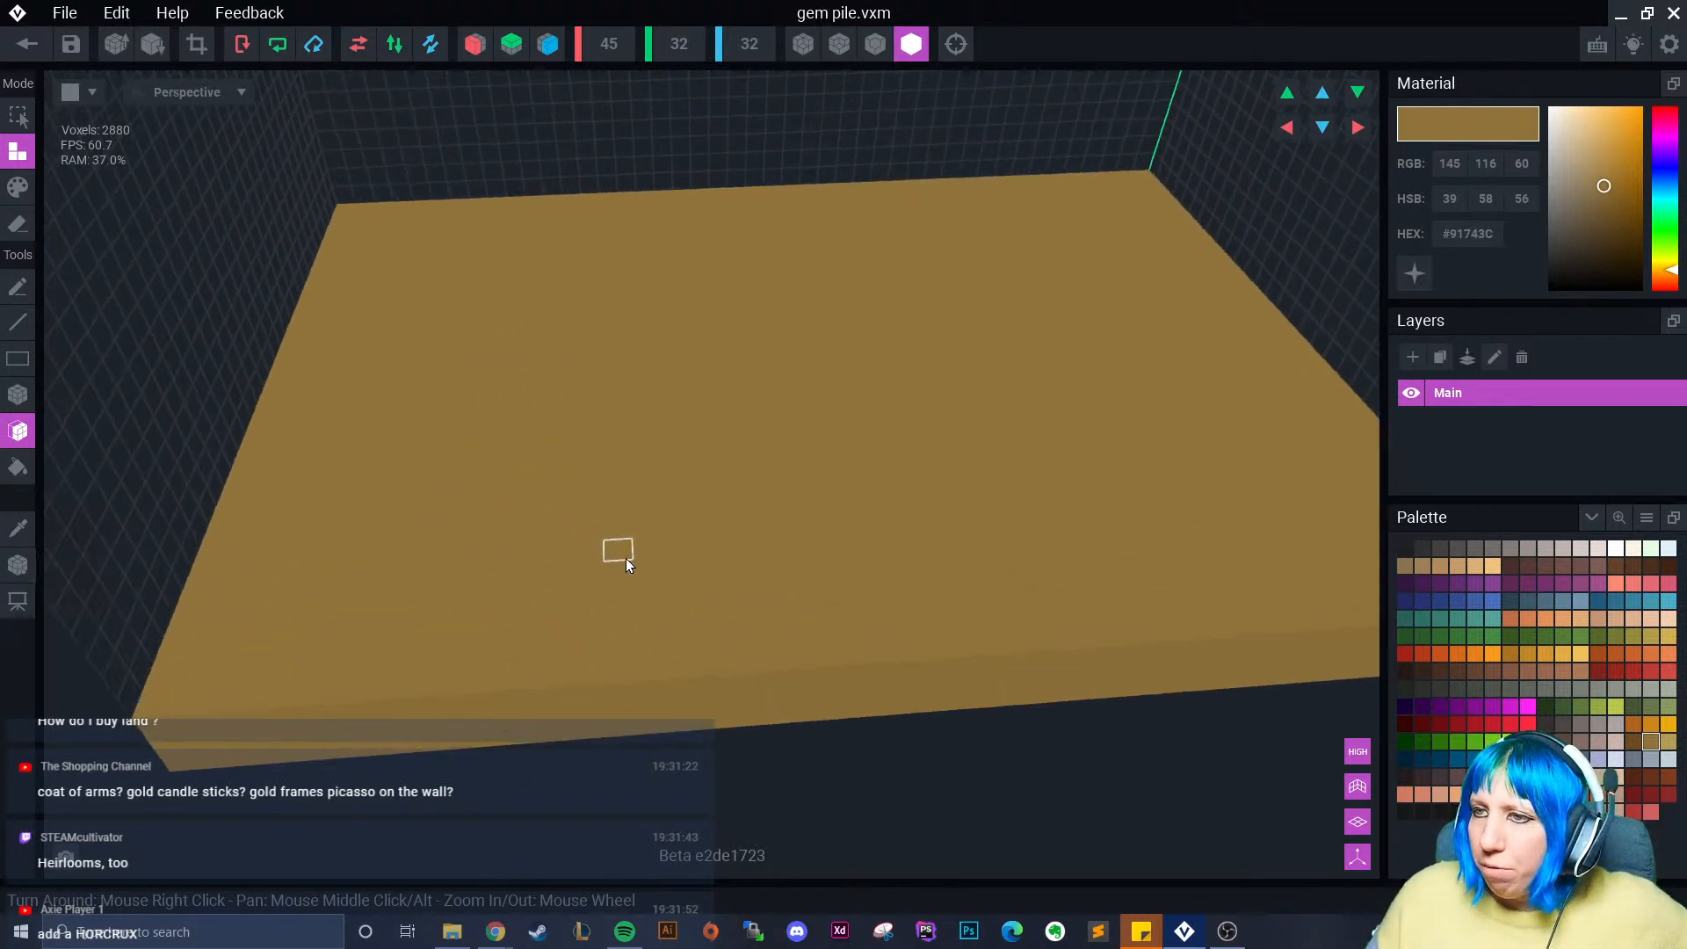
click(626, 557)
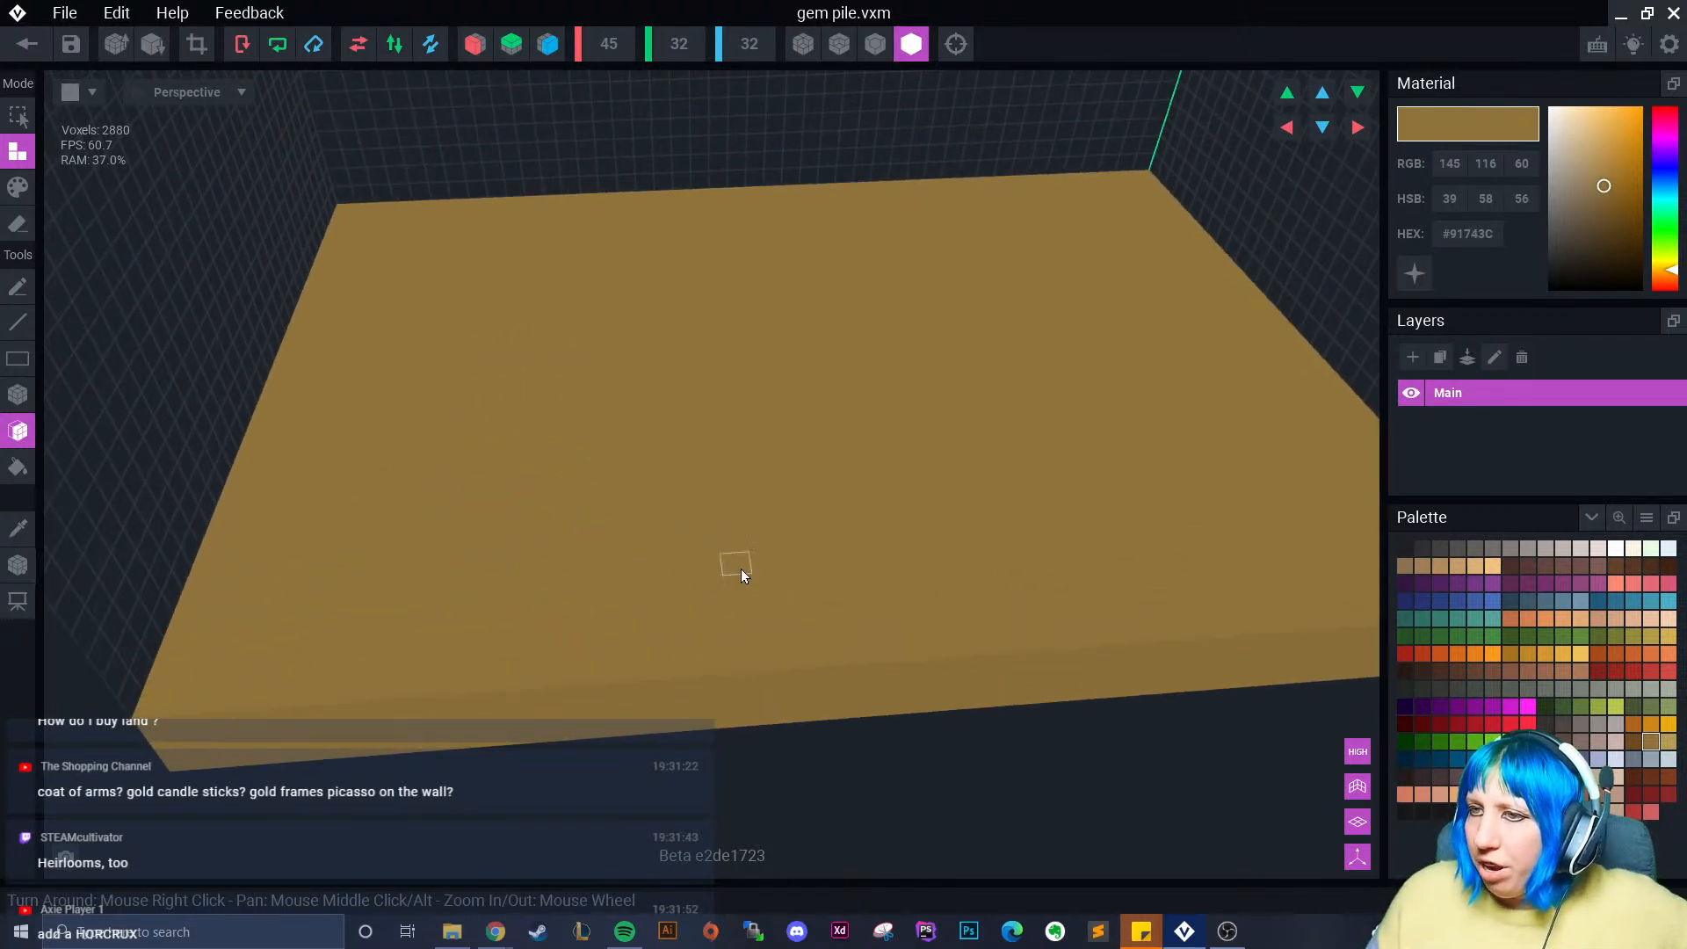
- Try to erase one layer of voxels from the slab's short end face, and undo it
click(19, 219)
mouse_move(237, 298)
right_down()
mouse_move(339, 320)
mouse_move(372, 362)
right_up()
click(379, 378)
drag(378, 377, 378, 381)
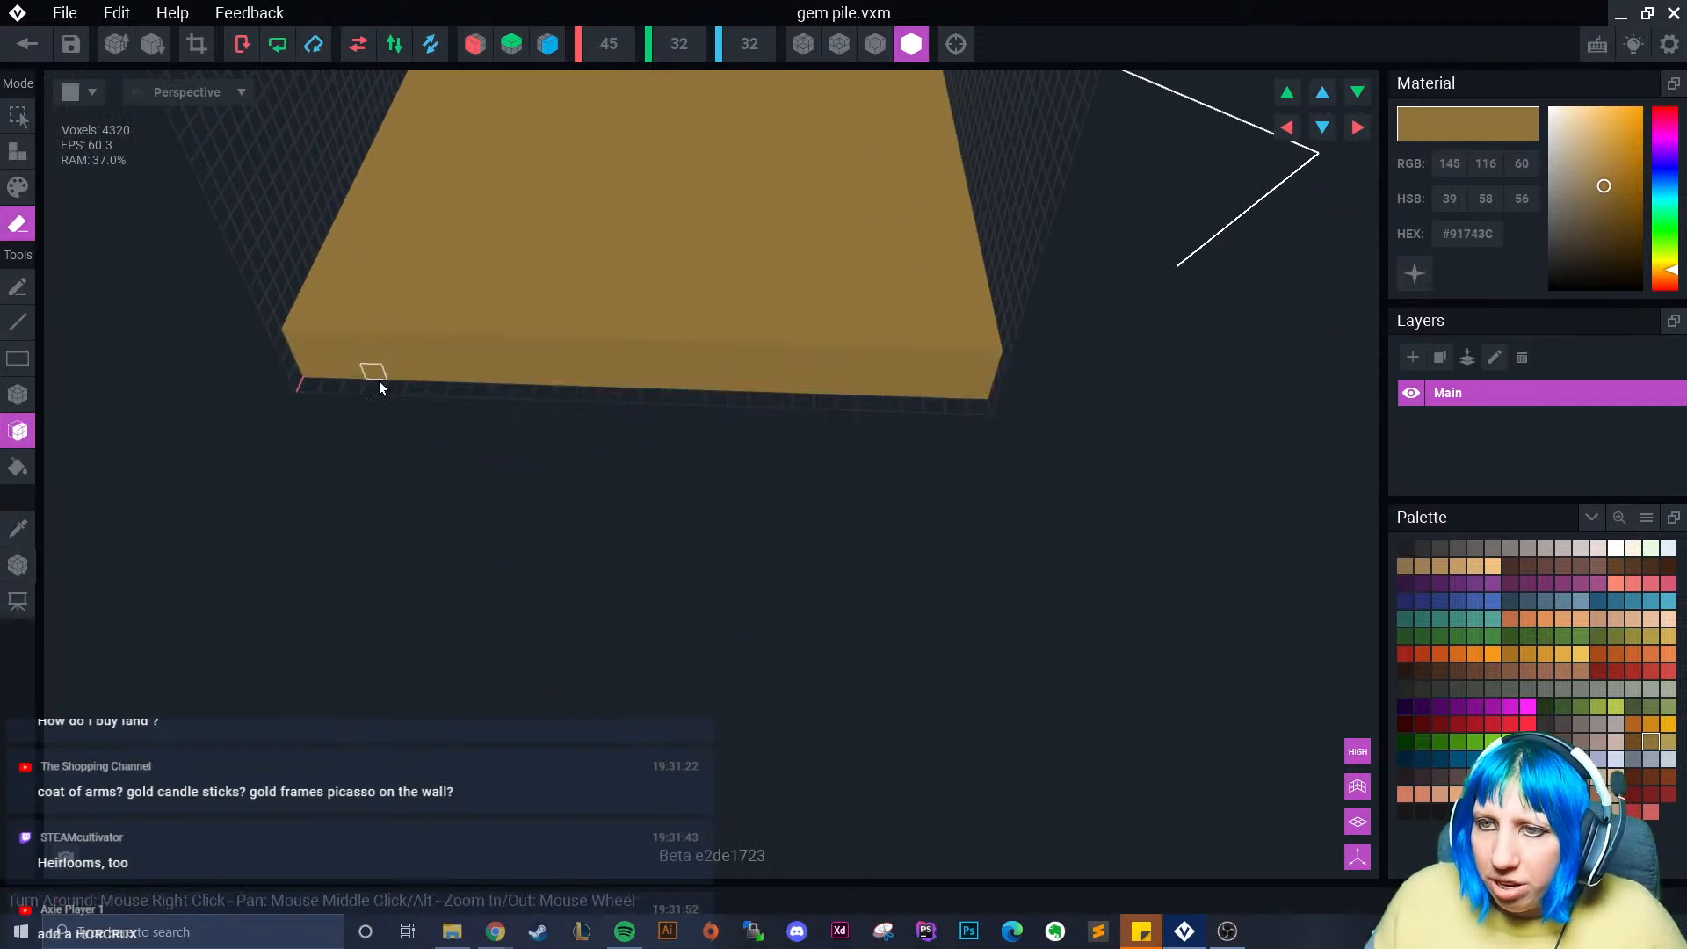
key(ctrl+z)
- Box-erase small notches from the two corners at one short end of the slab
click(17, 395)
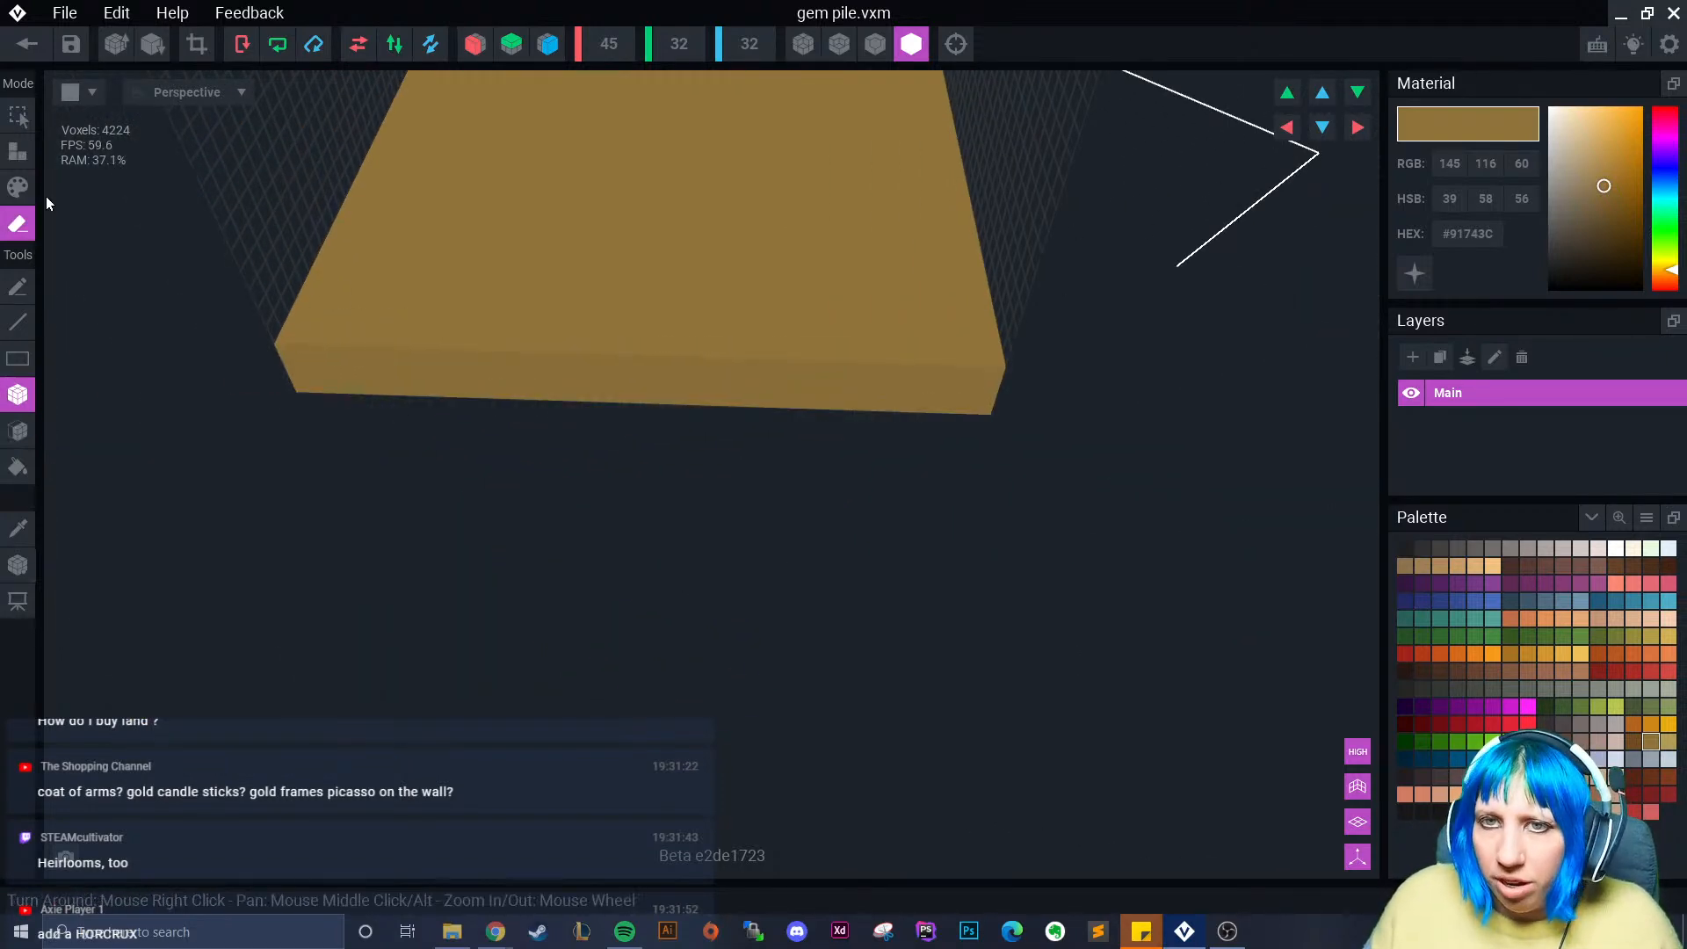
drag(290, 356, 399, 396)
mouse_move(399, 396)
right_down()
mouse_move(335, 320)
mouse_move(676, 555)
mouse_move(657, 577)
right_up()
drag(672, 516, 640, 610)
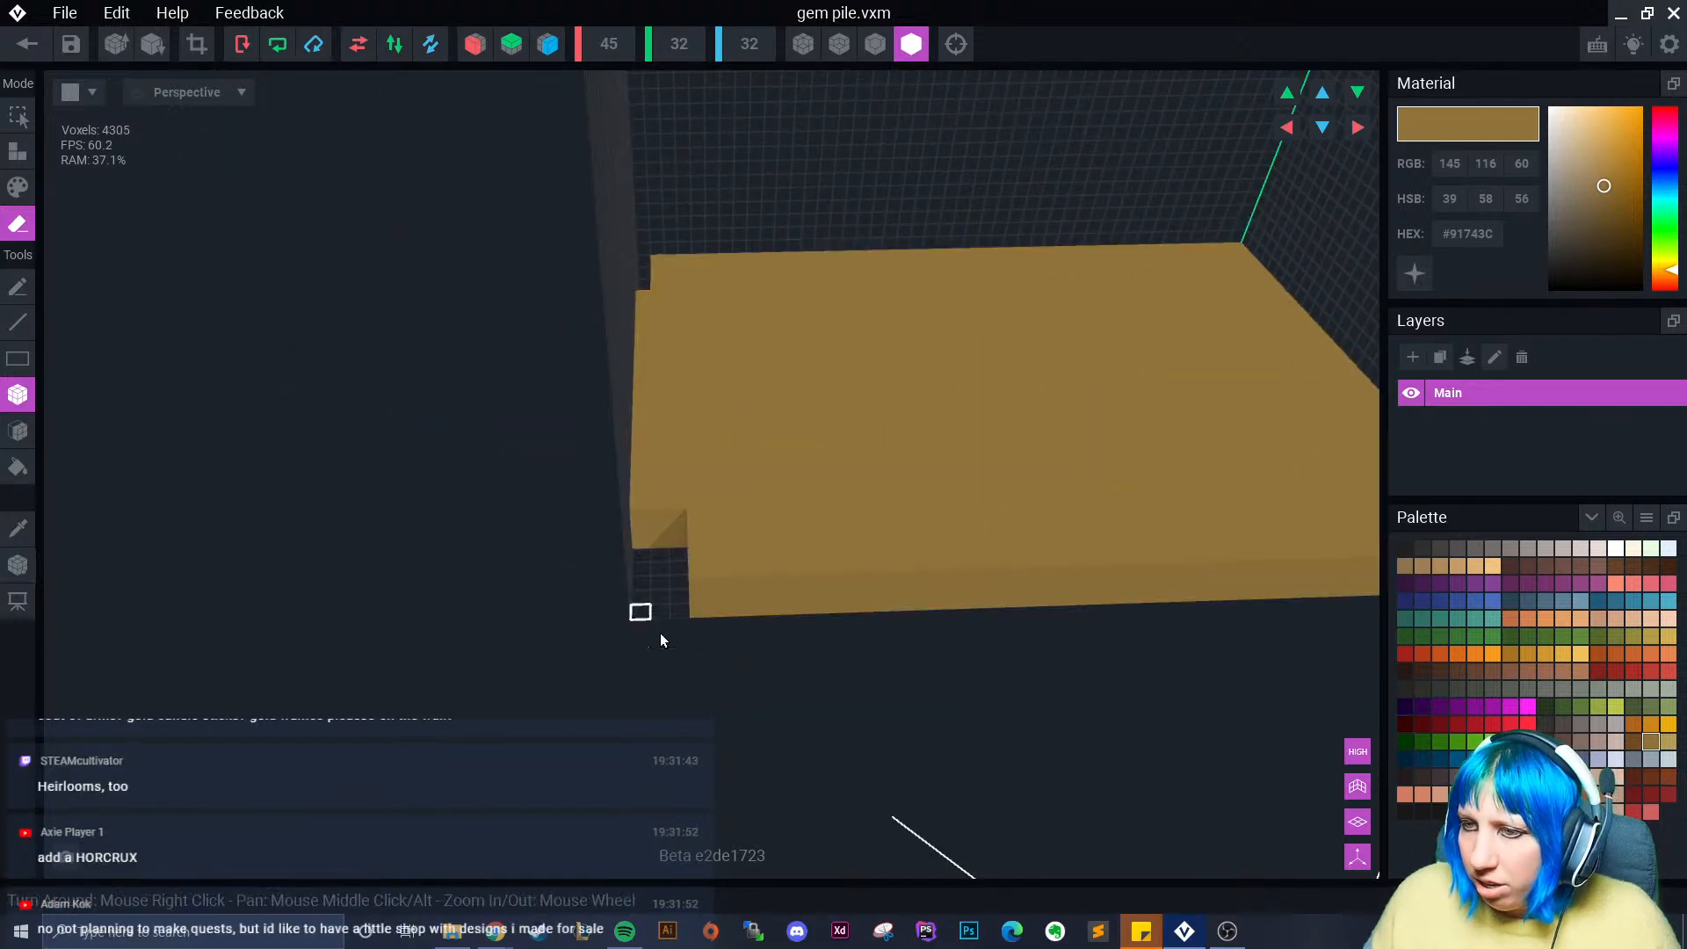
mouse_move(661, 633)
right_down()
mouse_move(773, 648)
mouse_move(516, 554)
right_up()
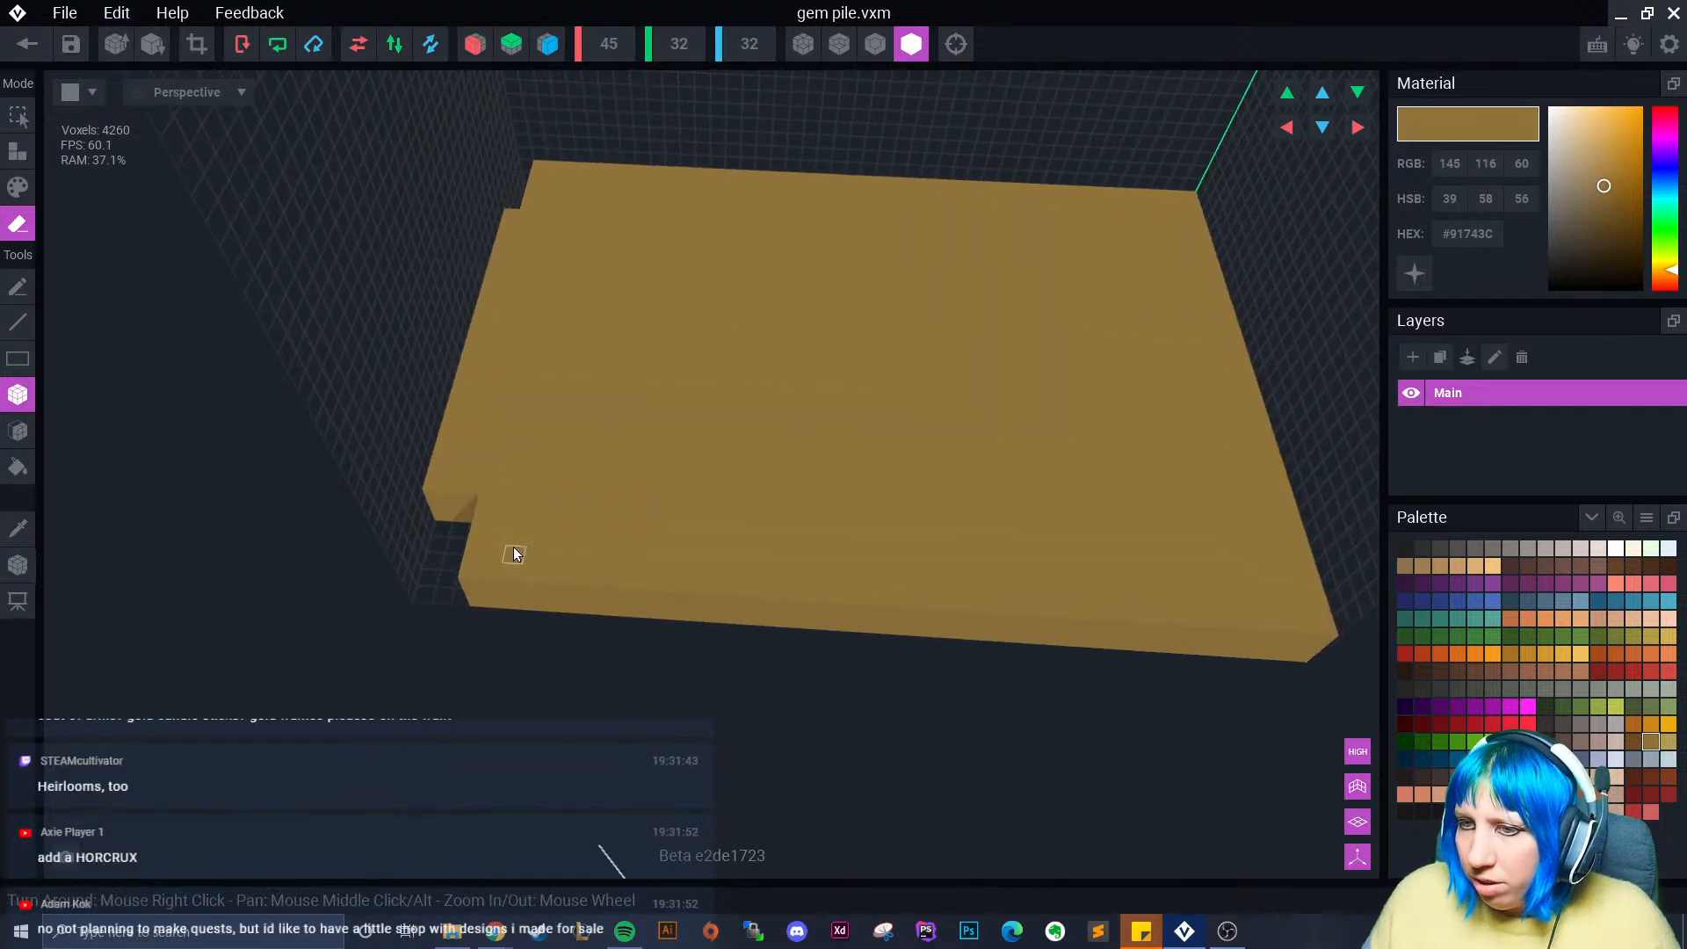
- Erase an irregular stepped line of voxels in the slab's top layer along its front long edge
click(18, 286)
mouse_move(473, 508)
mouse_down()
mouse_move(578, 589)
mouse_move(734, 610)
mouse_move(888, 562)
mouse_move(1119, 557)
mouse_move(1304, 485)
mouse_up()
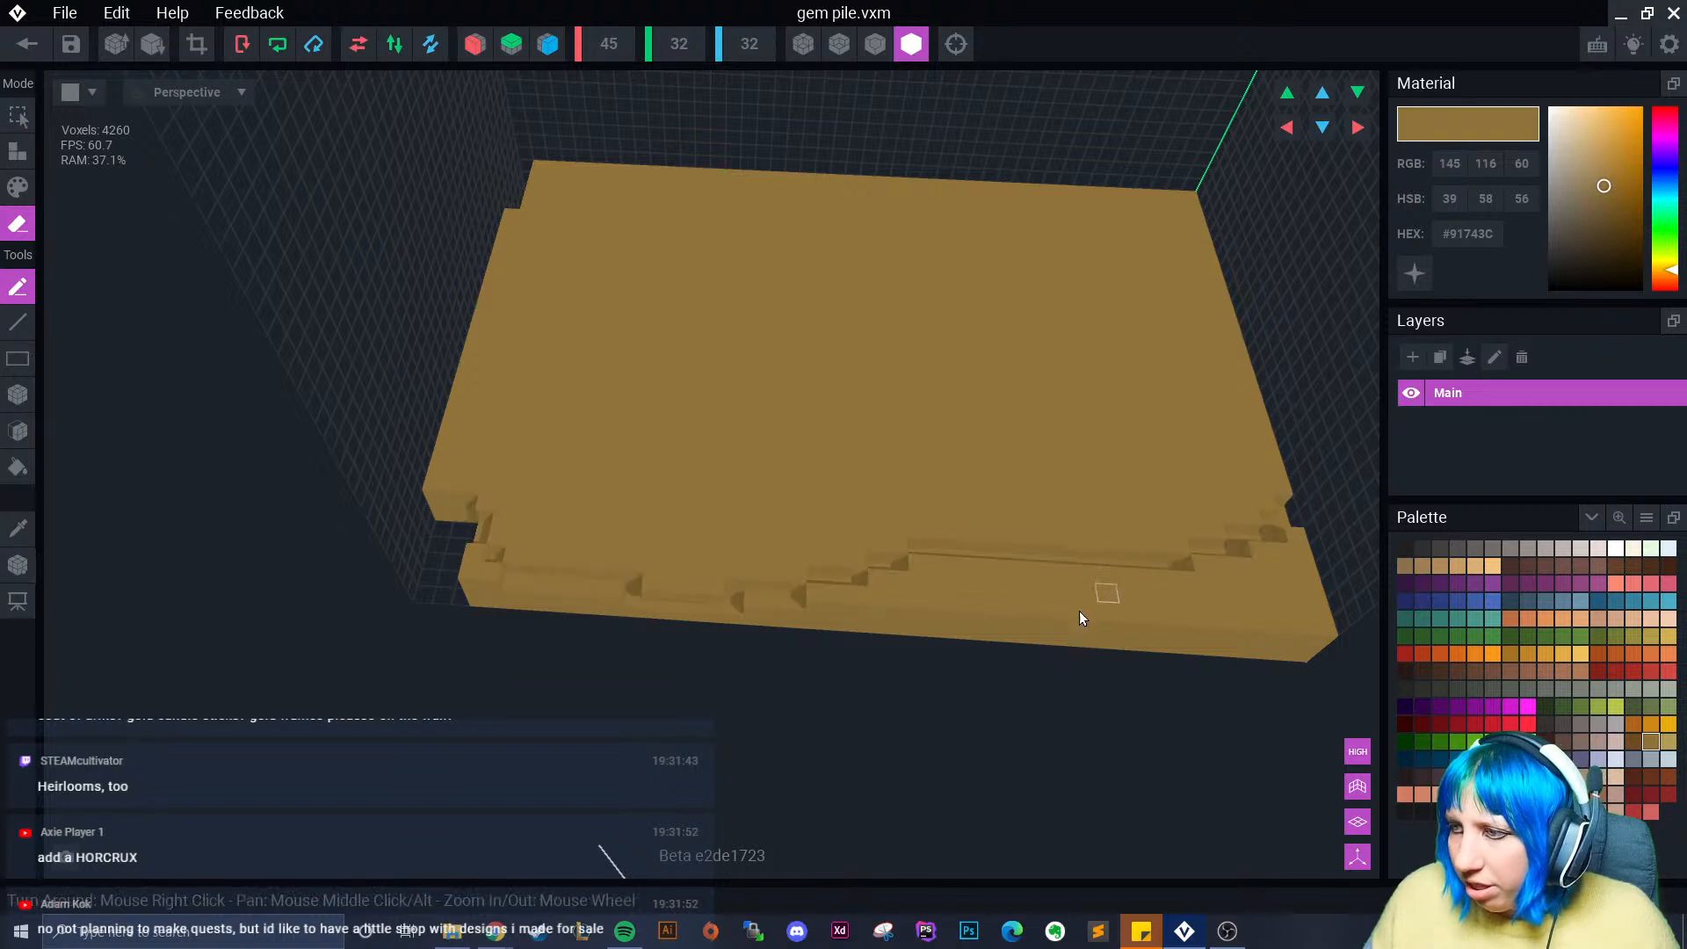
right_drag(1081, 612, 1010, 606)
right_drag(302, 500, 355, 489)
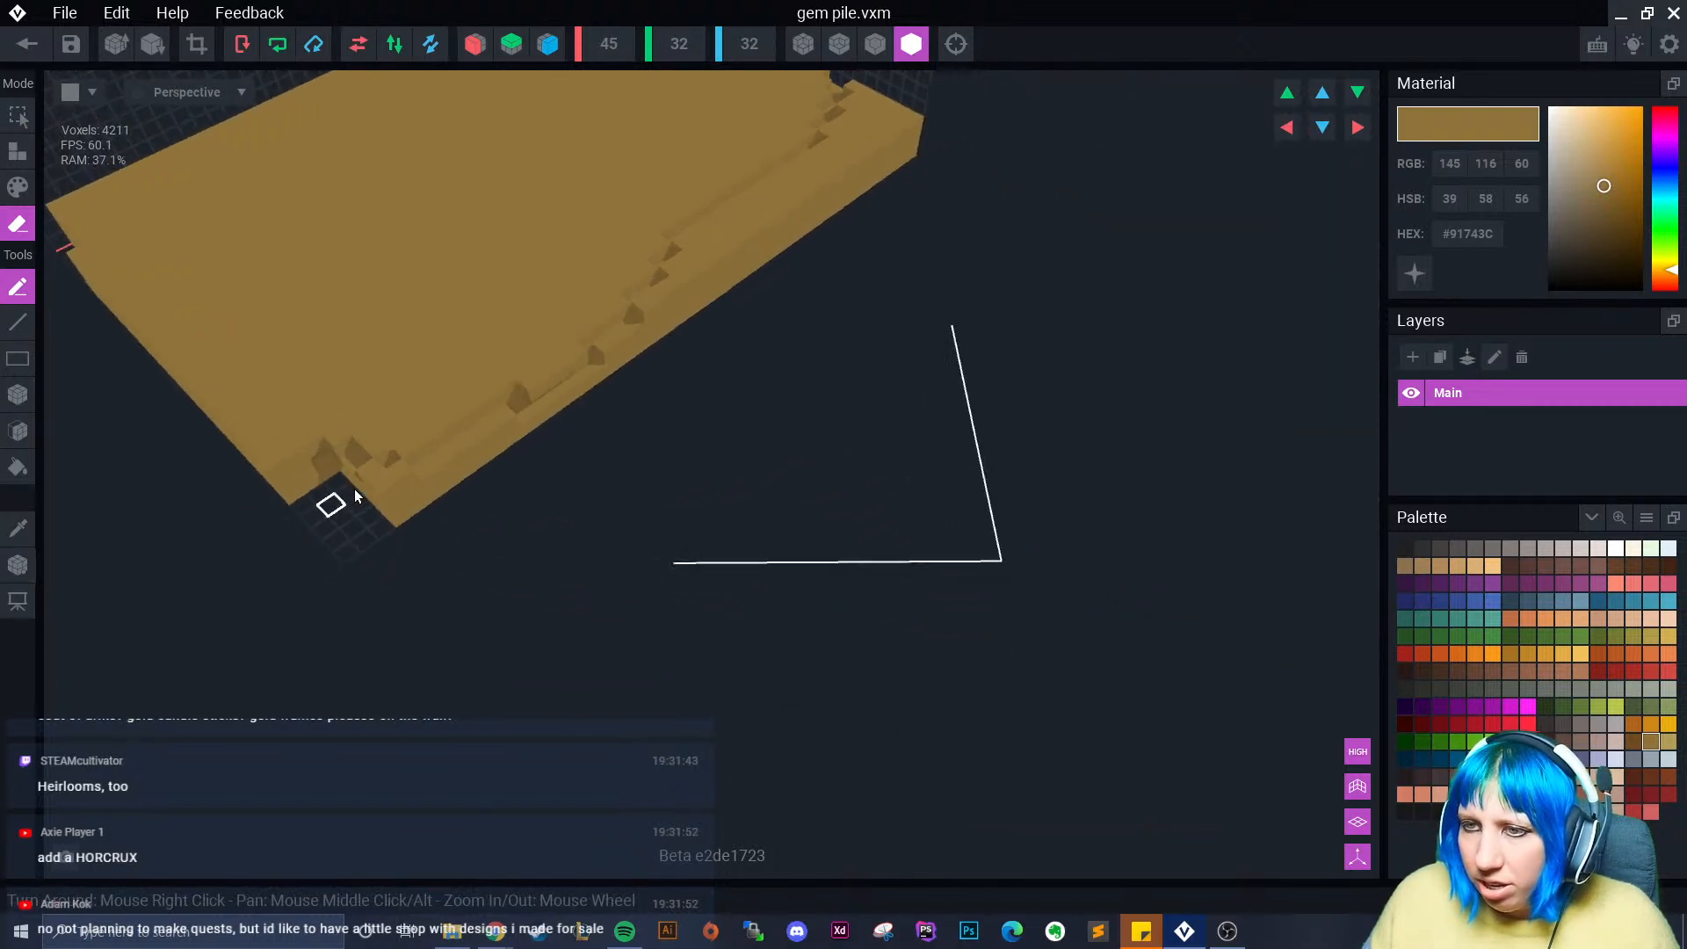
- Display the model with edge outlines and erase the outer front faces around the slab's notched corner down to the floor
click(875, 44)
right_drag(621, 496, 140, 413)
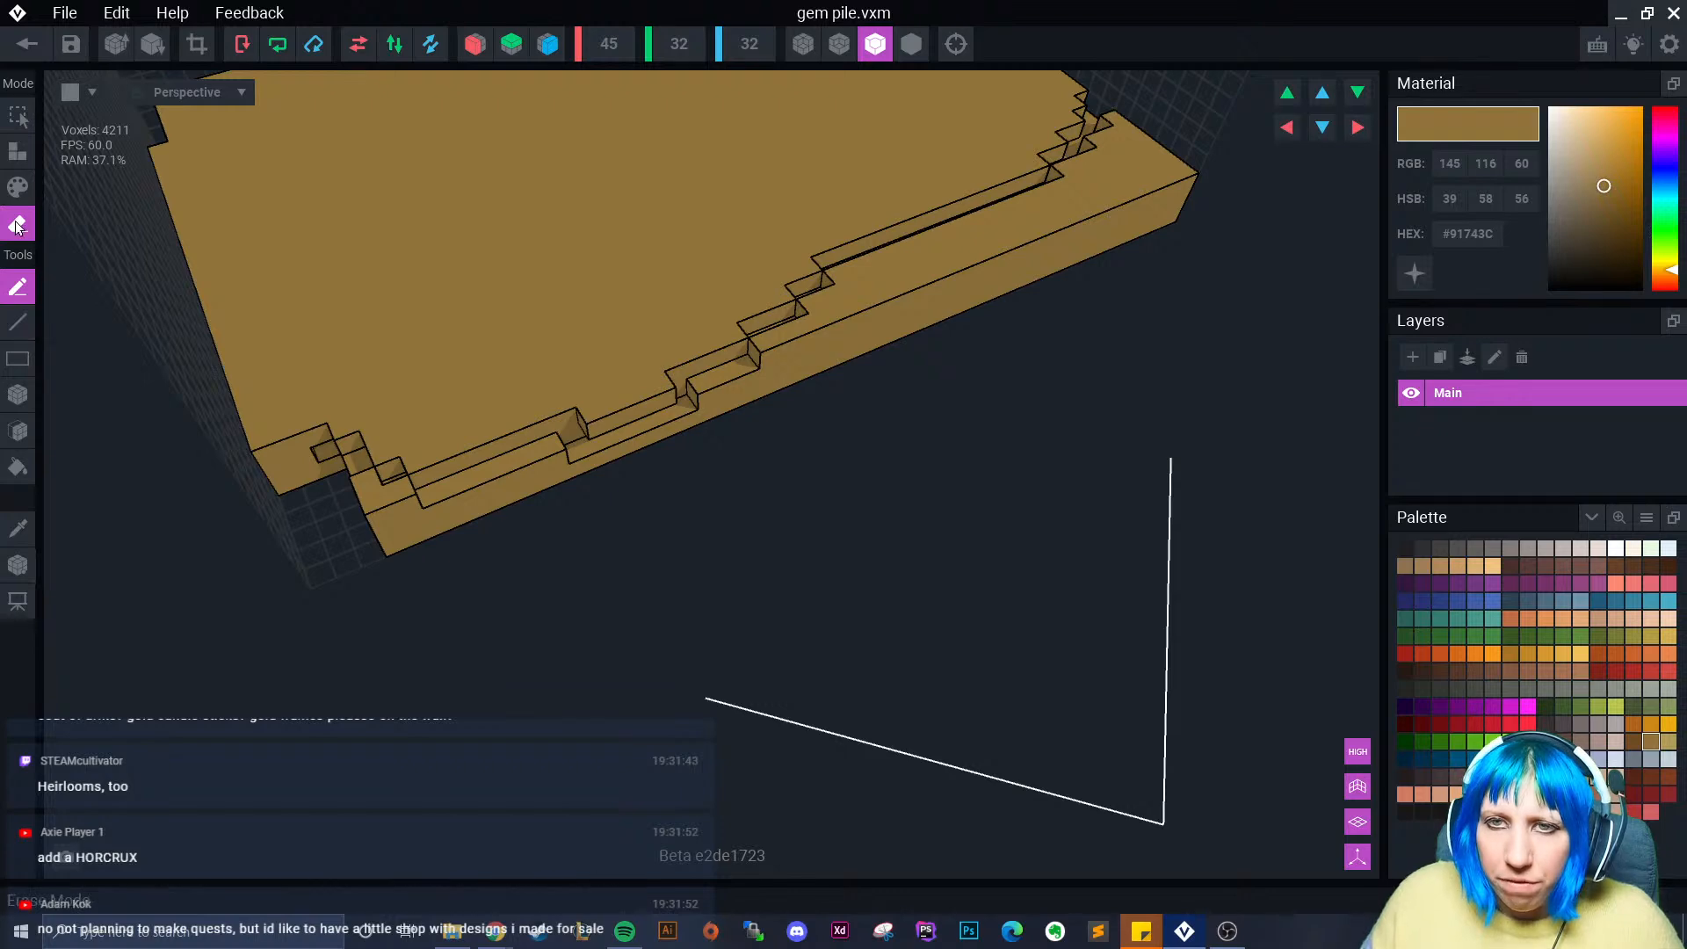
click(29, 430)
click(478, 515)
right_drag(467, 516, 572, 445)
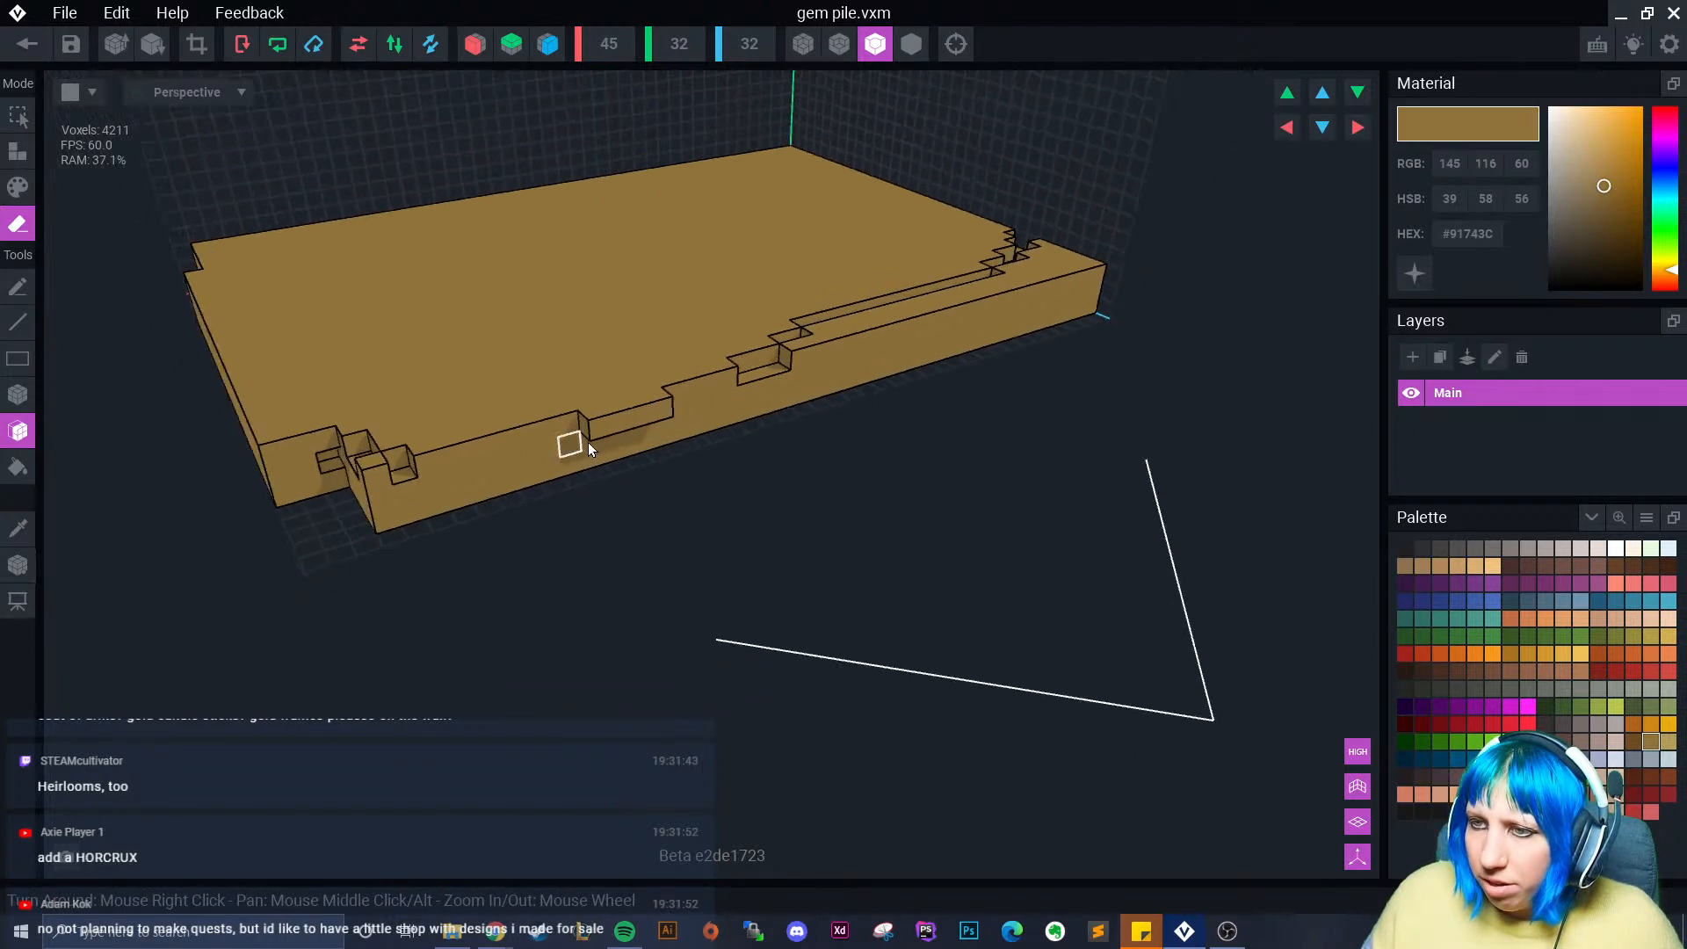
click(611, 428)
mouse_move(478, 515)
right_down()
mouse_move(372, 550)
mouse_move(473, 527)
mouse_move(431, 431)
mouse_move(439, 518)
mouse_move(357, 497)
mouse_move(422, 514)
right_up()
click(310, 456)
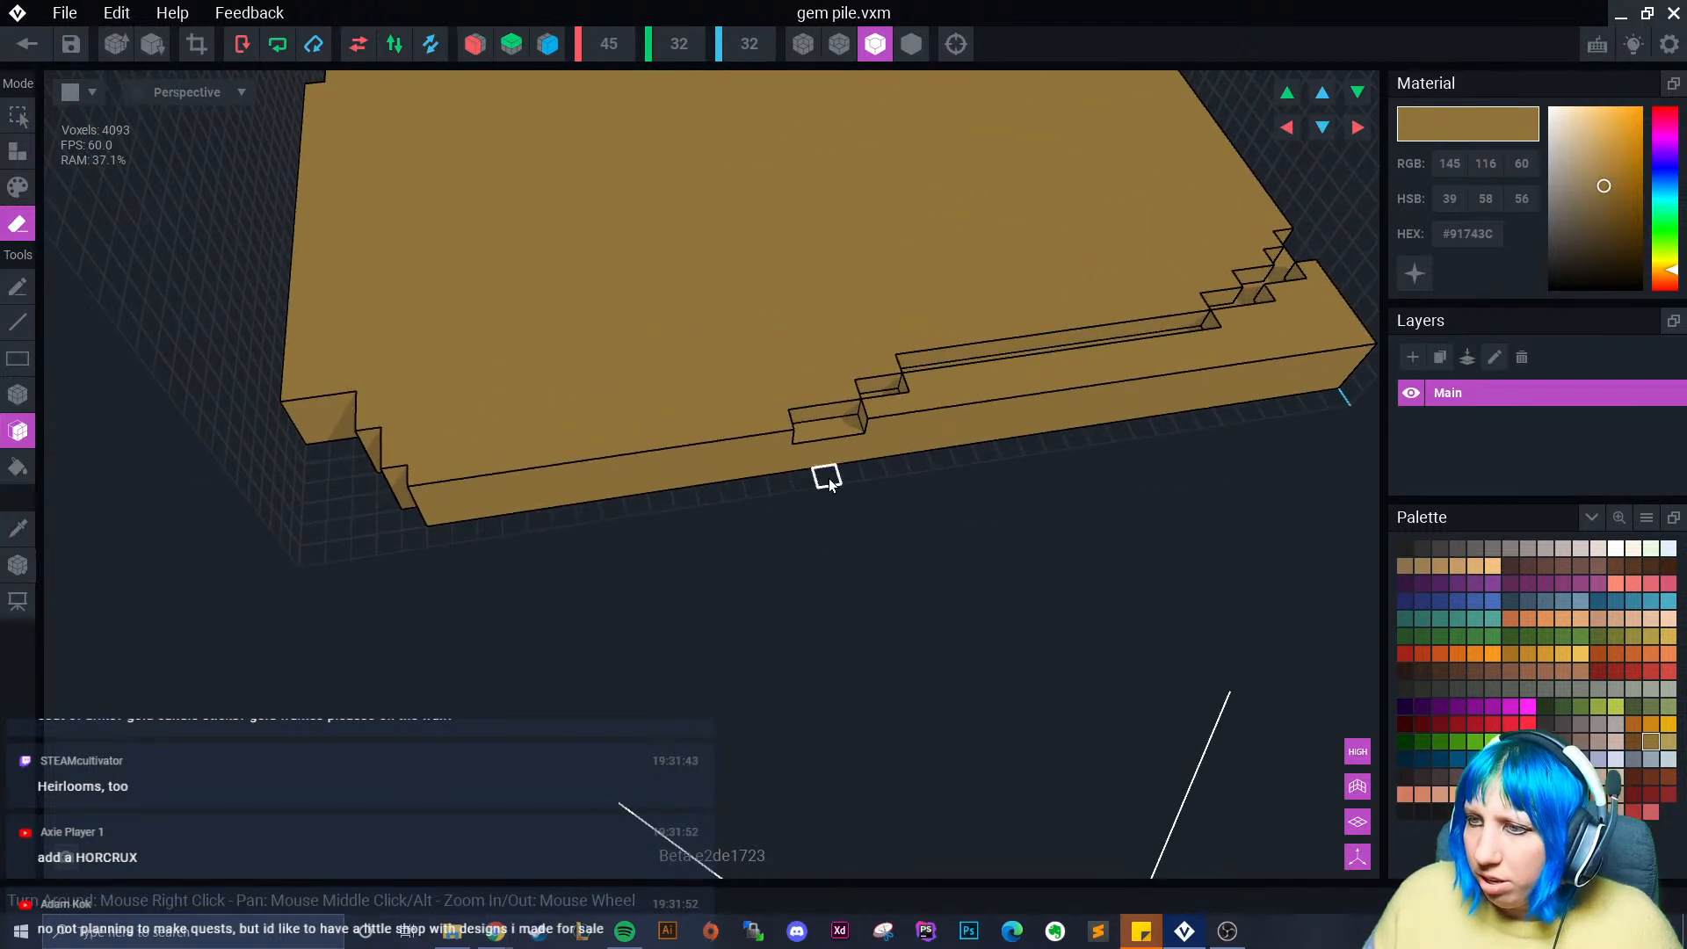
- Erase the remaining front faces outside the stepped line, leaving a jagged front edge along the slab
click(842, 447)
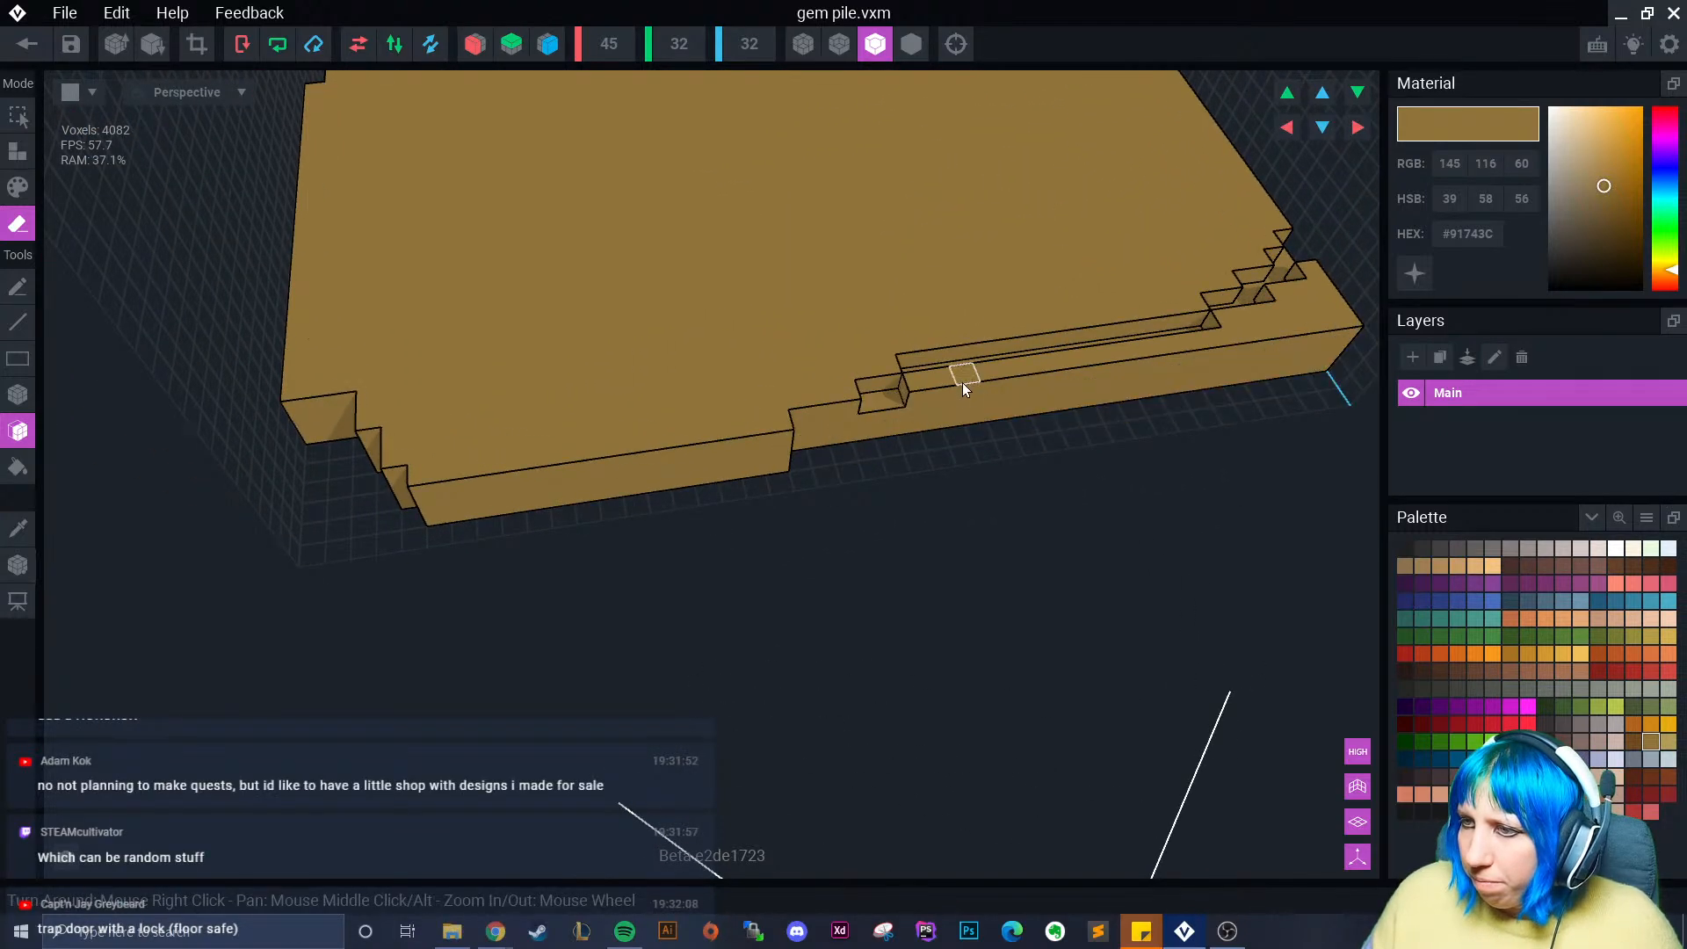
click(962, 382)
click(949, 394)
click(991, 398)
middle_drag(1059, 414, 812, 664)
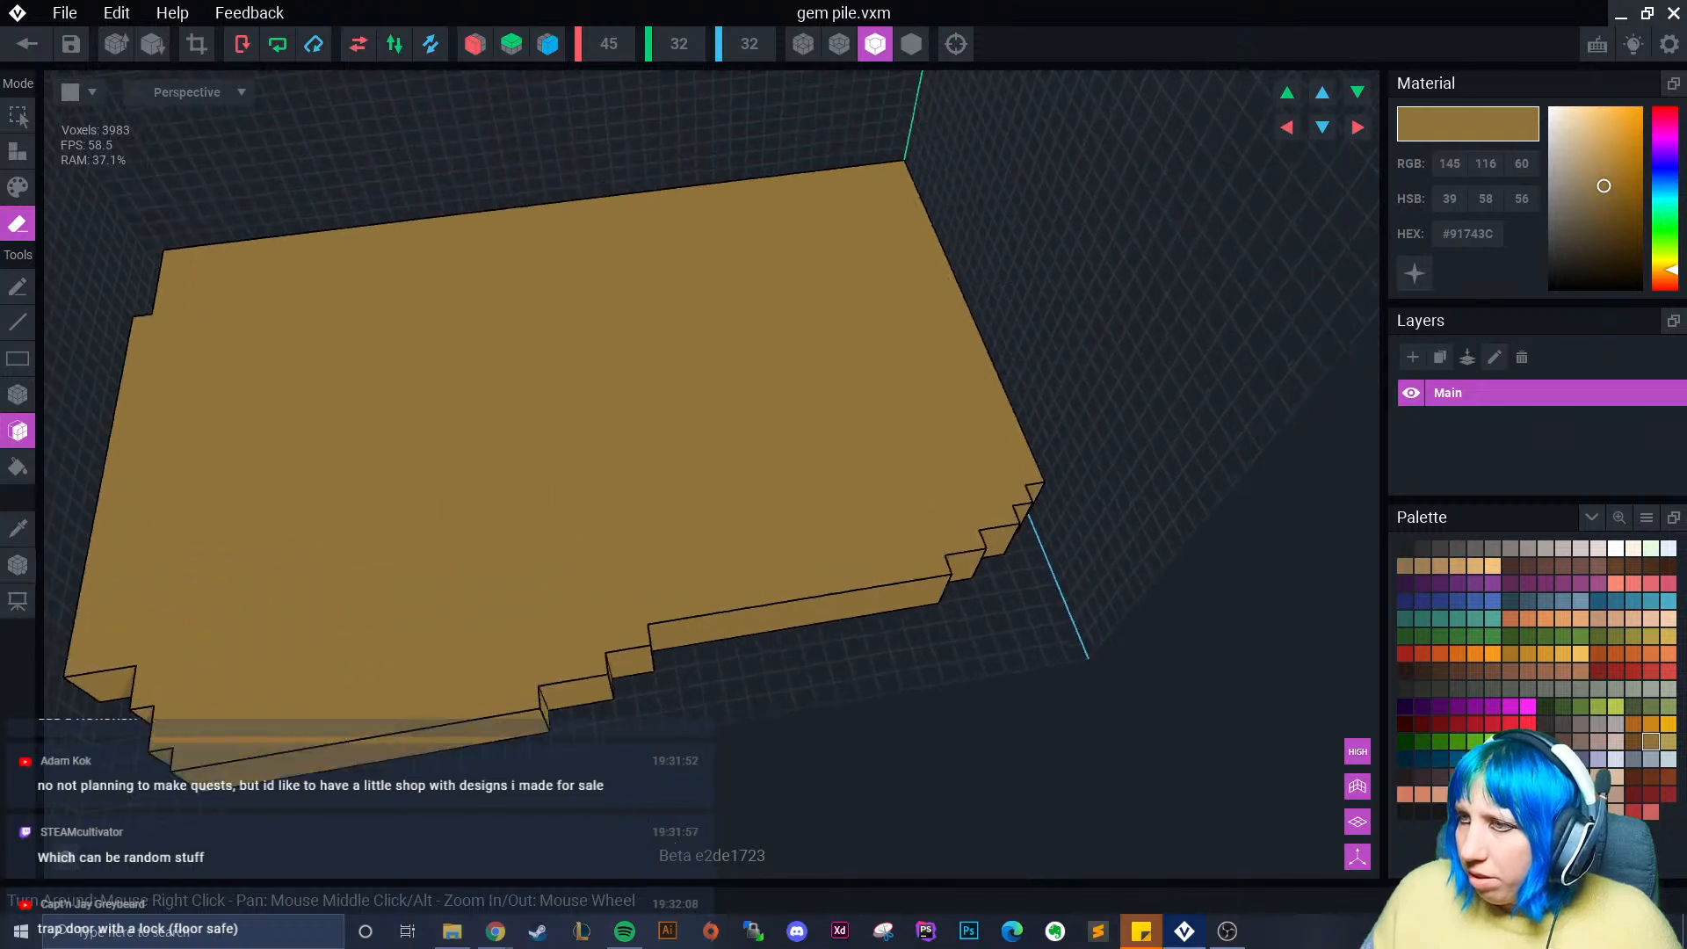
right_drag(966, 505, 839, 576)
scroll(870, 557, down, 5)
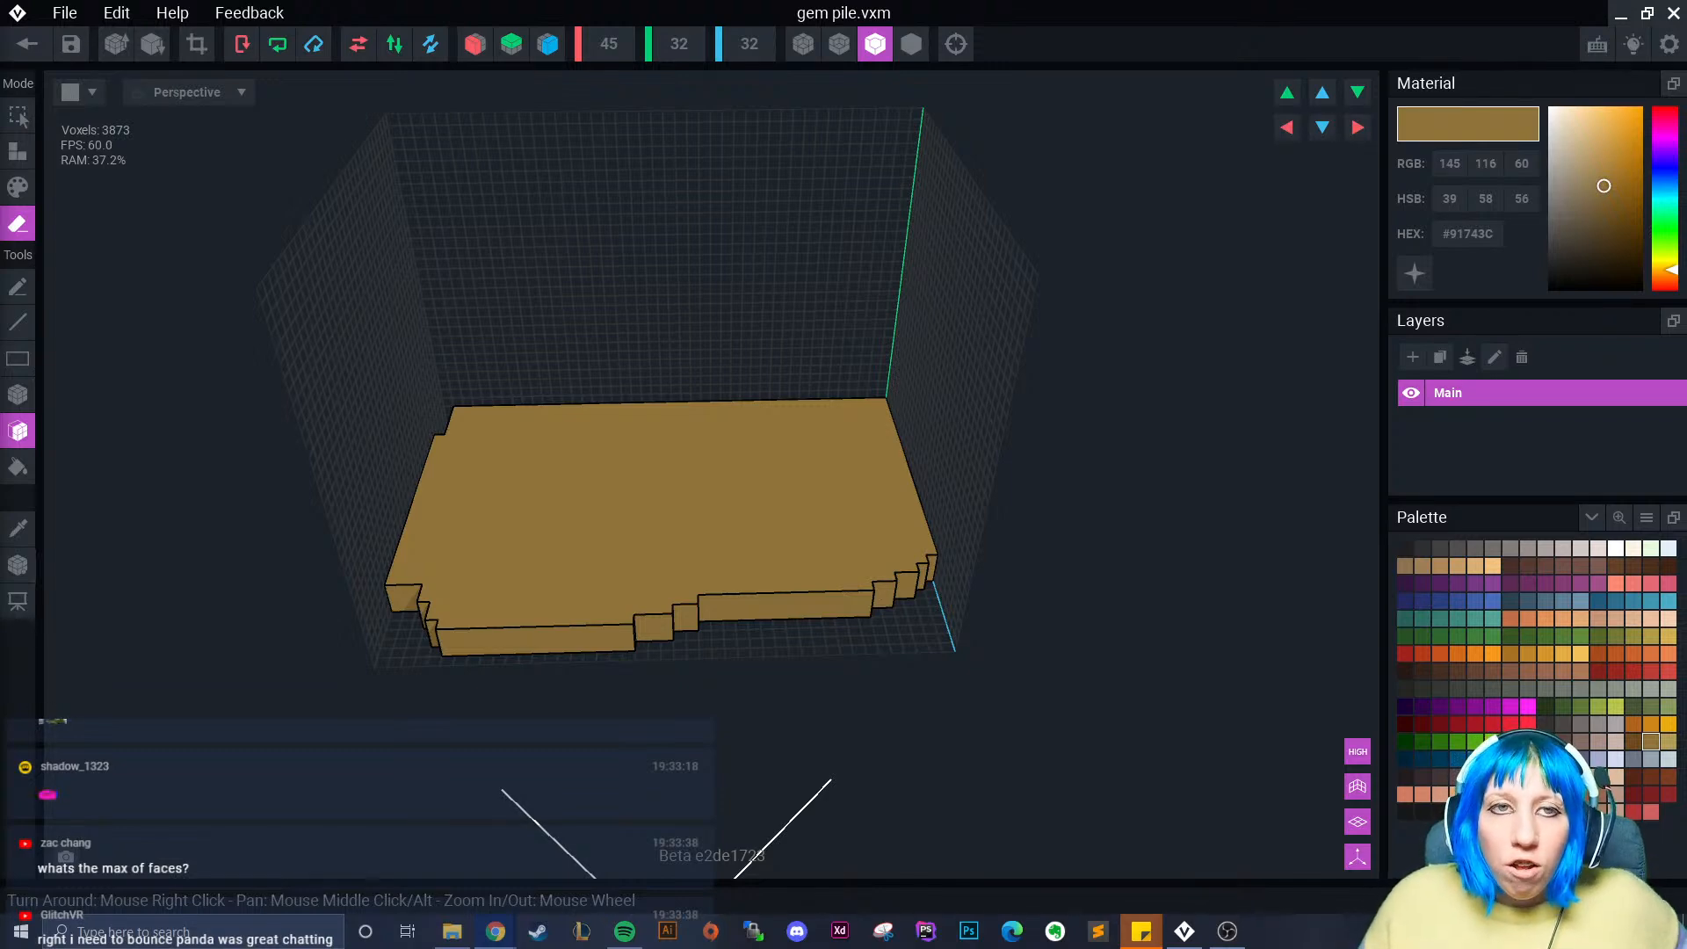
- View The Sandbox (SAND) price page on CoinGecko in the browser and return to the gem pile model
drag(0, 149, 822, 46)
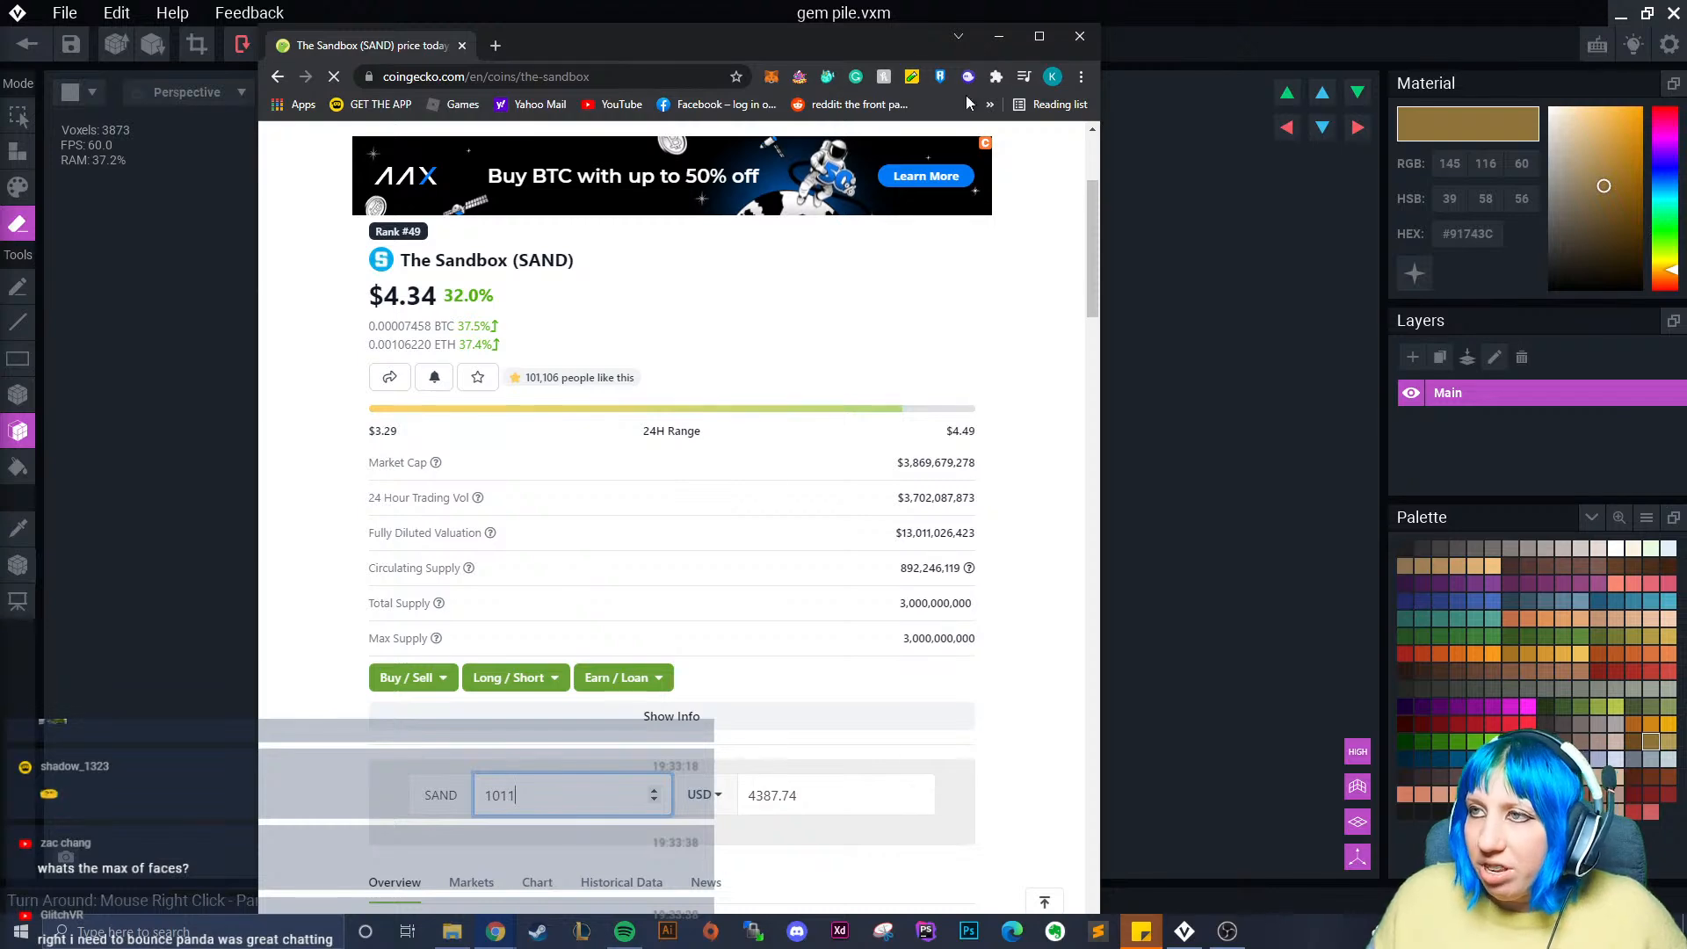
click(998, 36)
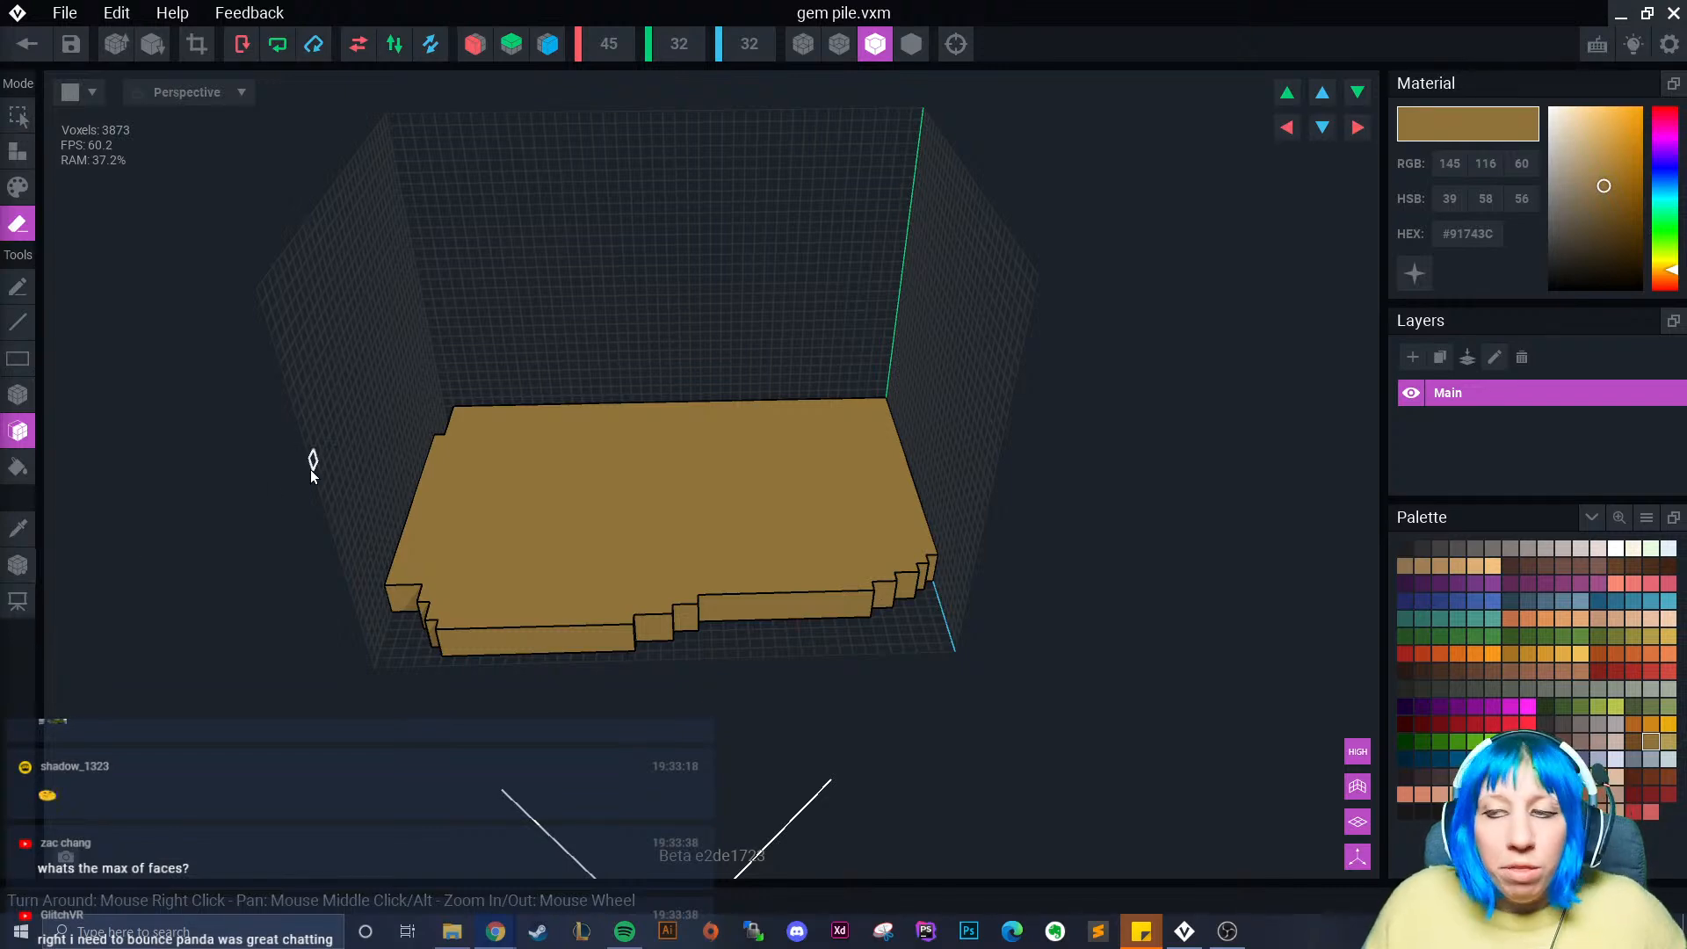
- Erase stepped lines of single voxels in the slab's top layer across a back corner and along the back long edge
right_drag(313, 464, 580, 528)
scroll(580, 527, up, 3)
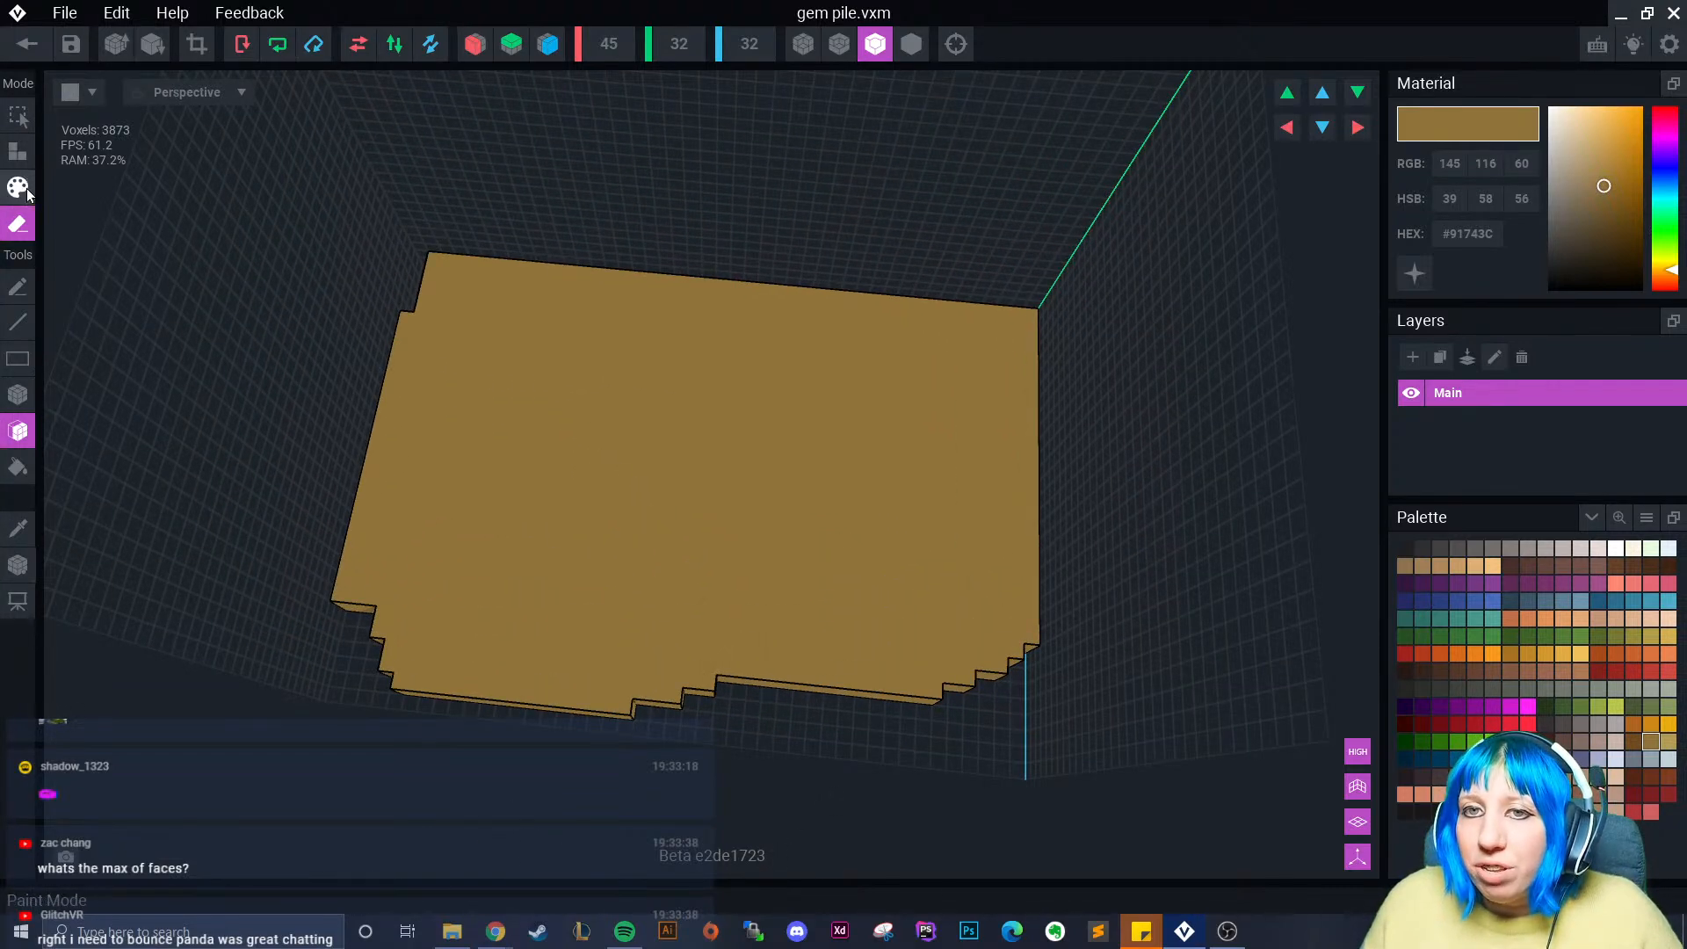
click(18, 286)
mouse_move(707, 410)
right_down()
mouse_move(975, 463)
mouse_move(767, 403)
right_up()
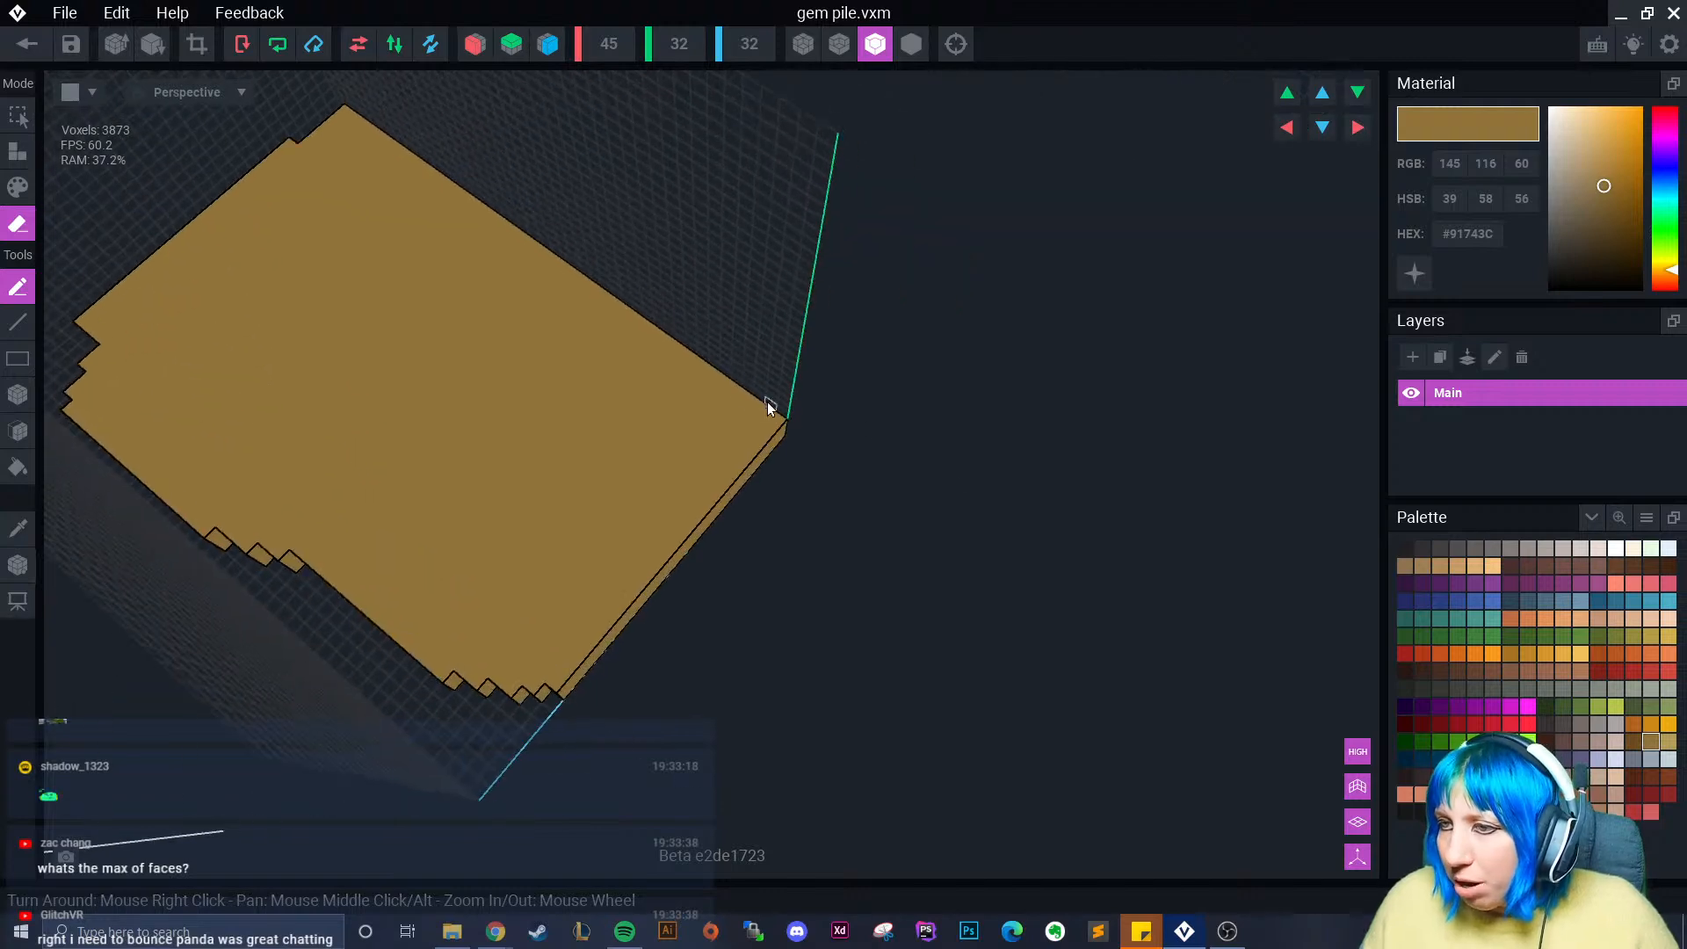
mouse_move(727, 390)
mouse_down()
mouse_move(729, 451)
mouse_move(683, 534)
mouse_up()
mouse_move(1001, 432)
right_down()
mouse_move(787, 445)
mouse_move(762, 541)
right_up()
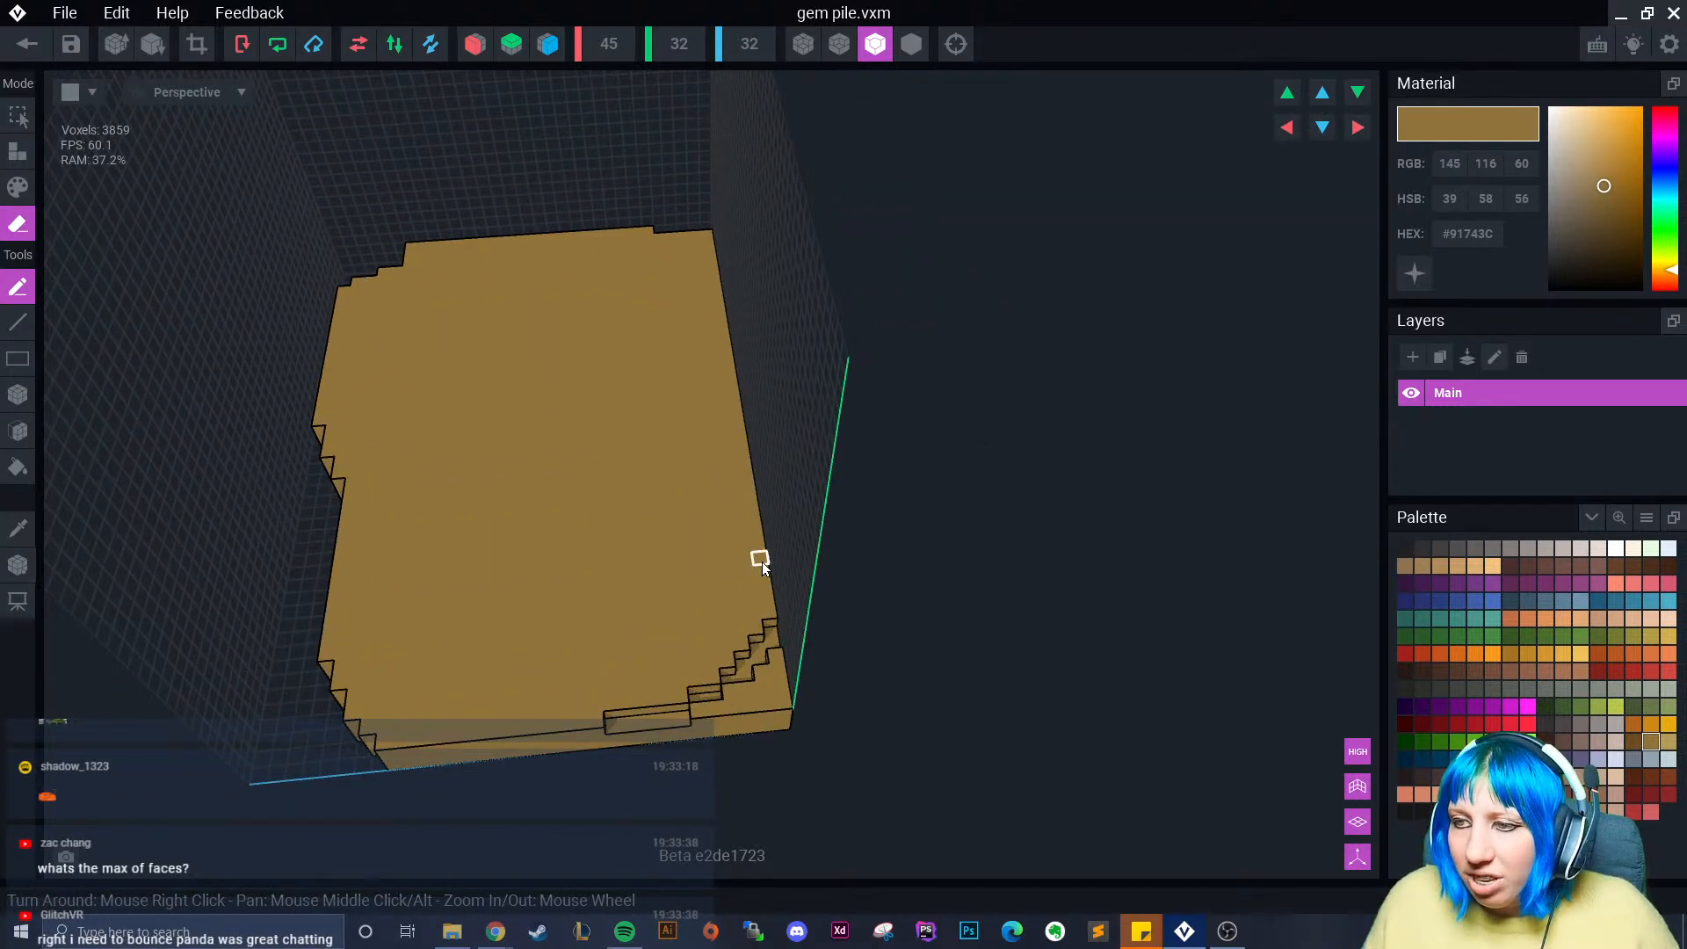
mouse_move(762, 562)
mouse_down()
mouse_move(703, 481)
mouse_move(738, 380)
mouse_up()
- Erase the faces outside the stepped lines at the back corner and in the back-edge recess down to the floor
mouse_move(738, 379)
right_down()
mouse_move(700, 478)
mouse_move(250, 386)
right_up()
click(18, 430)
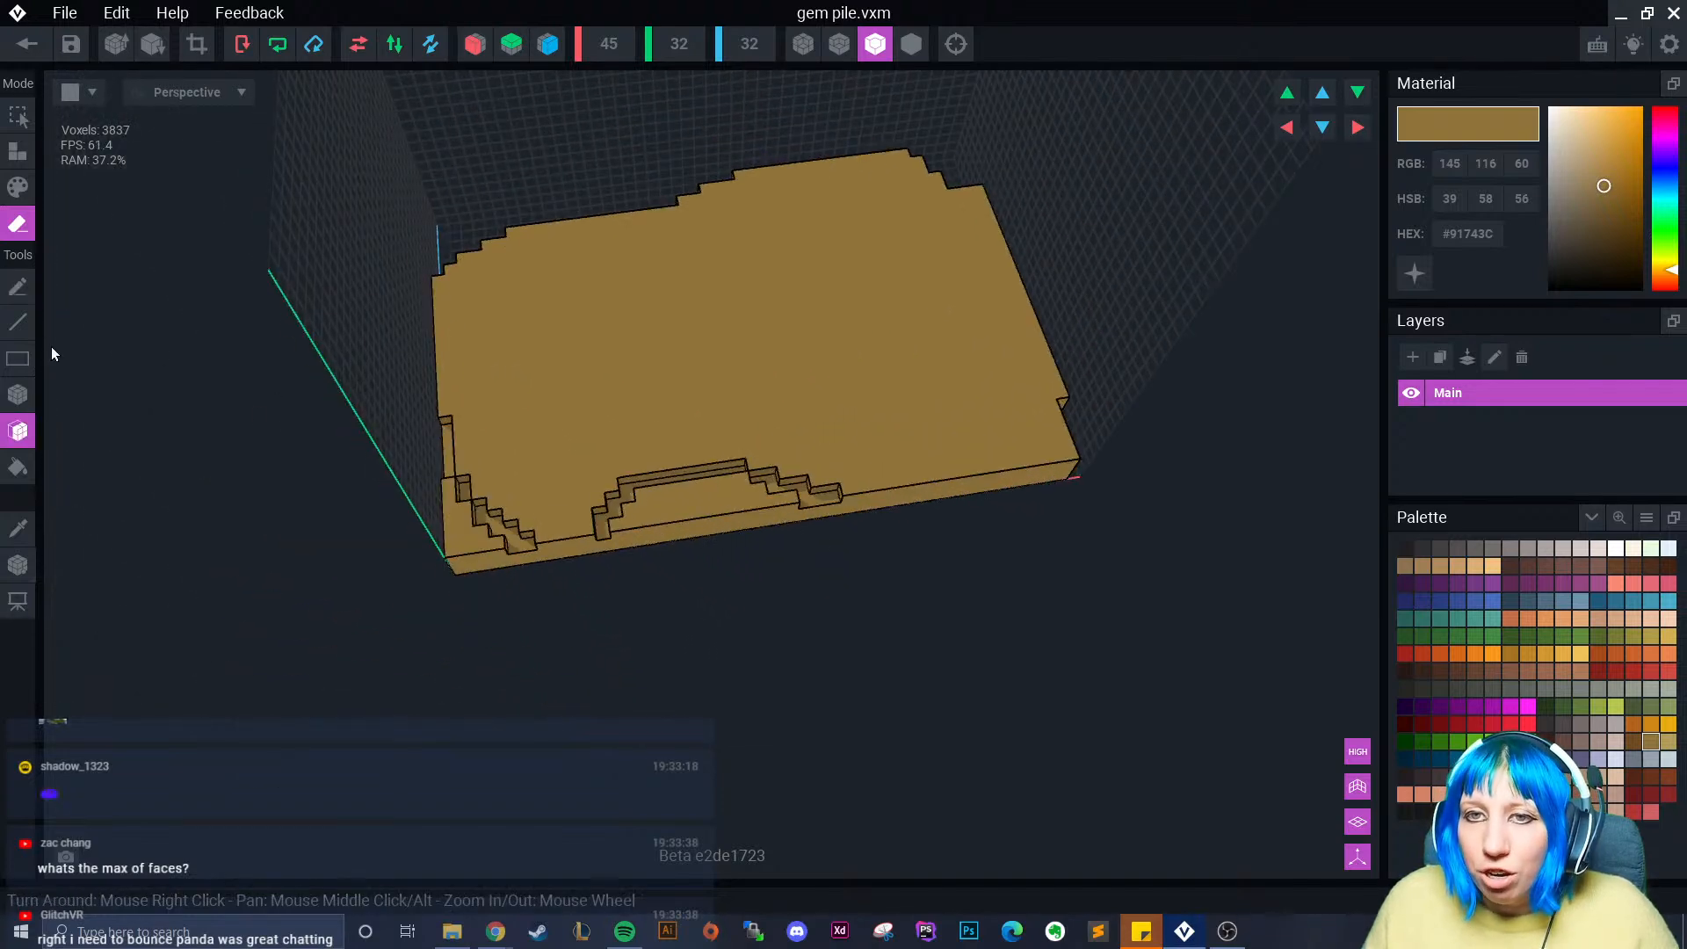
click(474, 532)
click(473, 537)
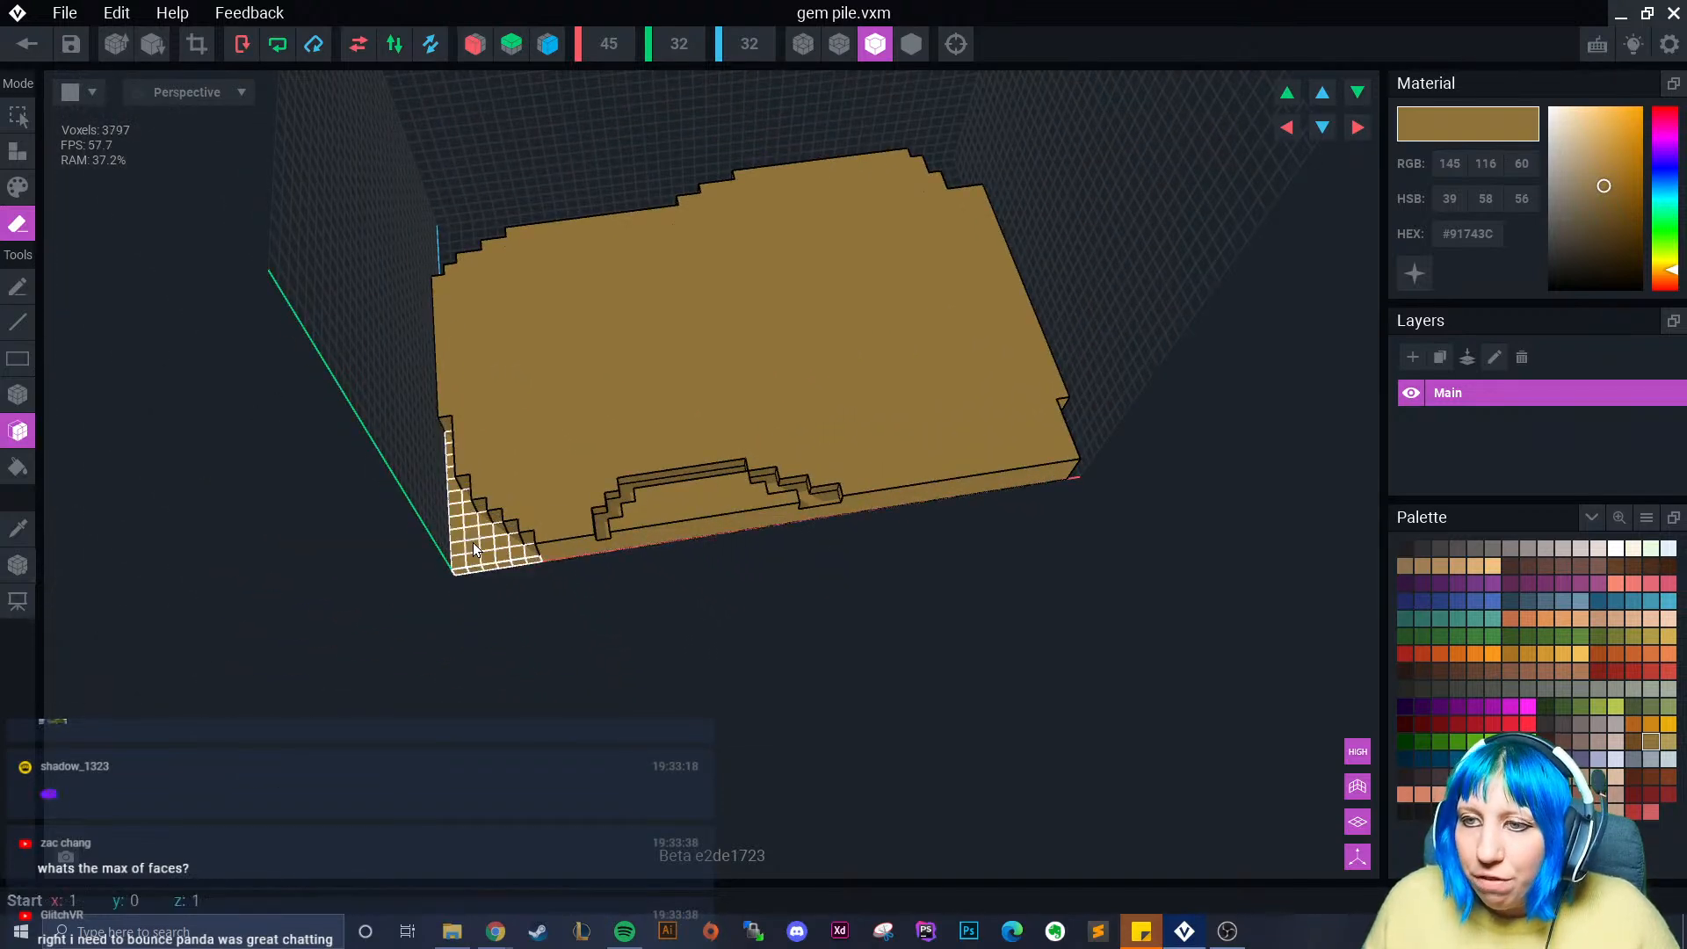
click(668, 514)
click(674, 524)
mouse_move(675, 525)
right_down()
mouse_move(700, 478)
mouse_move(715, 658)
mouse_move(777, 636)
mouse_move(742, 602)
mouse_move(576, 557)
mouse_move(620, 551)
mouse_move(531, 470)
mouse_move(718, 602)
right_up()
- Paint scattered irregular orange-brown #A87221 patches over the slab's top, its edges and its front side
click(1652, 725)
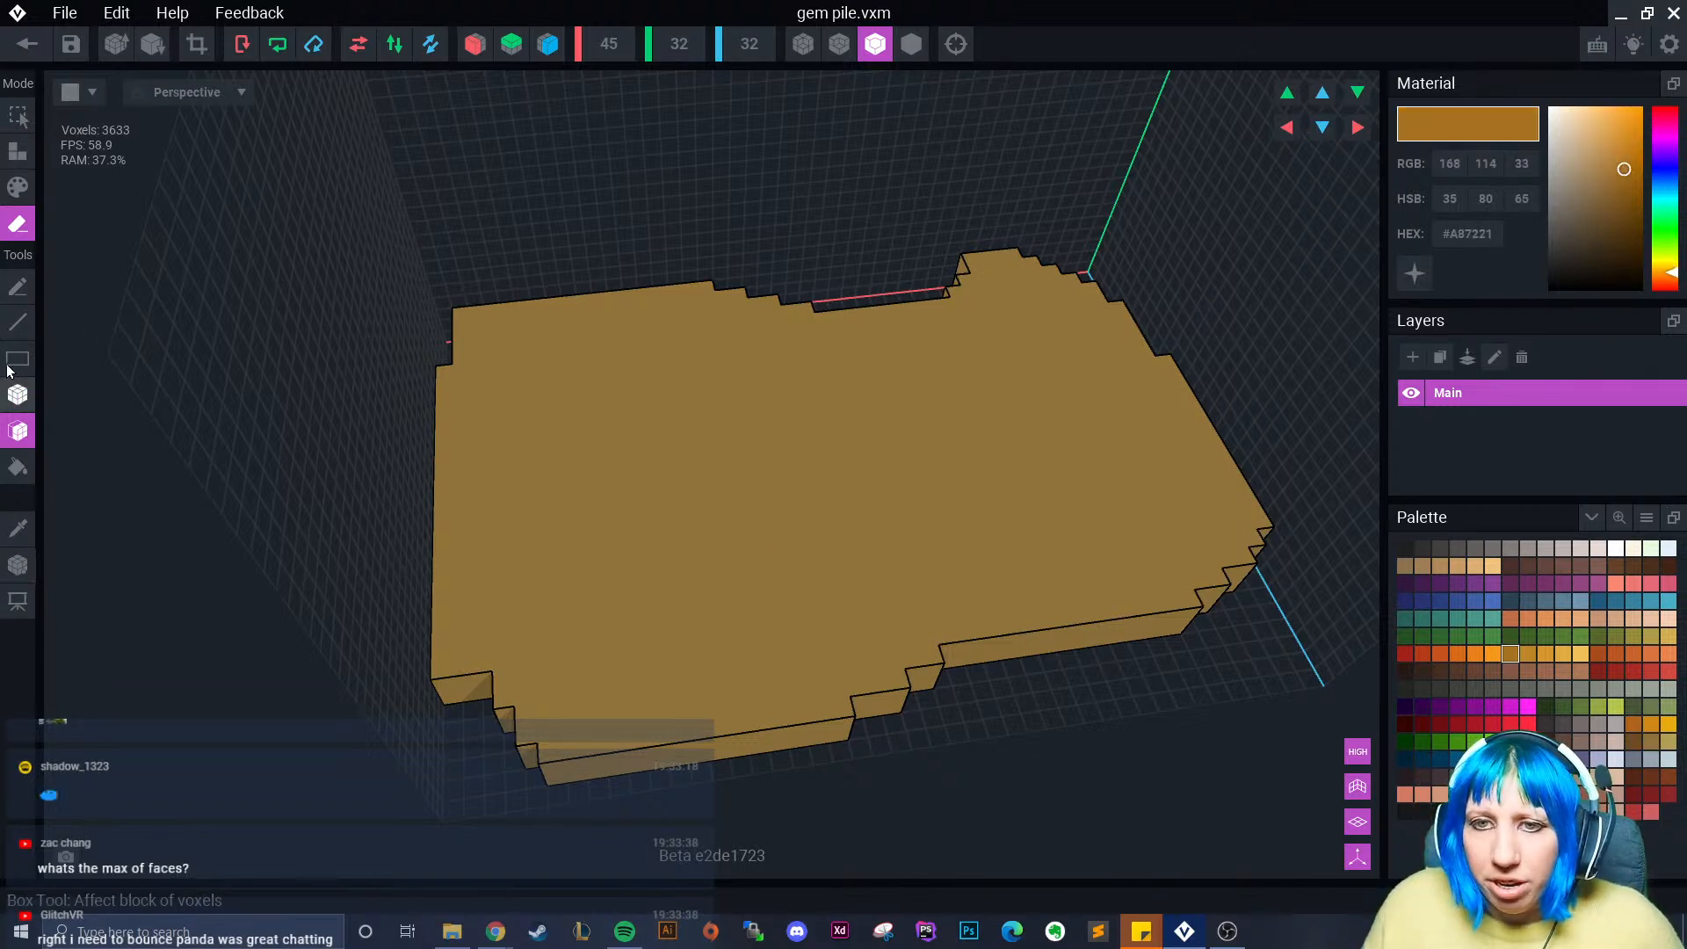
click(17, 286)
click(18, 188)
right_drag(590, 549, 589, 606)
mouse_move(626, 395)
mouse_down()
mouse_move(573, 460)
mouse_move(609, 488)
mouse_up()
drag(639, 430, 607, 447)
mouse_move(885, 308)
mouse_down()
mouse_move(862, 335)
mouse_move(973, 318)
mouse_up()
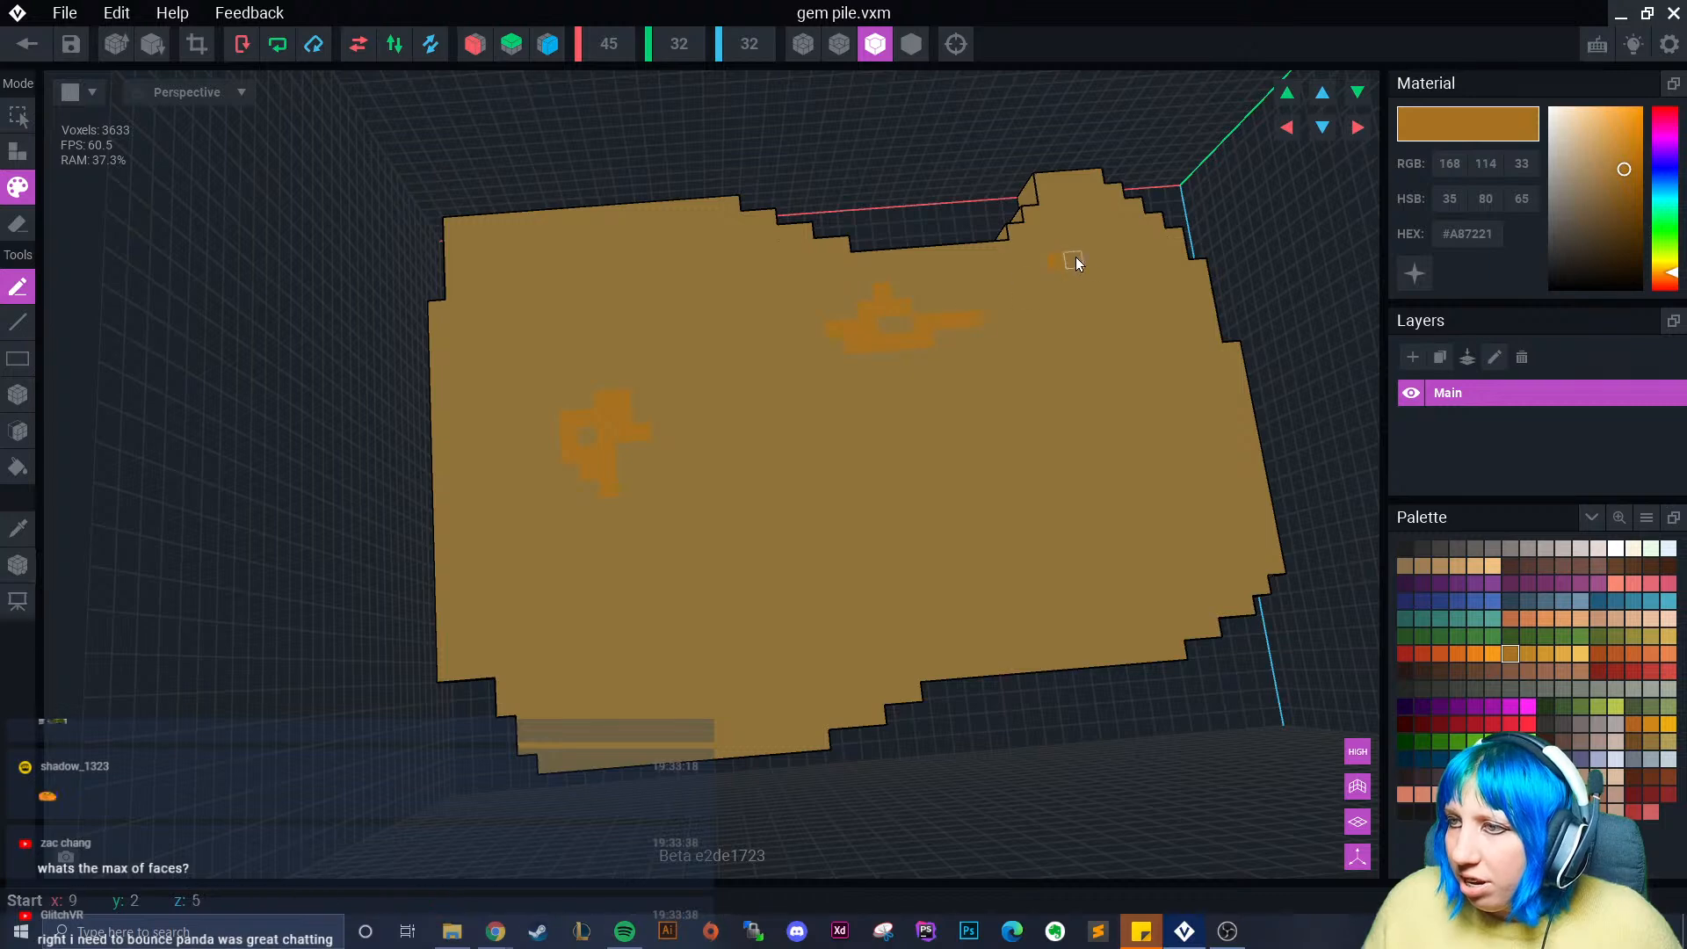
mouse_move(1130, 288)
mouse_down()
mouse_move(1063, 266)
mouse_move(1059, 293)
mouse_up()
drag(649, 243, 598, 245)
drag(490, 387, 441, 411)
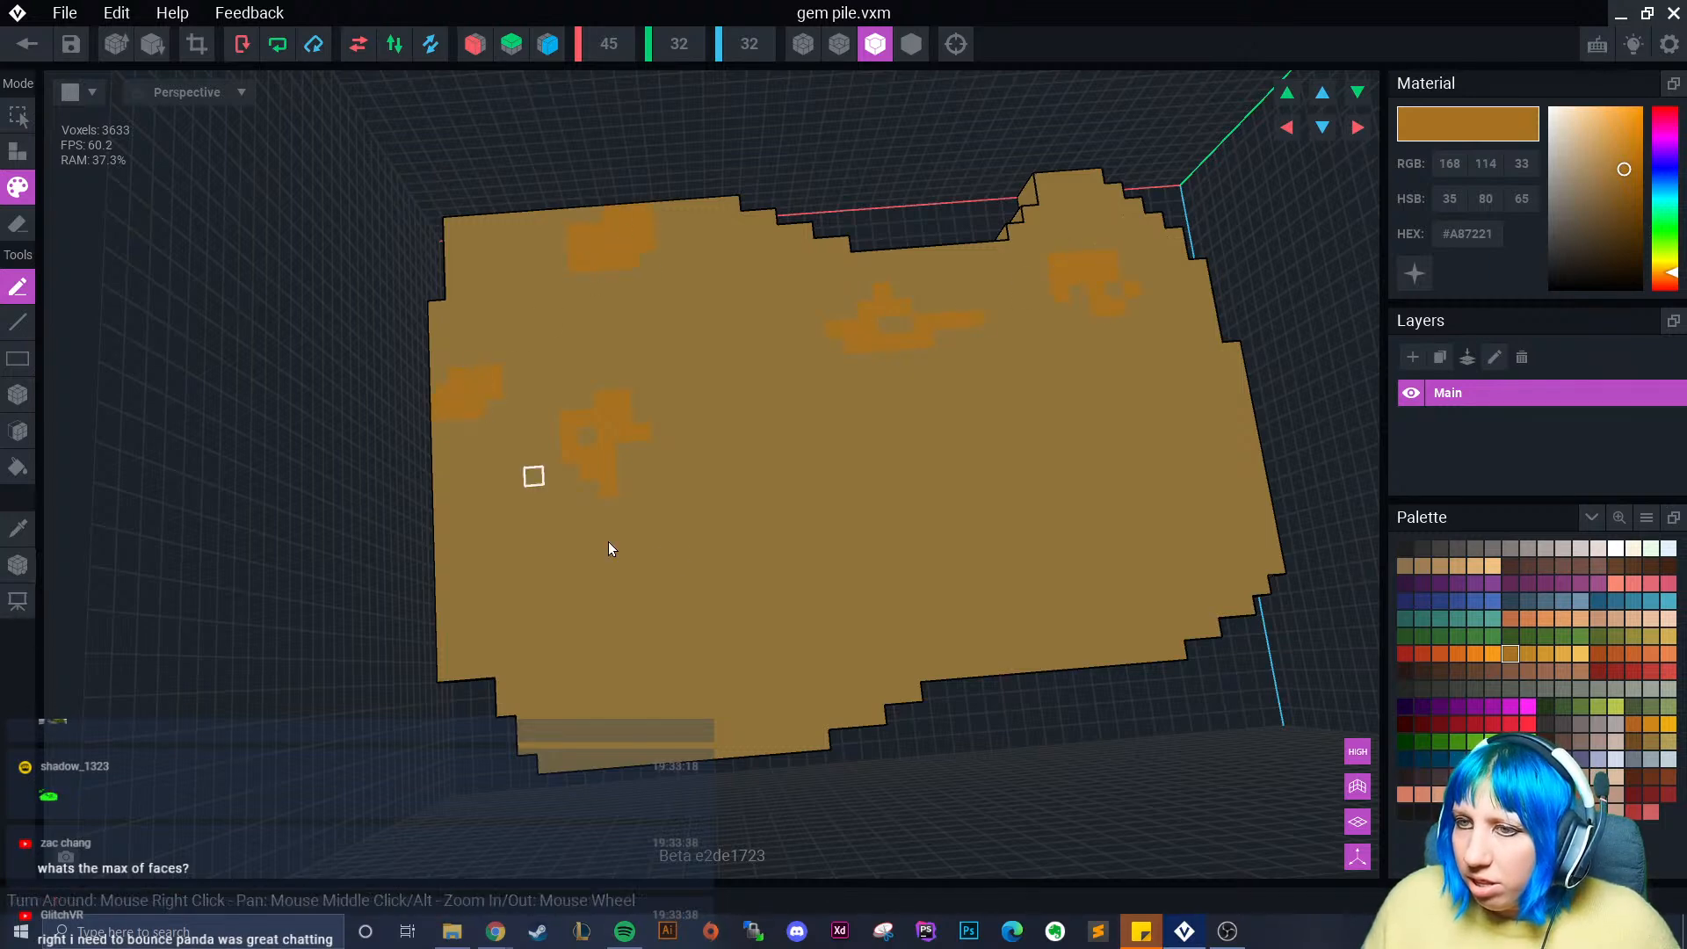
mouse_move(640, 528)
mouse_down()
mouse_move(658, 551)
mouse_move(579, 565)
mouse_up()
right_drag(550, 683, 659, 798)
mouse_move(592, 826)
mouse_down()
mouse_move(571, 827)
mouse_move(777, 778)
mouse_move(726, 805)
mouse_up()
mouse_move(630, 841)
right_down()
mouse_move(782, 804)
mouse_move(773, 773)
right_up()
mouse_move(557, 679)
mouse_down()
mouse_move(509, 689)
mouse_move(460, 640)
mouse_move(383, 673)
mouse_move(425, 621)
mouse_move(479, 634)
mouse_move(440, 603)
mouse_move(478, 598)
mouse_move(527, 655)
mouse_move(557, 645)
mouse_up()
- Paint a green #547C34 patch on the slab's top near the front and make that colour emissive
mouse_move(557, 645)
right_down()
mouse_move(788, 623)
mouse_move(1054, 651)
right_up()
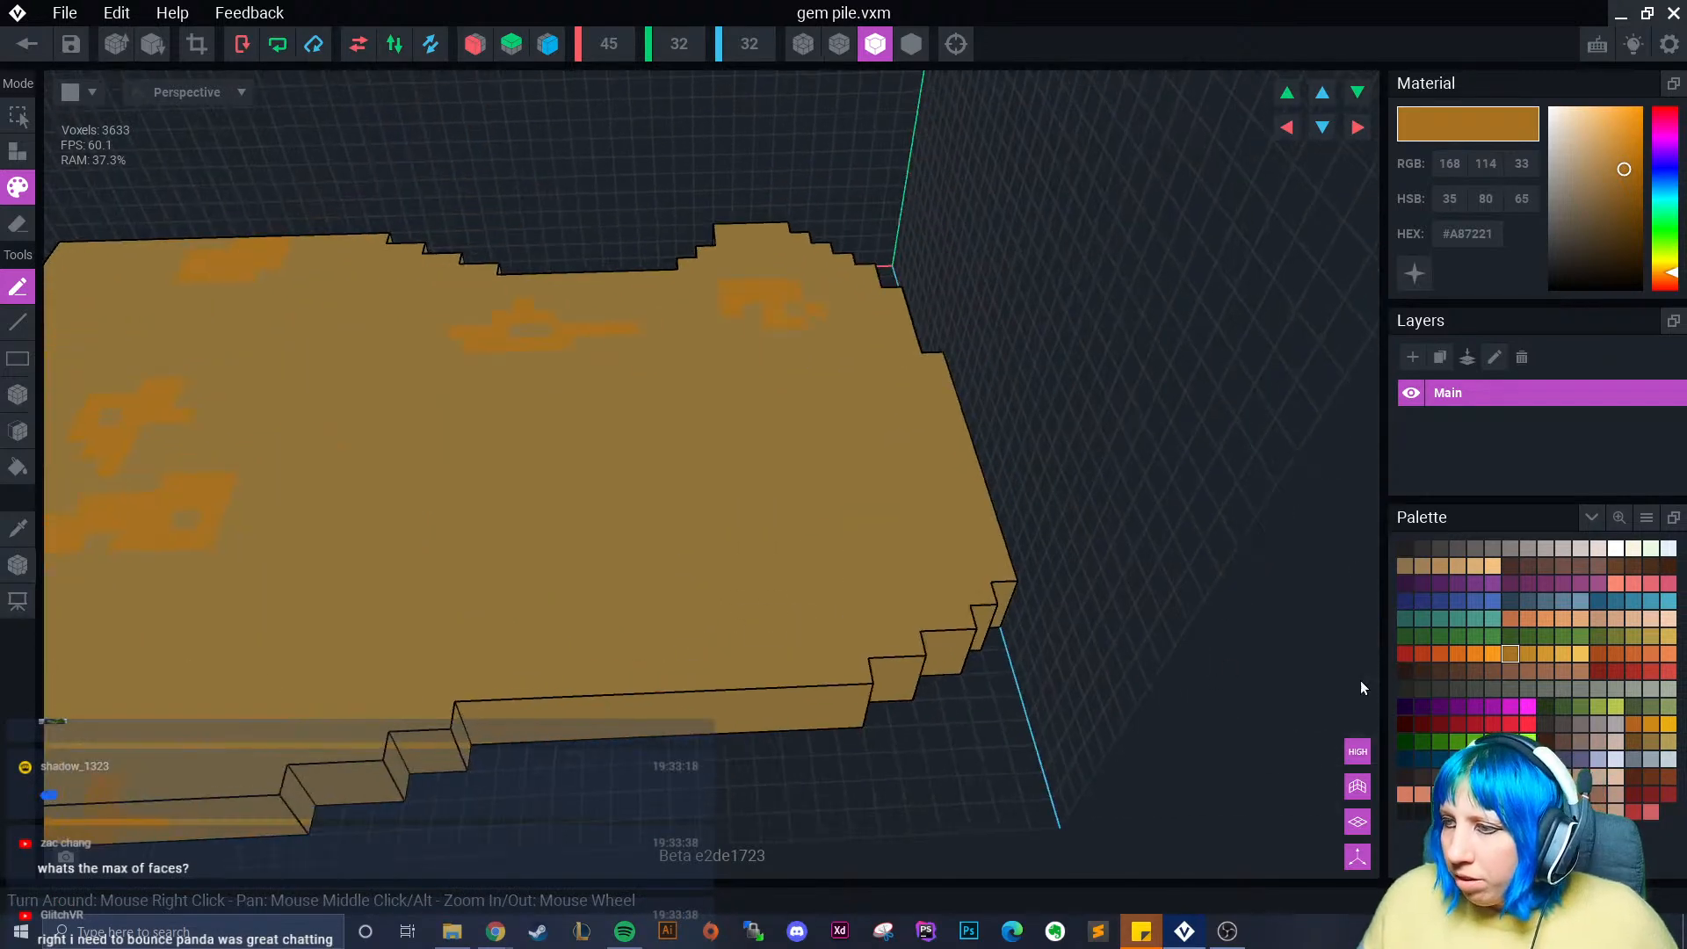
click(1615, 635)
click(1563, 636)
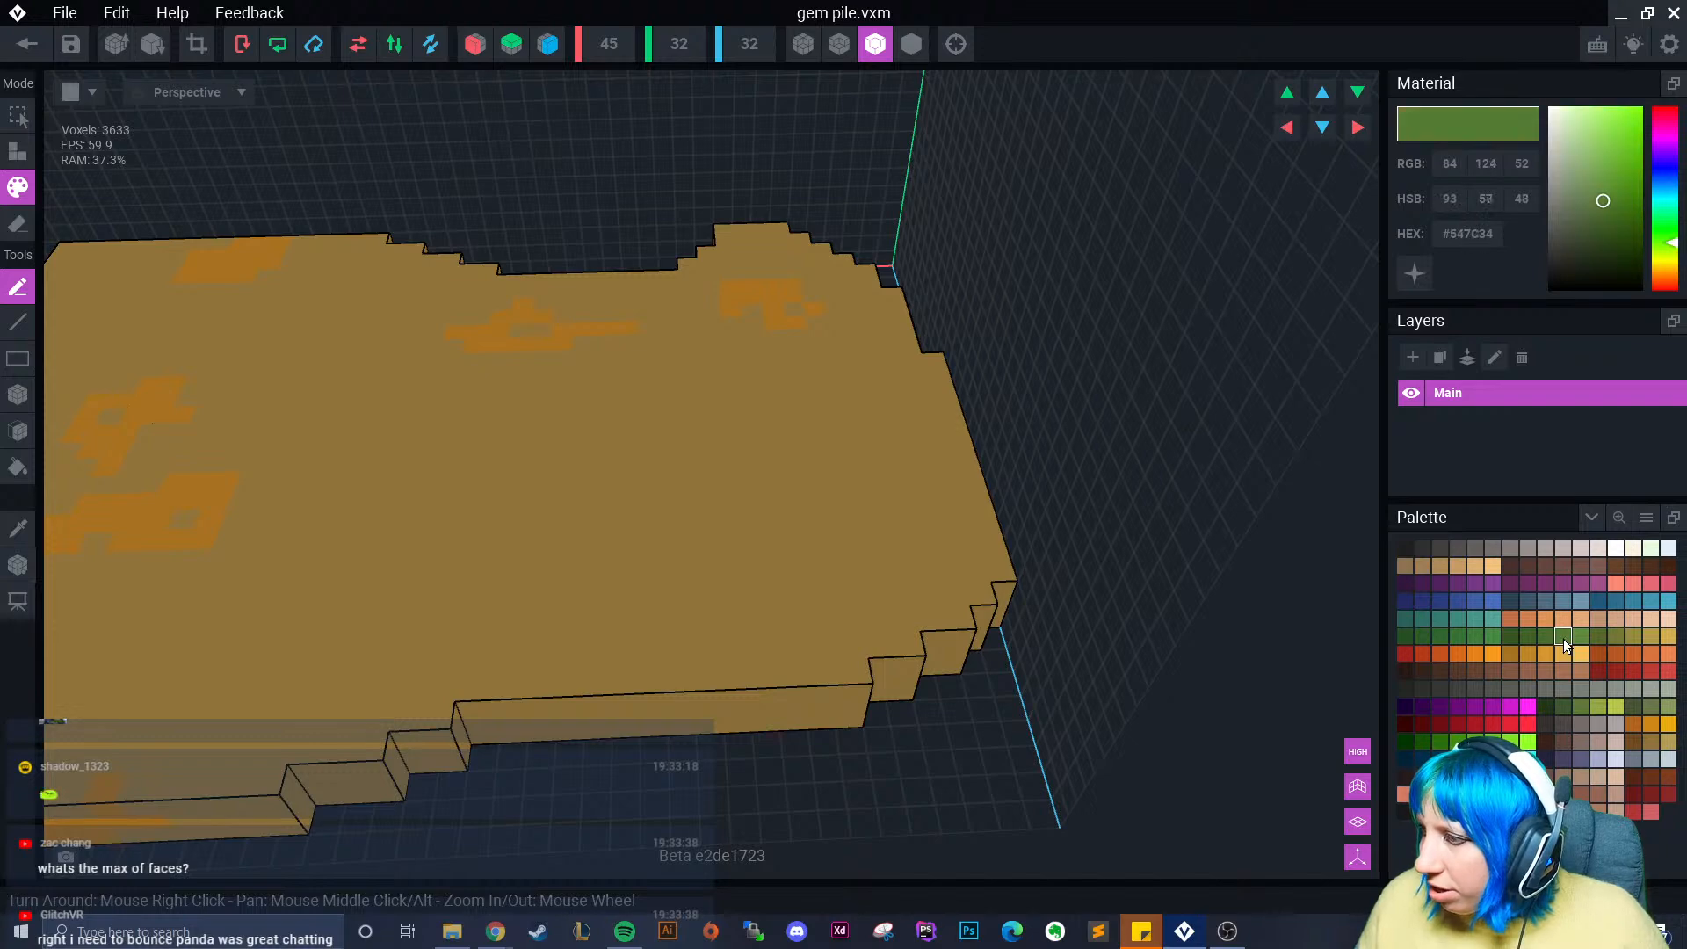
drag(663, 539, 690, 520)
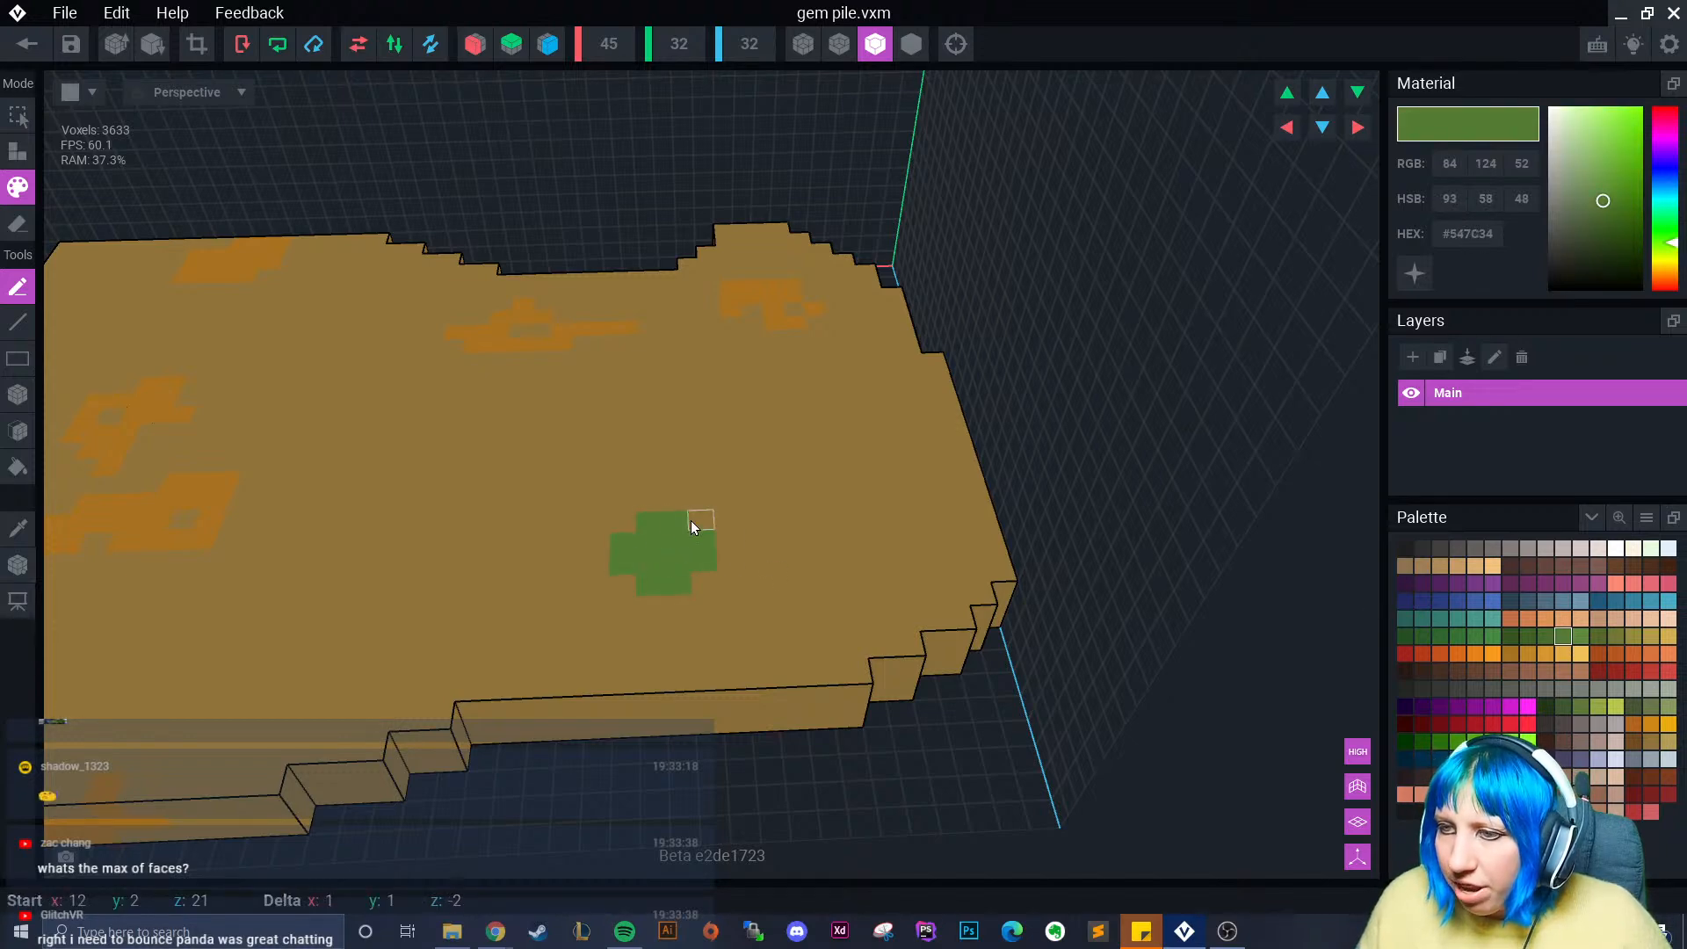
click(1415, 274)
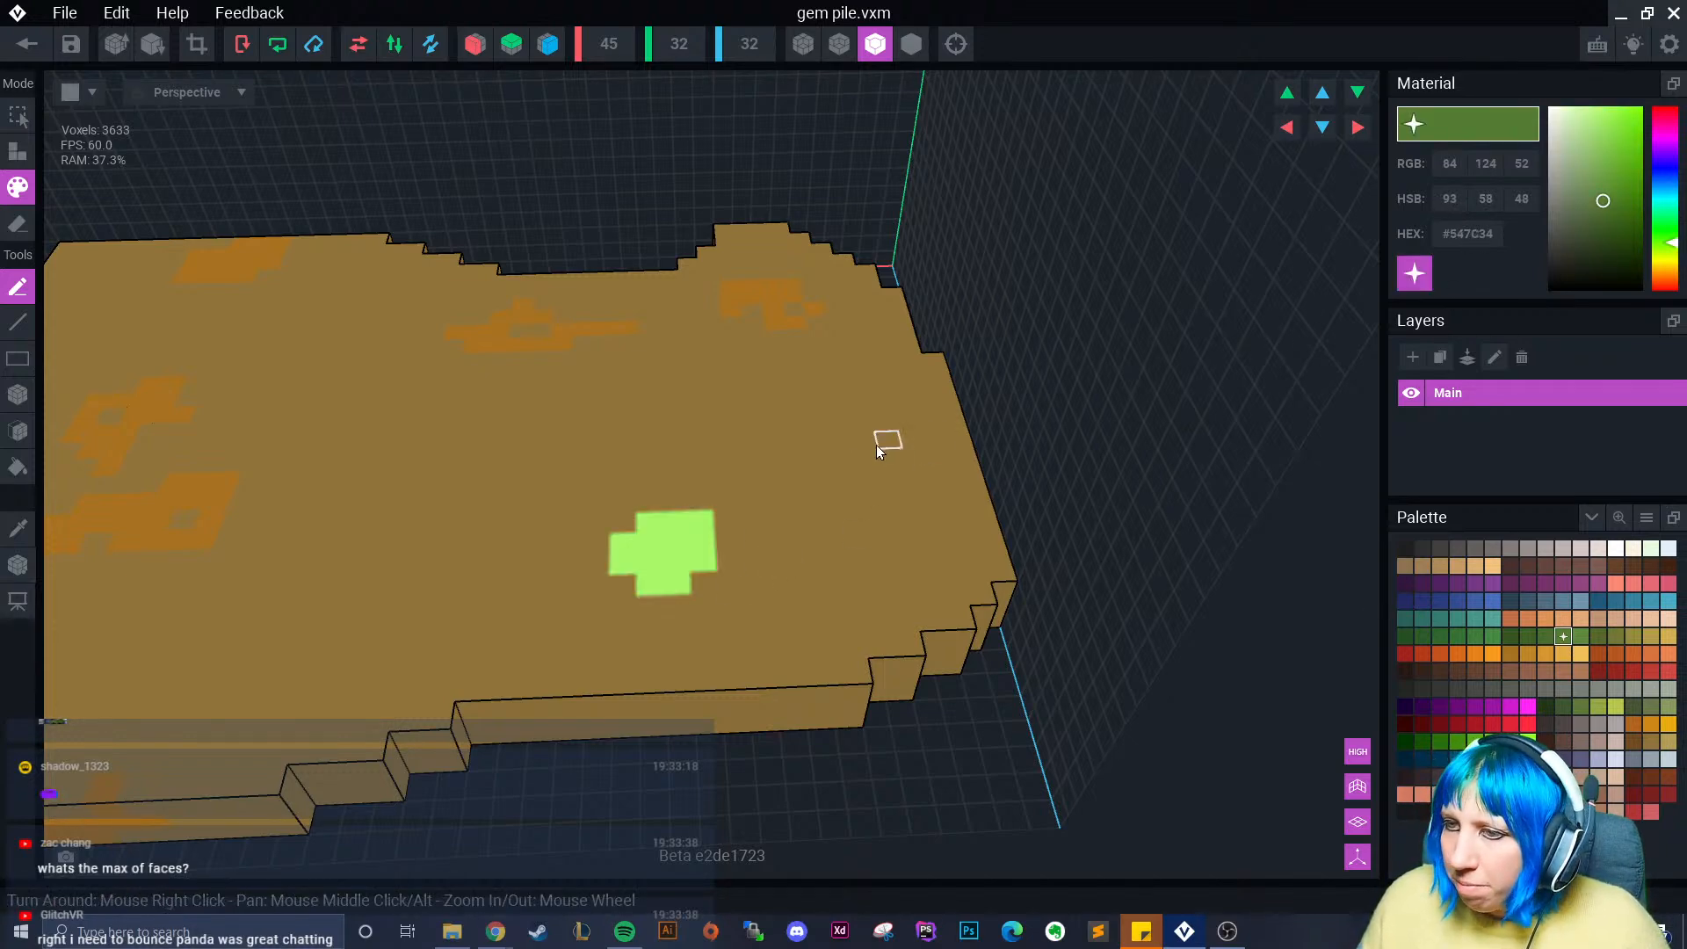
- Paint three more irregular glowing green patches on the slab's top around the first one
drag(843, 450, 873, 515)
right_drag(872, 515, 724, 551)
drag(762, 476, 734, 485)
mouse_move(640, 629)
mouse_down()
mouse_move(656, 588)
mouse_move(625, 571)
mouse_up()
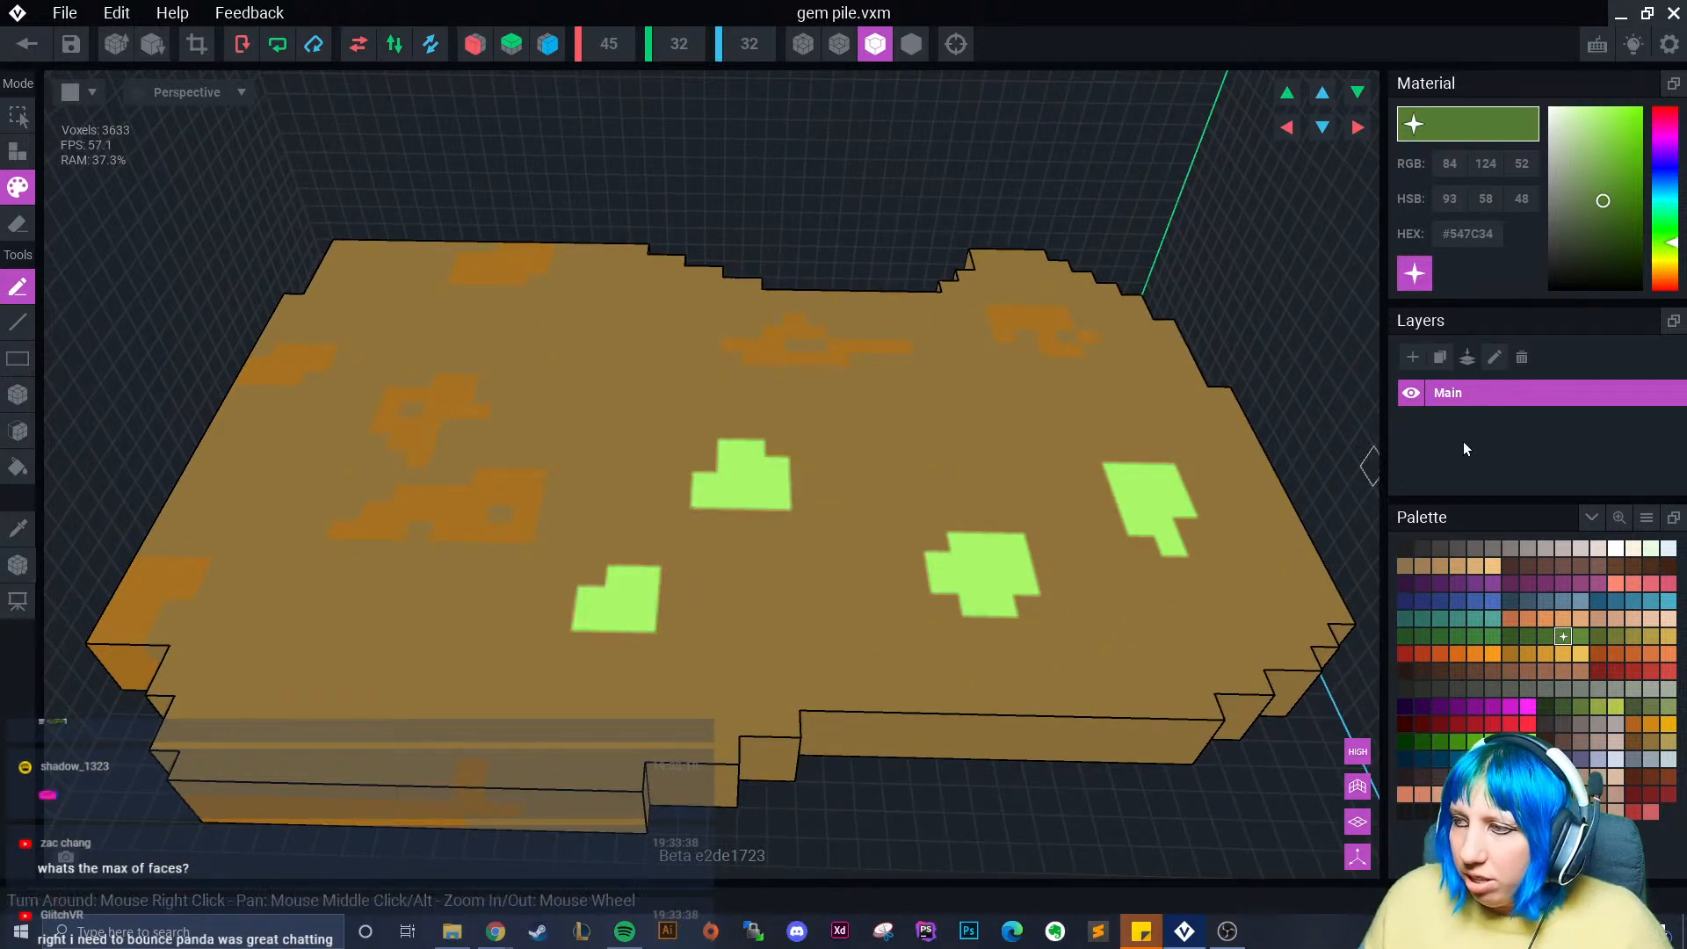
- Paint dark green #486E2C patches on the slab's top and around one glowing patch, plus one single voxel with the Box tool
click(1546, 636)
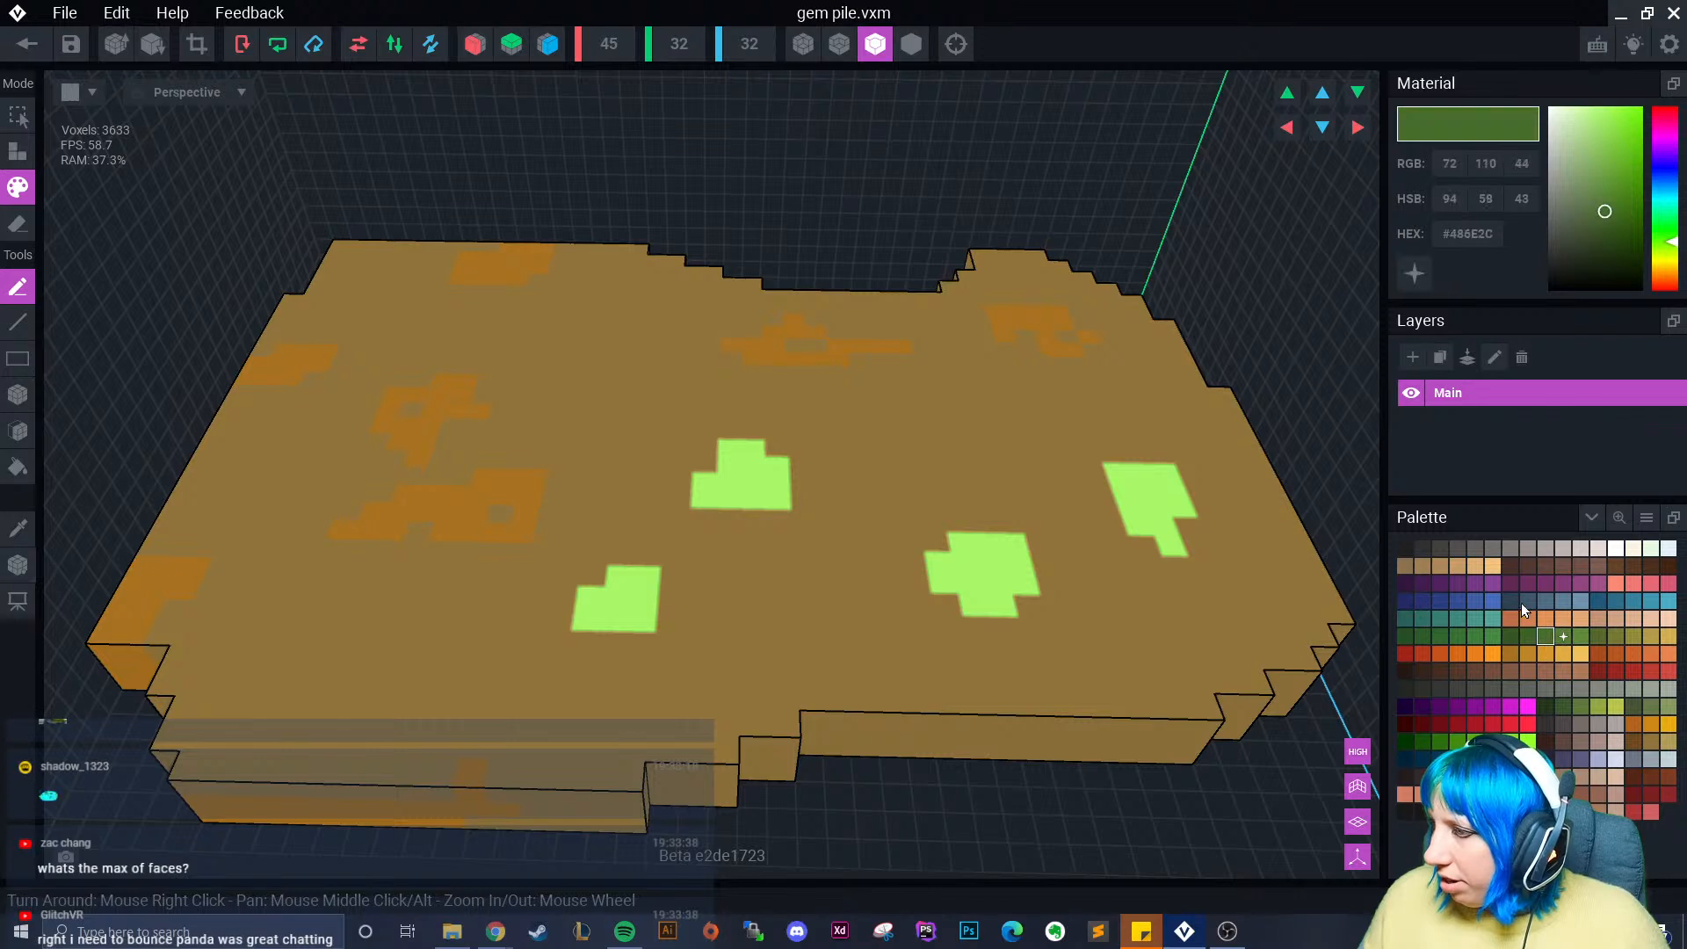
drag(787, 633, 774, 615)
click(567, 369)
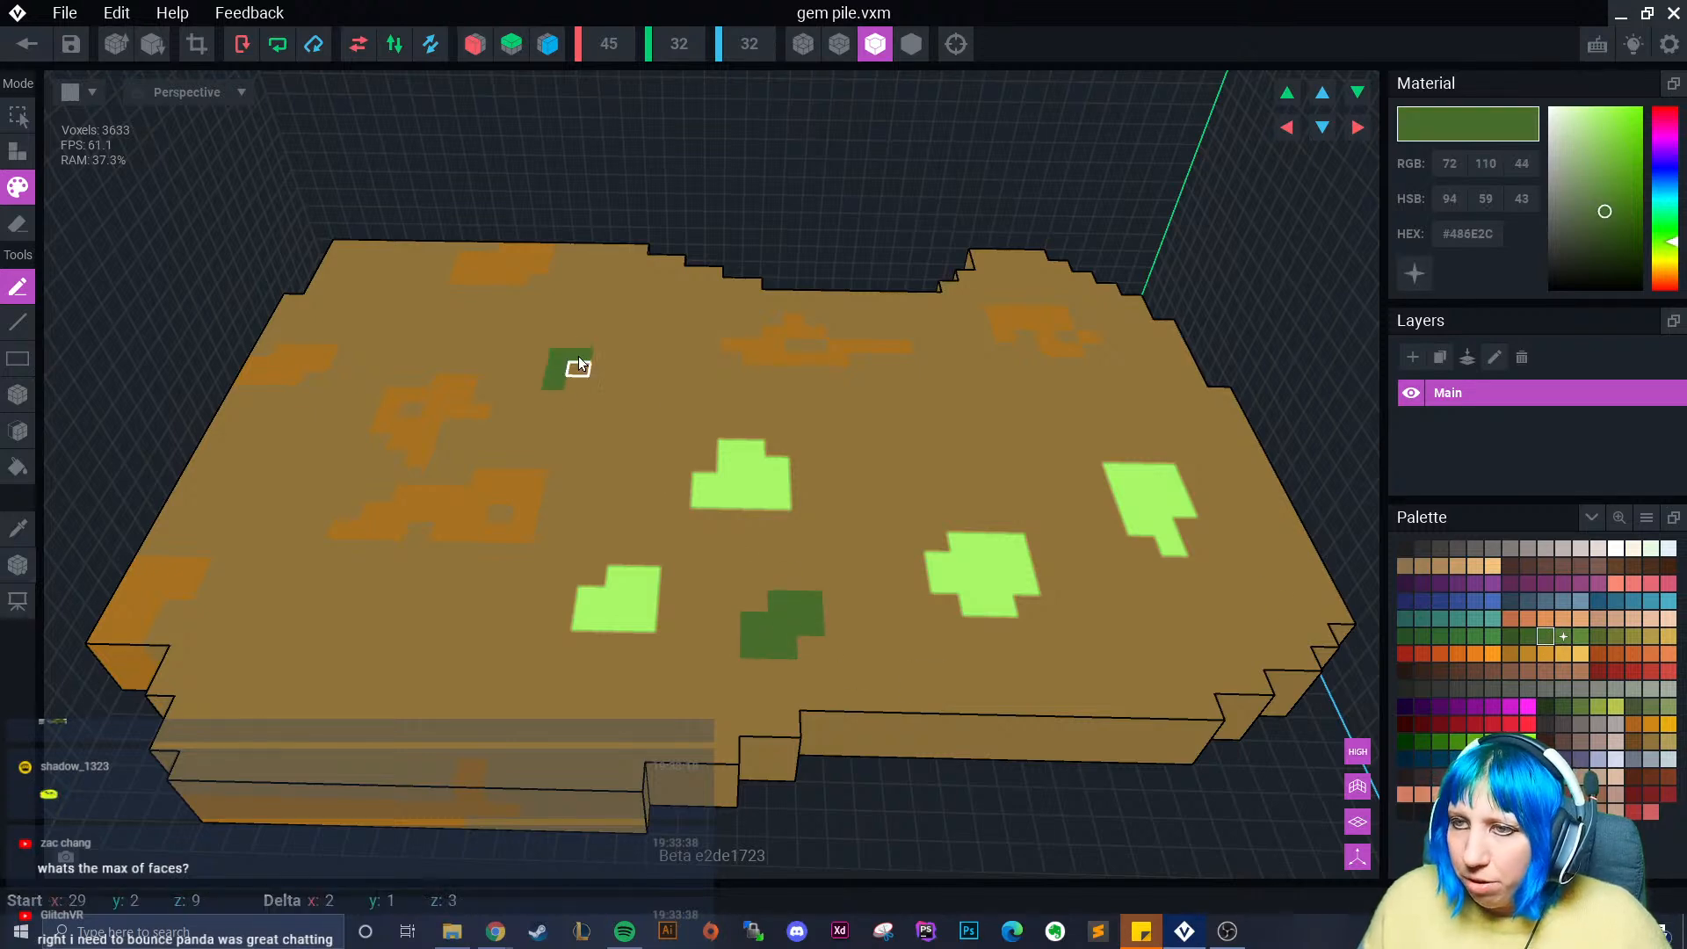
mouse_move(626, 556)
mouse_down()
mouse_move(666, 576)
mouse_move(662, 612)
mouse_move(606, 648)
mouse_up()
click(589, 586)
scroll(590, 727, down, 5)
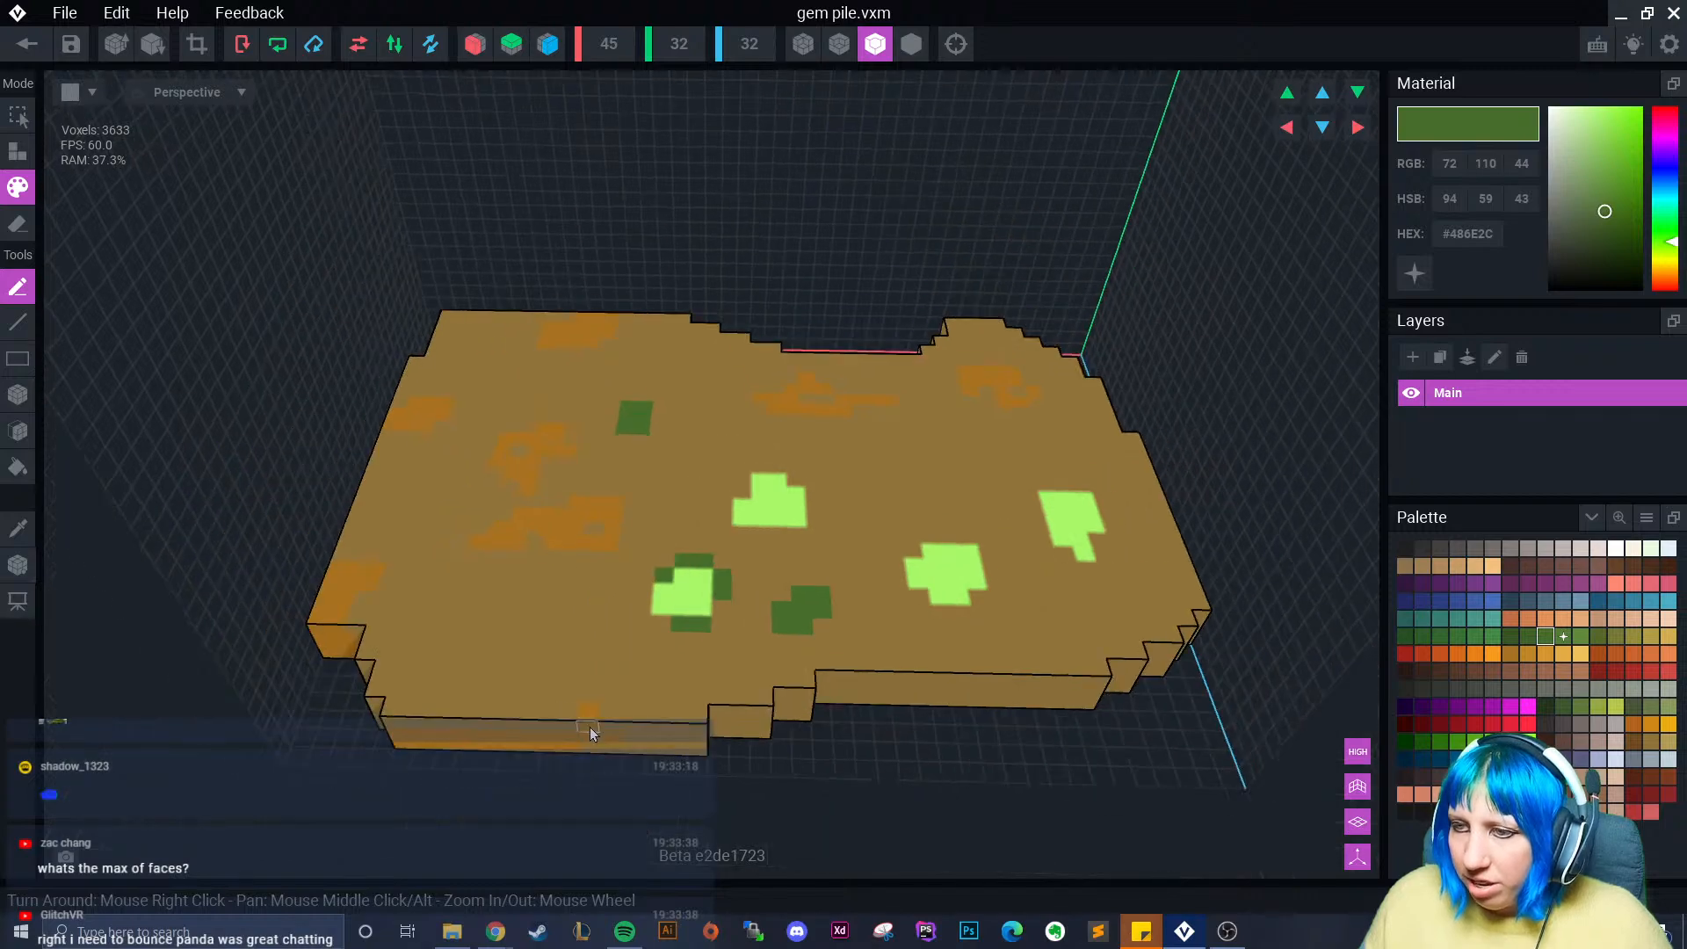
mouse_move(591, 730)
right_down()
mouse_move(700, 678)
mouse_move(692, 705)
right_up()
scroll(705, 703, up, 4)
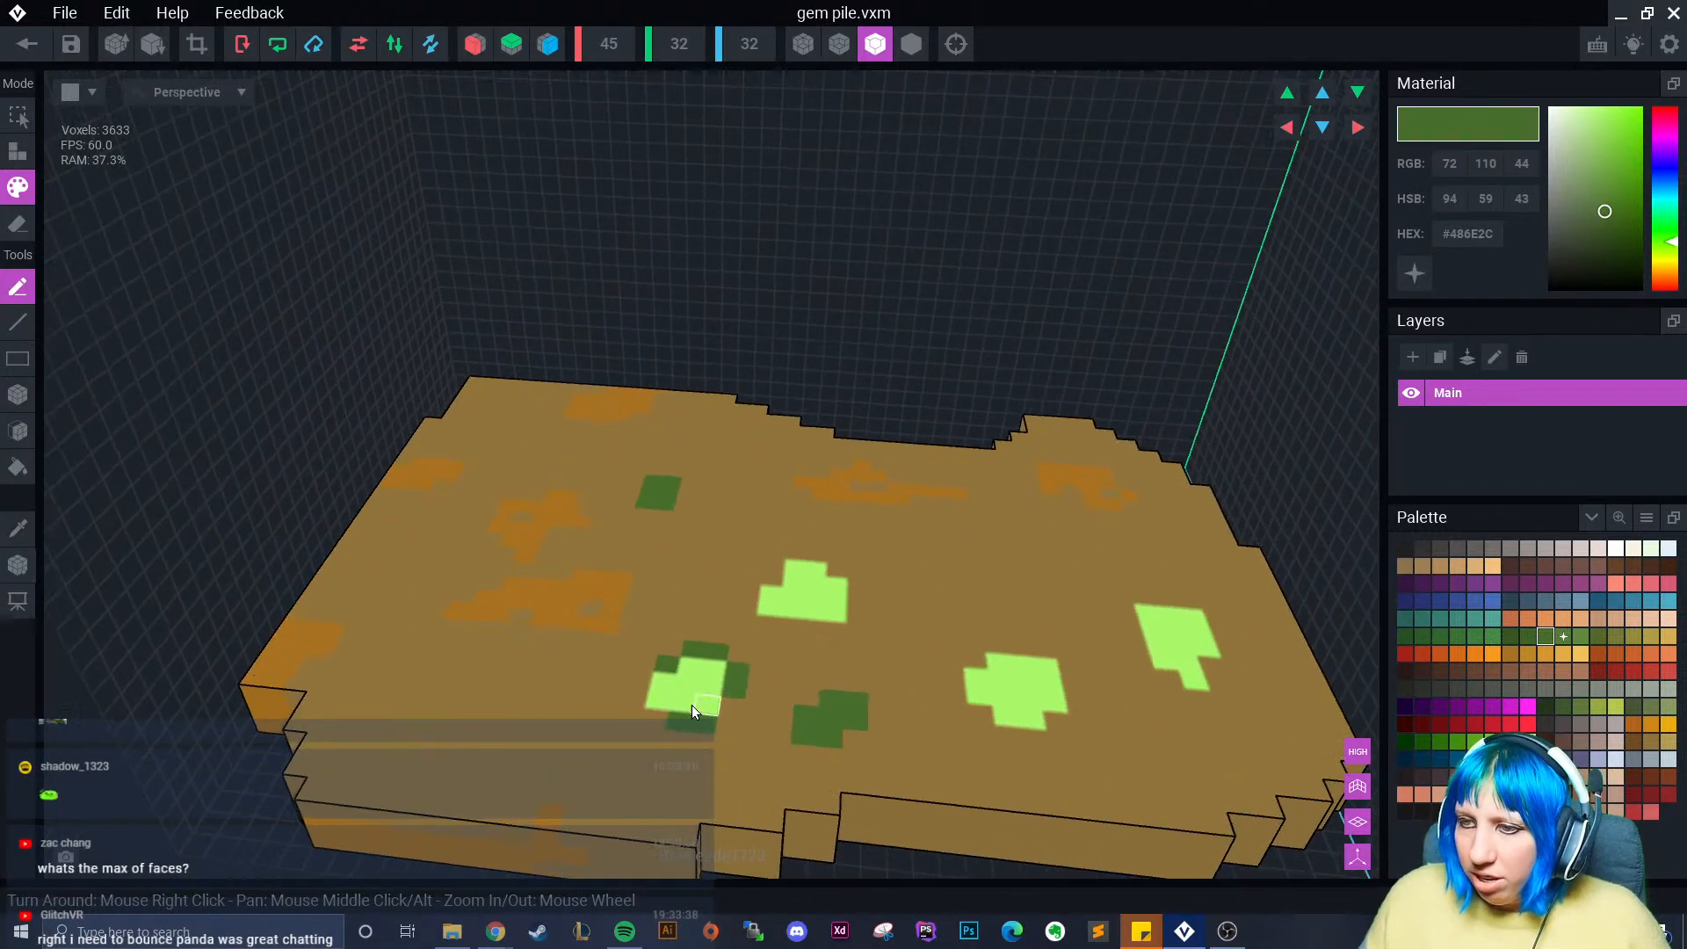
click(18, 394)
scroll(703, 572, up, 4)
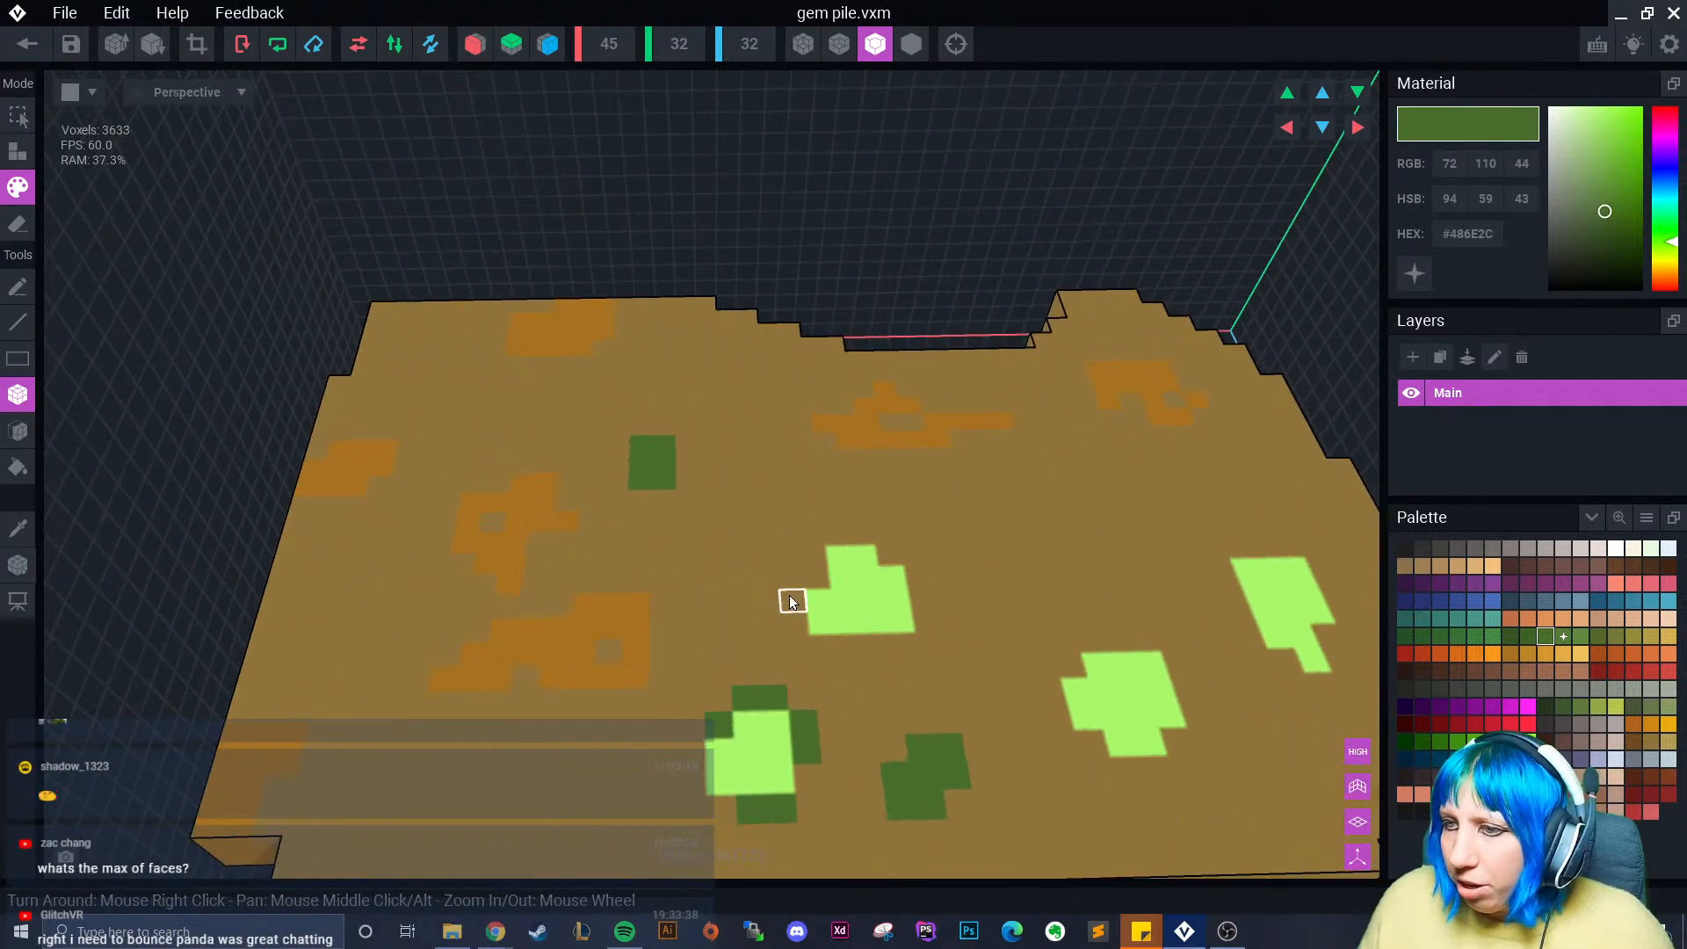
click(894, 508)
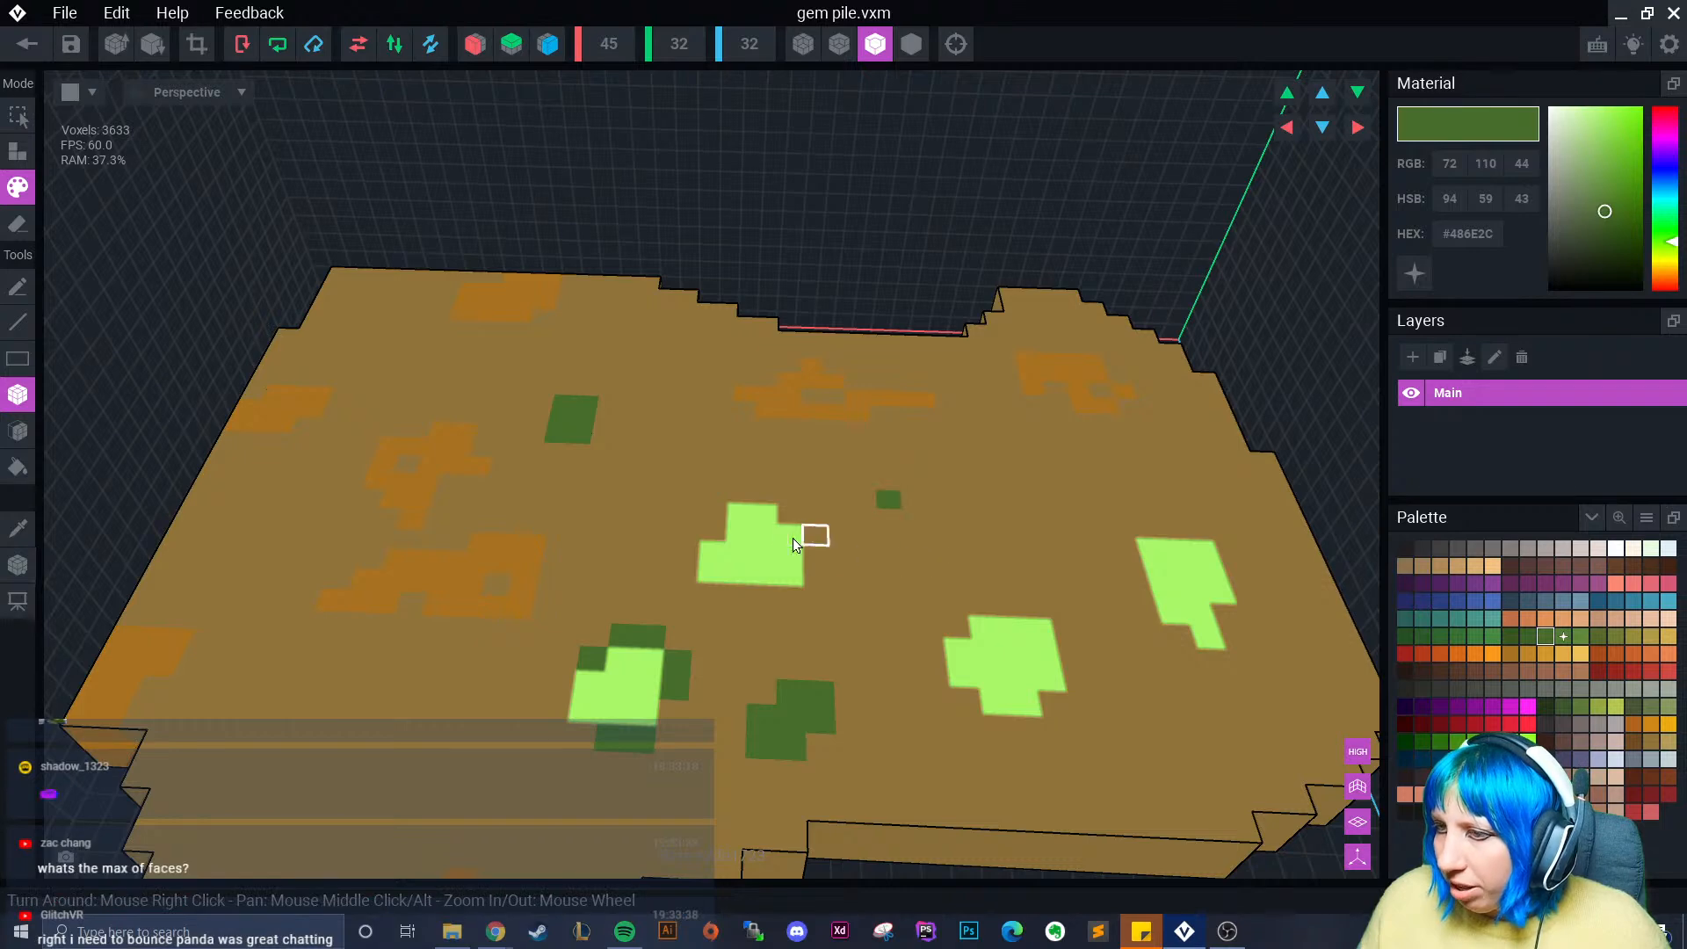
- Attach a stepped dark green block made of boxes on the glowing patch near the slab's centre
drag(746, 532, 759, 568)
click(17, 151)
right_drag(759, 569, 744, 531)
drag(744, 533, 757, 524)
right_drag(780, 584, 729, 629)
scroll(849, 636, up, 2)
right_drag(915, 647, 979, 642)
scroll(981, 641, up, 2)
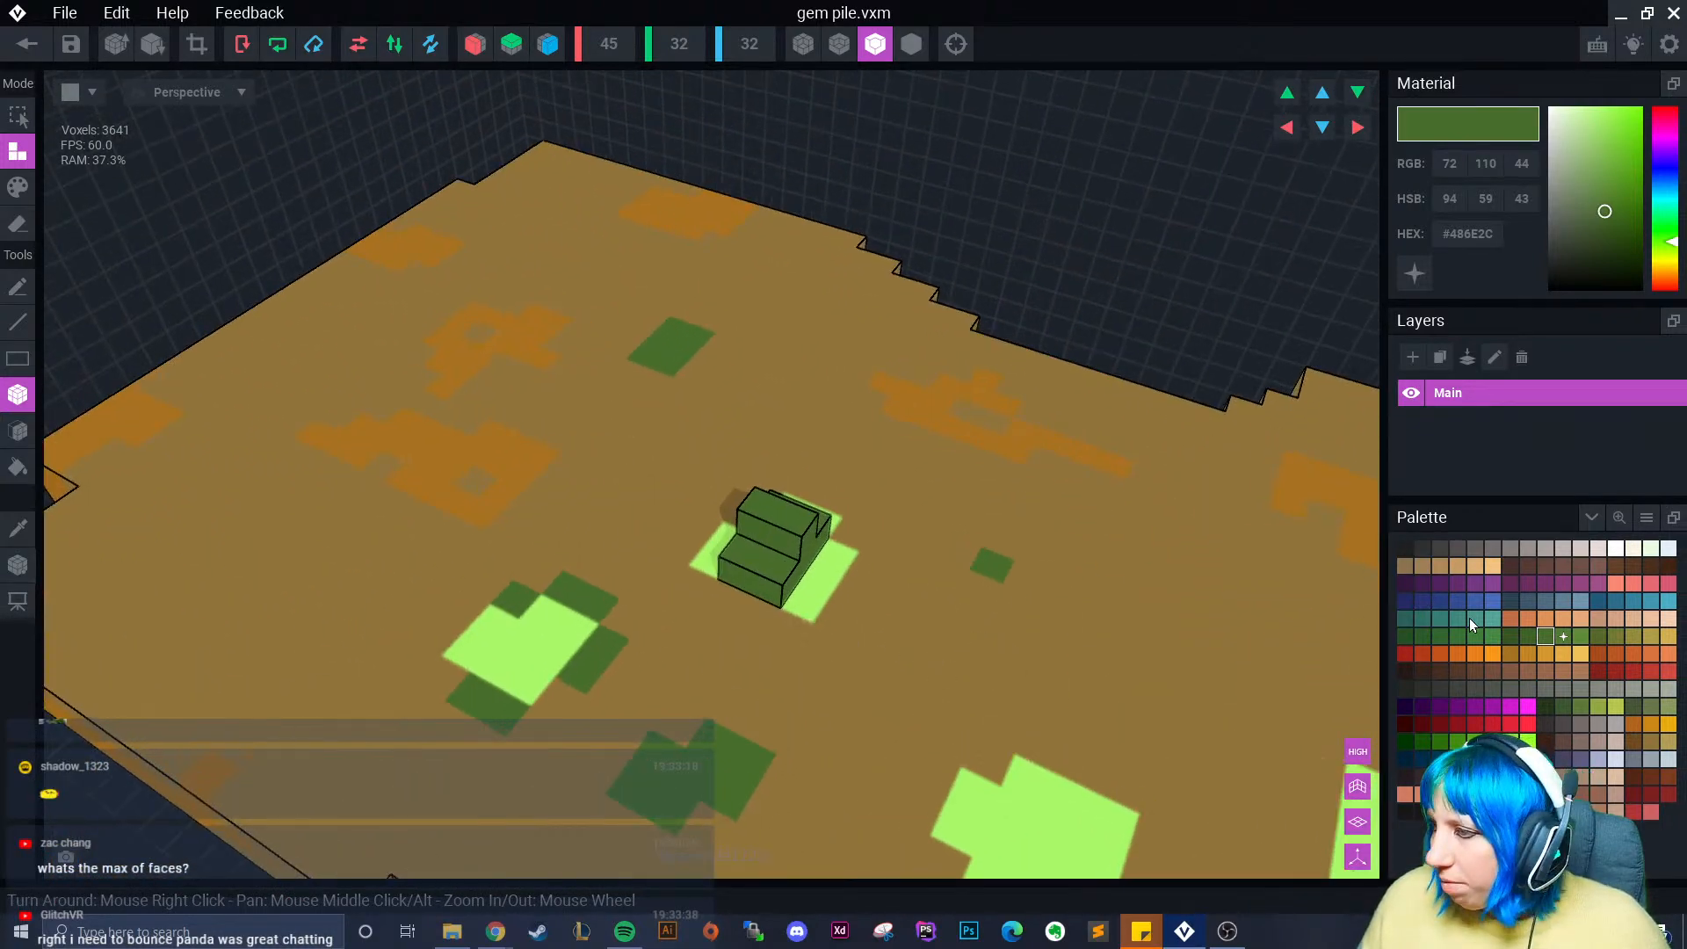
- Build an elongated glowing green #547C34 gem from attached boxes beside the dark green stepped block
click(1563, 636)
click(991, 567)
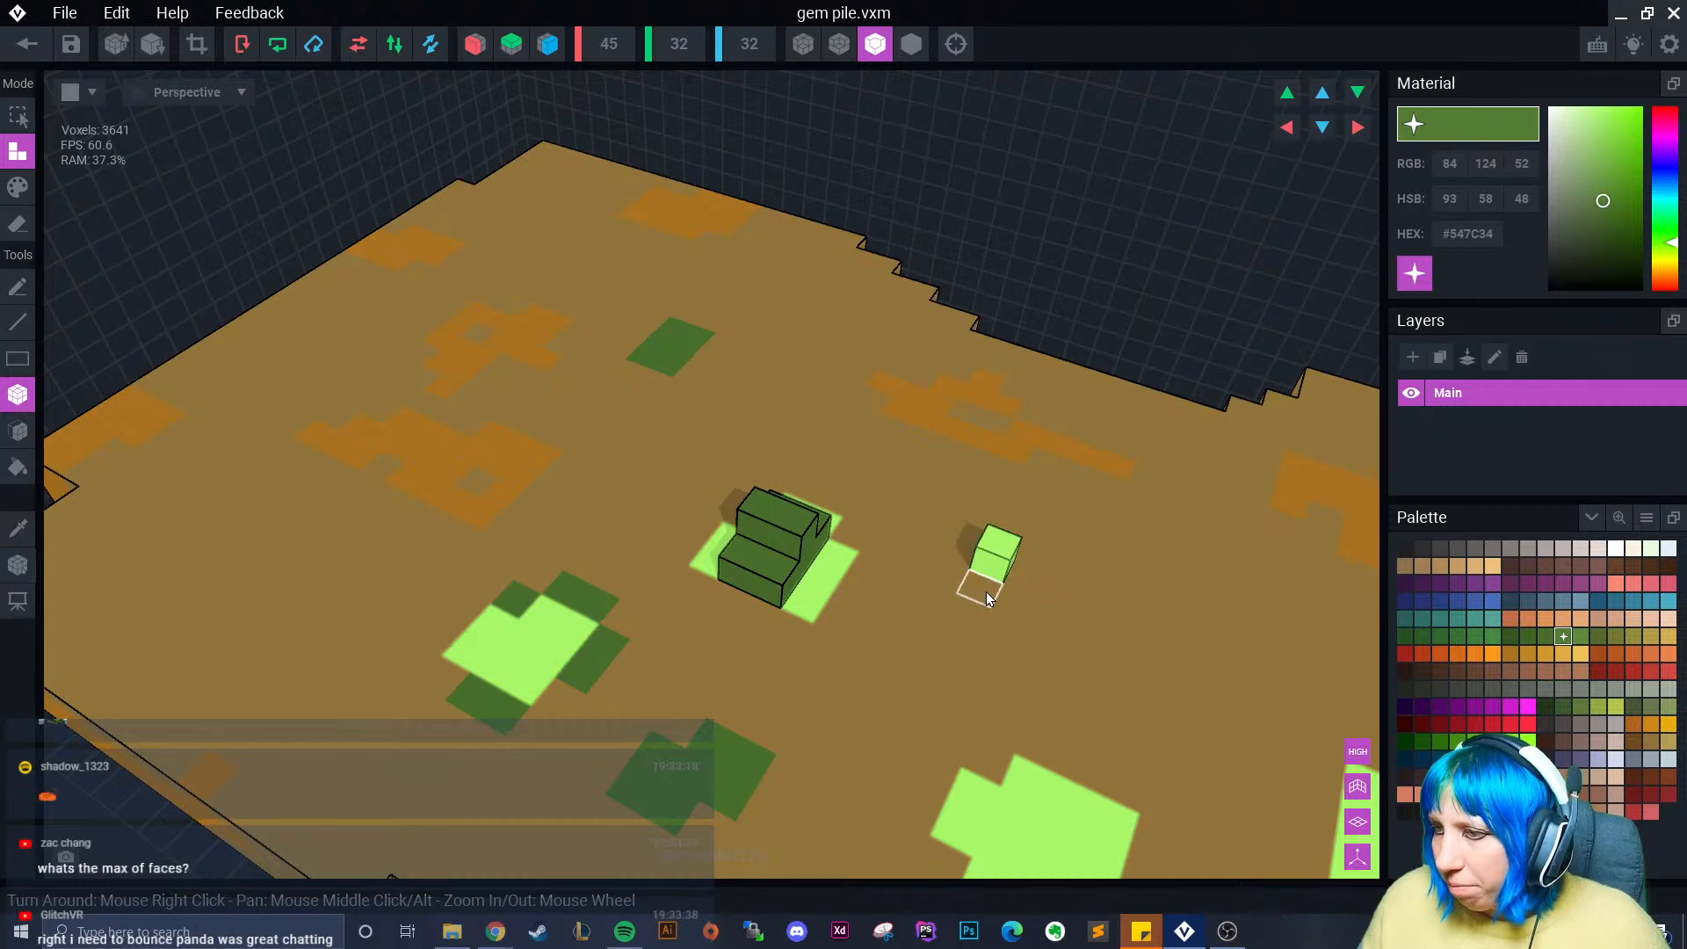
click(985, 606)
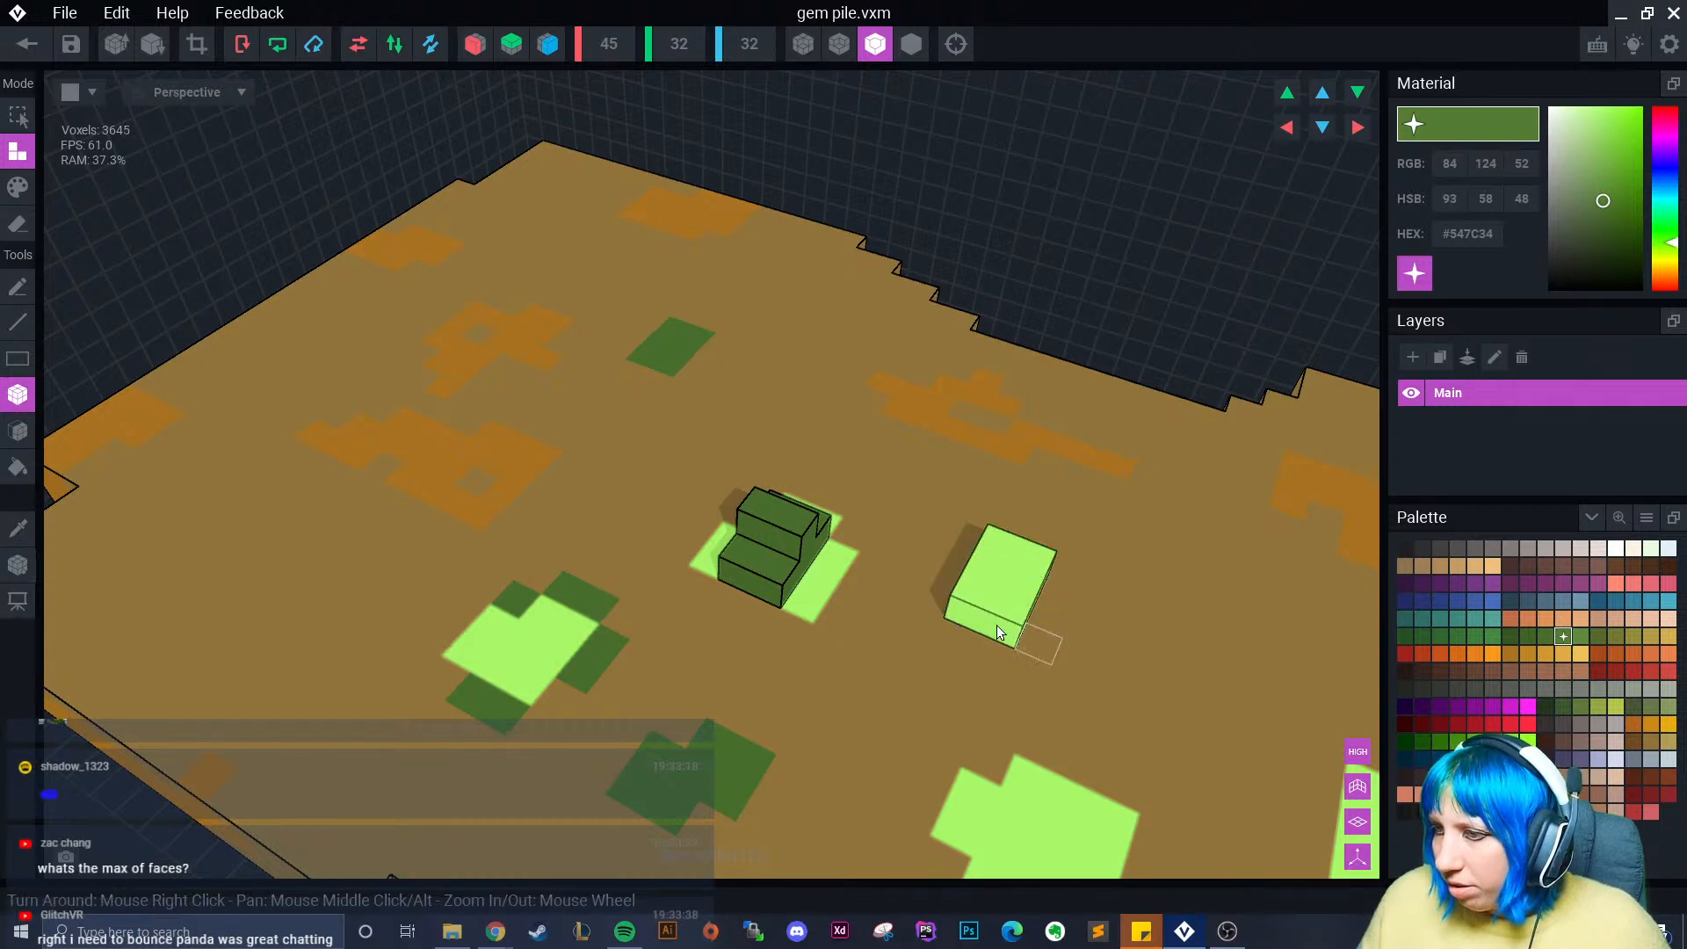
right_drag(997, 624, 935, 615)
click(1089, 673)
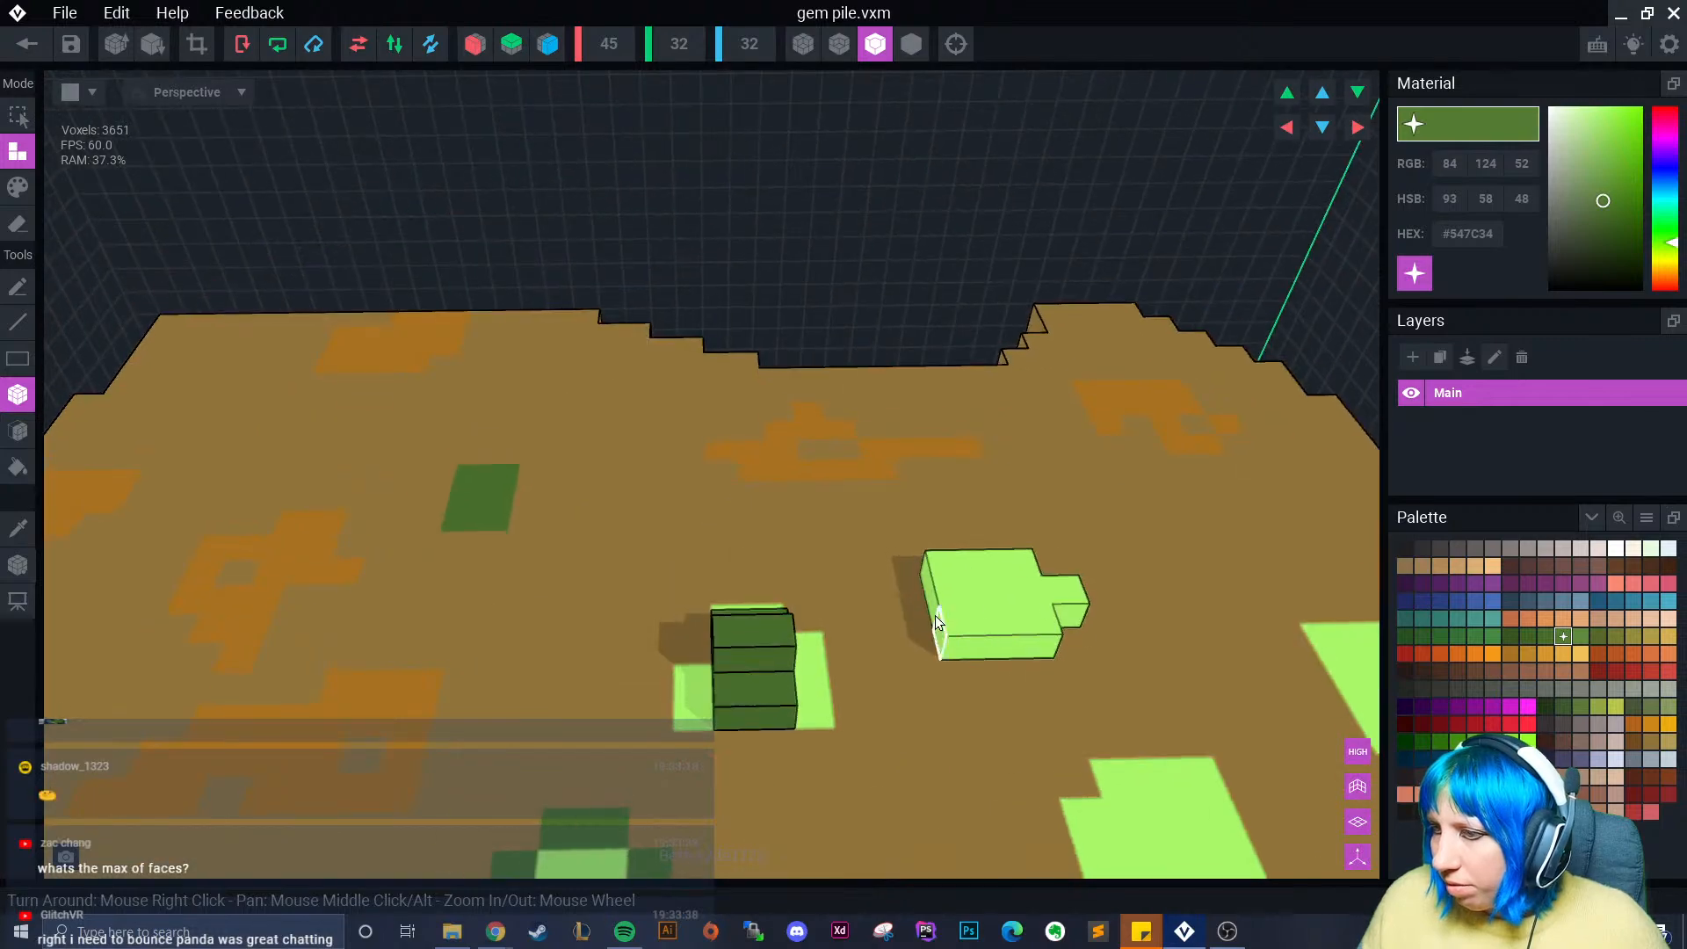
drag(966, 593, 1015, 592)
- Build a small plus-shaped glowing green gem with a raised centre near the slab's back corner
right_drag(1015, 592, 952, 730)
scroll(975, 705, down, 5)
scroll(952, 730, up, 3)
middle_drag(952, 730, 963, 718)
right_drag(963, 719, 932, 685)
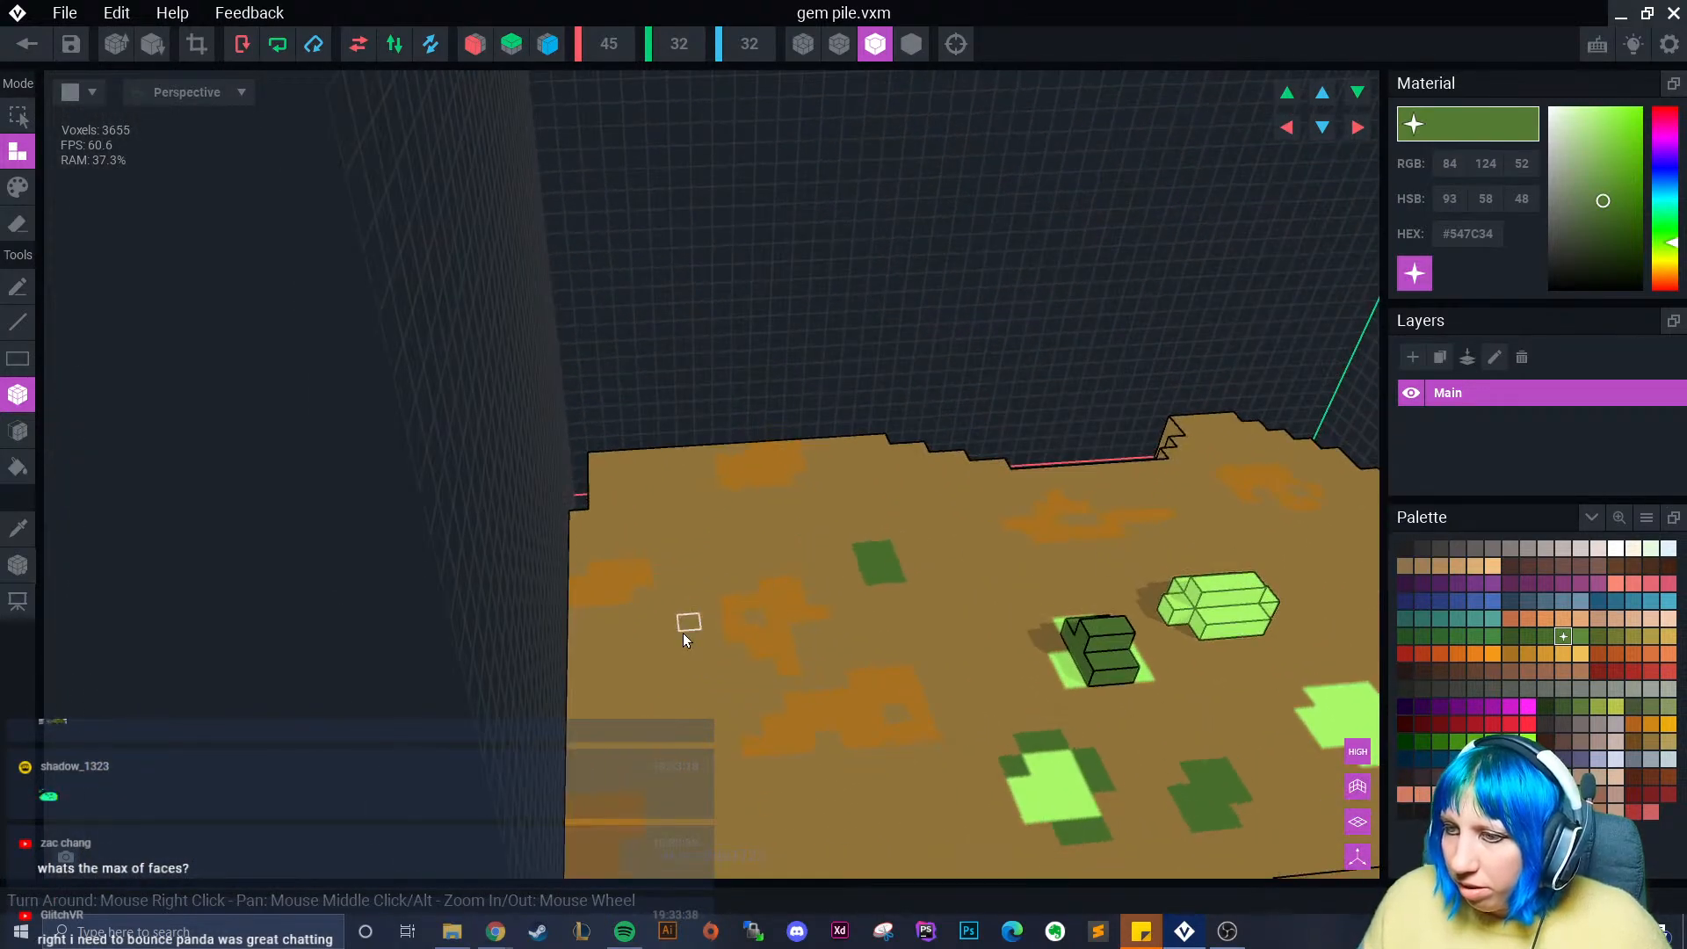
right_drag(683, 632, 694, 661)
drag(750, 498, 780, 483)
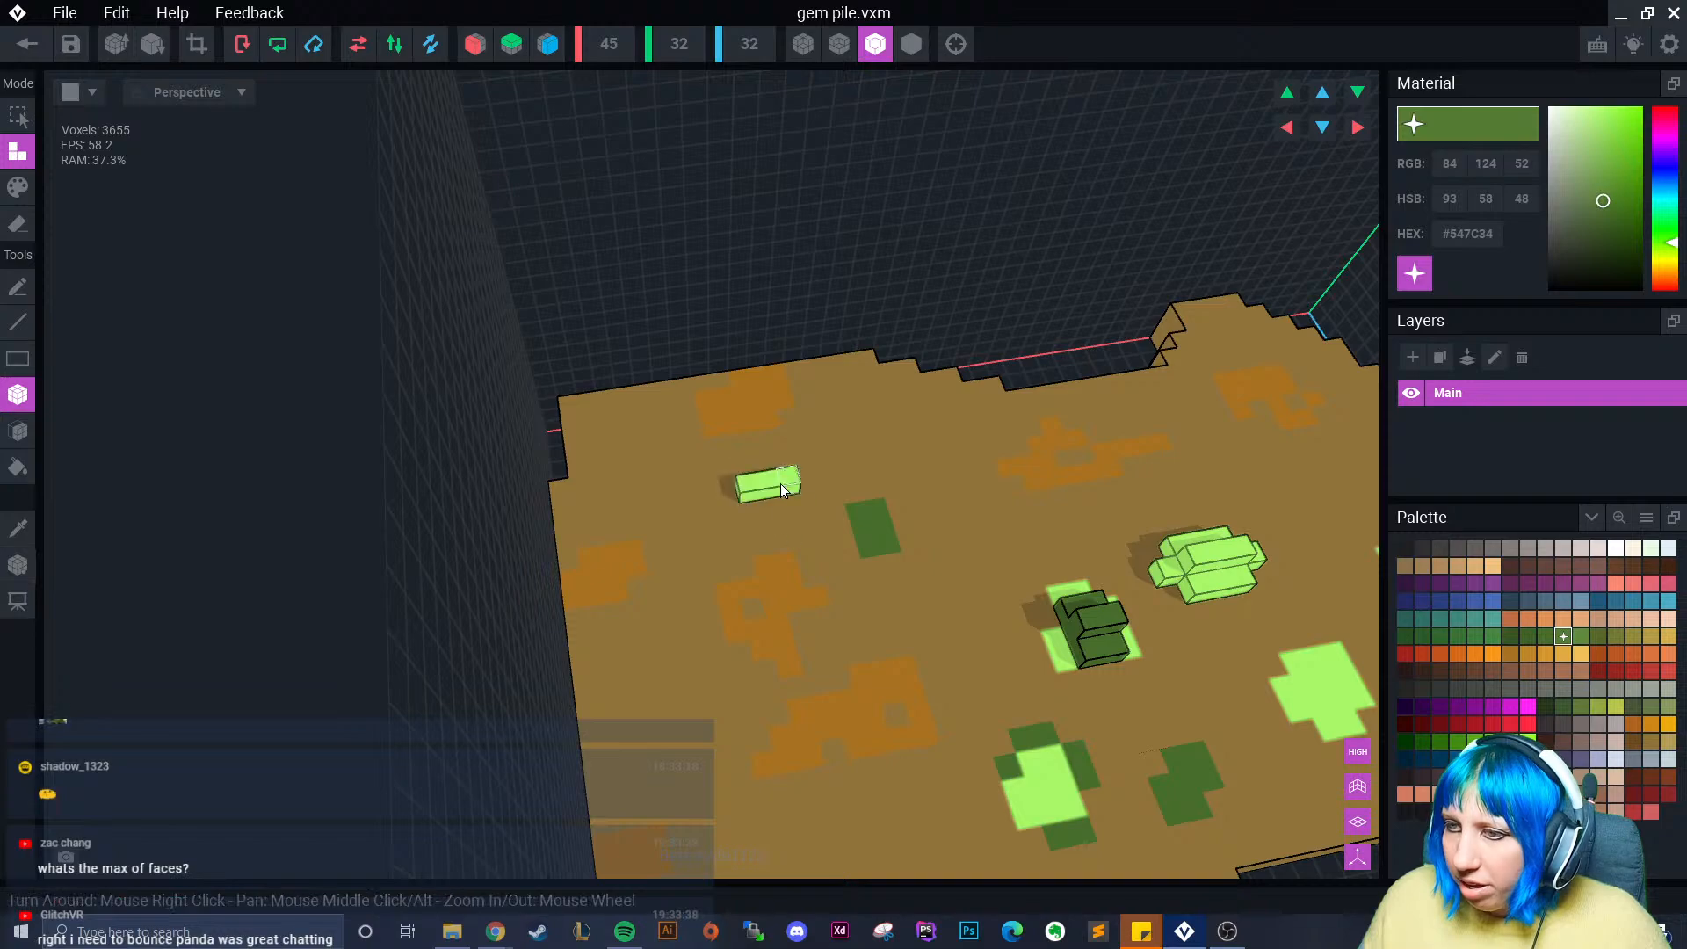
click(771, 509)
right_drag(771, 509, 770, 492)
click(773, 483)
right_drag(768, 645, 743, 694)
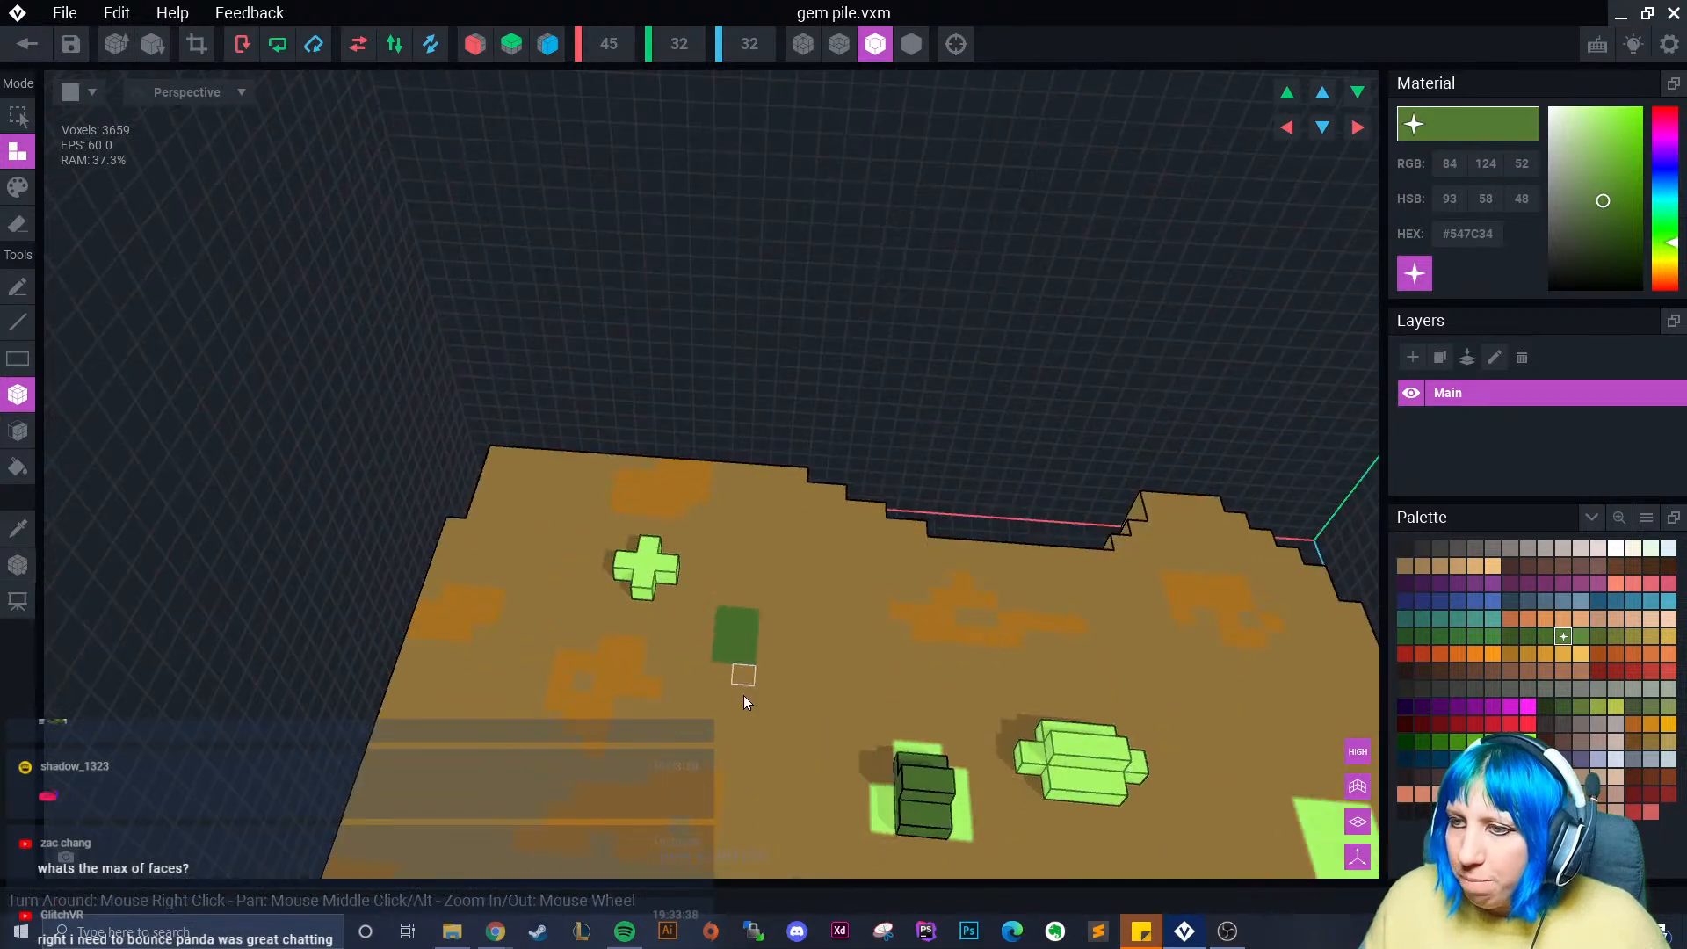
scroll(743, 695, up, 3)
middle_drag(744, 694, 790, 518)
scroll(745, 694, down, 3)
mouse_move(745, 694)
right_down()
mouse_move(766, 640)
mouse_move(743, 716)
mouse_move(777, 701)
right_up()
scroll(750, 676, up, 2)
click(679, 311)
scroll(758, 703, down, 3)
scroll(778, 701, up, 2)
scroll(715, 671, up, 5)
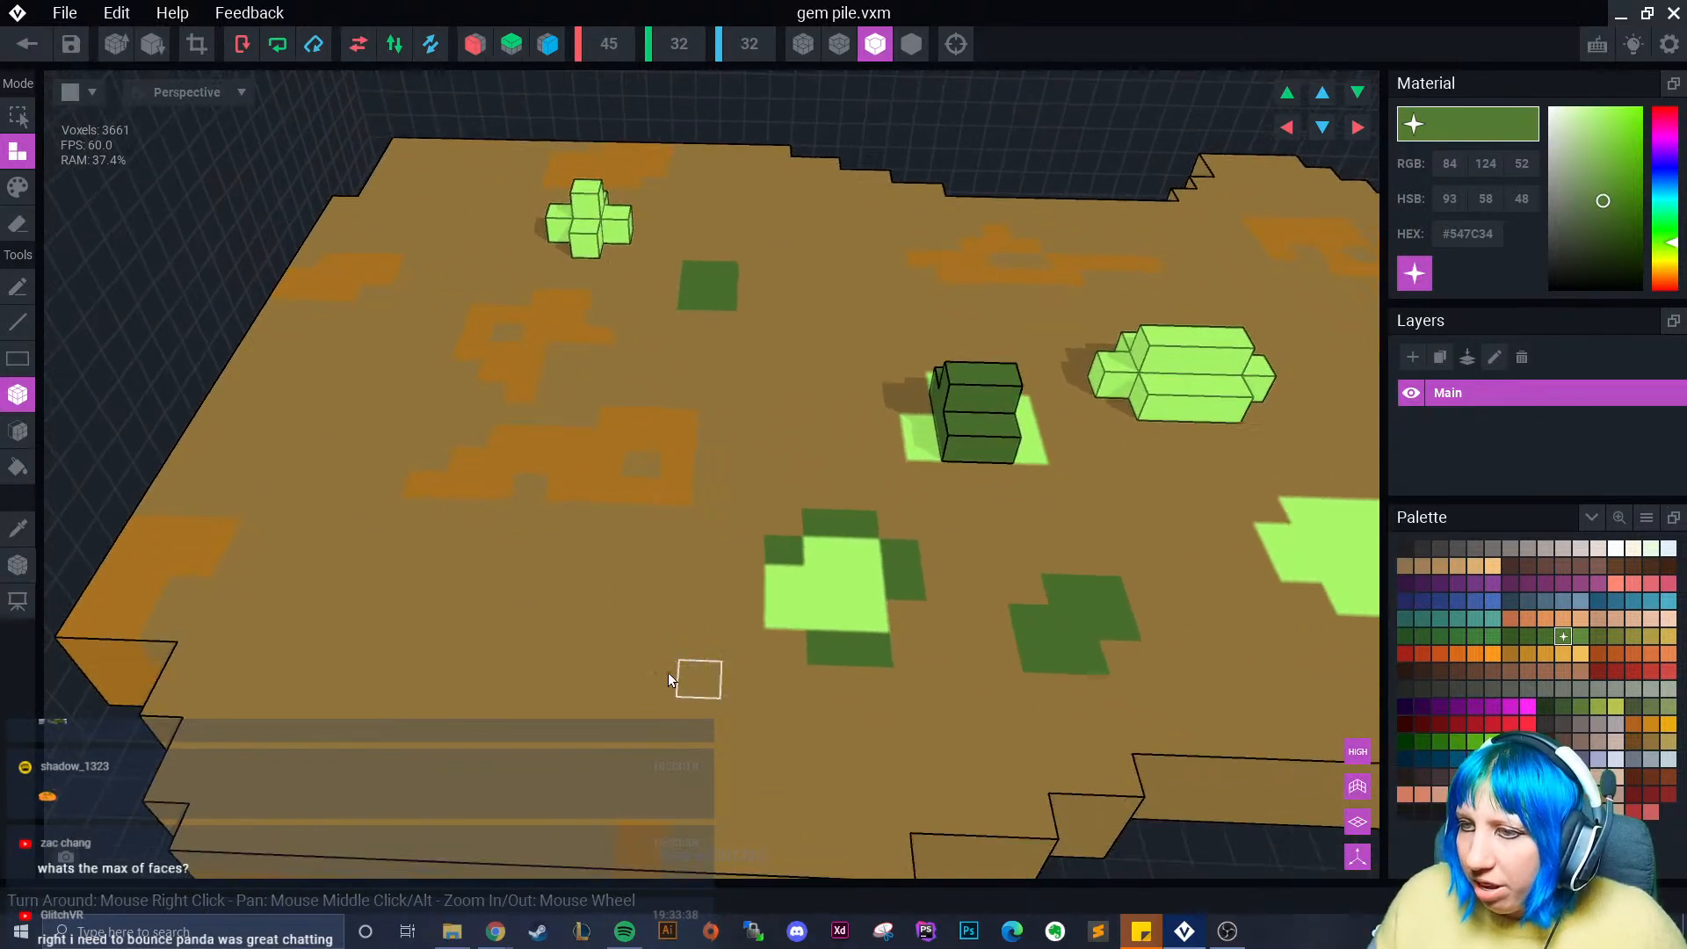
- Attach a one-voxel glowing green layer over the slab's gold top surface with the Face tool
scroll(701, 618, down, 3)
right_drag(711, 659, 756, 689)
scroll(774, 694, up, 2)
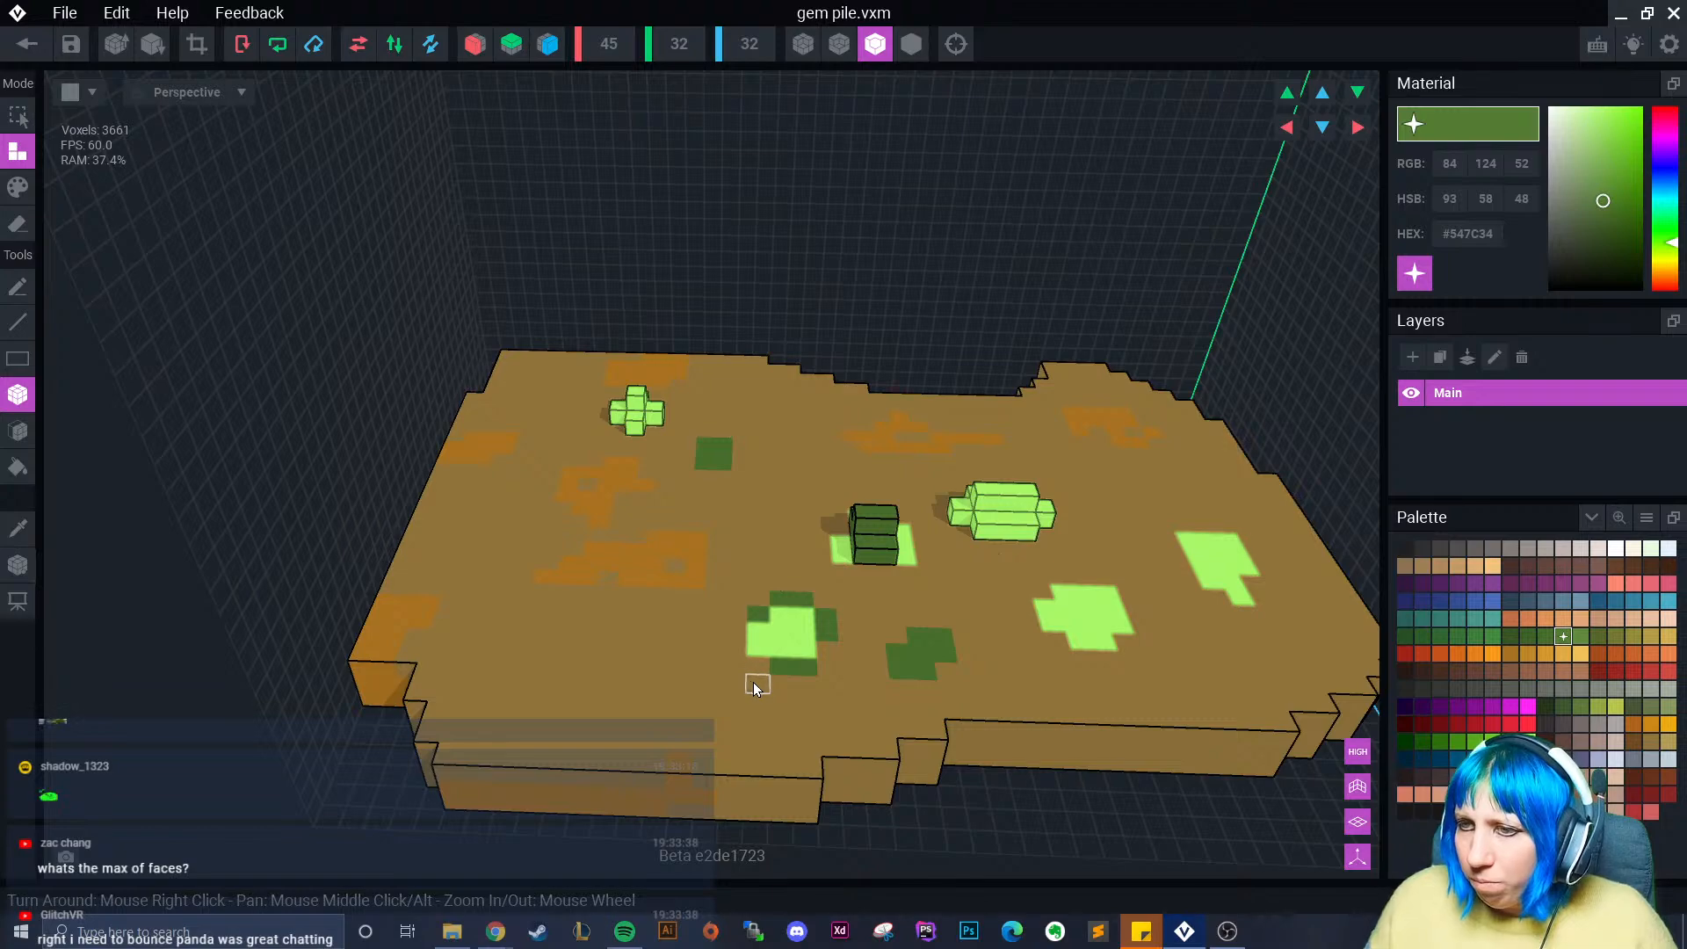
click(17, 430)
click(645, 603)
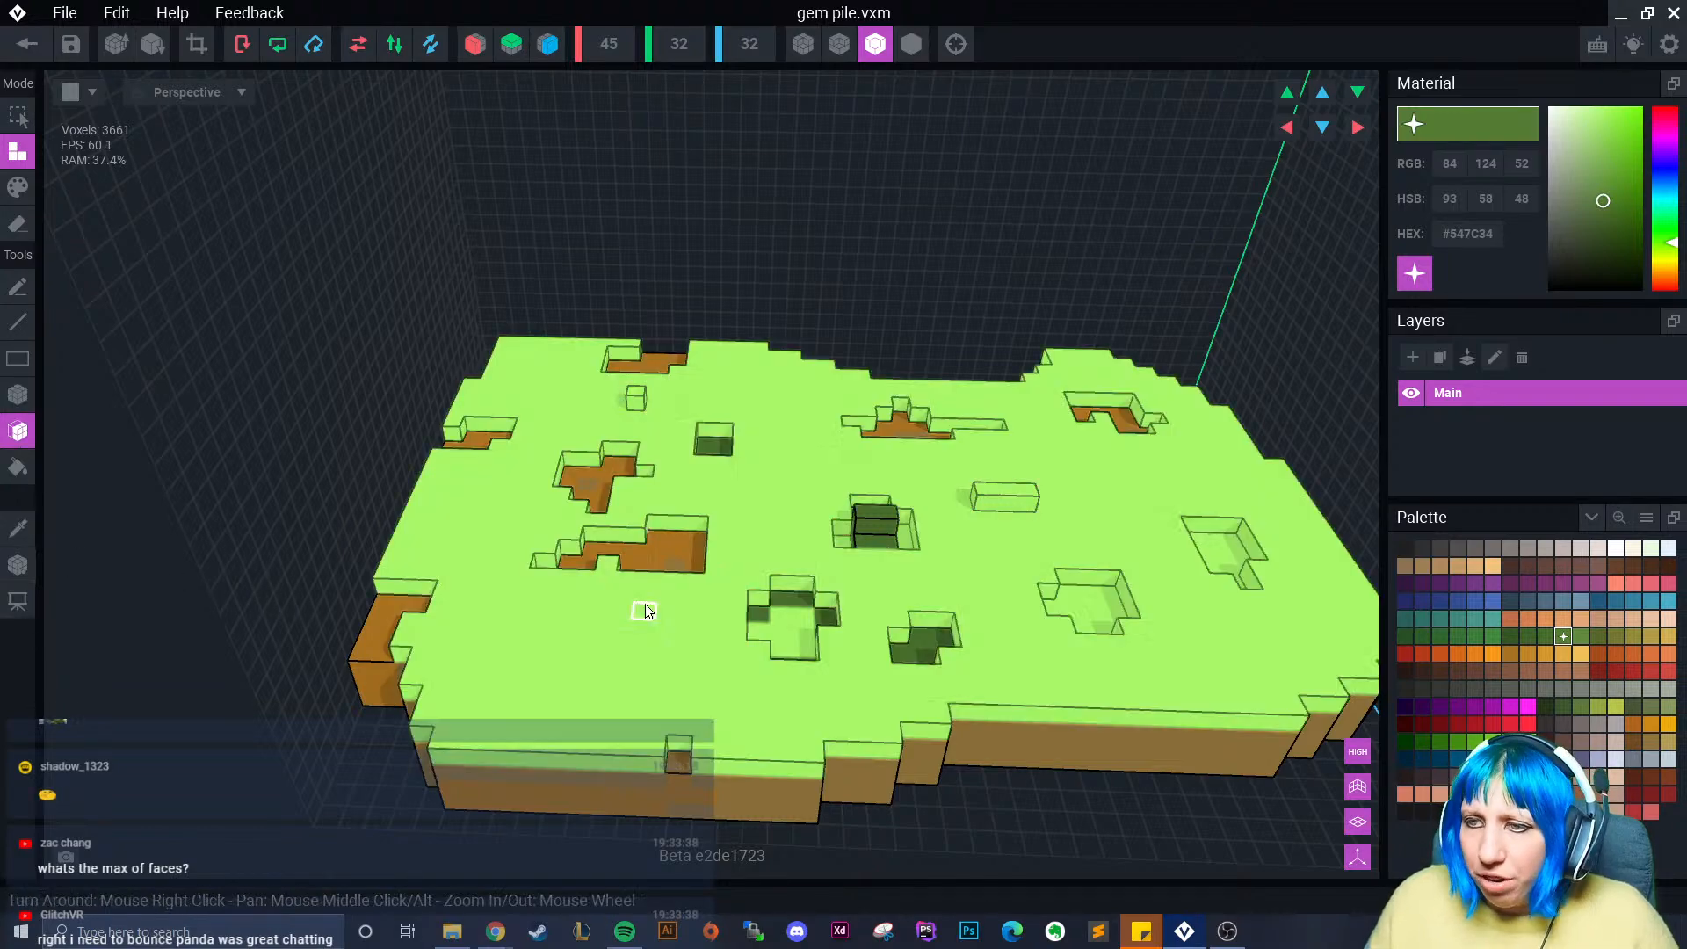
- Erase connected top faces of the slab by colour with the Face tool, including the middle orange-brown patches
click(18, 224)
click(598, 610)
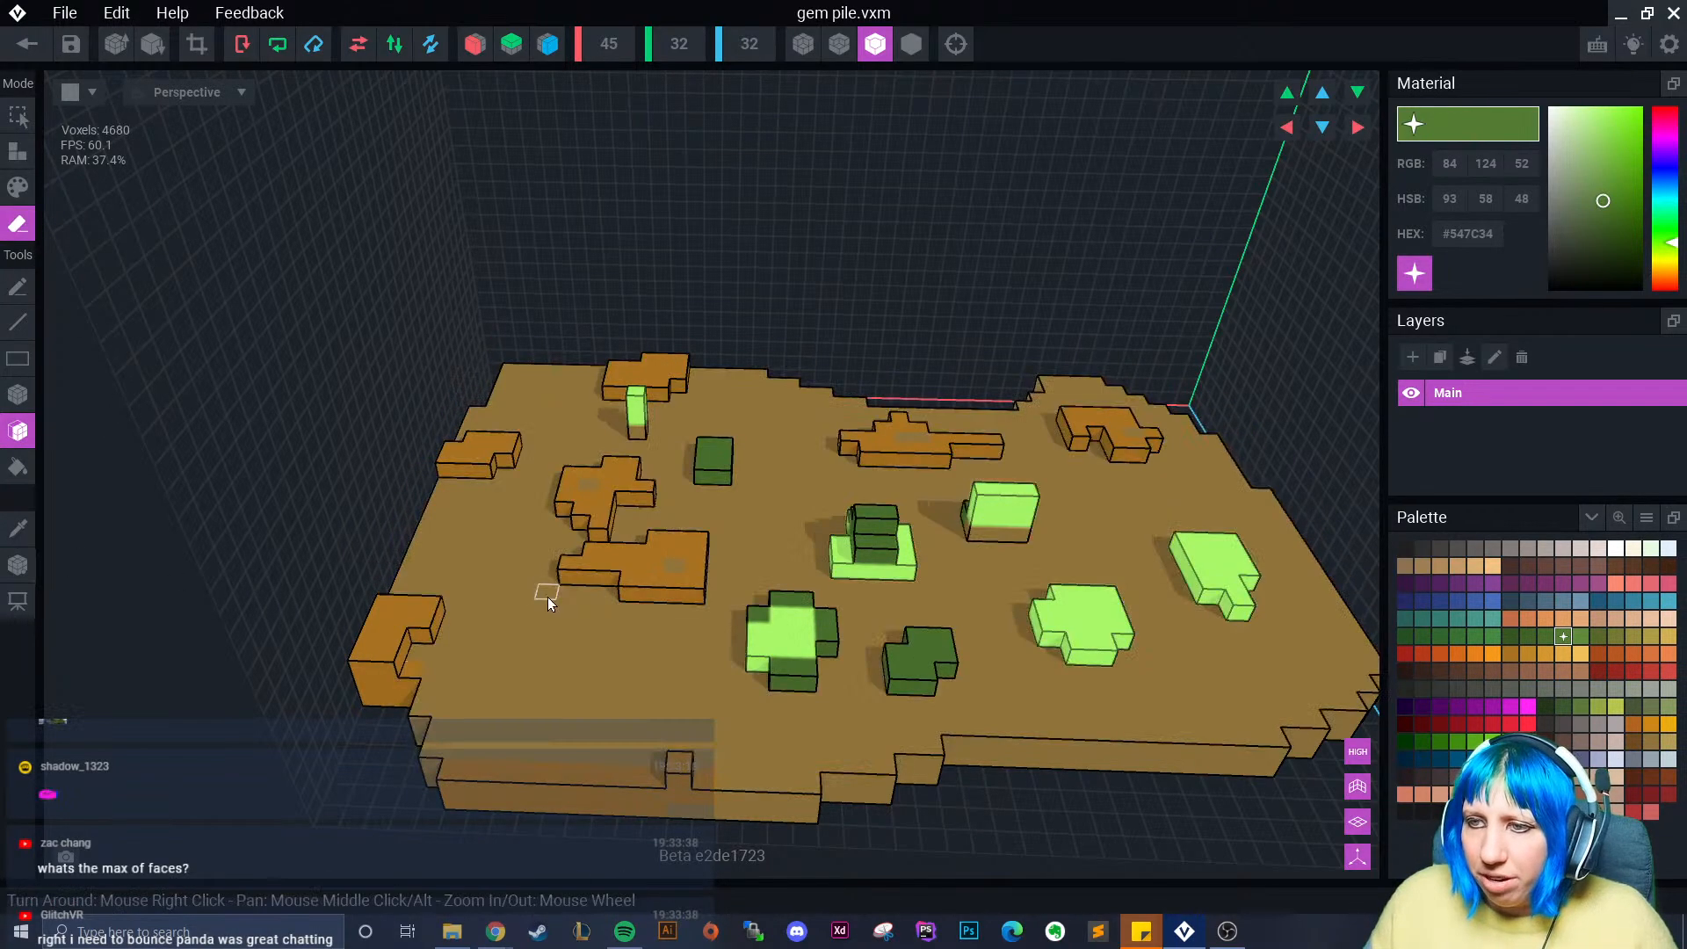
click(608, 489)
- Attach a large glowing green box one voxel high across the slab's whole top
click(18, 151)
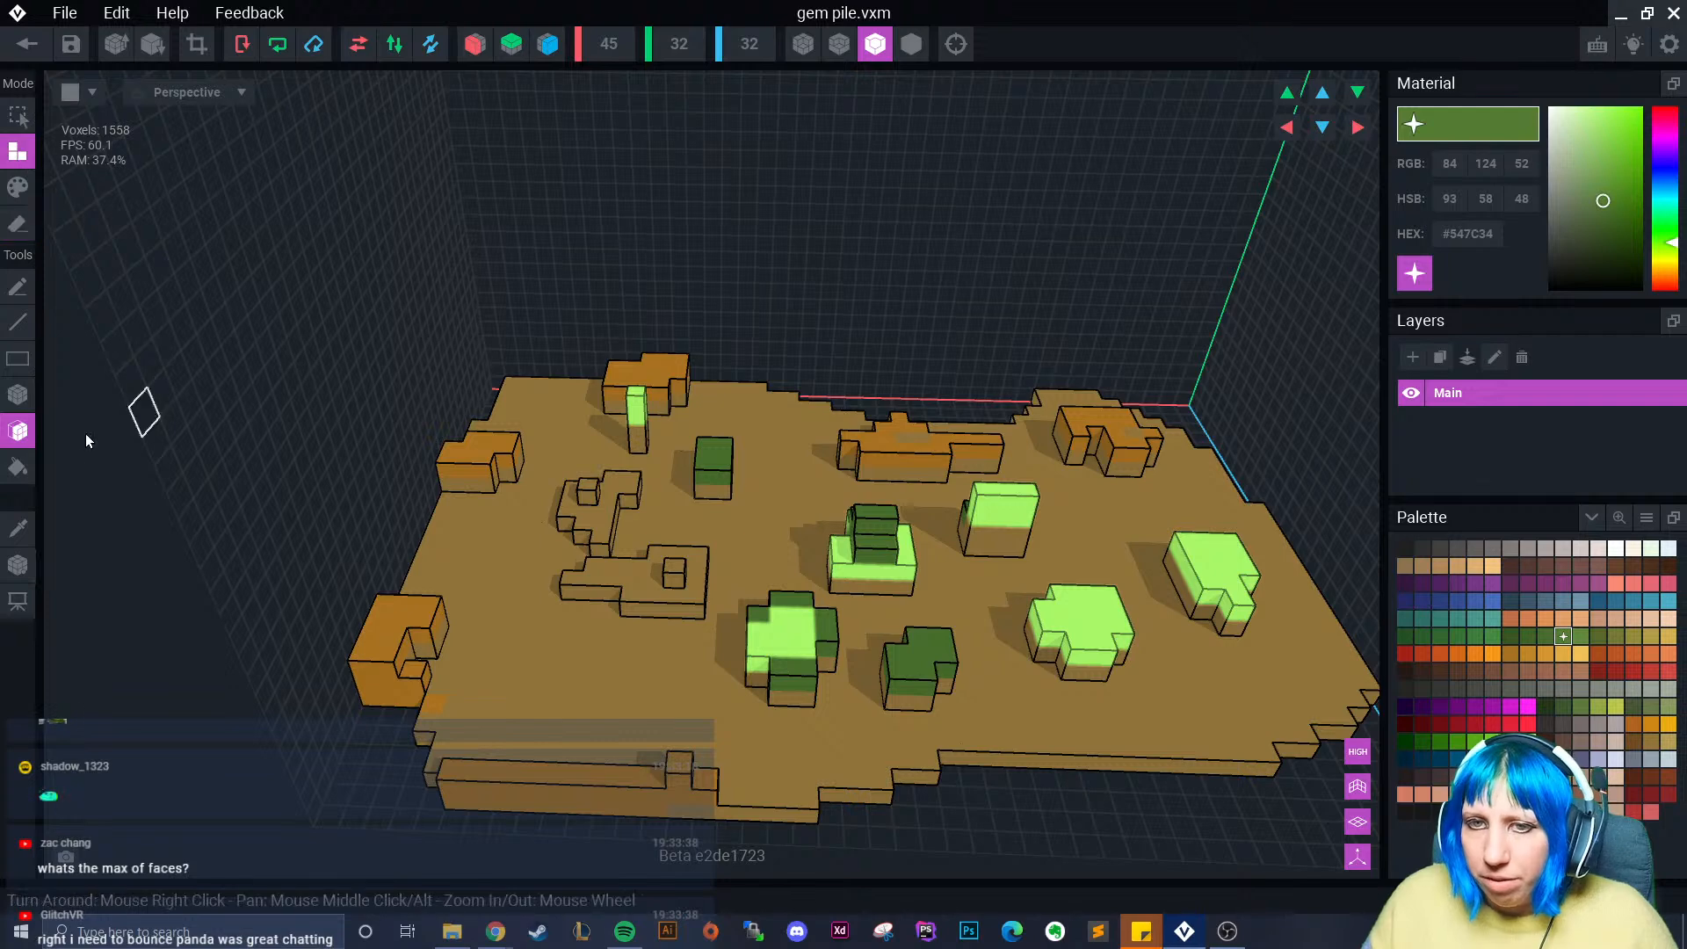
click(18, 394)
drag(492, 373, 1348, 784)
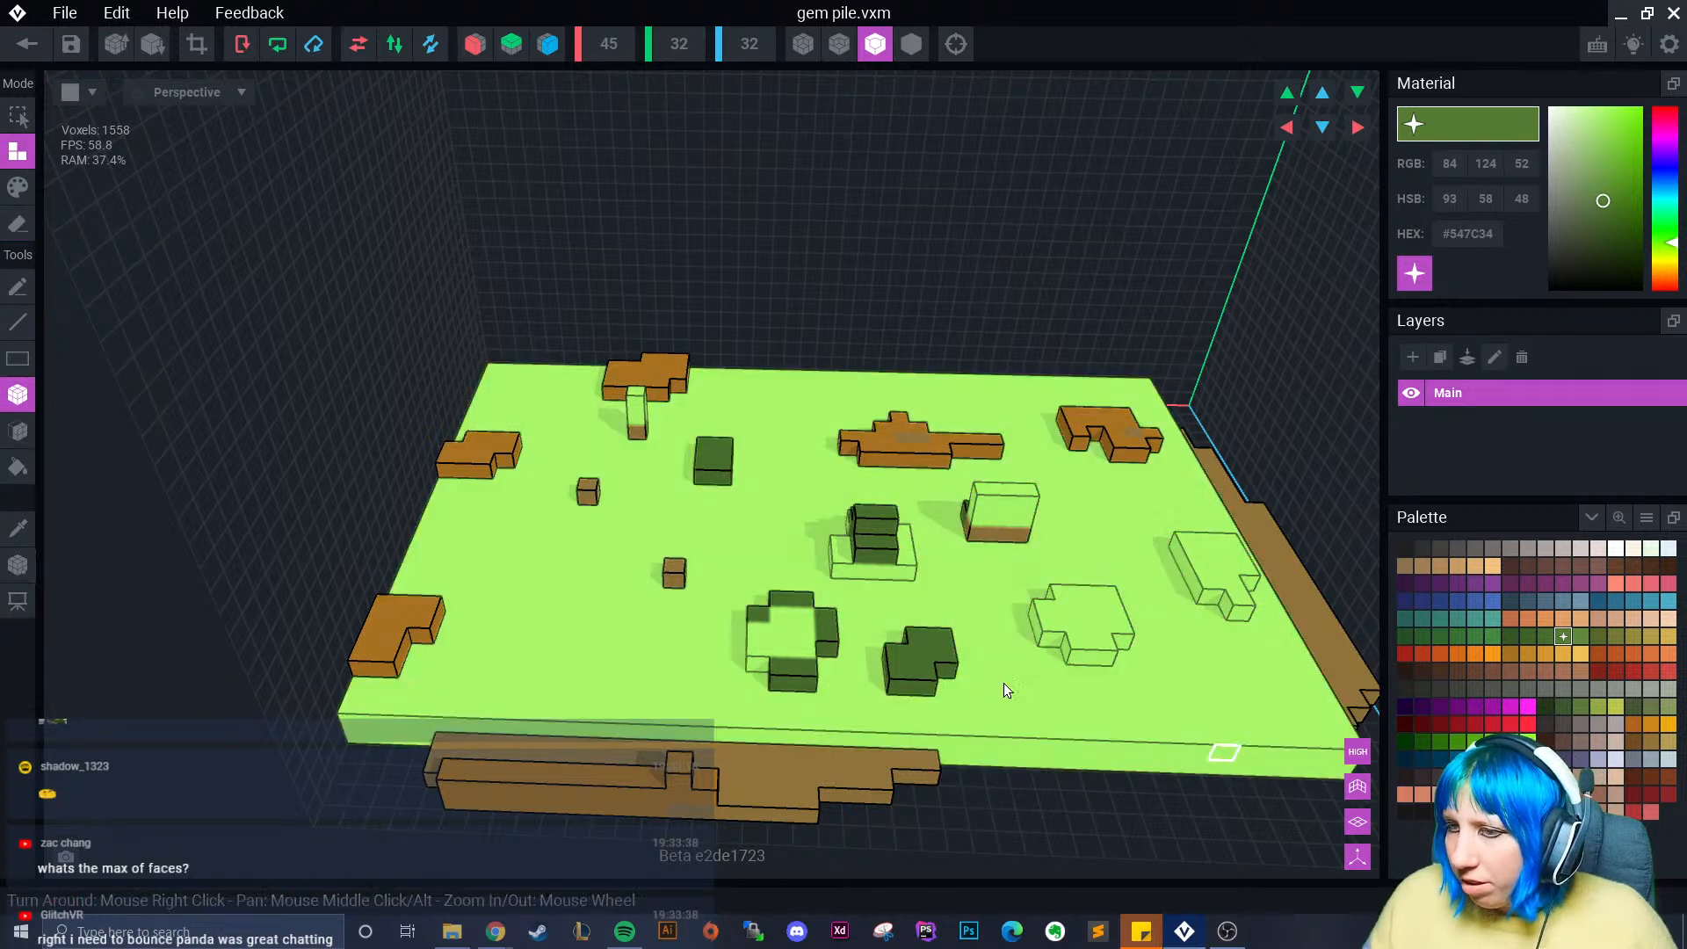
- Erase most of the green-topped slab and its gems using box-shaped erasing in several passes
click(17, 224)
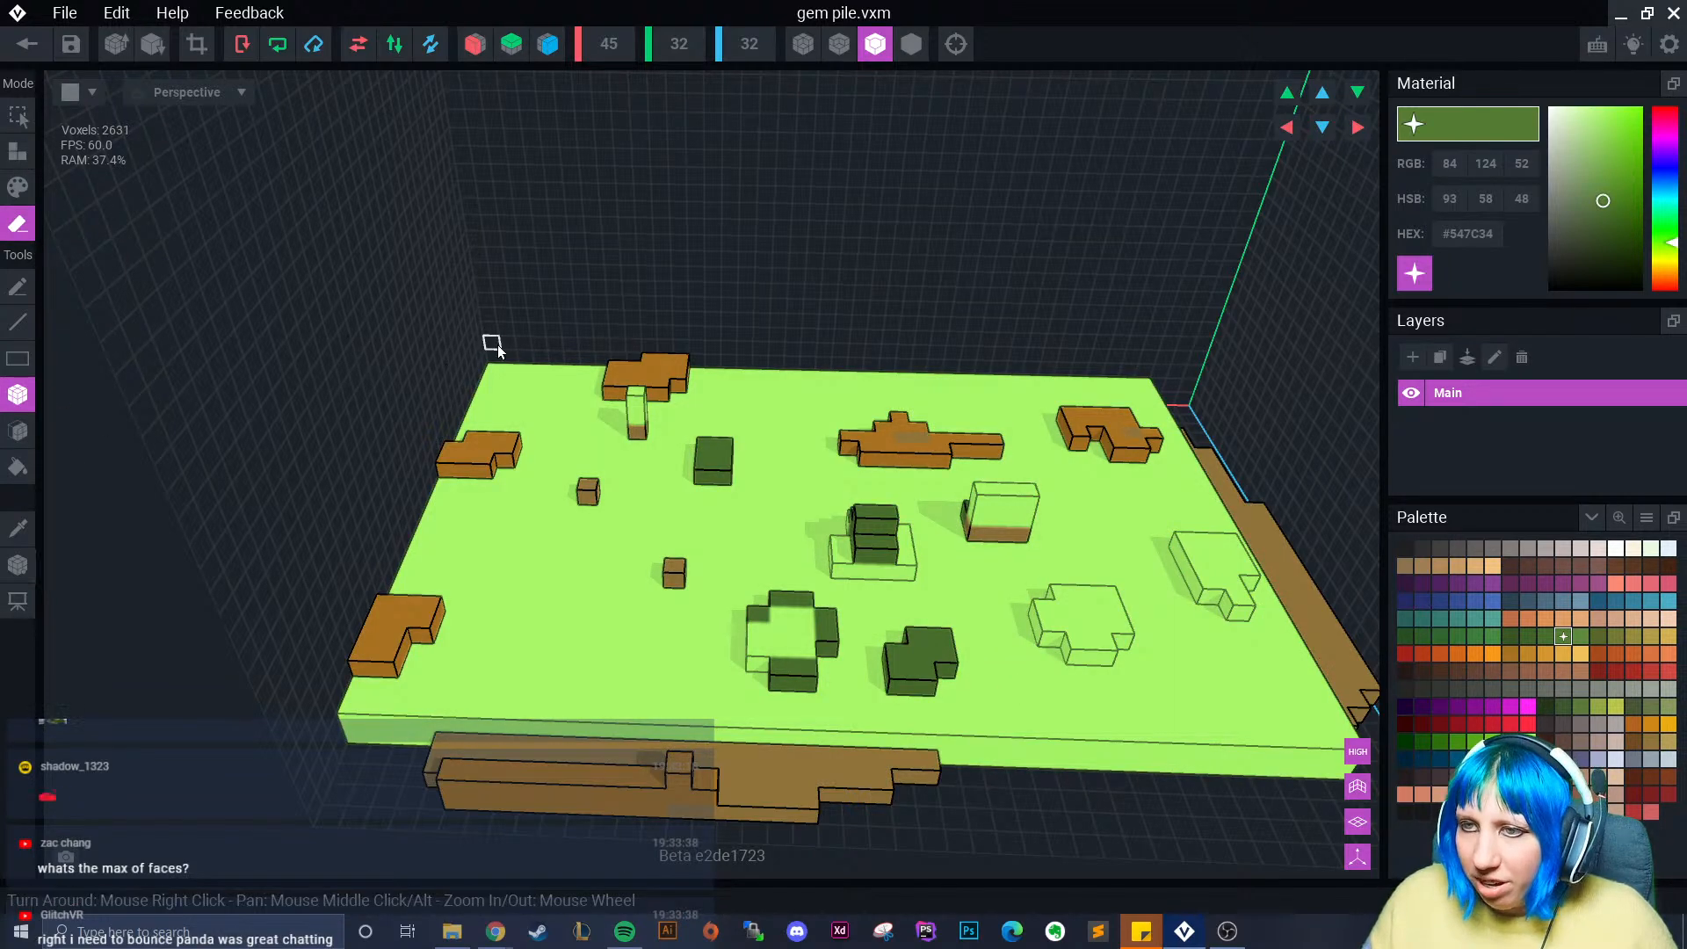
drag(498, 351, 1275, 835)
scroll(708, 509, down, 2)
mouse_move(652, 453)
mouse_down()
mouse_move(763, 531)
mouse_move(1214, 726)
mouse_up()
drag(620, 446, 707, 488)
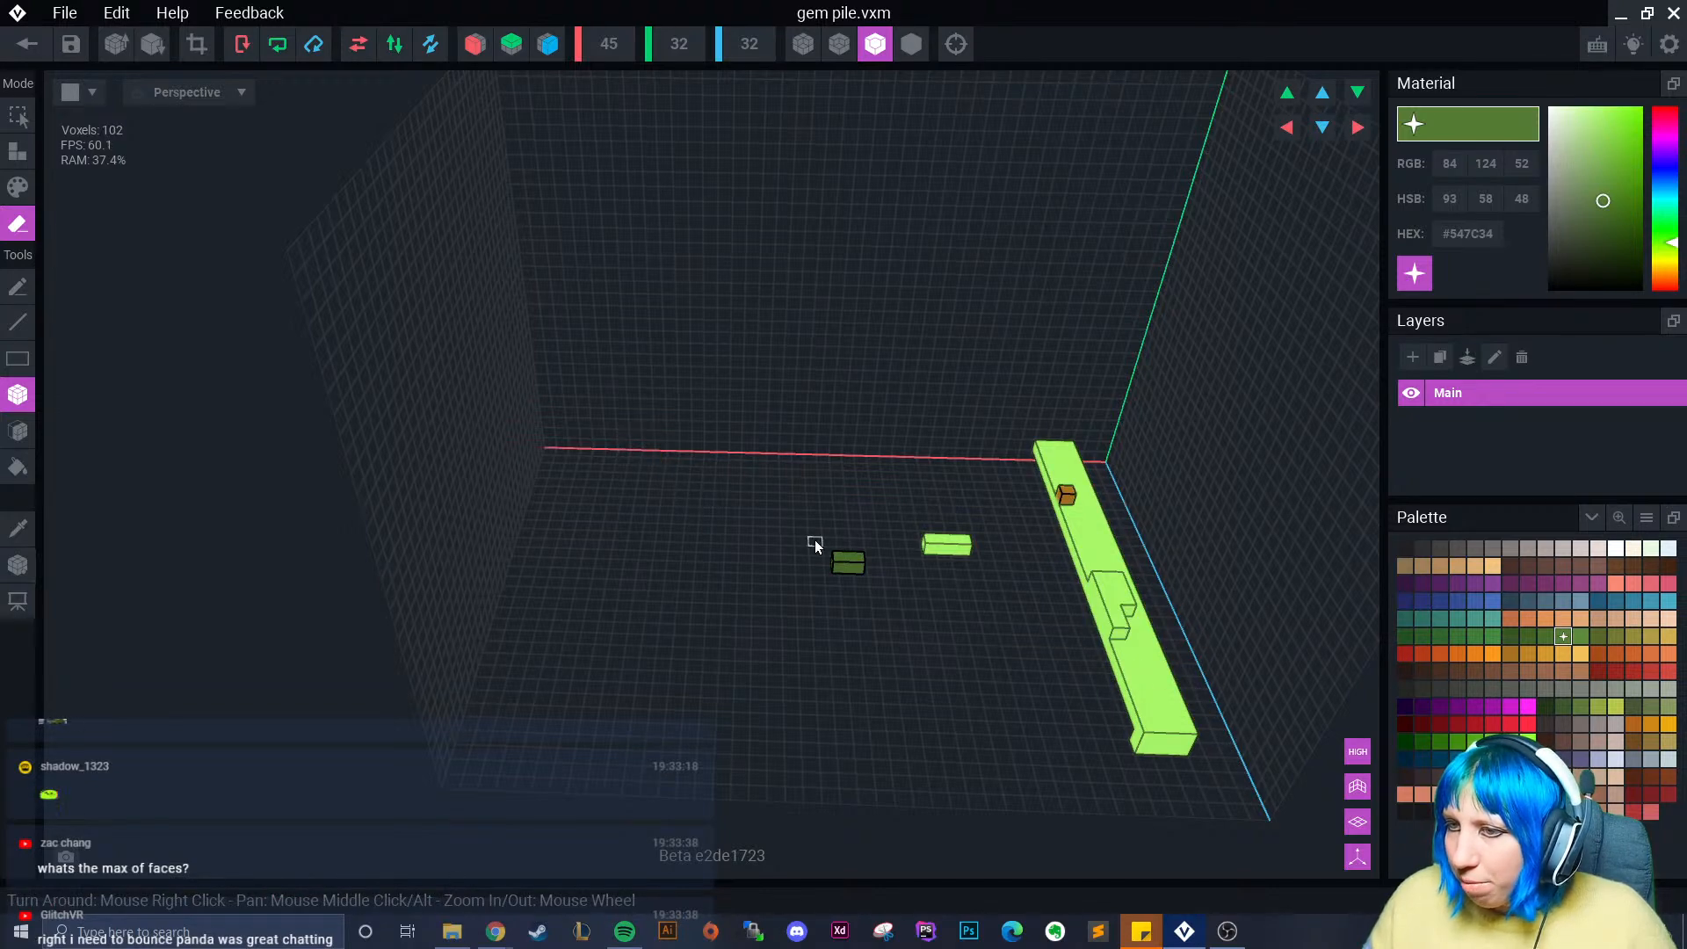
- Erase the remaining green strip, small blocks and stray orange voxel so the model is completely empty
mouse_move(815, 539)
mouse_down()
mouse_move(981, 586)
mouse_move(936, 550)
mouse_move(863, 569)
mouse_move(967, 546)
mouse_up()
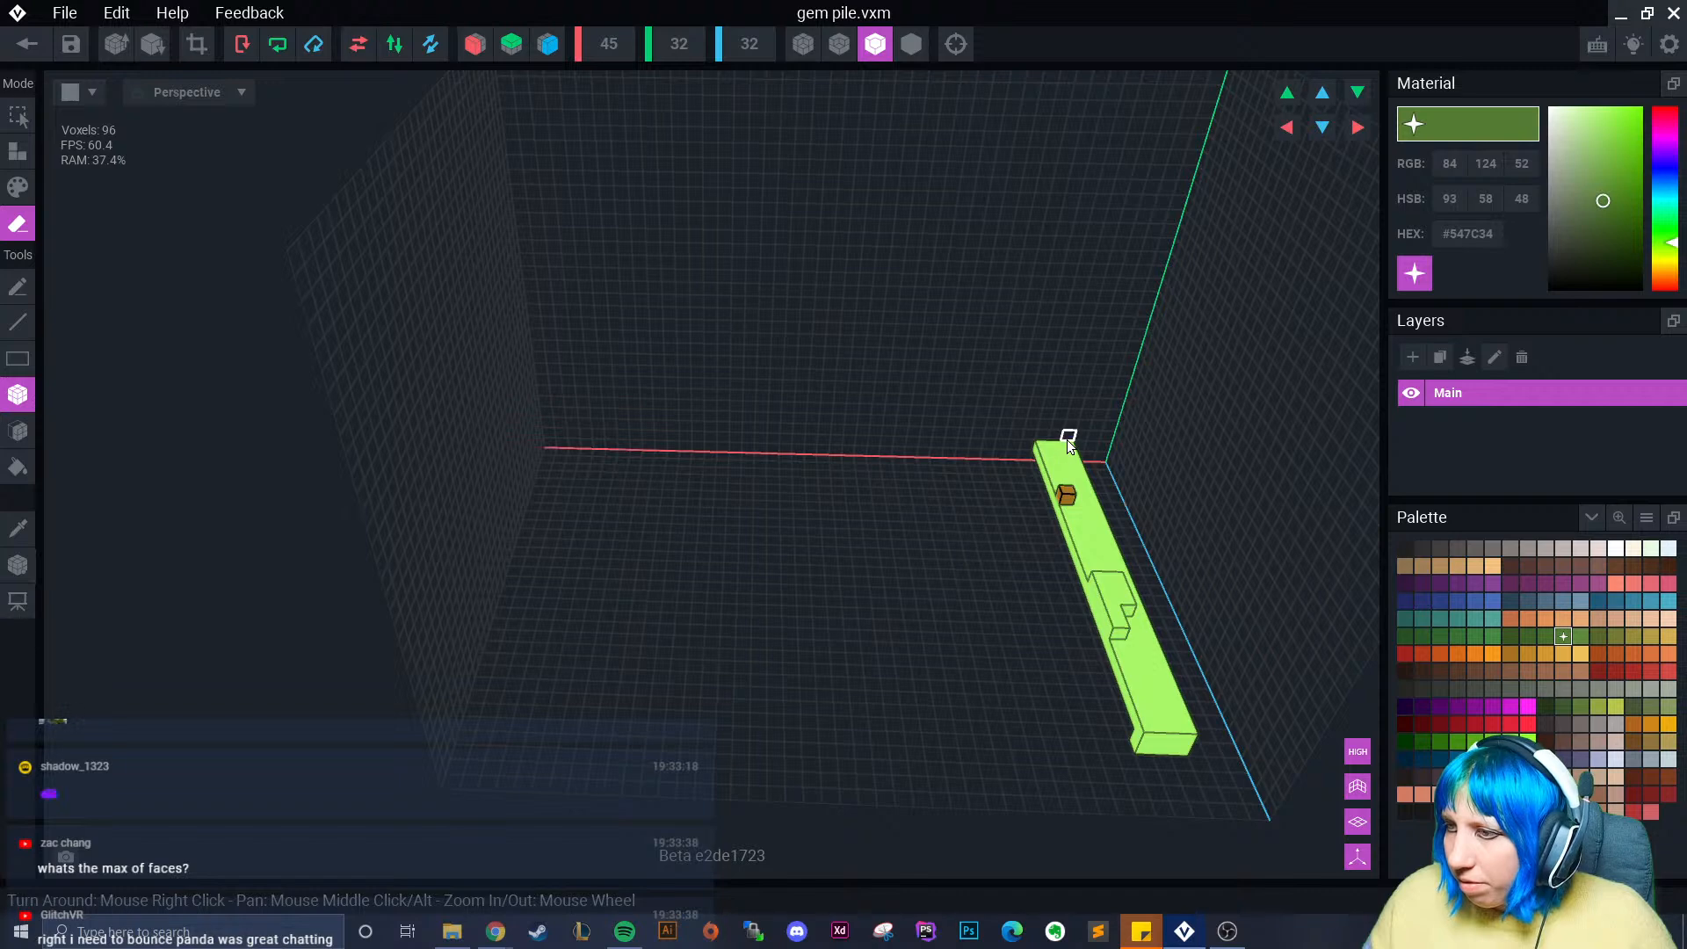
mouse_move(1066, 442)
mouse_down()
mouse_move(1067, 531)
mouse_move(1146, 763)
mouse_up()
scroll(960, 688, up, 1)
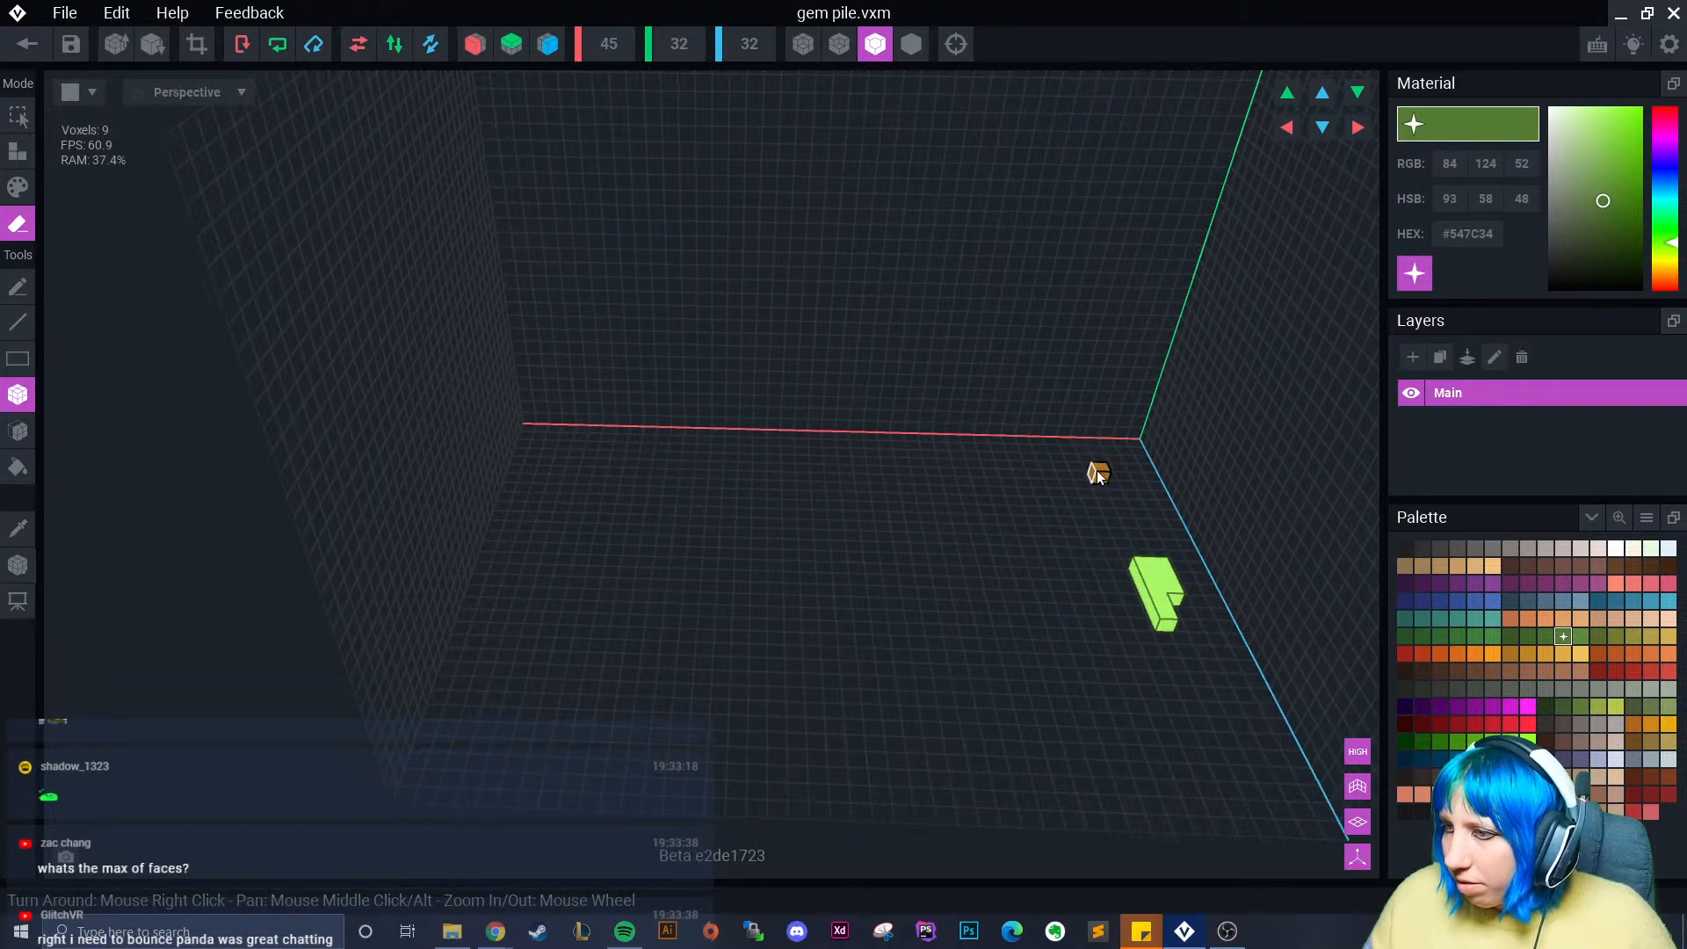
click(1098, 475)
drag(1129, 524, 1169, 615)
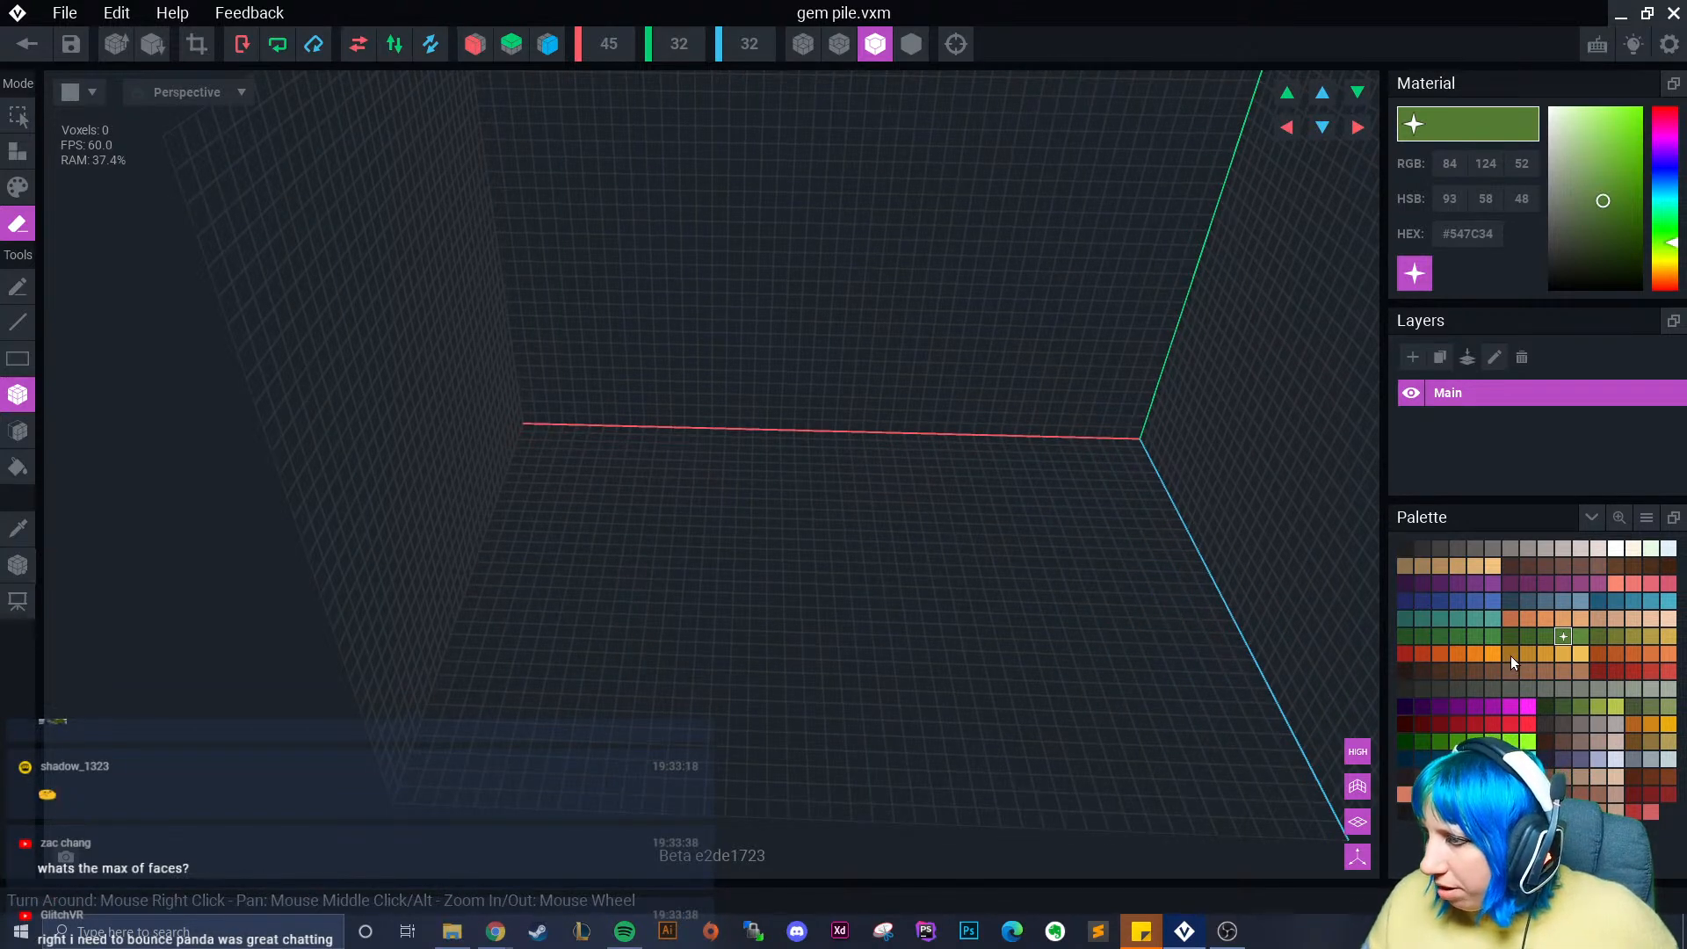
- Draw two rounded one-voxel-high ring outlines in golden brown #A87221 along the back of the floor, freehand with the Pen tool
click(1510, 654)
click(18, 158)
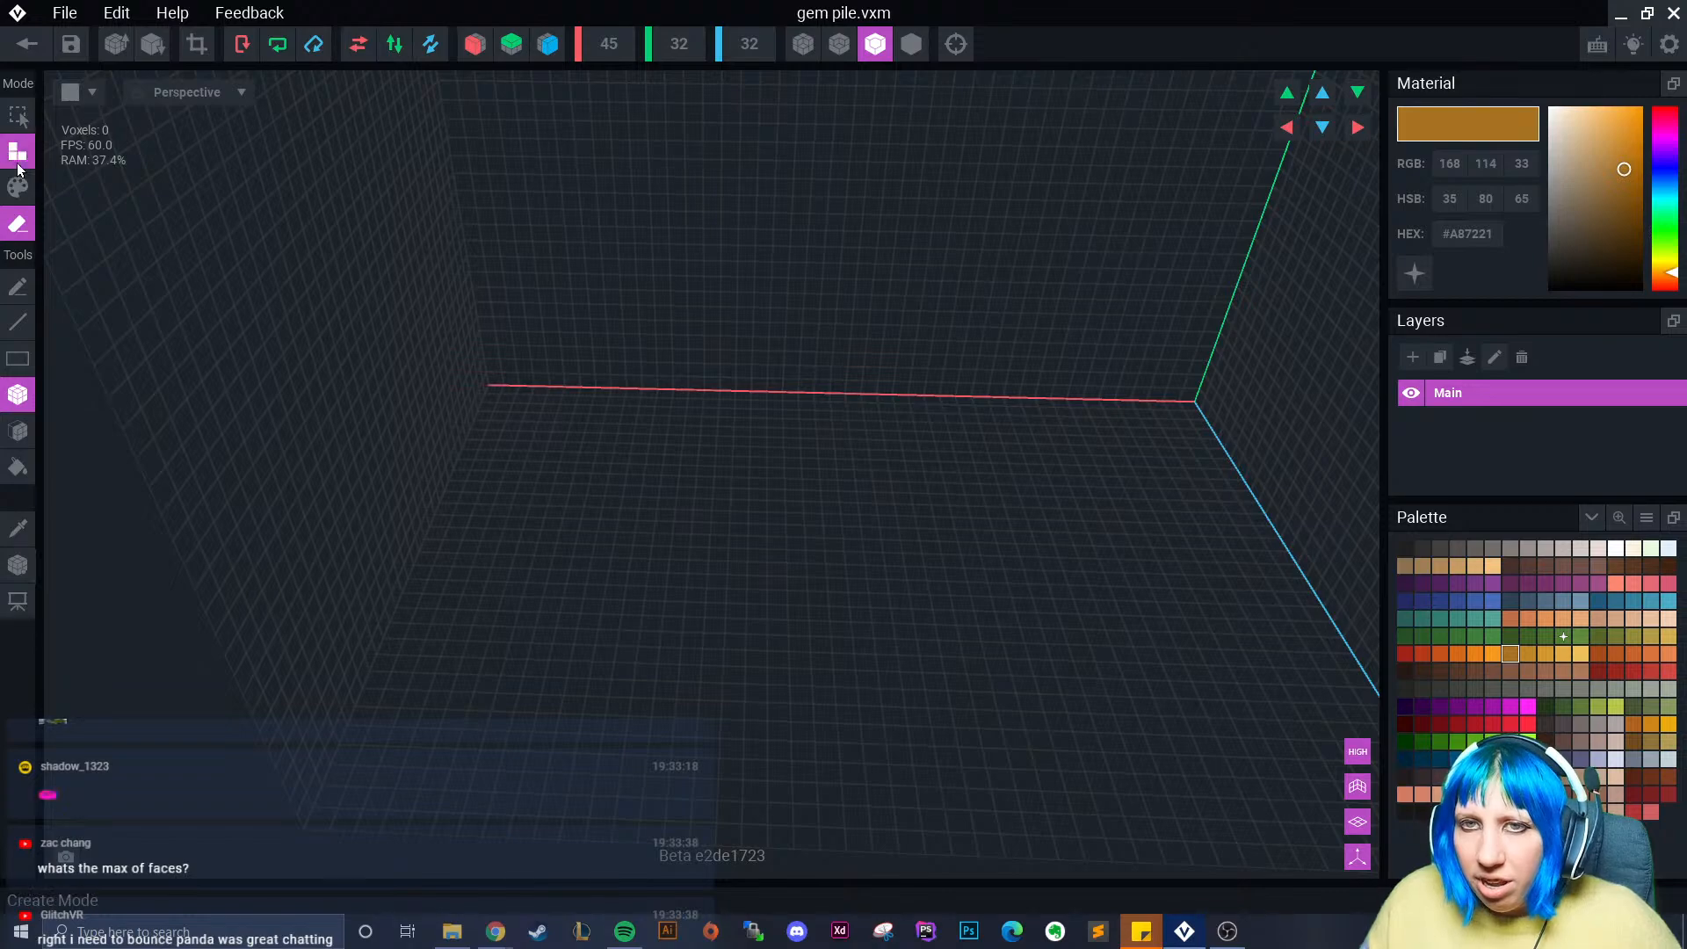
mouse_move(600, 466)
right_down()
mouse_move(613, 509)
mouse_move(107, 405)
right_up()
click(18, 286)
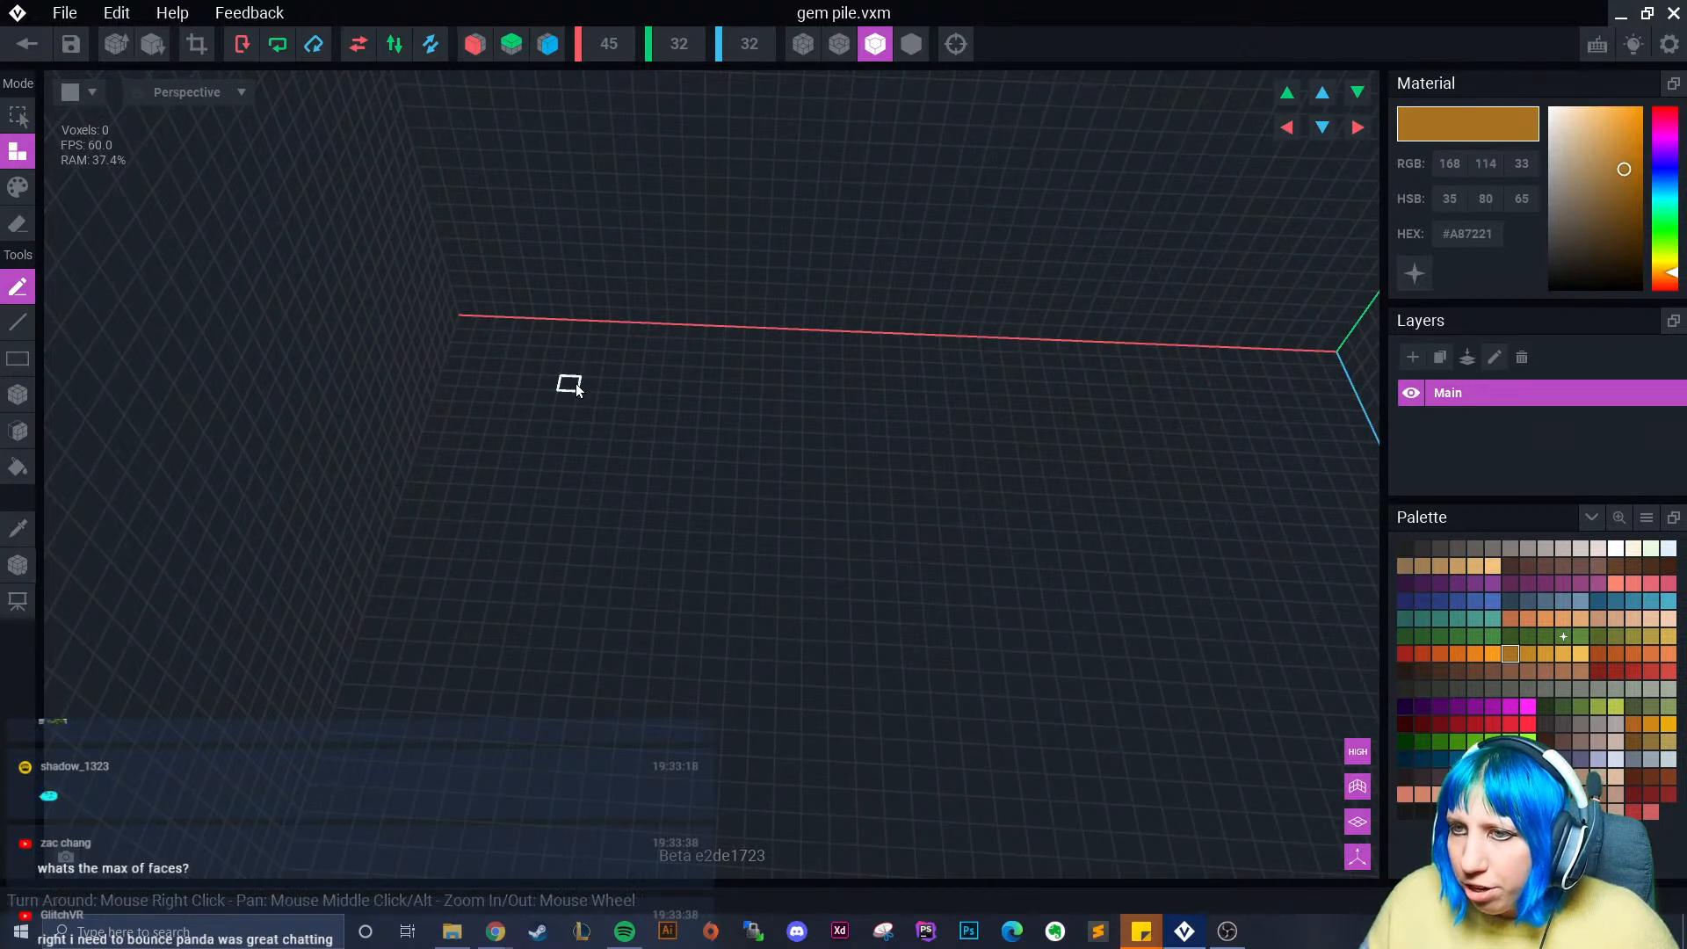
mouse_move(568, 384)
mouse_down()
mouse_move(493, 433)
mouse_move(604, 513)
mouse_move(638, 405)
mouse_move(576, 378)
mouse_up()
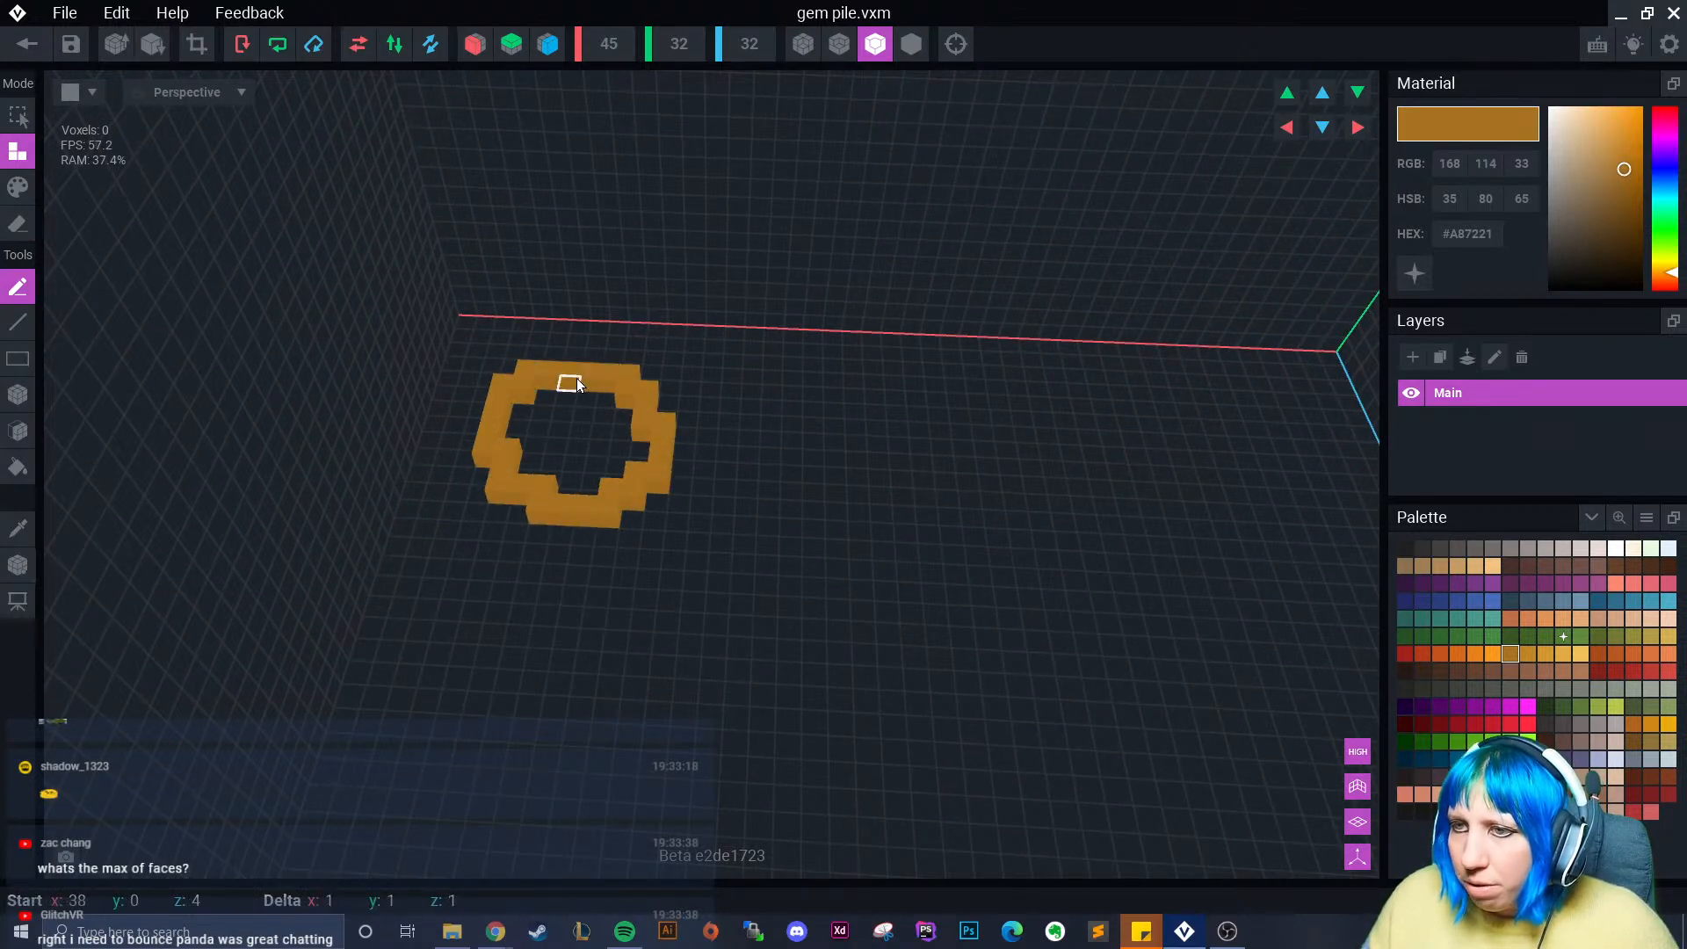
right_drag(576, 377, 703, 555)
mouse_move(878, 367)
mouse_down()
mouse_move(820, 392)
mouse_move(912, 489)
mouse_move(944, 378)
mouse_move(886, 356)
mouse_up()
scroll(726, 609, down, 2)
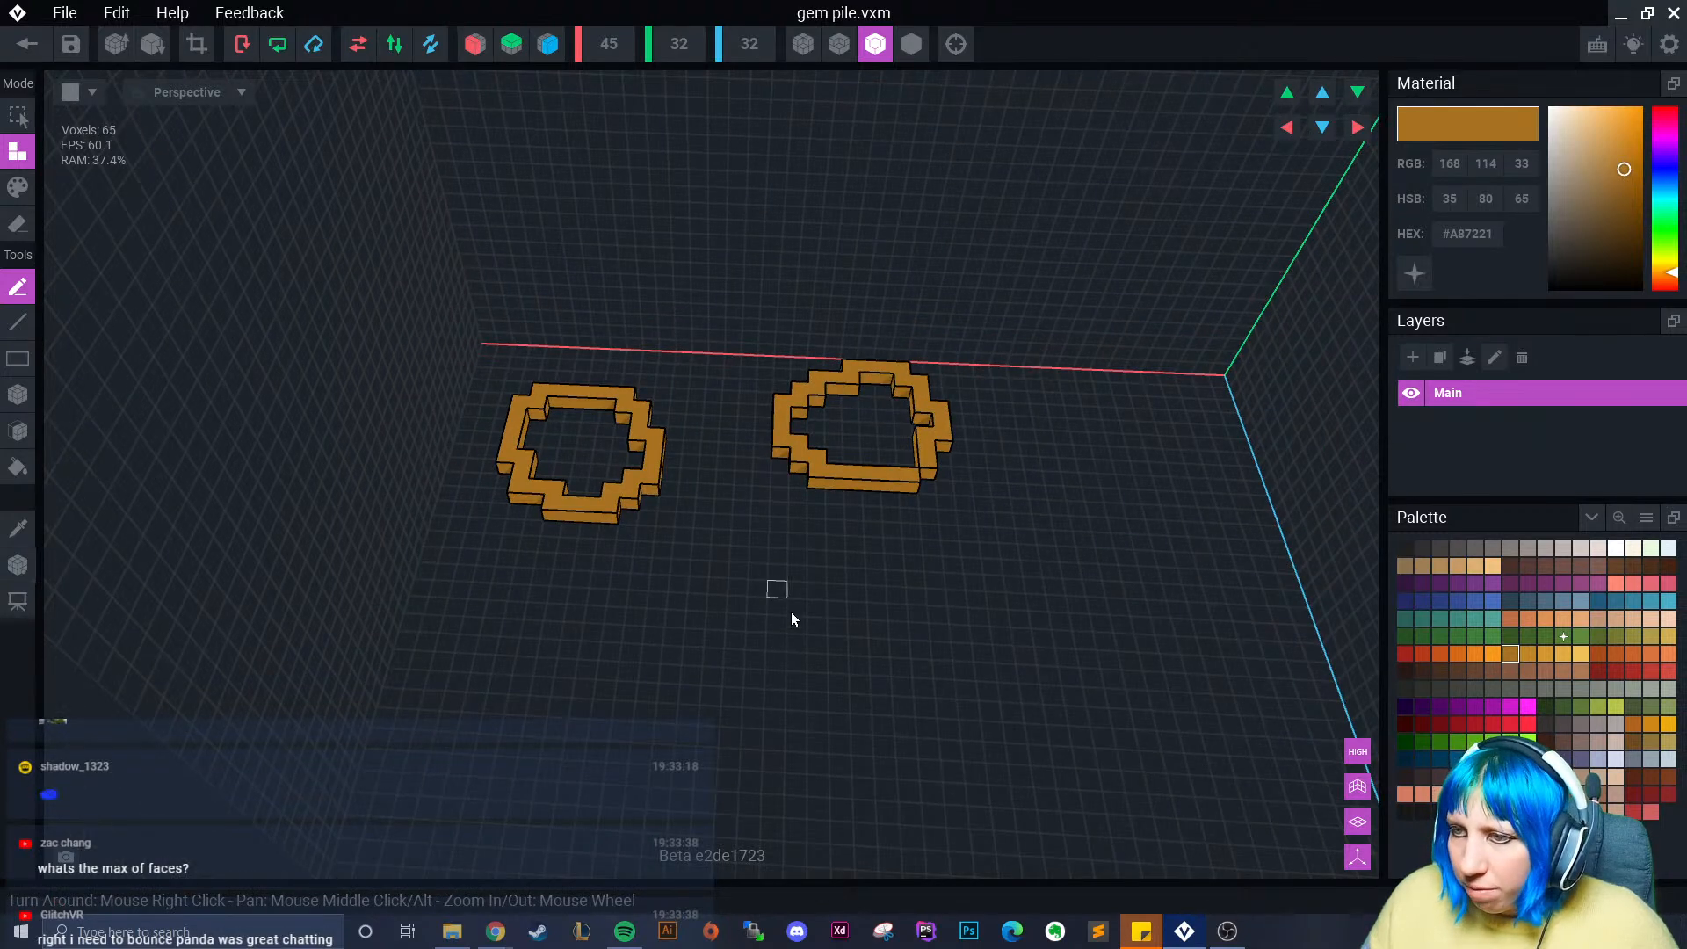
- Draw two more irregular golden-brown rings in front of the first pair, one between them and one further right
scroll(791, 612, down, 3)
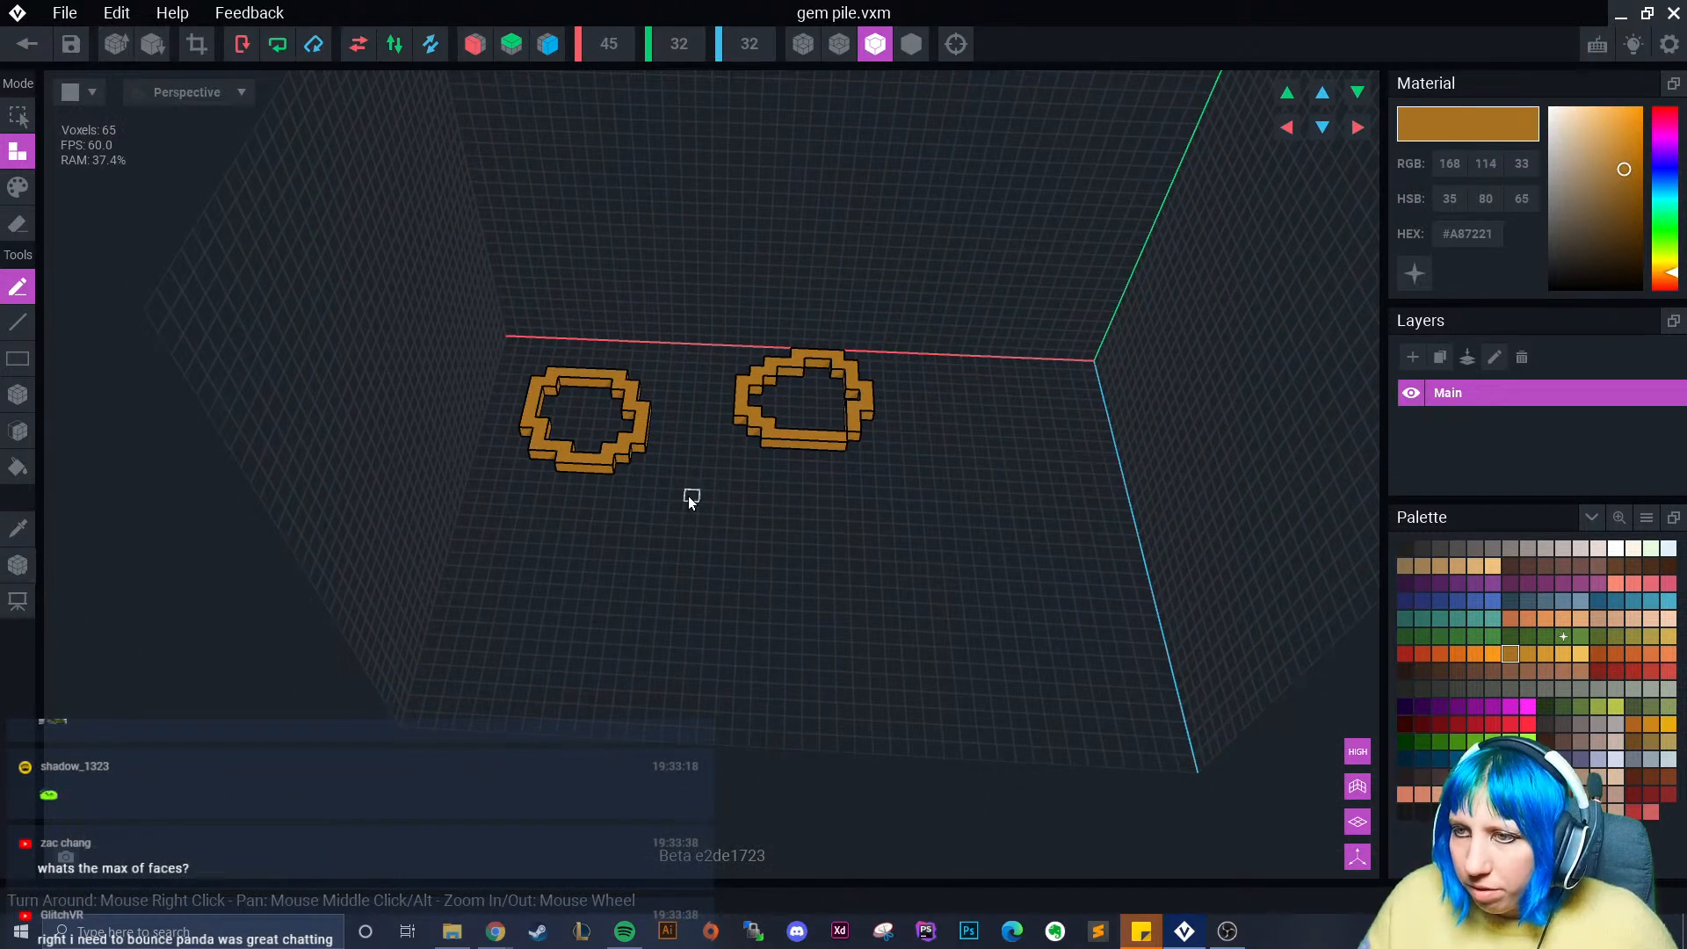
right_drag(688, 493, 651, 504)
click(1290, 94)
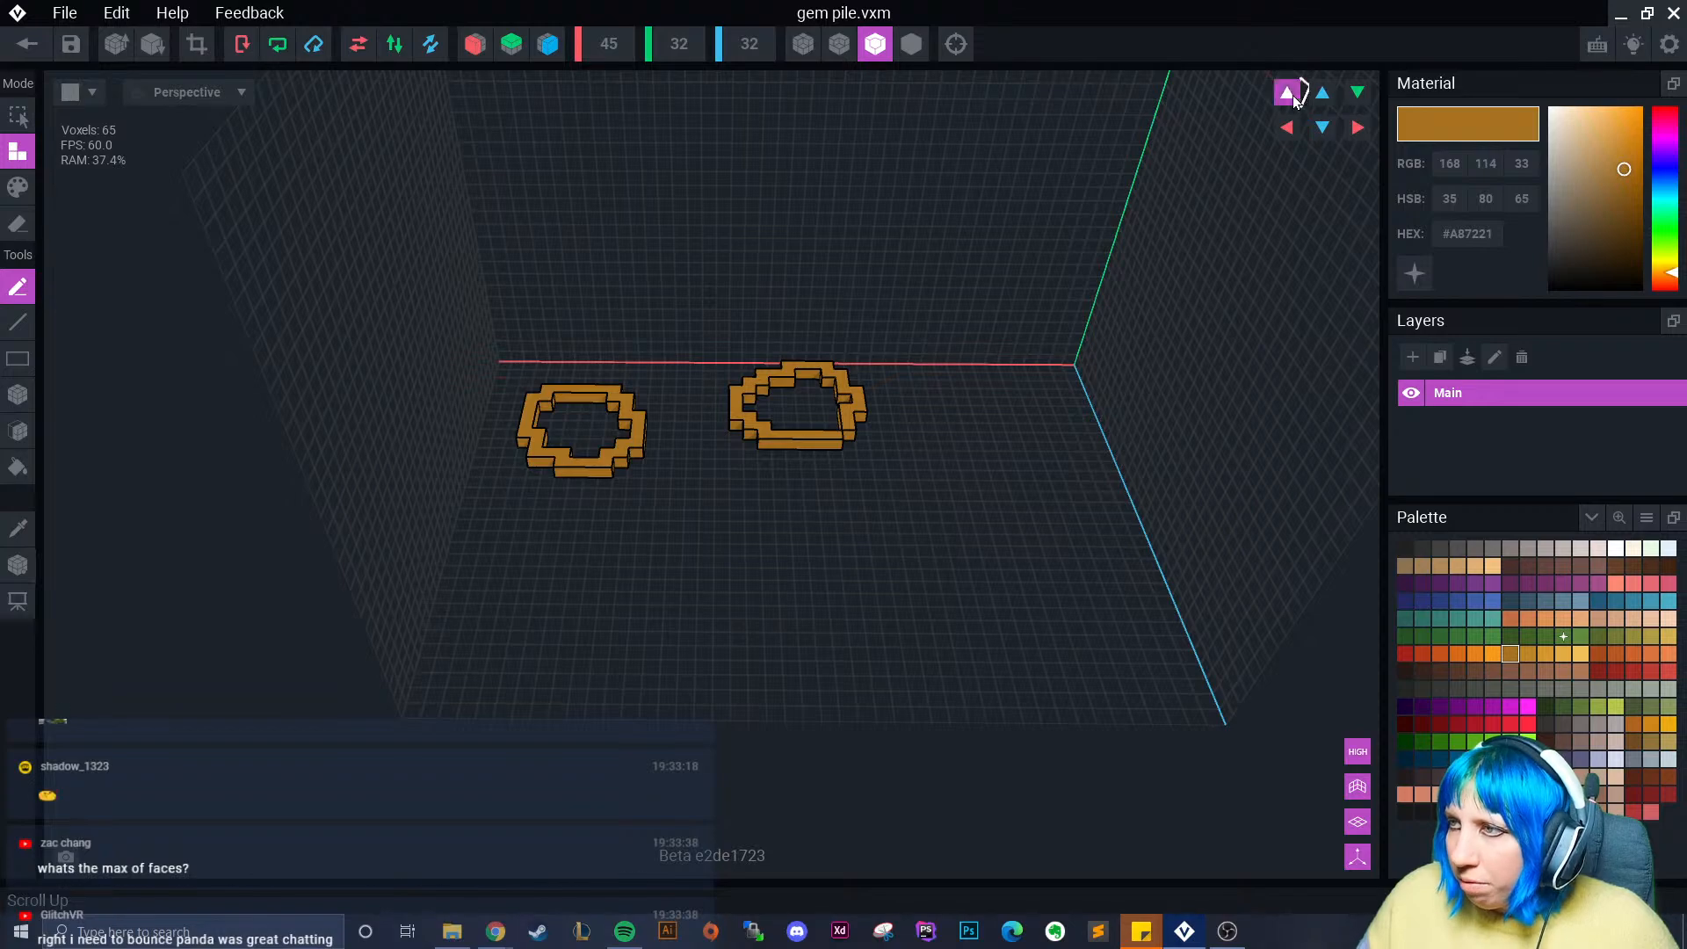
click(1289, 93)
scroll(678, 440, up, 4)
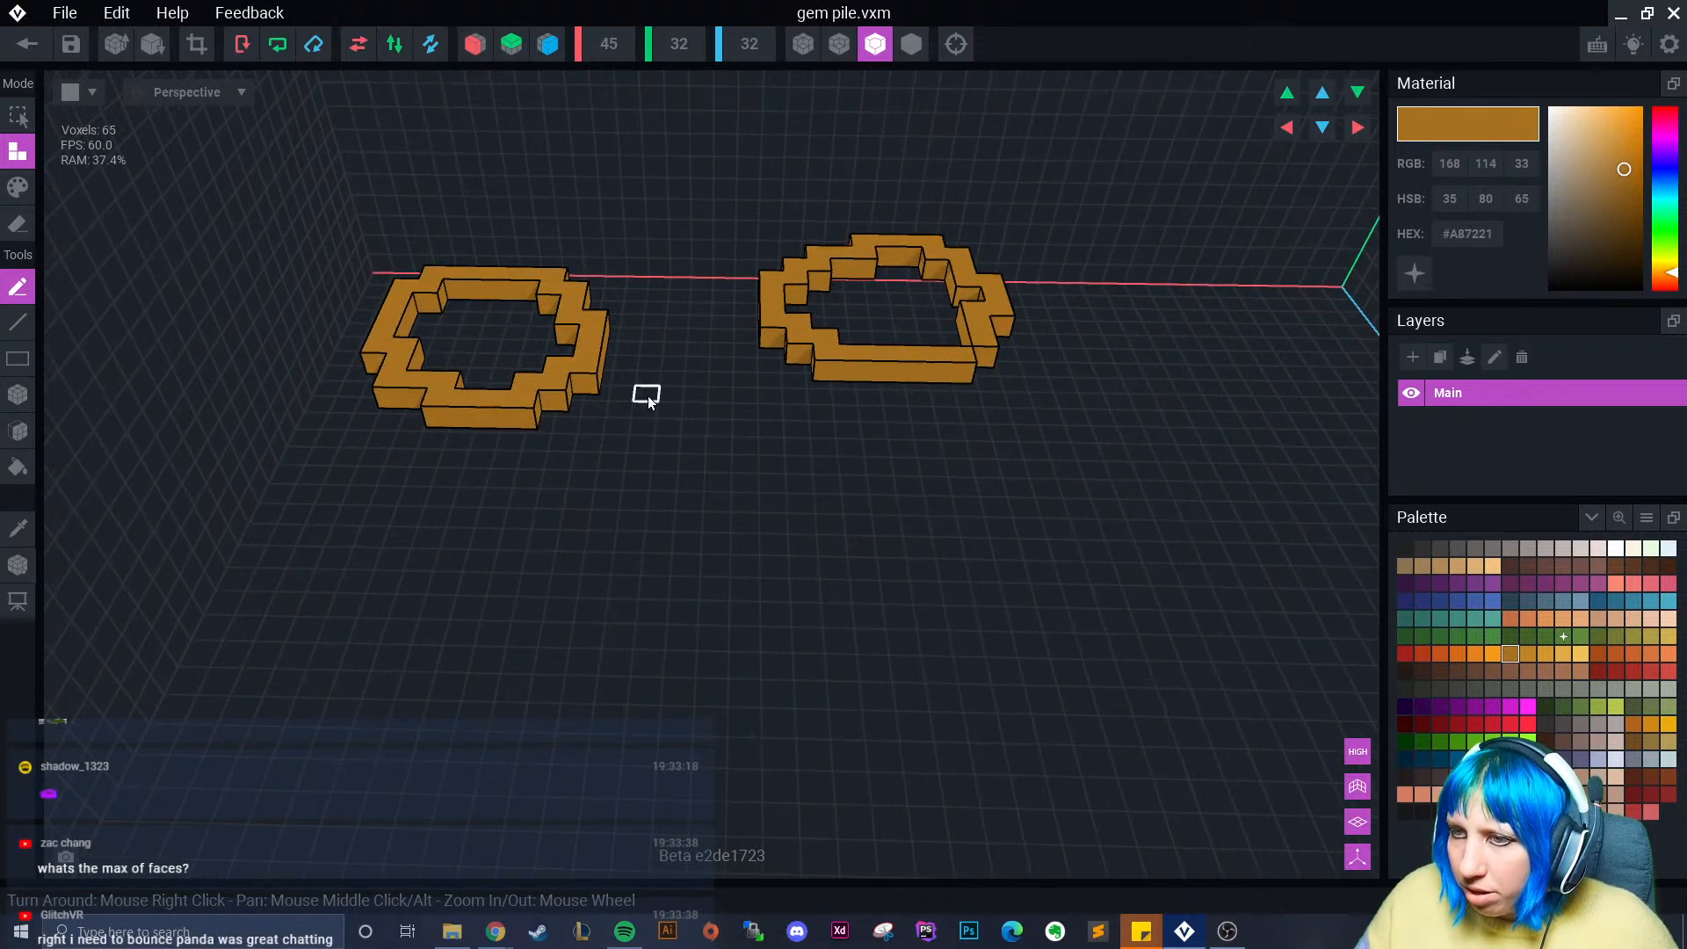
drag(647, 391, 618, 391)
mouse_move(582, 481)
mouse_down()
mouse_move(767, 501)
mouse_move(687, 370)
mouse_up()
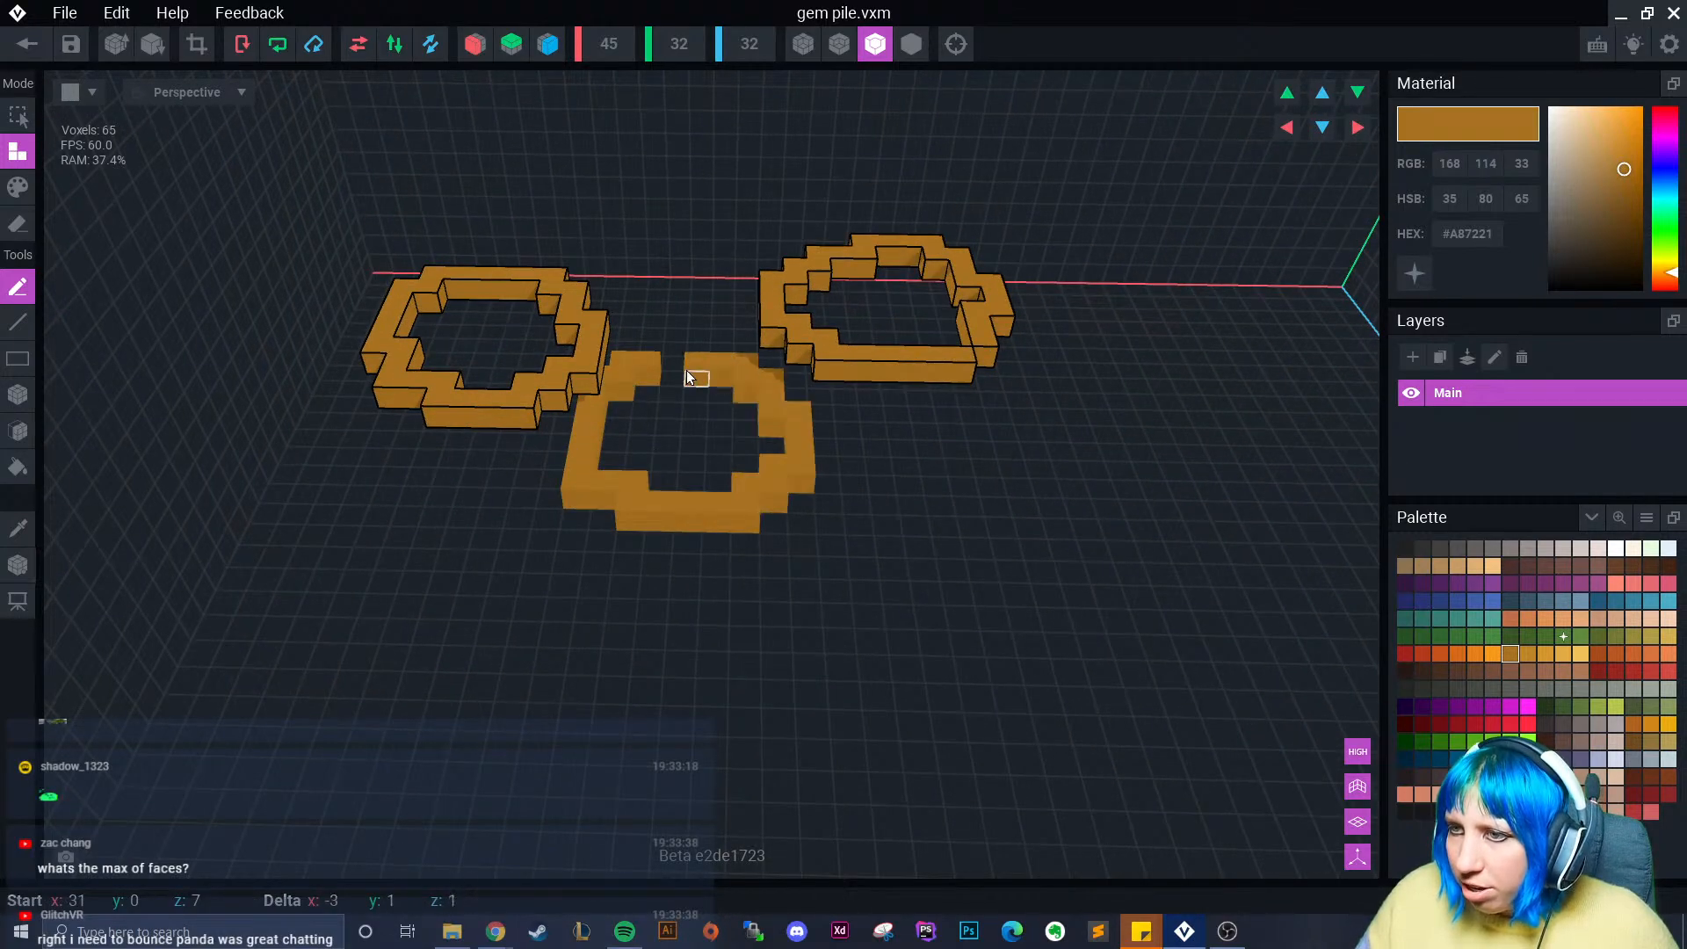
right_drag(1137, 282, 974, 415)
mouse_move(918, 368)
mouse_down()
mouse_move(867, 411)
mouse_move(1016, 471)
mouse_move(974, 362)
mouse_move(905, 352)
mouse_up()
right_drag(774, 571, 770, 572)
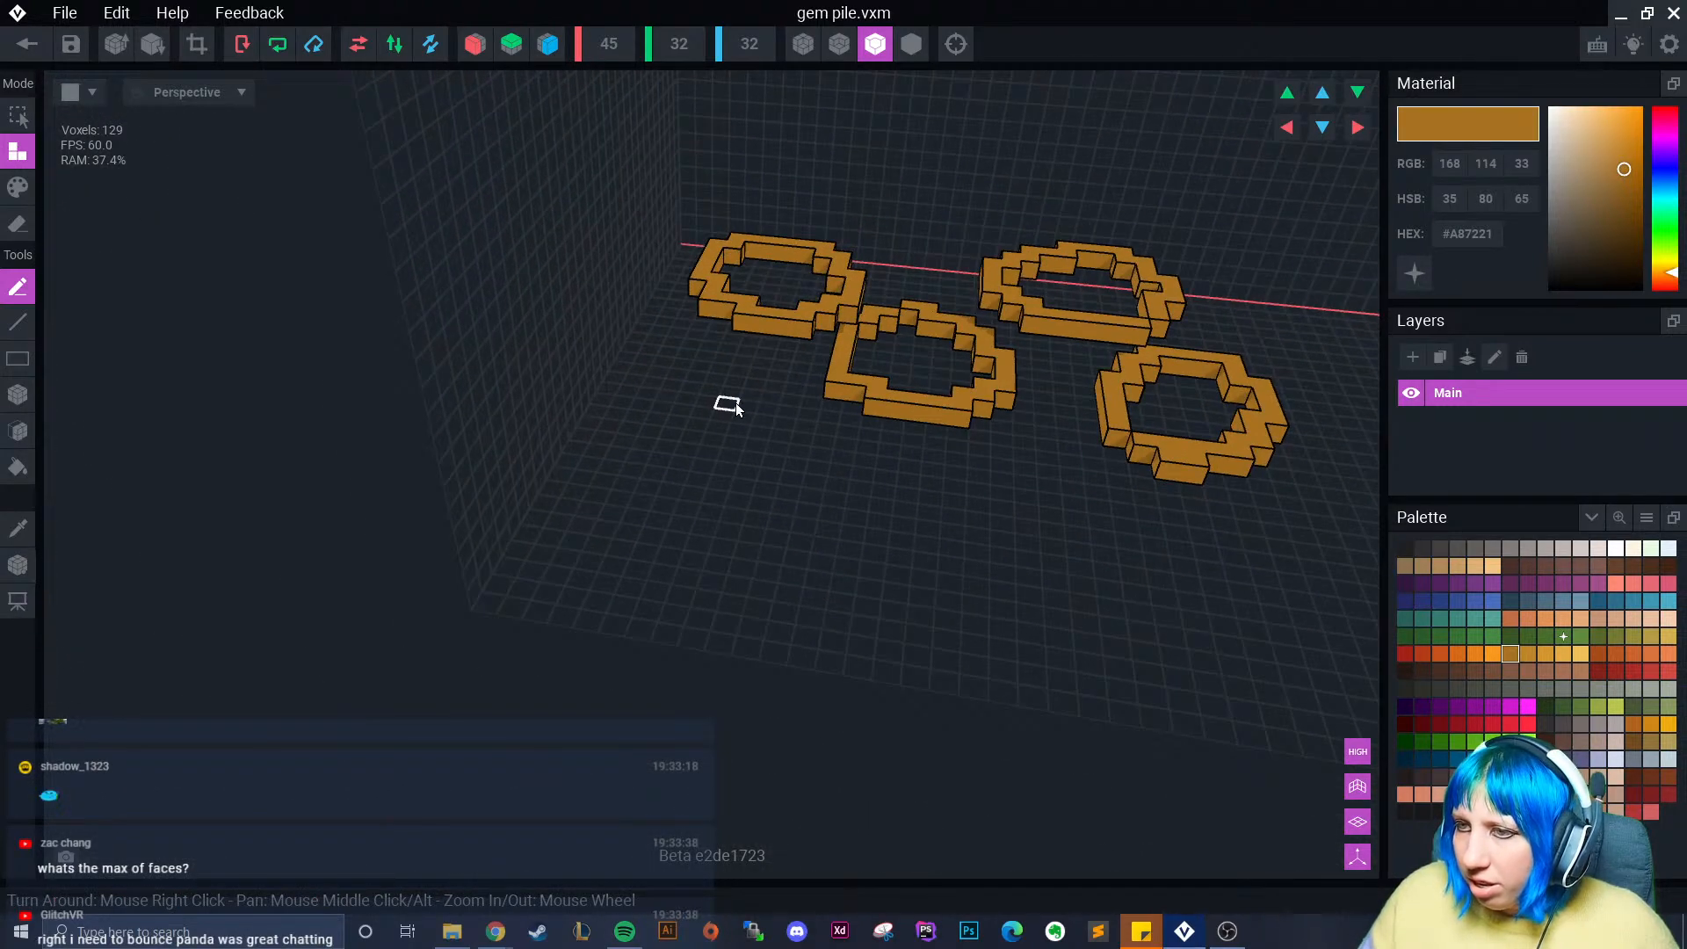
- Draw three more golden-brown outlines toward the front: a narrow rectangular one, a small bottle-like one and a wide one
mouse_move(729, 403)
mouse_down()
mouse_move(747, 501)
mouse_move(765, 400)
mouse_move(747, 391)
mouse_up()
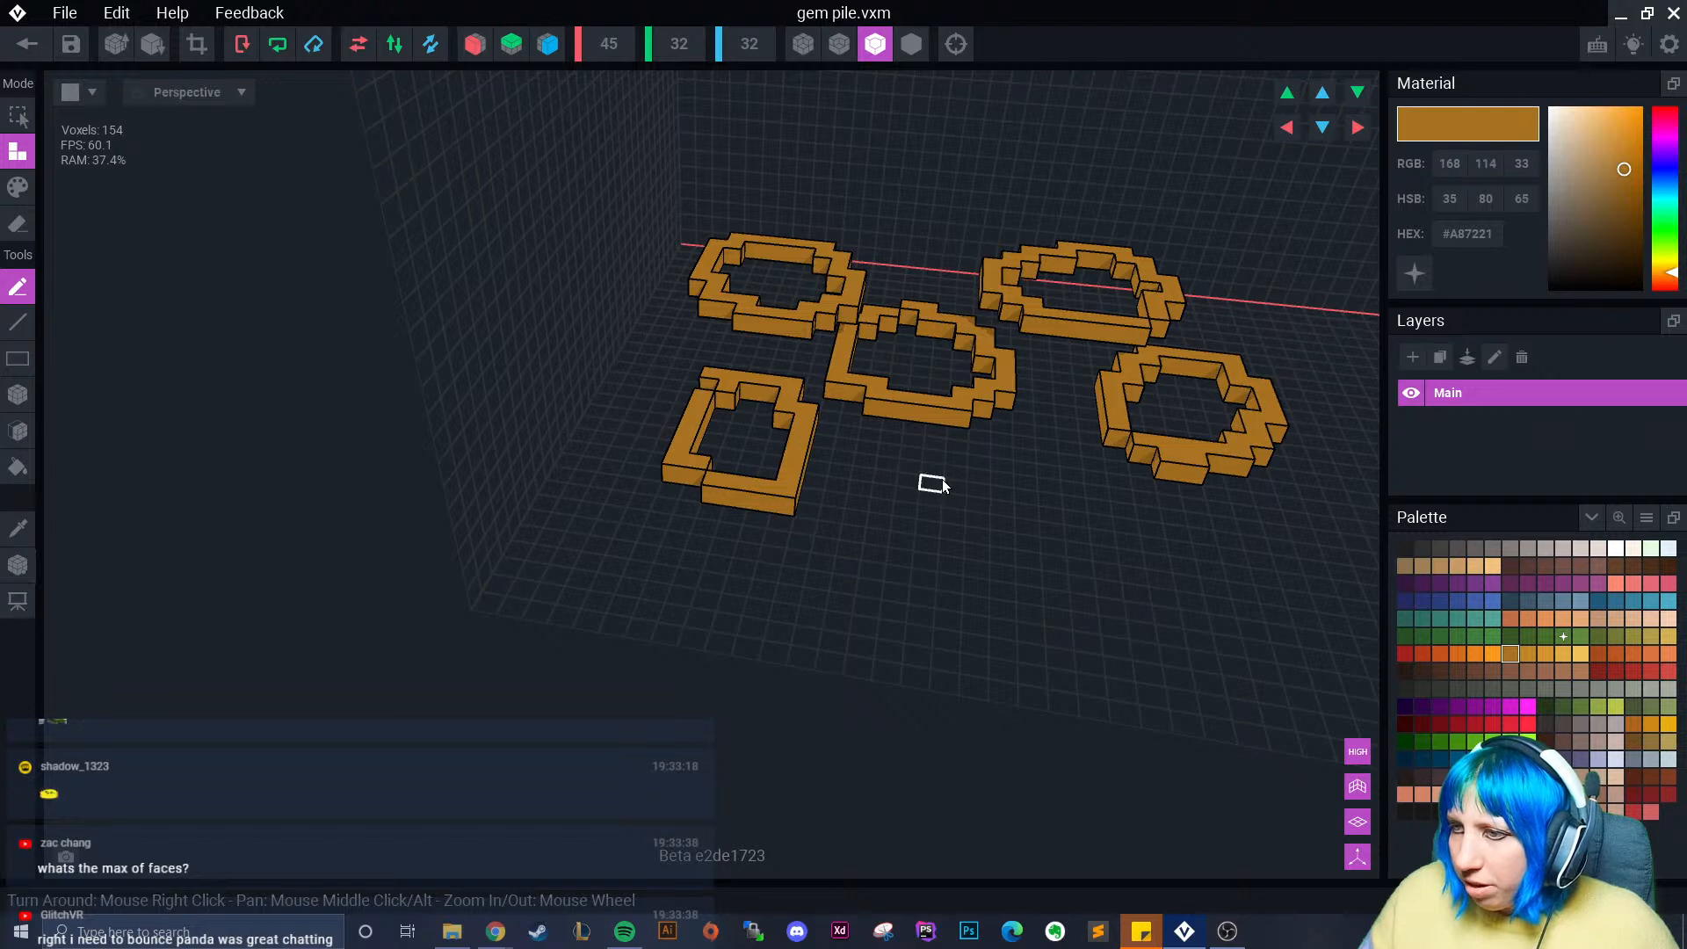
mouse_move(931, 482)
mouse_down()
mouse_move(904, 557)
mouse_move(999, 476)
mouse_move(931, 561)
mouse_up()
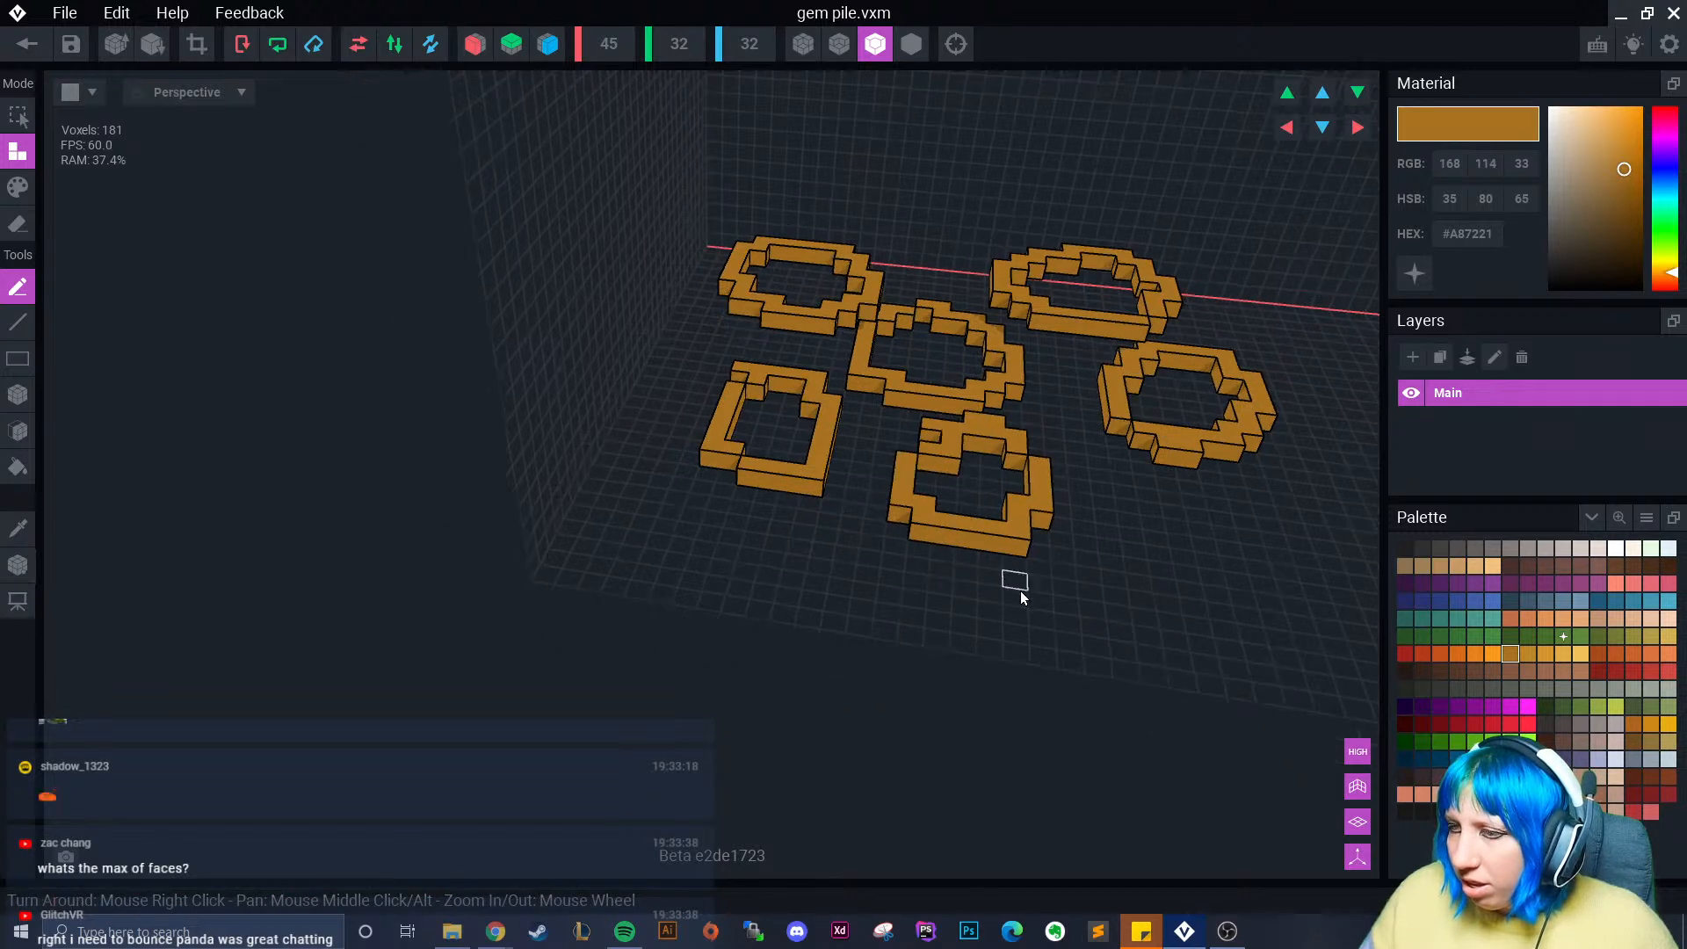
right_drag(1020, 590, 789, 560)
mouse_move(790, 563)
mouse_down()
mouse_move(767, 688)
mouse_move(879, 564)
mouse_move(711, 663)
mouse_up()
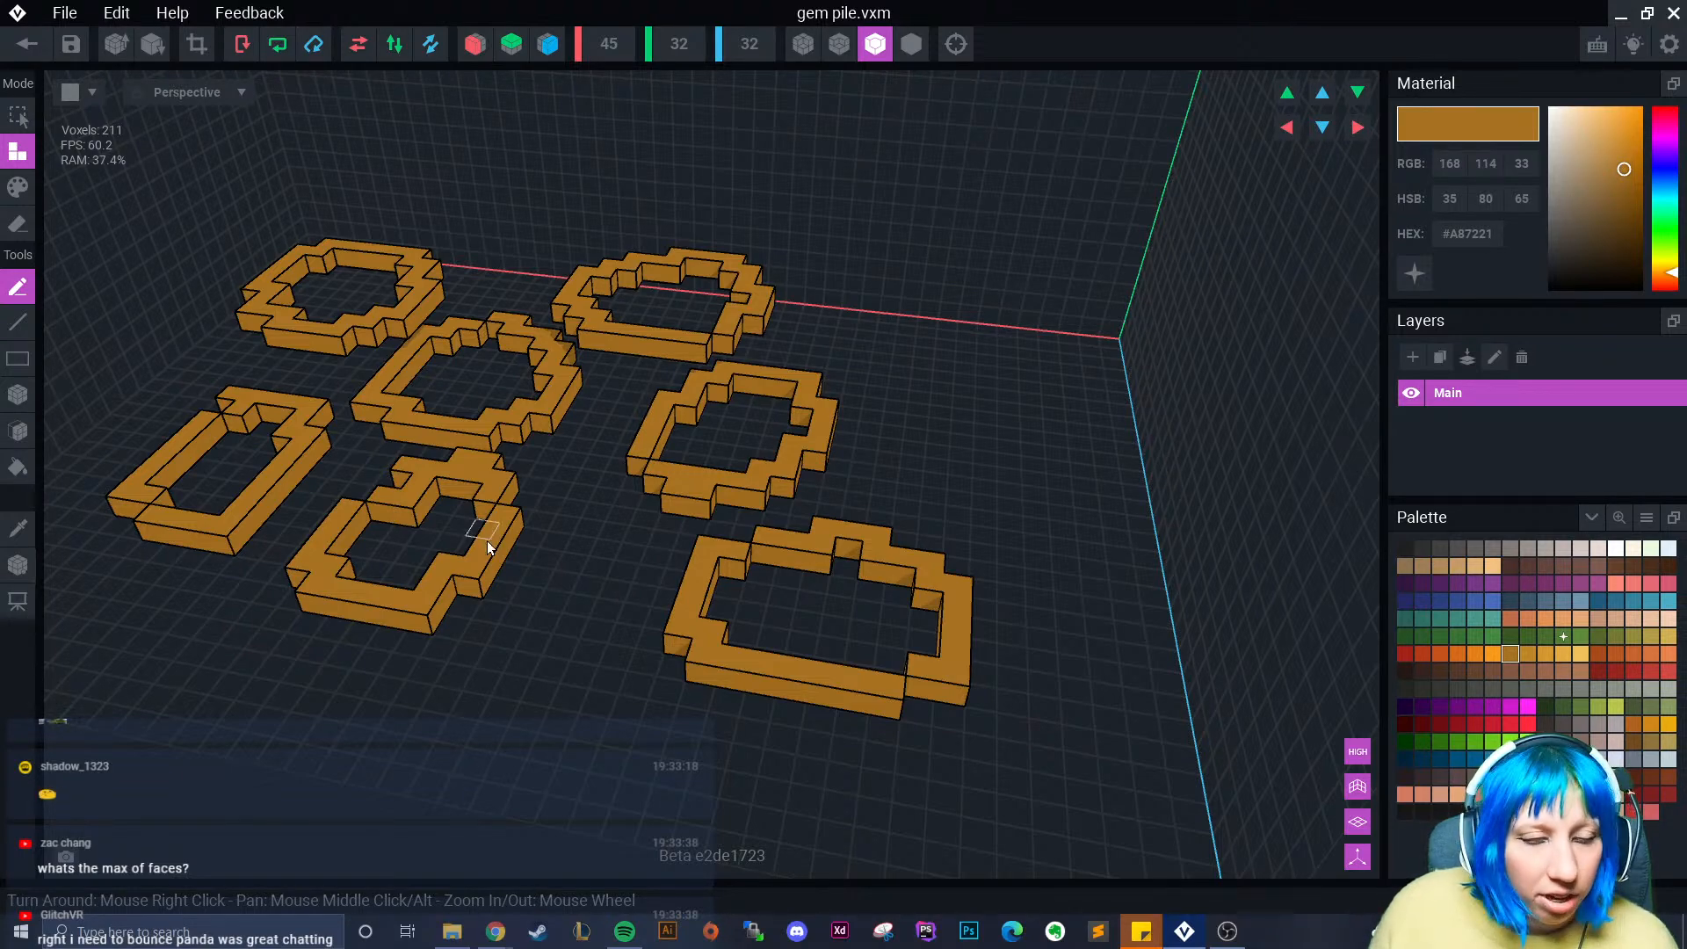
- Fill the inside of the wide front outline with golden-brown voxels, using the Pen and finishing the remaining gap with the Box tool
mouse_move(487, 540)
right_down()
mouse_move(646, 575)
mouse_move(716, 567)
right_up()
scroll(645, 575, down, 3)
scroll(647, 569, up, 2)
mouse_move(716, 562)
mouse_down()
mouse_move(712, 585)
mouse_move(744, 576)
mouse_move(736, 593)
mouse_move(813, 535)
mouse_move(792, 643)
mouse_up()
drag(851, 553, 816, 628)
mouse_move(822, 571)
mouse_down()
mouse_move(827, 549)
mouse_move(889, 581)
mouse_up()
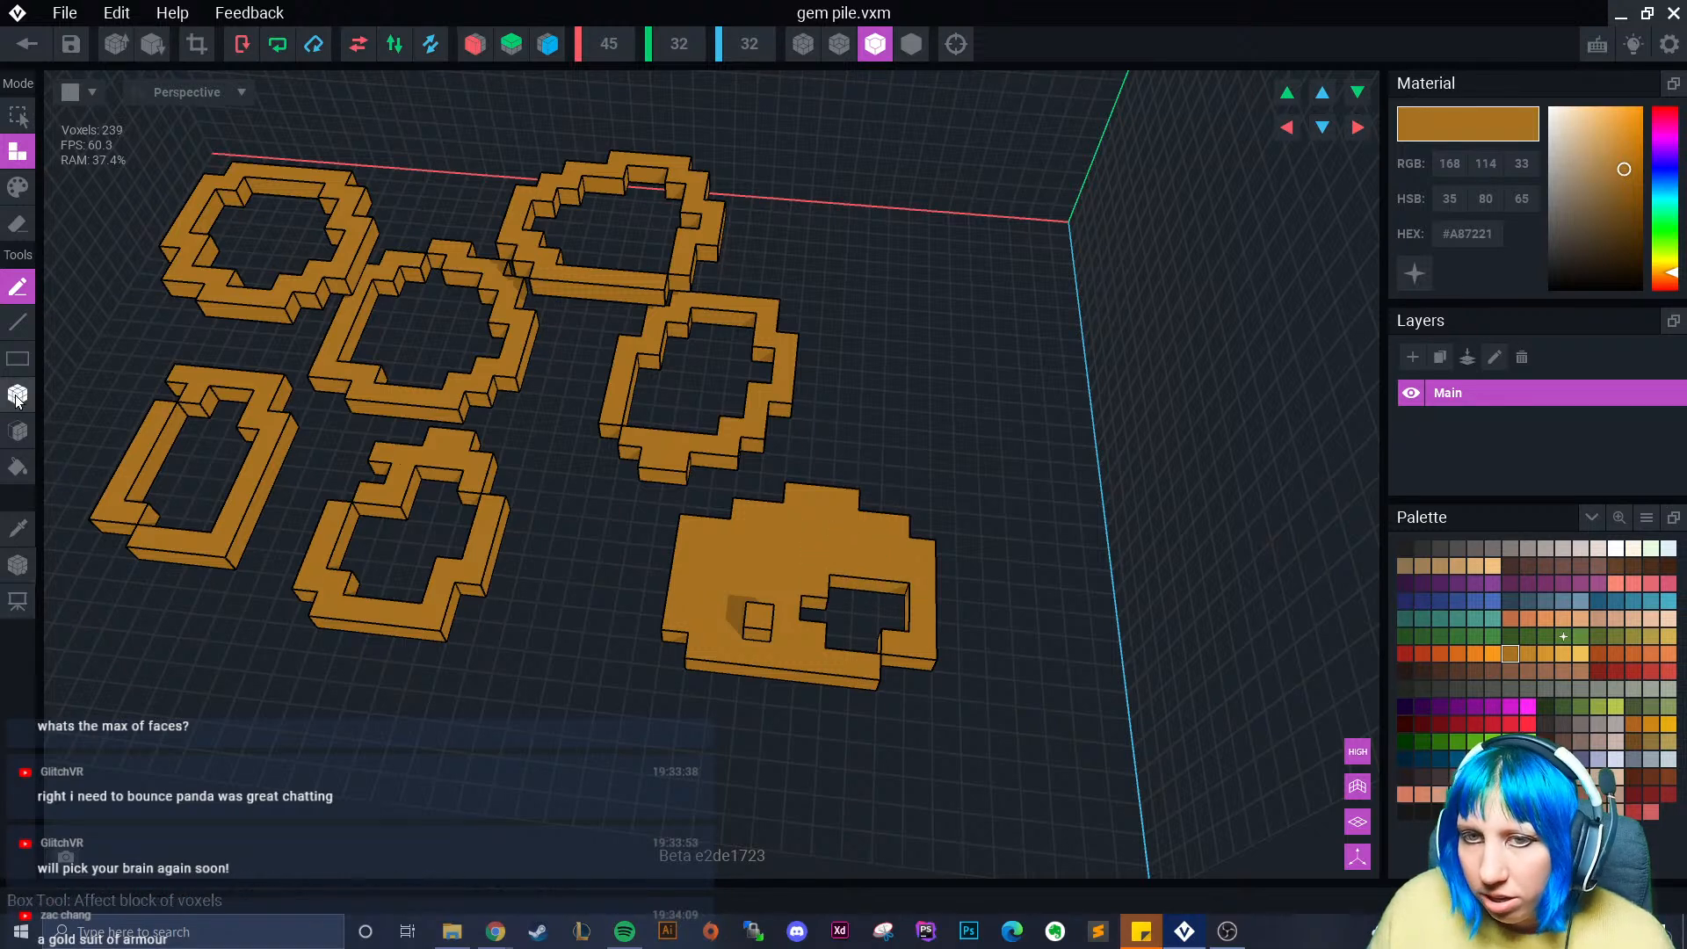
click(17, 395)
click(819, 604)
mouse_move(837, 643)
mouse_down()
mouse_move(864, 647)
mouse_move(841, 597)
mouse_move(868, 609)
mouse_up()
click(896, 620)
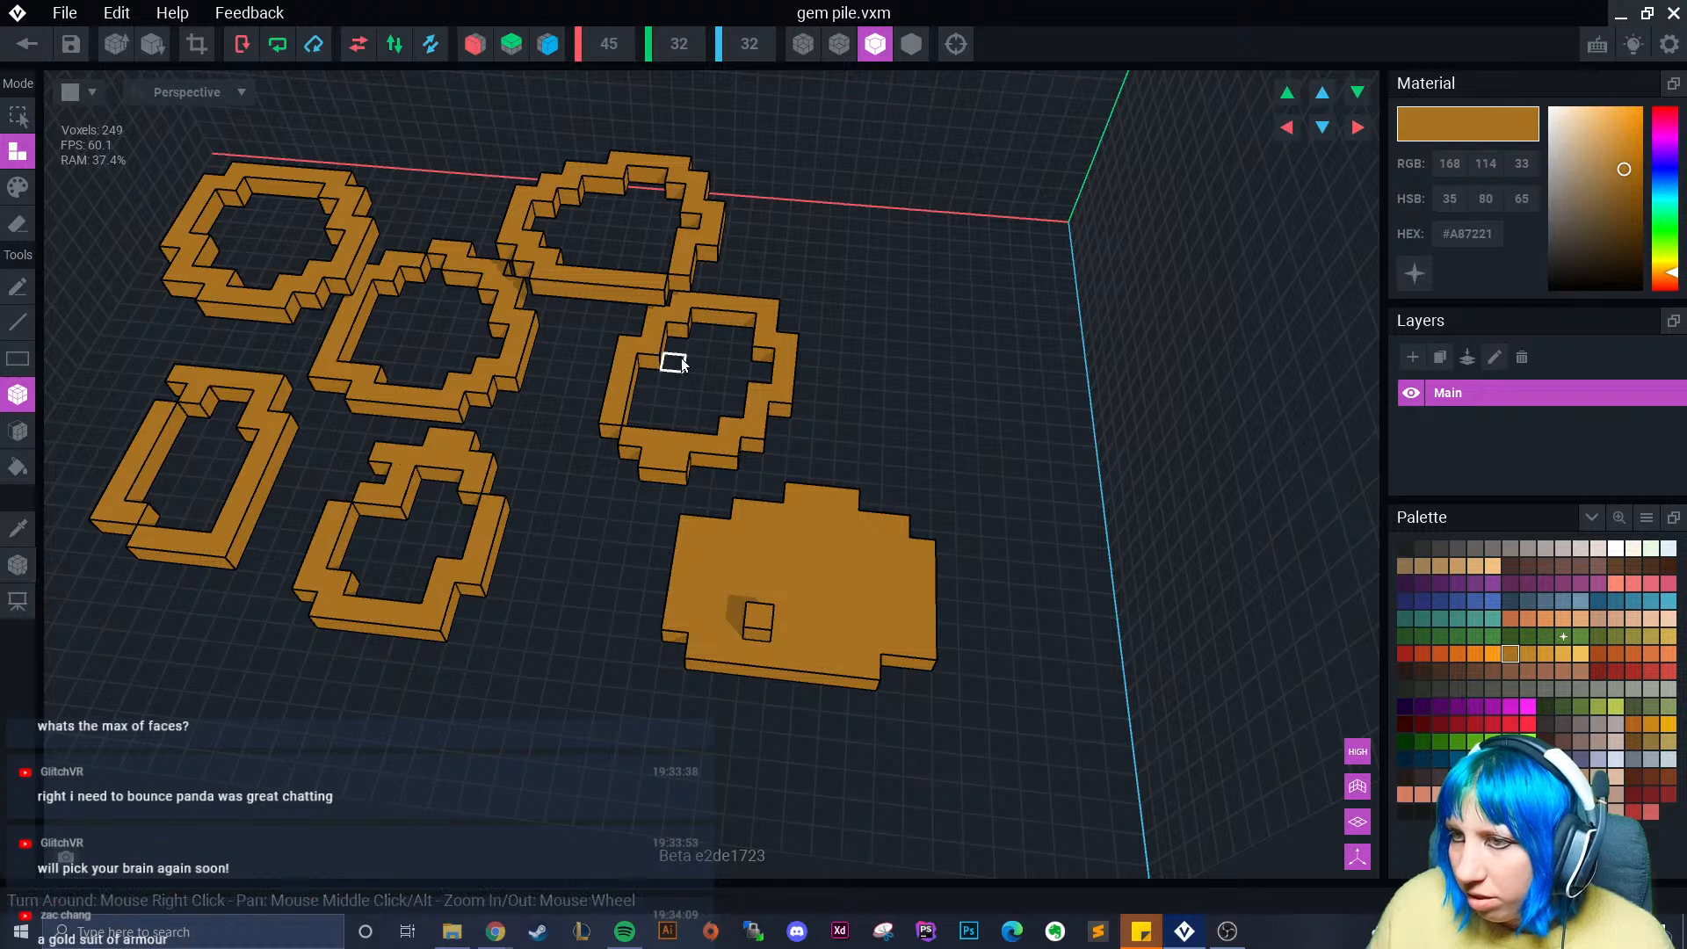
- Fill the second ring at the back into a solid disc by extending its inner faces with the Face tool
scroll(675, 369, up, 5)
right_drag(643, 290, 602, 422)
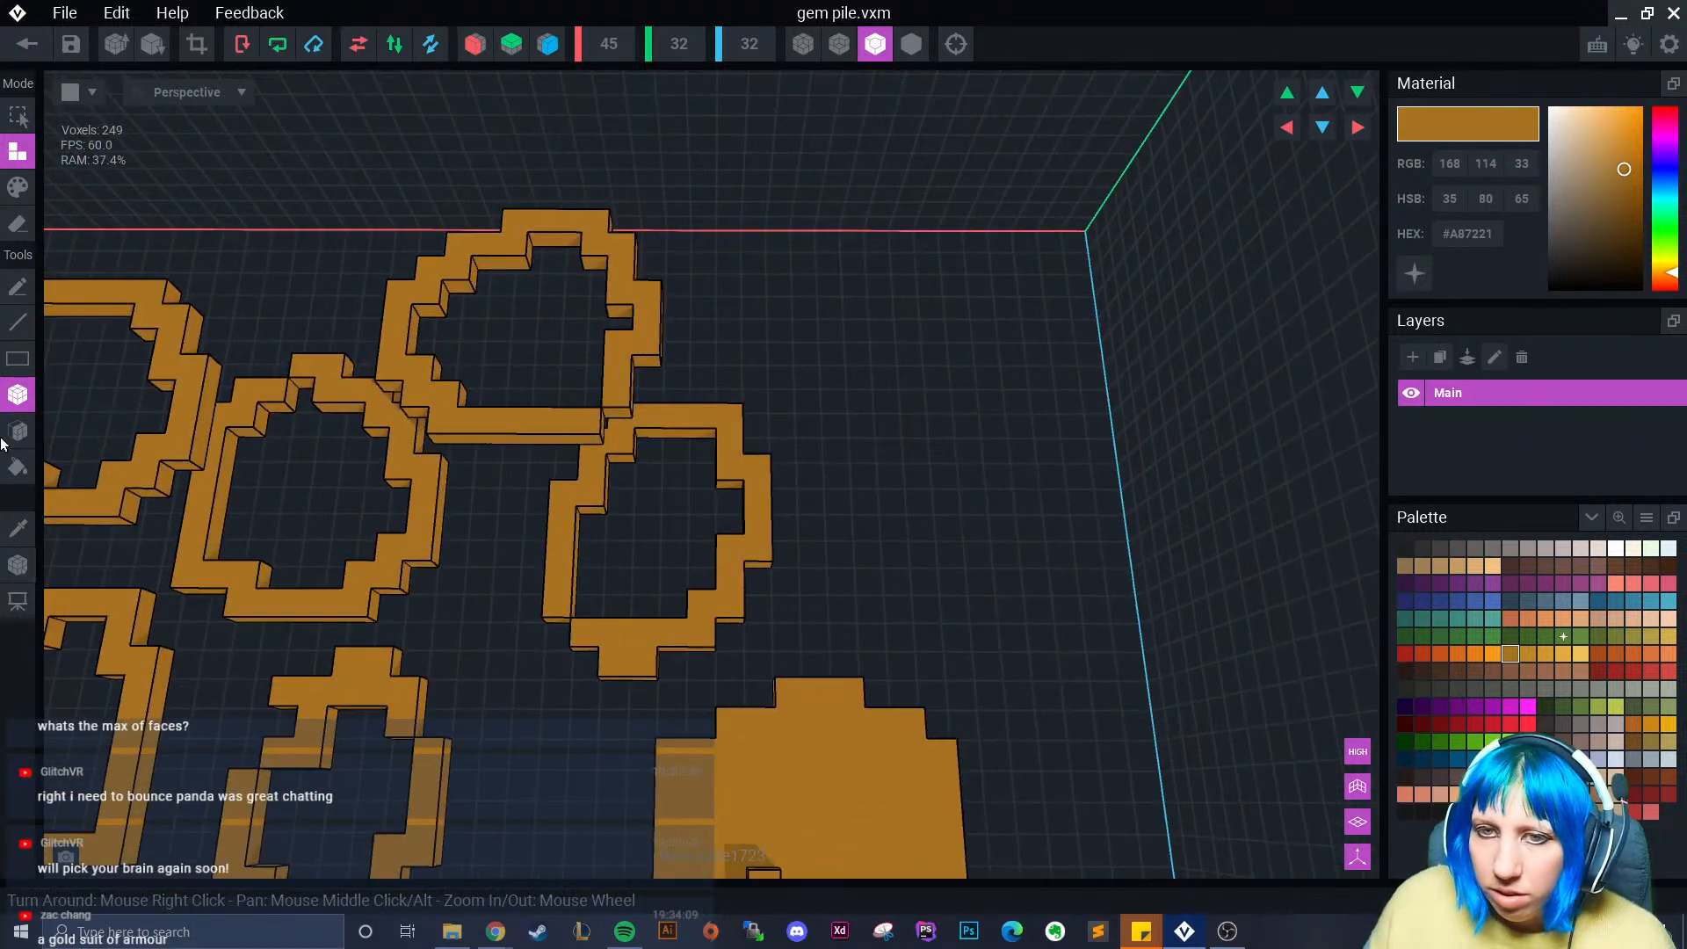
click(16, 430)
right_drag(545, 373, 416, 373)
drag(441, 397, 565, 481)
- Raise the first back-left ring by a layer and fill its interior row by row with the Face tool
scroll(565, 481, up, 2)
middle_drag(309, 378, 634, 403)
right_drag(634, 403, 631, 397)
click(521, 295)
click(518, 310)
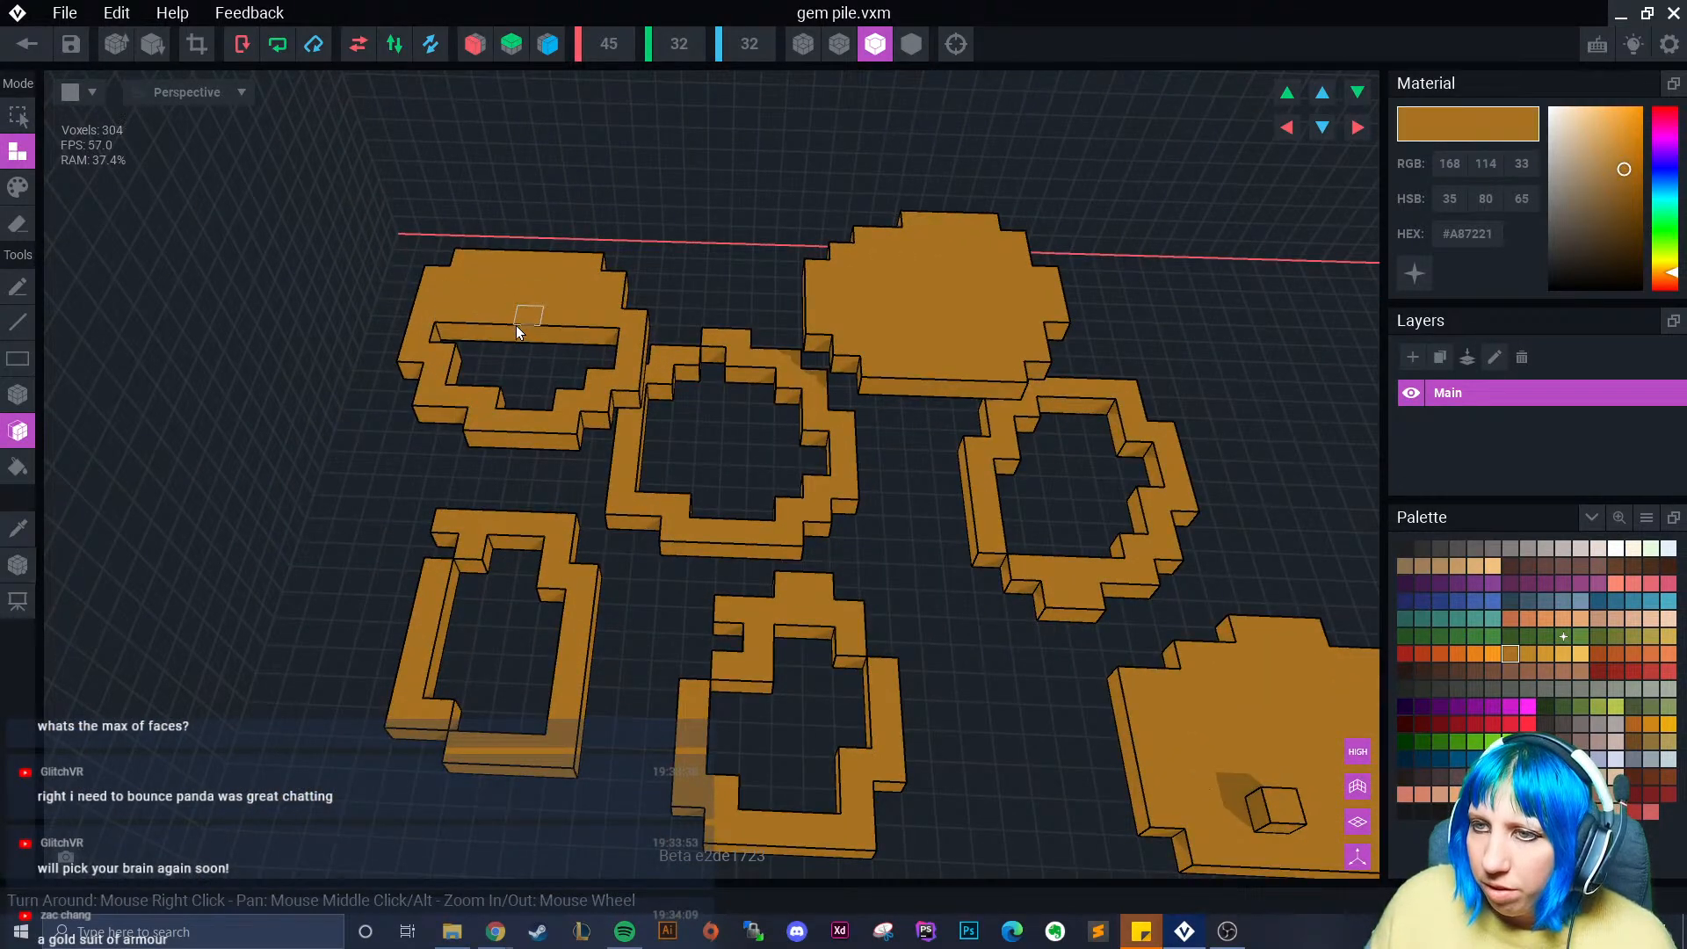
click(515, 331)
click(517, 342)
click(525, 358)
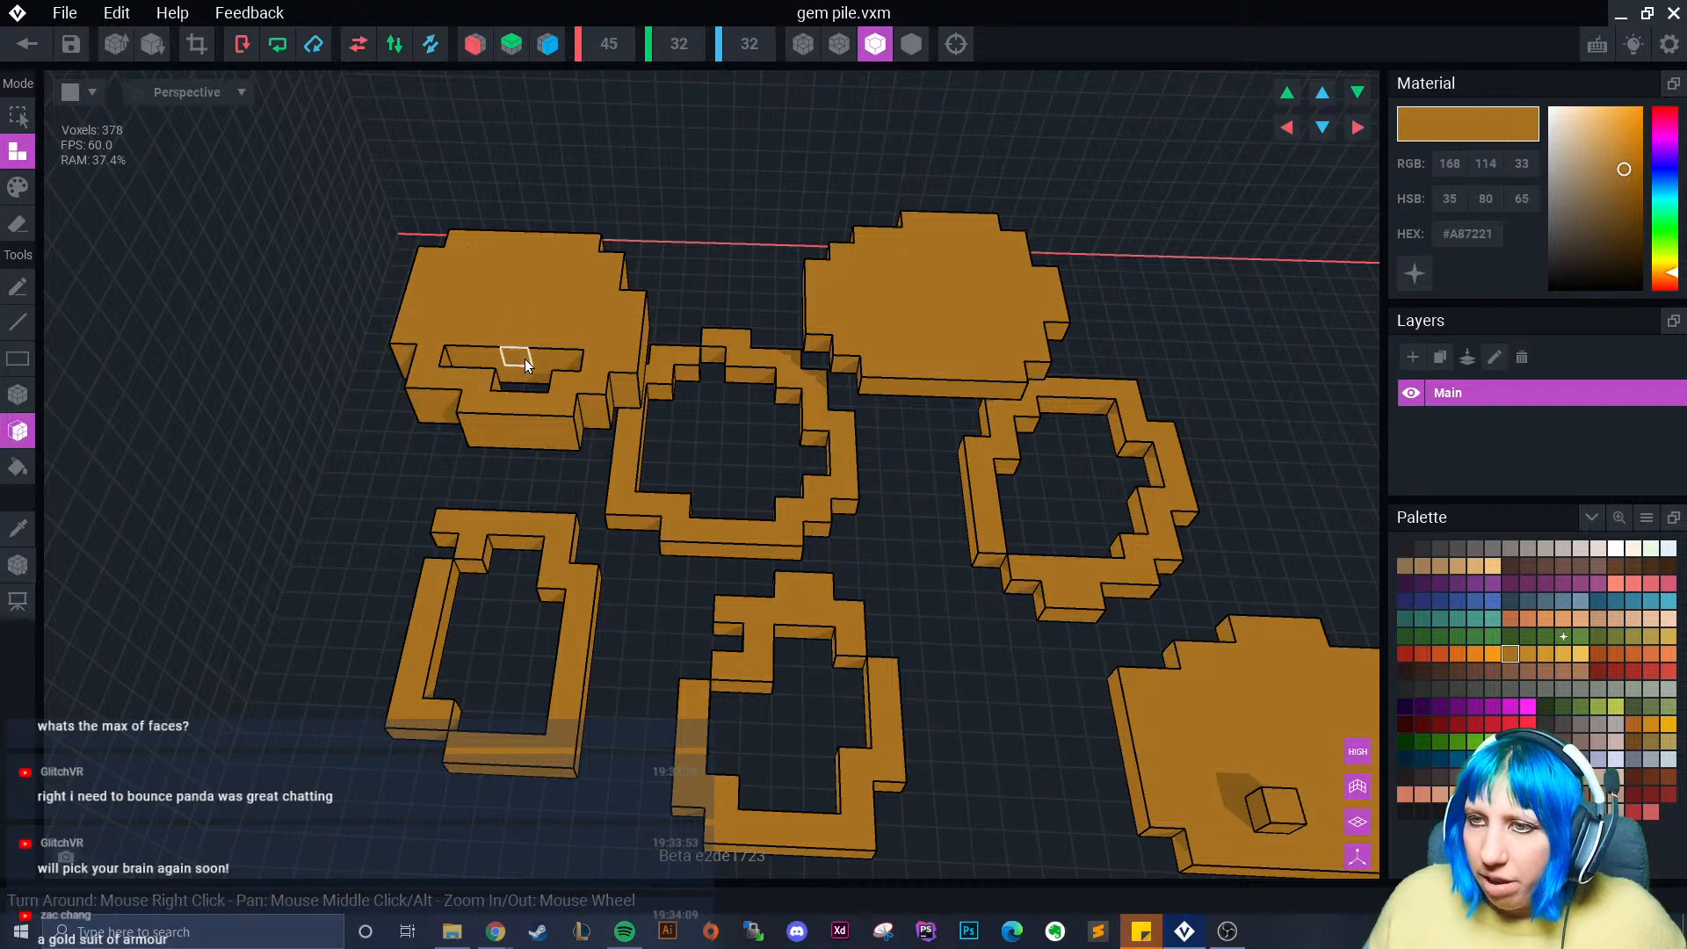
click(524, 365)
- Fill the middle ring into a solid slab with the Face tool, undoing the misplaced extension along the way
click(639, 410)
mouse_move(641, 406)
right_down()
mouse_move(666, 419)
mouse_move(651, 439)
mouse_move(631, 430)
right_up()
click(646, 436)
key(ctrl+z)
scroll(647, 436, up, 3)
click(630, 430)
click(649, 453)
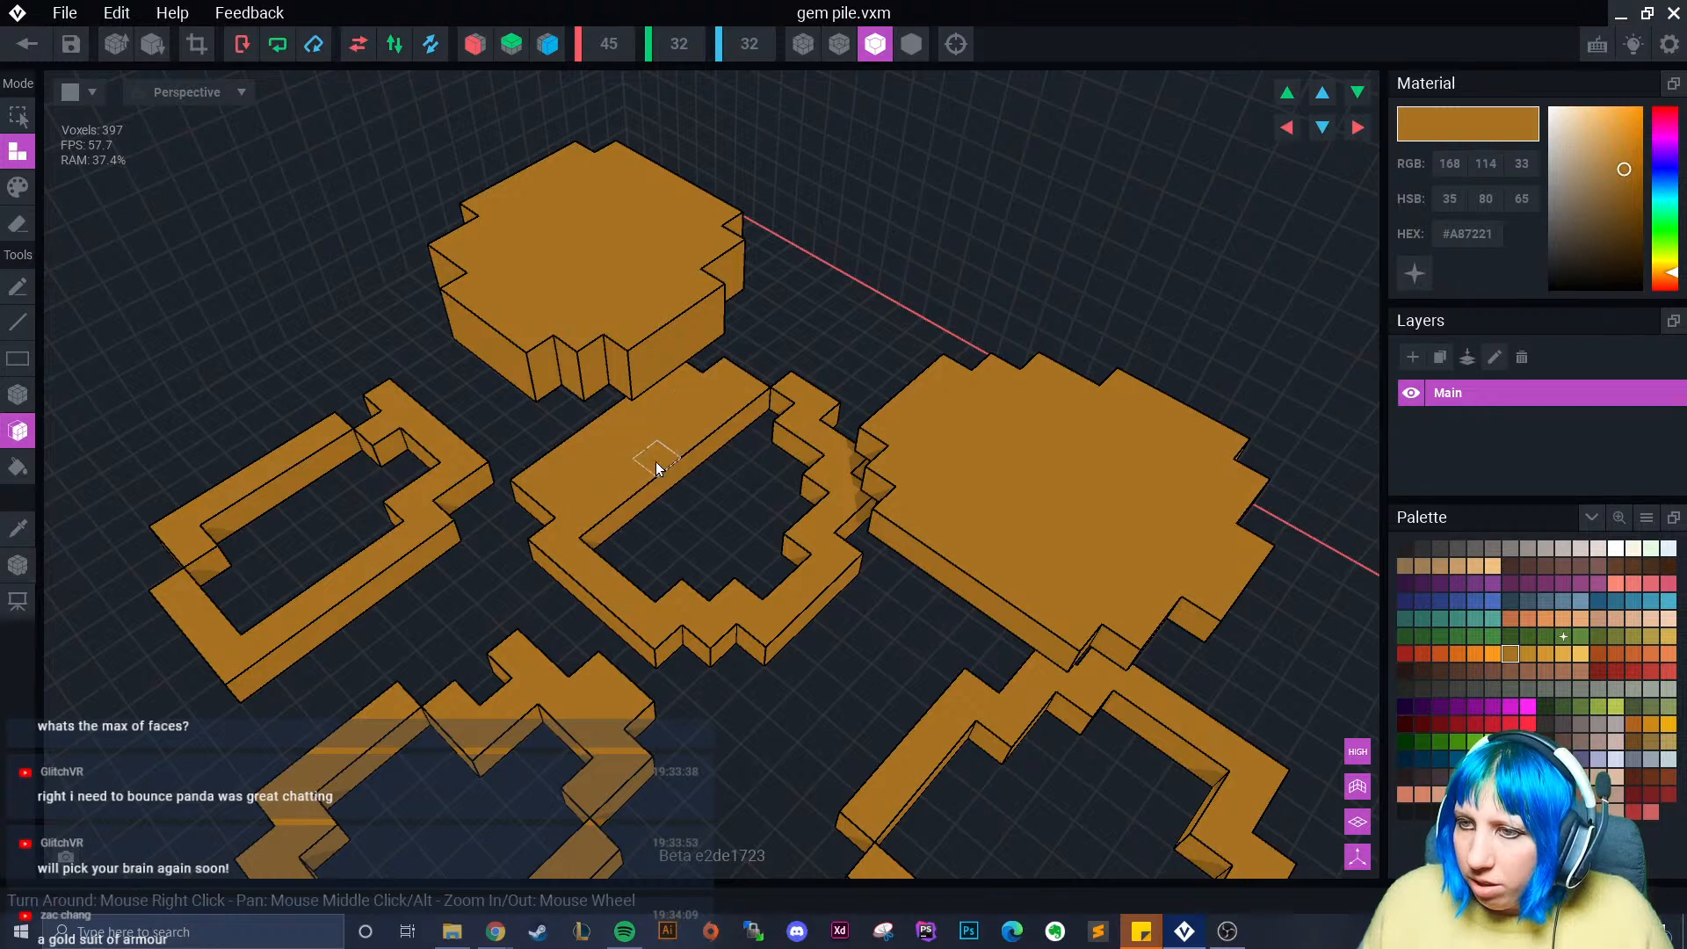
click(672, 476)
click(692, 496)
click(718, 518)
click(738, 536)
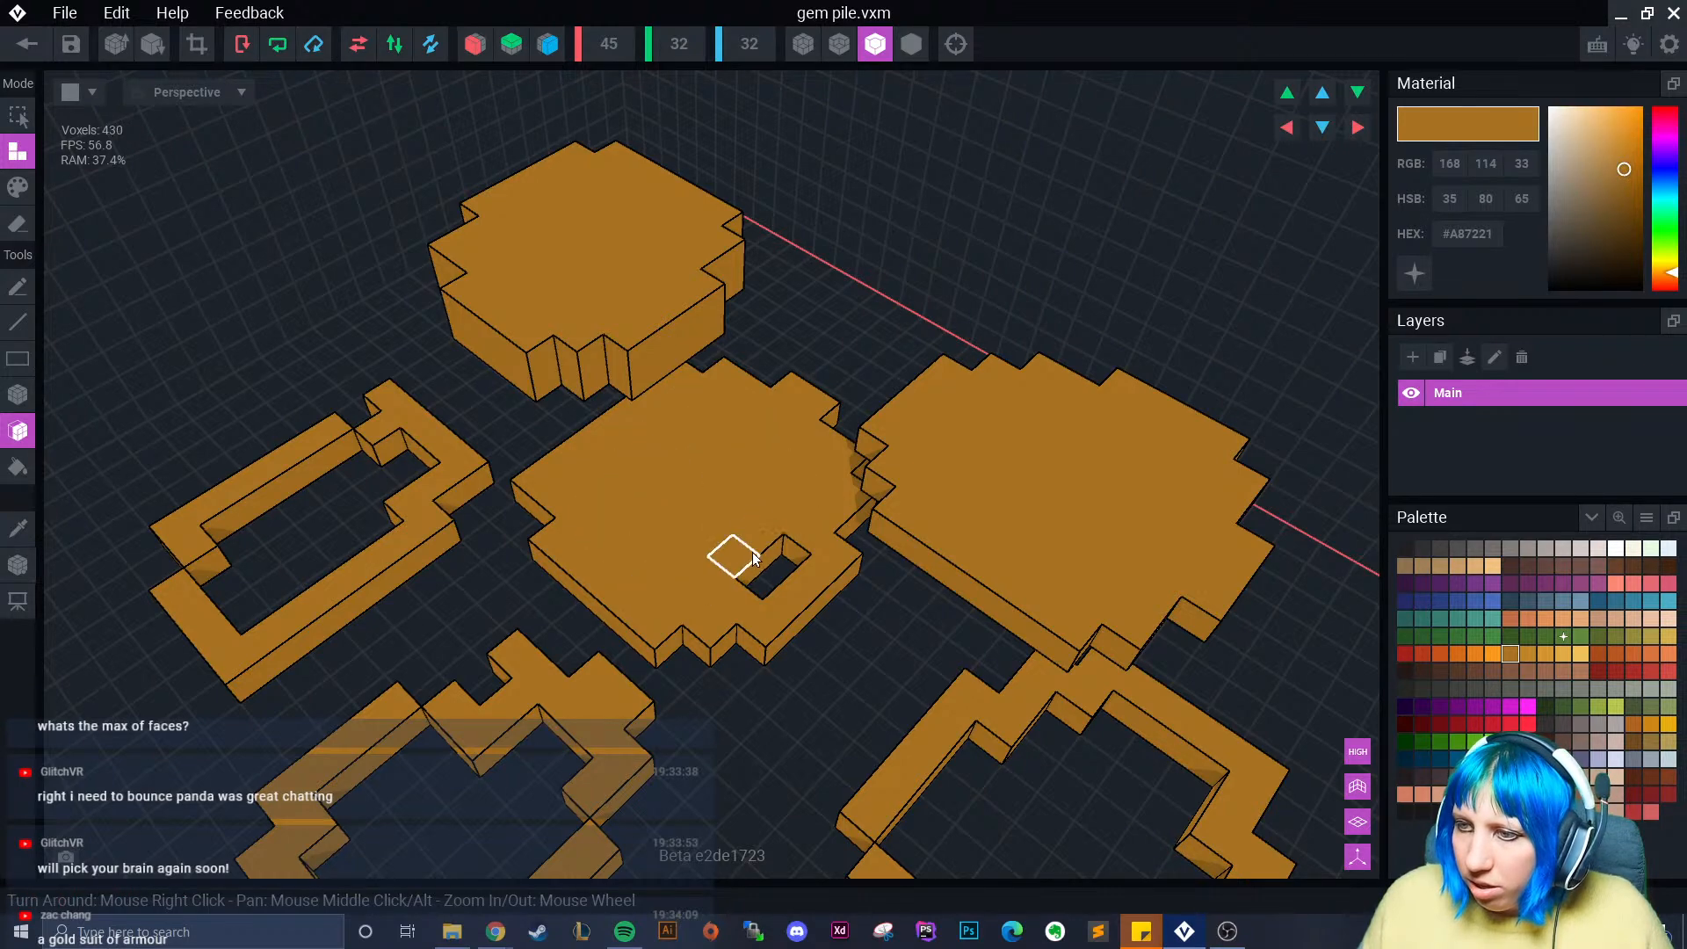
- Fill the narrow rectangular outline with the Face tool, undoing the one wrong extension
scroll(761, 567, down, 2)
middle_drag(672, 597, 787, 430)
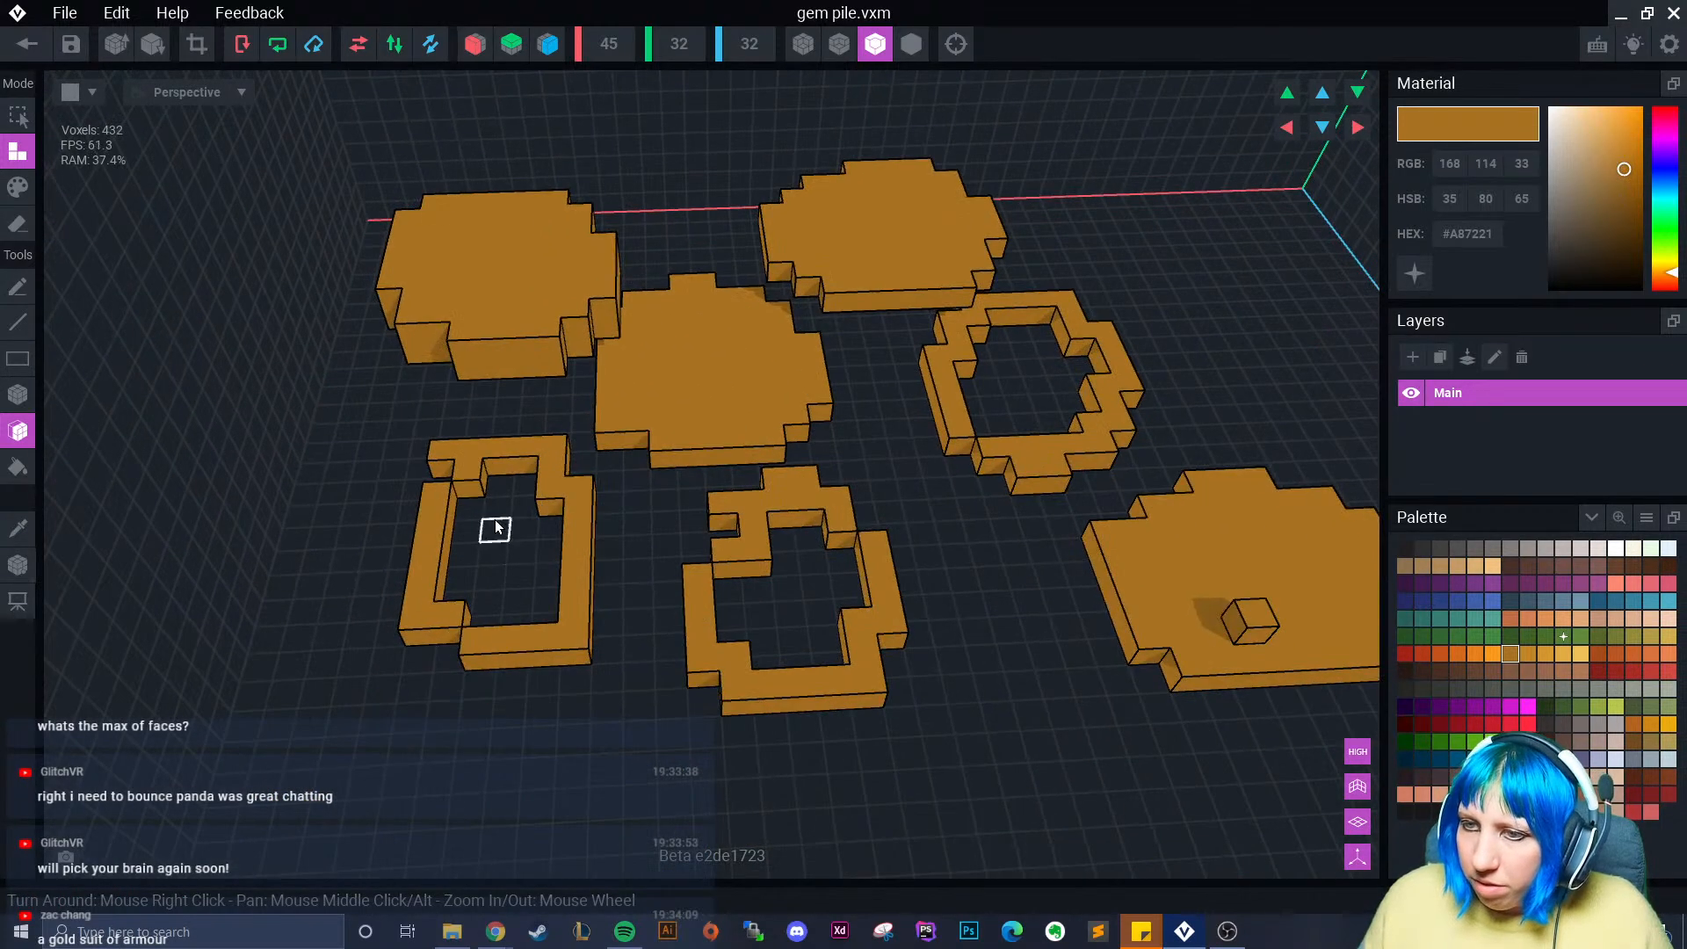
click(507, 476)
click(507, 485)
key(ctrl+z)
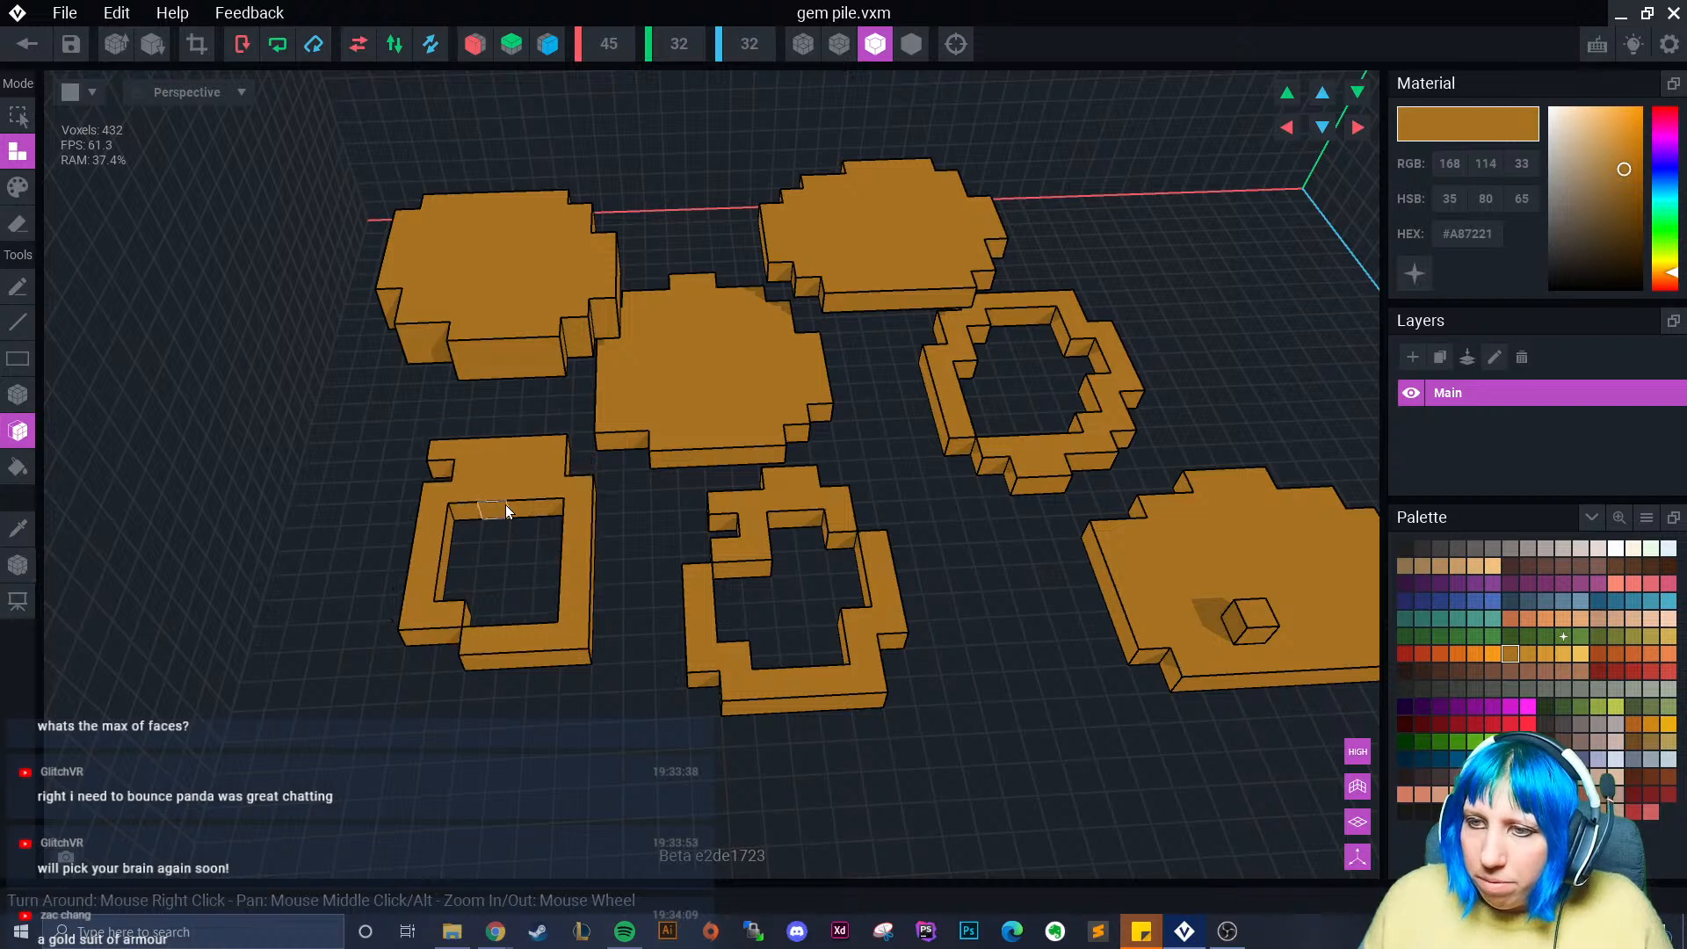
click(507, 512)
click(510, 536)
click(510, 558)
click(510, 581)
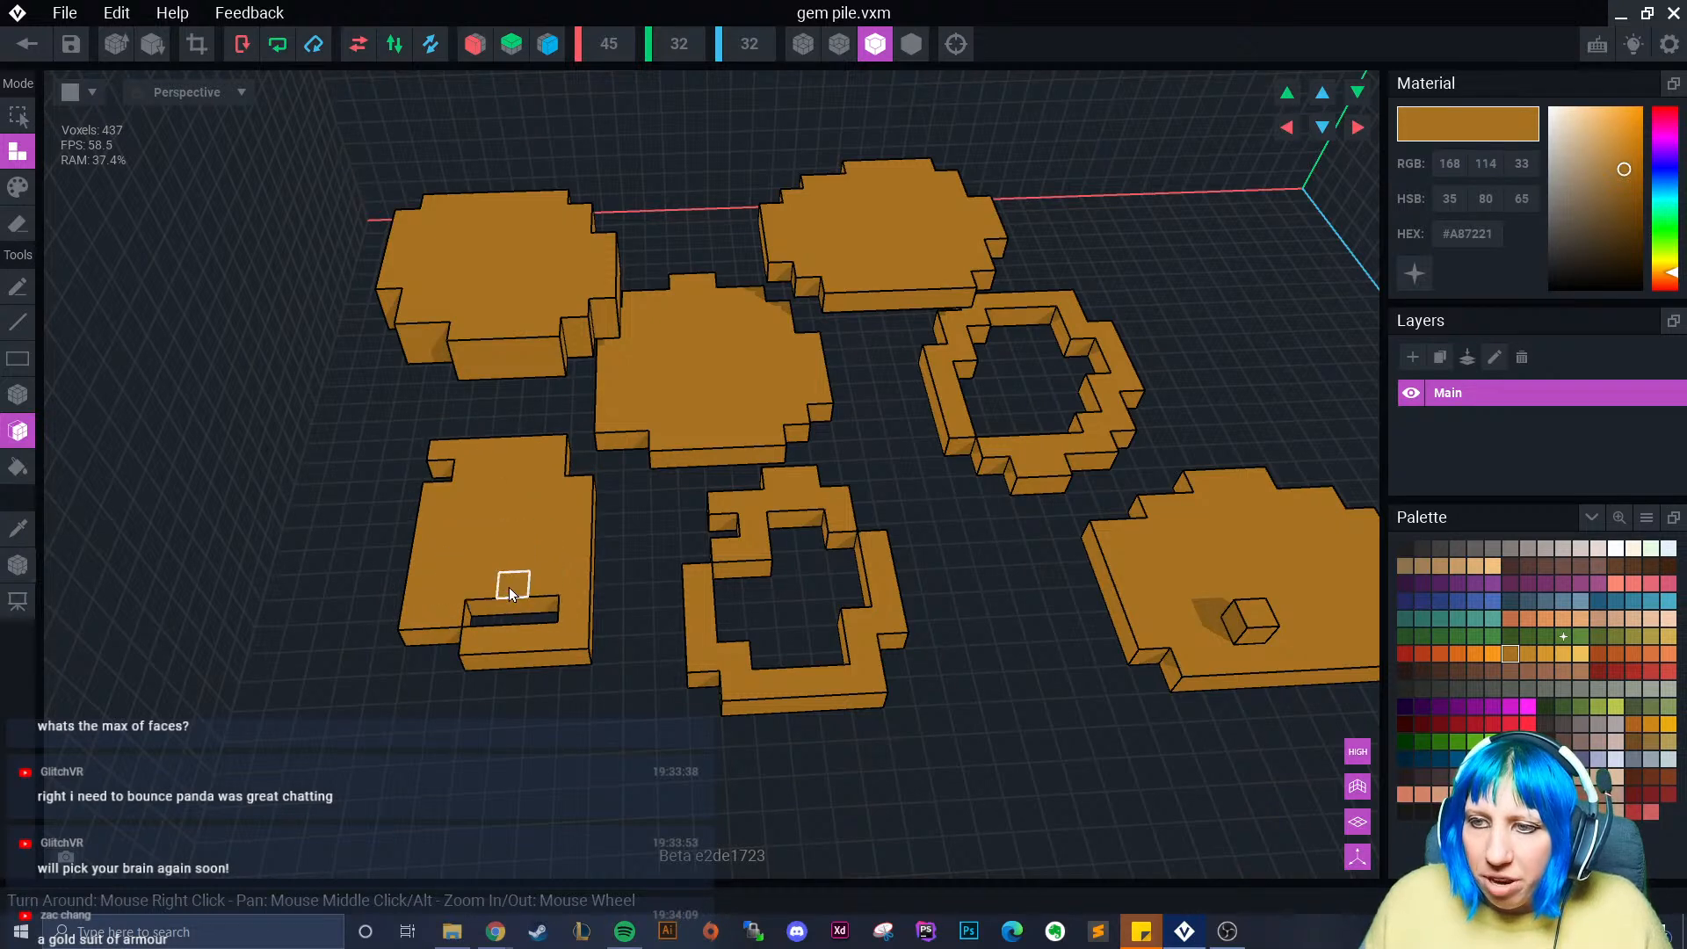
click(512, 603)
- Fill the interior of the small bottle-like outline beside the narrow rectangle by extending its inner faces
right_drag(727, 579, 681, 579)
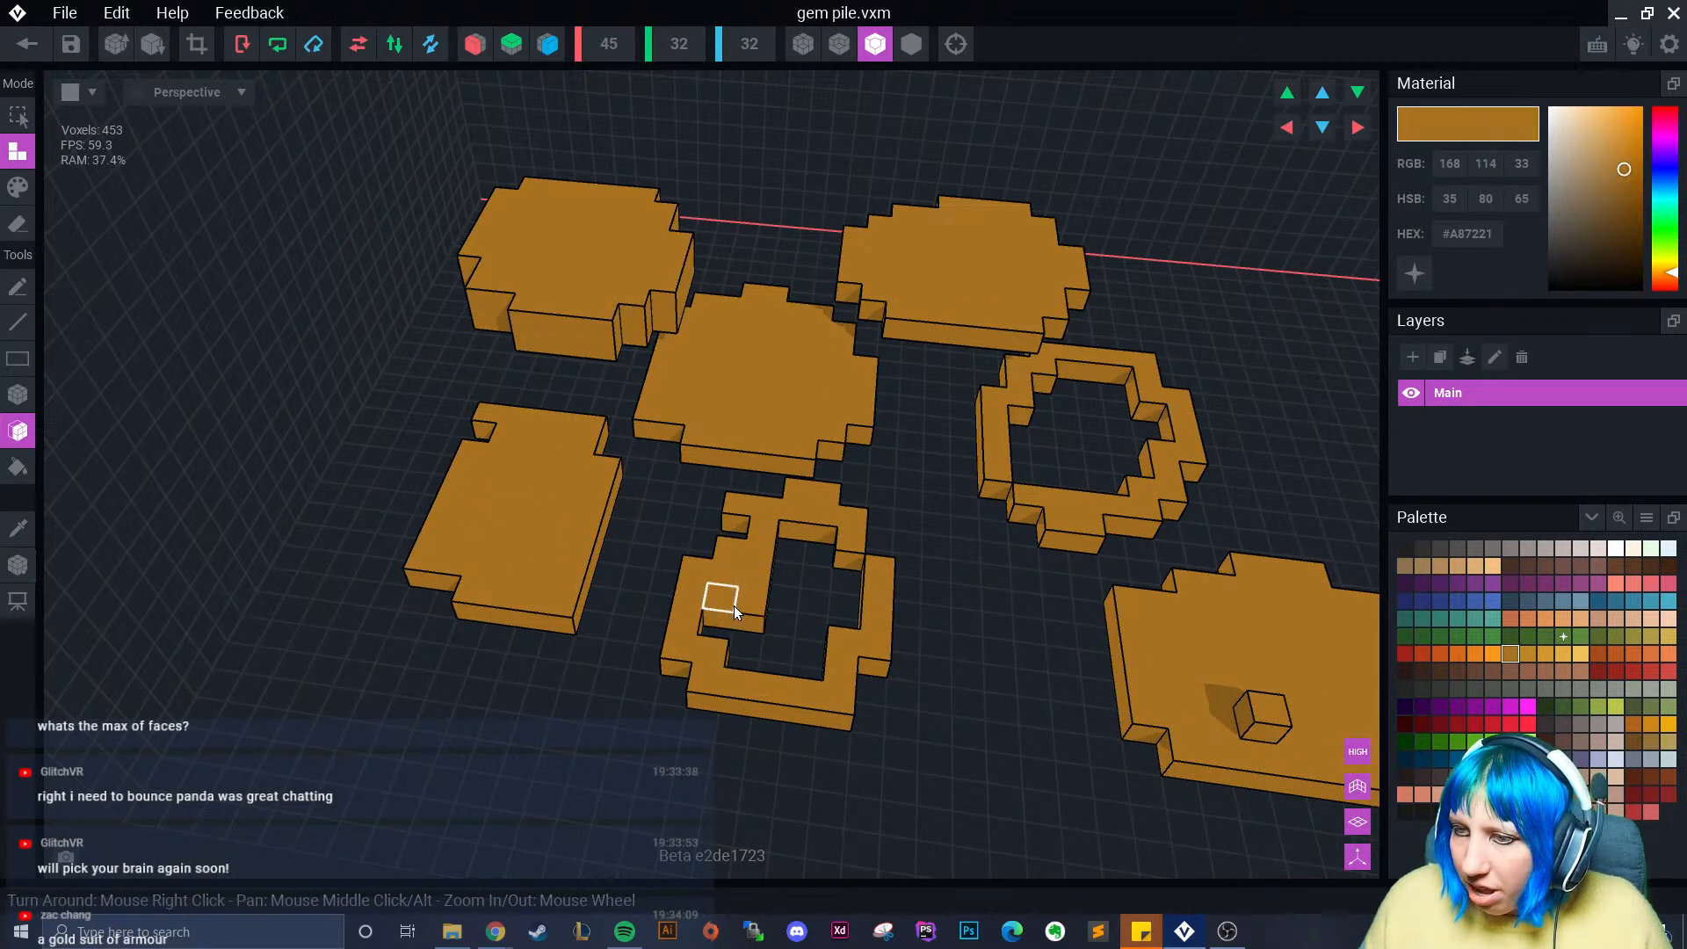
click(749, 654)
right_drag(748, 654, 739, 646)
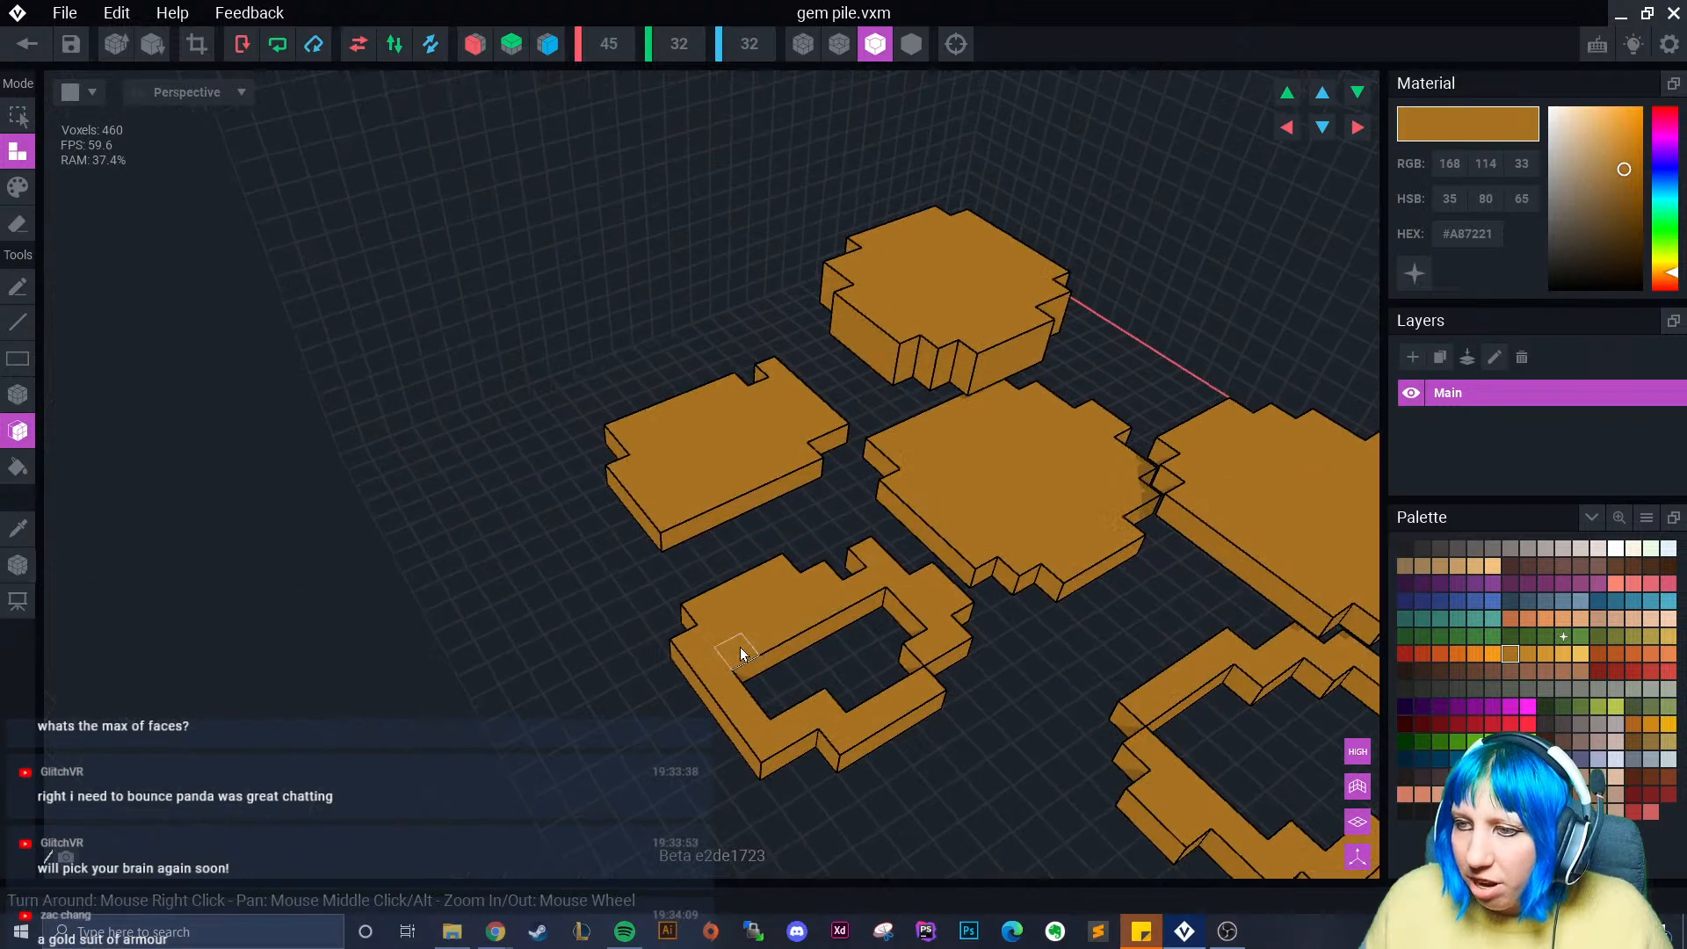
click(799, 644)
click(827, 661)
click(862, 681)
right_drag(863, 681, 968, 629)
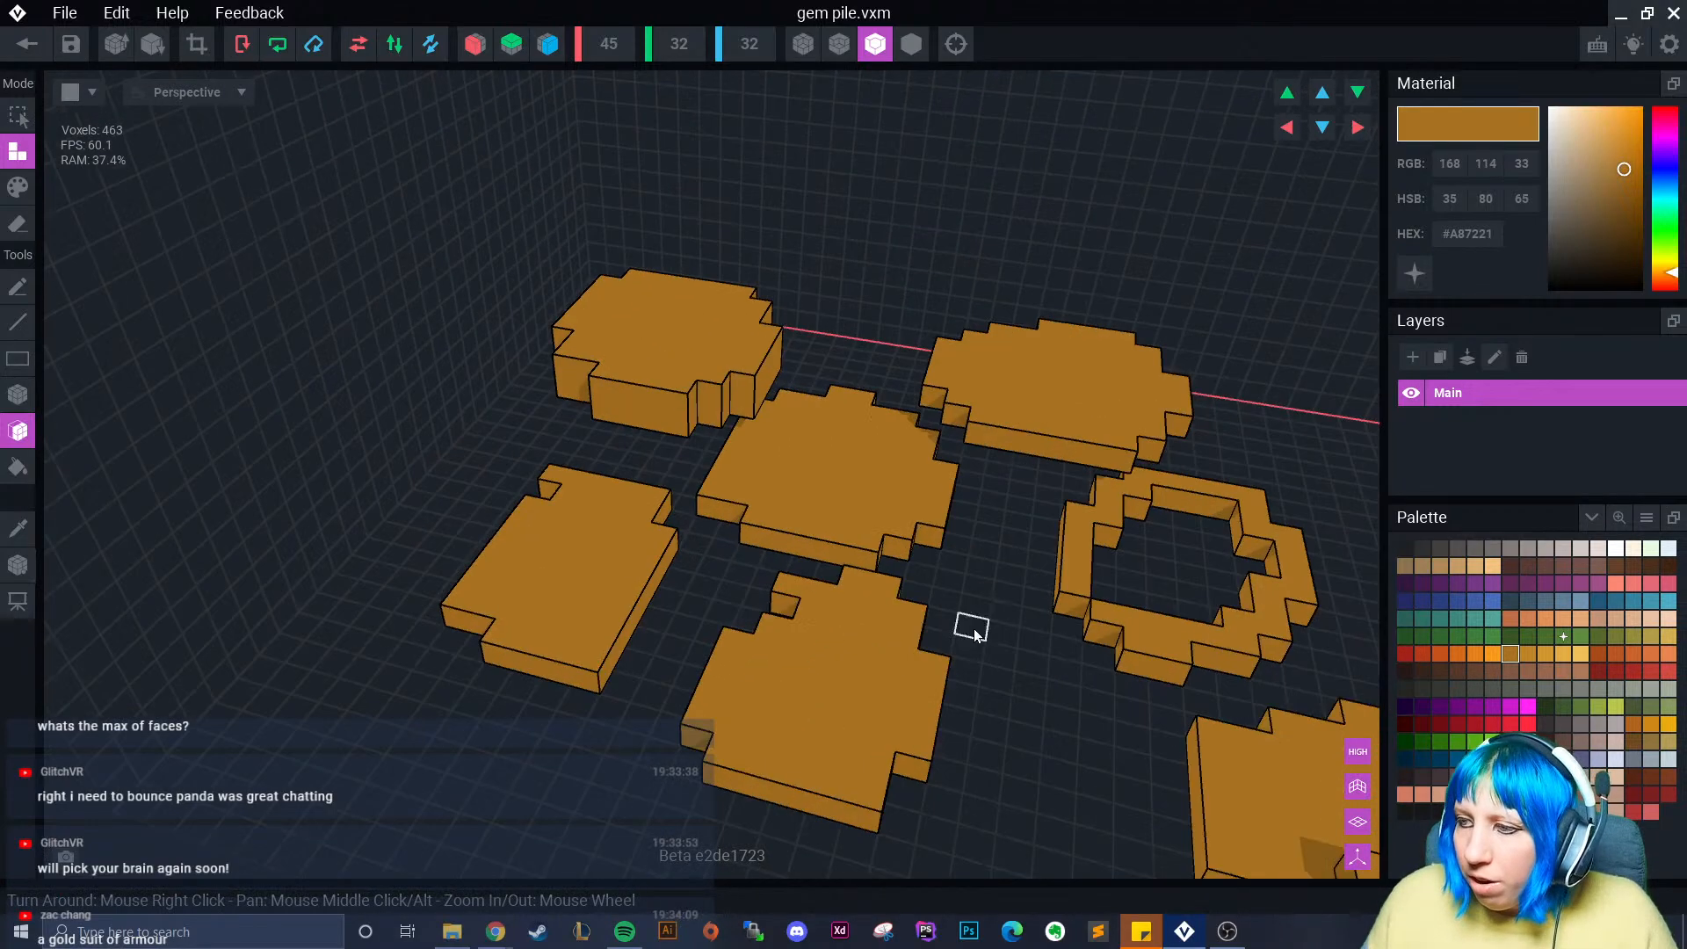
- Fill the last hollow ring, in front of the second back disc, row by row with the Face tool
scroll(967, 629, up, 2)
middle_drag(967, 629, 809, 621)
click(800, 527)
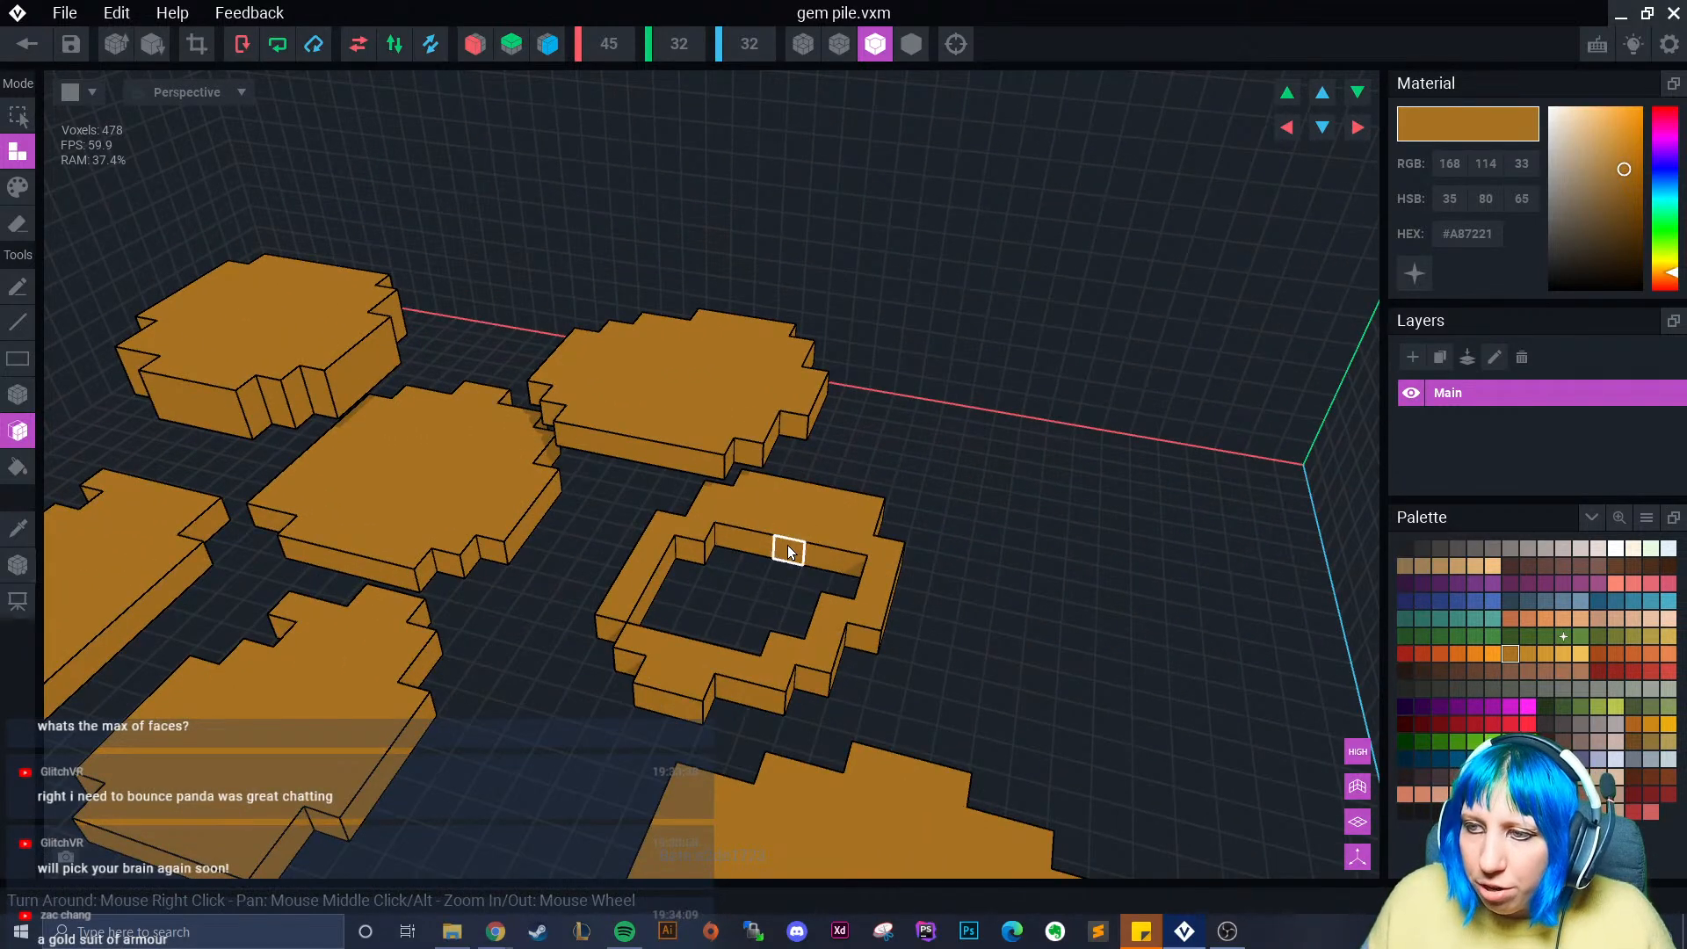
click(787, 545)
click(771, 561)
click(745, 573)
click(721, 604)
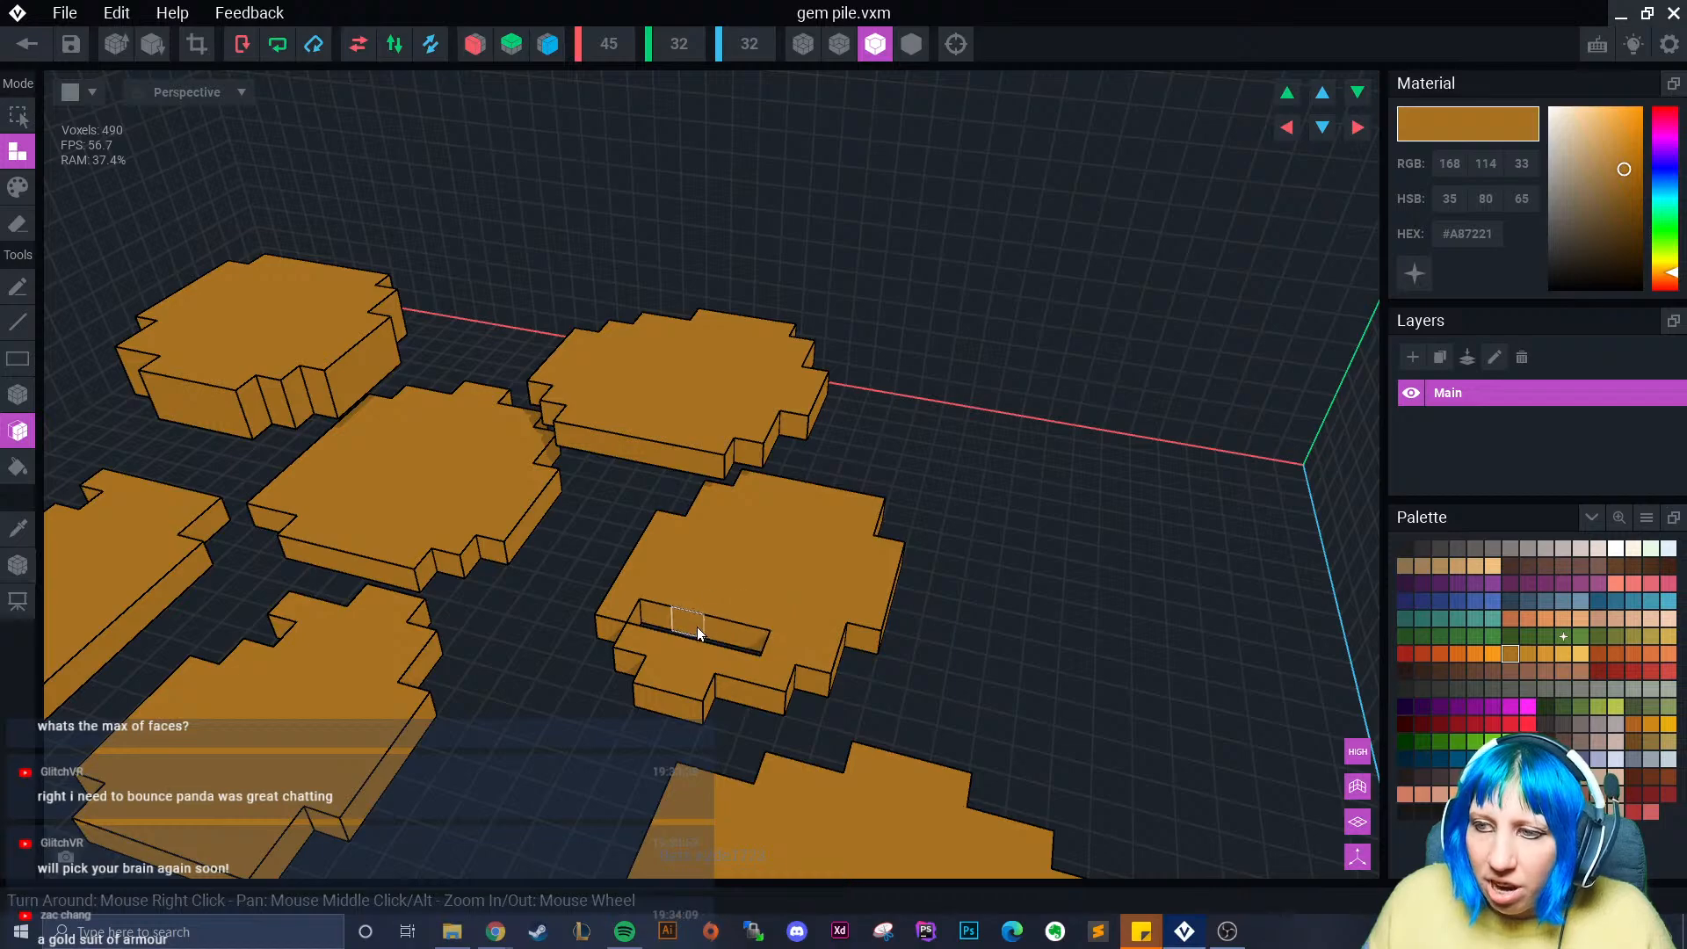
click(699, 627)
- Raise the top faces of the middle slab and the bottle-like slab to make both thicker
scroll(699, 640, down, 2)
right_drag(700, 651, 753, 662)
click(487, 595)
click(459, 642)
scroll(713, 661, down, 2)
scroll(753, 662, down, 2)
right_drag(648, 649, 647, 649)
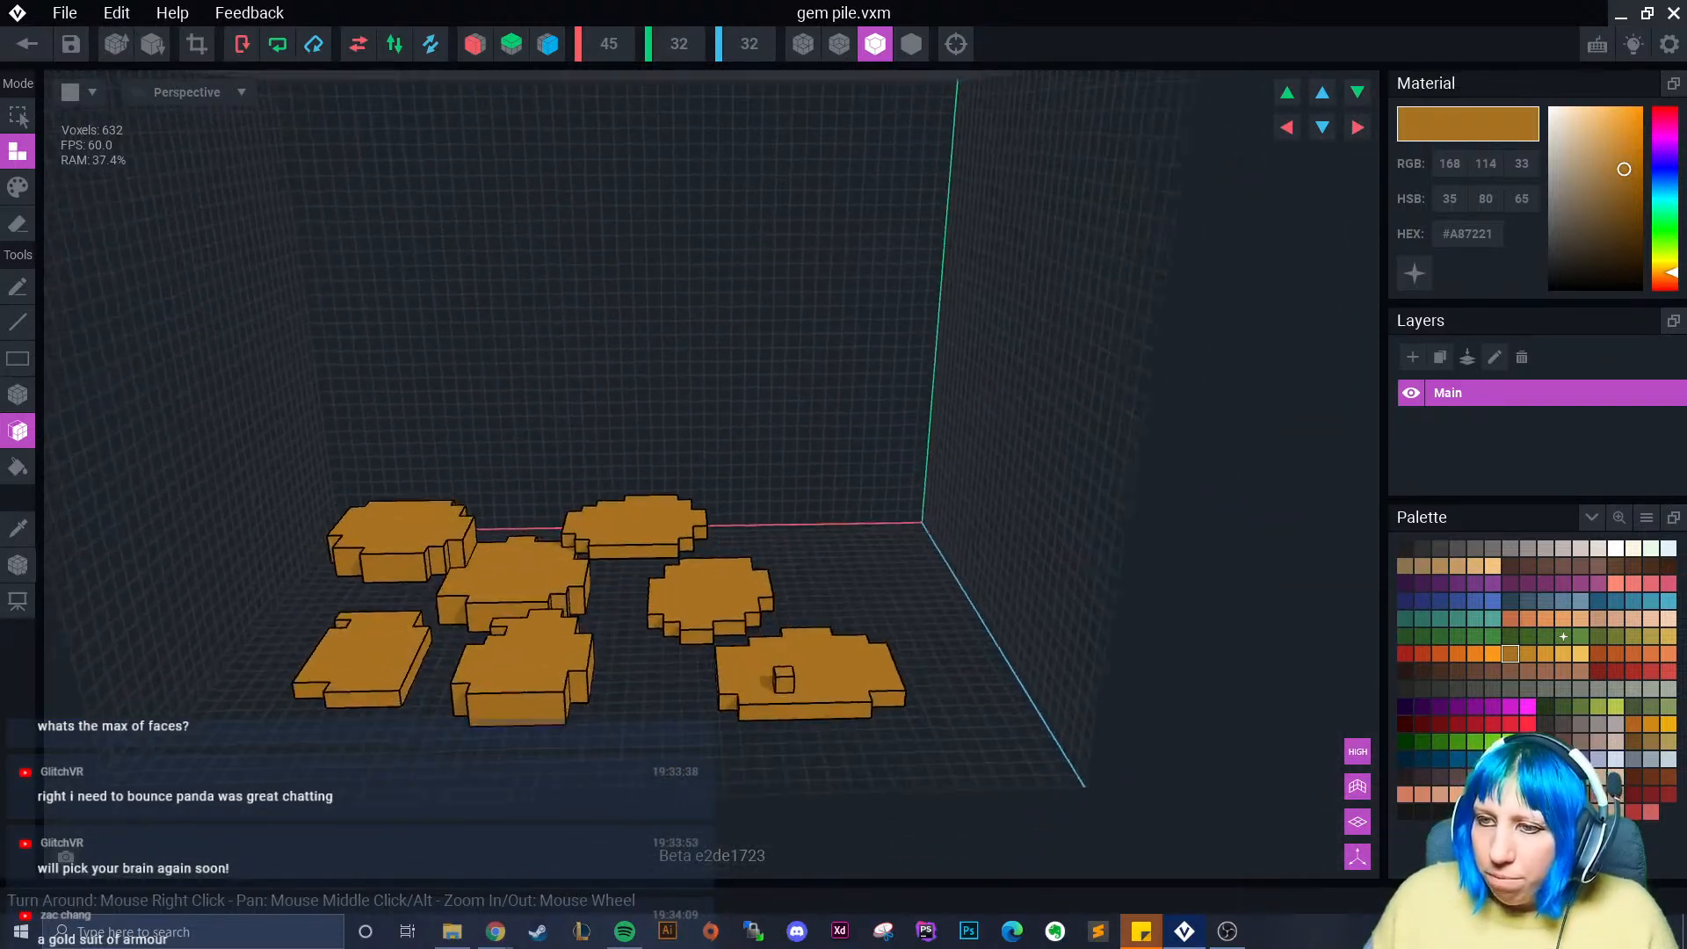
- Pick the glowing green #547C34 and add a low box of voxels in the corner behind the second back disc and its neighbour
middle_drag(648, 649, 678, 682)
scroll(677, 682, up, 3)
right_drag(737, 709, 854, 665)
scroll(754, 691, up, 2)
scroll(754, 692, down, 3)
scroll(861, 666, up, 3)
click(1563, 636)
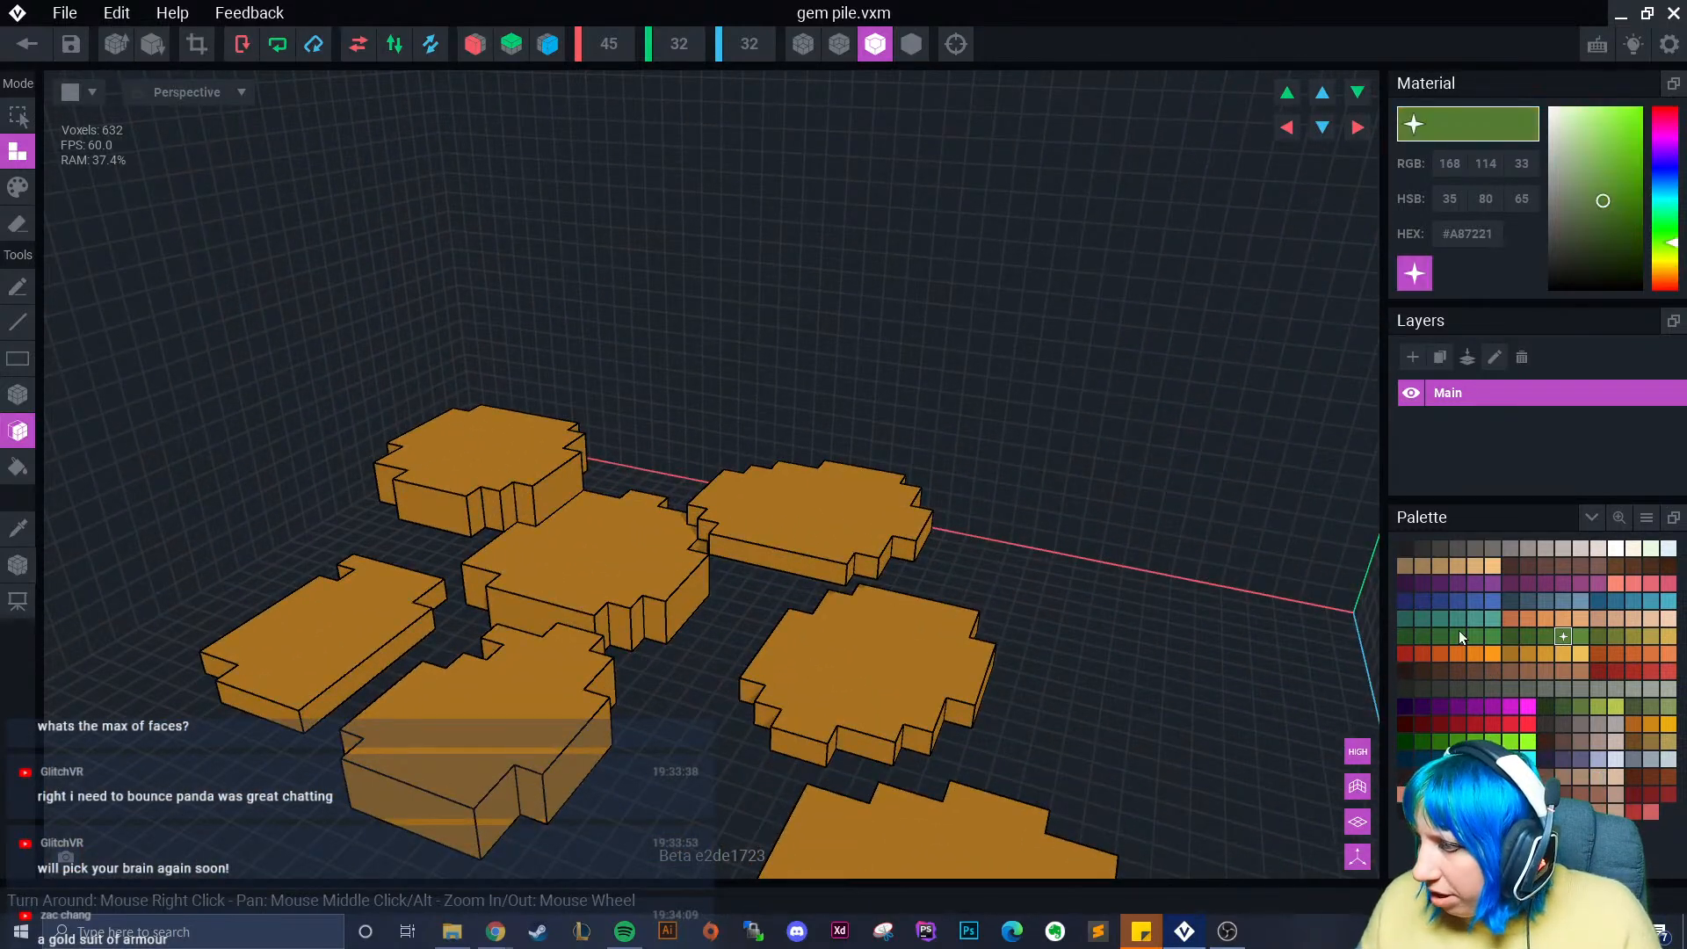
click(24, 392)
scroll(756, 615, down, 3)
right_drag(756, 628, 942, 599)
scroll(901, 630, up, 2)
drag(943, 573, 1021, 637)
- Add further green boxes to the one beside the second back disc to give the gem a stepped shape
right_drag(989, 619, 949, 574)
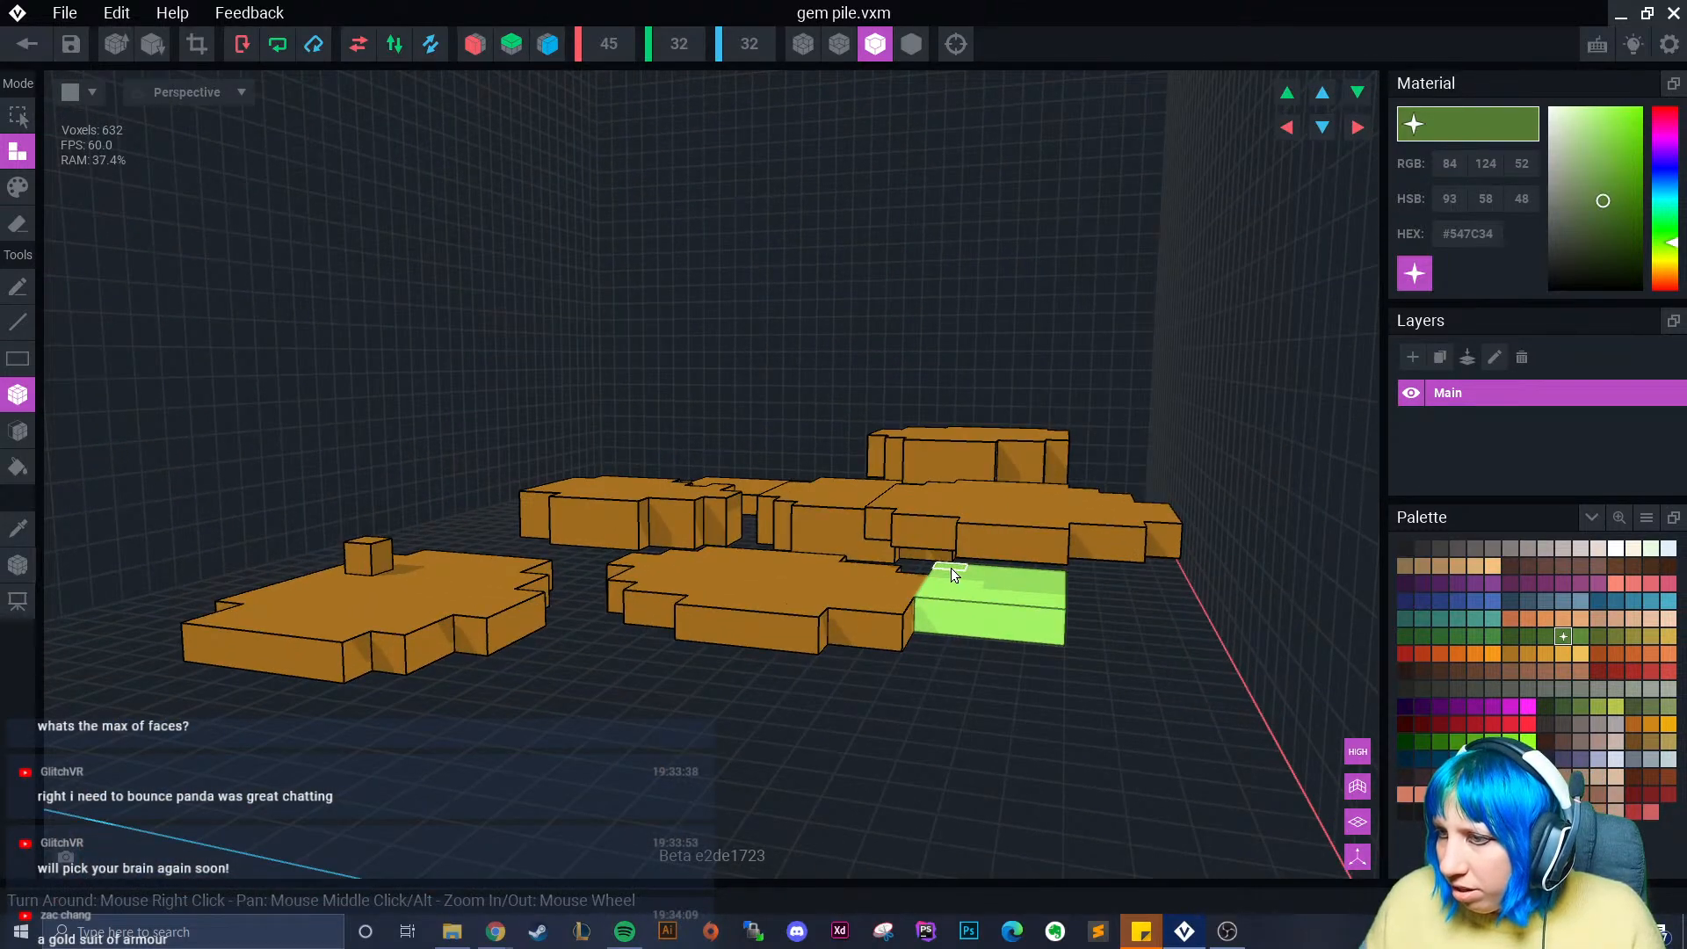
drag(951, 568, 1037, 602)
right_drag(1028, 629, 968, 598)
drag(968, 599, 1012, 627)
mouse_move(985, 672)
right_down()
mouse_move(1000, 673)
mouse_move(854, 715)
right_up()
- Lay a one-voxel-high green base in the gap between the middle slab and the disc in front of the second back disc
drag(773, 645, 846, 703)
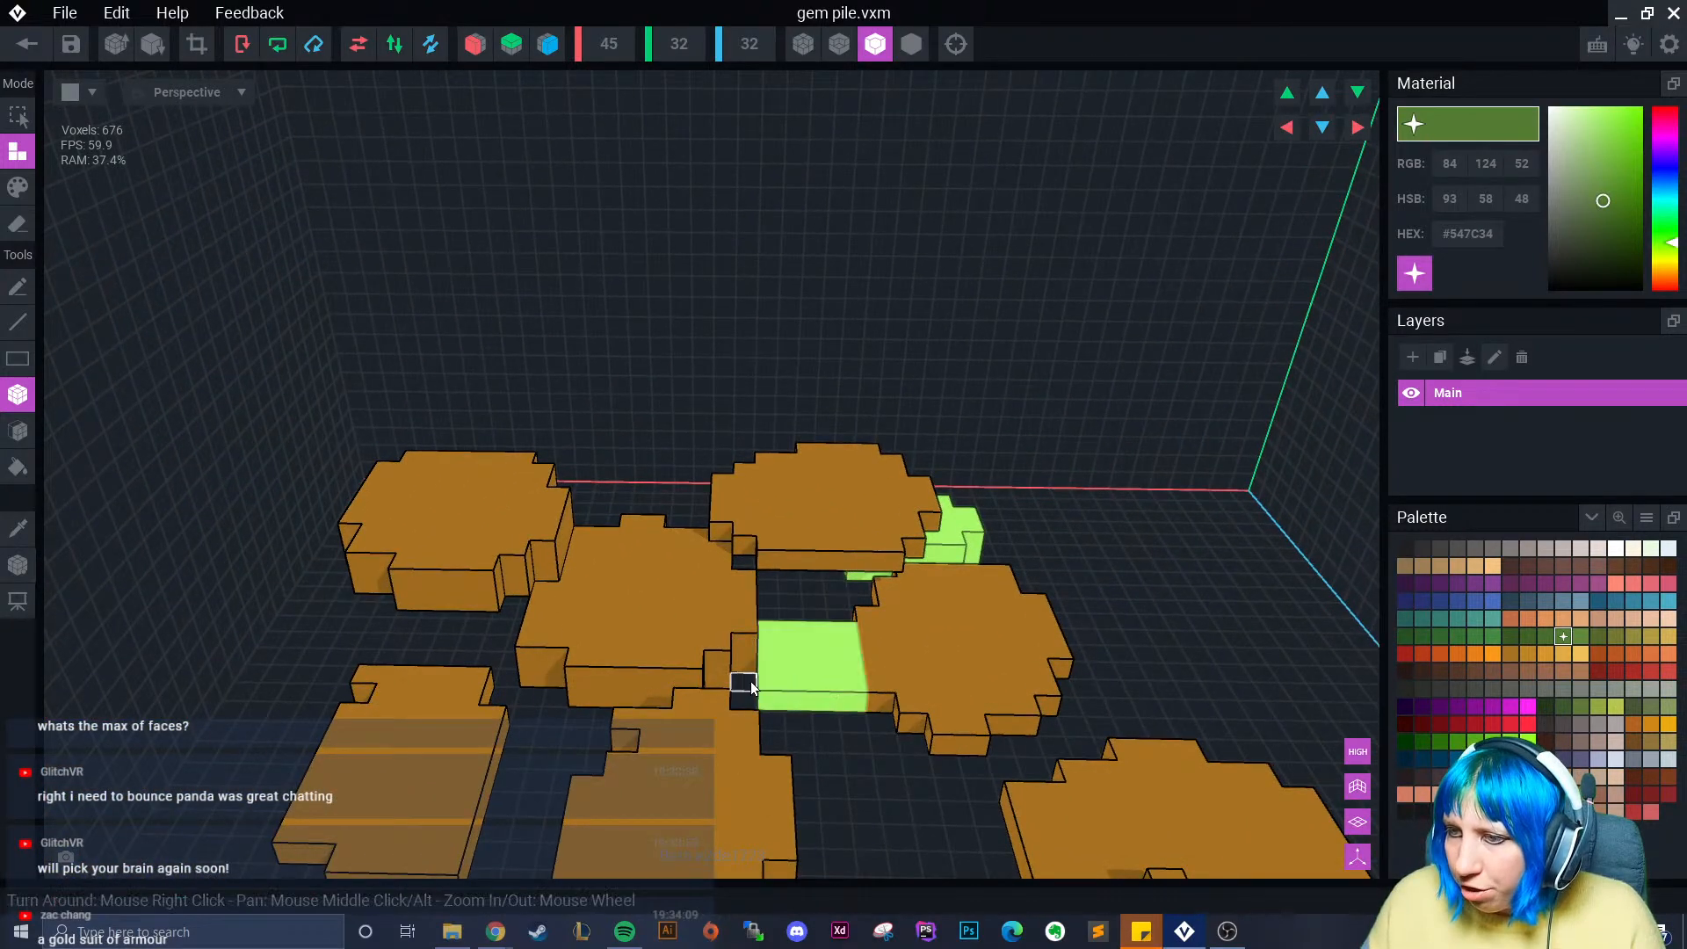
right_drag(753, 704, 959, 796)
click(784, 704)
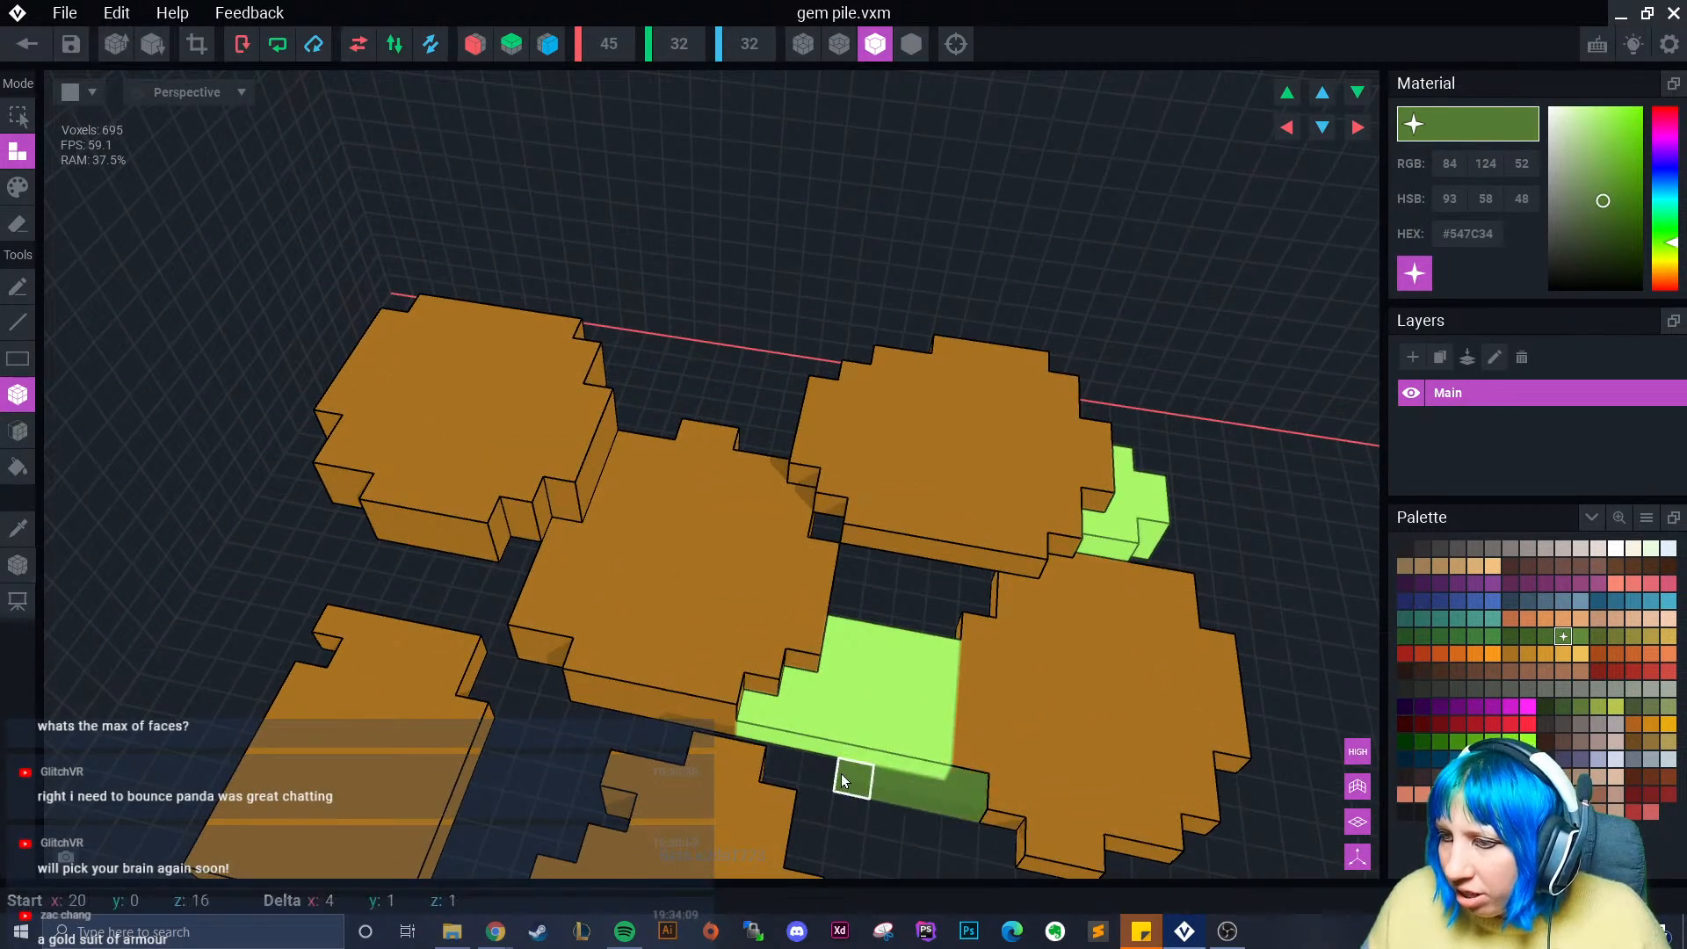
right_drag(816, 767, 903, 629)
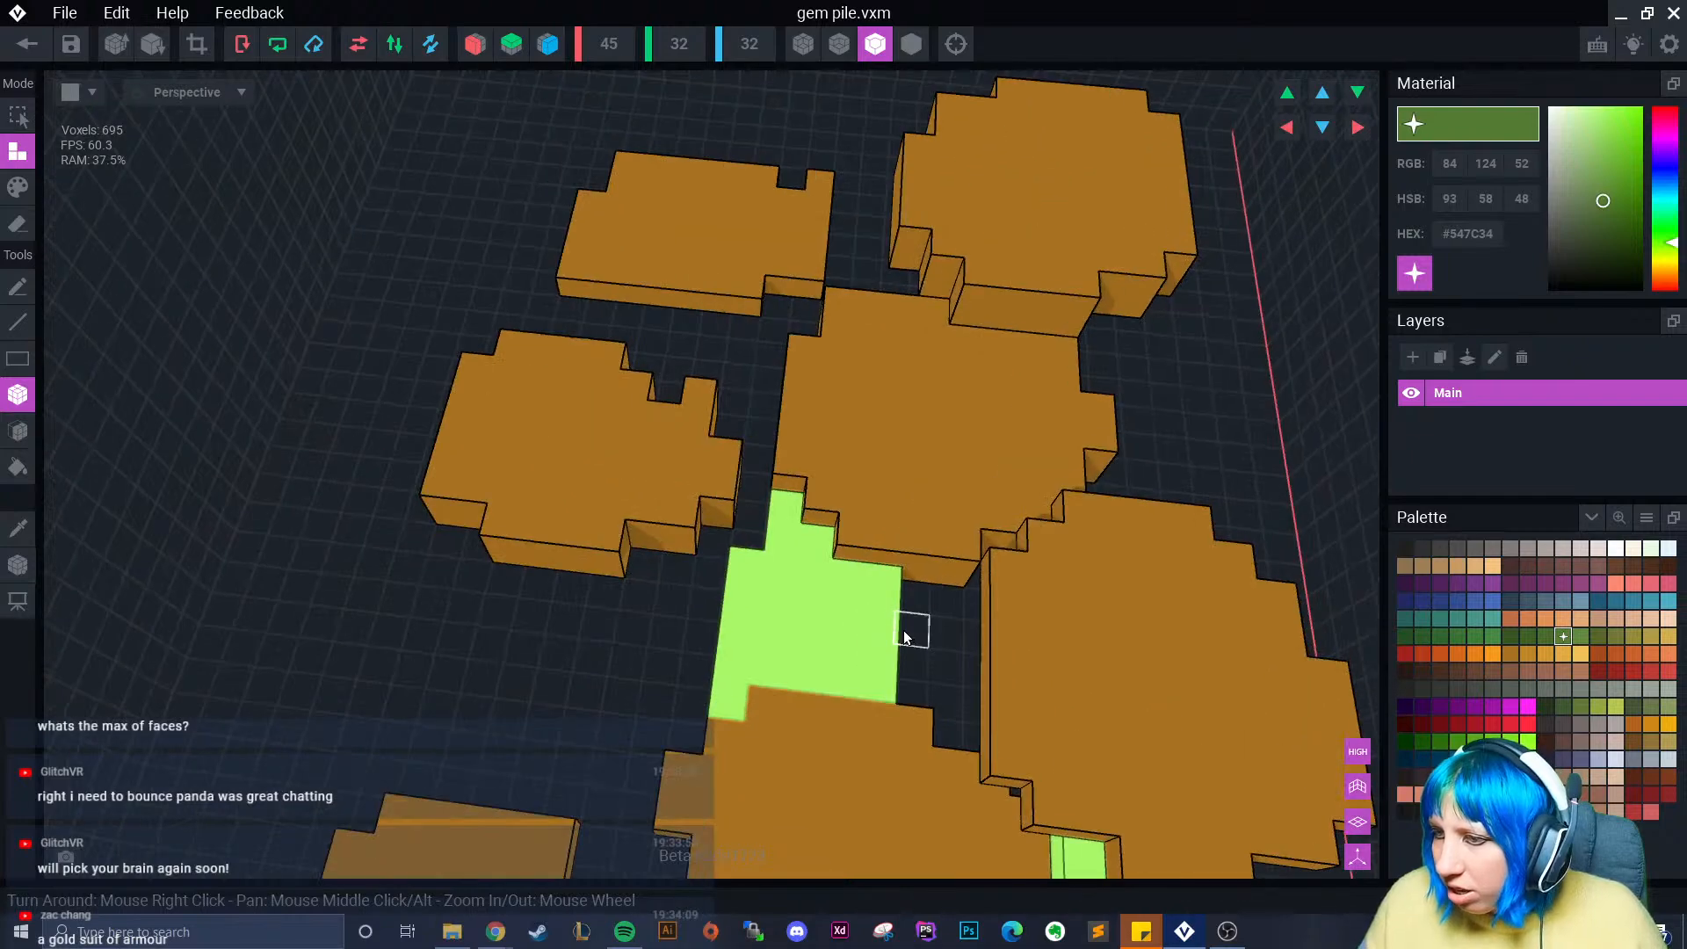
drag(907, 637, 908, 683)
- Stack two progressively smaller green tiers on the central base, widening the lower tier until it meets the neighbouring disc
drag(787, 619, 872, 661)
right_drag(920, 594, 816, 673)
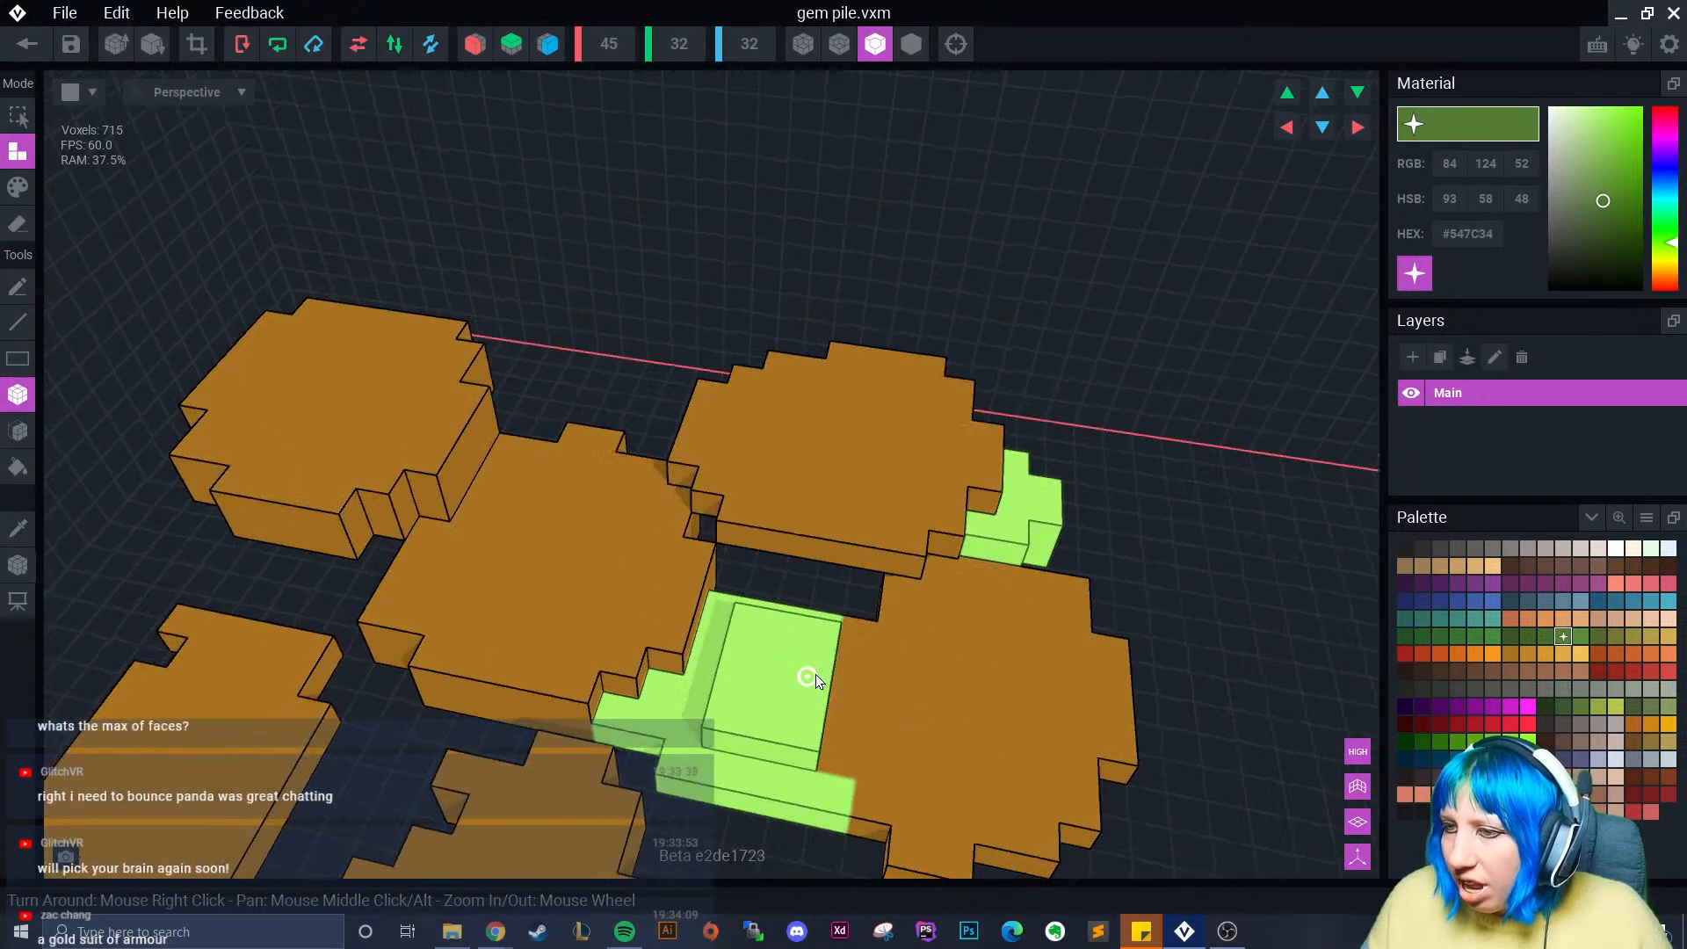
drag(842, 673, 831, 743)
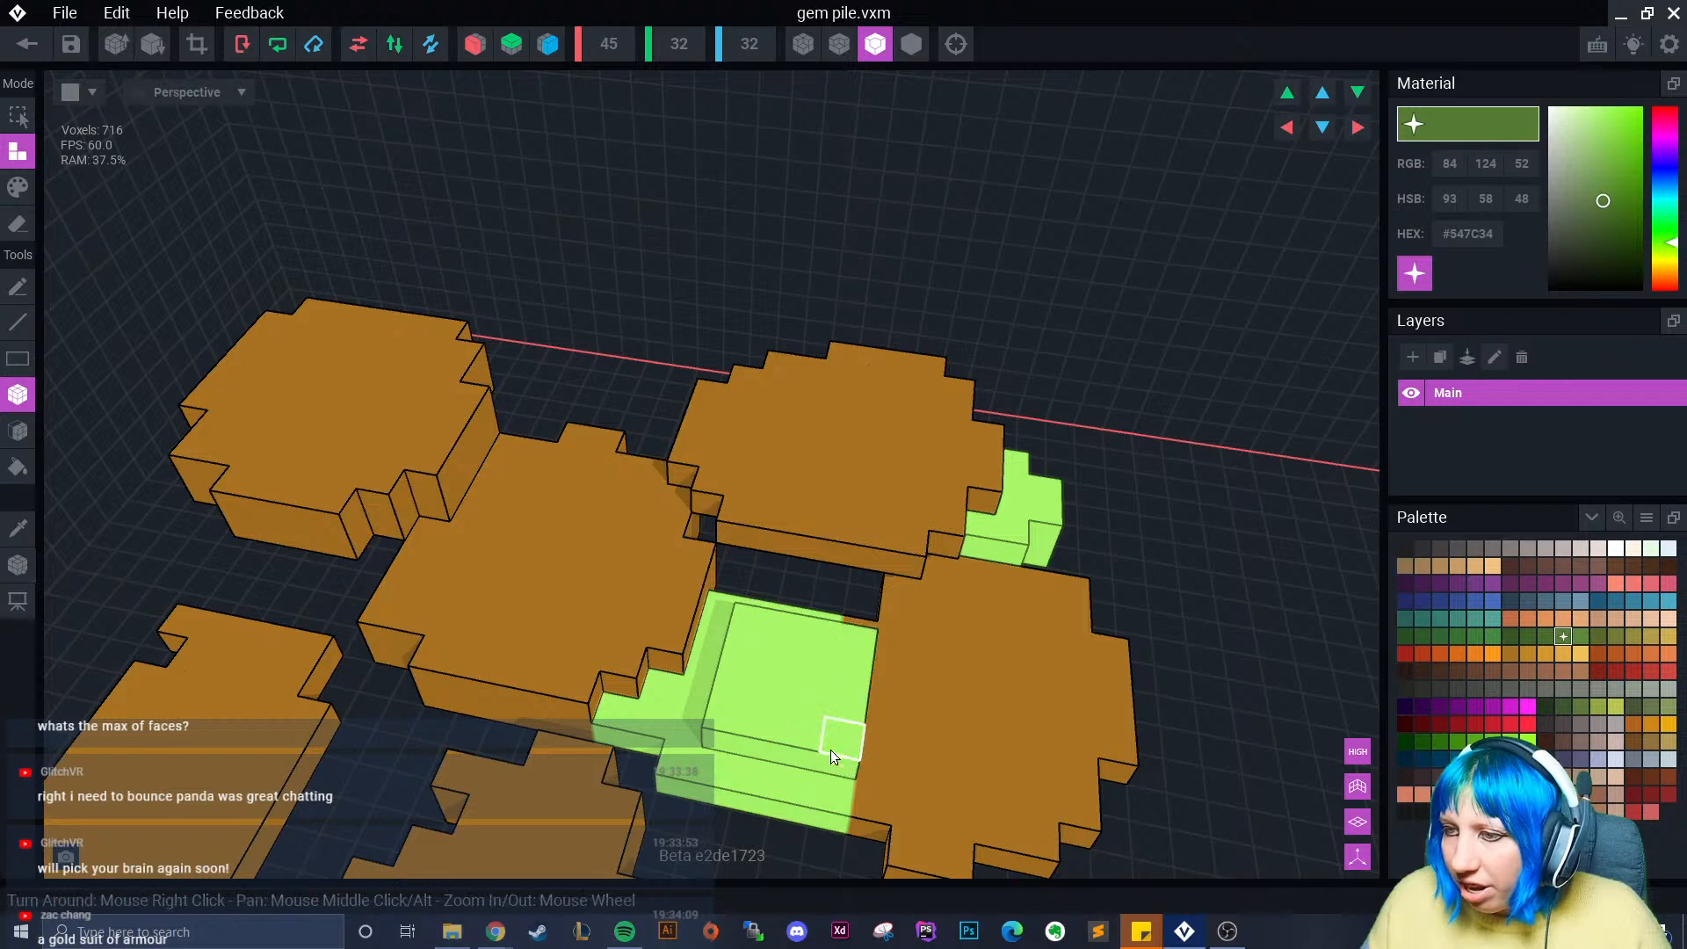
drag(770, 668, 814, 701)
scroll(835, 761, down, 3)
right_drag(837, 763, 809, 785)
scroll(826, 747, down, 3)
scroll(804, 802, down, 3)
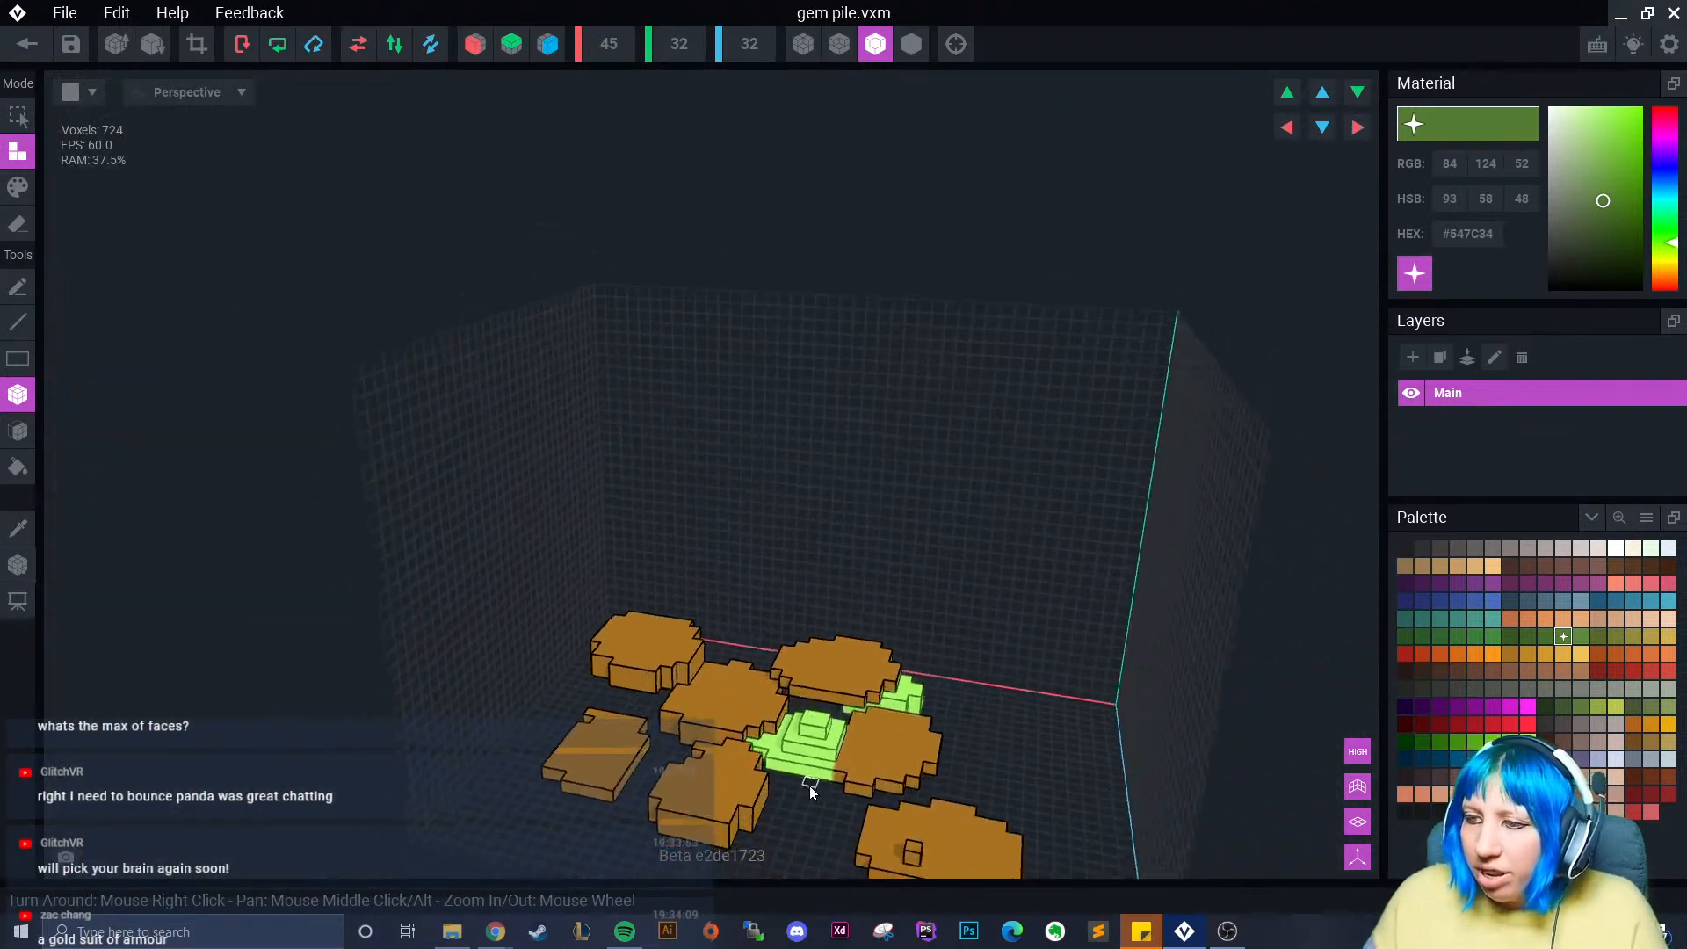
- Lay an irregular green base in the gap between the narrow rectangular slab and the bottle-like slab
scroll(804, 794, up, 3)
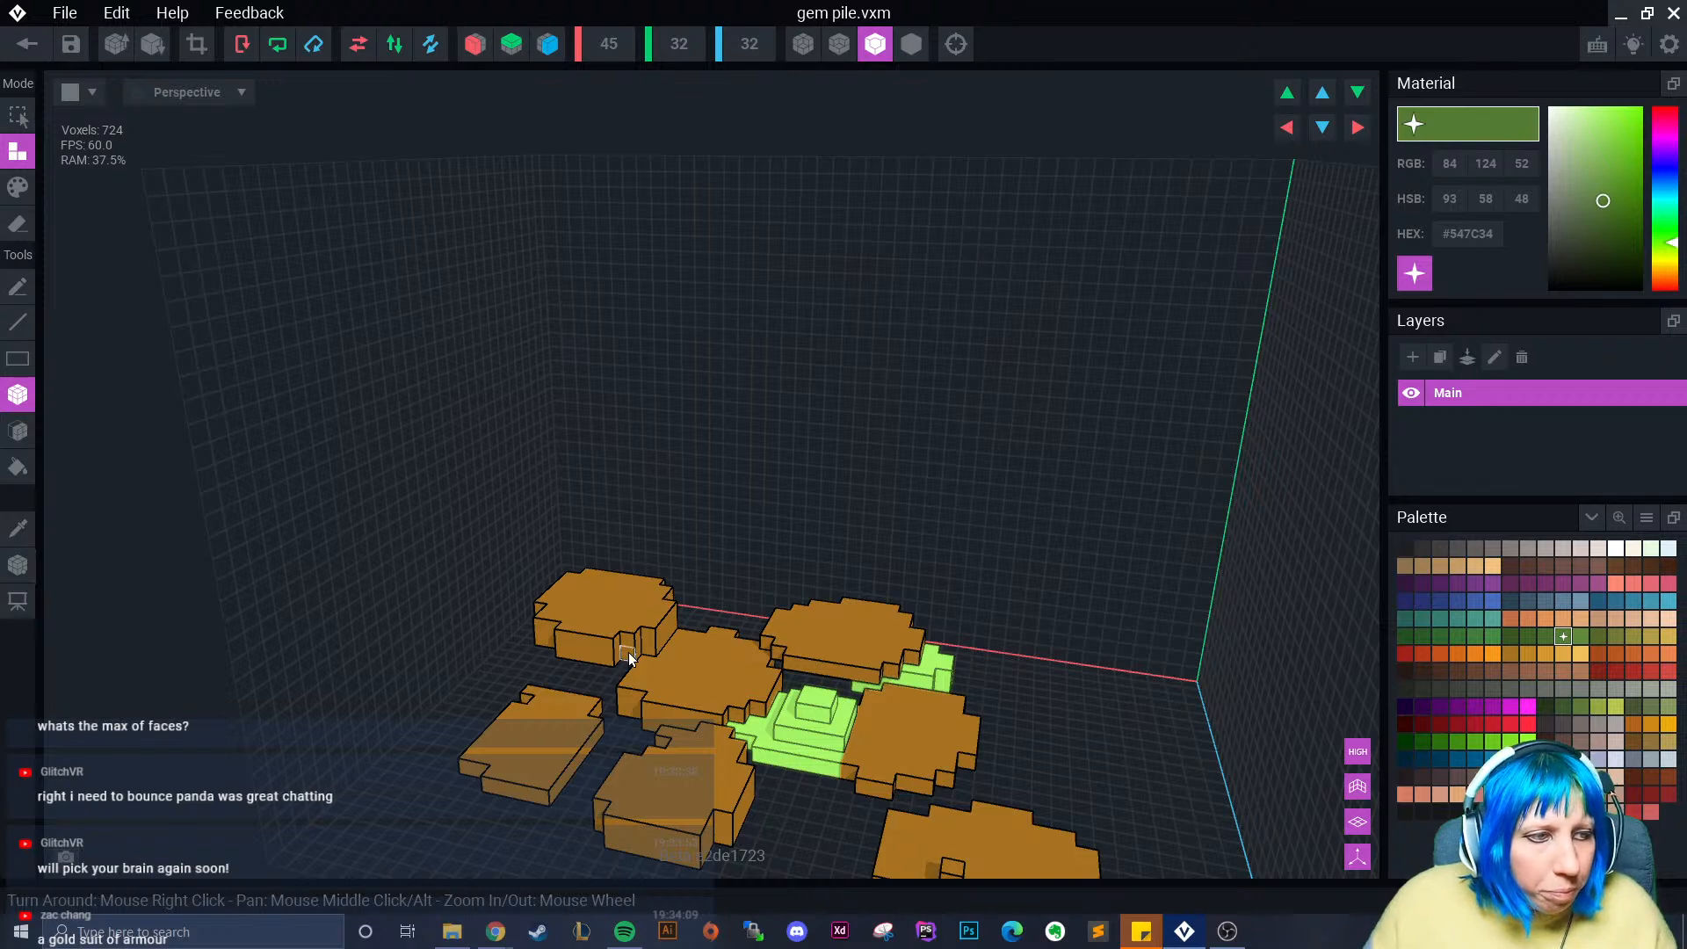
right_drag(774, 519, 836, 606)
scroll(836, 609, up, 3)
middle_drag(839, 773, 842, 597)
right_drag(844, 703, 861, 672)
scroll(837, 686, up, 3)
middle_drag(862, 672, 915, 704)
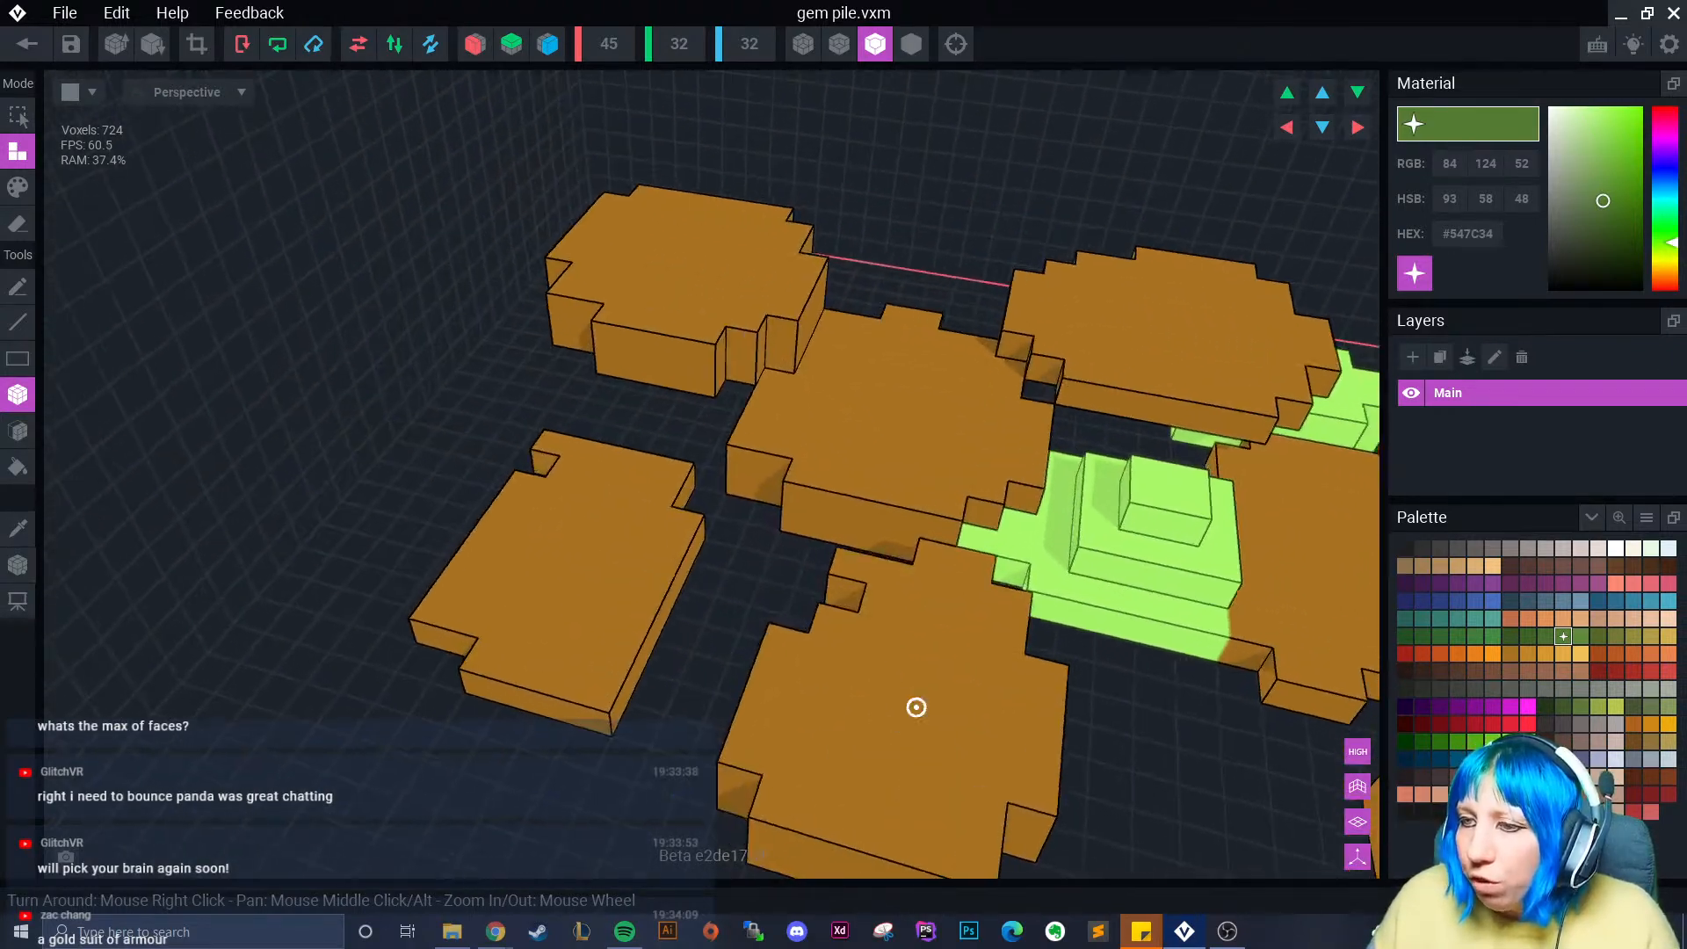
right_drag(915, 703, 984, 710)
scroll(984, 710, up, 2)
scroll(638, 647, down, 2)
drag(638, 646, 596, 700)
scroll(713, 729, up, 3)
right_drag(644, 778, 562, 743)
click(554, 648)
drag(529, 718, 627, 765)
- Raise a smaller green block on the new base and add single green voxels around its edge
right_drag(627, 764, 571, 754)
drag(655, 709, 697, 752)
right_drag(699, 768, 690, 703)
click(767, 825)
click(564, 703)
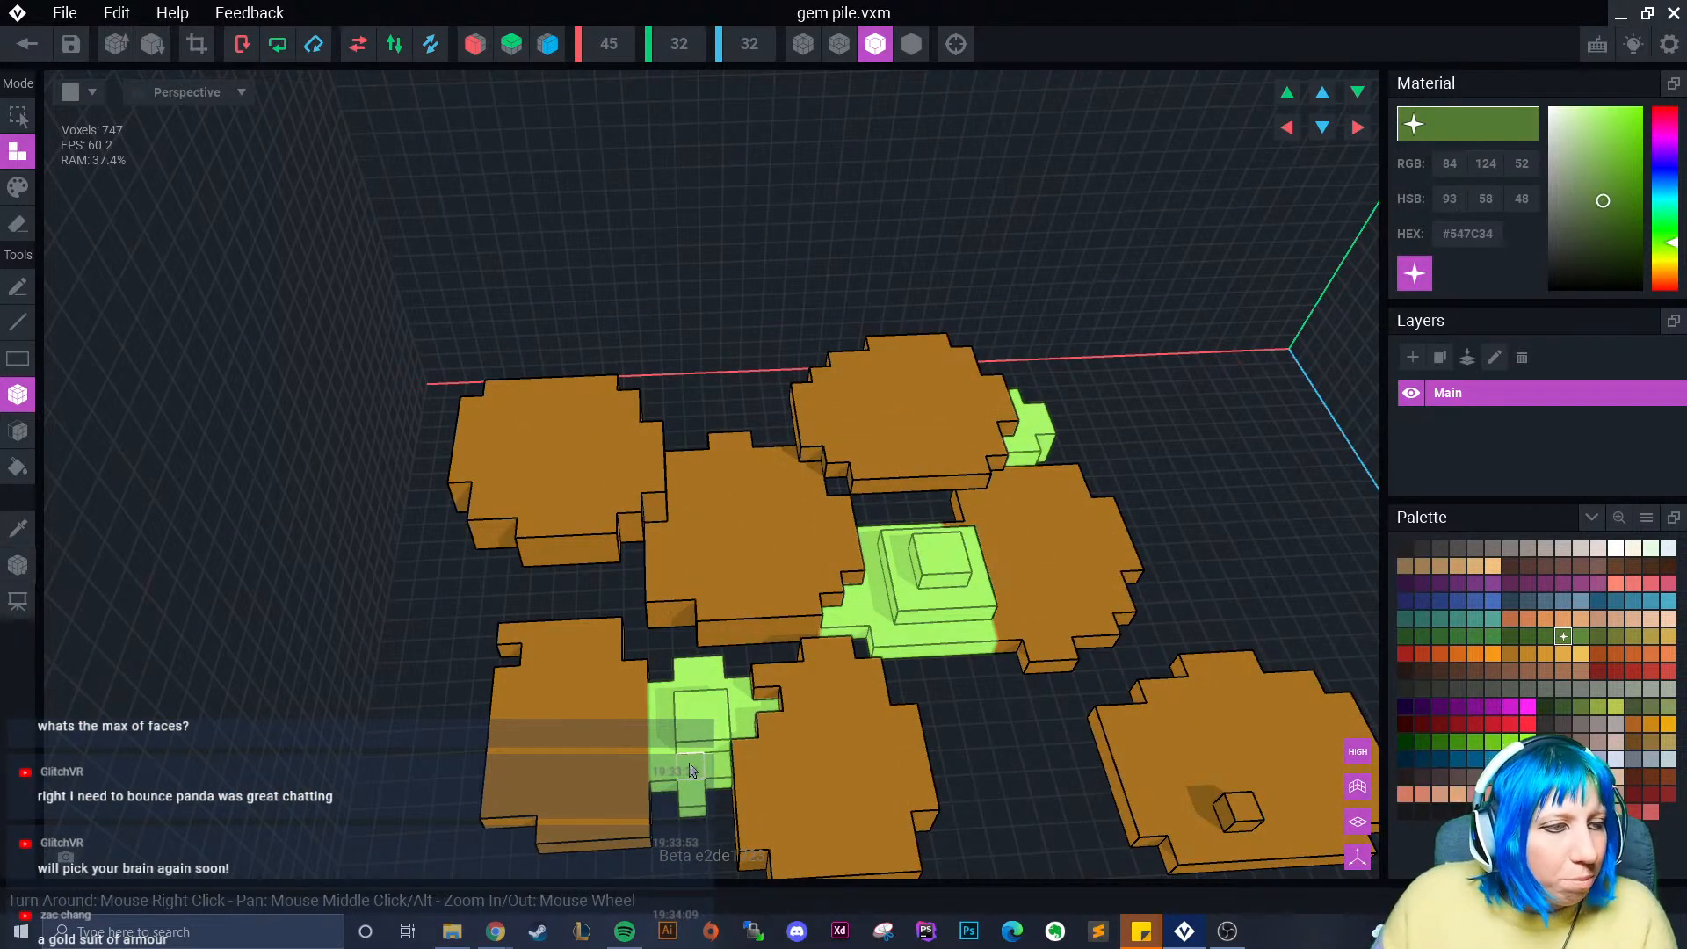
click(718, 782)
scroll(720, 802, down, 5)
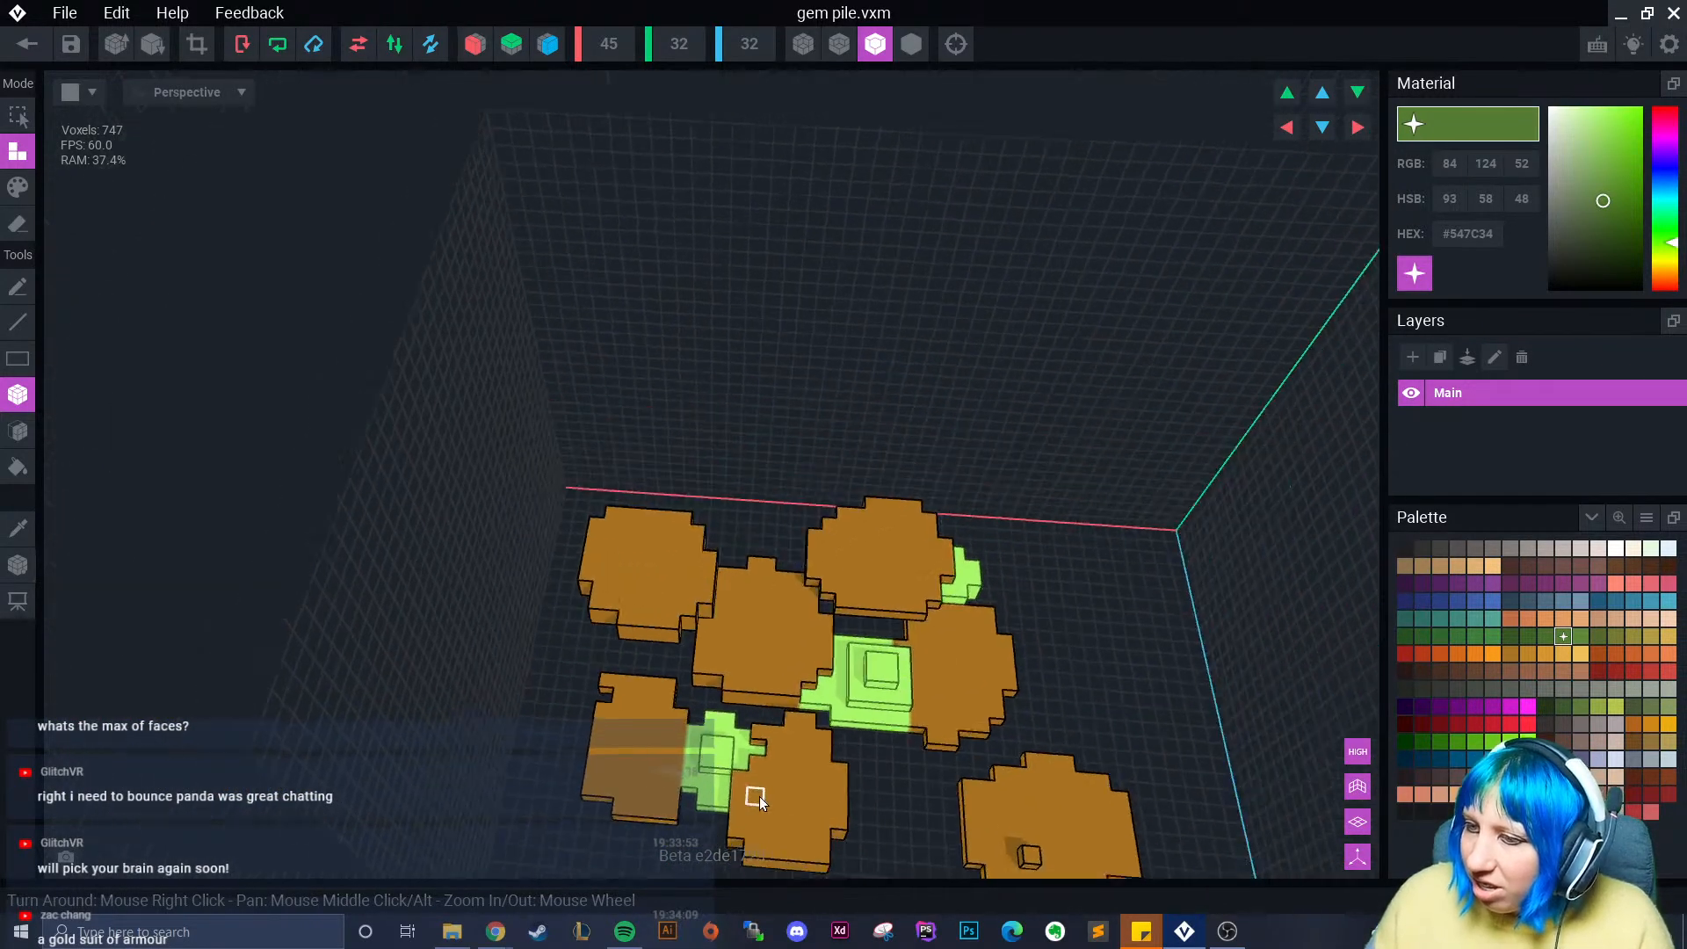
scroll(795, 738, up, 4)
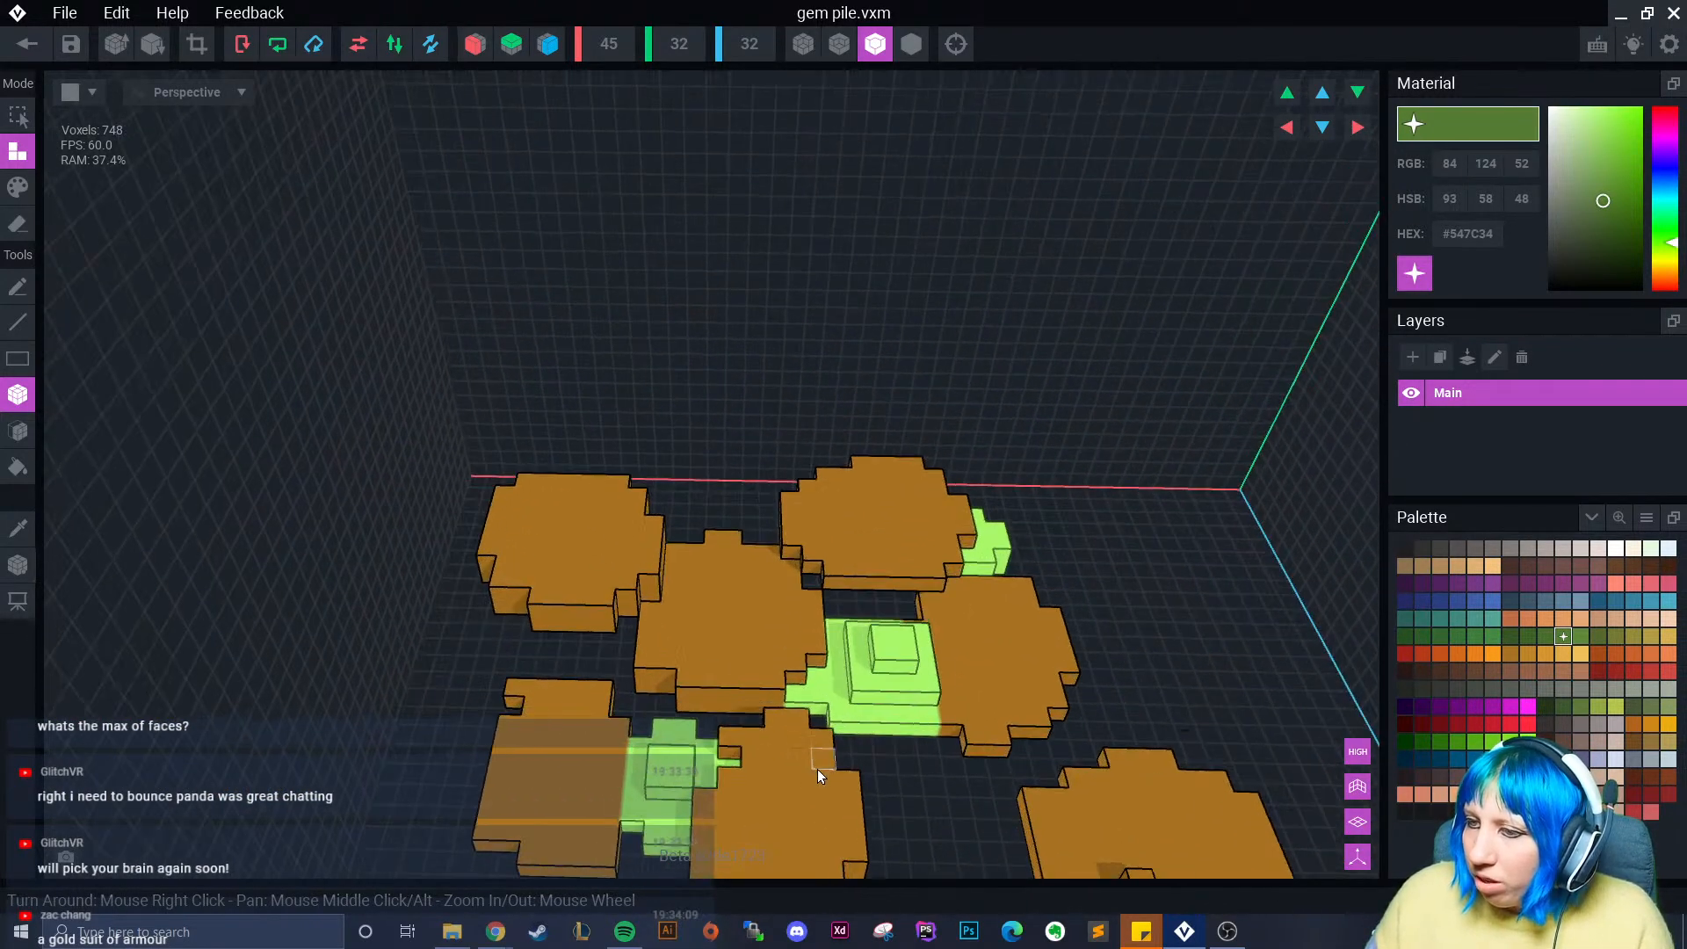
- Recolour the centre of the middle slab with the muted brown #91743C, leaving an orange-brown rim
click(17, 527)
click(712, 597)
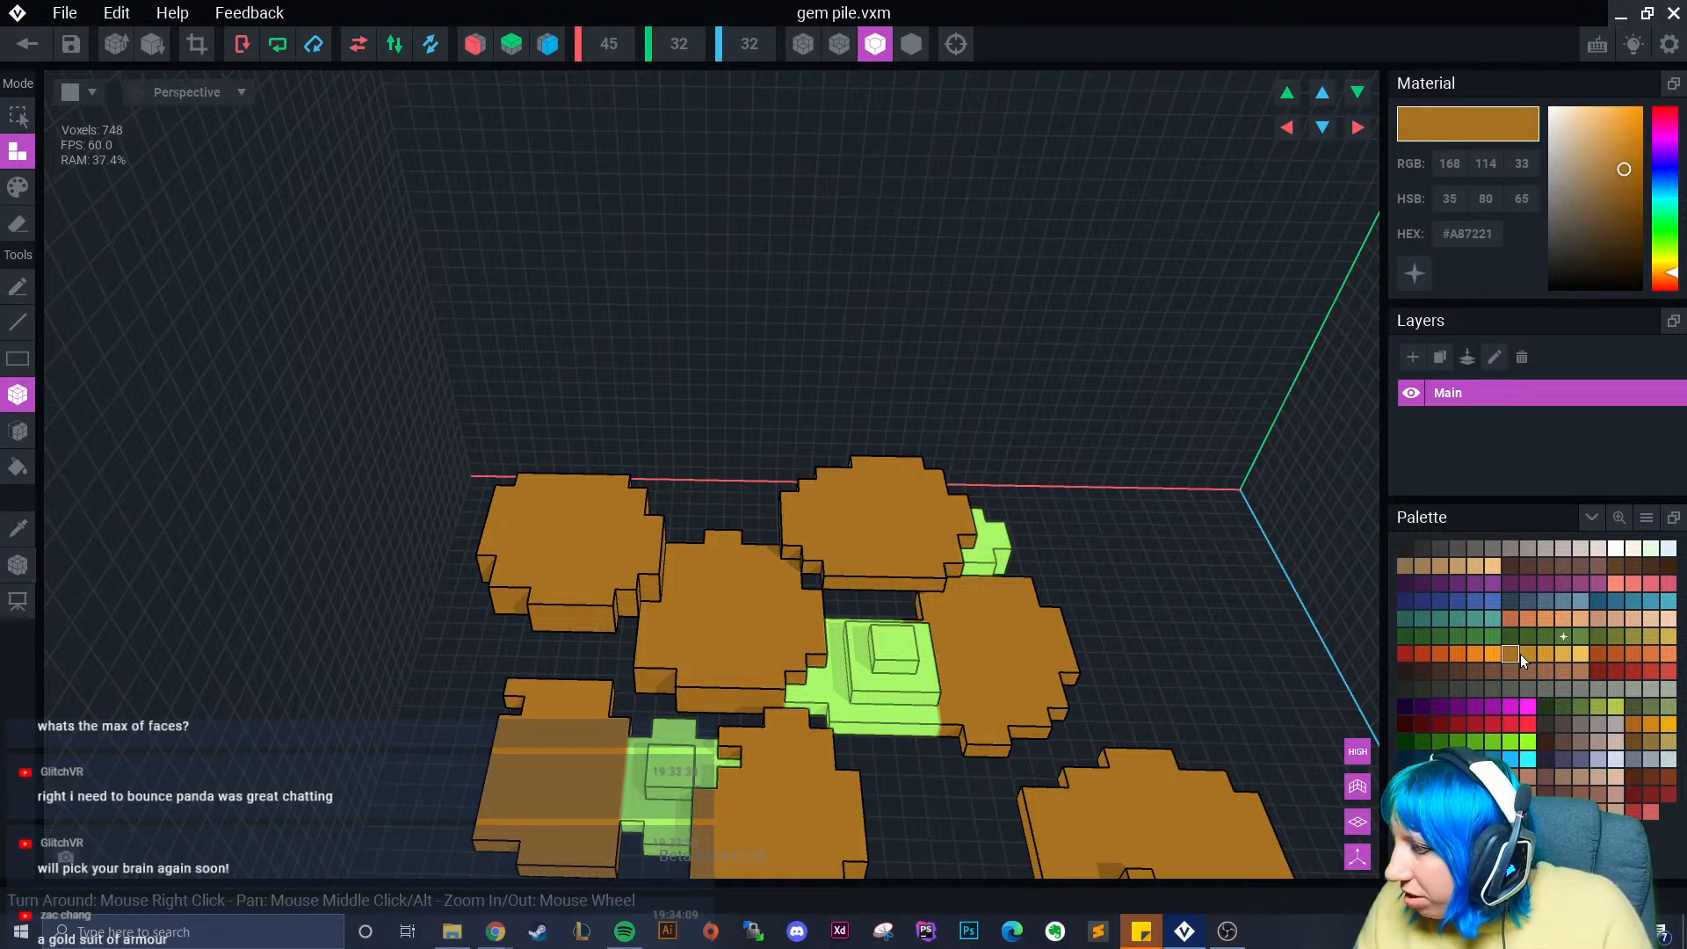
click(1653, 741)
scroll(965, 635, up, 3)
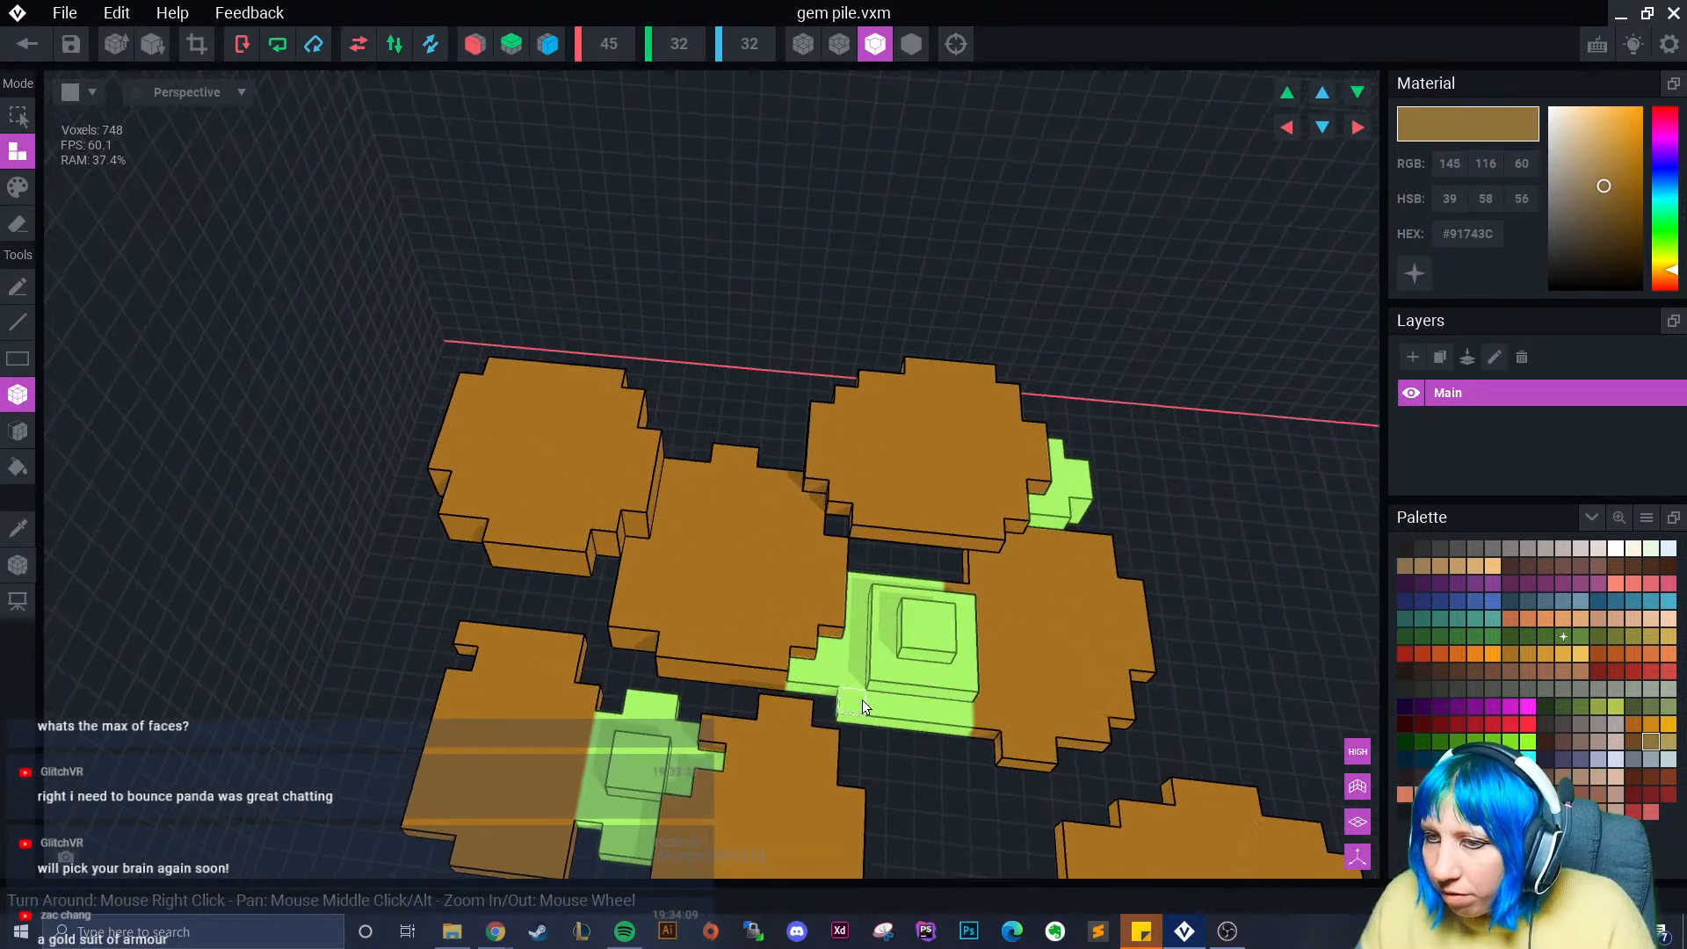
click(17, 187)
right_drag(529, 448, 708, 536)
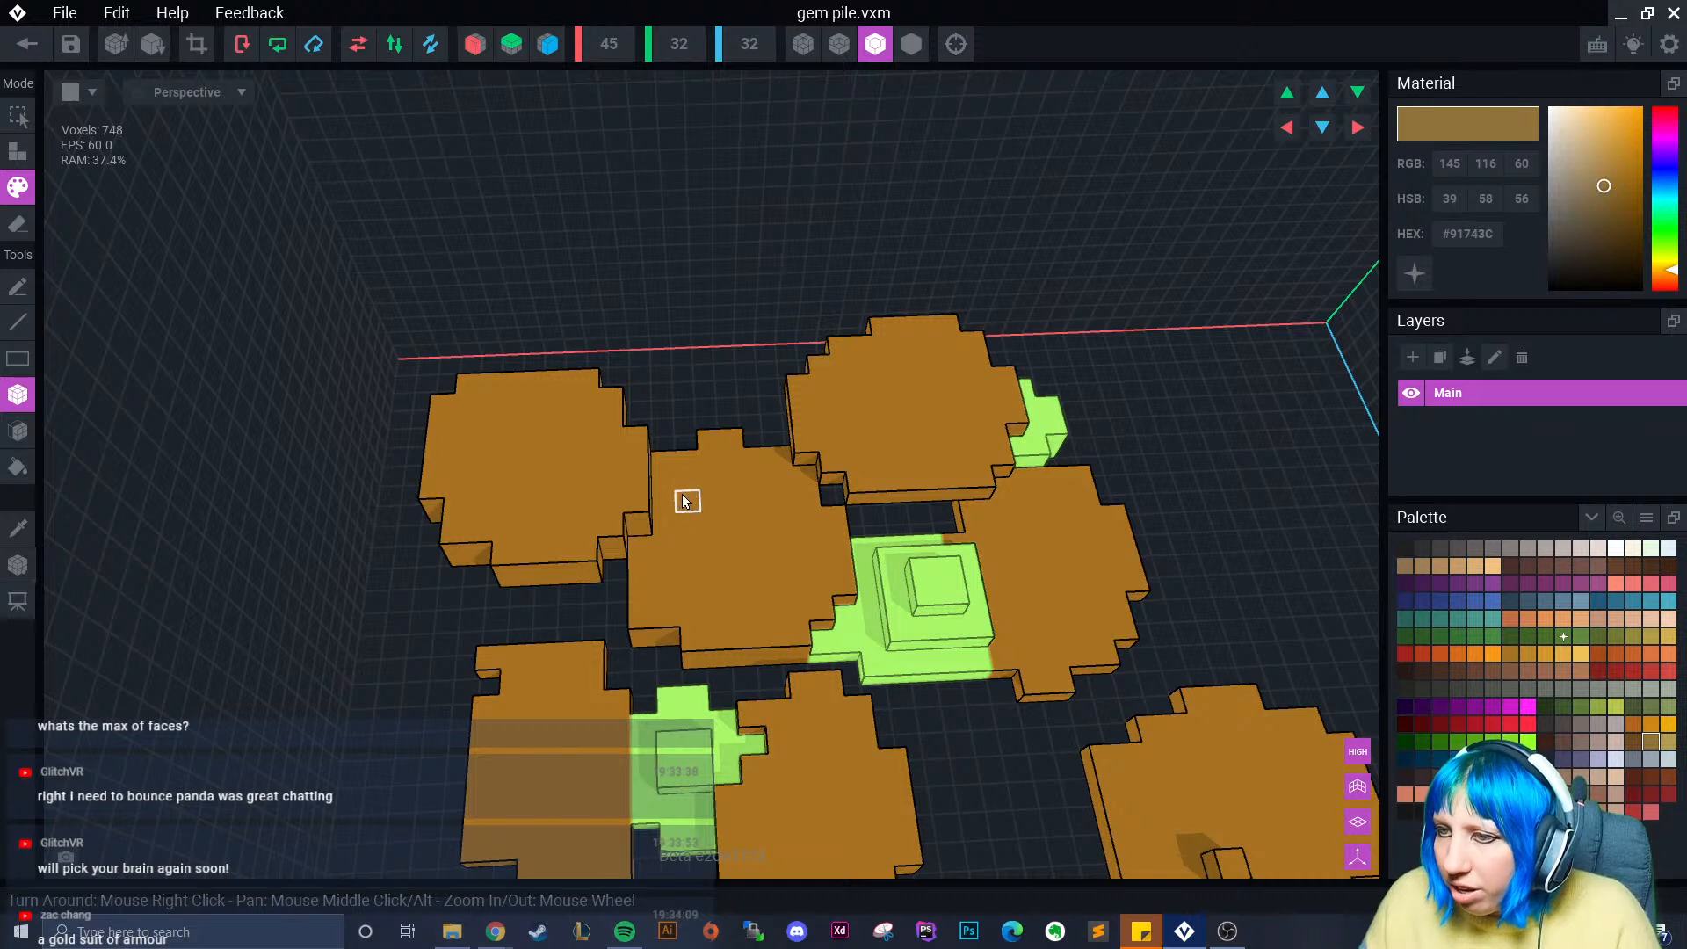
mouse_move(750, 497)
mouse_down()
mouse_move(708, 478)
mouse_move(783, 512)
mouse_move(782, 544)
mouse_up()
mouse_move(674, 545)
mouse_down()
mouse_move(726, 612)
mouse_move(765, 584)
mouse_move(708, 524)
mouse_move(685, 572)
mouse_move(740, 529)
mouse_up()
click(689, 568)
- Paint the centre of the back-left disc in the muted brown, touching up the patch with the Pen tool
mouse_move(488, 405)
mouse_down()
mouse_move(554, 420)
mouse_move(471, 436)
mouse_move(530, 500)
mouse_move(569, 510)
mouse_move(565, 445)
mouse_move(508, 439)
mouse_move(590, 460)
mouse_move(590, 502)
mouse_up()
click(18, 286)
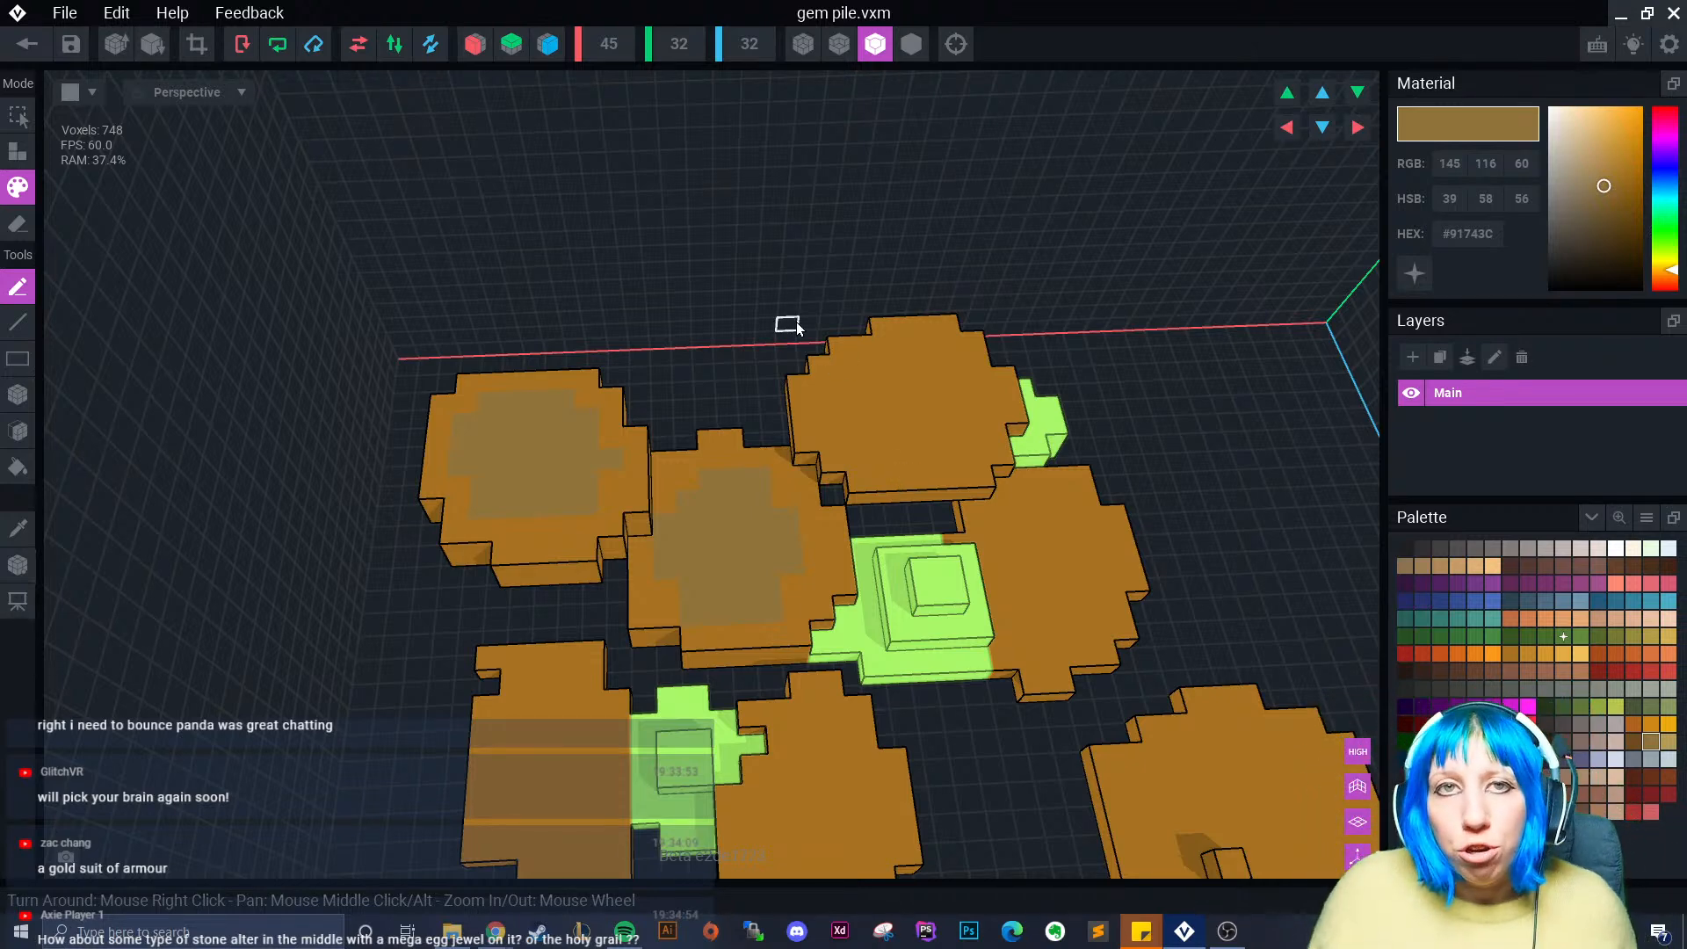
mouse_move(541, 535)
mouse_down()
mouse_move(559, 530)
mouse_move(518, 530)
mouse_up()
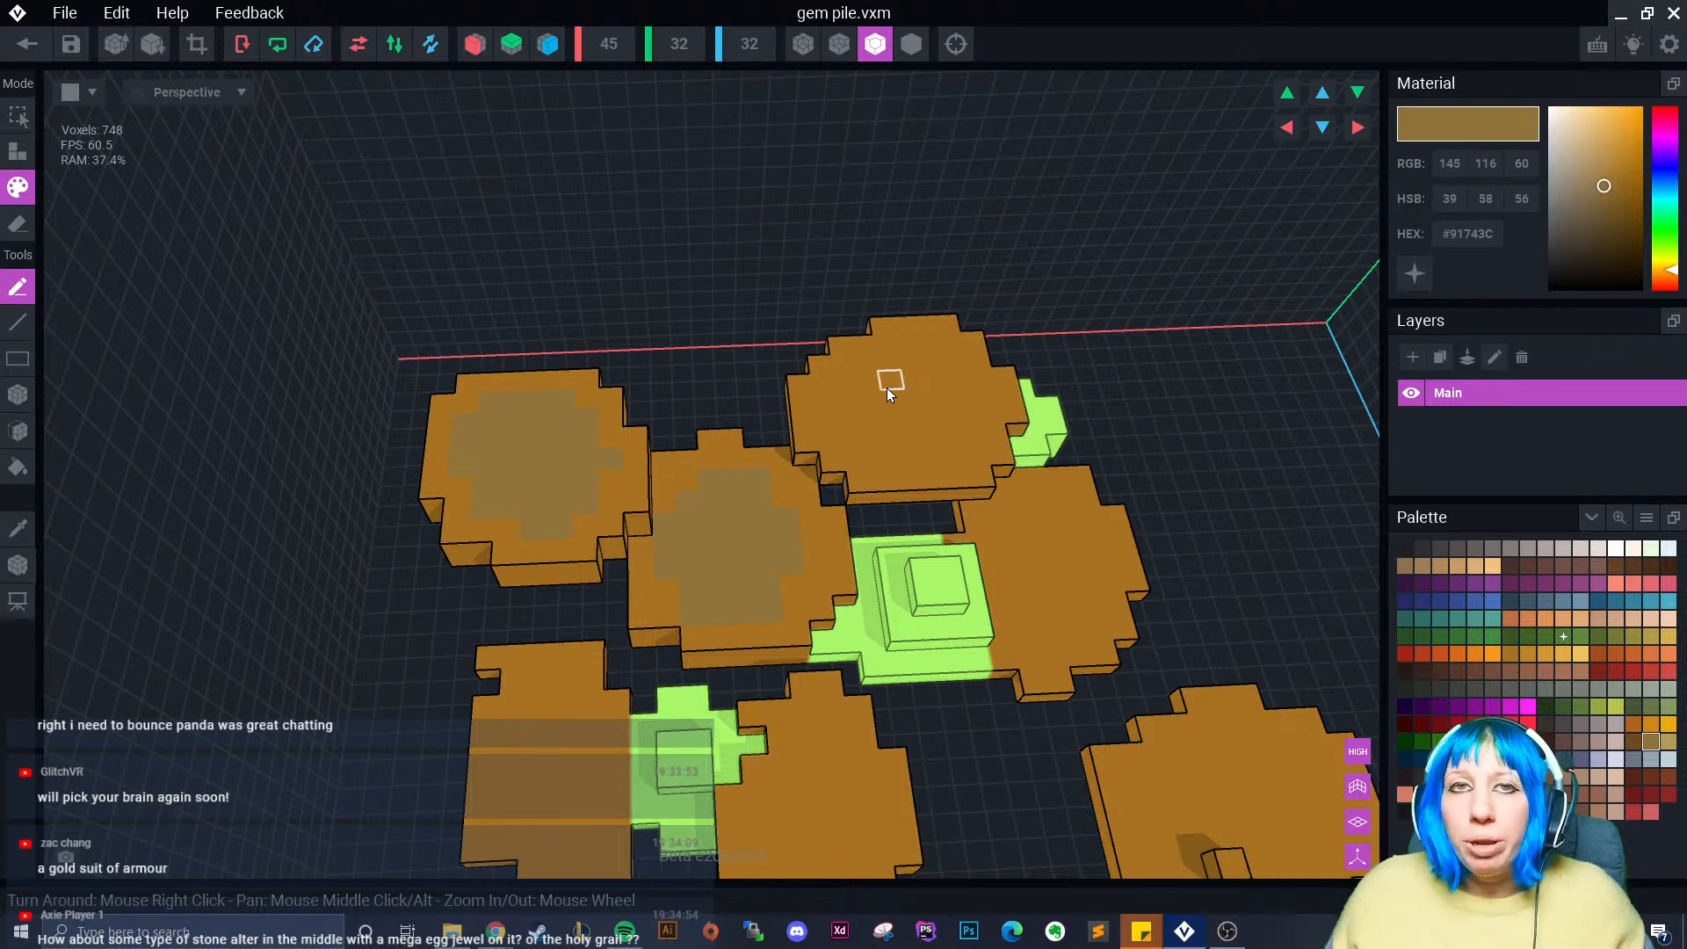
- Paint a muted brown patch in the centre of the second back disc
mouse_move(930, 359)
mouse_down()
mouse_move(887, 361)
mouse_move(885, 380)
mouse_move(961, 391)
mouse_move(829, 425)
mouse_move(964, 421)
mouse_up()
drag(959, 438, 895, 455)
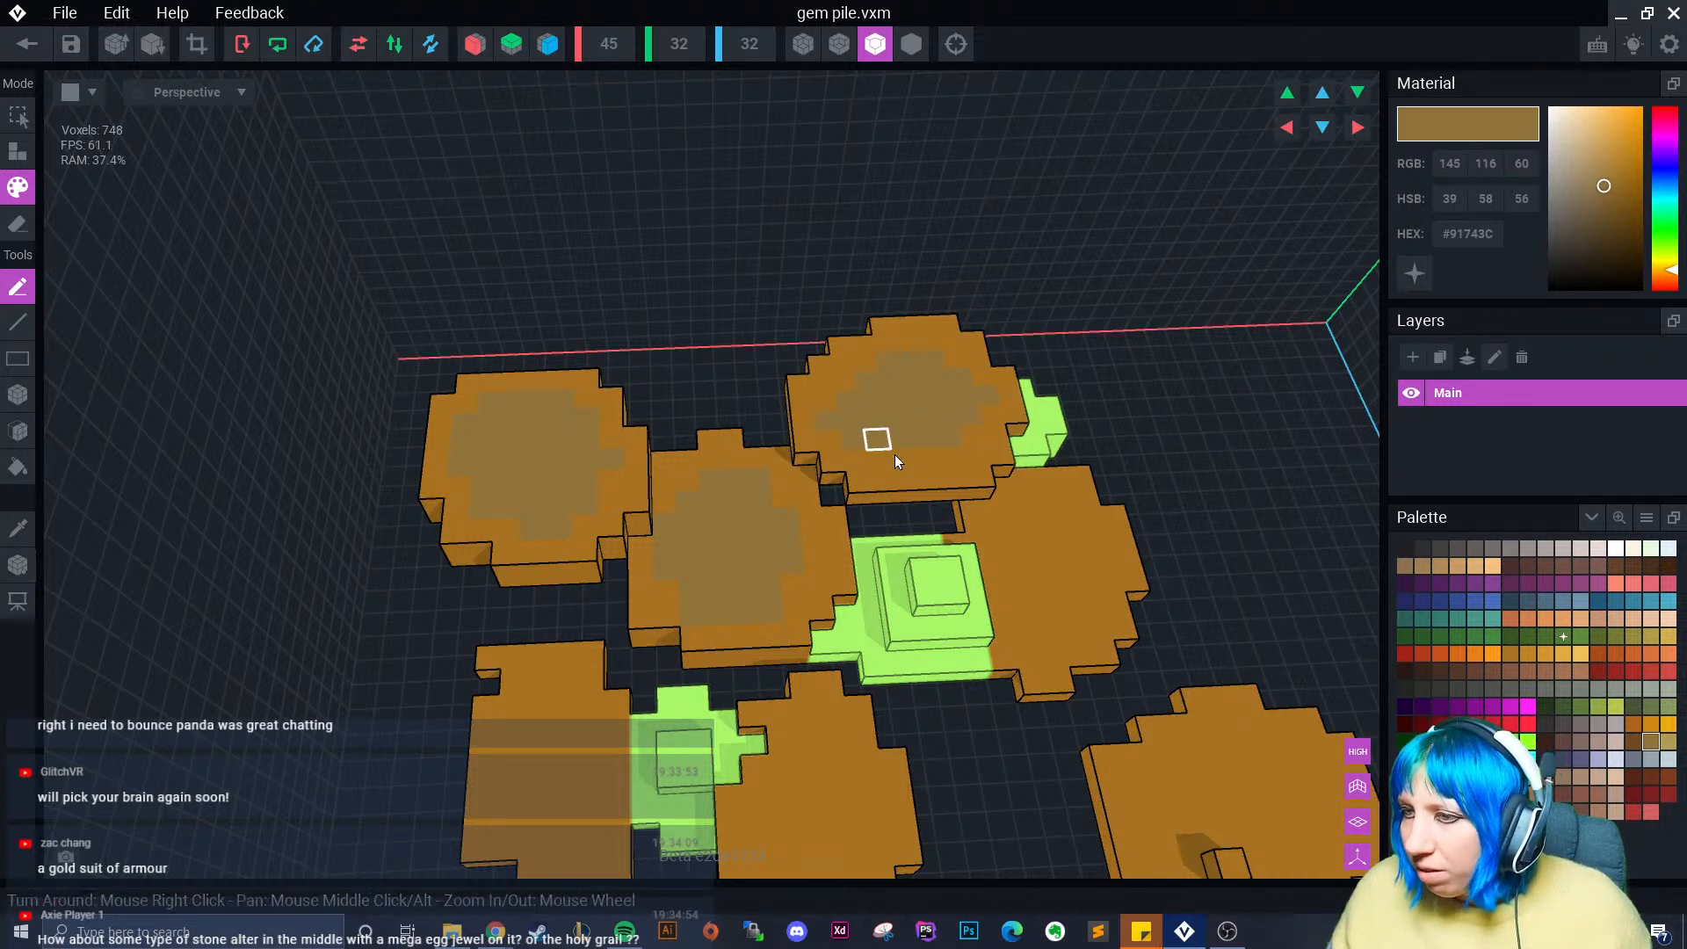
drag(924, 341, 913, 340)
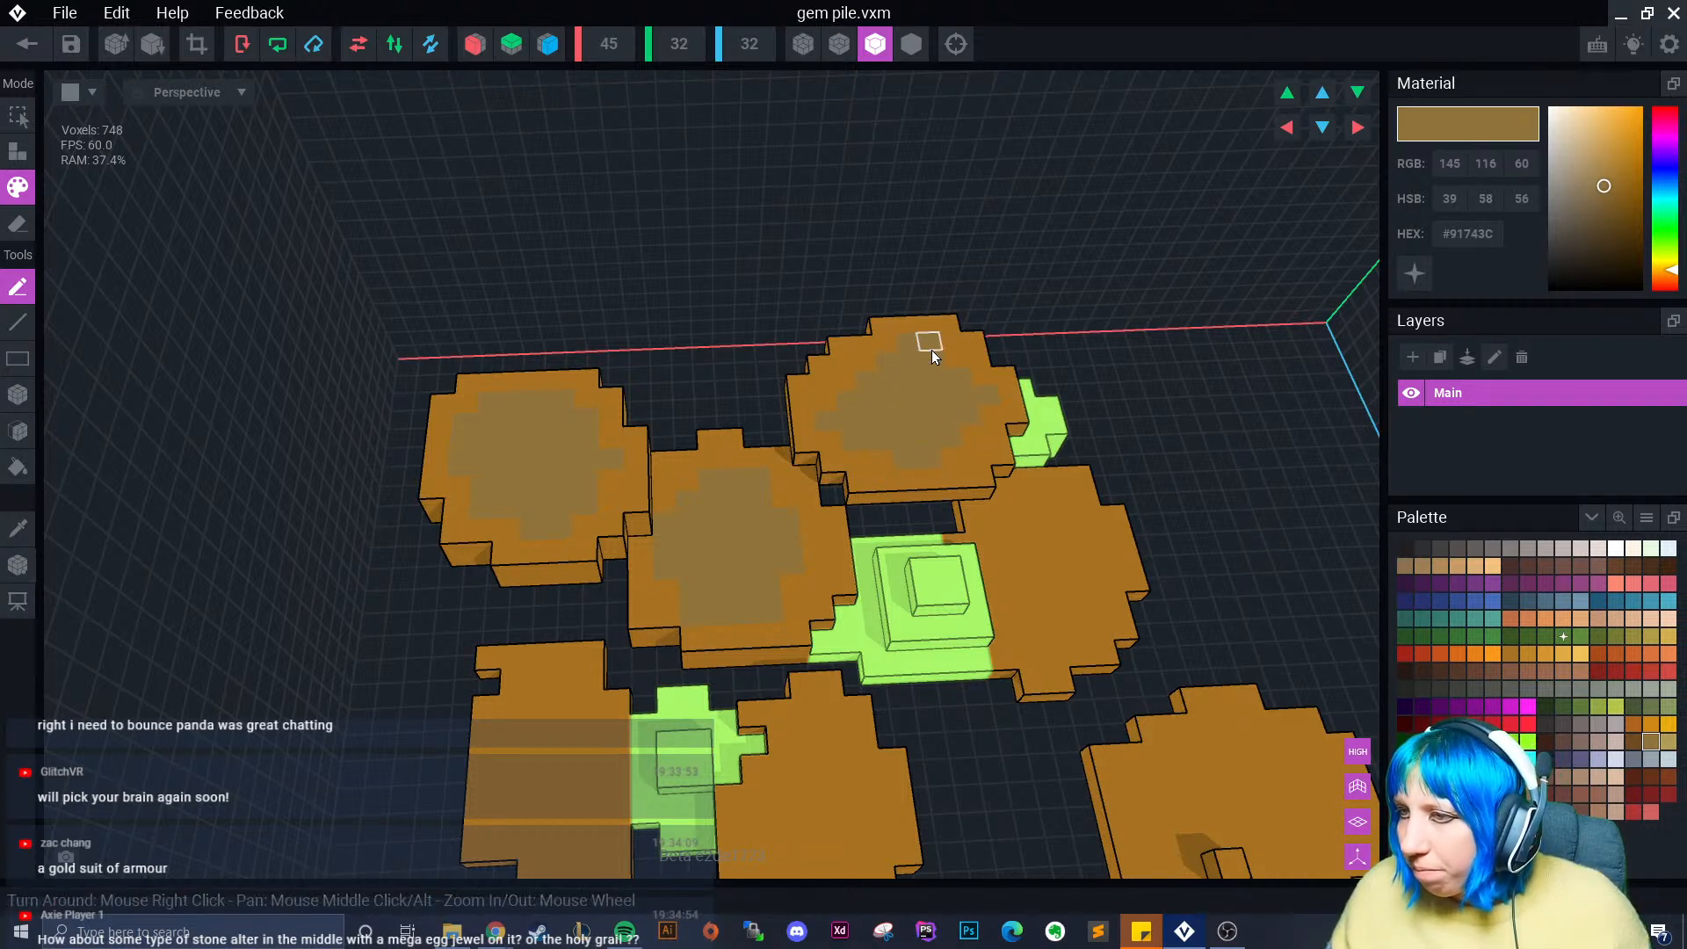
click(953, 360)
- Paint a muted brown patch in the centre of the narrow rectangular slab
right_drag(1037, 519, 1077, 569)
scroll(1076, 570, up, 2)
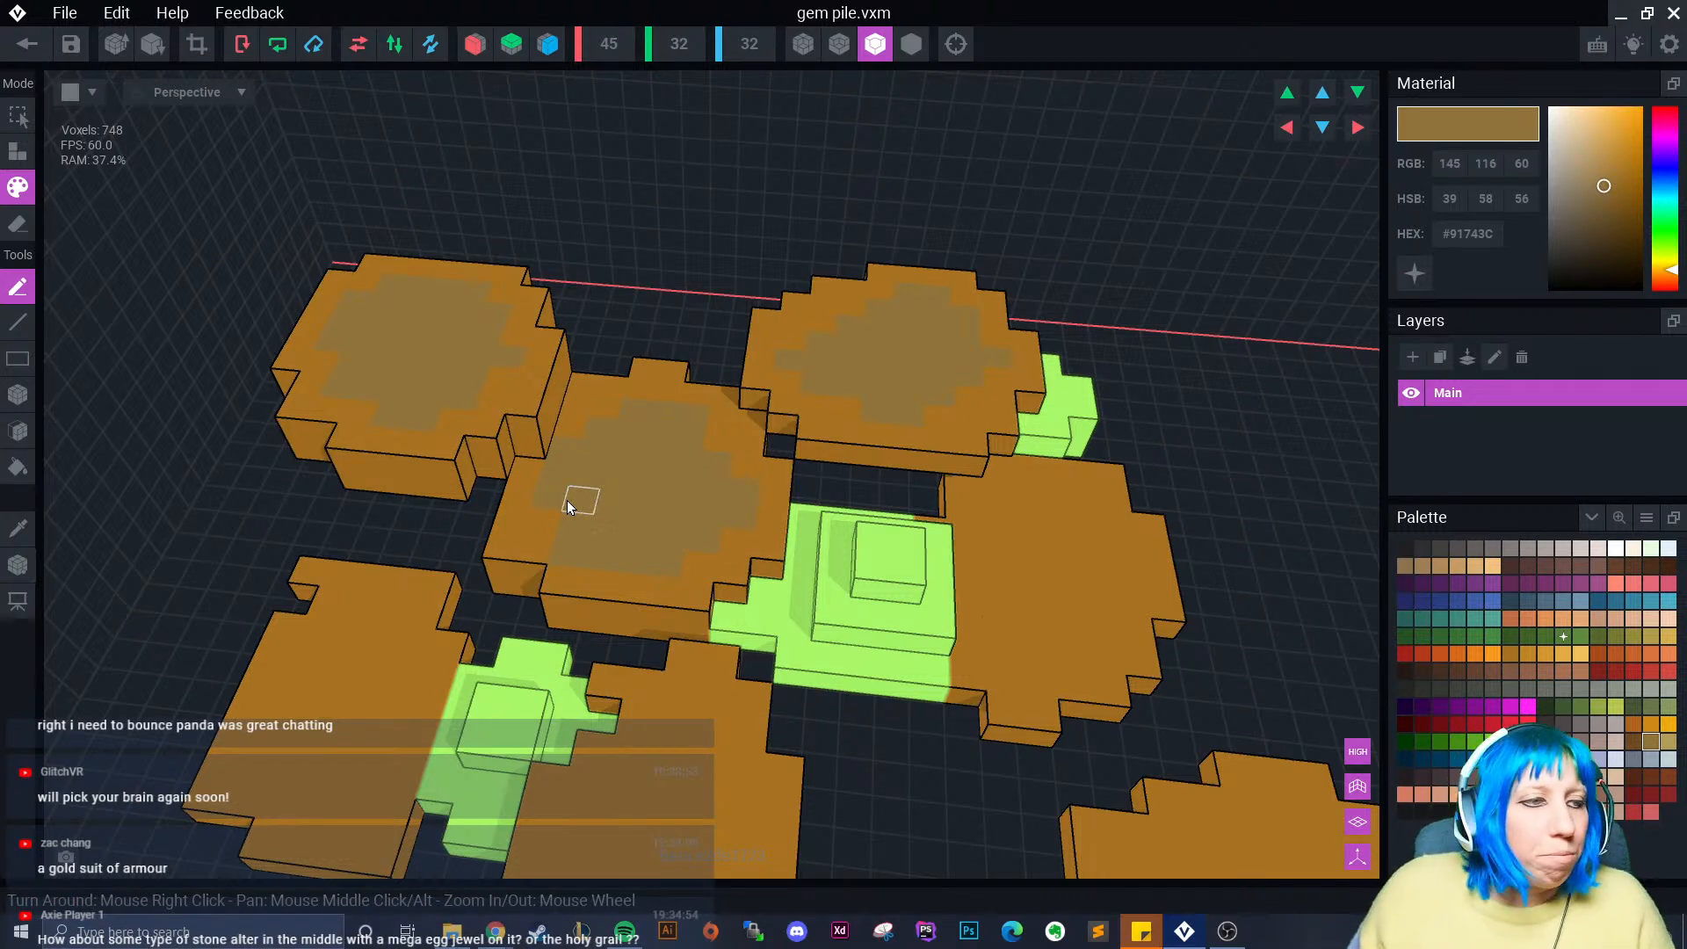
right_drag(599, 501, 663, 571)
scroll(633, 716, down, 2)
middle_drag(633, 716, 655, 633)
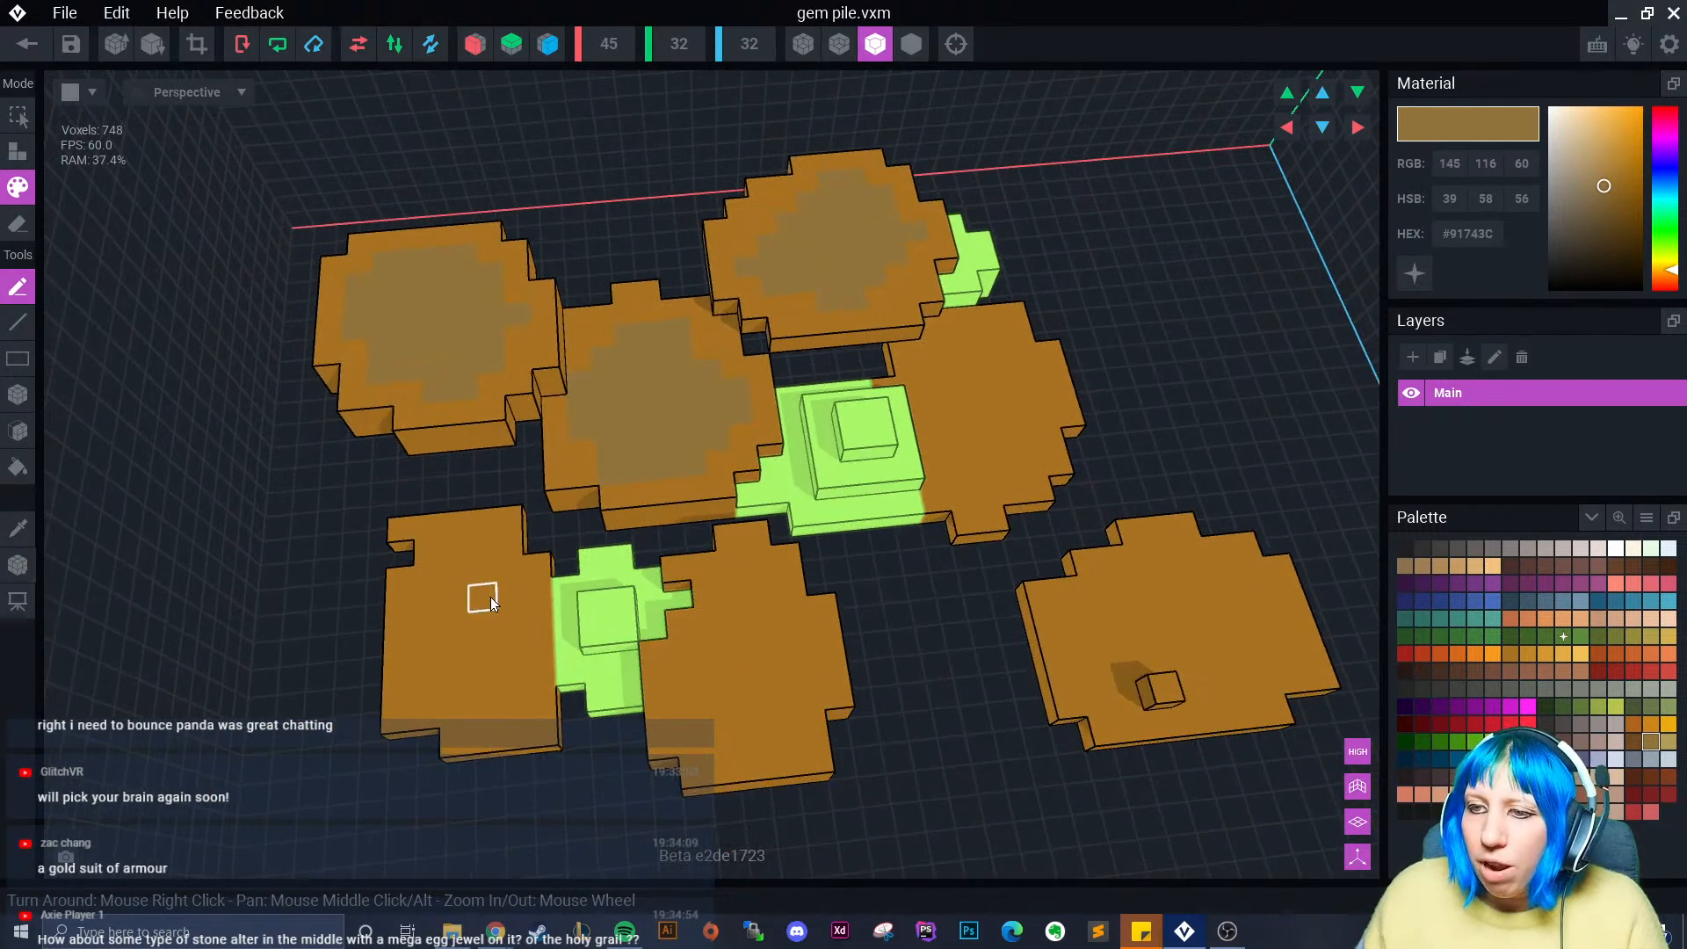
scroll(475, 593, up, 3)
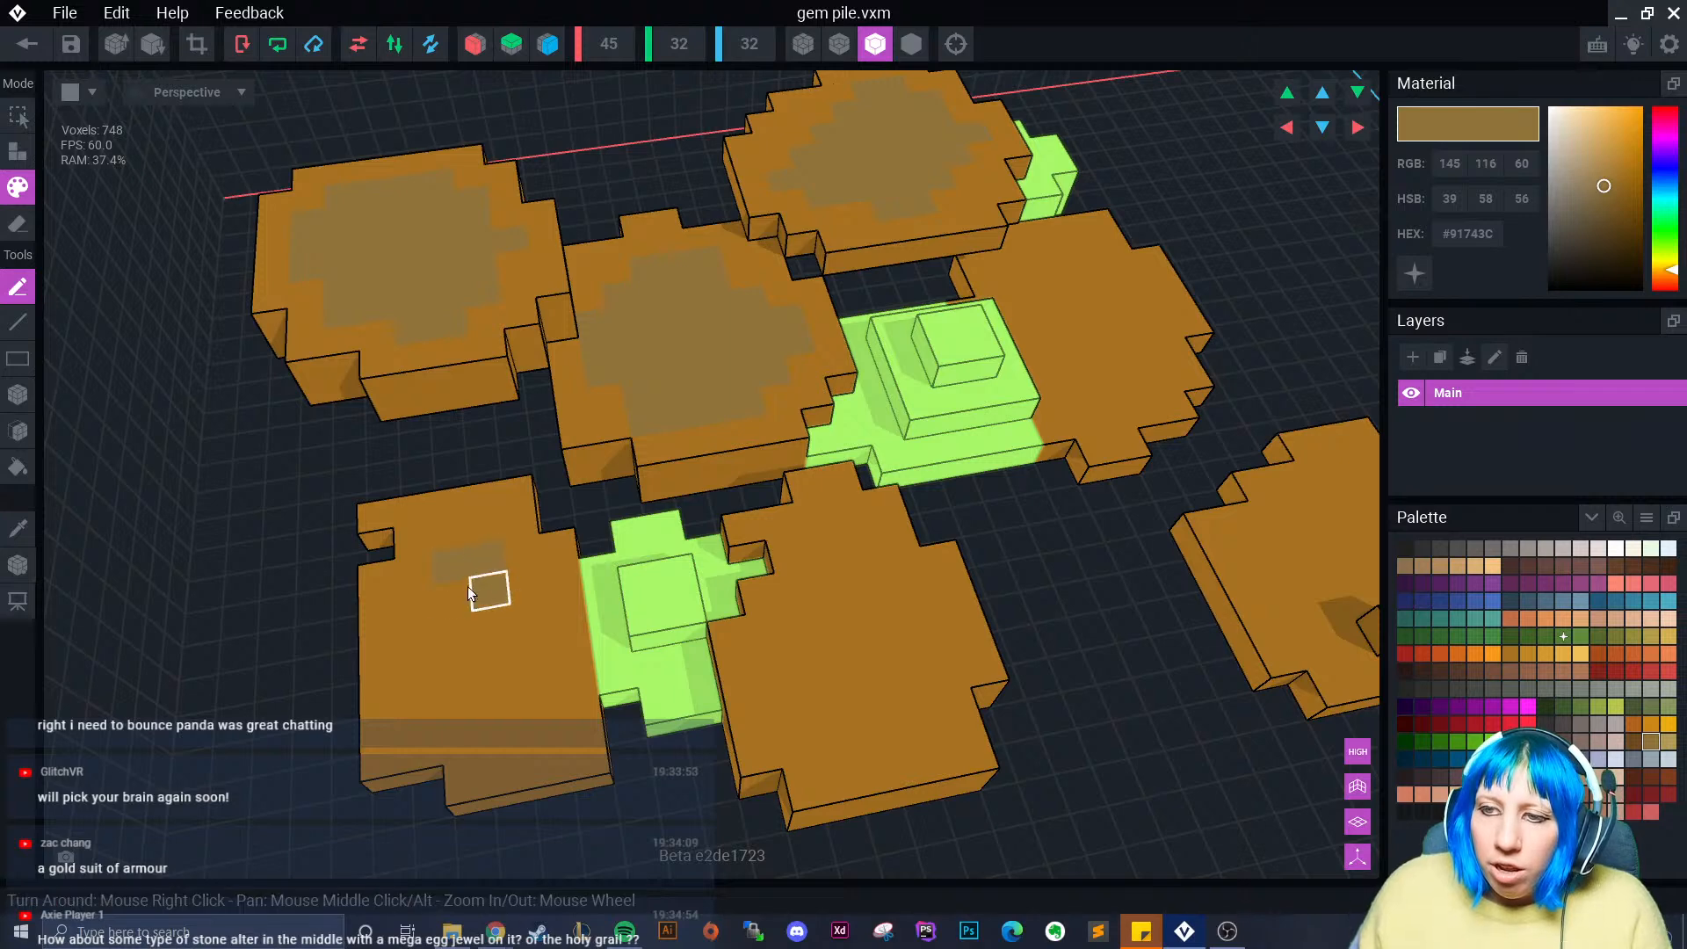
mouse_move(468, 586)
mouse_down()
mouse_move(524, 624)
mouse_move(414, 670)
mouse_move(534, 648)
mouse_move(529, 693)
mouse_move(439, 697)
mouse_up()
click(518, 723)
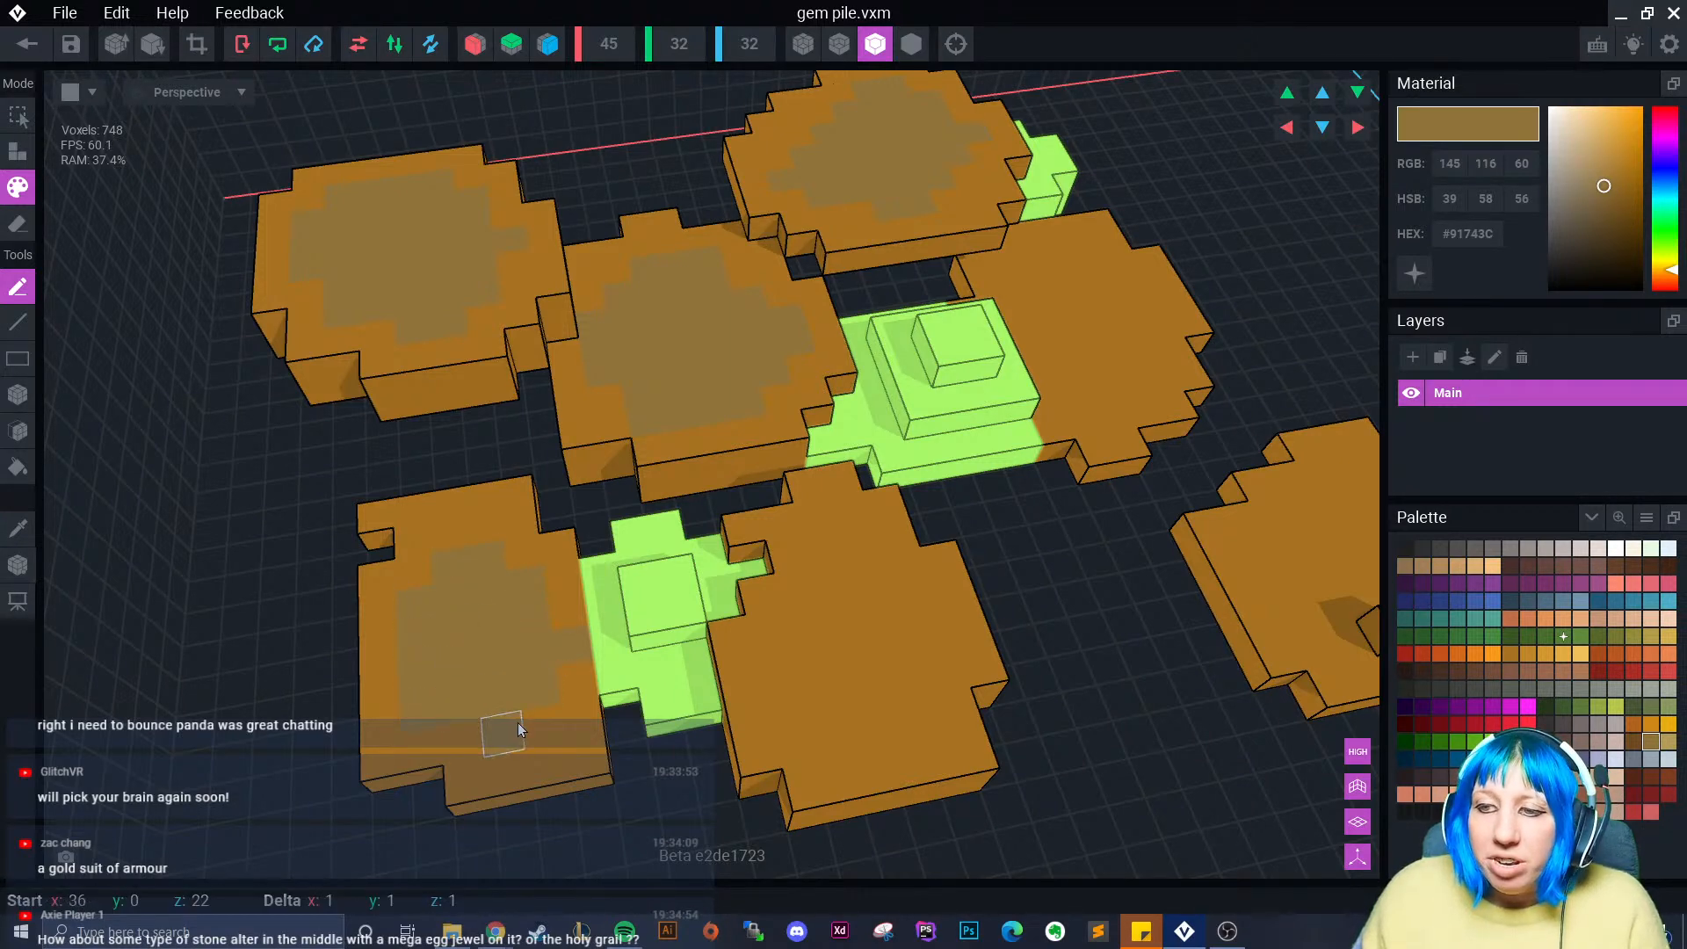
- Paint a muted brown patch following the shape of the bottle-like slab's top
right_drag(650, 712, 740, 688)
scroll(740, 688, up, 1)
middle_drag(739, 687, 546, 660)
drag(652, 538, 693, 534)
drag(613, 578, 696, 575)
drag(654, 512, 685, 507)
click(684, 480)
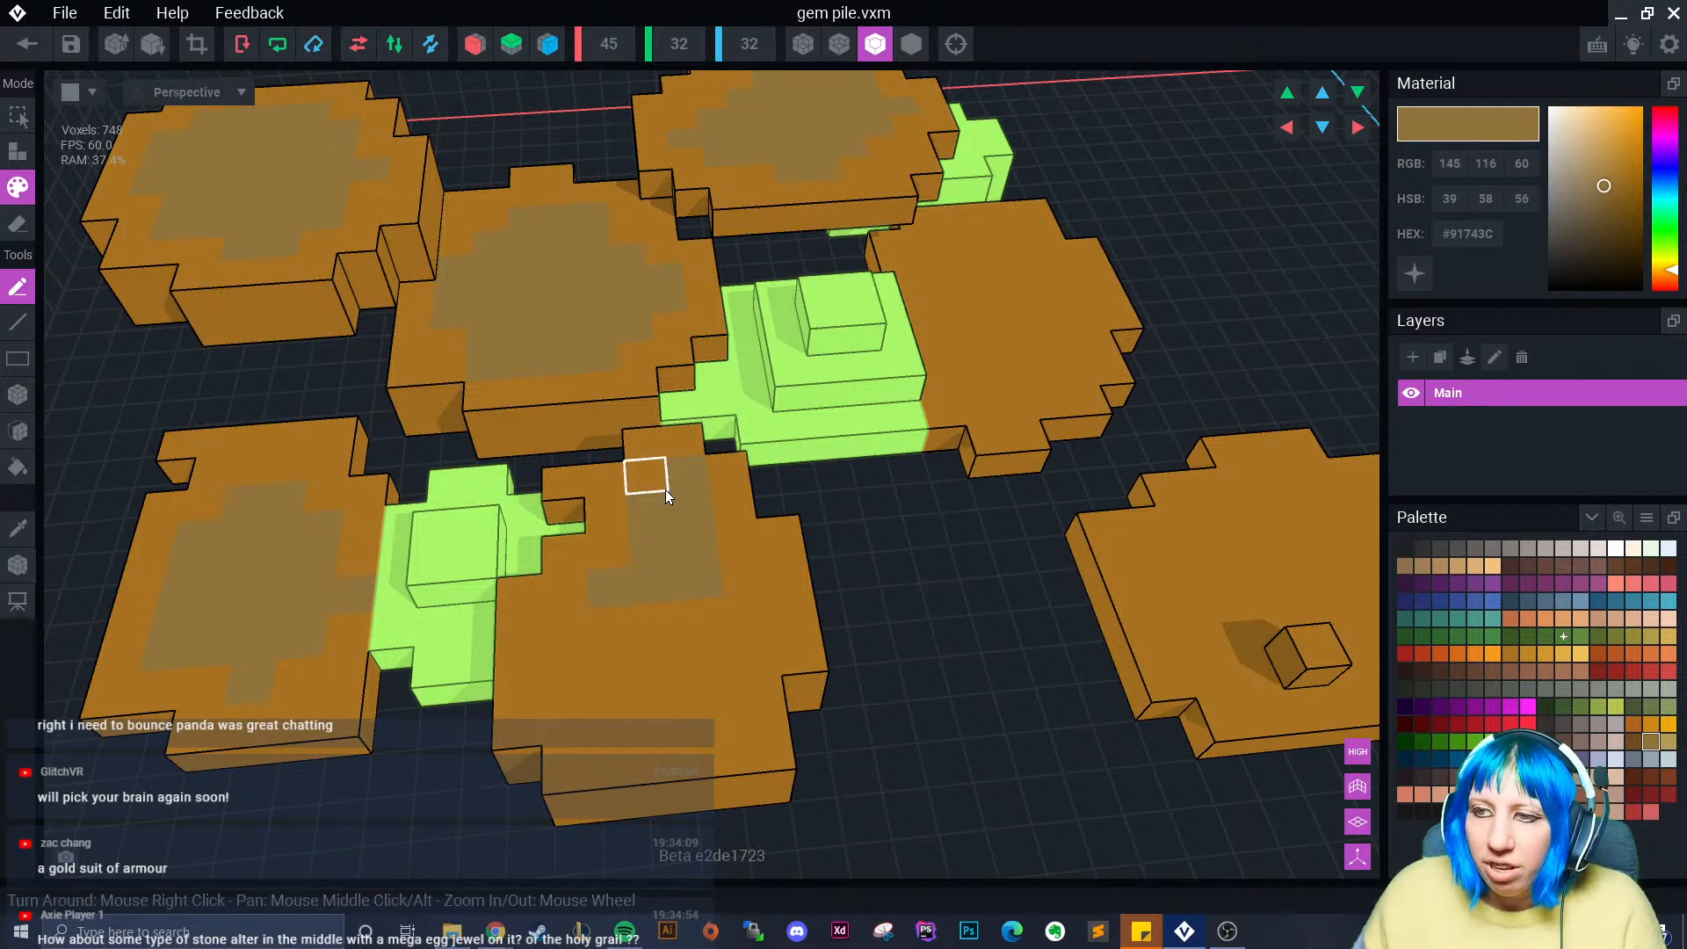
mouse_move(613, 624)
mouse_down()
mouse_move(570, 626)
mouse_move(667, 622)
mouse_move(703, 659)
mouse_up()
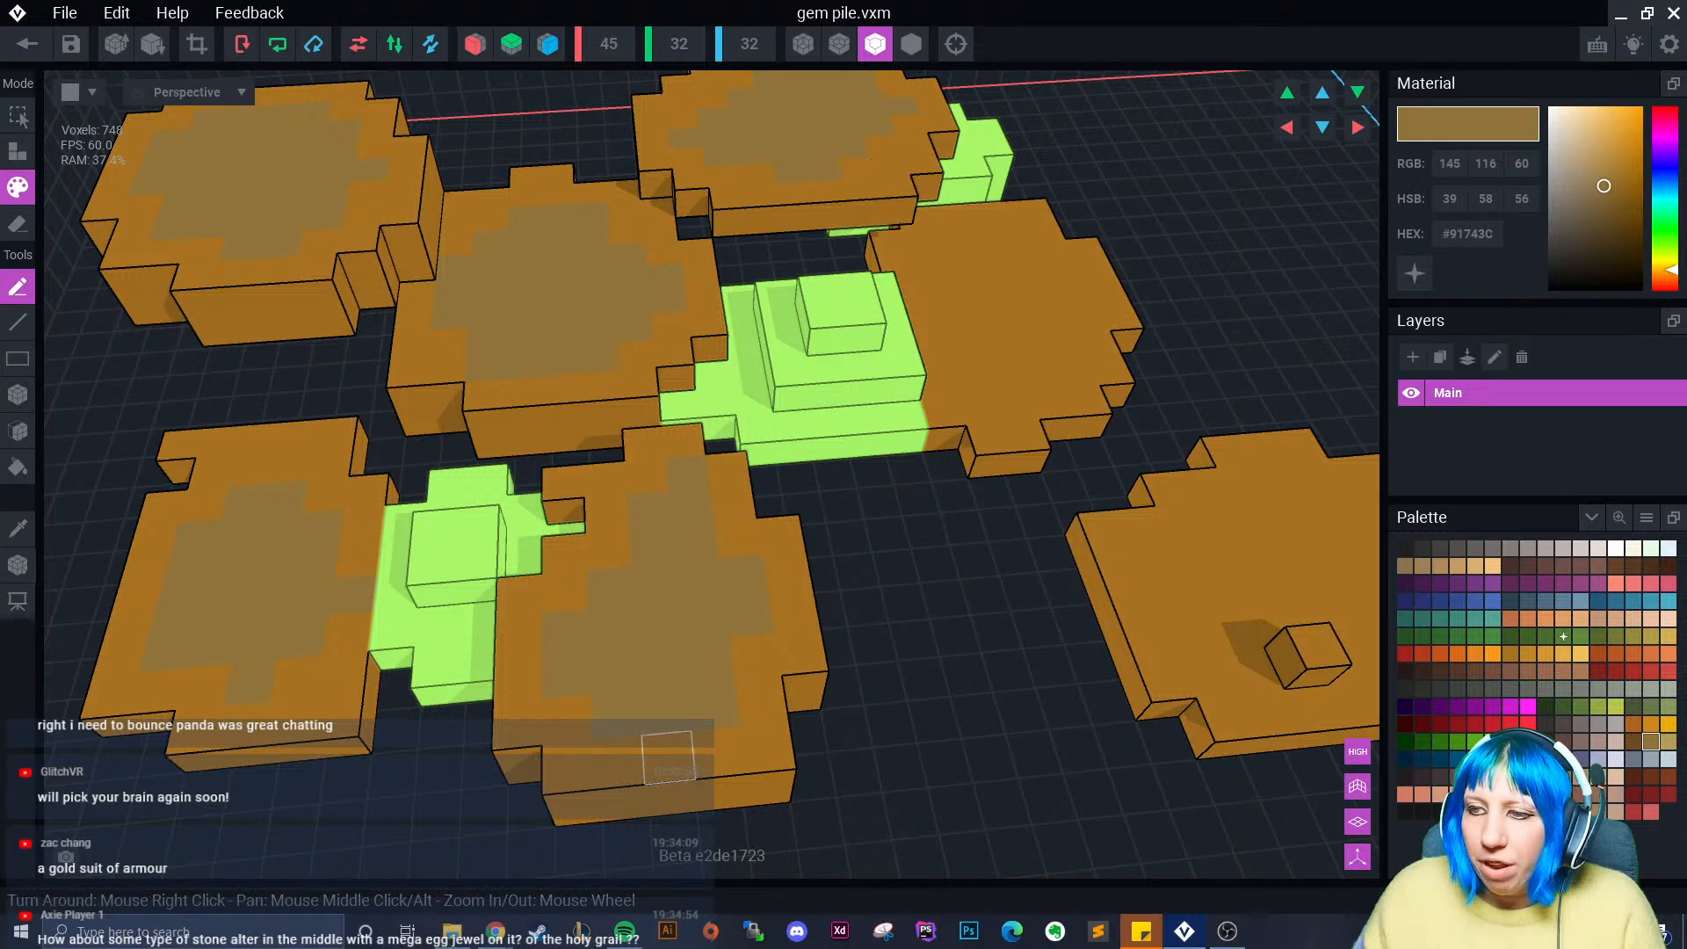
- Paint a muted brown patch on the disc in front of the second back disc
middle_drag(670, 754, 674, 719)
drag(680, 322, 685, 452)
mouse_move(651, 345)
mouse_down()
mouse_move(655, 447)
mouse_move(686, 288)
mouse_move(716, 369)
mouse_move(749, 378)
mouse_move(741, 411)
mouse_up()
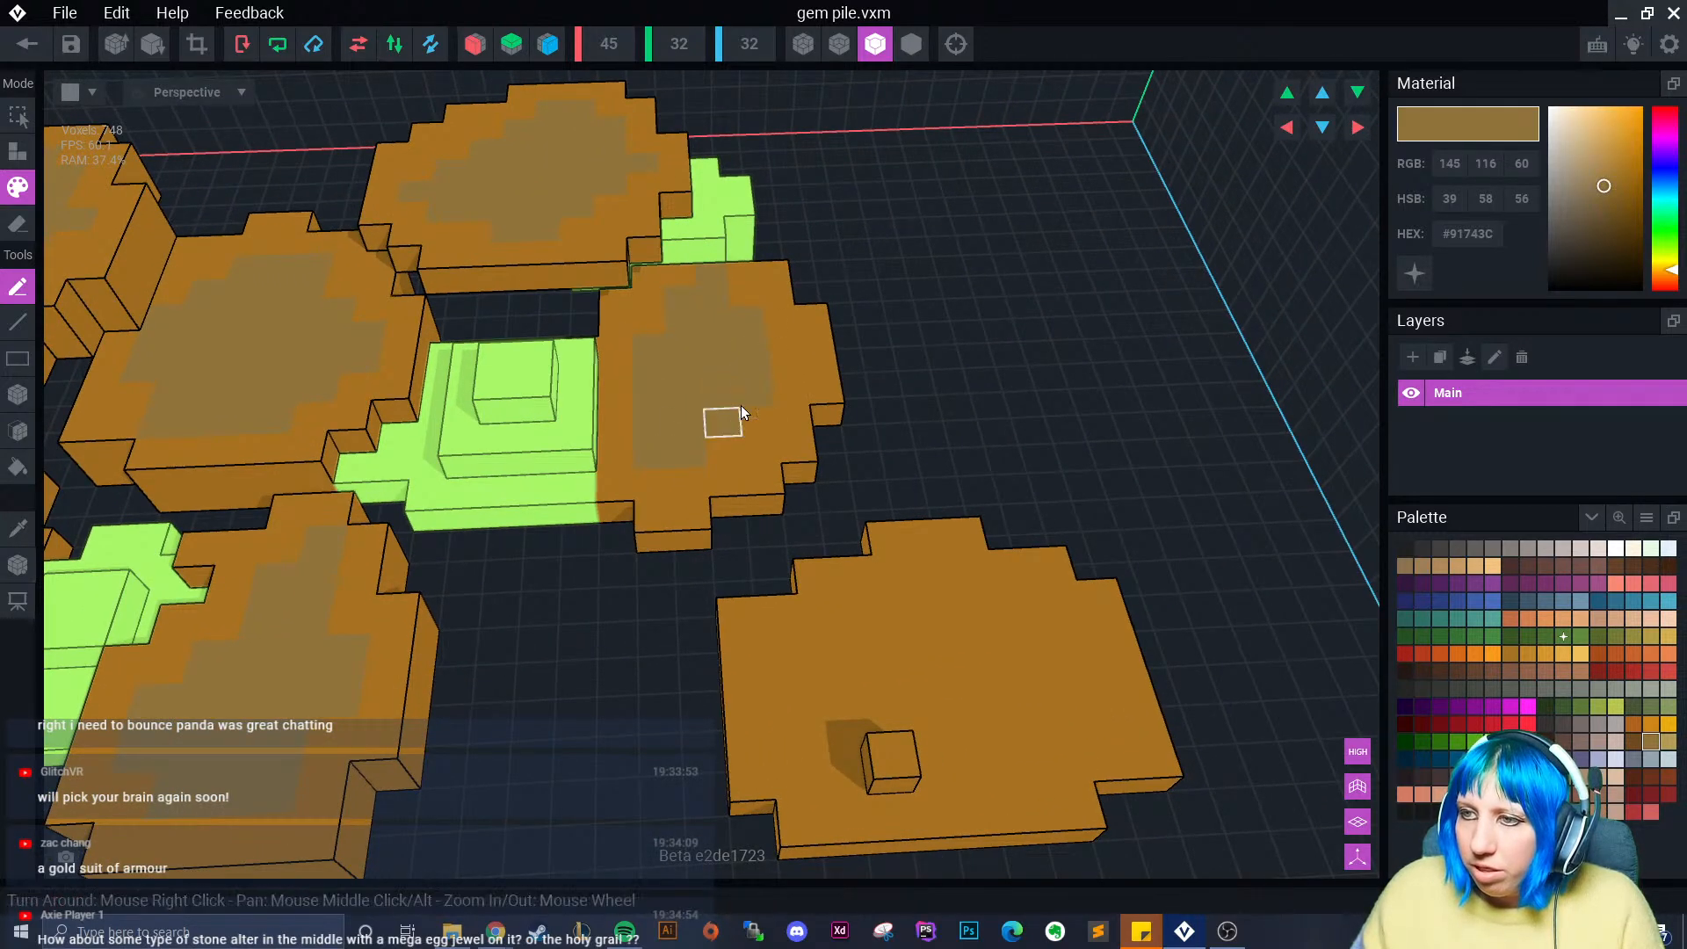
- Paint a muted brown patch on the separate front-right slab, around its small cube
scroll(755, 377, down, 5)
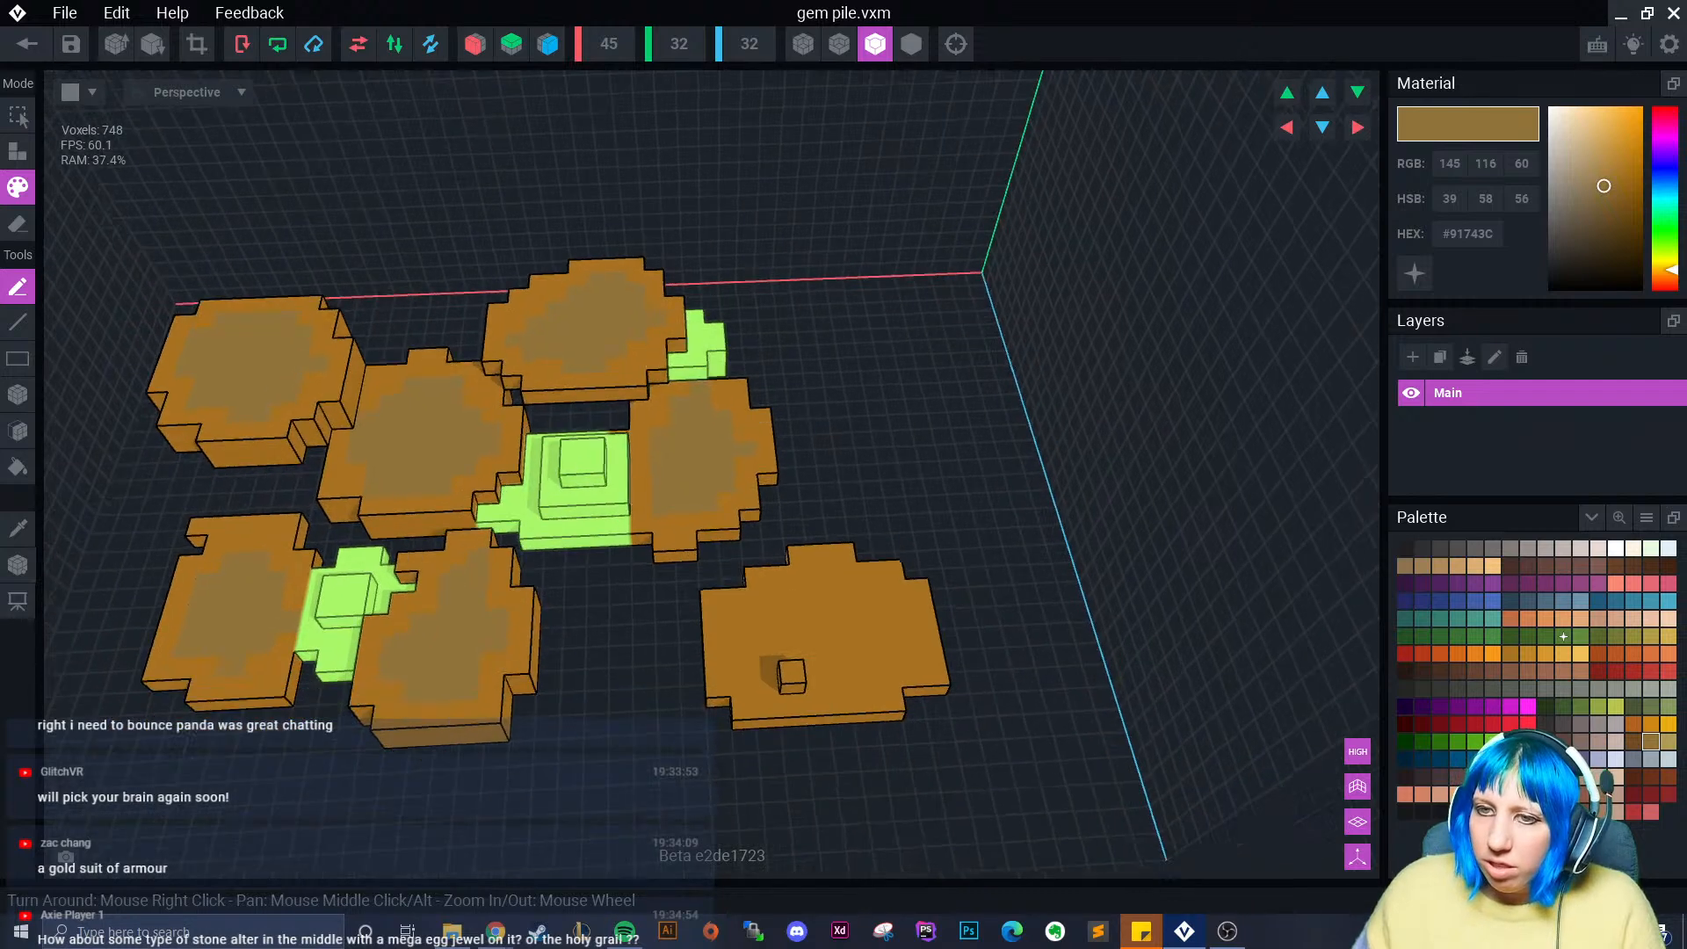
right_drag(794, 615, 791, 562)
mouse_move(754, 581)
mouse_down()
mouse_move(800, 541)
mouse_move(846, 580)
mouse_move(776, 557)
mouse_move(819, 615)
mouse_move(766, 582)
mouse_move(799, 547)
mouse_move(752, 621)
mouse_move(778, 631)
mouse_up()
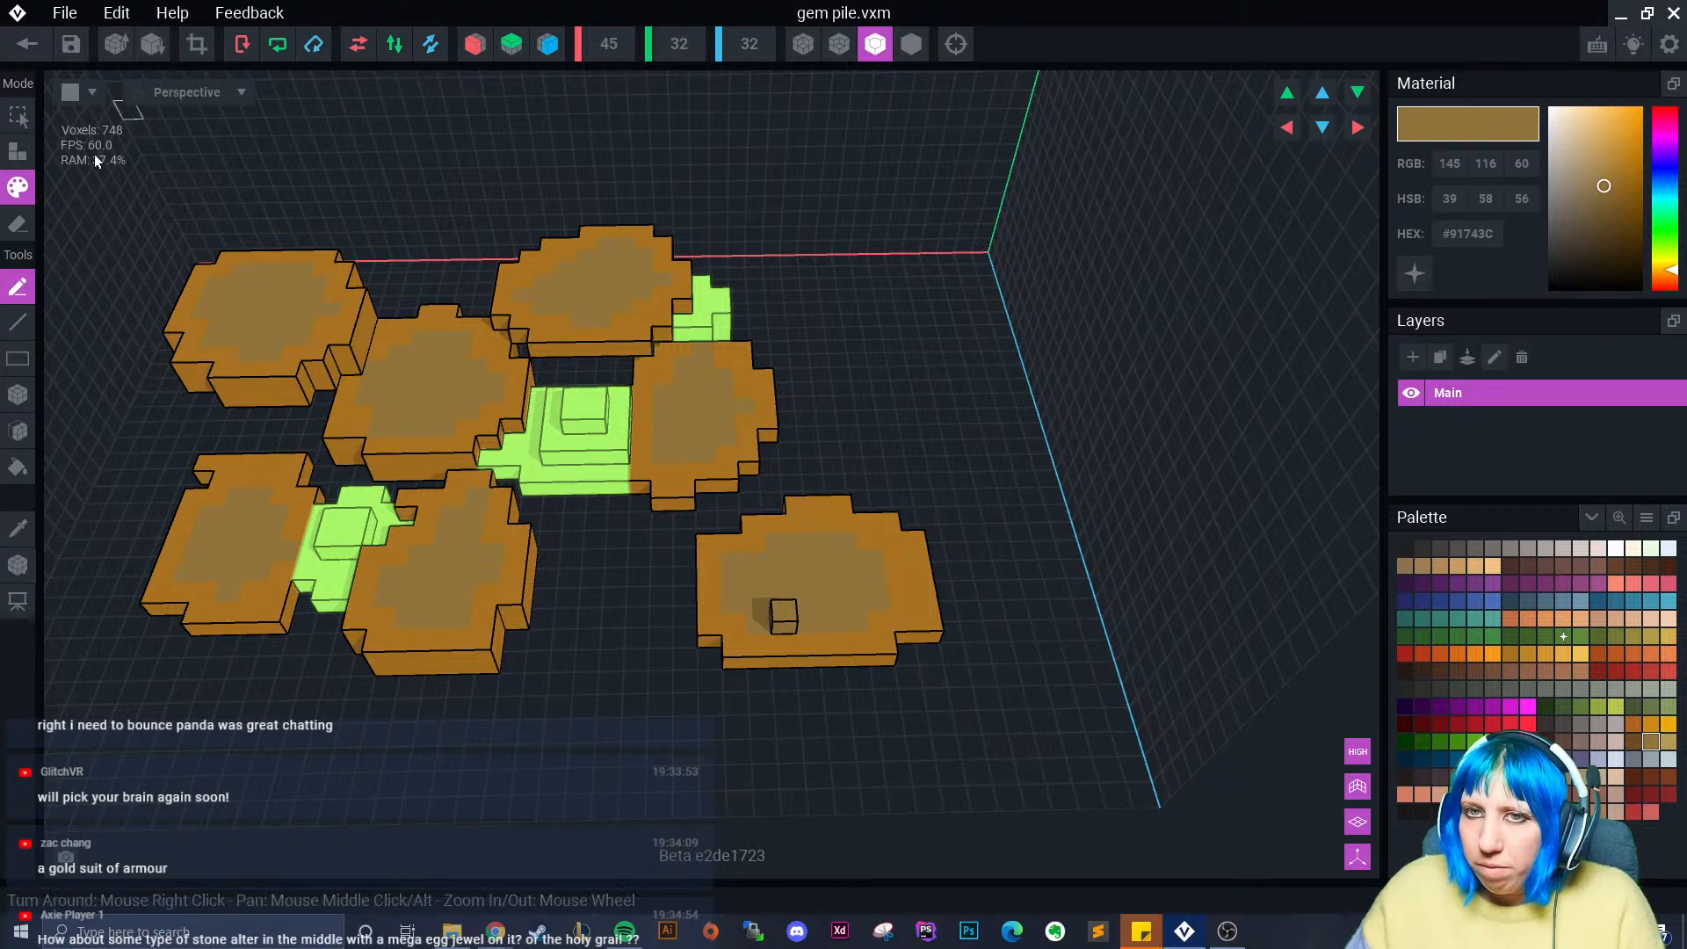
- Erase the small cube standing on top of the front-right slab
click(17, 224)
click(784, 615)
right_drag(736, 675, 714, 654)
right_drag(849, 600, 1054, 550)
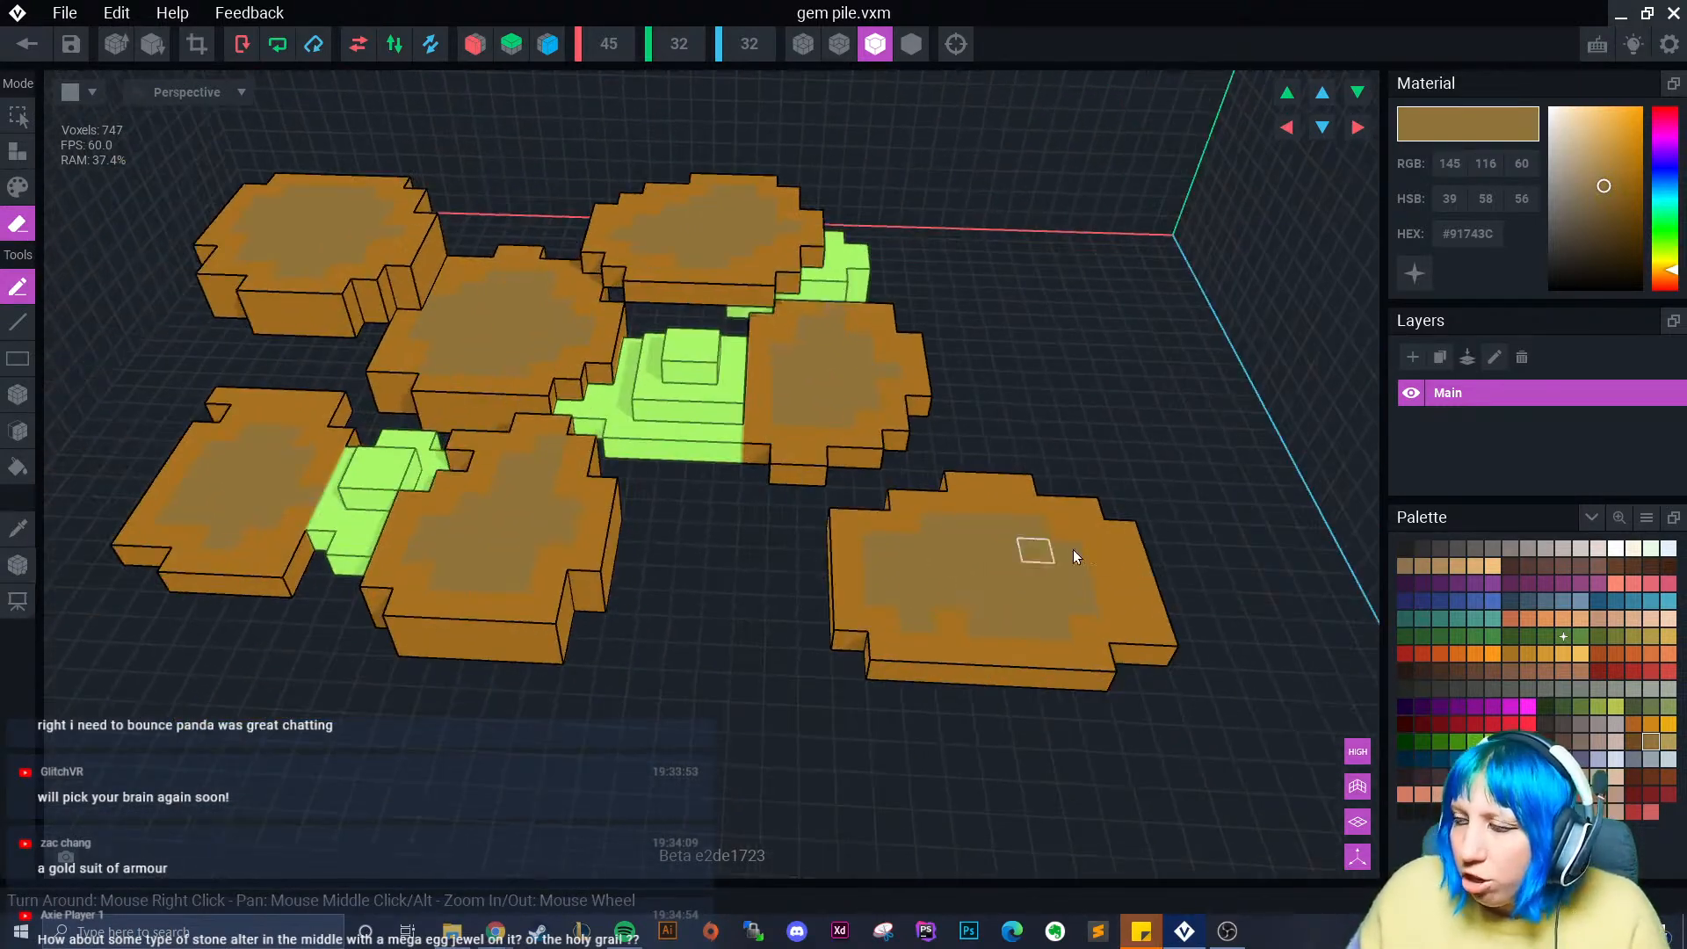
- Draw a patch of grey #918987 voxels on the floor against the near side of the front-right slab, next to the bottle-like slab
click(1599, 724)
click(17, 151)
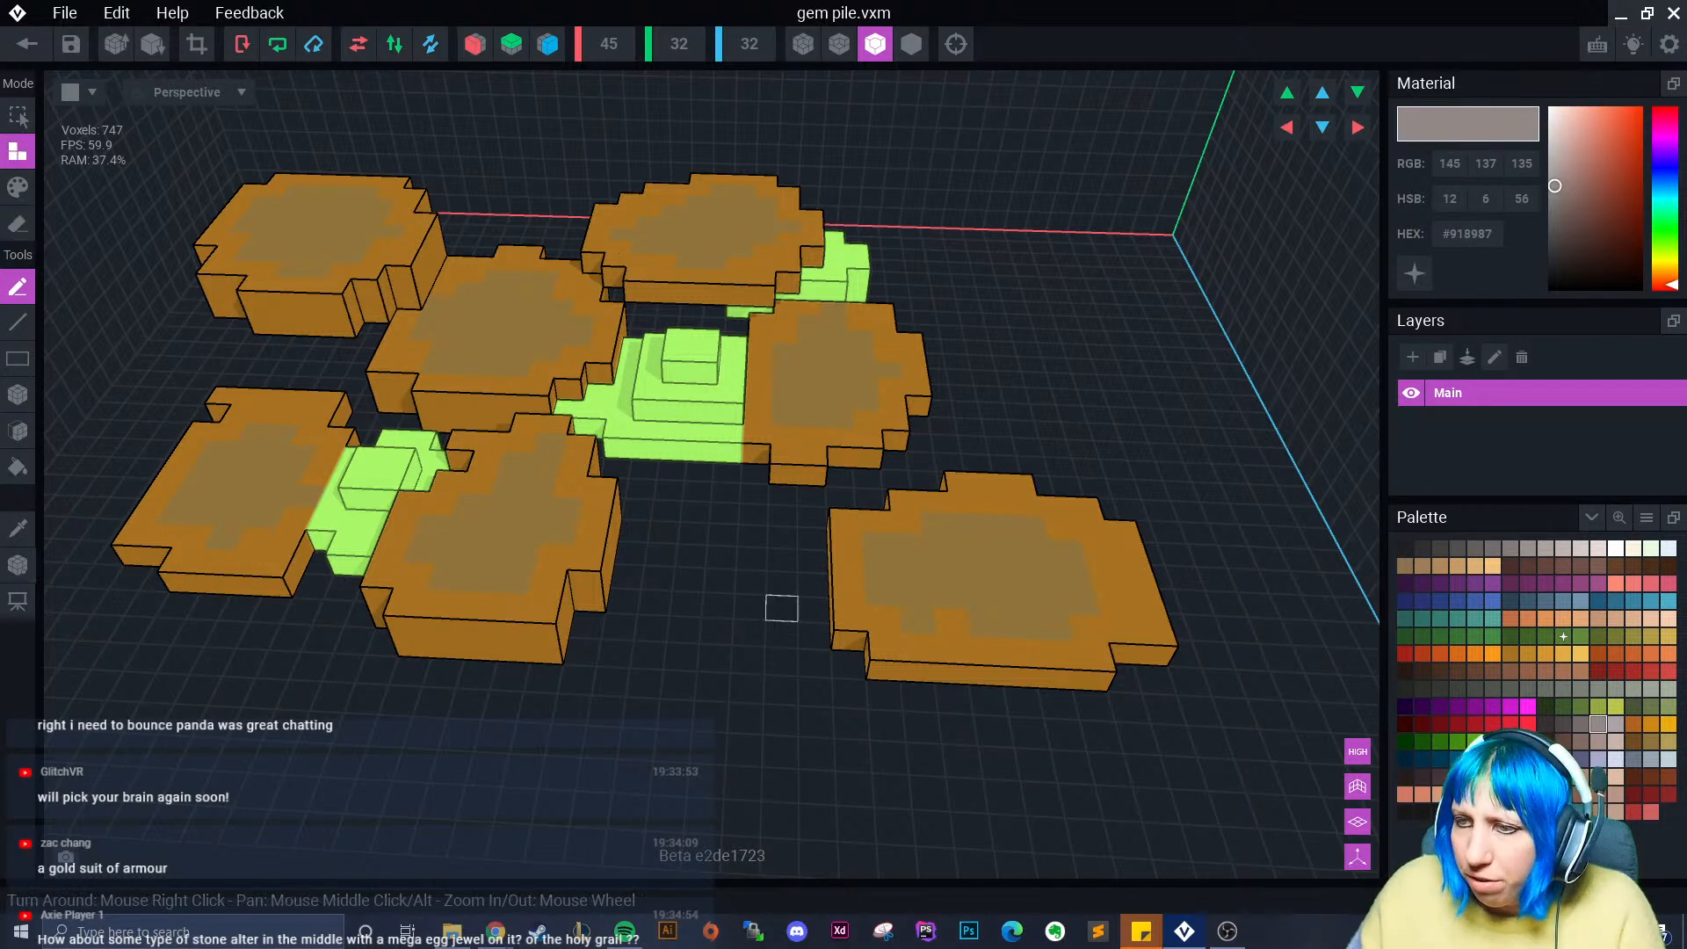
right_drag(782, 608, 773, 655)
mouse_move(735, 511)
mouse_down()
mouse_move(706, 609)
mouse_move(777, 517)
mouse_move(742, 582)
mouse_move(785, 574)
mouse_up()
drag(720, 592, 726, 604)
scroll(731, 654, down, 3)
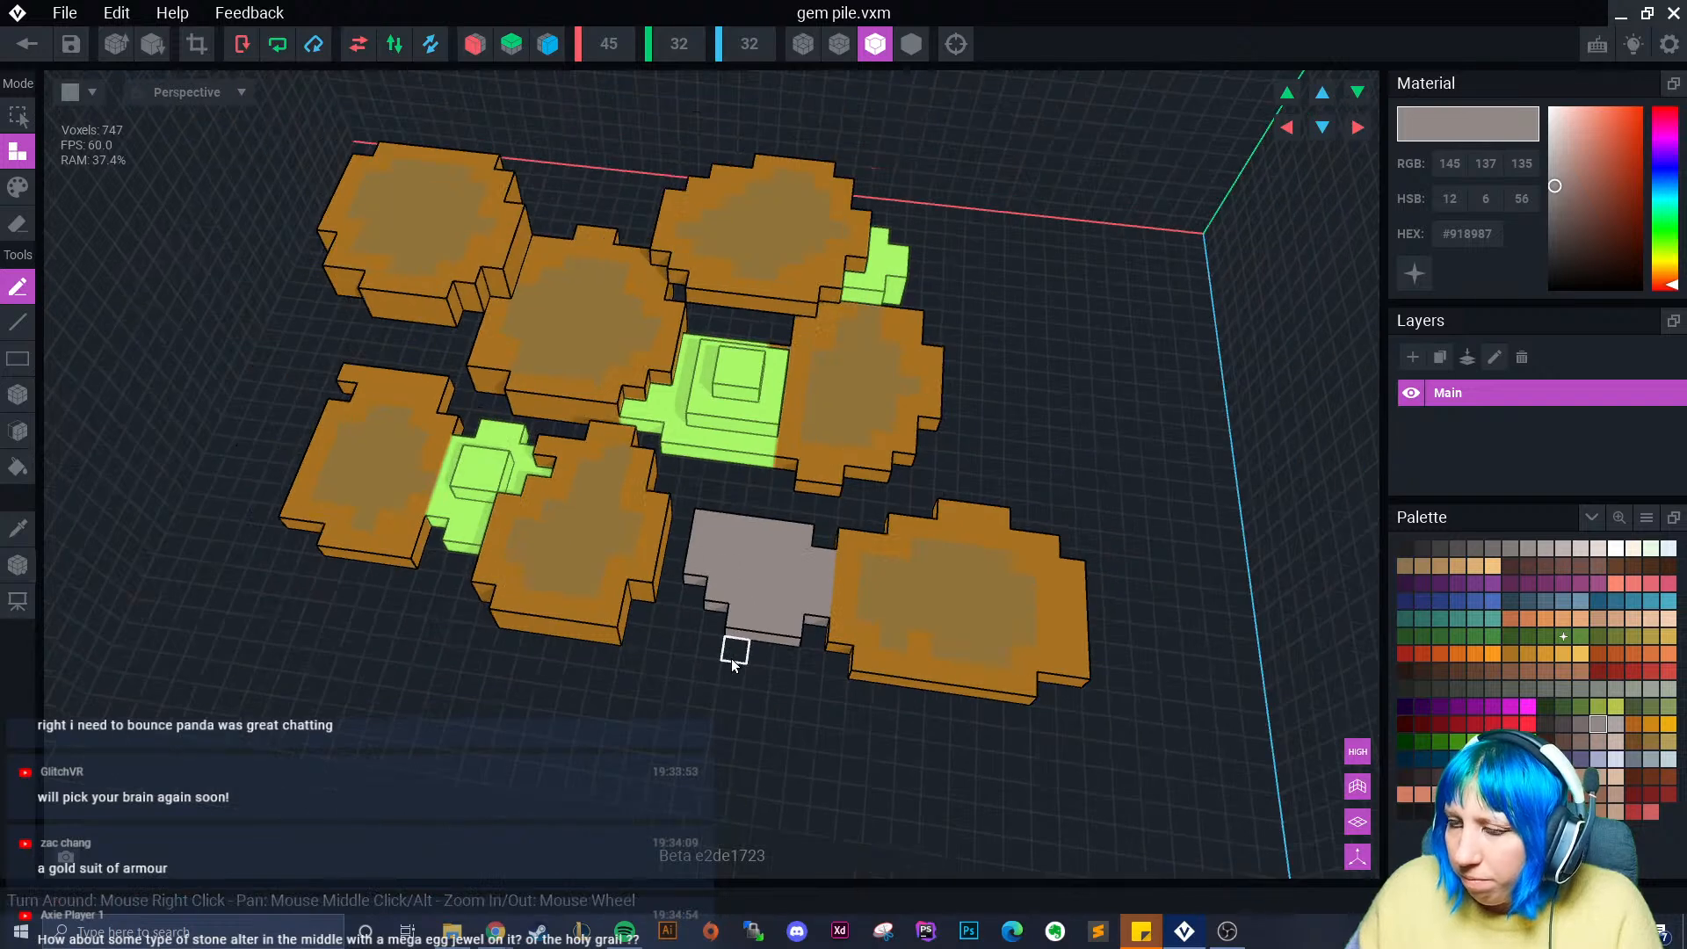
- Fill in the missing corner voxels of the grey patch to square it off into a rectangle
right_drag(731, 658, 703, 625)
click(703, 625)
click(799, 620)
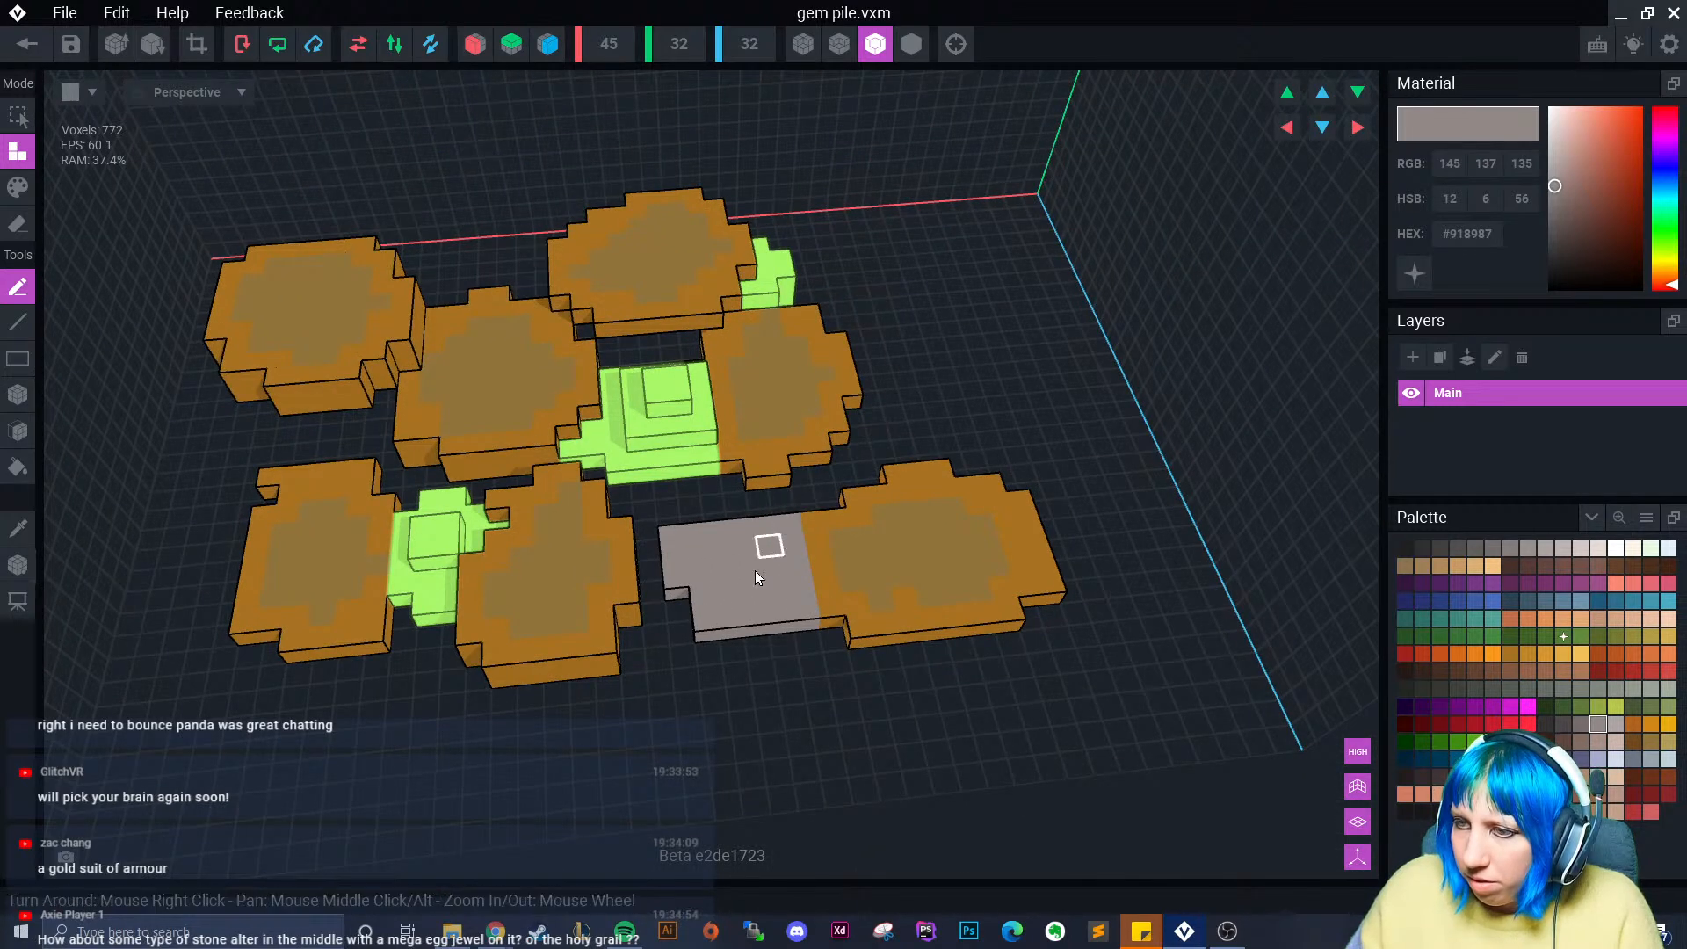
click(681, 622)
right_drag(734, 648, 781, 653)
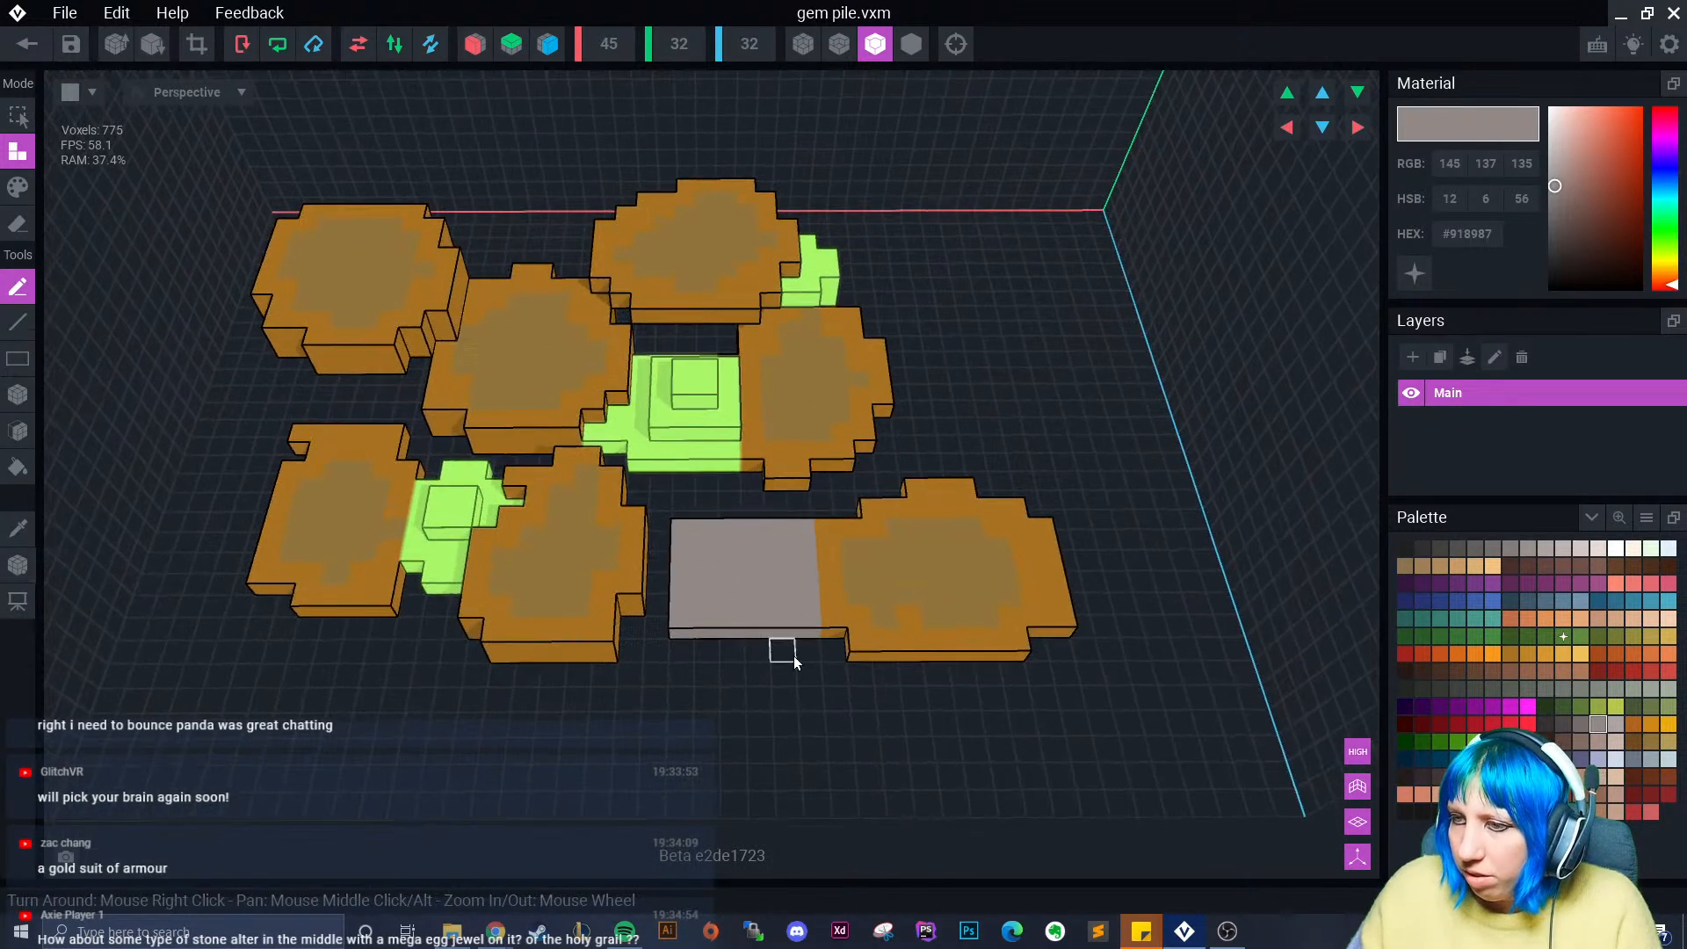
- Widen the grey patch beside the front-right slab by one row, raise it one voxel layer and fill the remaining gap along its side
drag(804, 653, 685, 650)
right_drag(759, 647, 694, 567)
click(832, 646)
click(19, 430)
click(753, 615)
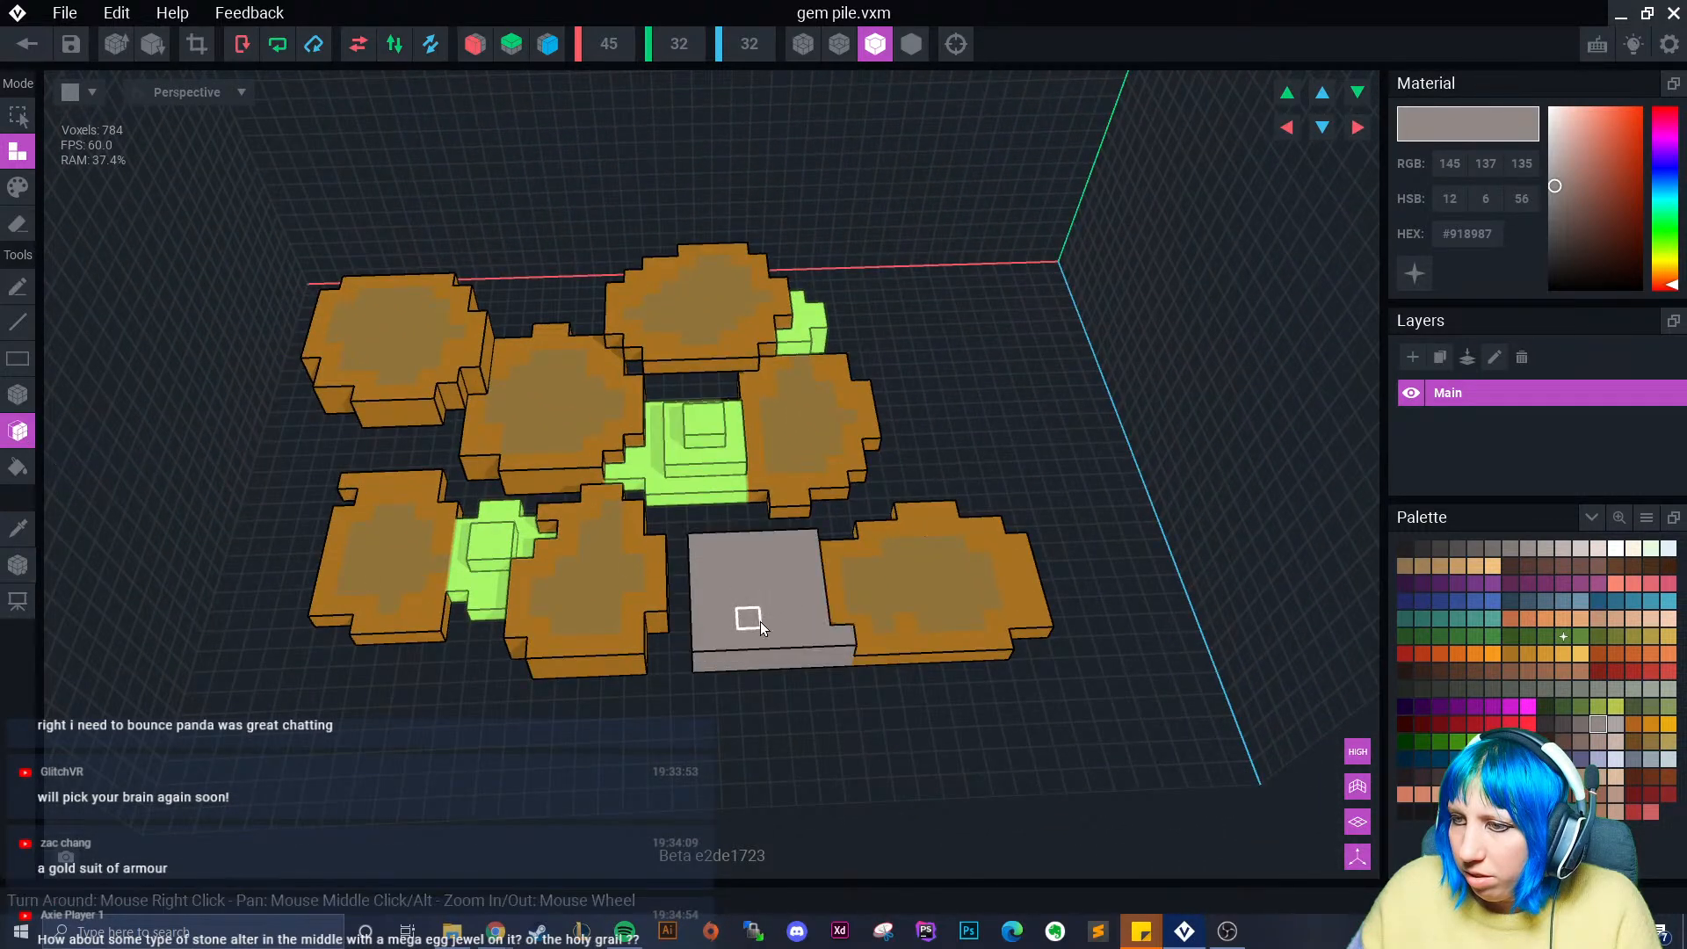
mouse_move(753, 615)
right_down()
mouse_move(802, 701)
mouse_move(772, 651)
mouse_move(102, 340)
right_up()
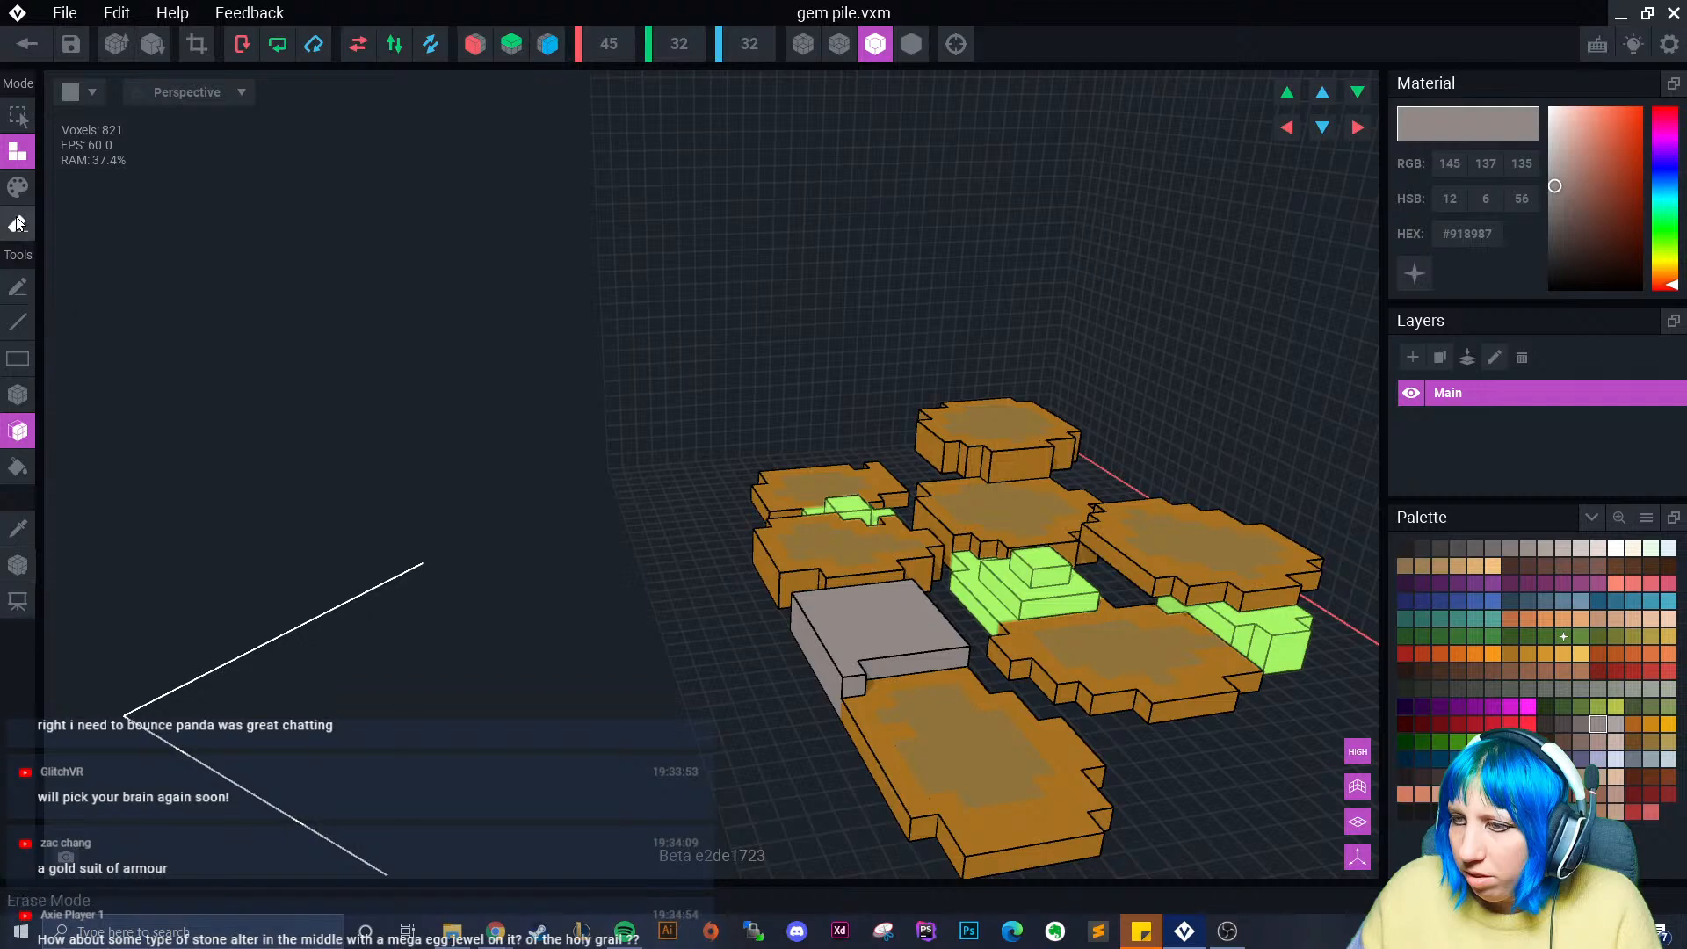
click(18, 395)
right_drag(1088, 631, 847, 615)
drag(847, 604, 847, 603)
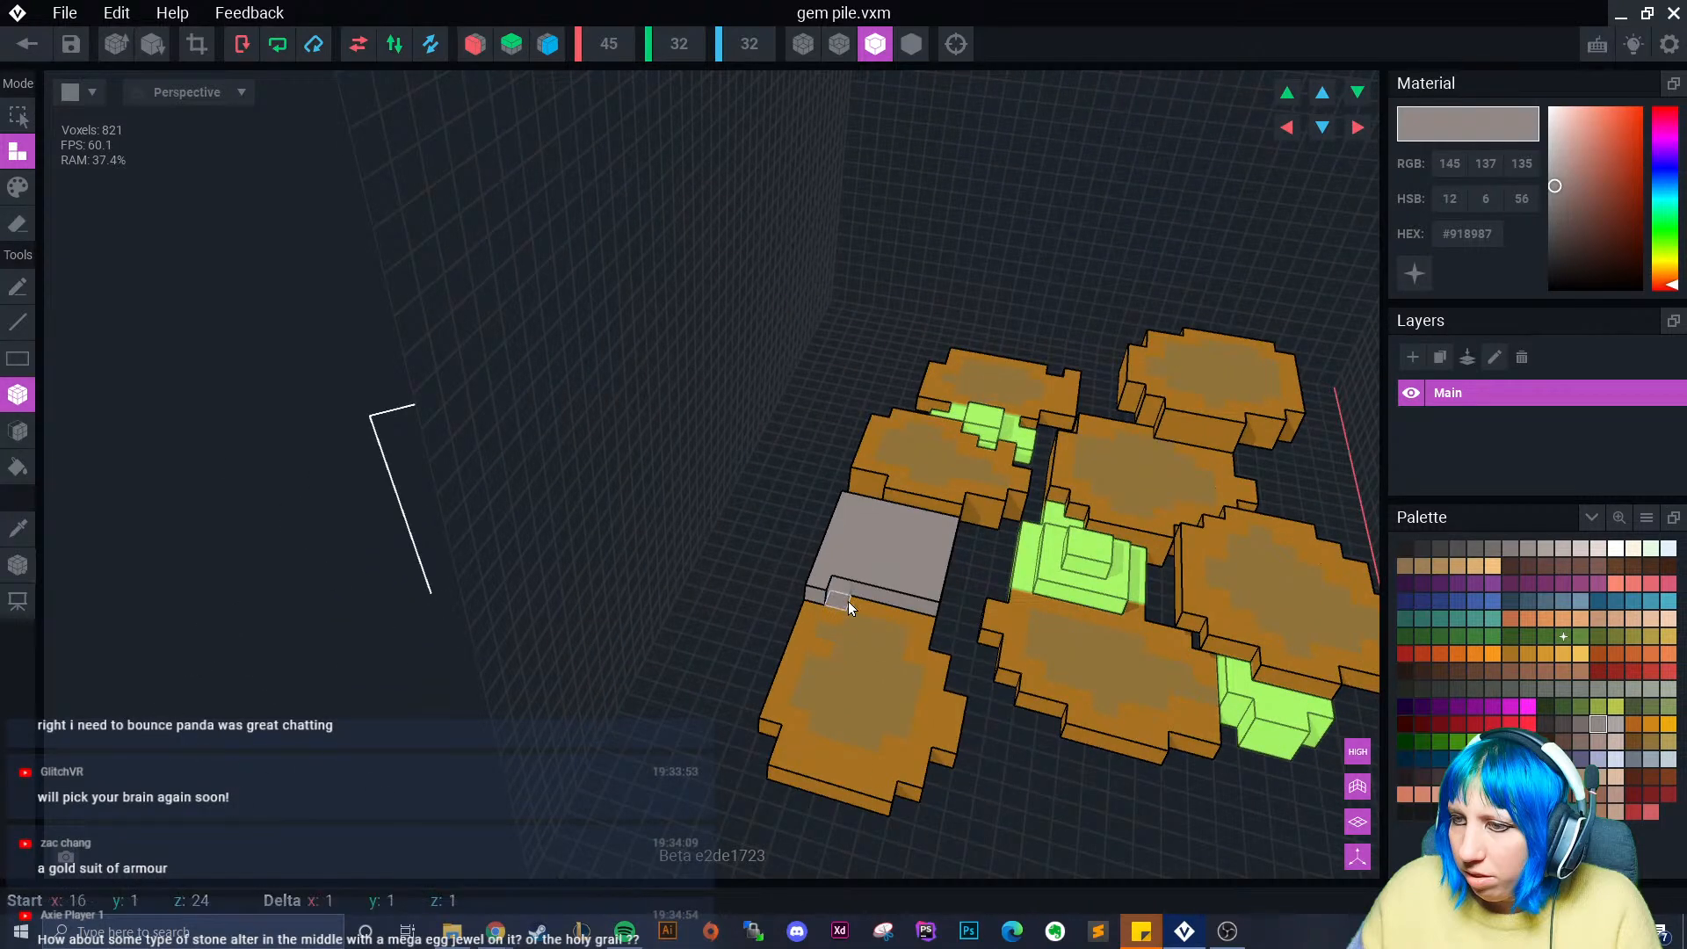
- Build a narrow grey strip of voxels across the gap between the left-hand coin slabs, beside the front-left green gem
right_drag(913, 619, 600, 661)
click(576, 610)
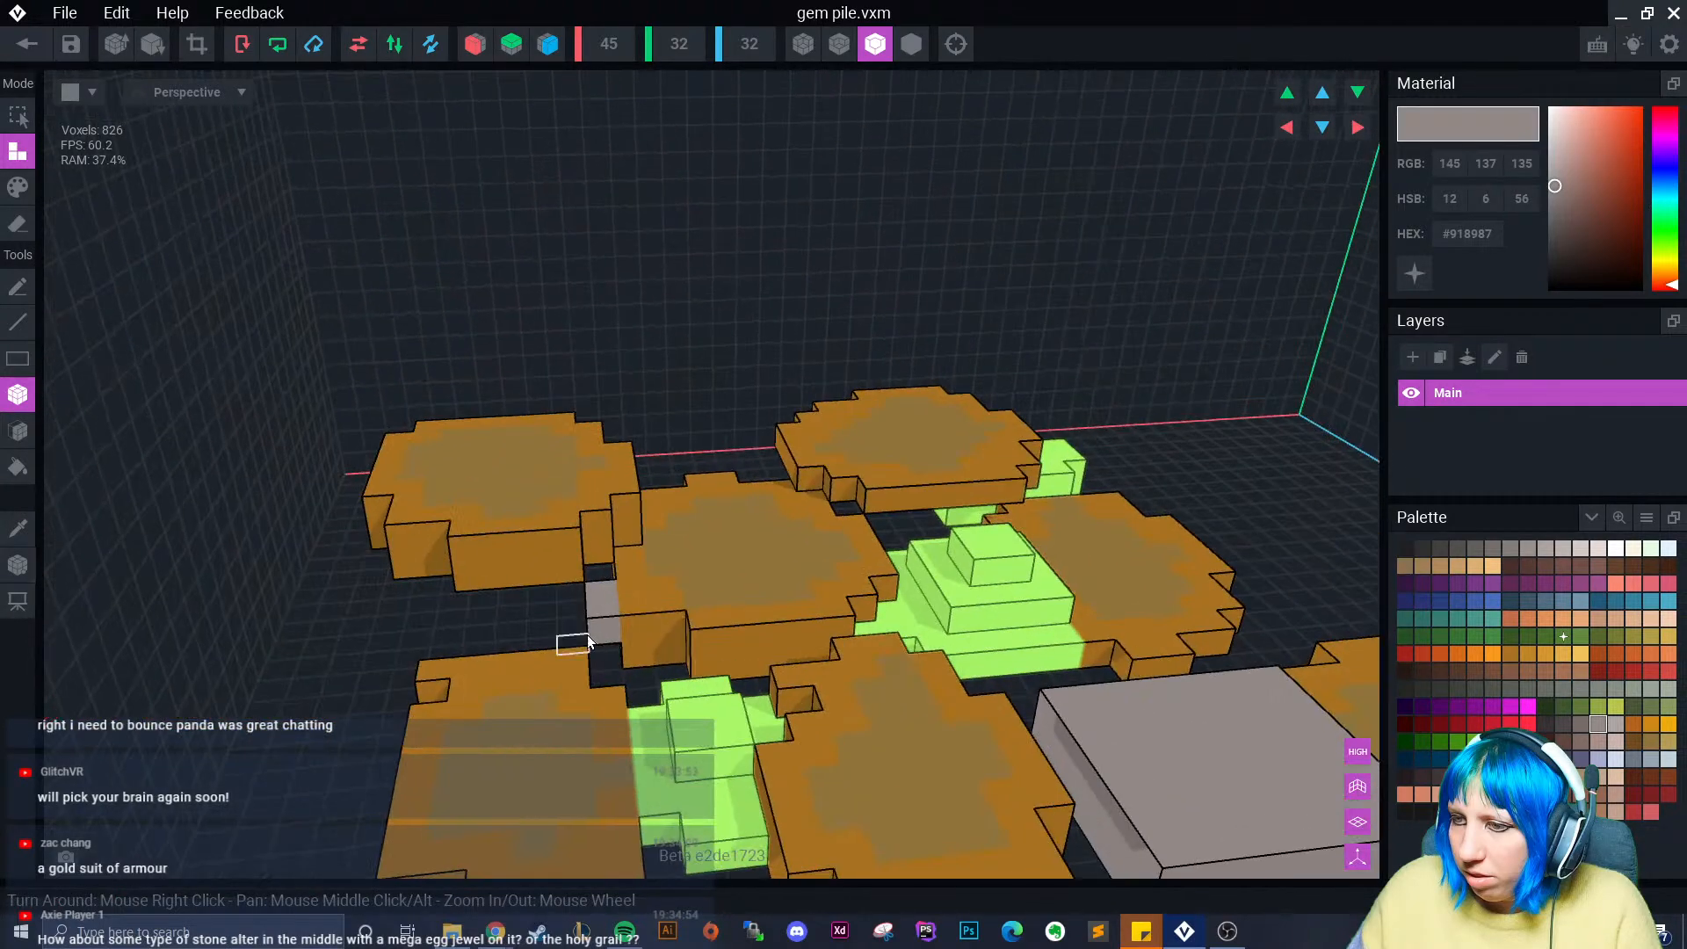
drag(600, 661, 609, 699)
click(608, 709)
click(609, 717)
click(609, 724)
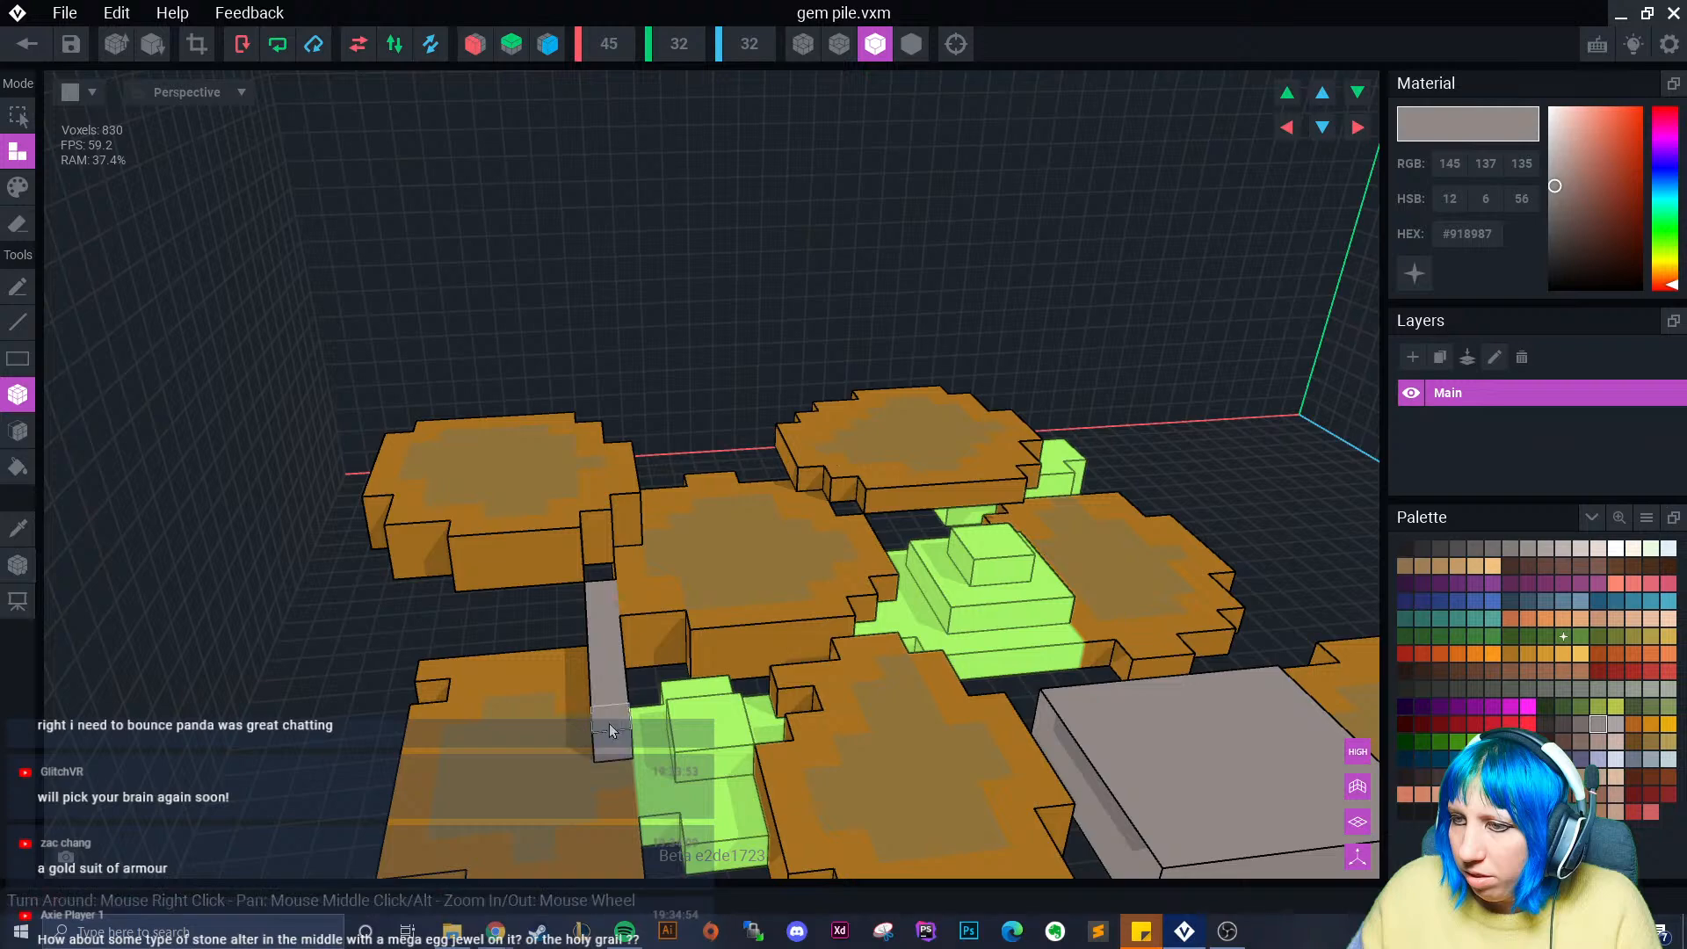
- Expand the grey strip into a large rectangular block partly covering the front-left coin slab, and thicken it upward
right_drag(608, 724, 404, 738)
drag(375, 768, 352, 804)
middle_drag(406, 826, 439, 713)
drag(389, 577, 653, 590)
right_drag(653, 591, 654, 614)
drag(654, 615, 421, 584)
key(ctrl+z)
right_drag(407, 605, 383, 598)
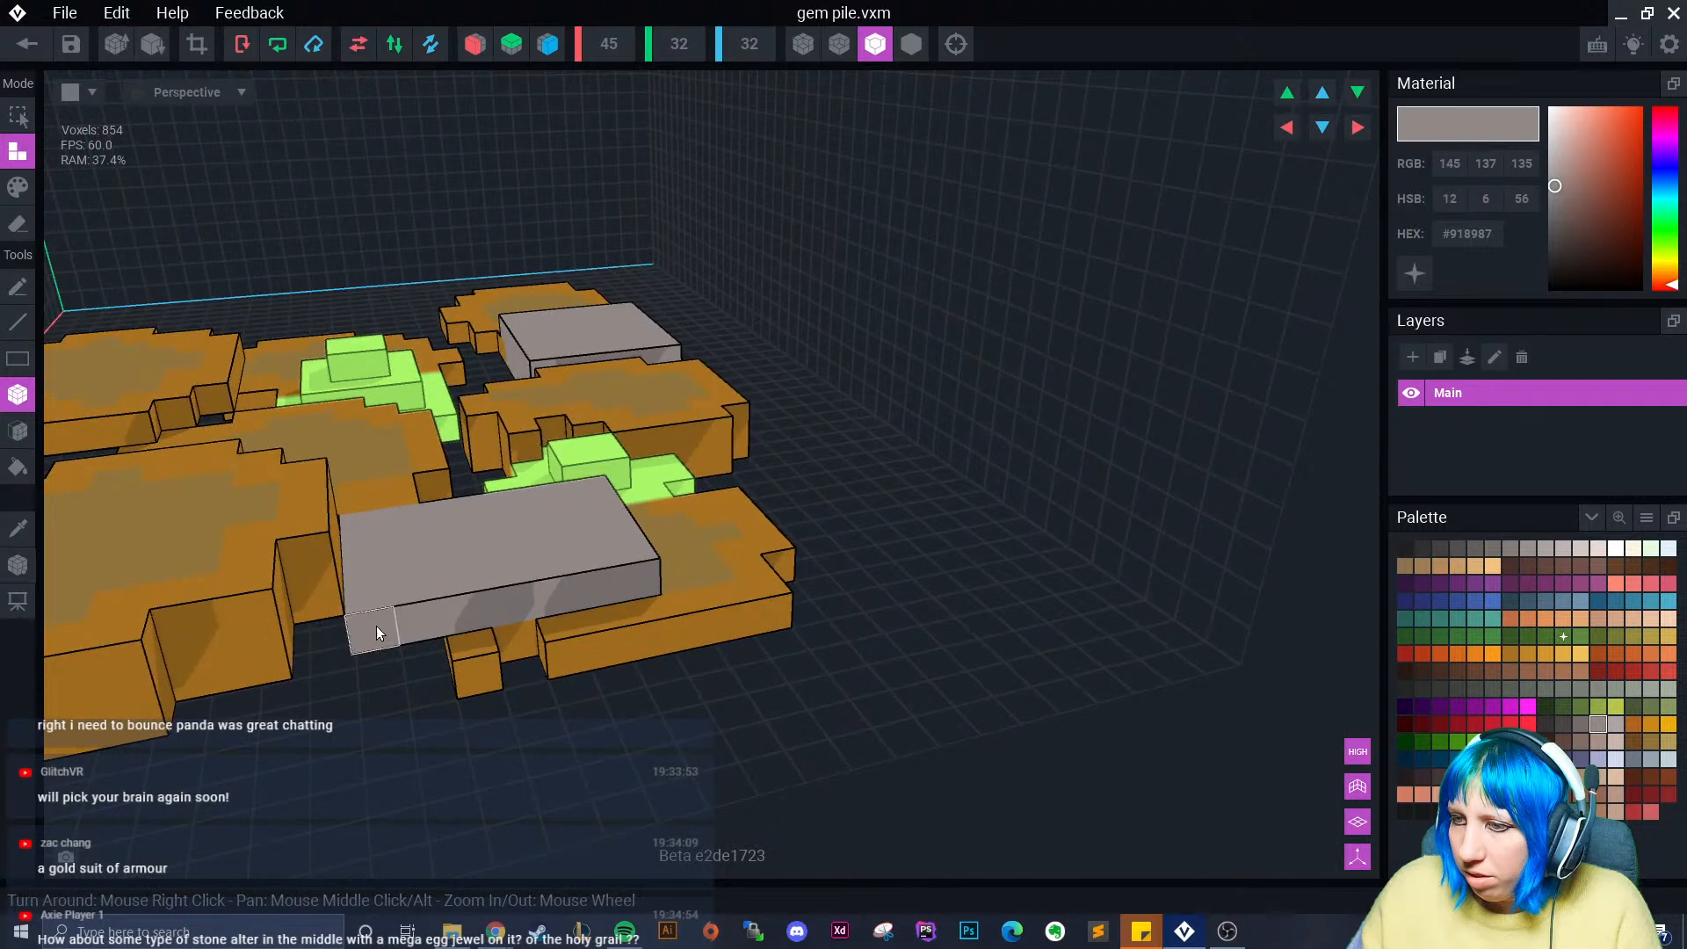
drag(376, 626, 632, 584)
right_drag(632, 584, 673, 440)
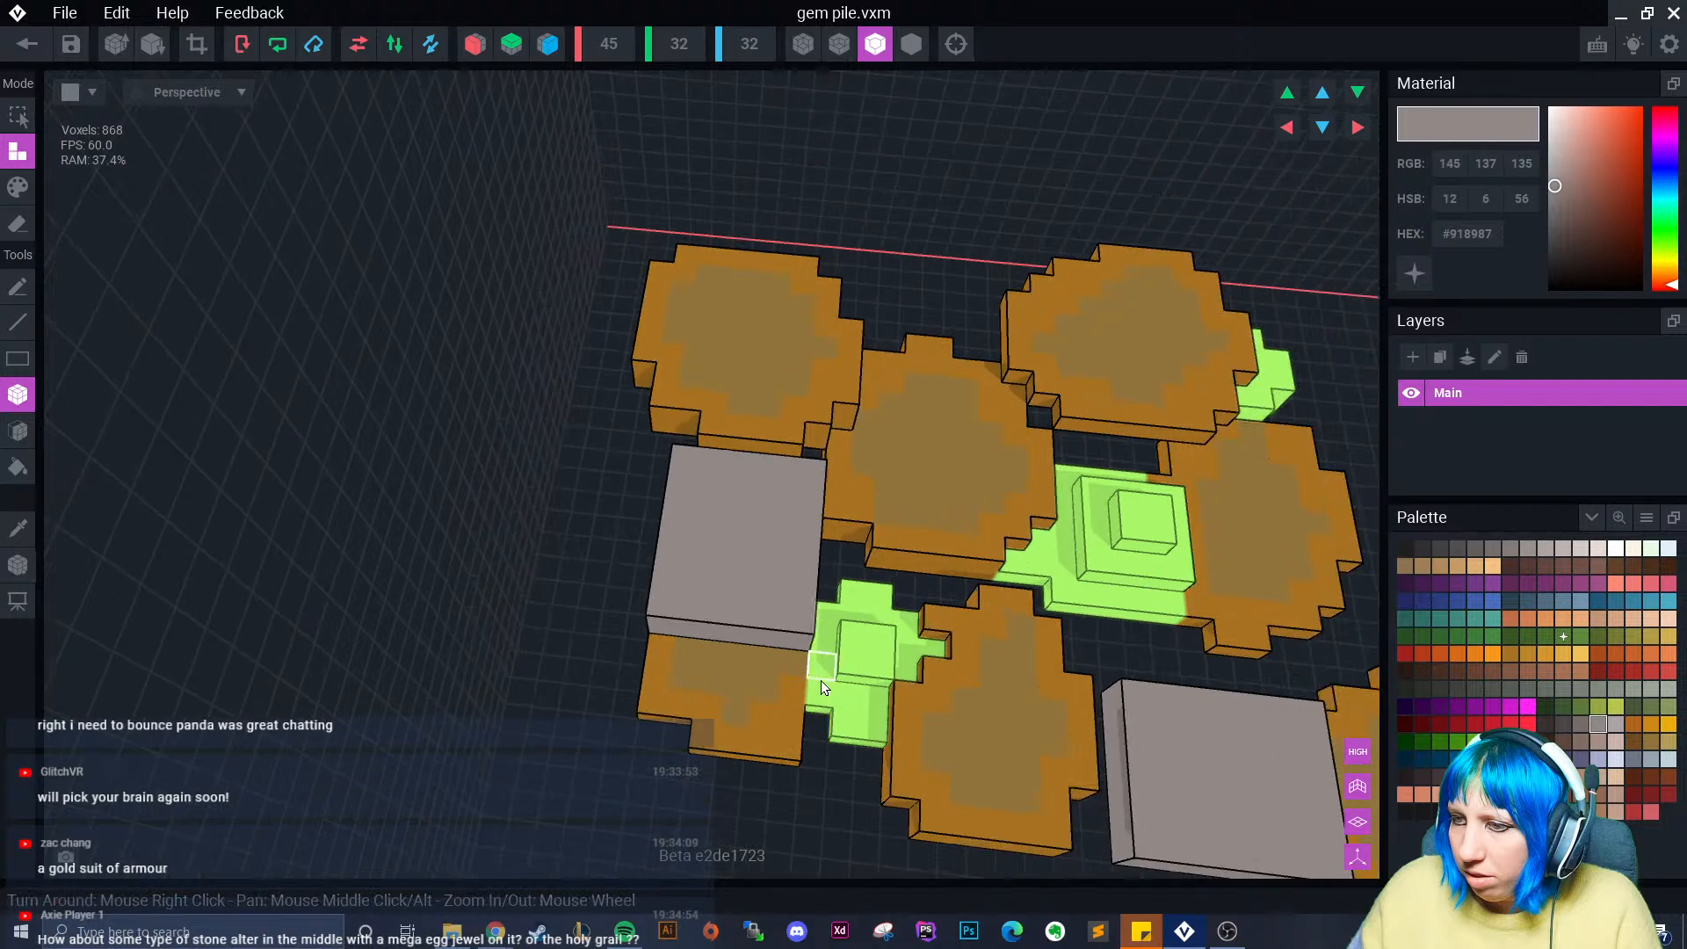
right_drag(821, 680, 919, 666)
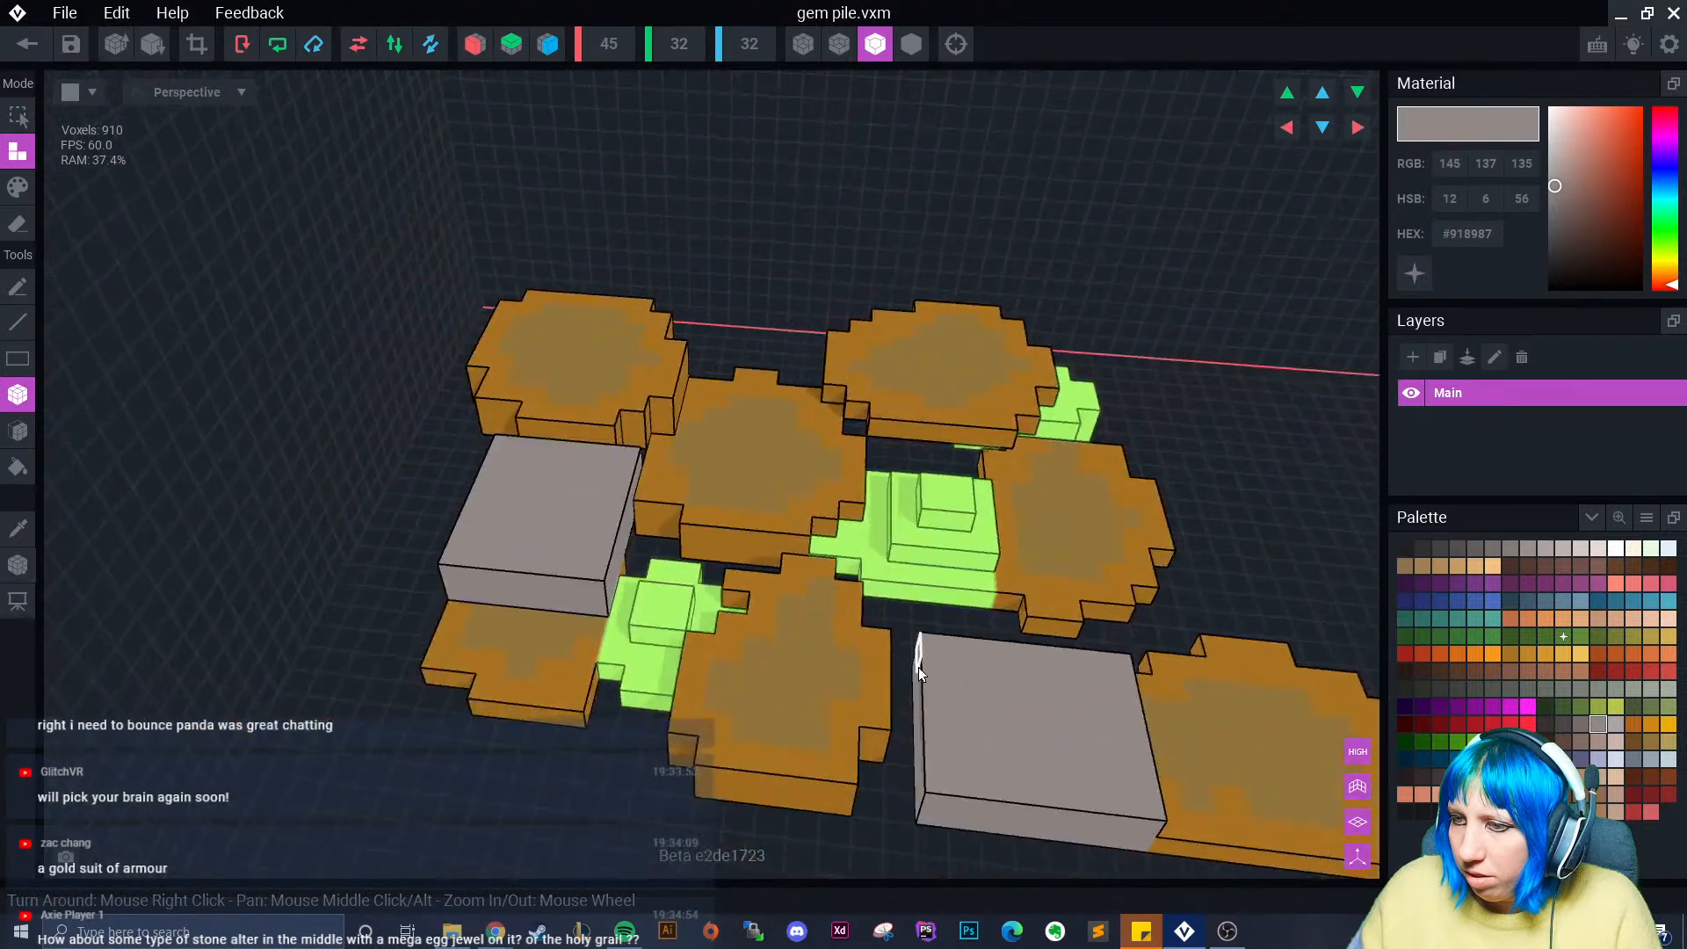
- Add a small square grey block behind the front-right coin slab, next to the neighbouring coin slab
scroll(919, 667, down, 2)
middle_drag(1129, 606, 911, 665)
right_drag(912, 665, 843, 723)
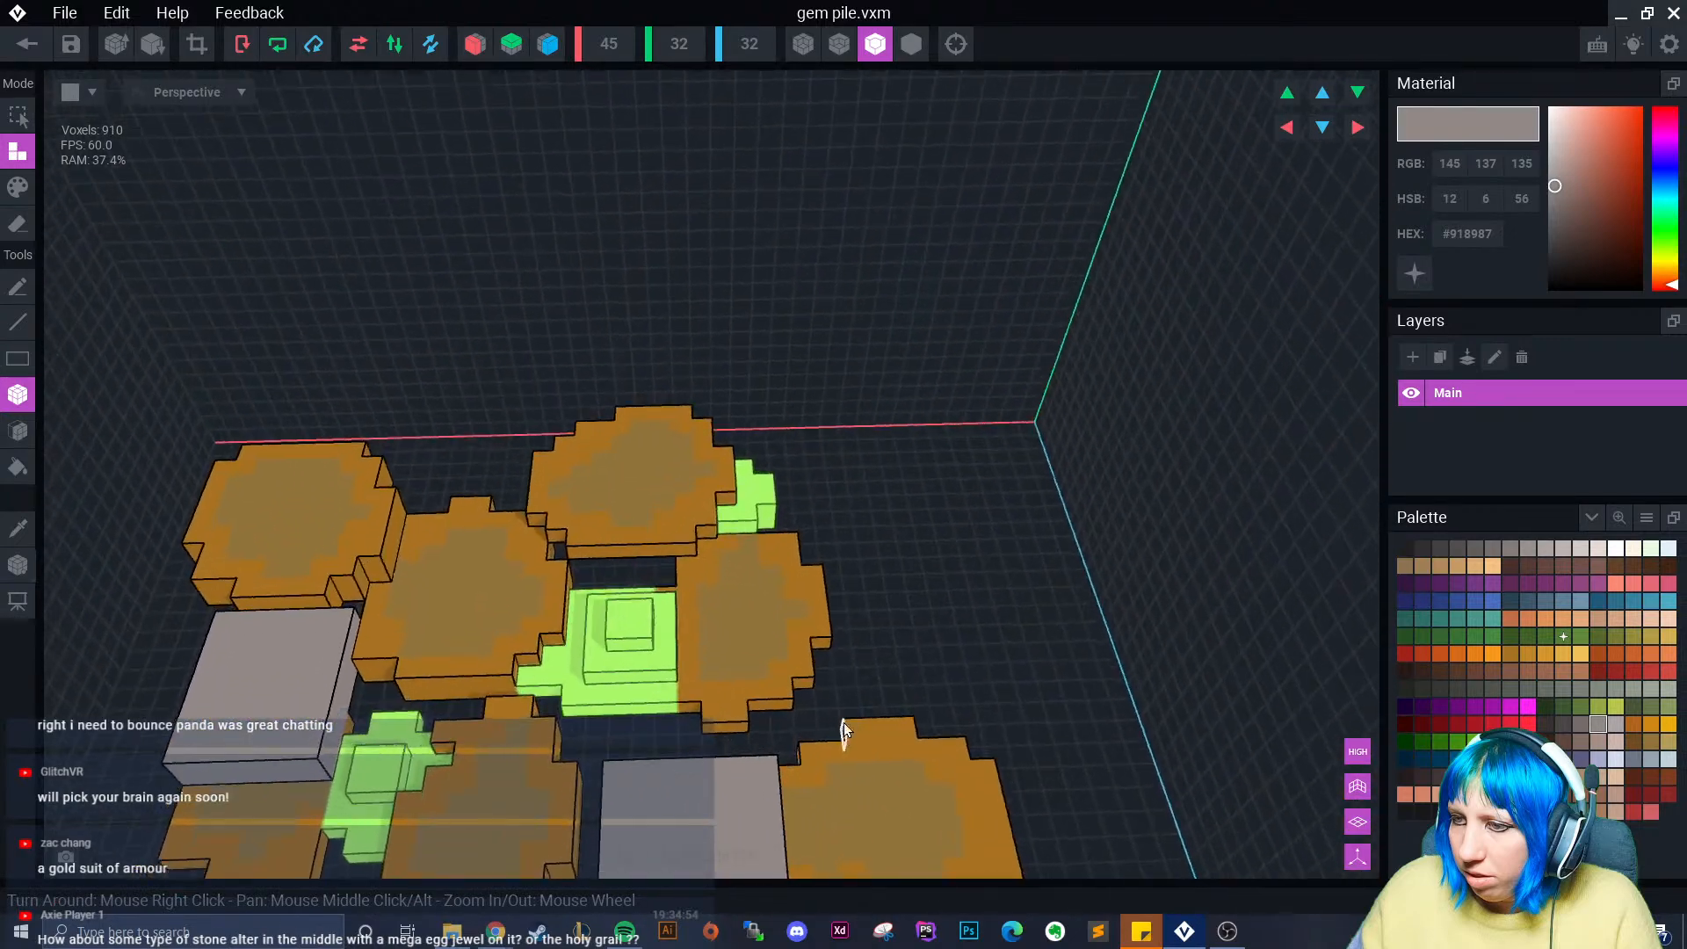
drag(807, 668, 893, 736)
right_drag(893, 736, 970, 703)
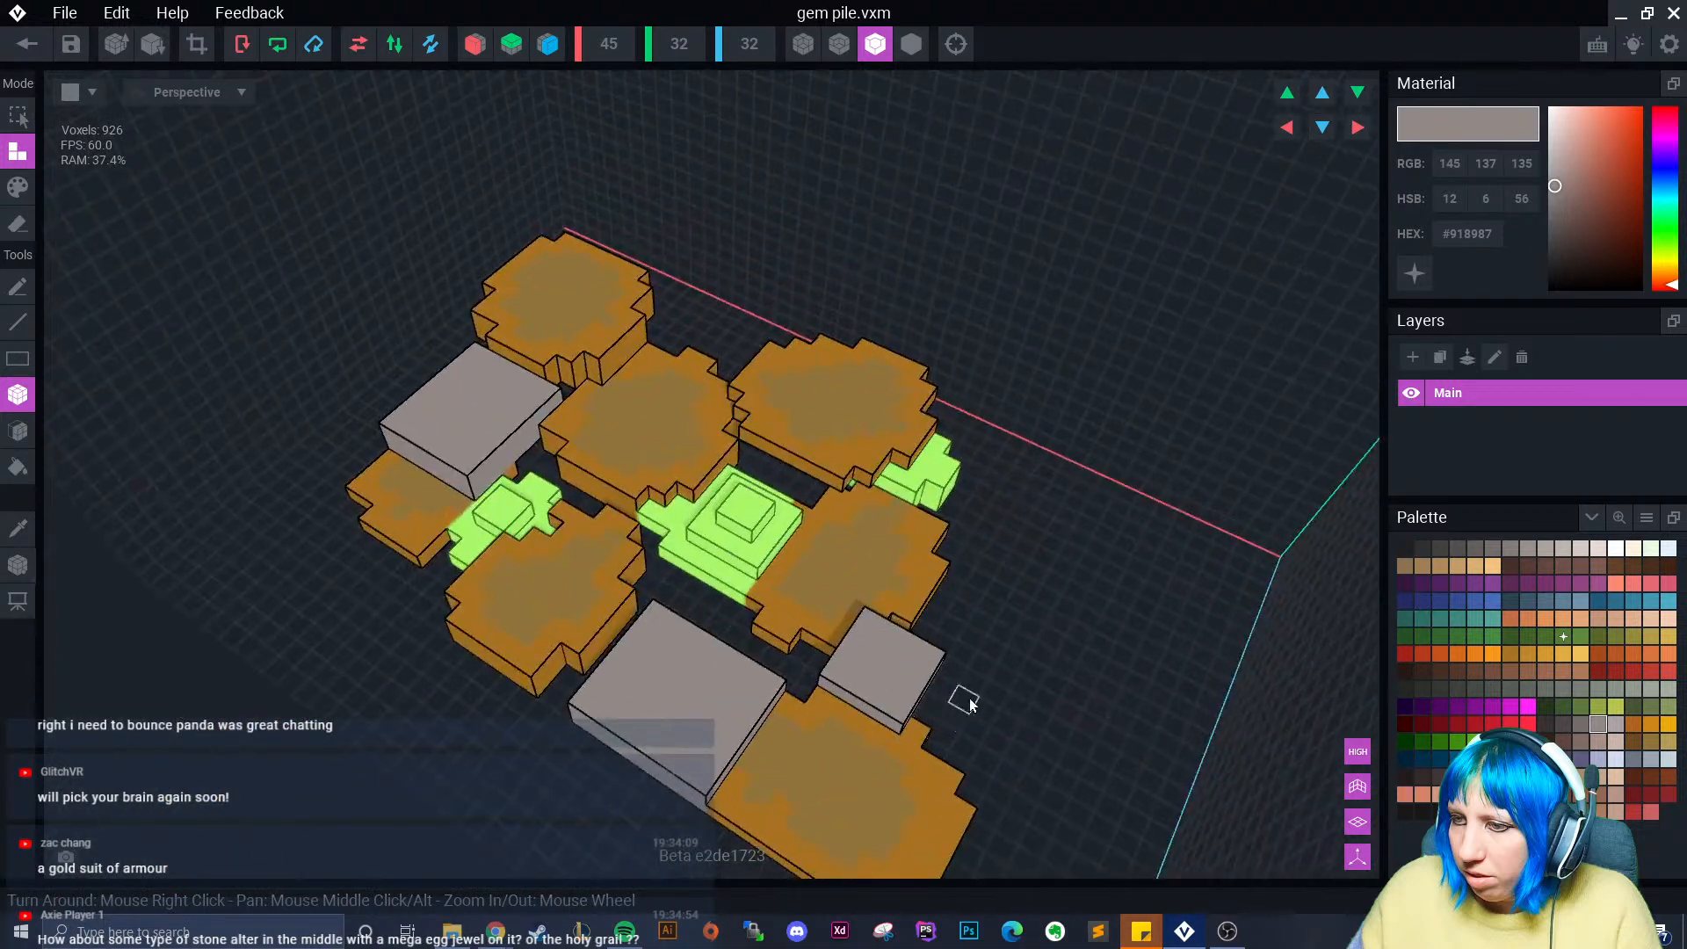
- Add a small grey block where the back coin slab meets the middle-left coin slab
scroll(970, 705, up, 3)
middle_drag(848, 488, 972, 644)
right_drag(971, 644, 699, 580)
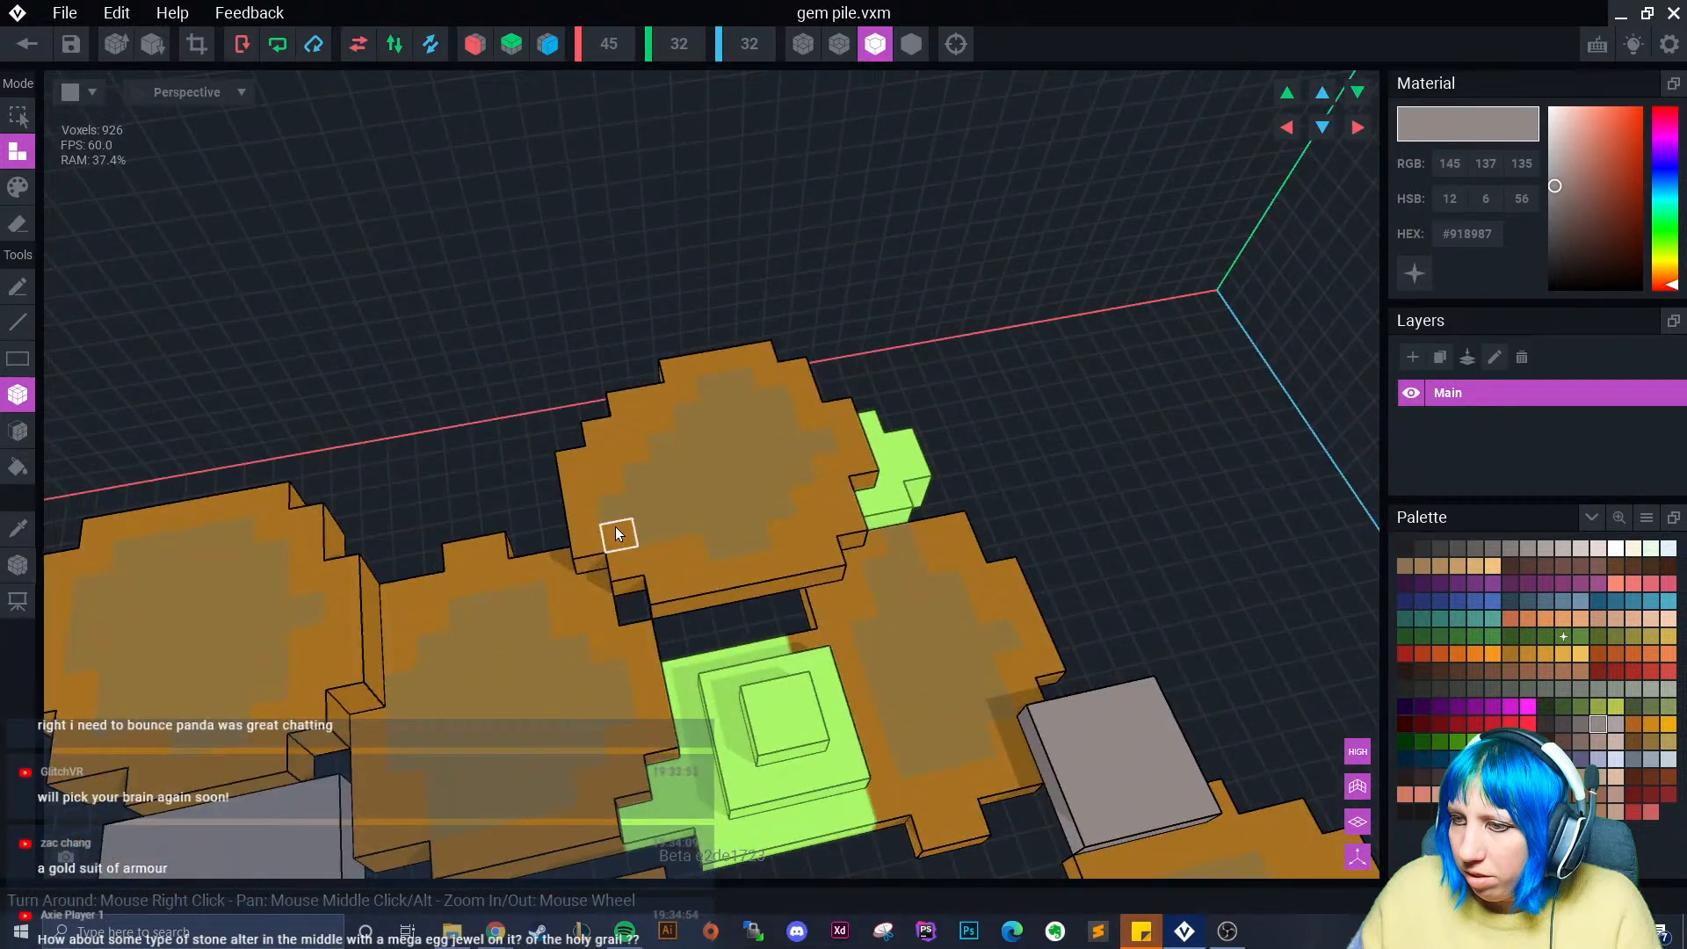
drag(618, 533, 550, 618)
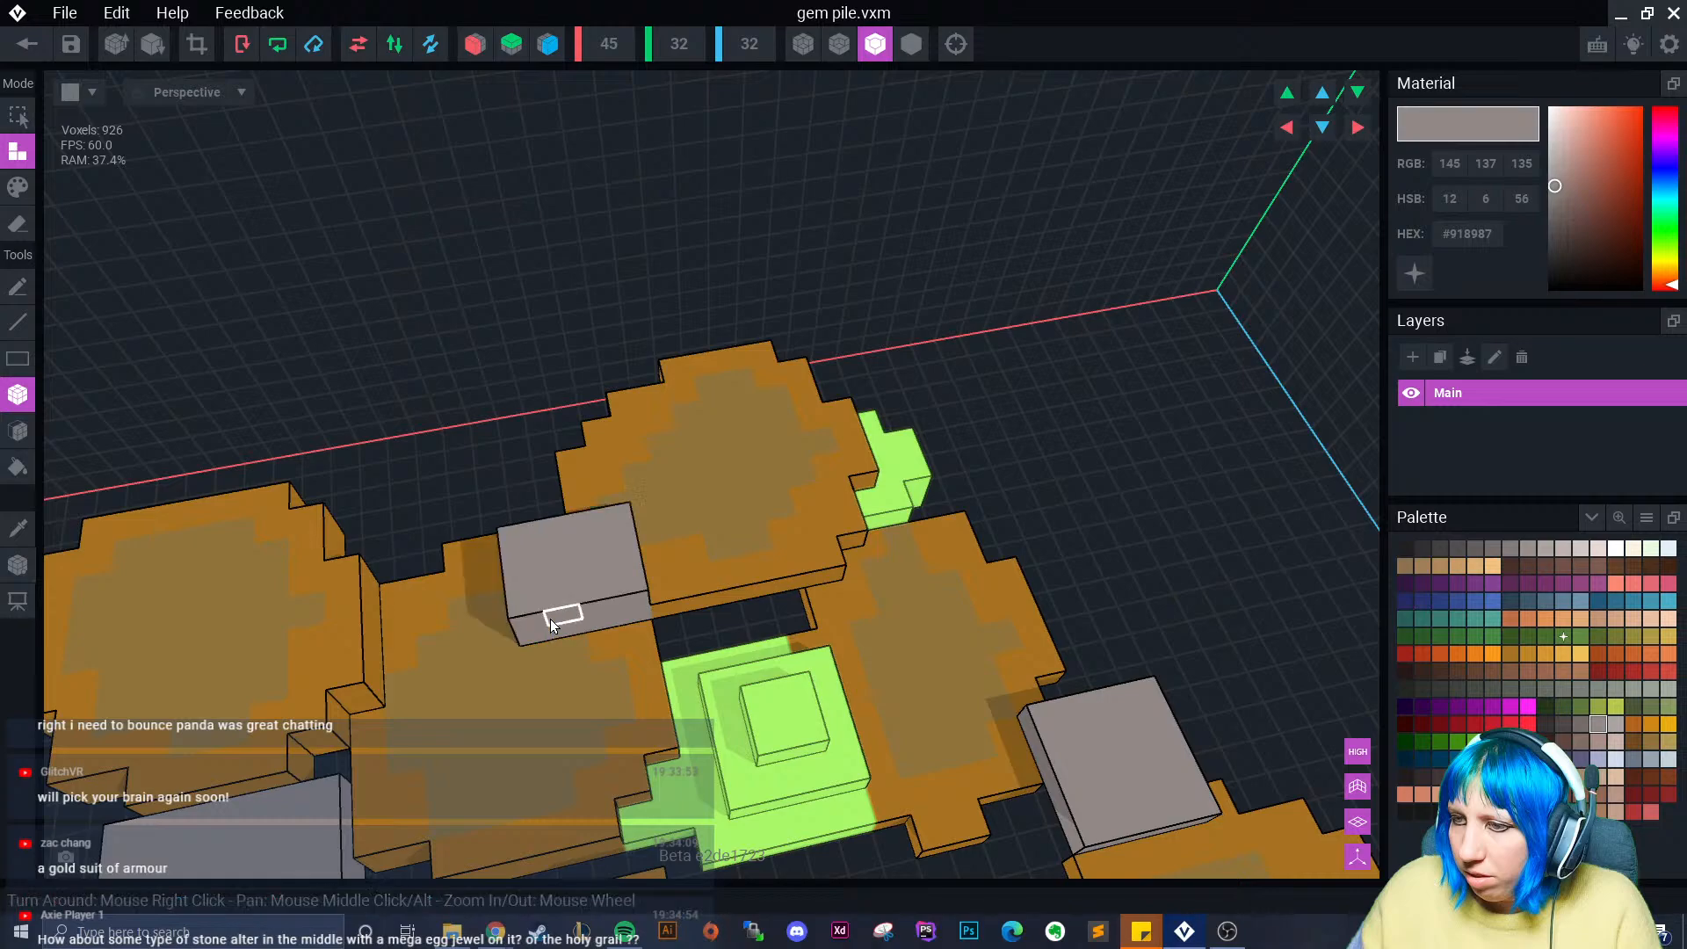
right_drag(550, 618, 644, 670)
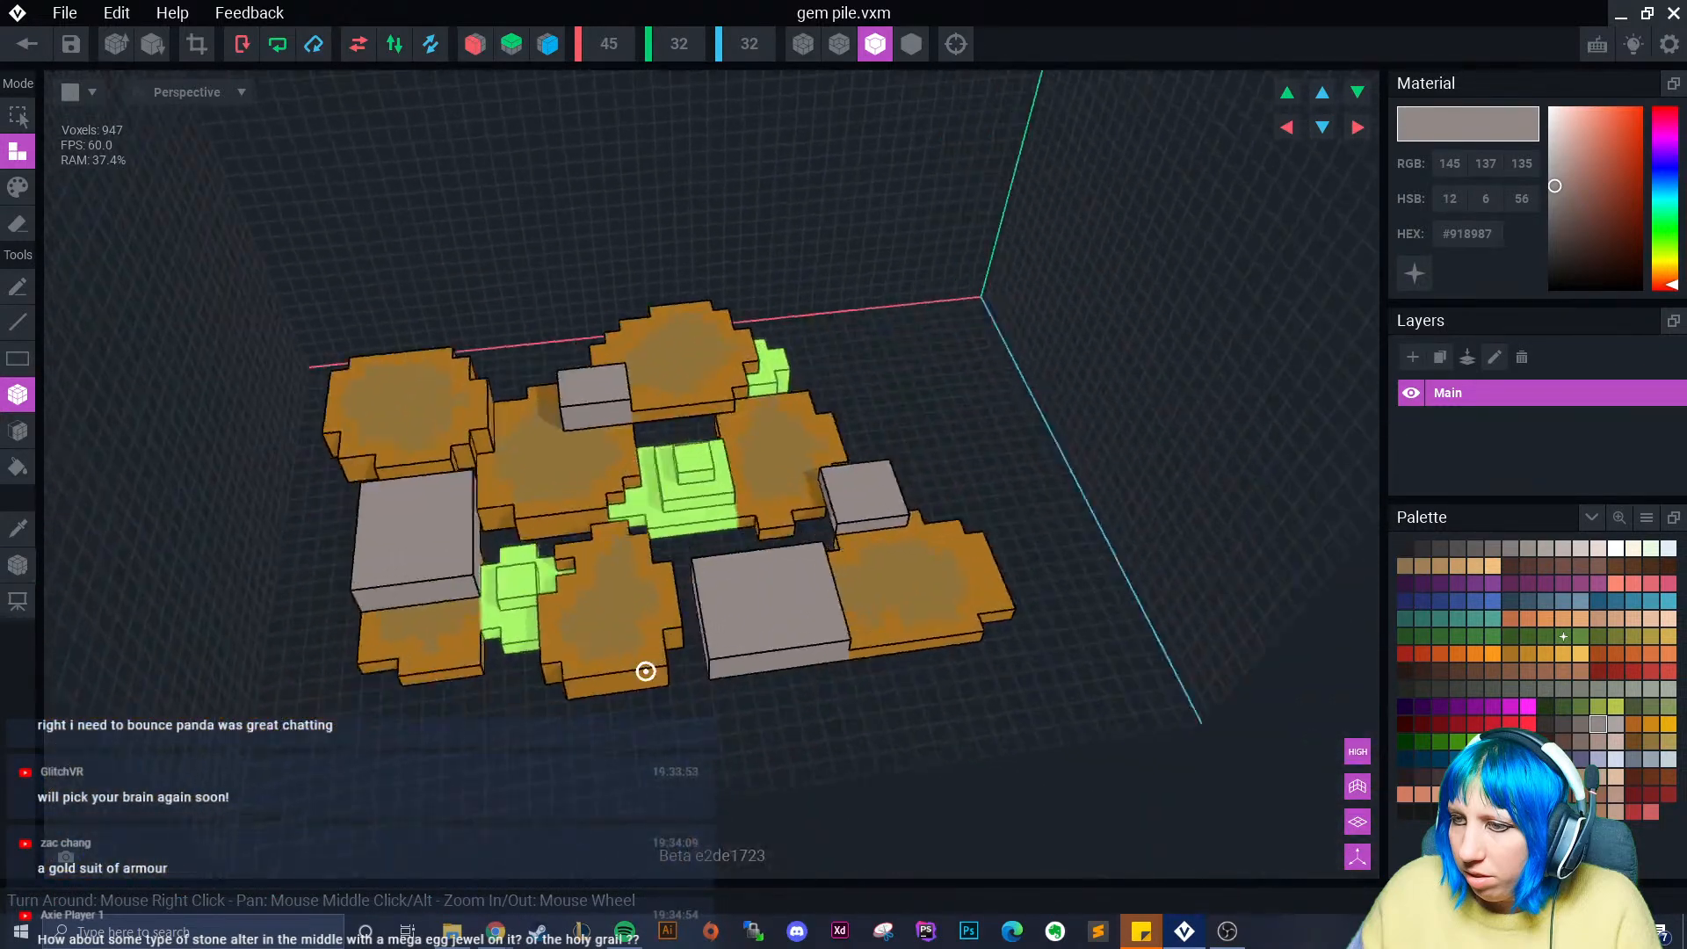
- Crop the gem pile's volume to fit its voxels and return to the room scene
scroll(646, 671, up, 4)
right_drag(896, 584, 873, 519)
scroll(617, 268, down, 2)
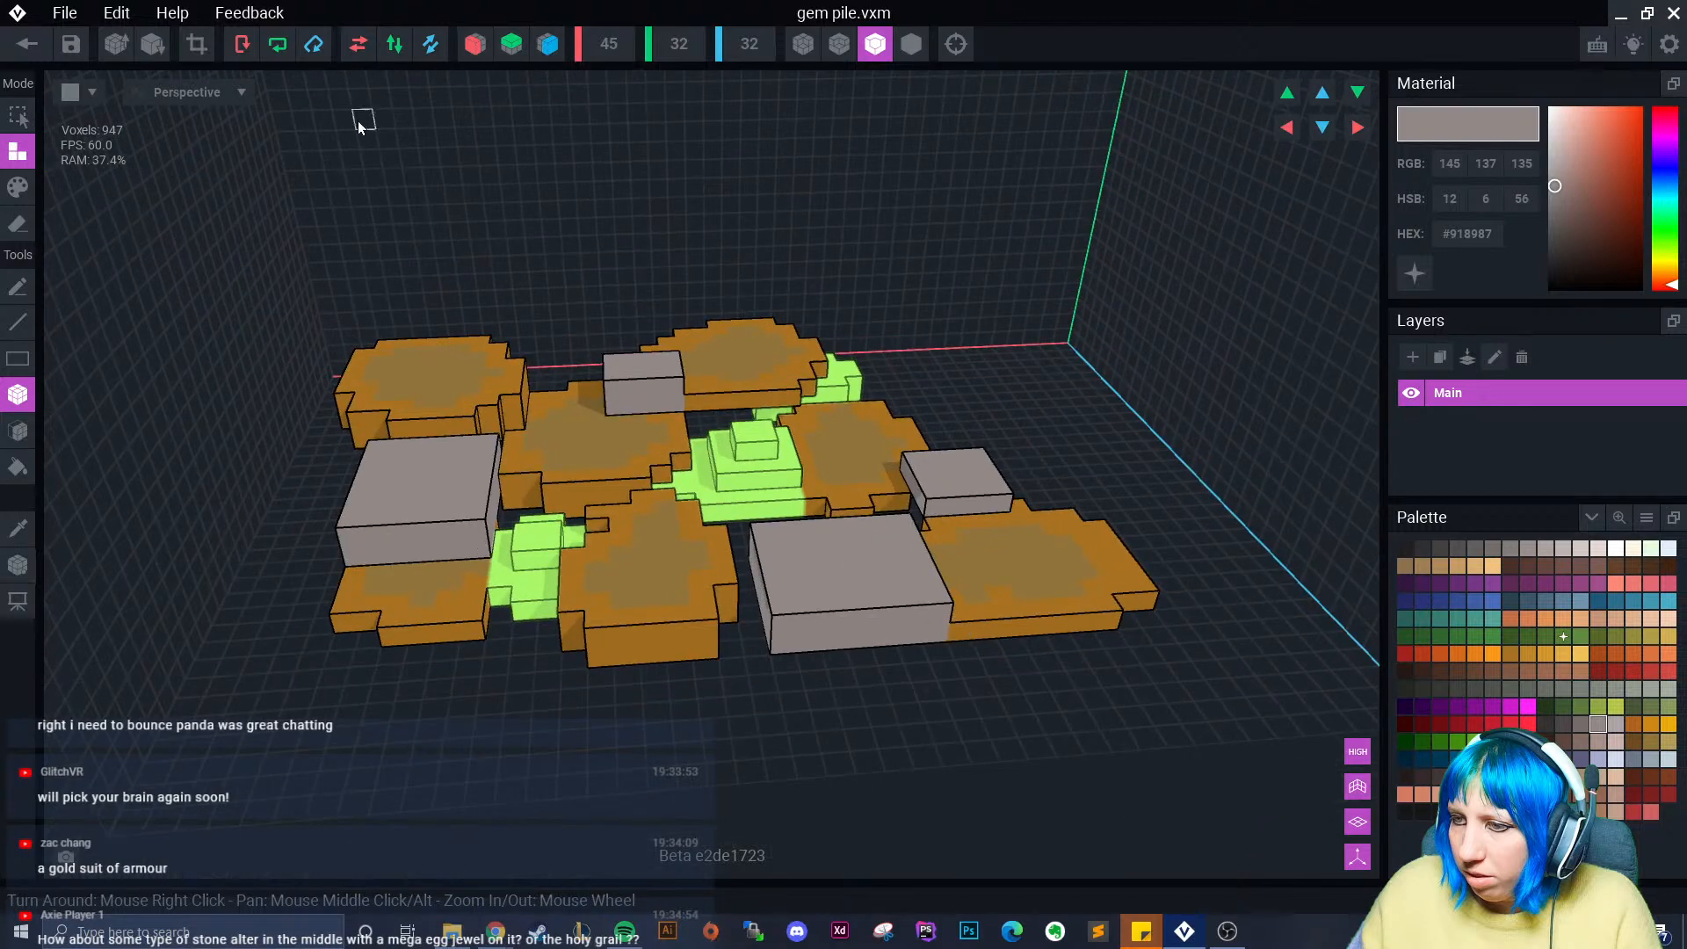
click(196, 44)
scroll(530, 230, down, 2)
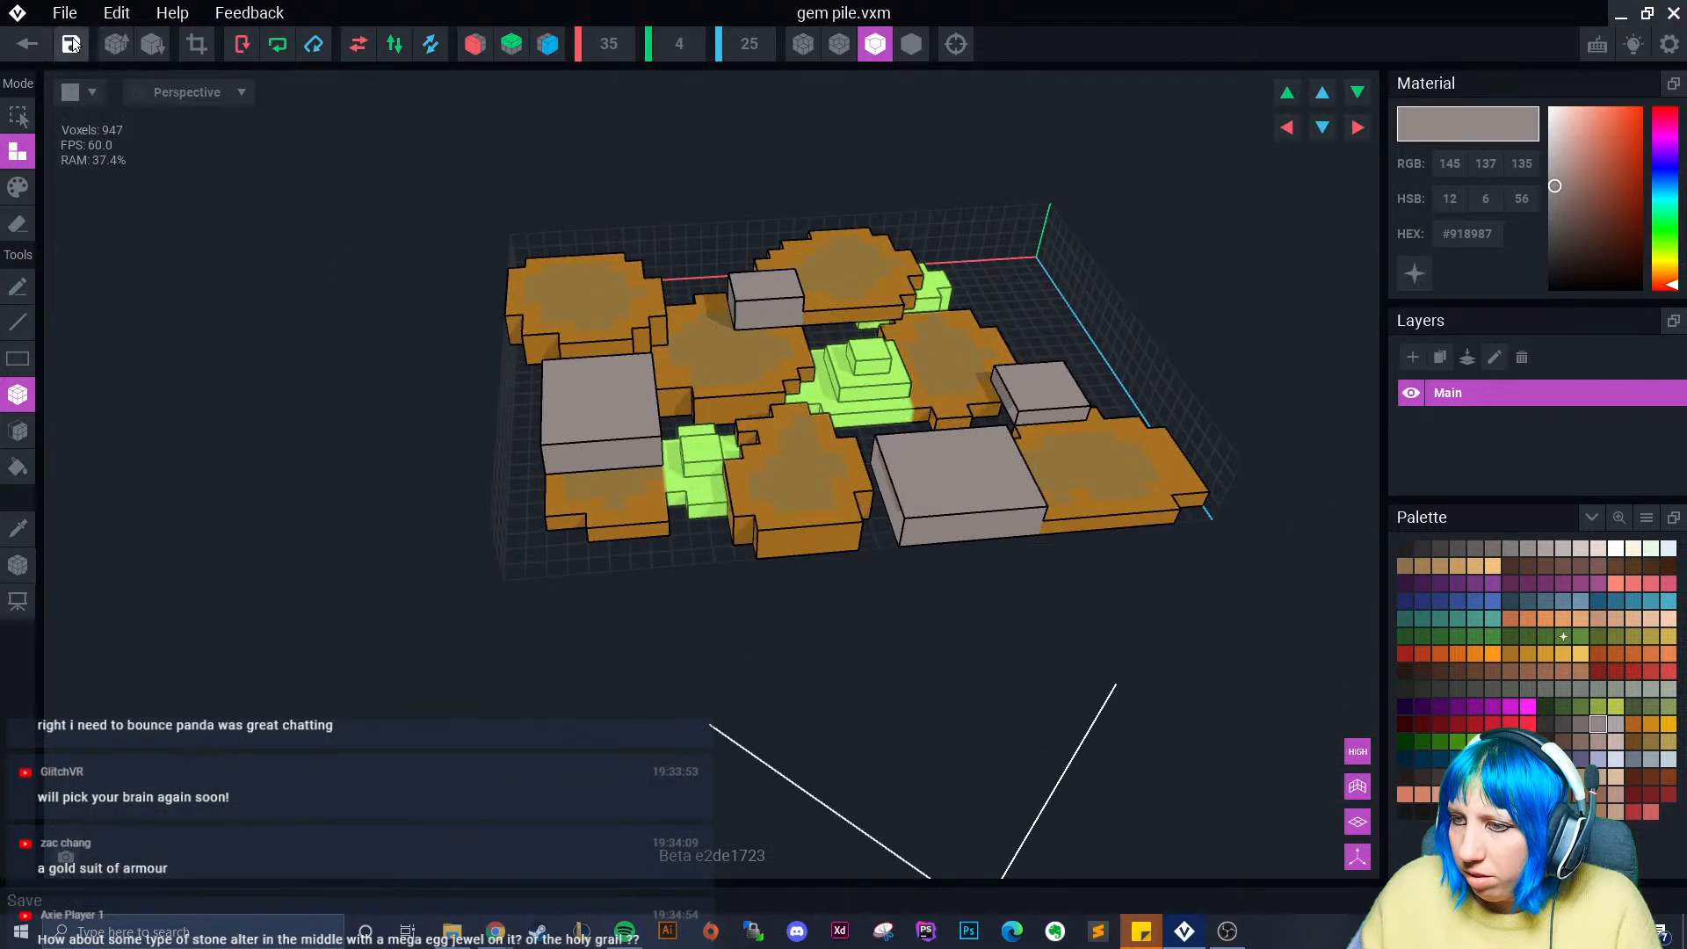
click(26, 44)
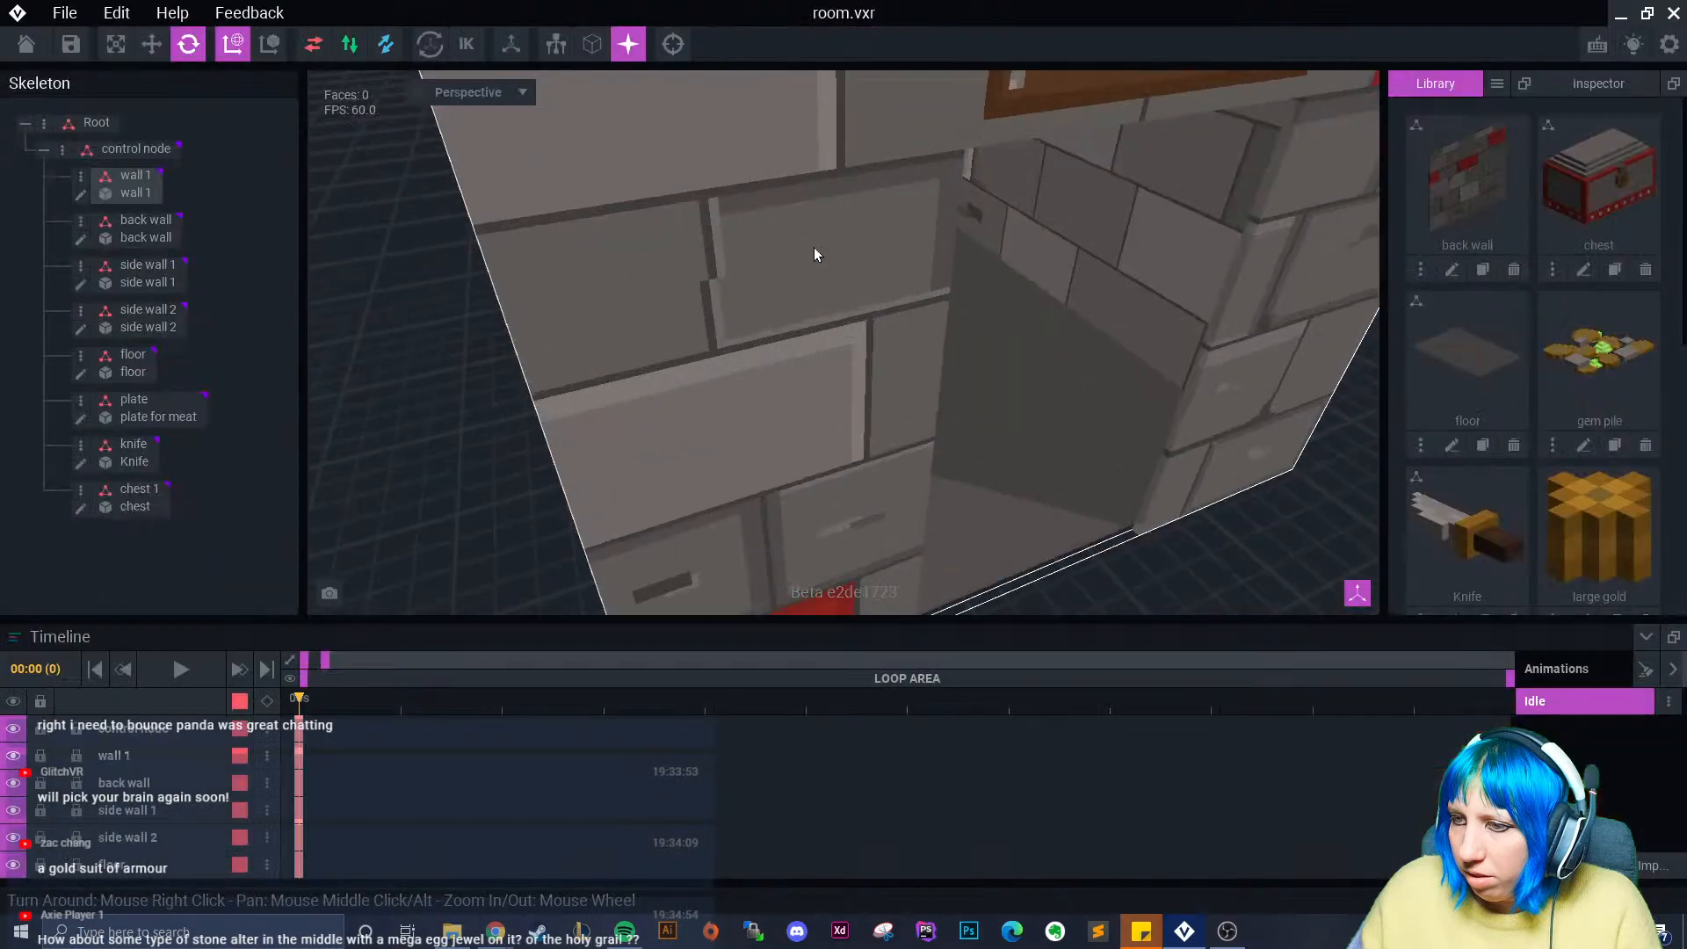
- Create a node named "gem pile" under the control node and attach the gem pile model to it
scroll(813, 247, down, 3)
right_drag(813, 249, 803, 260)
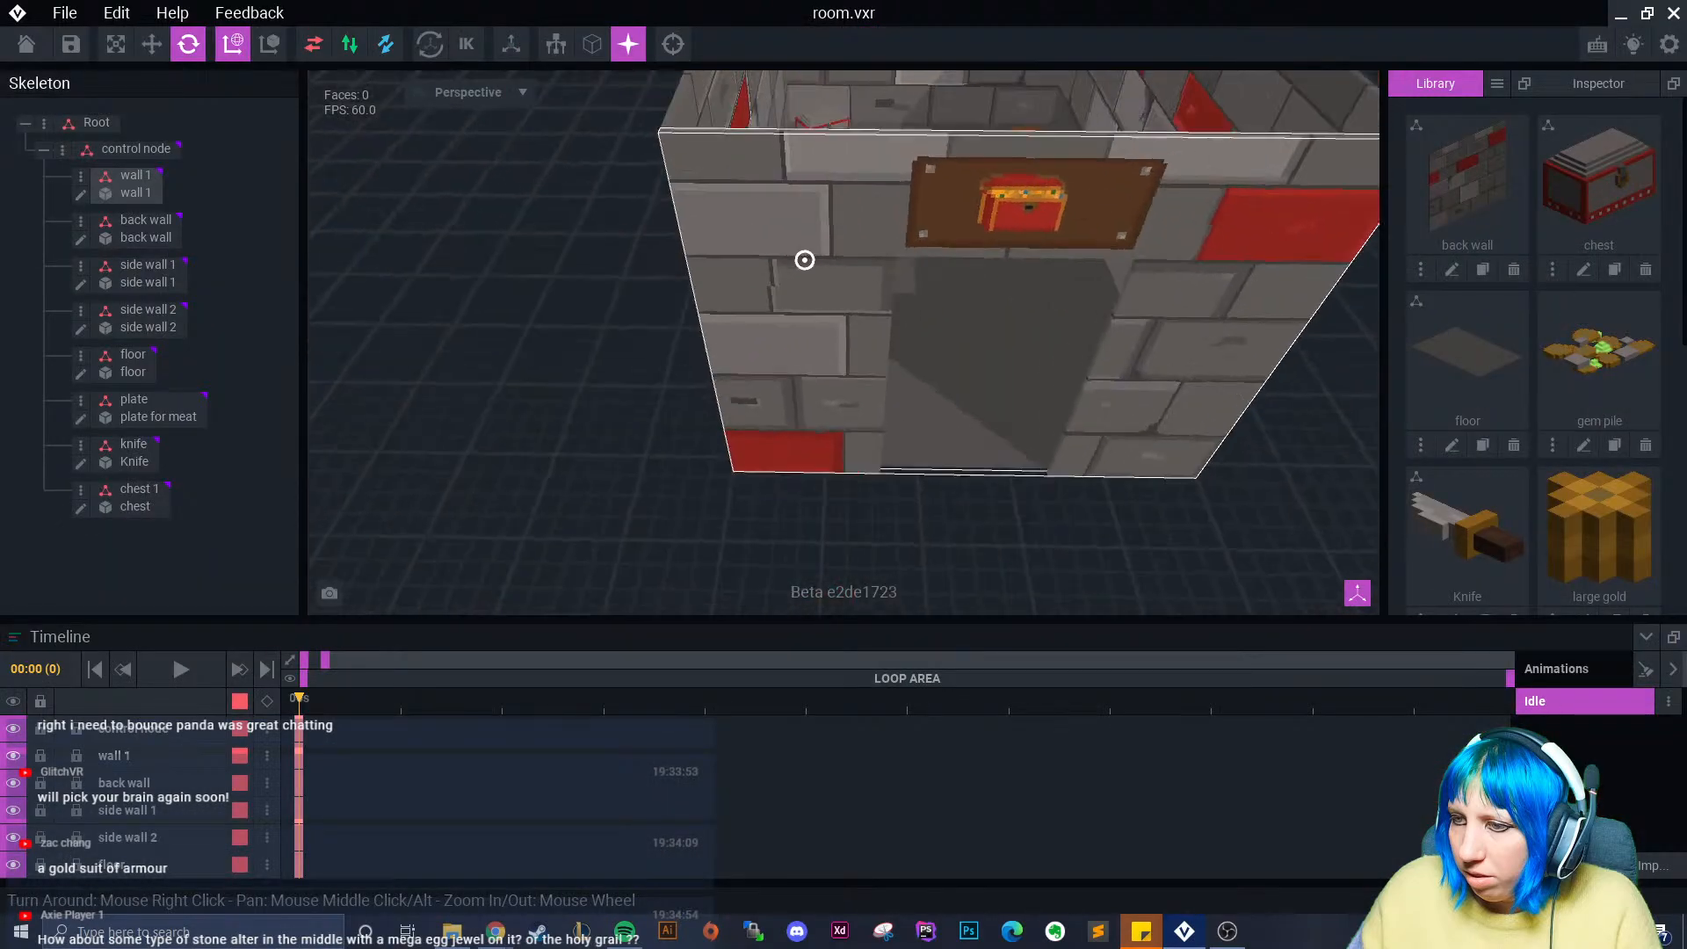
click(62, 150)
click(134, 193)
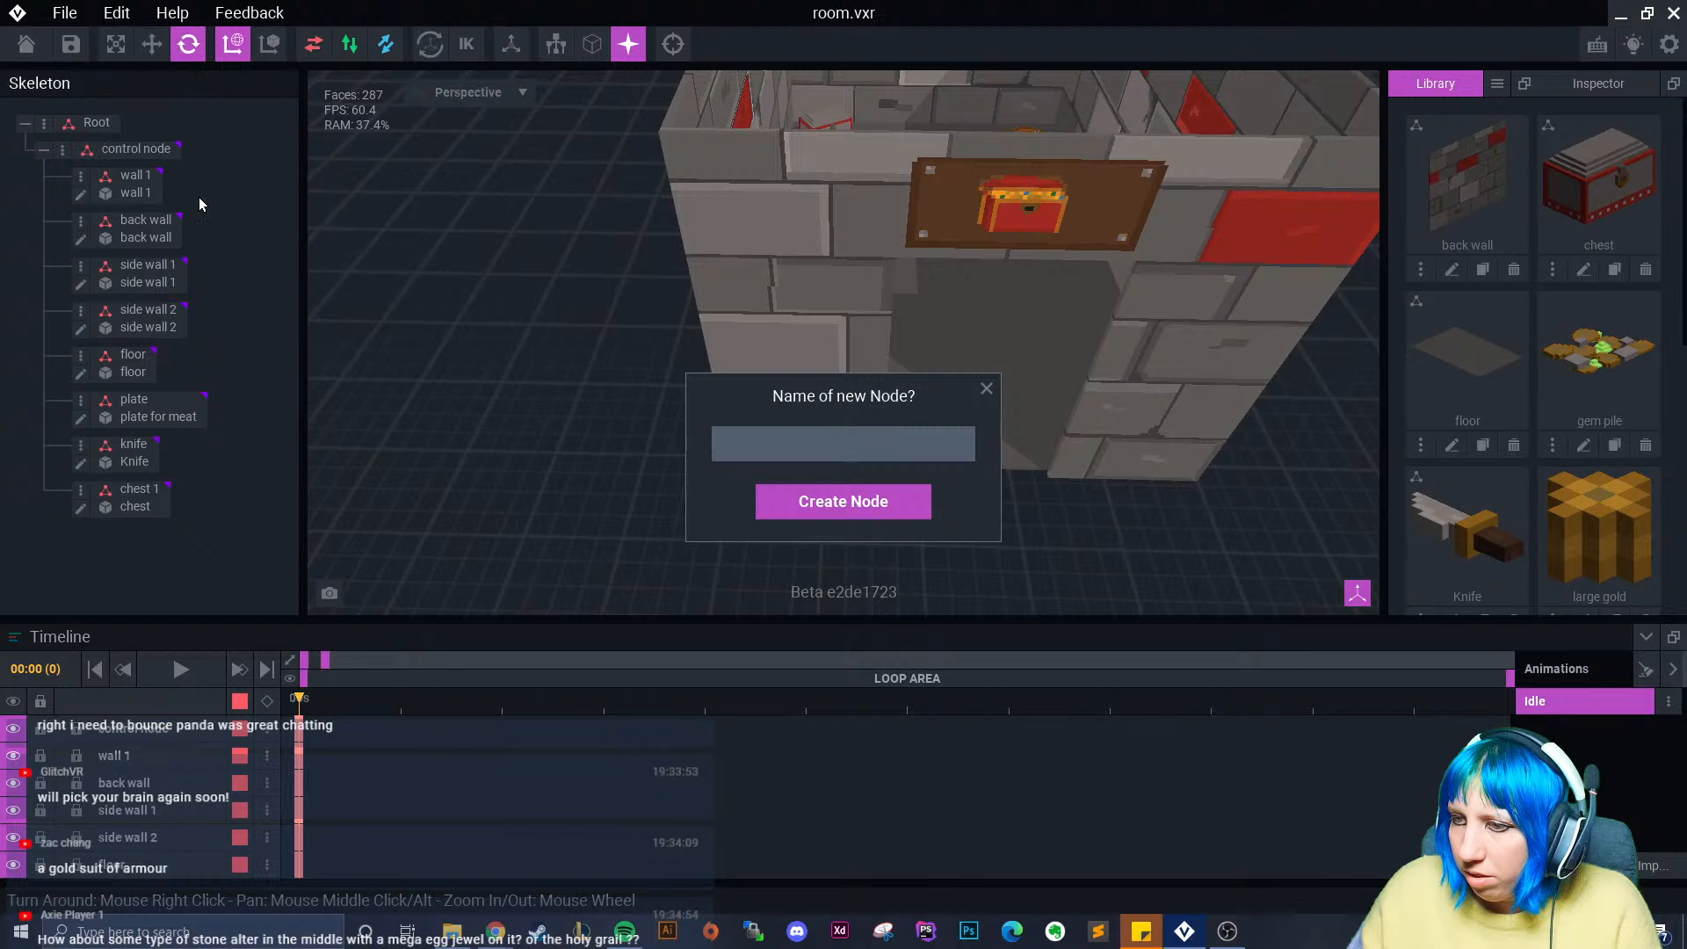
text(gem pile)
key(Return)
drag(1621, 313, 143, 536)
- Move the gem pile from the doorway to the back of the room, between the chest and the plate
middle_drag(879, 308, 782, 426)
click(152, 45)
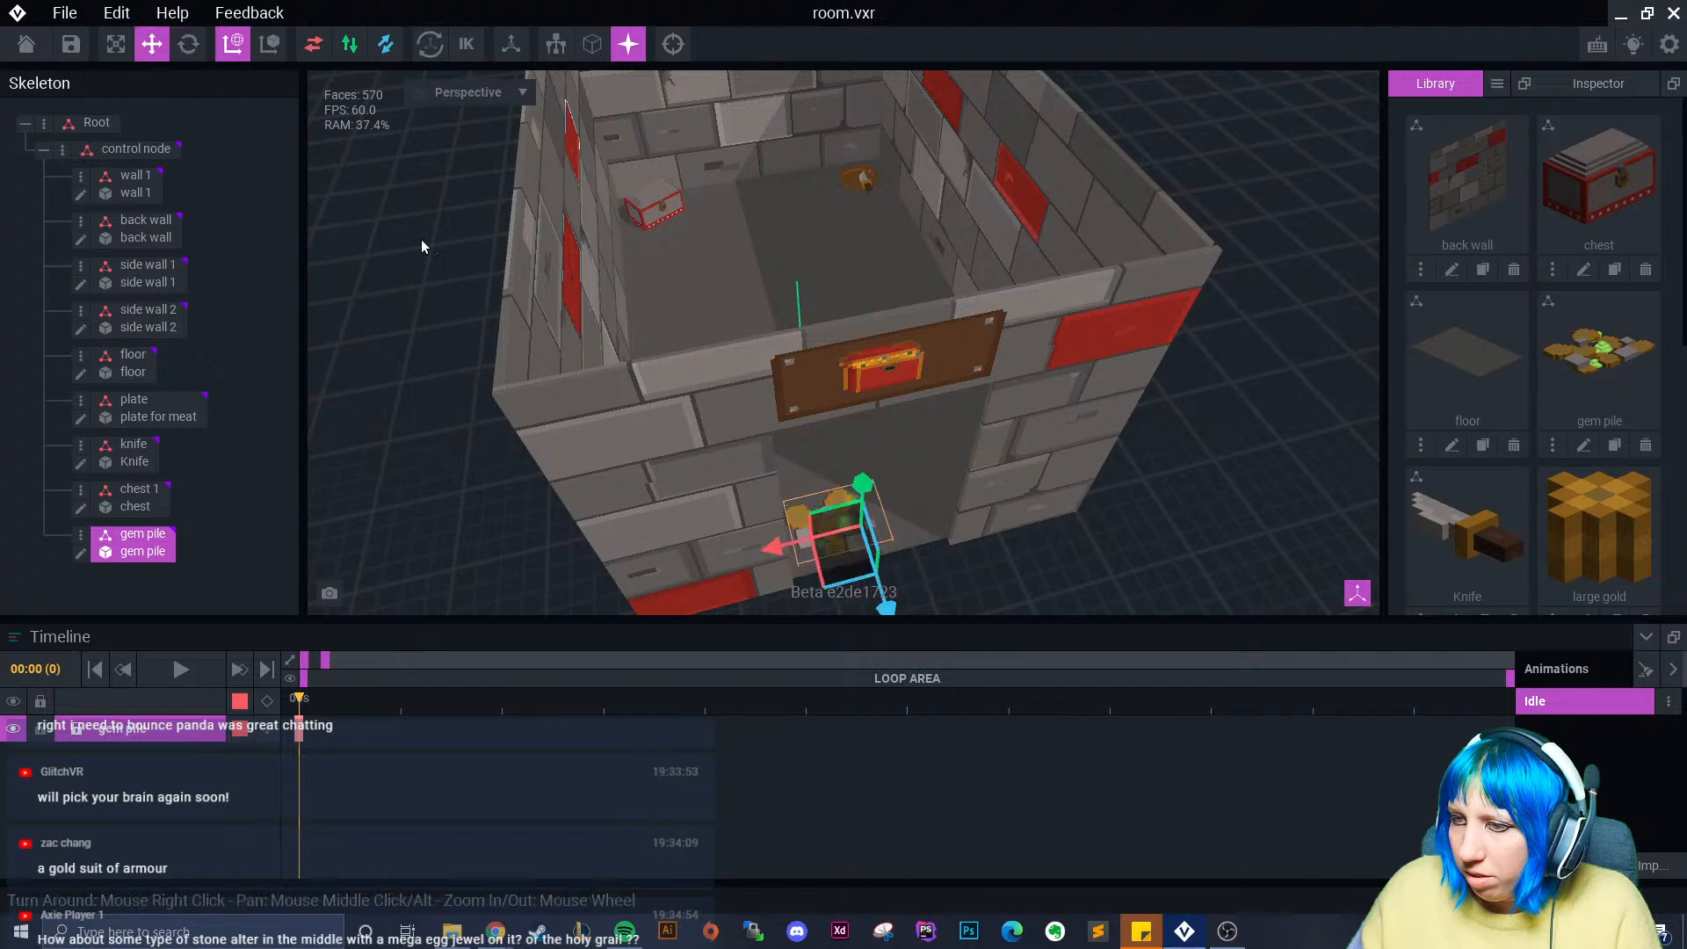
drag(862, 488, 861, 485)
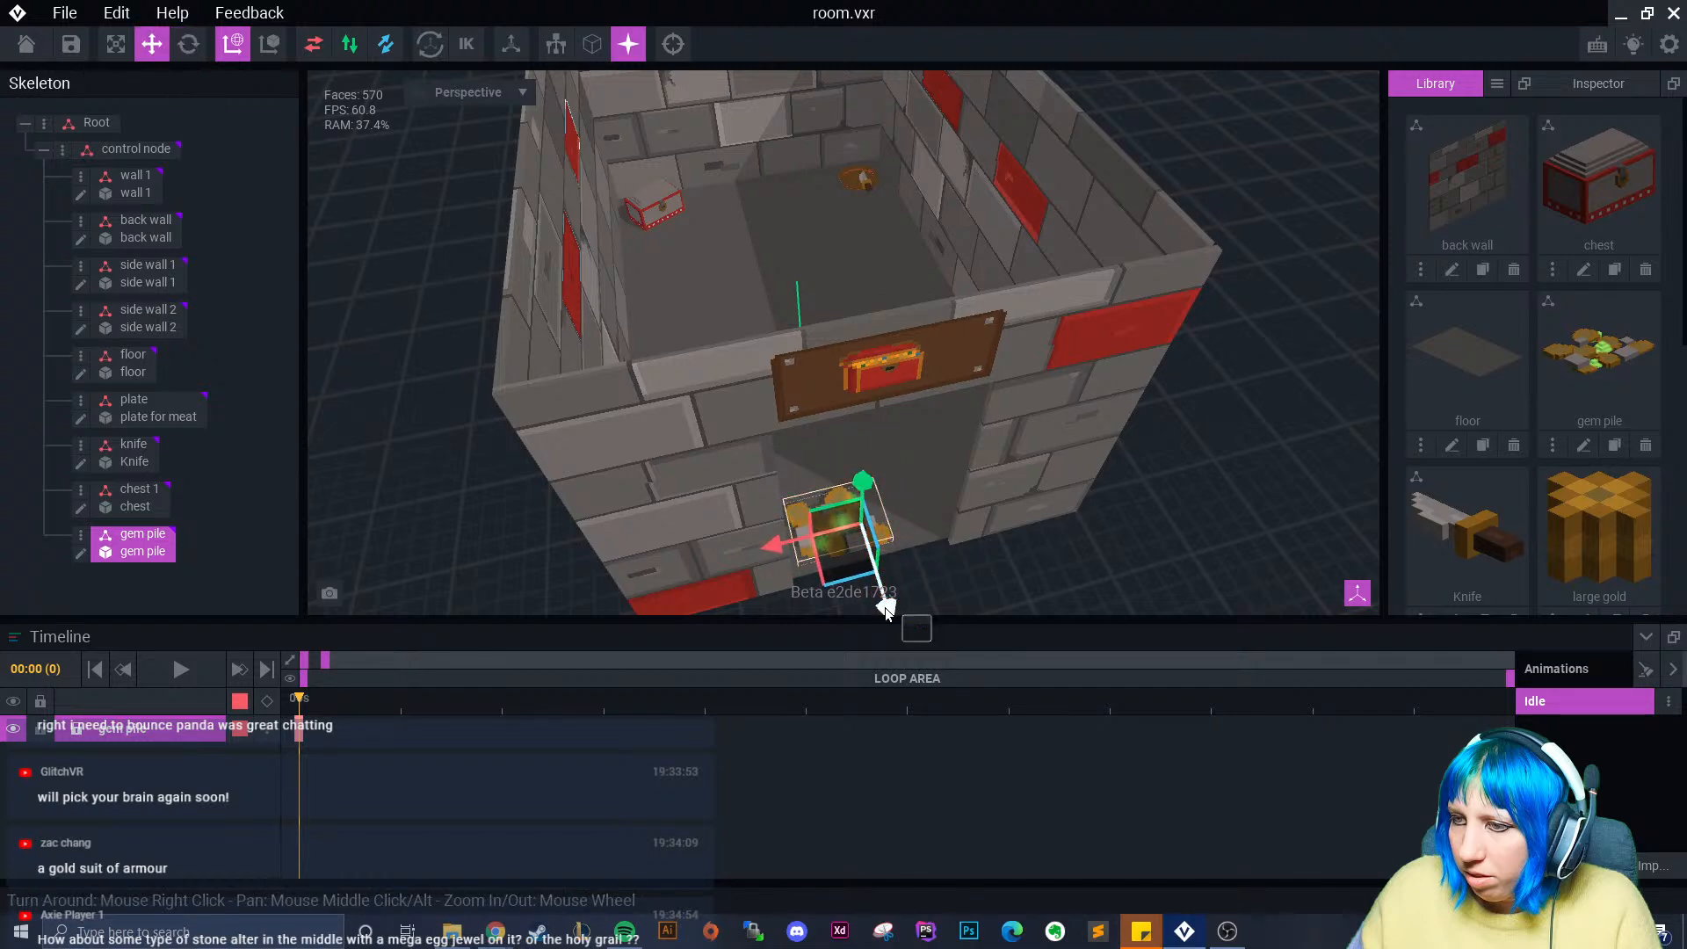
drag(886, 612, 773, 259)
drag(755, 230, 753, 220)
scroll(765, 233, up, 4)
middle_drag(780, 250, 844, 518)
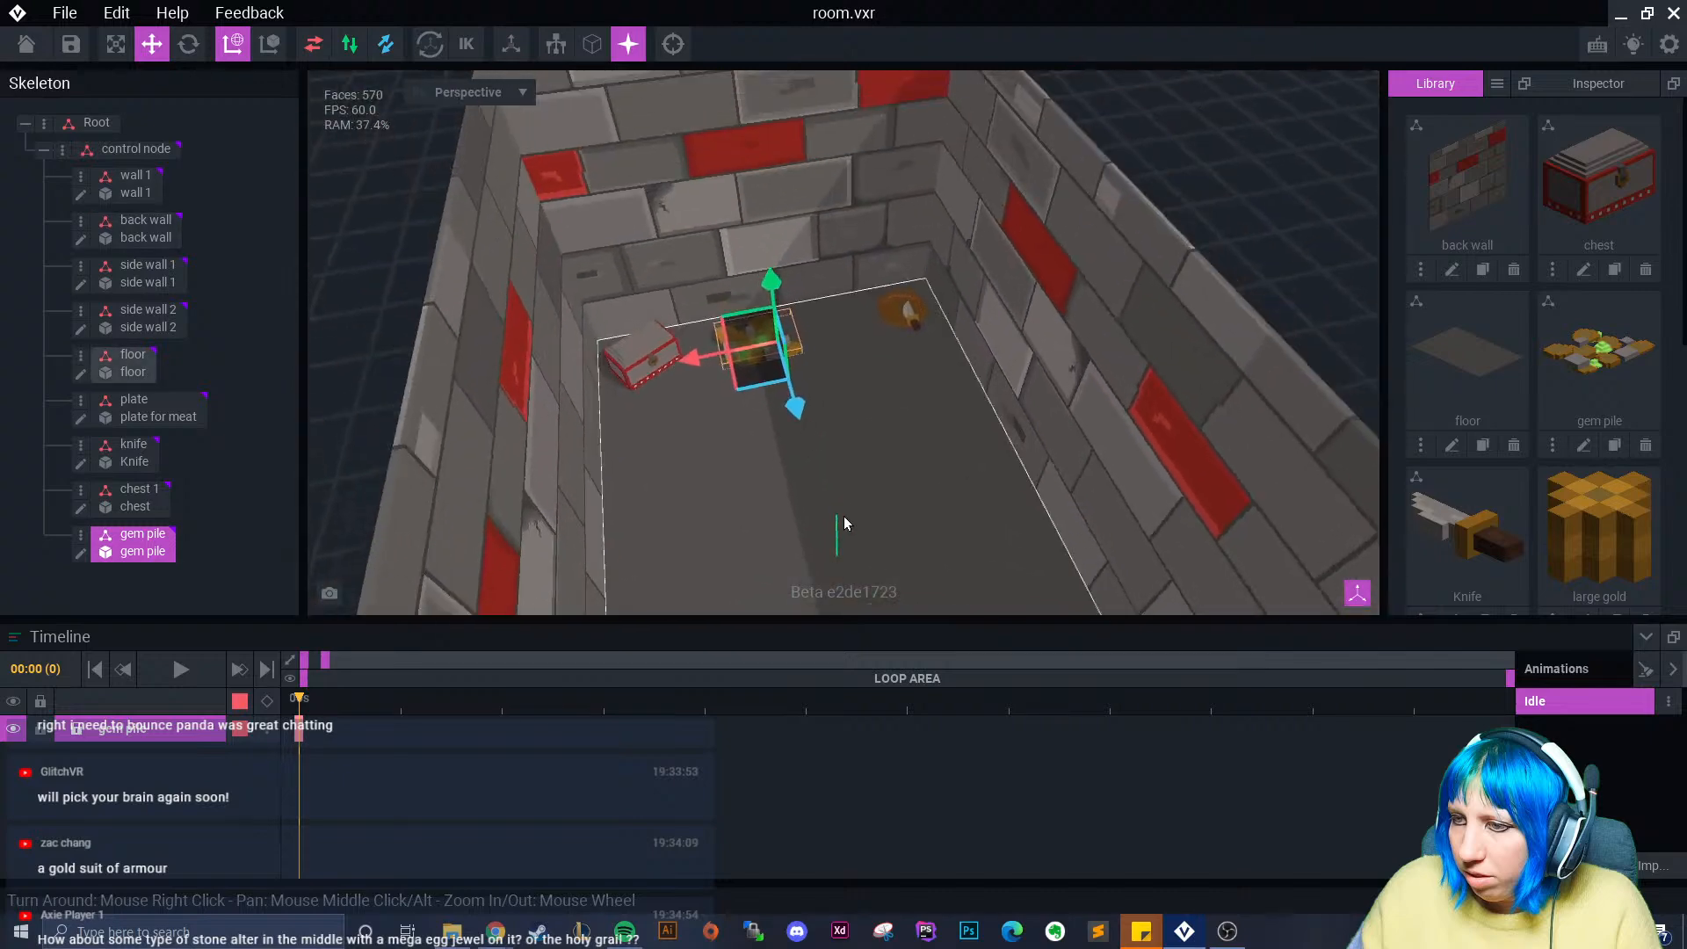
- Shift the gem pile forward and sideways so it lies on the floor in front of the chest
scroll(840, 296, up, 5)
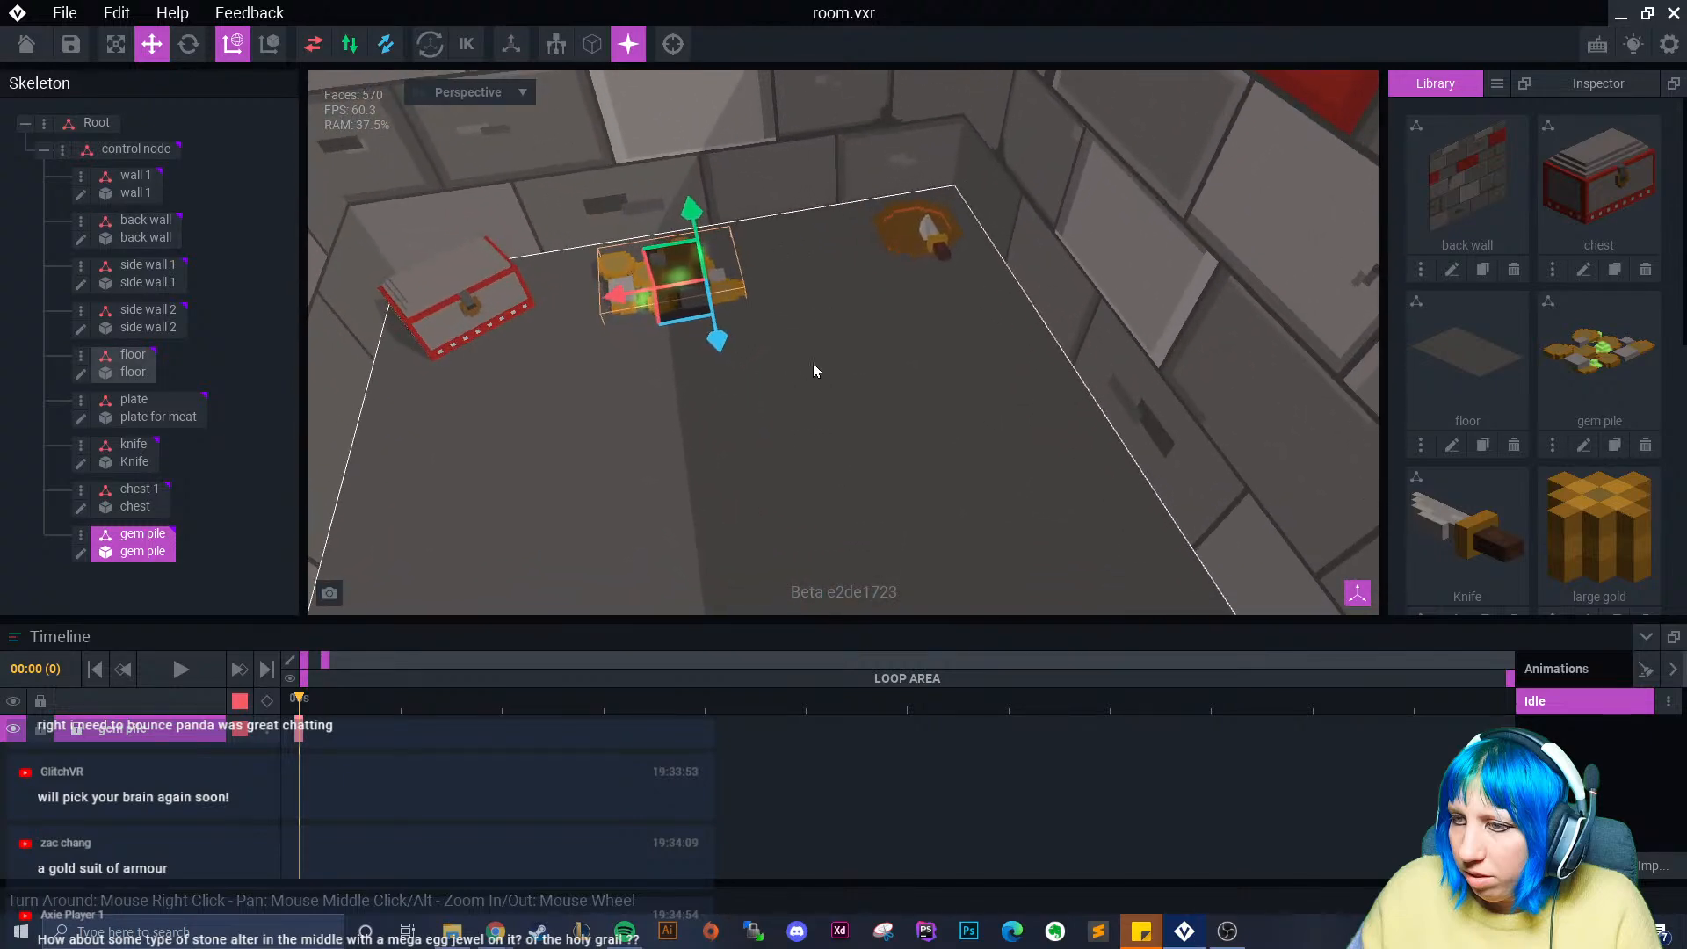
scroll(813, 364, down, 2)
right_drag(681, 413, 685, 413)
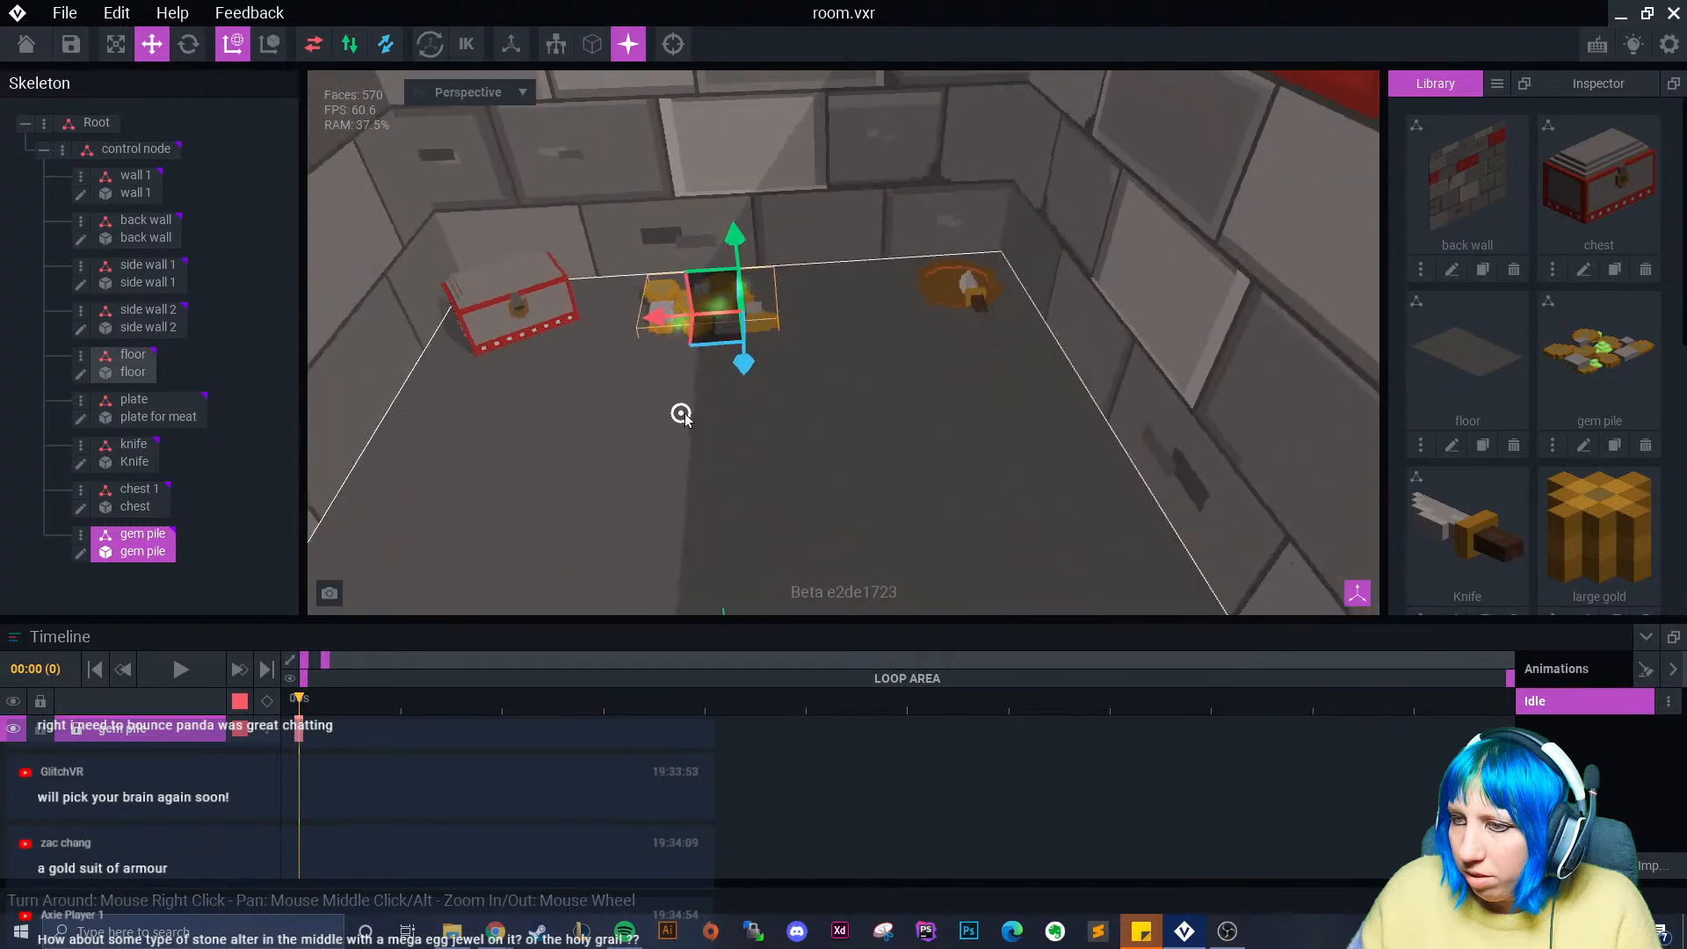
scroll(686, 415, up, 2)
drag(753, 349, 758, 428)
drag(673, 374, 524, 381)
middle_drag(523, 383, 673, 328)
- Rotate the gem pile on the floor and slide it closer to the side wall near the chest
click(188, 44)
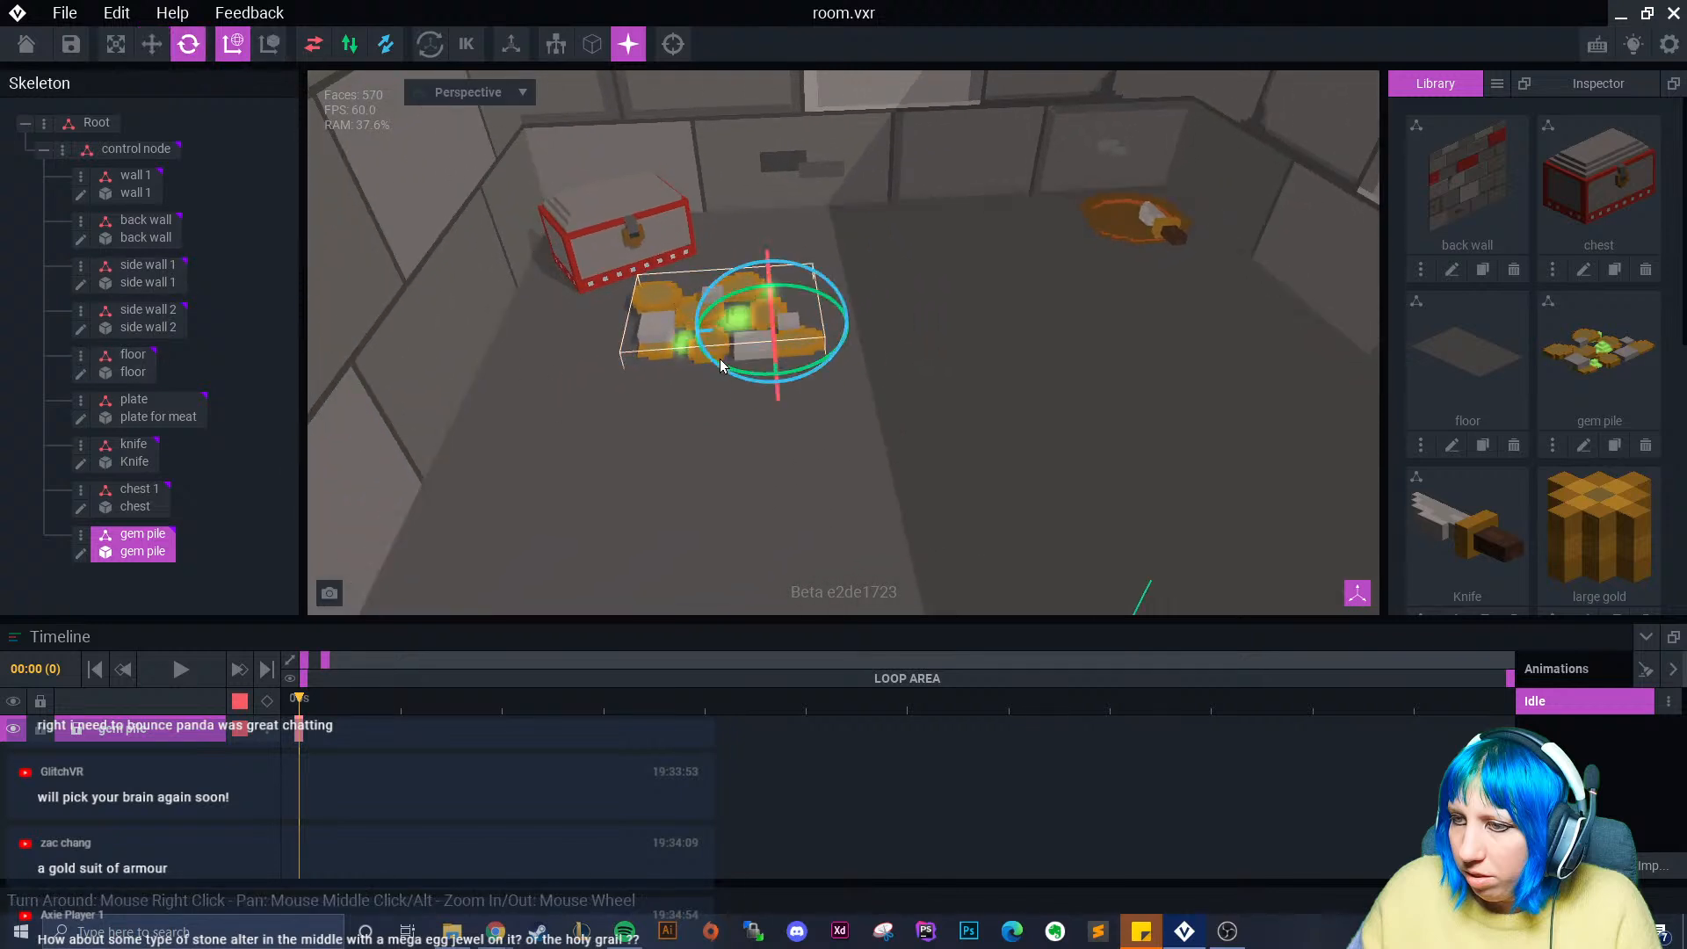
drag(721, 366, 677, 478)
click(151, 44)
middle_drag(755, 492, 826, 400)
right_drag(949, 399, 782, 421)
middle_drag(914, 351, 756, 439)
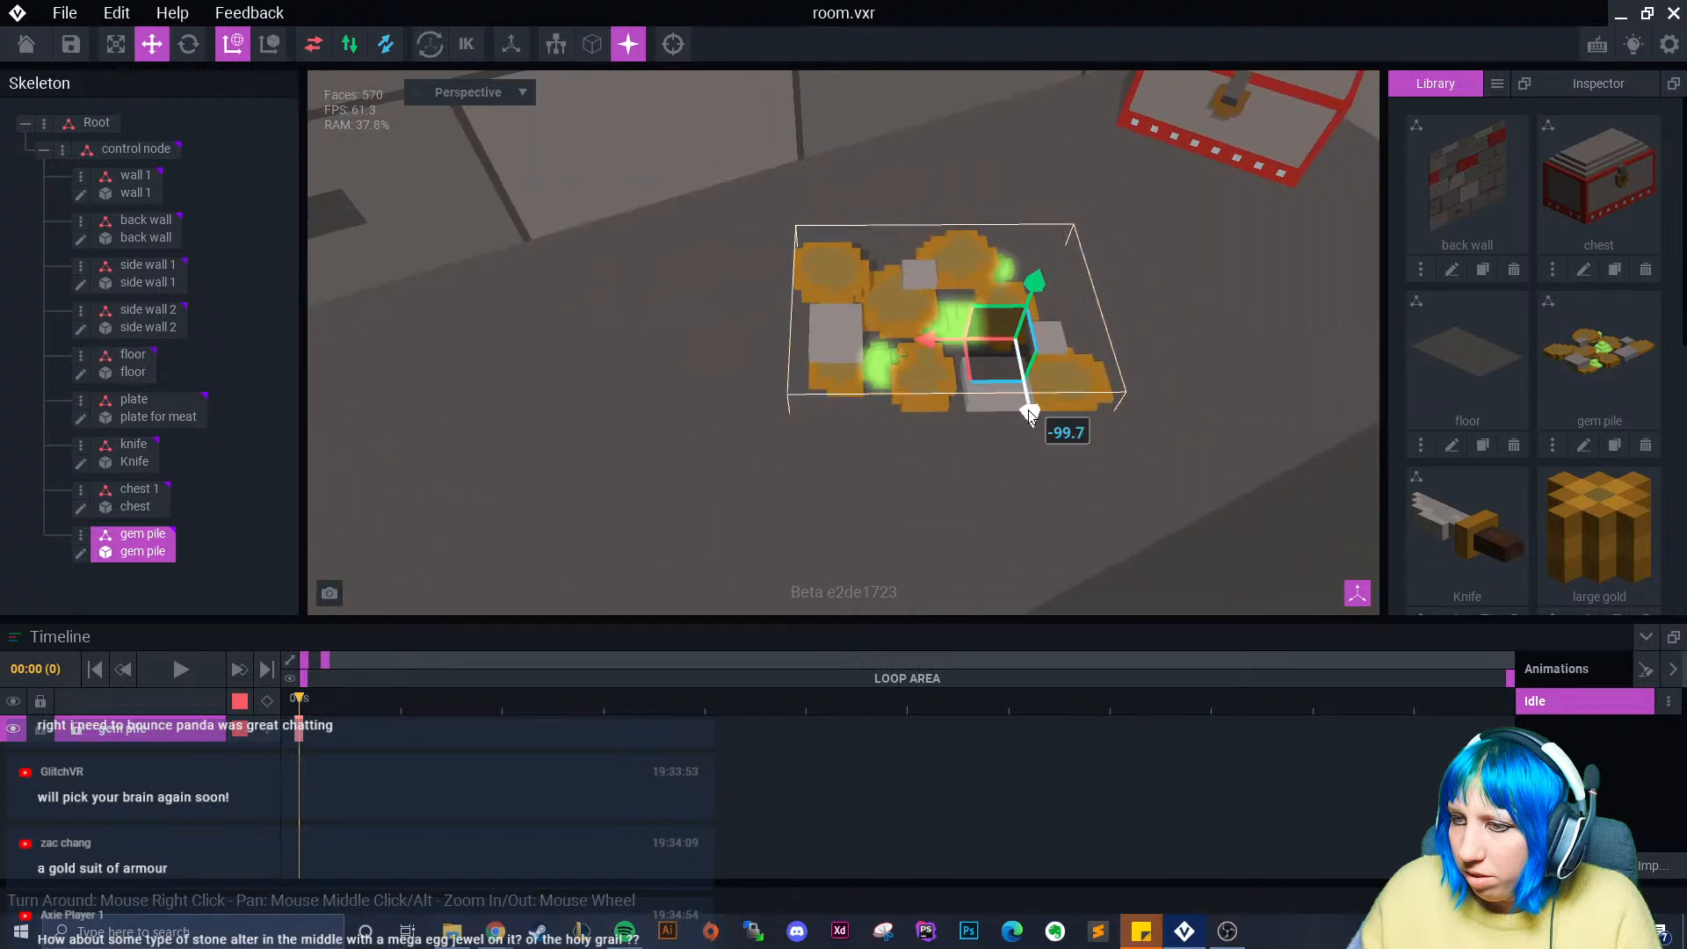
drag(1029, 416, 1011, 271)
click(192, 46)
click(155, 48)
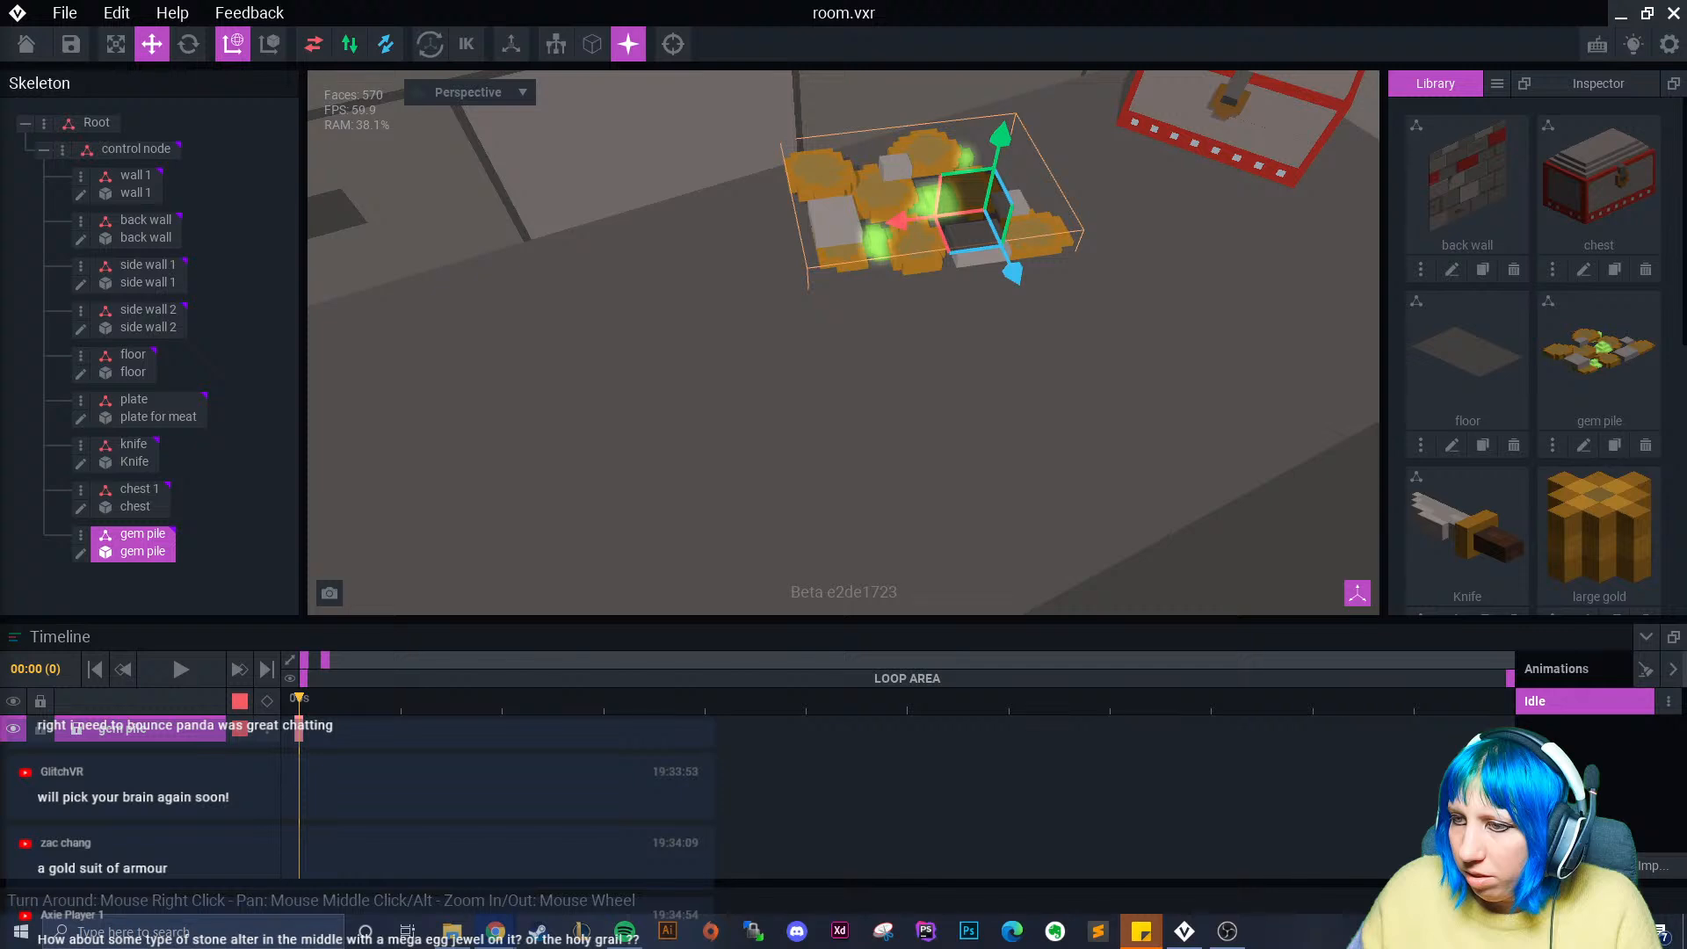
- Clone the gem pile model as "pile gold" and open the clone for editing
right_drag(562, 383, 773, 403)
click(1608, 450)
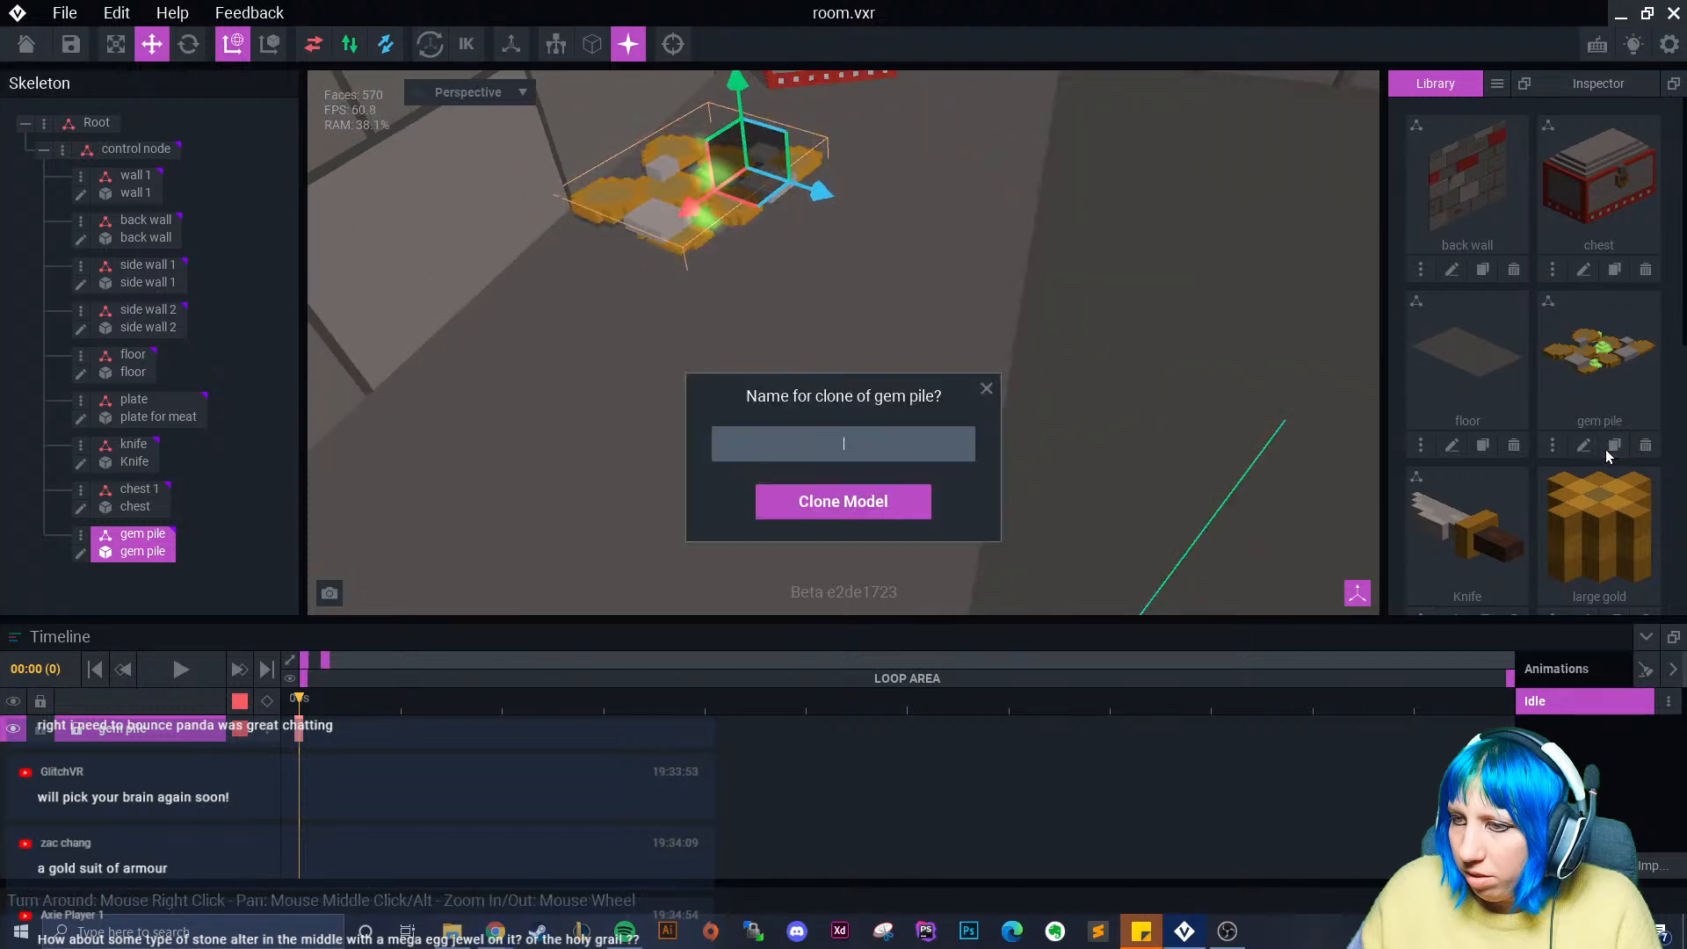
text(pink gold)
key(Return)
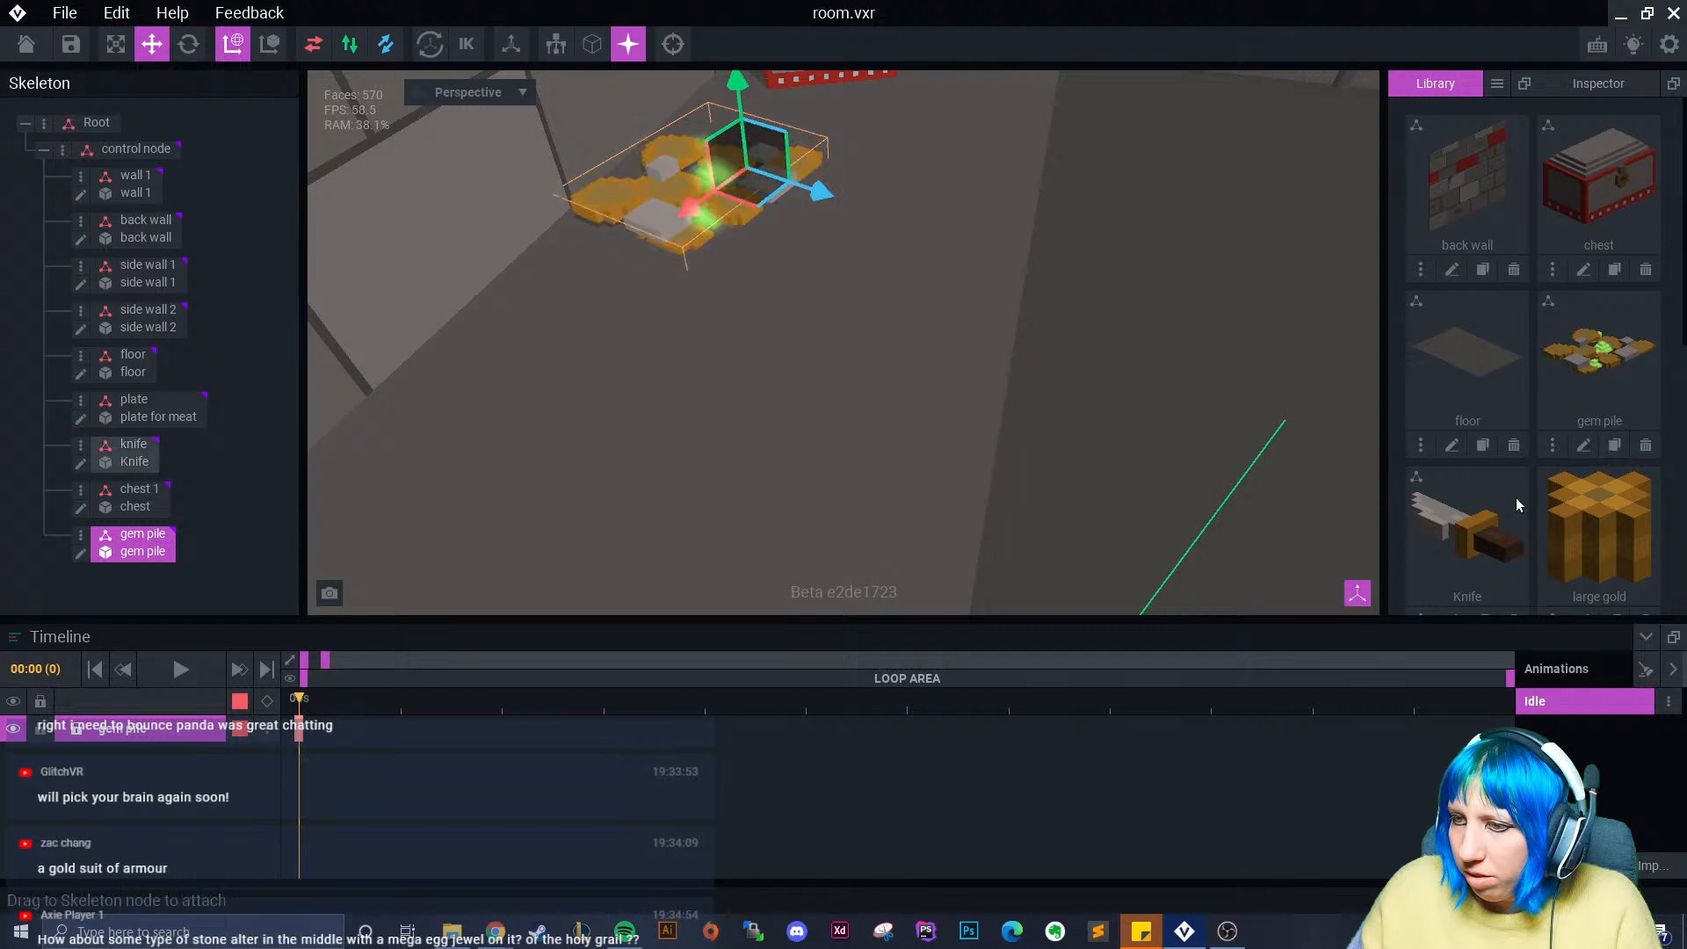
click(1452, 412)
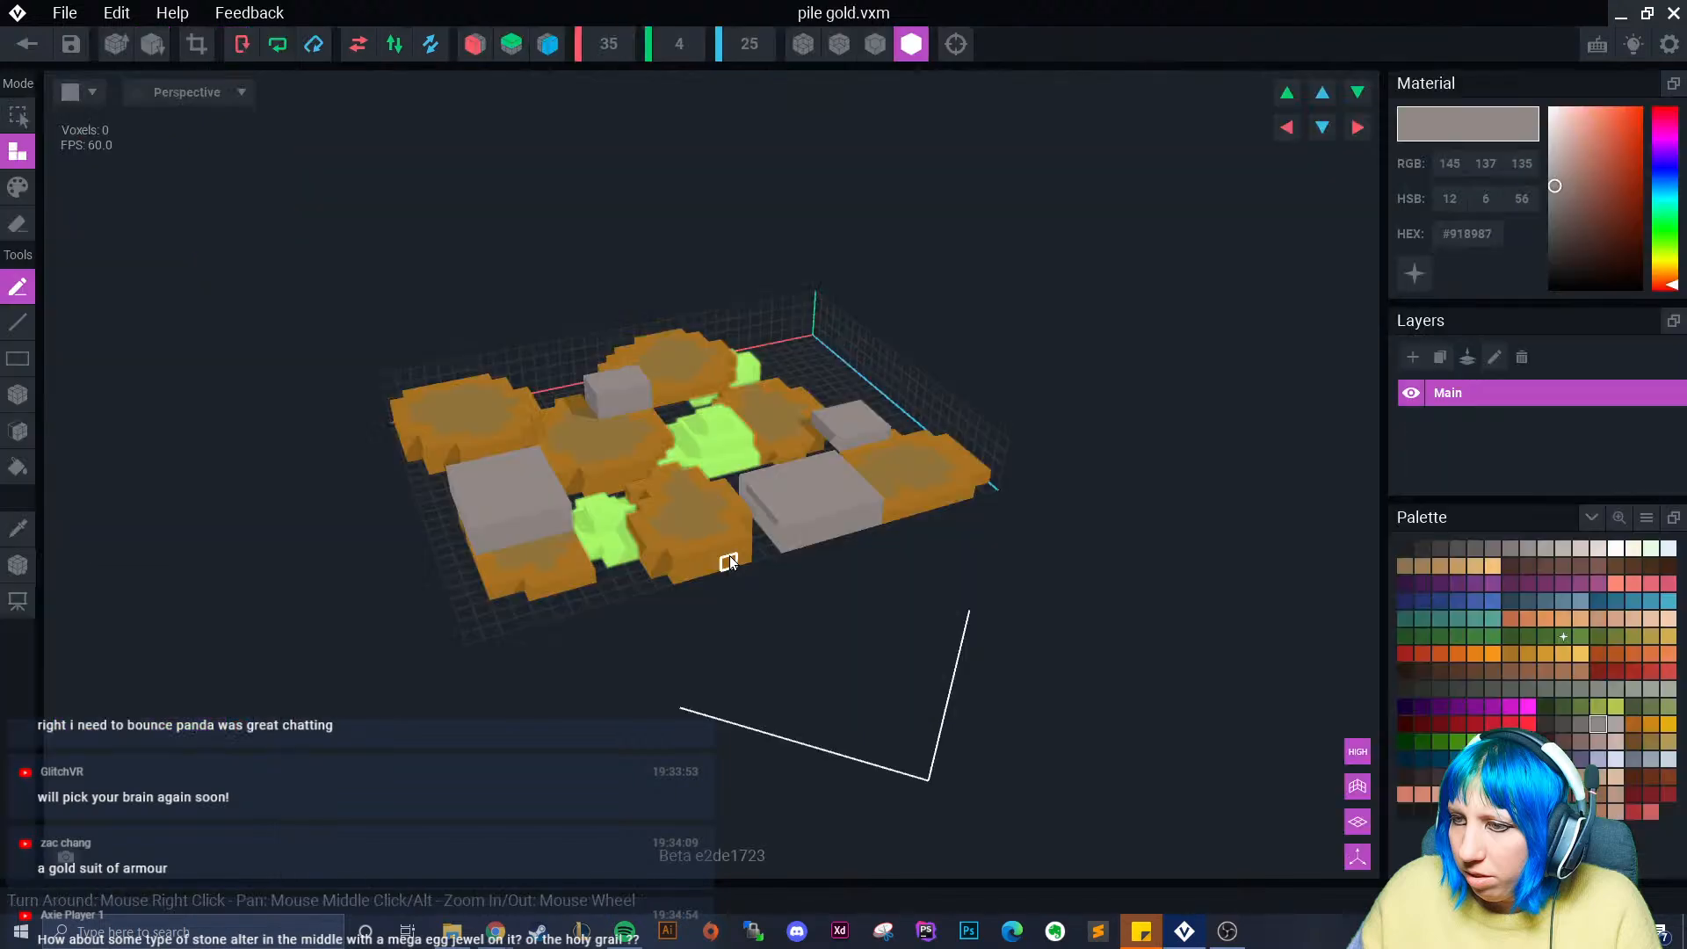
- Erase all the copied voxels to leave the pile gold volume empty
right_drag(729, 562, 673, 447)
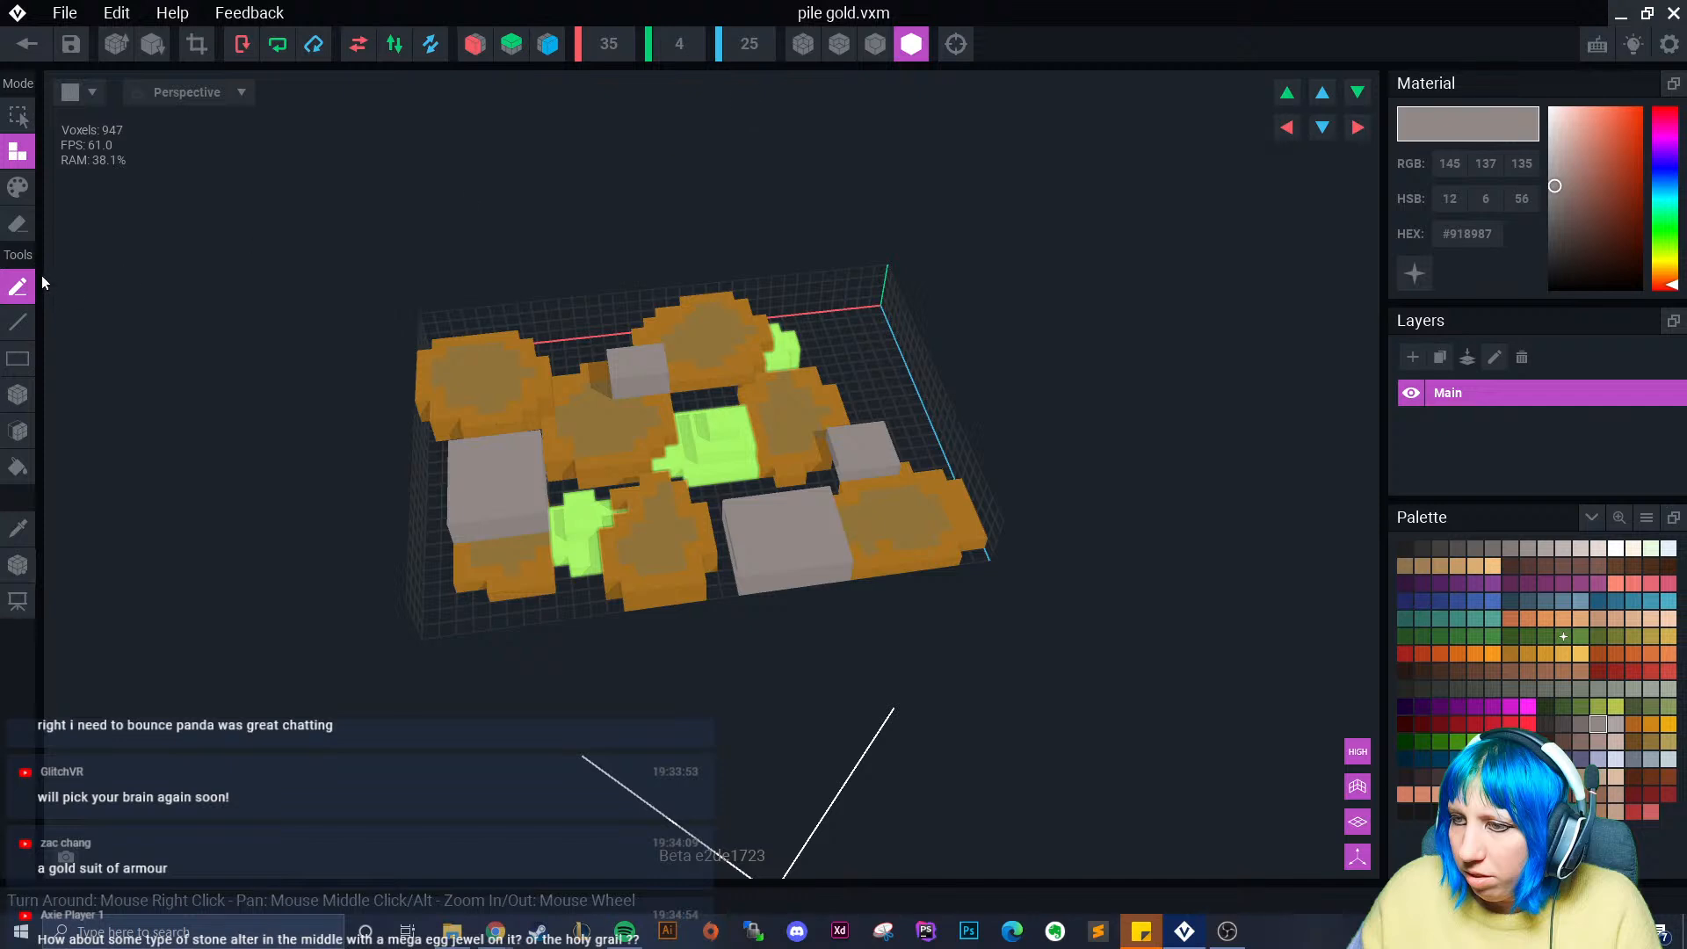
click(20, 226)
click(18, 395)
mouse_move(425, 320)
mouse_down()
mouse_move(879, 566)
mouse_move(1000, 559)
mouse_up()
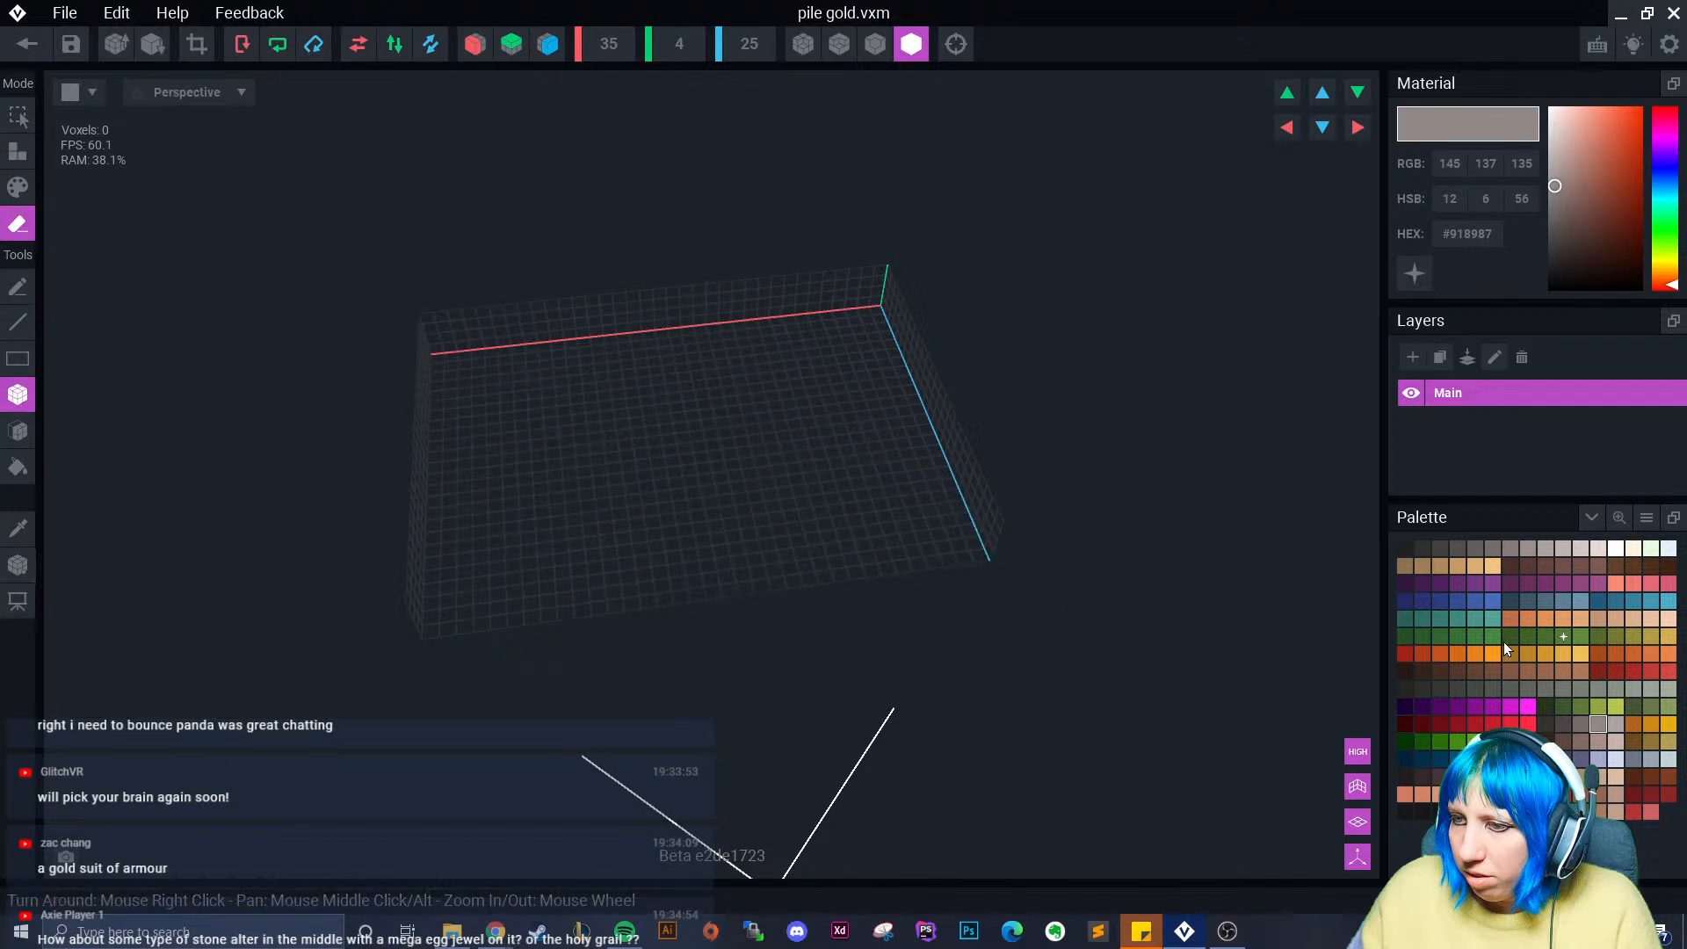
- Cover the entire floor of the empty volume with a one-voxel layer of orange-gold #CE8716
click(1650, 724)
click(18, 431)
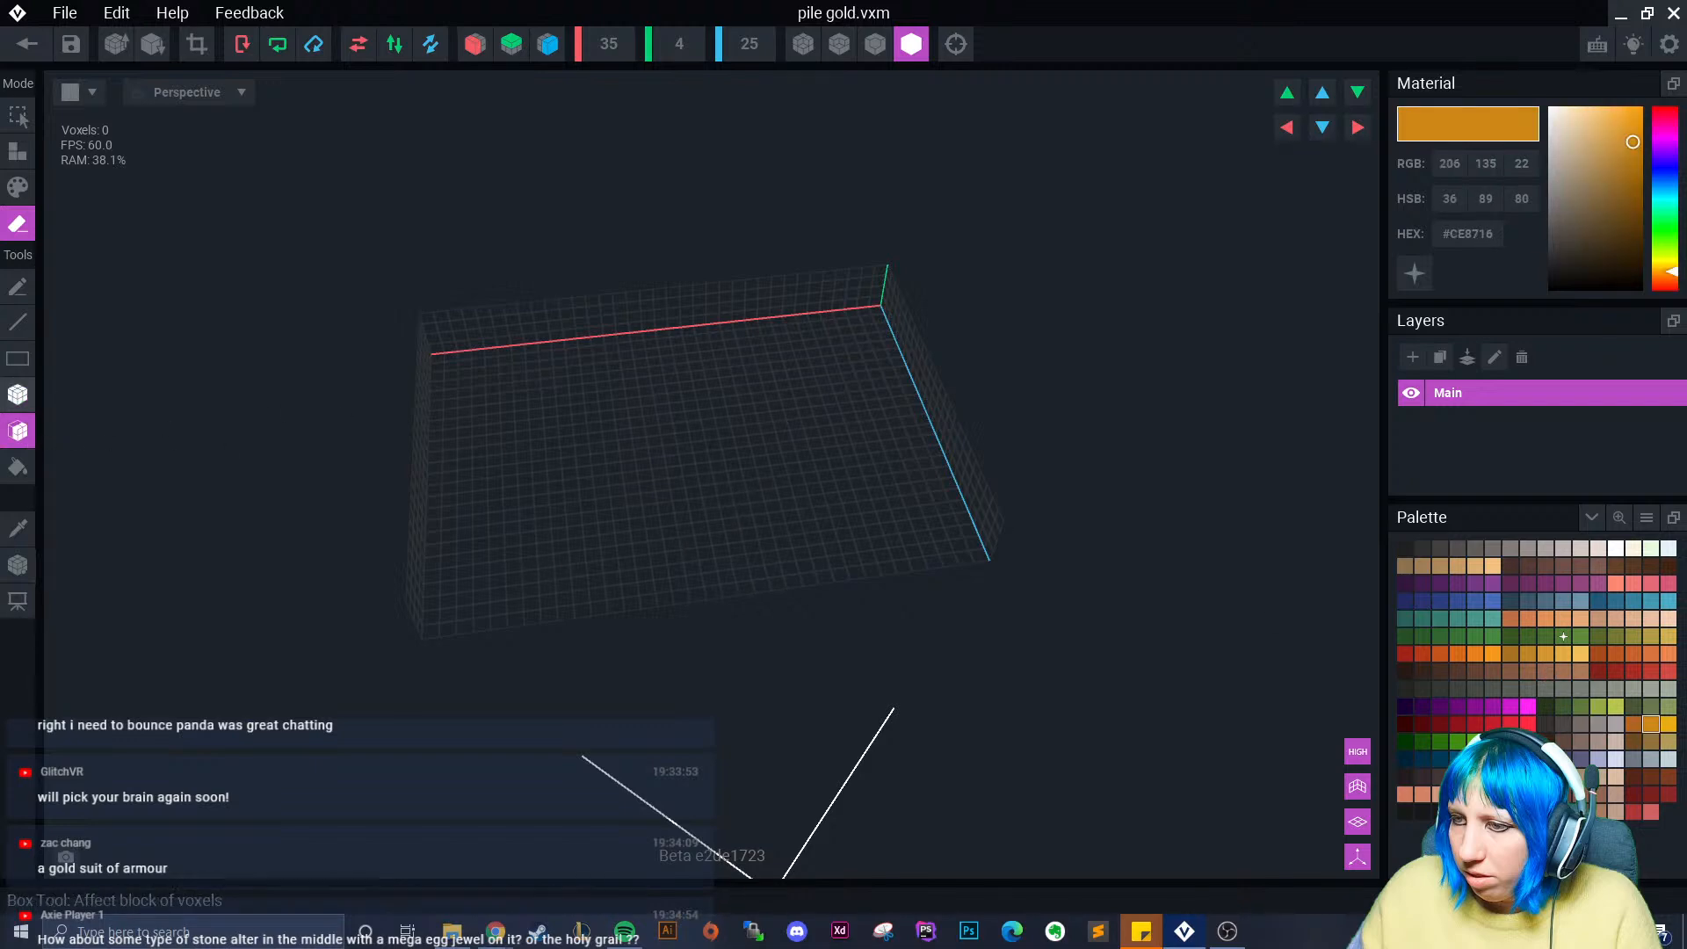
click(18, 152)
click(647, 544)
right_drag(648, 545, 620, 536)
scroll(620, 536, up, 4)
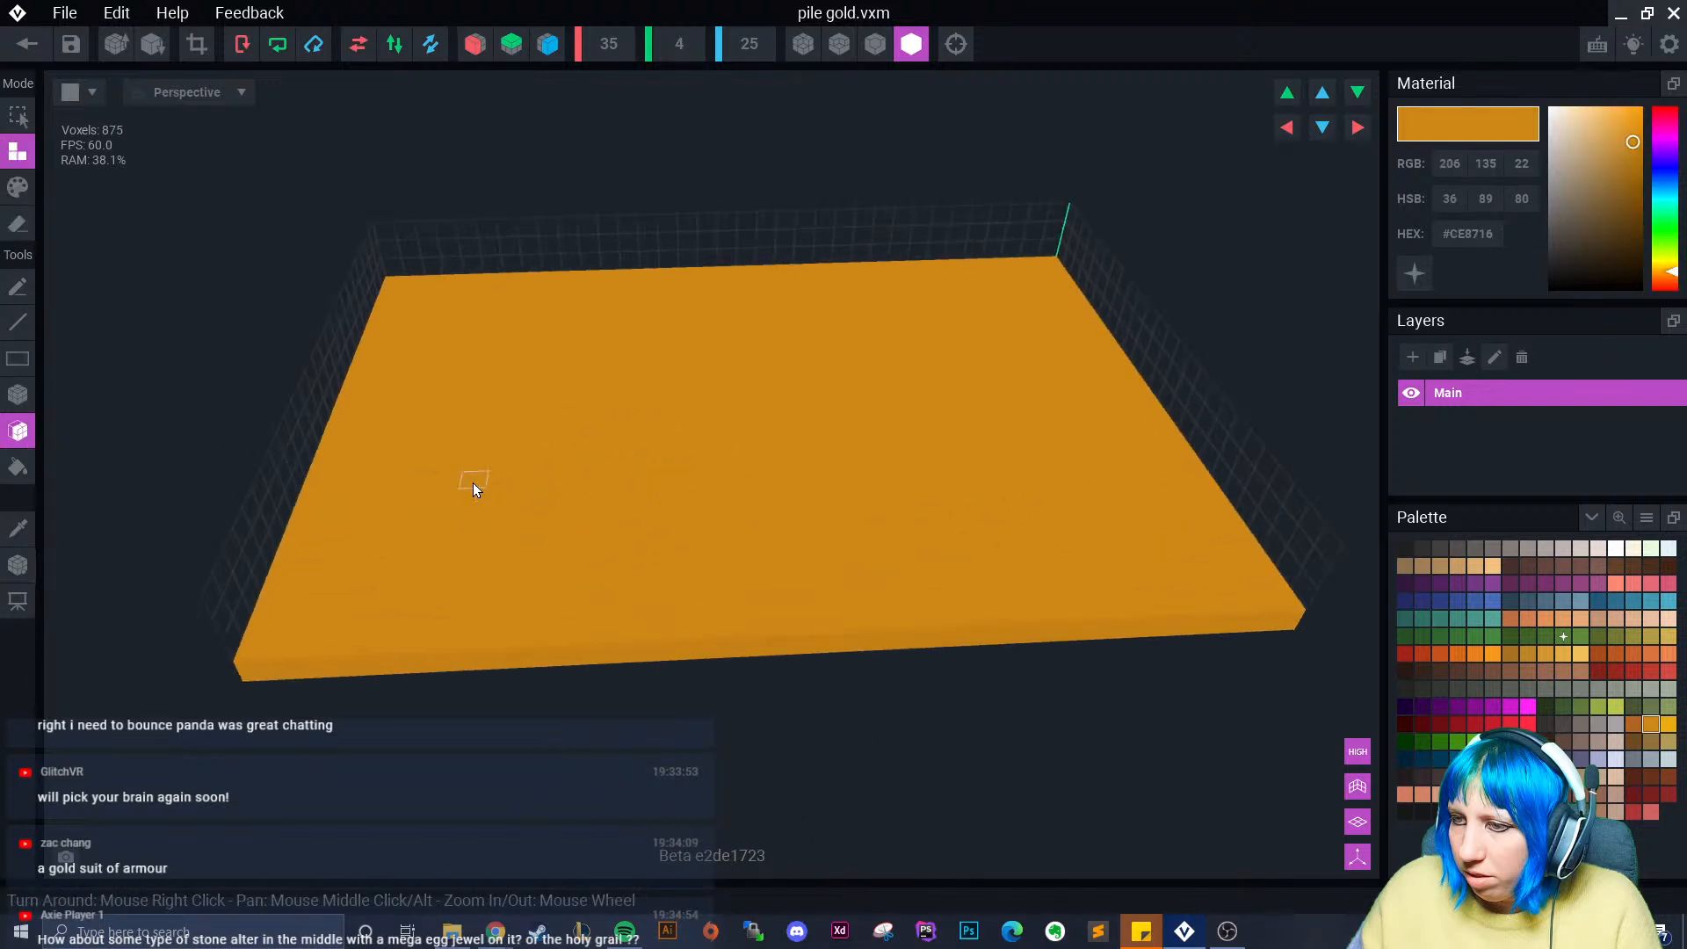
- Turn on the edge outlines and add a second full layer of #CE8716 voxels over the gold base
click(875, 45)
right_drag(397, 468, 196, 433)
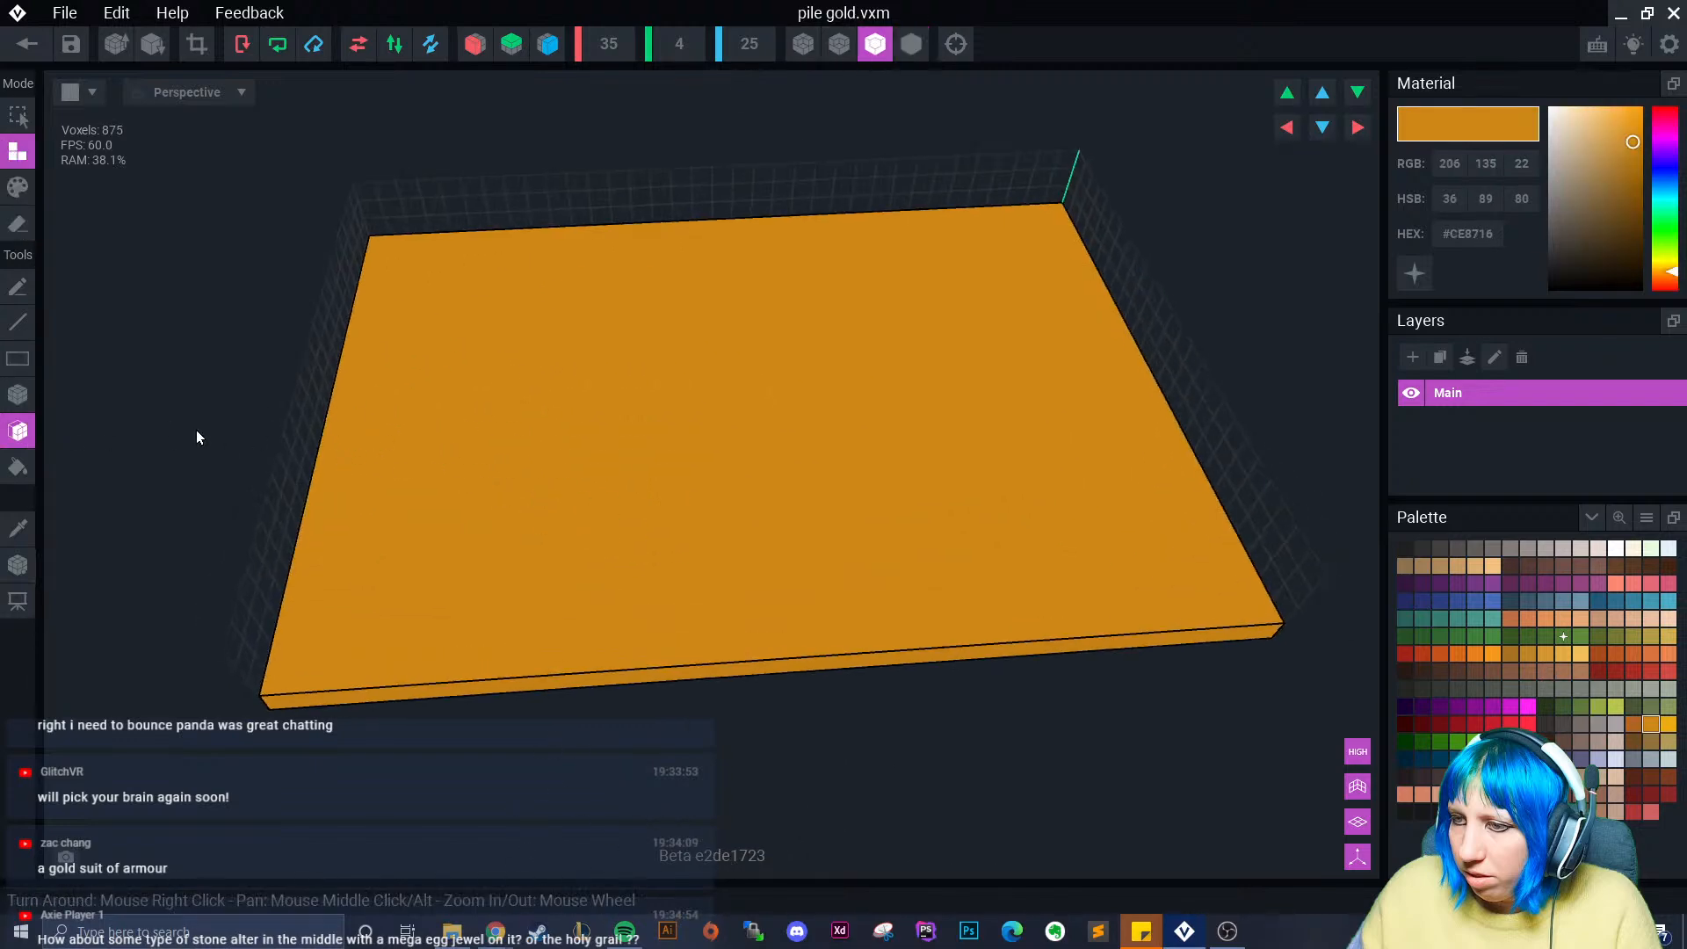
click(18, 394)
drag(381, 246, 1170, 669)
right_drag(1170, 669, 372, 444)
click(373, 443)
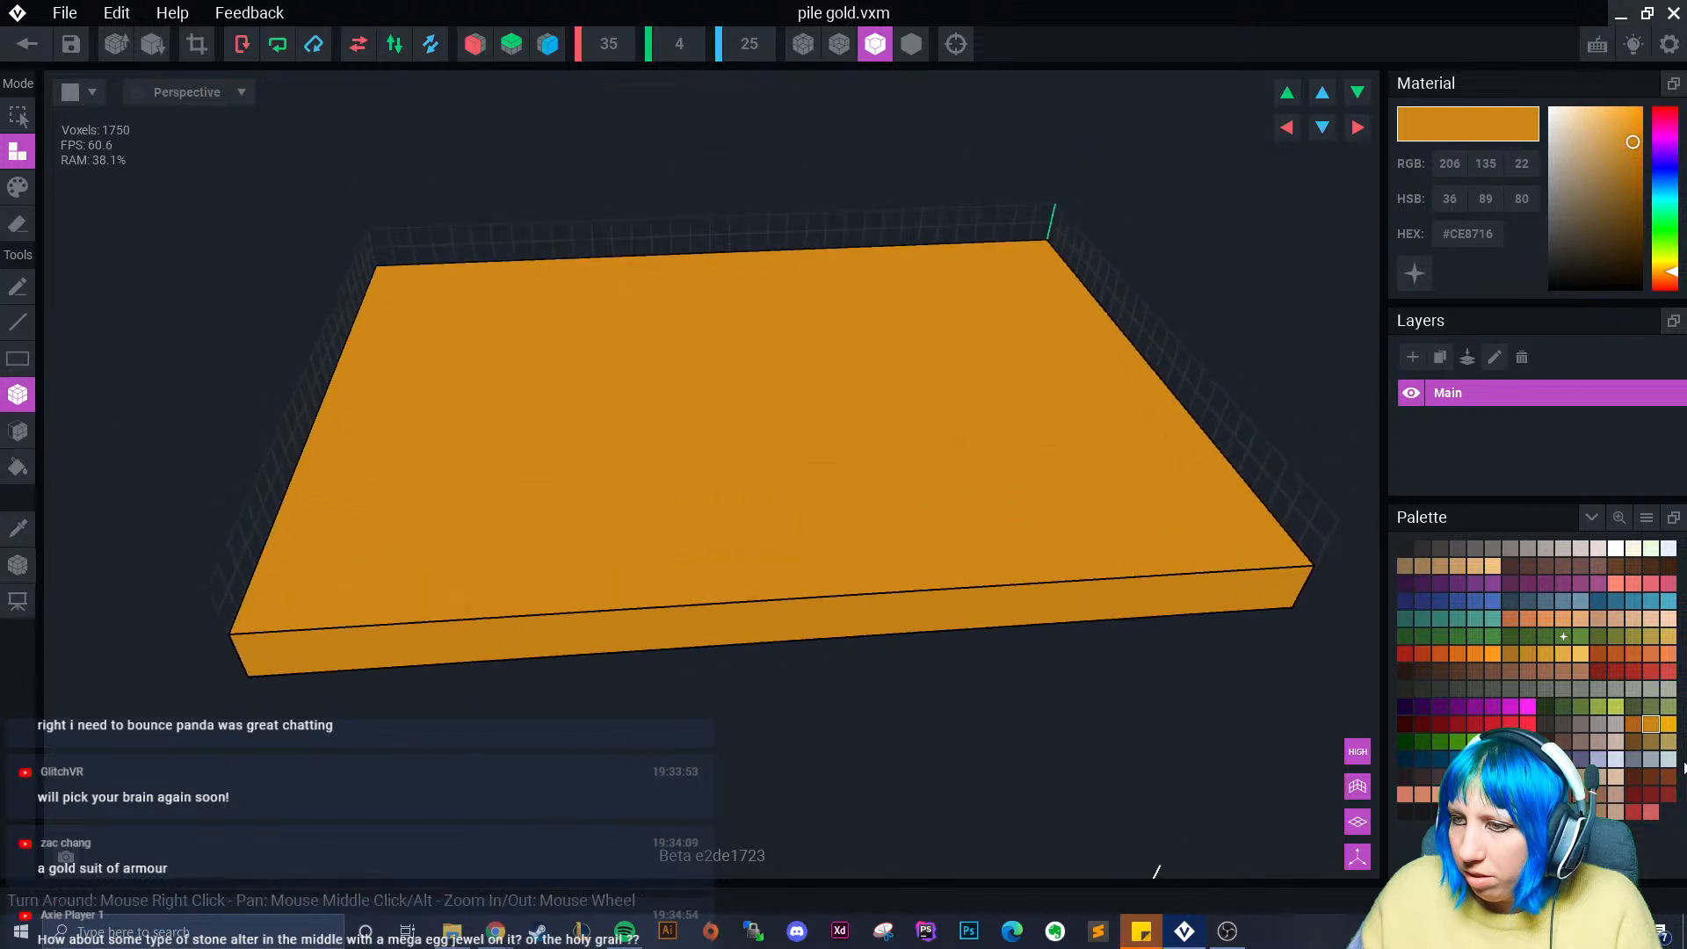
- Paint a darker orange #B2631E border along two adjoining edges of the gold slab's top
click(1631, 723)
right_drag(267, 339, 424, 383)
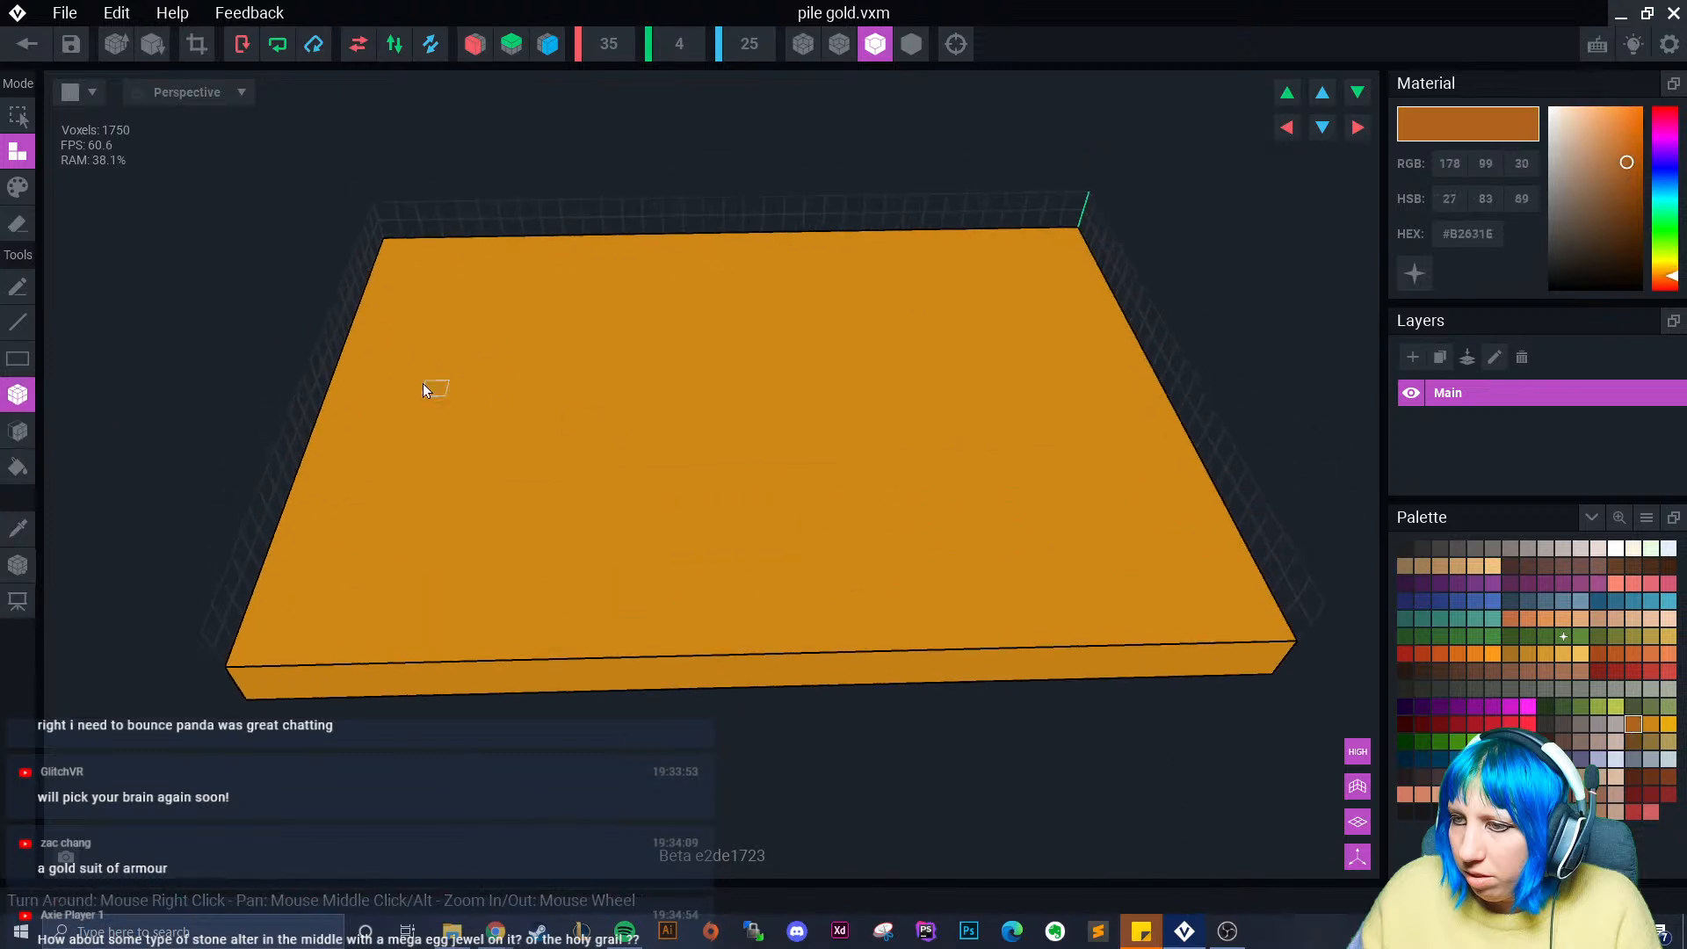
click(17, 188)
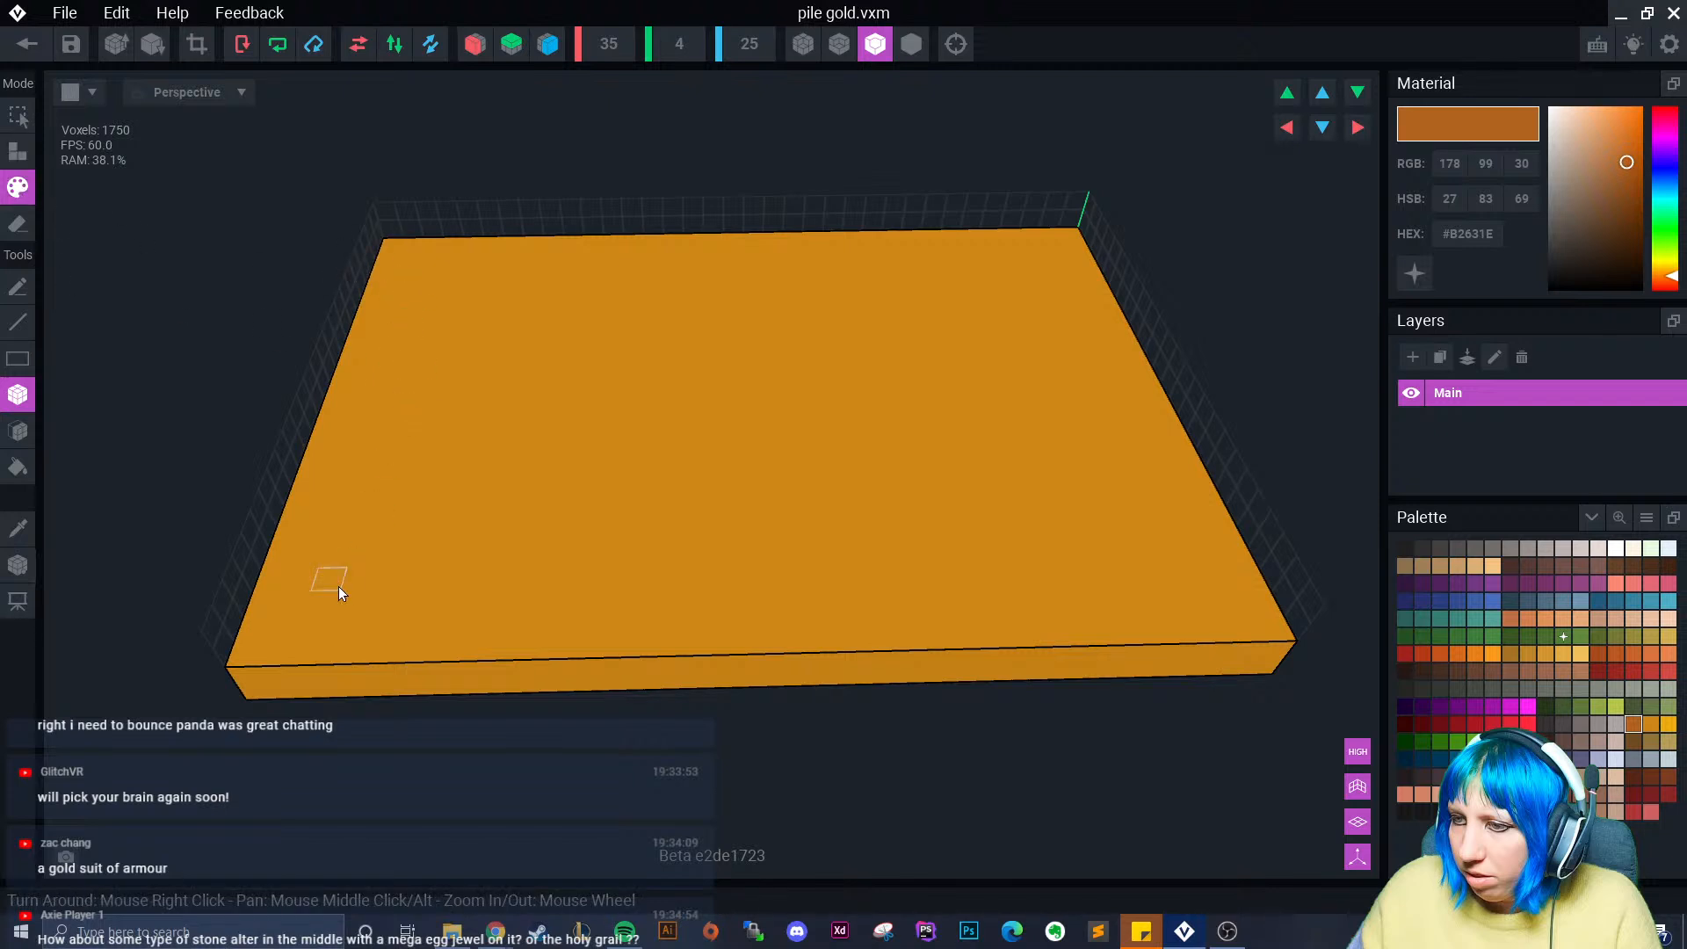
mouse_move(242, 654)
mouse_down()
mouse_move(388, 245)
mouse_move(1013, 220)
mouse_move(1076, 232)
mouse_move(536, 313)
mouse_move(400, 281)
mouse_up()
mouse_move(398, 294)
mouse_down()
mouse_move(371, 515)
mouse_move(295, 676)
mouse_up()
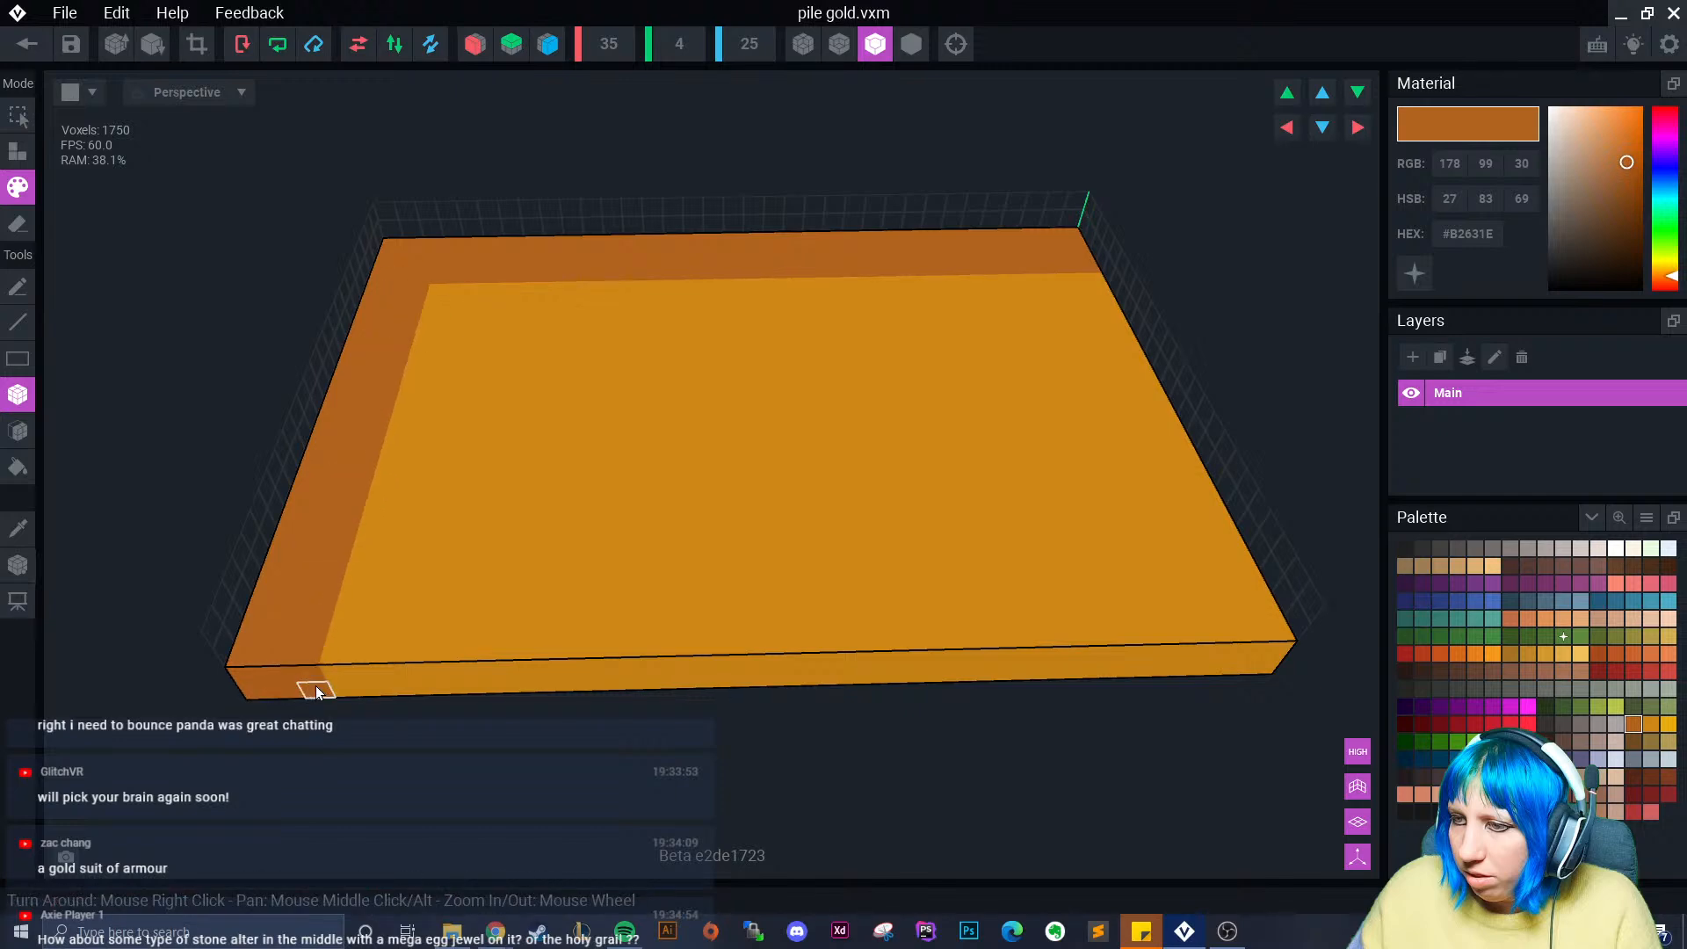
- Extend the #B2631E border down over the lower voxel row on the slab's adjoining side faces
right_drag(316, 692, 646, 646)
scroll(650, 641, down, 2)
middle_drag(655, 640, 935, 622)
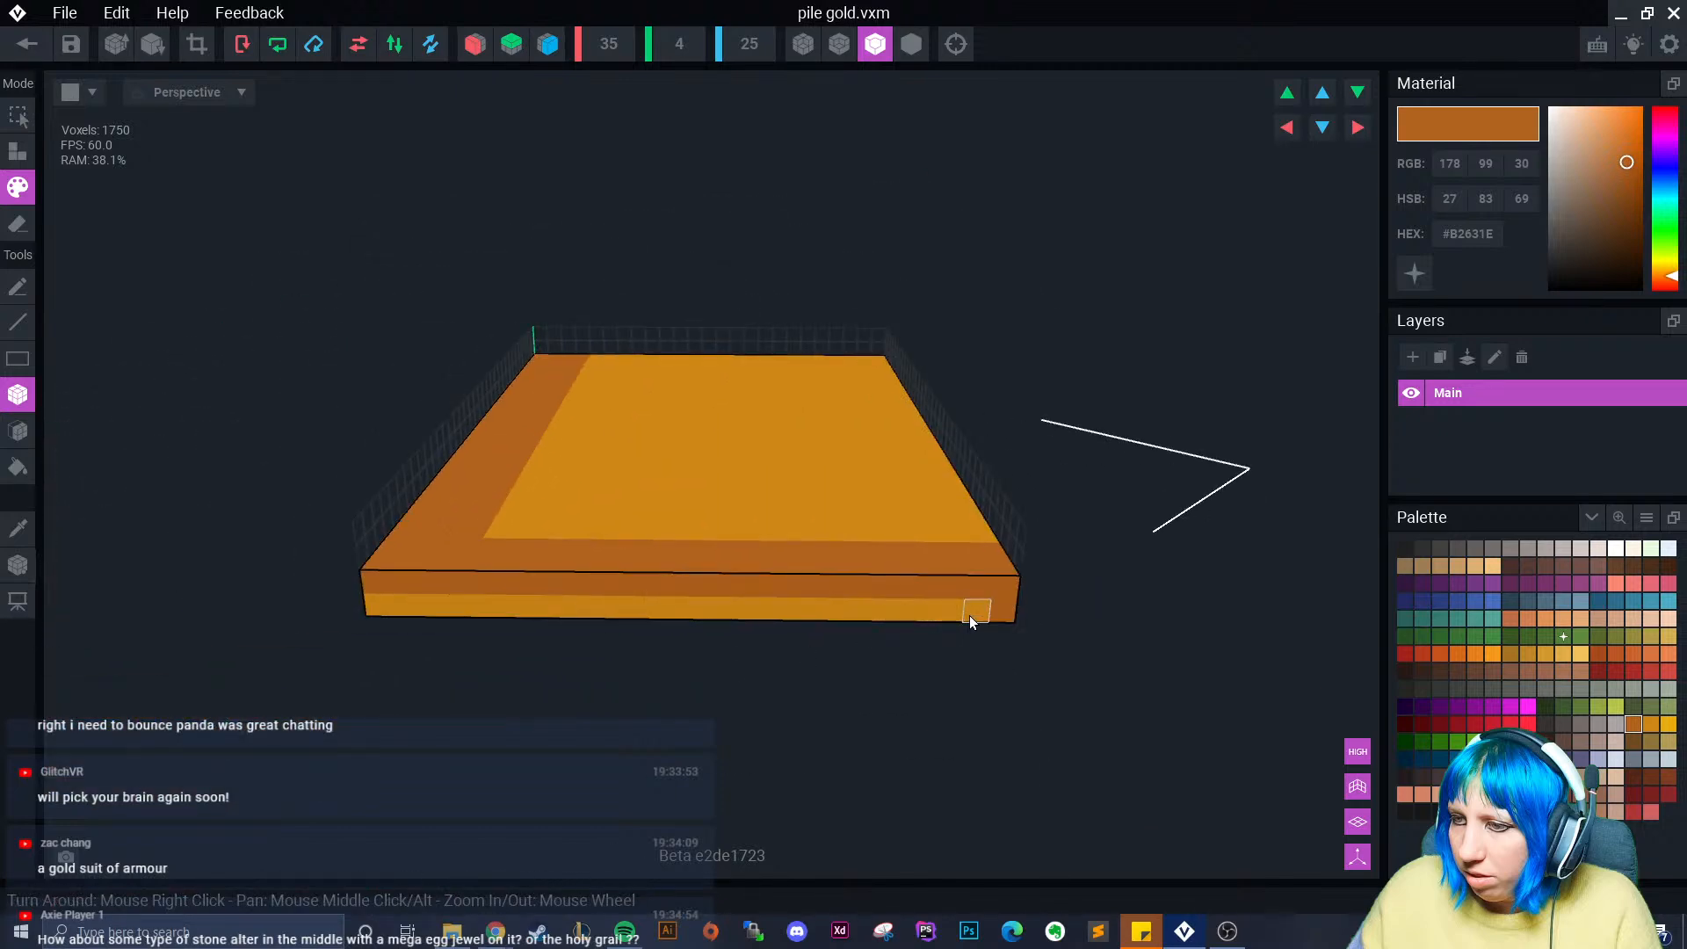
drag(970, 617, 340, 609)
right_drag(340, 609, 659, 584)
middle_drag(660, 583, 1019, 562)
drag(258, 475, 933, 547)
right_drag(198, 672, 368, 661)
middle_drag(367, 662, 548, 619)
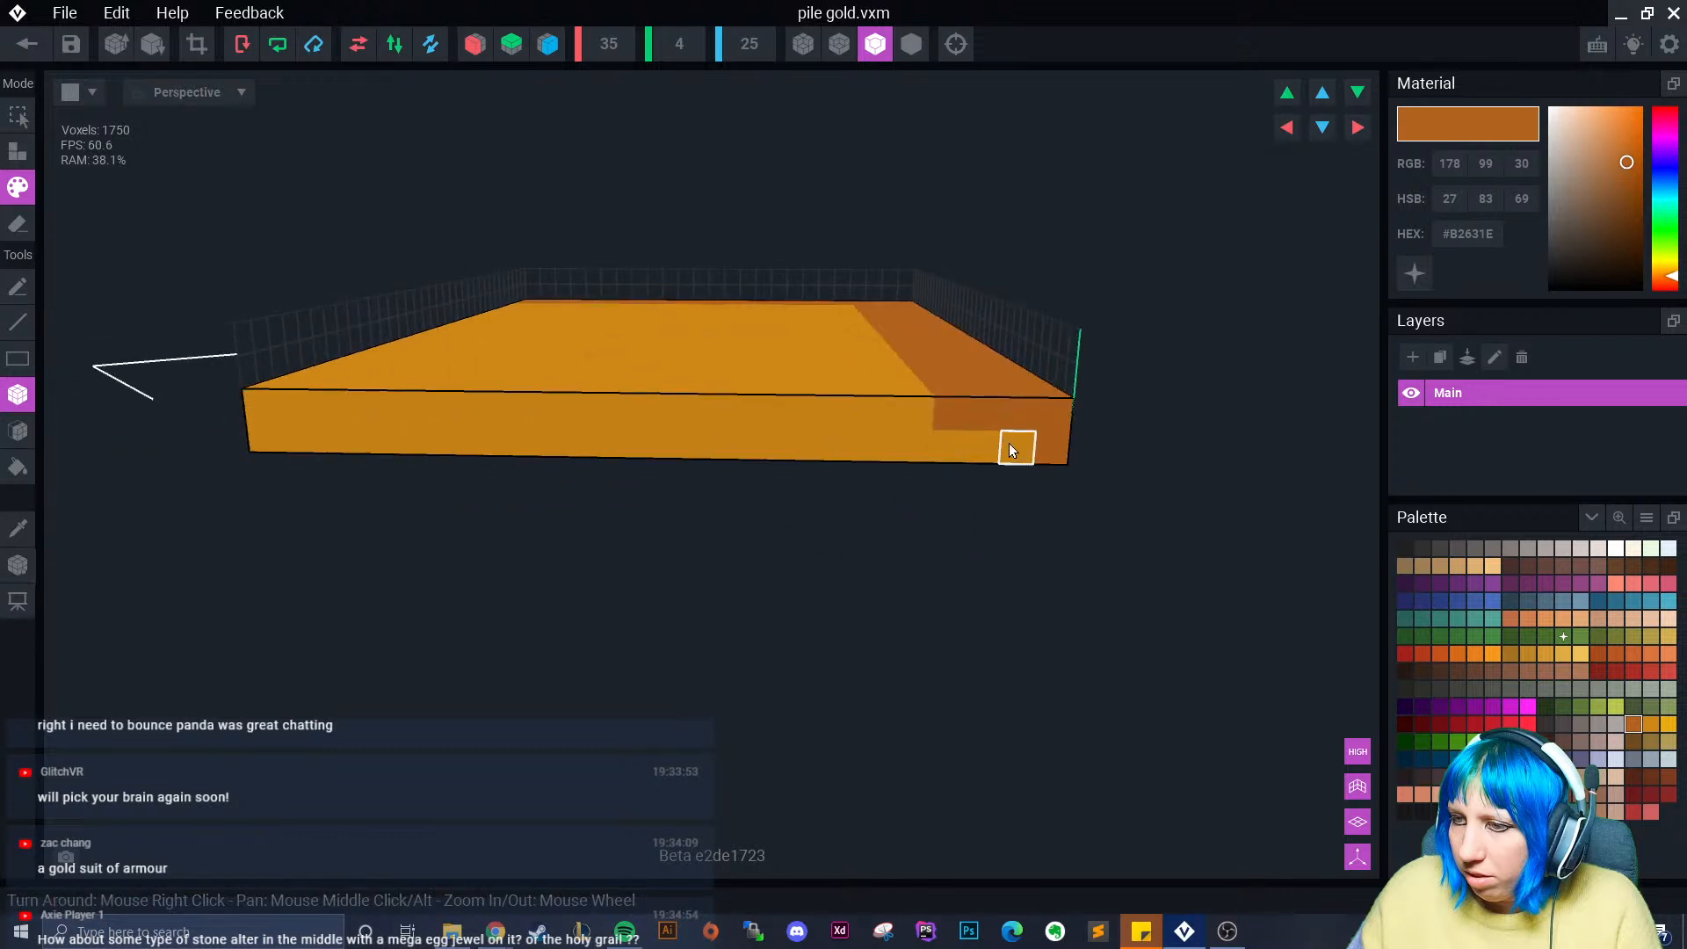
right_drag(948, 445, 599, 492)
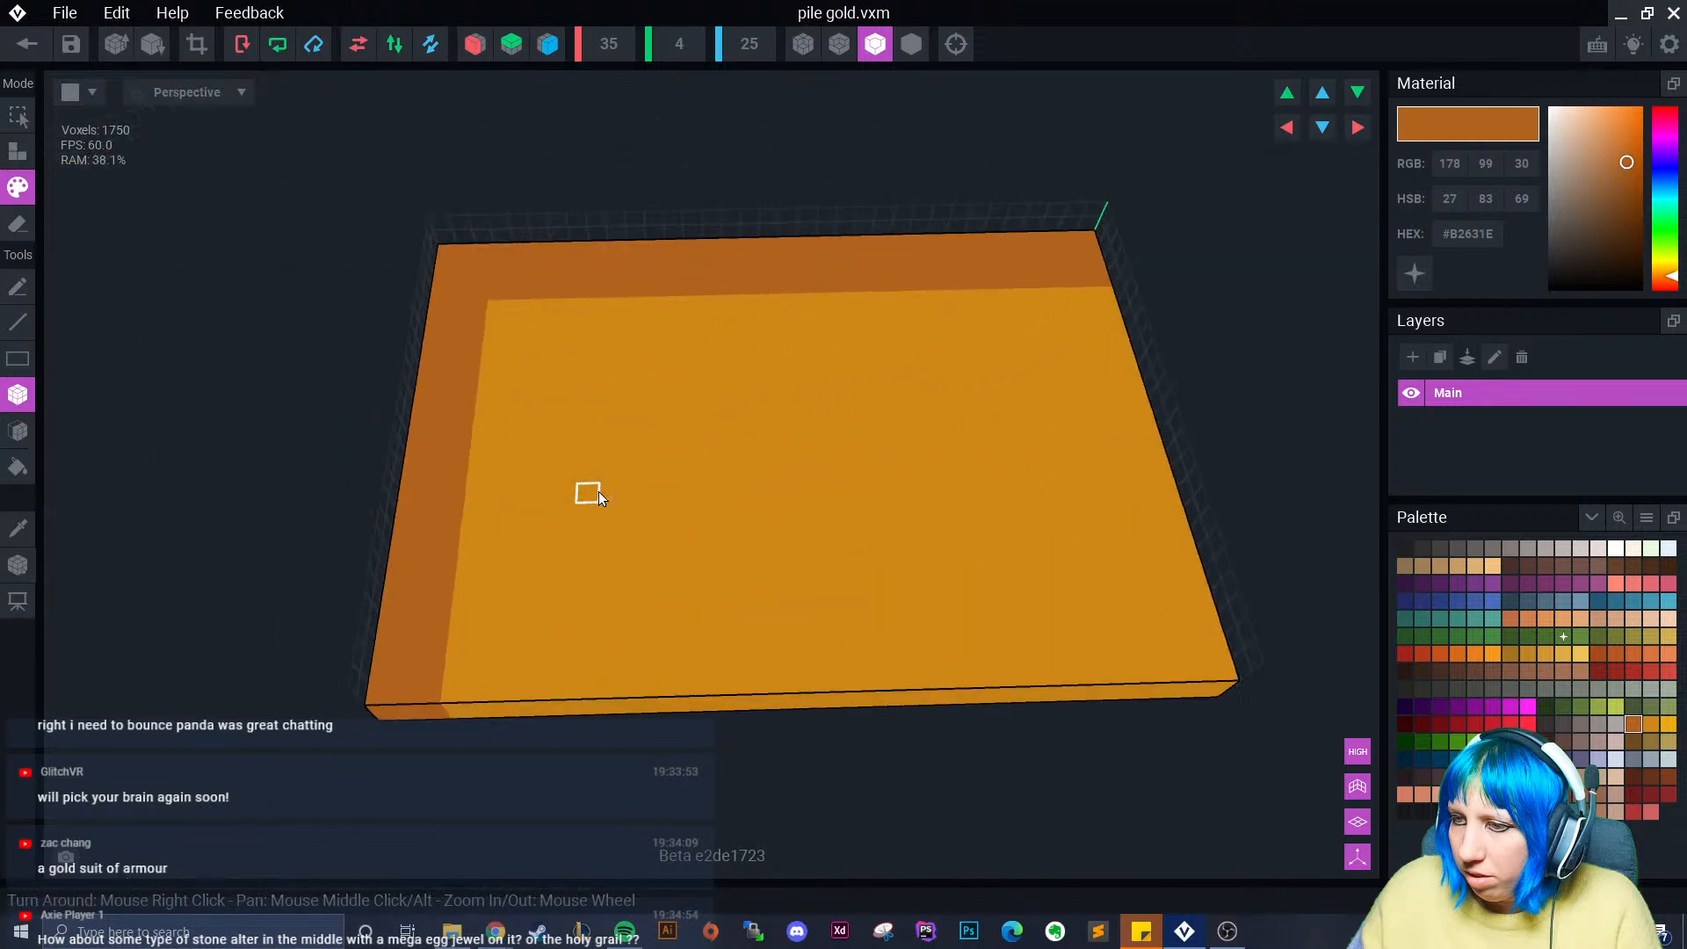
- Scatter single bright gold #EAAB0E voxels over the dark border and the slab's surface
click(1669, 725)
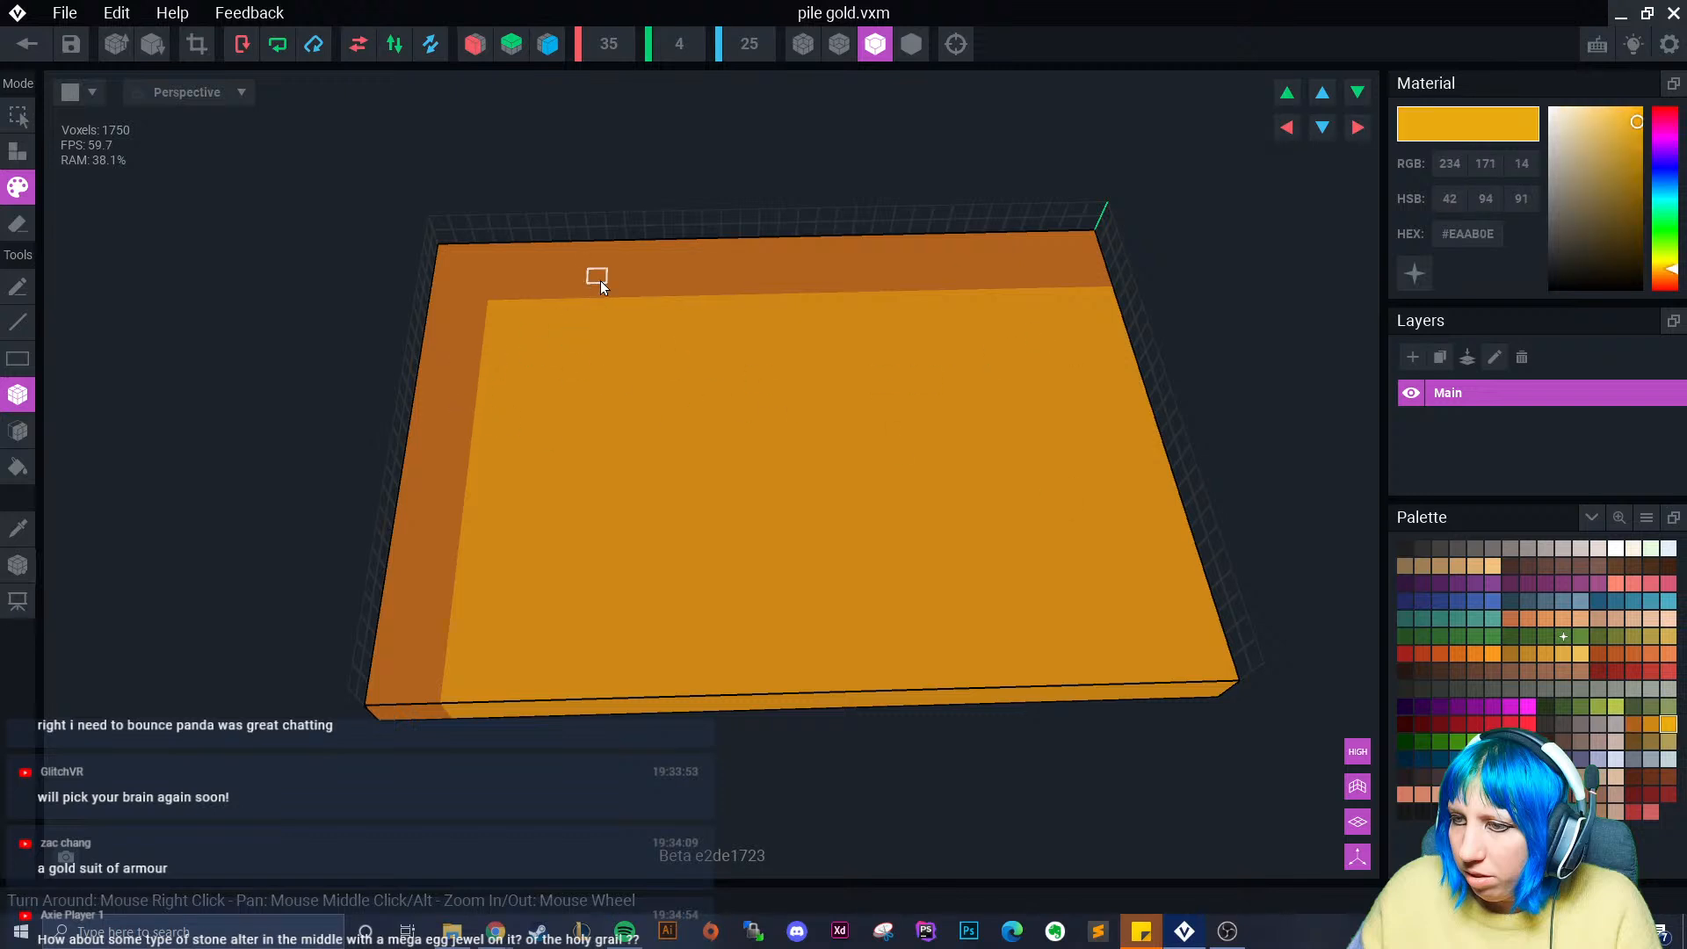
click(515, 281)
click(469, 346)
click(443, 420)
click(452, 514)
scroll(651, 478, up, 2)
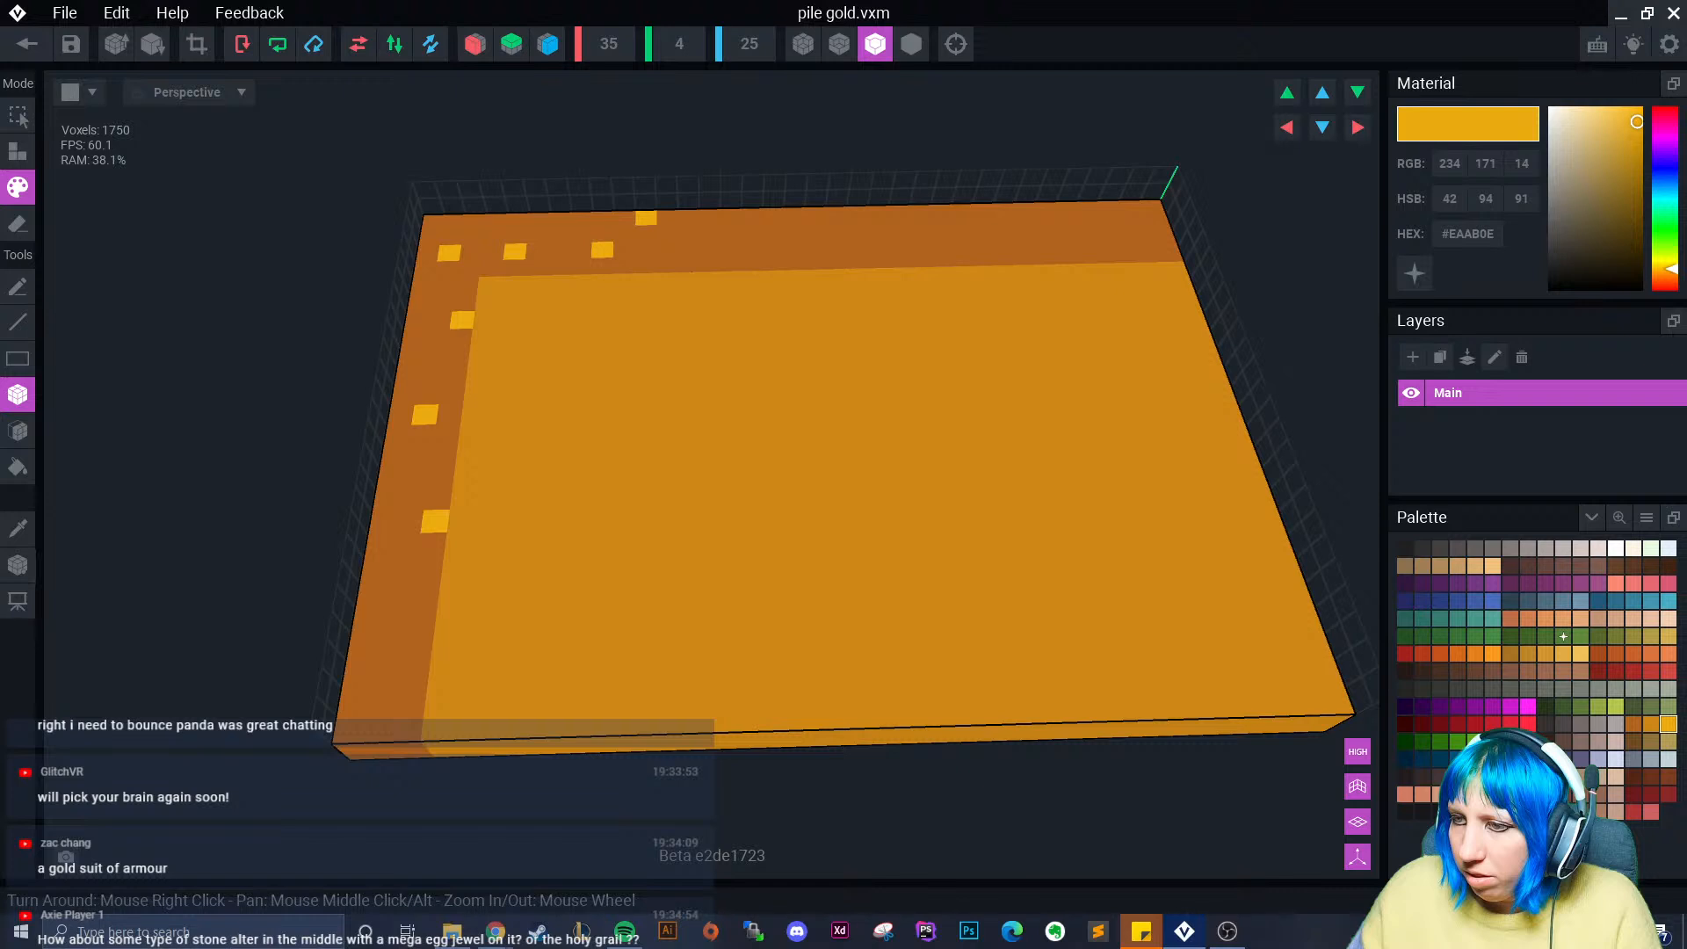
right_drag(727, 470, 725, 402)
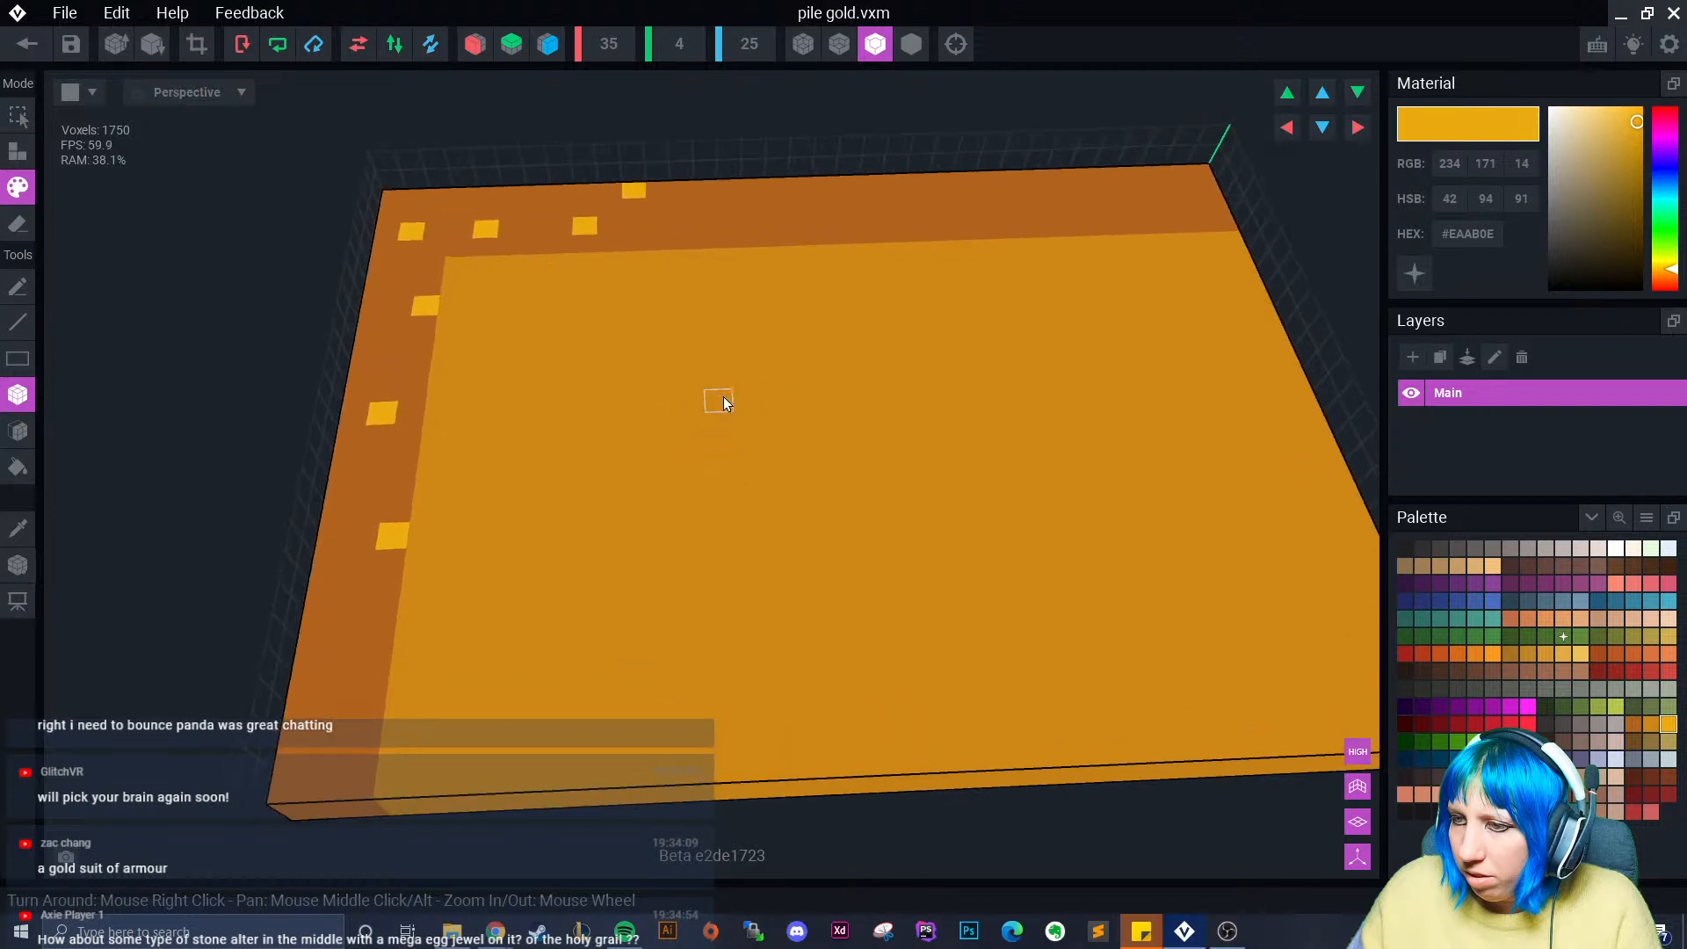
- Paint a brown-gold #A87221 strip along the inner side of the dark orange border
click(1514, 654)
mouse_move(464, 270)
mouse_down()
mouse_move(445, 558)
mouse_move(419, 569)
mouse_up()
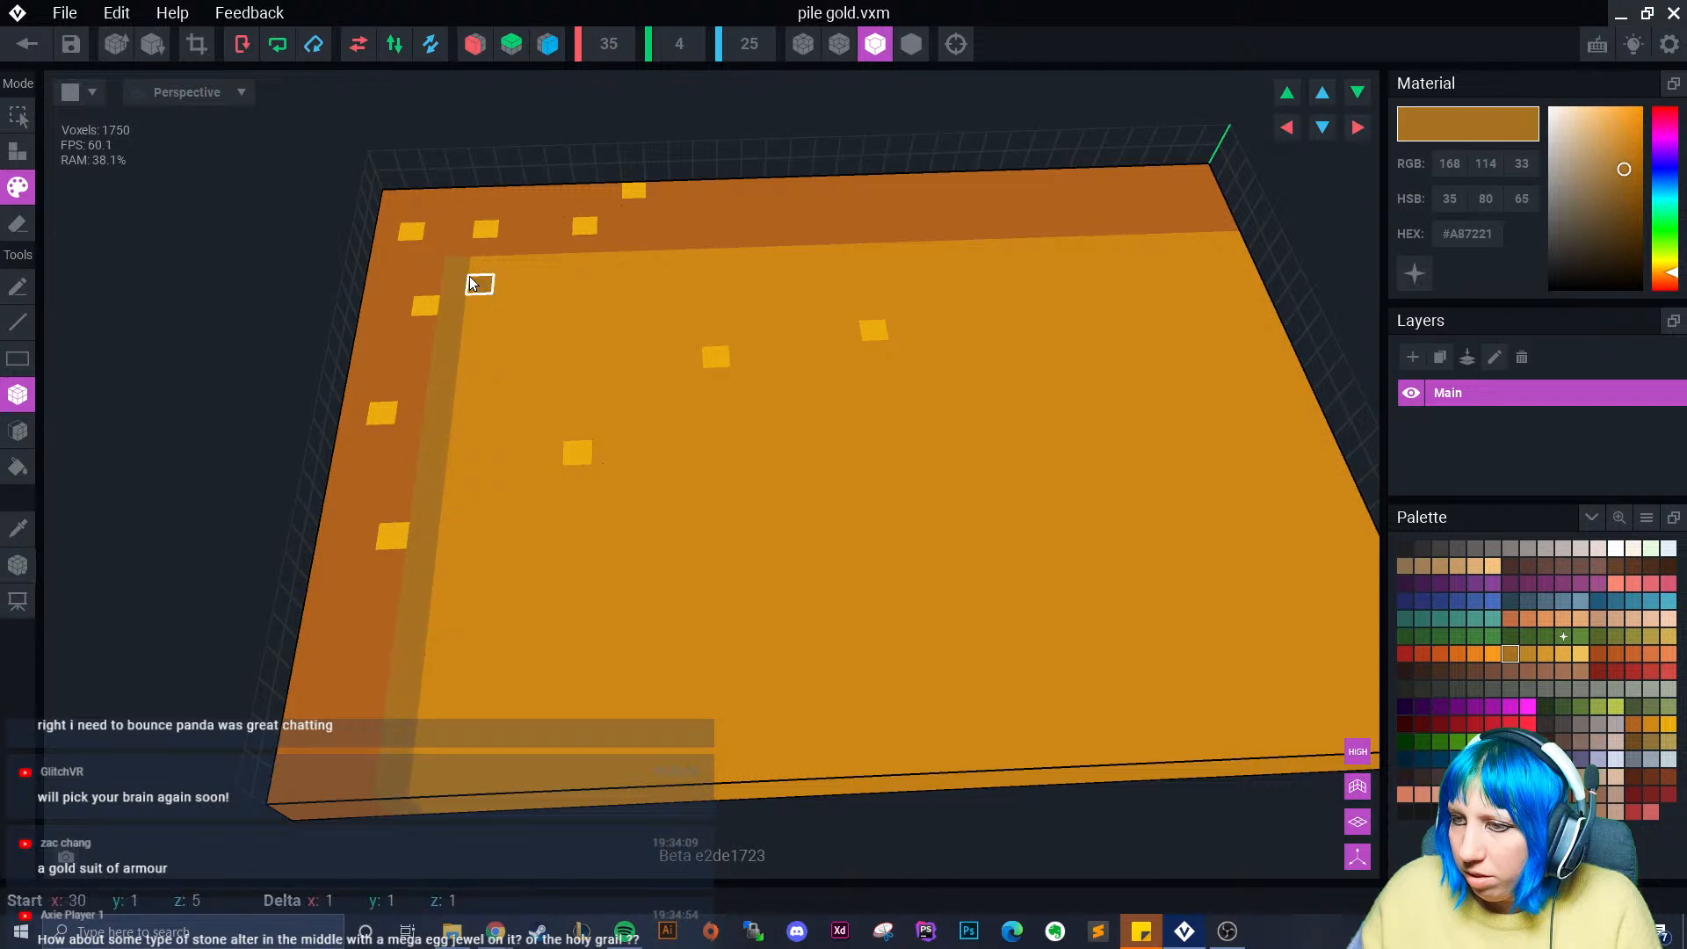
mouse_move(469, 276)
mouse_down()
mouse_move(961, 275)
mouse_move(1252, 240)
mouse_up()
scroll(1074, 556, down, 2)
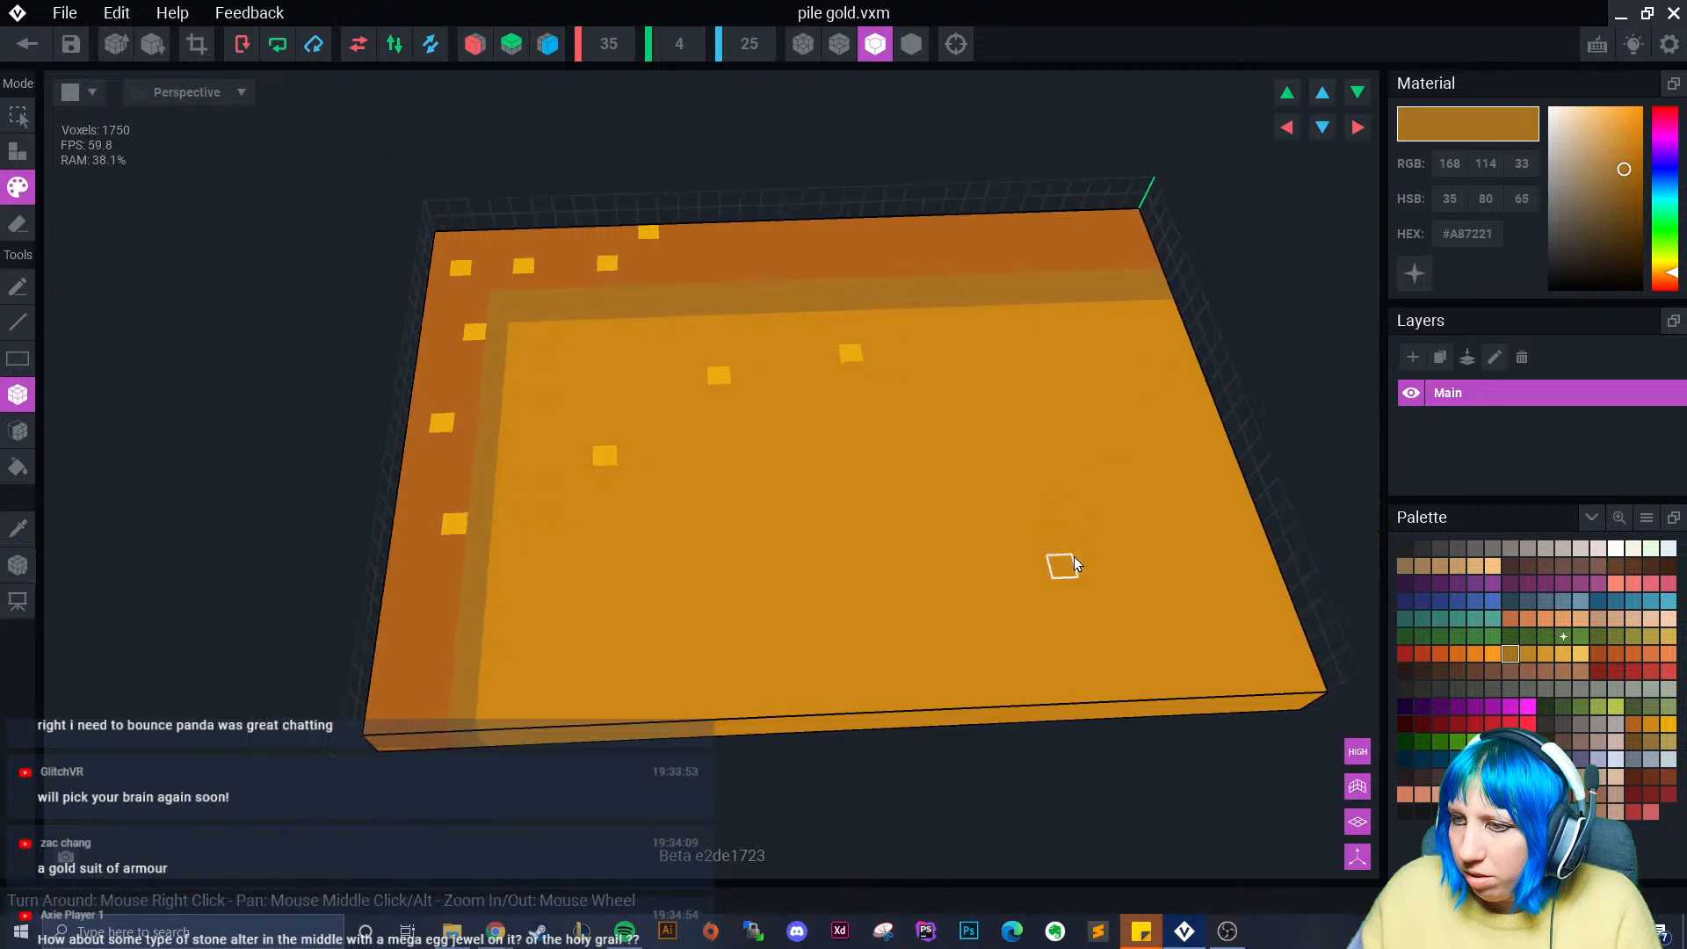
drag(1170, 304, 1176, 324)
- Continue the #A87221 strip down the slab's side face at the border's end
middle_drag(1151, 467, 1116, 387)
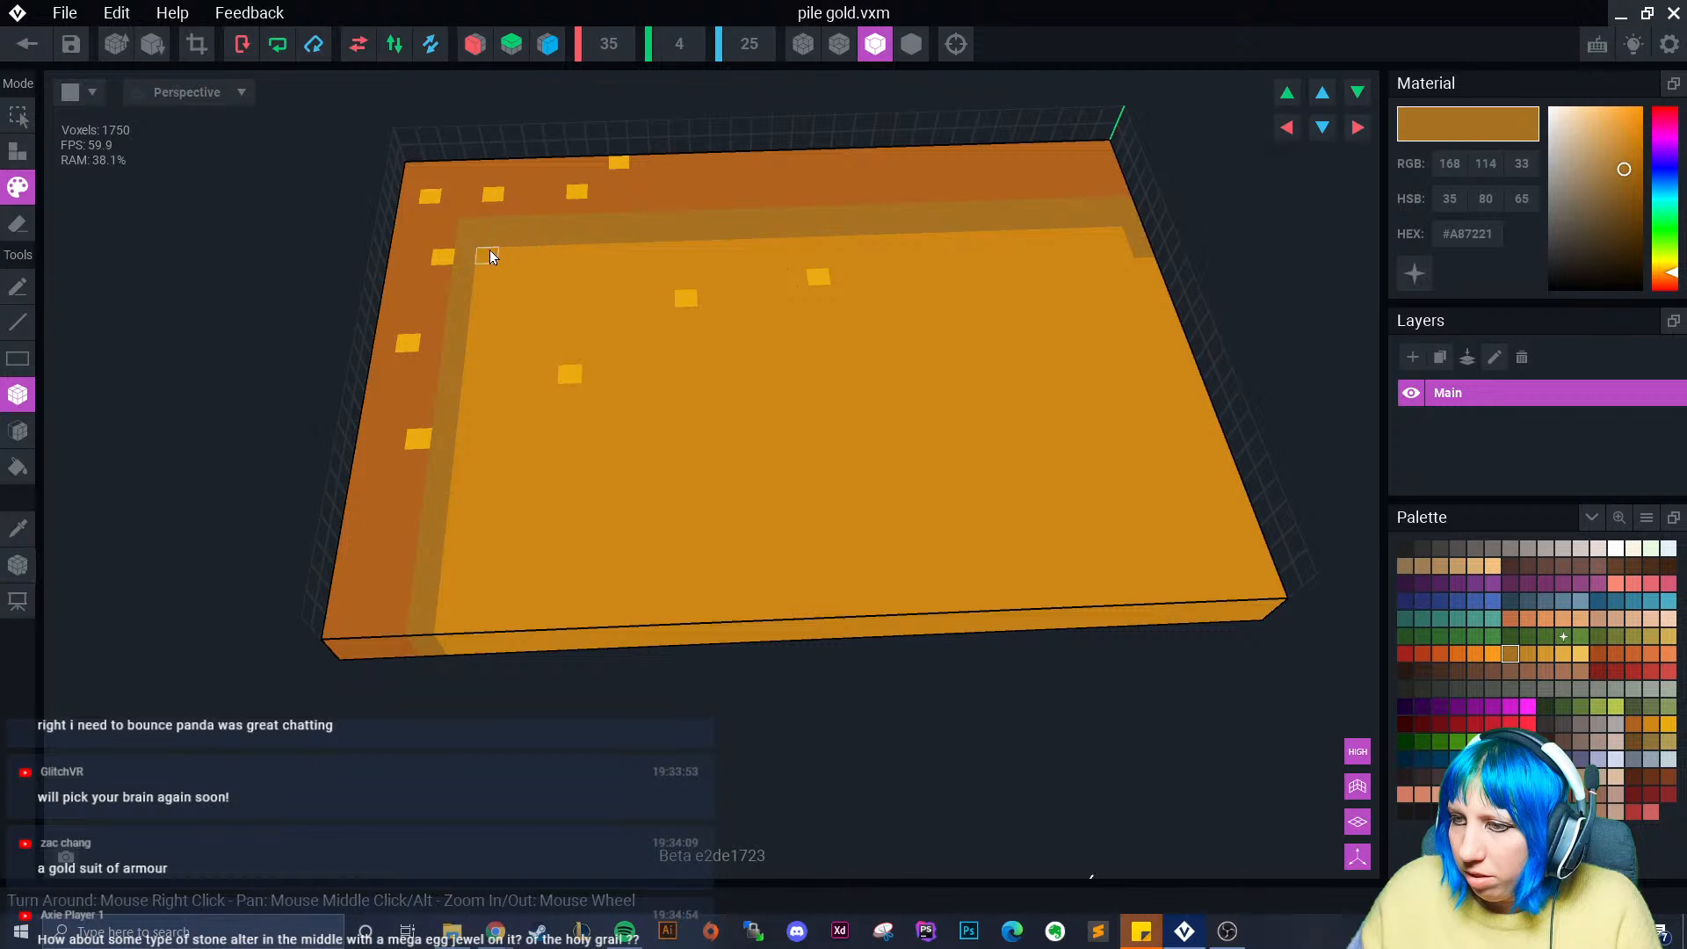
right_drag(455, 654, 765, 384)
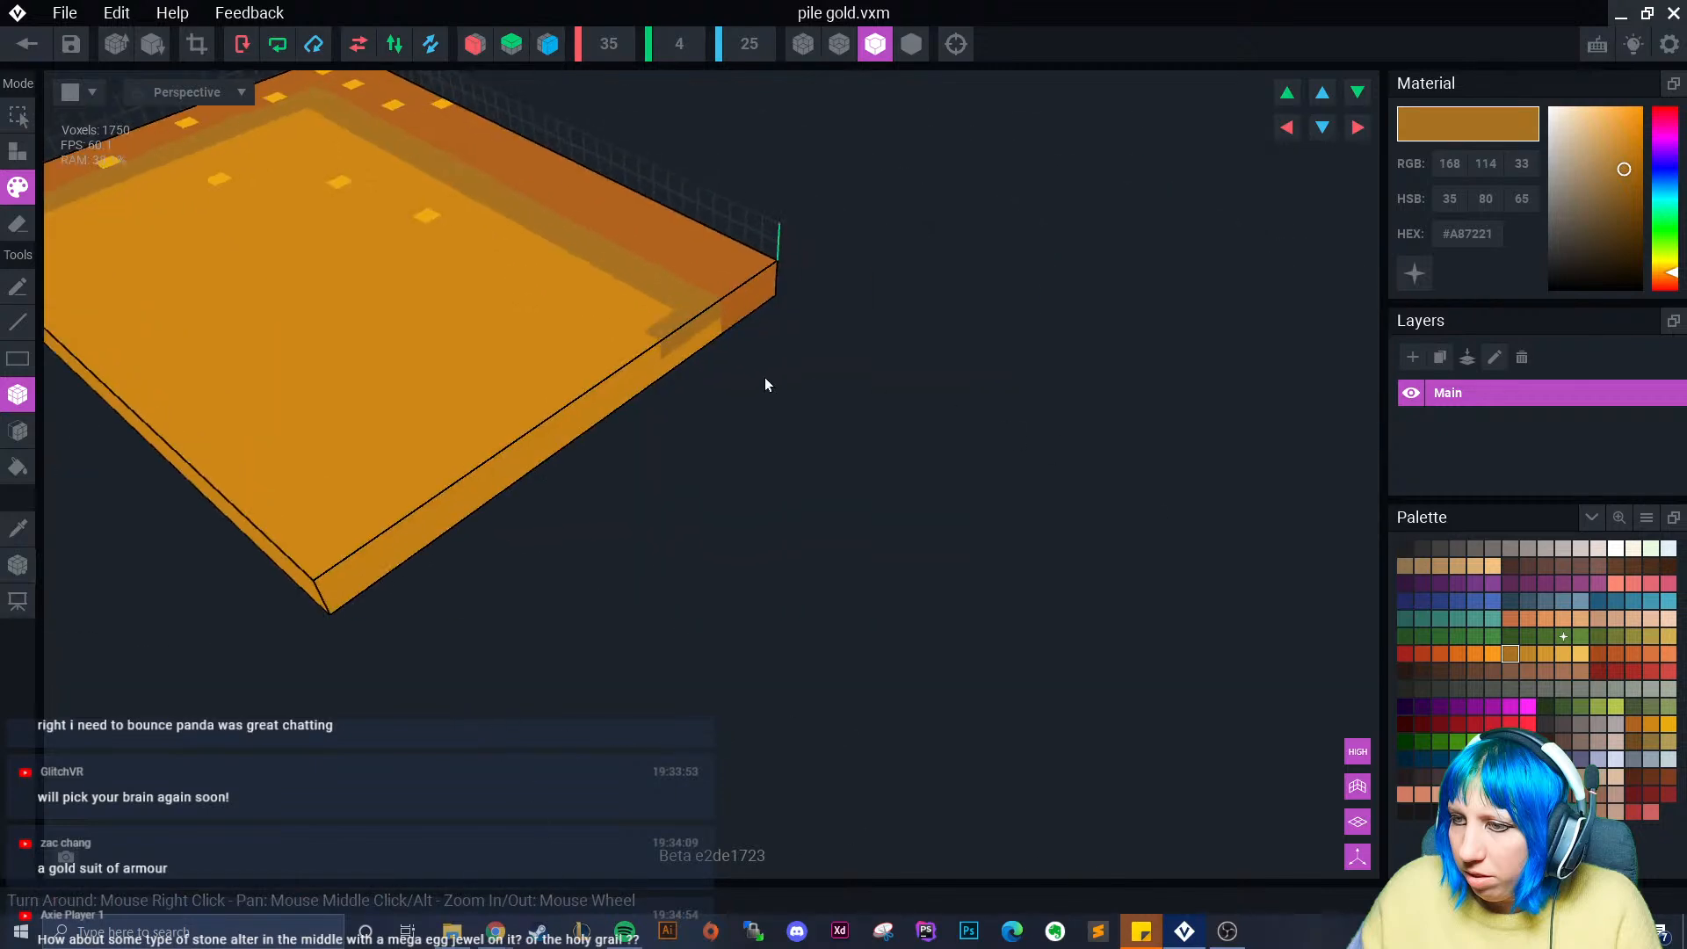
drag(716, 334, 671, 366)
right_drag(670, 366, 629, 457)
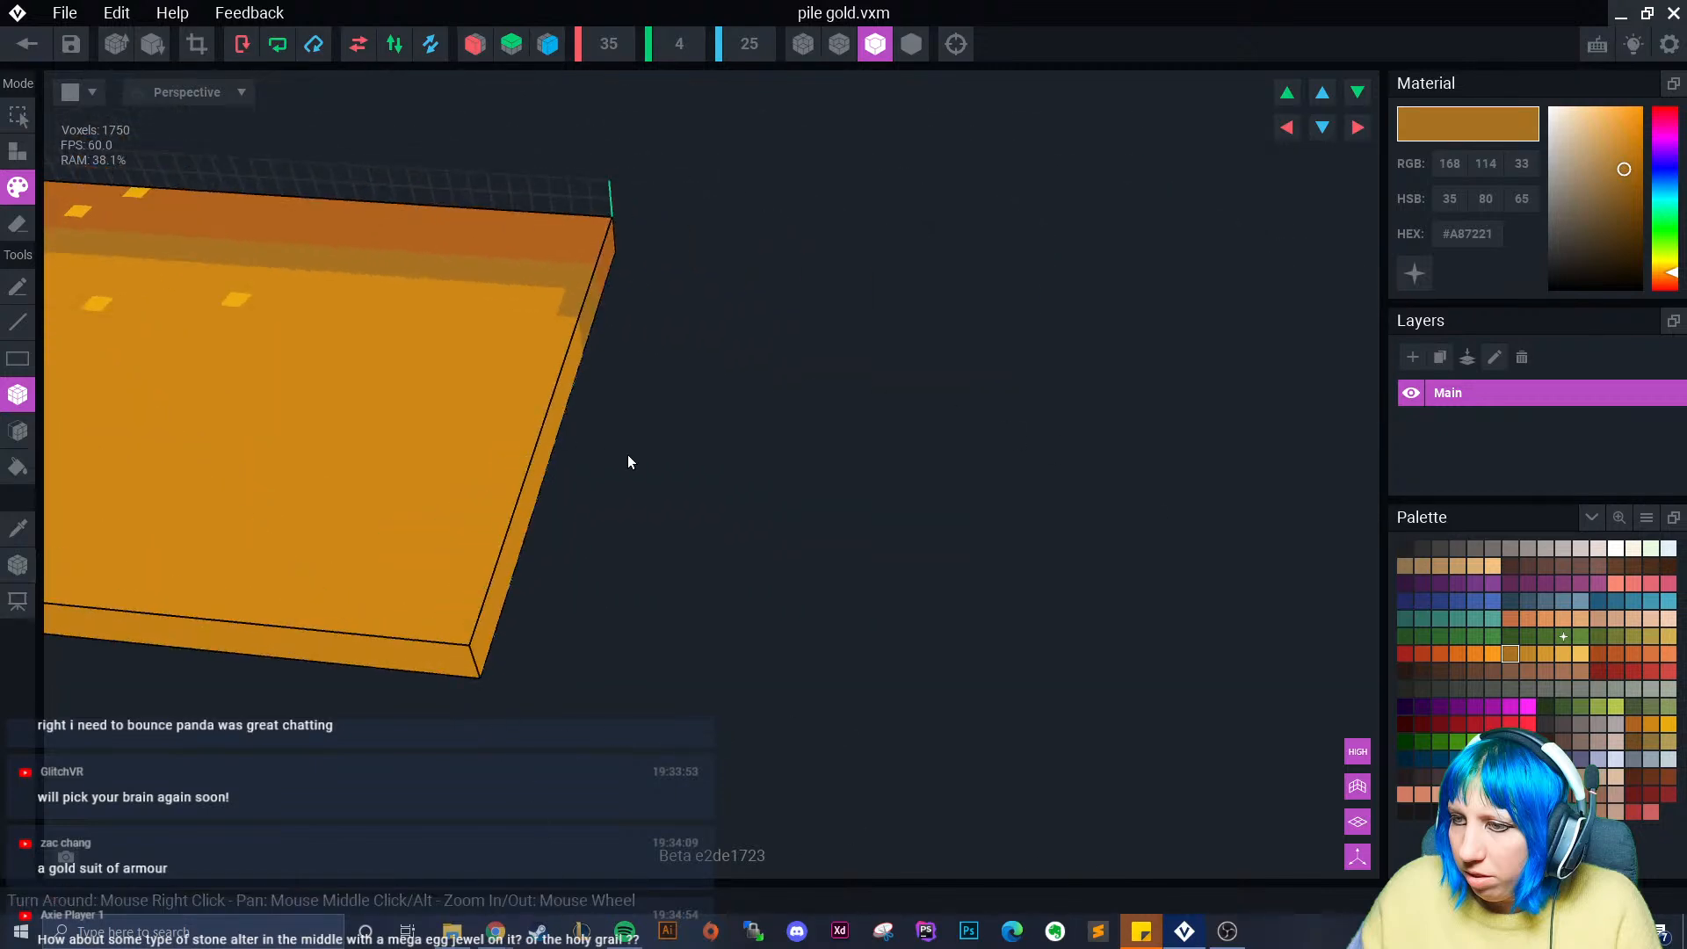
middle_drag(629, 457, 677, 564)
scroll(678, 567, up, 1)
right_drag(677, 564, 613, 576)
middle_drag(613, 577, 689, 586)
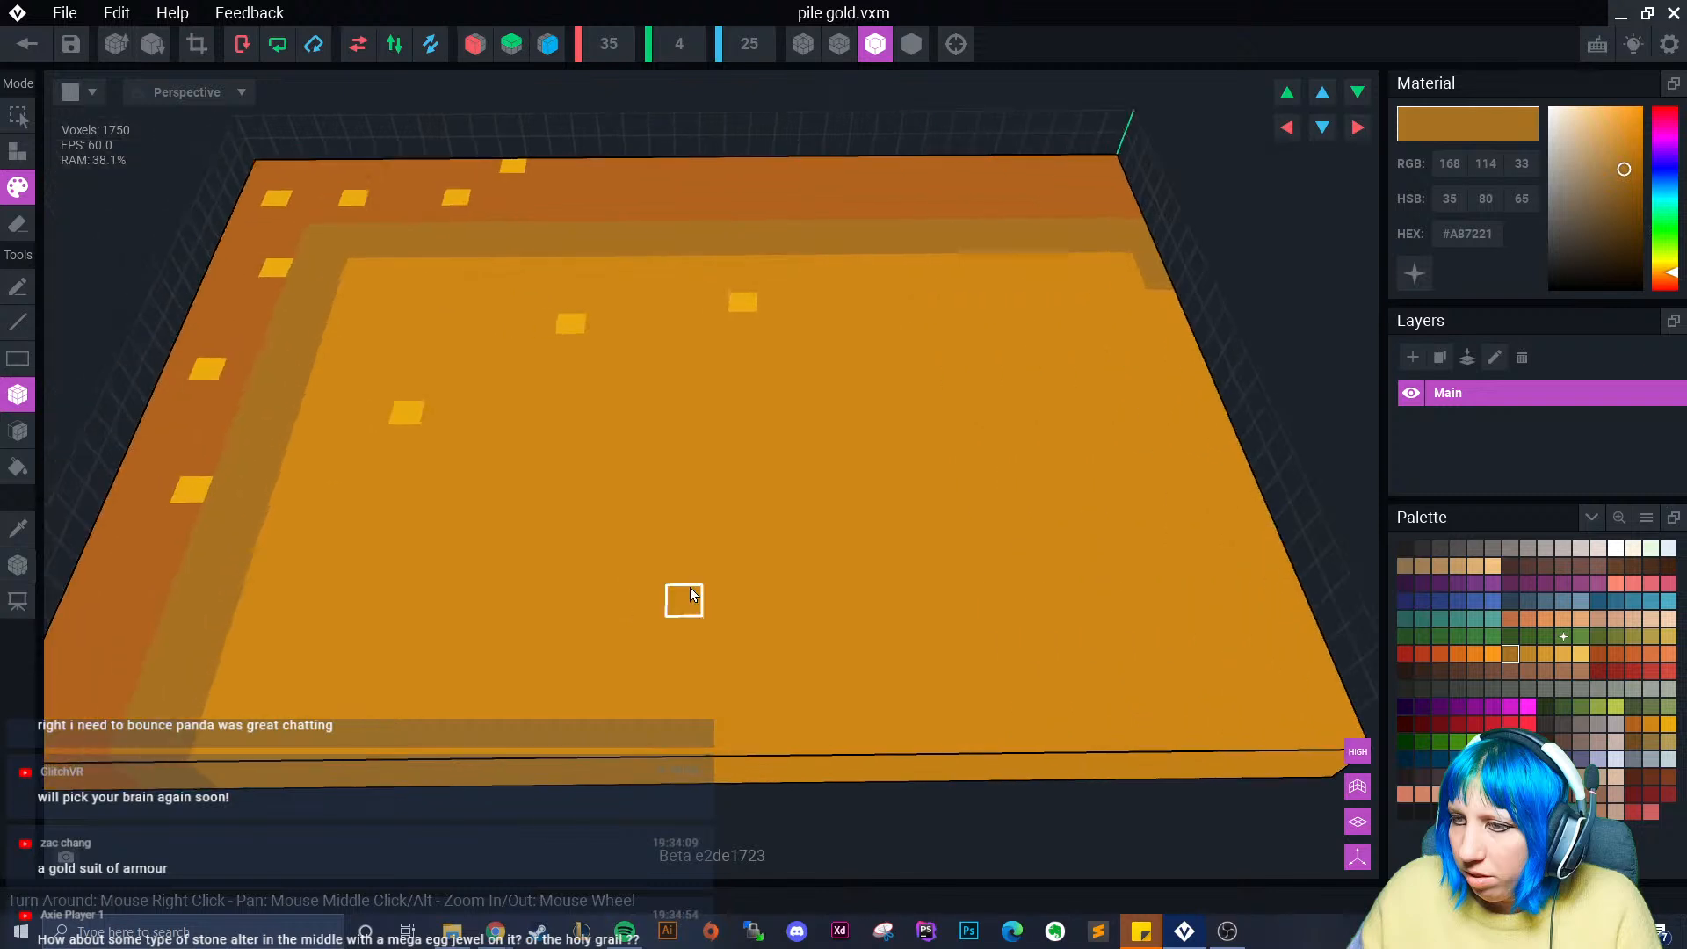
scroll(689, 587, down, 2)
- Sample #B2631E and paint over the bright gold voxels on the dark border
alt+click(288, 533)
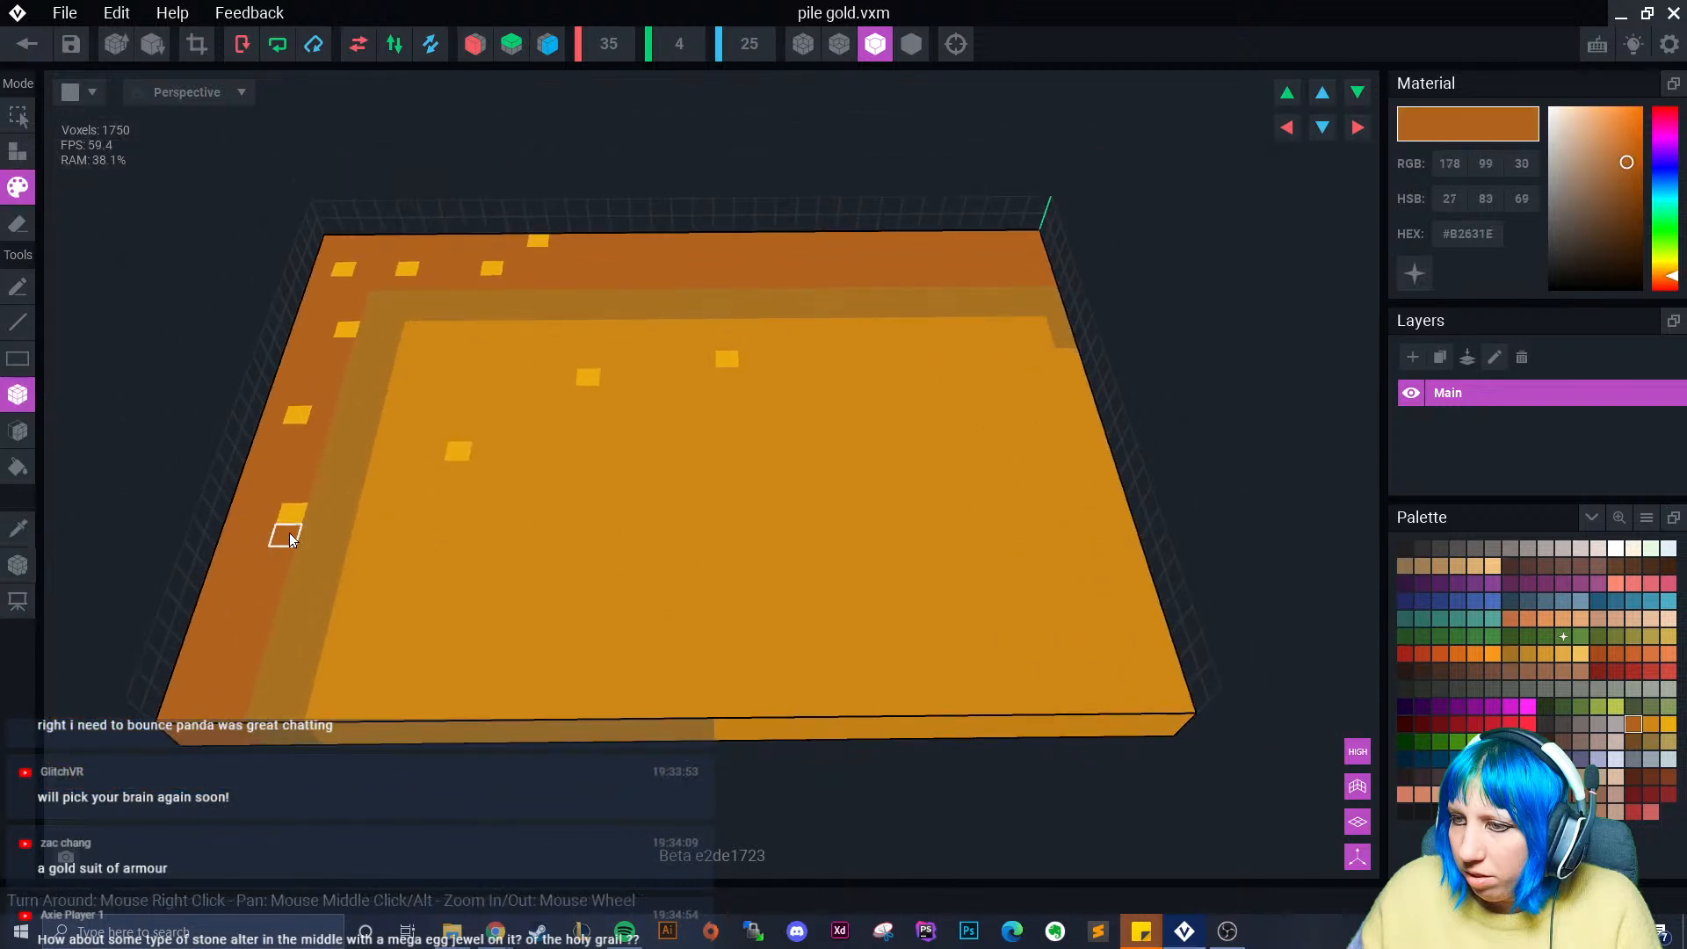
click(345, 330)
click(293, 419)
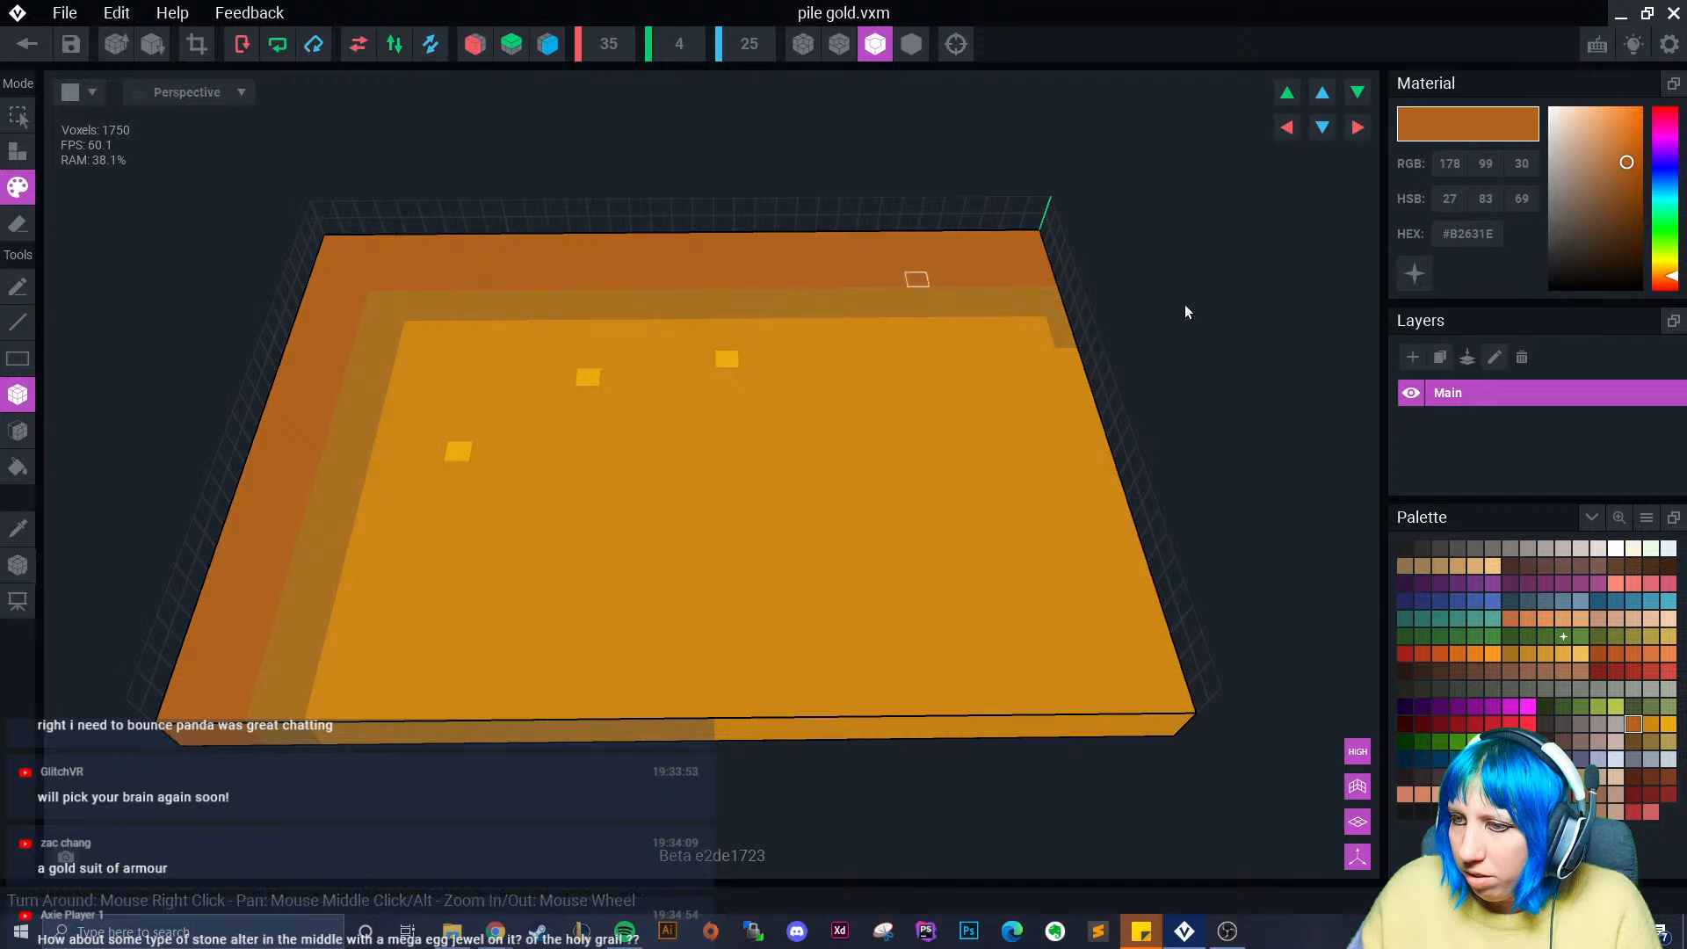
drag(1625, 162, 1620, 161)
key(super+space)
key(ctrl+z)
- Sample bright gold #EAAB0E and scatter more single voxels across the slab's orange-gold area
right_drag(986, 546, 982, 555)
scroll(861, 576, up, 2)
click(18, 527)
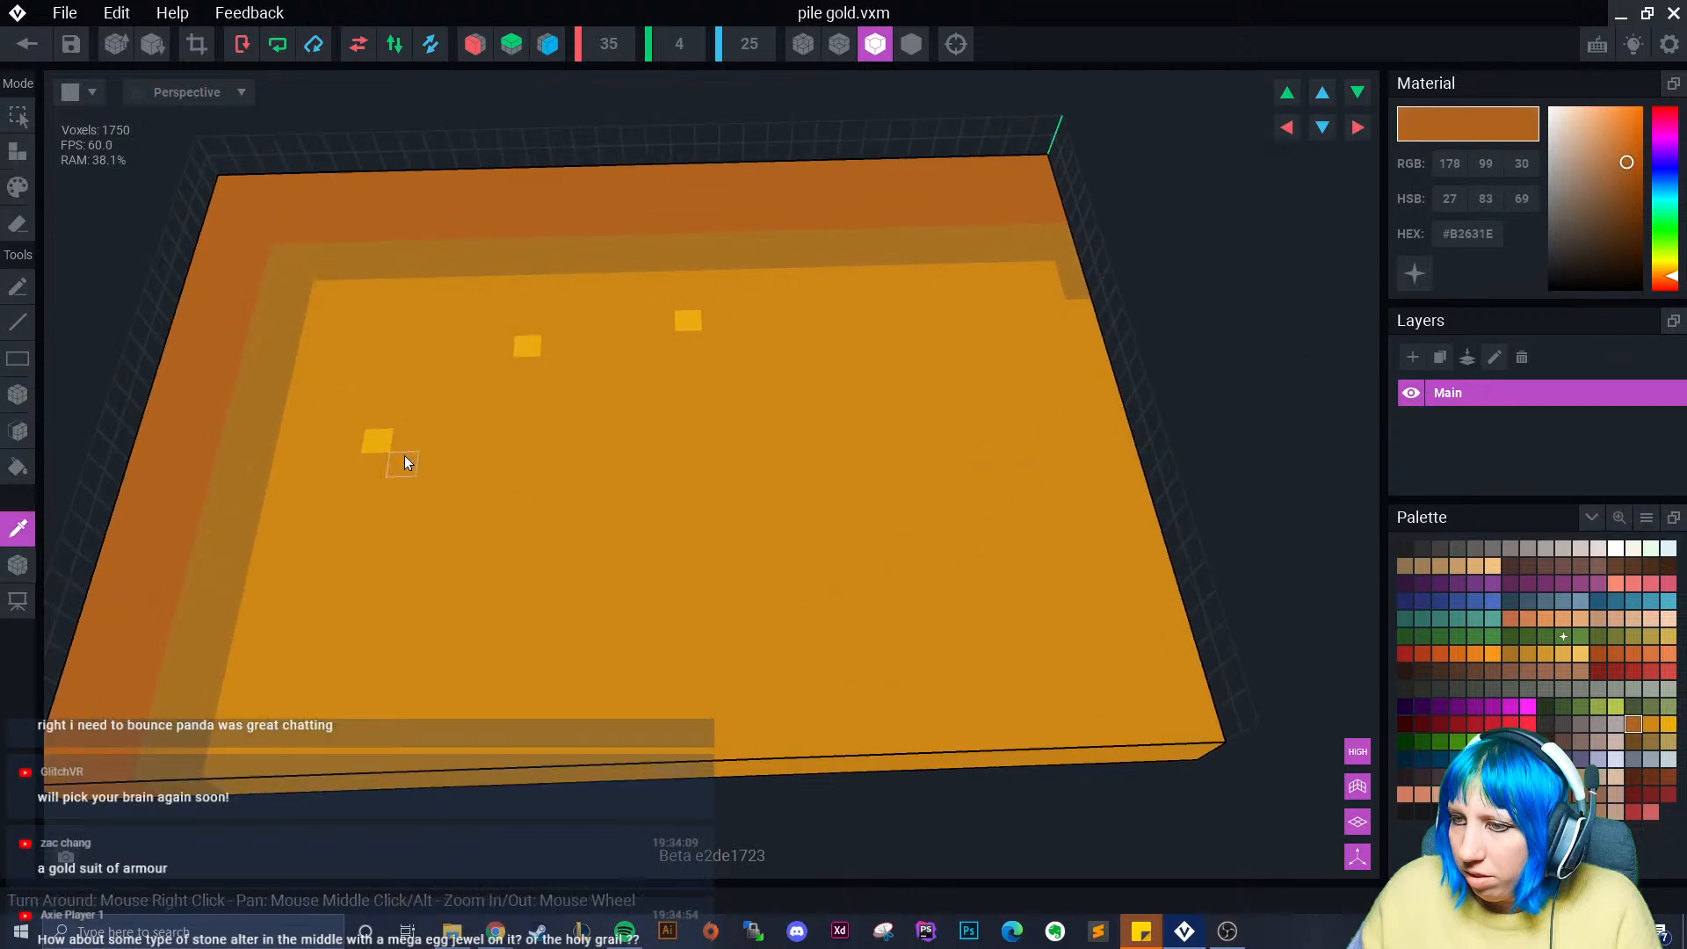
click(377, 441)
click(633, 562)
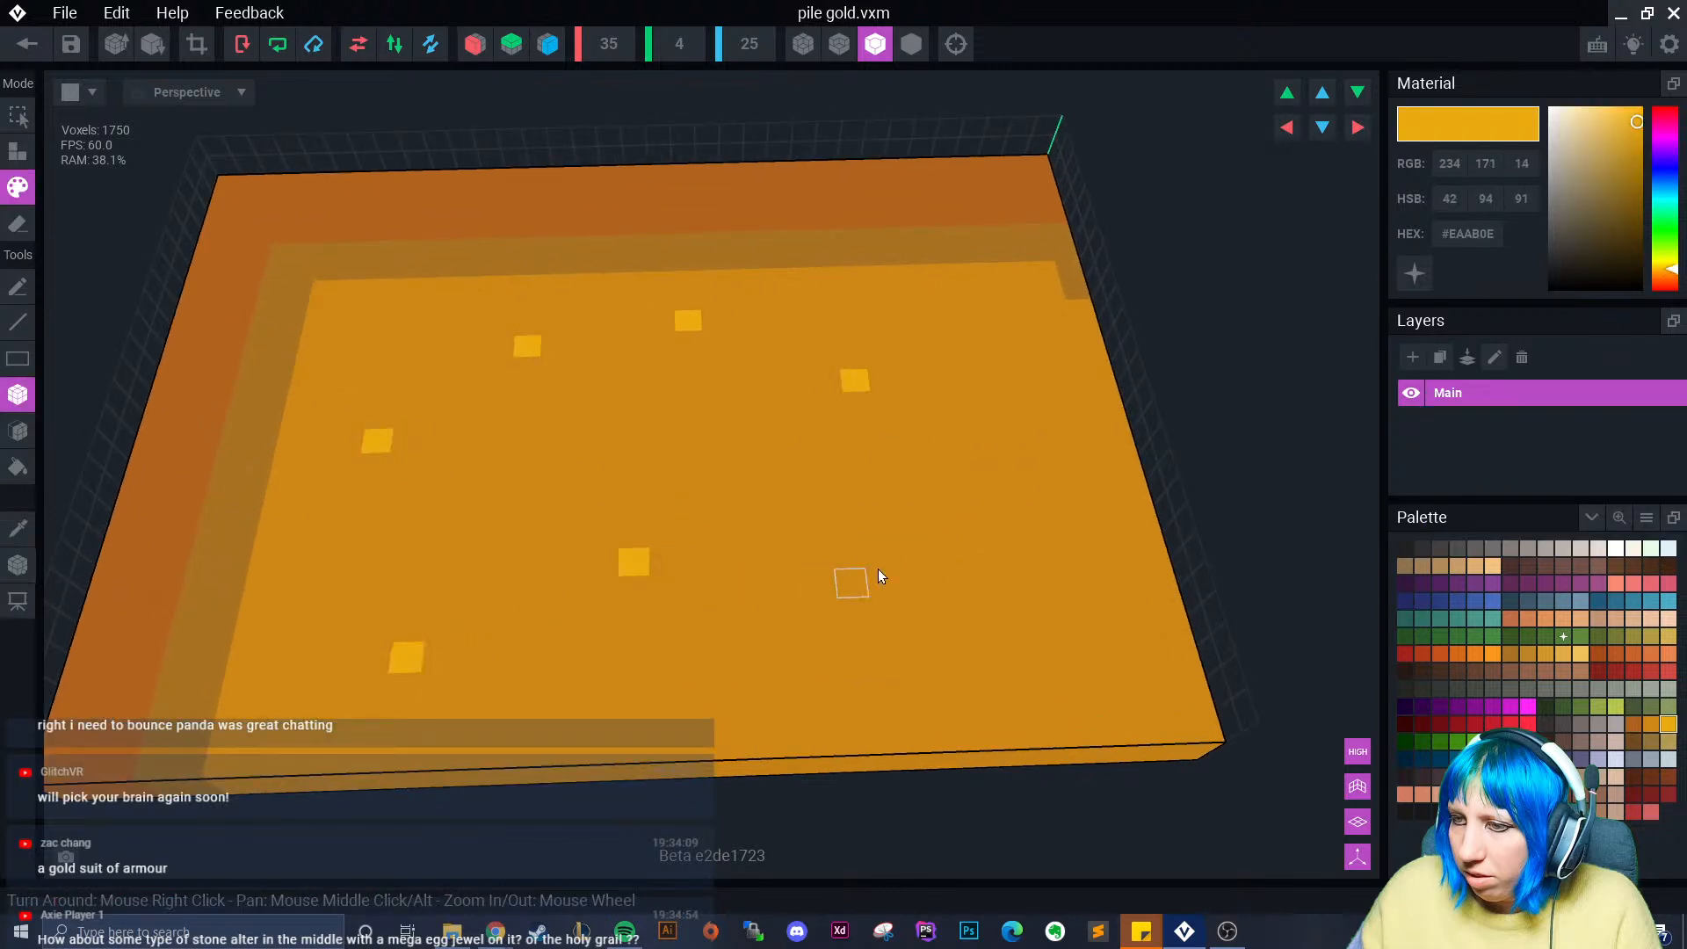
right_drag(684, 463, 694, 553)
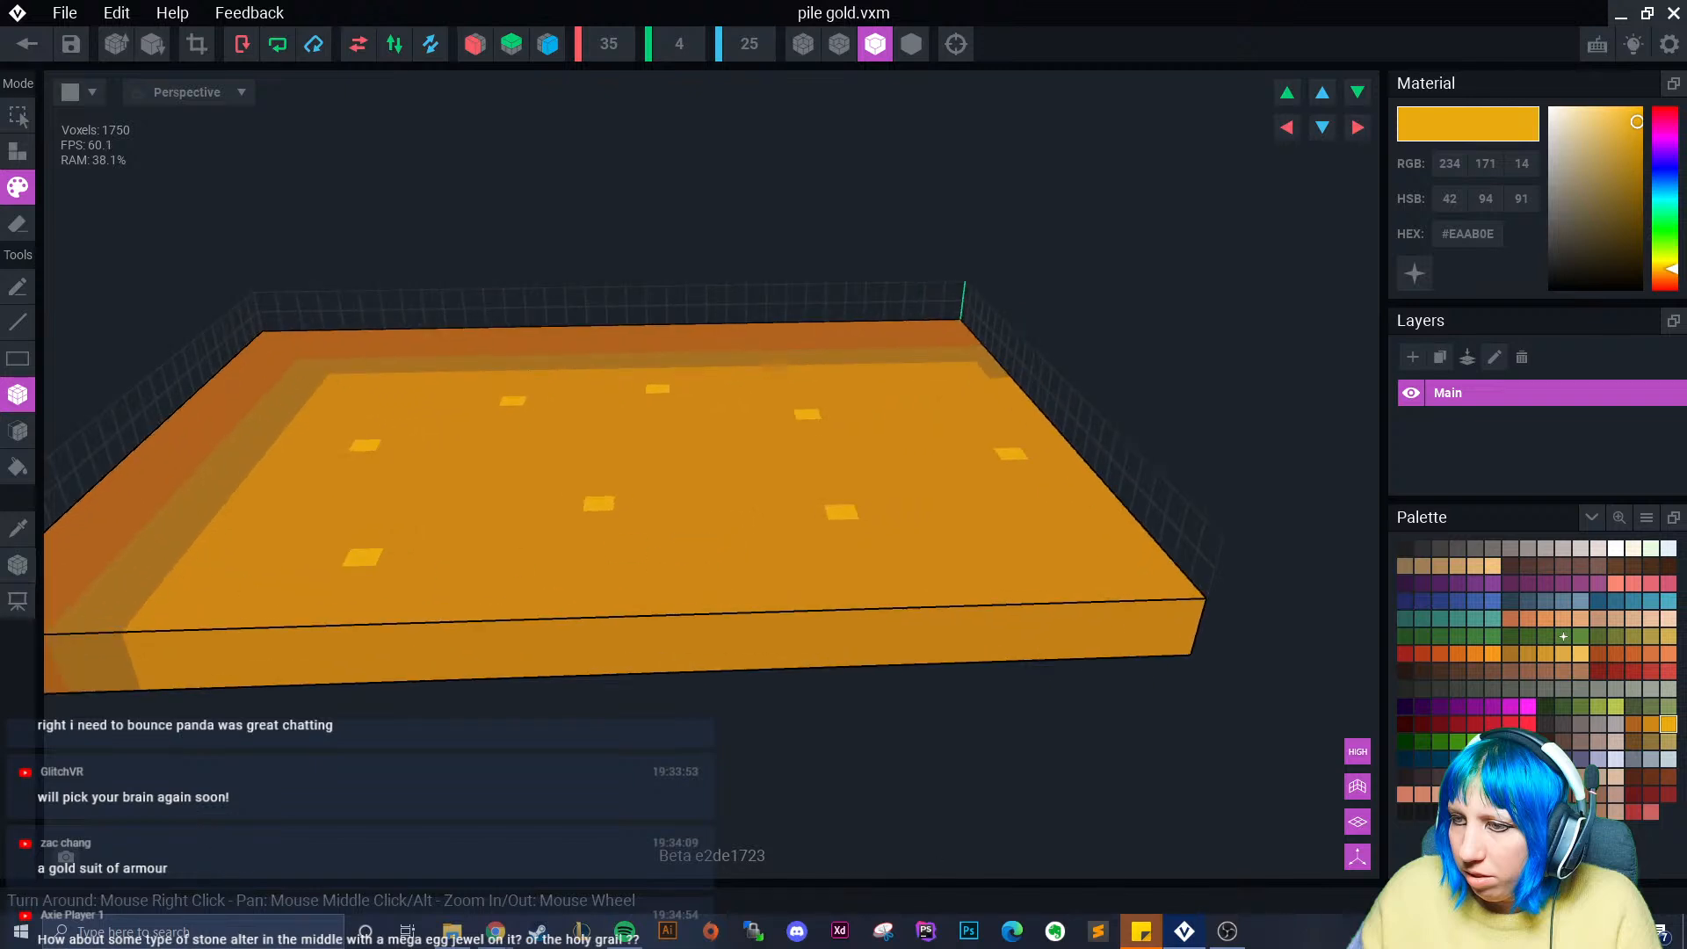
right_drag(598, 492, 487, 463)
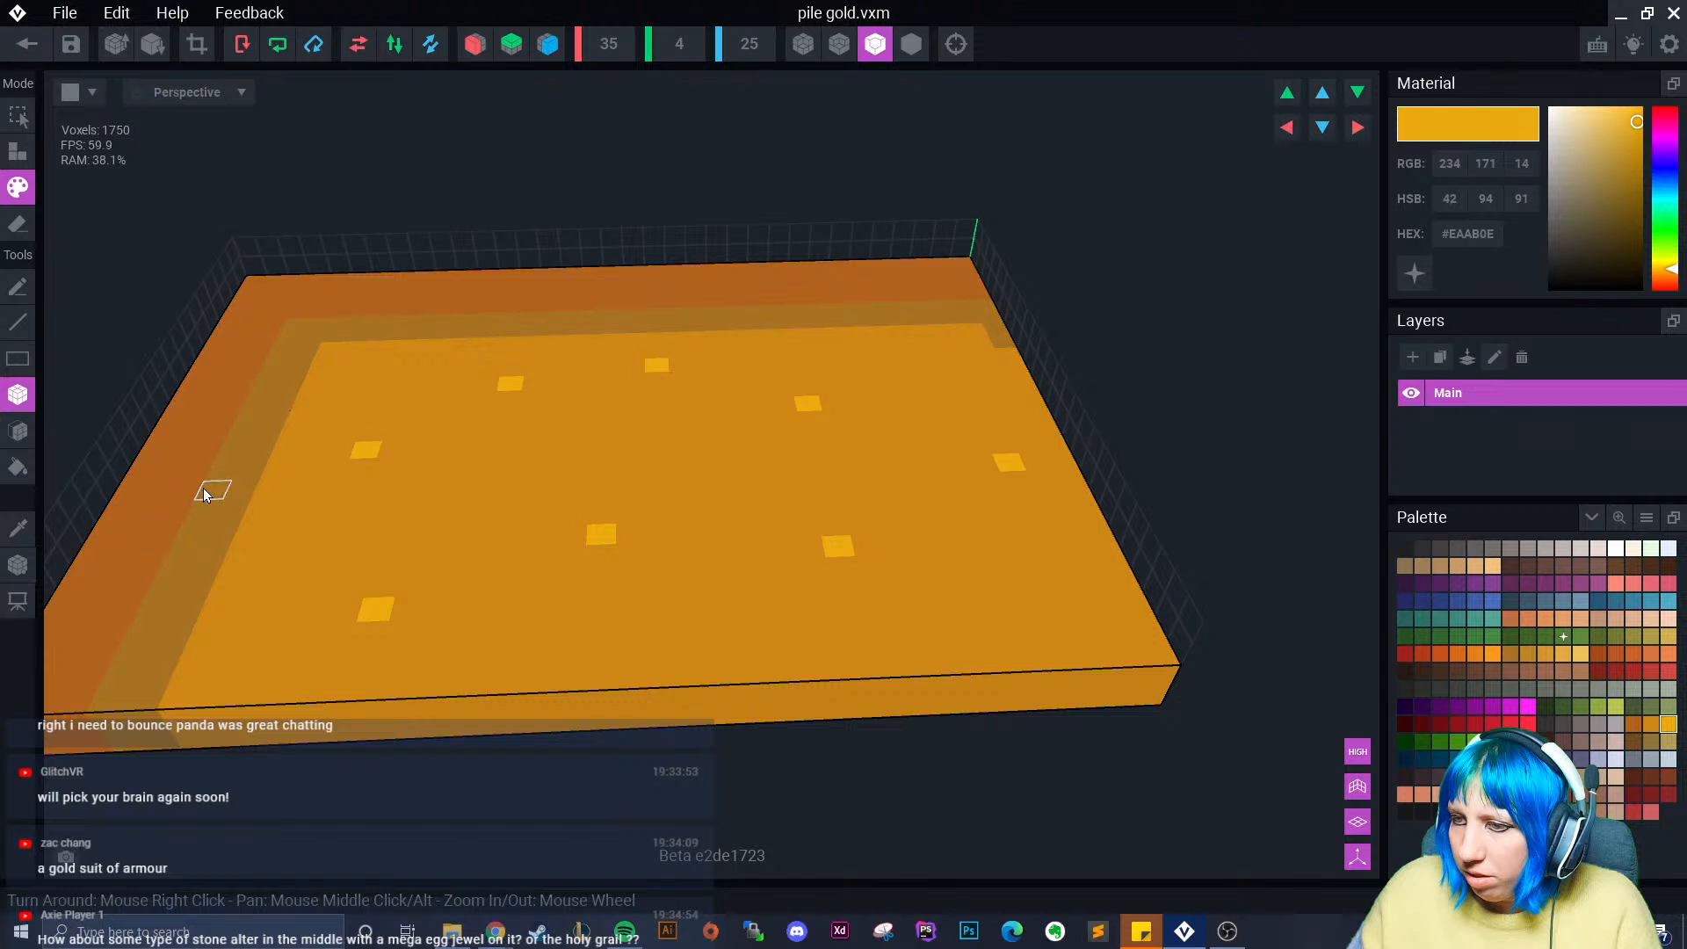
right_drag(489, 597, 521, 607)
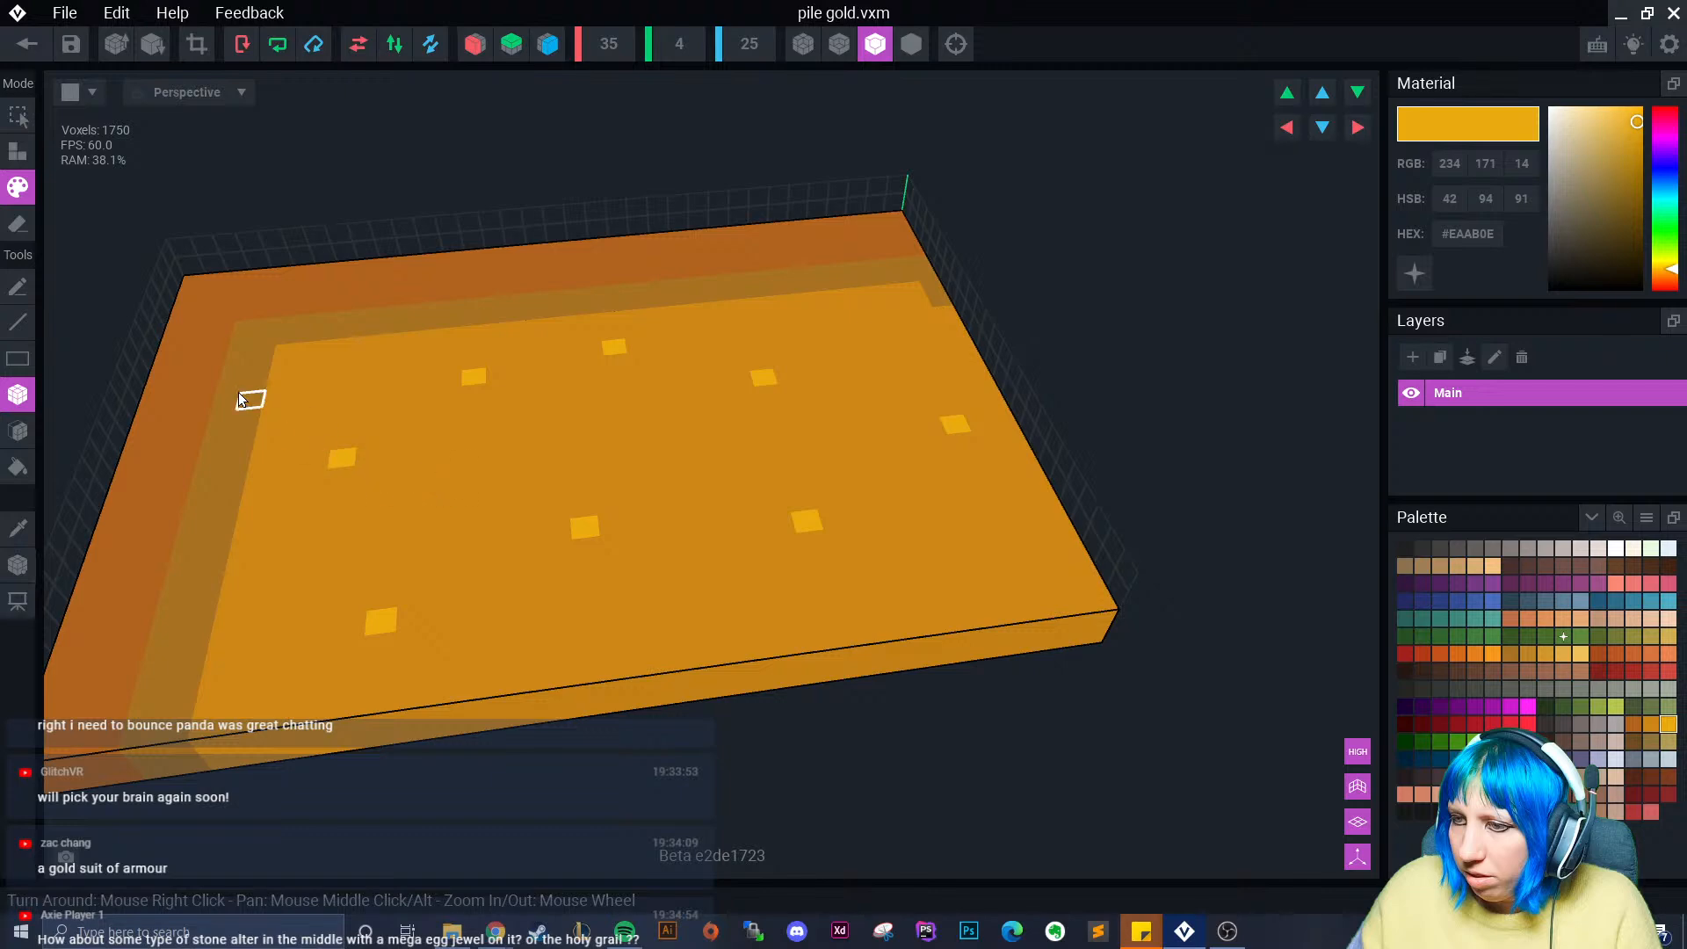
- Leave the pile gold model and delete it from the room's library
click(26, 44)
click(795, 335)
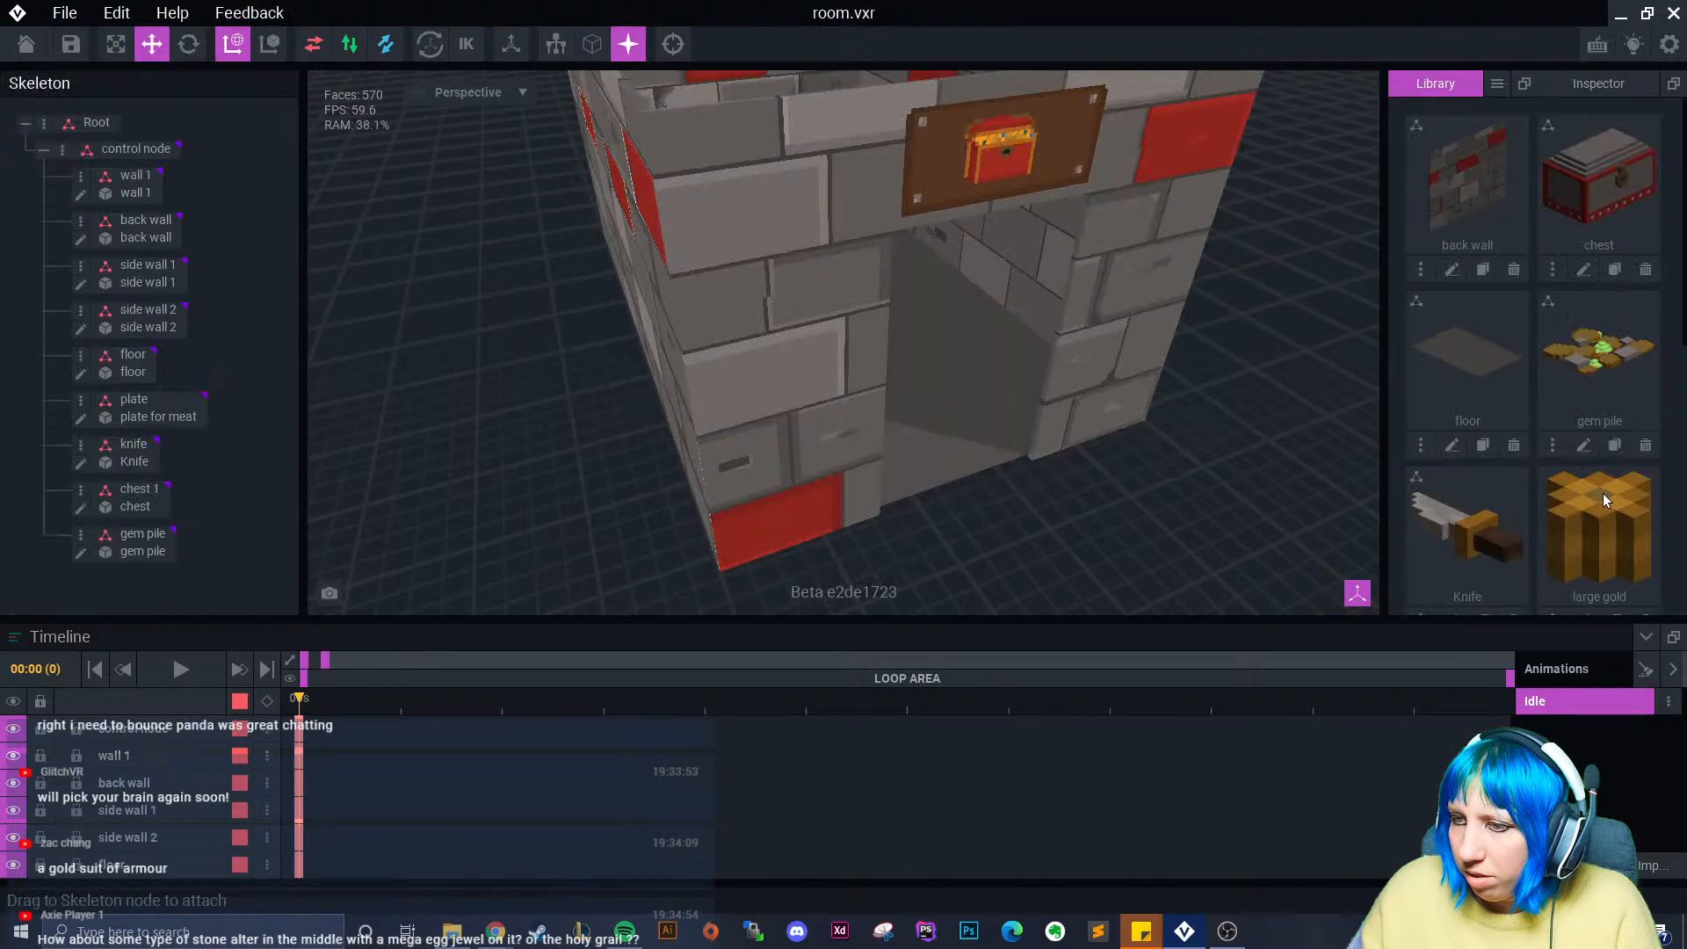
click(1513, 232)
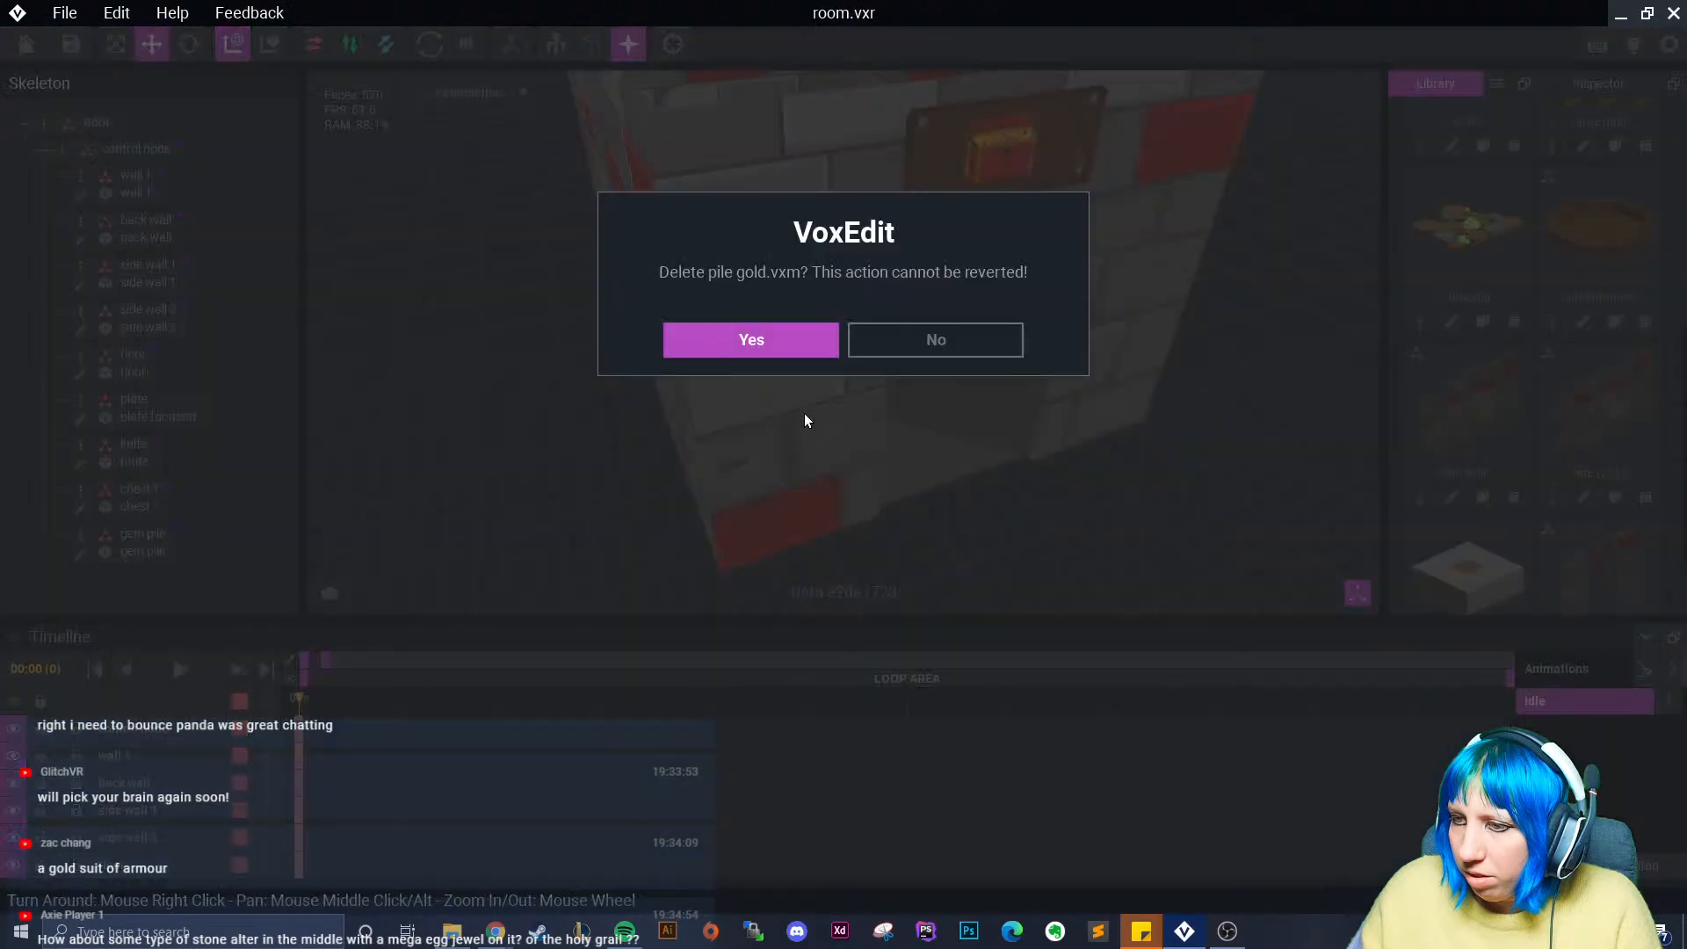
click(753, 339)
- Examine the gem pile beside the chest and browse the library for a model to add to it
scroll(941, 299, up, 10)
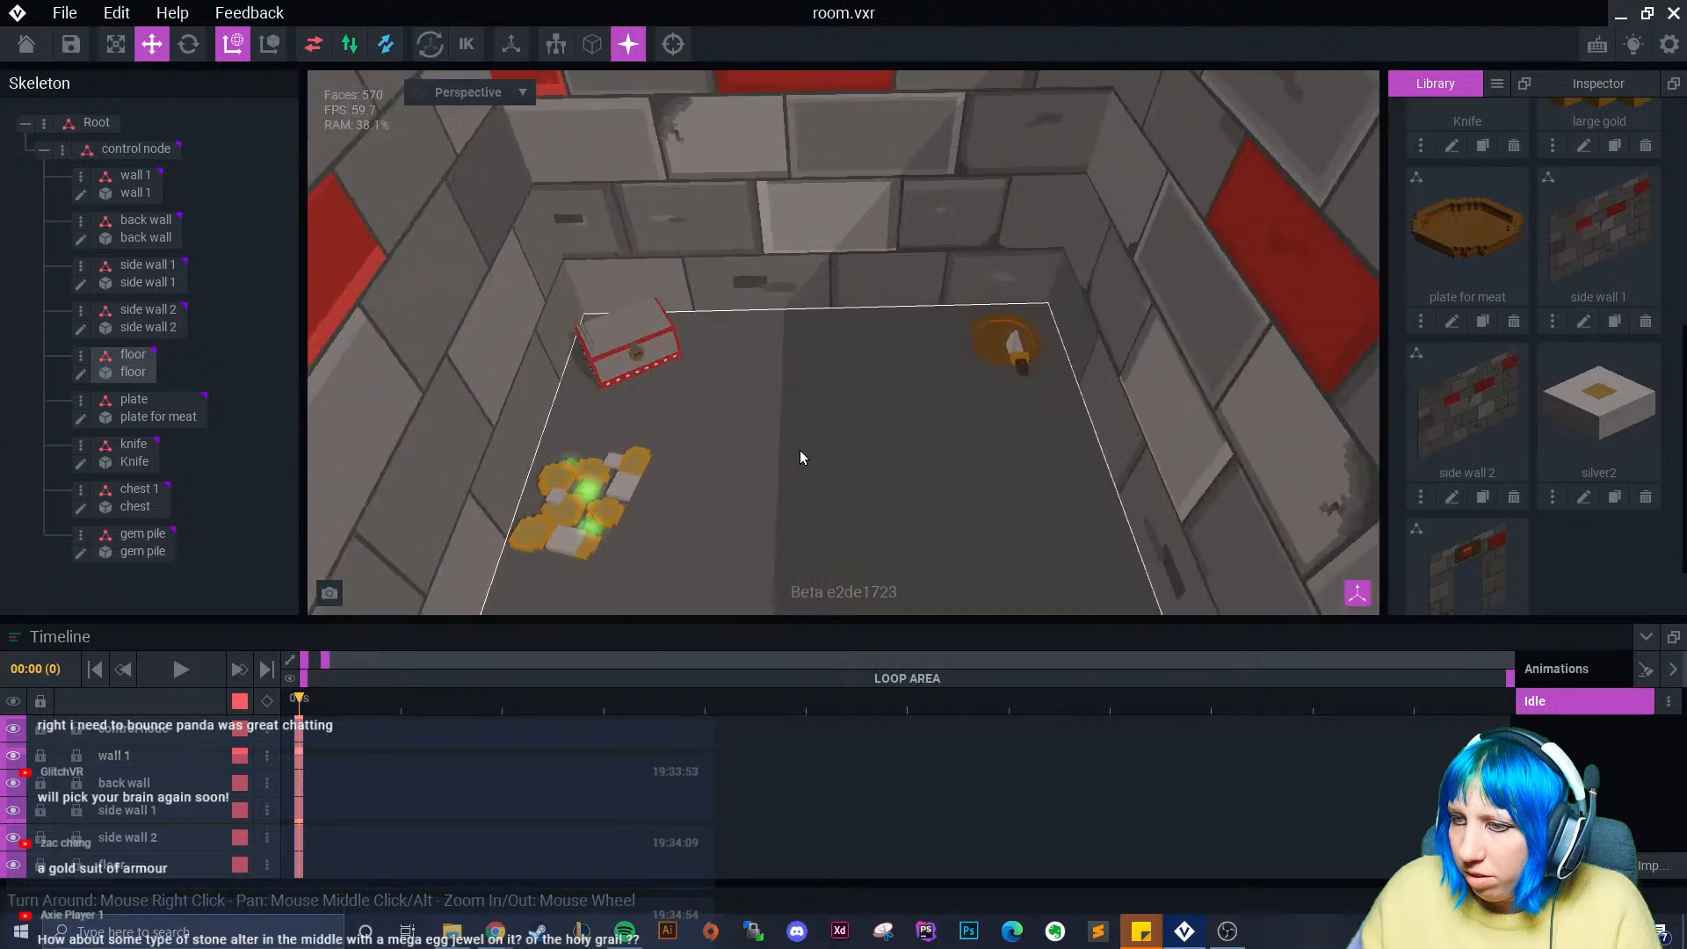
middle_drag(764, 458, 931, 430)
scroll(1566, 293, up, 6)
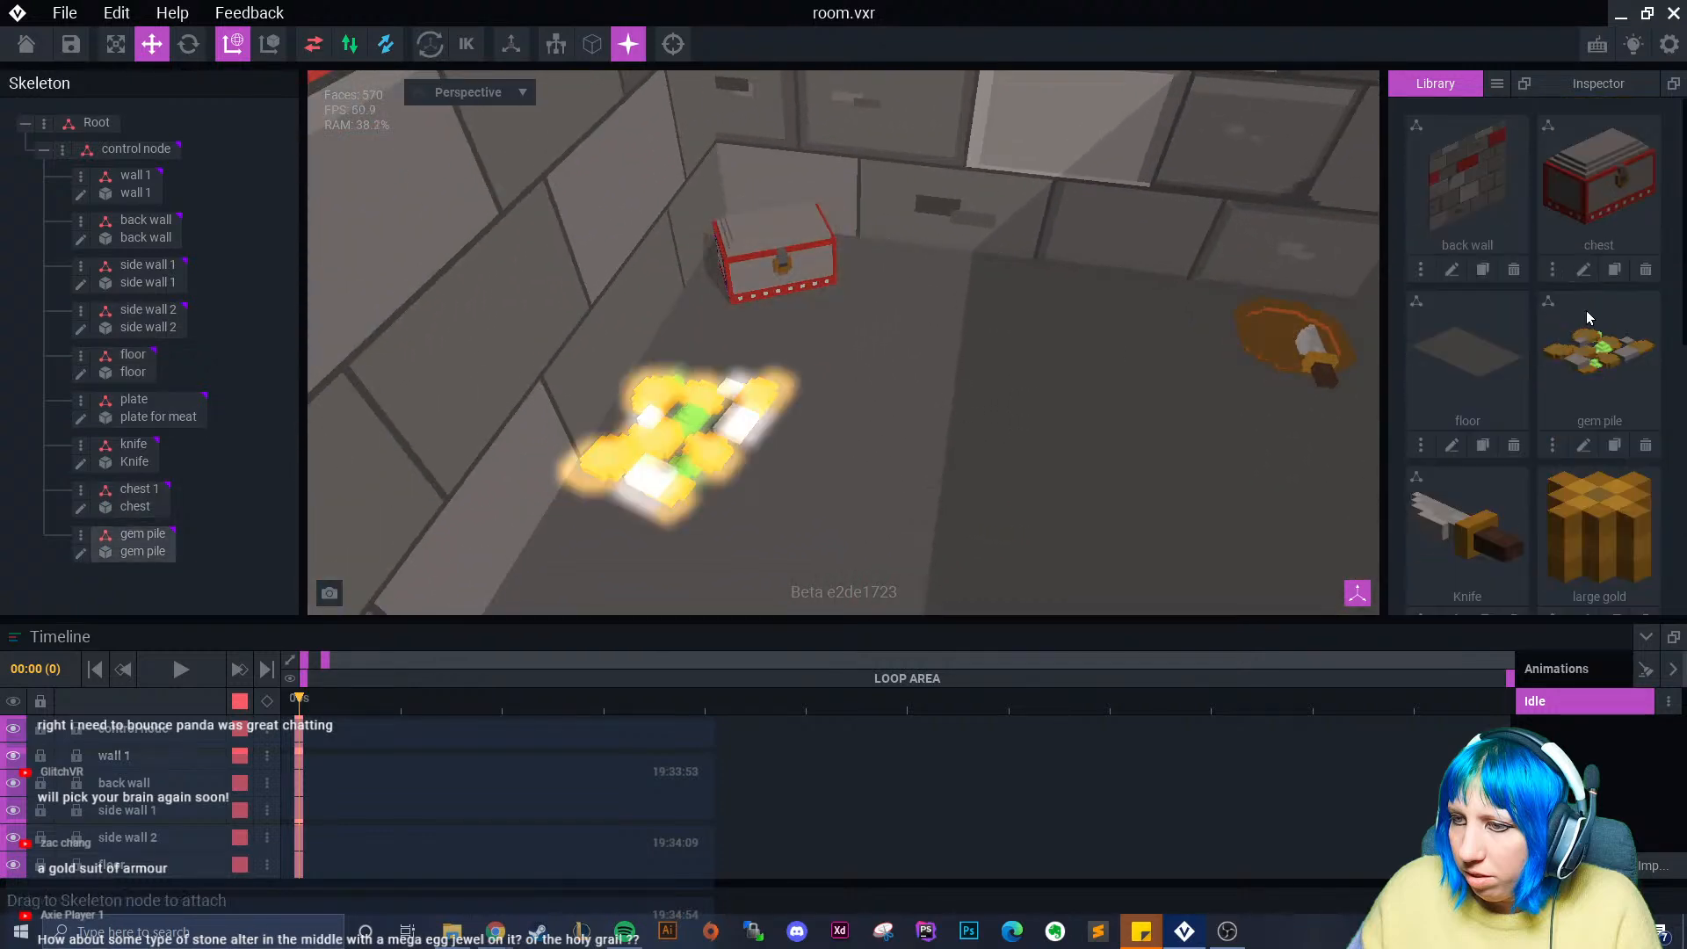
scroll(1610, 373, down, 5)
scroll(1618, 385, down, 2)
scroll(1615, 391, up, 2)
scroll(1617, 413, down, 2)
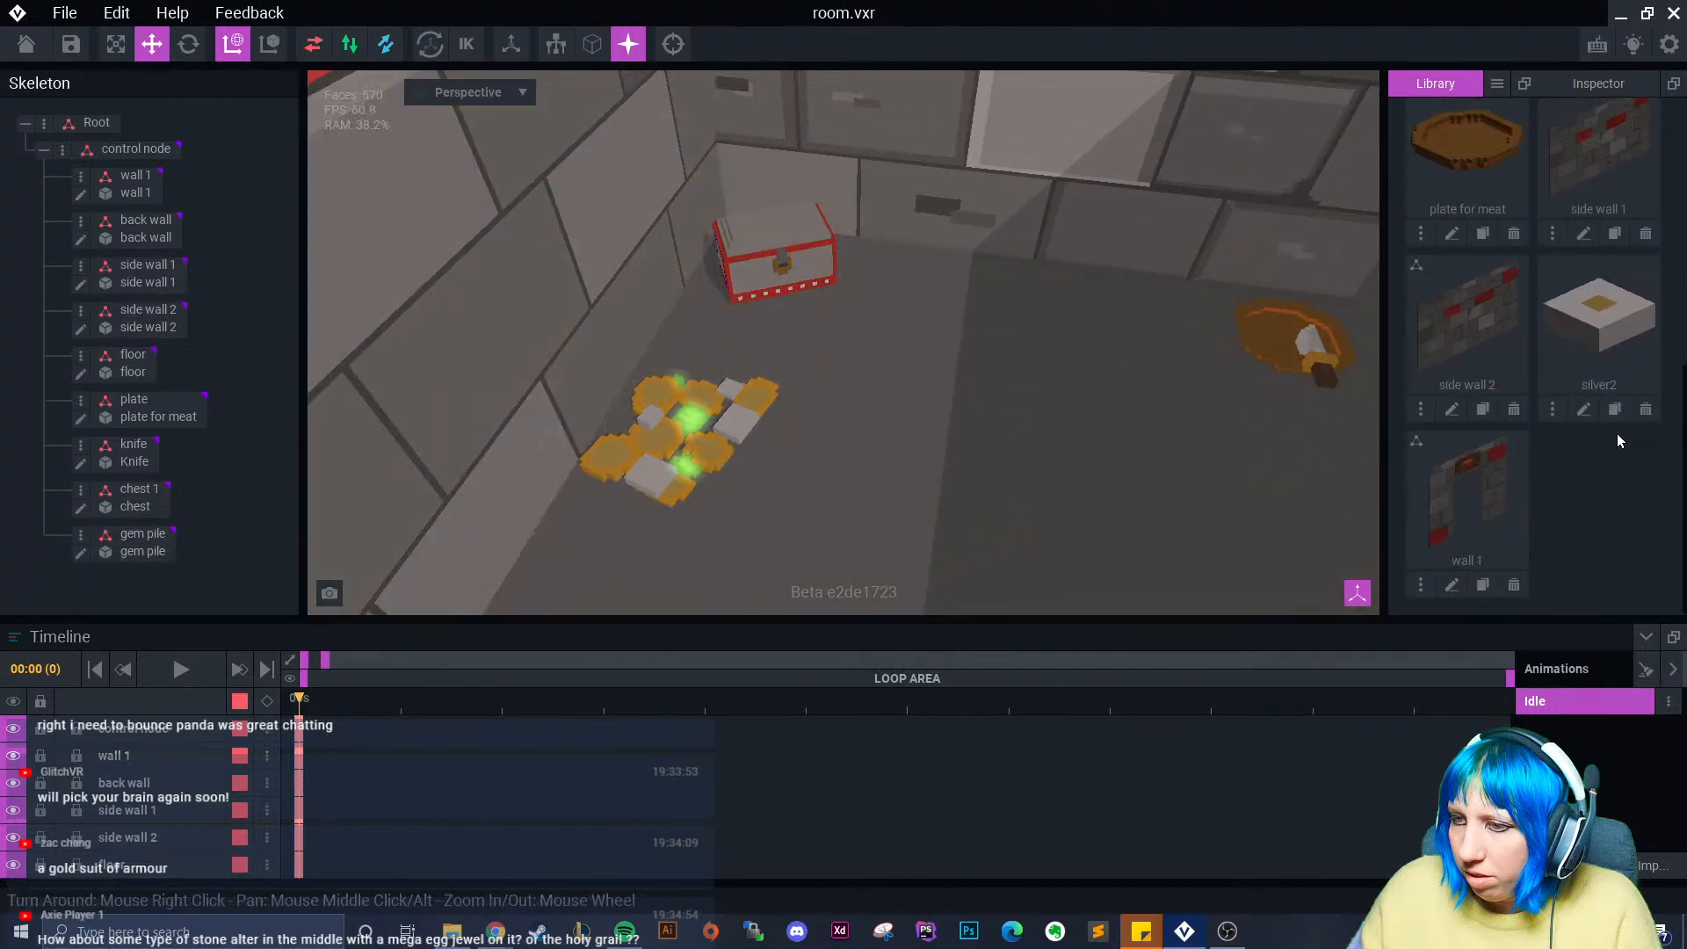
scroll(1608, 373, up, 4)
scroll(1606, 370, up, 1)
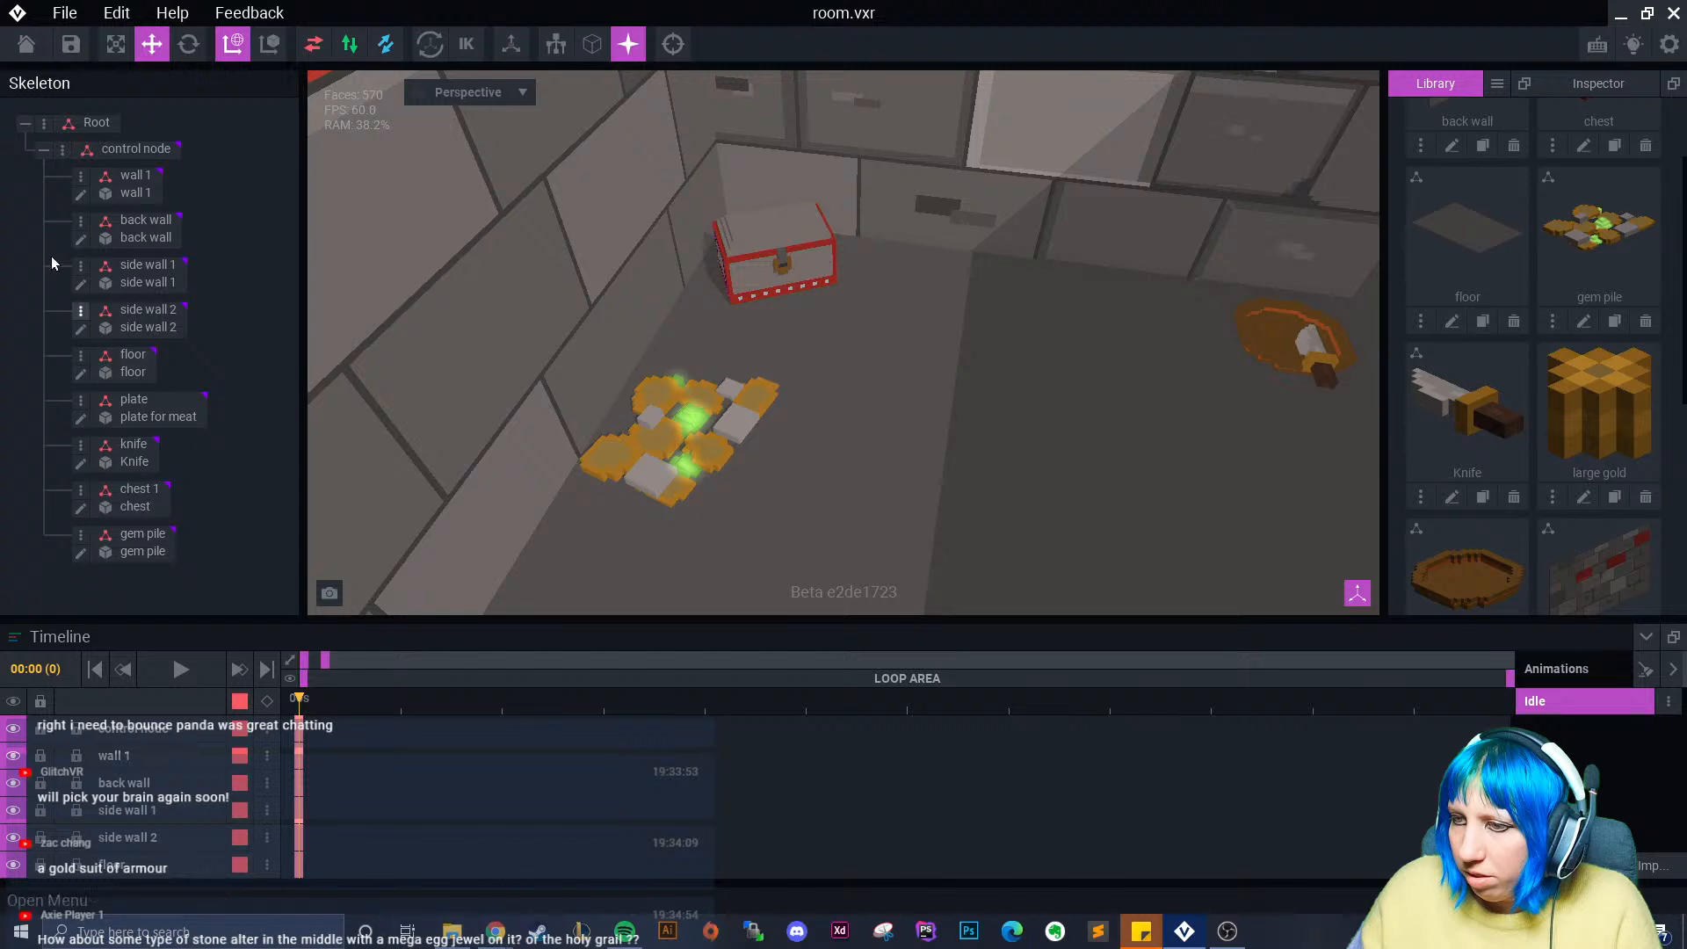
- Create a child node named "money 1" under the gem pile node and attach the large gold model
click(63, 156)
click(80, 534)
click(155, 578)
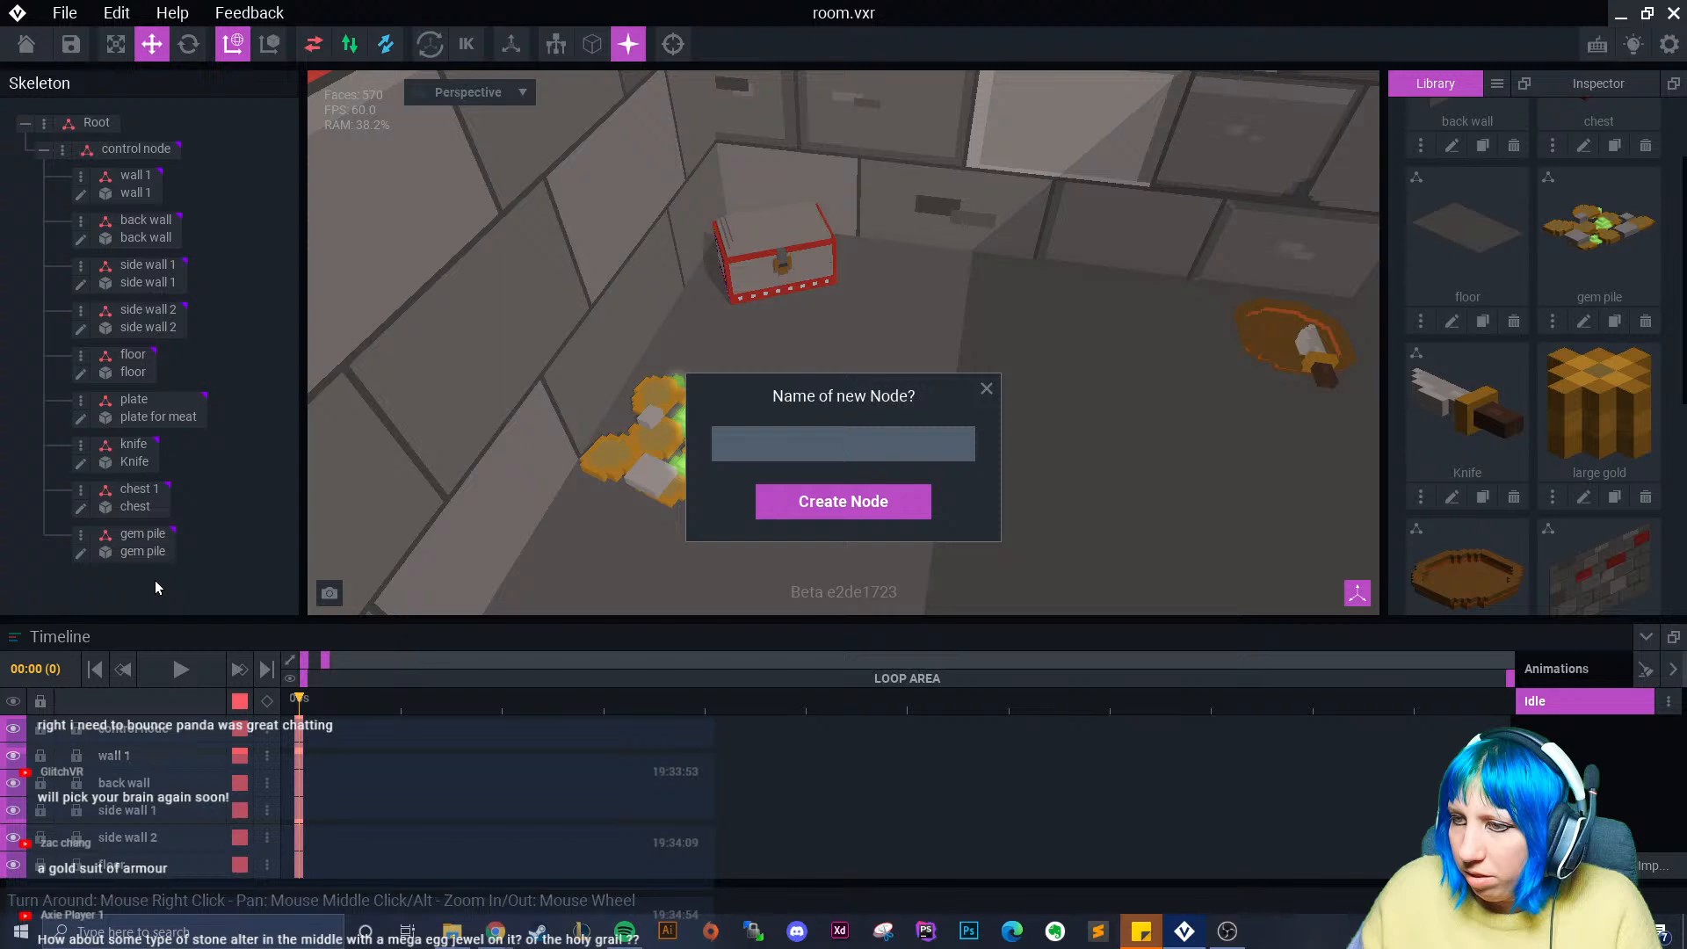
text(money 1)
key(Return)
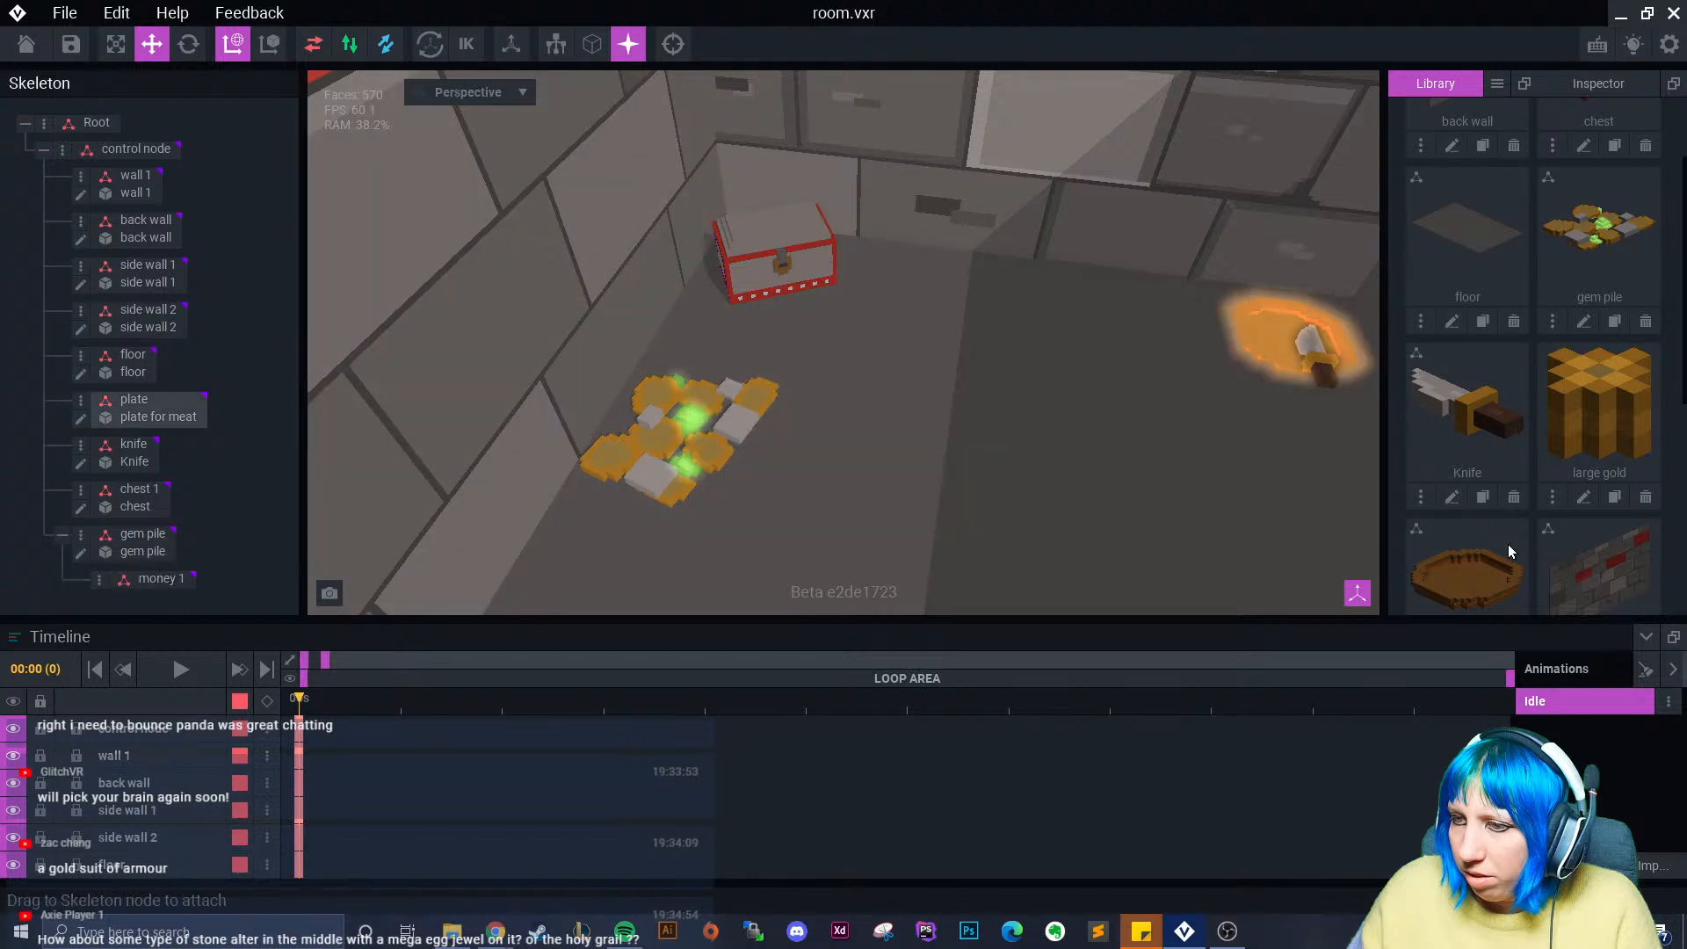
drag(1599, 404, 176, 580)
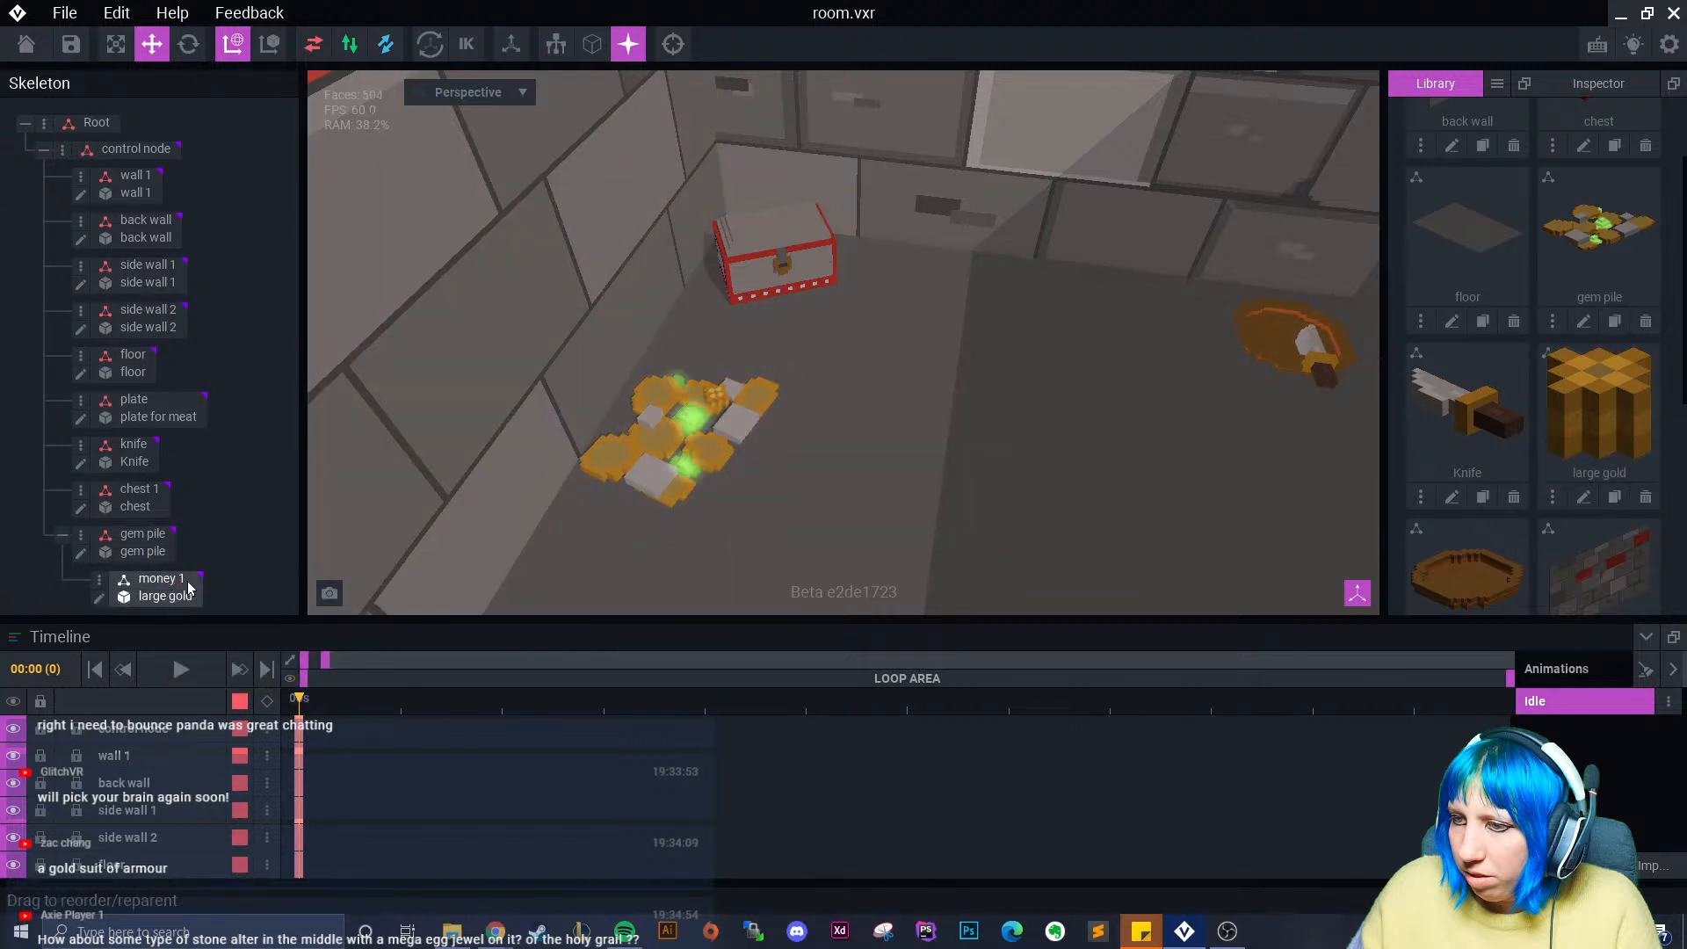
- Move the money 1 gold stack onto the gem pile's outer edge, over the gold and silver pieces
scroll(713, 454, up, 5)
click(647, 388)
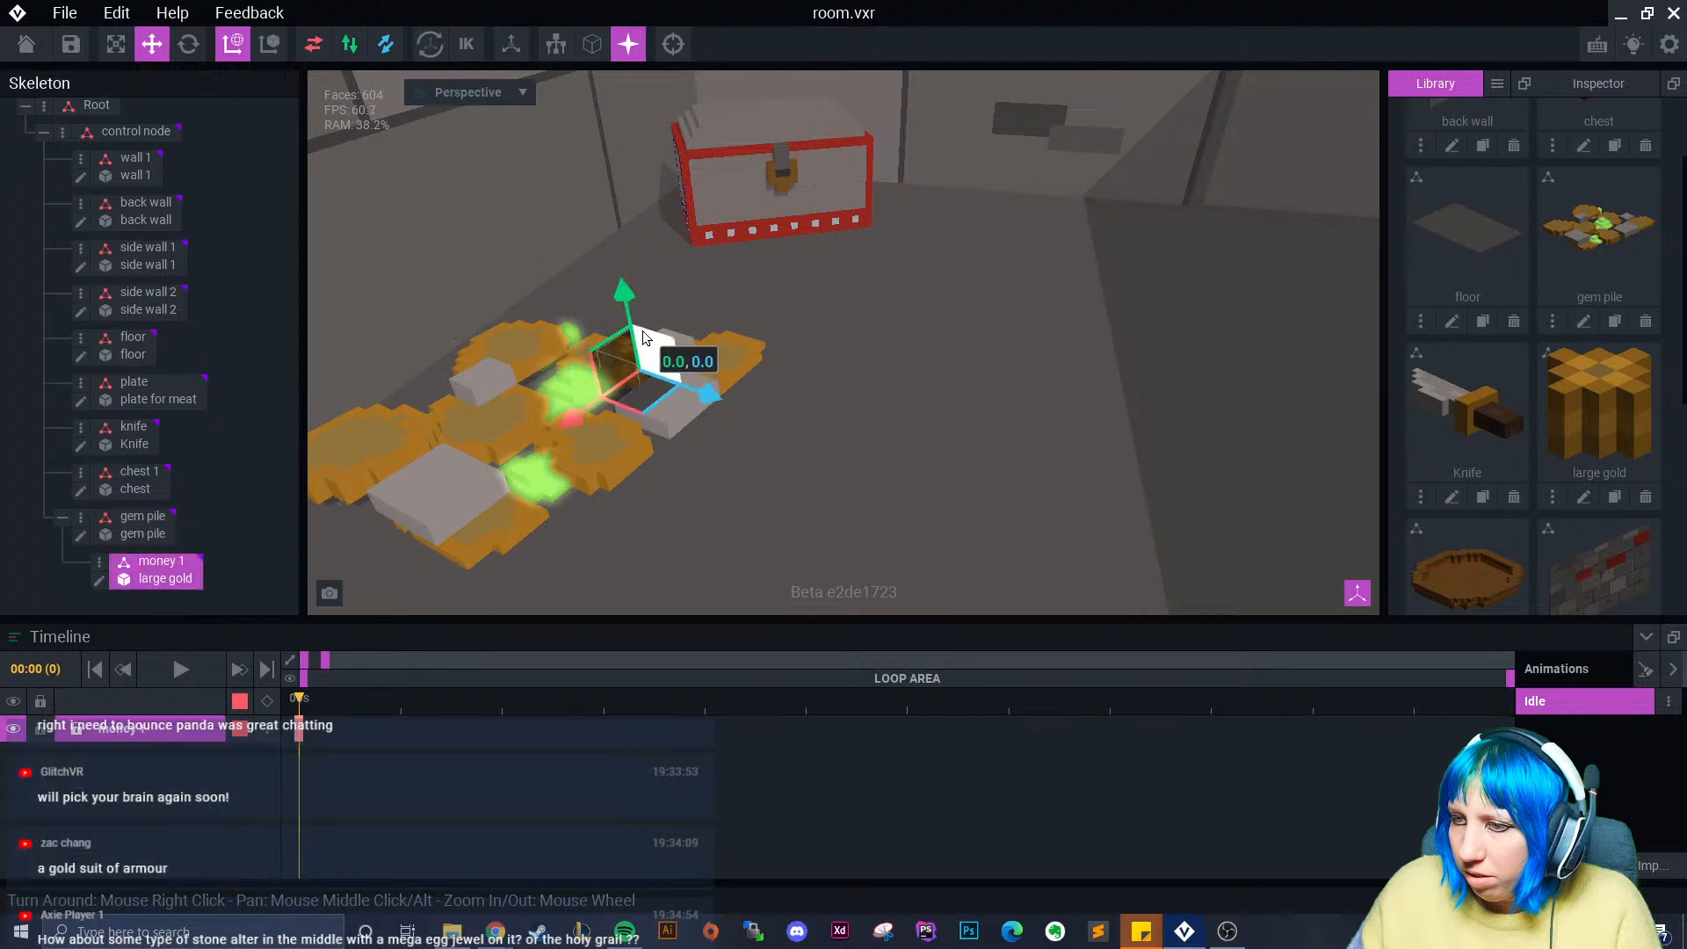
drag(620, 276, 620, 275)
drag(703, 383, 764, 425)
drag(684, 311, 685, 294)
right_drag(761, 376, 703, 404)
middle_drag(737, 395, 897, 398)
- Duplicate the money 1 node as "money 2" and move the copy to the opposite side of the gem pile
right_click(110, 570)
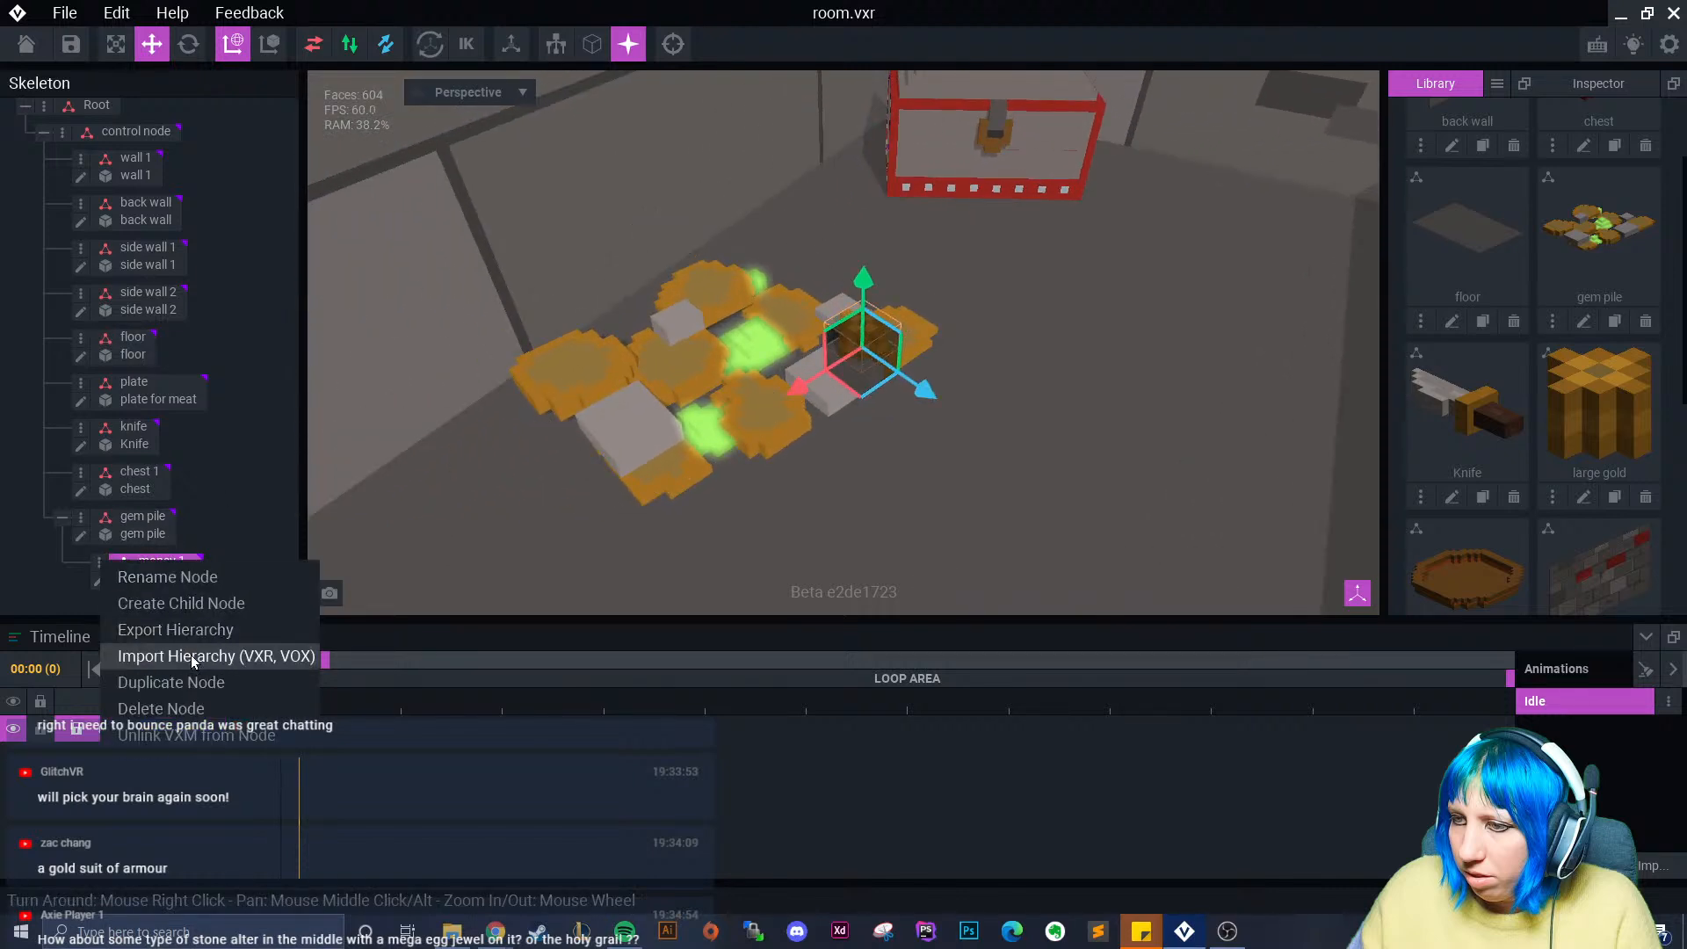
click(197, 682)
text(money)
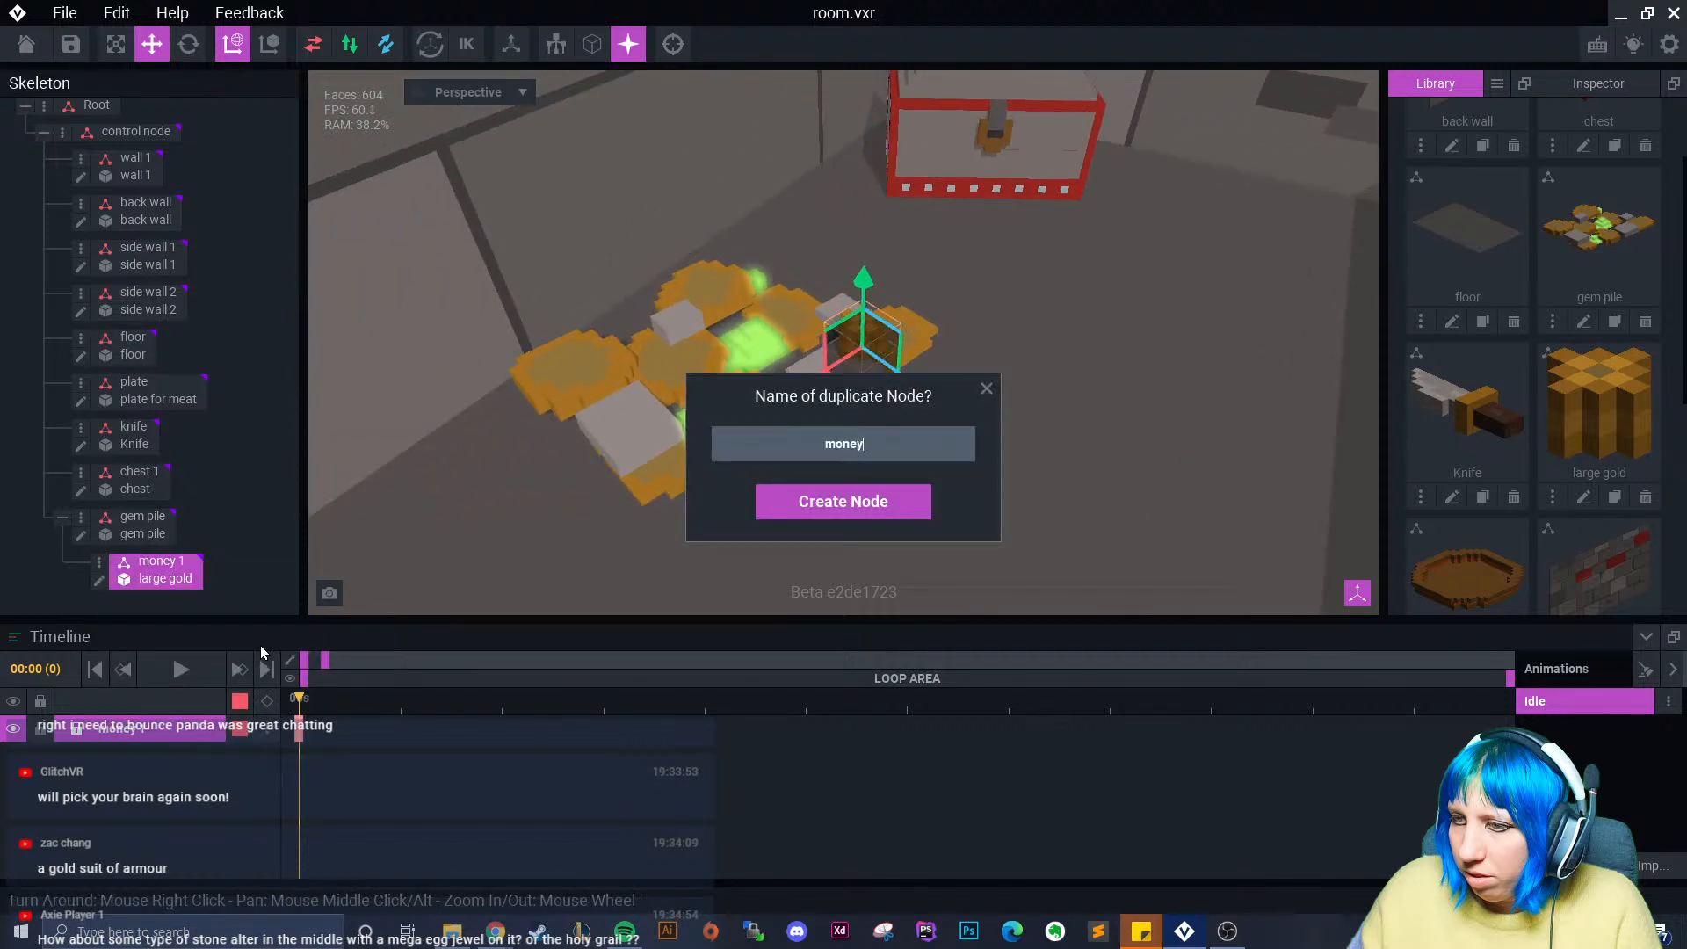
text( 2)
key(Return)
drag(797, 383, 669, 400)
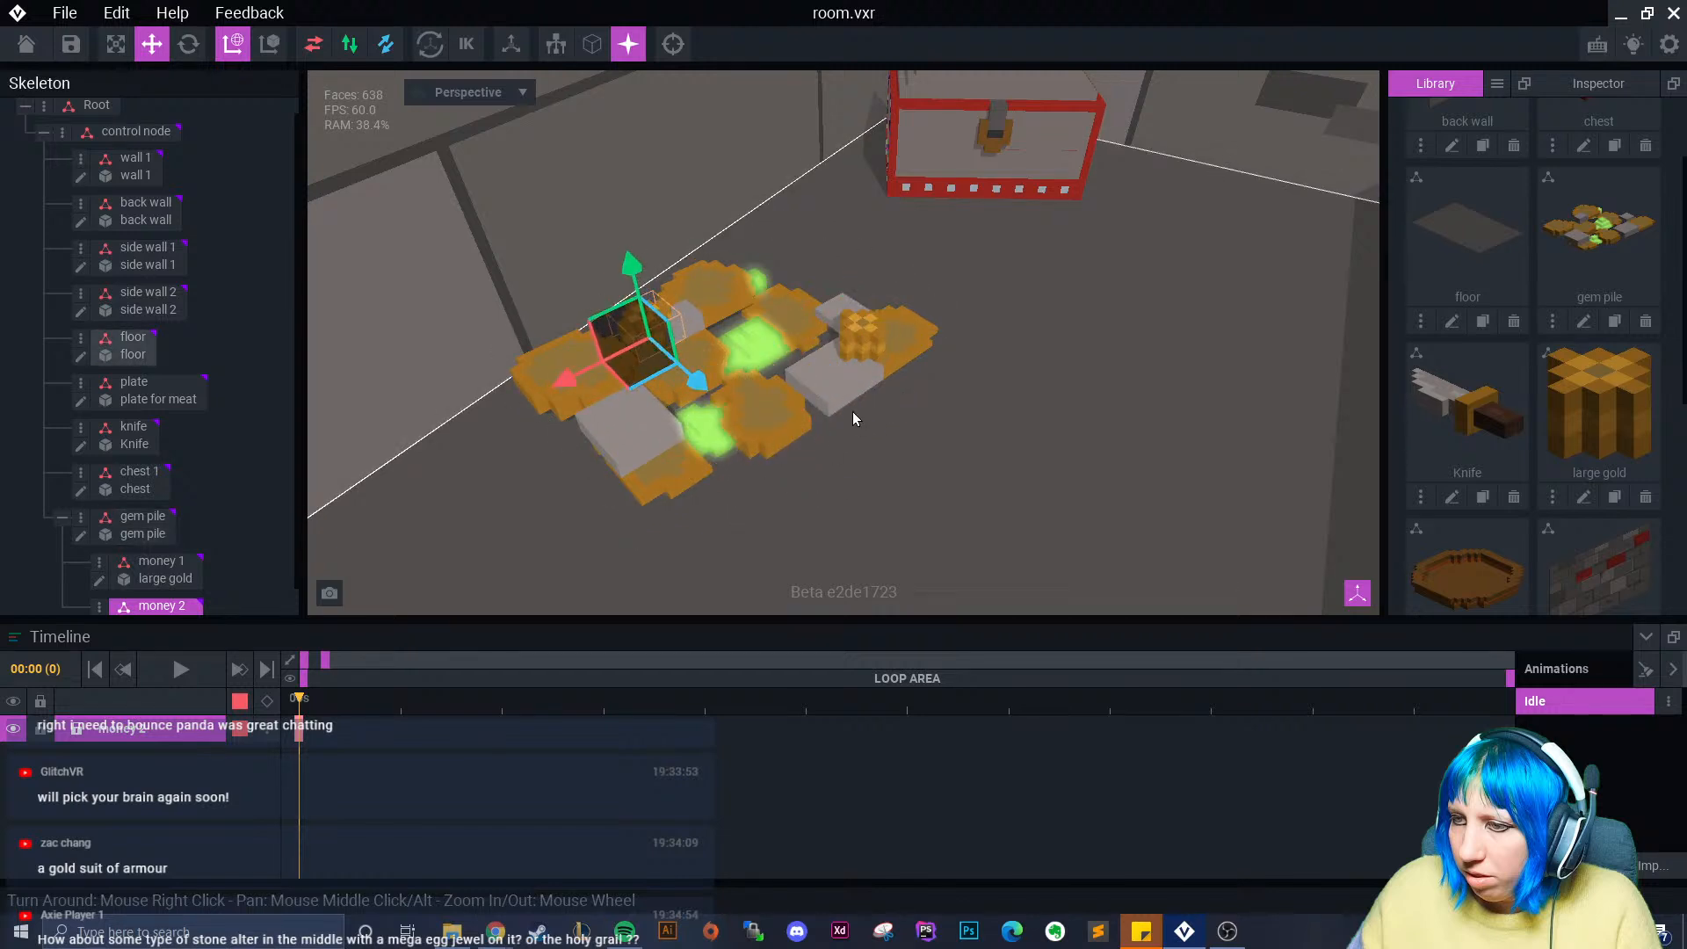
- Open the gem pile model for voxel editing, show voxel outlines, and erase the raised face of the outermost gold coin
click(808, 439)
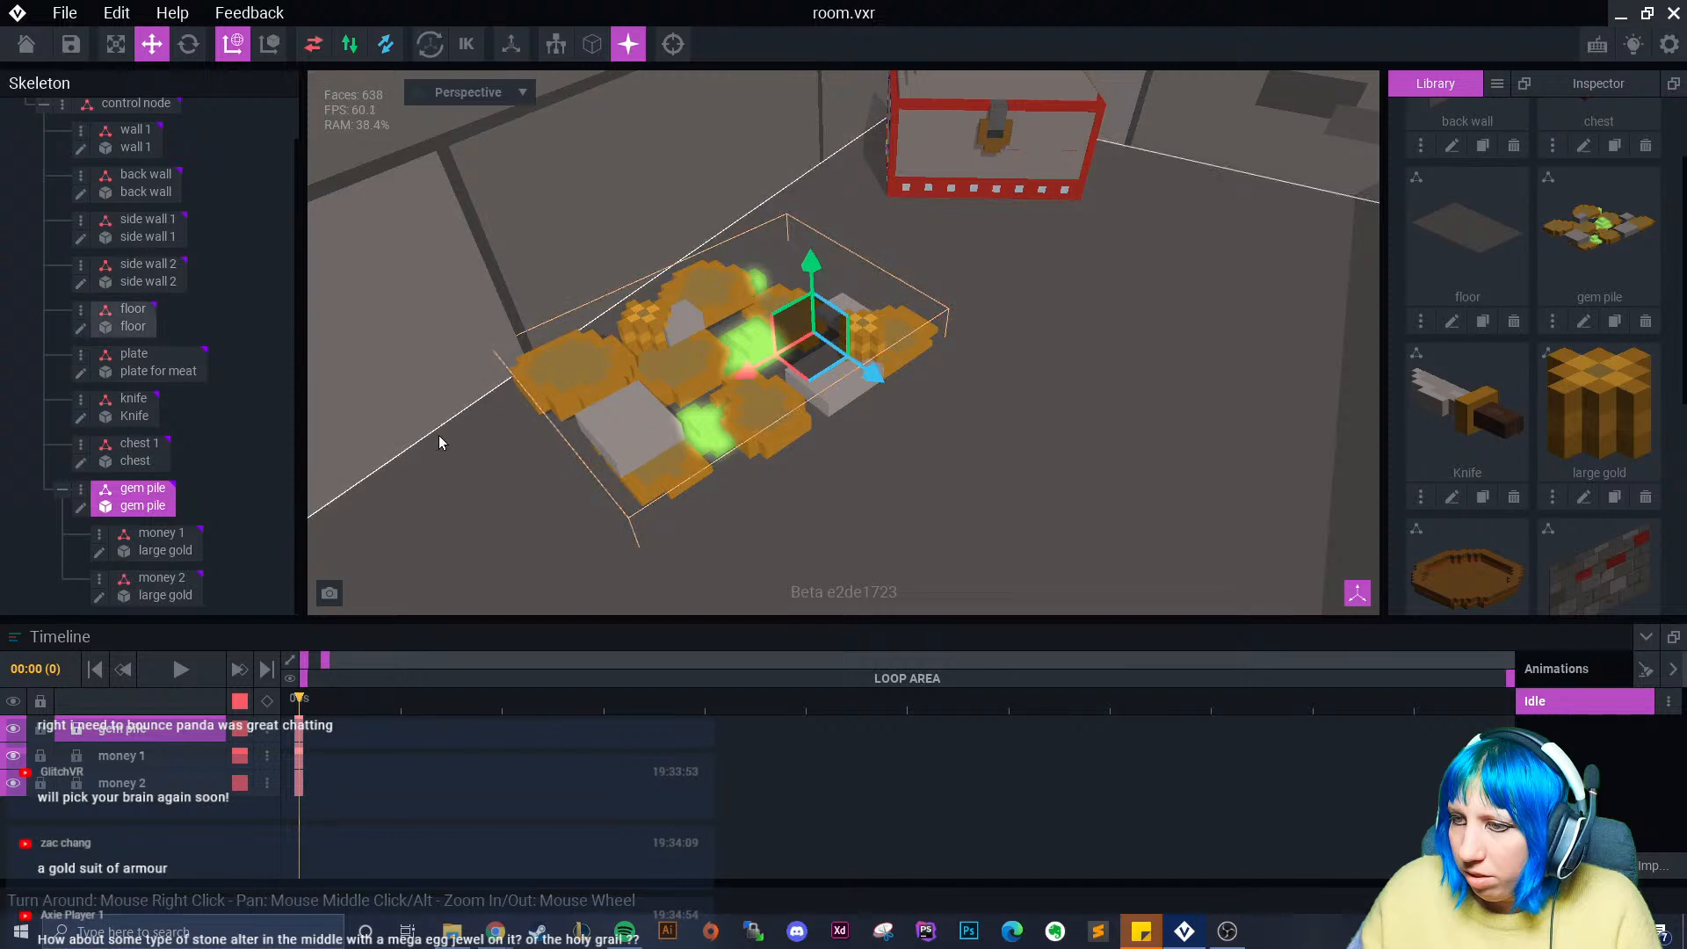
click(173, 498)
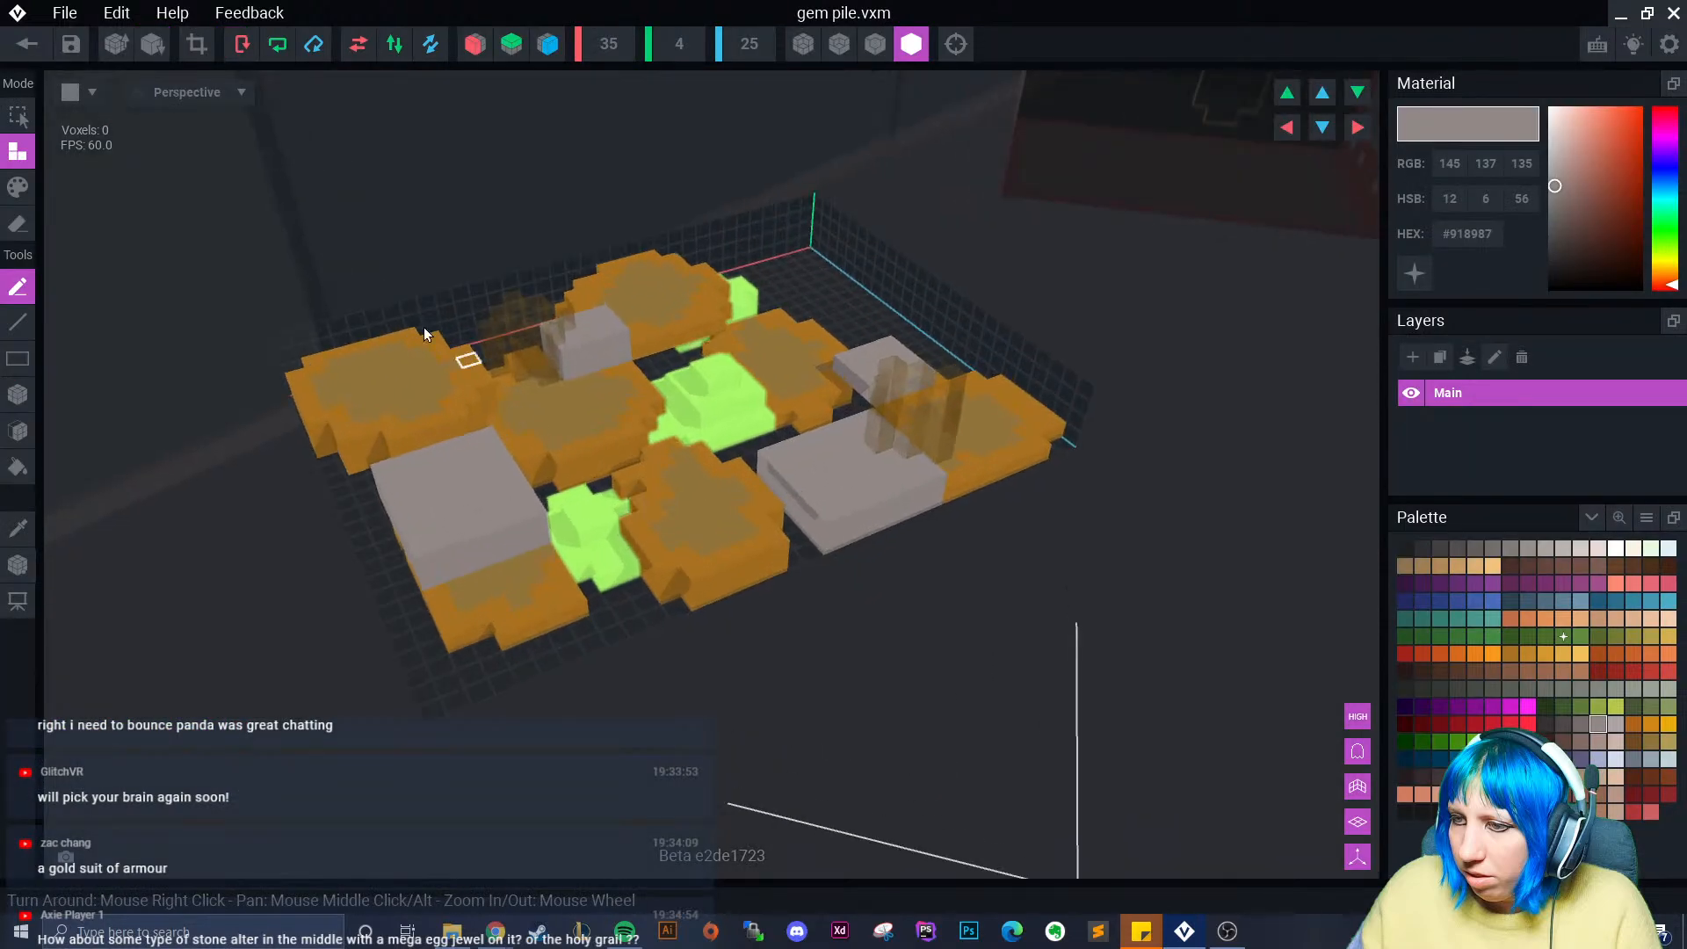
click(18, 223)
click(18, 431)
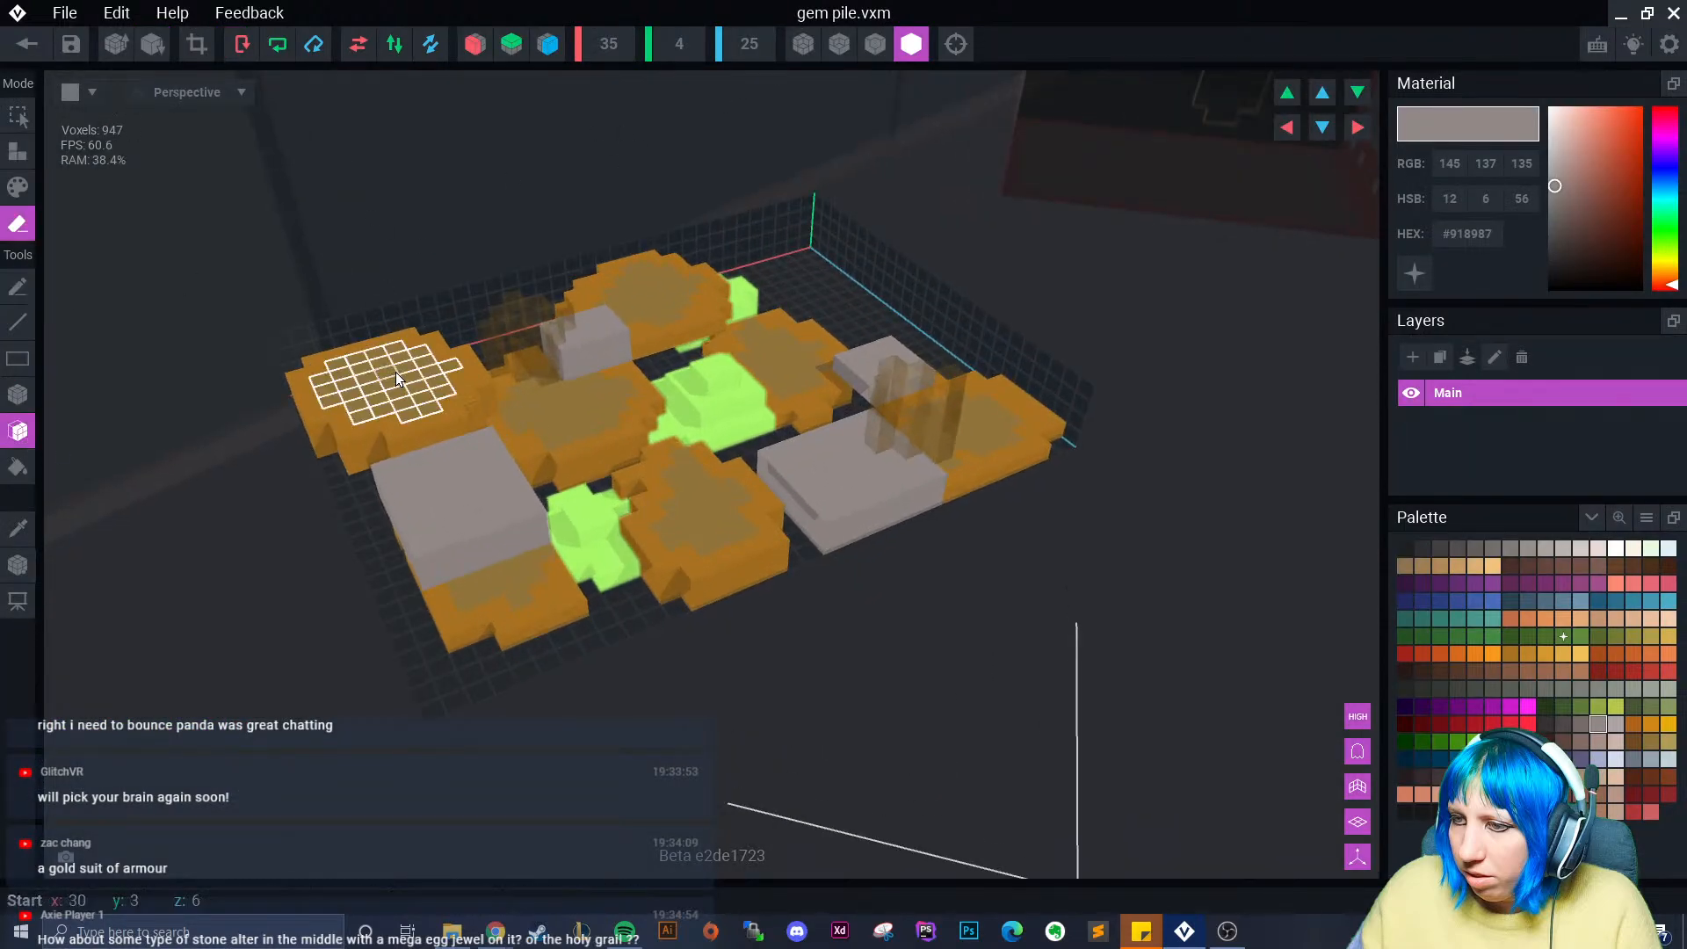
right_drag(395, 371, 377, 429)
click(377, 428)
click(875, 43)
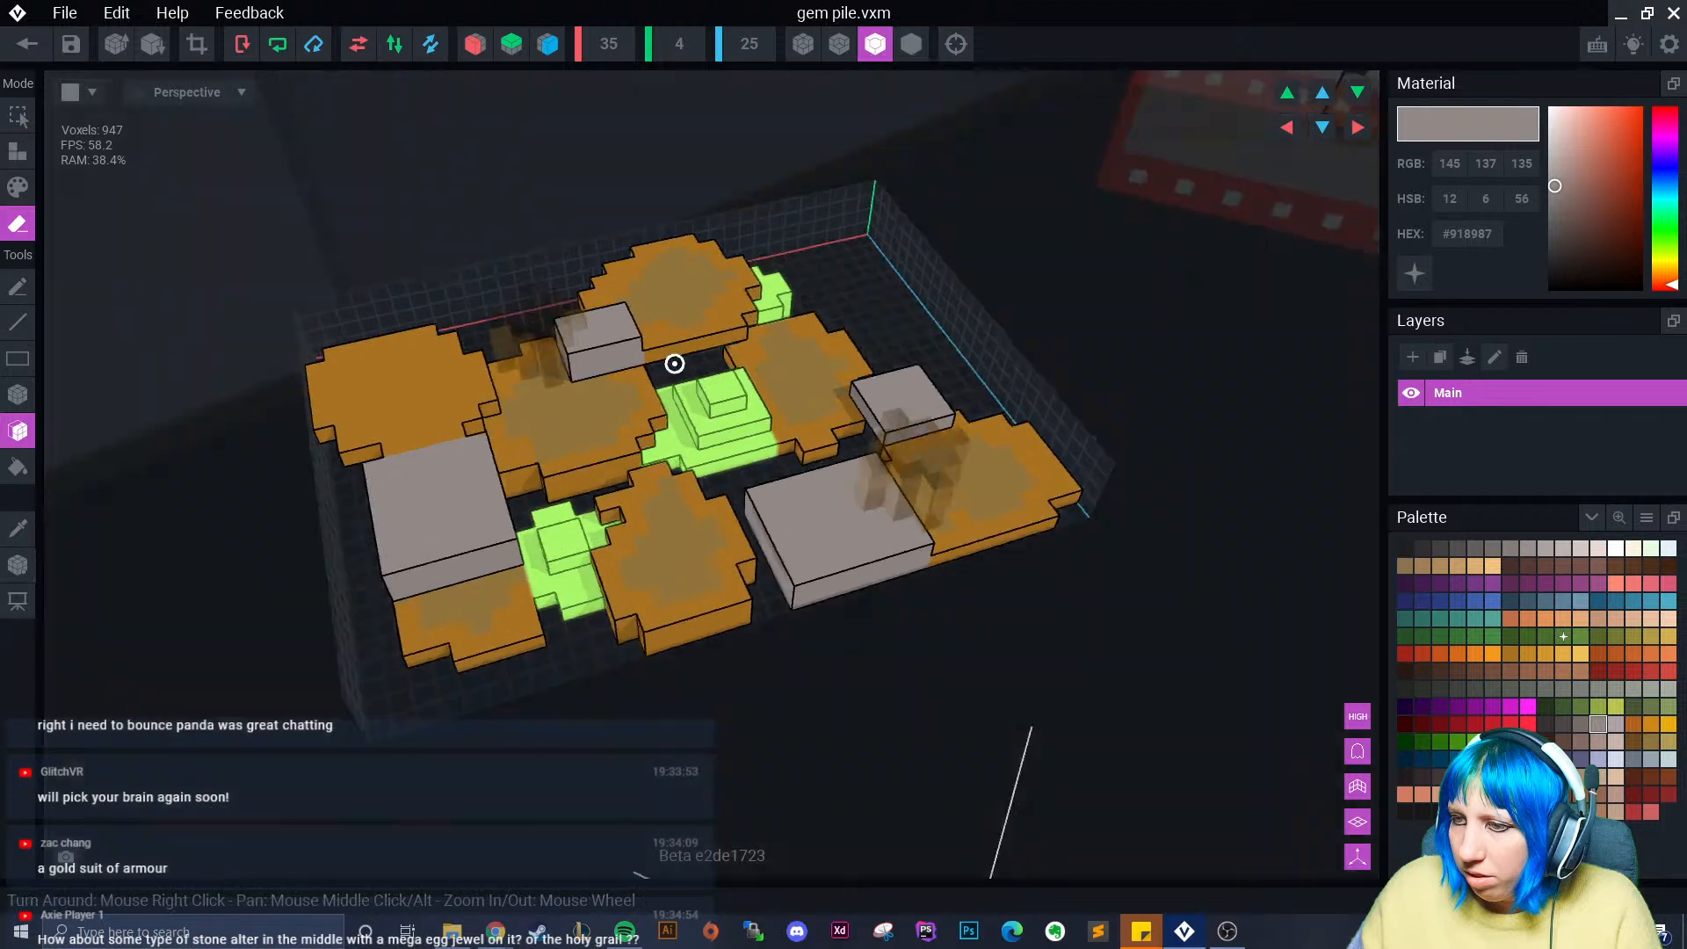
- Erase the small silver block, the back gold coin, and the green gems at the back and centre of the pile
click(598, 347)
click(601, 387)
click(646, 290)
click(640, 280)
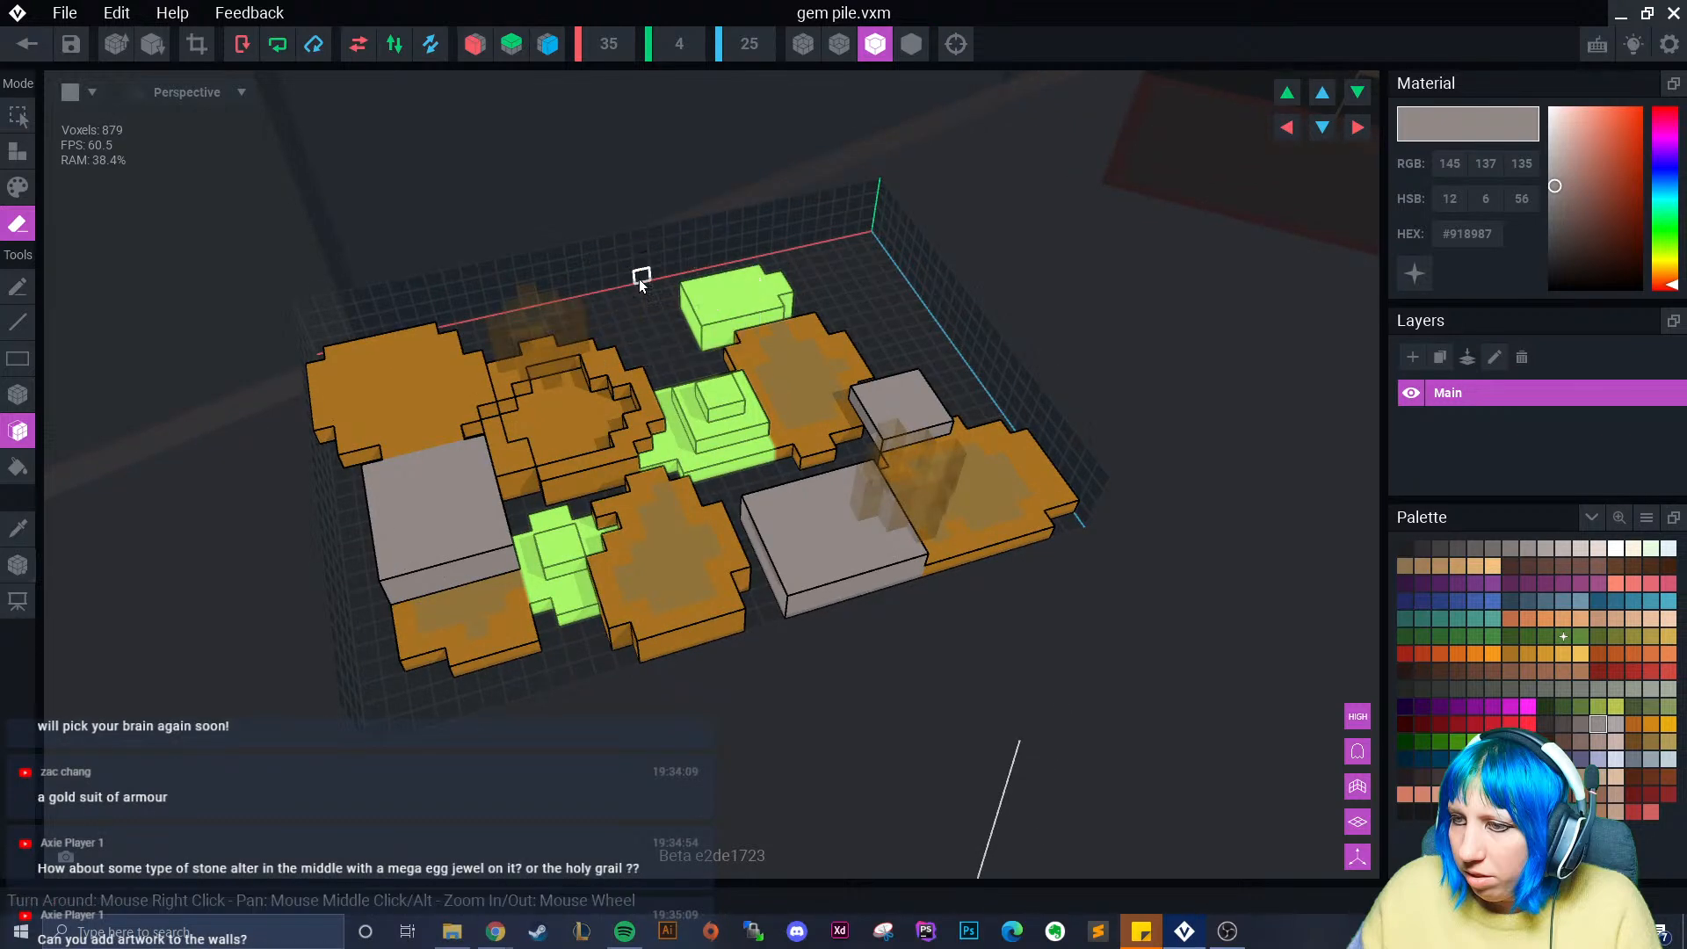
click(763, 378)
click(736, 303)
click(731, 404)
click(714, 424)
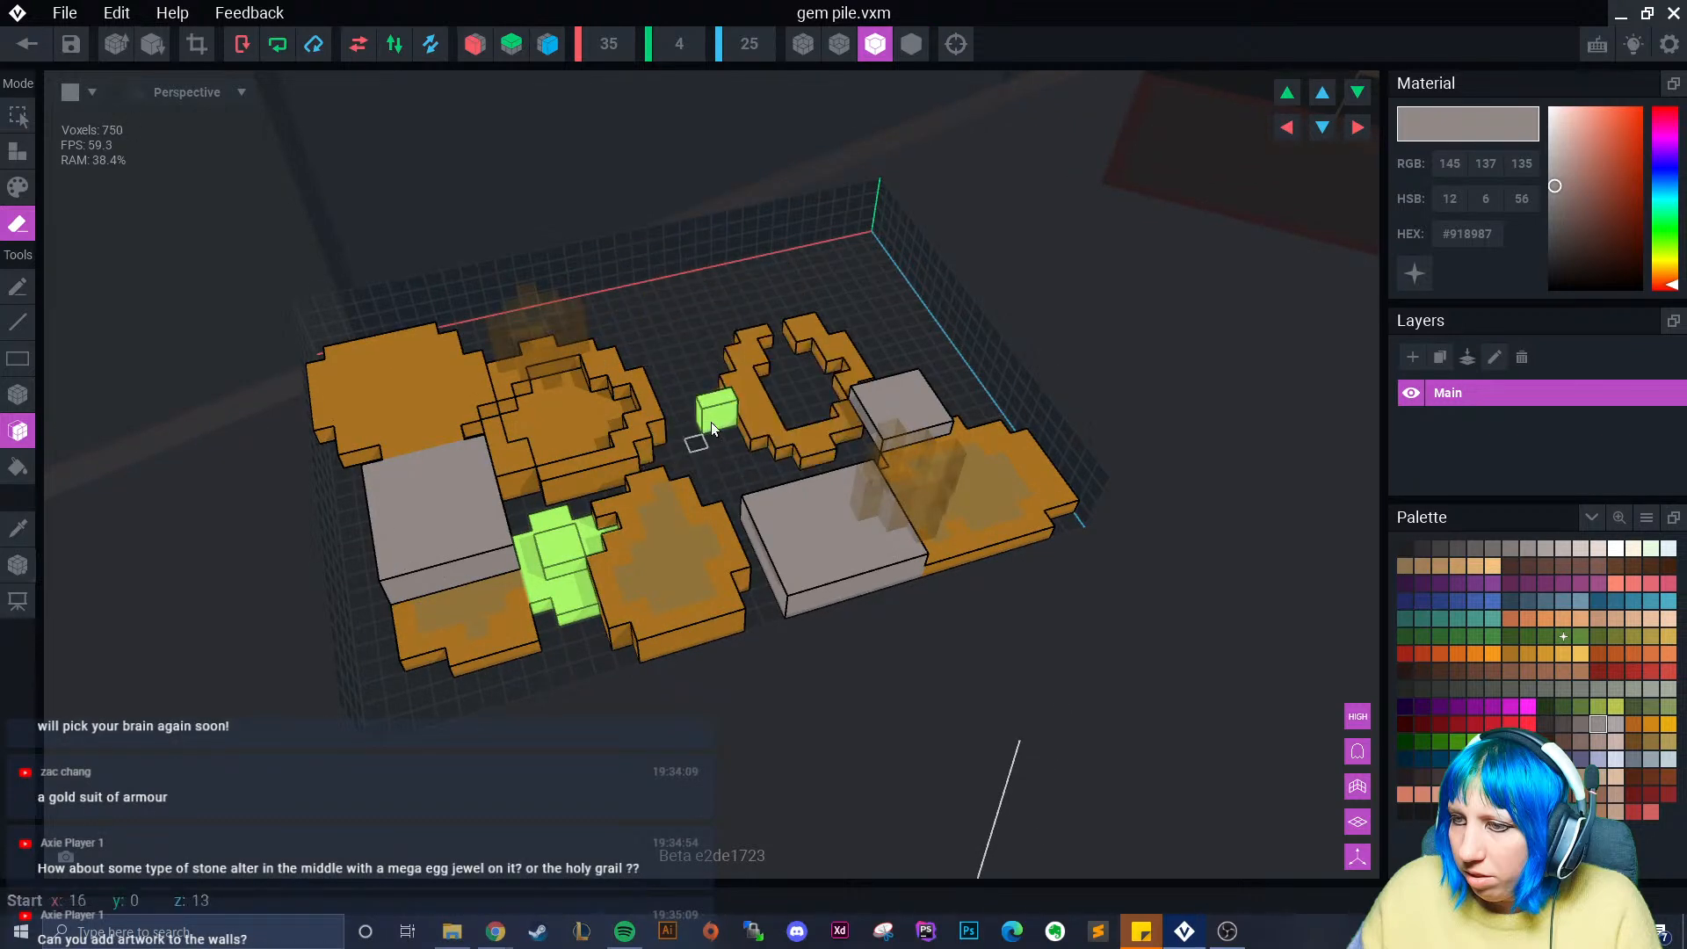
click(717, 418)
- Erase the silver blocks and gold coins on the money 2 side, and flatten the front centre coin
click(809, 508)
click(789, 453)
click(823, 437)
click(885, 409)
click(824, 347)
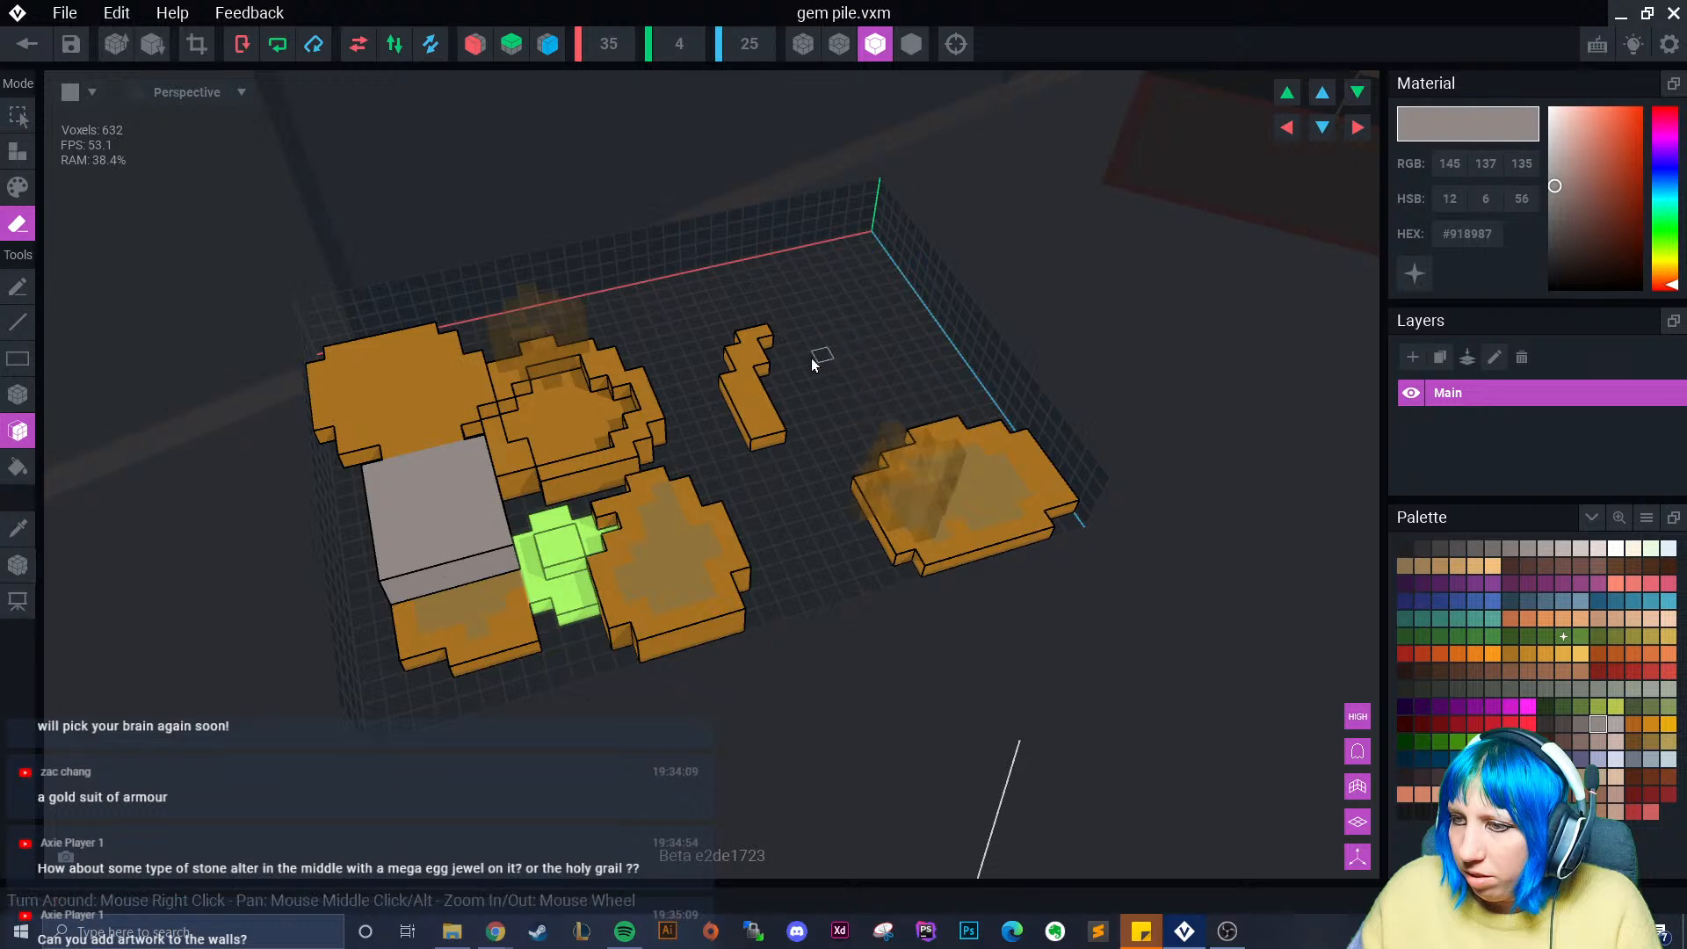
click(745, 393)
click(972, 527)
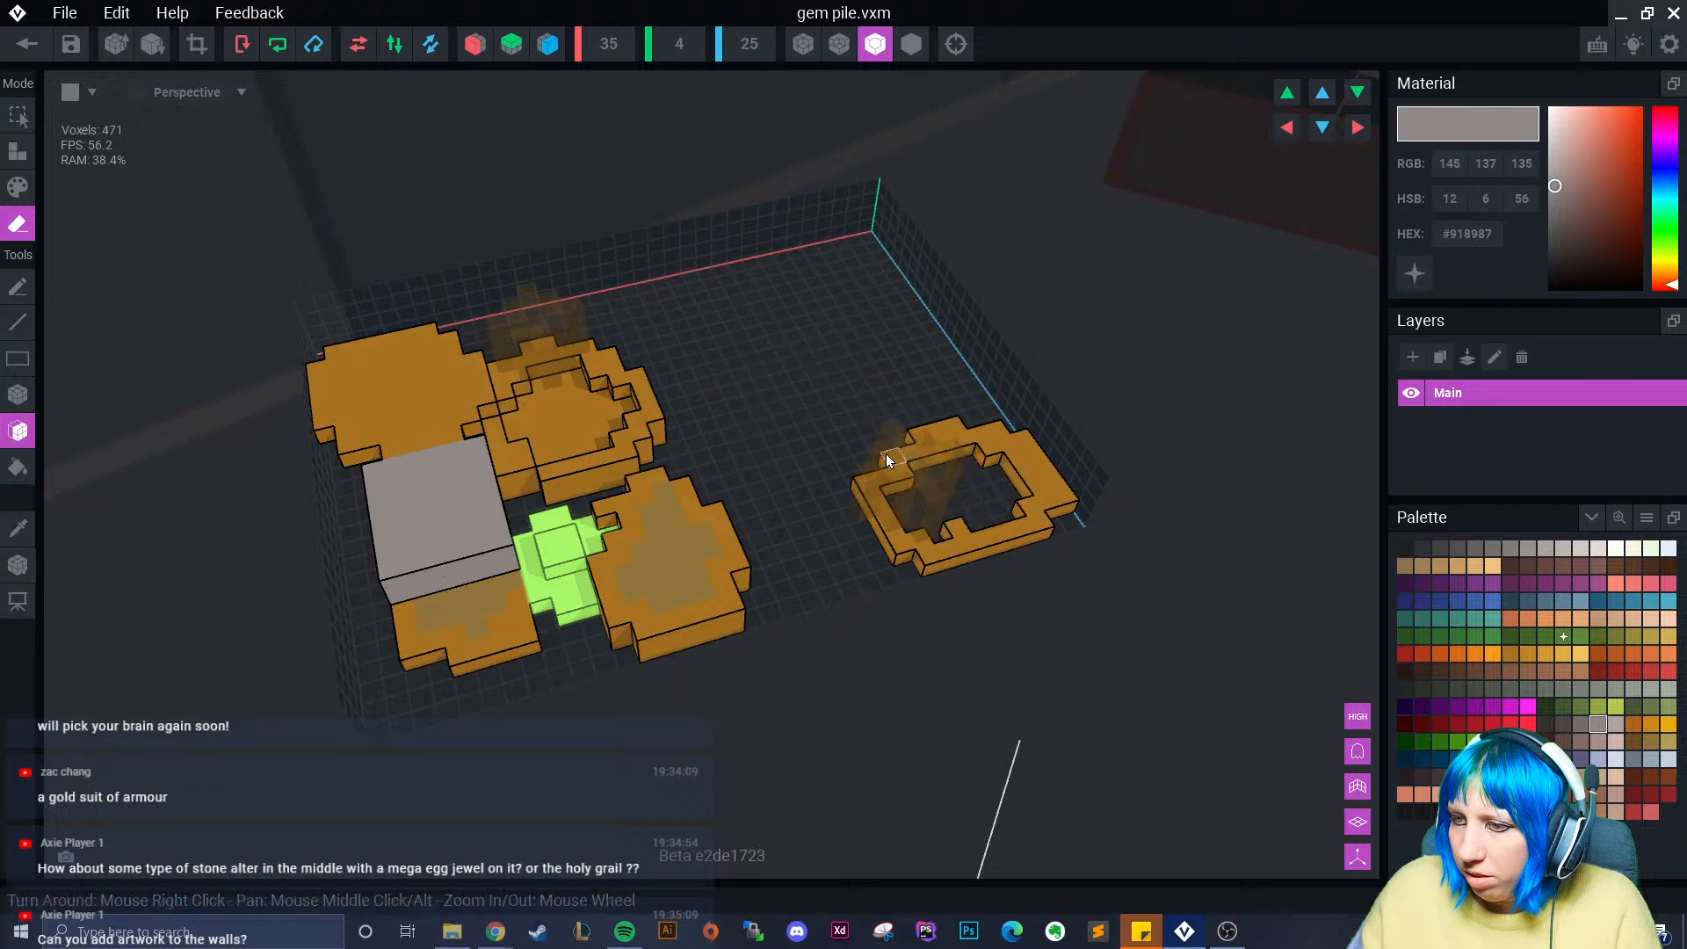
click(742, 555)
click(963, 525)
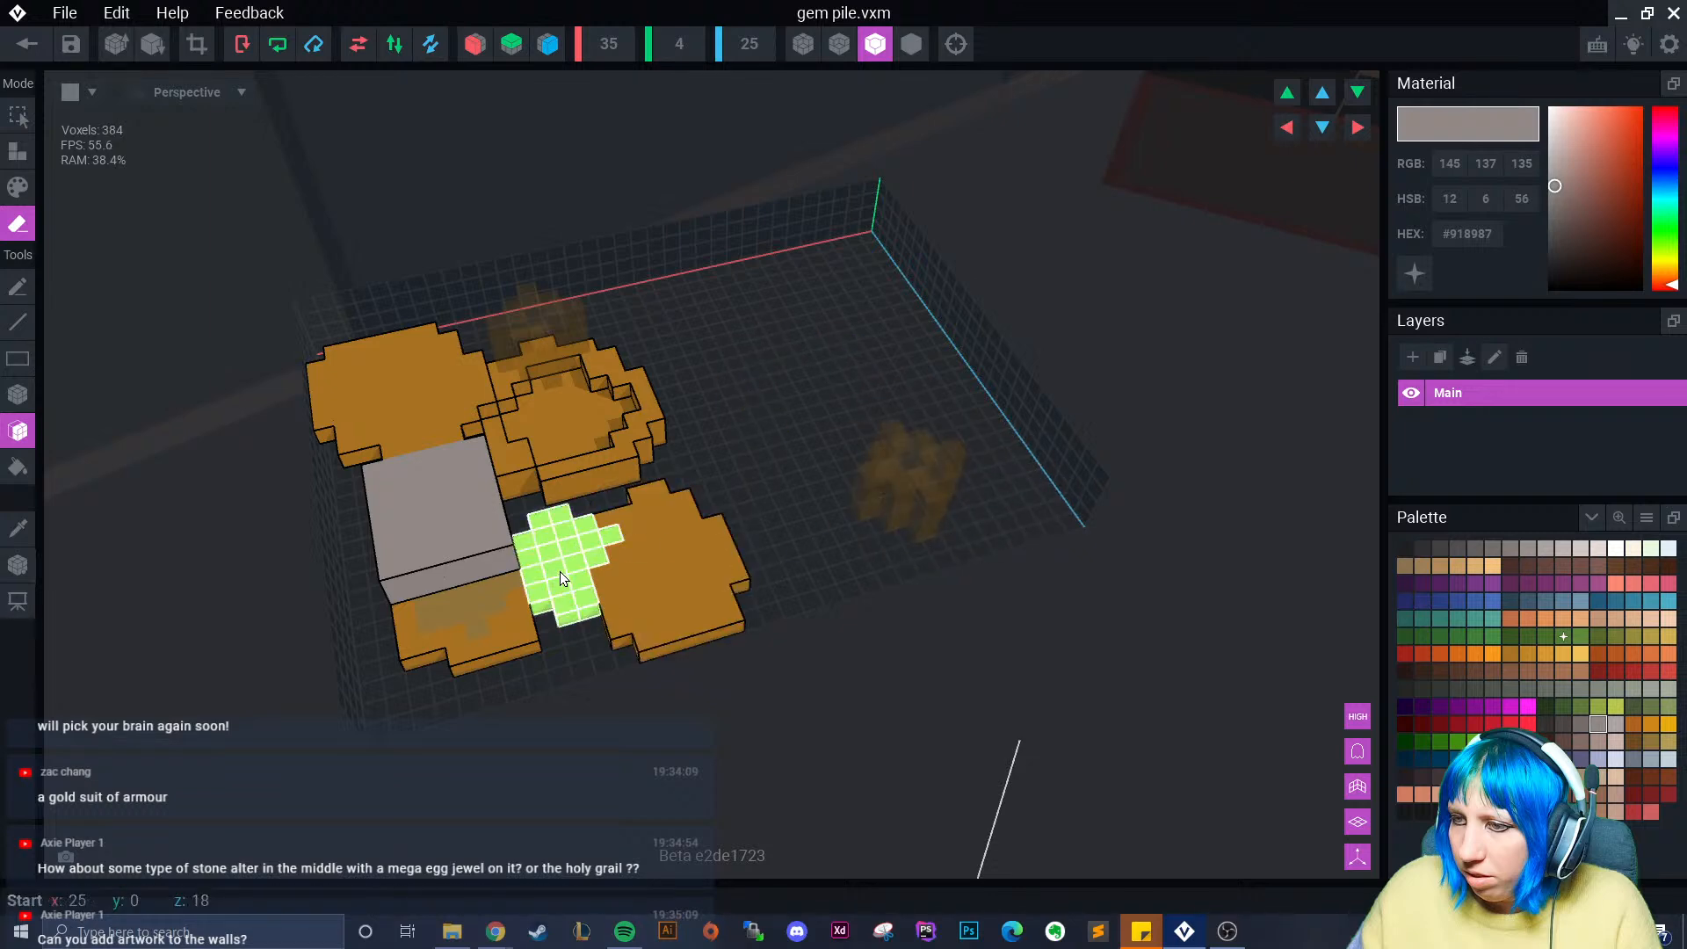
- Erase the remaining green gem, silver block and outer coins, and flatten the coin beneath the money 1 stack
click(561, 571)
click(446, 504)
right_drag(461, 529, 434, 478)
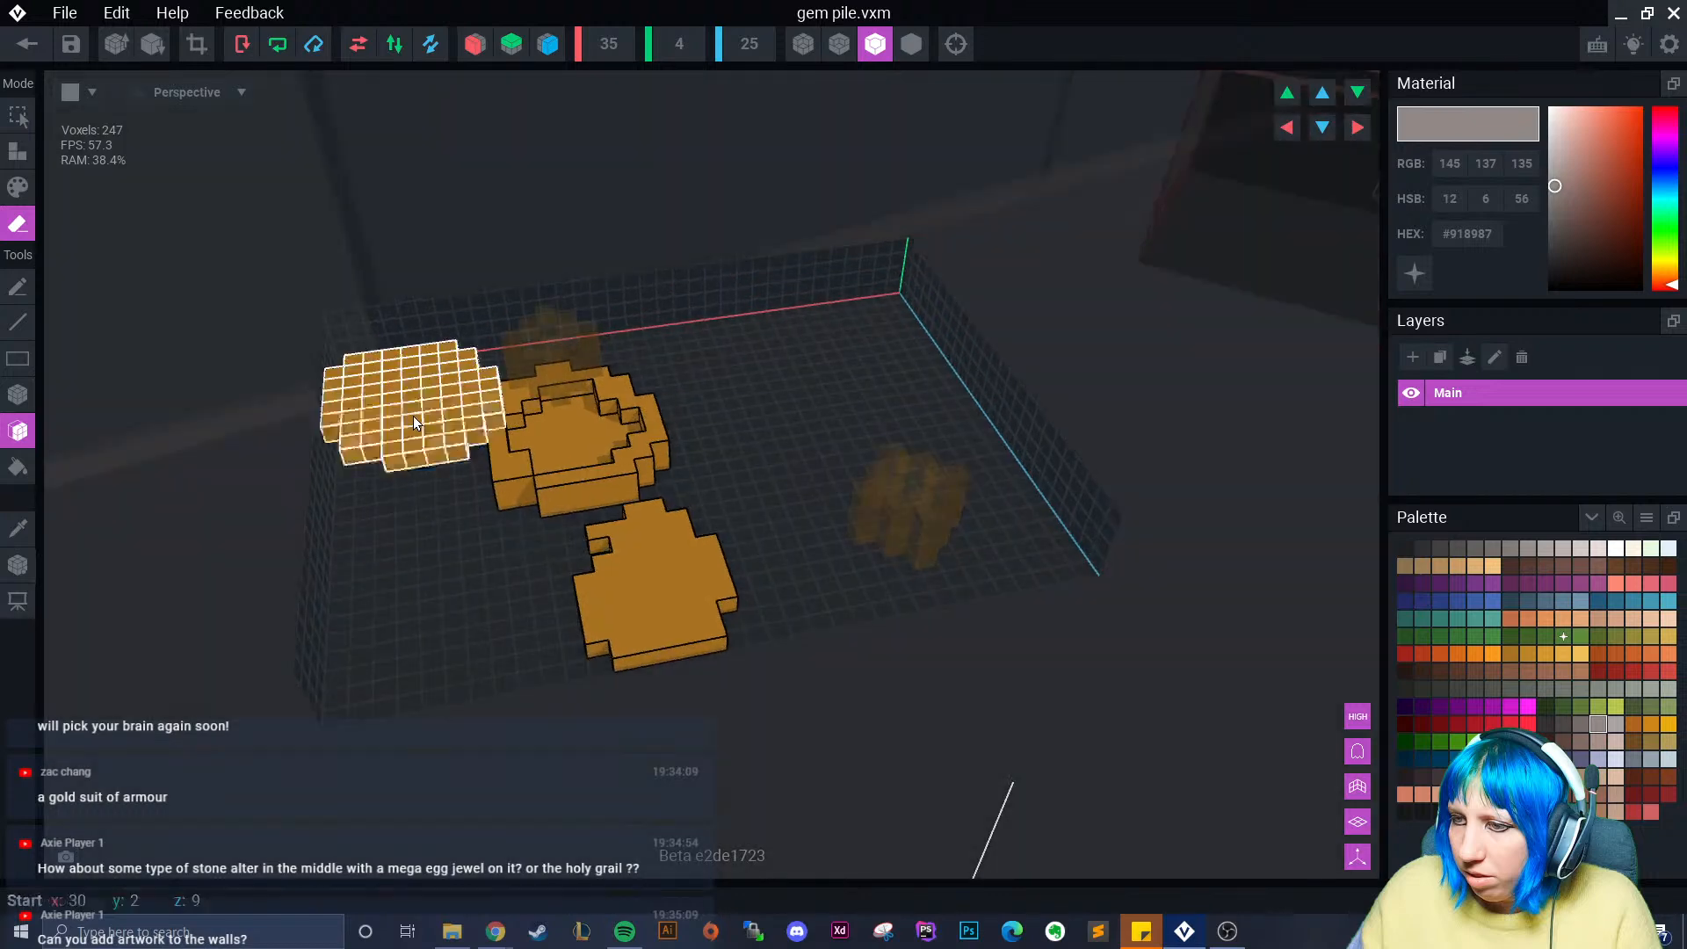
click(413, 415)
click(494, 449)
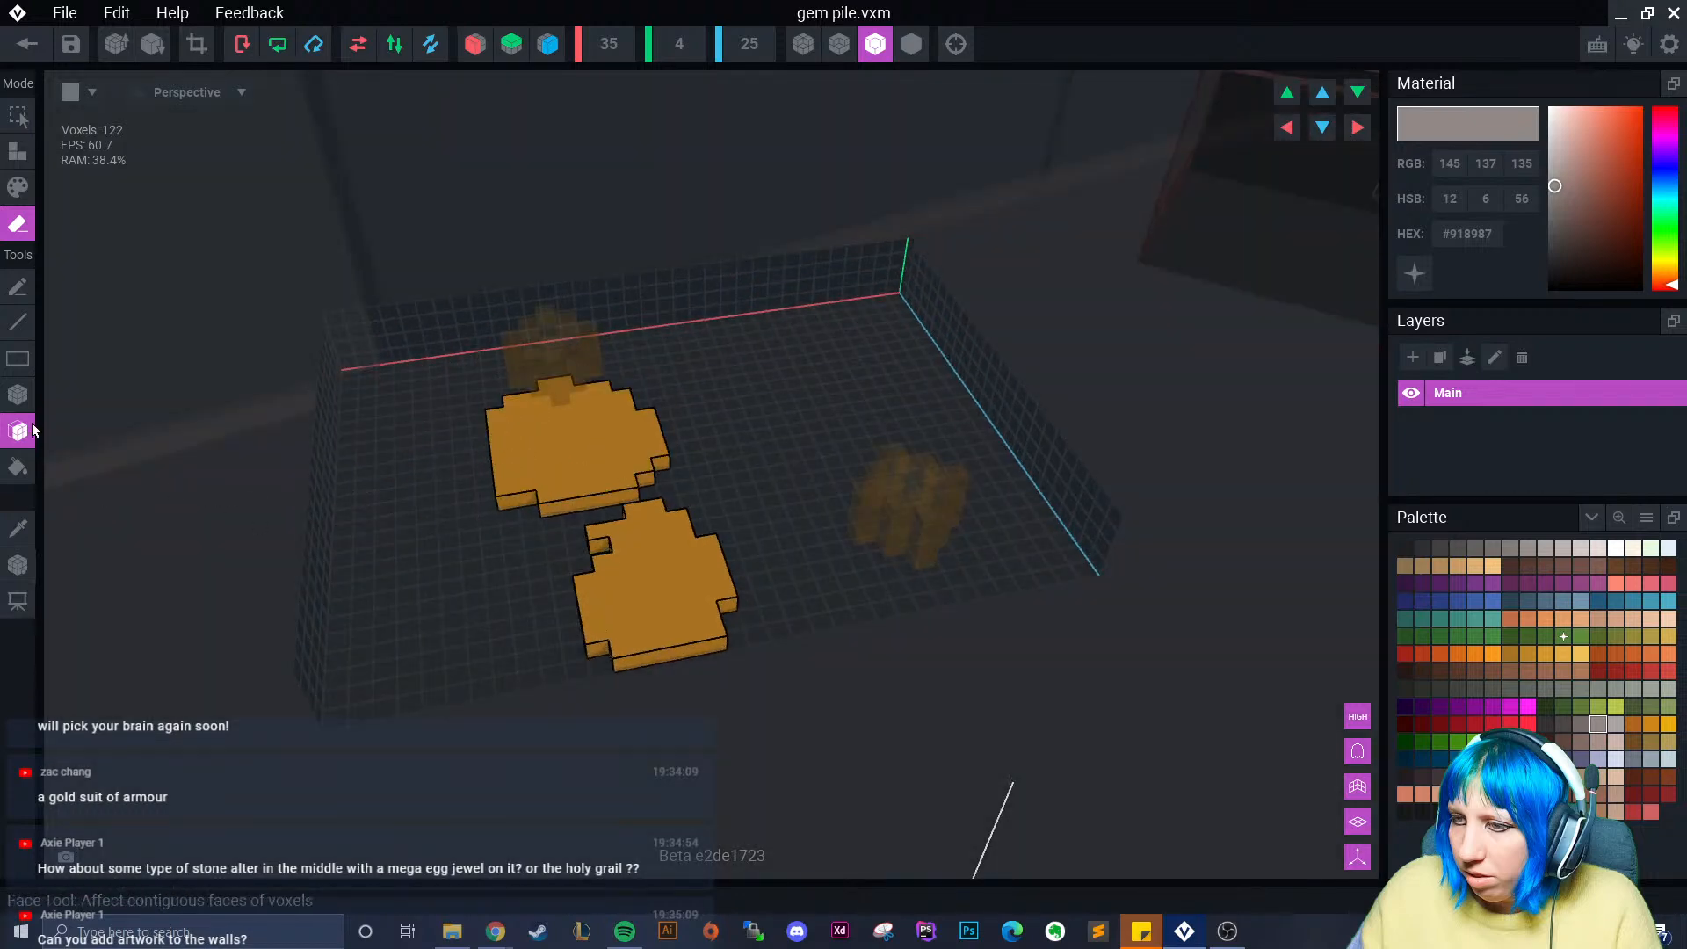
- Attach box voxels in the sampled gold #A87221 to fill out the edge of the front flat coin
click(18, 395)
click(18, 152)
click(18, 528)
click(611, 559)
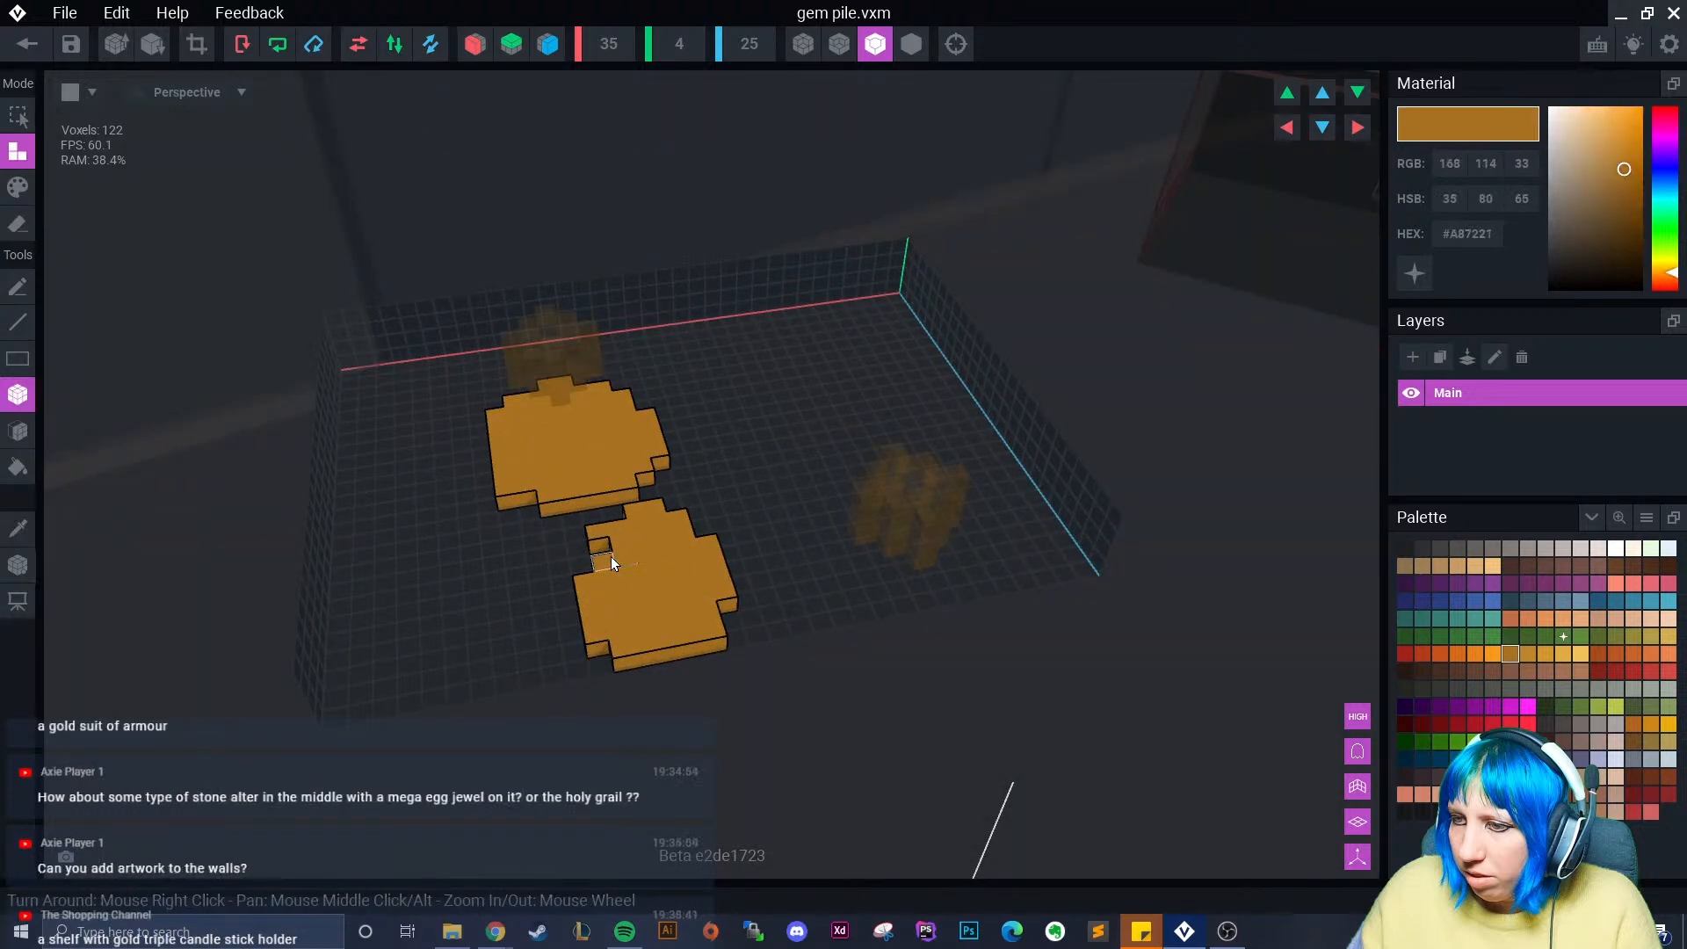
right_drag(603, 598, 554, 587)
drag(543, 561, 566, 589)
right_drag(606, 605, 564, 610)
- Build two flat gold patches on the empty floor, one beneath the money 2 stack and one joining it behind
drag(796, 587, 829, 704)
drag(823, 551, 958, 650)
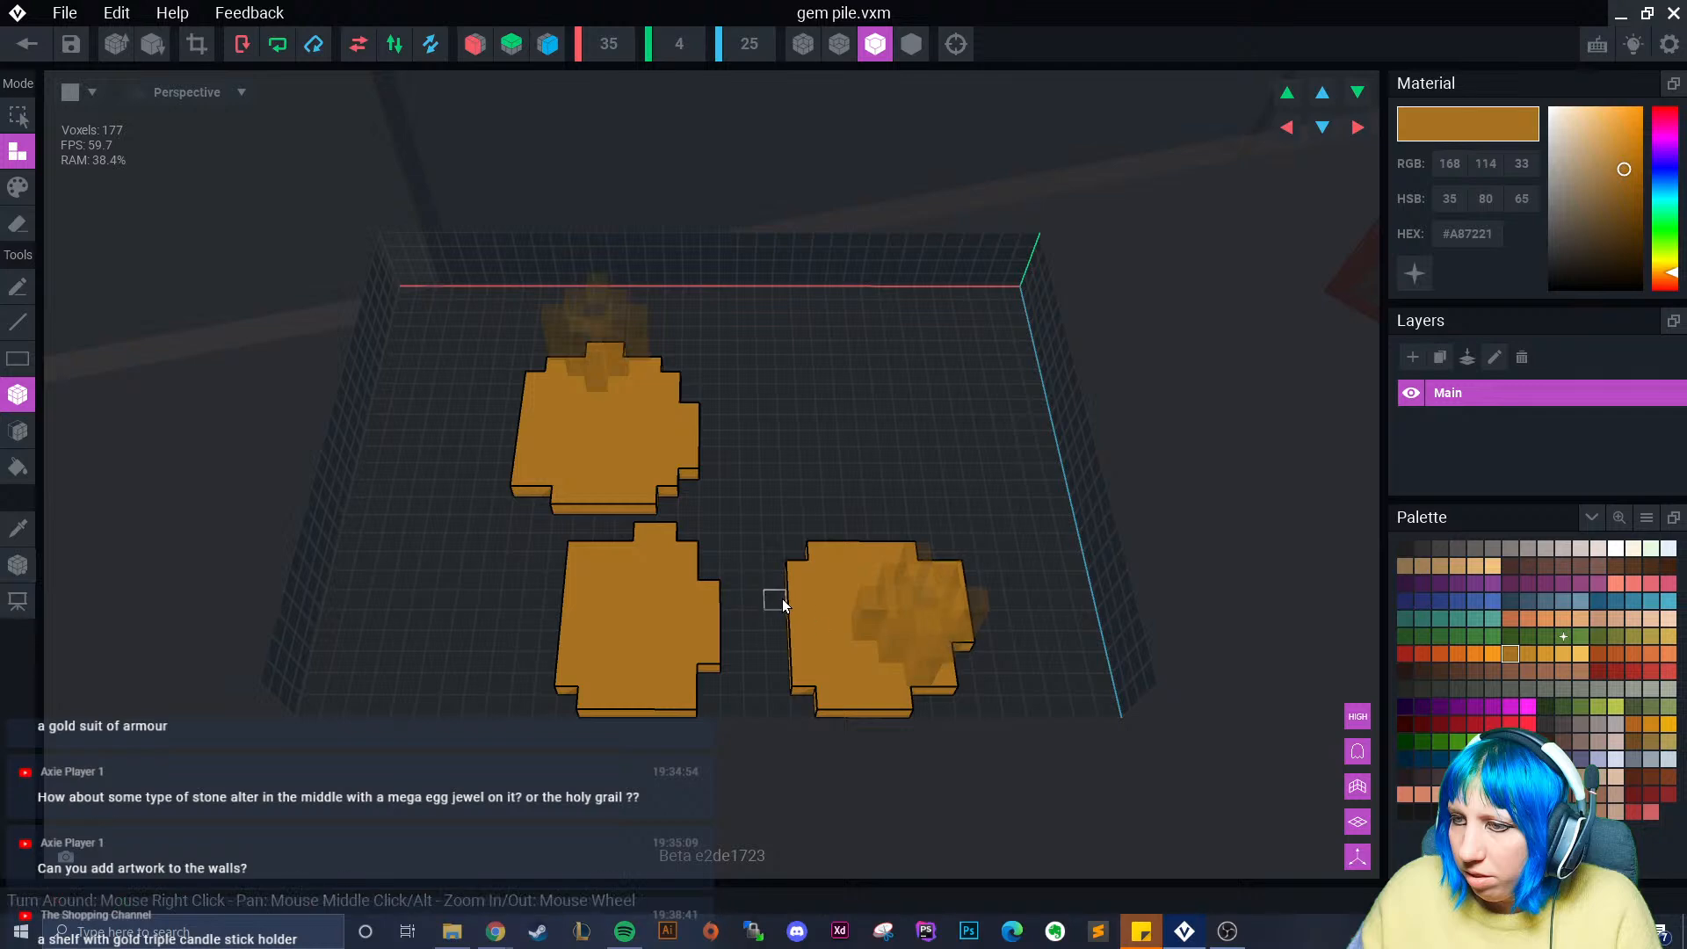
drag(782, 599, 783, 615)
drag(754, 429, 874, 528)
drag(840, 540, 757, 546)
right_drag(757, 546, 709, 508)
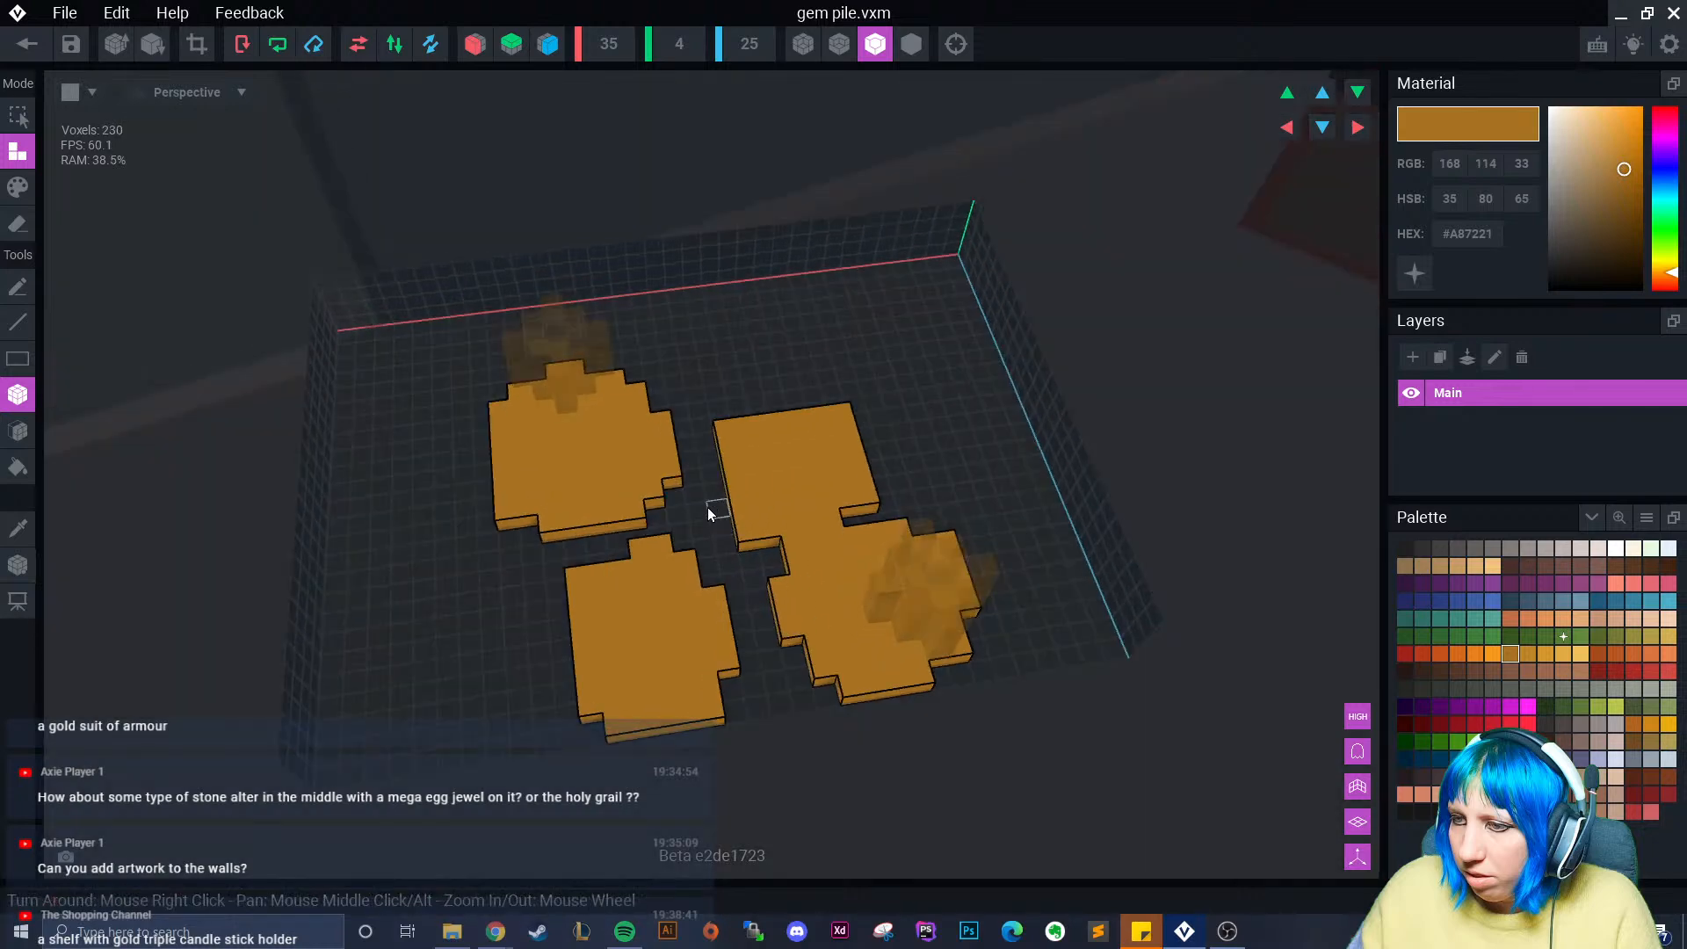
- Fill the gaps between the gold patches with flat boxes of the lighter gold #BE8528
click(1527, 655)
drag(677, 516, 696, 502)
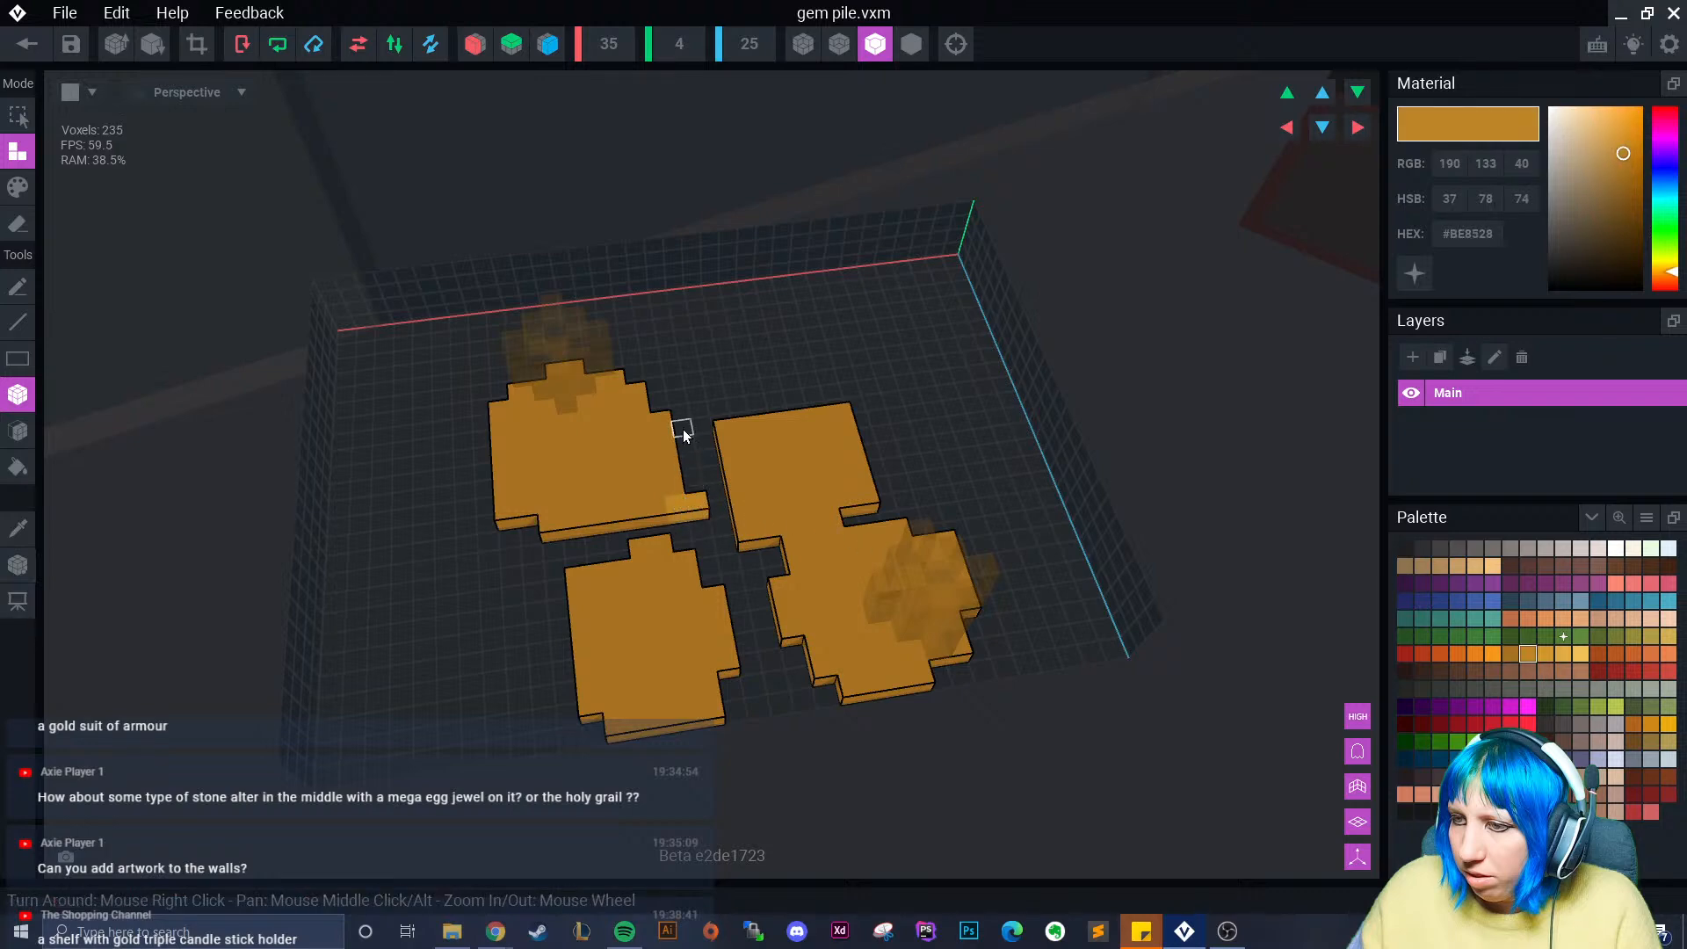
drag(683, 429, 764, 608)
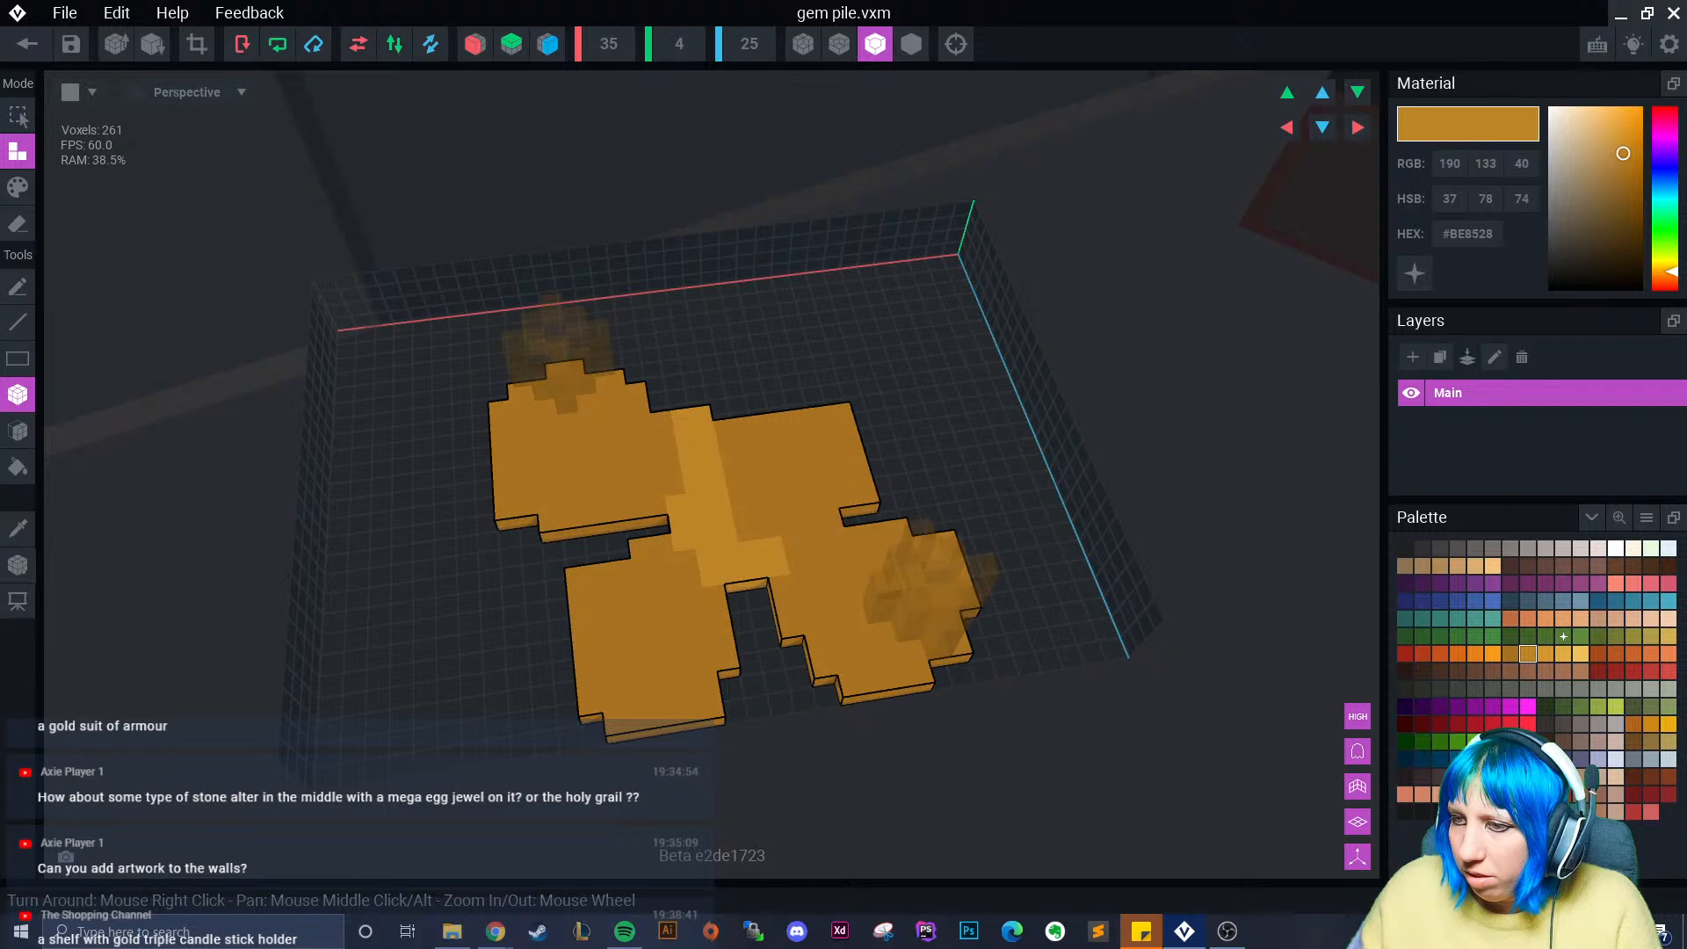
scroll(717, 603, up, 2)
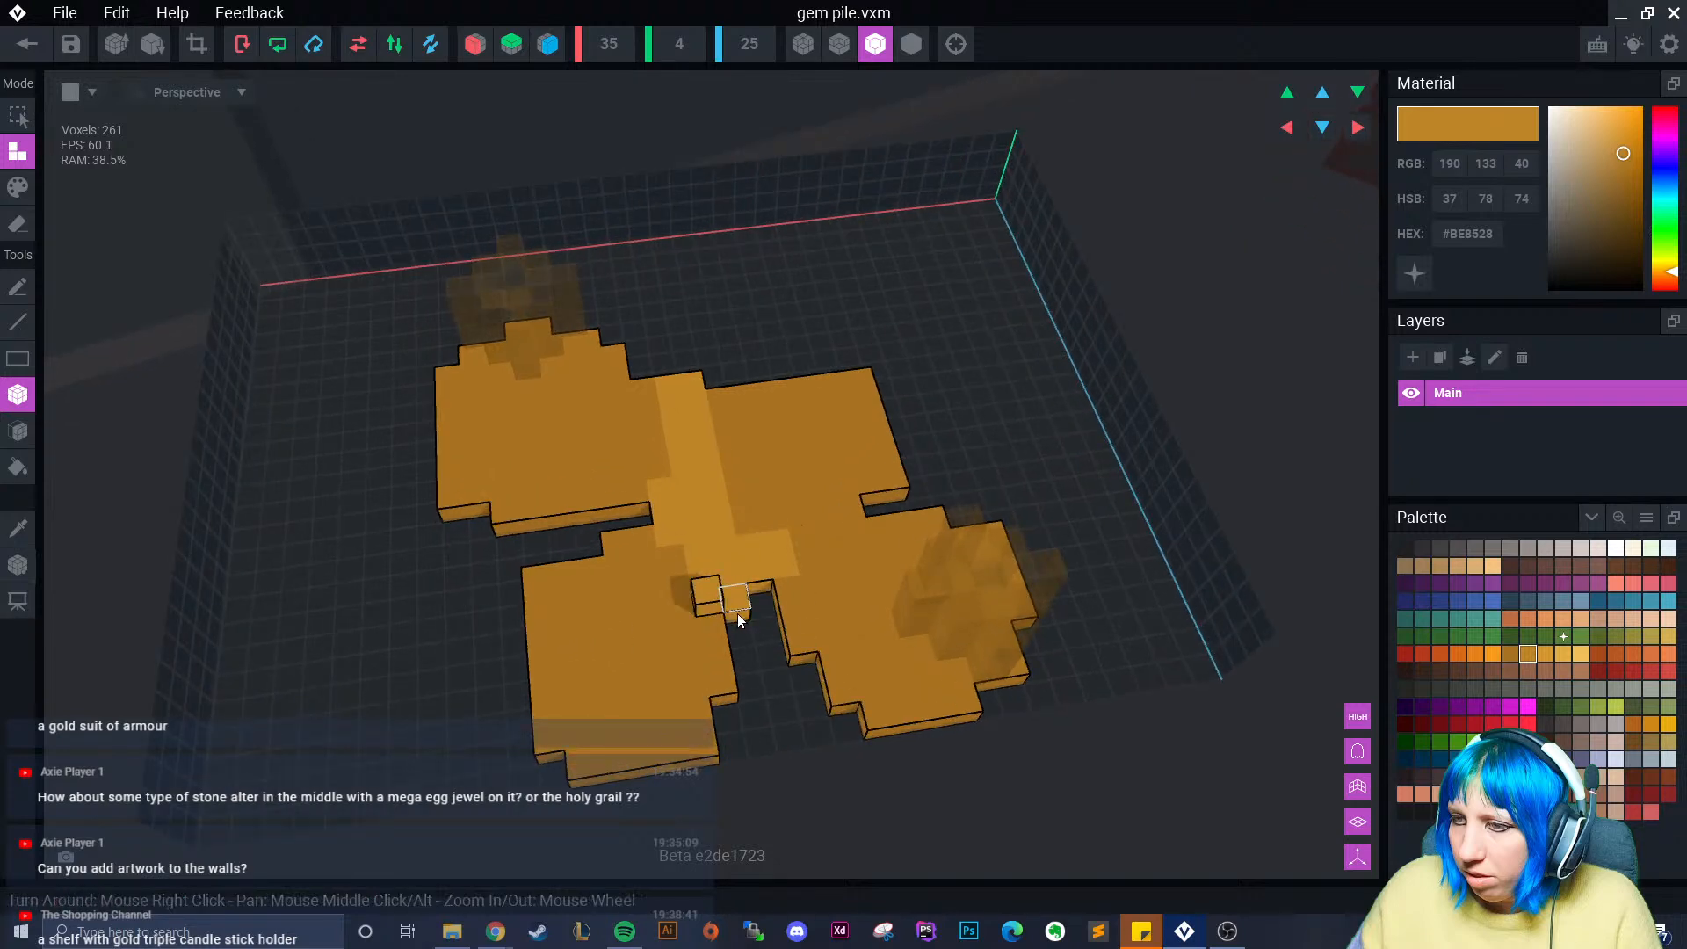
key(ctrl+z)
drag(740, 616, 743, 707)
right_drag(683, 556, 949, 545)
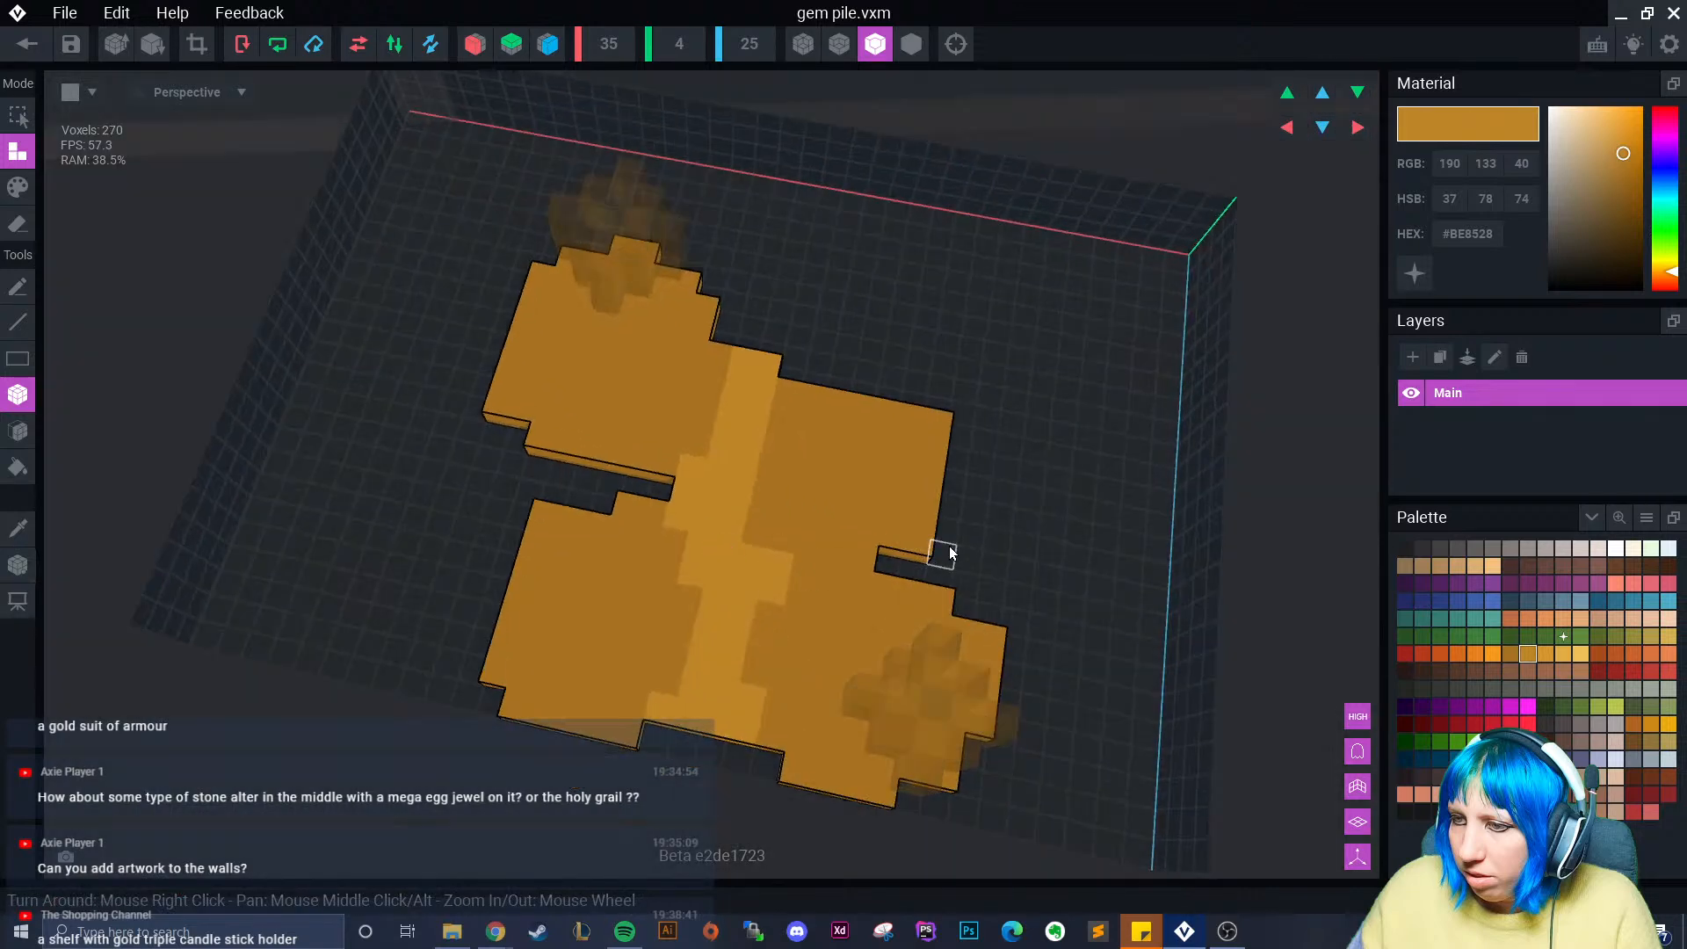
- Fill the notch beside the money 2 patch and add lighter gold strips along the slab's side and back edges
drag(947, 548, 993, 620)
right_drag(936, 551, 790, 365)
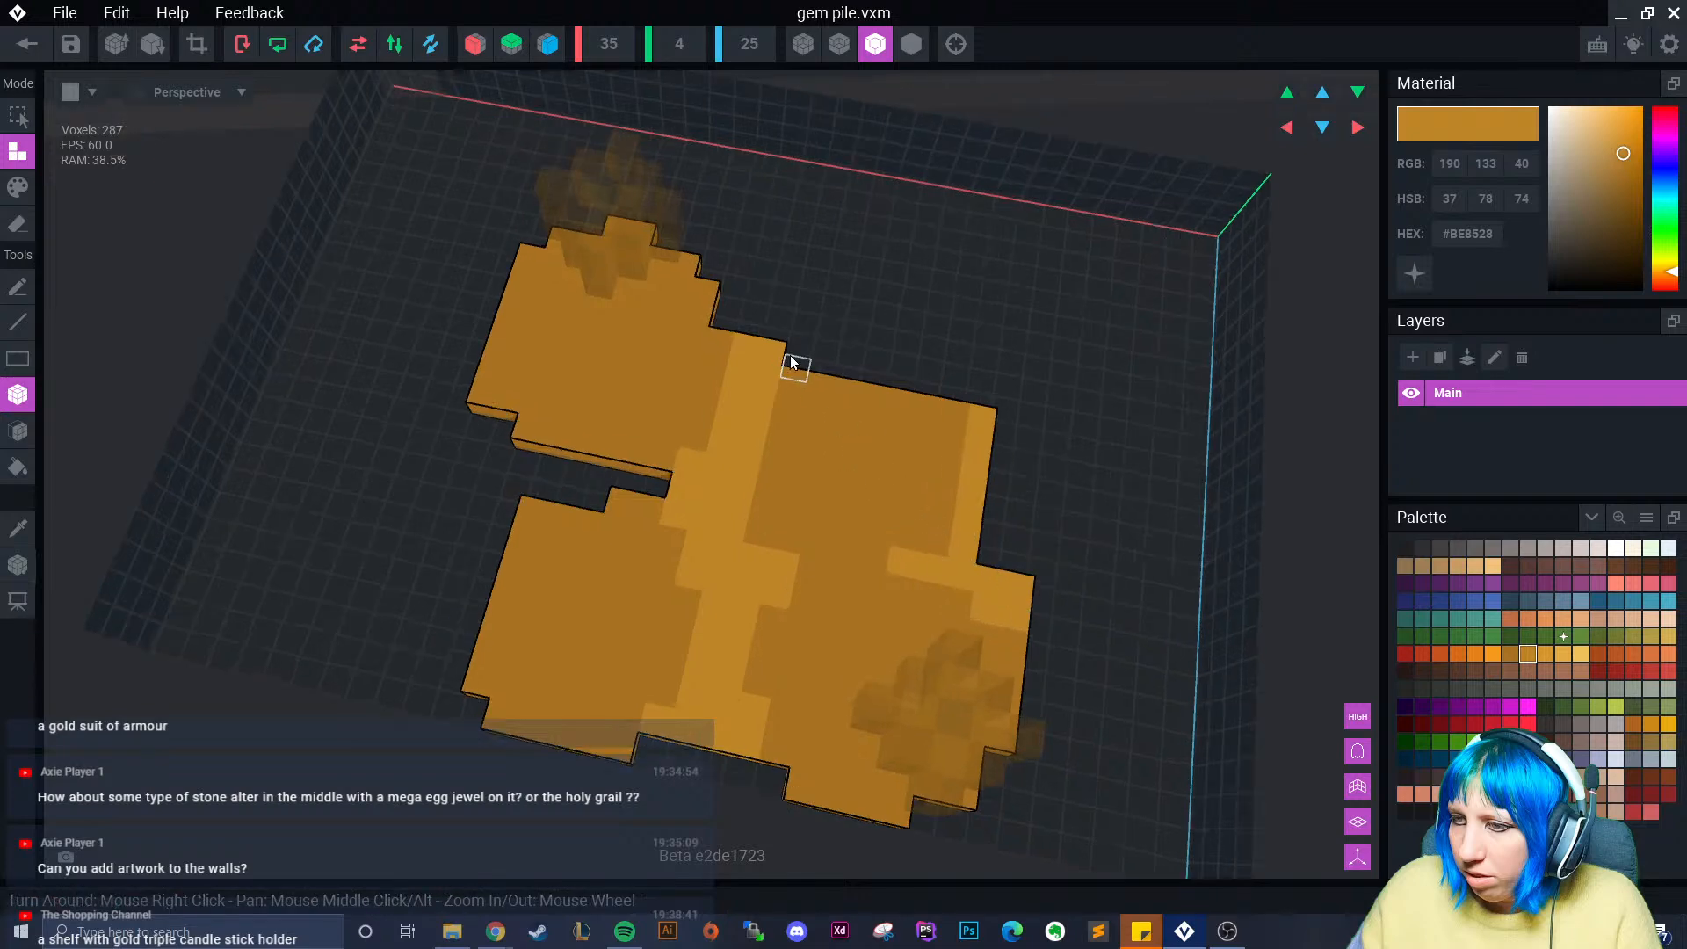
drag(811, 358, 814, 357)
drag(980, 401, 974, 401)
right_drag(974, 401, 777, 350)
drag(770, 341, 694, 366)
- Extend the lighter gold in stepped strips around the outer rim of the patch beneath the money 1 stack
right_drag(694, 367, 761, 303)
click(643, 350)
drag(761, 305, 749, 347)
right_drag(748, 348, 790, 351)
drag(801, 346, 849, 313)
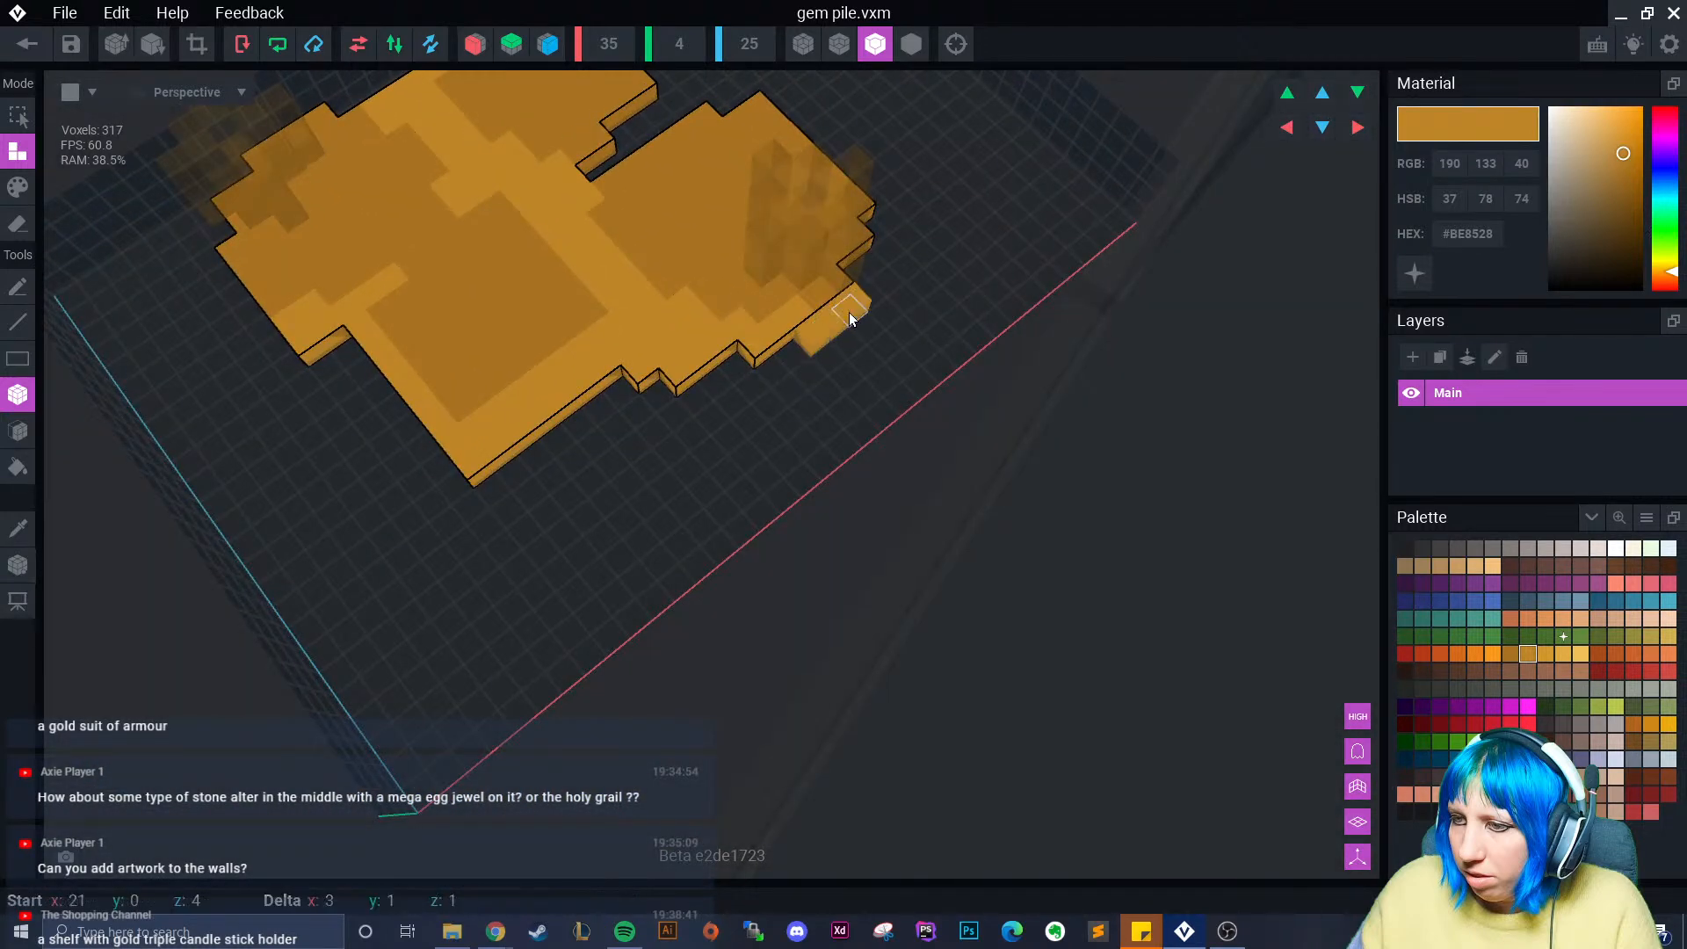
right_drag(849, 314, 906, 310)
drag(905, 310, 911, 325)
right_drag(911, 325, 982, 341)
drag(982, 341, 1143, 366)
right_drag(1142, 366, 662, 372)
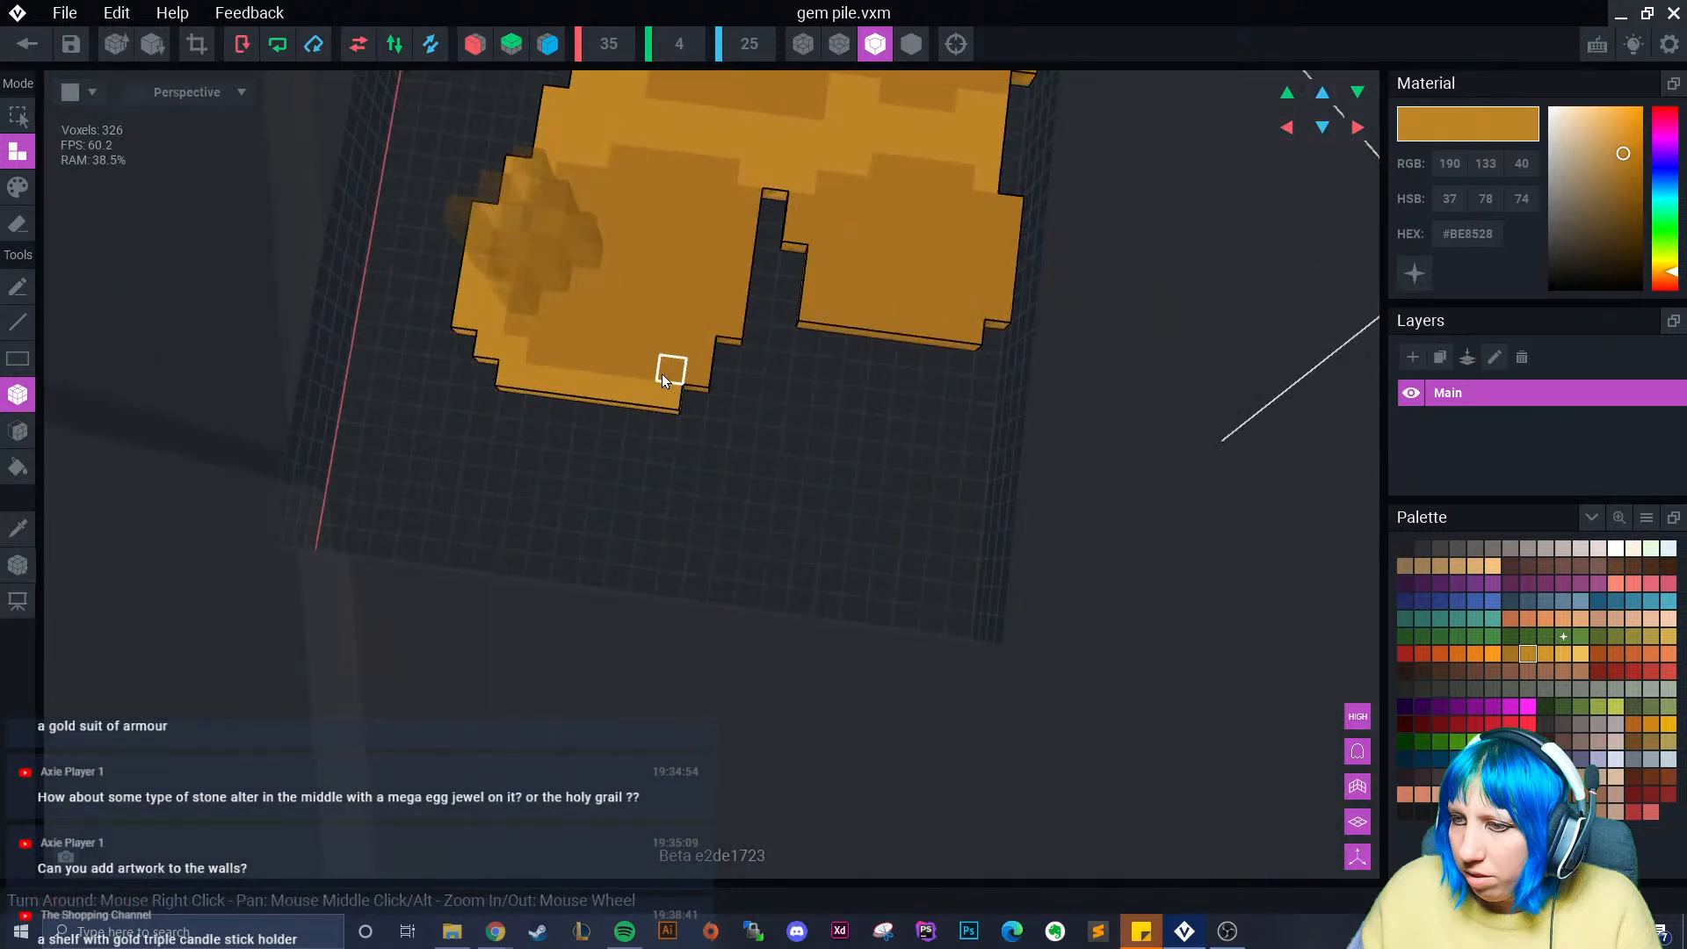
- Fill the gap between the money 1 patch and the front patch with lighter gold, undoing the misplaced boxes
drag(713, 421, 726, 364)
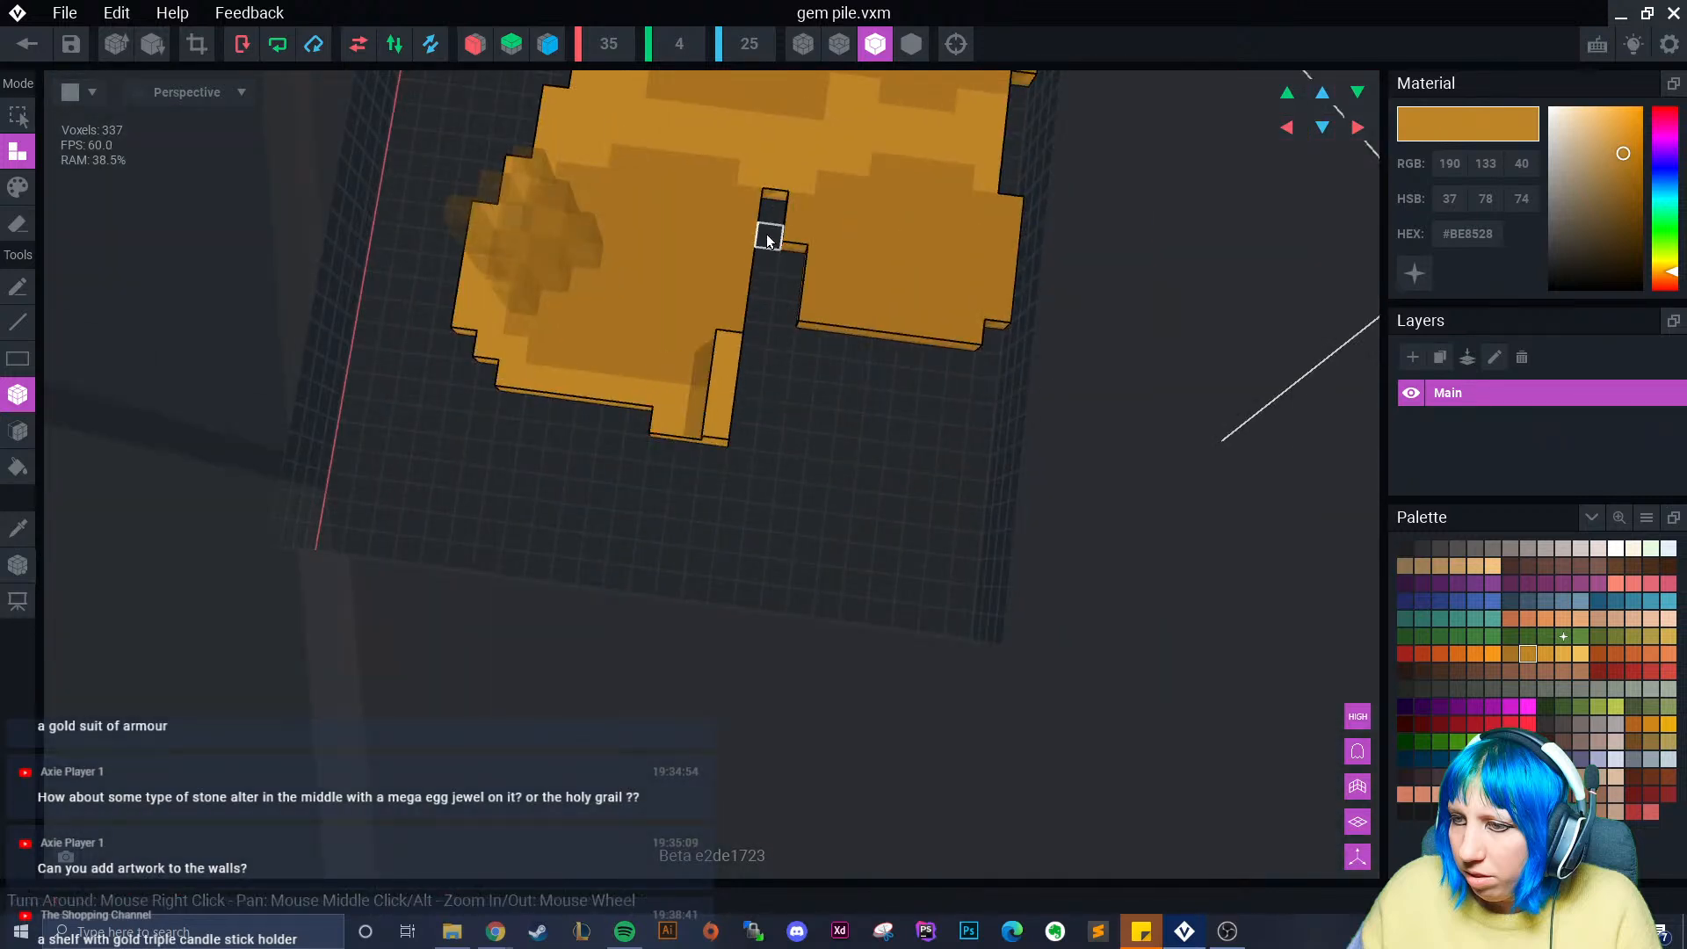
mouse_move(773, 230)
mouse_down()
mouse_move(724, 406)
mouse_move(740, 415)
mouse_move(780, 279)
mouse_move(773, 210)
mouse_up()
key(ctrl+z)
key(ctrl+z)
drag(790, 266, 784, 299)
drag(778, 362, 778, 362)
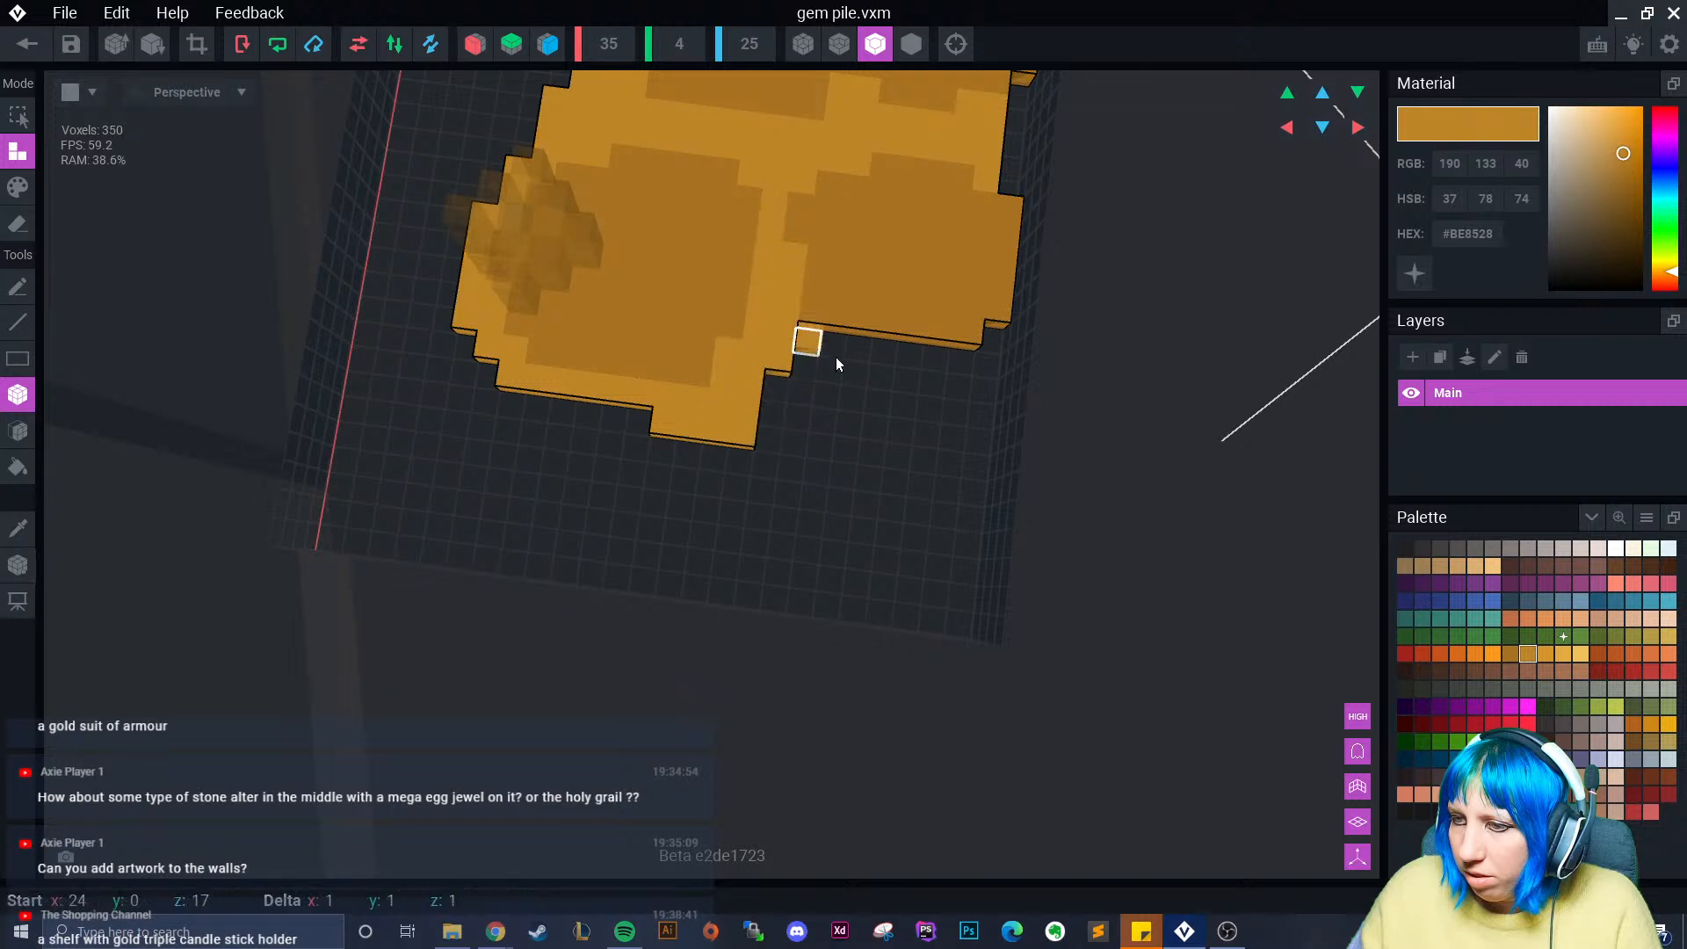
drag(961, 381, 988, 390)
- Square off the slab's front edge and the corner beside the money 2 stack with lighter gold strips
right_drag(971, 388, 947, 398)
scroll(947, 398, down, 3)
middle_drag(947, 398, 865, 464)
drag(767, 473, 969, 473)
right_drag(969, 472, 1026, 456)
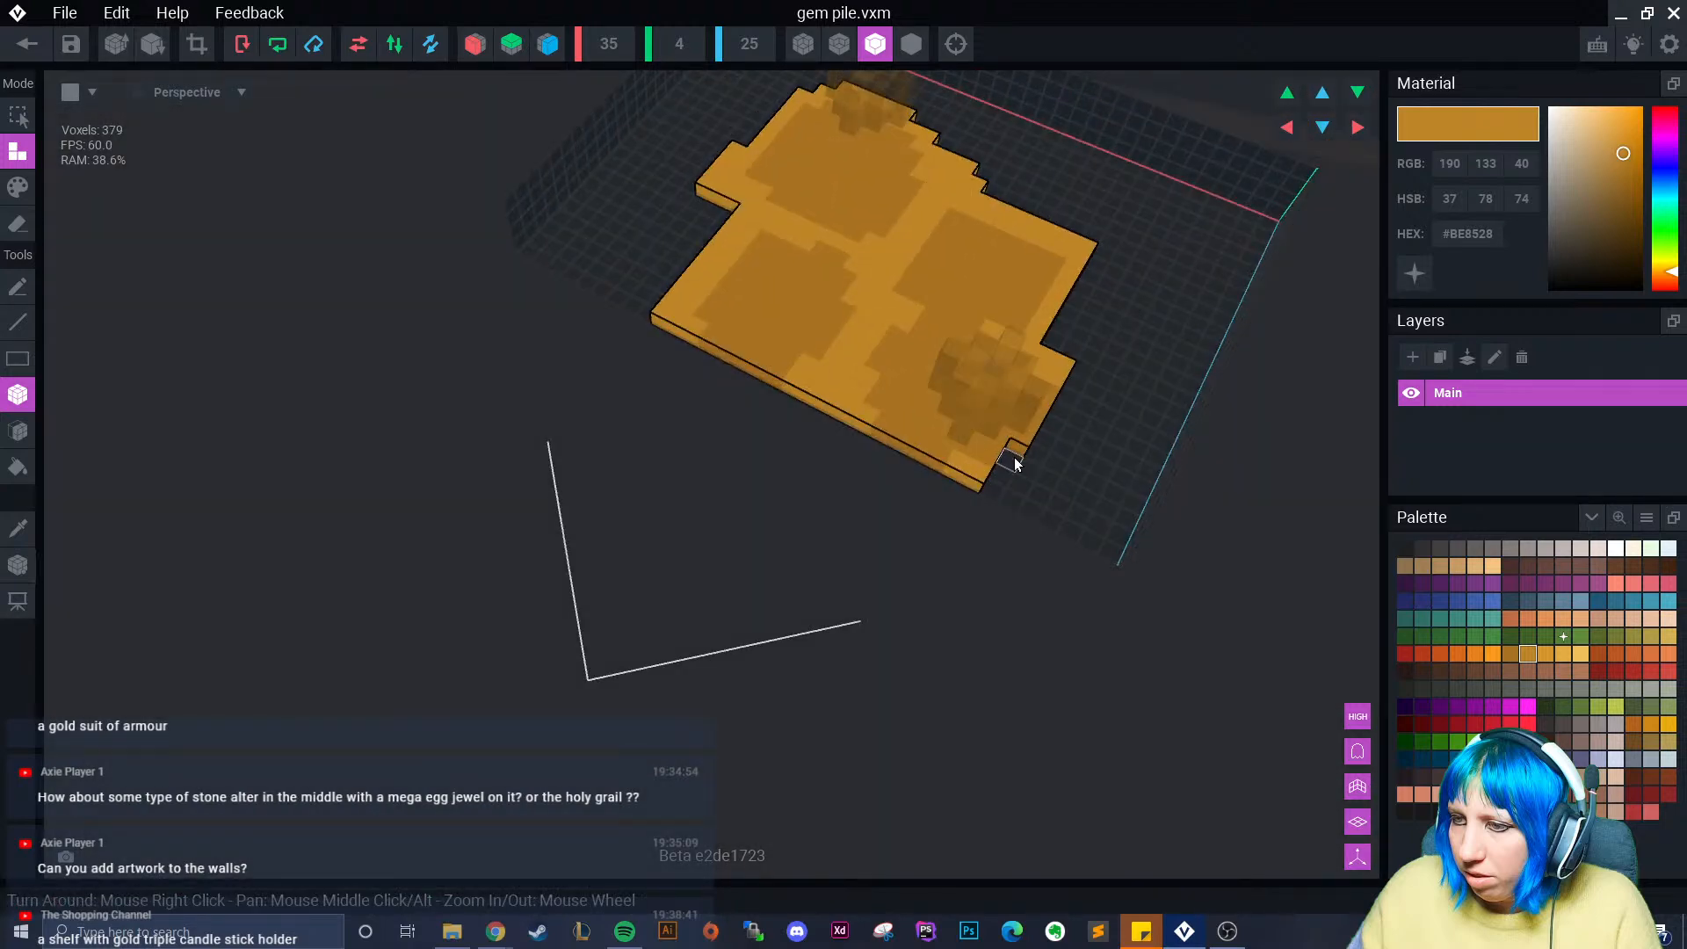
drag(1074, 384, 1010, 491)
right_drag(982, 513, 913, 504)
scroll(914, 503, down, 2)
scroll(784, 281, up, 3)
right_drag(778, 330, 827, 380)
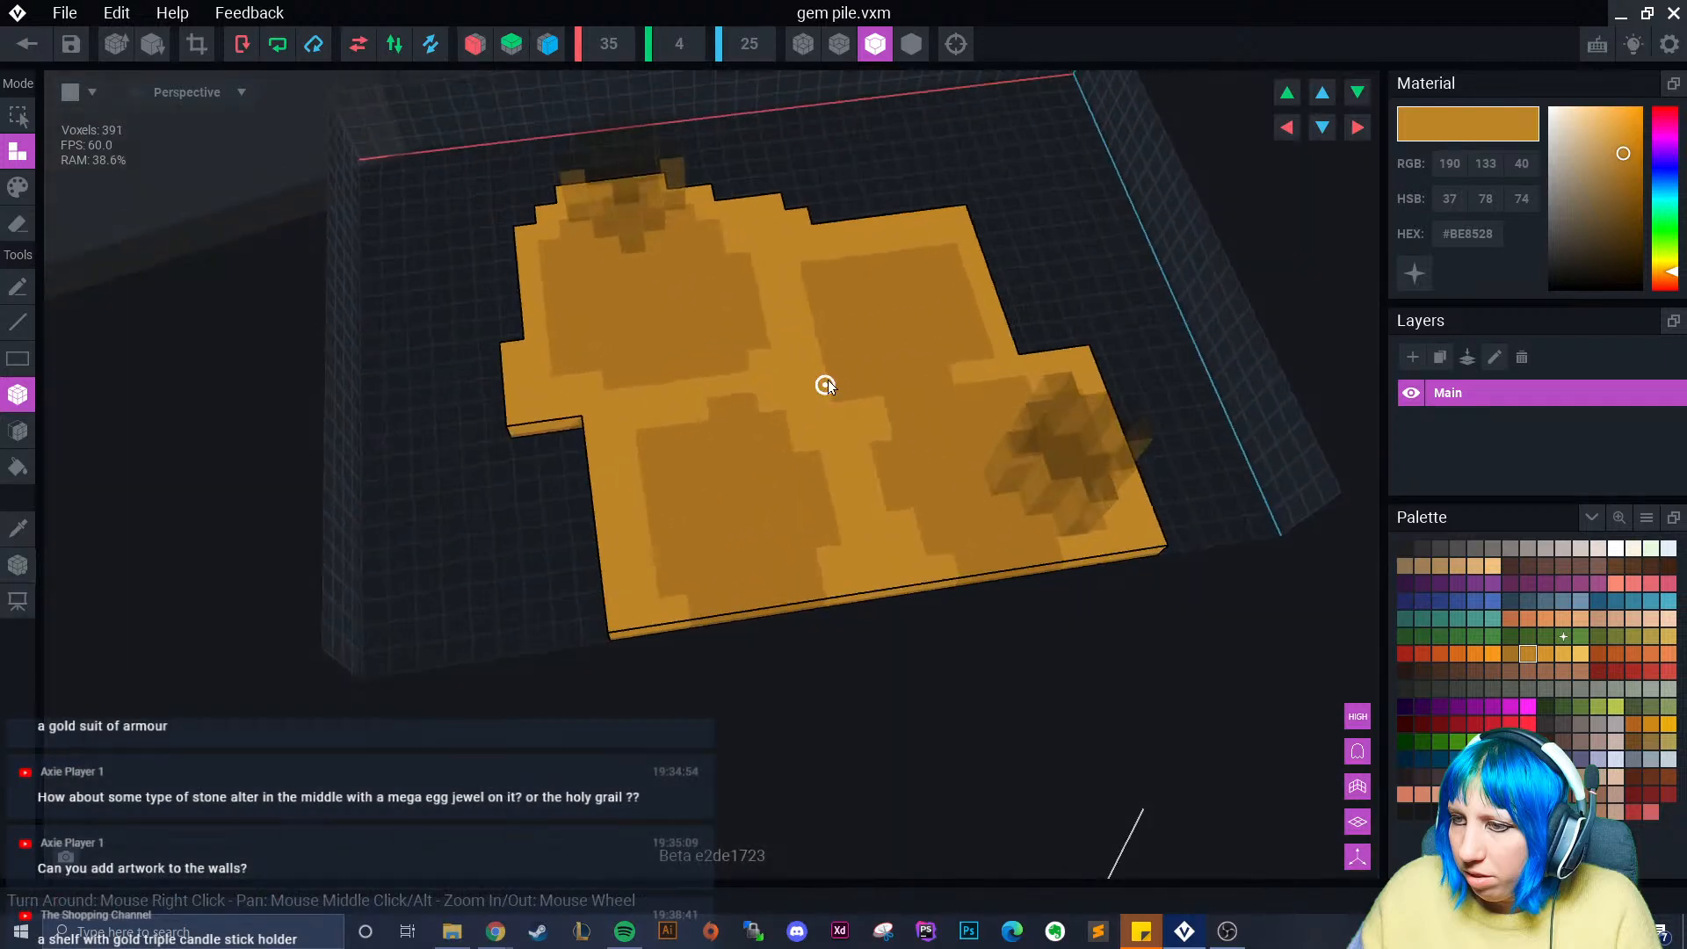
- Widen the slab's outer side with a lighter gold strip and shift the whole model two voxels toward the back
scroll(828, 380, down, 2)
right_drag(622, 447, 622, 431)
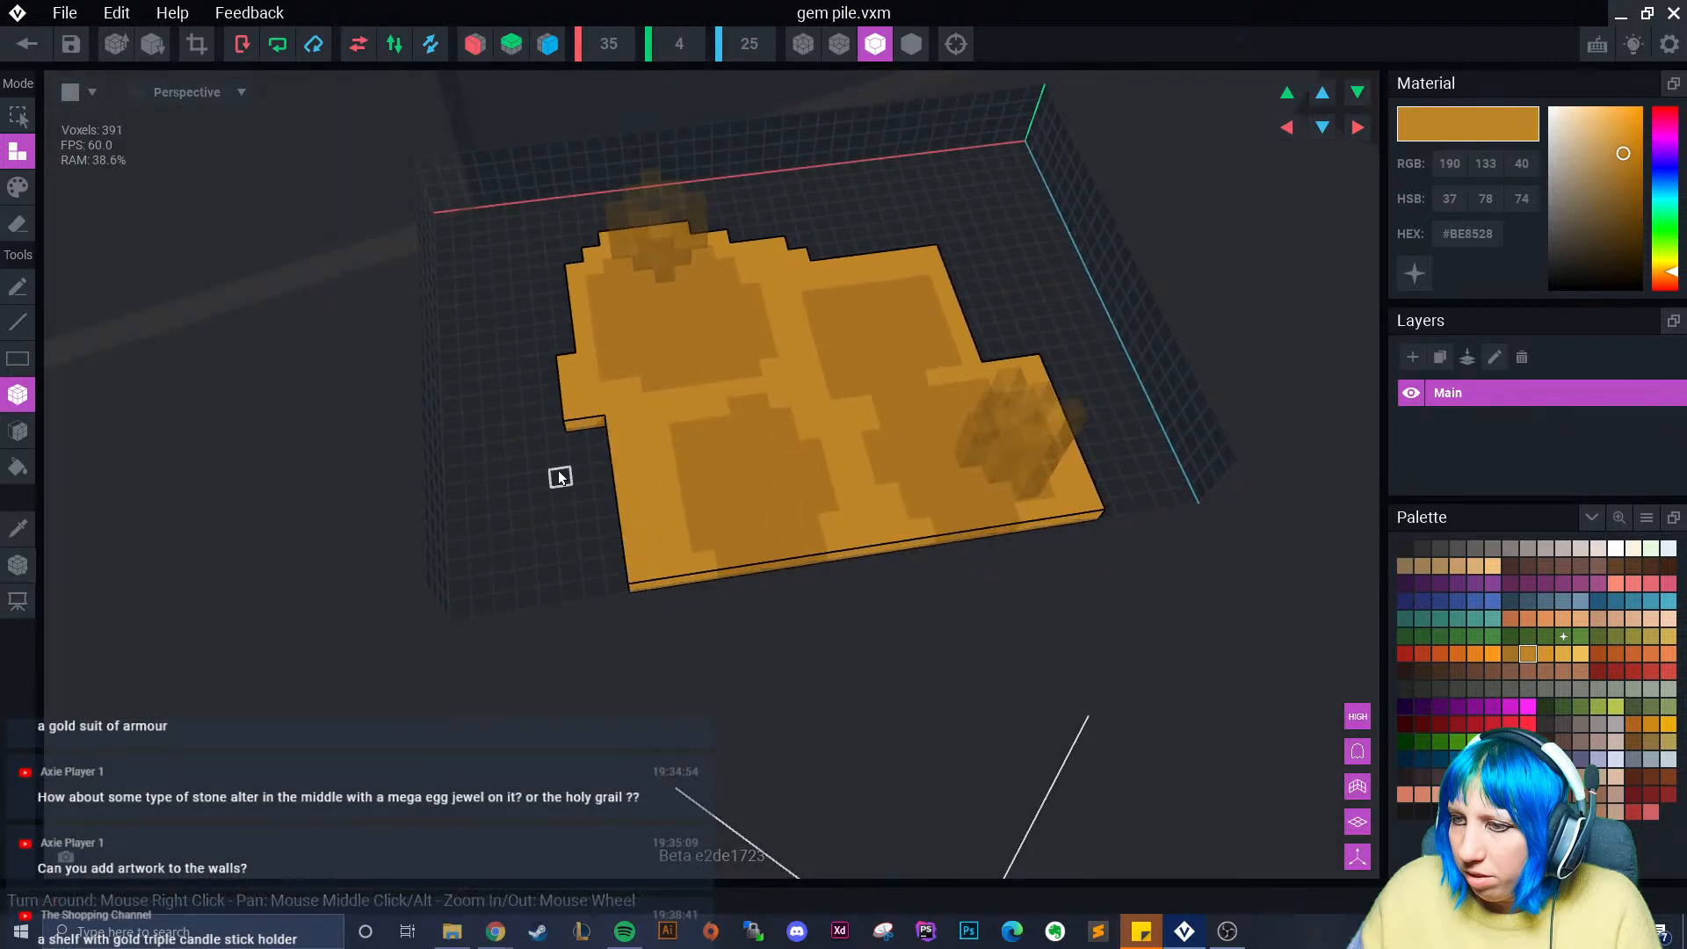
scroll(557, 466, up, 2)
right_drag(640, 508, 634, 518)
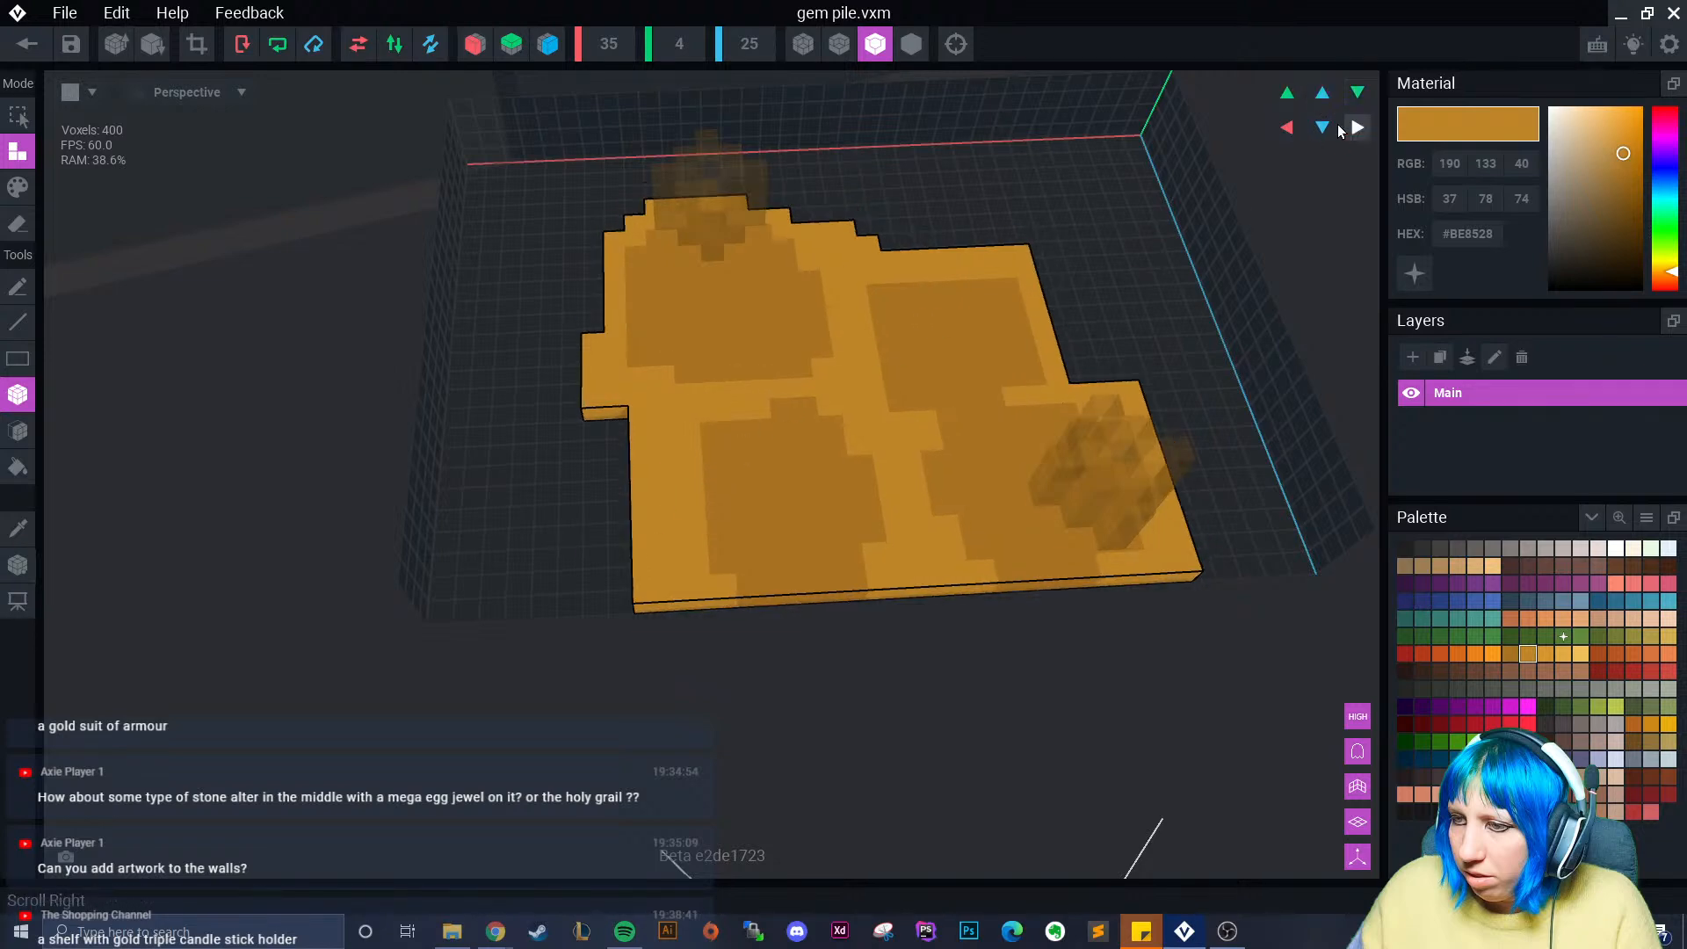
click(1322, 93)
click(1322, 93)
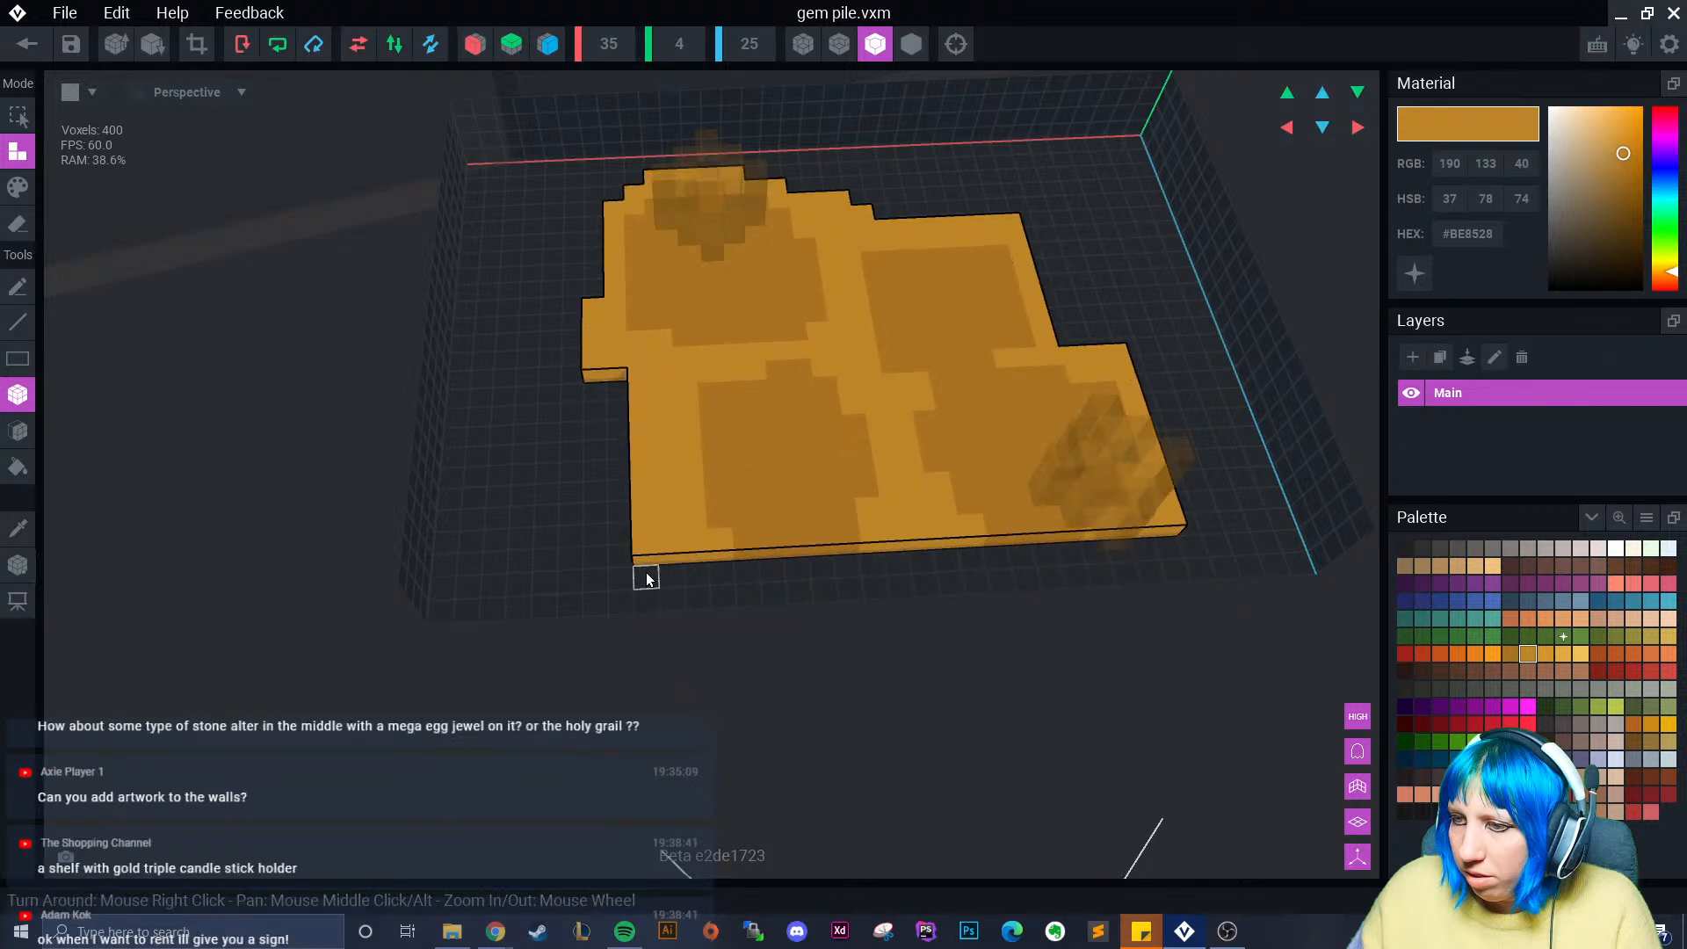
- Extend the slab with lighter gold boxes along its front edge and outer side
drag(646, 572, 1172, 581)
right_drag(1173, 582, 517, 644)
drag(517, 644, 767, 678)
right_drag(1046, 615, 646, 646)
middle_drag(645, 645, 523, 631)
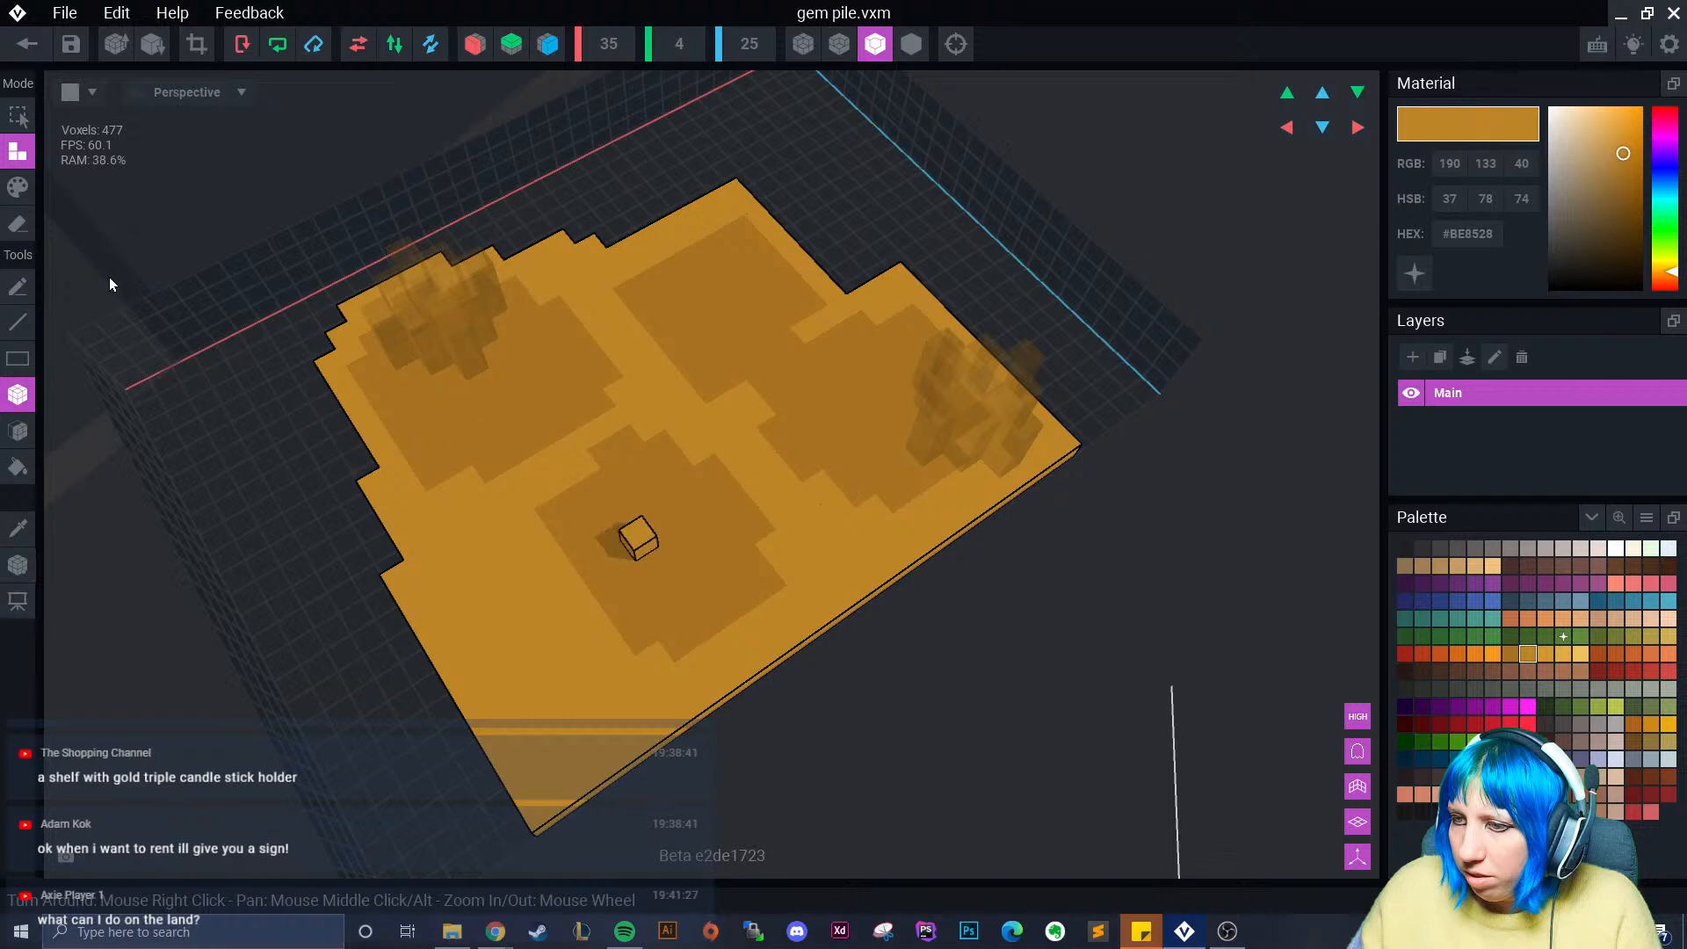
- Sample the darker gold #A87221 and paint the front patch larger toward the slab's outer corner with irregular edges
click(17, 527)
click(673, 551)
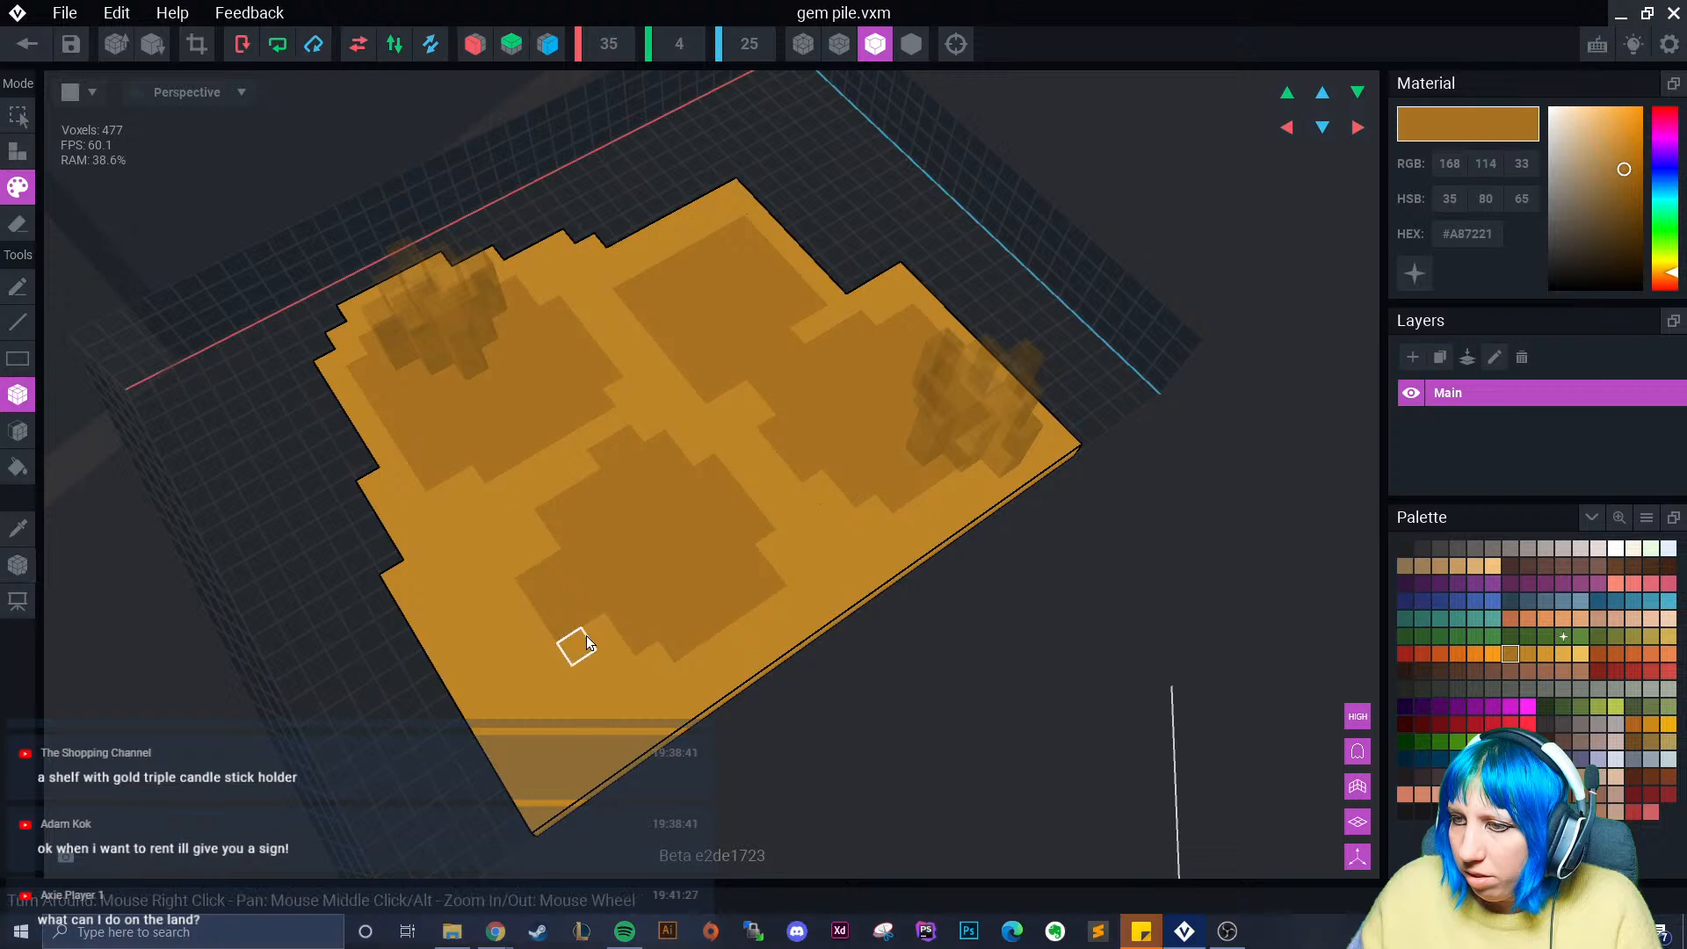
drag(615, 657, 543, 696)
drag(552, 665, 525, 616)
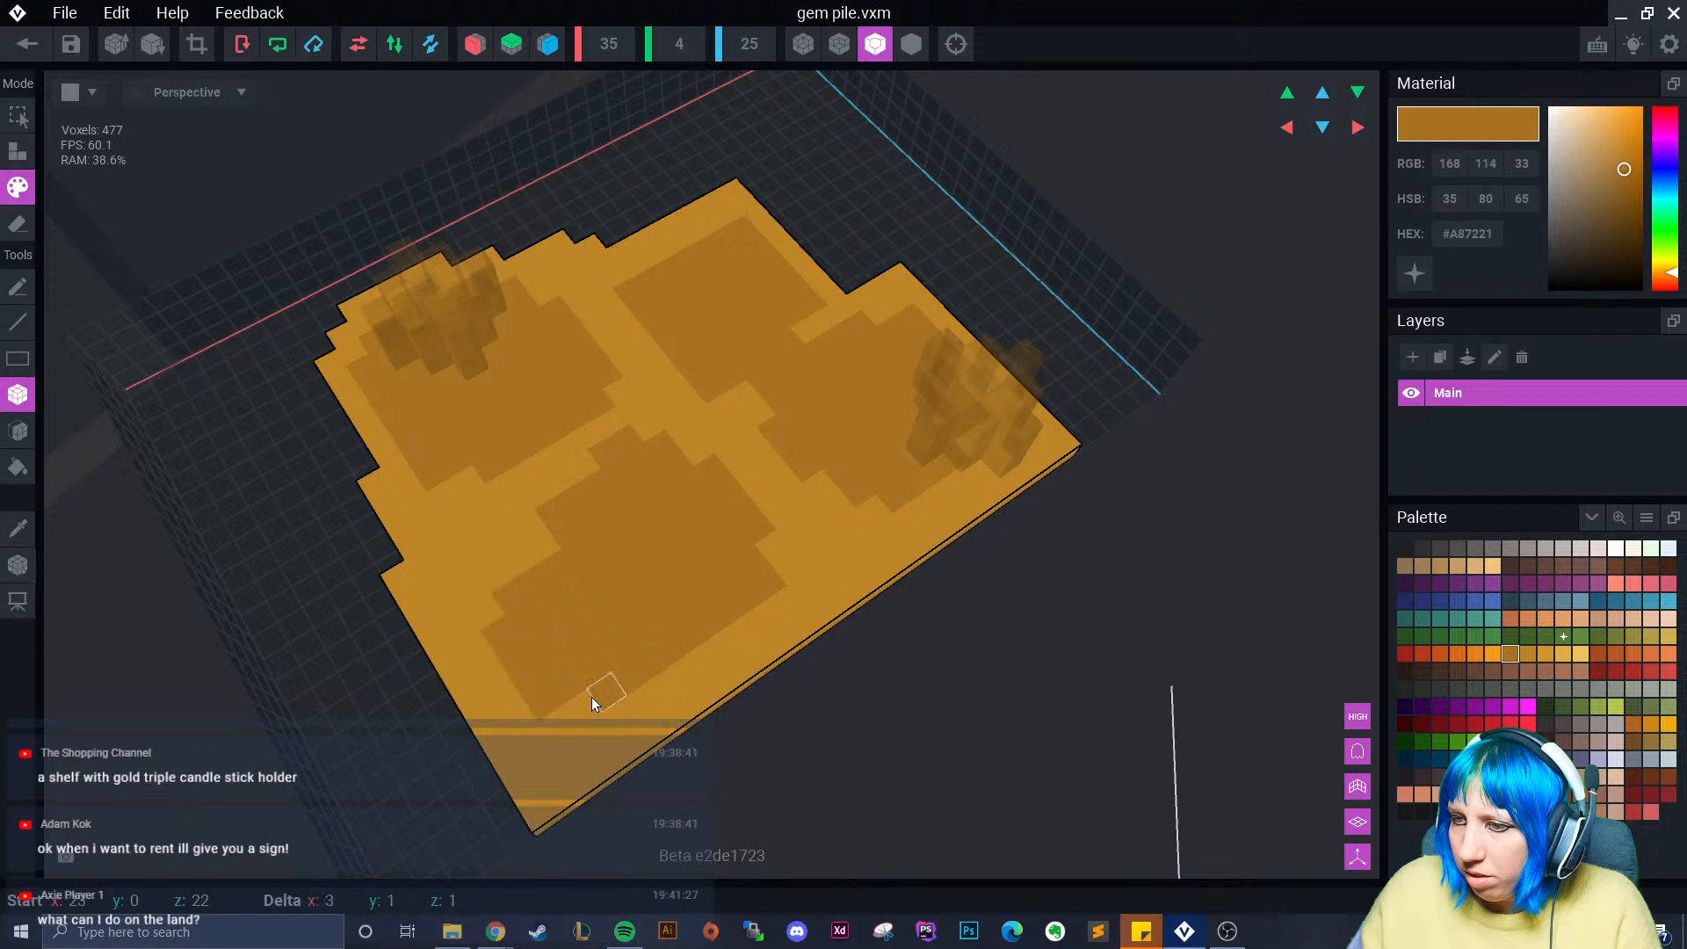
right_drag(741, 591, 868, 568)
right_drag(791, 627, 774, 510)
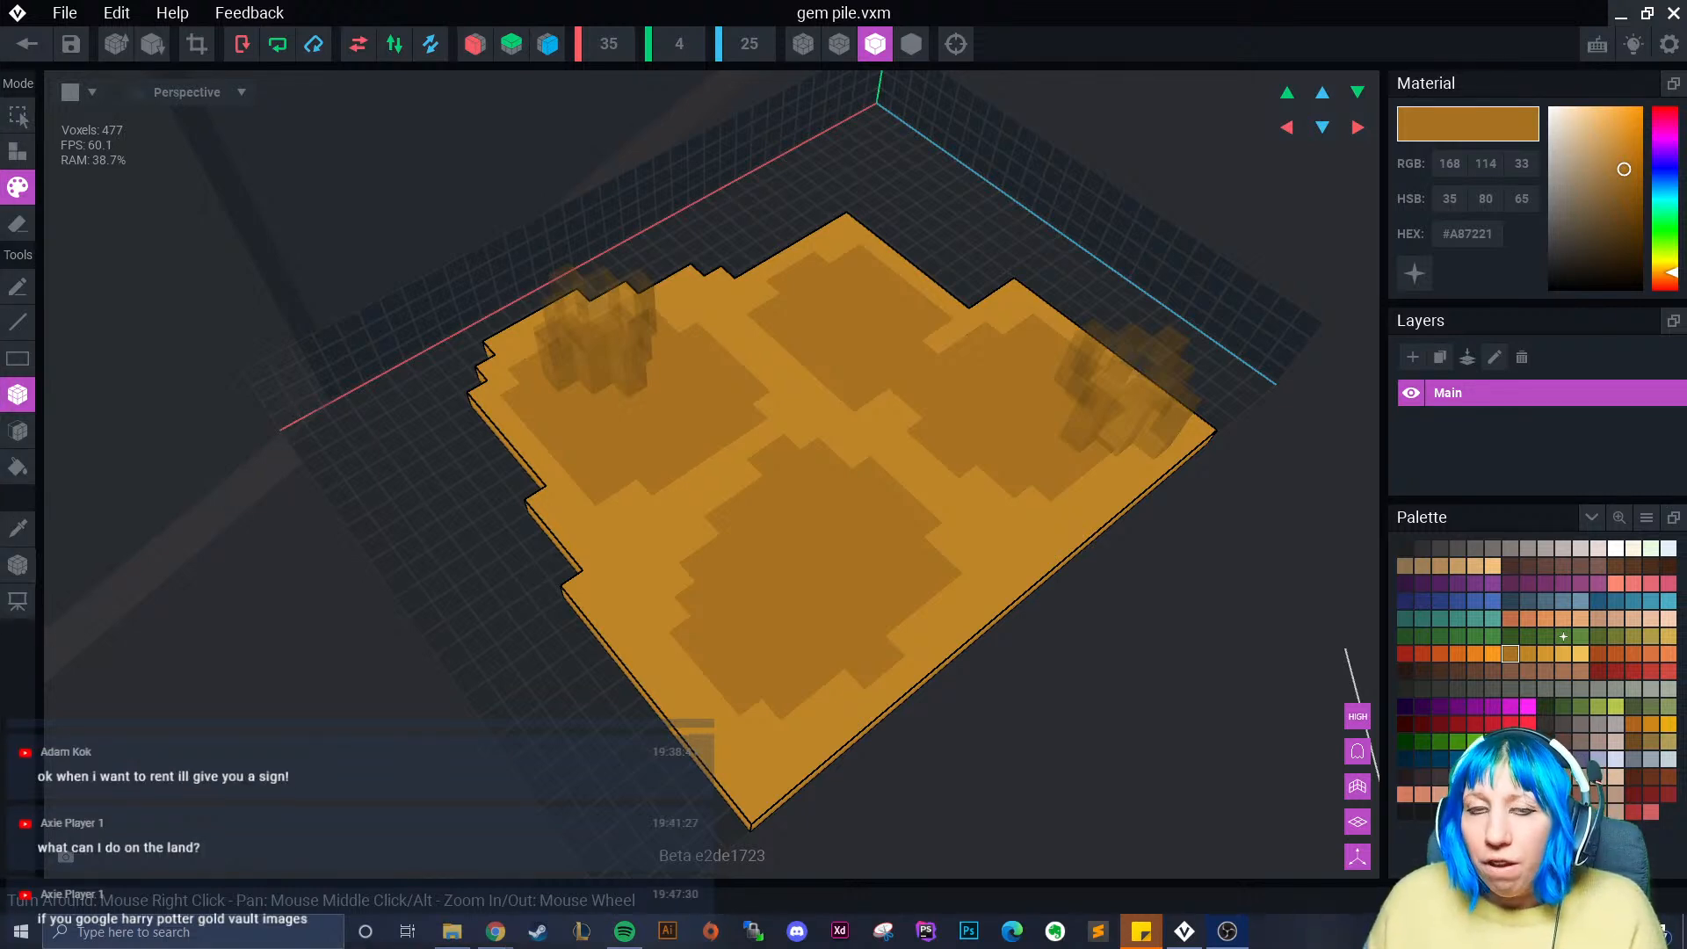
- Pick the brighter gold #D4972E and paint highlight voxels in the lighter band between the two patches near the slab's outer side
scroll(641, 497, up, 3)
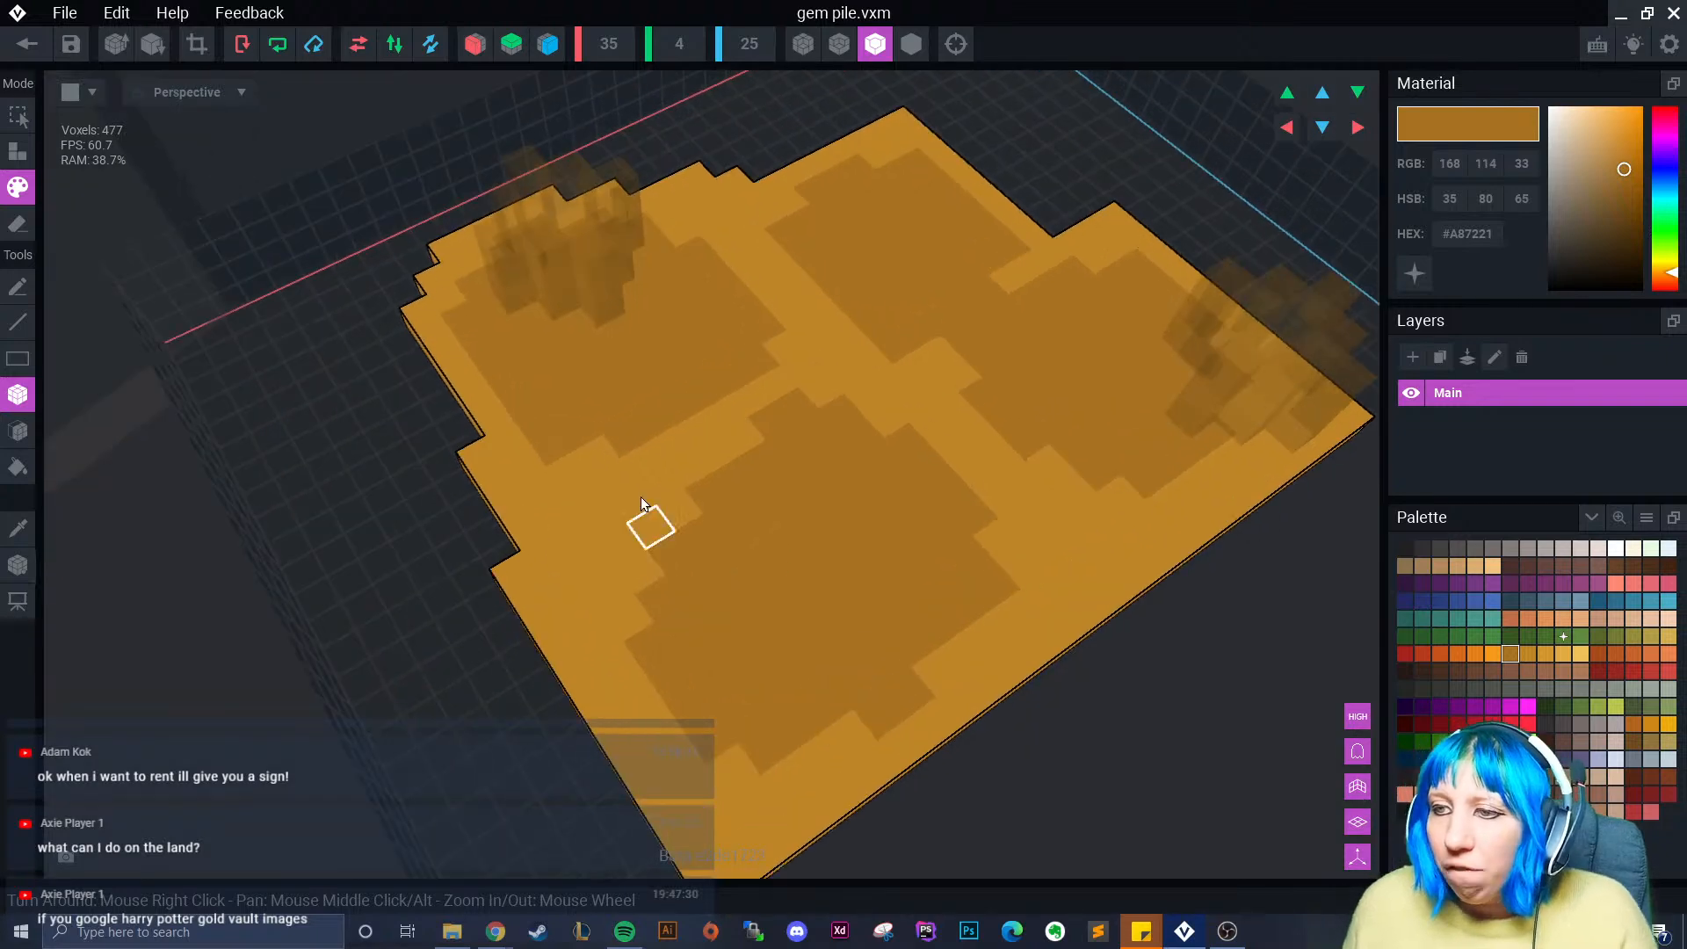
right_drag(641, 497, 631, 447)
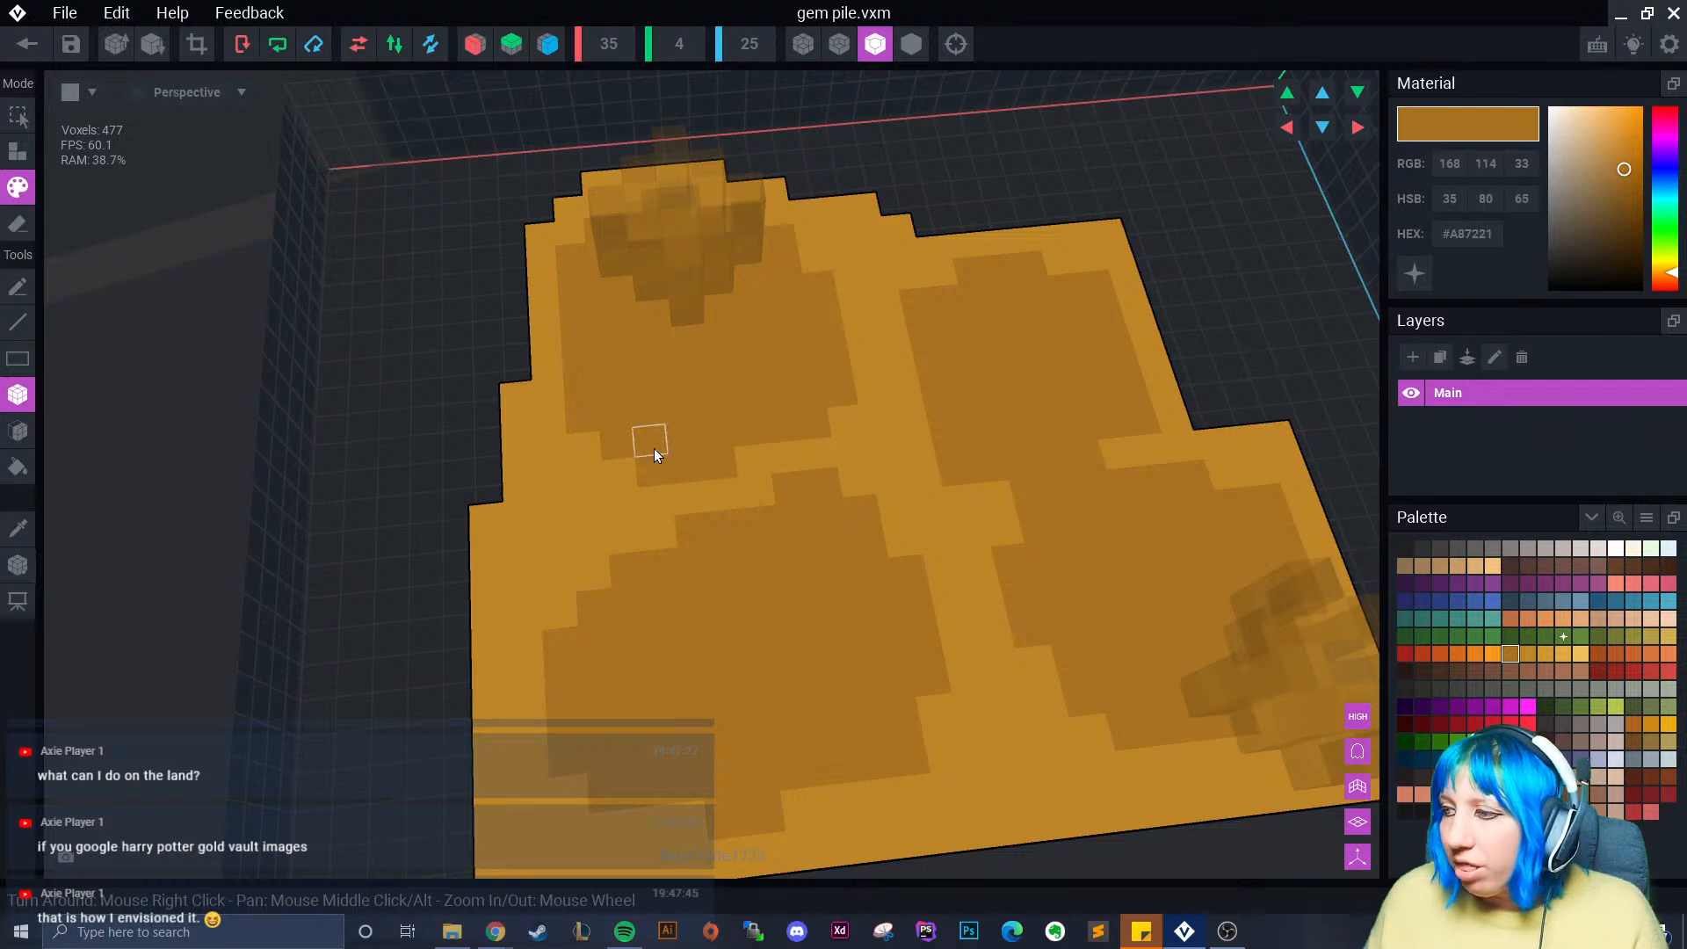
click(1543, 653)
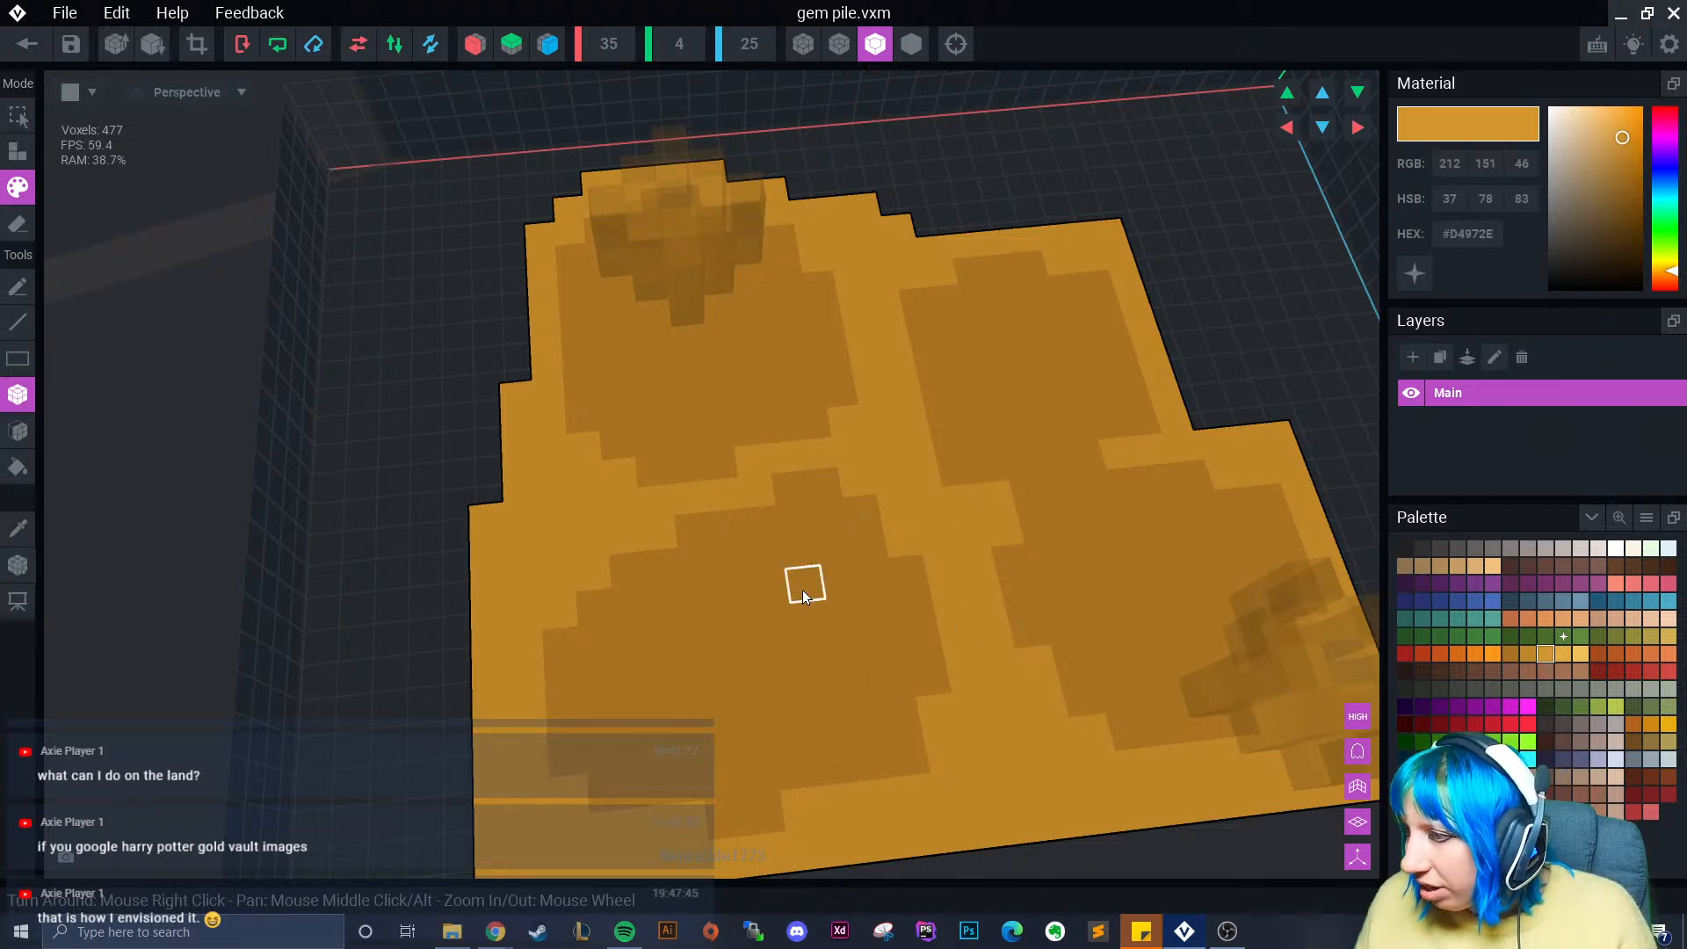
click(619, 475)
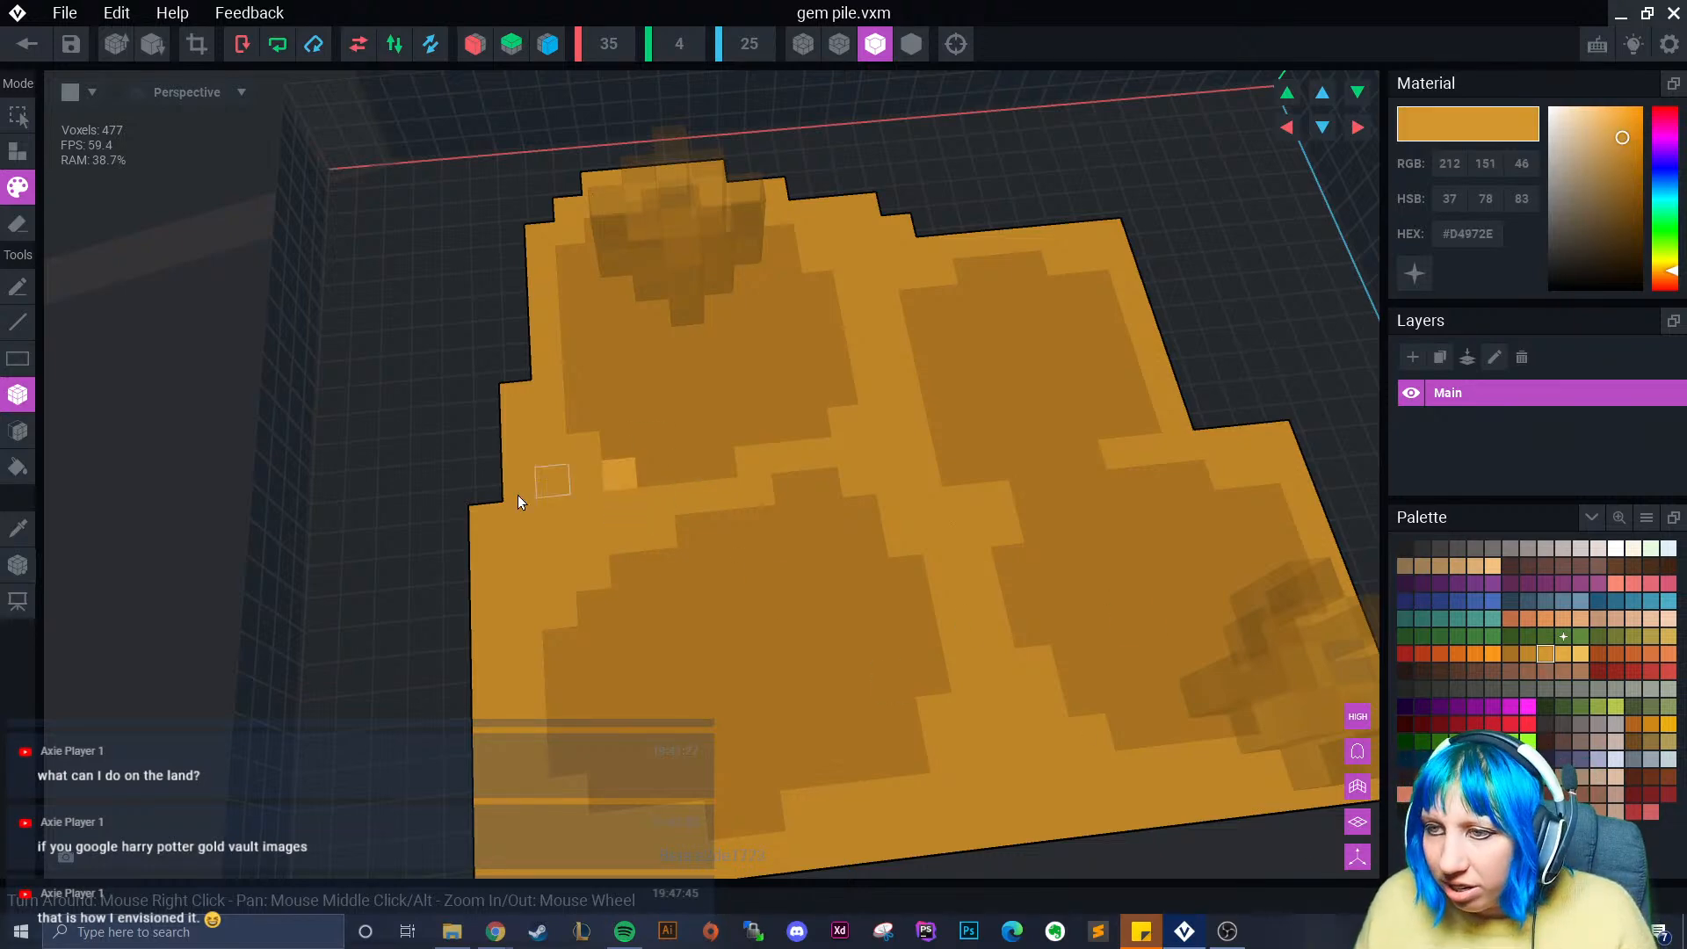
click(547, 549)
click(554, 578)
click(530, 583)
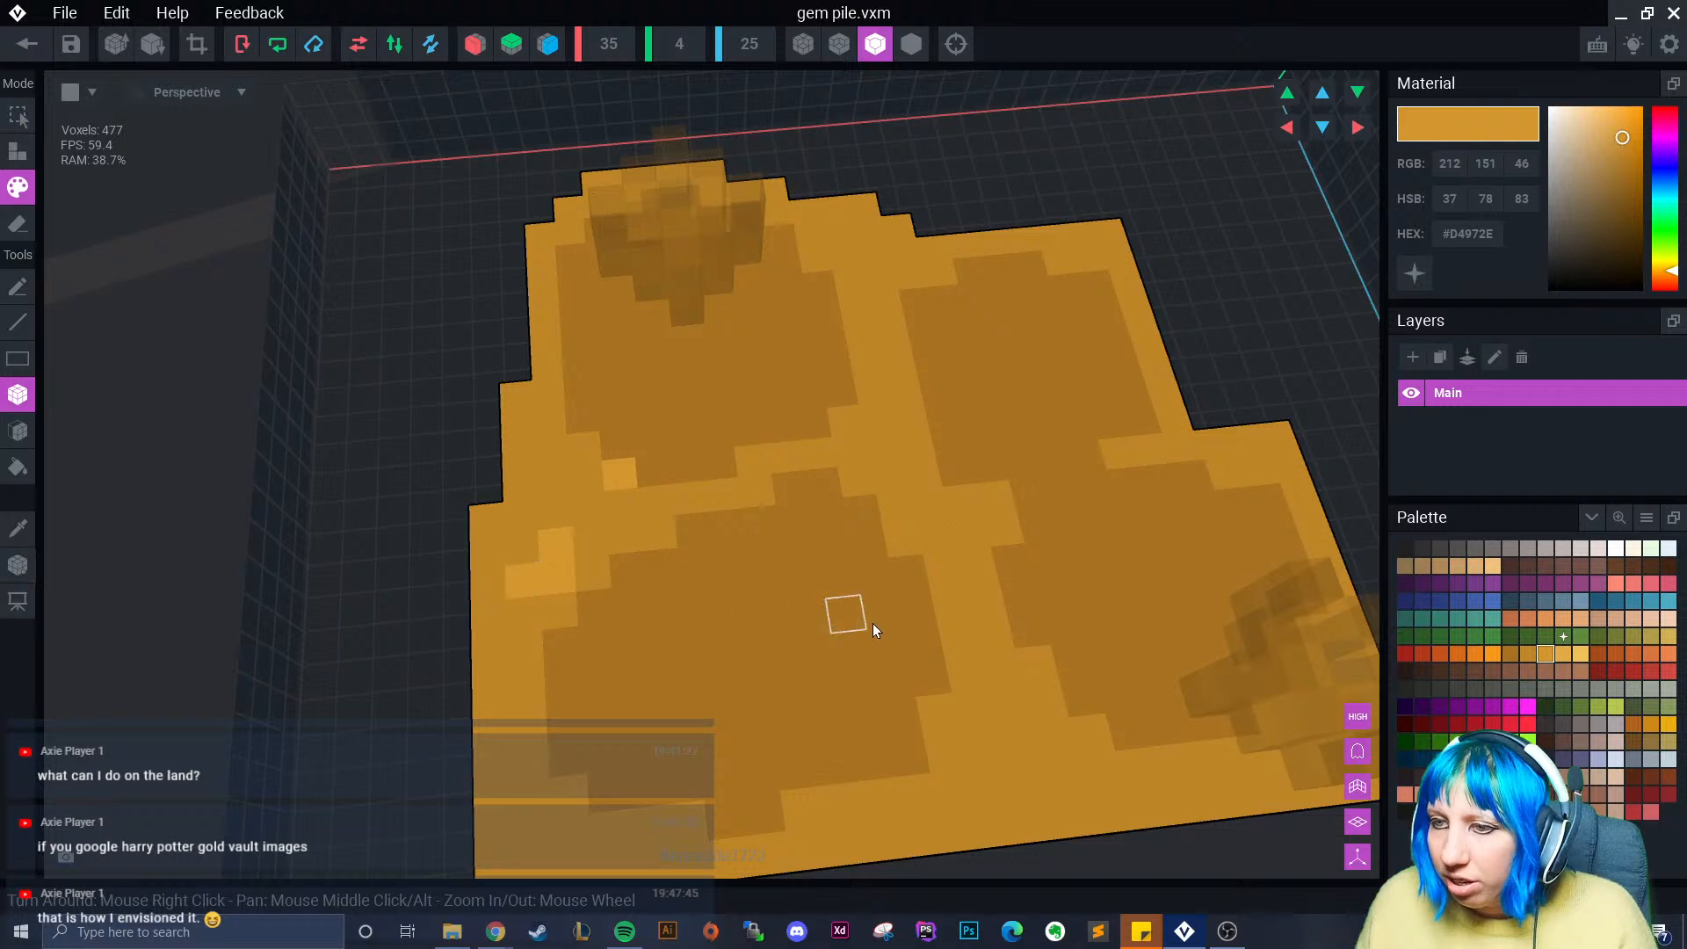
- Paint a staggered cluster of brighter gold voxels along the front patch's inner edge, at the centre of the slab
scroll(873, 624, down, 1)
click(877, 528)
click(883, 551)
click(854, 531)
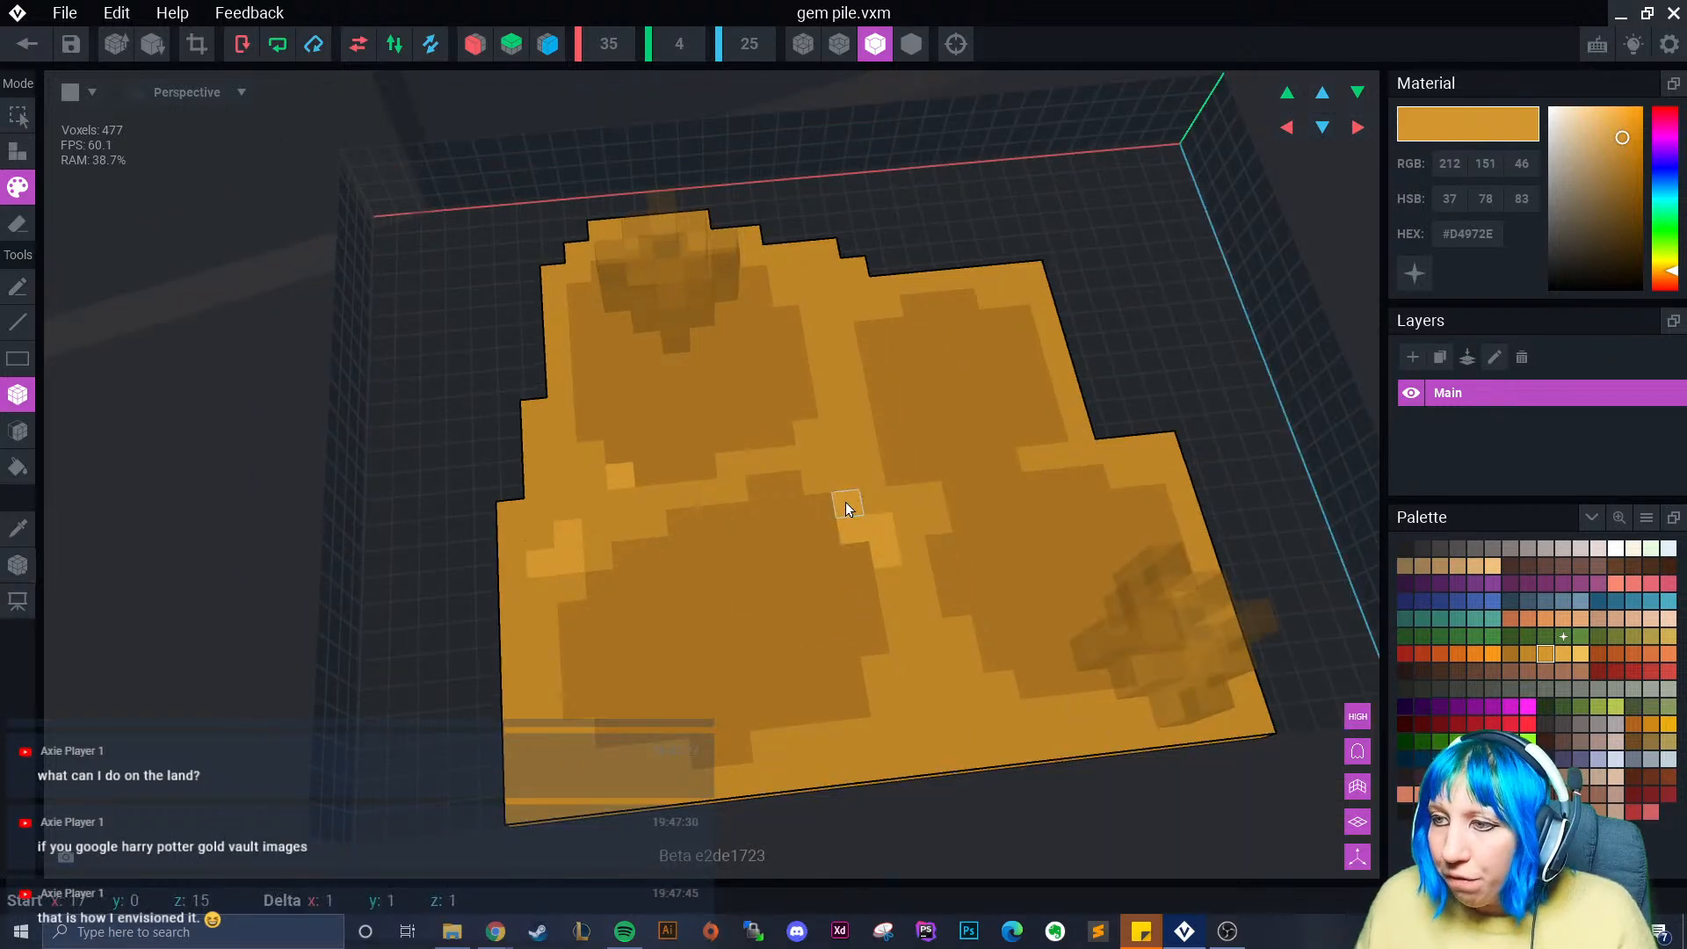
click(845, 503)
- Paint brighter gold highlights along the facing edges of the two front patches, continuing around their front corners
click(958, 632)
click(969, 659)
click(1001, 687)
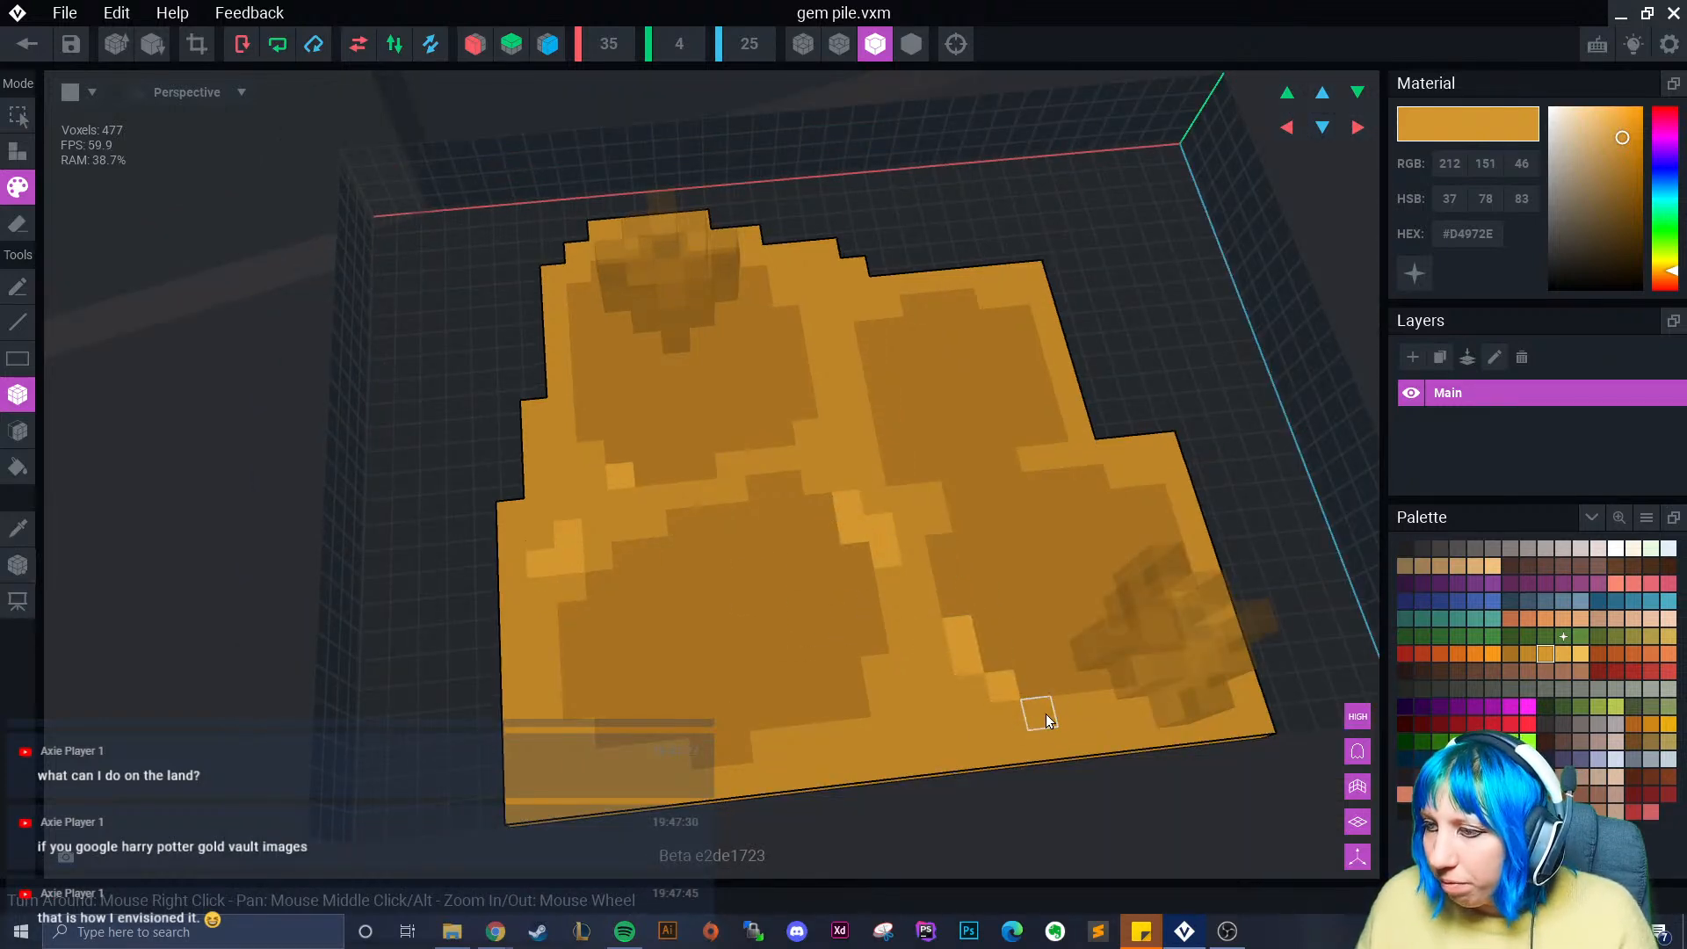
click(1044, 713)
click(879, 683)
click(843, 731)
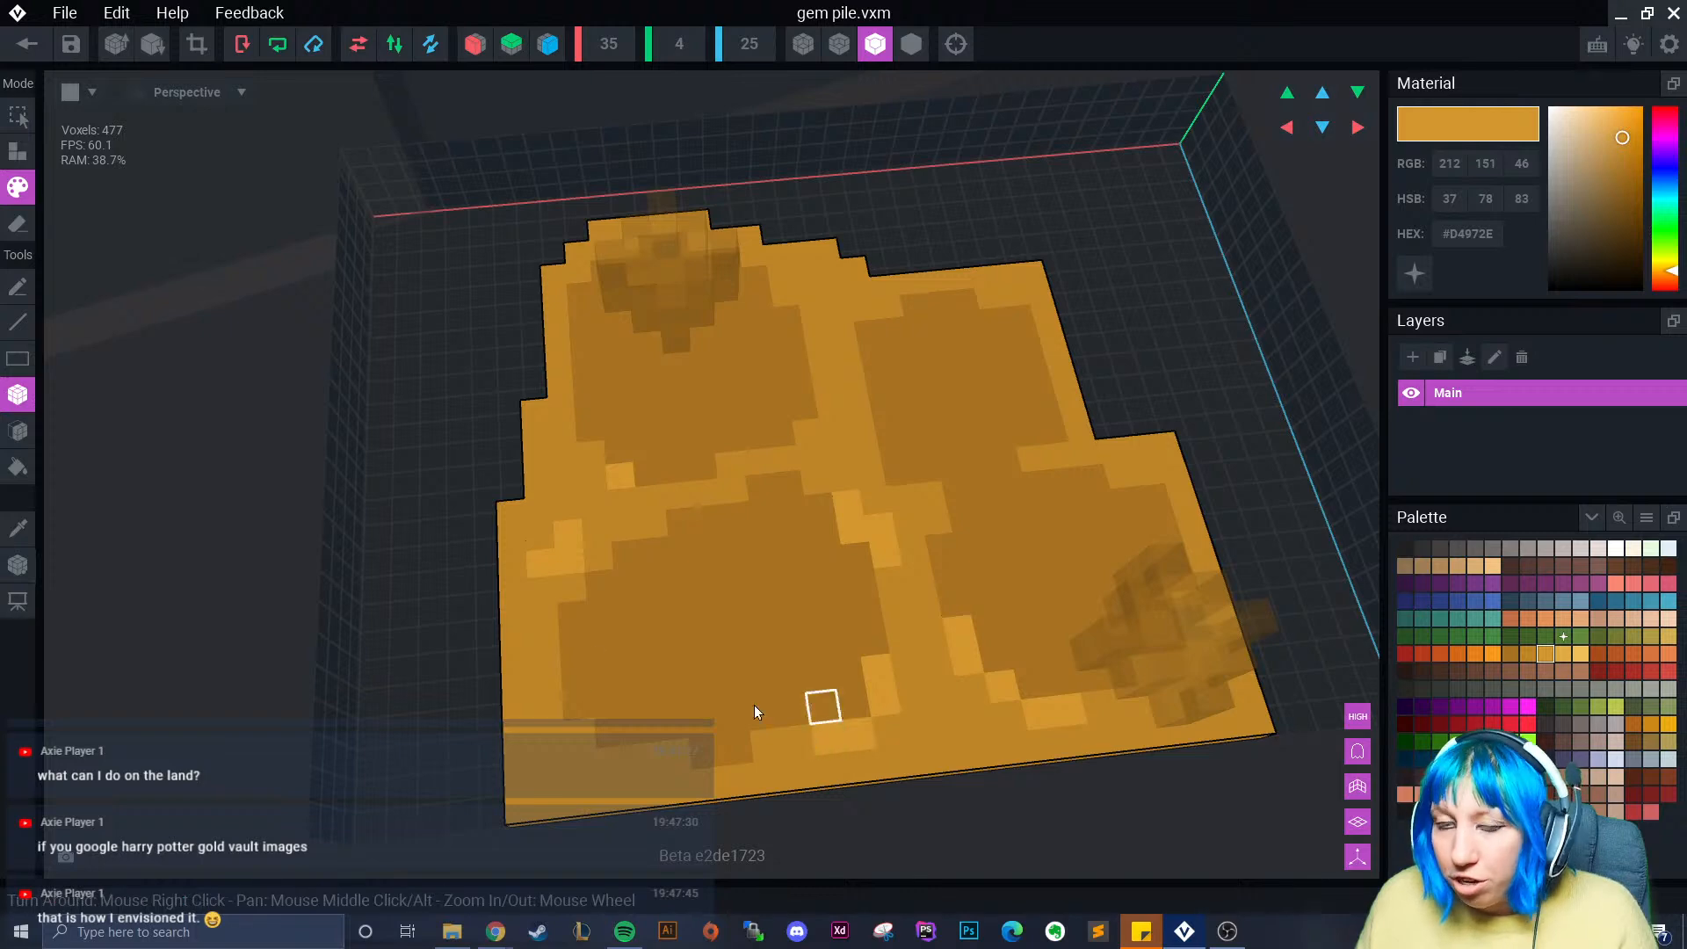
- Add scattered brighter gold highlights around the two back patches, behind the money 1 stack and along the large front patch's edge
click(865, 309)
click(845, 335)
click(782, 290)
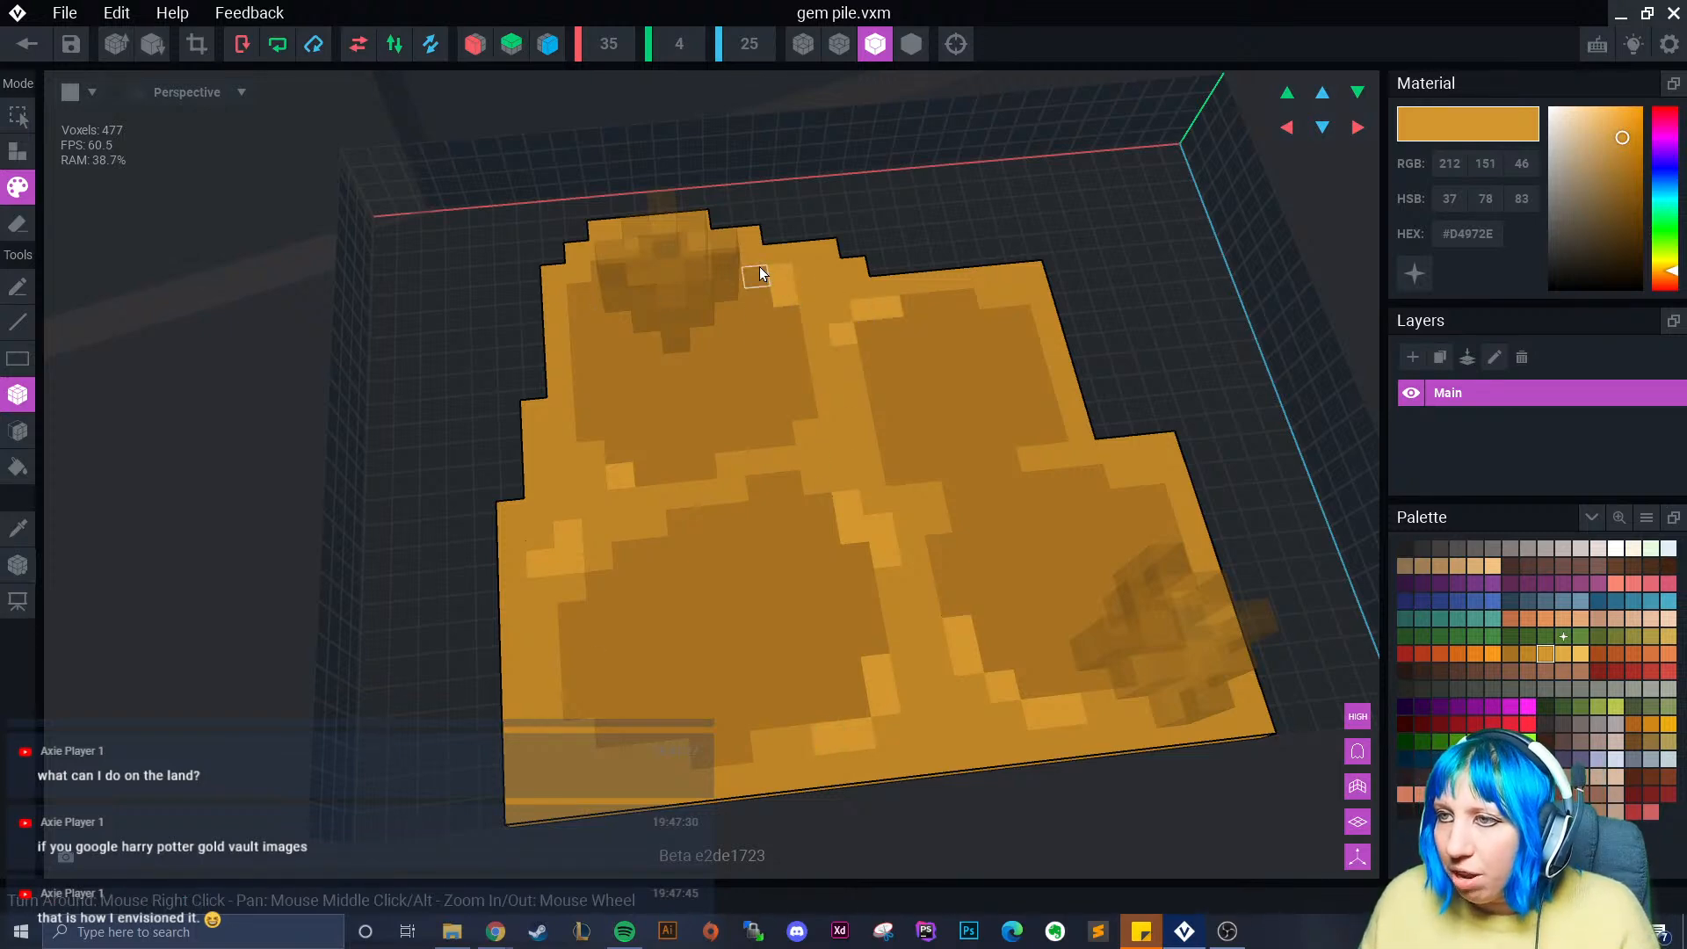
right_drag(846, 407, 964, 483)
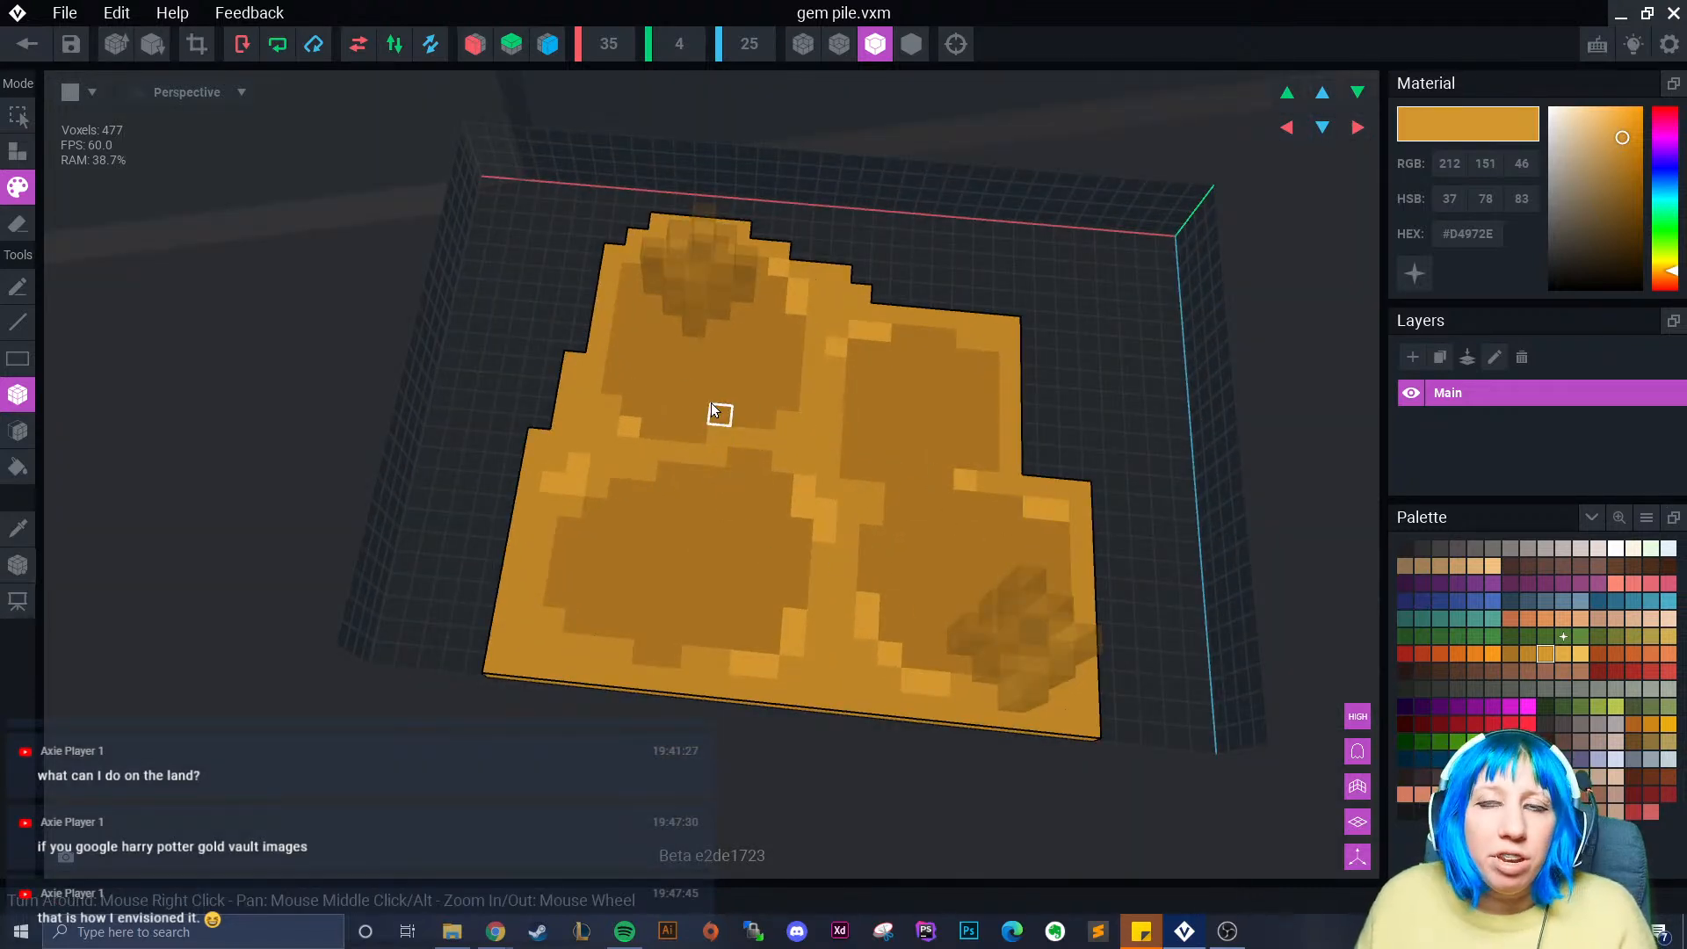
right_drag(535, 370, 621, 642)
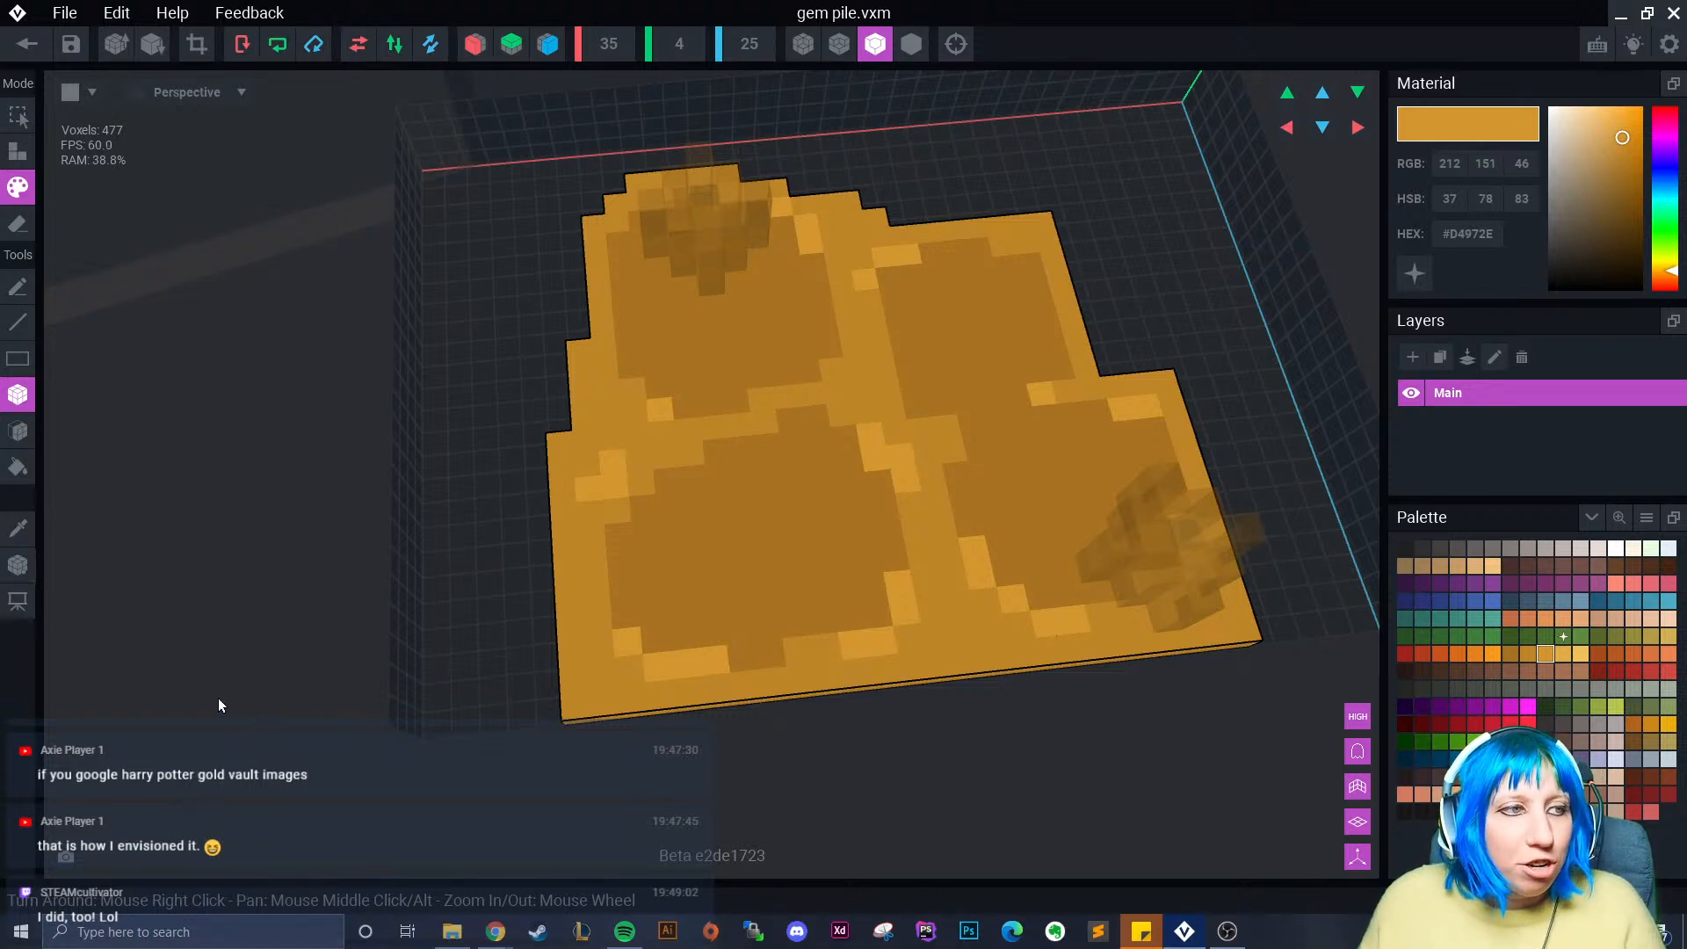
- Attach brighter gold strips along the slab's stepped outer side to fill out its notches
scroll(1032, 408, up, 3)
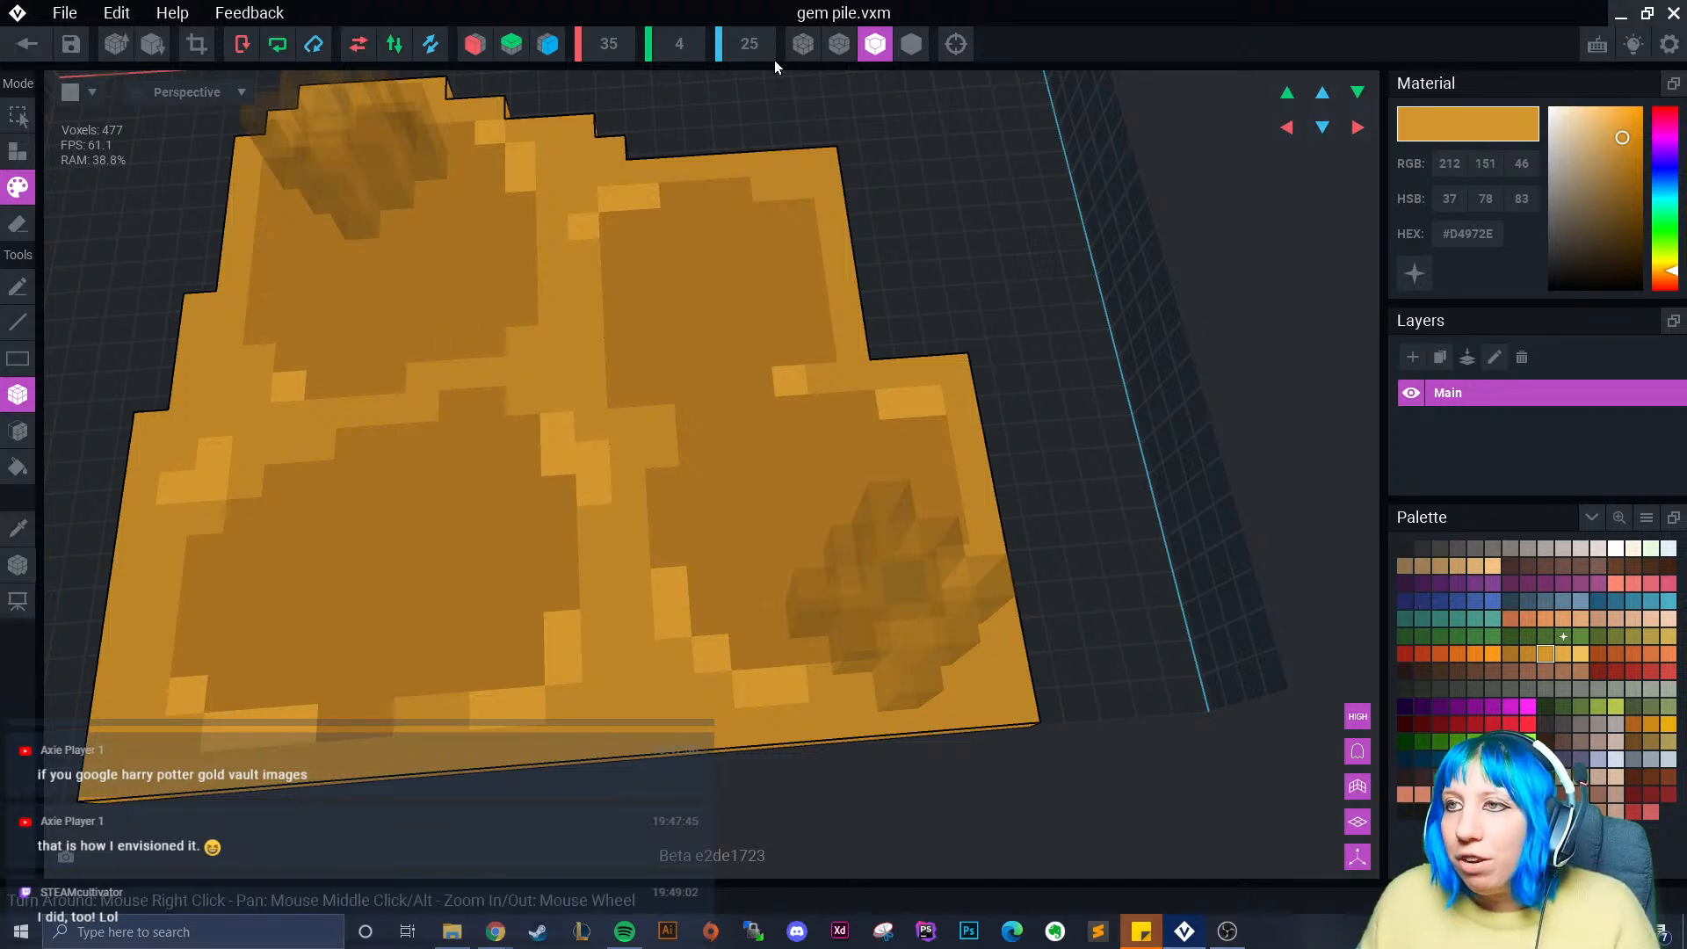
scroll(421, 246, down, 4)
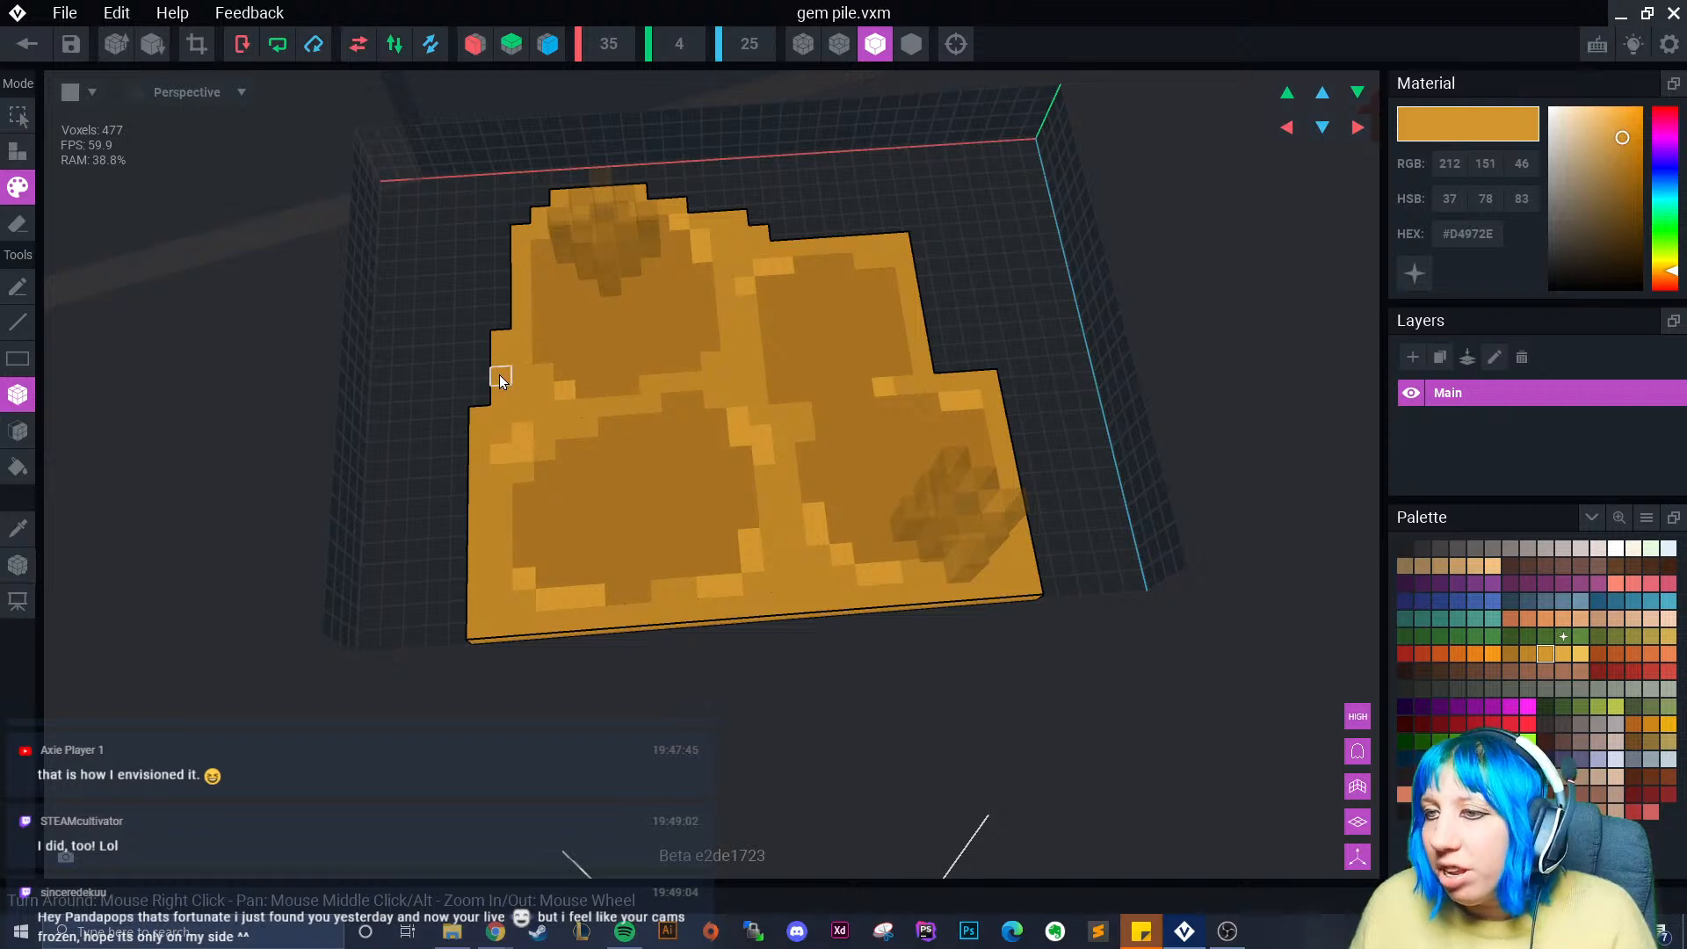
right_drag(499, 374, 513, 378)
scroll(505, 376, up, 2)
scroll(512, 378, up, 2)
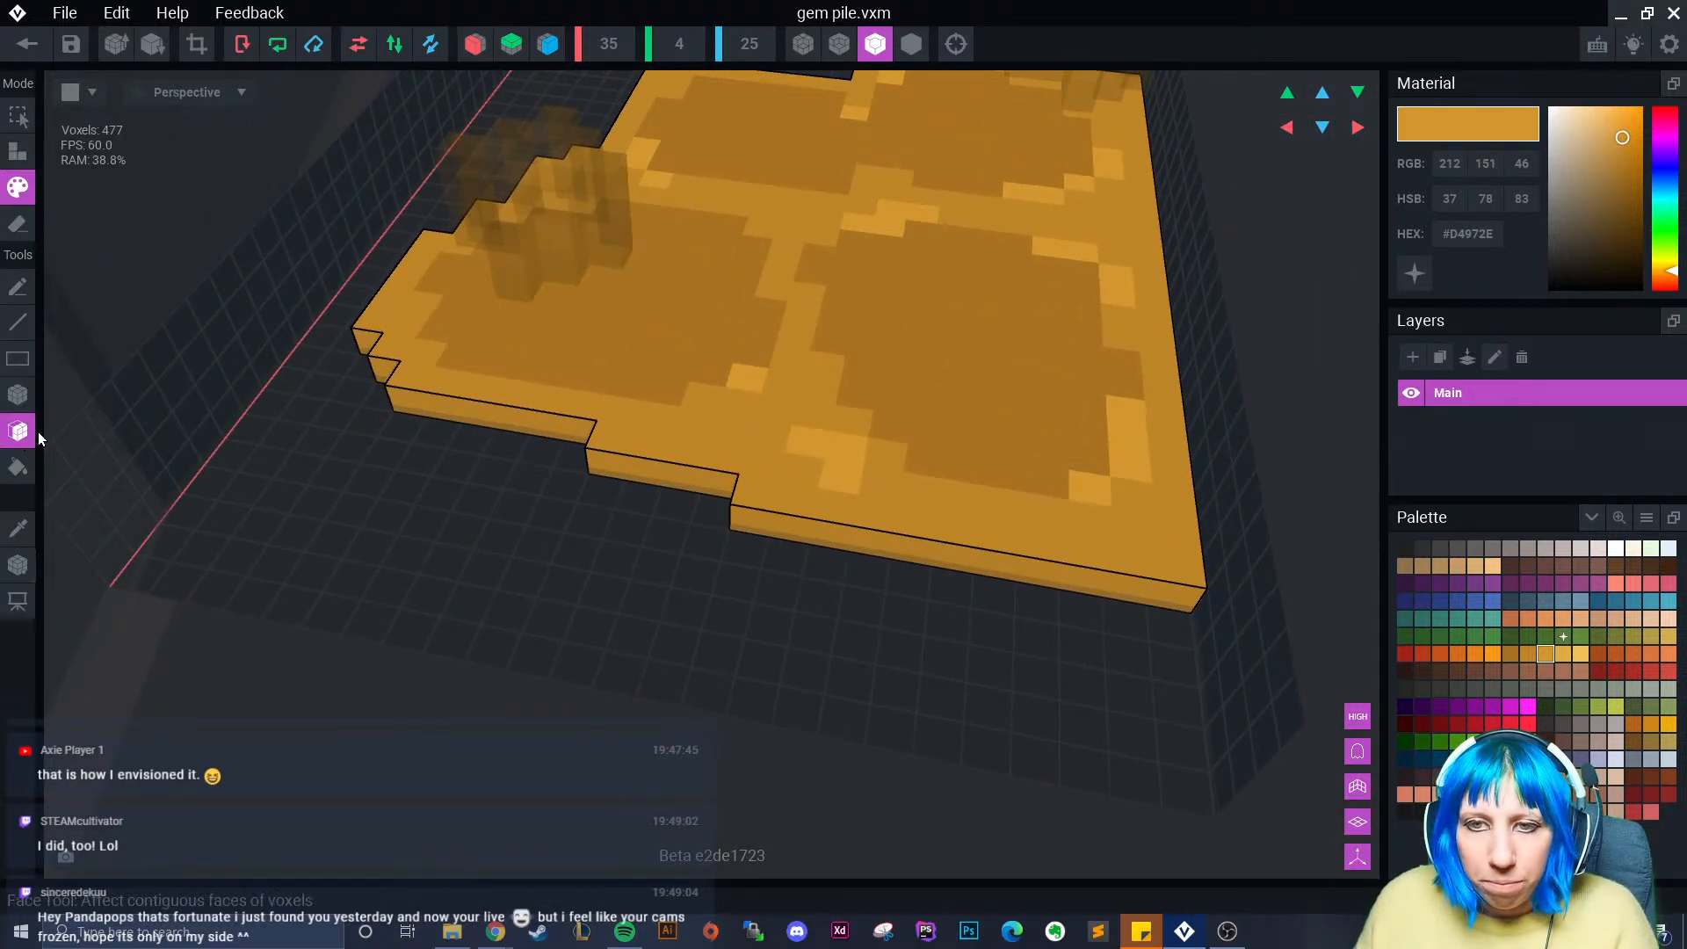
click(18, 153)
right_drag(264, 354, 554, 404)
drag(599, 407, 434, 413)
right_drag(434, 413, 689, 558)
drag(765, 555, 606, 542)
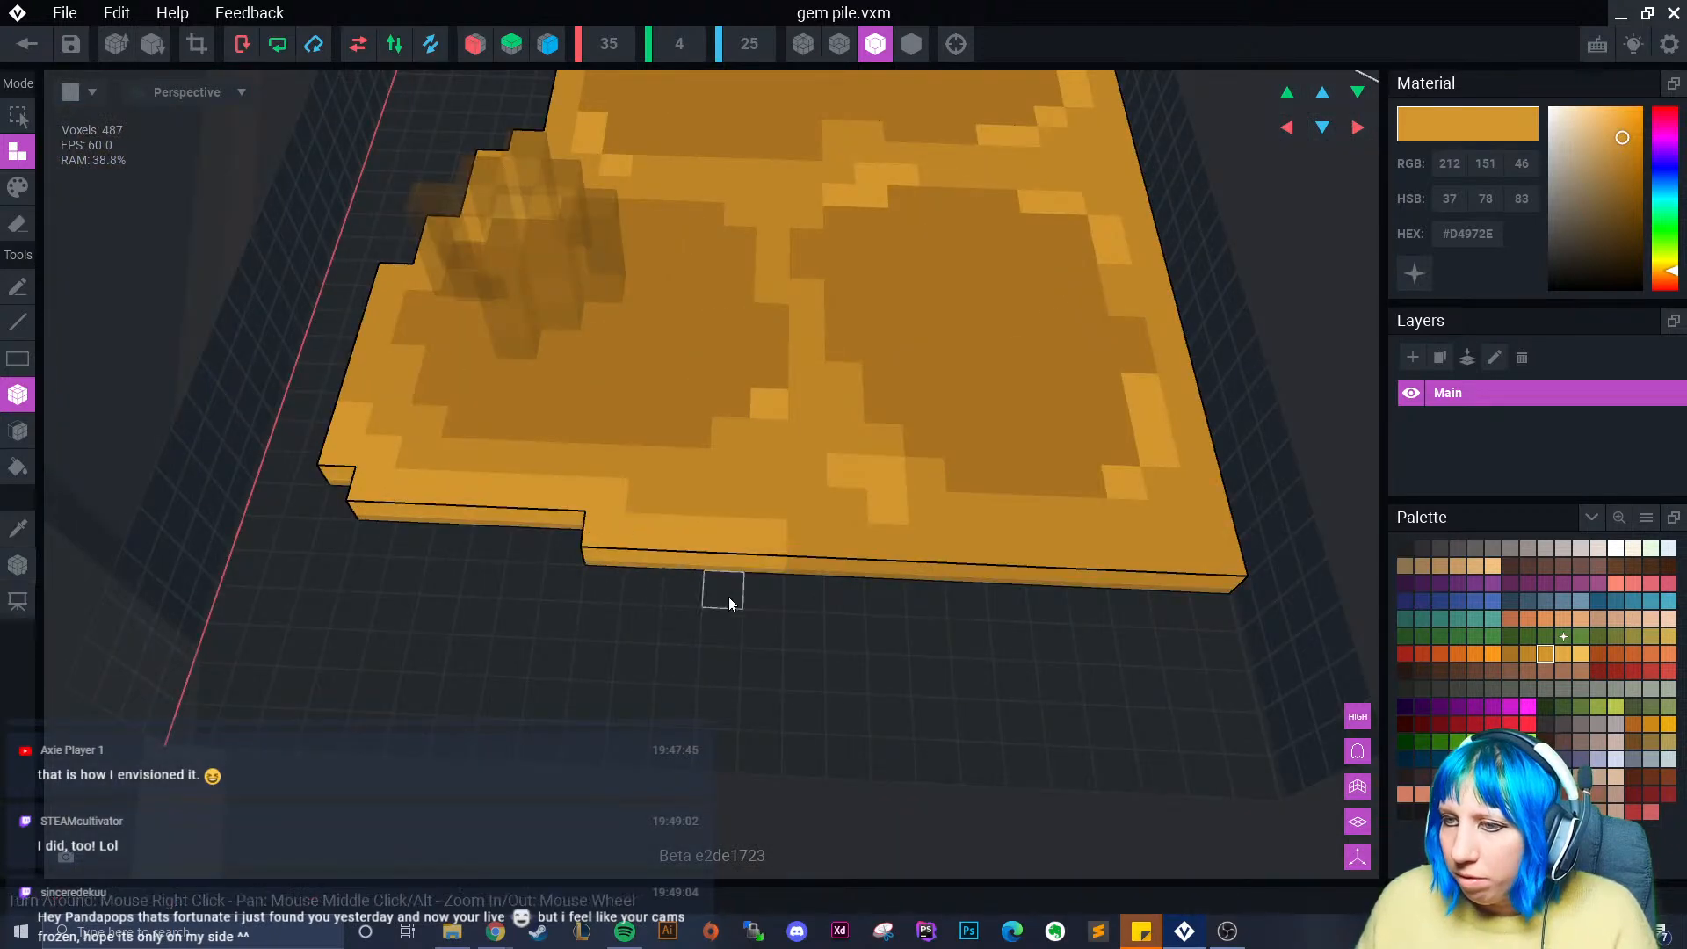
- Shift the model one voxel toward the back and attach a brighter gold strip along part of the slab's front edge
scroll(728, 607, down, 2)
scroll(727, 606, down, 2)
right_drag(727, 606, 646, 593)
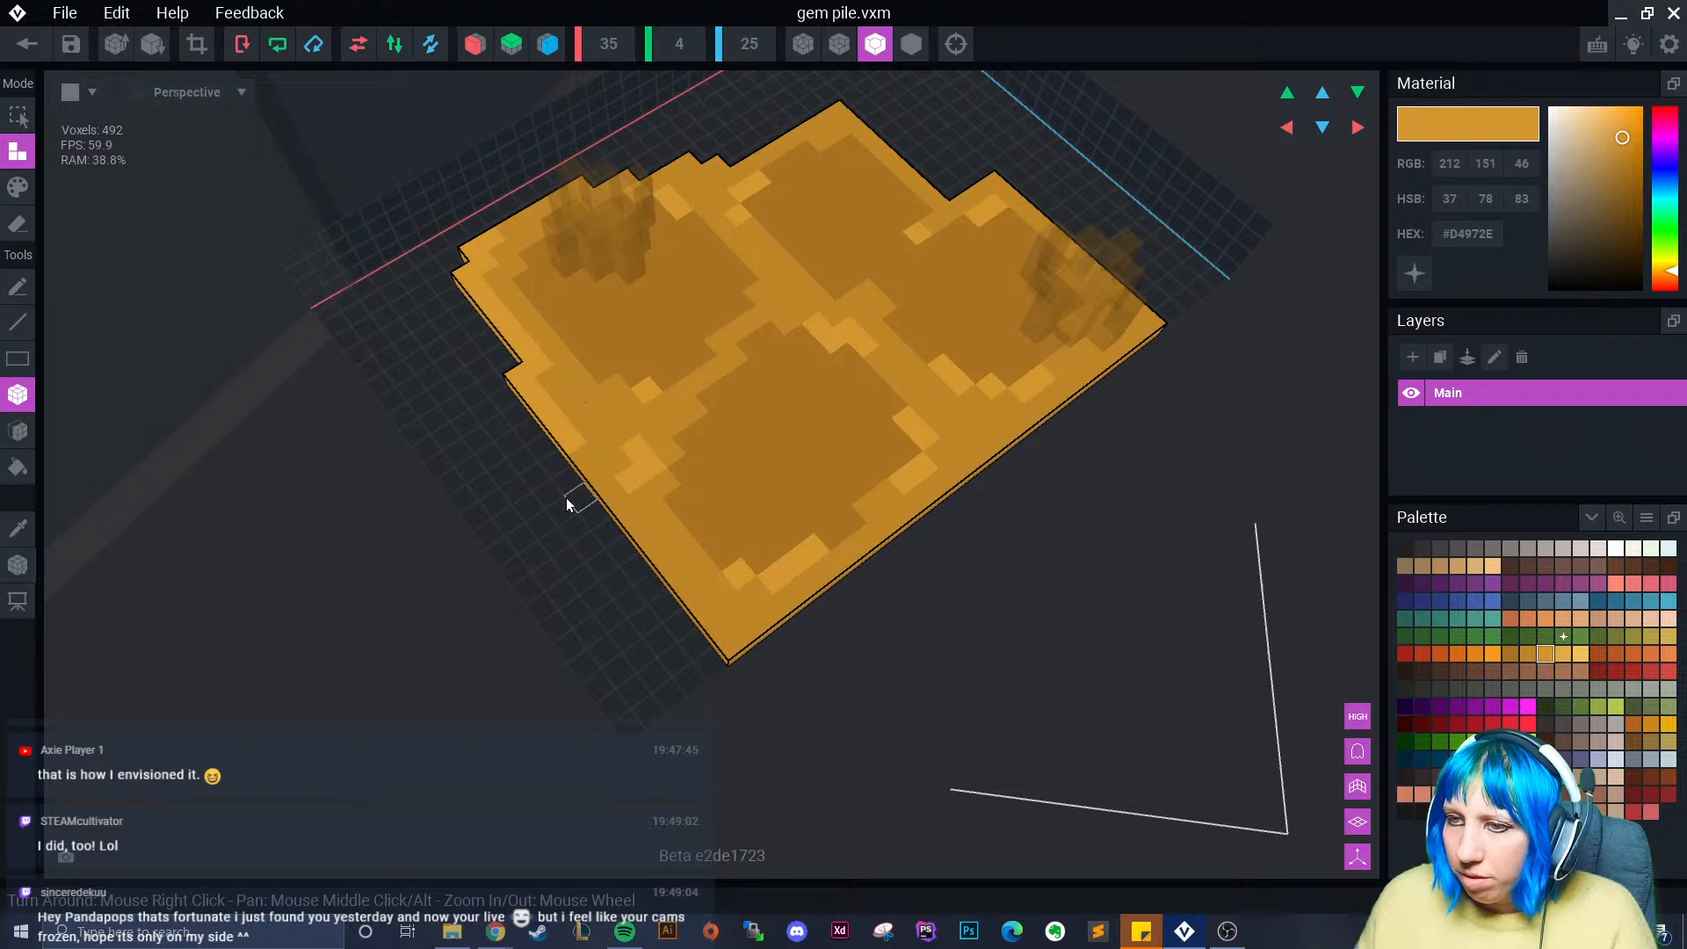
right_drag(716, 676, 678, 654)
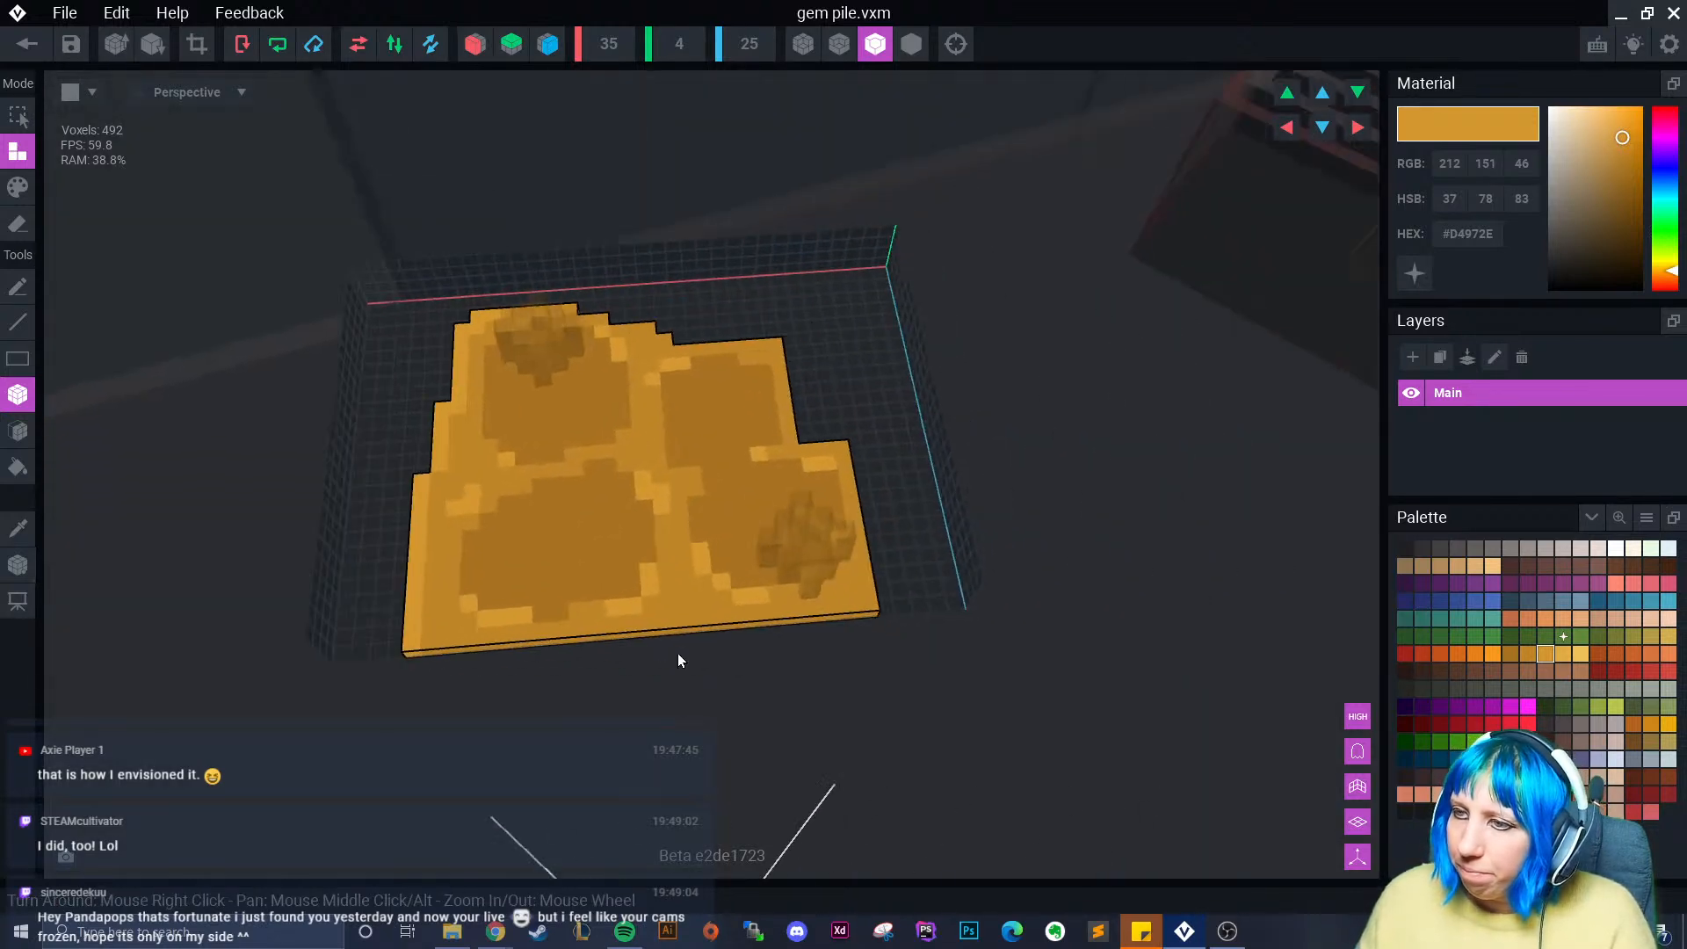
click(1325, 96)
scroll(582, 681, up, 2)
drag(368, 649, 503, 647)
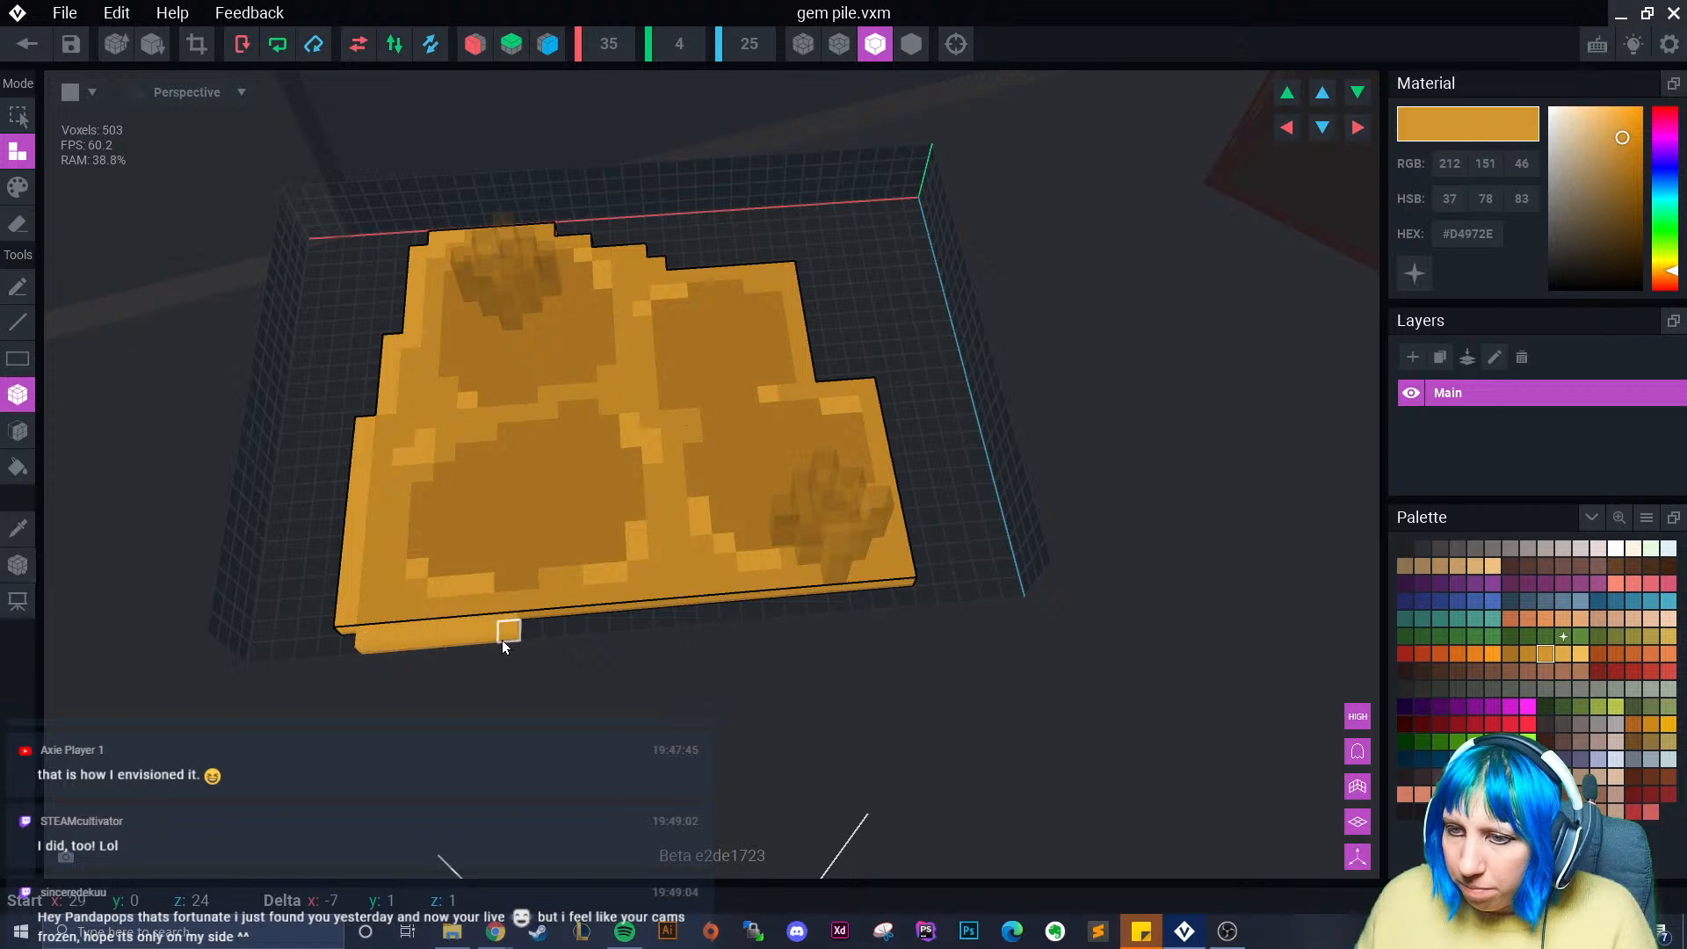
drag(646, 626, 606, 620)
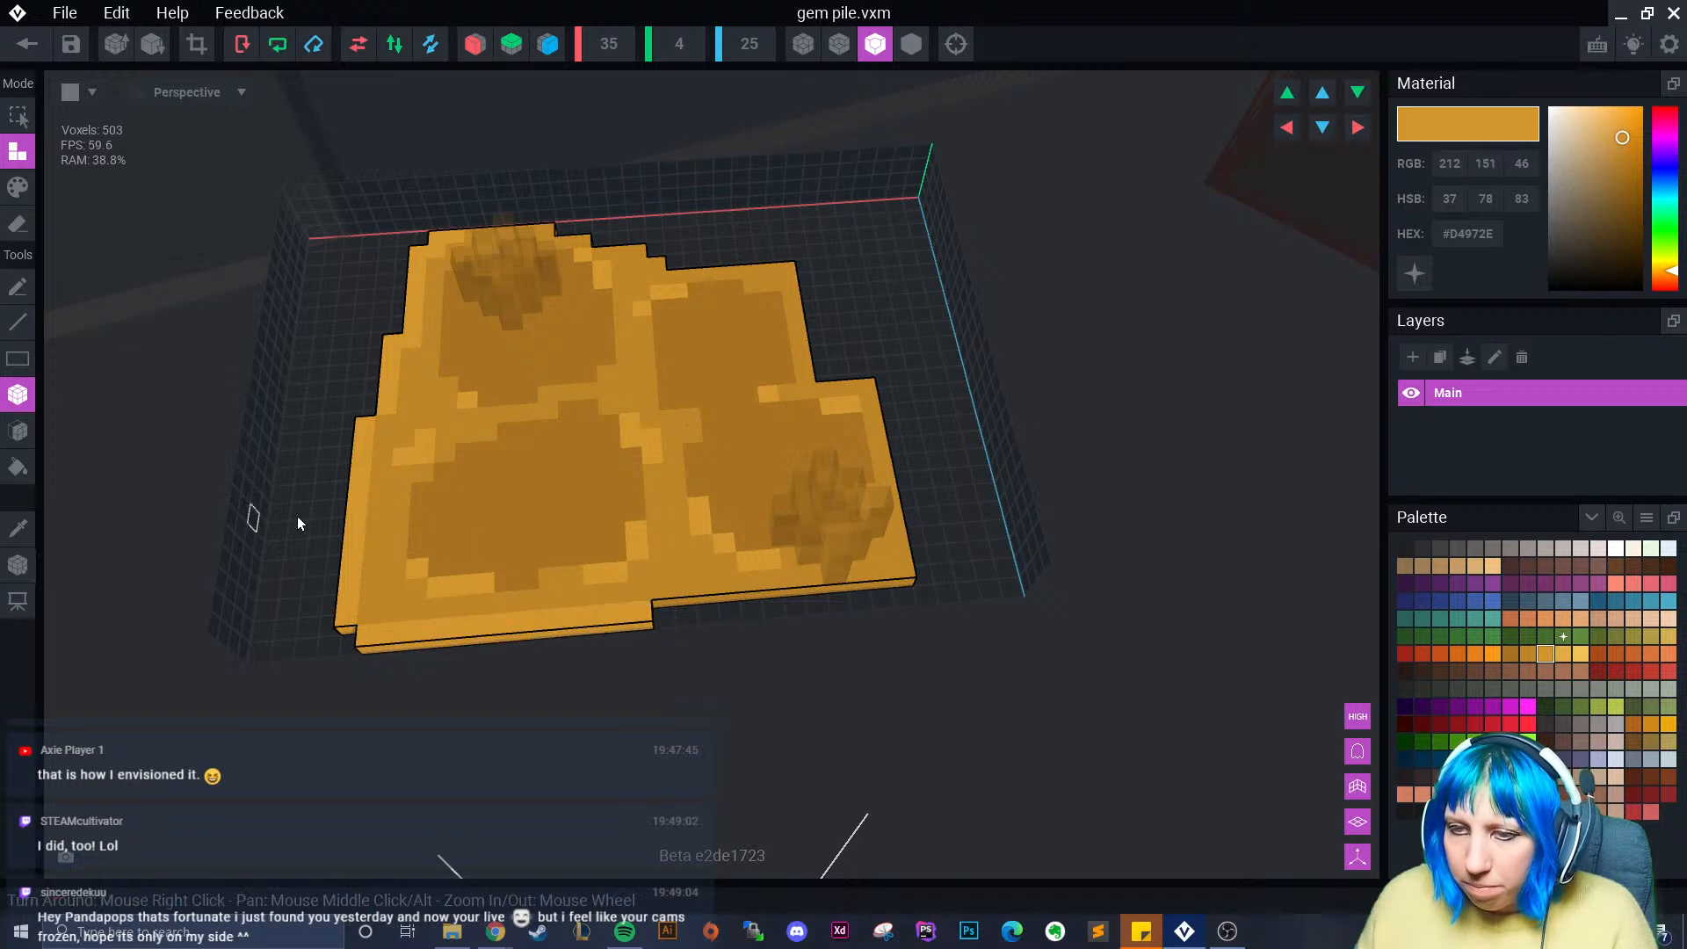
- Paint brighter gold strips along the slab's front row and the side beside the money 1 stack
click(18, 186)
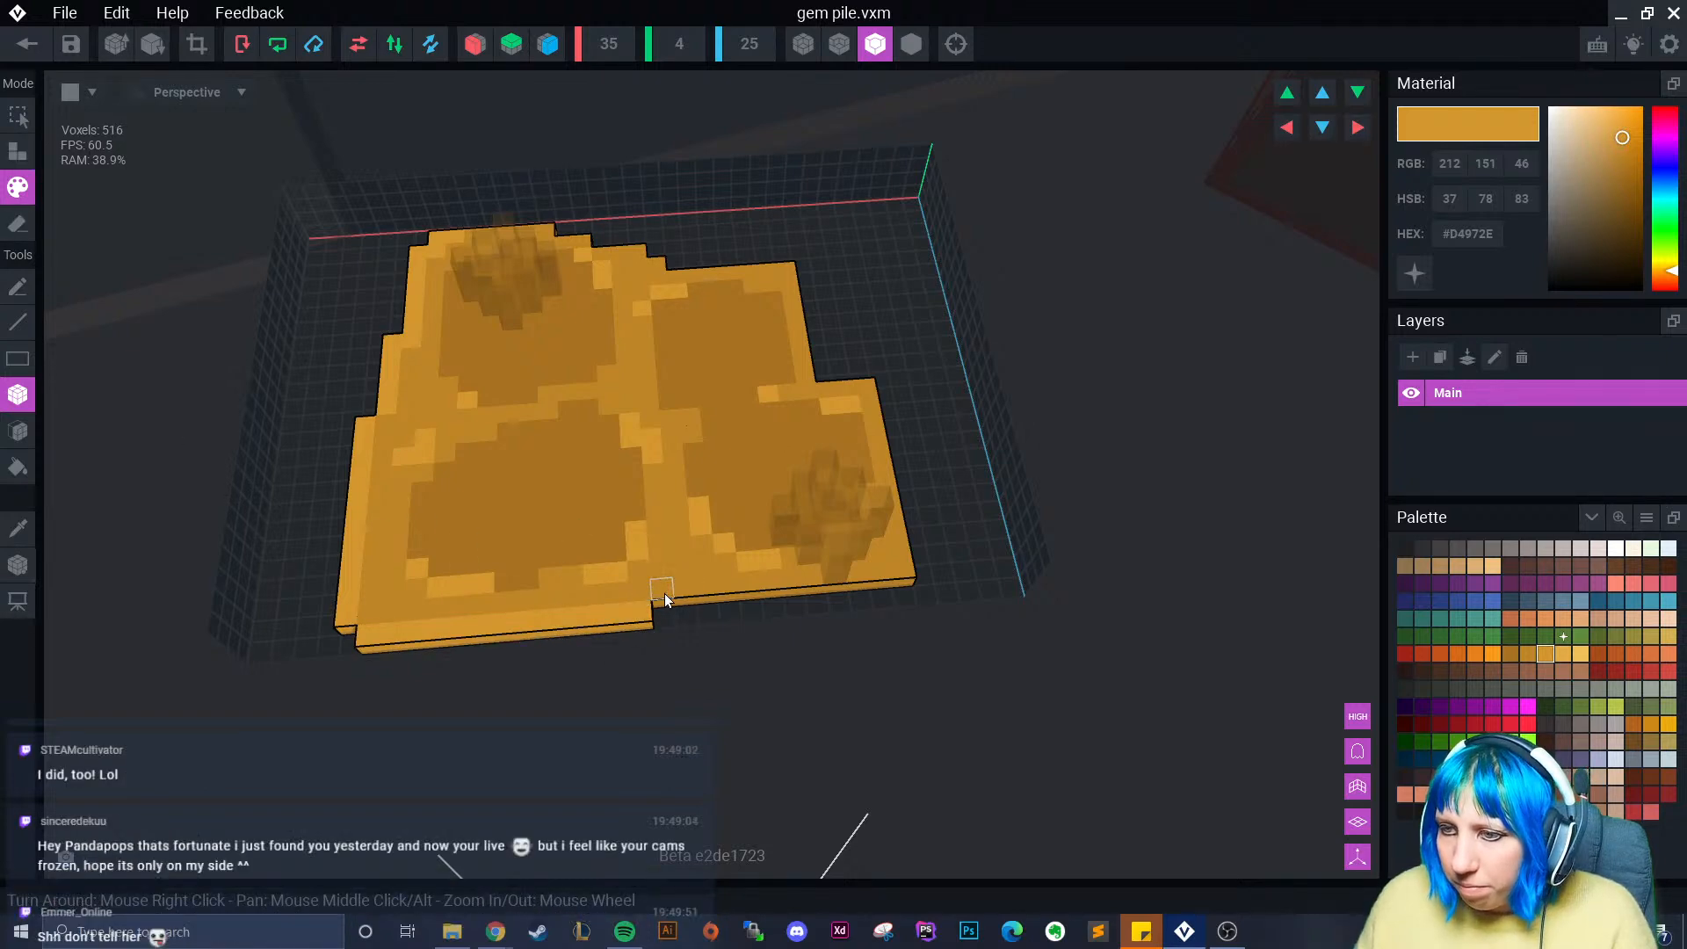
mouse_move(664, 593)
mouse_down()
mouse_move(697, 597)
mouse_move(392, 596)
mouse_up()
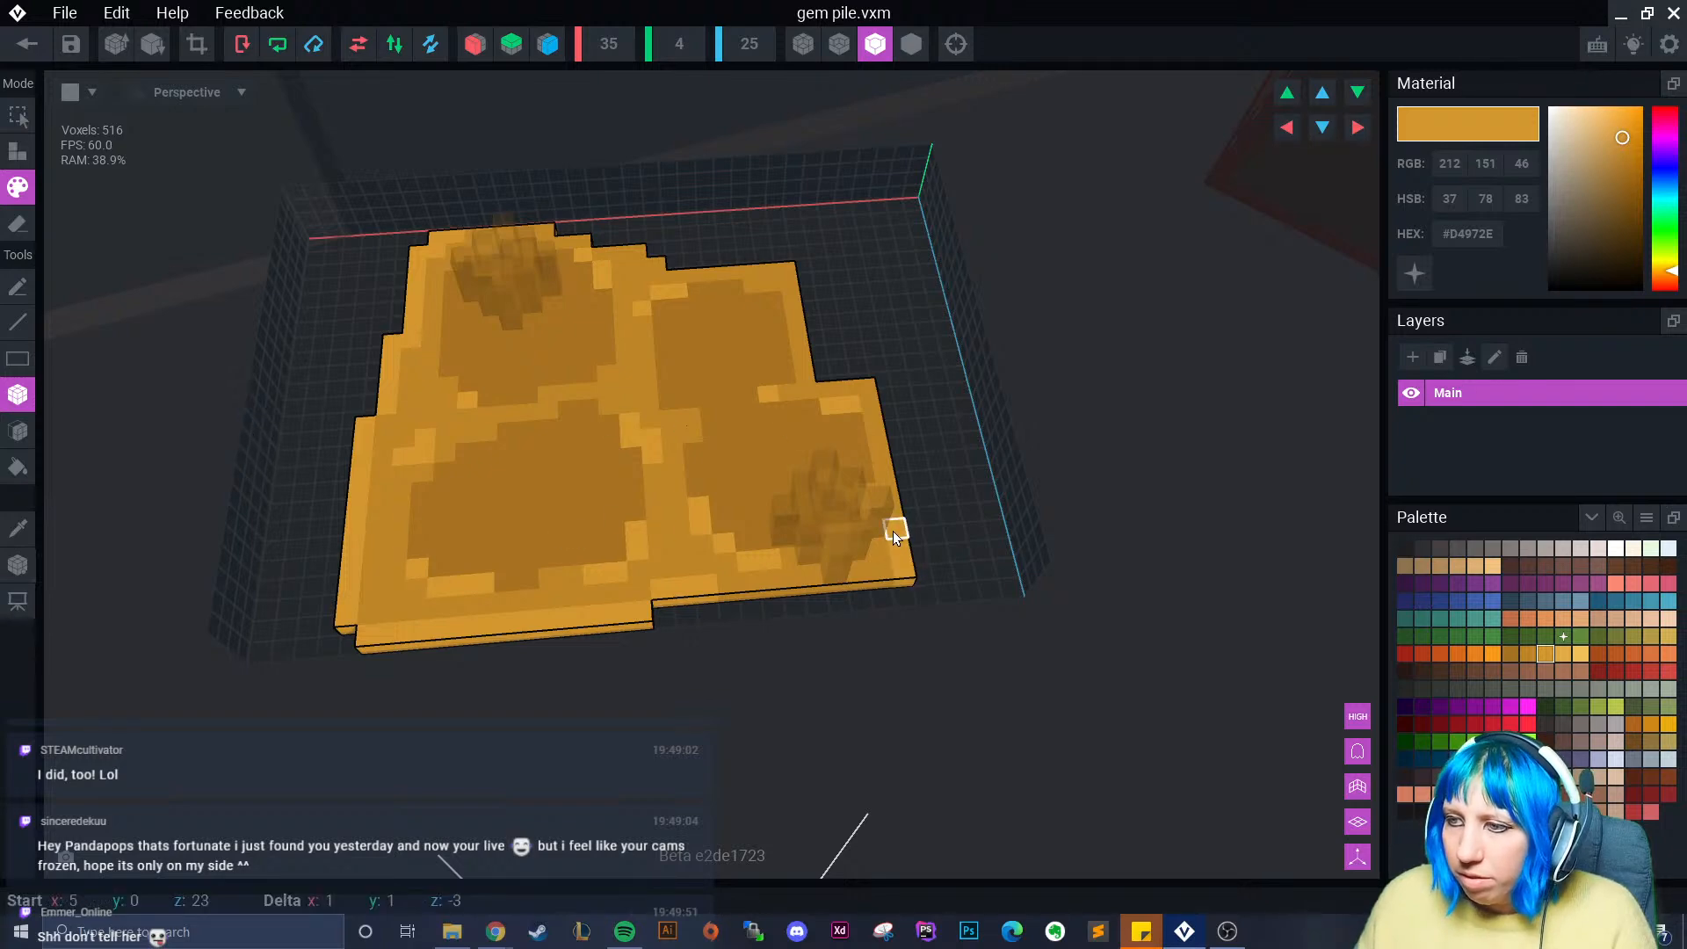
right_drag(892, 531, 871, 508)
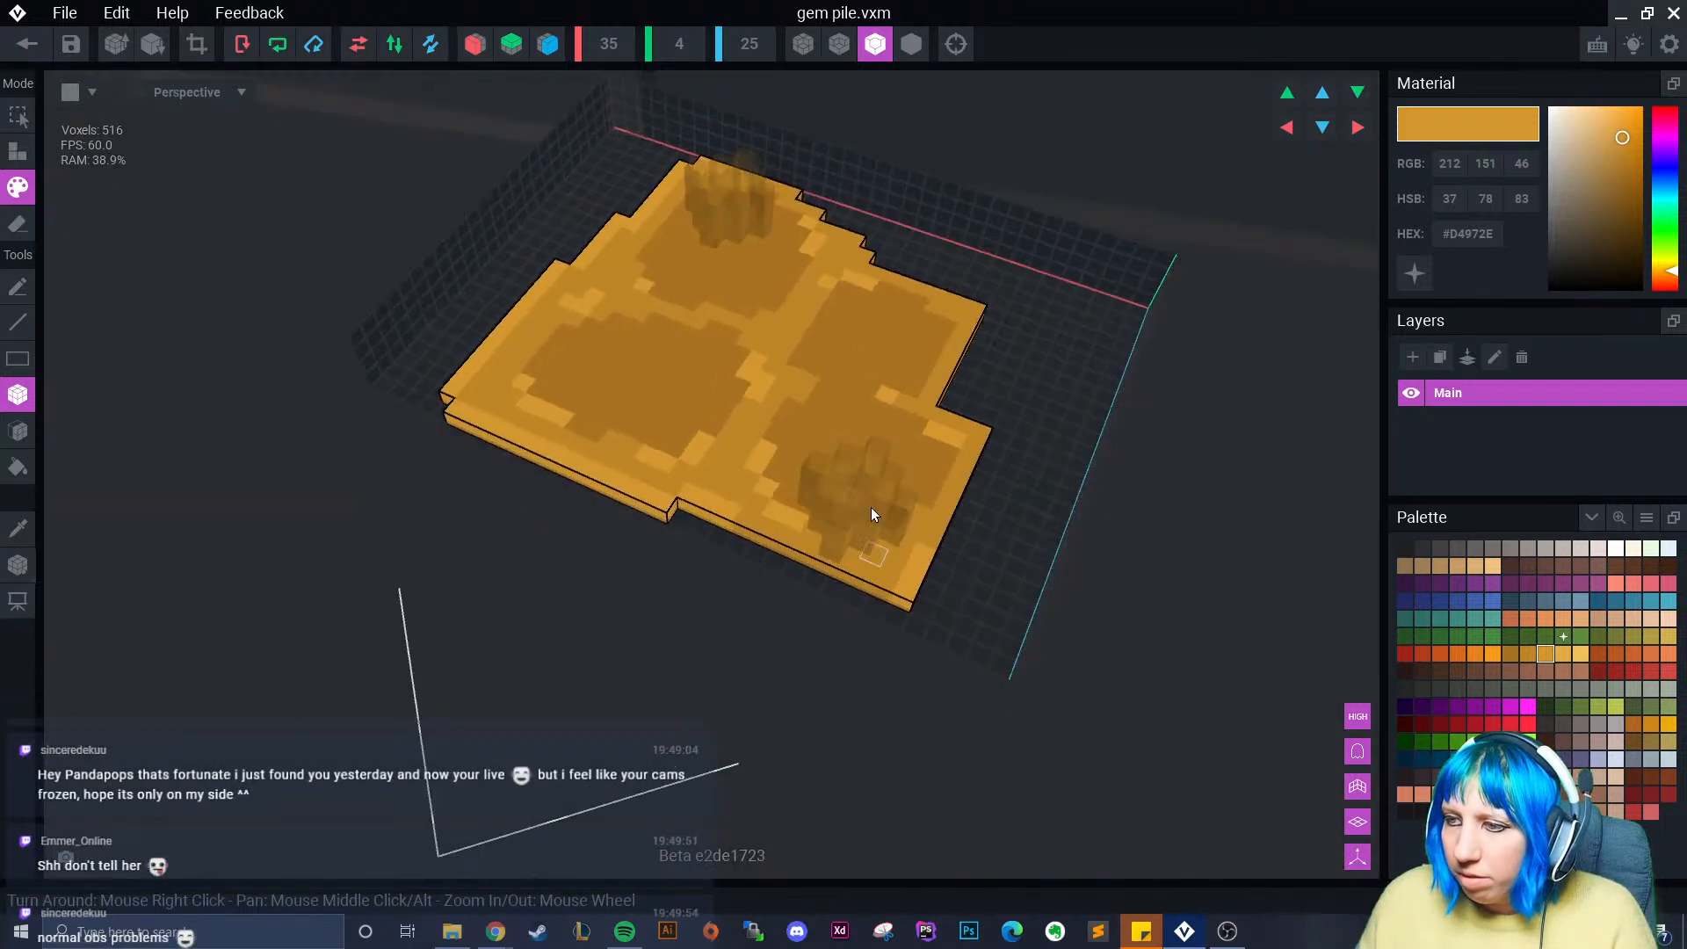
- Crop the gem pile's volume to its voxels and return to the room scene, saving the model
click(198, 47)
click(26, 43)
click(657, 325)
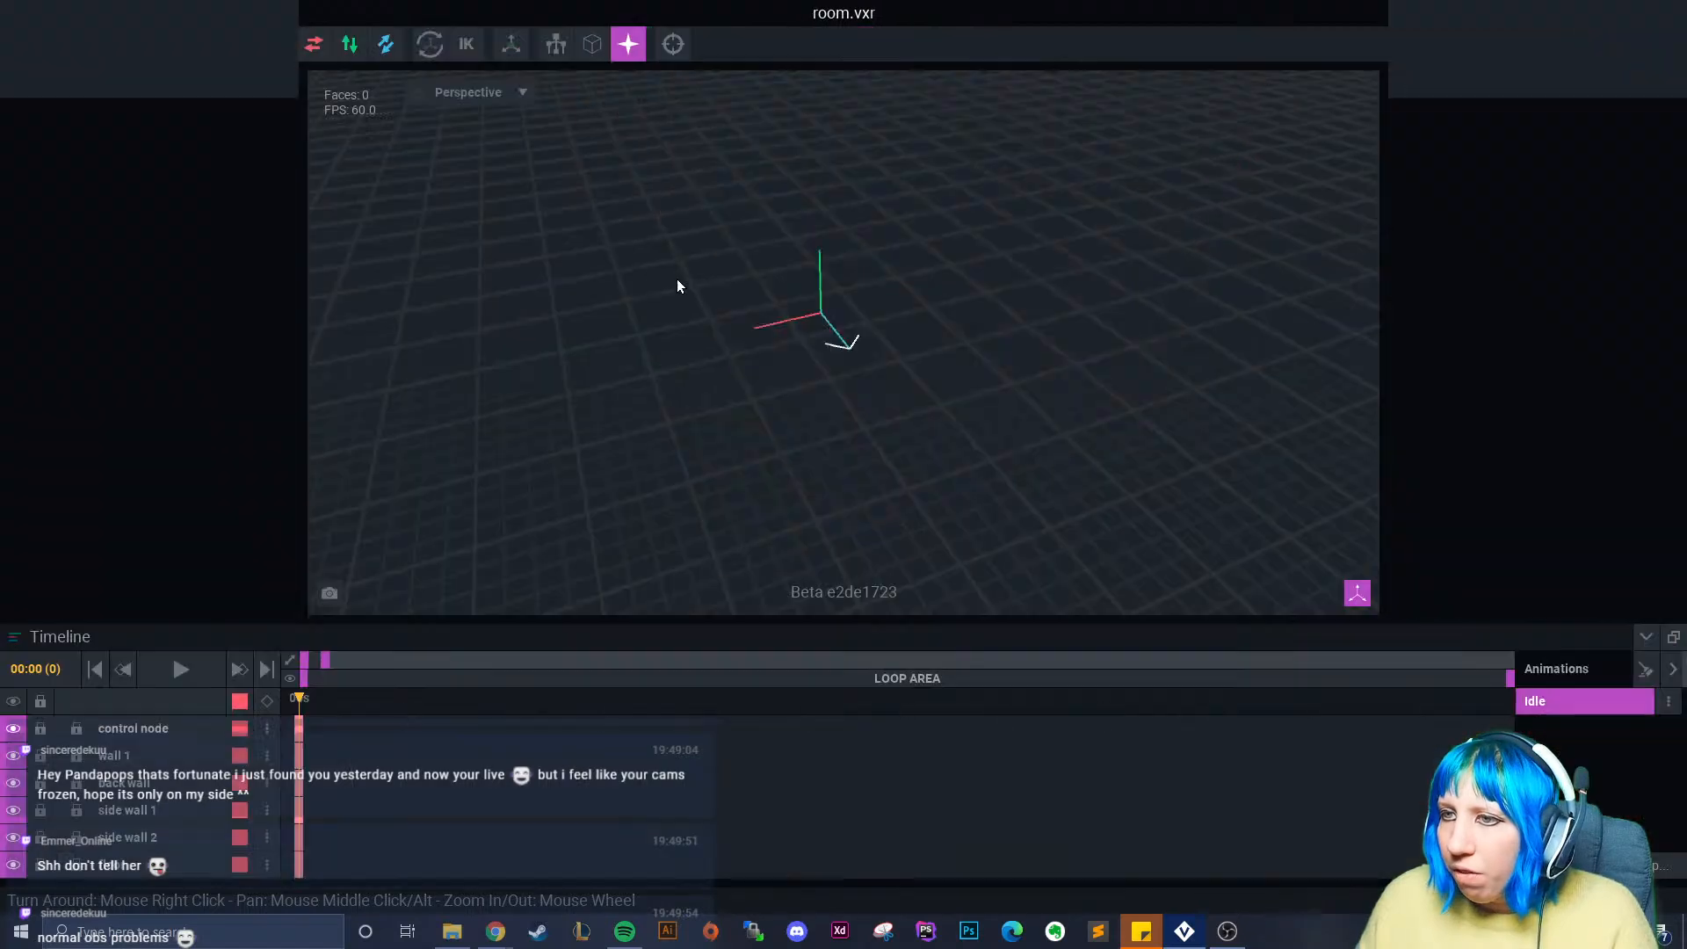
- Select the gem pile beside the chest and nudge it slightly along its Z axis
middle_drag(757, 176, 708, 355)
scroll(587, 377, up, 5)
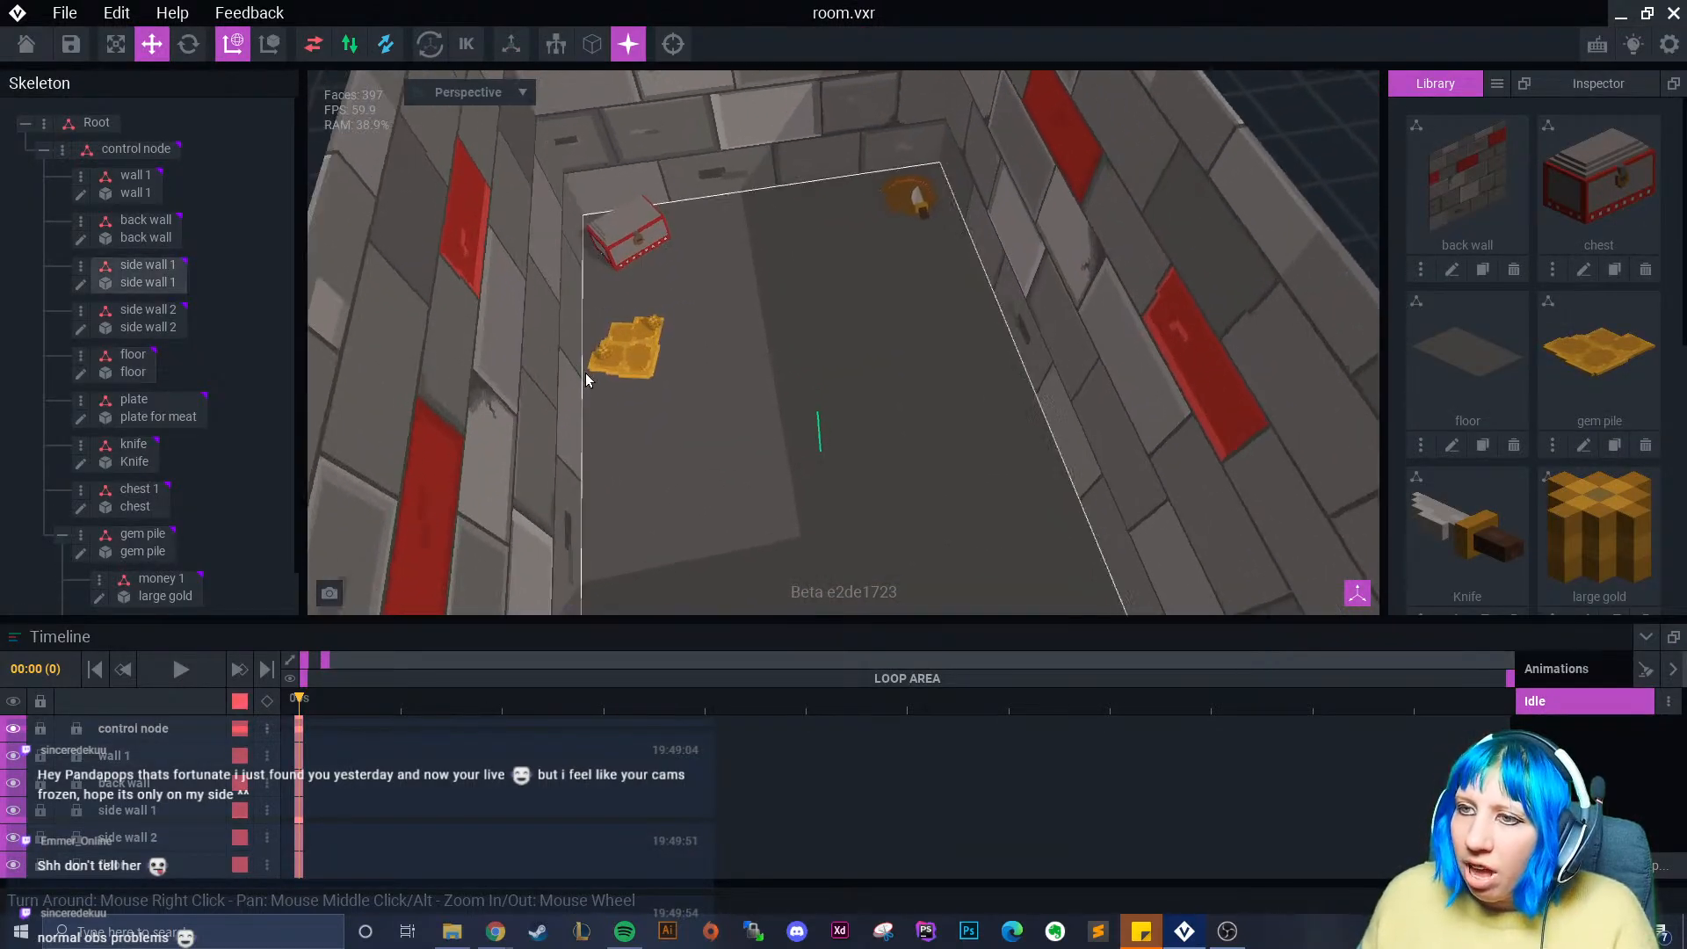
scroll(608, 417, up, 2)
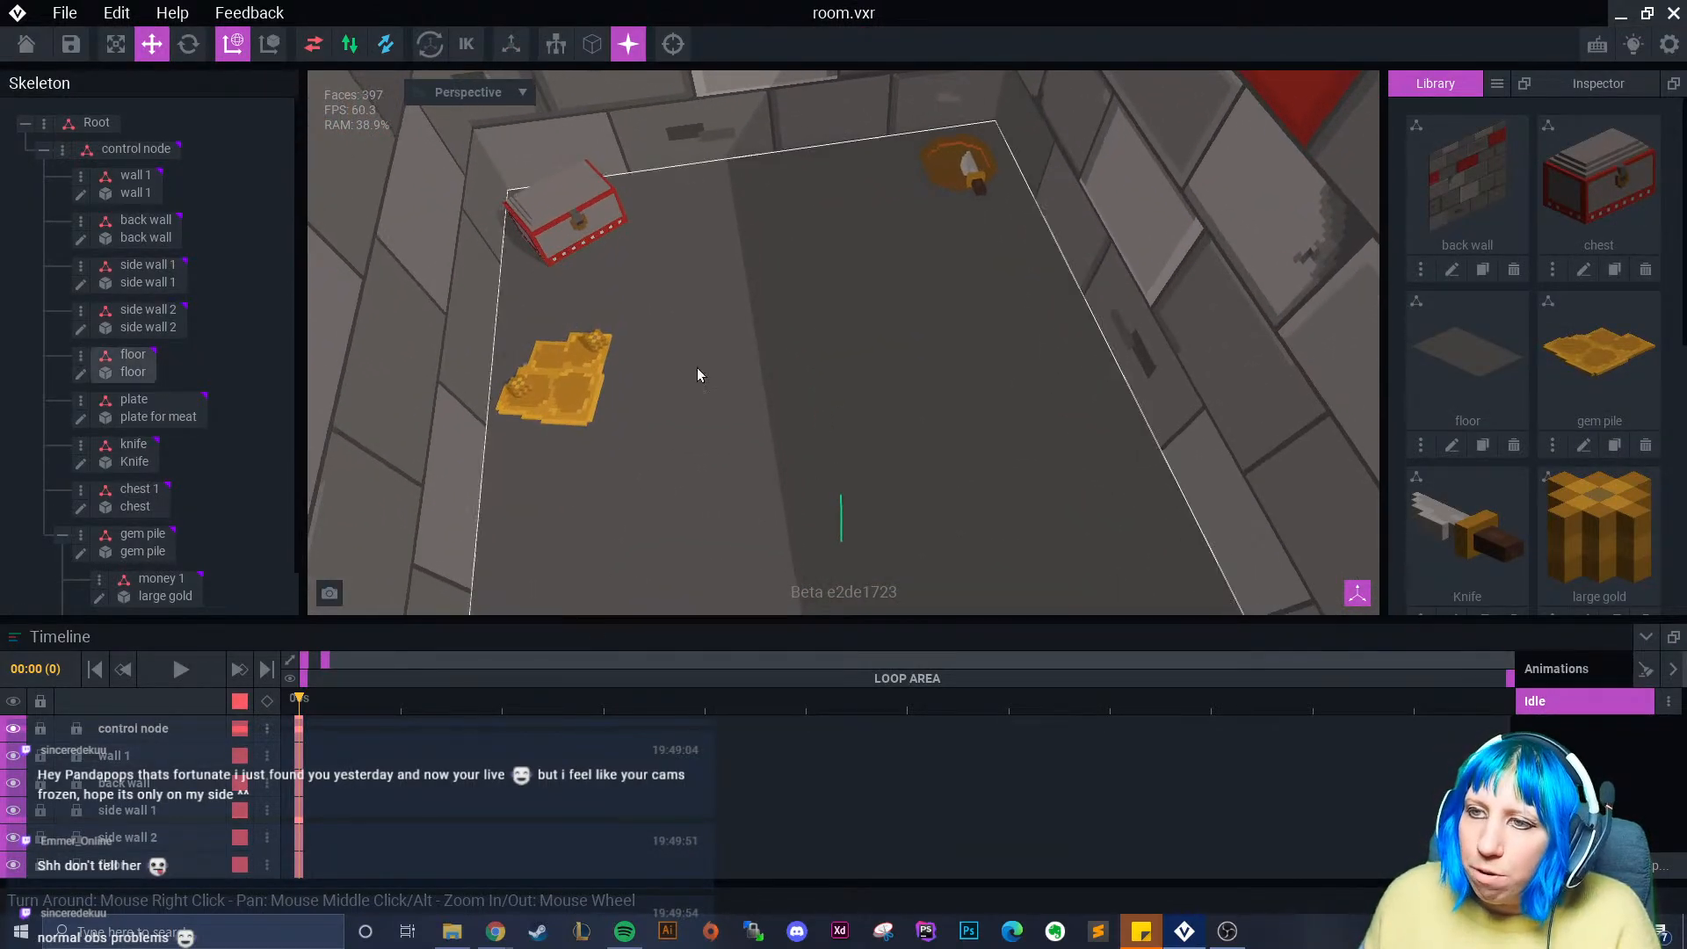
right_drag(697, 369, 685, 318)
scroll(685, 318, up, 4)
middle_drag(686, 318, 747, 378)
scroll(686, 326, up, 2)
middle_drag(615, 255, 695, 340)
scroll(694, 340, up, 2)
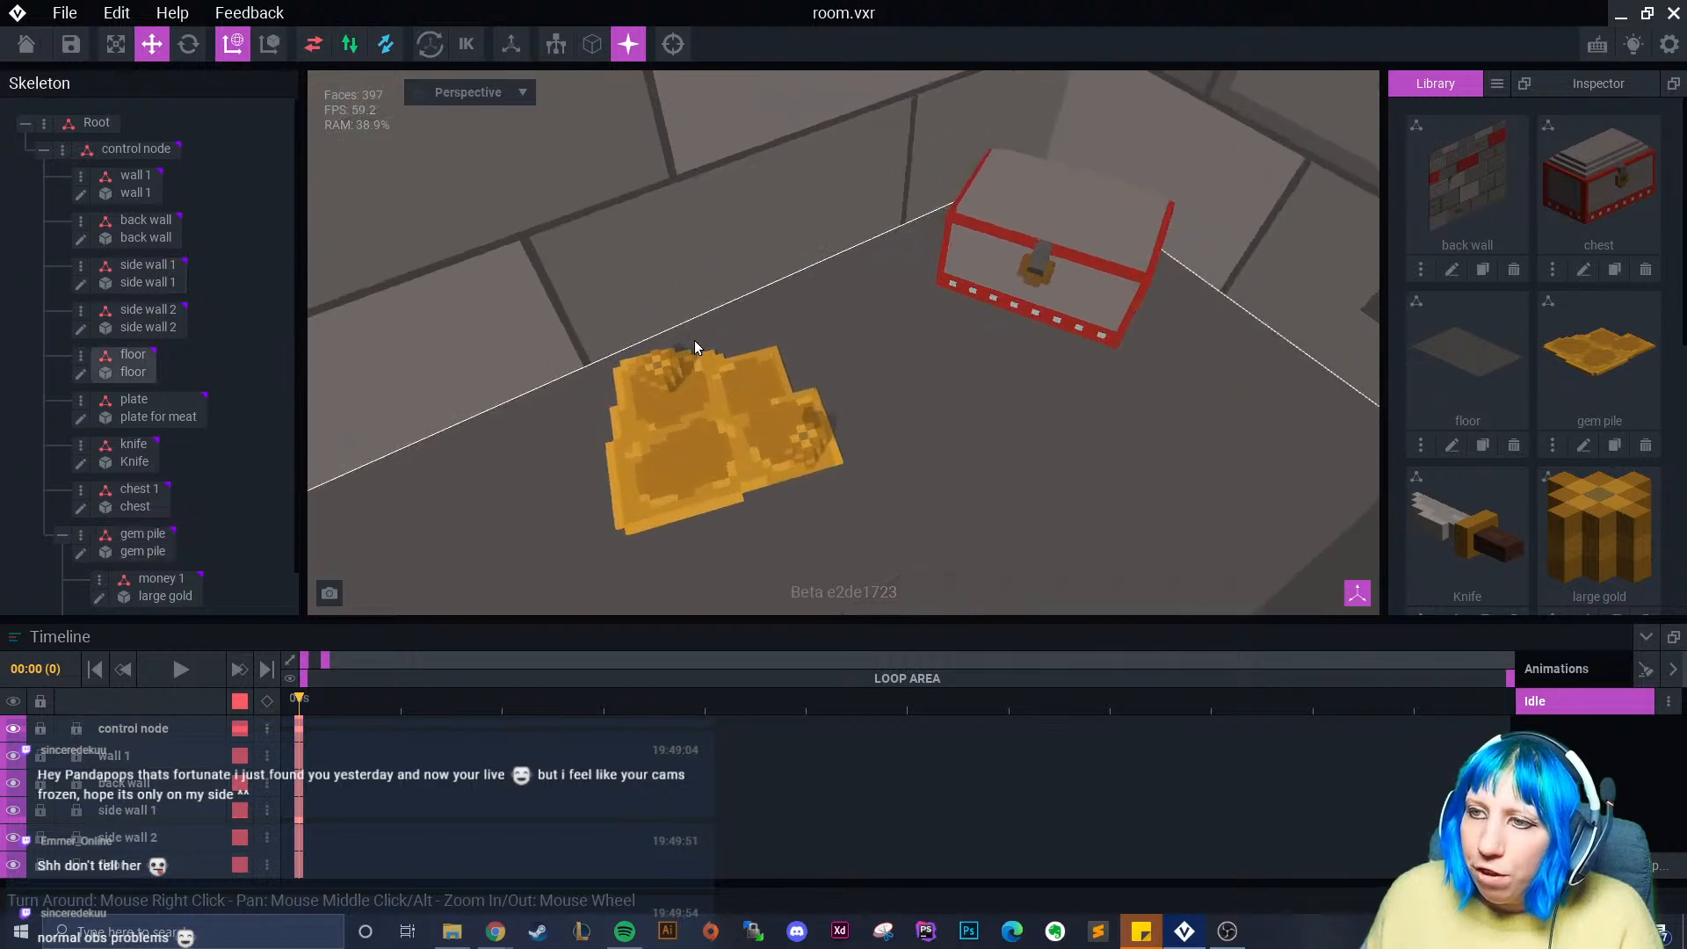
right_drag(694, 340, 701, 351)
scroll(701, 352, up, 2)
click(738, 445)
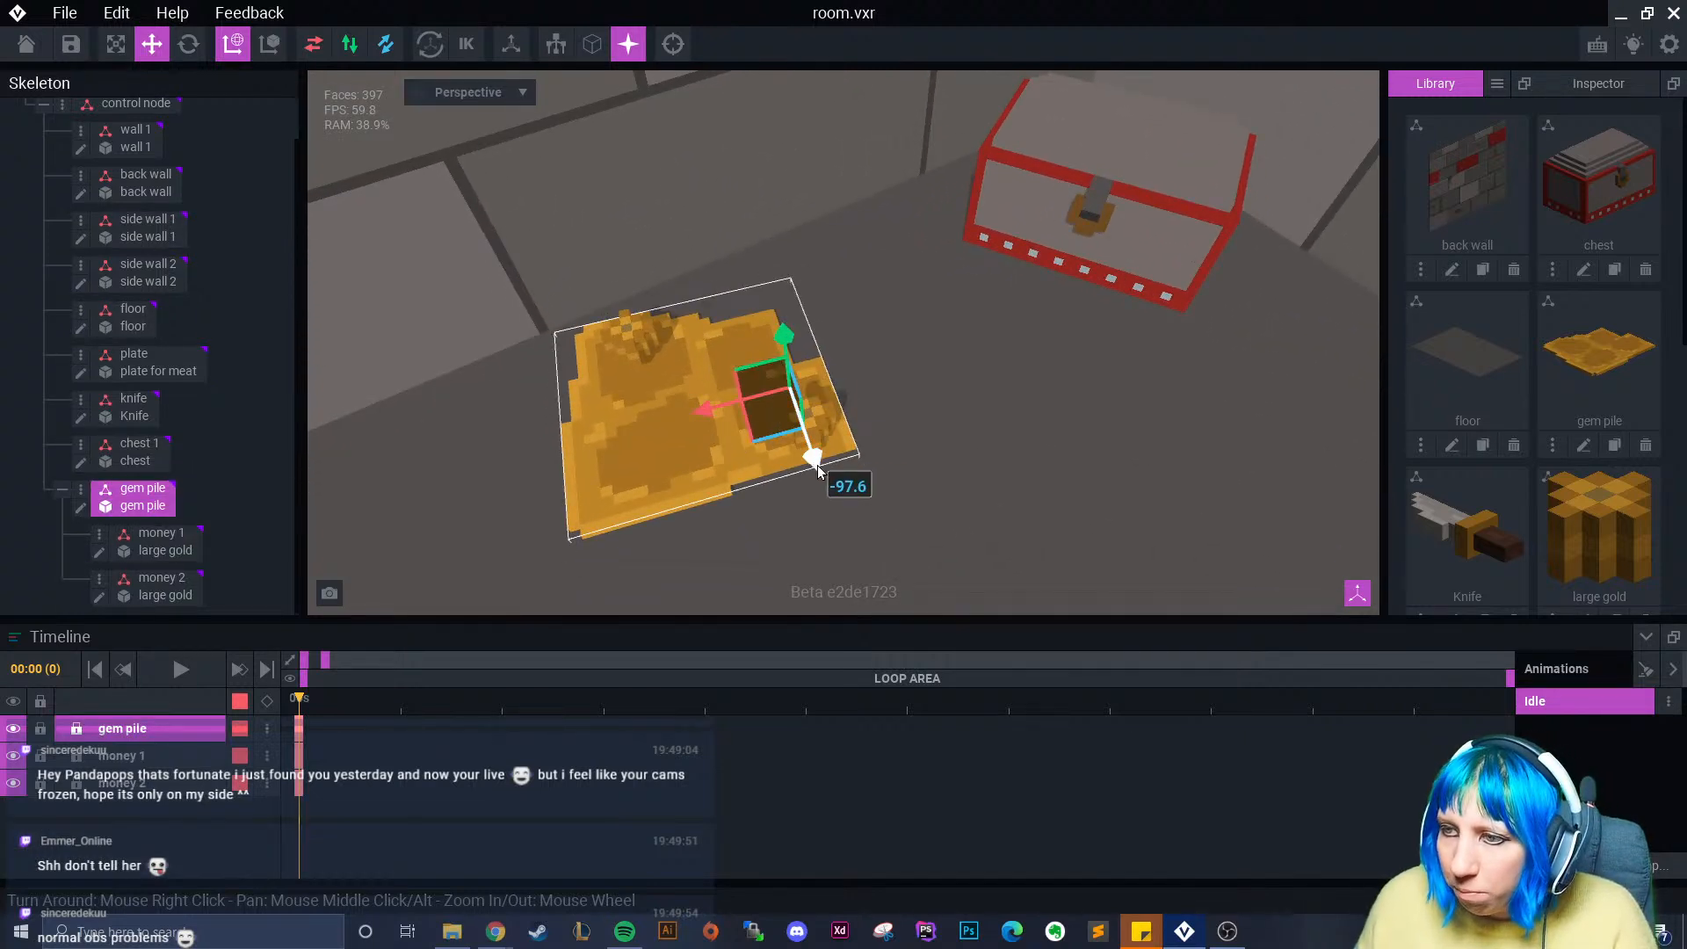
mouse_move(810, 460)
mouse_down()
mouse_move(810, 437)
mouse_move(811, 453)
mouse_up()
- Lower the money 2 stack slightly and move it outward to about X 19.1, and move money 1 back to about Z -1.6
right_drag(780, 469, 730, 457)
click(618, 266)
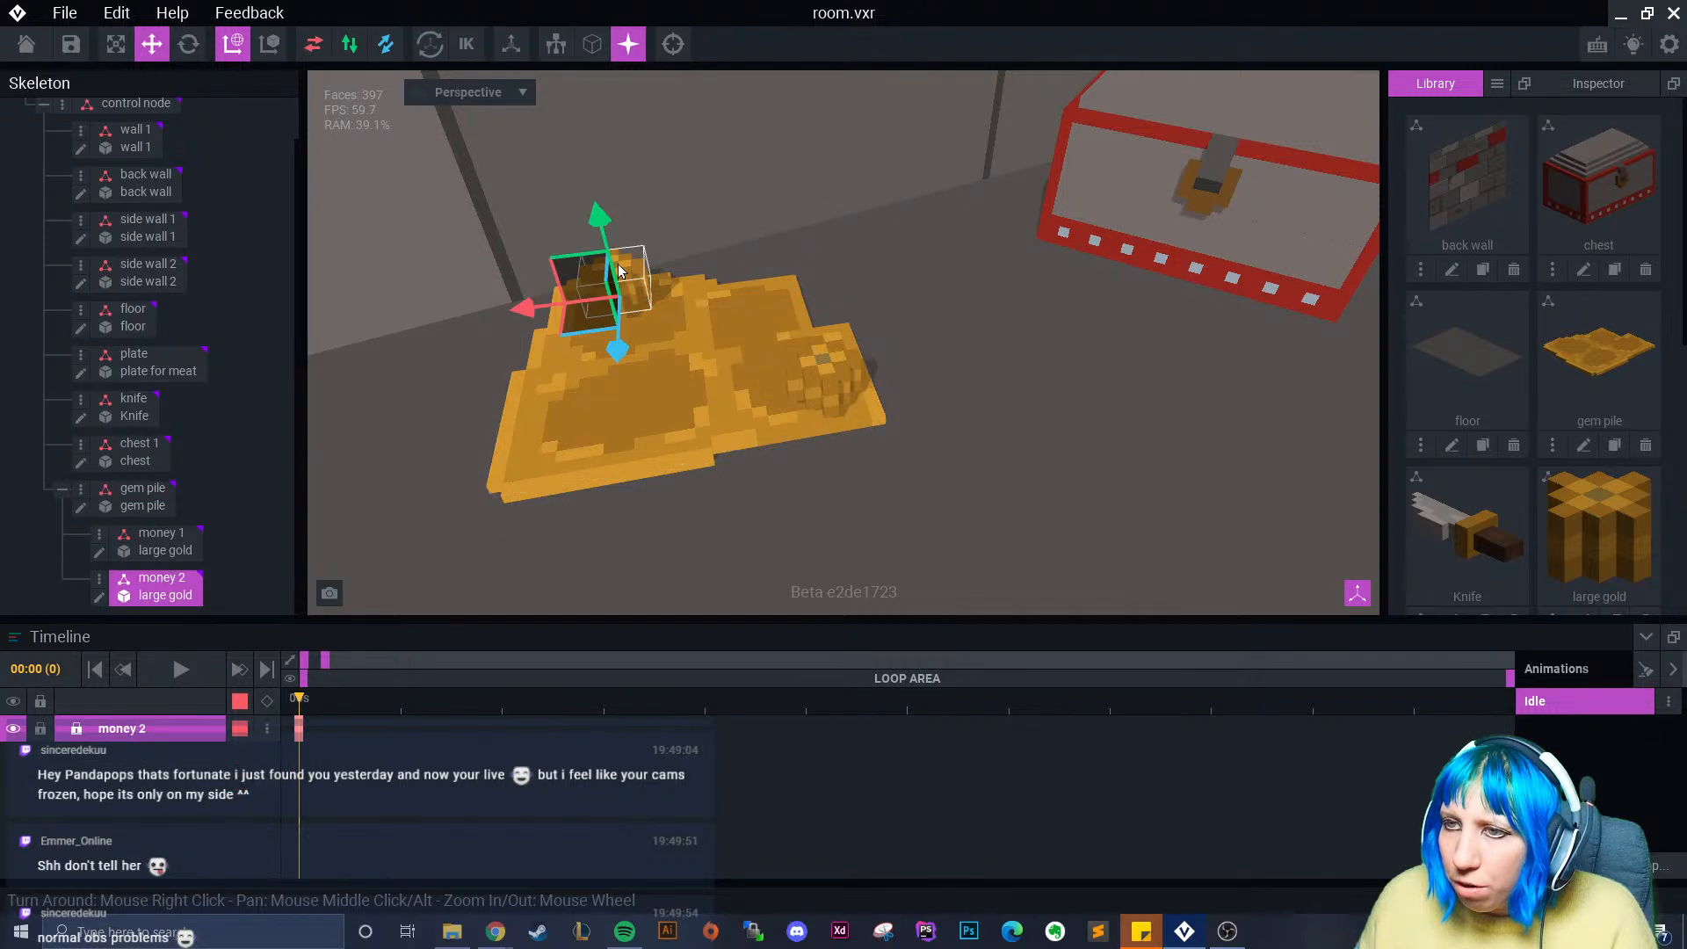
click(589, 215)
click(621, 273)
drag(603, 219, 601, 227)
drag(530, 321, 460, 318)
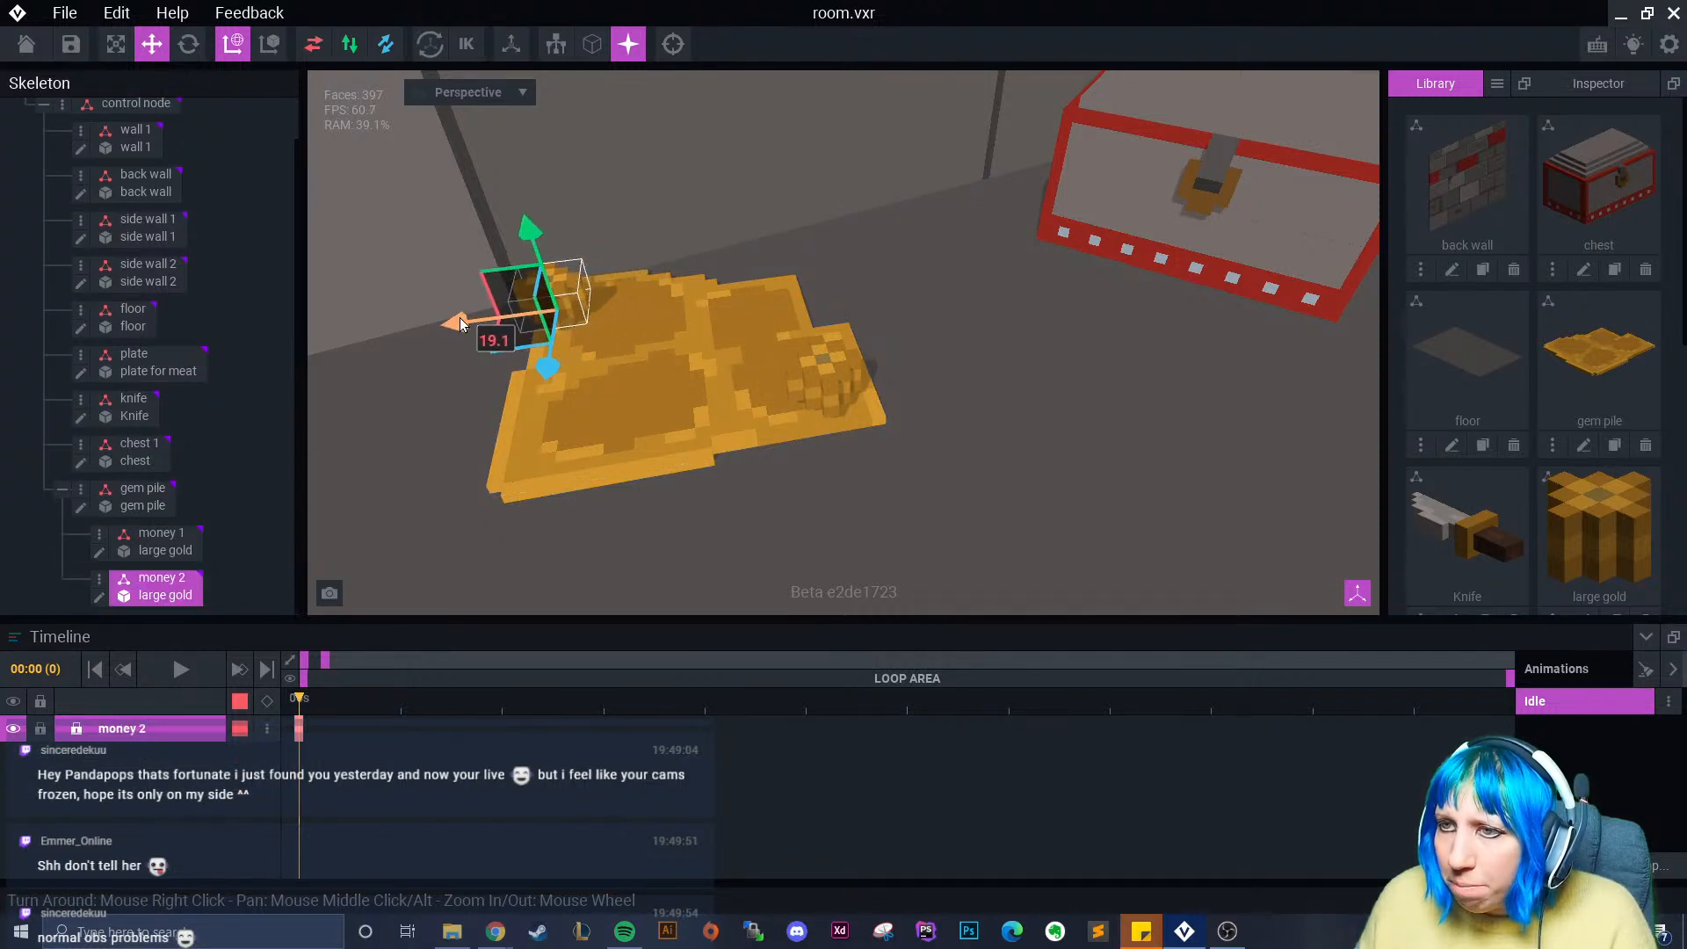
click(834, 413)
drag(846, 458, 824, 365)
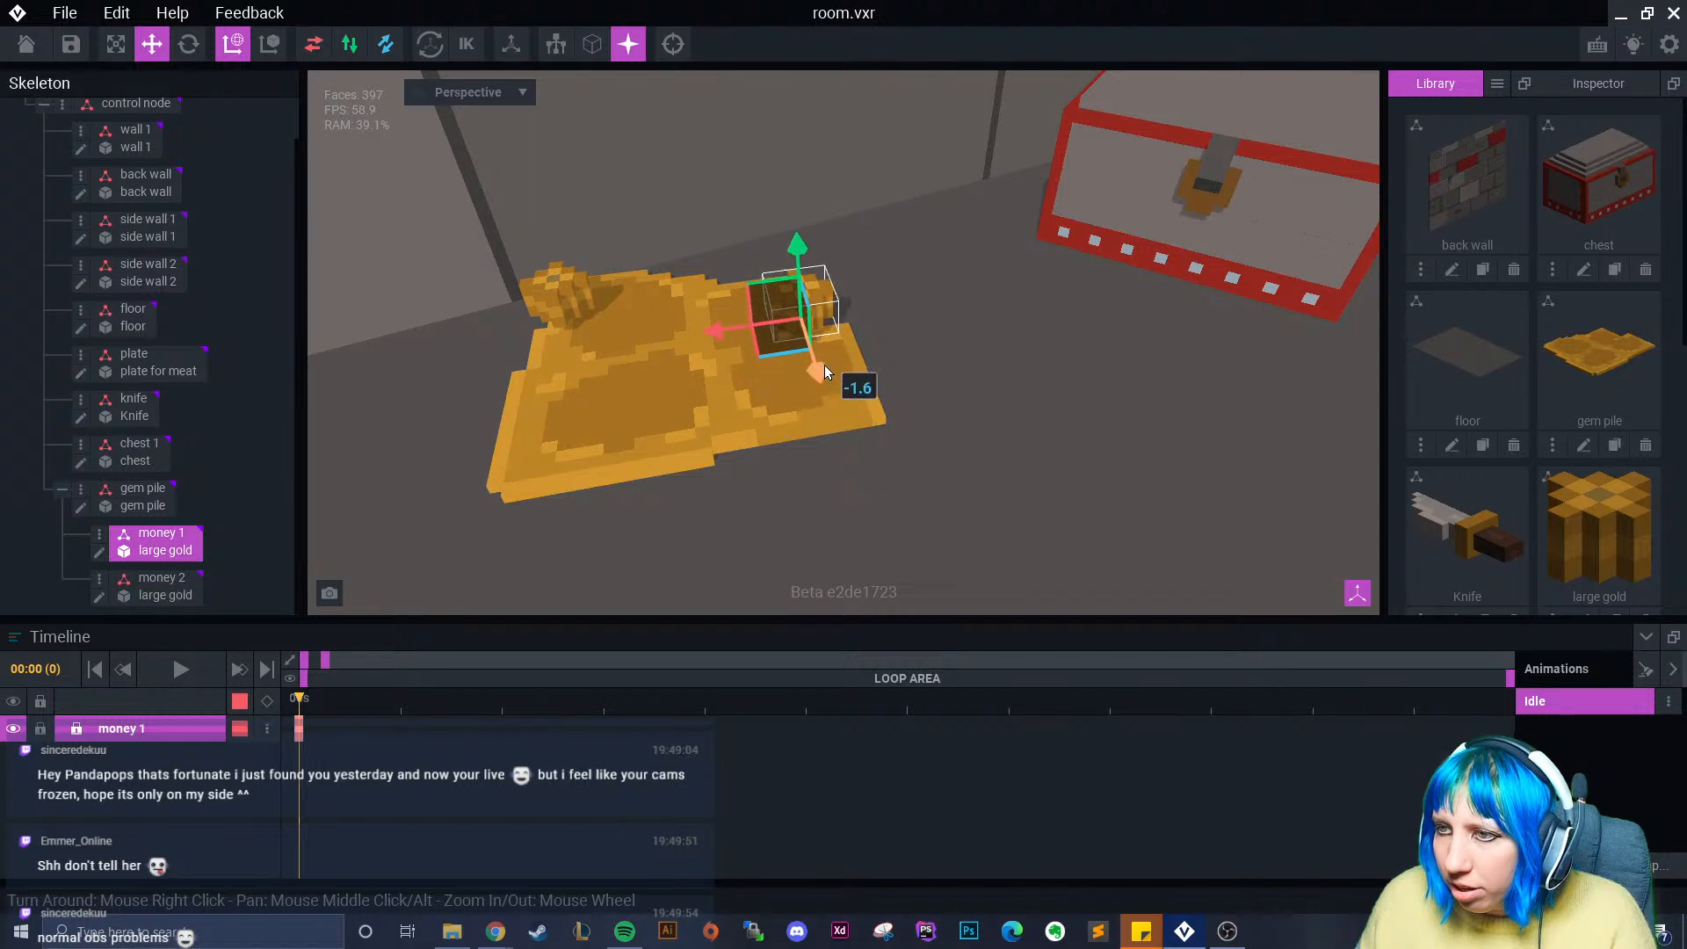
- Duplicate the money 2 node as "money 3" and move the copy forward along the gem pile's outer side
click(158, 578)
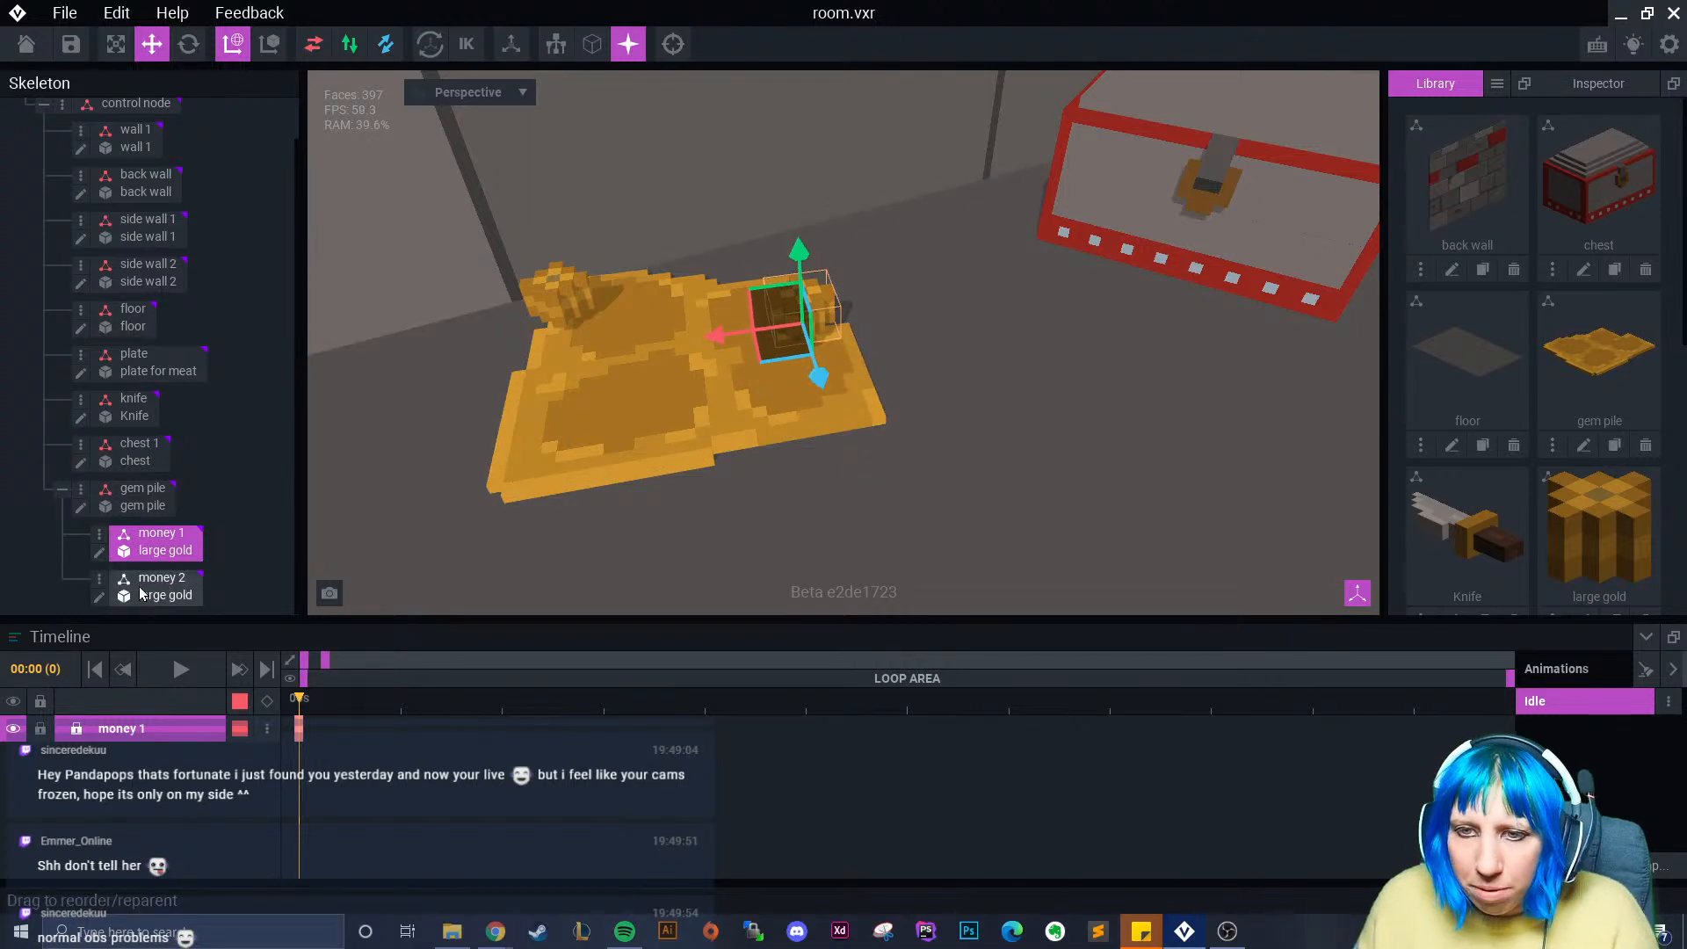
click(99, 578)
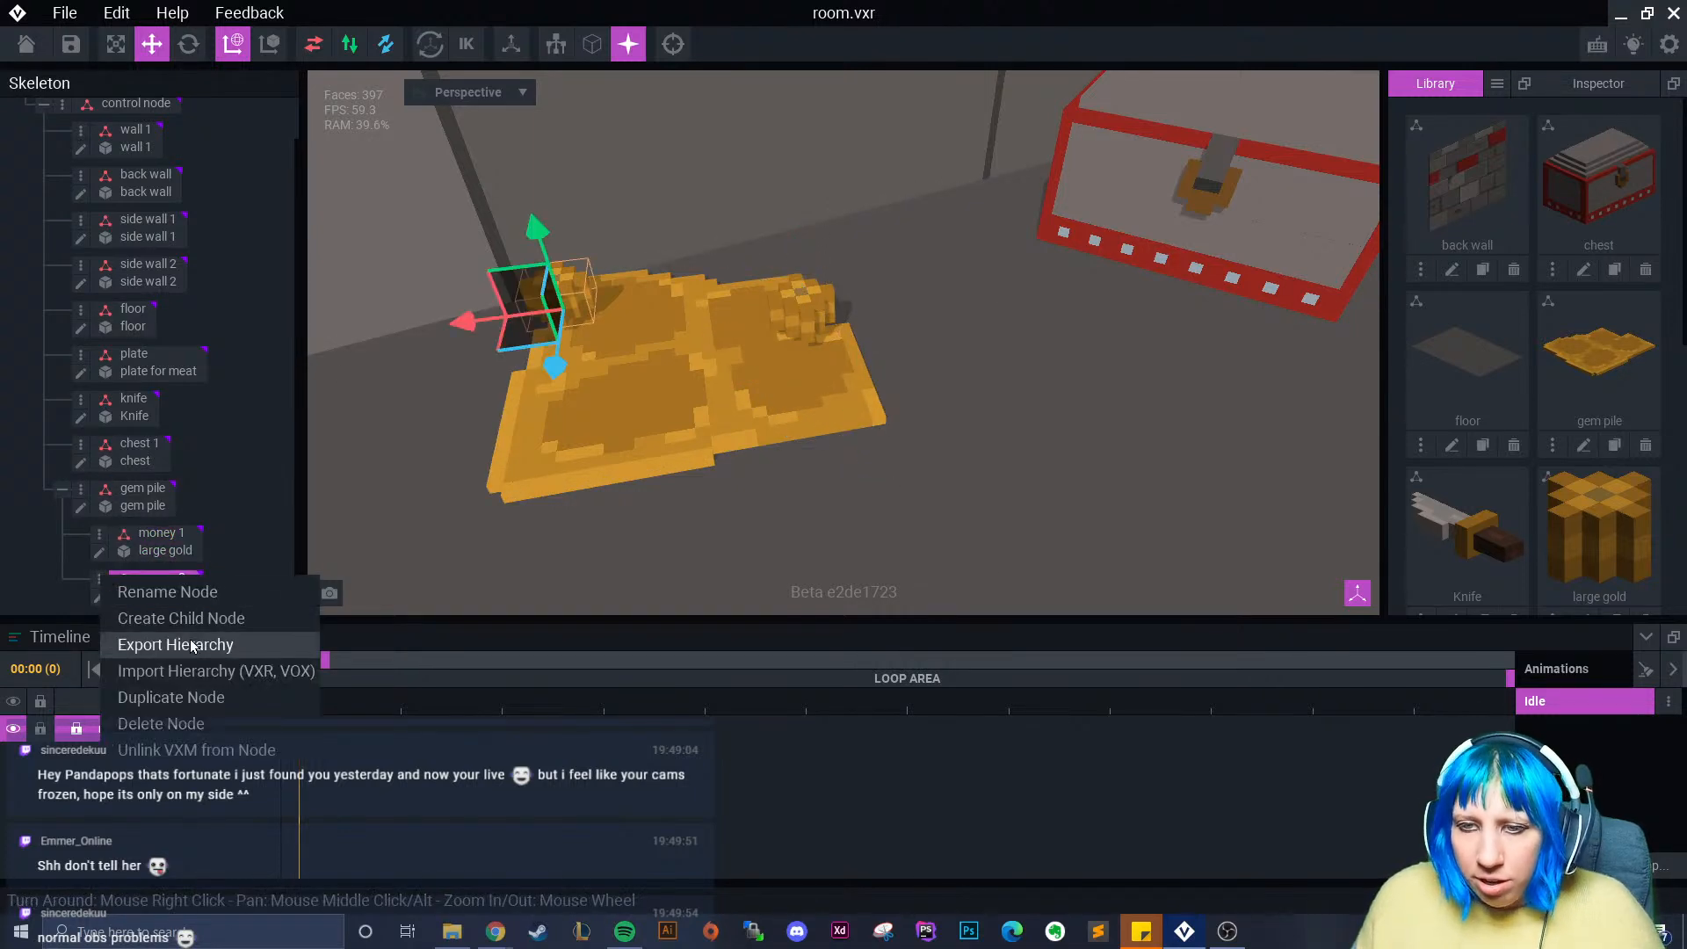
click(201, 698)
text(money 3)
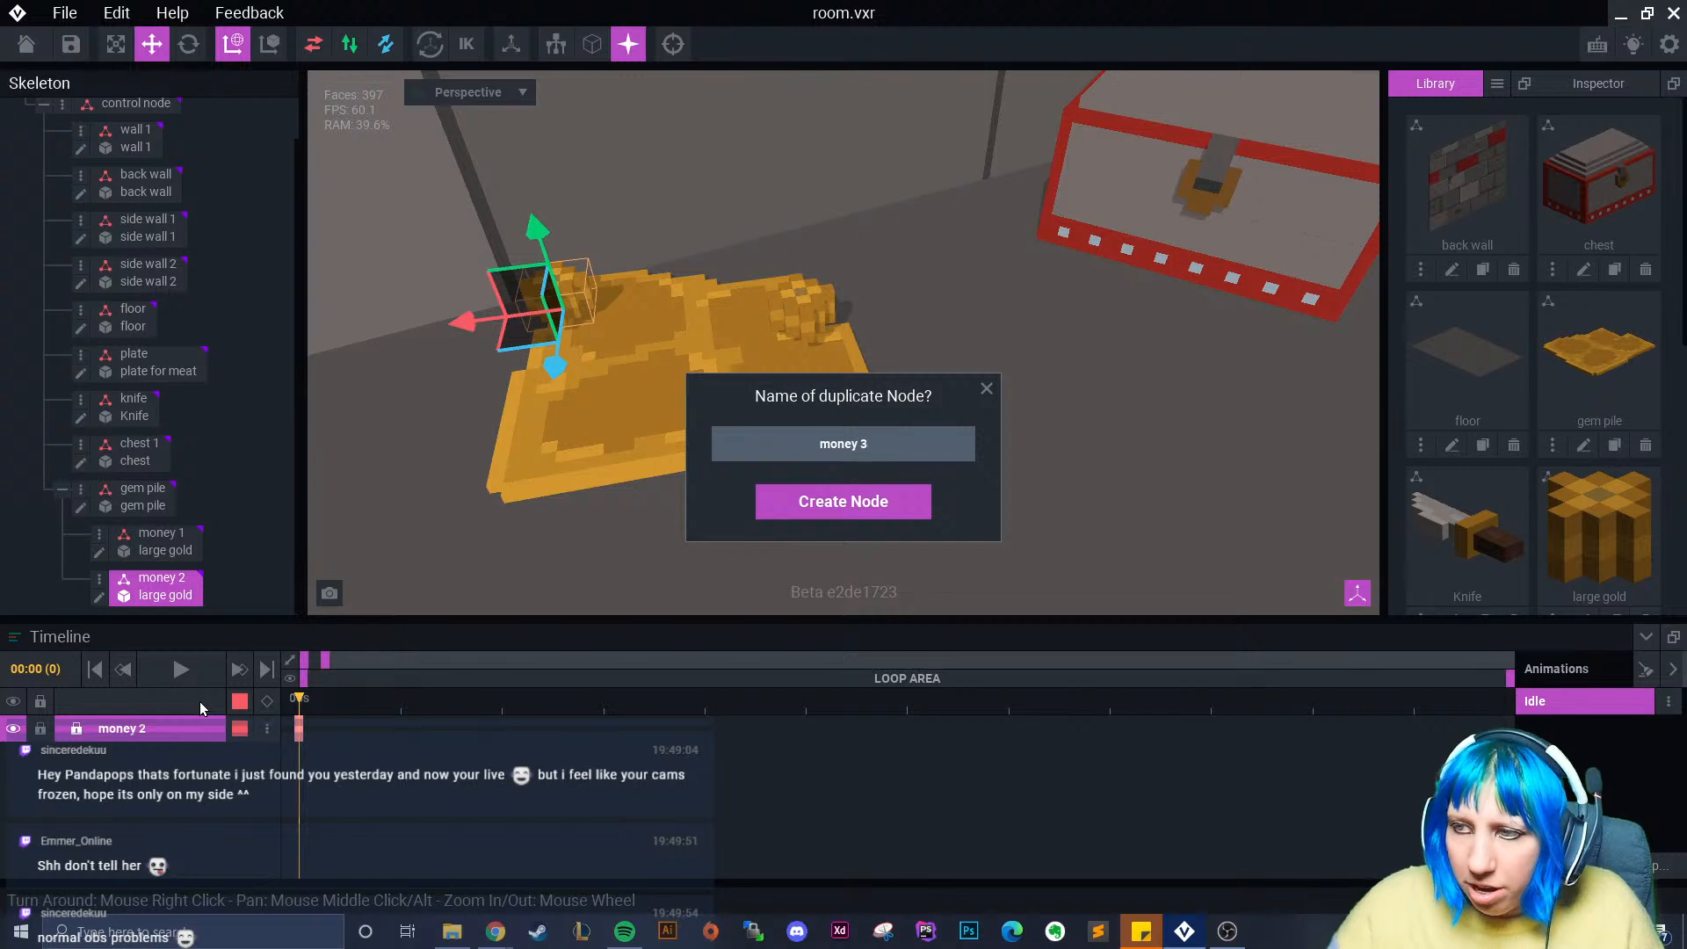
key(Return)
drag(554, 367, 543, 445)
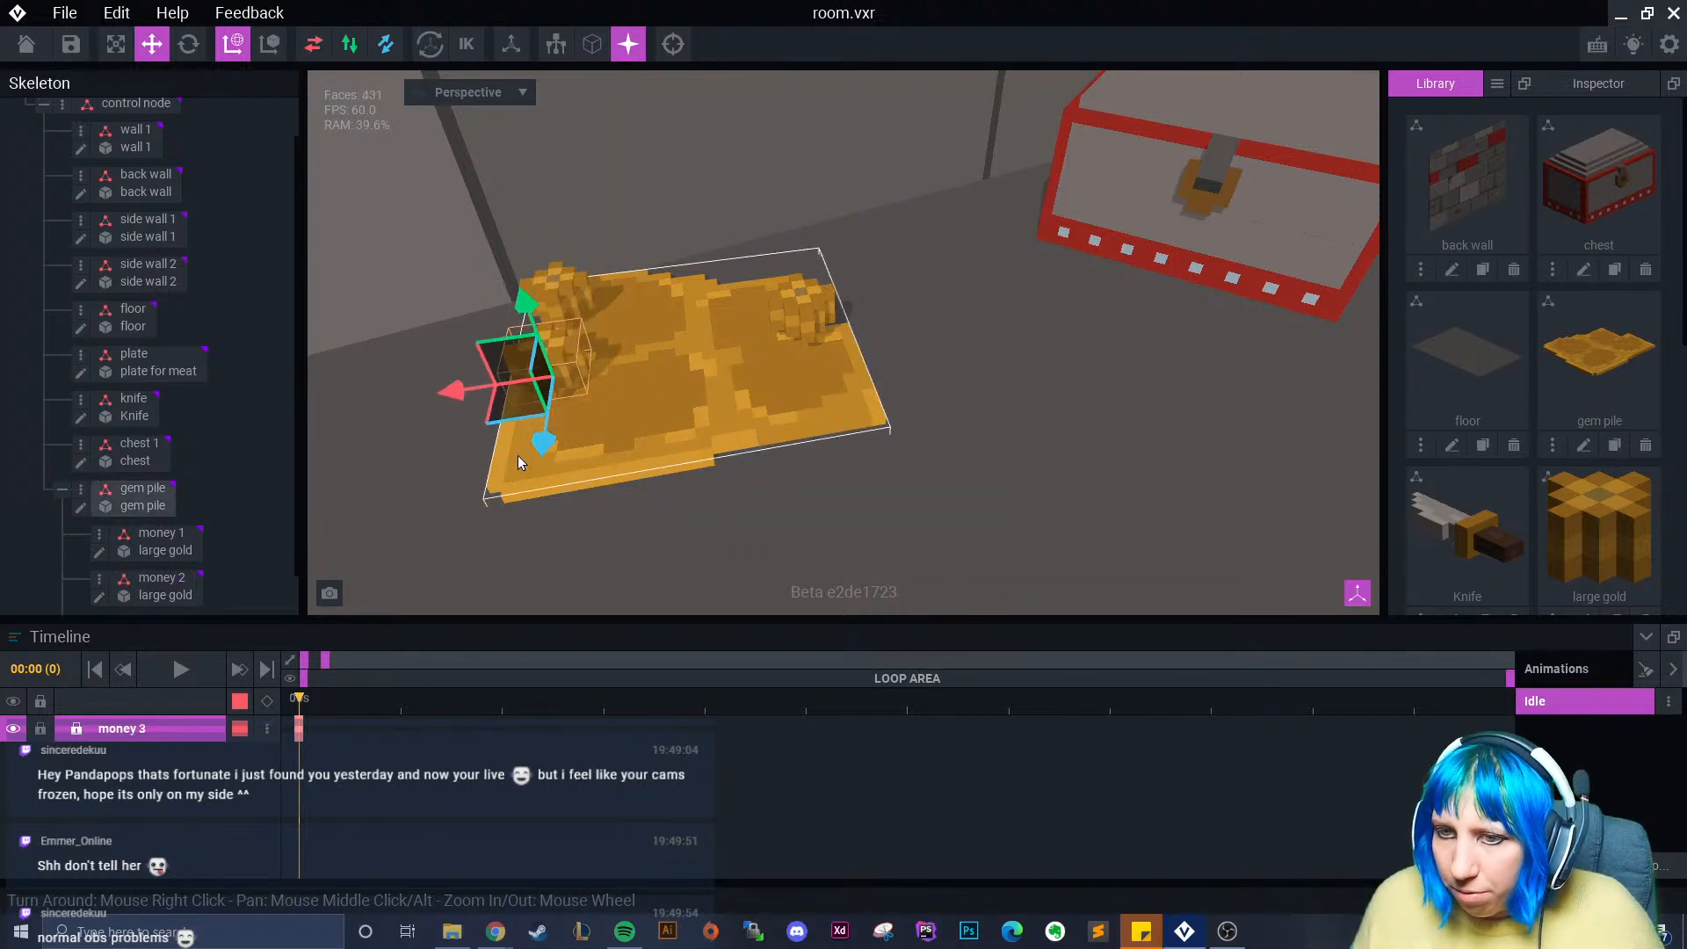
- Duplicate the money 3 node as "money 4" and move the copy across to the gem pile's front edge
scroll(104, 565, down, 1)
right_click(104, 577)
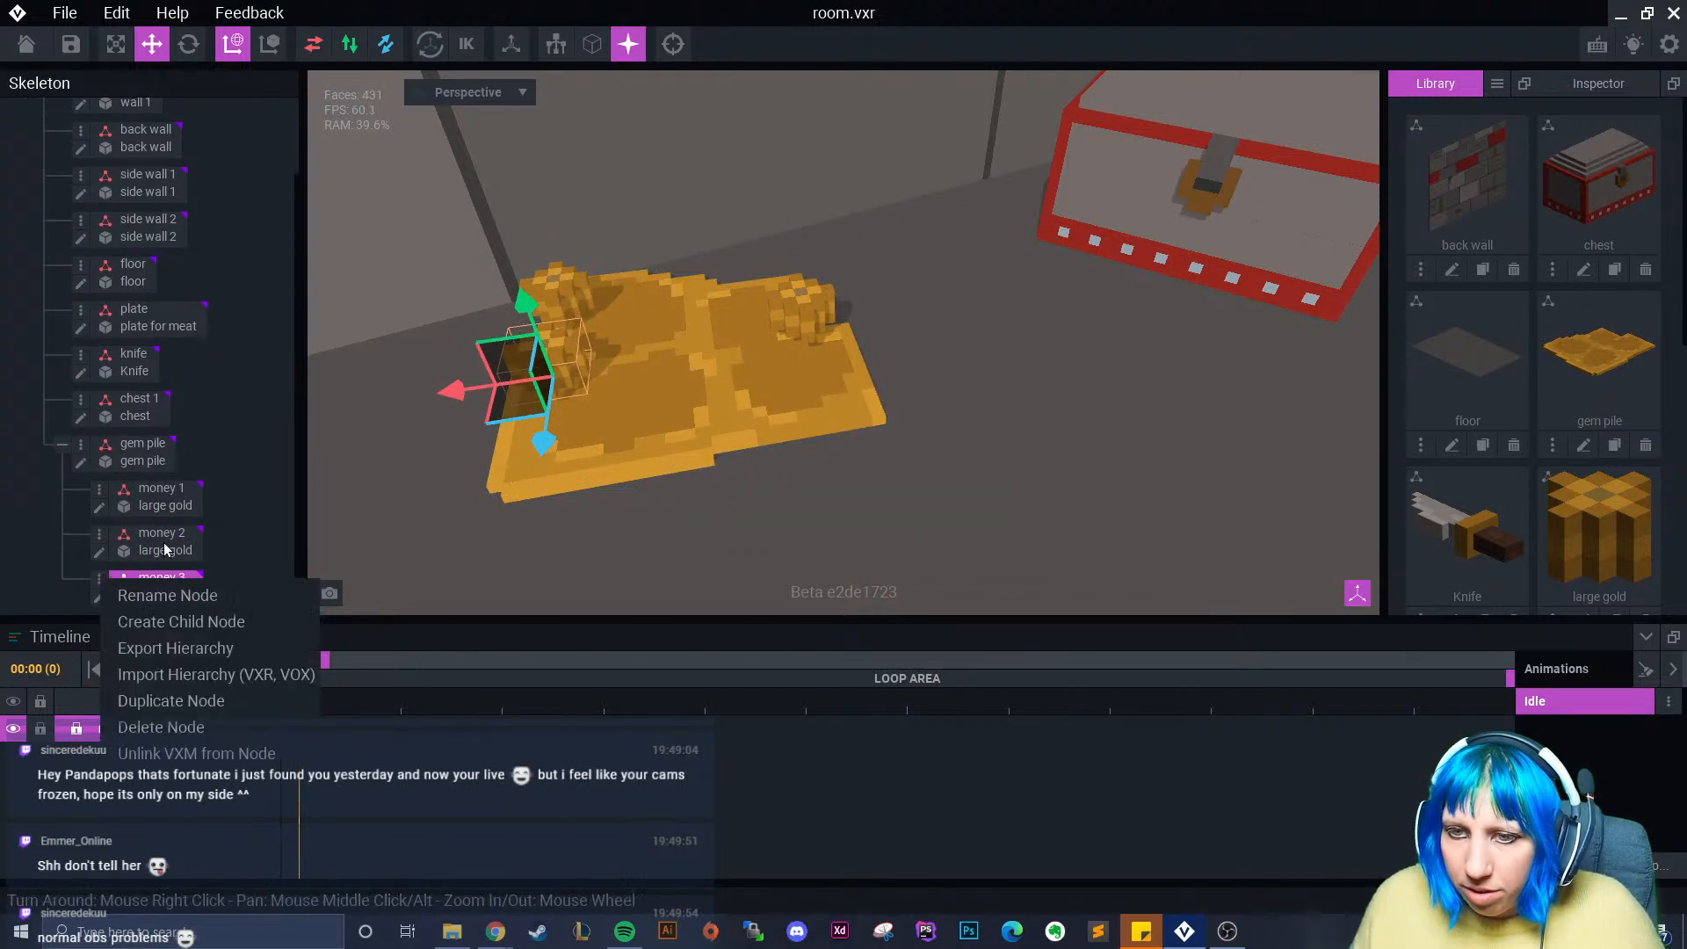
click(161, 697)
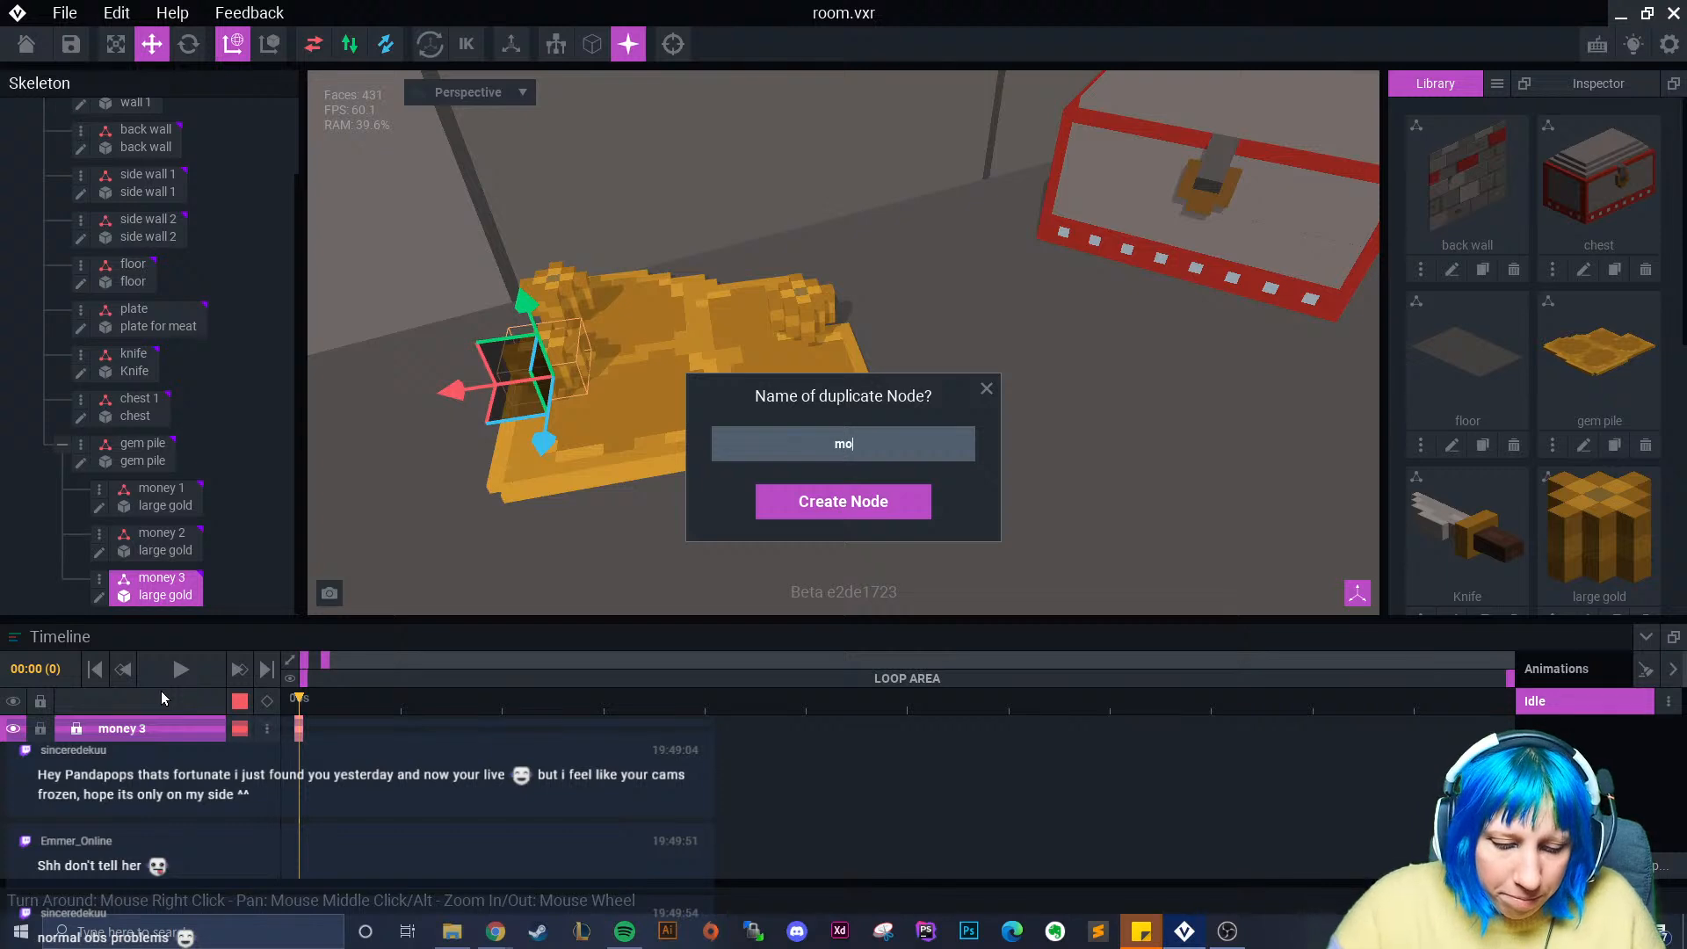
text(money 4)
key(Return)
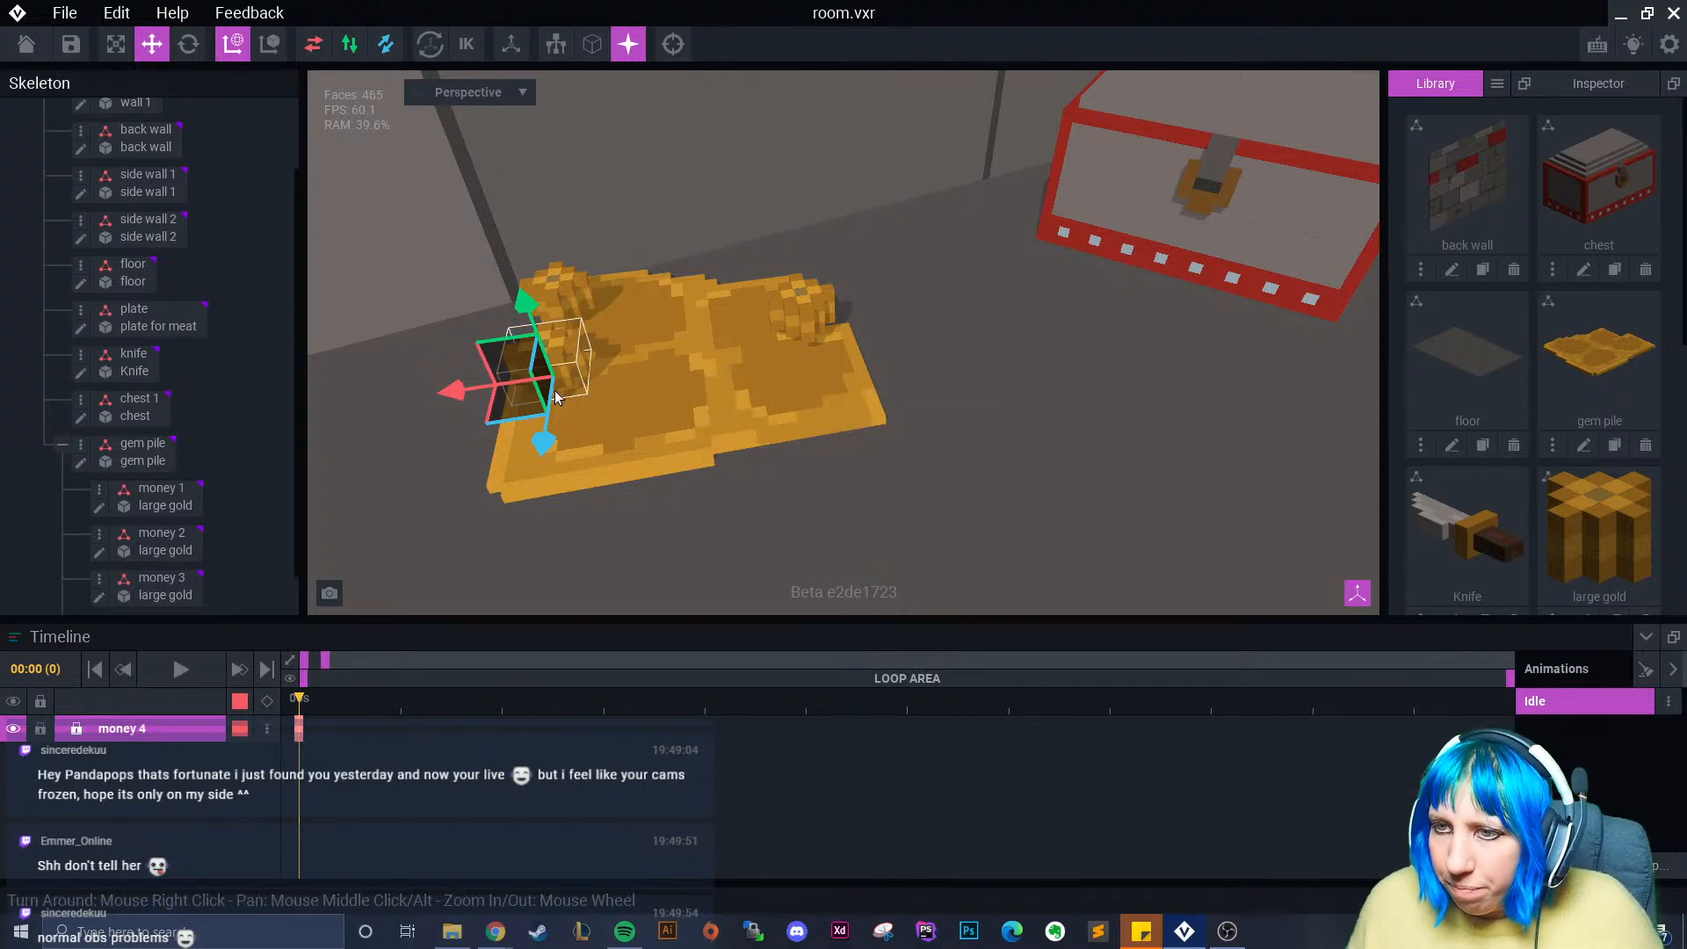
drag(457, 397, 706, 414)
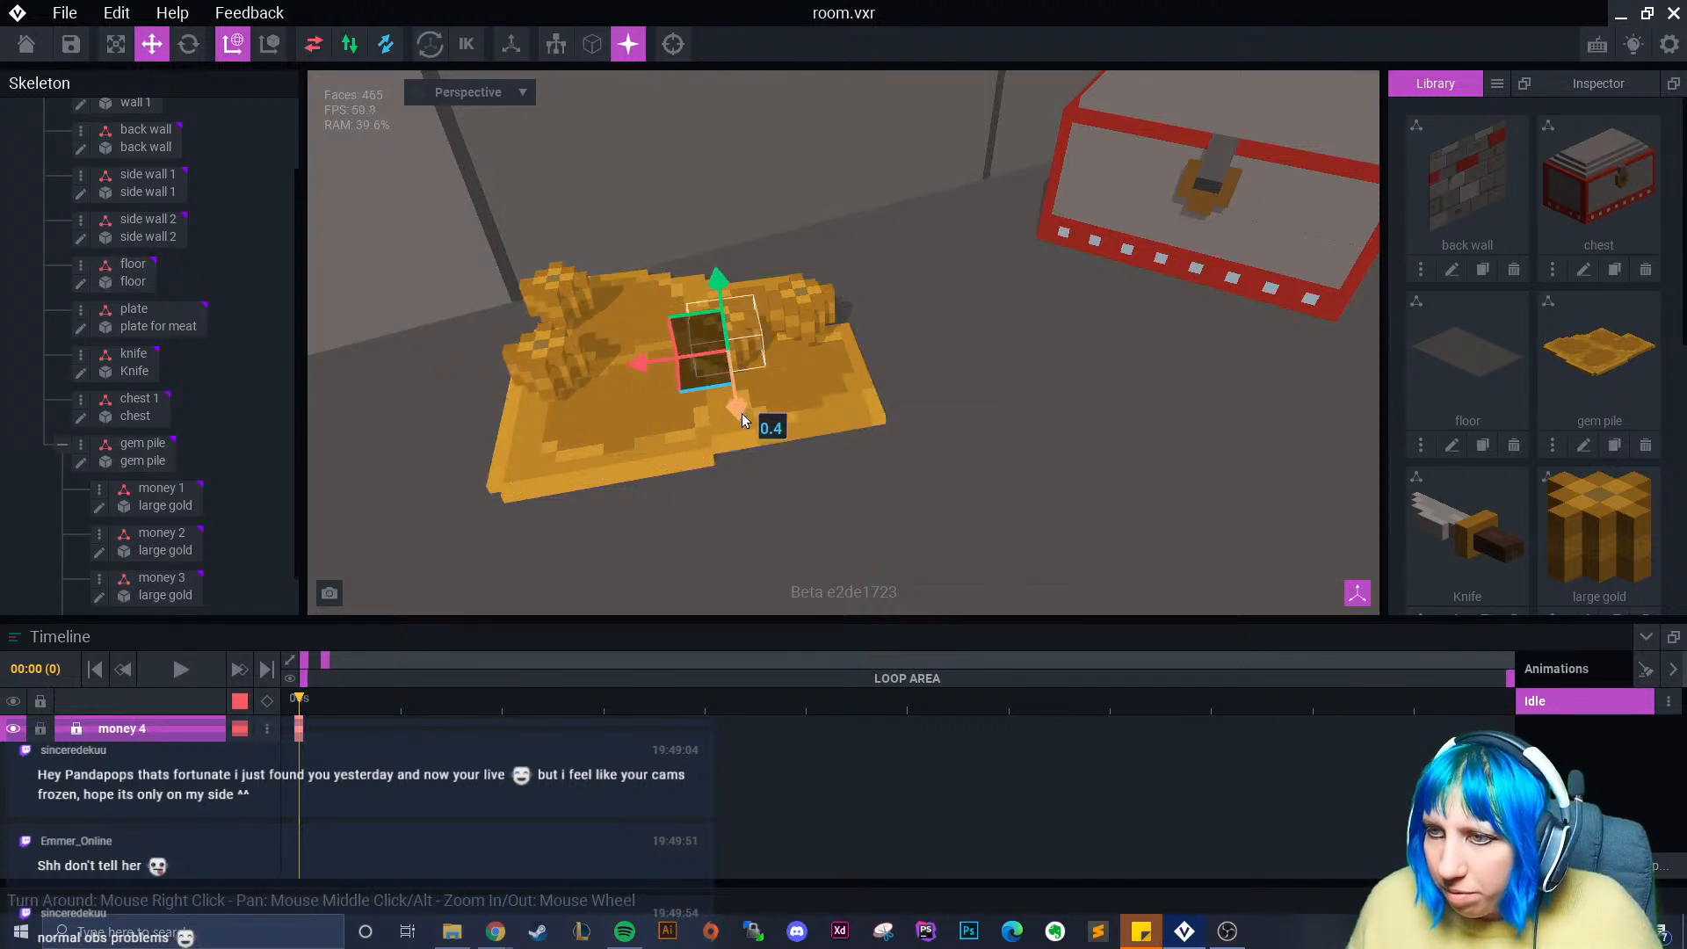
drag(753, 482, 762, 524)
- Rotate the money 4 stack slightly so it sits at its own angle on the gem pile's edge
click(191, 47)
right_drag(632, 369, 773, 403)
drag(741, 406, 757, 406)
right_drag(756, 406, 779, 369)
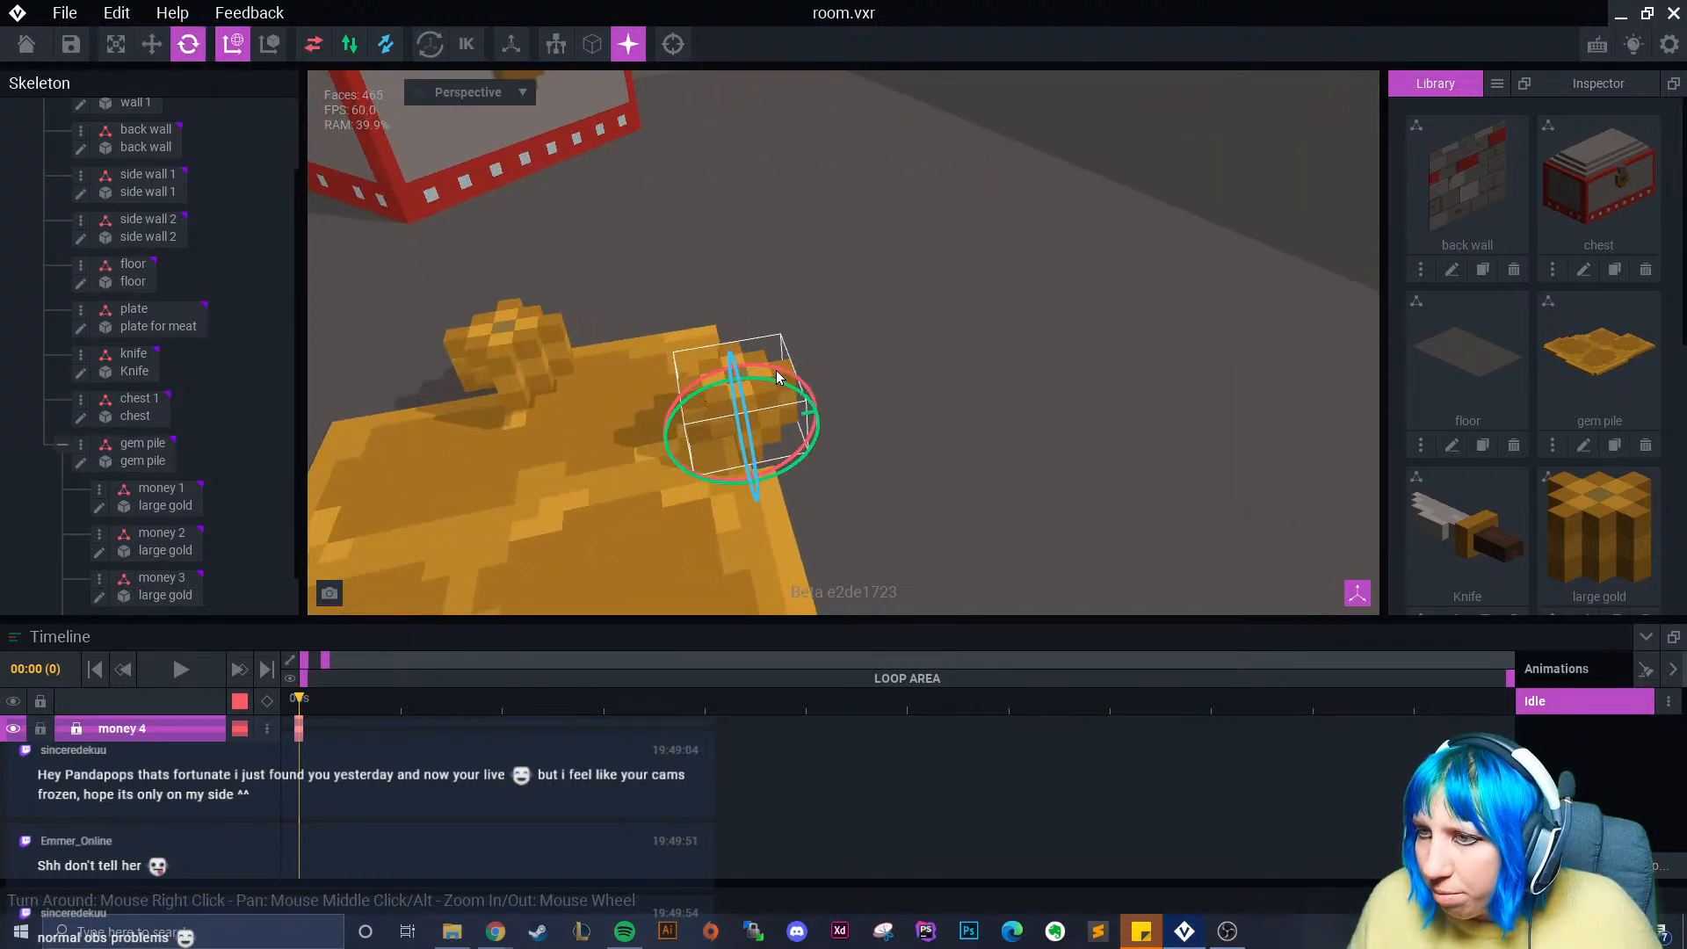
drag(779, 371, 788, 375)
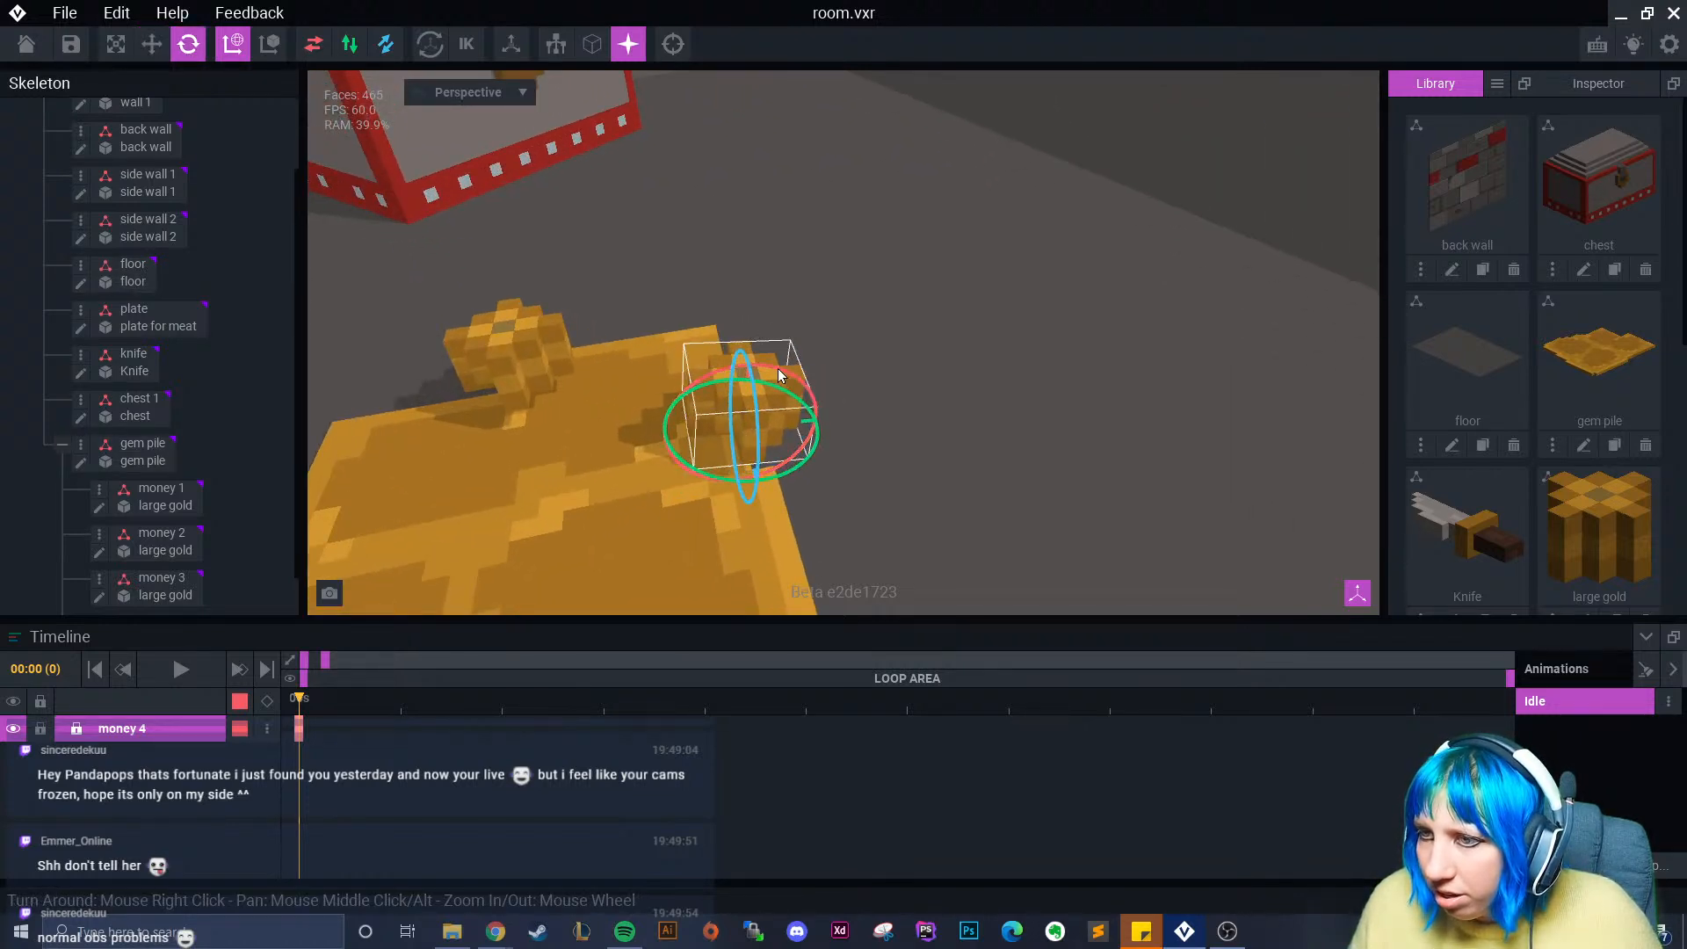
- Adjust the money 4 stack's height on the gem pile to about Y 3.2
click(150, 45)
click(936, 511)
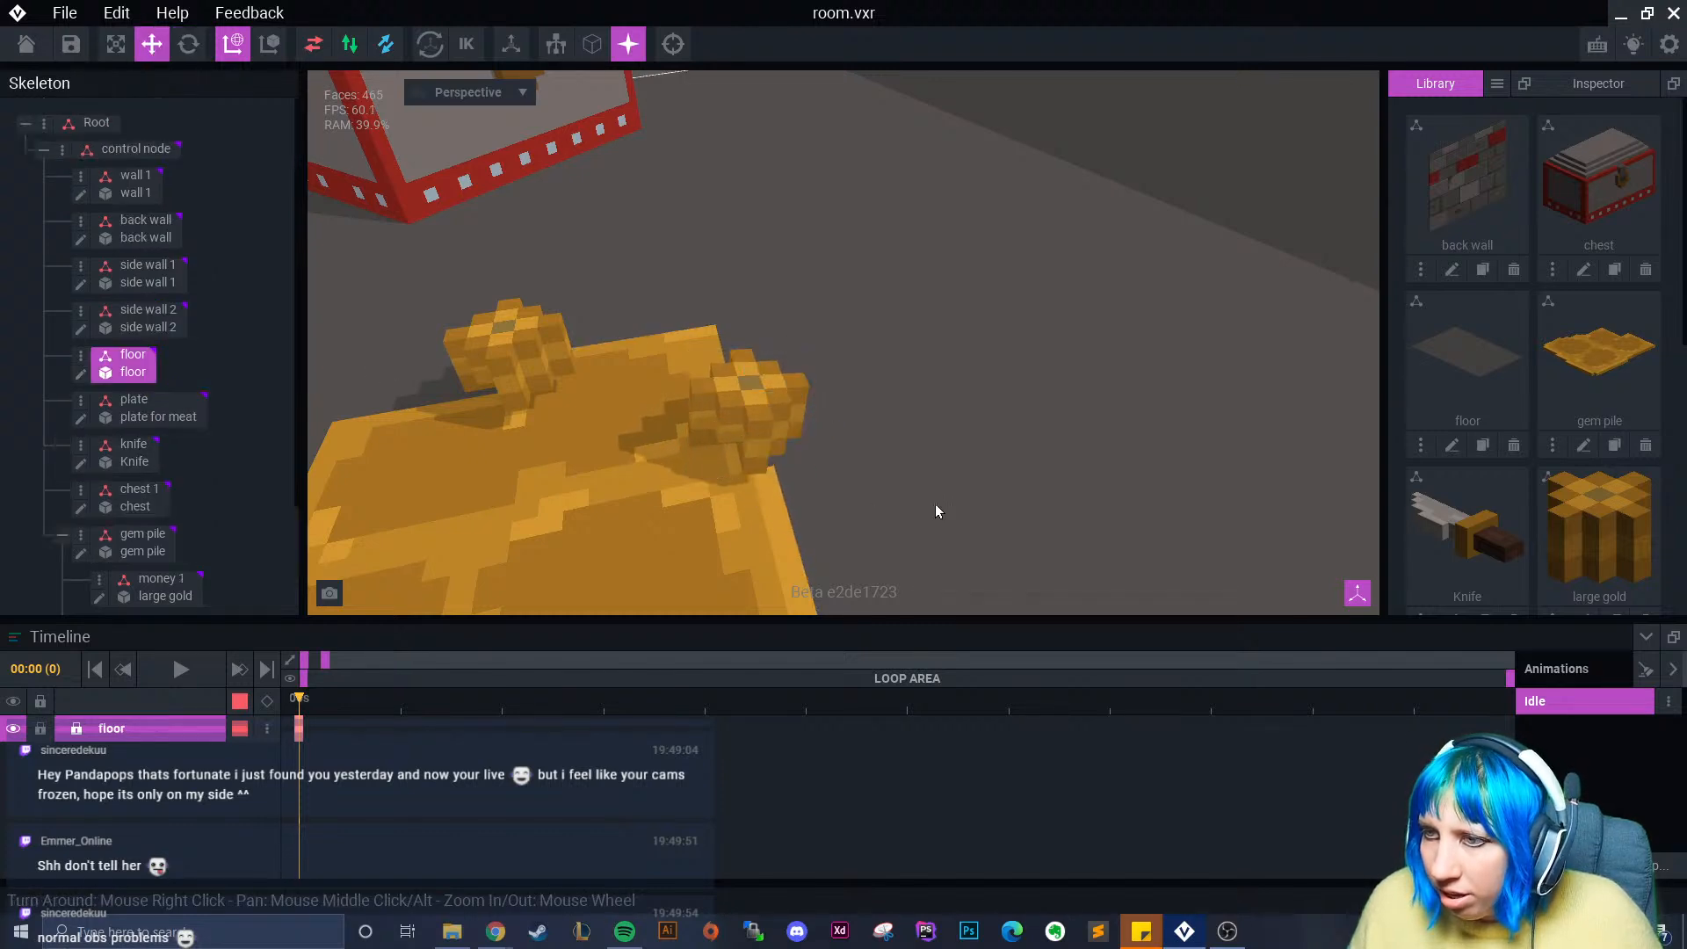
right_drag(935, 506, 881, 509)
click(850, 402)
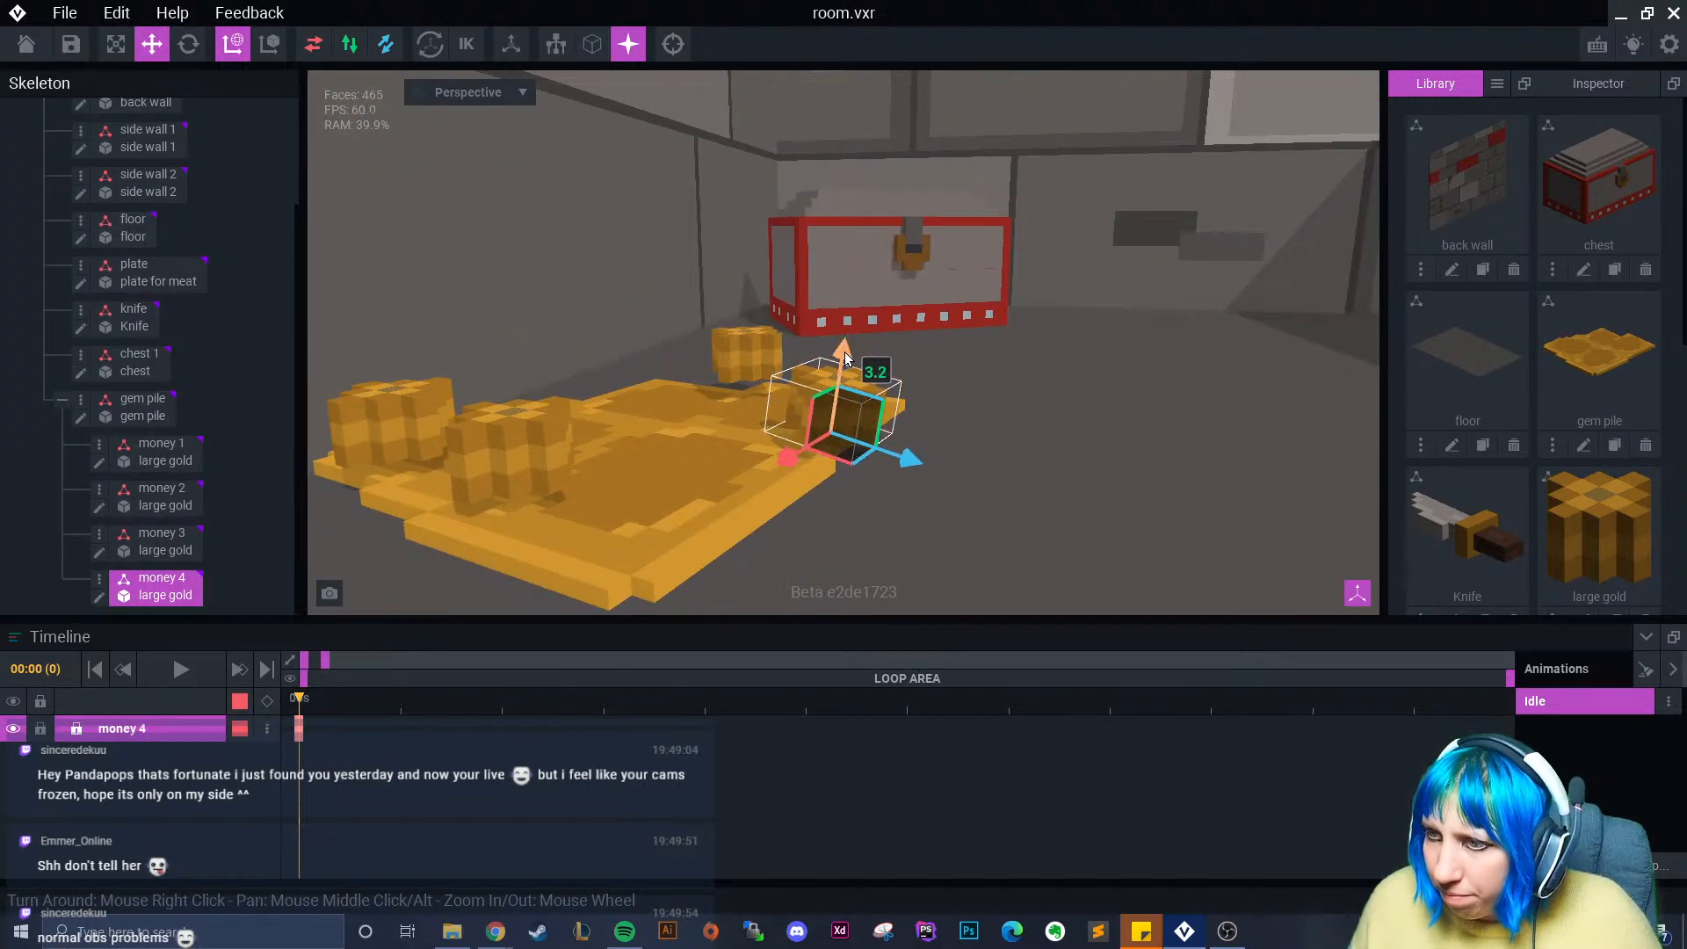
click(1045, 439)
right_drag(1016, 468, 1045, 536)
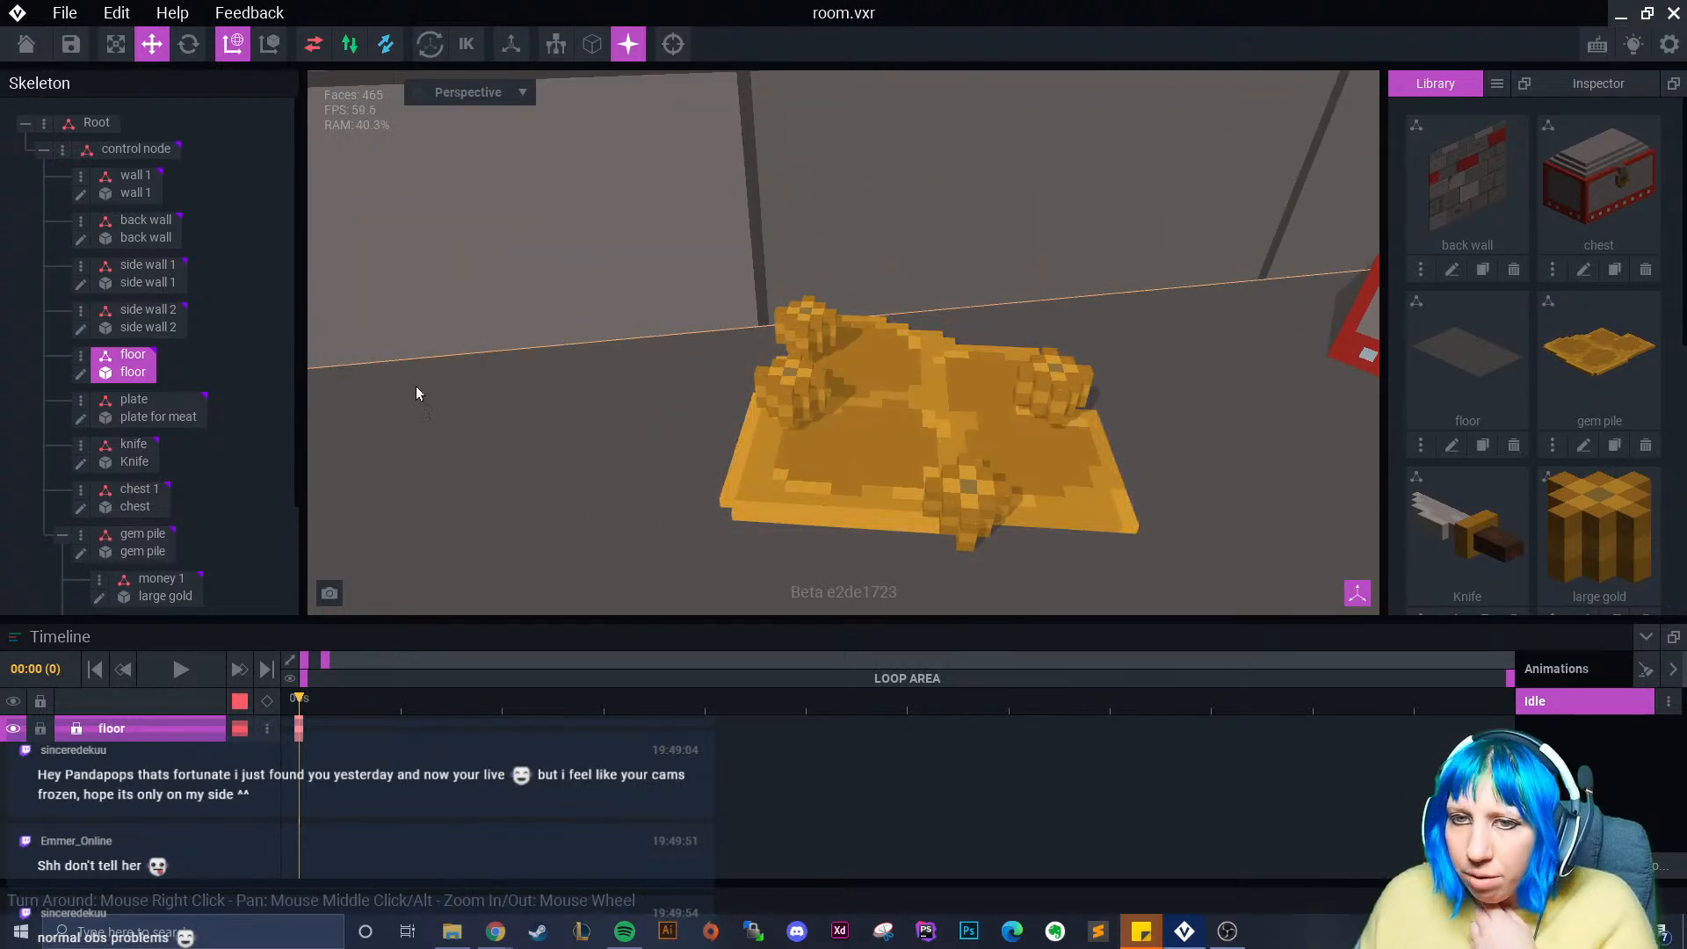
- Create a child node named "silver 1" under the gem pile node
scroll(115, 404, down, 3)
click(81, 399)
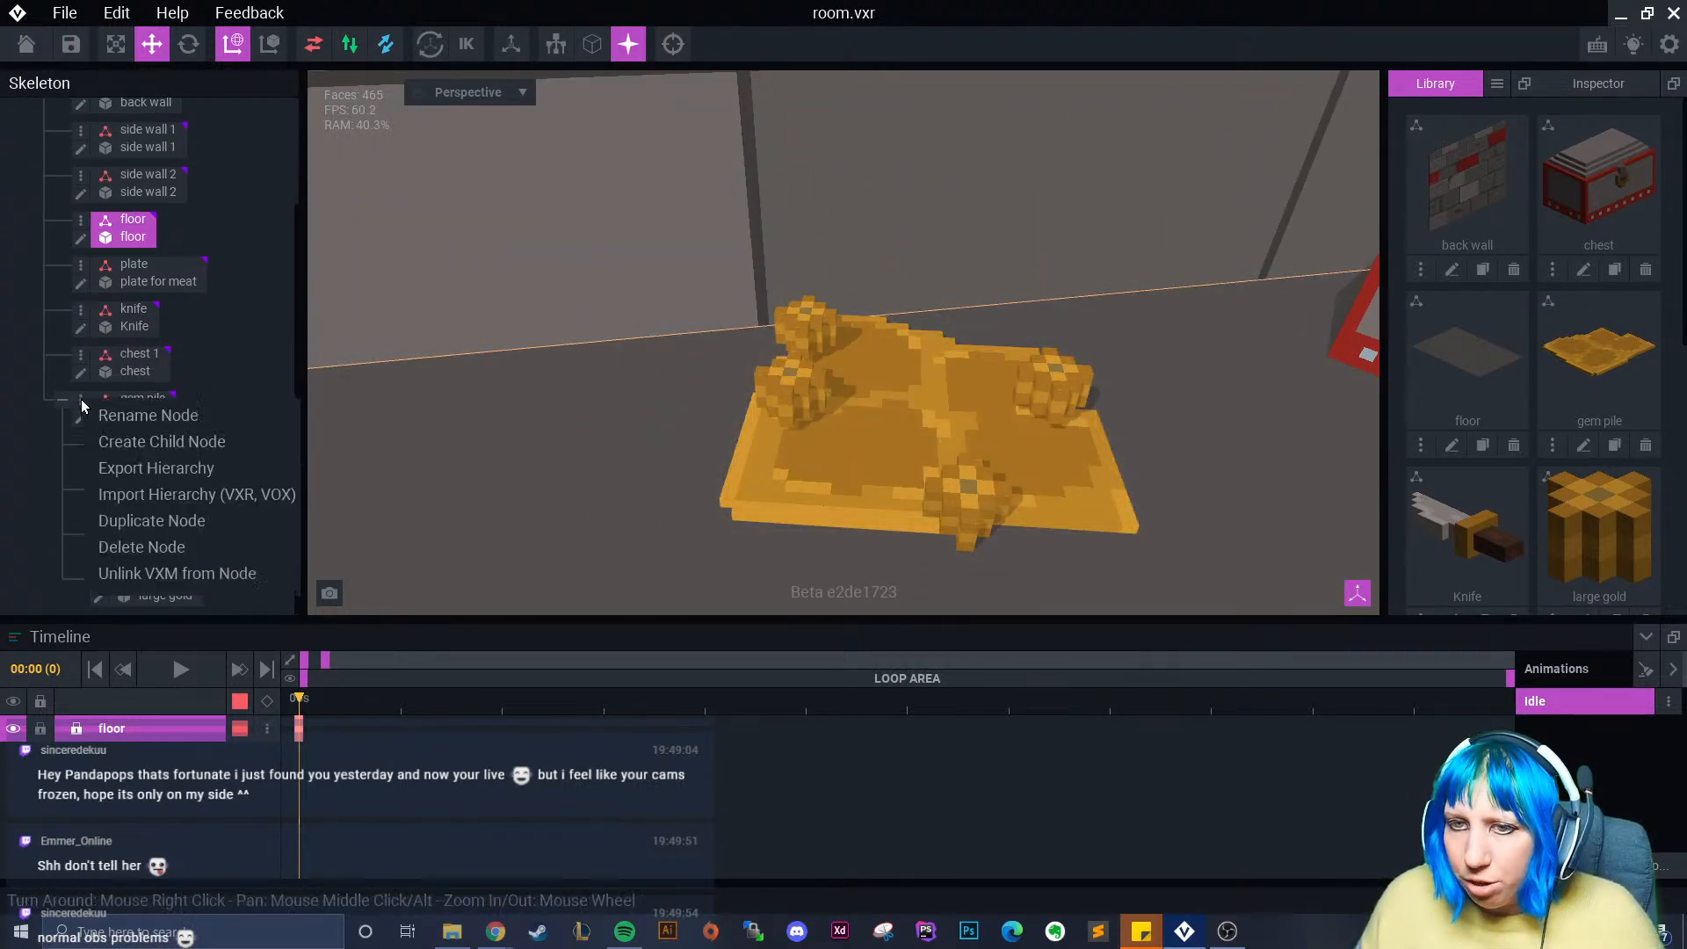
click(151, 441)
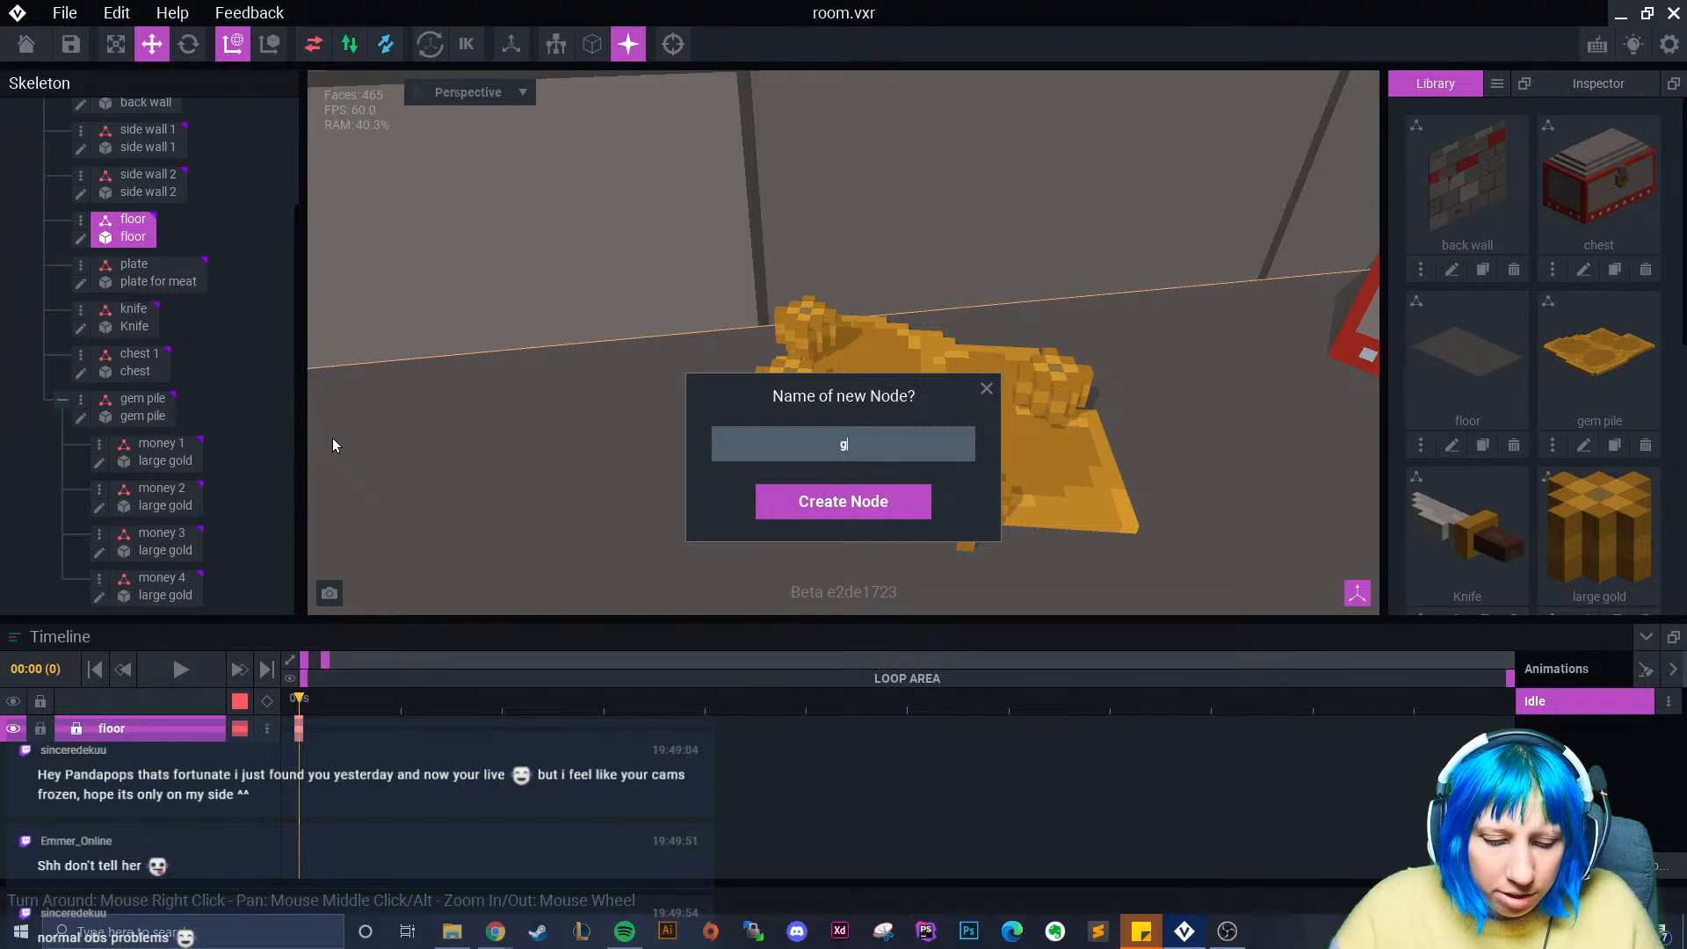
text(silver2)
key(Return)
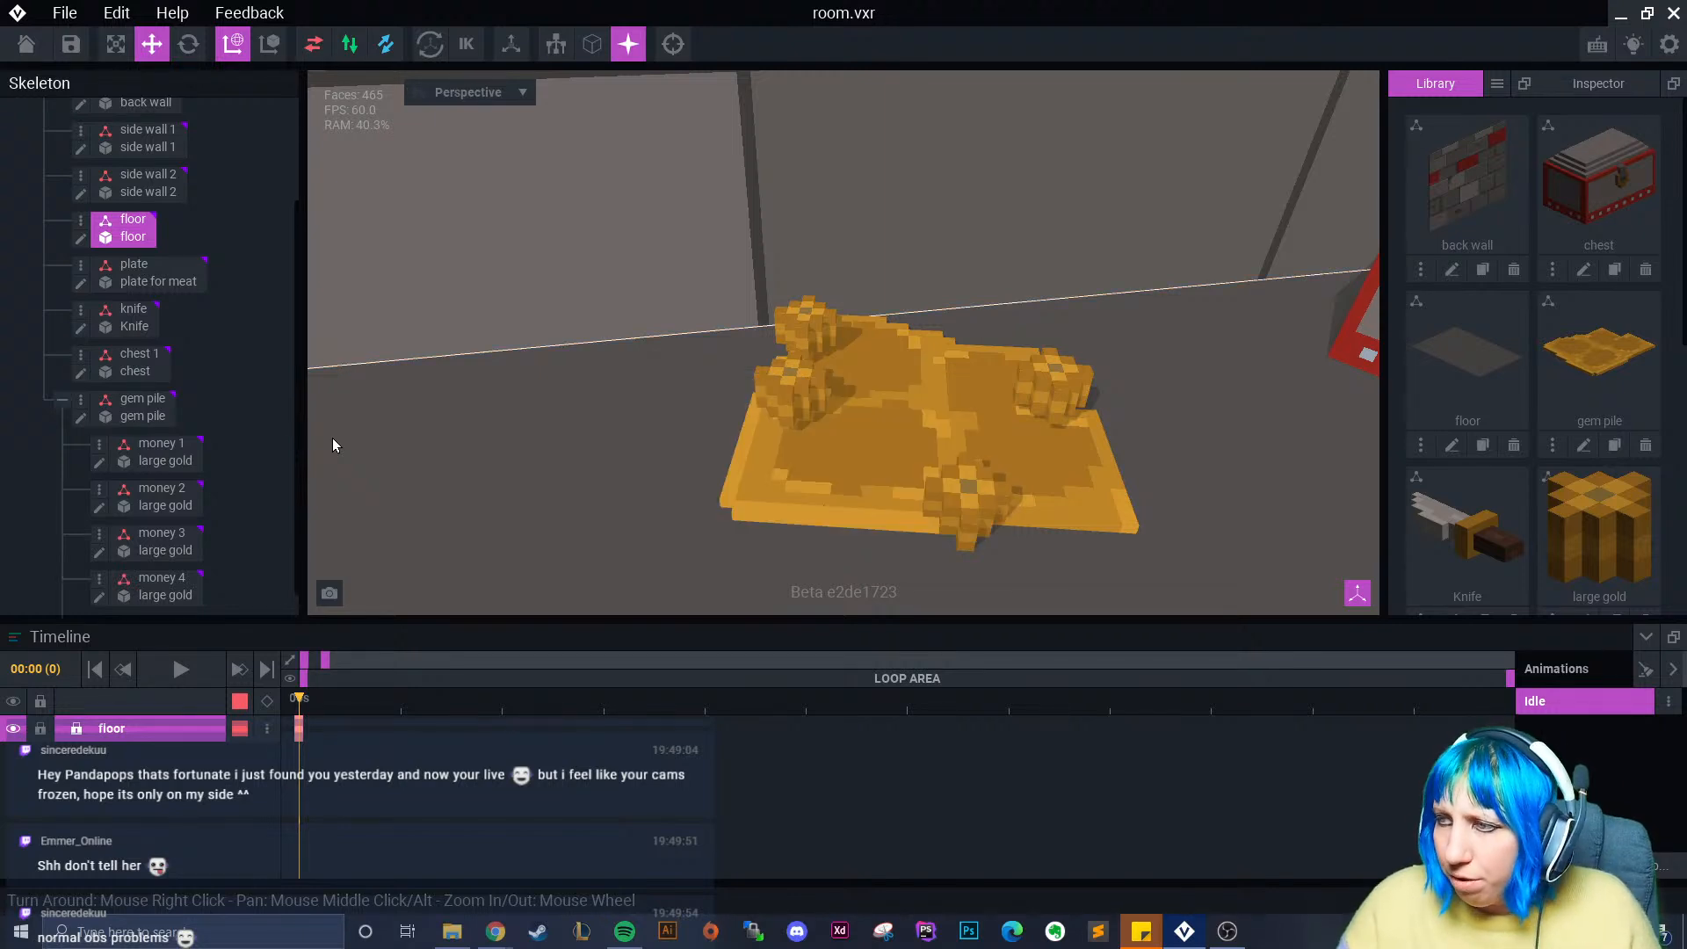
- Assign the silver2 model to the silver 1 node and move the piece onto the middle front of the gem pile
scroll(1645, 401, down, 5)
drag(1645, 402, 187, 545)
drag(386, 466, 378, 452)
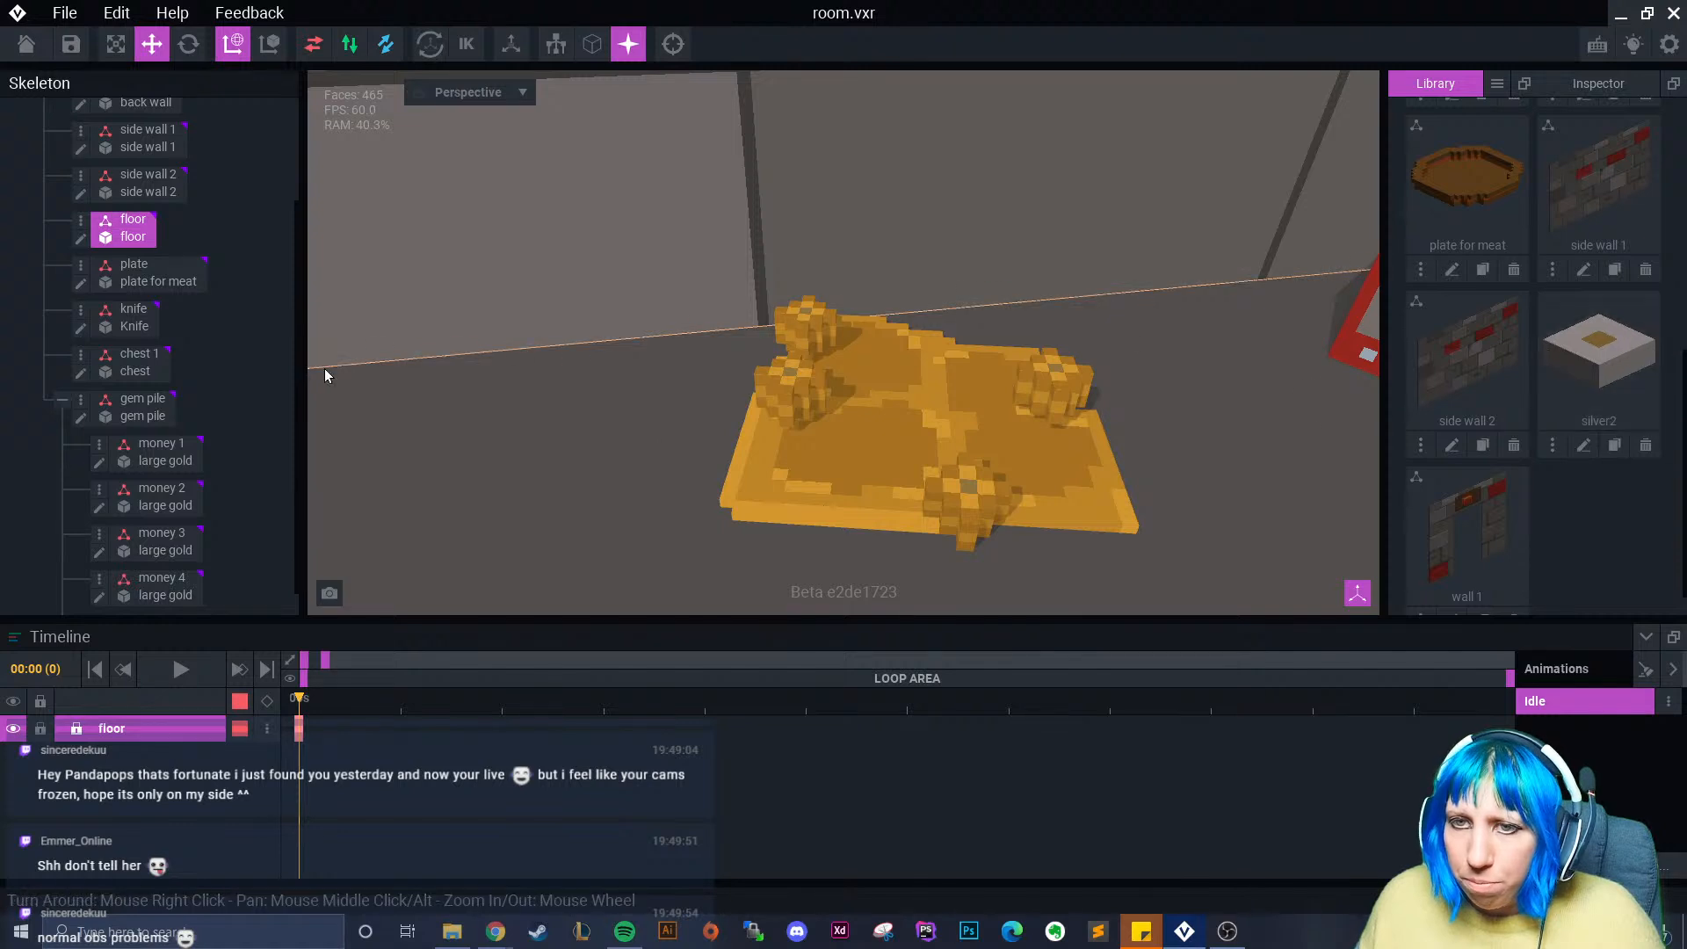
scroll(198, 496, down, 1)
drag(1623, 335, 158, 599)
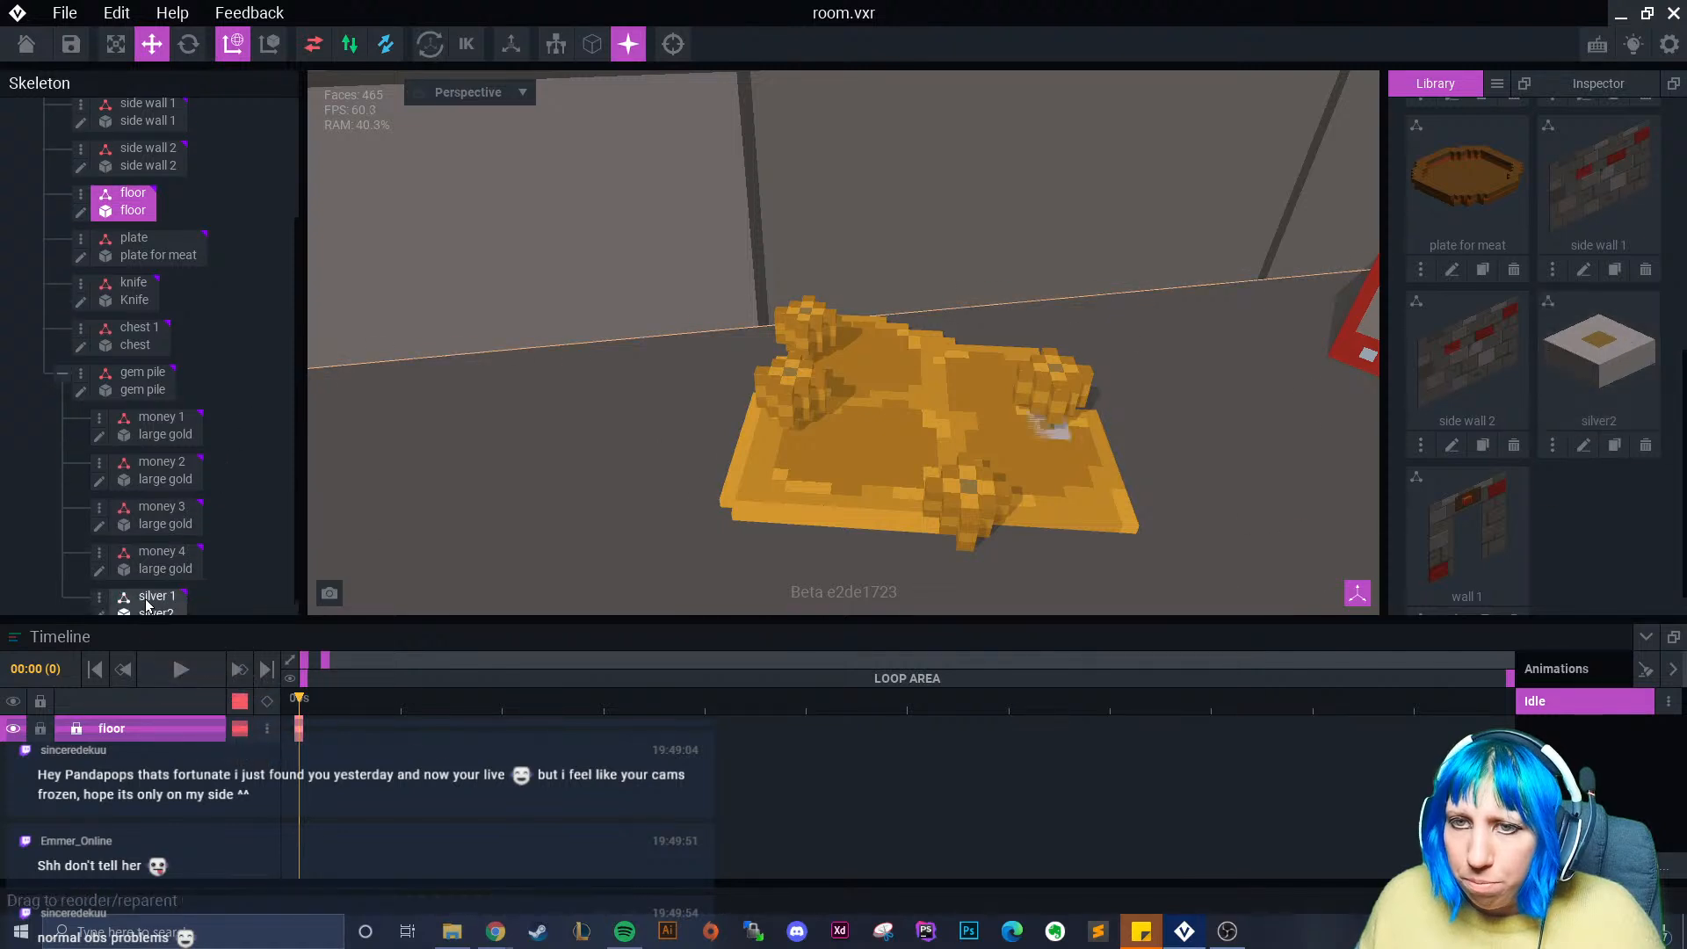
drag(957, 434, 833, 449)
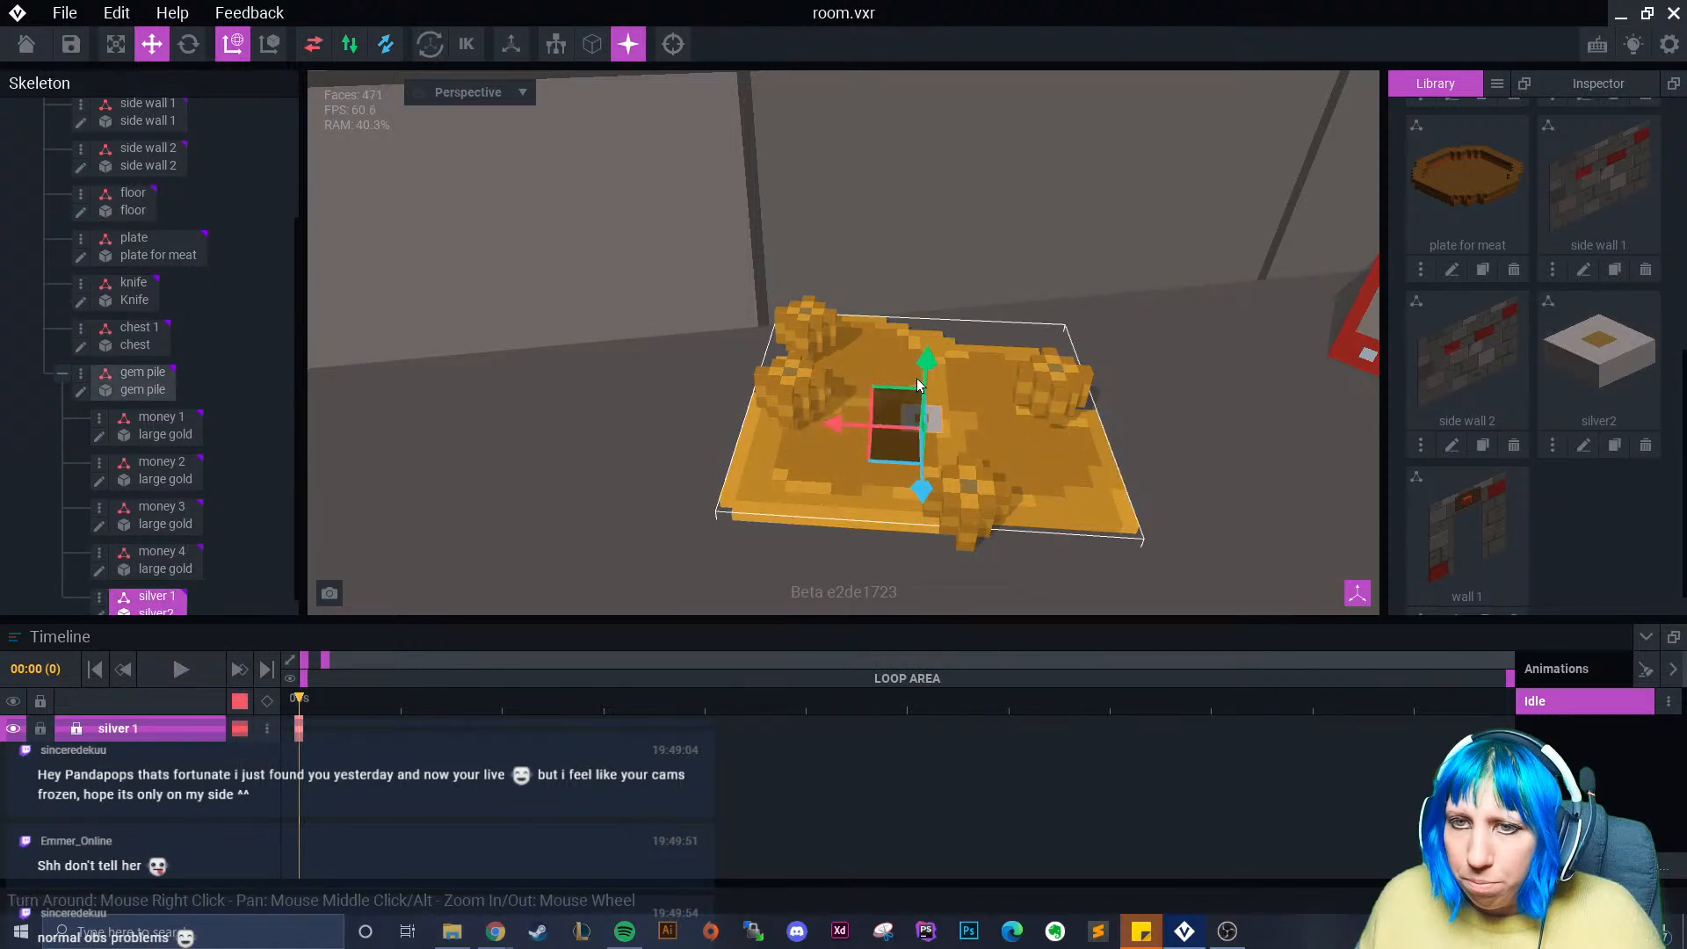
drag(926, 369, 909, 529)
- Duplicate the silver 1 node as "silver 2" and move the copy to the gem pile's outer front corner
scroll(122, 577, down, 1)
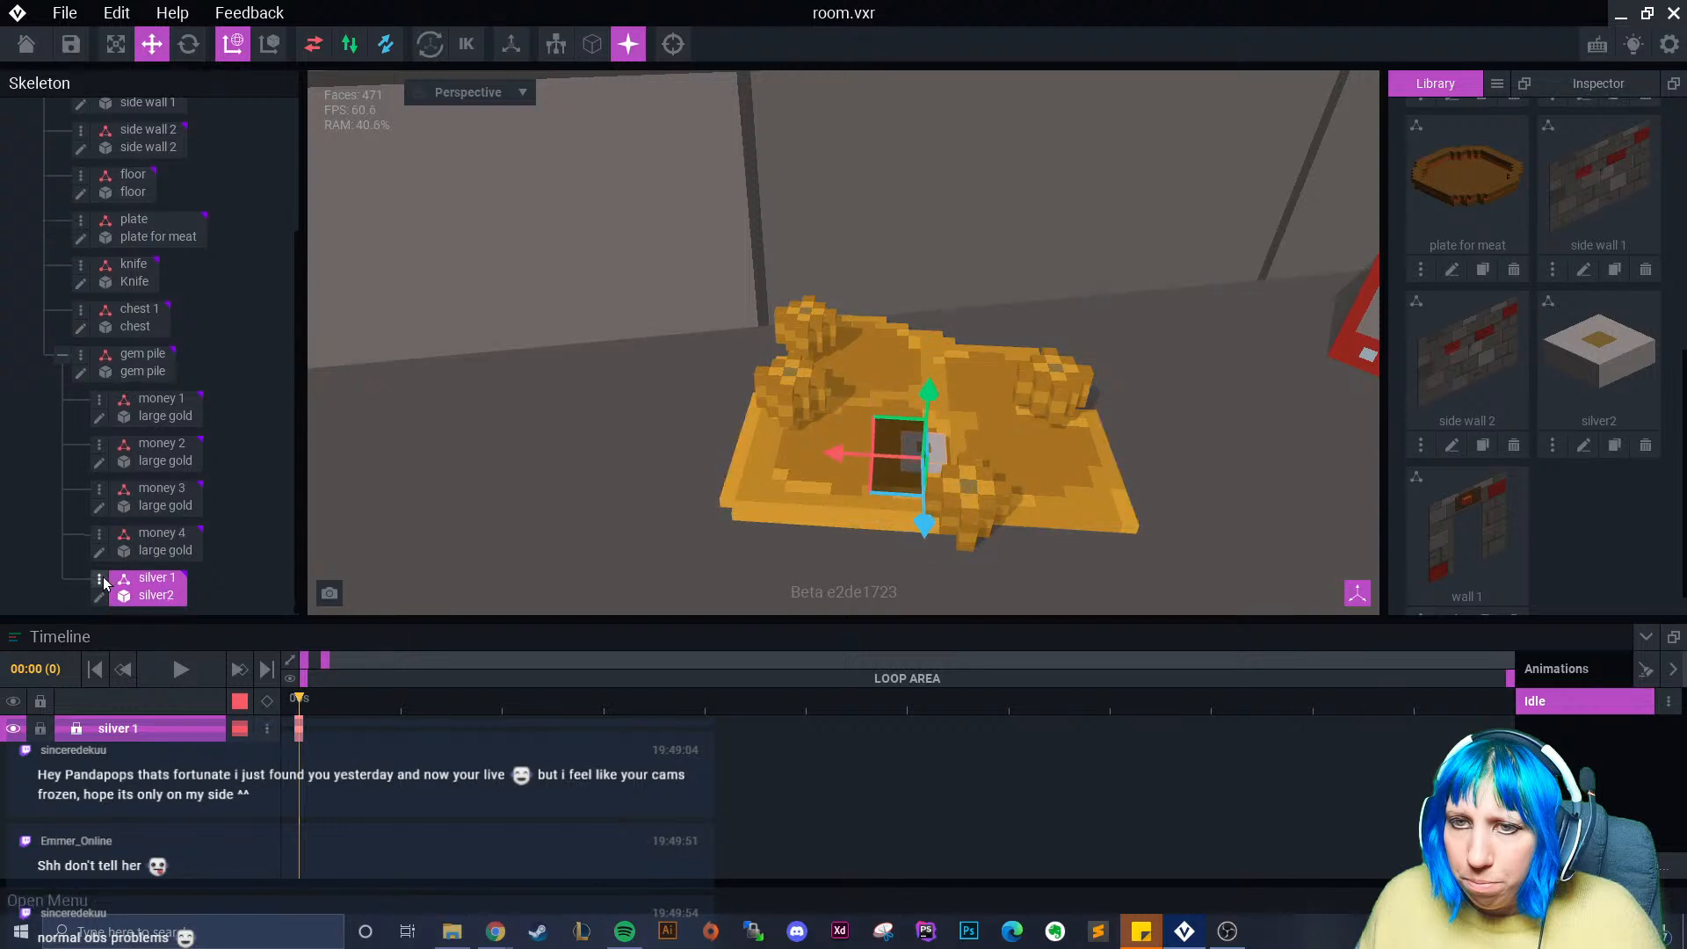
click(99, 578)
click(183, 694)
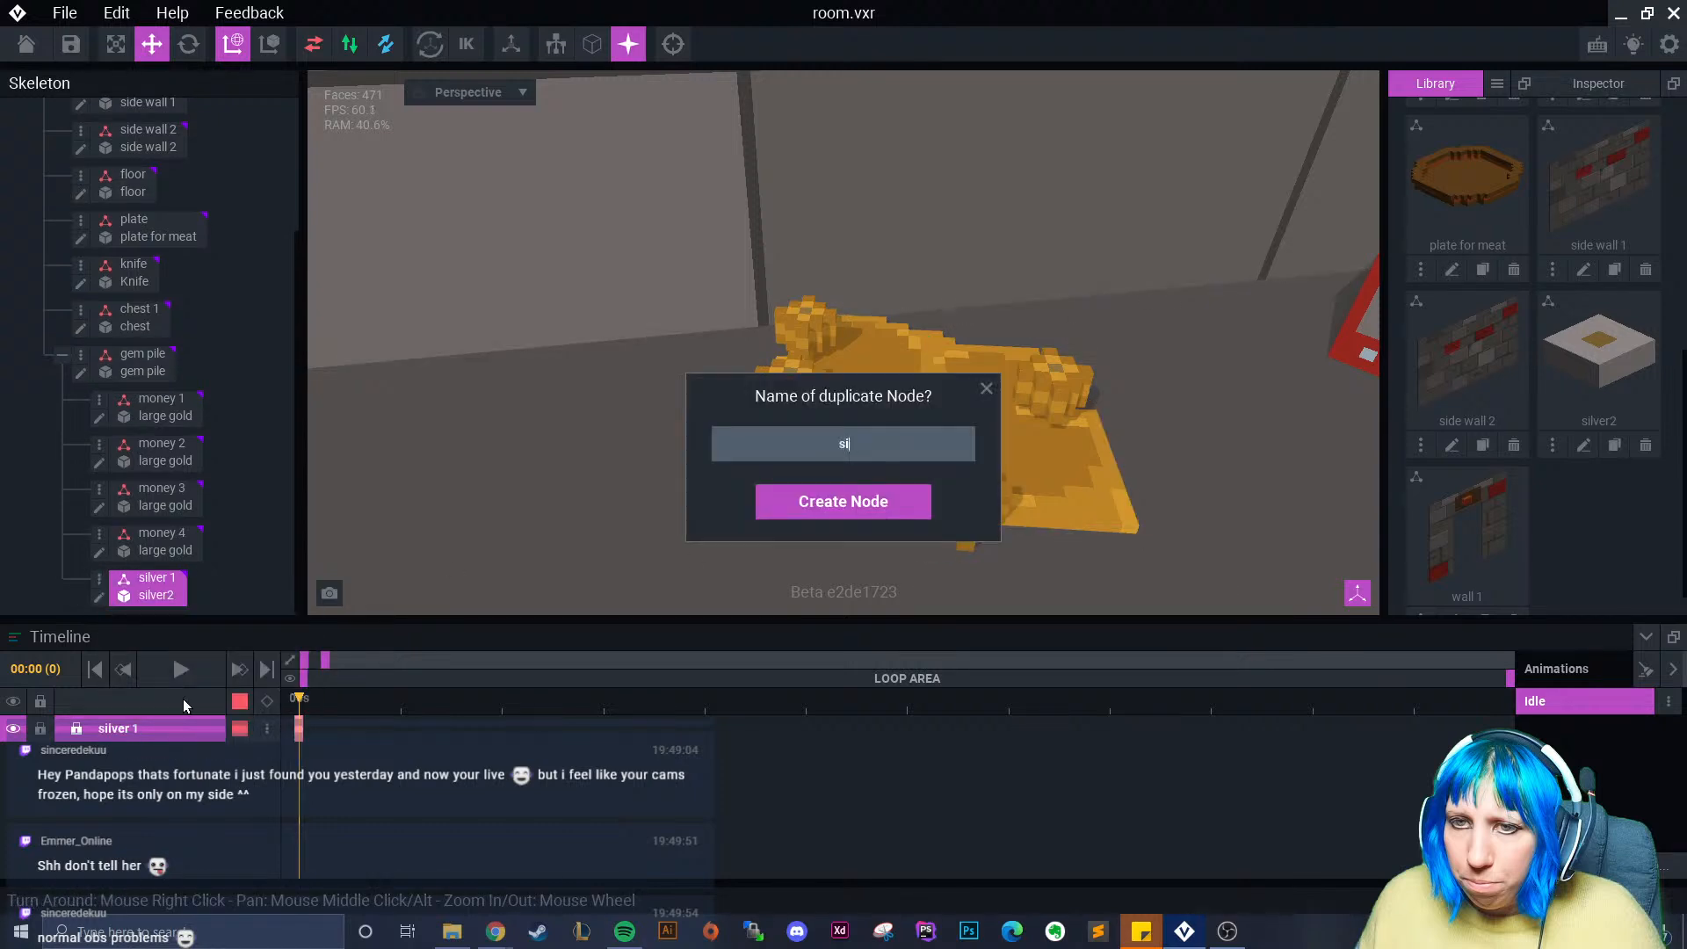
text(silver 2)
key(Return)
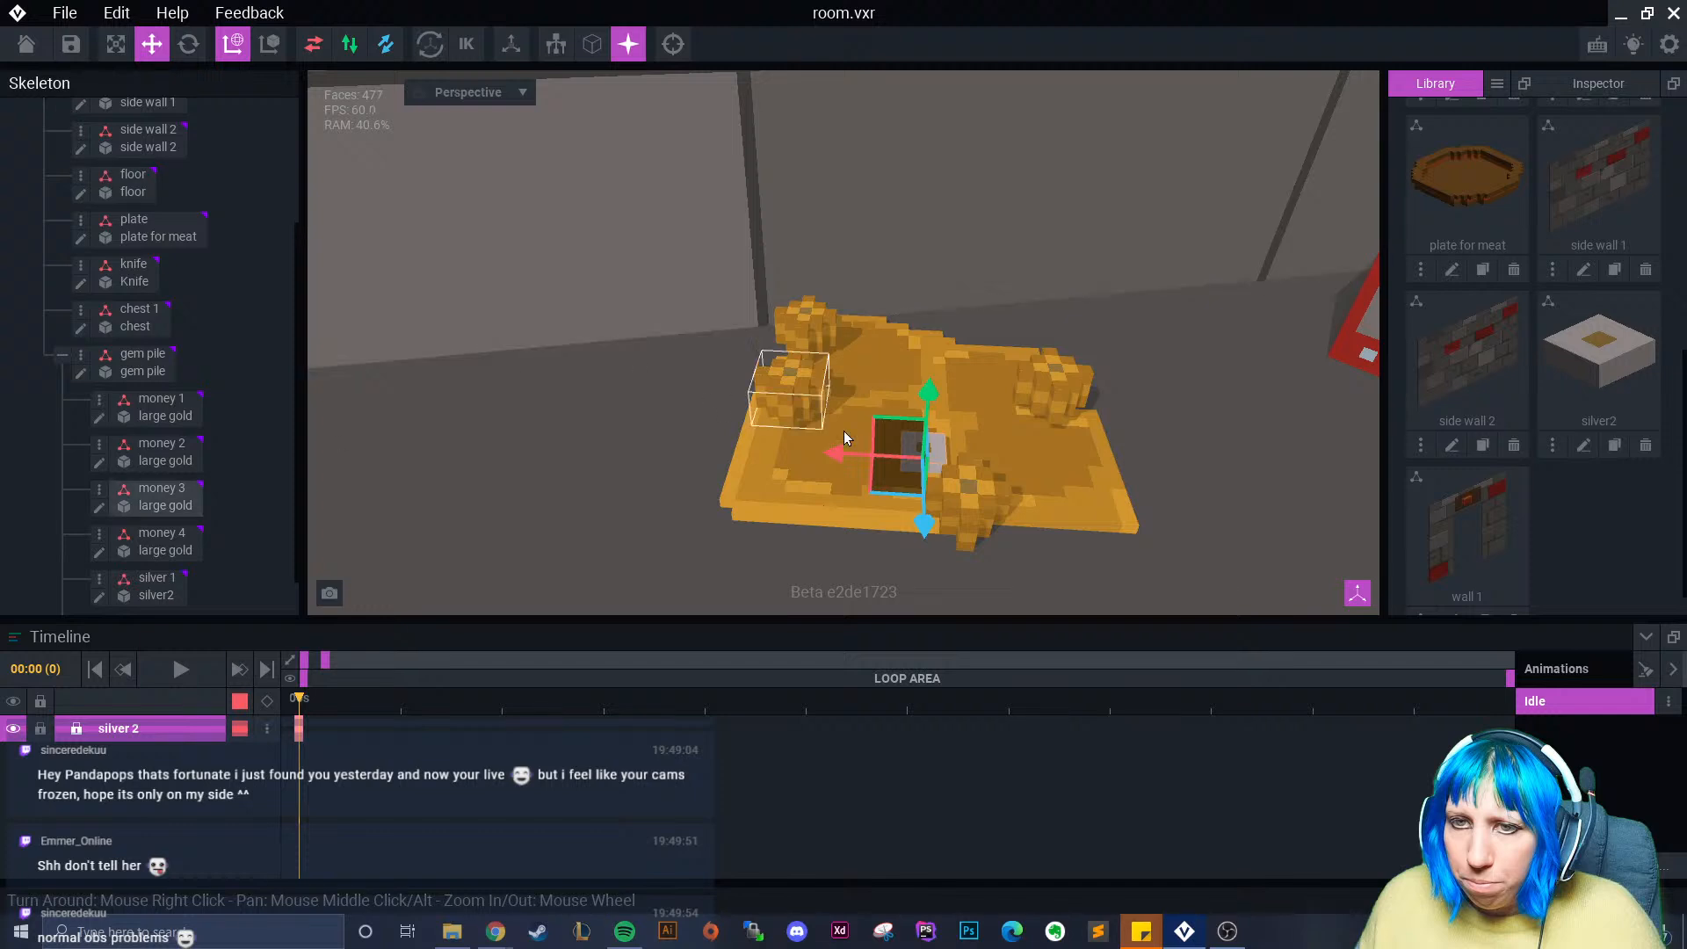
drag(831, 455, 651, 457)
drag(720, 523, 710, 590)
- Lower the silver 2 piece slightly at the gem pile's corner
right_drag(804, 527, 765, 531)
scroll(764, 530, up, 3)
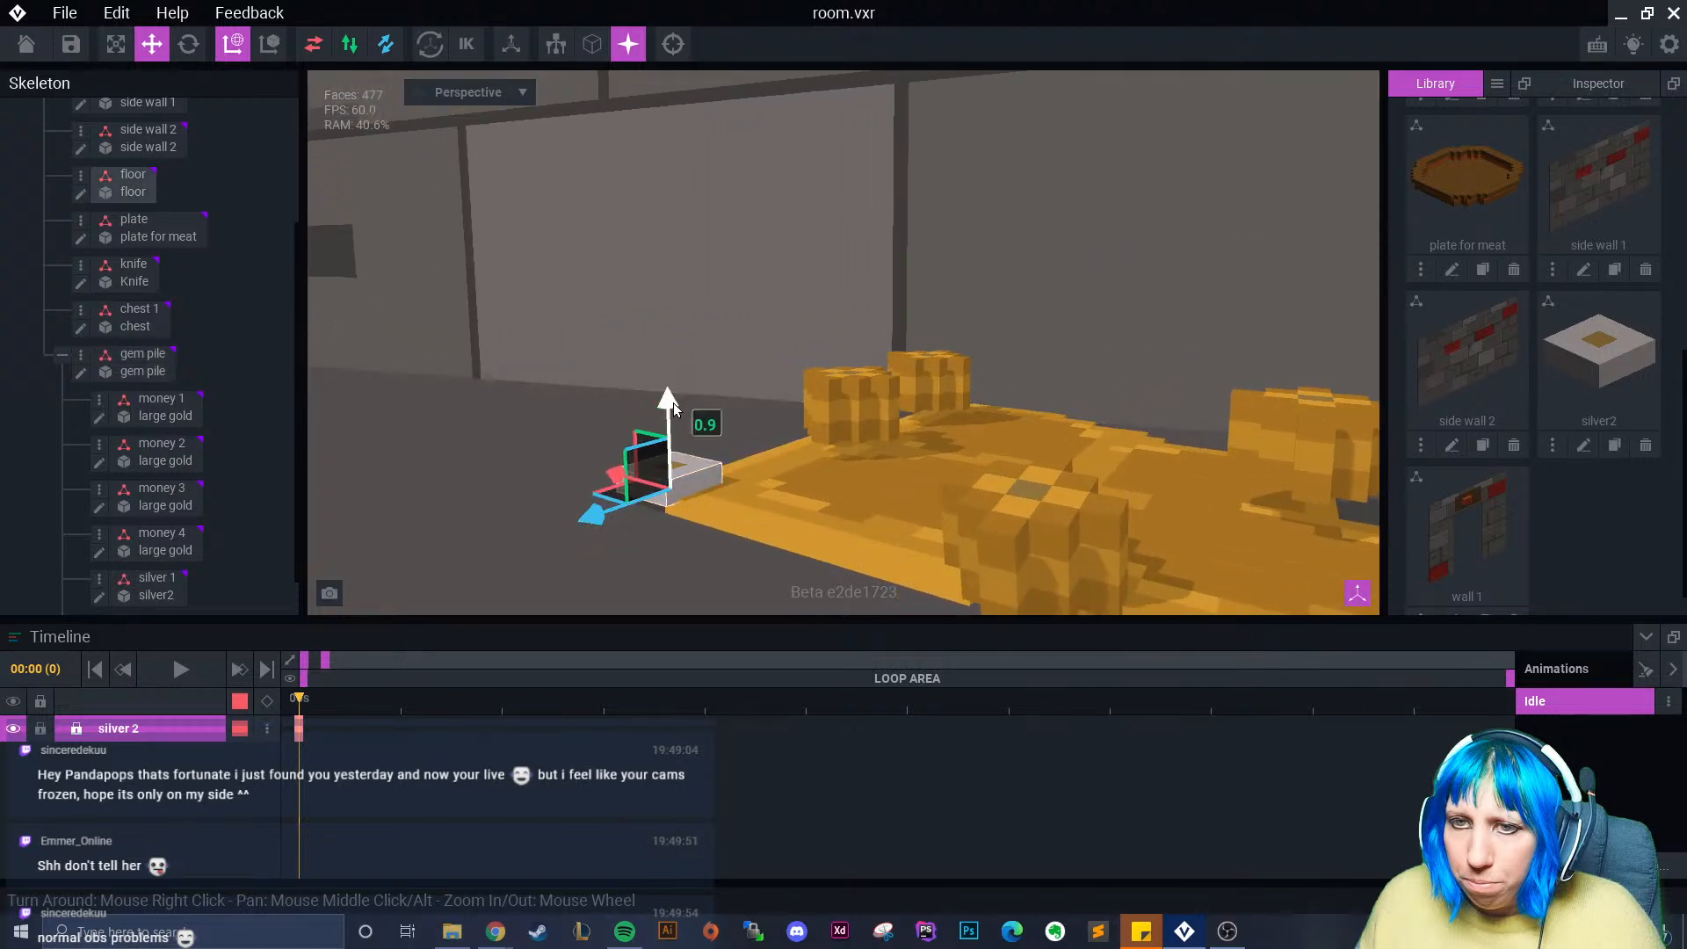
mouse_move(673, 404)
mouse_down()
mouse_move(713, 437)
mouse_move(699, 413)
mouse_up()
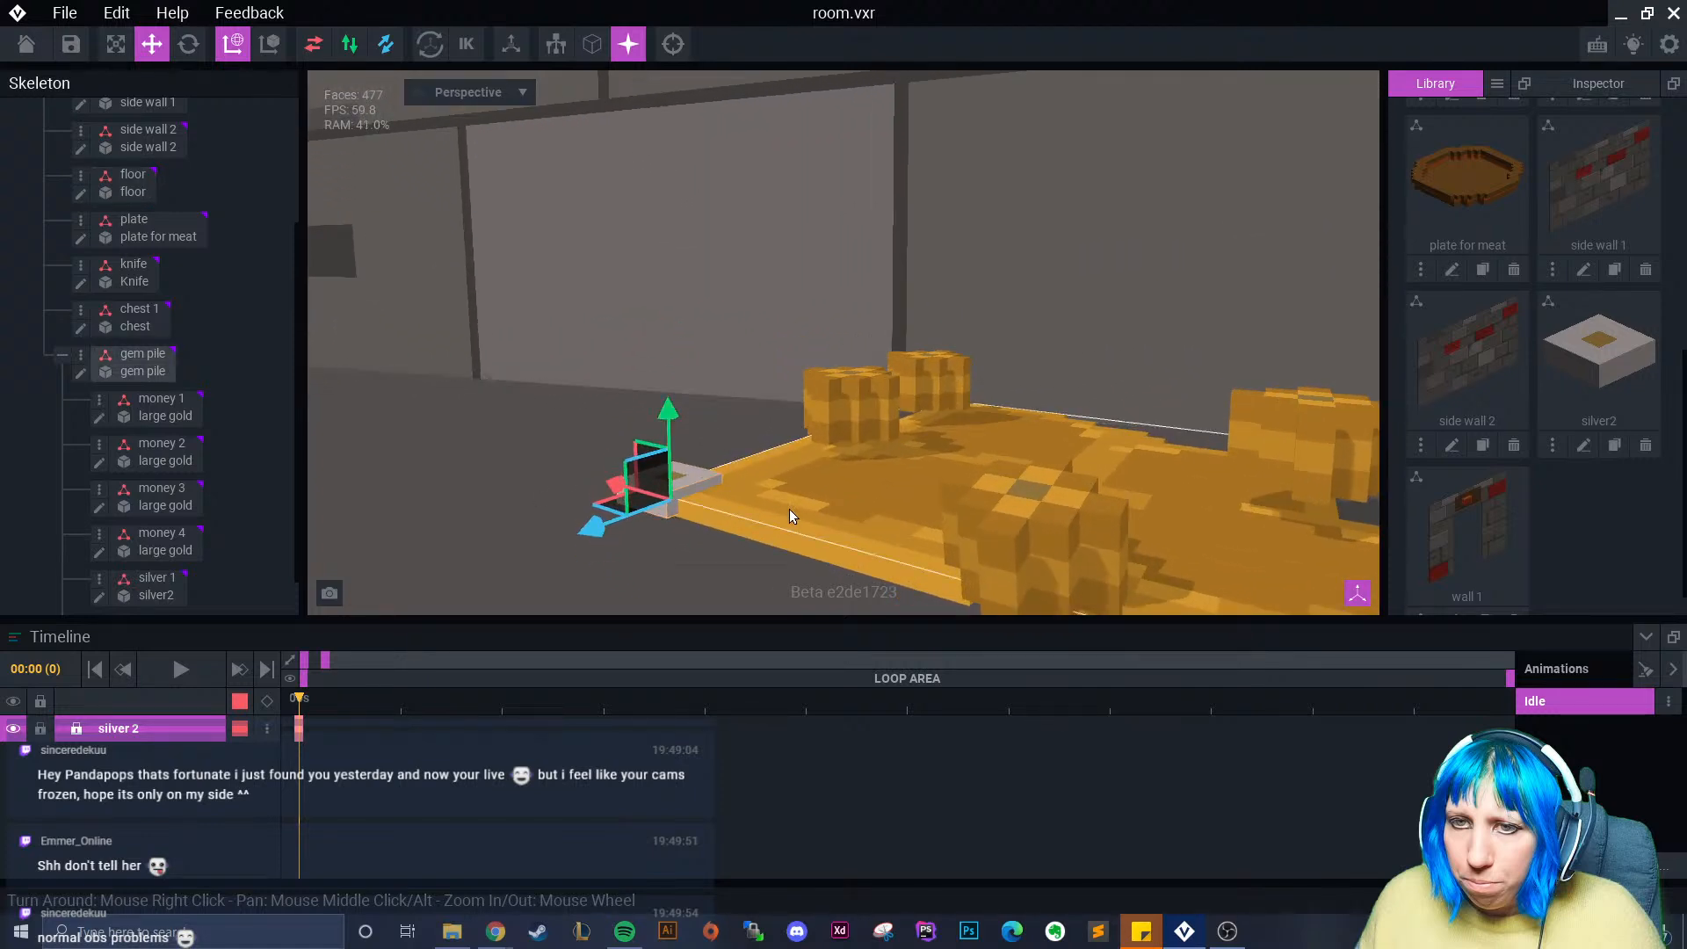
- Duplicate the silver 2 node as "silver 3"
right_drag(789, 508, 651, 529)
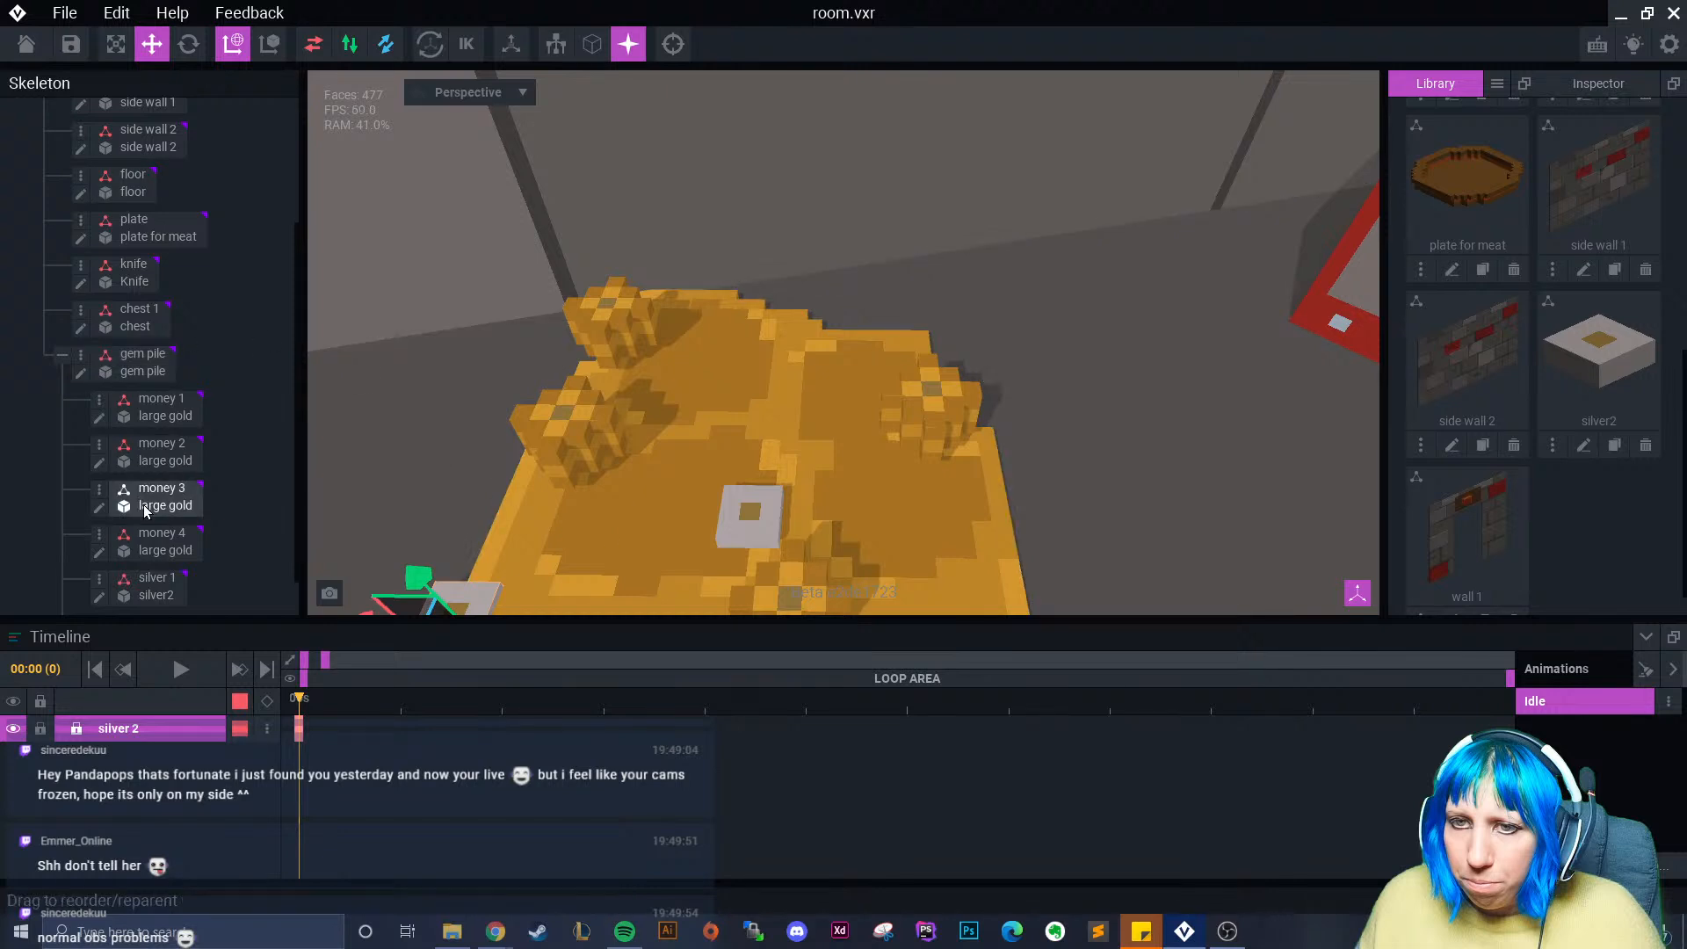
scroll(128, 575, down, 1)
right_click(128, 577)
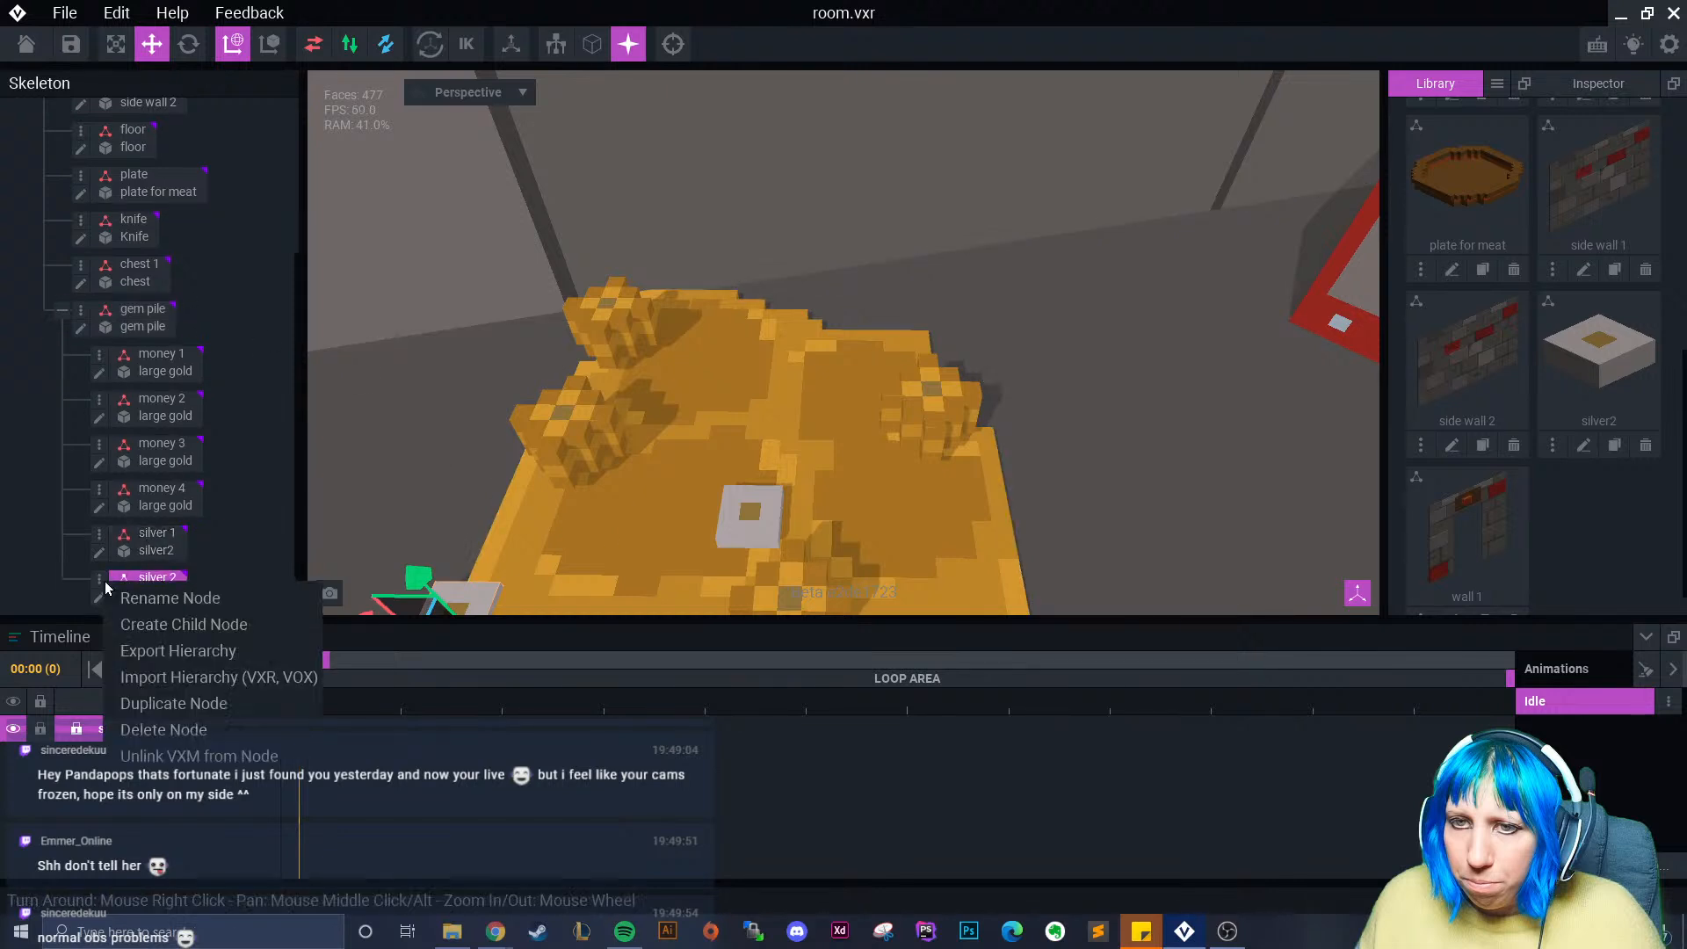
click(171, 699)
text(silver 3)
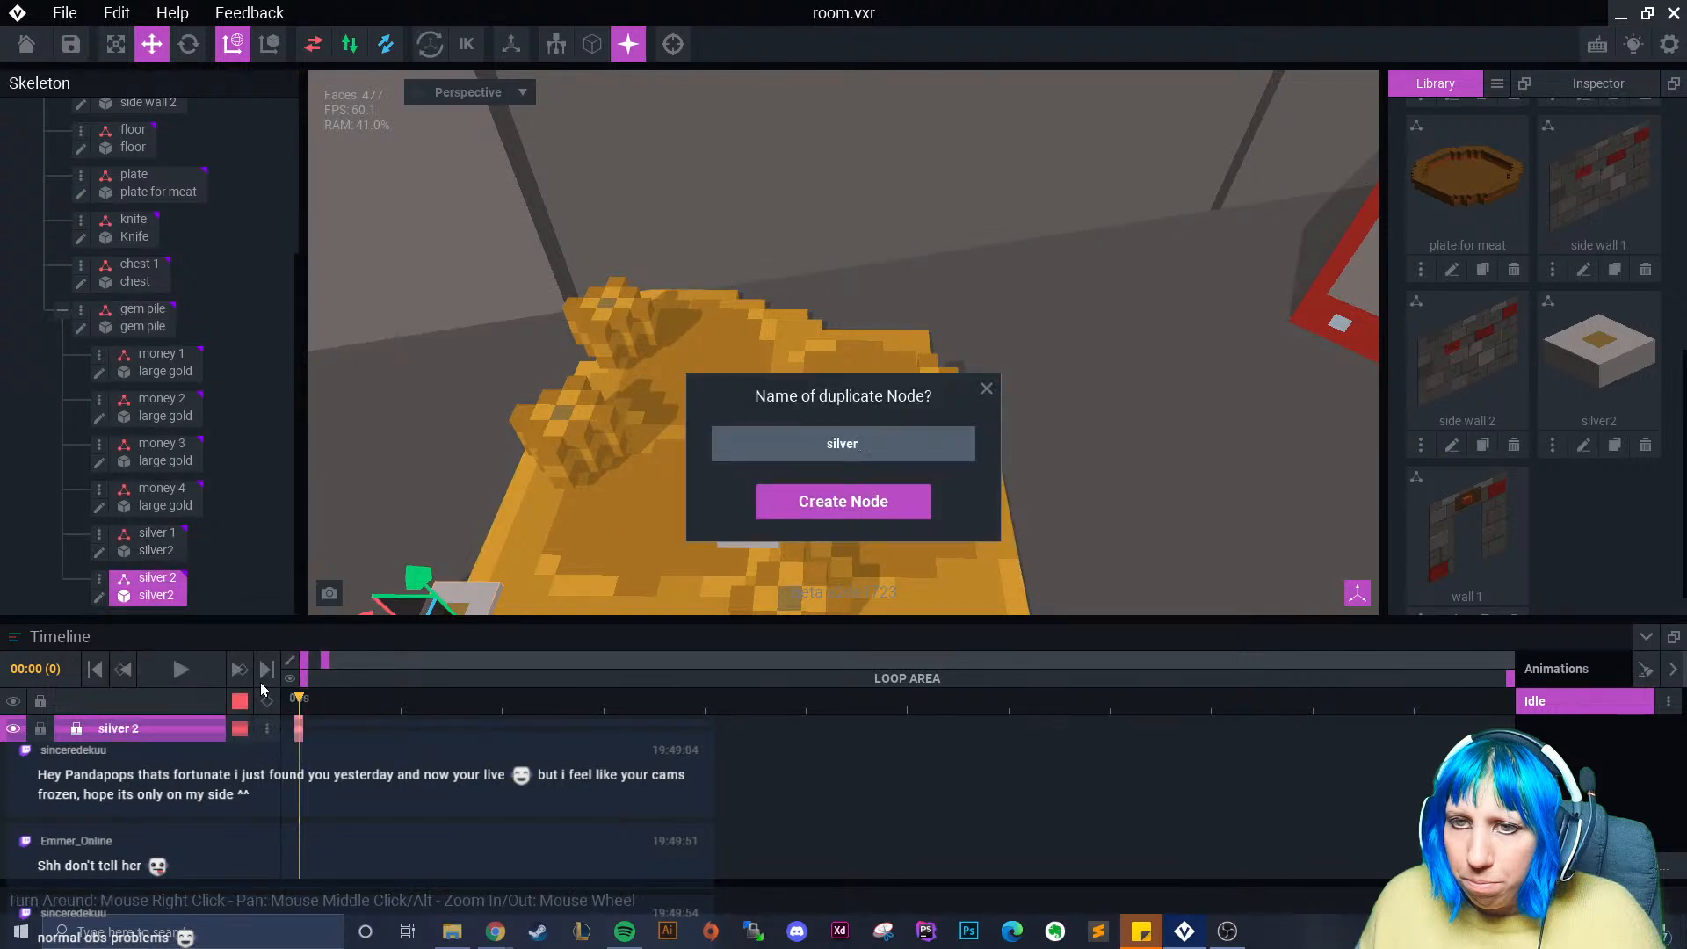
key(Return)
- Move the silver 3 piece to the back of the gem pile beside the rear gold stack and fine-tune its height
right_drag(782, 424, 791, 413)
middle_drag(790, 413, 799, 394)
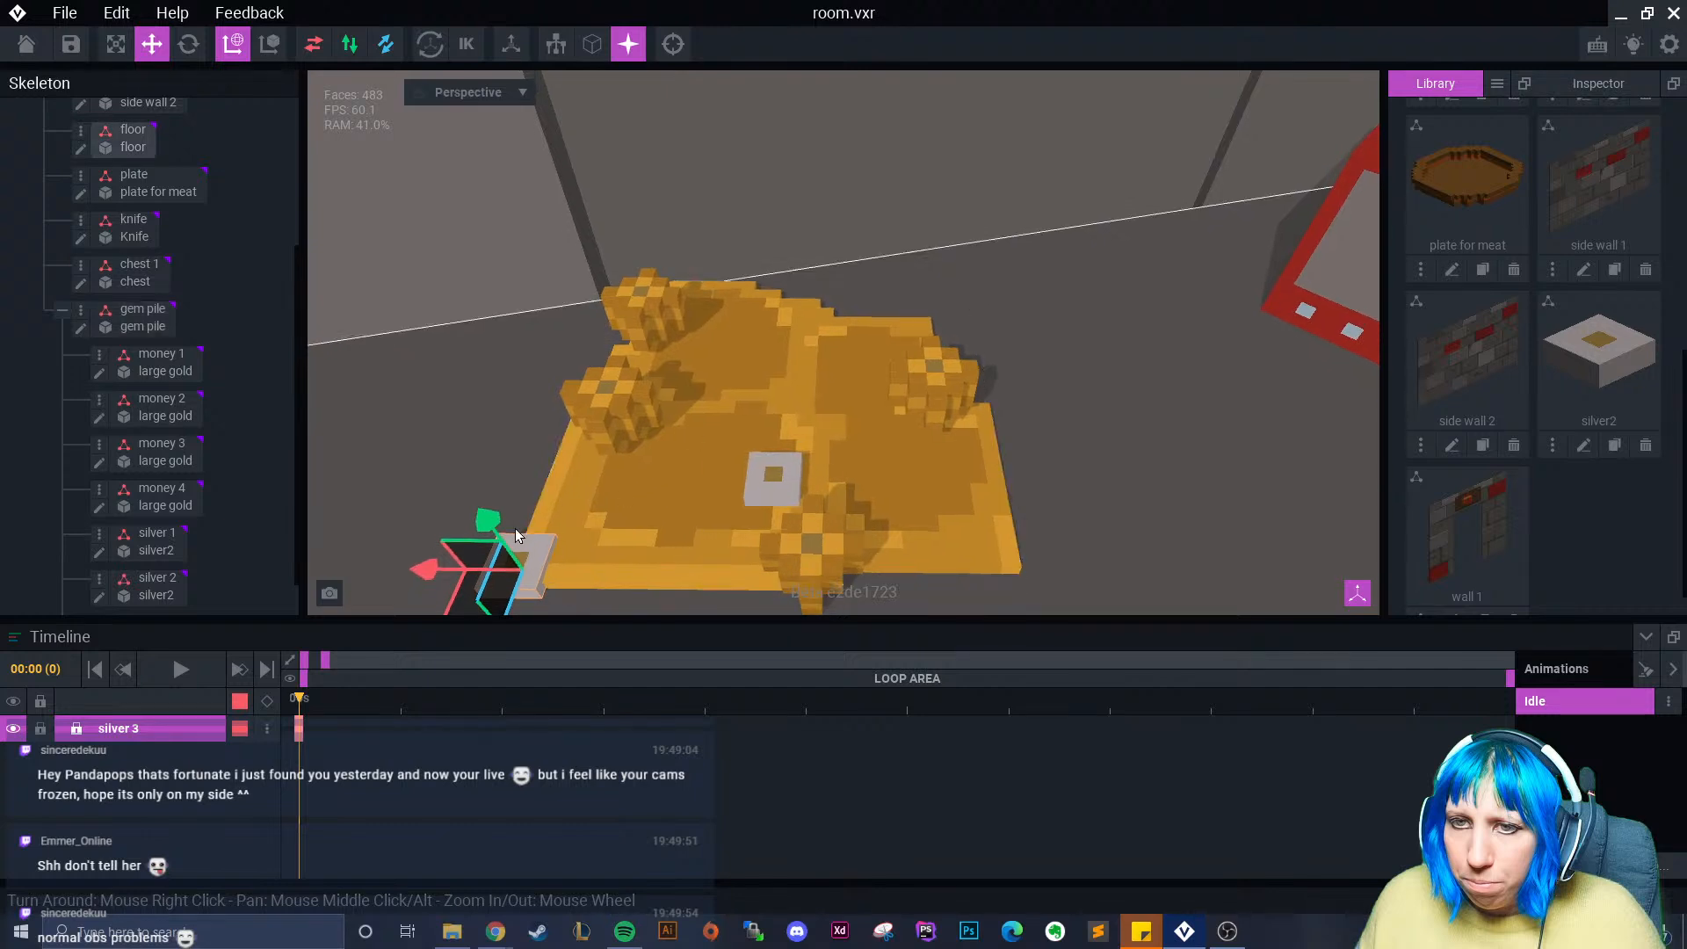
drag(507, 565, 682, 353)
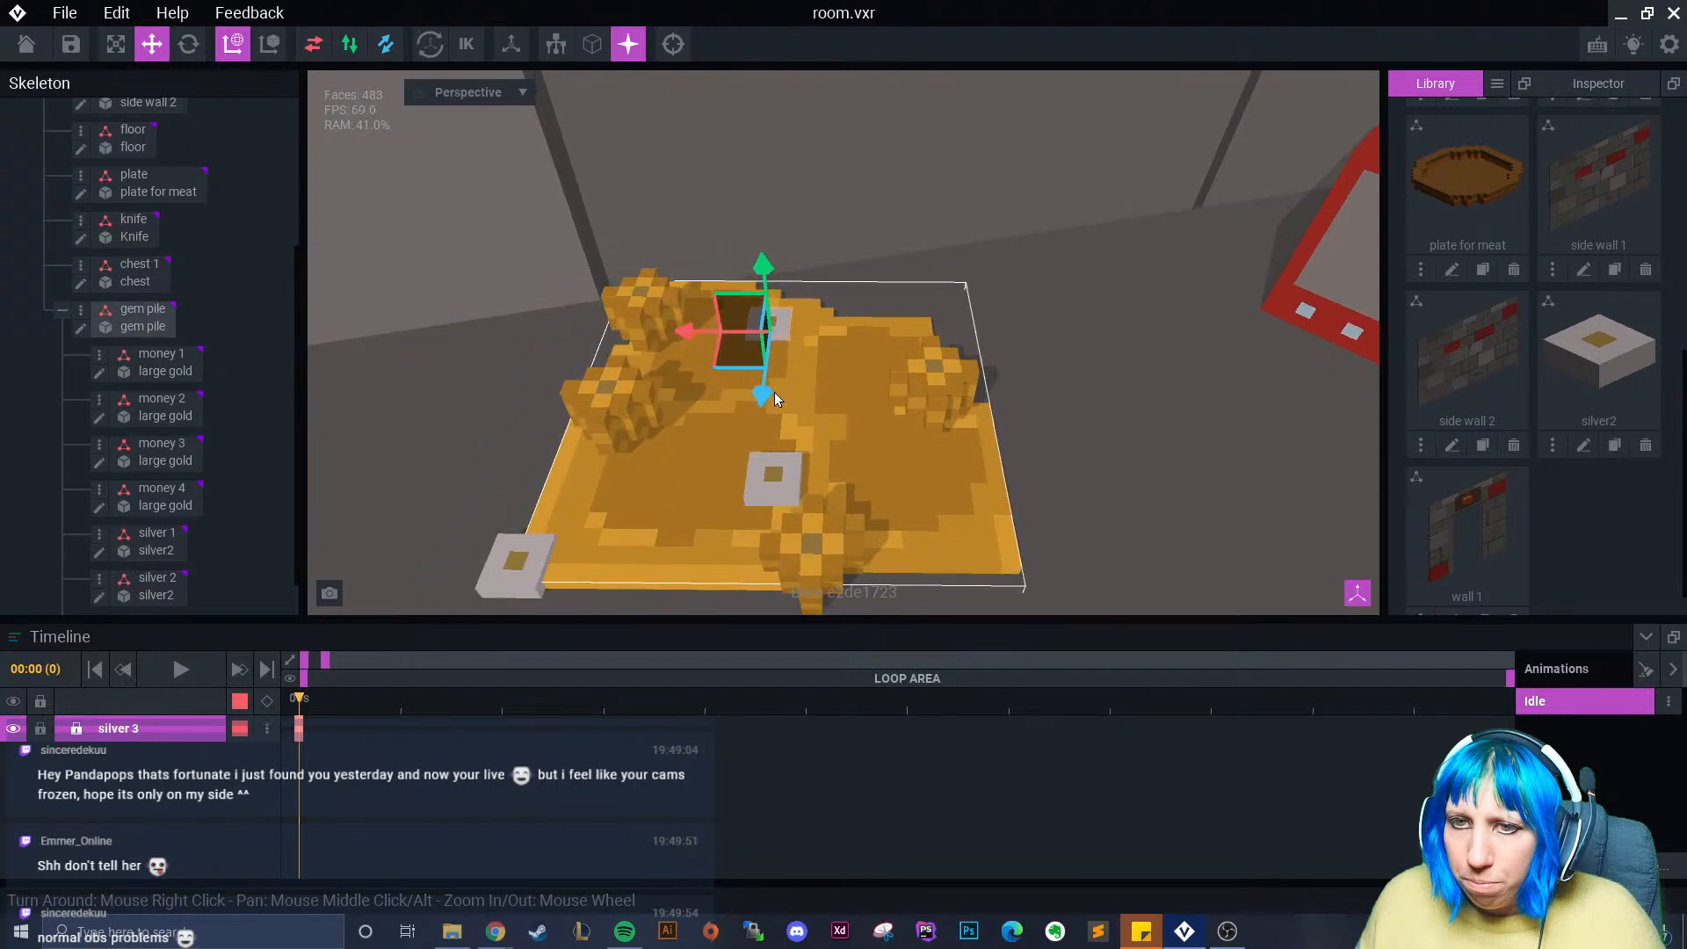
drag(766, 265, 764, 262)
click(951, 274)
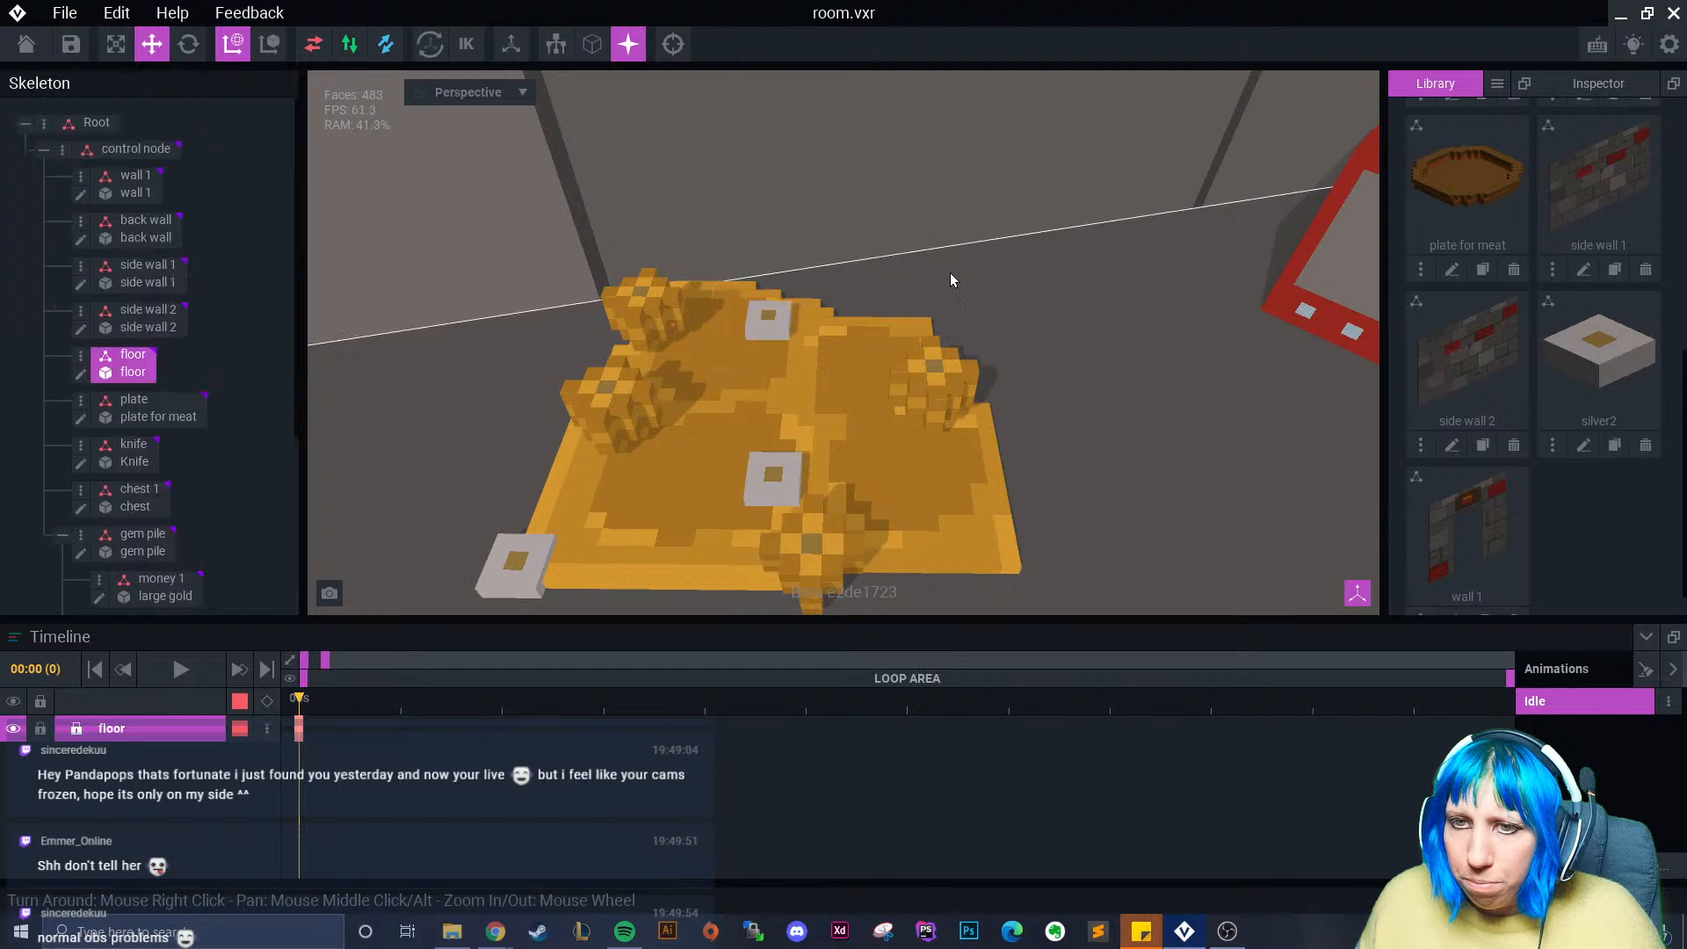
- Duplicate the silver 3 node as "silver 4"
scroll(852, 372, up, 3)
scroll(218, 518, down, 1)
scroll(219, 522, down, 5)
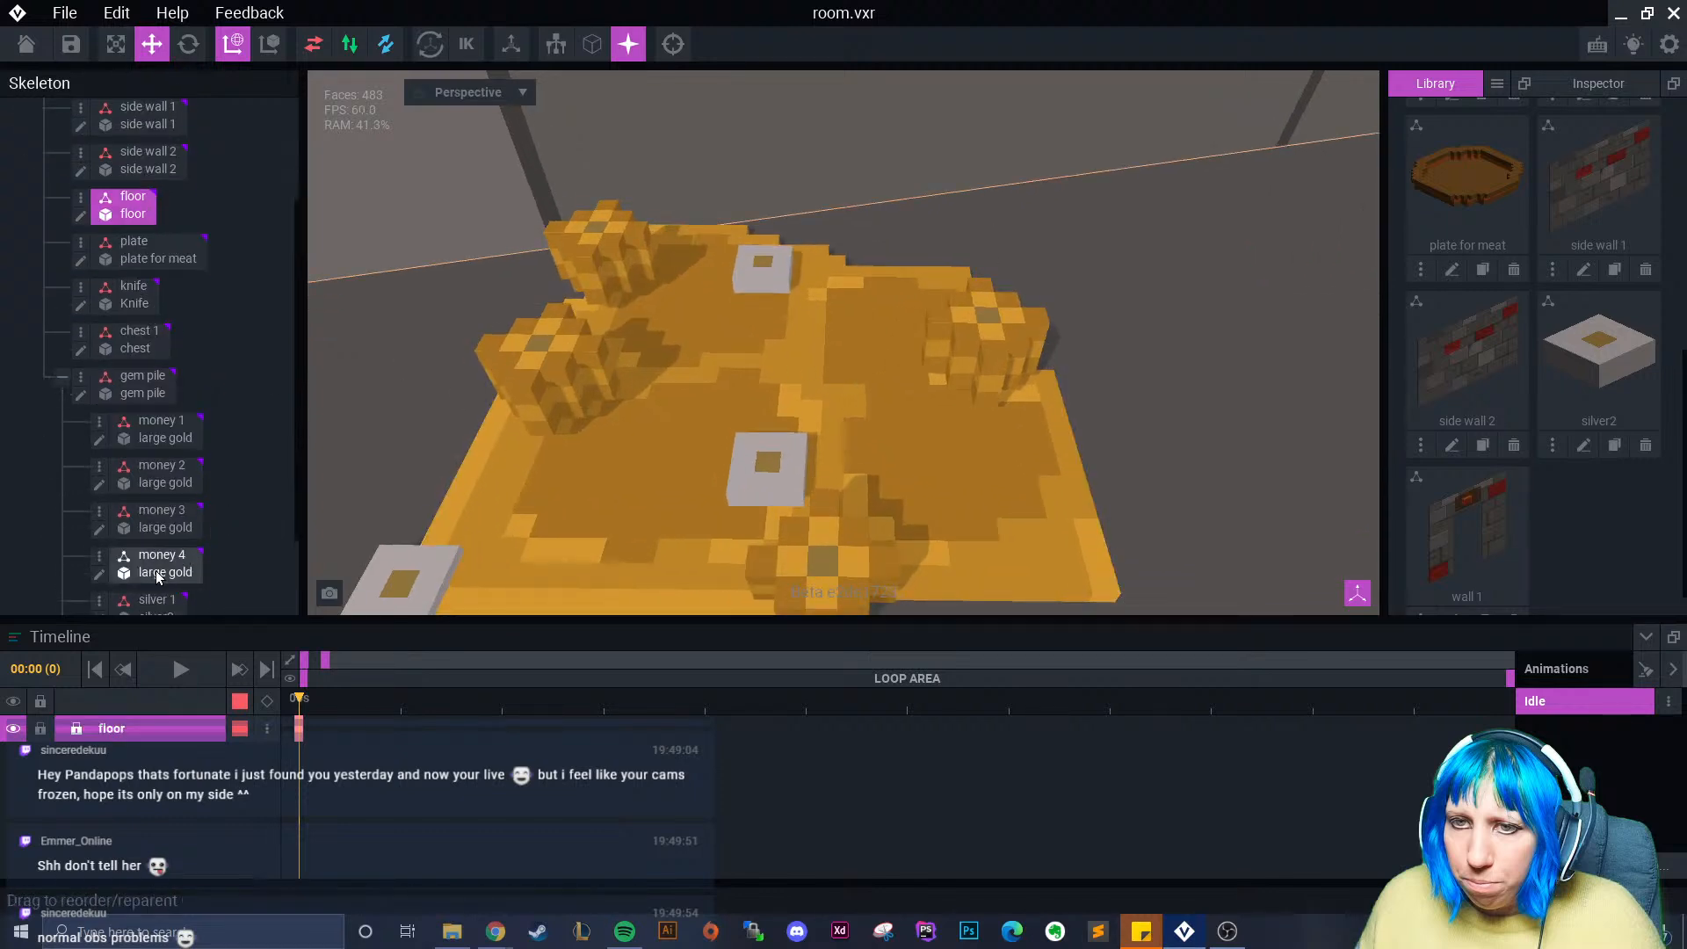
click(99, 581)
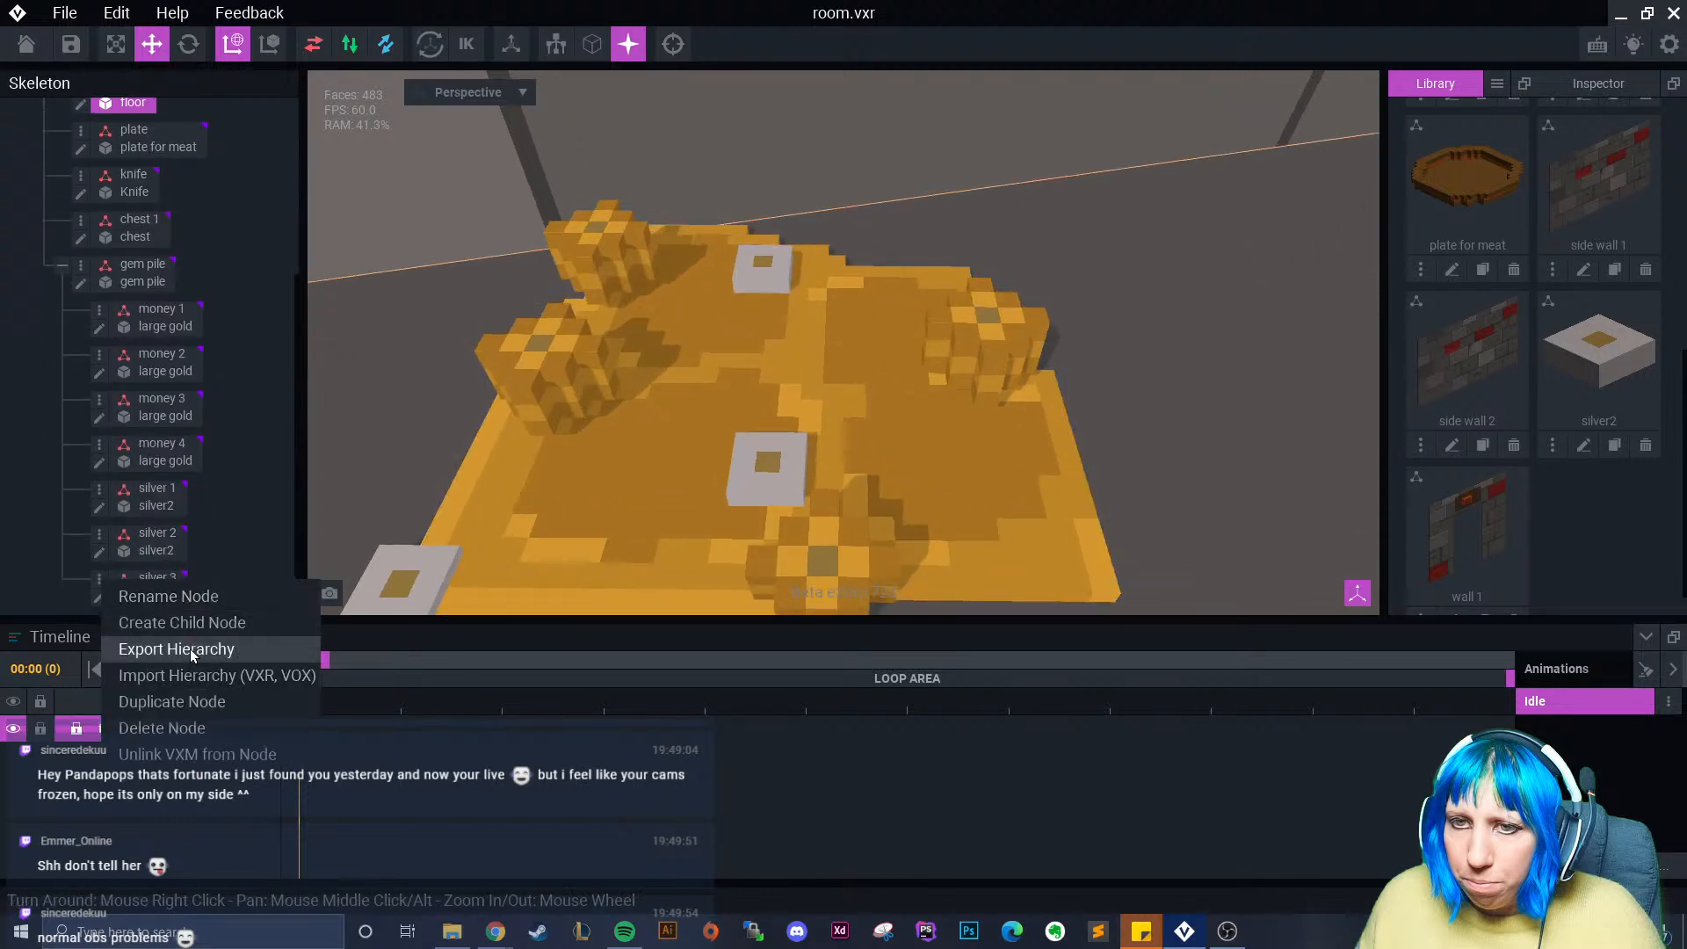
click(183, 703)
text(si)
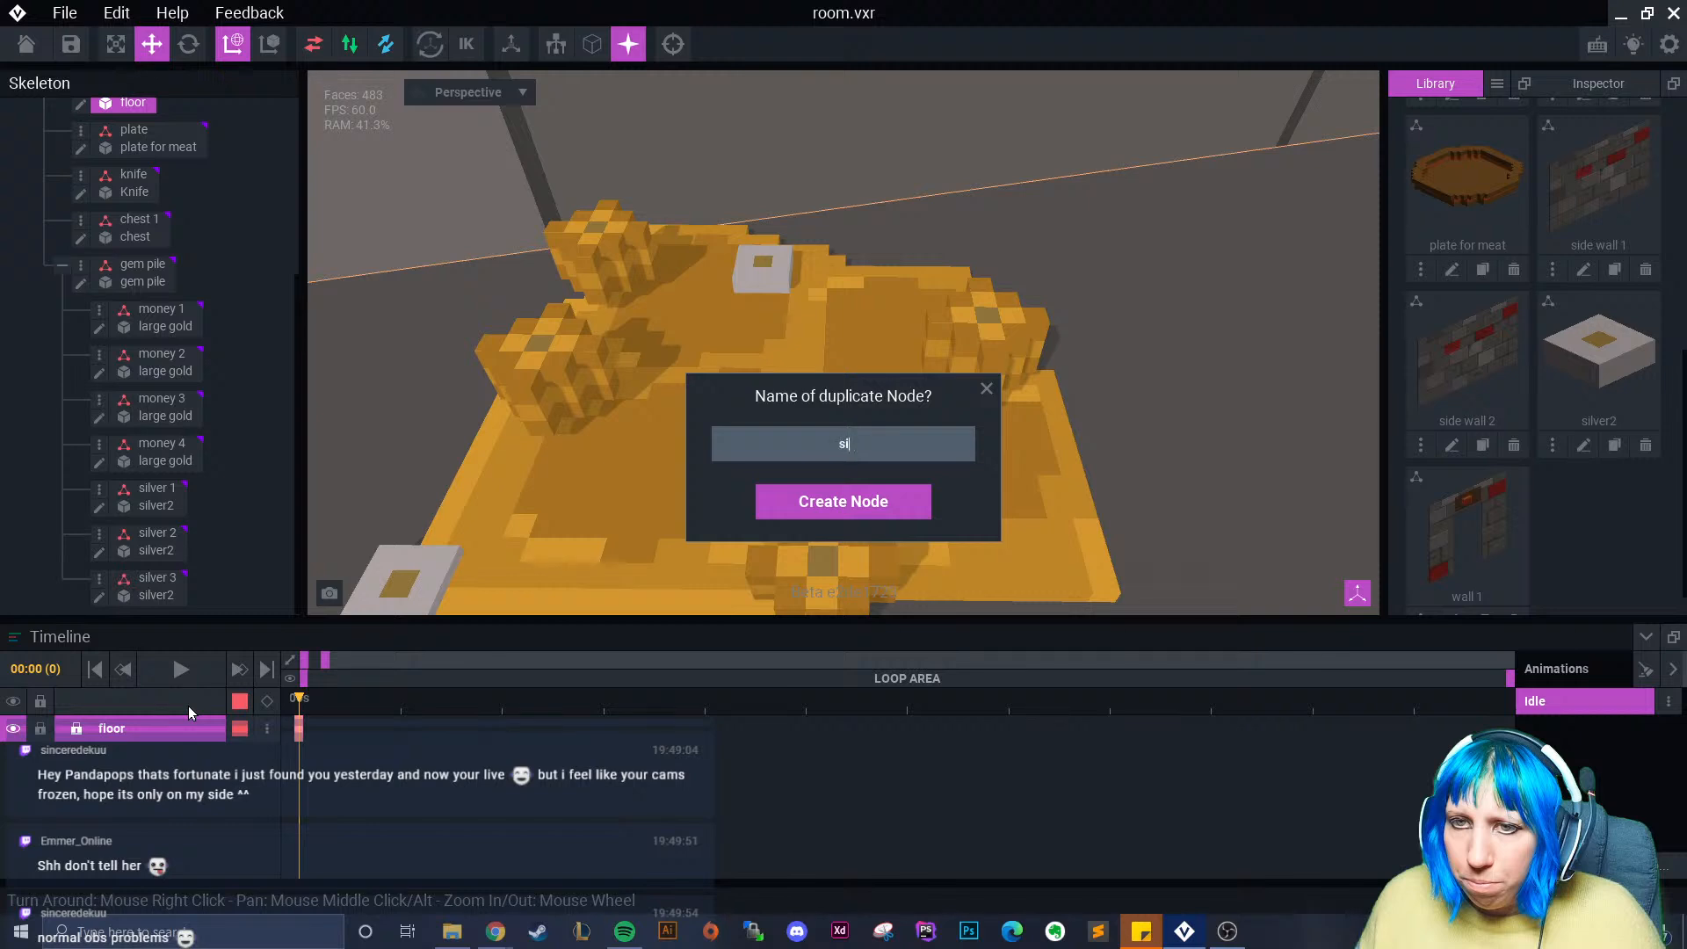
text(lver 4)
key(Return)
- Create a child node named "silver 5" under the silver 4 node
scroll(123, 578, down, 1)
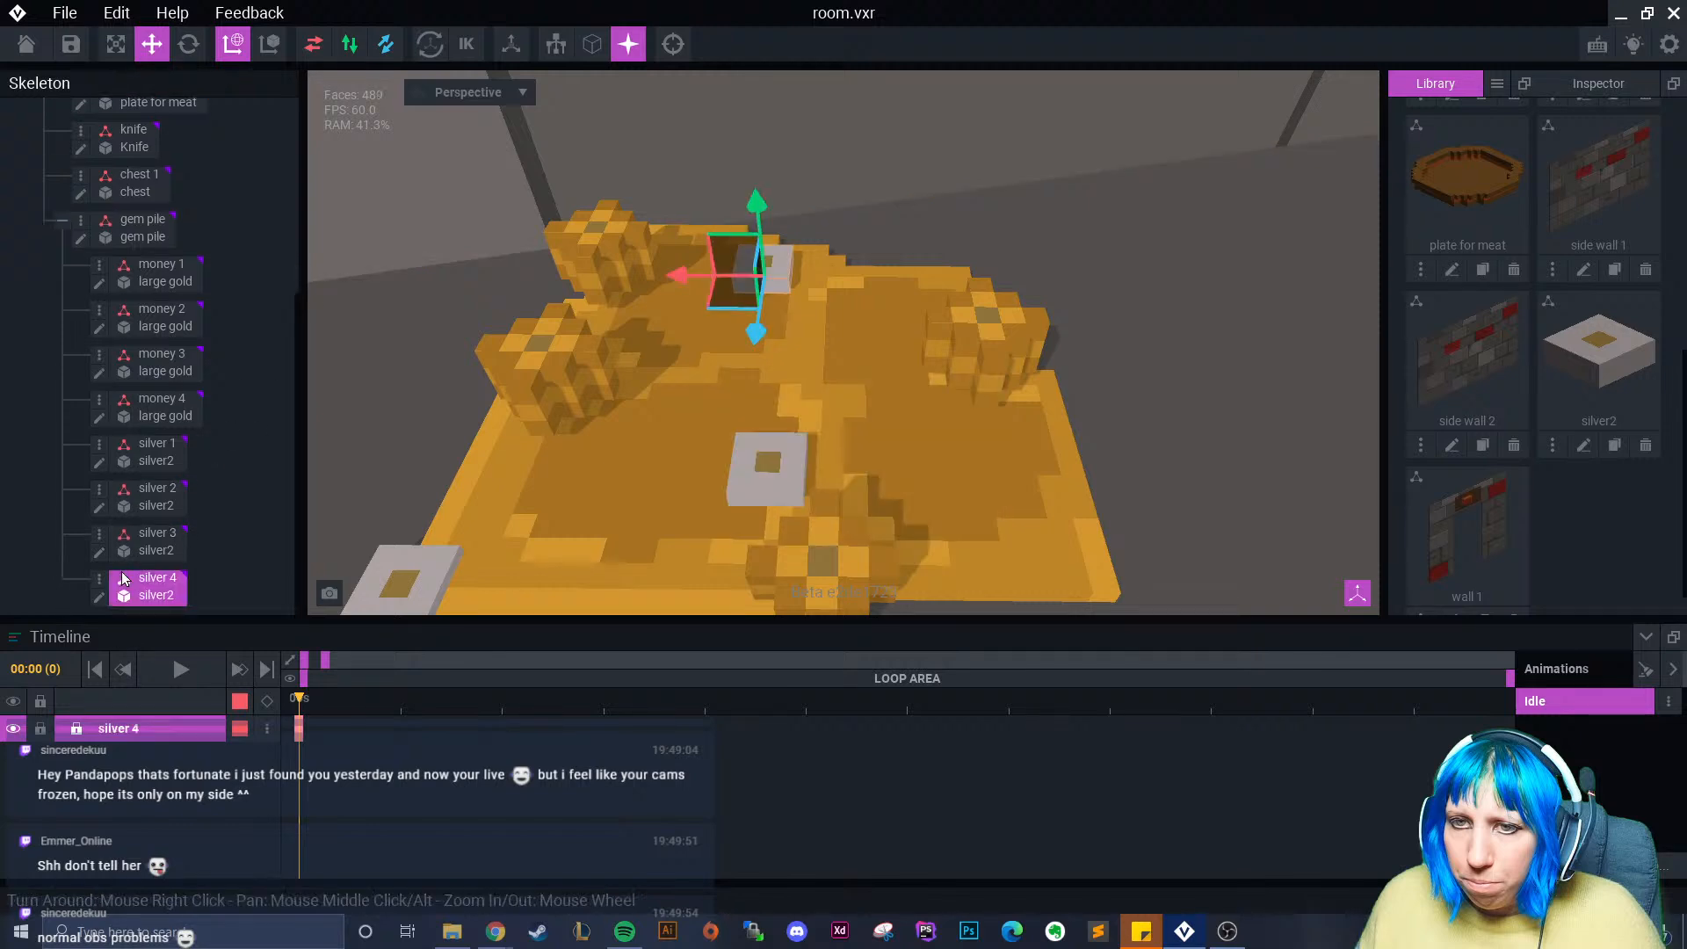
click(99, 578)
click(177, 631)
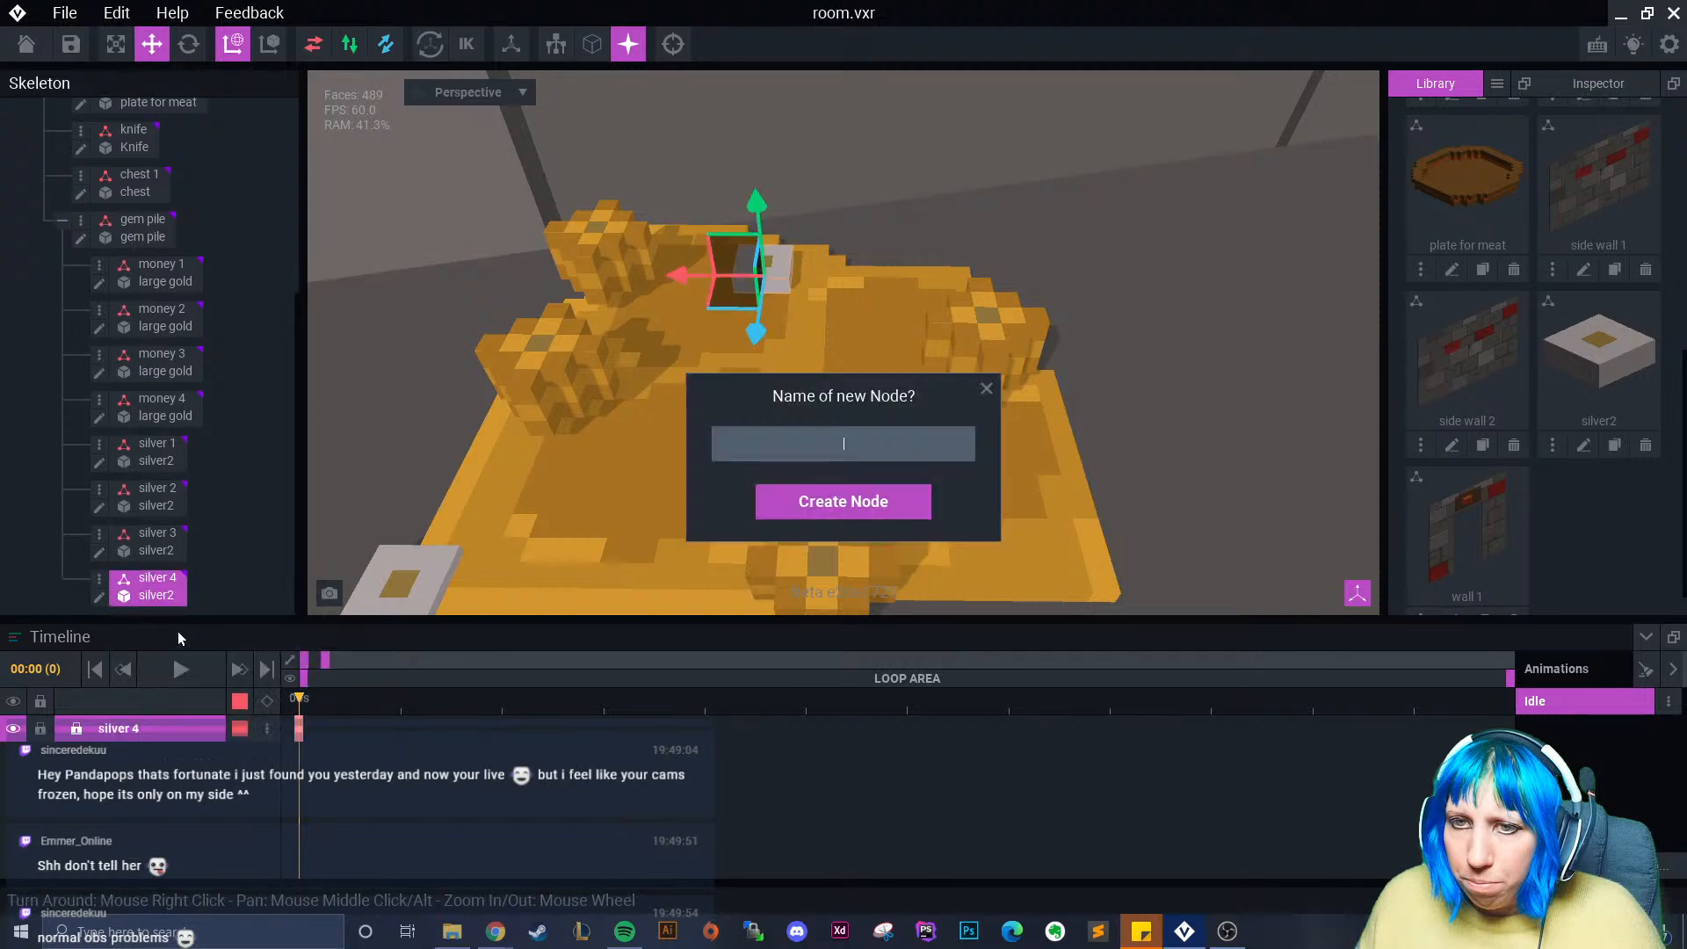
text(silver 5)
key(Return)
scroll(887, 260, up, 5)
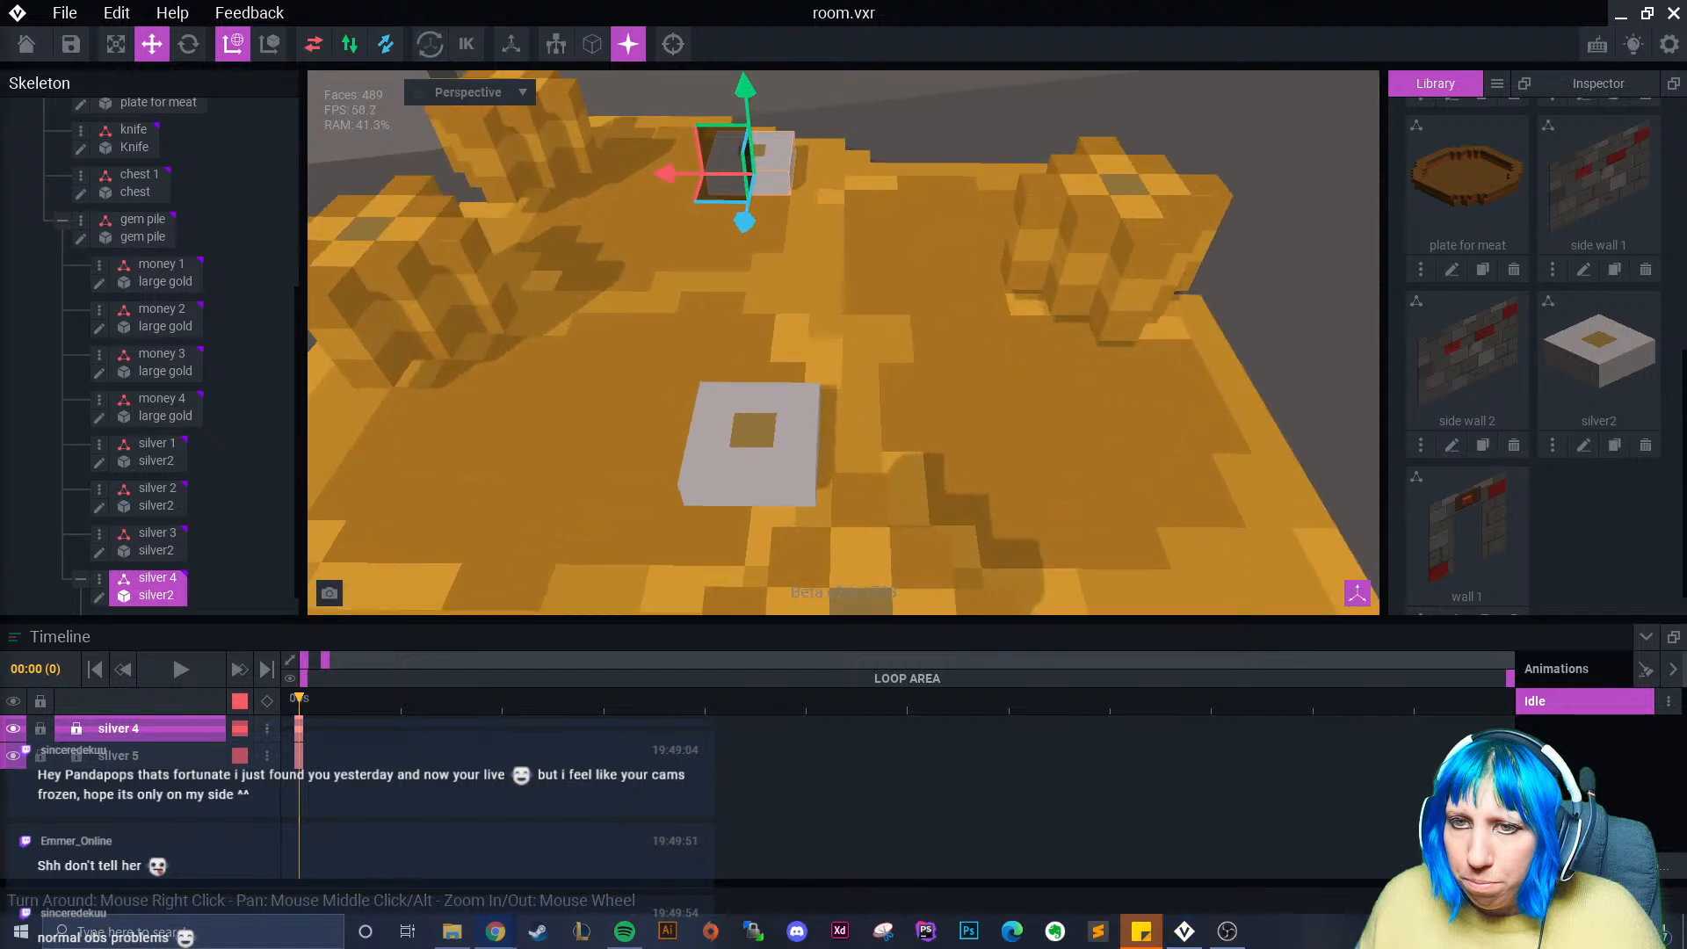
- Raise the silver 4 coin block above silver 3 at the far edge of the gem pile
right_drag(778, 224, 798, 183)
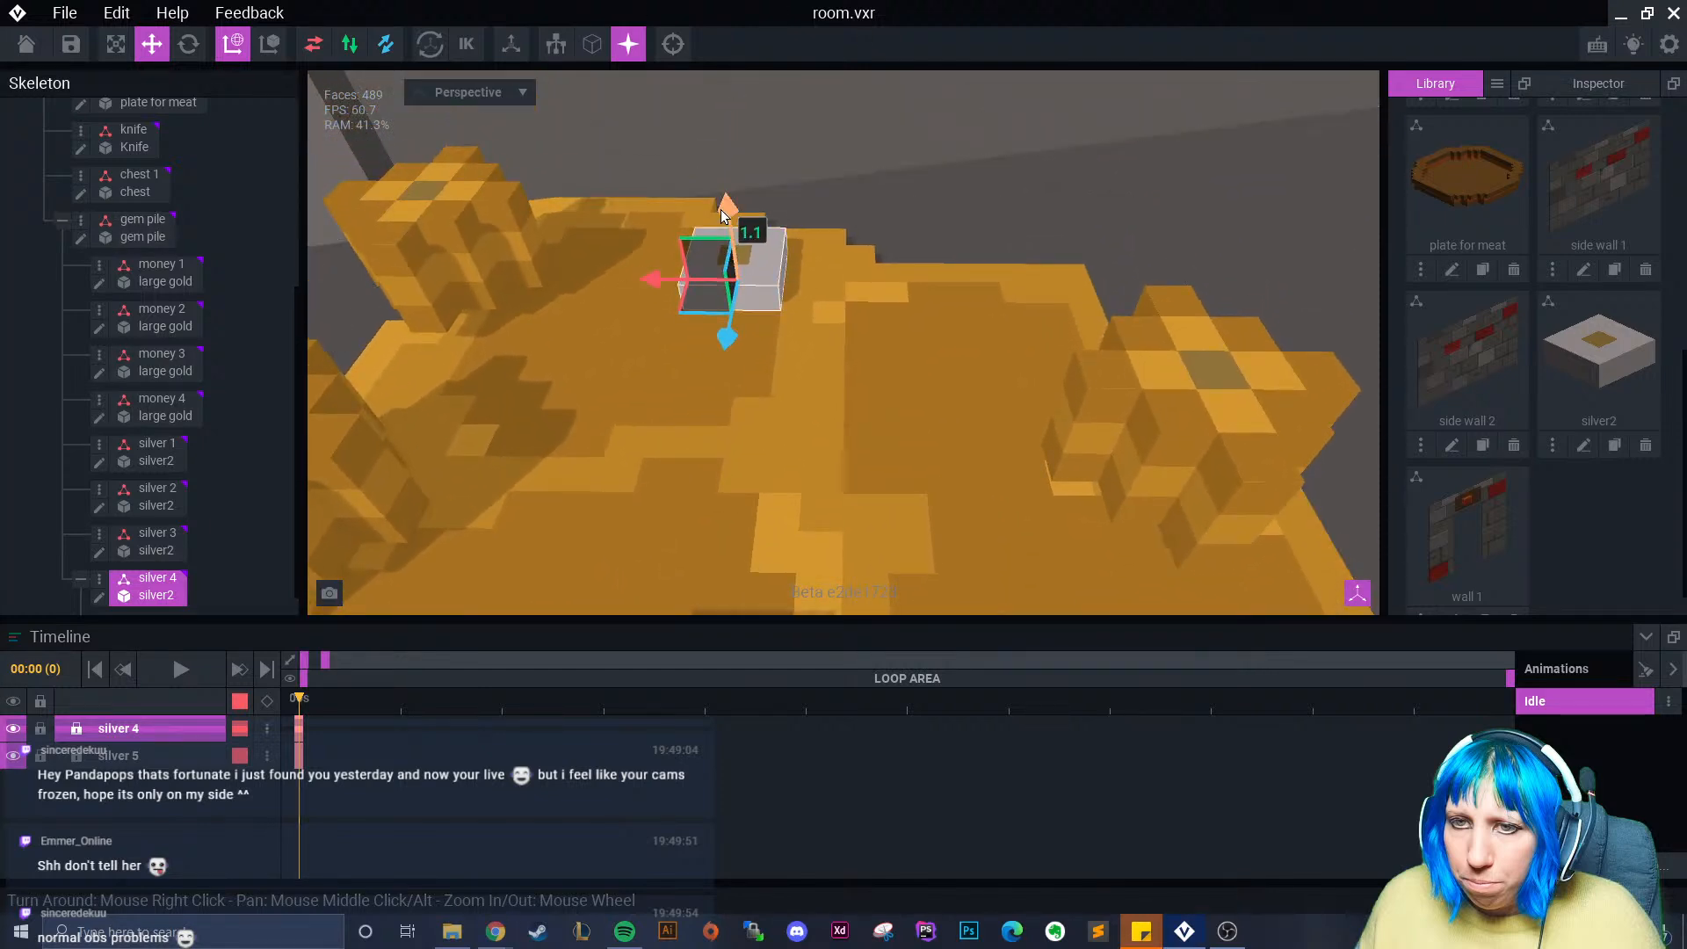
drag(720, 209, 716, 111)
click(742, 260)
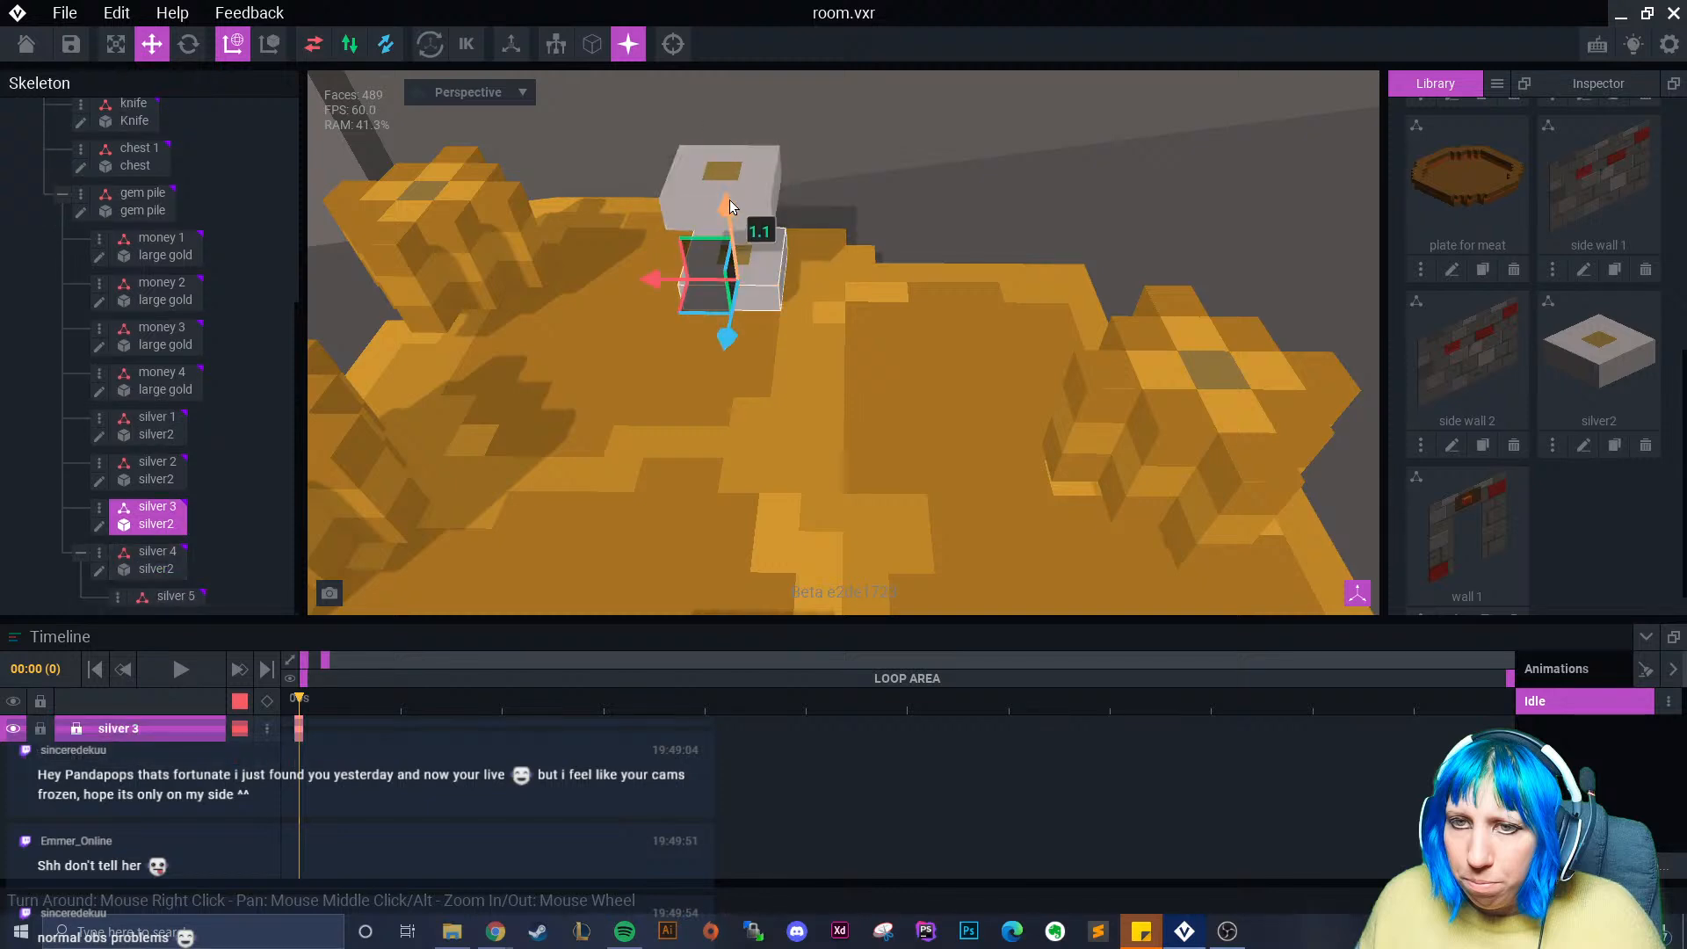
mouse_move(730, 206)
mouse_down()
mouse_move(724, 165)
mouse_move(725, 237)
mouse_up()
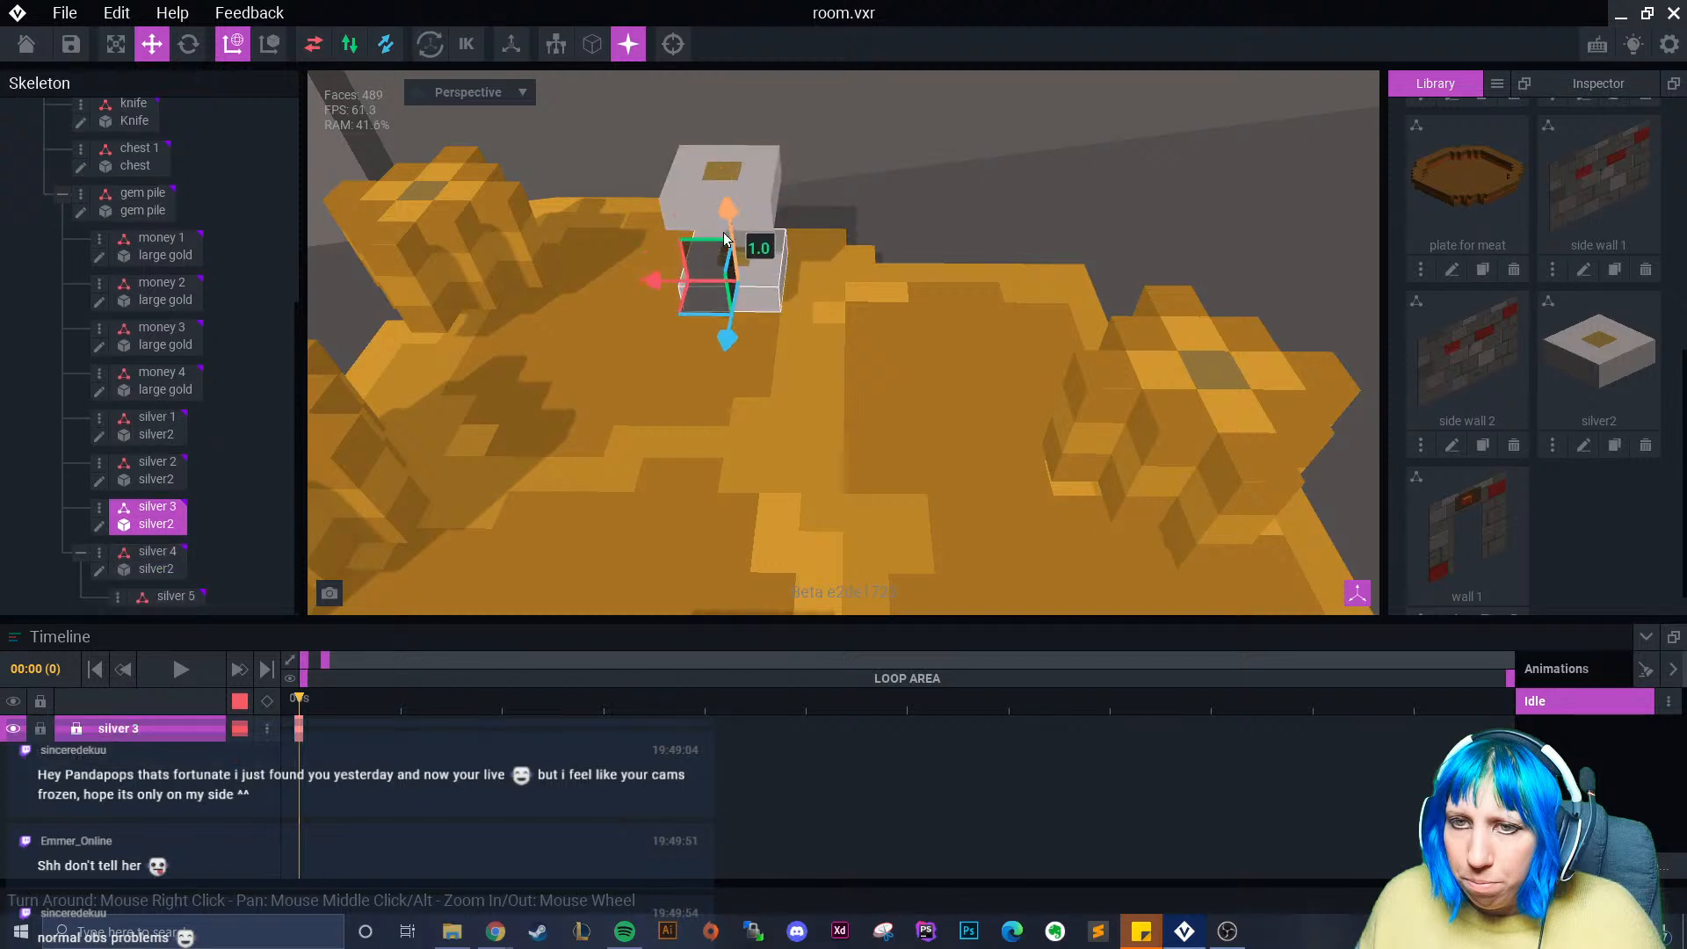
- Delete the silver 5 node nested under silver 4
click(166, 599)
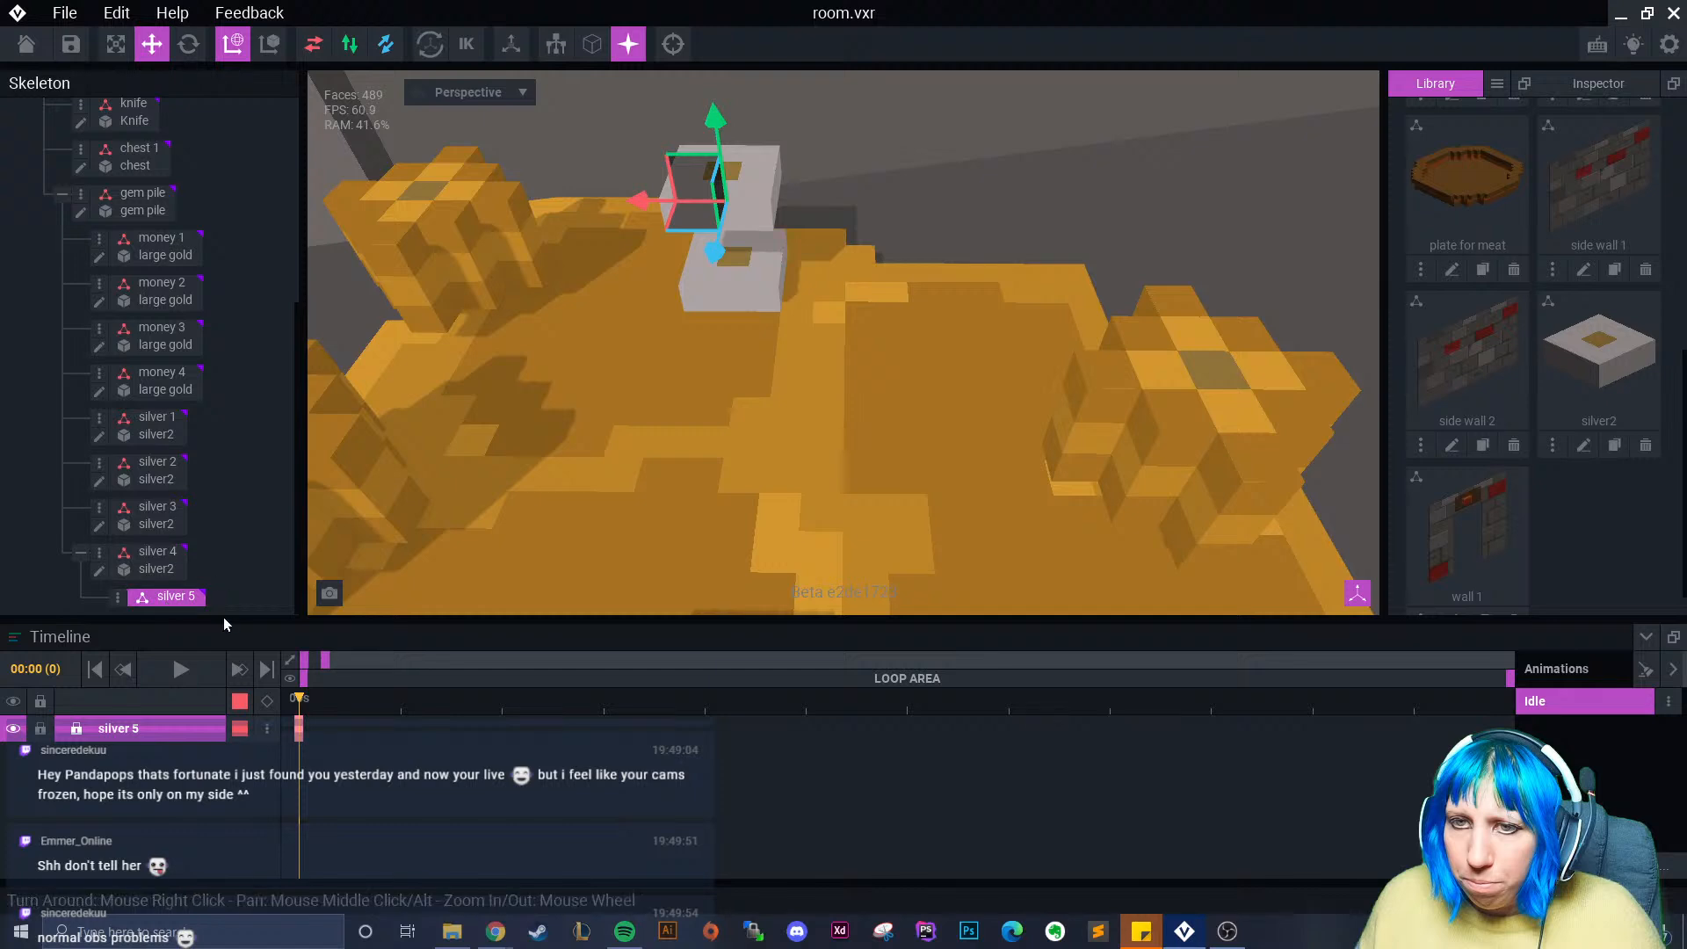
key(ctrl+z)
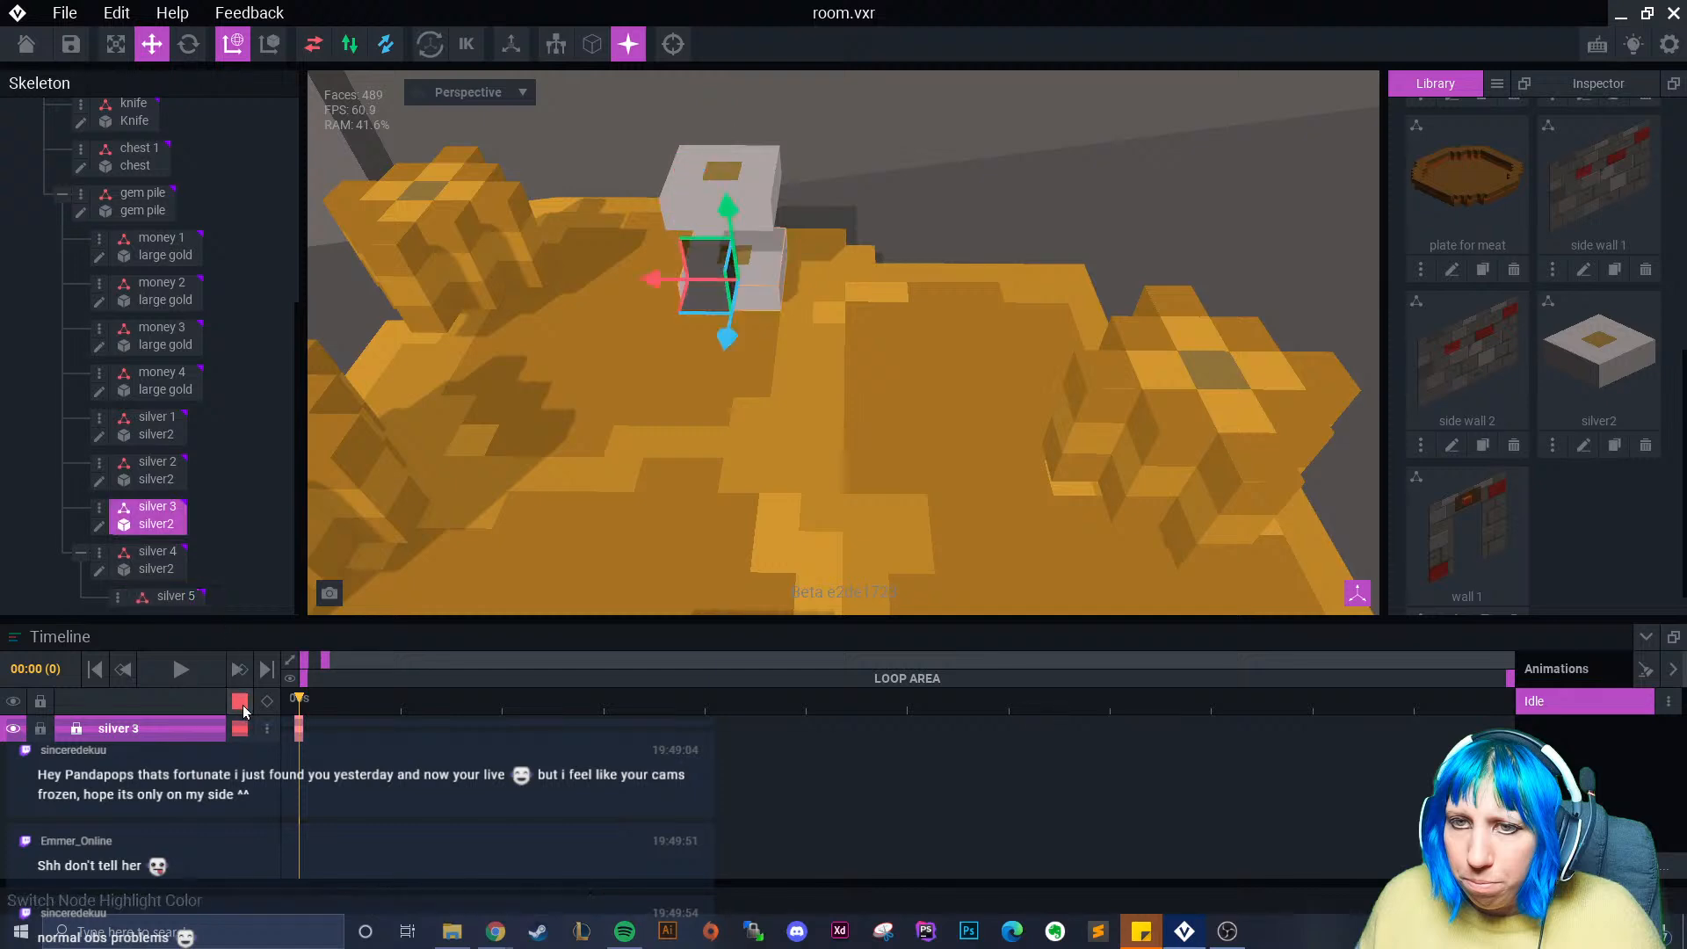
click(163, 600)
right_click(161, 599)
click(185, 749)
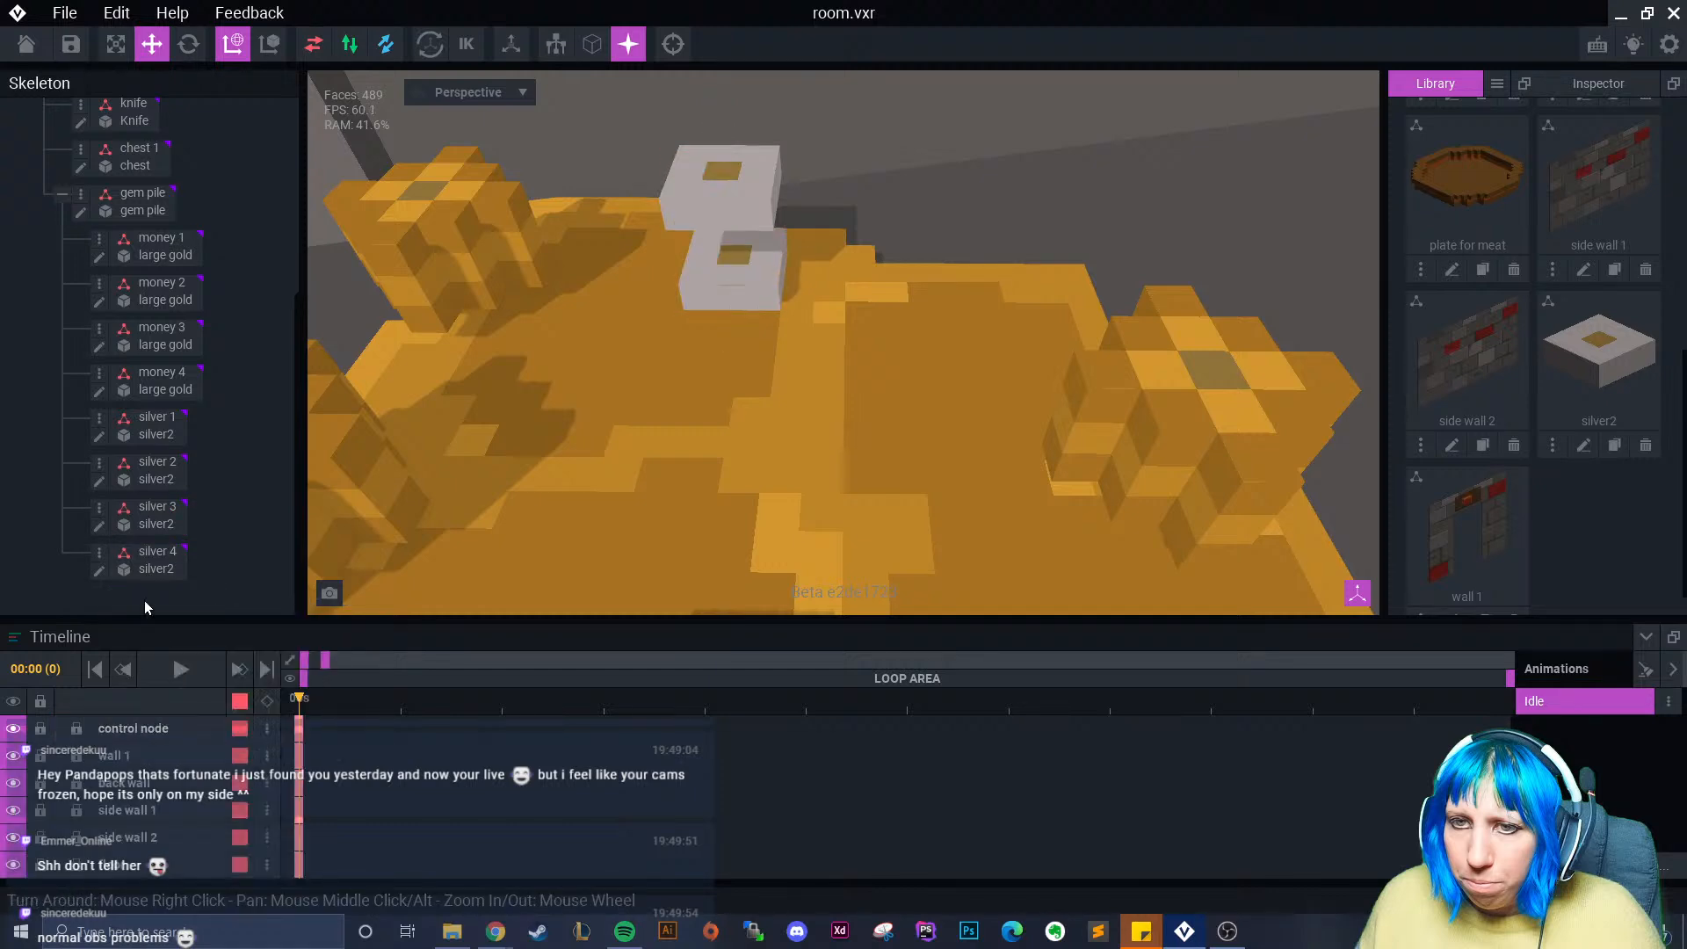
- Duplicate the silver 4 node as "silver 5"
right_click(149, 555)
click(179, 673)
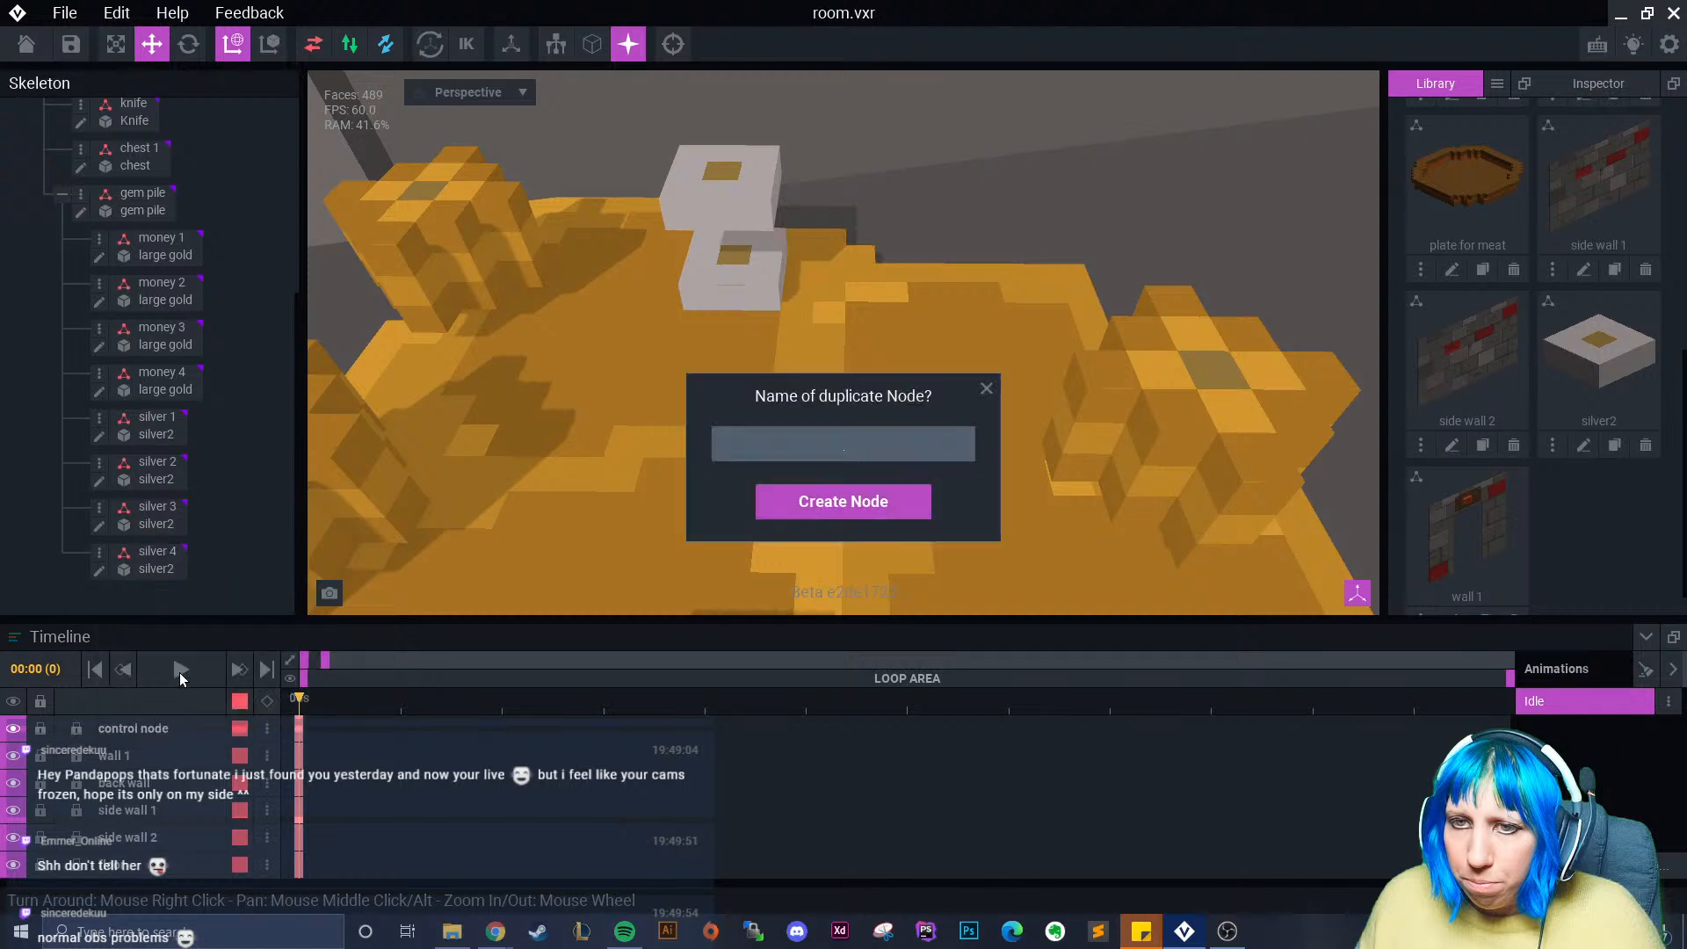
text(silver 5)
key(Return)
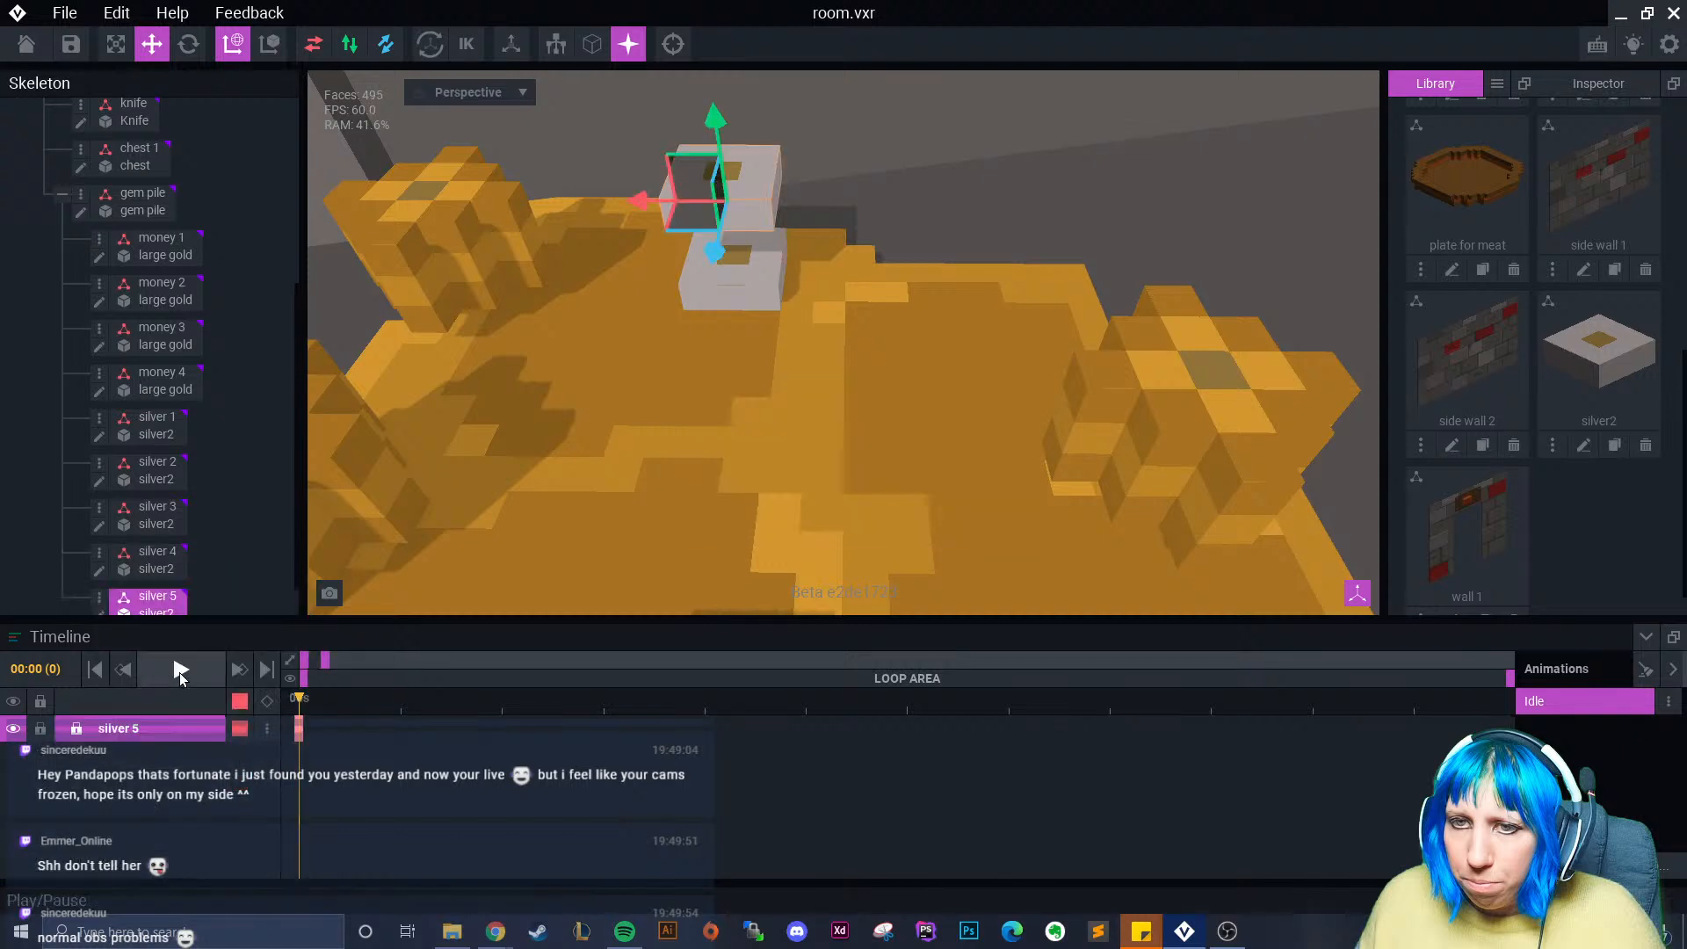
- Lower silver 5 onto the silver 3 block and shift it slightly sideways so the stack looks uneven
drag(721, 118, 724, 181)
mouse_move(690, 236)
mouse_down()
mouse_move(646, 241)
mouse_move(662, 242)
mouse_up()
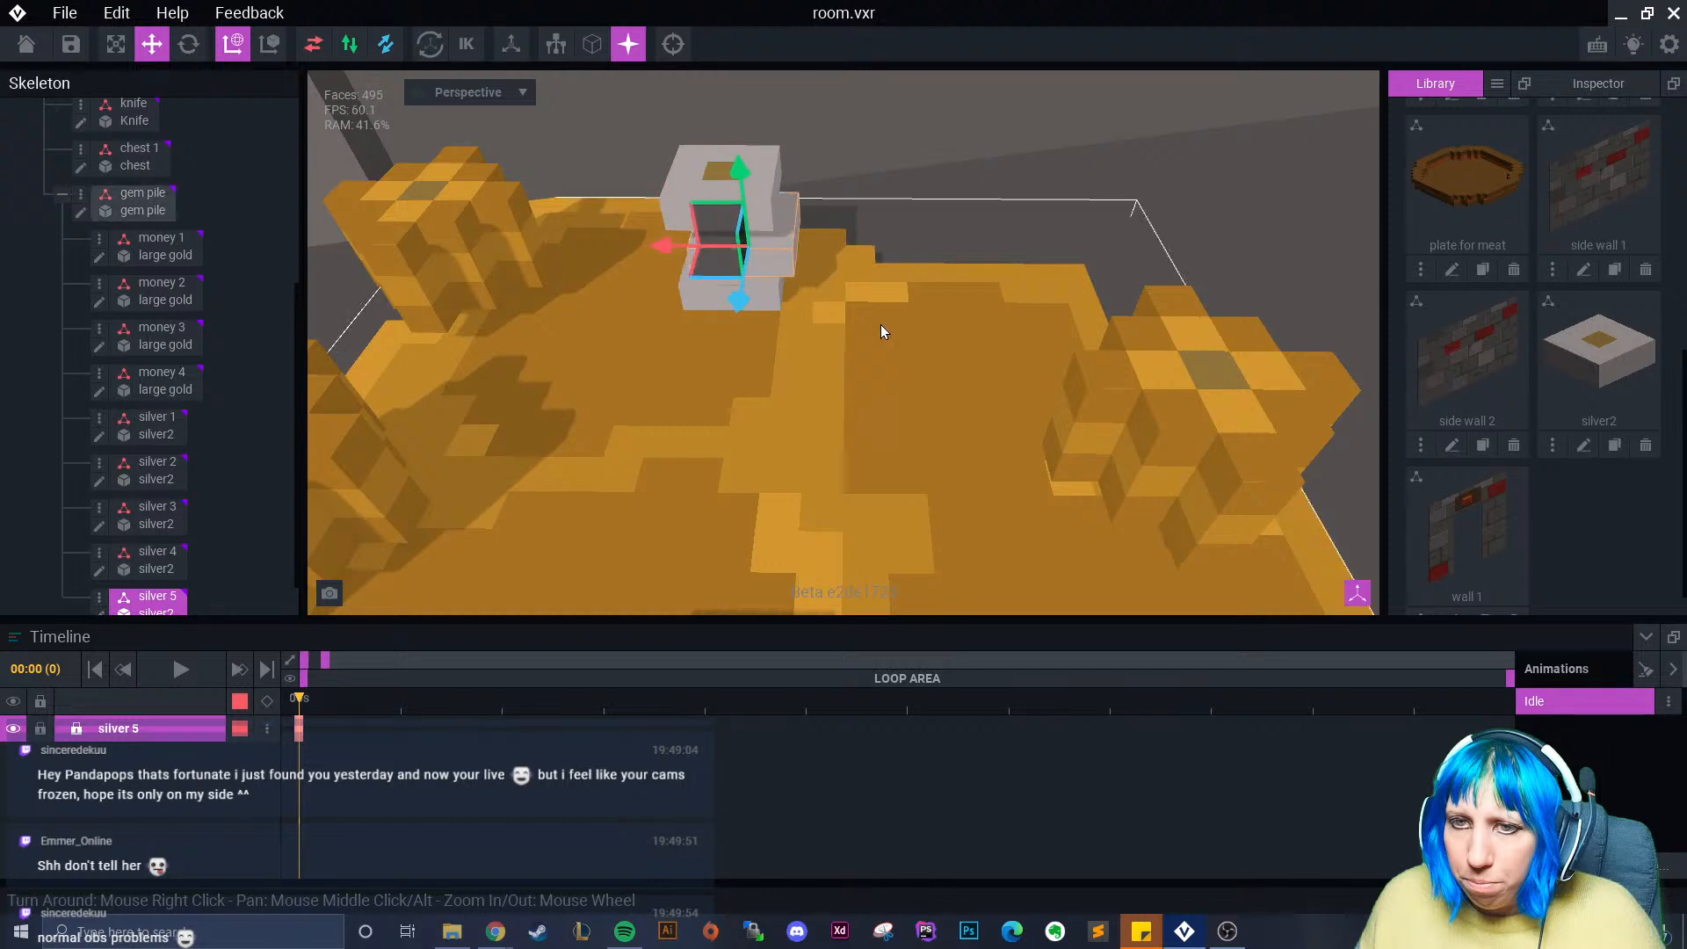
right_drag(880, 324, 821, 282)
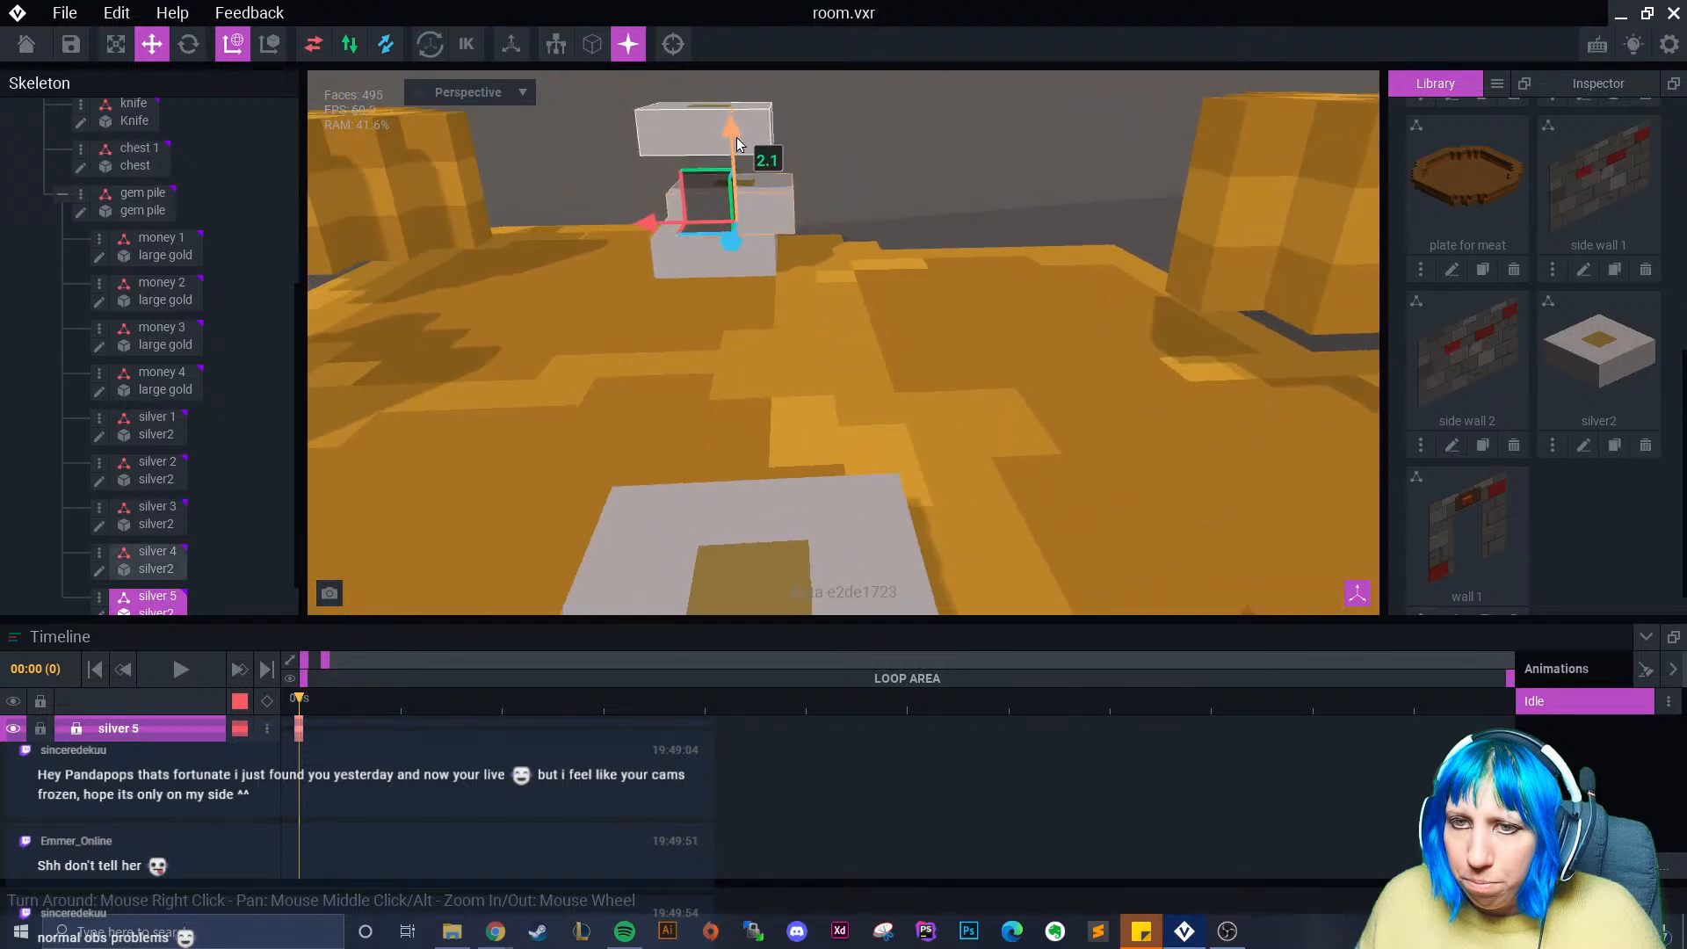
- Lower silver 4 onto silver 5 and offset it sideways to form the top of the silver stack
click(657, 145)
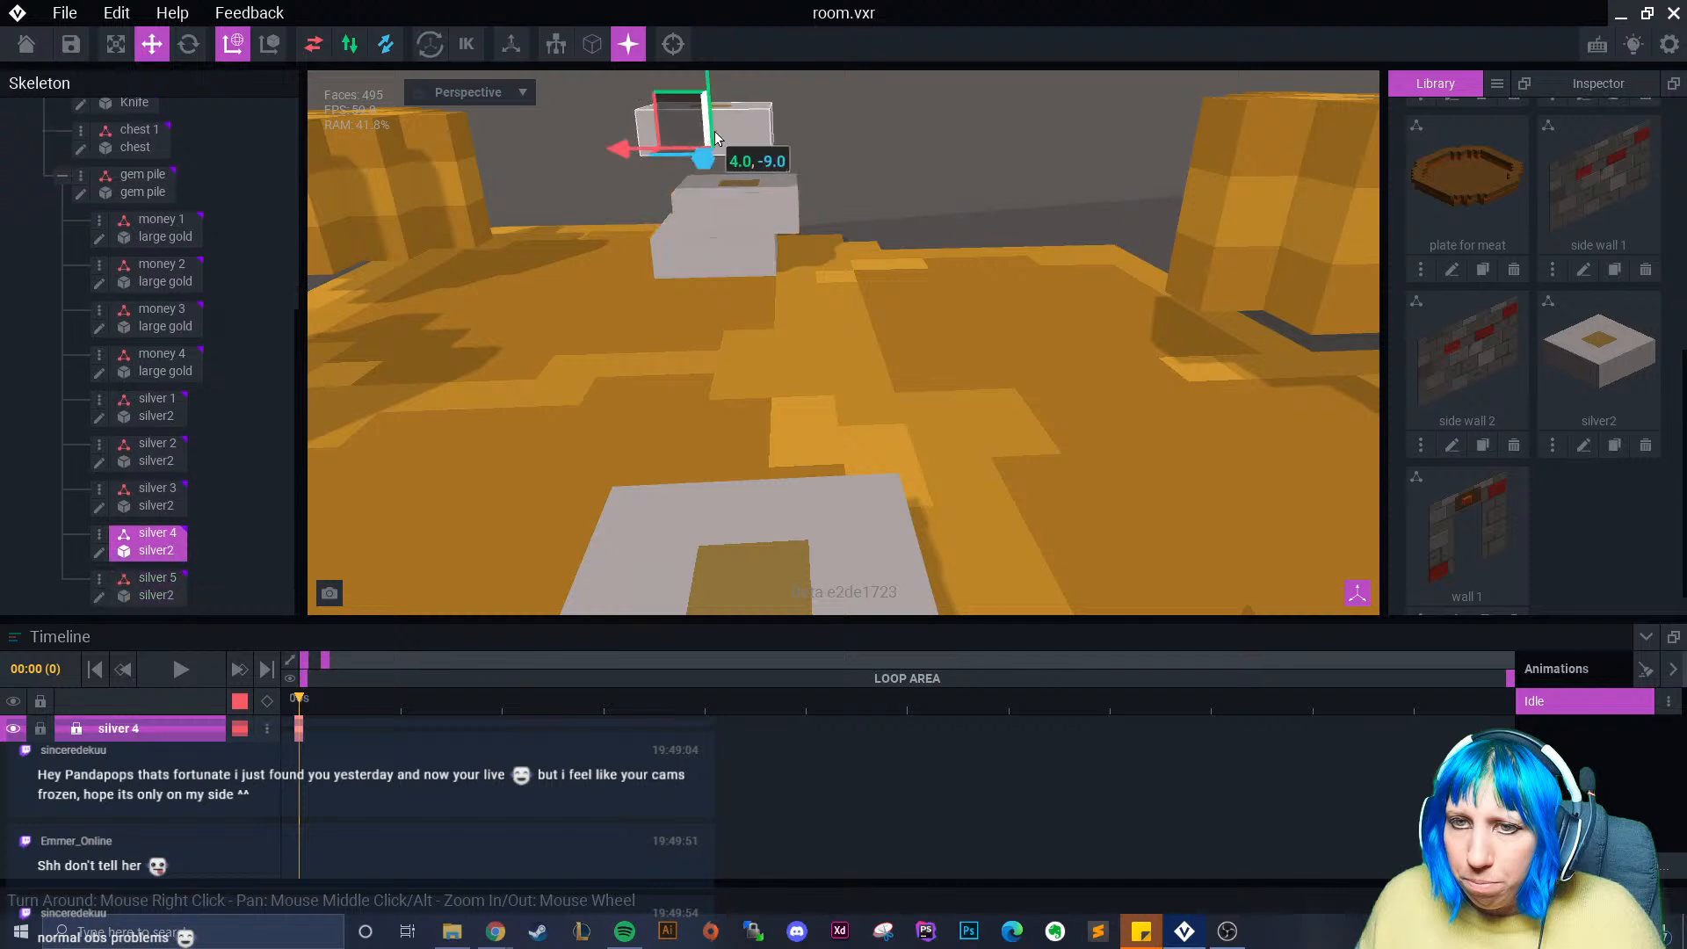
drag(634, 155, 654, 156)
middle_drag(682, 128, 691, 214)
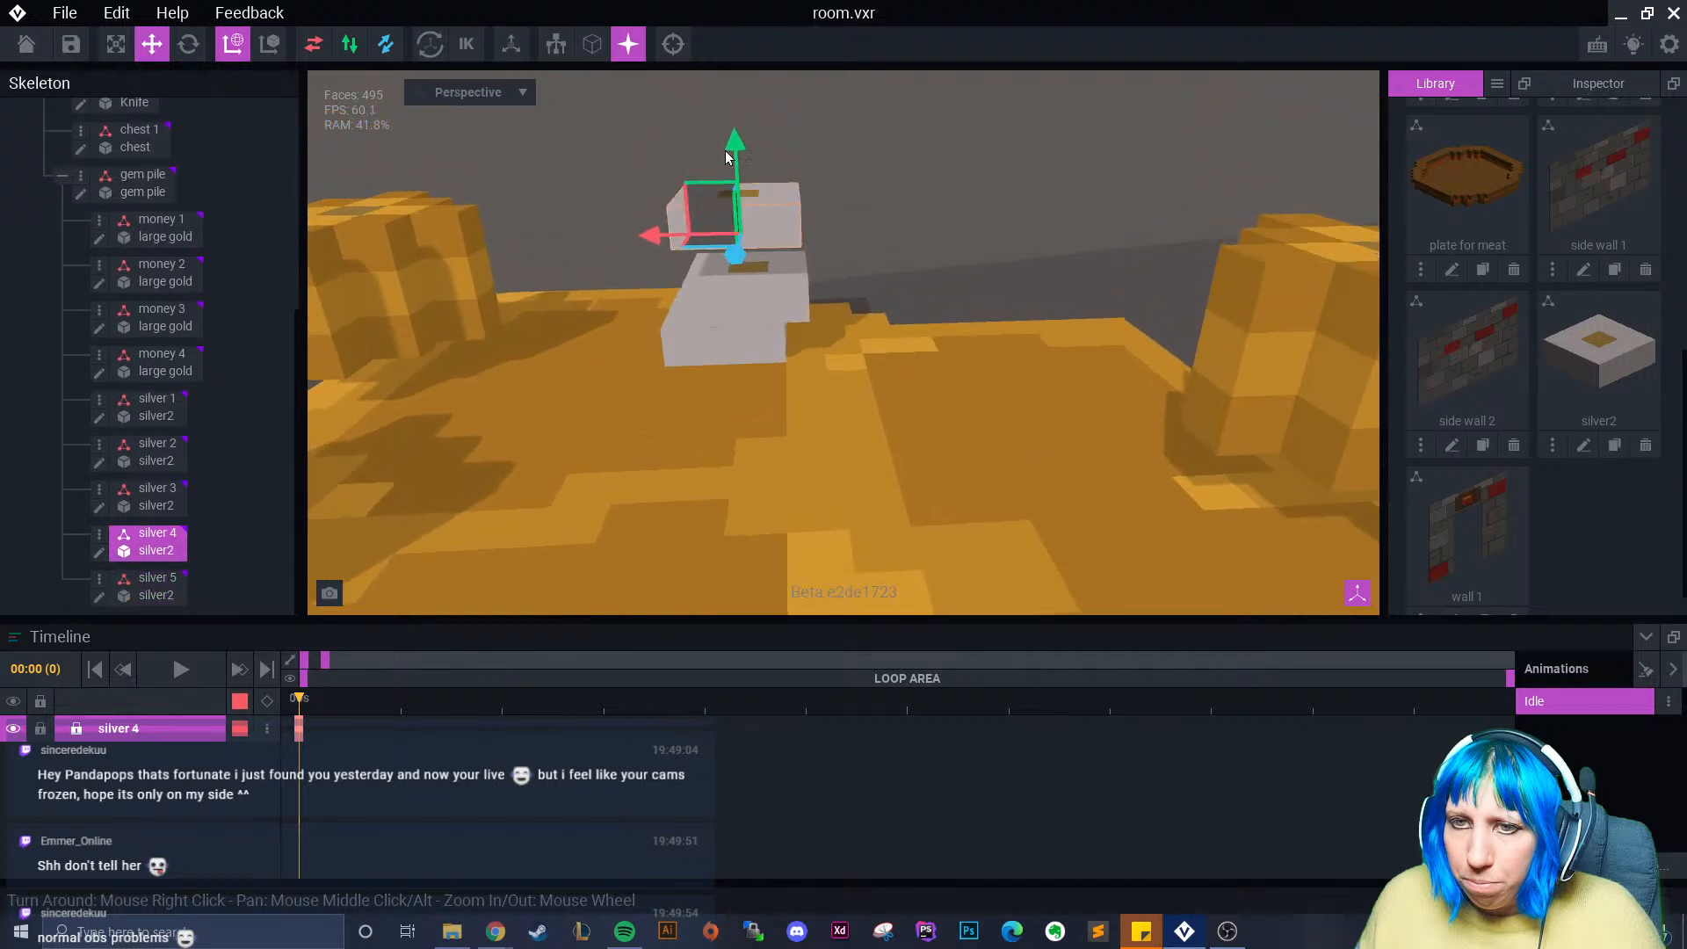
drag(737, 156, 737, 173)
drag(647, 254, 609, 255)
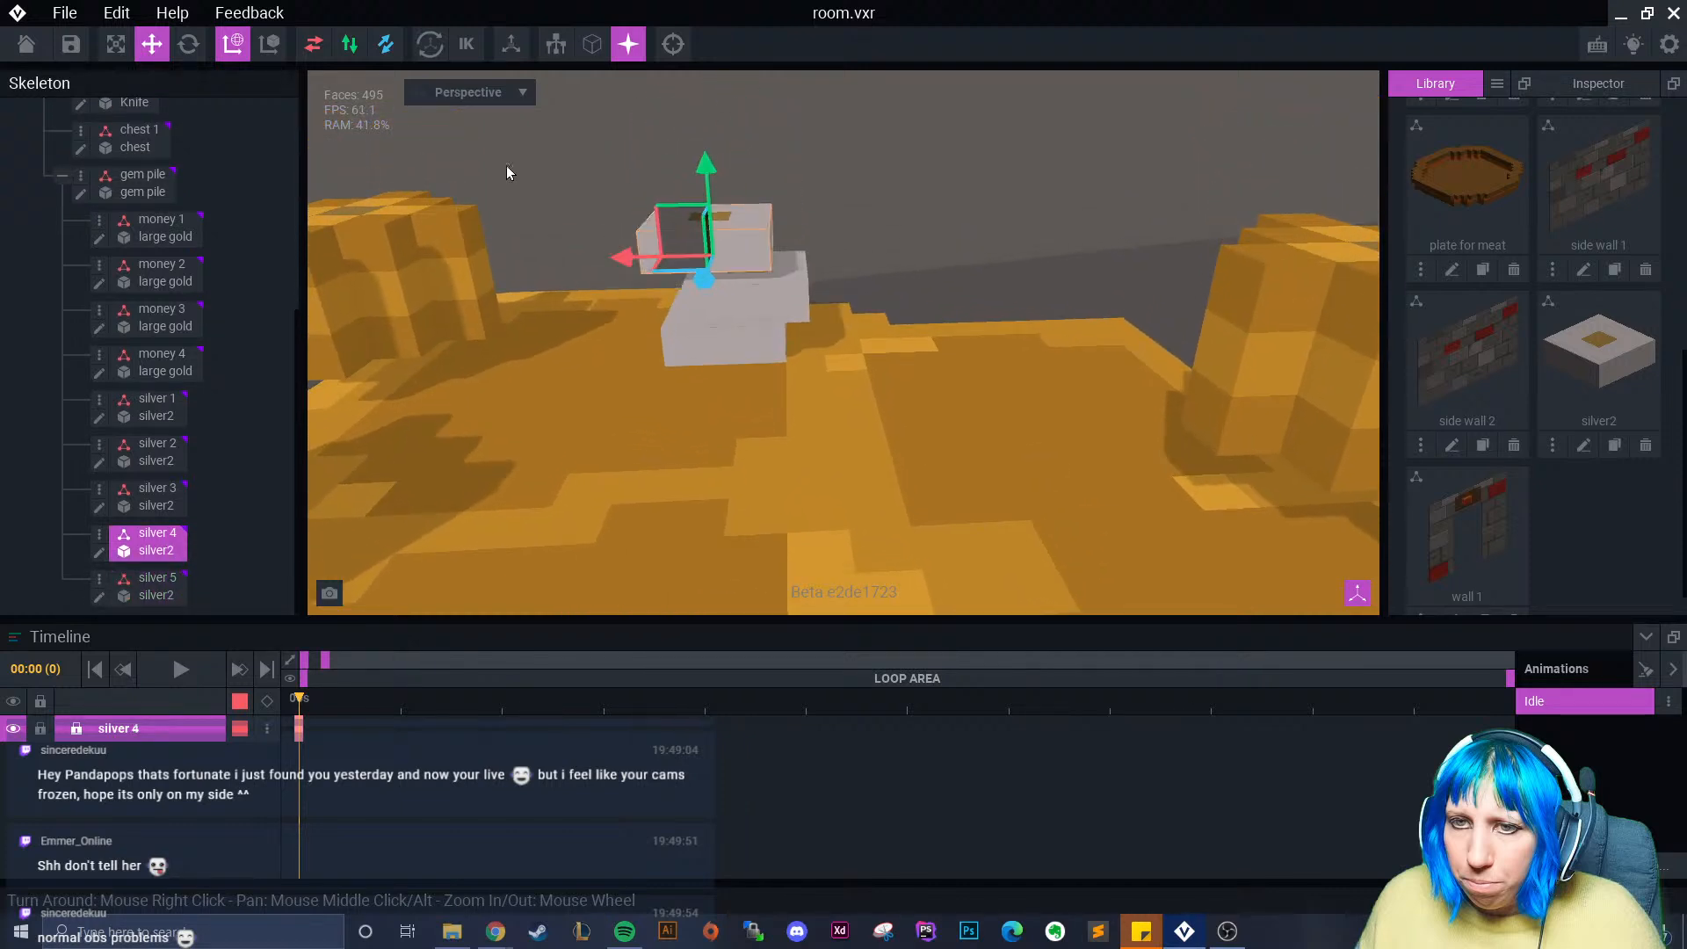
- Rotate silver 4 slightly on top of the silver stack and adjust its position
click(184, 43)
drag(662, 192, 569, 179)
click(152, 44)
drag(691, 161, 693, 172)
- Examine the gem pile and the layout of the whole room from several angles and distances
click(891, 271)
scroll(840, 386, down, 10)
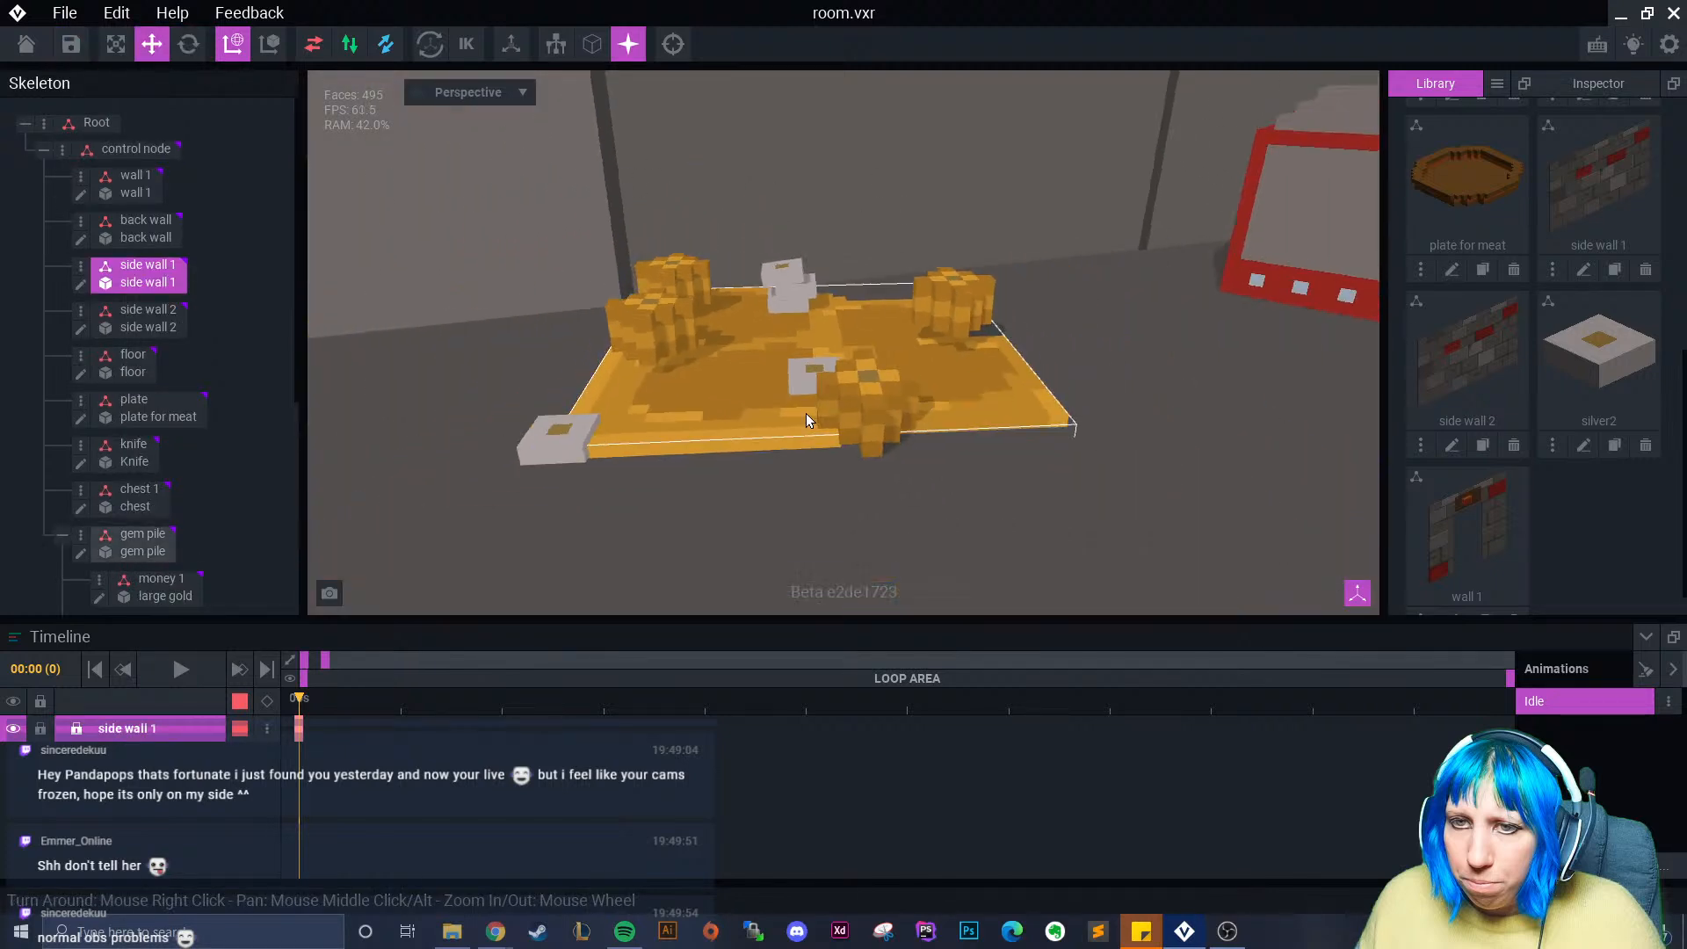
right_drag(805, 413, 760, 434)
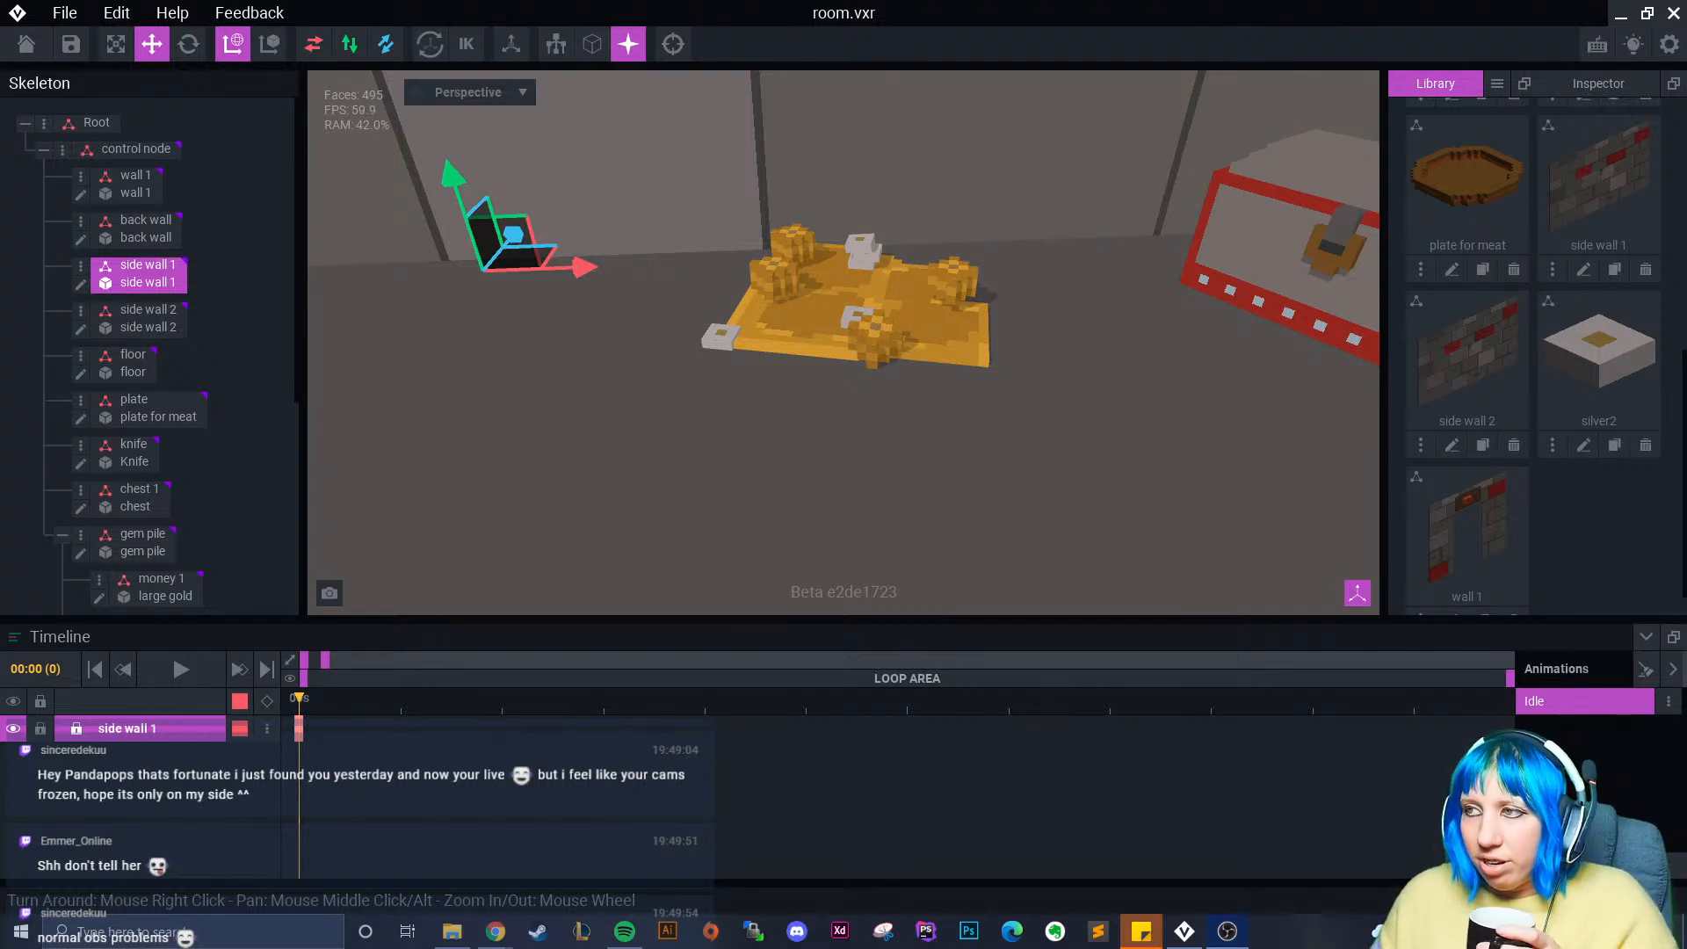
right_drag(475, 339, 954, 408)
click(954, 407)
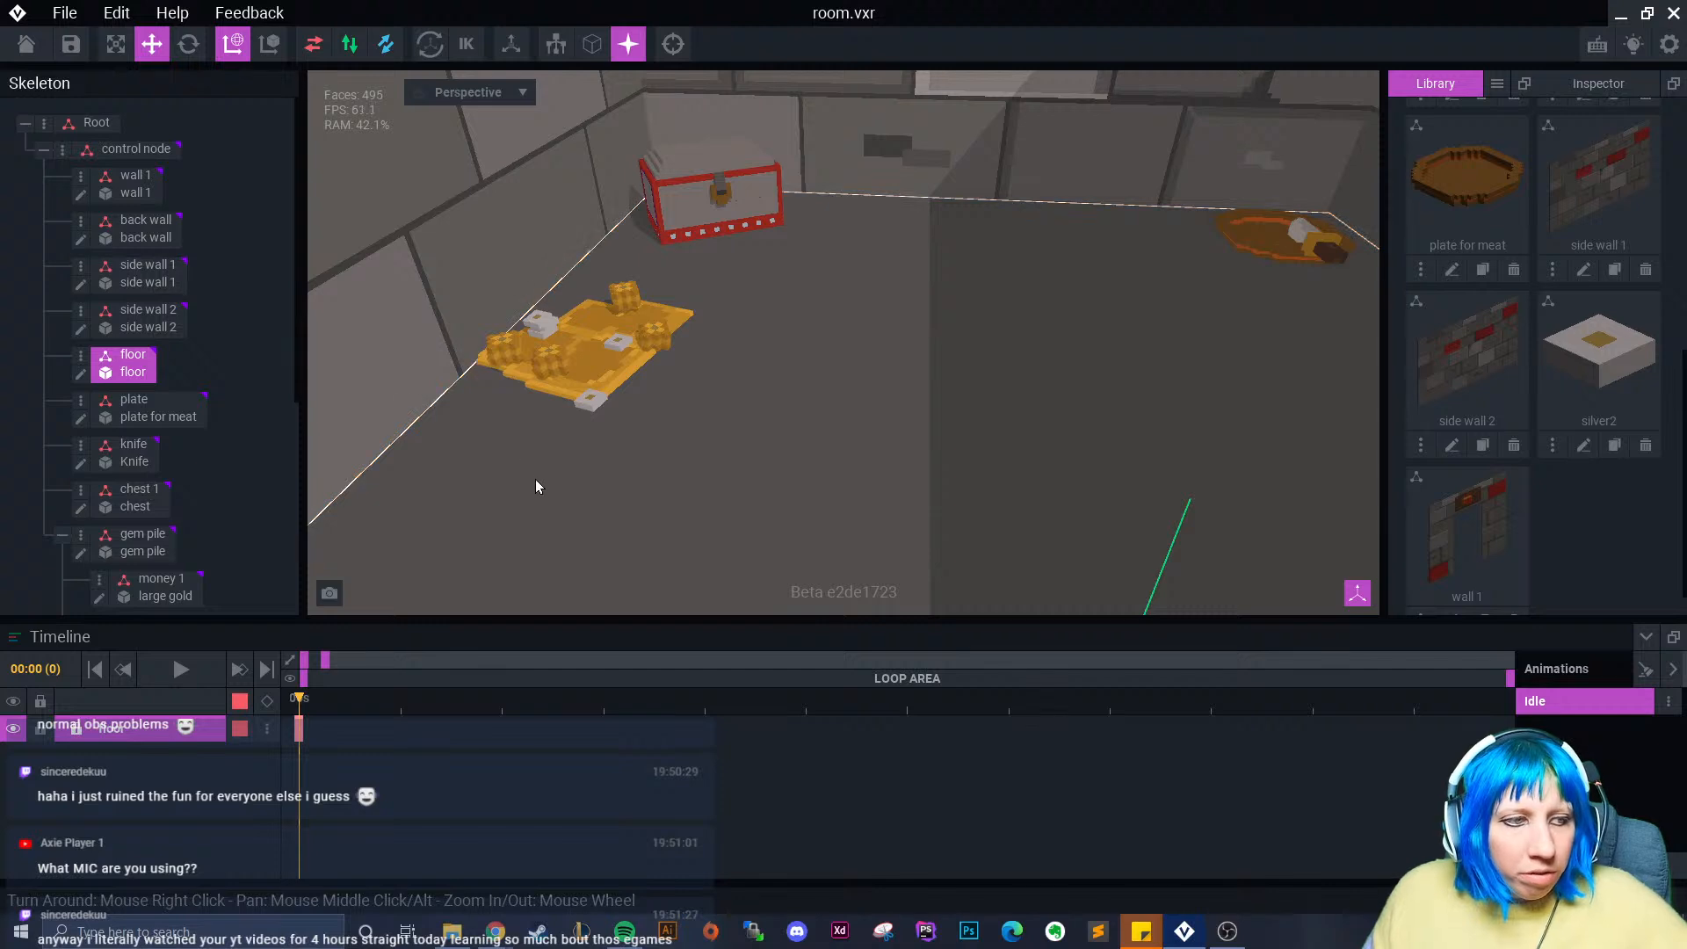
right_drag(803, 440, 937, 465)
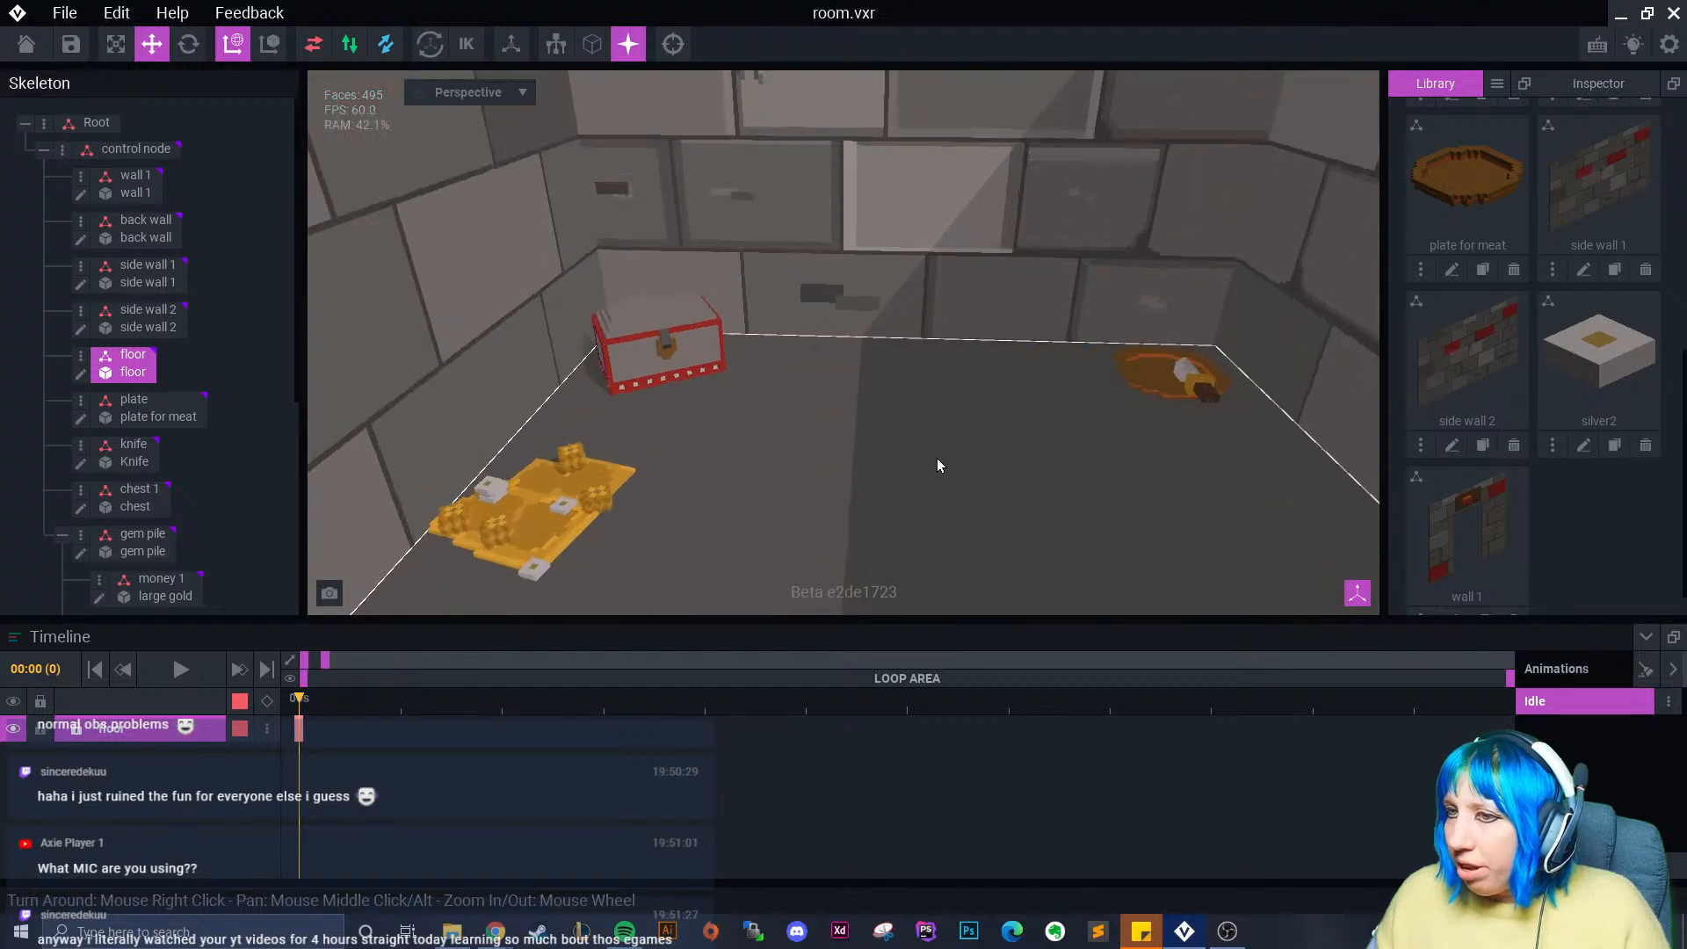
scroll(1152, 398, down, 2)
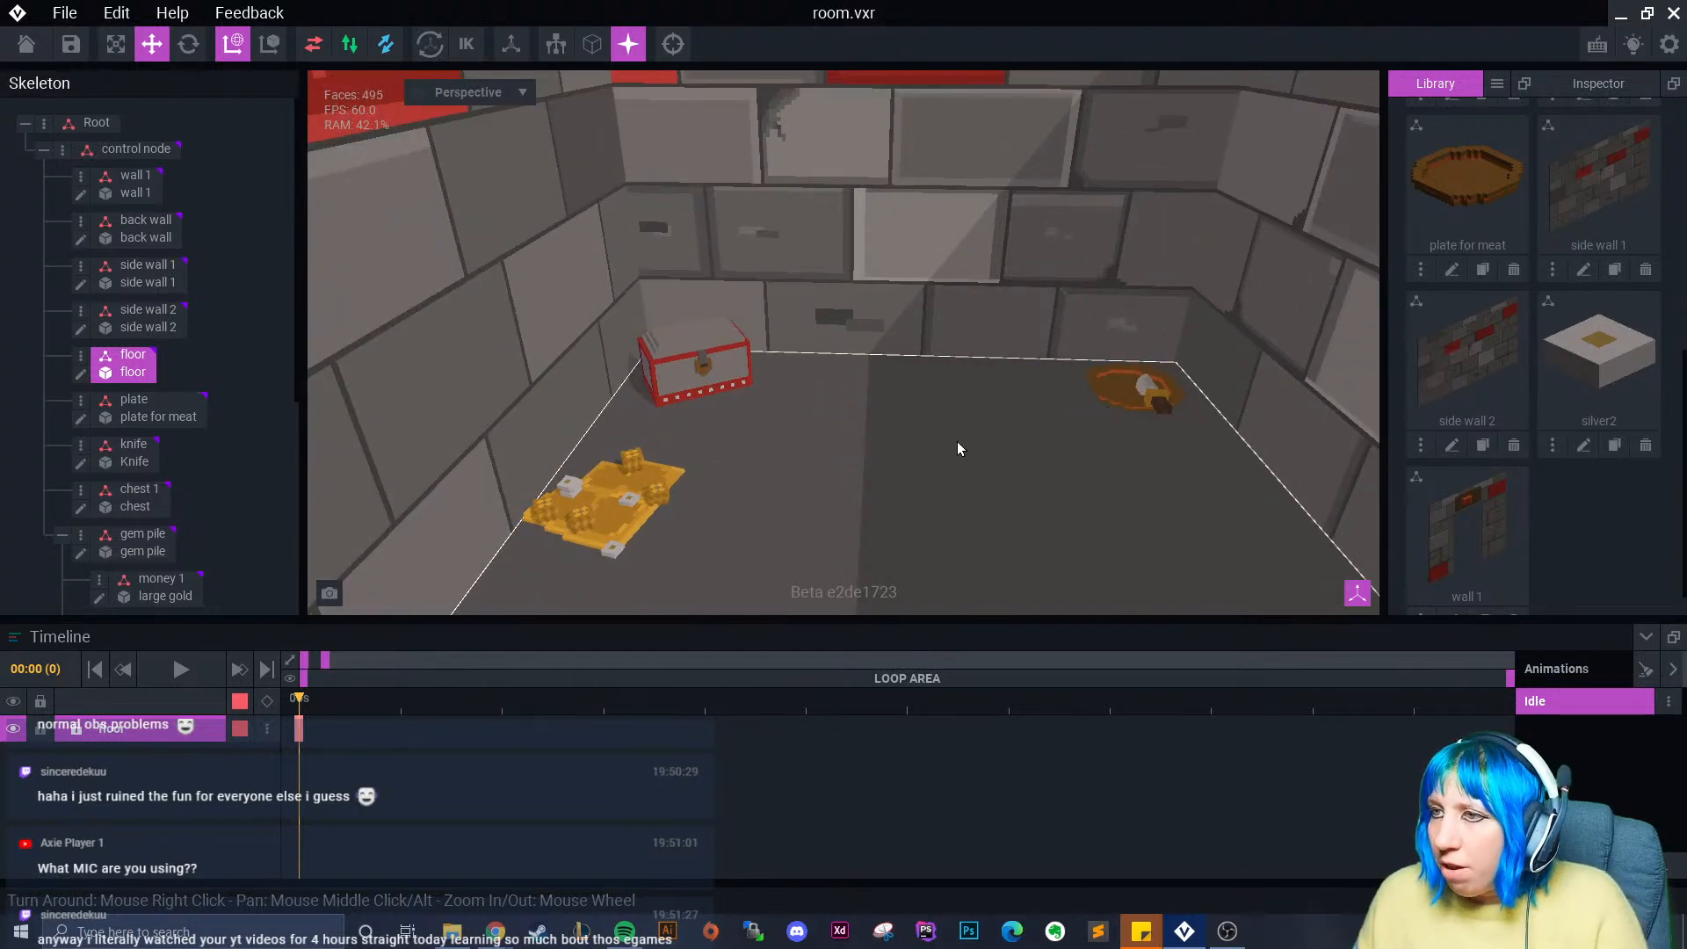
scroll(919, 453, down, 5)
right_drag(899, 467, 951, 459)
click(1496, 85)
click(1537, 130)
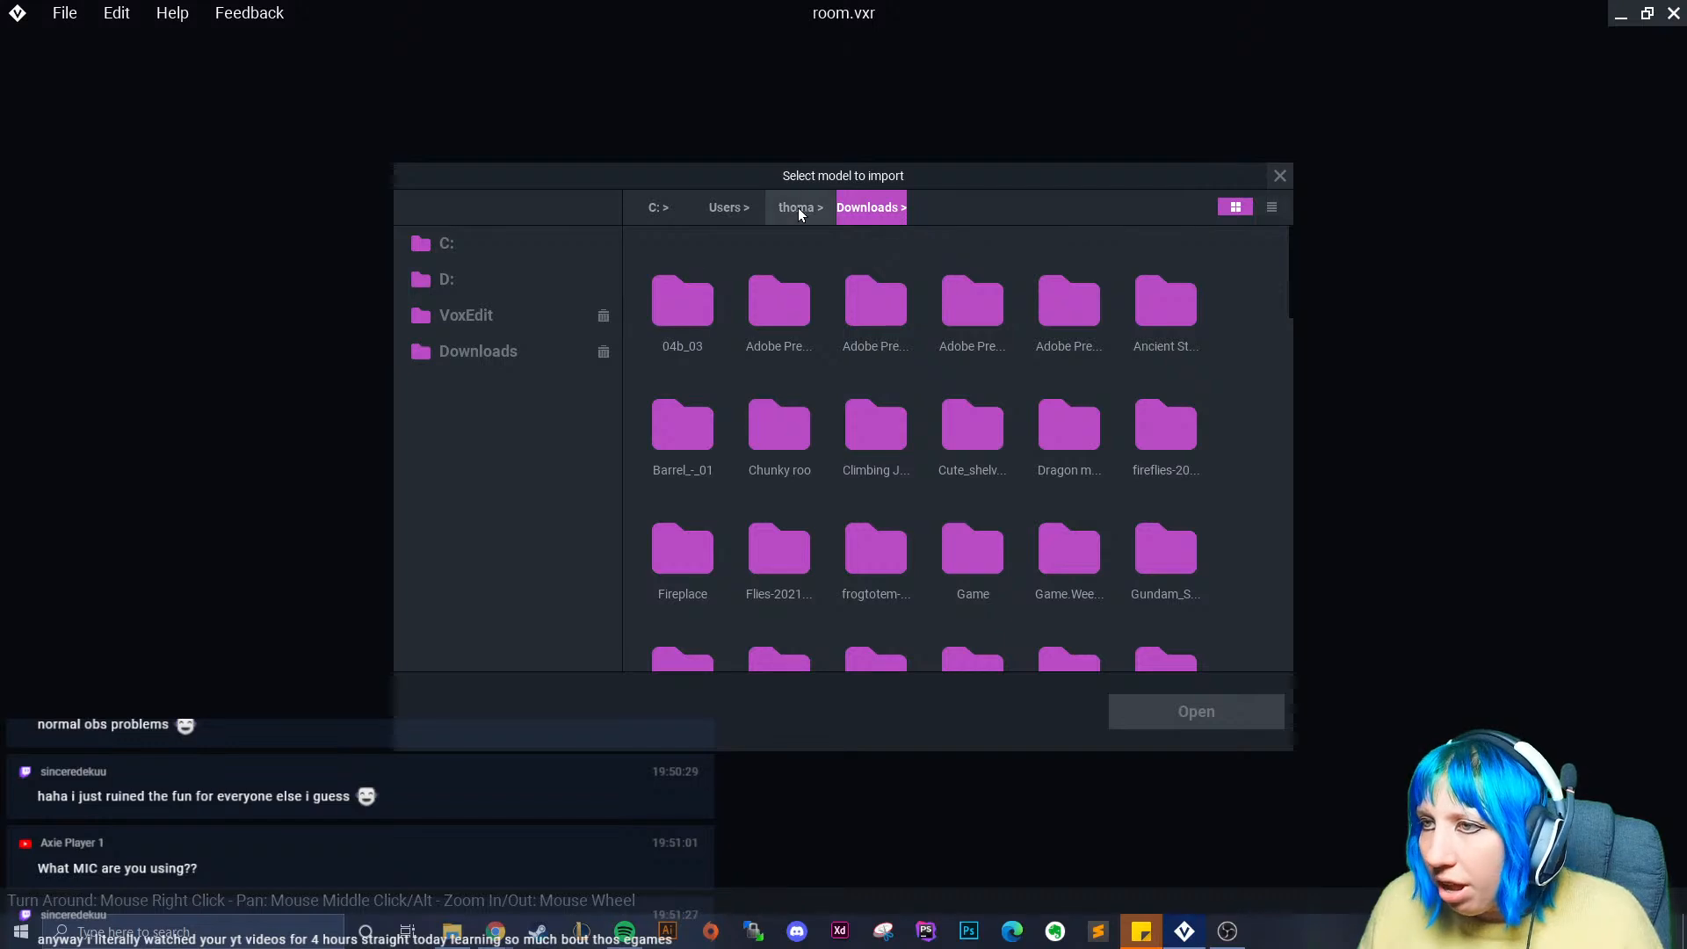
click(465, 314)
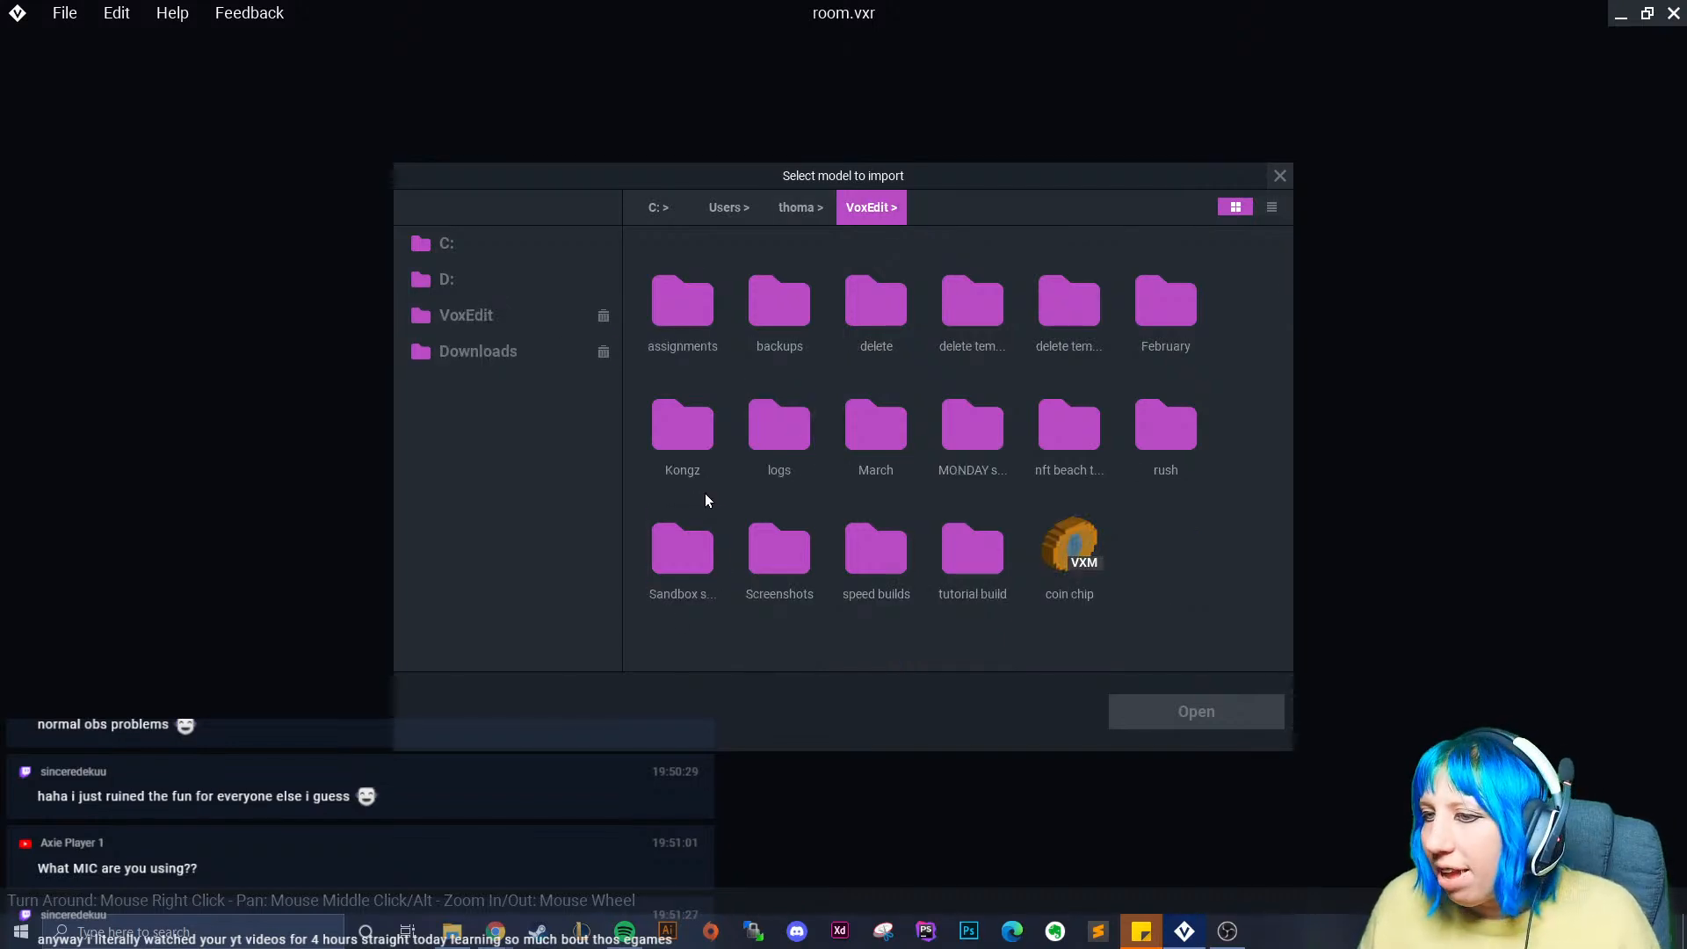
double_click(677, 550)
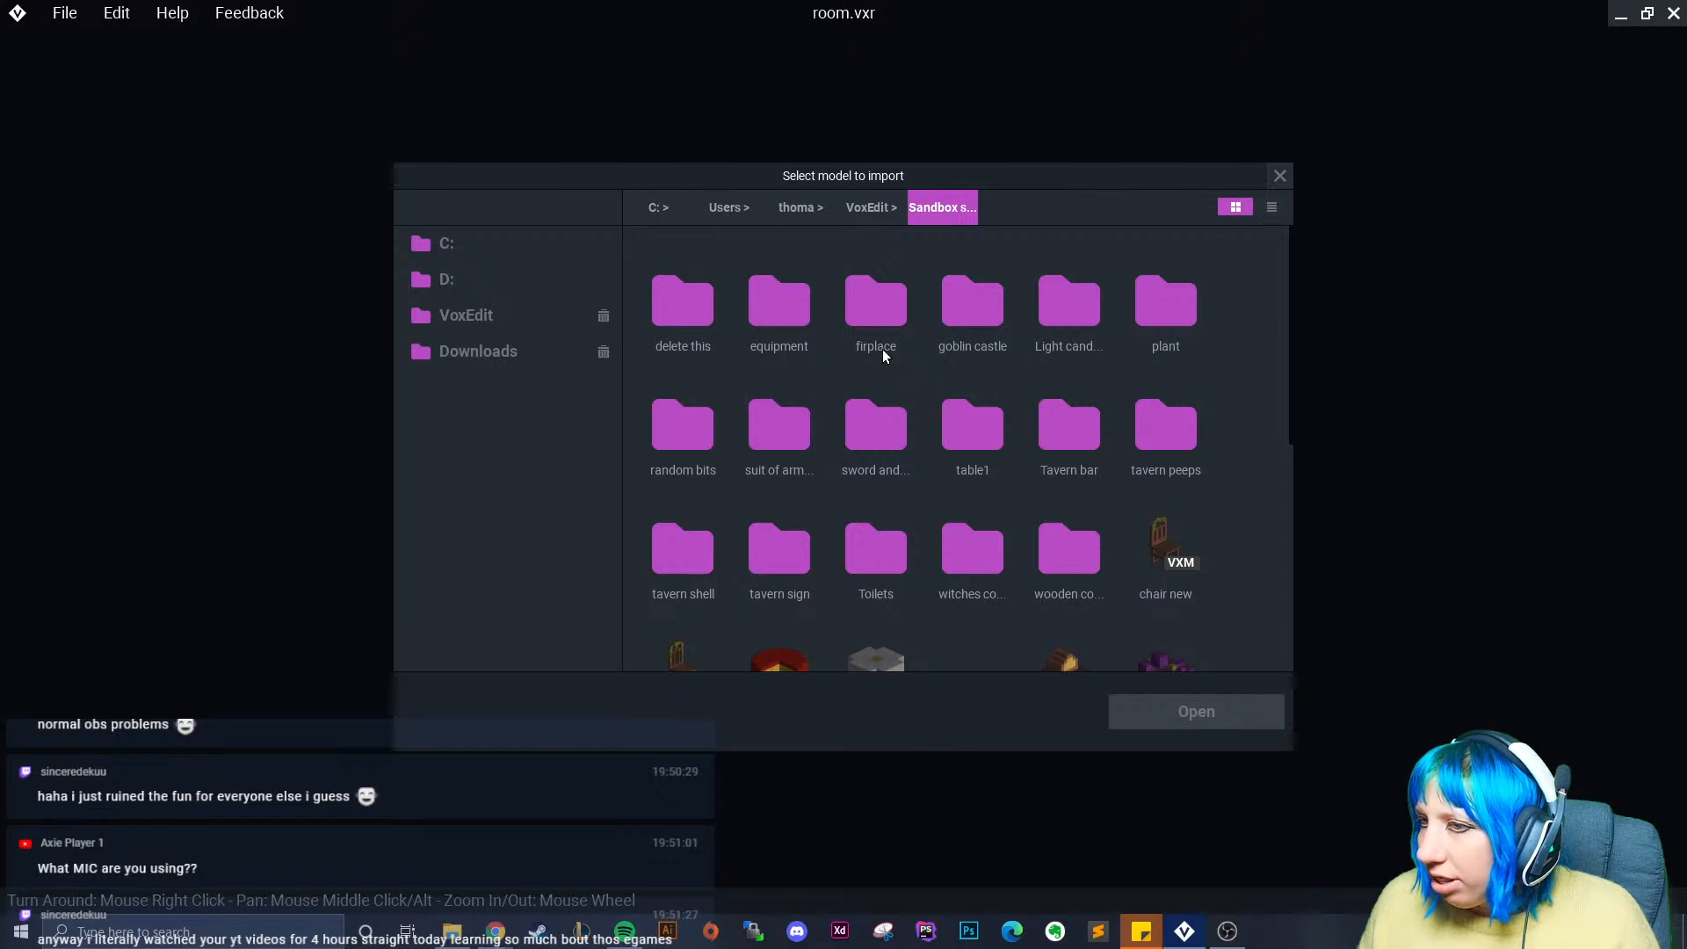
double_click(779, 426)
double_click(683, 299)
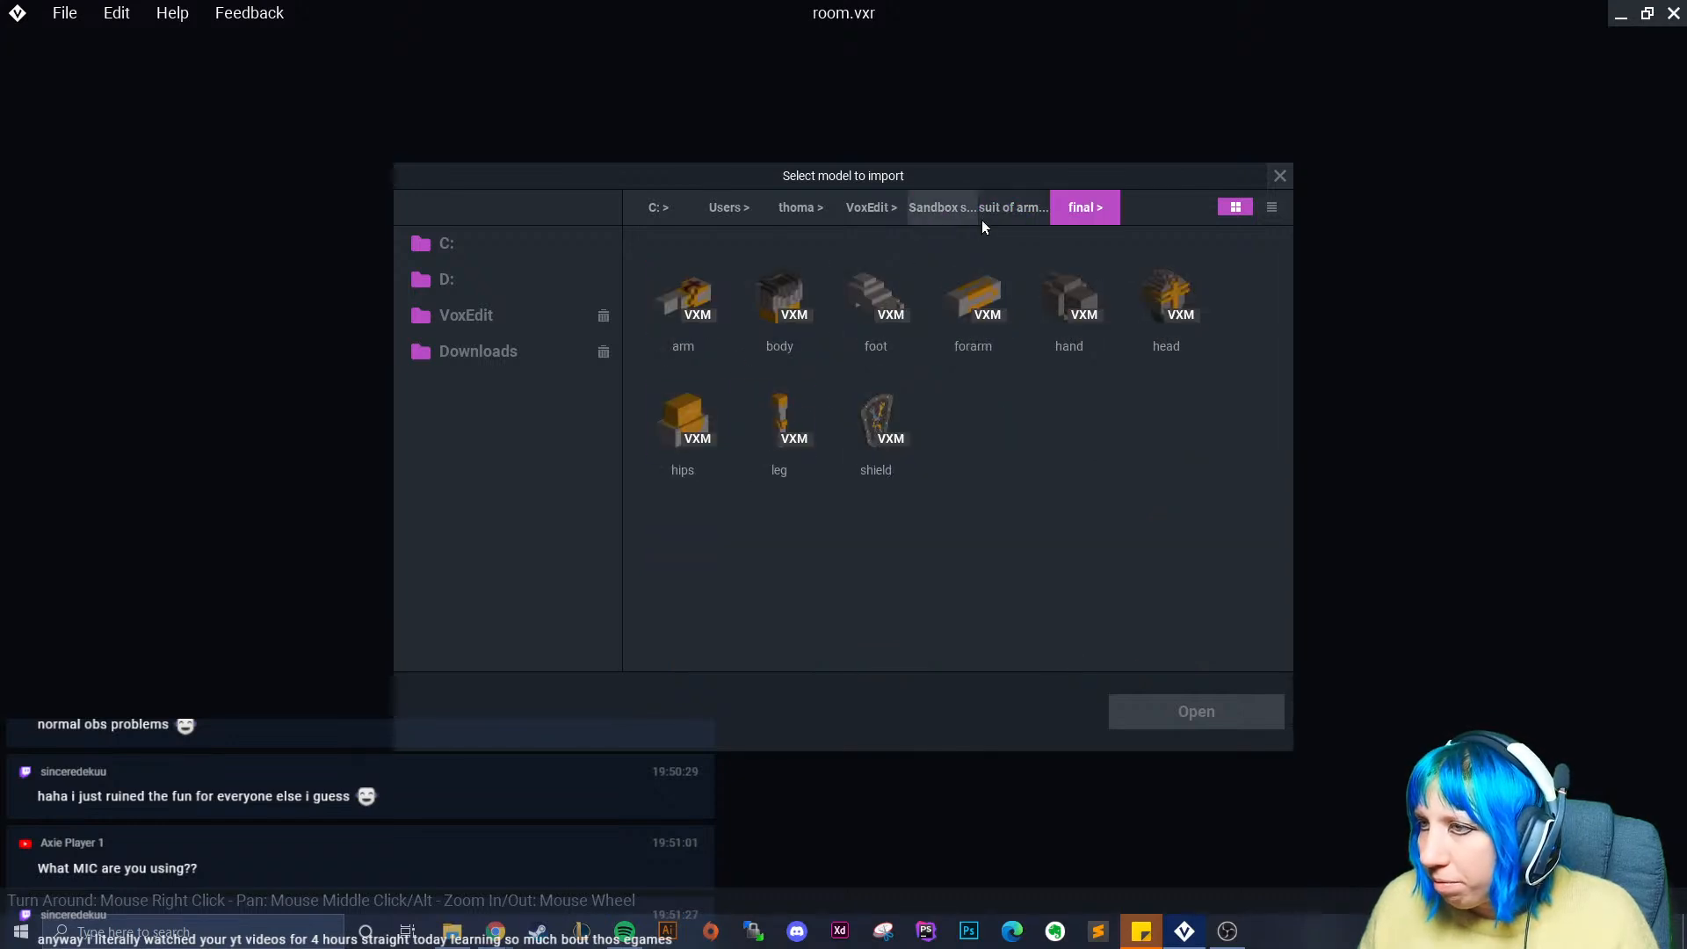
click(1018, 207)
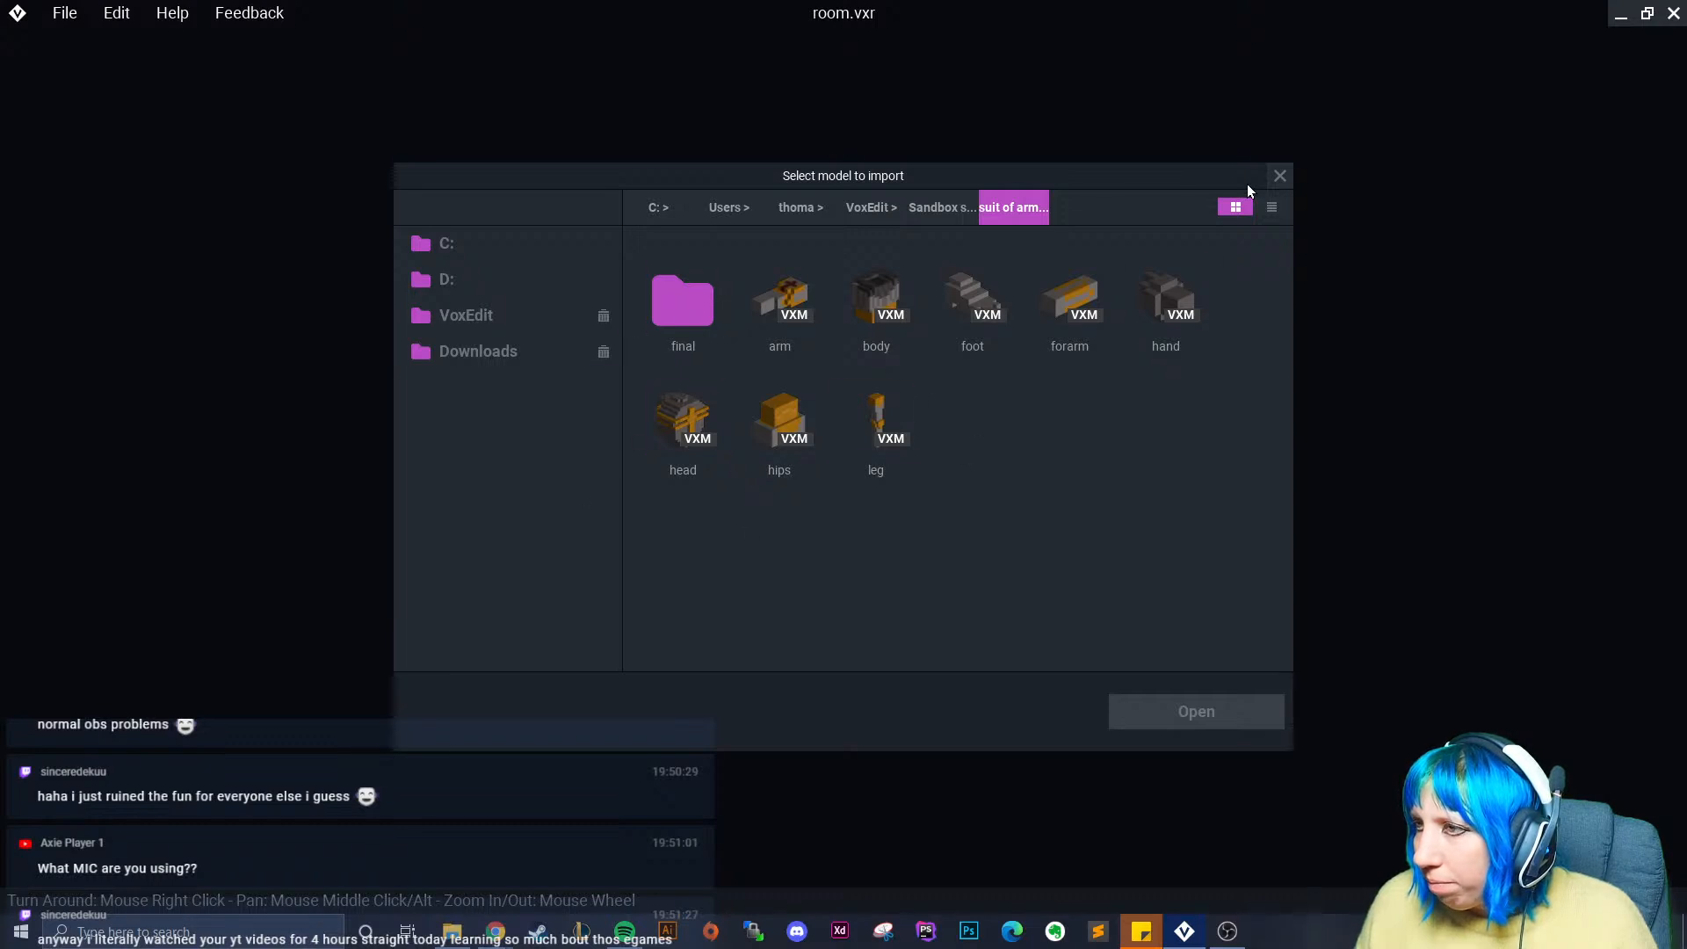
click(1280, 175)
- Create a child node named "suit of armour" under the control node
right_click(108, 197)
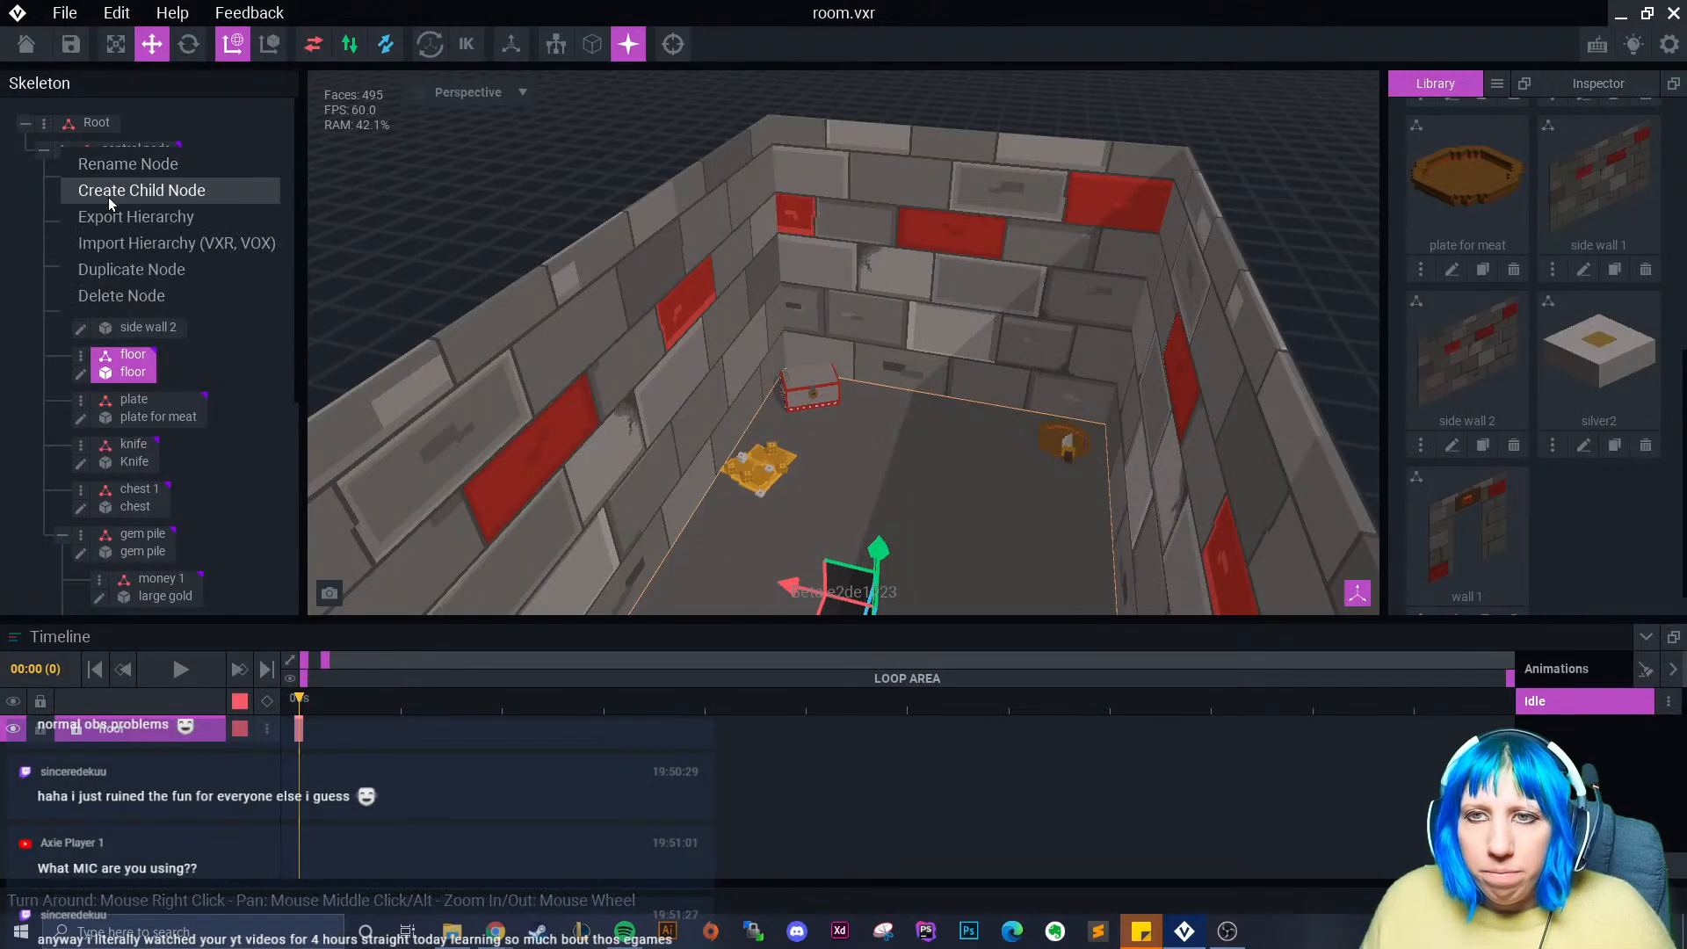
click(118, 203)
text(suit of armour)
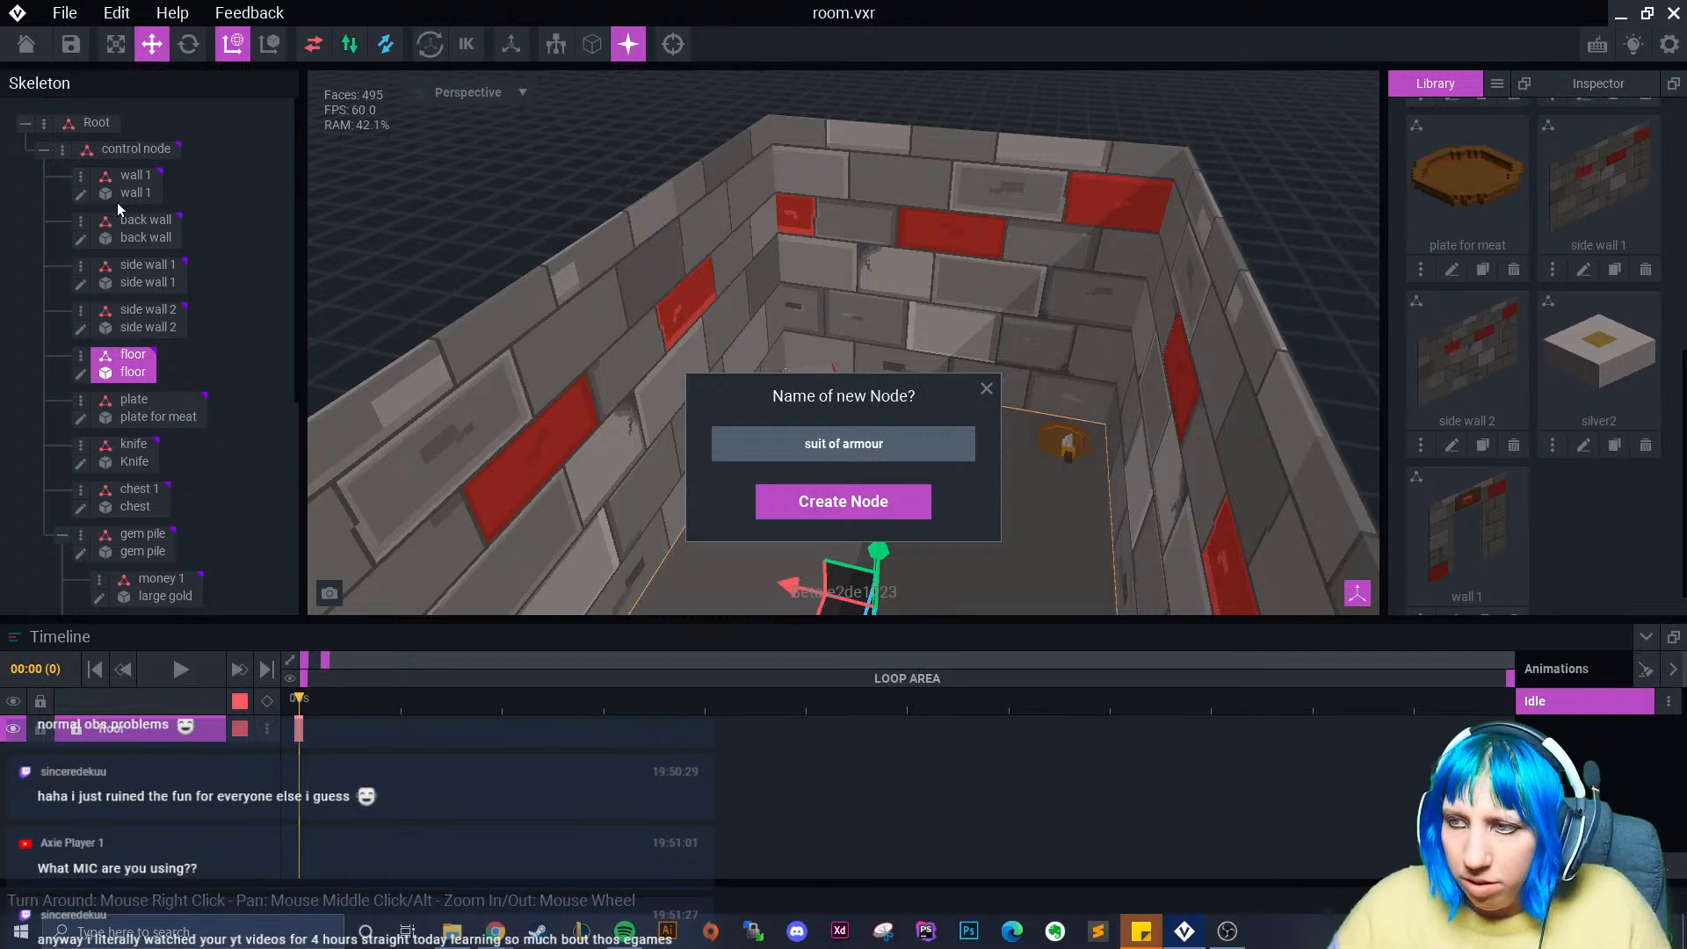
key(Return)
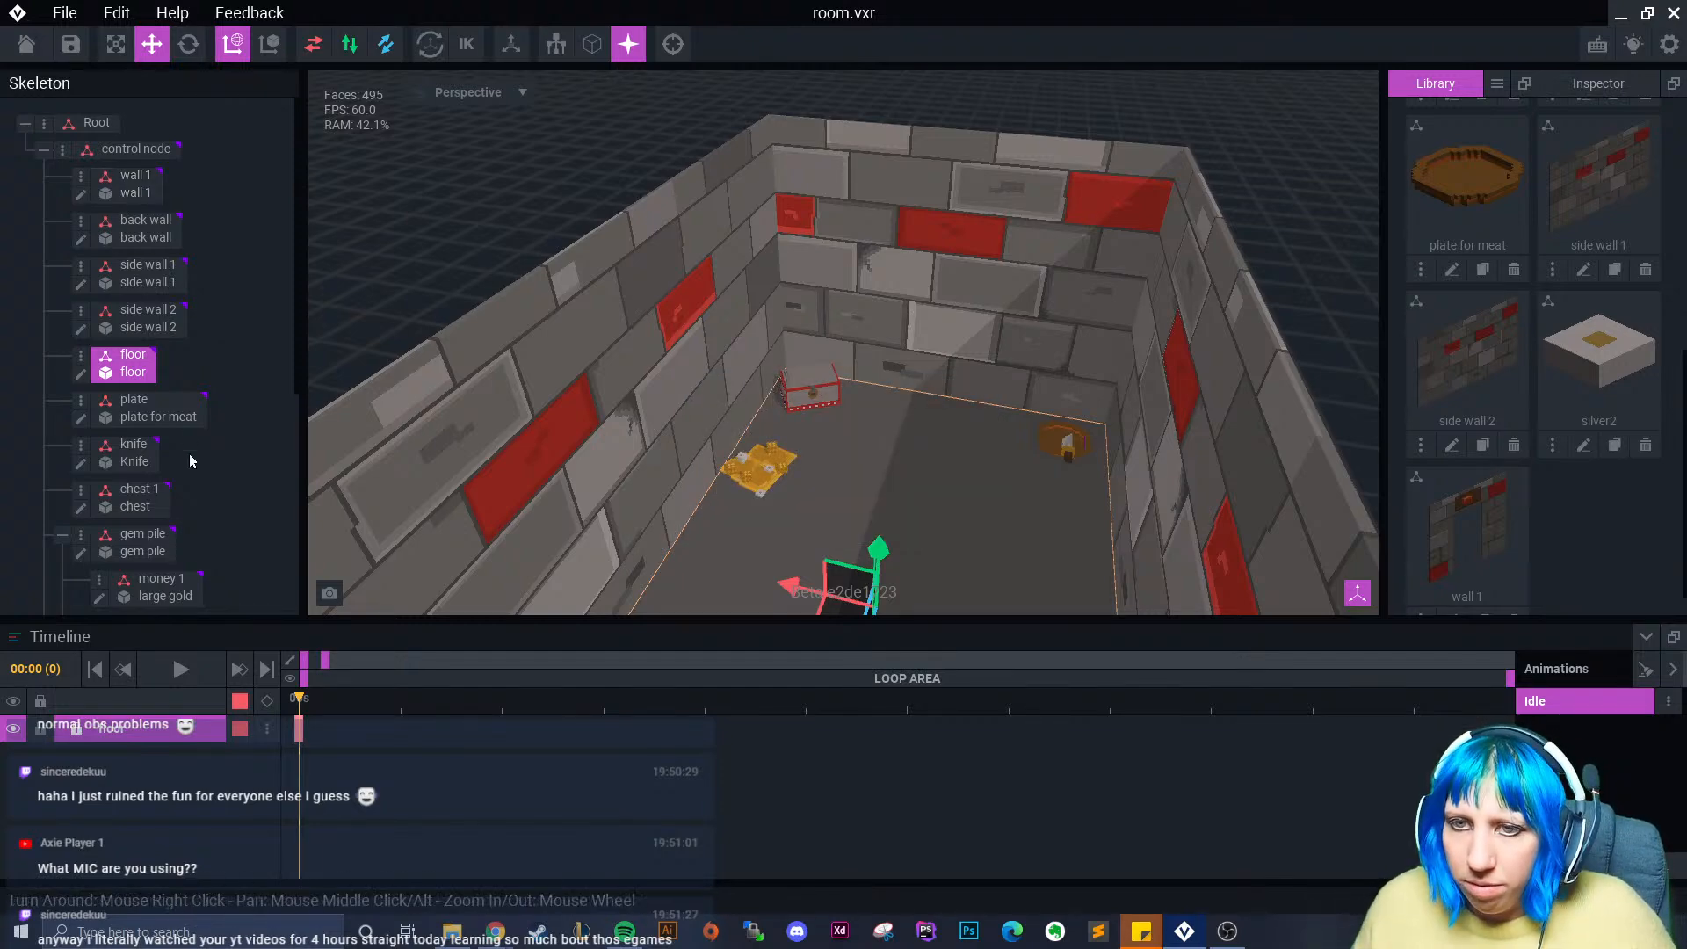
- Import the final.vxr hierarchy from the suit of armour project's "final" folder in VoxEdit into the suit of armour node
scroll(143, 519, down, 5)
click(80, 598)
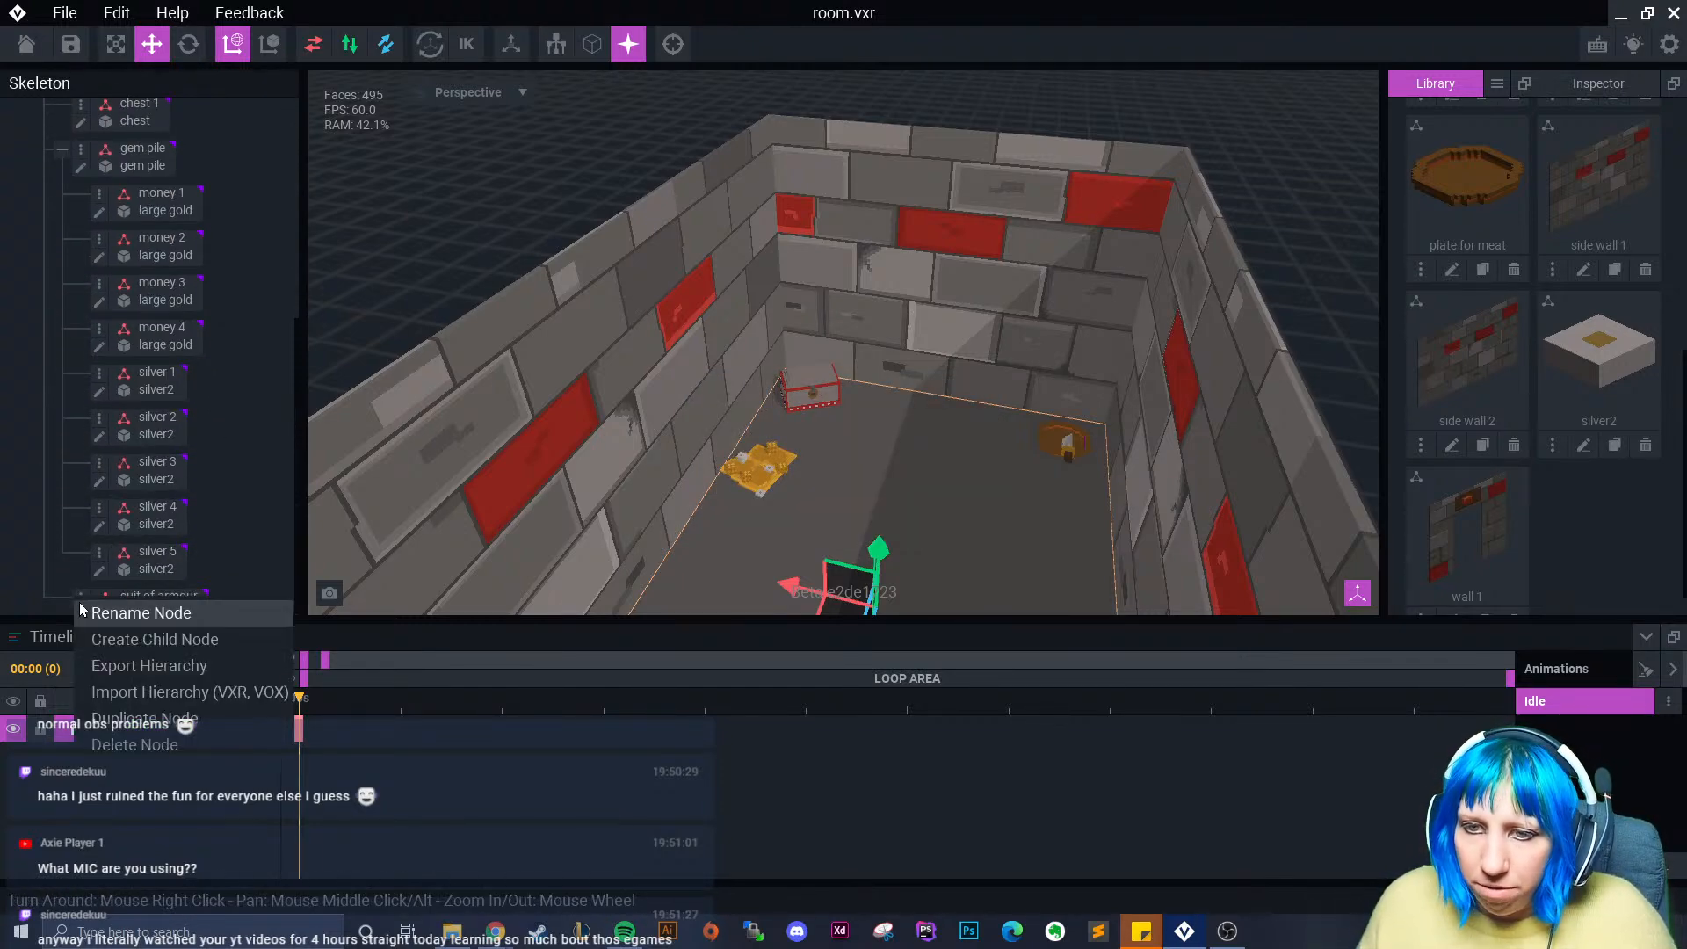
click(160, 686)
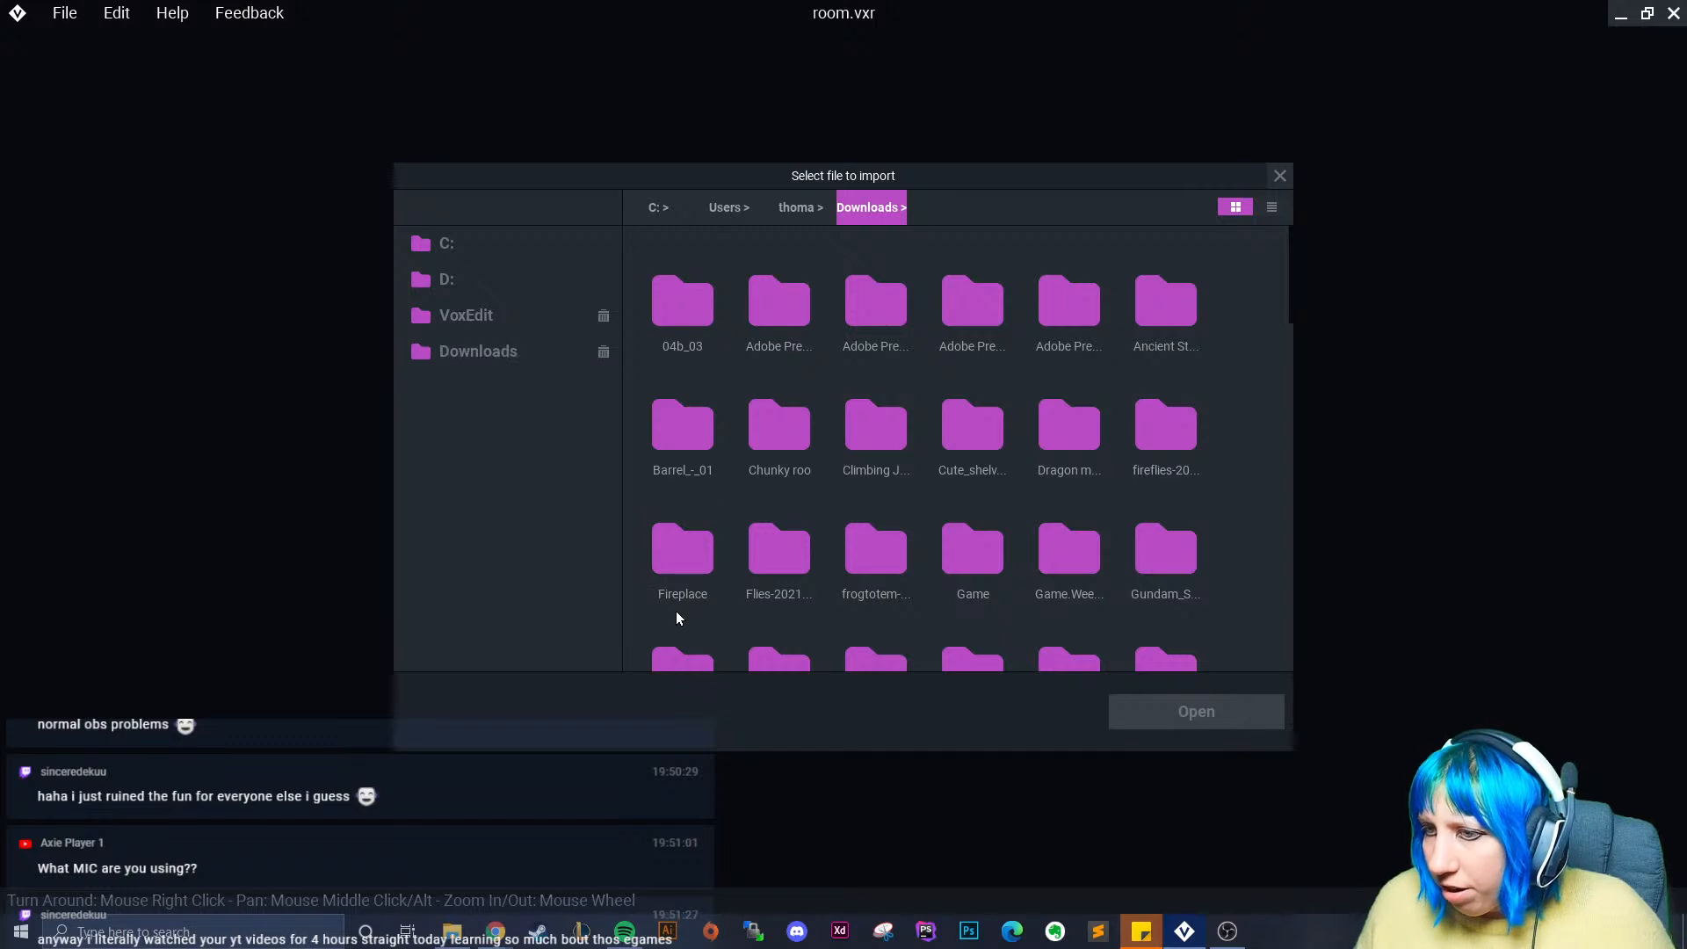
scroll(694, 580, down, 3)
scroll(784, 556, down, 4)
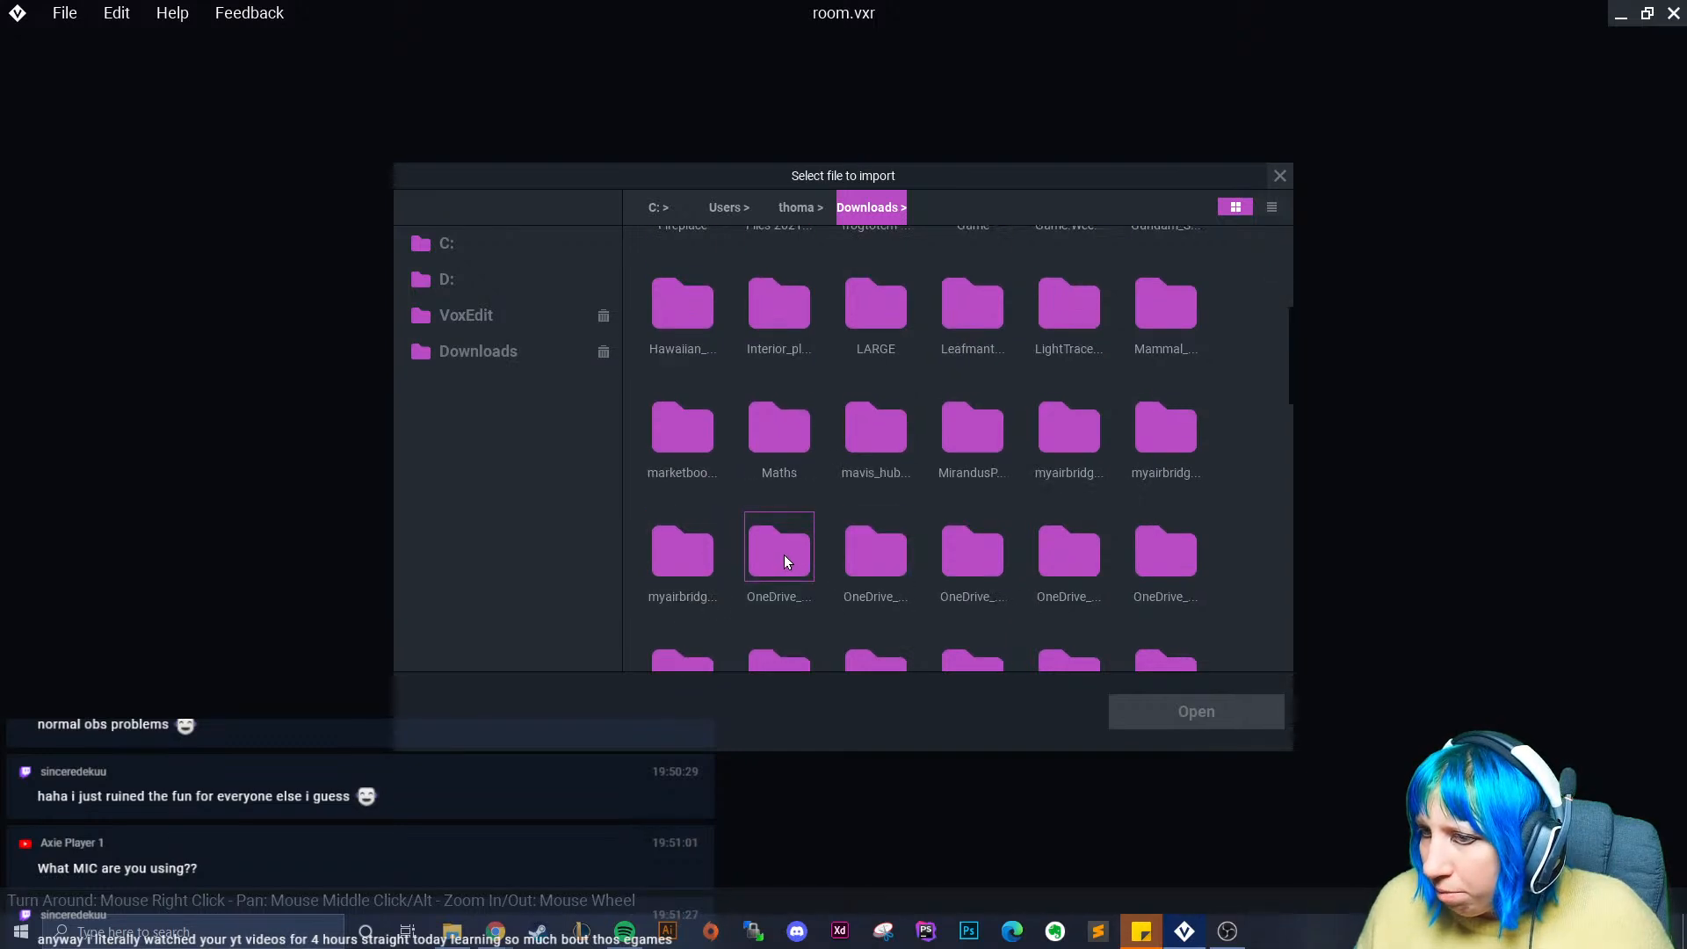
scroll(784, 555, up, 4)
drag(478, 317, 481, 316)
double_click(704, 445)
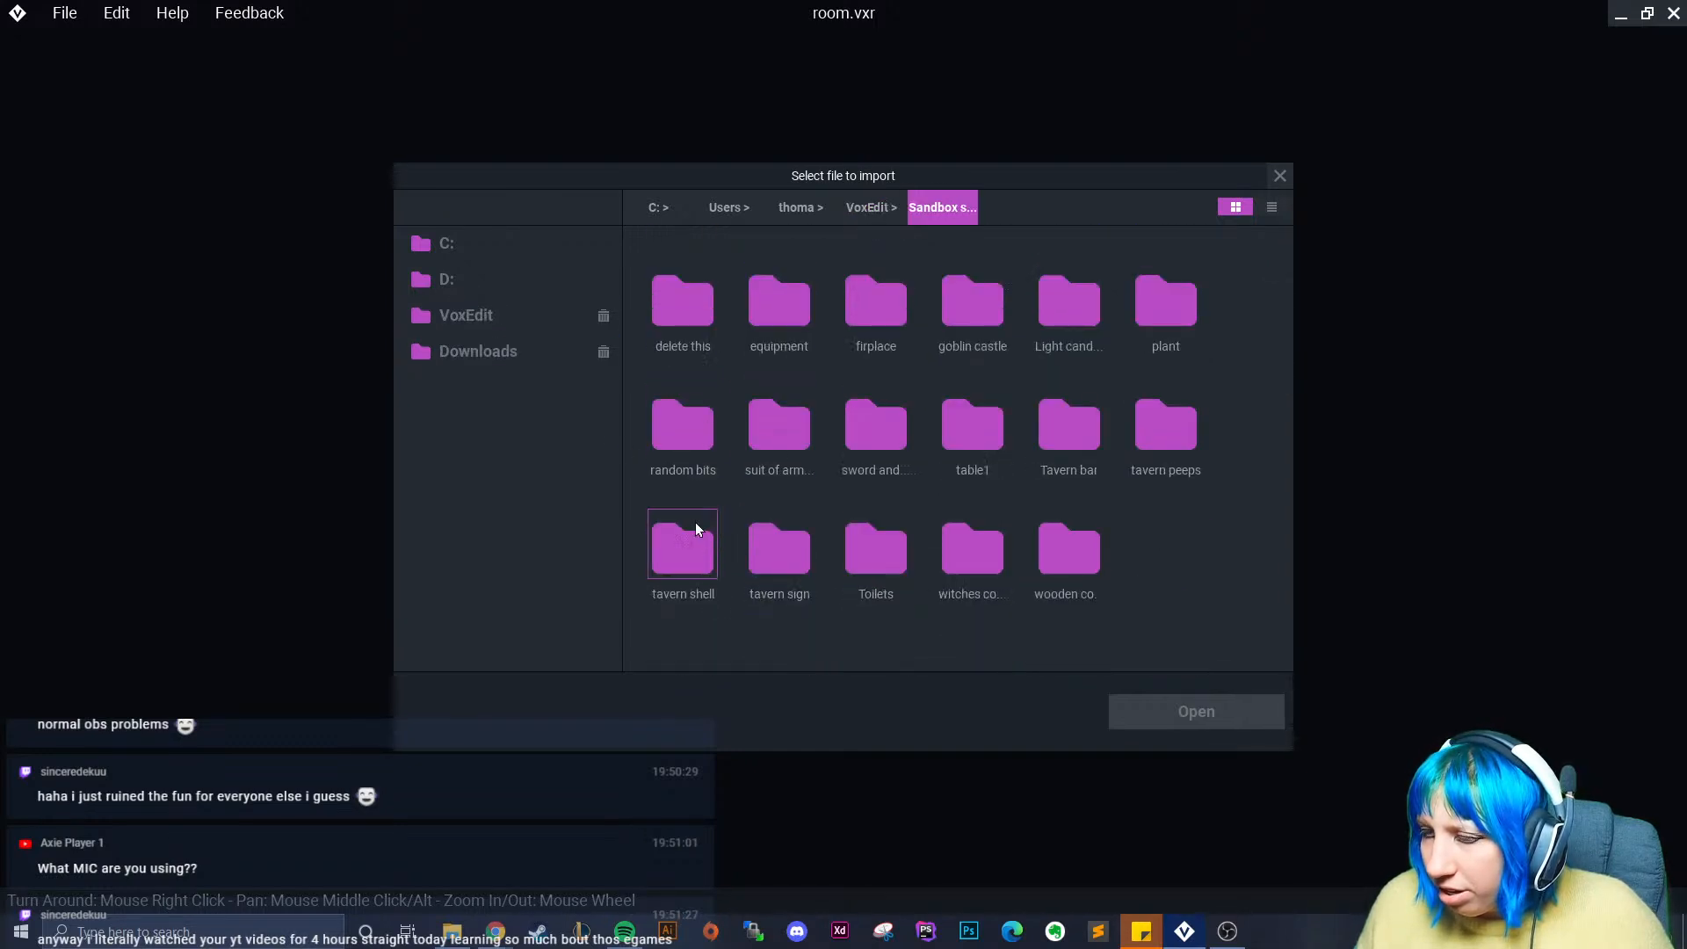
double_click(777, 435)
double_click(668, 316)
click(677, 312)
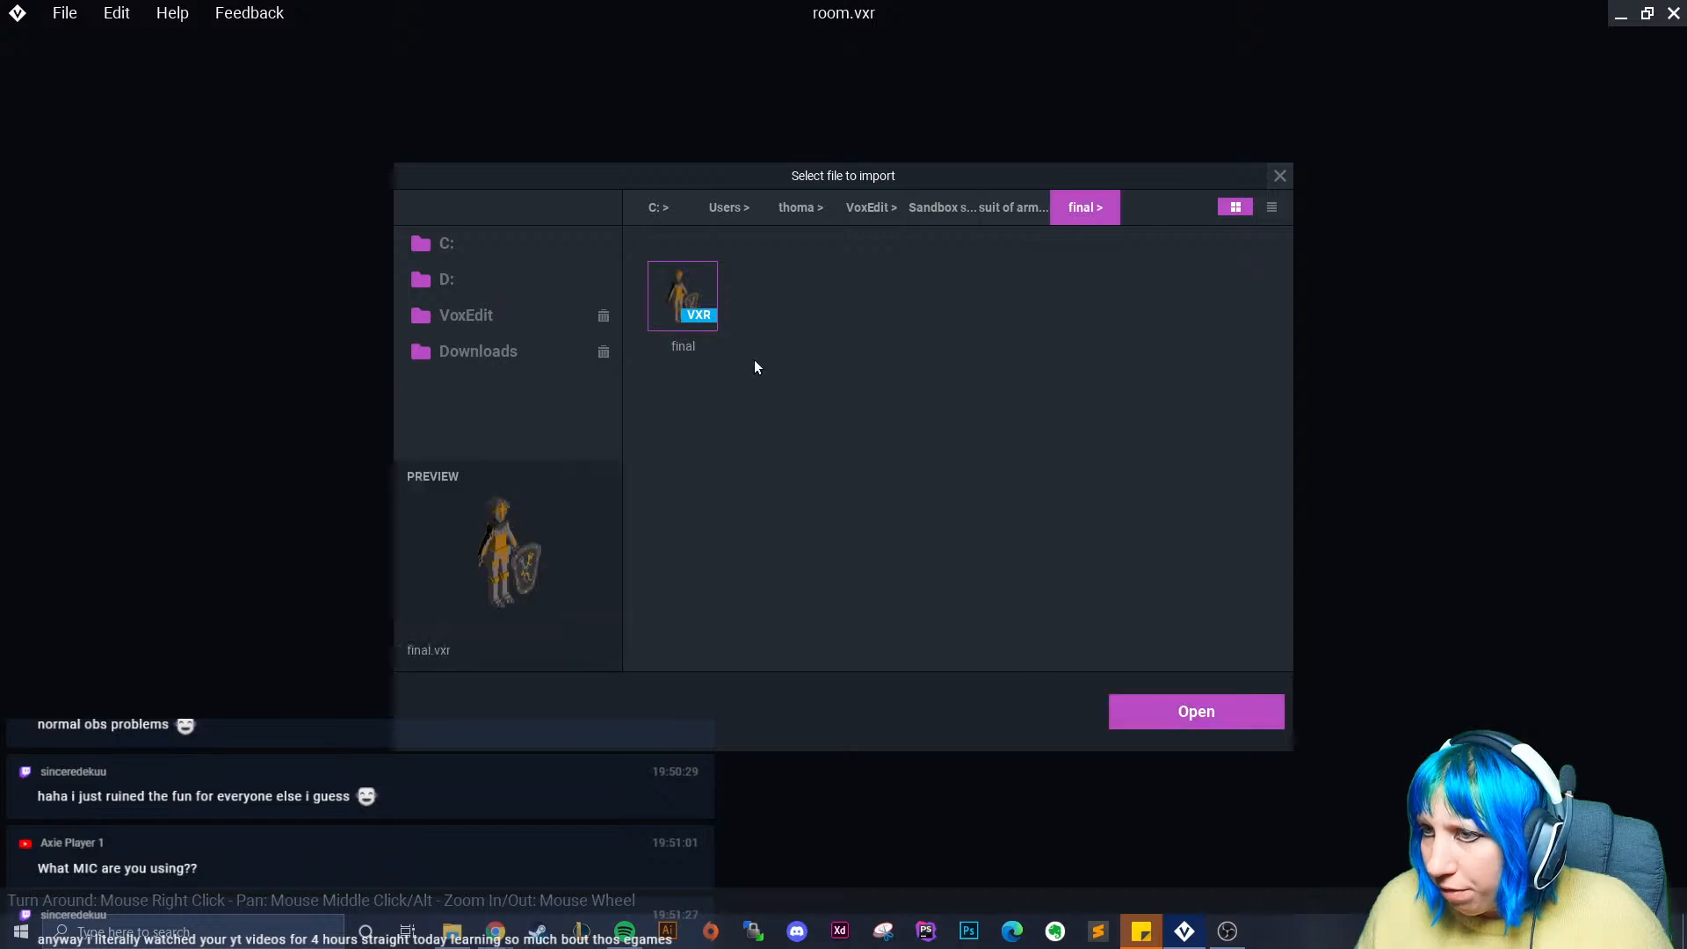
click(1142, 714)
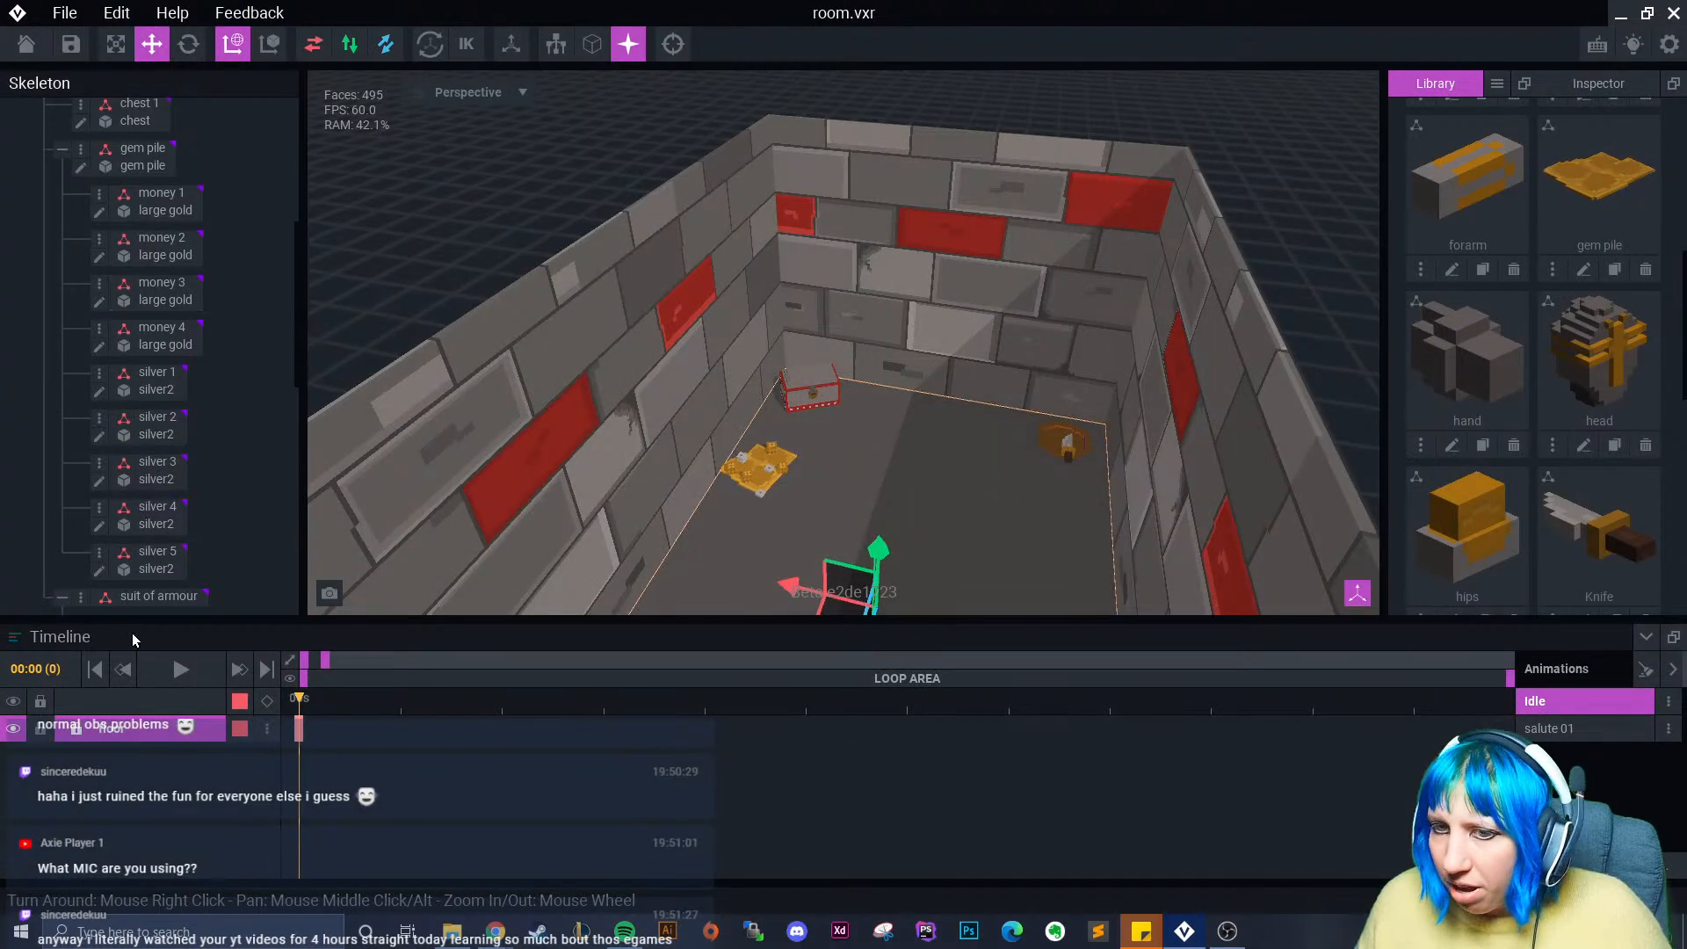
- Move the suit of armour node from the doorway into the room, between the chest and the meat plate
click(158, 596)
scroll(870, 501, down, 5)
middle_drag(857, 487, 849, 317)
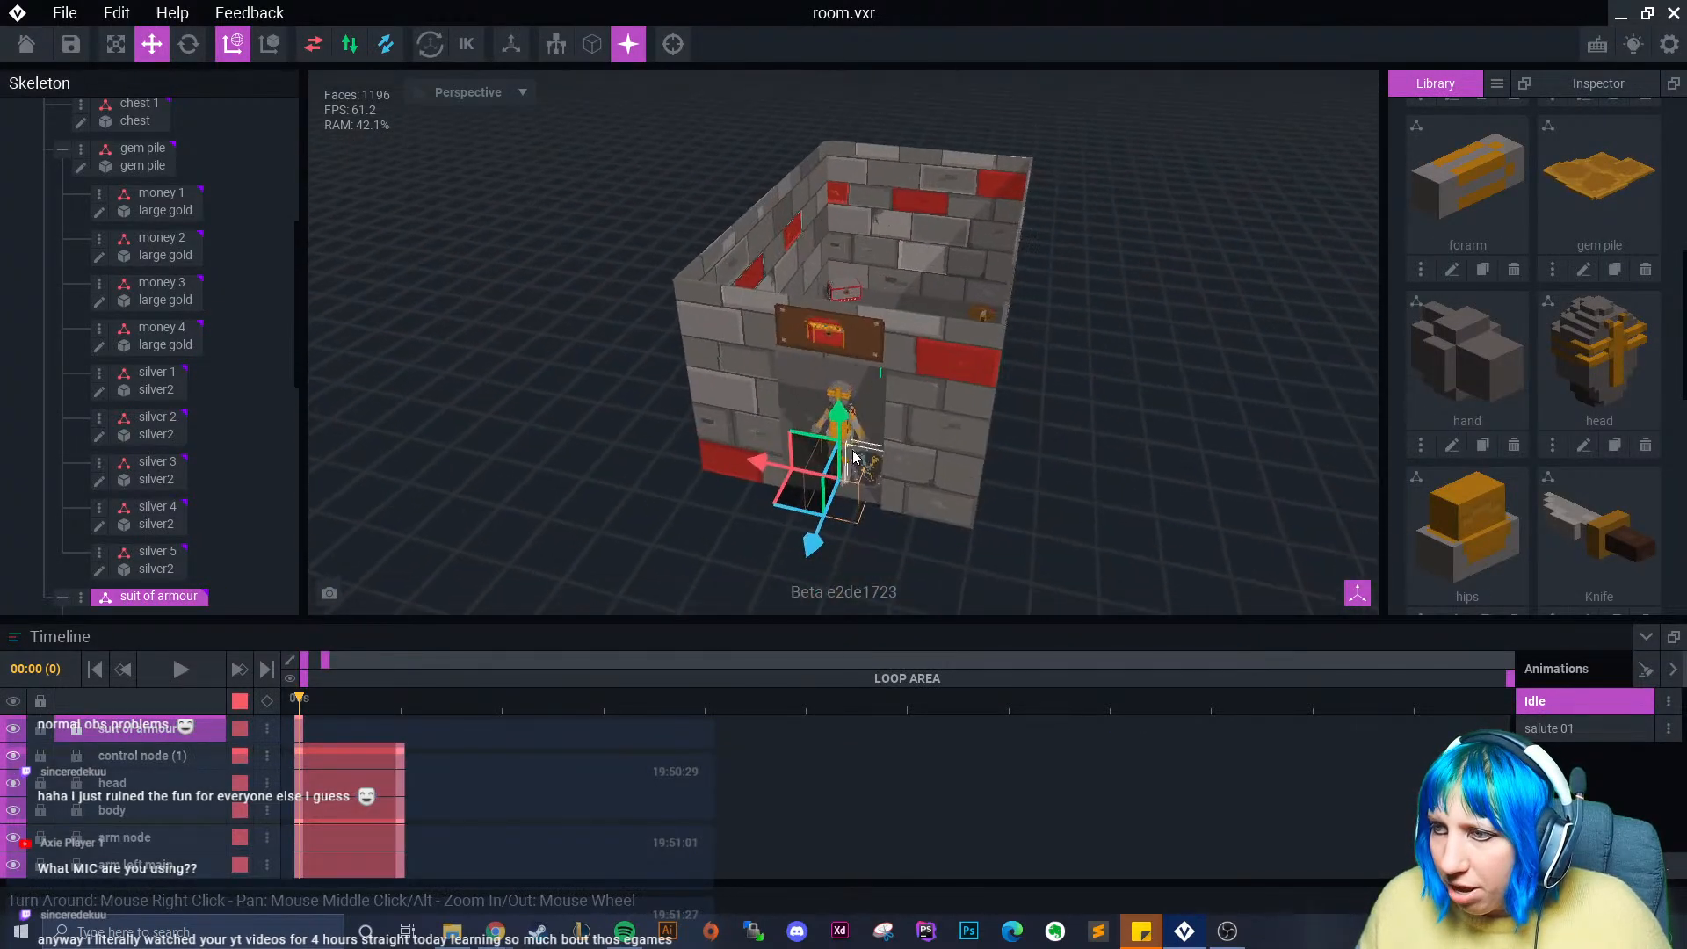
drag(812, 534, 895, 309)
scroll(911, 320, up, 5)
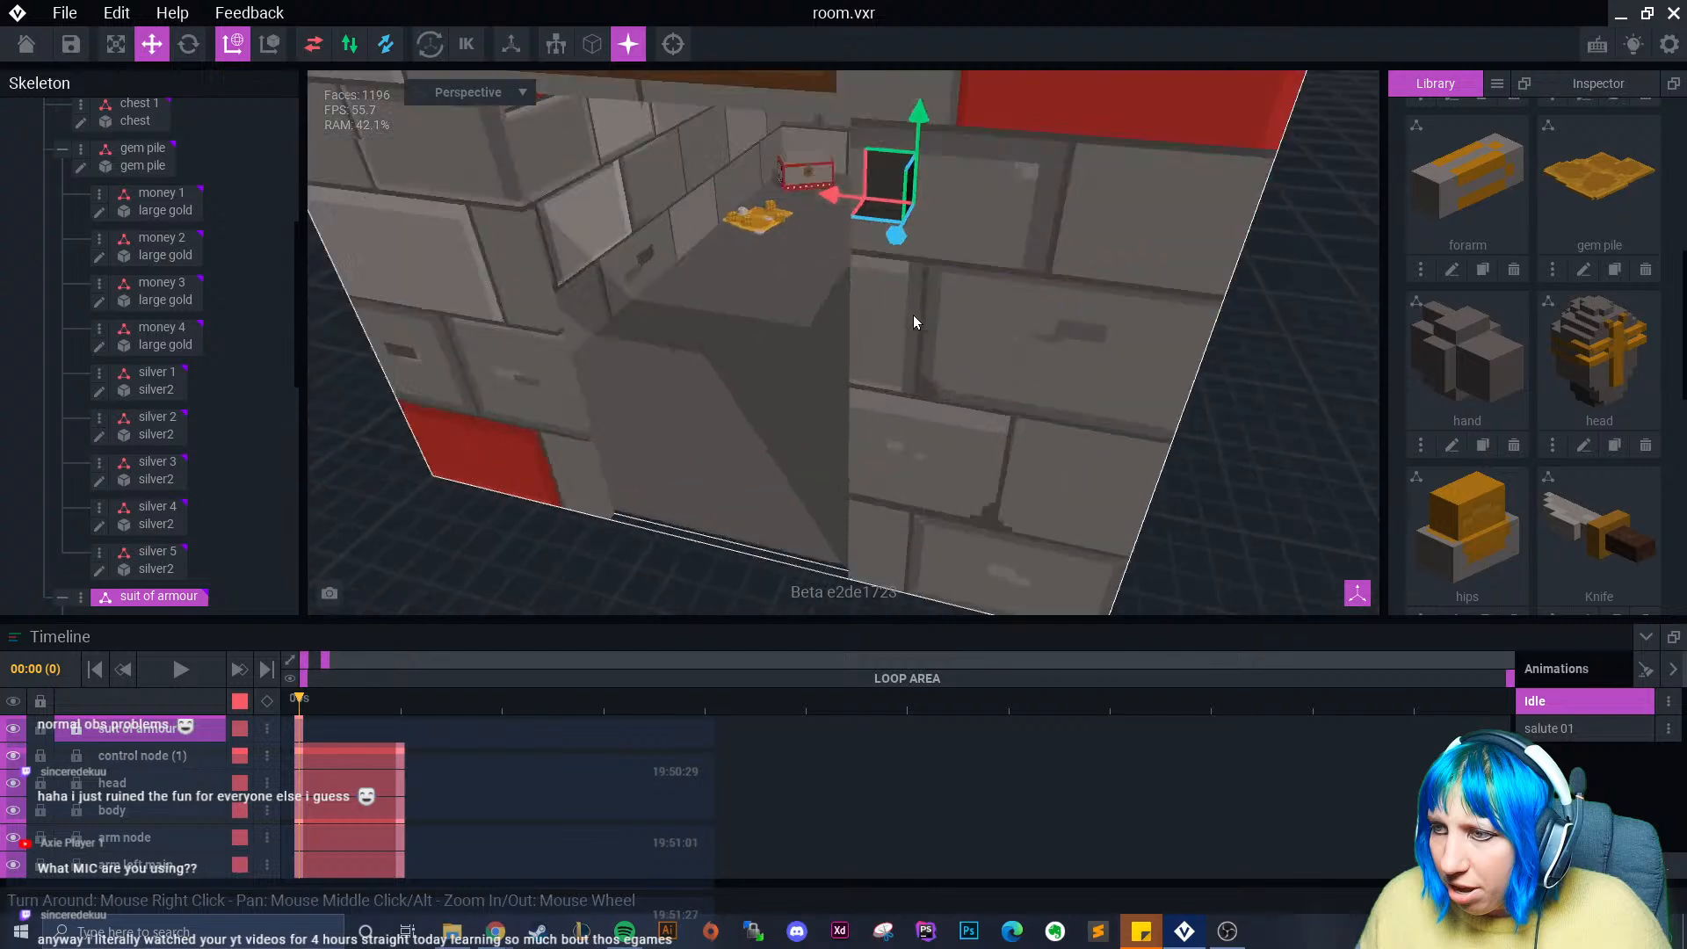
middle_drag(912, 322, 924, 438)
scroll(926, 471, up, 3)
scroll(924, 436, up, 4)
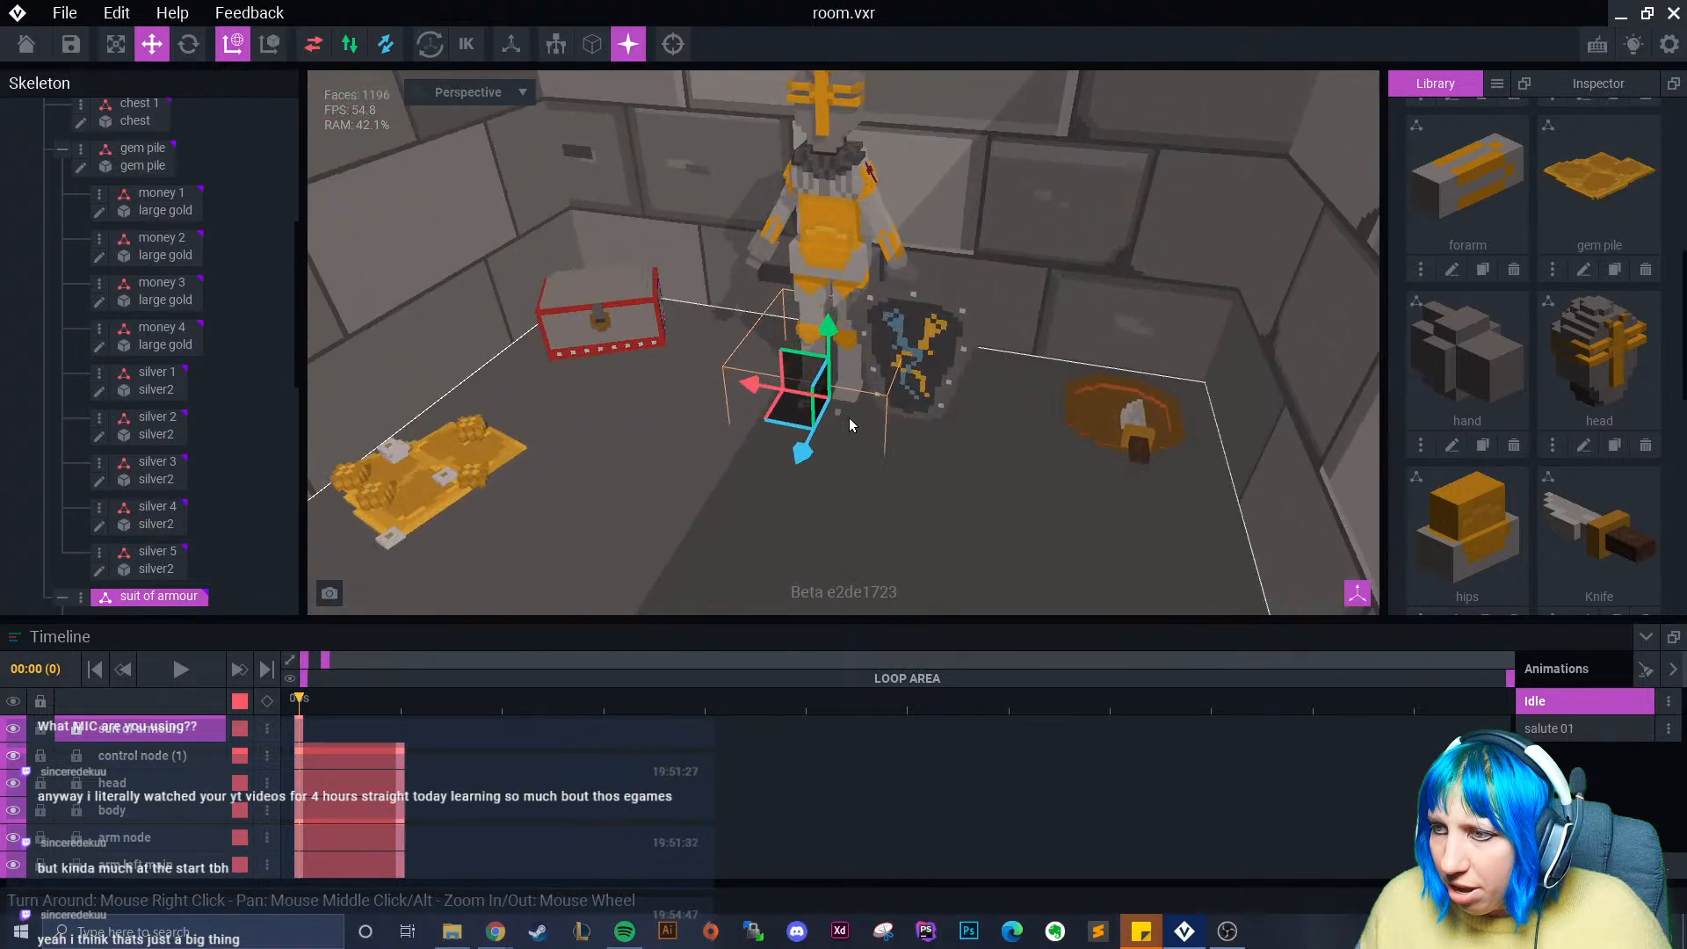
- Raise the suit of armour to stand on the floor and fine-tune its distance from the wall behind it
right_drag(848, 420, 845, 404)
drag(818, 327, 826, 258)
right_drag(804, 282, 860, 305)
middle_drag(909, 331, 772, 499)
drag(754, 556, 758, 560)
right_drag(726, 516, 694, 527)
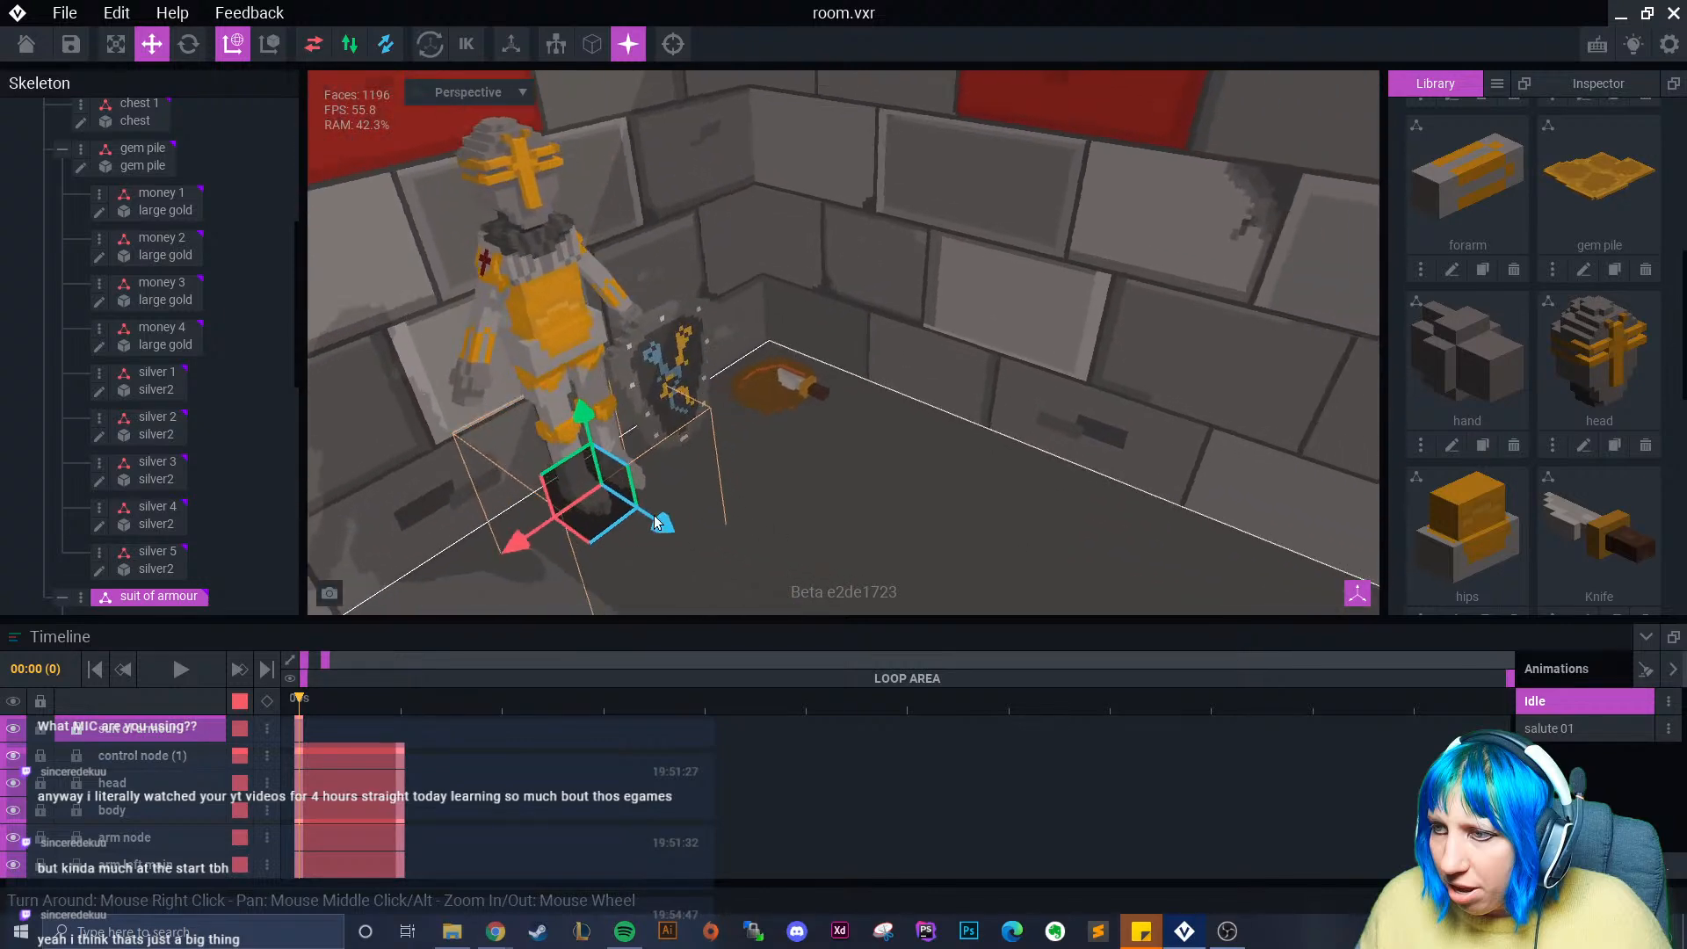
- Move the suit of armour across the room to the red-bricked wall, between the meat plate and the doorway
scroll(809, 475, down, 5)
right_drag(810, 475, 834, 452)
scroll(834, 452, down, 4)
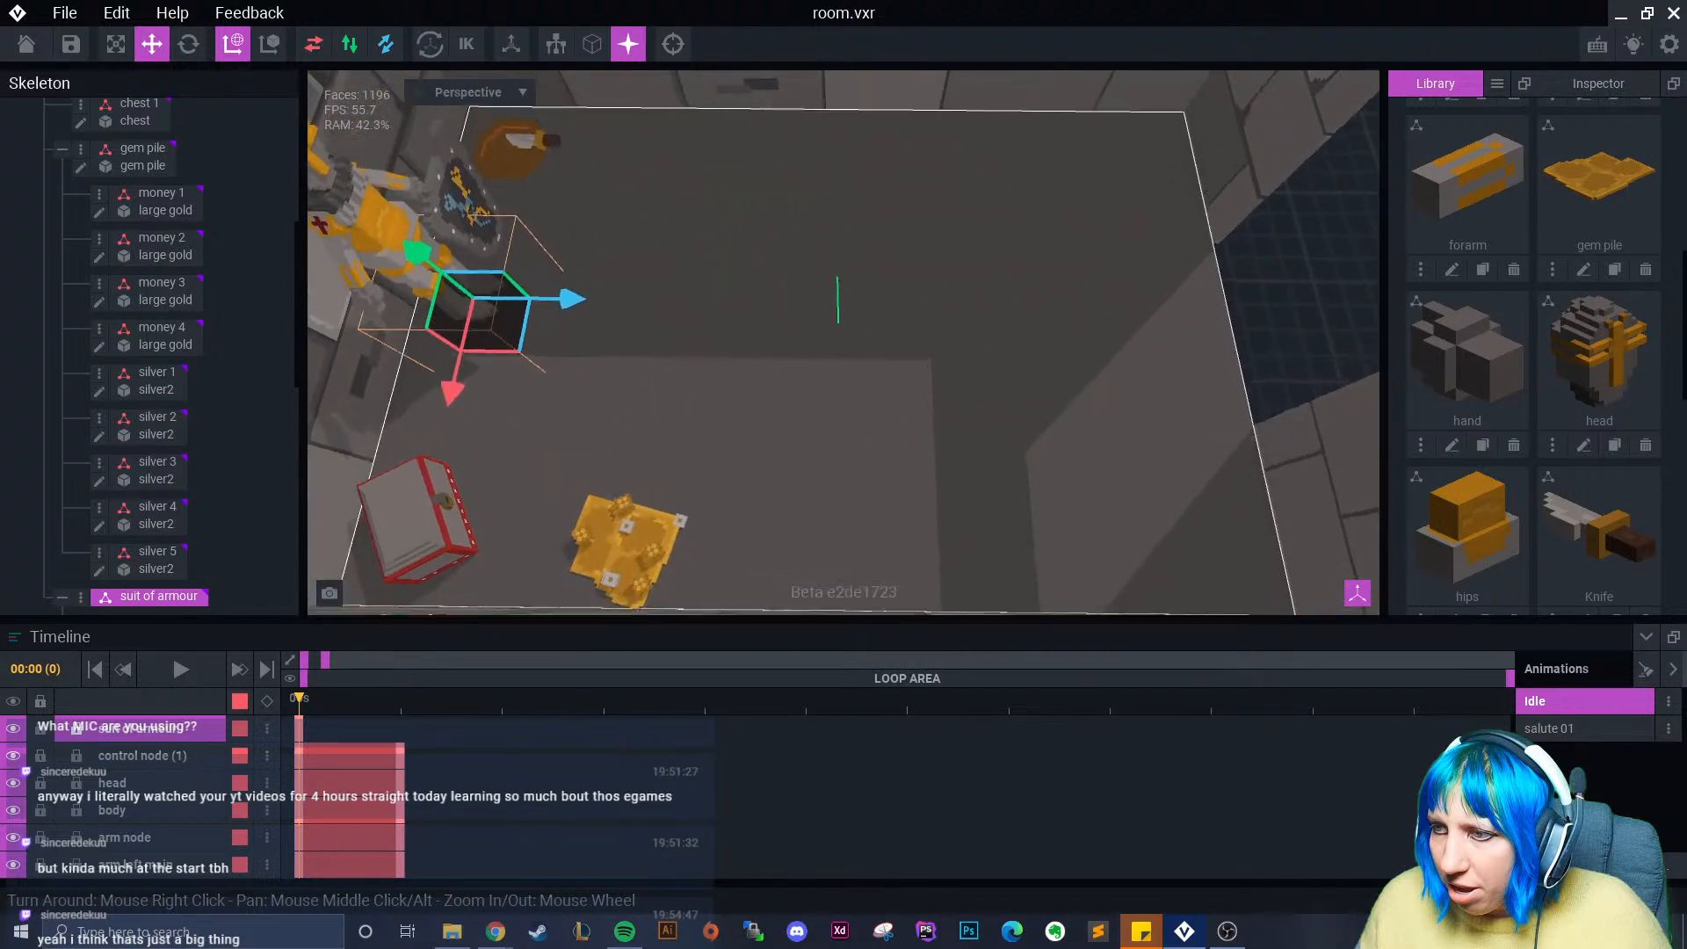
drag(584, 356, 1010, 350)
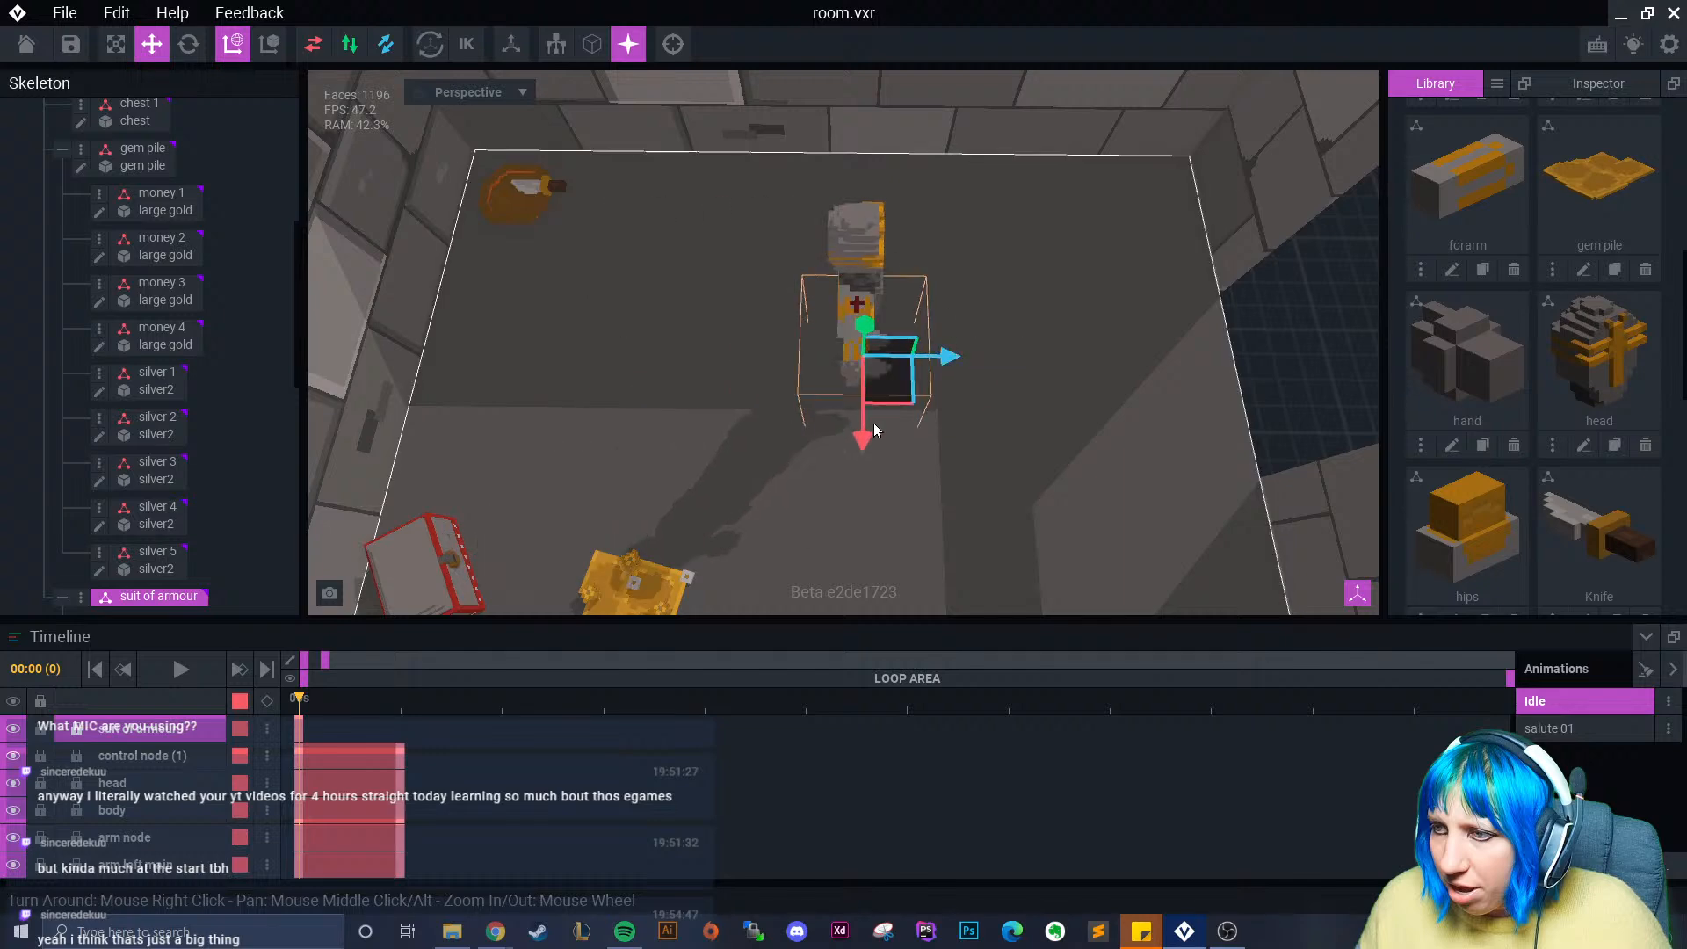
drag(859, 439, 835, 229)
right_drag(834, 235, 791, 267)
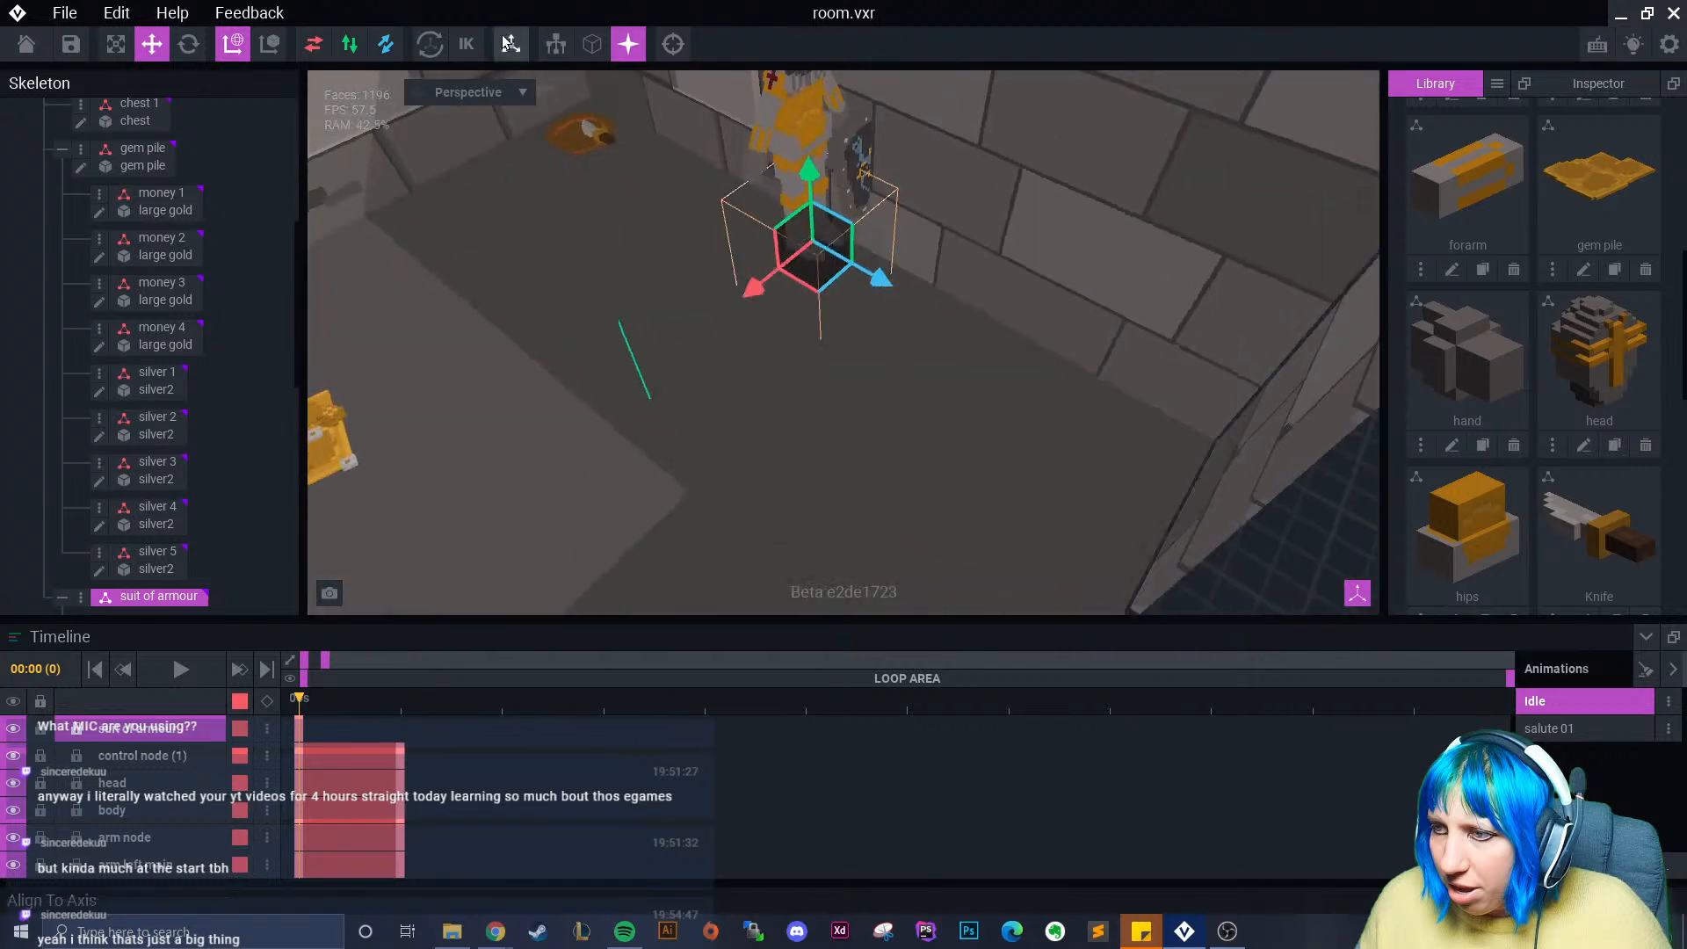
- Rotate the suit of armour to face into the room and fine-tune its distance from the red-bricked wall
click(188, 44)
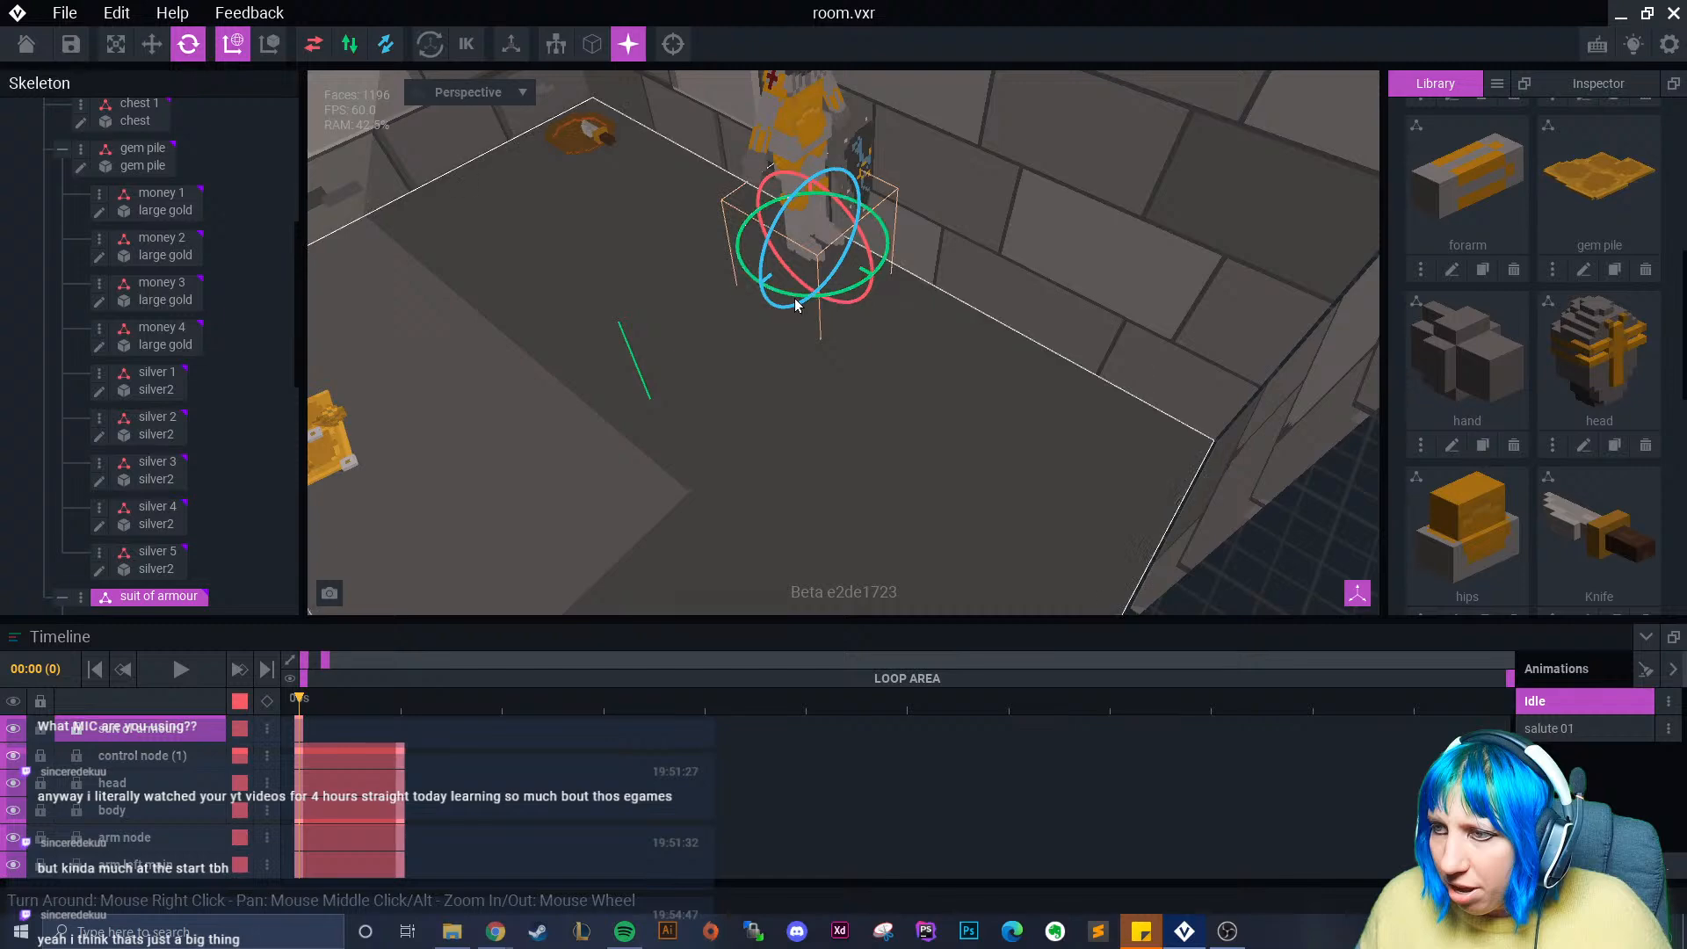
drag(799, 299, 617, 230)
right_drag(618, 229, 668, 233)
middle_drag(585, 131, 539, 219)
click(153, 46)
drag(736, 430, 731, 458)
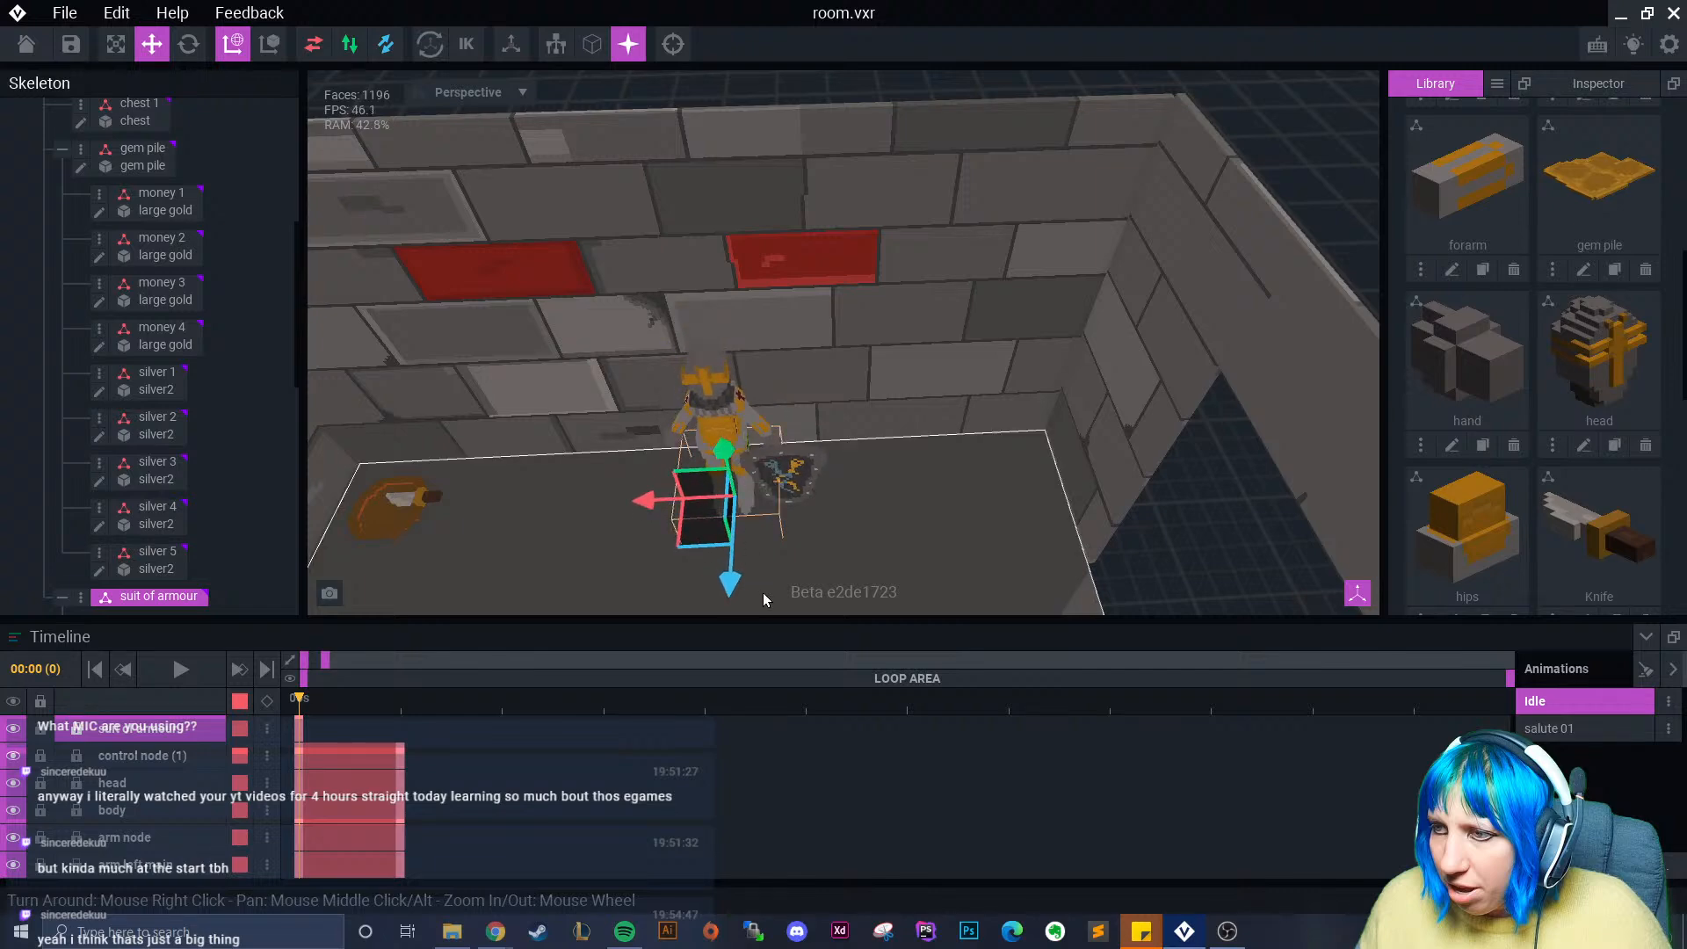
drag(730, 579, 731, 571)
- Open the suit of armour's shield model for editing
right_drag(644, 444, 741, 456)
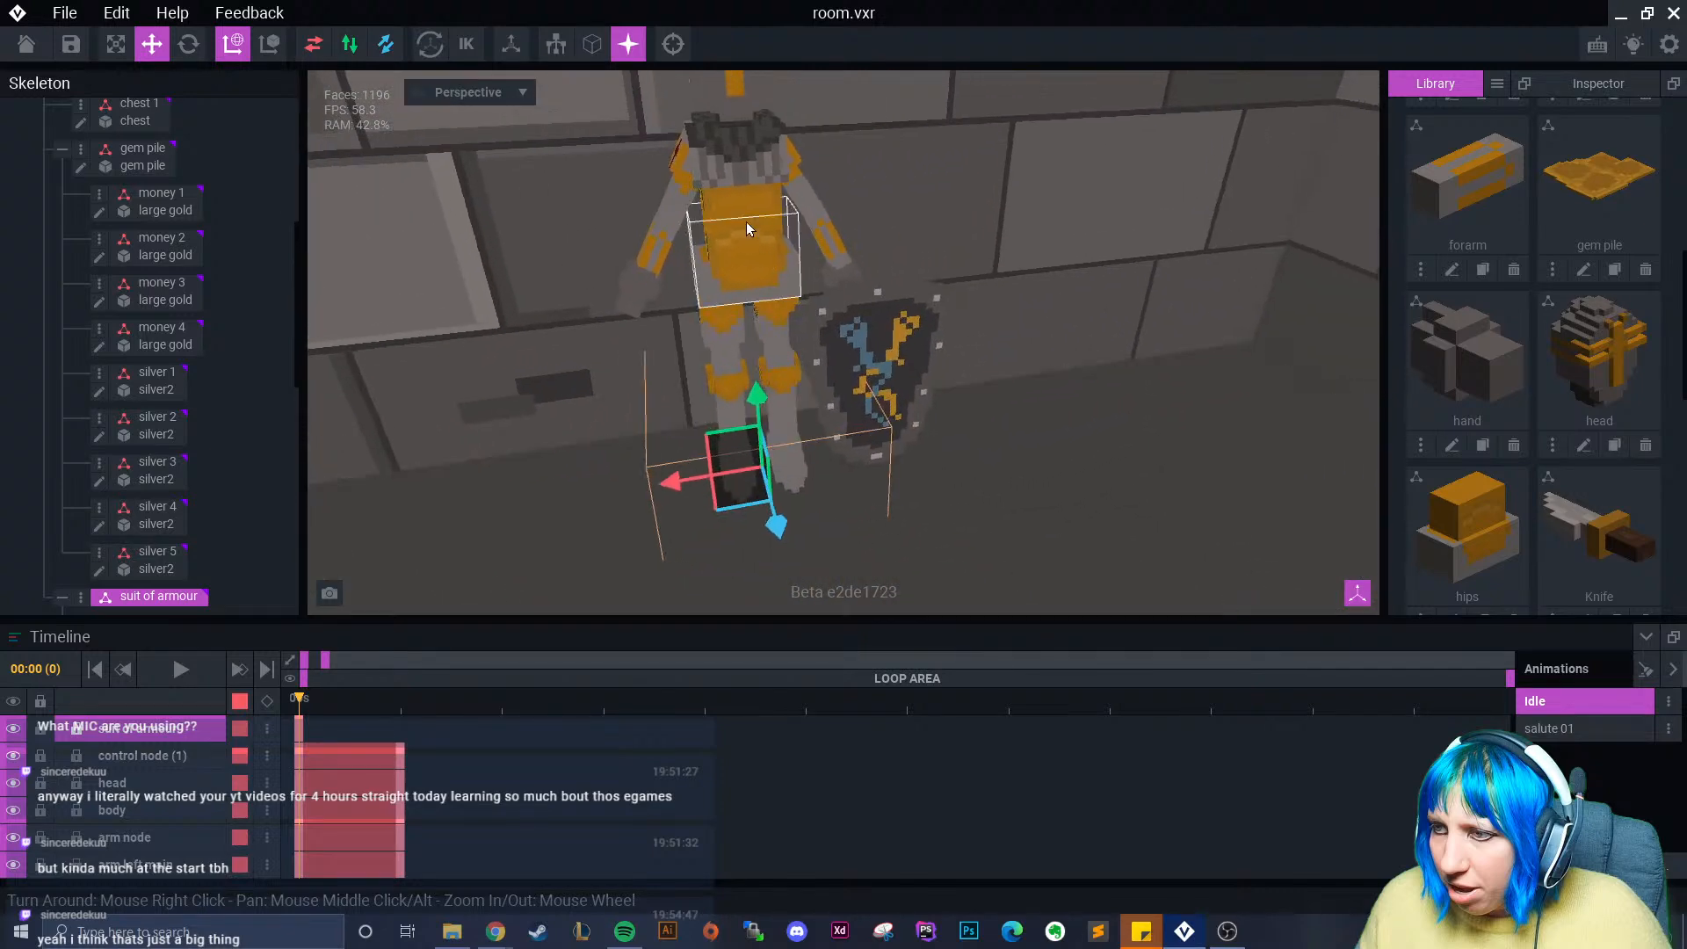
right_drag(747, 229, 747, 231)
right_drag(782, 366, 786, 371)
click(876, 482)
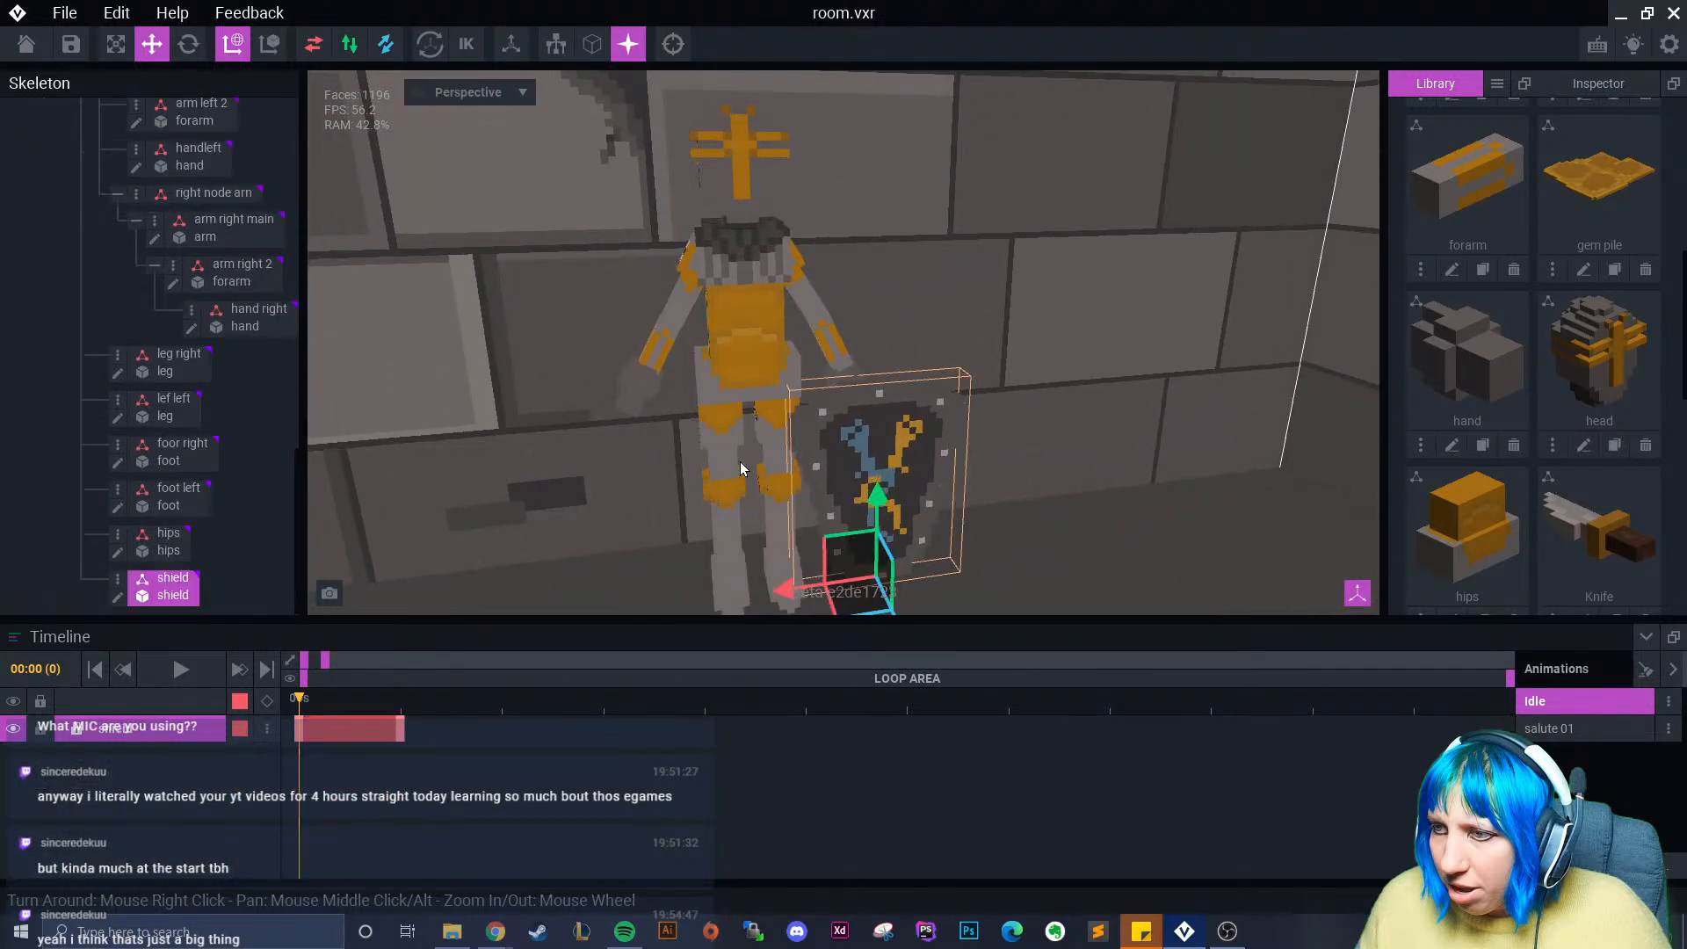
click(118, 598)
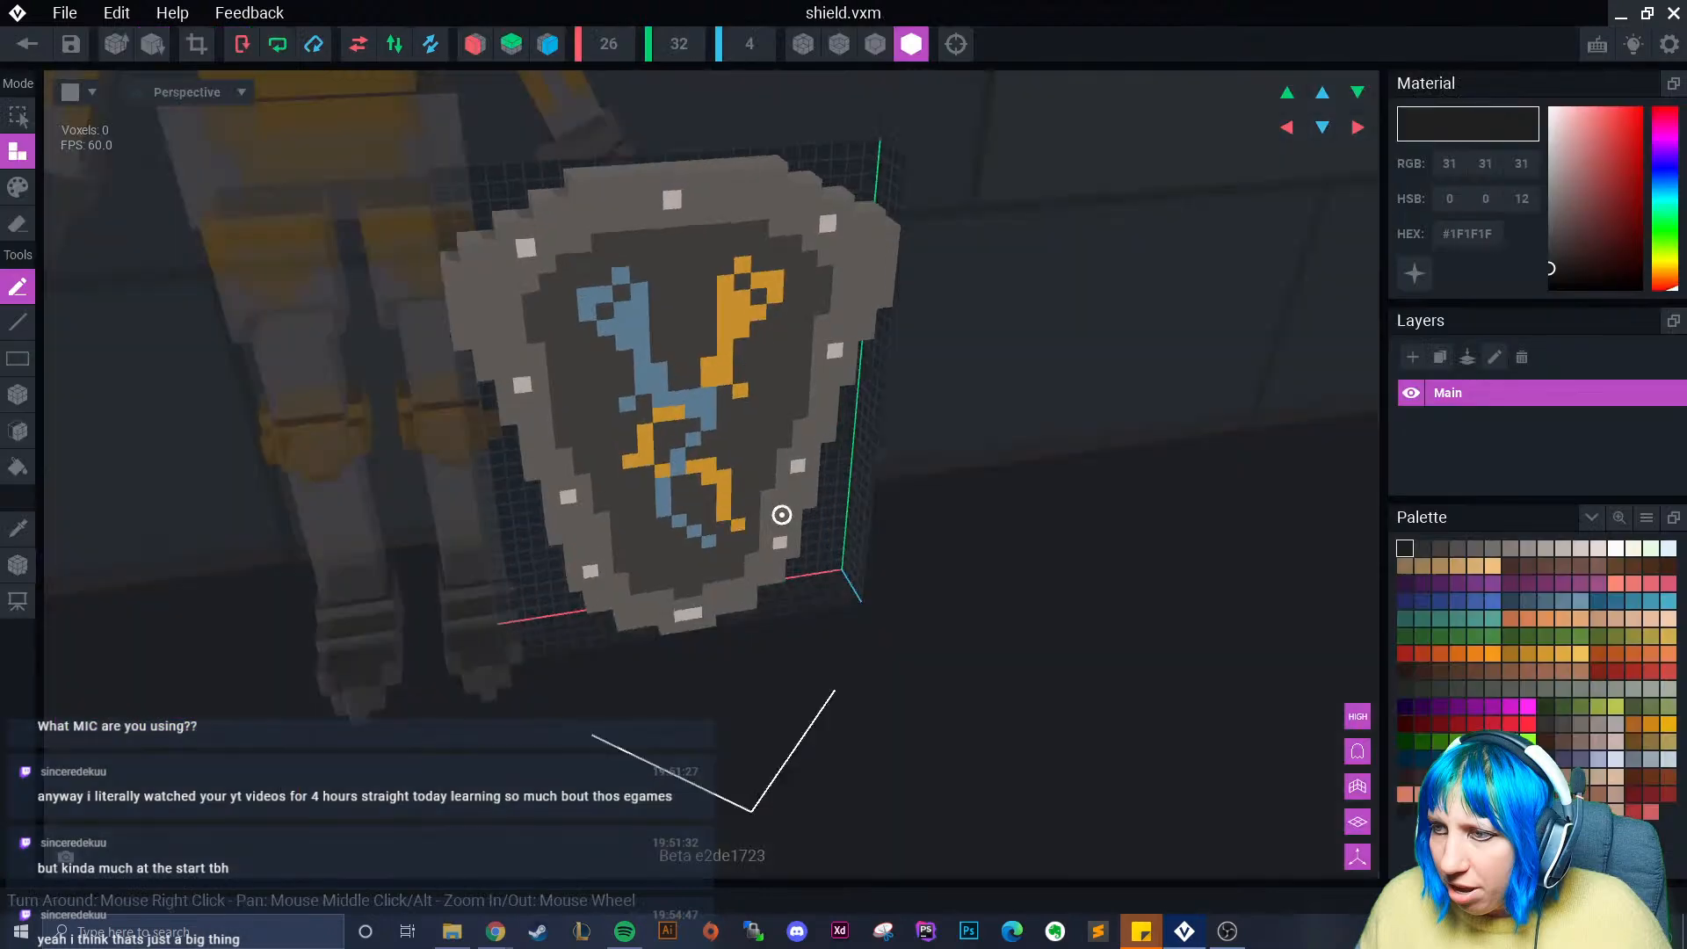
- Paint over the blue and gold emblem on the shield with the dark grey background colour #423F3E
right_drag(780, 516, 570, 469)
scroll(570, 469, up, 2)
click(18, 528)
click(550, 323)
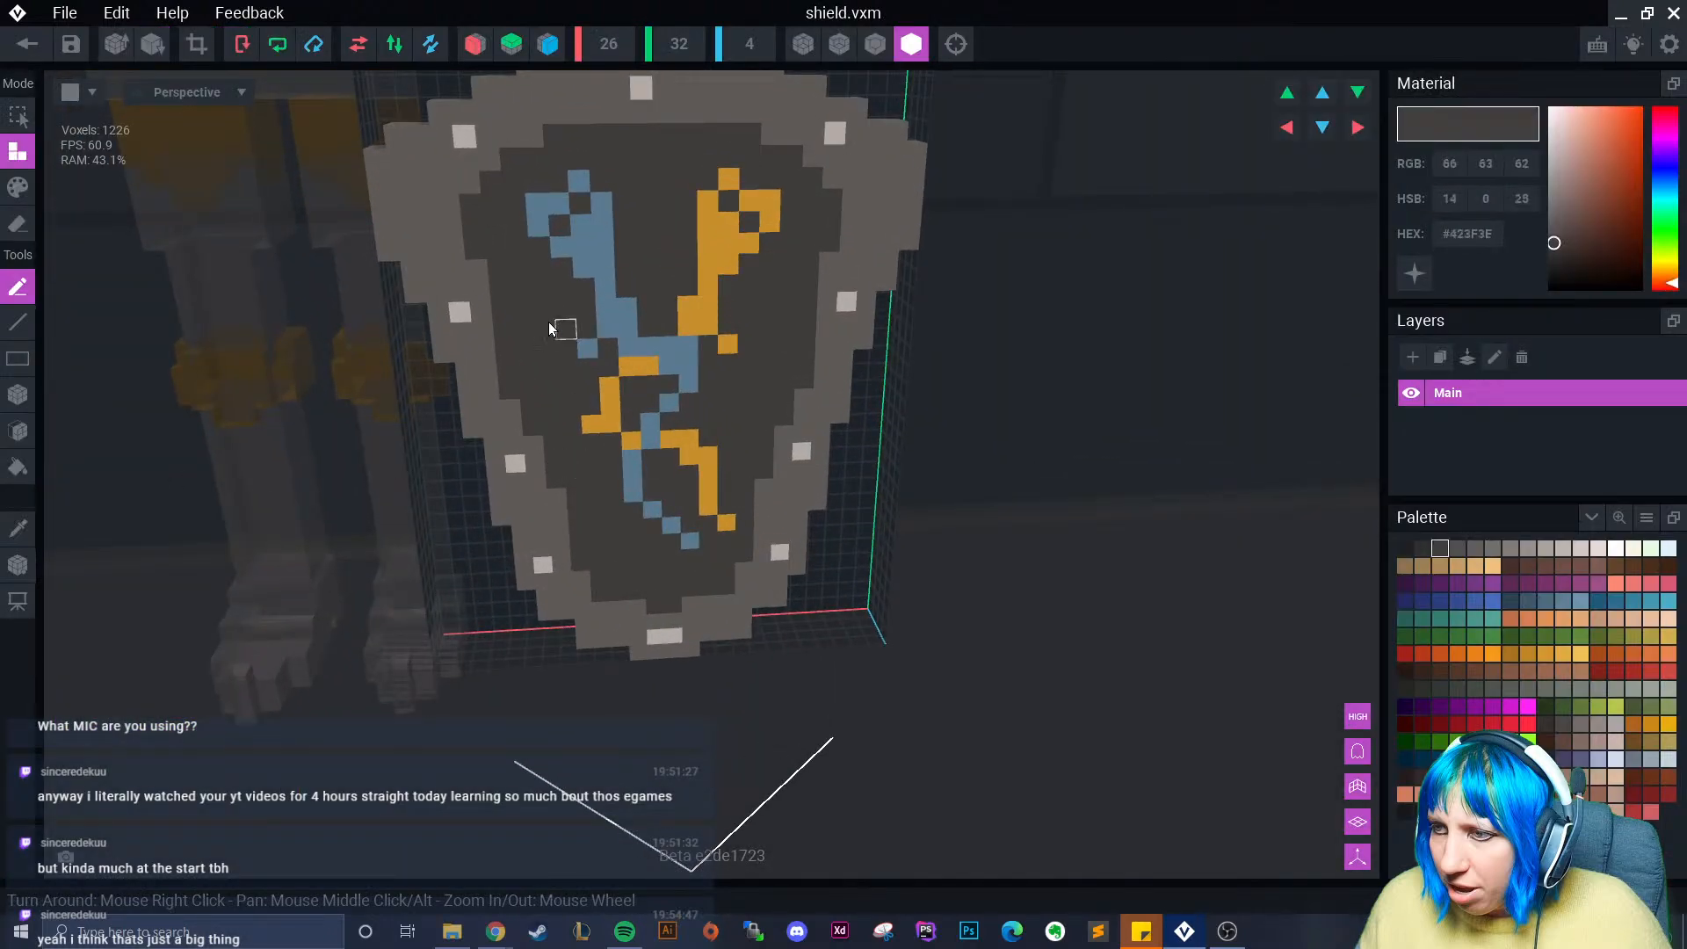
click(17, 187)
mouse_move(584, 274)
mouse_down()
mouse_move(647, 403)
mouse_move(629, 346)
mouse_move(552, 303)
mouse_move(527, 220)
mouse_move(668, 282)
mouse_move(730, 248)
mouse_move(771, 177)
mouse_move(672, 332)
mouse_move(706, 525)
mouse_move(673, 545)
mouse_move(689, 538)
mouse_move(625, 504)
mouse_up()
- Paint diagonal marks in grey #746E6B on the shield's centre and shade them with #645F5C
click(17, 395)
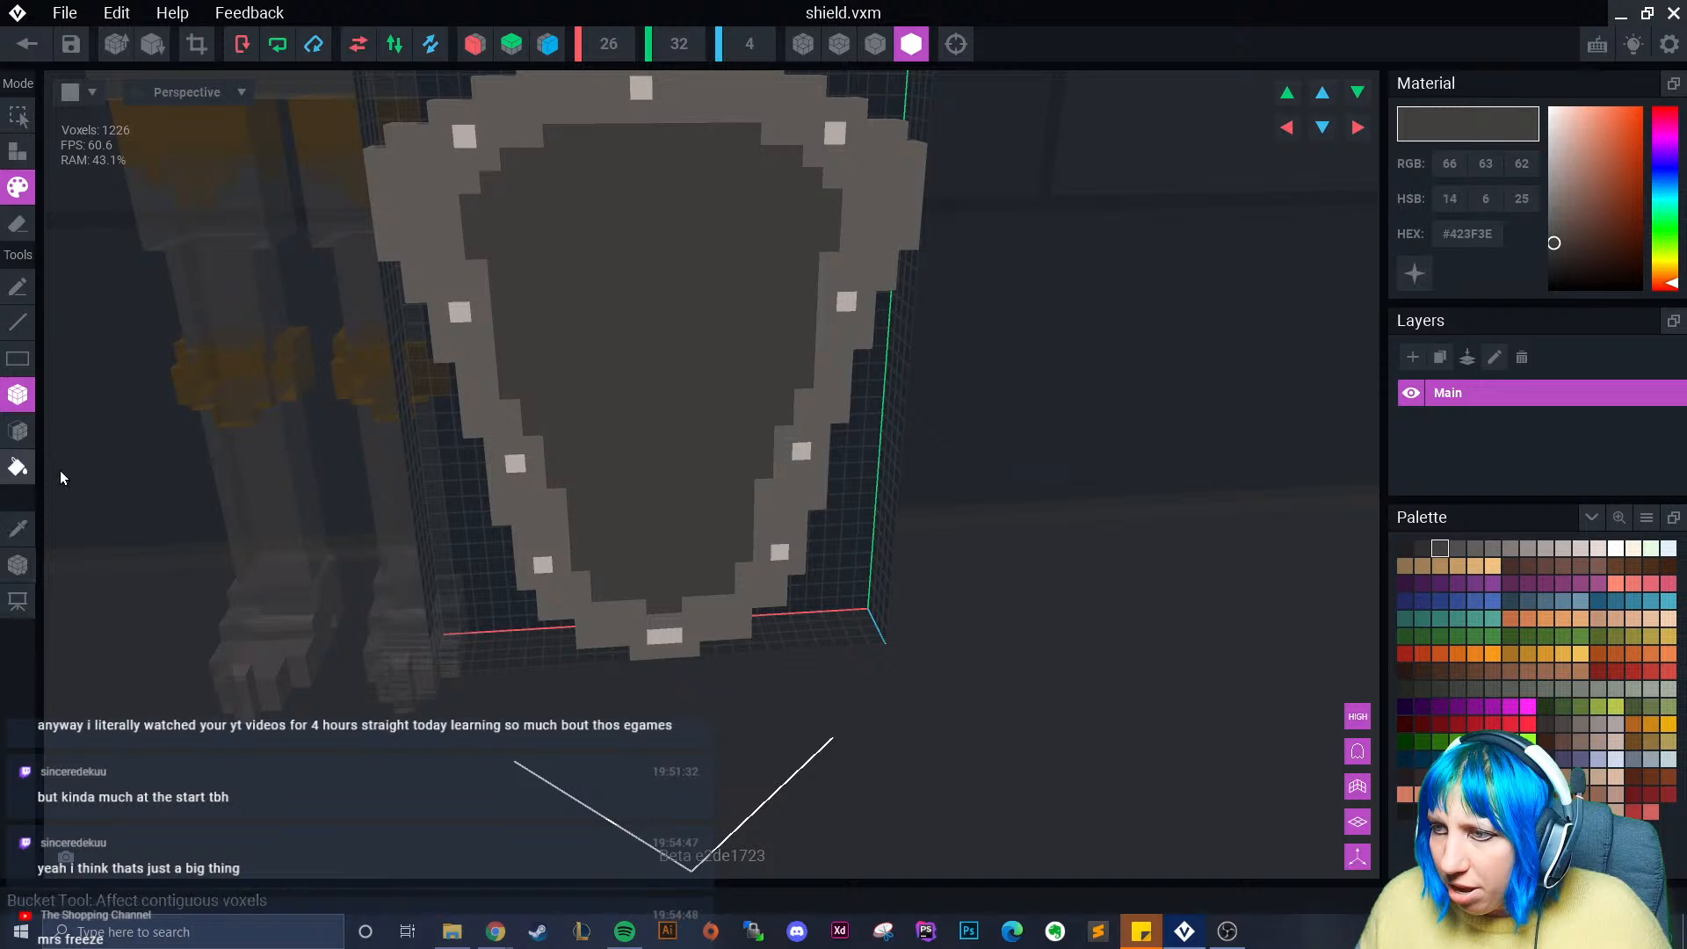
click(1492, 549)
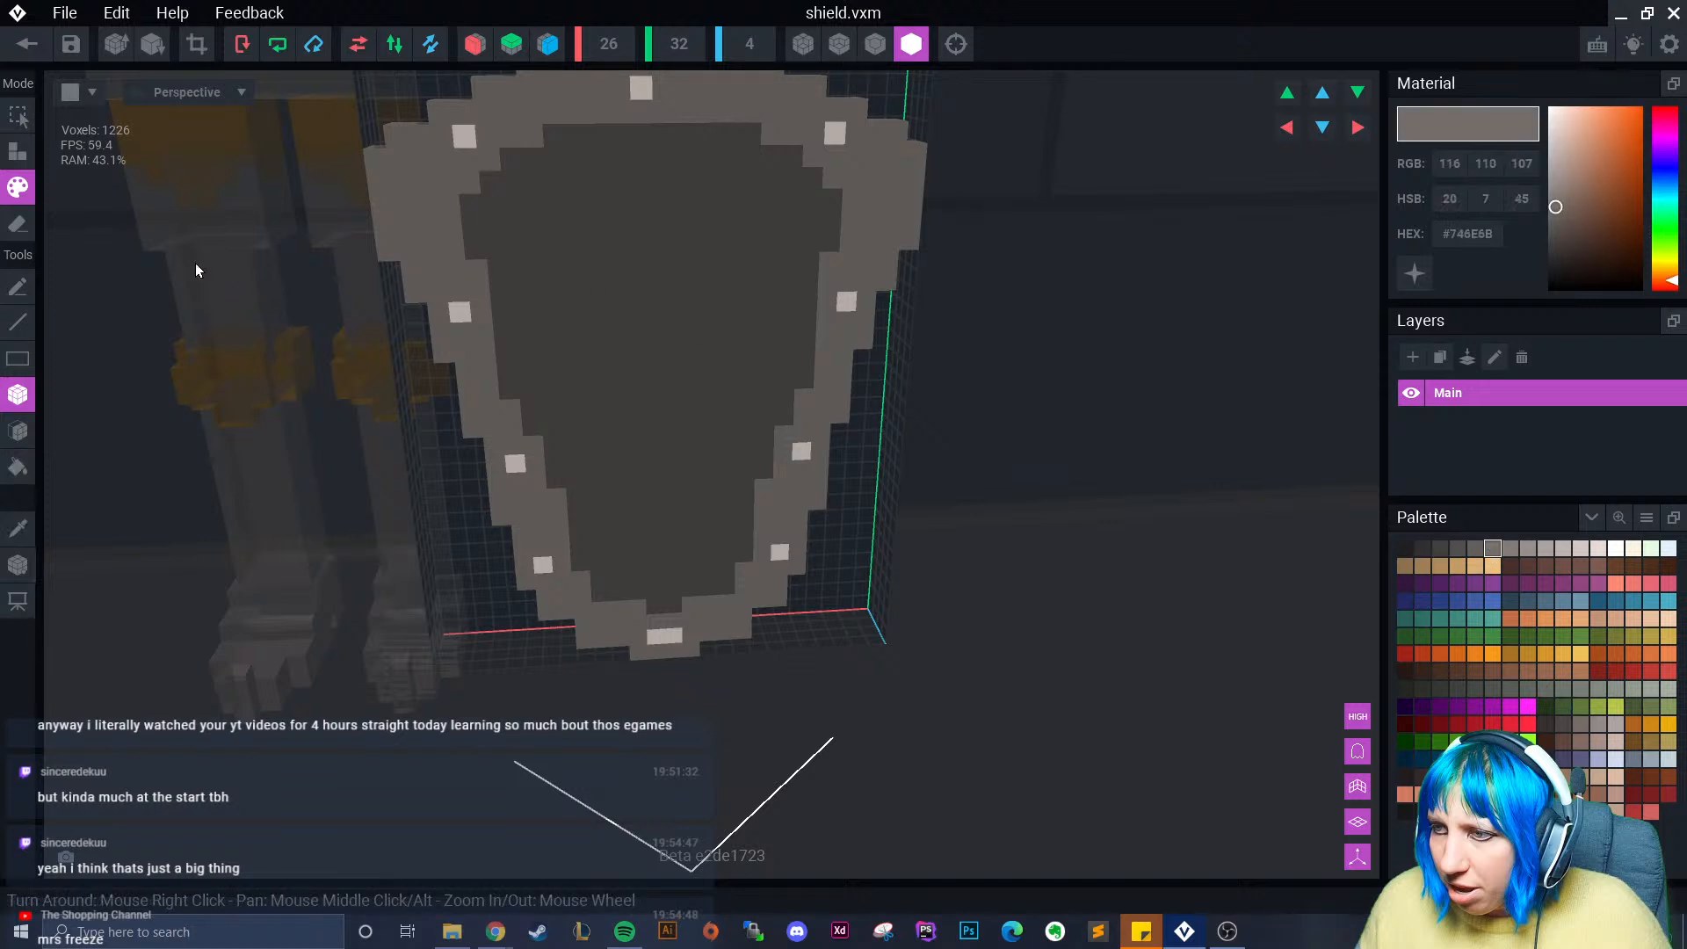
click(18, 286)
mouse_move(584, 290)
mouse_down()
mouse_move(652, 224)
mouse_move(629, 421)
mouse_up()
click(1475, 548)
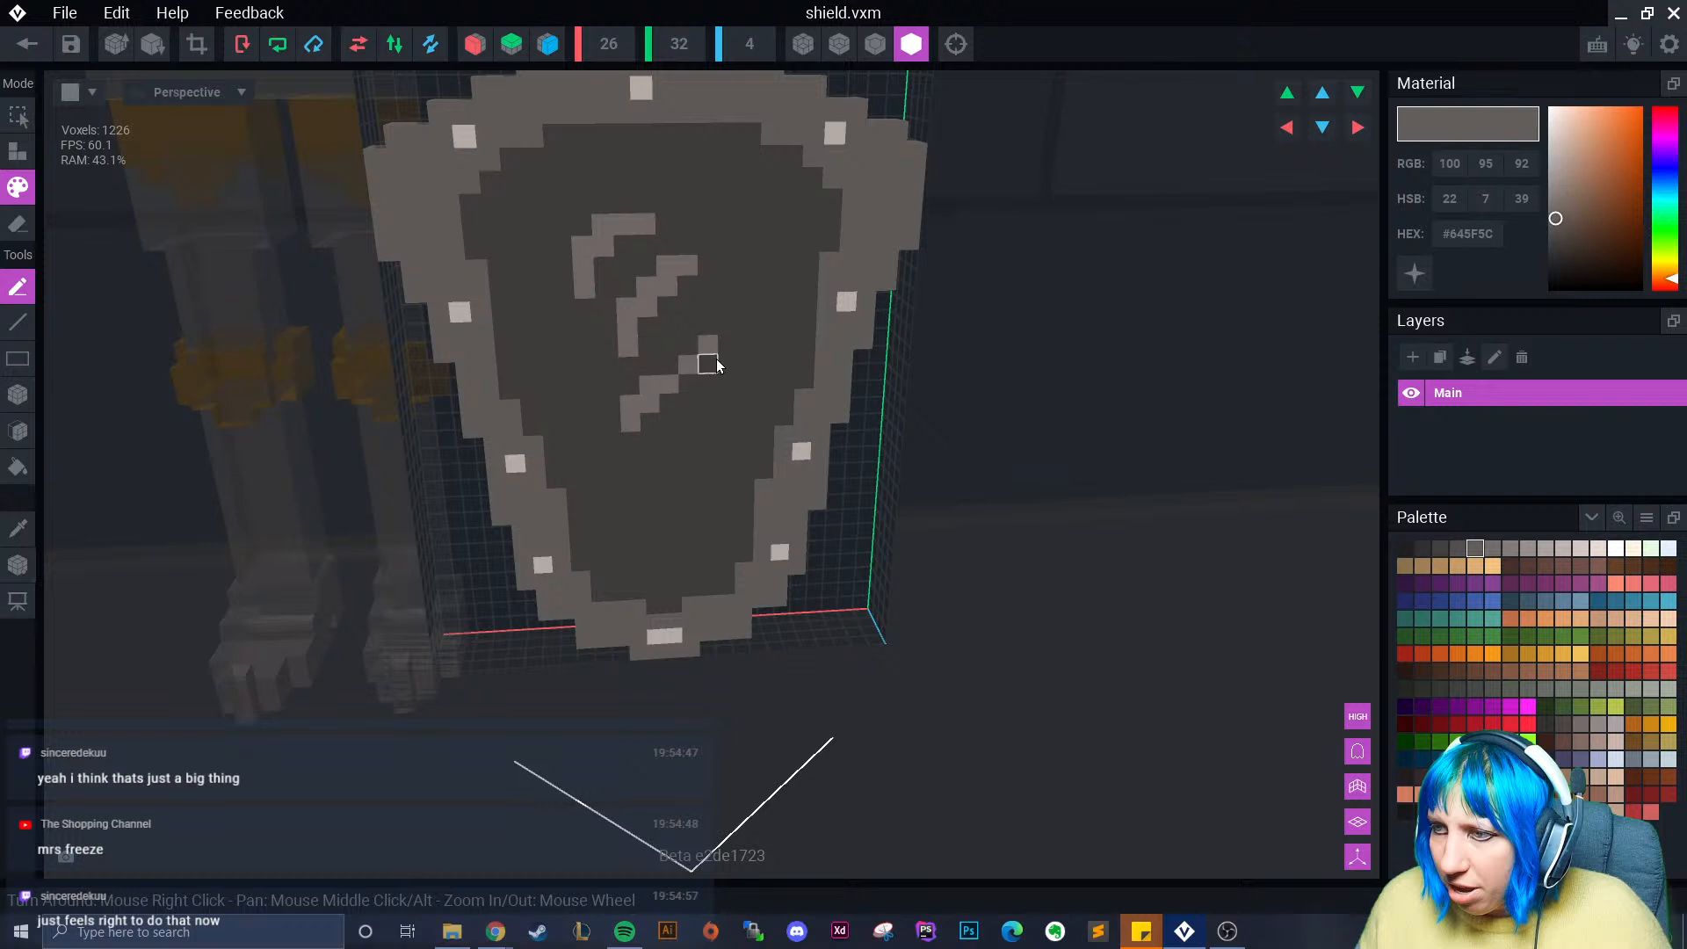
mouse_move(717, 365)
mouse_down()
mouse_move(657, 414)
mouse_move(687, 313)
mouse_move(650, 332)
mouse_move(648, 264)
mouse_move(587, 292)
mouse_up()
- Paint the shield's outer edge along one side and the bottom in tan #91743C
click(1649, 742)
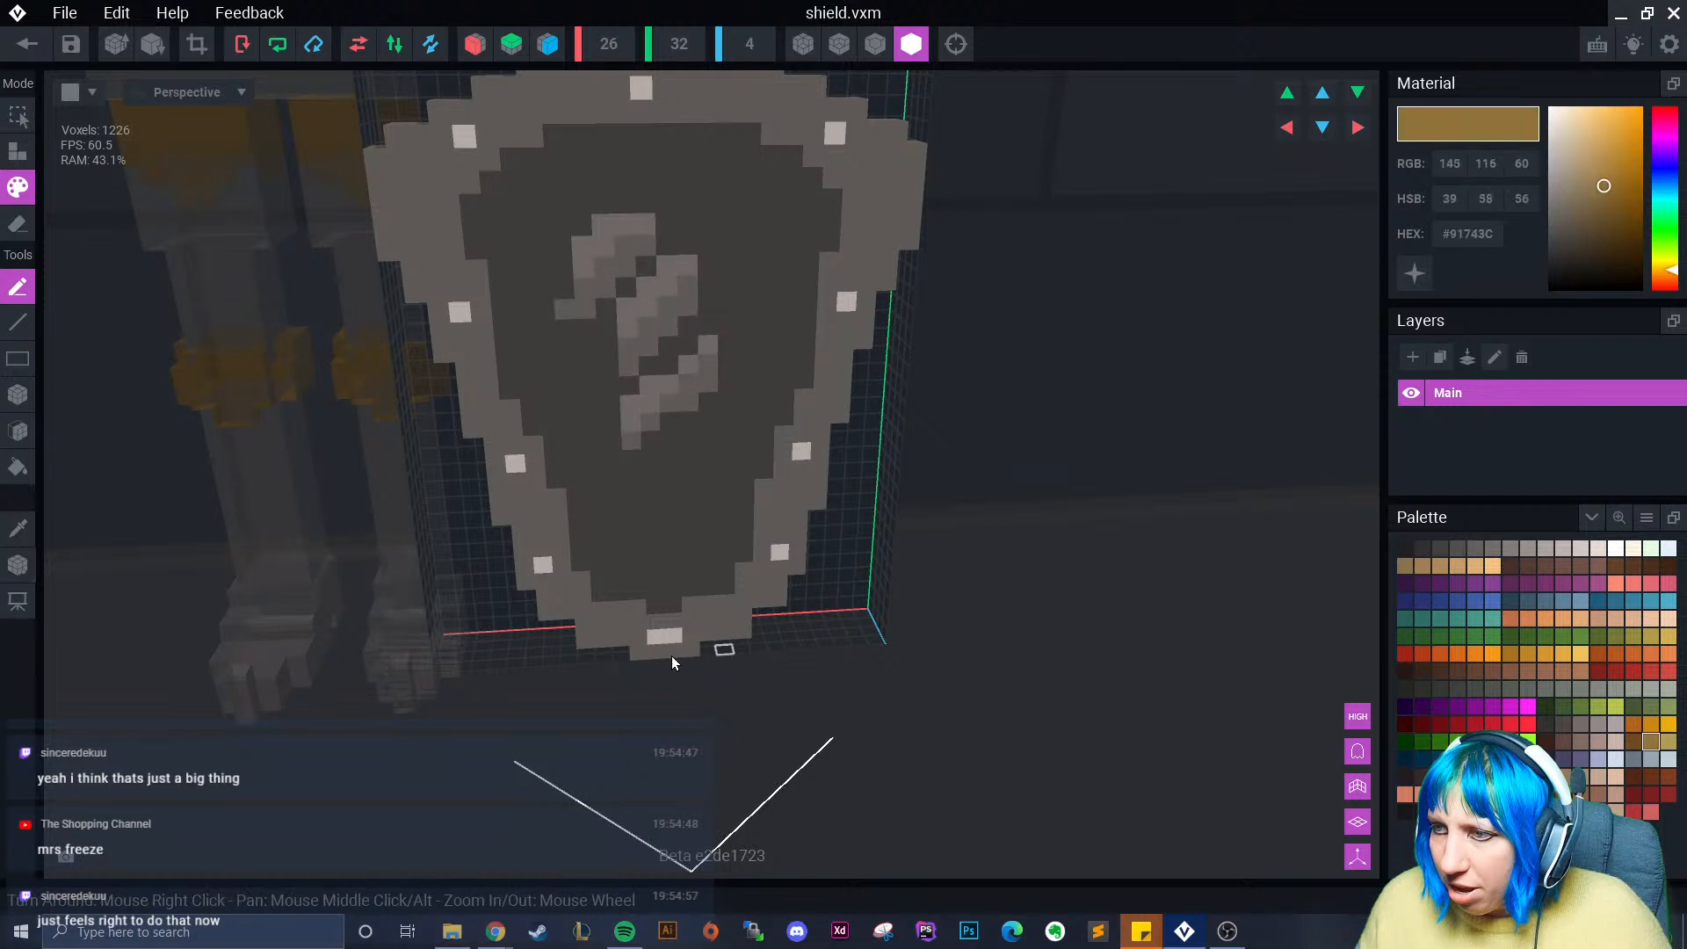
drag(585, 625, 555, 597)
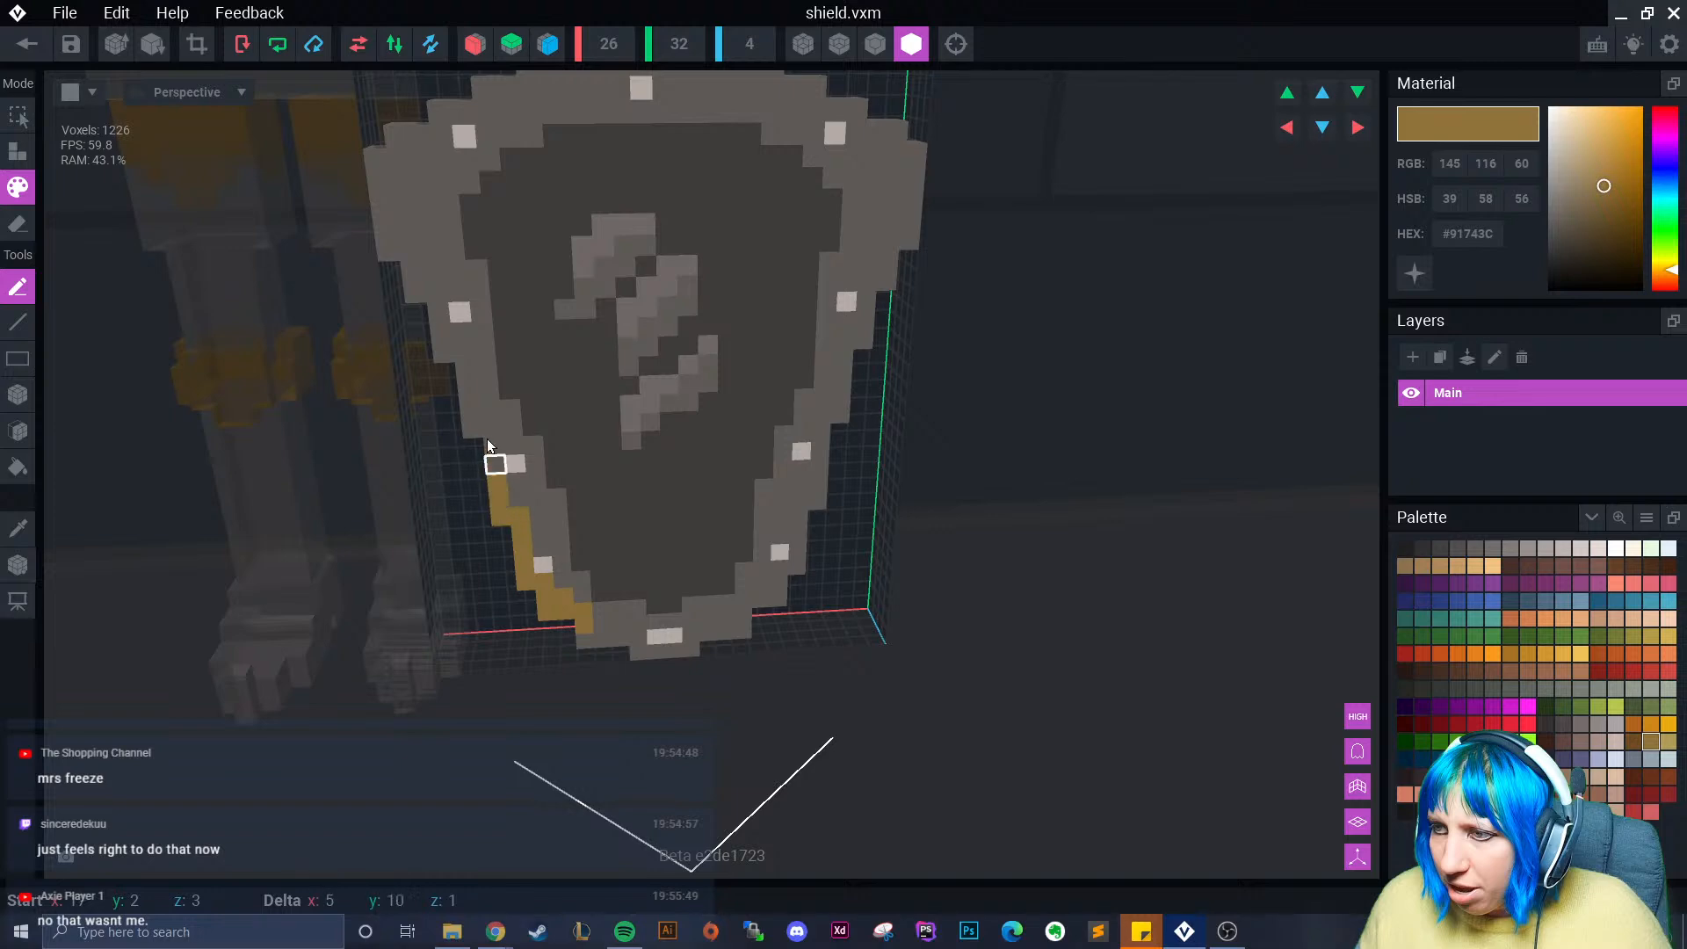
mouse_move(408, 272)
mouse_down()
mouse_move(382, 212)
mouse_move(426, 137)
mouse_up()
right_drag(403, 216, 377, 313)
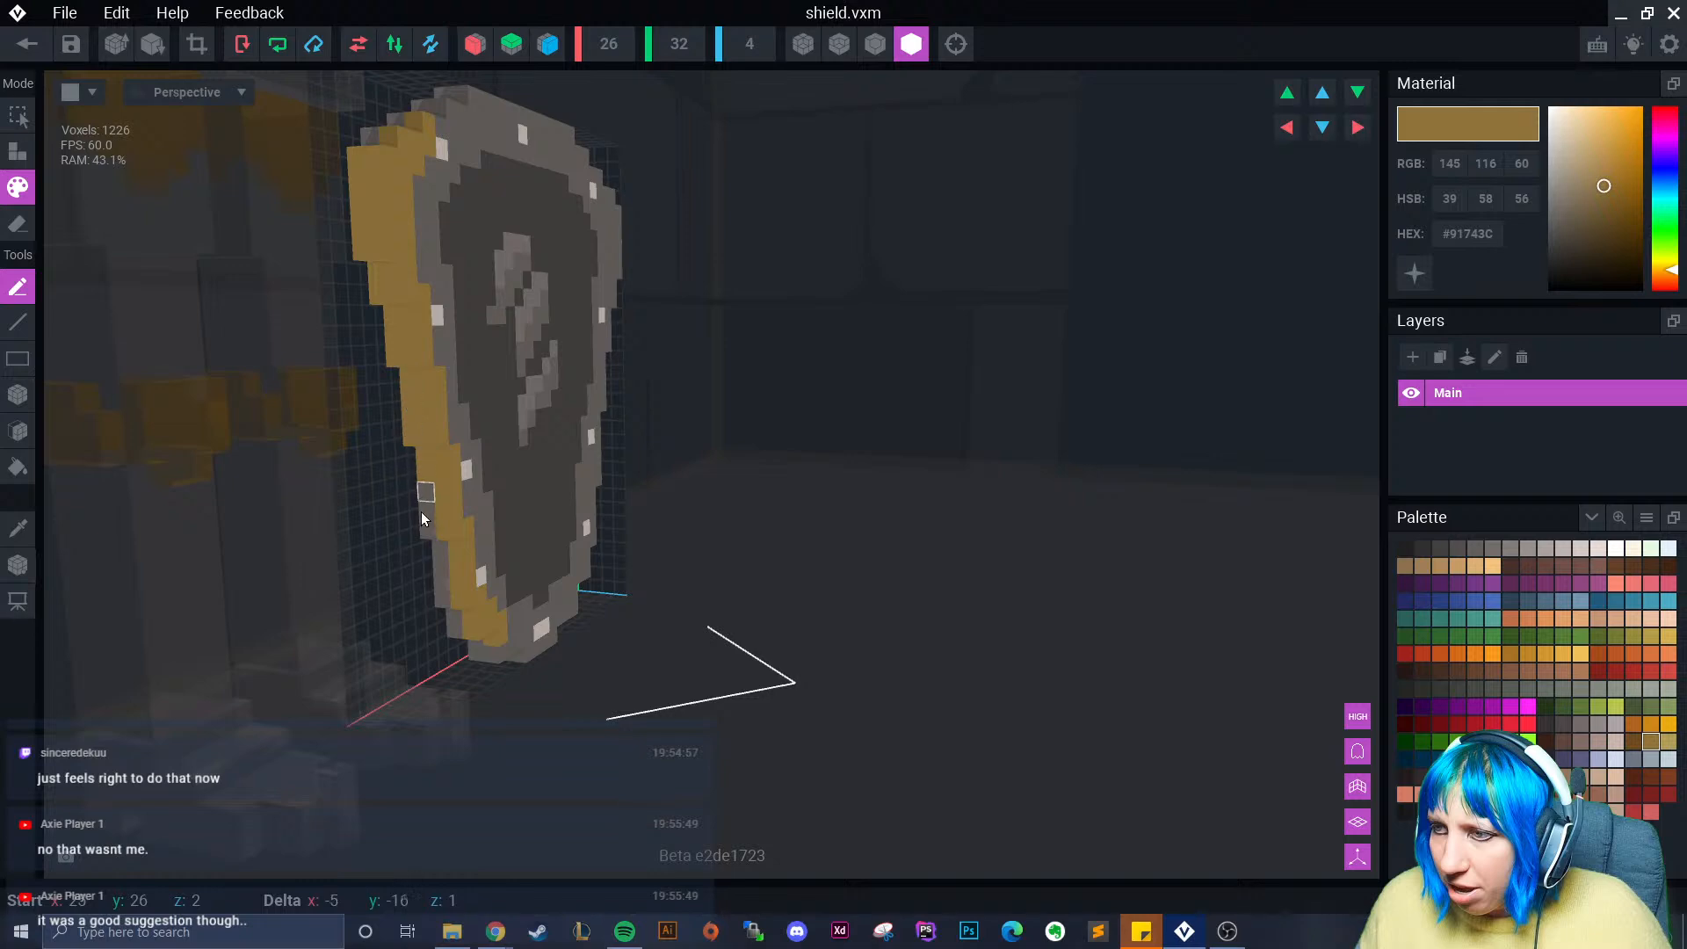
mouse_move(457, 615)
right_down()
mouse_move(489, 651)
mouse_move(447, 657)
mouse_move(545, 650)
mouse_move(527, 682)
mouse_move(463, 667)
mouse_move(474, 687)
right_up()
- Add brown #6F4A20 rust patches to the shield's lower rim and one upper corner, and save the model back to the room
click(1633, 742)
scroll(387, 682, up, 4)
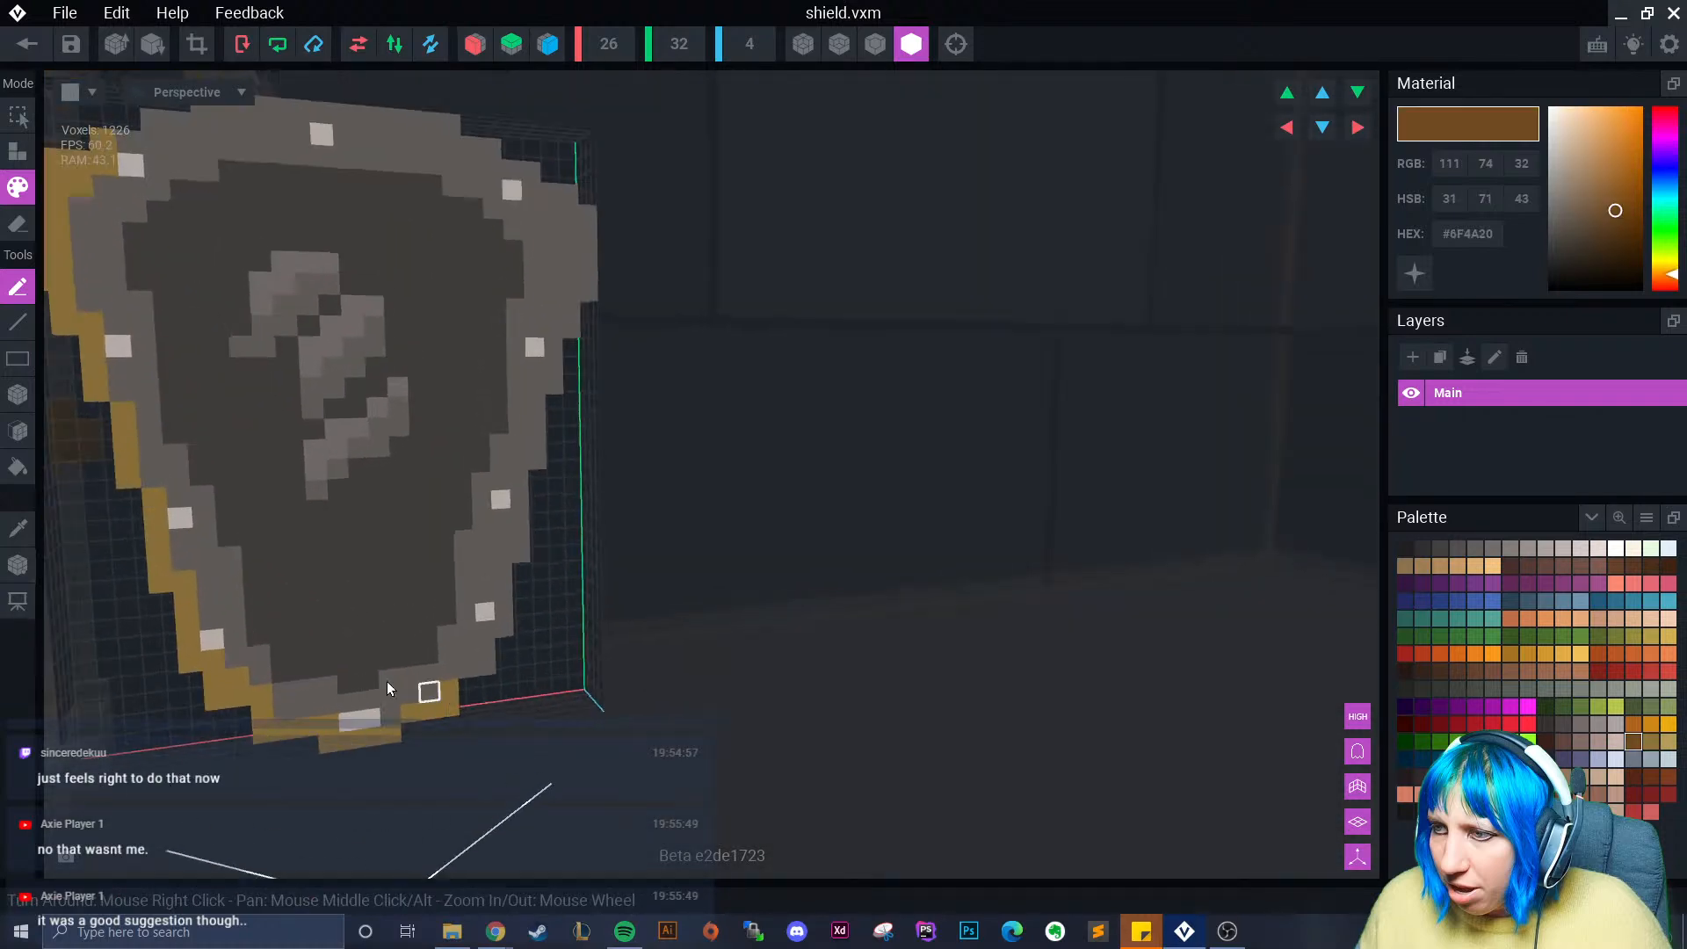
drag(300, 709, 222, 677)
right_drag(181, 613, 407, 715)
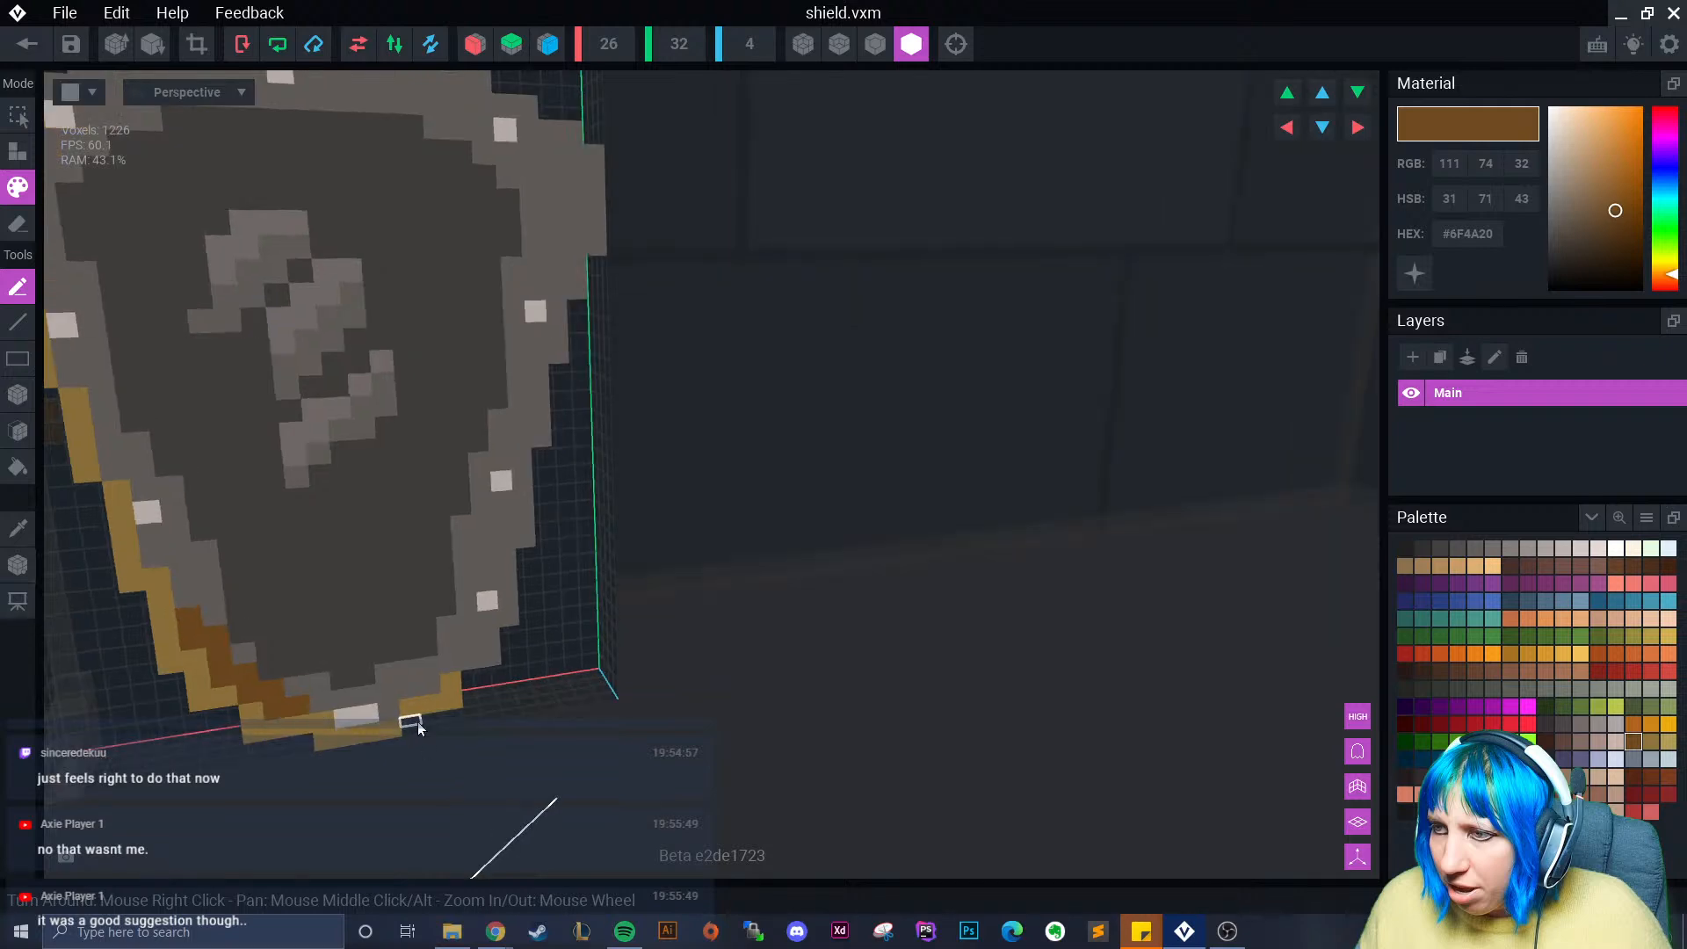
right_drag(435, 629, 413, 602)
drag(461, 550, 378, 689)
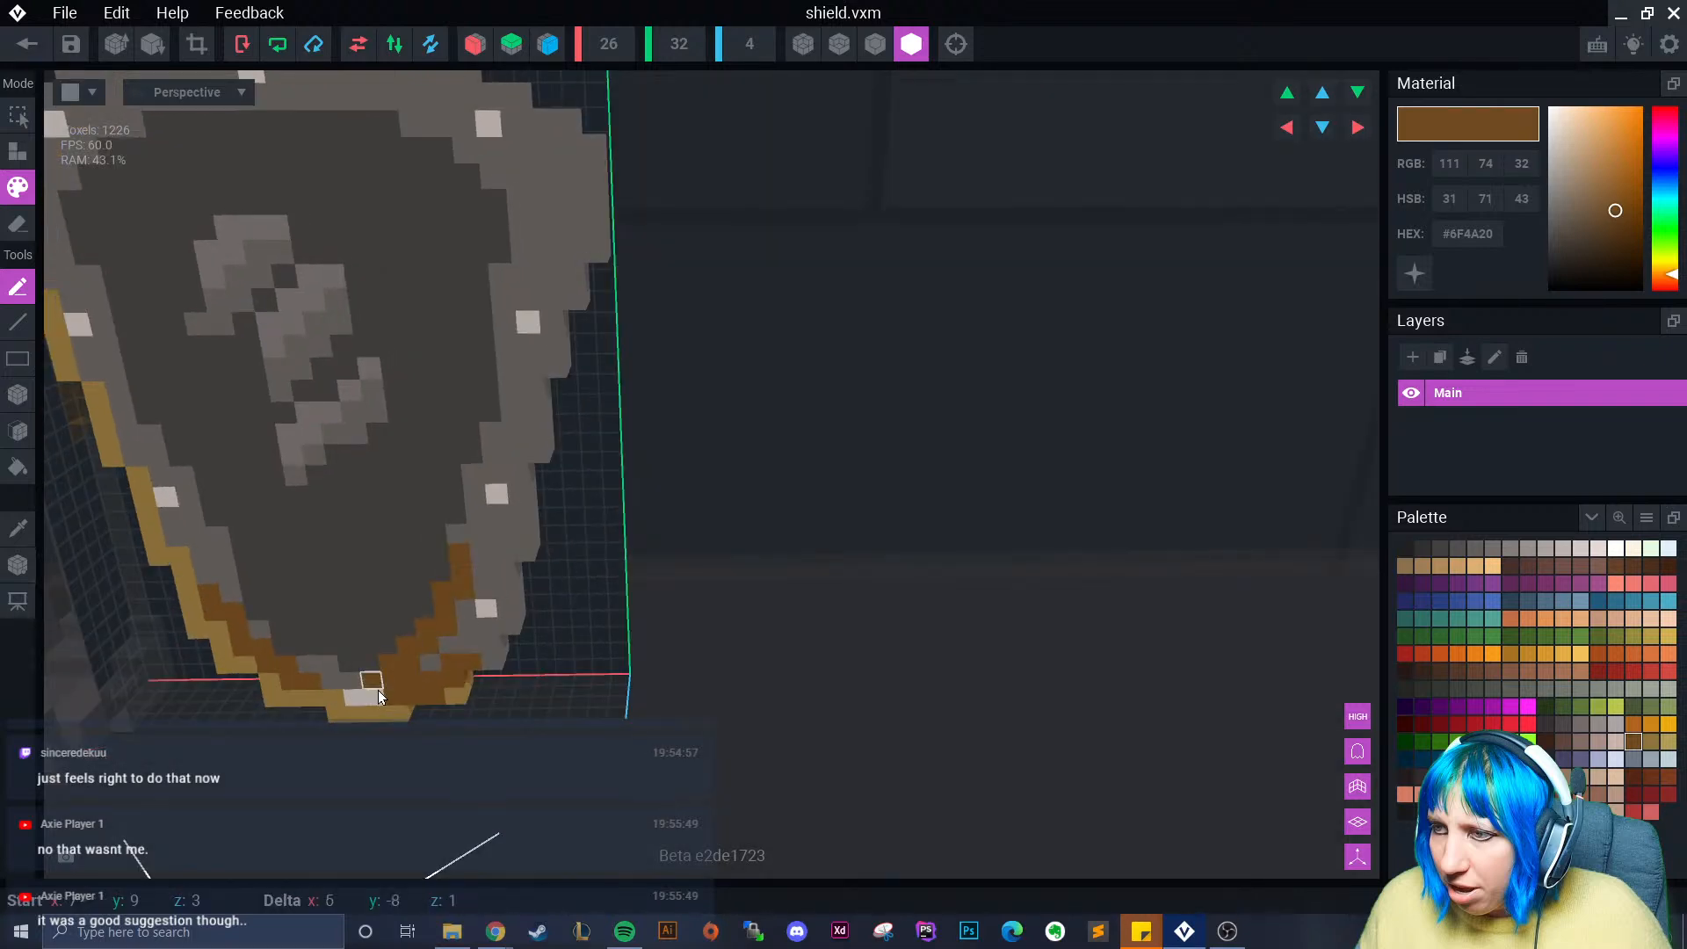
right_drag(378, 527, 422, 477)
scroll(430, 532, down, 4)
right_drag(397, 590, 433, 592)
drag(244, 340, 219, 395)
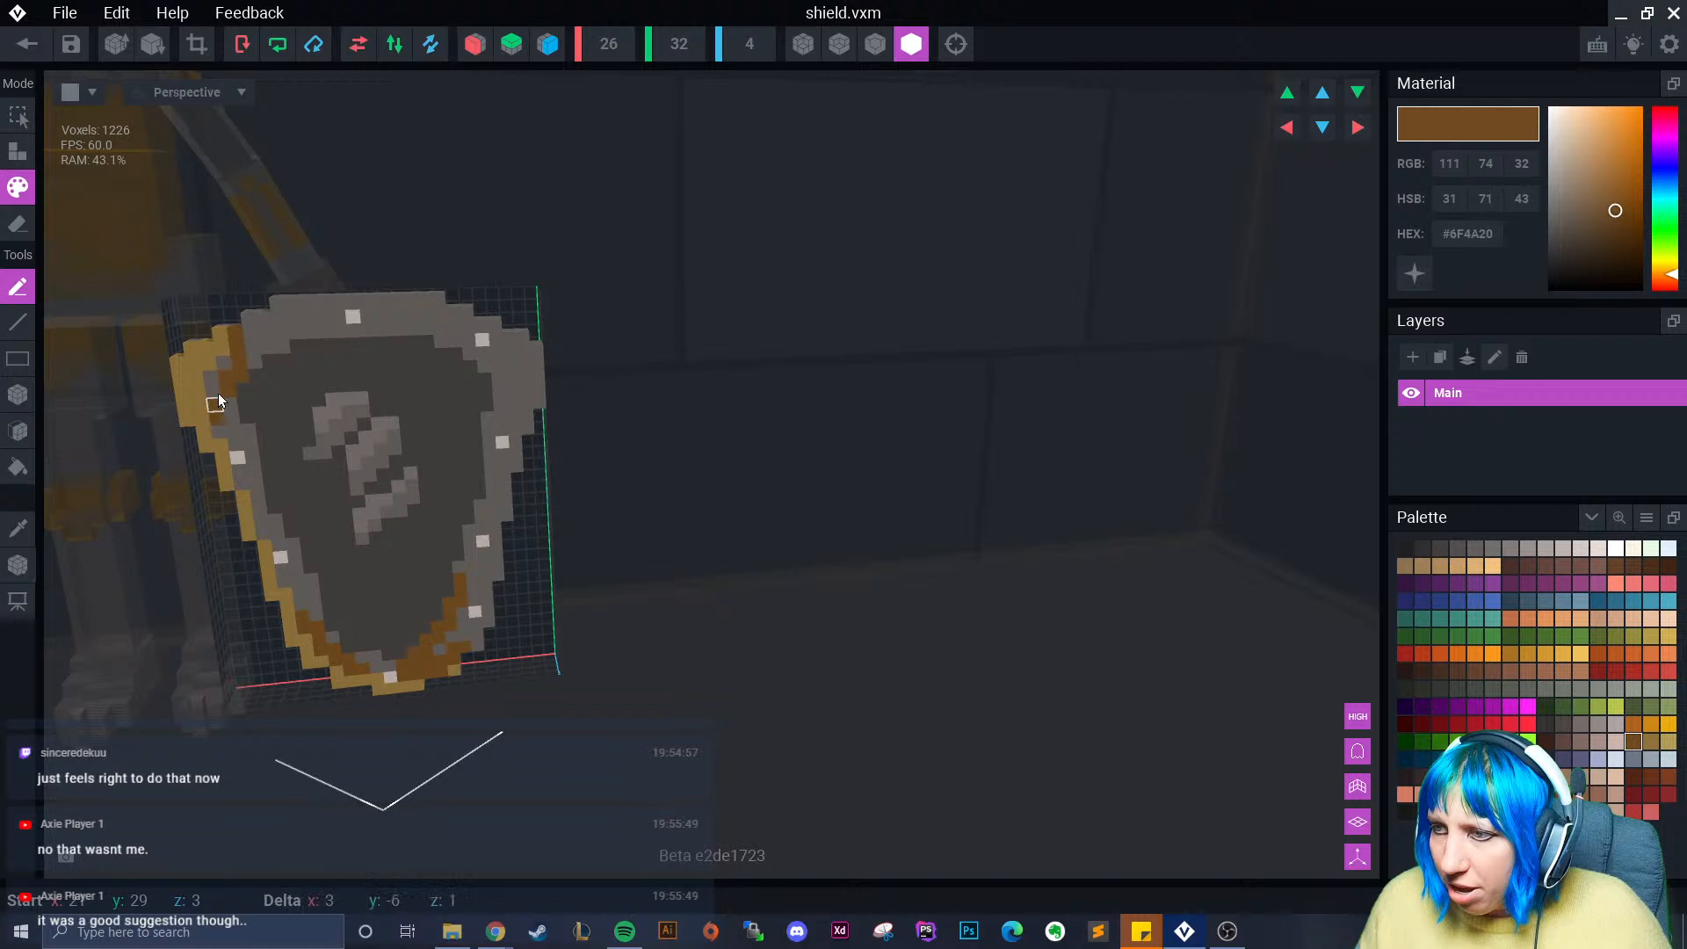
right_drag(234, 357, 143, 256)
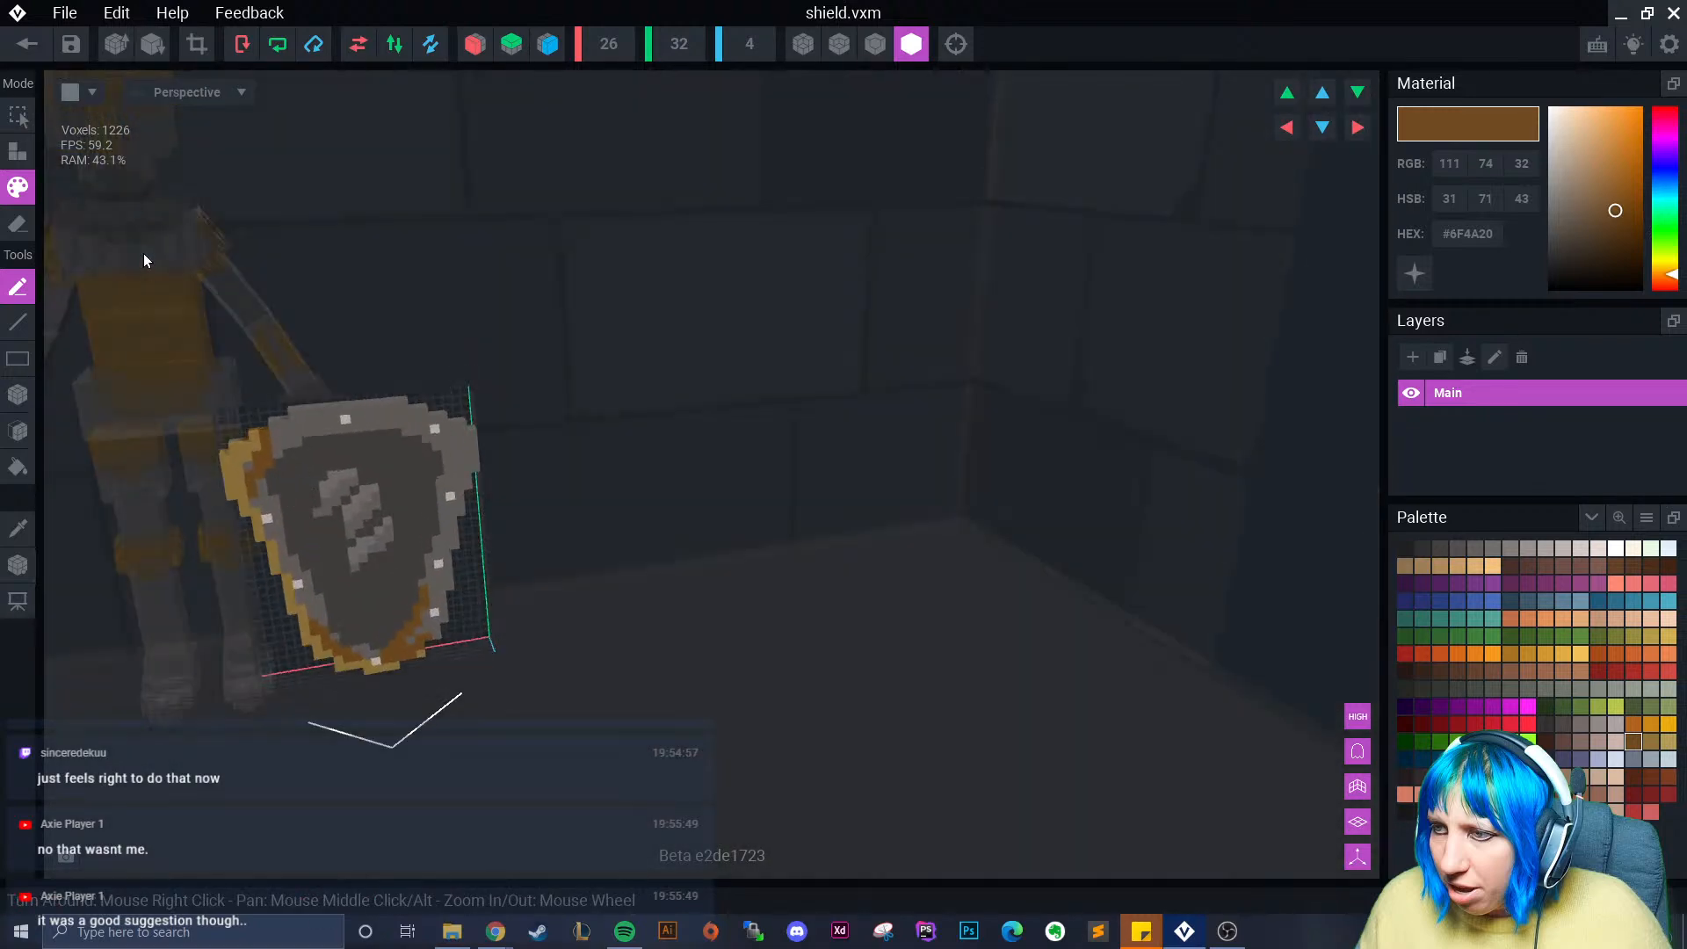
click(27, 54)
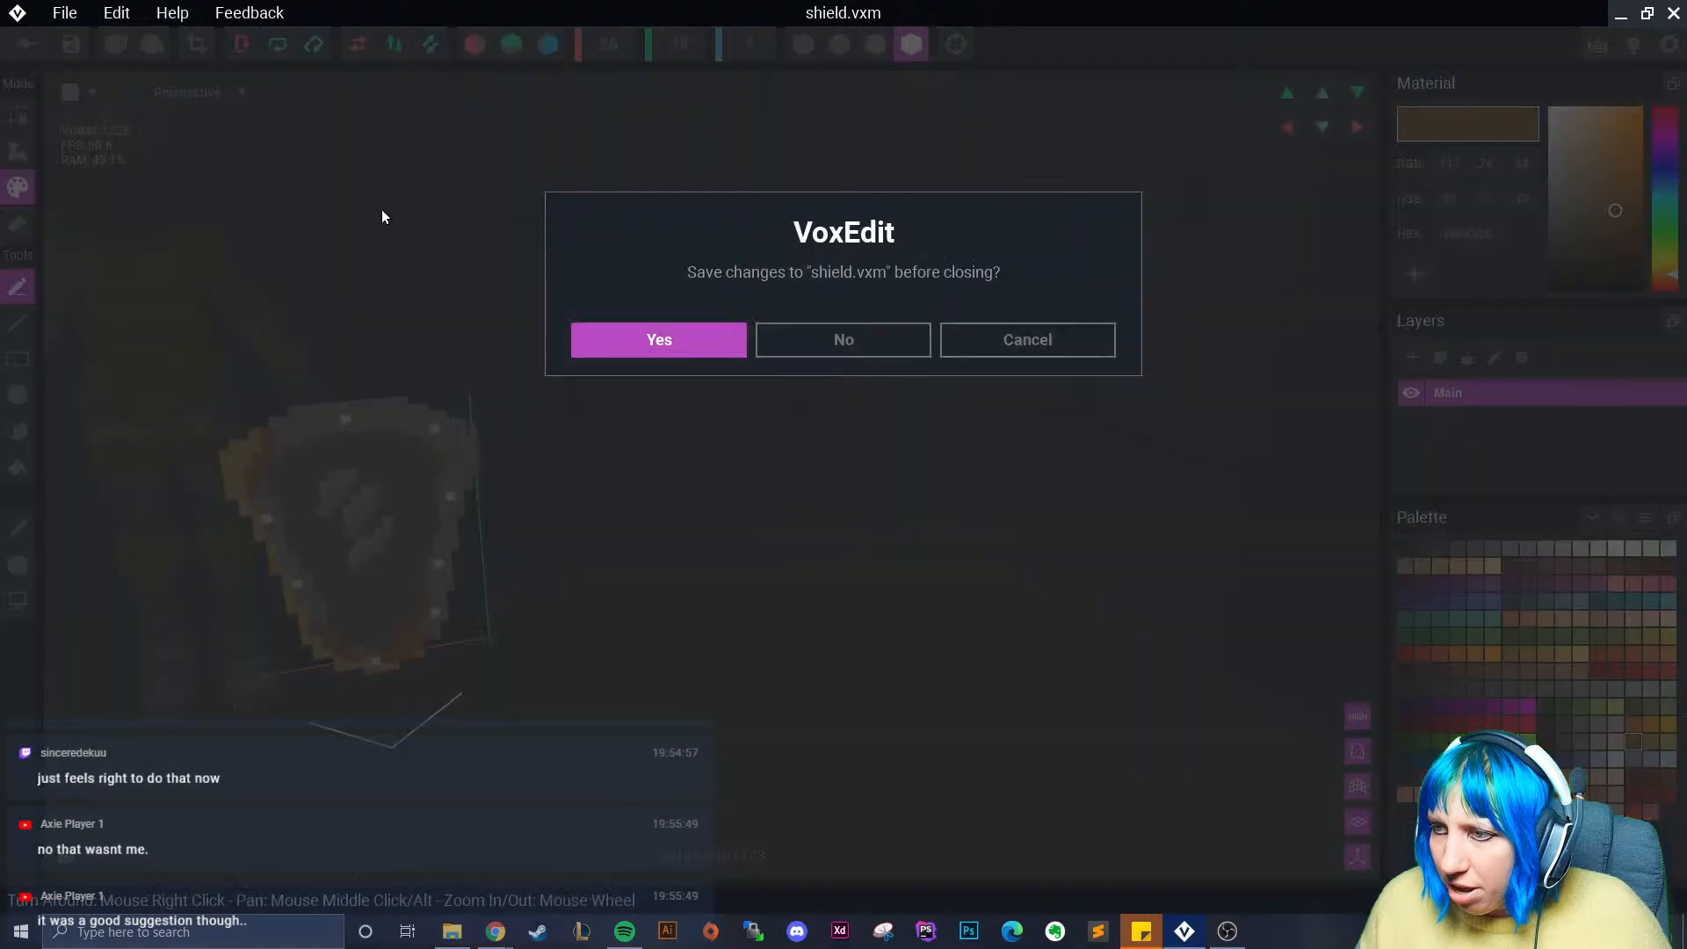
click(656, 345)
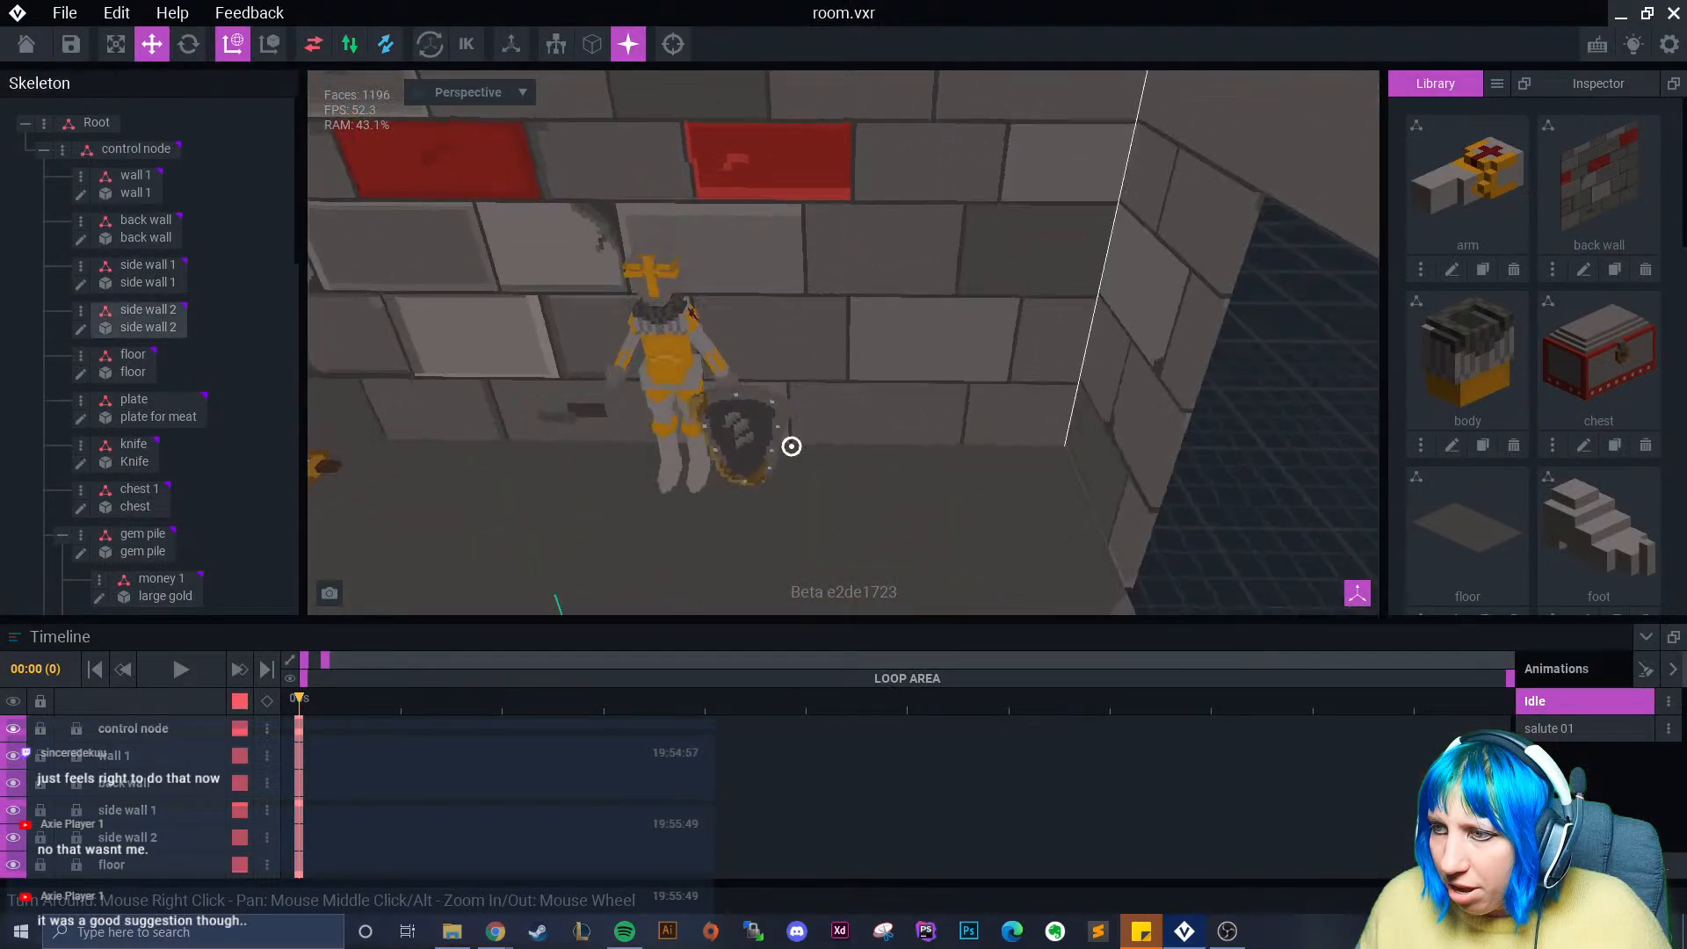
- Reopen the shield model for editing and display its voxels with nice edges
click(732, 417)
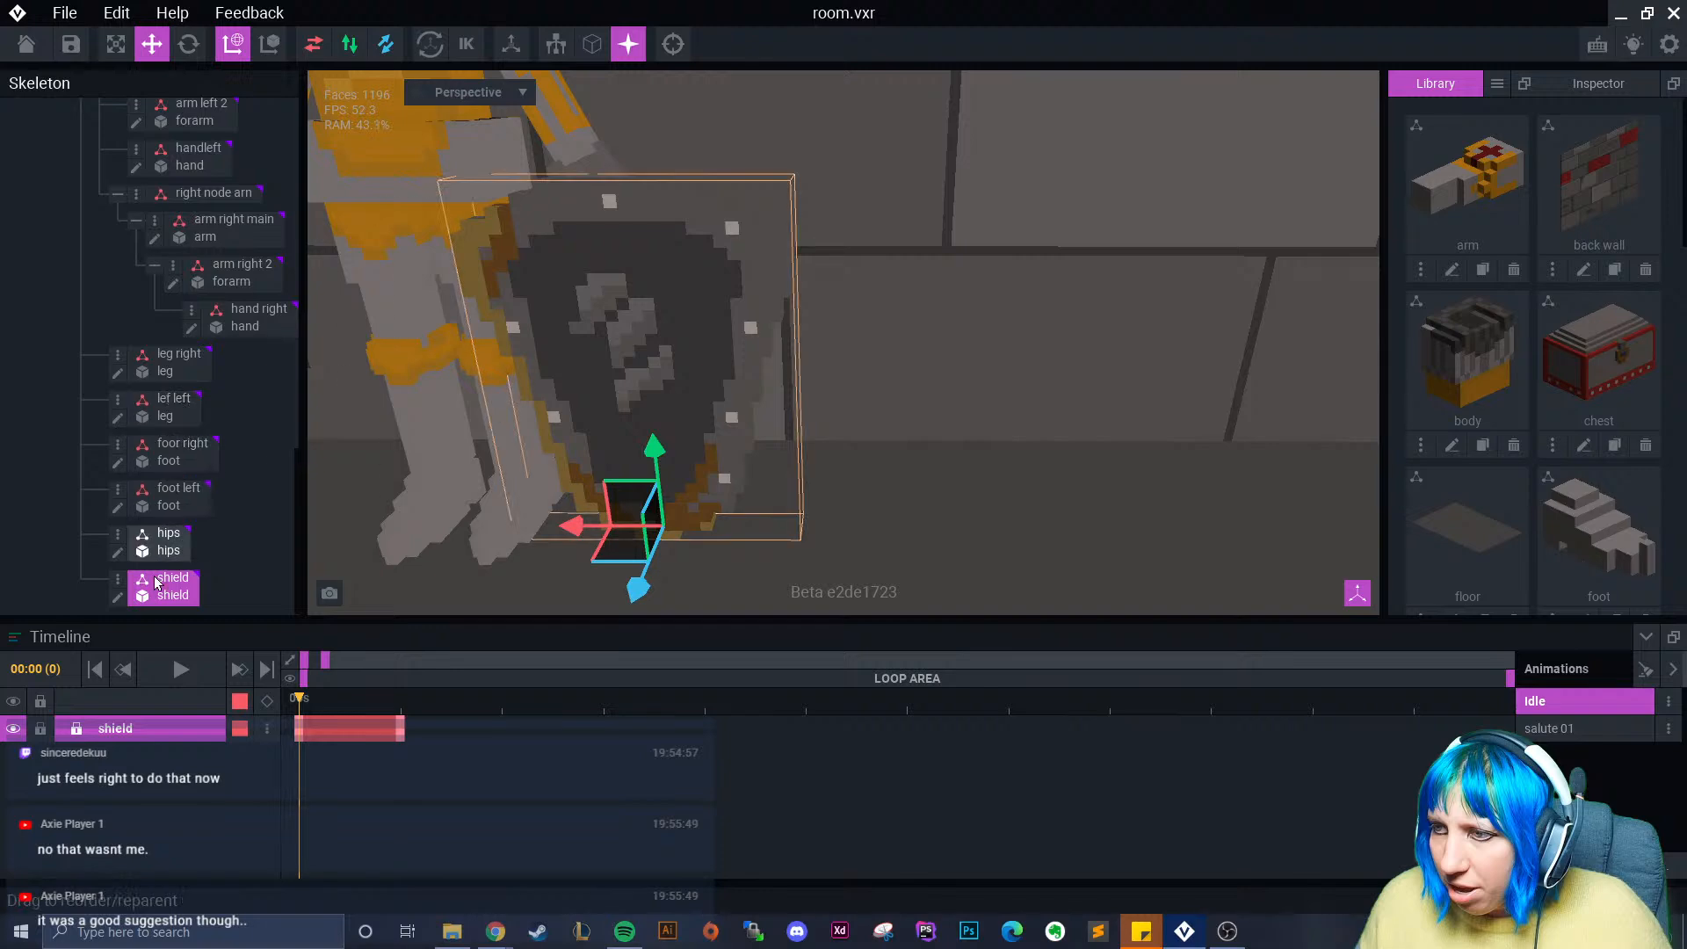
click(118, 598)
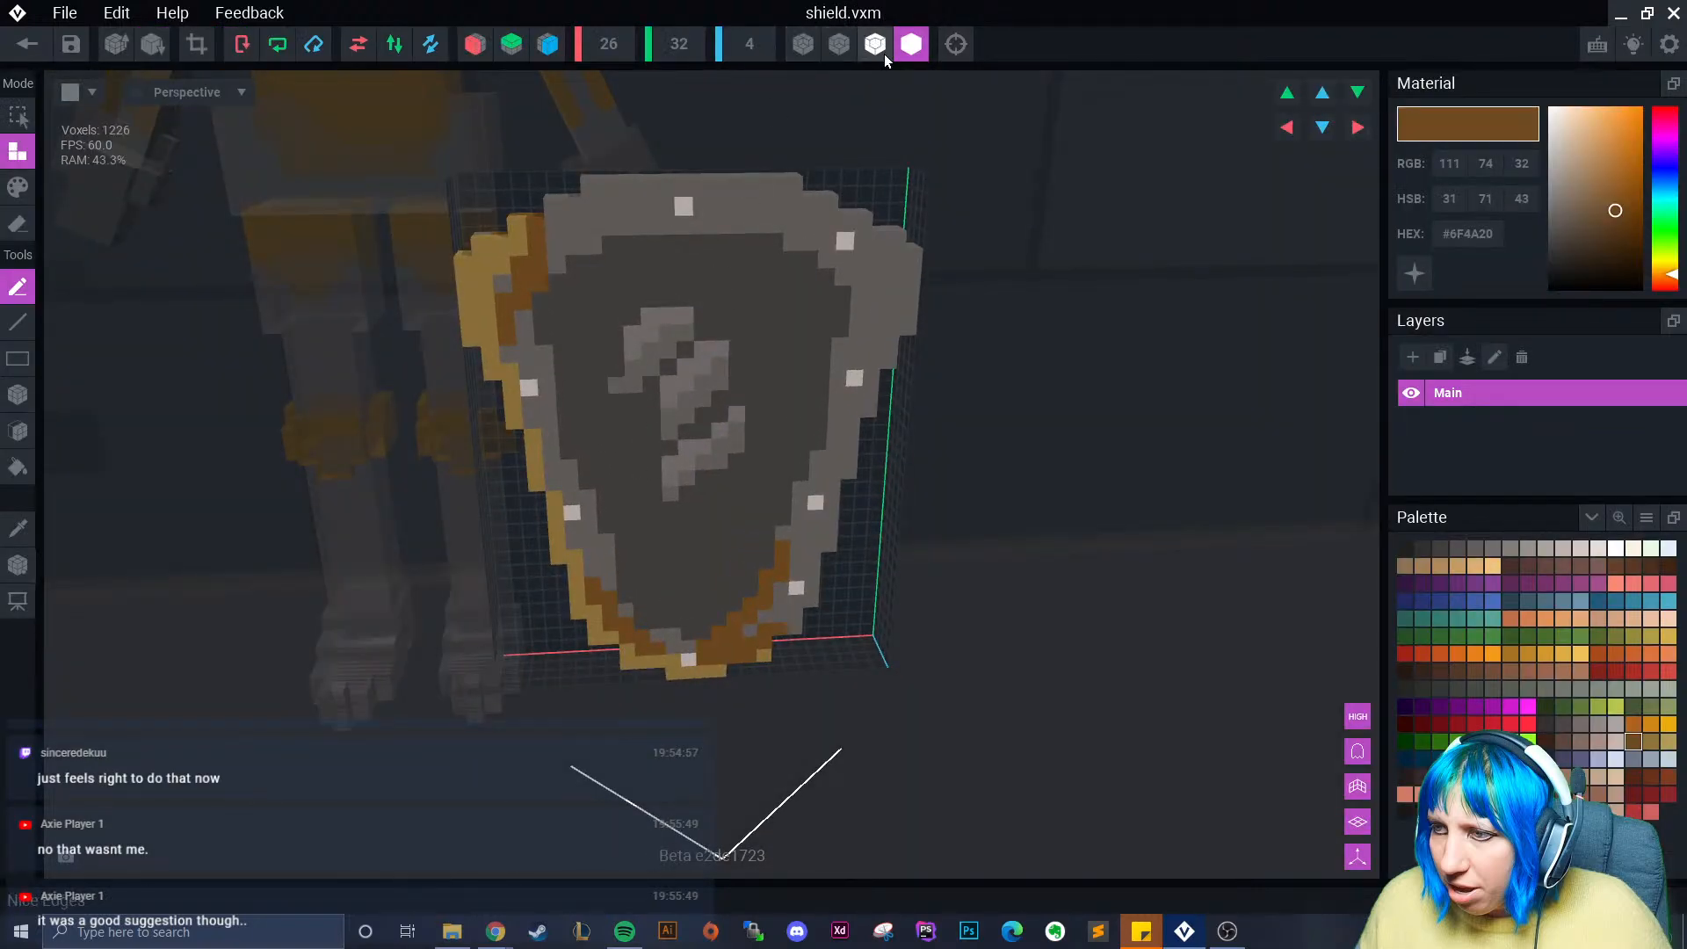
click(879, 48)
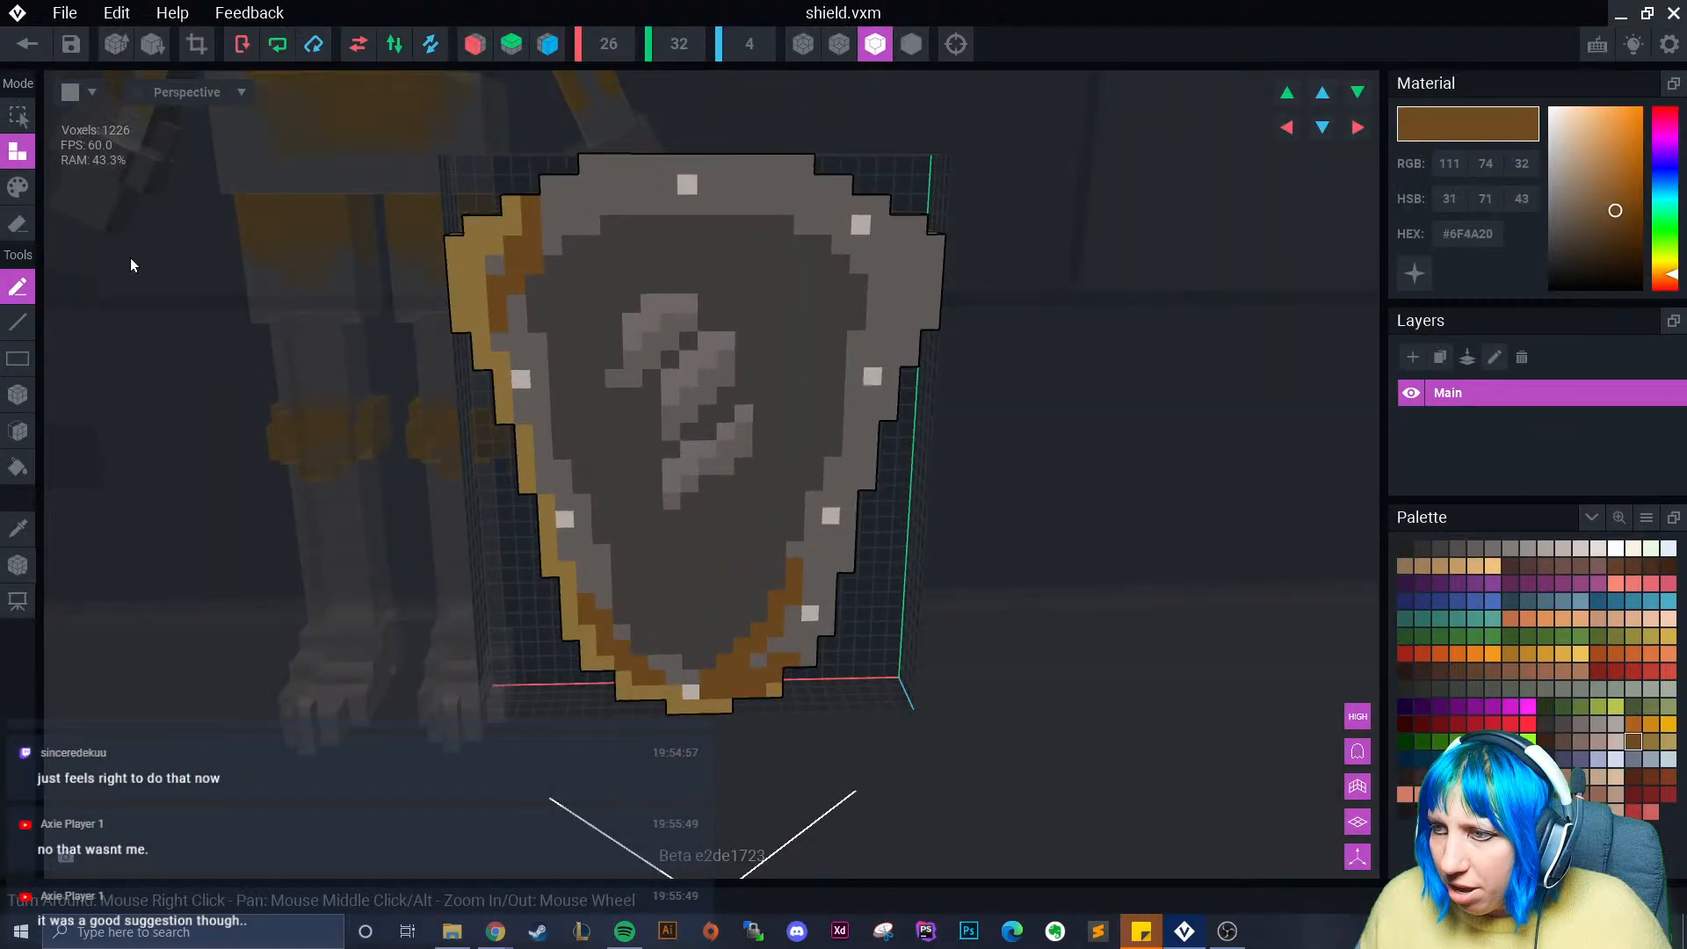
- Try to chip away one side of the shield by erasing voxel faces along its edge
click(18, 395)
mouse_move(742, 374)
right_down()
mouse_move(725, 375)
mouse_move(736, 390)
right_up()
click(18, 224)
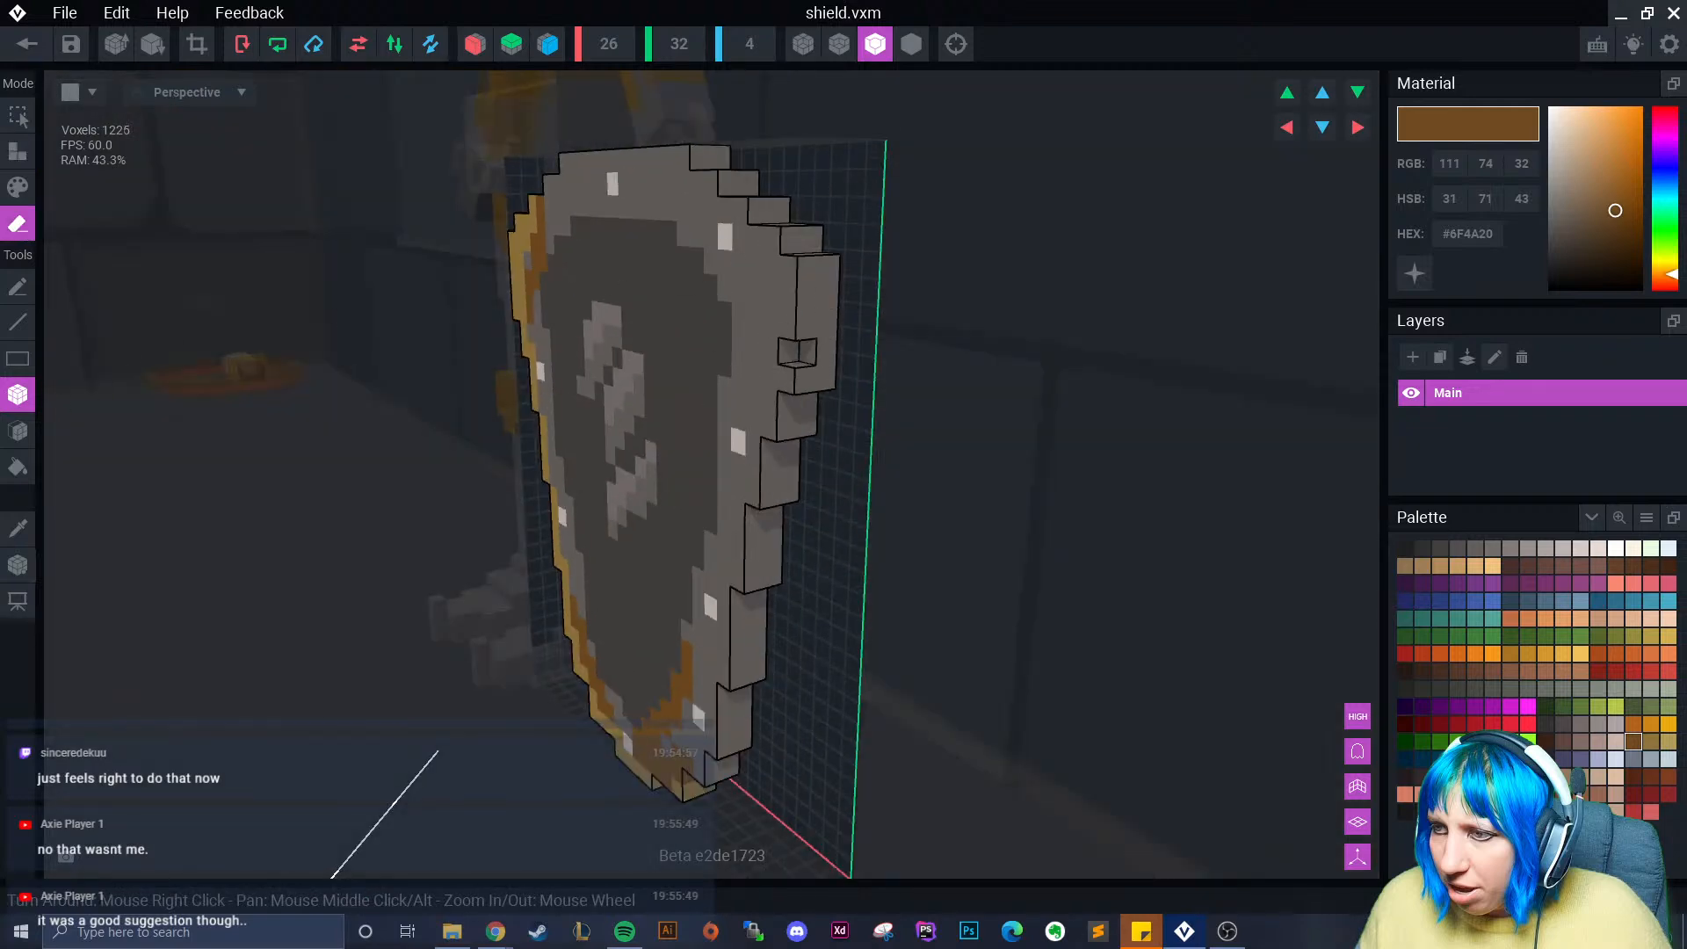
click(17, 431)
click(806, 297)
click(806, 307)
click(790, 323)
click(780, 325)
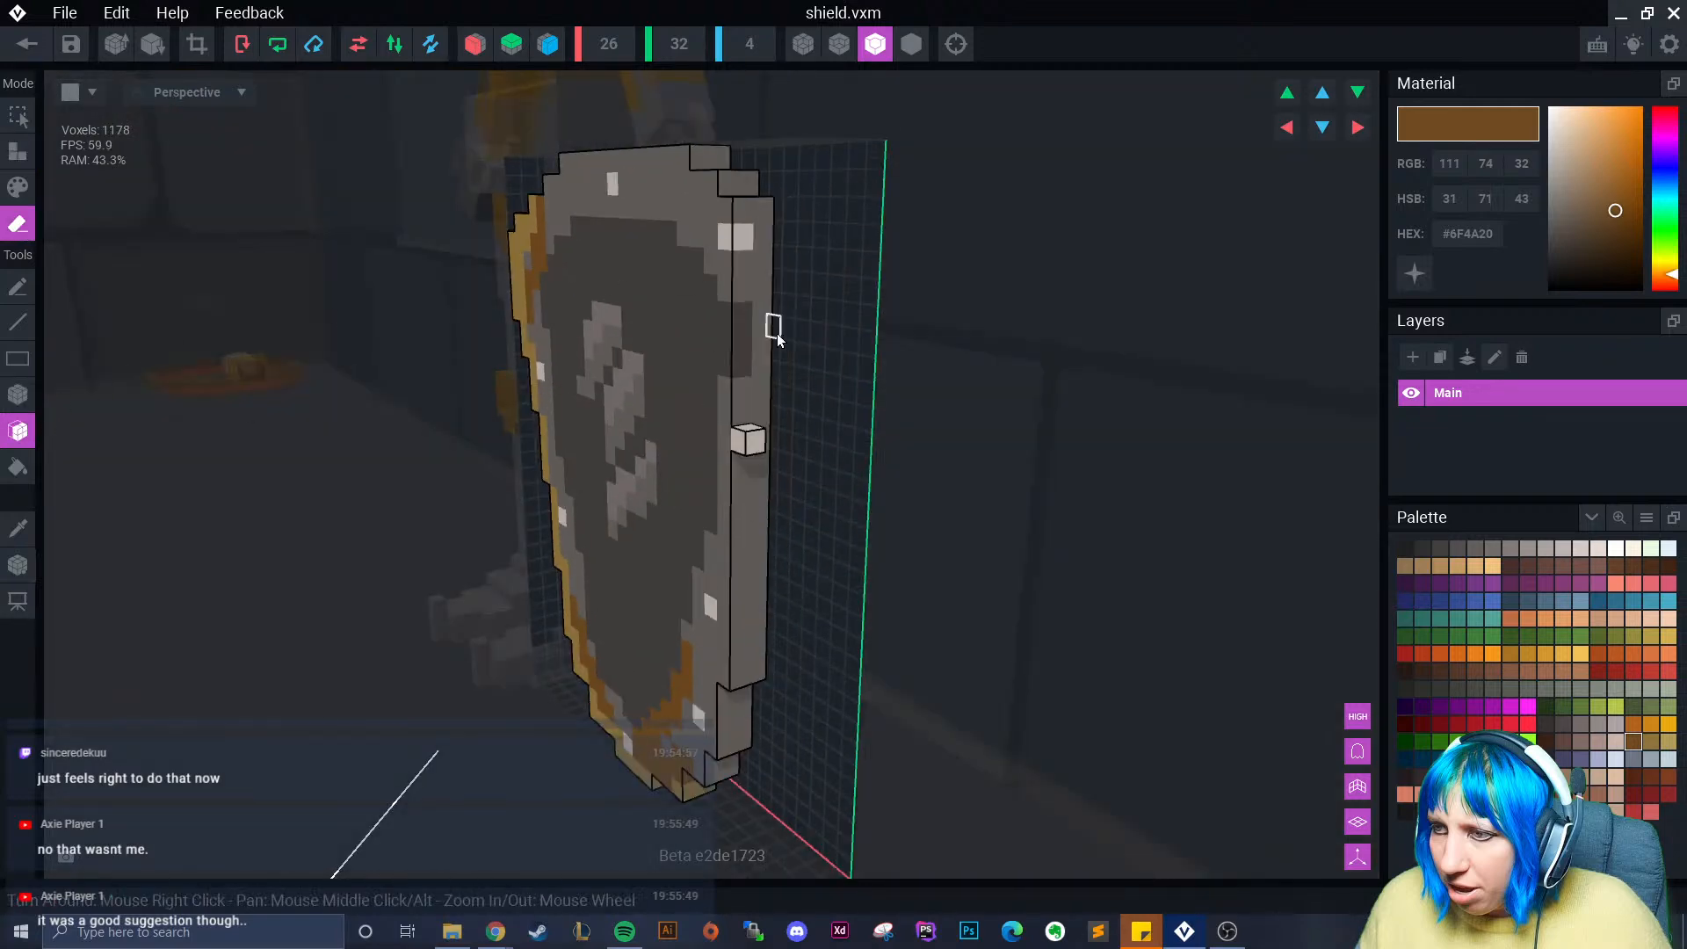
right_drag(757, 350, 781, 377)
click(797, 450)
mouse_move(797, 450)
right_down()
mouse_move(750, 492)
mouse_move(761, 517)
right_up()
click(751, 502)
click(755, 332)
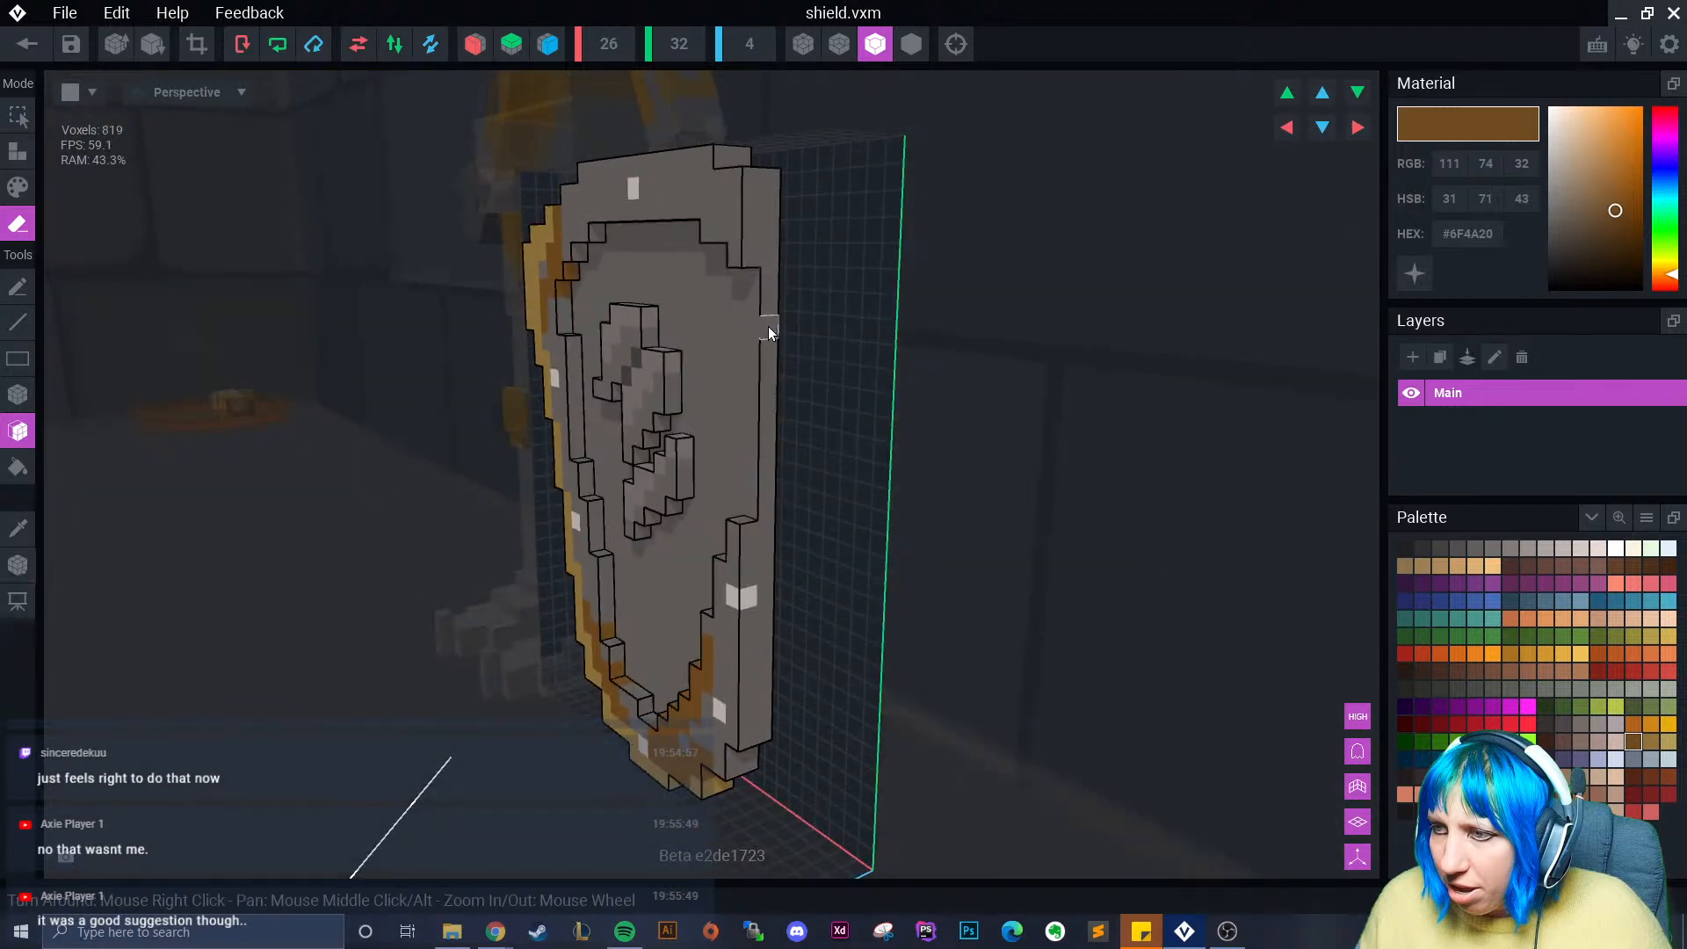
click(768, 325)
right_drag(768, 325, 742, 392)
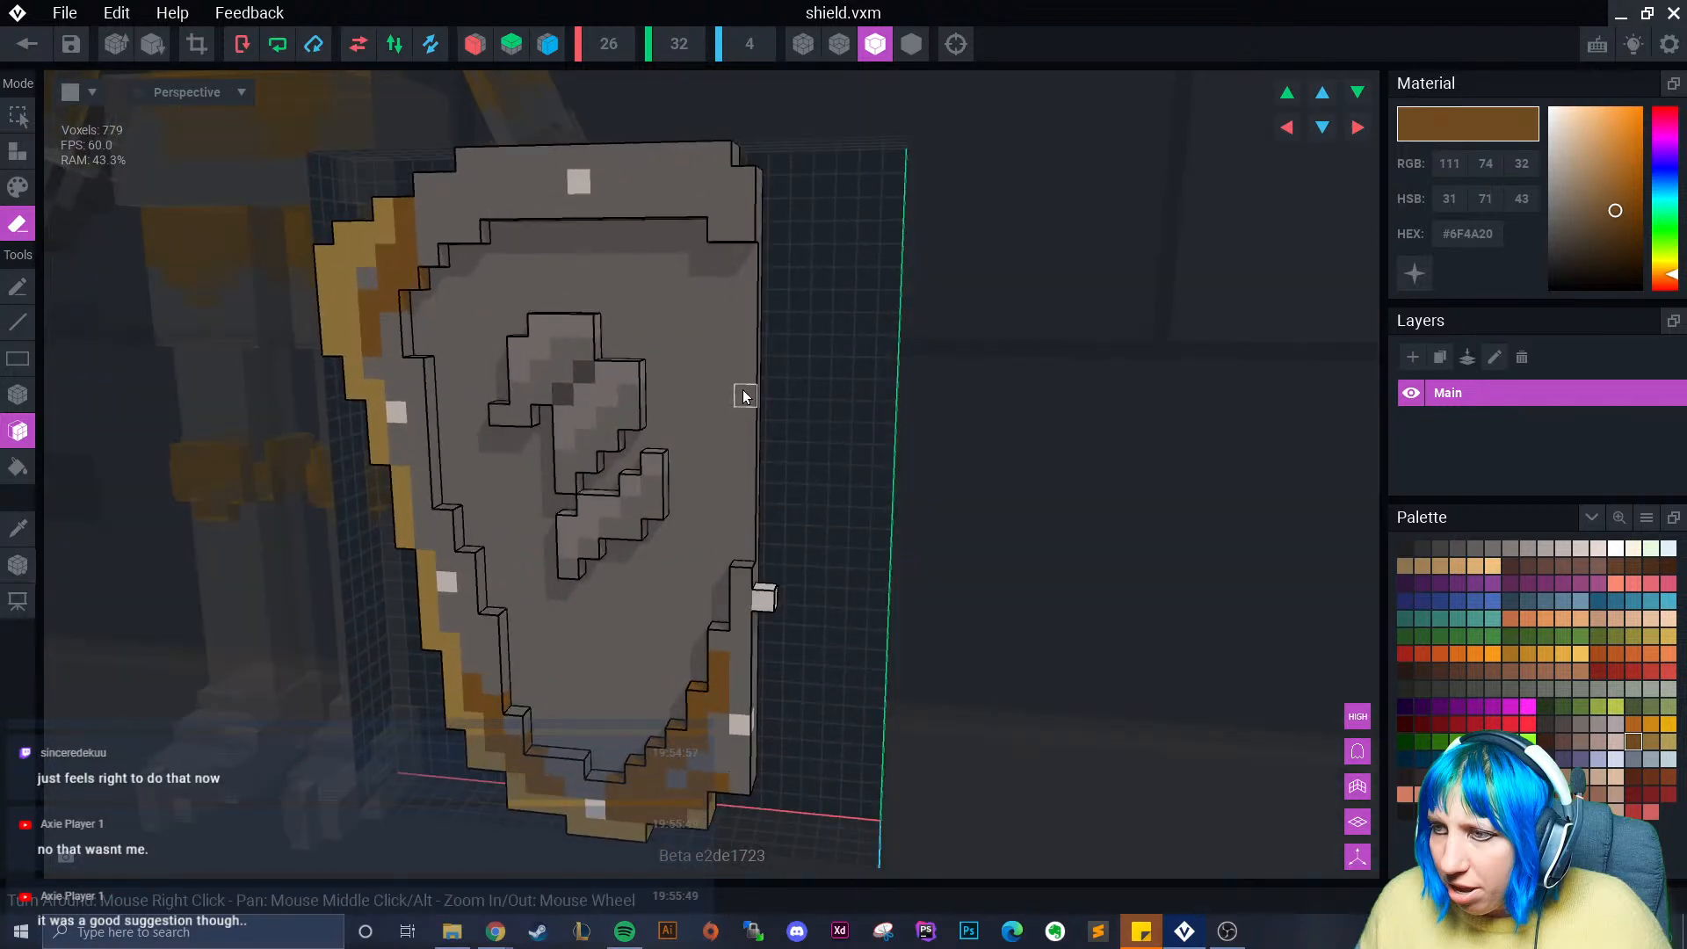
- Undo the last two face erasures on the shield and close the model without saving its changes
key(ctrl+z)
key(ctrl+z)
mouse_move(764, 471)
right_down()
mouse_move(780, 494)
mouse_move(782, 313)
right_up()
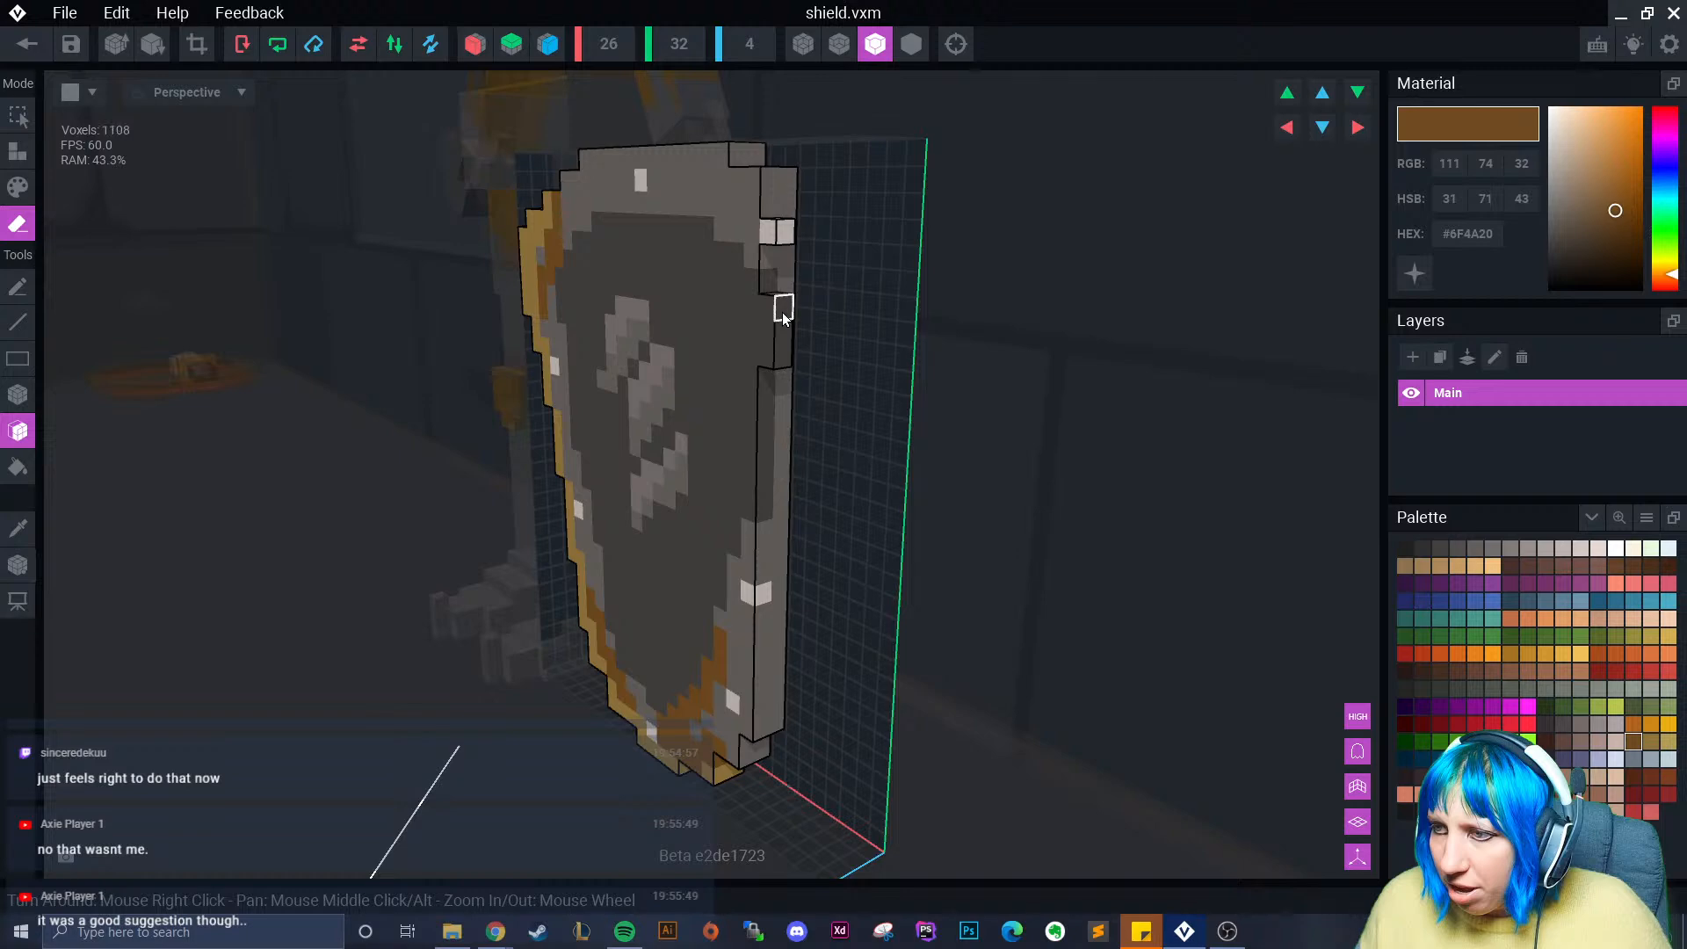
click(782, 312)
mouse_move(784, 237)
right_down()
mouse_move(782, 399)
mouse_move(736, 573)
mouse_move(693, 583)
mouse_move(606, 482)
right_up()
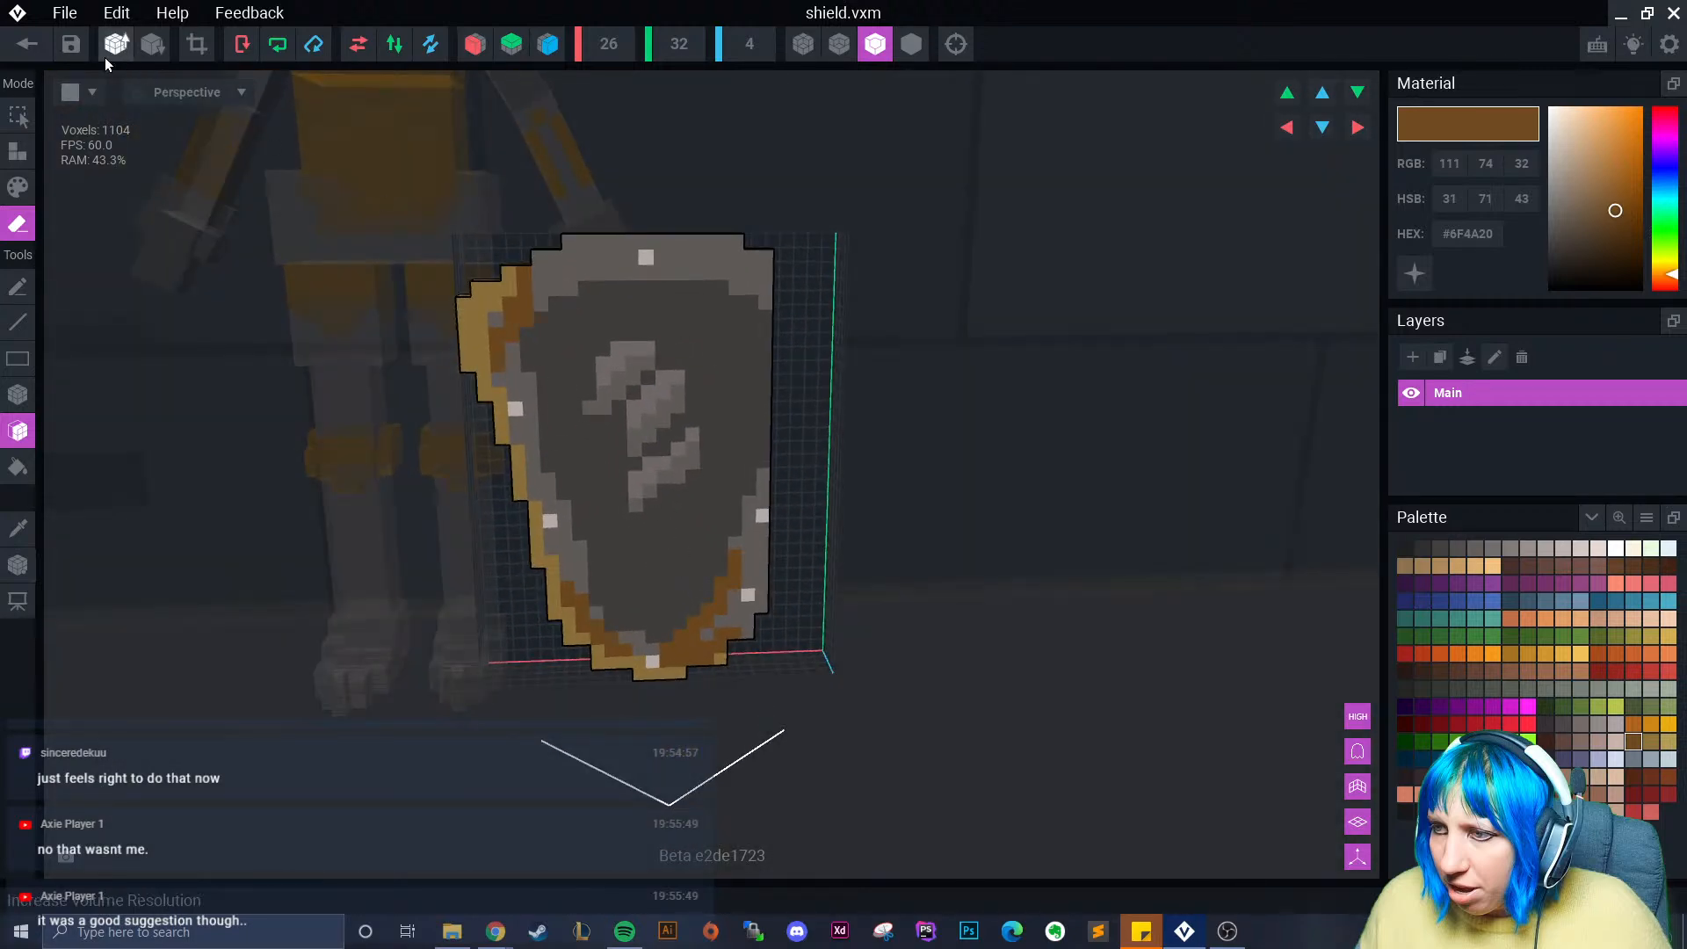
click(27, 44)
click(763, 343)
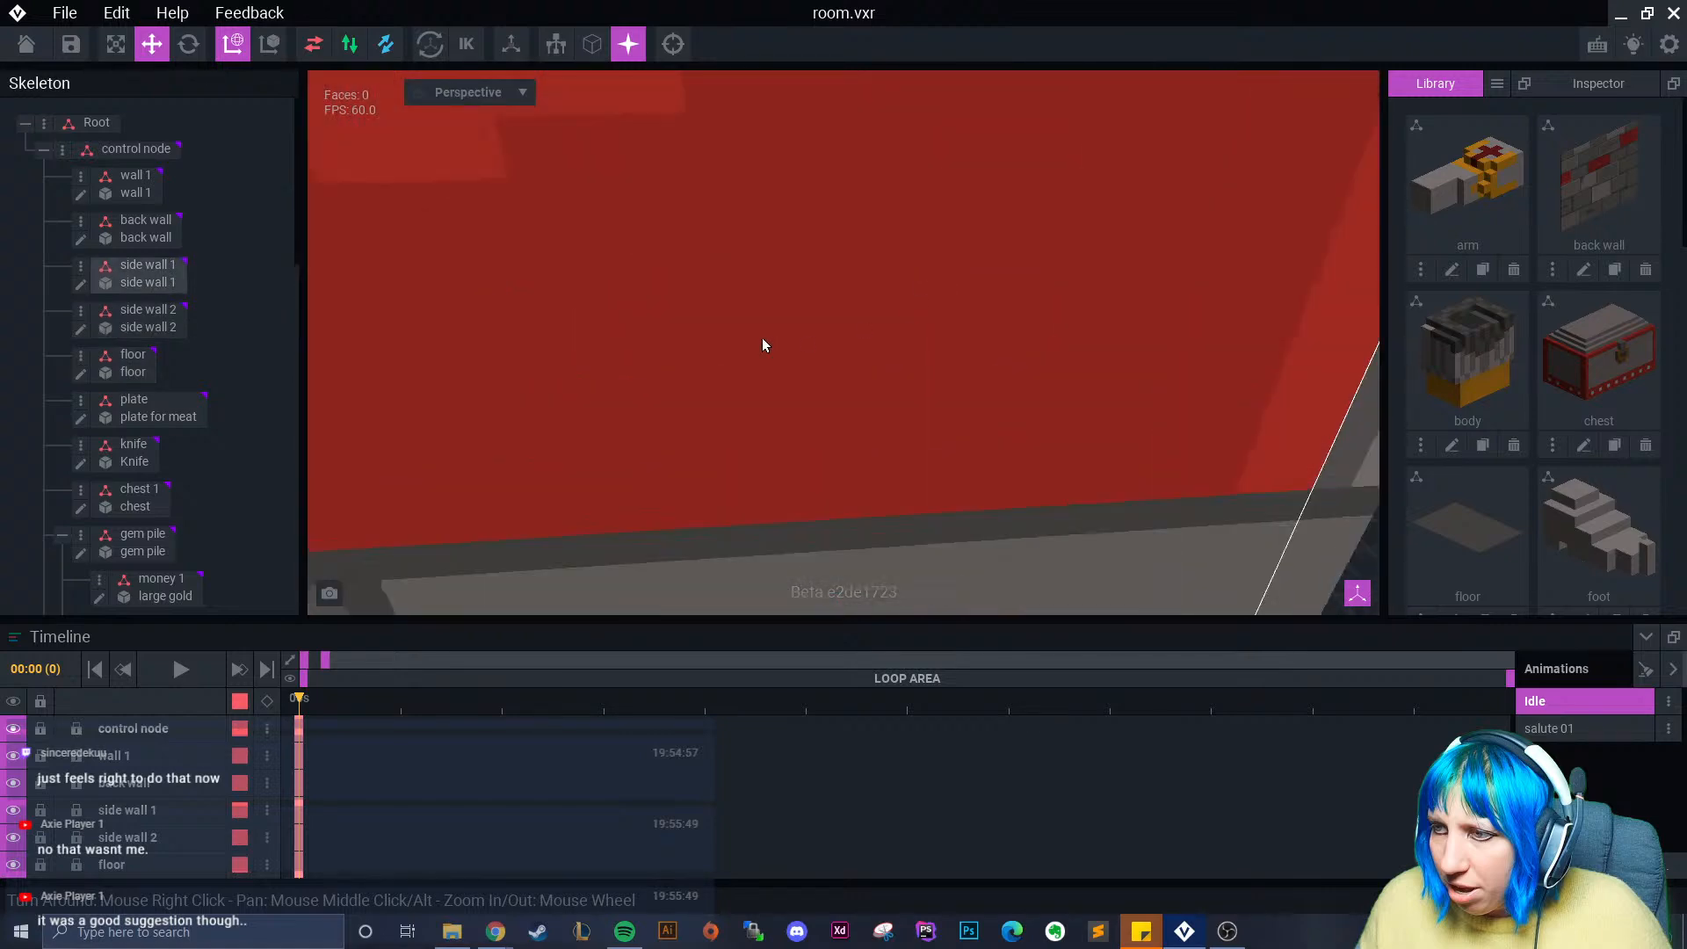
- Open the head model of the suit of armour for editing
scroll(764, 344, down, 10)
scroll(782, 343, up, 2)
right_drag(829, 256, 594, 391)
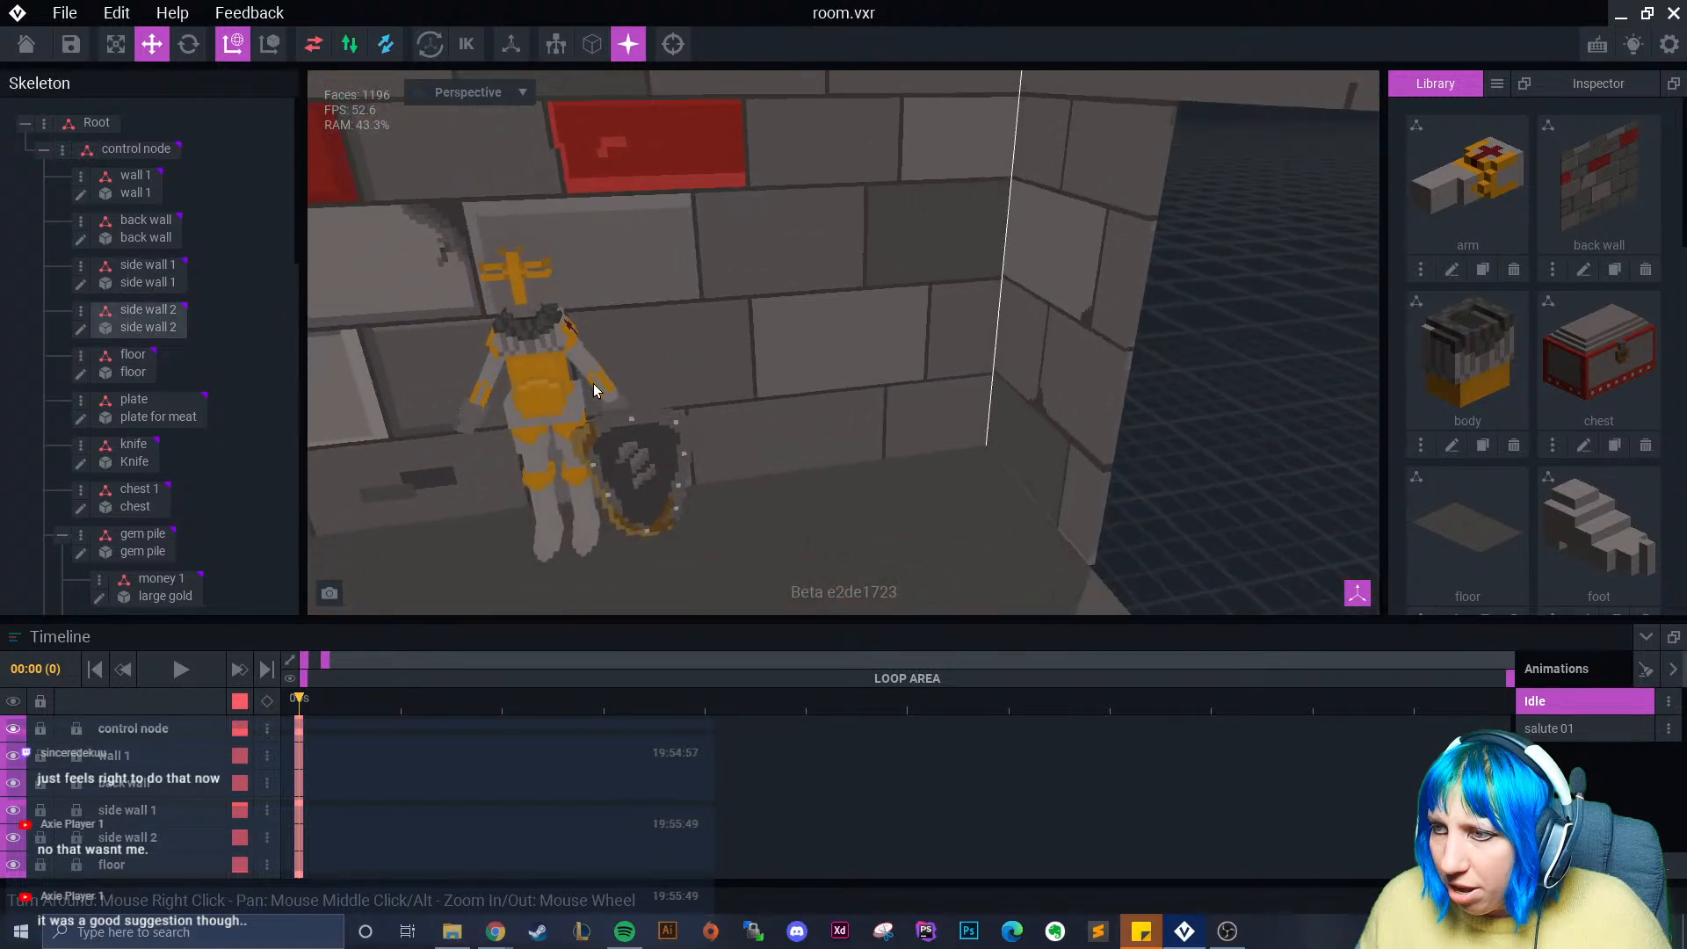
click(594, 391)
click(519, 290)
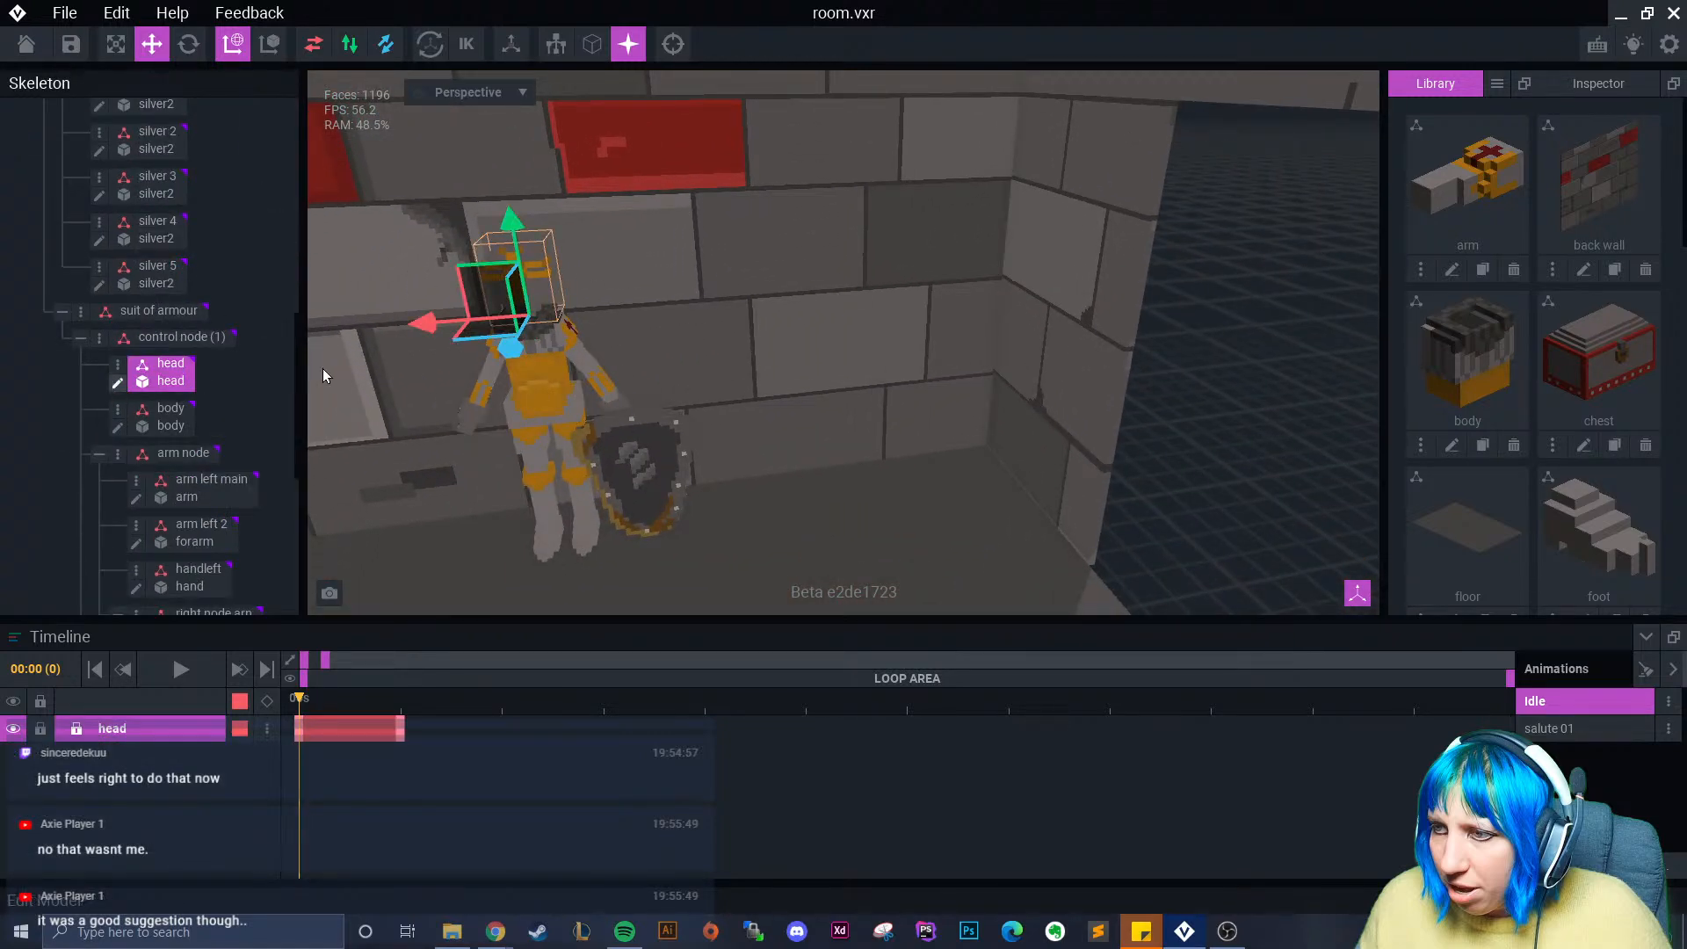
click(117, 383)
- Display the head's voxels with nice edges, examine the helmet from the front, and close the model
right_drag(709, 331, 883, 74)
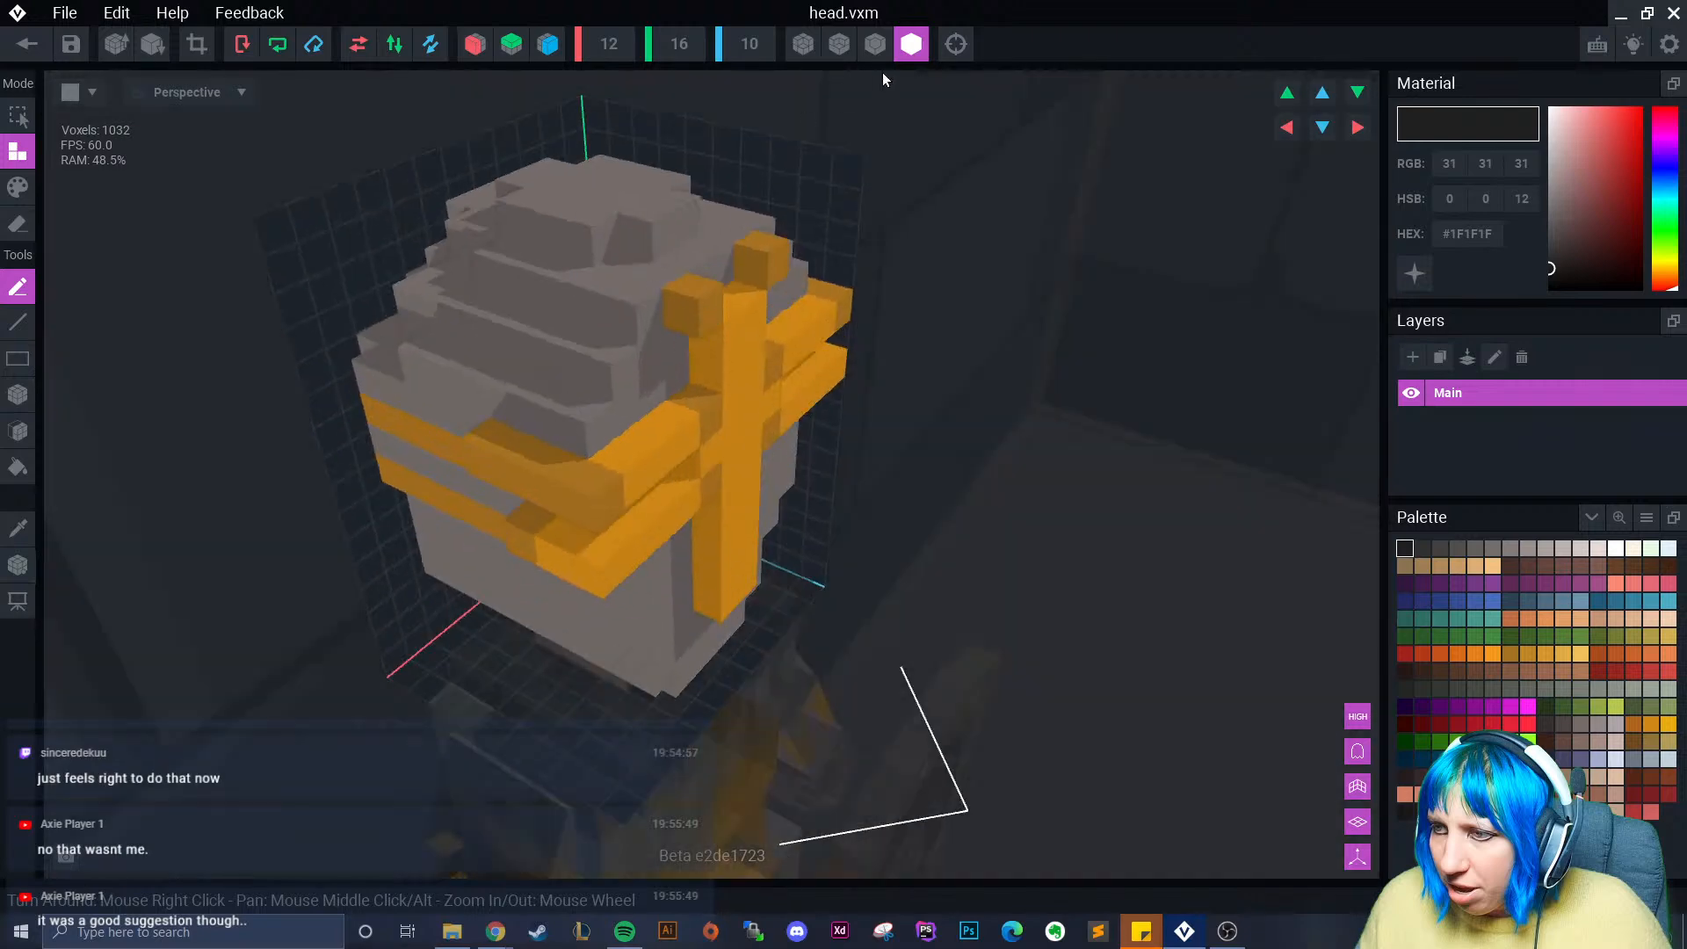
click(873, 47)
right_drag(708, 287, 659, 477)
scroll(705, 461, down, 2)
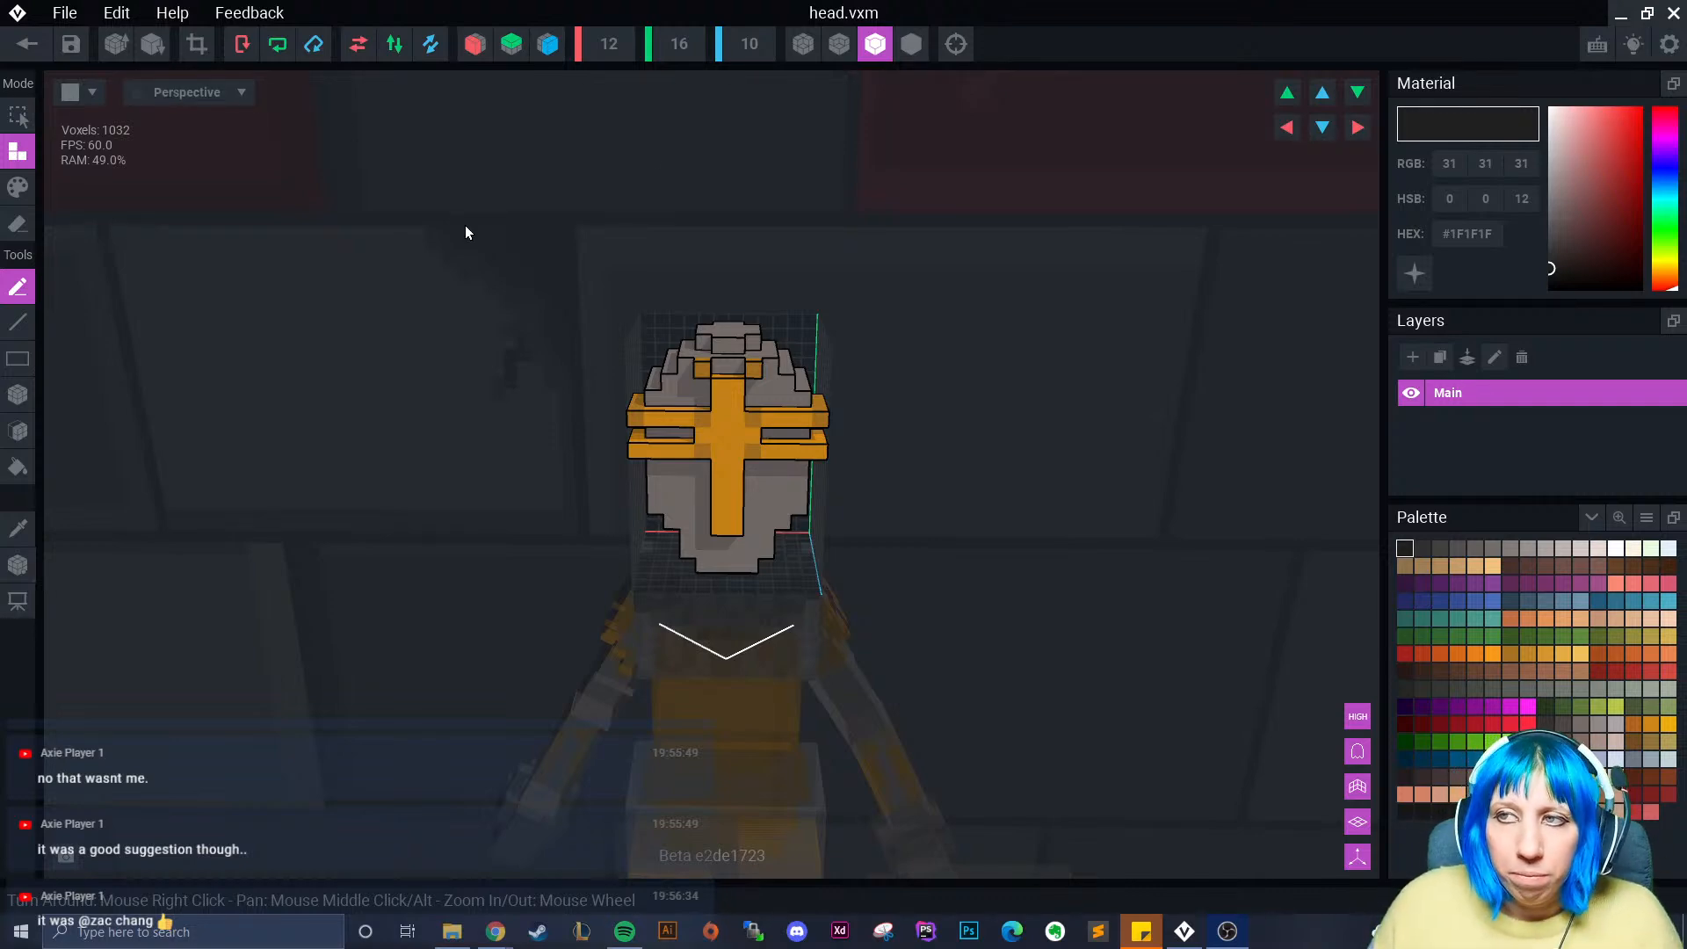
right_drag(722, 503, 722, 516)
middle_drag(722, 516, 713, 441)
right_drag(713, 441, 719, 439)
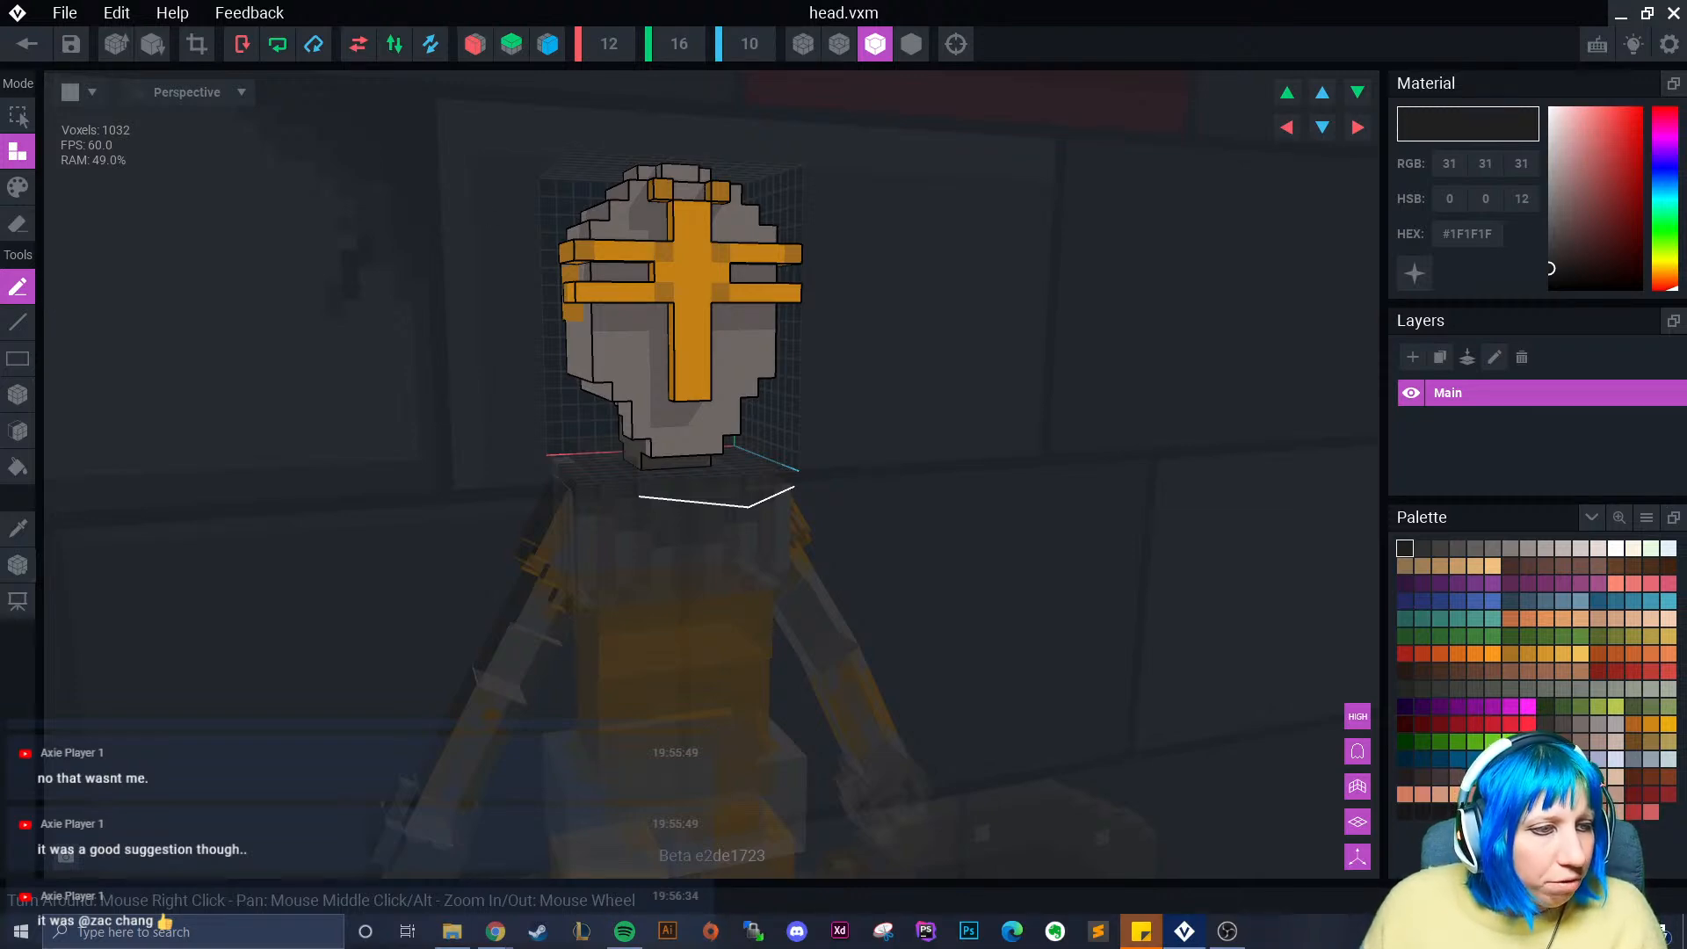
click(26, 44)
click(668, 341)
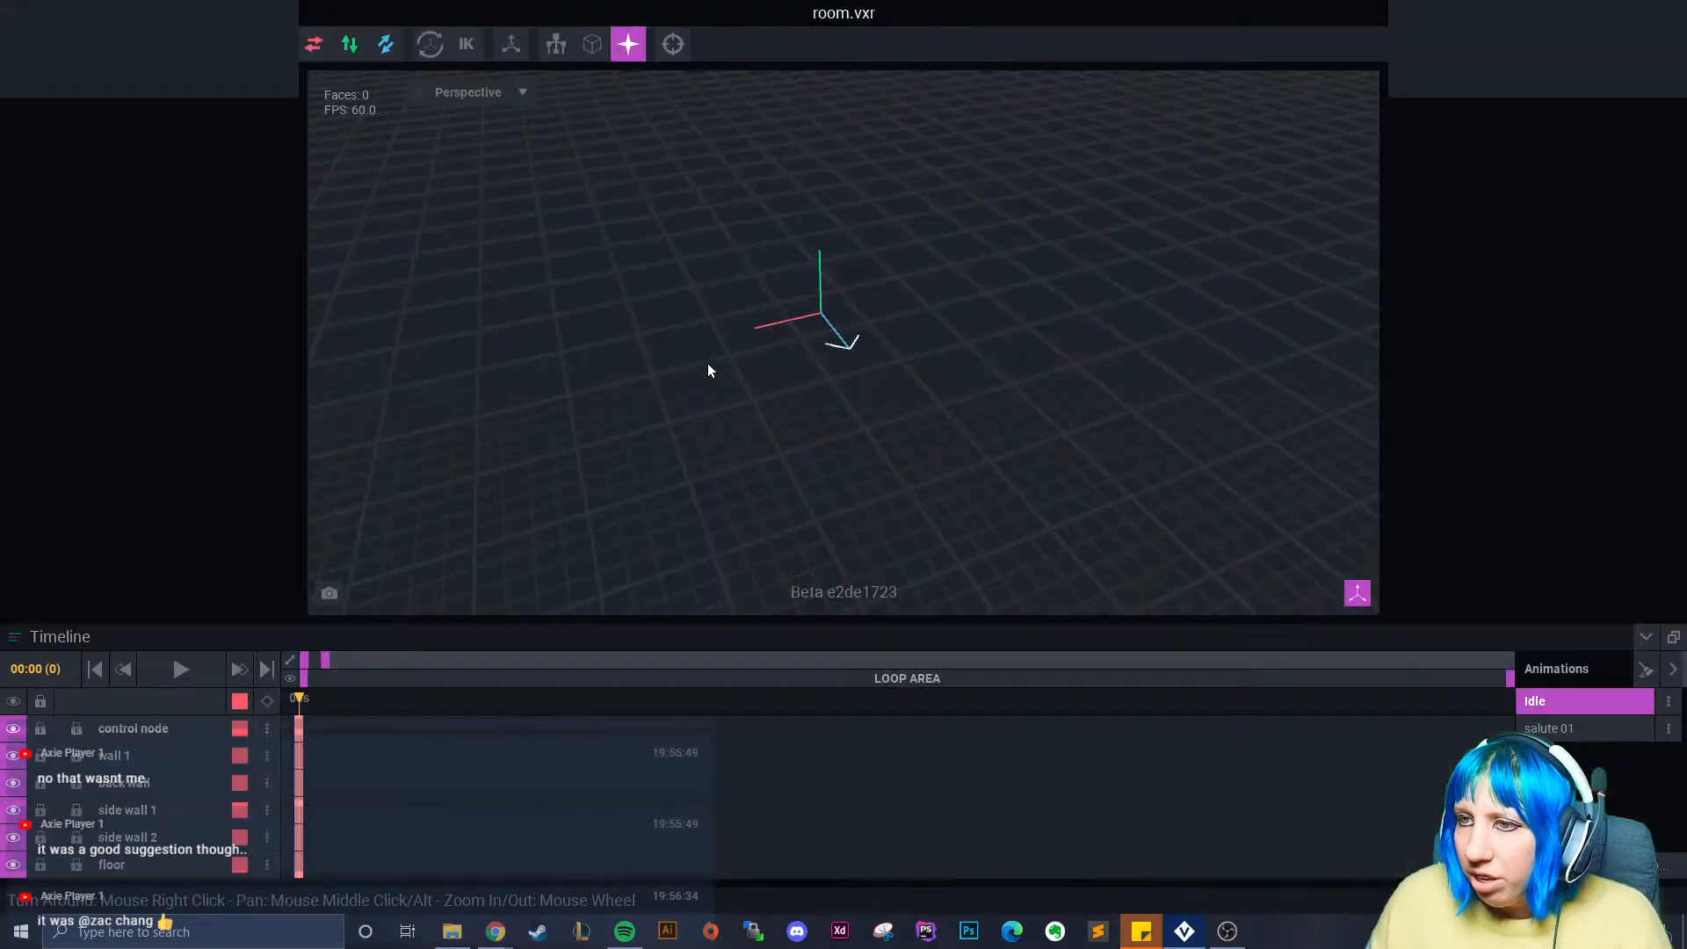
- Delete the suit of armour node from the room's skeleton
right_drag(708, 364, 272, 482)
scroll(738, 514, up, 4)
scroll(167, 483, down, 10)
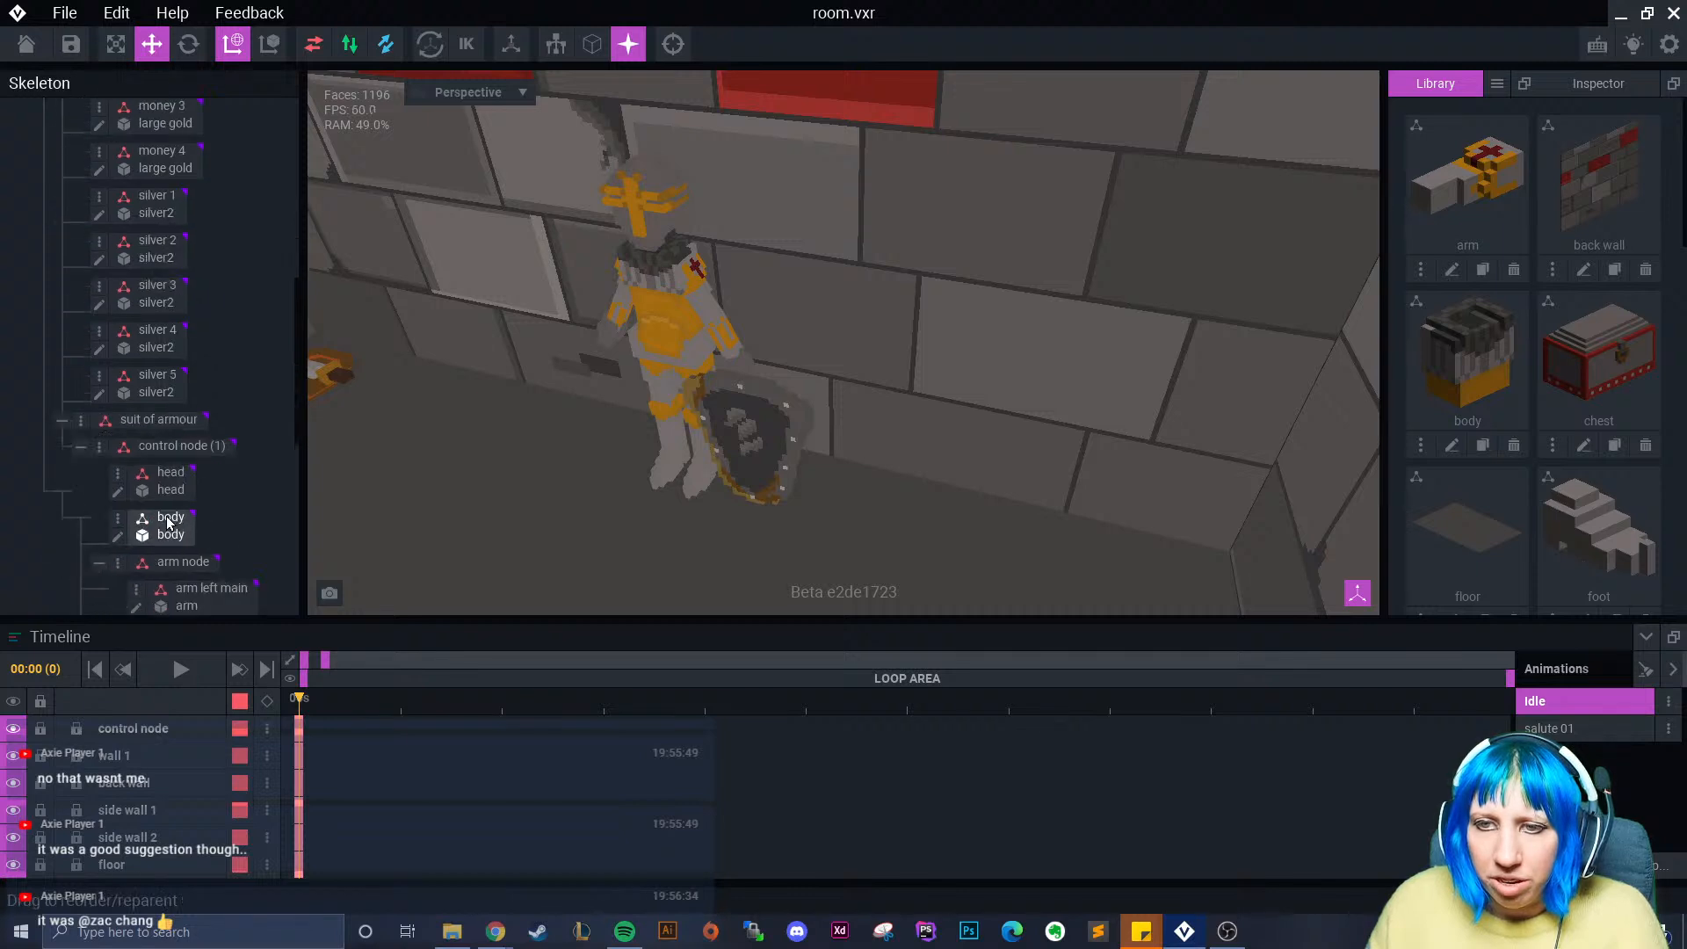
scroll(83, 441, down, 2)
click(80, 349)
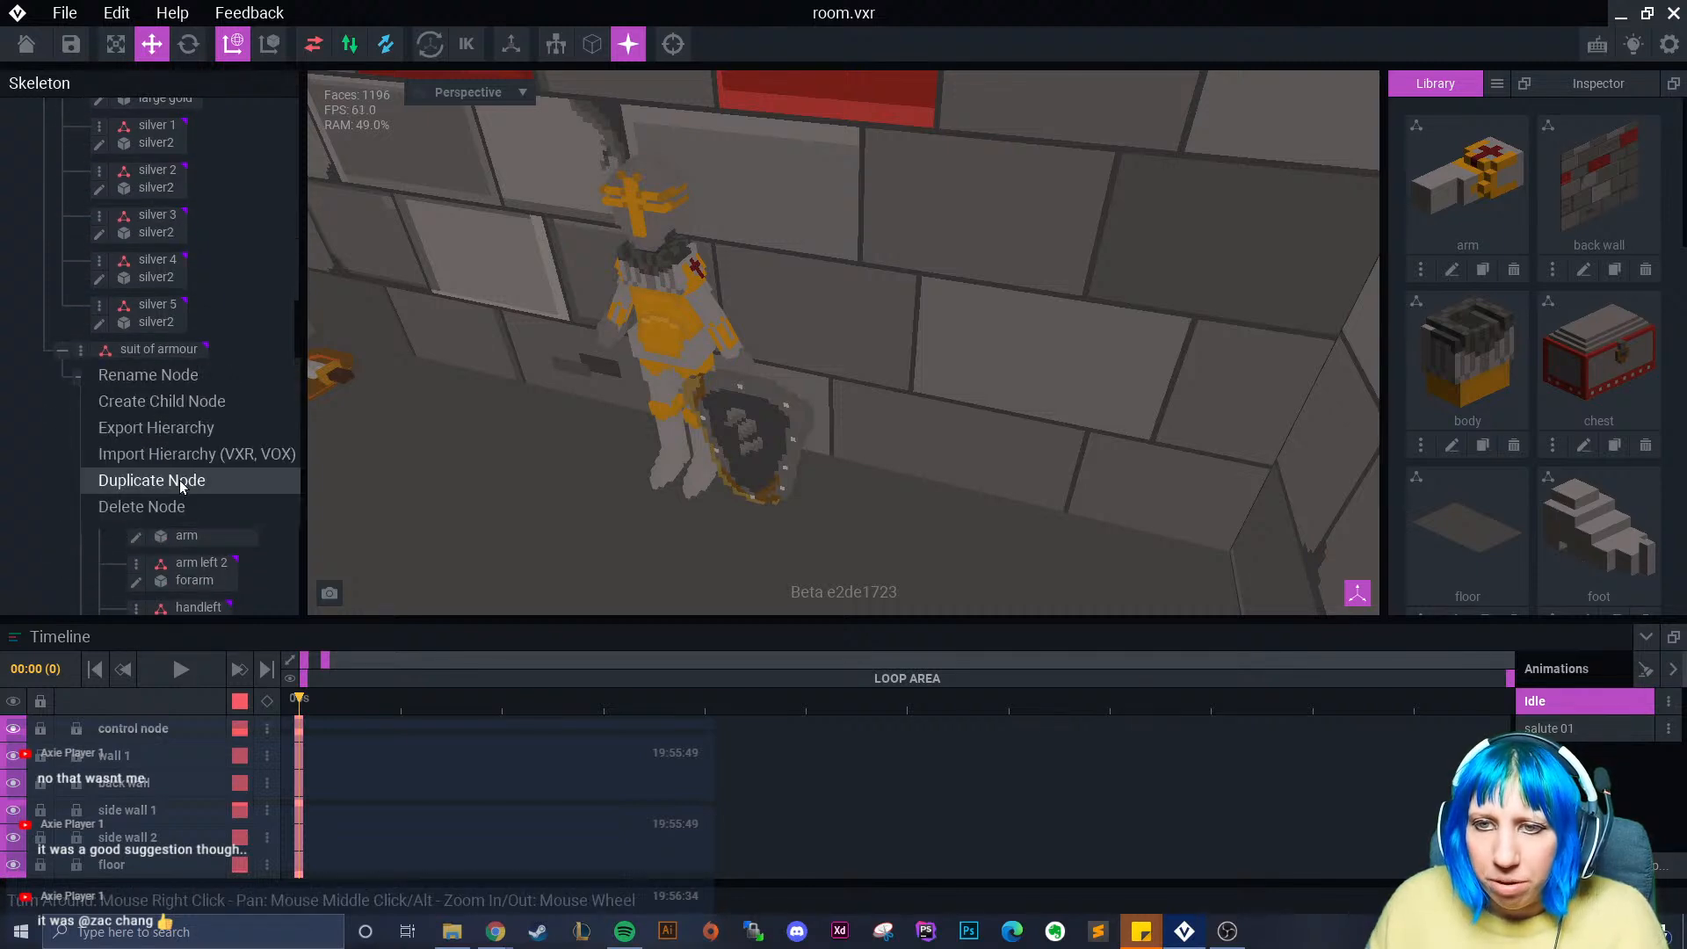
click(176, 507)
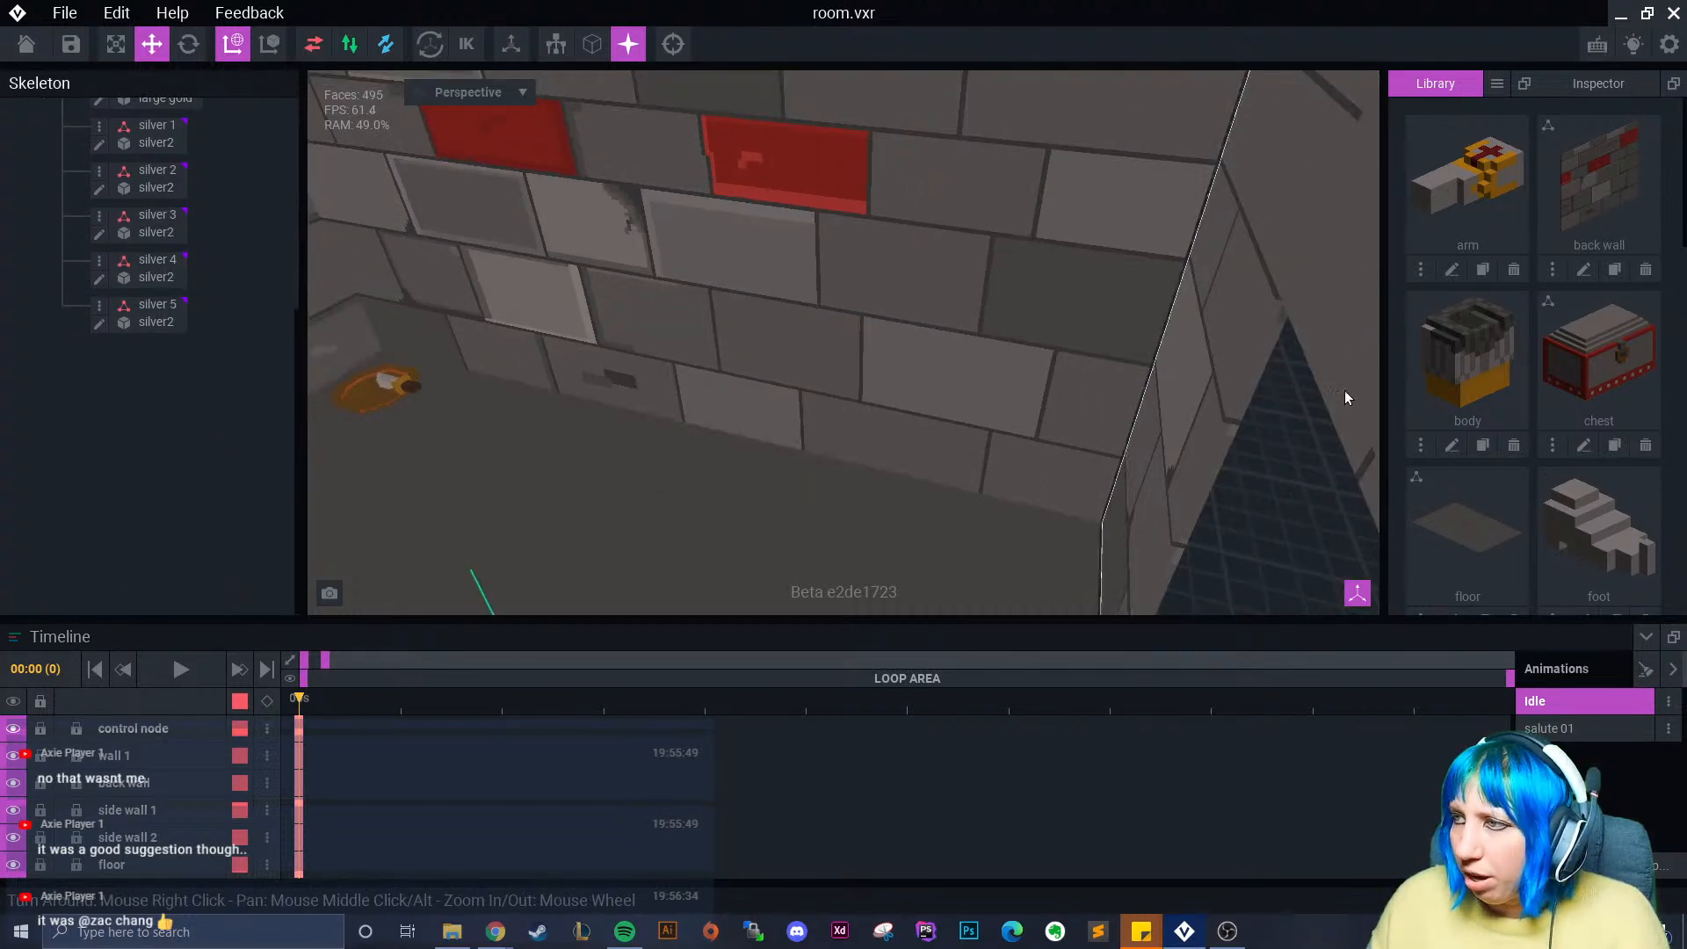
- Delete the arm, body, foot and forarm models from the library
click(1514, 274)
click(810, 344)
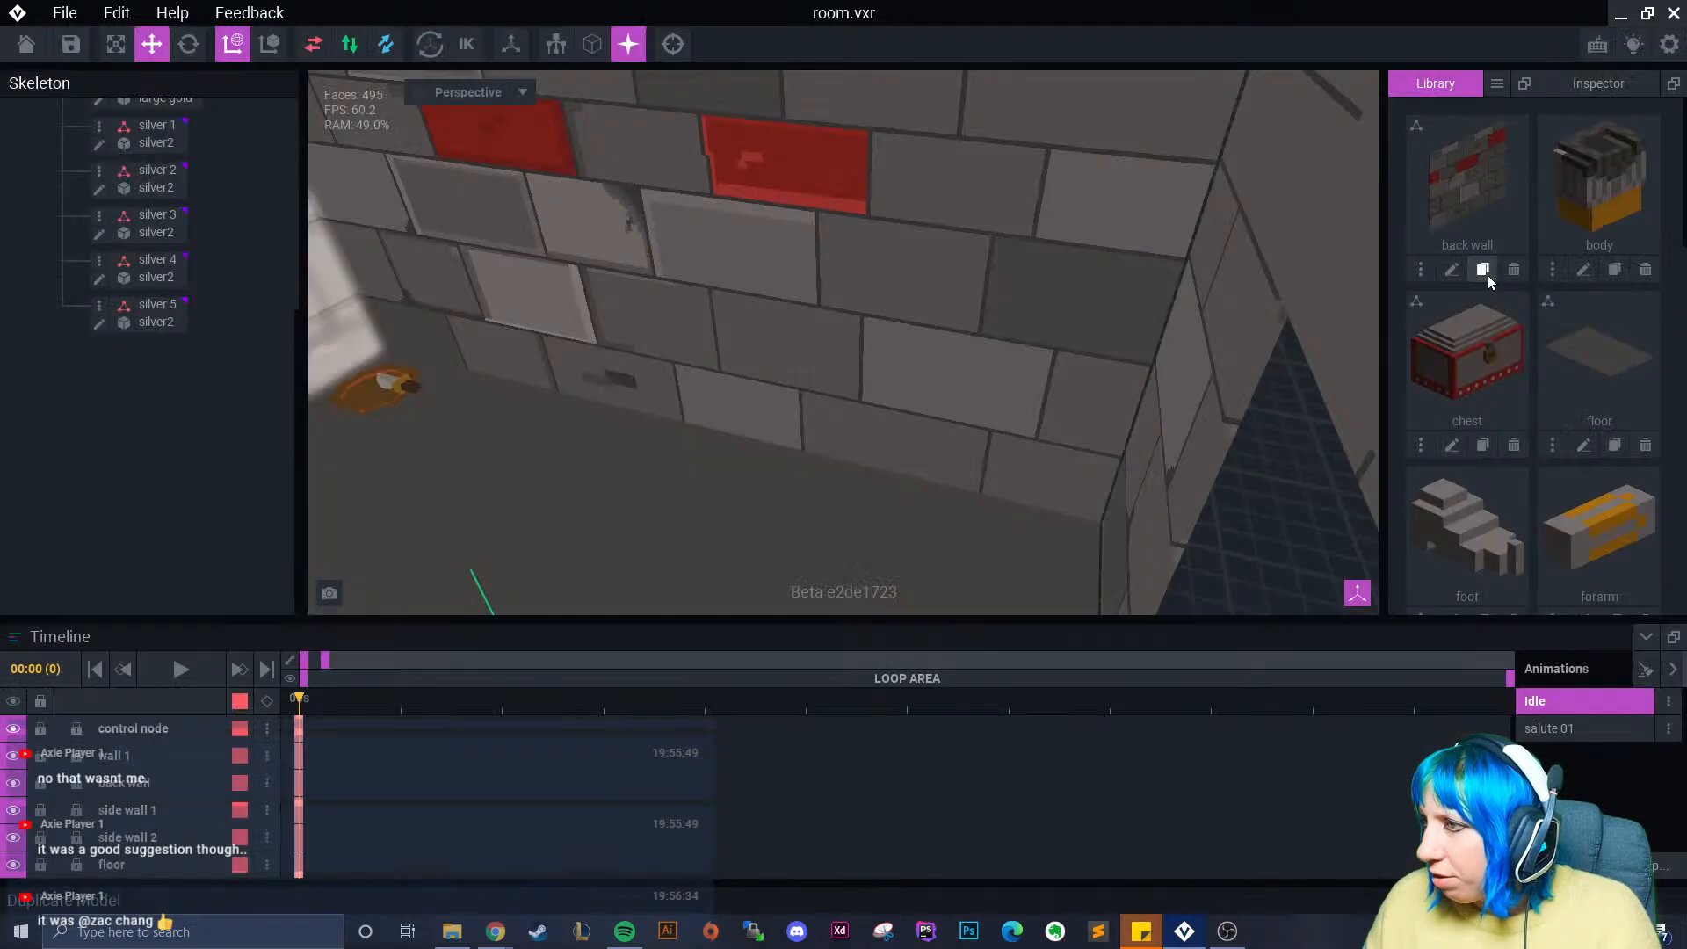
click(1645, 271)
click(729, 341)
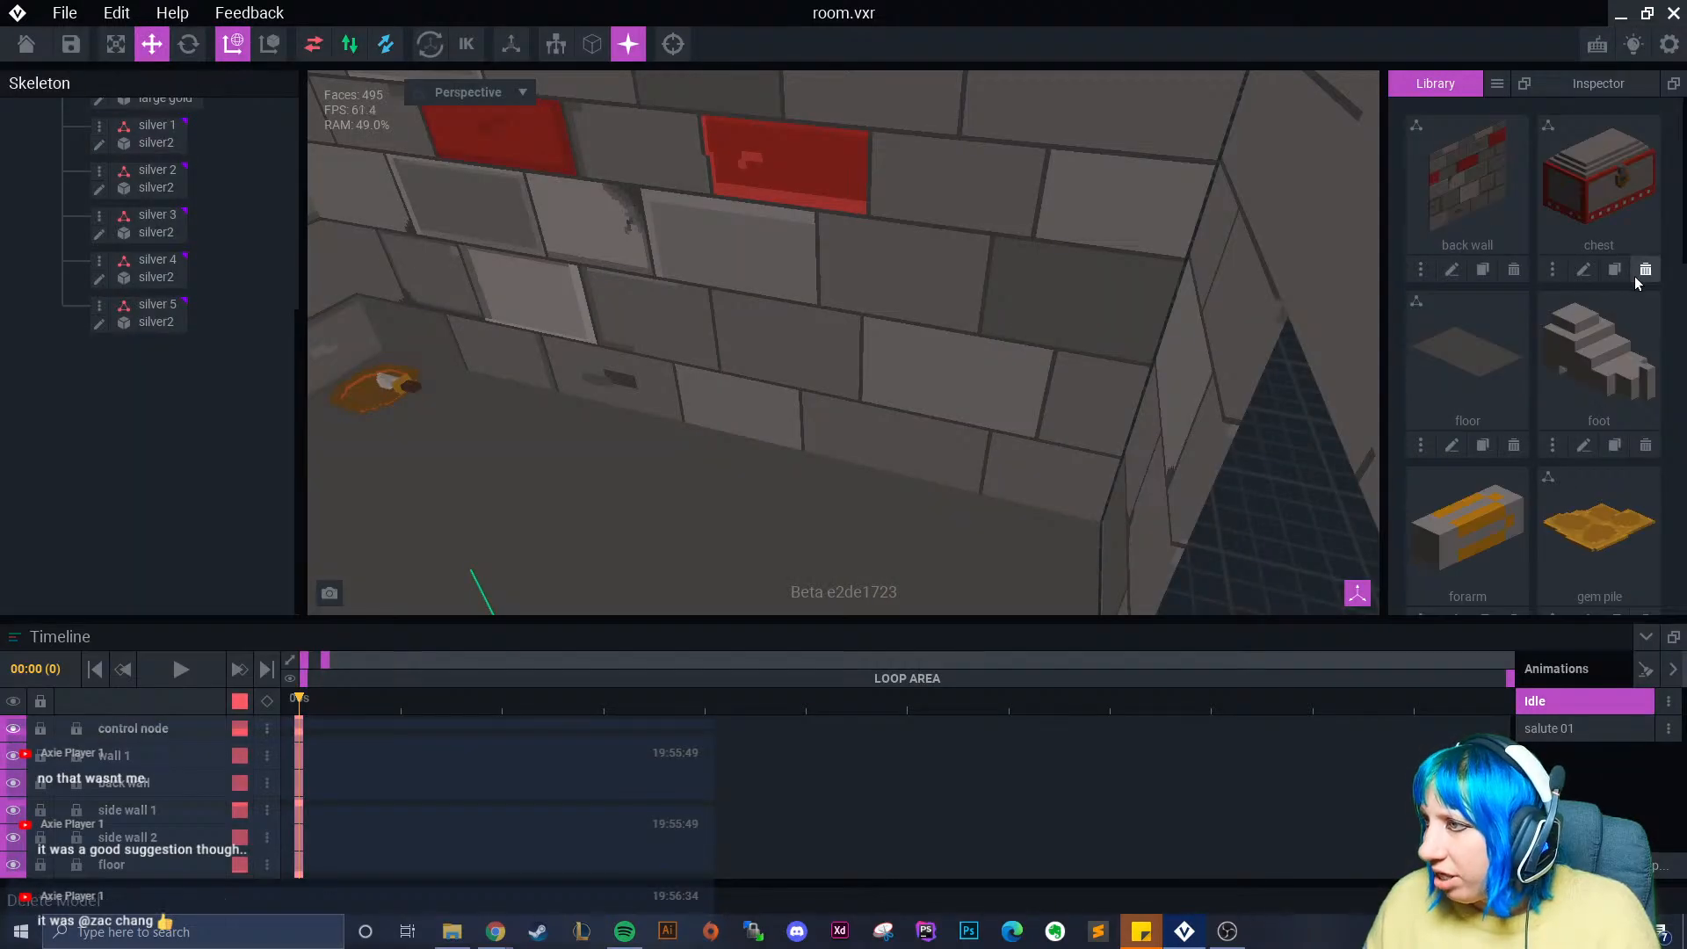
click(1645, 445)
click(751, 339)
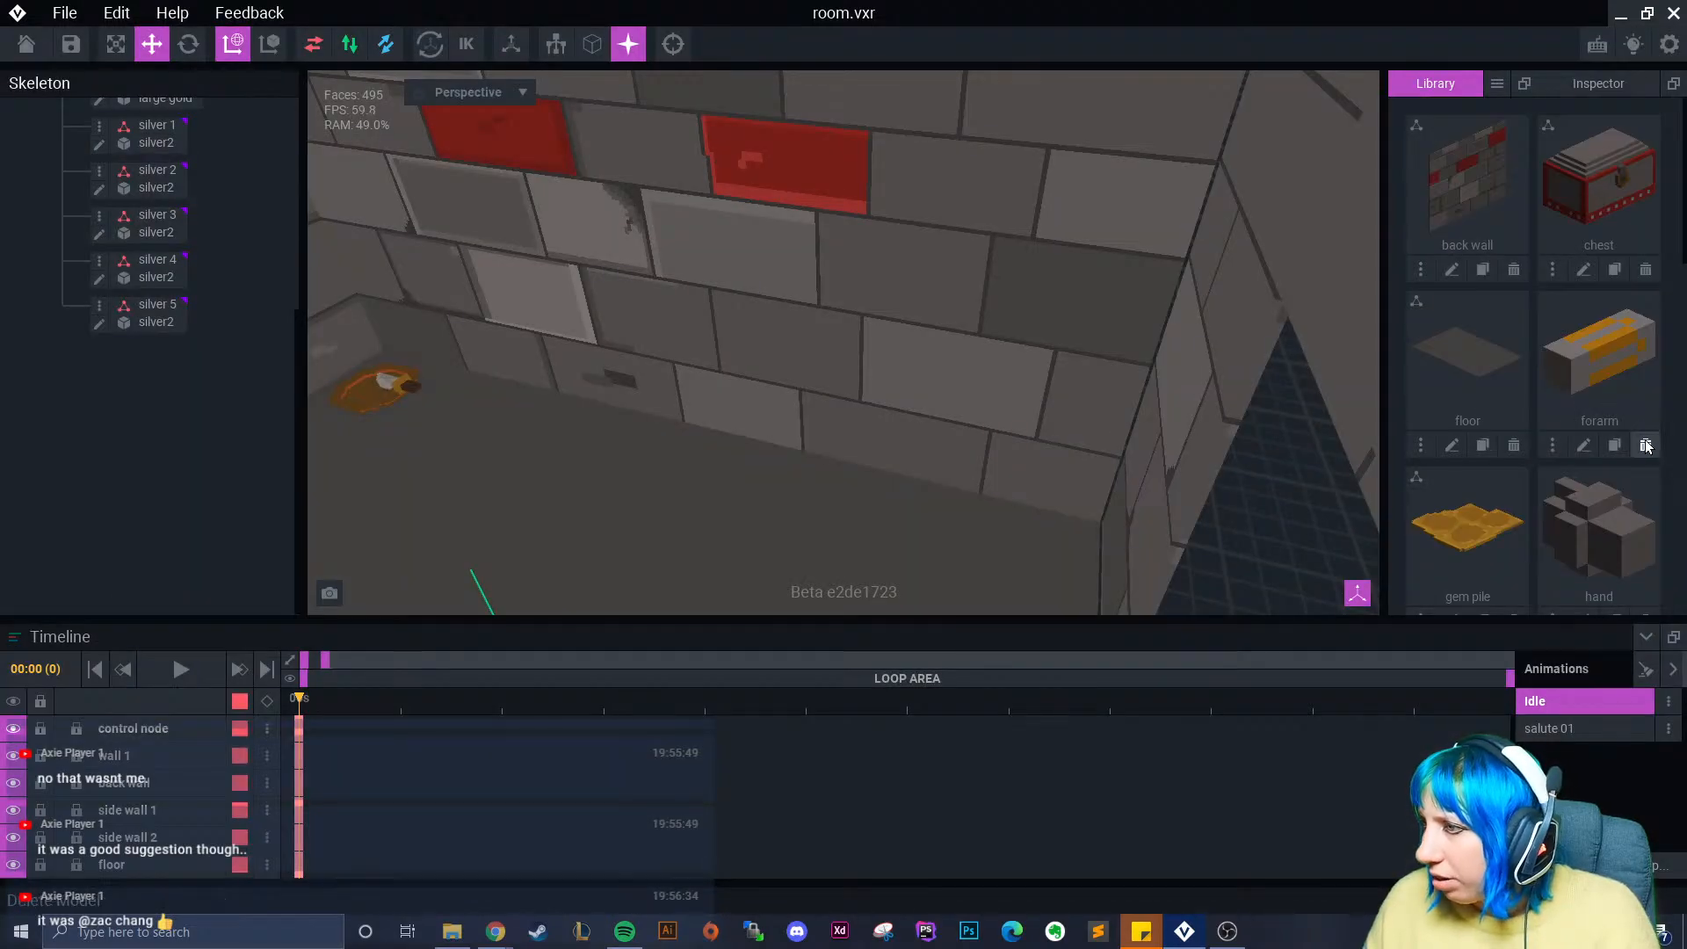
click(1646, 445)
click(752, 339)
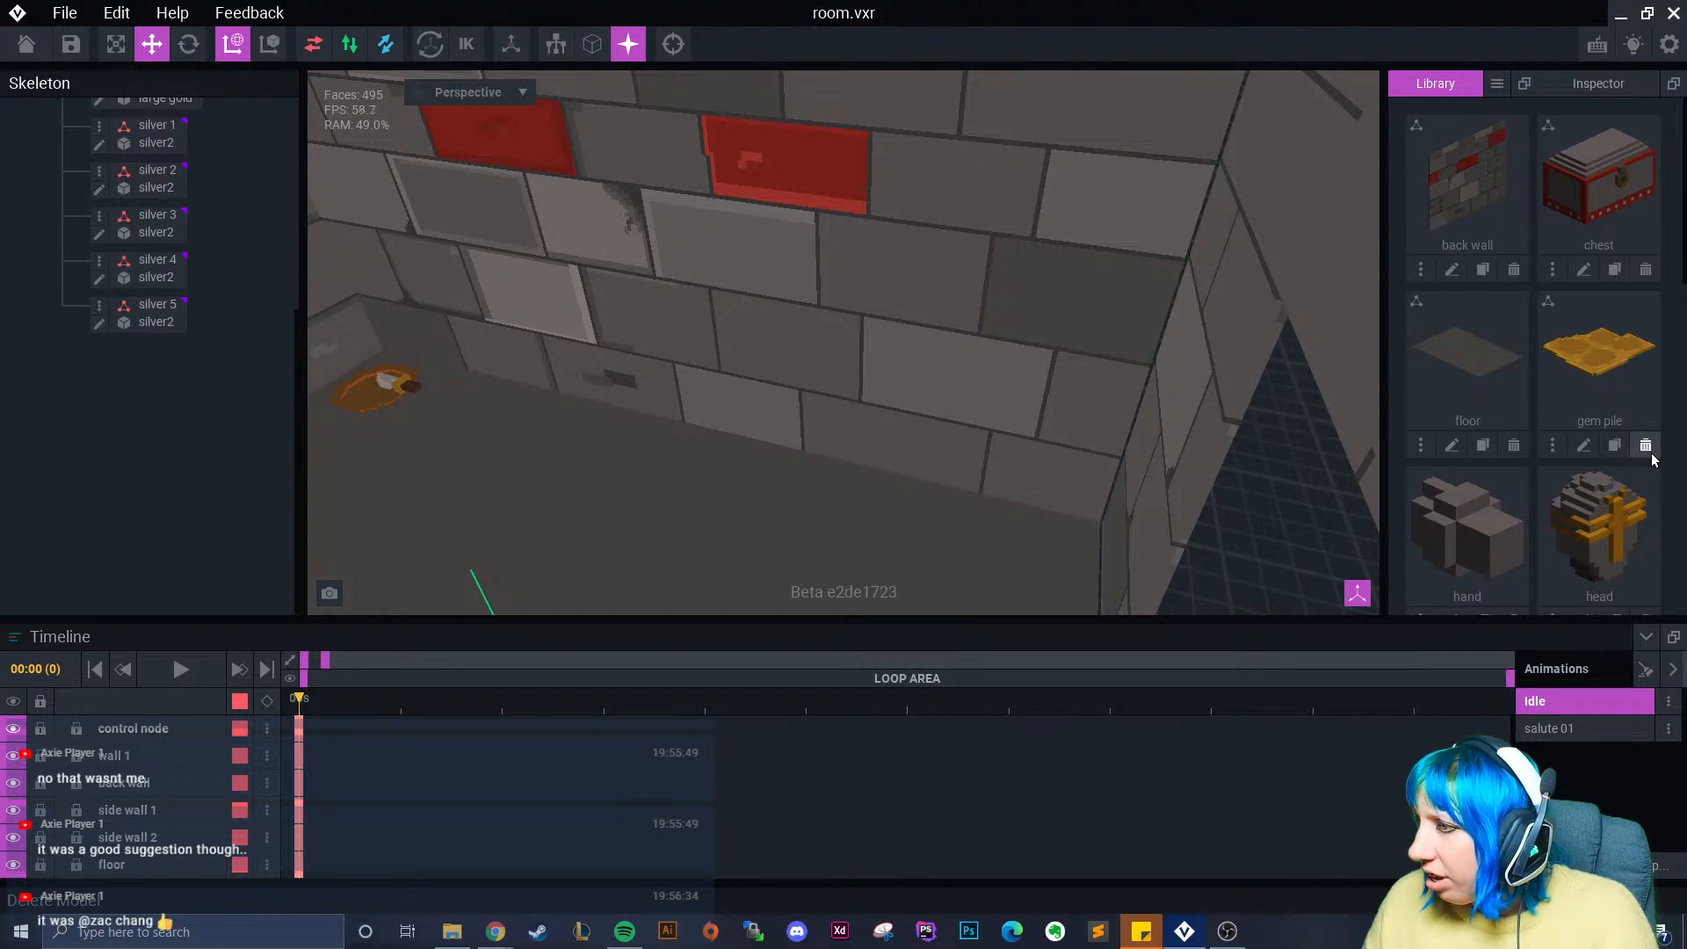
- Delete the hand, head, hips and leg models from the library, keeping the shield
scroll(1499, 563, down, 2)
click(1512, 448)
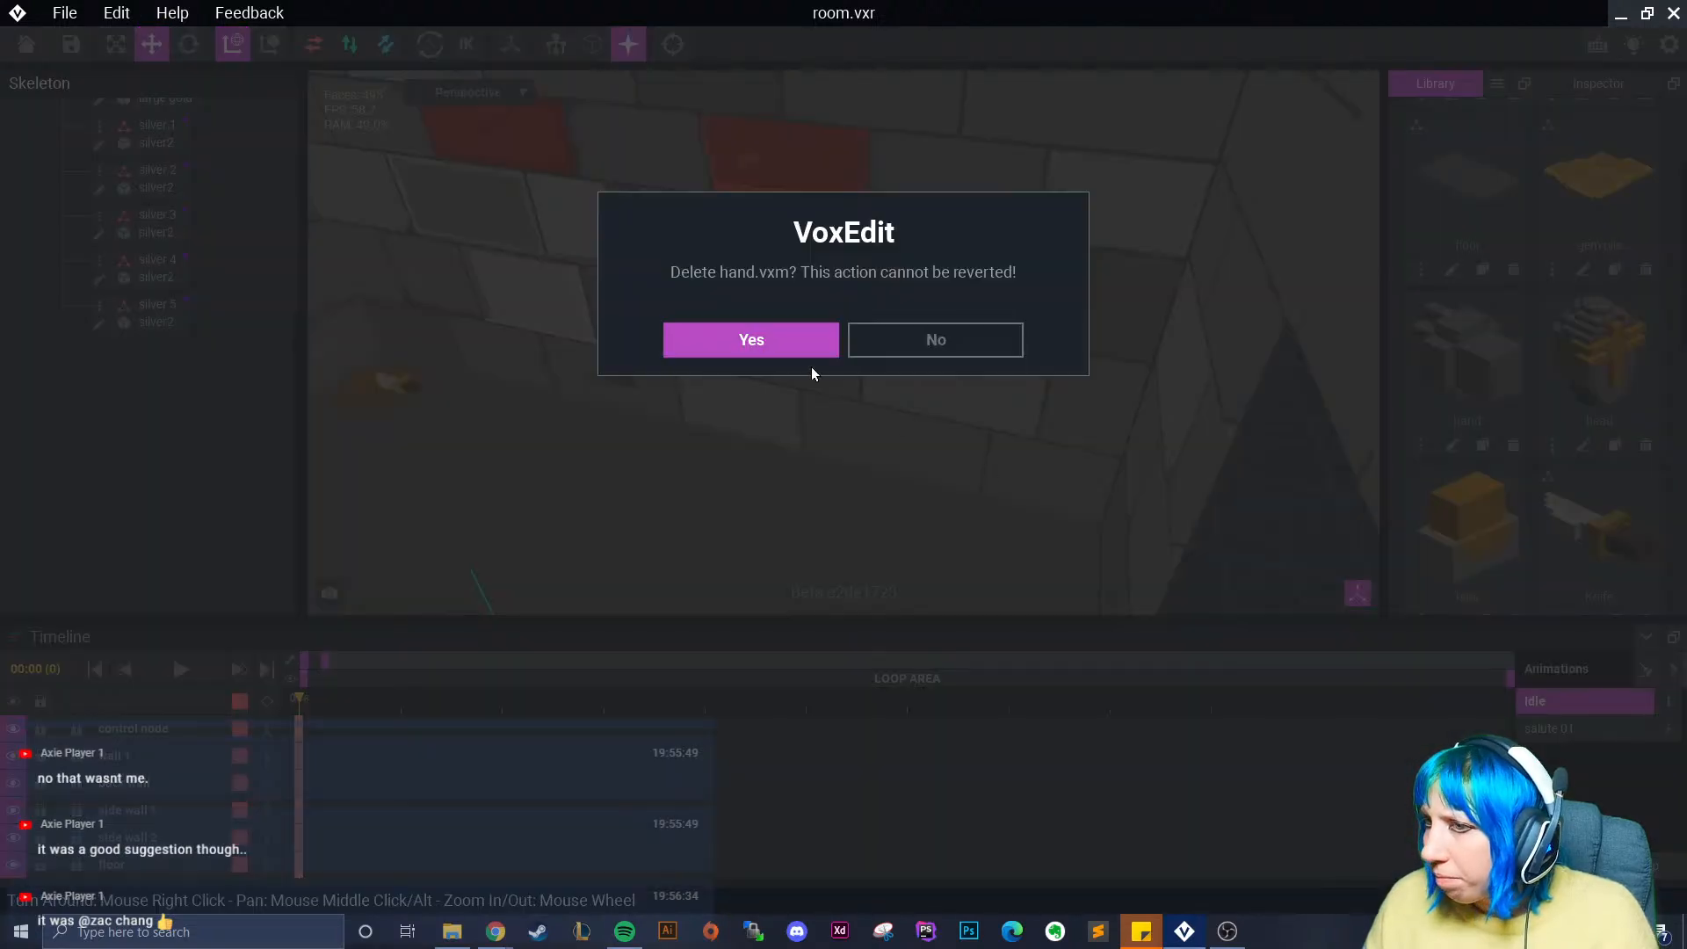
click(790, 343)
click(1513, 445)
click(782, 342)
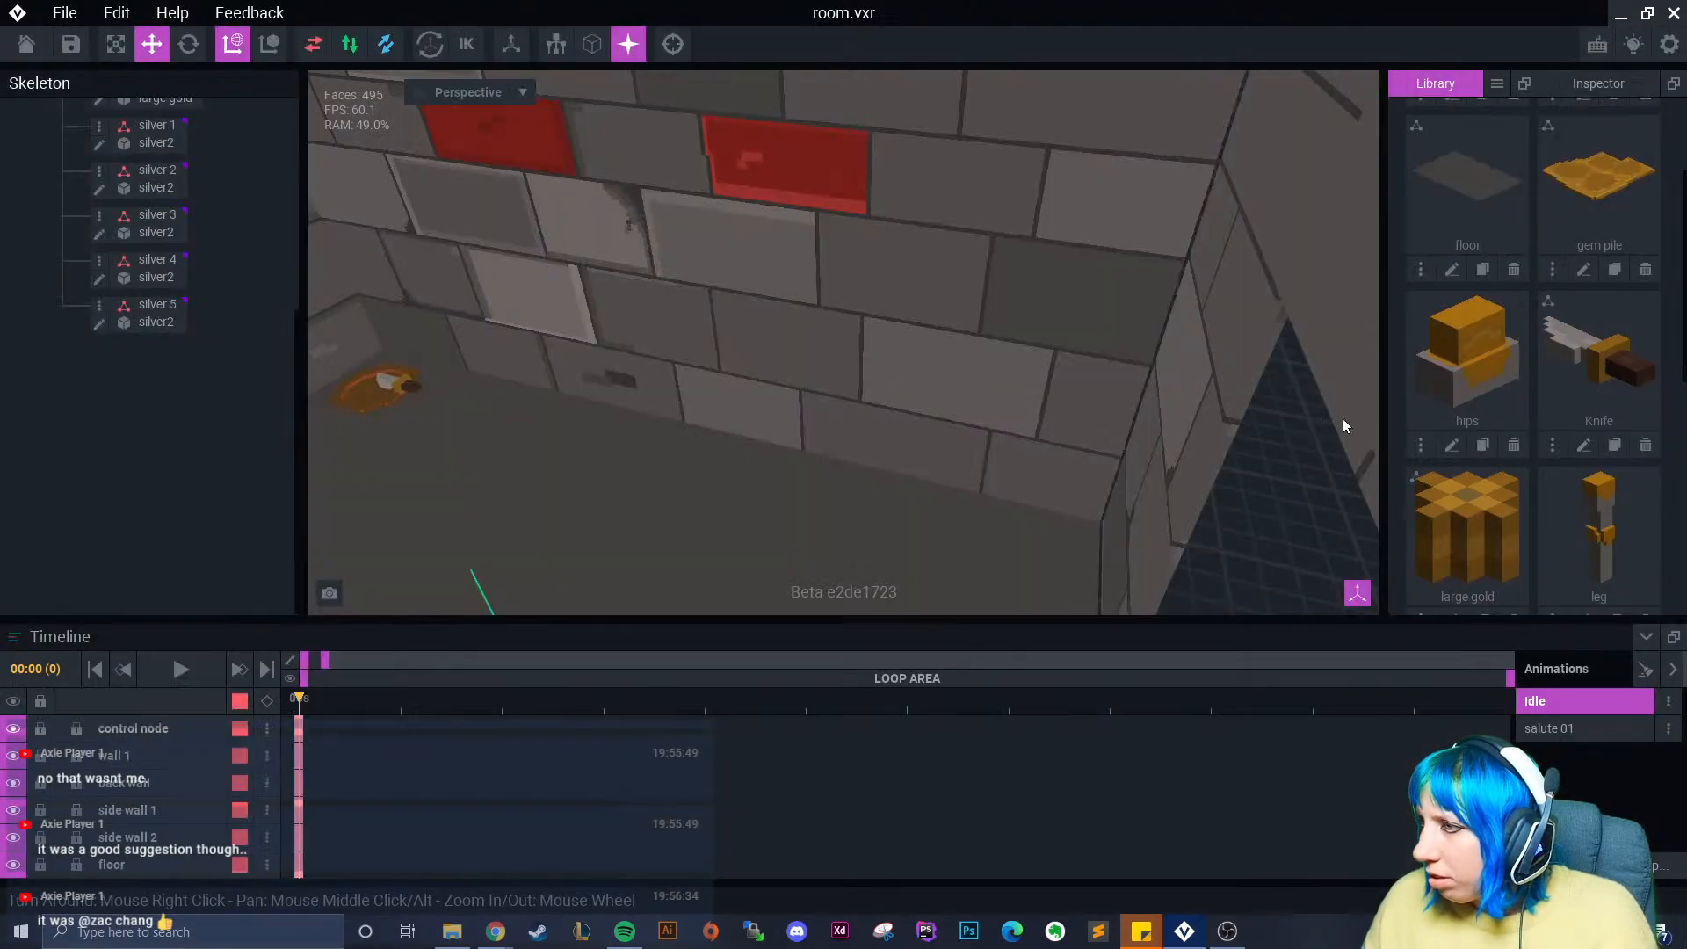
click(1513, 445)
click(766, 347)
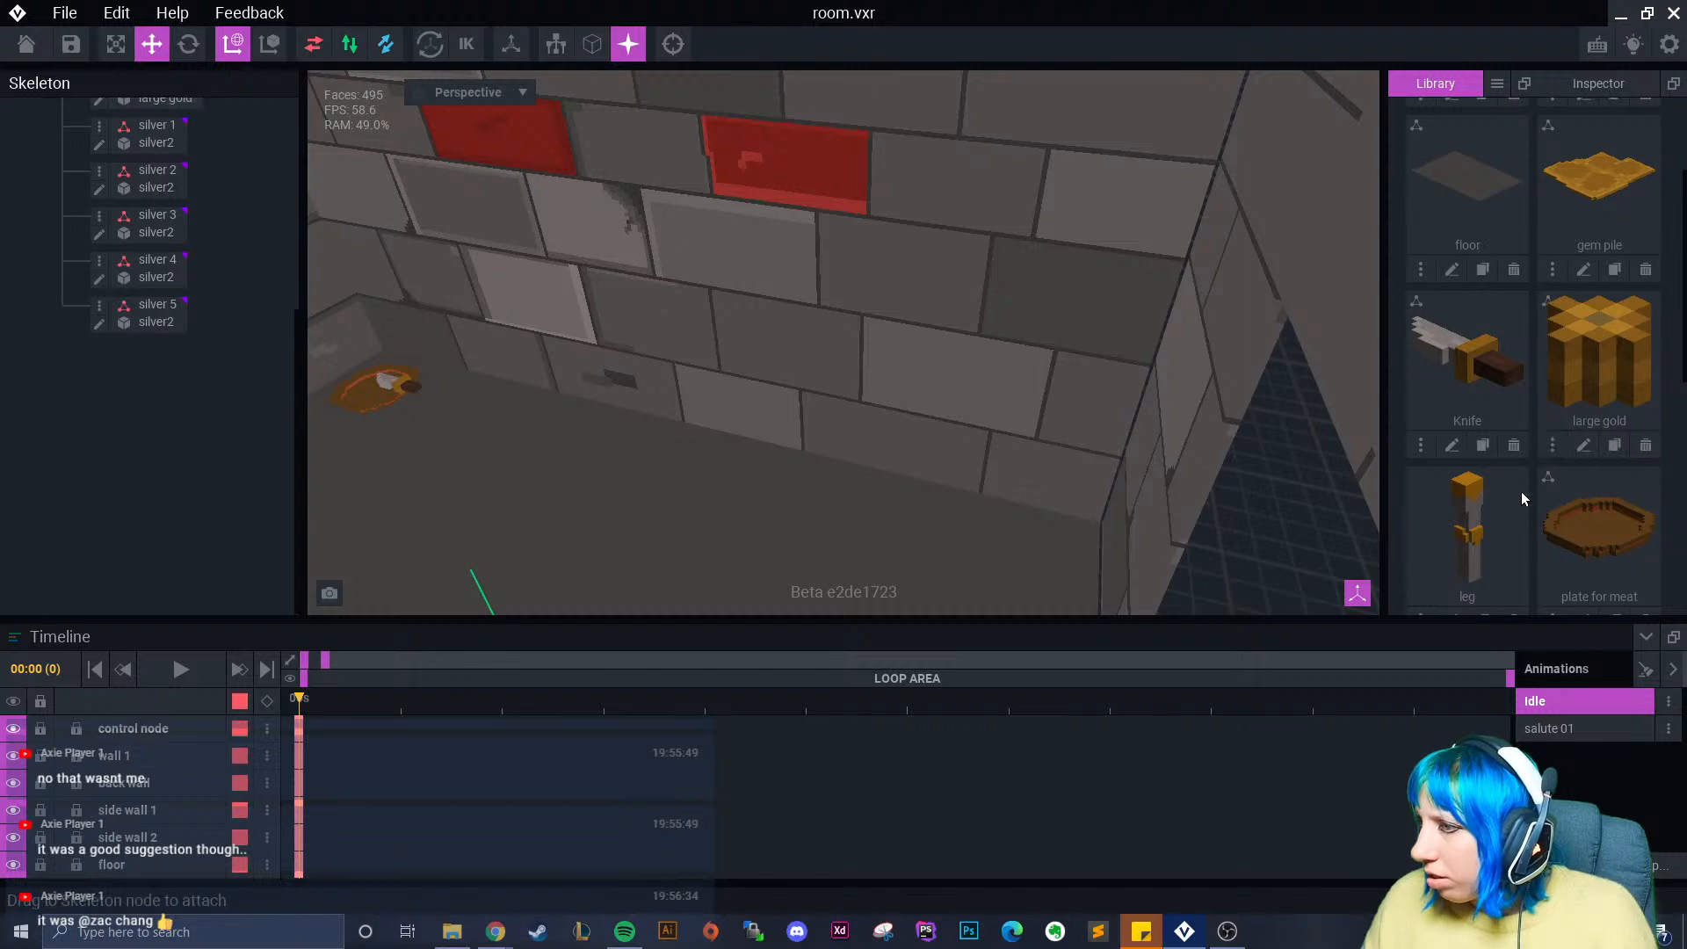
scroll(1516, 480, down, 3)
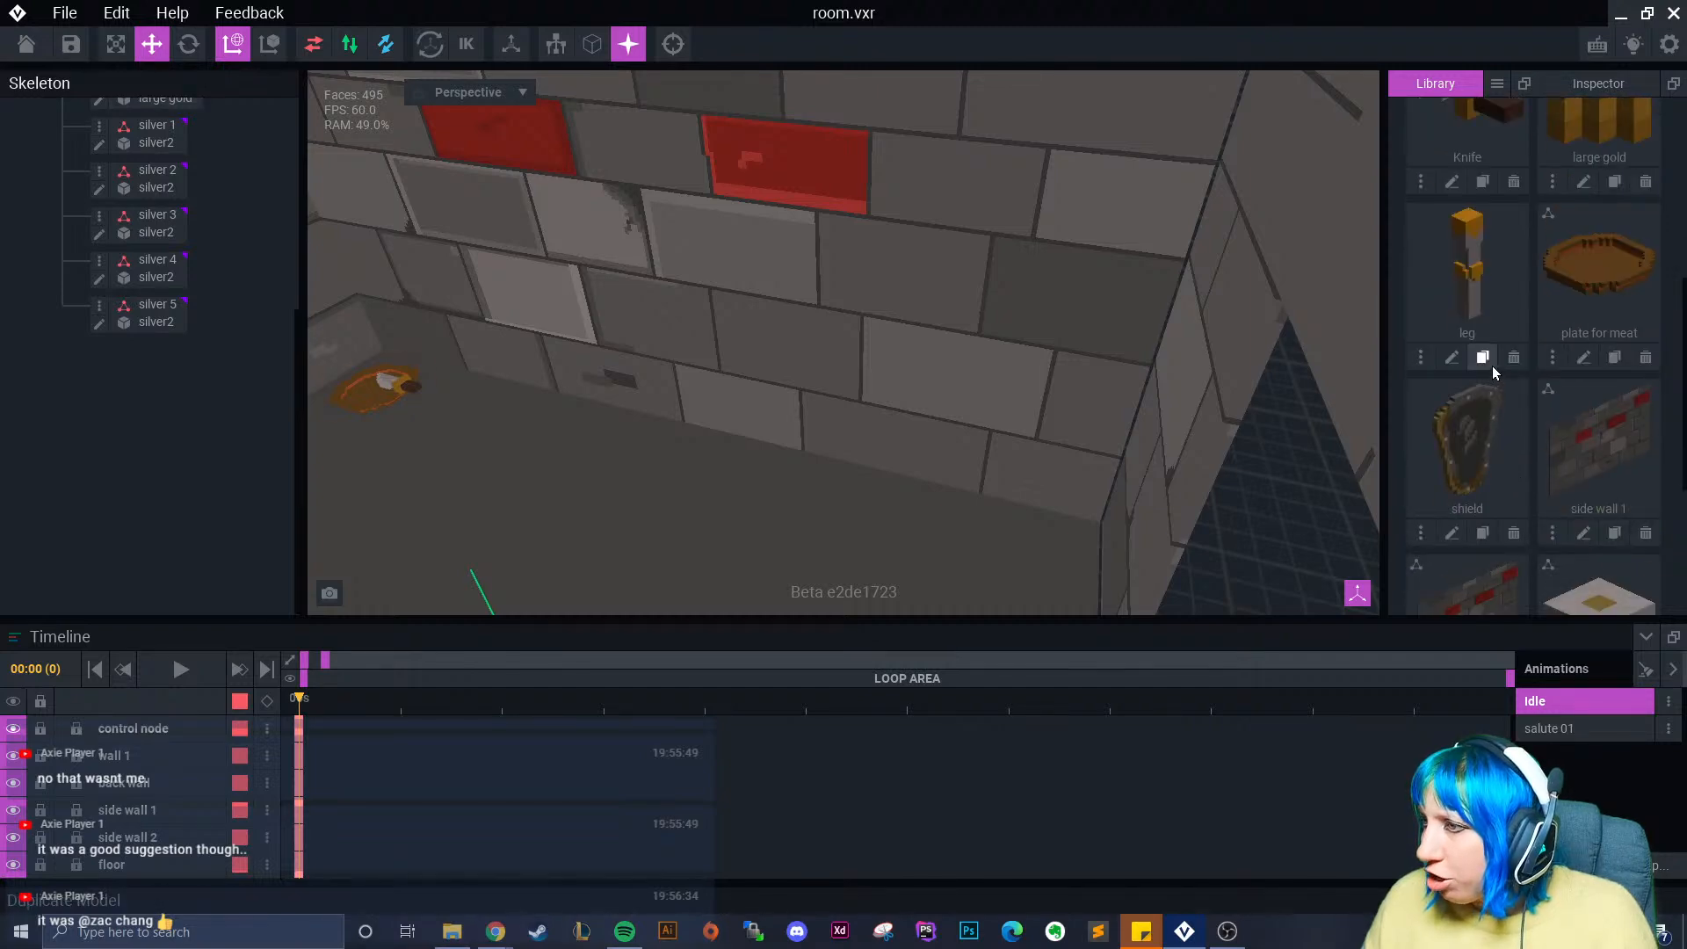
click(1514, 358)
click(752, 341)
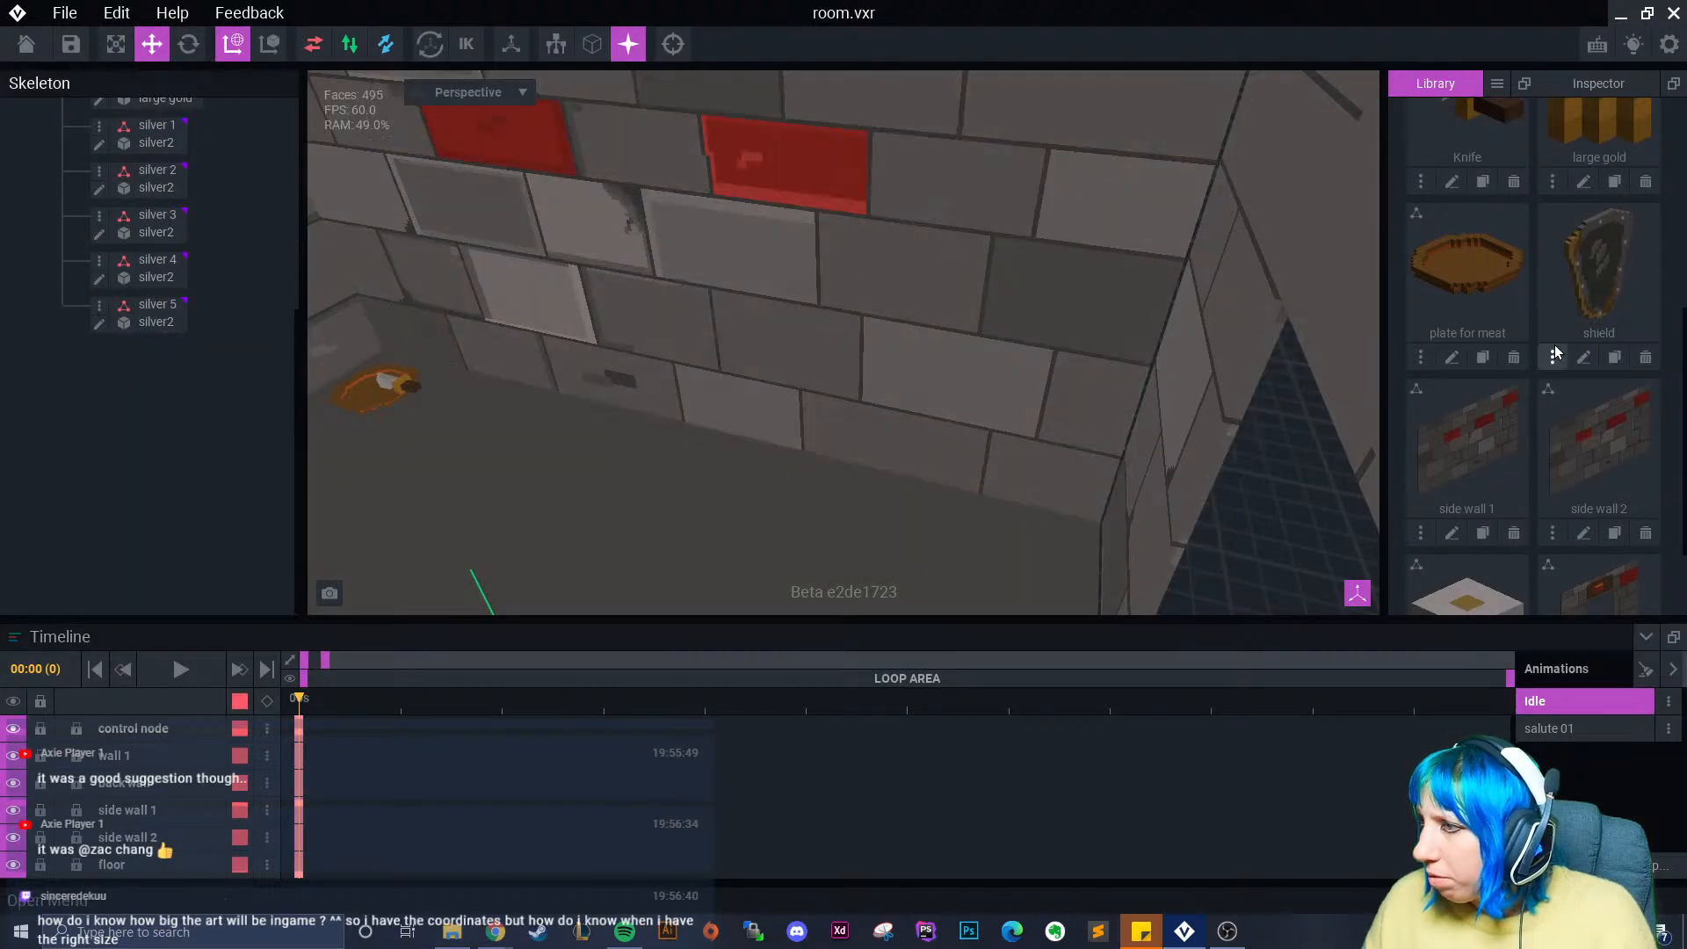
- Close room.vxr with its changes saved and return to the start screen
scroll(1590, 397, down, 2)
scroll(1542, 471, up, 2)
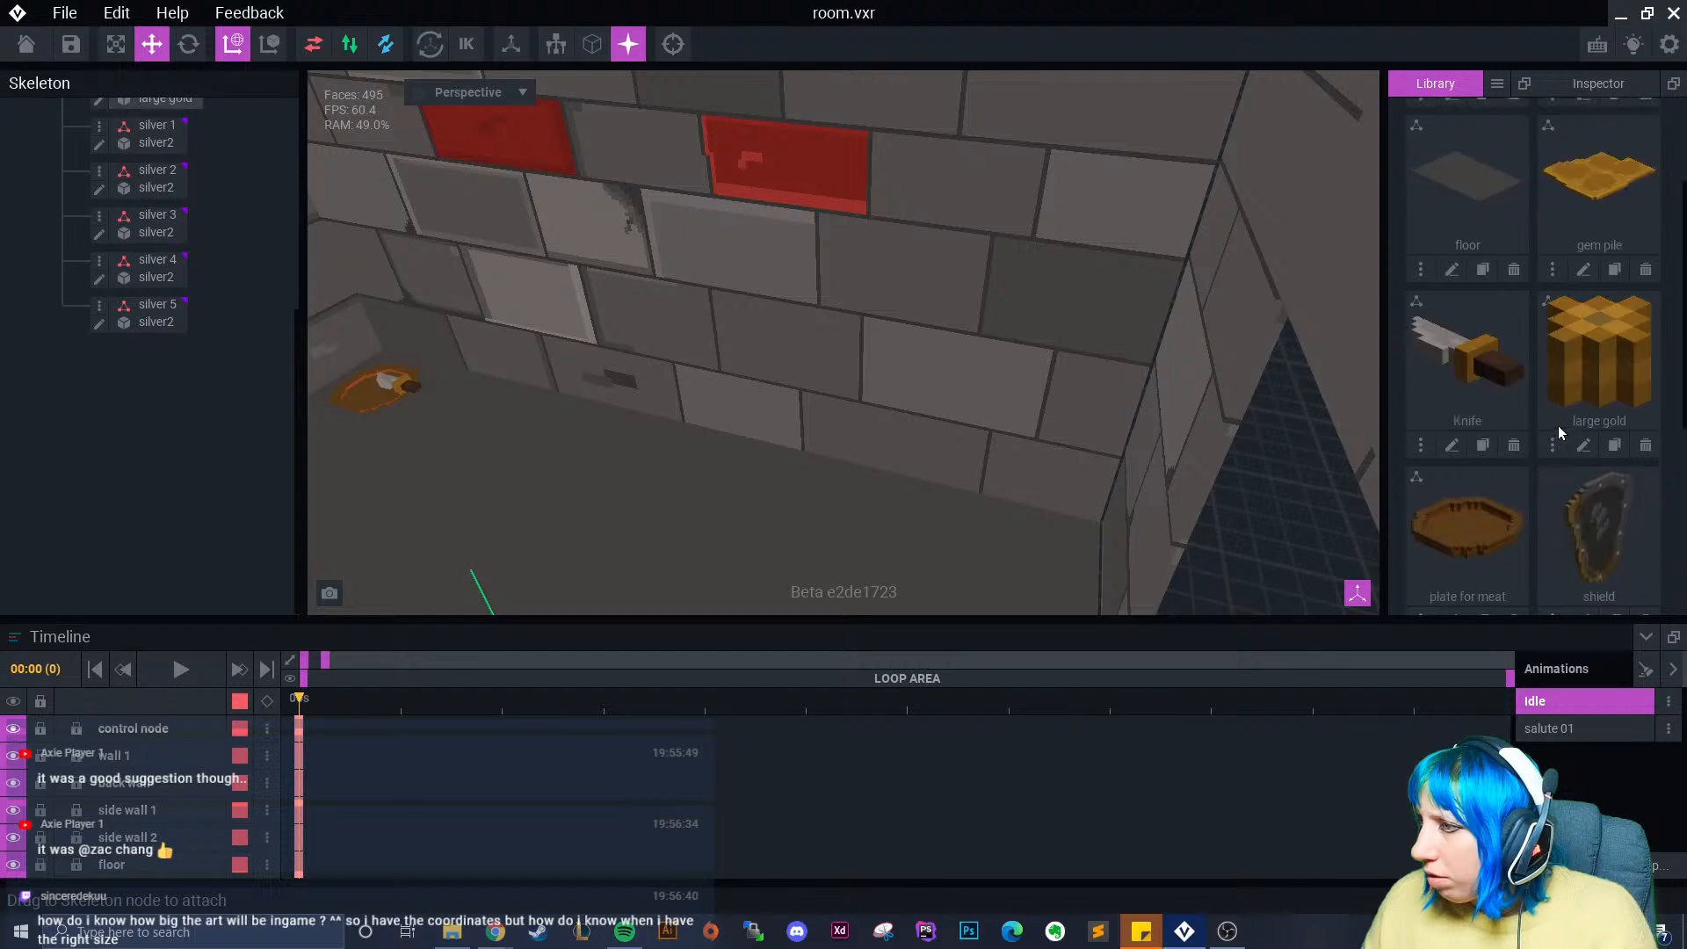
scroll(1581, 403, up, 2)
scroll(1604, 380, down, 1)
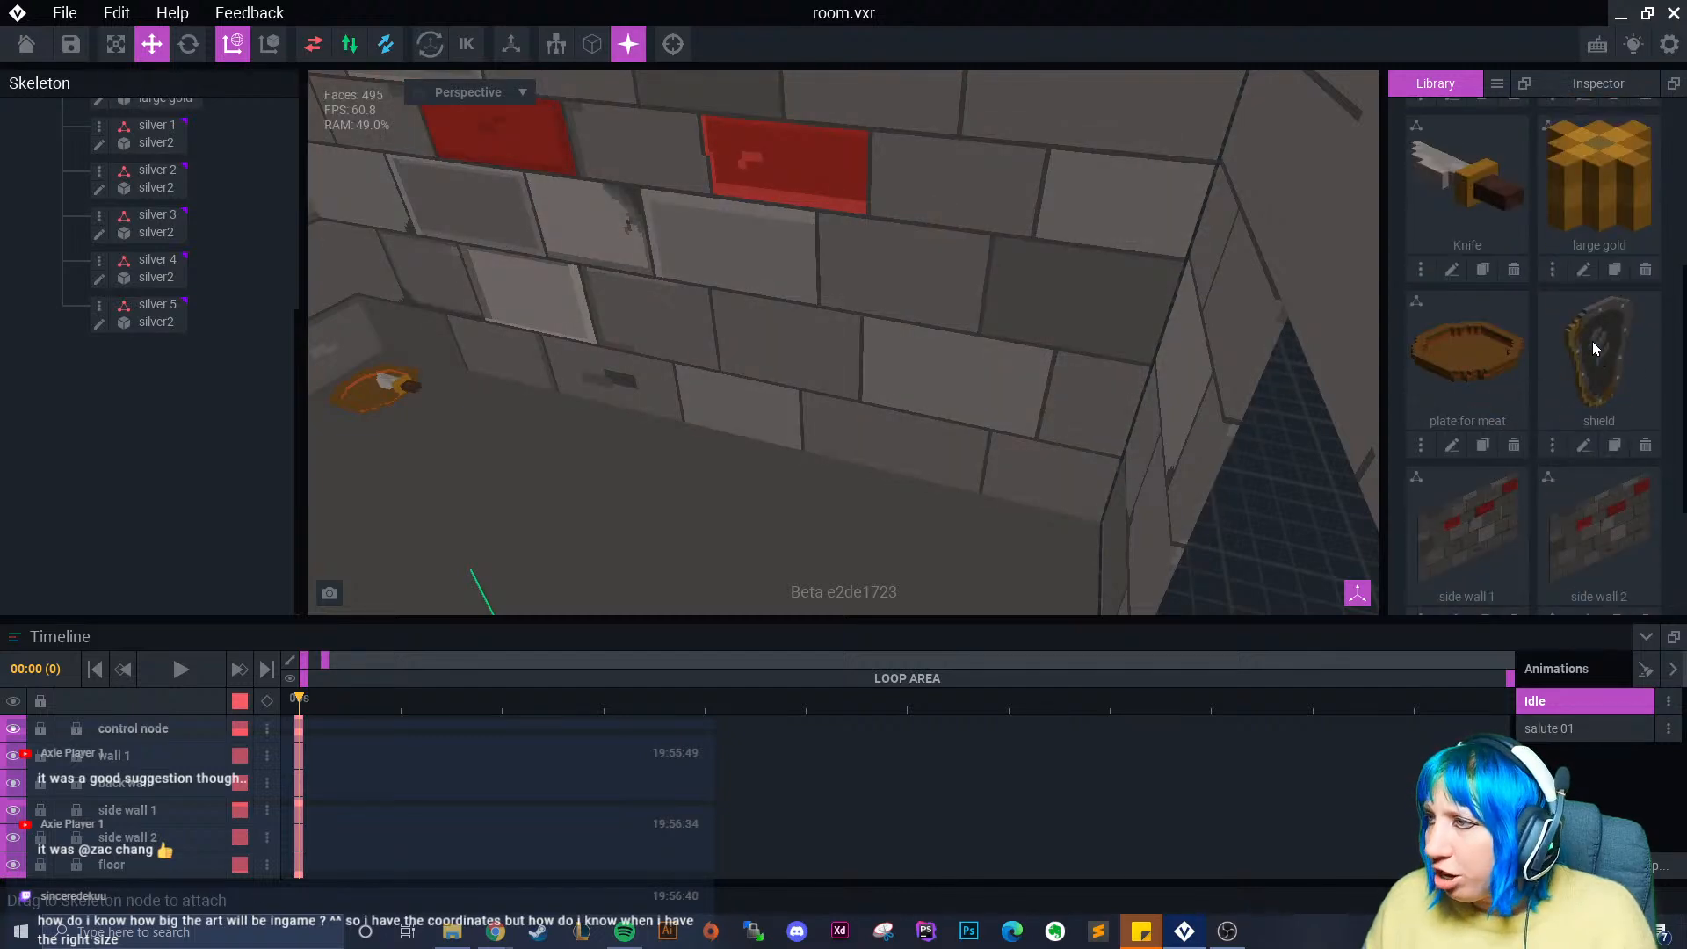
right_drag(949, 424, 760, 433)
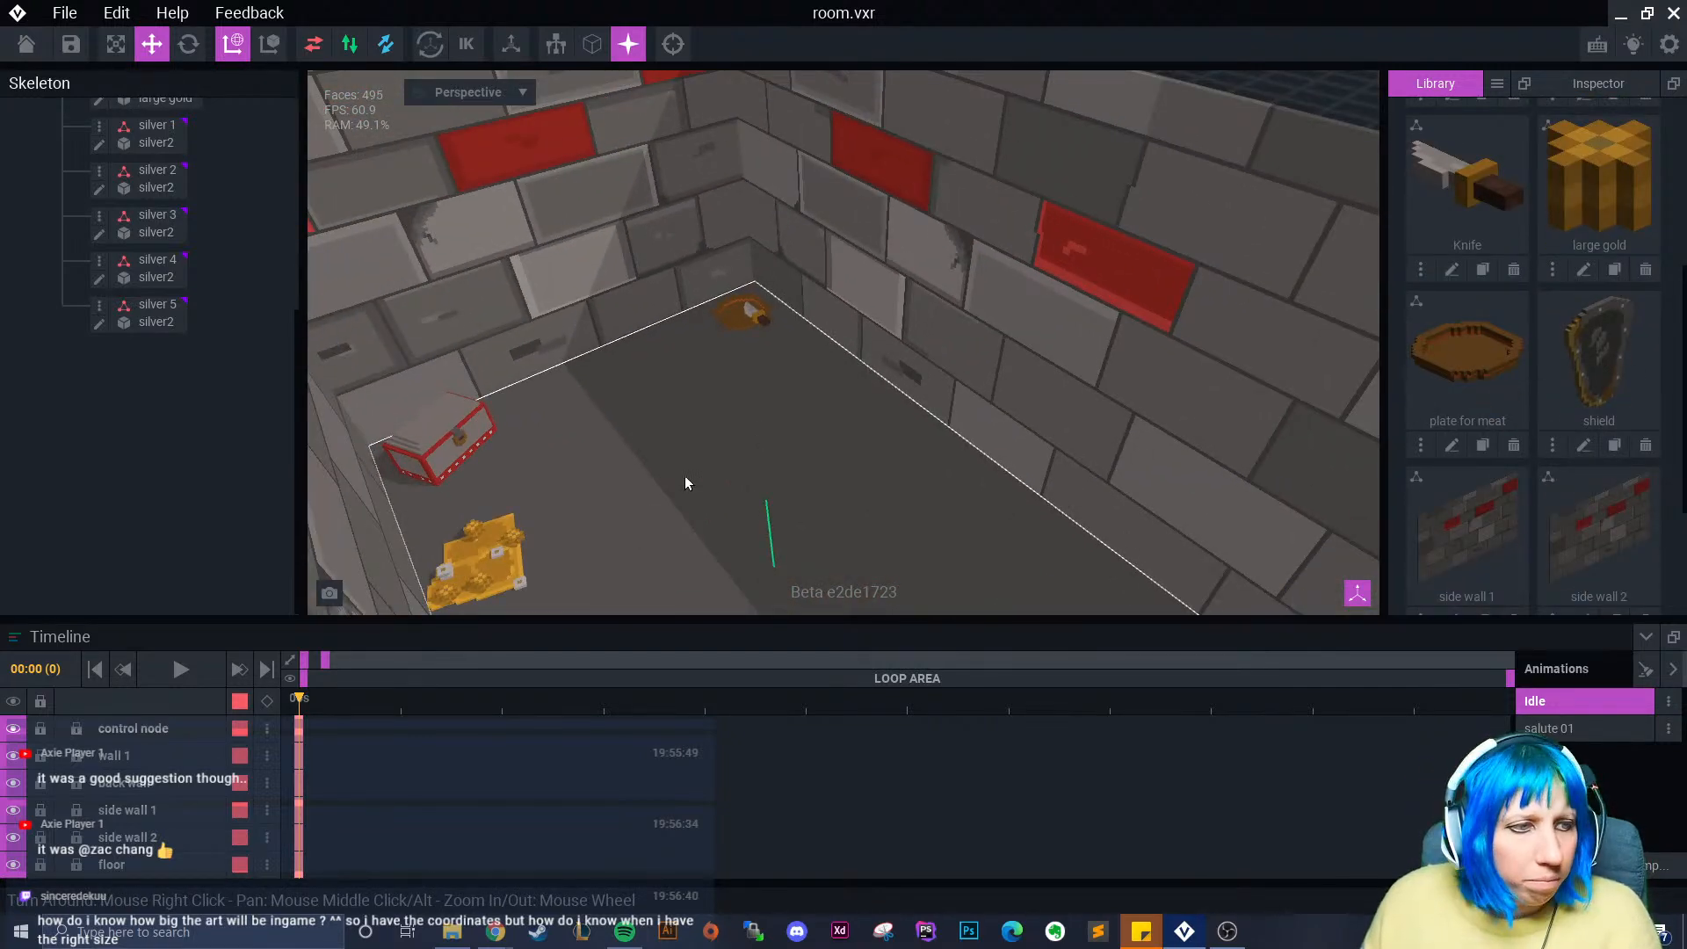
click(585, 408)
click(25, 44)
click(650, 336)
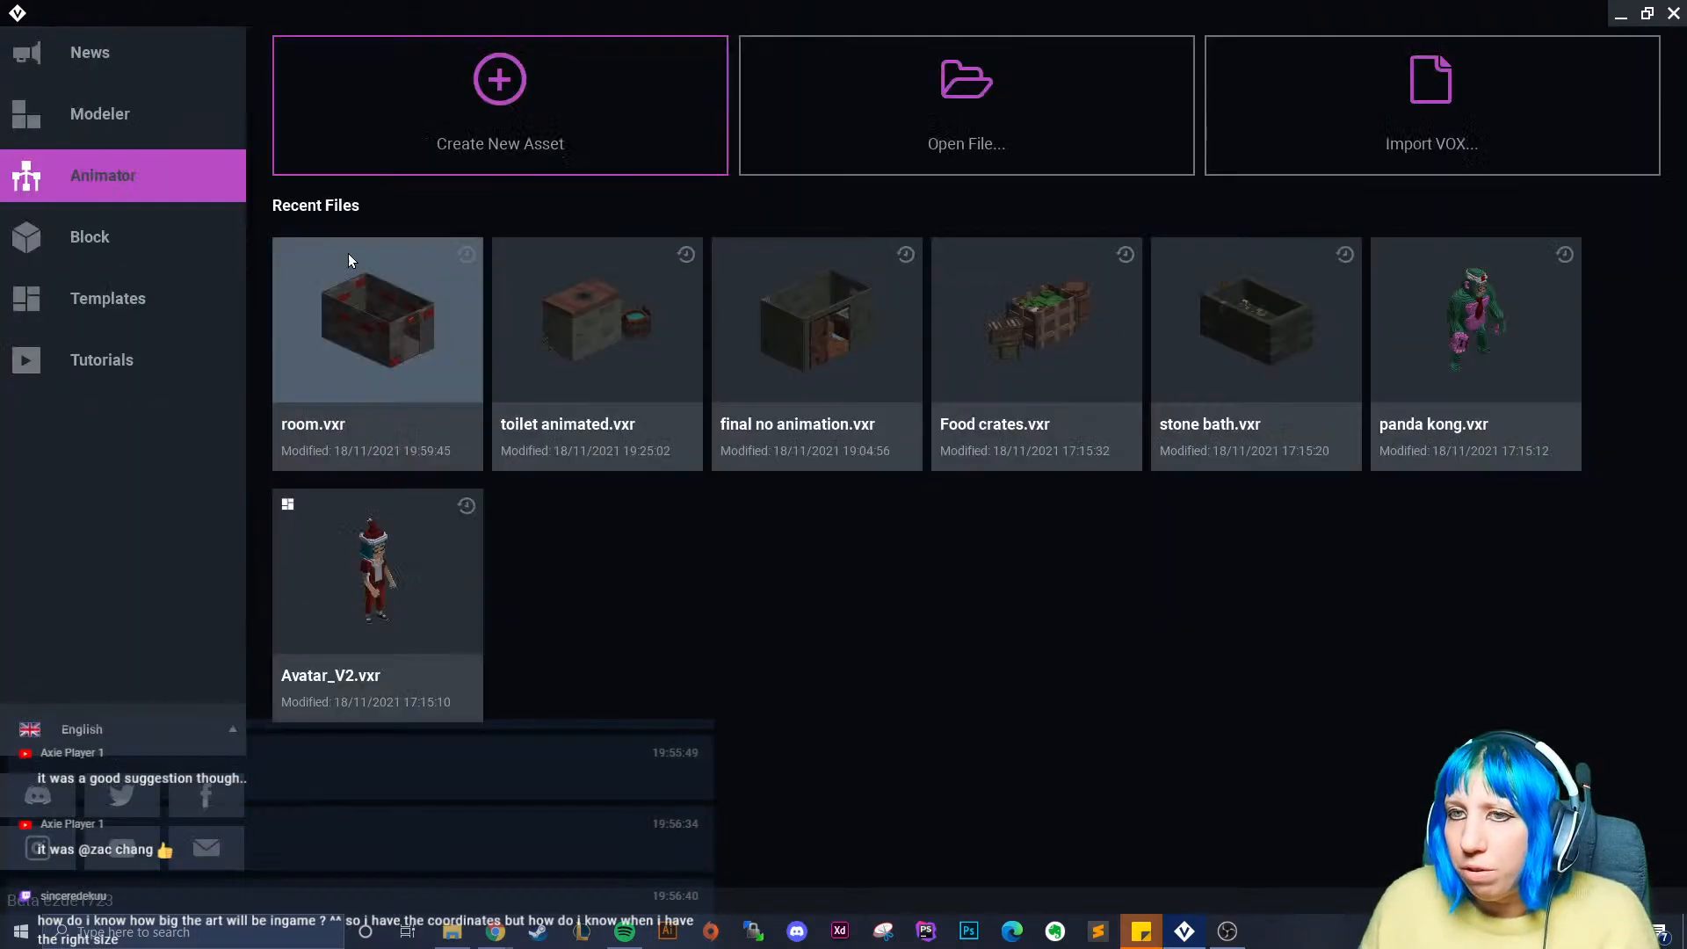
- Browse the available avatar, item and creature templates
click(105, 303)
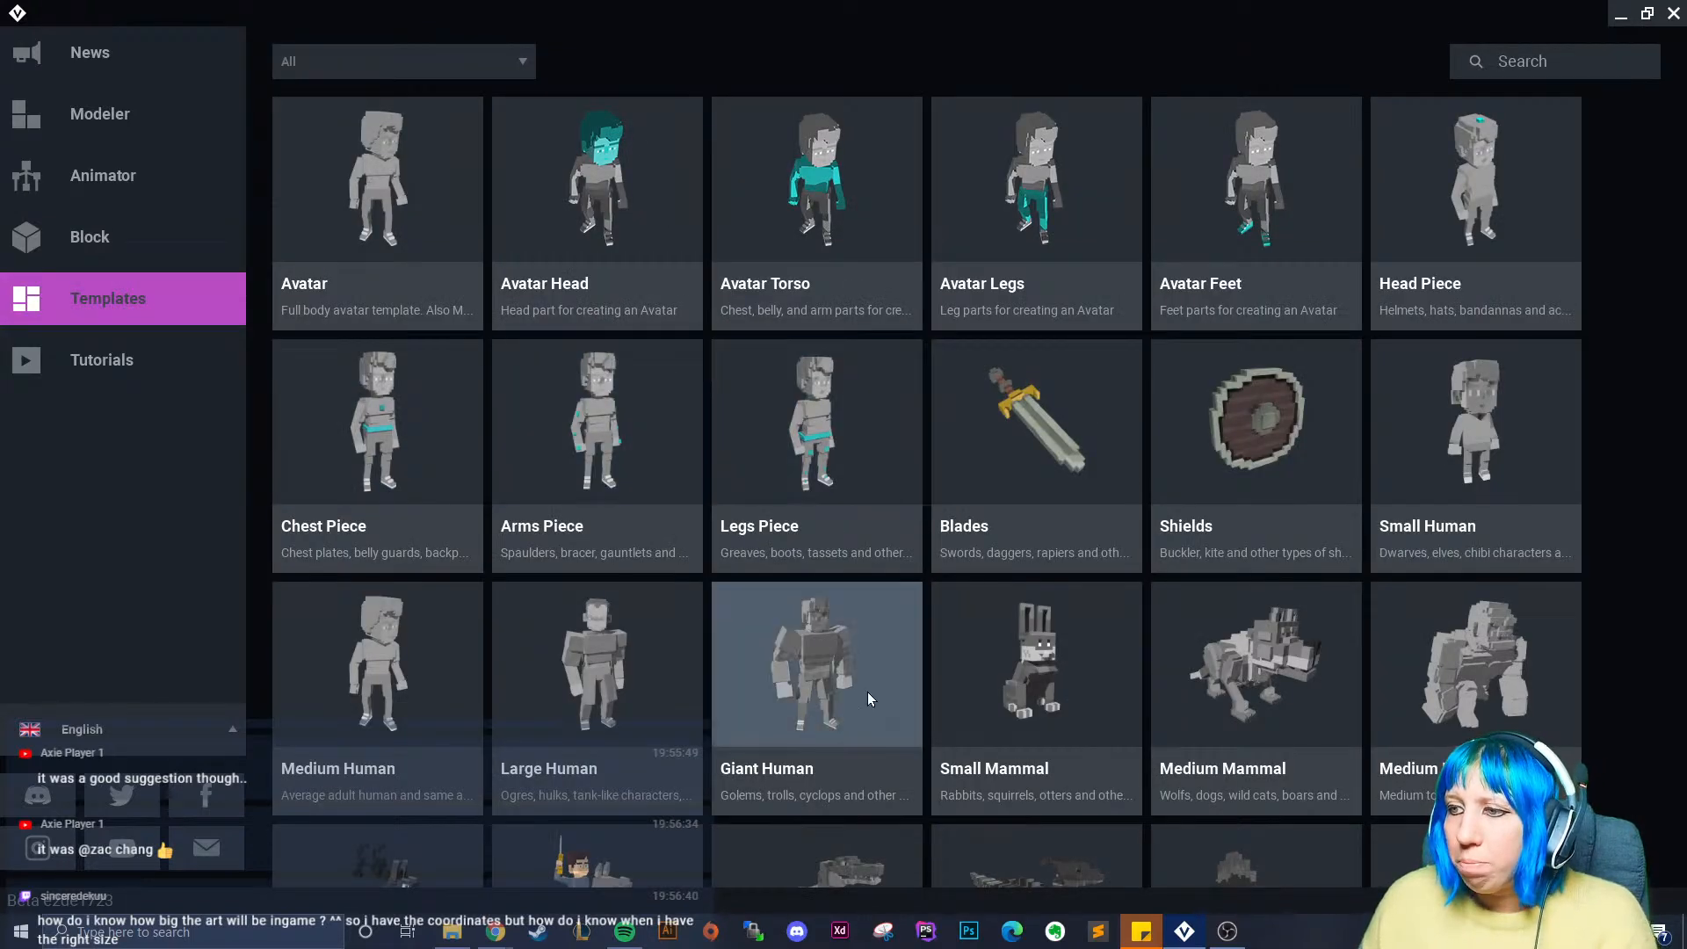
scroll(861, 650, down, 3)
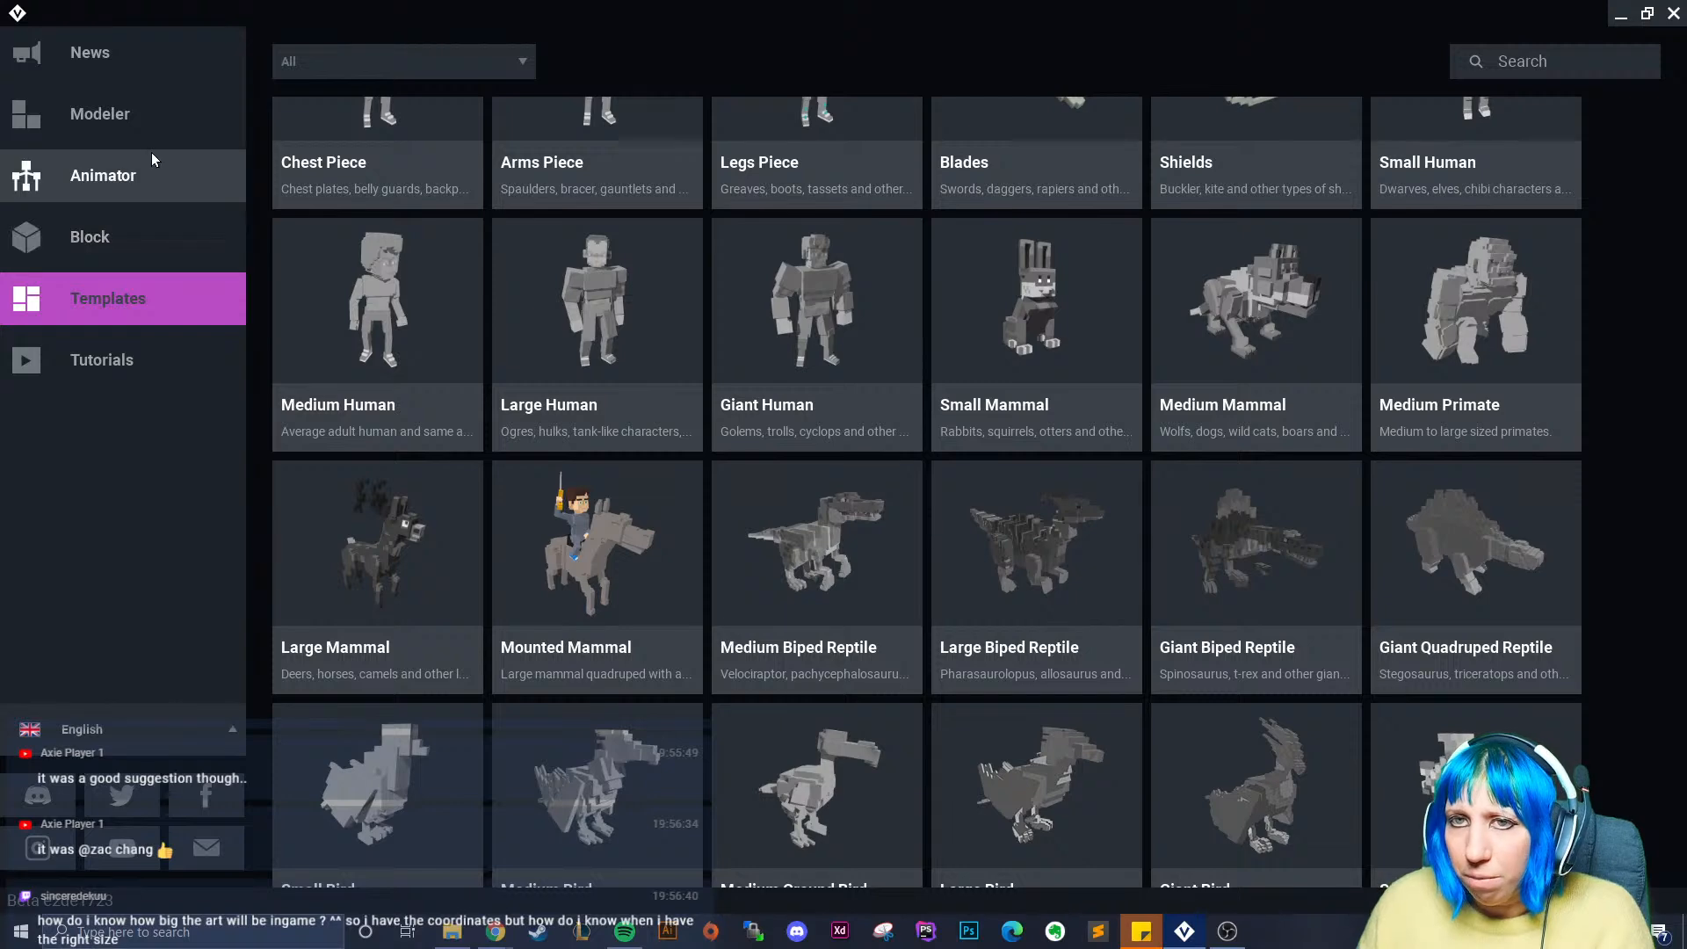
click(123, 114)
- Reopen room.vxr from the recent Animator files and bring the room's interior into view
click(91, 186)
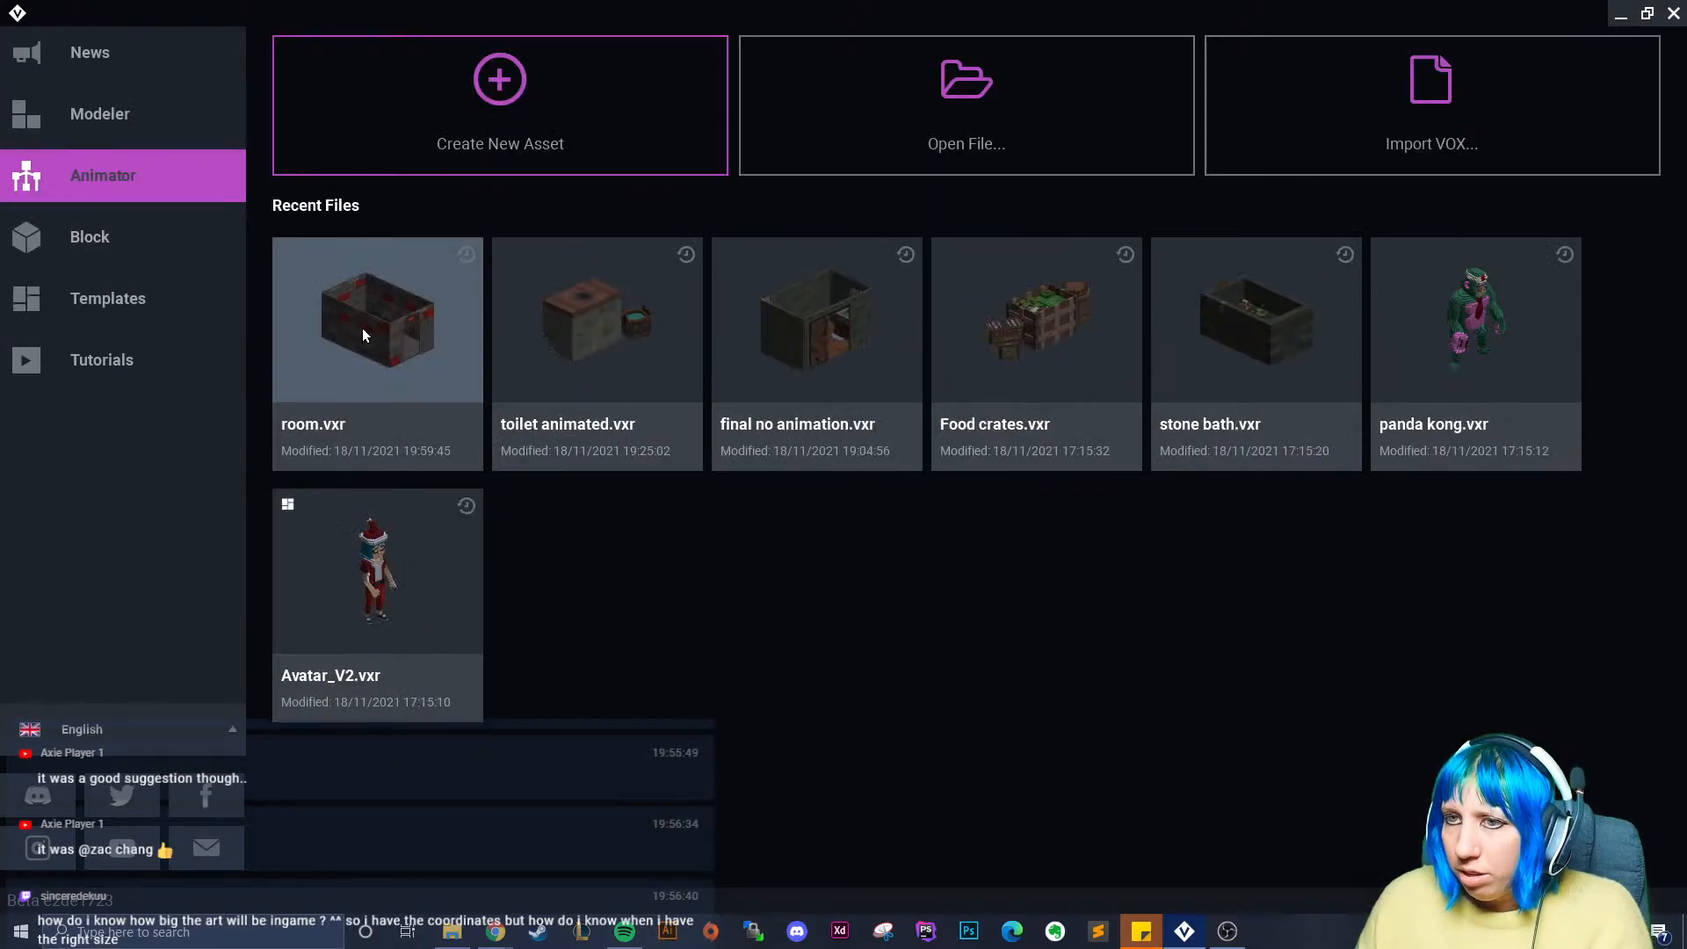
click(362, 329)
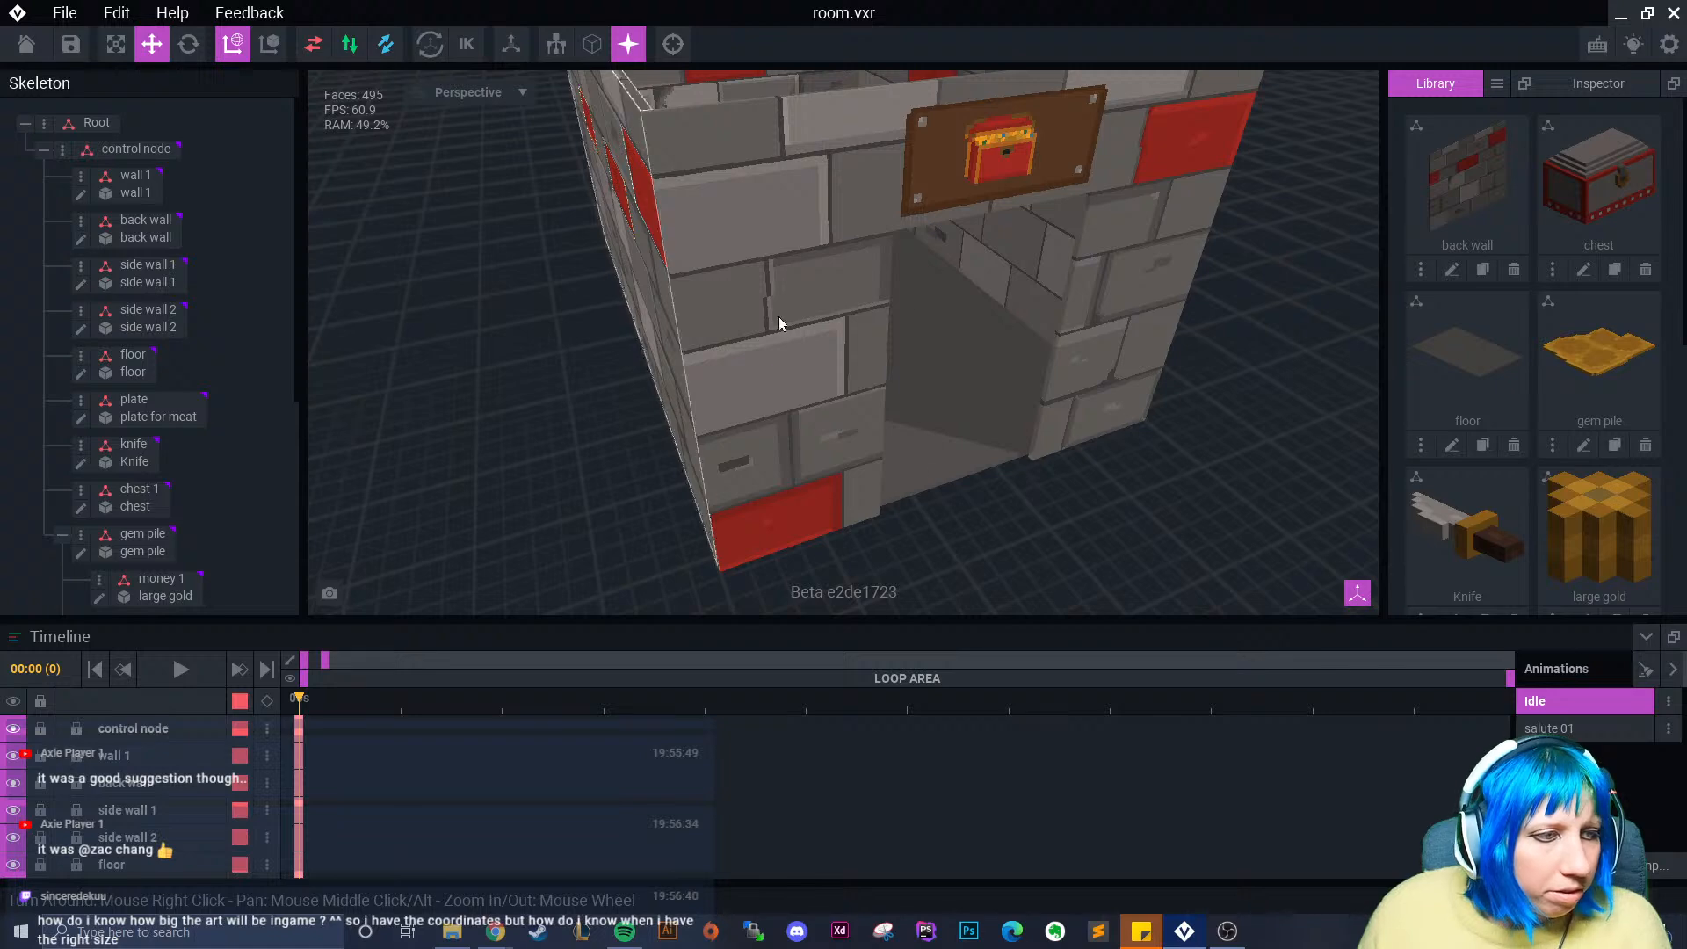
right_drag(910, 268, 848, 318)
scroll(900, 327, up, 4)
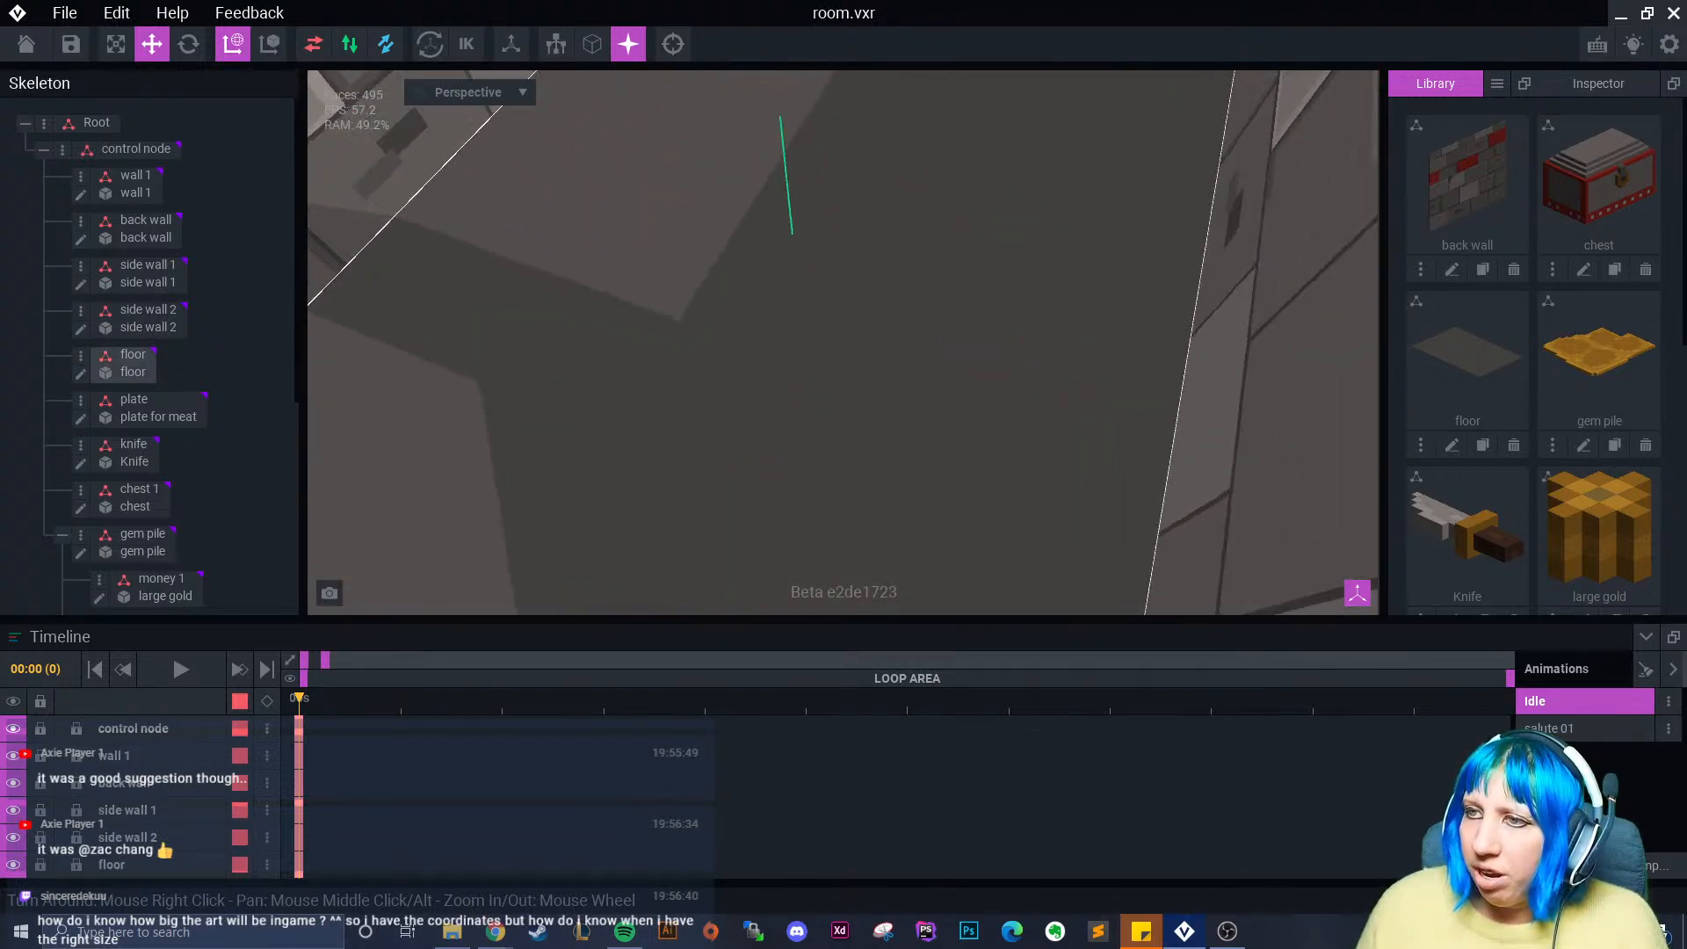
scroll(848, 318, down, 4)
middle_drag(808, 219, 877, 358)
scroll(895, 340, up, 2)
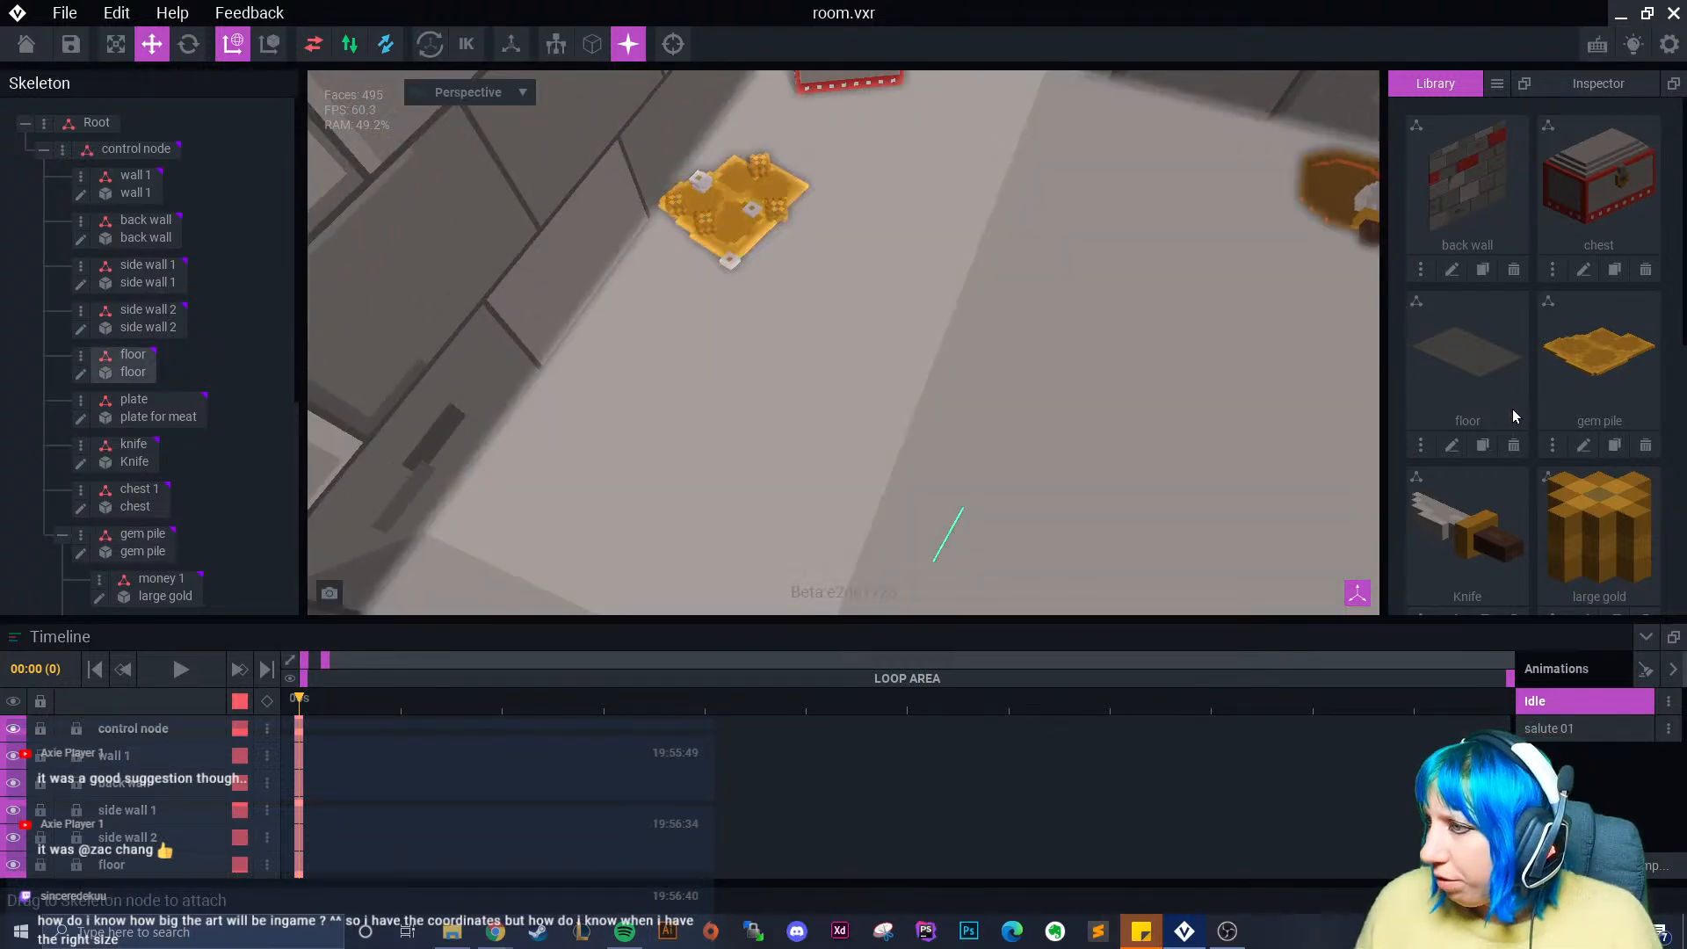
- Create a child node named shield under the control node and attach the shield model to it
scroll(1513, 414, down, 5)
scroll(1513, 486, up, 2)
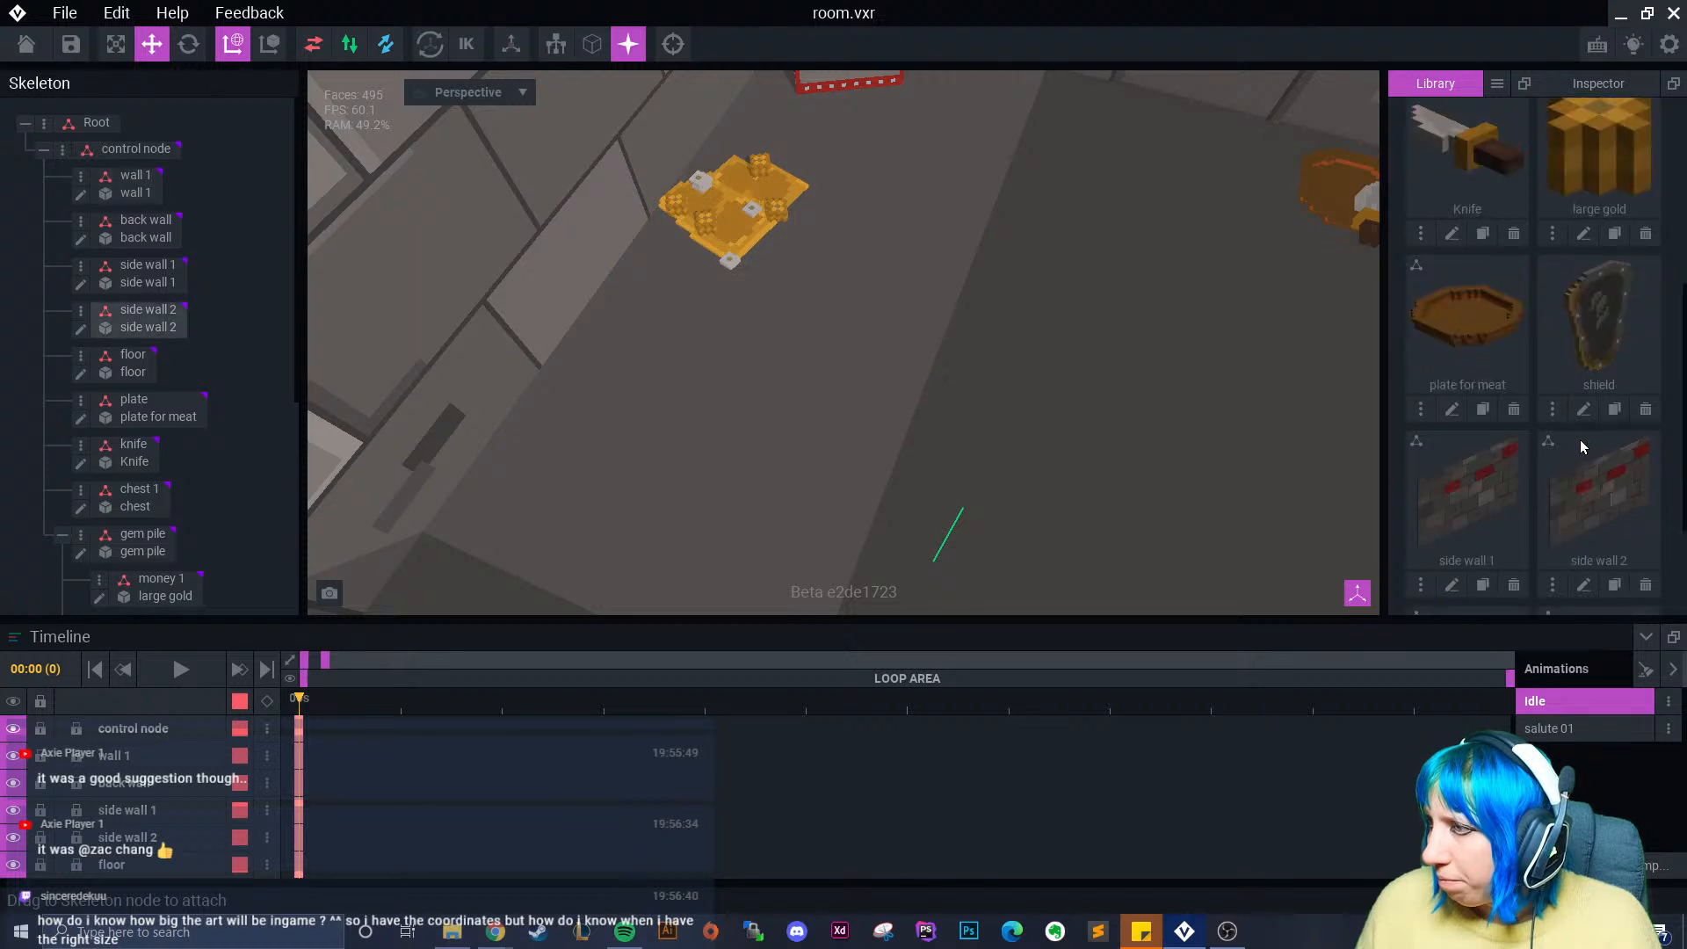
click(71, 156)
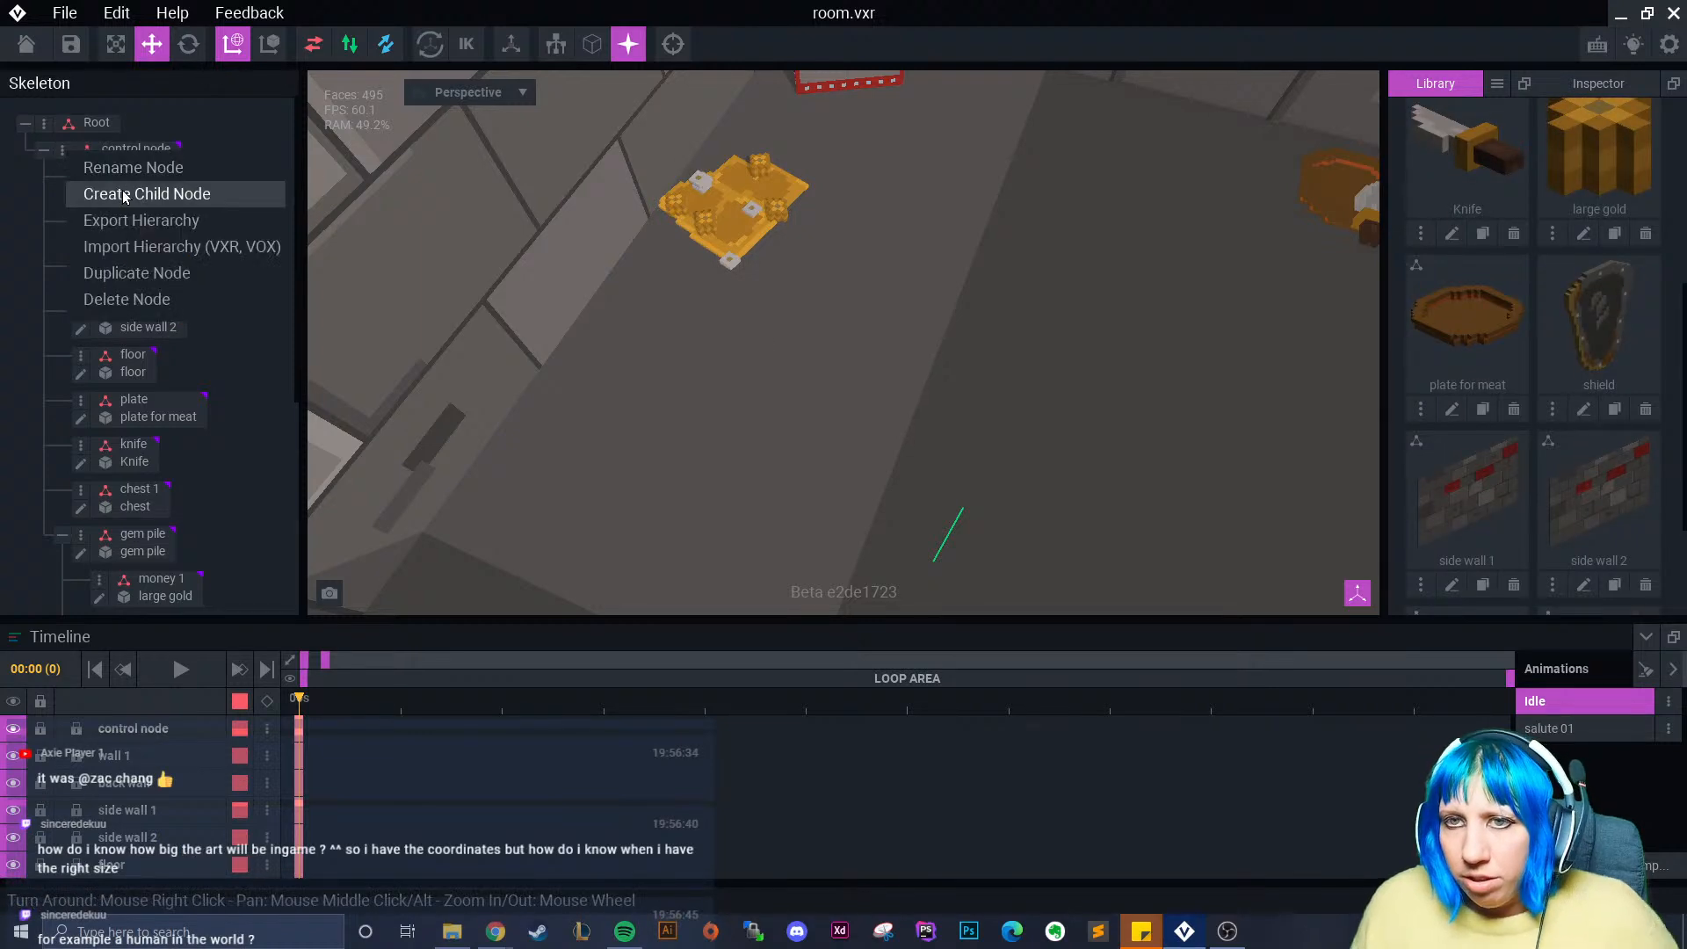
click(124, 200)
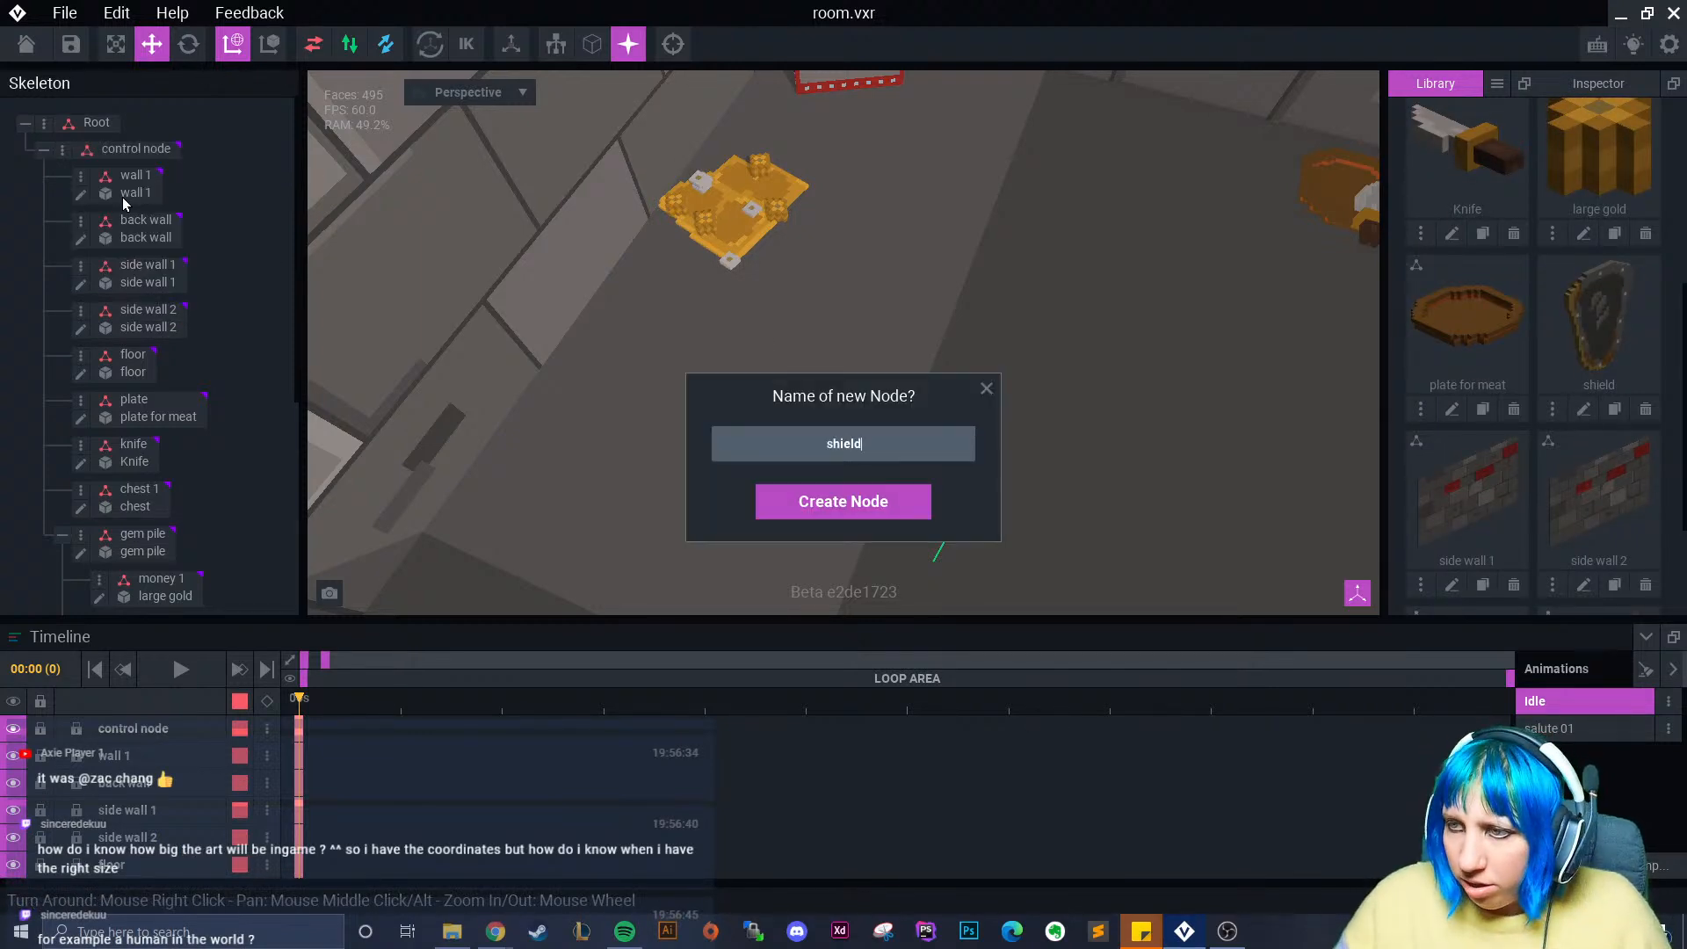
key(Return)
scroll(184, 492, down, 5)
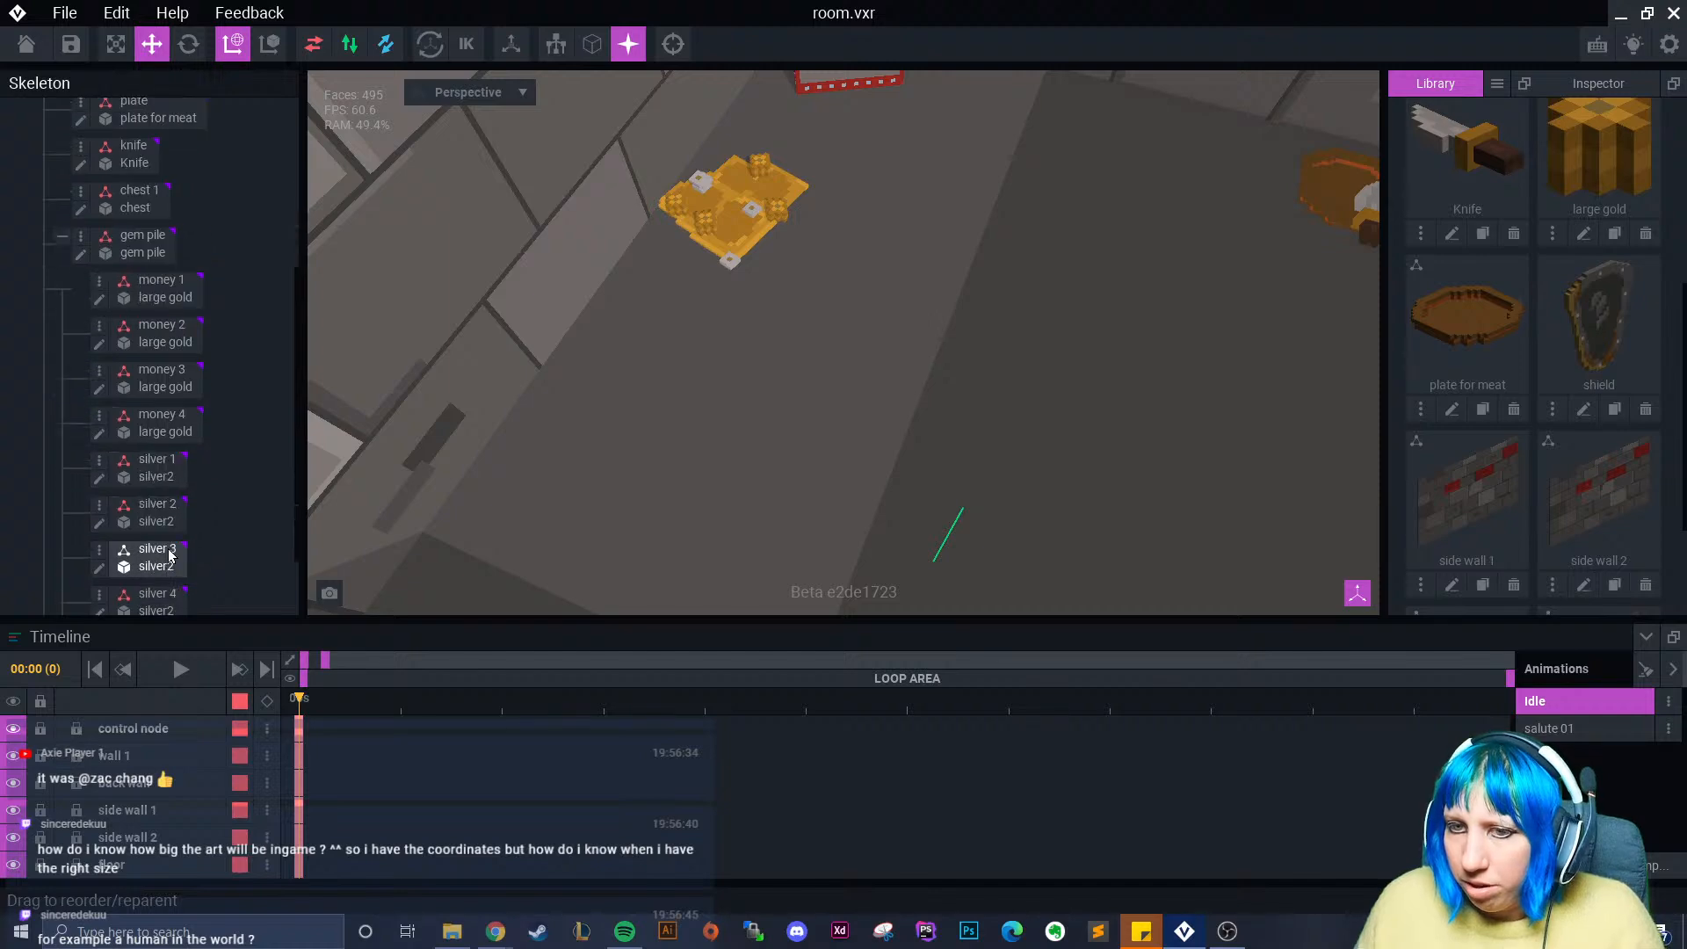
scroll(167, 552, down, 2)
drag(1599, 325, 136, 598)
- Move the shield from the middle of the room to the wall behind the treasure chest
right_drag(629, 557, 822, 485)
drag(817, 188, 665, 479)
right_drag(565, 383, 694, 391)
drag(513, 465, 422, 219)
right_drag(426, 237, 711, 372)
drag(849, 361, 589, 252)
middle_drag(590, 247, 663, 319)
scroll(664, 319, up, 2)
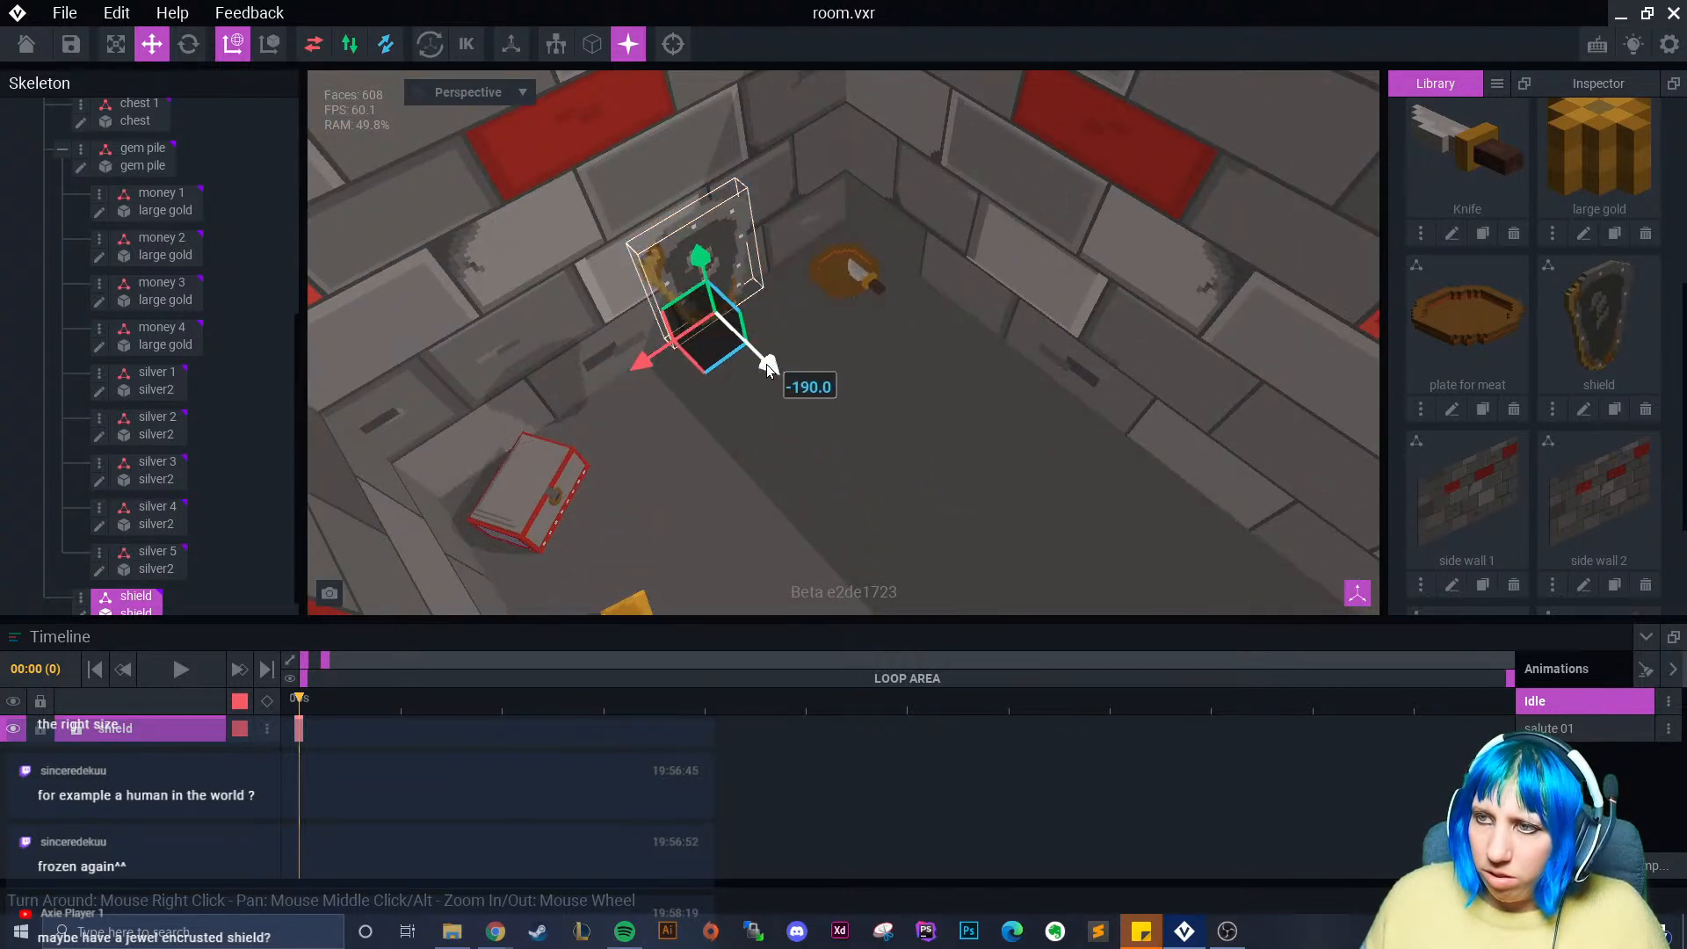
drag(764, 362, 677, 313)
scroll(677, 313, up, 5)
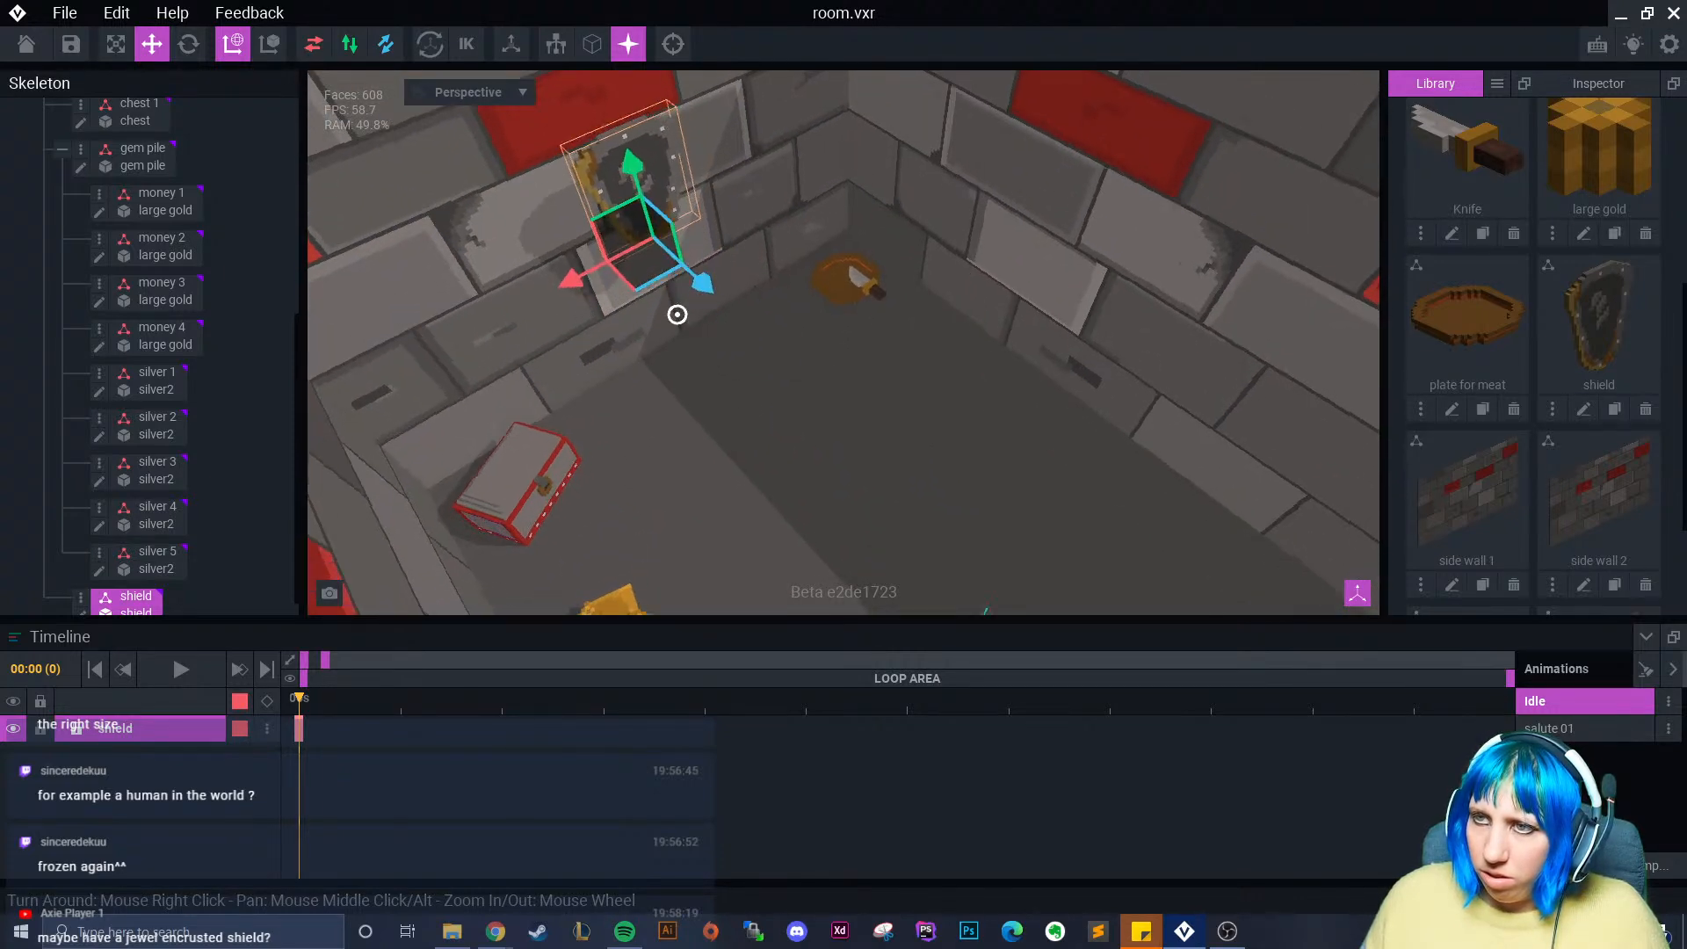
- Set the shield against the back wall and slide it sideways to 40, high above the treasure chest
scroll(695, 317, down, 5)
drag(738, 369, 708, 370)
drag(621, 270, 601, 187)
right_drag(617, 195, 618, 195)
drag(712, 249, 694, 251)
right_drag(763, 290, 761, 290)
middle_drag(659, 325, 660, 327)
drag(560, 284, 387, 309)
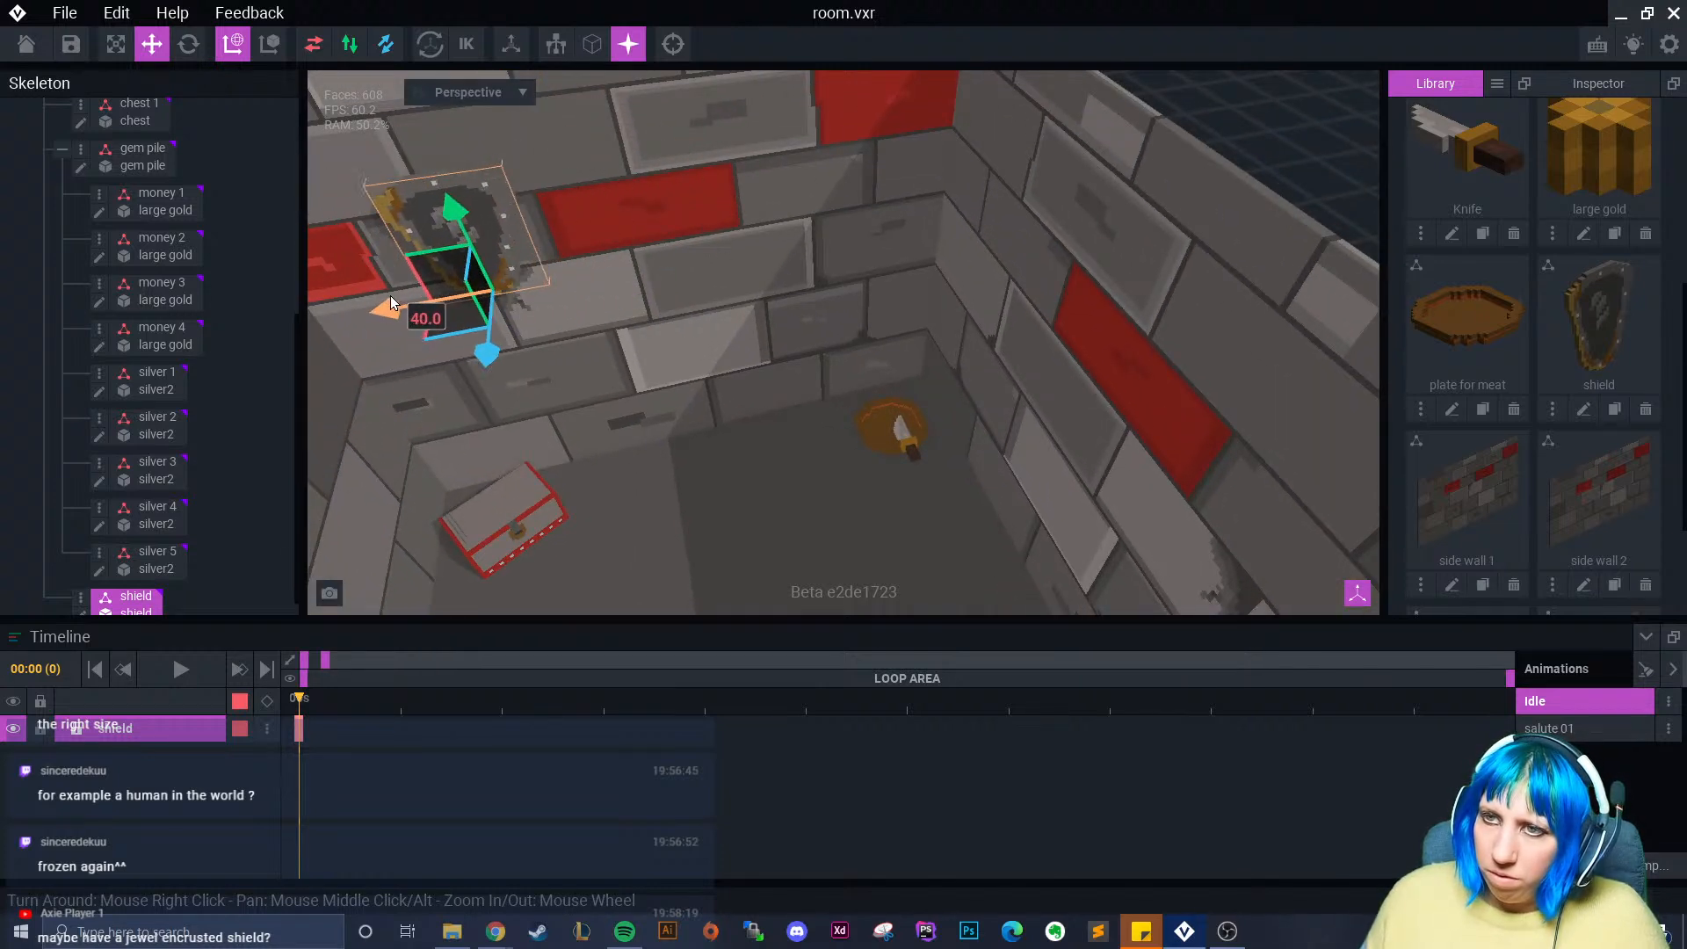
scroll(110, 567, down, 1)
click(664, 344)
right_drag(664, 345, 654, 334)
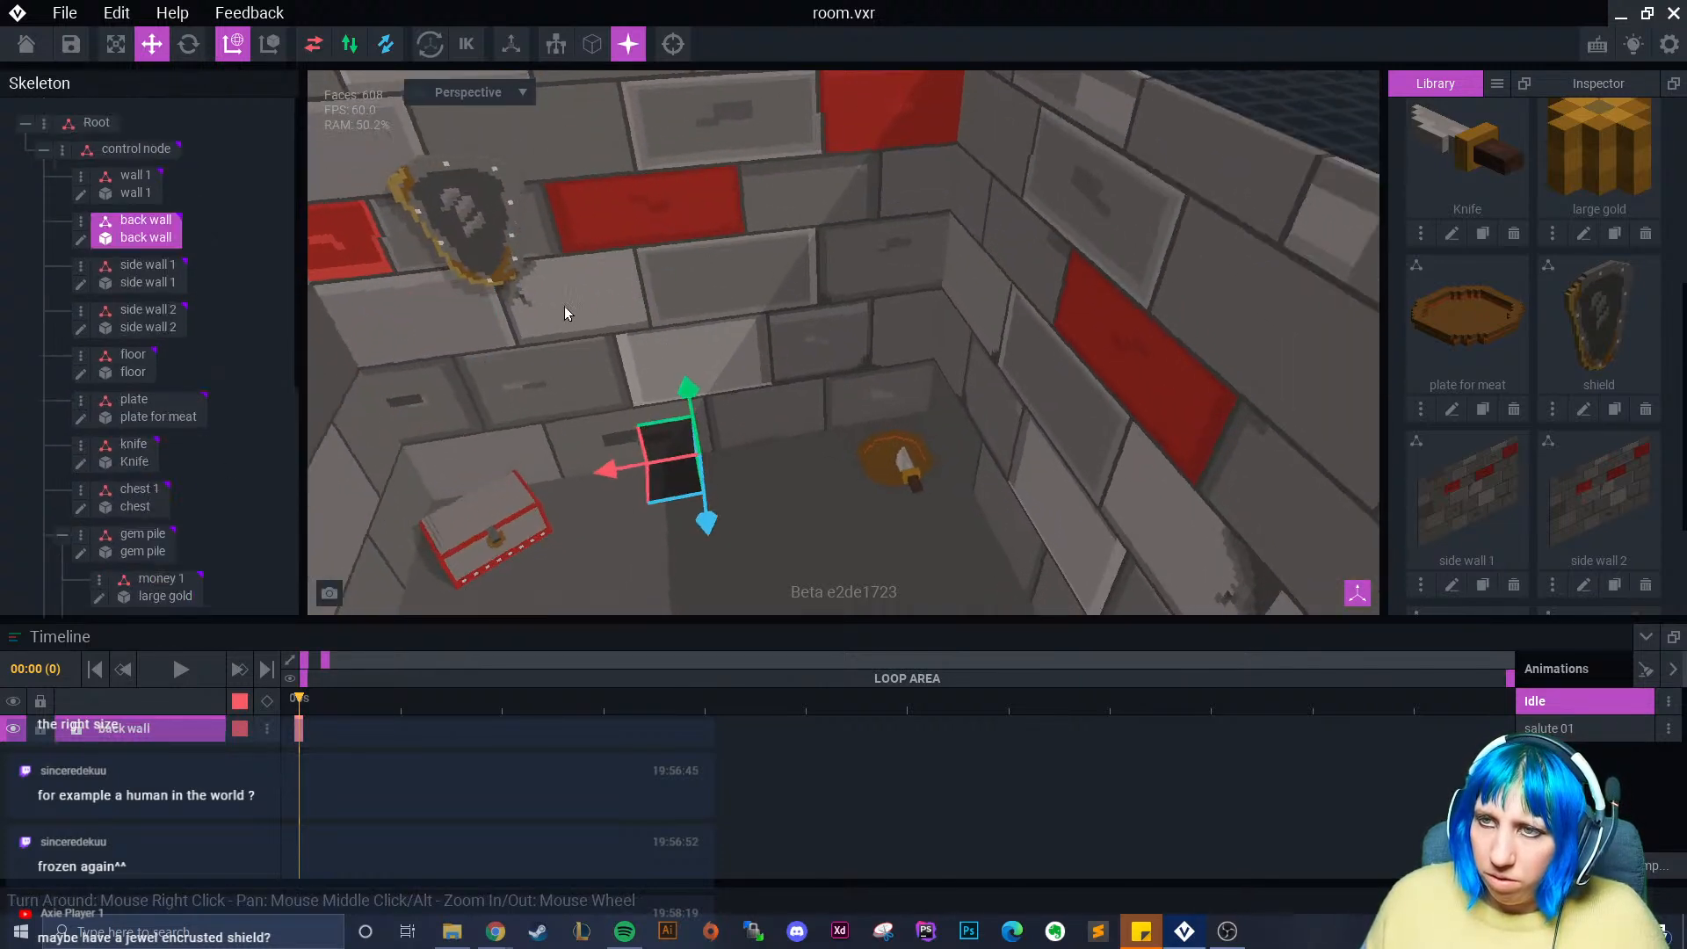
- Clone the shield model in the library under the name shield 2
click(479, 224)
click(1614, 410)
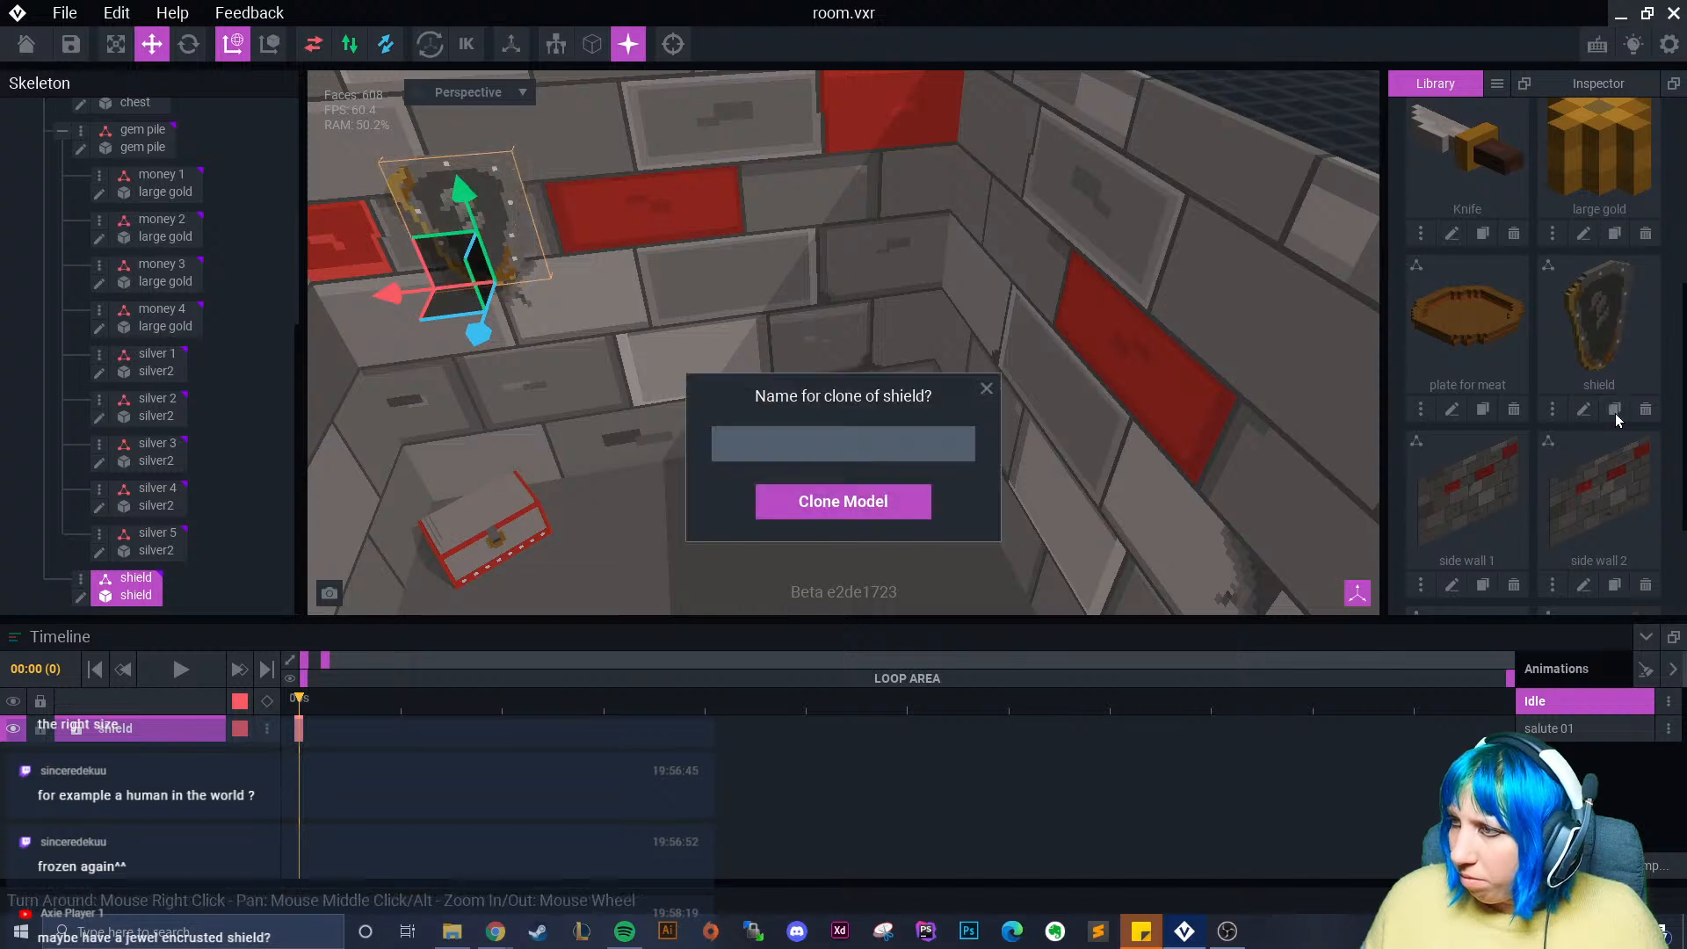
key(Return)
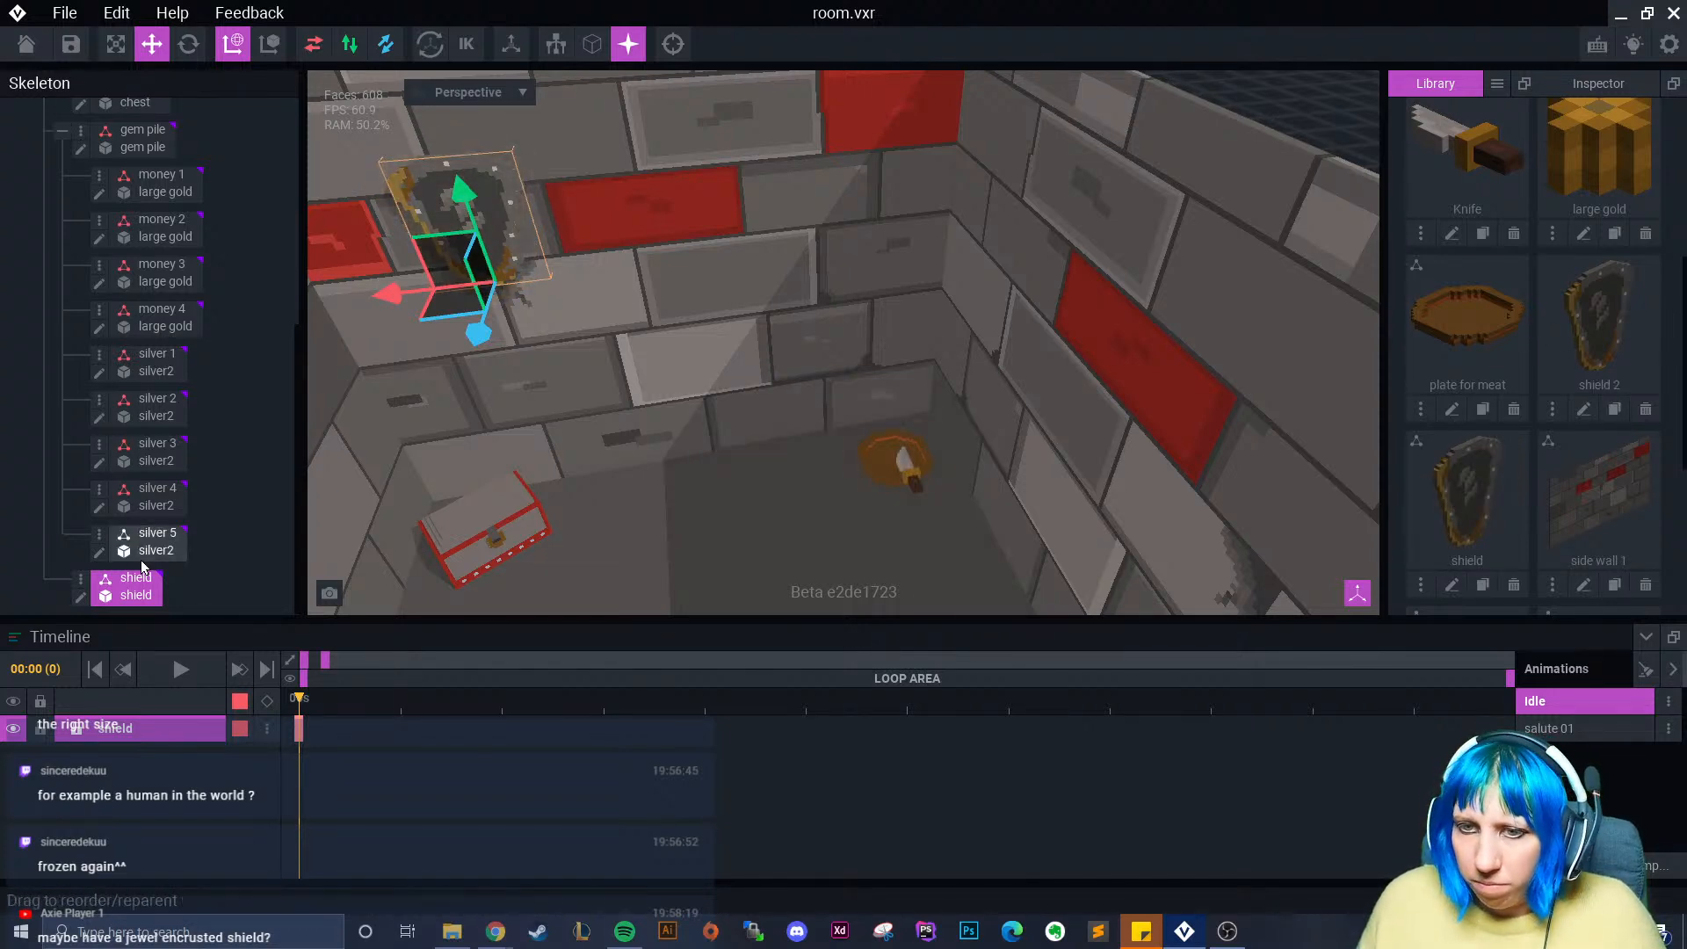
- Create a child node named shield 2 under the control node and attach the shield 2 model to it
scroll(87, 325, up, 3)
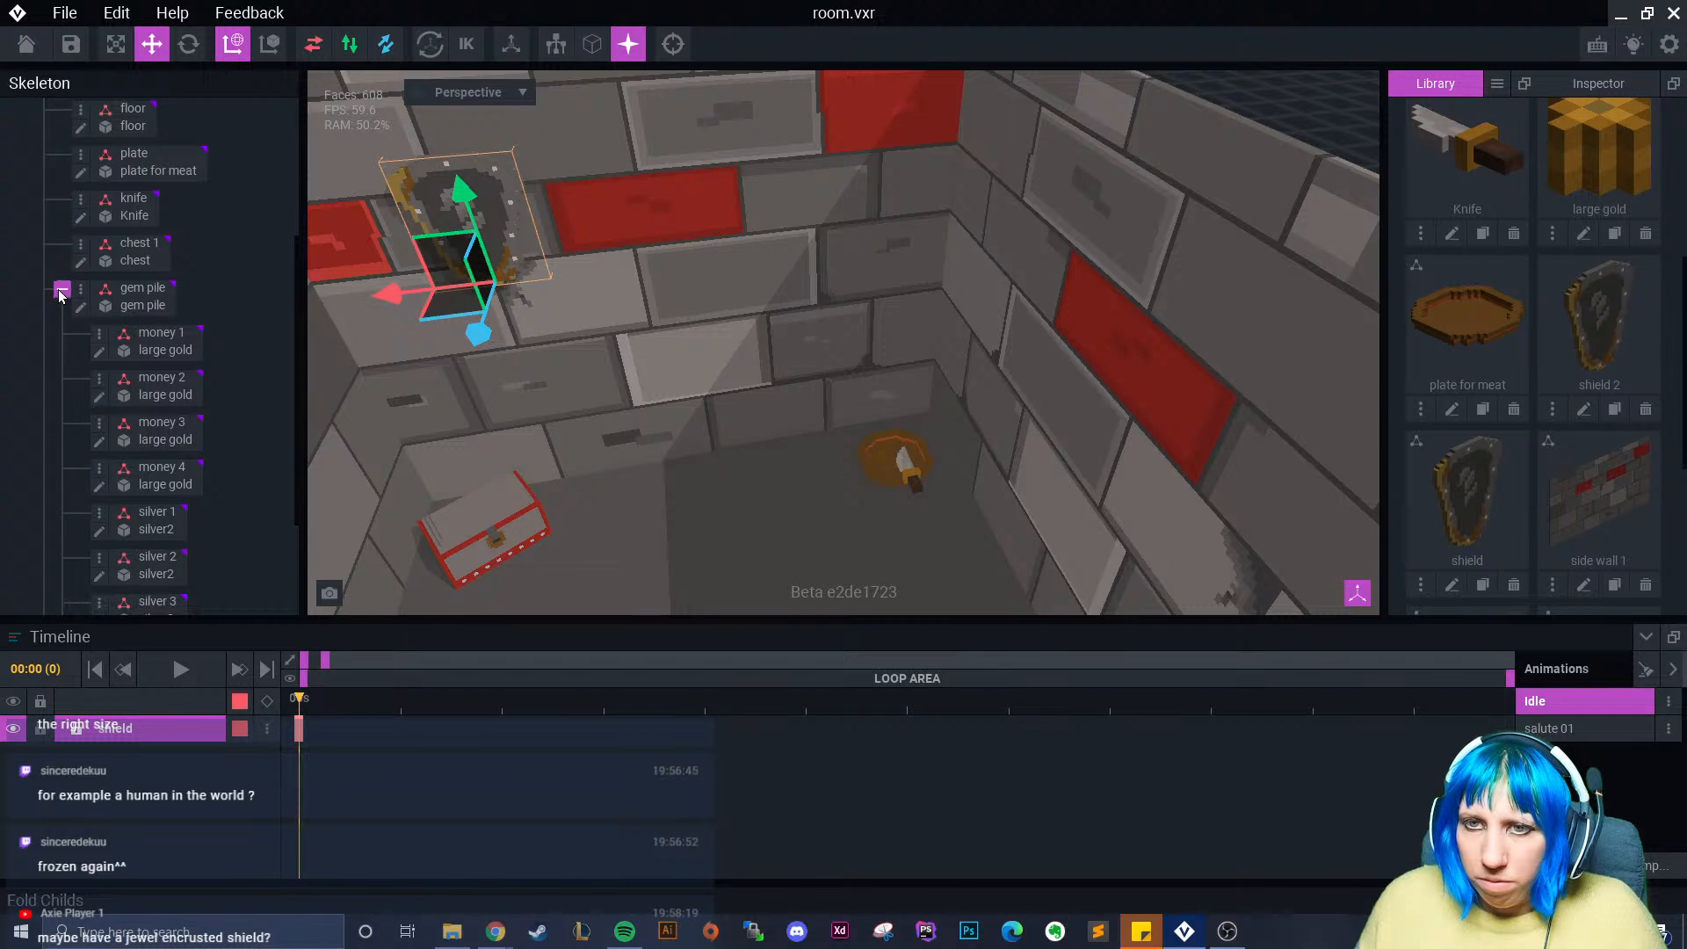
click(60, 295)
click(62, 148)
click(133, 200)
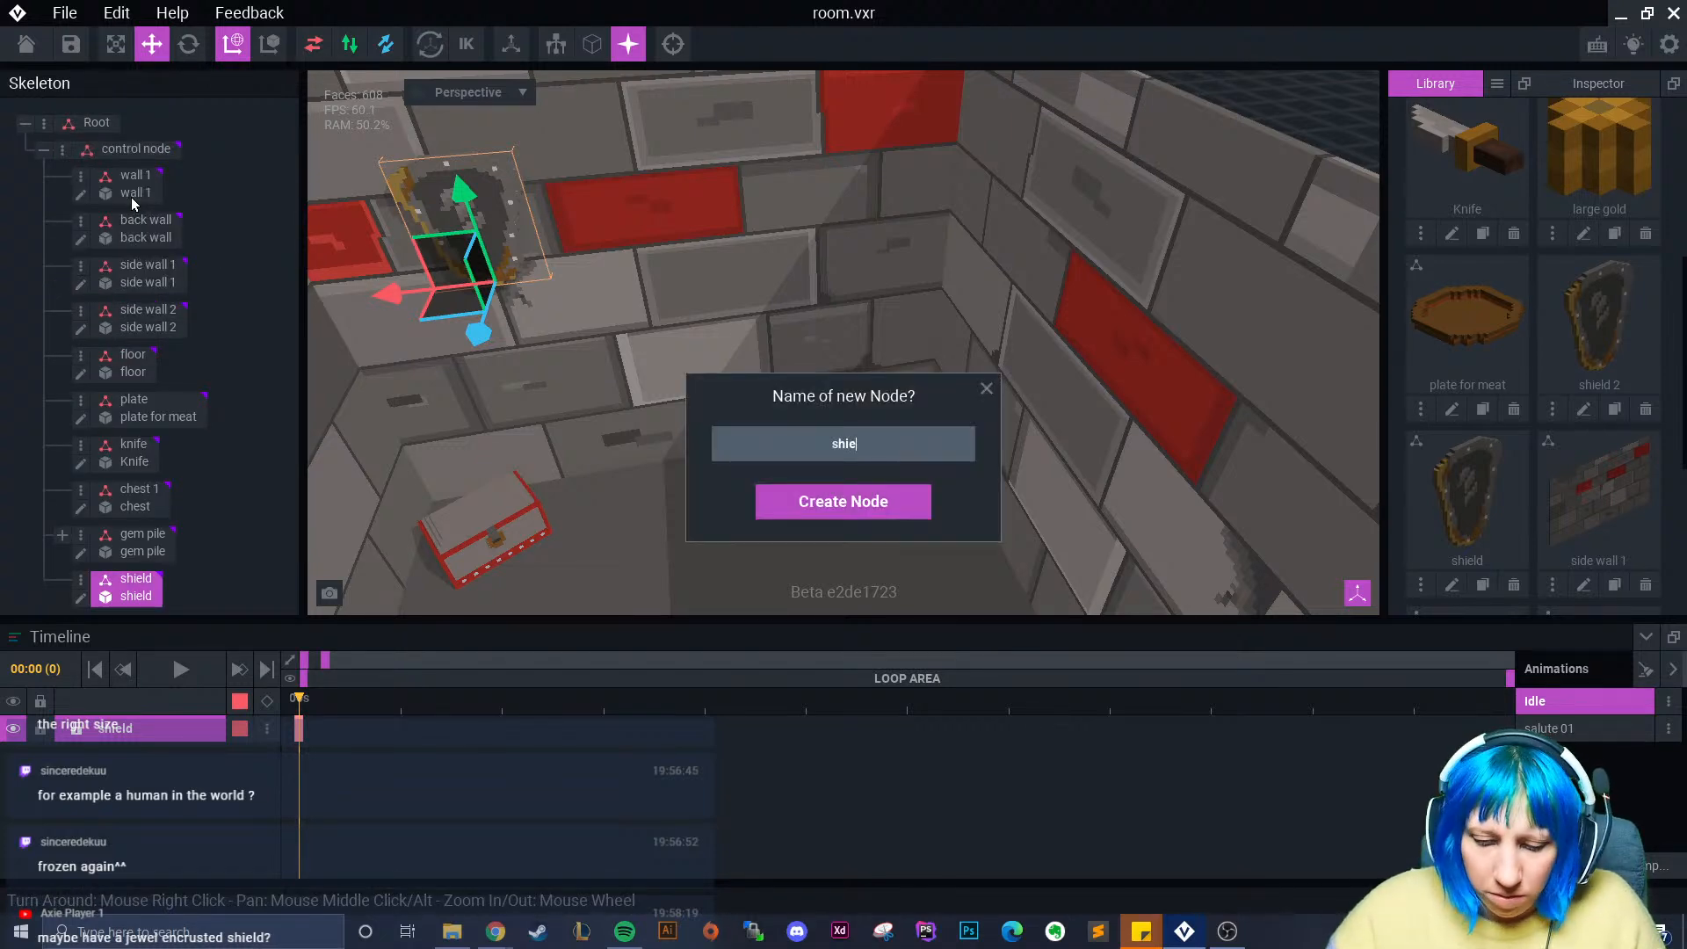
text(shield)
key(Return)
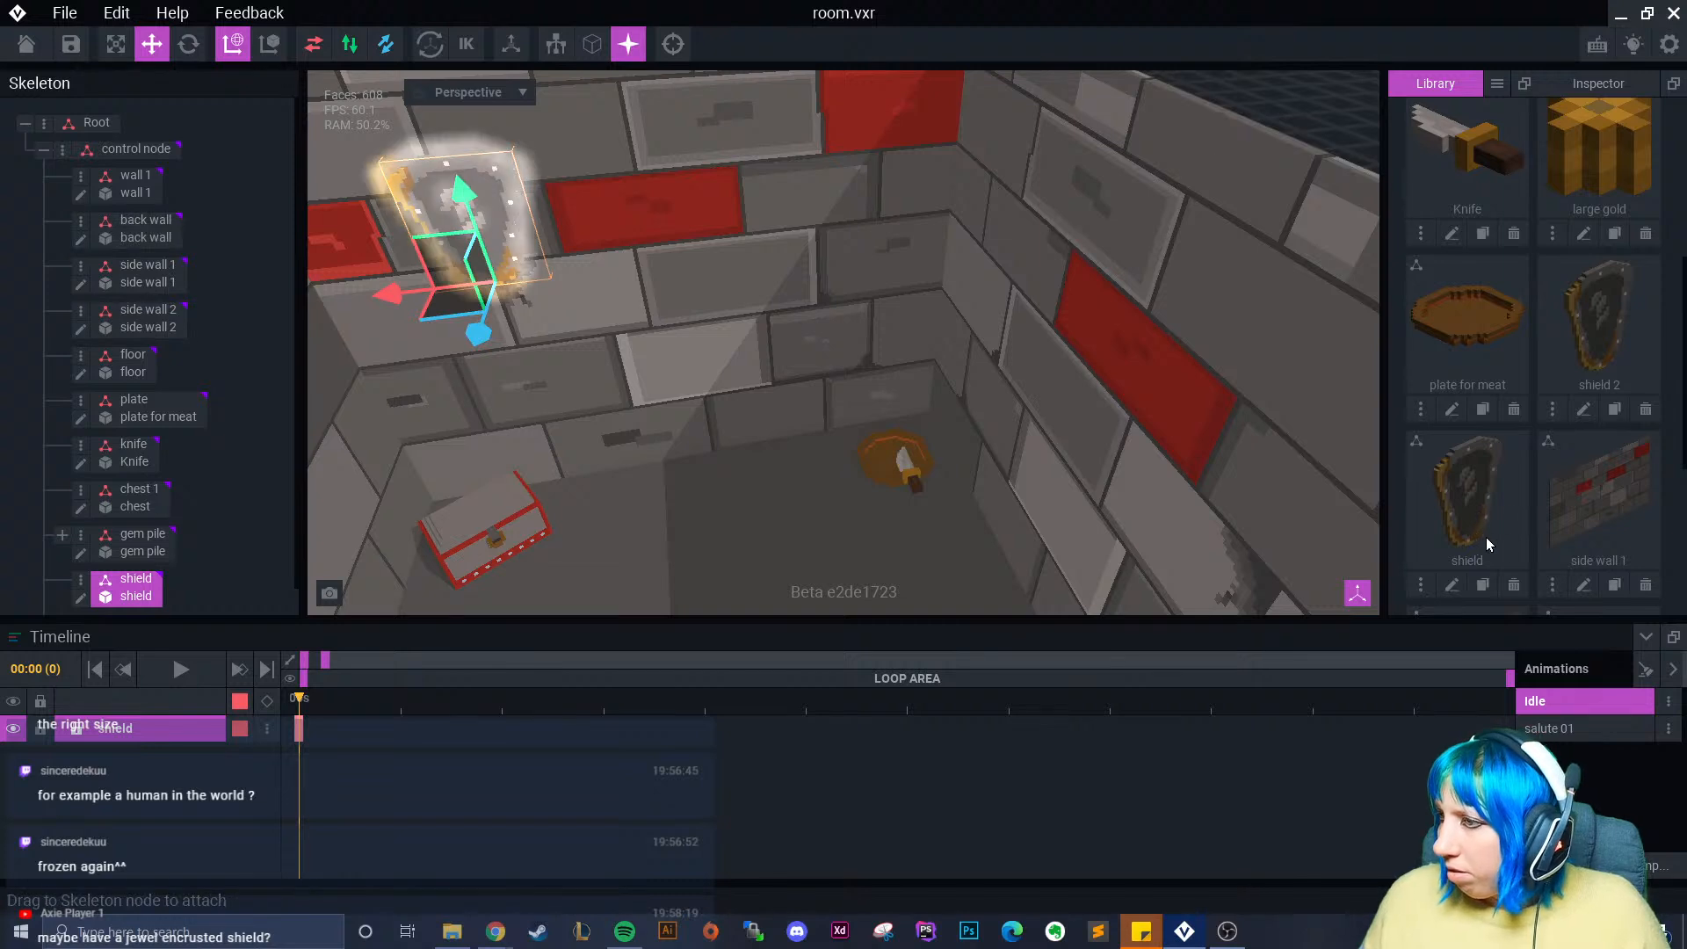
drag(1611, 327, 150, 581)
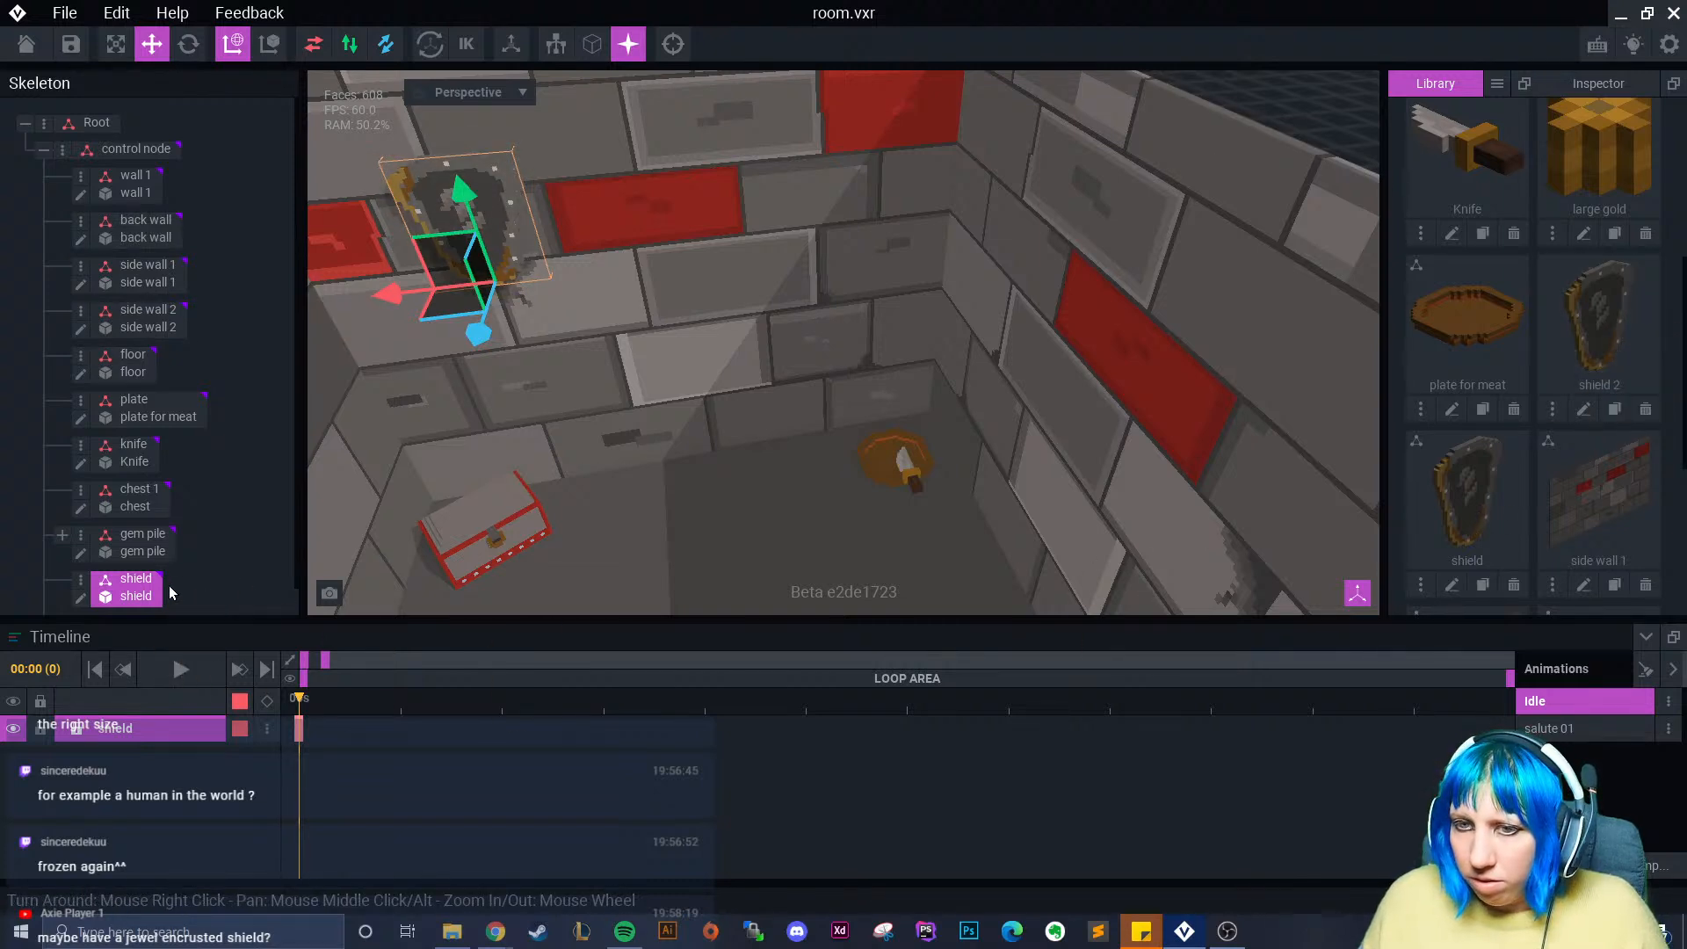
drag(1622, 321, 145, 597)
scroll(165, 573, down, 1)
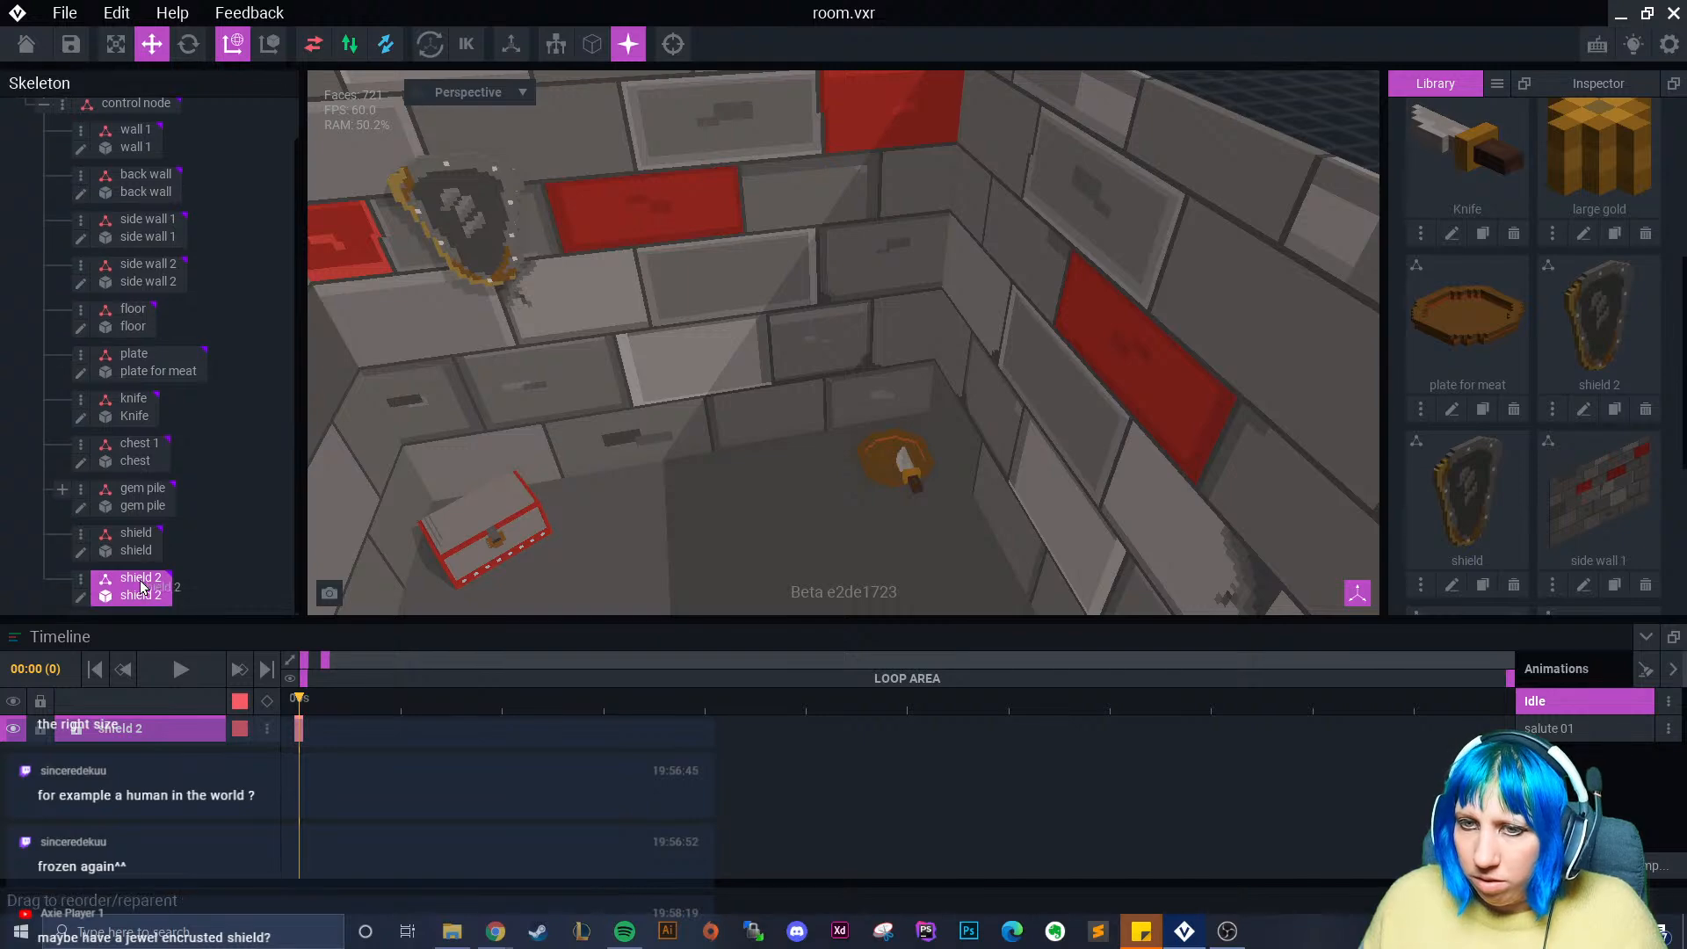
- Move shield 2 from the room's entrance to the back wall beside the first shield and raise it to 72
scroll(658, 446, down, 8)
right_drag(642, 471, 641, 404)
middle_drag(651, 457, 666, 427)
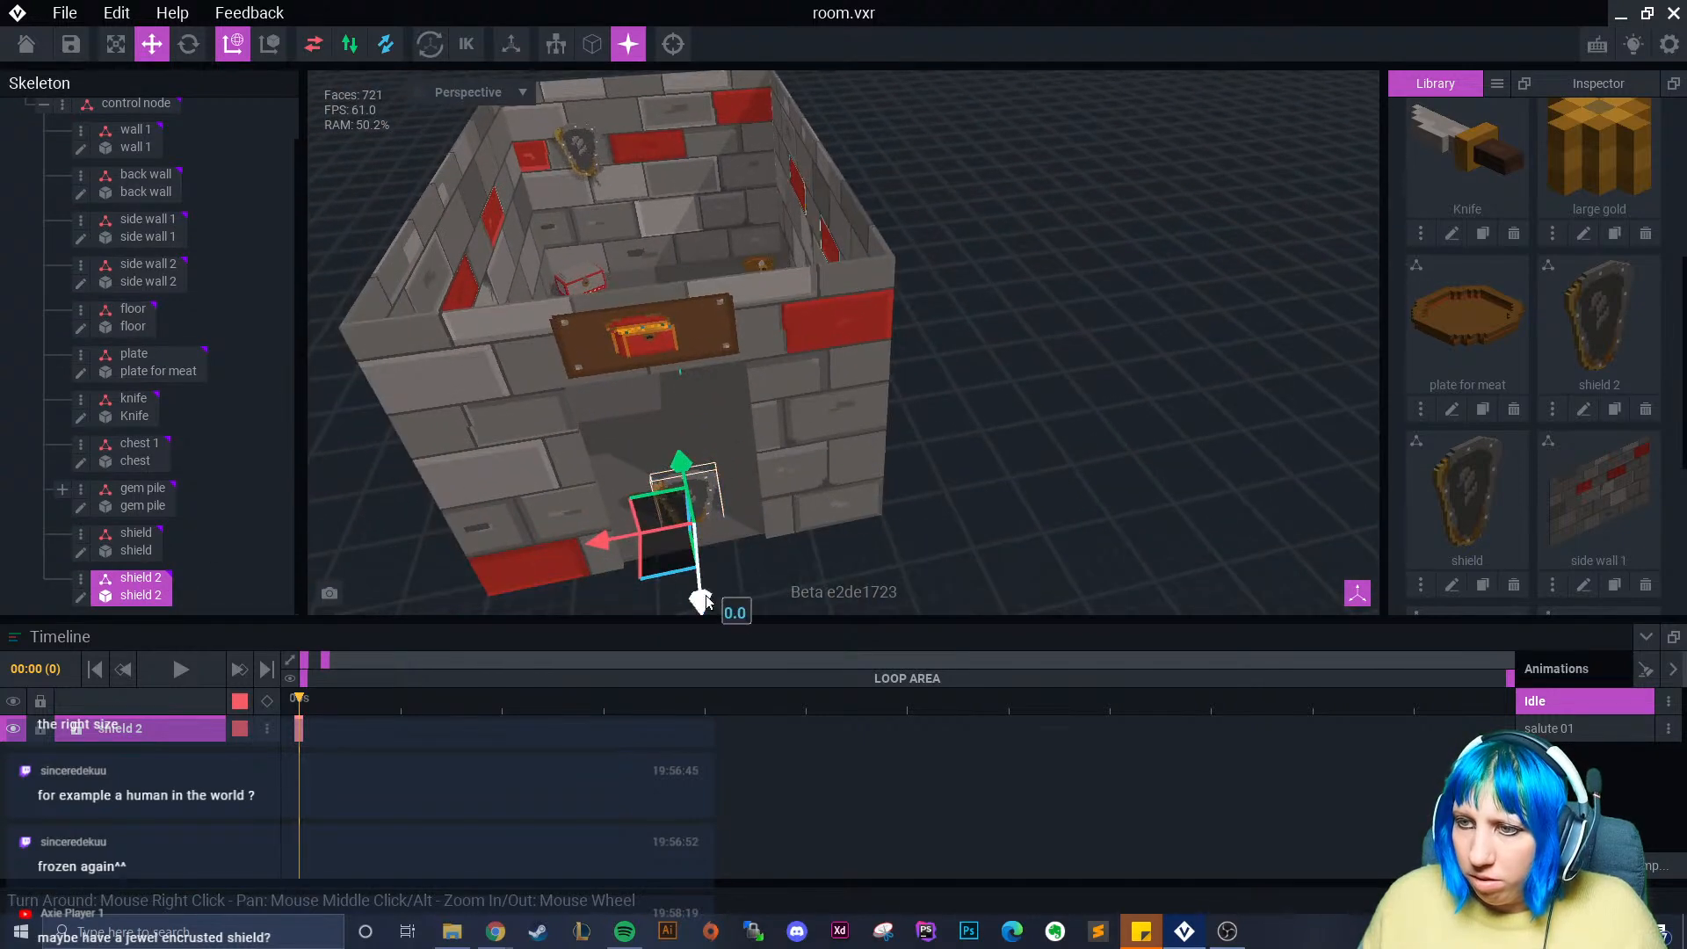
drag(699, 586, 643, 278)
drag(656, 188, 643, 107)
scroll(643, 107, up, 5)
middle_drag(643, 107, 646, 280)
scroll(645, 279, up, 2)
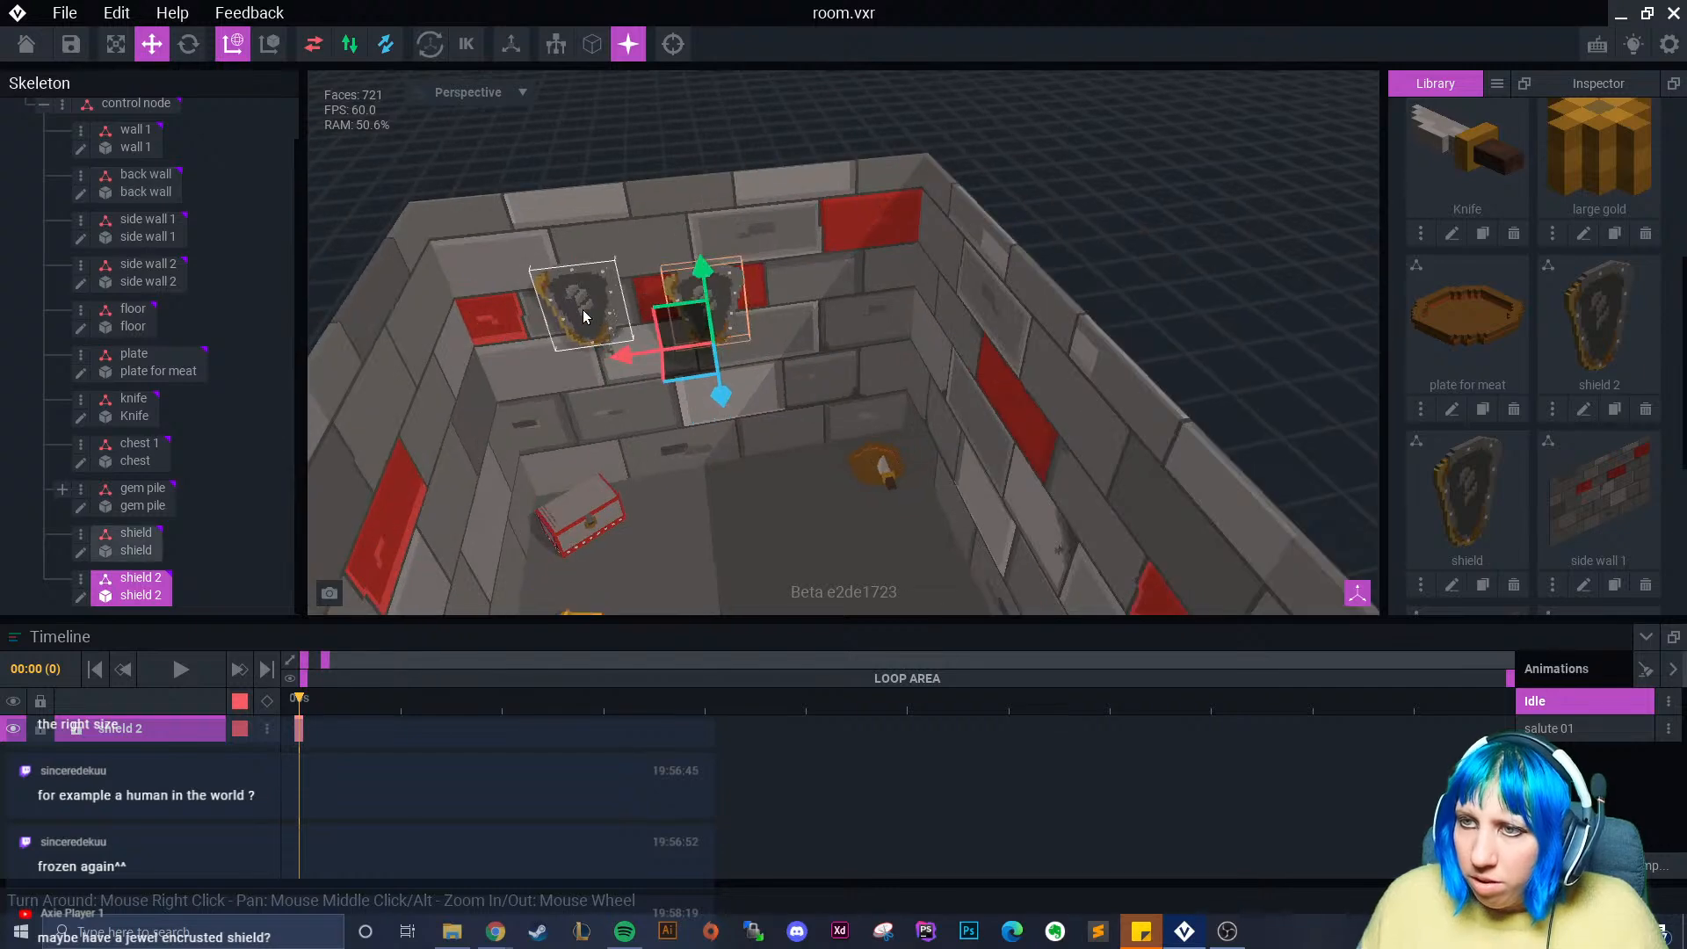
click(584, 311)
click(731, 307)
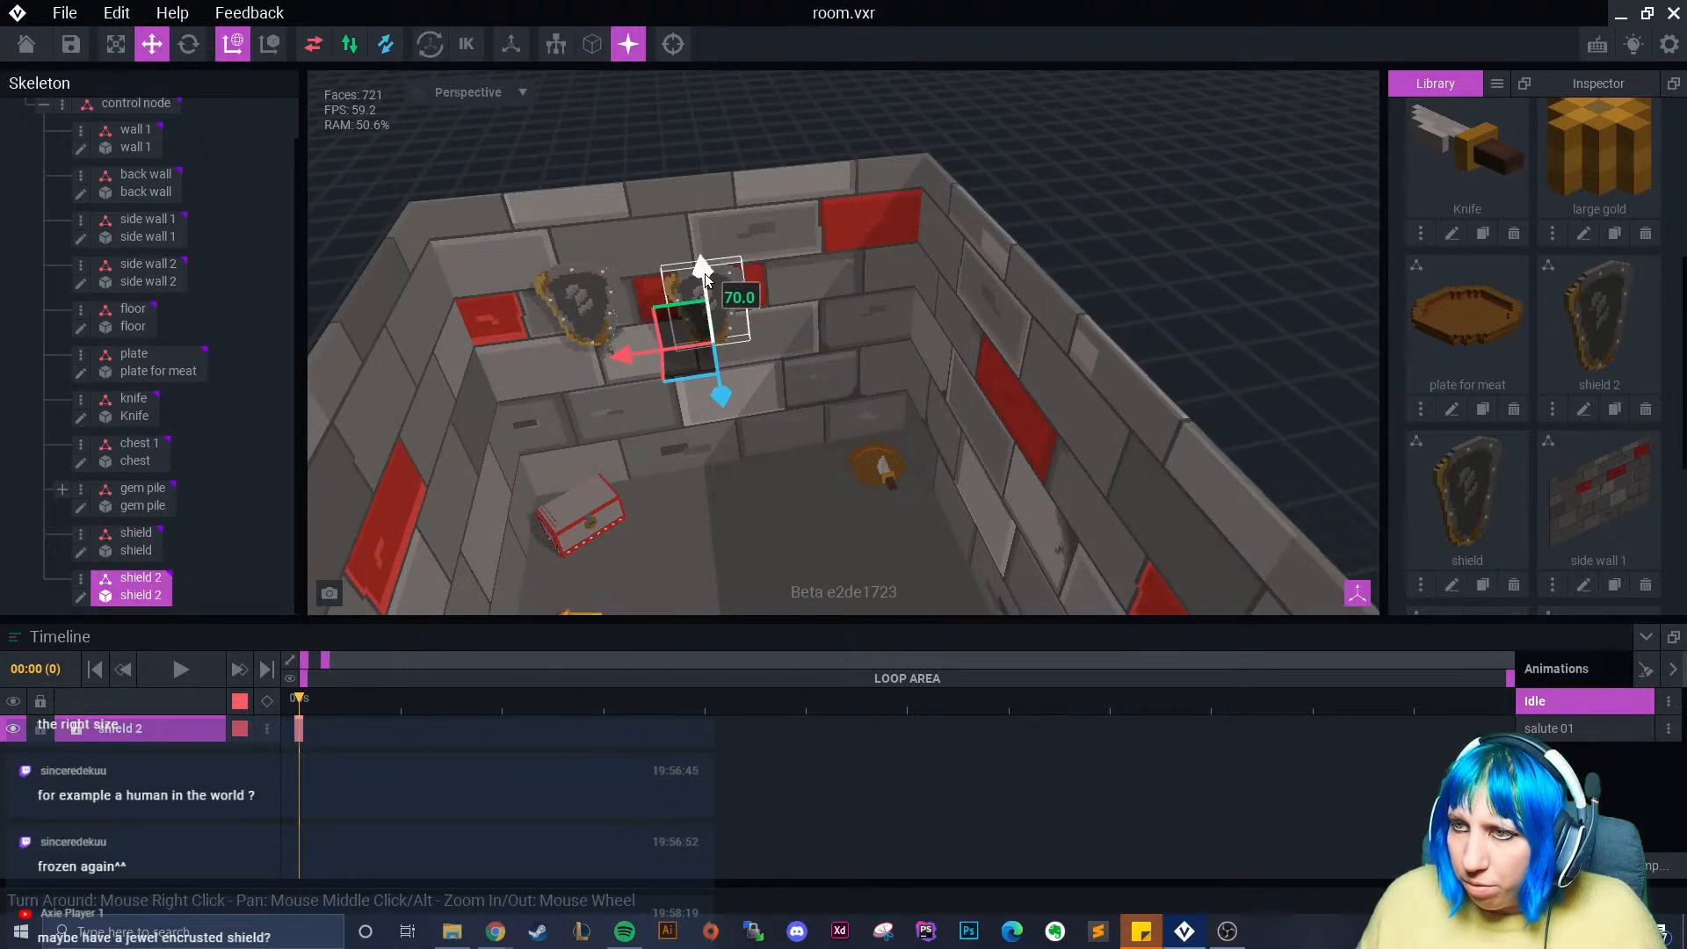
drag(707, 272, 706, 268)
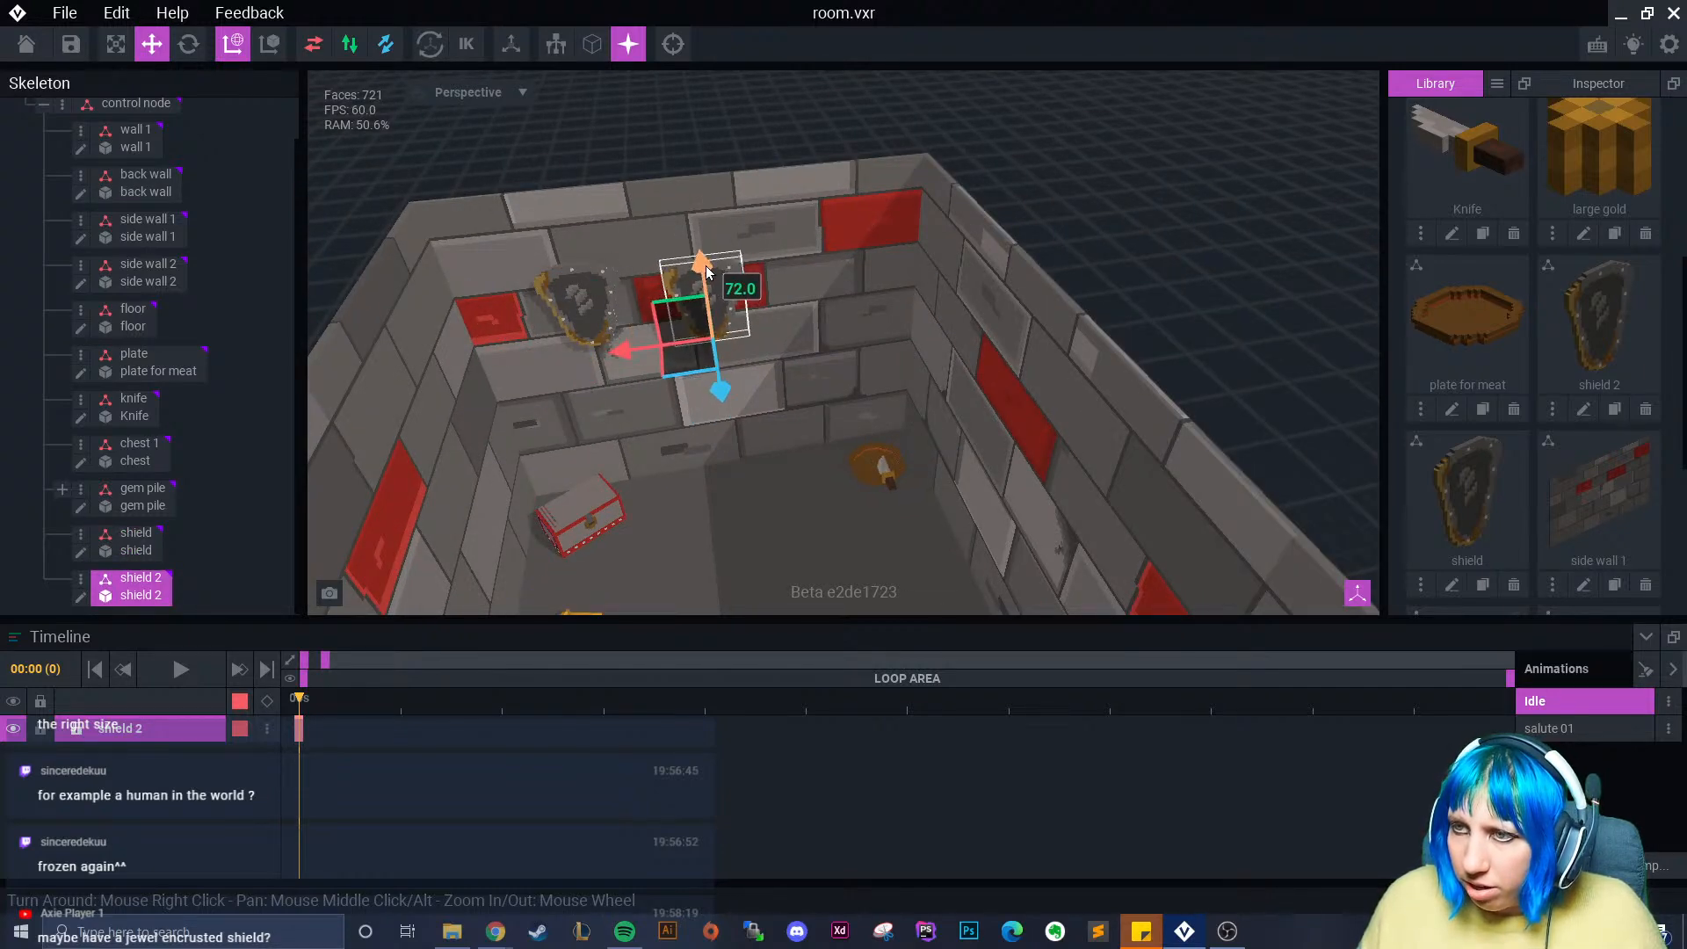
- Slide shield 2 along the back wall away from the first shield, near the red brick by the corner
scroll(679, 318, up, 5)
right_drag(675, 320, 642, 295)
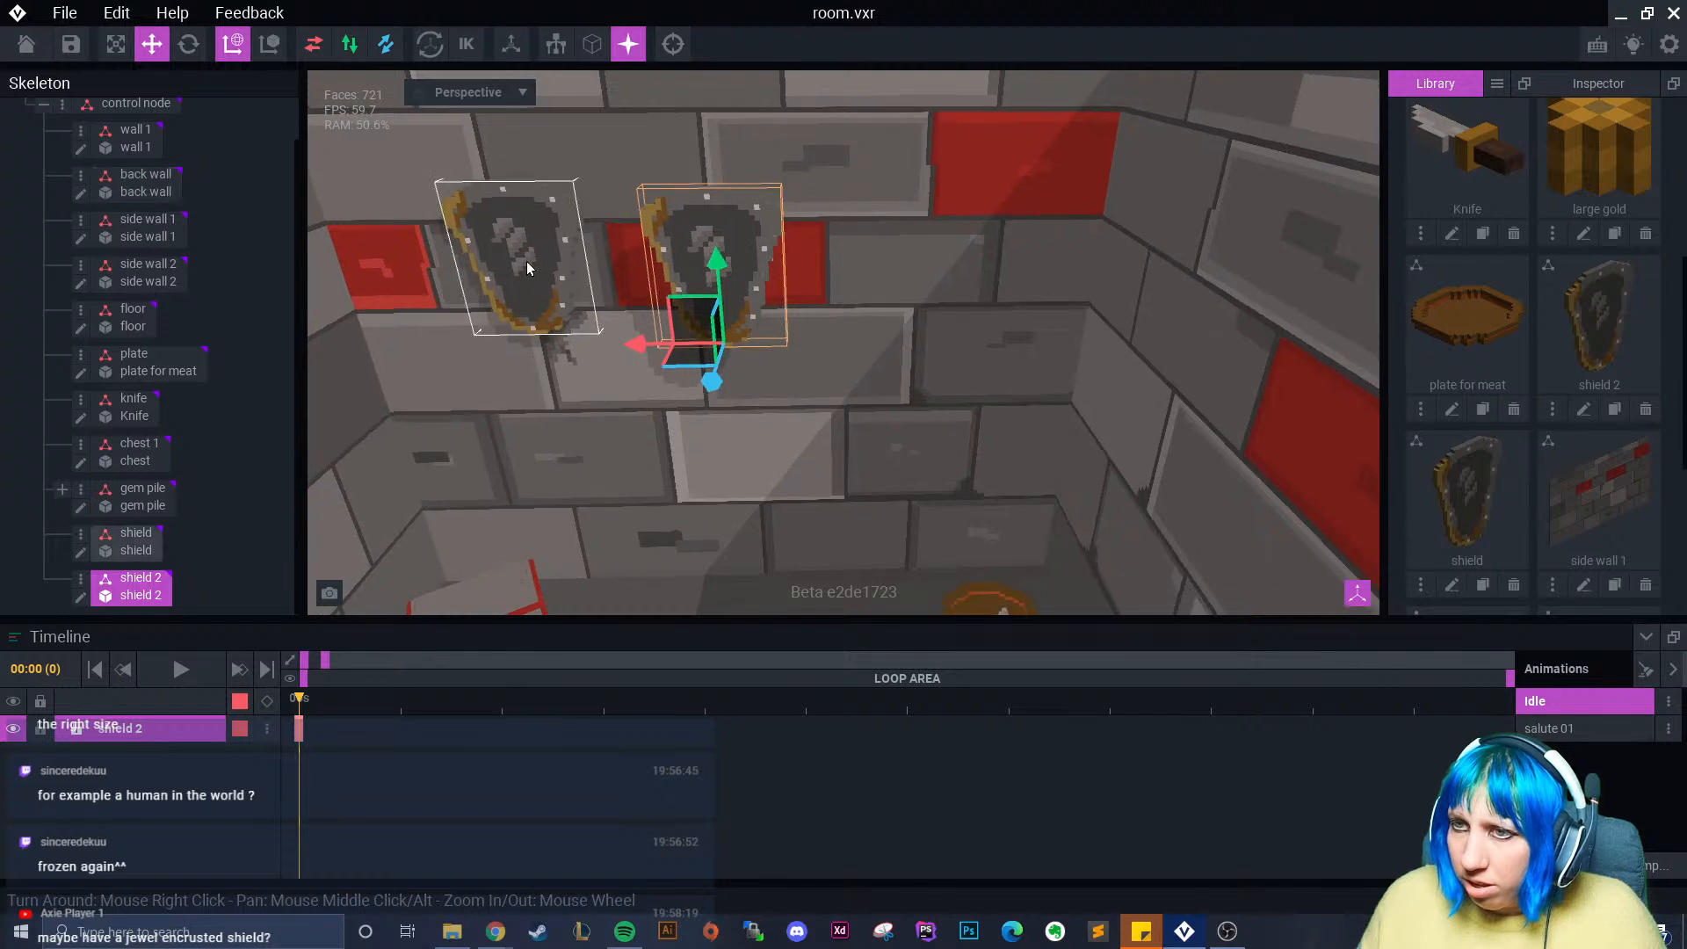
click(529, 269)
click(696, 268)
drag(712, 384, 892, 330)
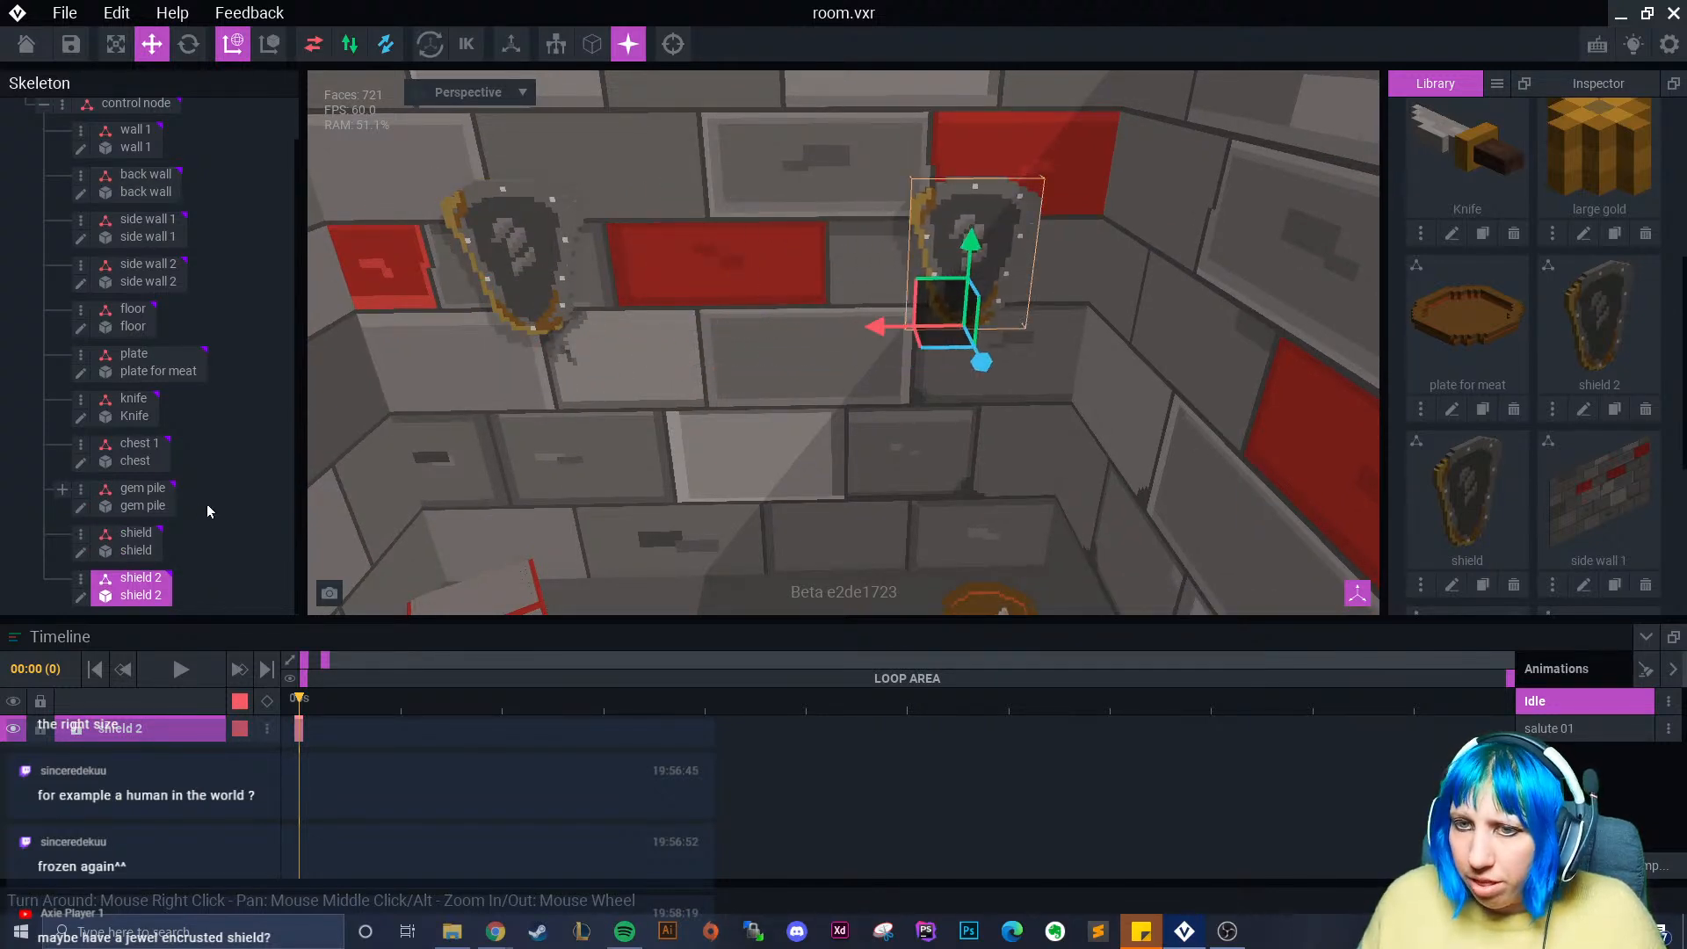
- Open the shield 2 model for editing, set up box painting and sample the grey #645F5C from the shield
click(75, 597)
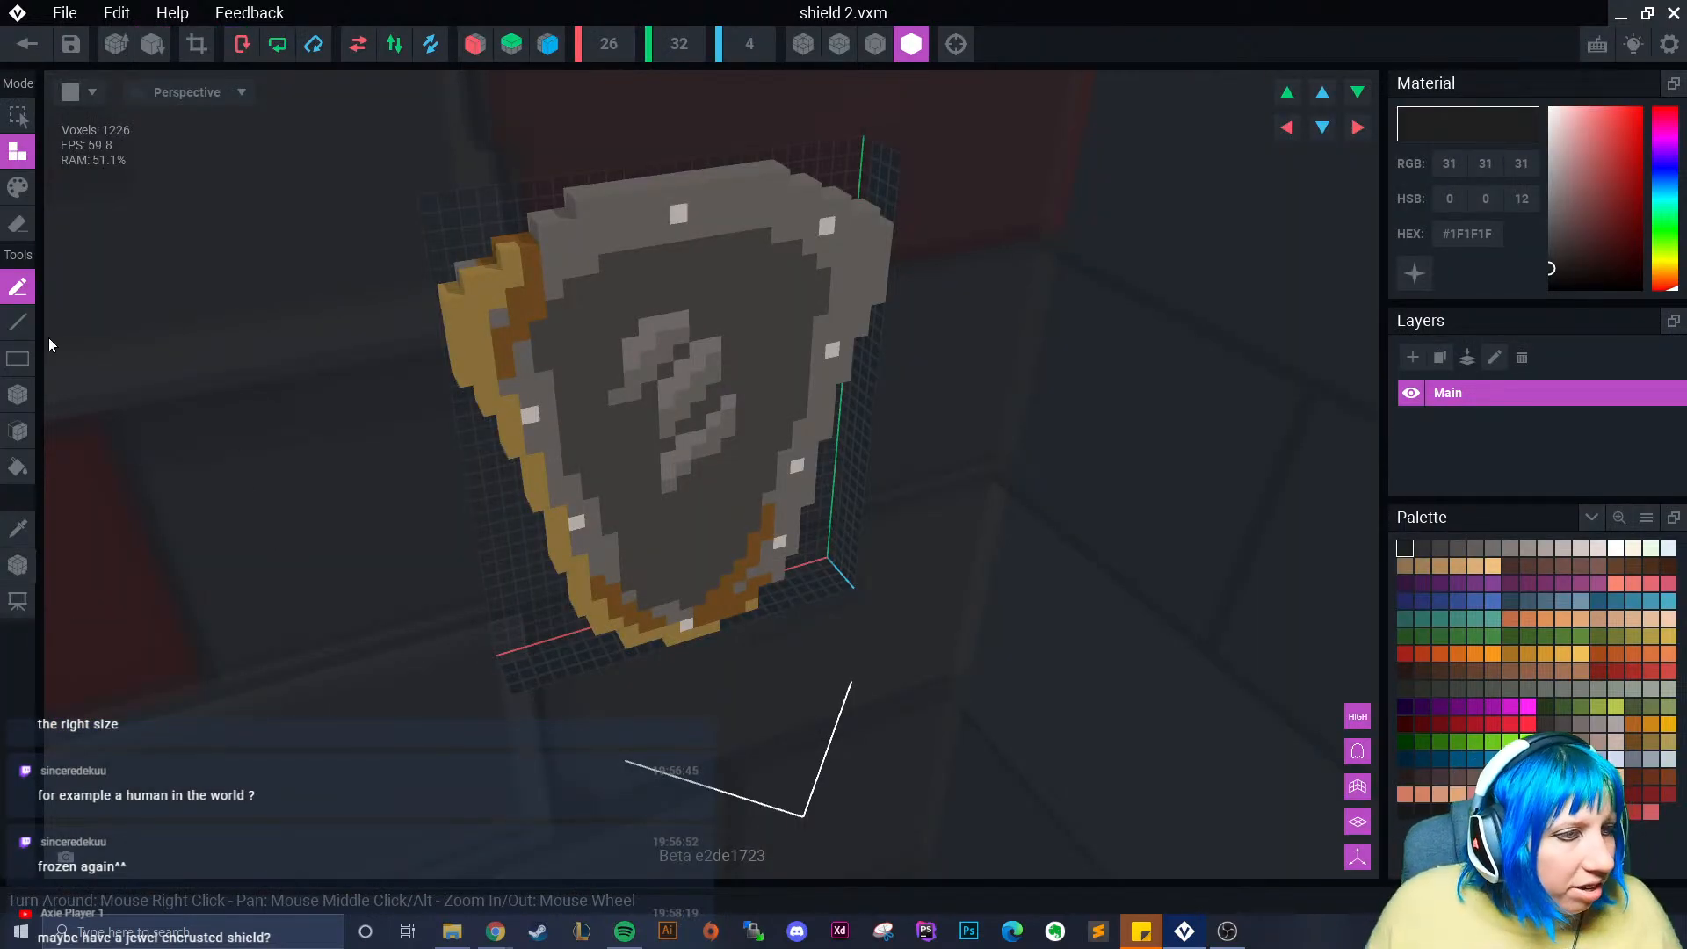
click(875, 43)
right_drag(680, 308, 592, 392)
scroll(429, 381, up, 2)
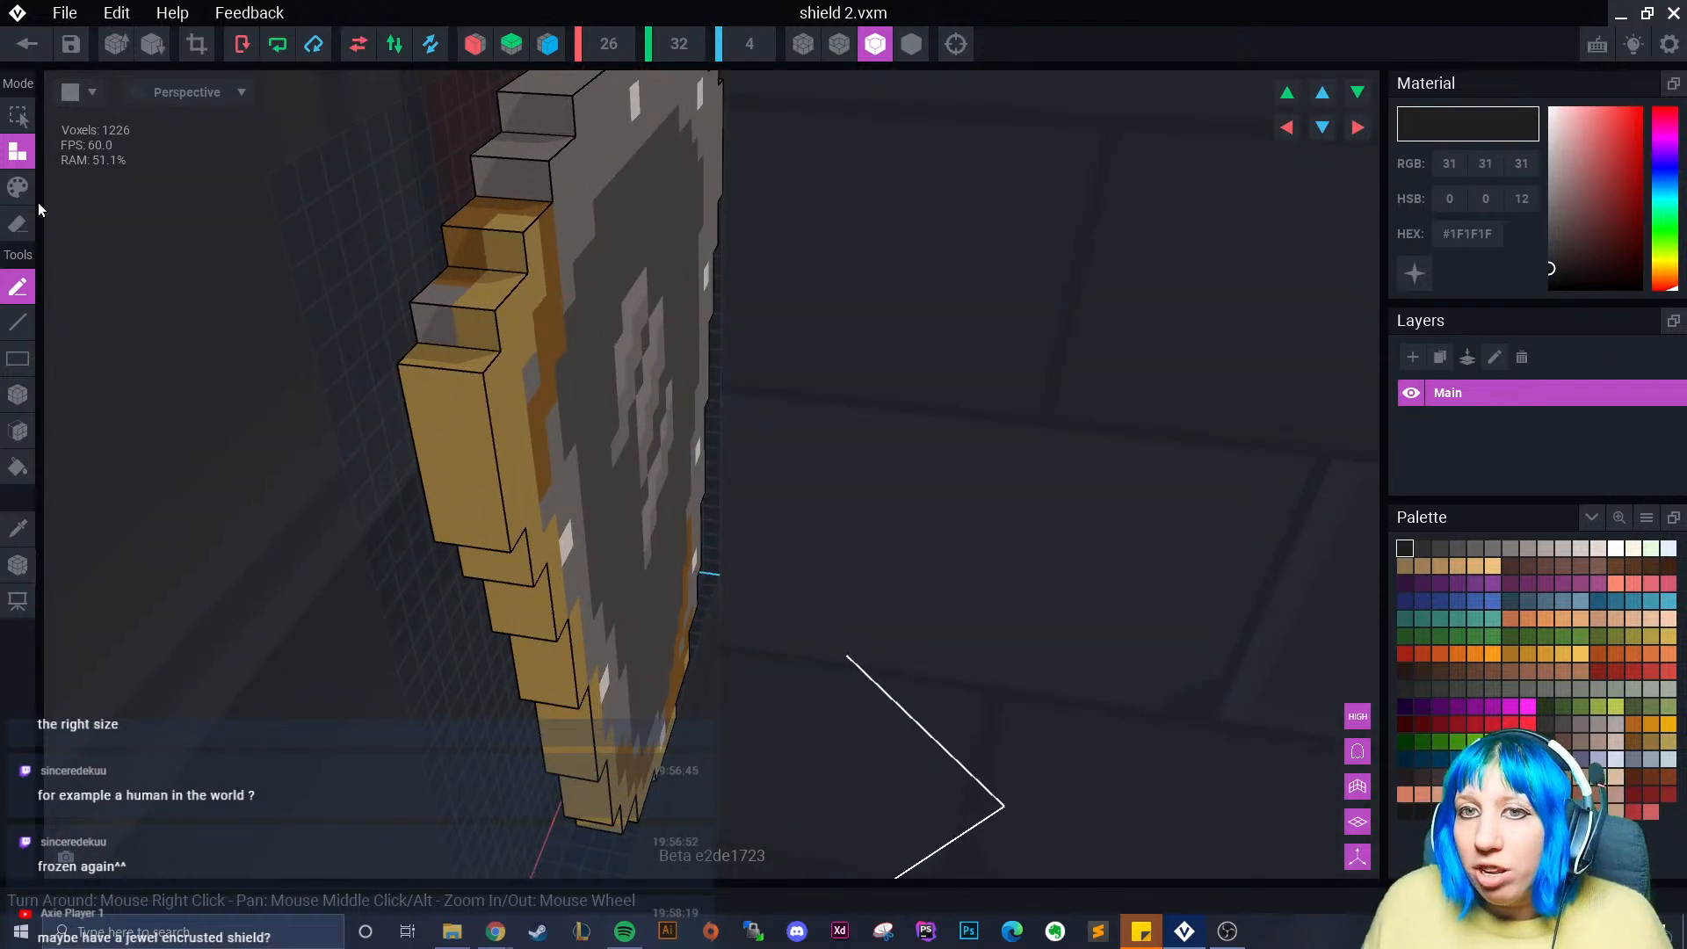
click(18, 187)
click(18, 394)
mouse_move(79, 369)
right_down()
mouse_move(130, 266)
mouse_move(314, 345)
mouse_move(299, 332)
mouse_move(334, 378)
right_up()
click(17, 528)
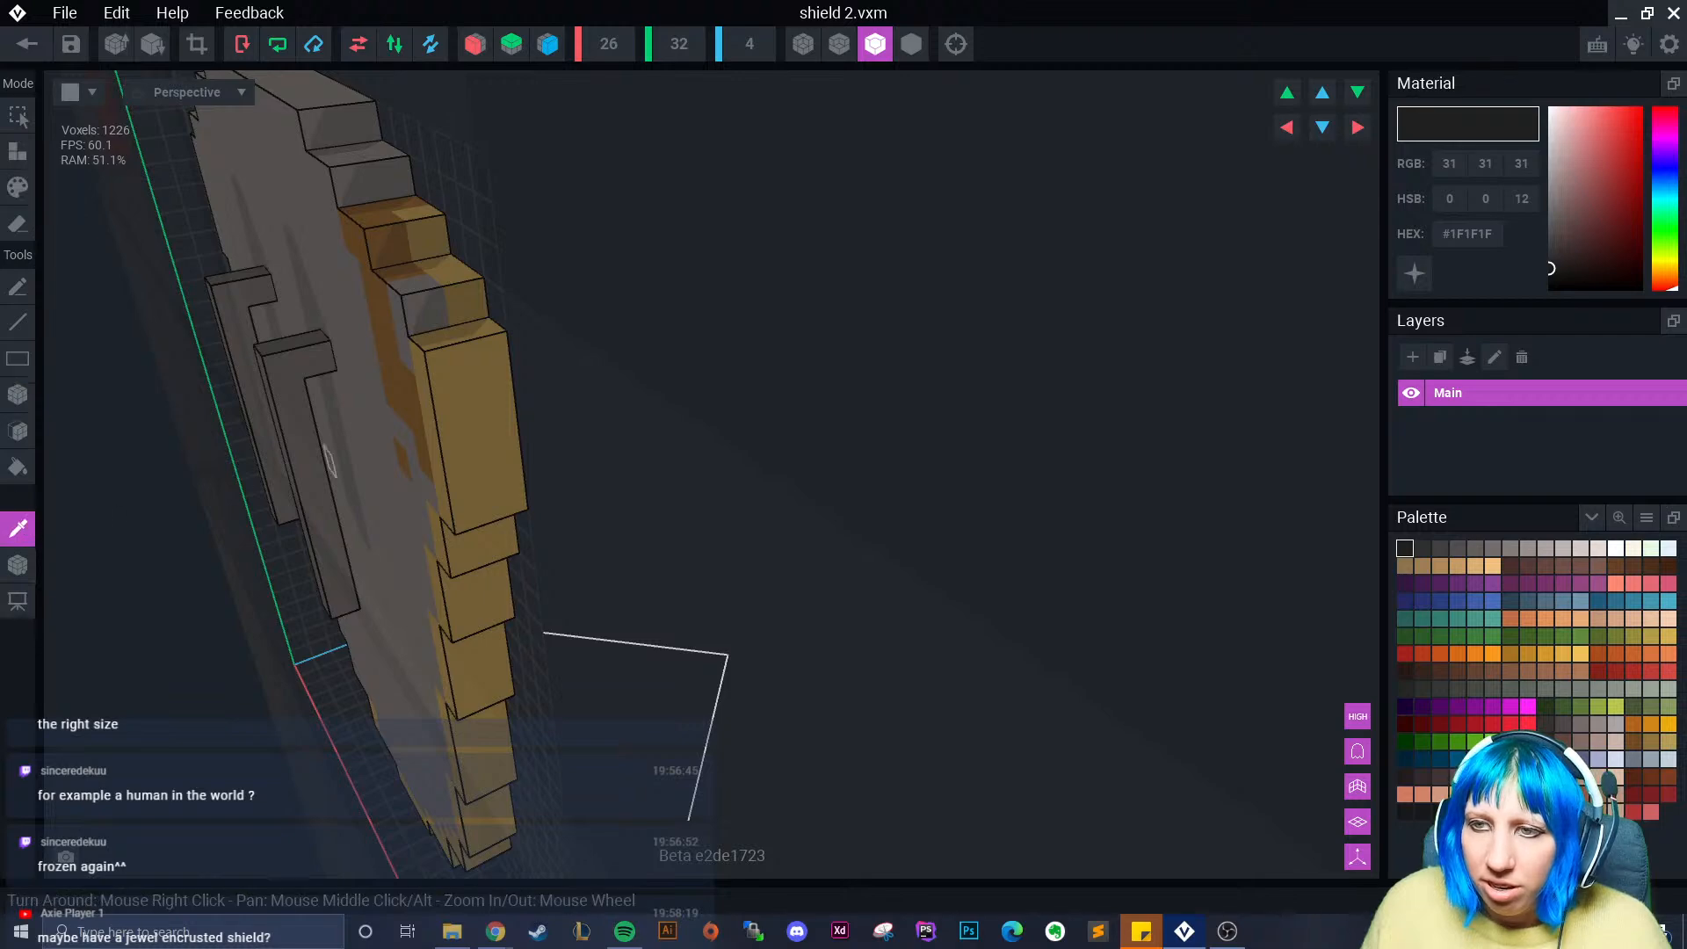
click(500, 471)
- Paint the gold and brown voxels on the upper part of the worn rim grey, on both edge and front
mouse_move(330, 461)
right_down()
mouse_move(500, 471)
mouse_move(494, 258)
right_up()
drag(464, 225, 471, 273)
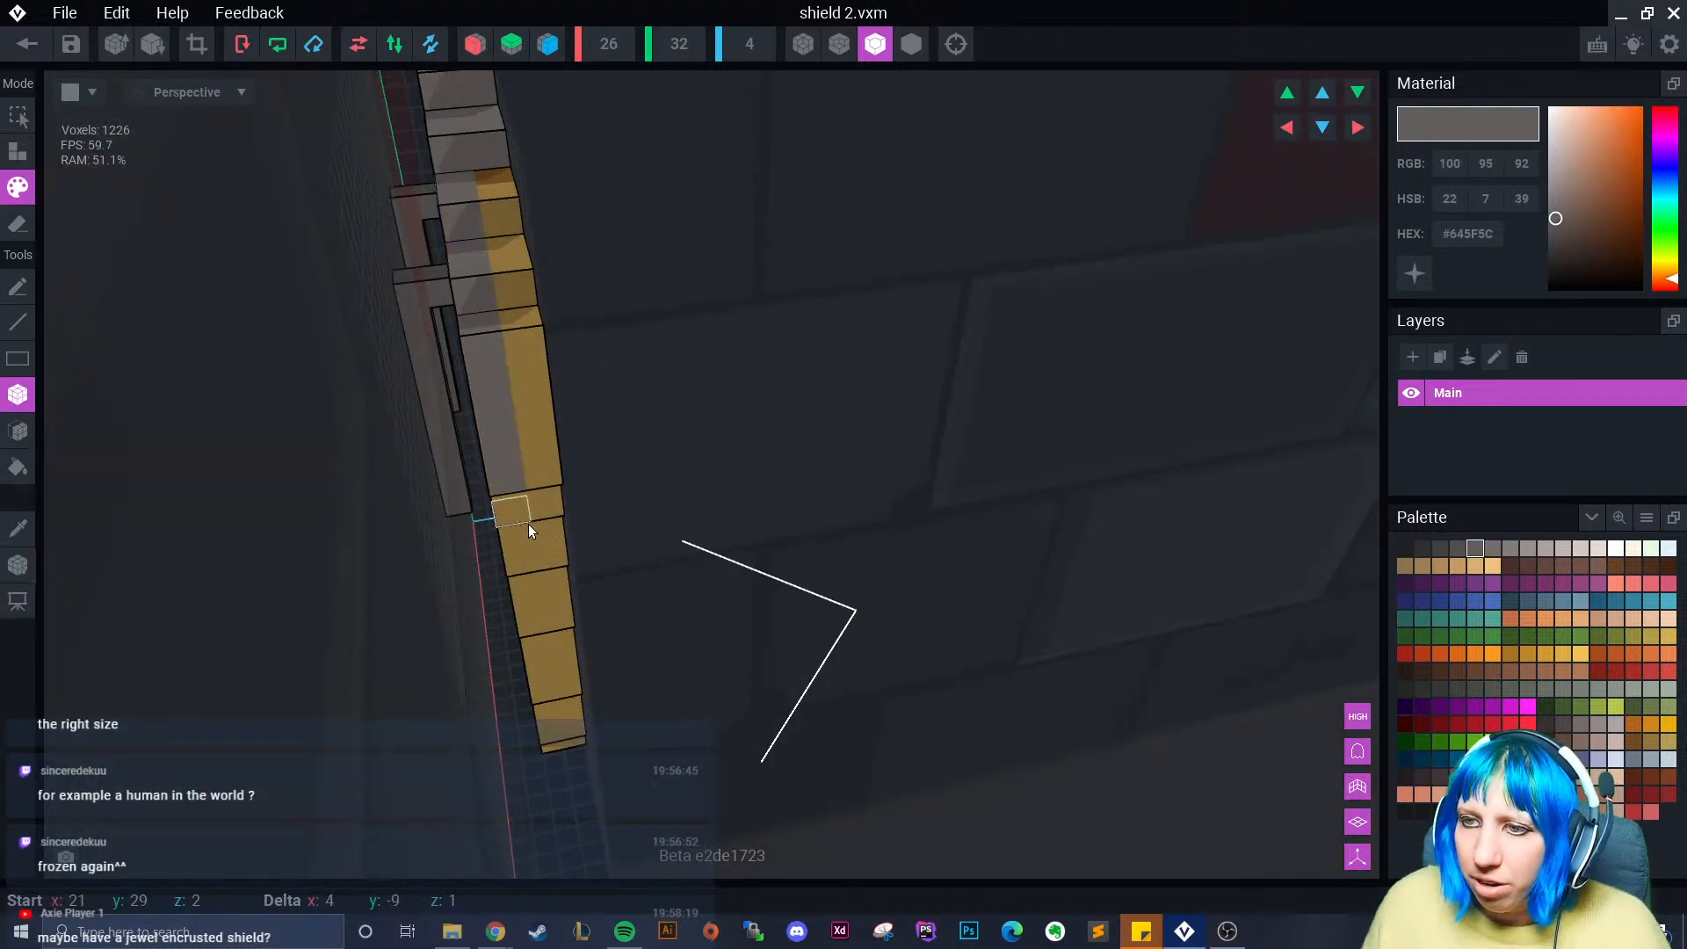
drag(529, 524, 527, 532)
drag(504, 188, 516, 456)
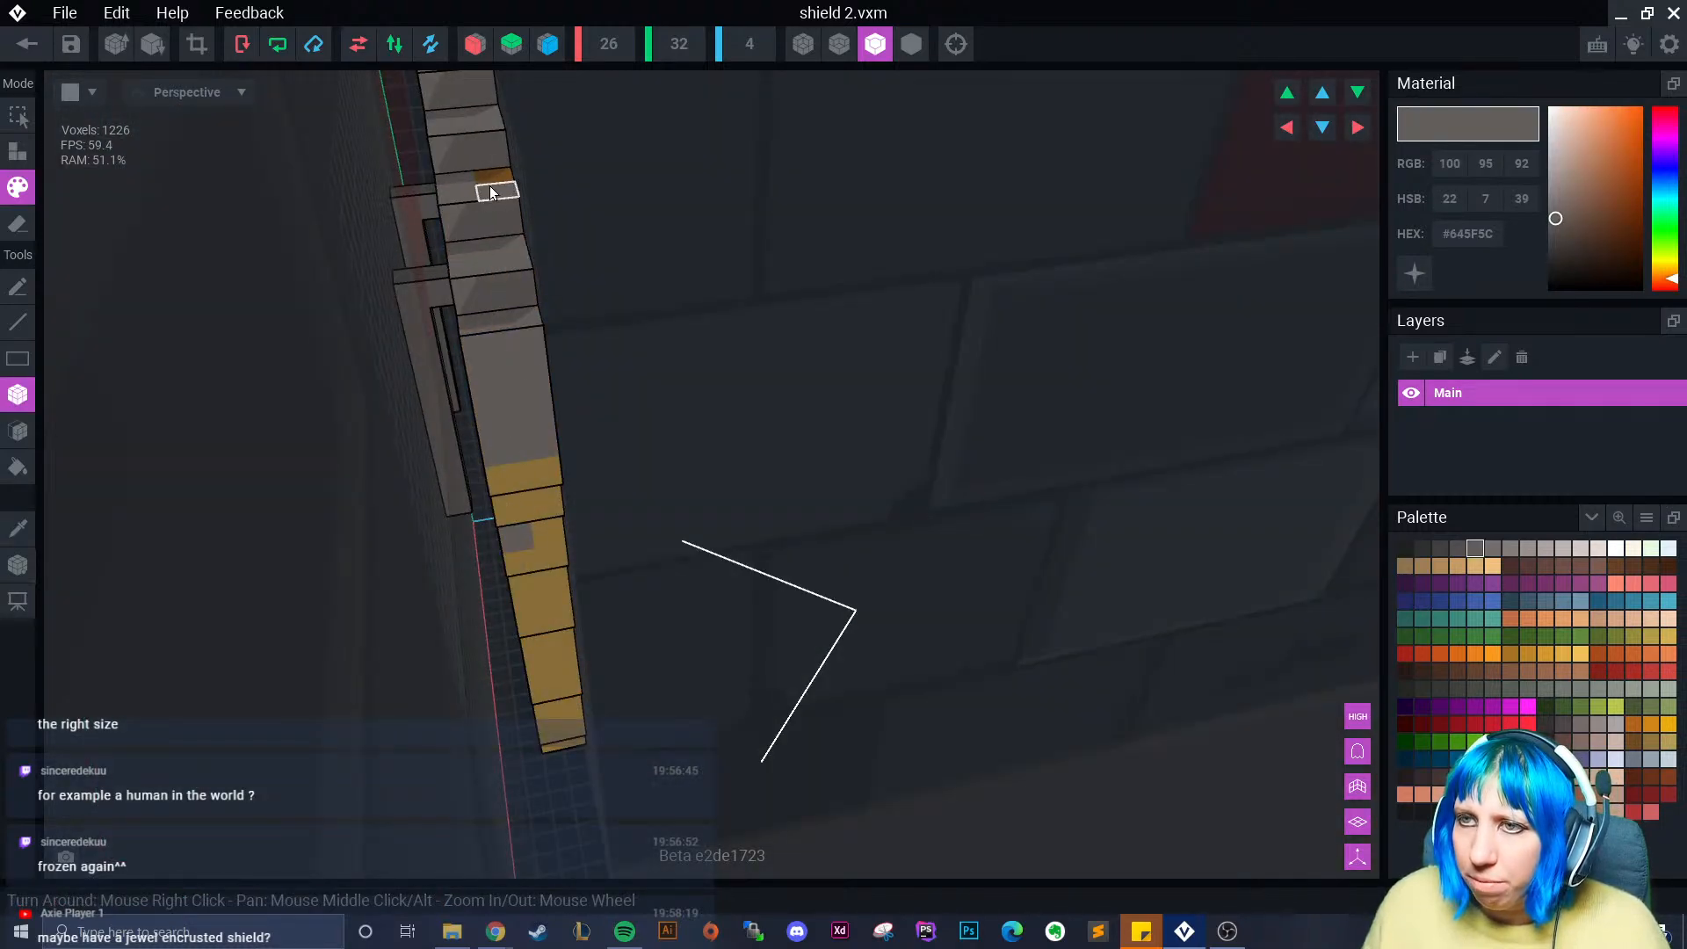
right_drag(491, 193, 437, 348)
drag(531, 264, 536, 332)
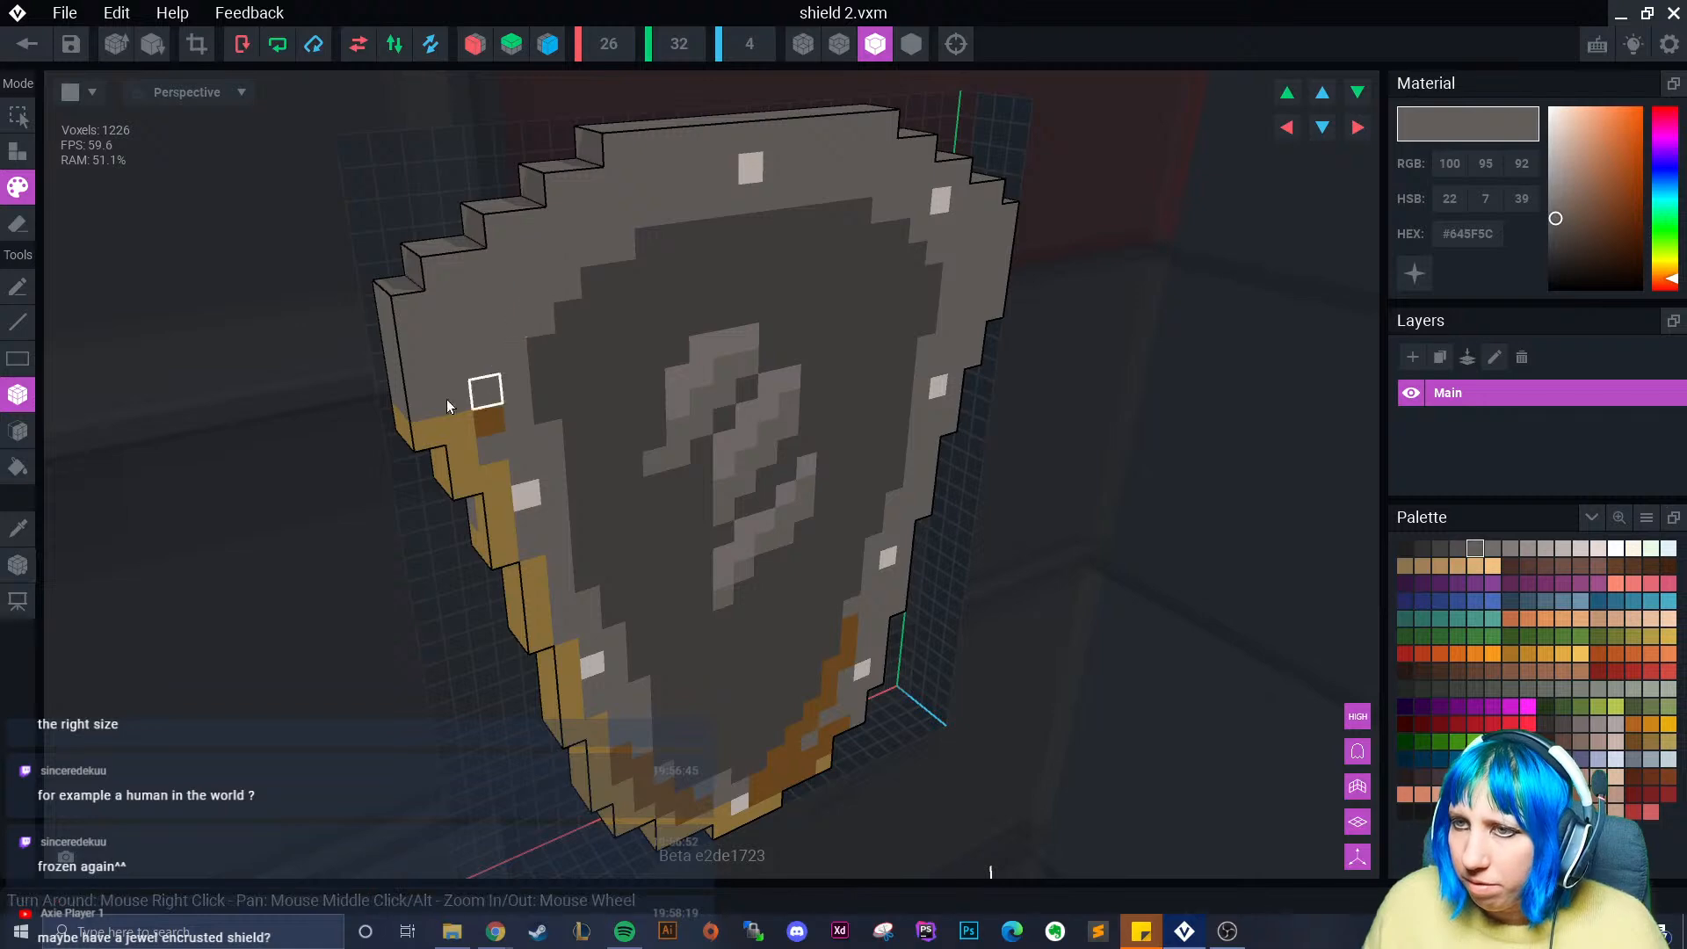
- Continue the grey down the worn side of the rim, covering its remaining gold voxels toward the shield's tip
right_drag(470, 454, 523, 380)
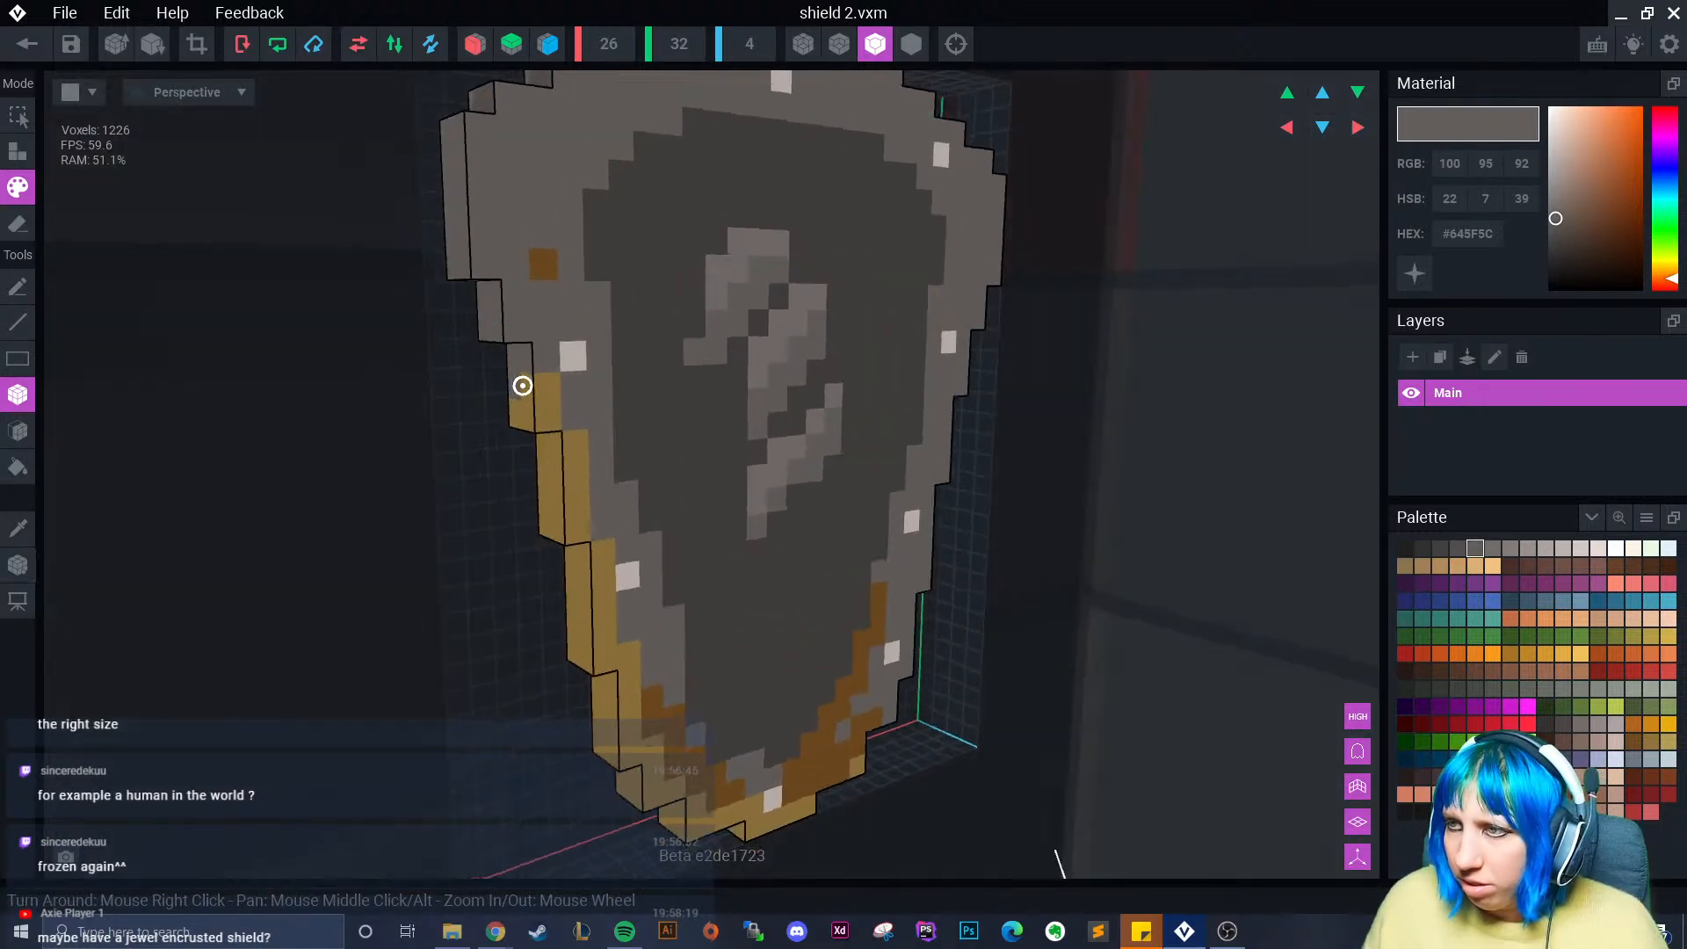
drag(543, 417, 532, 290)
mouse_move(569, 508)
mouse_down()
mouse_move(538, 541)
mouse_move(561, 597)
mouse_up()
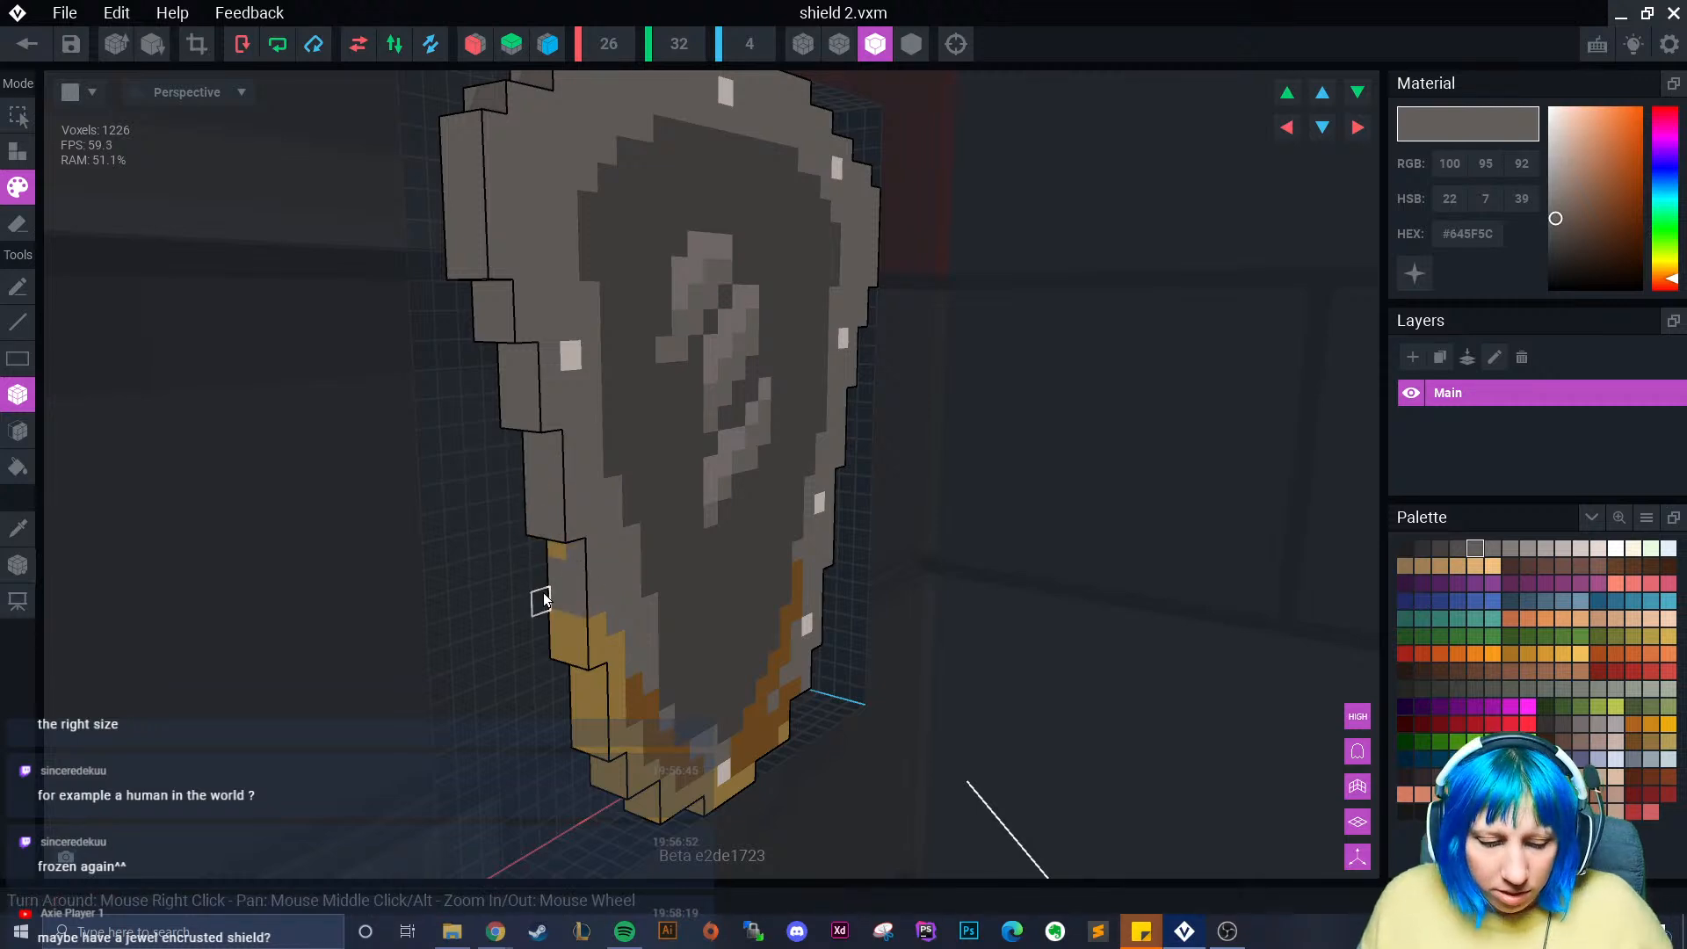
right_drag(305, 514, 601, 553)
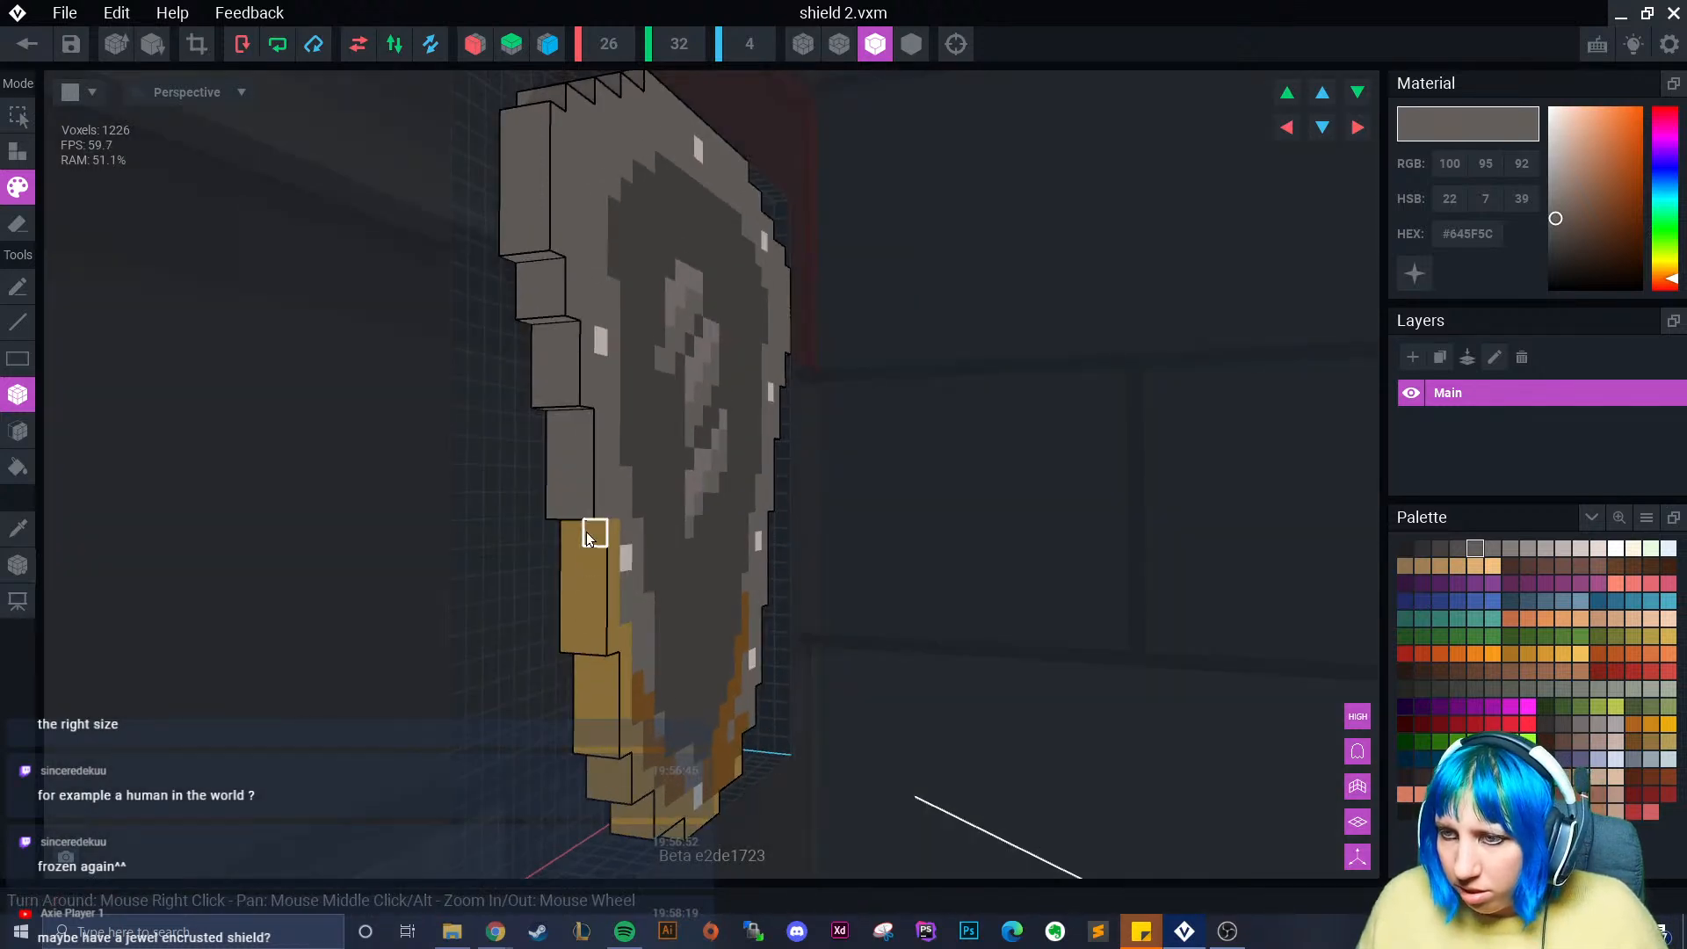
drag(587, 531, 602, 641)
mouse_move(603, 641)
right_down()
mouse_move(591, 688)
mouse_move(592, 664)
right_up()
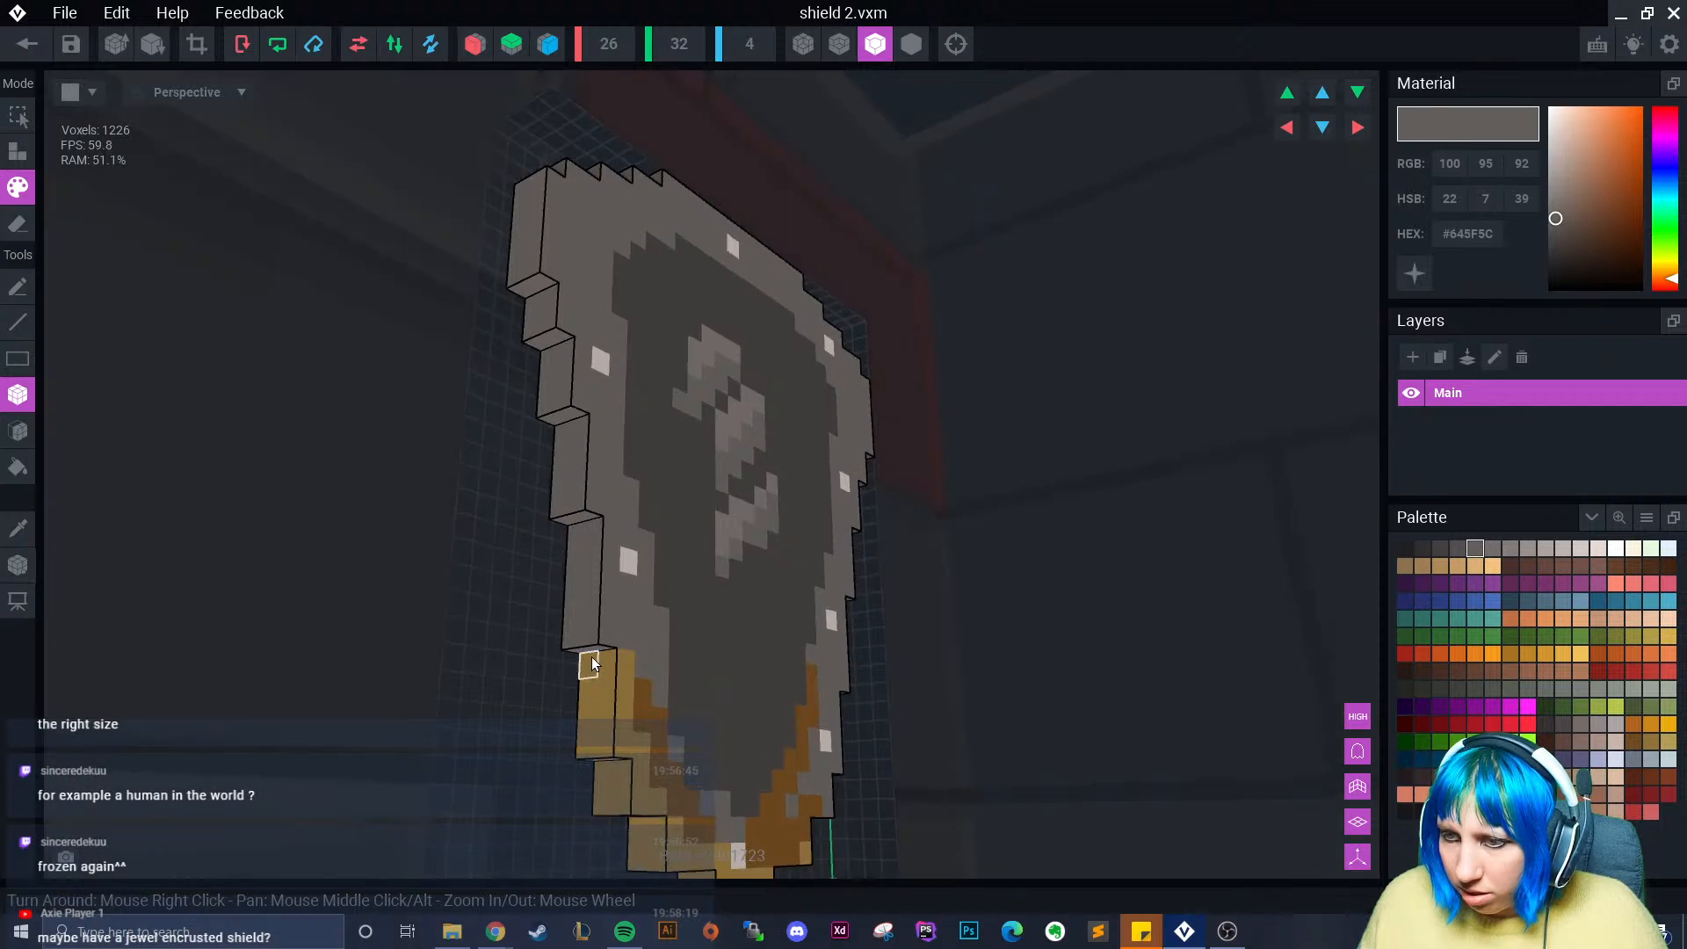
mouse_move(591, 664)
mouse_down()
mouse_move(622, 746)
mouse_move(657, 747)
mouse_up()
right_drag(689, 754, 656, 783)
middle_drag(655, 783, 595, 661)
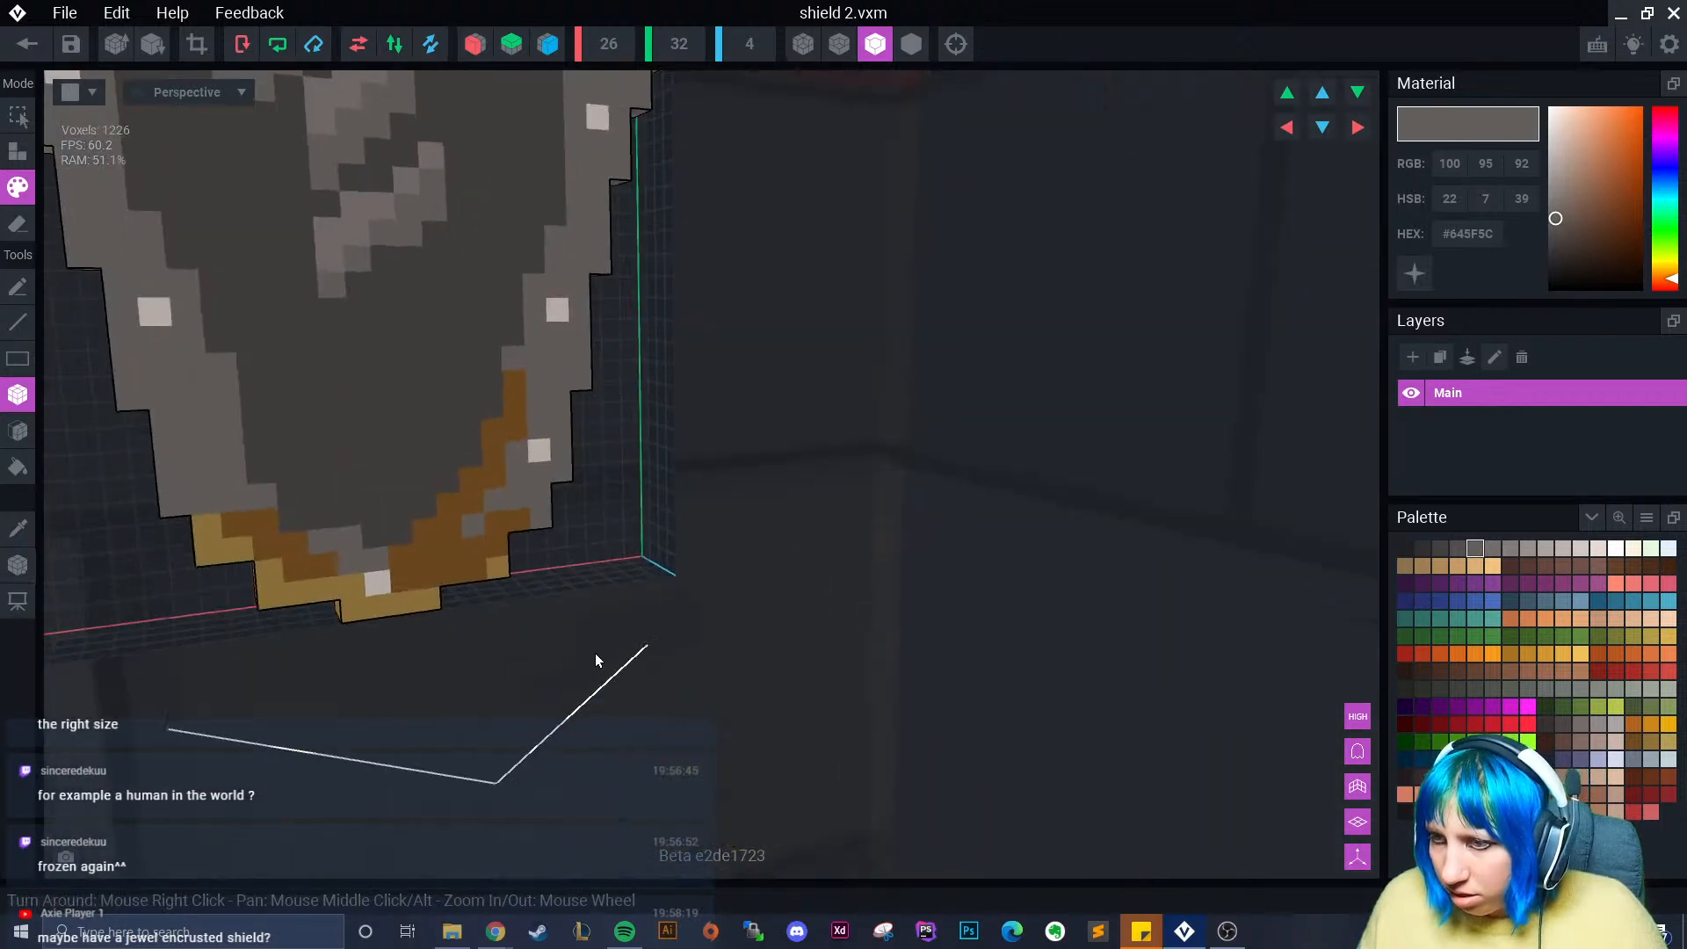
- Cover the brown and gold voxels around the shield's bottom tip with the same grey
drag(516, 387, 492, 573)
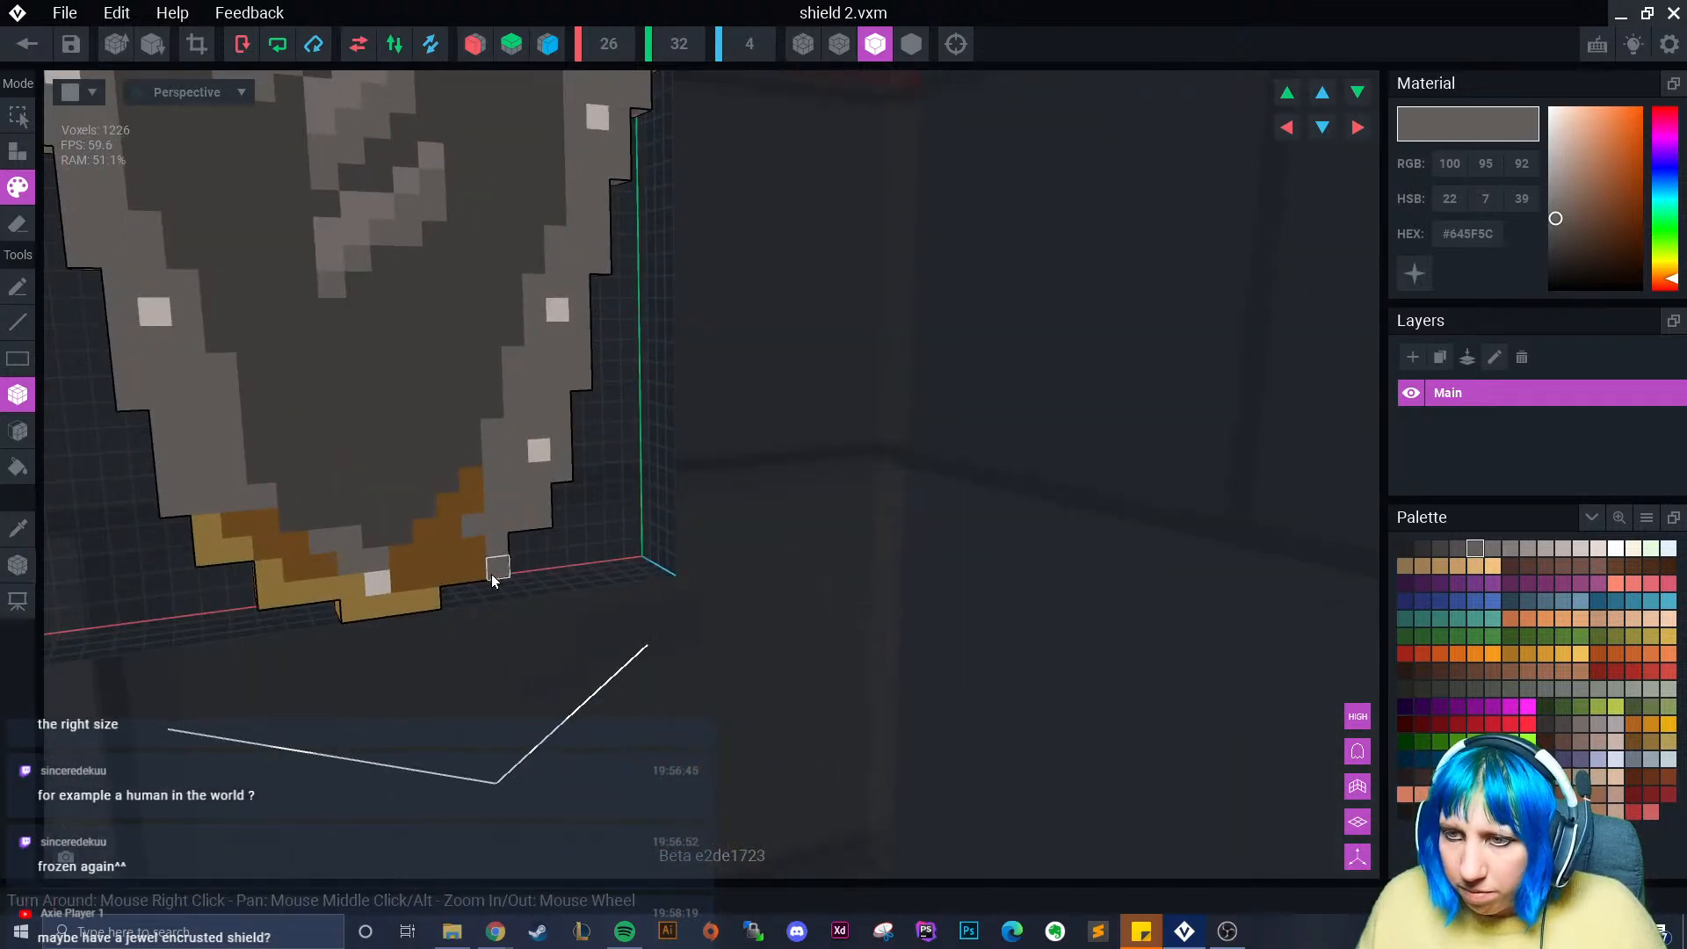
mouse_move(446, 512)
mouse_down()
mouse_move(482, 557)
mouse_move(403, 566)
mouse_move(367, 605)
mouse_move(271, 571)
mouse_move(255, 547)
mouse_move(218, 557)
mouse_up()
right_drag(220, 562, 249, 591)
scroll(246, 589, up, 3)
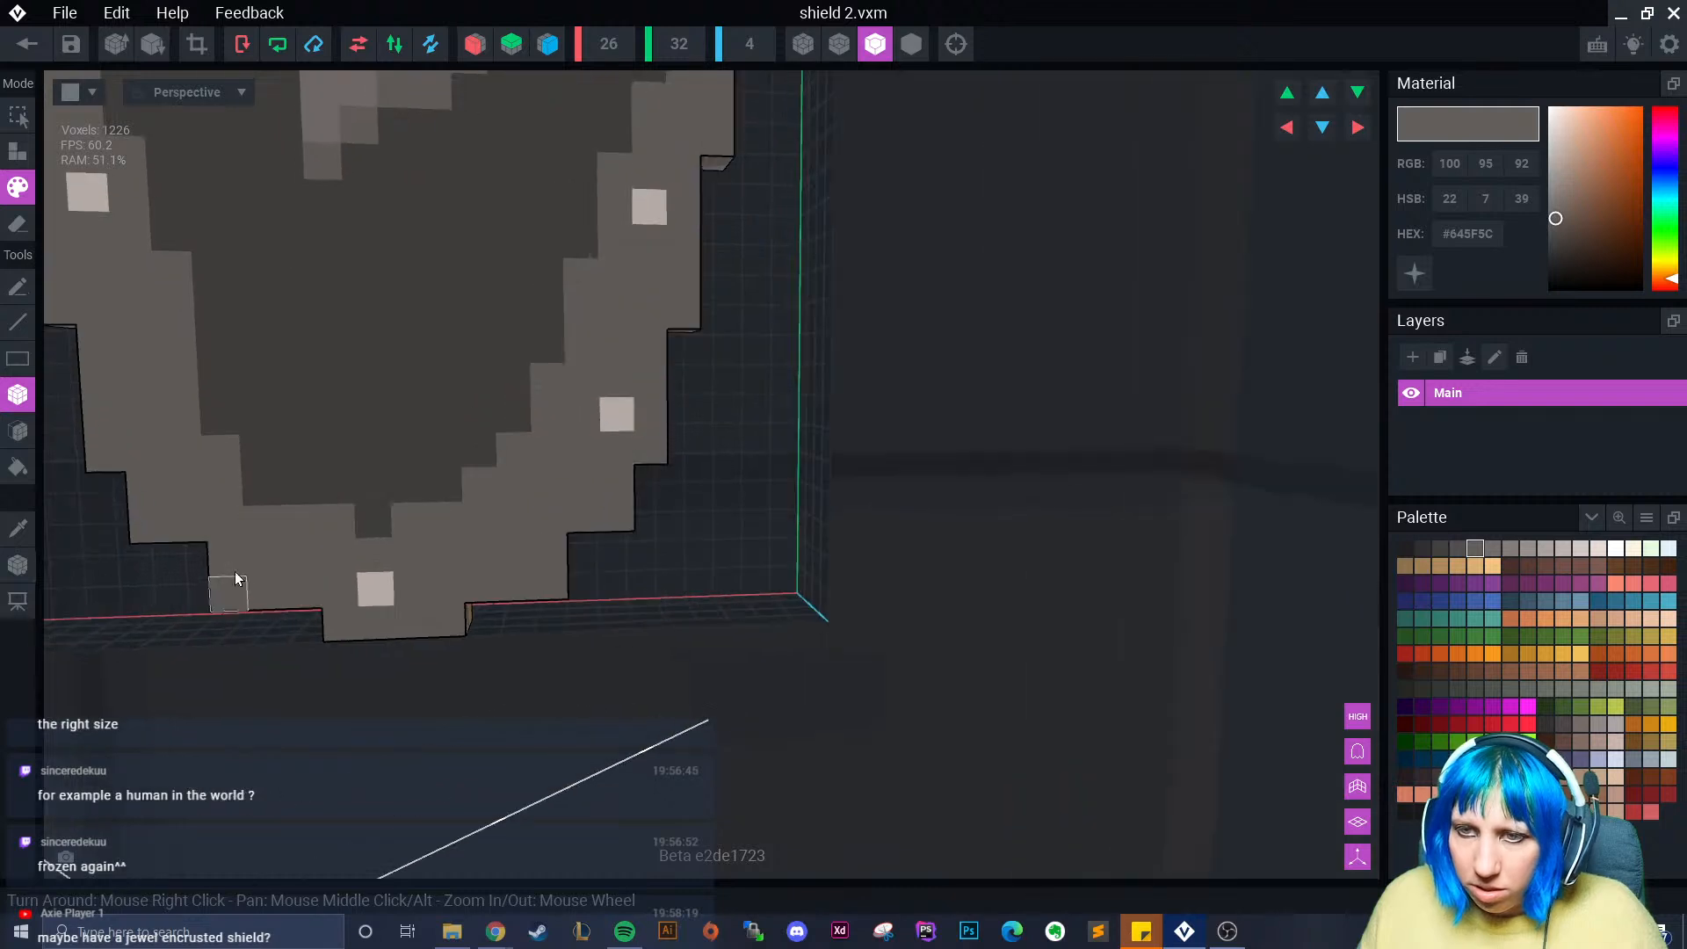
- Sample the dark grey #423F3E and repaint the lower edge of the shield's inner panel with it
click(24, 533)
click(357, 513)
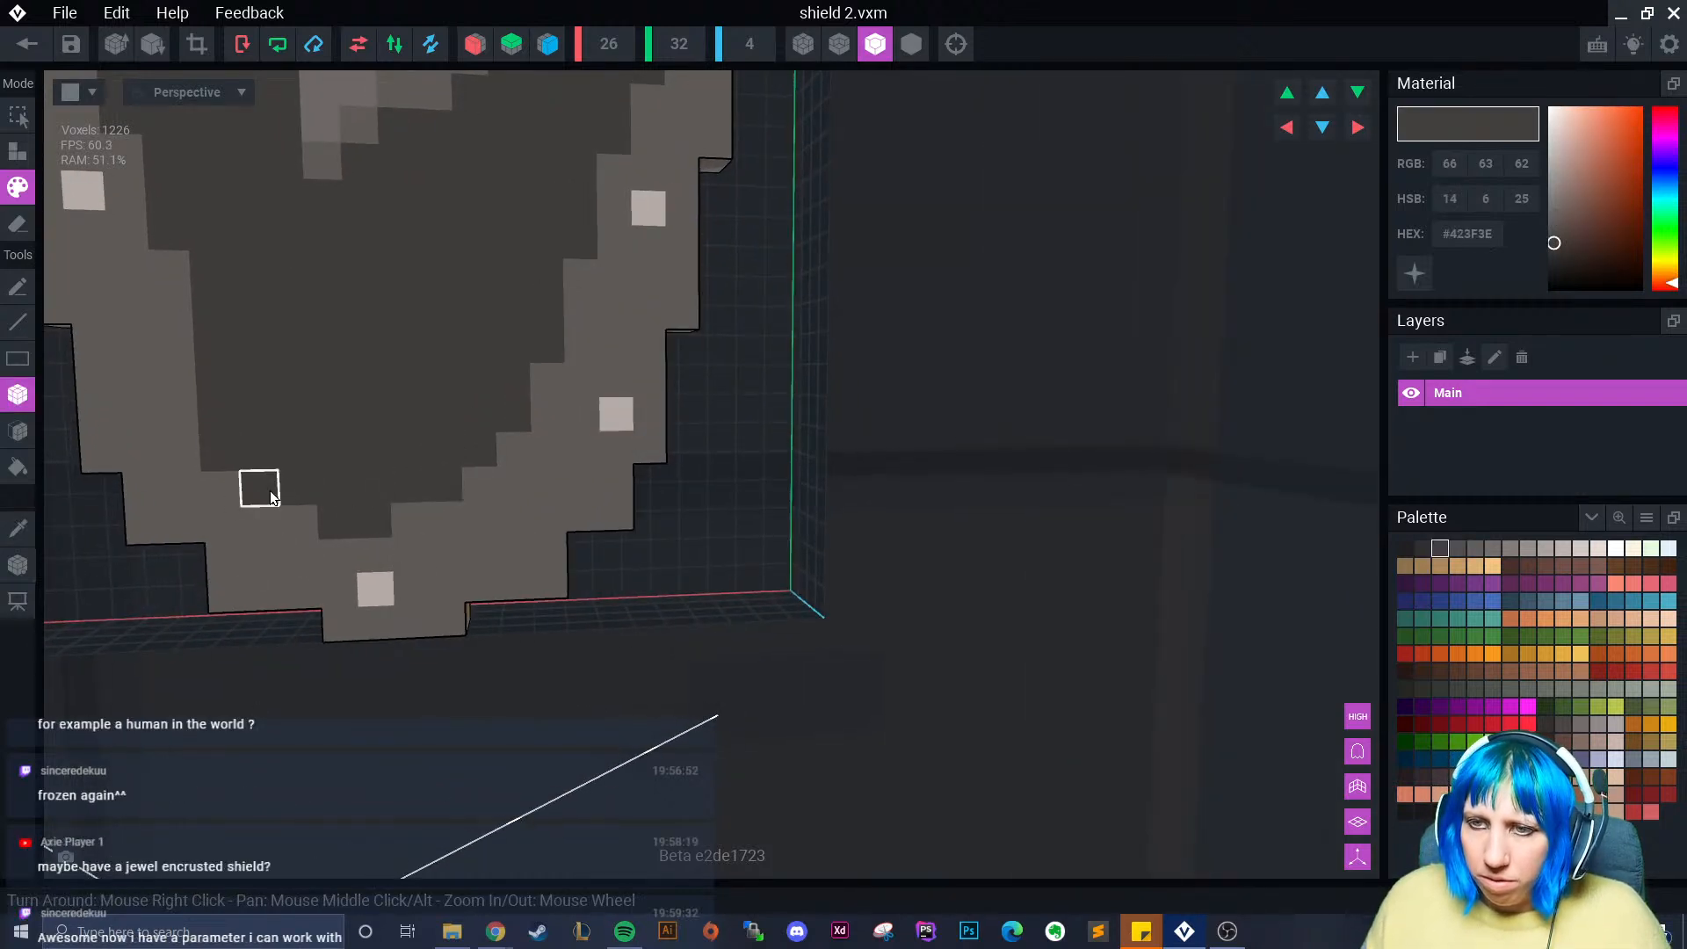
scroll(198, 441, down, 4)
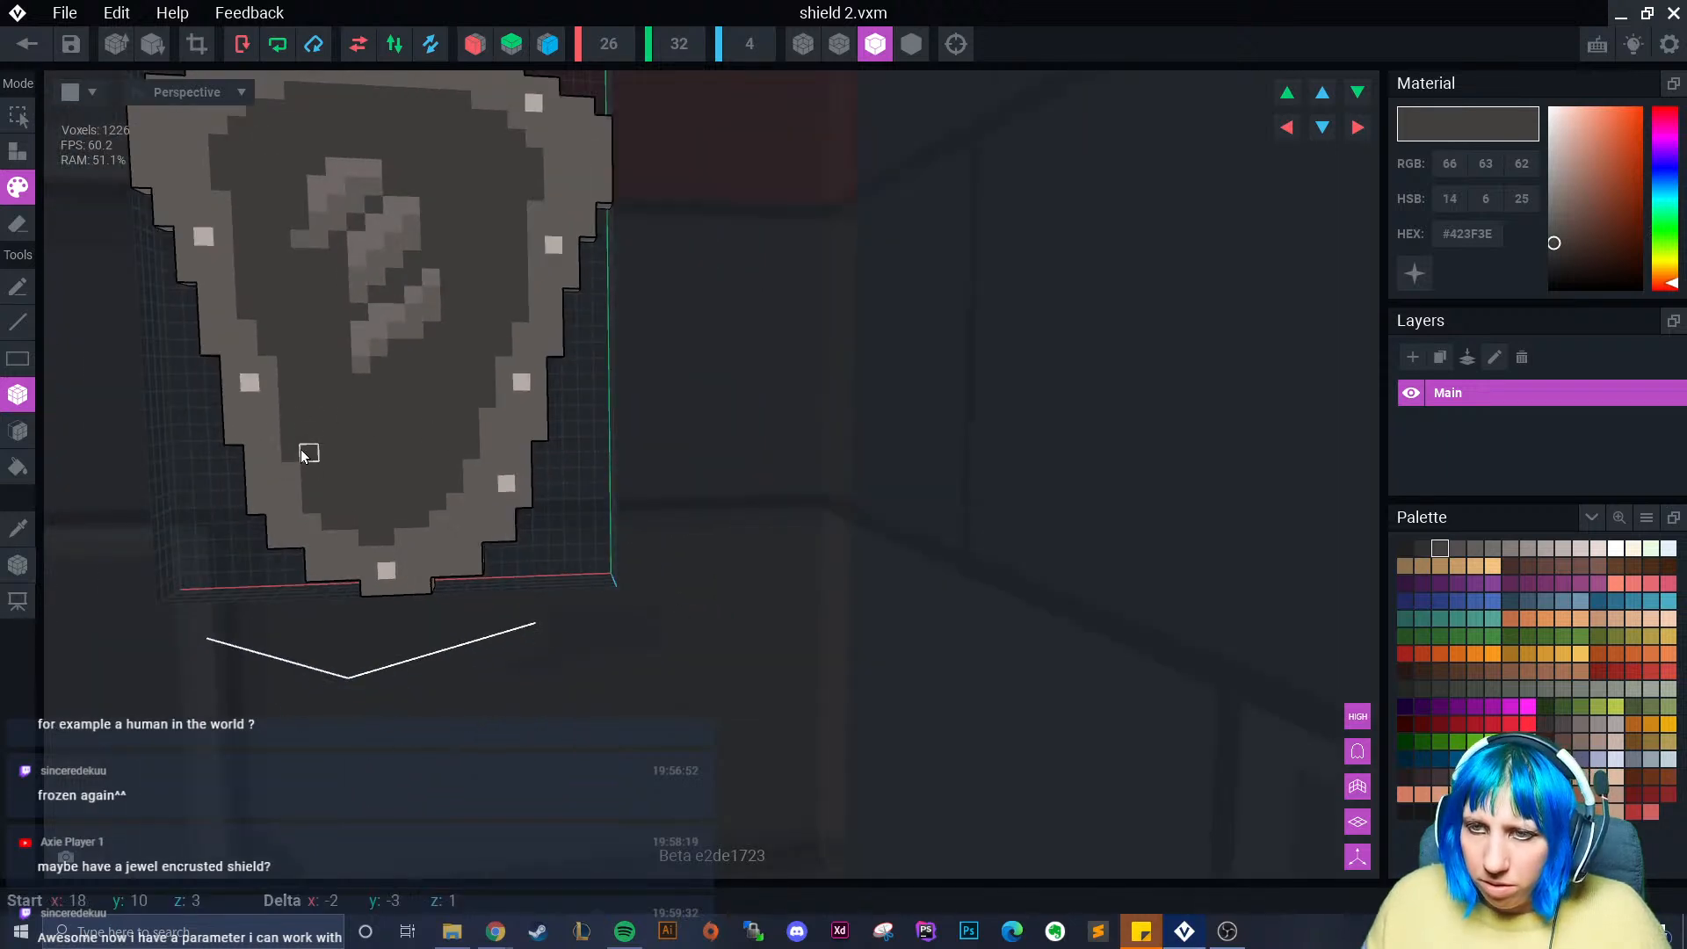
click(467, 437)
drag(471, 418, 470, 415)
drag(457, 480, 456, 461)
- Enable mirroring on the X axis and reshape the bottom of the dark inner panel symmetrically
click(545, 46)
right_drag(437, 485, 452, 485)
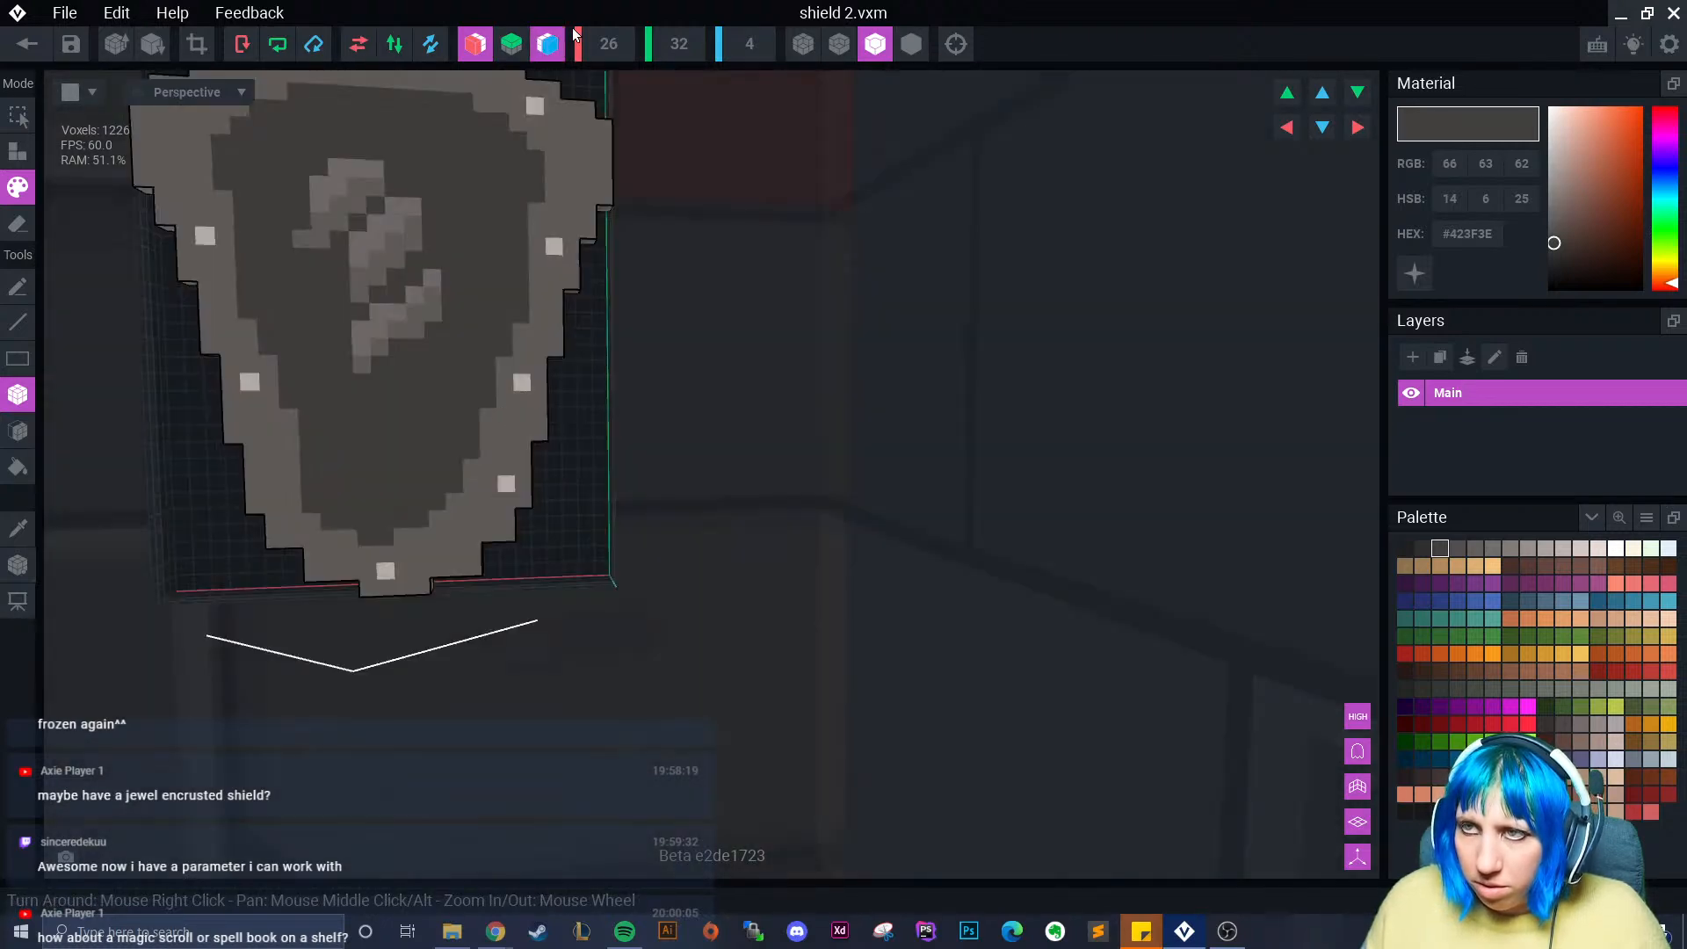
scroll(459, 484, up, 5)
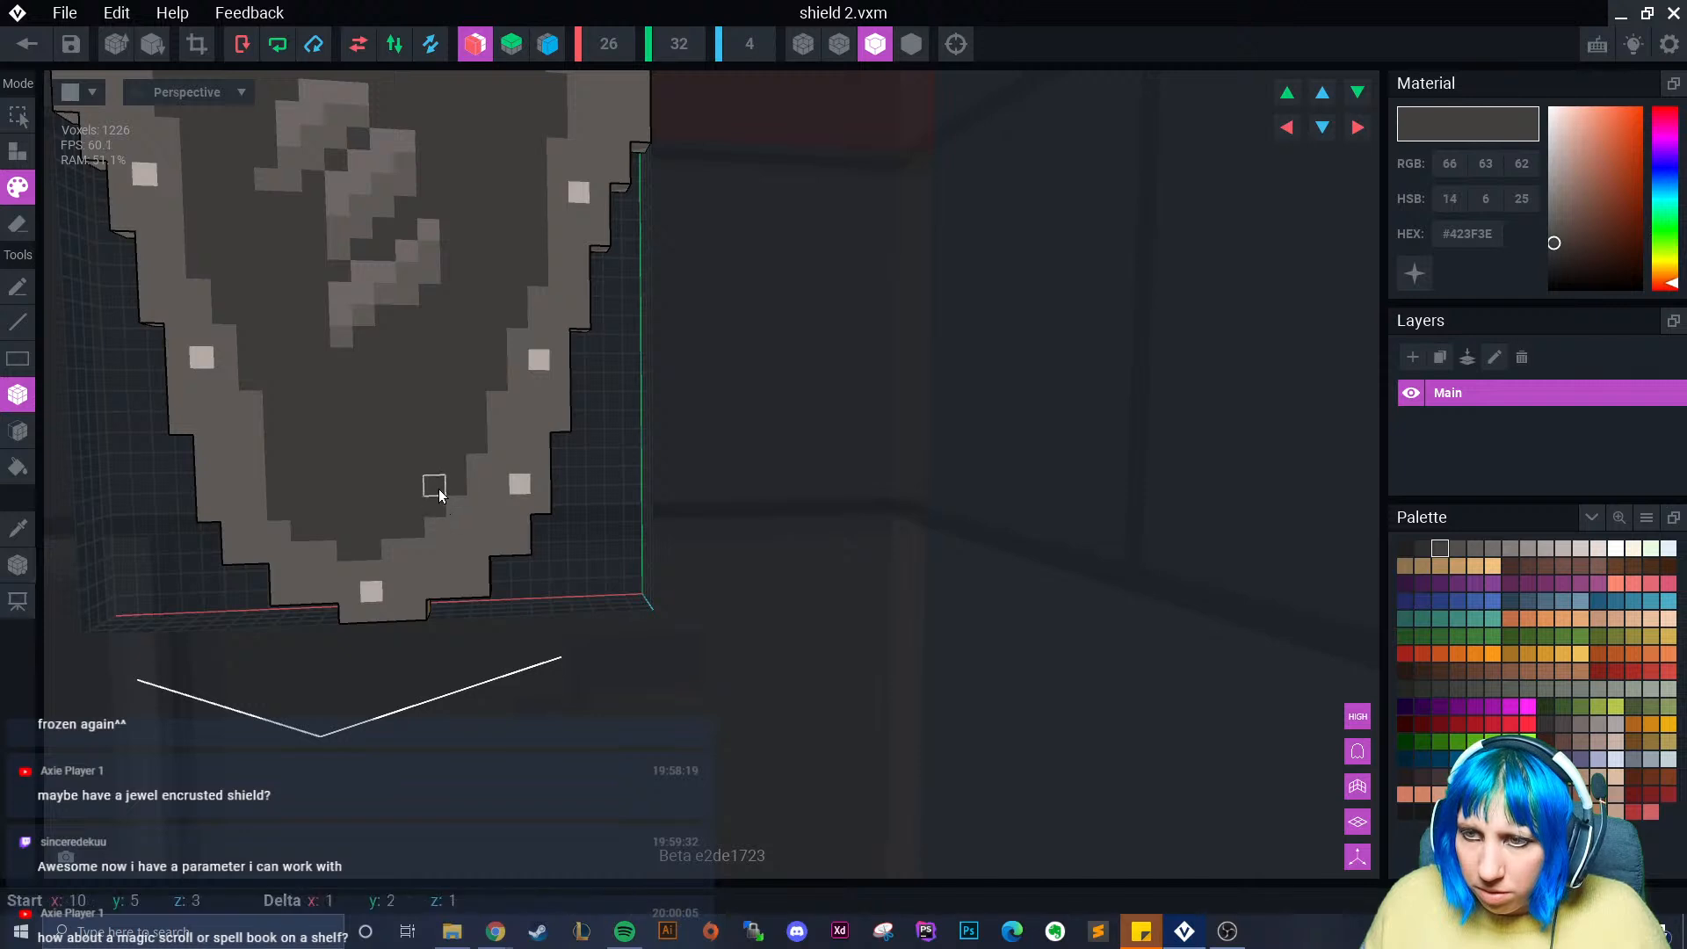
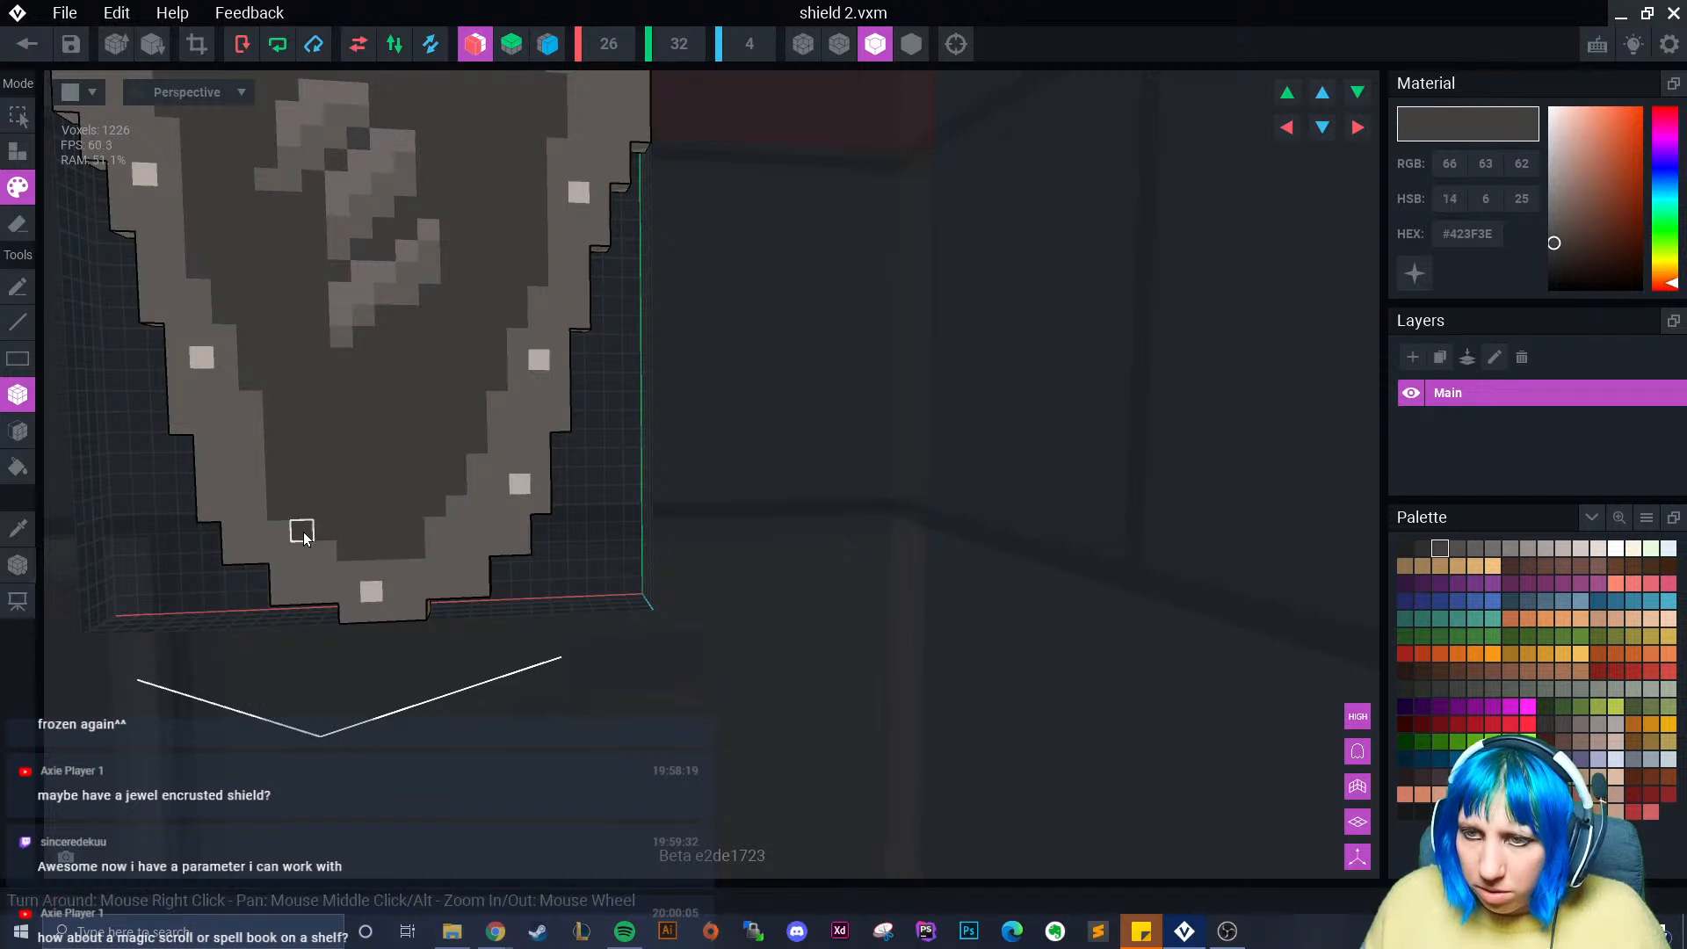
mouse_move(302, 528)
mouse_down()
mouse_move(283, 514)
mouse_move(298, 505)
mouse_up()
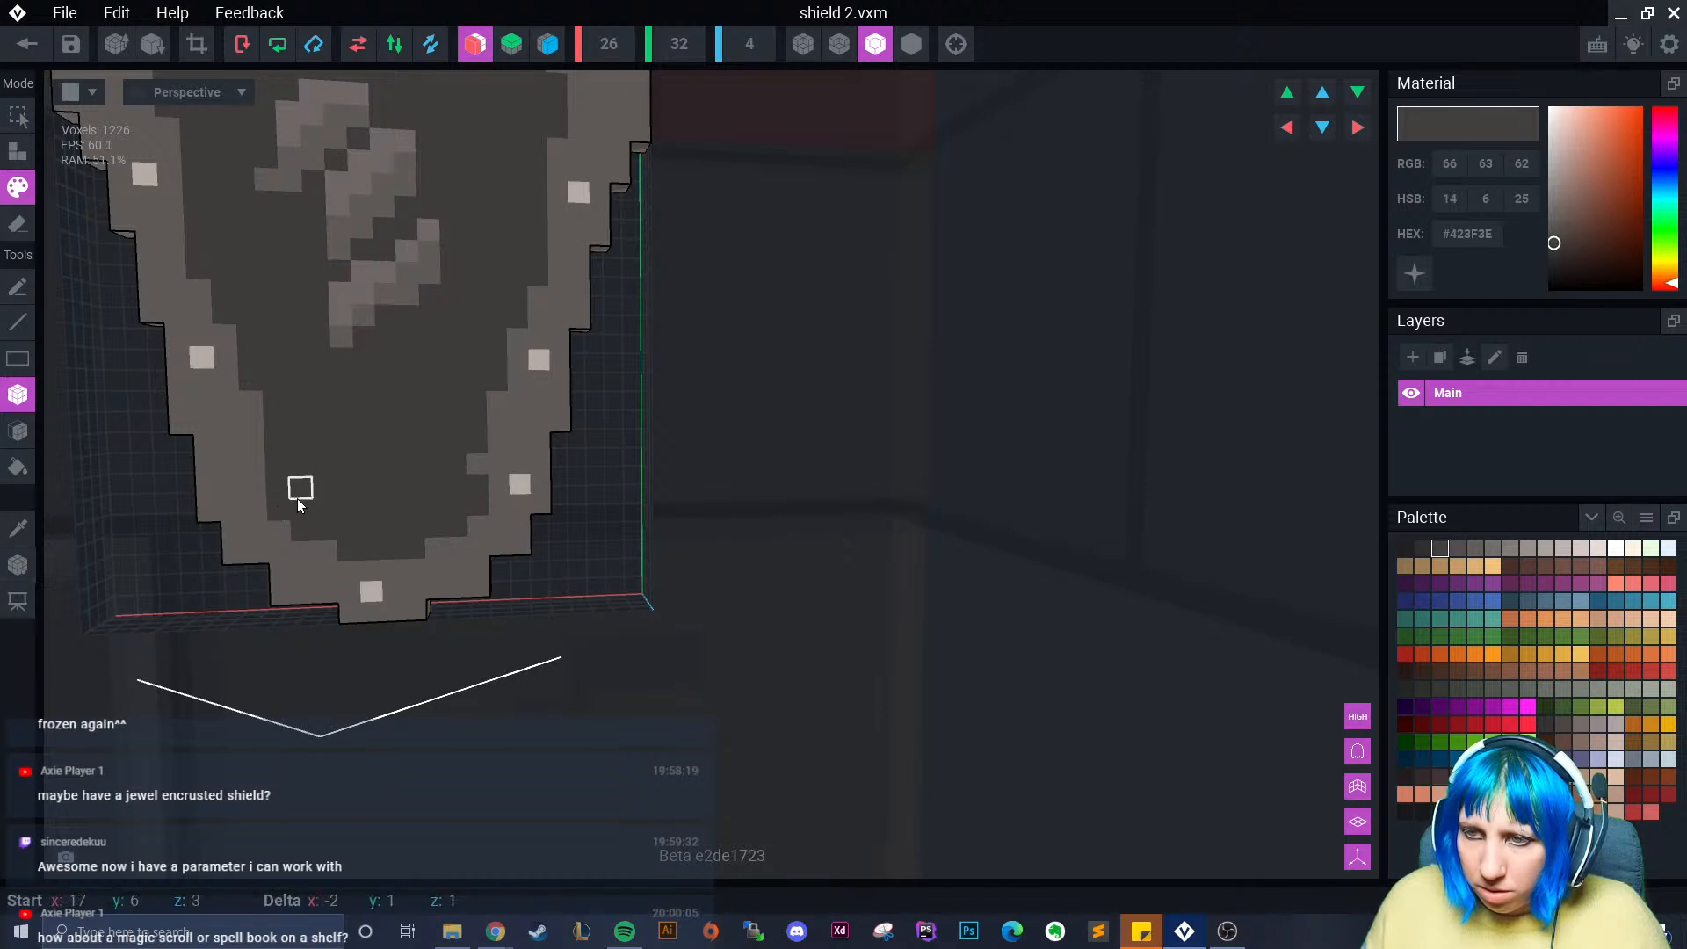
scroll(383, 483, down, 3)
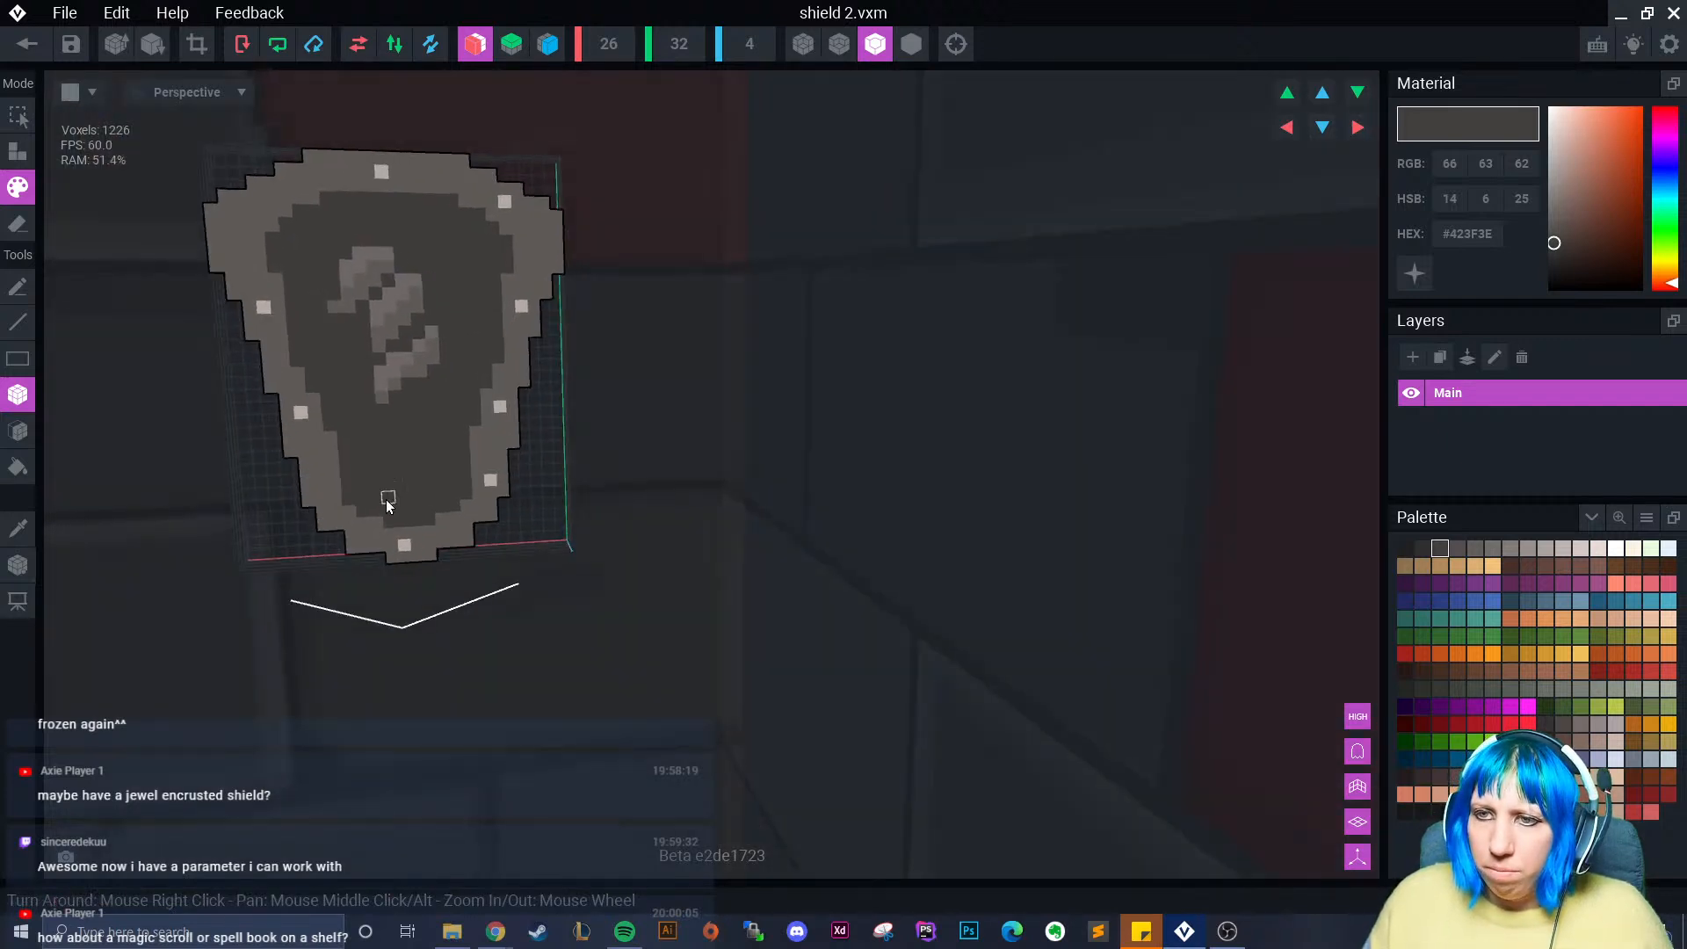
- Paint over the remaining emblem voxels so the shield's inner panel is solid dark grey #423F3E
scroll(341, 390, up, 2)
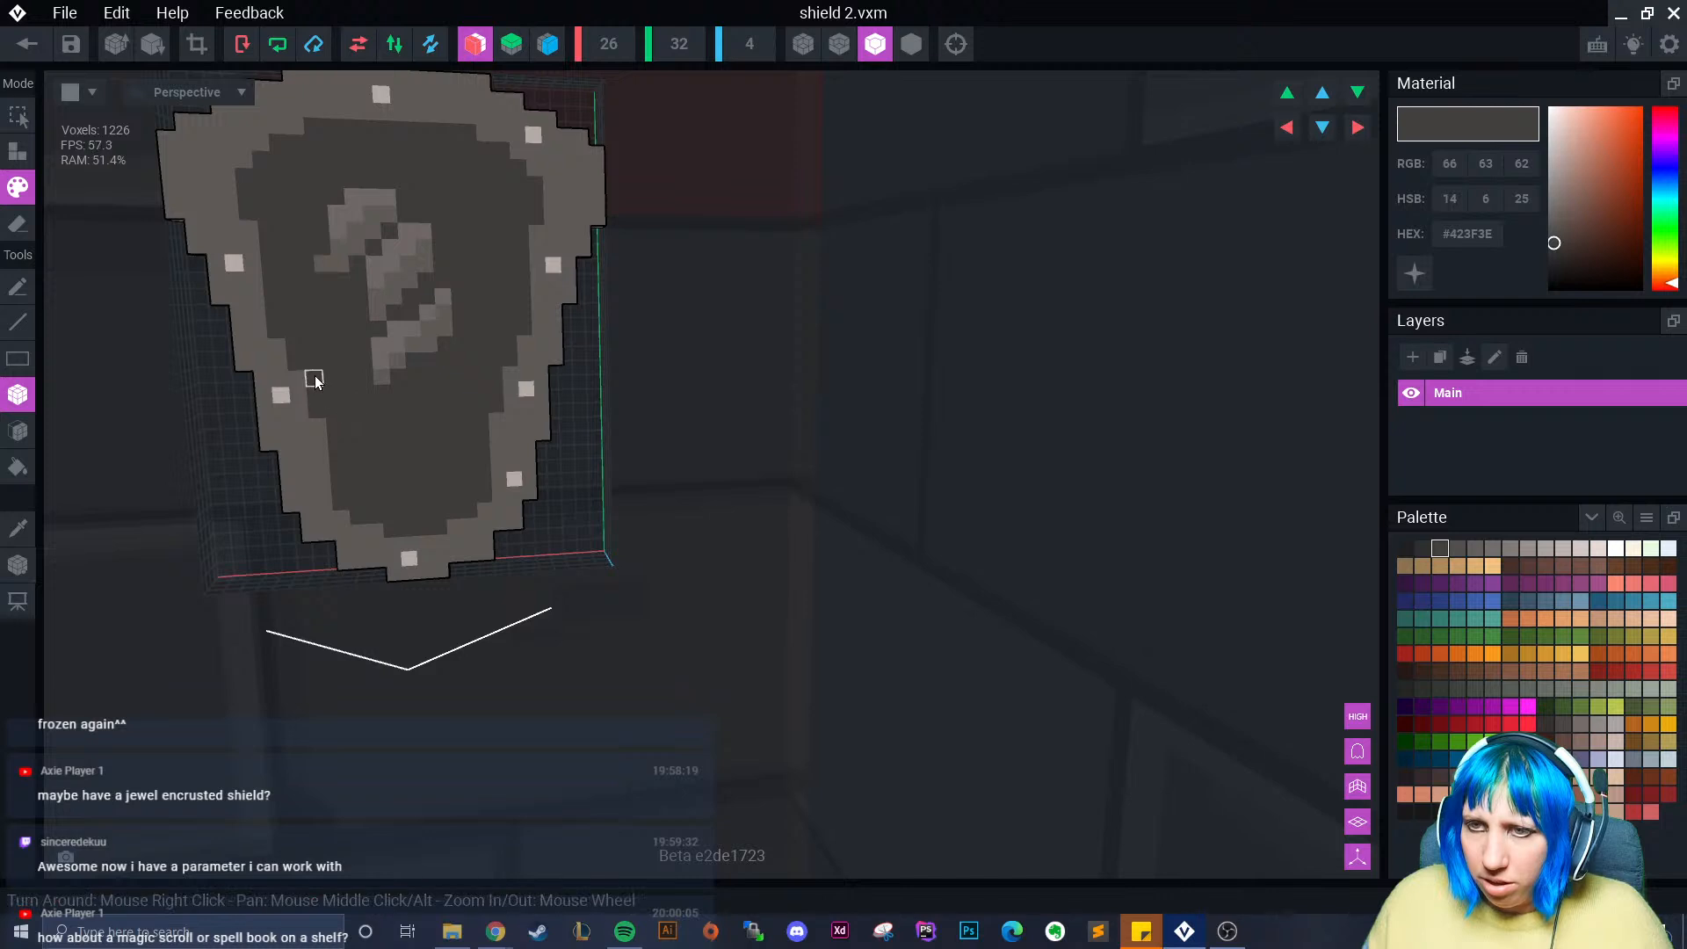
scroll(384, 426, up, 2)
middle_drag(411, 286, 384, 404)
drag(293, 265, 434, 508)
drag(253, 335, 308, 395)
scroll(360, 474, down, 2)
scroll(377, 527, up, 3)
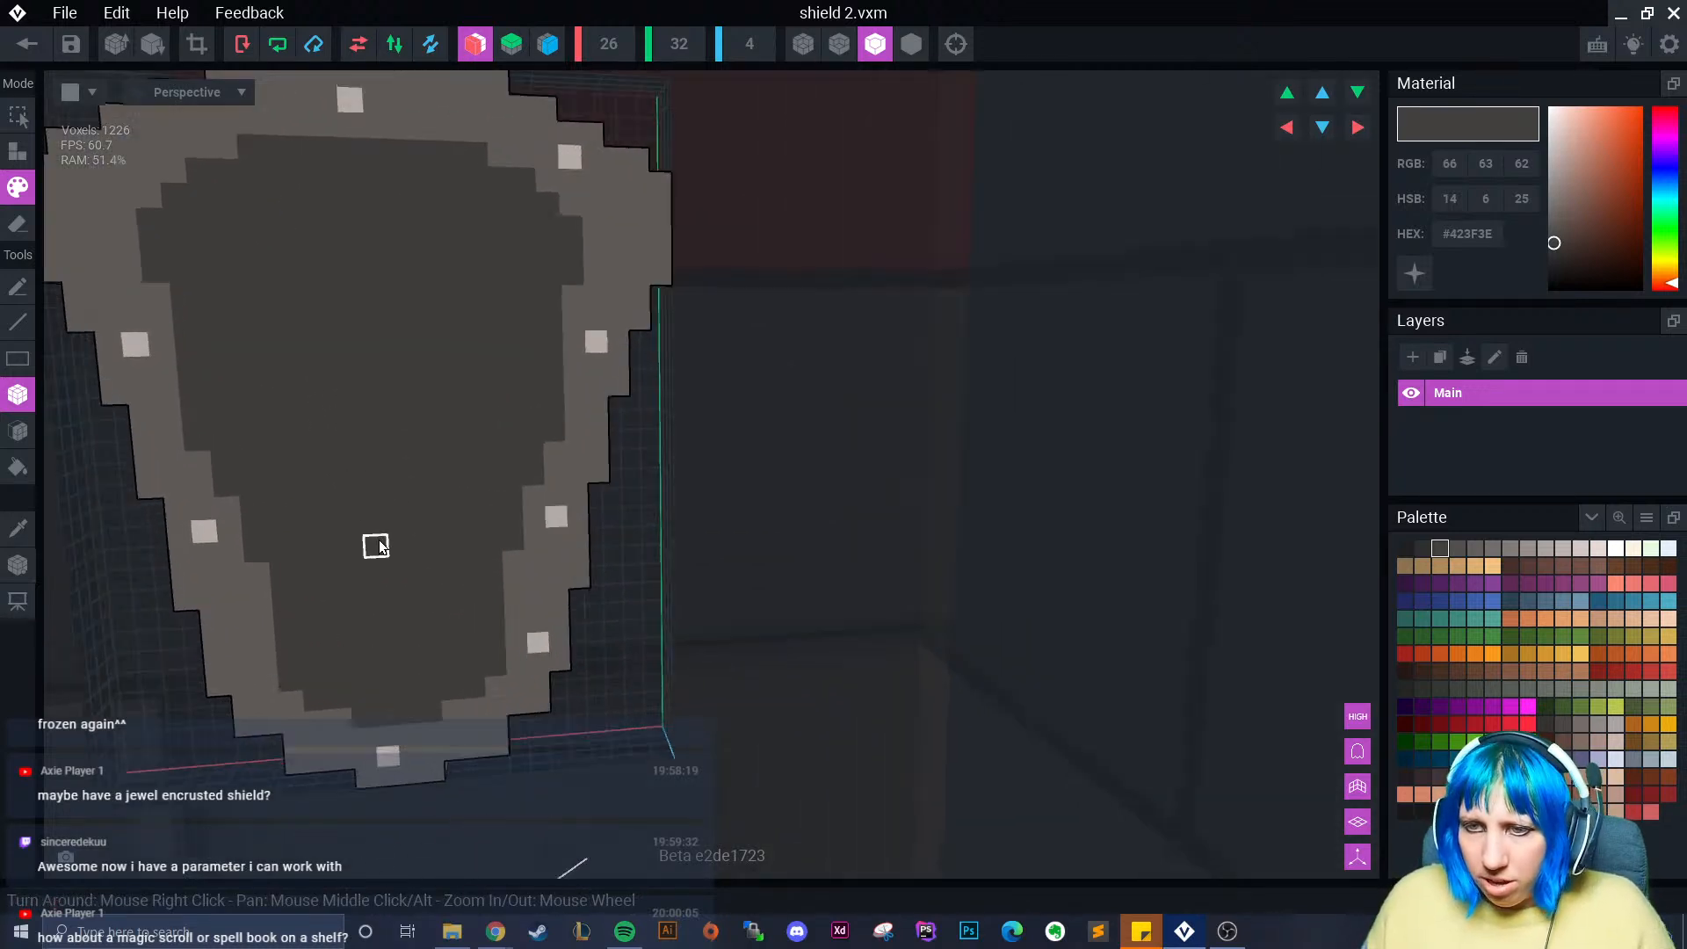
- Sample the rivets' light grey #BEB4AF and add the missing mirrored rivets at the rim's lower side and upper corner
click(22, 534)
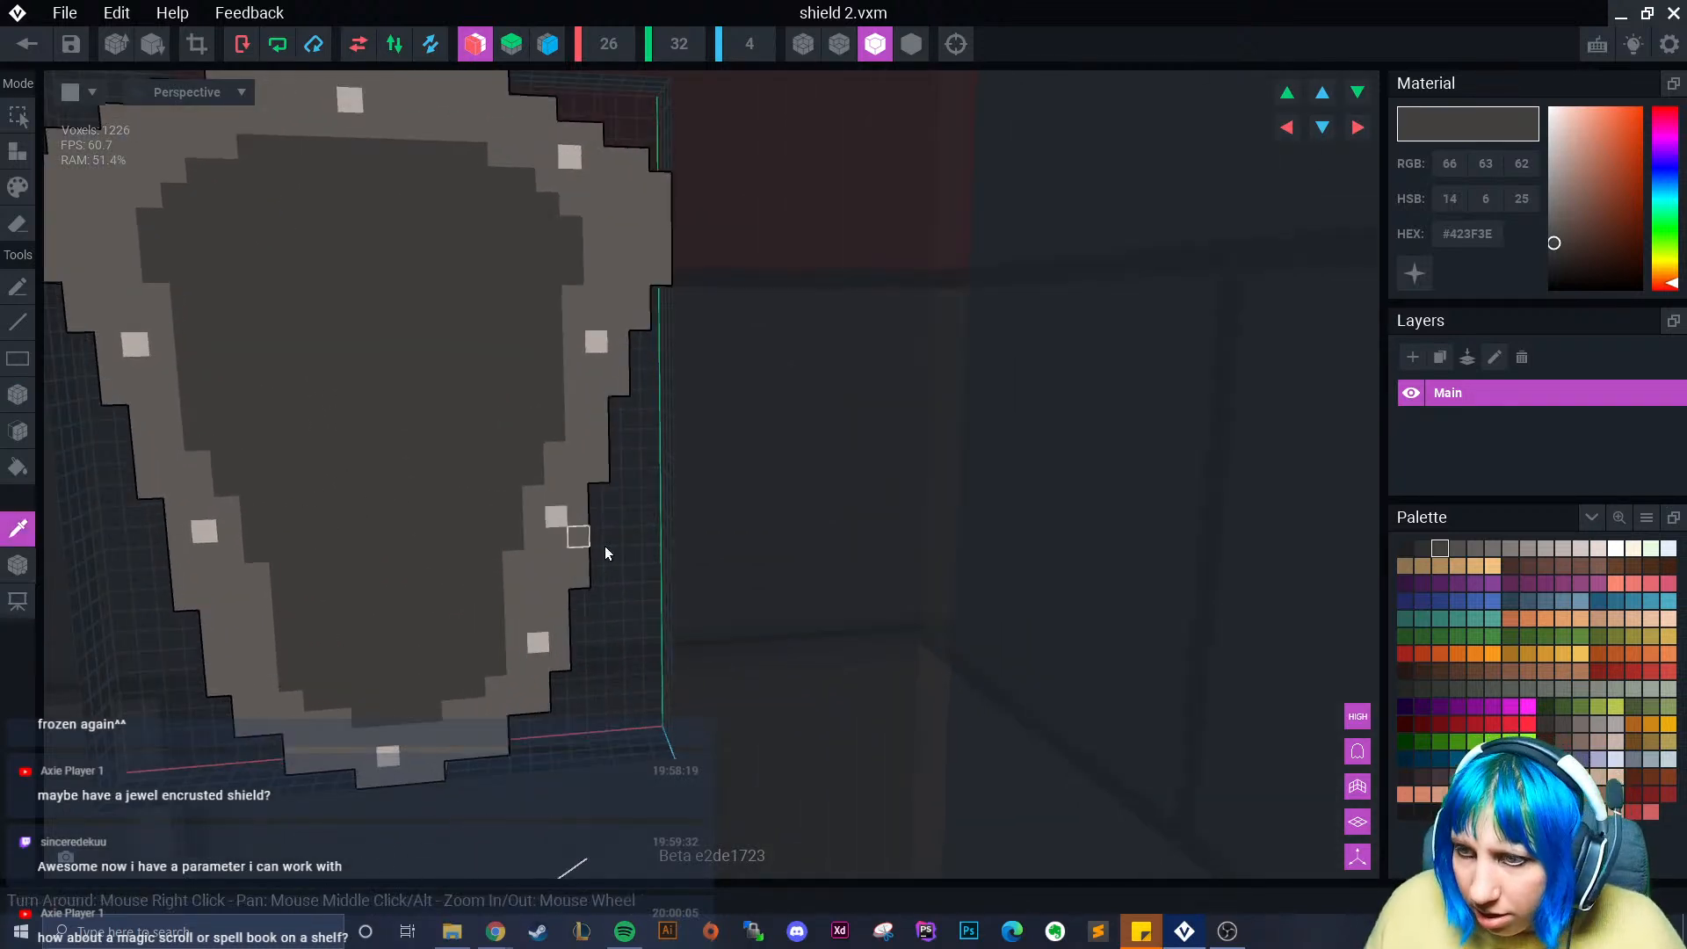
click(538, 642)
right_drag(380, 694, 361, 569)
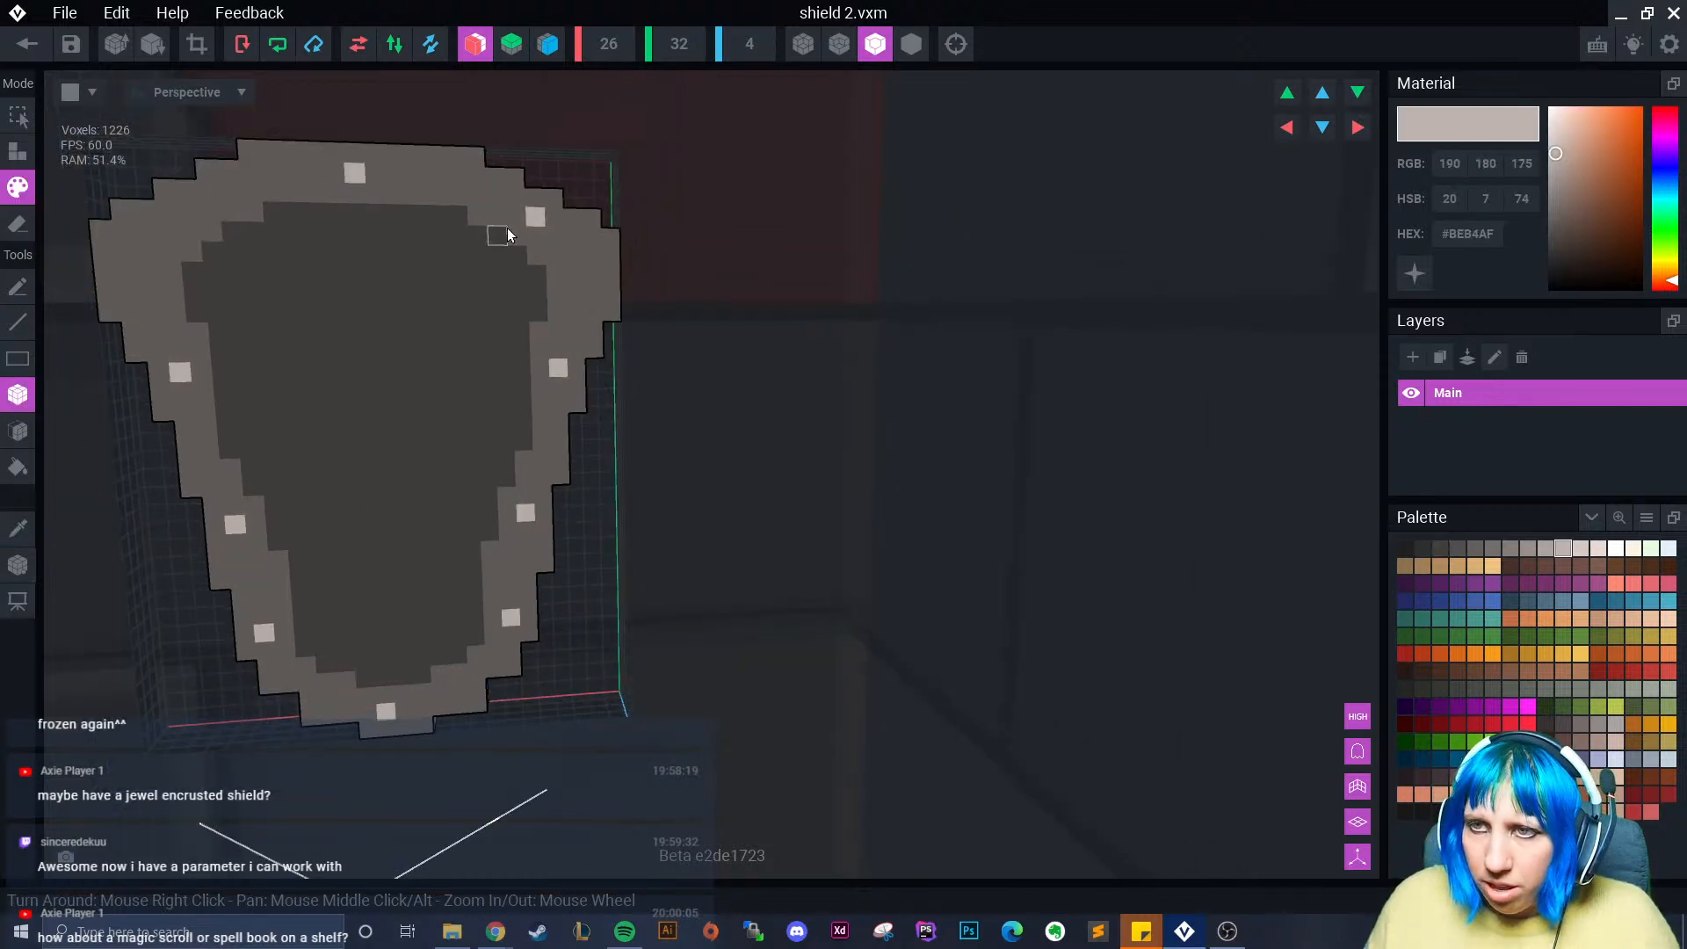
click(536, 220)
mouse_move(536, 220)
right_down()
mouse_move(354, 483)
mouse_move(324, 486)
mouse_move(350, 482)
right_up()
scroll(349, 481, up, 3)
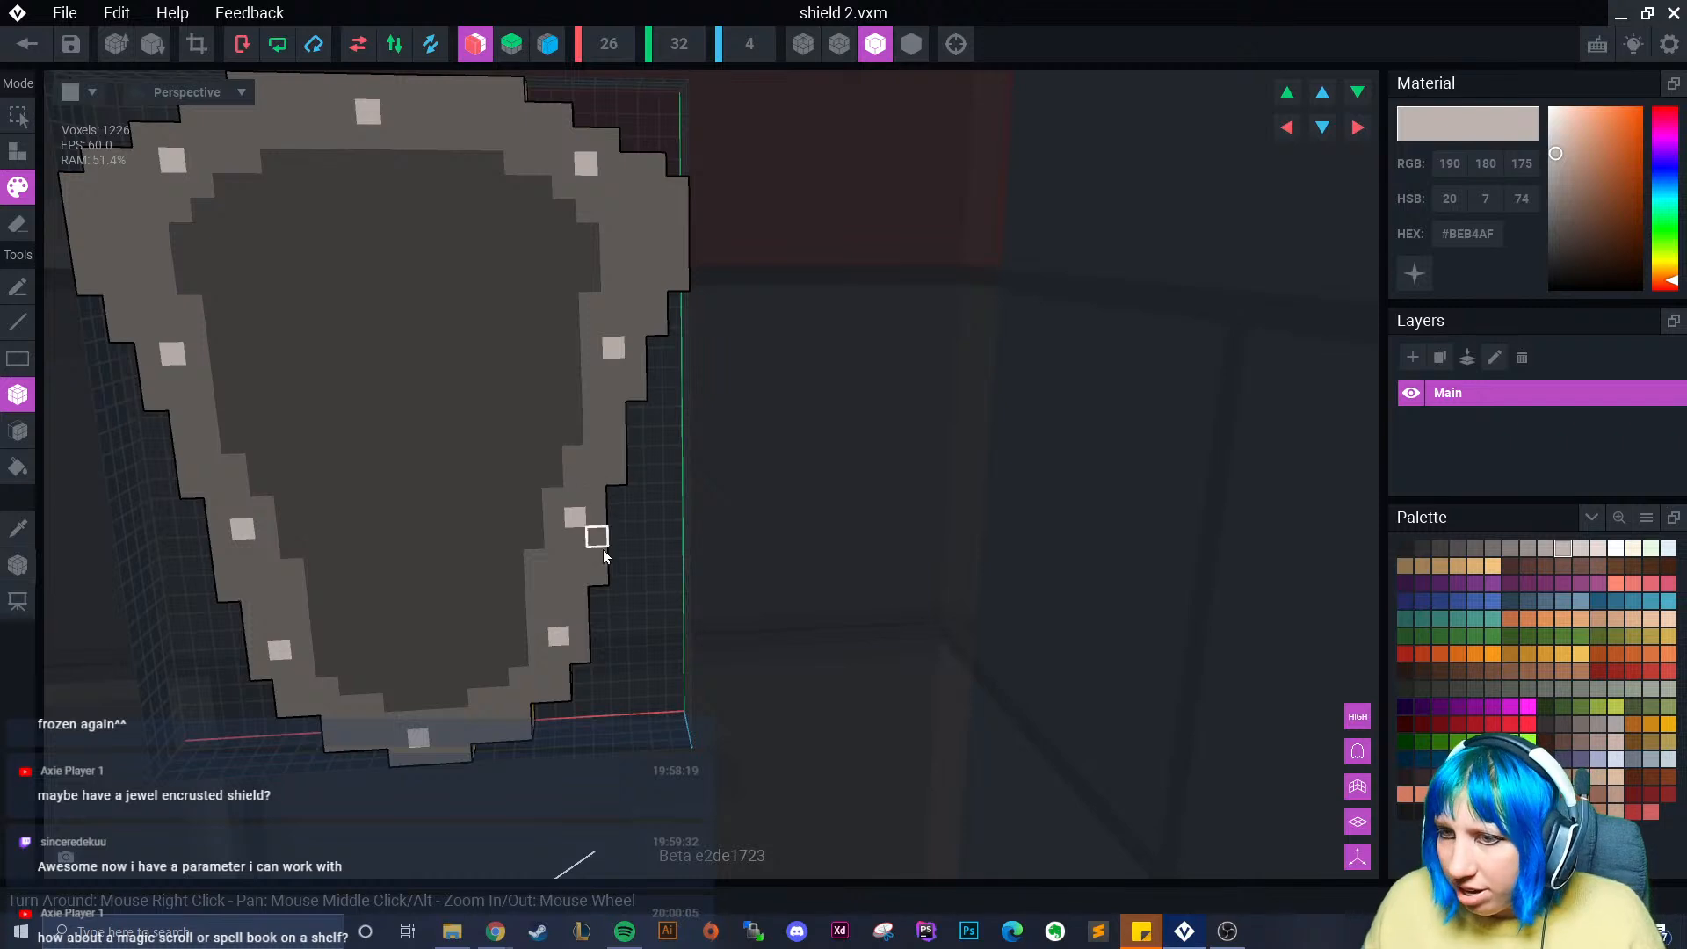
- Recolor all the rivets around the shield's rim with the green #486E2C and make that material emissive
click(1578, 635)
middle_drag(641, 413, 686, 467)
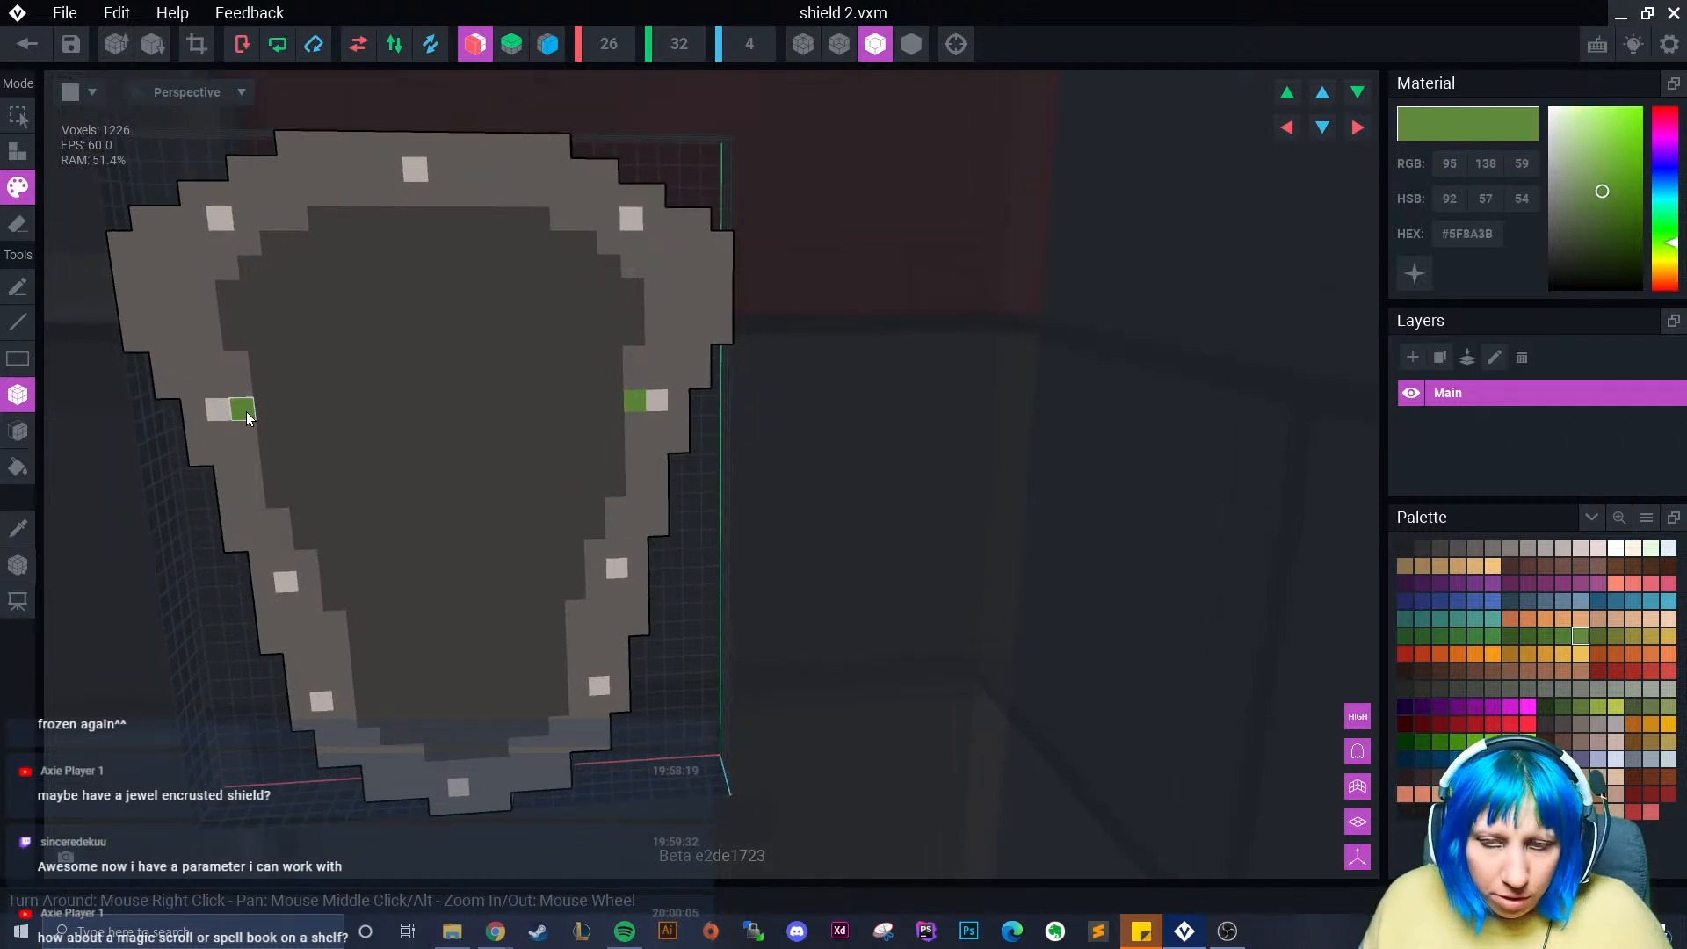
click(1544, 636)
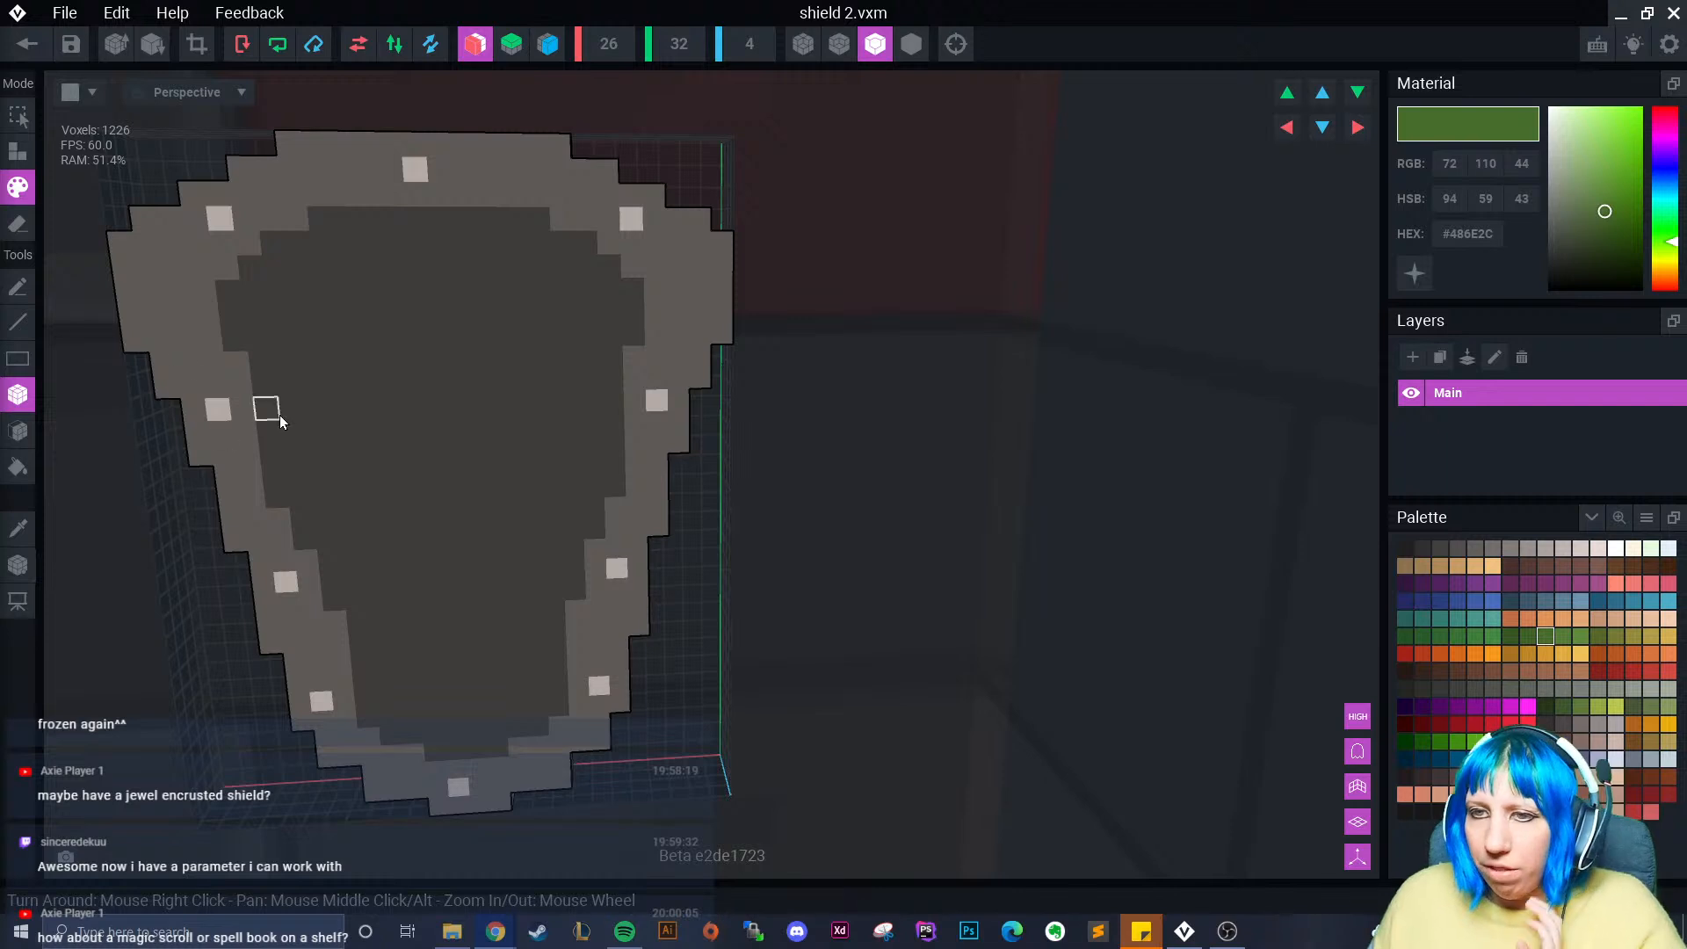
click(220, 218)
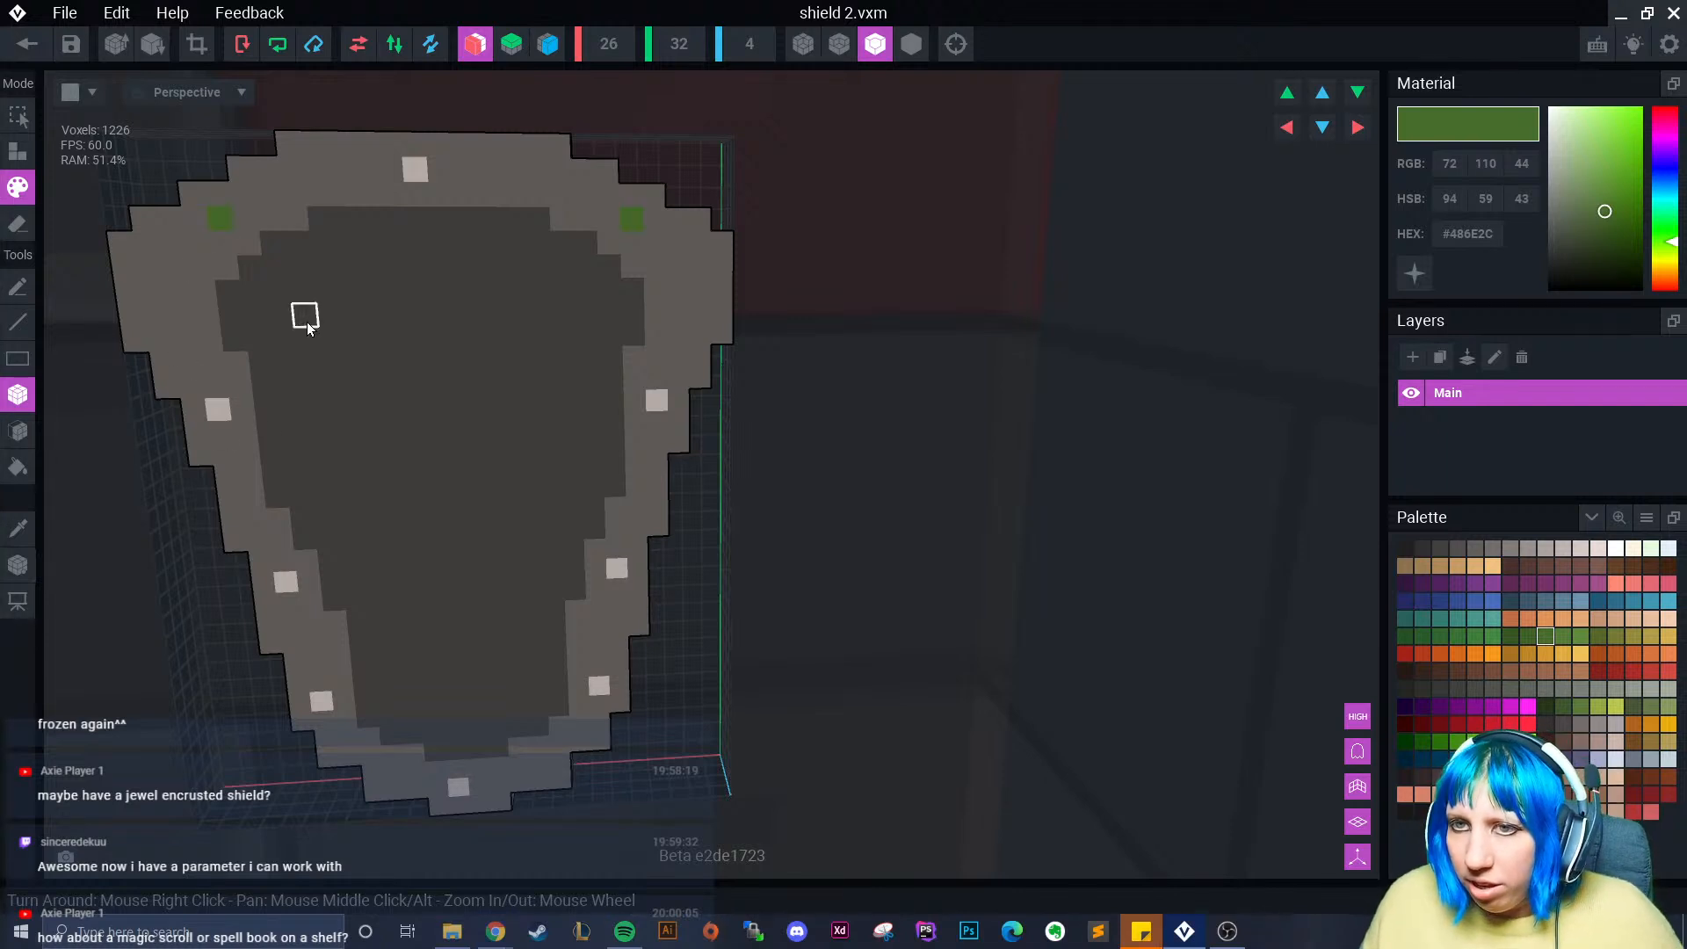
click(1415, 273)
click(420, 172)
click(220, 411)
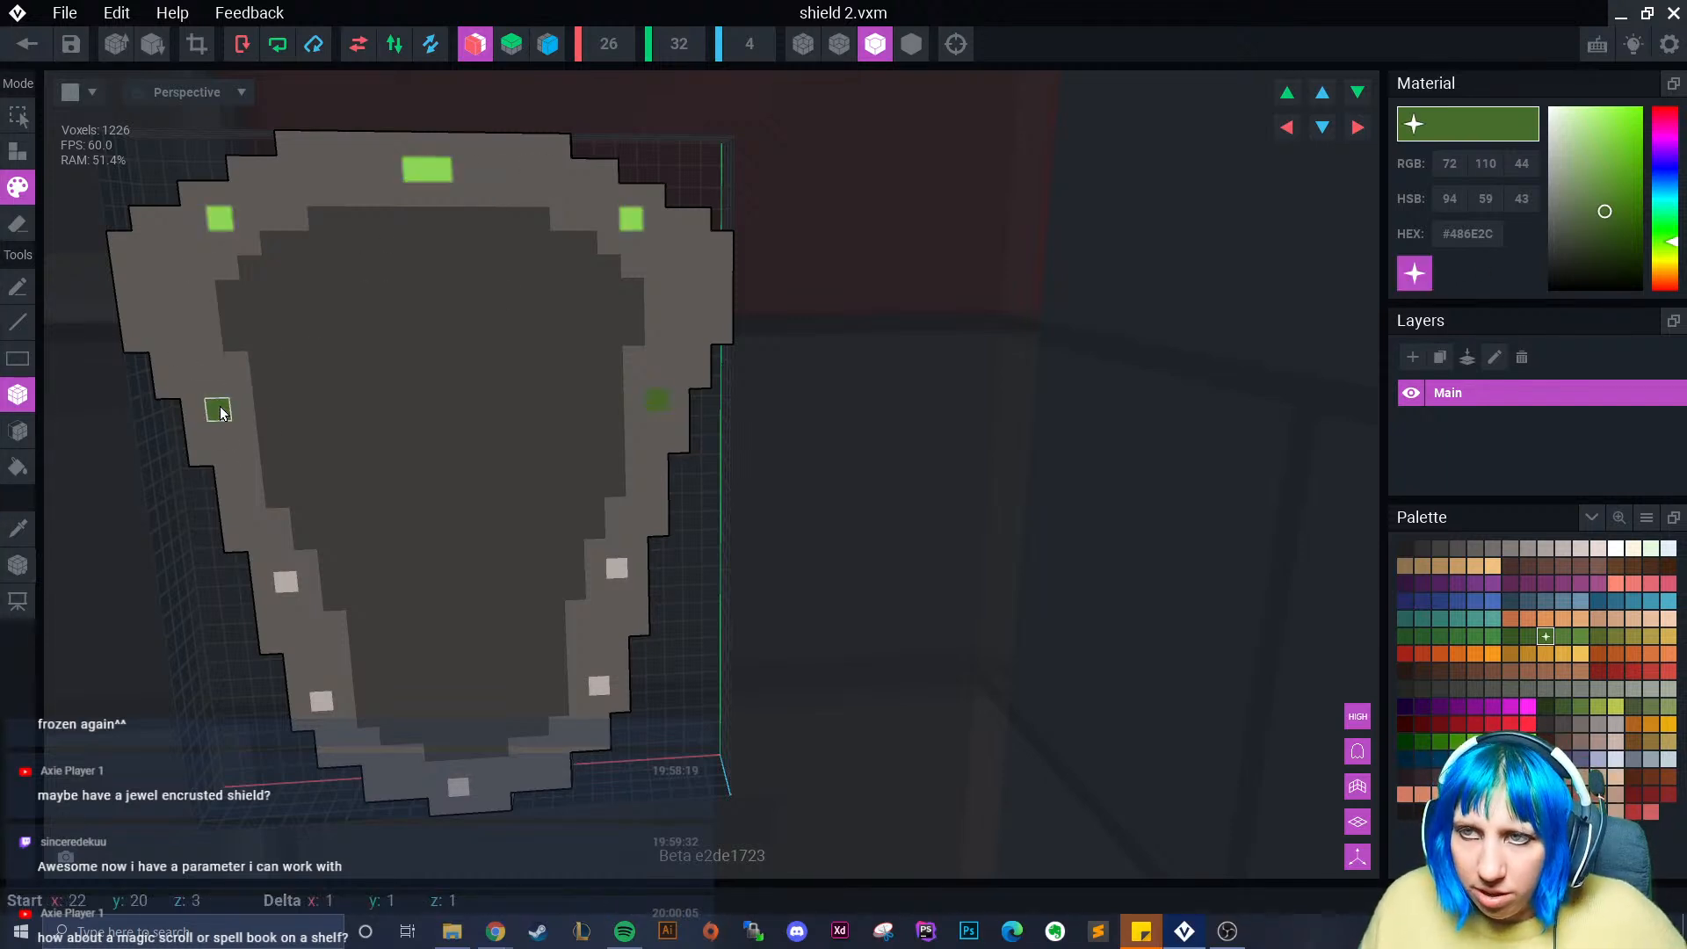
click(285, 582)
click(321, 700)
click(459, 787)
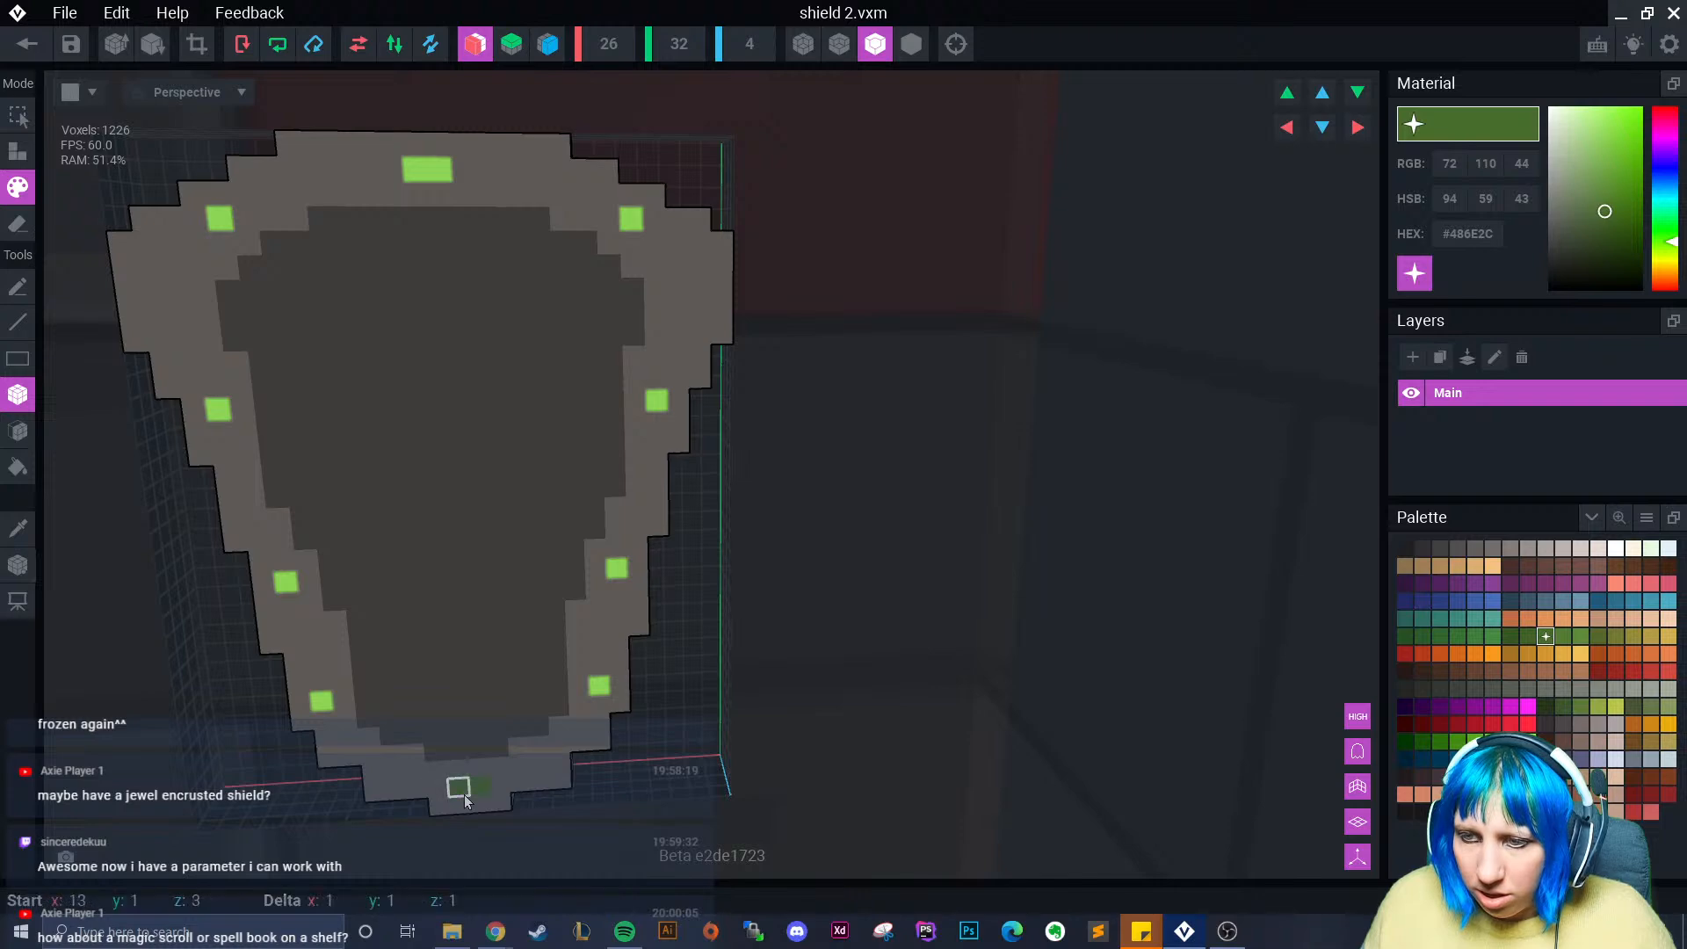
- Turn off X-axis mirroring and choose the brighter green #408C10 as the paint color
right_drag(594, 710, 549, 574)
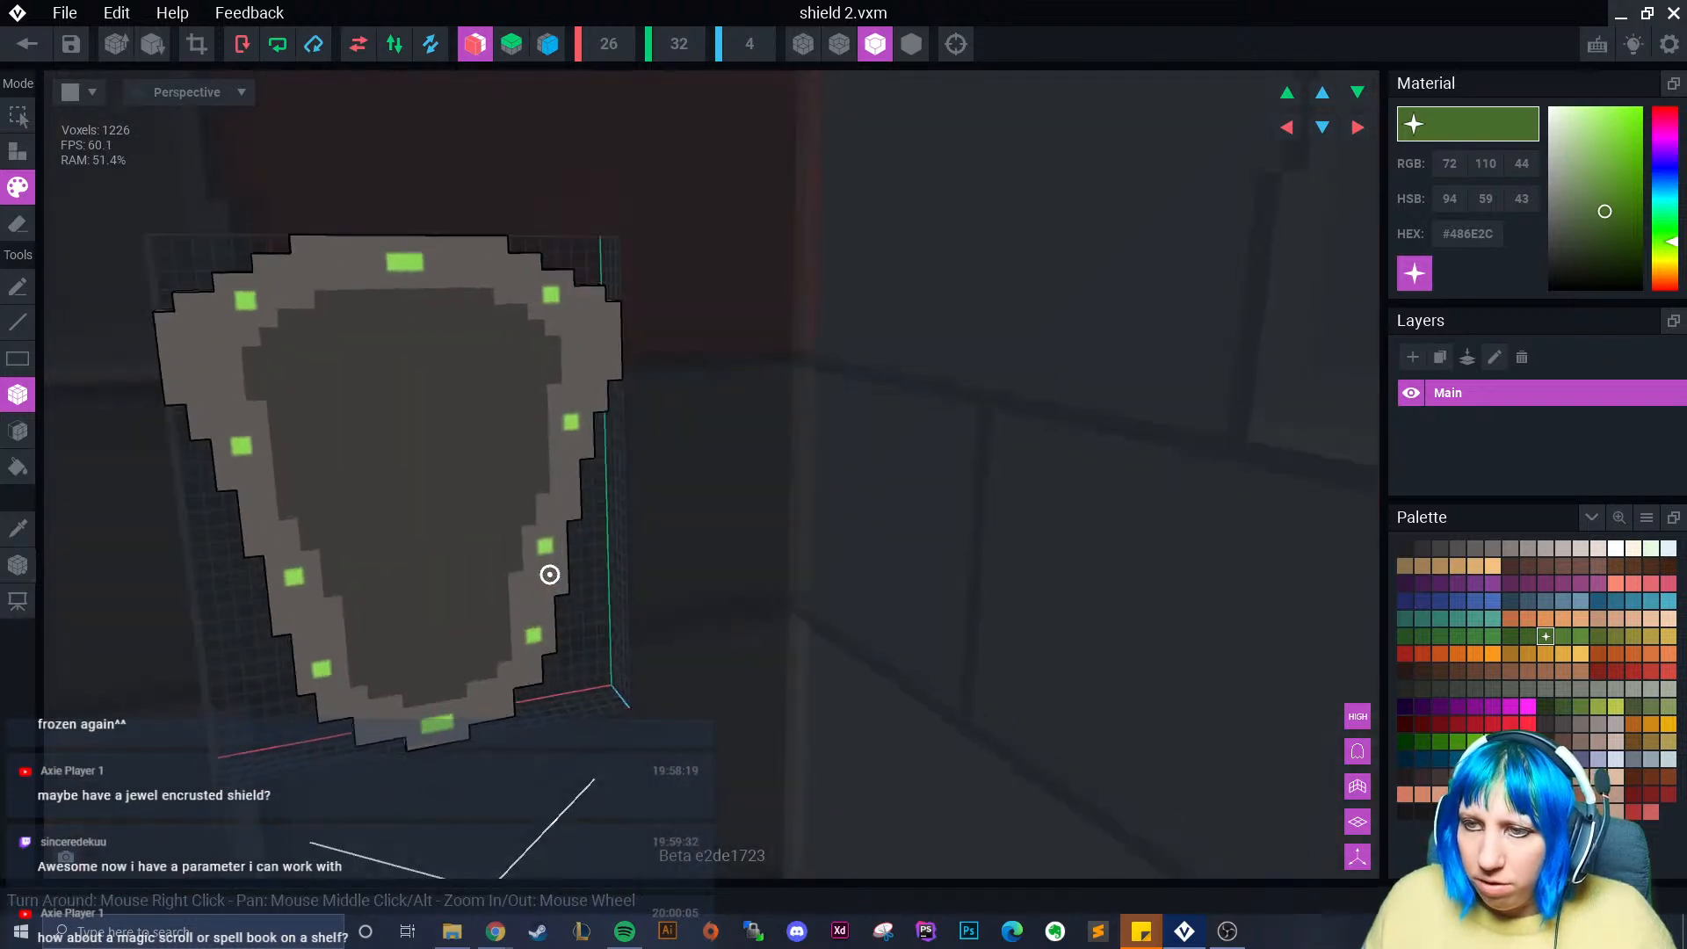
scroll(549, 575, up, 3)
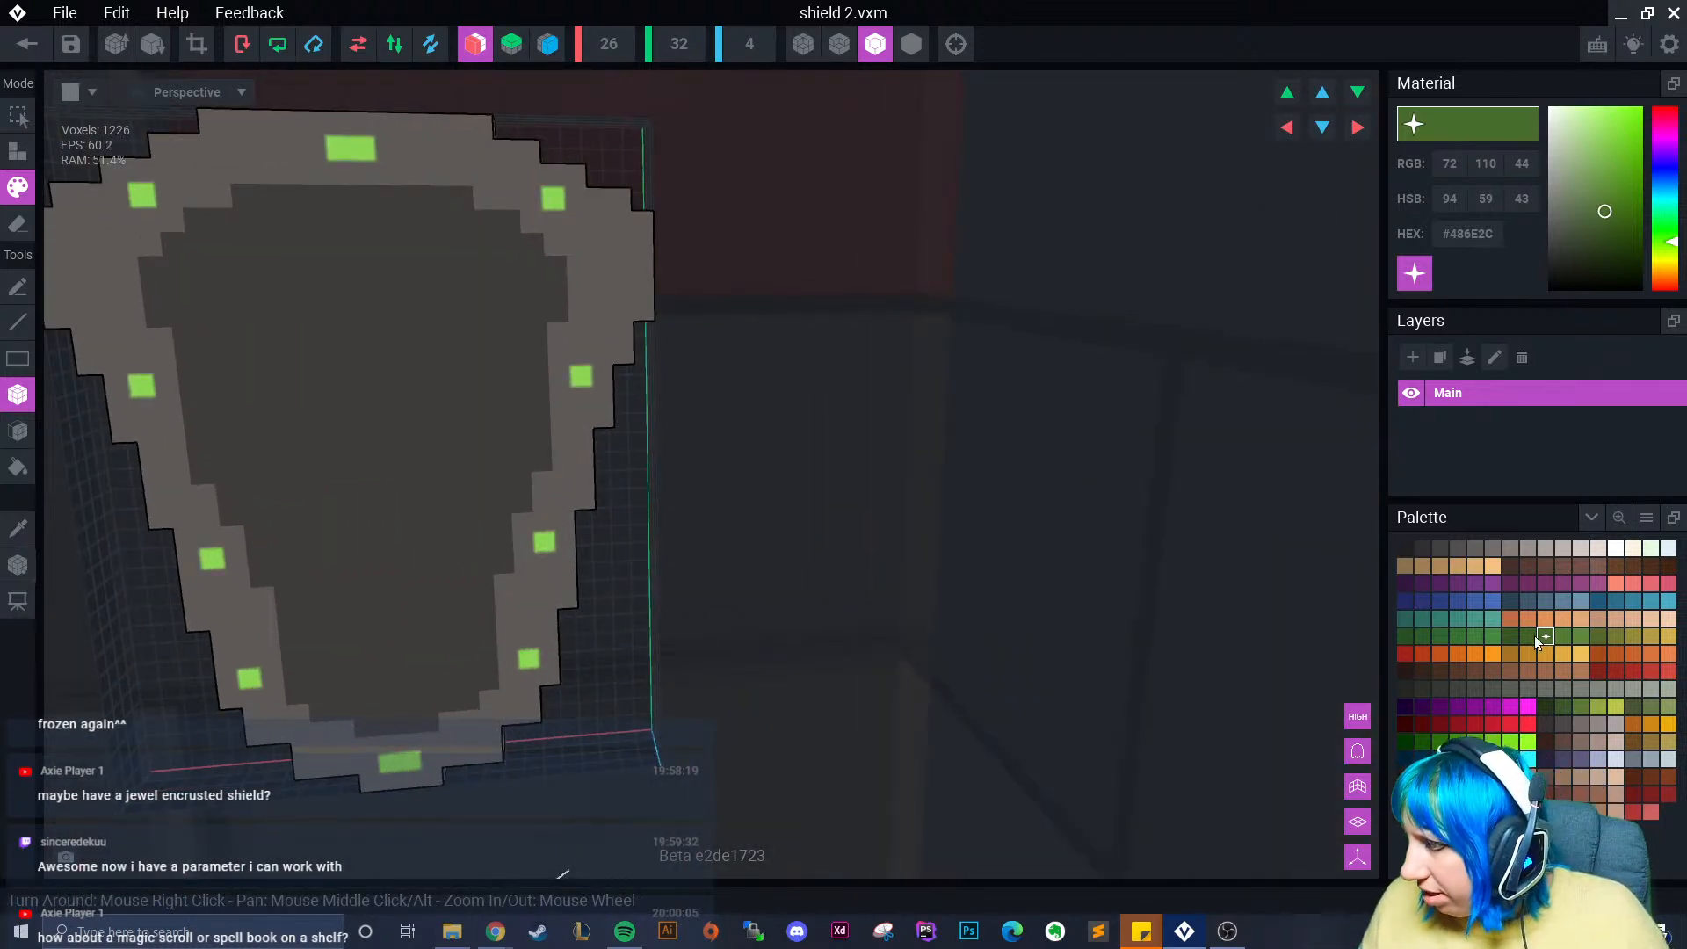
click(1457, 740)
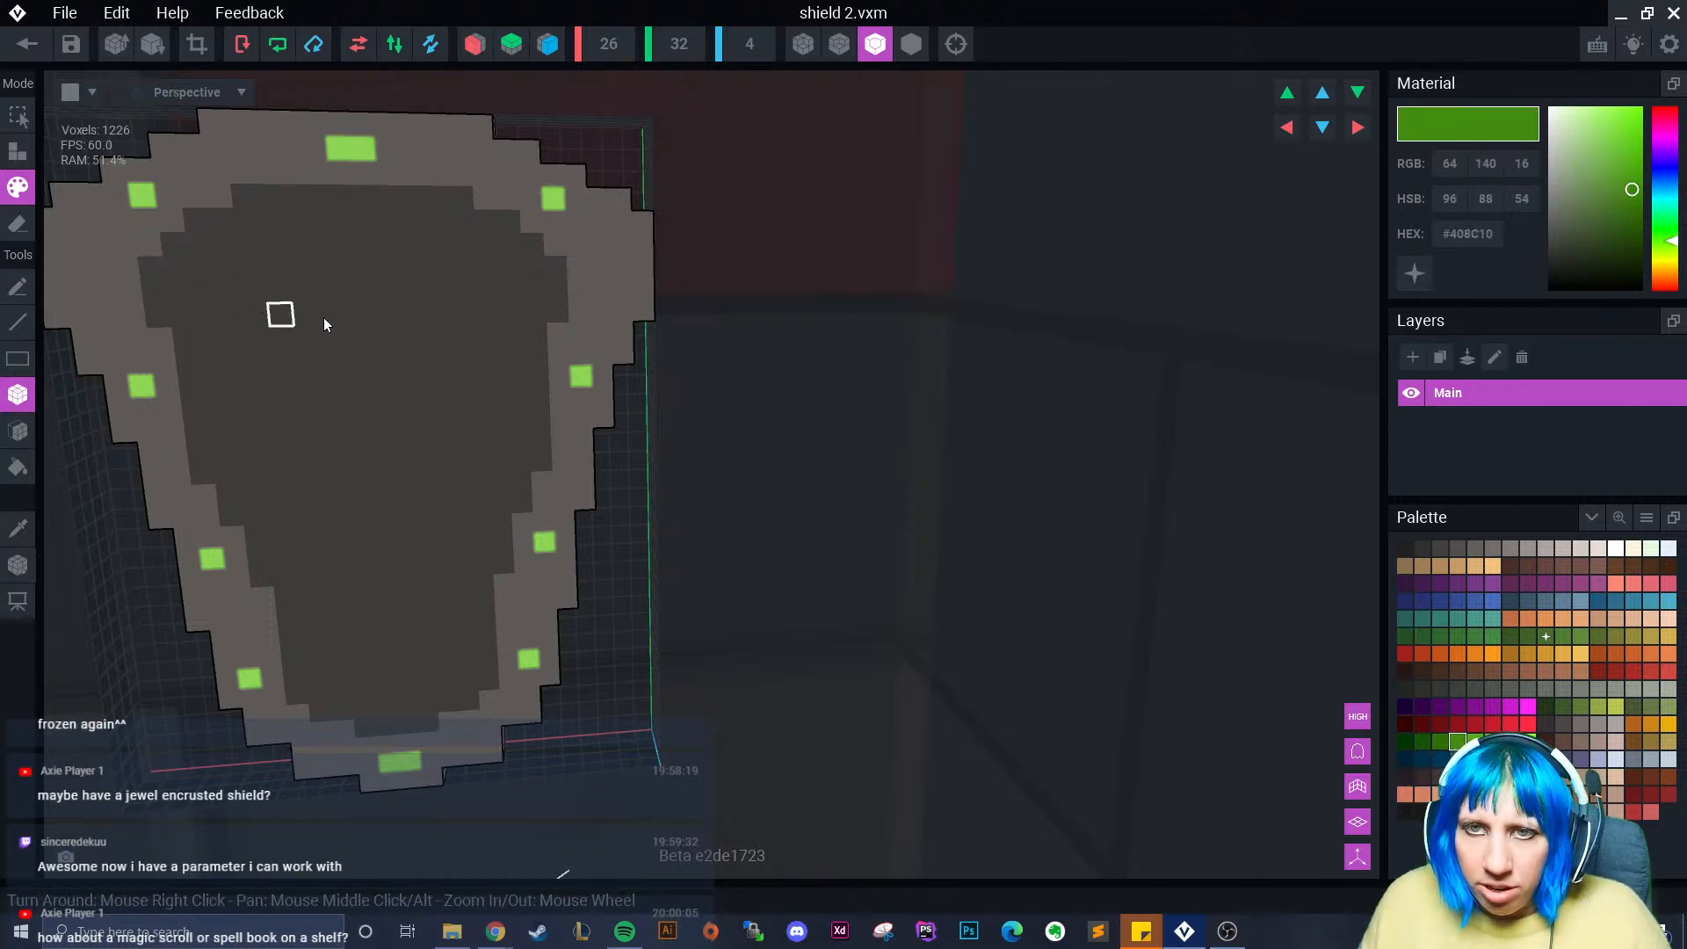
click(270, 201)
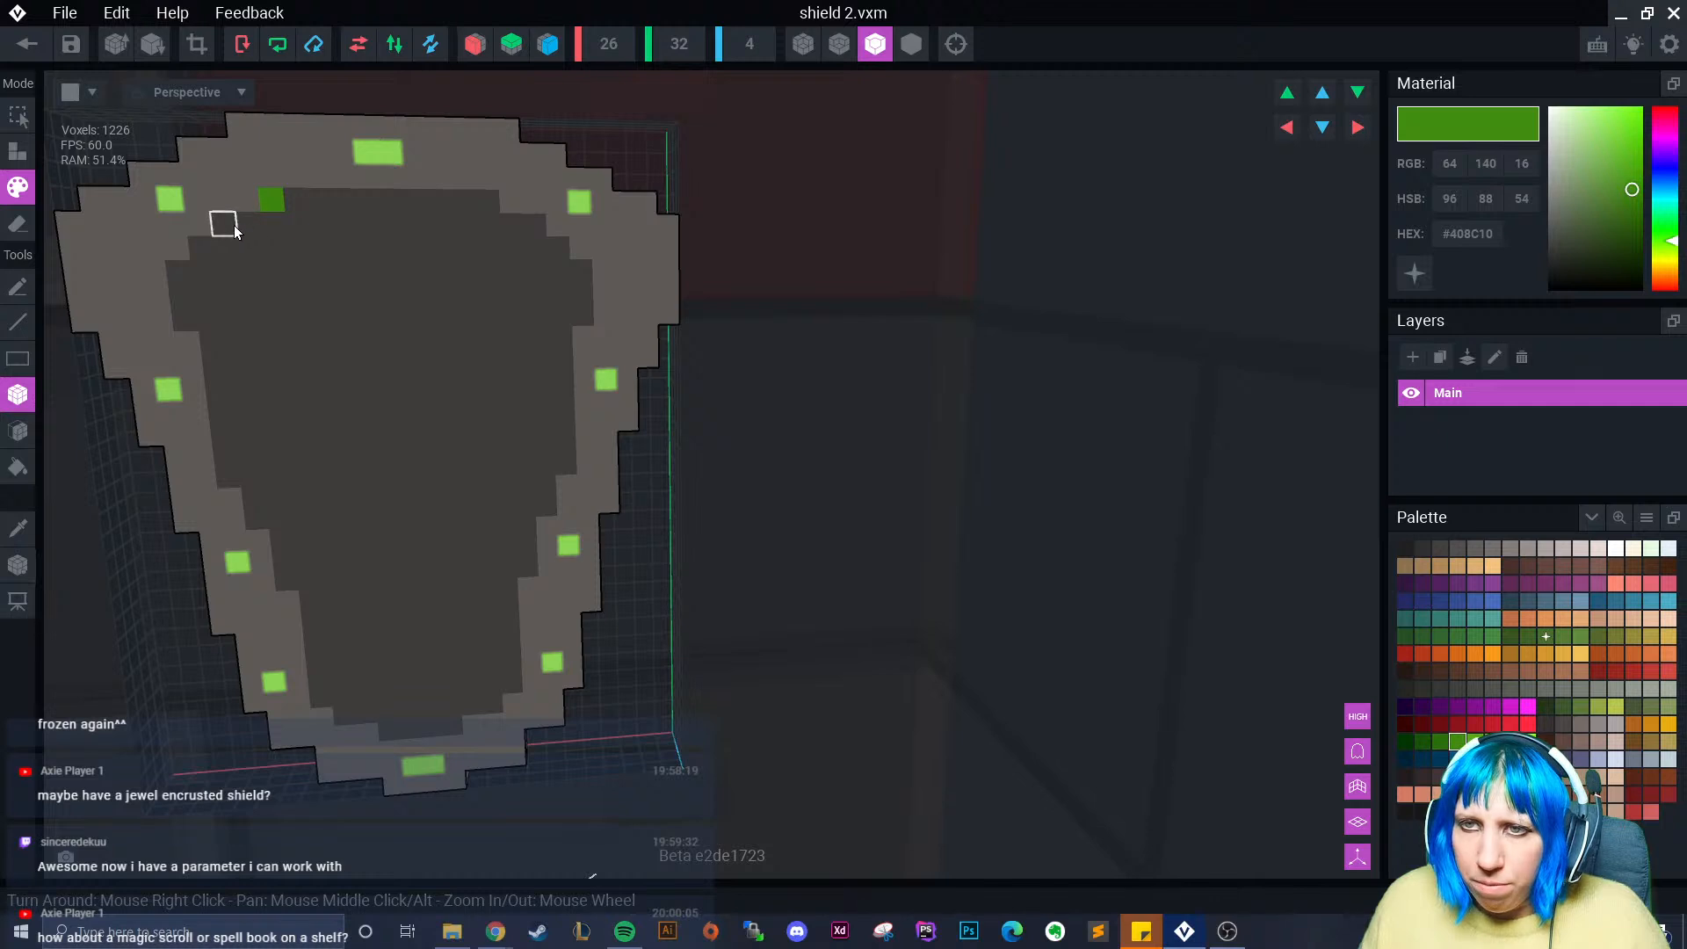
click(223, 224)
click(178, 272)
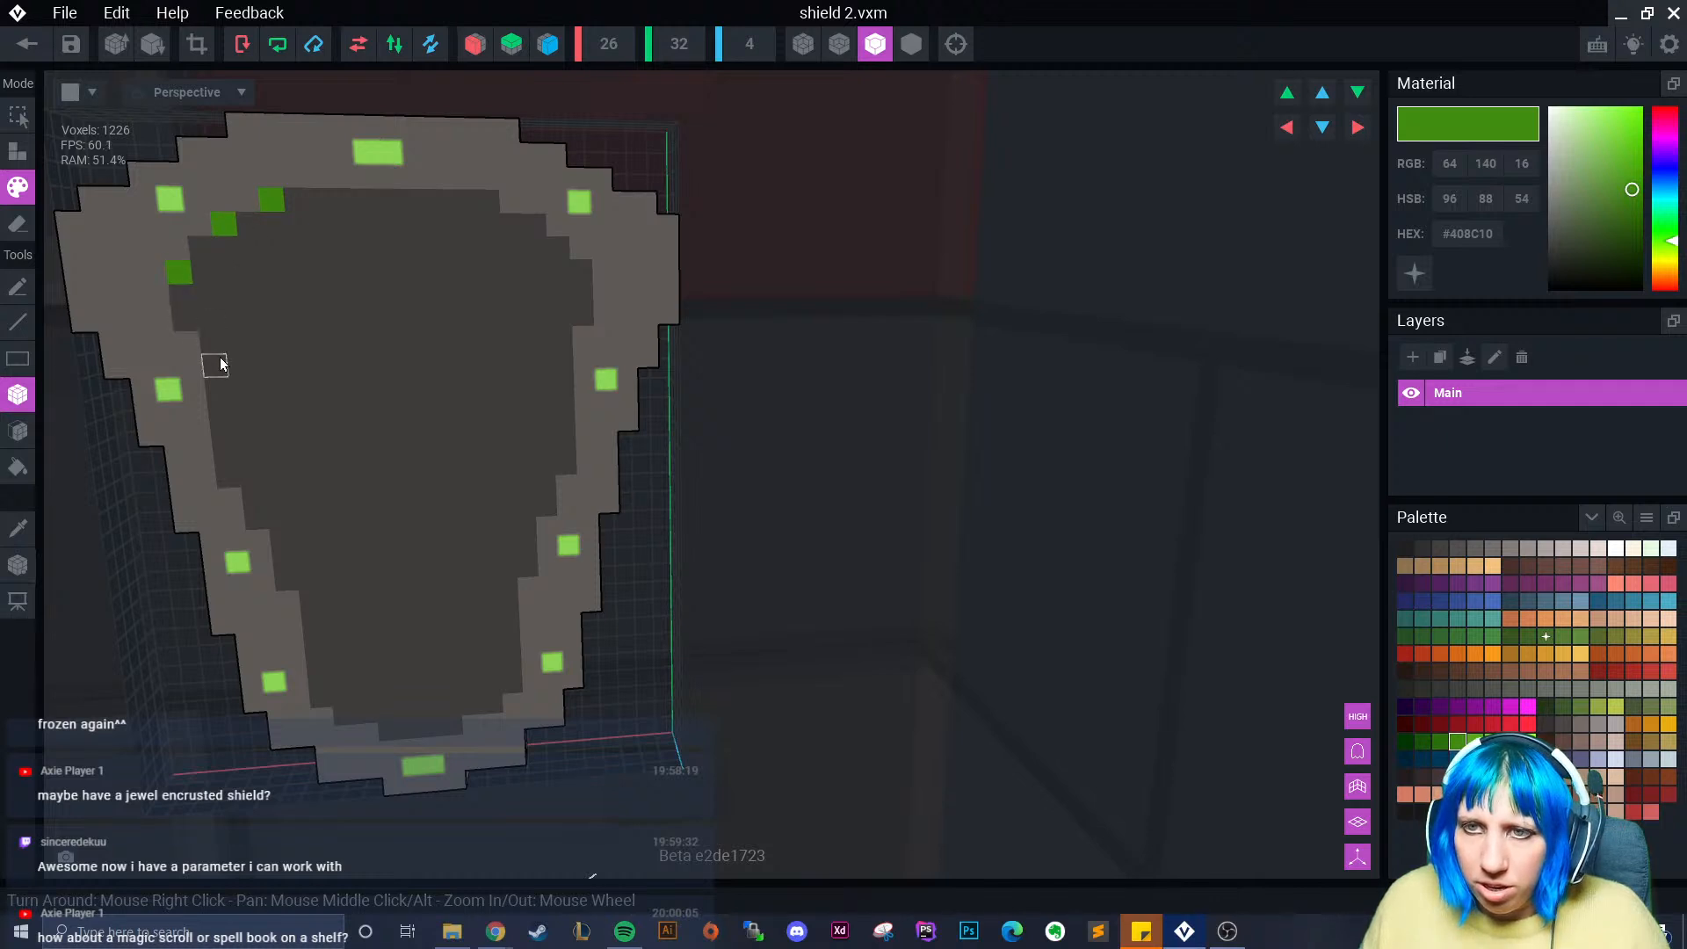
key(ctrl+z)
key(ctrl+z)
key(ctrl+z)
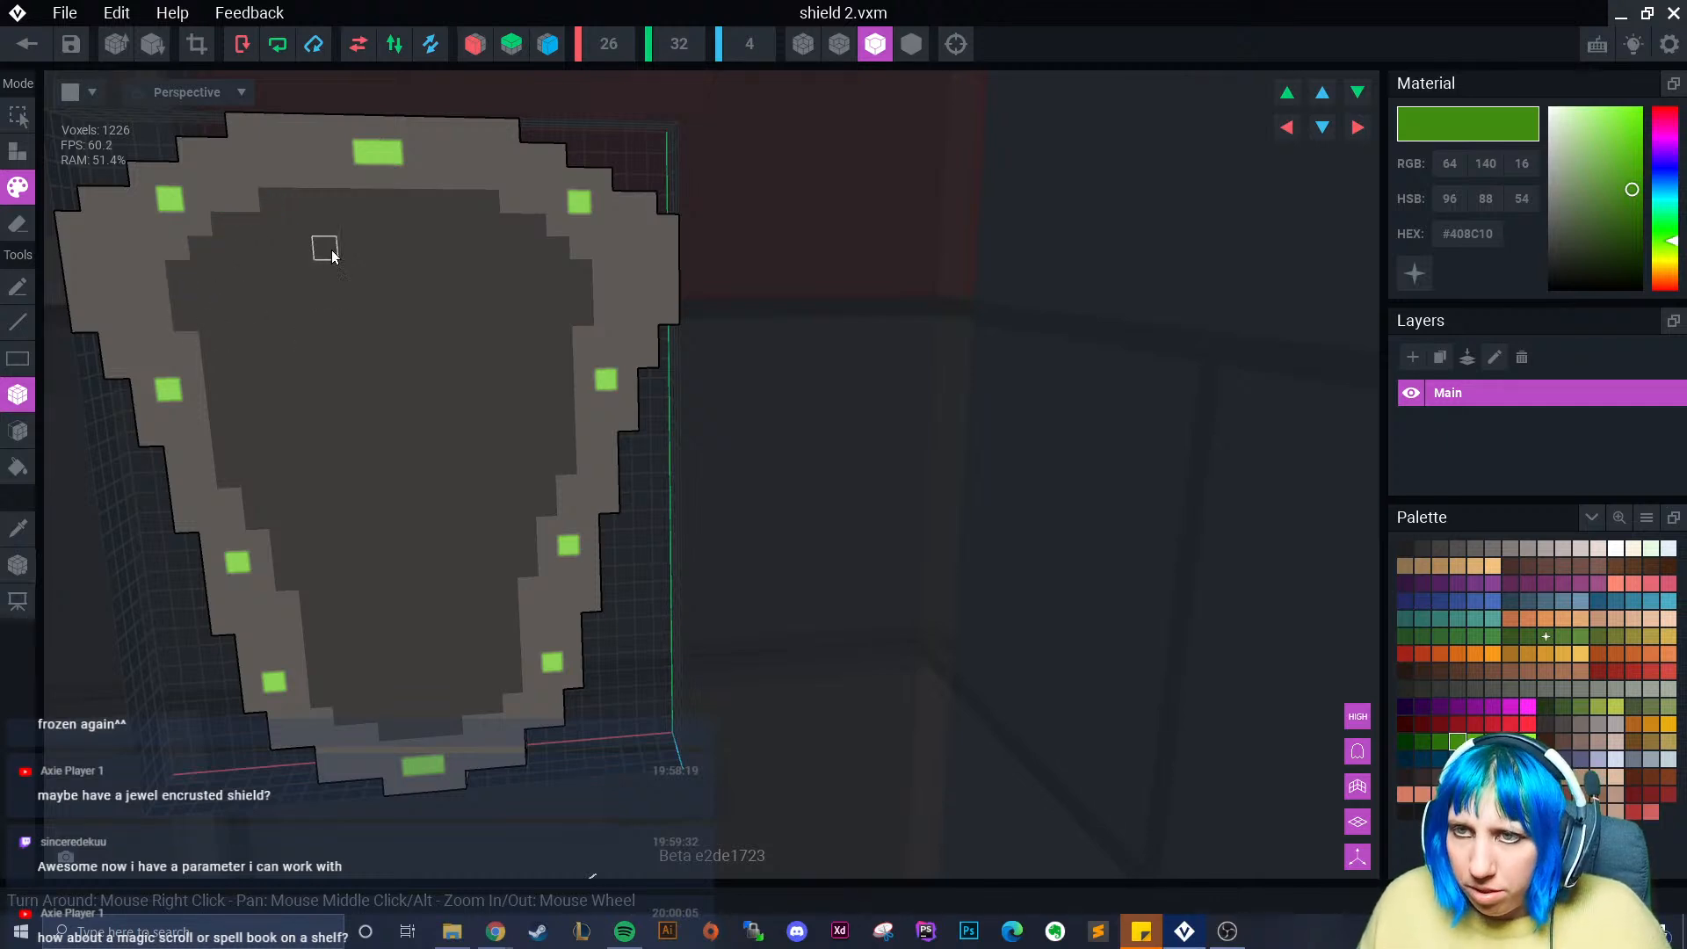
- Paint three cross-shaped gems in a triangle on the upper inner panel in green #408C10 and make the green emissive
mouse_move(367, 226)
mouse_down()
mouse_move(396, 223)
mouse_move(414, 248)
mouse_move(376, 267)
mouse_move(415, 272)
mouse_up()
right_drag(389, 362, 414, 318)
mouse_move(335, 324)
mouse_down()
mouse_move(384, 341)
mouse_move(362, 364)
mouse_up()
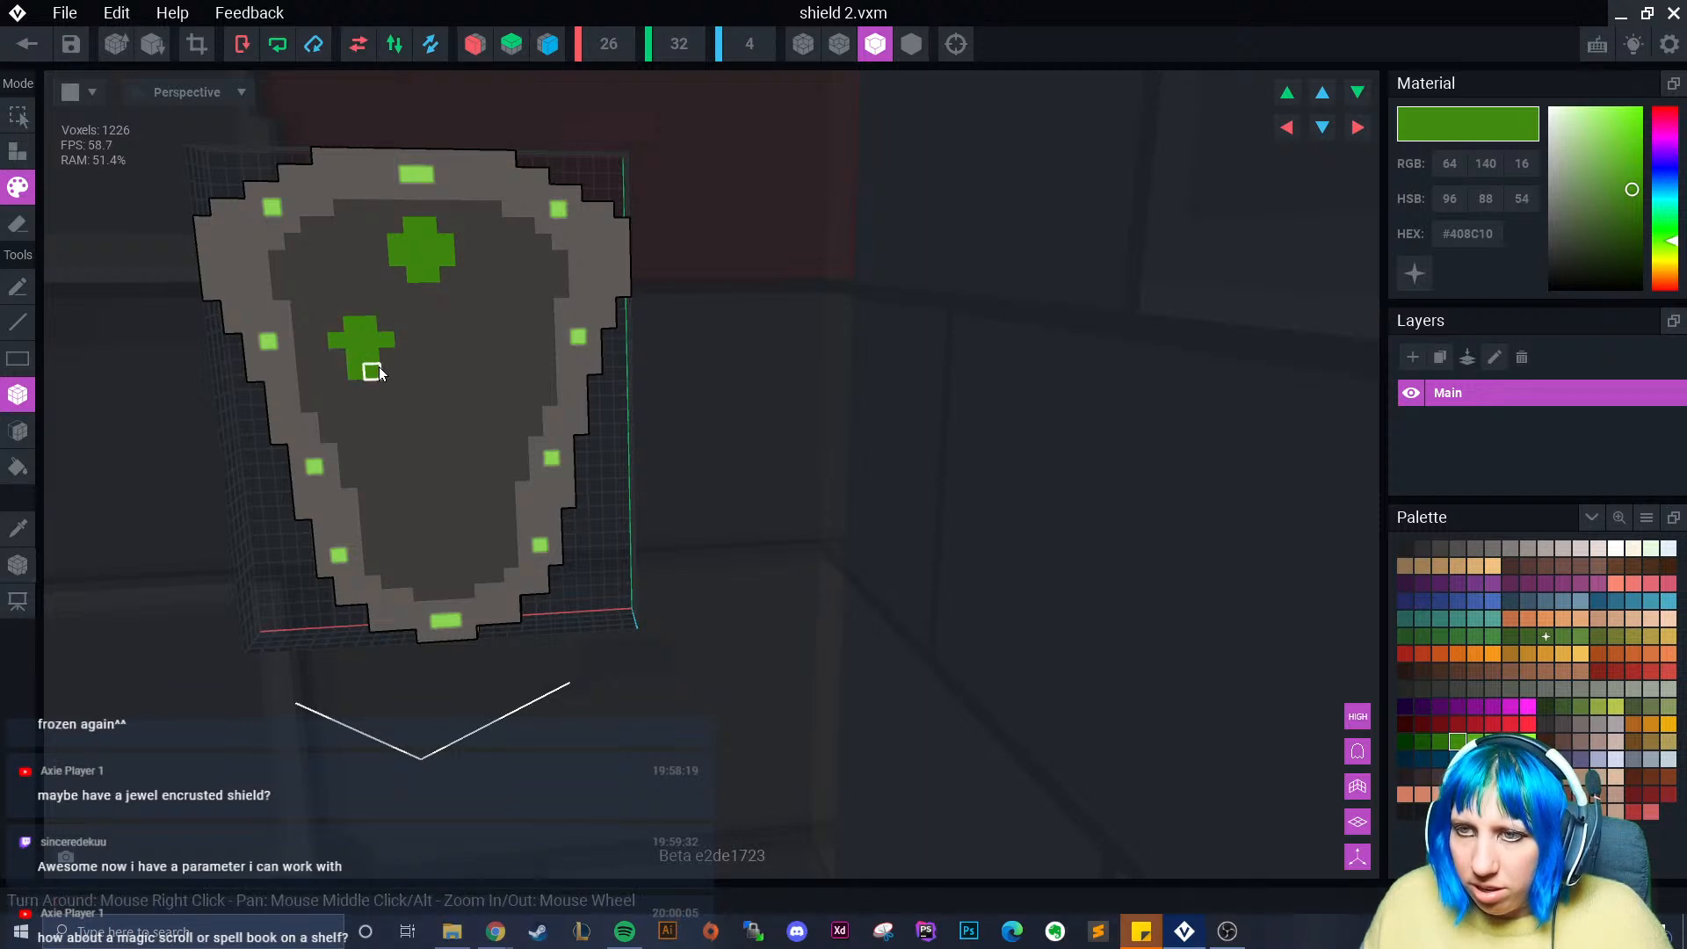
scroll(457, 325, up, 2)
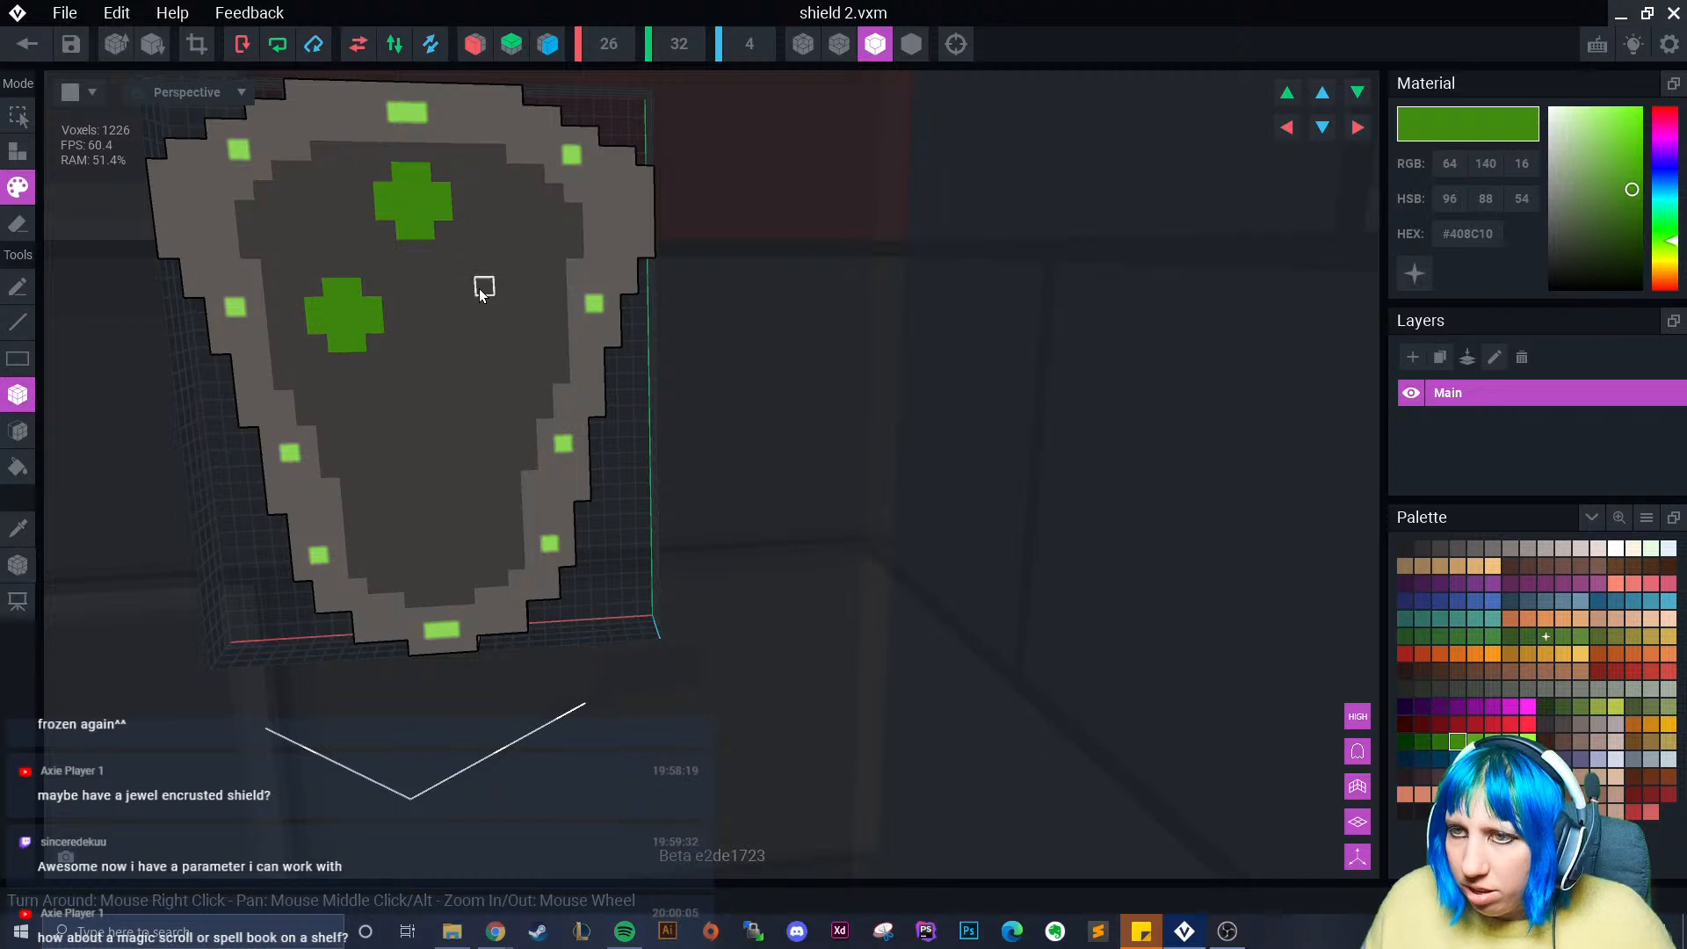
click(485, 286)
mouse_move(490, 286)
mouse_down()
mouse_move(467, 305)
mouse_move(509, 308)
mouse_move(483, 339)
mouse_move(504, 339)
mouse_up()
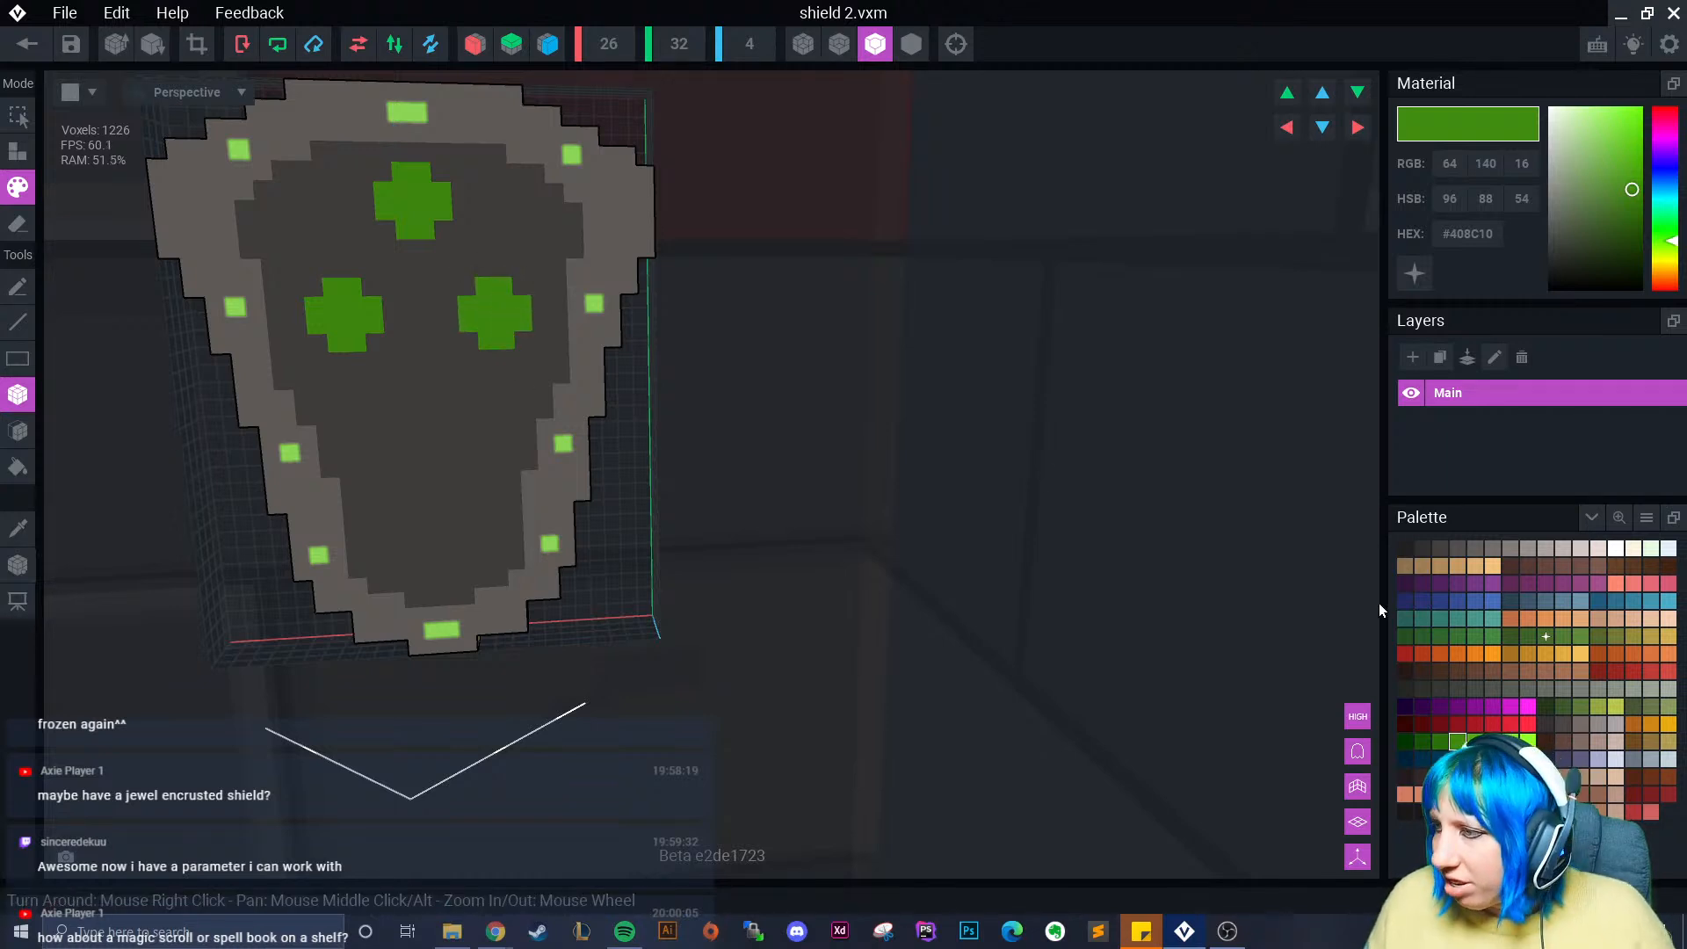
click(1415, 274)
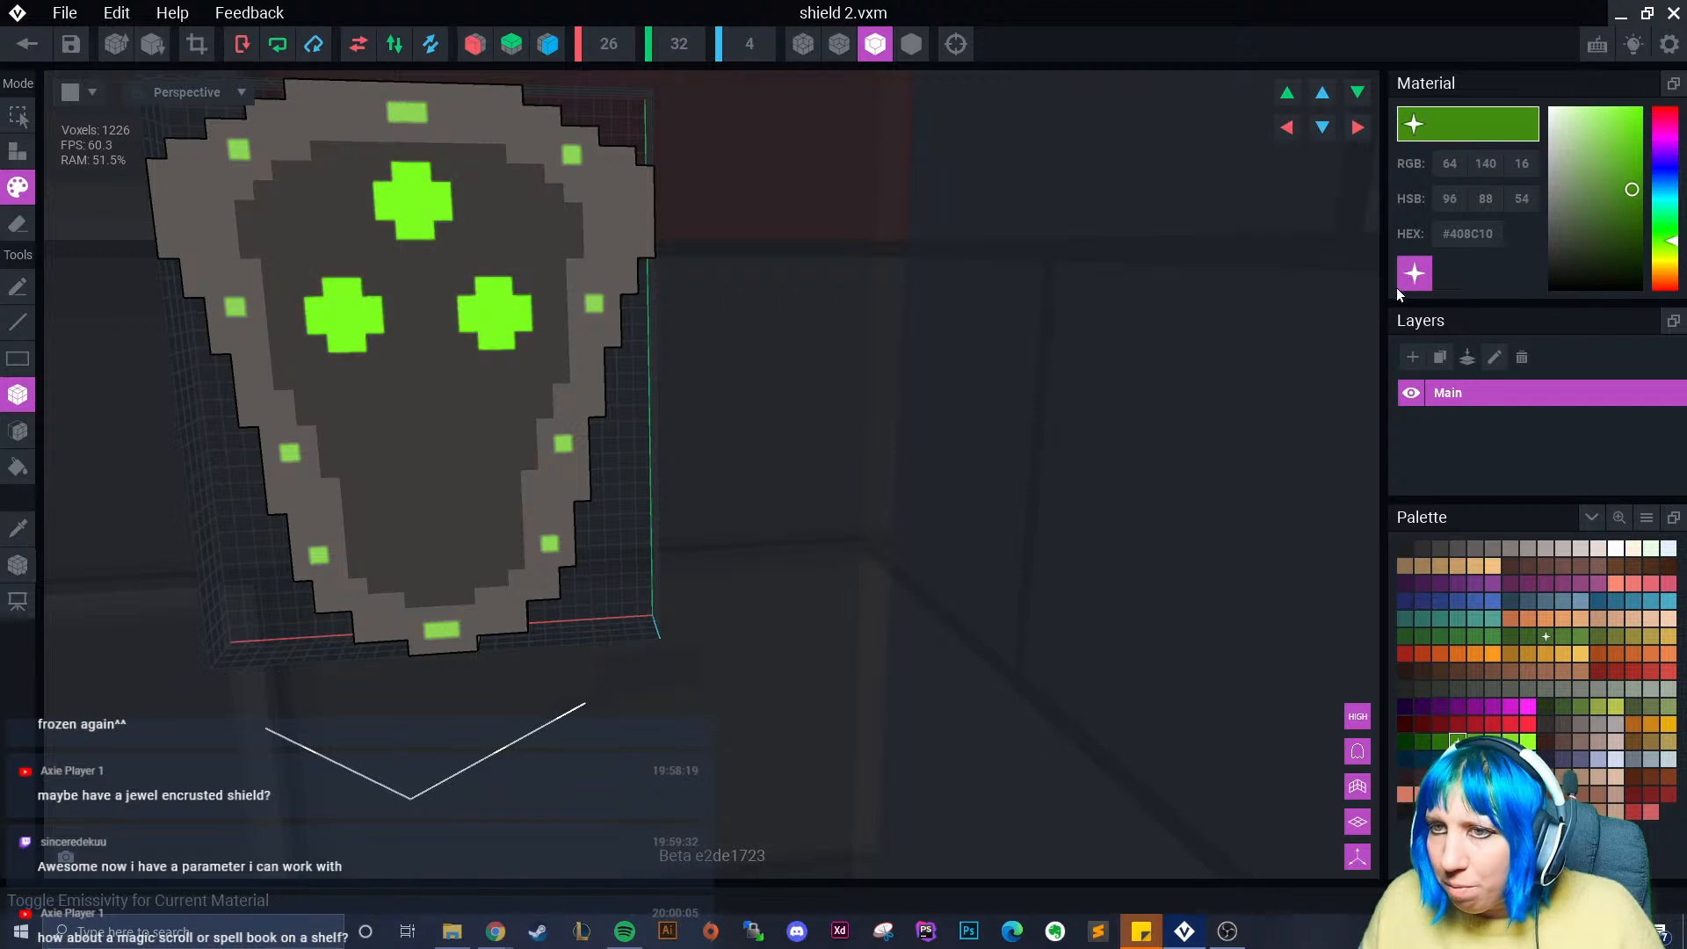
- Recolor the three cross-shaped gems with the blue #005A87, set as an emissive material
scroll(477, 472, up, 1)
click(1458, 759)
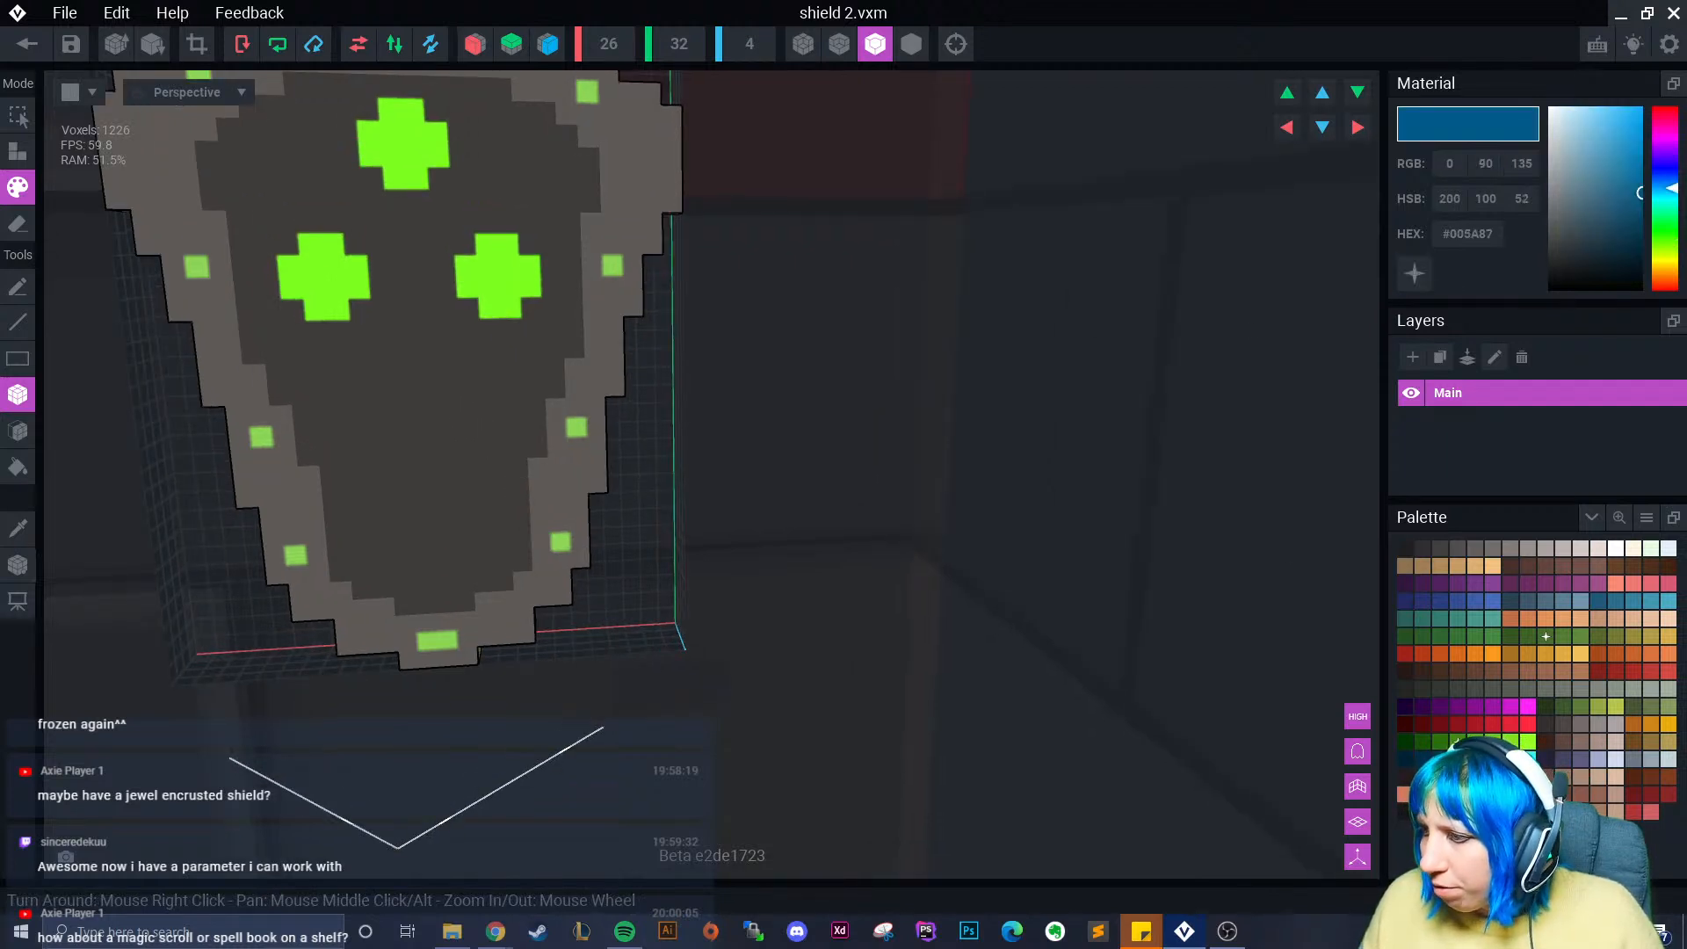
drag(328, 303, 318, 246)
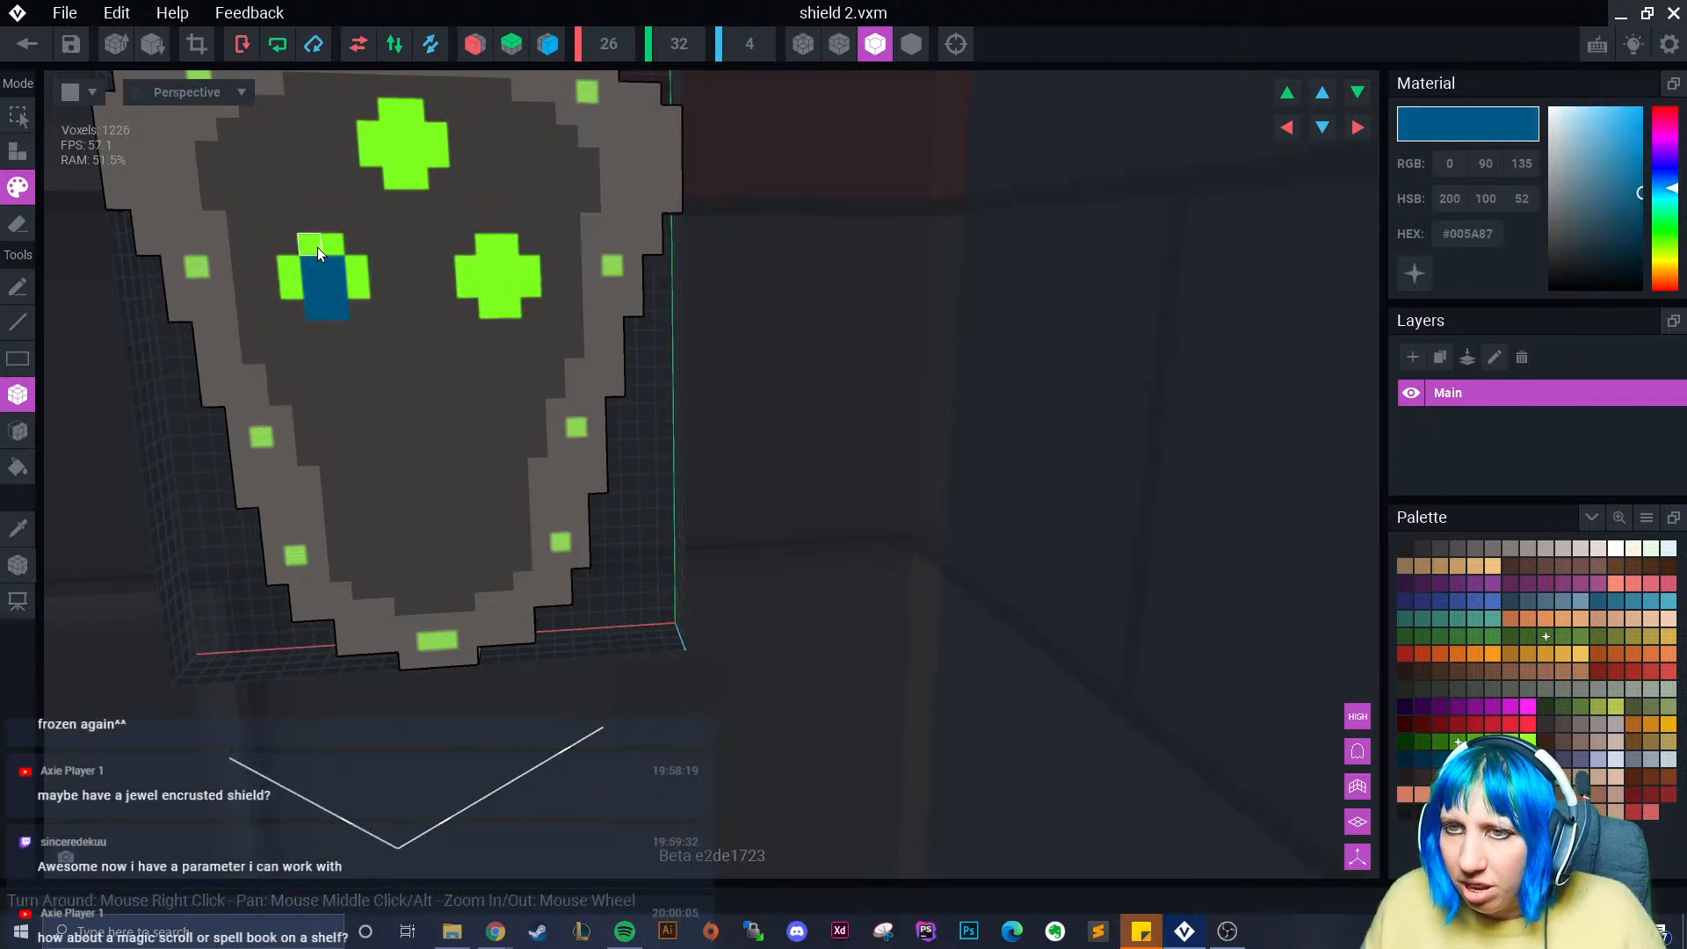
click(1414, 273)
click(292, 276)
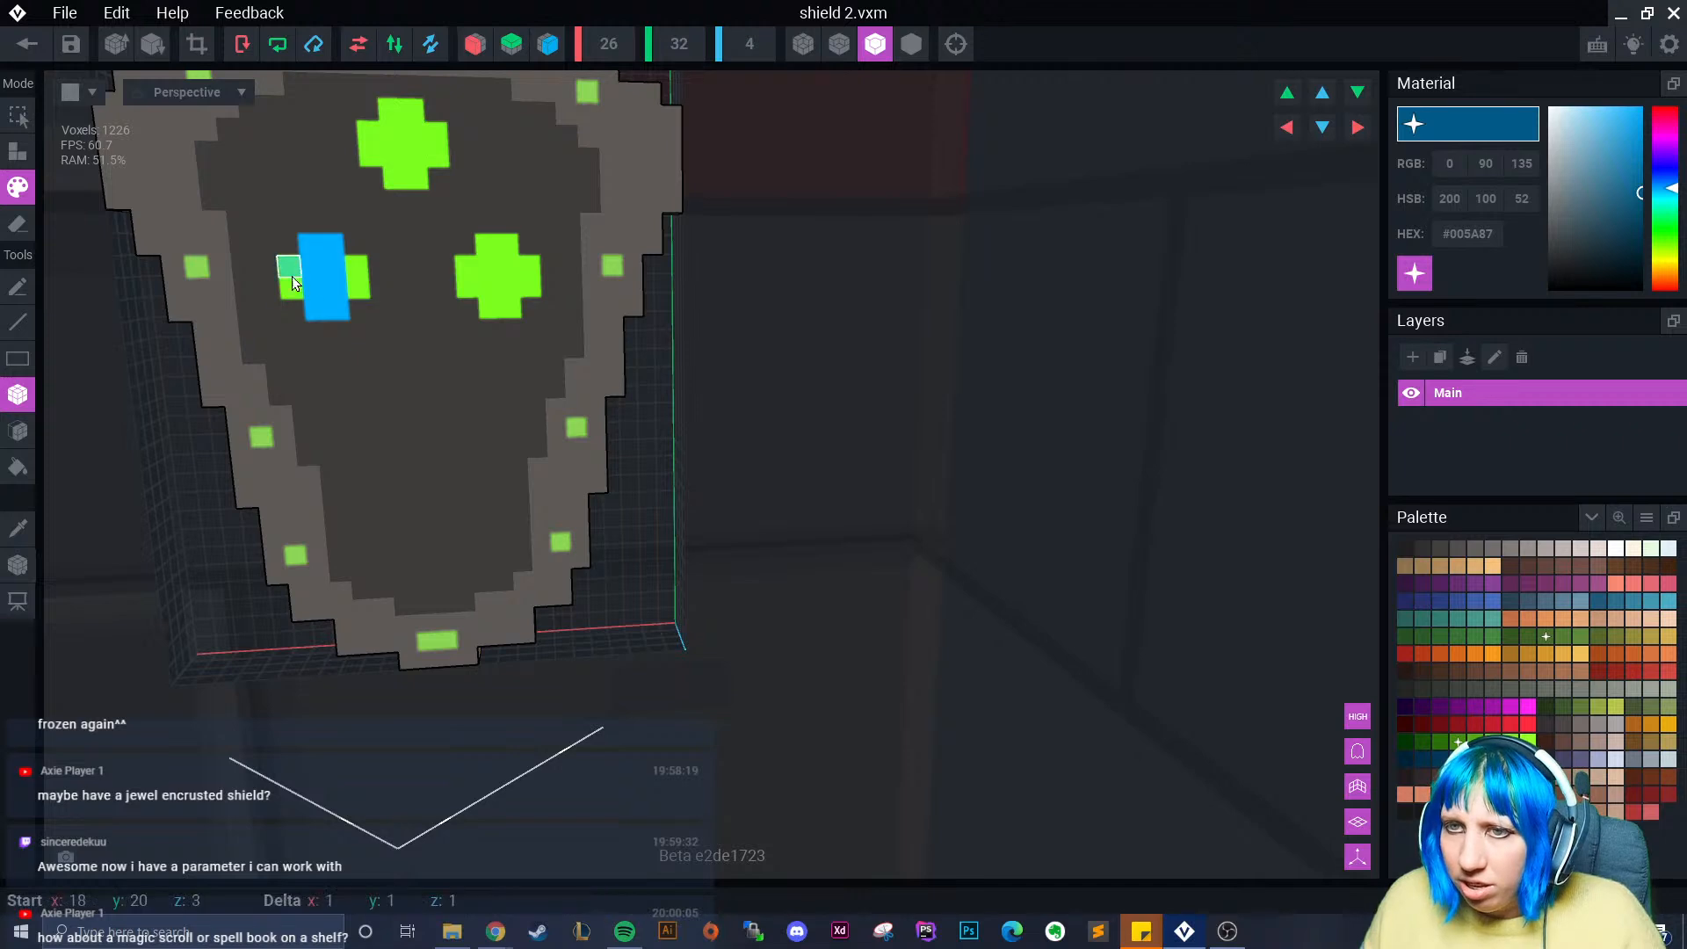
click(350, 274)
click(18, 430)
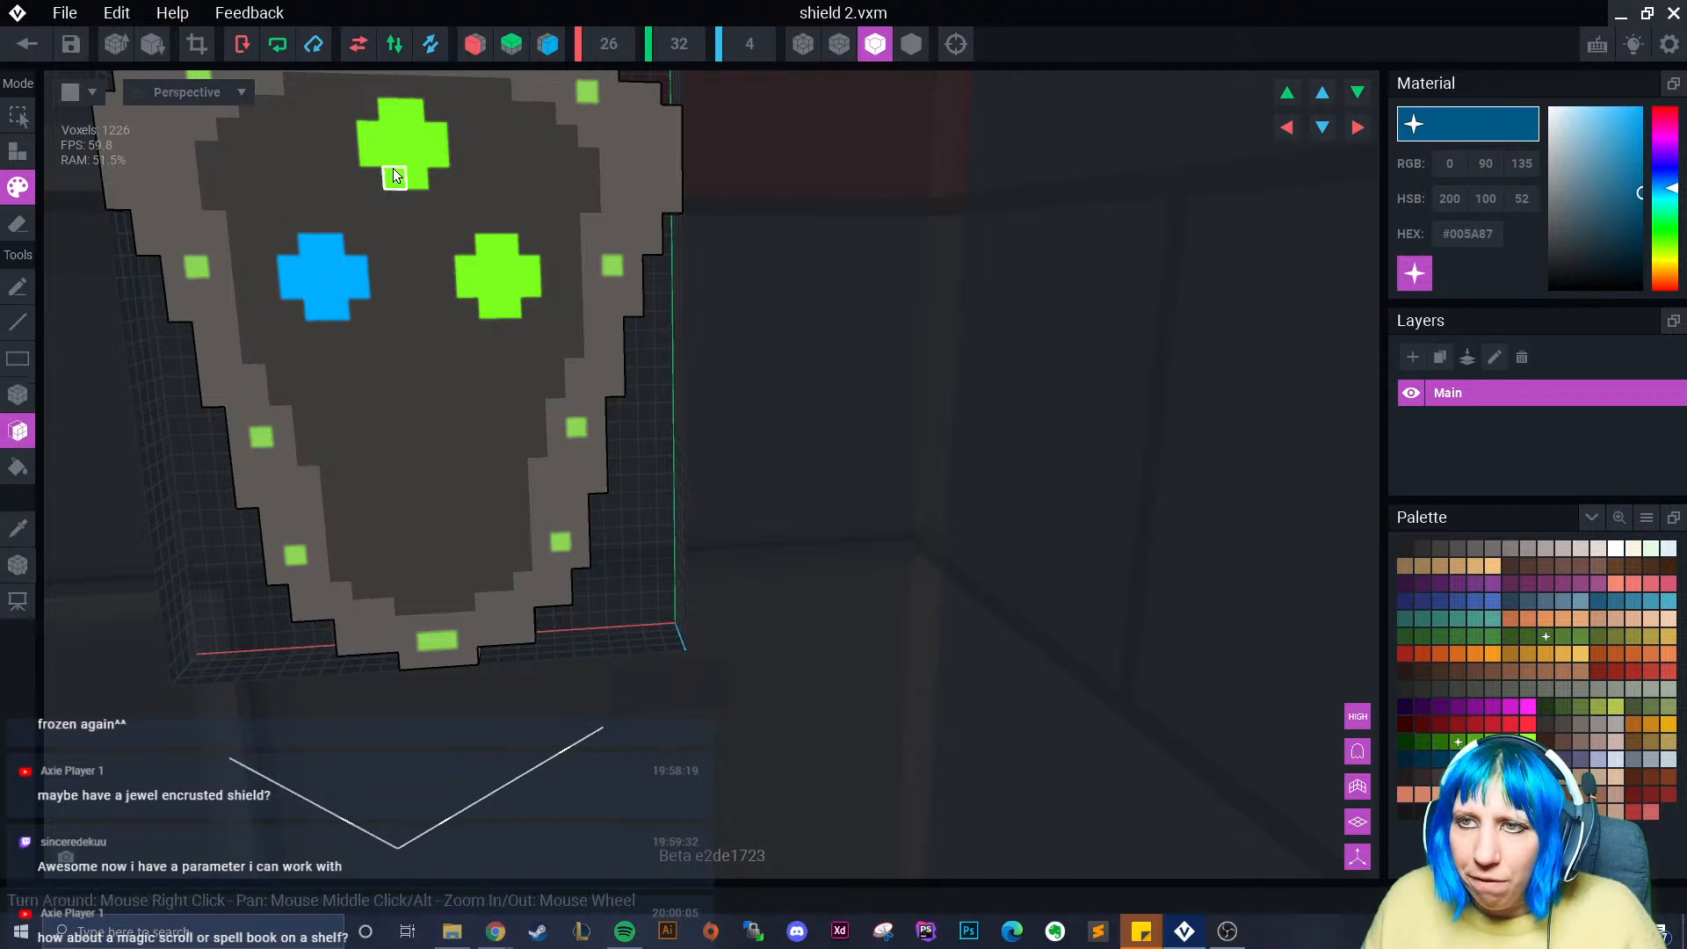
click(393, 167)
click(505, 303)
- Box-paint a fourth gem in the same emissive blue, centered low on the inner panel
scroll(435, 446, down, 5)
click(17, 394)
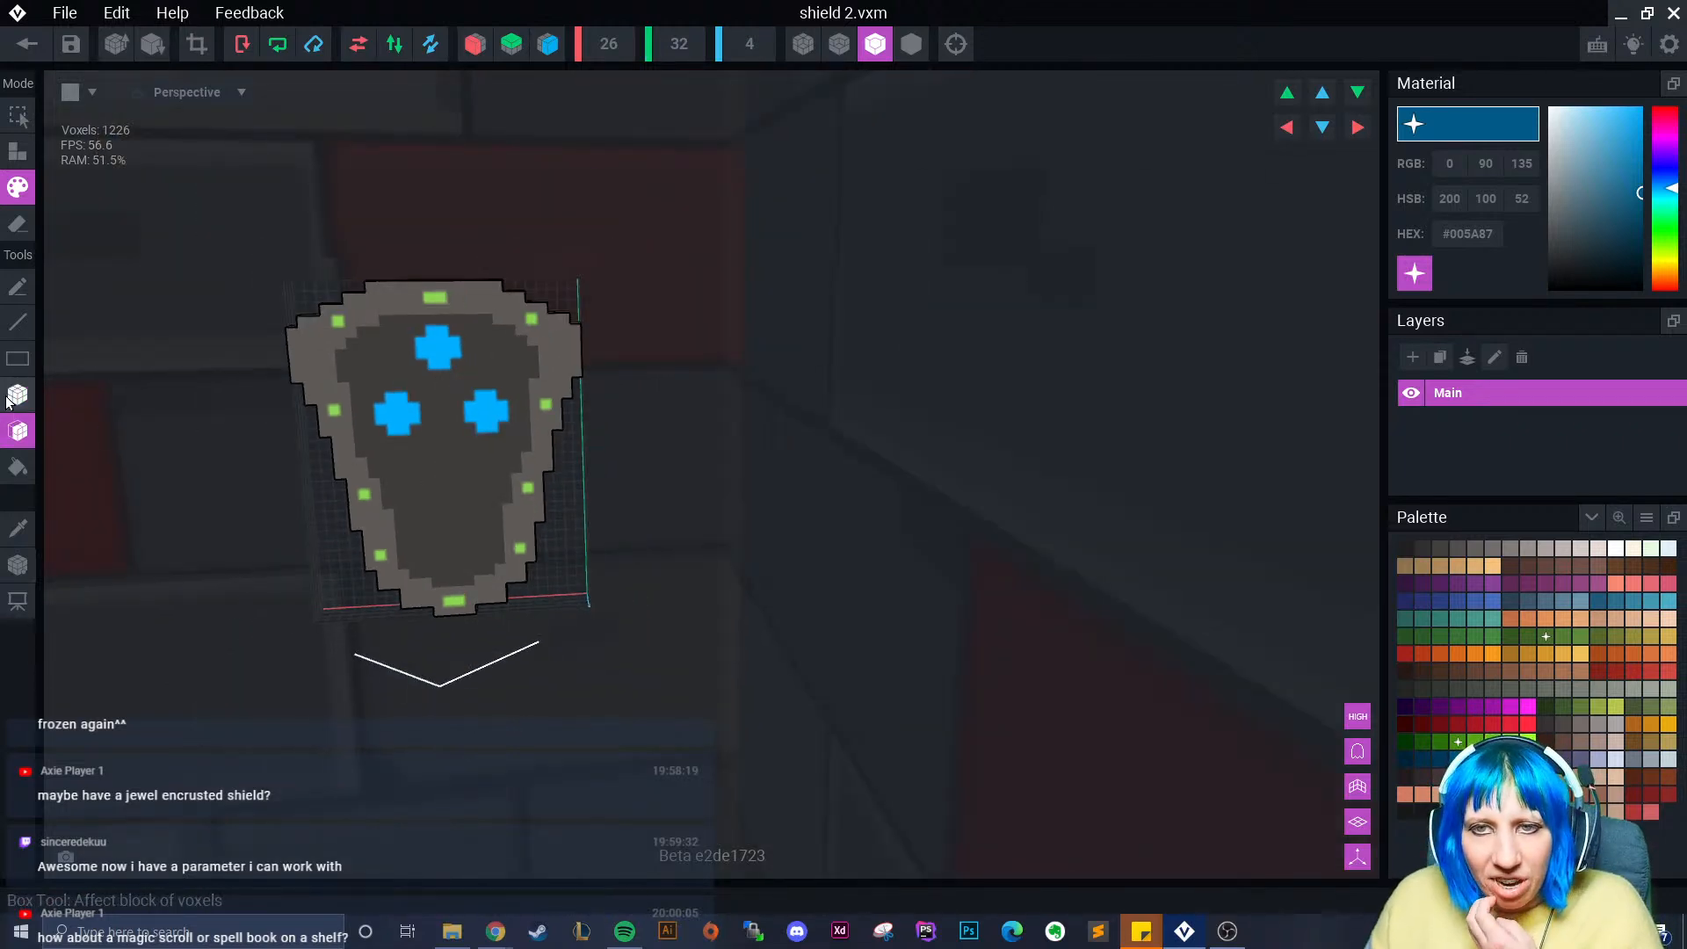
scroll(400, 458, up, 5)
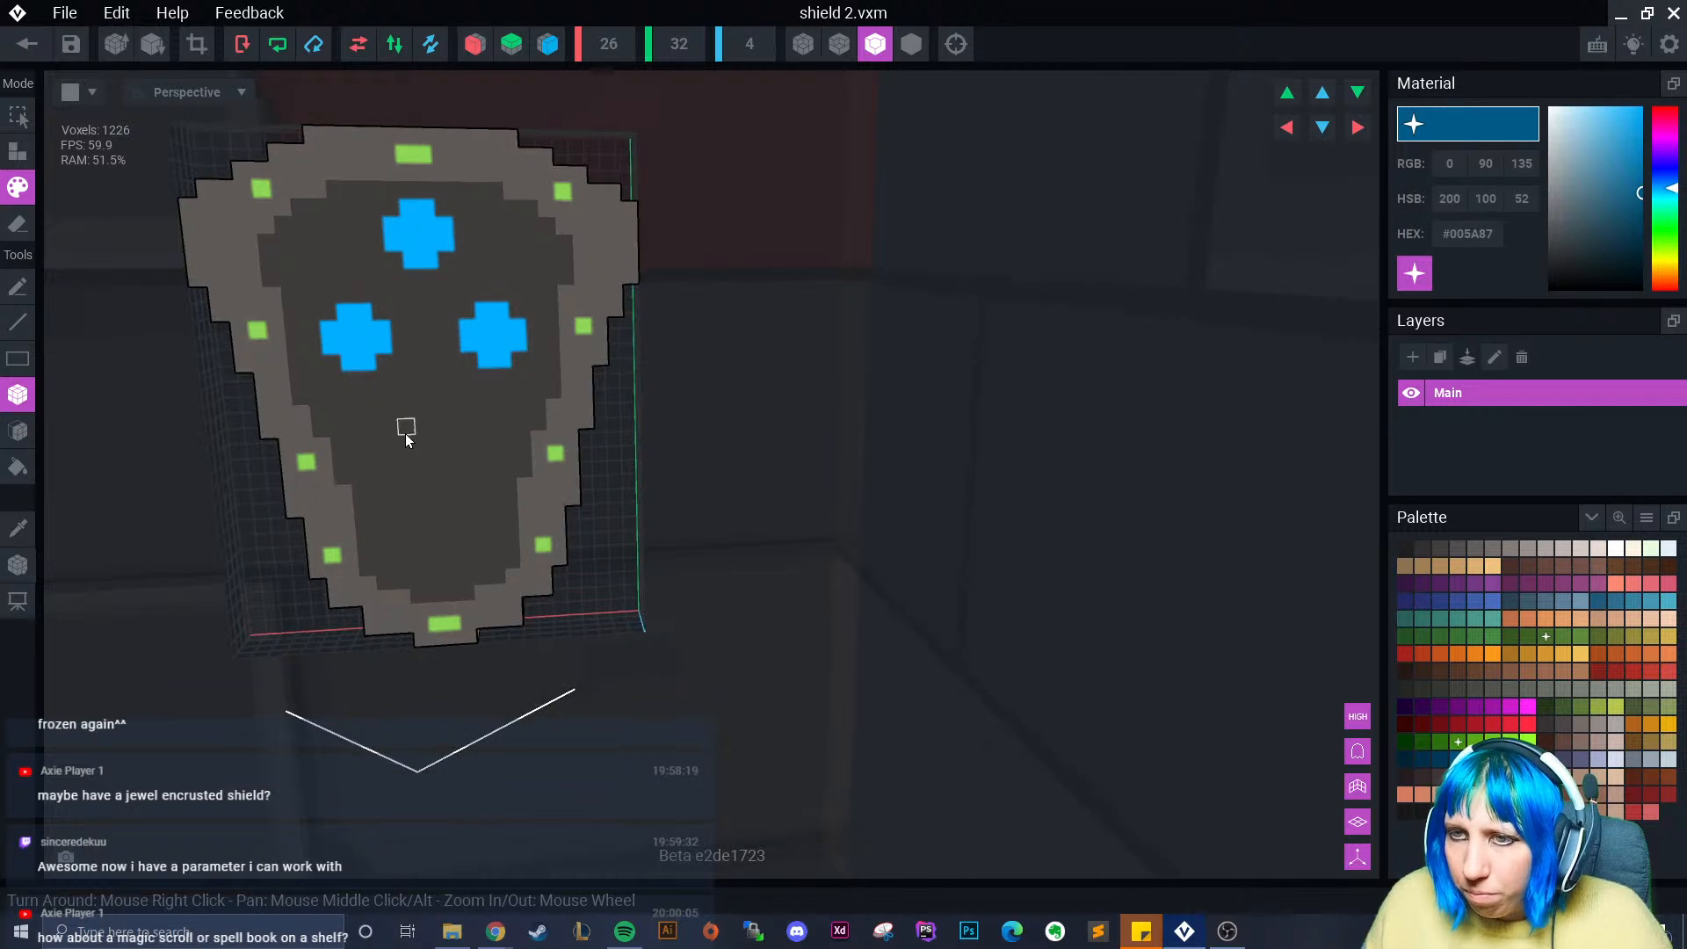
mouse_move(438, 551)
mouse_down()
mouse_move(456, 517)
mouse_move(439, 503)
mouse_up()
click(455, 506)
click(440, 484)
- Enlarge the lower blue gem into a rounded diamond about 6 voxels wide and 7 voxels high
scroll(445, 522, up, 3)
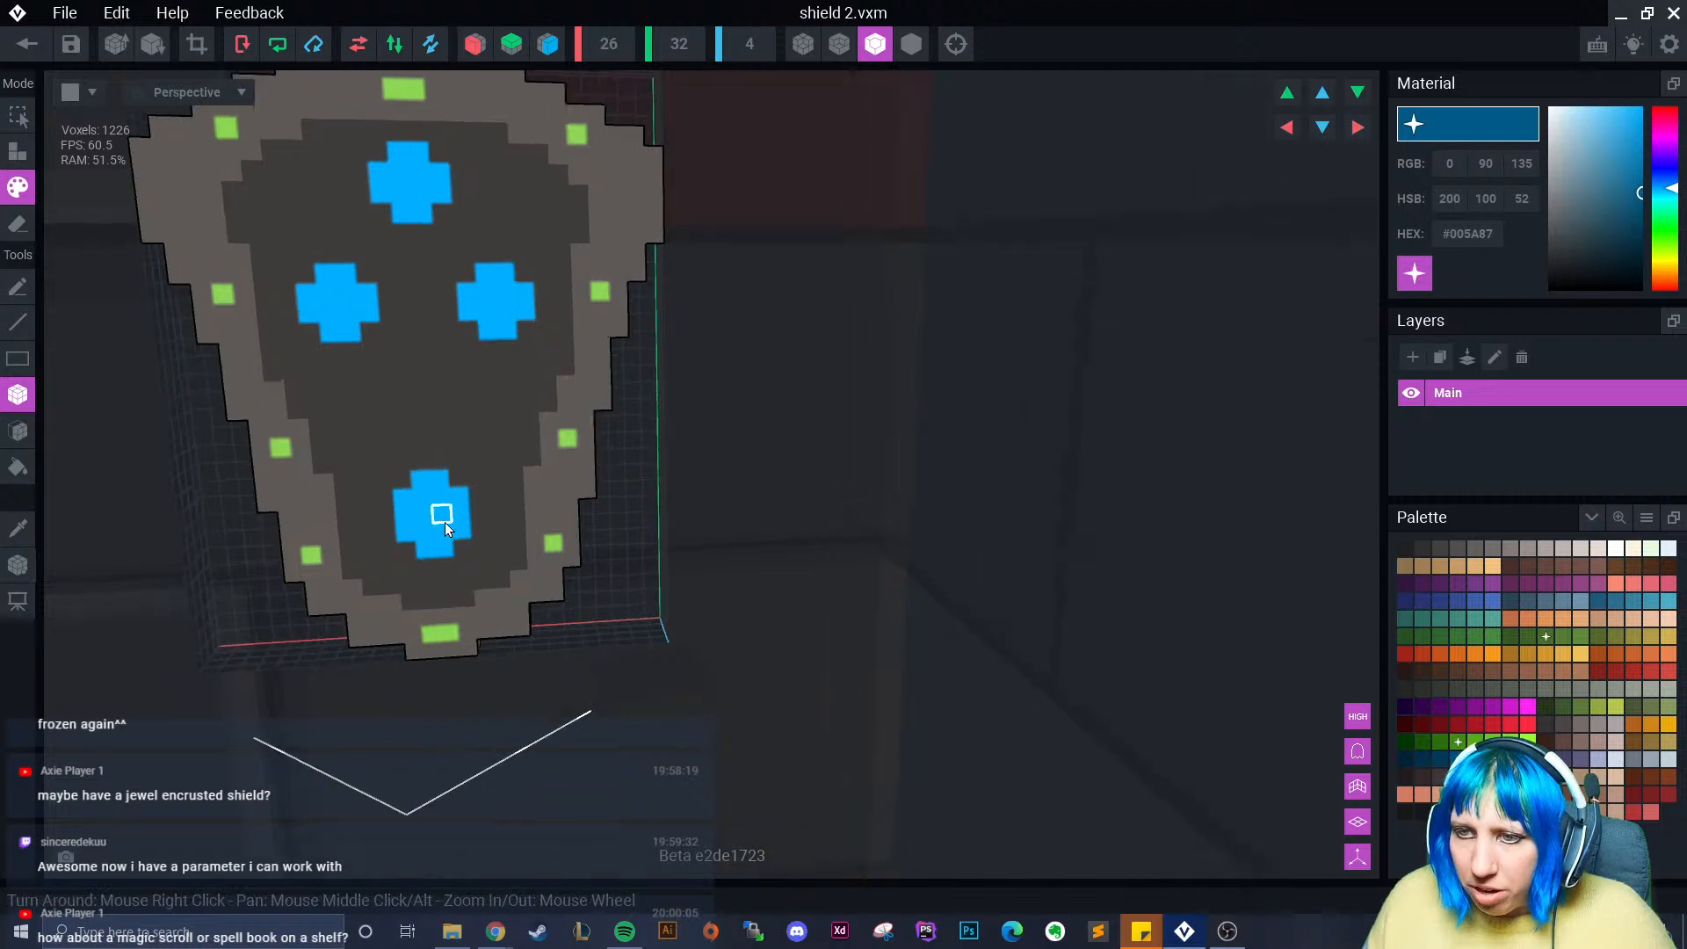
drag(365, 484, 364, 525)
drag(489, 482, 481, 521)
click(369, 458)
mouse_move(452, 455)
mouse_down()
mouse_move(457, 543)
mouse_move(414, 567)
mouse_up()
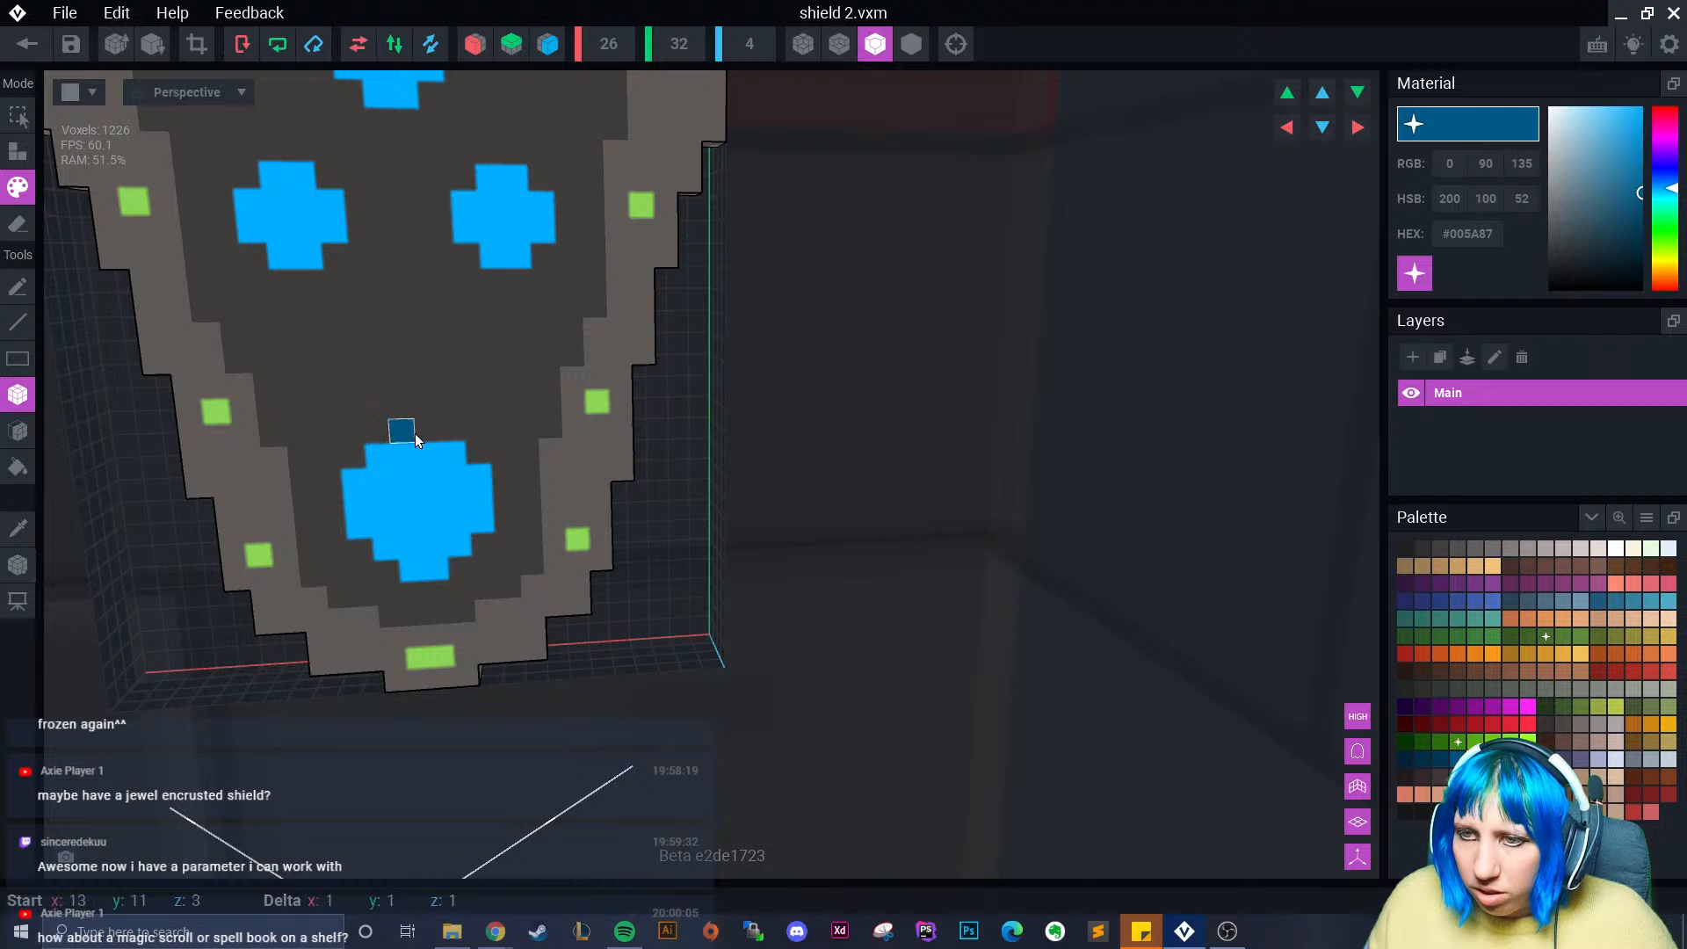
click(415, 432)
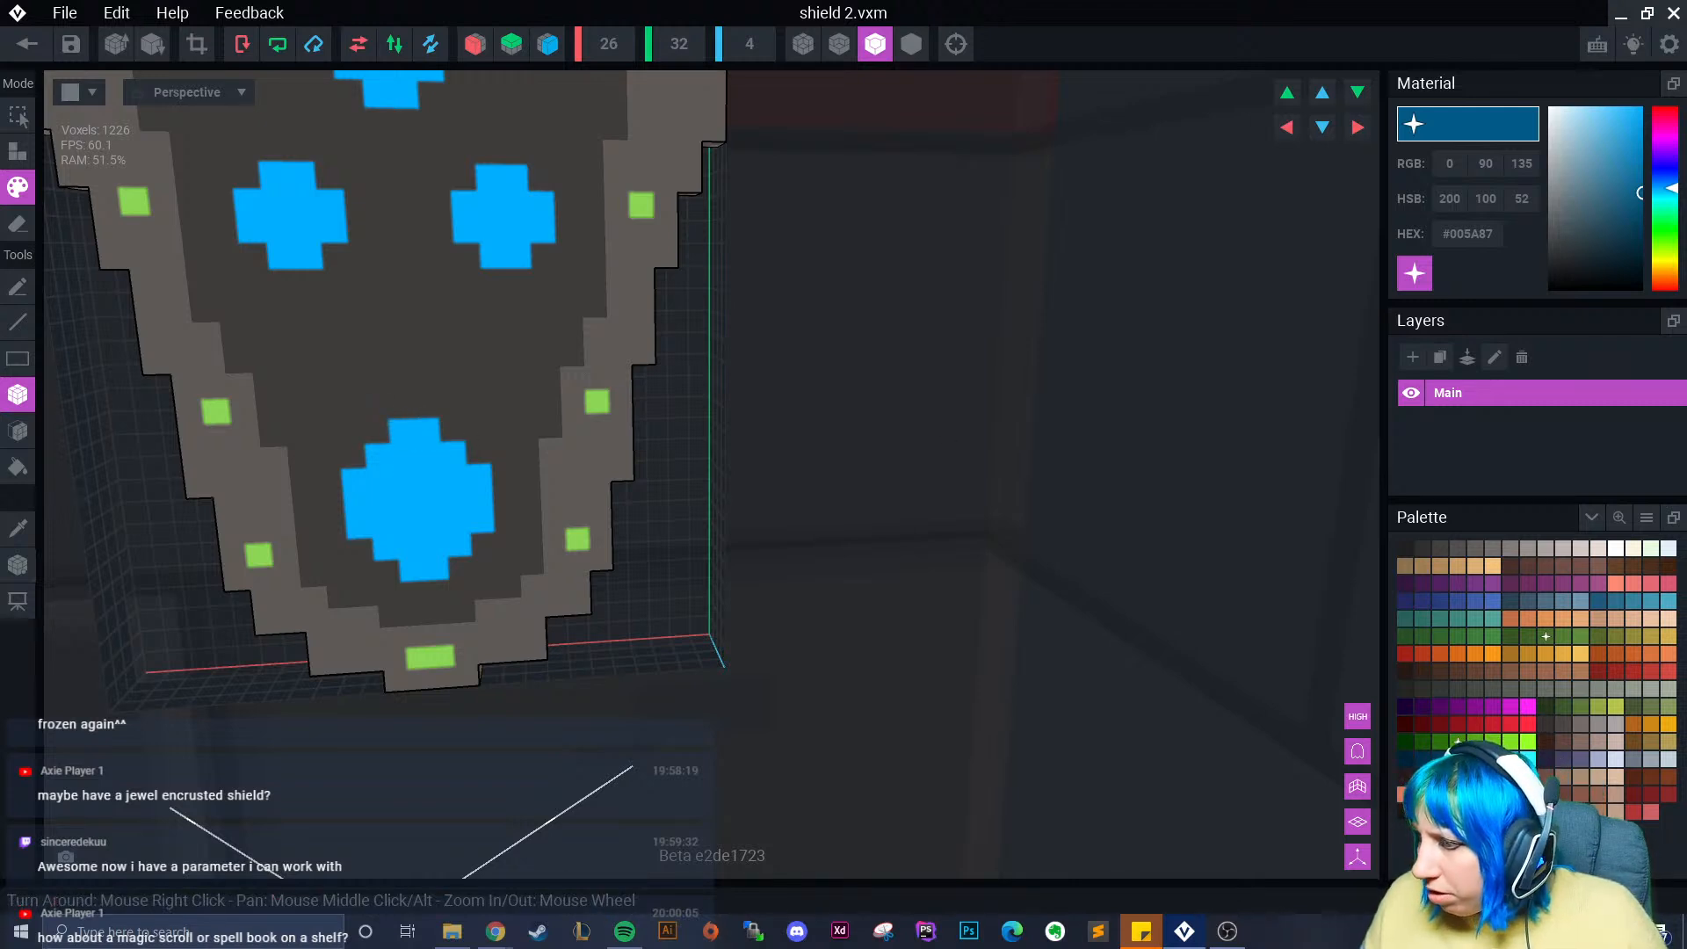
- Shade the right edge of the large lower gem with the non-emissive blue #0E7AA9
click(1476, 759)
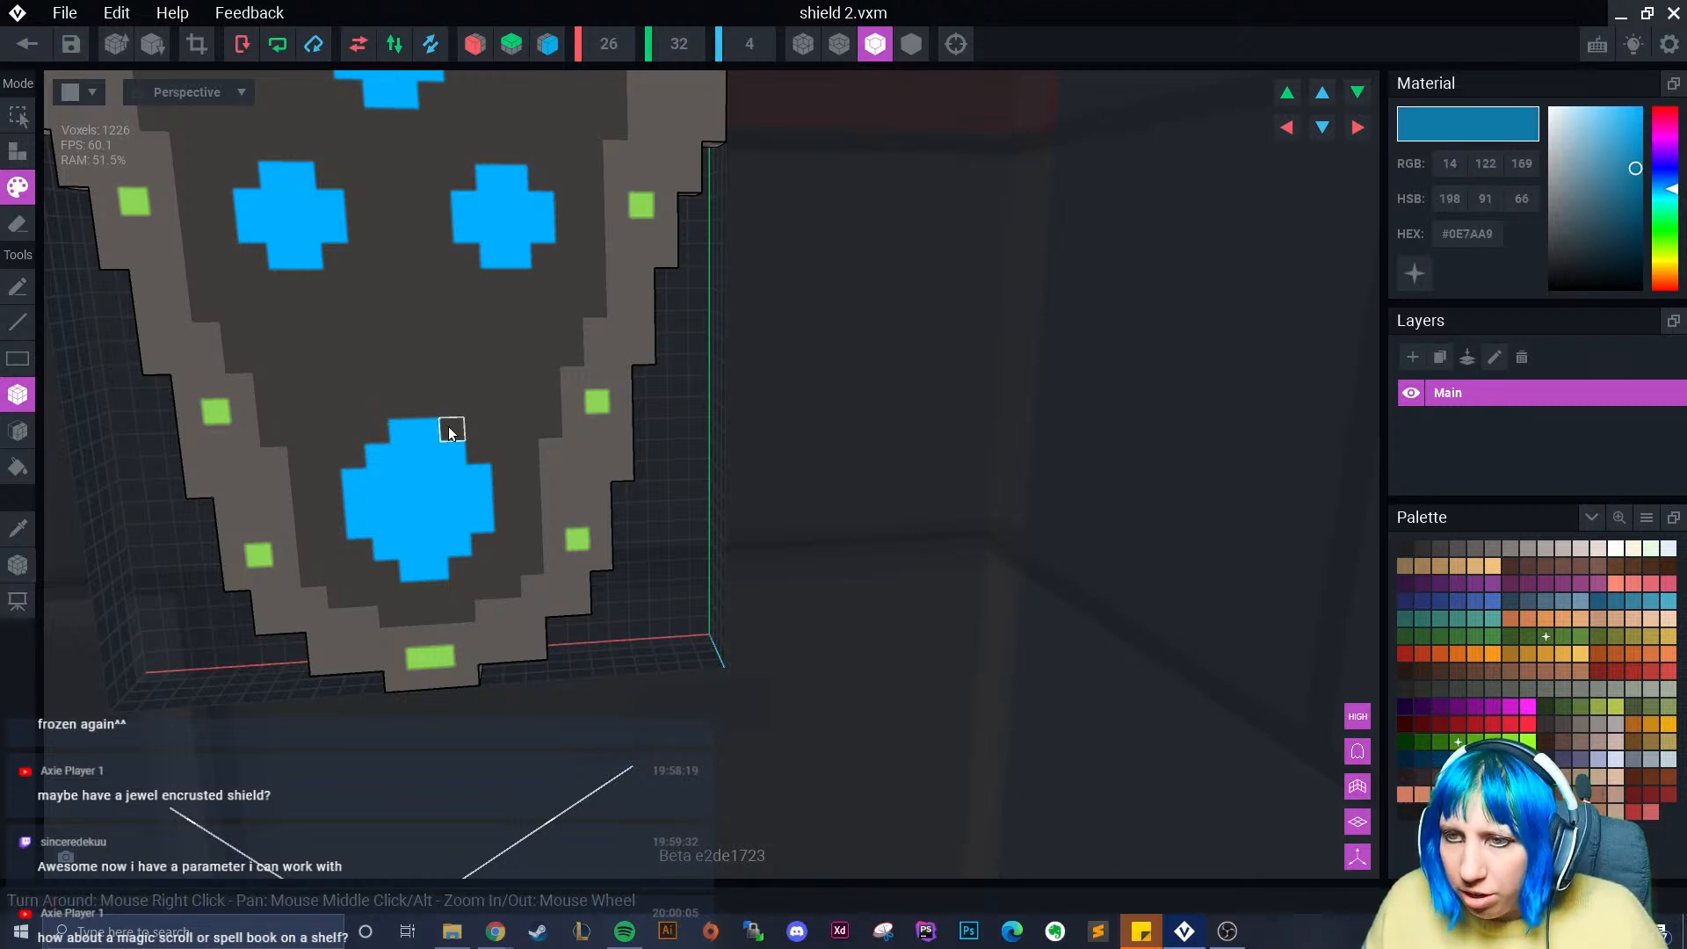
drag(496, 473, 492, 552)
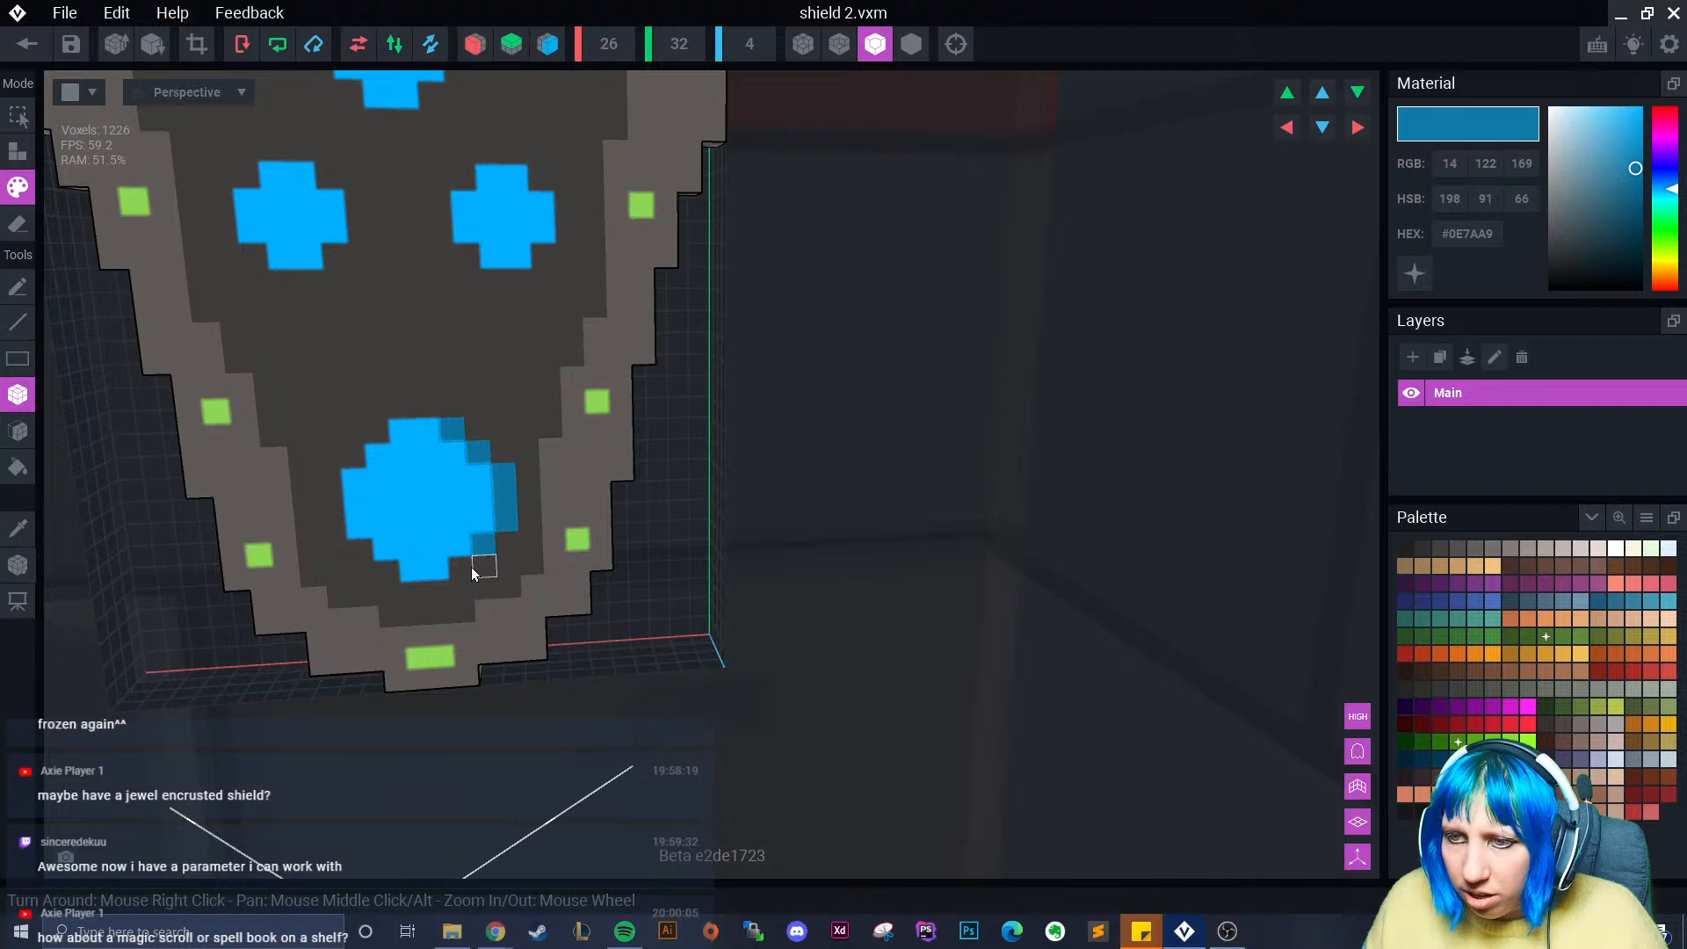
scroll(436, 592, down, 4)
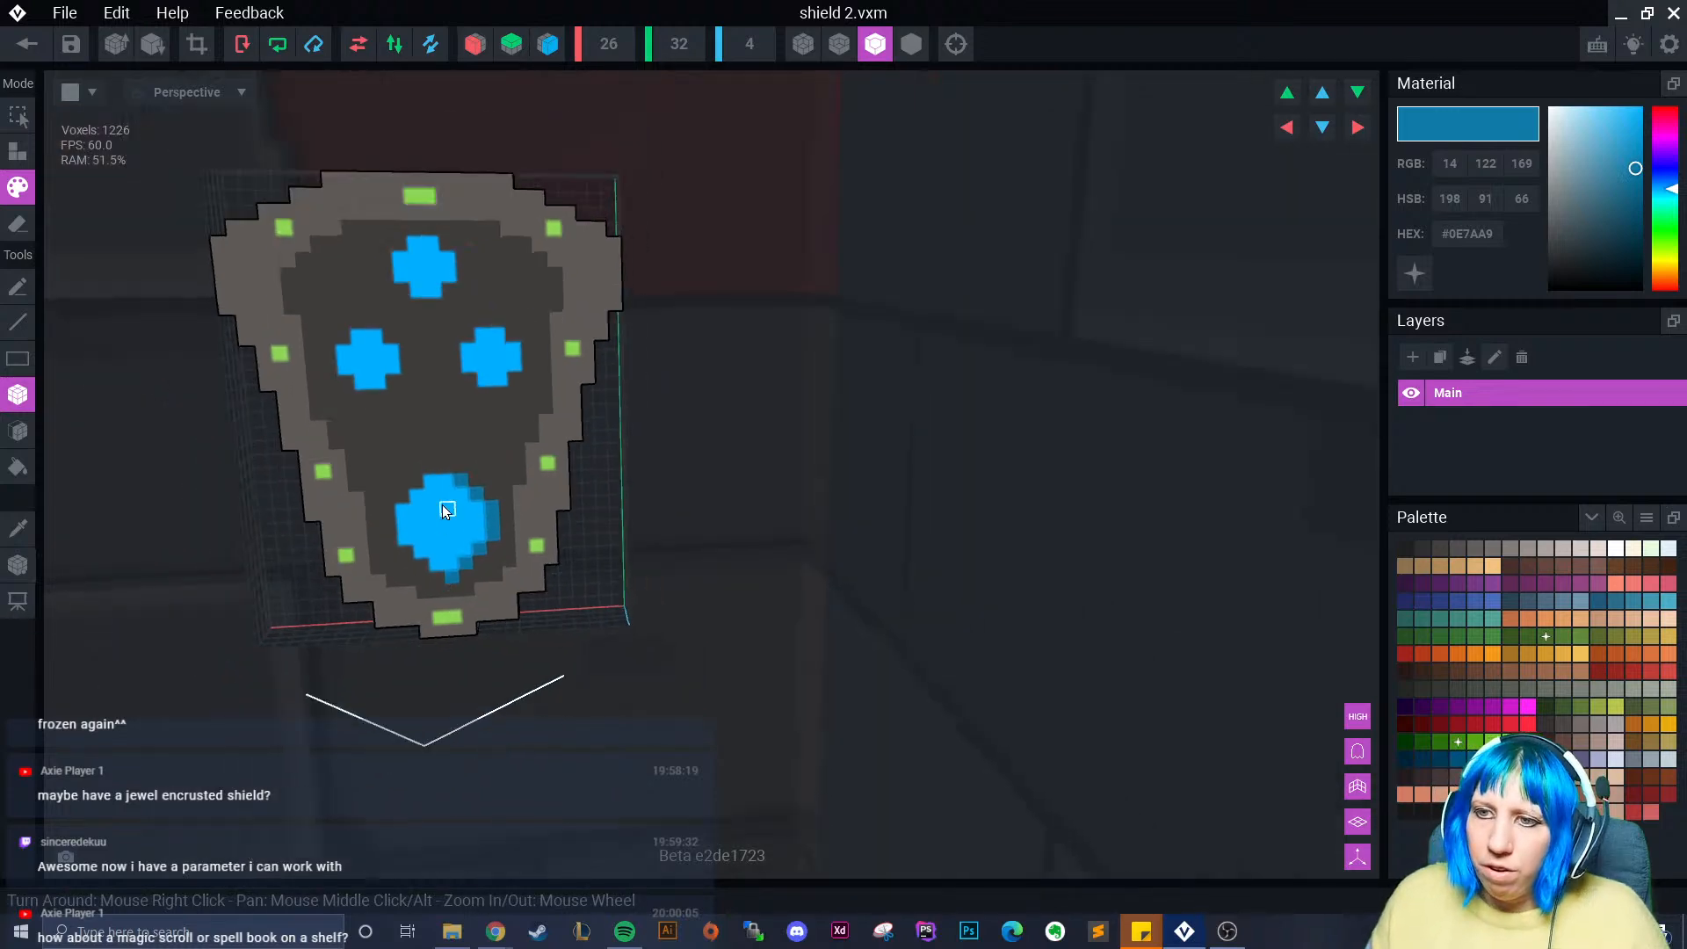
- Shade the right and lower edges of the three cross-shaped gems with the non-emissive blue #0E7AA9
scroll(445, 510, up, 4)
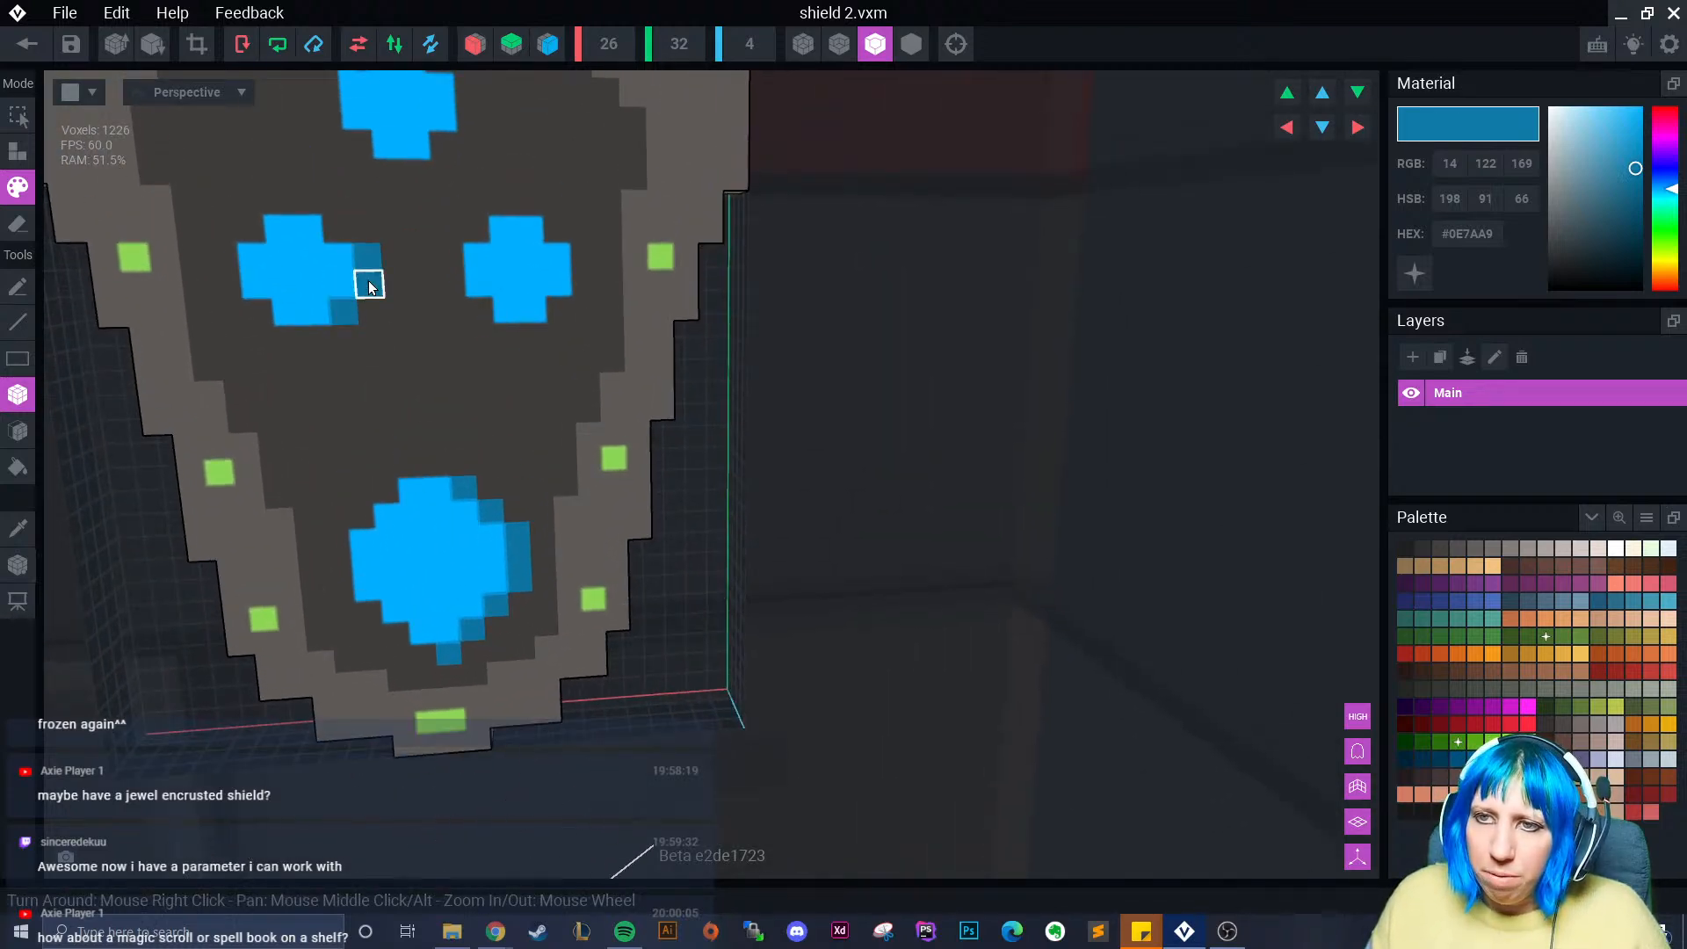
scroll(348, 261, down, 3)
scroll(361, 371, up, 1)
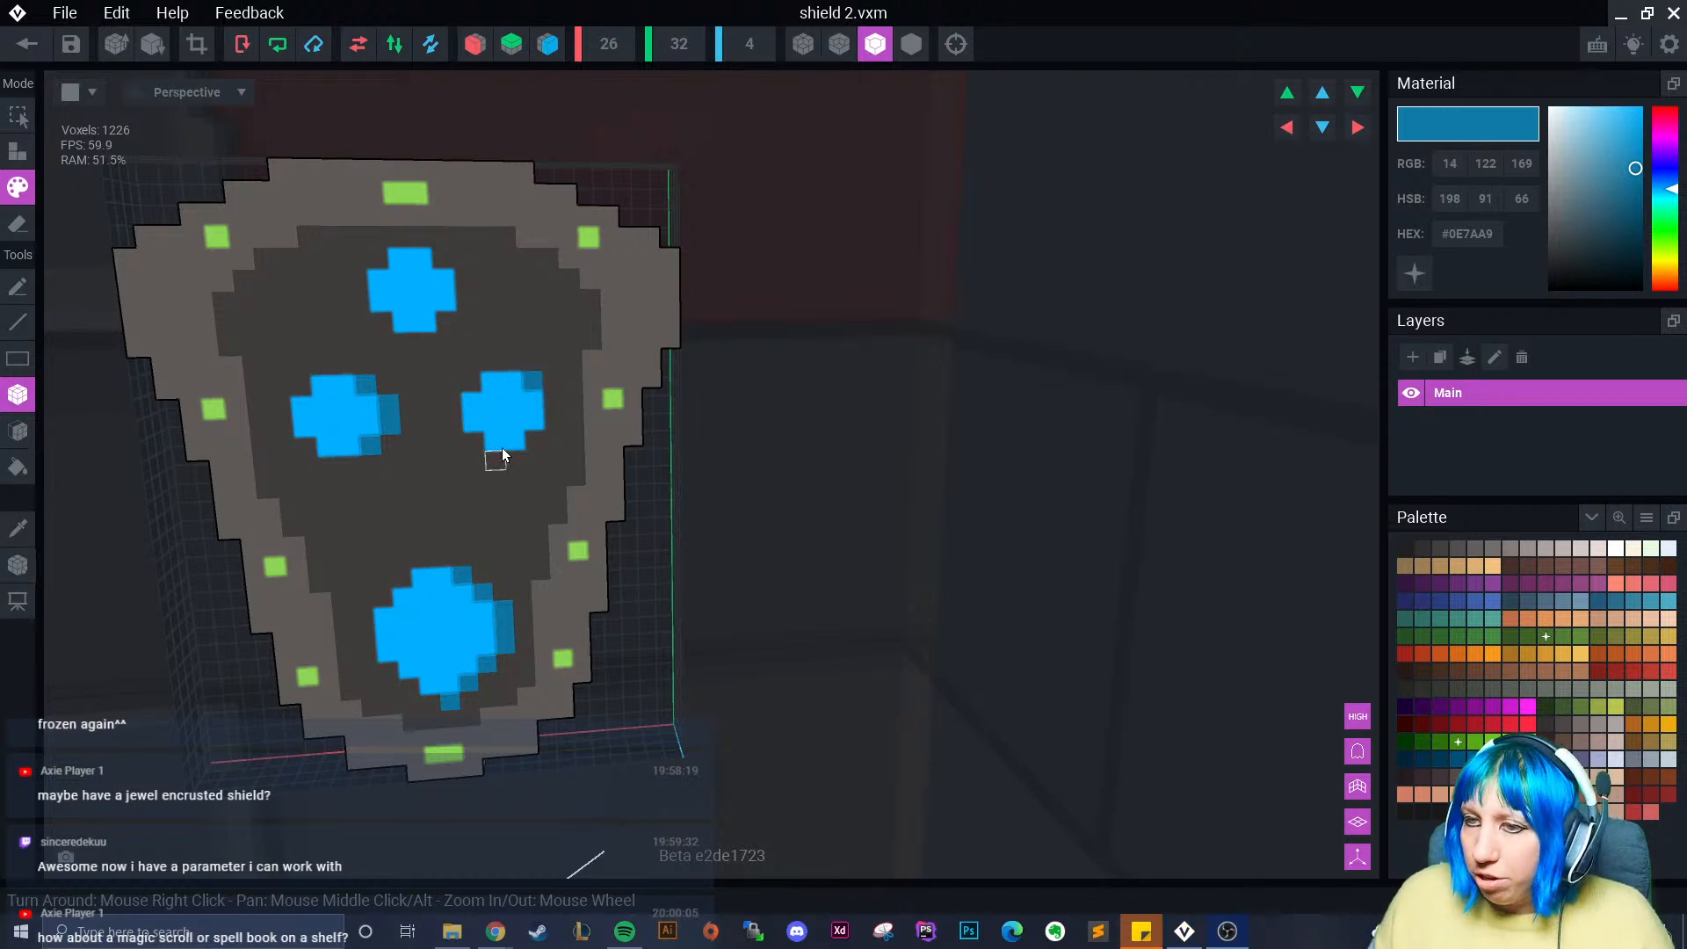
mouse_move(549, 404)
mouse_down()
mouse_move(551, 422)
mouse_move(500, 464)
mouse_up()
click(535, 441)
mouse_move(441, 257)
mouse_down()
mouse_move(459, 287)
mouse_move(441, 324)
mouse_up()
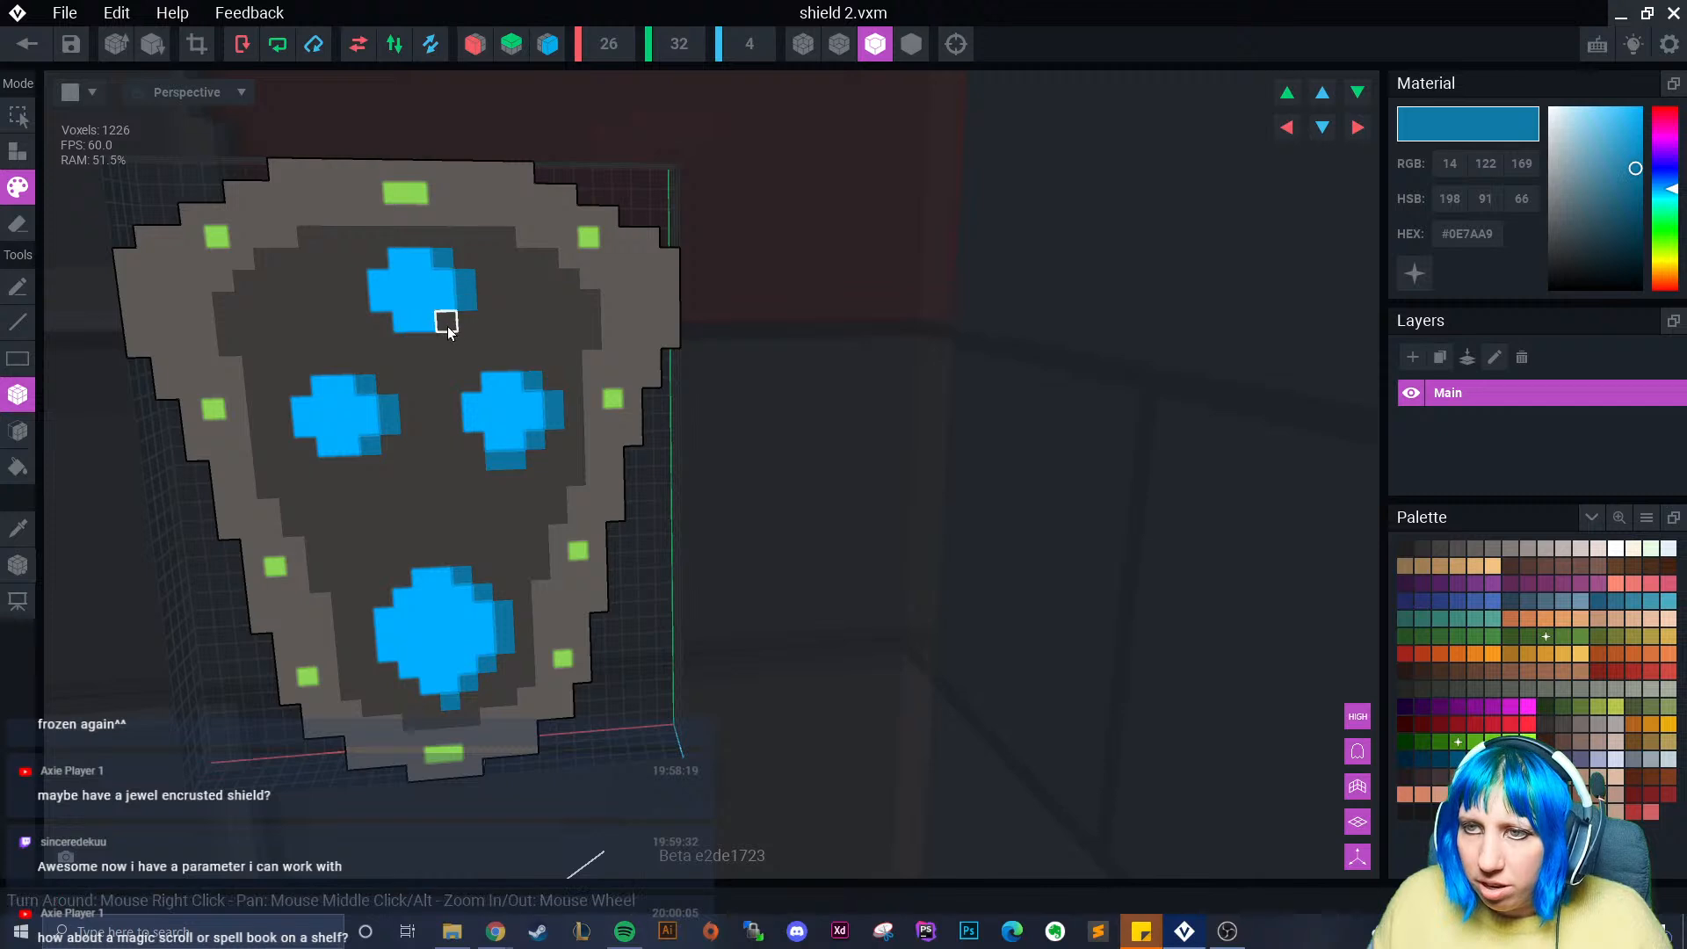
right_drag(431, 464, 408, 423)
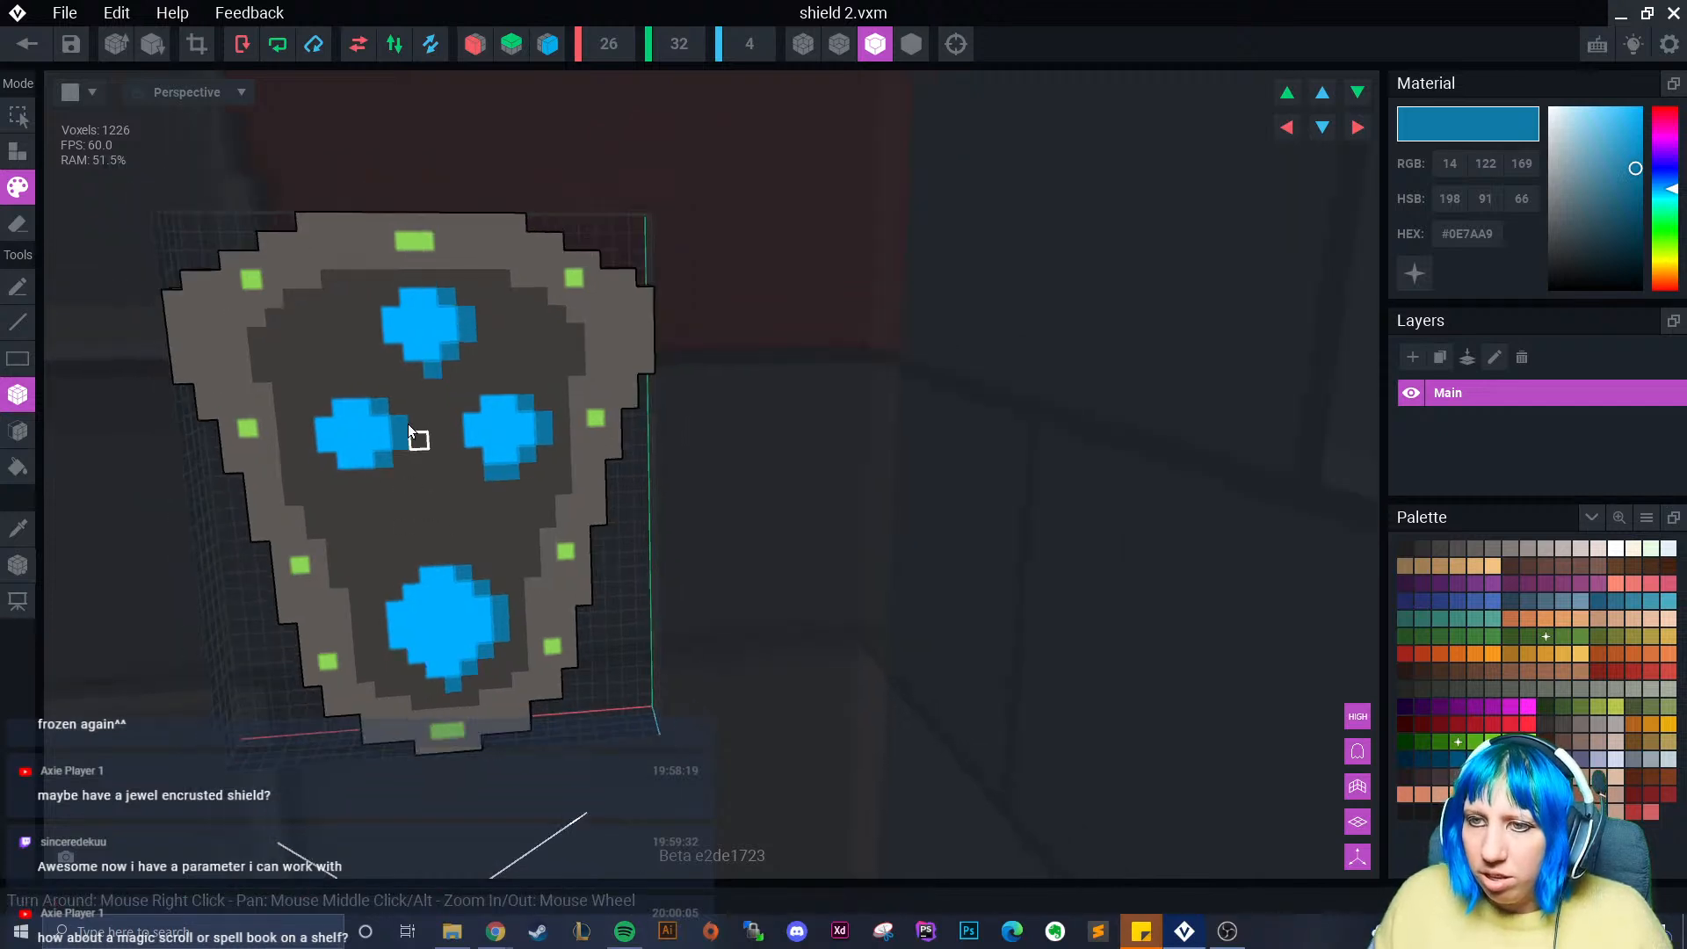
right_drag(365, 476, 396, 573)
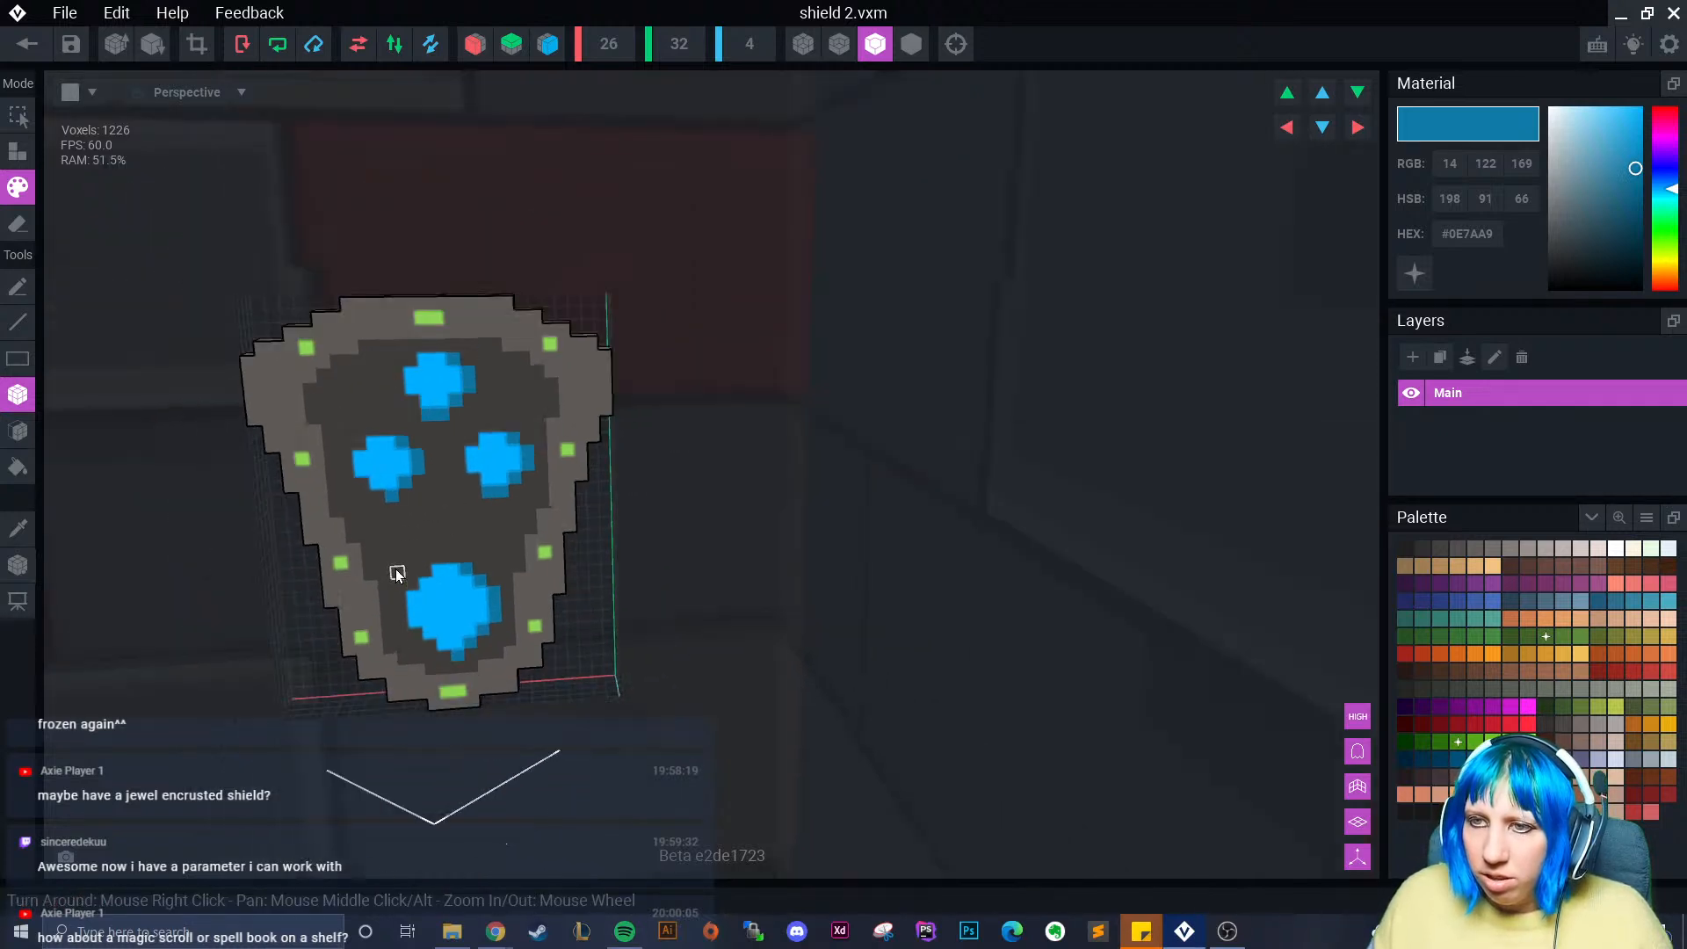
- Set the gray #98908C as an emissive material and paint two single-voxel studs in each upper corner of the inner panel
scroll(479, 604, down, 5)
mouse_move(502, 615)
right_down()
mouse_move(470, 554)
mouse_move(503, 615)
right_up()
scroll(492, 619, up, 5)
scroll(455, 624, down, 3)
scroll(446, 636, up, 5)
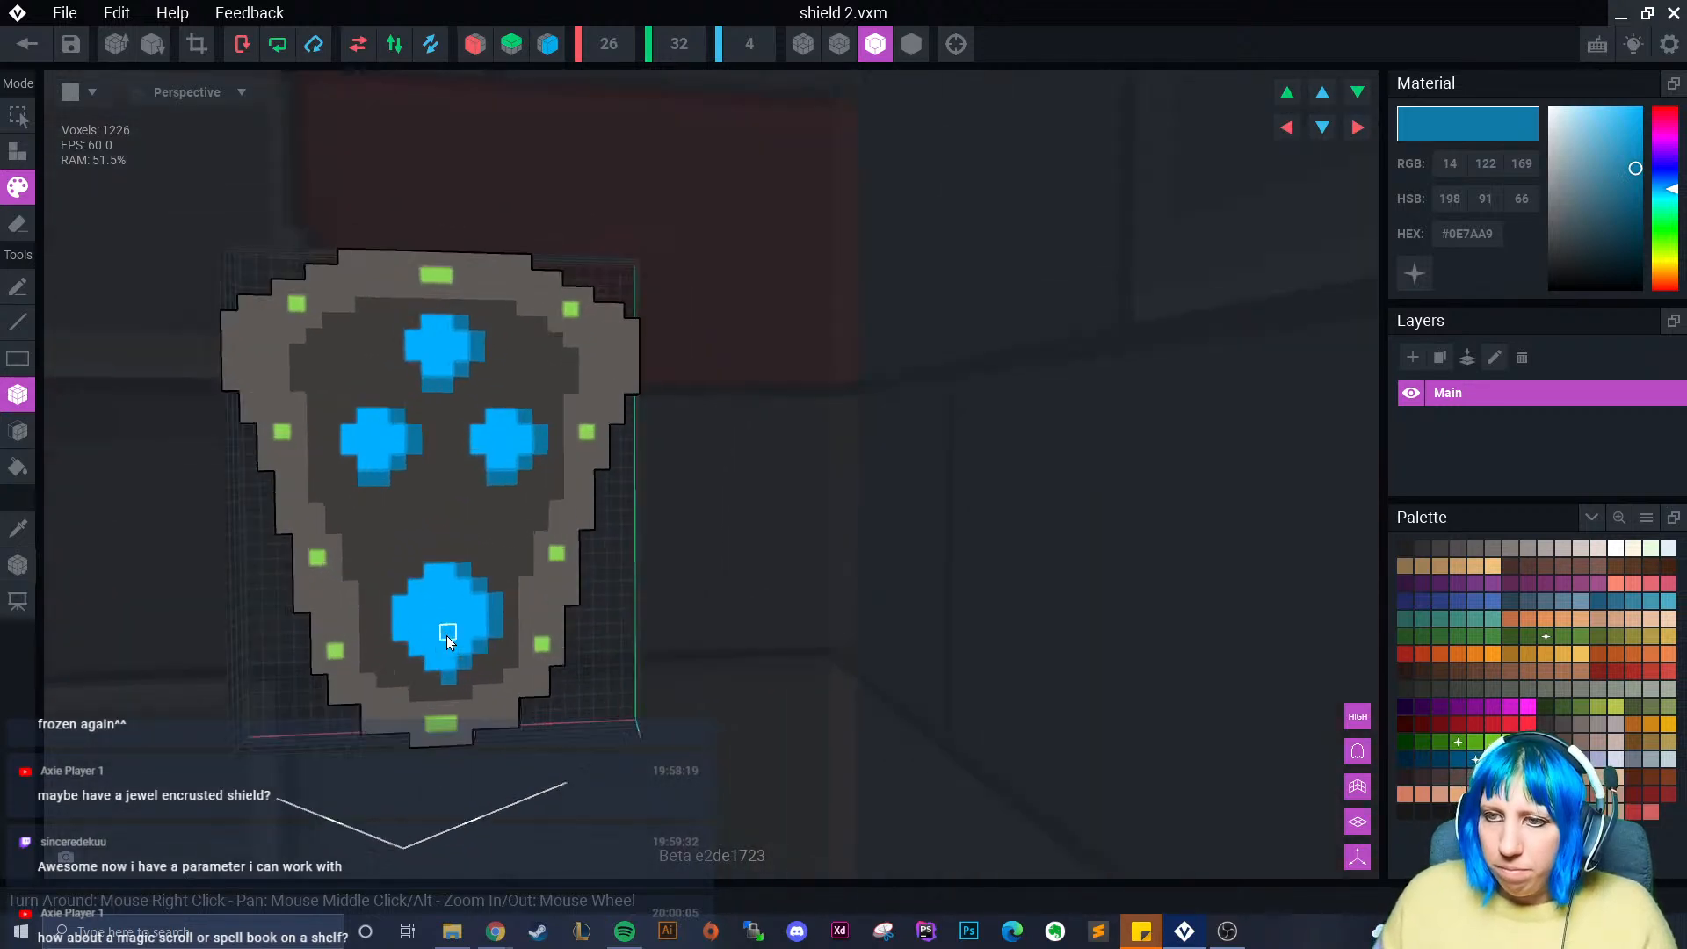
click(1529, 548)
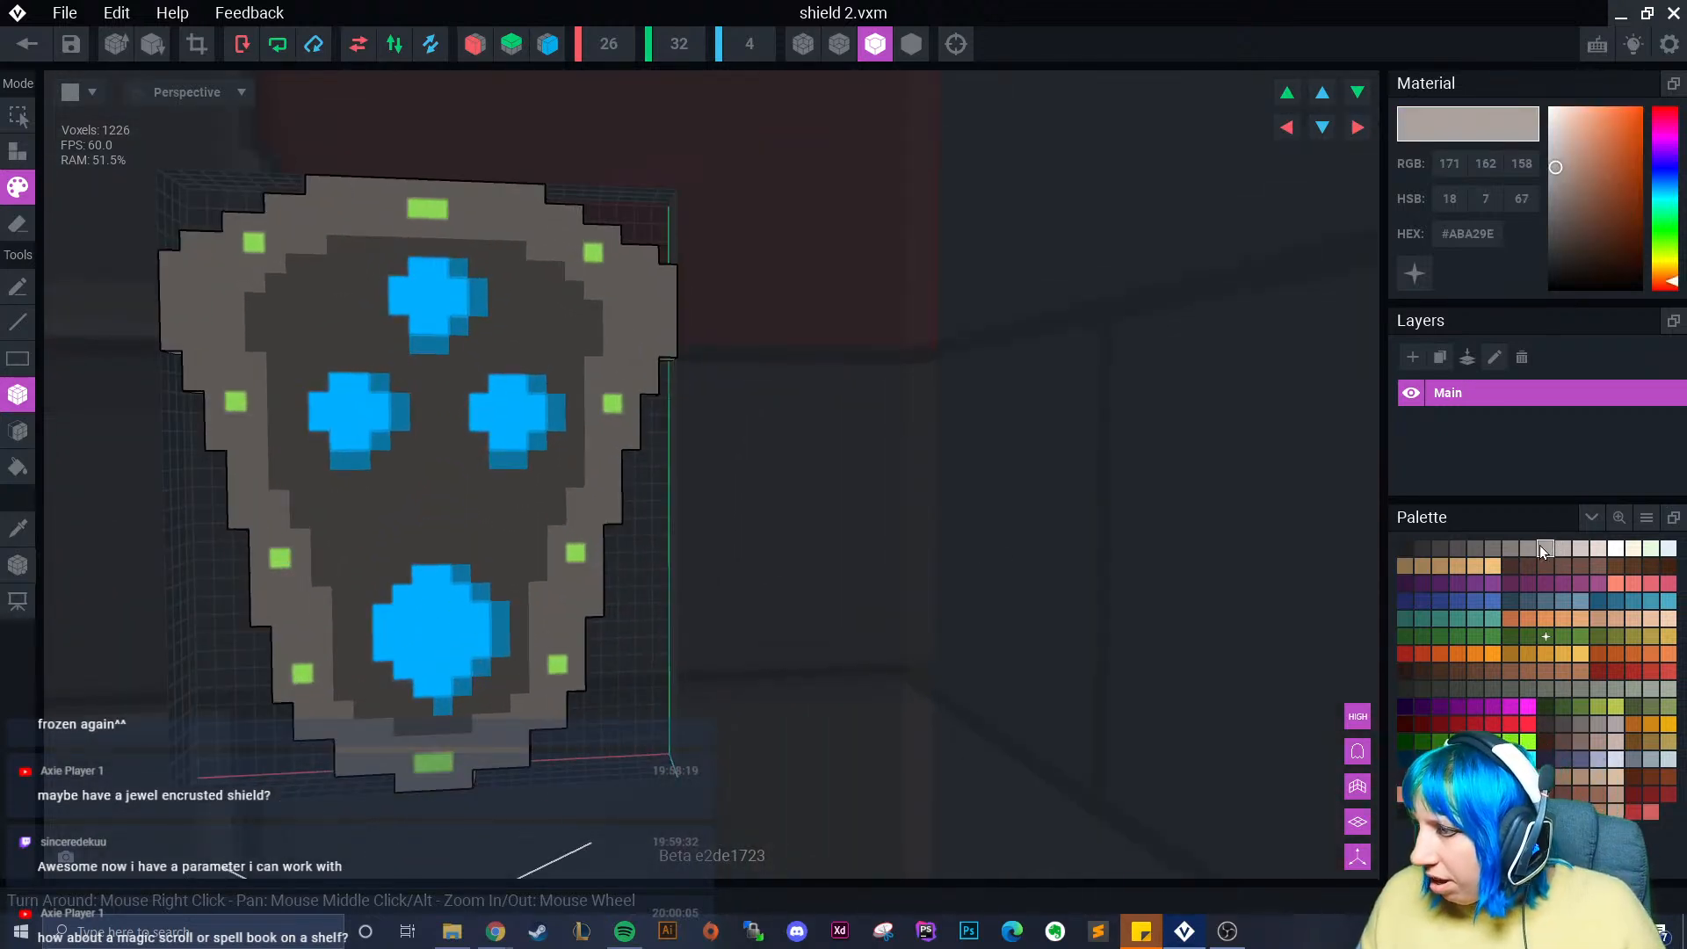
click(1414, 274)
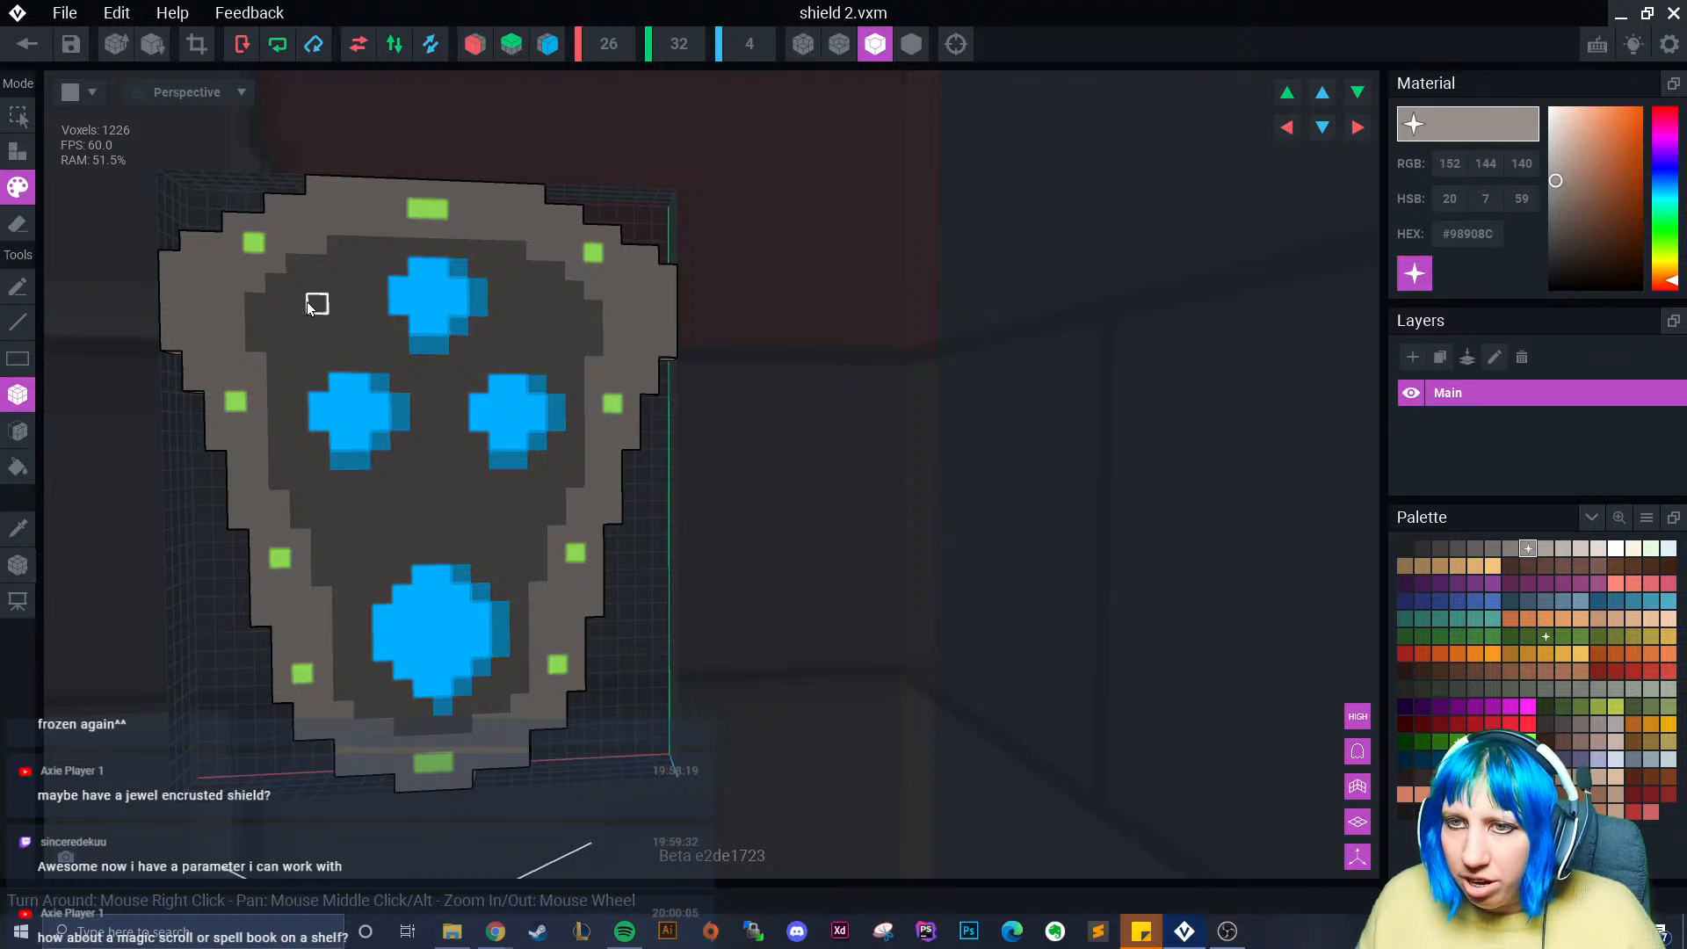
click(519, 273)
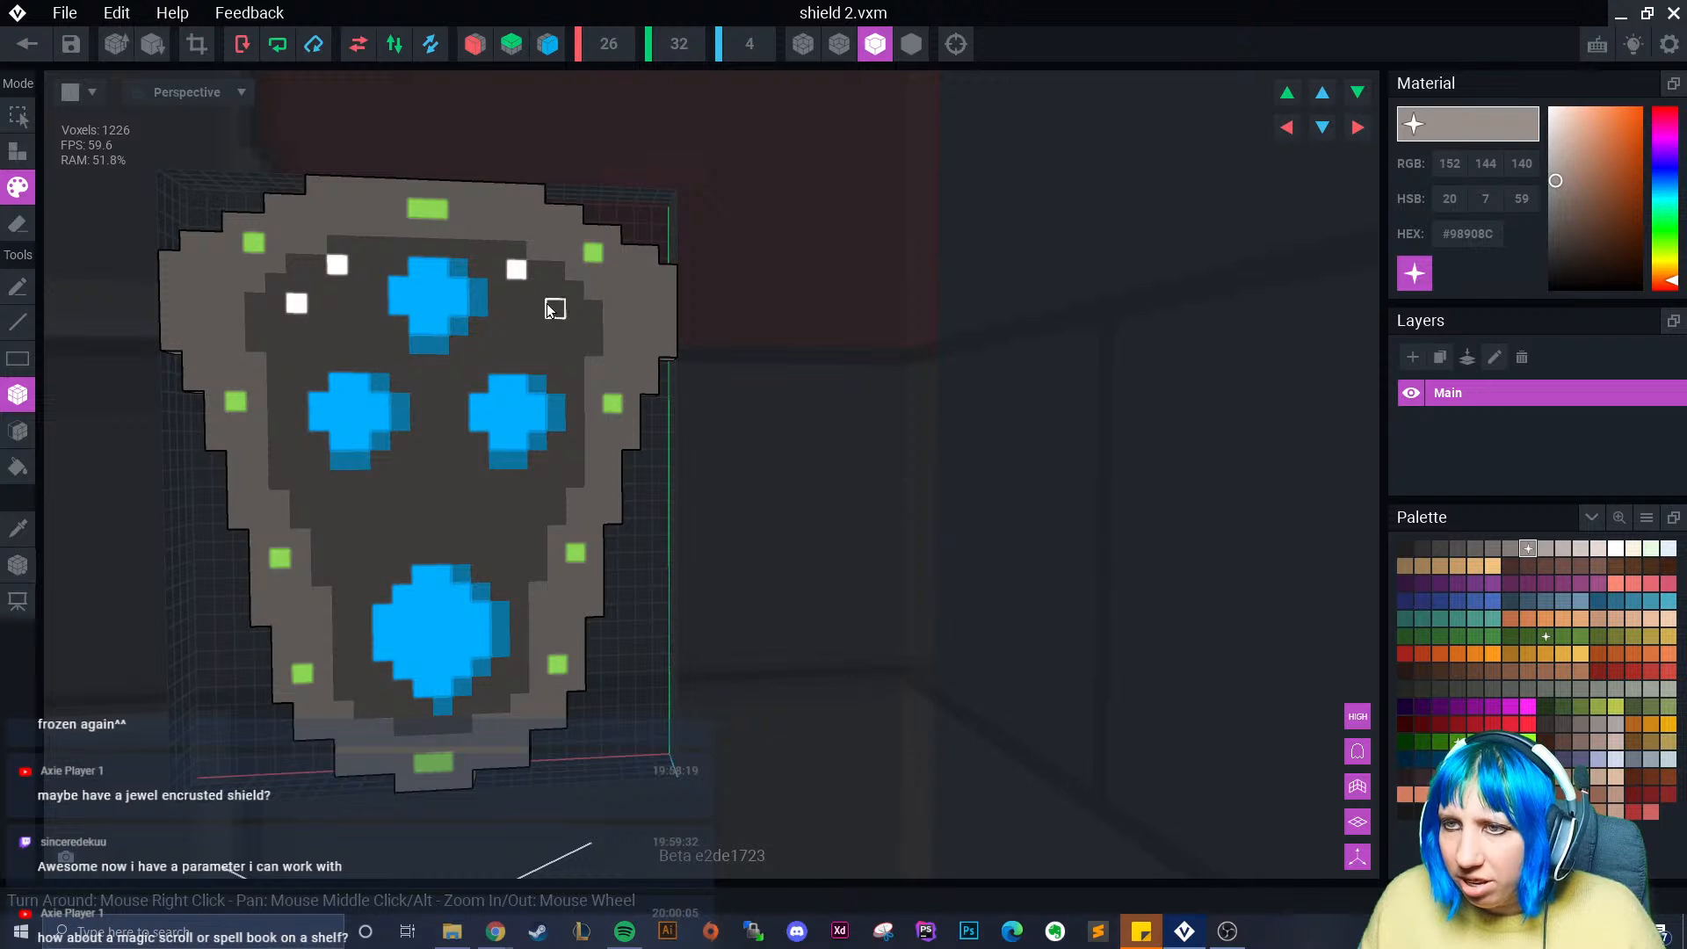
- Paint a shallow curved row of six emissive studs across the inner panel, between the side gems and the large lower gem
click(307, 497)
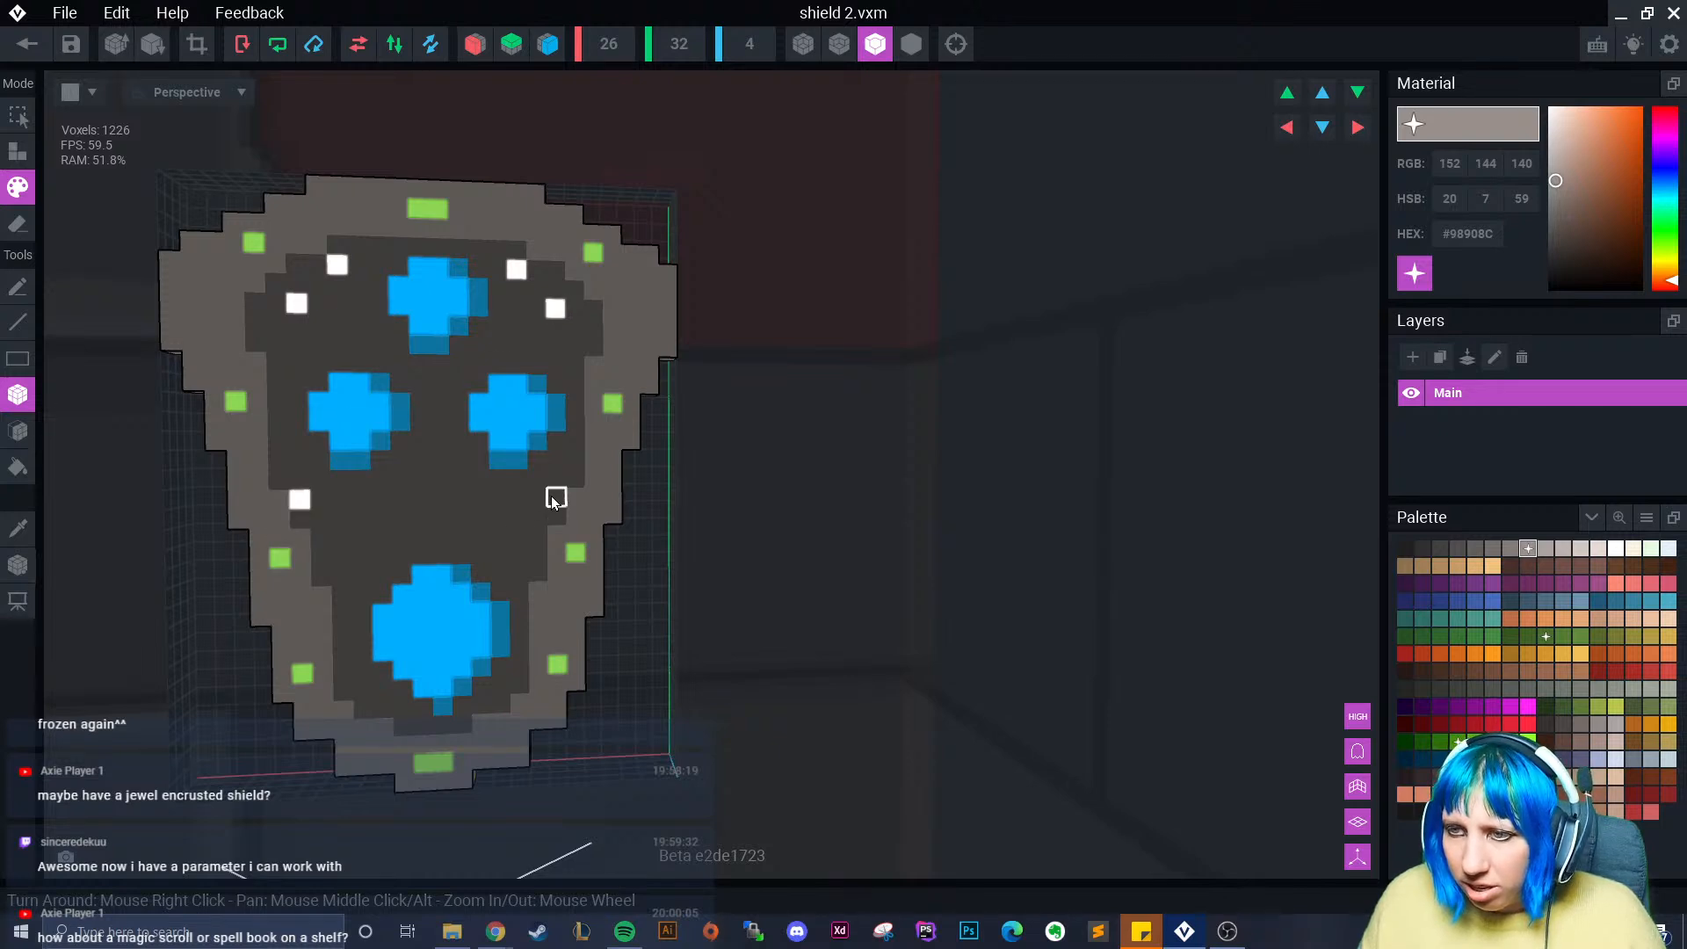
click(343, 522)
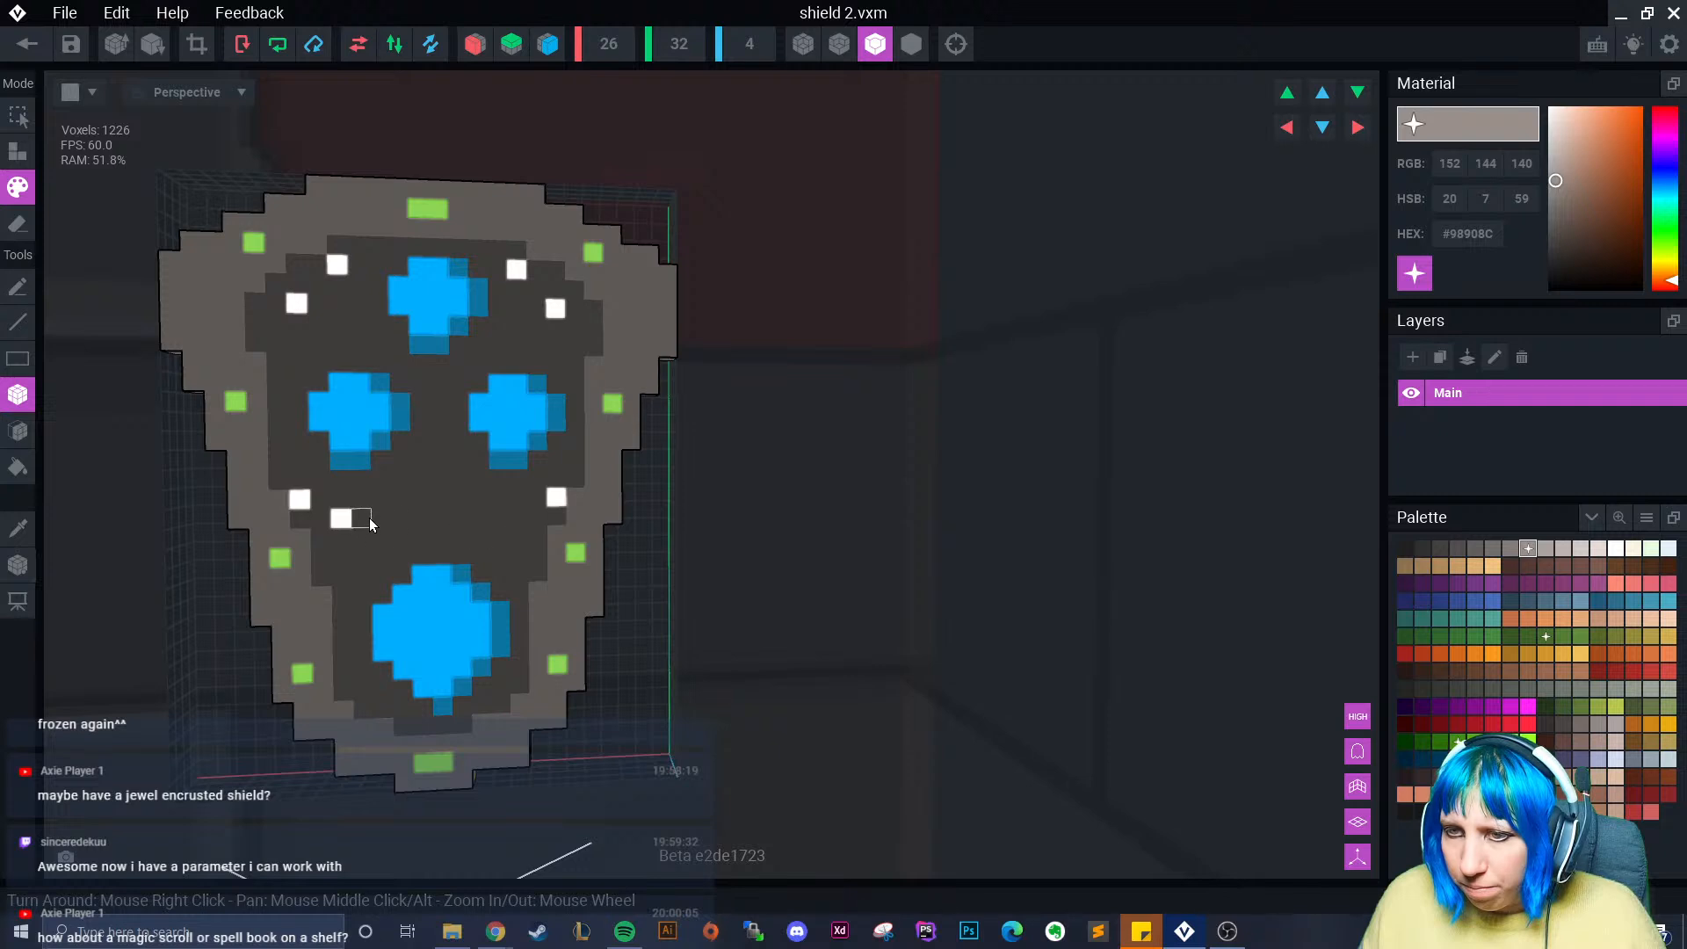
click(517, 518)
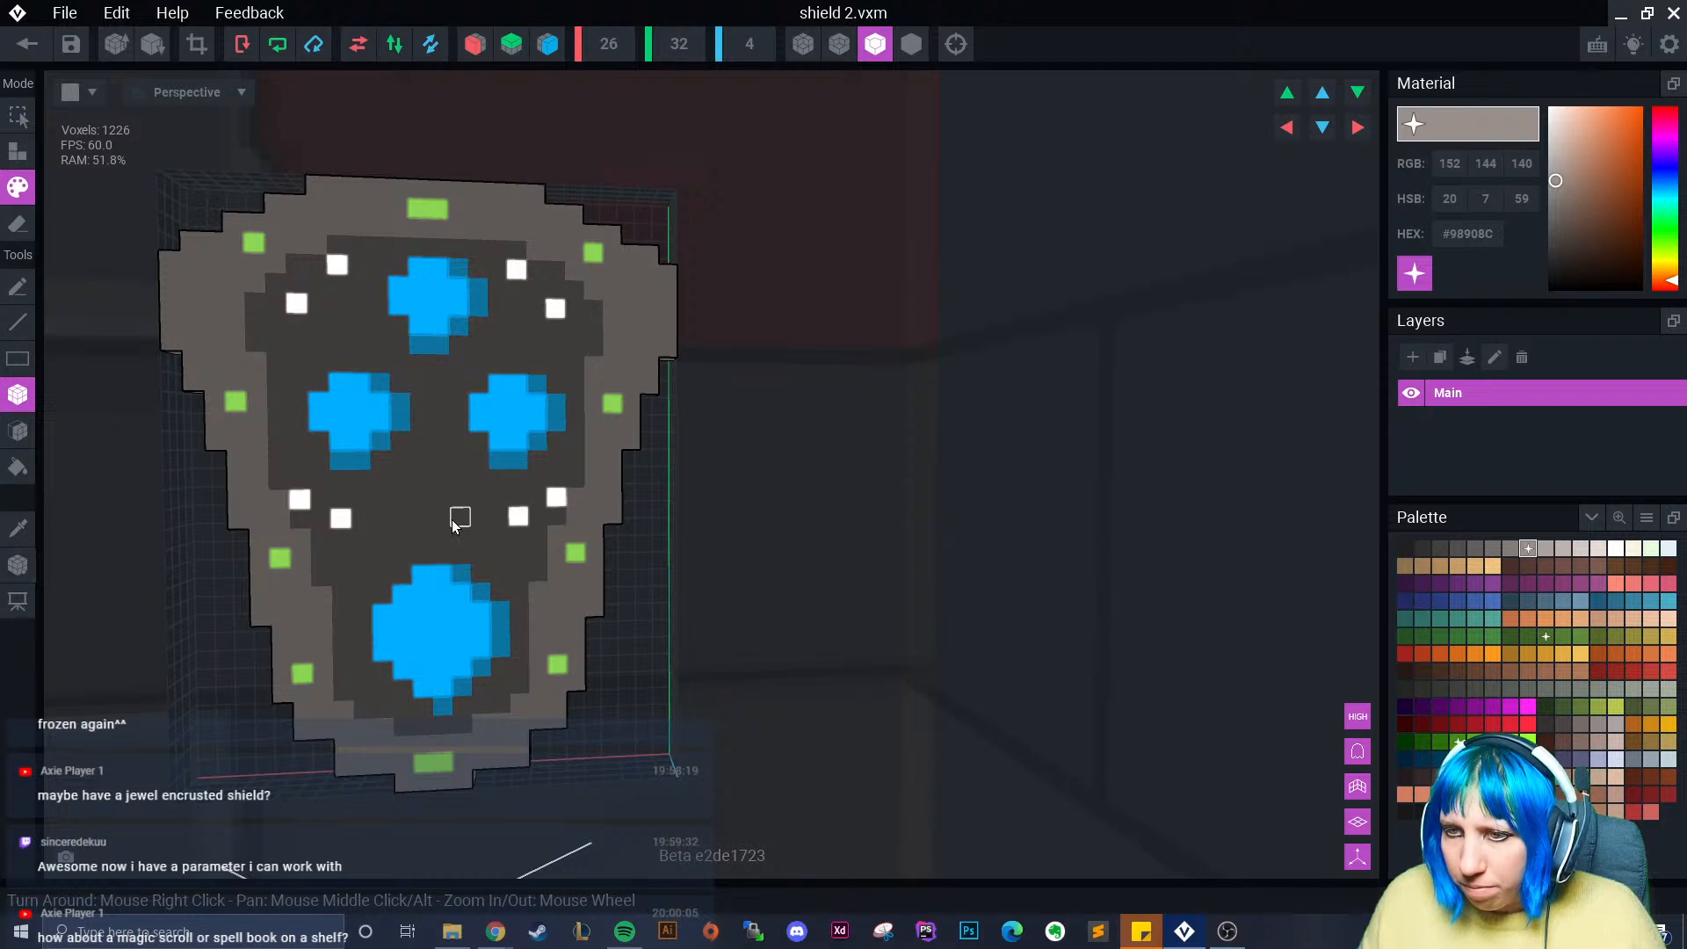
click(406, 522)
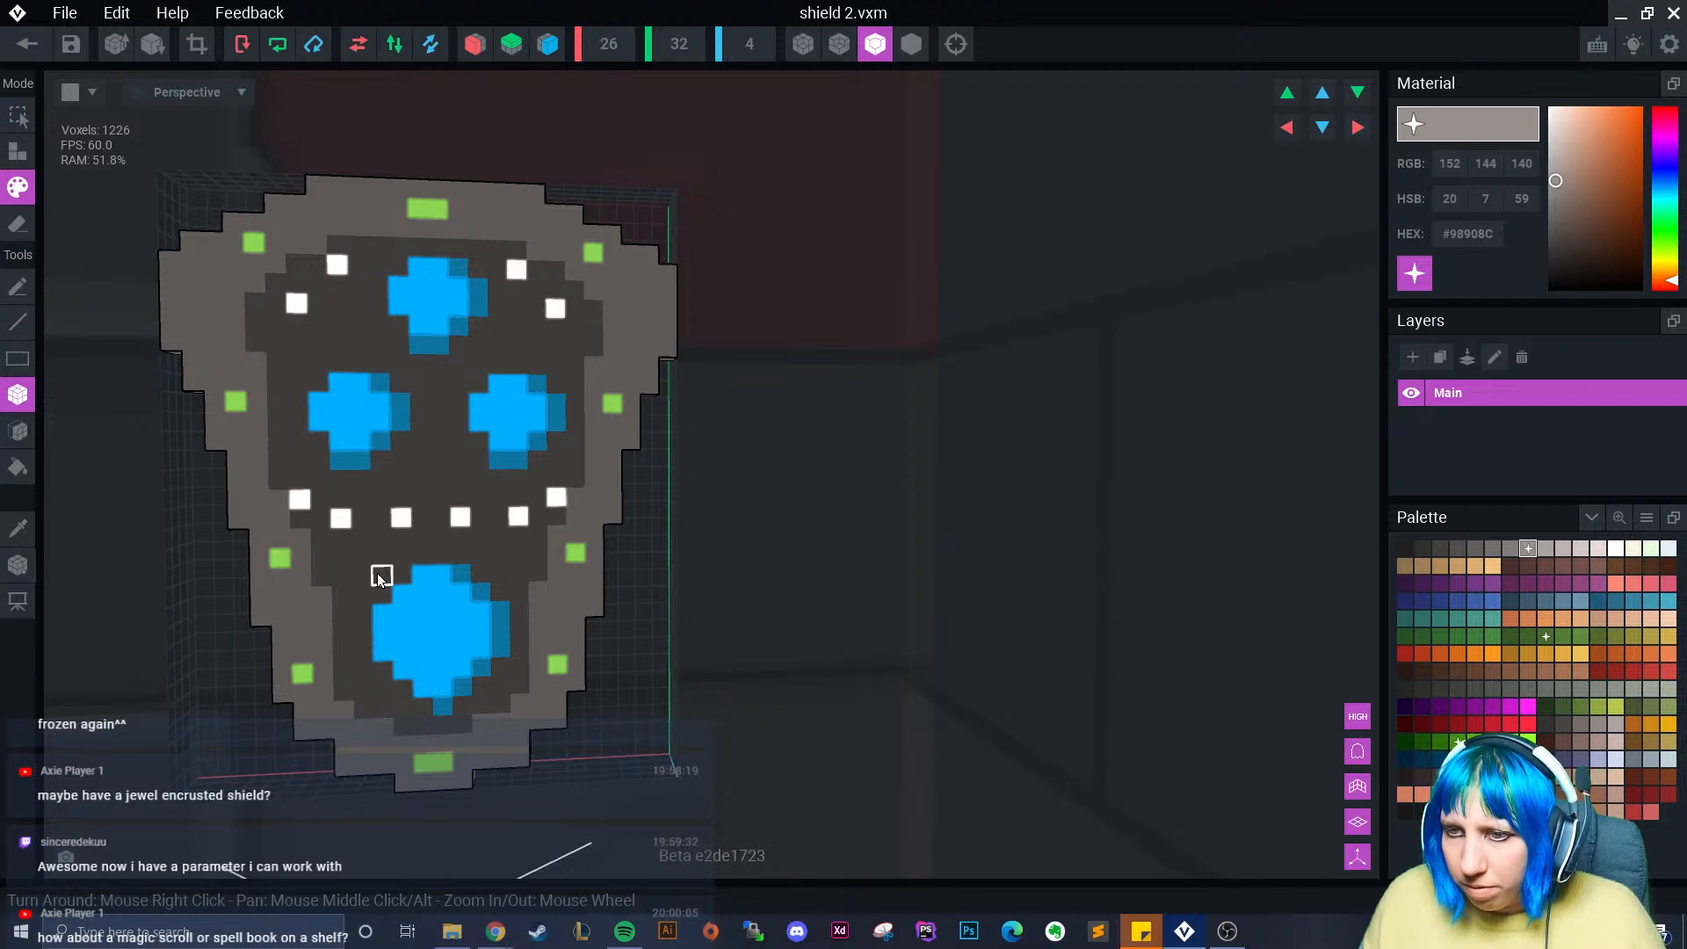
- Extend the studs in both upper corners of the inner panel into mirrored clusters of five
scroll(417, 445, down, 2)
scroll(445, 554, down, 4)
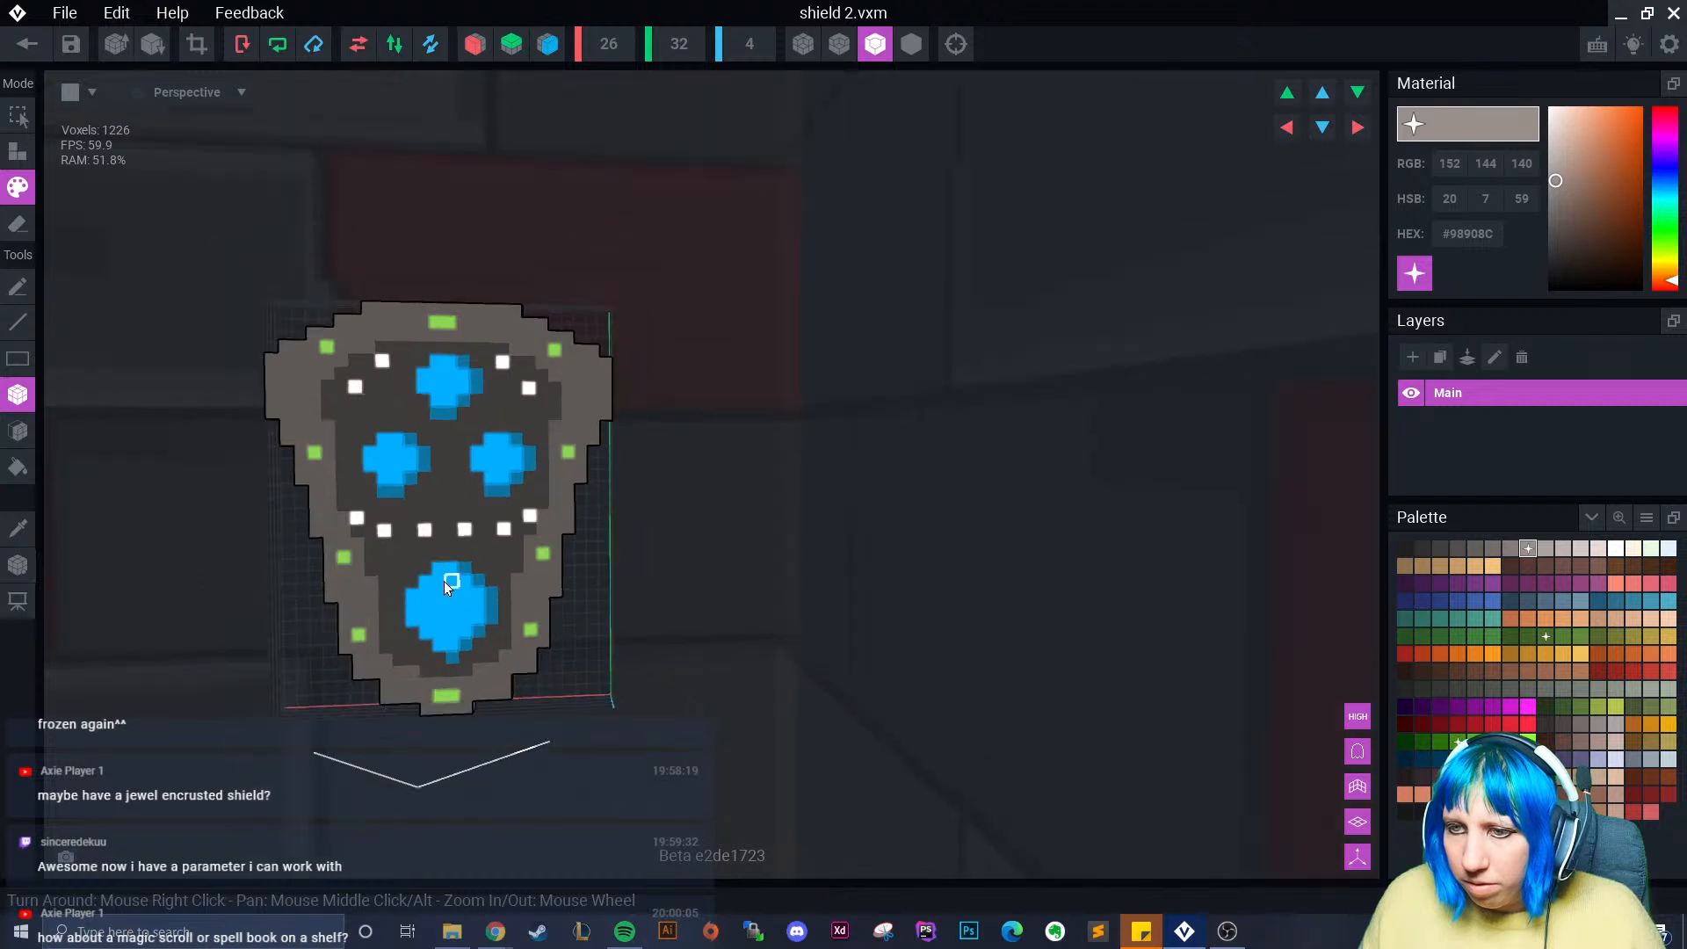
right_drag(435, 611, 433, 622)
scroll(413, 527, up, 4)
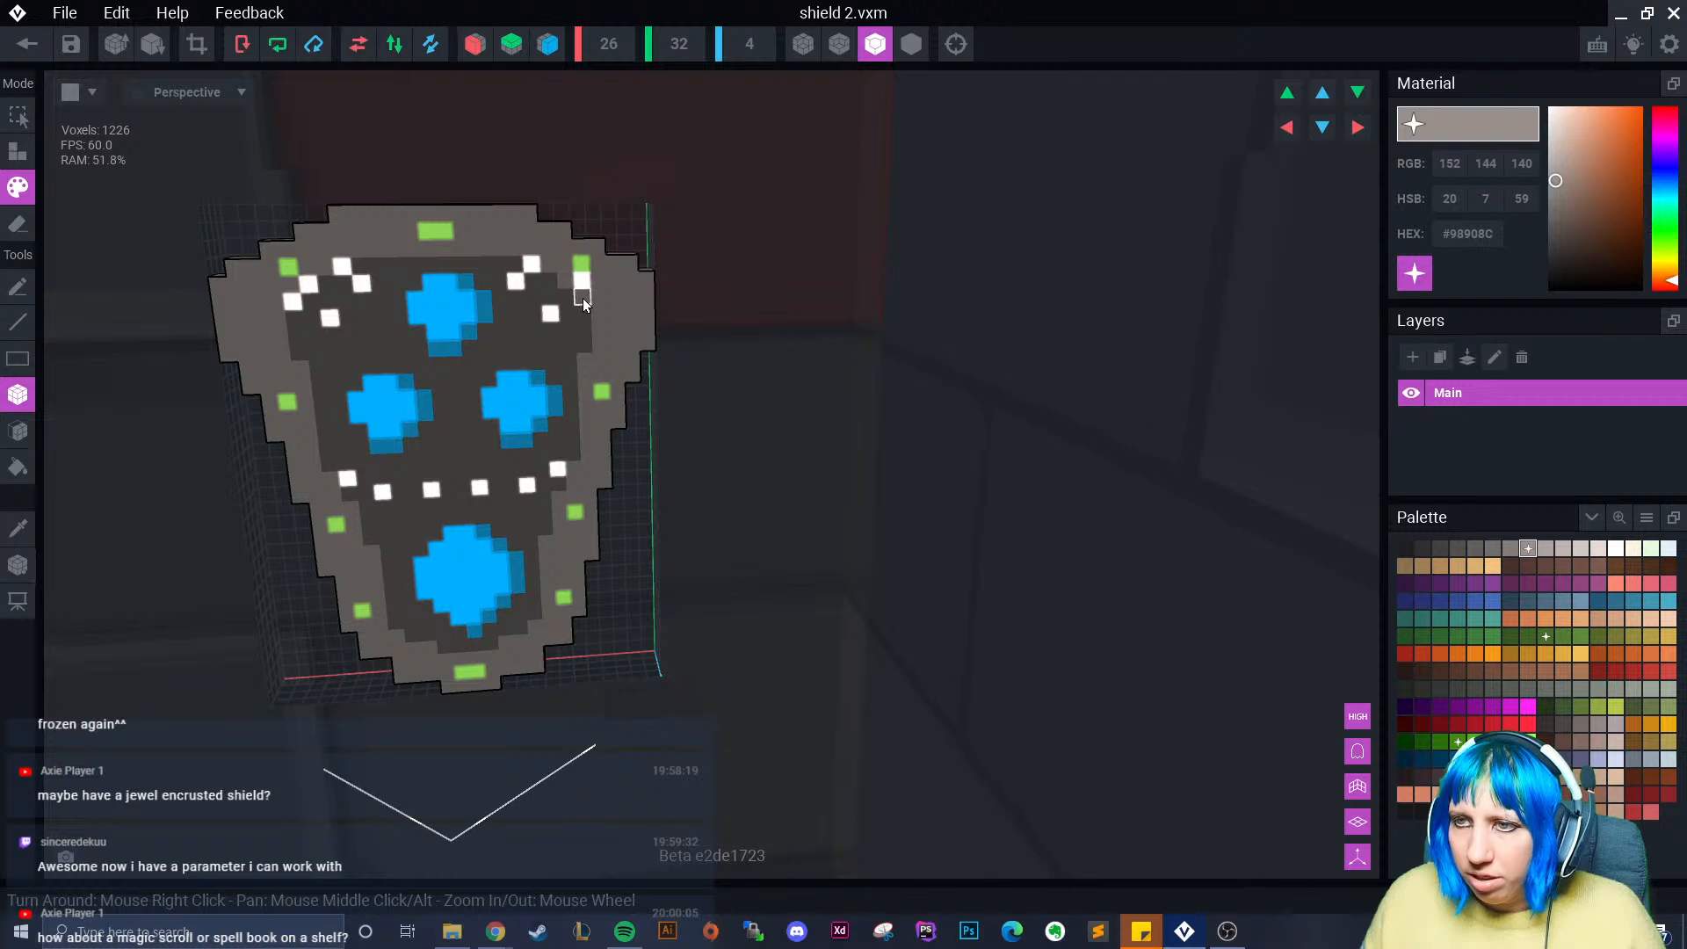
key(ctrl+z)
click(564, 282)
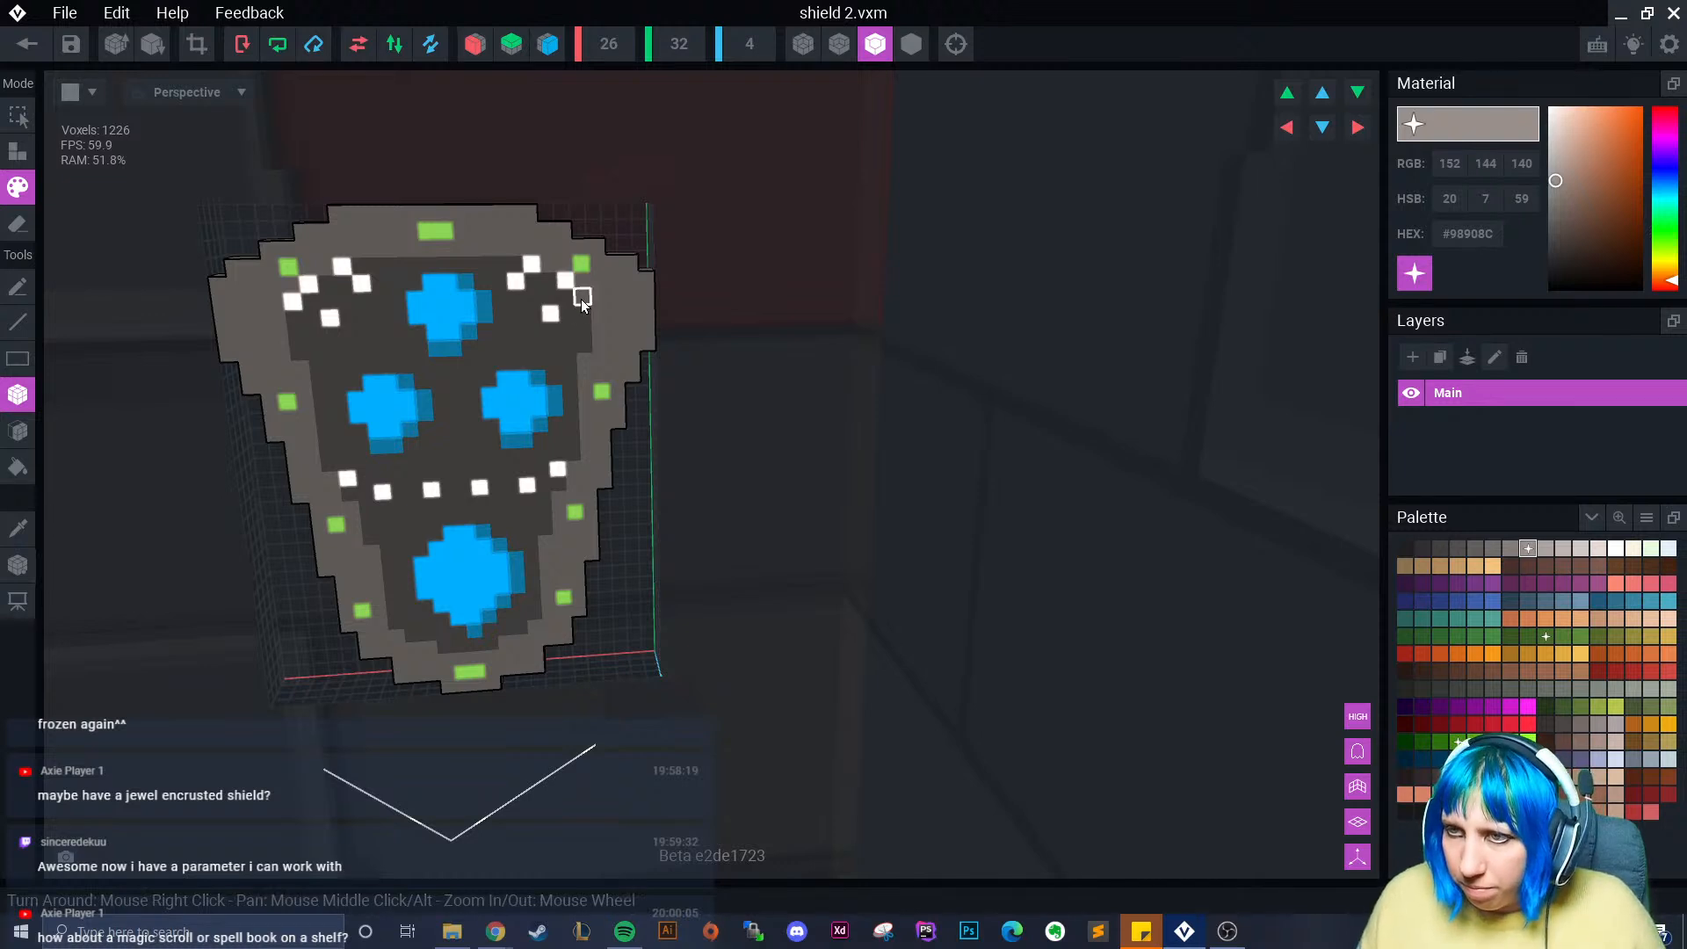
click(580, 295)
- Paint four emissive studs below the large lower gem, two on each side along the inner panel's edge
scroll(460, 559, down, 2)
scroll(460, 538, up, 2)
right_drag(461, 559, 439, 521)
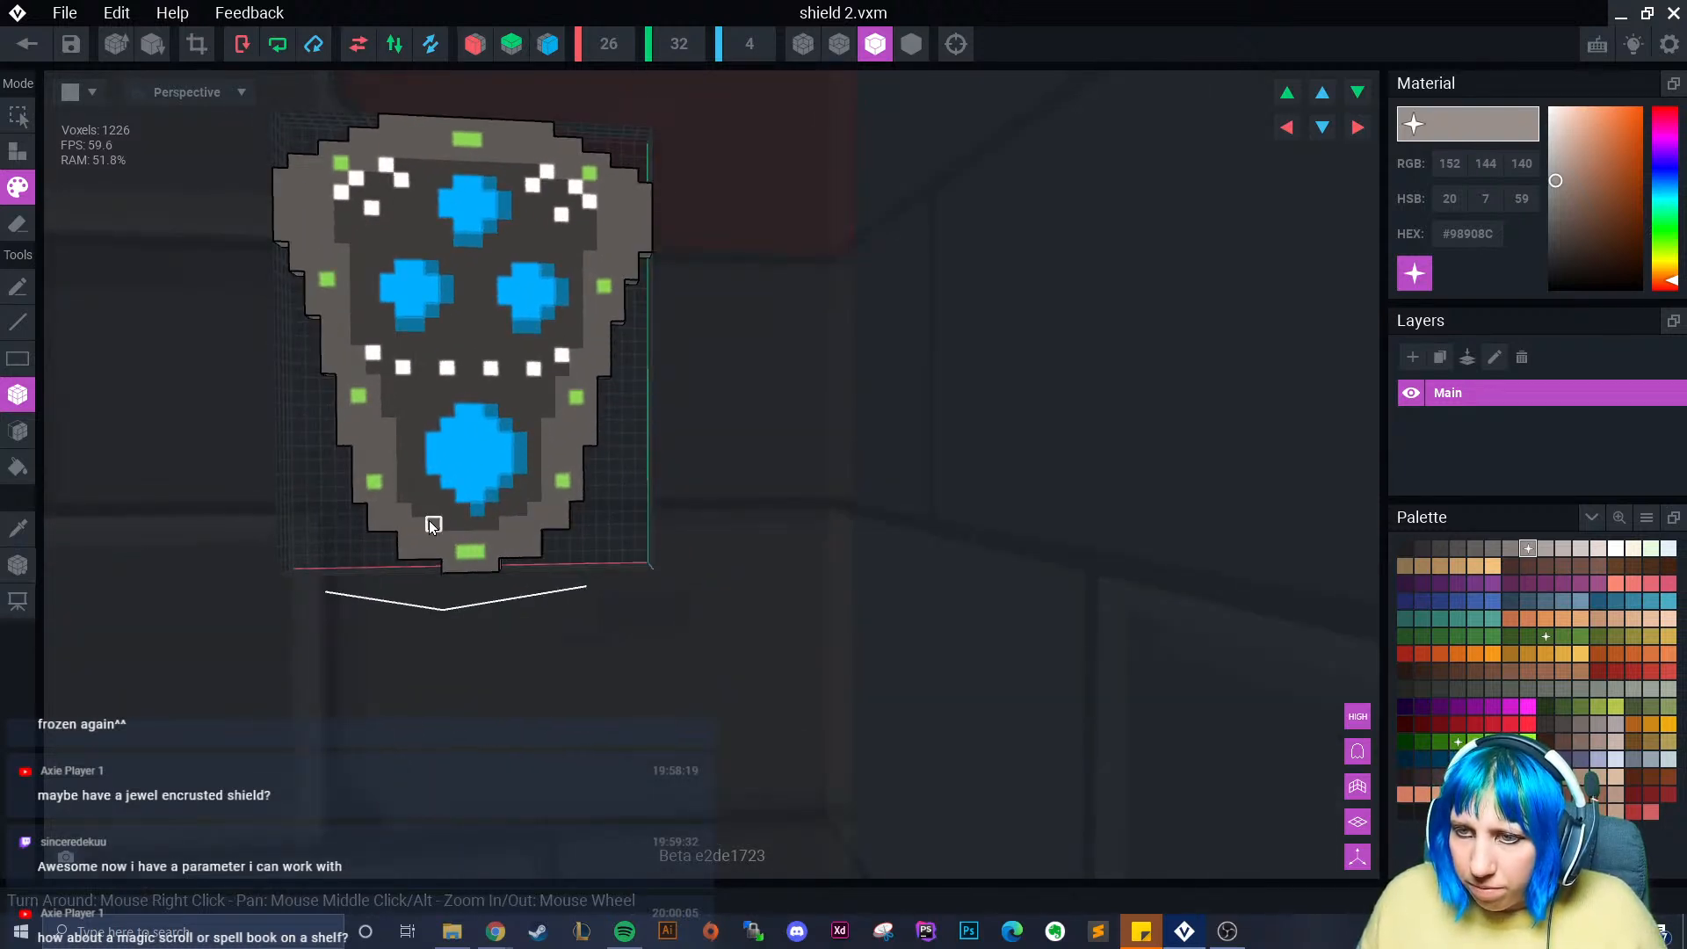
click(503, 529)
click(531, 514)
- Sample the gray #645F5C from the shield's back and paint over the leftover gold voxels at its lower tip
scroll(431, 551, down, 3)
right_drag(430, 551, 438, 517)
scroll(446, 521, up, 2)
scroll(439, 517, up, 3)
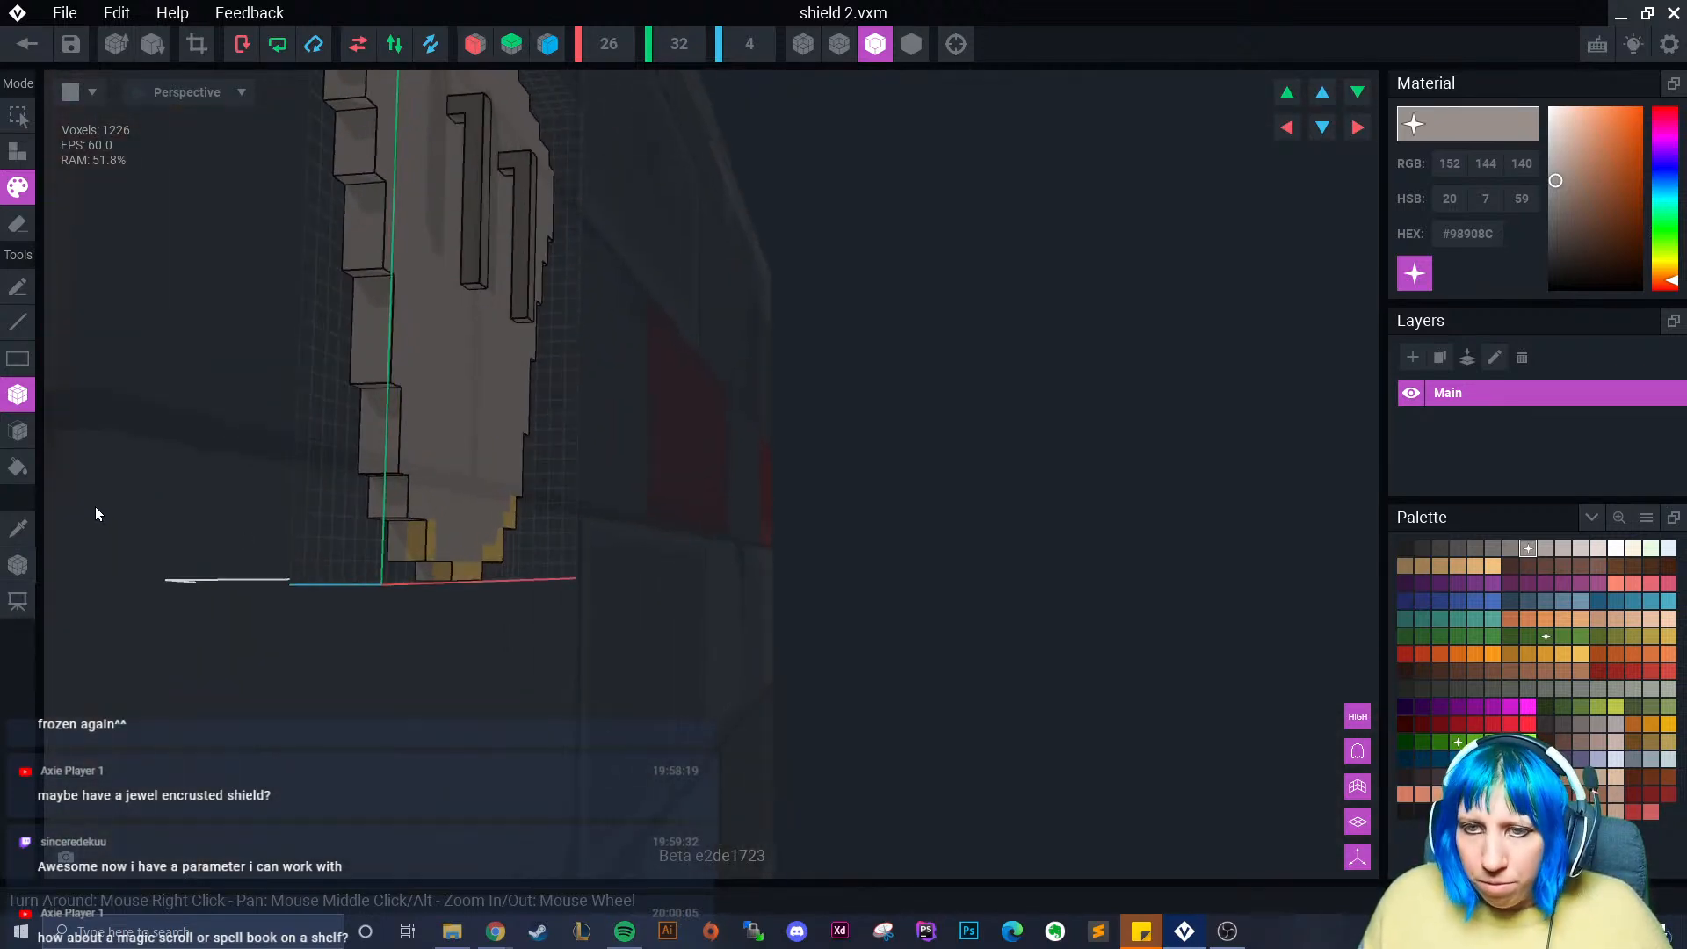
click(18, 528)
click(492, 463)
mouse_move(492, 463)
right_down()
mouse_move(316, 455)
mouse_move(225, 552)
right_up()
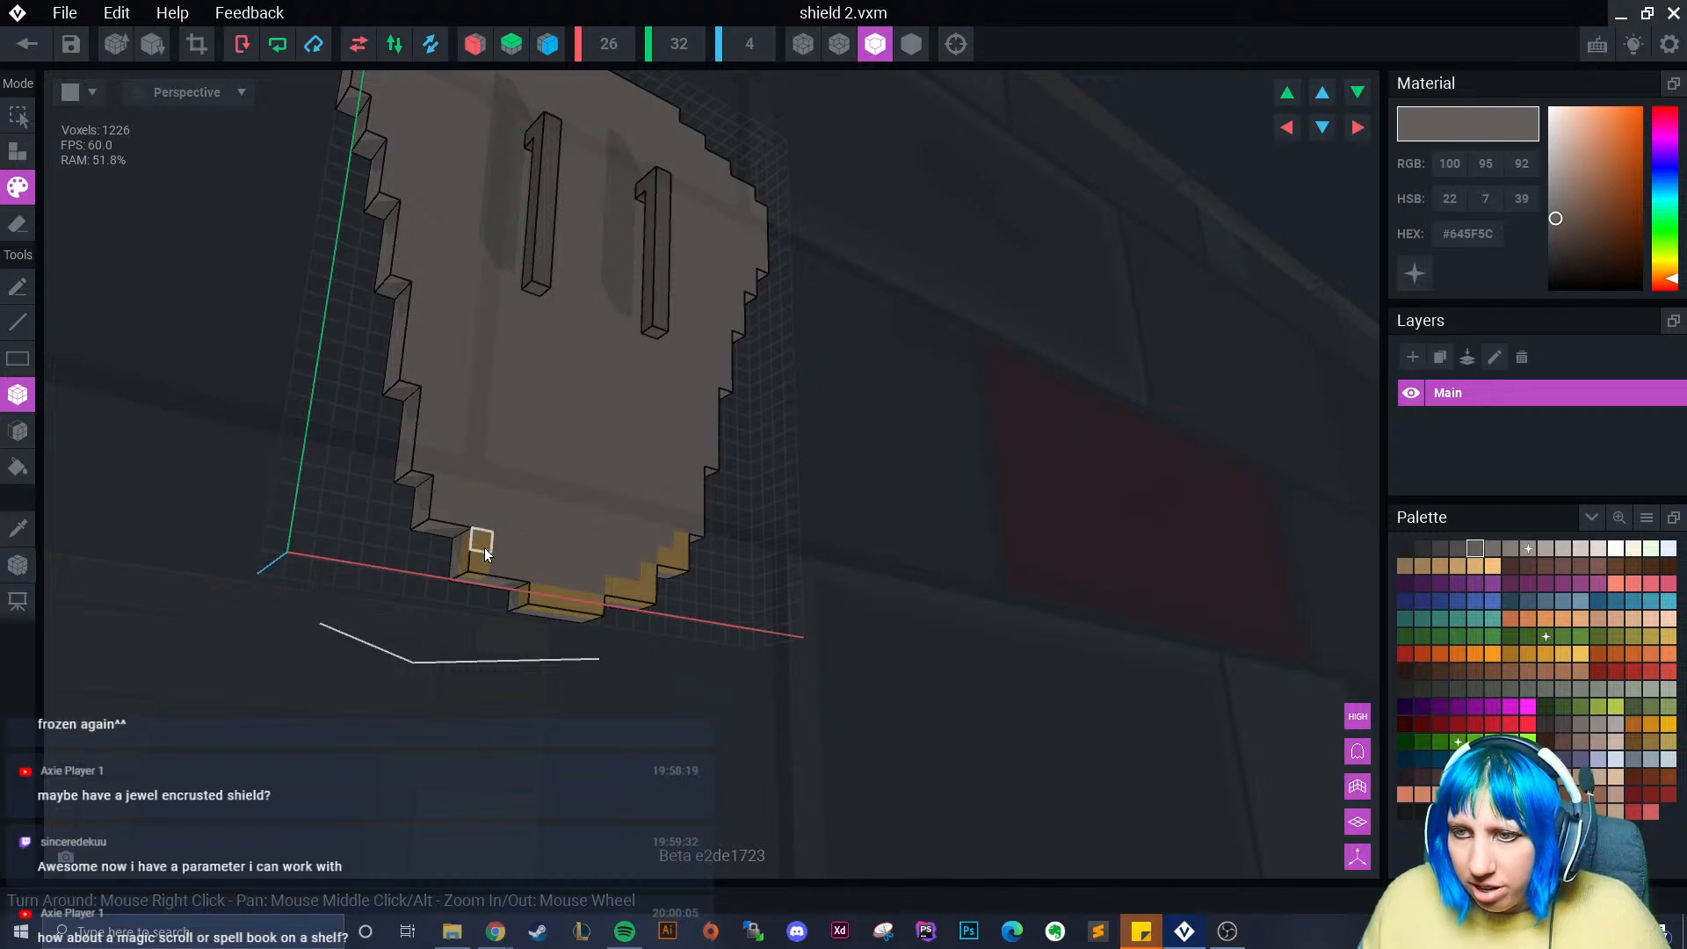
mouse_move(483, 546)
mouse_down()
mouse_move(519, 585)
mouse_move(578, 597)
mouse_move(648, 590)
mouse_move(615, 578)
mouse_move(682, 557)
mouse_up()
mouse_move(682, 557)
right_down()
mouse_move(535, 557)
mouse_move(477, 499)
right_up()
scroll(519, 533, down, 5)
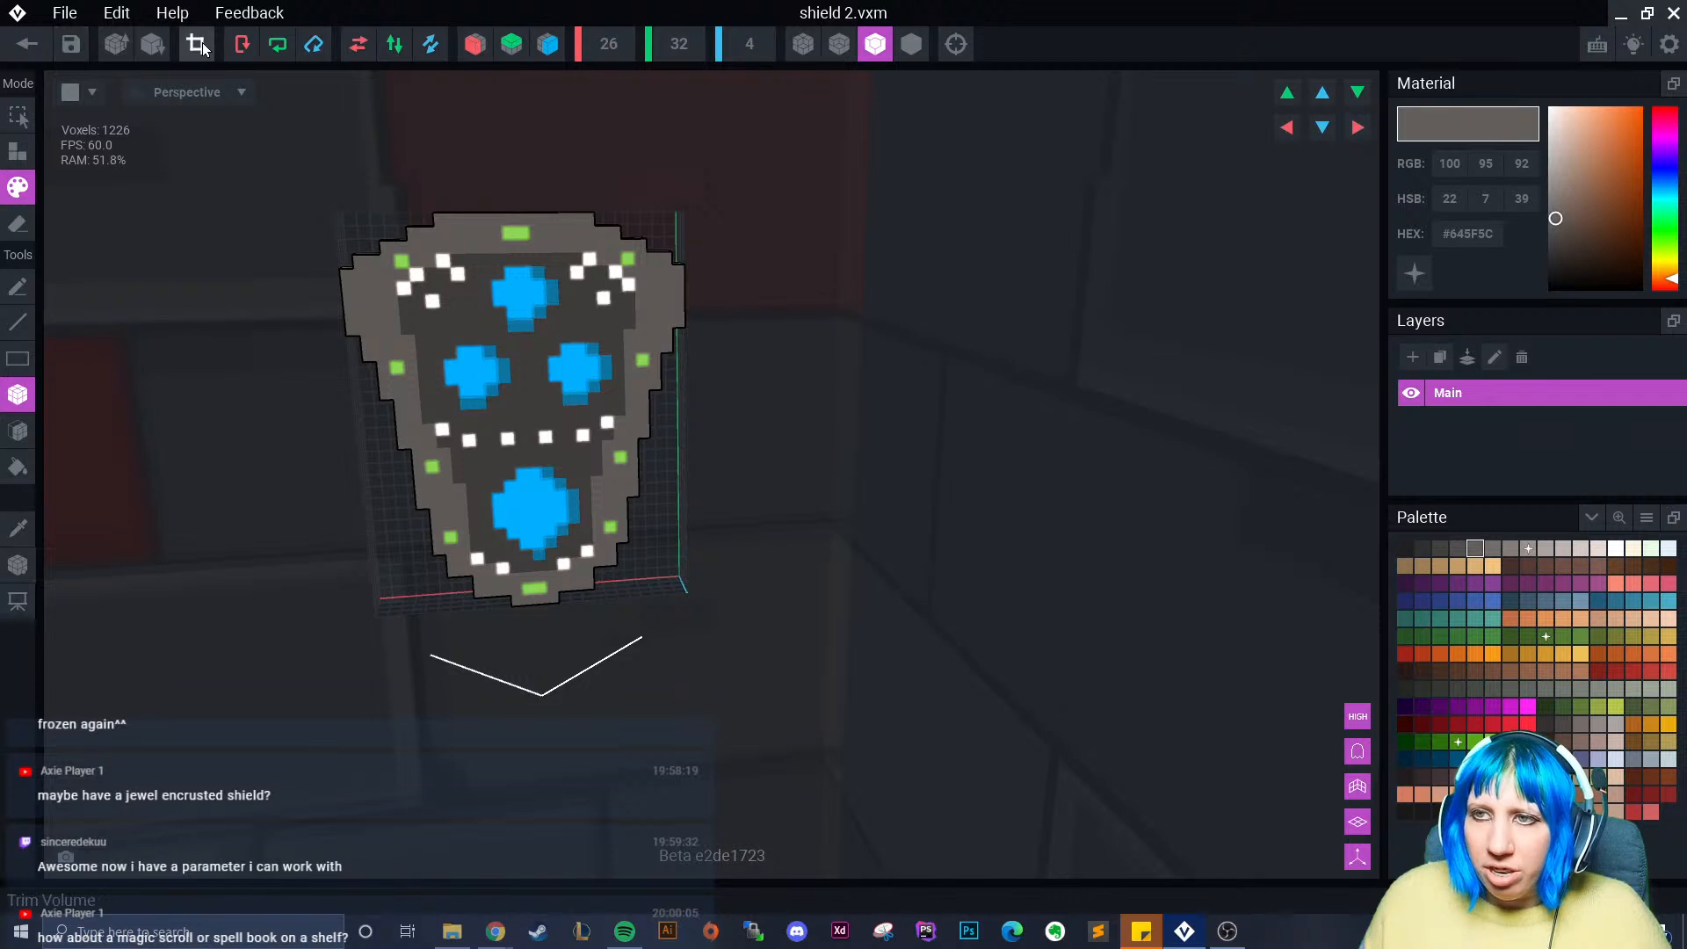
- Sample the shield rim's gray #645F5C and switch to attaching voxels
scroll(295, 343, up, 5)
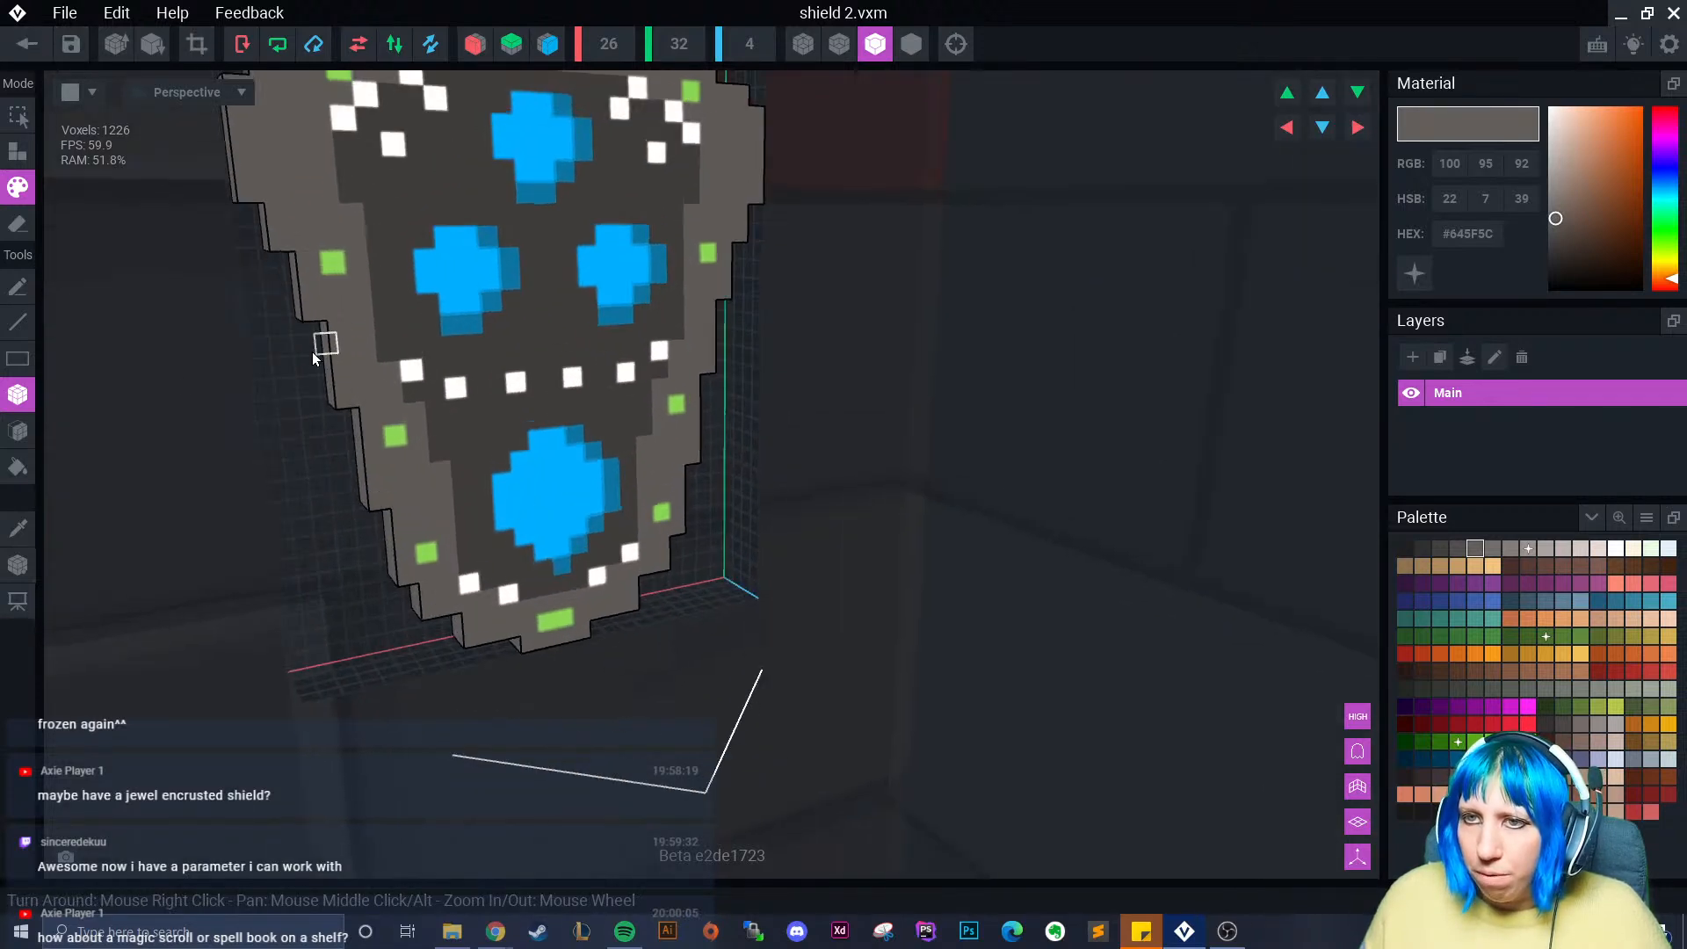
click(18, 527)
click(243, 186)
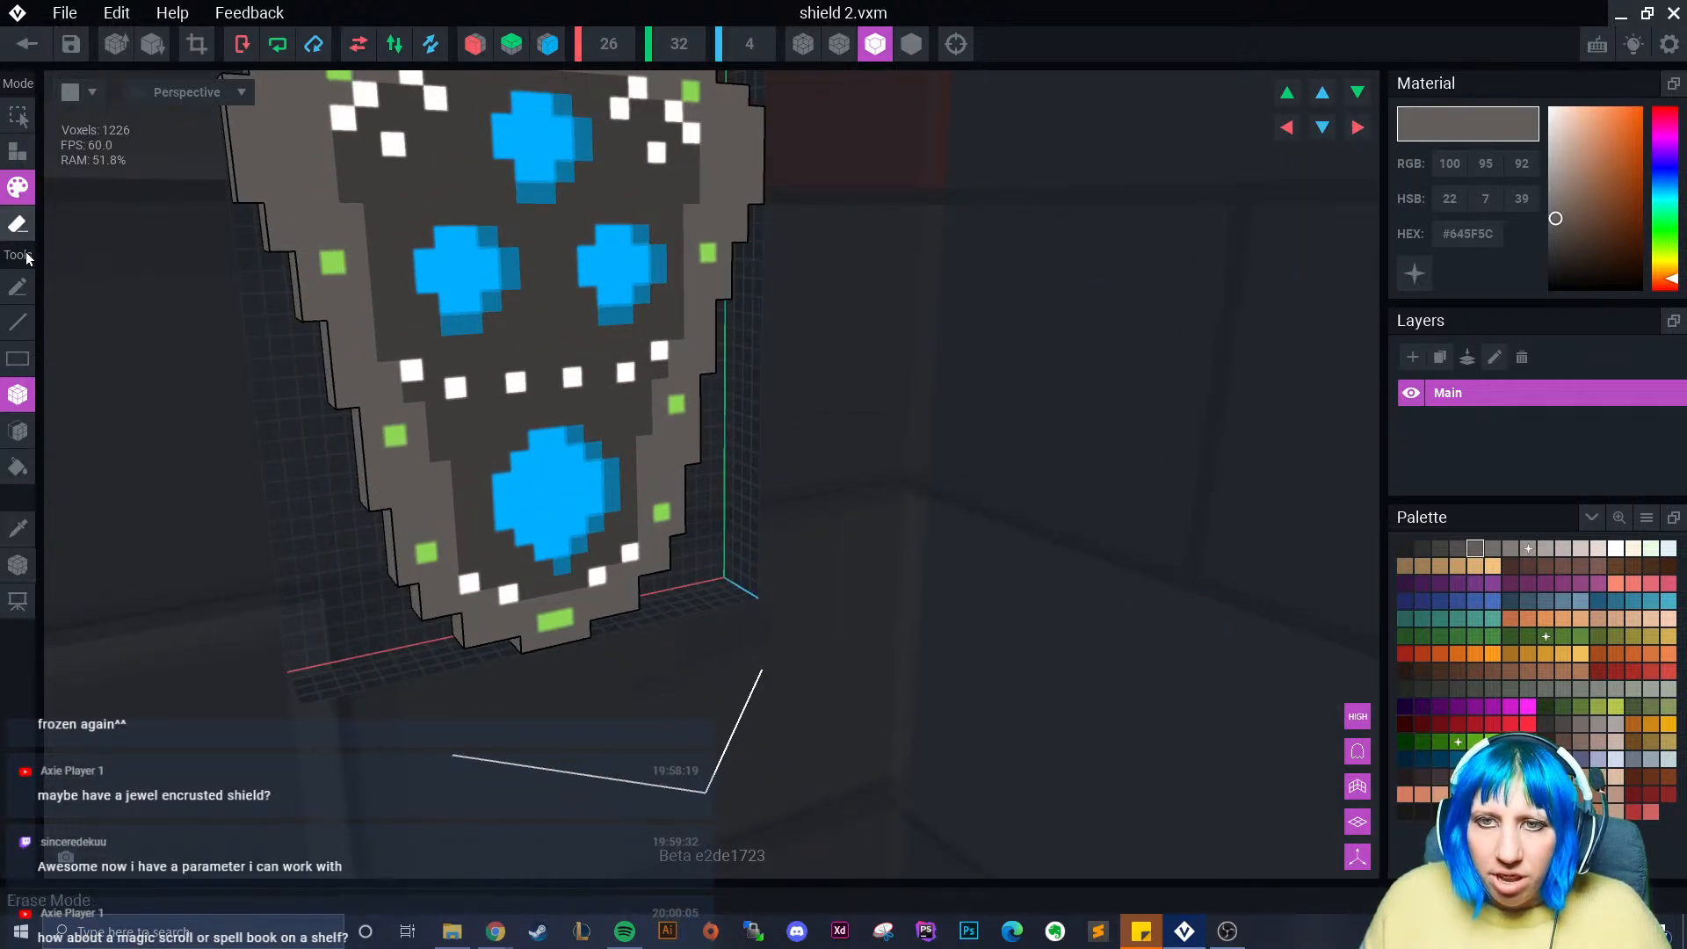
click(19, 151)
right_drag(198, 197, 287, 203)
drag(294, 208, 301, 227)
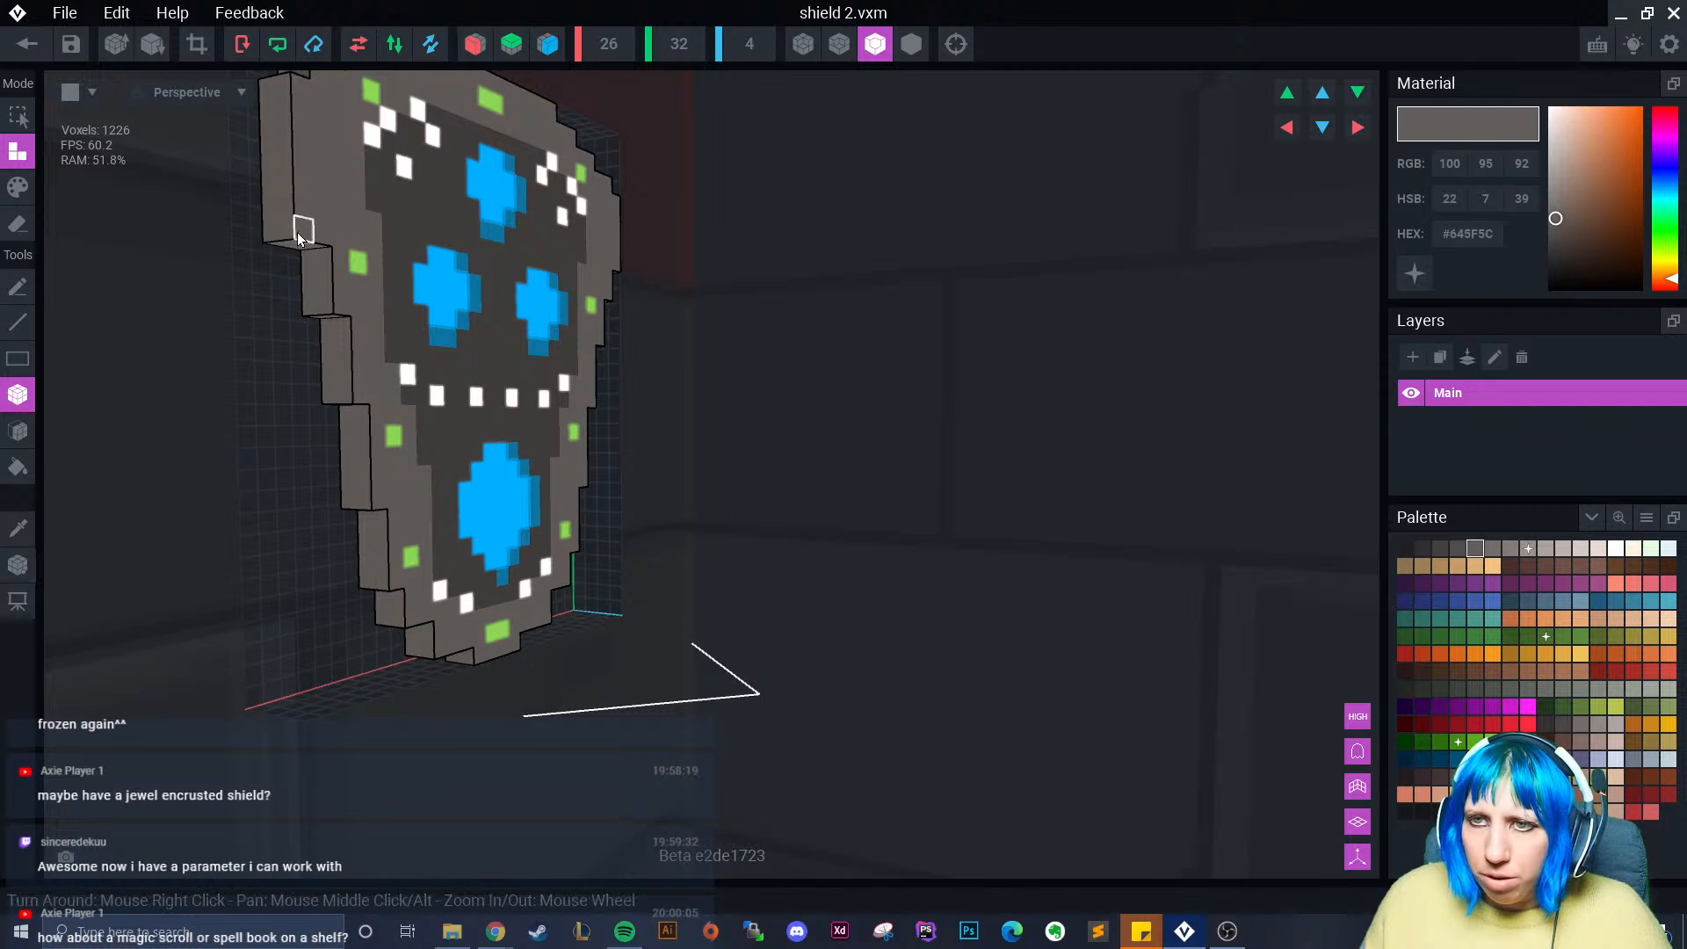
right_drag(383, 279, 308, 286)
key(ctrl+z)
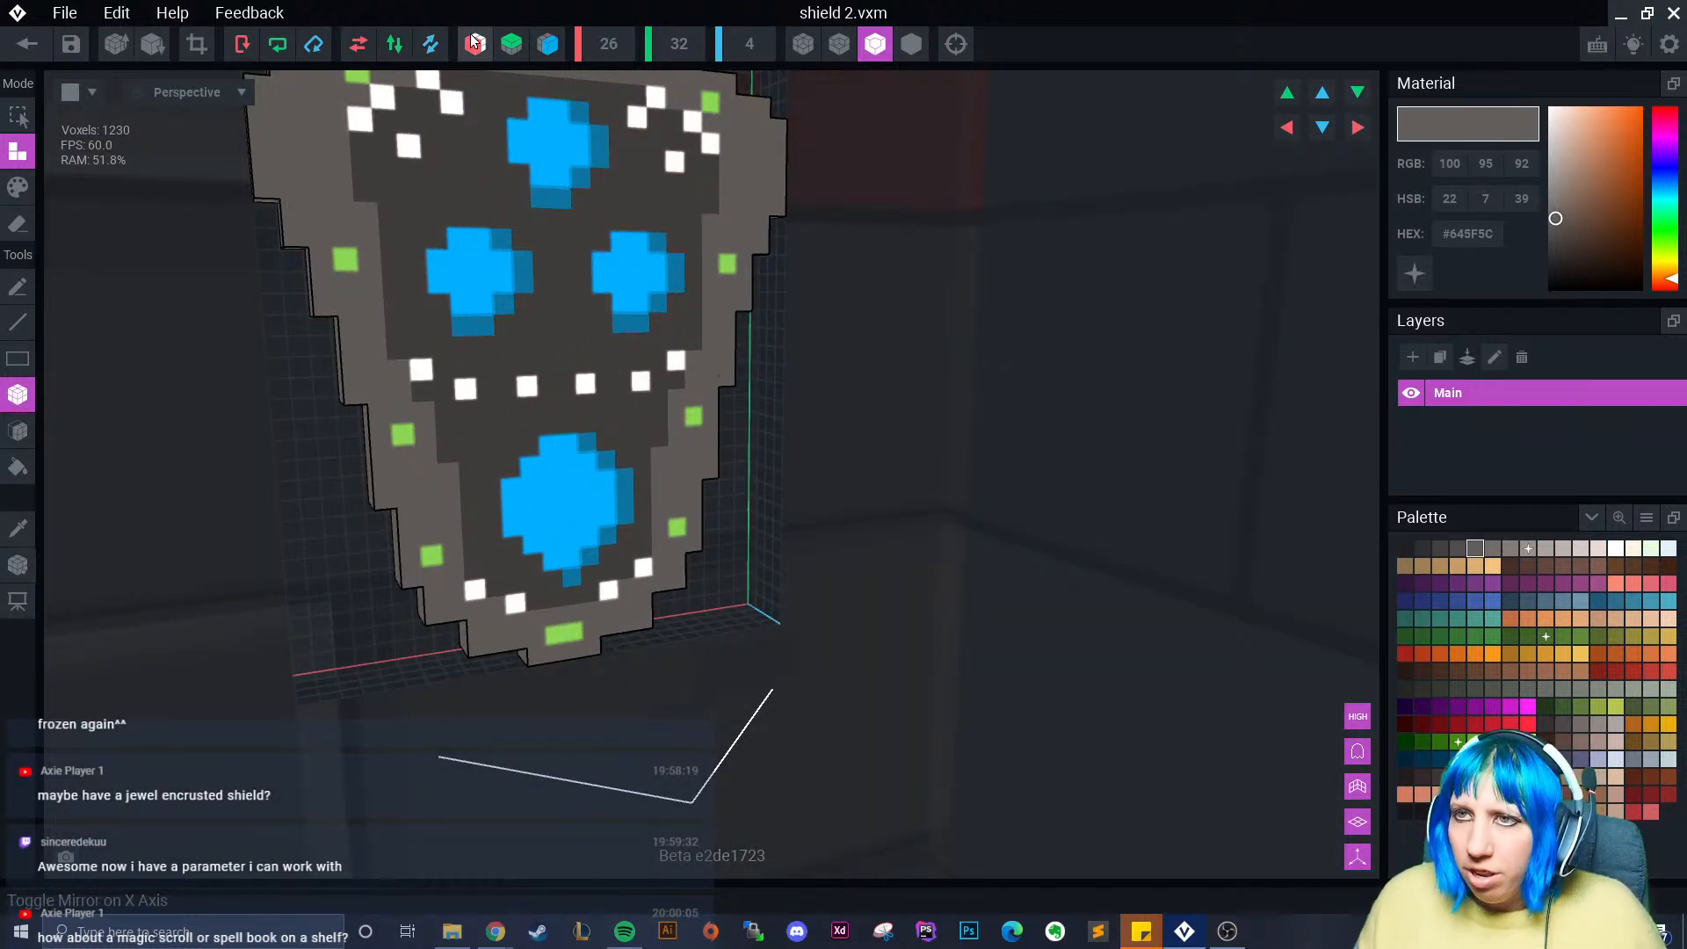
- Enable mirroring on the X axis and attach gray voxels to fill out the stepped side edges of the rim
click(476, 44)
right_drag(308, 141, 384, 146)
drag(282, 187, 301, 208)
right_drag(320, 261, 334, 290)
drag(314, 318, 324, 376)
right_drag(324, 376, 207, 329)
drag(186, 340, 189, 352)
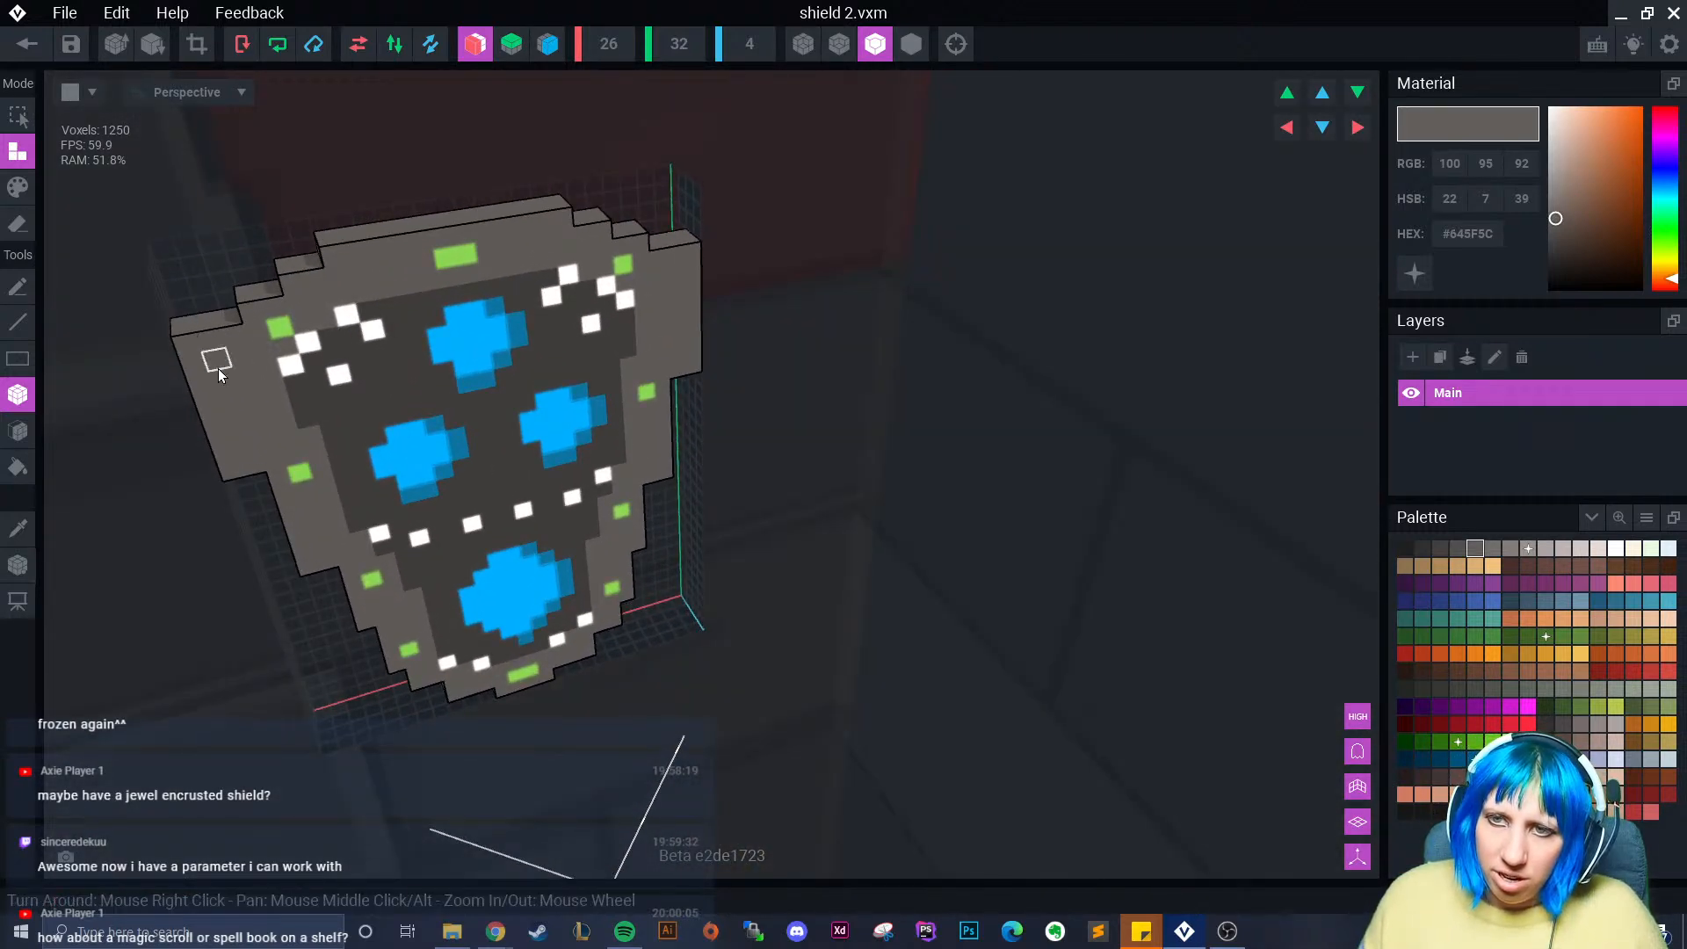
- Erase the outer two voxel columns from both upper sides of the shield with mirroring, and undo the excess erasing
right_drag(218, 367, 262, 431)
click(17, 224)
mouse_move(234, 350)
right_down()
mouse_move(181, 358)
mouse_move(189, 330)
right_up()
drag(188, 330, 229, 450)
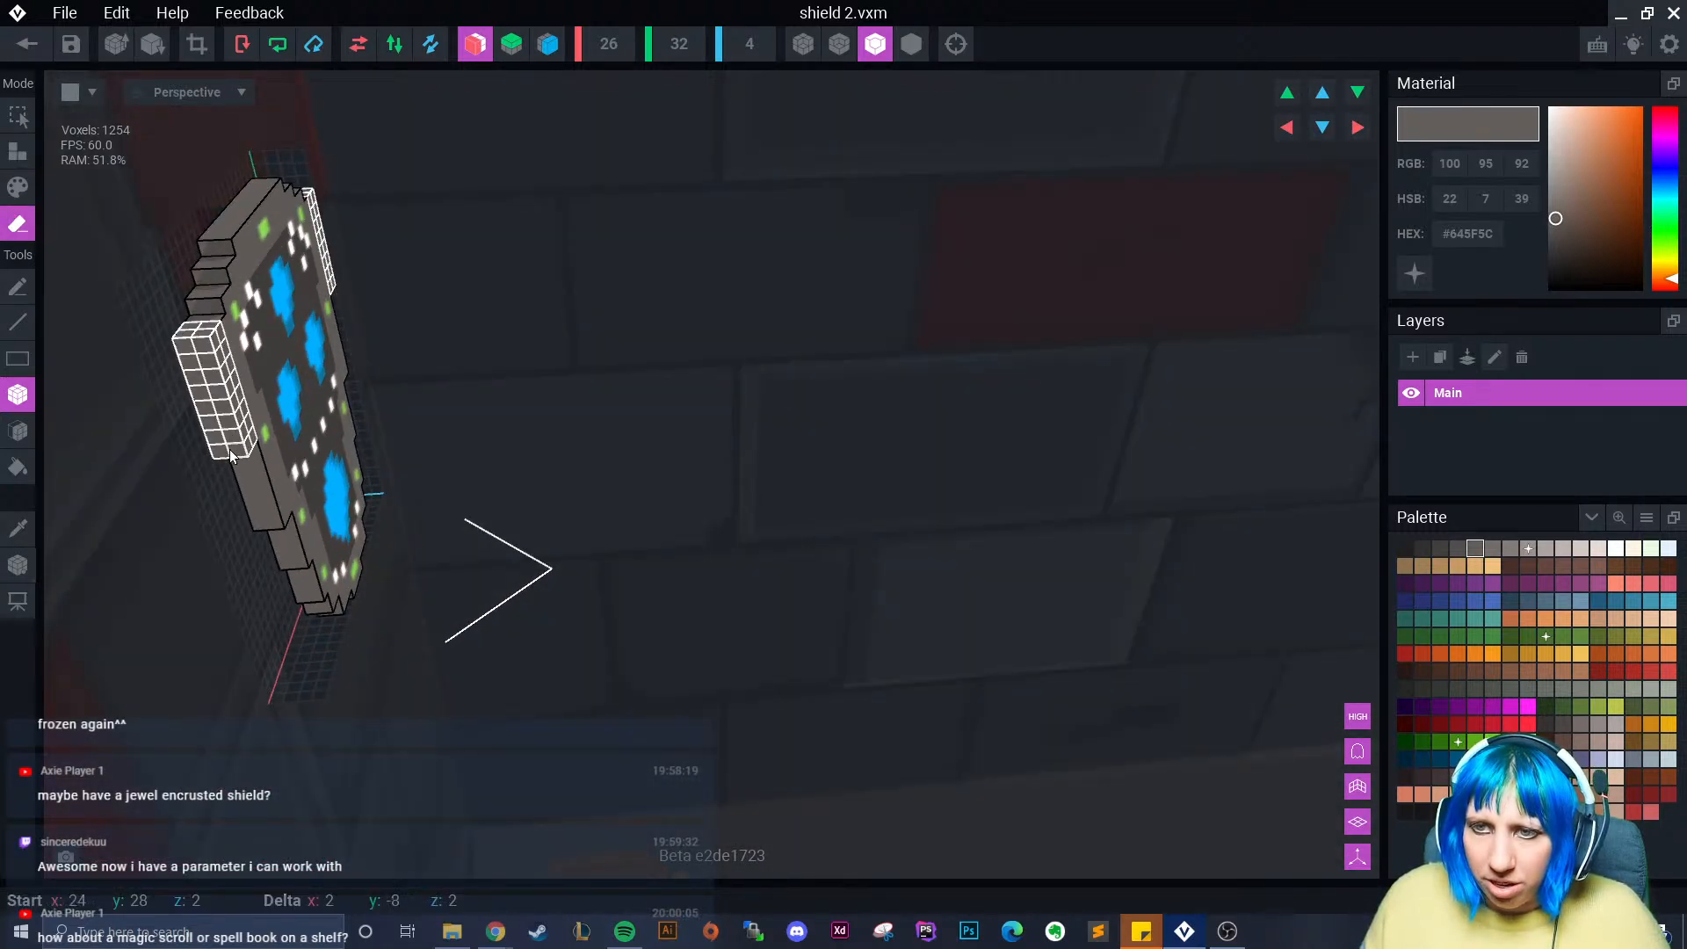
mouse_move(230, 450)
right_down()
mouse_move(199, 509)
mouse_move(226, 538)
mouse_move(172, 403)
right_up()
mouse_move(179, 286)
mouse_down()
mouse_move(188, 490)
mouse_move(174, 511)
mouse_up()
right_drag(154, 548, 167, 554)
key(ctrl+z)
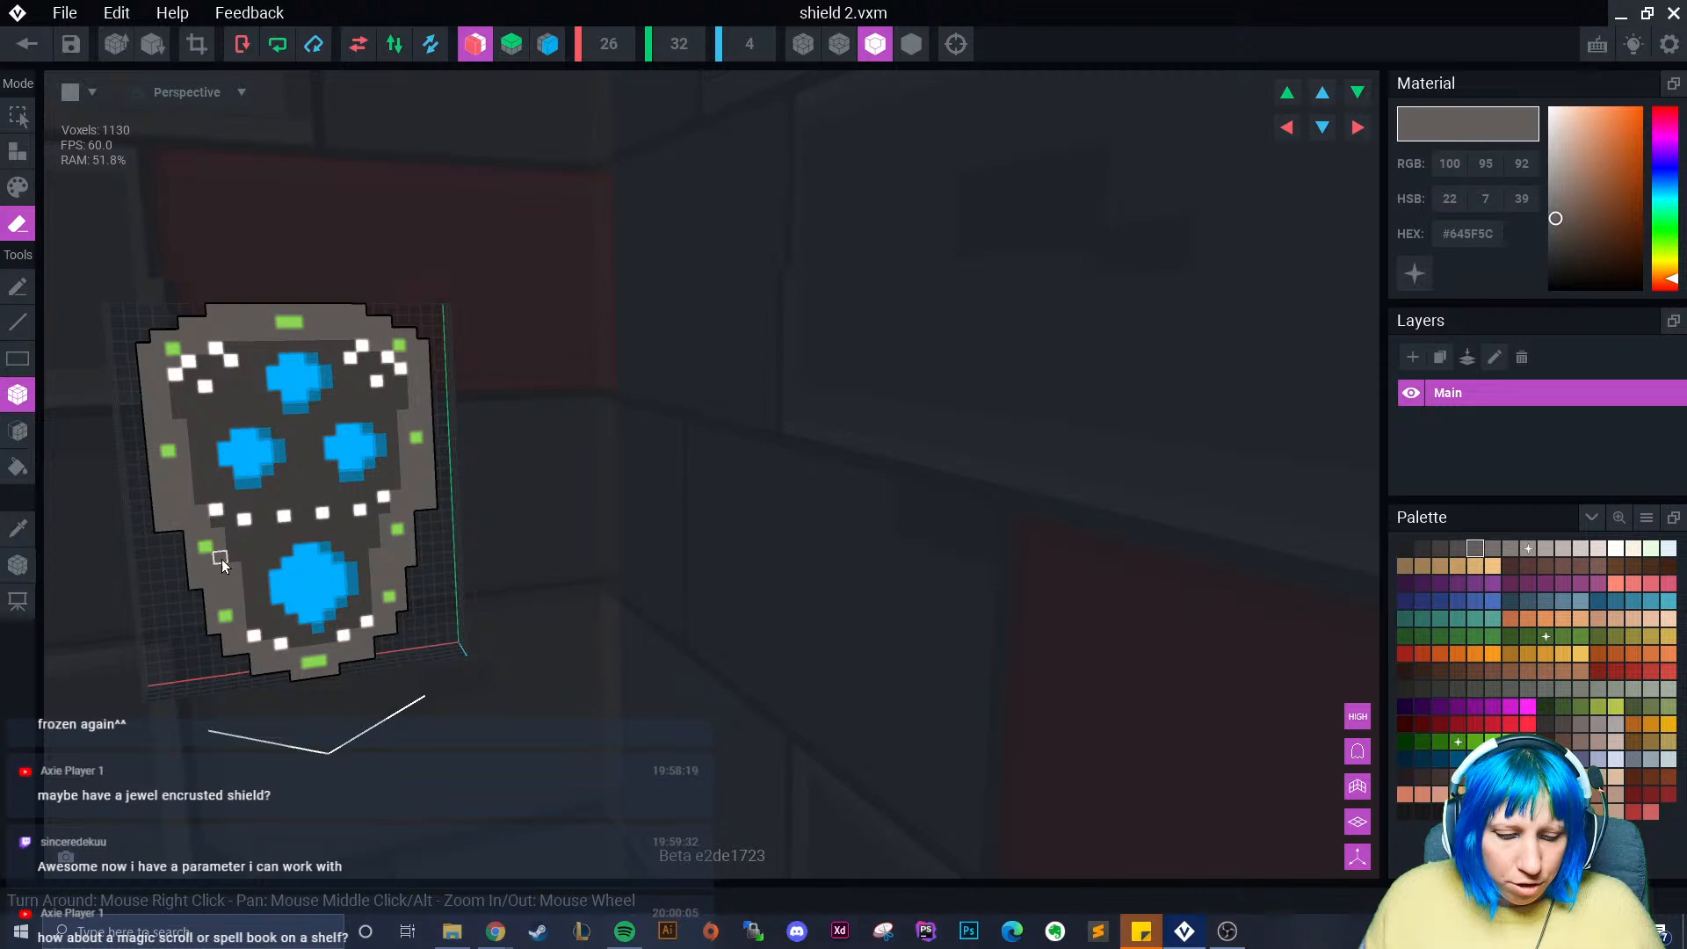
- Trim the shield's volume to its new outline and return to the room scene
scroll(221, 559, down, 1)
scroll(215, 527, up, 3)
click(180, 50)
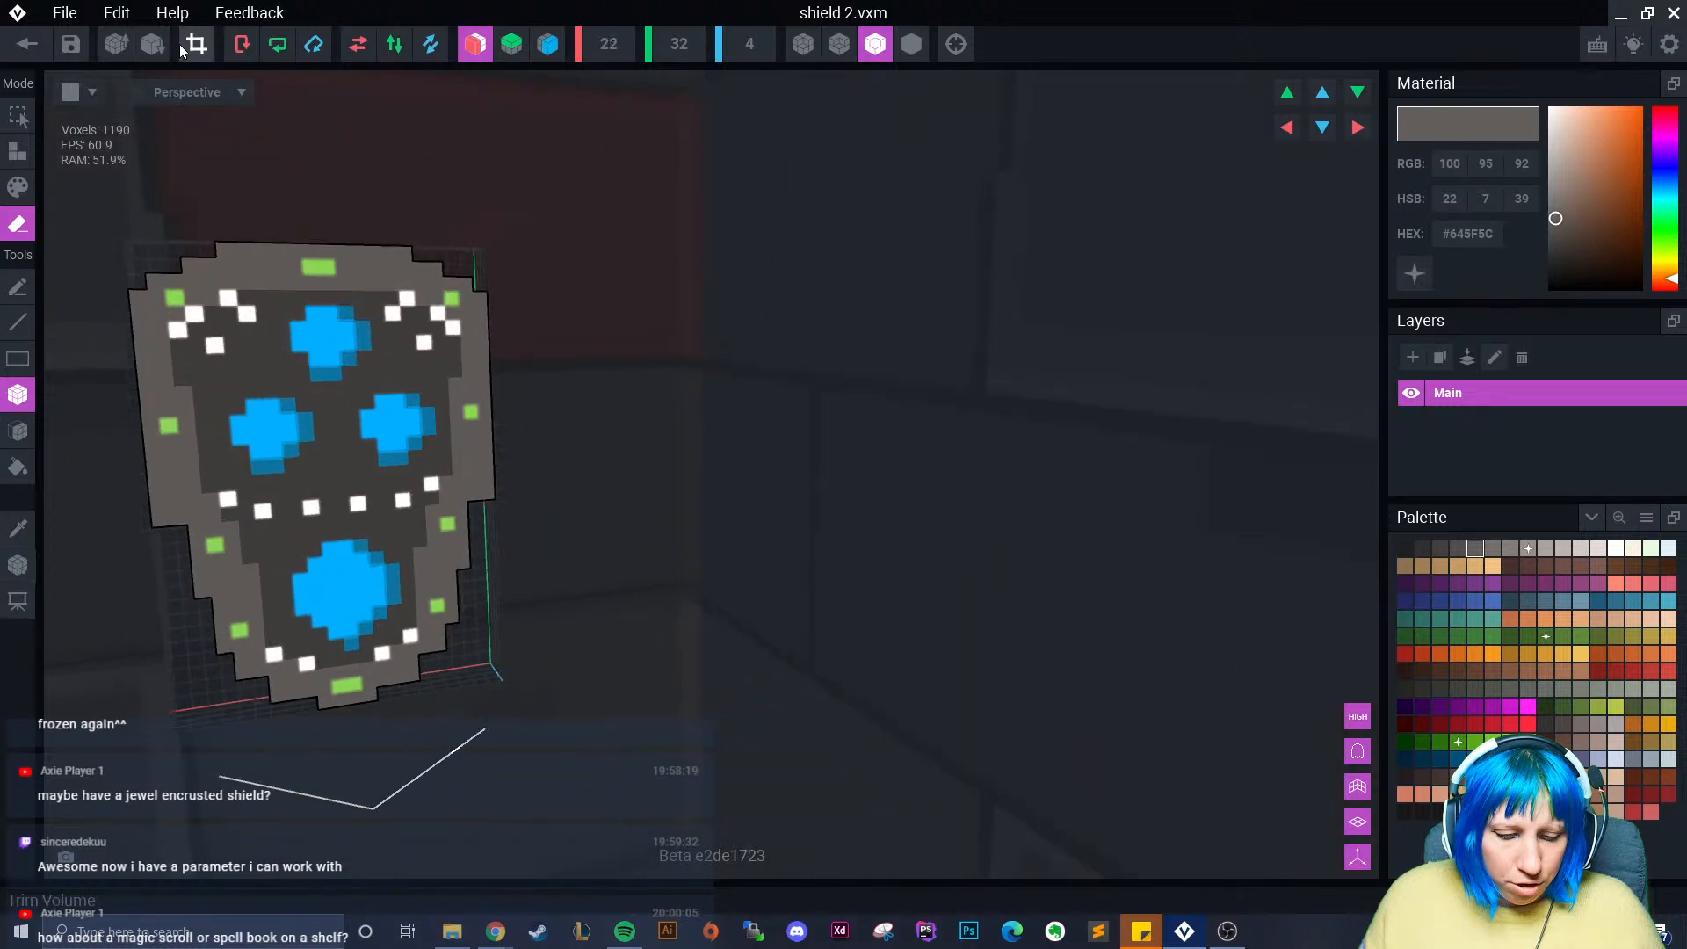
click(32, 44)
click(620, 334)
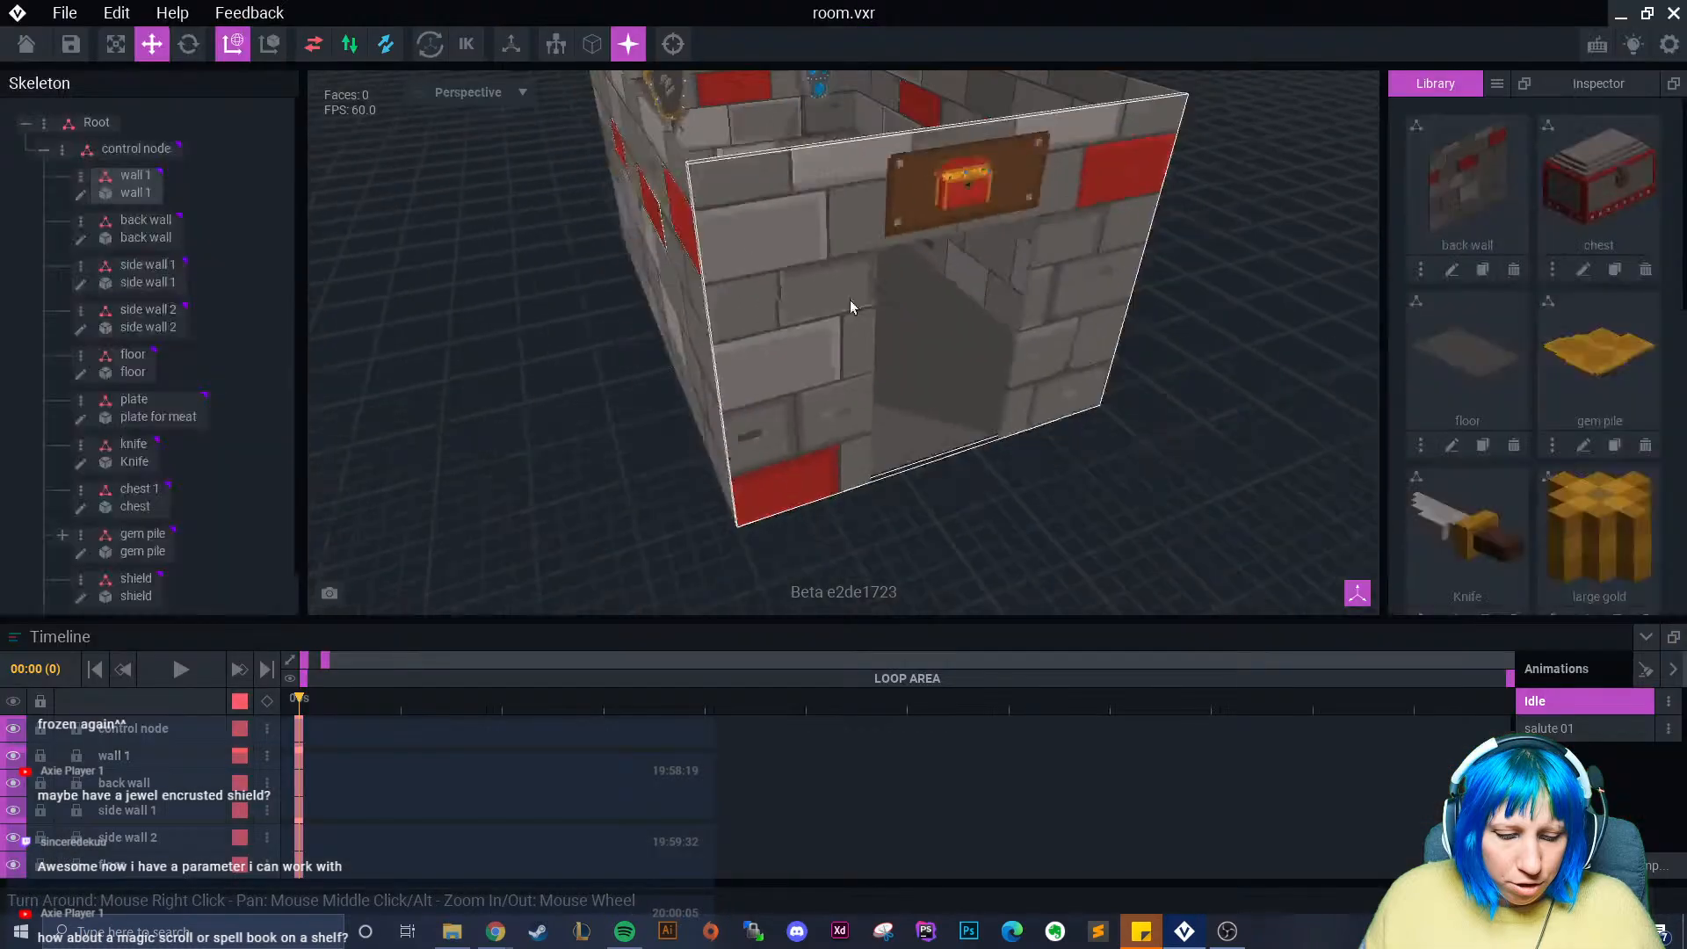
- Examine the restored shield beside the damaged one on the room's back wall
right_drag(850, 300, 905, 395)
scroll(1140, 210, up, 5)
scroll(1132, 181, up, 3)
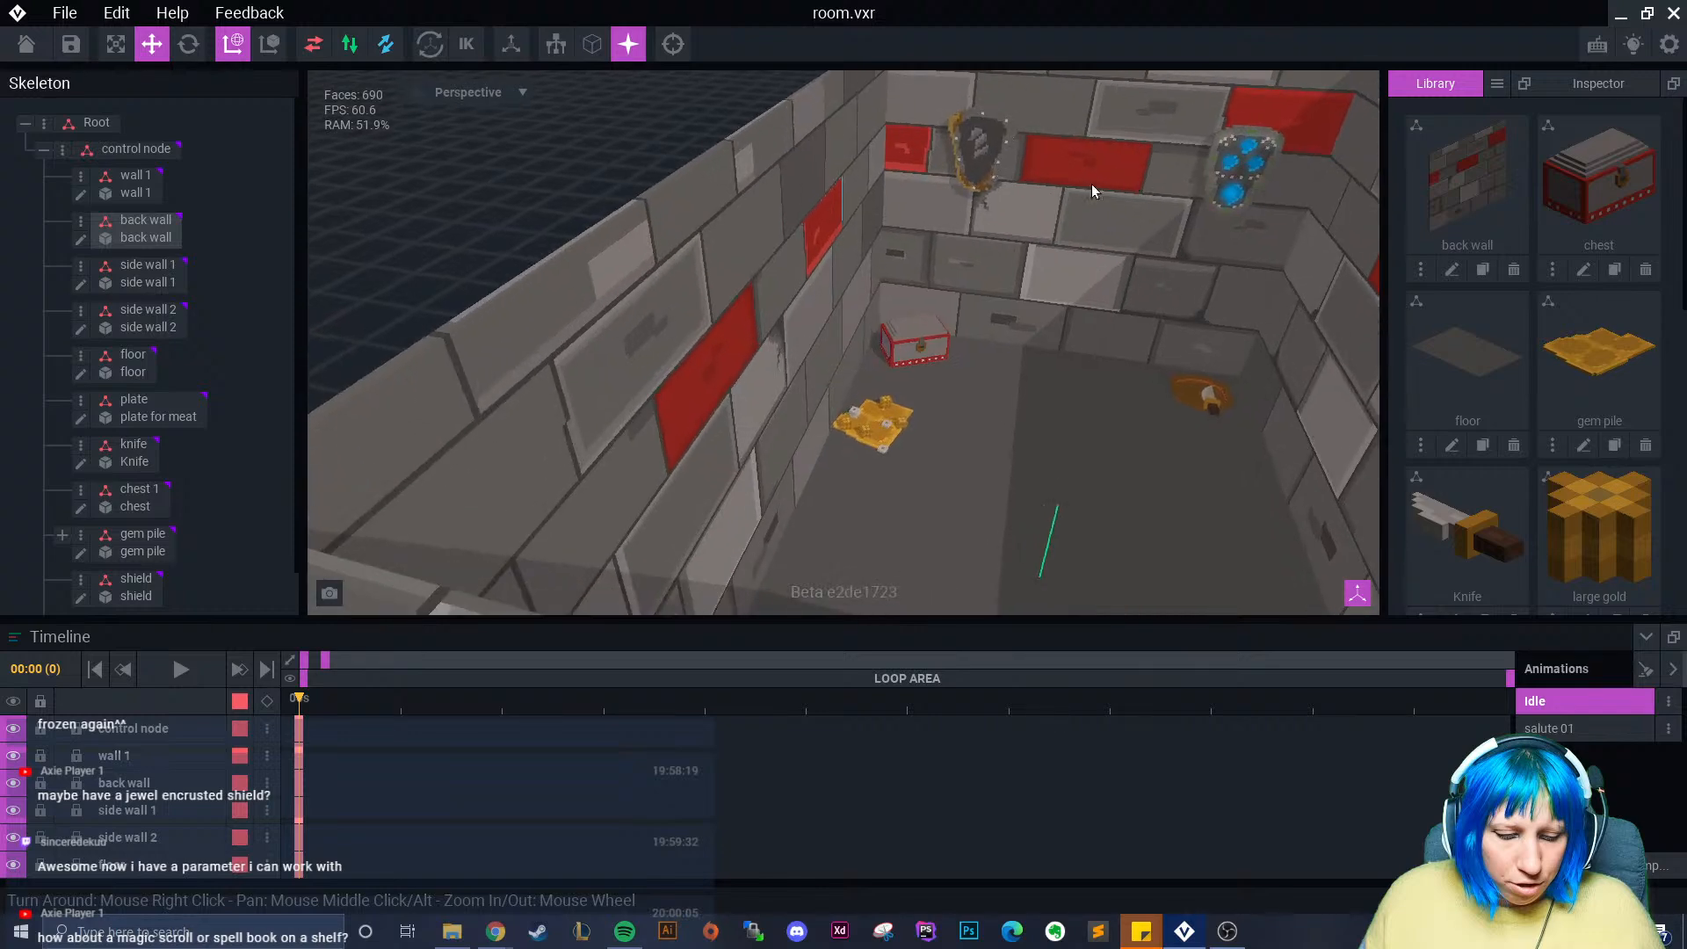
right_drag(1092, 183, 927, 224)
scroll(866, 293, up, 4)
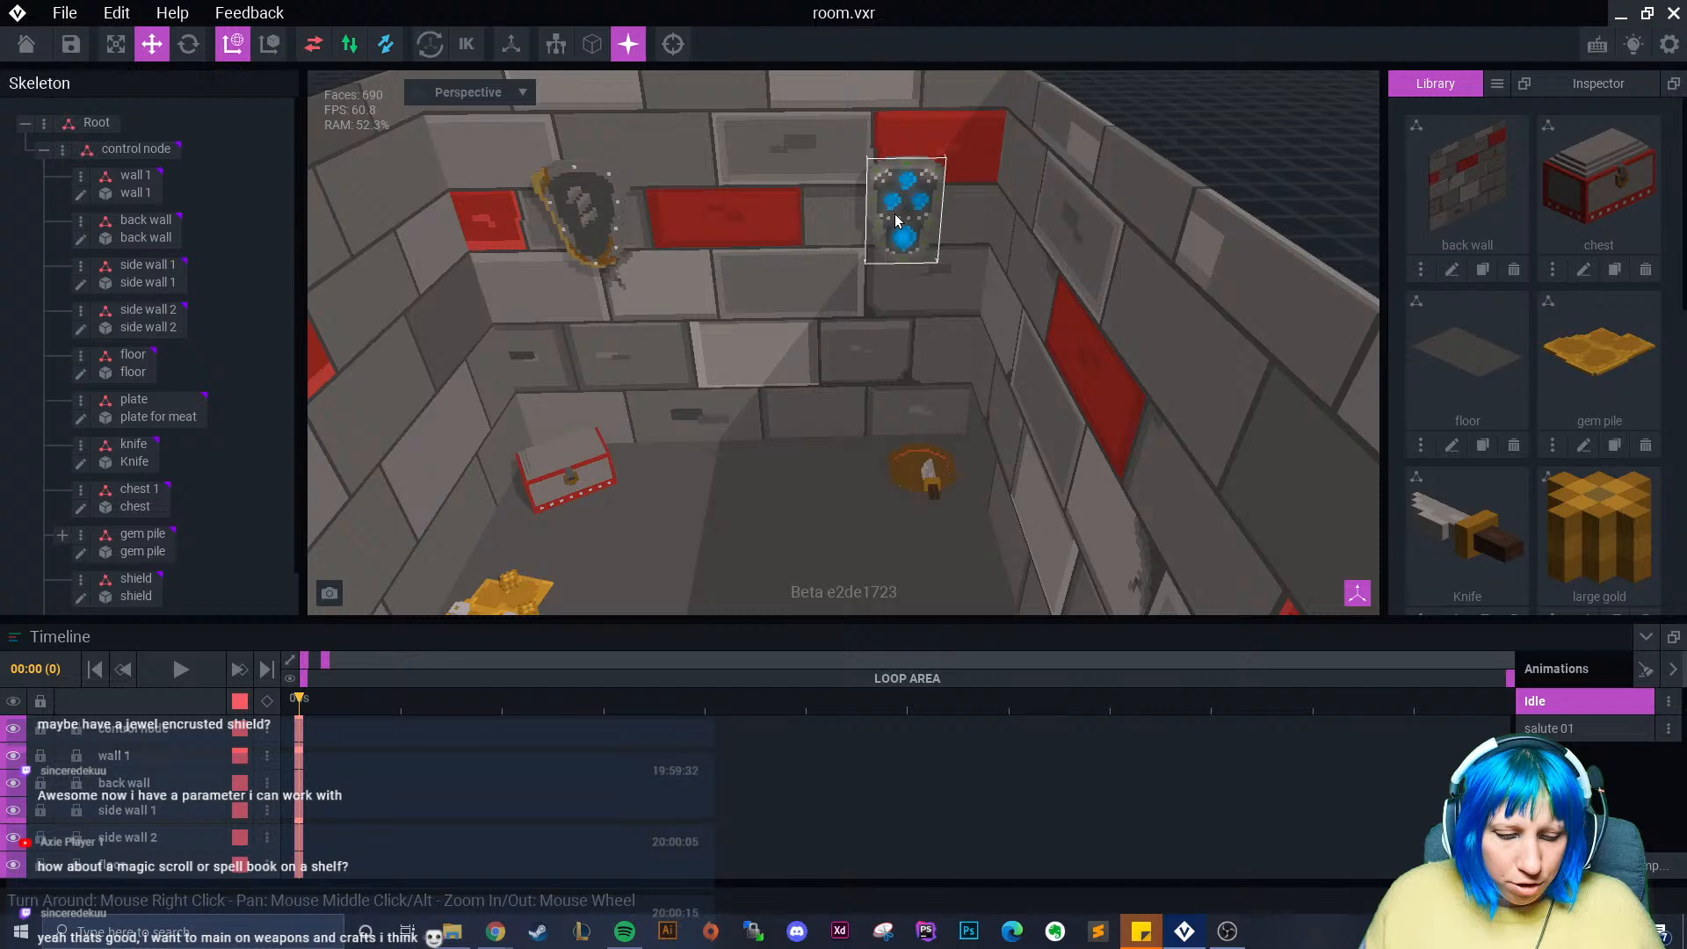
scroll(888, 224, up, 3)
right_drag(850, 249, 878, 236)
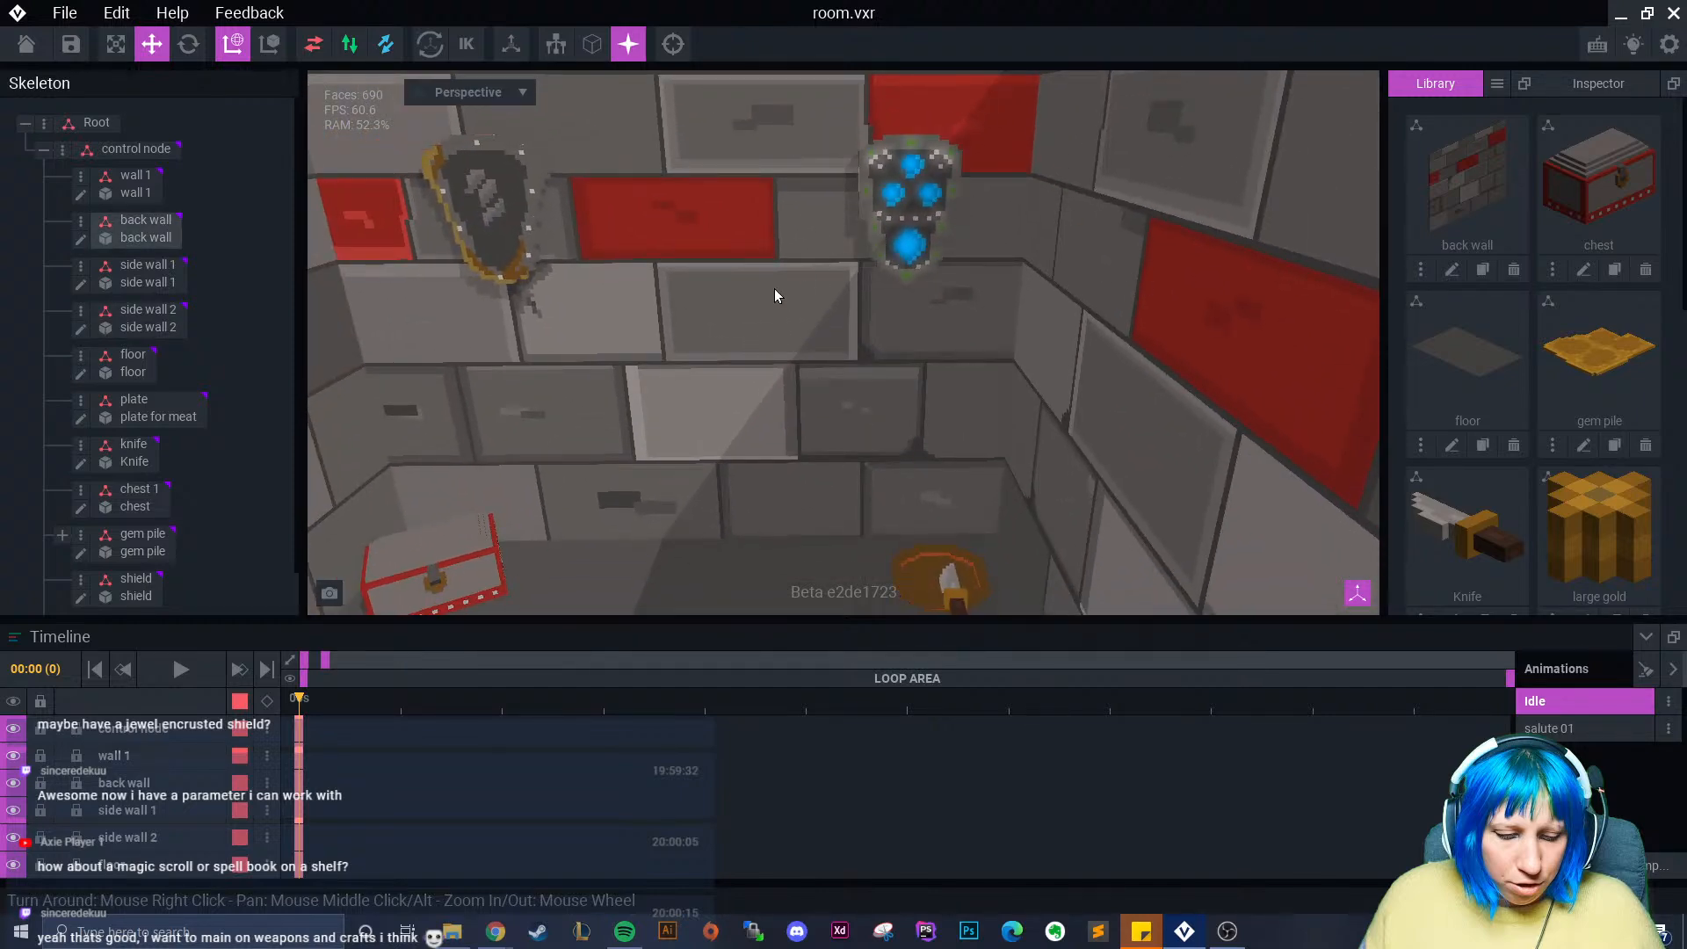
- Open the floor model, fill its whole surface with golden orange #CE8716, save it and return to the room scene
right_drag(773, 289, 754, 450)
click(713, 479)
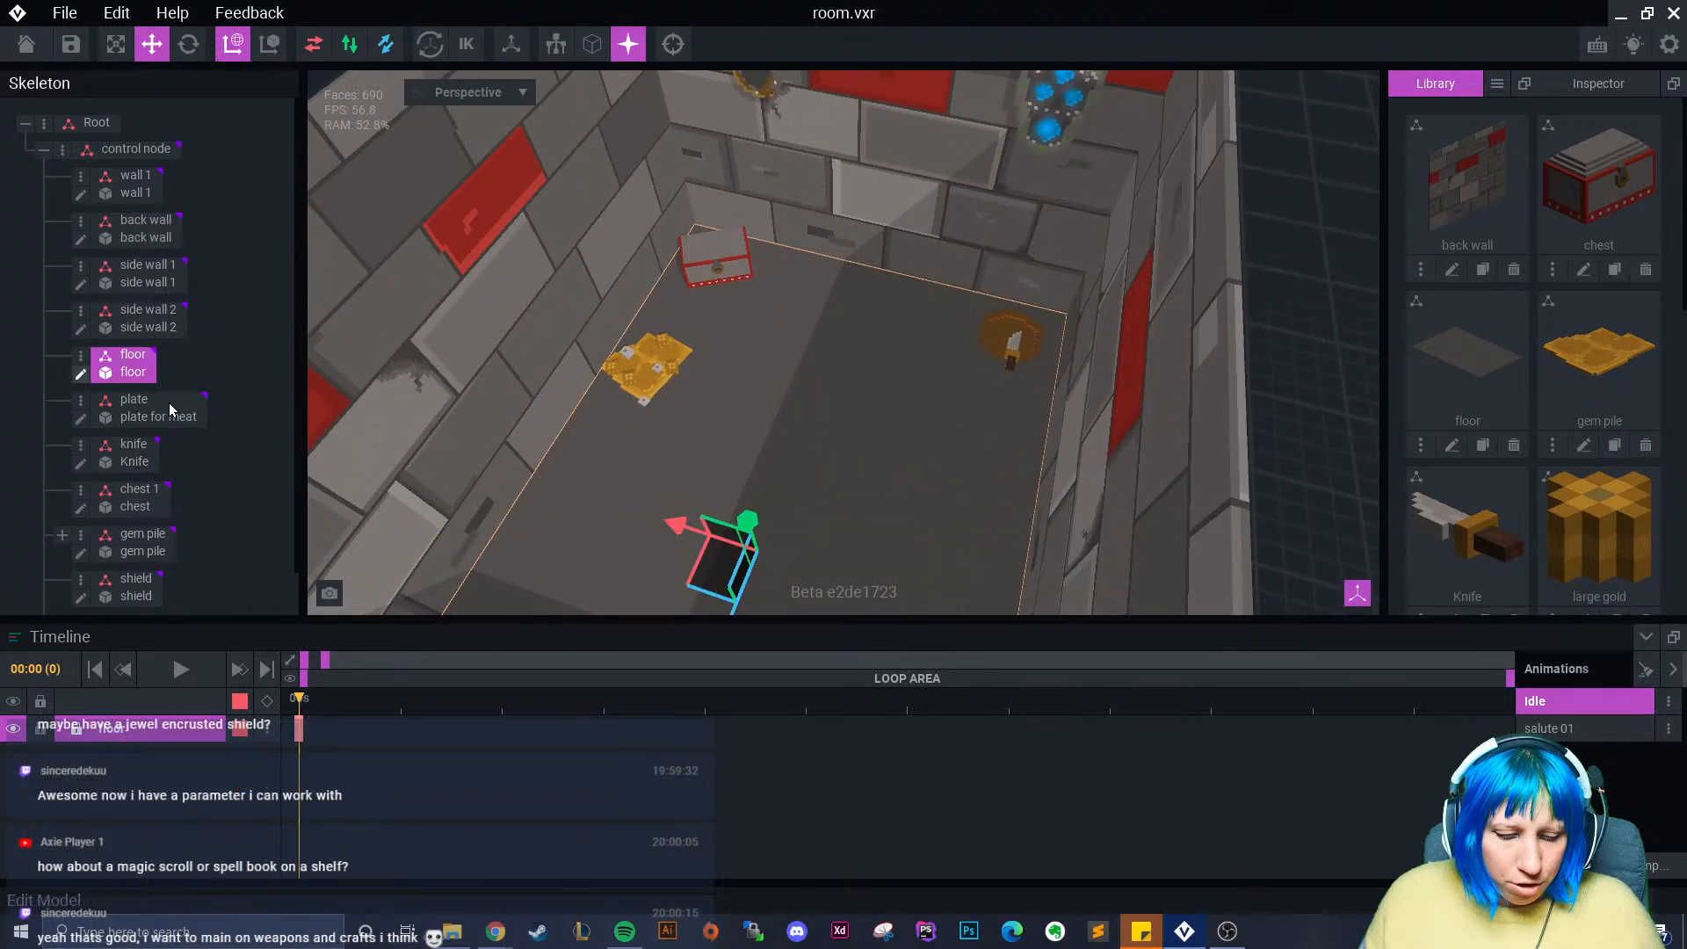
click(80, 373)
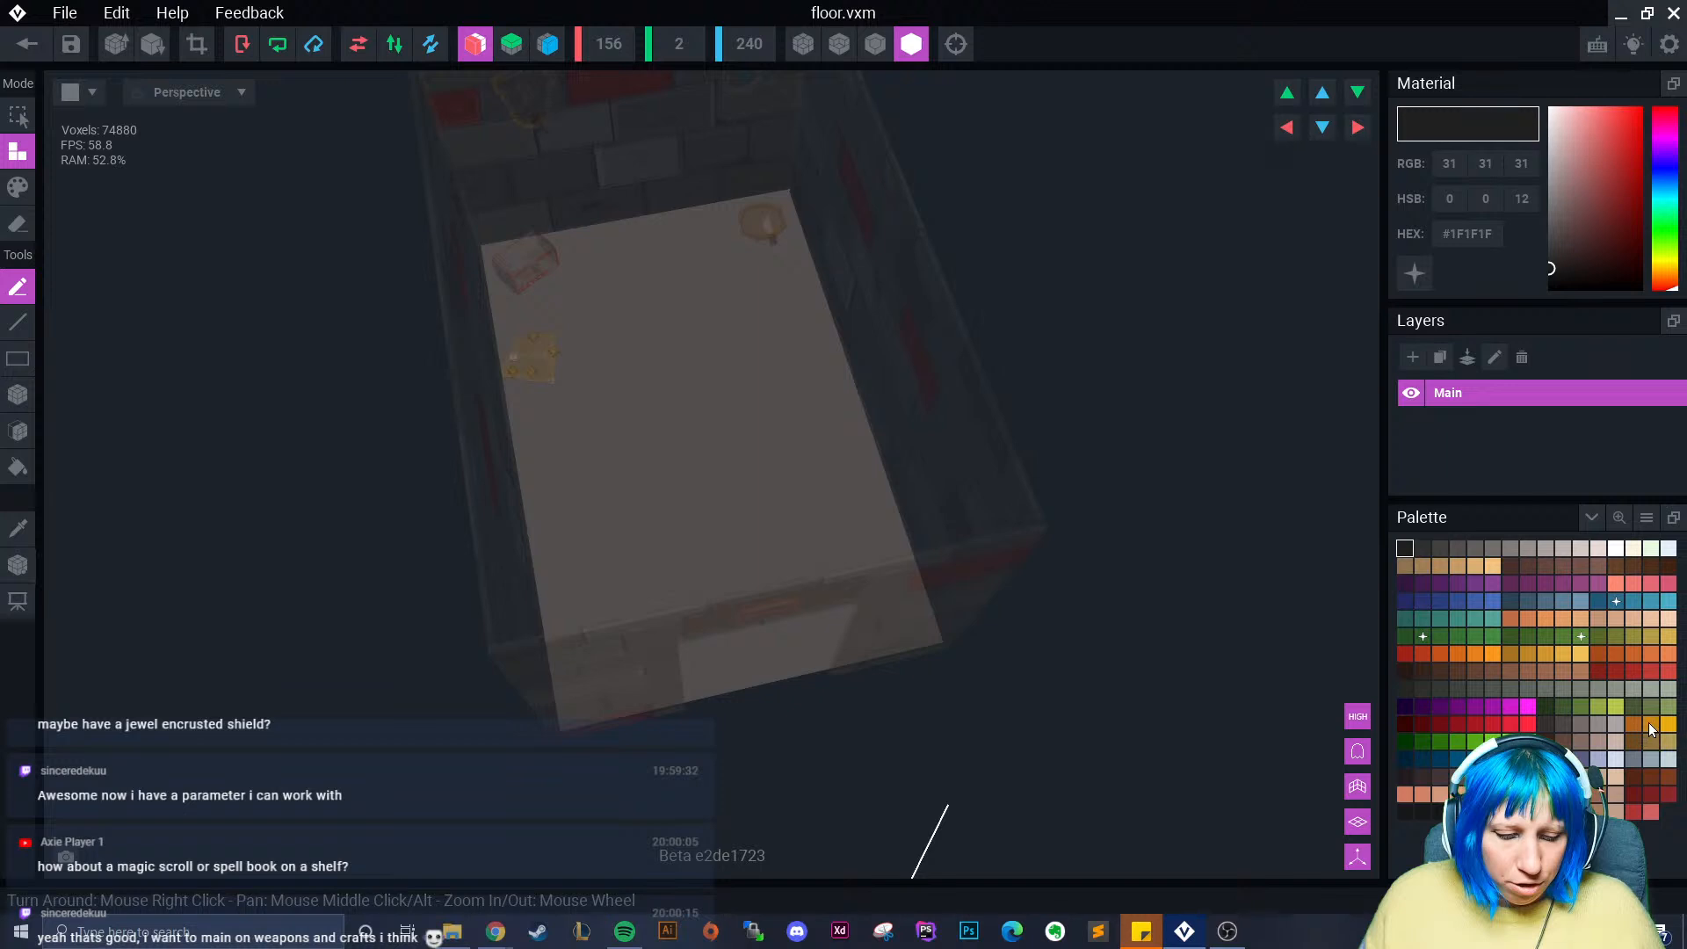
click(1648, 722)
click(18, 429)
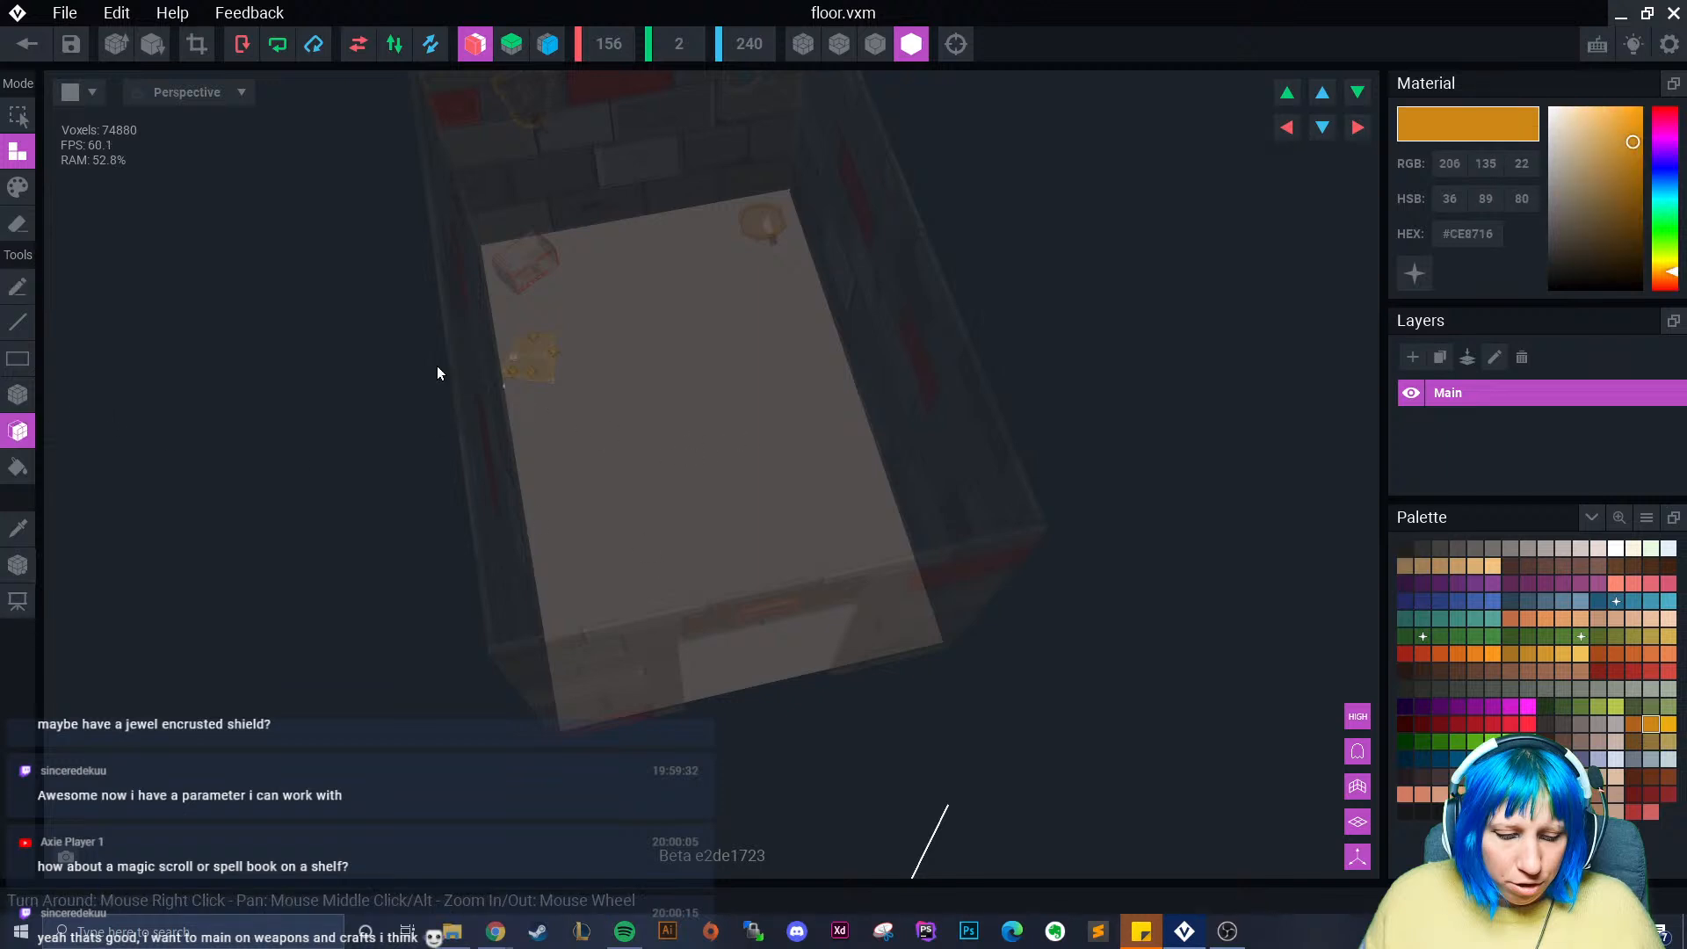
click(18, 187)
click(17, 466)
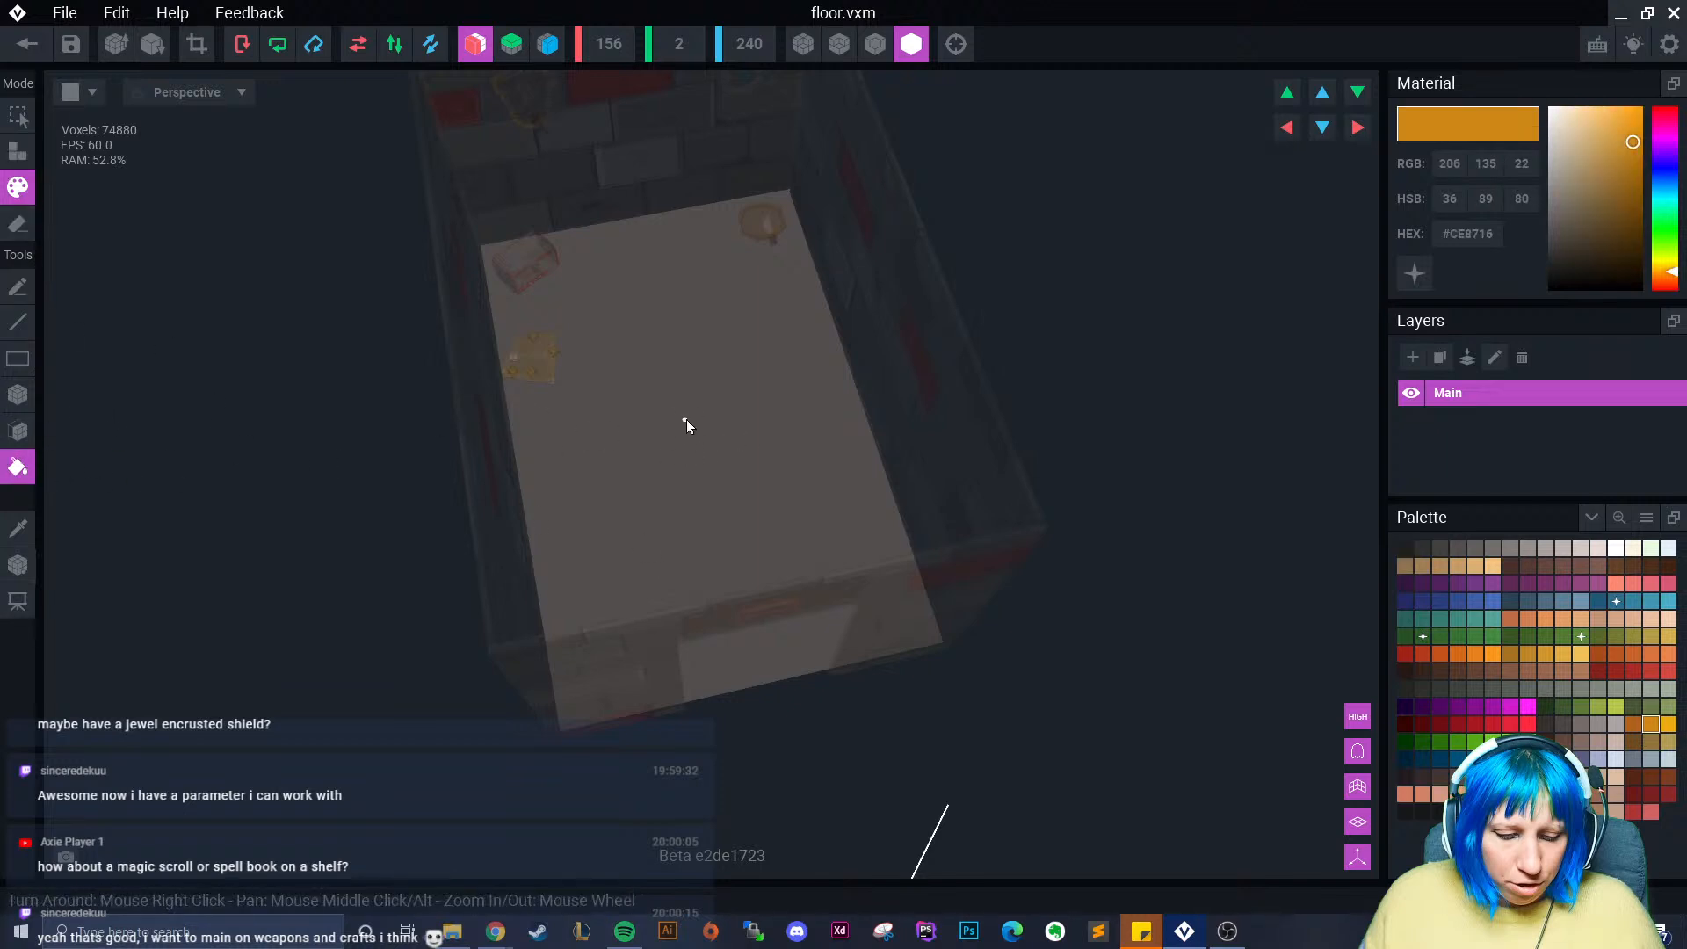
click(687, 419)
click(27, 44)
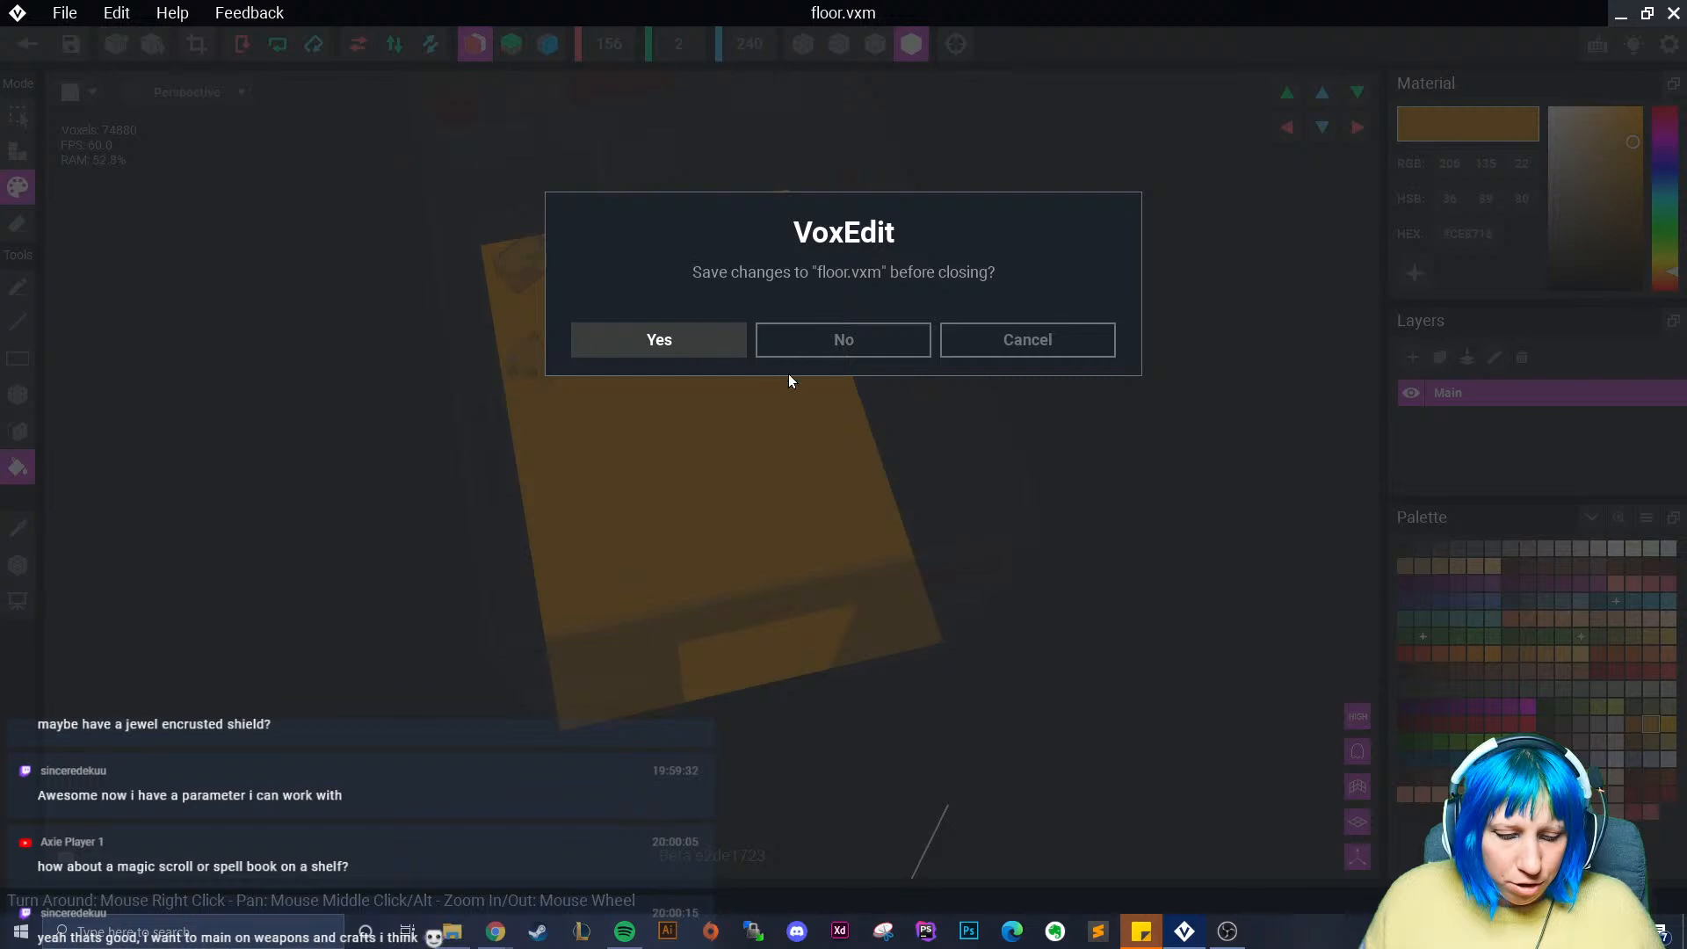
click(689, 342)
- Examine the recoloured floor and the furnishings inside the room from above
right_drag(773, 420, 775, 417)
click(984, 517)
scroll(984, 516, up, 3)
right_drag(984, 517, 895, 396)
scroll(895, 394, up, 4)
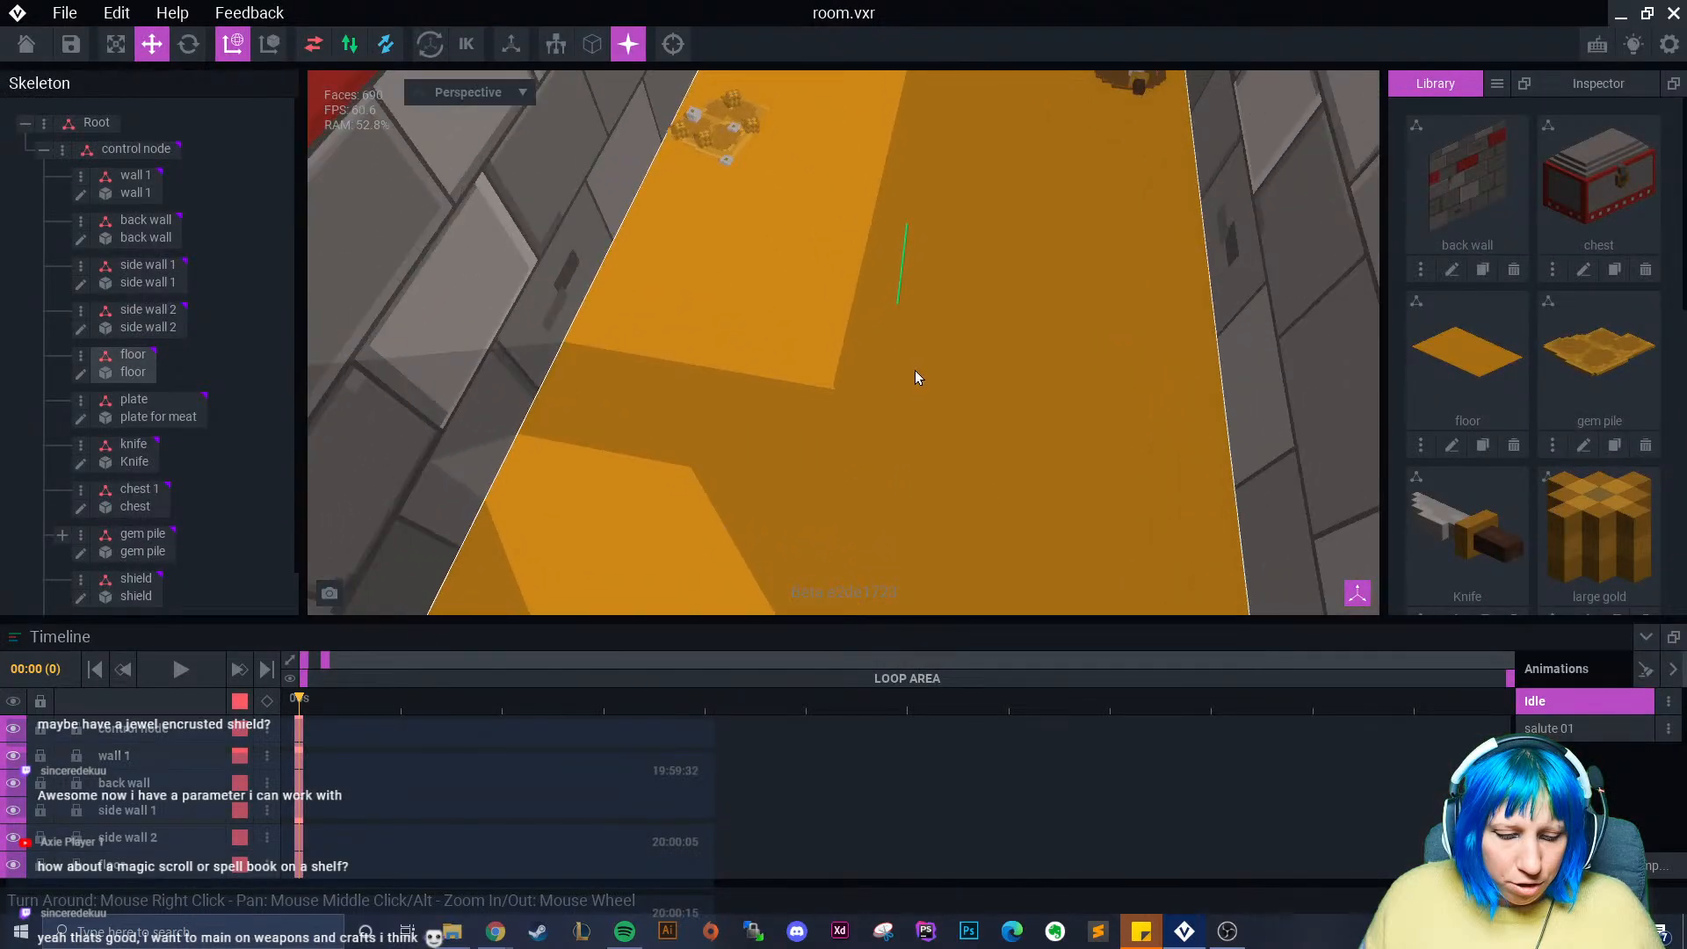
scroll(914, 371, down, 5)
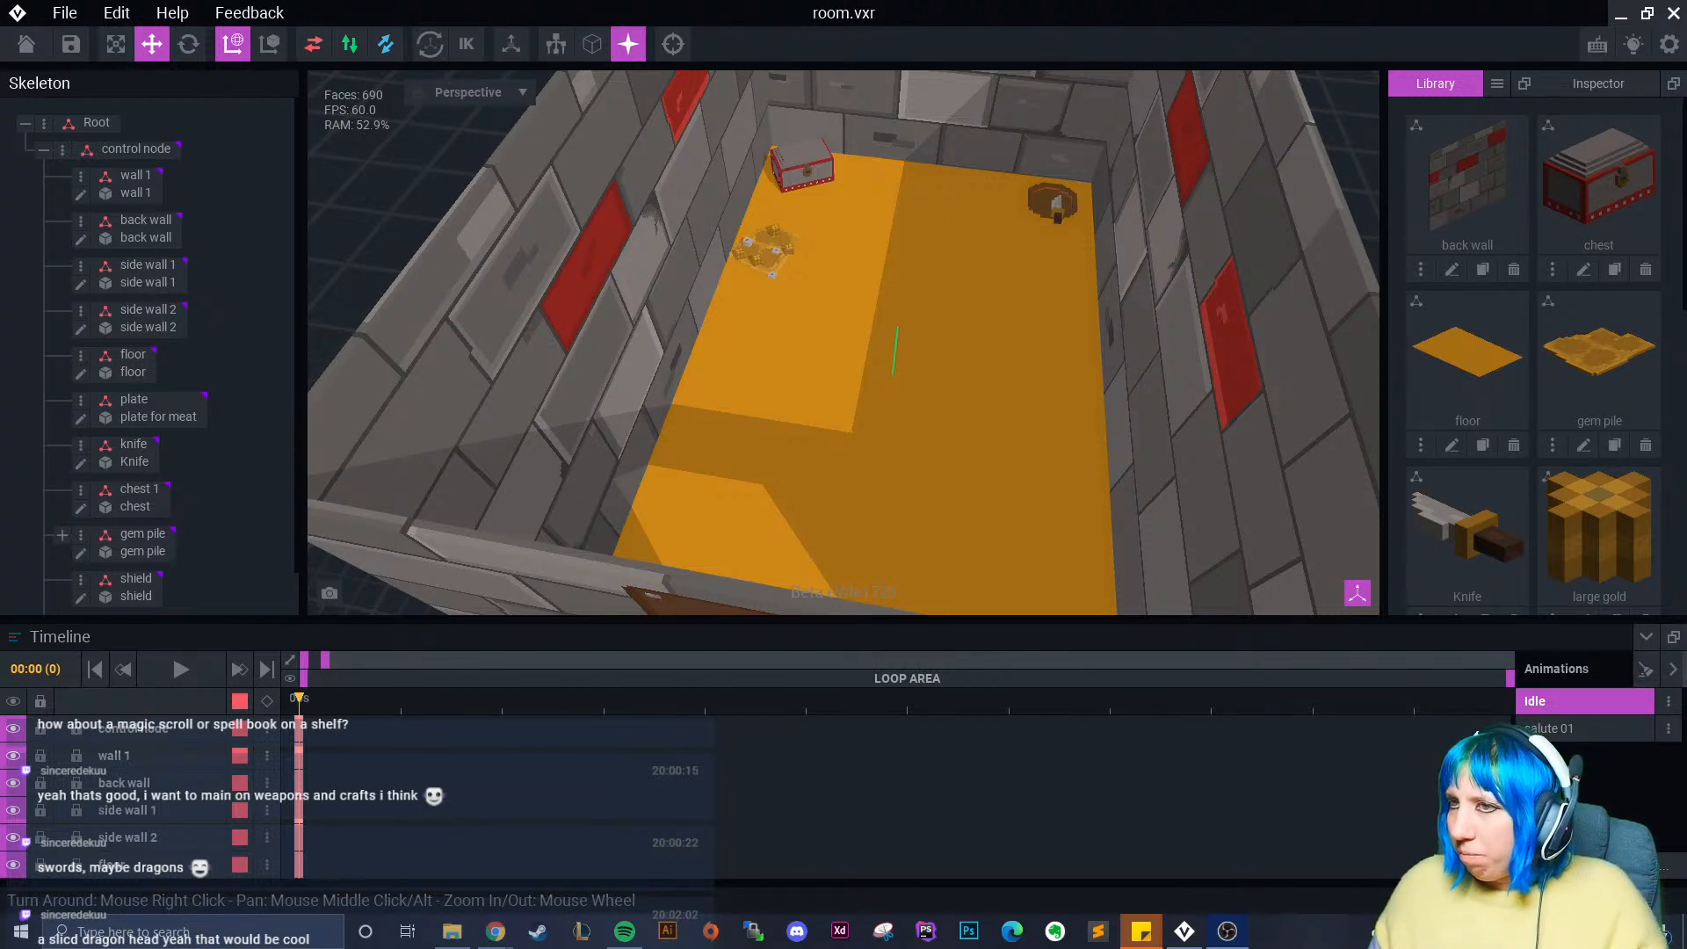
right_drag(835, 290, 840, 290)
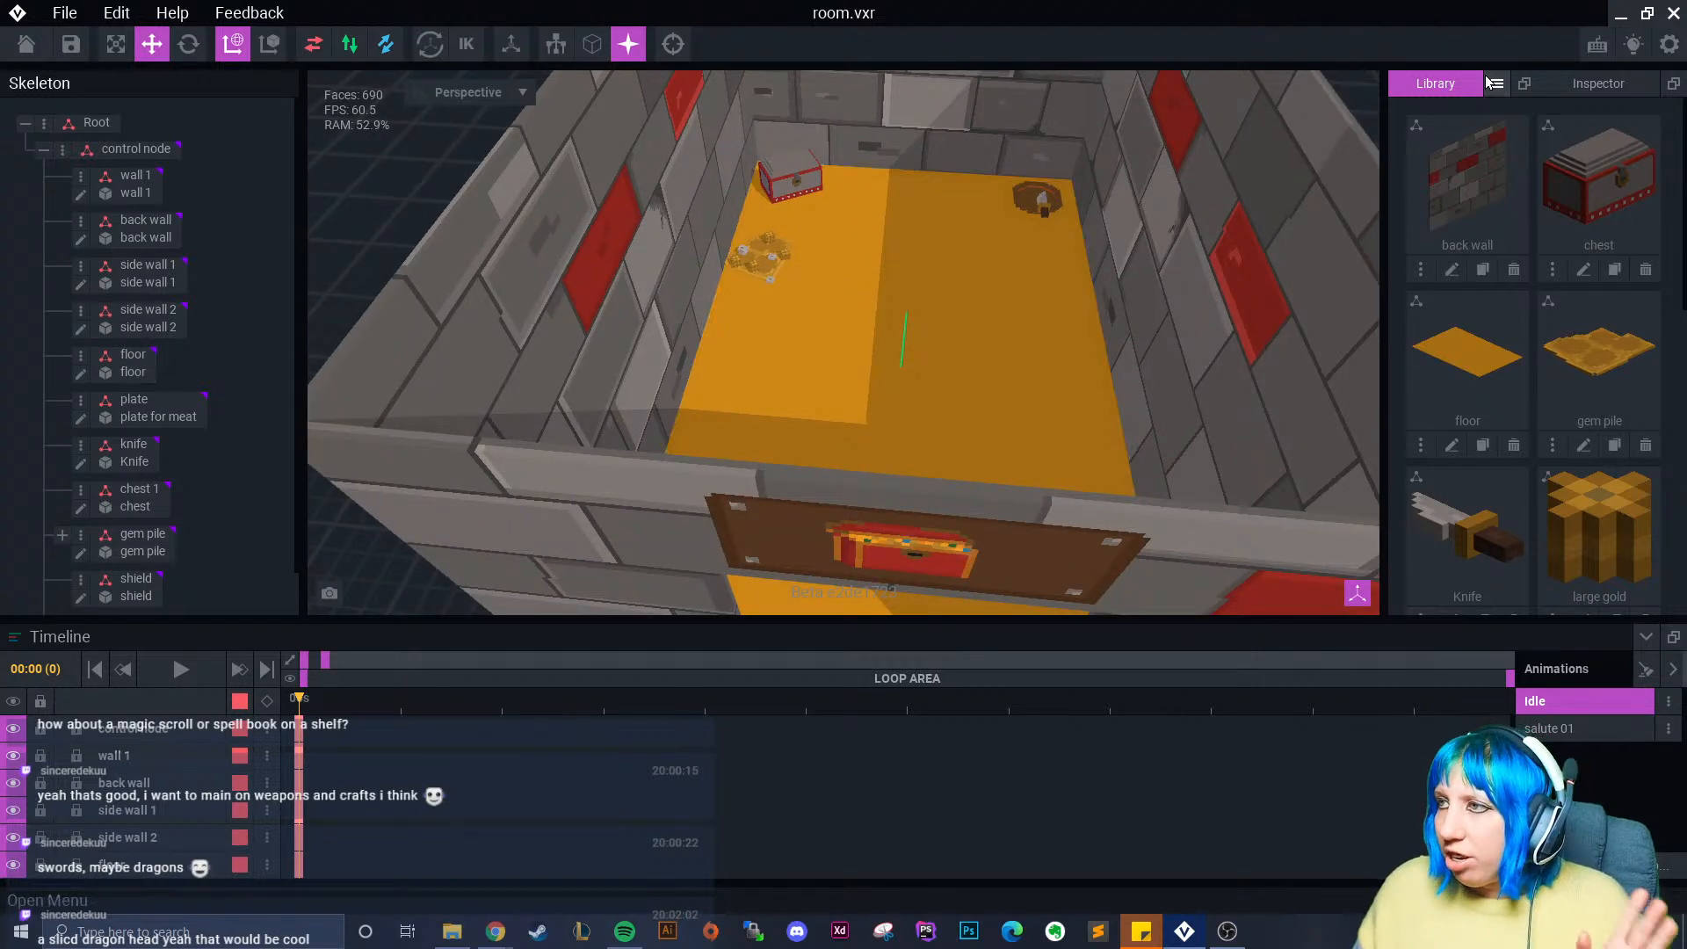
click(495, 191)
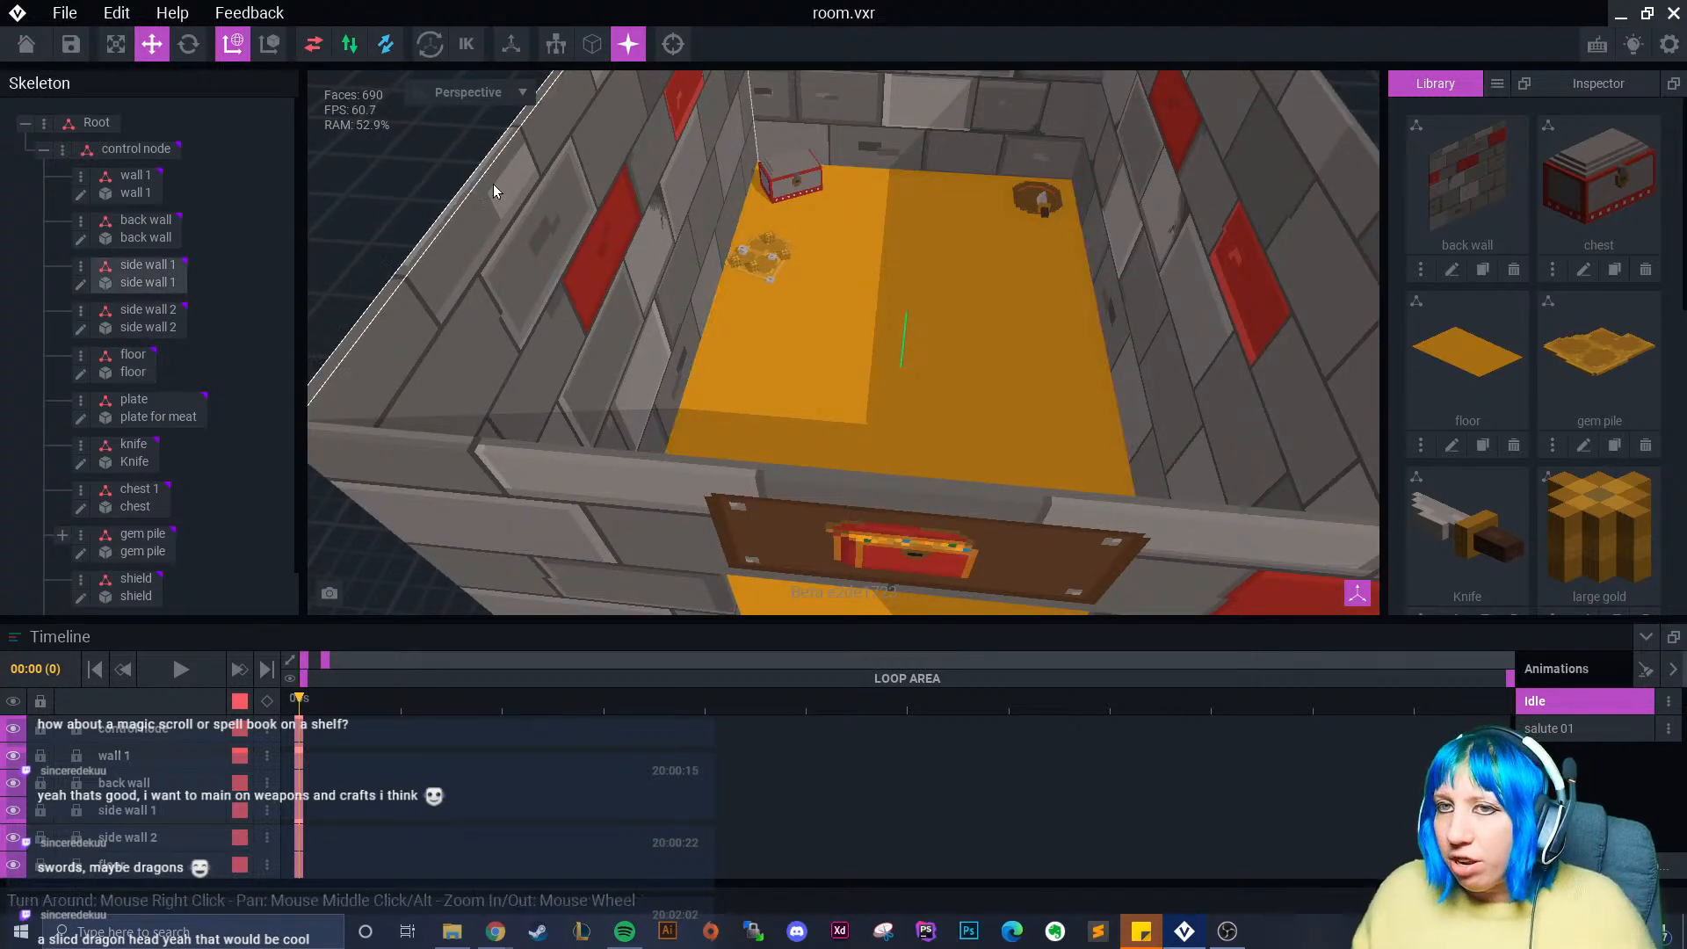
- Import the green dragon's Head.vxm from the september monument assignment's tester folder into the library, cancelling the request to save and close the room
click(1497, 82)
click(1525, 124)
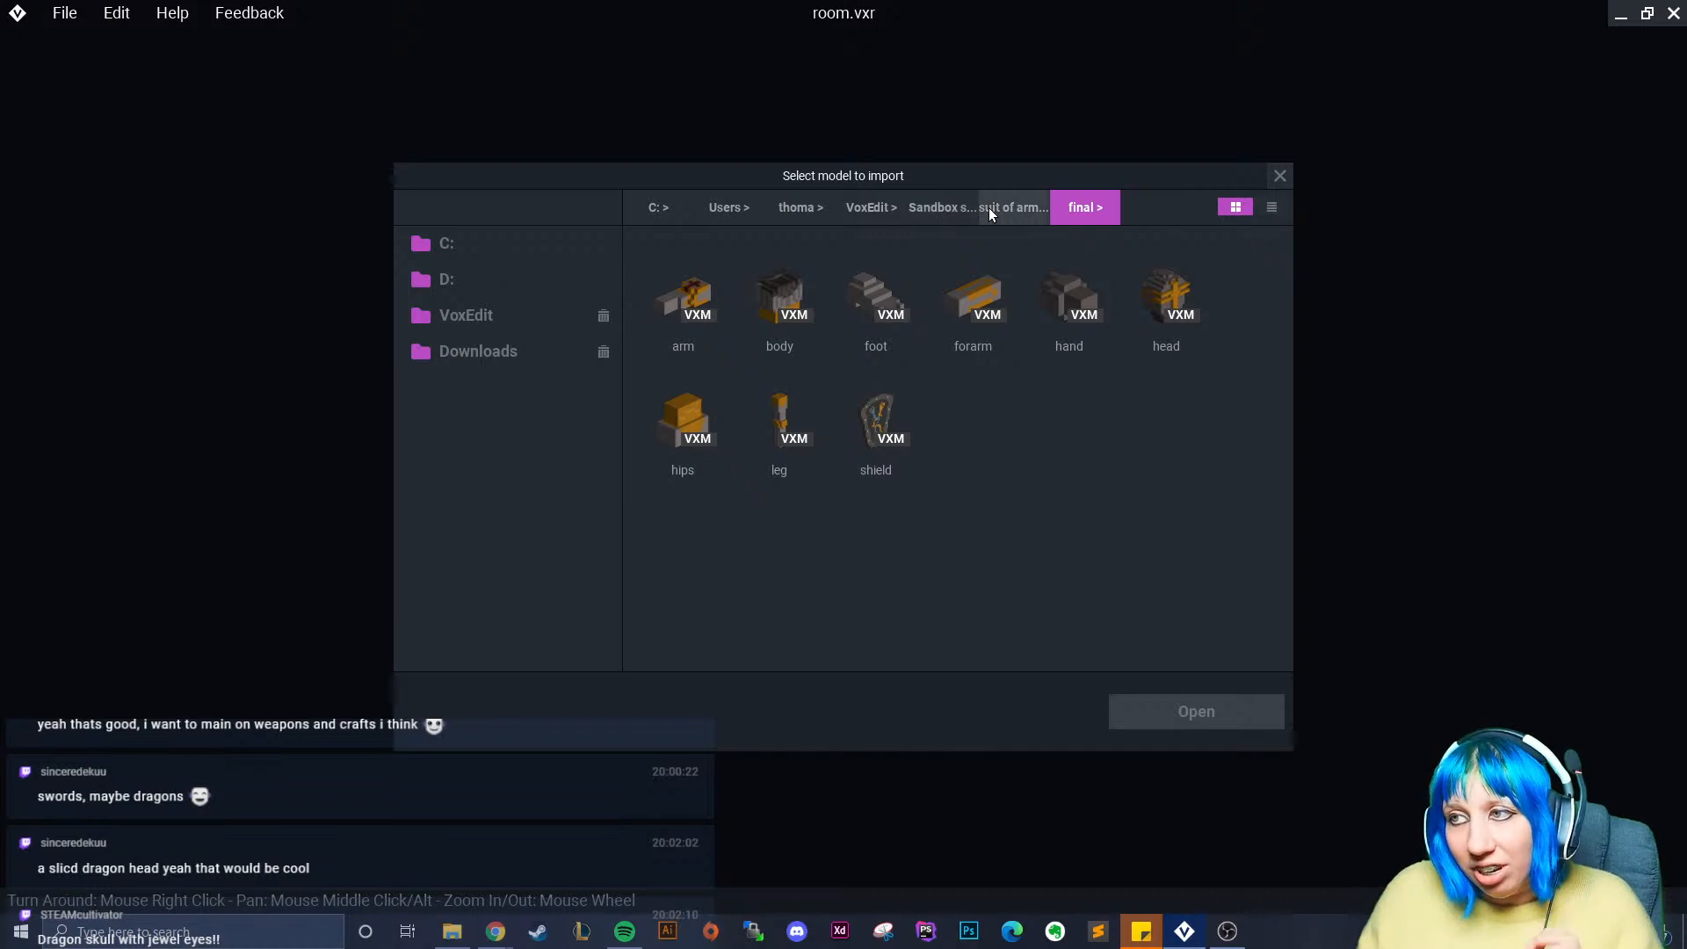
click(854, 212)
double_click(669, 283)
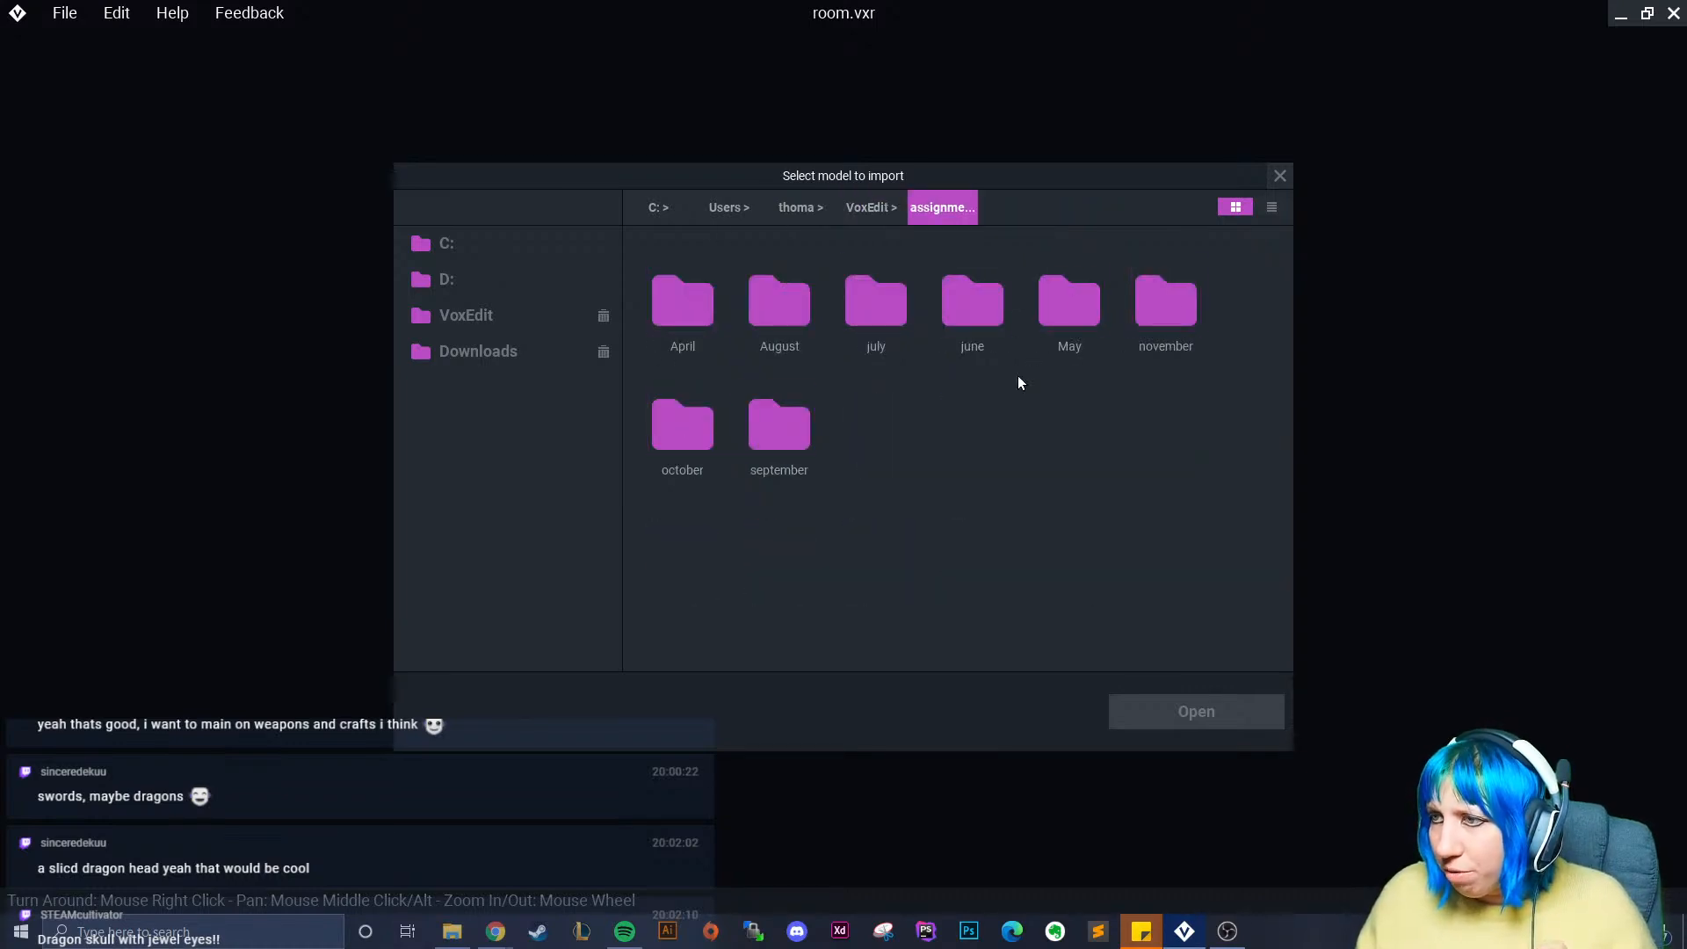
double_click(764, 431)
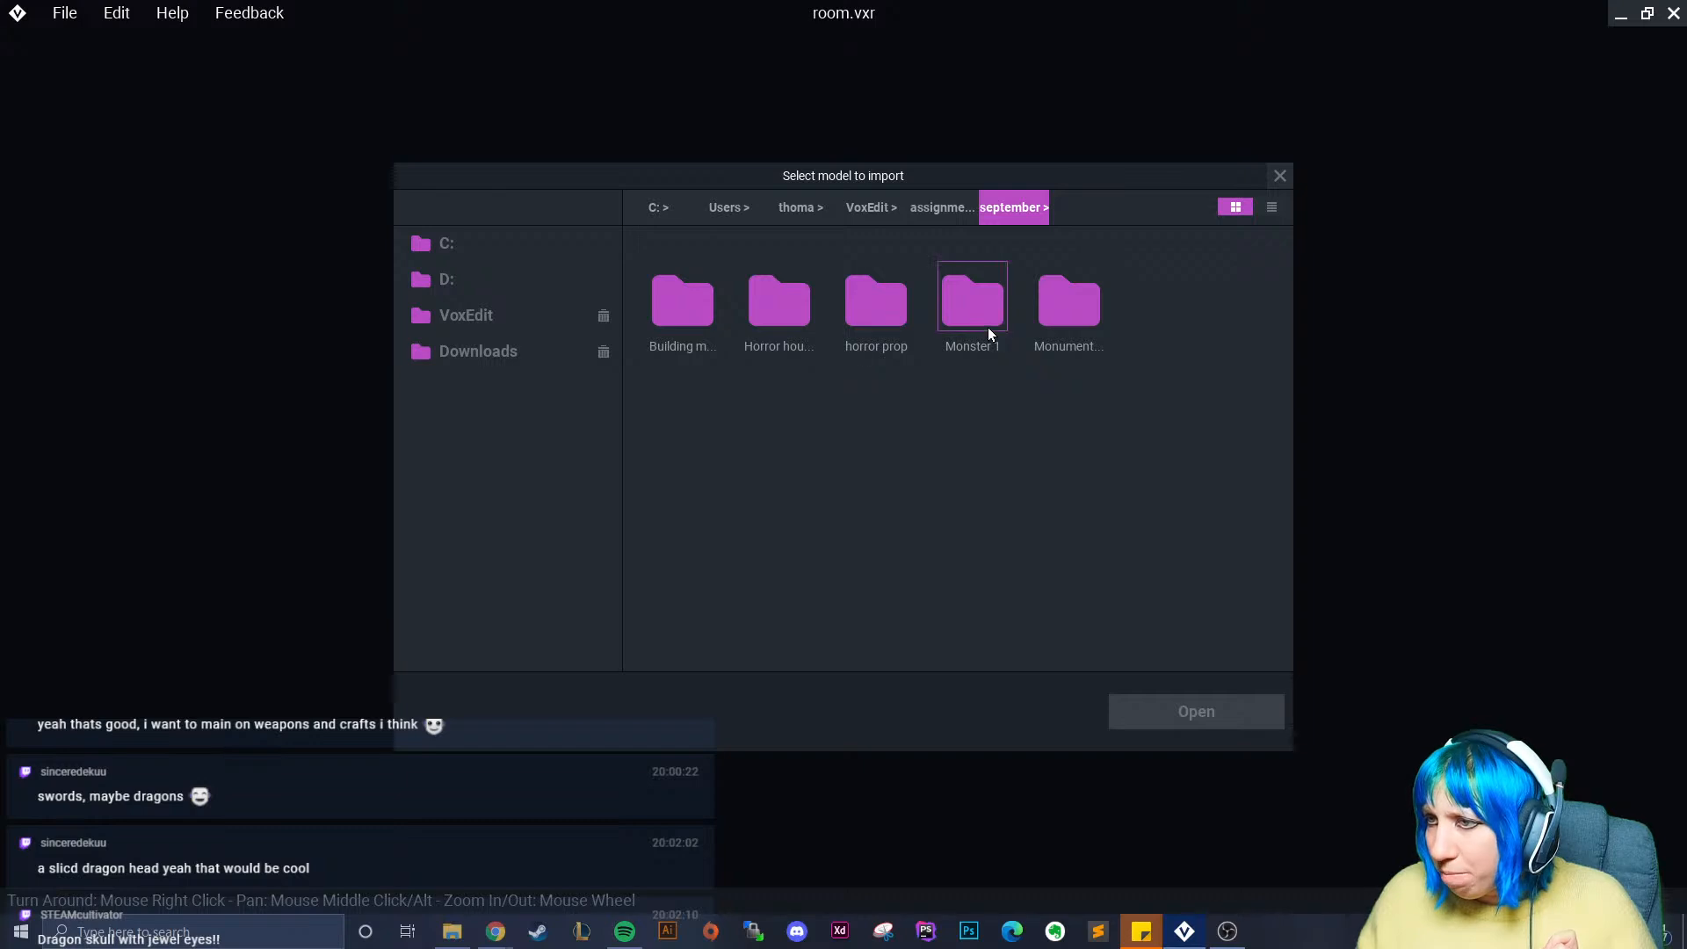
double_click(1063, 307)
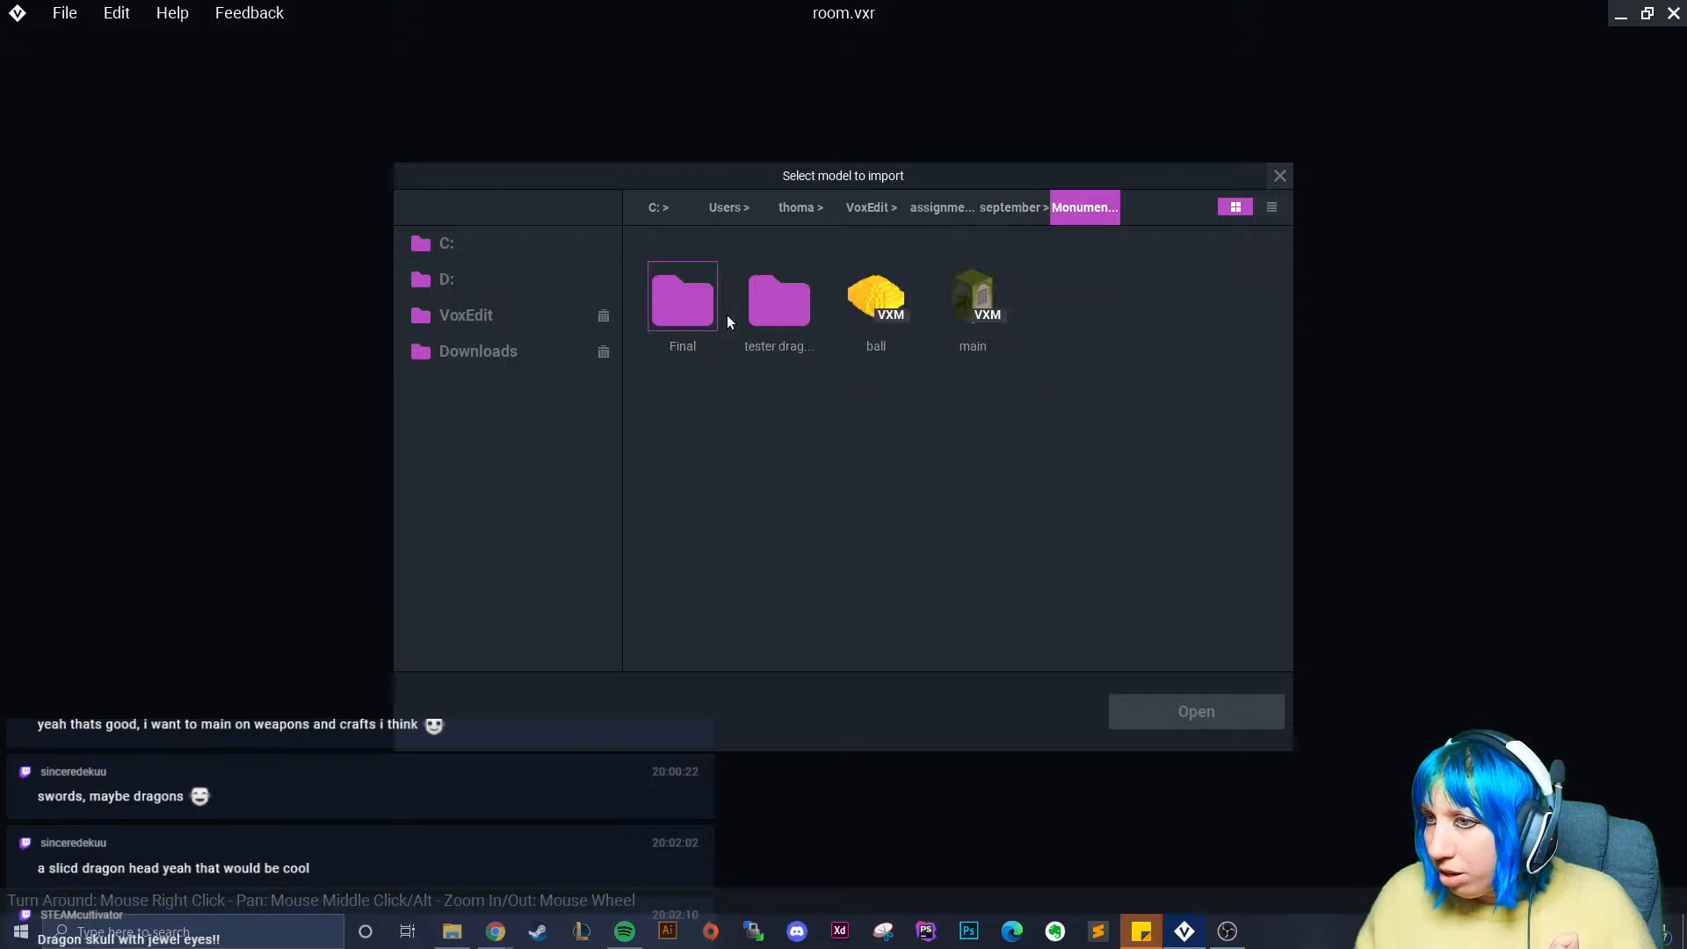
double_click(784, 307)
click(708, 402)
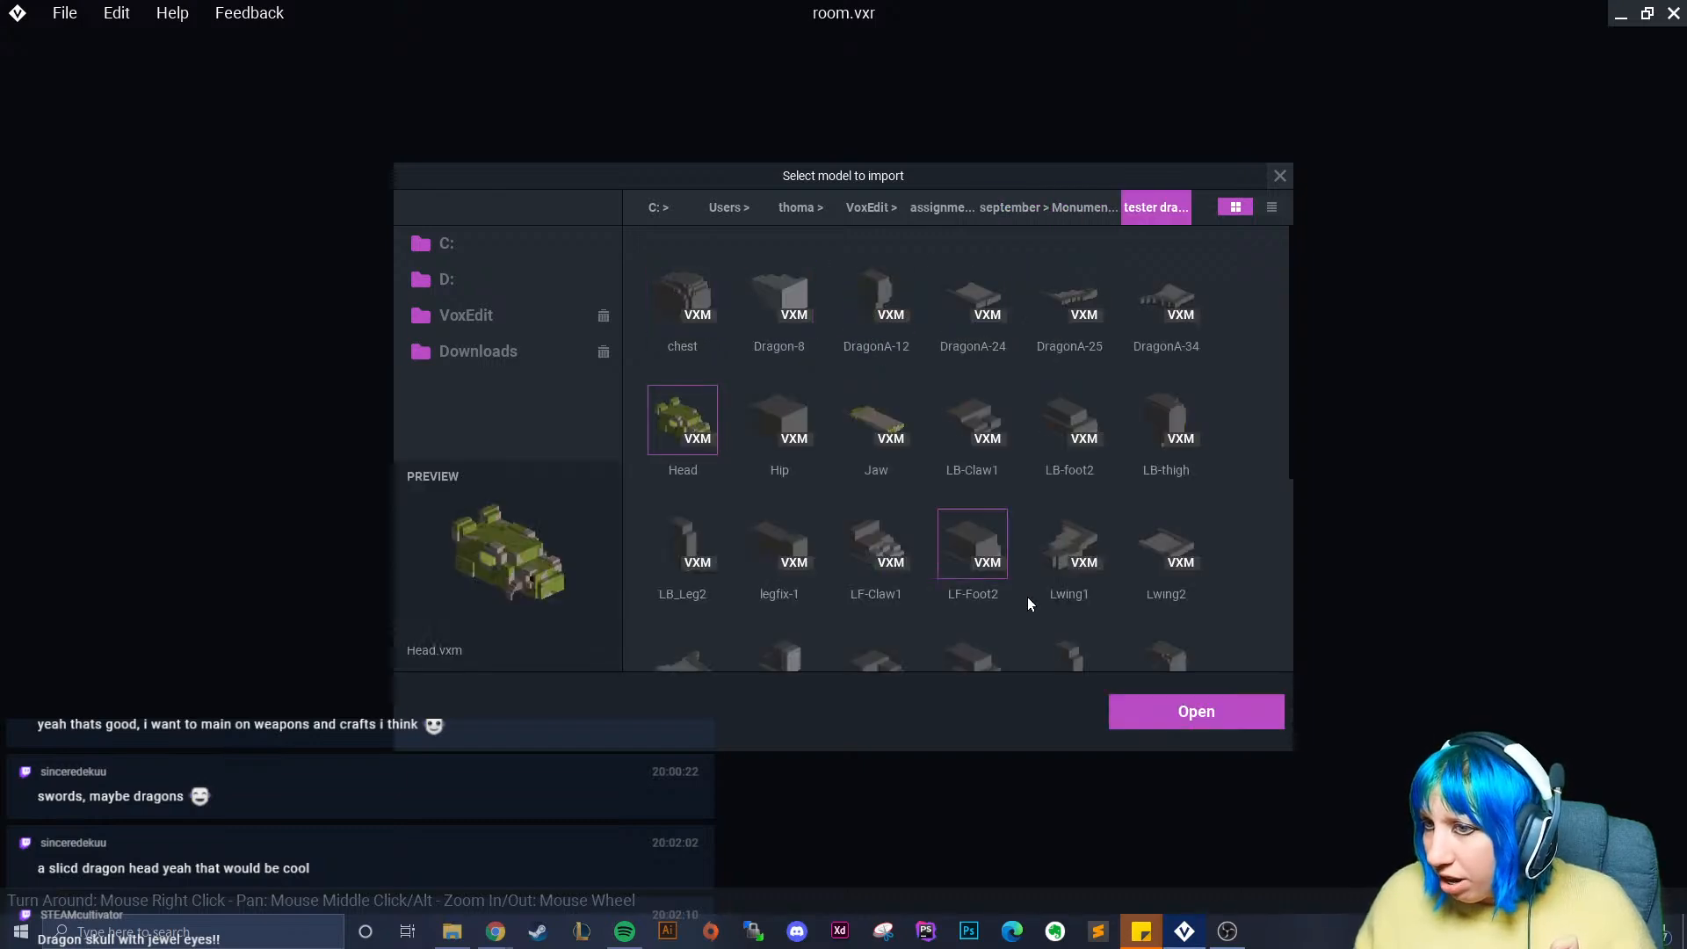
click(1151, 715)
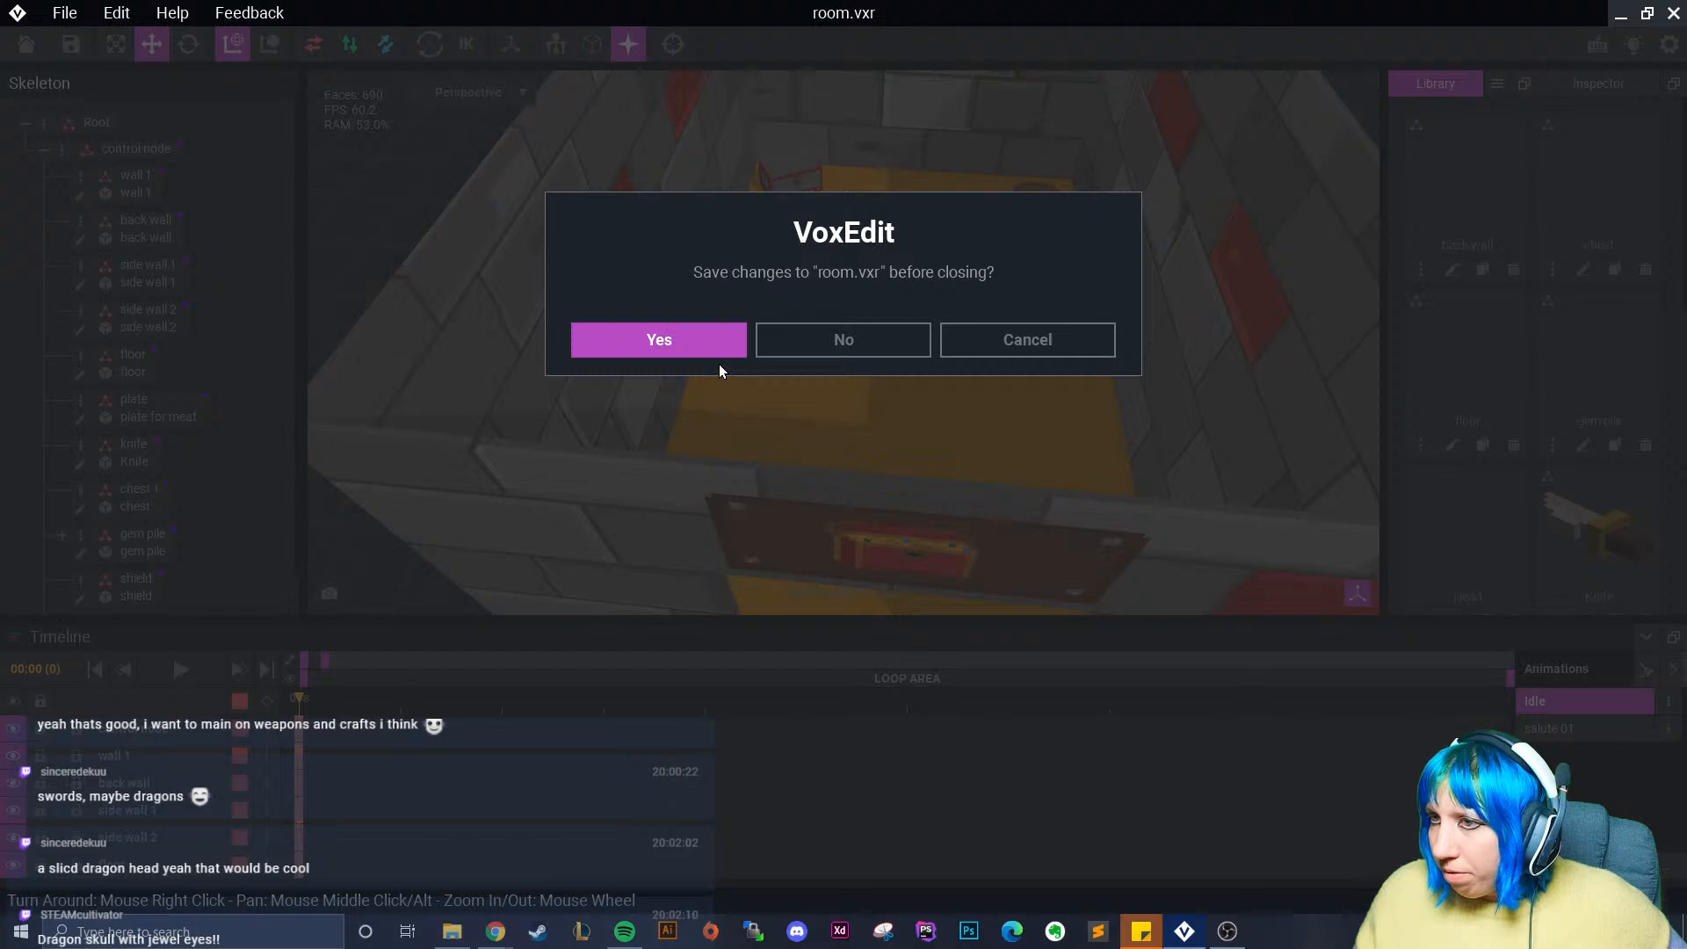
click(1001, 348)
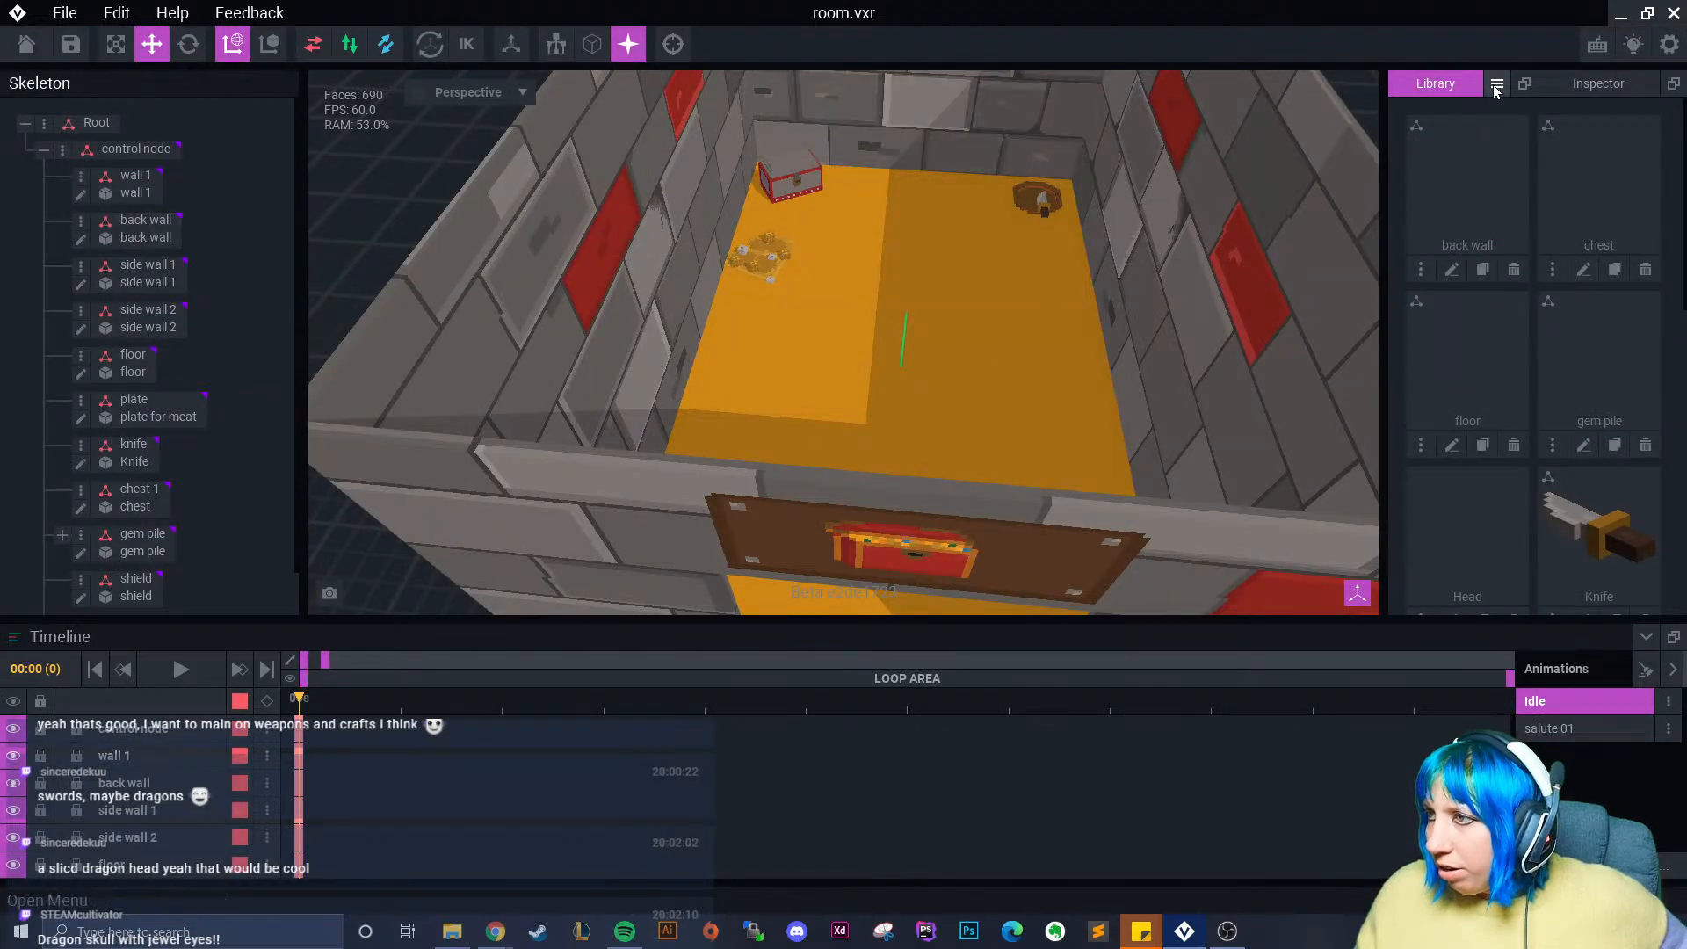
- Save and reload room.vxr, keep it open, and check the library's model previews
click(412, 273)
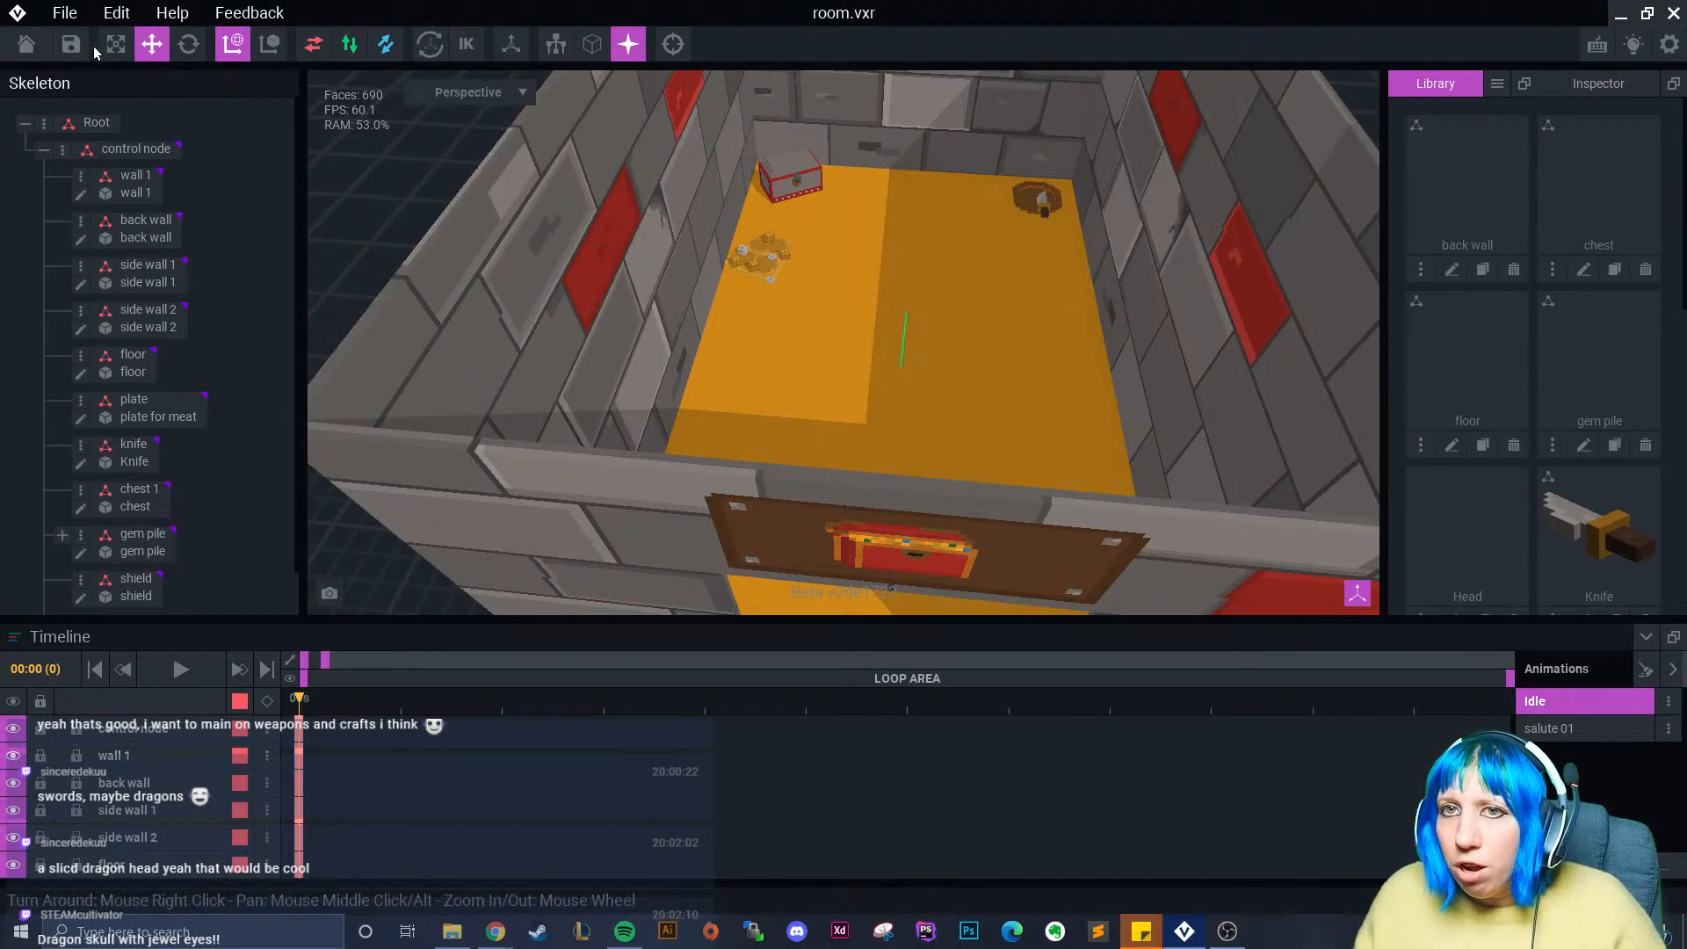
click(31, 50)
click(695, 345)
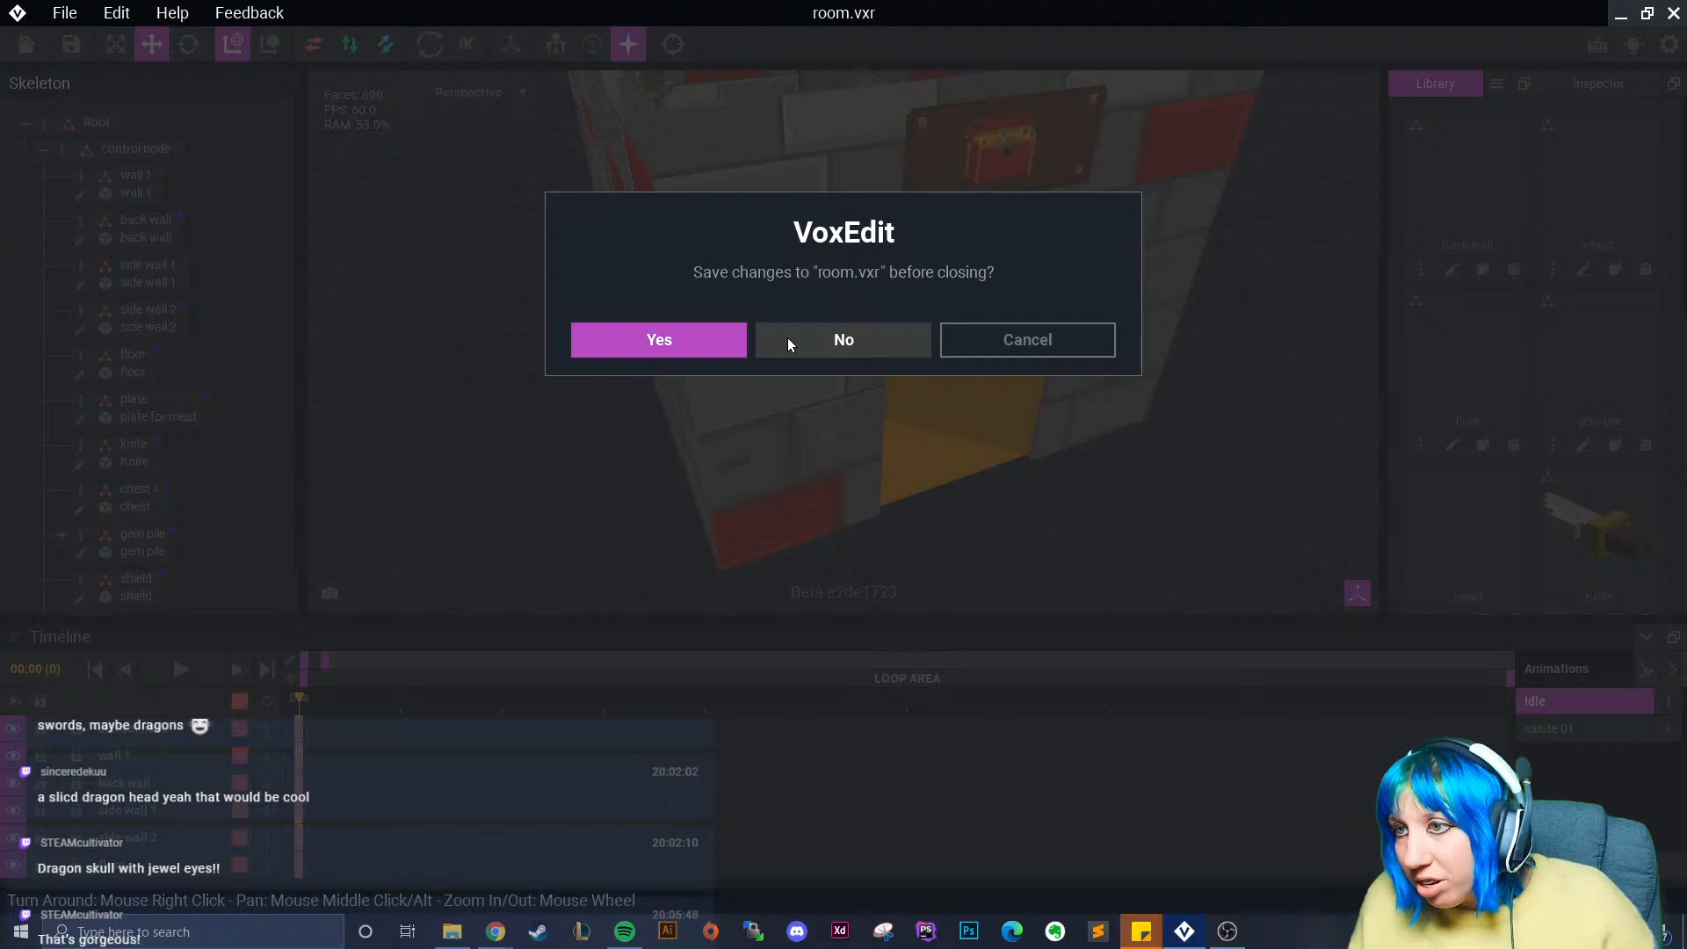
click(1061, 340)
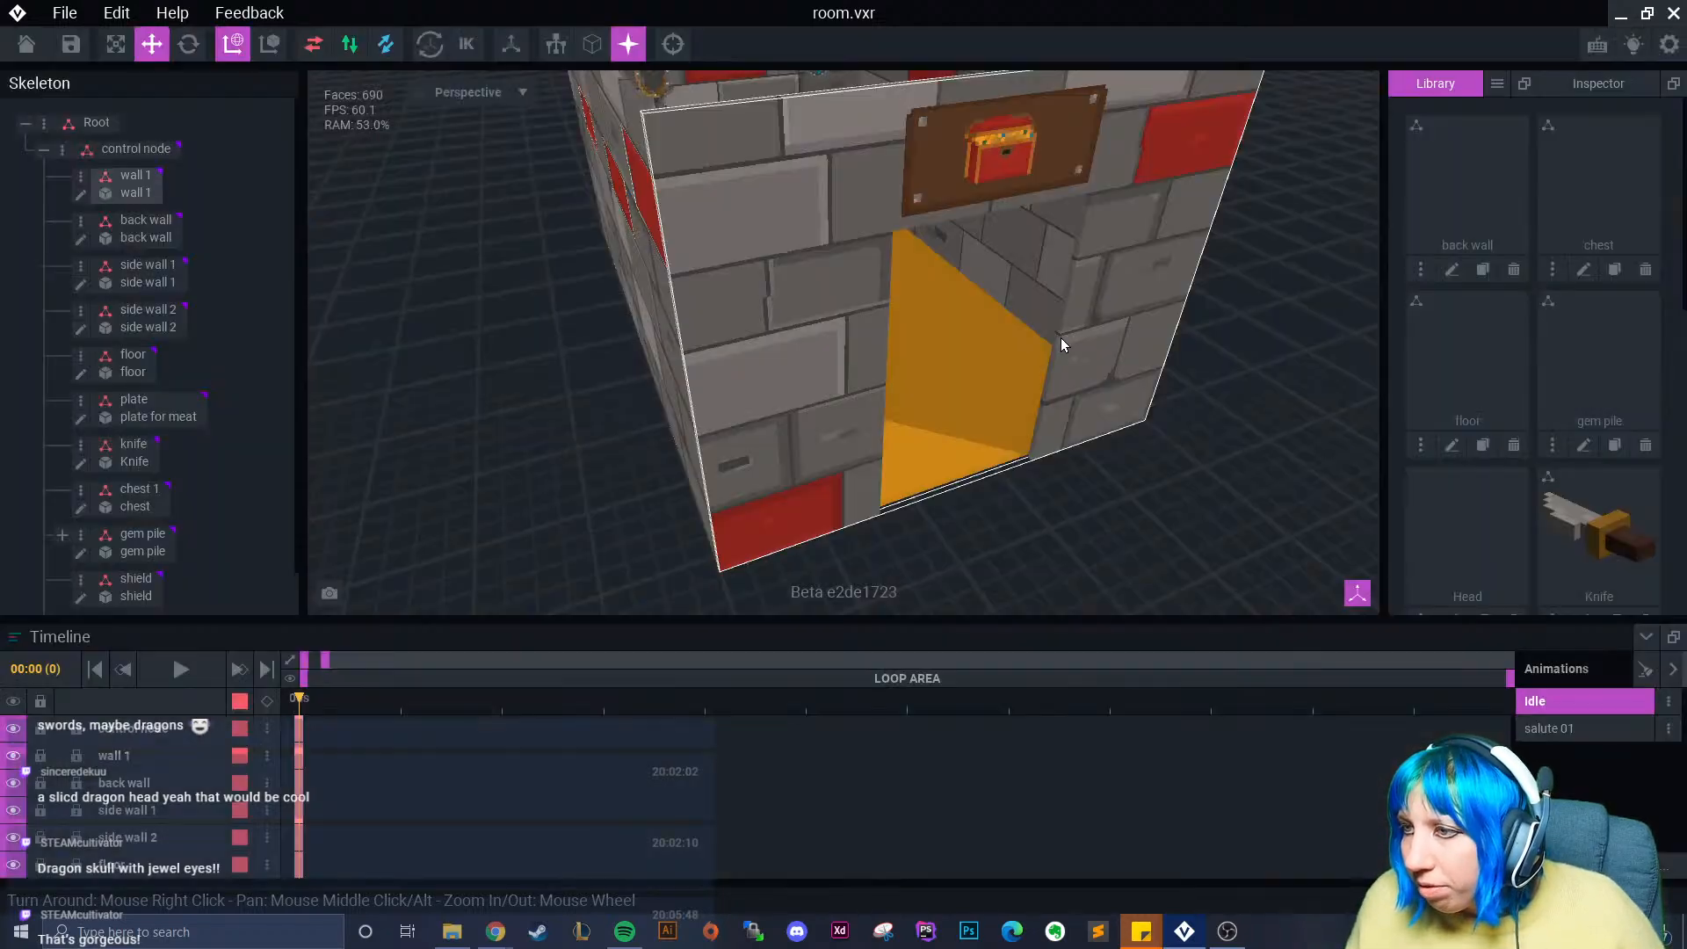
right_drag(1061, 343, 993, 364)
middle_drag(993, 364, 1010, 527)
scroll(1506, 432, down, 9)
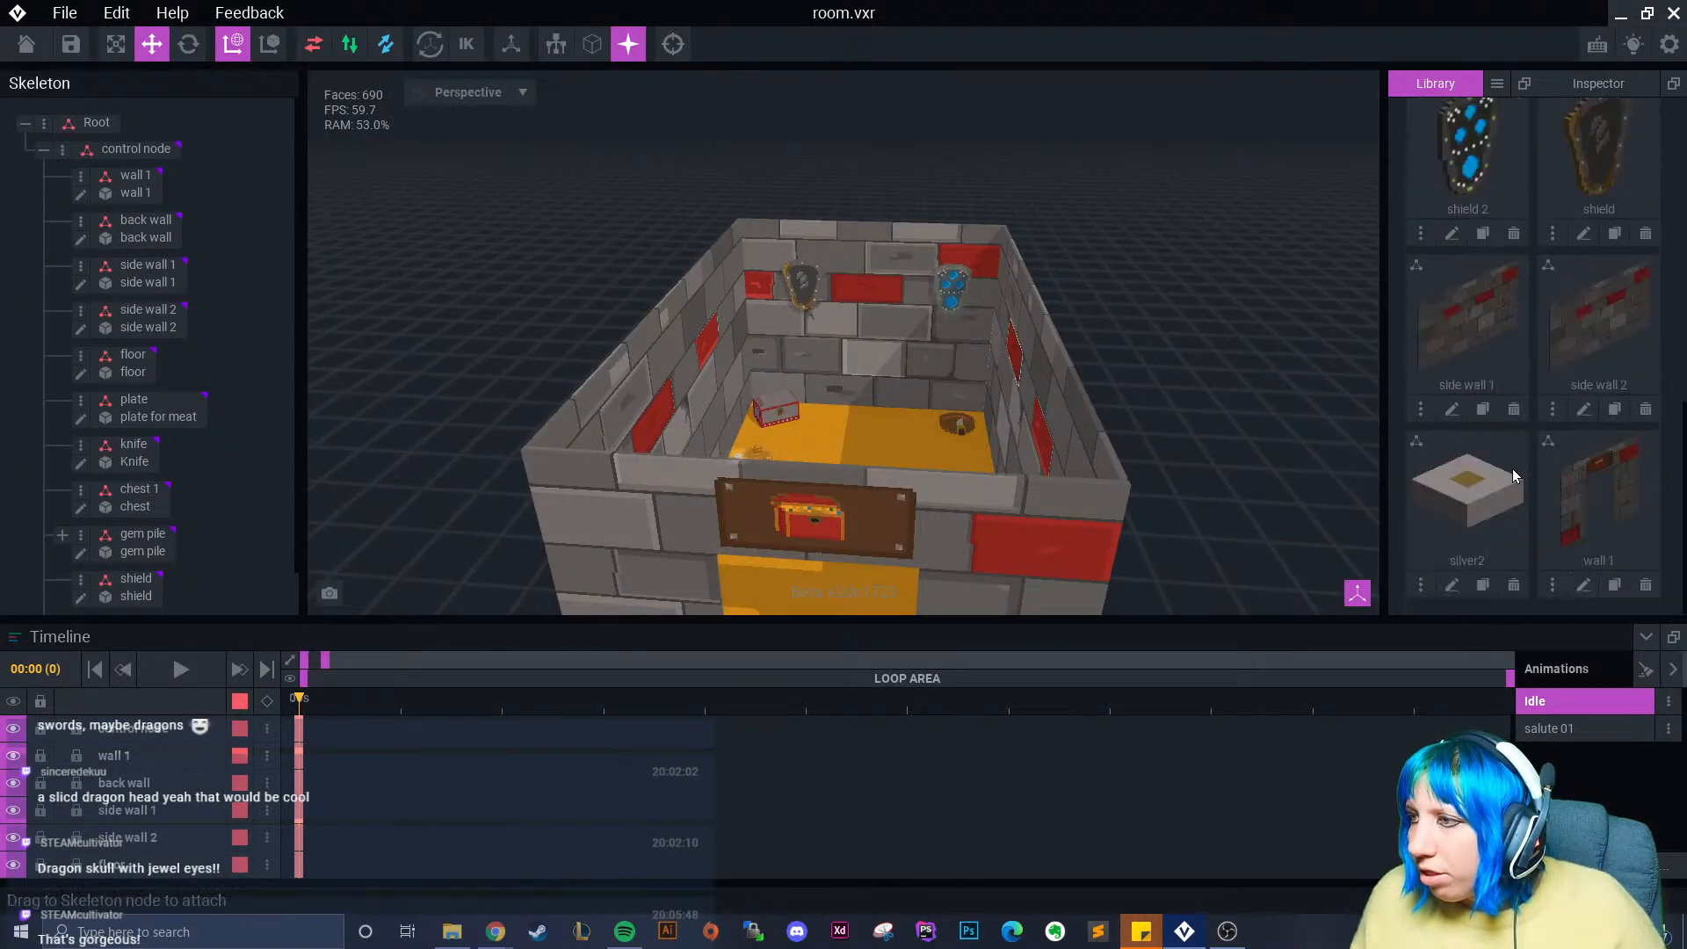
scroll(1508, 461, up, 8)
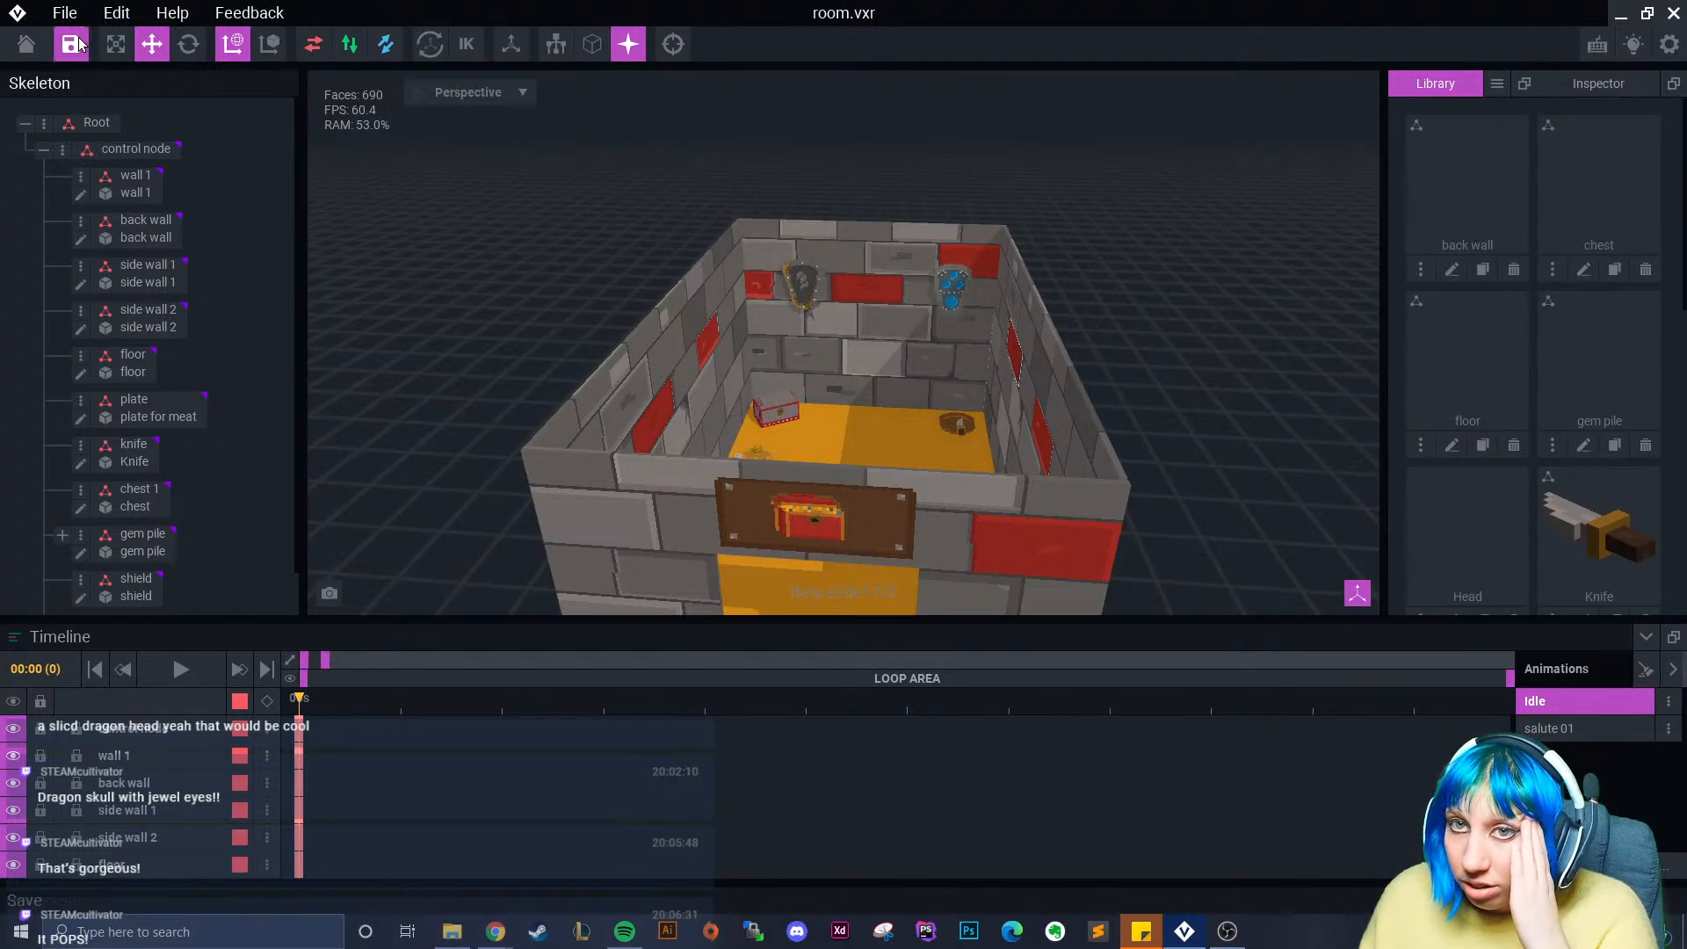
- Save and close room.vxr, reopen it from the recent files, and decline saving changes at the closing prompt
click(26, 44)
click(676, 332)
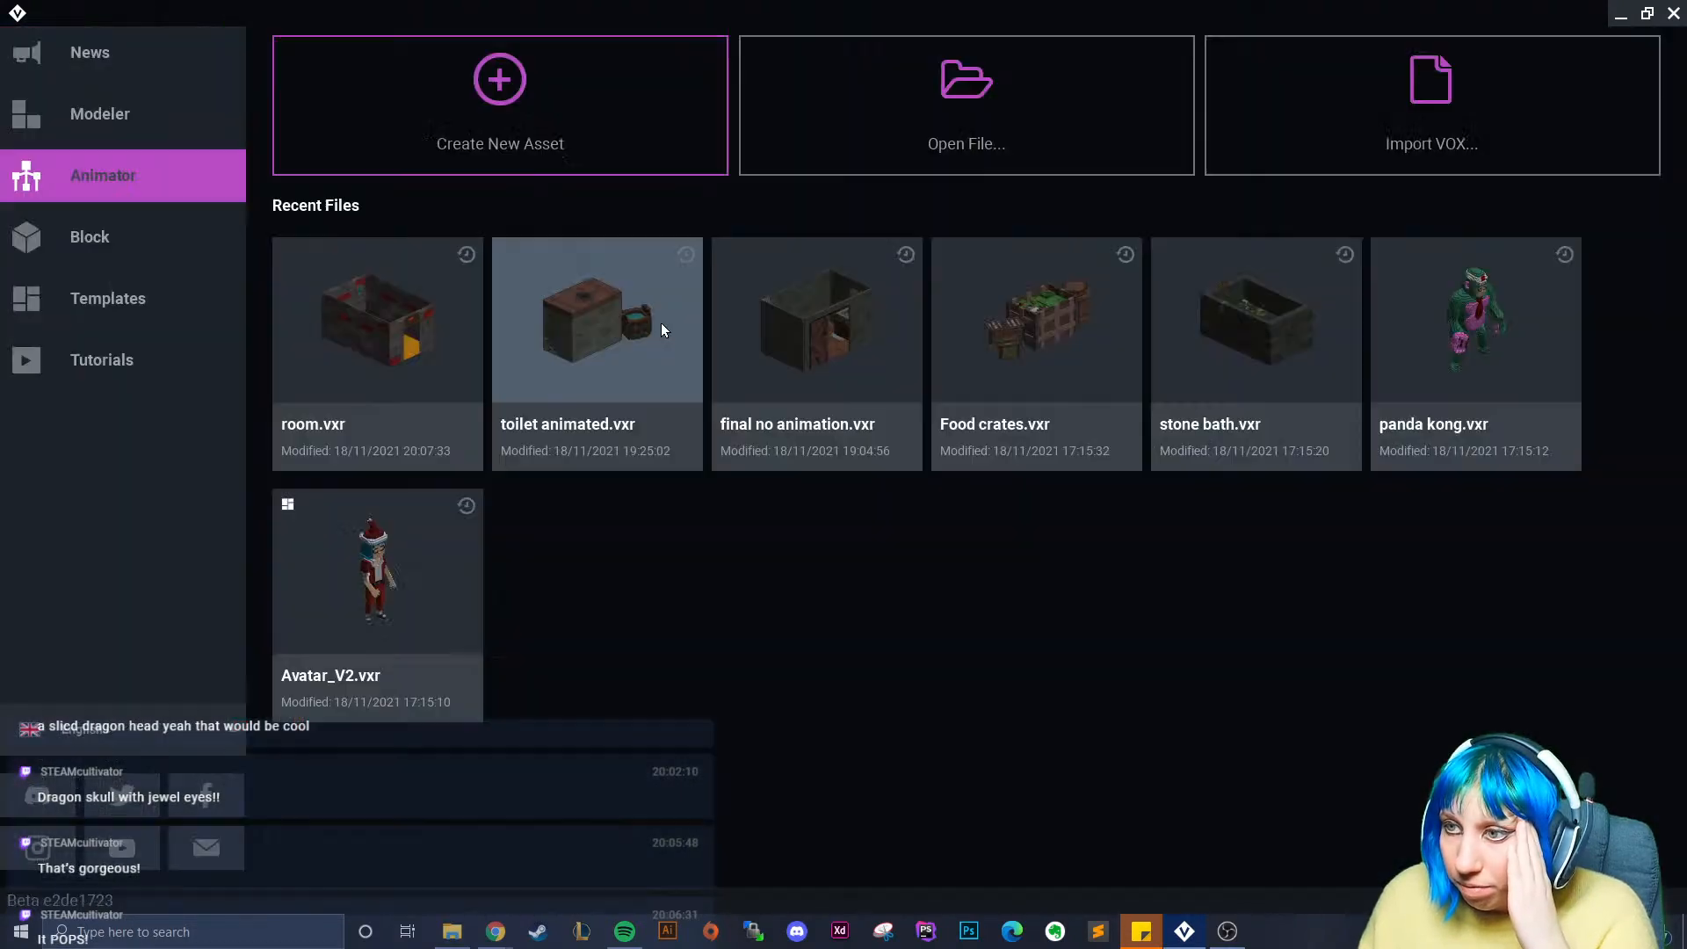
click(408, 323)
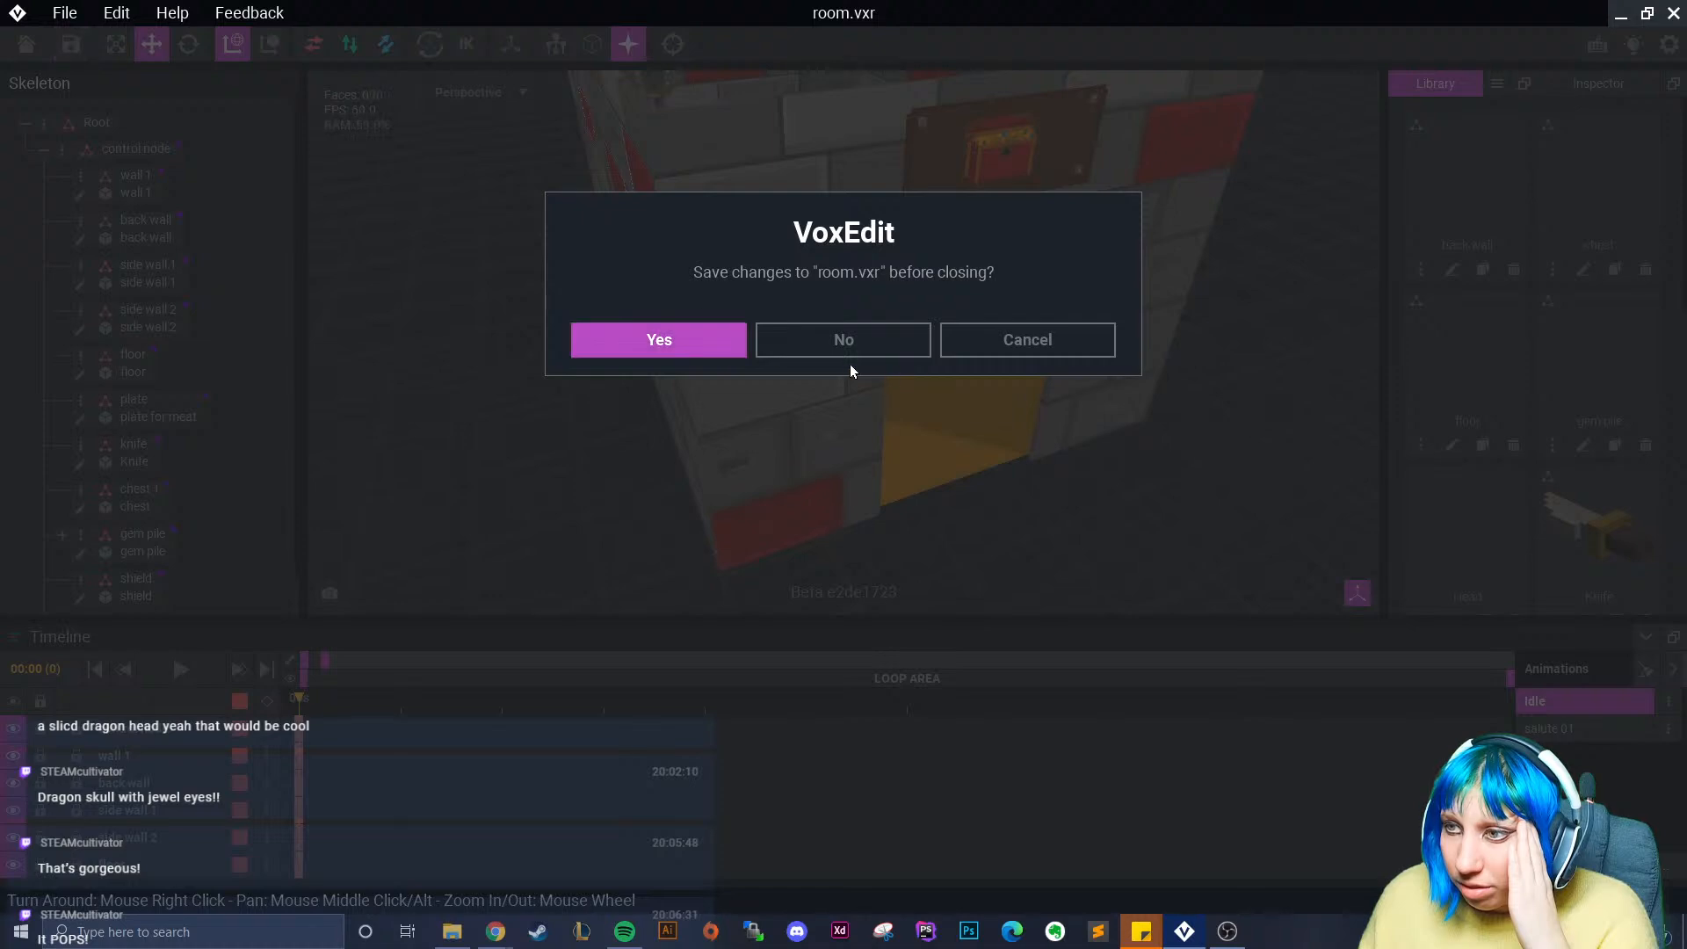
click(845, 341)
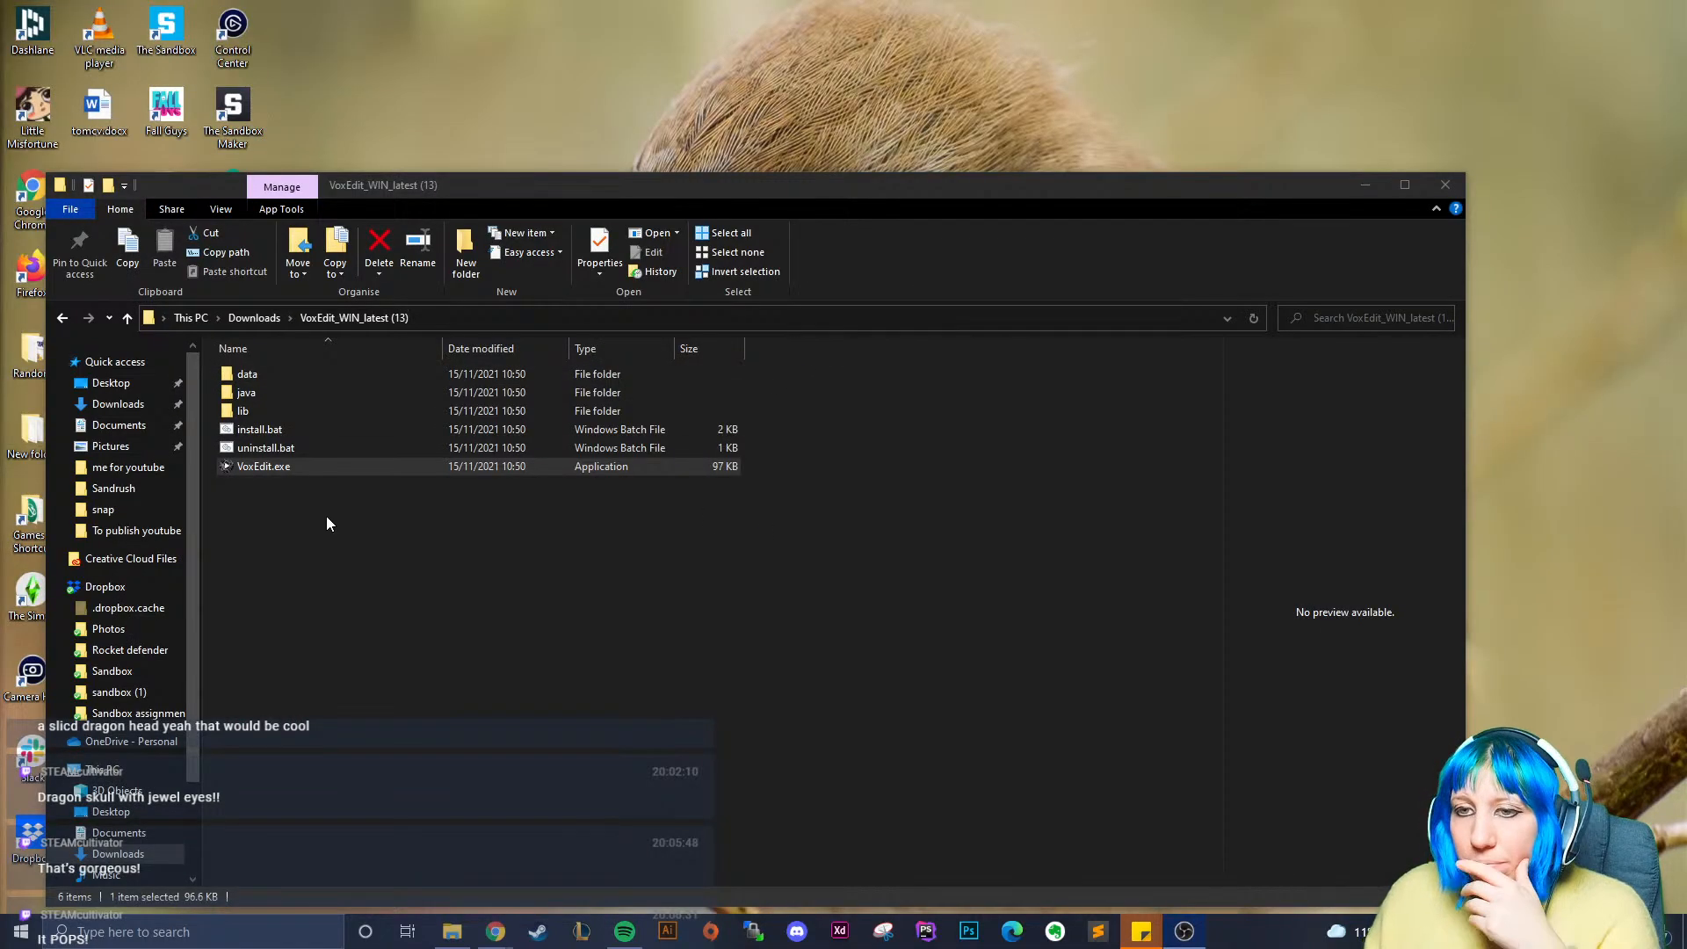
- Relaunch VoxEdit, reopen room.vxr from the recent animator files, and check the models in its library
click(278, 471)
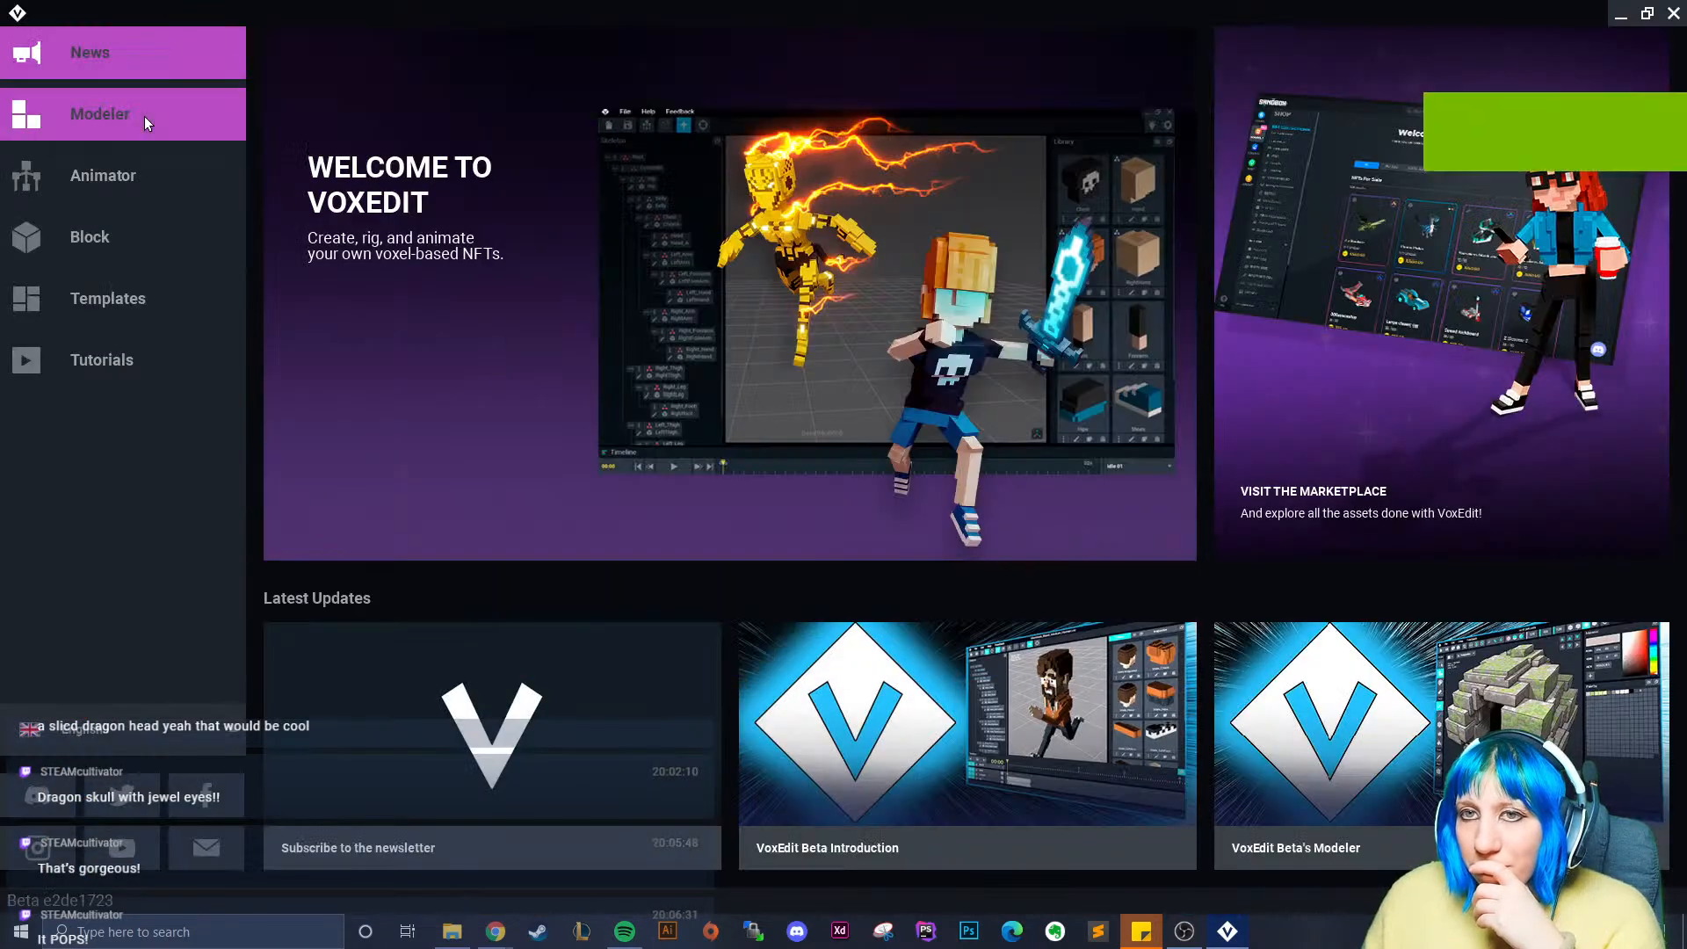
click(144, 115)
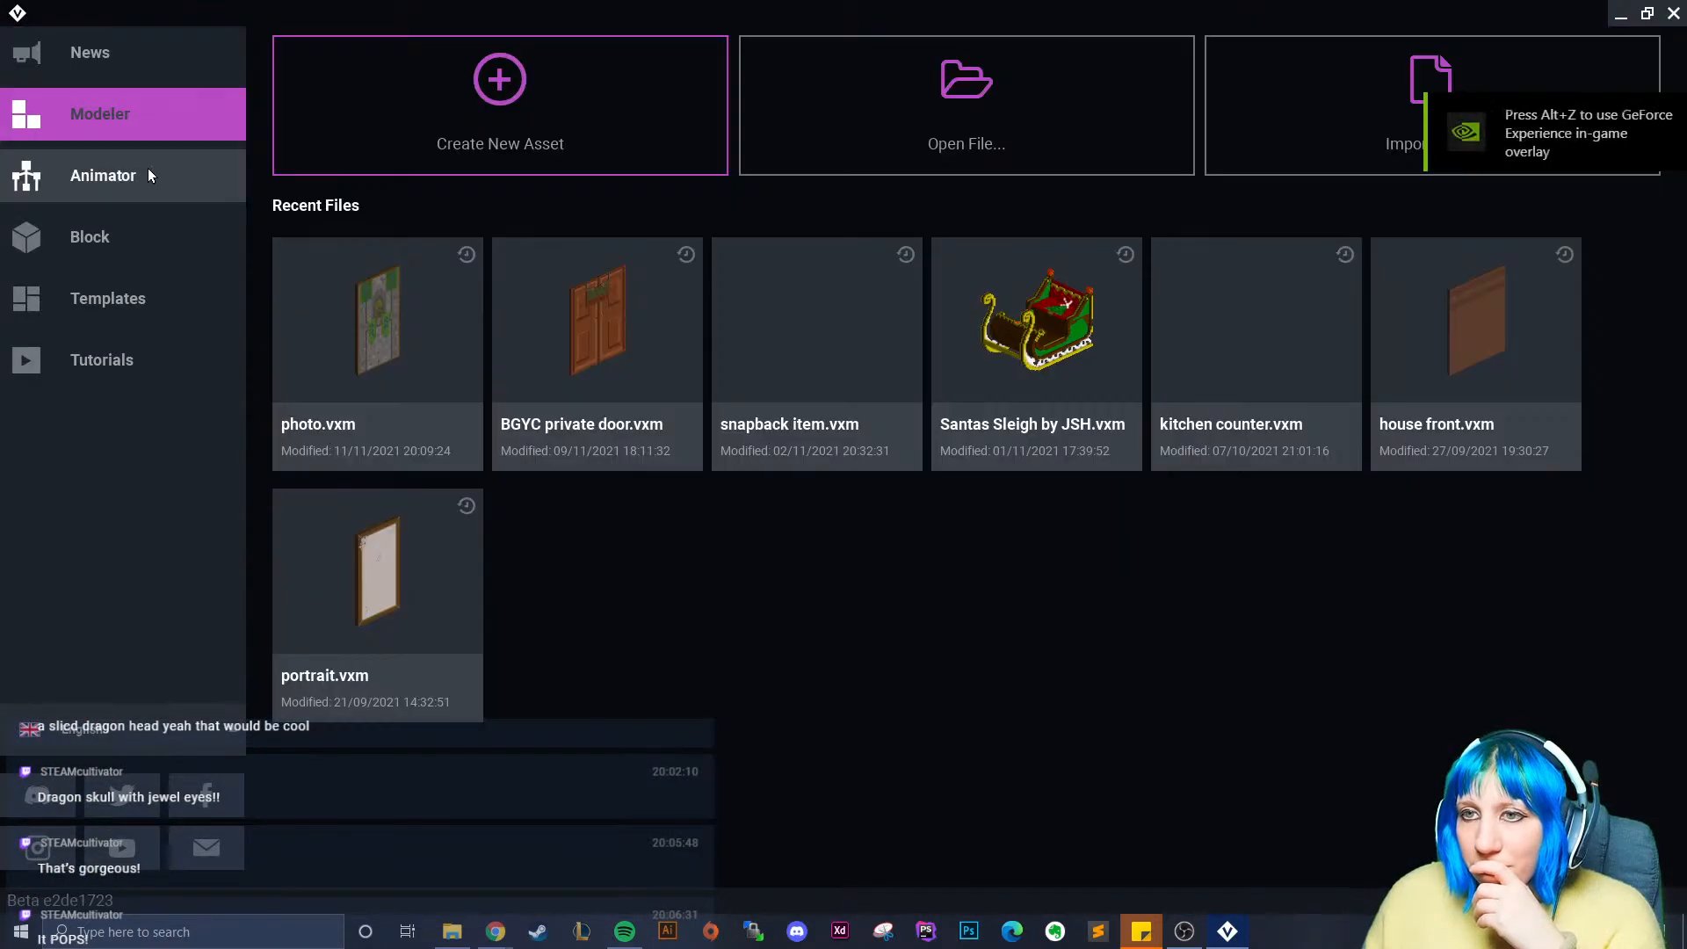
click(149, 173)
click(388, 360)
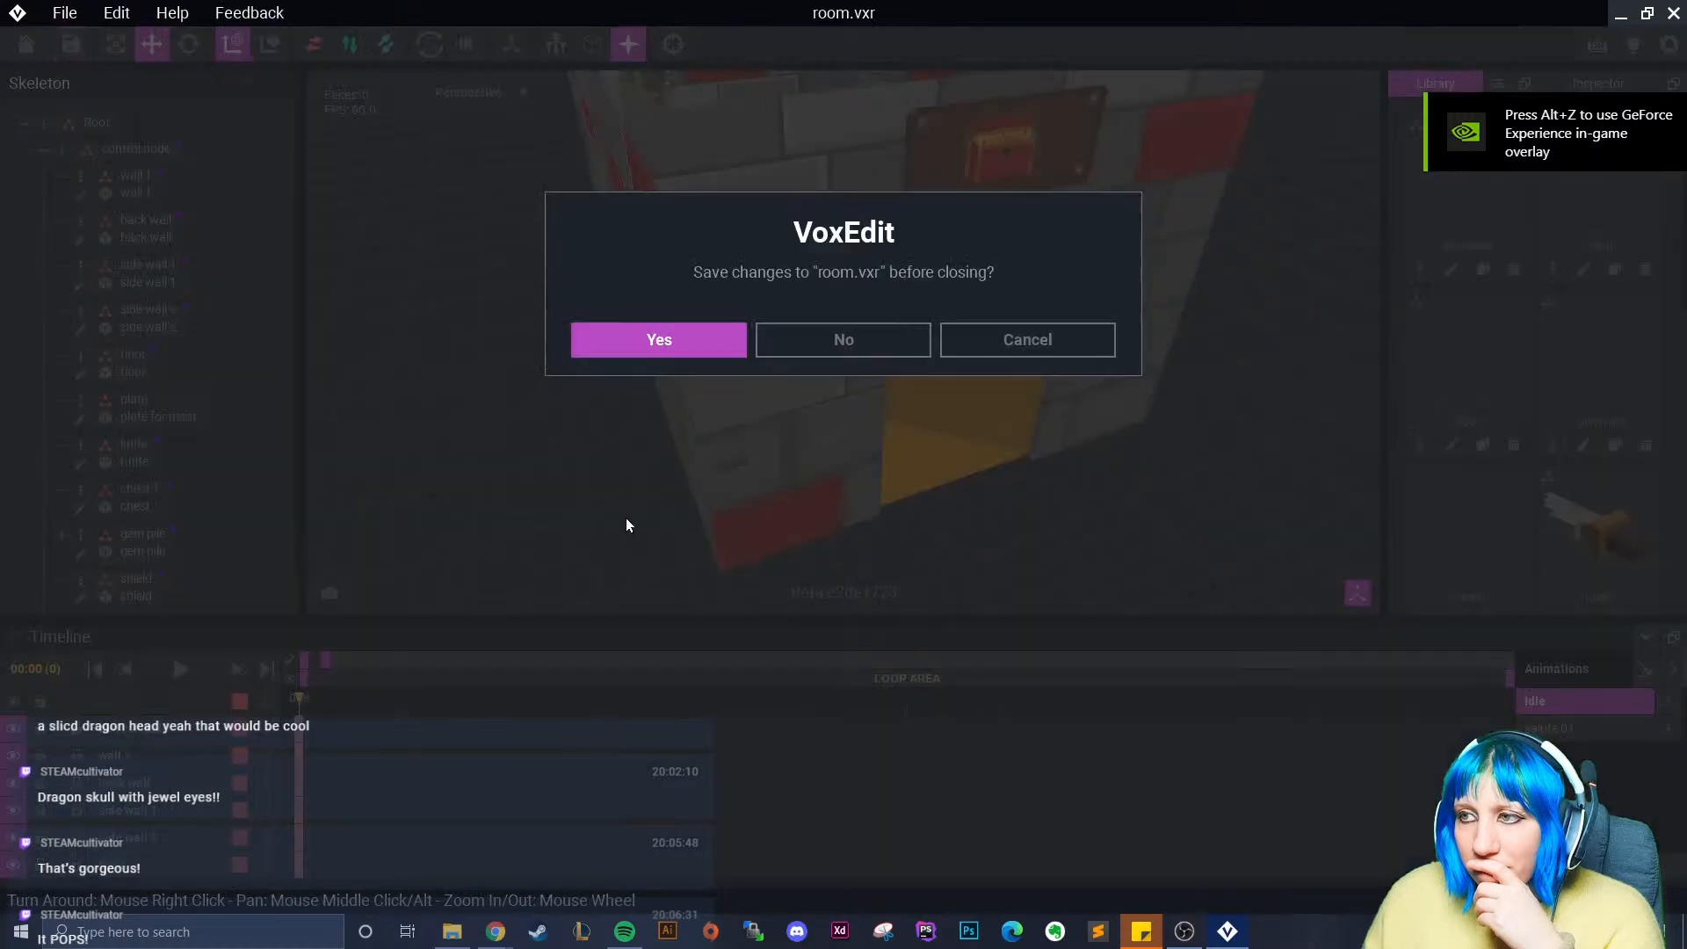
click(1019, 350)
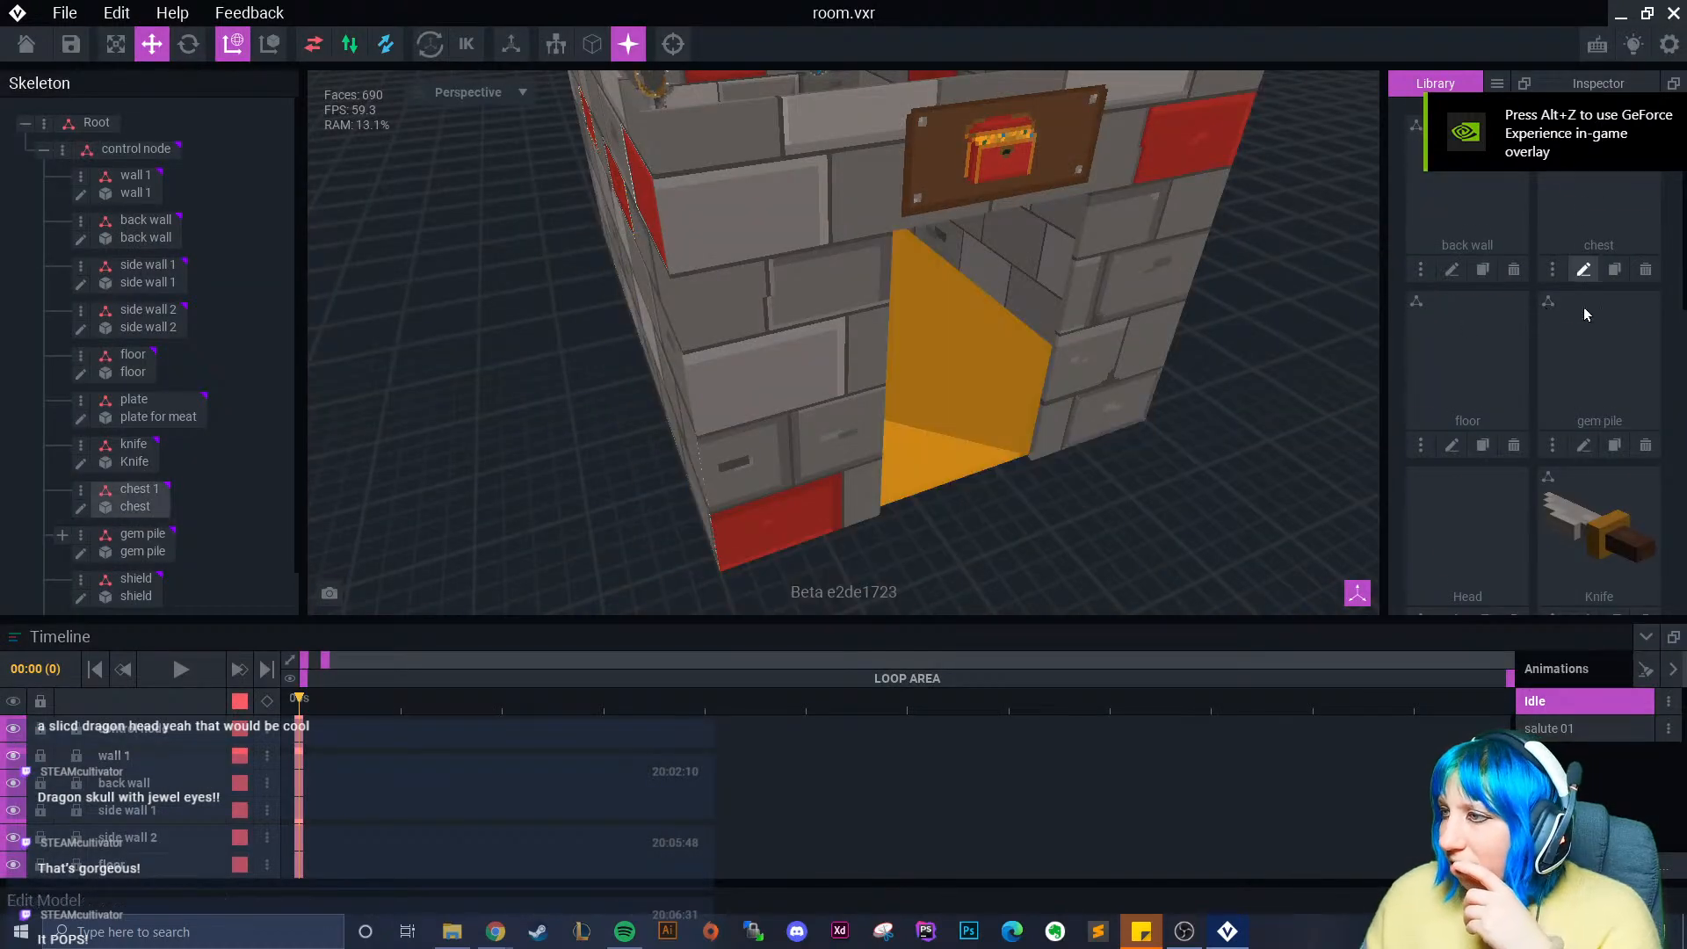
scroll(1585, 466, down, 5)
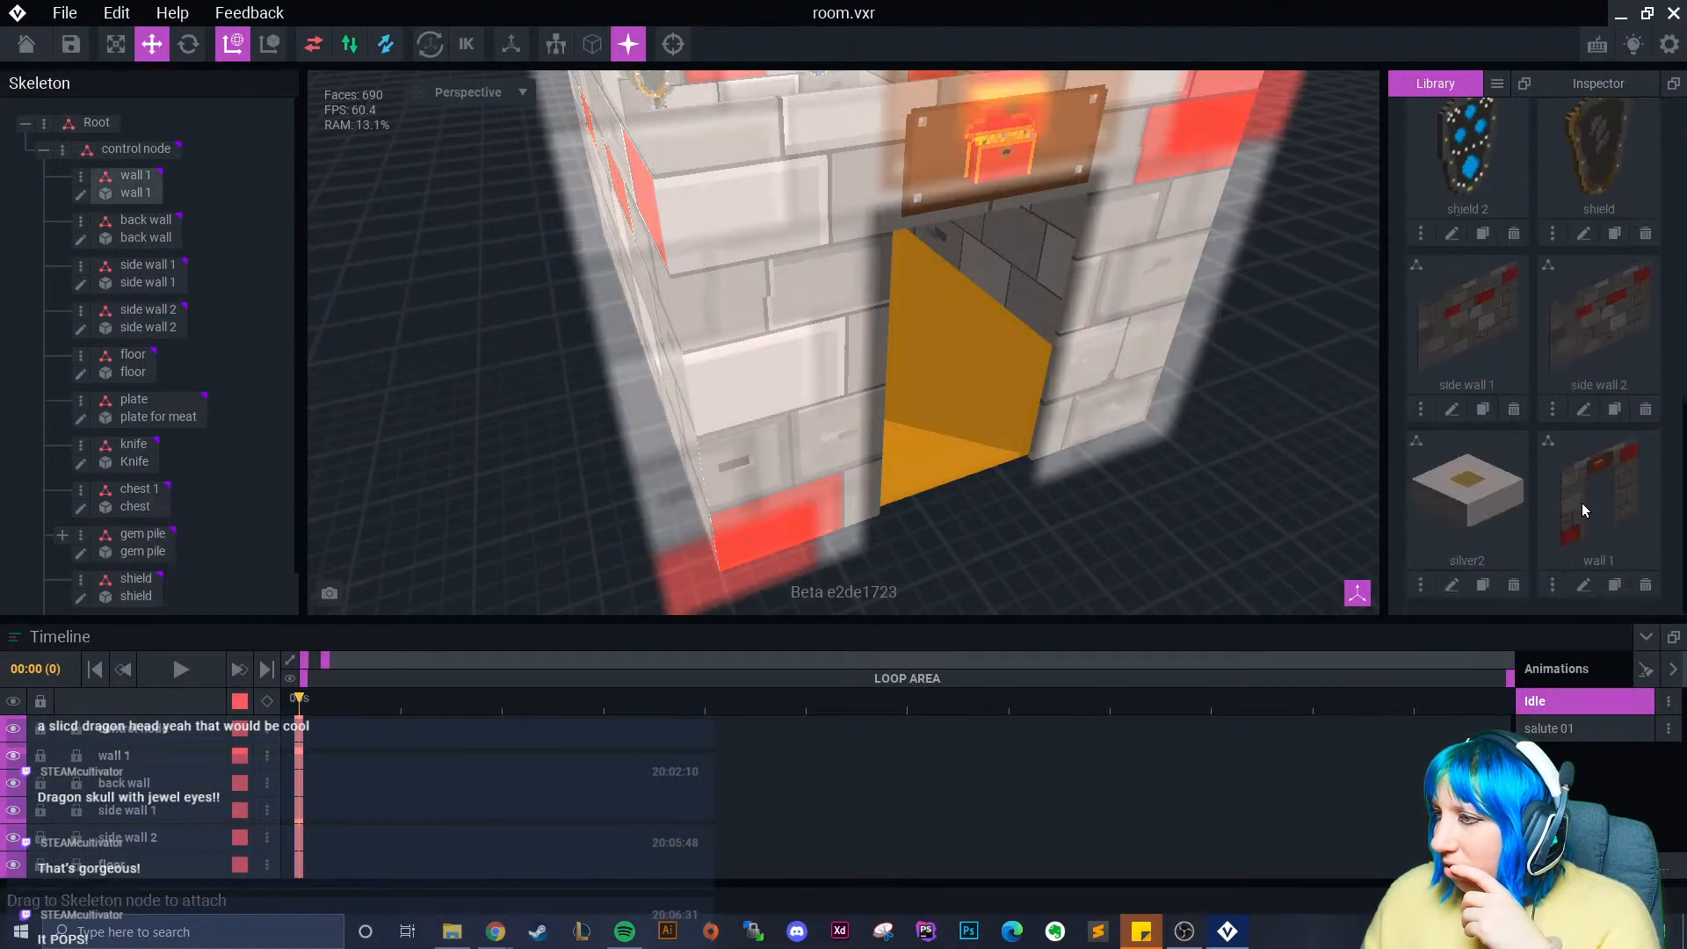
scroll(1582, 502, up, 5)
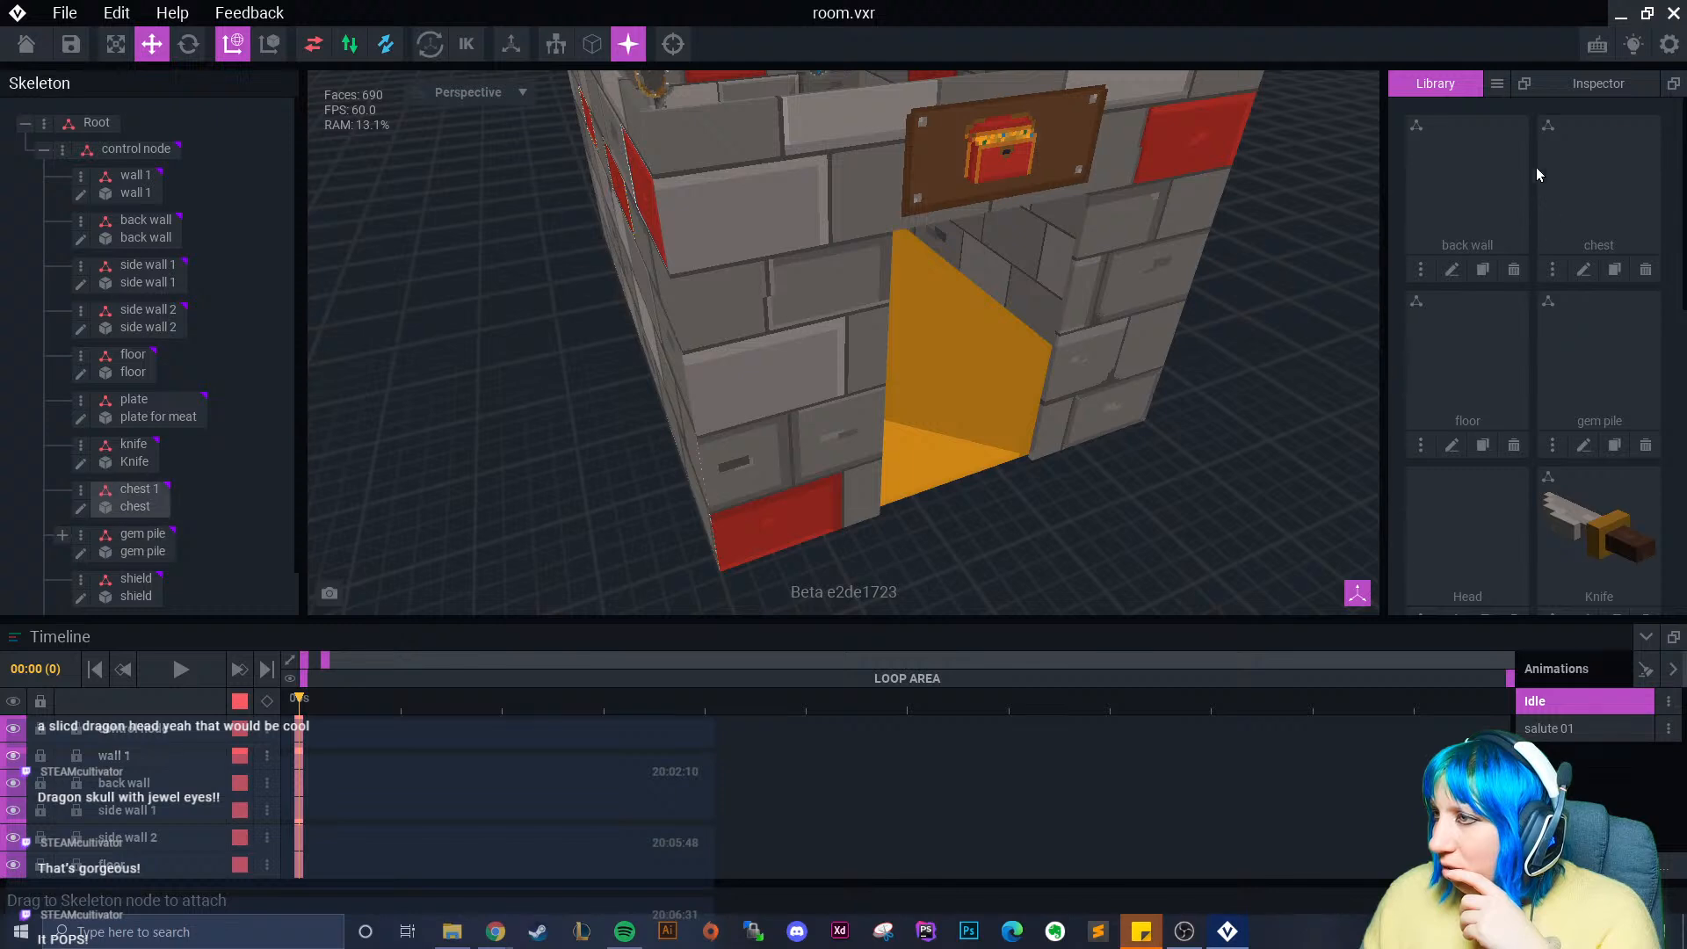
click(1498, 84)
click(1534, 101)
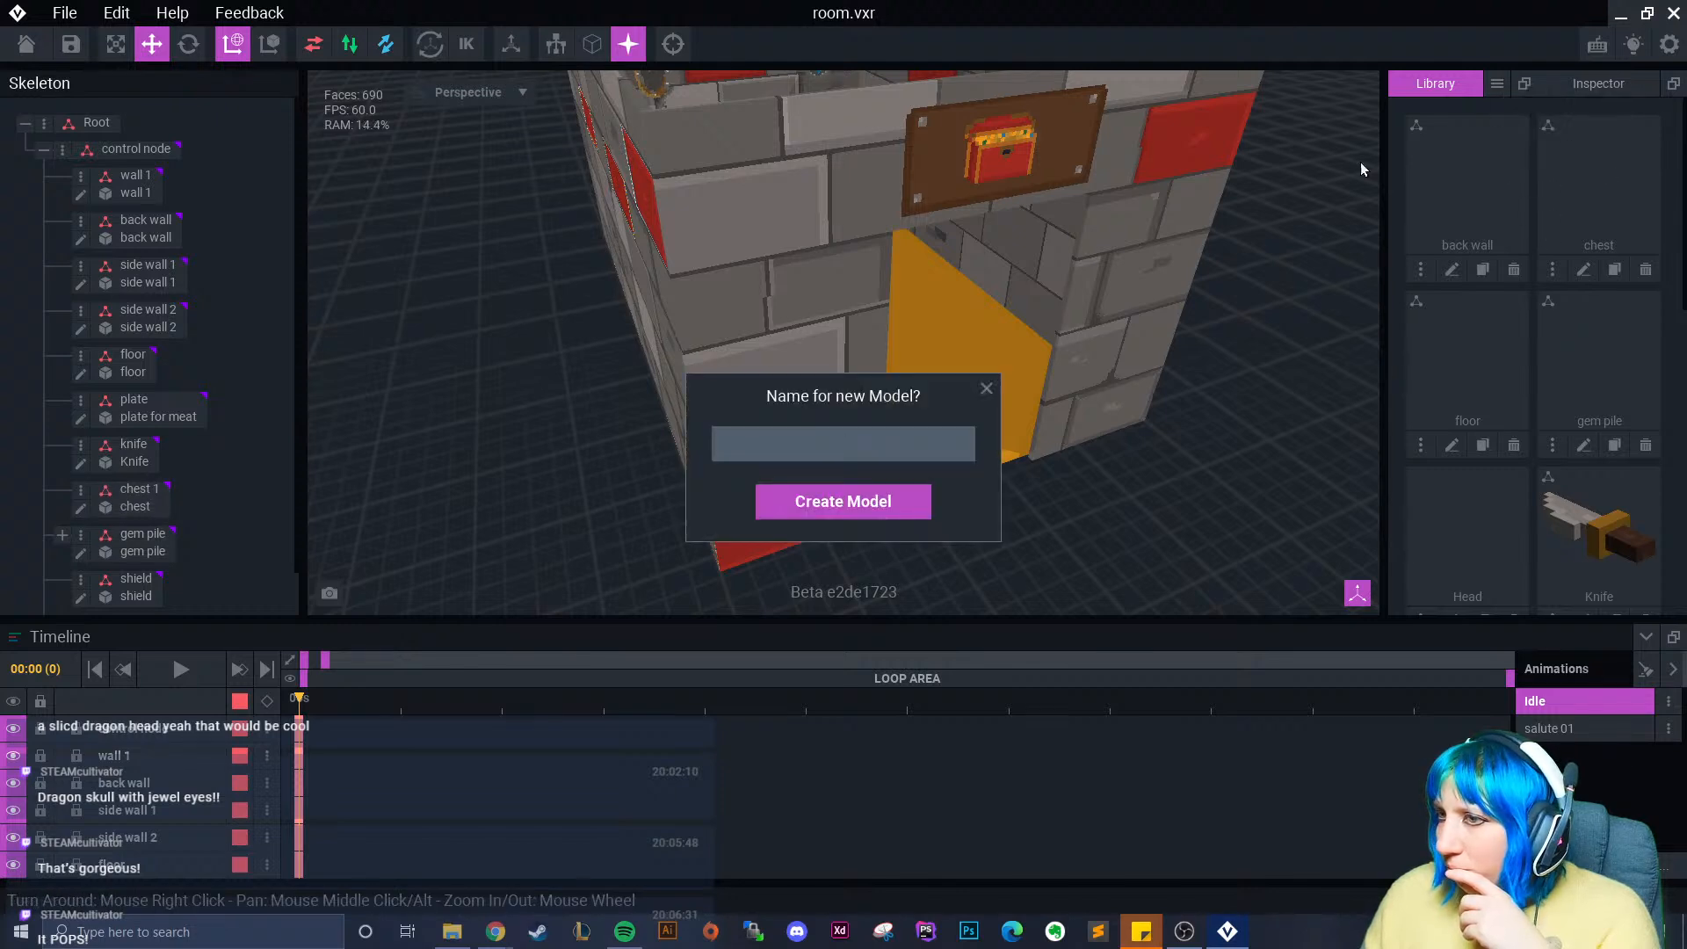
click(987, 388)
- Try to import Head.vxm from the september monument assignment's dragon tester folder into the library again
click(1496, 82)
click(1507, 124)
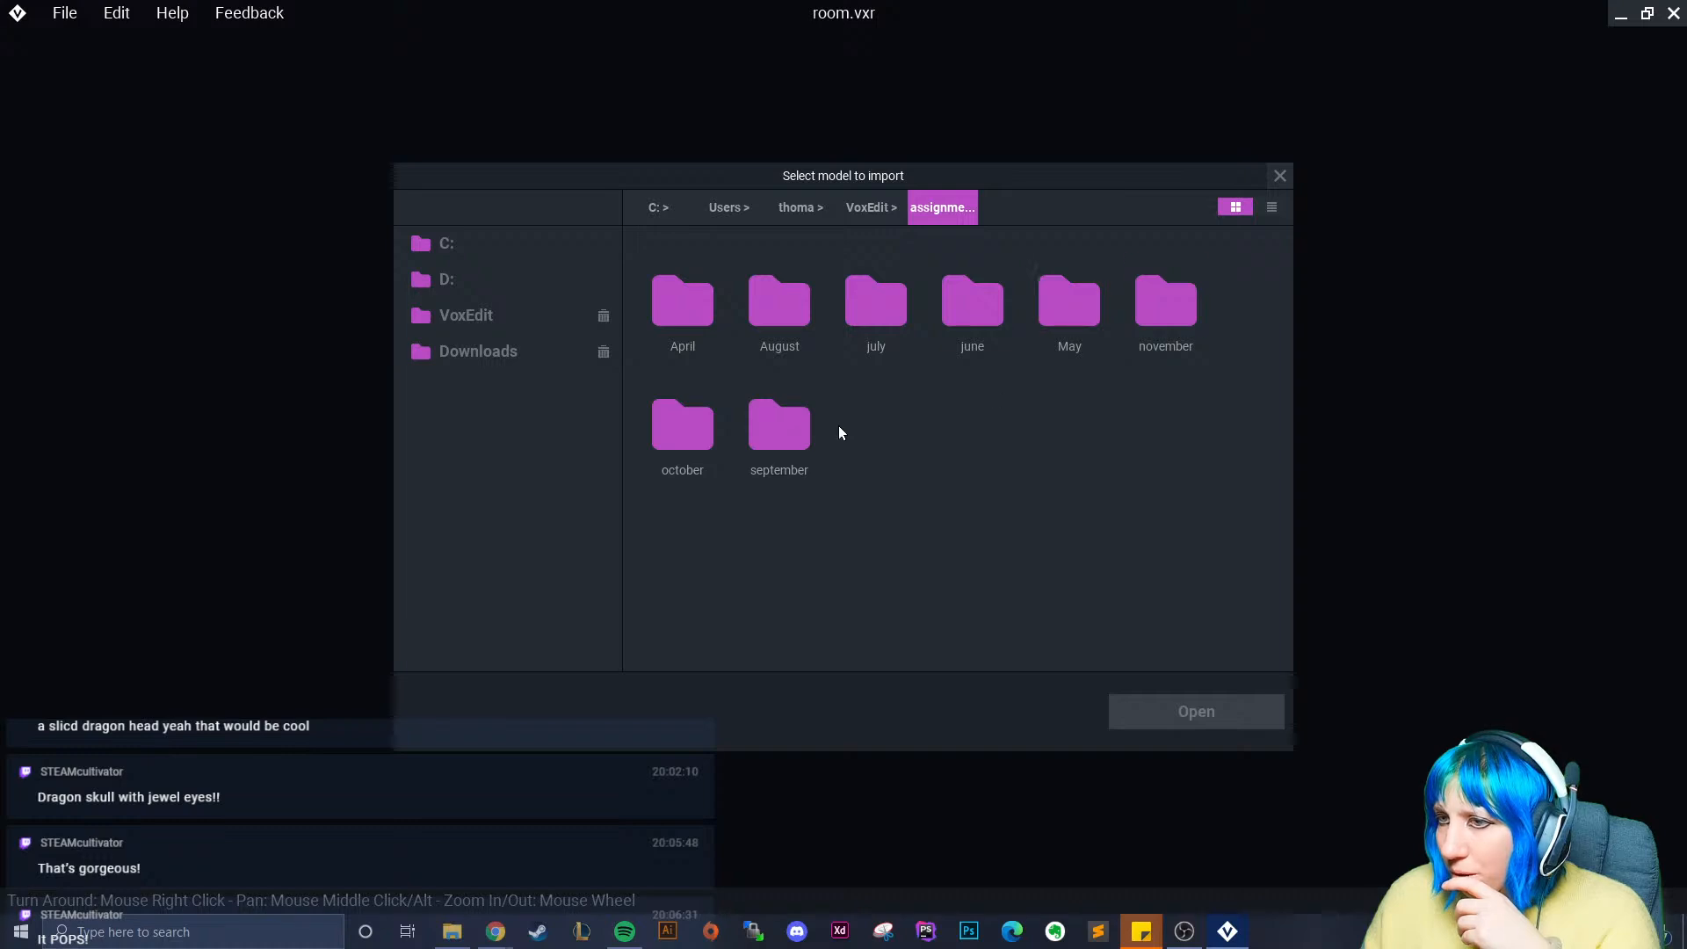
double_click(779, 426)
double_click(1054, 318)
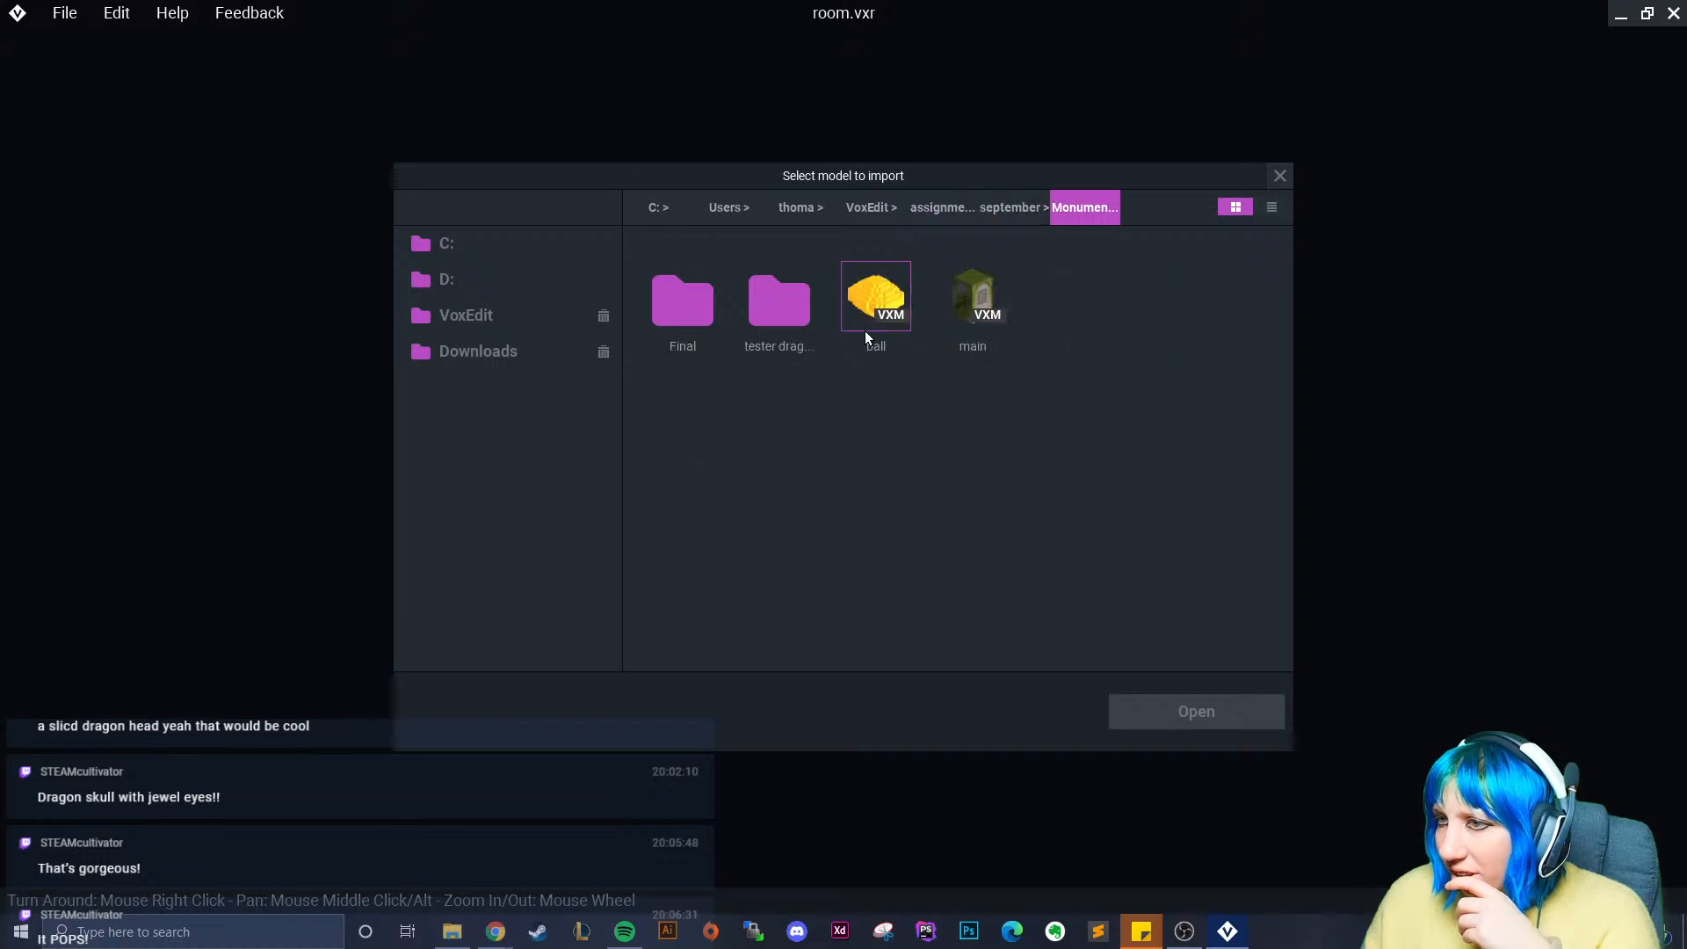
double_click(750, 309)
click(683, 420)
click(1138, 716)
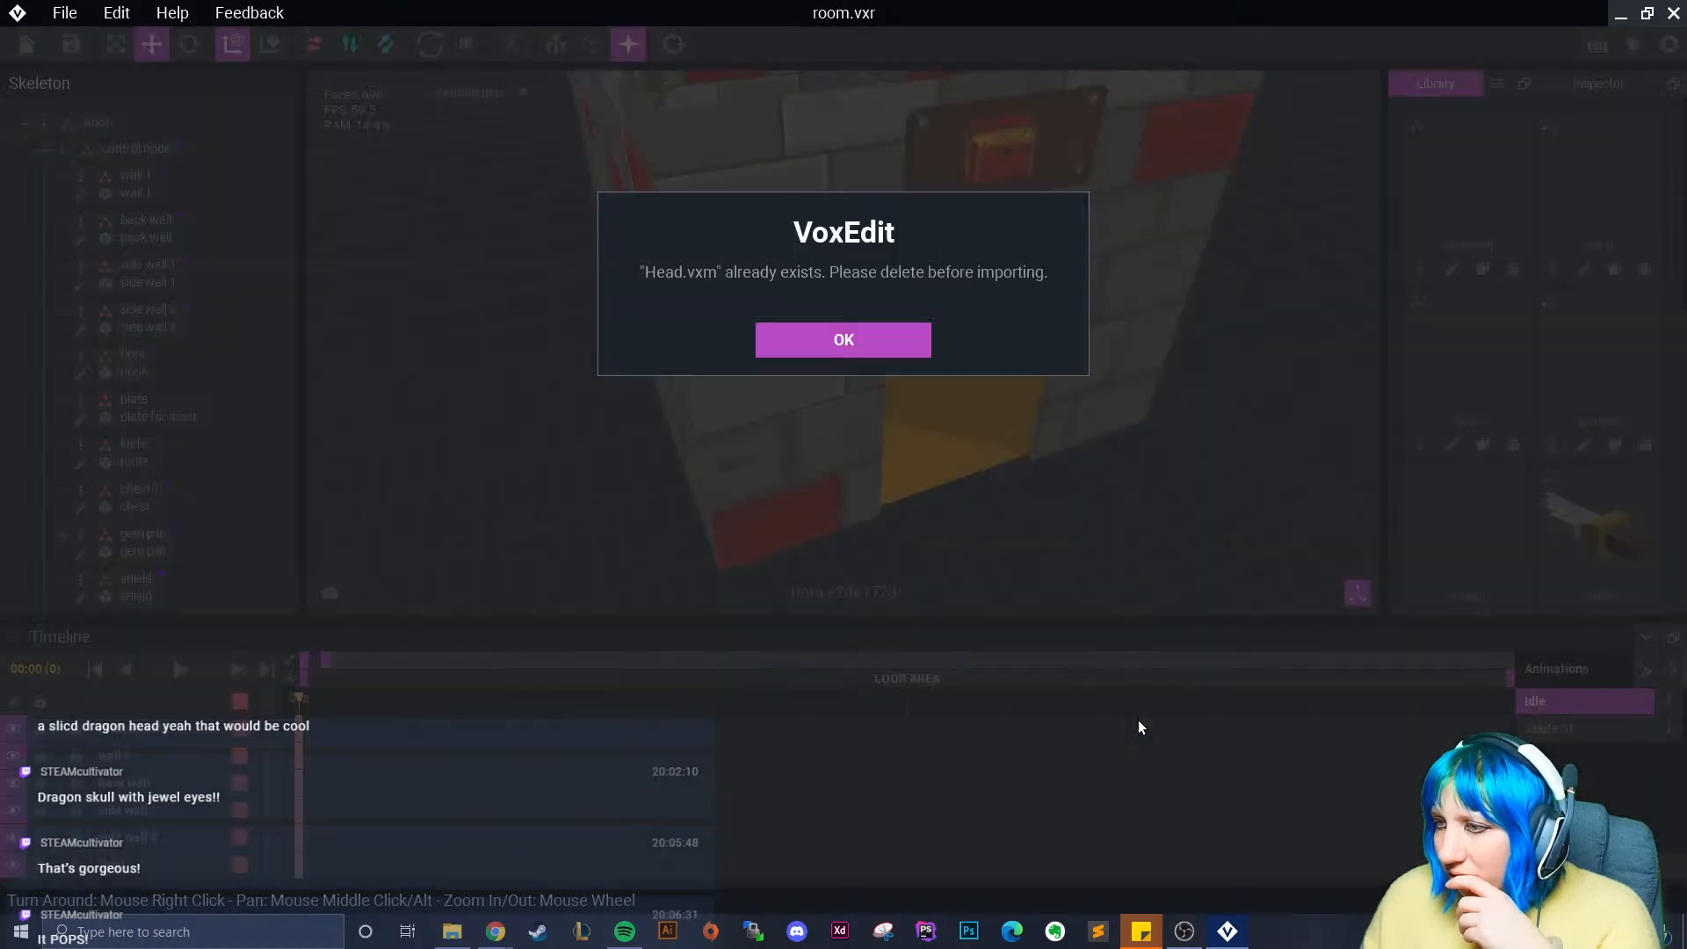
click(846, 351)
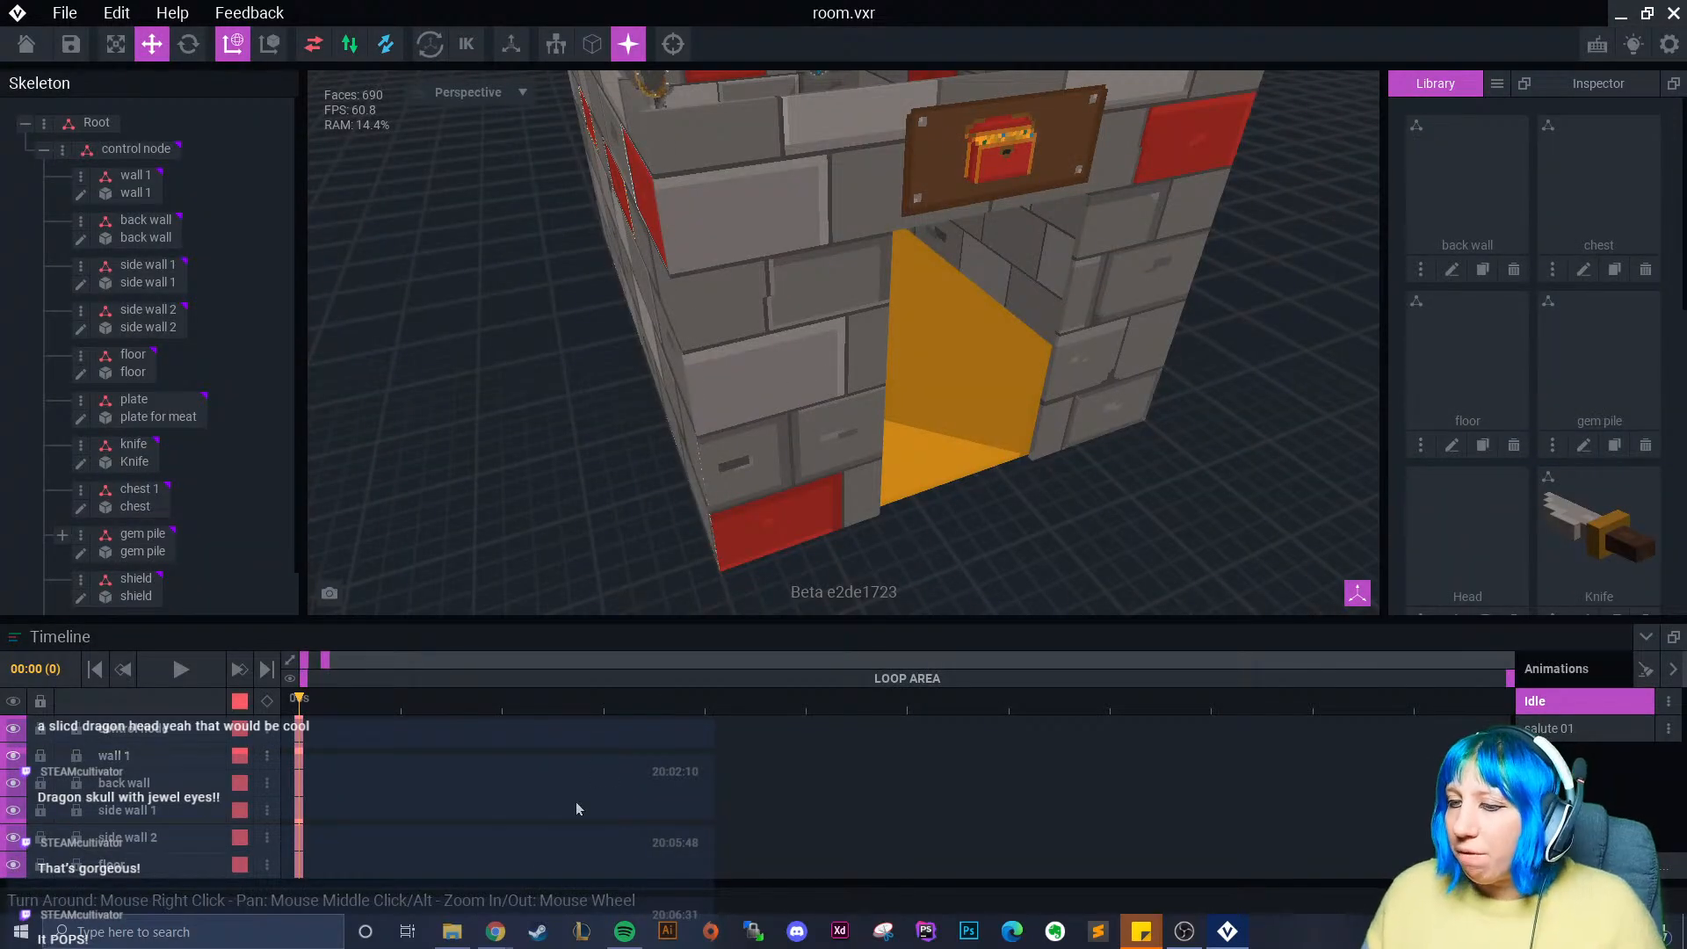
- Save and close room.vxr, and open the VoxEdit folder under the user's home directory in File Explorer
click(31, 48)
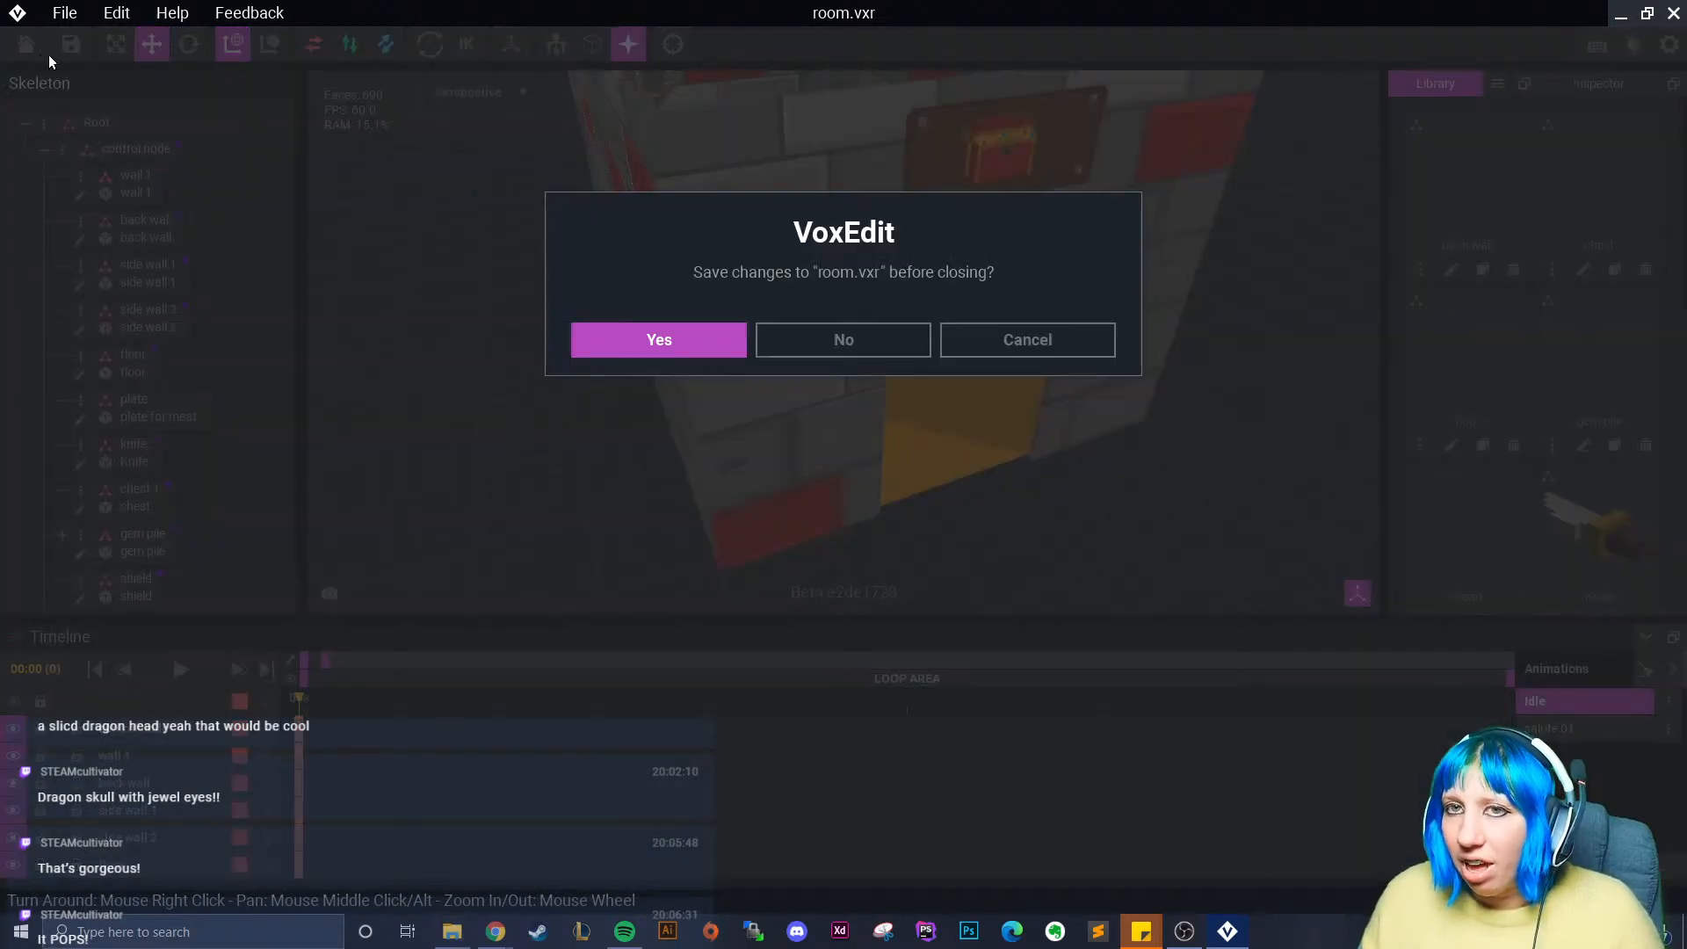
click(676, 357)
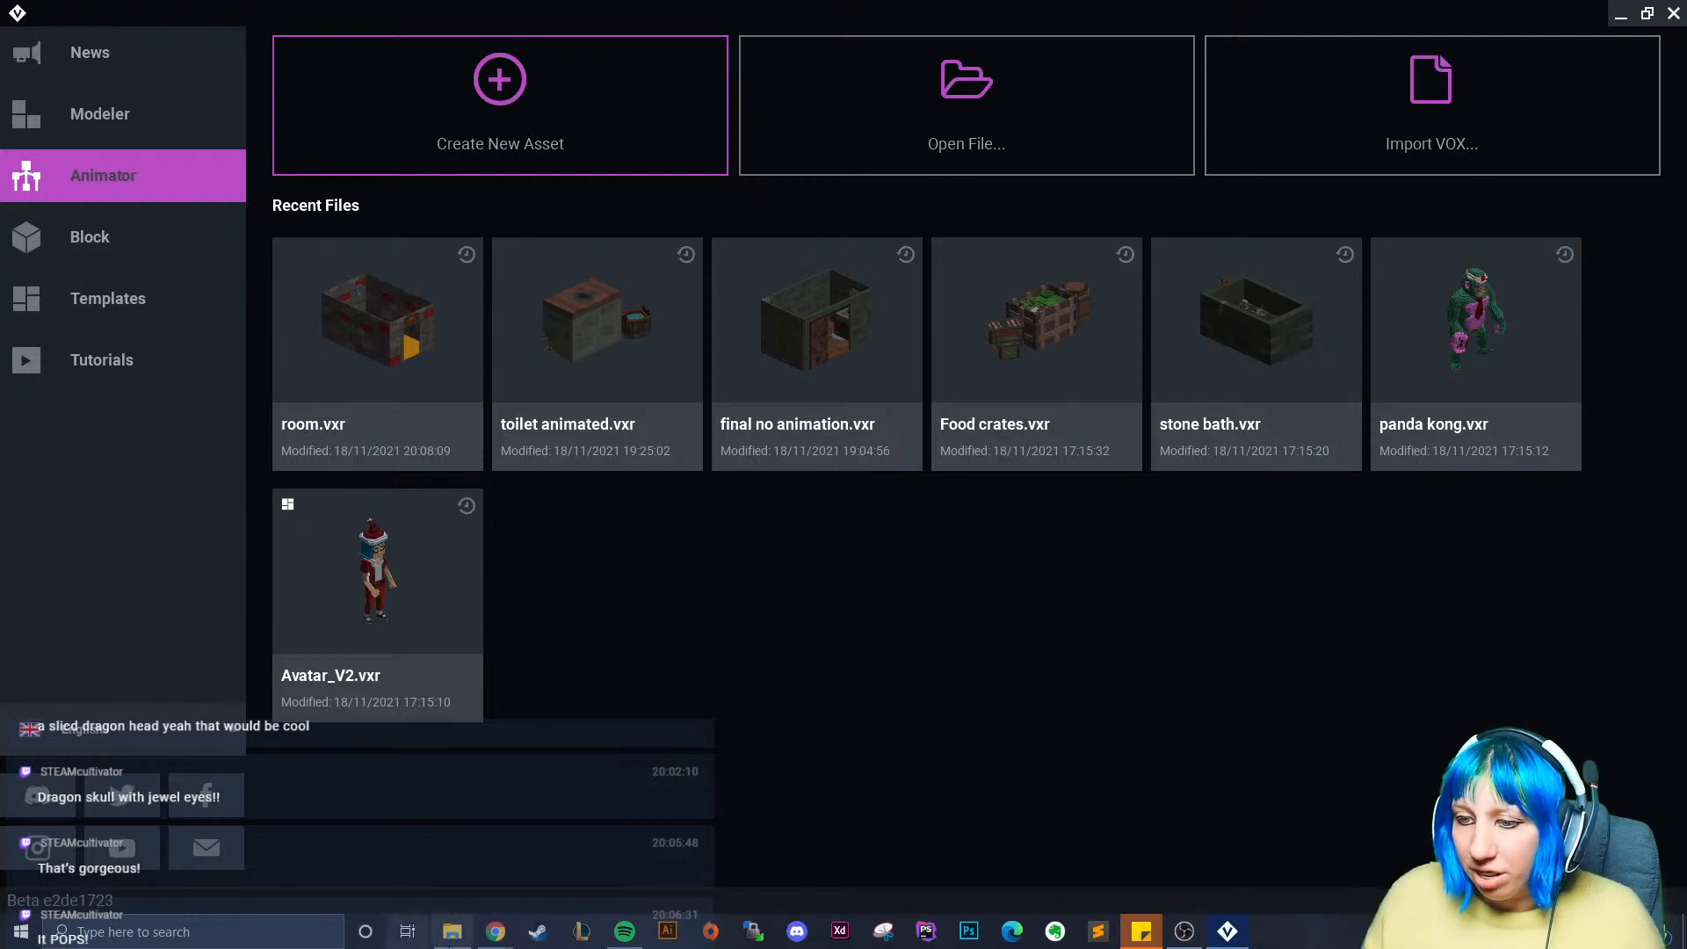
click(452, 932)
scroll(129, 852, down, 5)
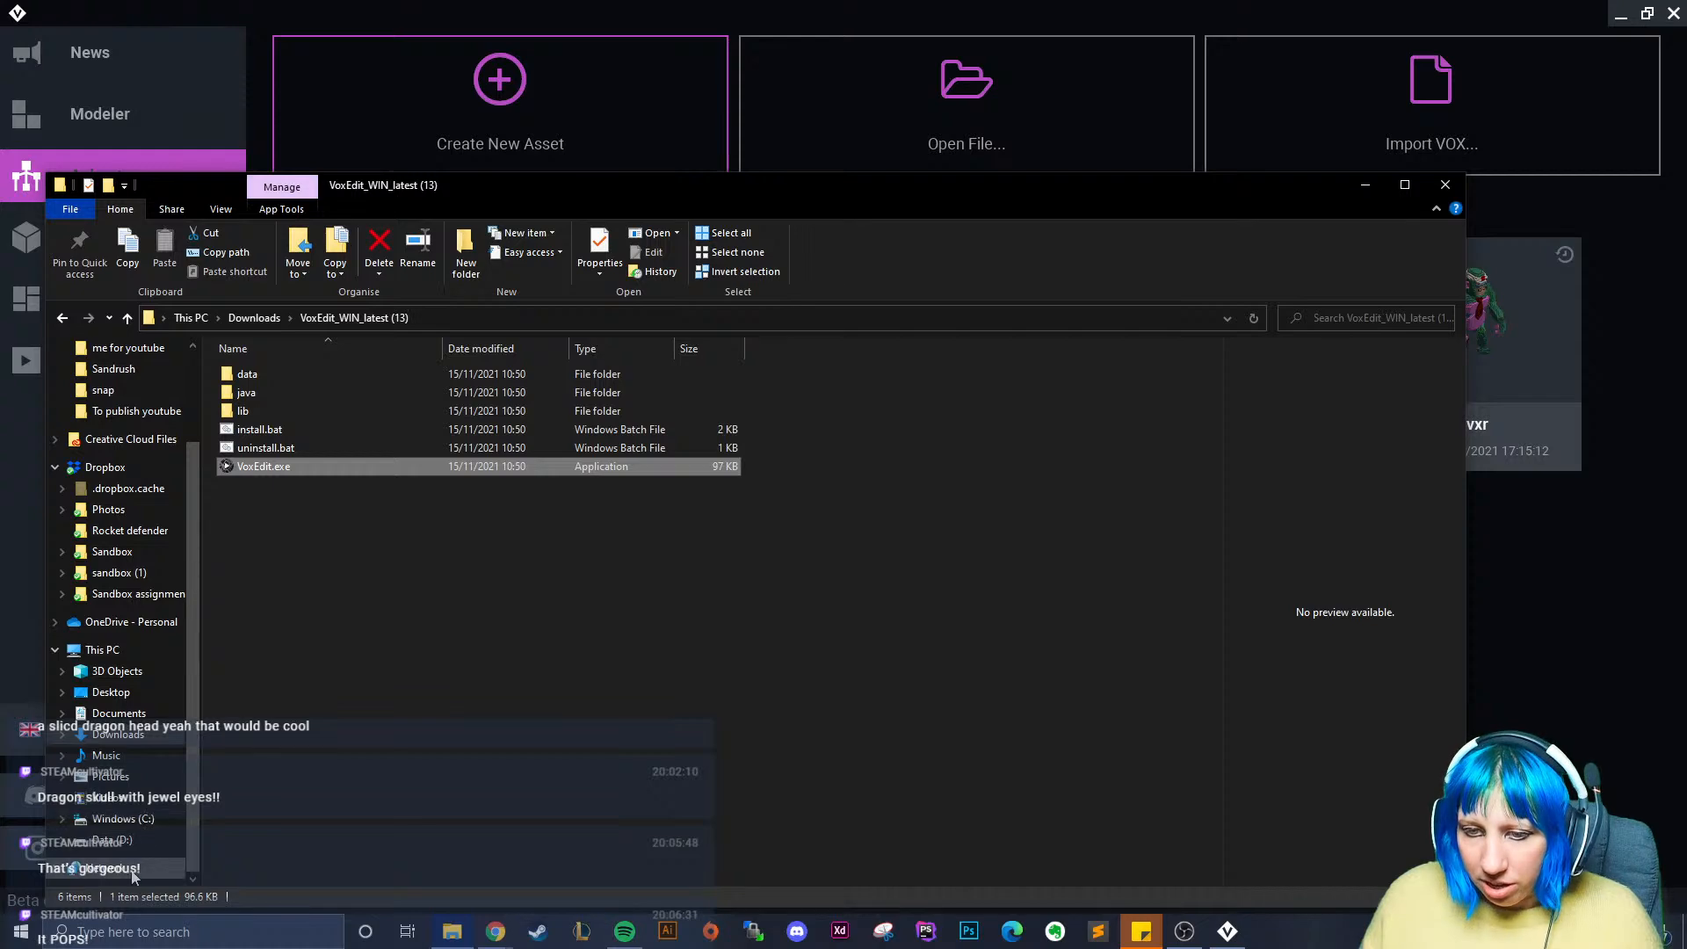
click(123, 818)
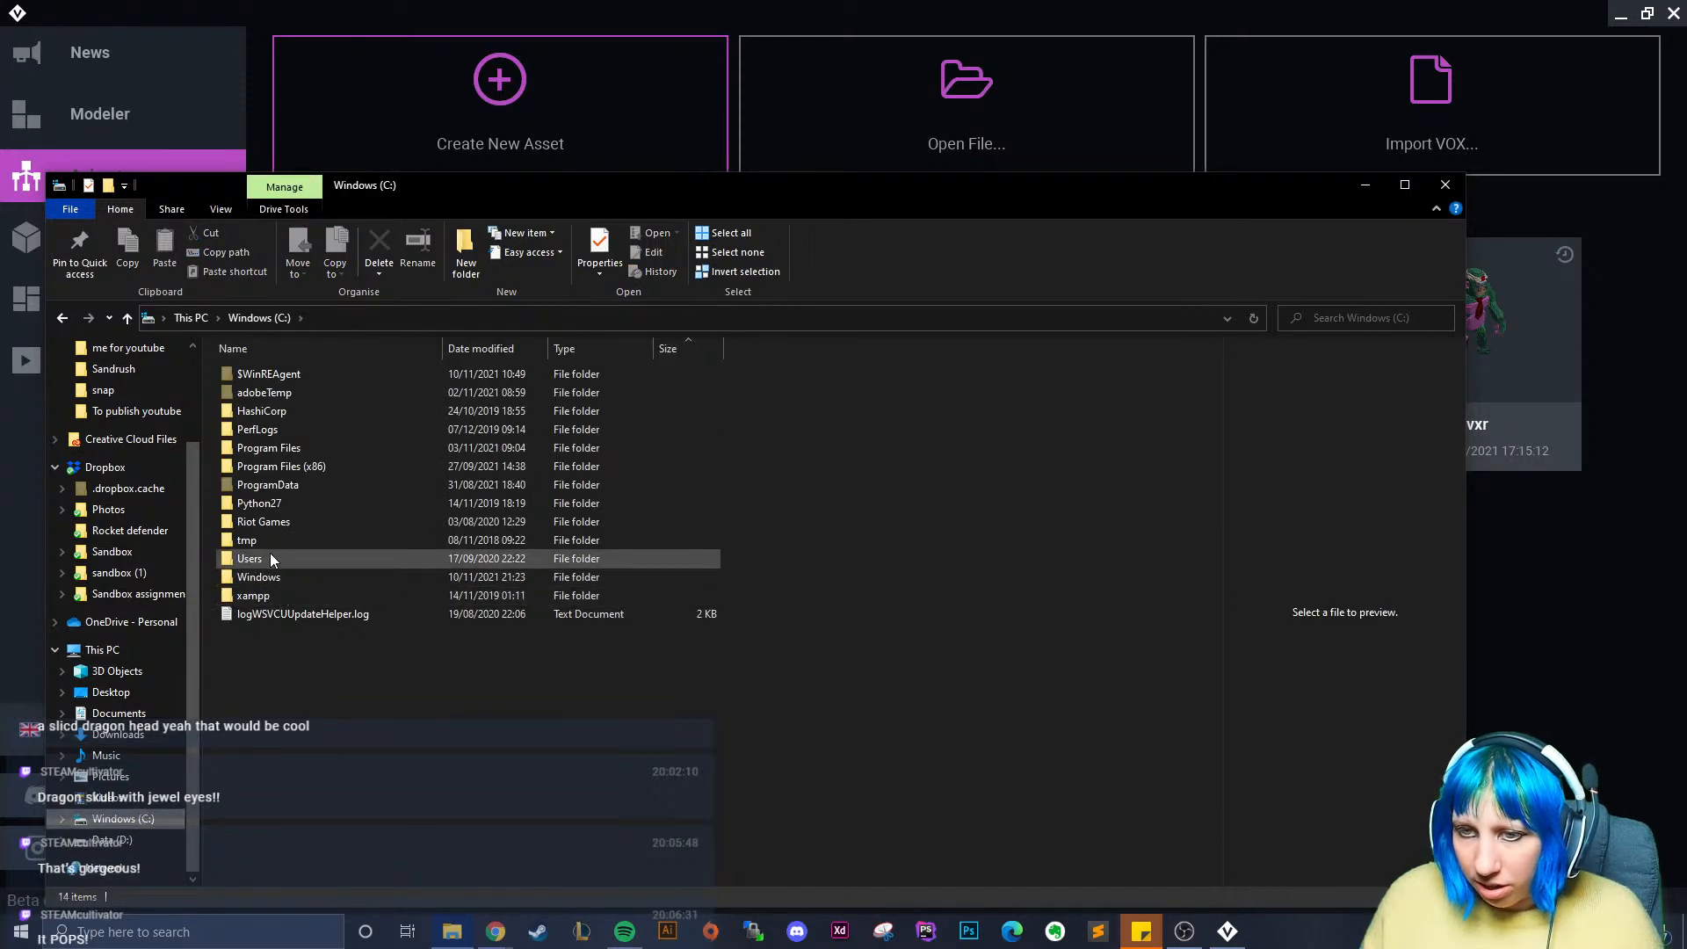
double_click(270, 559)
double_click(278, 429)
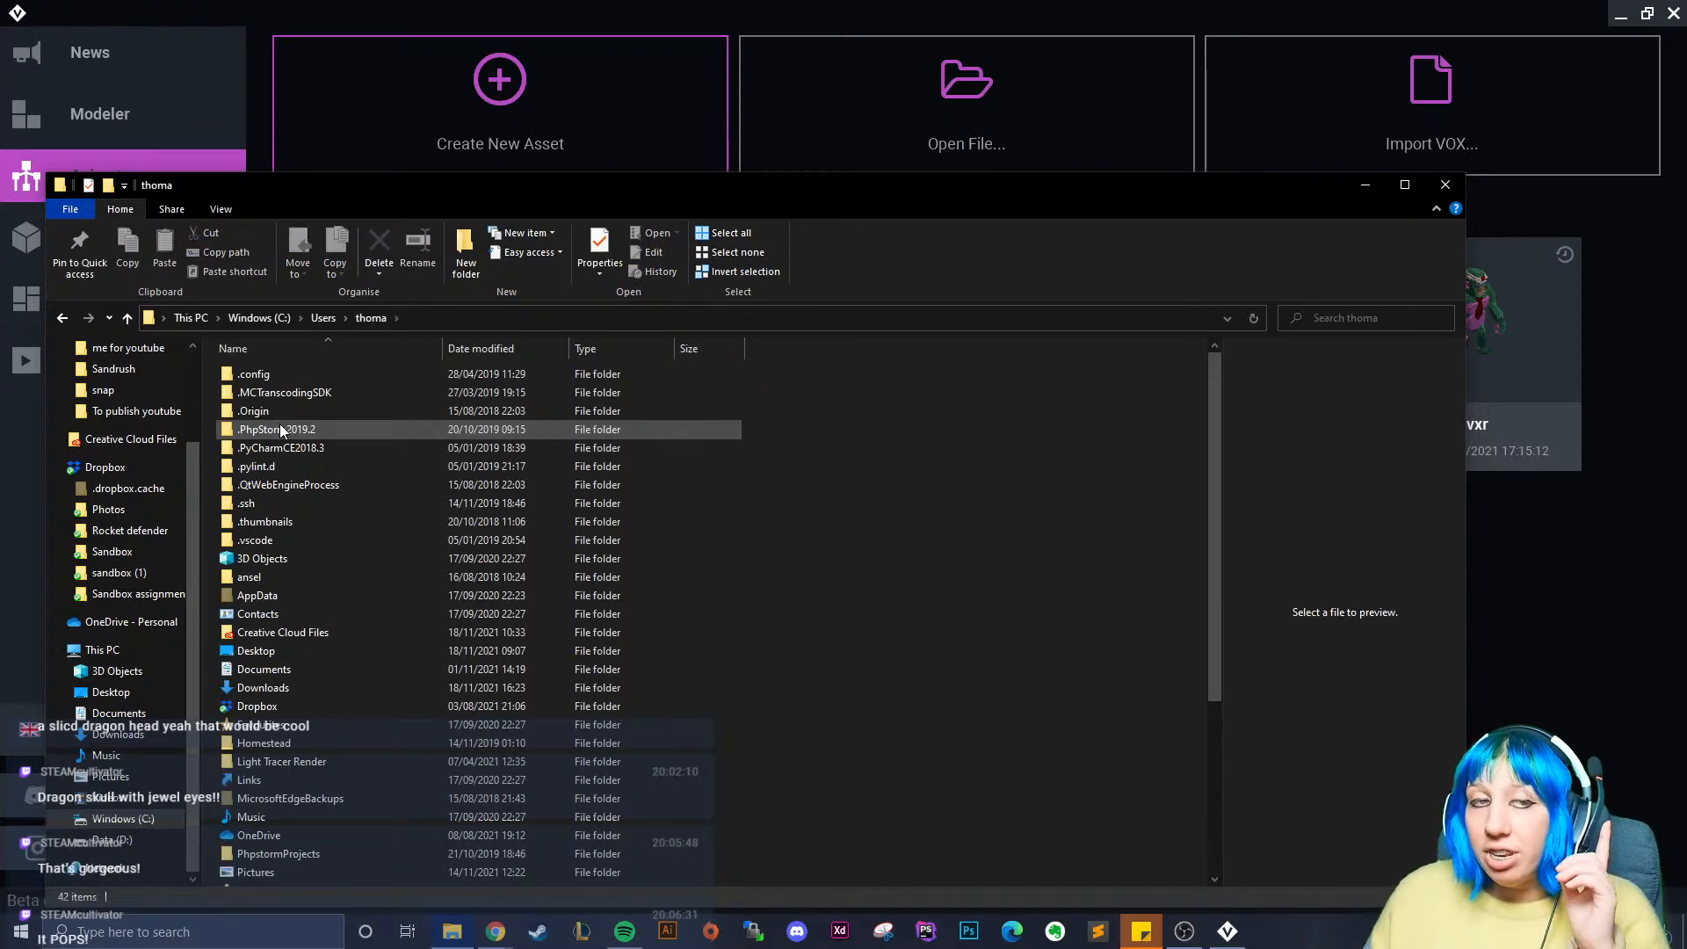
scroll(387, 453, down, 5)
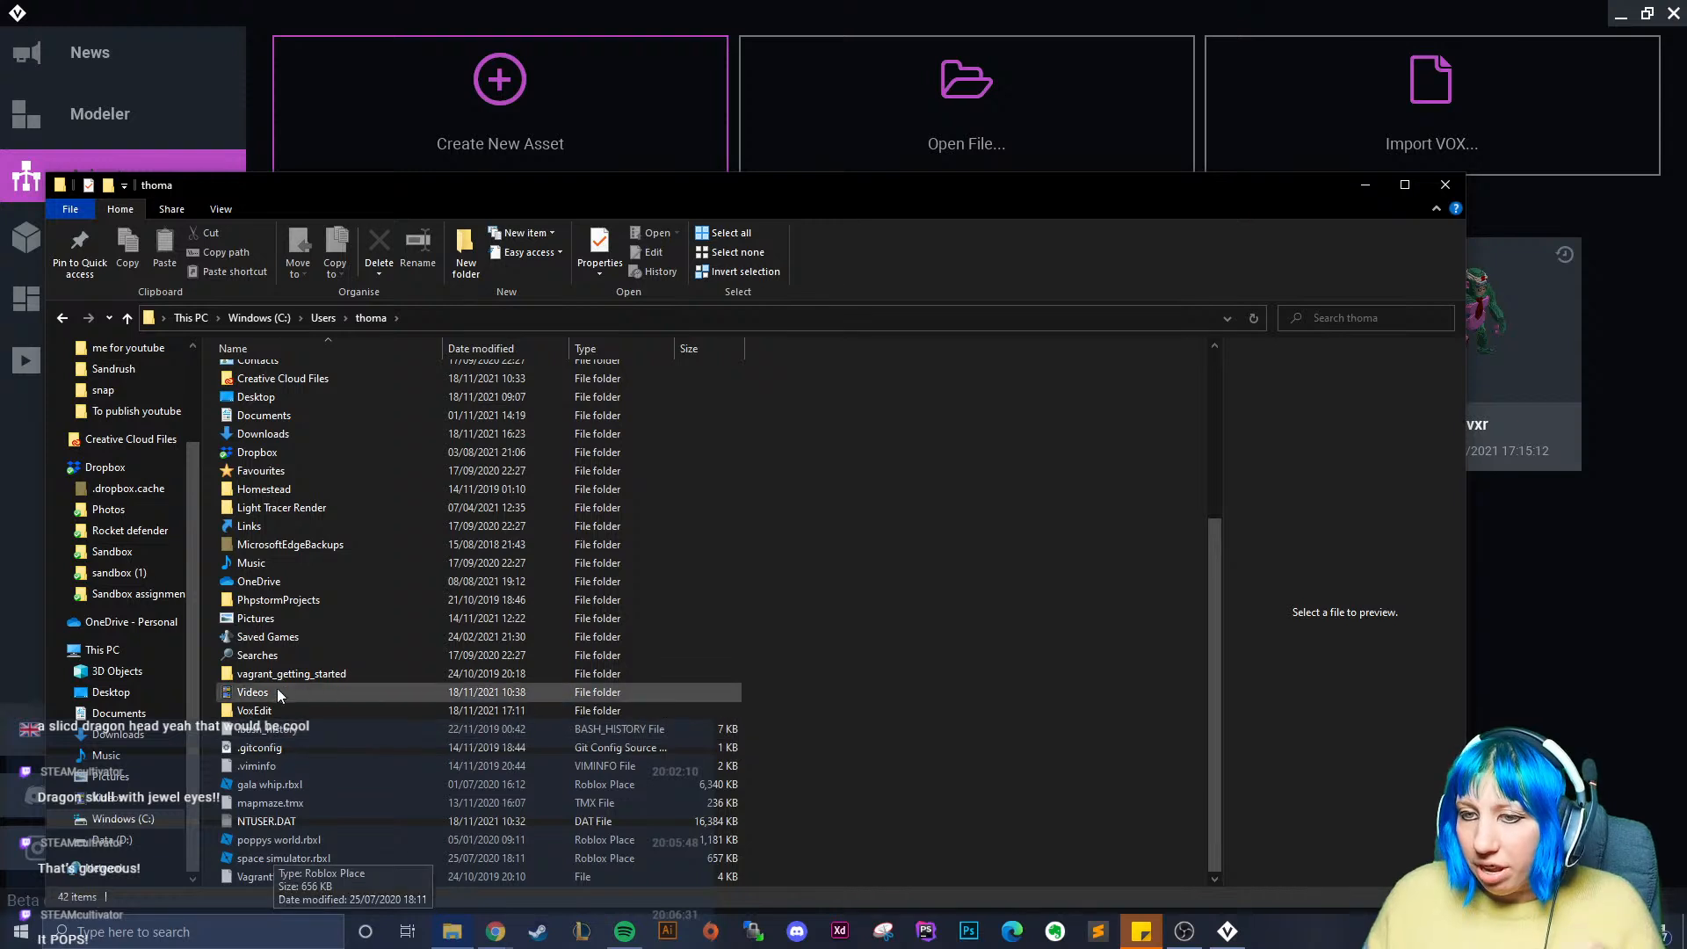
double_click(283, 710)
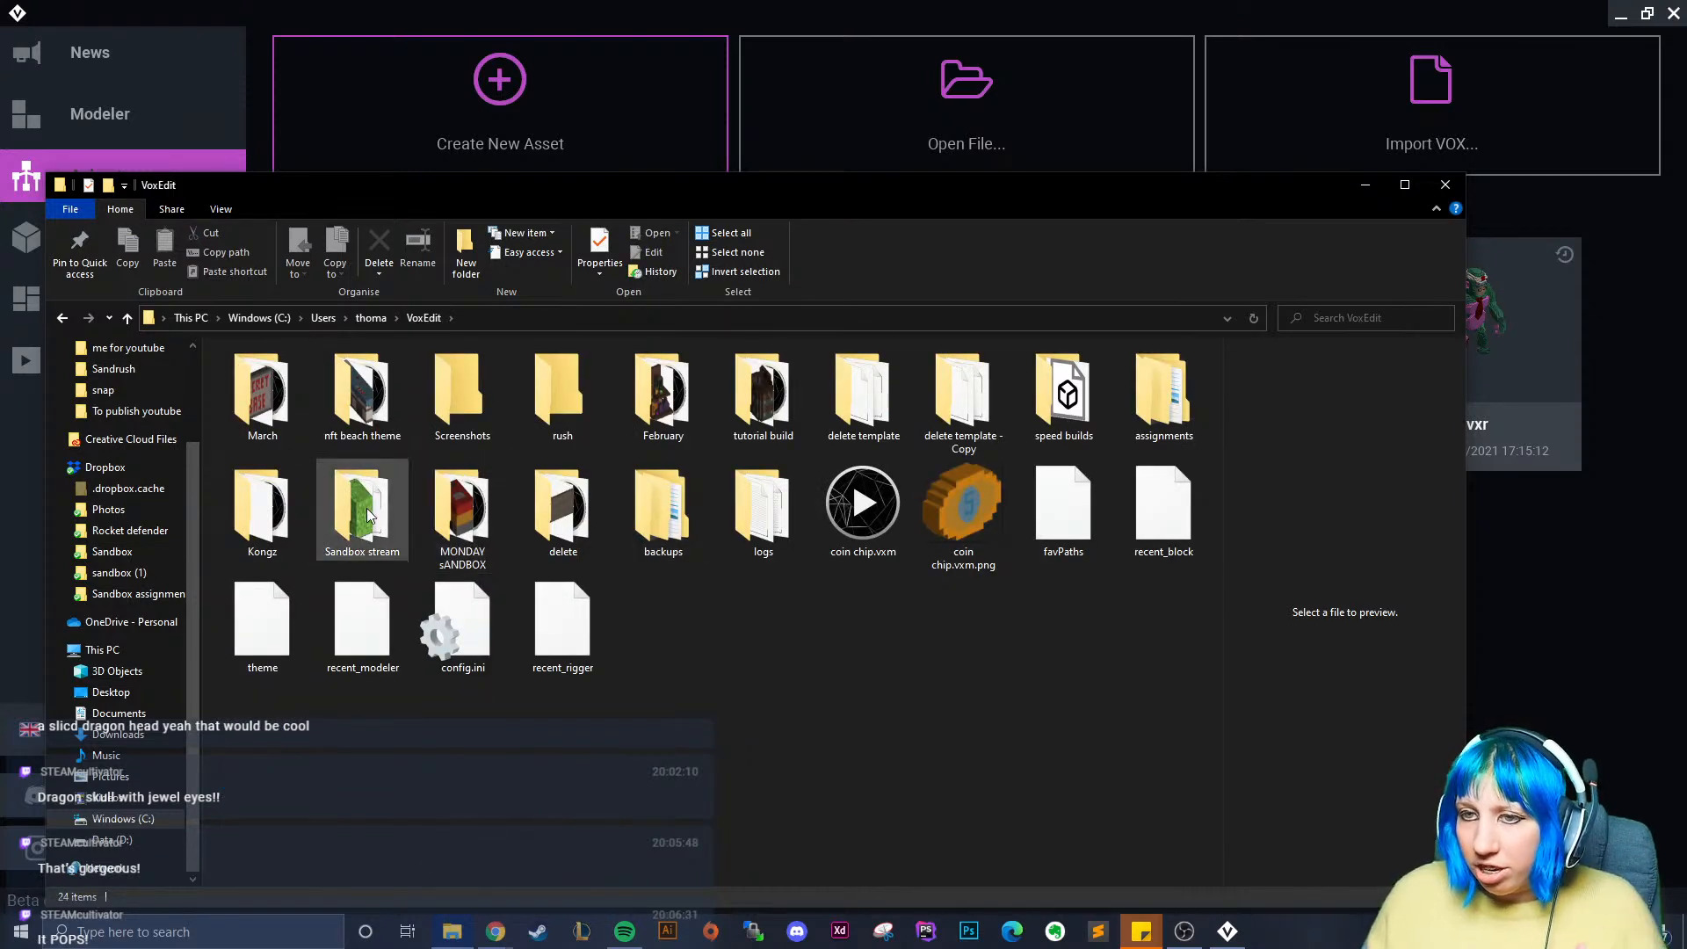
- Open Sandbox stream > goblin castle > treasure room > room and show its files as thumbnails
double_click(1165, 406)
click(418, 317)
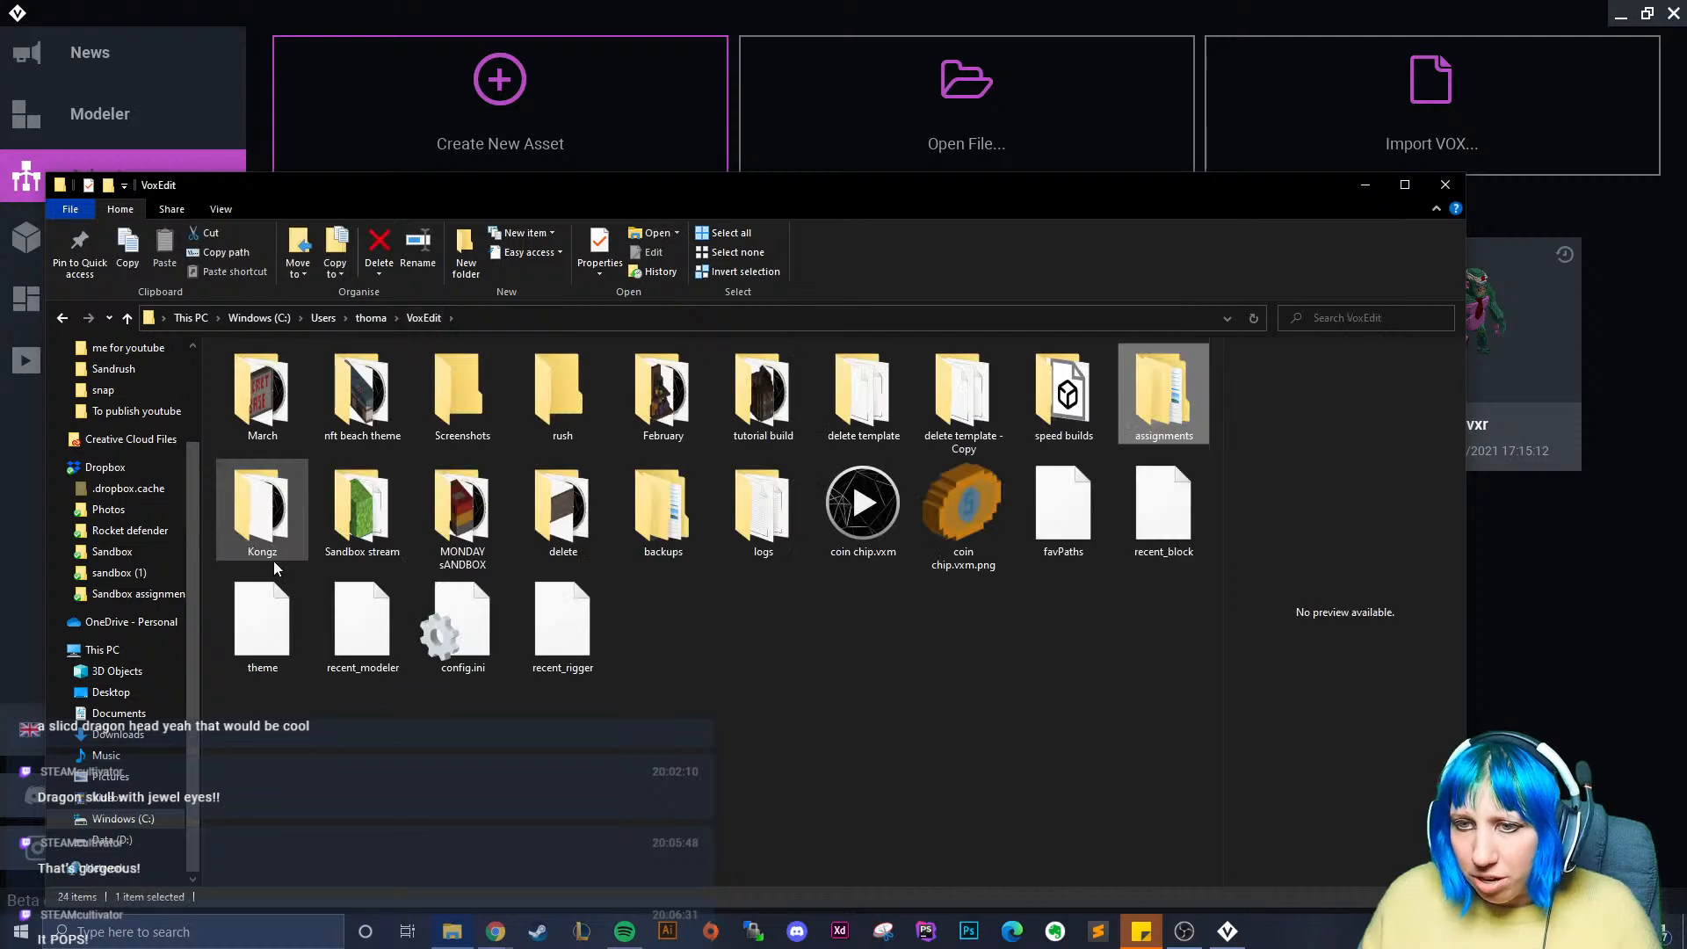
double_click(362, 510)
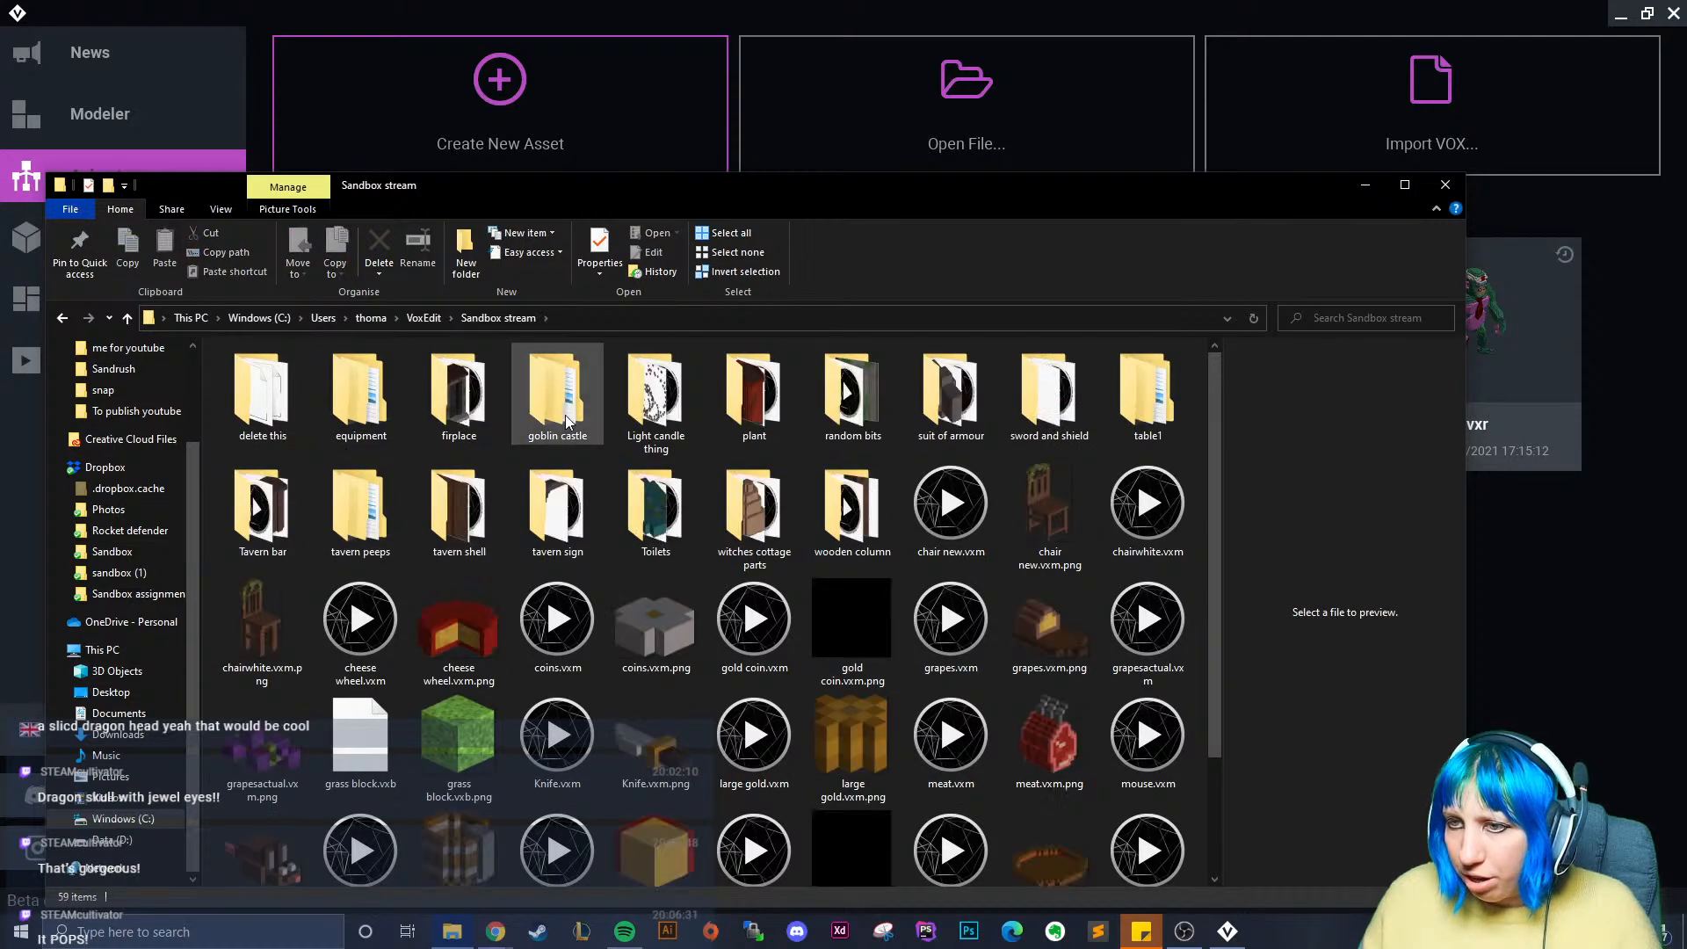
double_click(565, 421)
double_click(302, 407)
click(260, 376)
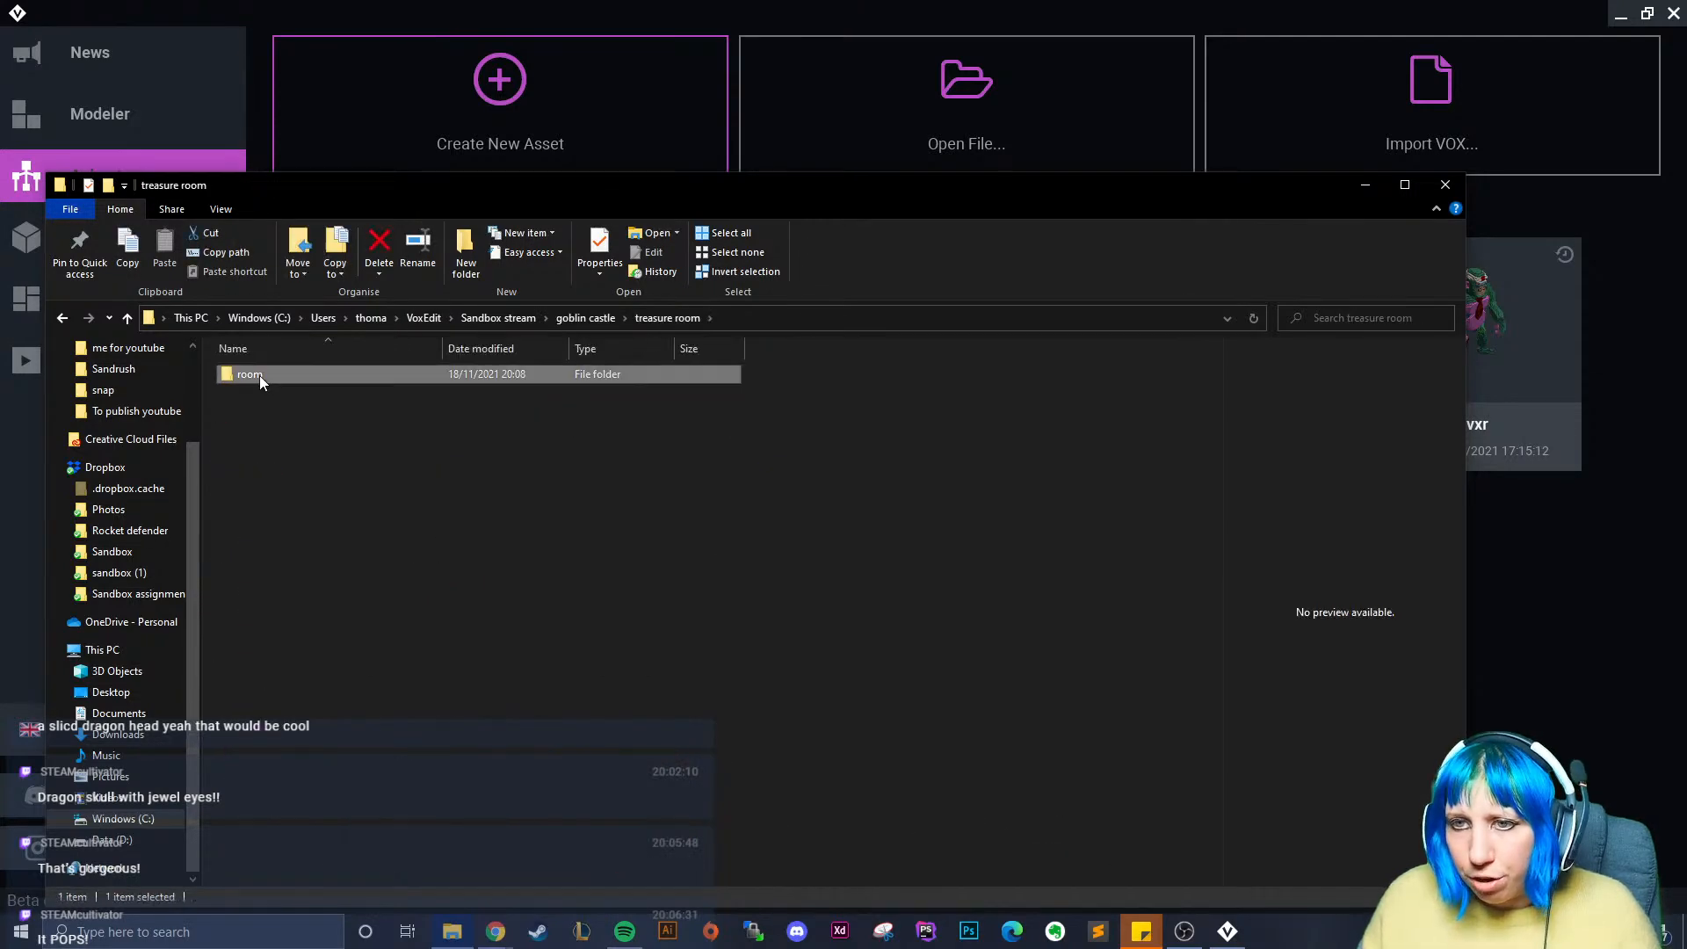
double_click(260, 376)
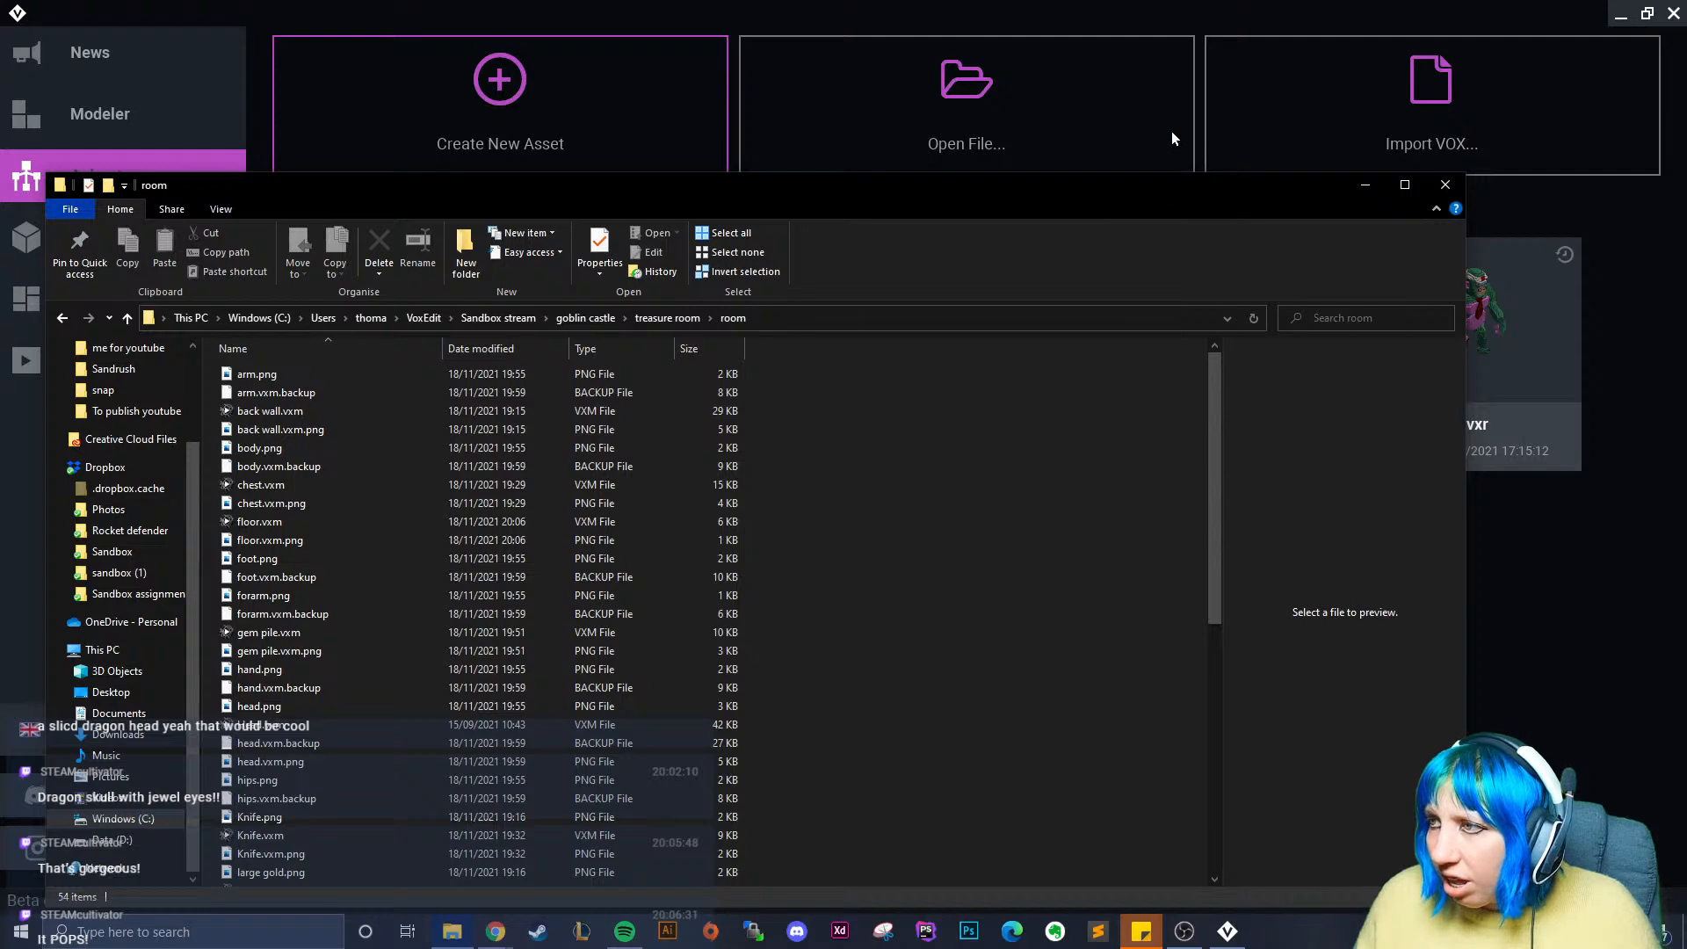
drag(1121, 186, 1198, 67)
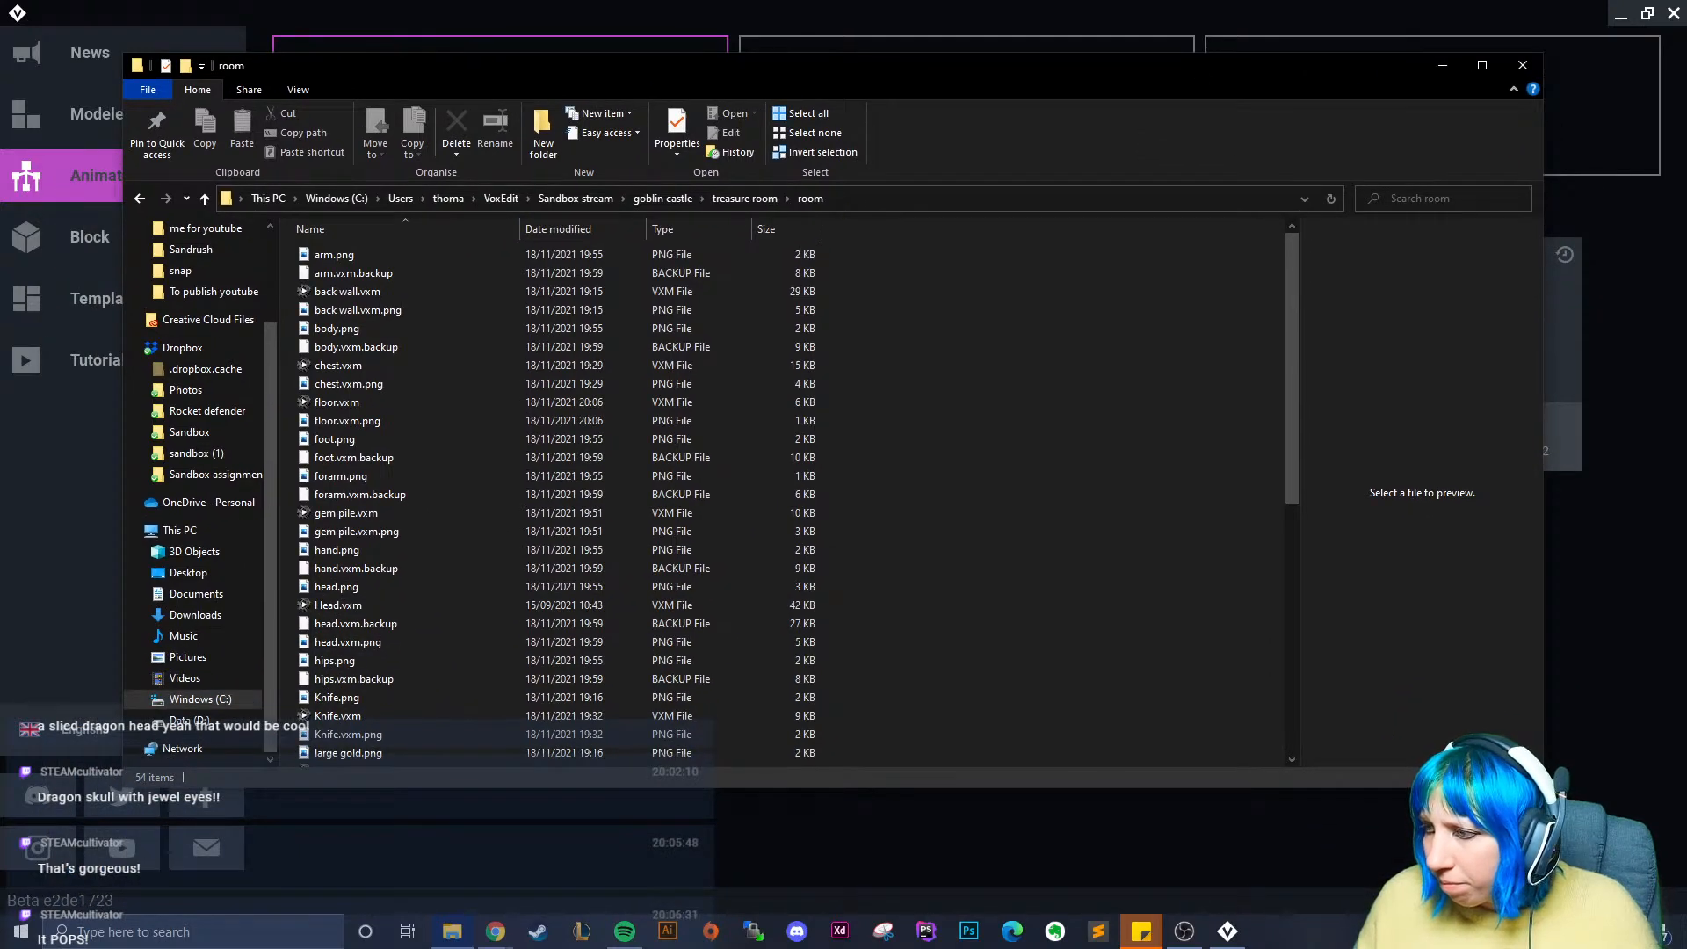
ctrl+scroll(632, 395, up, 4)
- Delete arm.png, arm.vxm.backup, body.png and body.vxm.backup from the room folder
click(344, 289)
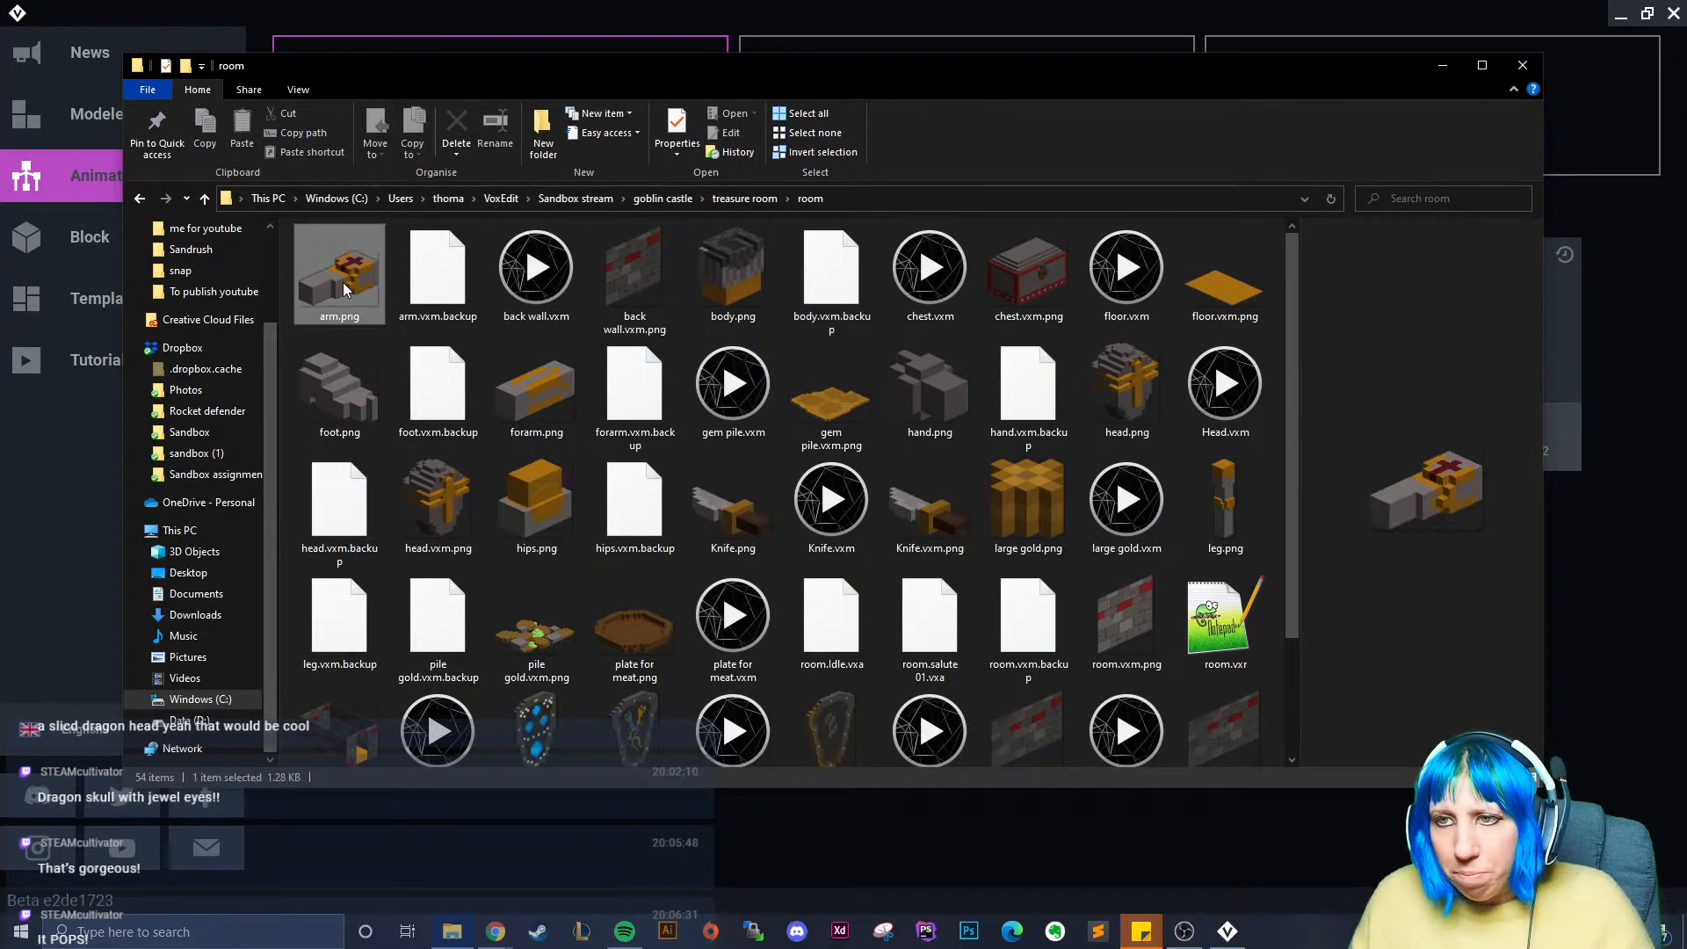
key(Delete)
click(344, 289)
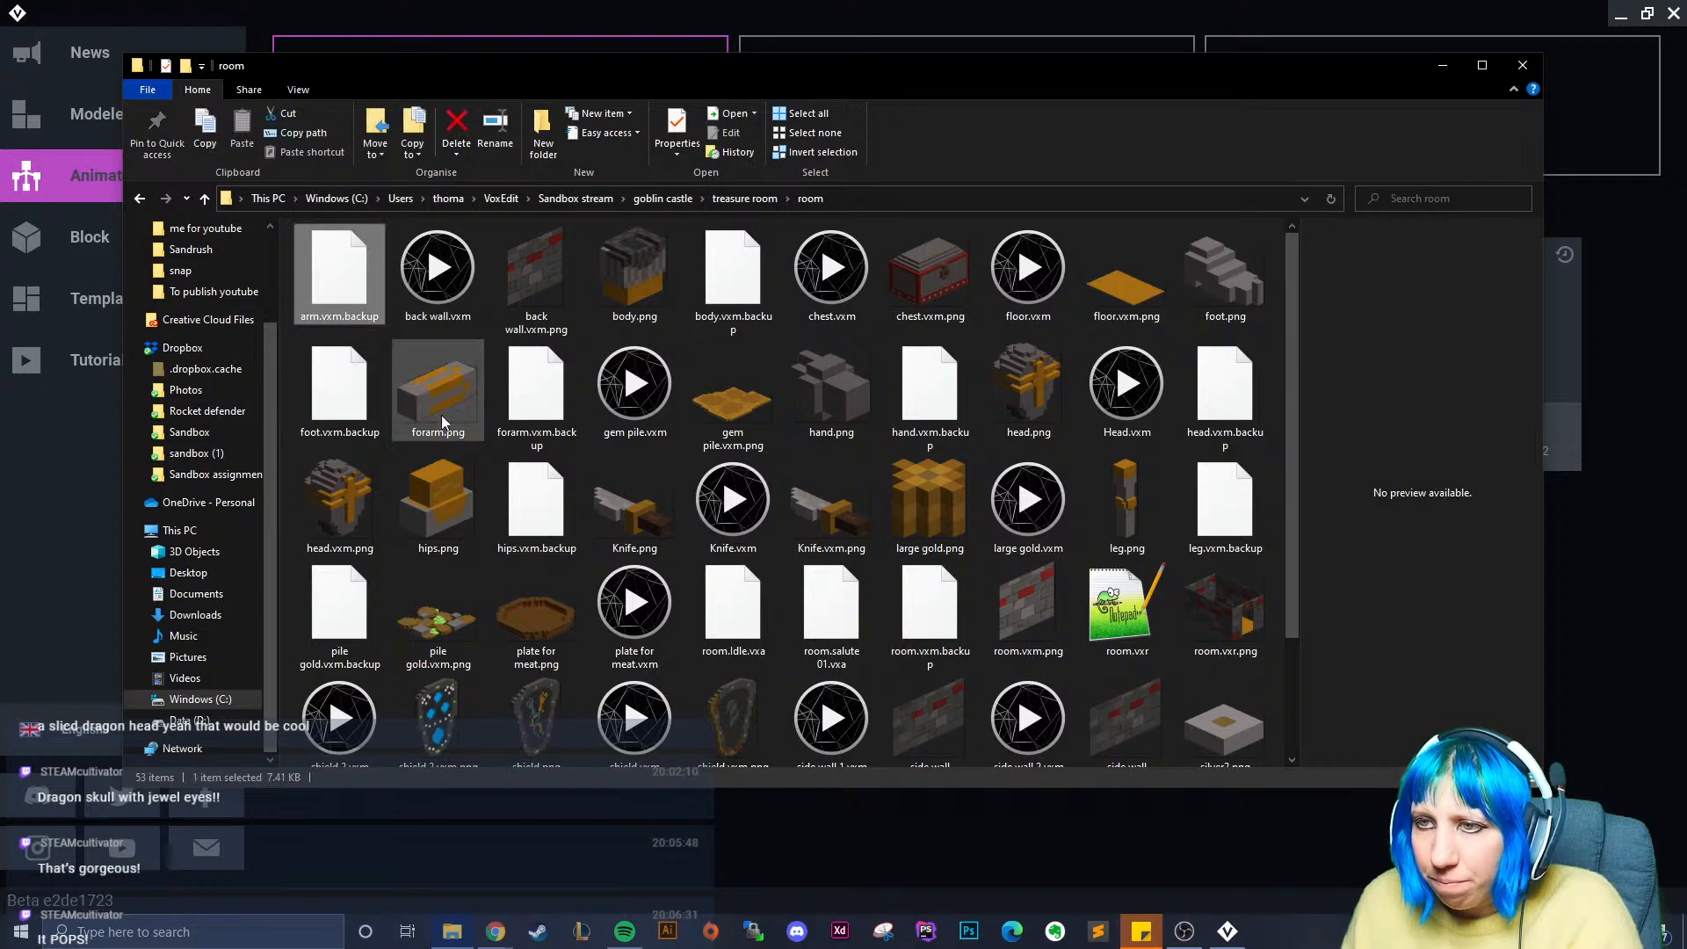
key(Delete)
click(570, 292)
key(Delete)
click(539, 293)
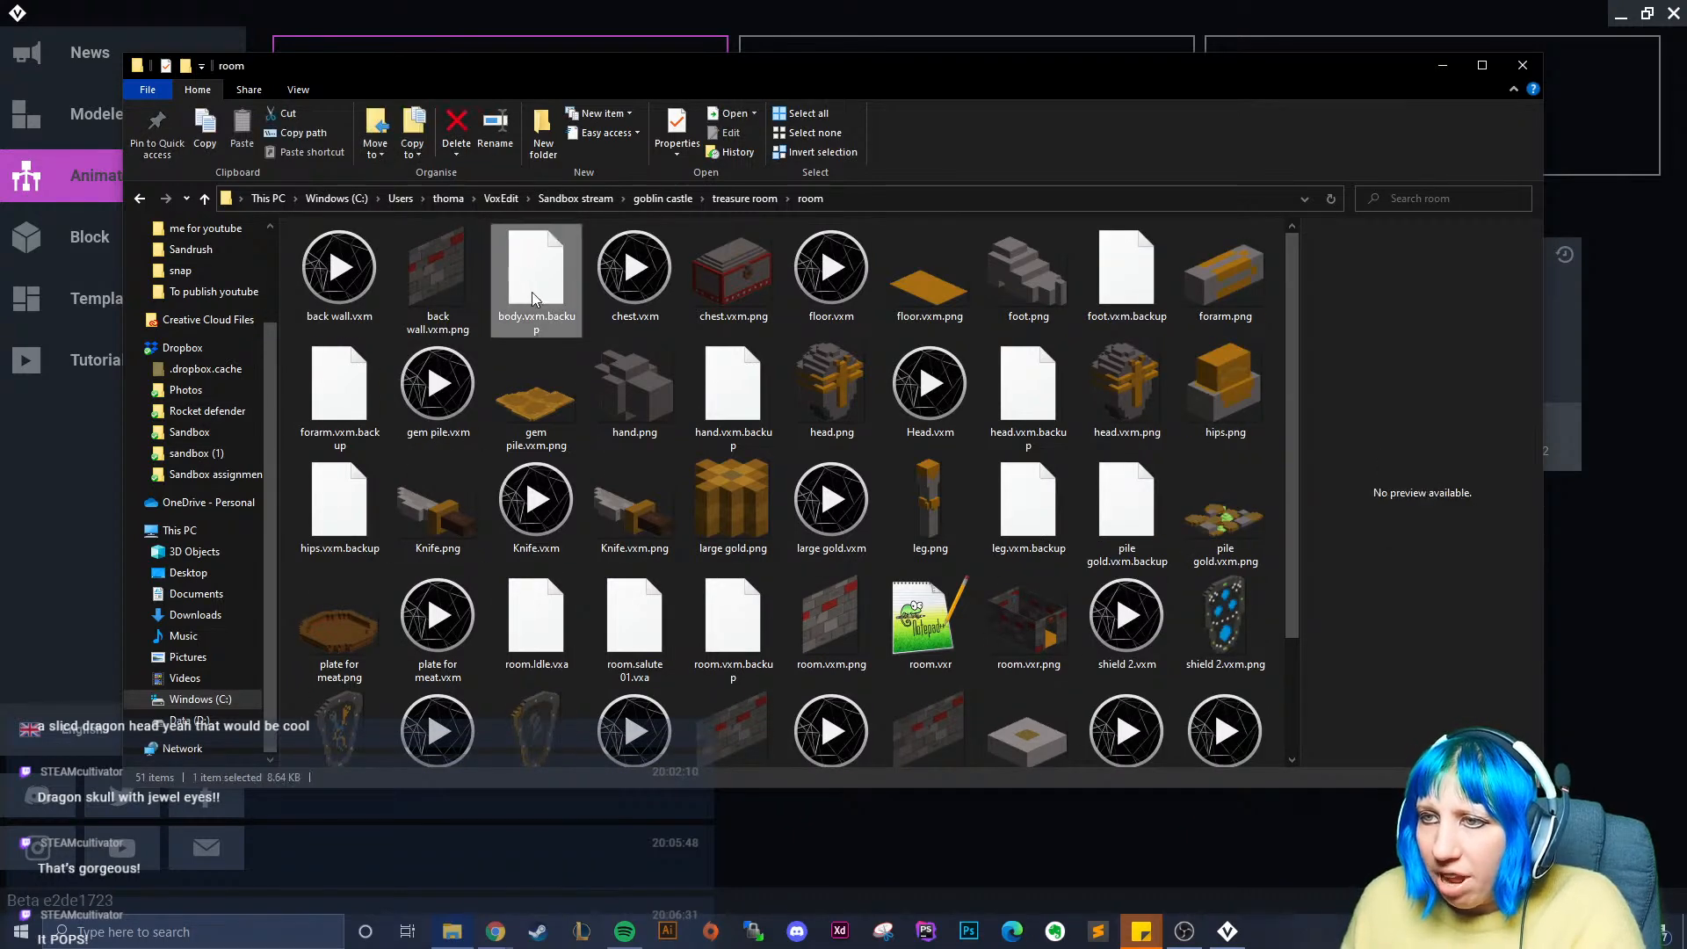
key(Delete)
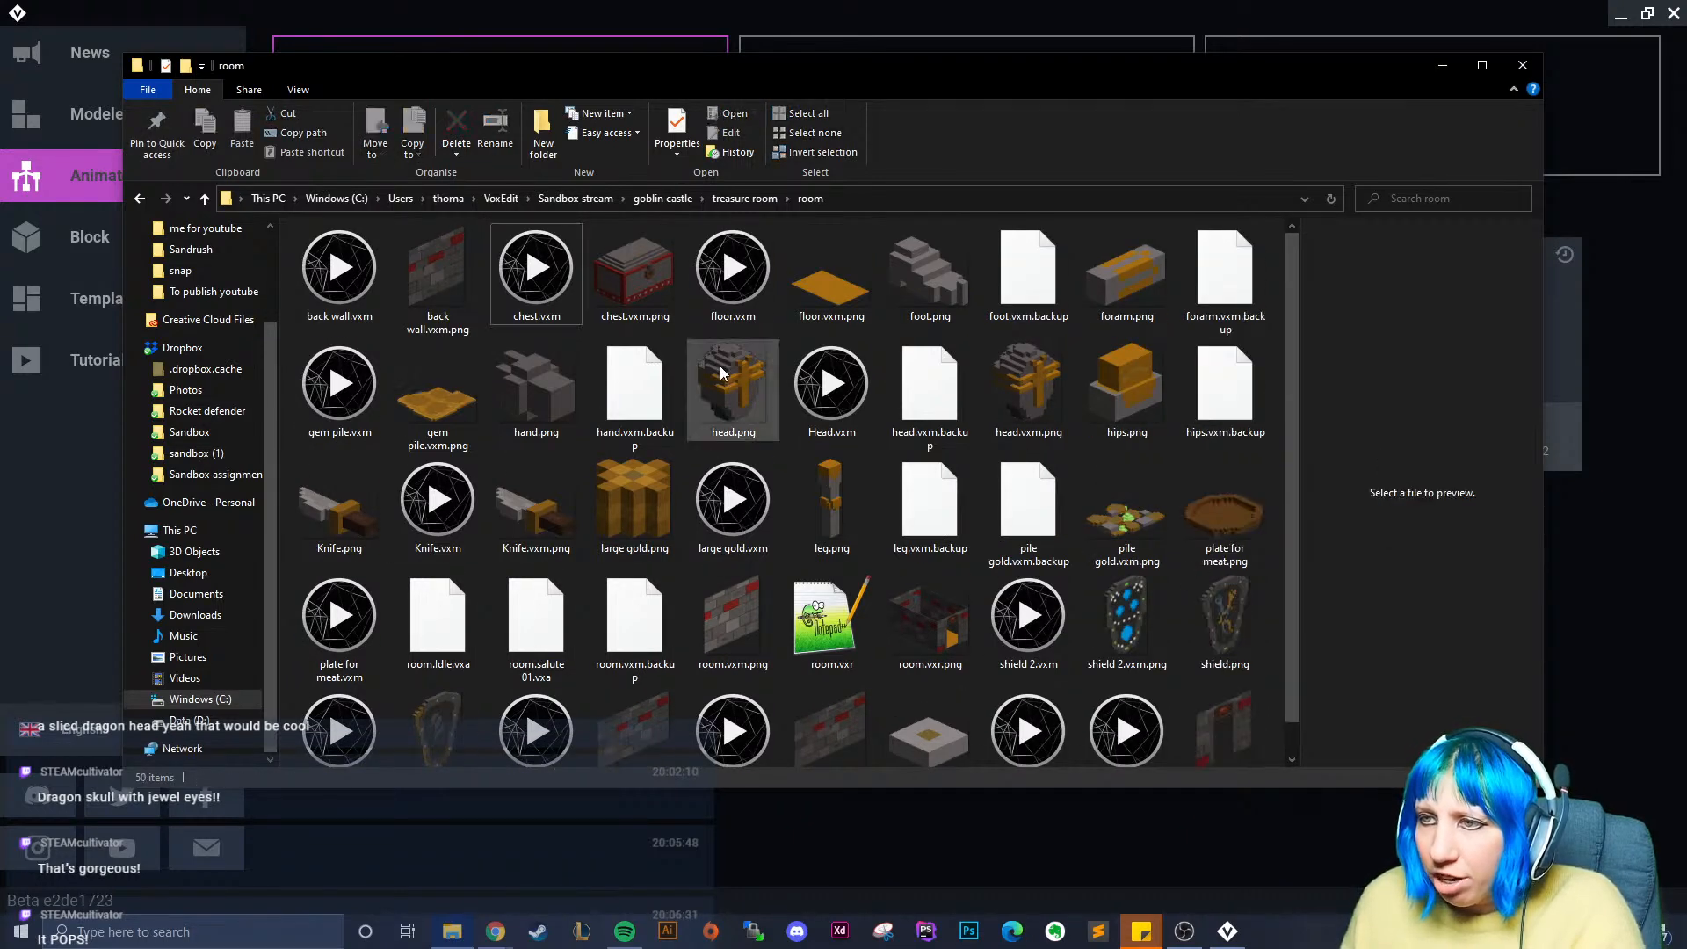
- Delete foot.png, foot.vxm.backup, forarm.png and forarm.vxm.backup from the room folder
click(534, 293)
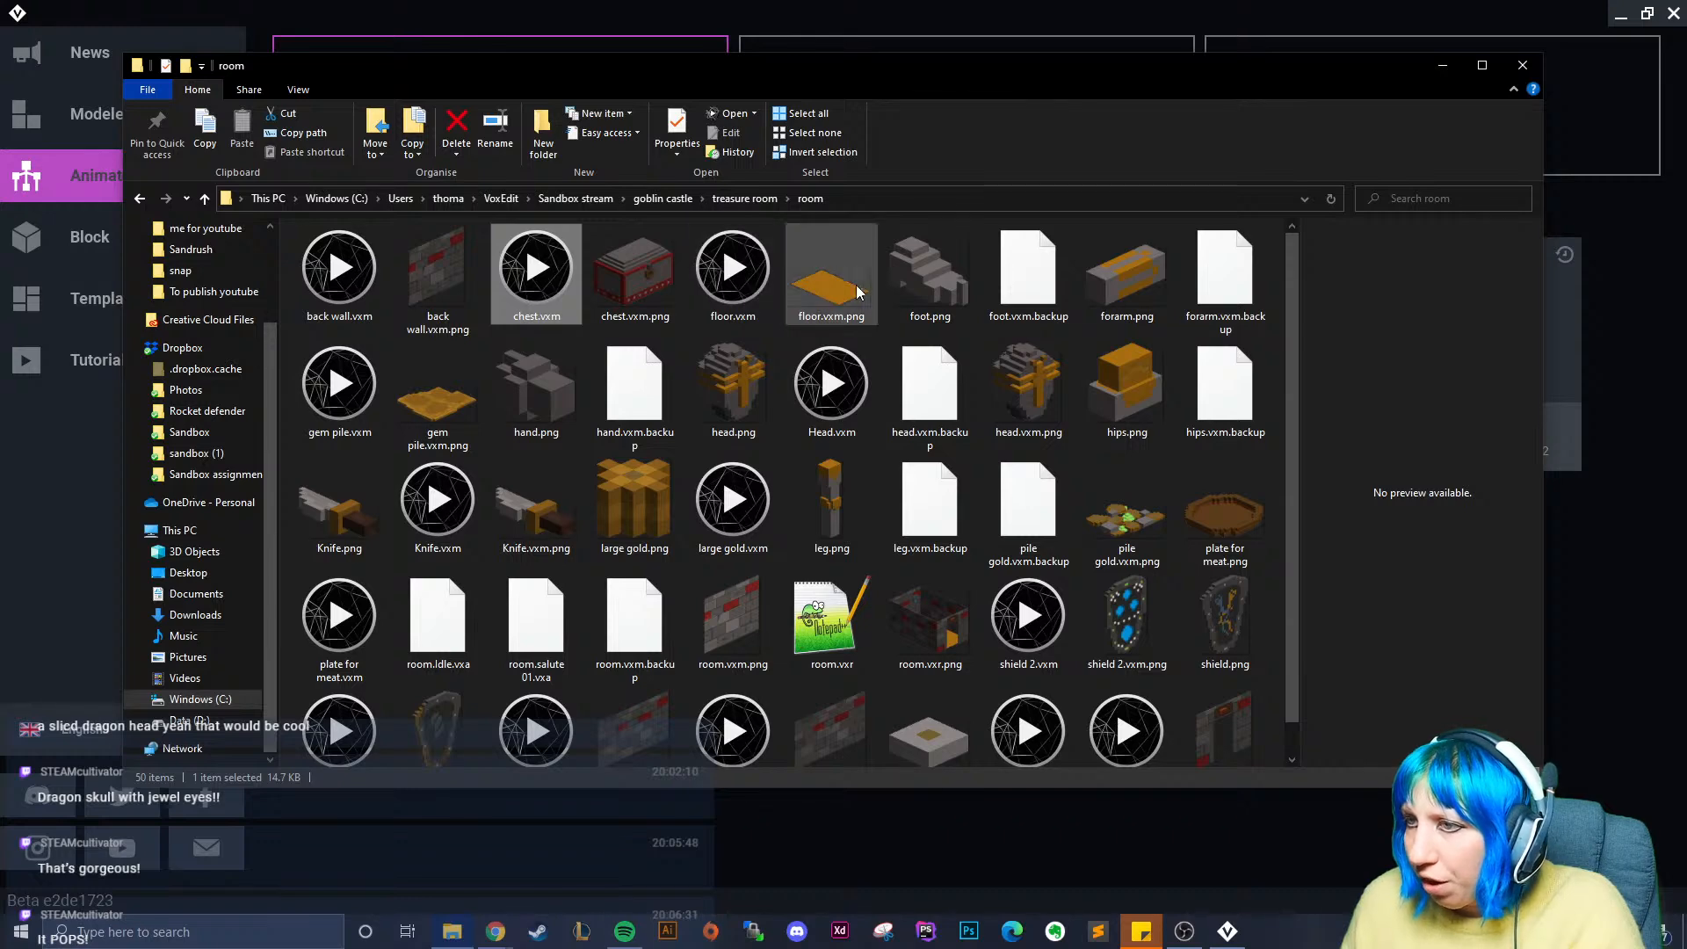
click(938, 281)
key(Delete)
click(942, 281)
key(Delete)
click(945, 282)
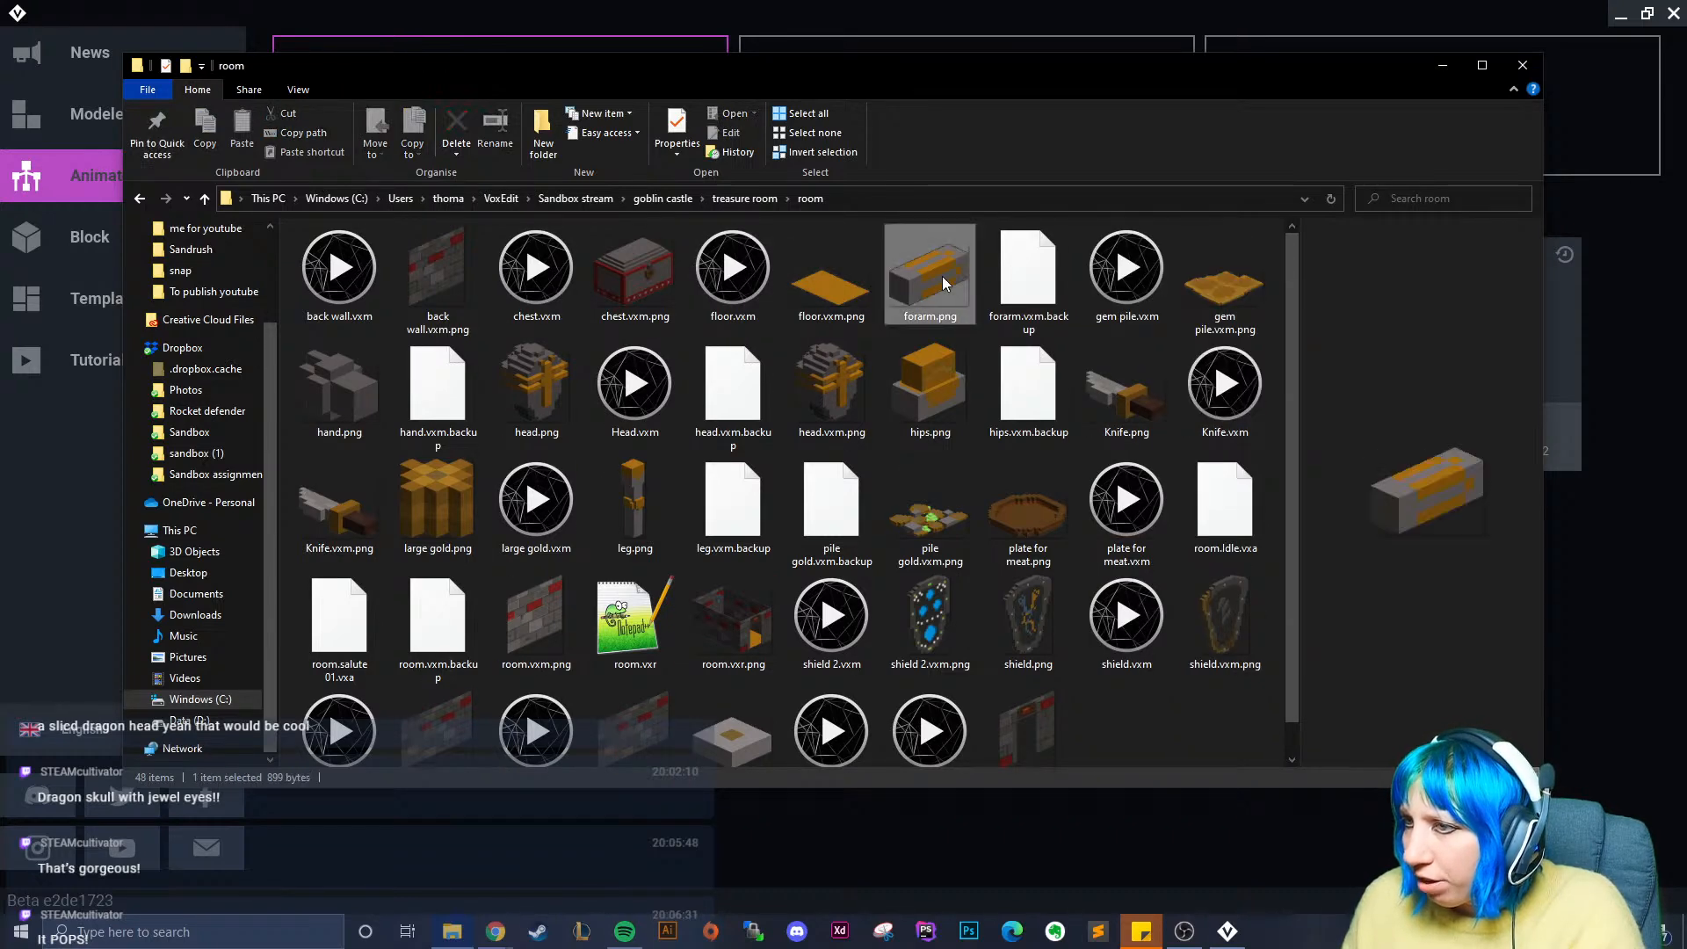
key(Delete)
click(943, 281)
key(Delete)
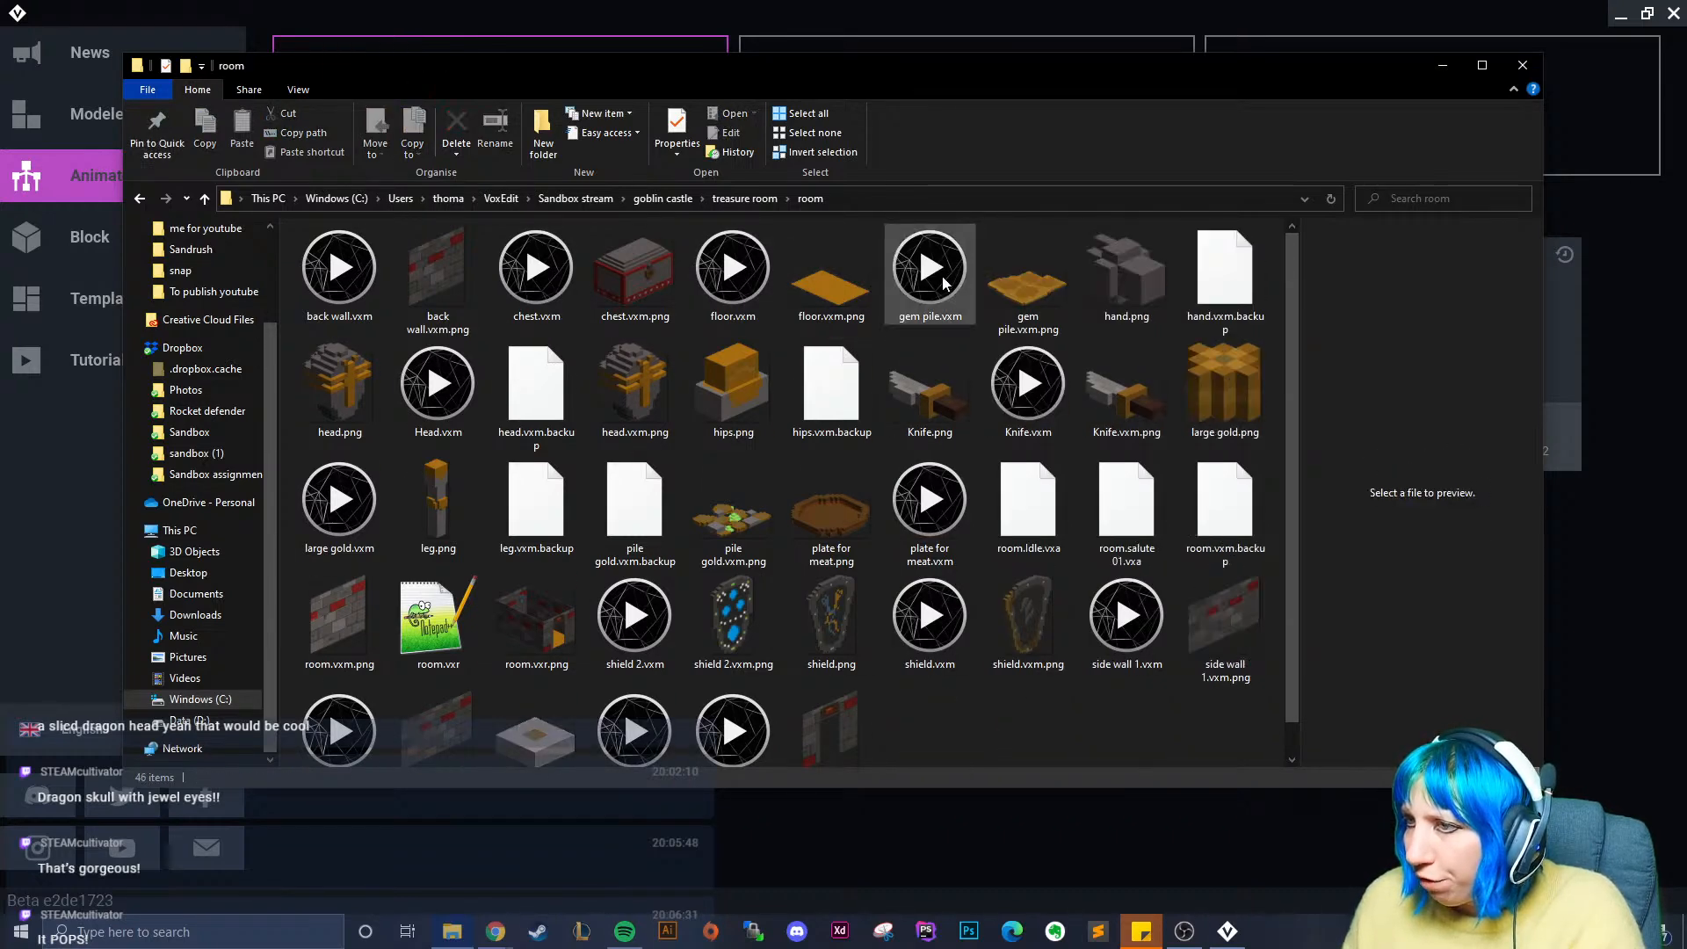
- Delete hand.png and hand.vxm.backup from the room folder
click(1128, 286)
key(Delete)
click(1140, 290)
key(Delete)
- Delete head.png, Head.vxm, head.vxm.backup and head.vxm.png from the room folder
click(1152, 291)
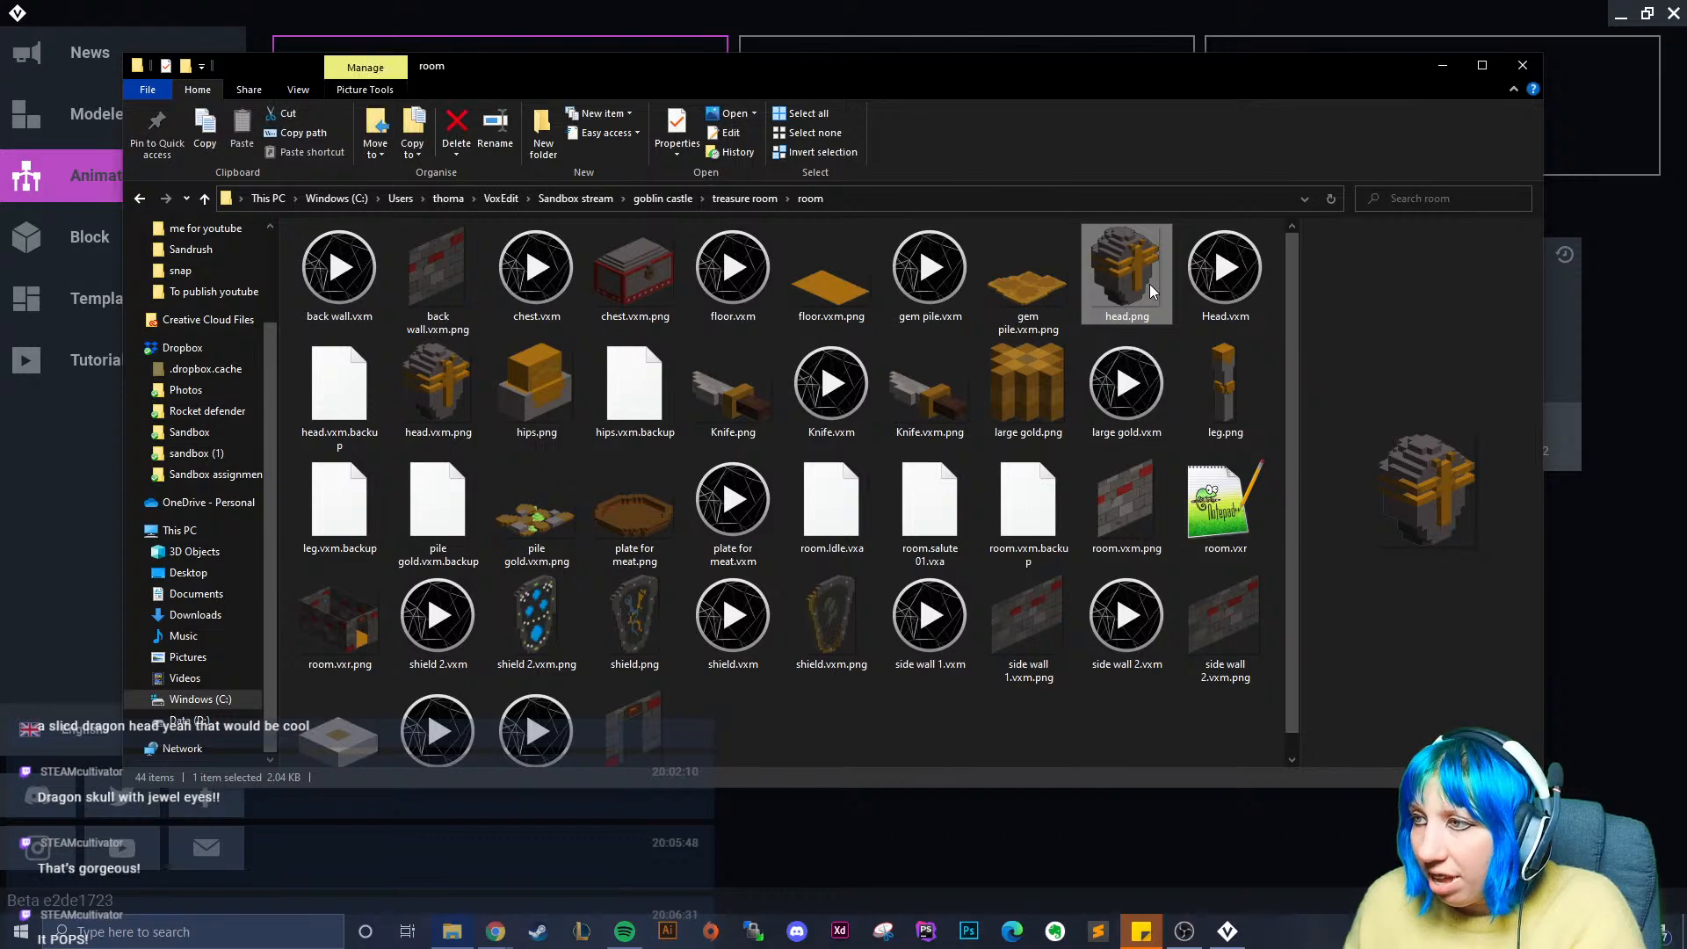
key(Delete)
click(1127, 290)
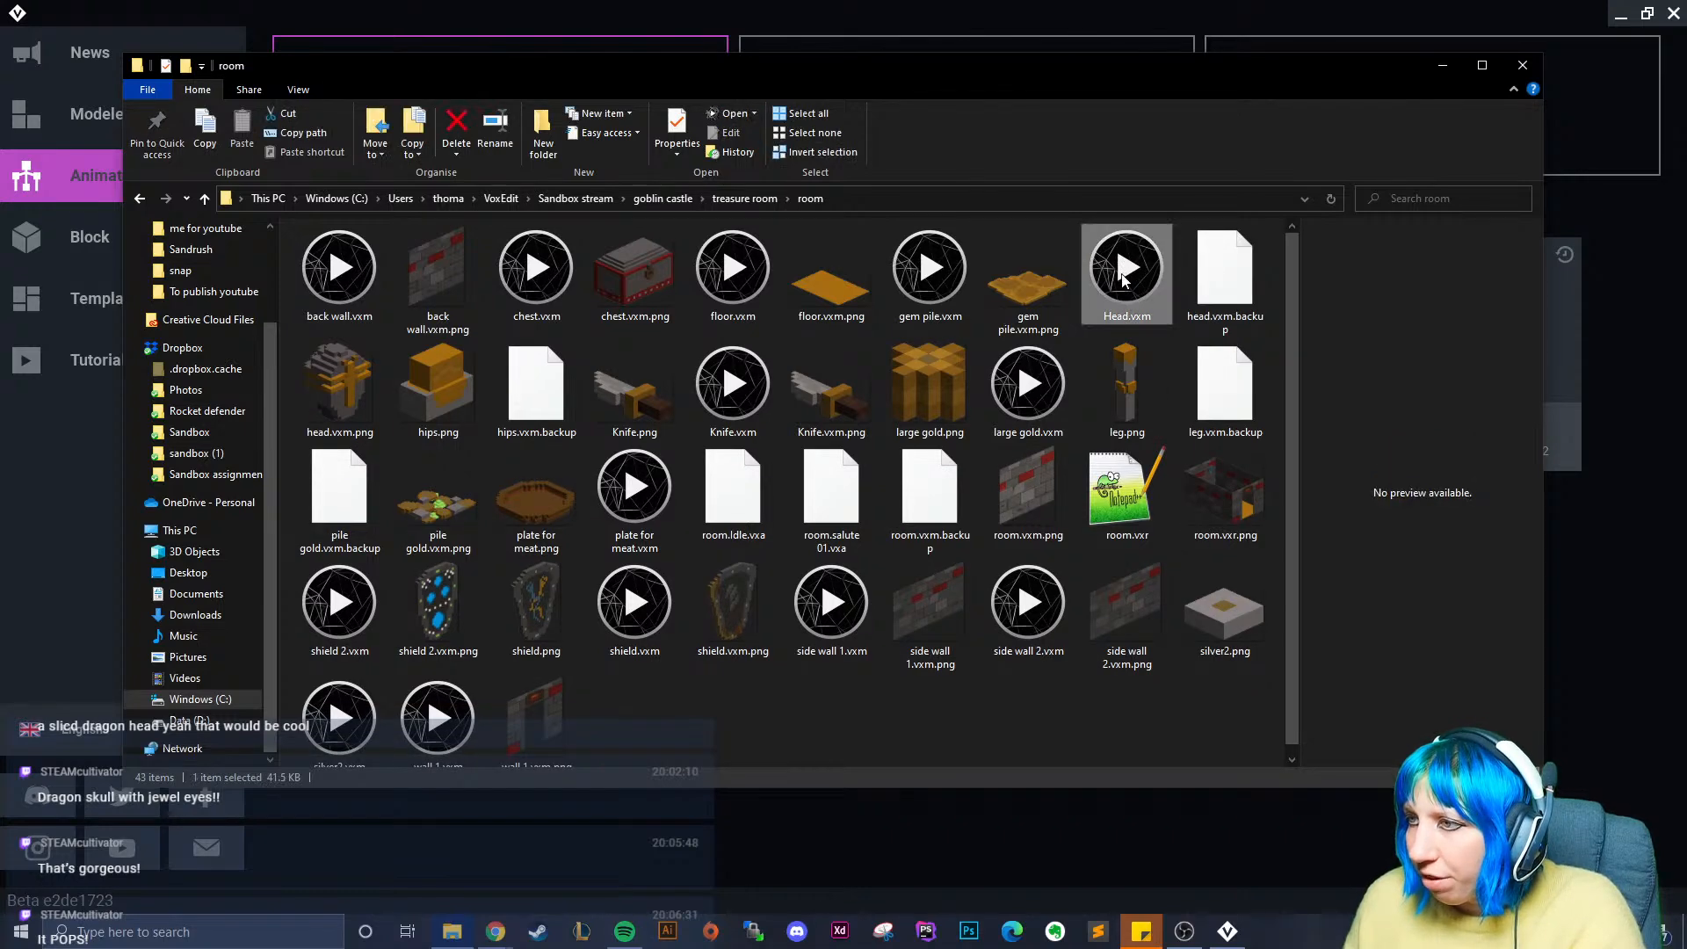
key(Delete)
click(1146, 287)
key(Delete)
click(1139, 277)
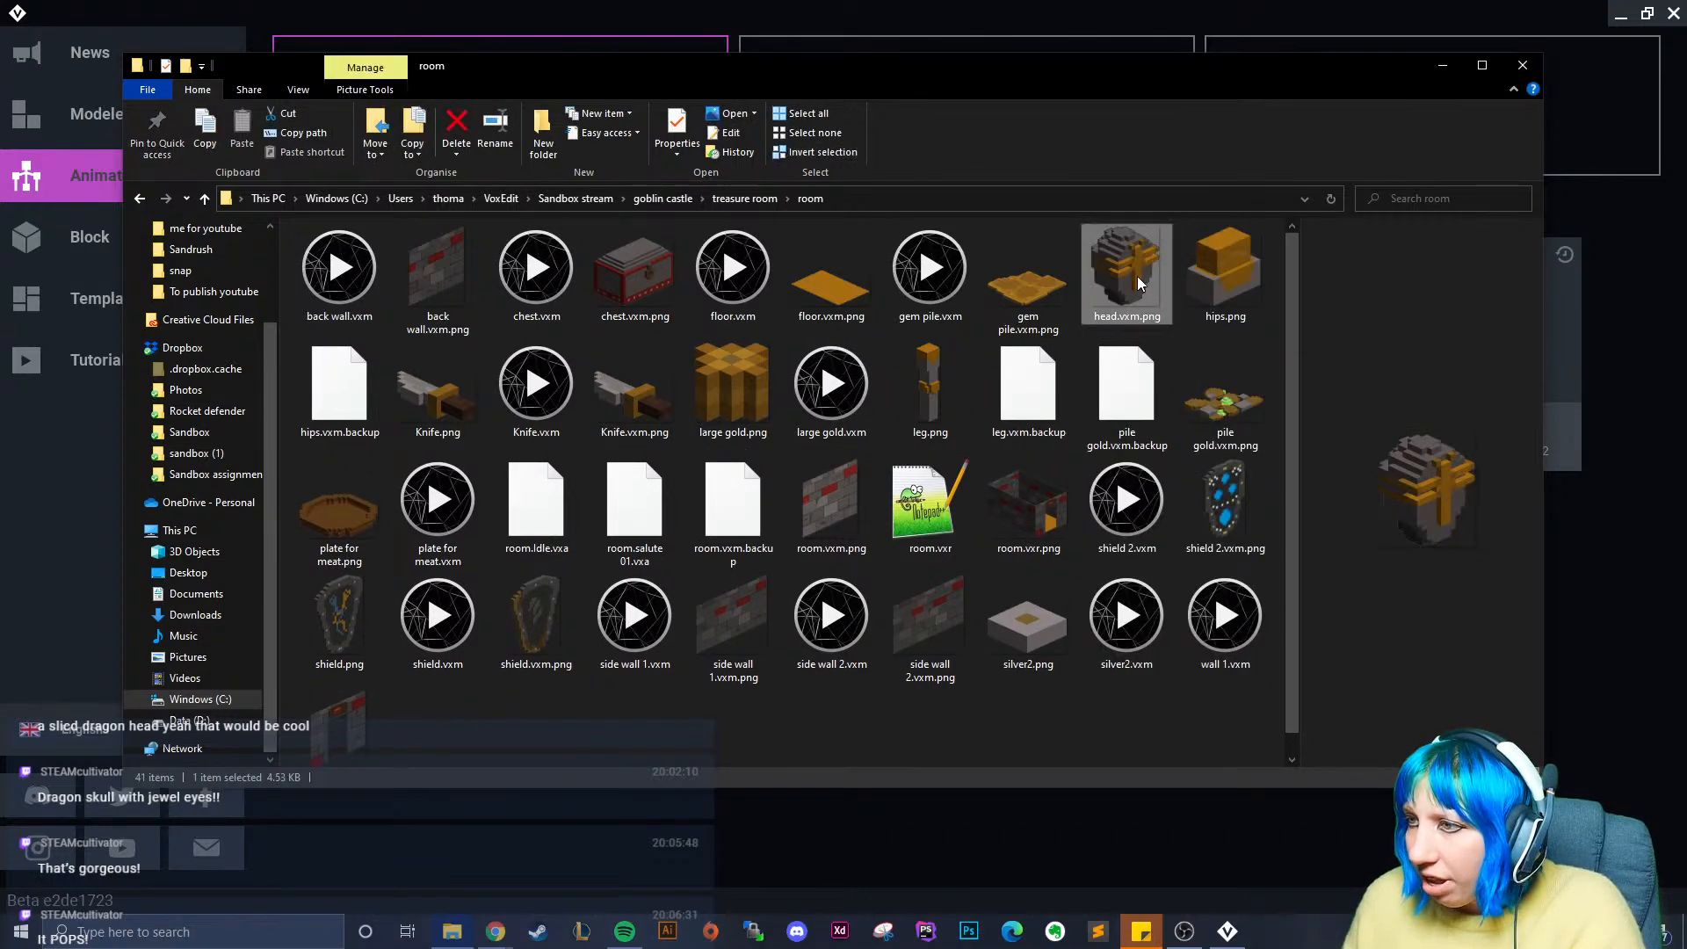
key(Delete)
- Delete hips.png, hips.vxm.backup, leg.png, leg.vxm.backup and room.salute 01.vxa from the room folder
click(1148, 281)
key(Delete)
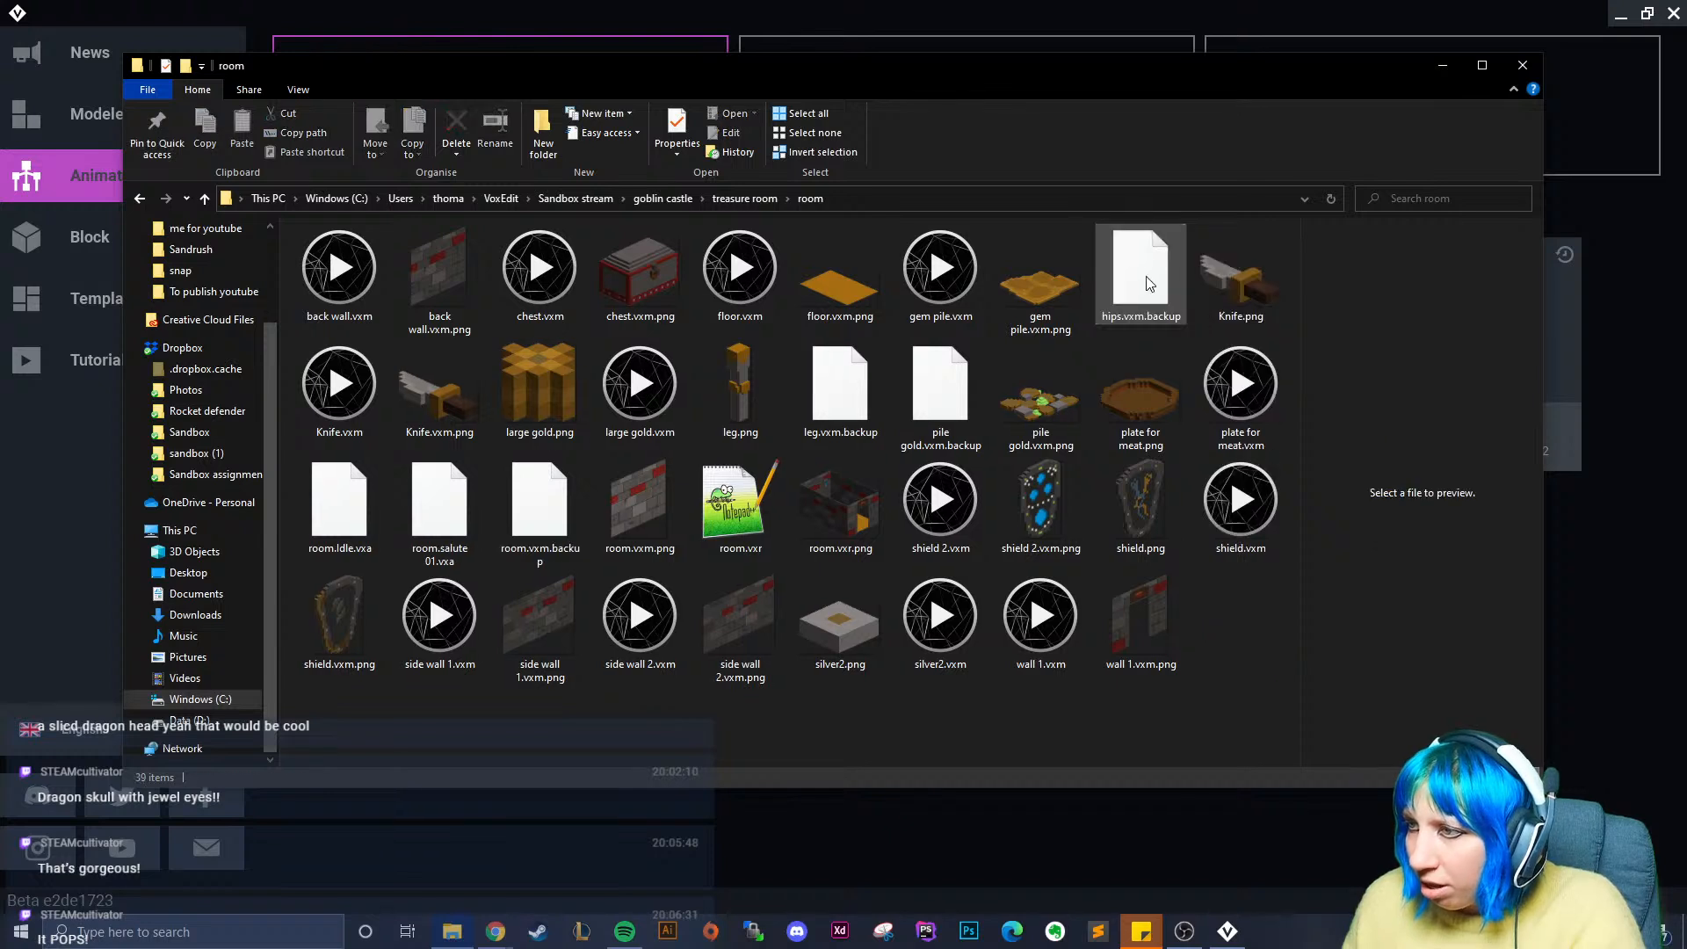
click(1147, 281)
key(Delete)
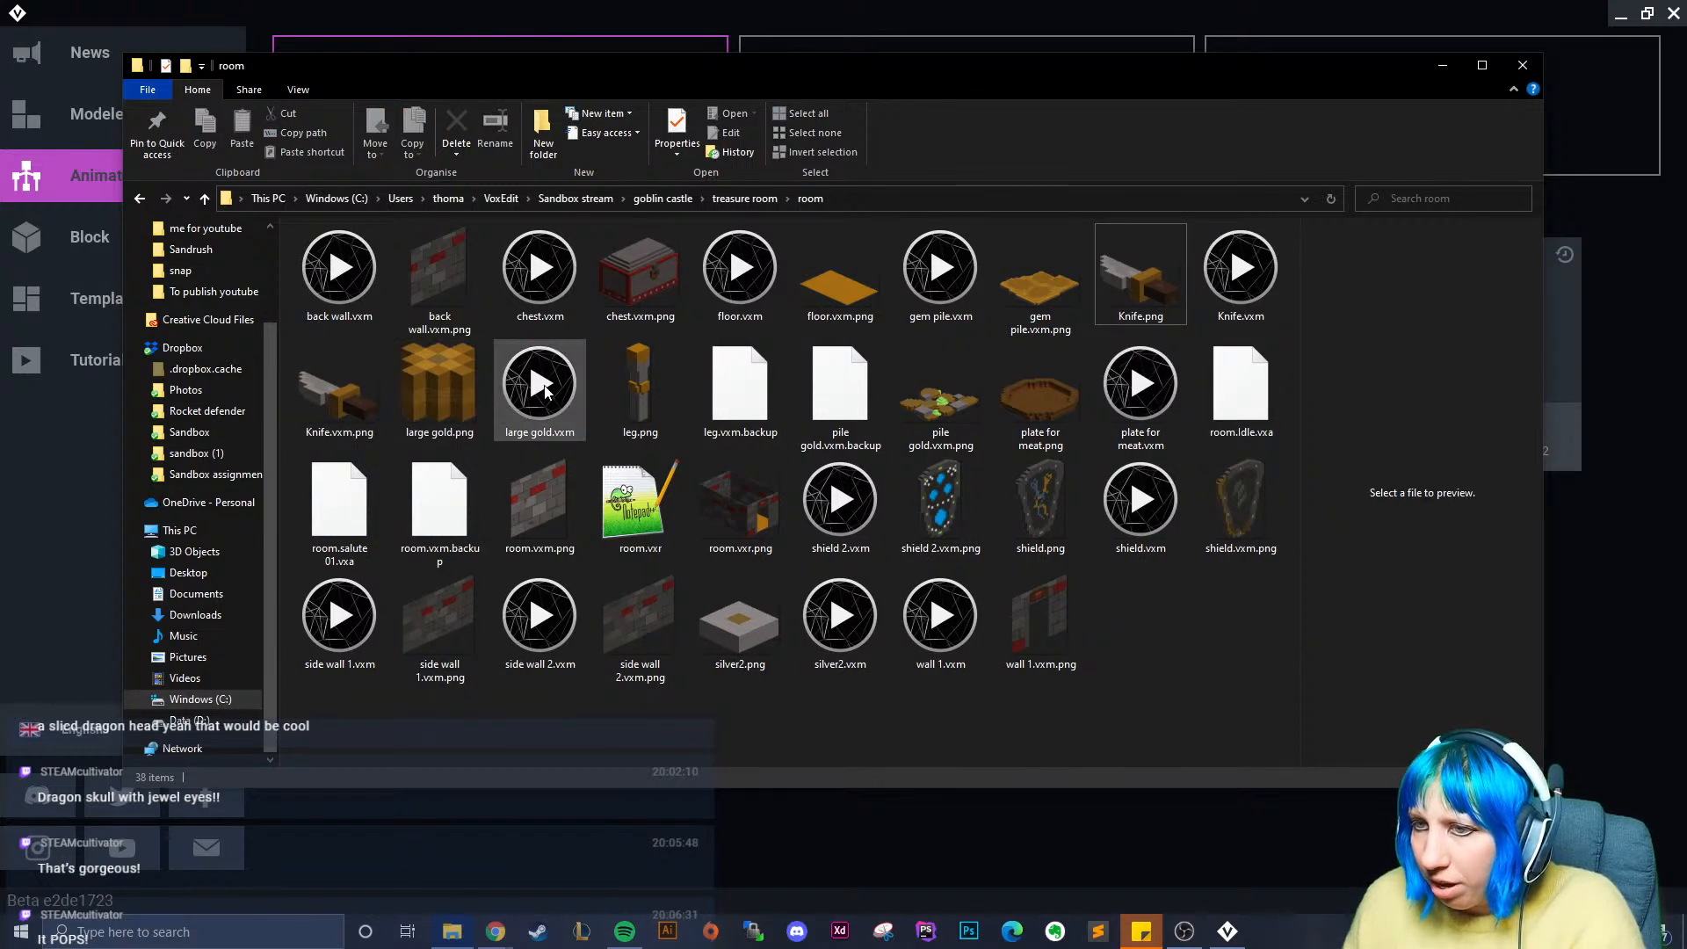
click(655, 391)
key(Delete)
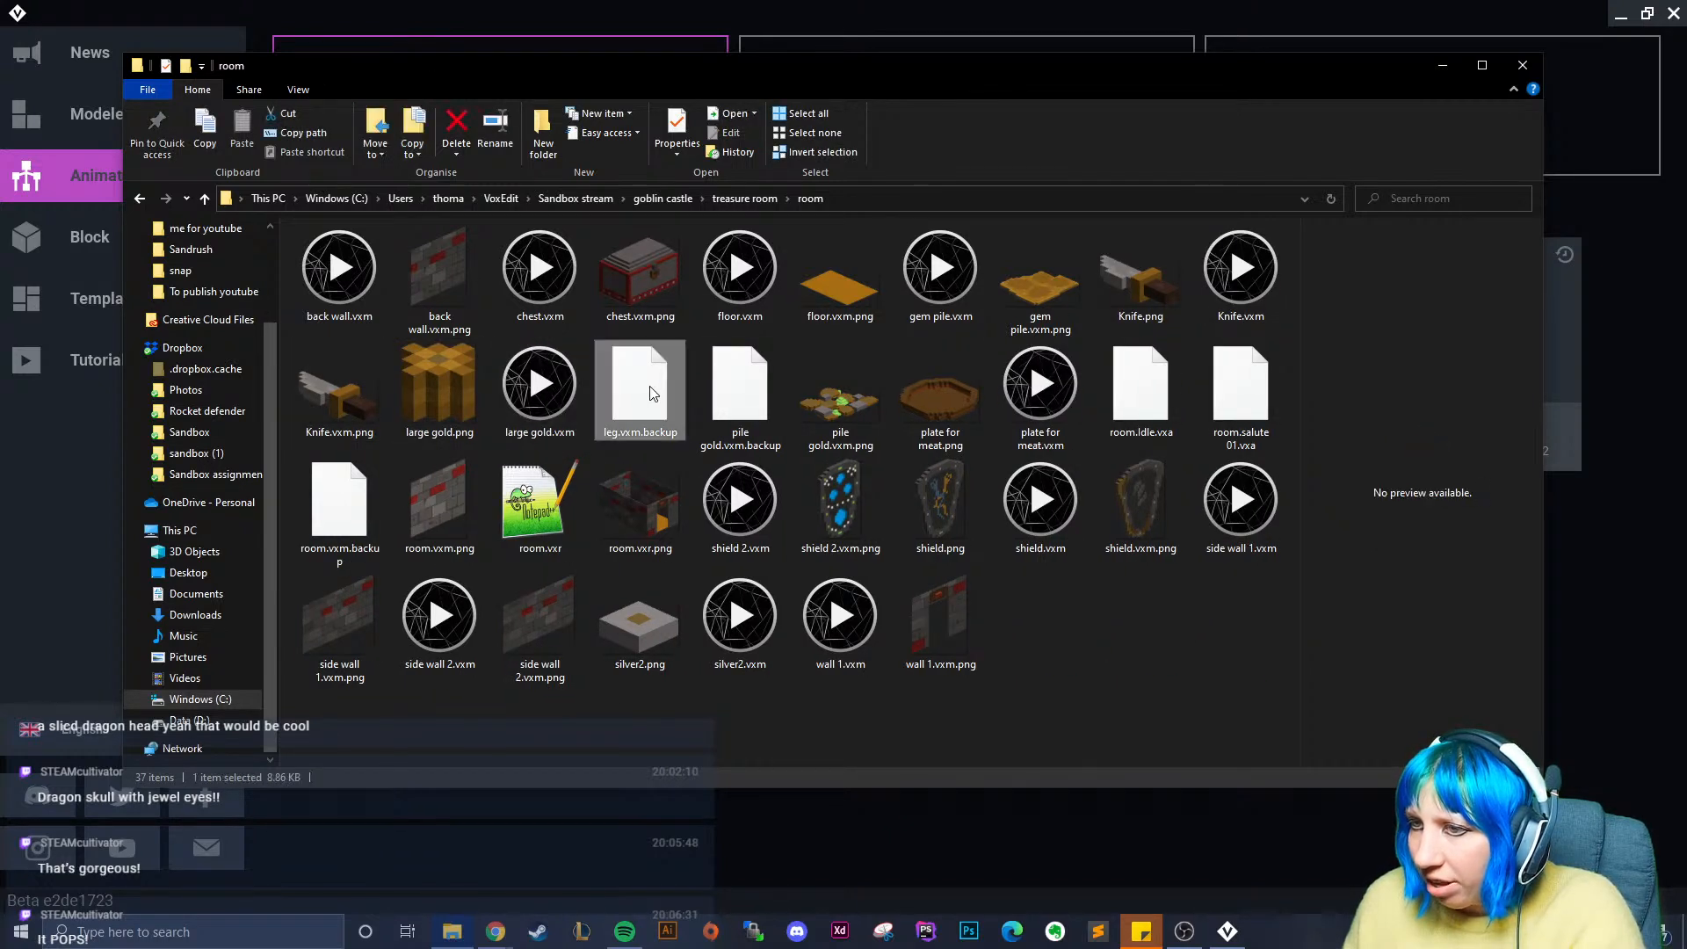
key(Delete)
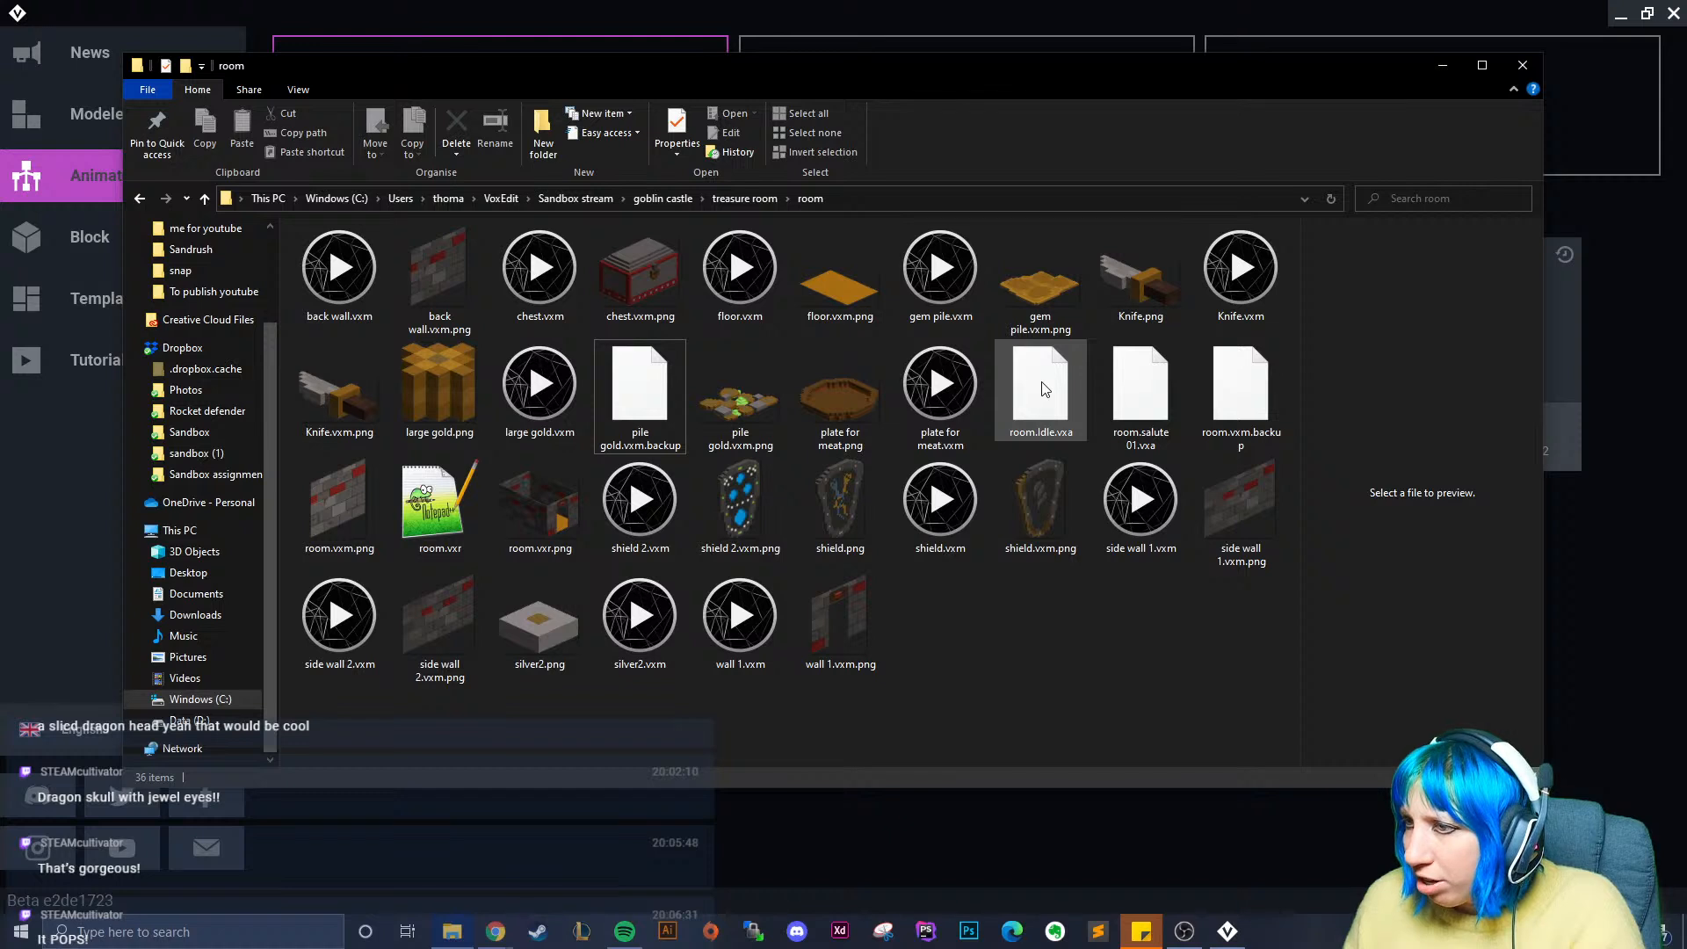
click(1150, 408)
key(Delete)
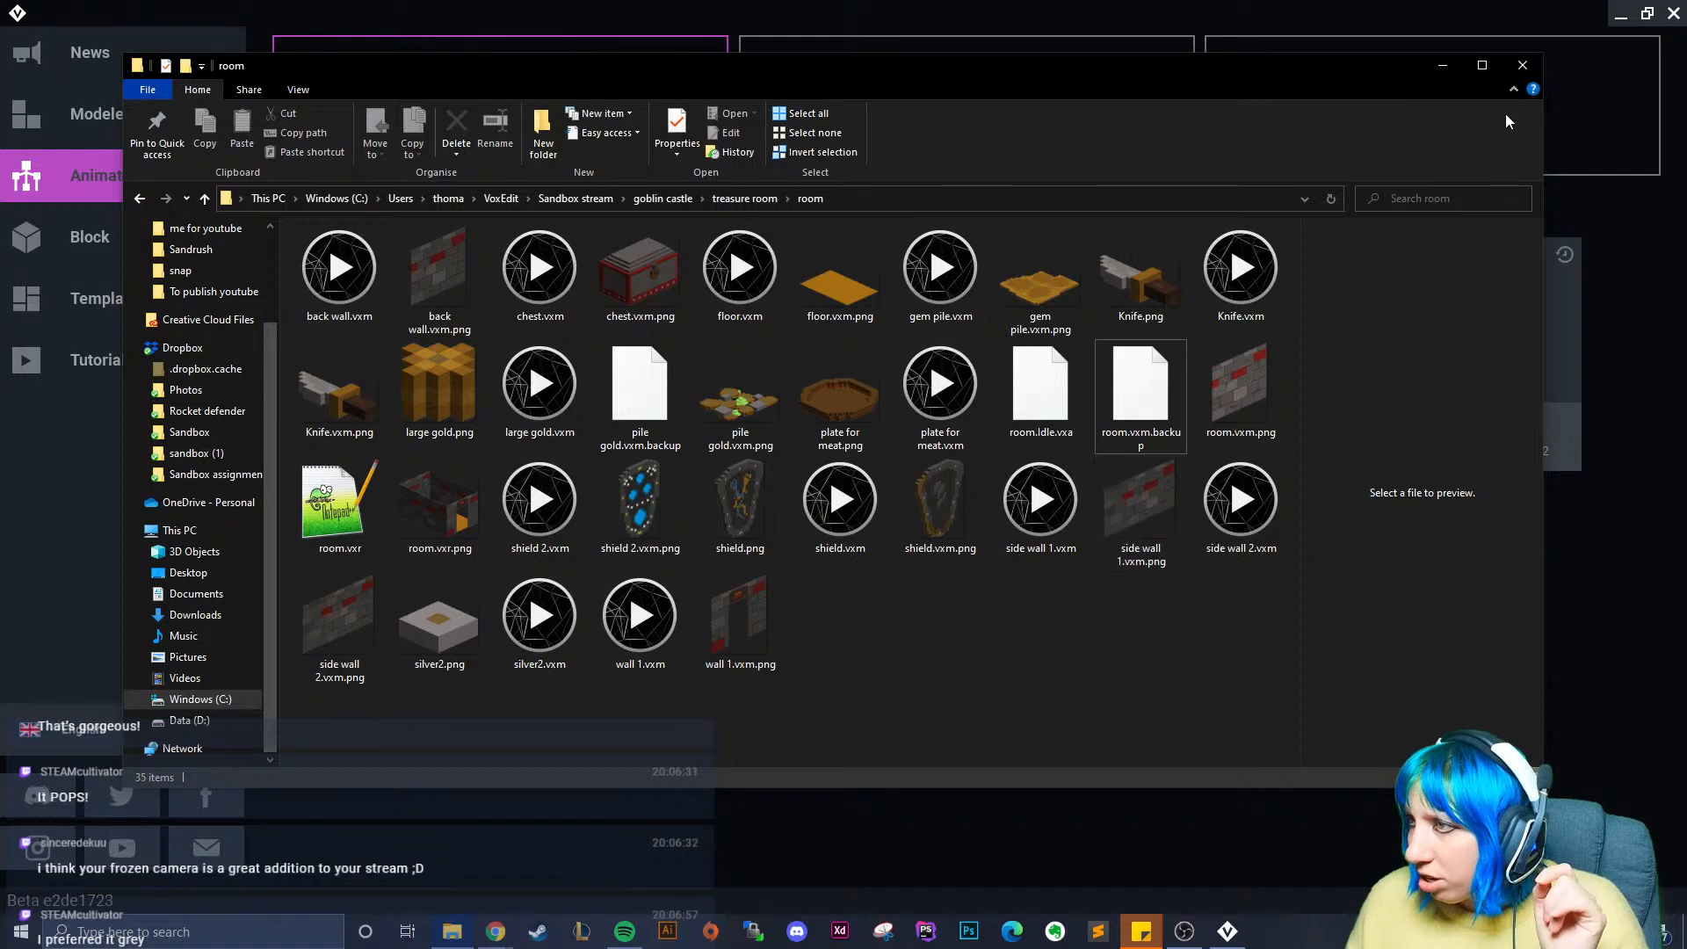
- Close the file browser, open room.vxr from VoxEdit's recent animator files, and save, close and reopen it
click(1522, 65)
click(398, 366)
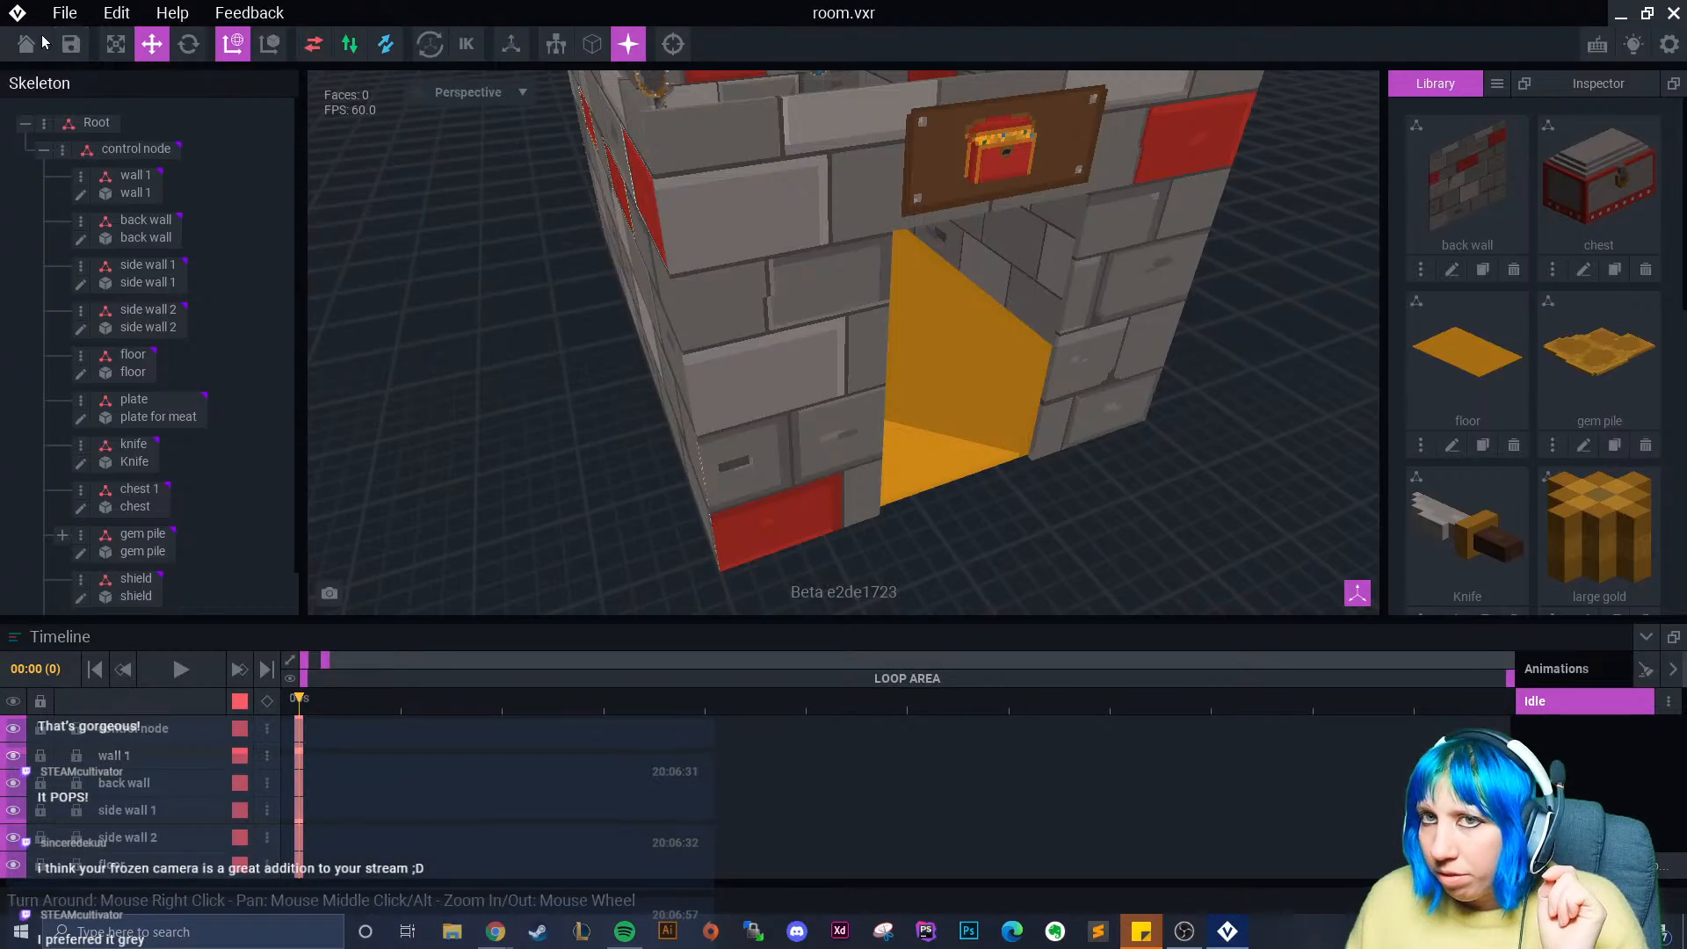
click(41, 37)
click(687, 340)
click(412, 309)
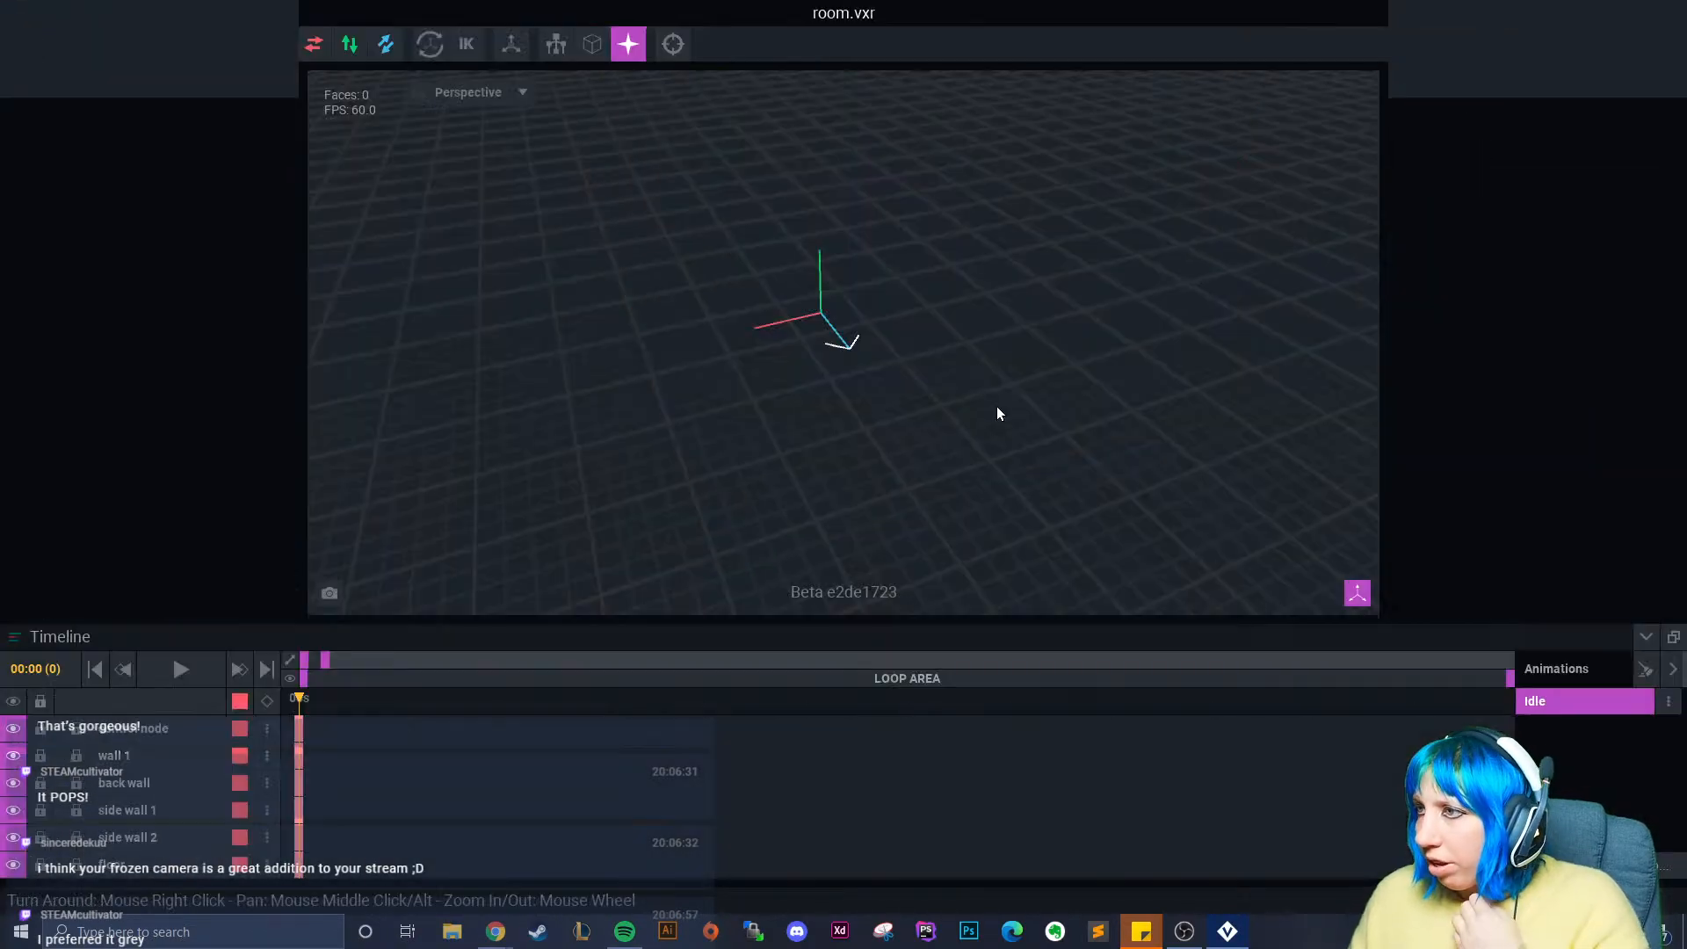
- Import the dragon's Head.vxm from the september monument assignment folder into the room's library
click(1496, 86)
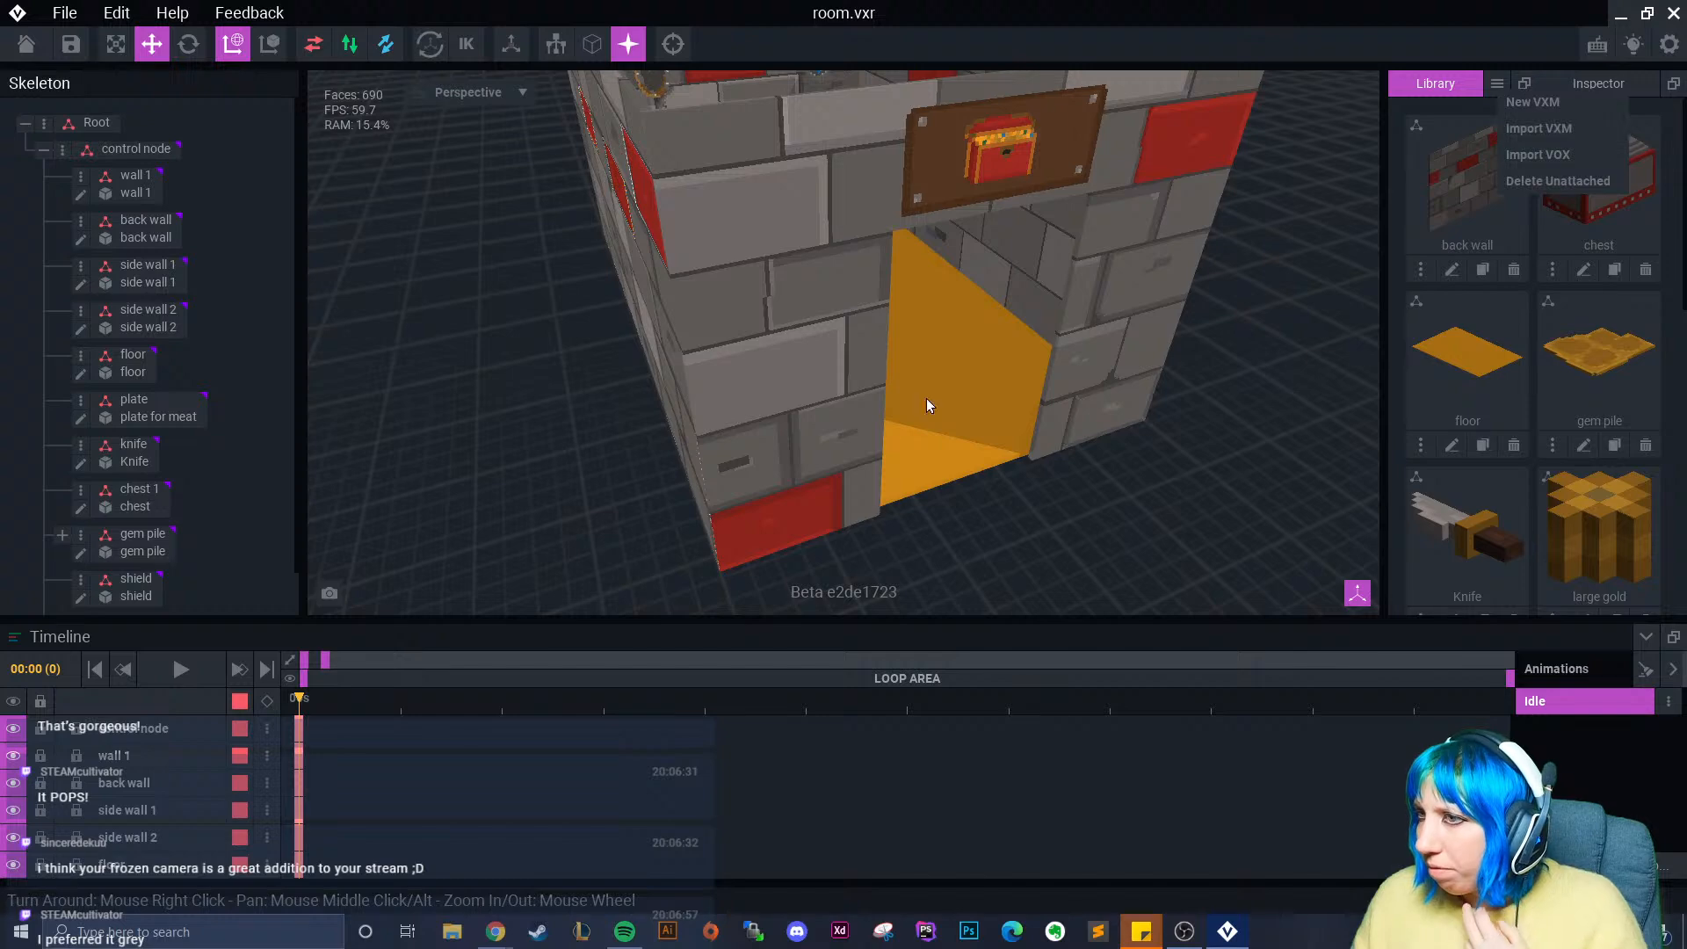
click(900, 490)
middle_drag(900, 490, 902, 425)
click(1496, 83)
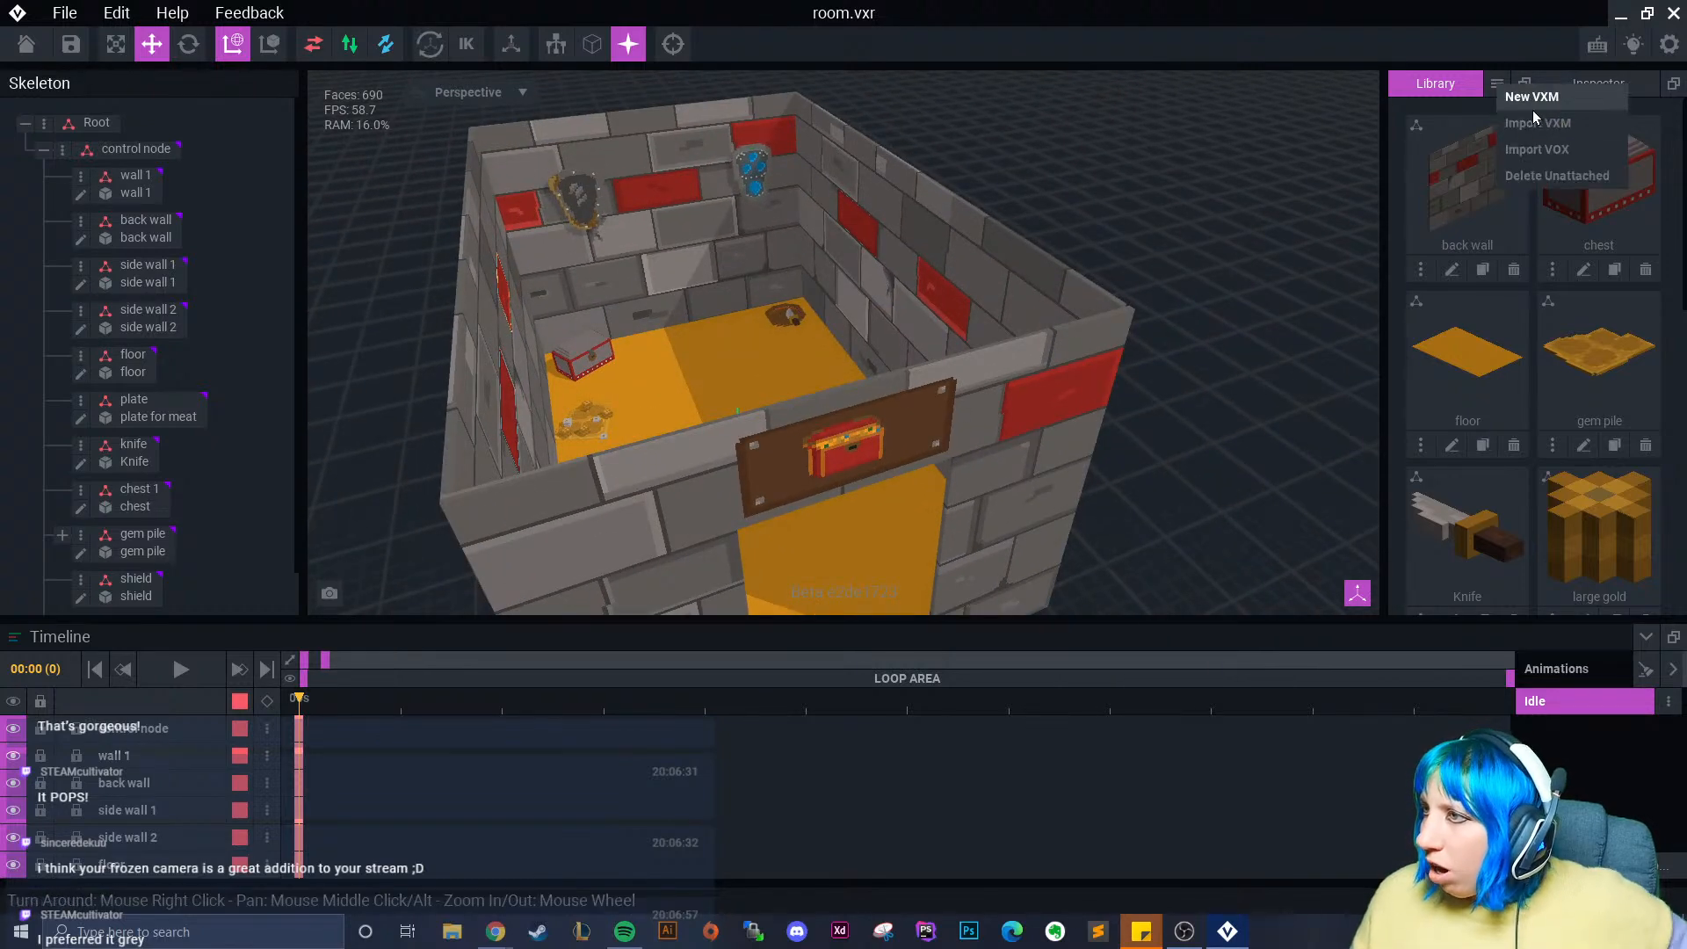
click(1542, 119)
click(685, 402)
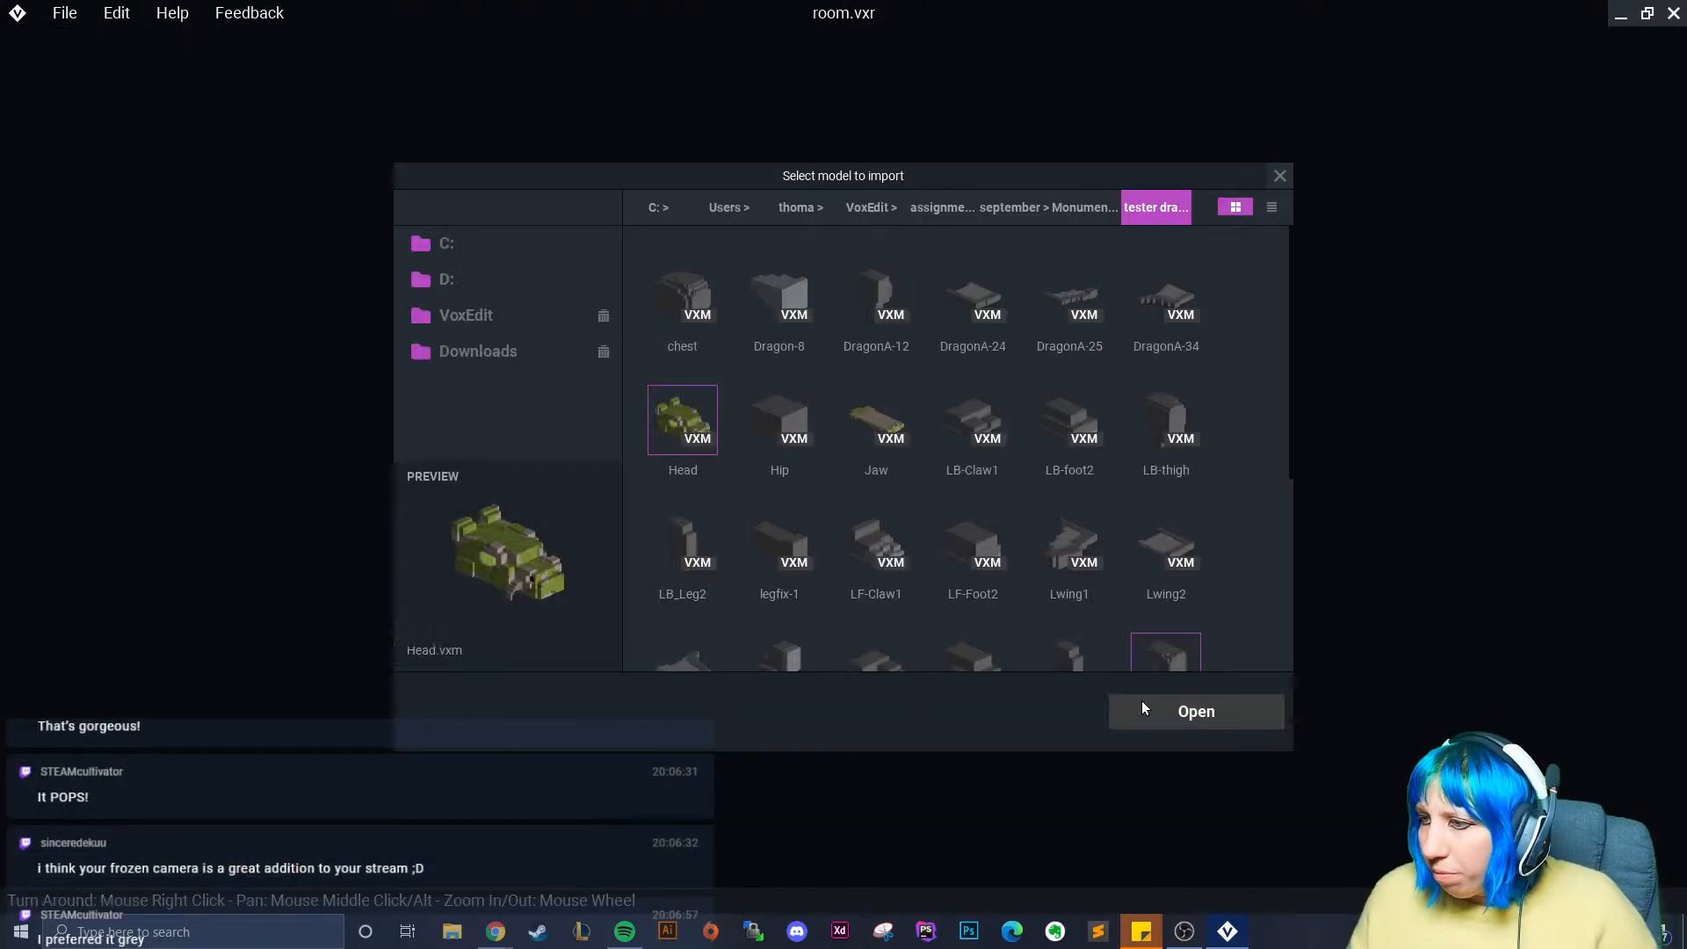
click(1144, 703)
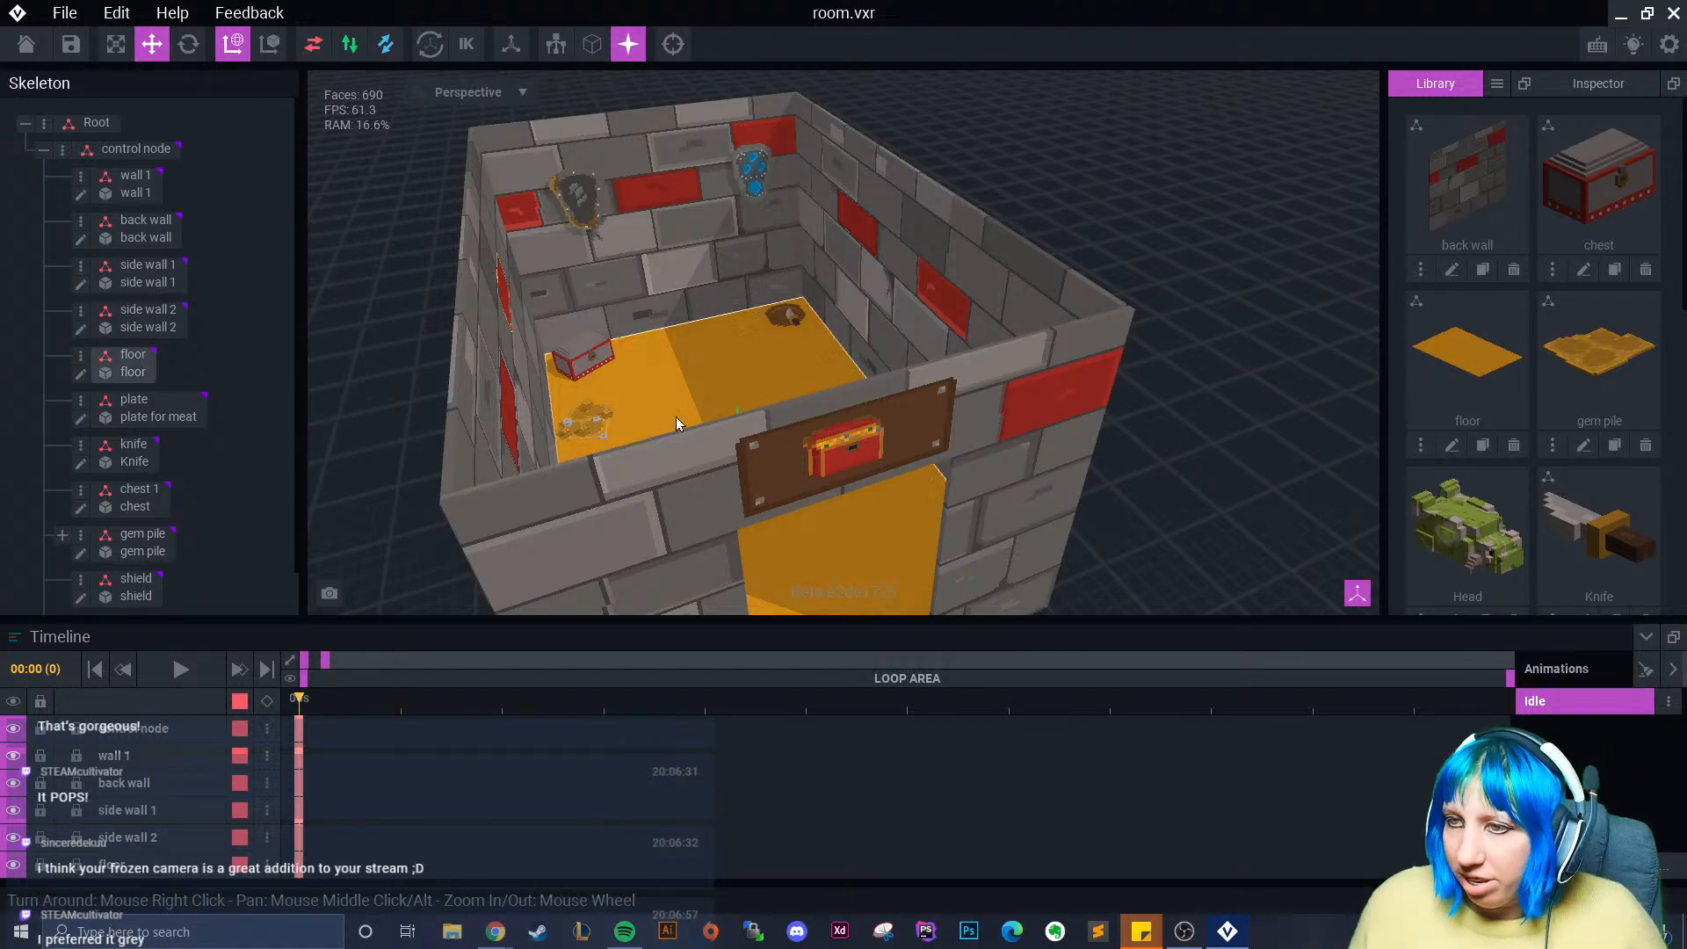
- Examine the treasure room's interior from above, including the golden floor, chest and back wall
scroll(694, 408, up, 5)
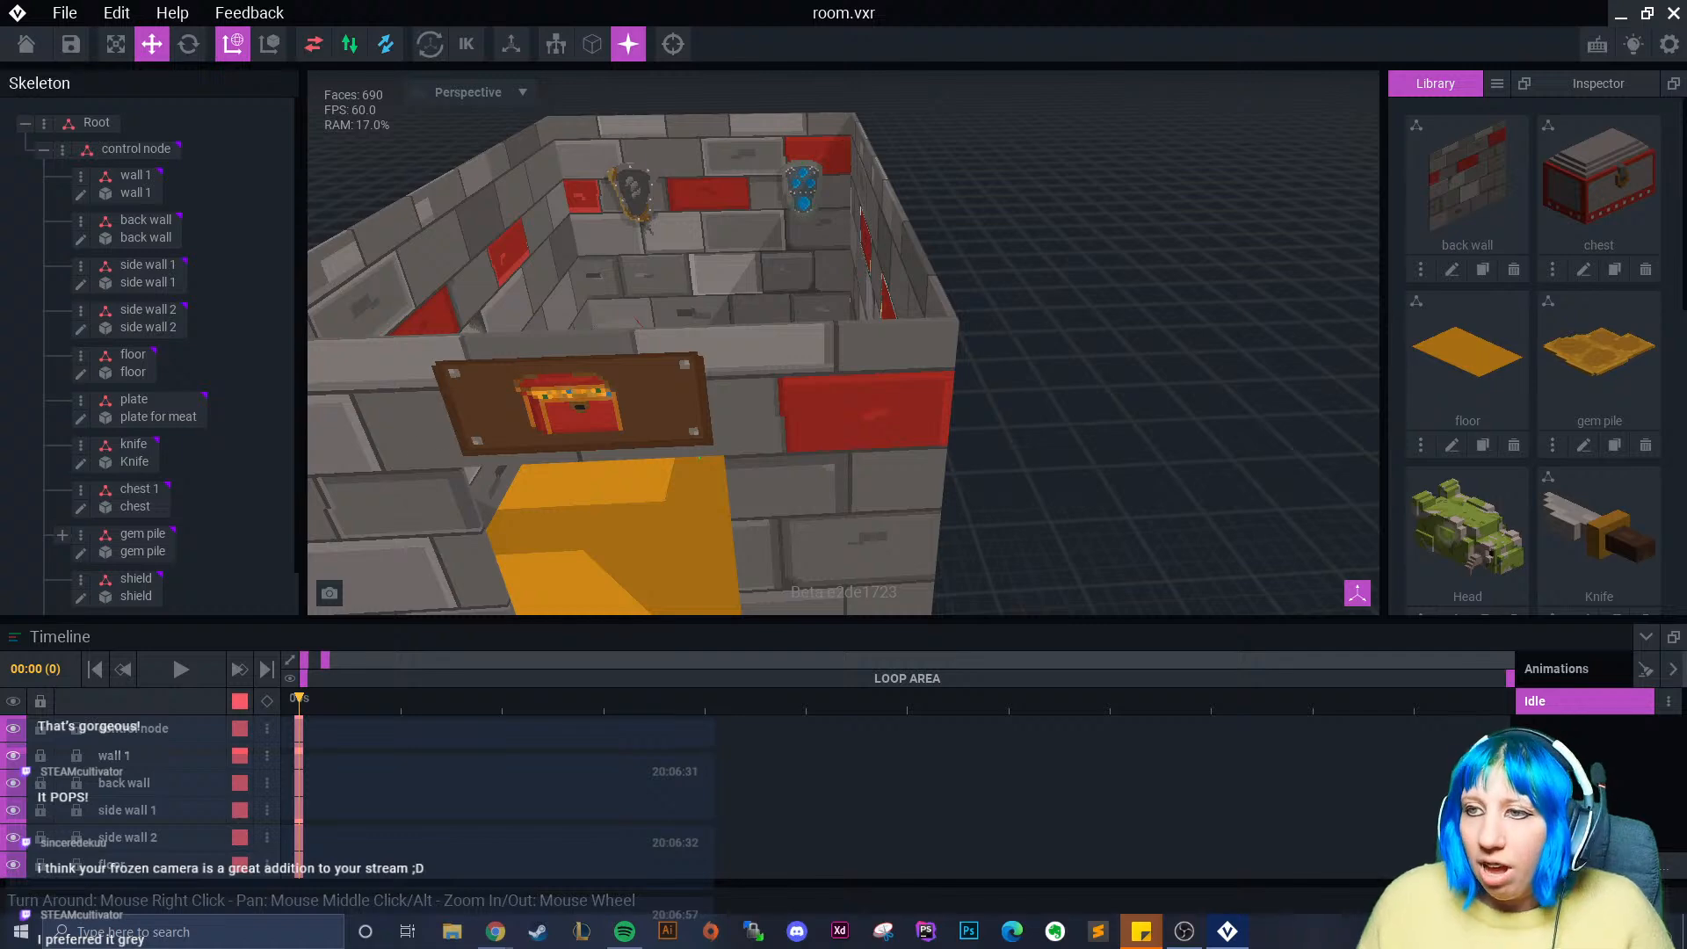
right_drag(576, 264, 690, 355)
scroll(841, 408, up, 4)
middle_drag(721, 387, 832, 408)
scroll(832, 407, down, 3)
scroll(805, 436, up, 2)
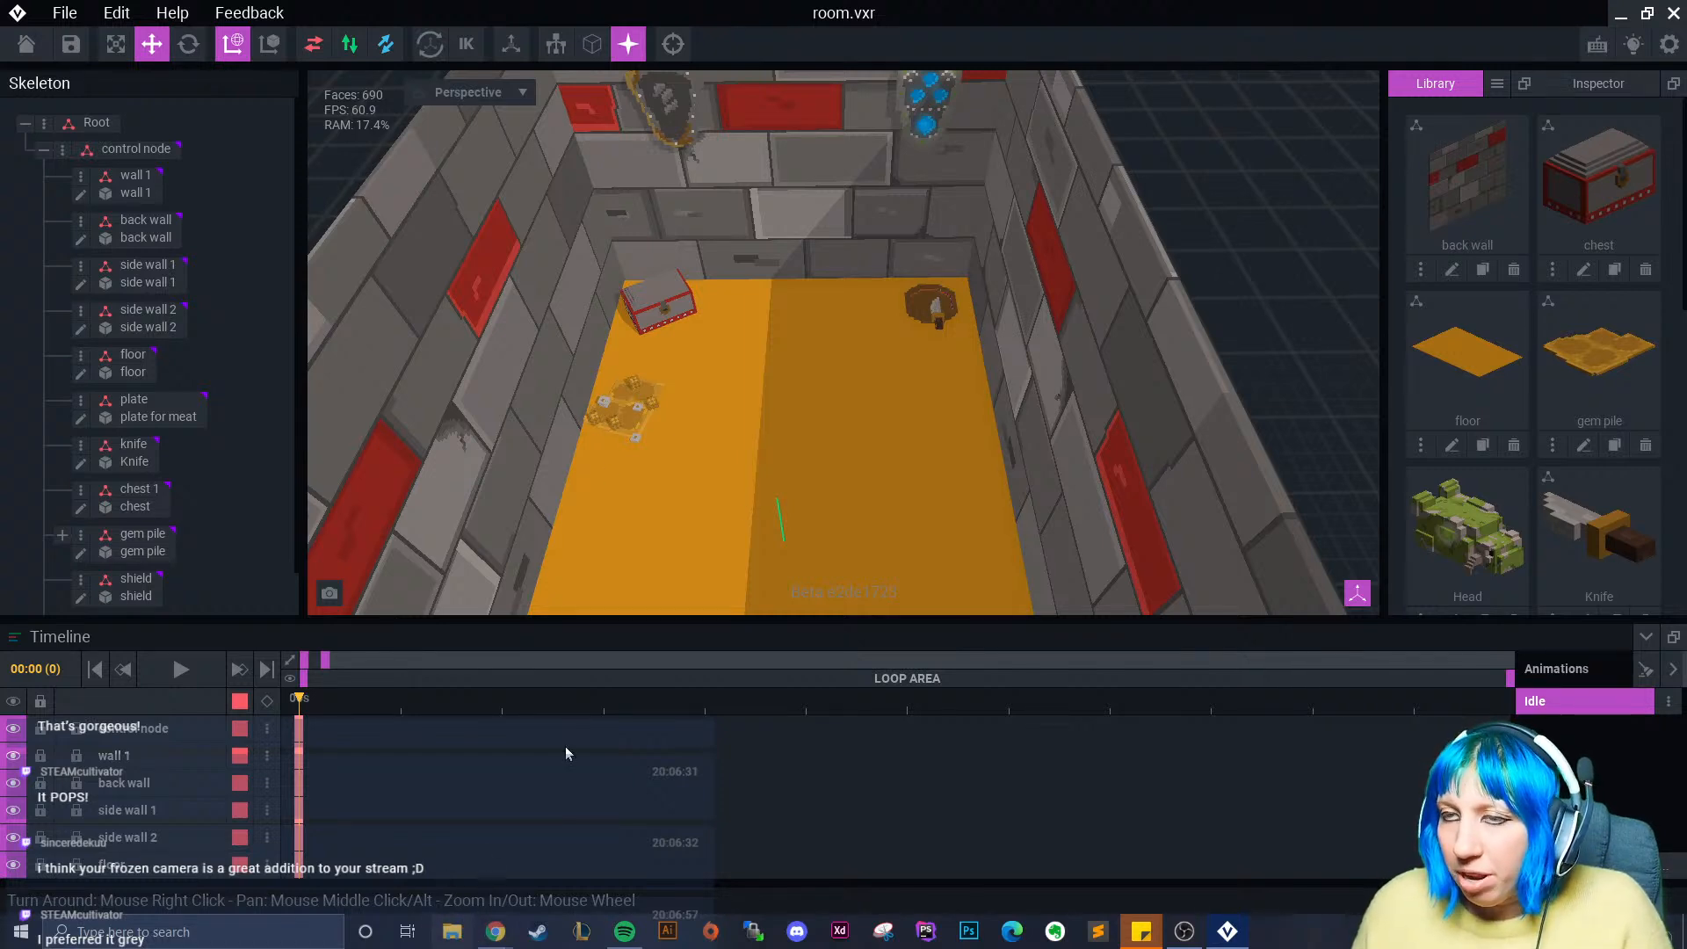
- Examine the back wall up close, checking how the two shields hang above the chest and the plate
right_drag(650, 530, 675, 514)
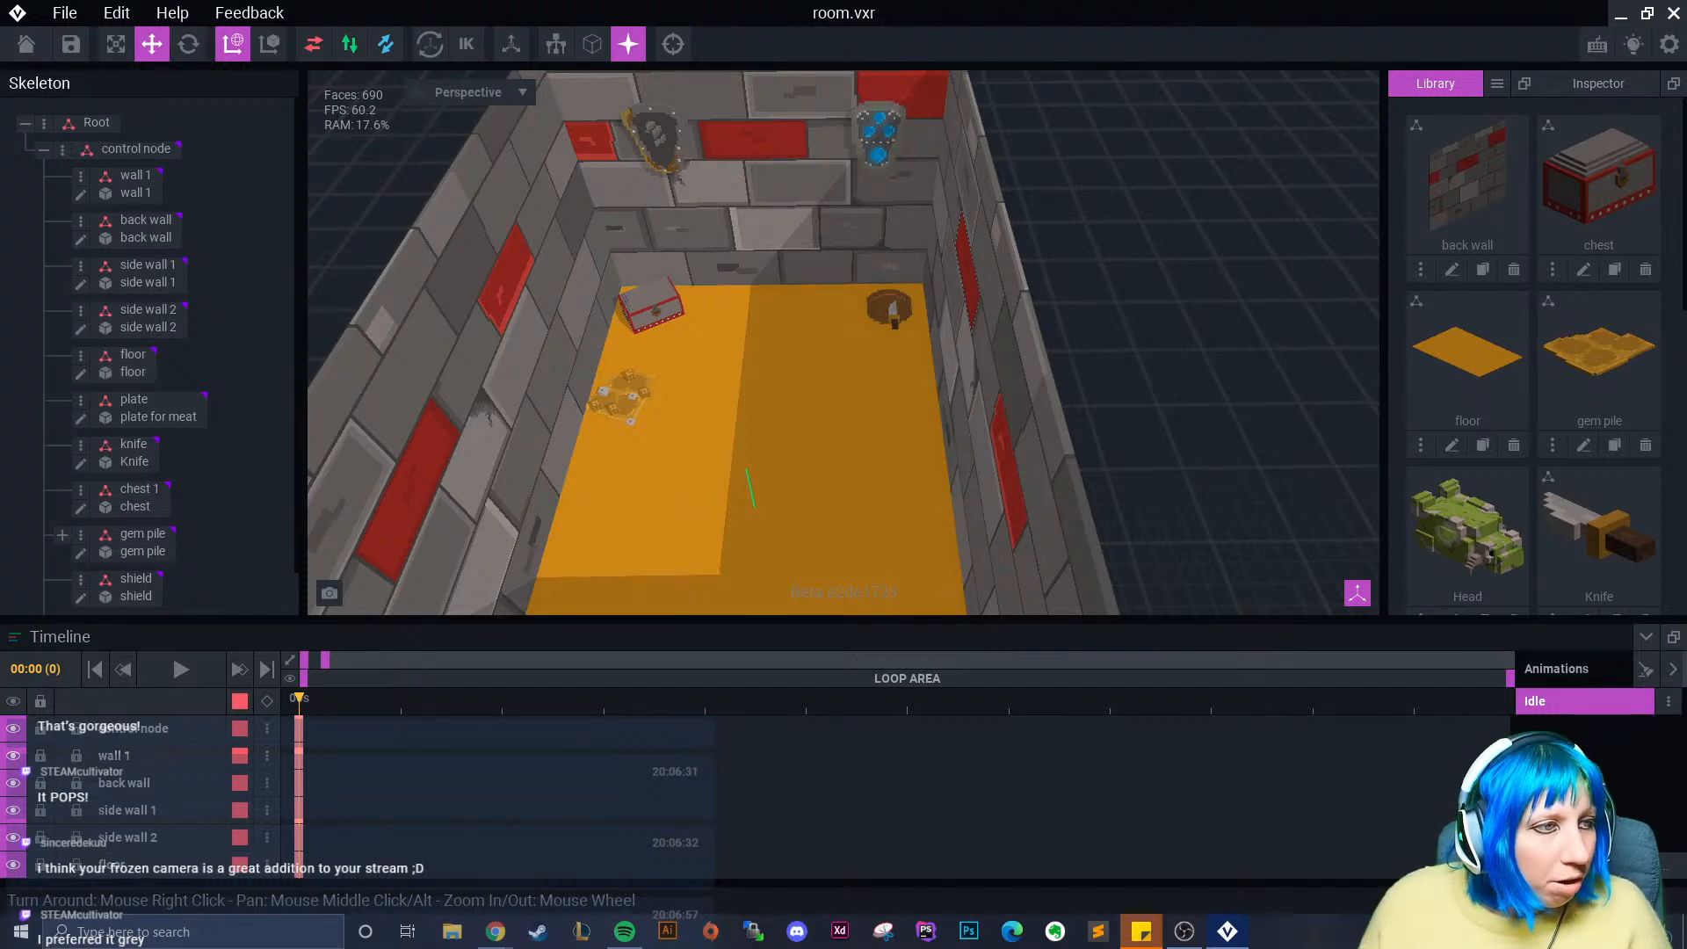
scroll(729, 241, up, 3)
right_drag(730, 241, 794, 197)
middle_drag(794, 197, 762, 251)
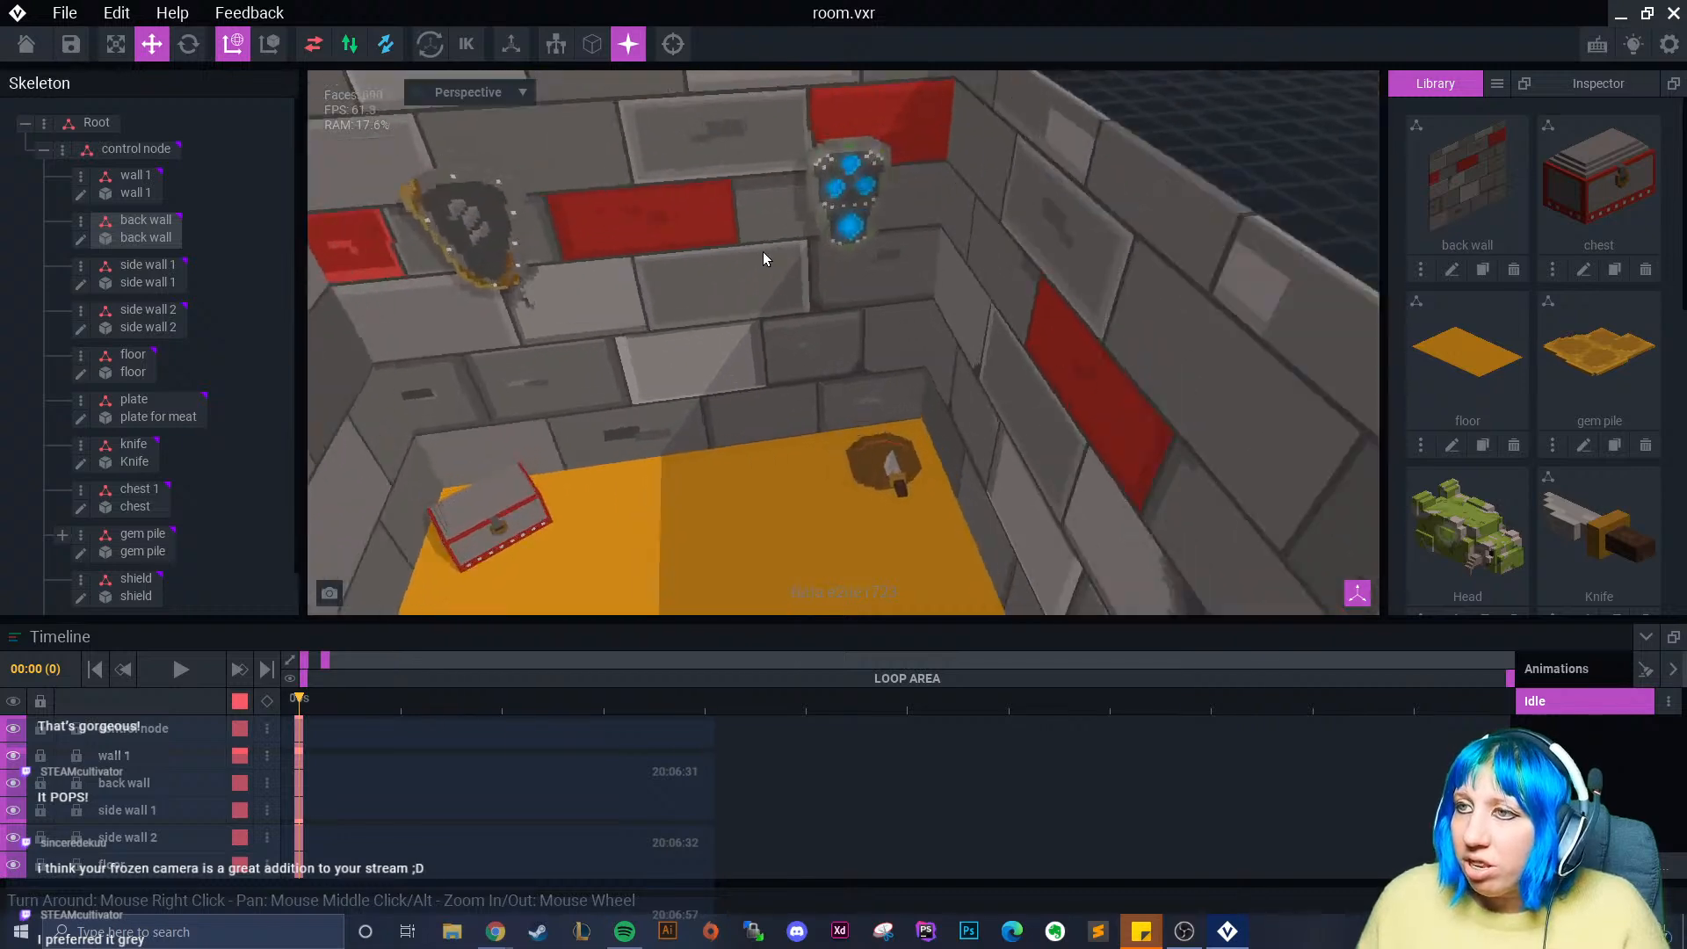
scroll(763, 252, up, 4)
right_drag(756, 238, 798, 207)
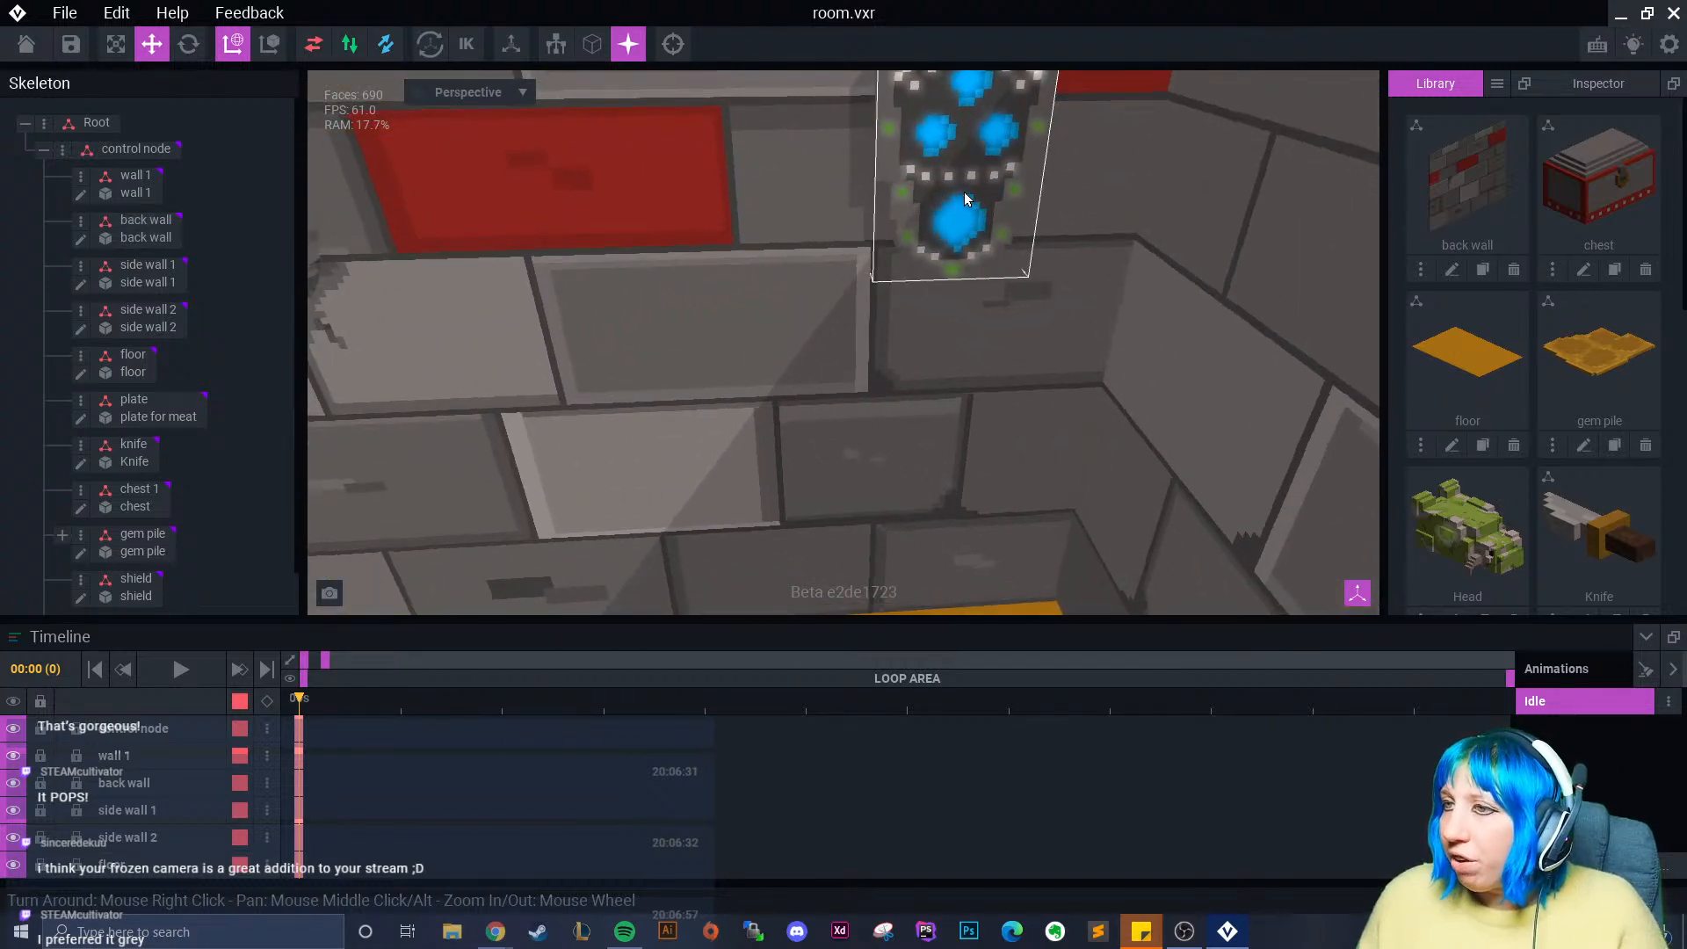
scroll(964, 193, up, 3)
scroll(980, 270, down, 5)
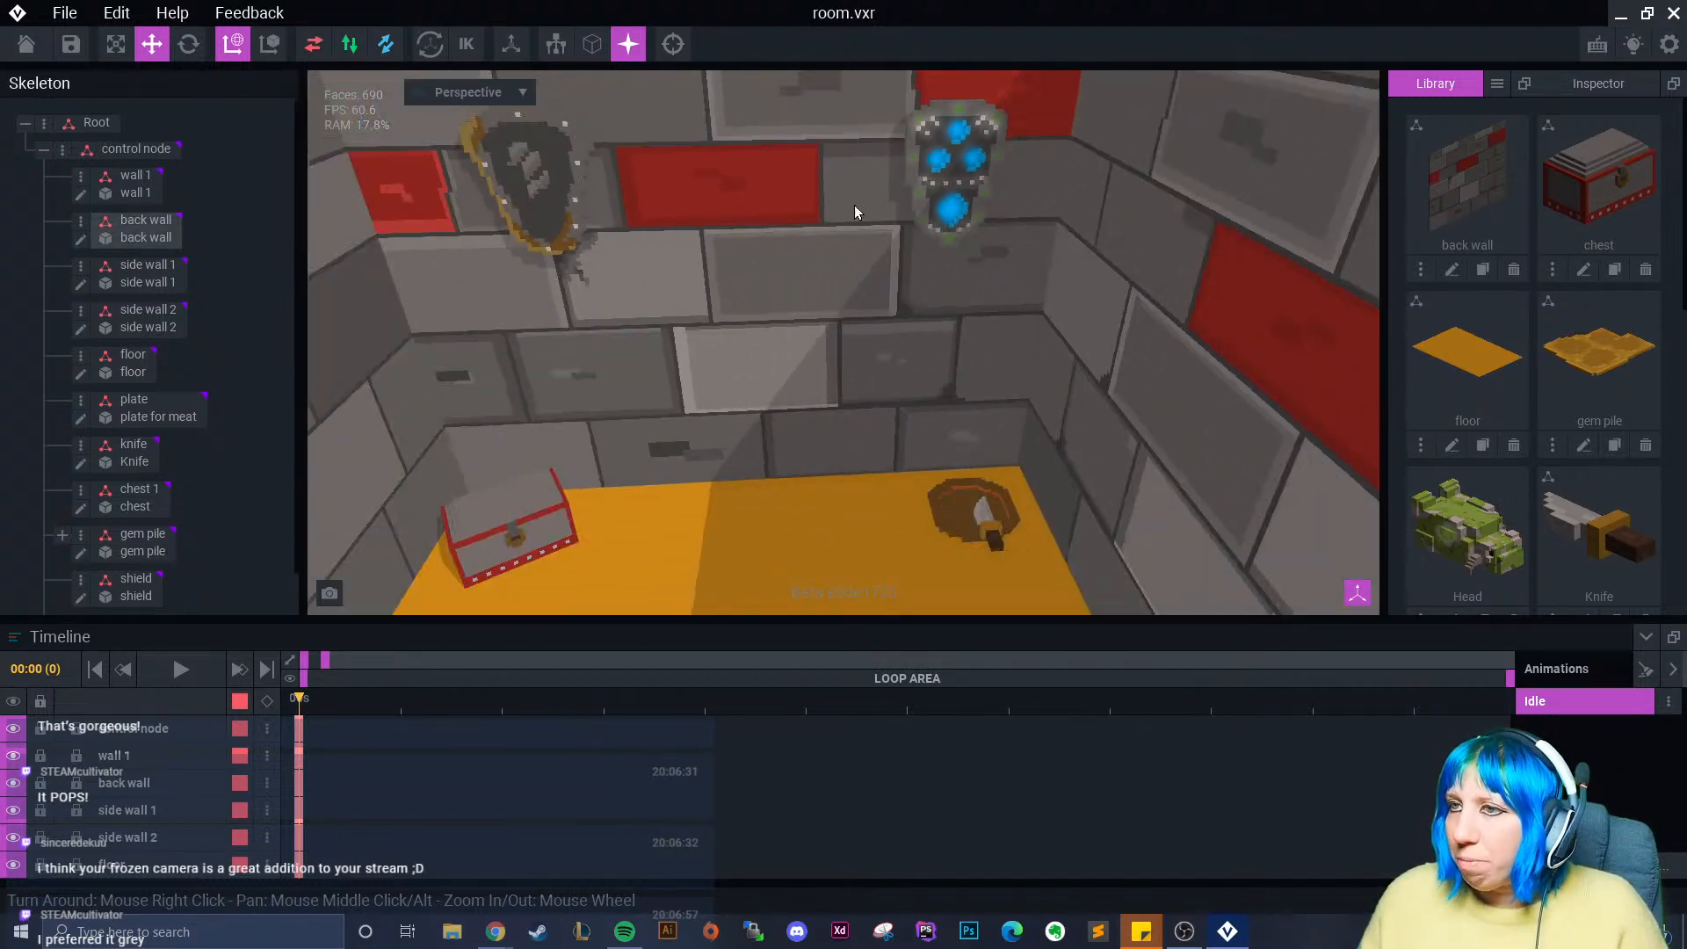
click(977, 144)
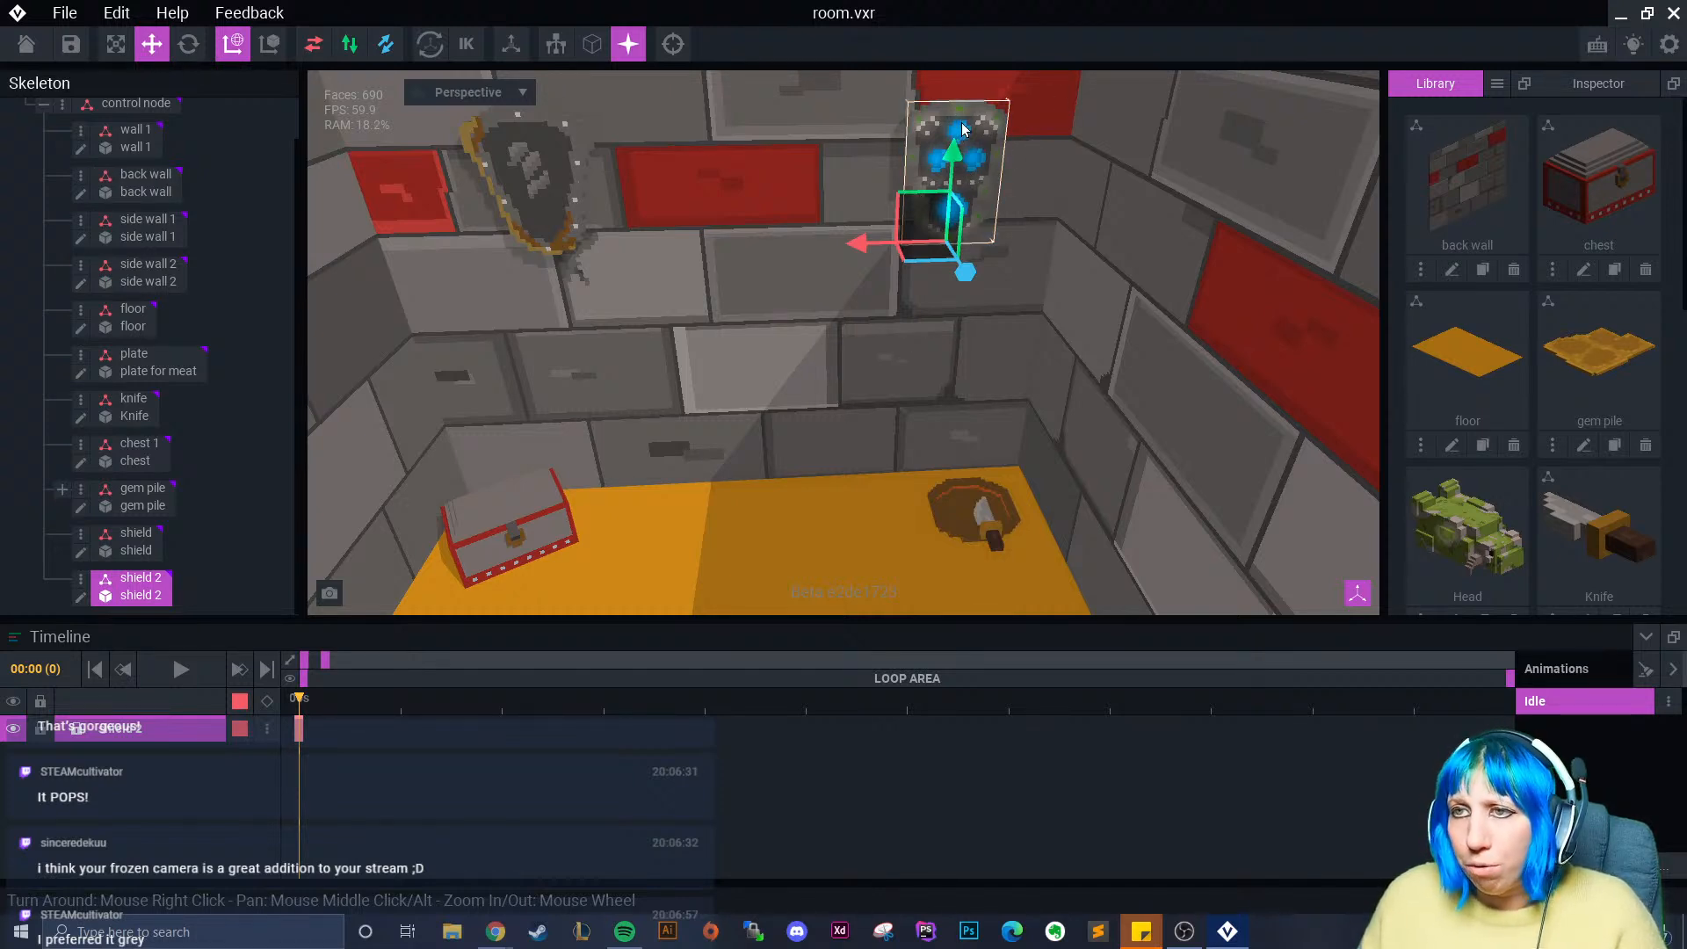
right_drag(651, 124, 729, 455)
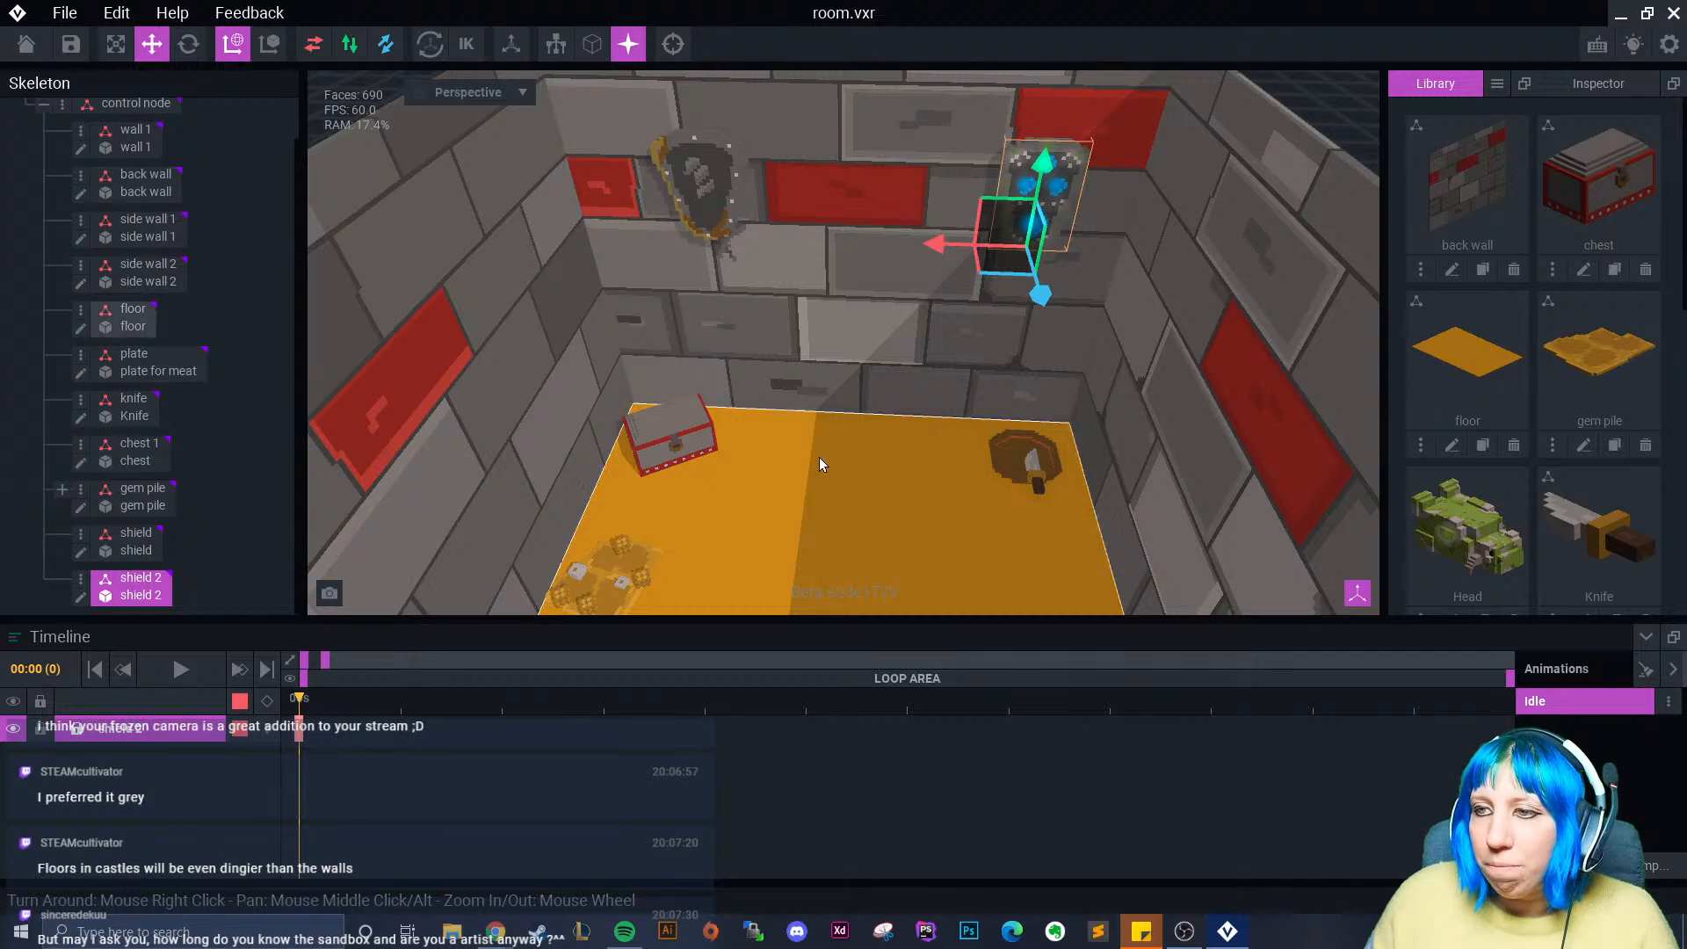
- Open the floor model, recolour the whole floor dark grey #534F4E with a paint fill, and return to the room
scroll(820, 449, down, 3)
right_drag(821, 445, 783, 473)
click(787, 476)
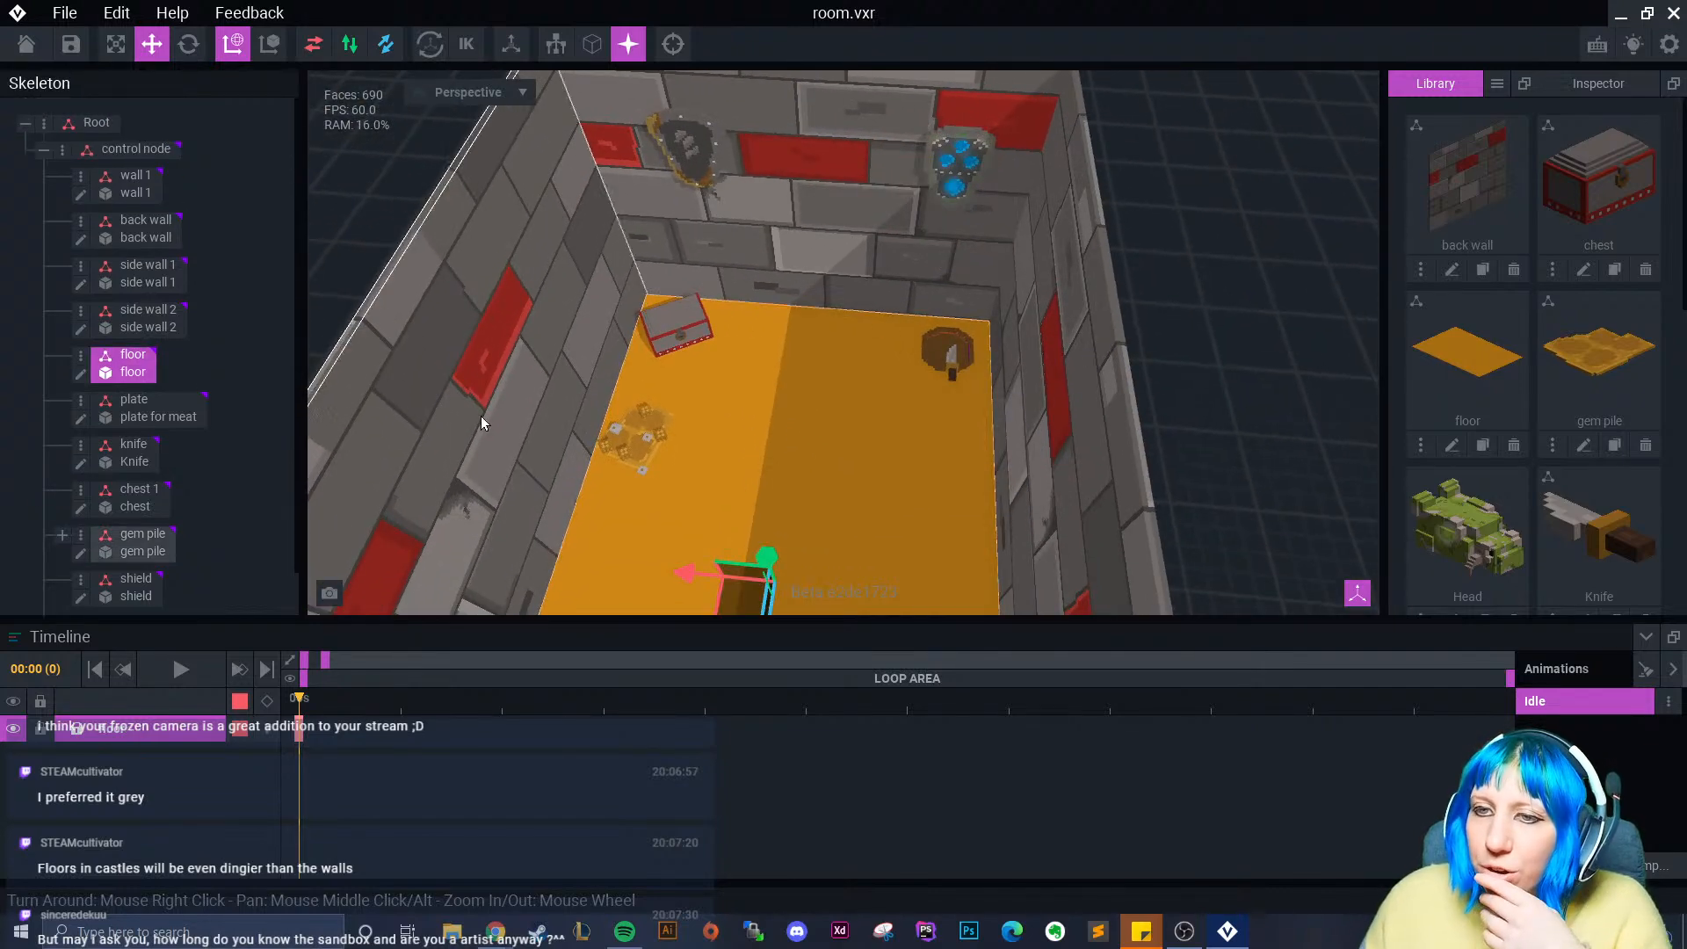
click(81, 373)
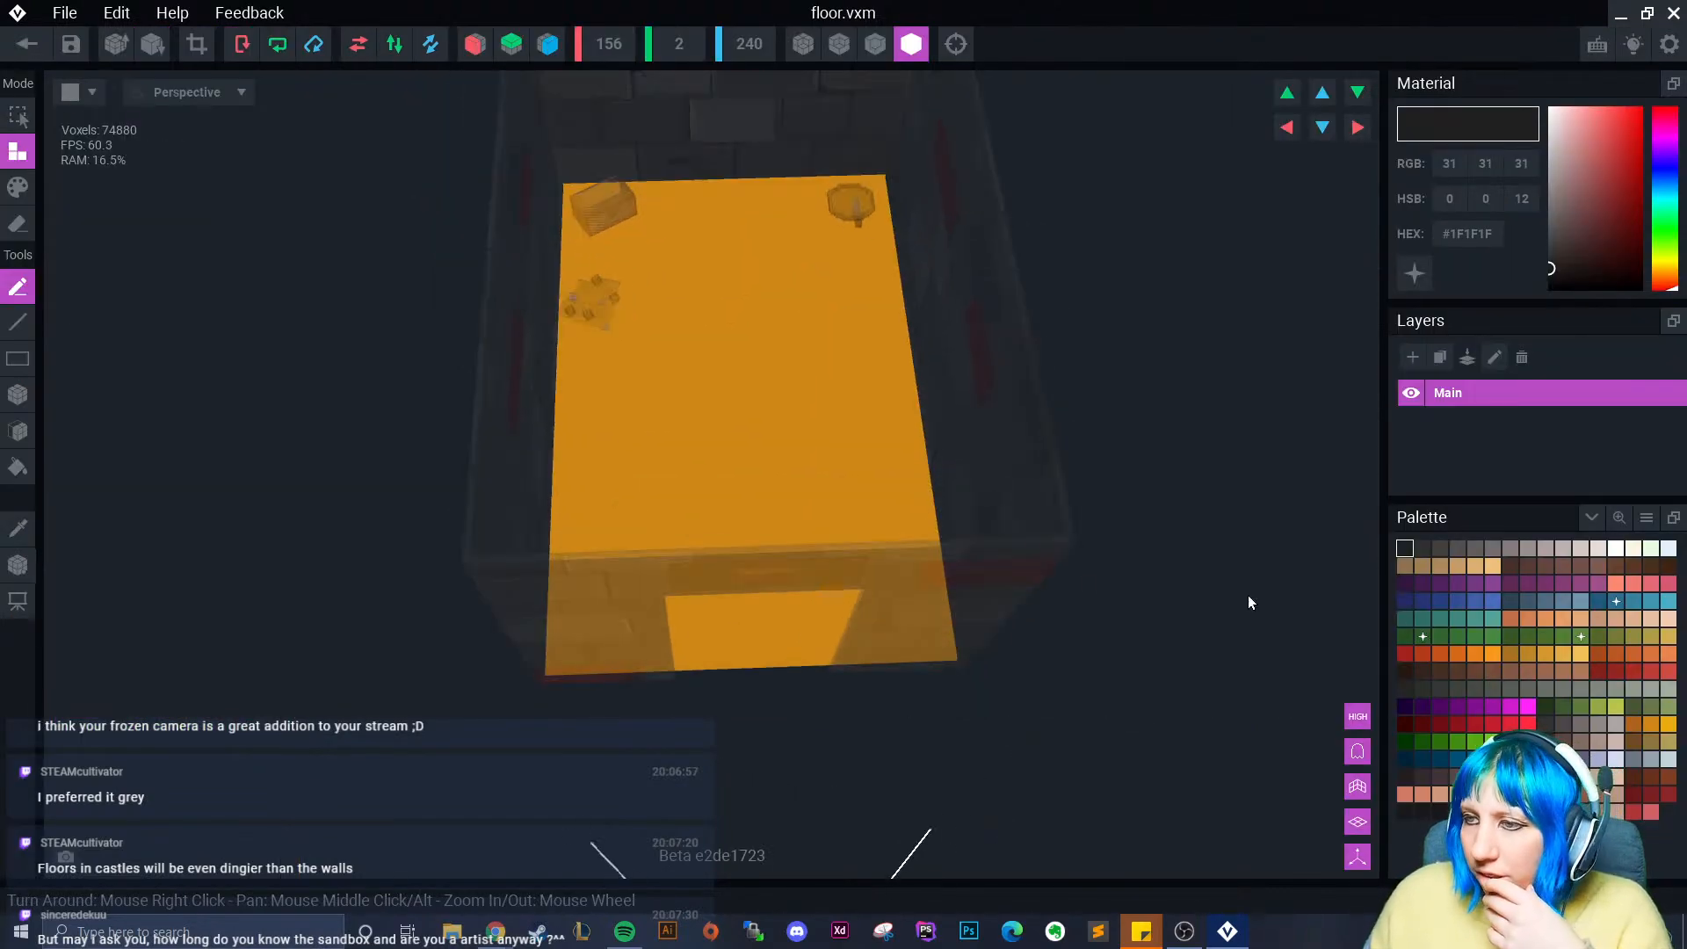
click(1458, 548)
click(18, 430)
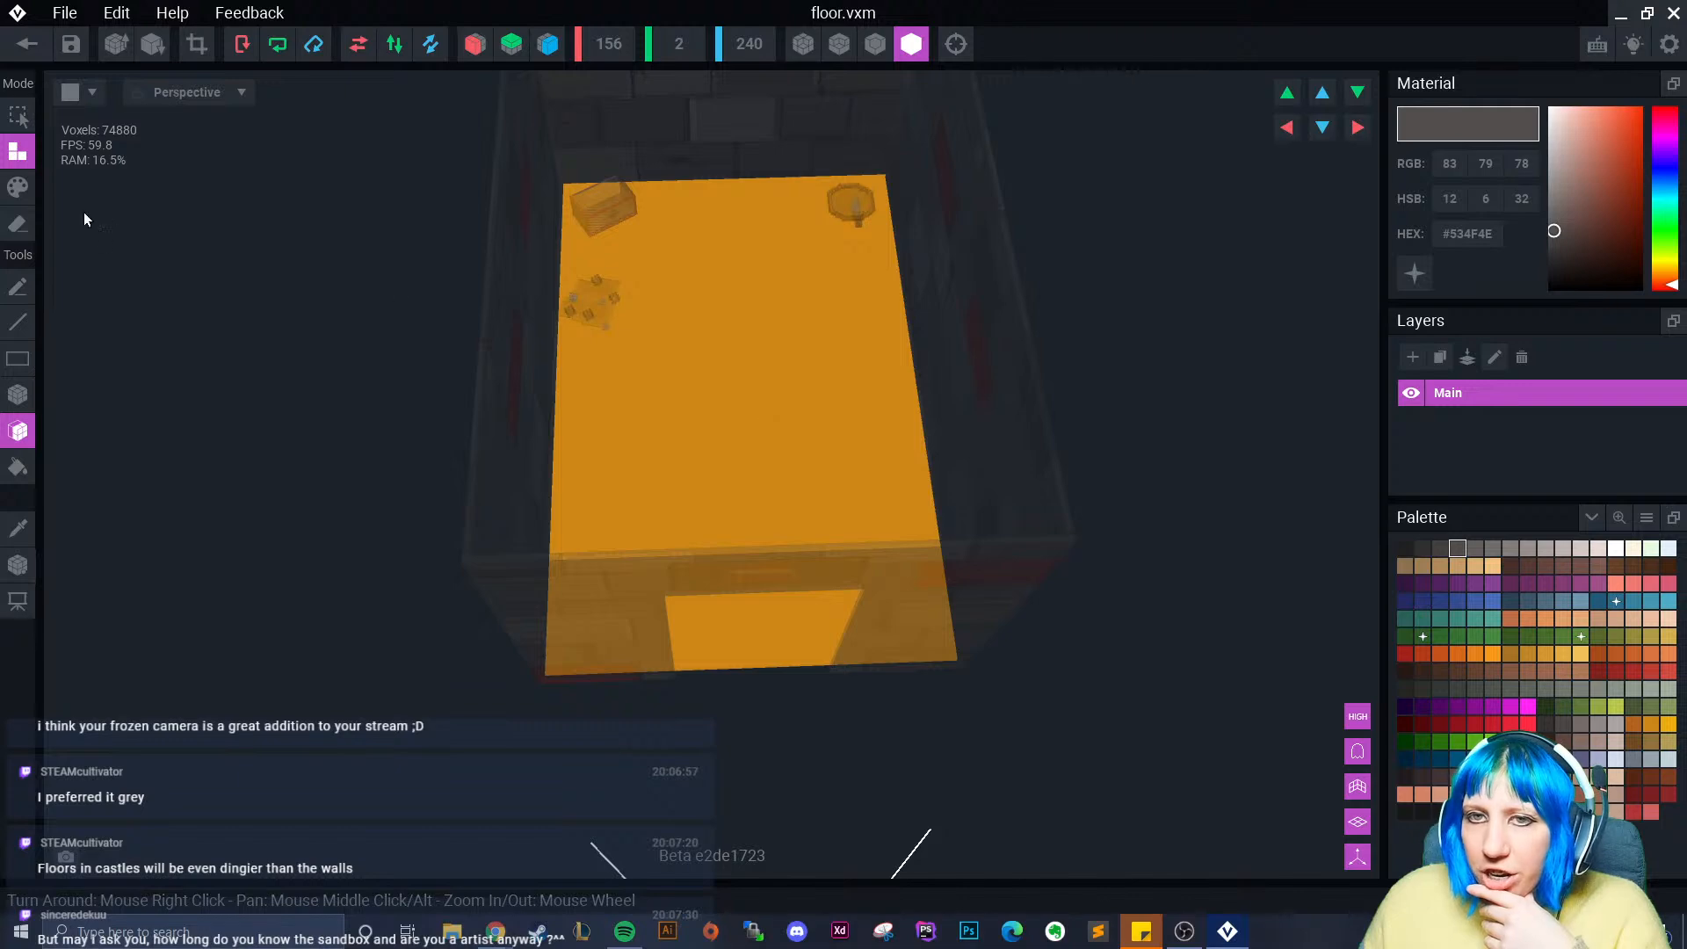
click(18, 187)
click(18, 466)
click(745, 380)
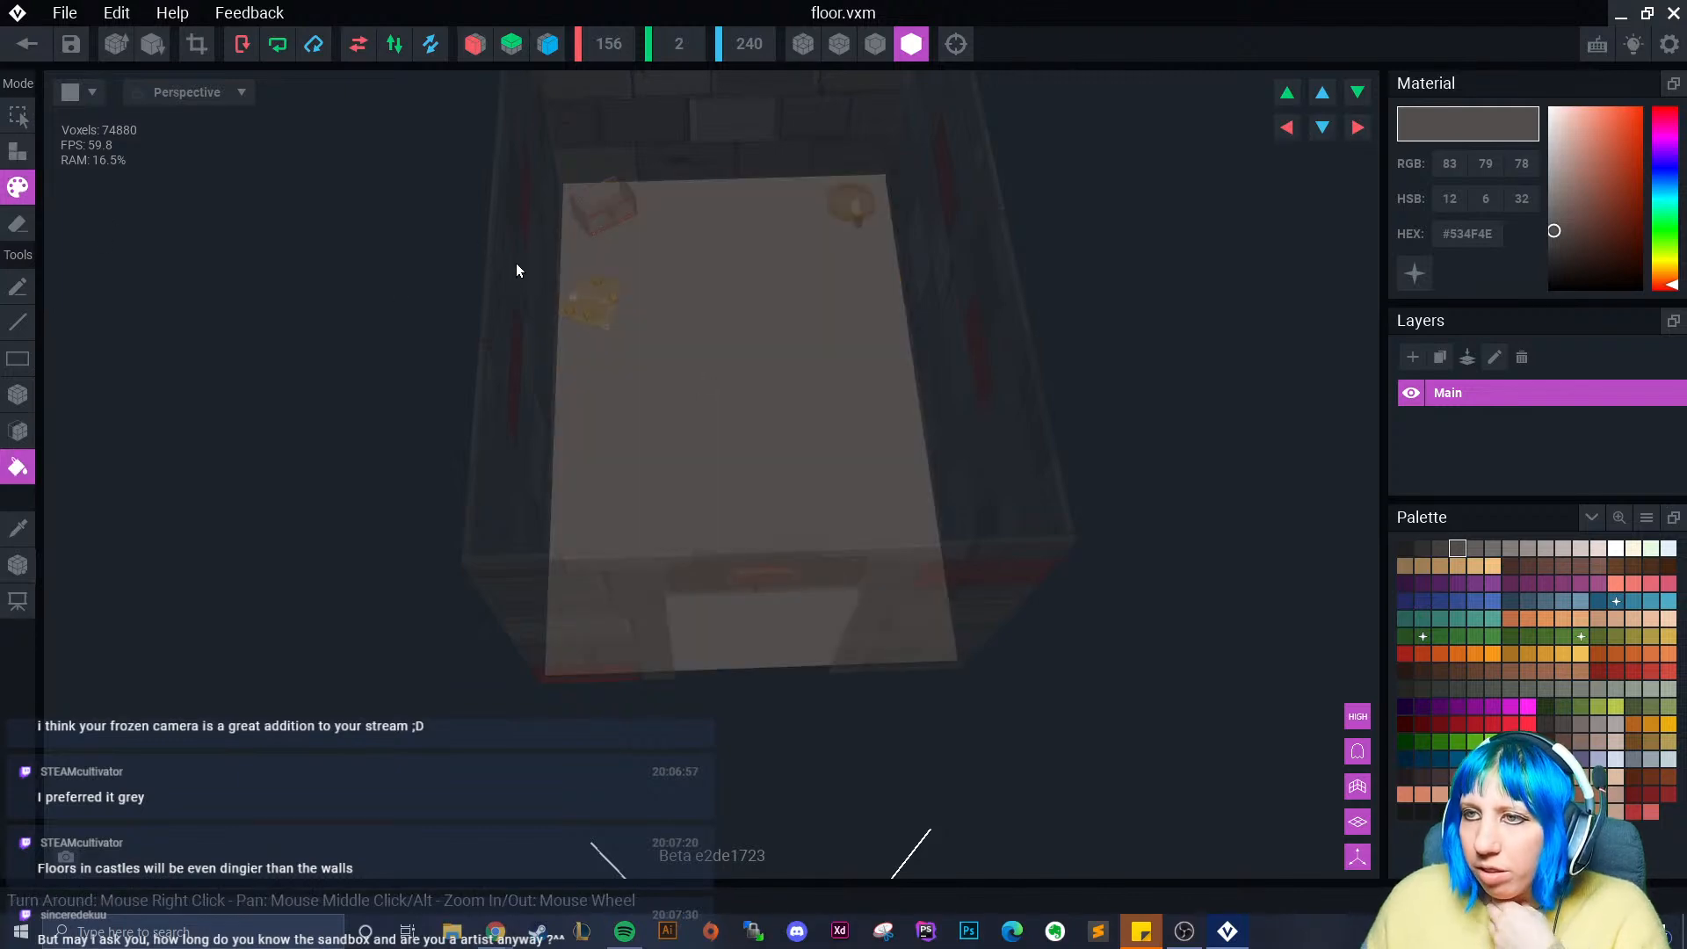
click(26, 44)
- Examine the grey floor and the furnished room from above and from inside
click(721, 354)
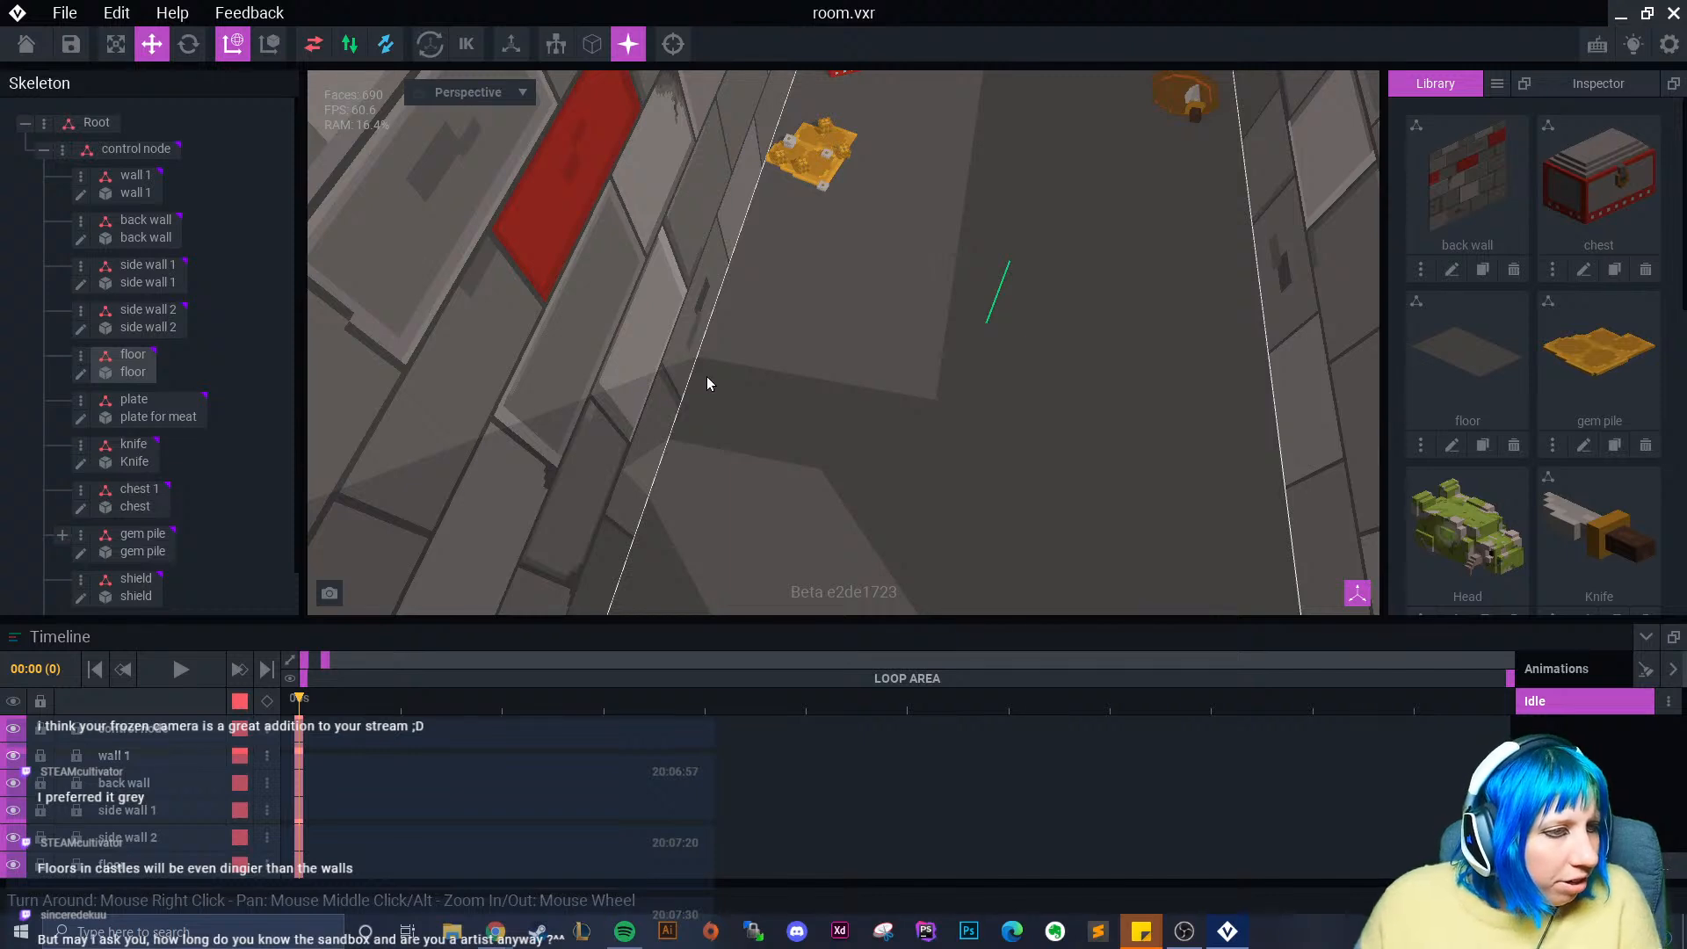
scroll(720, 384, up, 5)
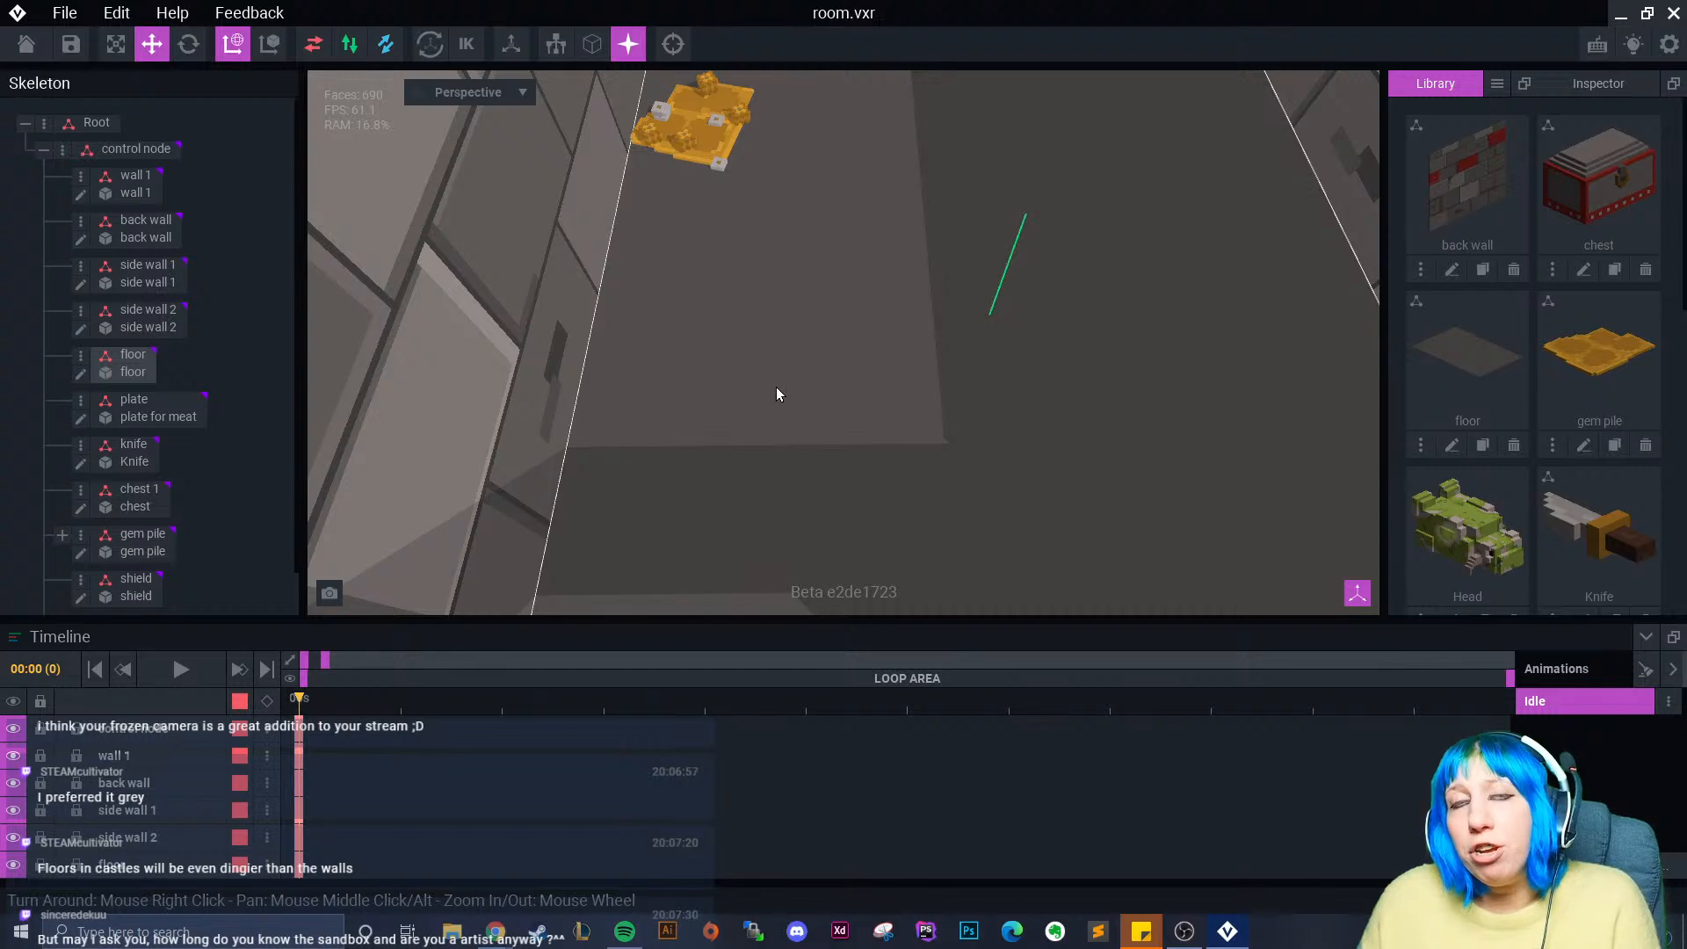
right_drag(776, 387, 831, 310)
scroll(856, 288, up, 2)
scroll(843, 286, down, 3)
scroll(831, 309, up, 2)
middle_drag(831, 309, 786, 404)
scroll(803, 345, down, 5)
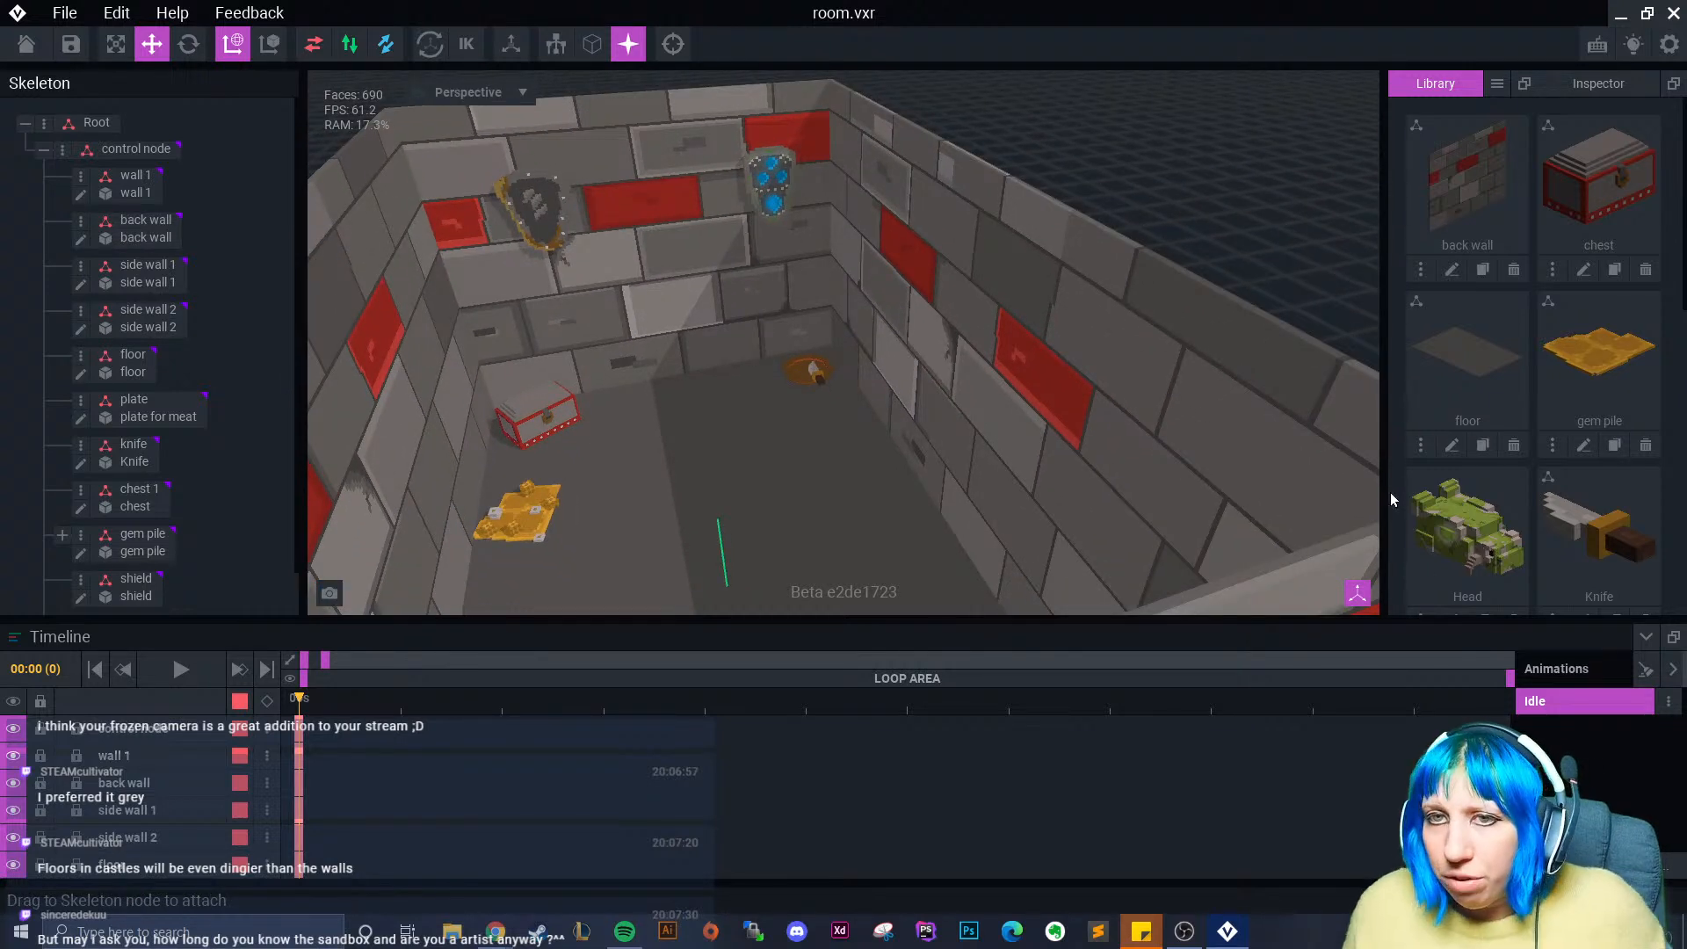
- Create a node named dragon head under the control node and attach the Head model from the library to it
right_click(136, 149)
click(159, 191)
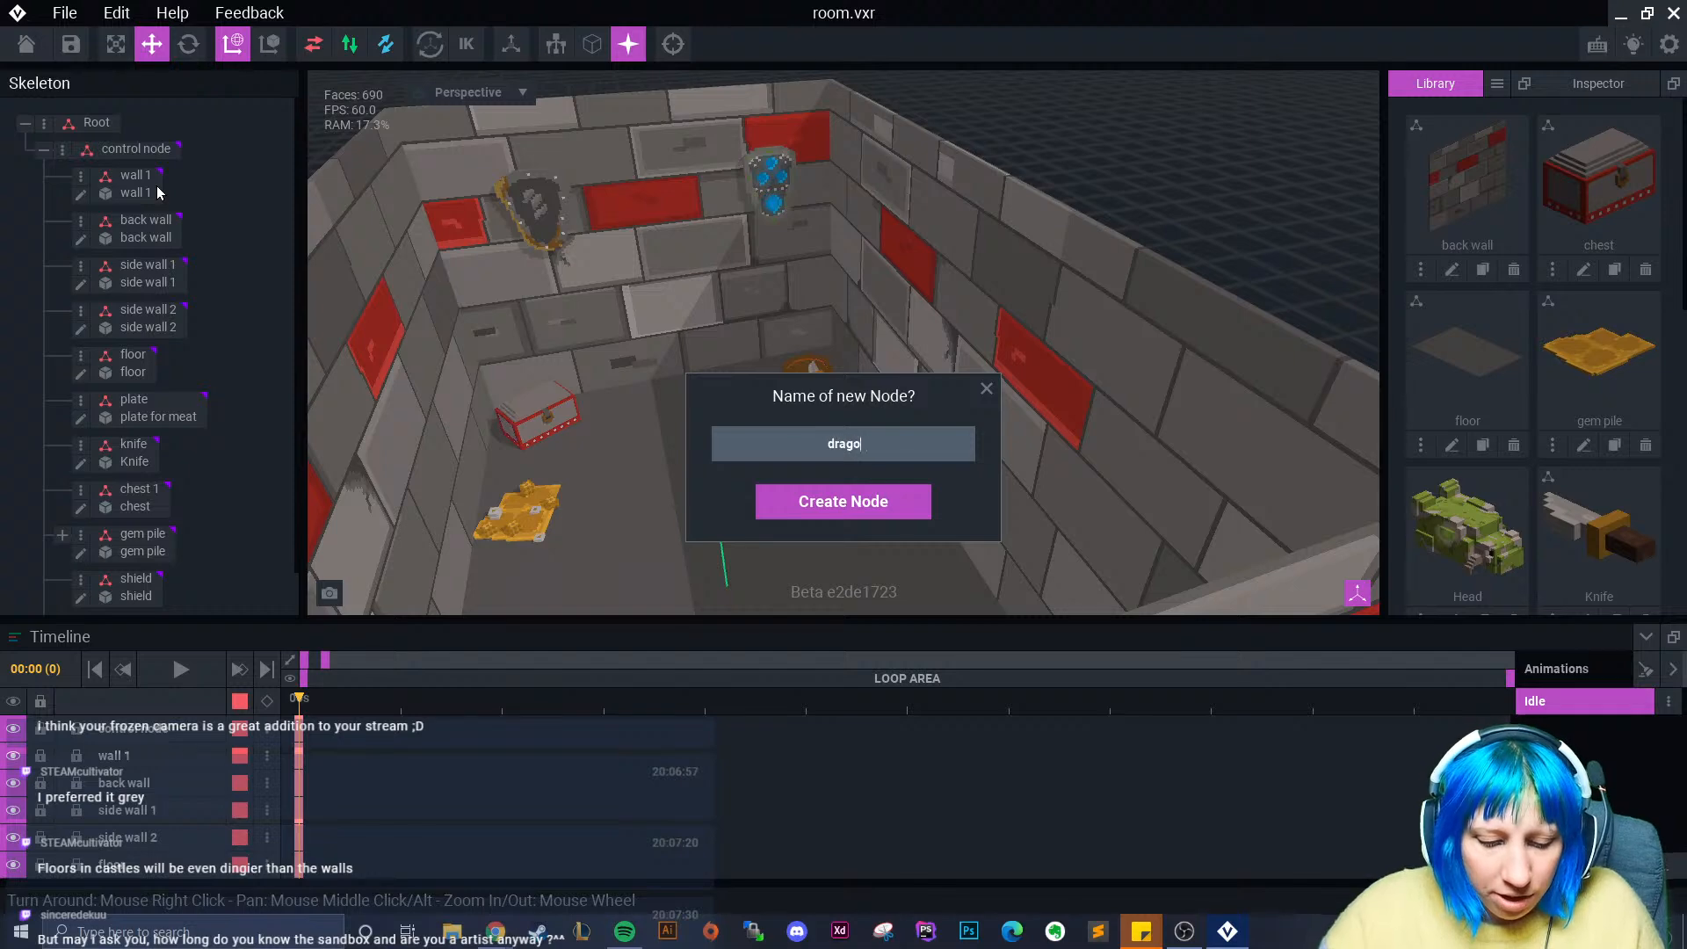
text(dragon head)
key(Return)
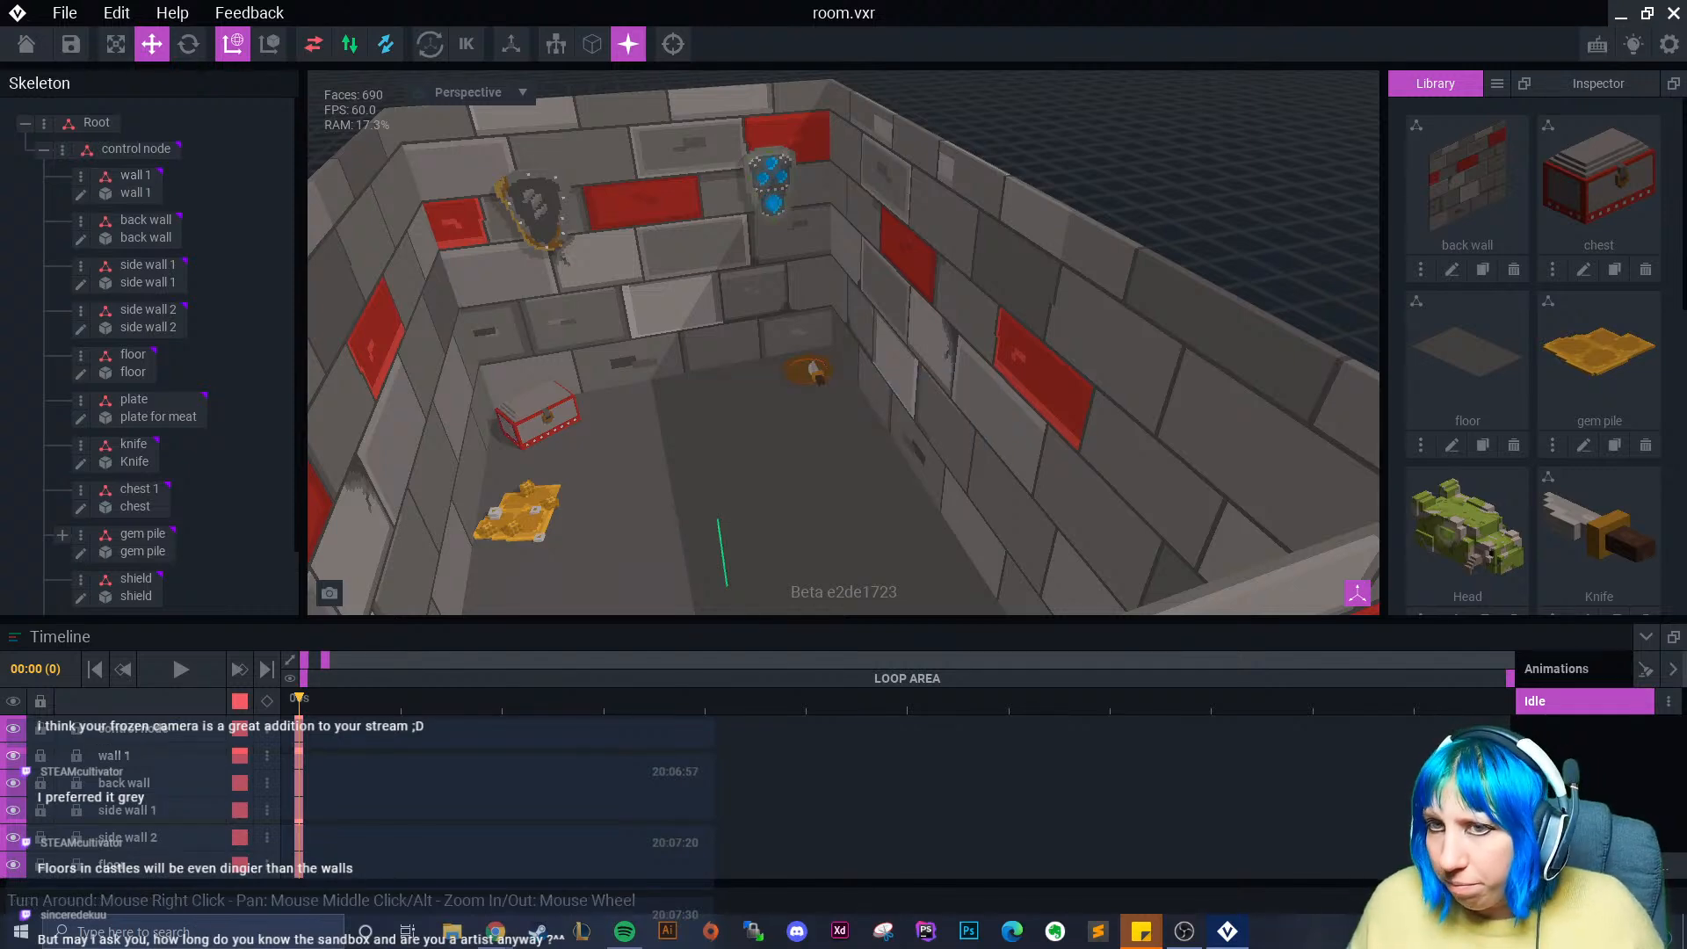
scroll(190, 460, down, 1)
drag(1467, 532, 172, 602)
- Move the dragon head from outside the doorway into the room, between the chest and the plate
right_drag(657, 525, 872, 503)
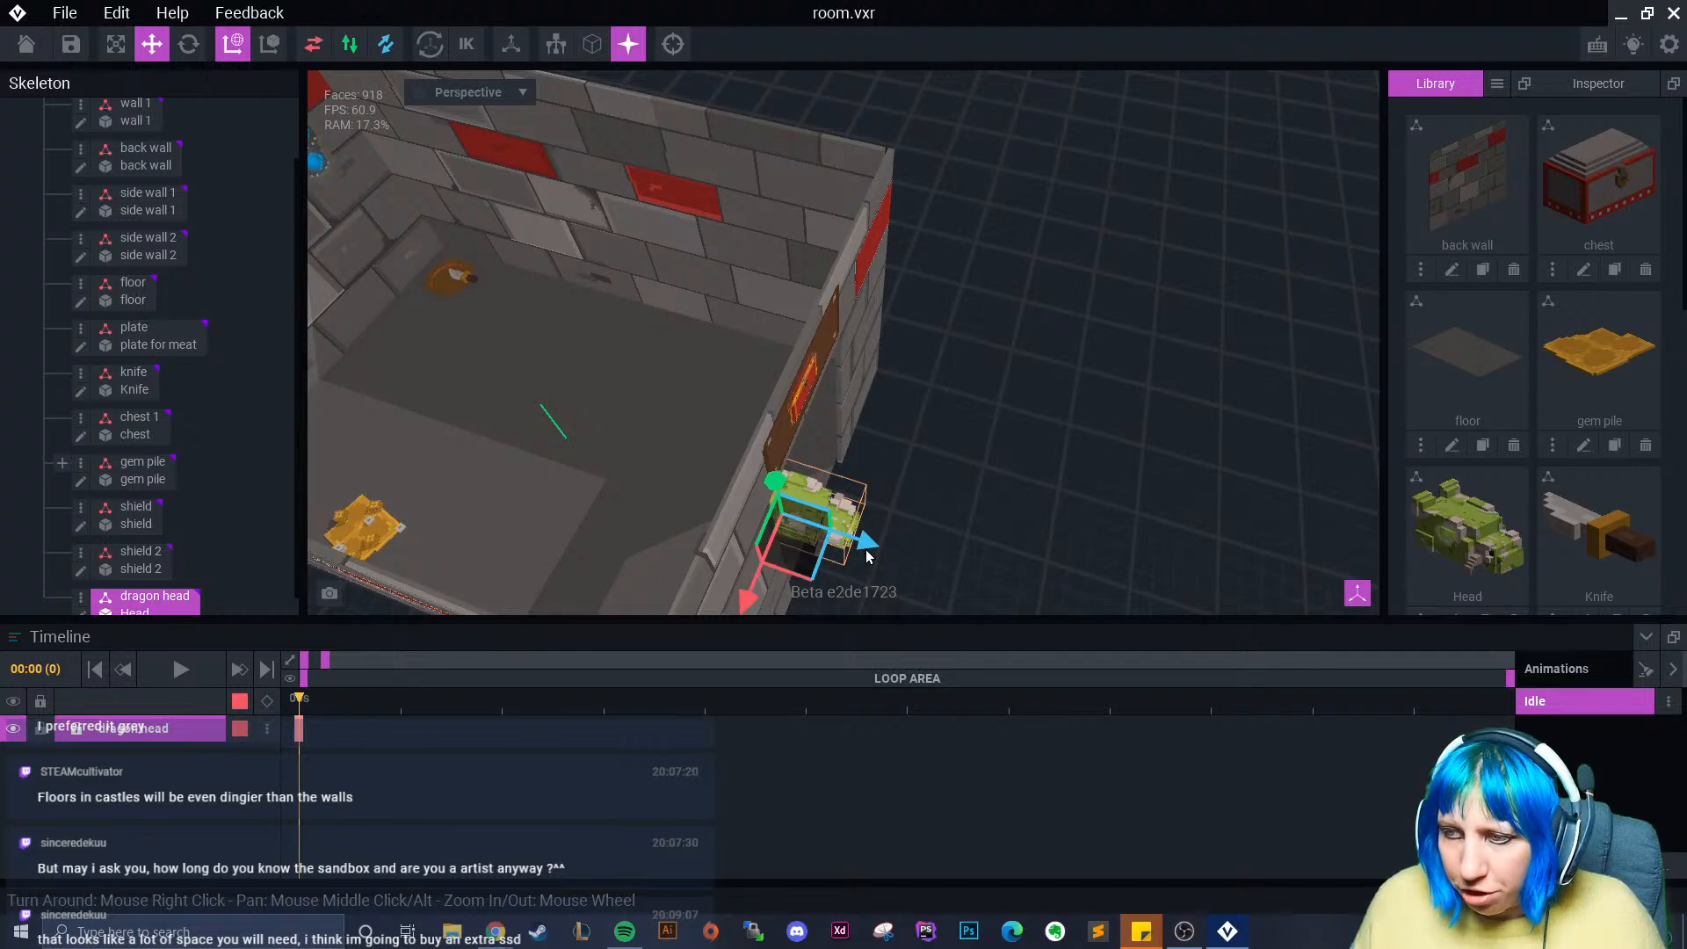
drag(867, 555, 508, 423)
scroll(514, 418, up, 3)
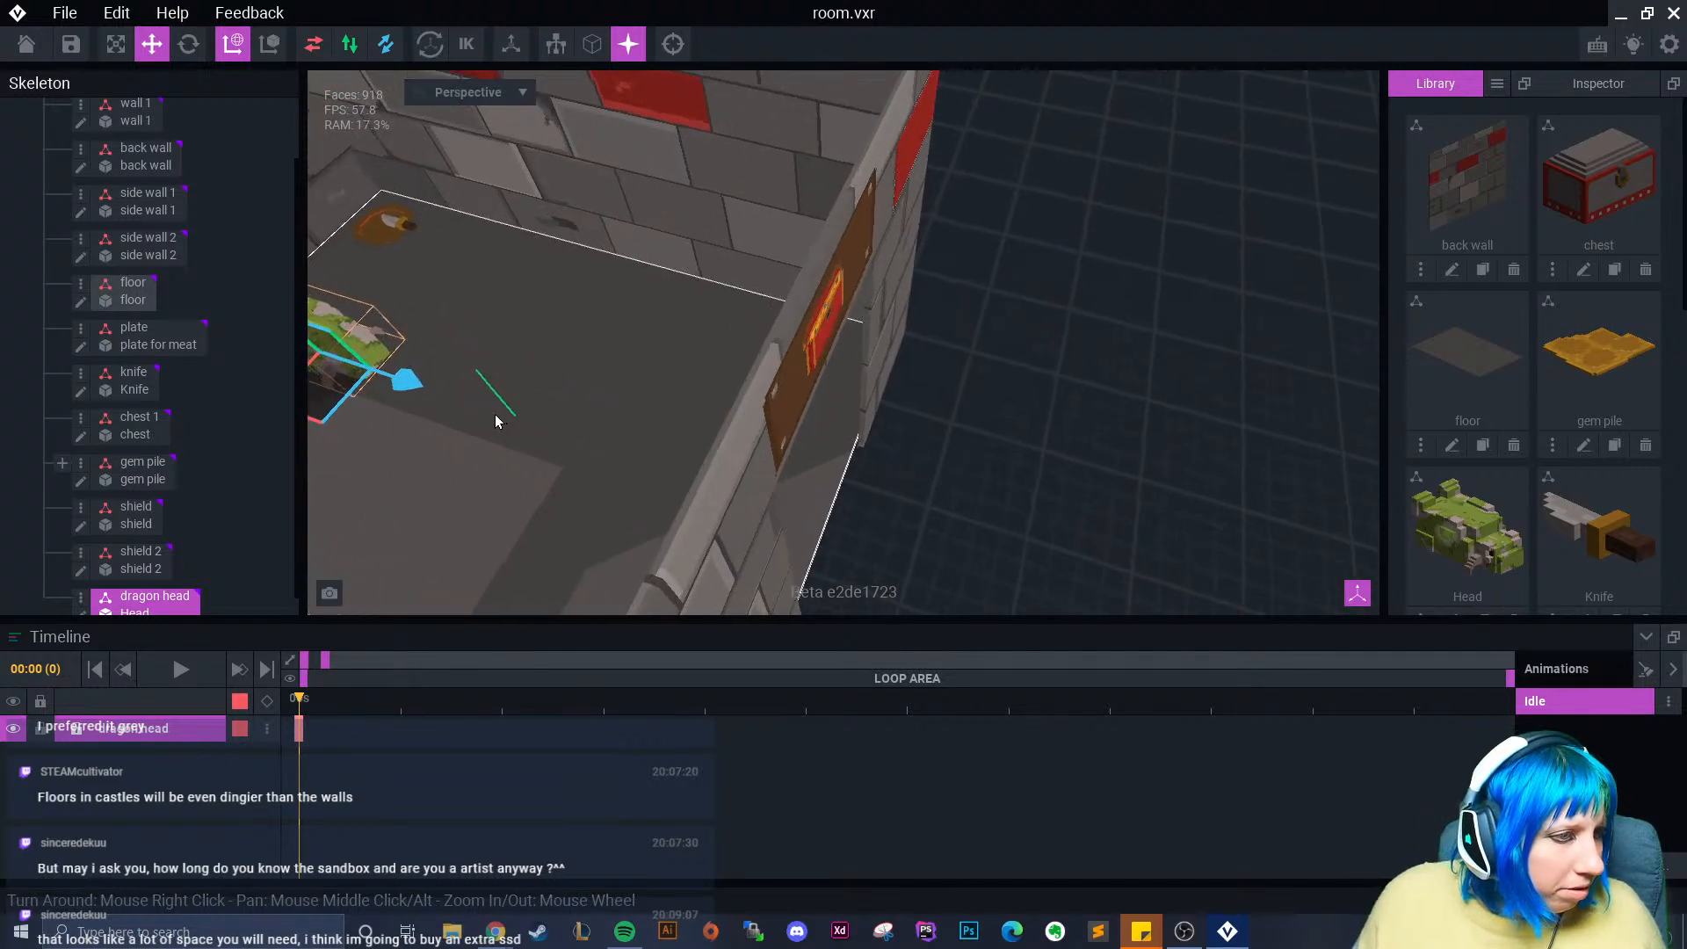
middle_drag(477, 413, 517, 423)
right_drag(517, 424, 601, 409)
scroll(488, 415, up, 3)
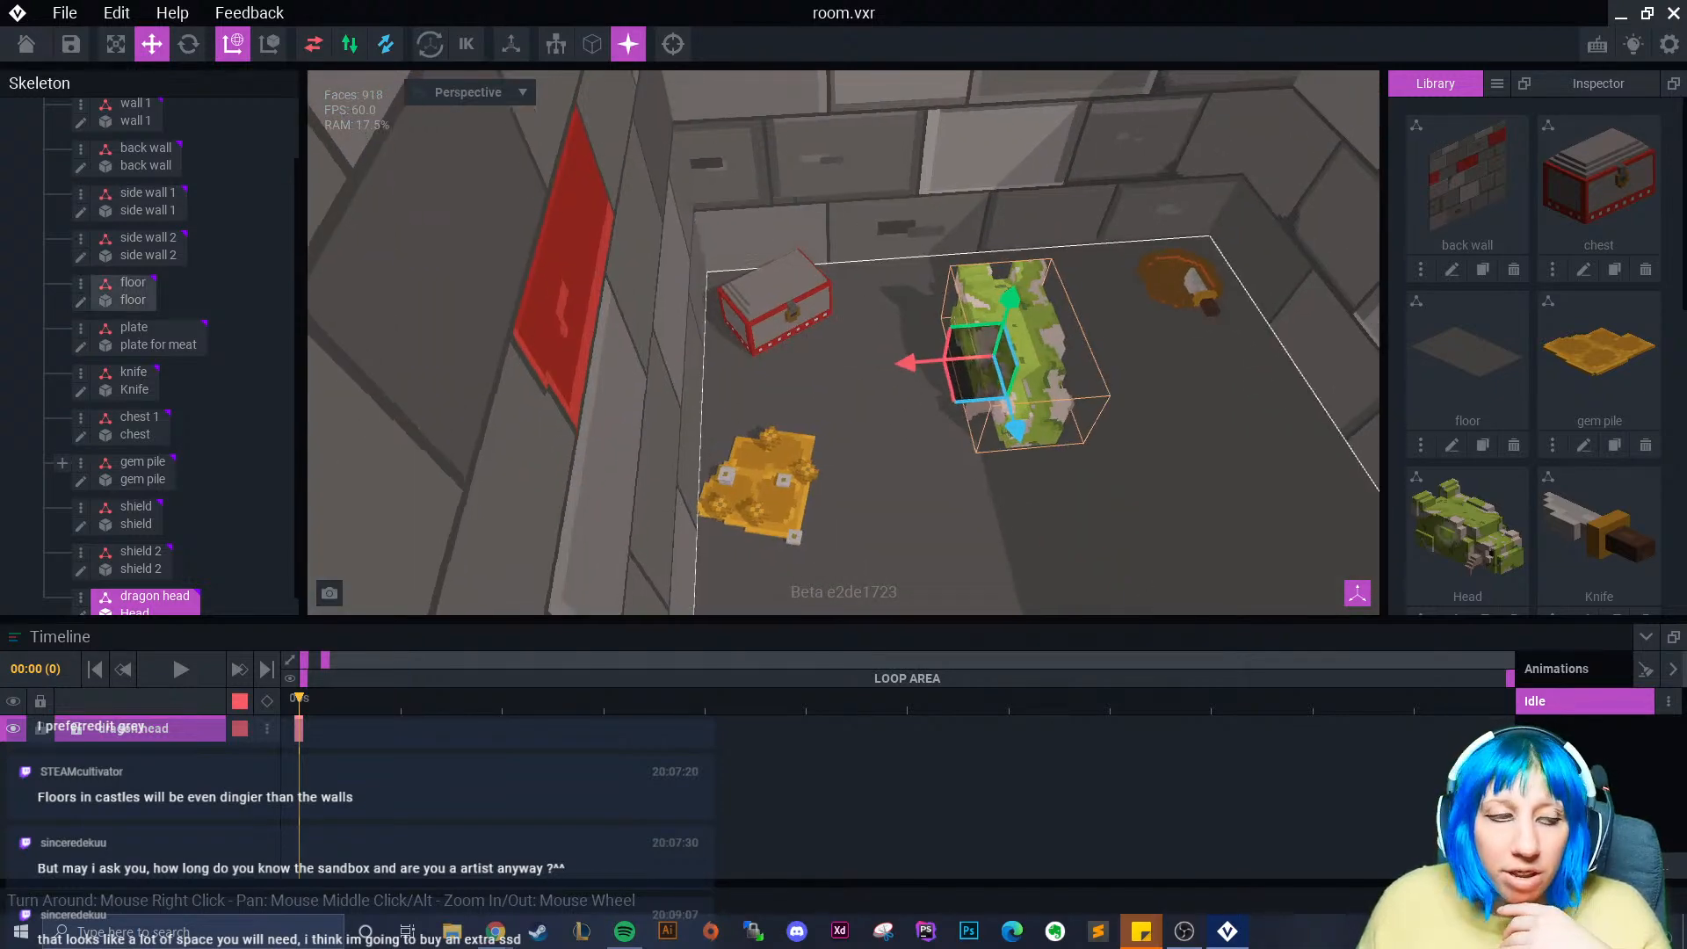
- Raise the dragon head off the floor and push it back towards the back wall
middle_drag(787, 376, 720, 384)
right_drag(716, 368, 832, 358)
scroll(831, 367, up, 3)
drag(733, 457, 737, 211)
scroll(737, 211, down, 3)
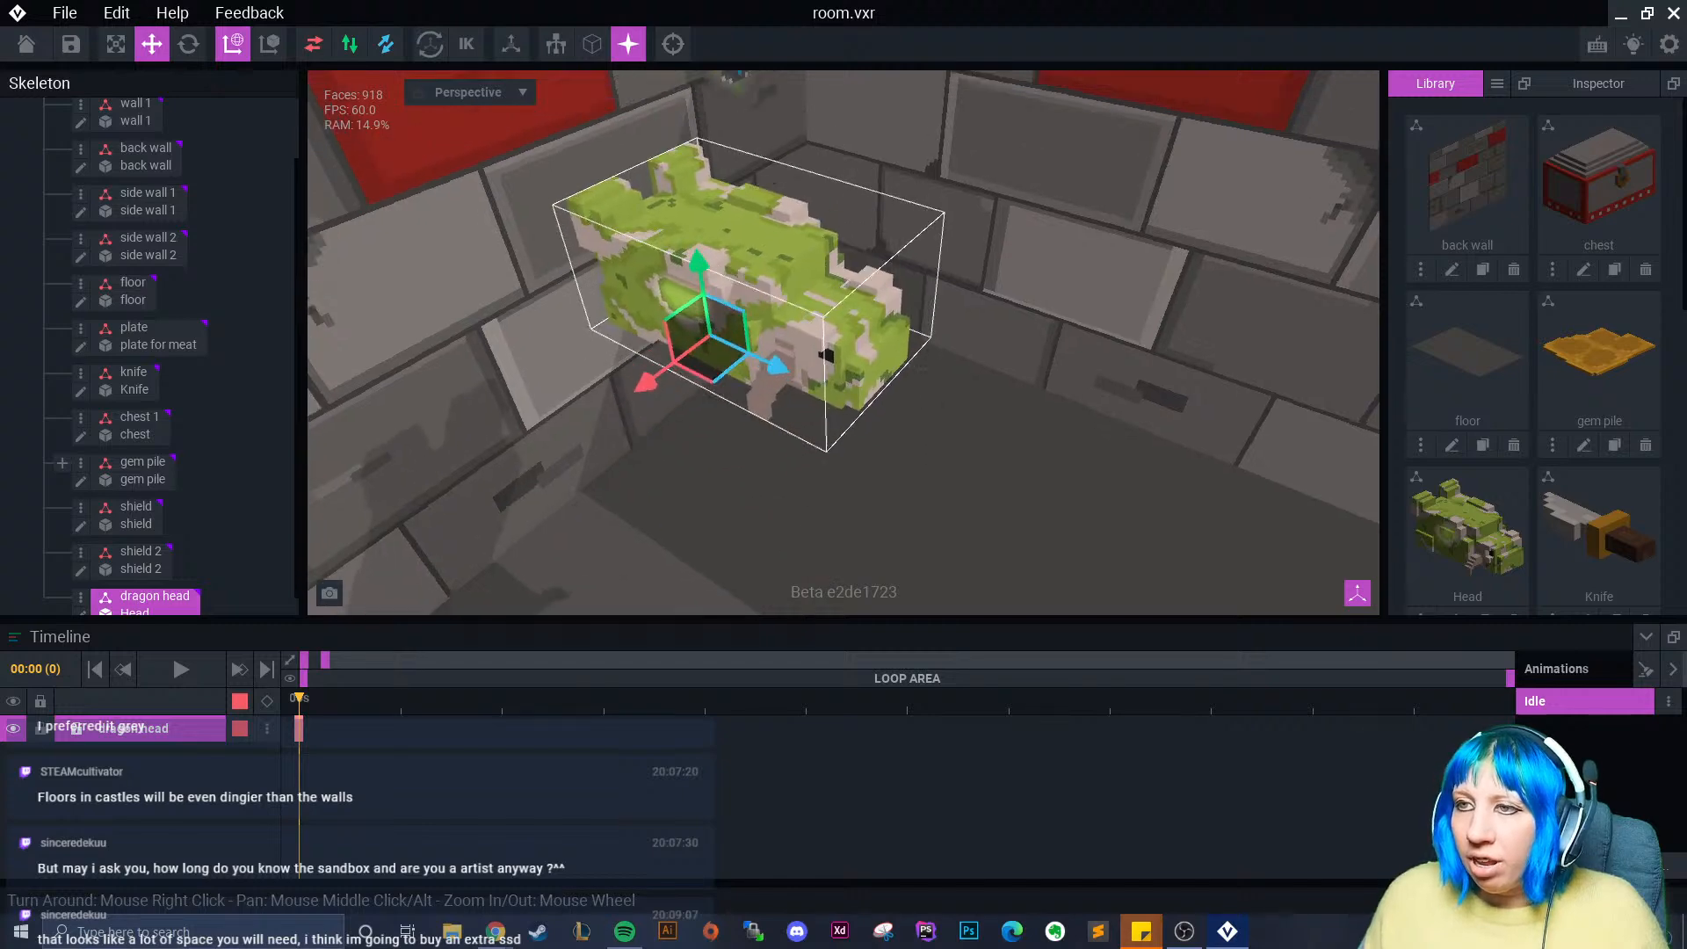
middle_drag(738, 176, 782, 262)
drag(825, 538, 718, 510)
right_drag(719, 510, 708, 448)
scroll(715, 493, up, 5)
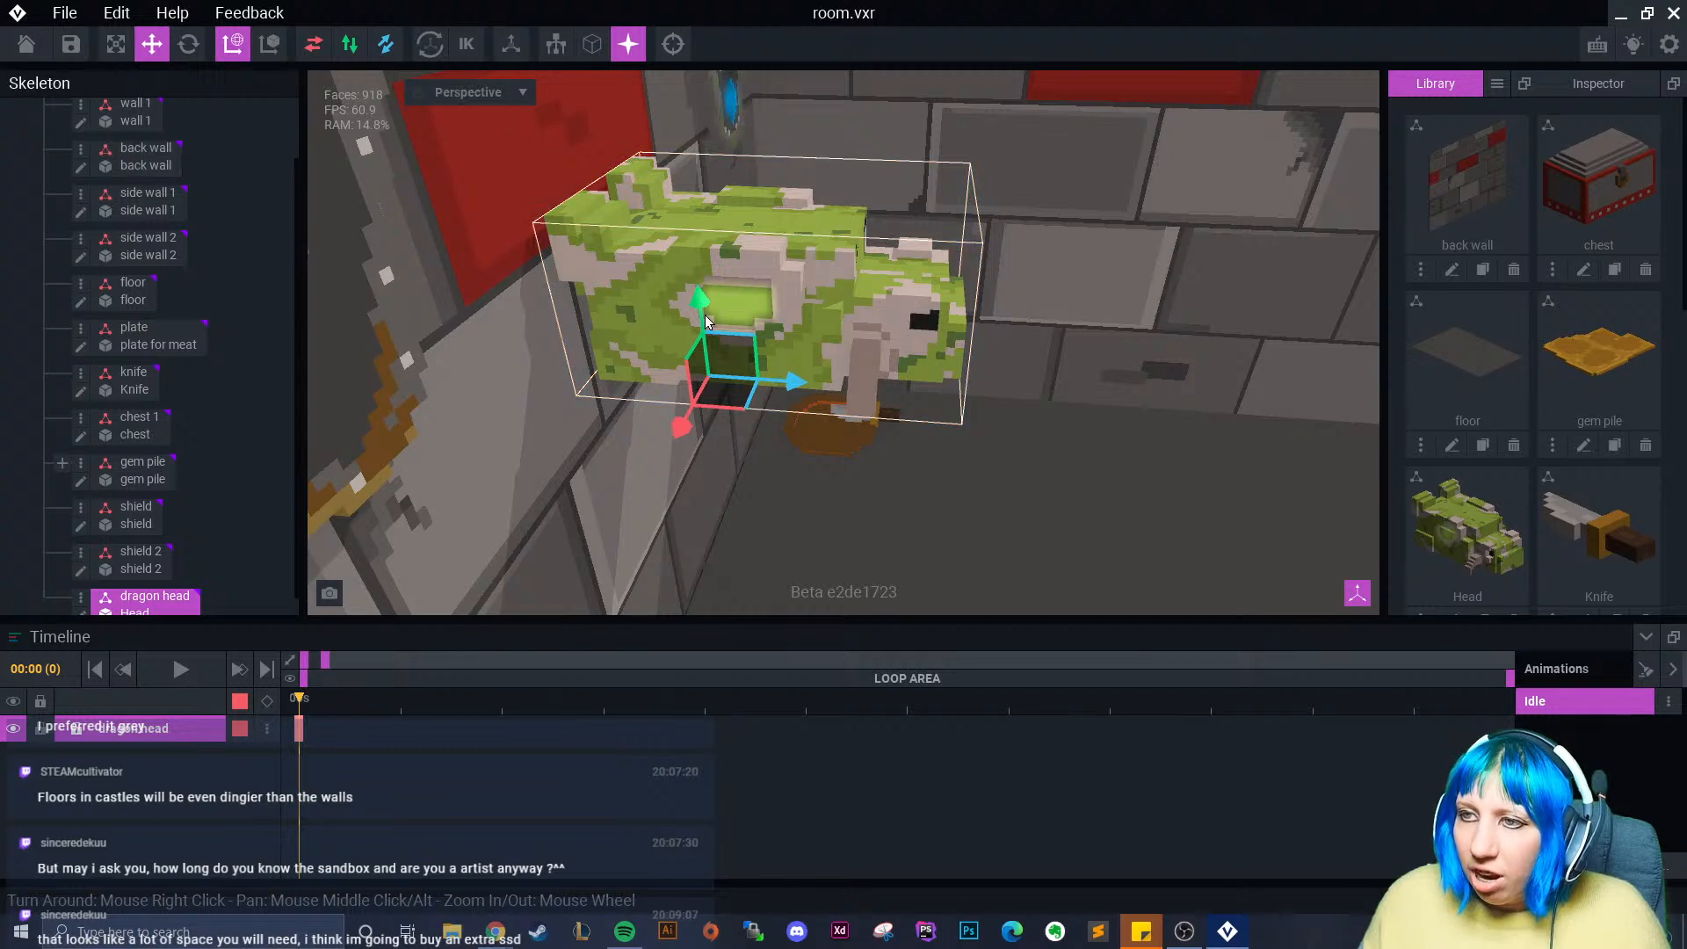
- Mount the dragon head on the back wall between the two shields, at a height of about 76.4
drag(693, 300, 718, 176)
middle_drag(722, 262, 714, 344)
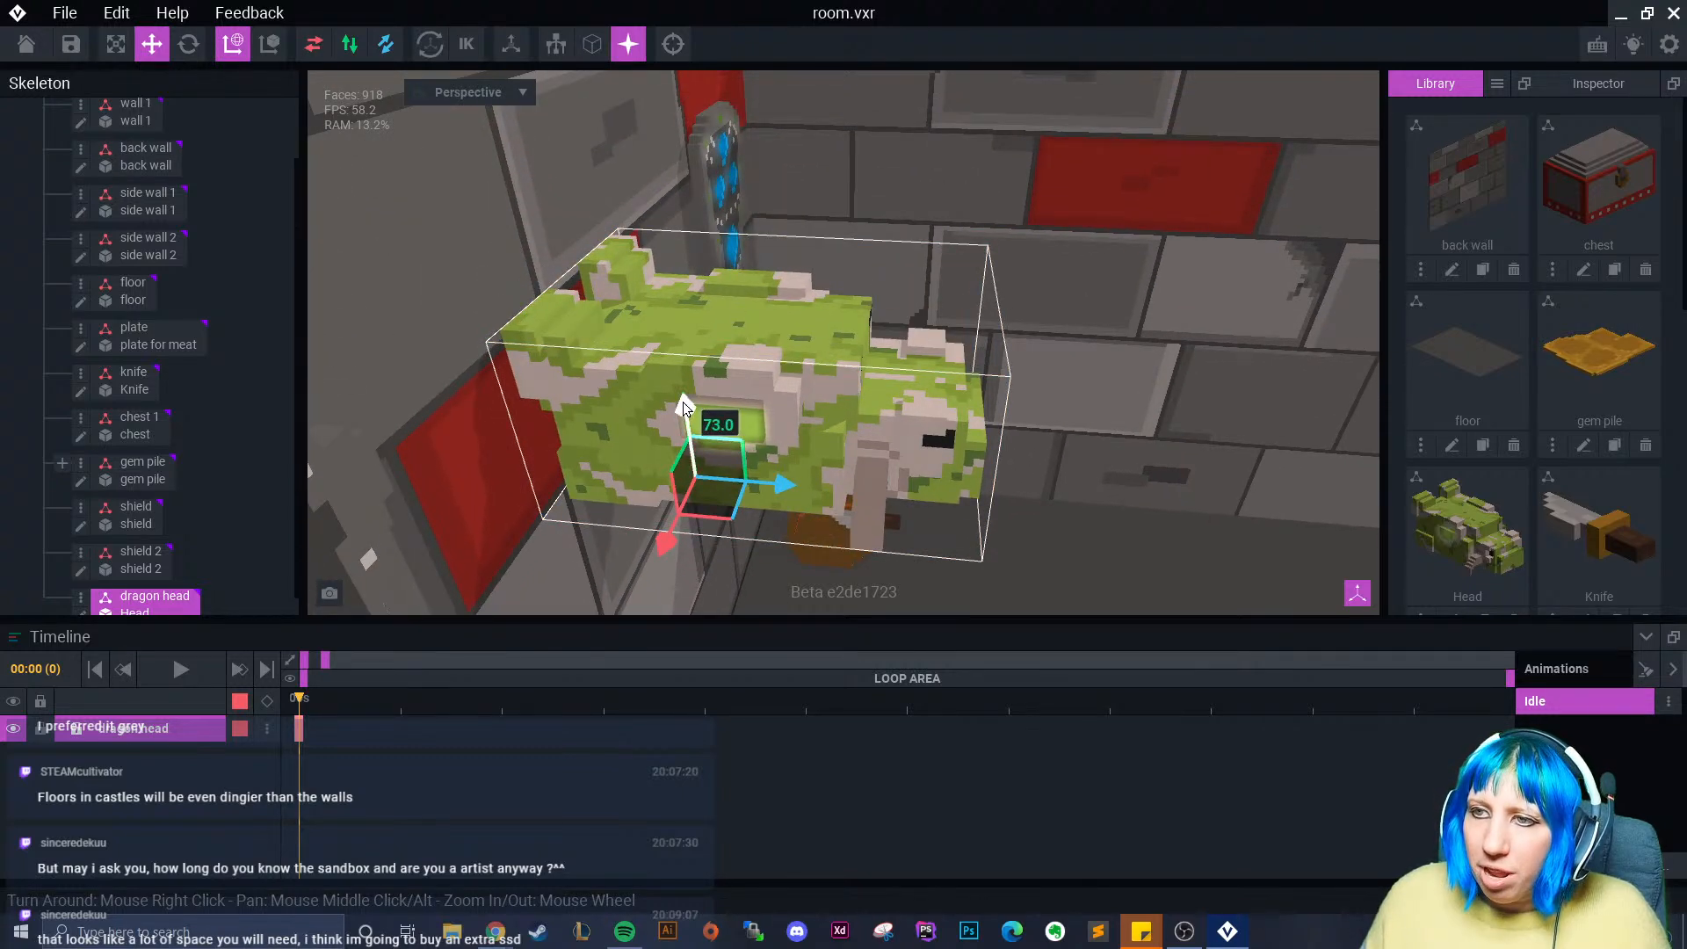
drag(683, 402, 677, 333)
right_drag(684, 370, 689, 358)
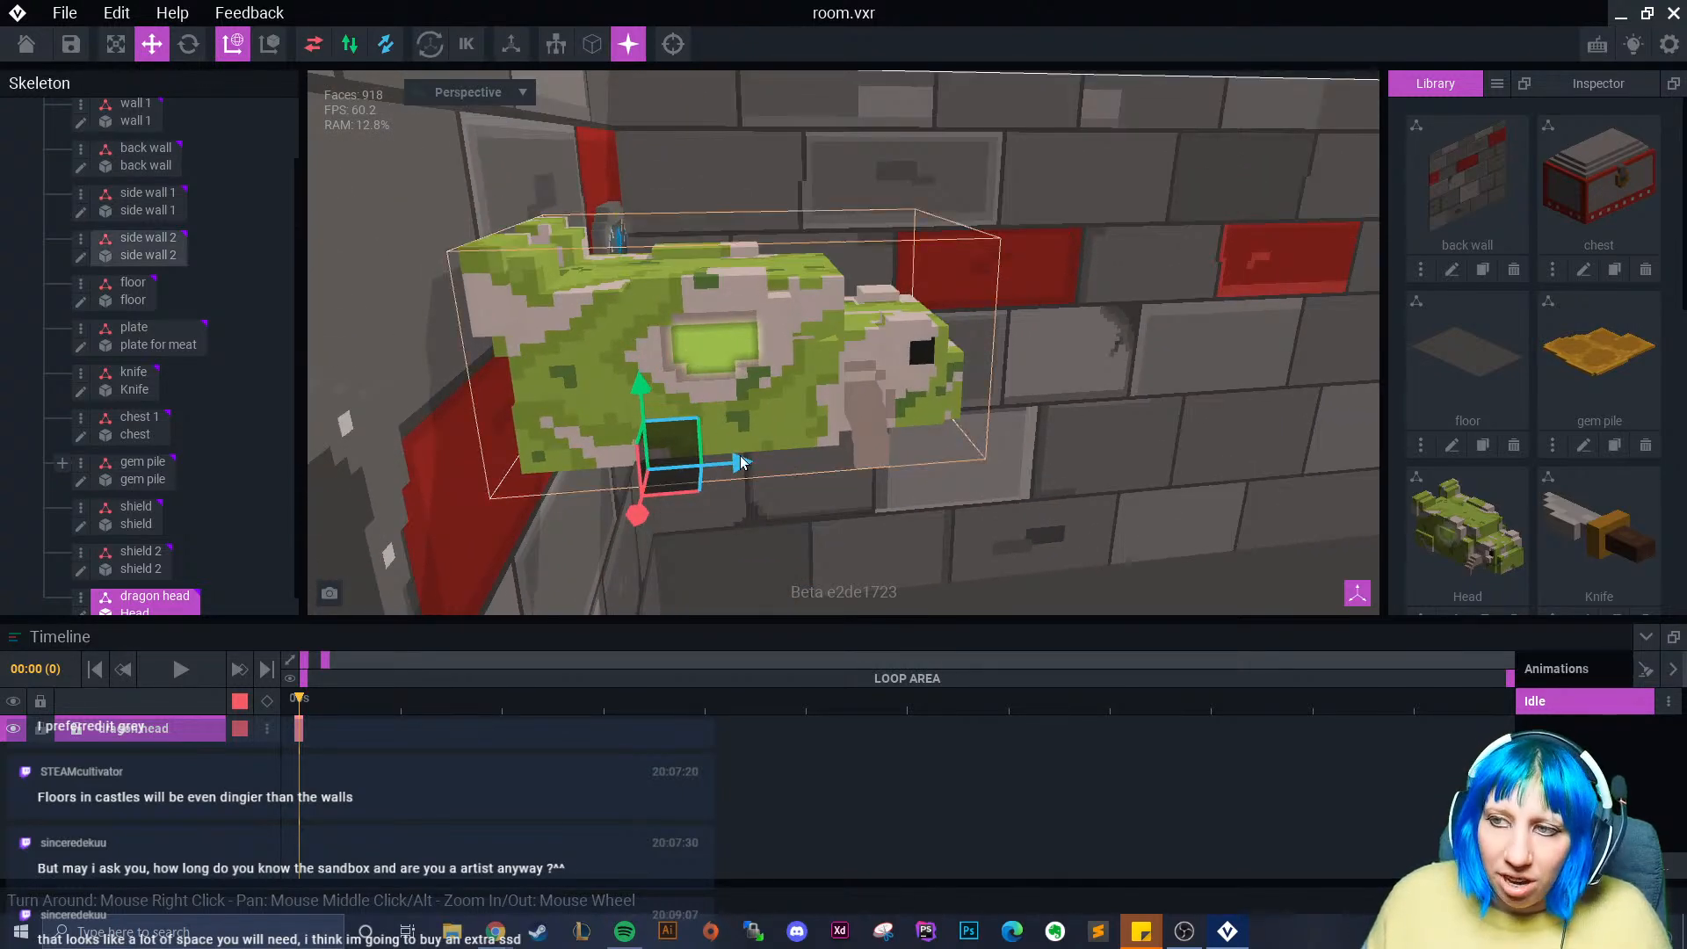
drag(740, 461, 727, 457)
right_drag(729, 457, 716, 413)
drag(601, 353, 624, 408)
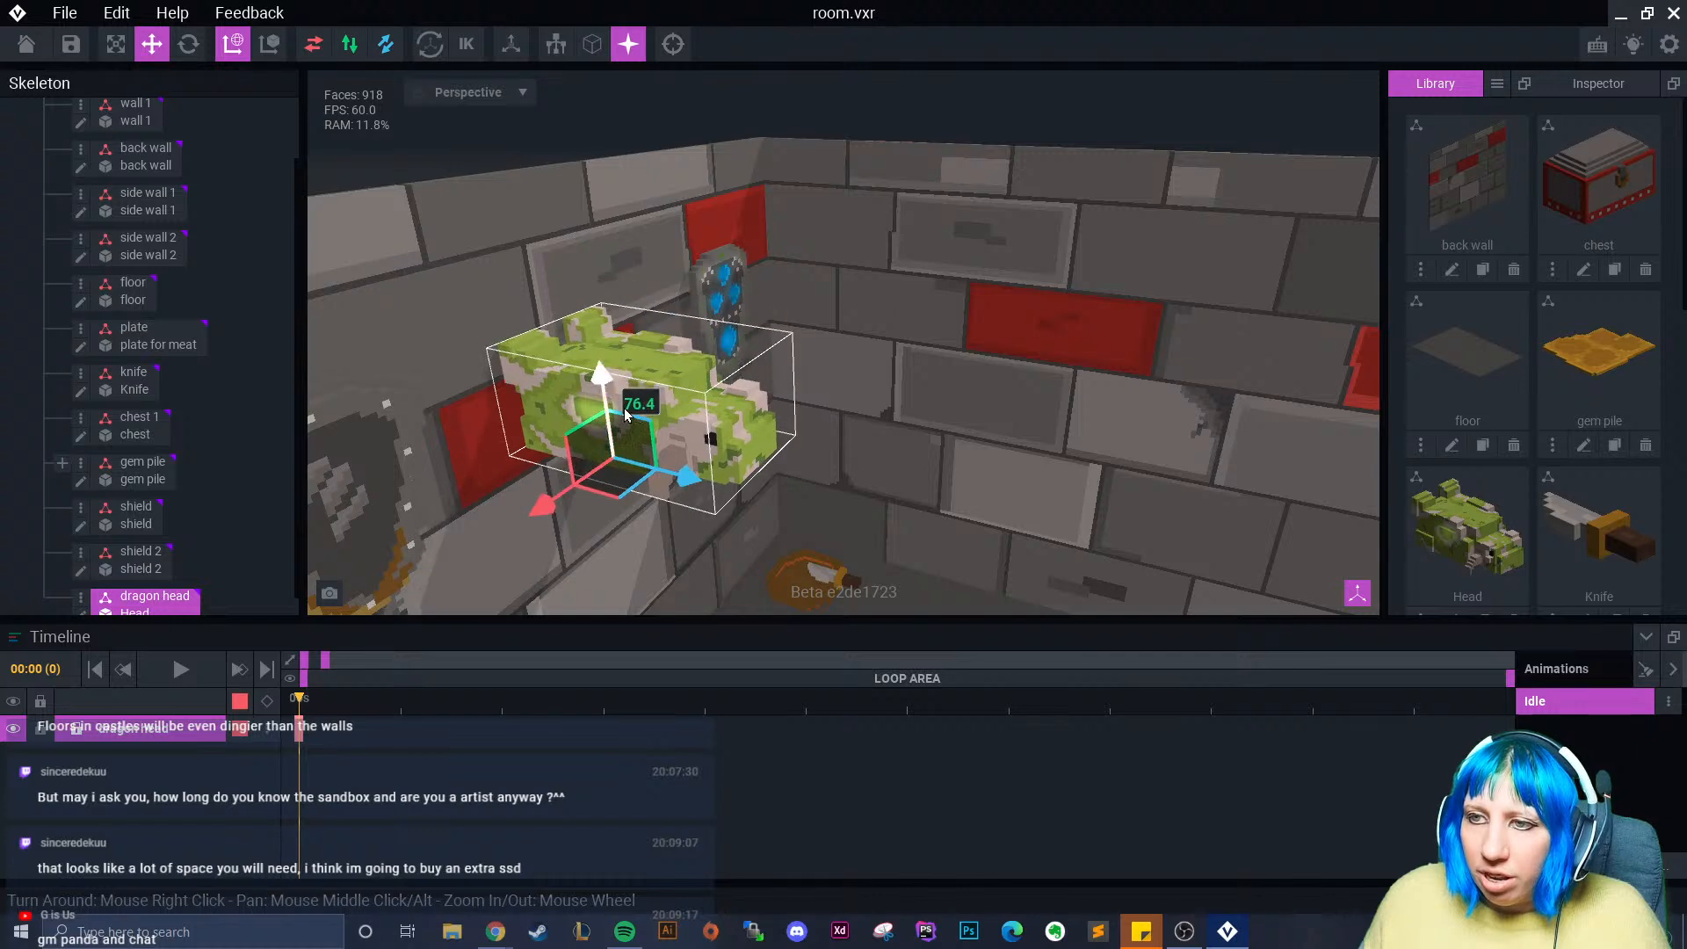
right_drag(624, 407, 685, 426)
- Open the back wall model for voxel editing and bring its centre below the dragon head into view
click(535, 398)
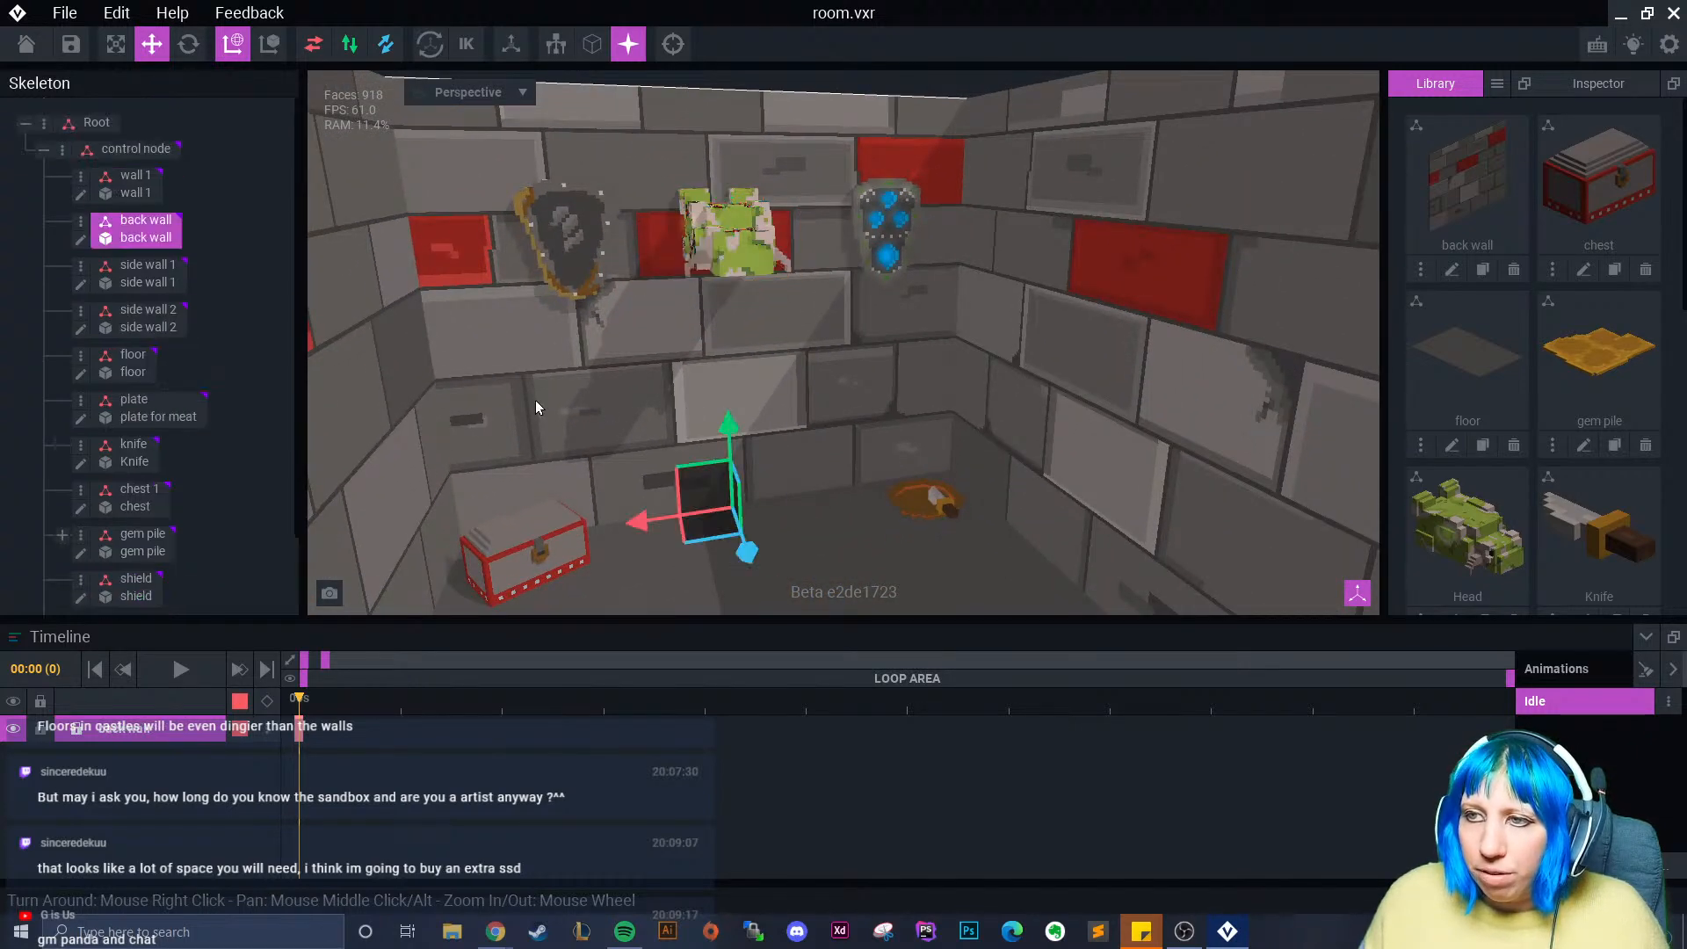
click(82, 240)
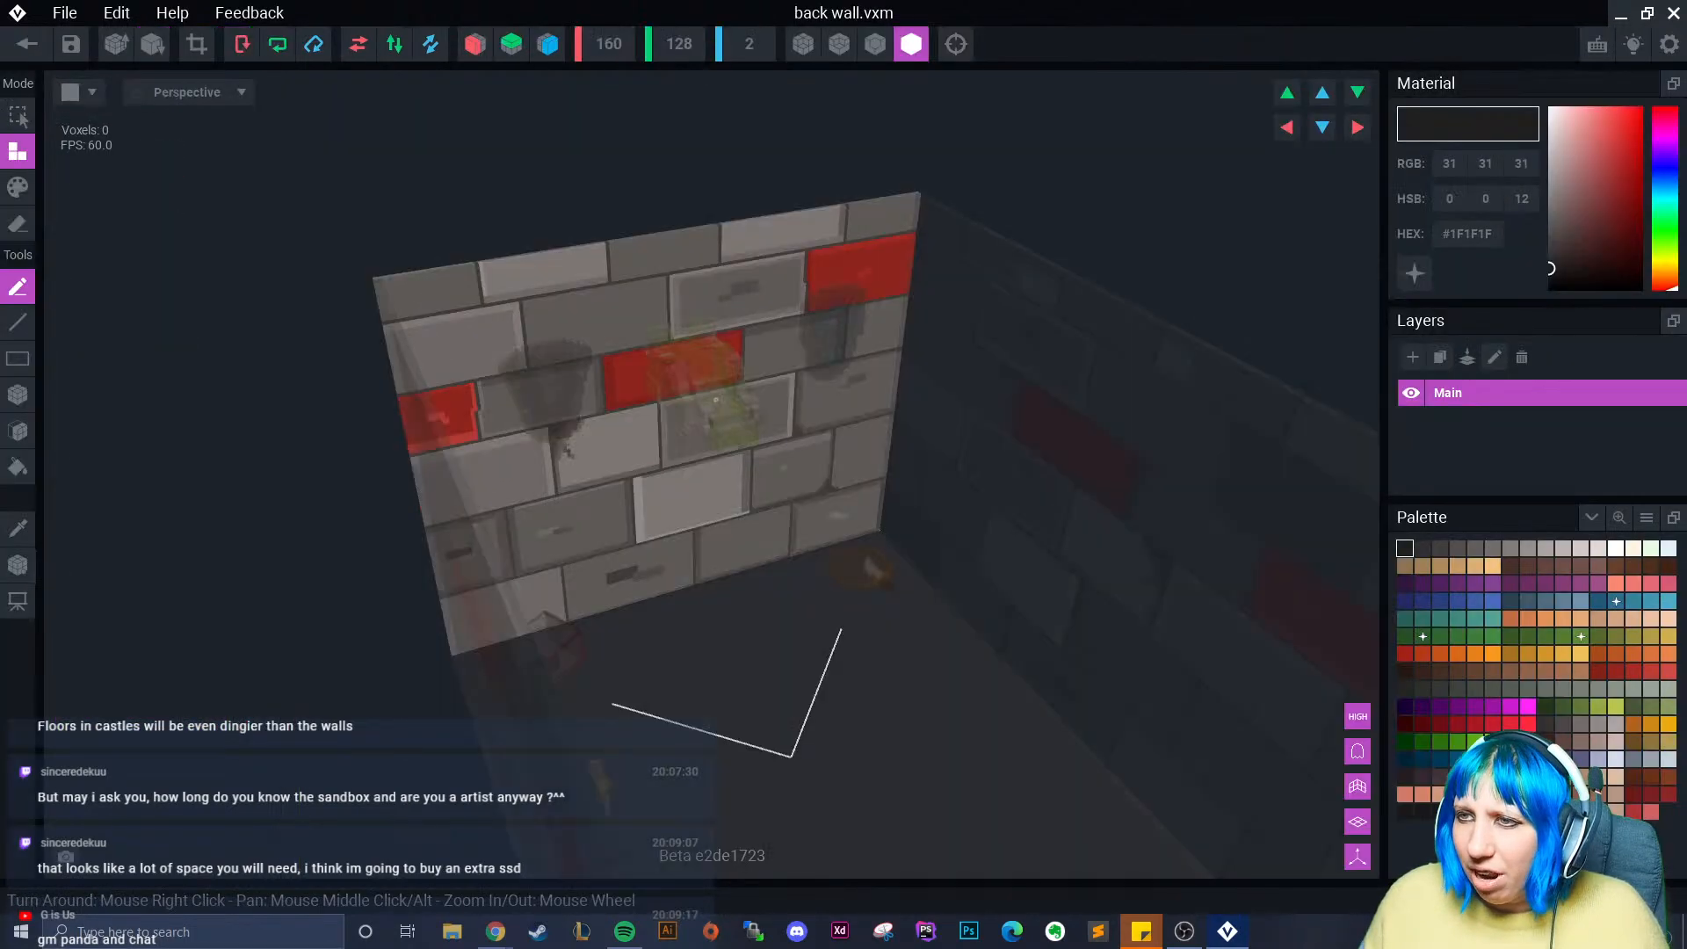
scroll(698, 410, up, 5)
right_drag(698, 409, 670, 466)
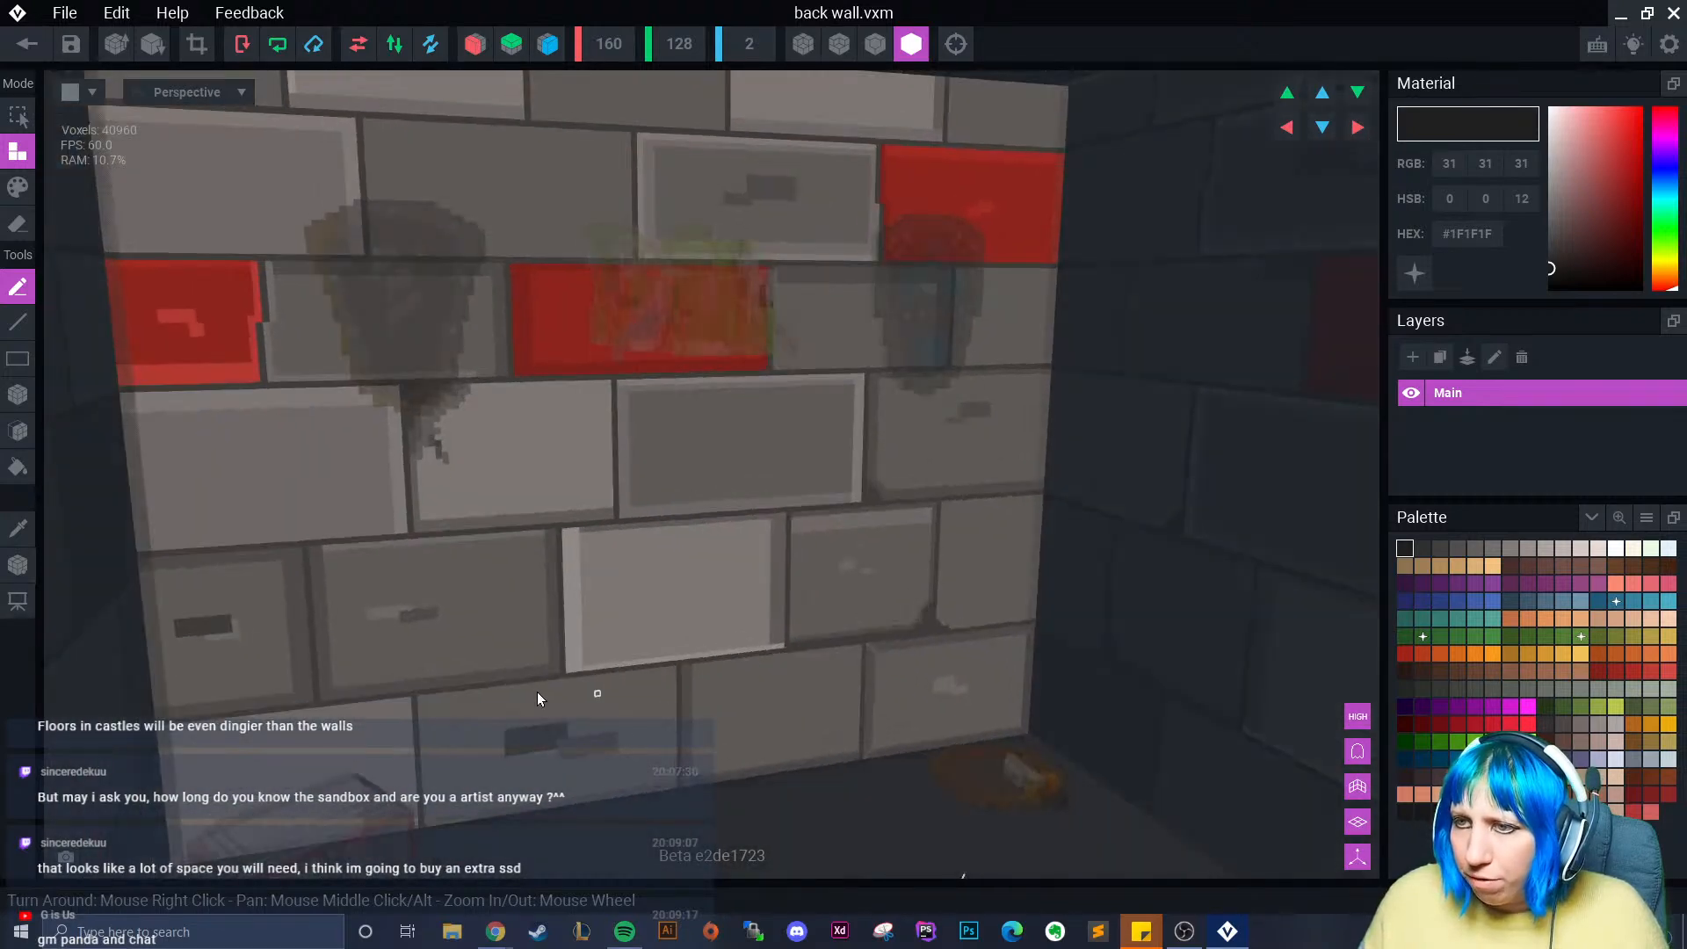
click(18, 187)
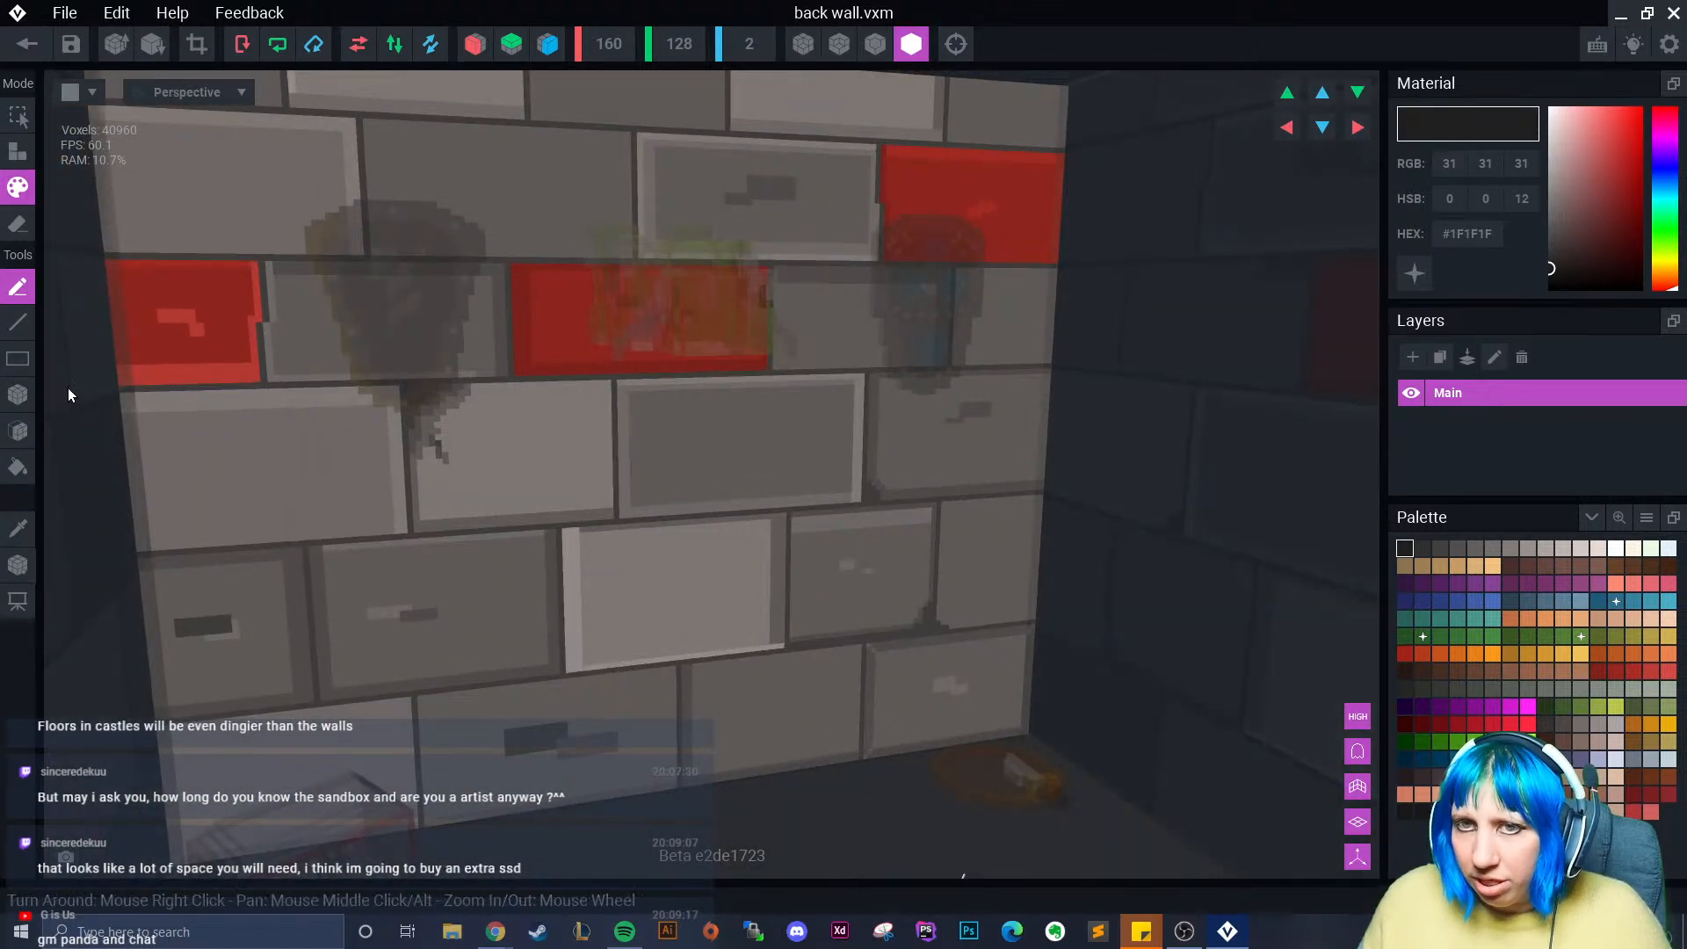
click(17, 151)
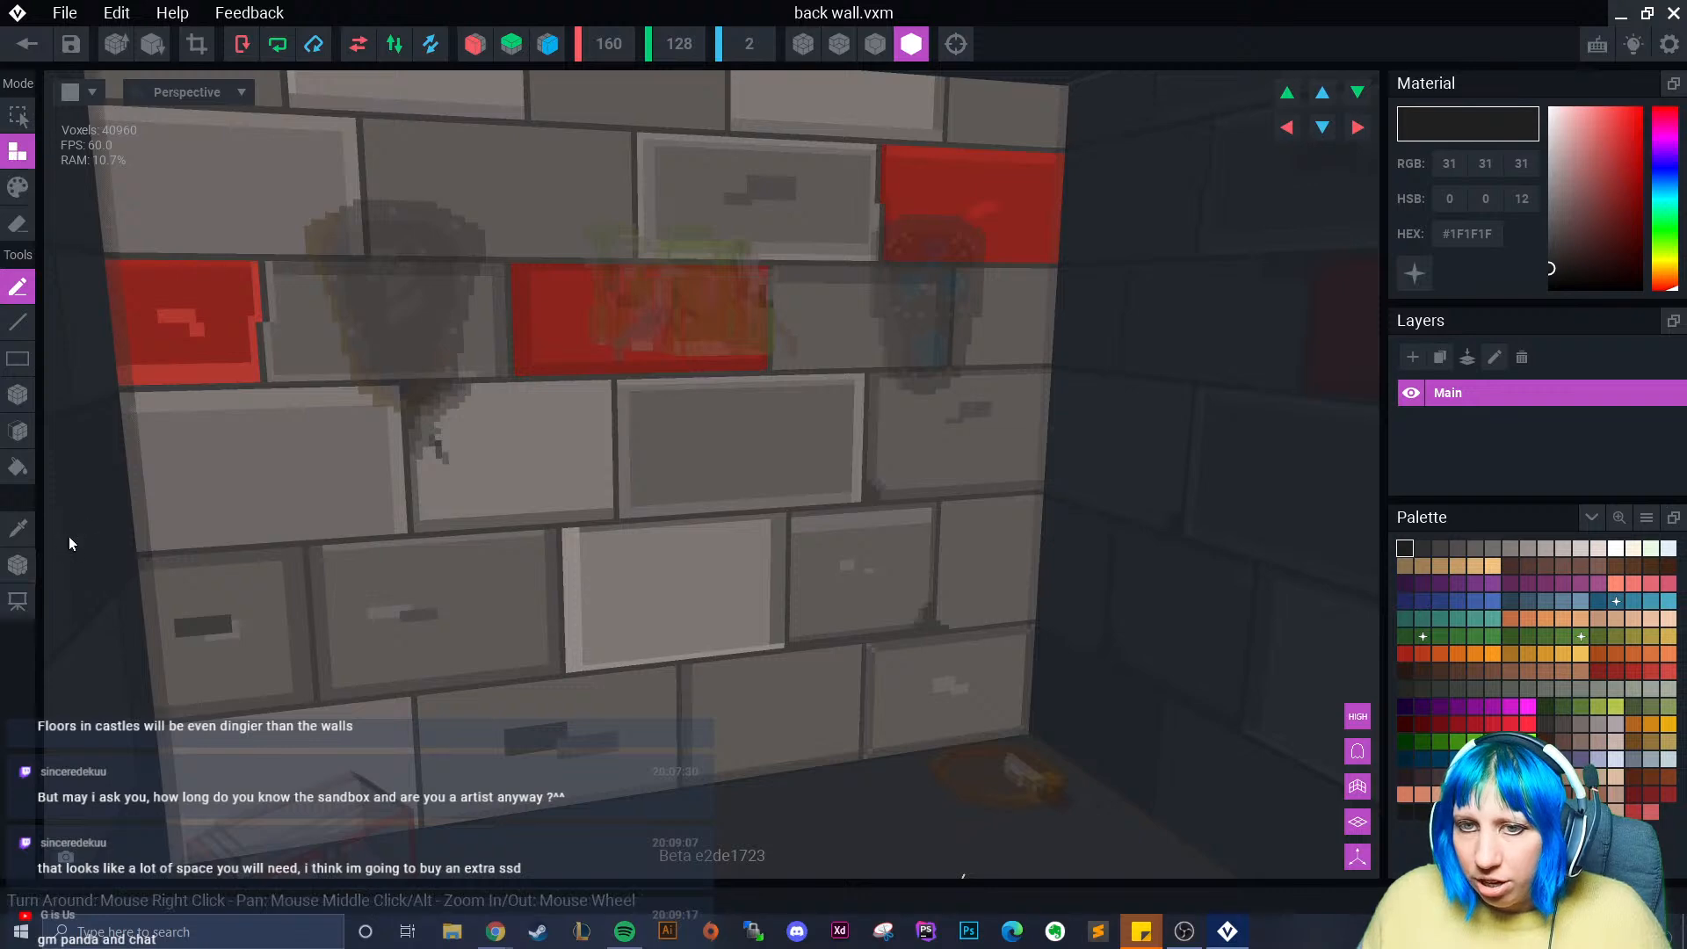
right_drag(659, 569, 647, 751)
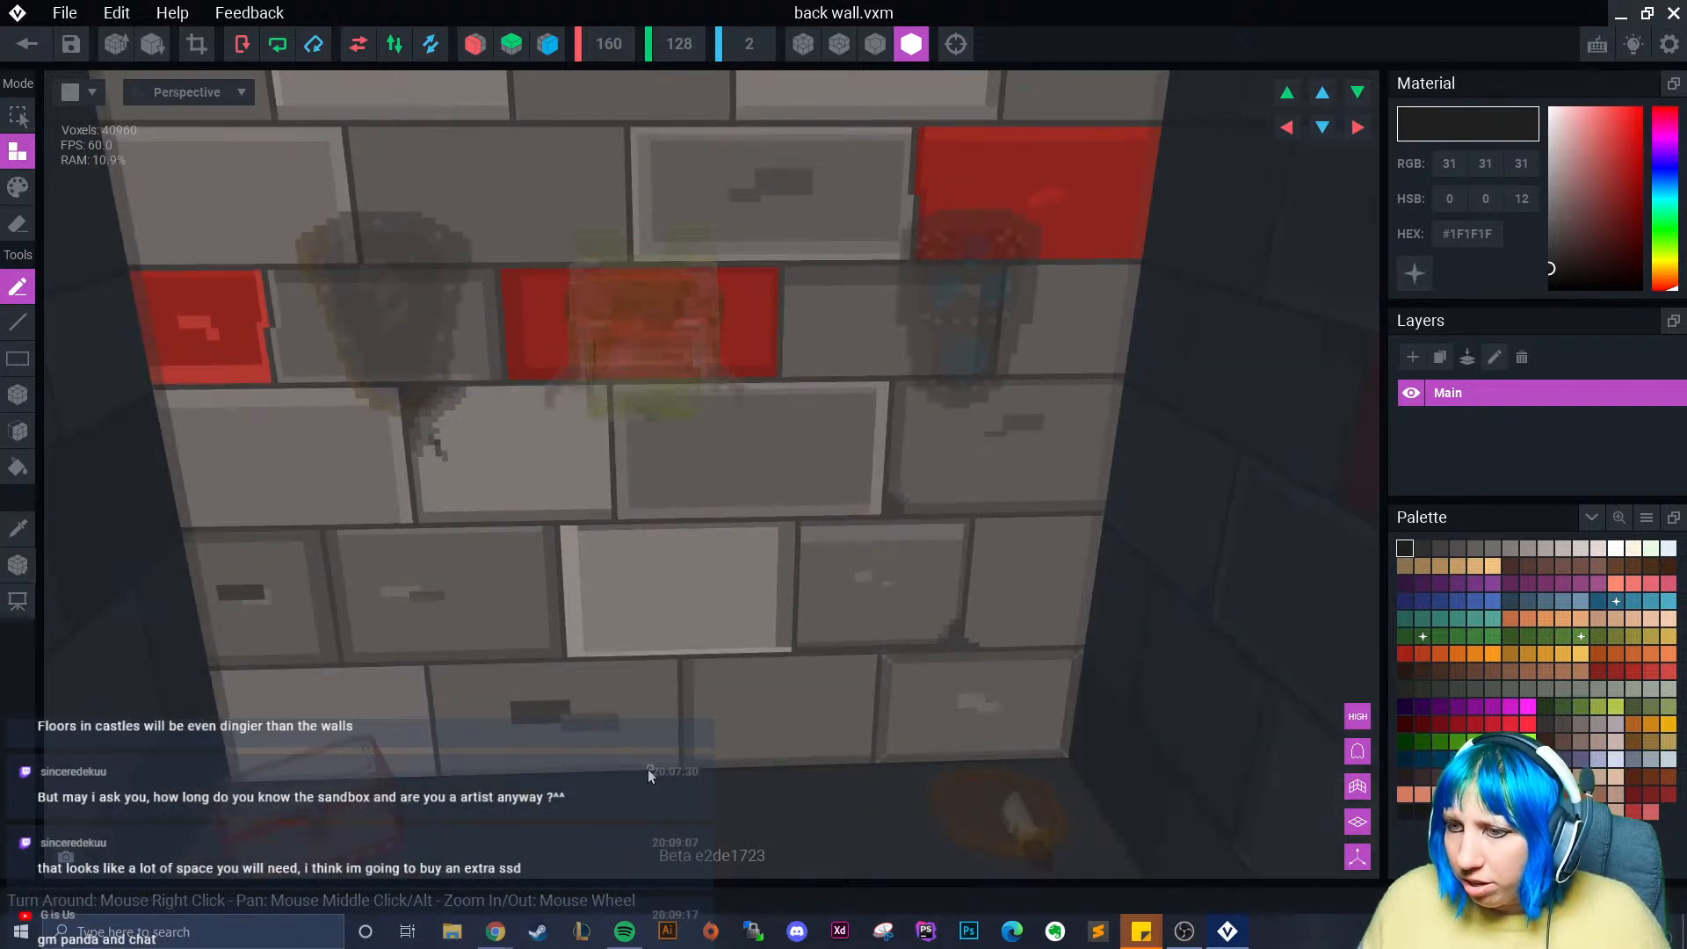
- Try painting a #1F1F1F vertical line about 100 voxels tall up the middle of the back wall, and undo it
click(19, 187)
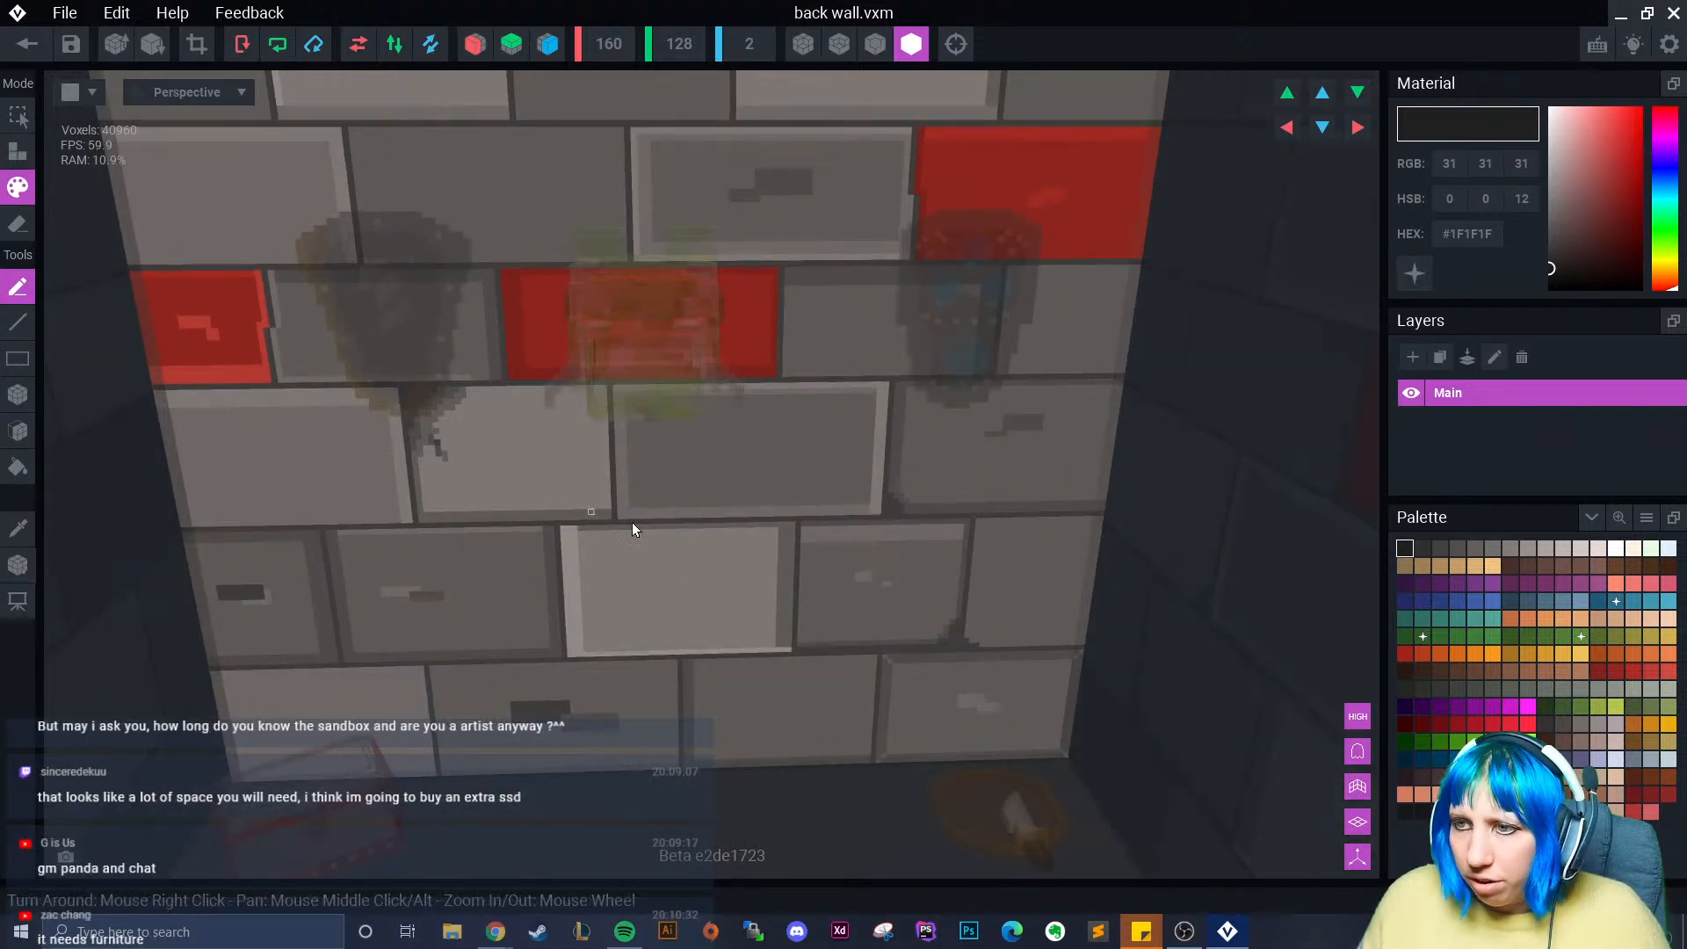
right_drag(632, 524, 626, 496)
click(18, 322)
right_drag(606, 387, 575, 301)
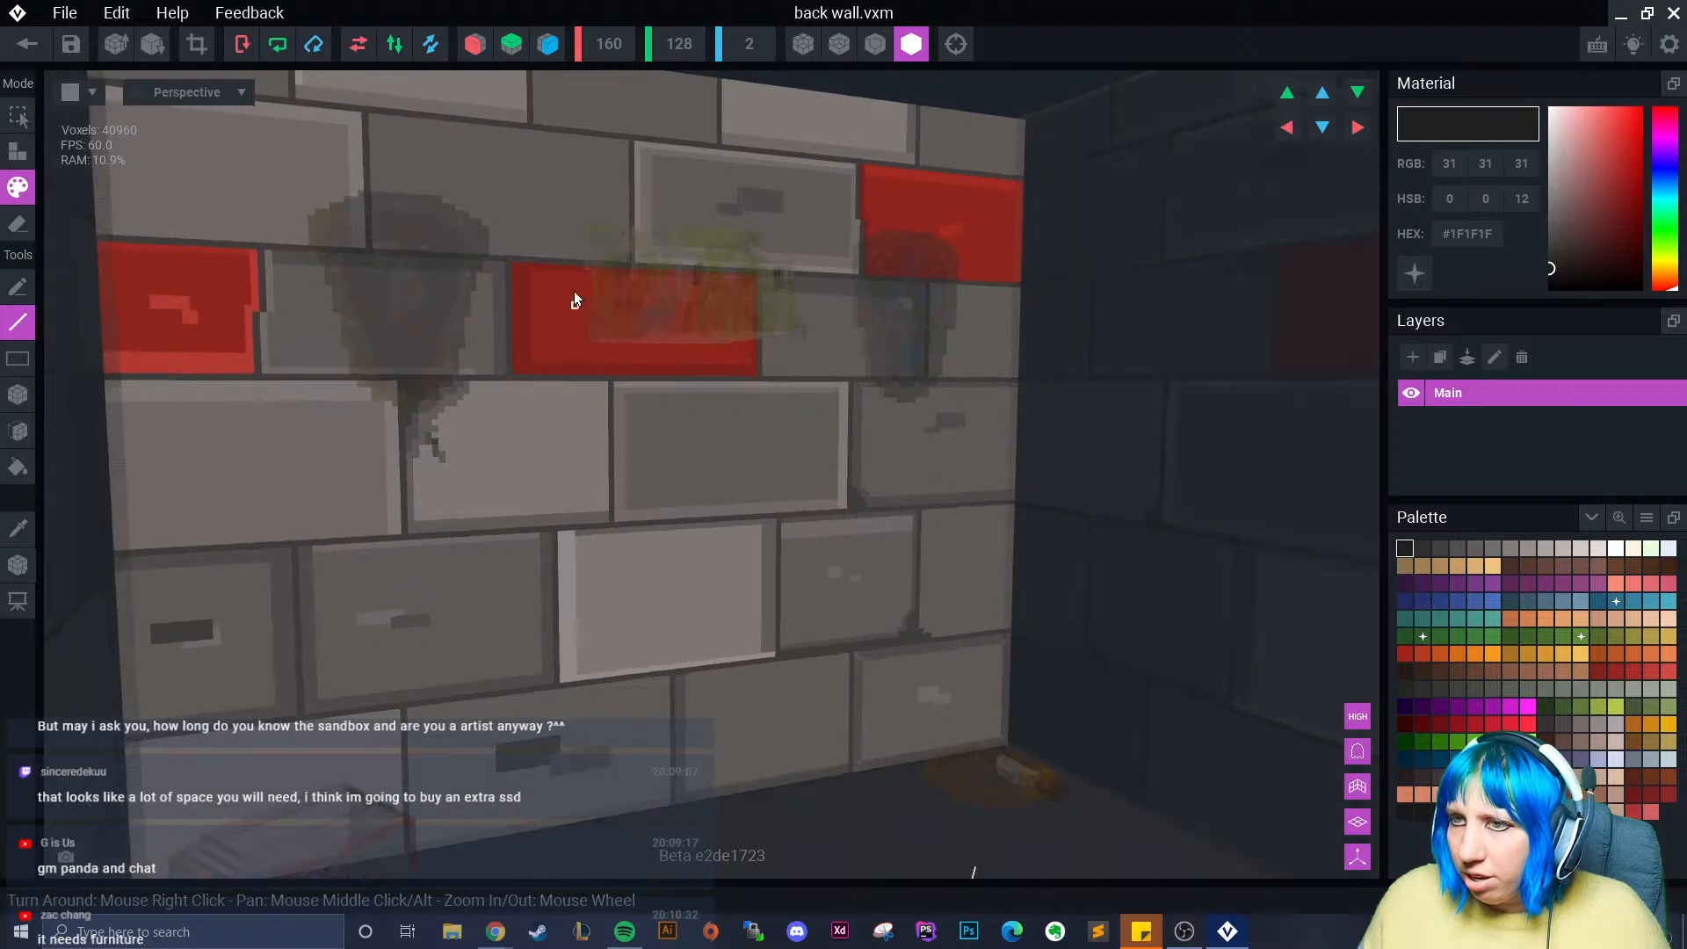
drag(610, 810, 595, 235)
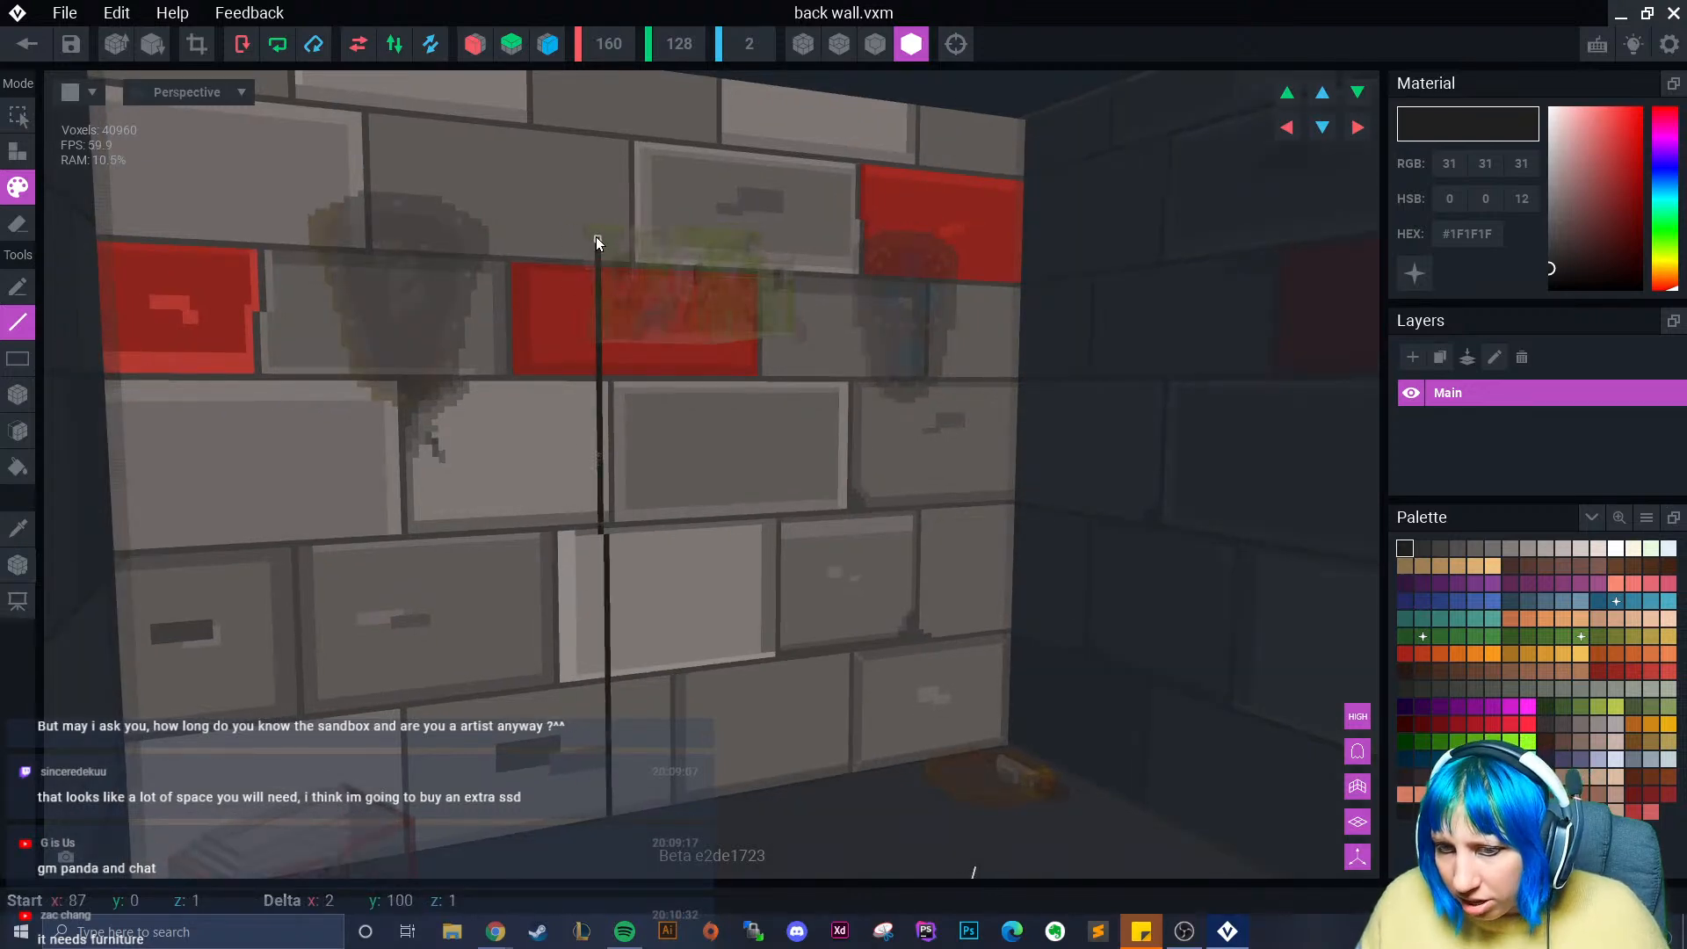
drag(588, 286, 605, 234)
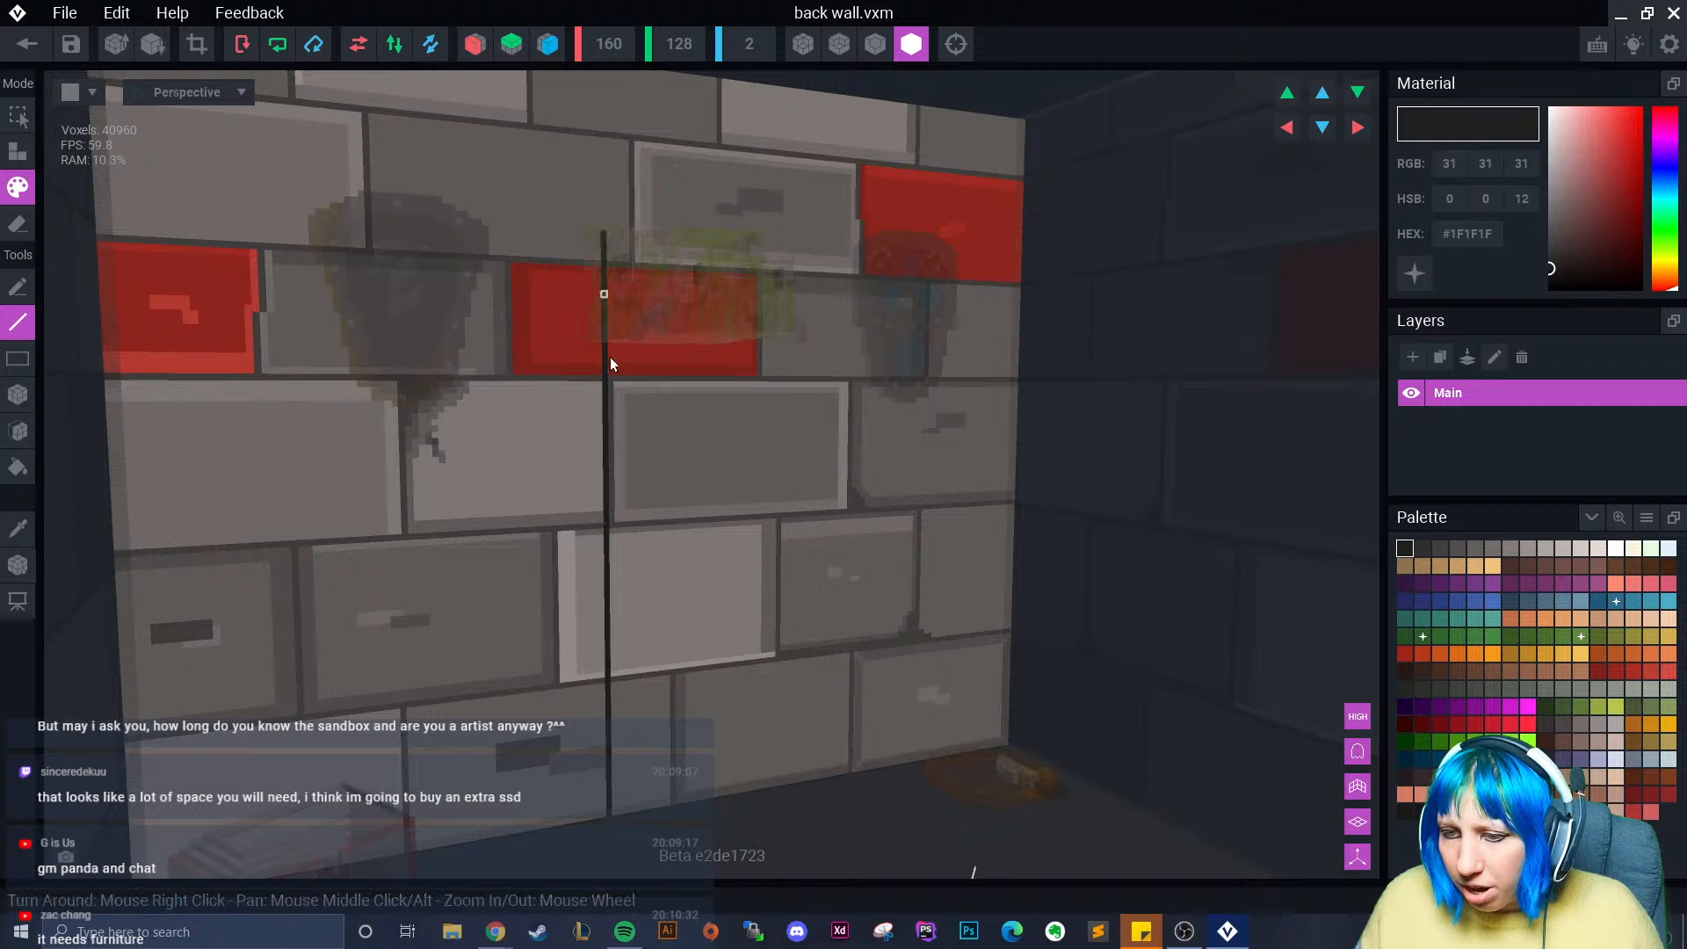
right_drag(609, 356, 627, 402)
key(ctrl+z)
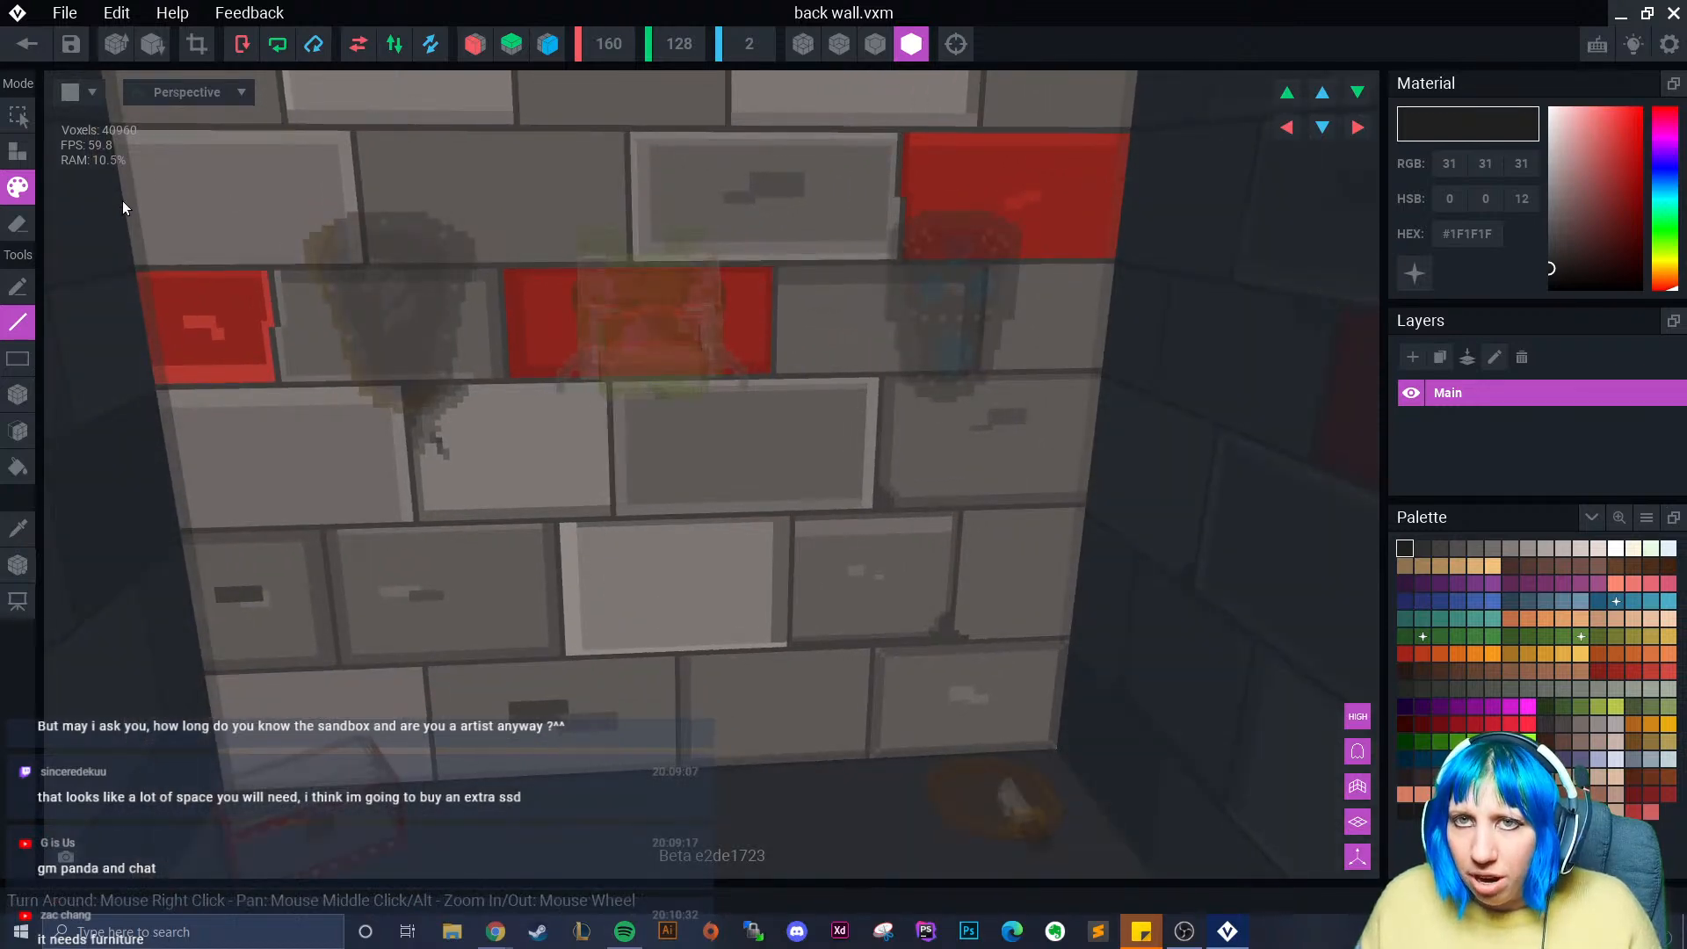
- Return to the room scene and lower the dragon head slightly on the back wall between the two shields
click(27, 43)
click(851, 339)
scroll(847, 225, up, 8)
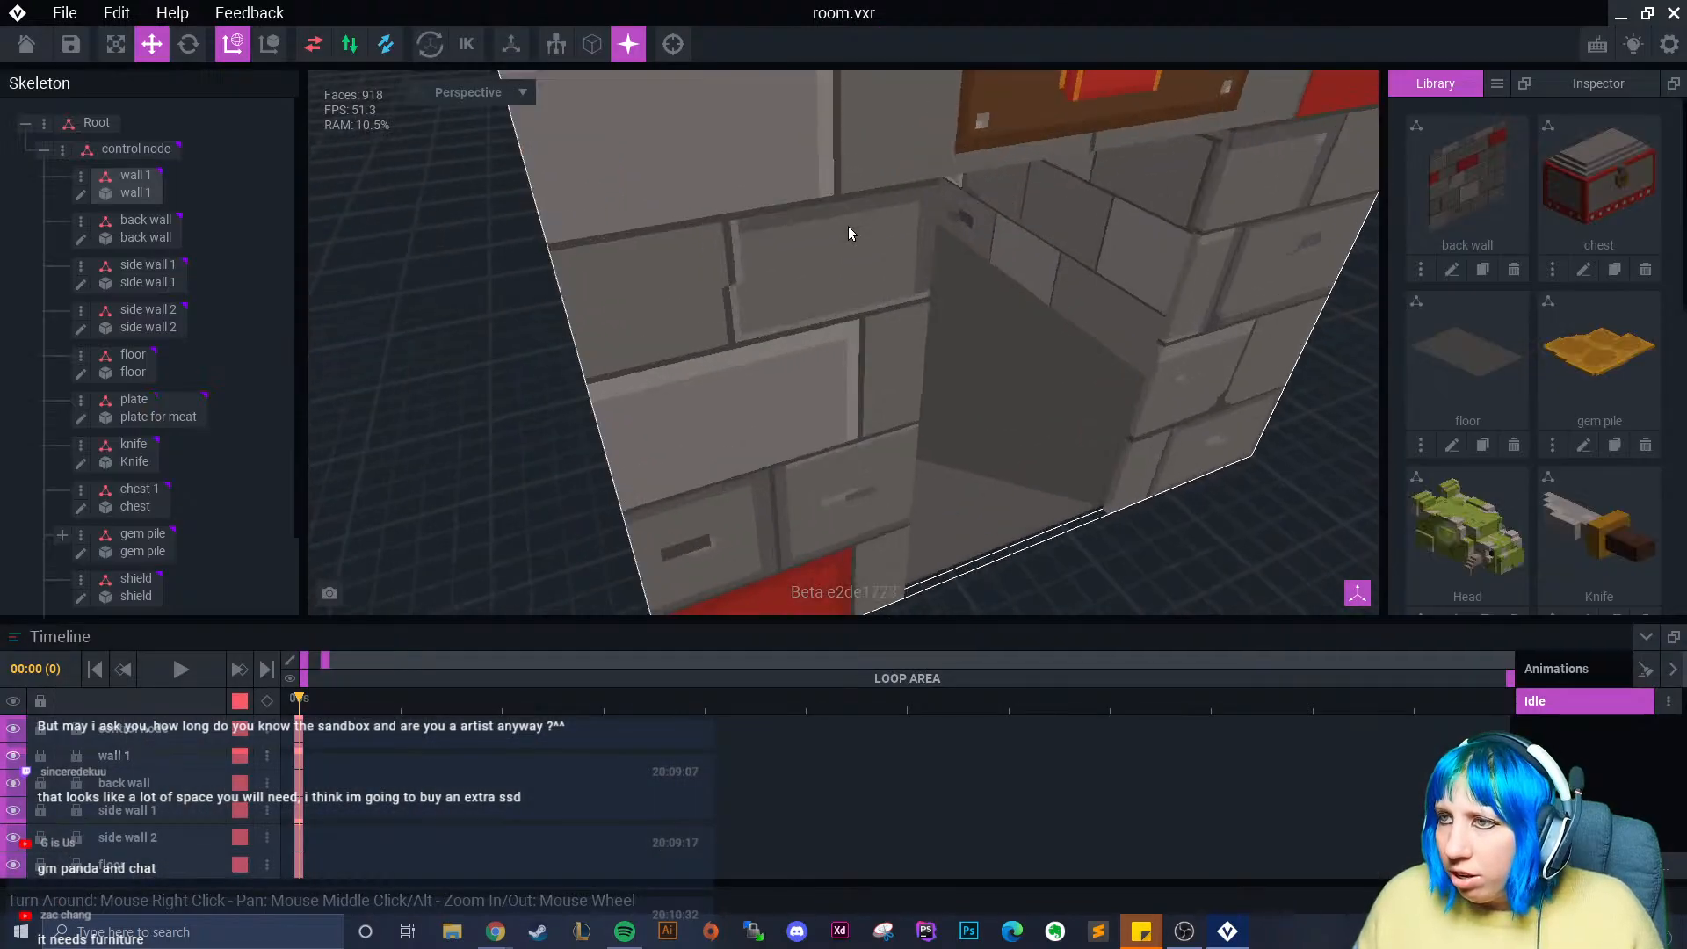
click(704, 262)
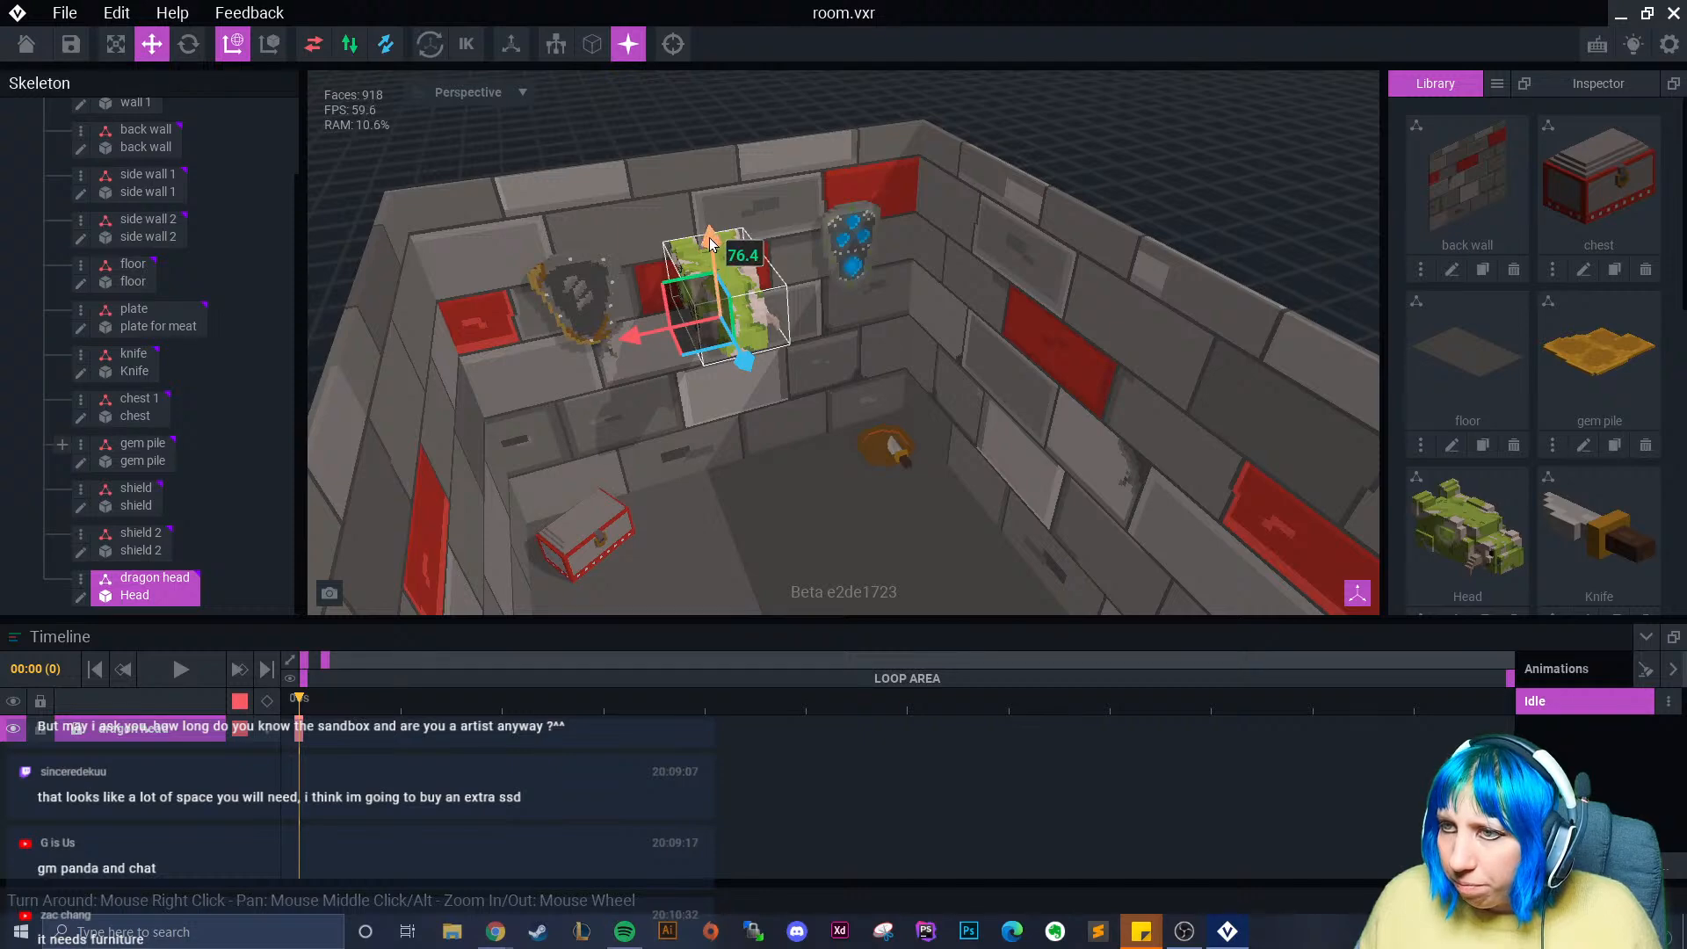
drag(704, 262, 715, 280)
click(847, 178)
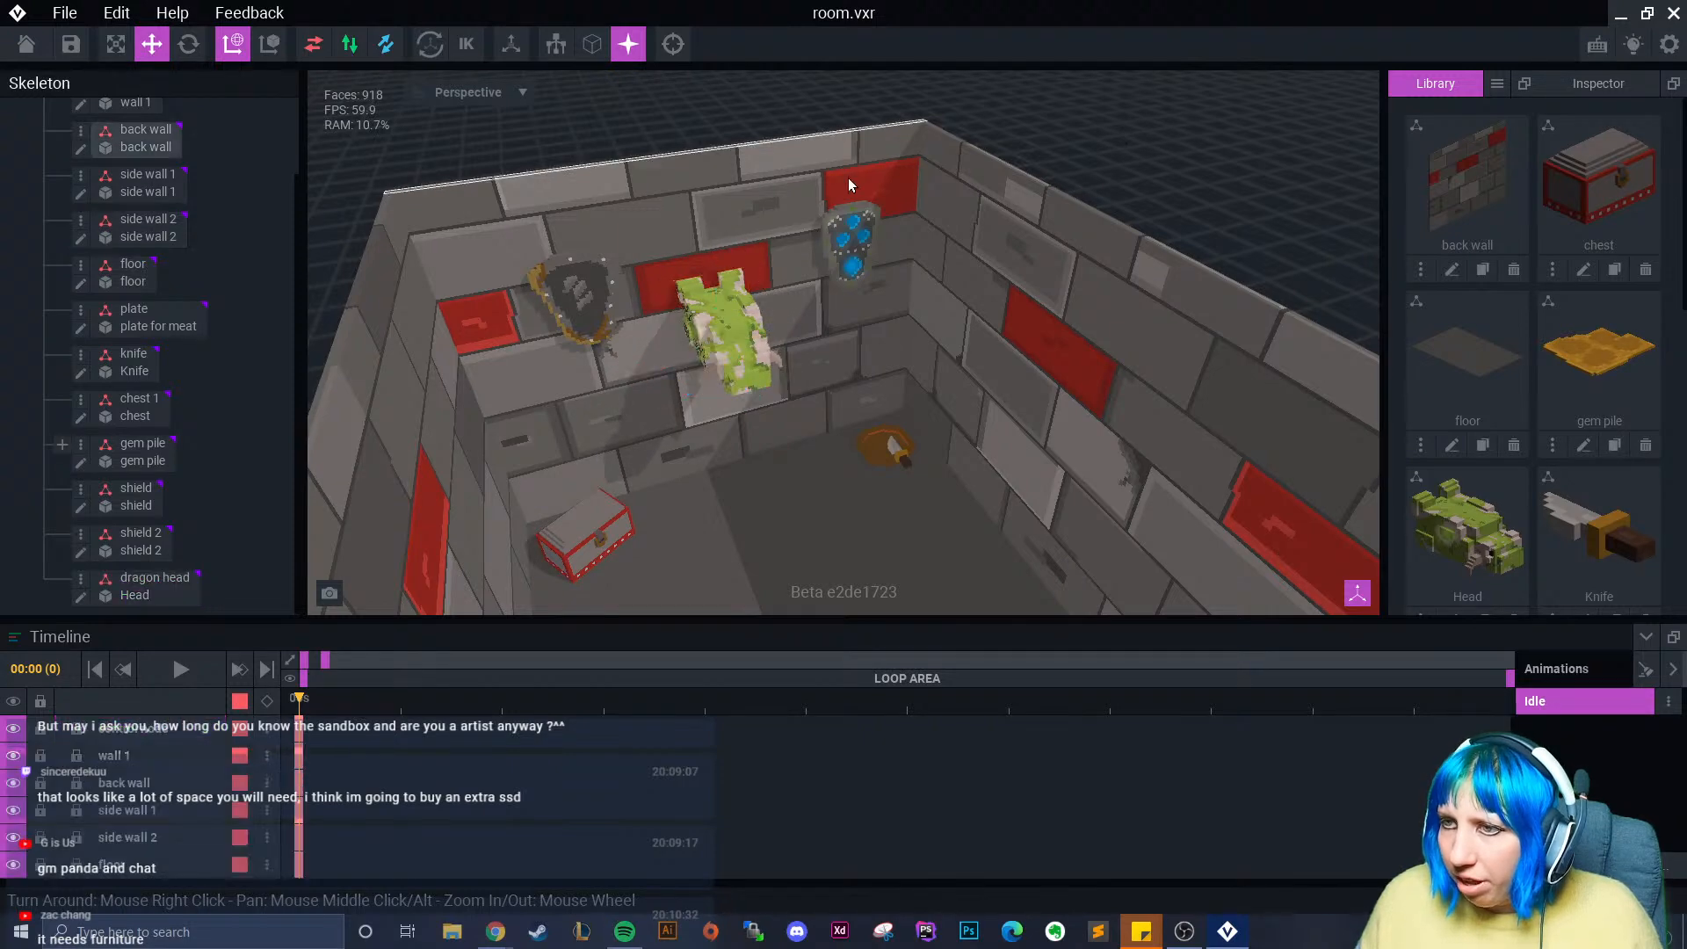
scroll(843, 272, up, 2)
right_drag(847, 177, 701, 391)
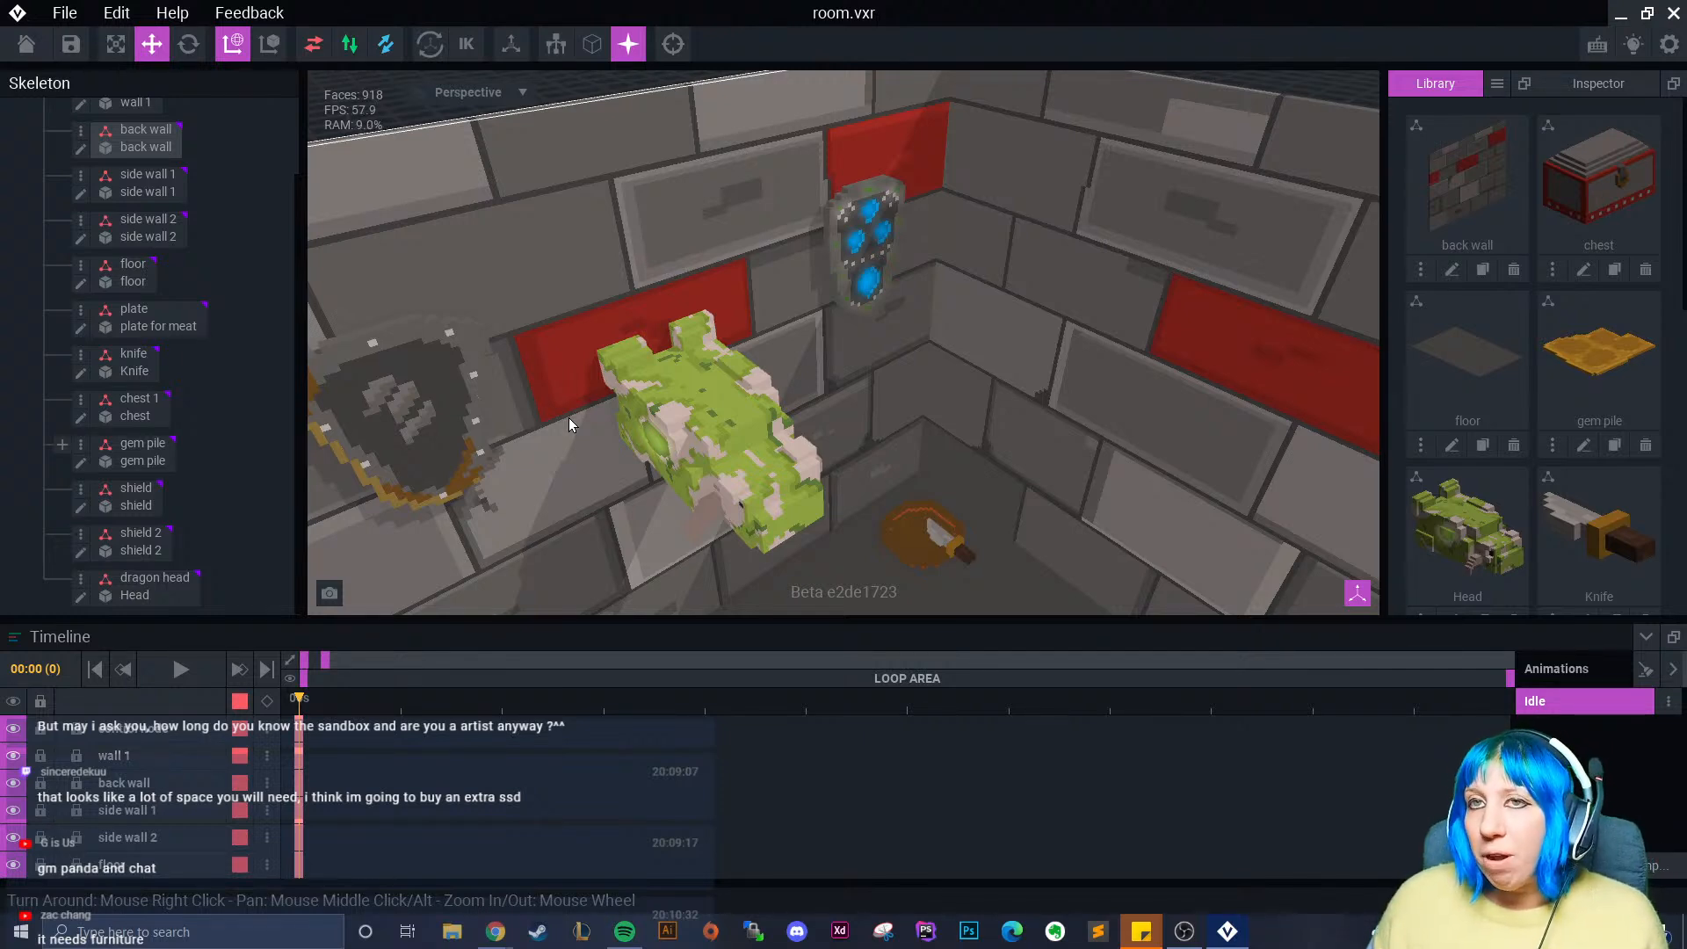
- Open the dragon head model for voxel editing and display it with outlined shape edges
click(673, 431)
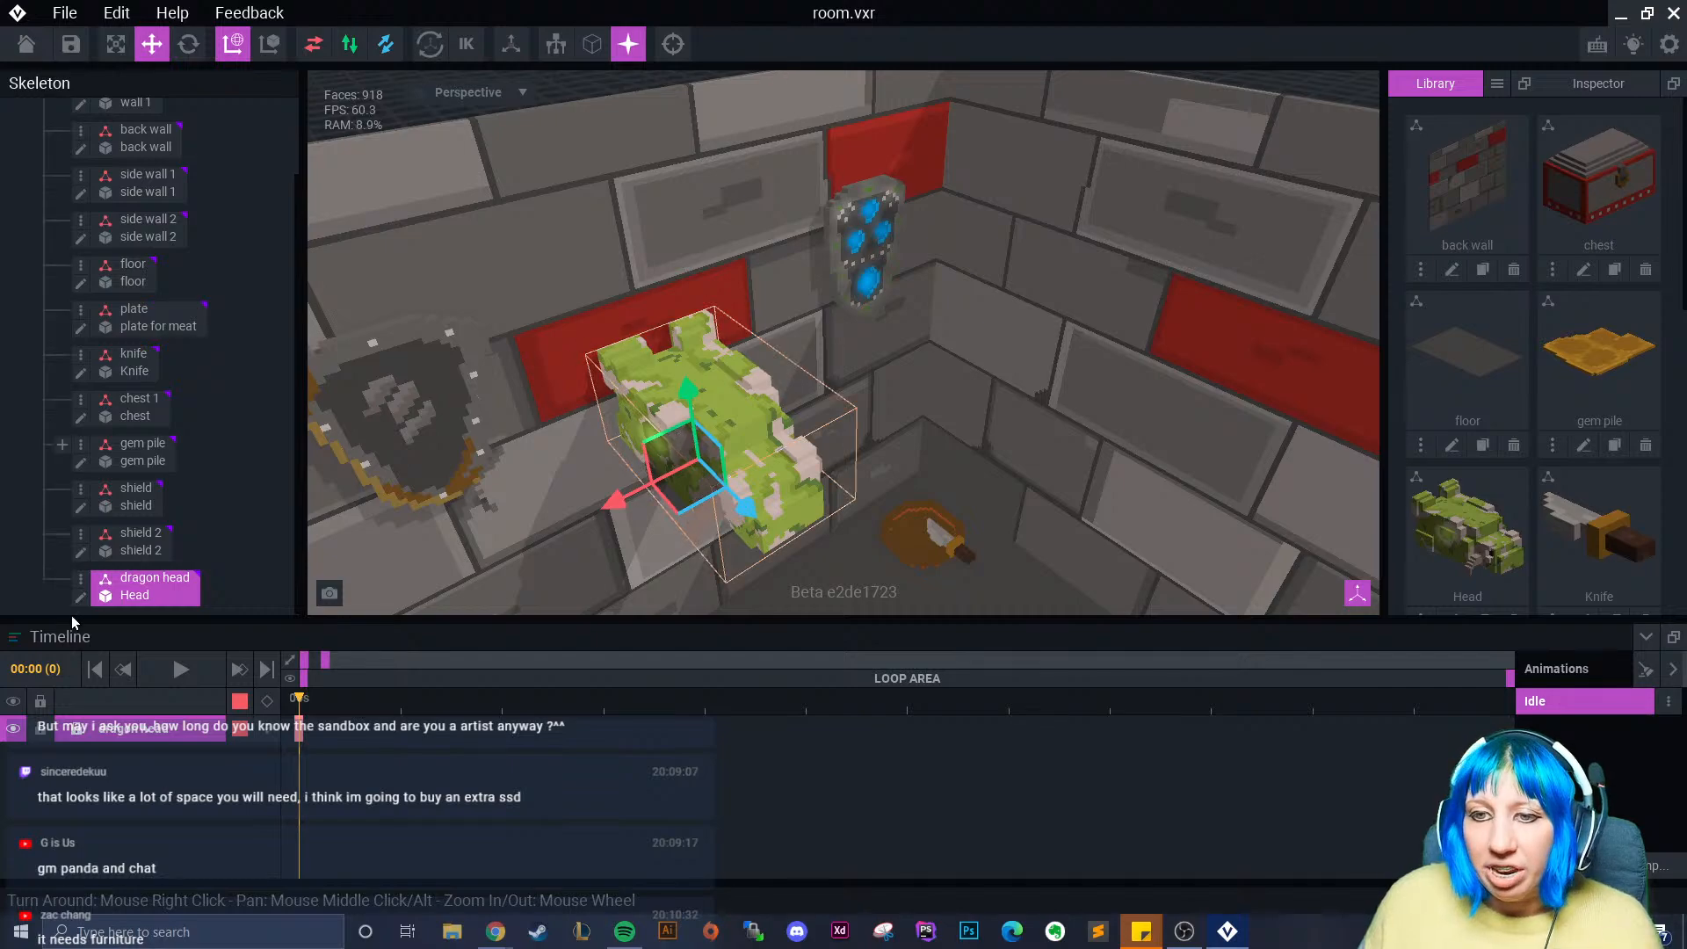
click(80, 578)
click(295, 494)
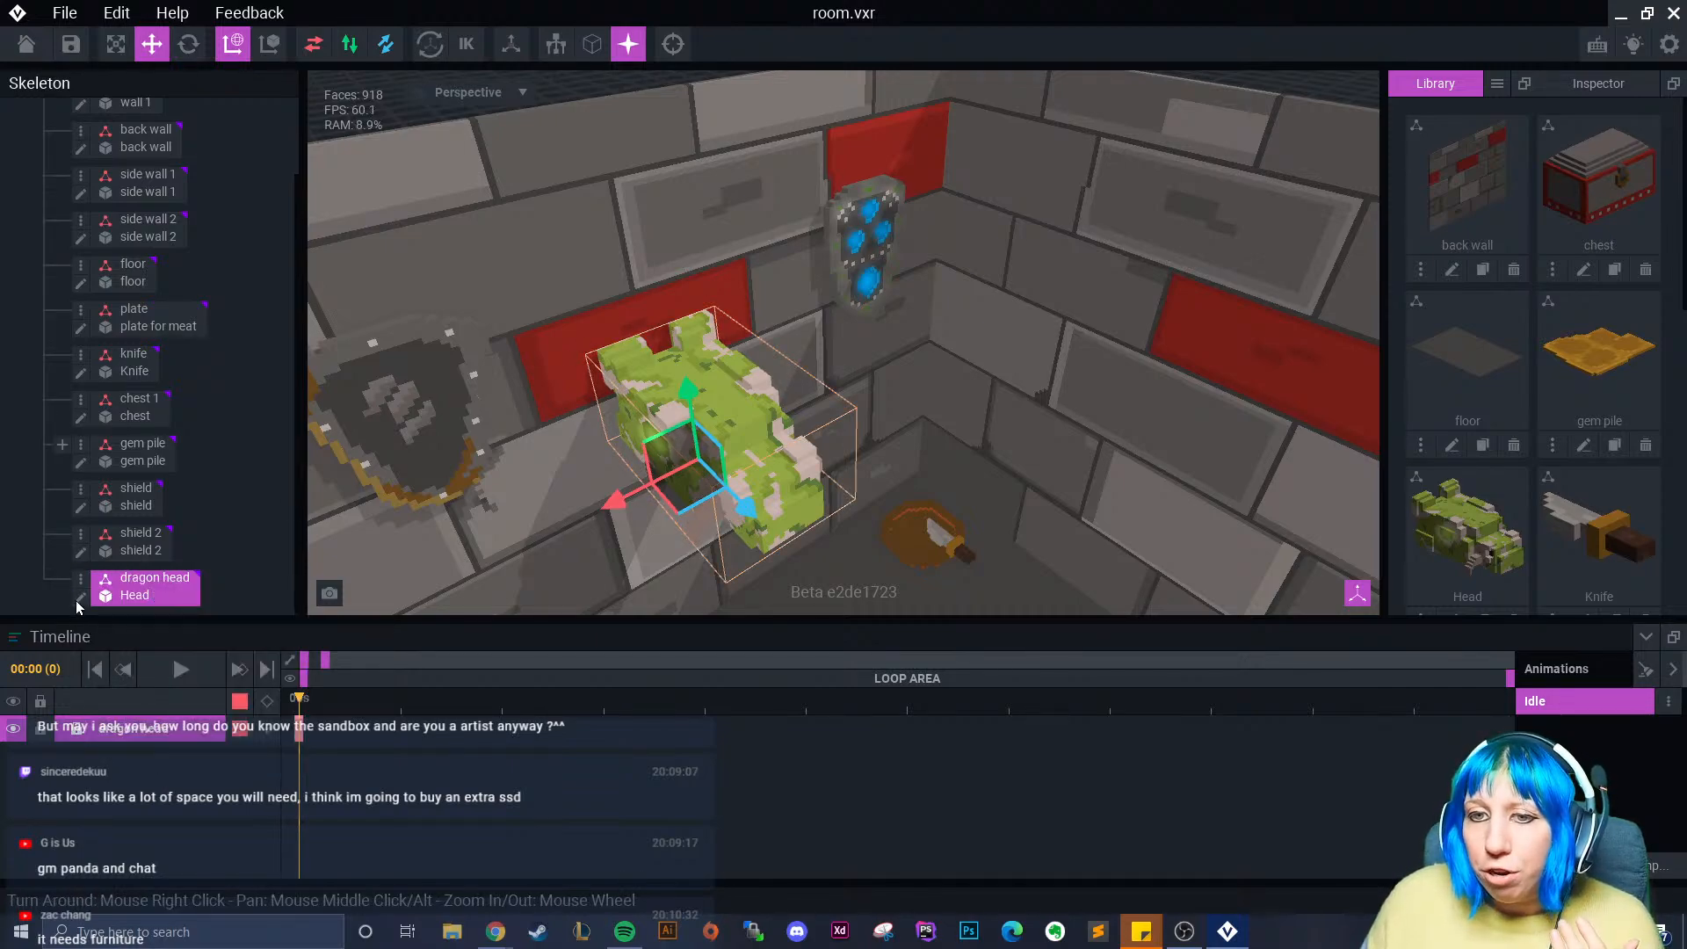
click(80, 598)
right_drag(707, 446, 735, 445)
scroll(660, 517, up, 3)
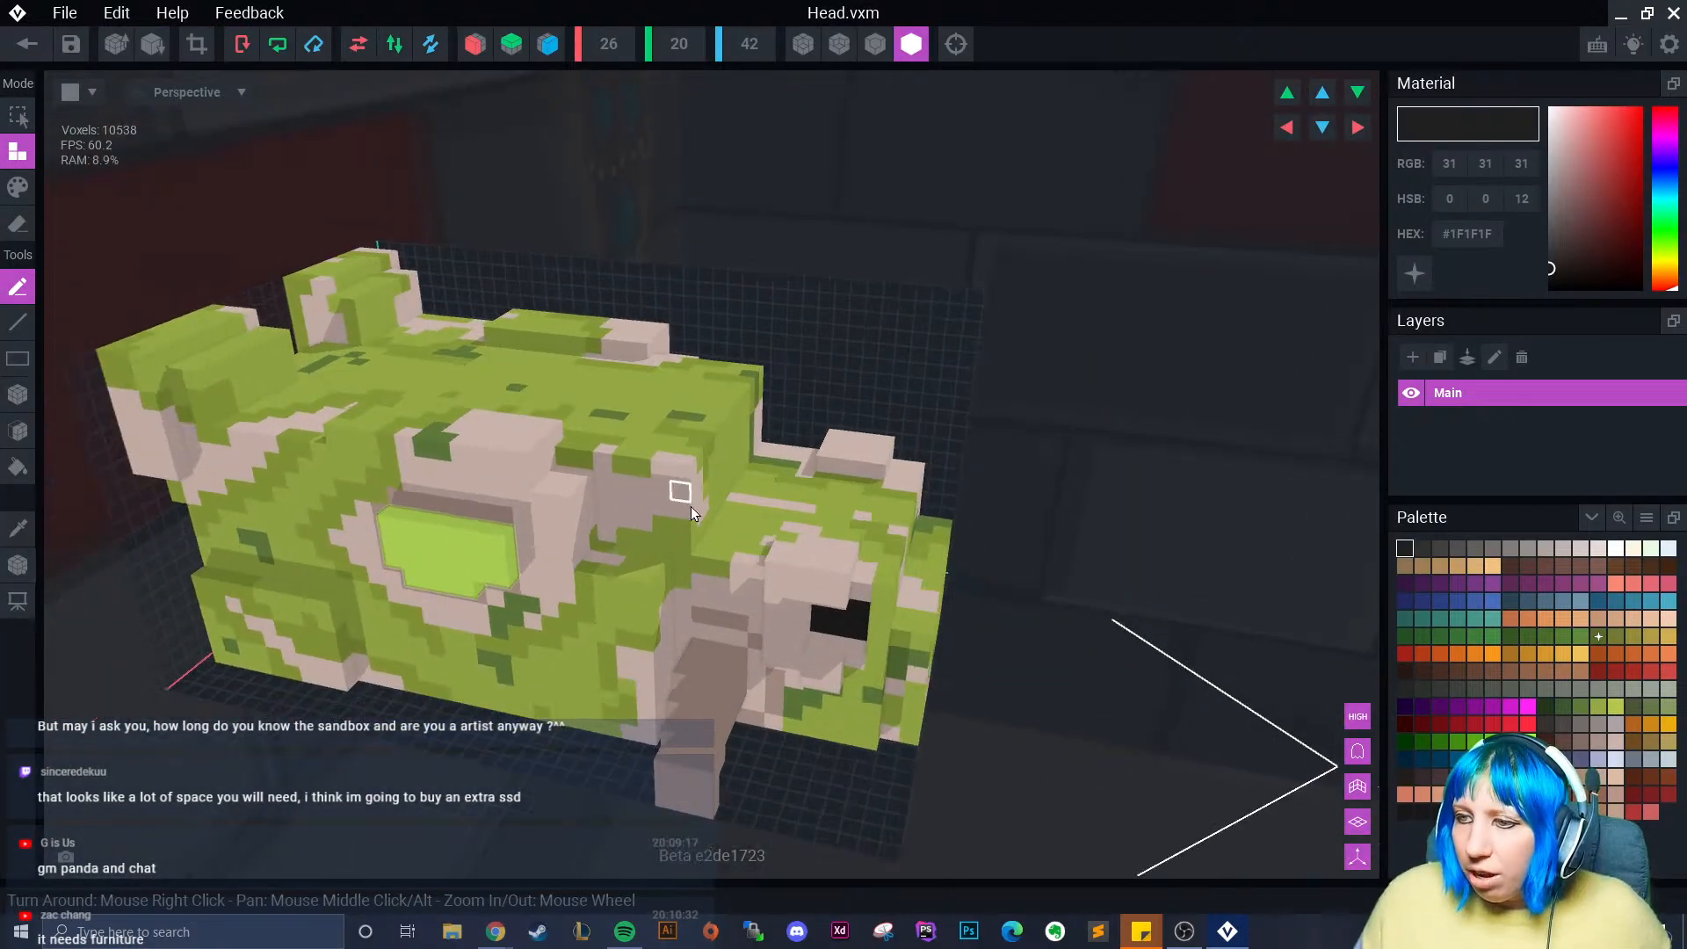
right_drag(691, 506, 724, 546)
scroll(723, 545, up, 1)
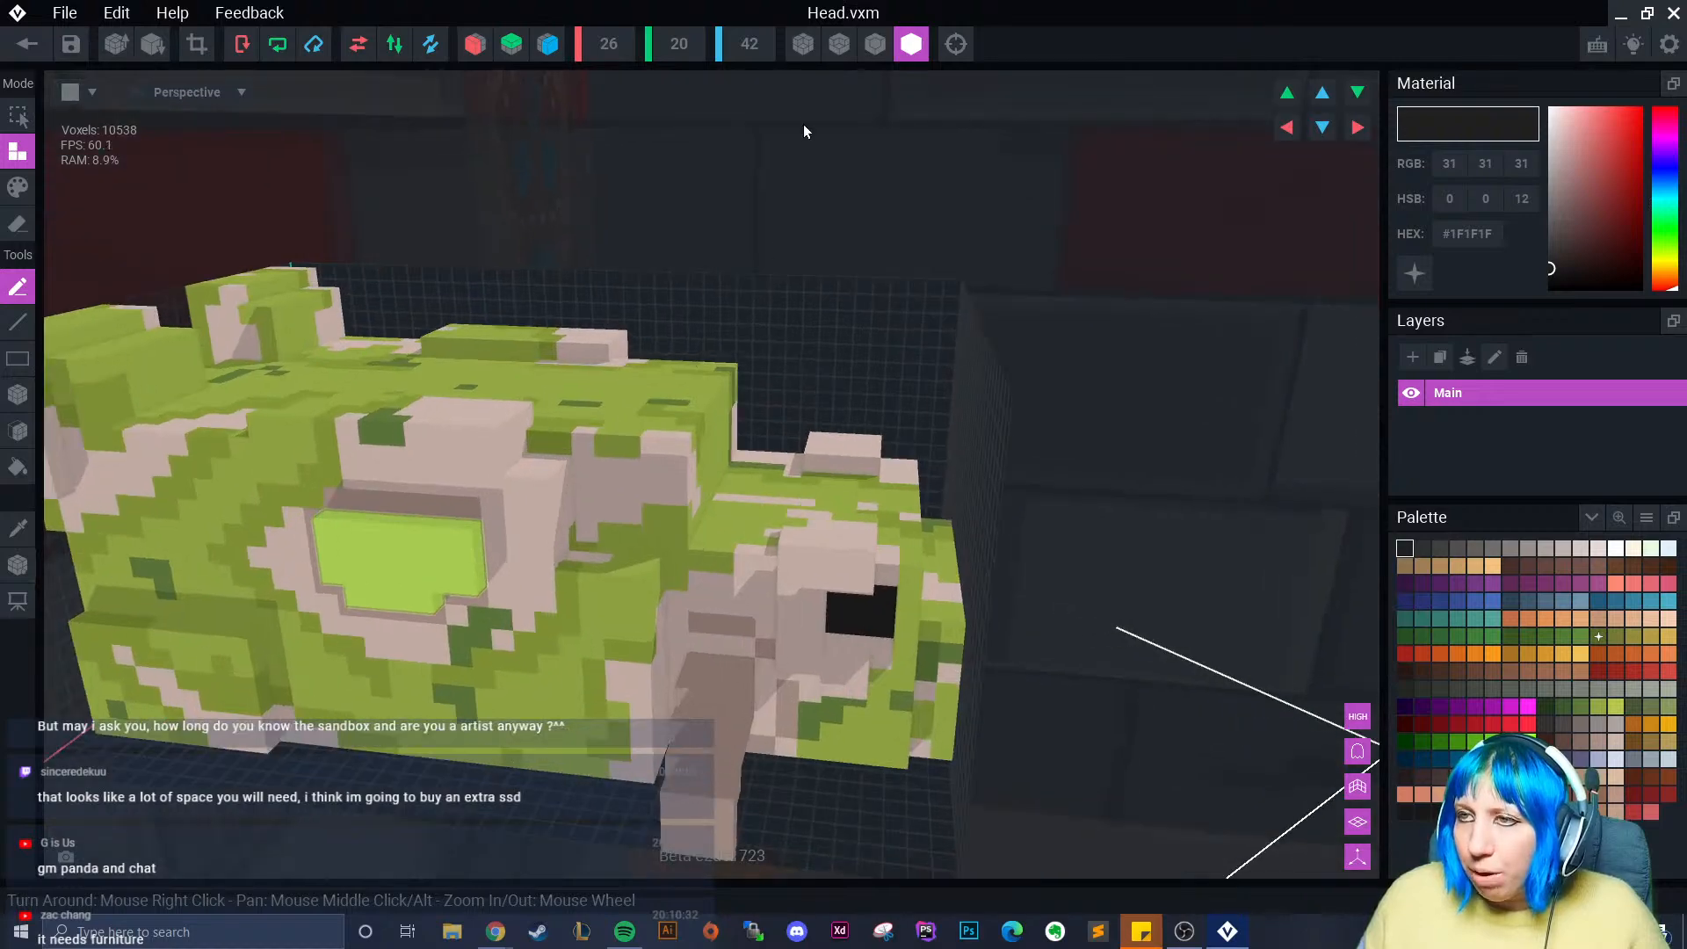
click(879, 46)
scroll(589, 587, down, 1)
mouse_move(589, 587)
right_down()
mouse_move(565, 603)
mouse_move(615, 603)
right_up()
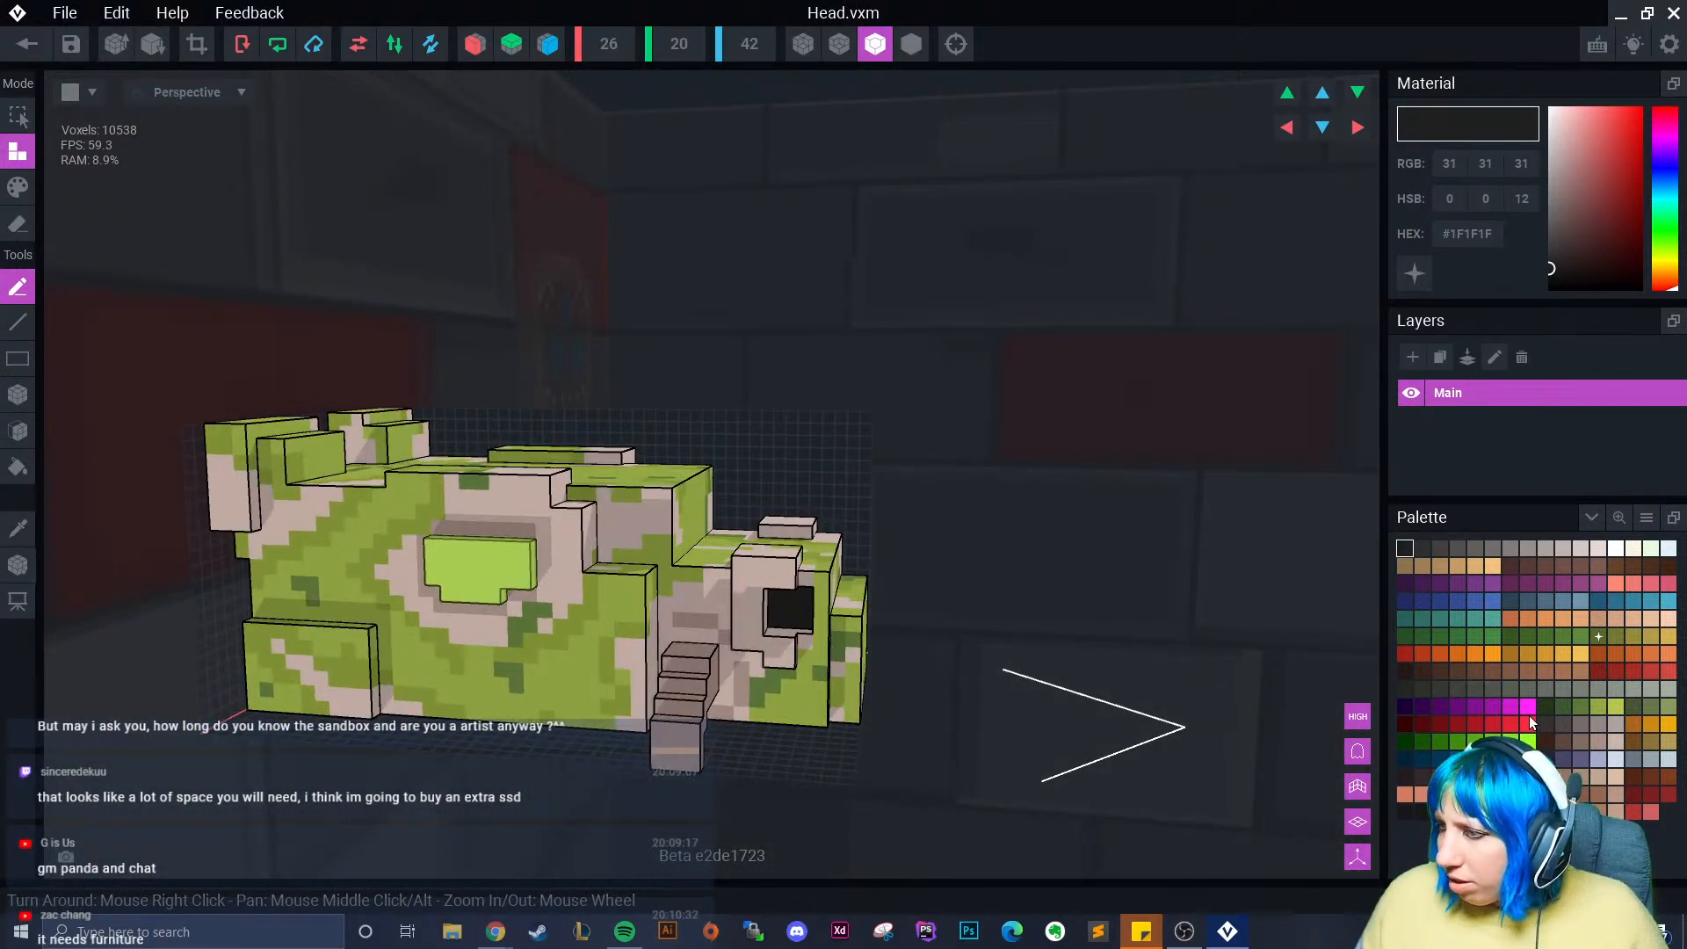
- Try repainting the dragon's bright green eye in #3C562D and making that colour emissive, and undo both changes
click(1563, 707)
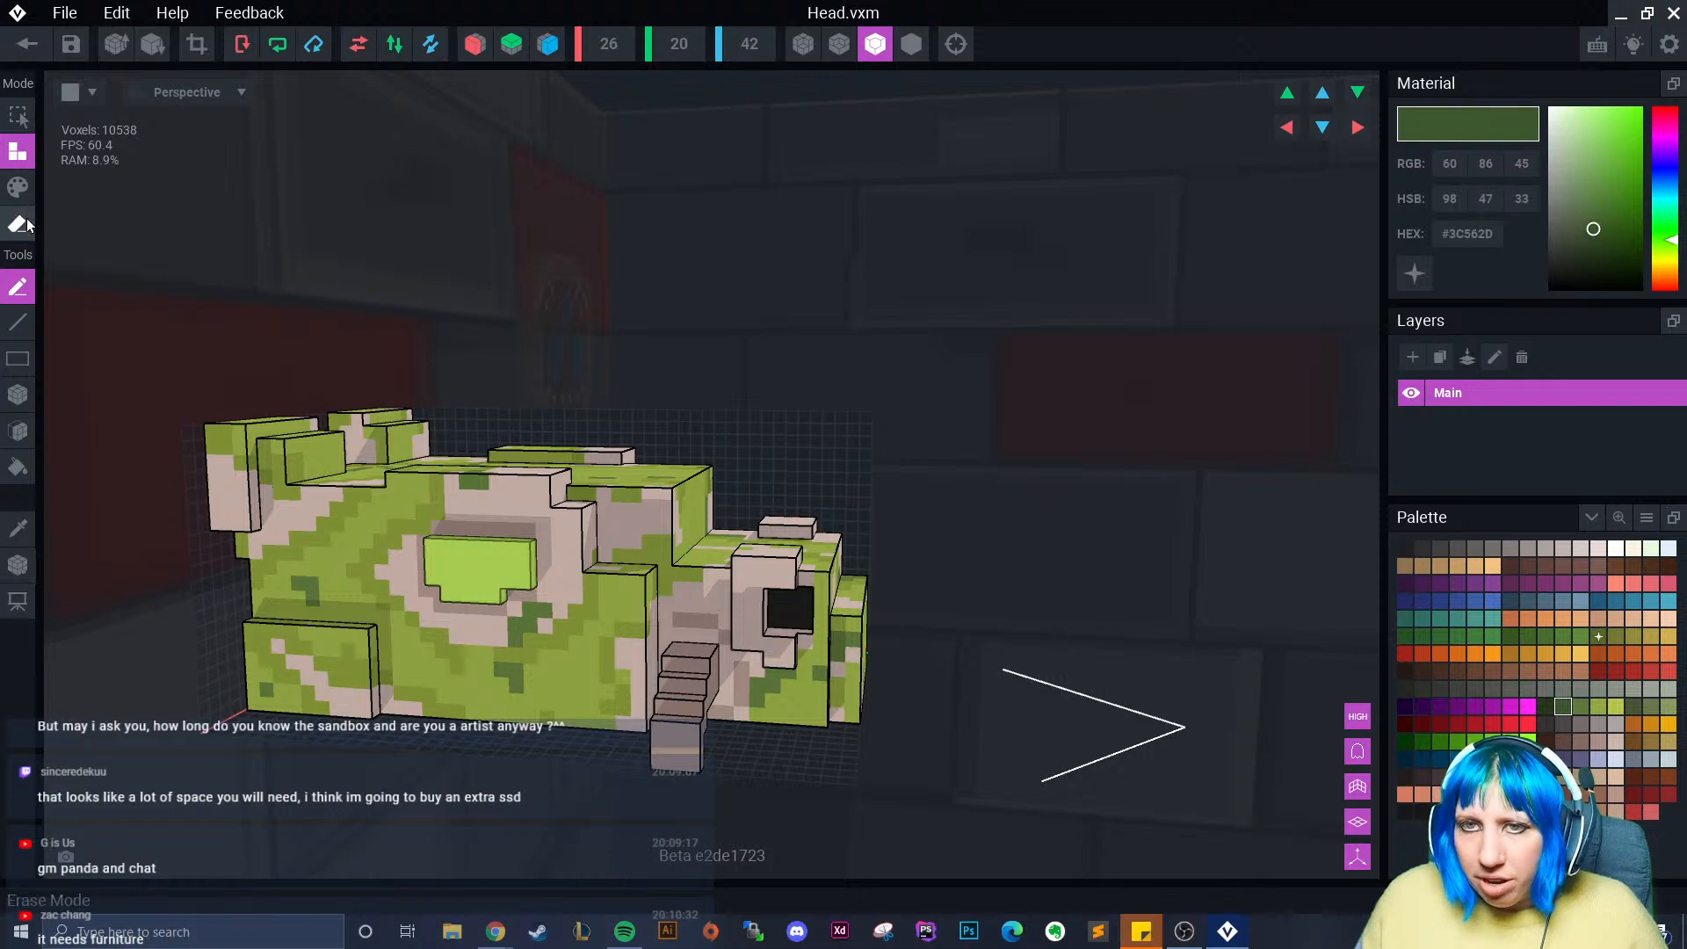
click(17, 187)
click(18, 431)
click(515, 582)
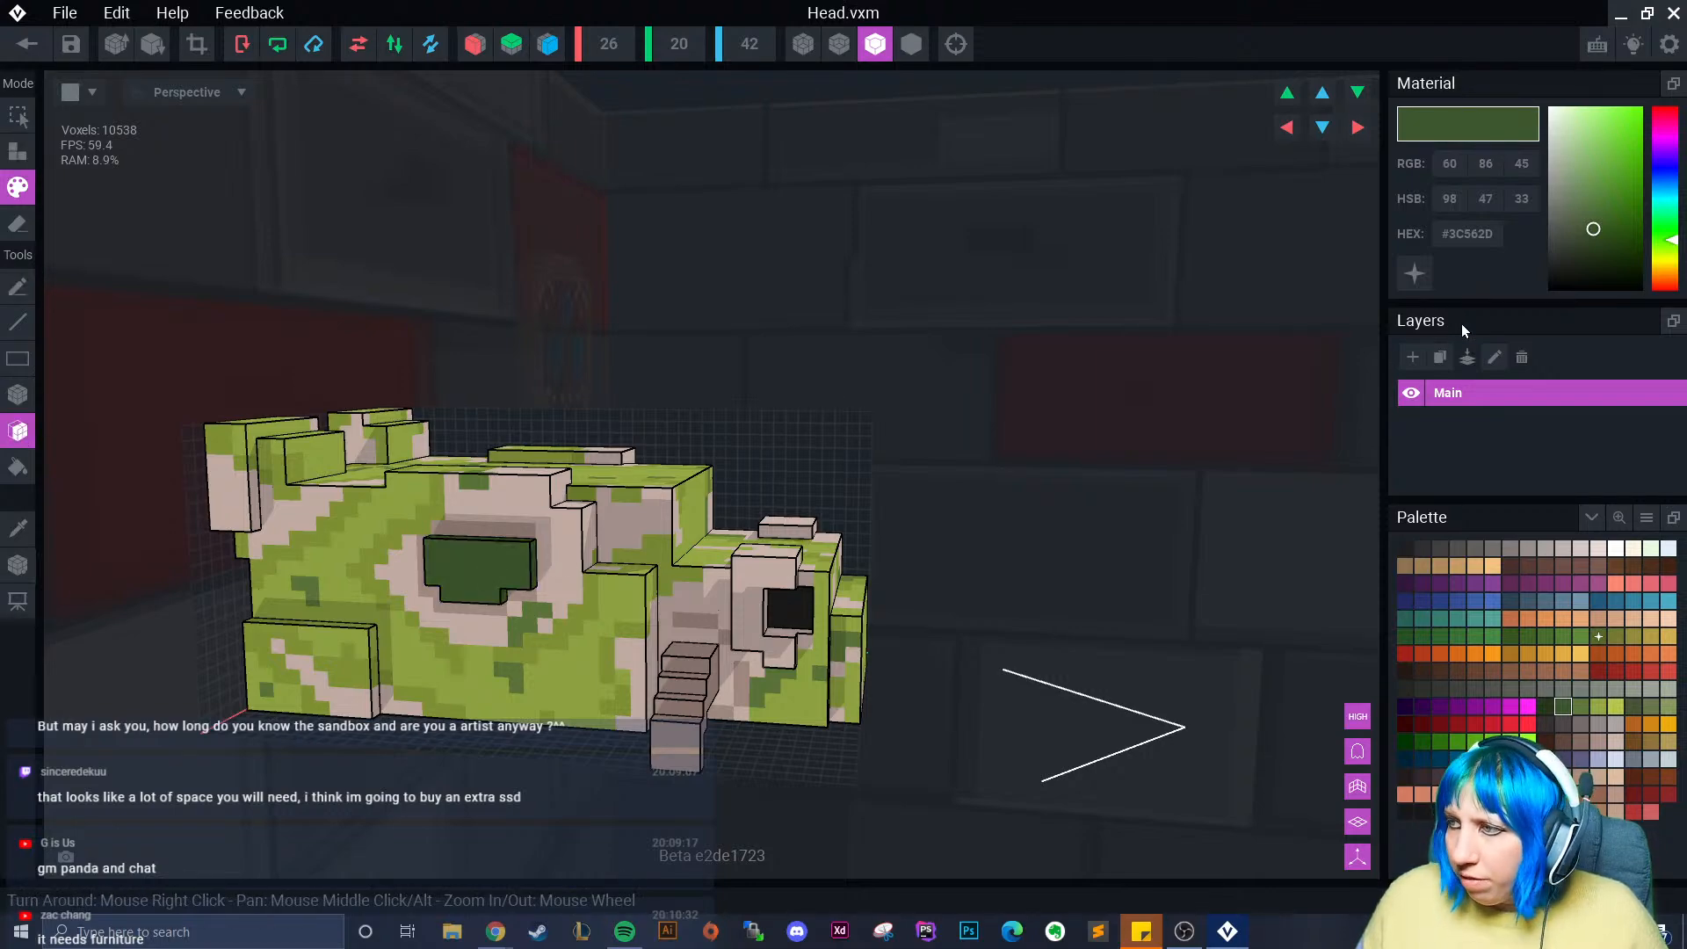
click(1415, 273)
right_drag(615, 563, 687, 571)
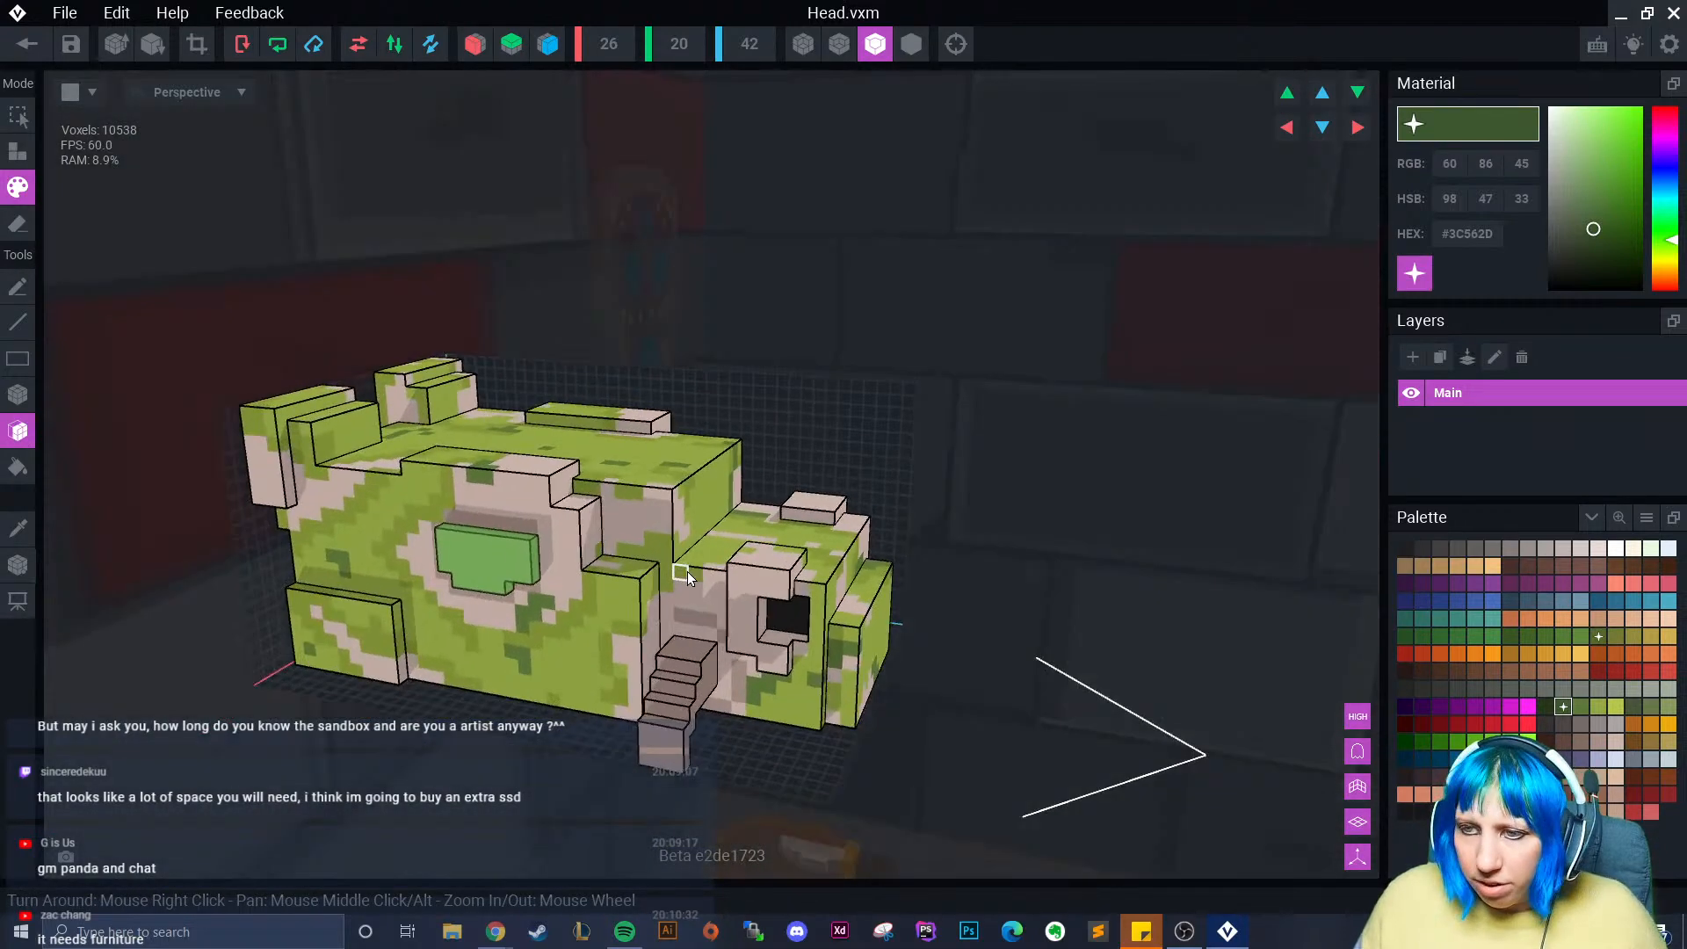
key(ctrl+z)
key(ctrl+z)
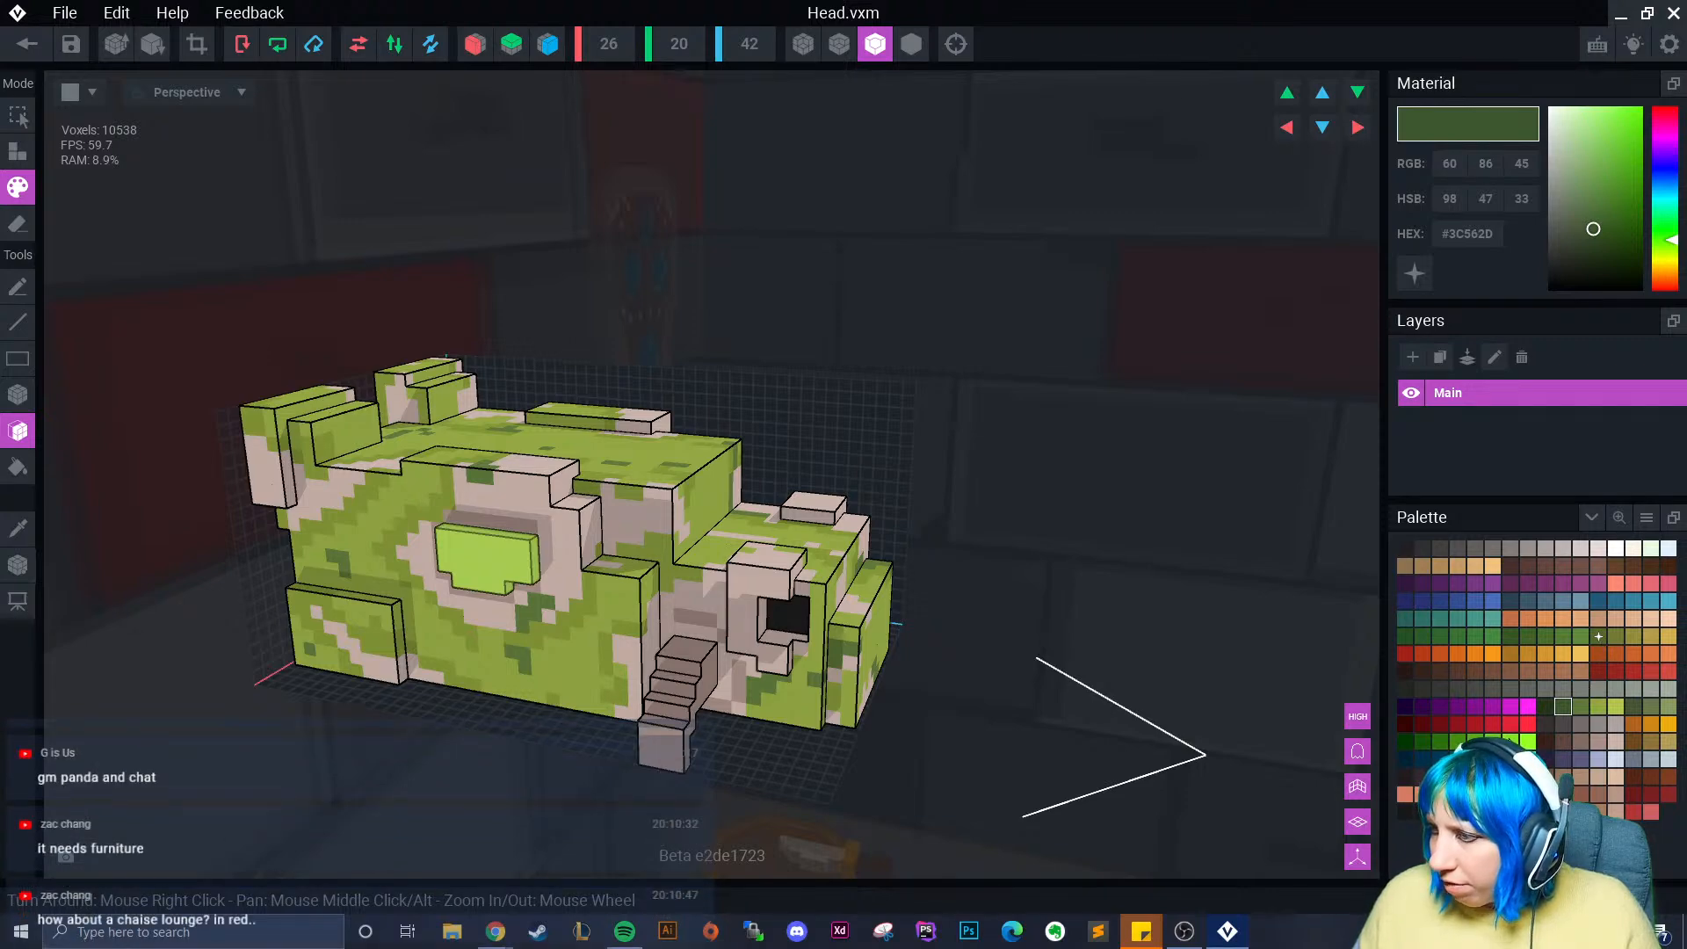
- Set the material colour to bright green #81E221 and return to the room scene
click(1511, 741)
right_drag(835, 602, 274, 93)
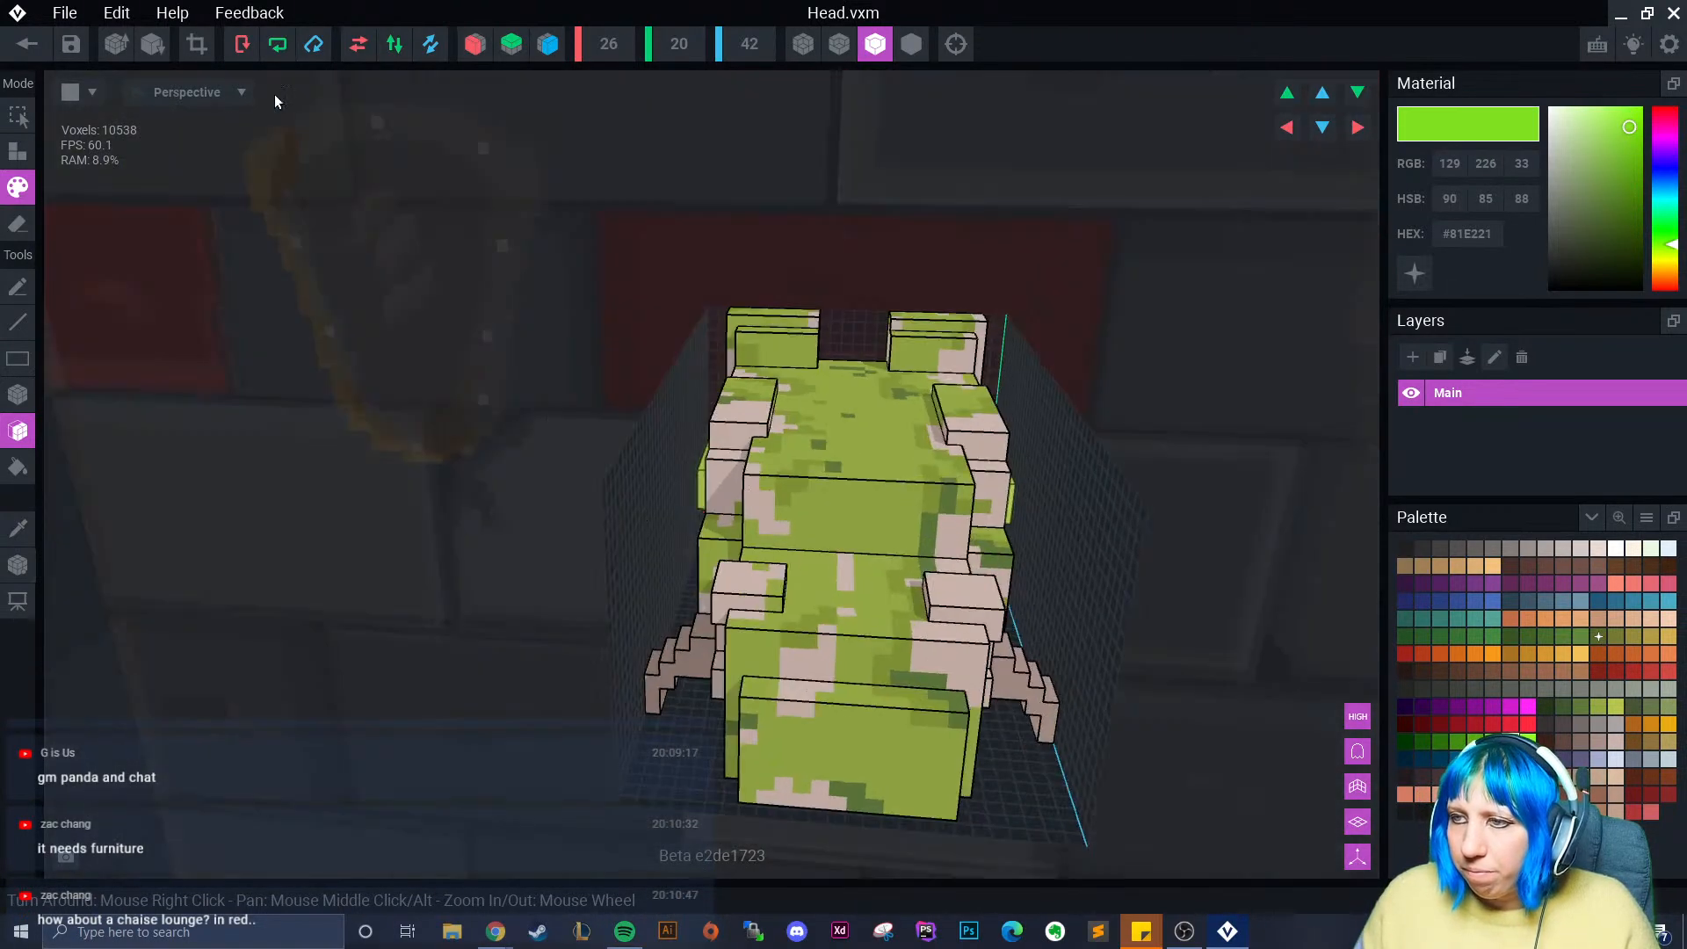
click(27, 44)
click(673, 339)
right_drag(743, 327, 604, 244)
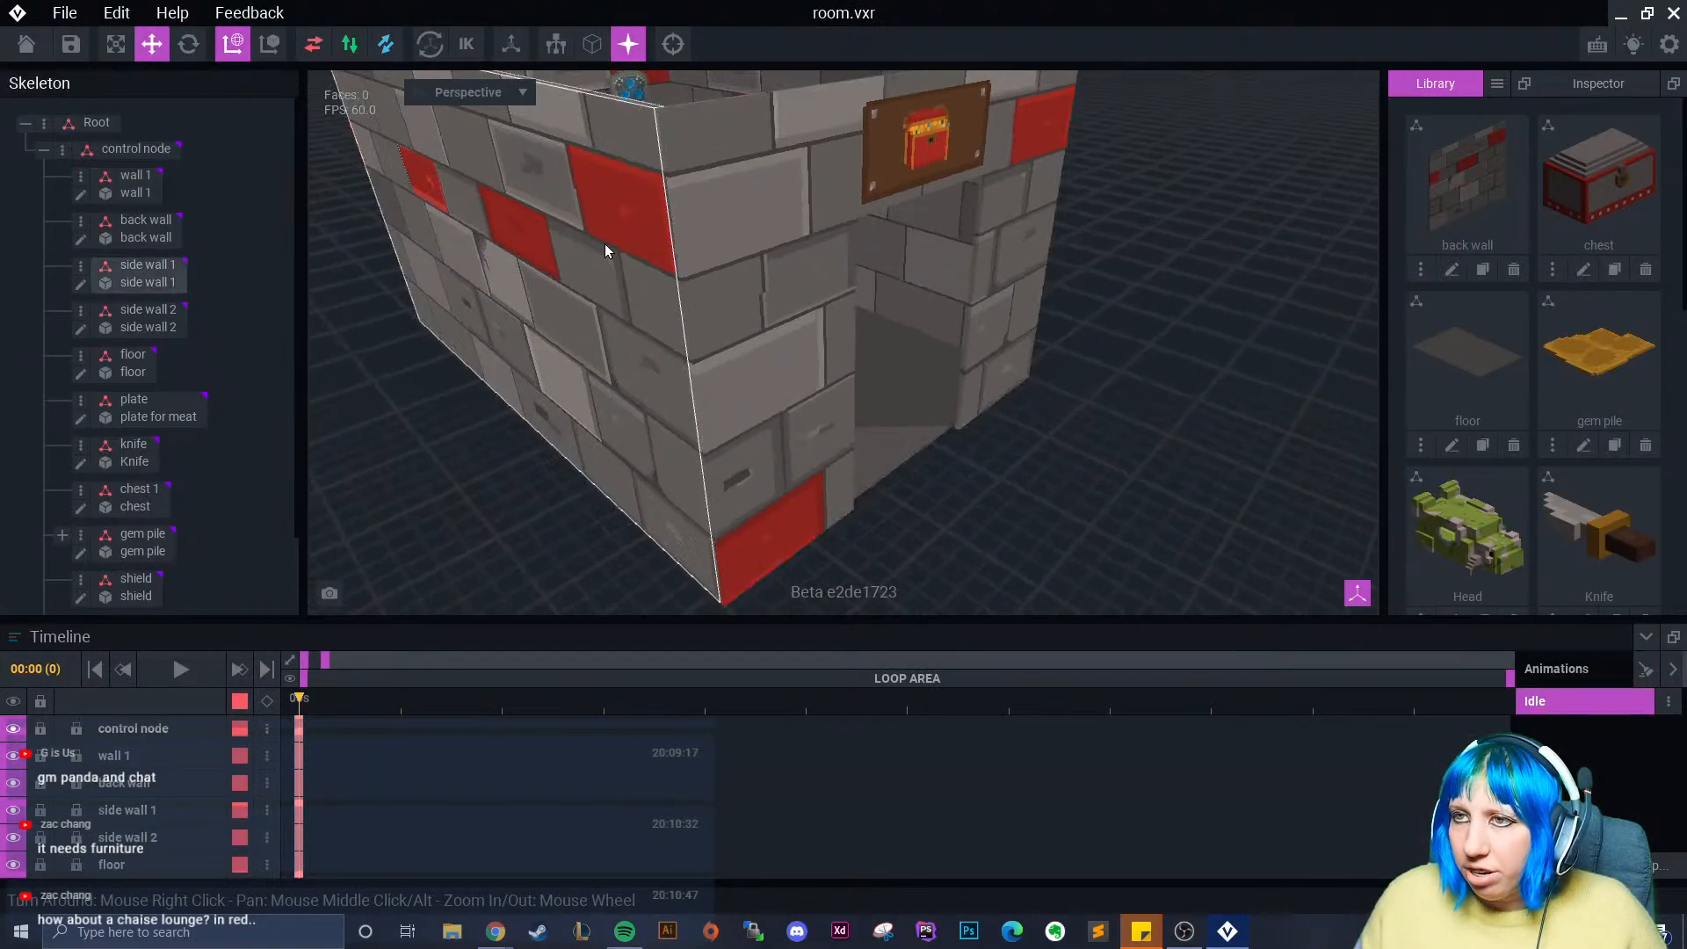
- Reopen the dragon head for voxel editing, with outlined shape edges and its snout in view
middle_drag(605, 244, 615, 422)
click(603, 249)
click(82, 598)
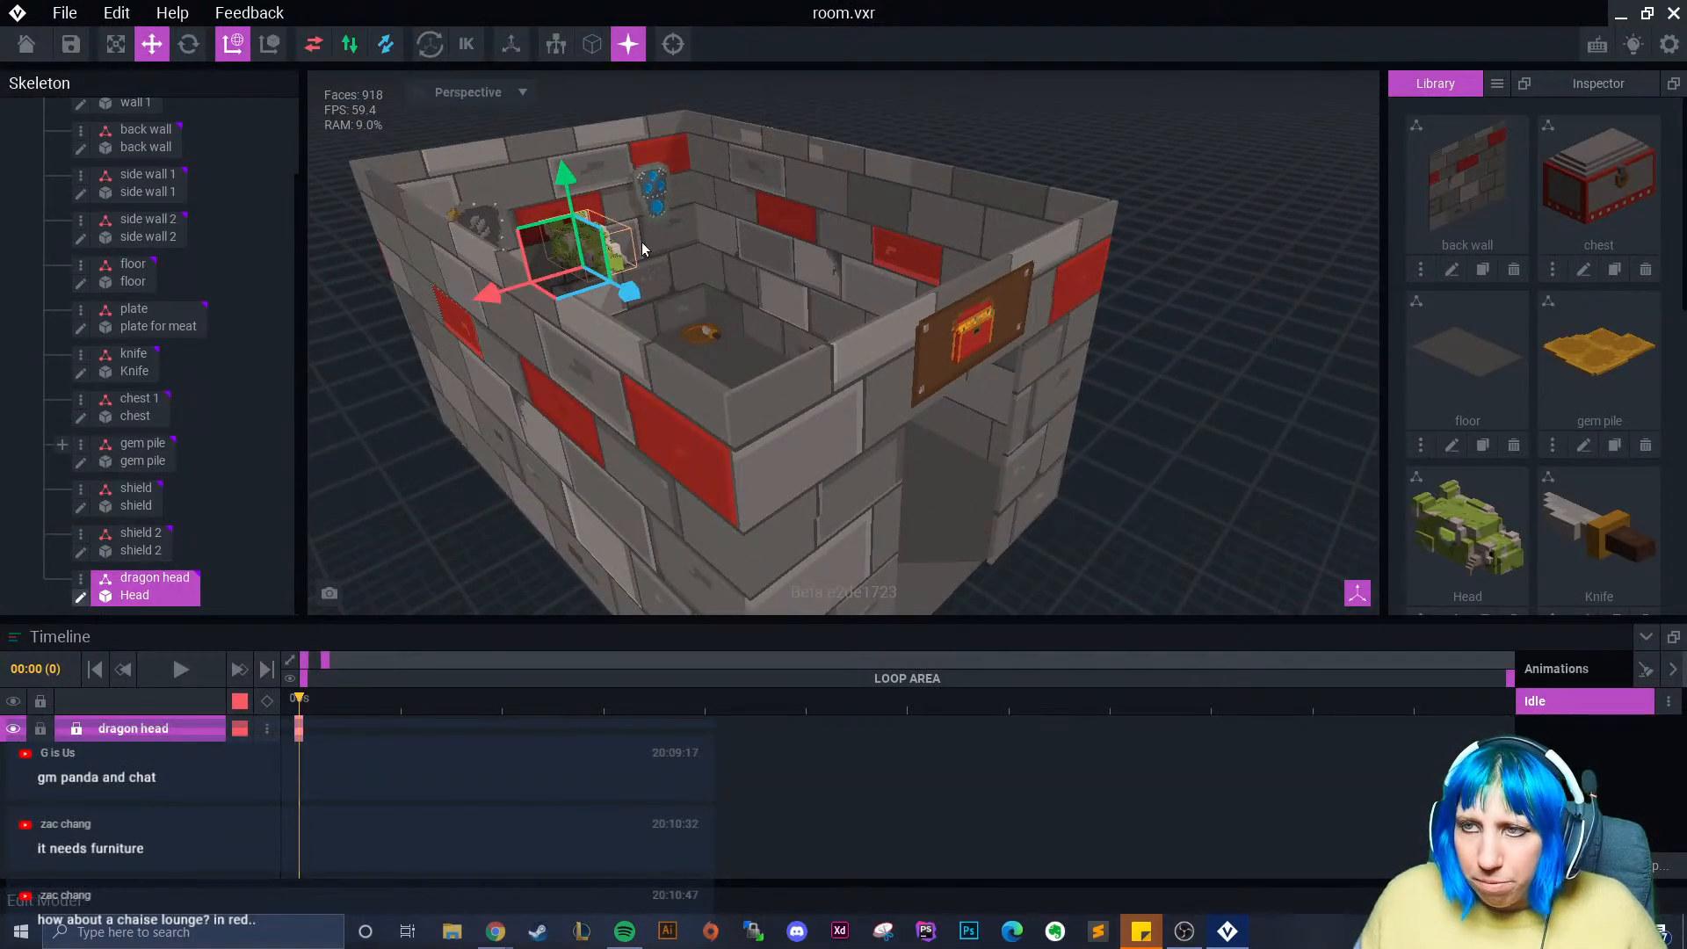
mouse_move(641, 243)
right_down()
mouse_move(689, 324)
mouse_move(747, 349)
right_up()
middle_drag(747, 349, 290, 303)
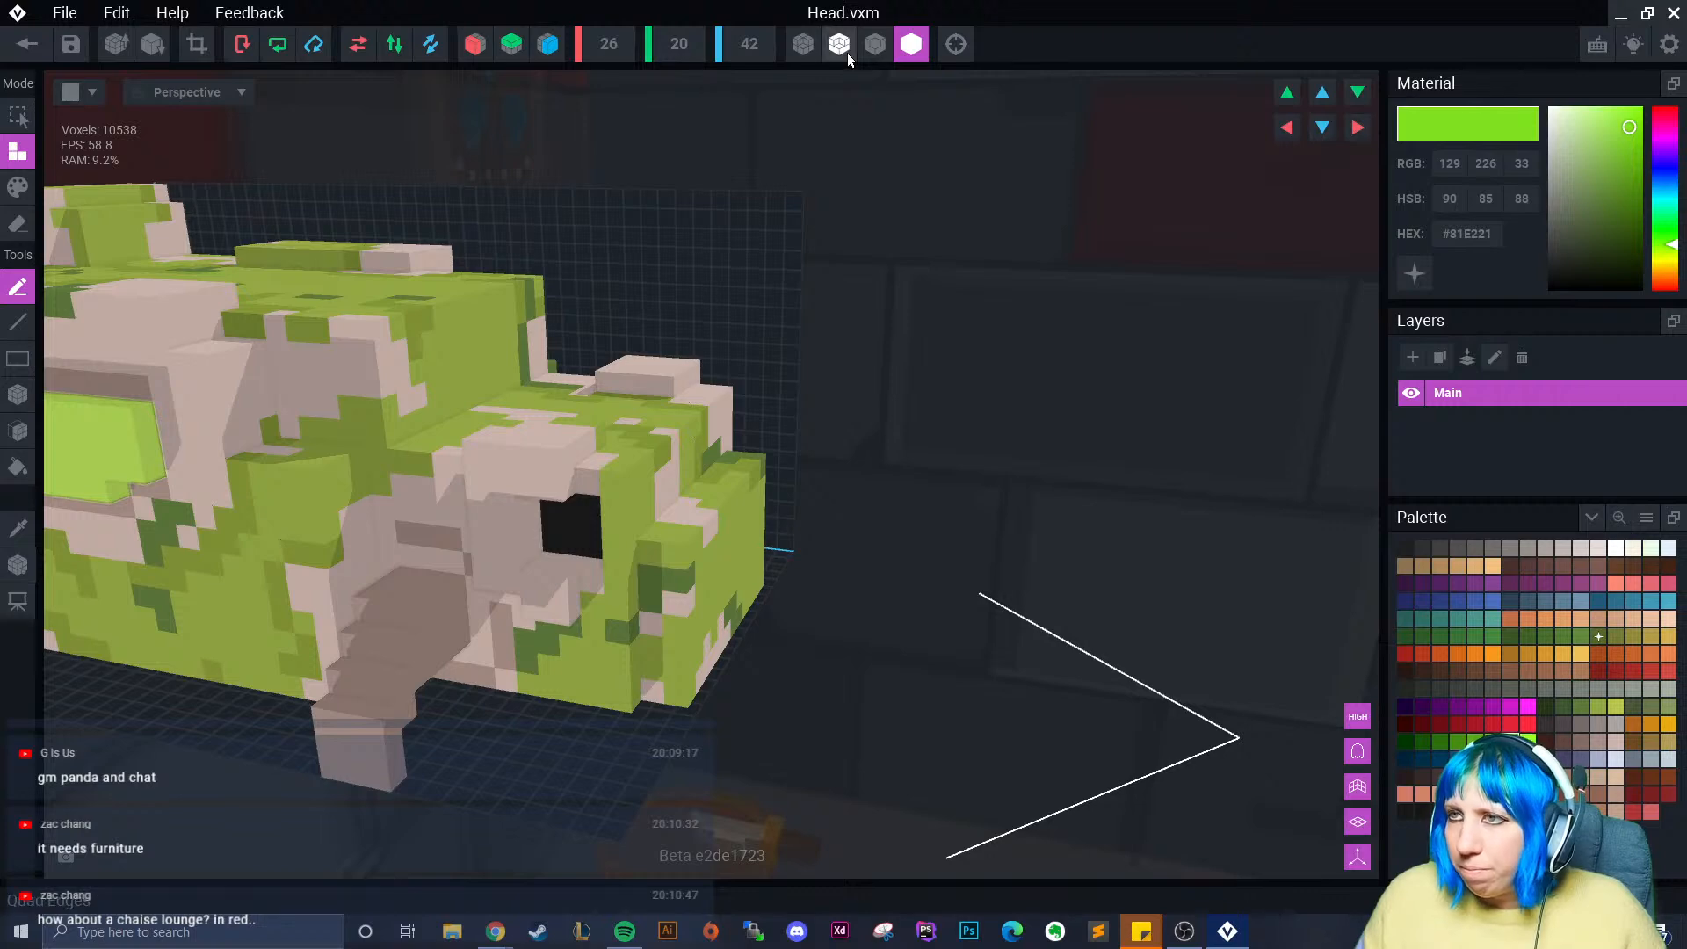
click(875, 44)
right_drag(740, 288, 52, 294)
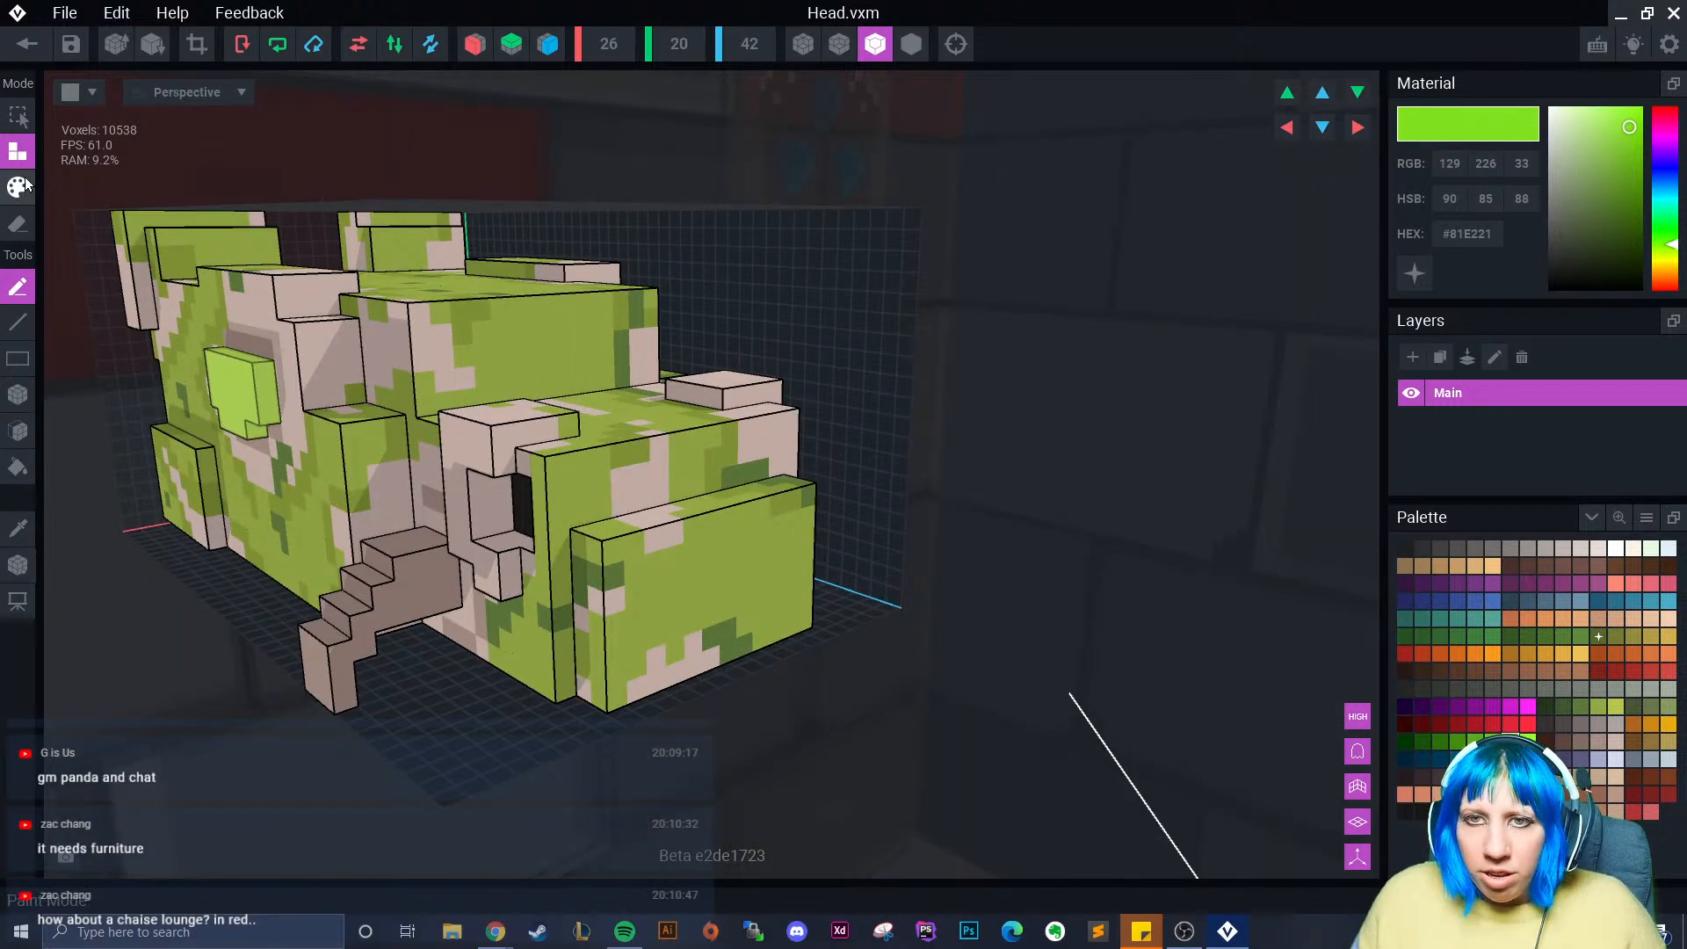
- Erase the raised front layer of the dragon's snout with a box-shaped erase
click(18, 224)
click(18, 395)
mouse_move(97, 400)
right_down()
mouse_move(573, 565)
mouse_move(589, 550)
right_up()
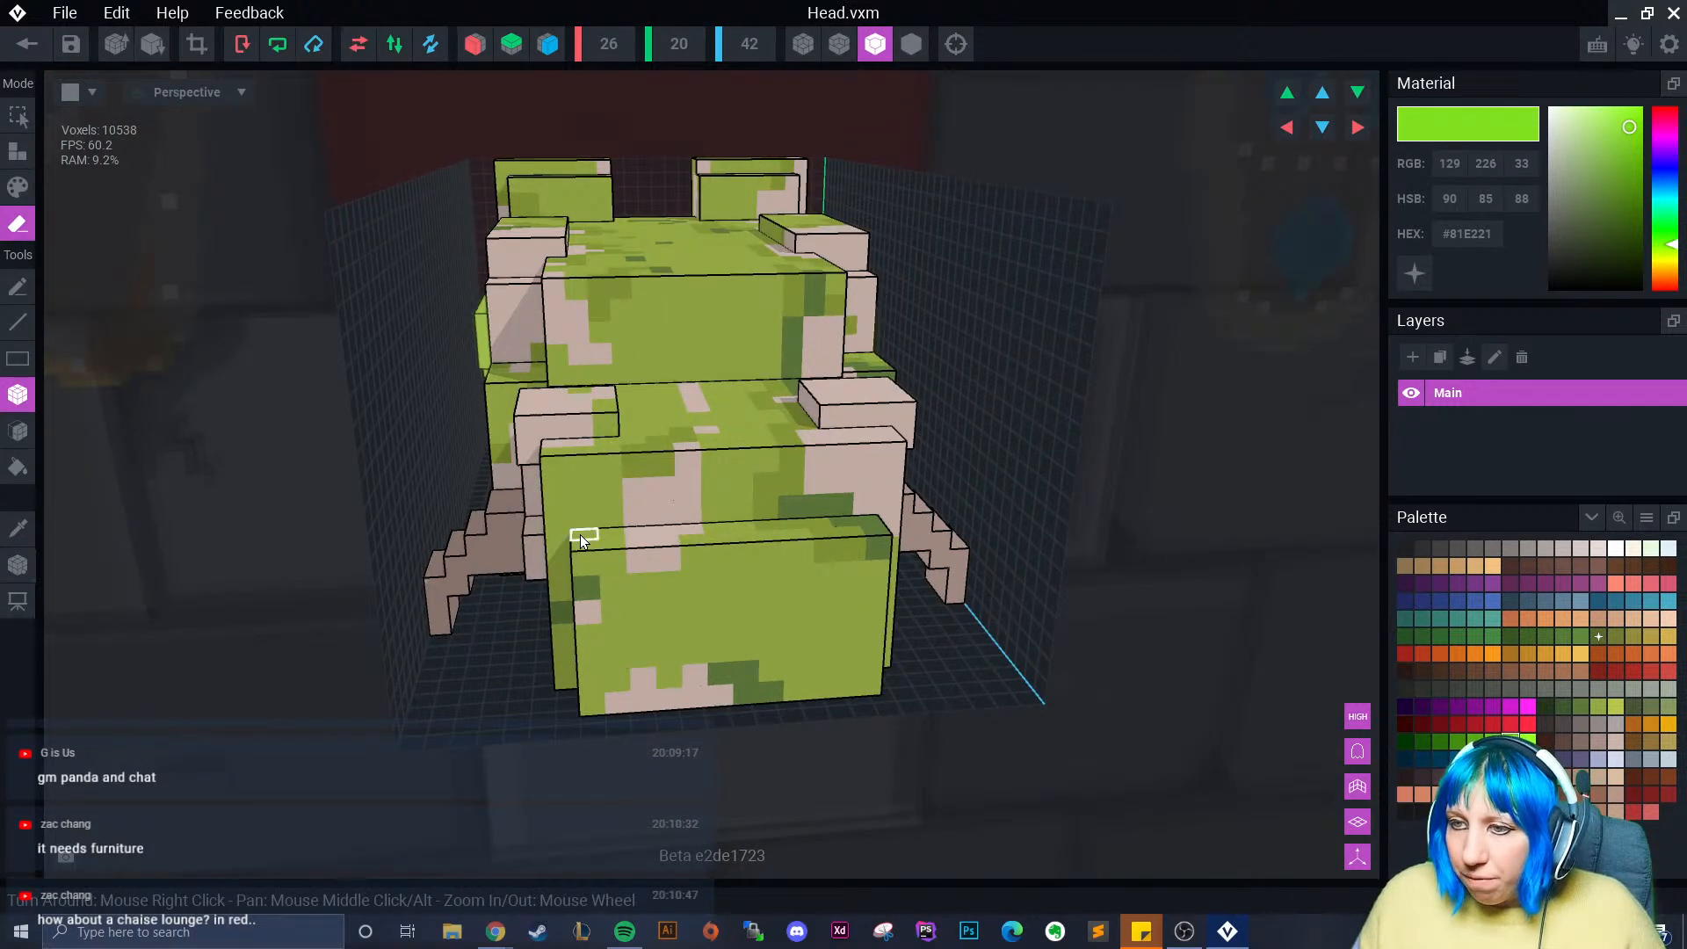
mouse_move(580, 534)
mouse_down()
mouse_move(866, 708)
mouse_move(863, 694)
mouse_up()
mouse_move(863, 693)
right_down()
mouse_move(723, 682)
mouse_move(657, 656)
mouse_move(677, 622)
mouse_move(676, 665)
right_up()
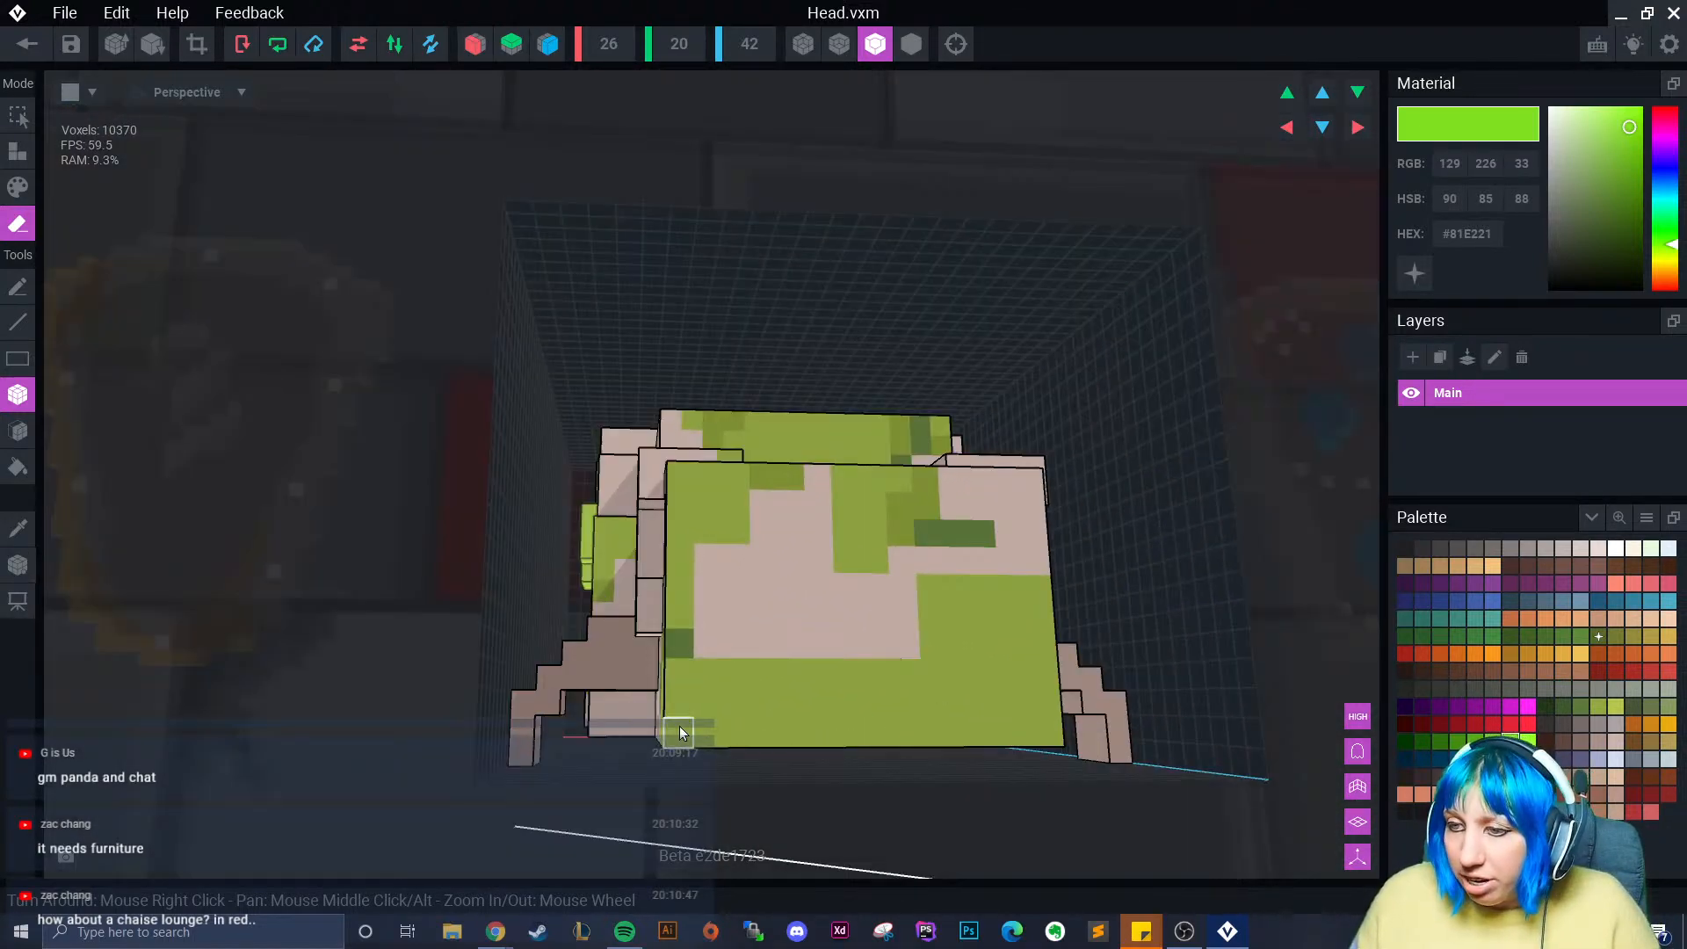
- Try erasing the bottom row of voxels across the snout's front face, and undo it
drag(679, 725, 1044, 735)
right_drag(1044, 735, 727, 675)
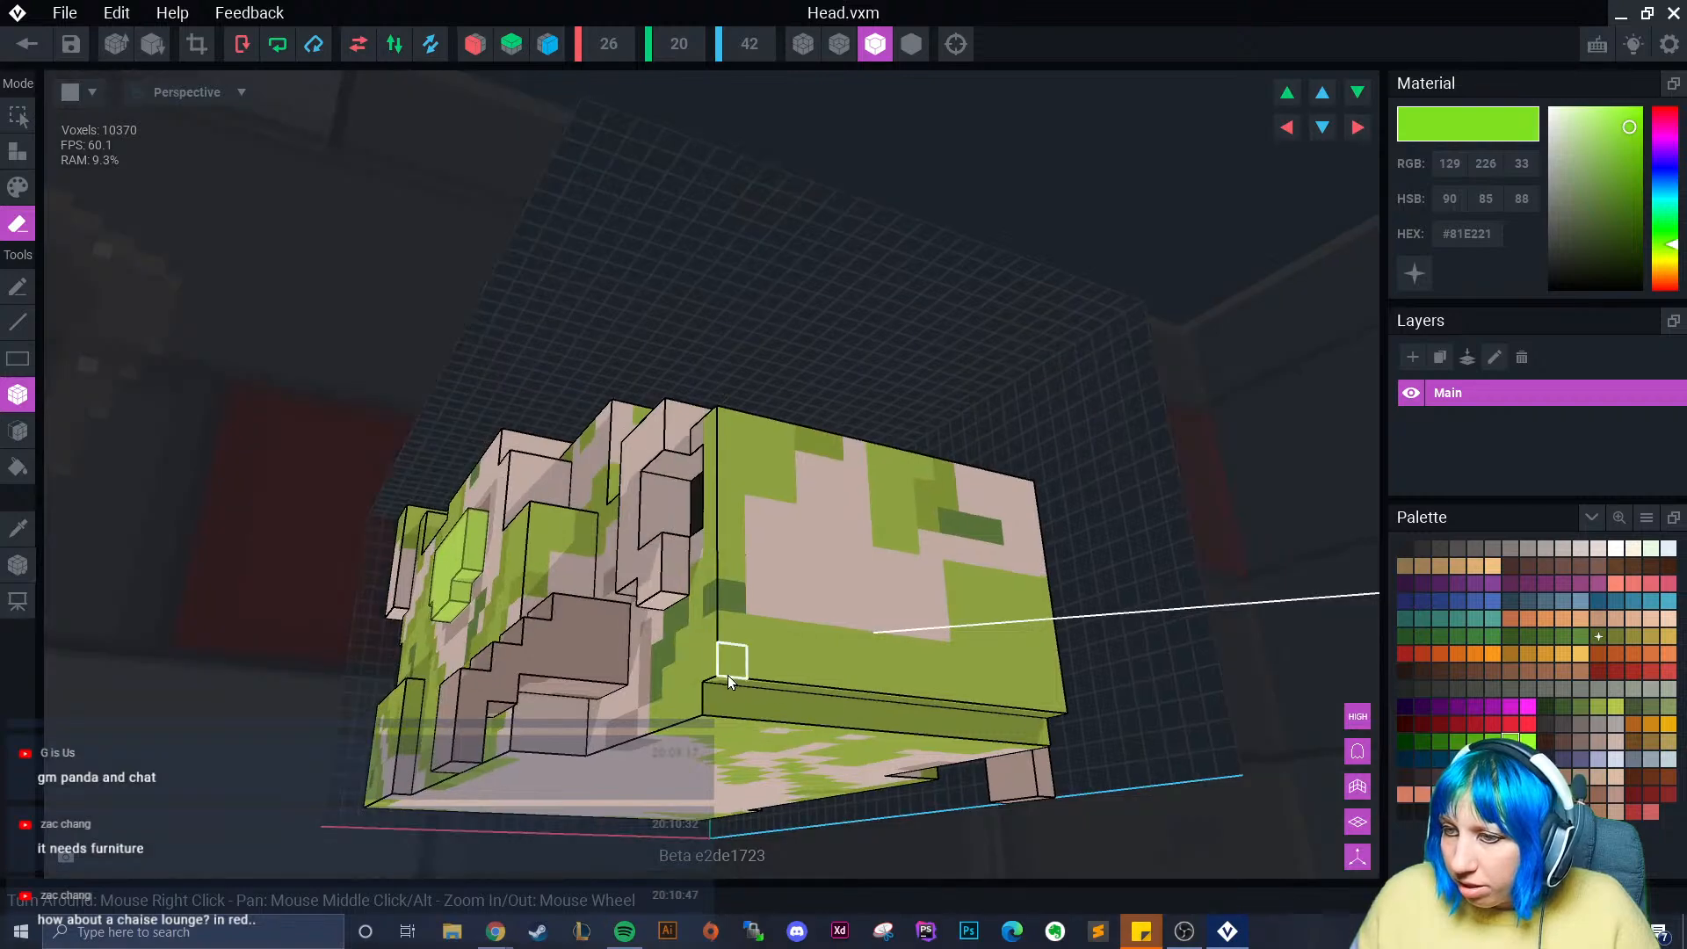
drag(728, 675, 1021, 698)
right_drag(1021, 697, 893, 740)
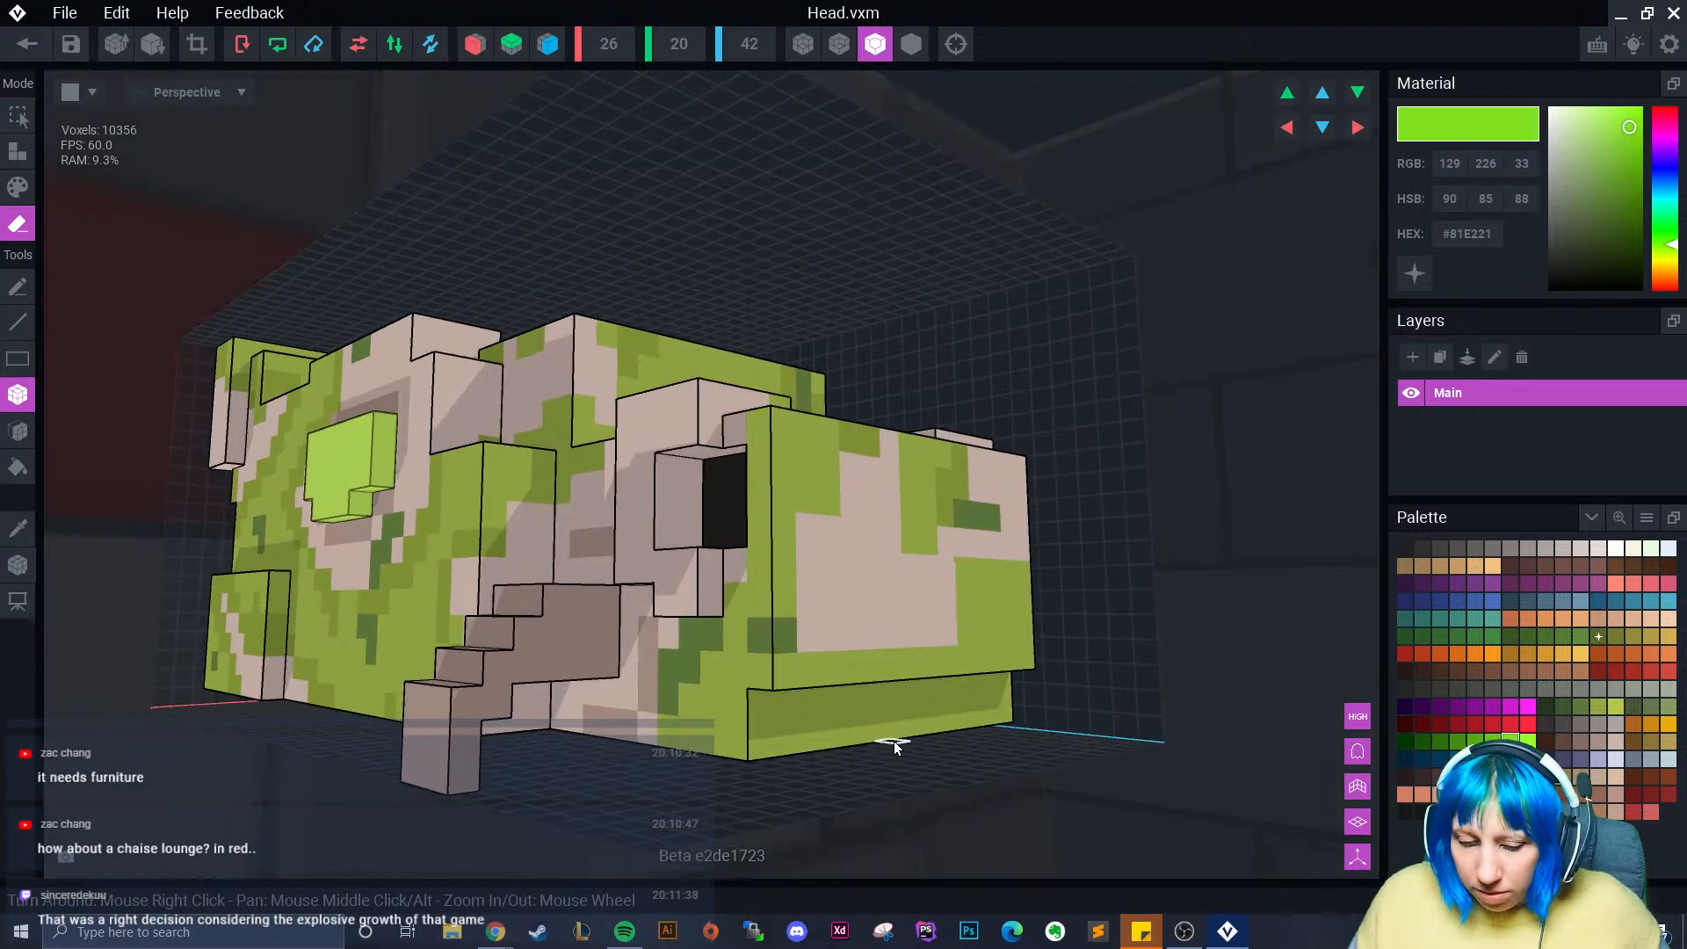
key(ctrl+z)
key(ctrl+z)
- Erase the rear layer of the horns at the back of the dragon head and crop the model's bounds to fit
mouse_move(769, 754)
right_down()
mouse_move(686, 696)
mouse_move(851, 666)
mouse_move(489, 696)
mouse_move(809, 538)
mouse_move(587, 627)
mouse_move(480, 531)
right_up()
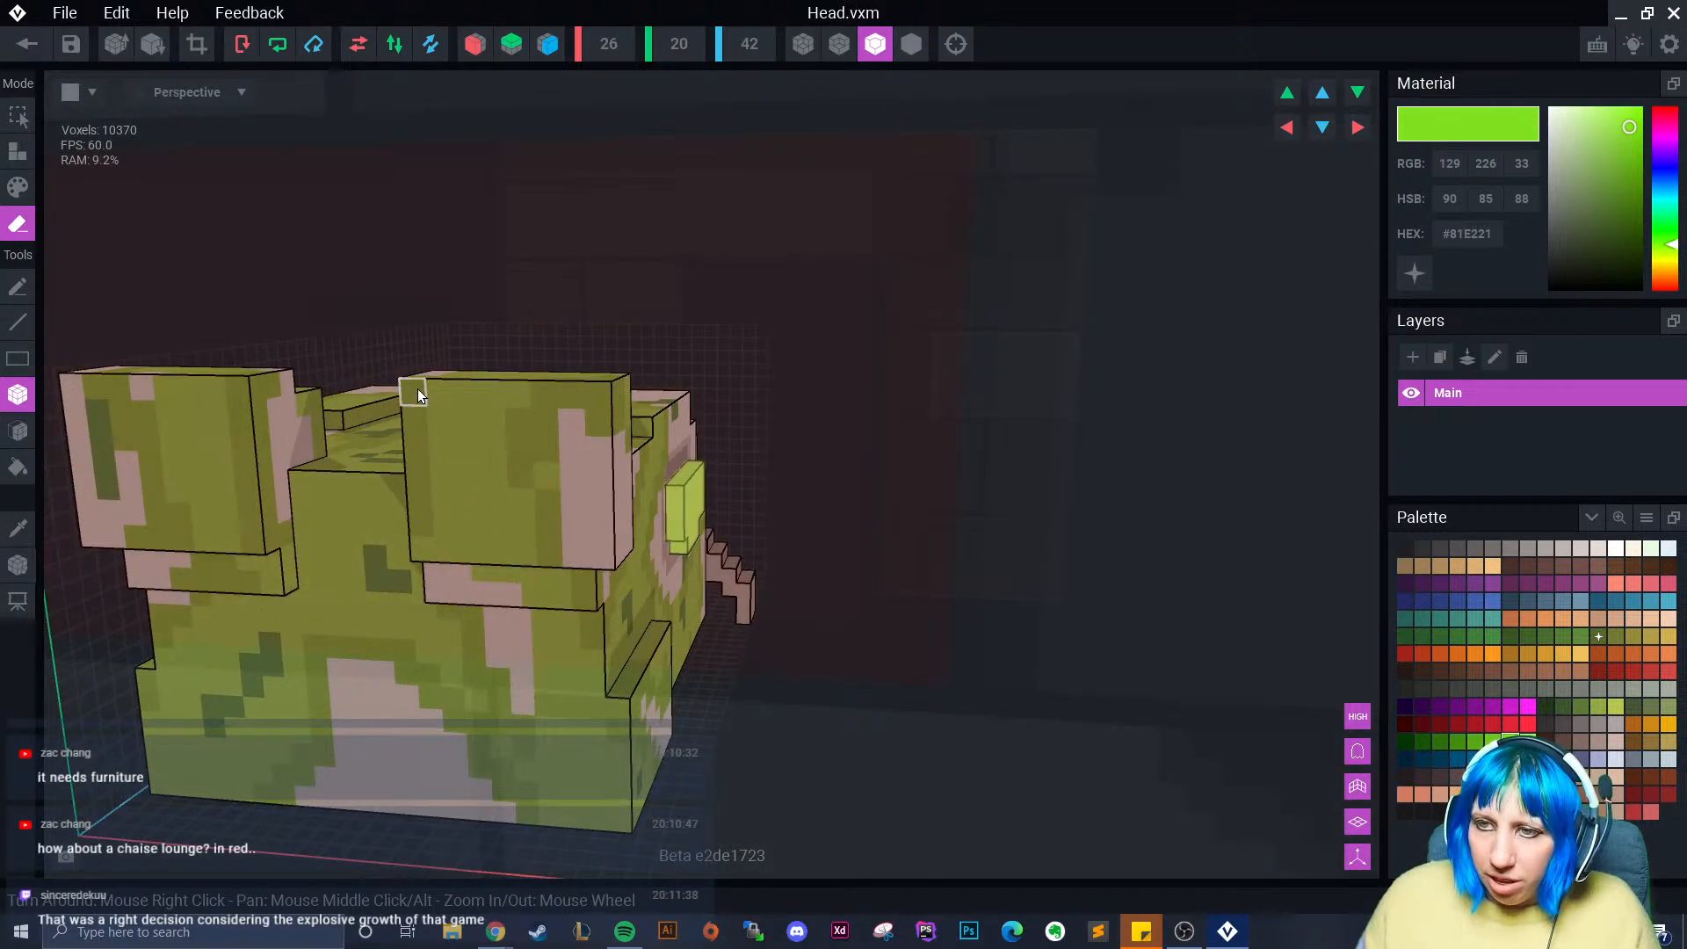
right_drag(509, 588, 428, 536)
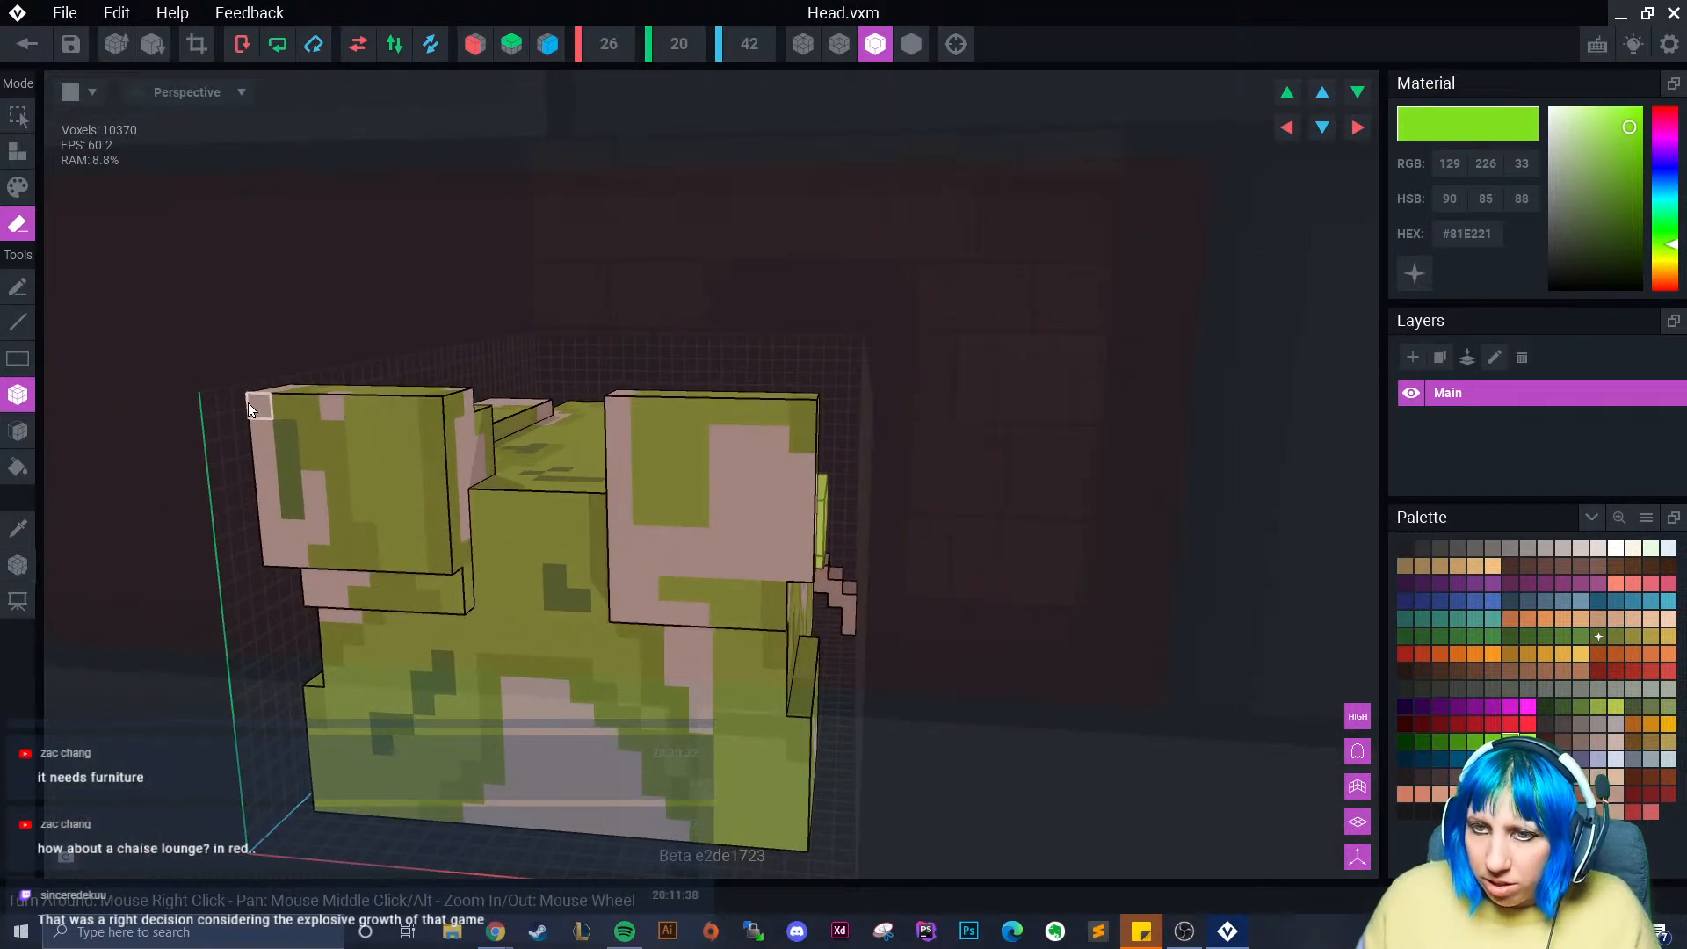
drag(247, 403, 434, 560)
right_drag(471, 659, 490, 667)
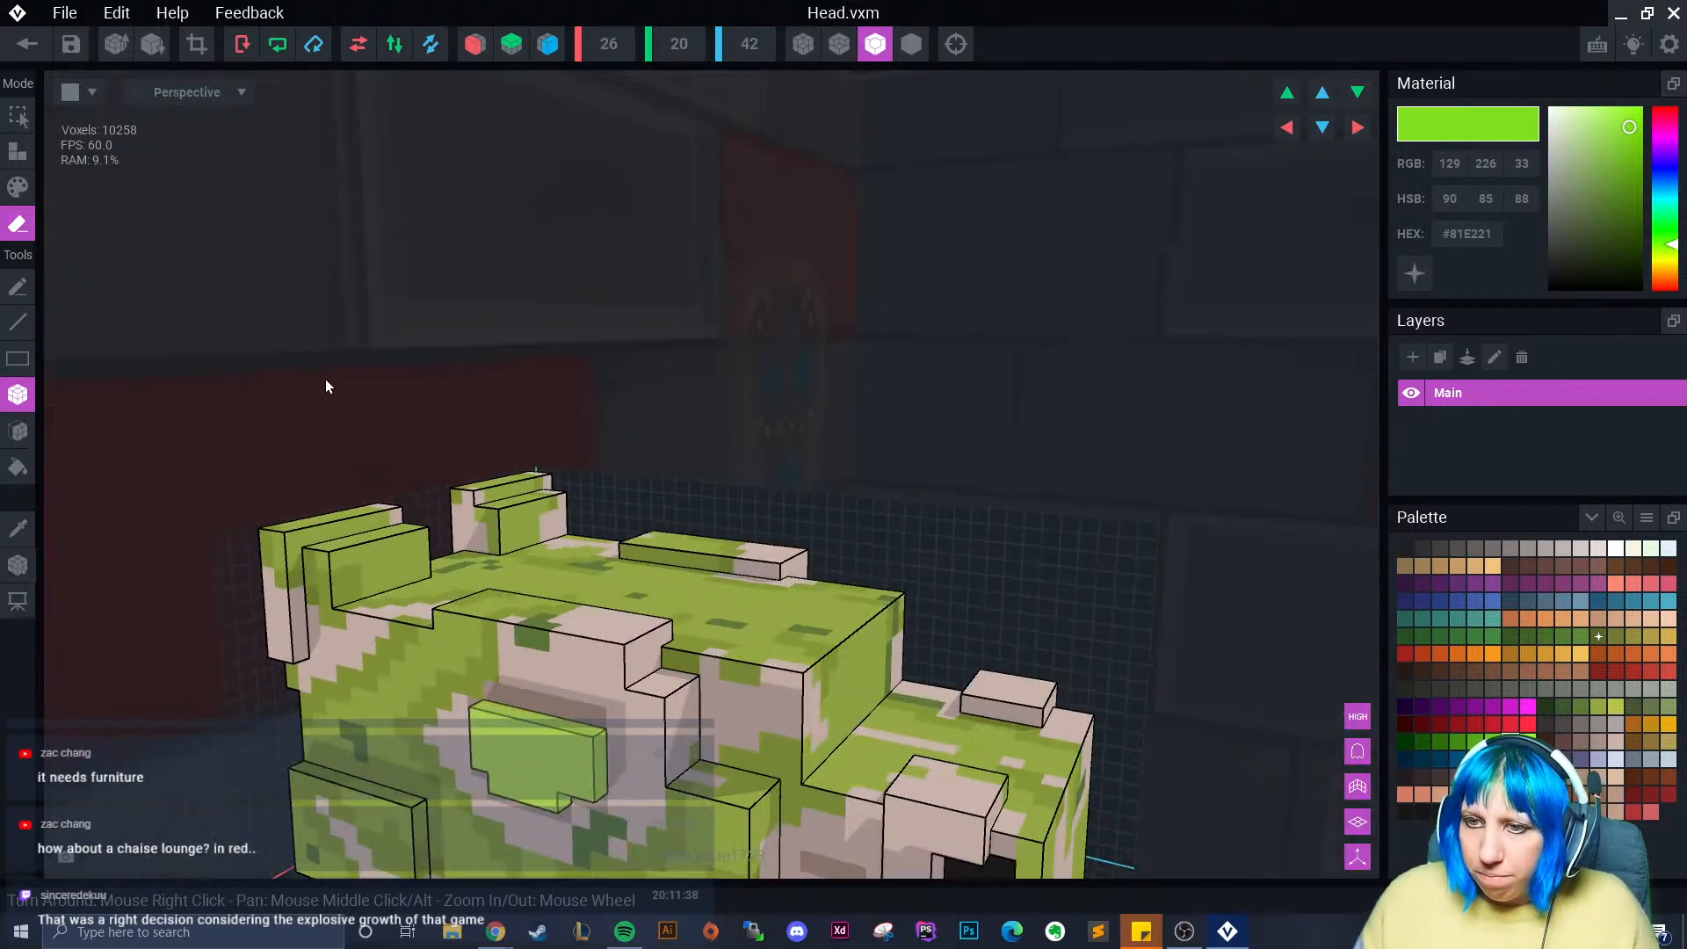
click(196, 45)
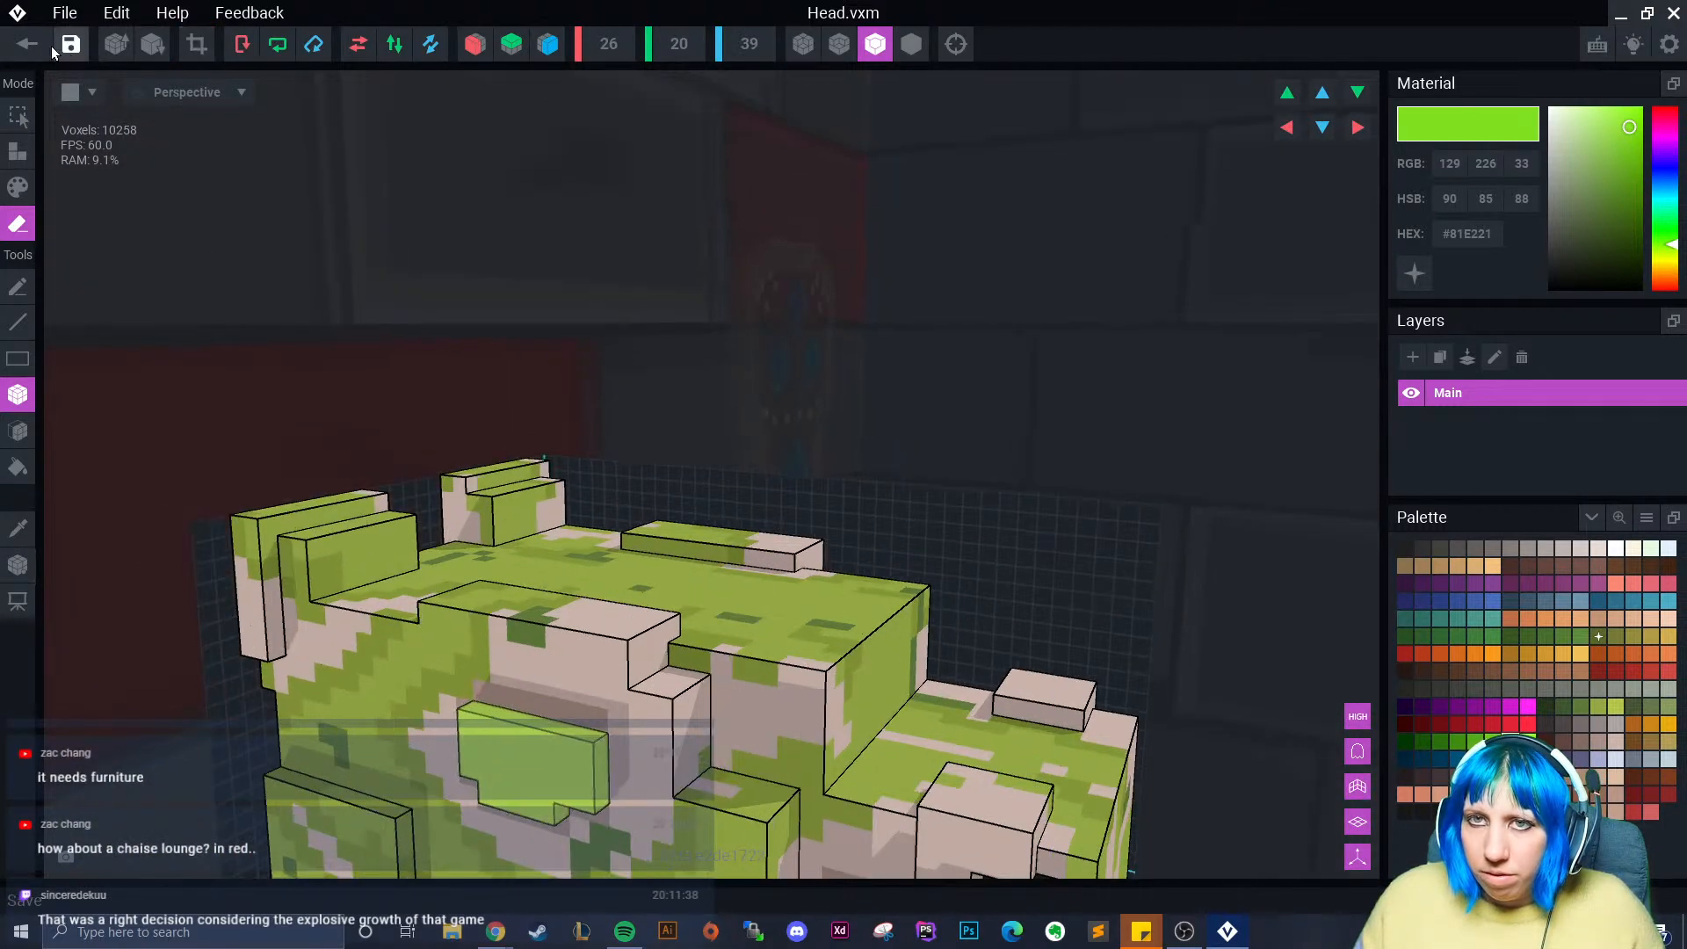
- Return to the room scene and shift the dragon head slightly back towards the back wall
click(27, 44)
click(629, 331)
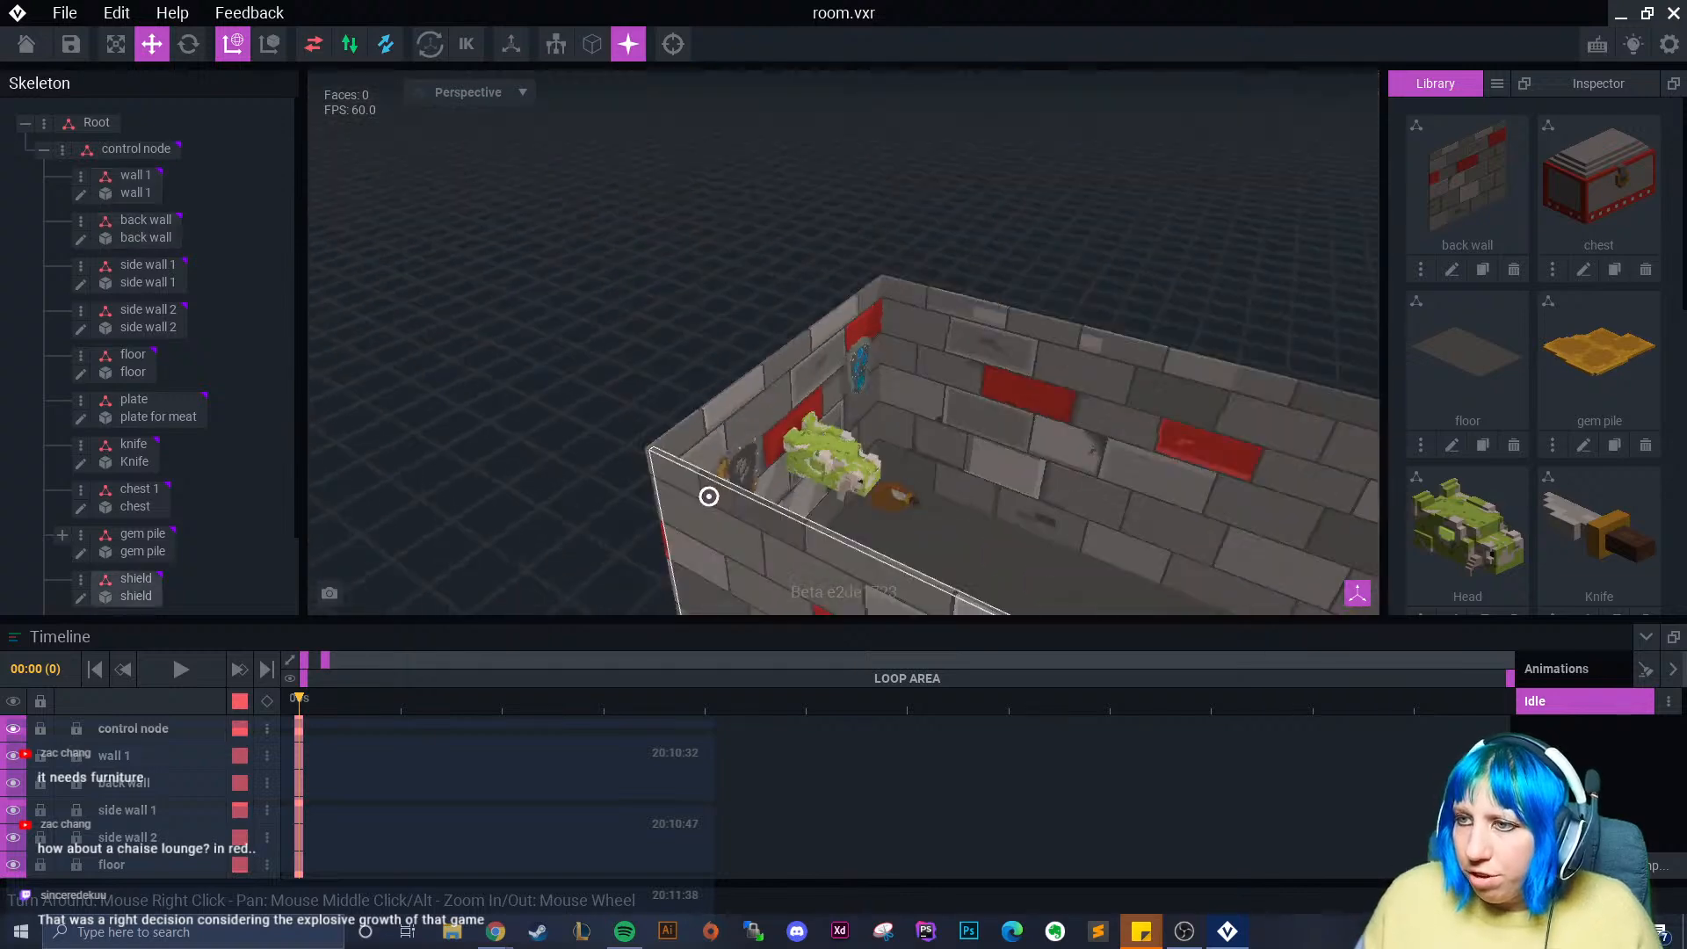
right_drag(709, 496, 746, 461)
scroll(928, 448, up, 5)
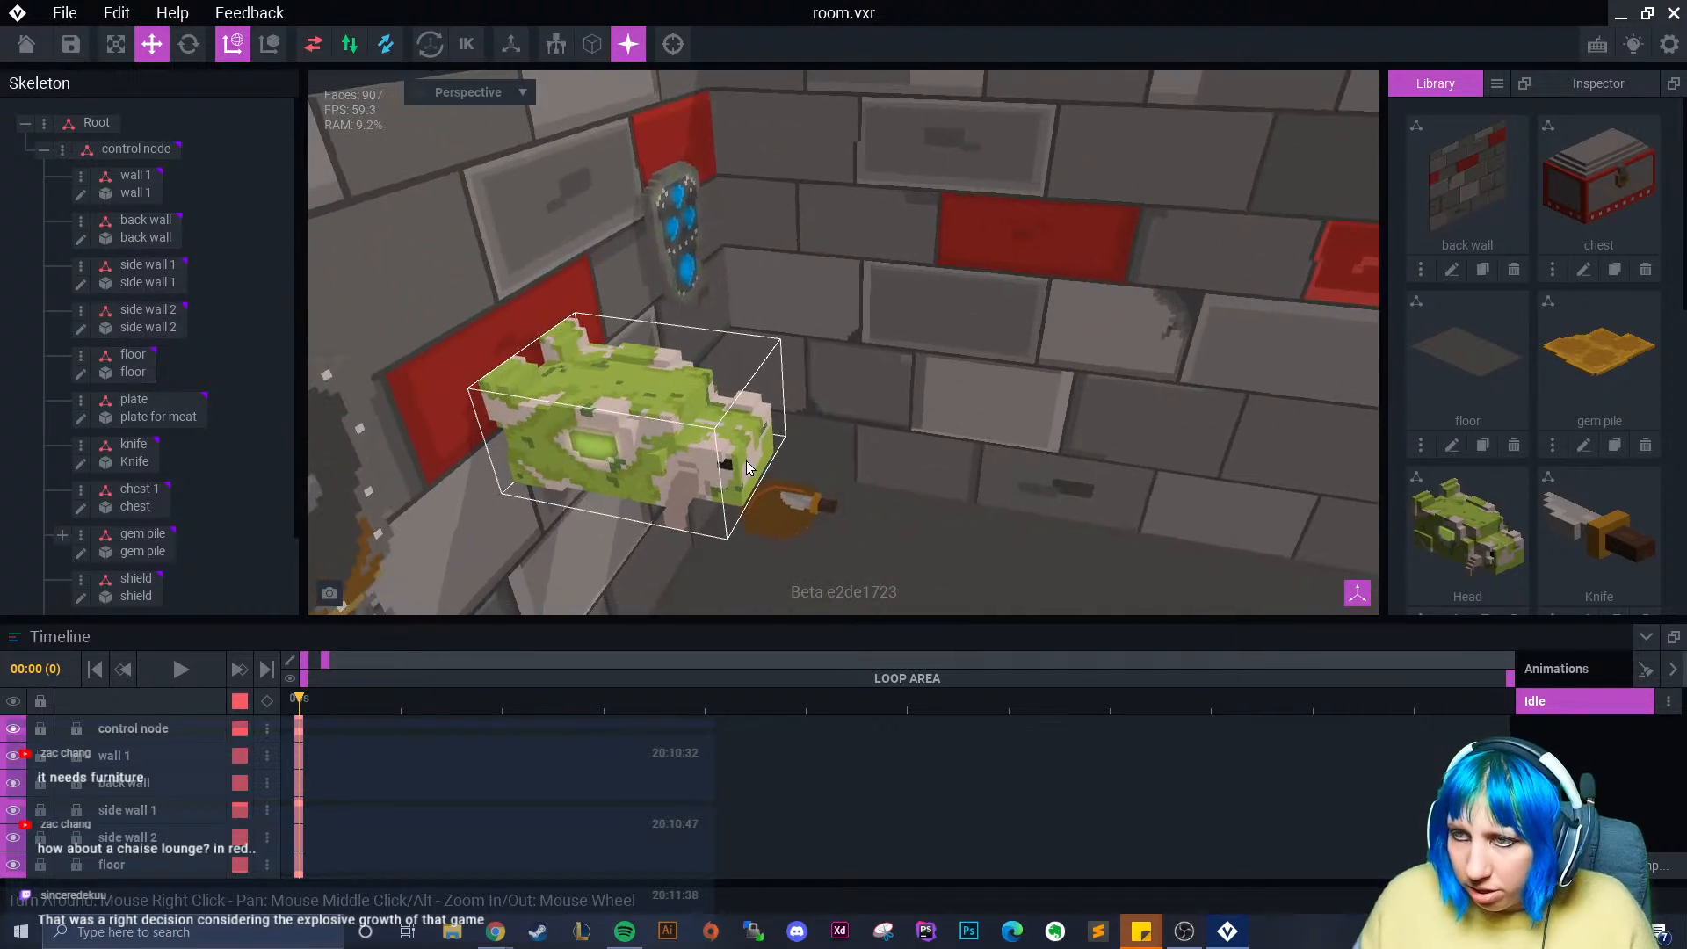
click(746, 460)
drag(685, 493, 670, 491)
- Examine the mounted dragon head and the room's floor, chest, plate and gem pile from several angles
right_drag(669, 490, 852, 518)
click(1037, 532)
scroll(979, 535, down, 3)
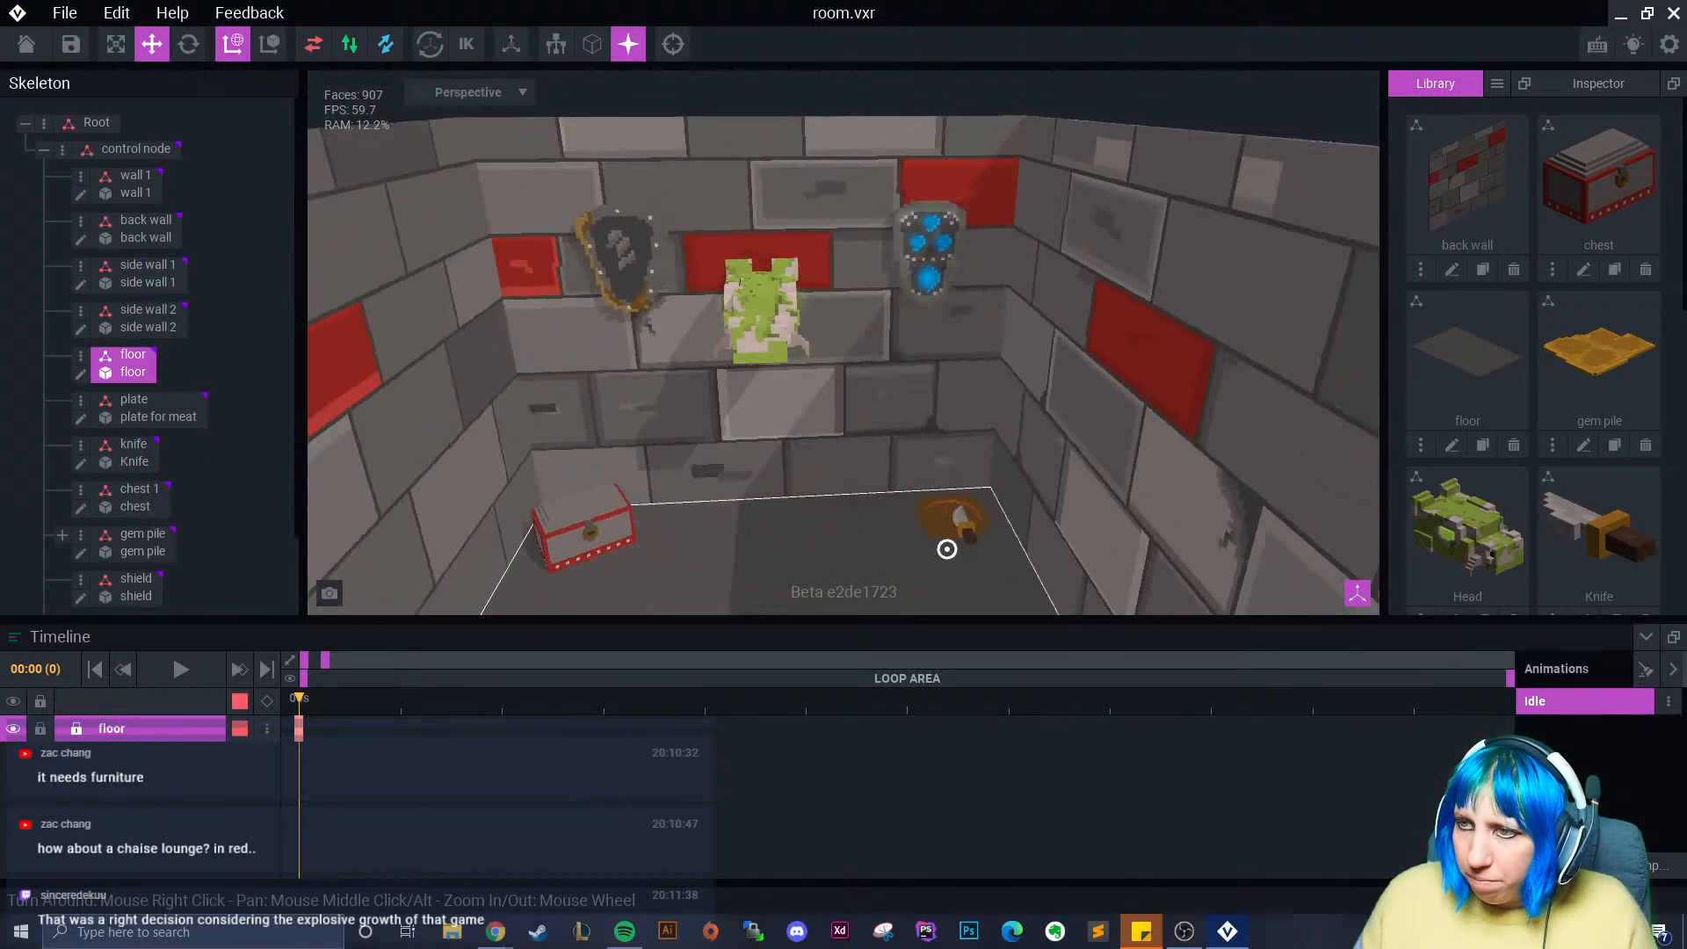
right_drag(946, 549, 836, 473)
scroll(831, 478, up, 3)
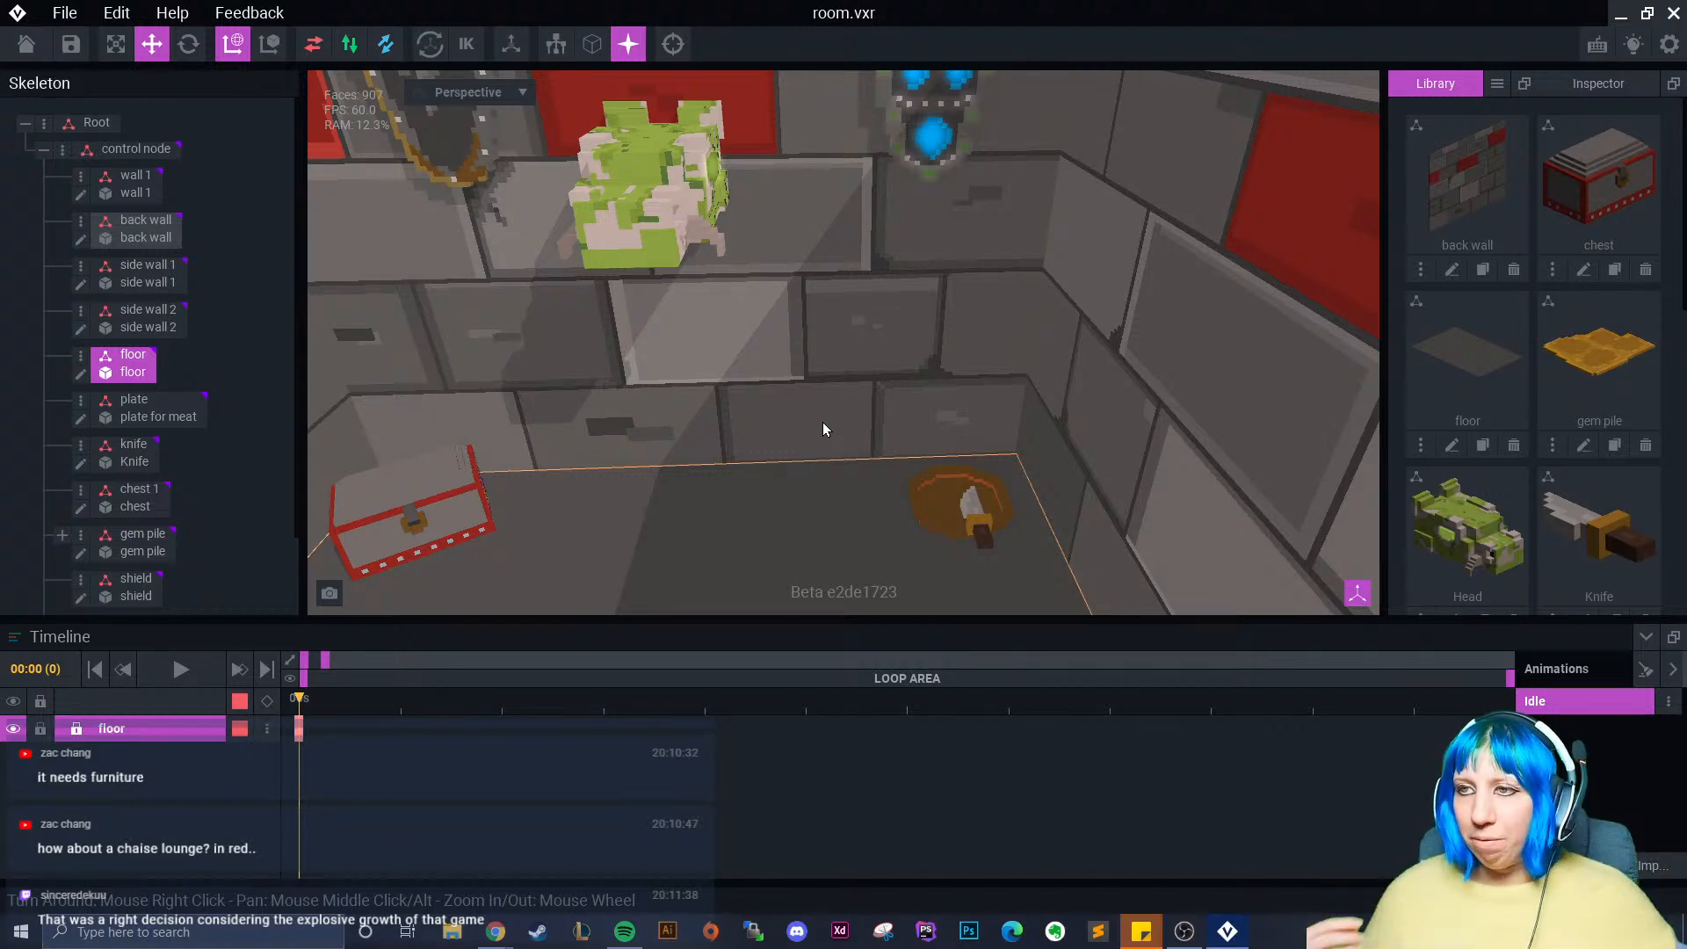
scroll(823, 421, down, 6)
right_drag(723, 511, 724, 509)
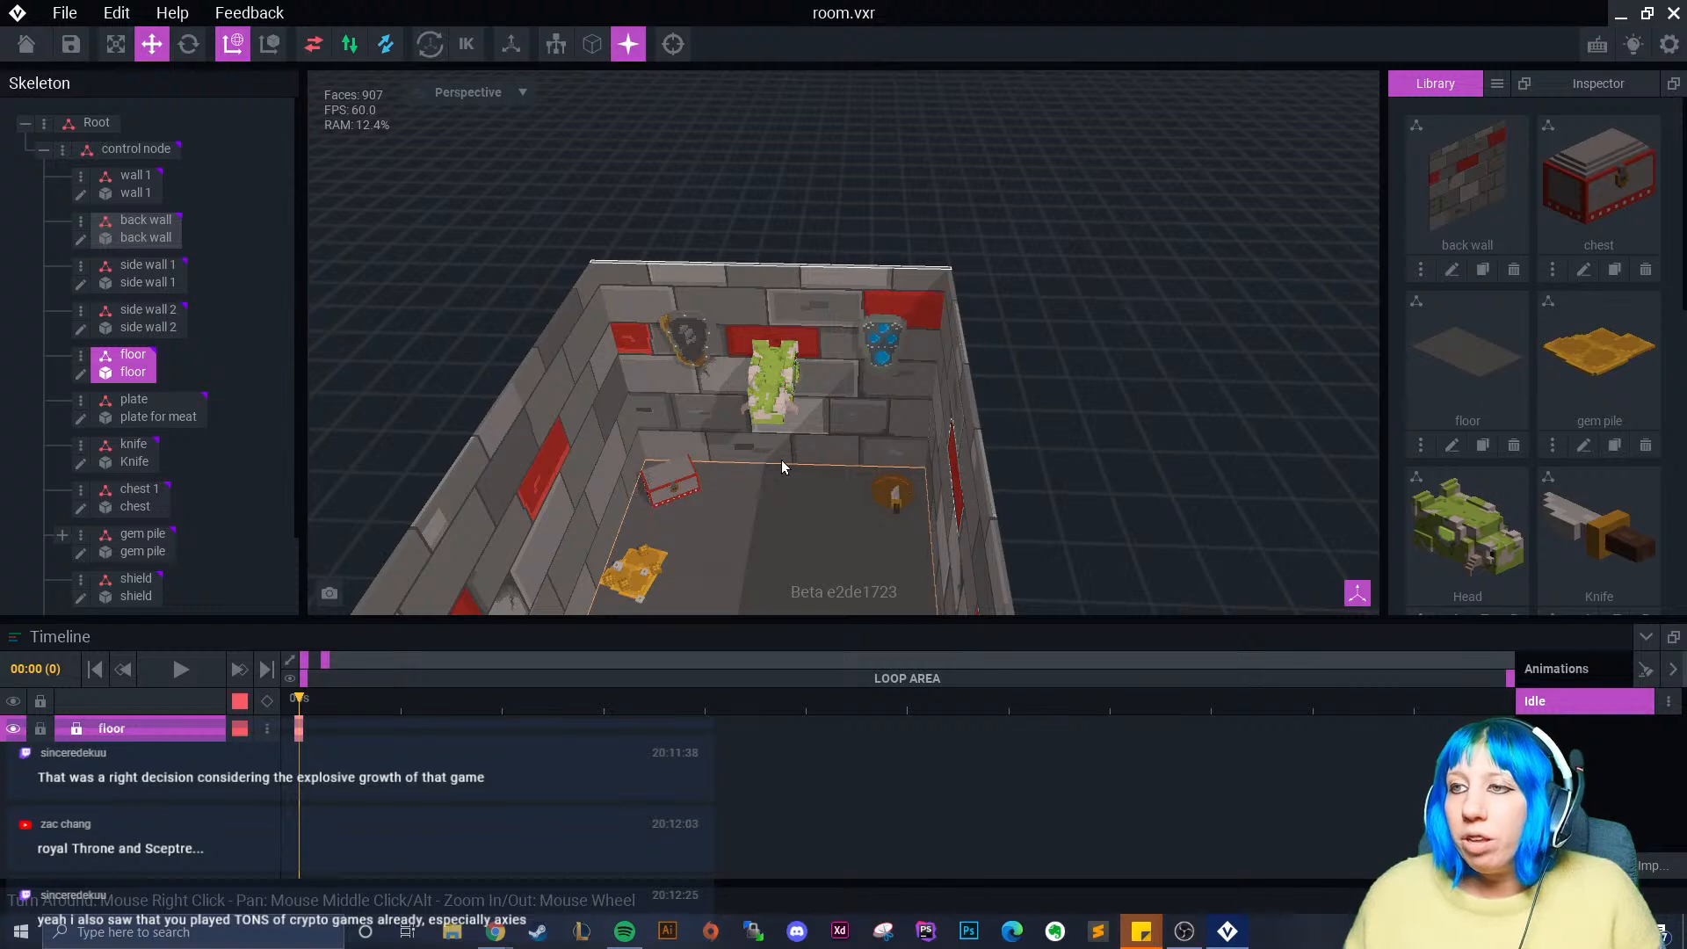
middle_drag(782, 460, 826, 360)
right_drag(756, 455, 758, 455)
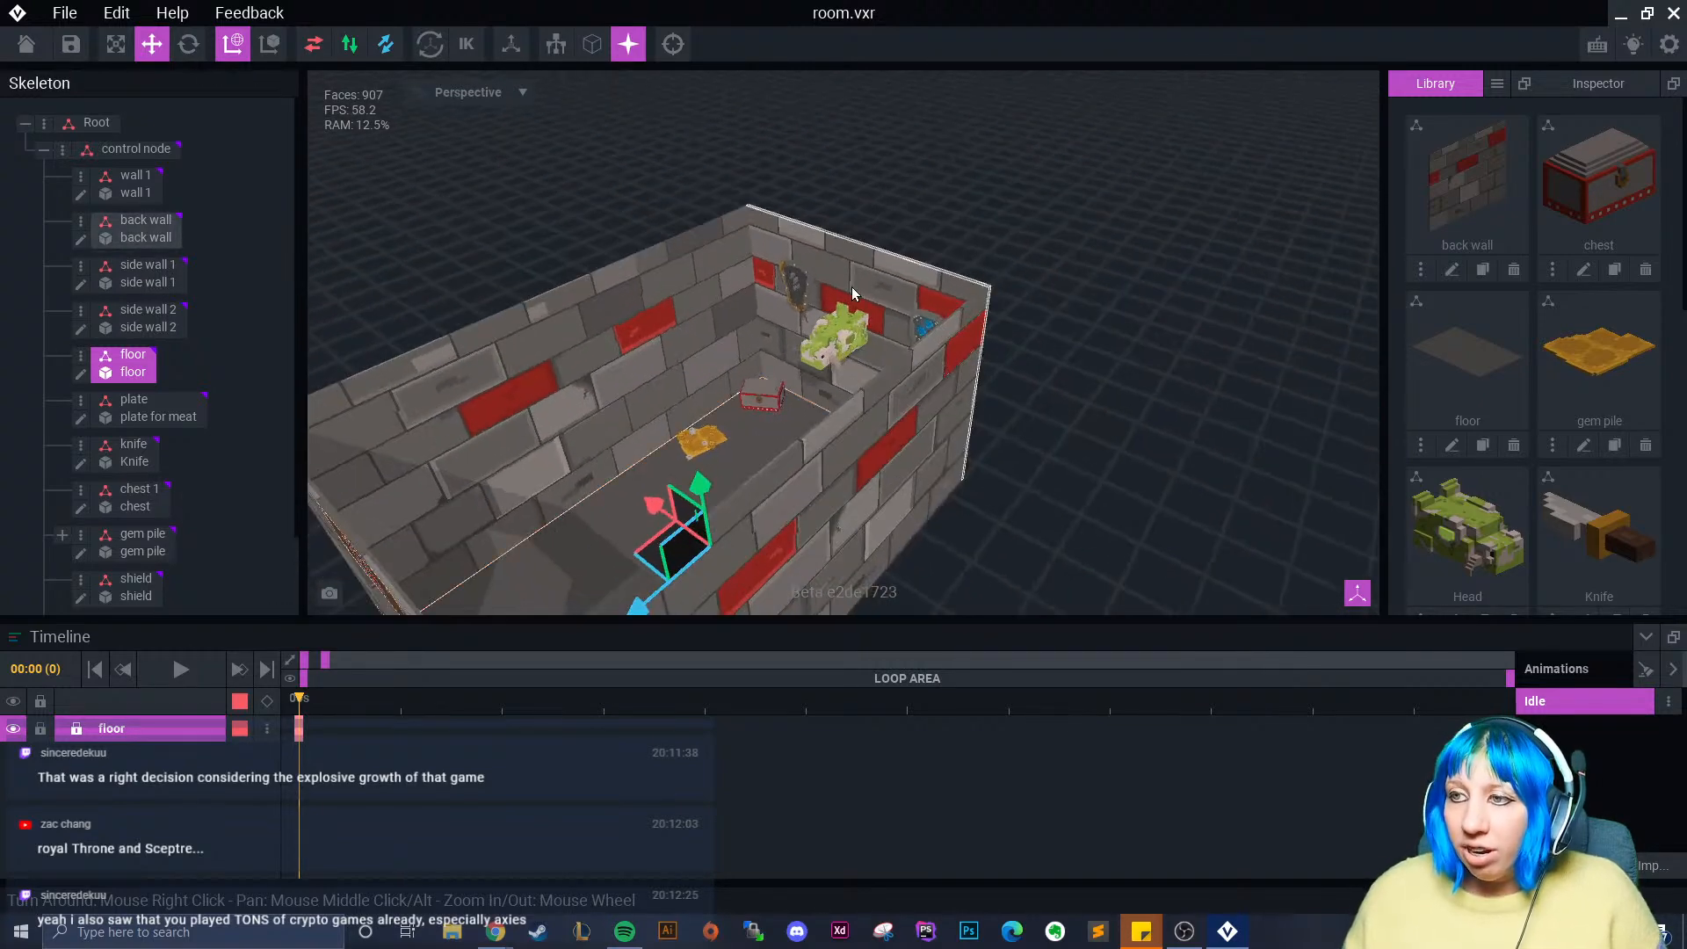
scroll(848, 255, up, 10)
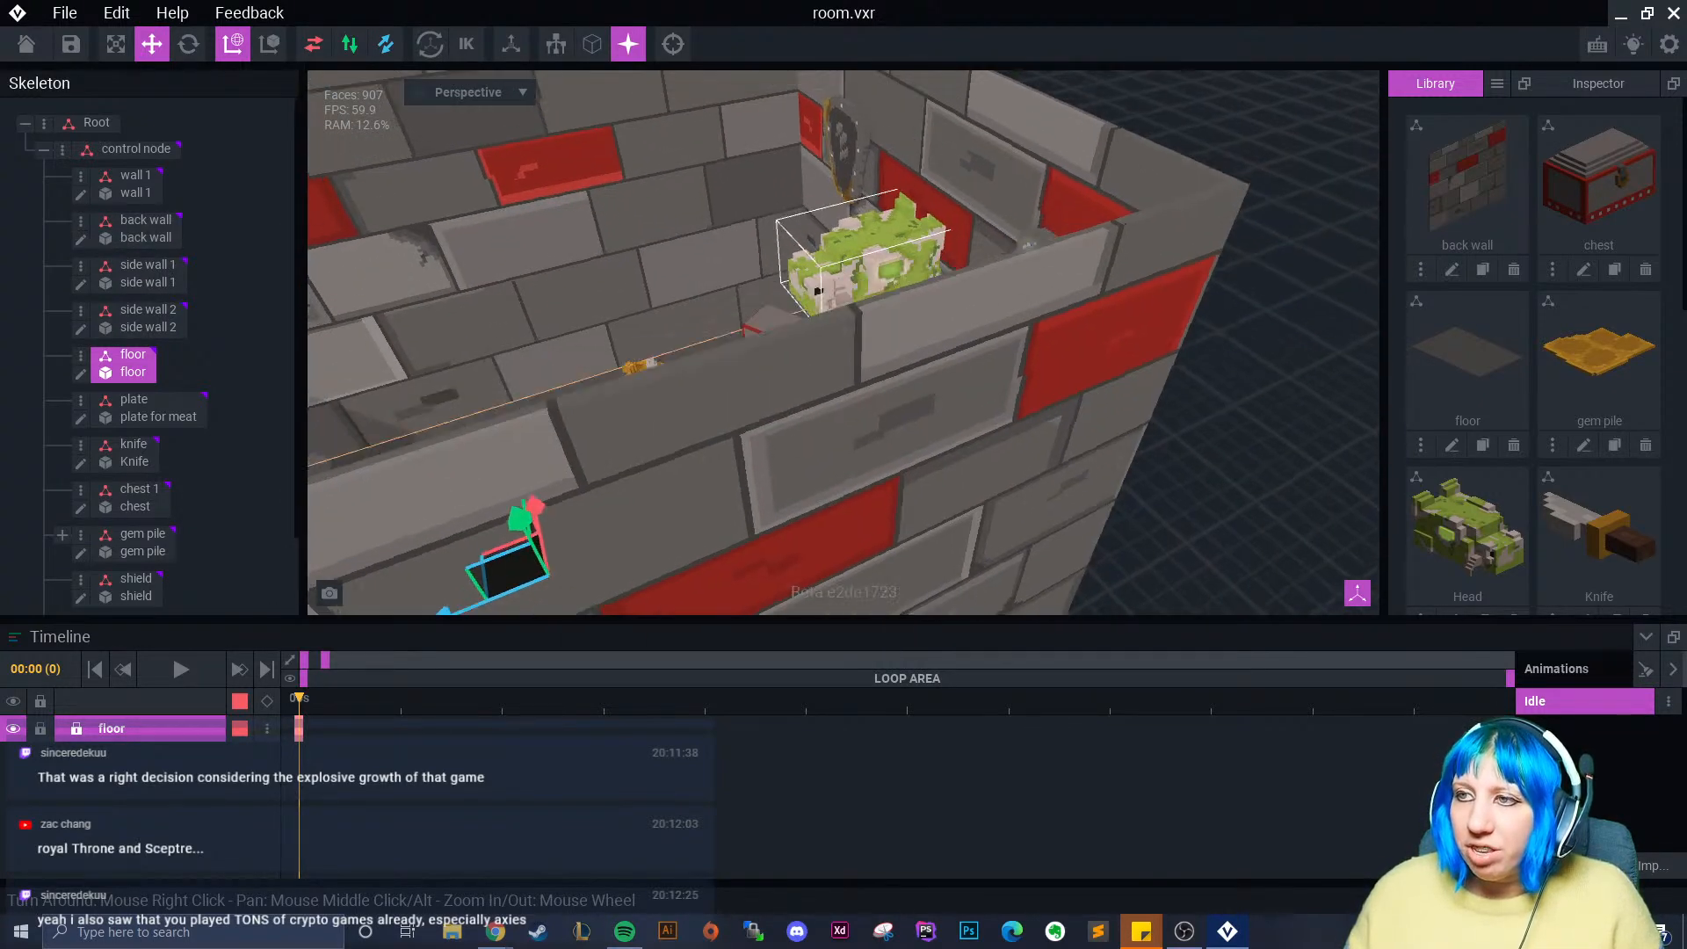
- Examine the room model's interior, front wall and doorway from several angles, and show the inspector properties
scroll(879, 211, down, 5)
right_drag(559, 224, 572, 253)
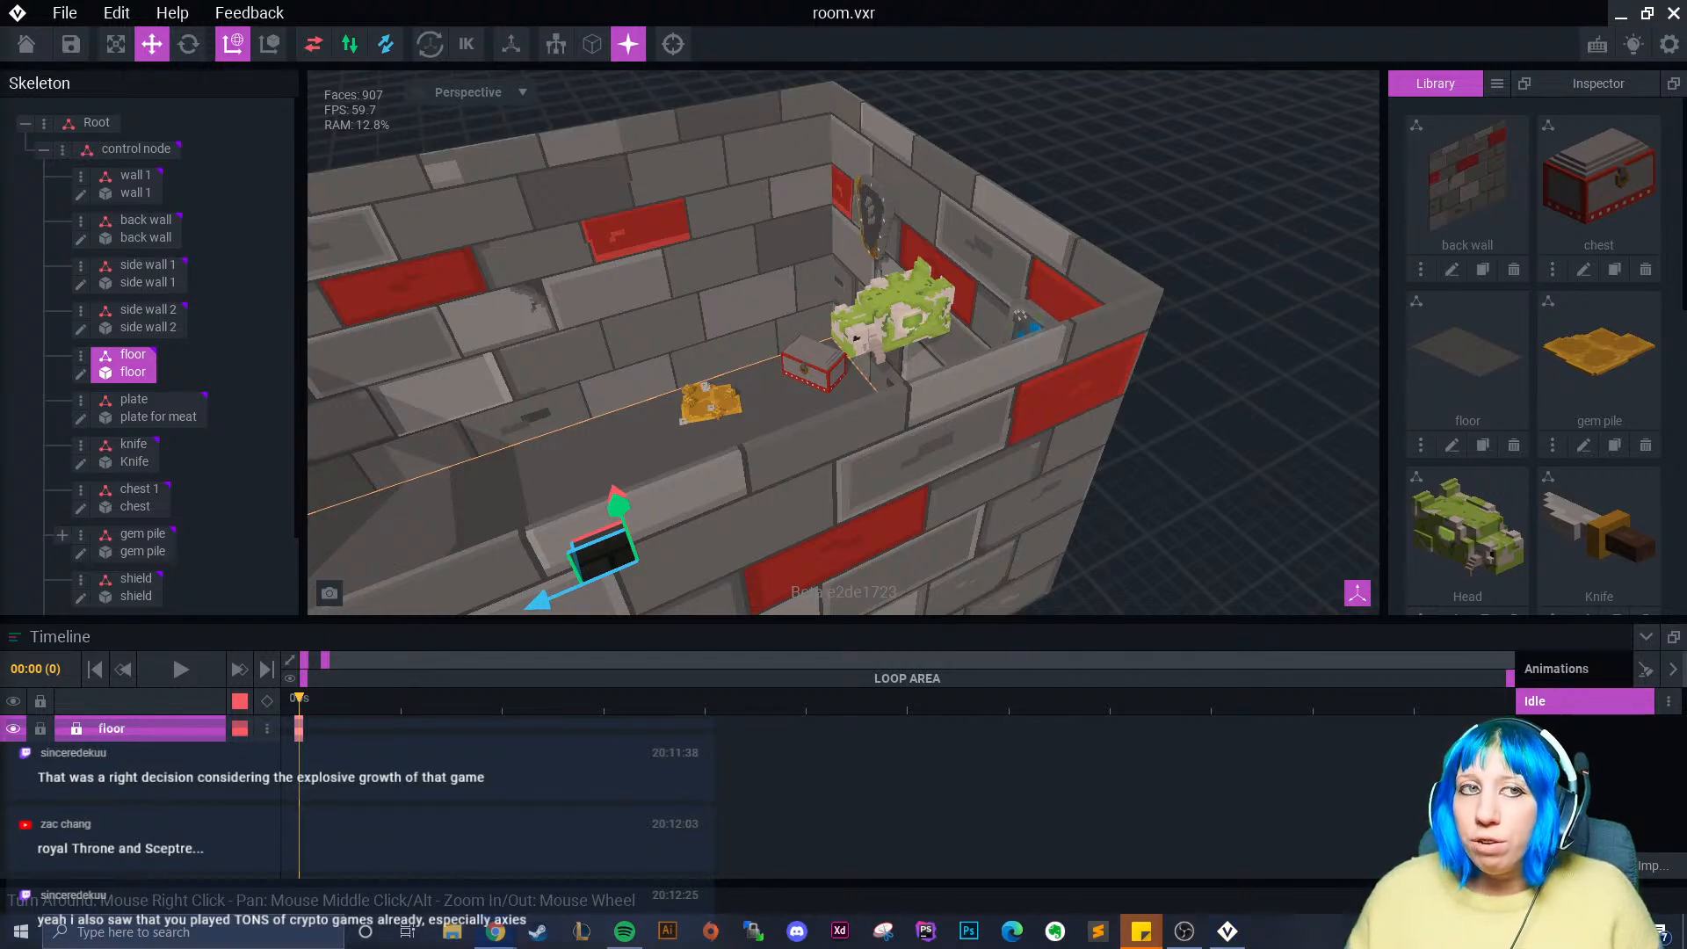
right_drag(485, 458, 733, 471)
scroll(734, 471, down, 3)
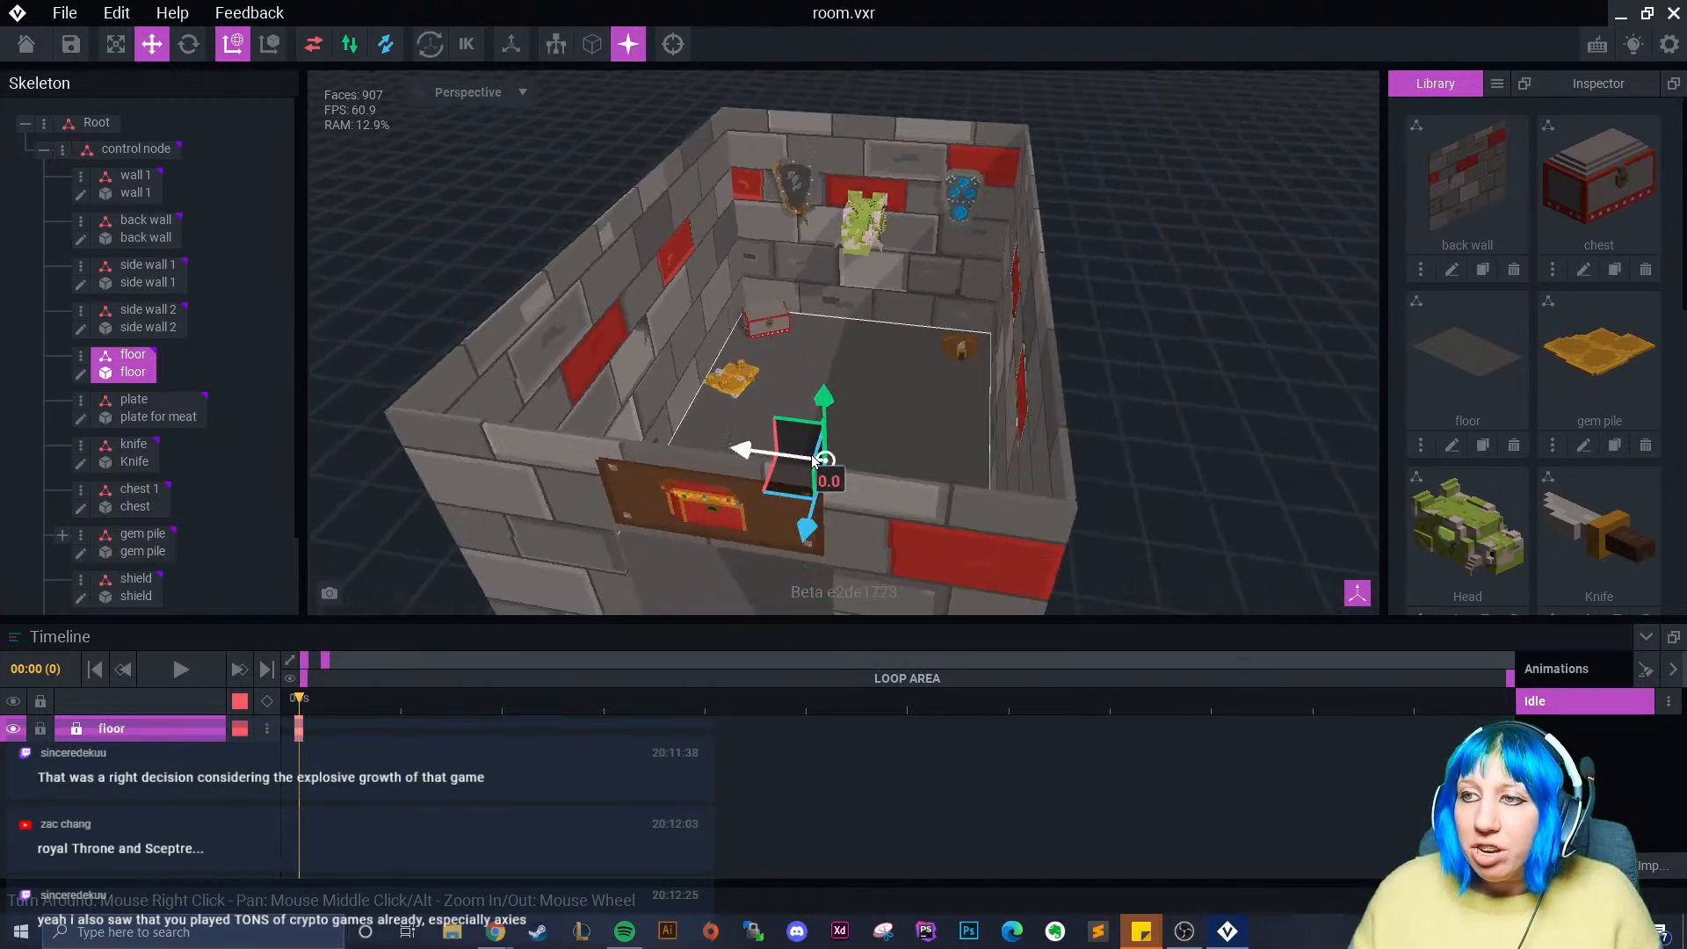
scroll(768, 290, down, 2)
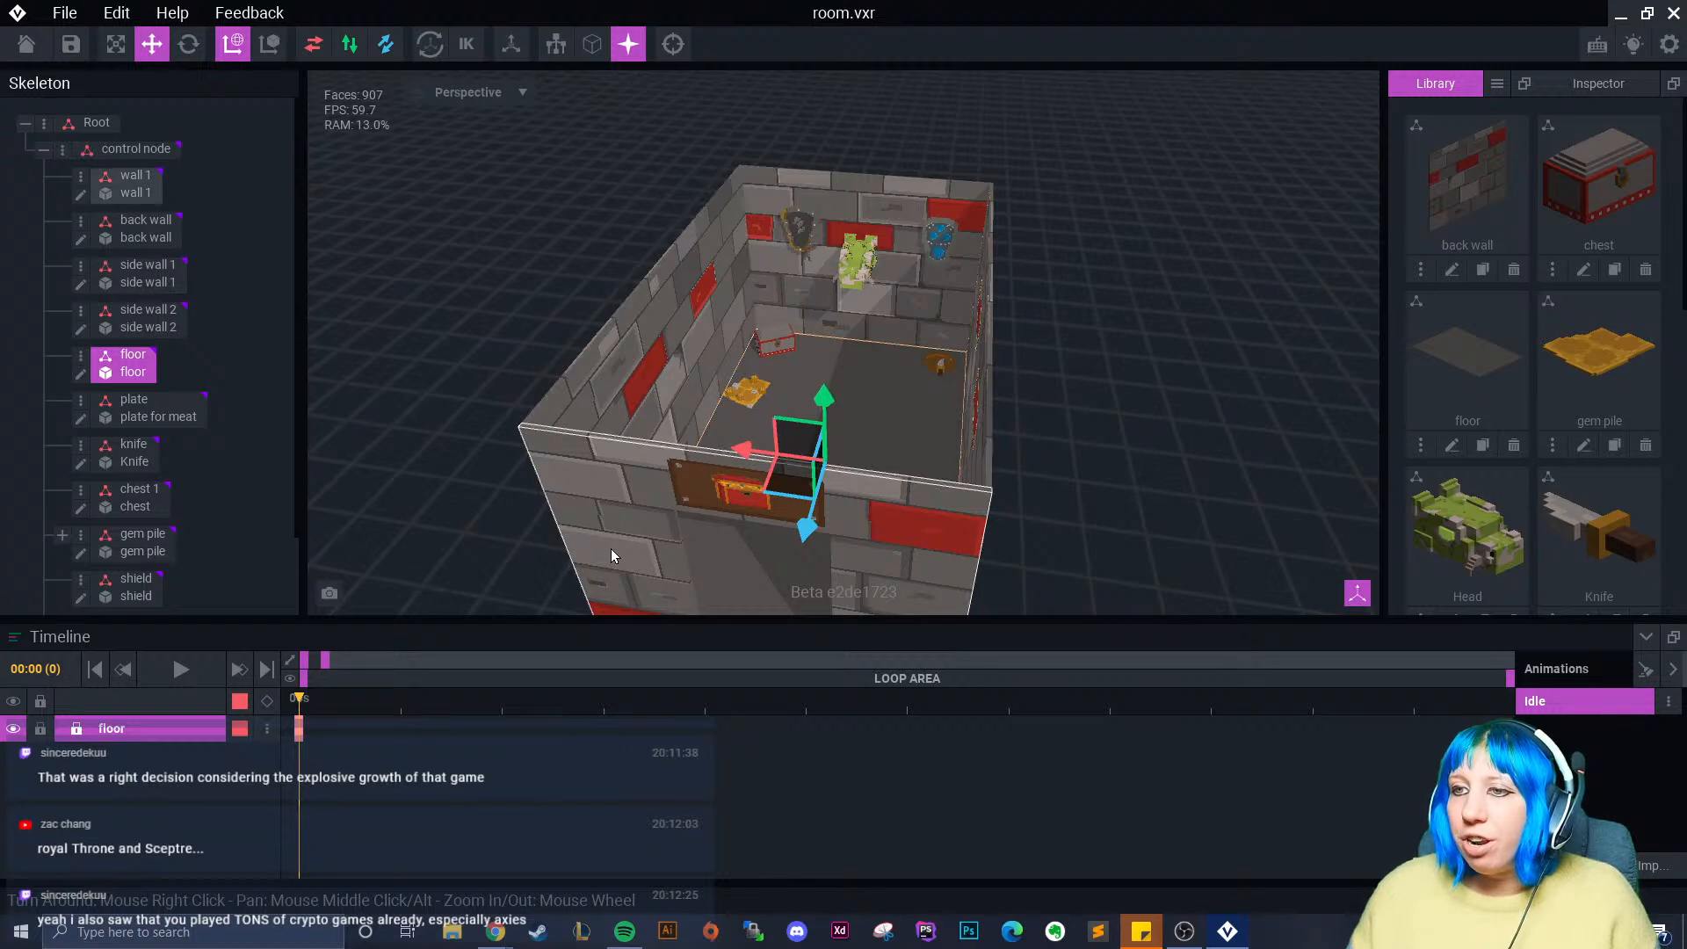
right_drag(554, 226, 745, 514)
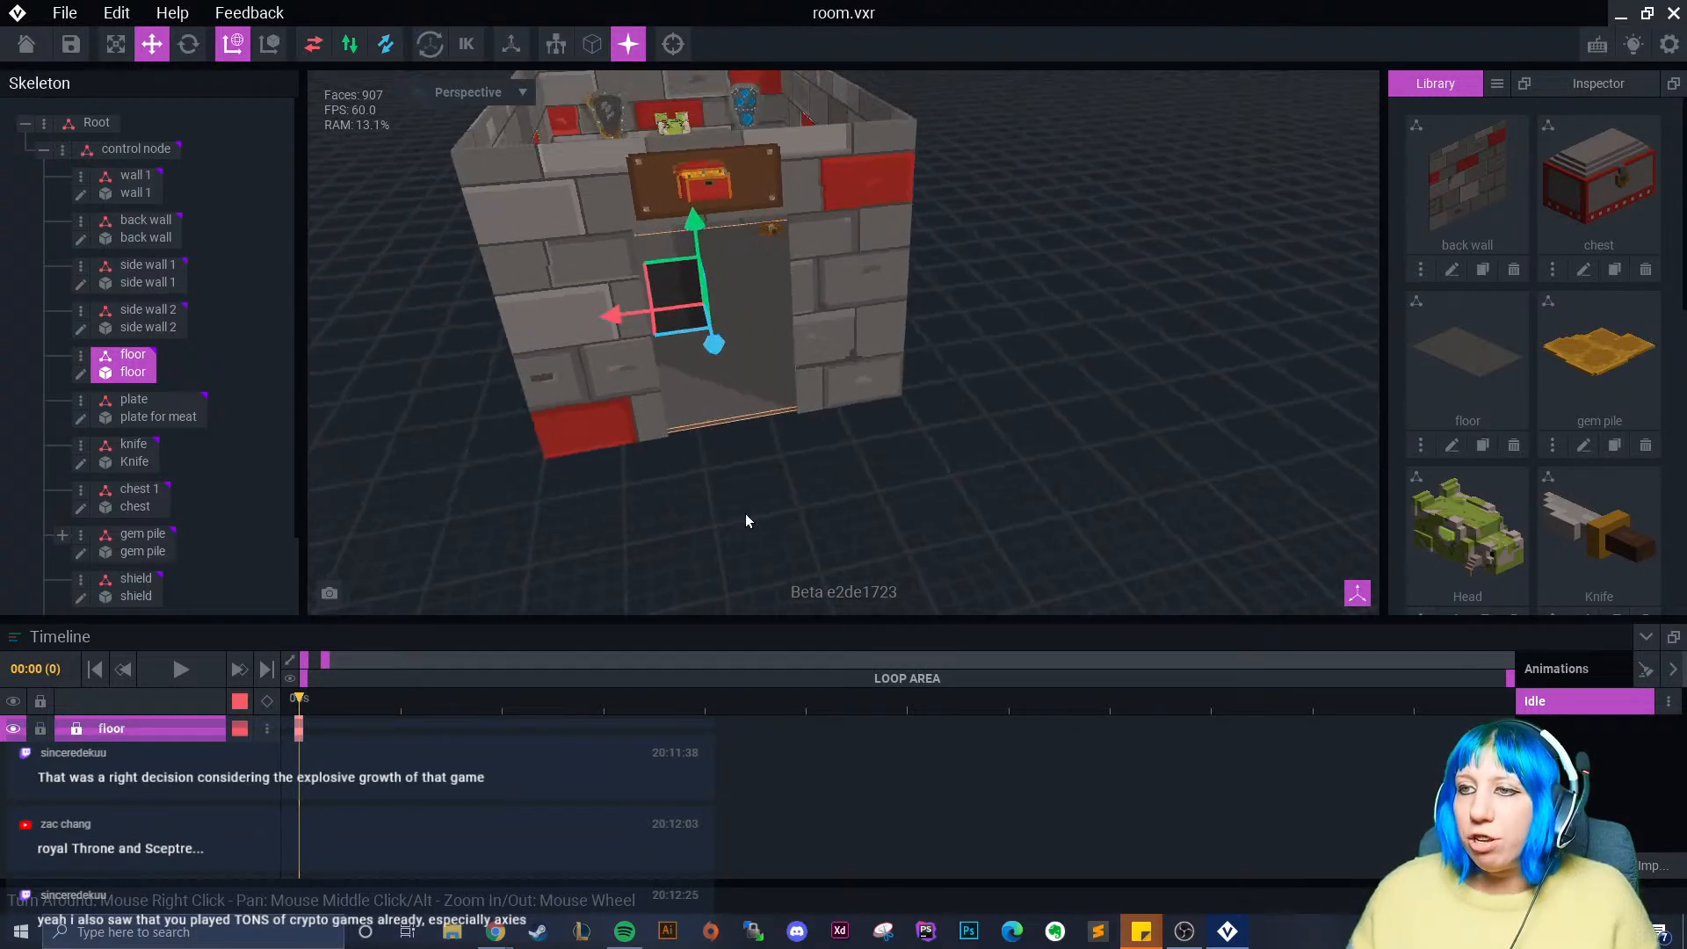
click(615, 349)
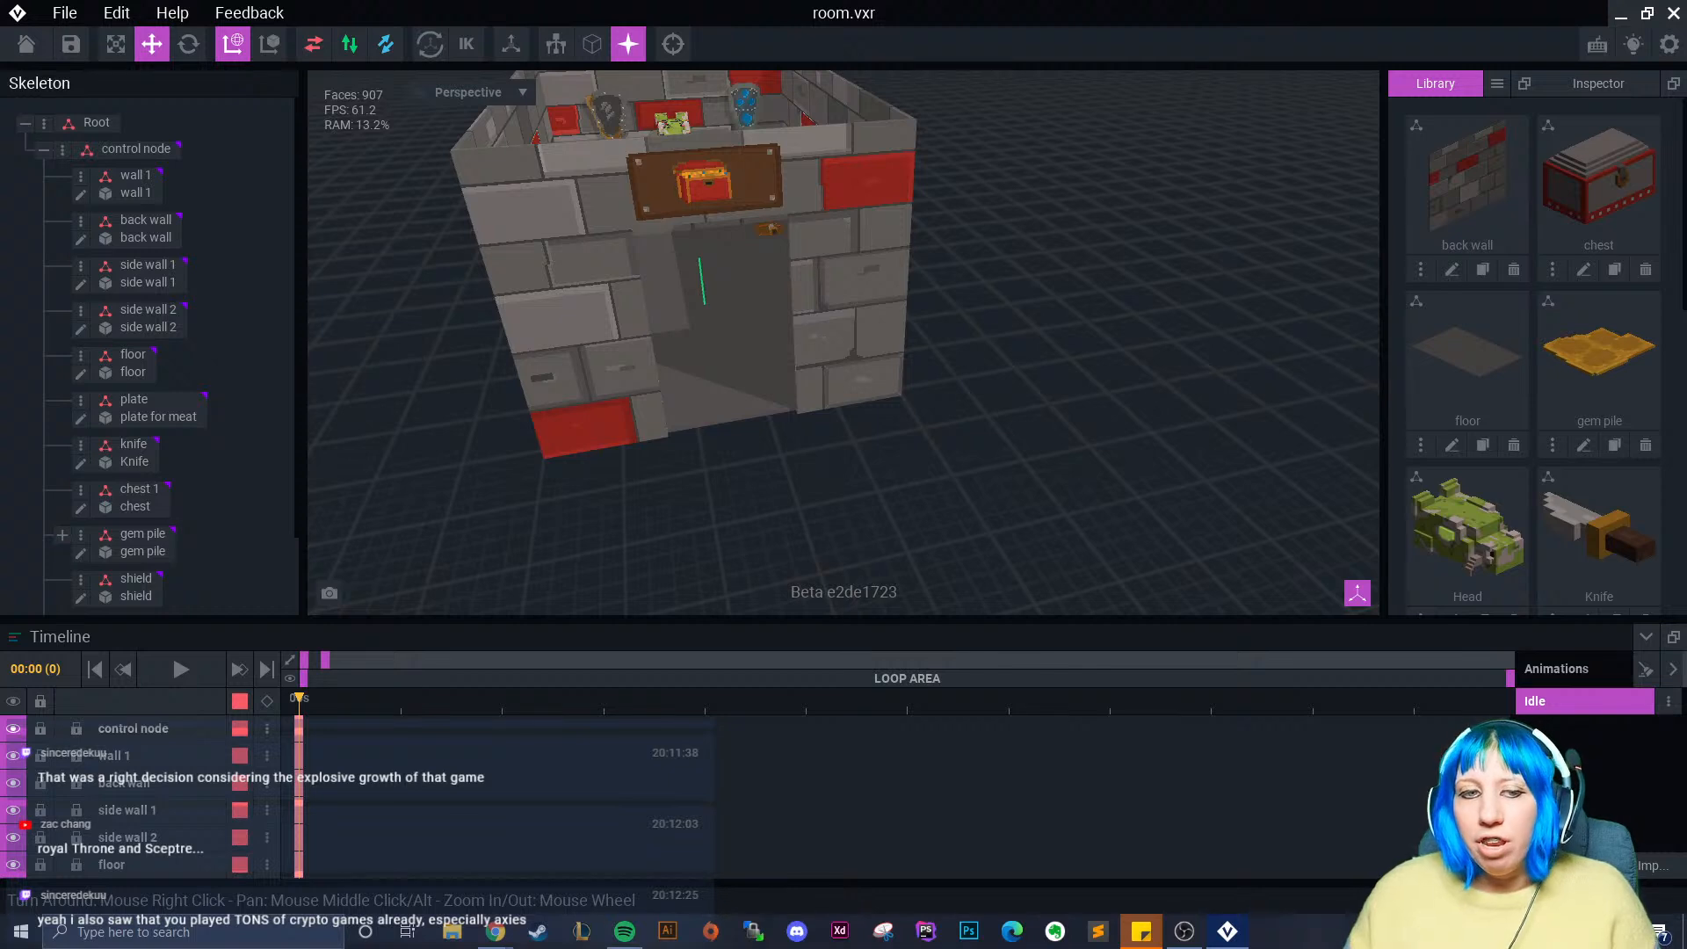
right_drag(506, 279, 745, 399)
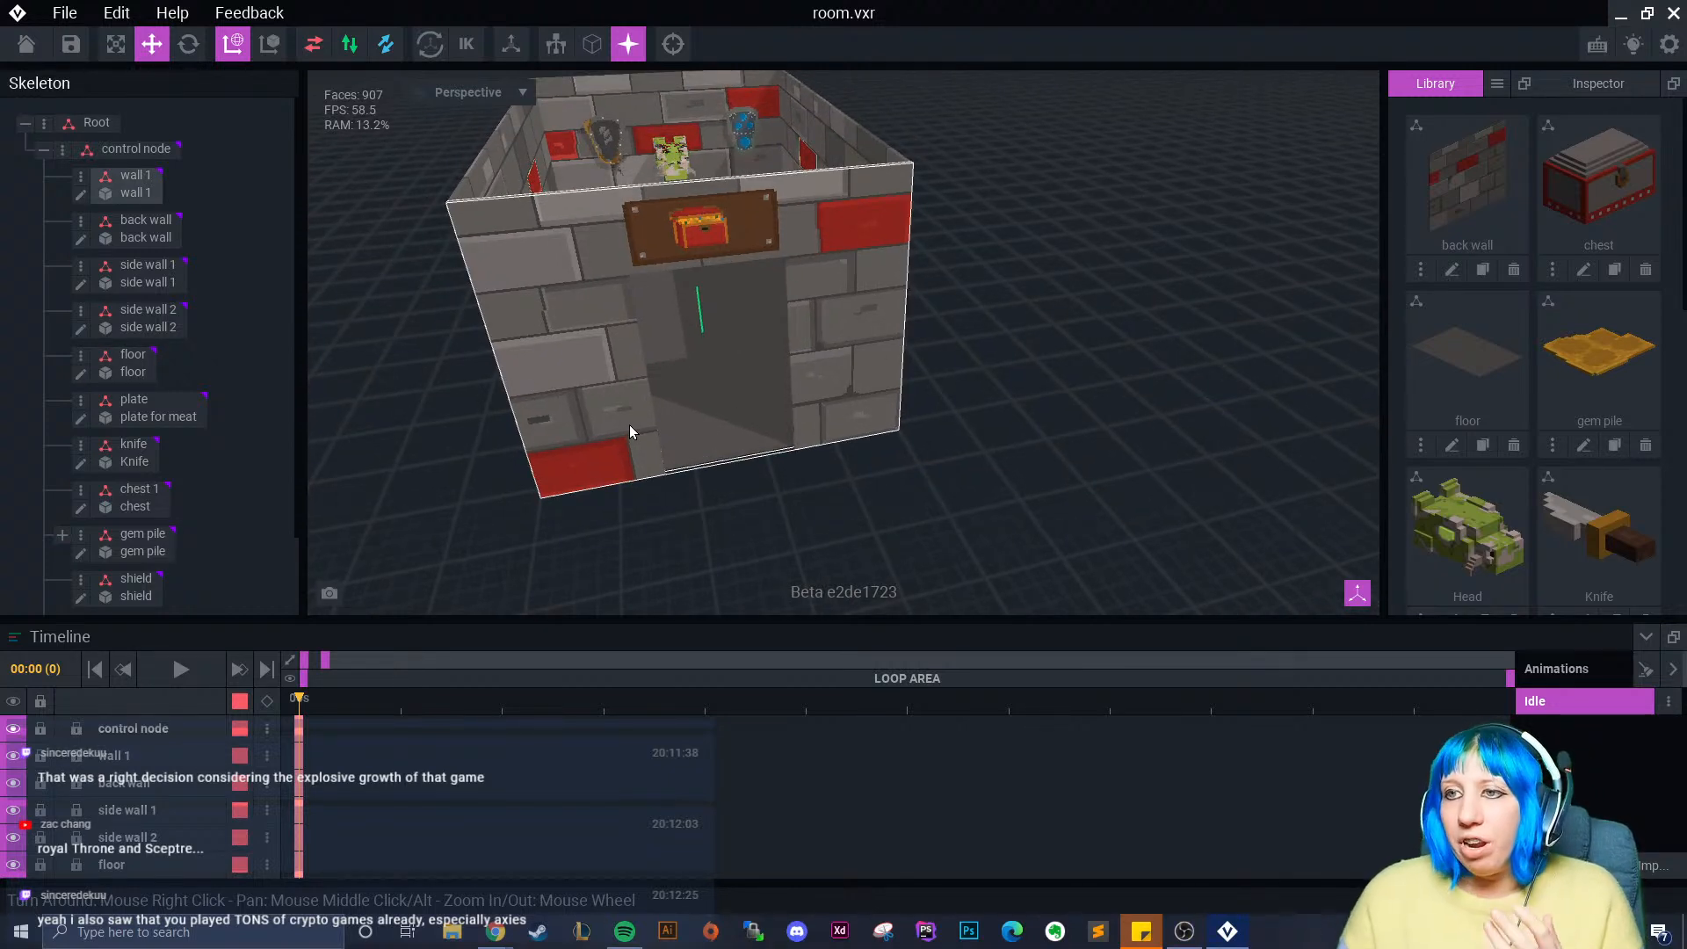
click(1353, 172)
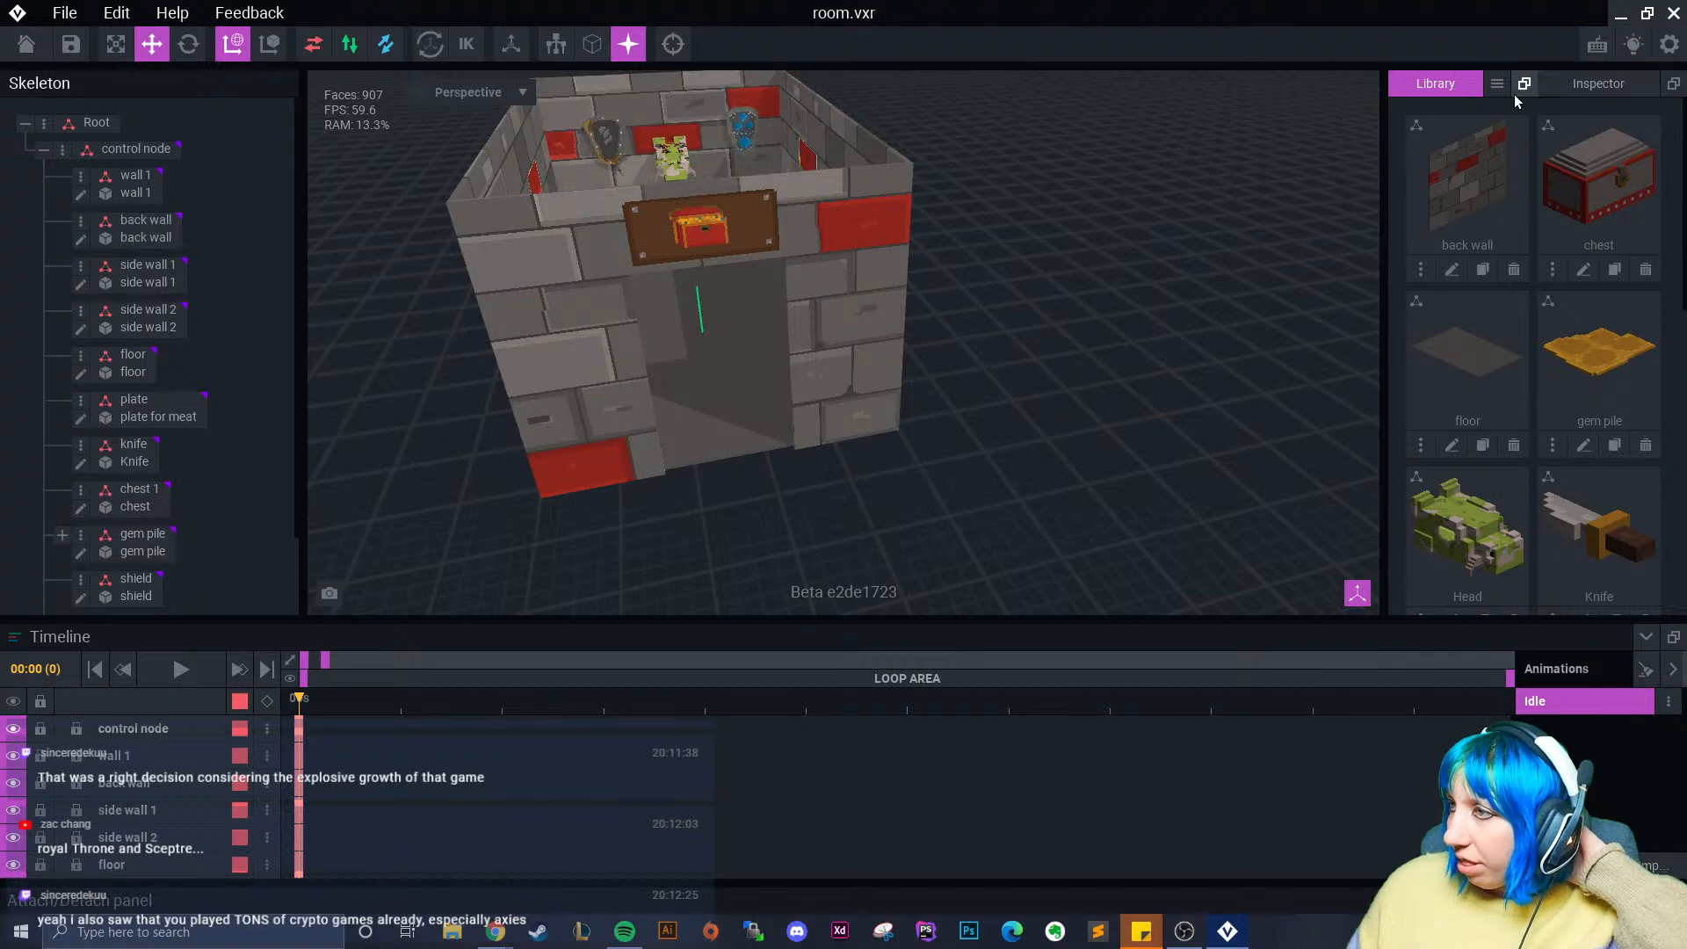
click(1587, 88)
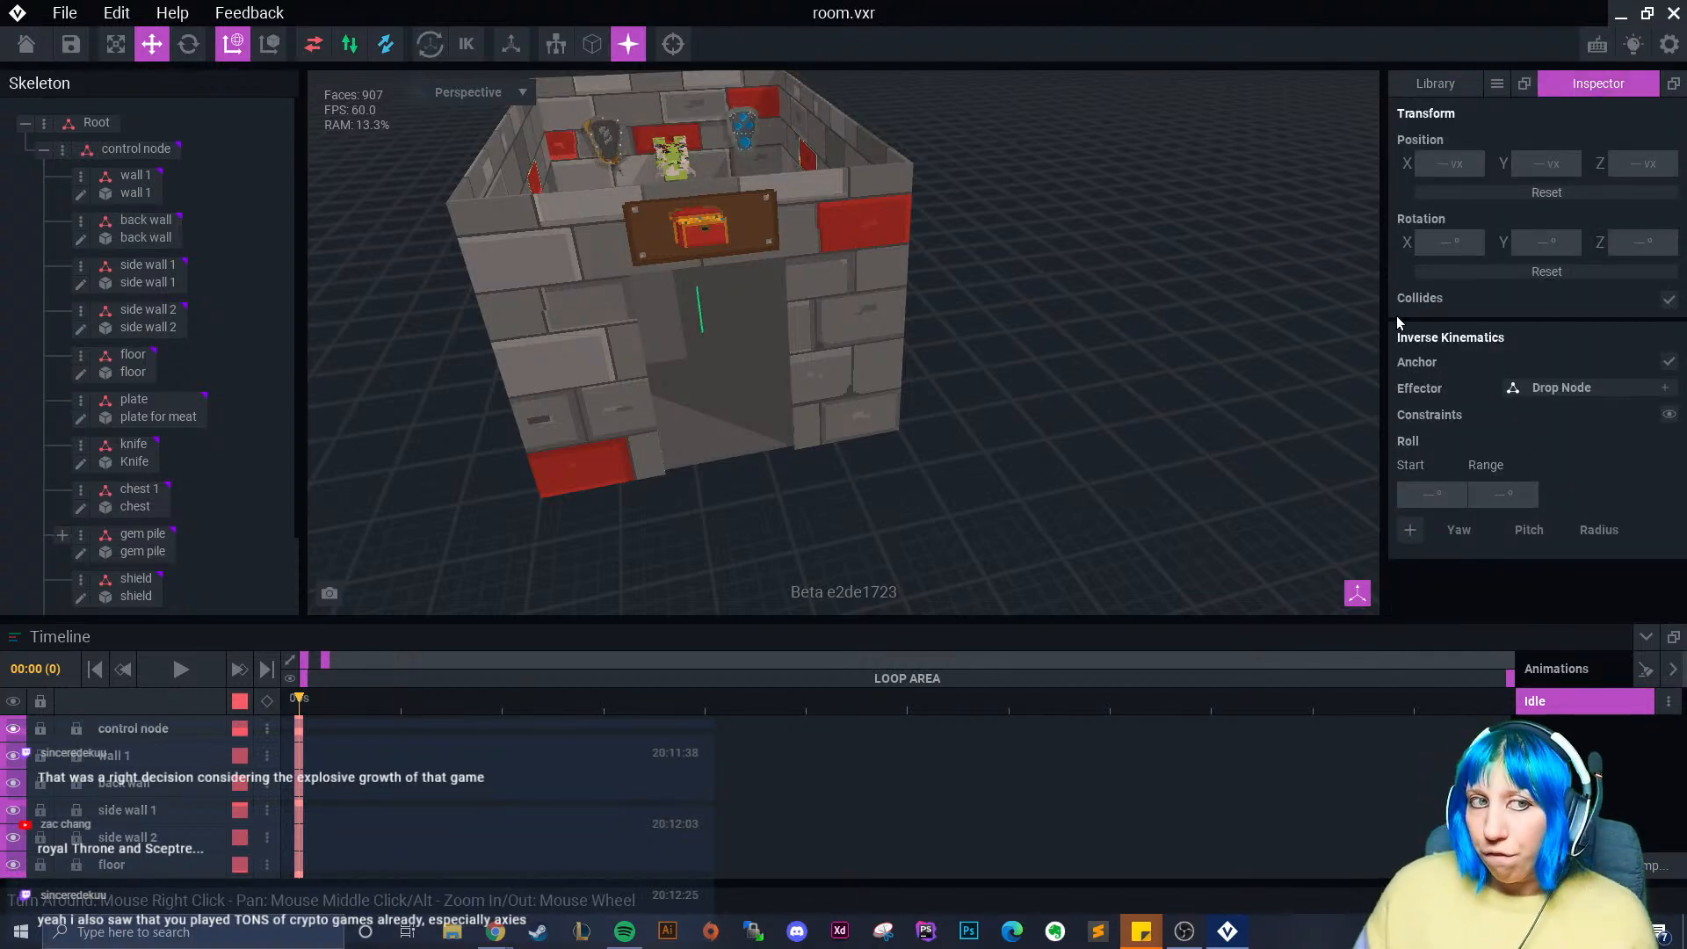
- Close room.vxr and save its changes, returning to the home screen
right_drag(924, 362, 645, 255)
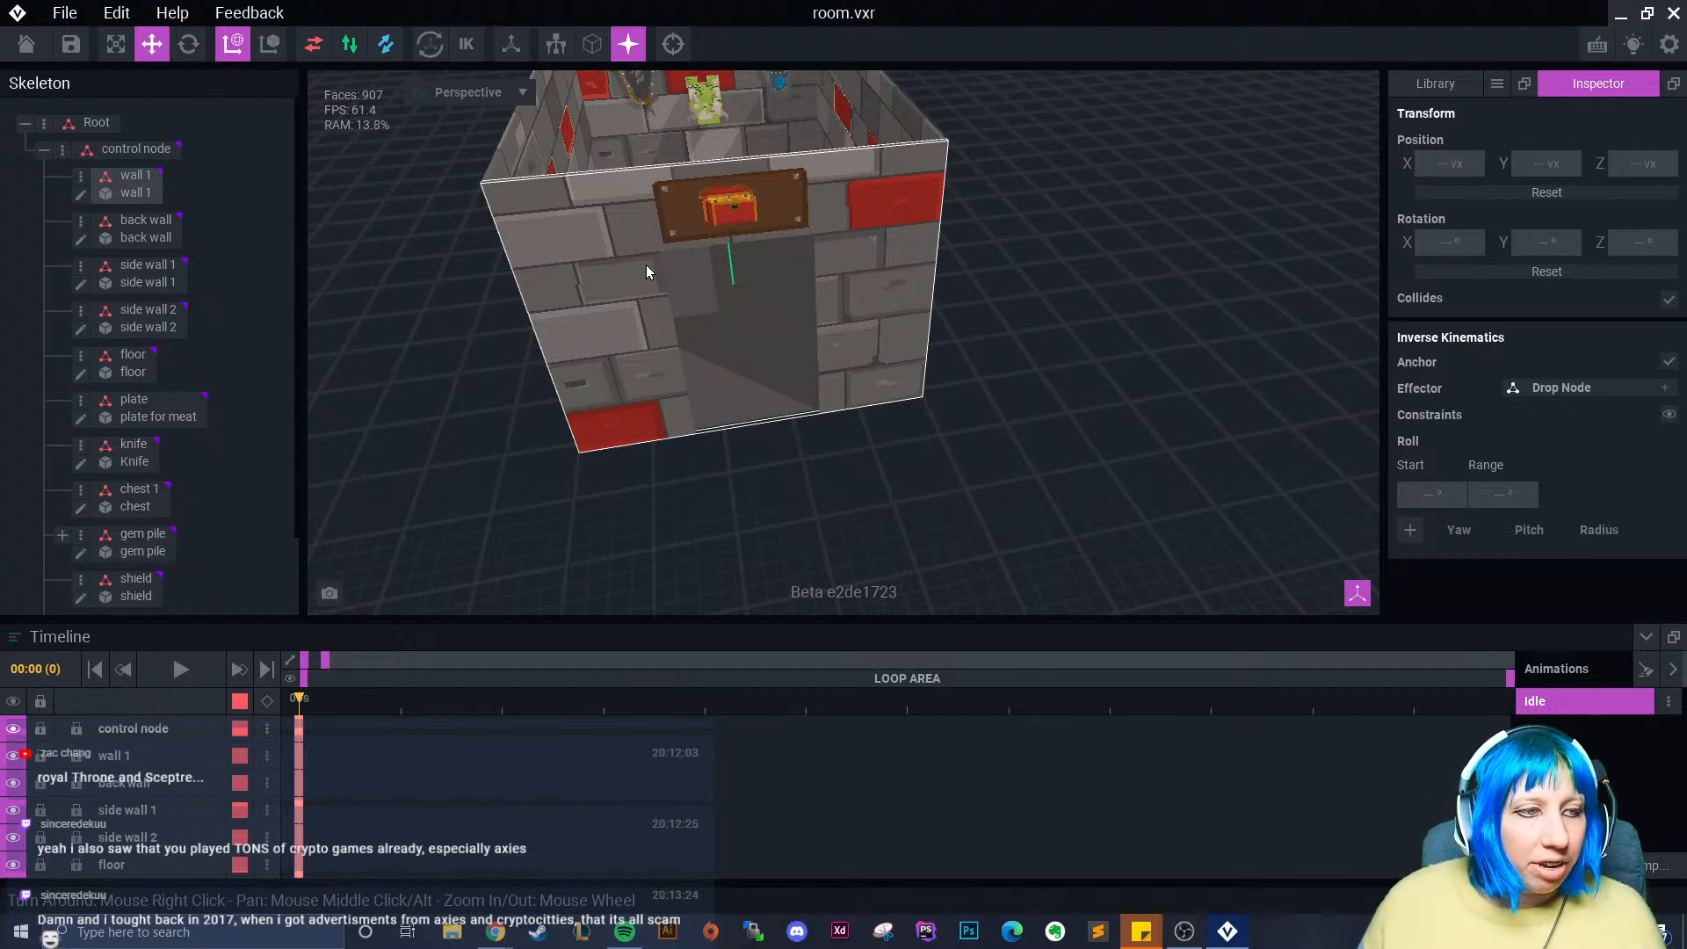
right_drag(606, 123, 619, 378)
click(26, 45)
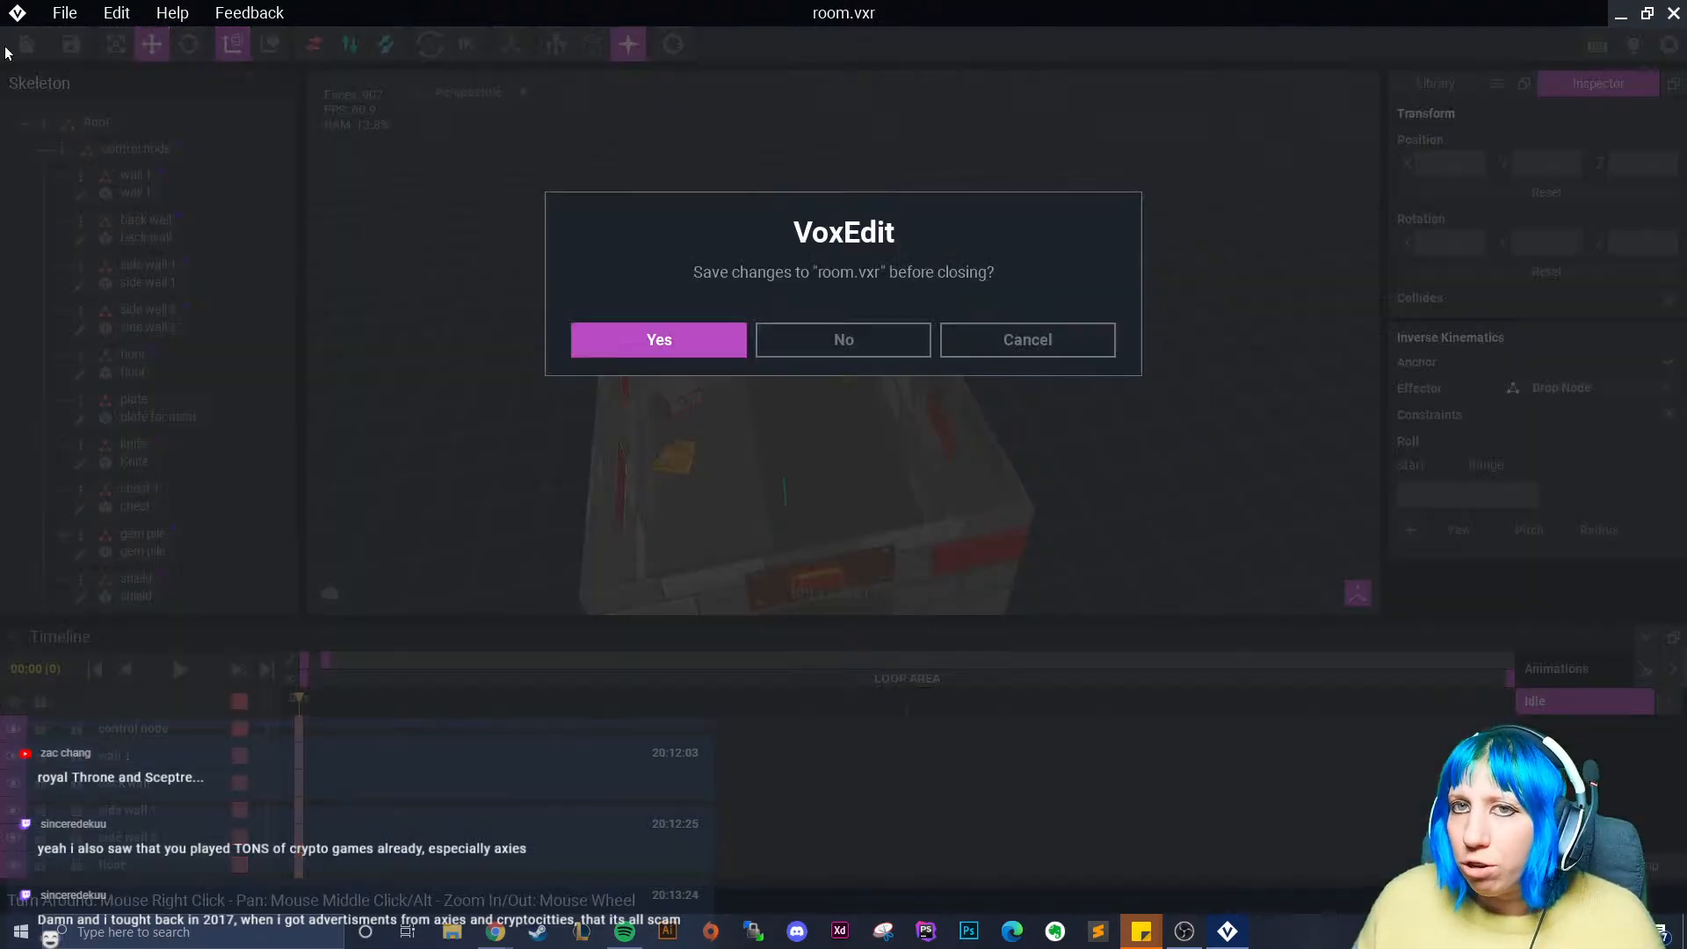
click(659, 333)
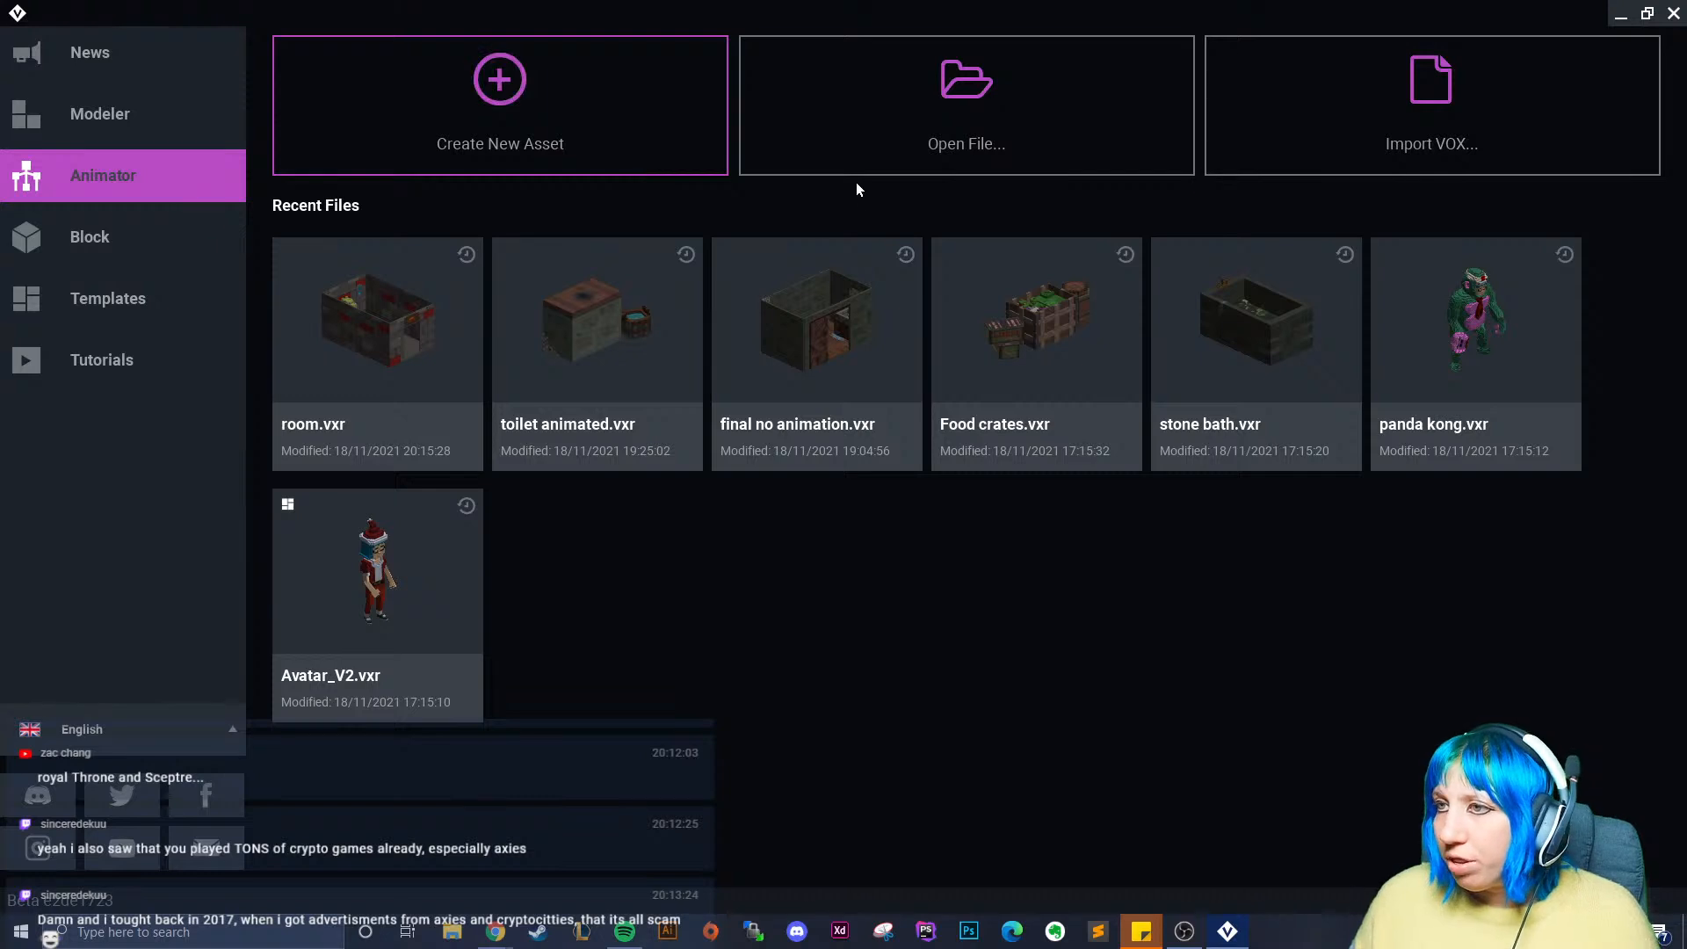
- Open the fire final VXR asset from the nested Fireplace folder in Downloads
click(845, 147)
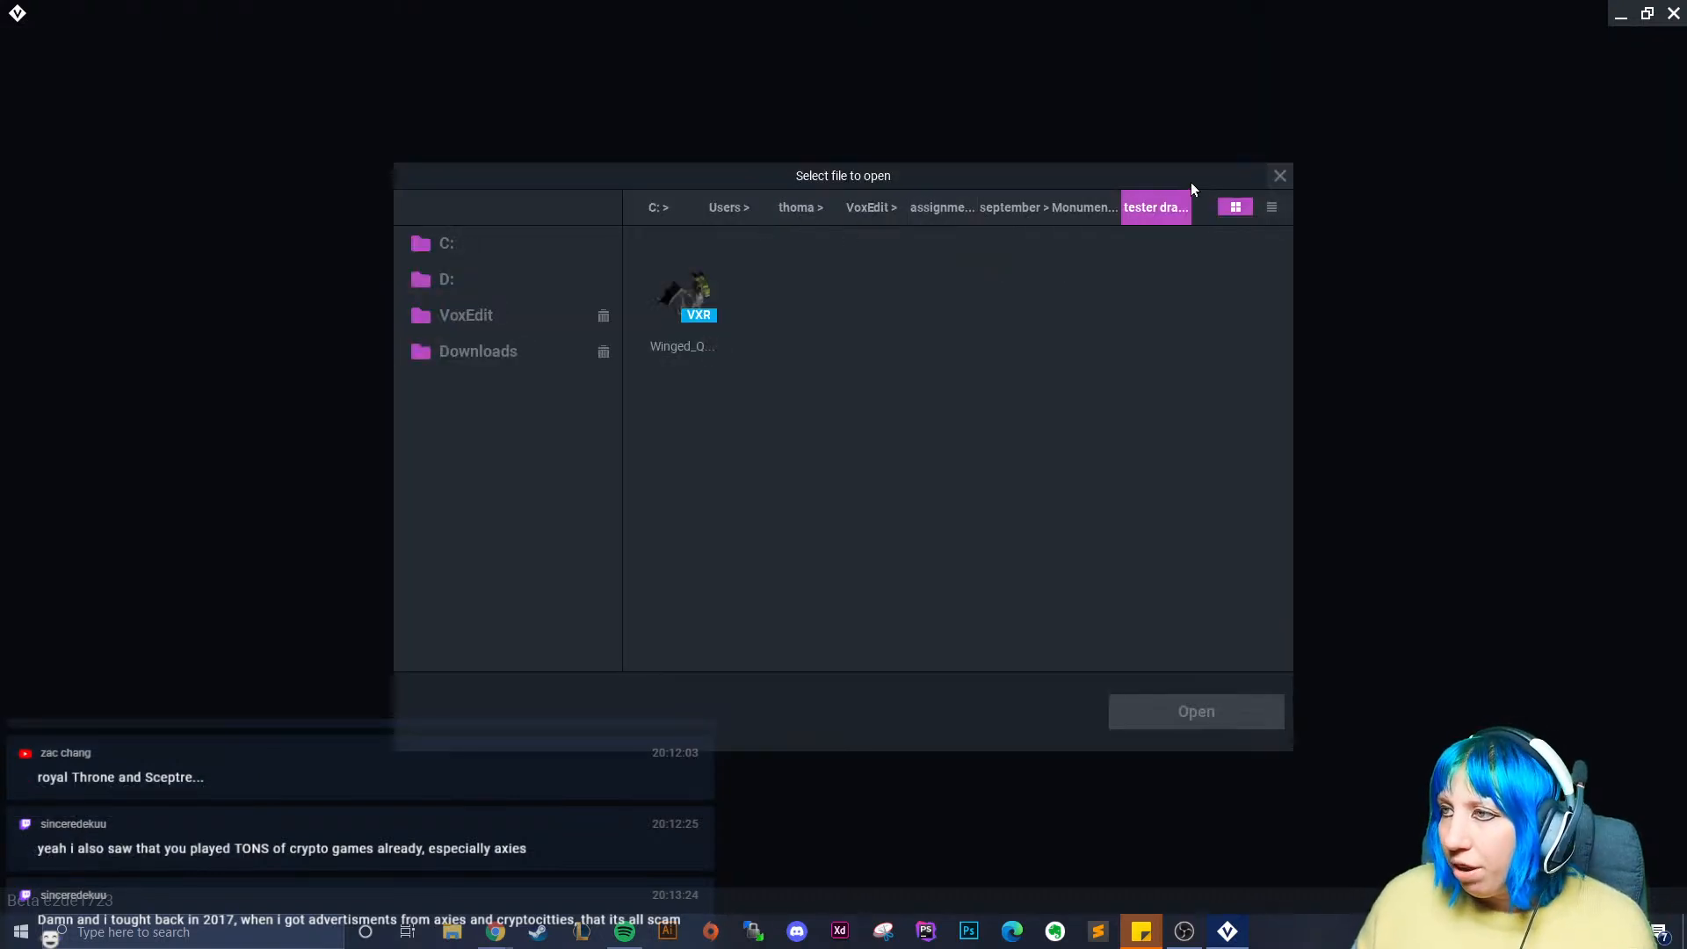
click(1280, 175)
click(850, 150)
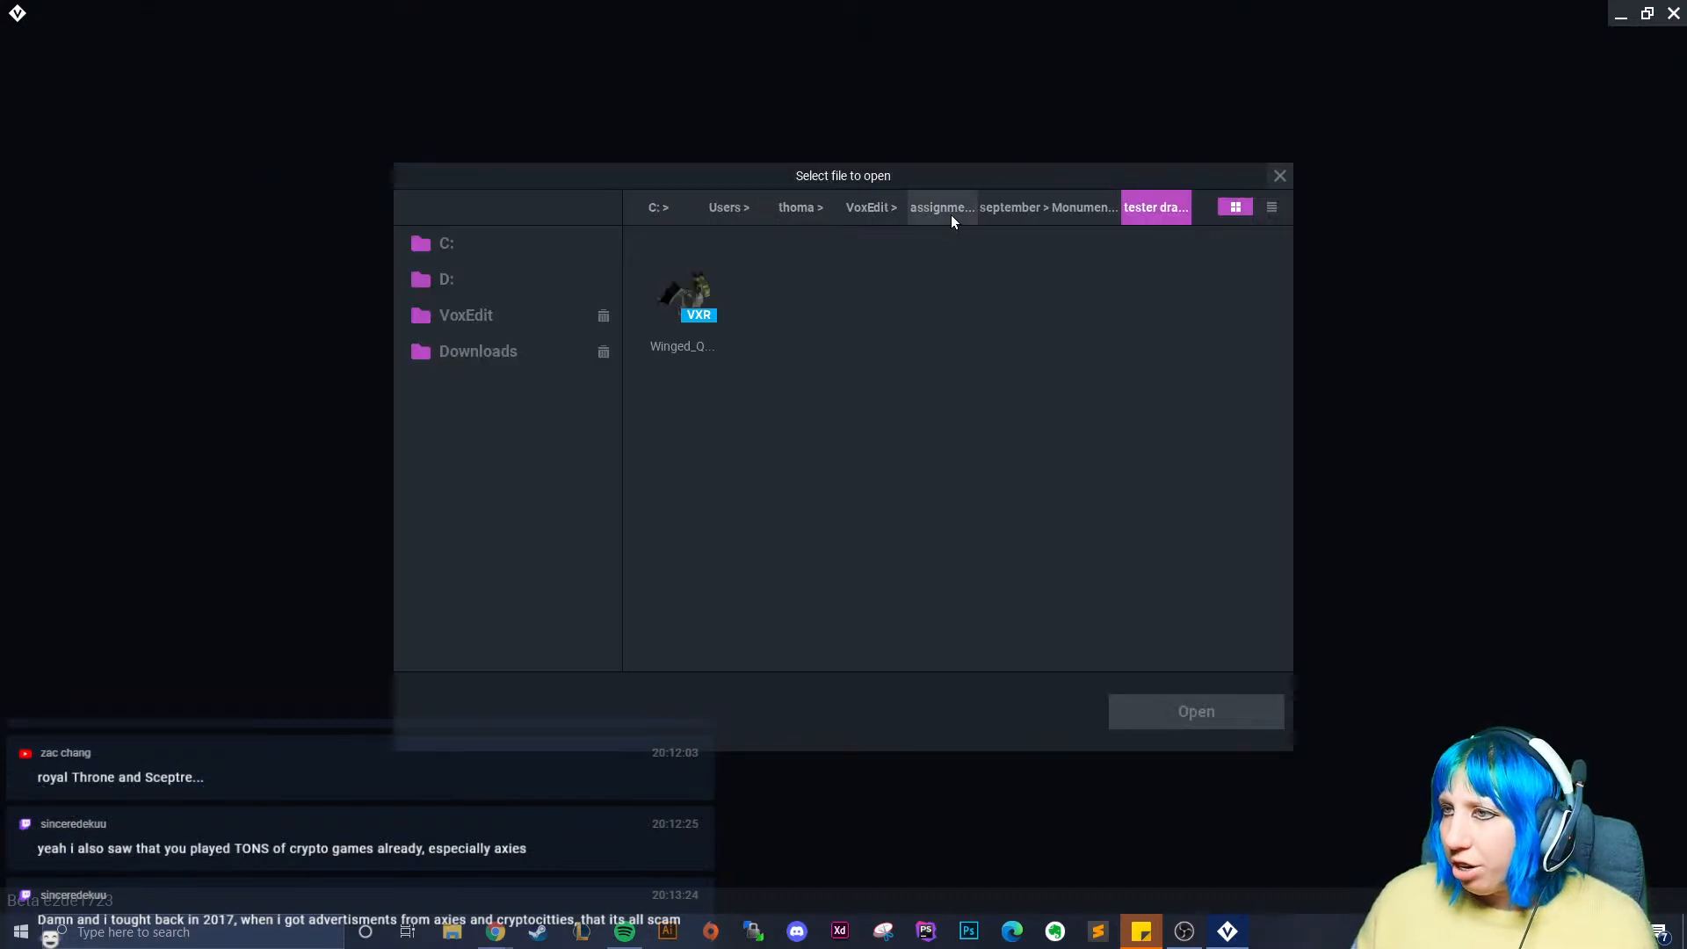
click(868, 208)
click(683, 562)
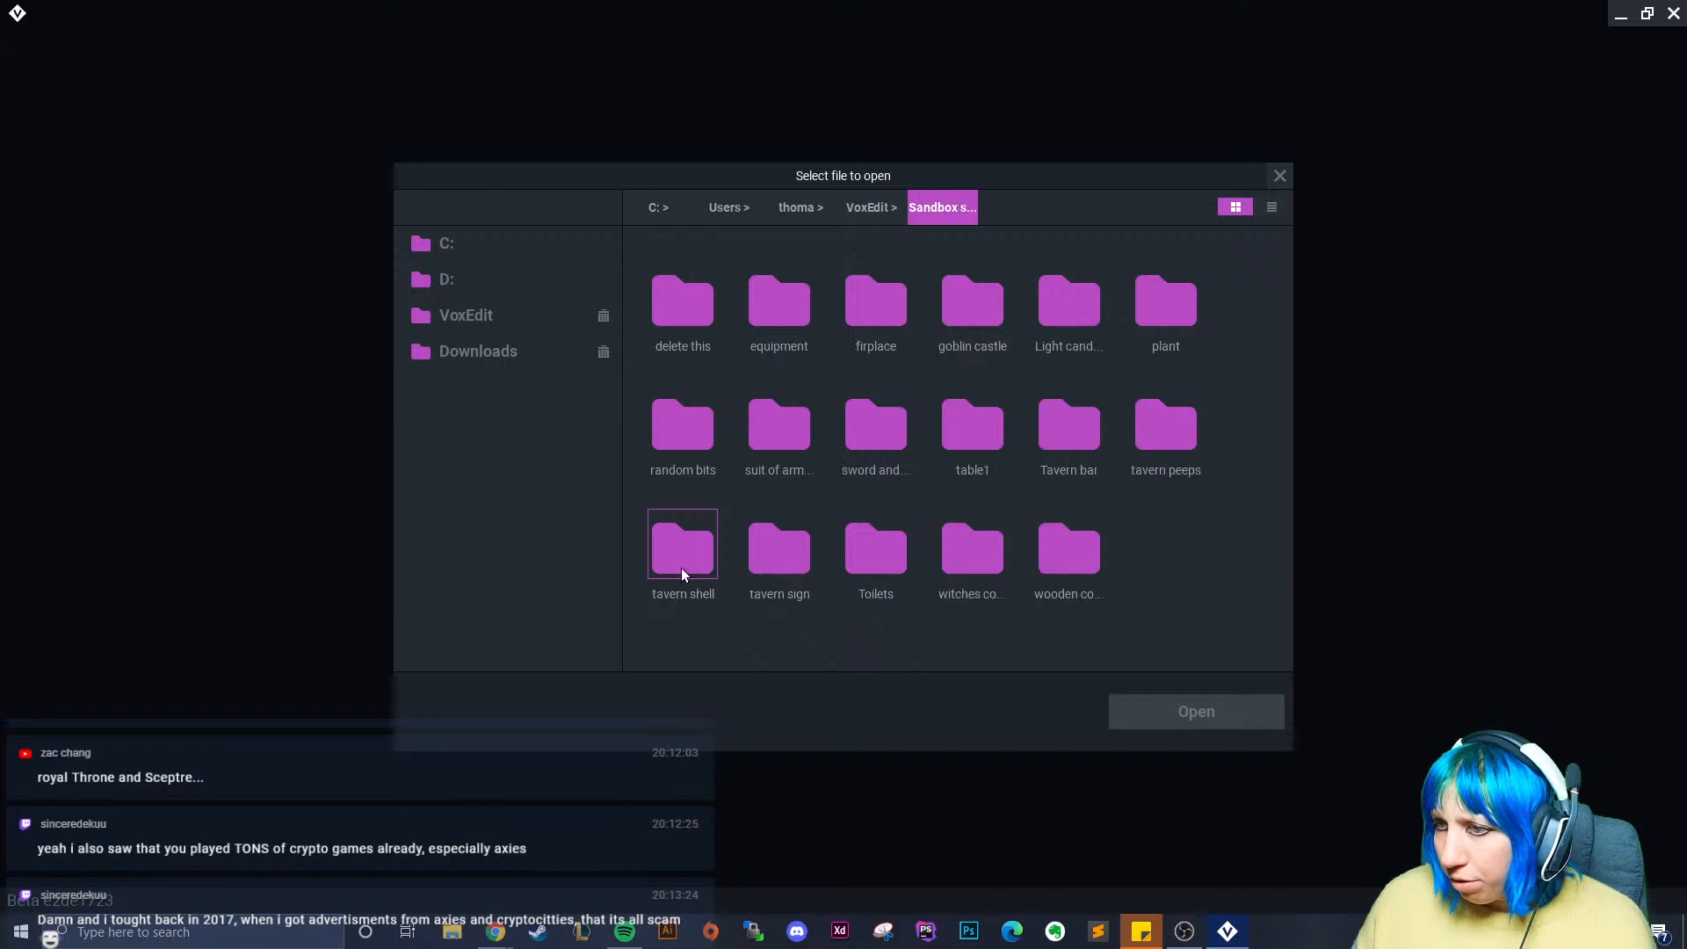
click(865, 208)
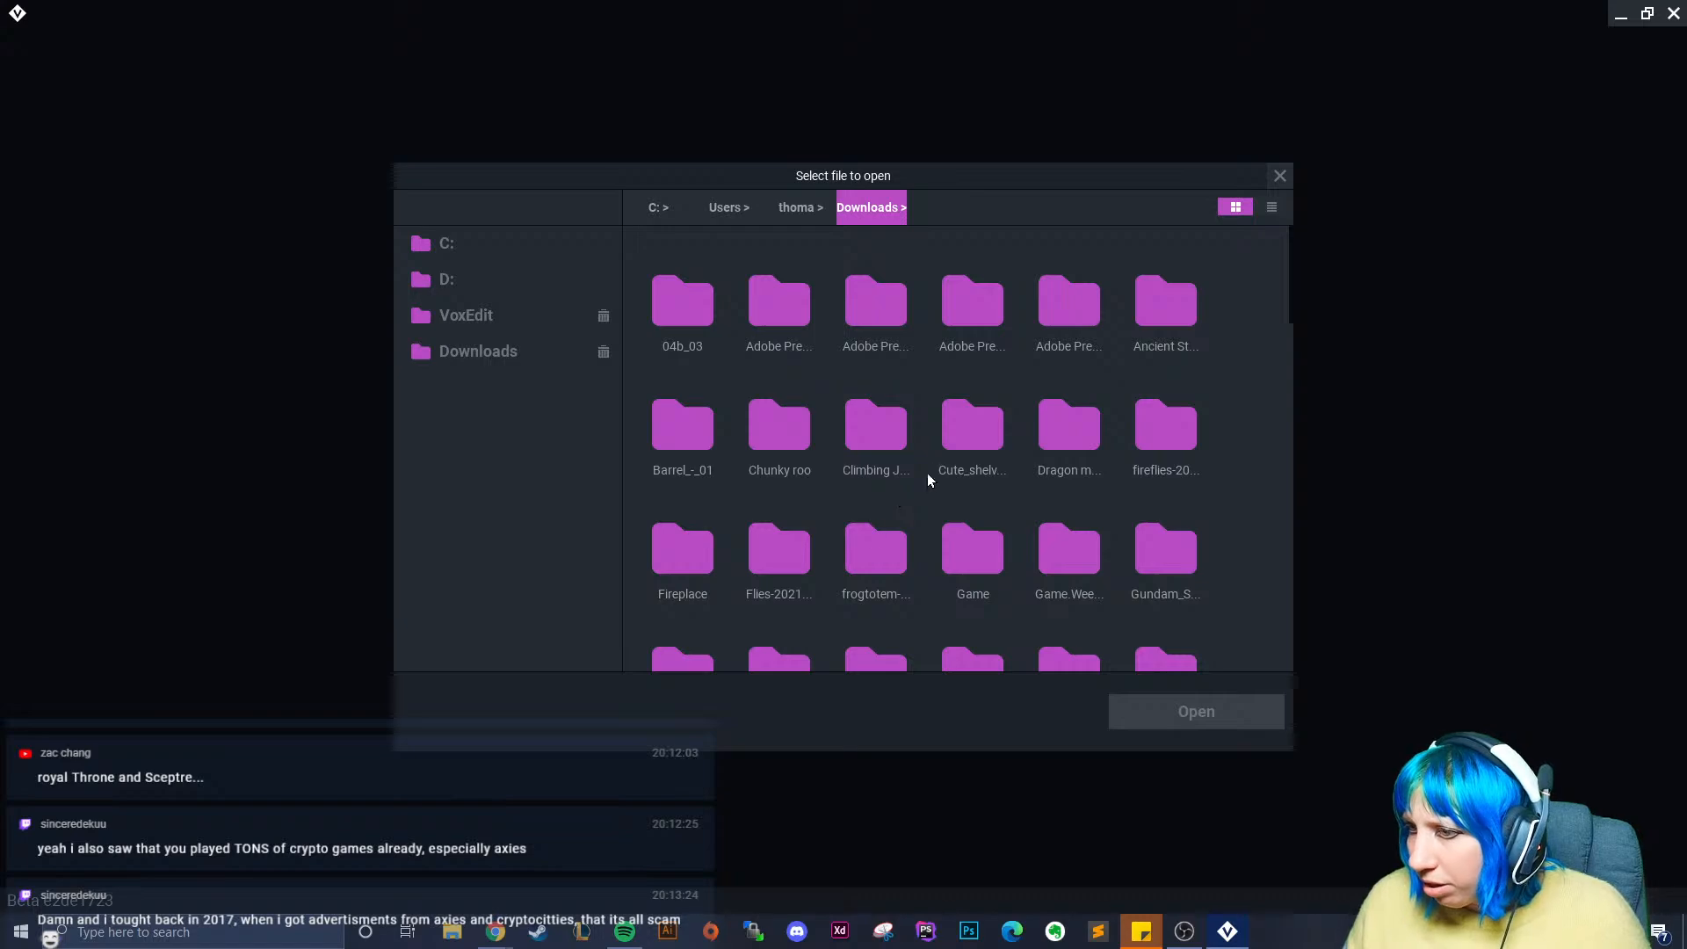
double_click(694, 558)
double_click(696, 327)
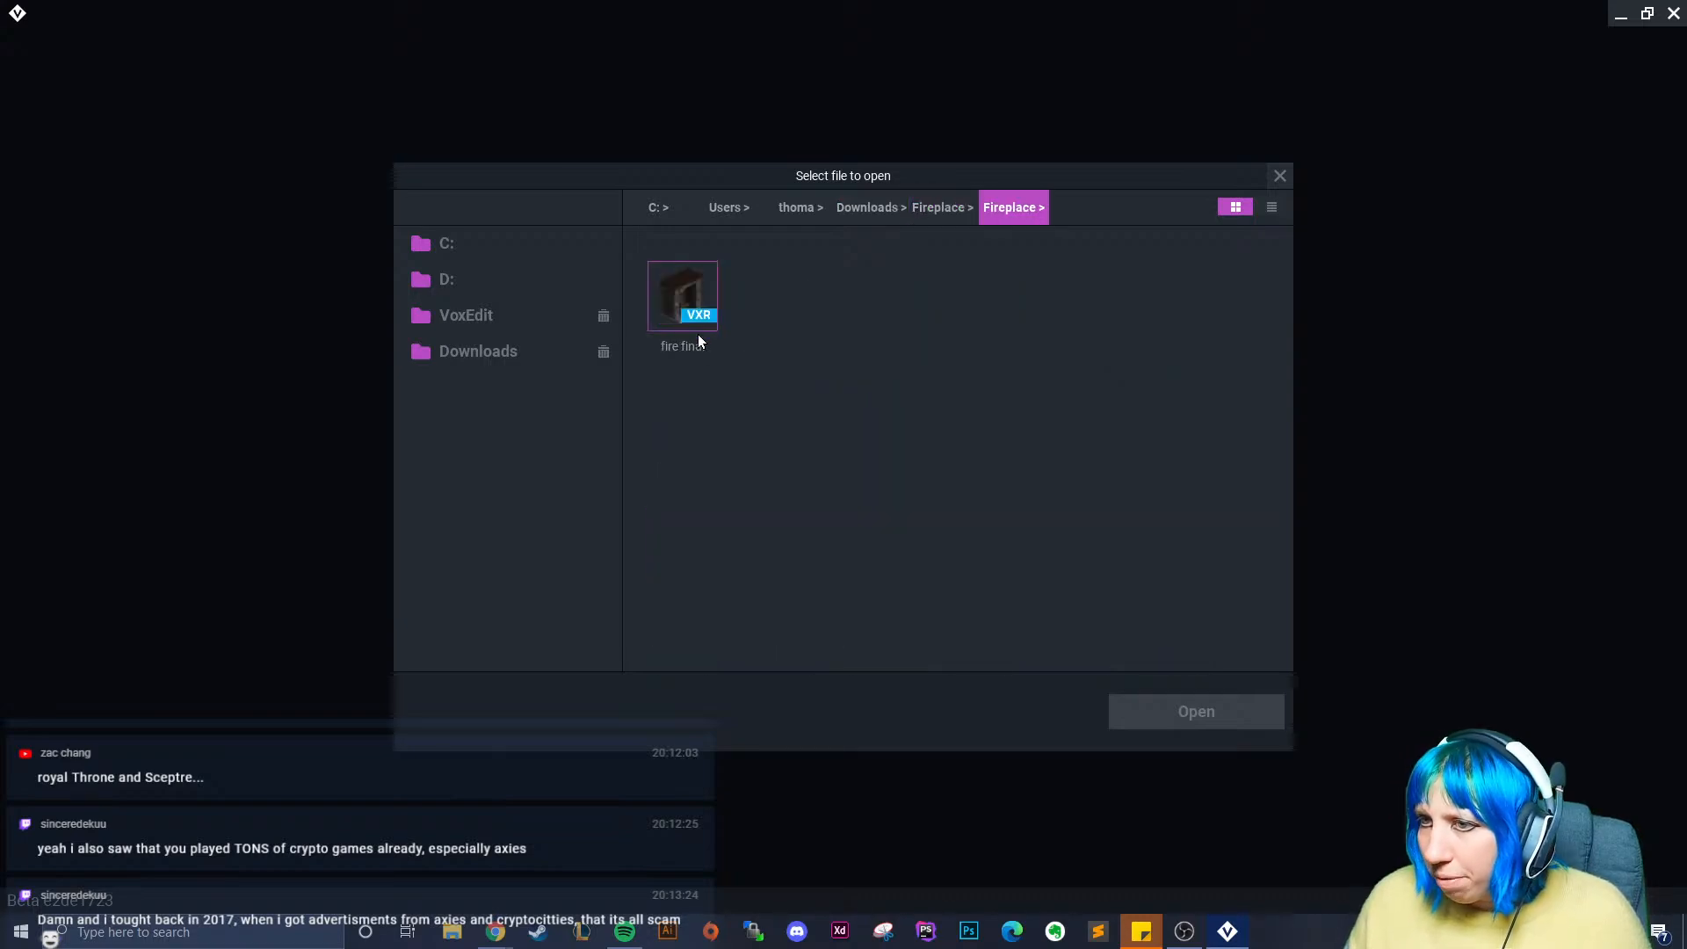
click(698, 334)
click(1205, 731)
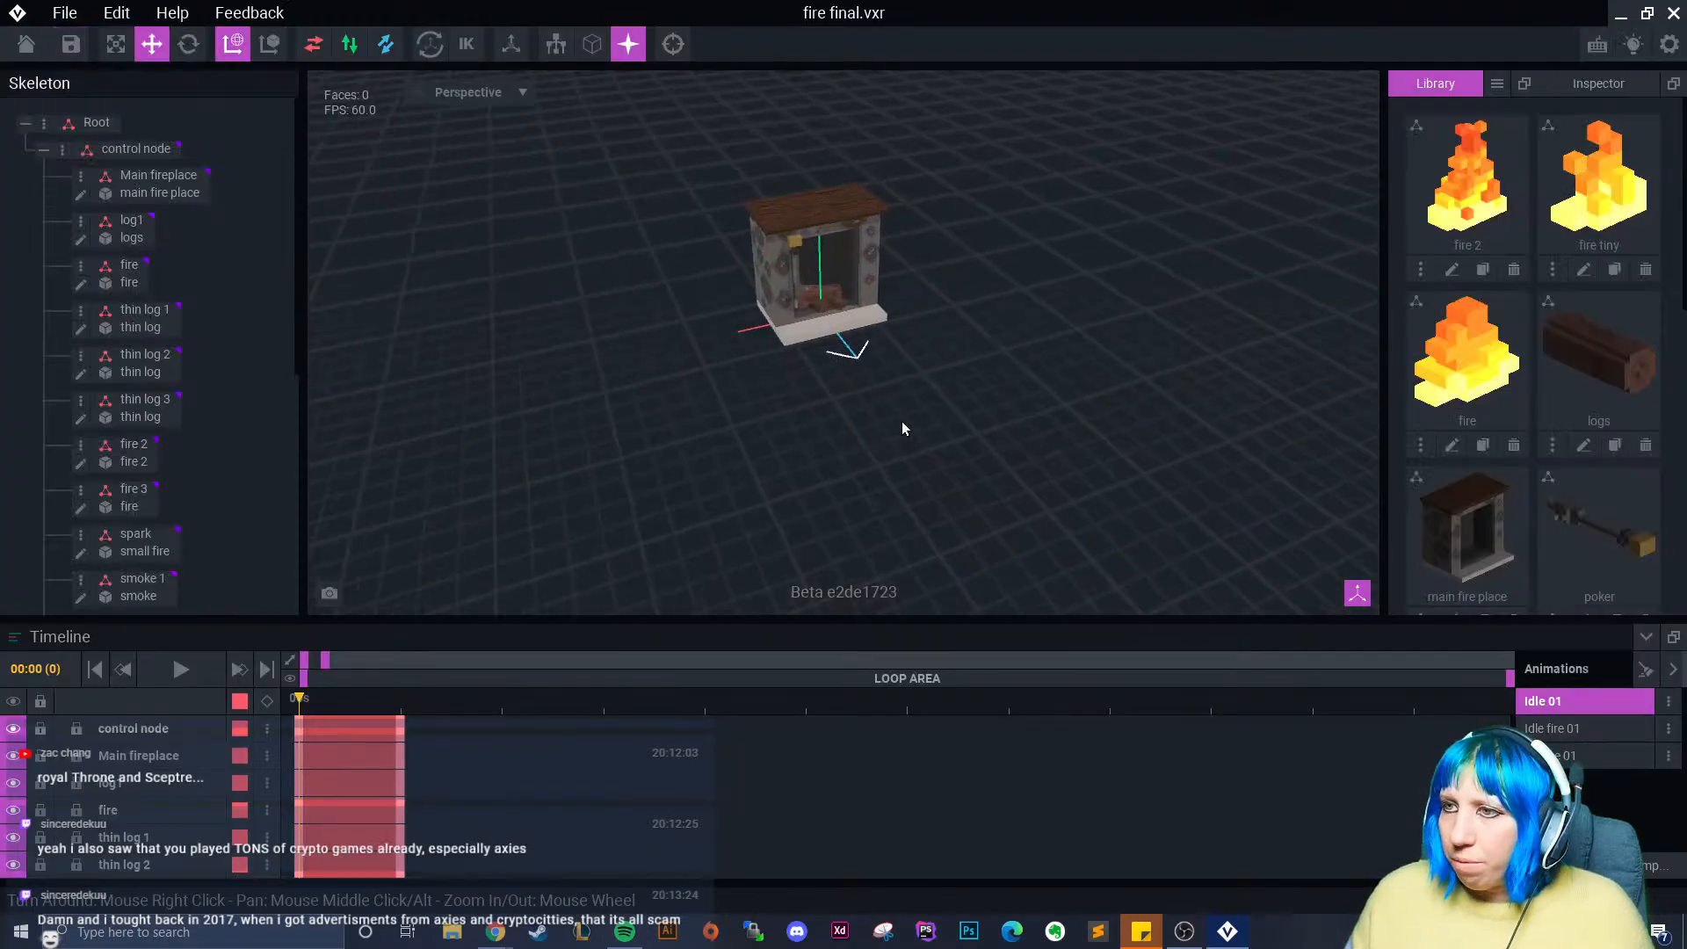
- Start playback on the fireplace and preview the Idle 01, Idle fire 01 and smoke 01 animations
scroll(889, 409, up, 5)
middle_drag(914, 370, 862, 425)
right_drag(862, 425, 761, 478)
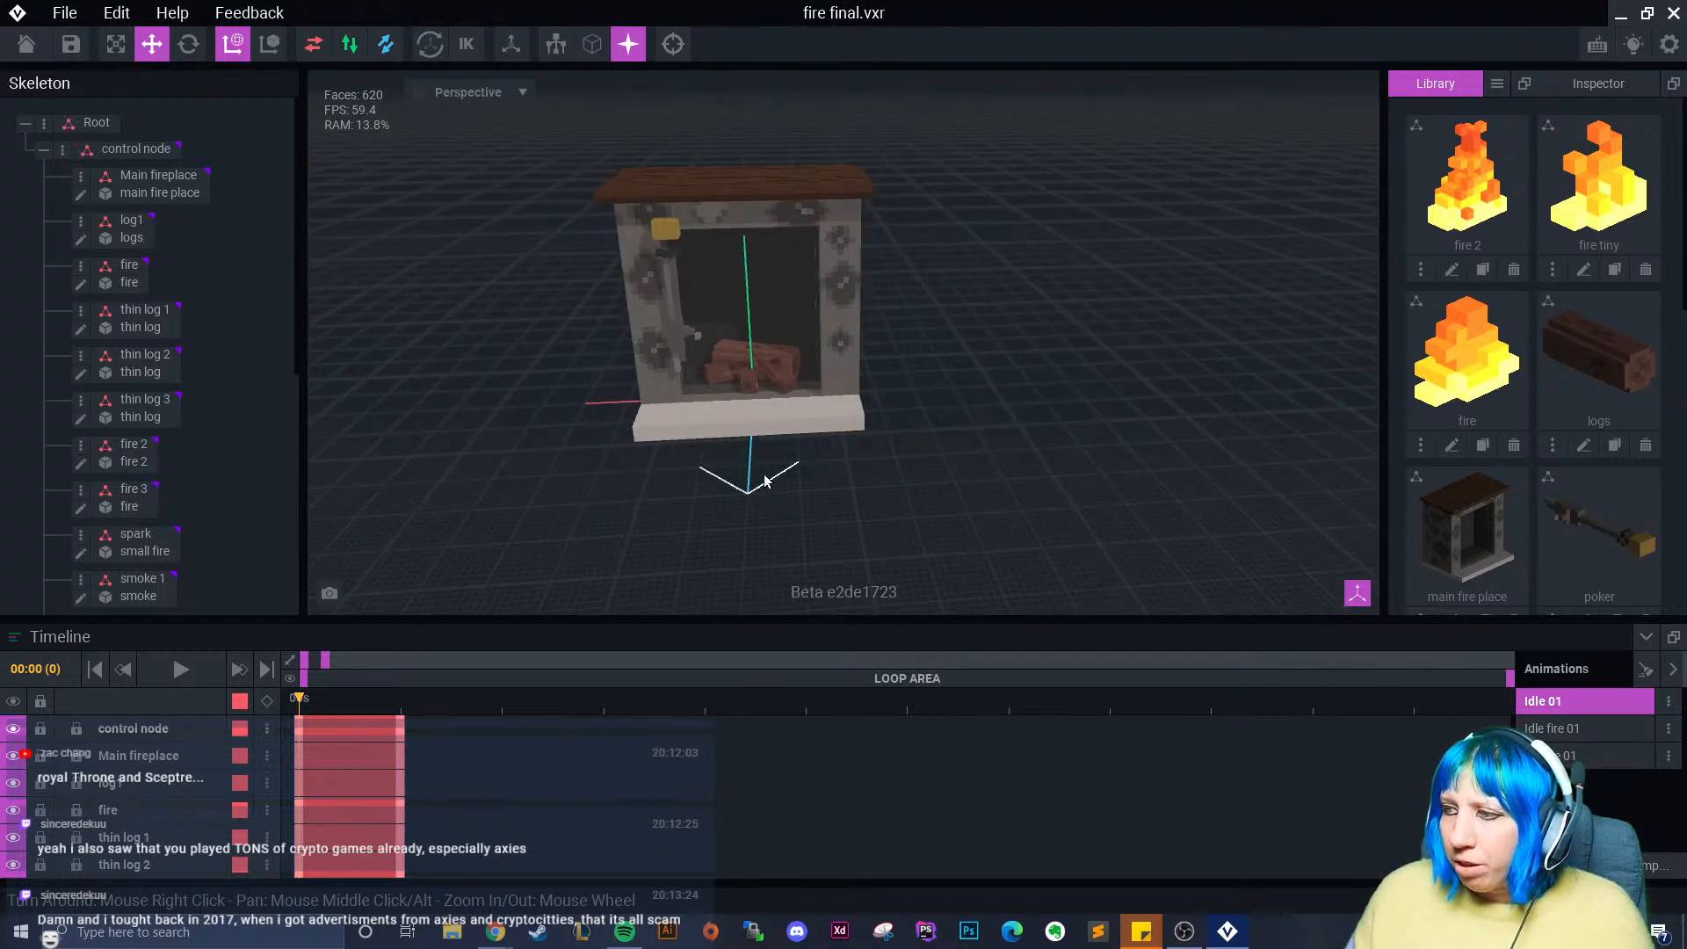
click(180, 669)
click(1551, 728)
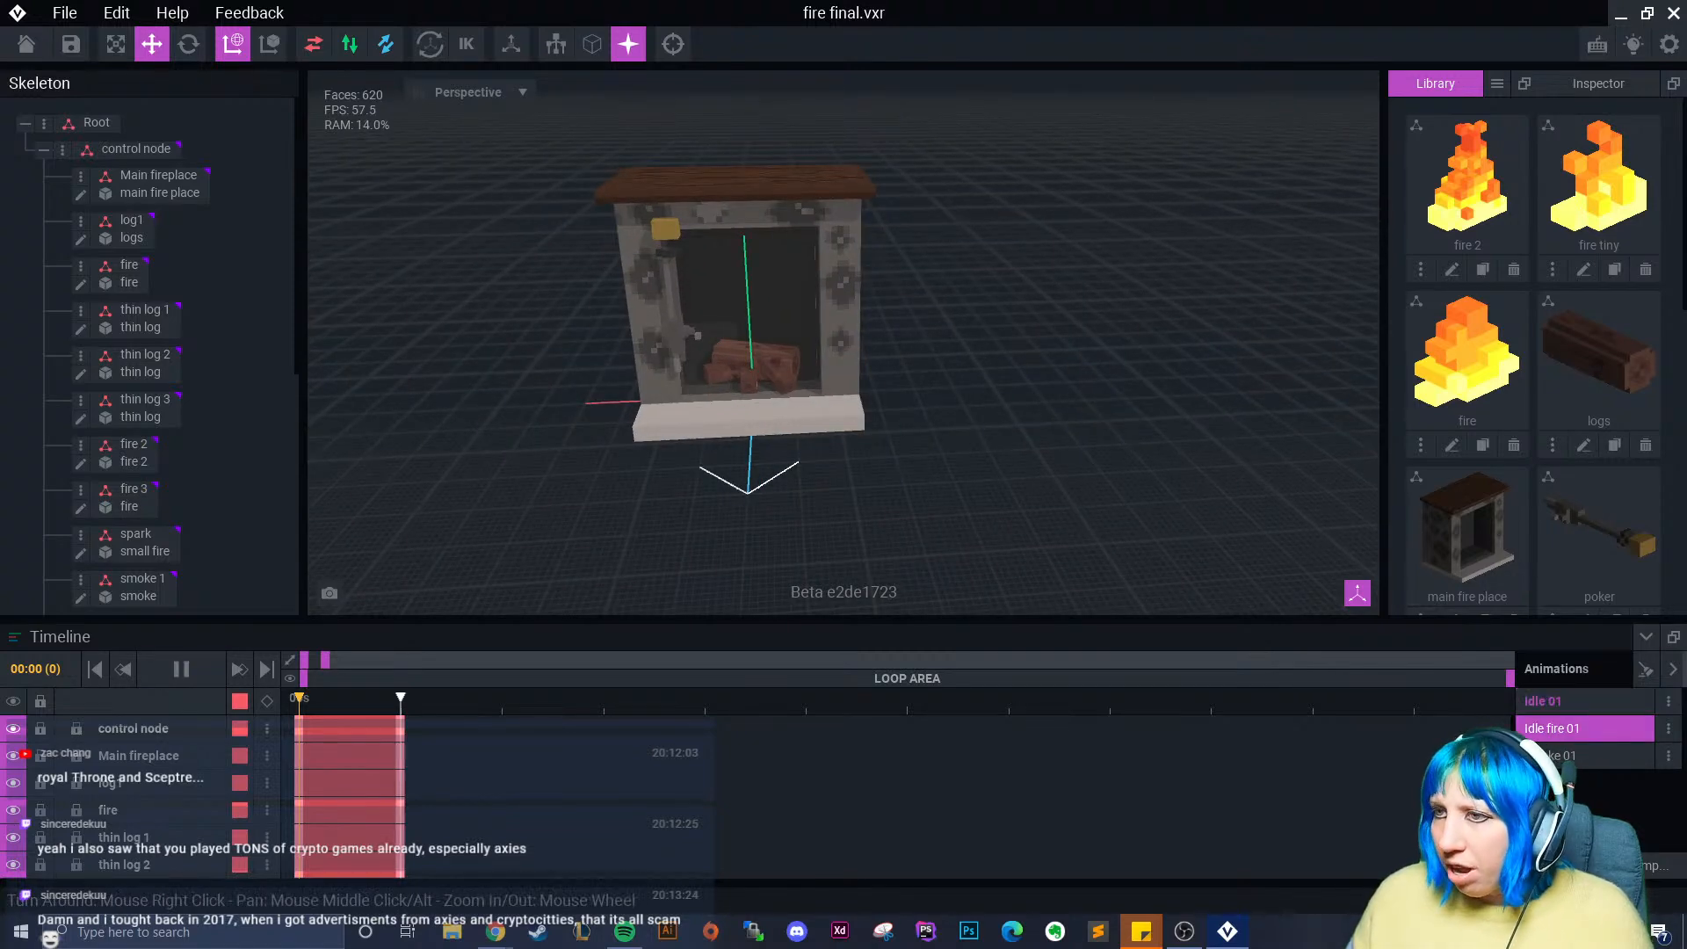
click(1569, 703)
click(1570, 729)
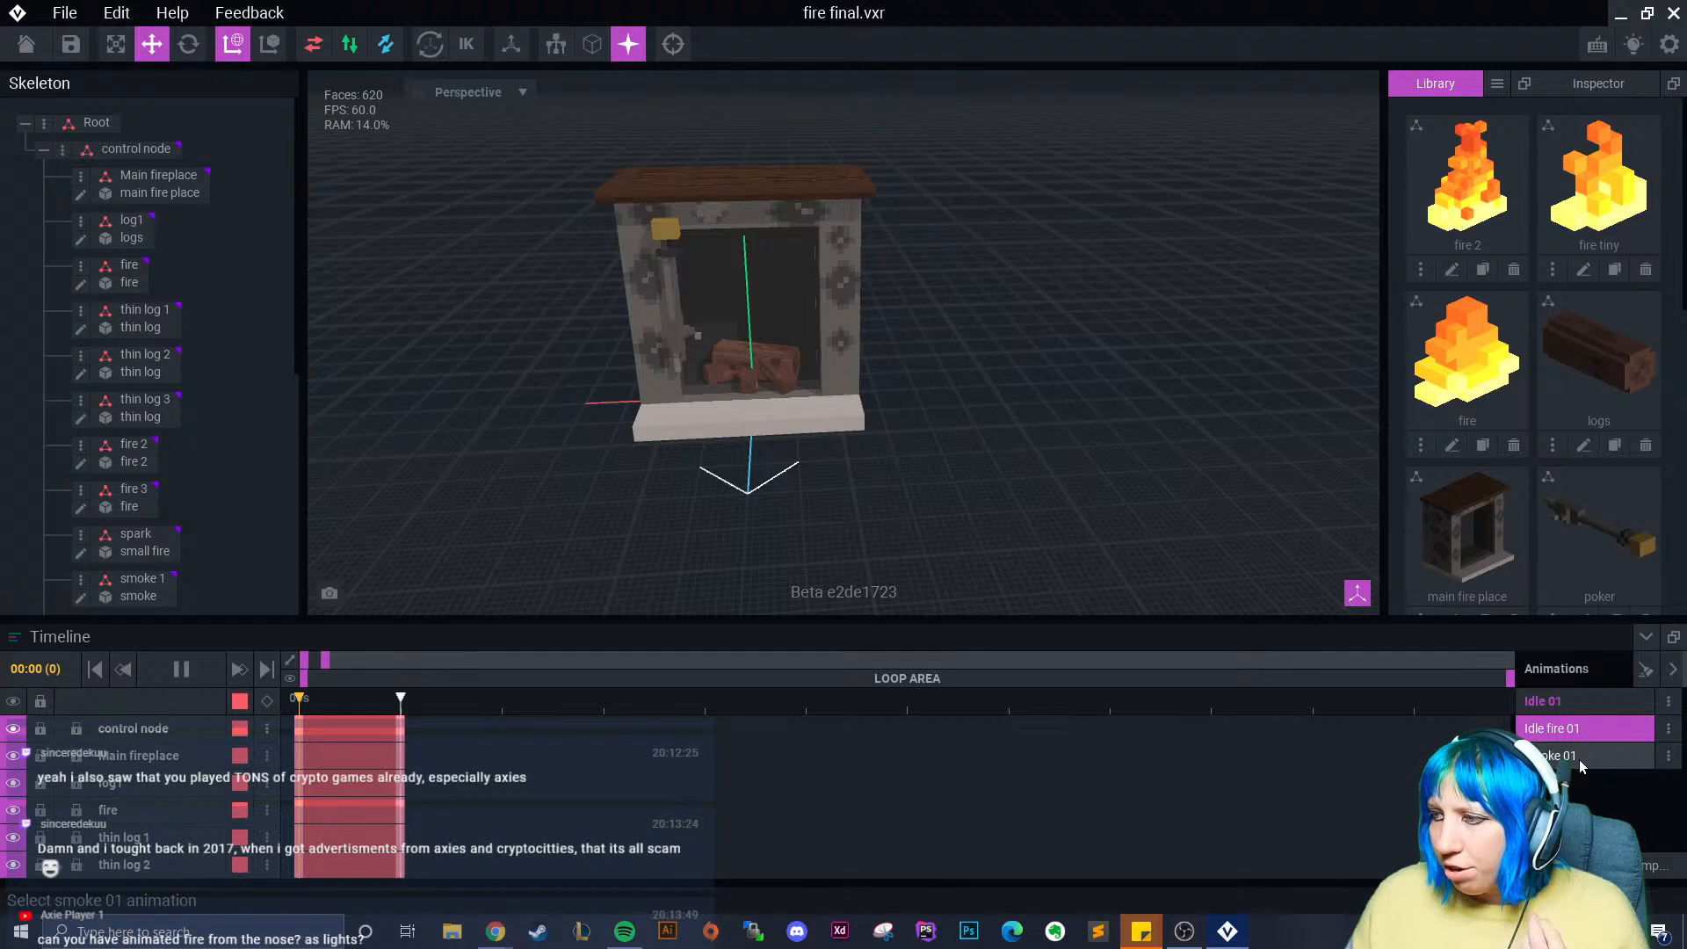
click(1579, 760)
- Hide the skeleton overlay, examine the burning fire and rising smoke up close during playback, and stop the animation
scroll(826, 431, up, 3)
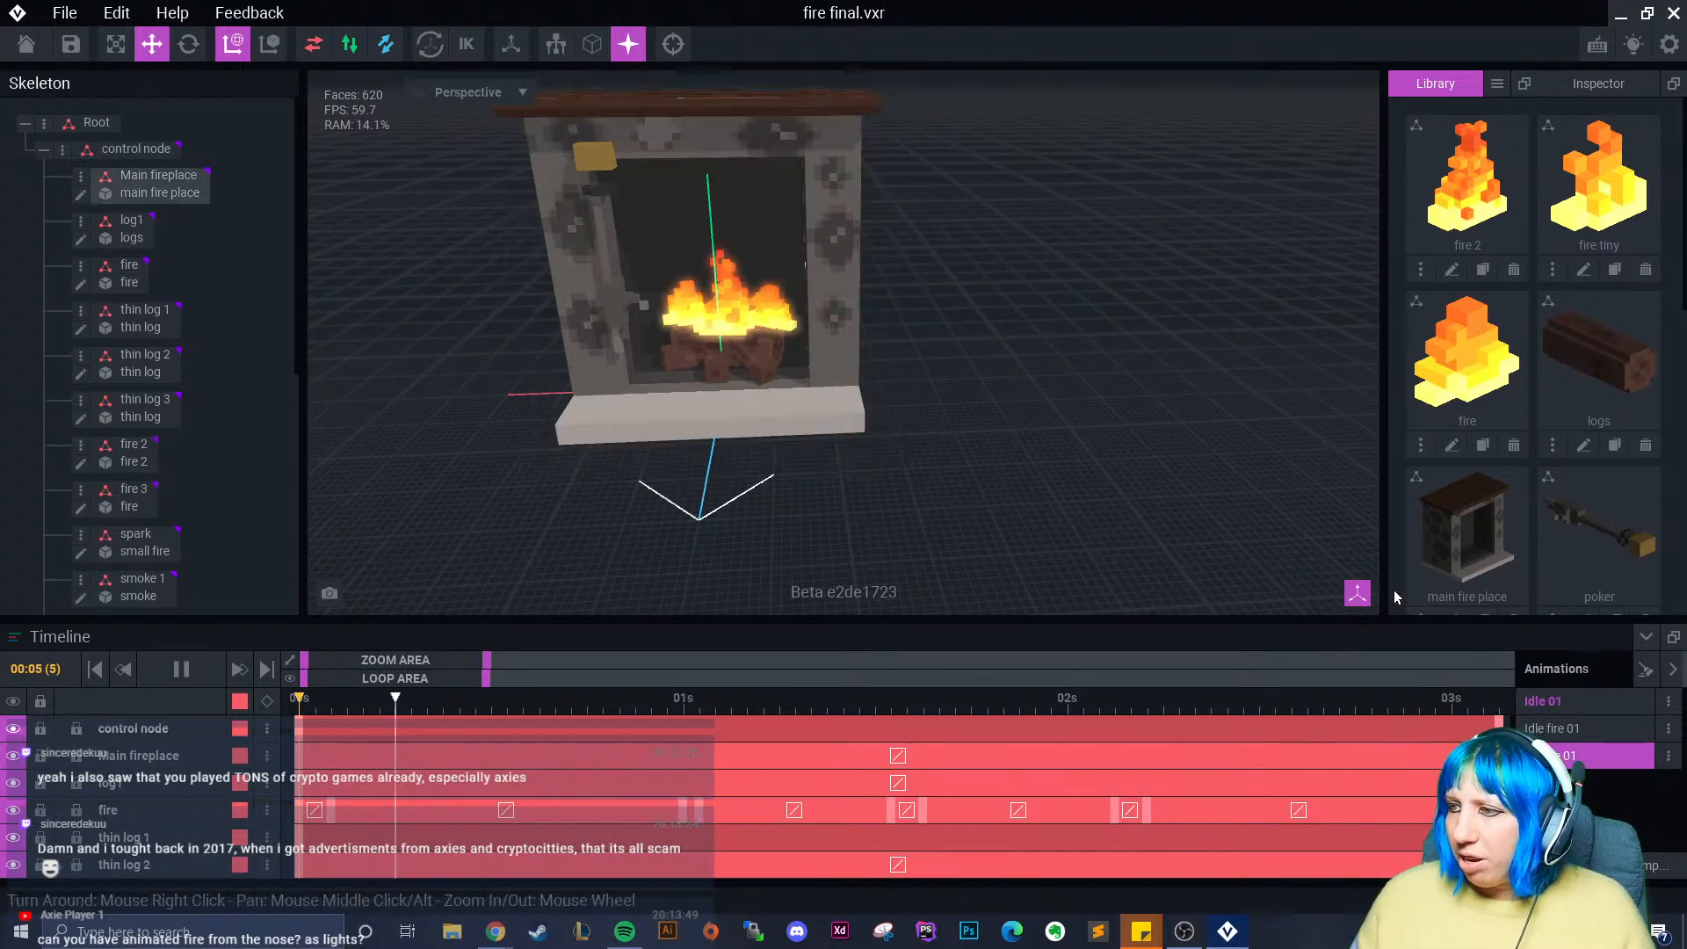
click(1357, 593)
scroll(972, 505, up, 3)
scroll(975, 510, up, 4)
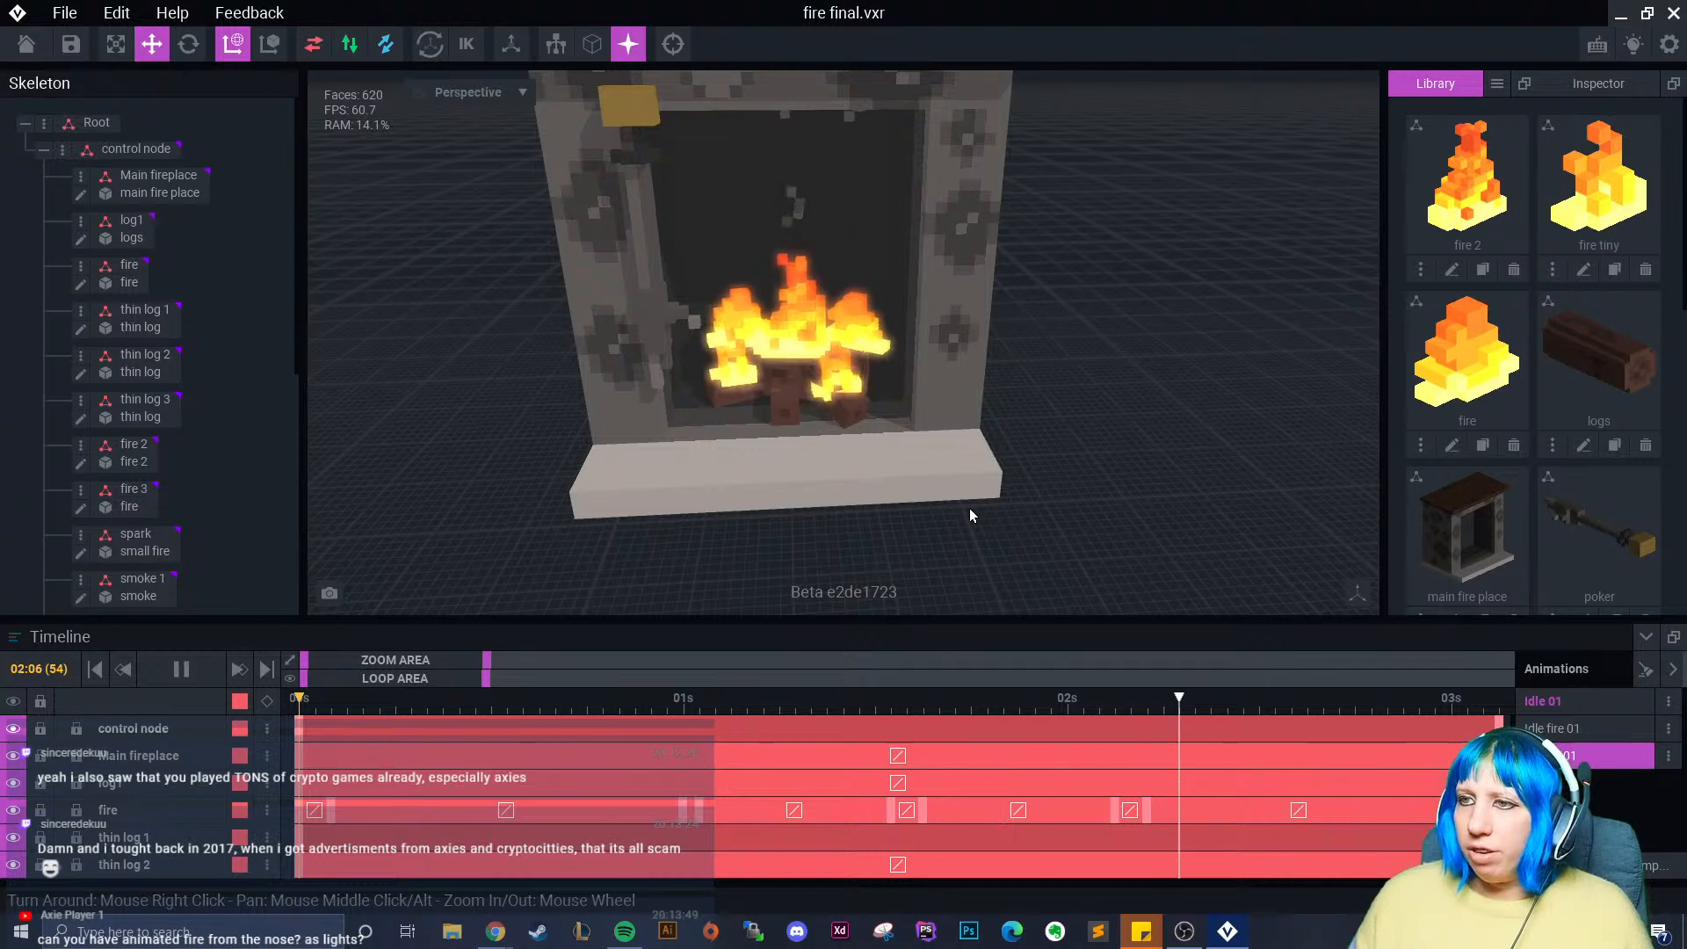
click(980, 488)
scroll(977, 480, down, 2)
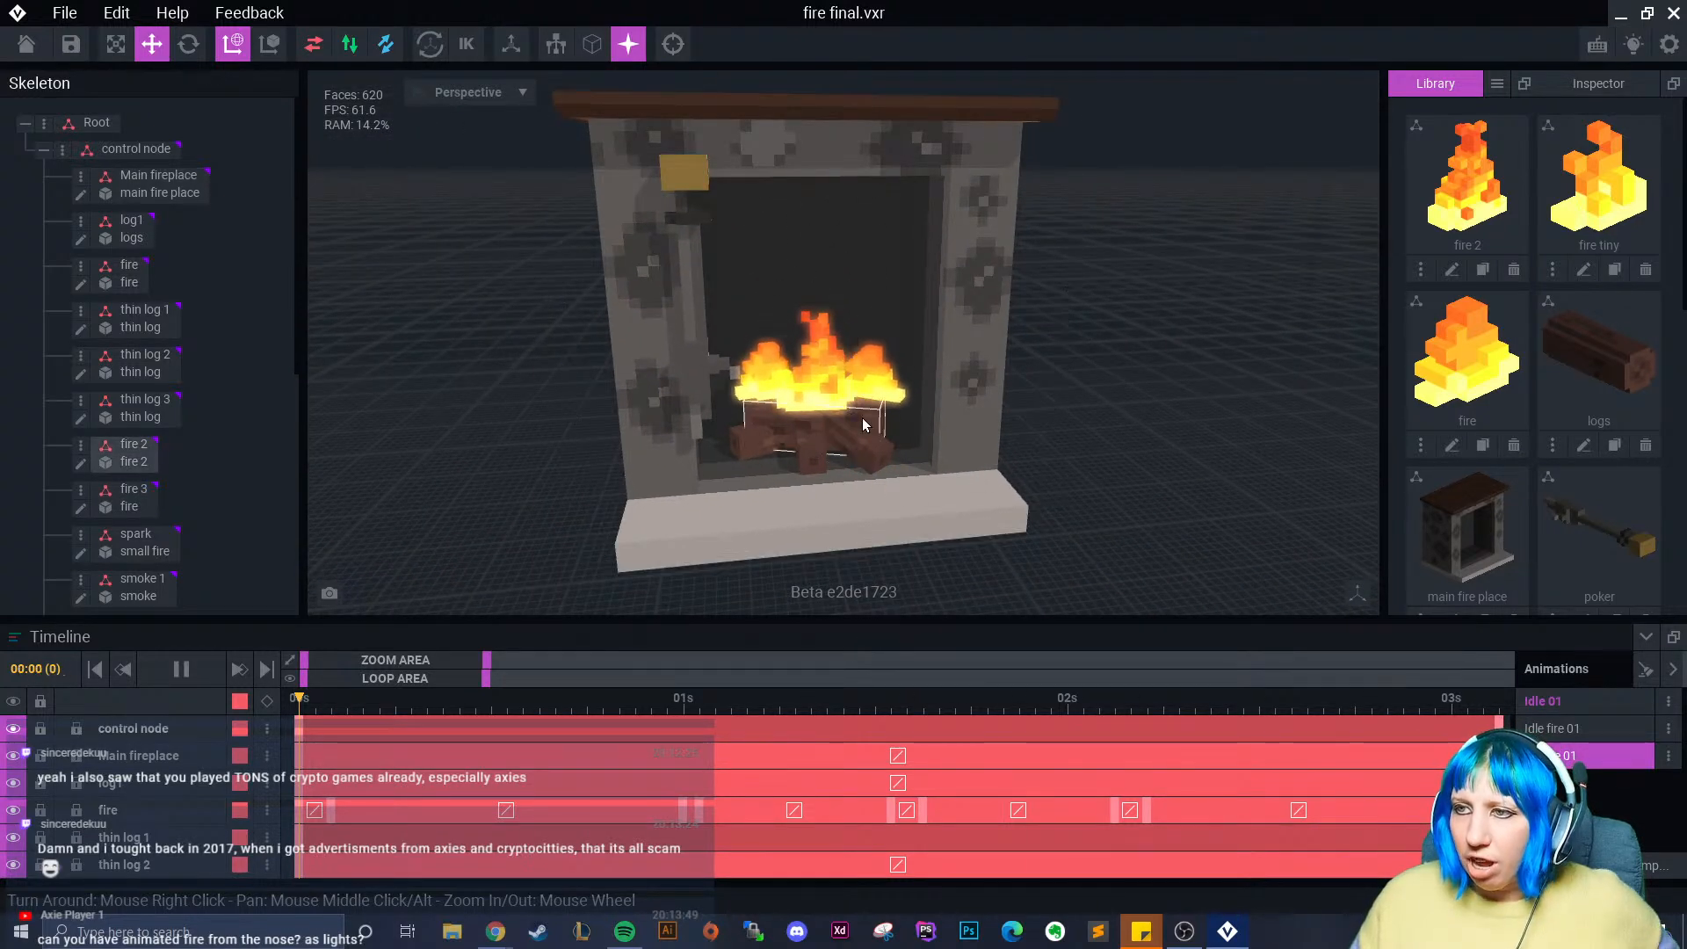
right_drag(944, 441, 926, 425)
click(657, 481)
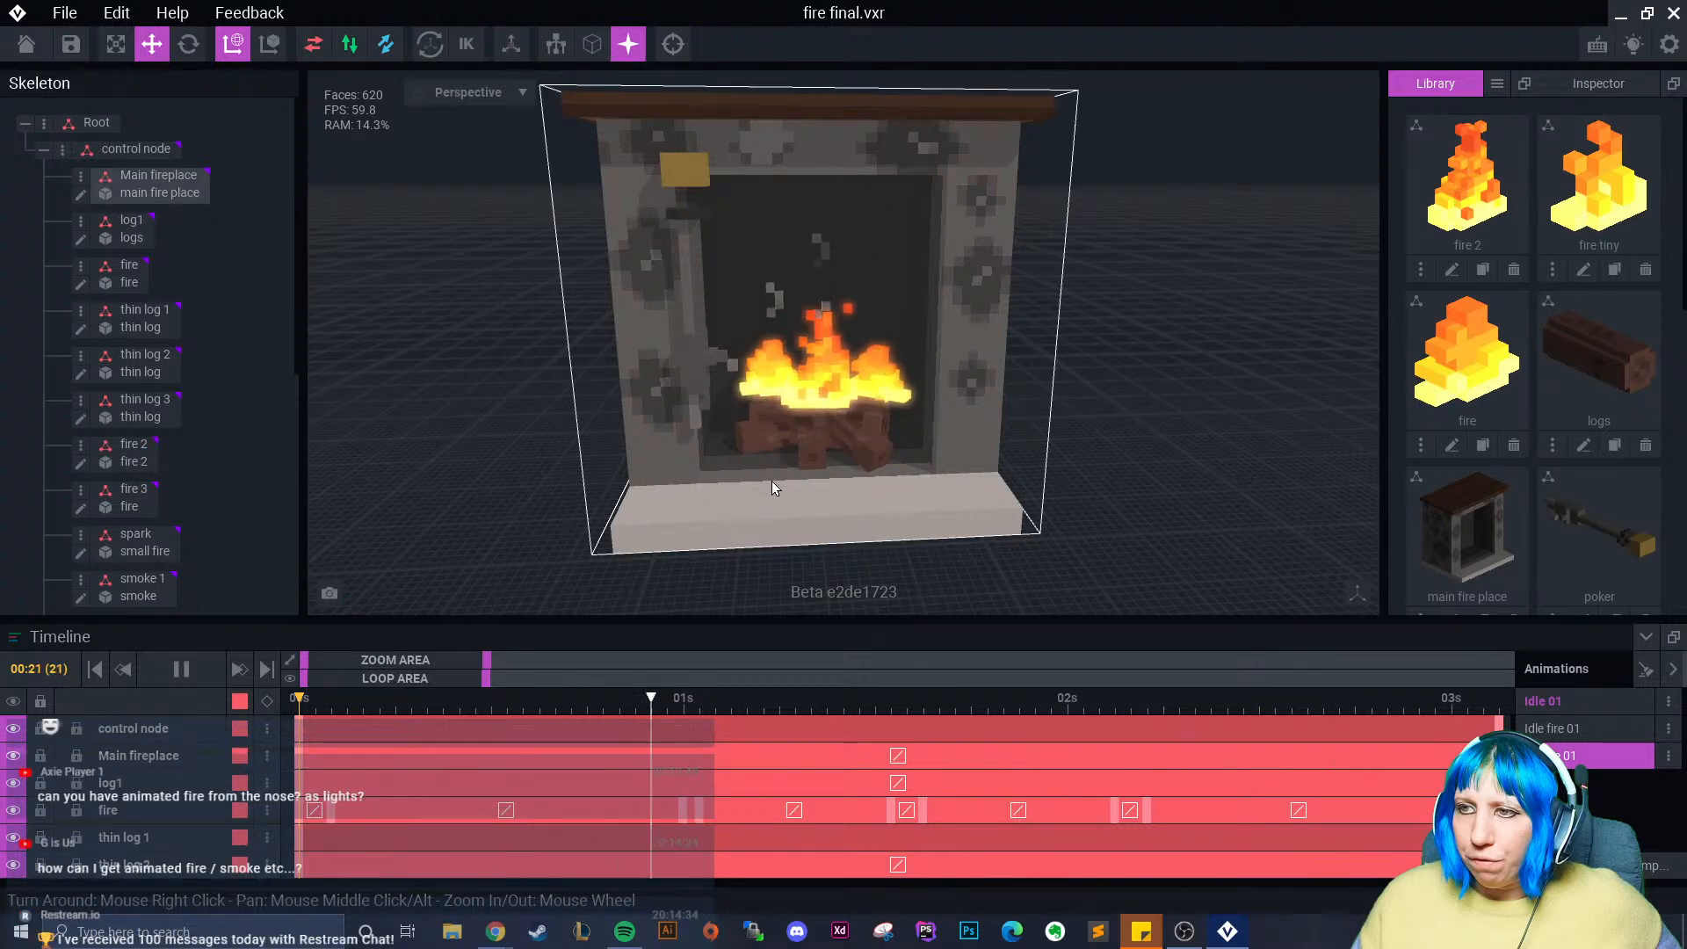
right_drag(772, 482, 950, 425)
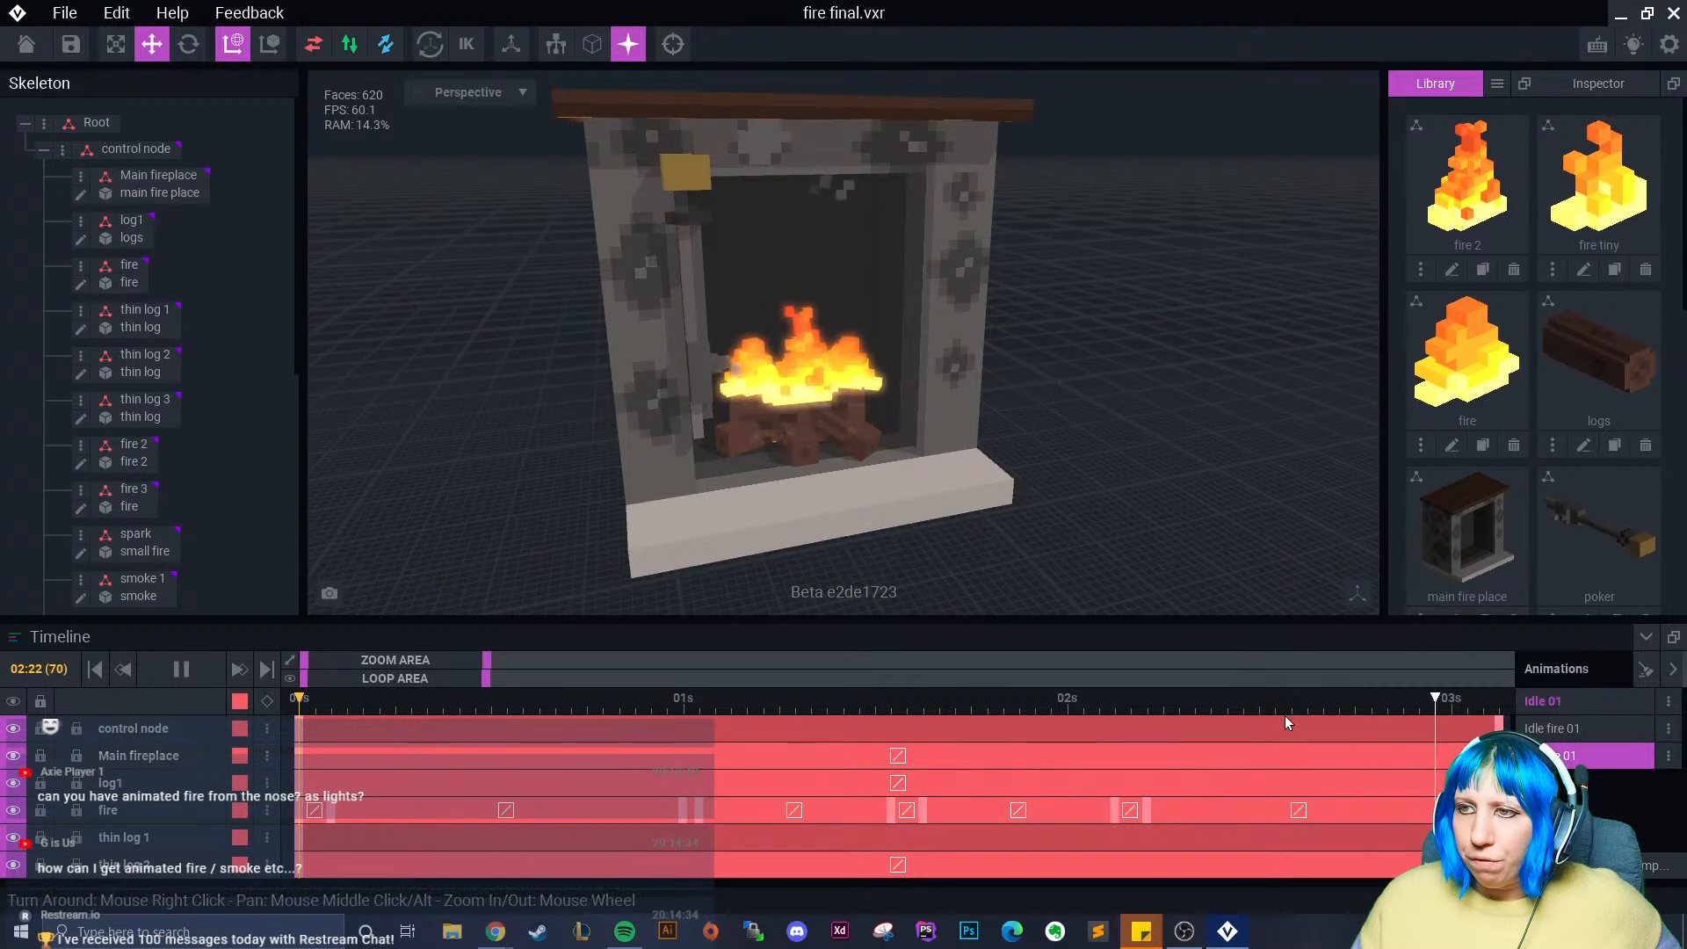
click(181, 670)
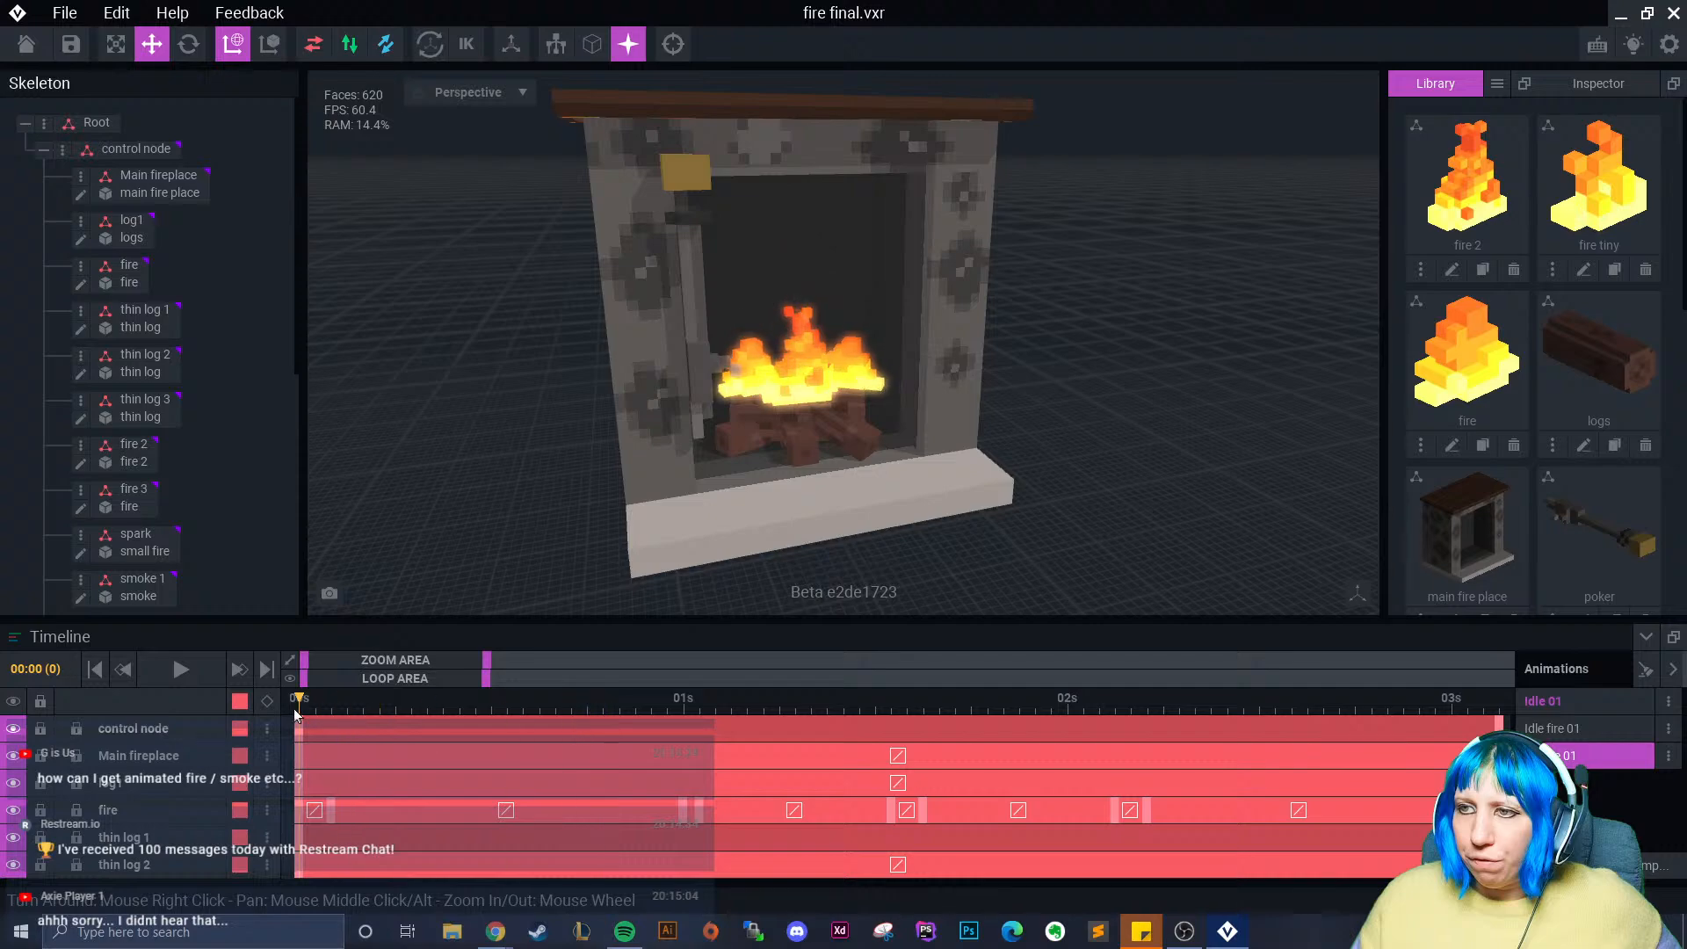
- Switch to the Idle 01 animation and inspect the fire 2 node and the main fireplace around the logs
click(1544, 701)
right_drag(947, 503, 784, 546)
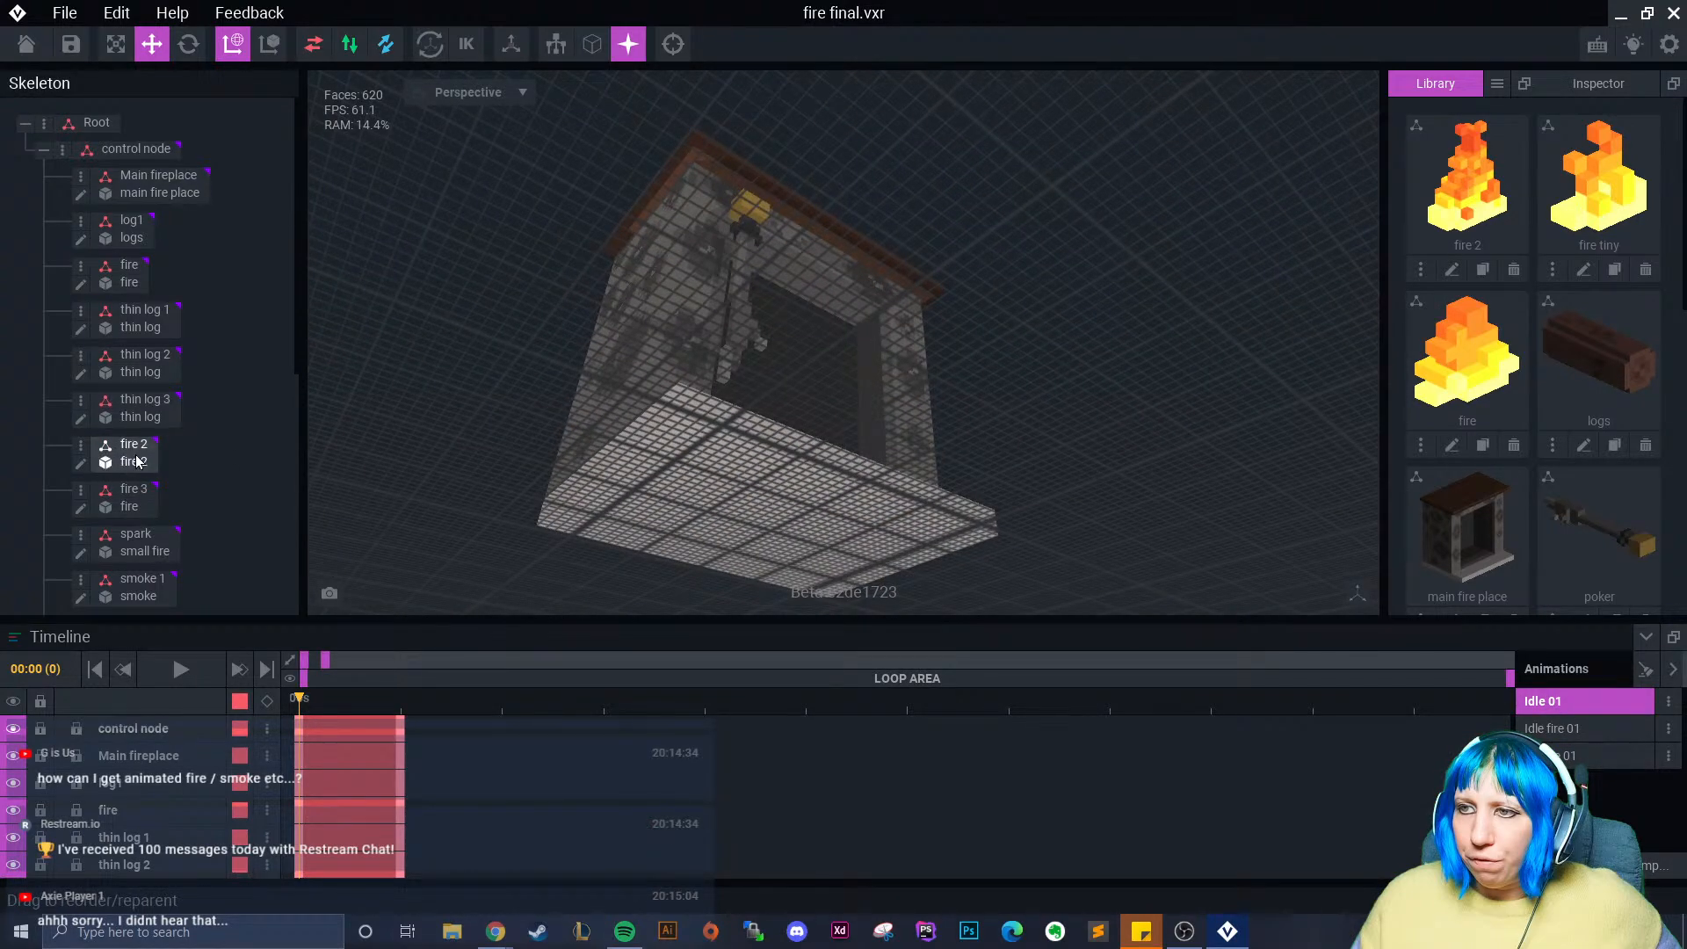
double_click(99, 457)
right_drag(711, 533, 731, 529)
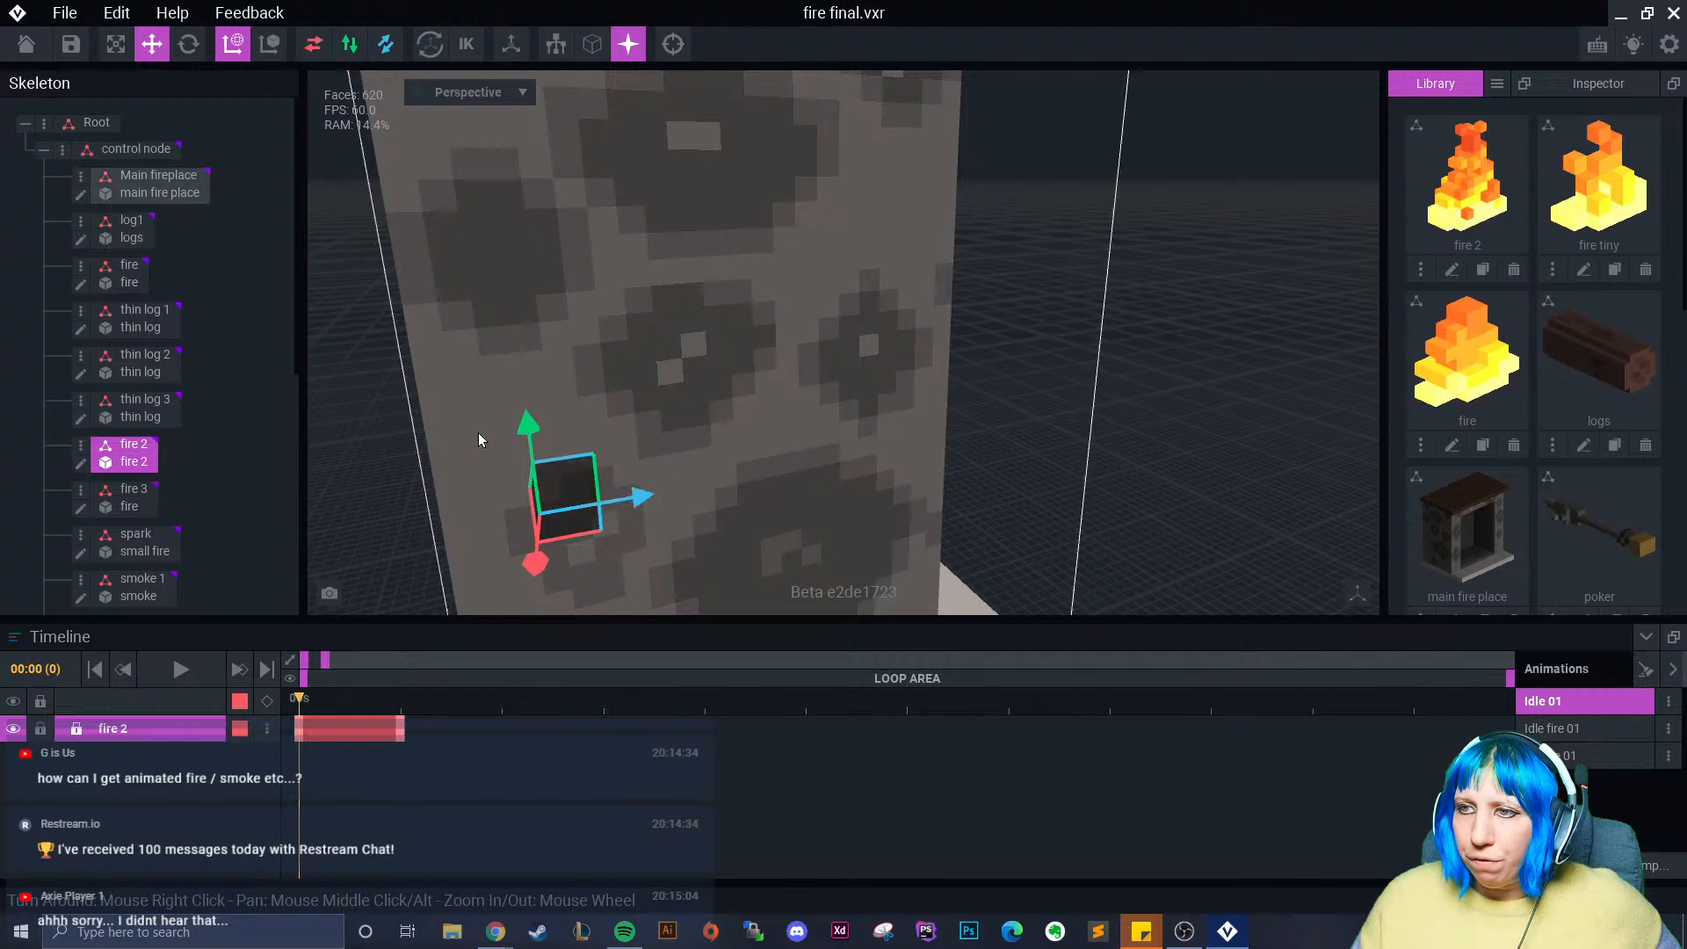
mouse_move(591, 415)
right_down()
mouse_move(712, 430)
mouse_move(654, 438)
mouse_move(769, 459)
mouse_move(706, 450)
right_up()
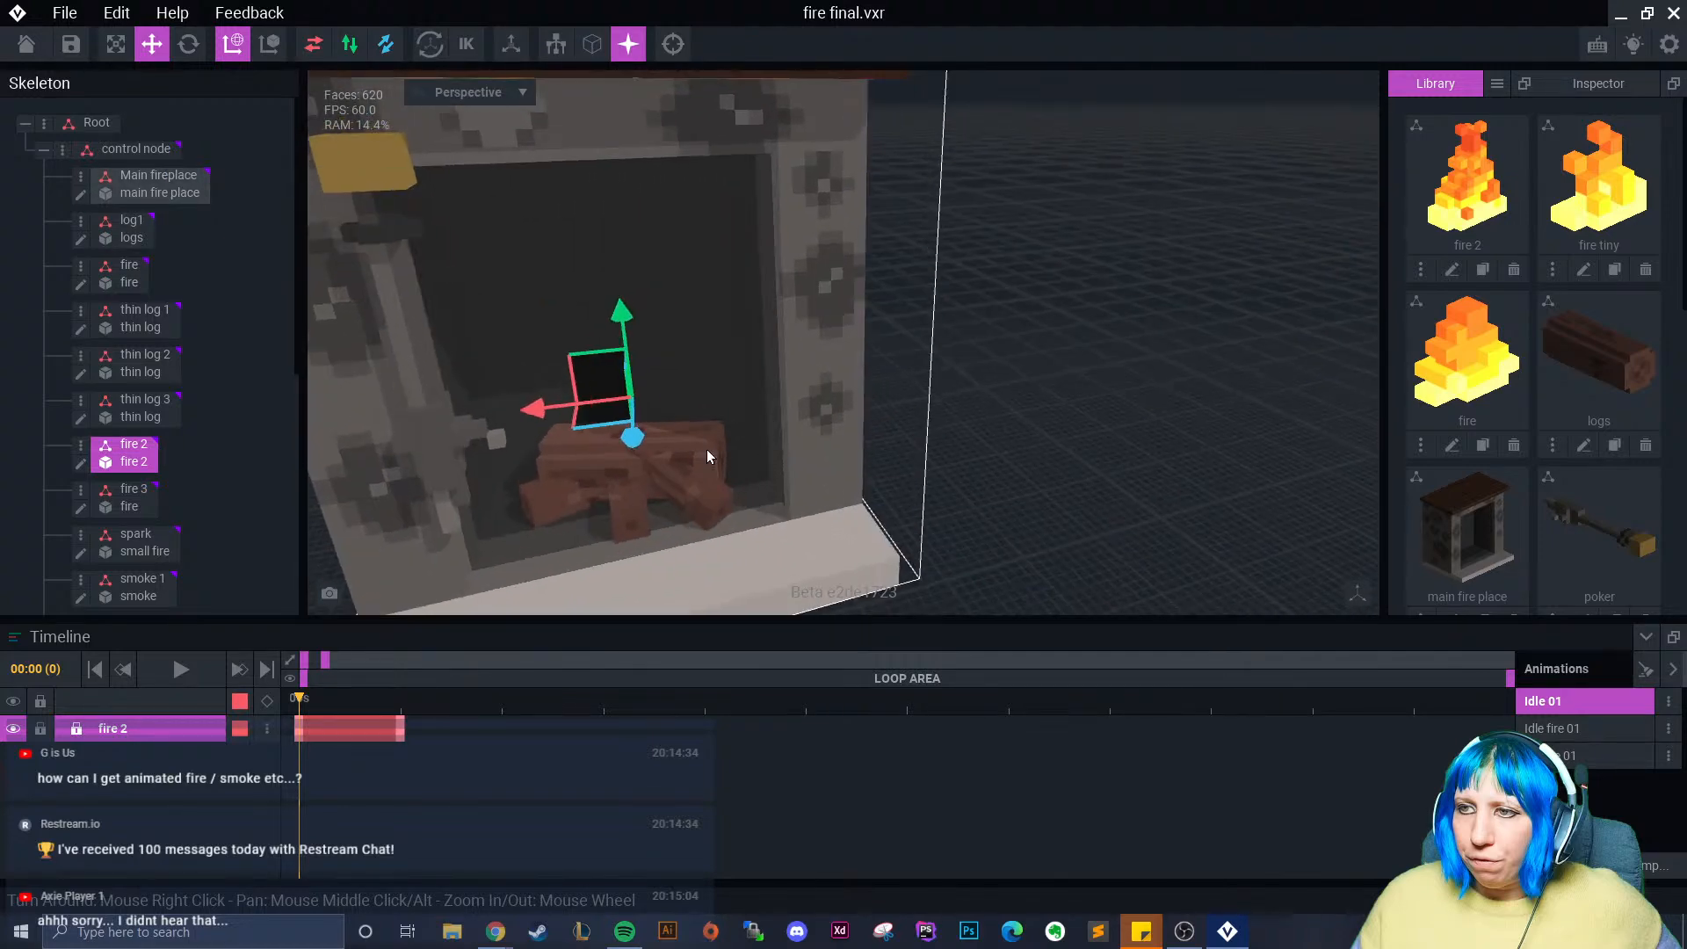
click(720, 355)
right_drag(721, 355, 733, 422)
scroll(782, 429, up, 2)
scroll(661, 429, down, 5)
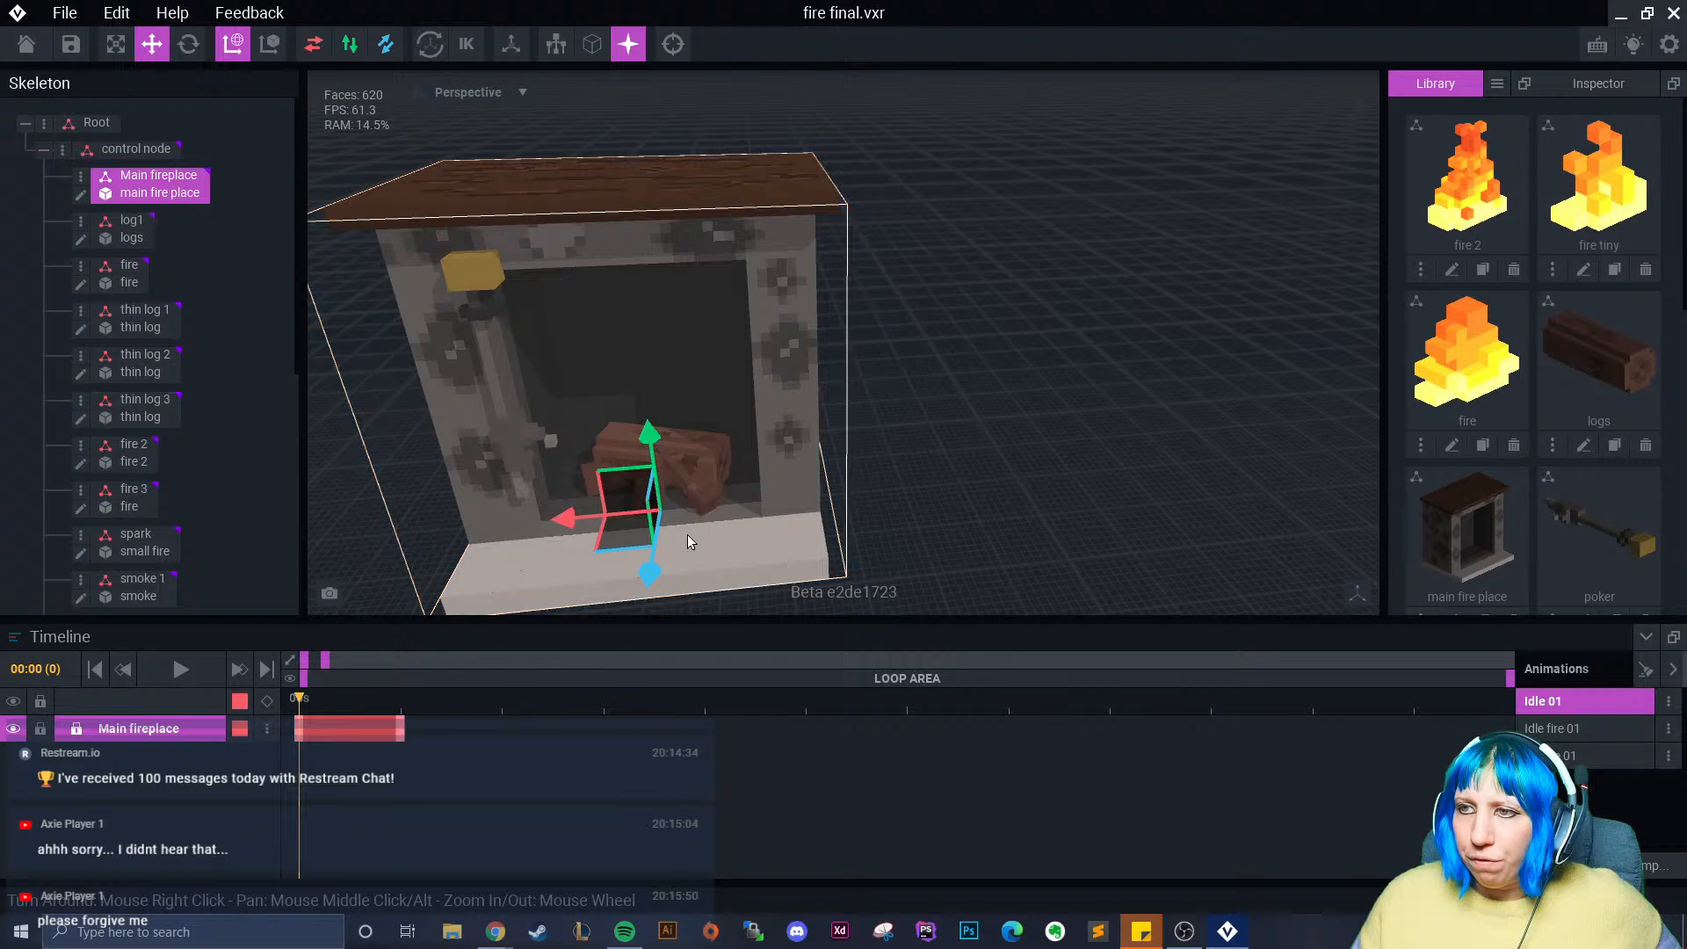
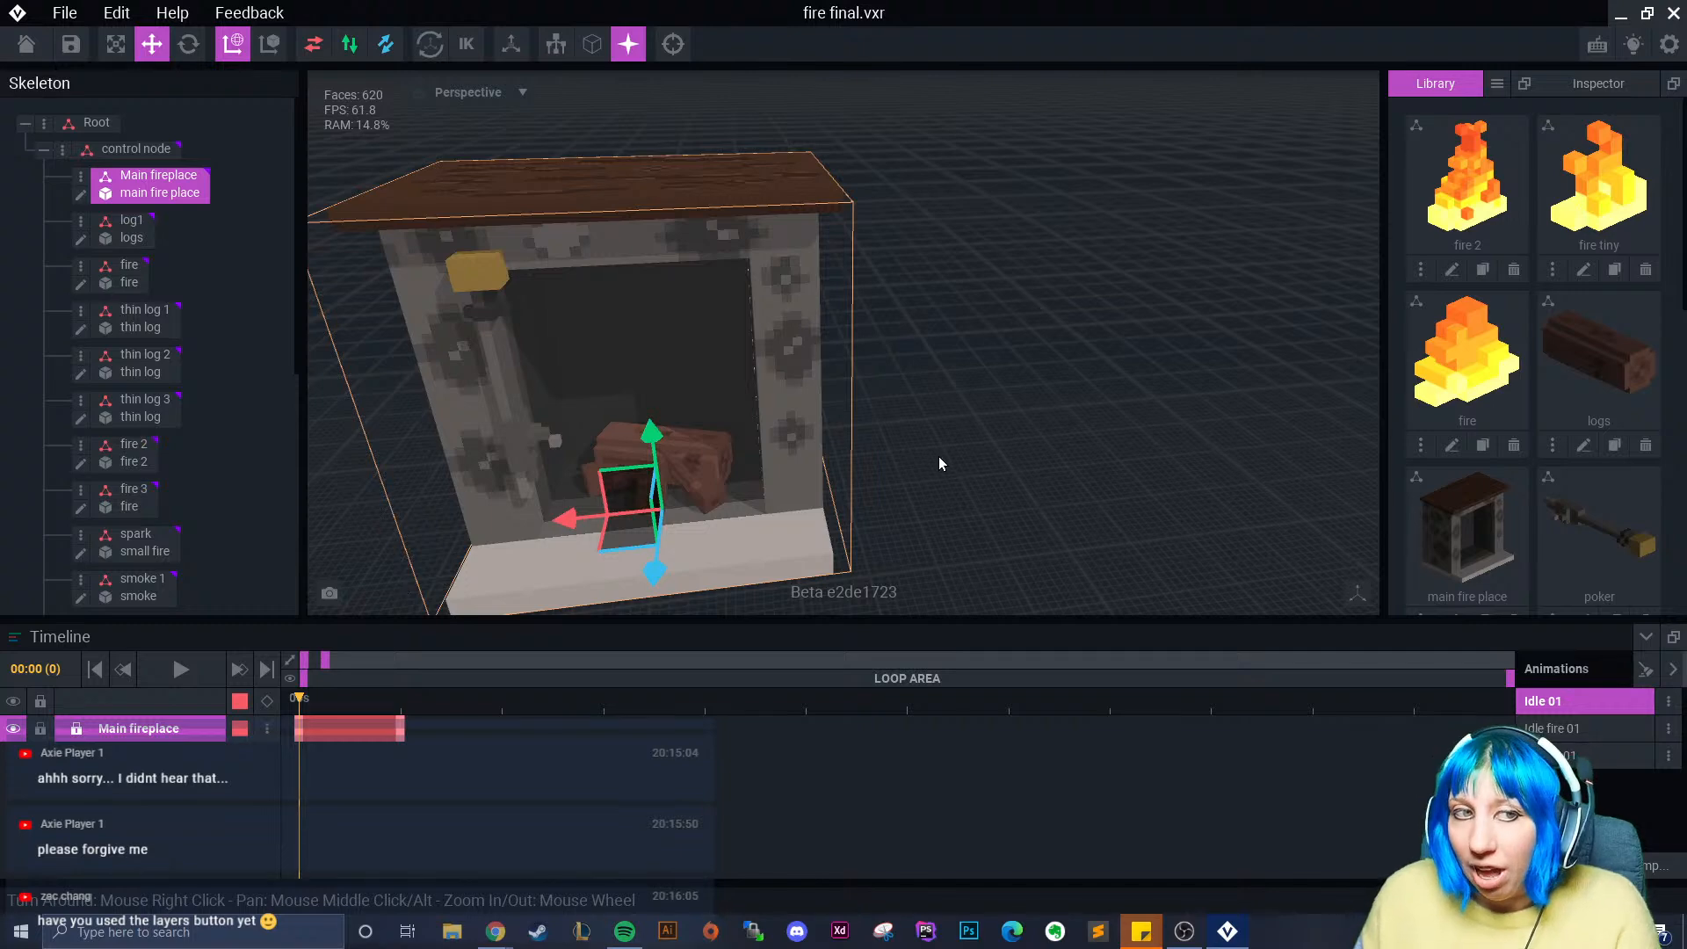
- Play the smoke 01 animation again with nothing selected and view the fire up close
click(1582, 755)
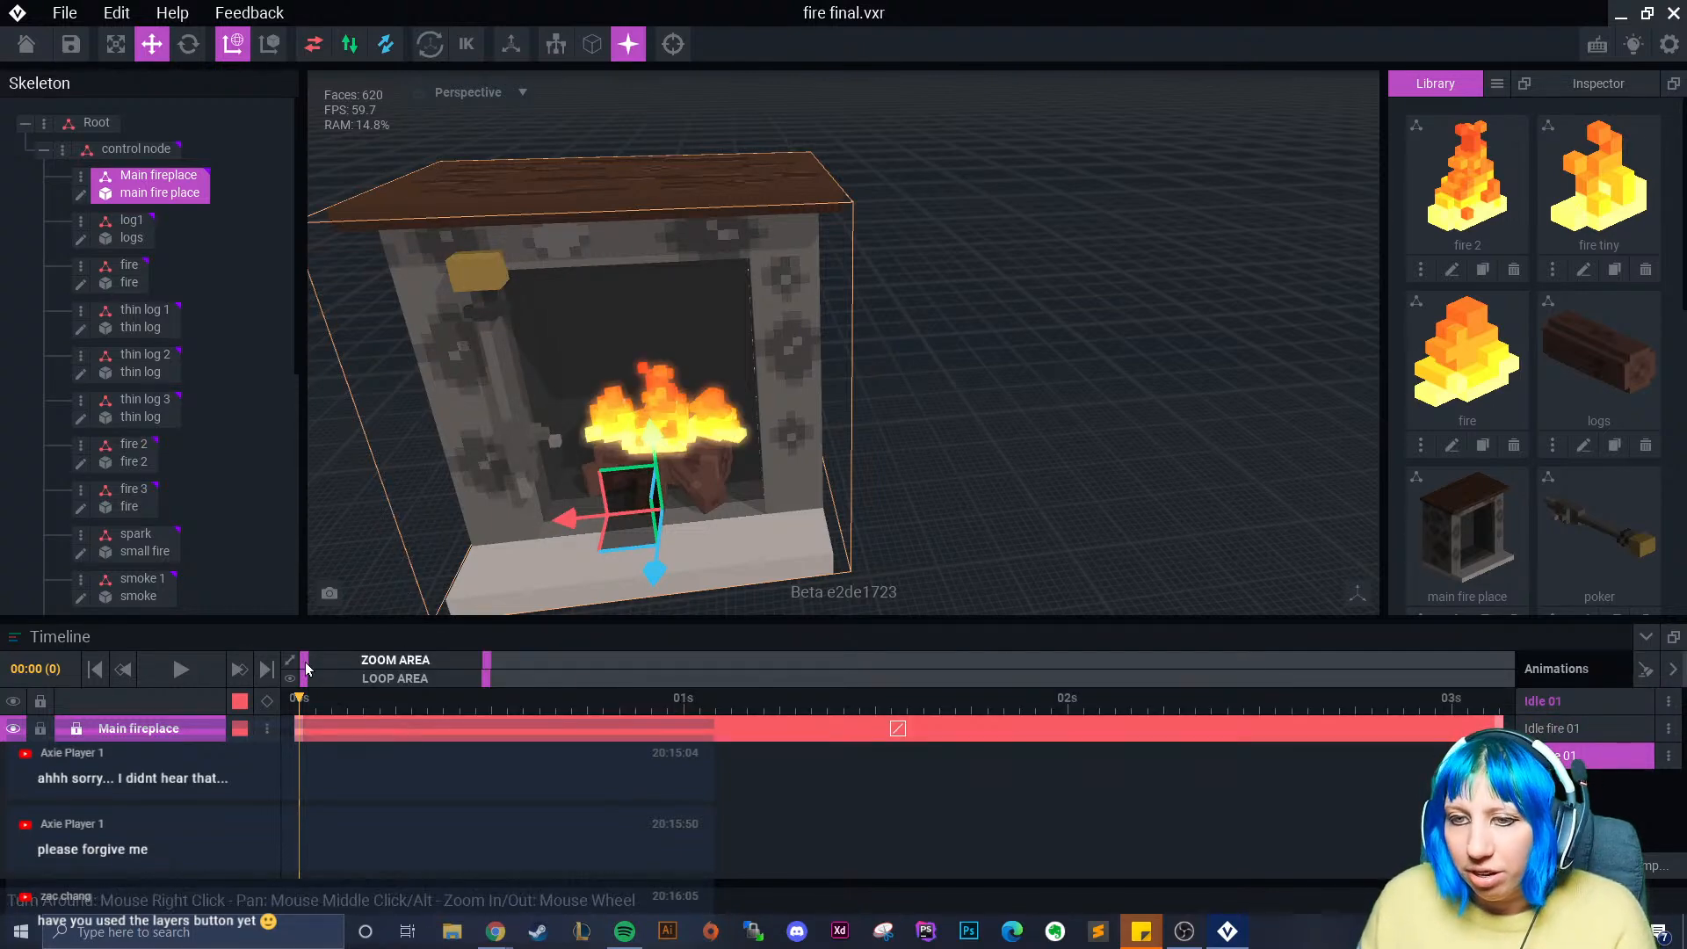
key(space)
click(1063, 471)
right_drag(1063, 471, 988, 483)
scroll(988, 484, up, 3)
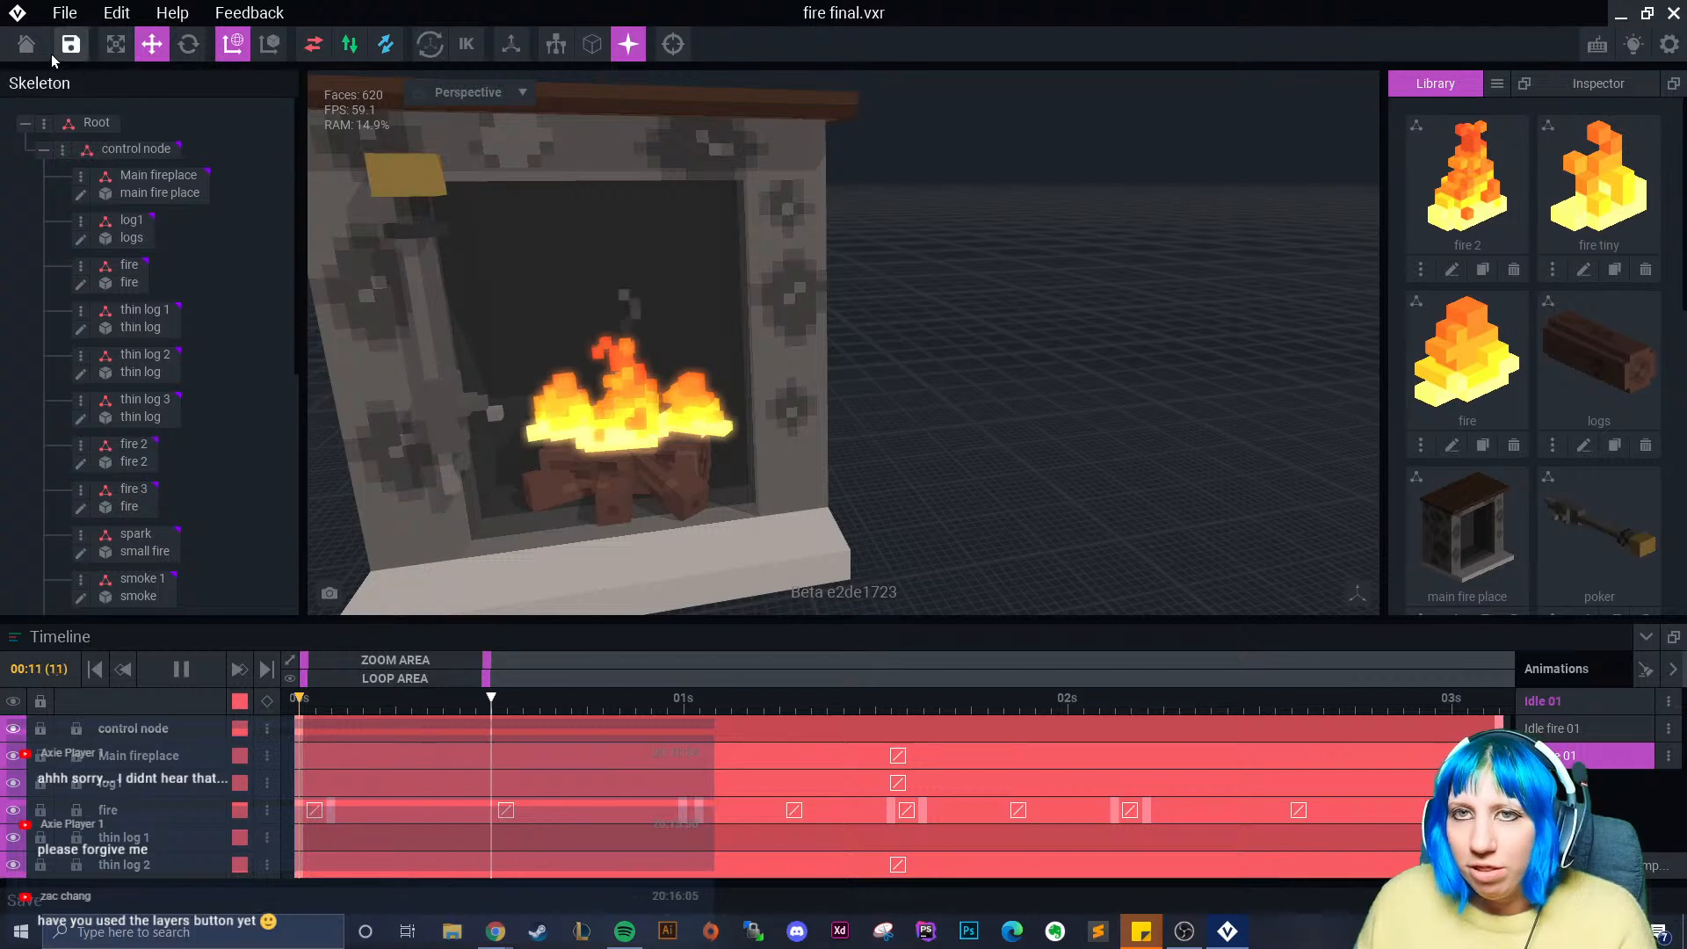
- Close fire final.vxr with its changes saved and reopen room.vxr from the recent files
click(26, 44)
click(615, 327)
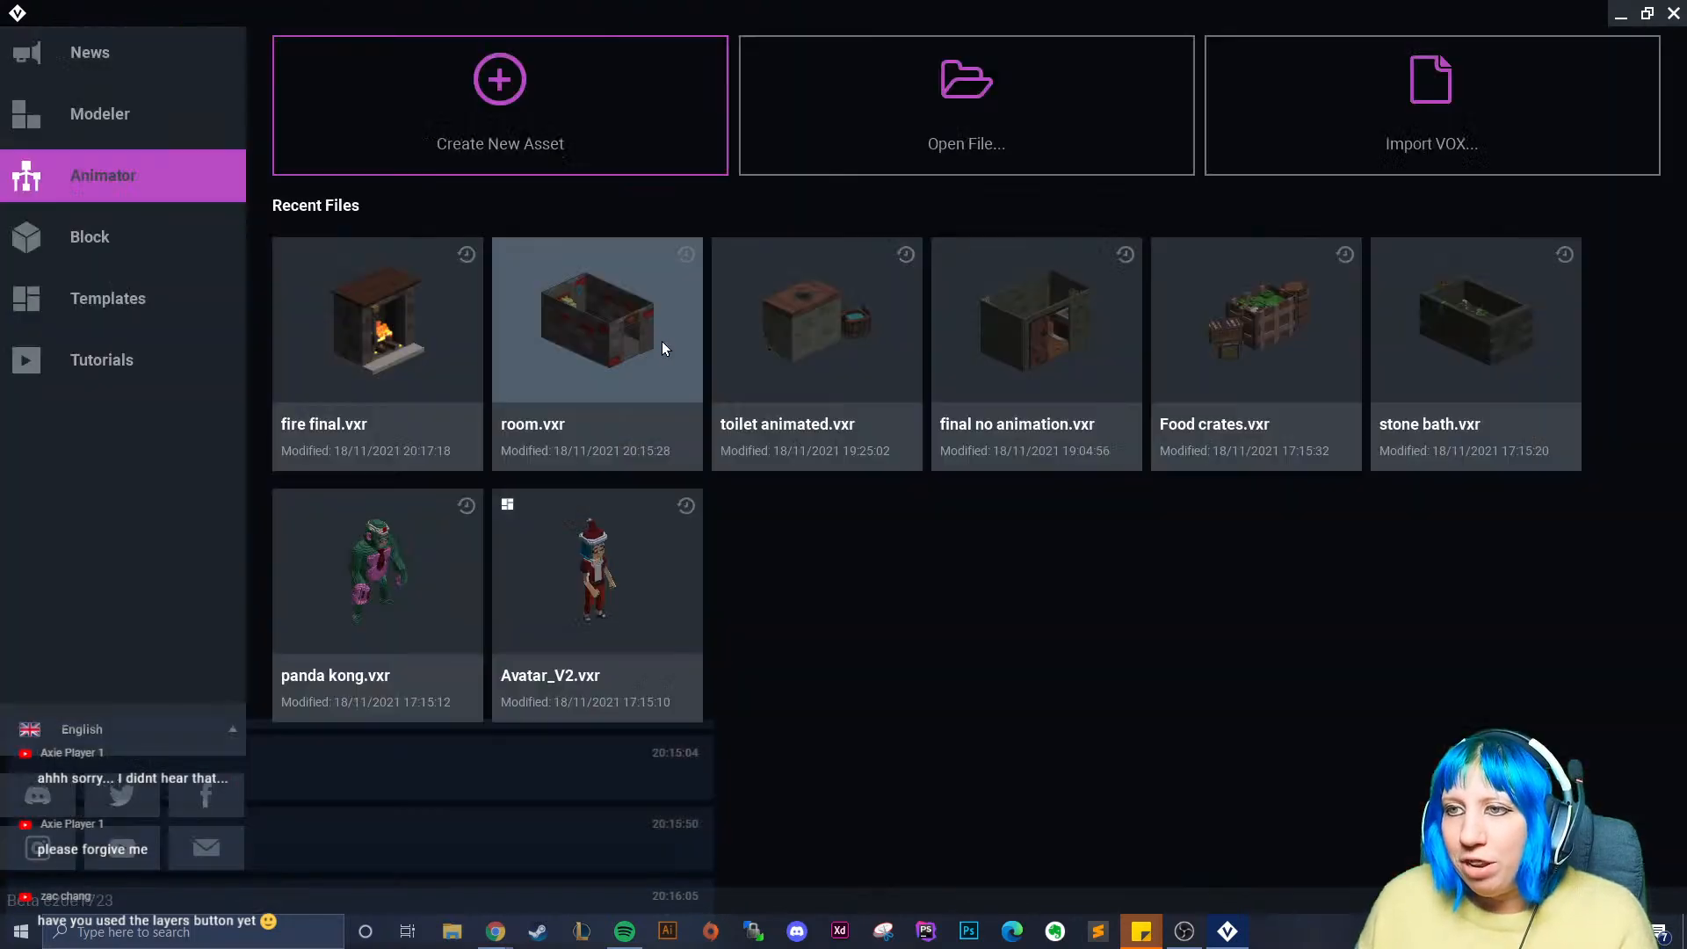
click(570, 342)
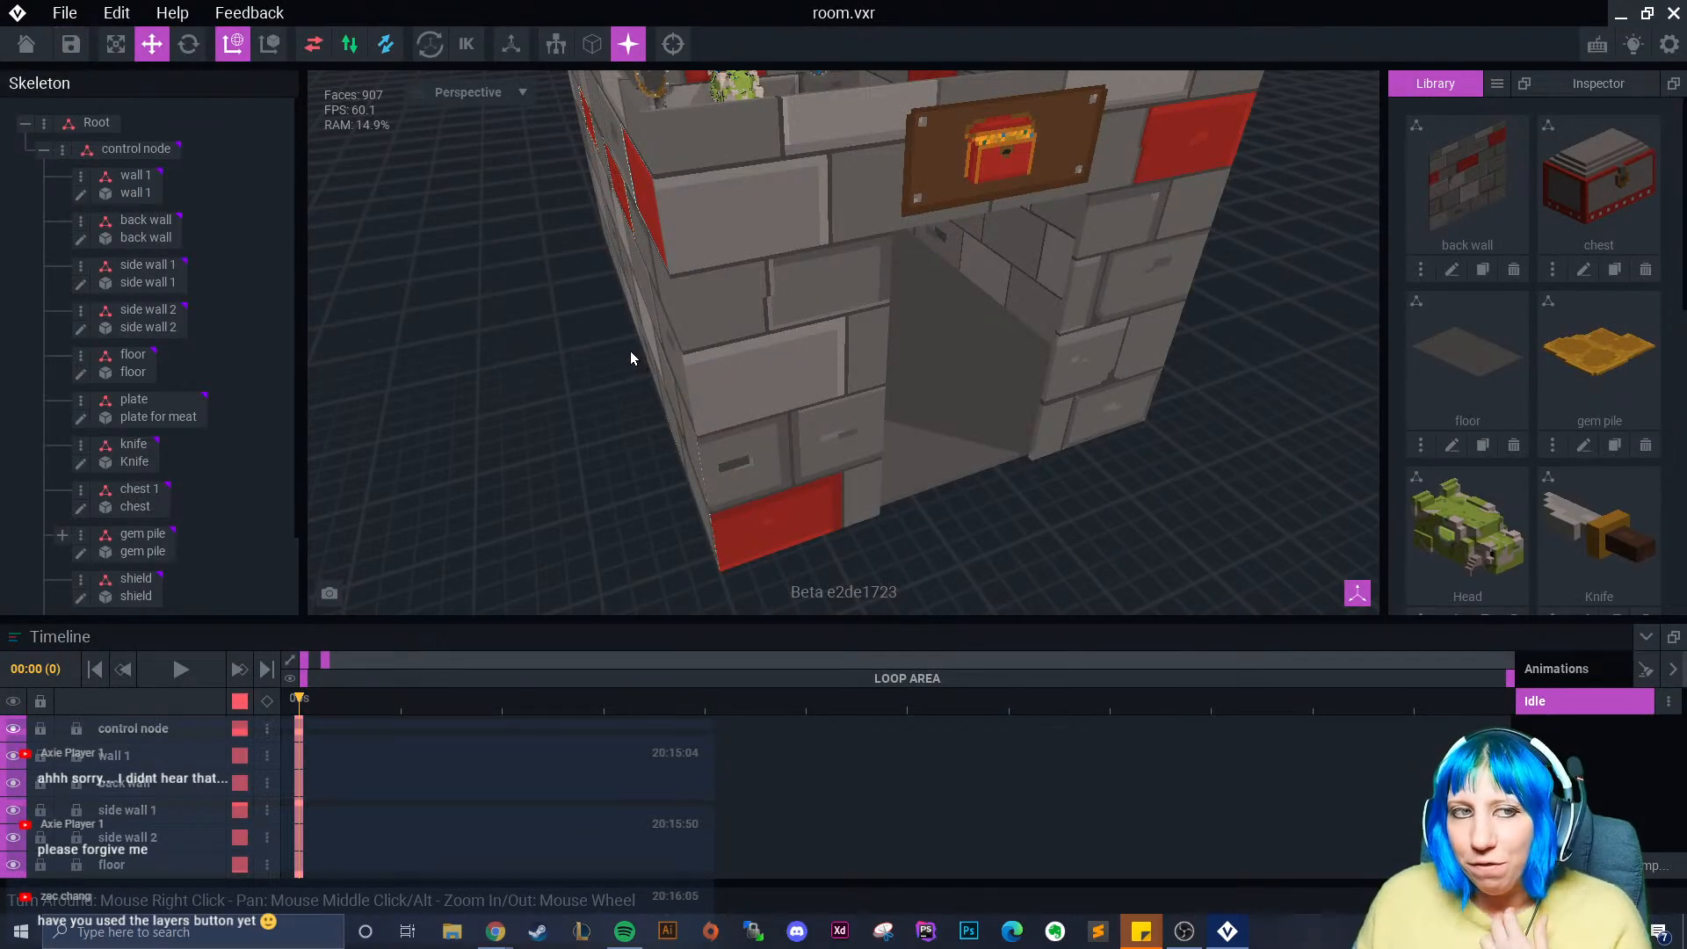
right_drag(656, 353, 813, 394)
scroll(680, 412, up, 3)
scroll(657, 418, up, 4)
scroll(630, 408, down, 5)
scroll(689, 413, up, 4)
click(1499, 84)
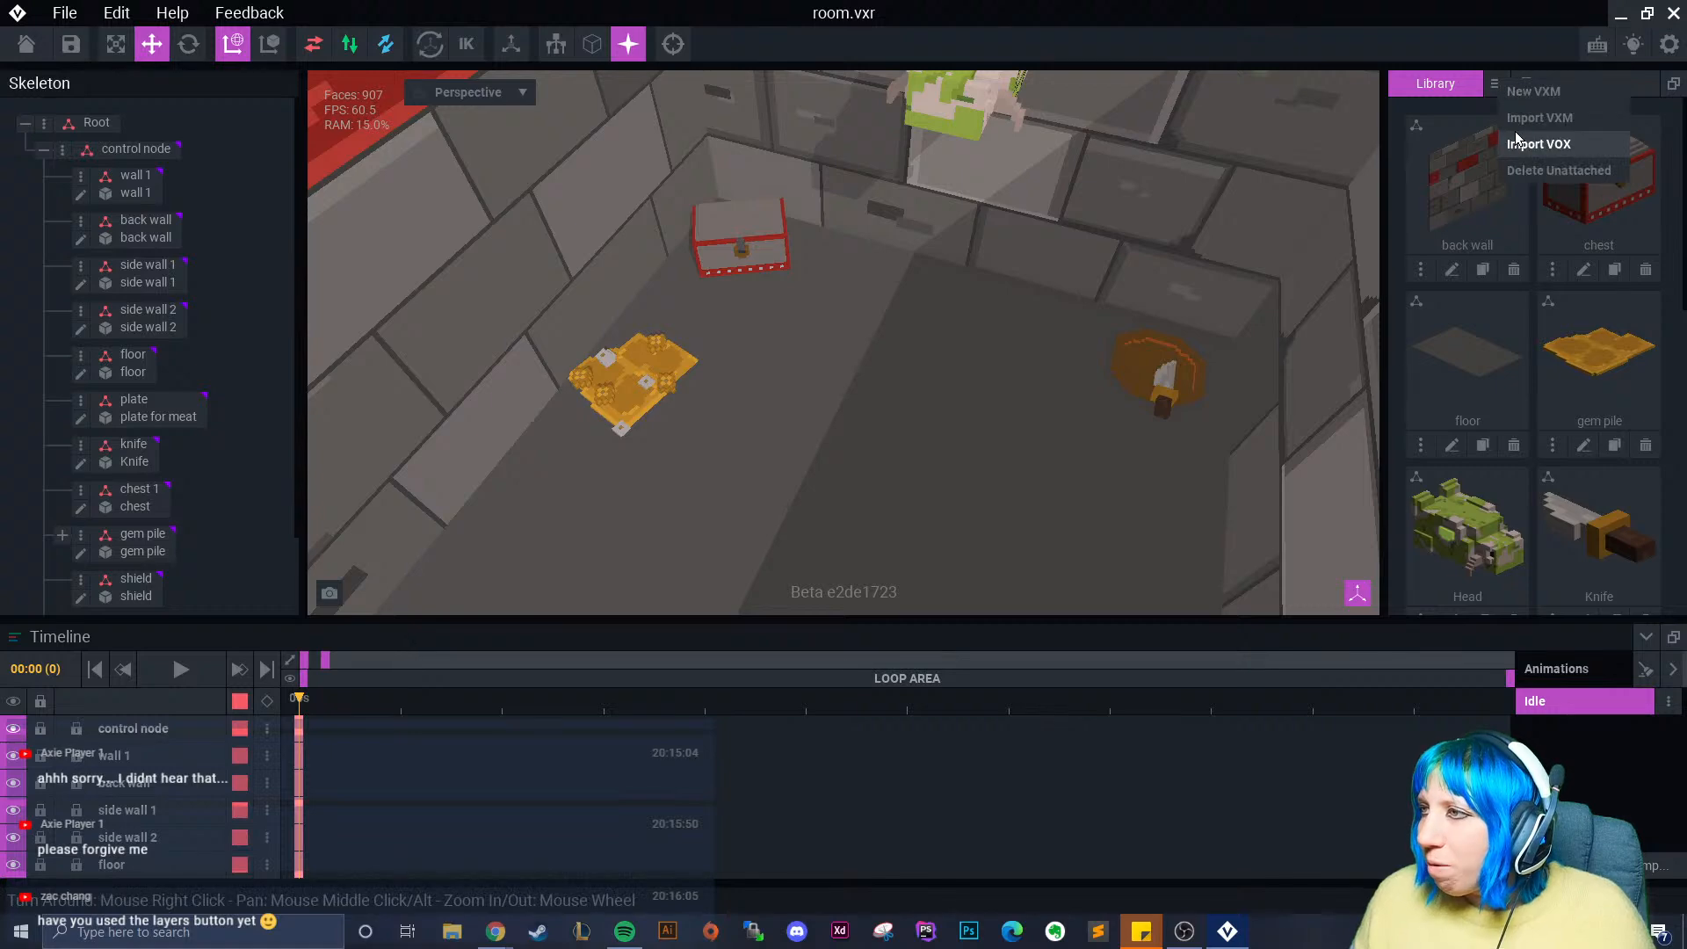
click(1529, 125)
click(1279, 176)
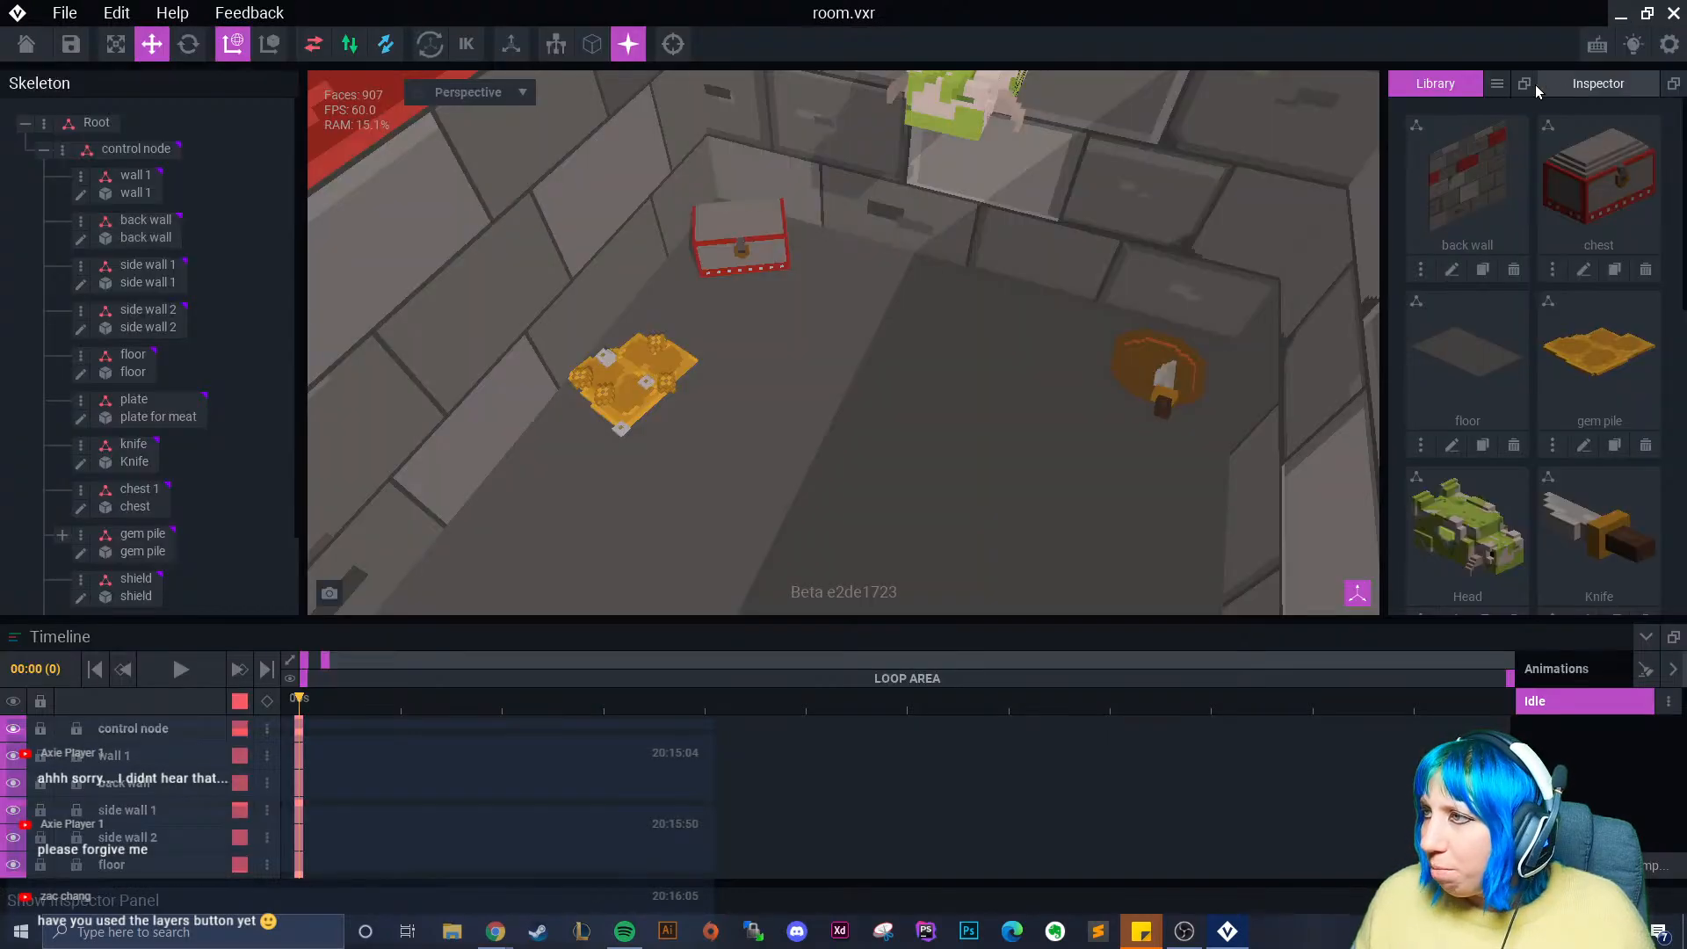
click(1526, 85)
click(979, 242)
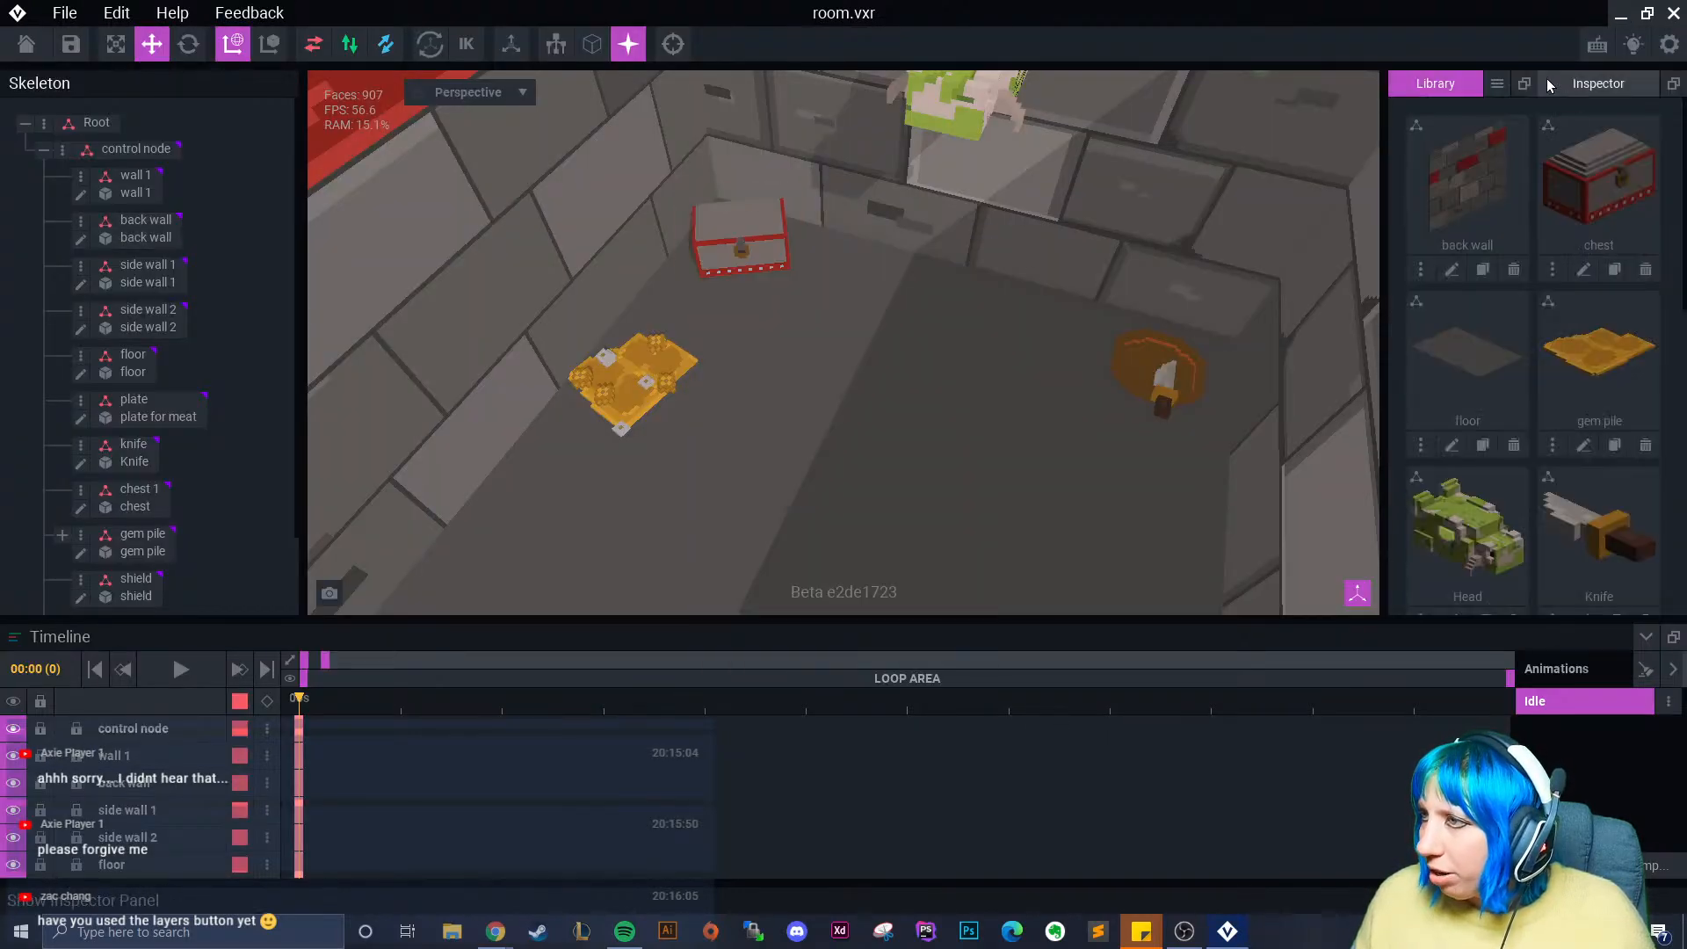
- Create a new voxel model named gem in the room's library
click(1497, 83)
click(1517, 109)
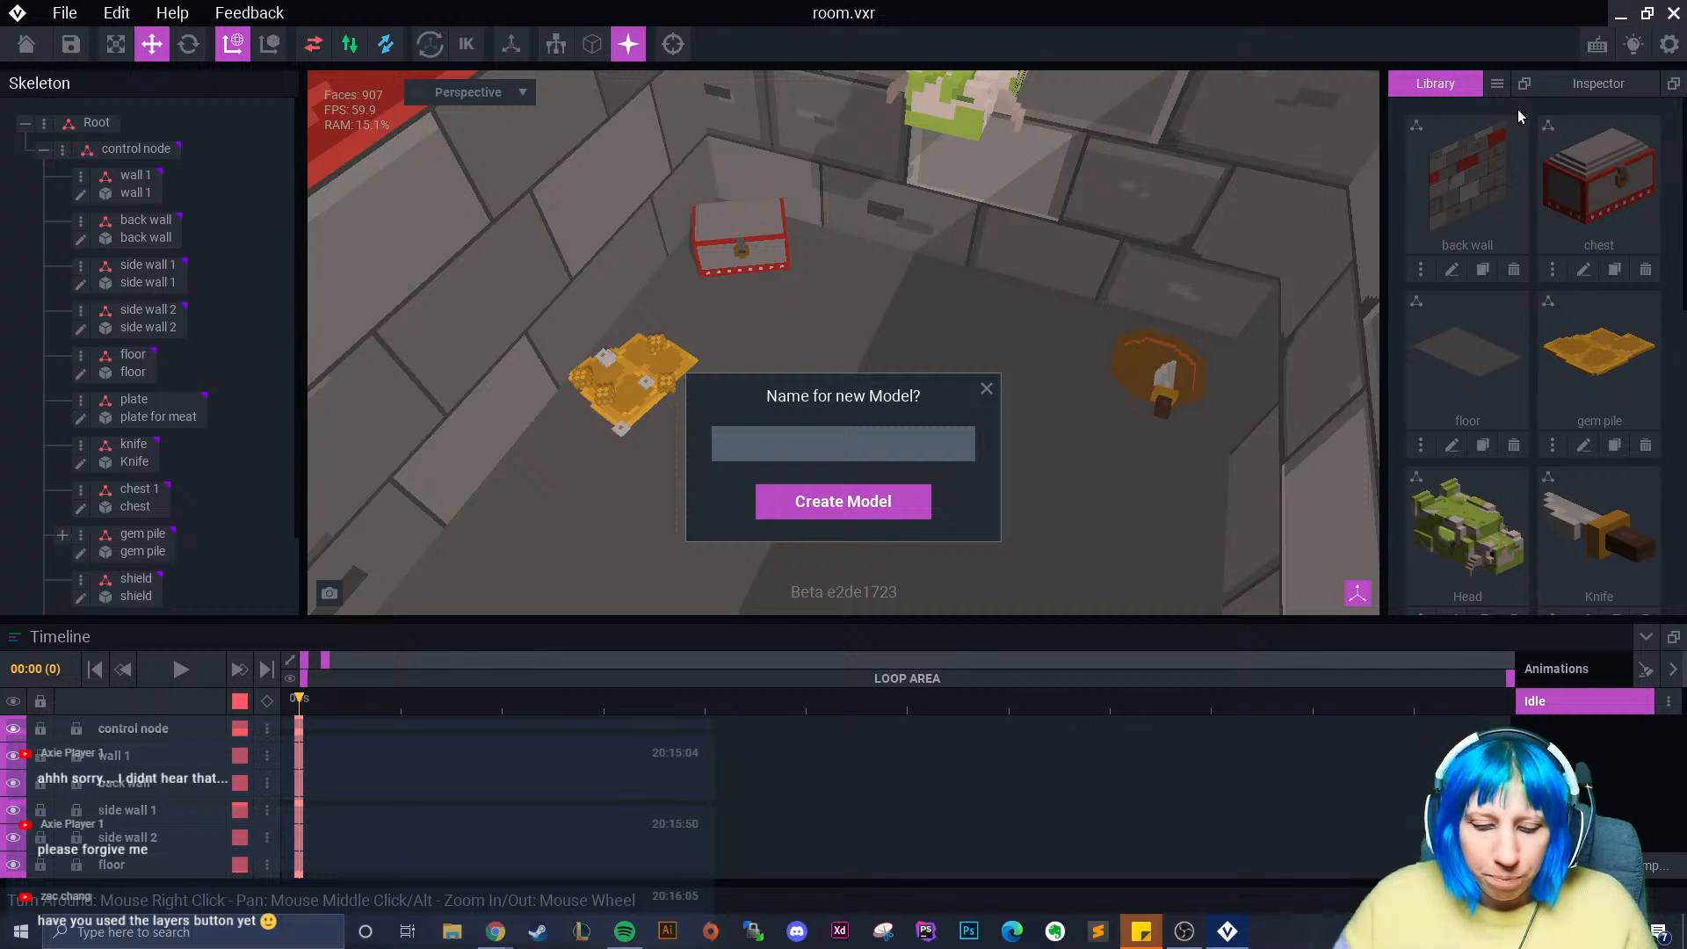
text(gem)
key(Return)
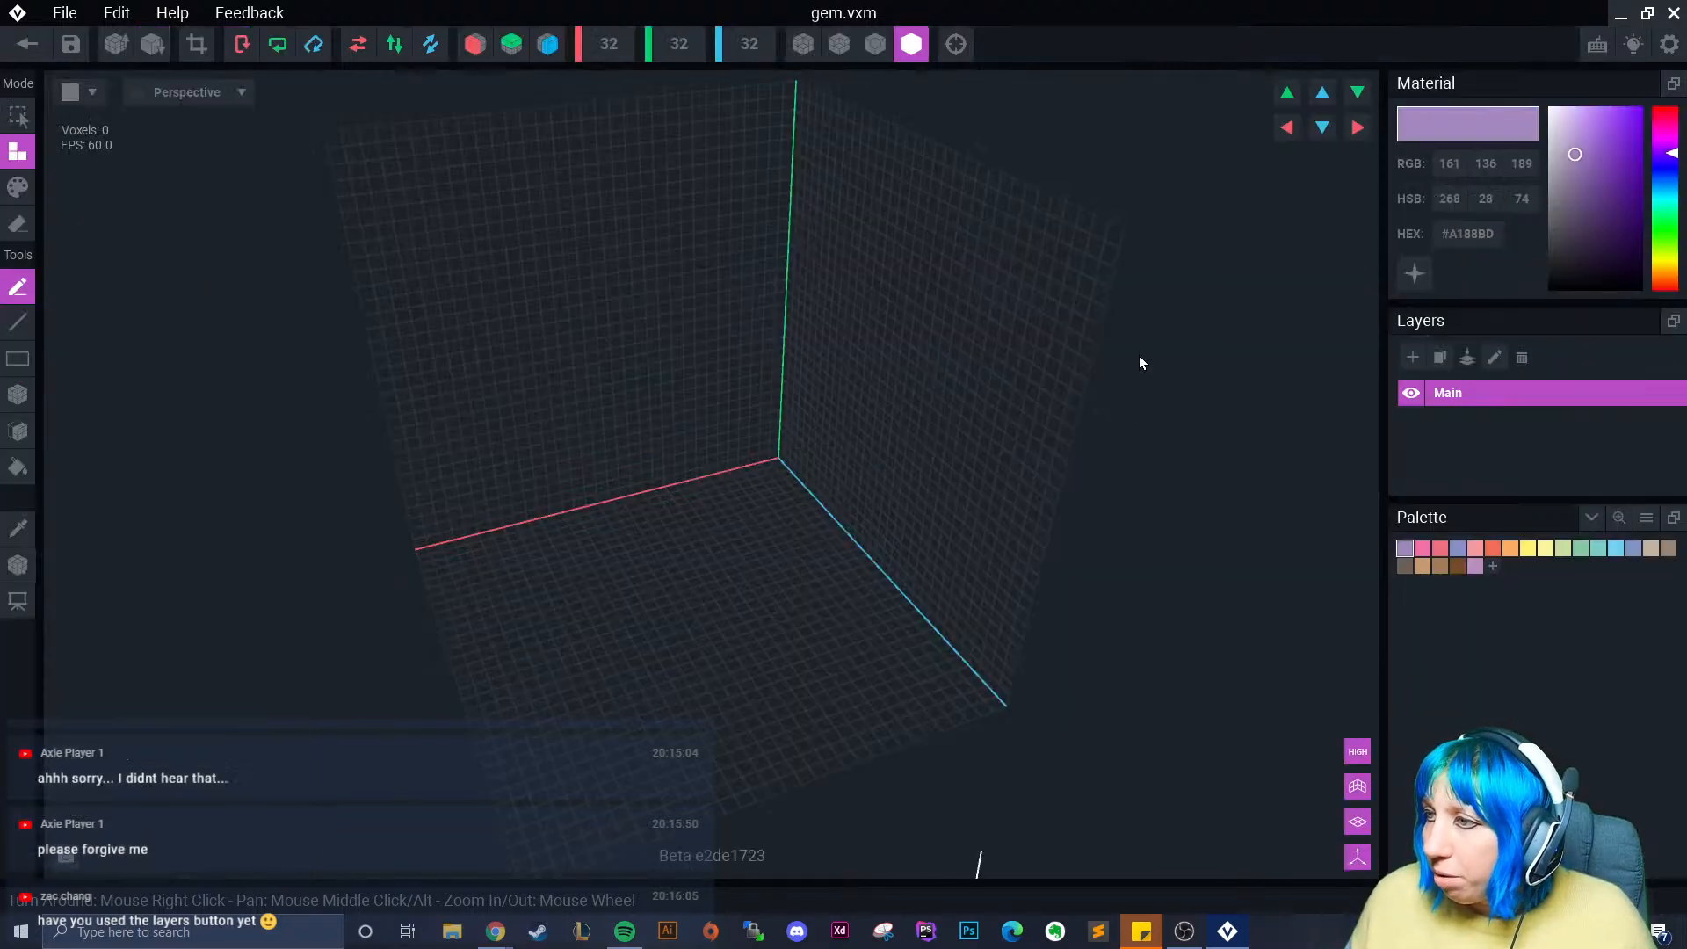
click(1643, 520)
click(1582, 572)
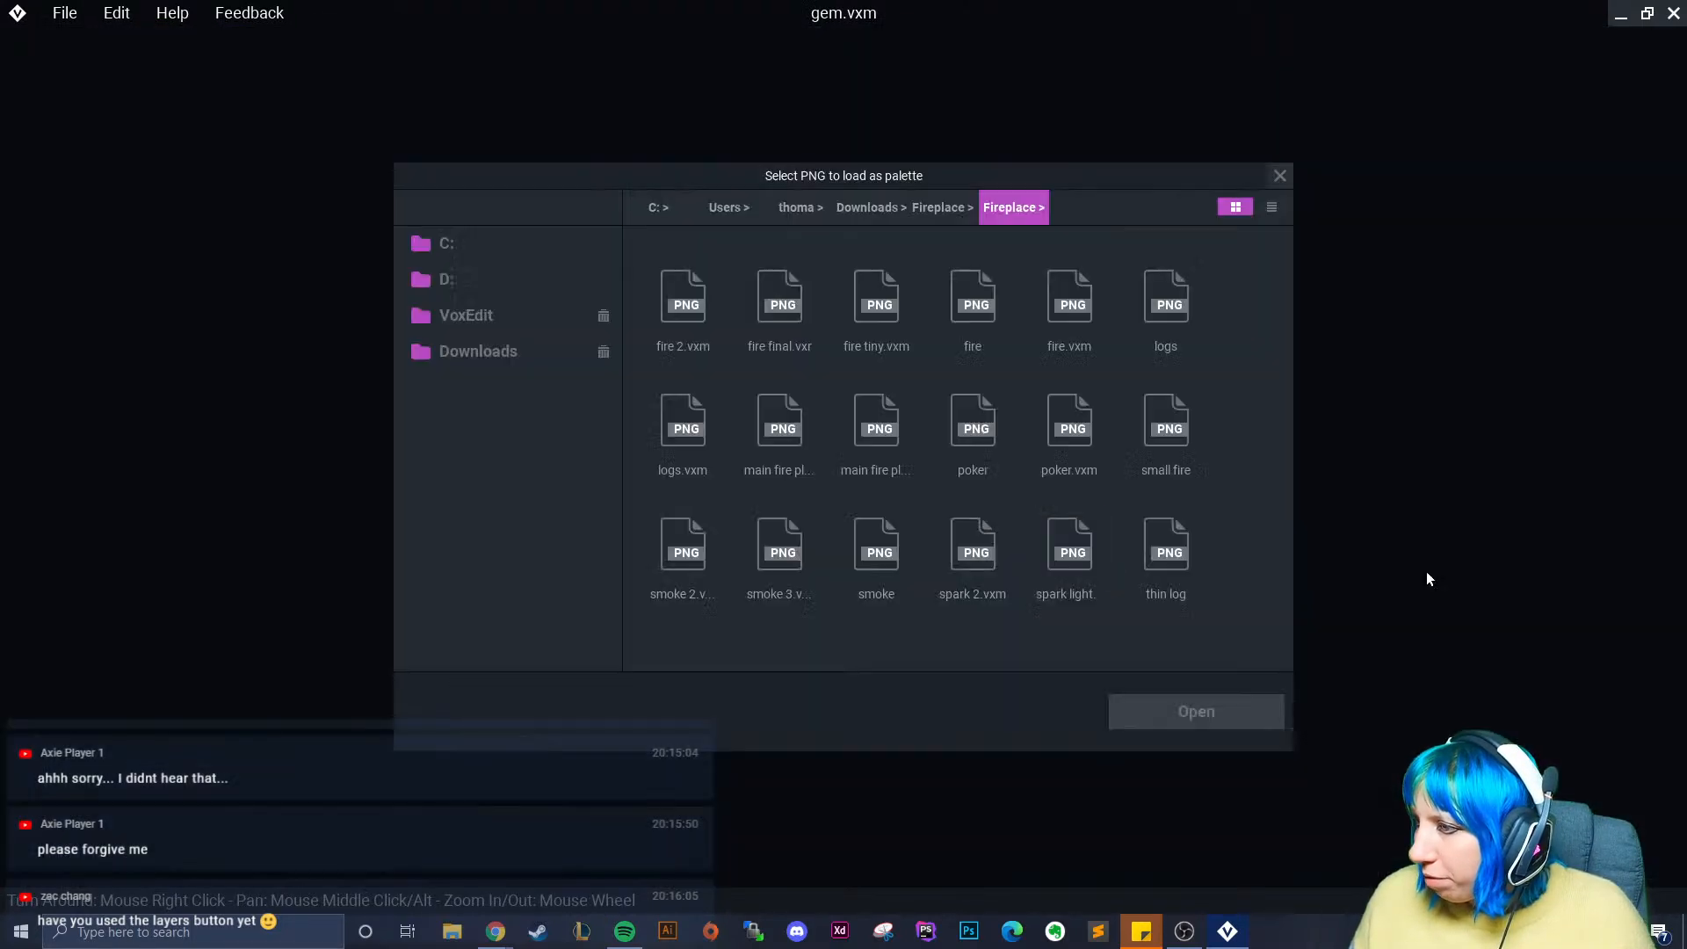
key(Escape)
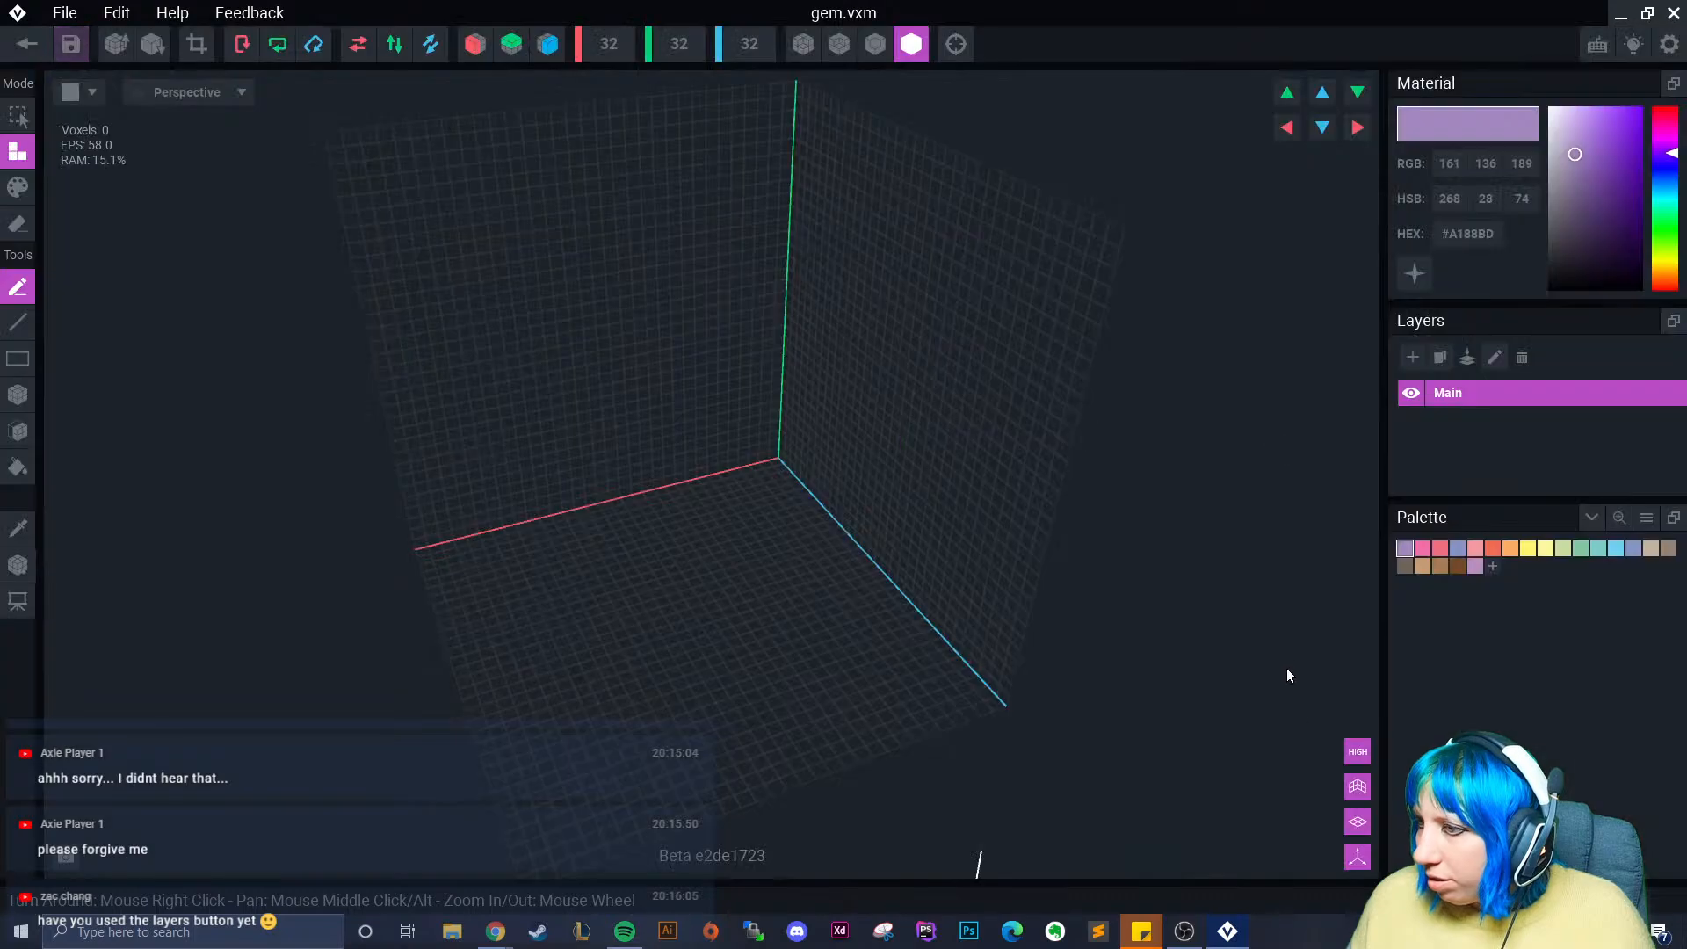
- Load a PNG image from the Downloads folder as the gem model's colour palette
click(1645, 518)
click(1589, 571)
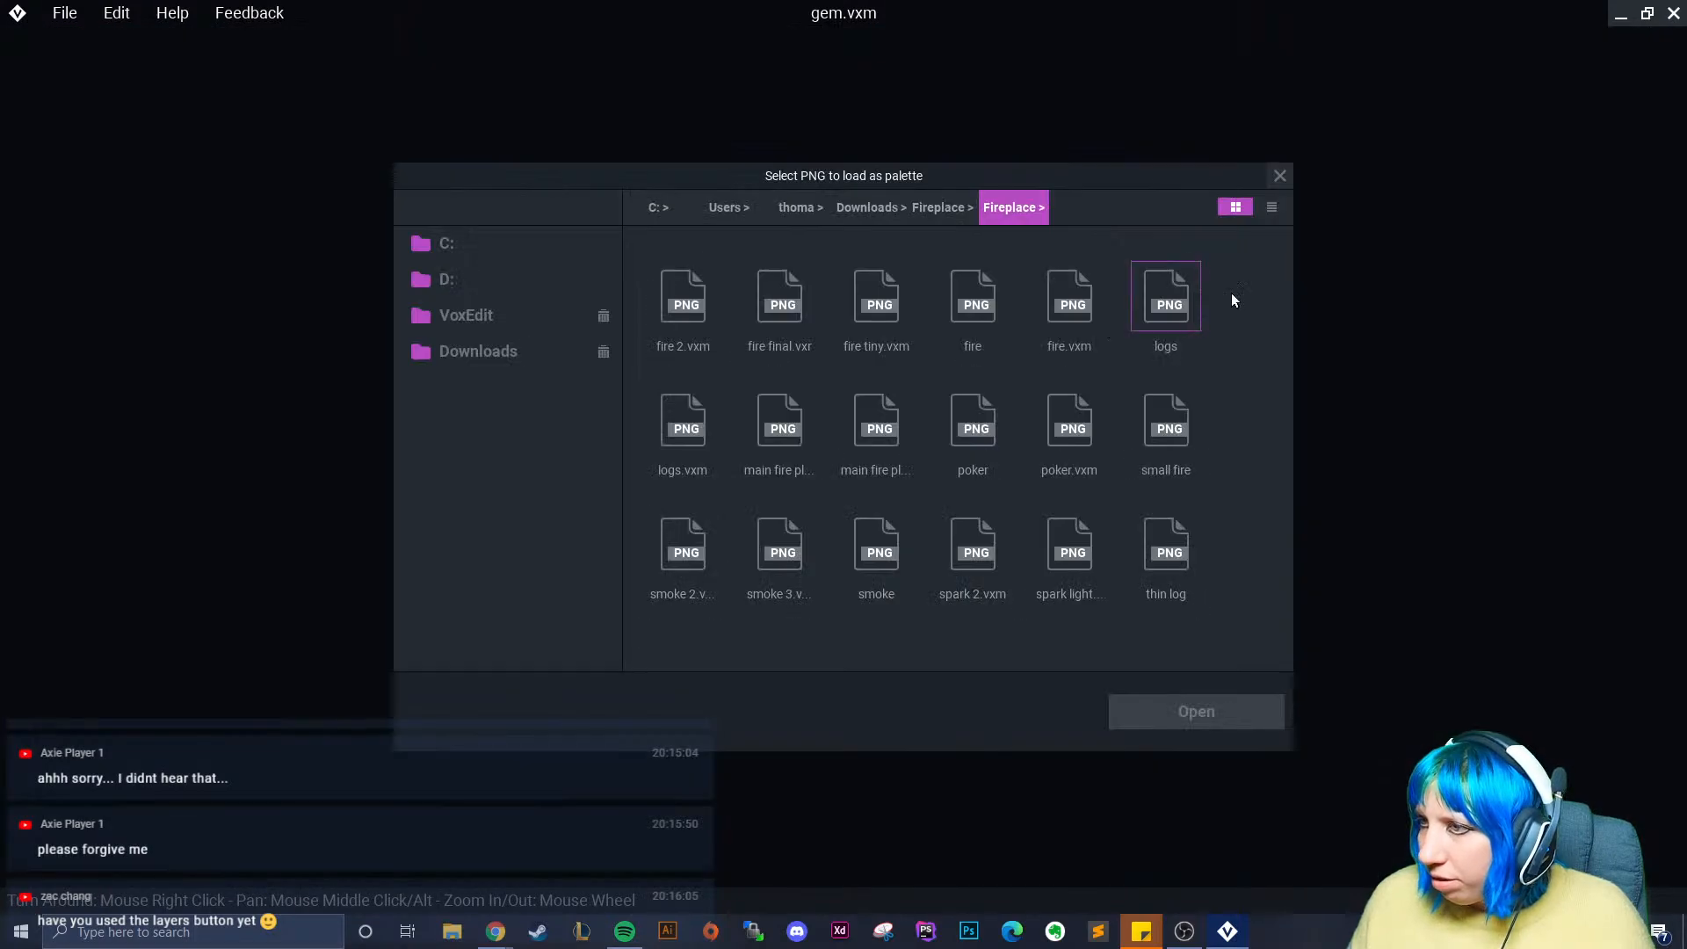
click(543, 363)
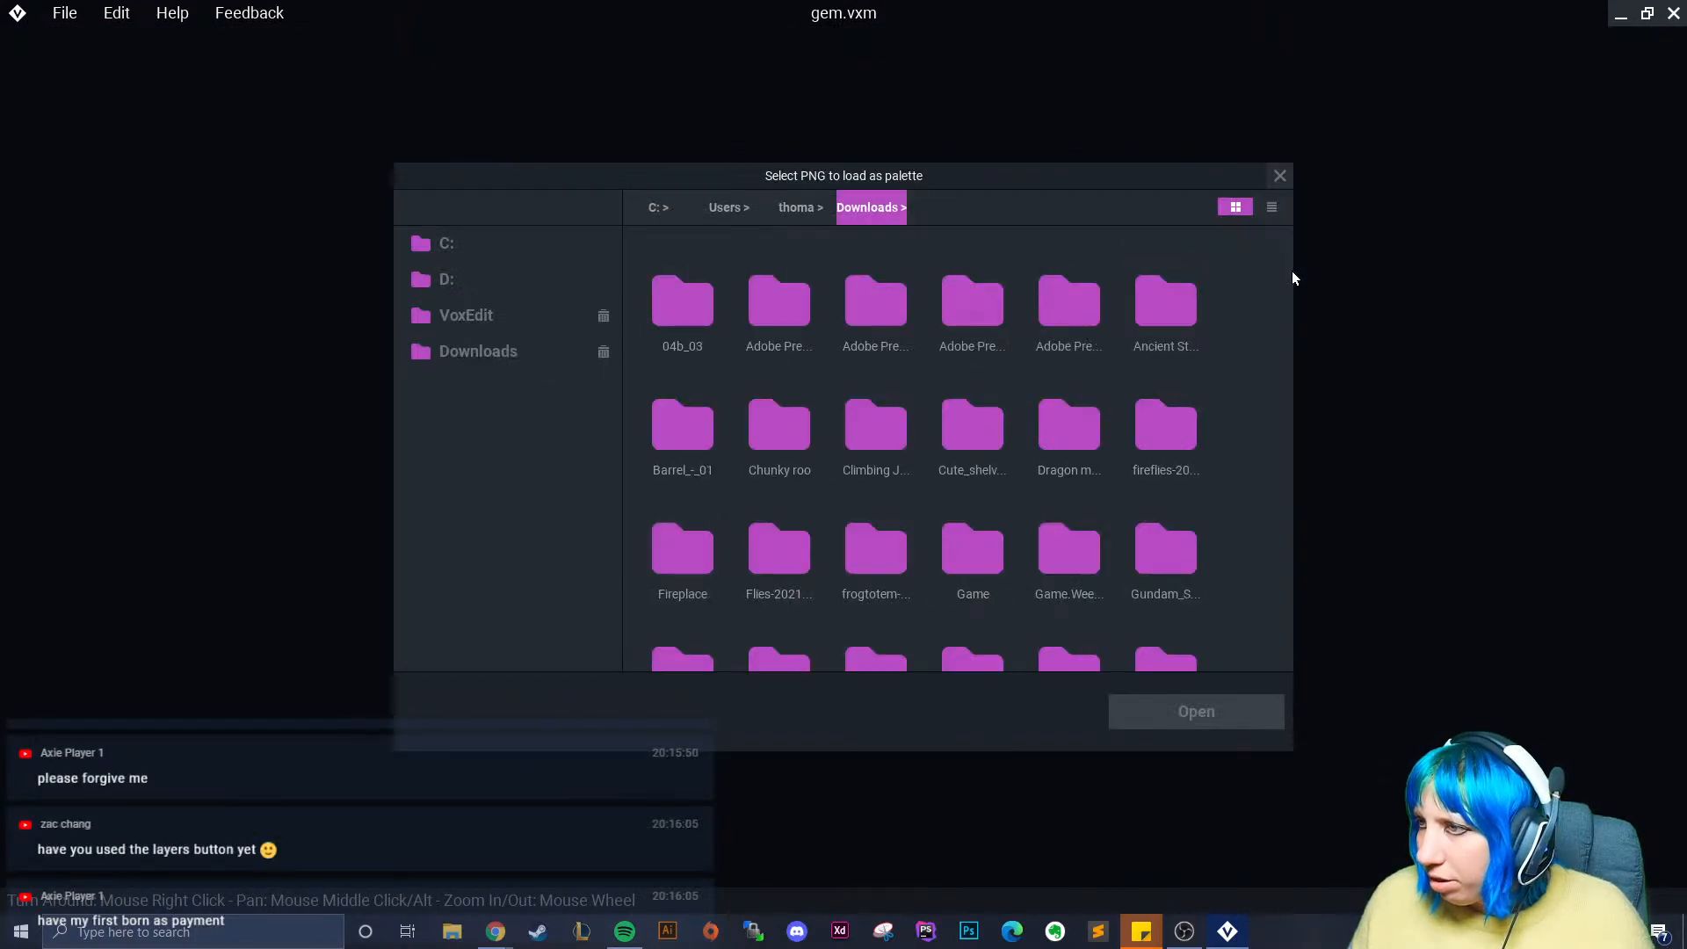
scroll(1283, 401, down, 6)
click(687, 583)
click(1172, 710)
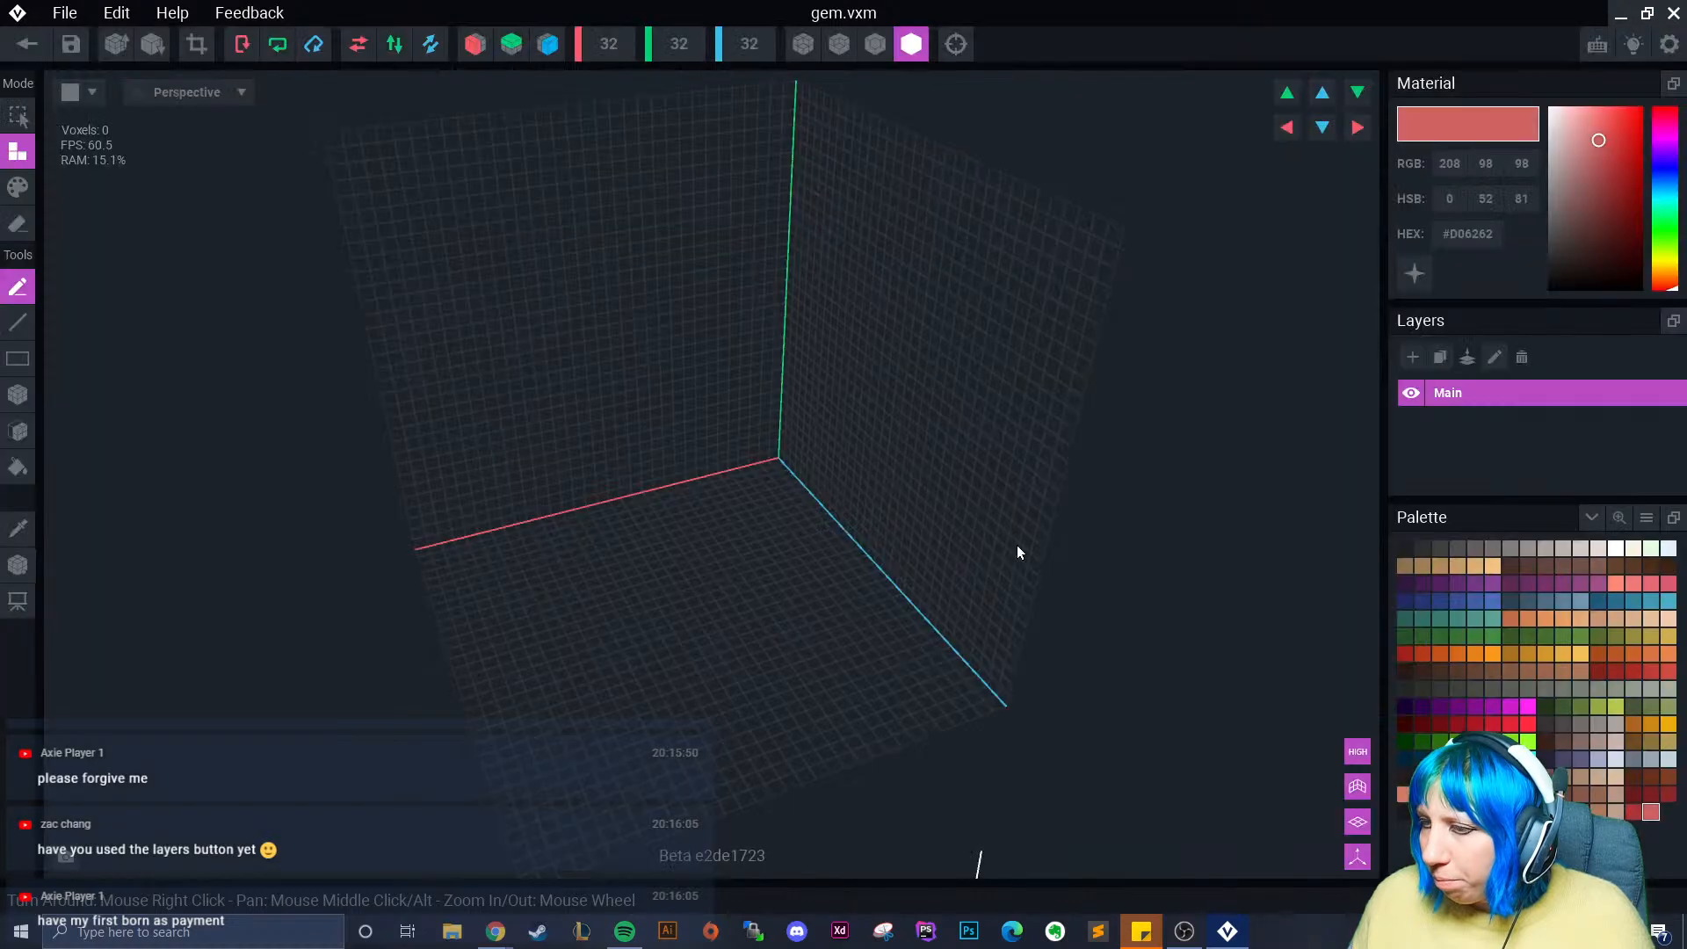
- Turn on mirrored drawing along the X and Z axes of the empty gem model
right_drag(836, 479, 745, 573)
scroll(744, 563, up, 3)
click(474, 44)
click(547, 44)
right_drag(597, 176, 762, 540)
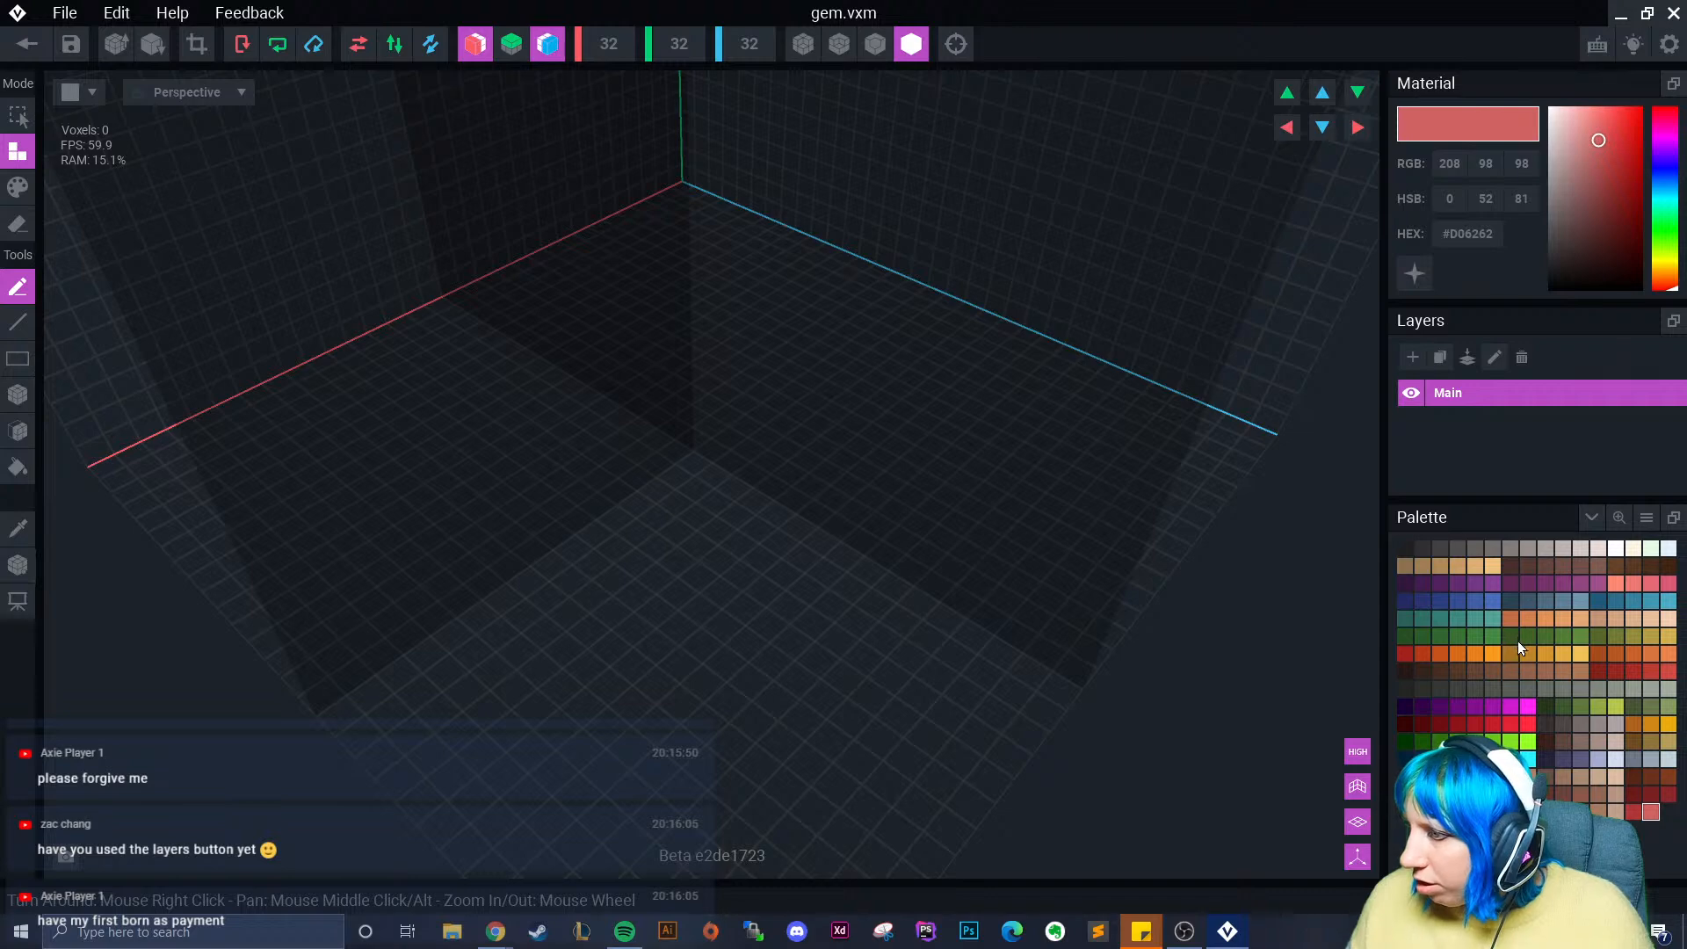
- Choose dark blue #005A87 with the emissive option and draw a 4 by 4 voxel slab at the floor's centre
click(1441, 759)
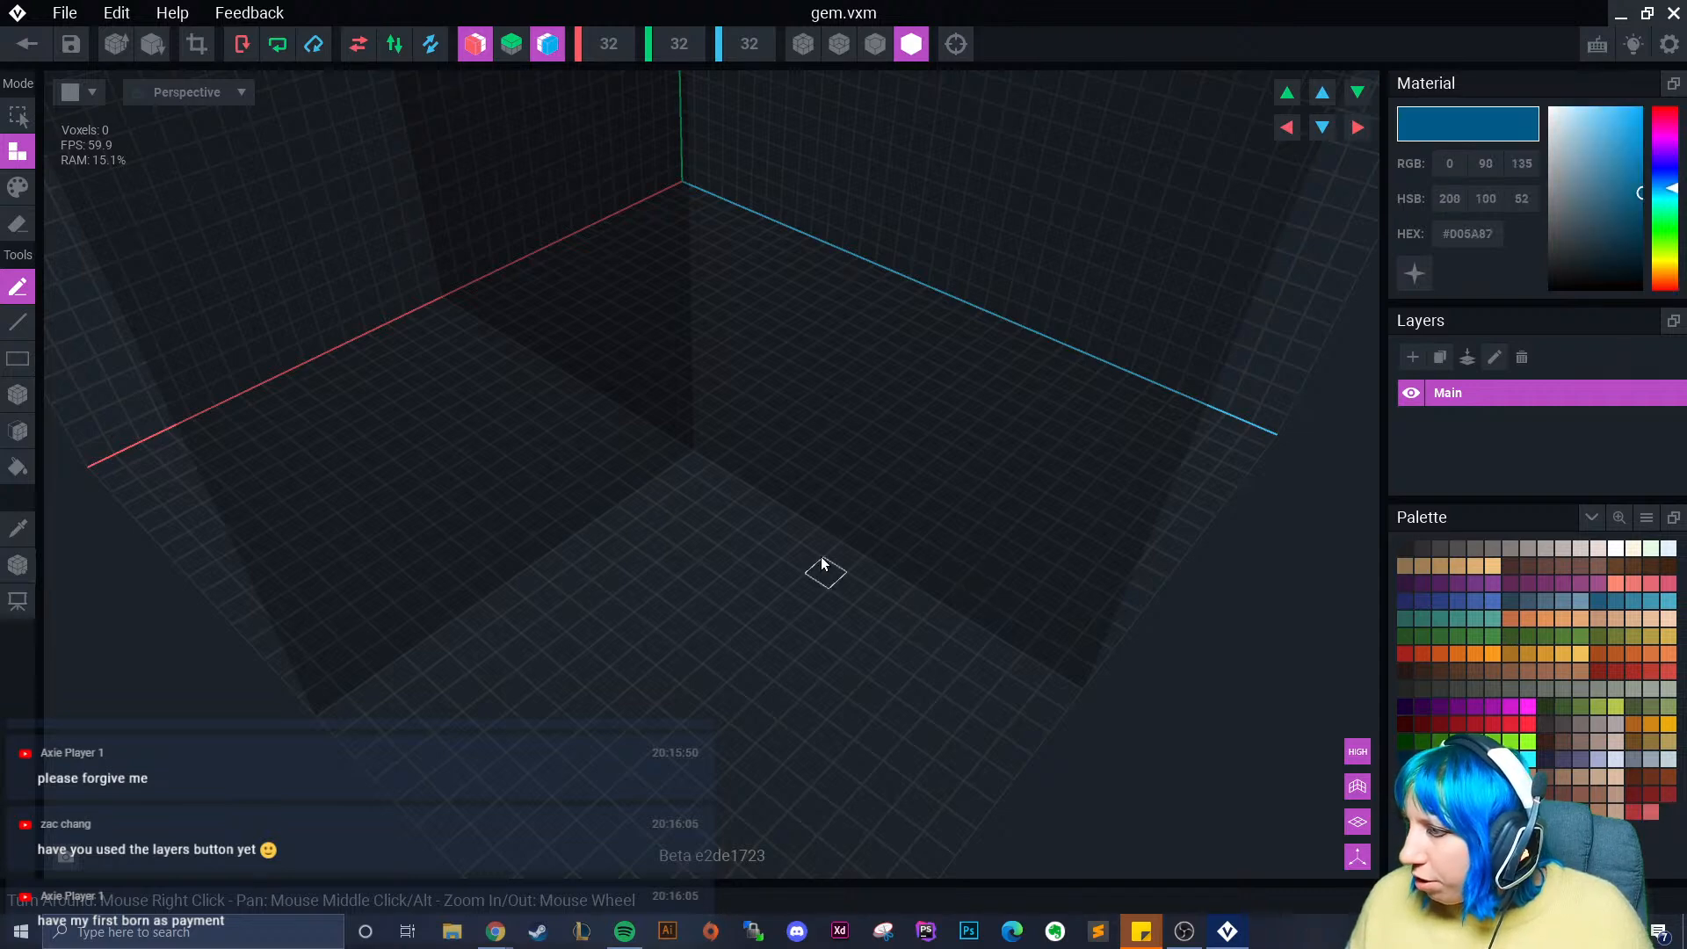
click(1412, 276)
mouse_move(692, 466)
mouse_down()
mouse_move(712, 471)
mouse_move(671, 478)
mouse_move(690, 482)
mouse_up()
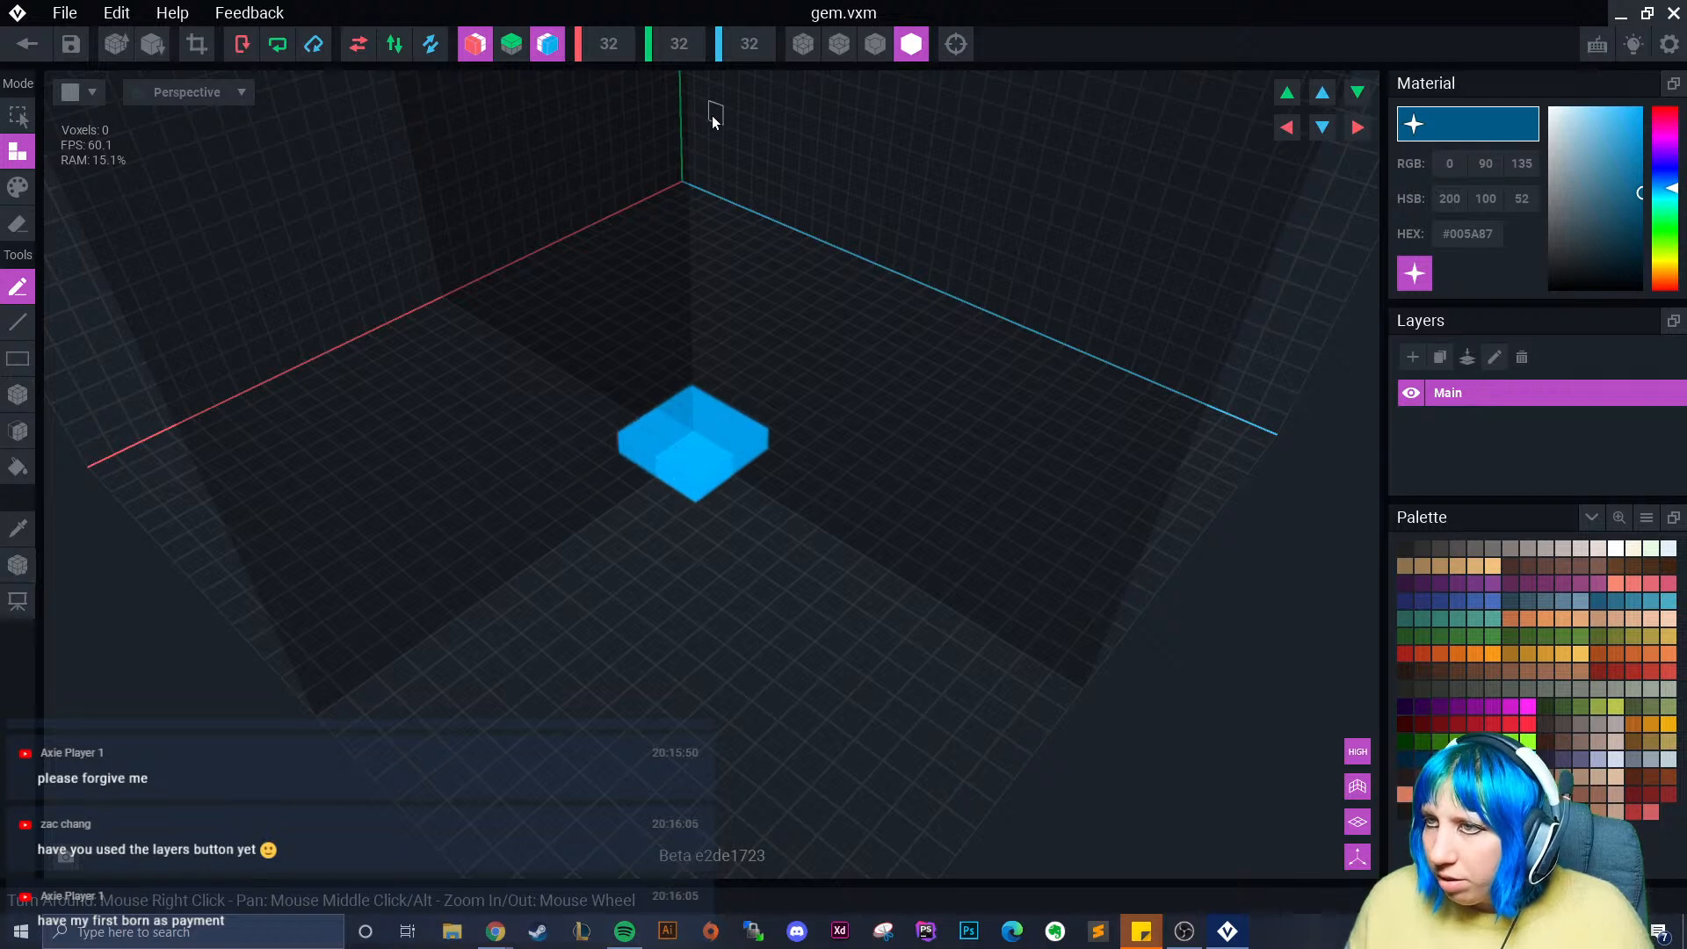
- Raise the blue slab one voxel and place a centred 2 by 2 voxel block beneath it
click(1287, 93)
right_drag(604, 482, 673, 499)
scroll(670, 503, up, 2)
scroll(671, 503, up, 2)
click(753, 479)
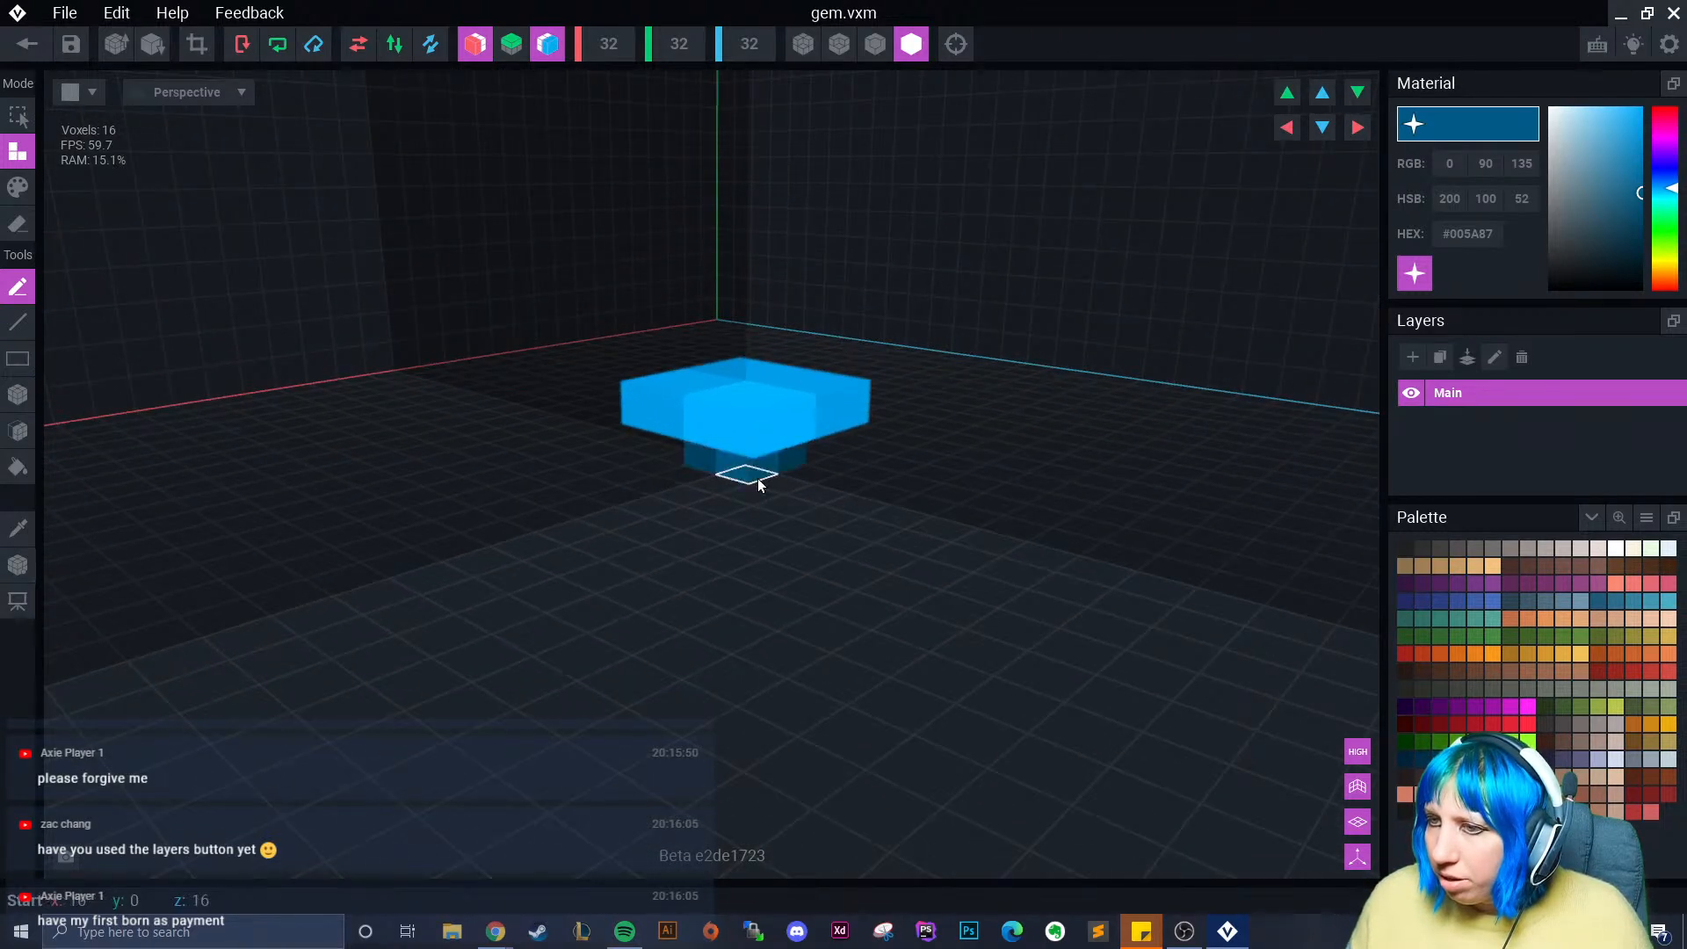
right_drag(747, 416, 747, 414)
- Turn on outlined shading, thicken the blue slab to two full layers and add a centred 2 by 2 cap on top
click(872, 49)
right_drag(801, 322, 800, 334)
middle_drag(823, 648, 785, 646)
scroll(785, 646, up, 1)
click(730, 728)
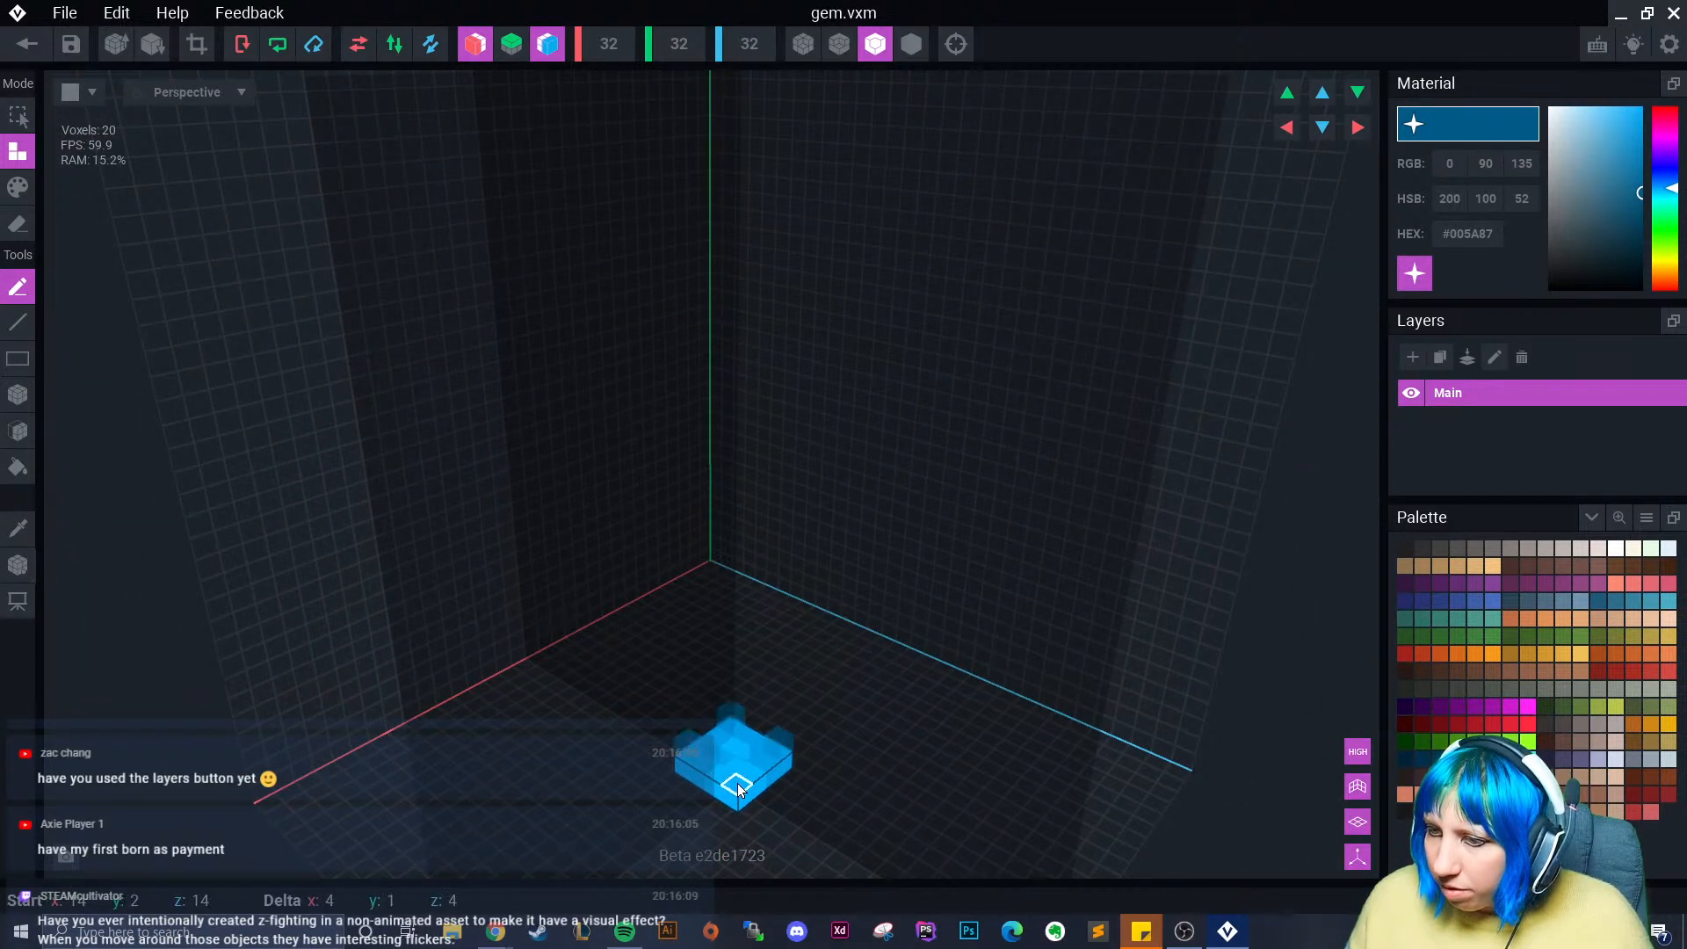
click(710, 773)
click(761, 764)
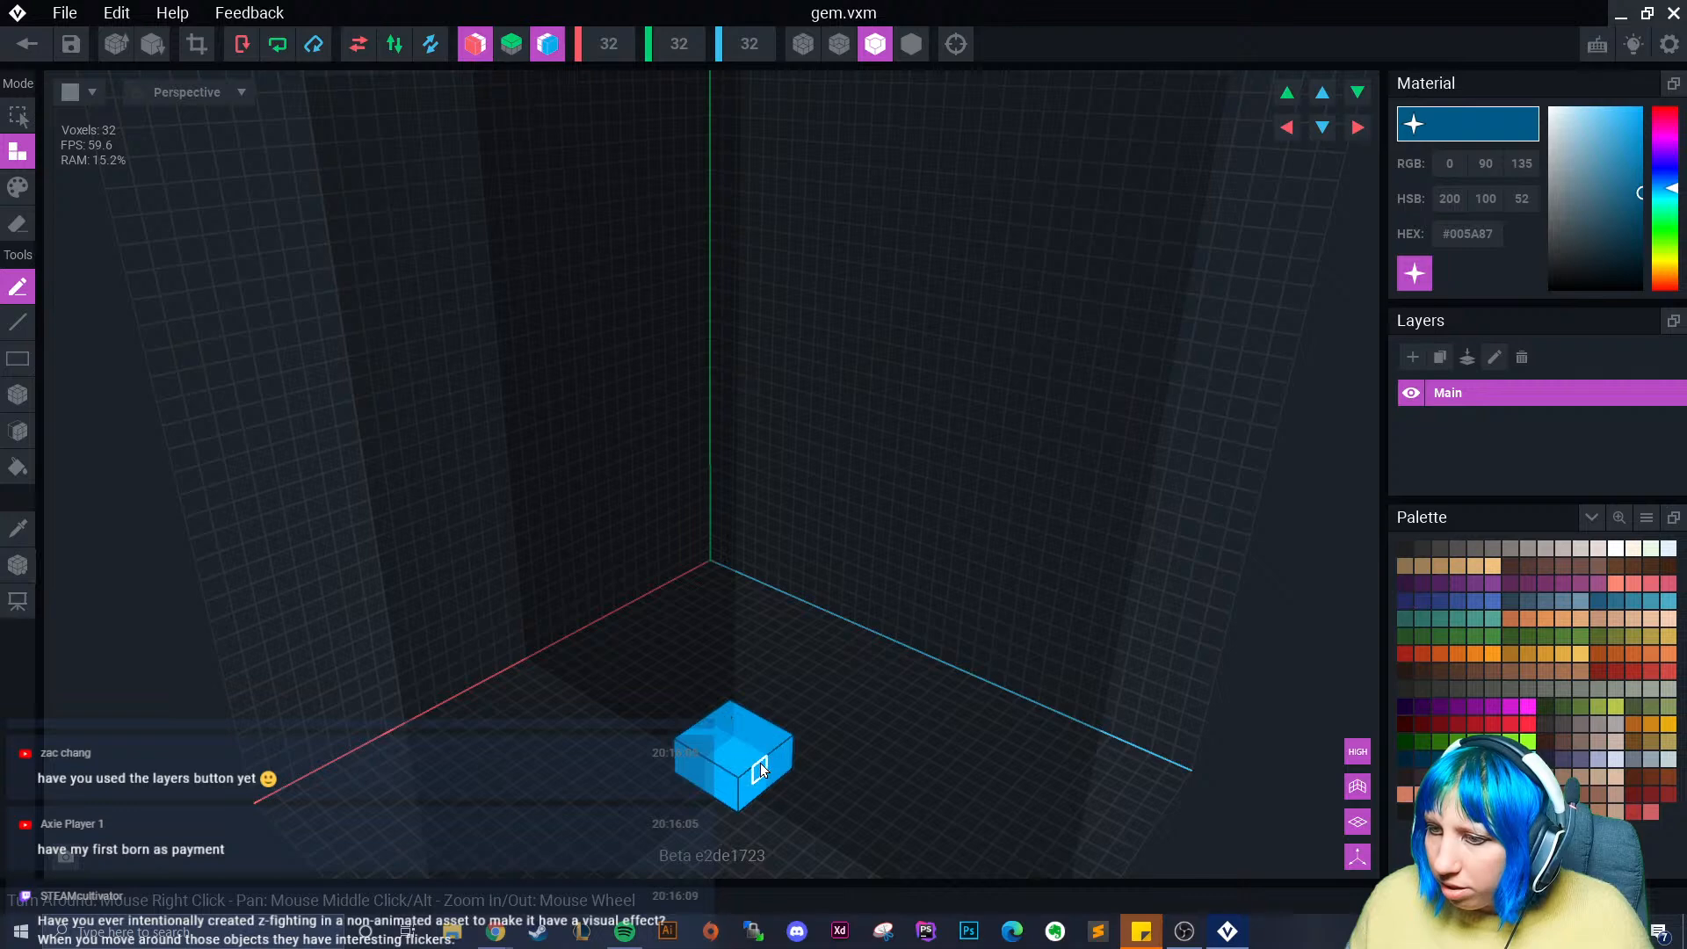
click(736, 744)
click(734, 740)
- Crop the model's volume to the finished gem and return to the room scene with the gem kept
scroll(731, 775, down, 1)
right_drag(731, 775, 730, 779)
scroll(781, 759, up, 1)
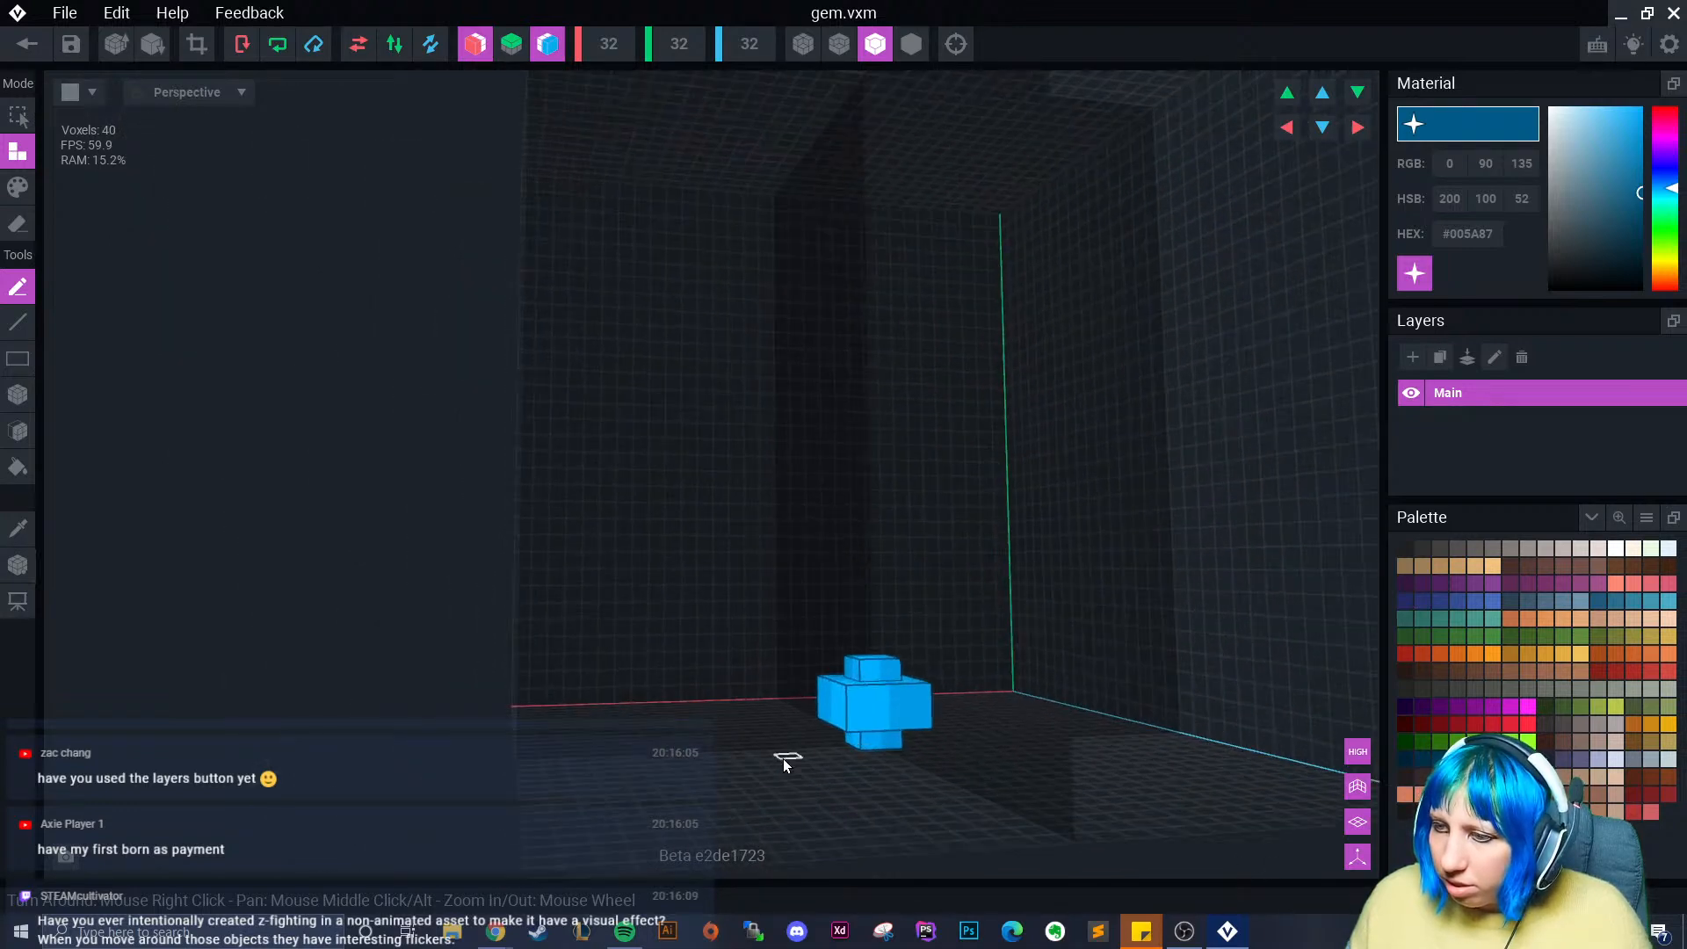
right_drag(783, 697, 783, 693)
middle_drag(977, 780, 611, 659)
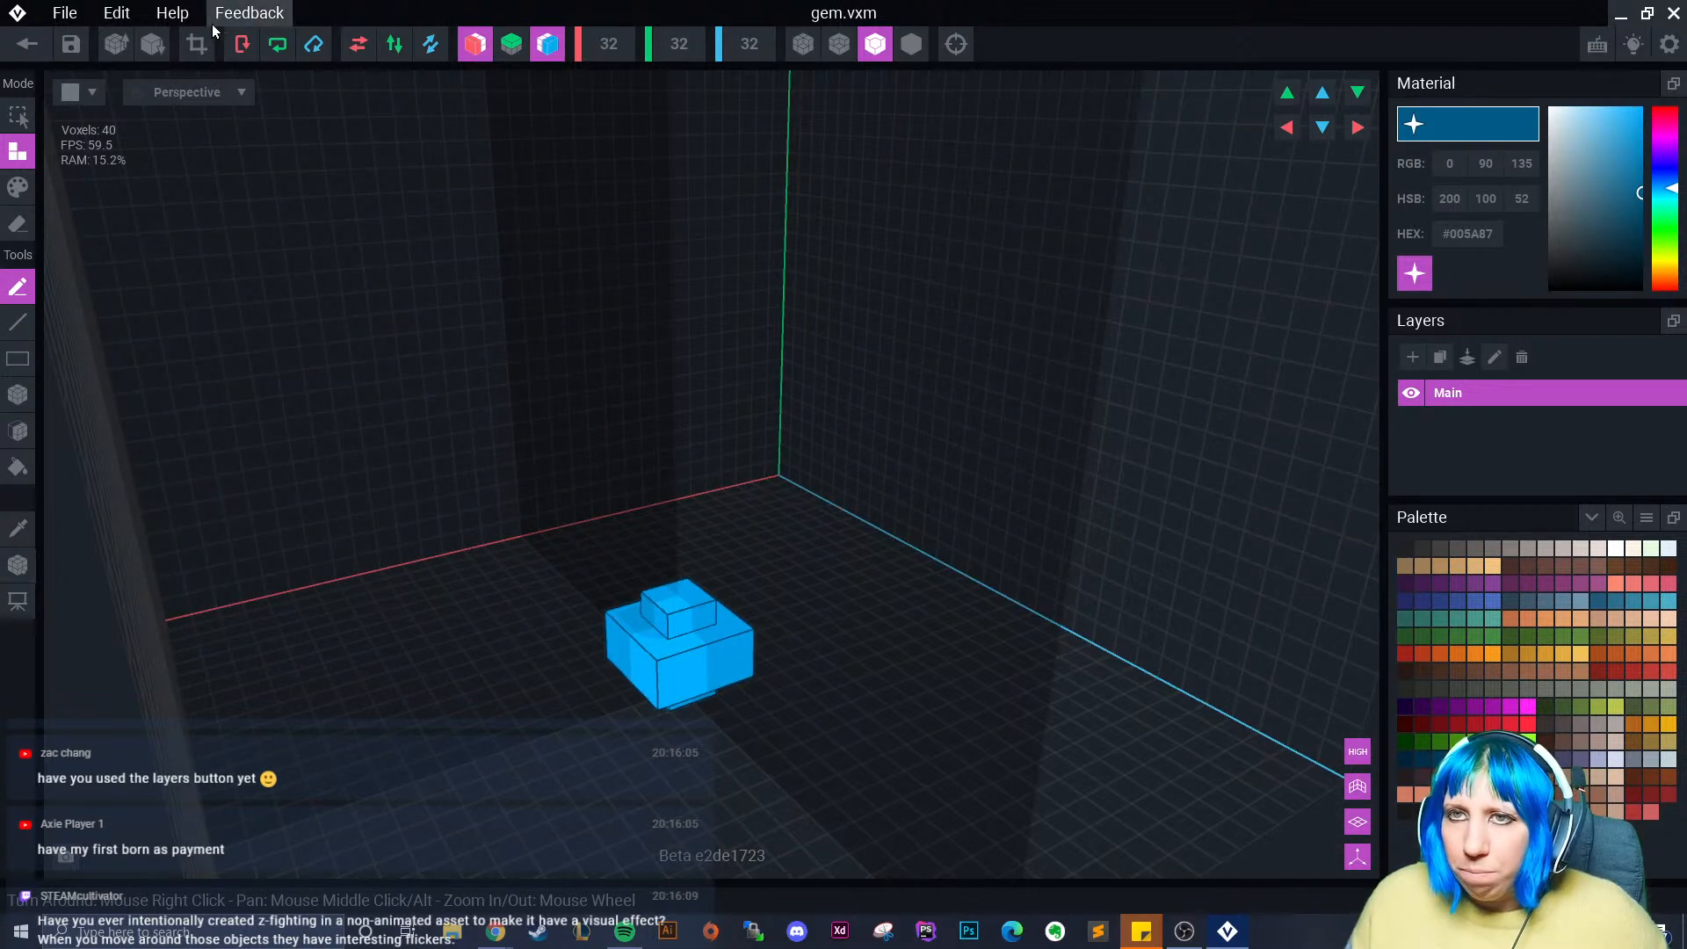
click(197, 44)
scroll(369, 508, down, 5)
right_drag(571, 578, 675, 386)
click(39, 48)
click(682, 343)
scroll(585, 478, up, 3)
click(62, 150)
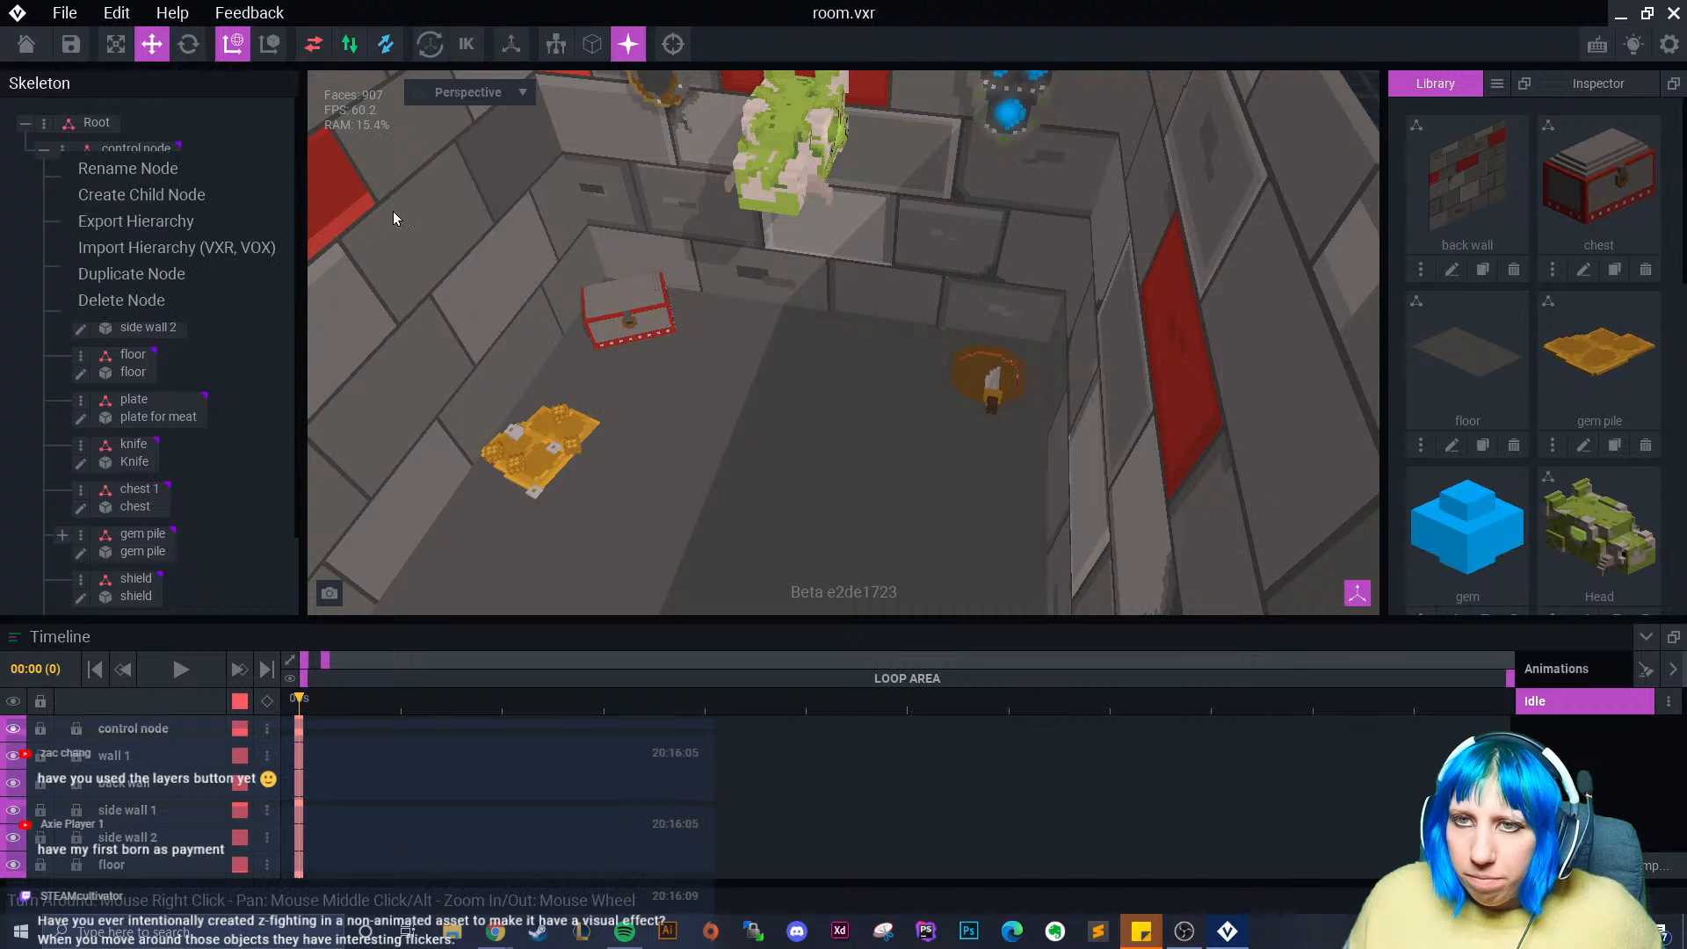
click(253, 404)
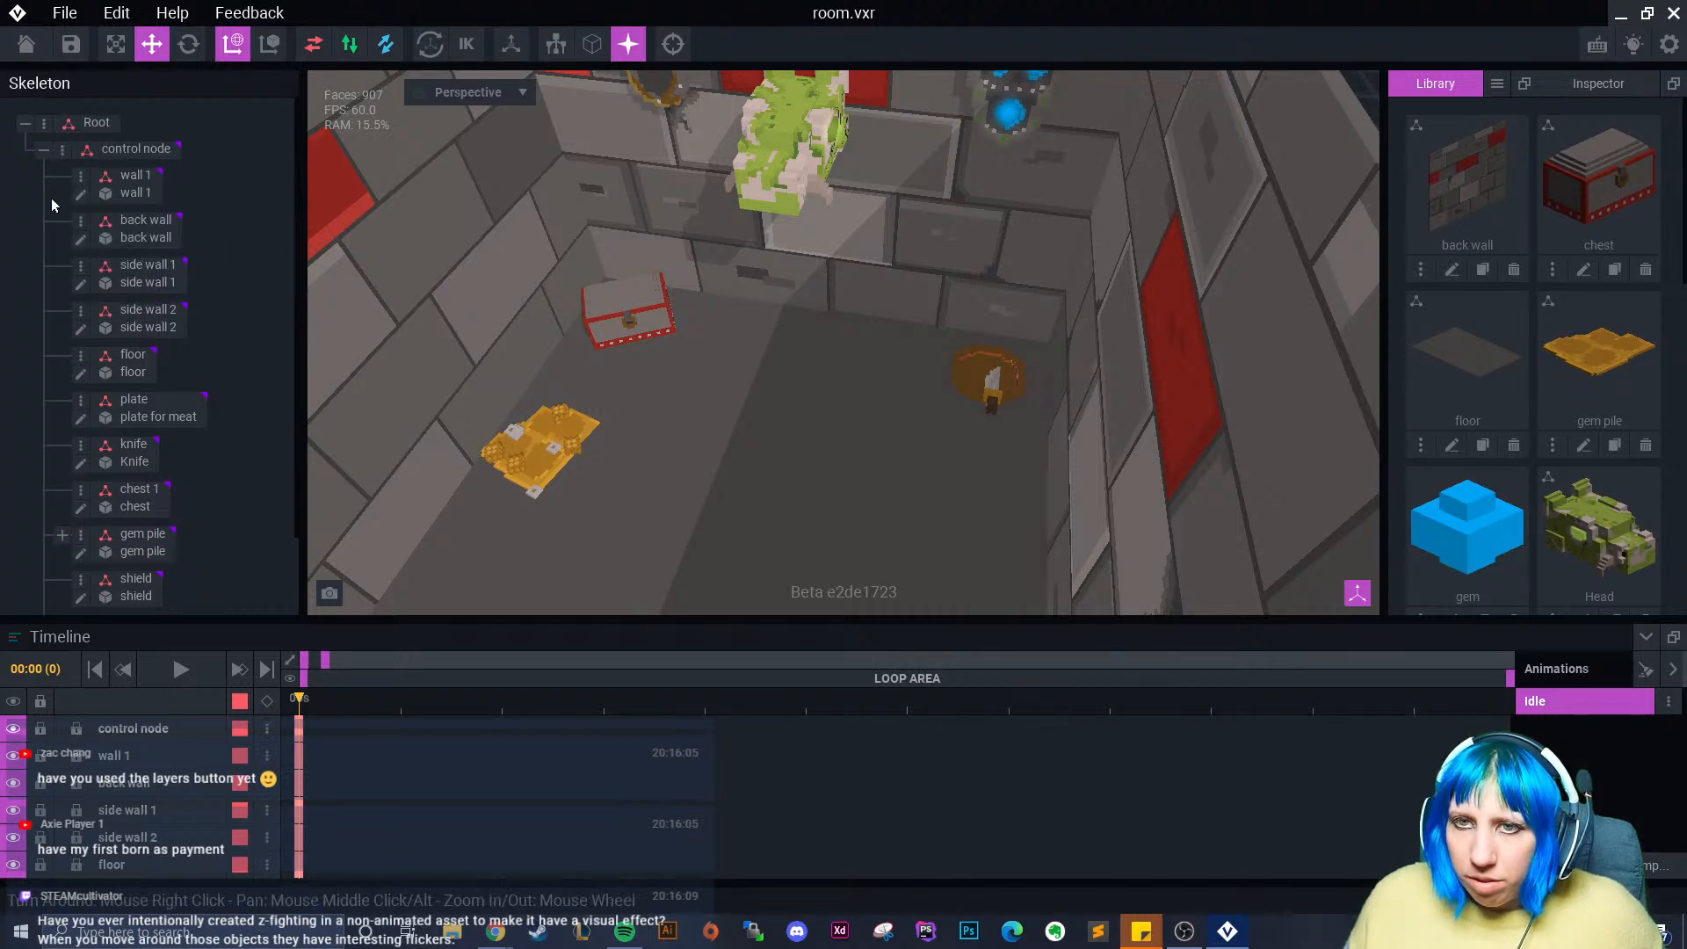
click(43, 151)
click(43, 151)
- Create a child node named gem 1 under the gem pile node in the skeleton
scroll(104, 334, down, 2)
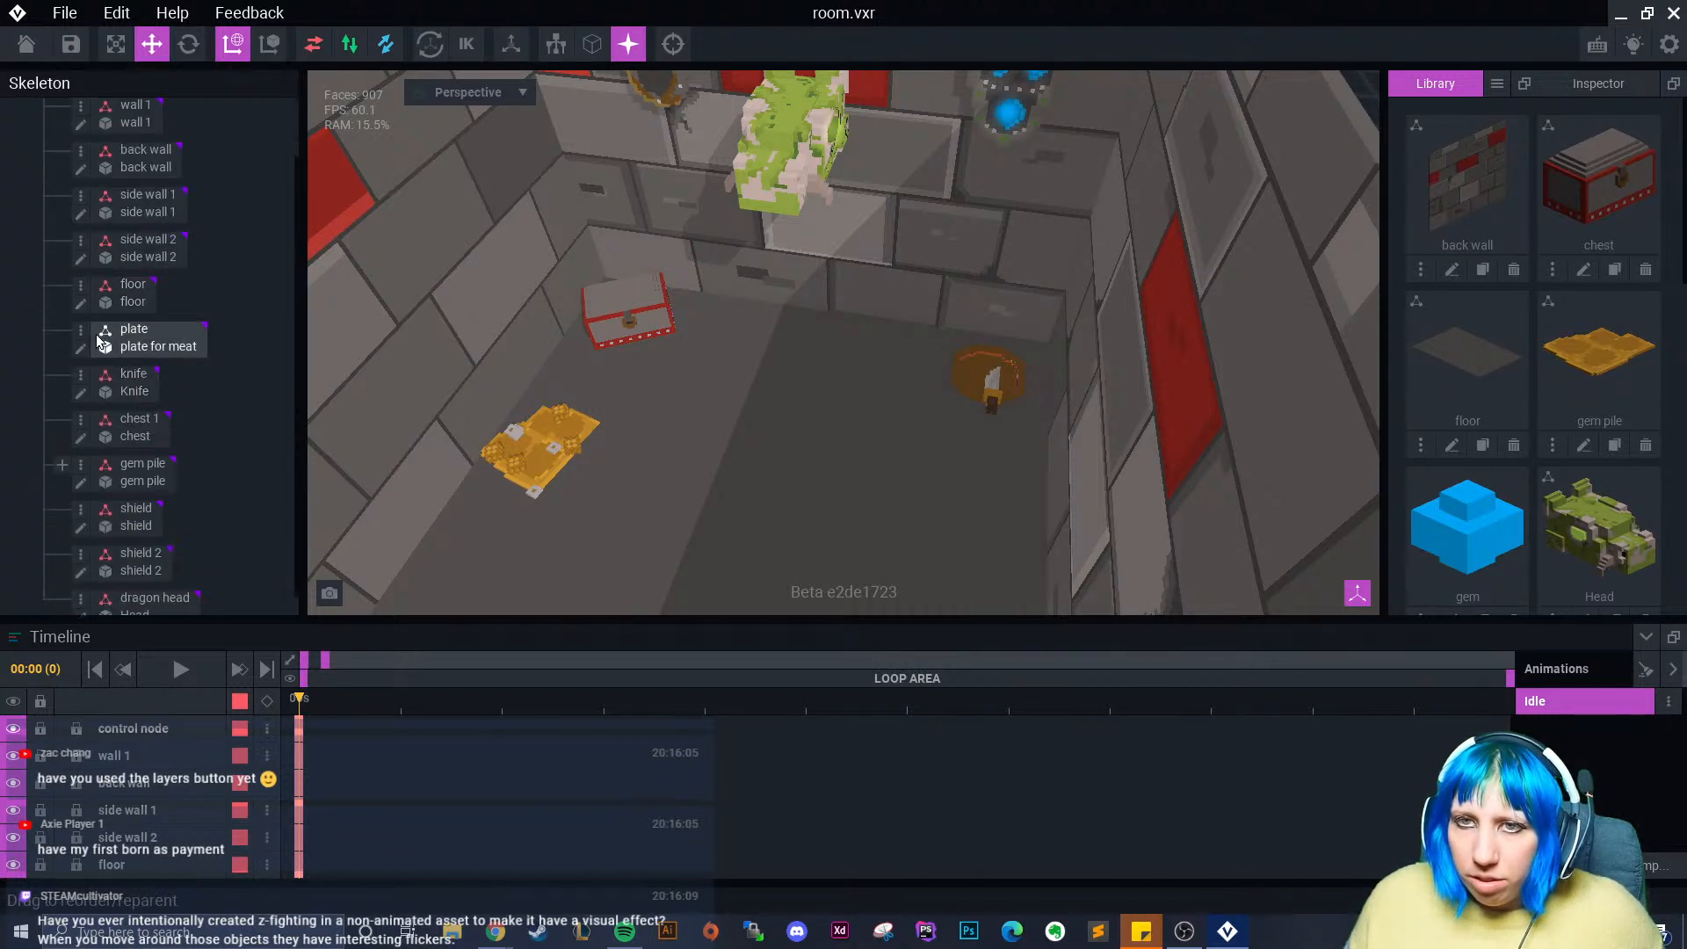
click(61, 445)
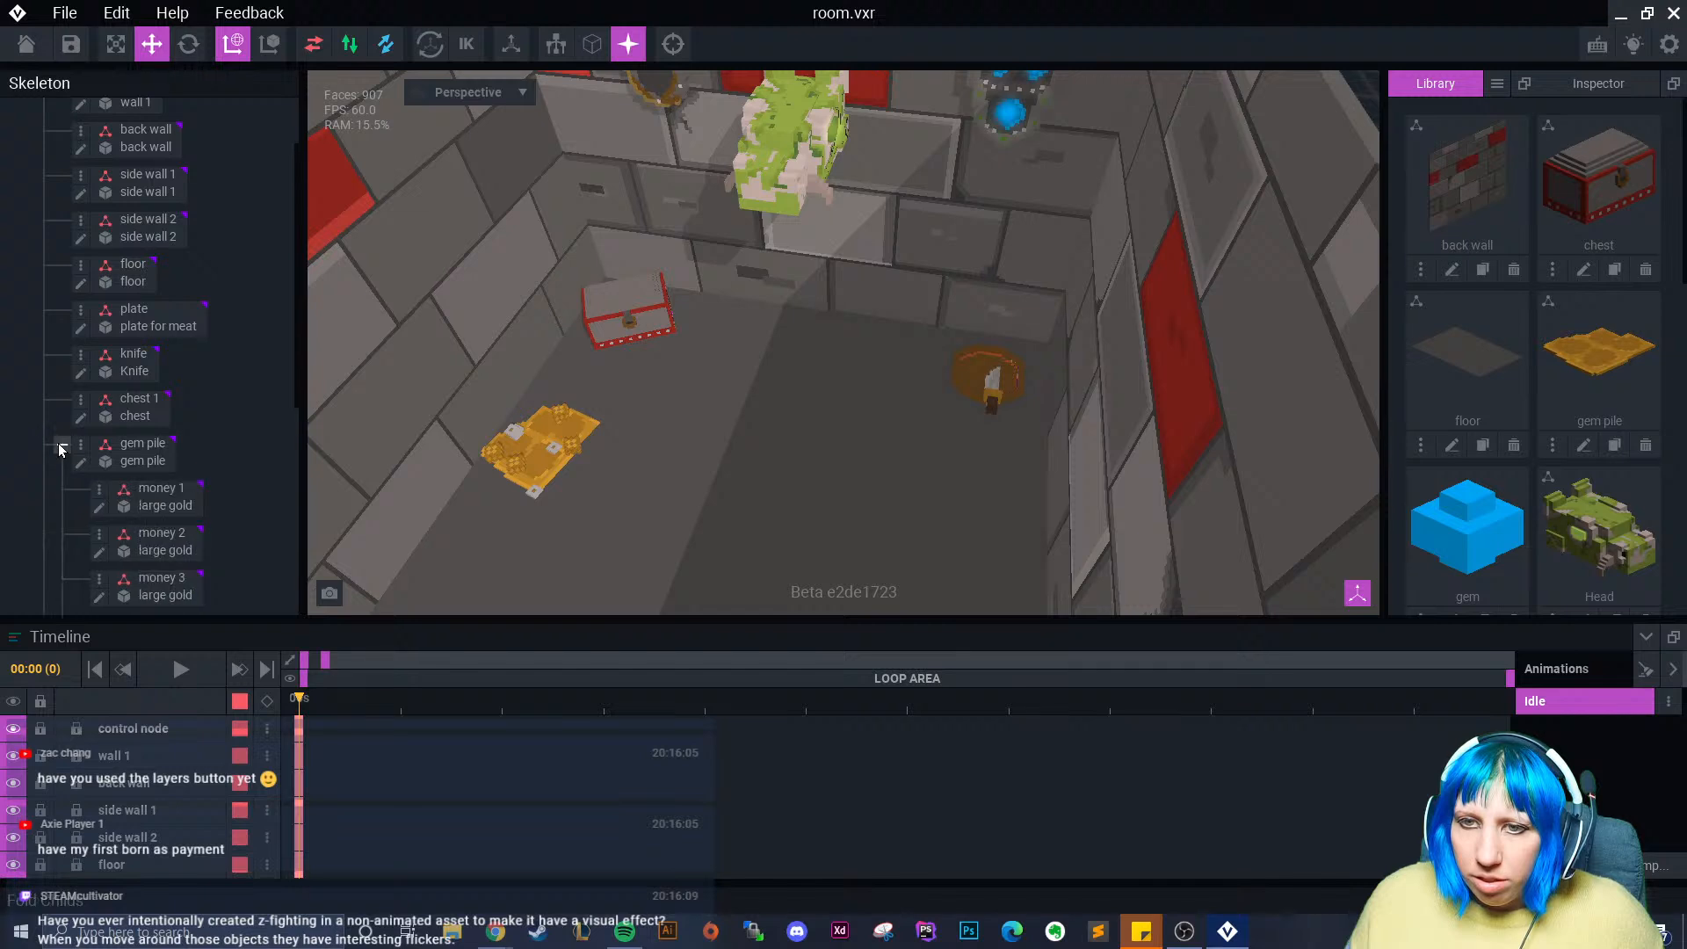
scroll(121, 472, down, 3)
click(80, 234)
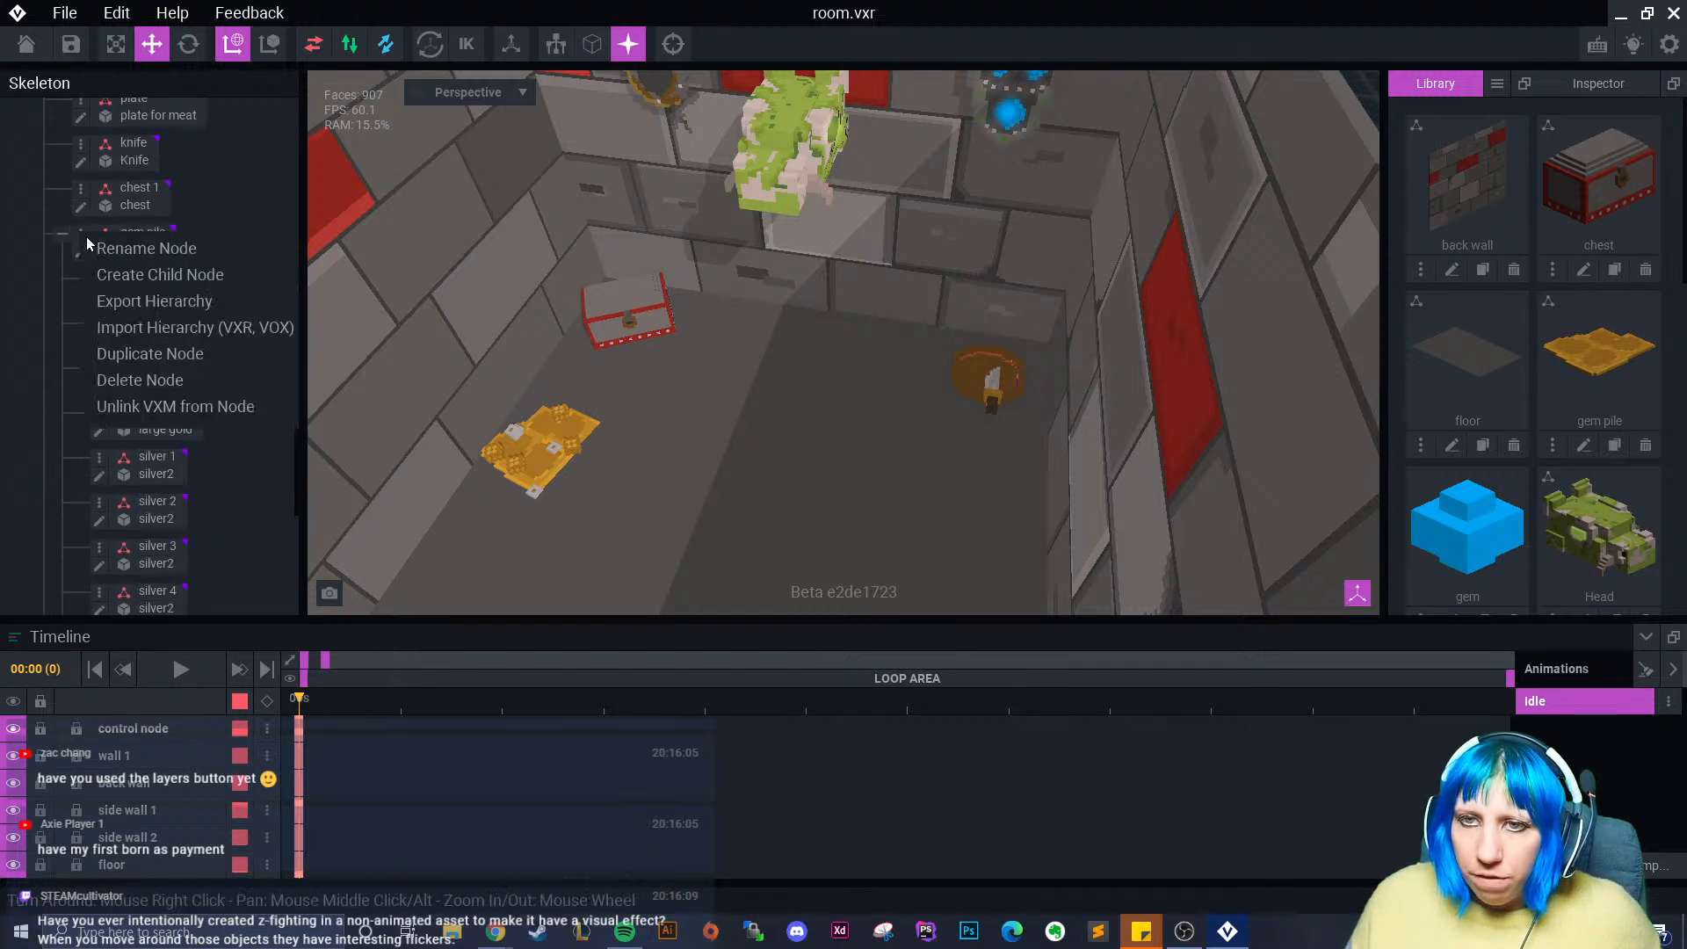
click(138, 275)
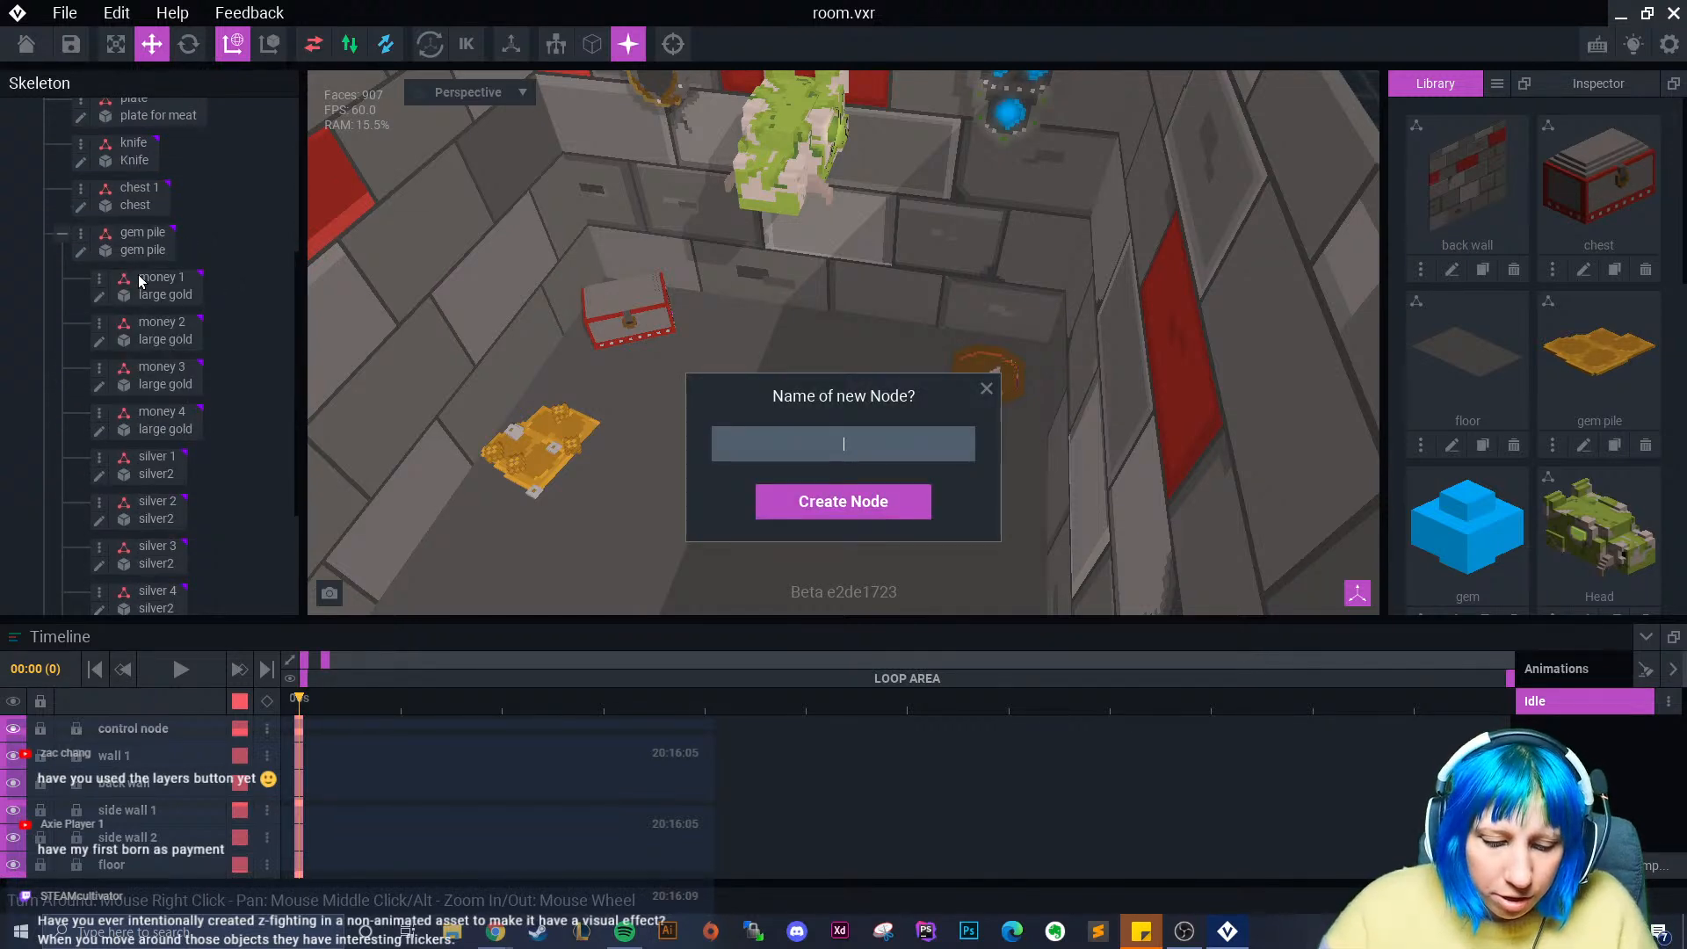
text(gem 1)
key(Return)
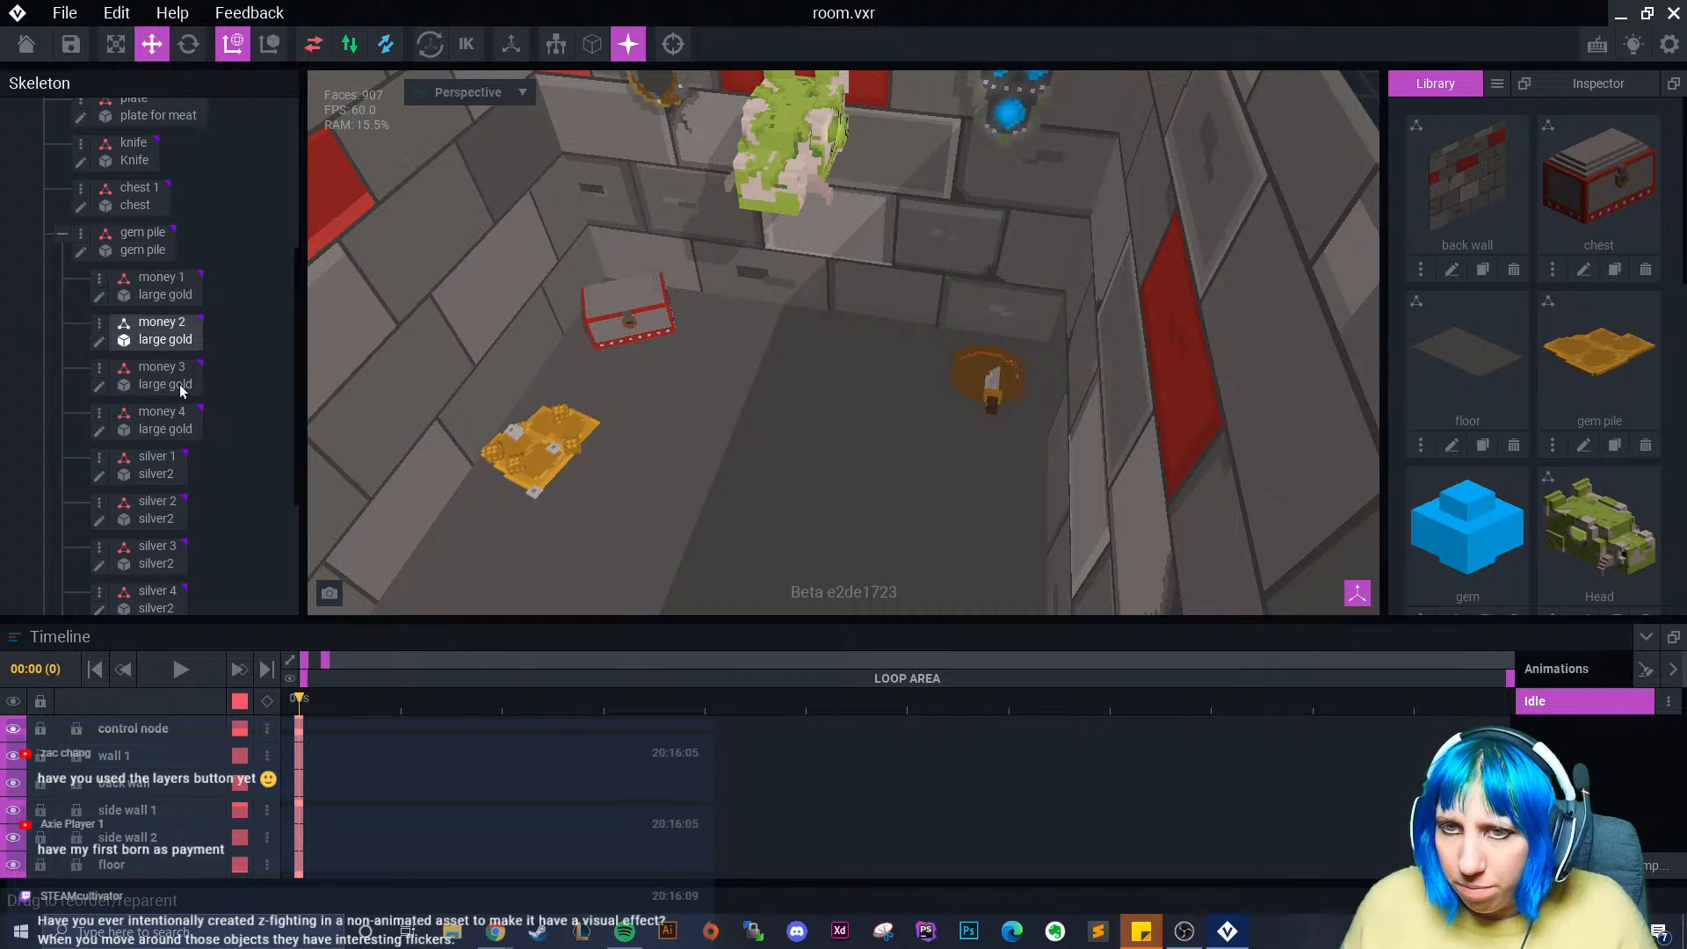
- Attach the gem model to the gem 1 node and select that node
scroll(189, 440, down, 3)
drag(1443, 530, 142, 473)
click(144, 473)
- Move gem 1 across the gold pile to sit beside the silver coin at the back
scroll(565, 509, up, 5)
middle_drag(540, 466, 709, 372)
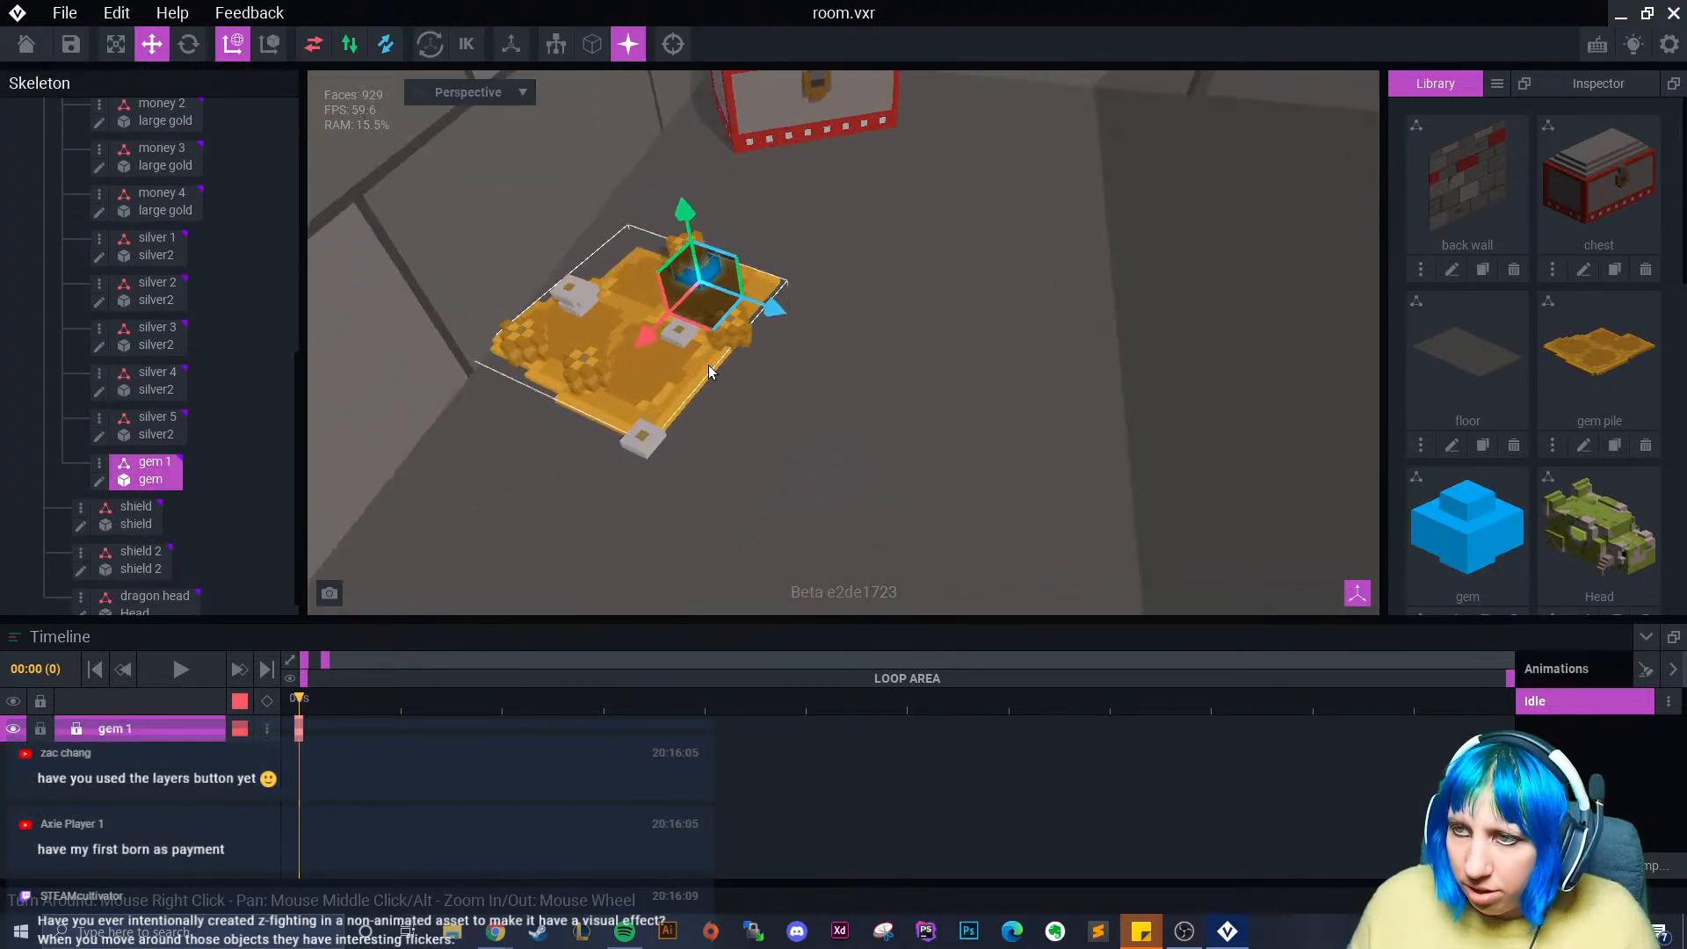
scroll(710, 373, up, 2)
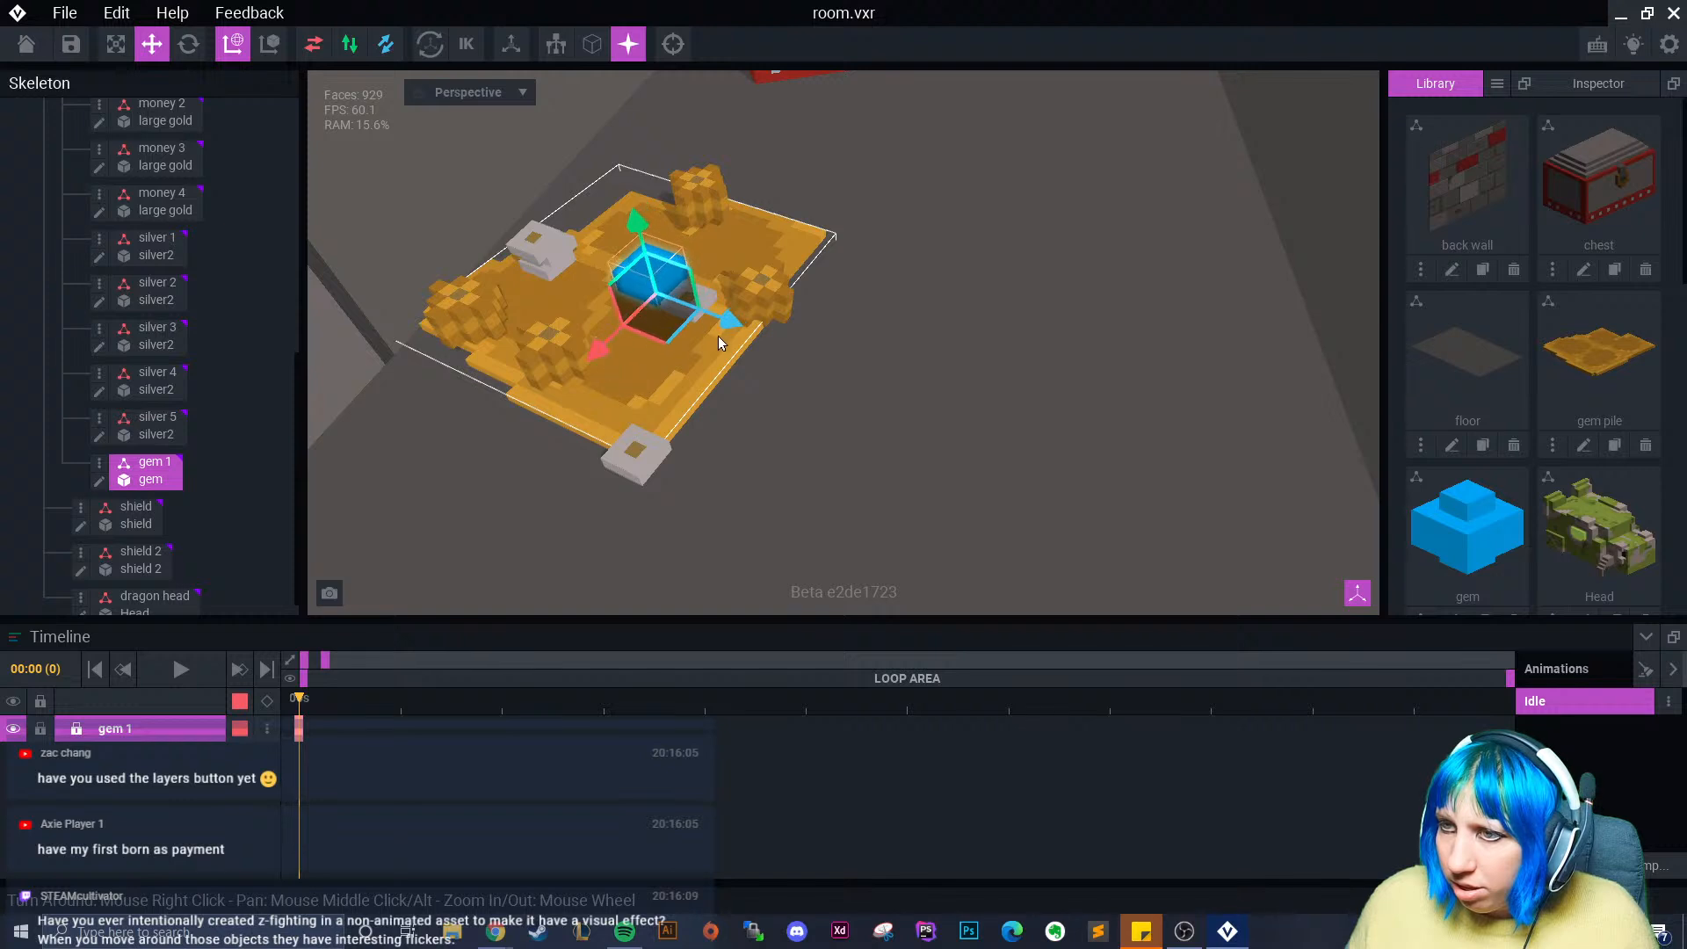
drag(723, 323, 692, 312)
drag(606, 199, 604, 196)
click(848, 299)
right_drag(847, 298, 689, 298)
scroll(685, 294, up, 4)
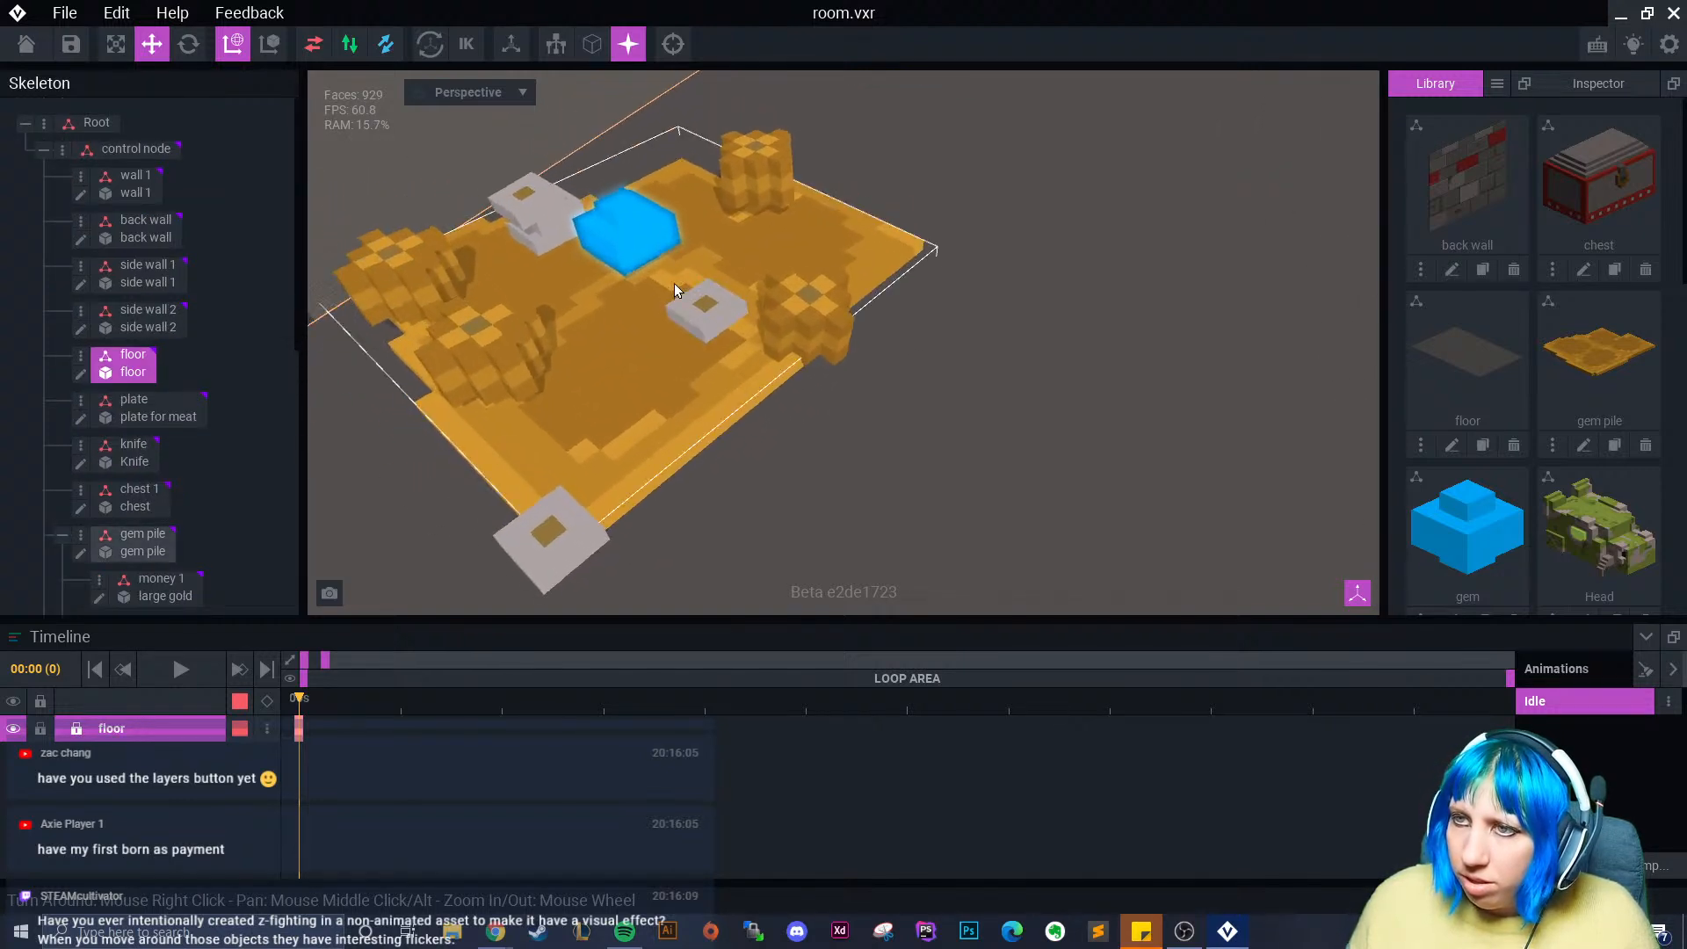
- Fine-tune gem 1's position and height so it rests at the pile's back edge, between the silver coin and gold stack
click(648, 246)
drag(688, 290, 663, 277)
drag(546, 278, 599, 254)
drag(722, 254, 672, 209)
click(597, 104)
click(605, 160)
drag(591, 113, 595, 123)
- Clone the gem model as gem 2 and open the clone for editing
scroll(1458, 557, down, 3)
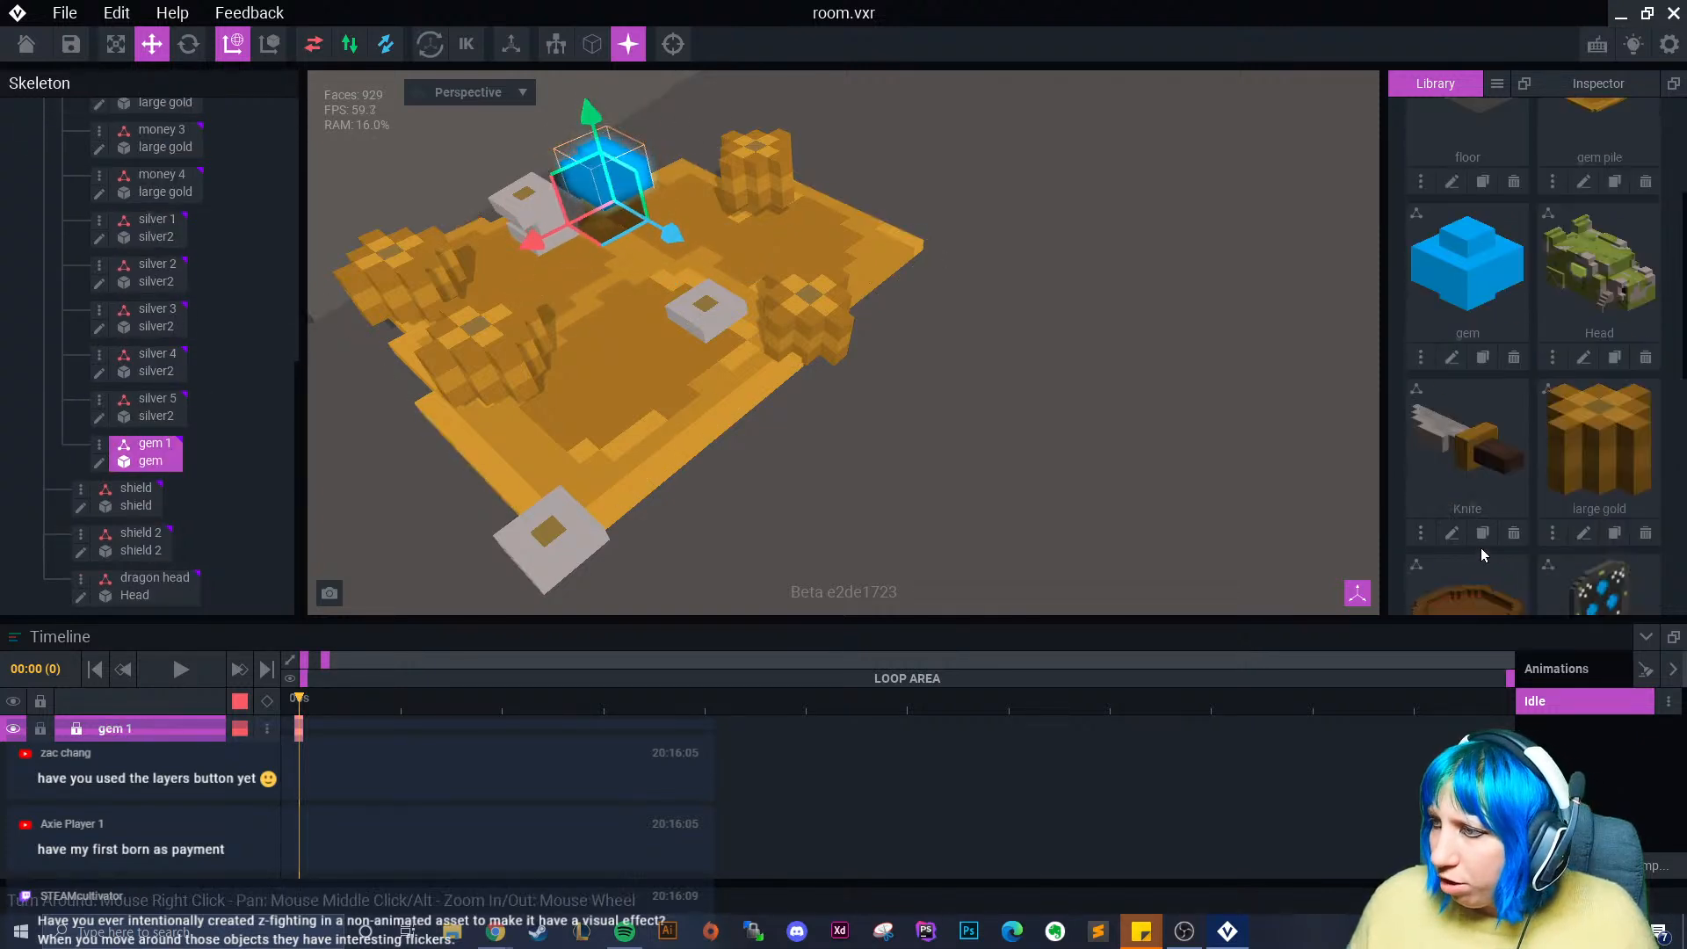
click(1484, 358)
text(gem 2)
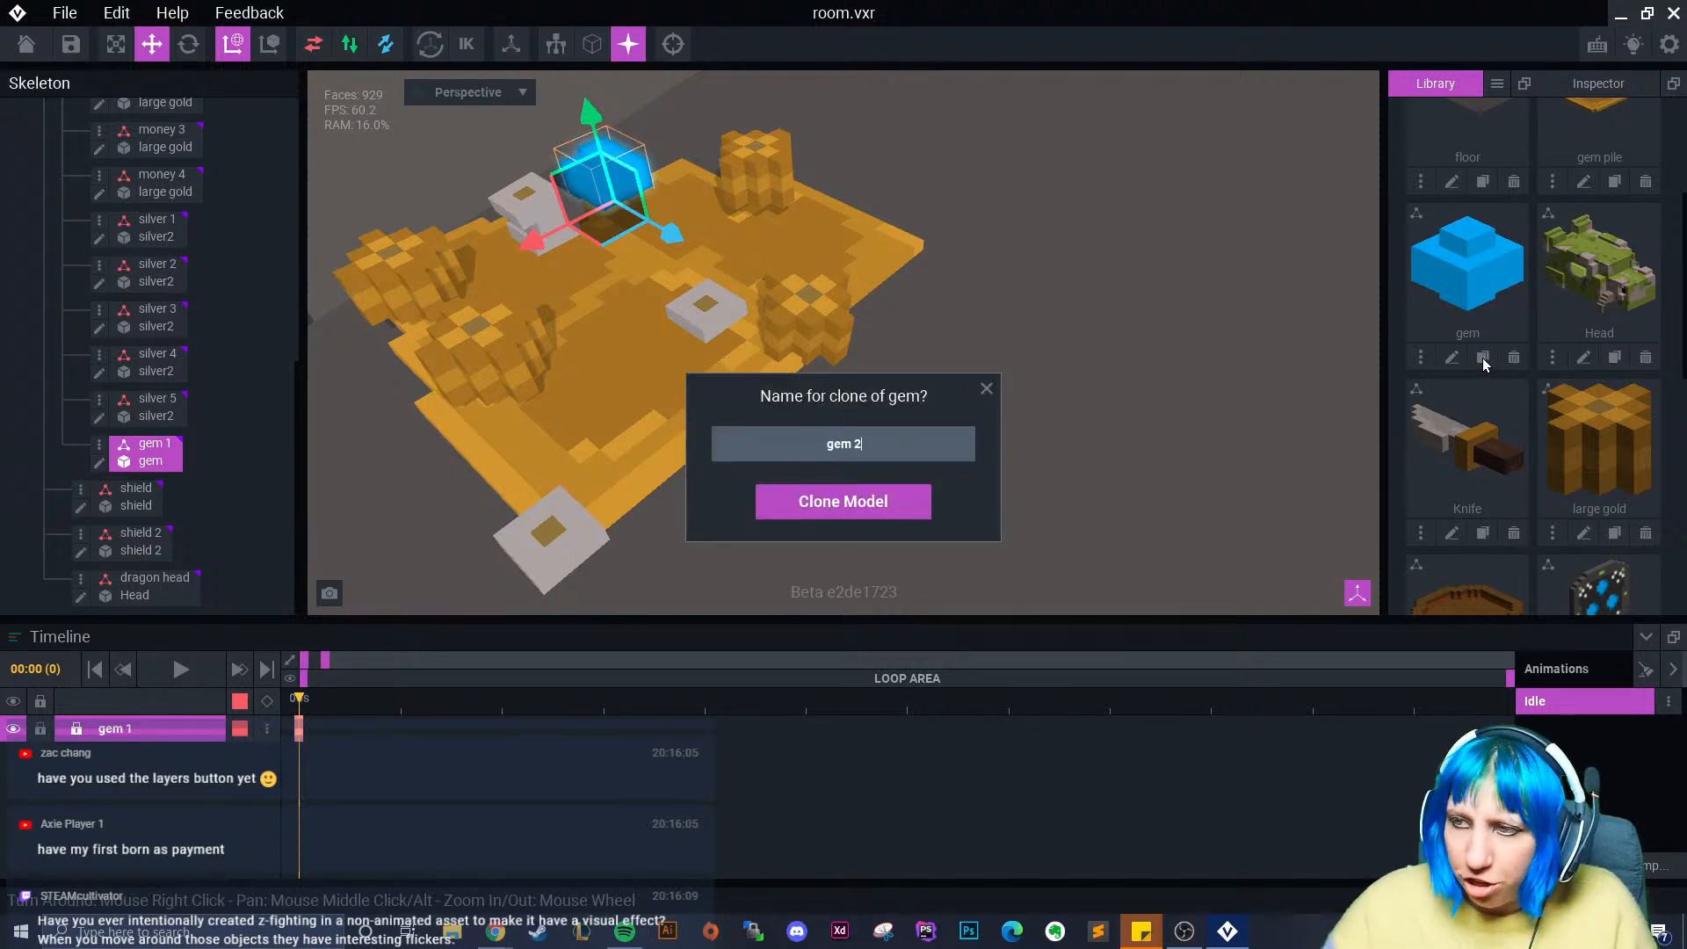
key(Return)
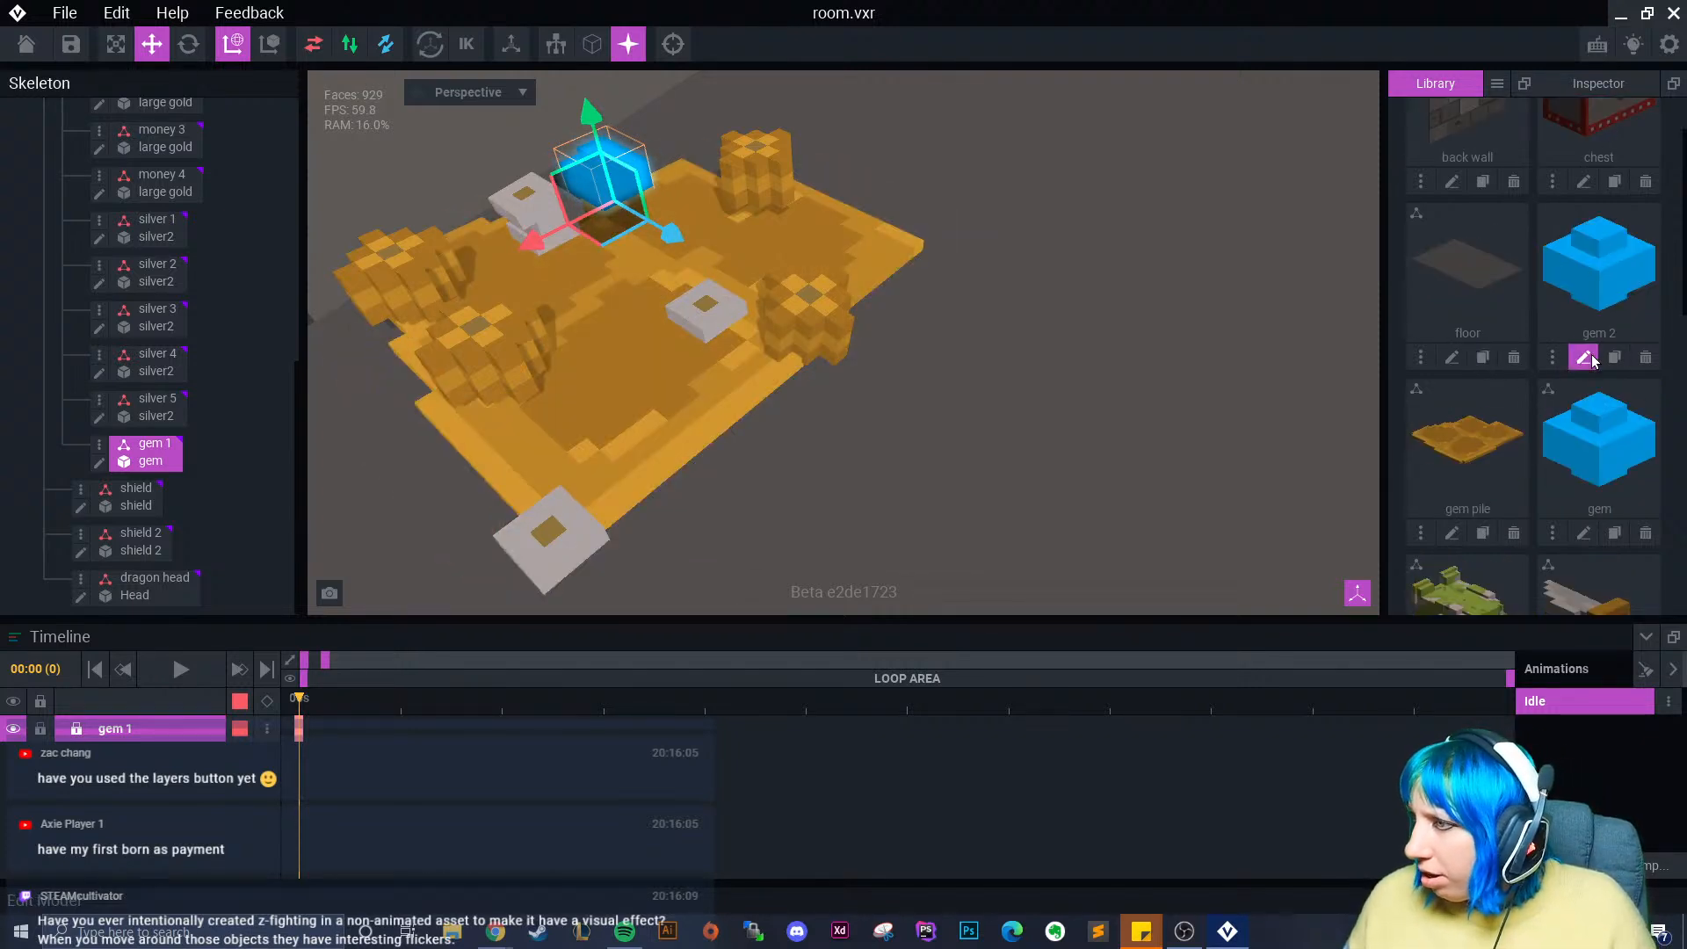
click(1585, 357)
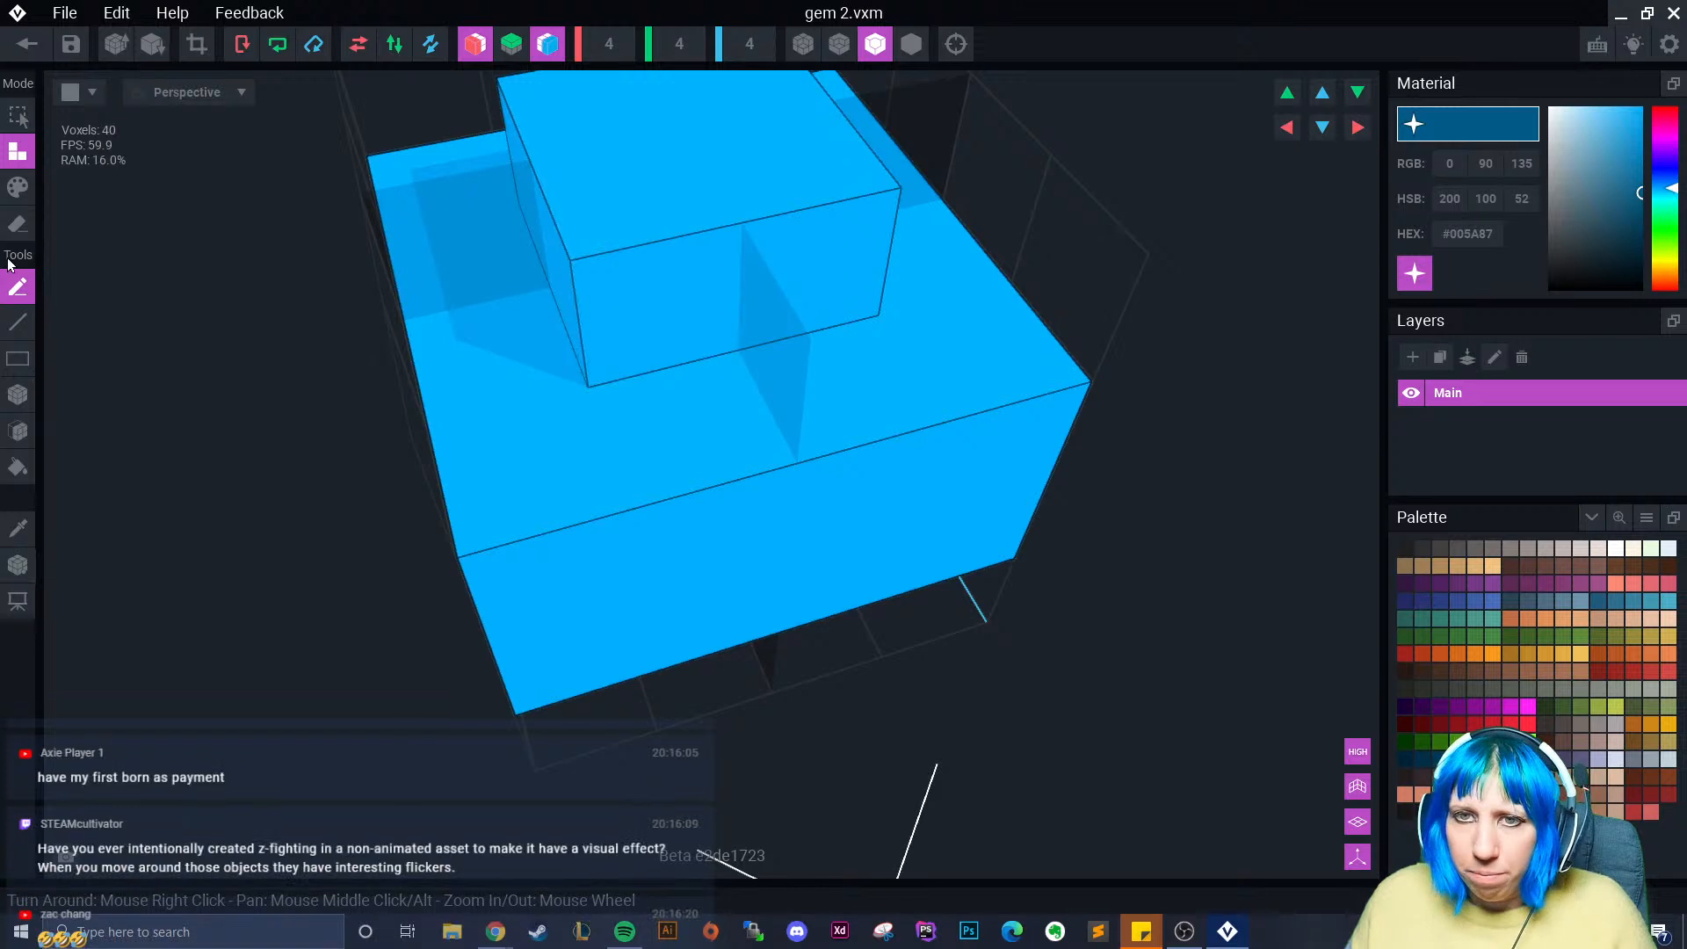
- Erase the 2 by 2 blocks from the top and underside of gem 2, keeping only its 4 by 4 body
click(17, 224)
scroll(582, 177, down, 2)
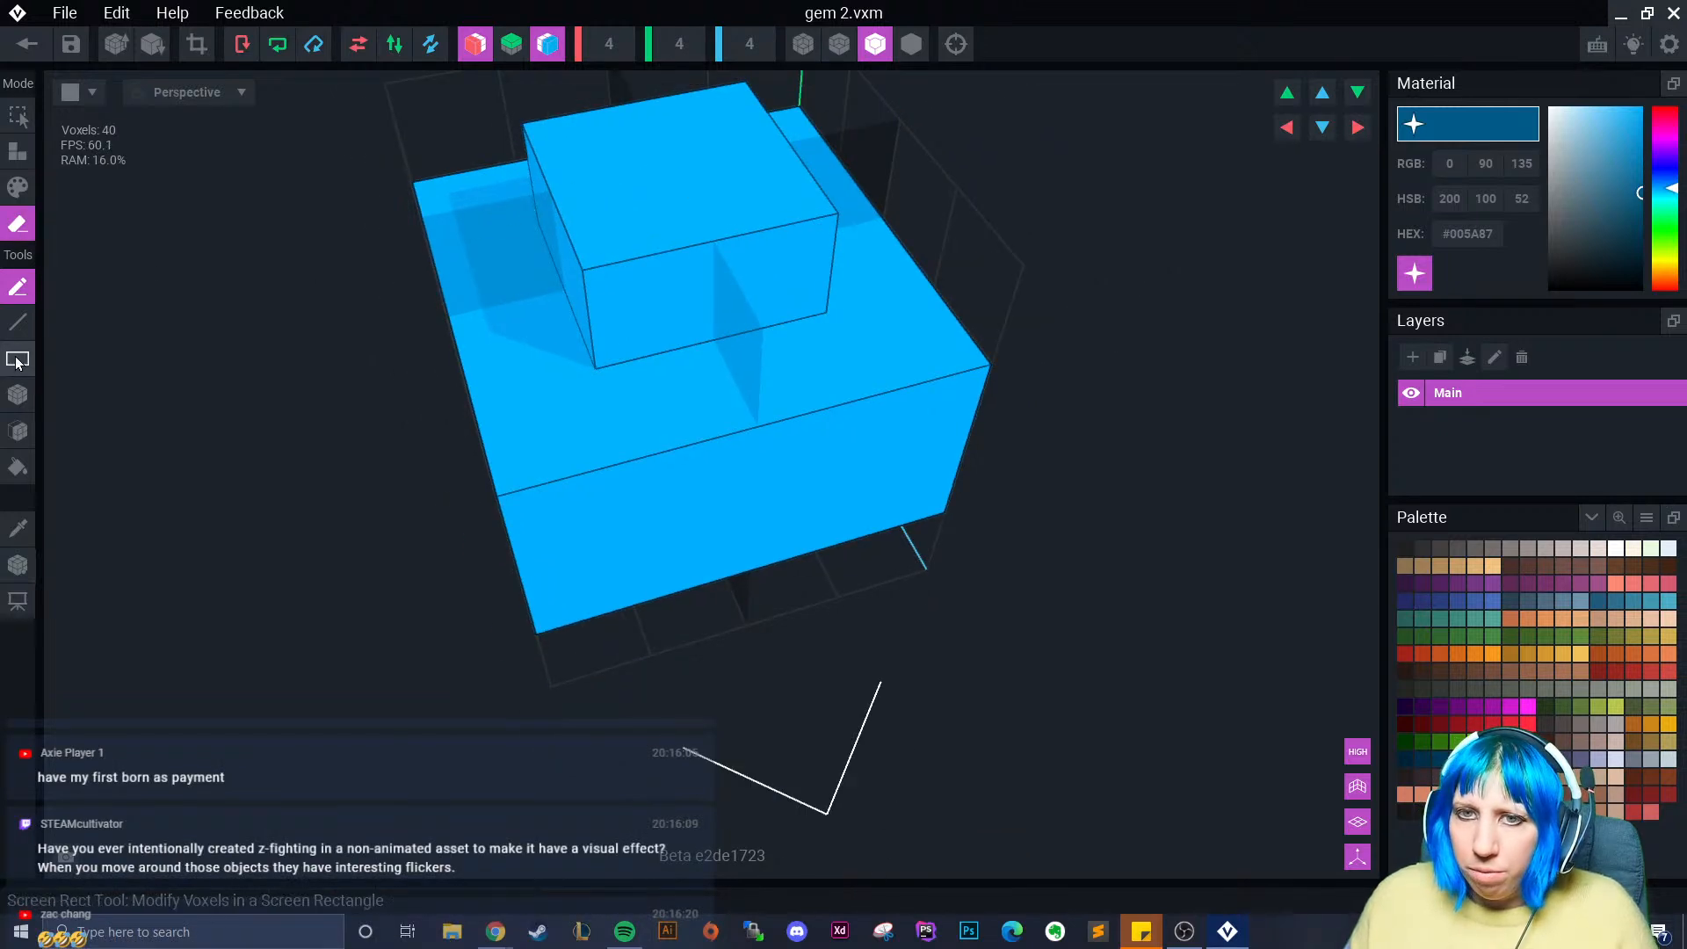
click(17, 394)
click(660, 192)
right_drag(736, 421, 705, 526)
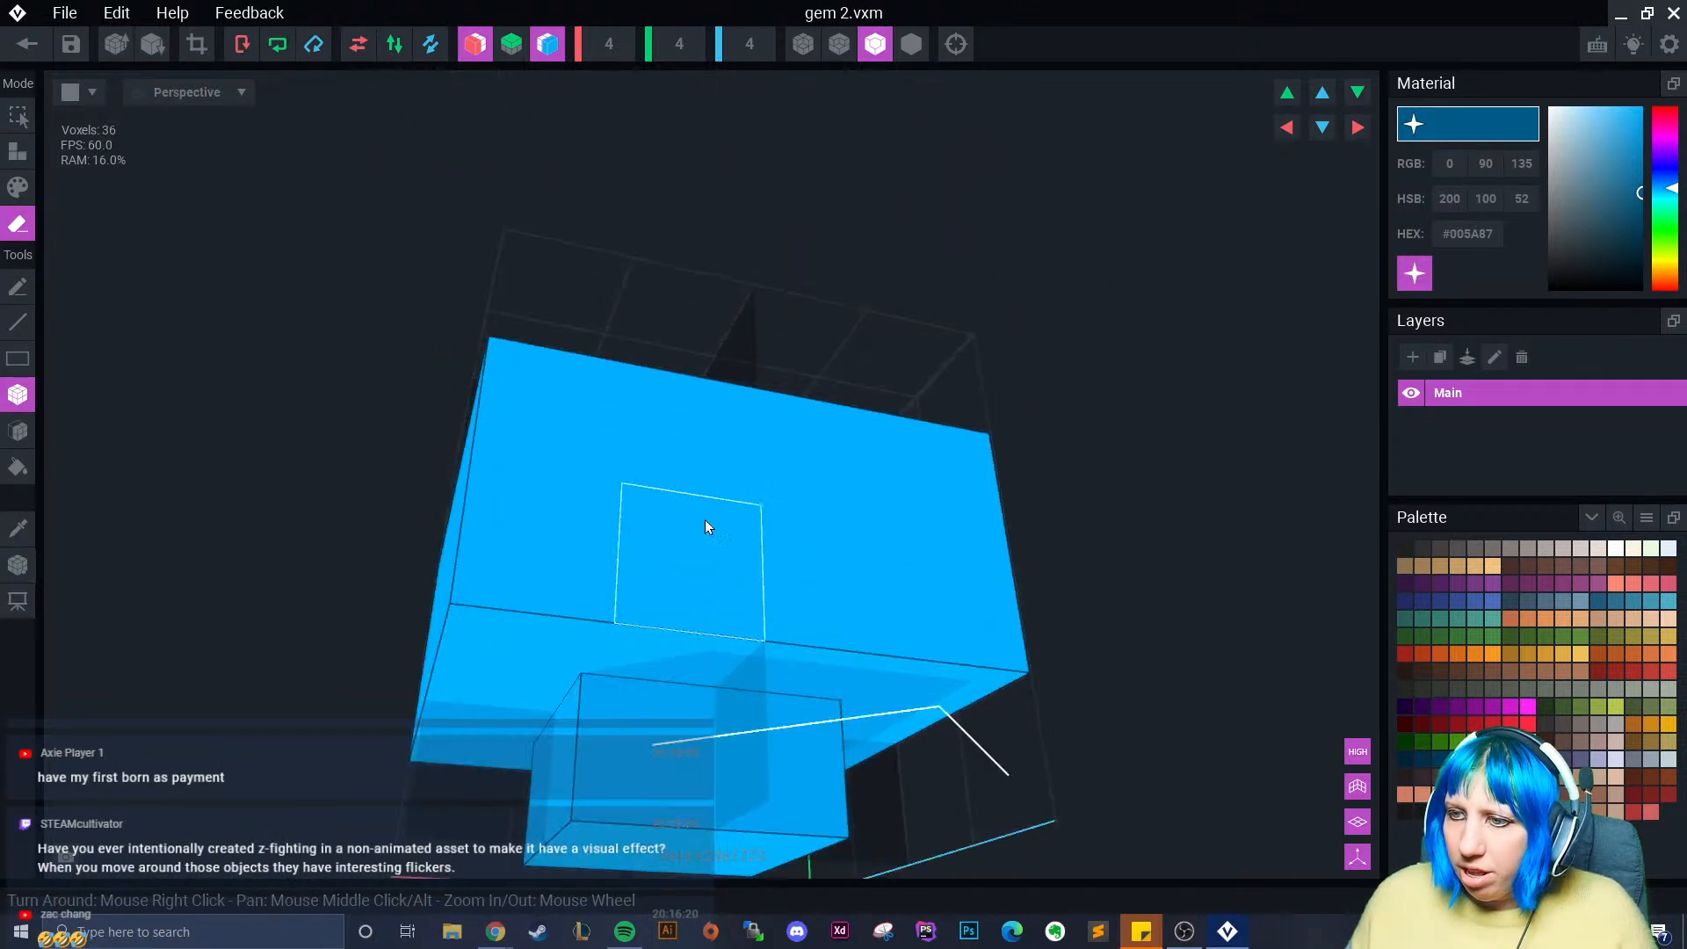
middle_drag(705, 522, 696, 361)
click(683, 534)
right_drag(684, 538, 705, 730)
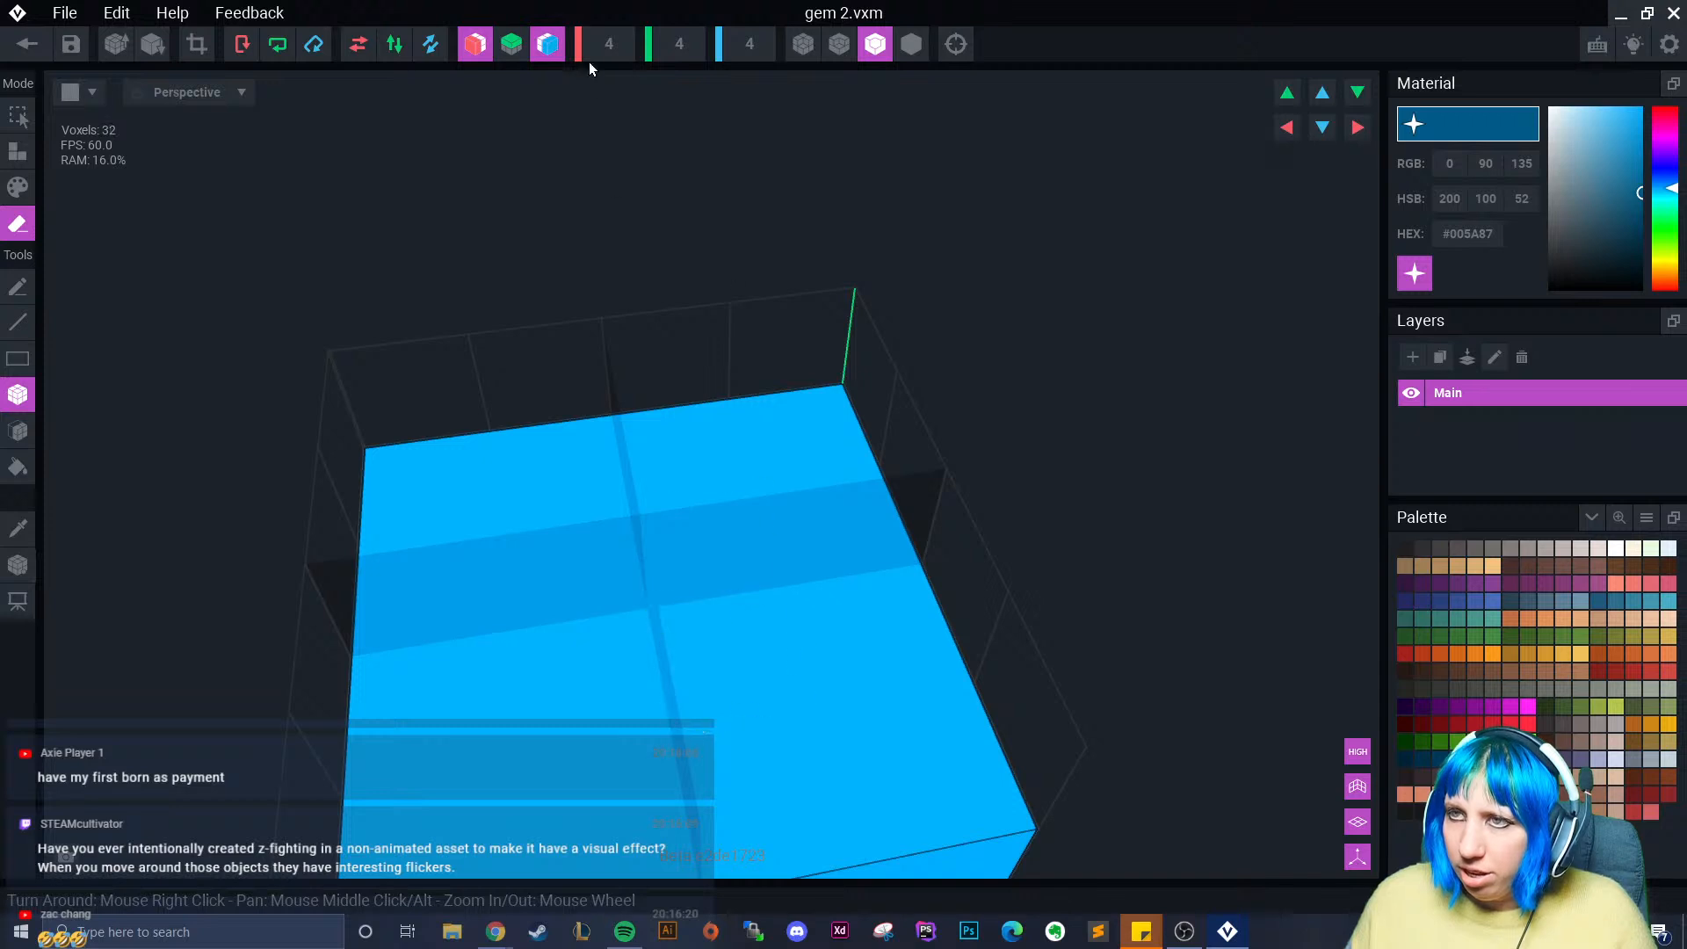
- Turn off mirroring on both horizontal axes and erase the corner blocks of gem 2's 4 by 4 body
click(543, 51)
click(477, 51)
mouse_move(584, 418)
right_down()
mouse_move(682, 625)
mouse_move(683, 525)
mouse_move(626, 592)
right_up()
click(660, 694)
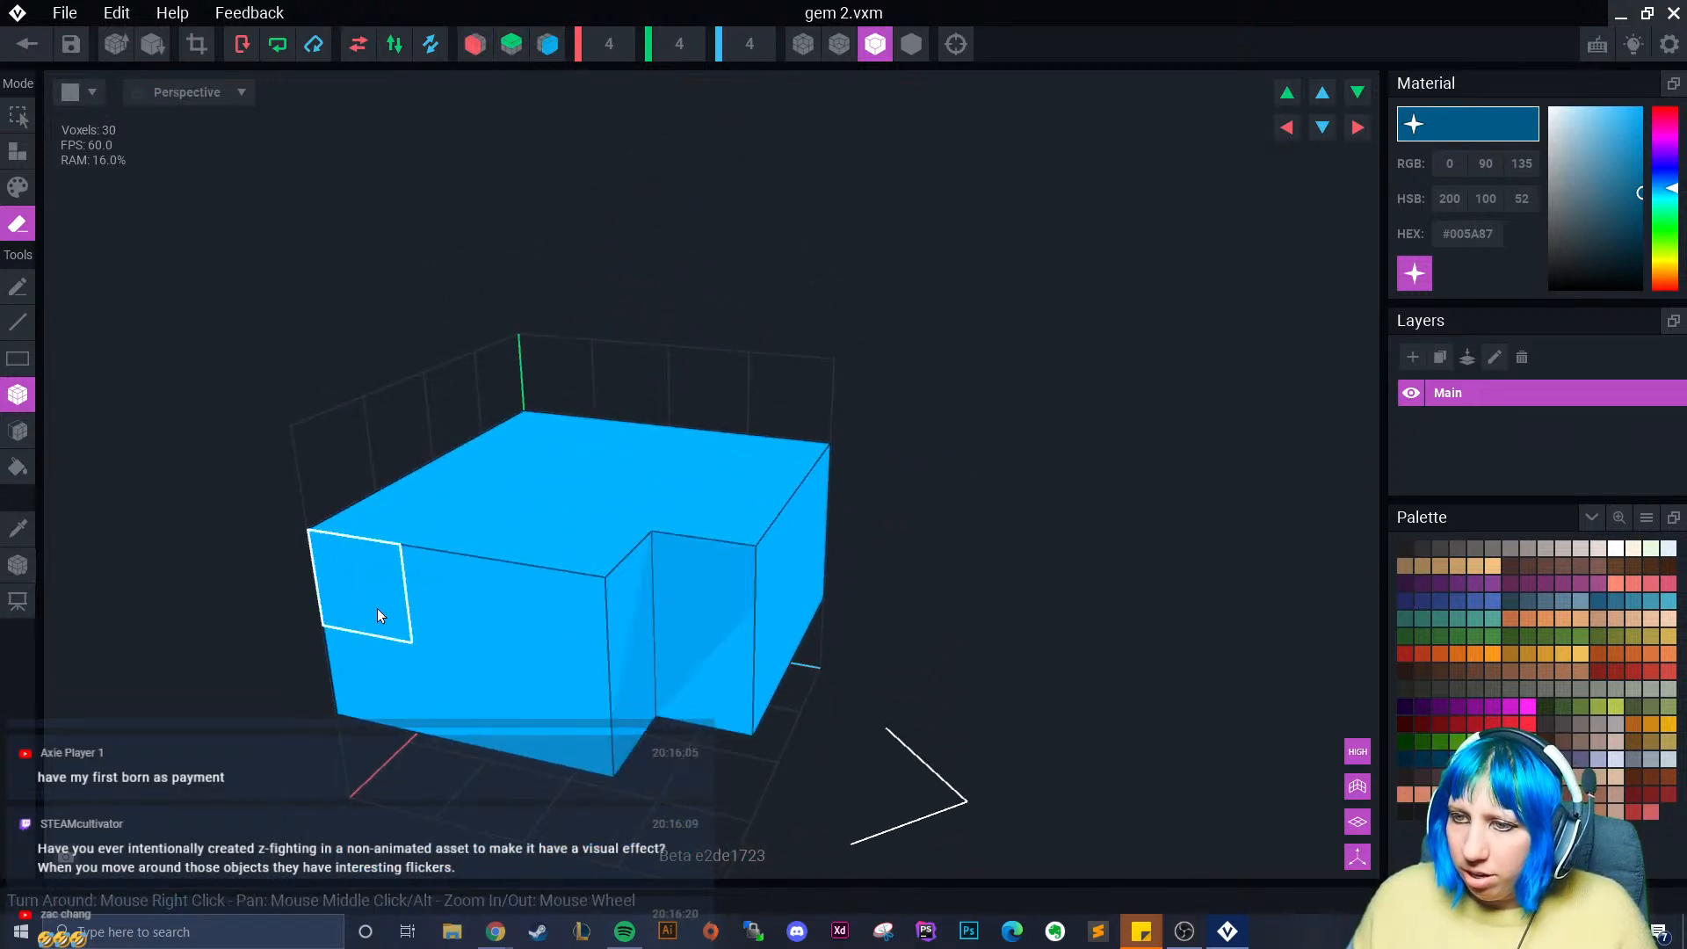
click(378, 613)
mouse_move(423, 703)
right_down()
mouse_move(698, 293)
mouse_move(704, 354)
mouse_move(852, 471)
right_up()
click(697, 294)
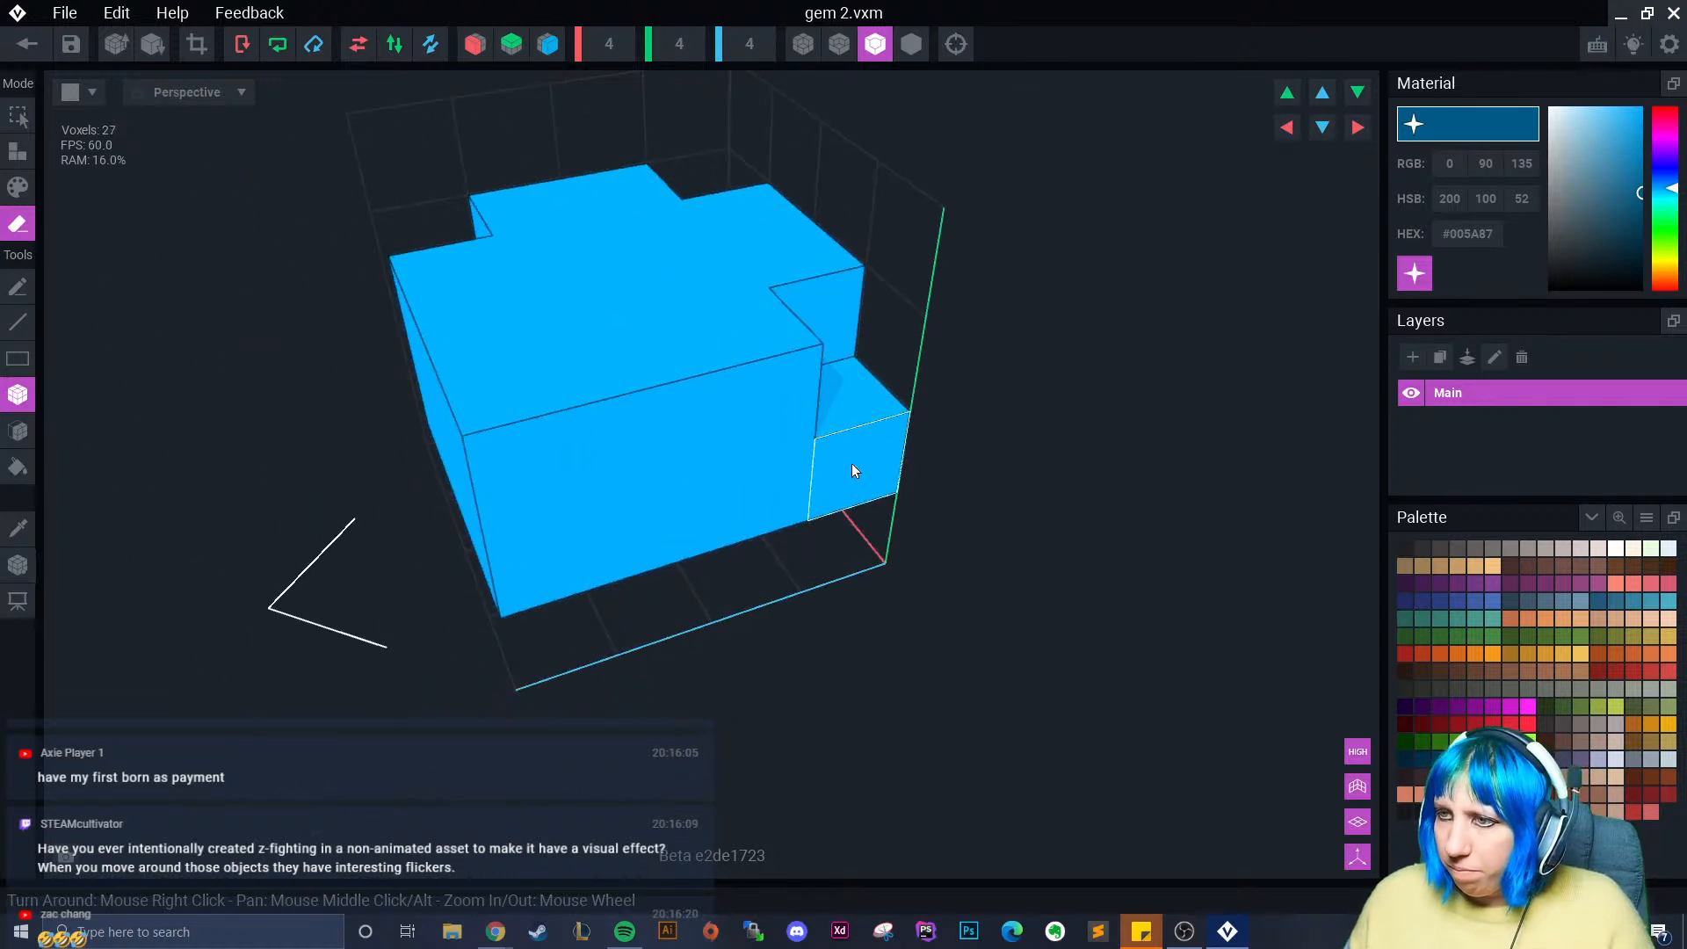
click(851, 471)
click(504, 467)
right_drag(602, 464, 601, 452)
click(598, 446)
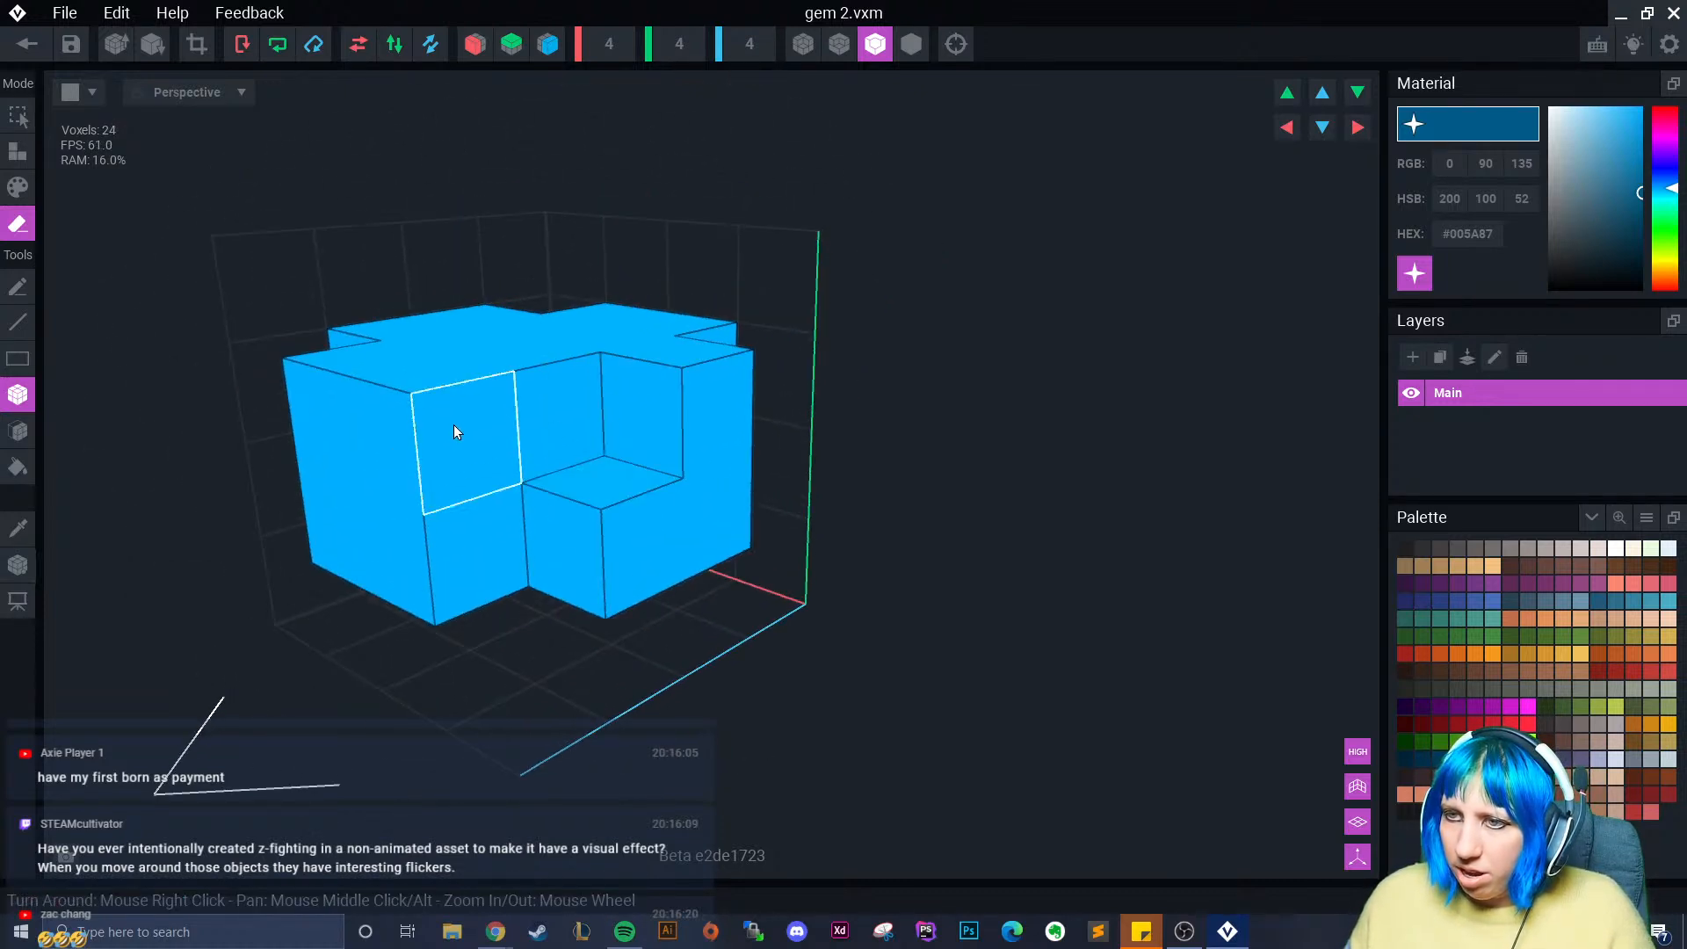
- Erase the outer blocks of gem 2's upper layer, leaving a 2 by 2 block on top of the cross-shaped base
click(446, 428)
right_drag(446, 429, 464, 479)
click(330, 474)
click(230, 374)
click(251, 327)
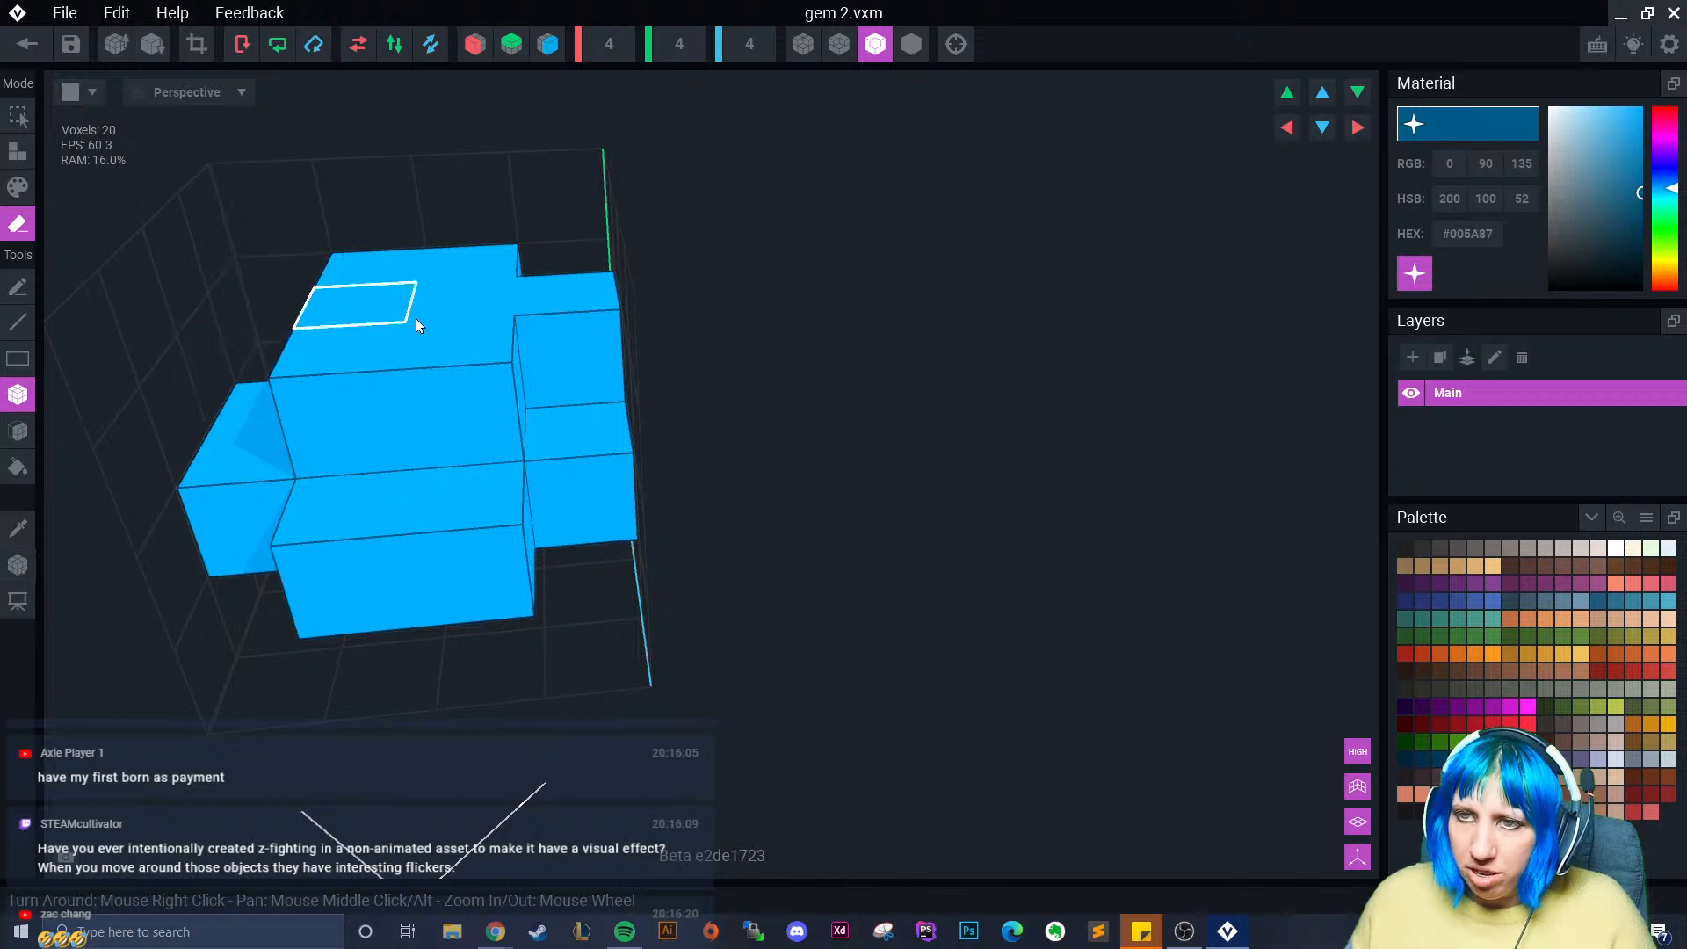
mouse_move(418, 318)
right_down()
mouse_move(565, 418)
mouse_move(787, 367)
mouse_move(745, 458)
right_up()
click(541, 390)
click(606, 386)
click(789, 369)
scroll(751, 478, up, 2)
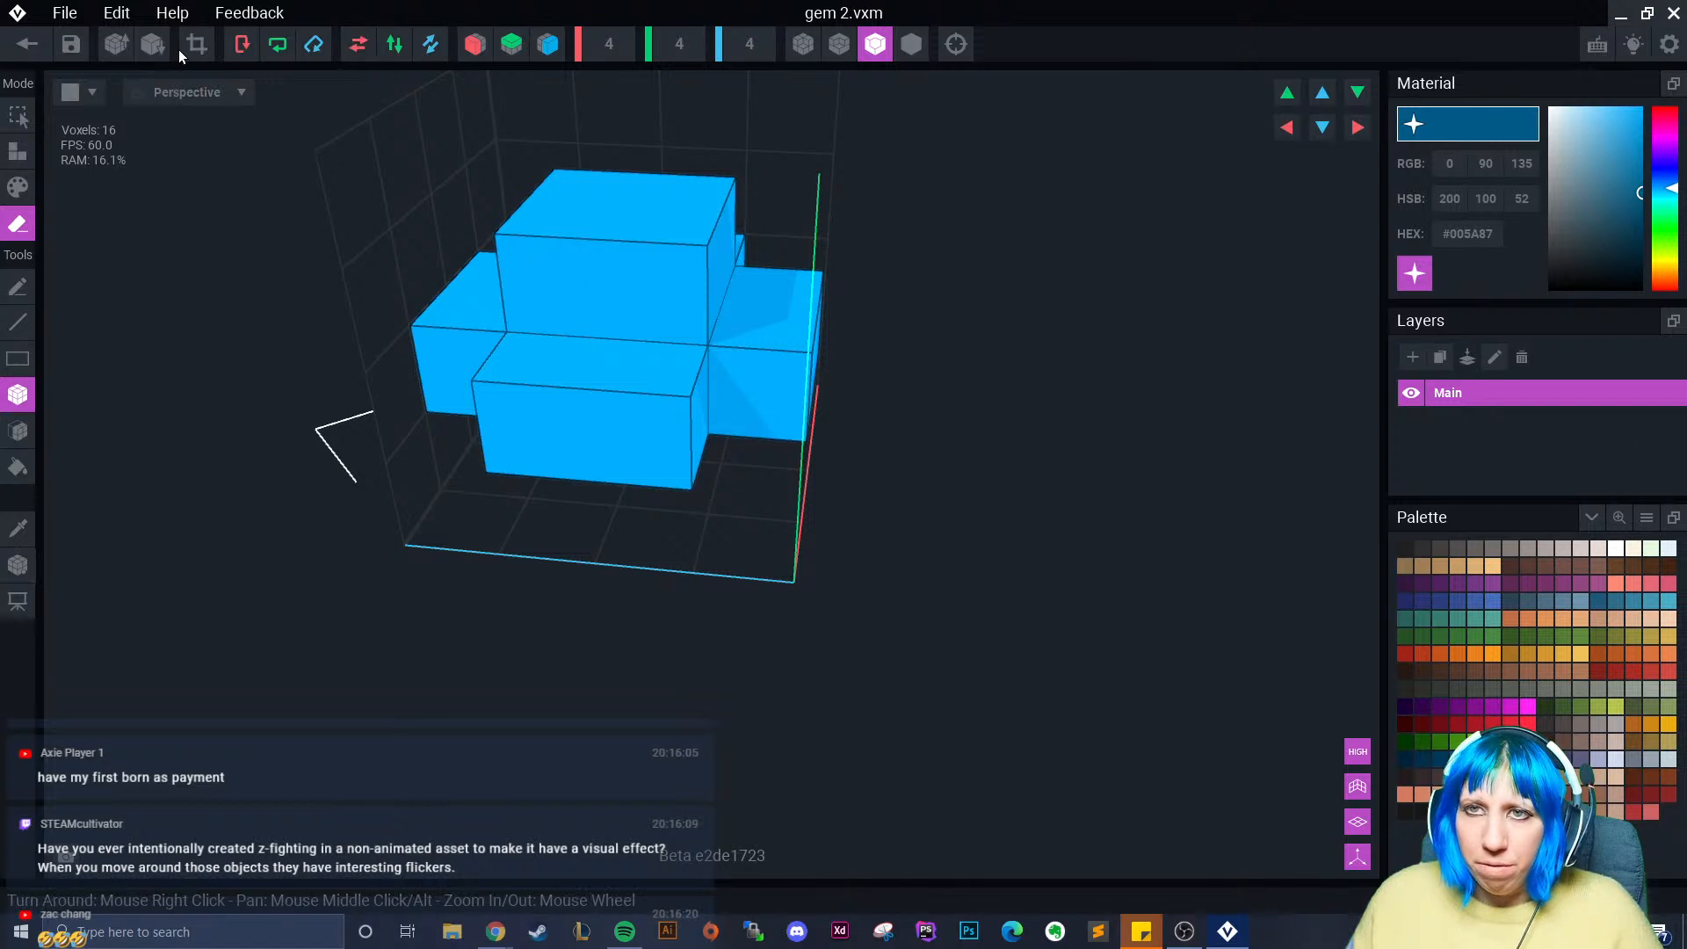
- Crop gem 2's volume to its voxels with its pivot set to the floor, and save the model on closing
mouse_move(258, 151)
right_down()
mouse_move(578, 273)
mouse_move(623, 325)
right_up()
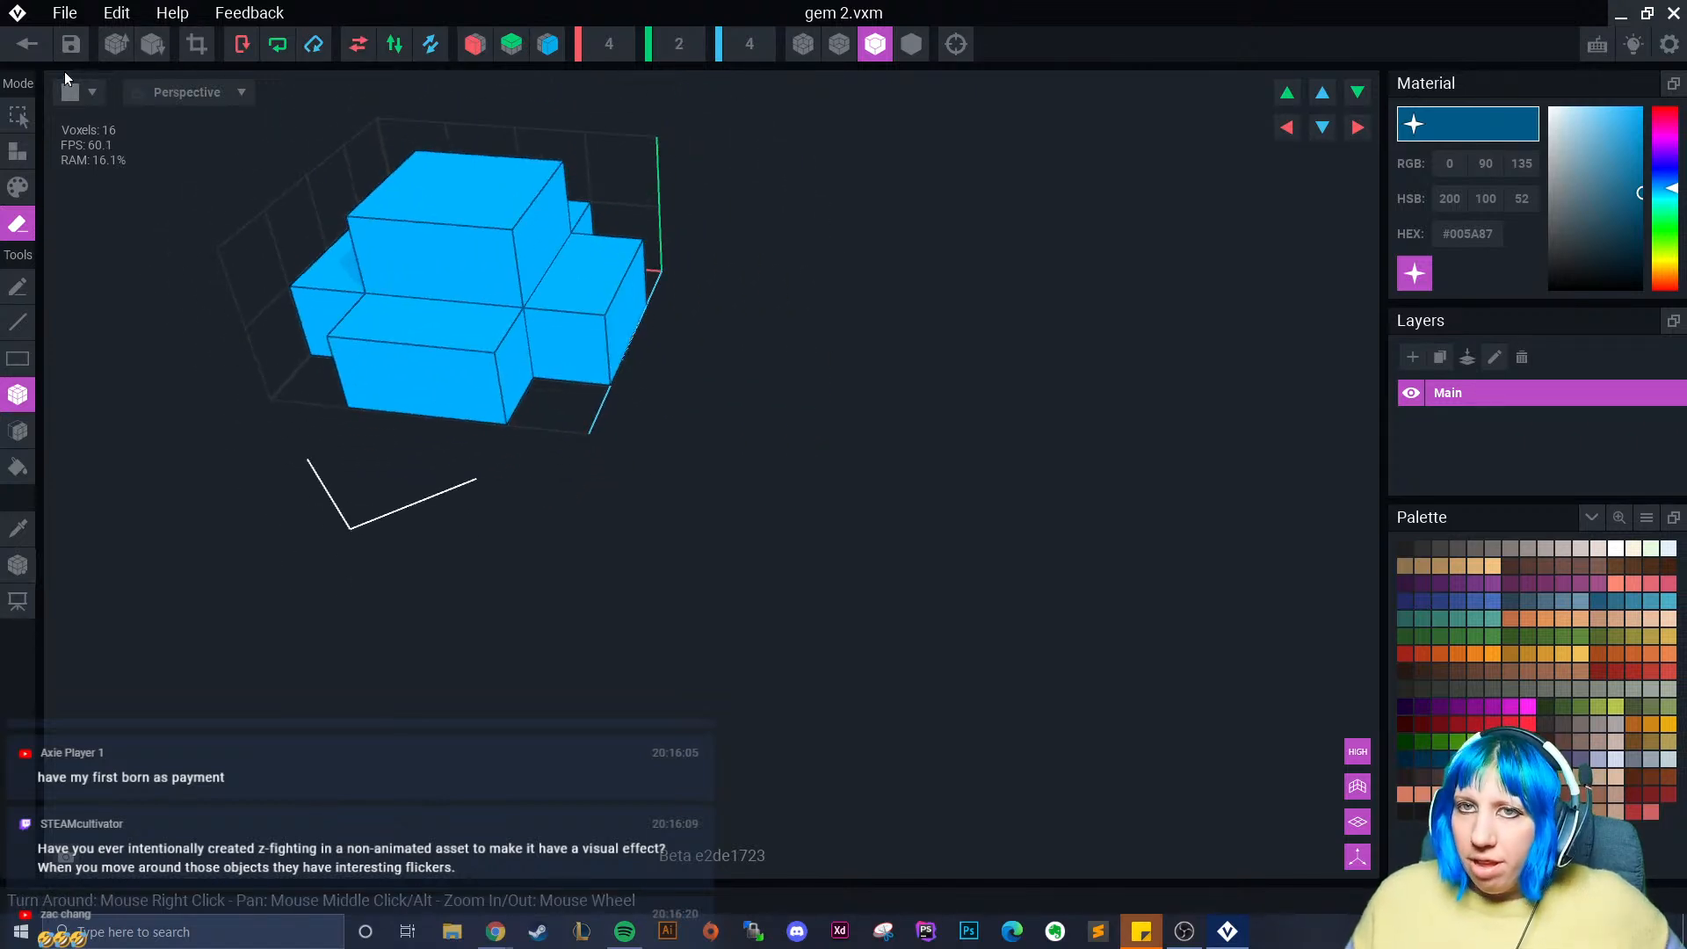
click(19, 573)
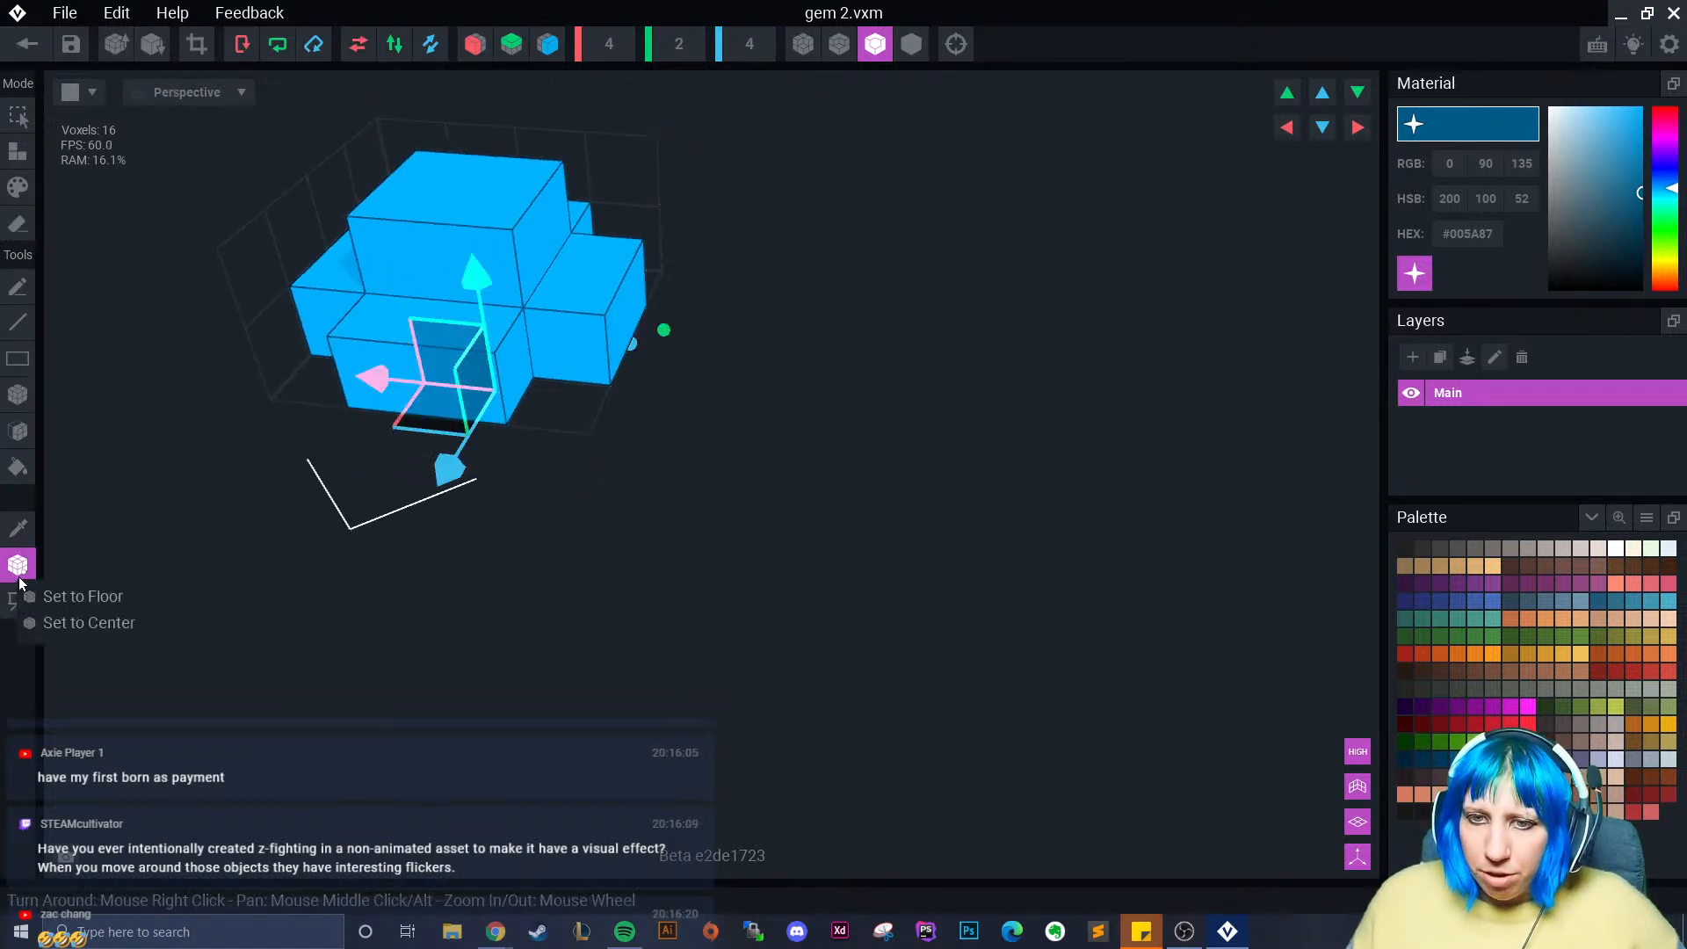
click(70, 590)
click(28, 45)
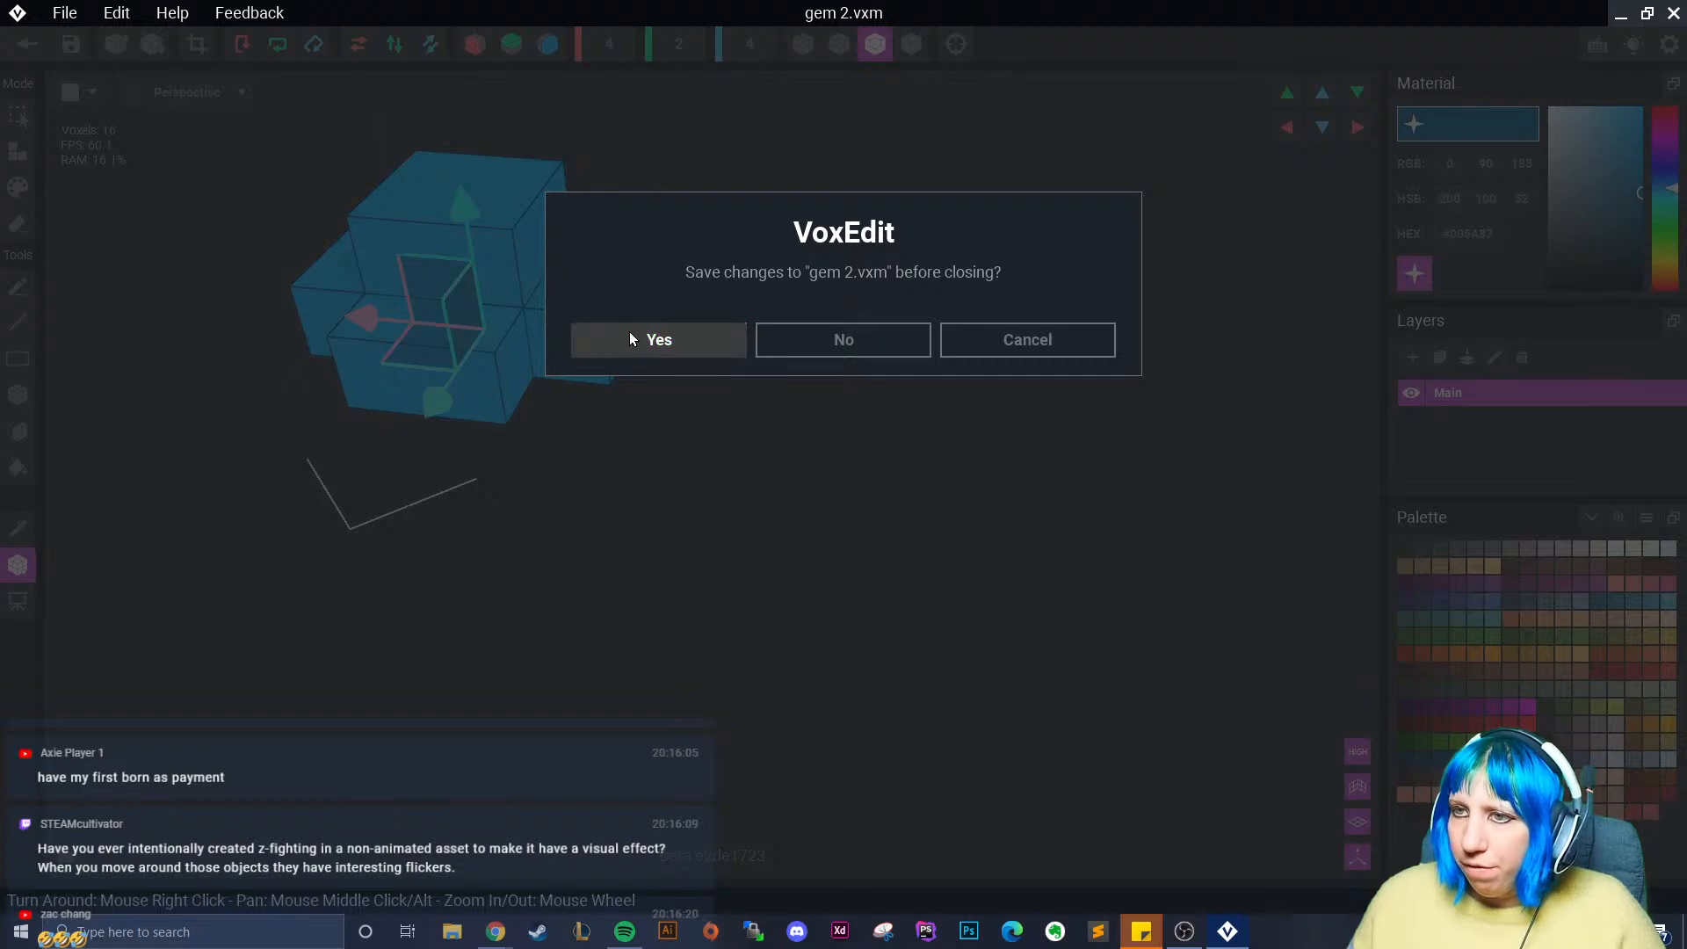
click(629, 332)
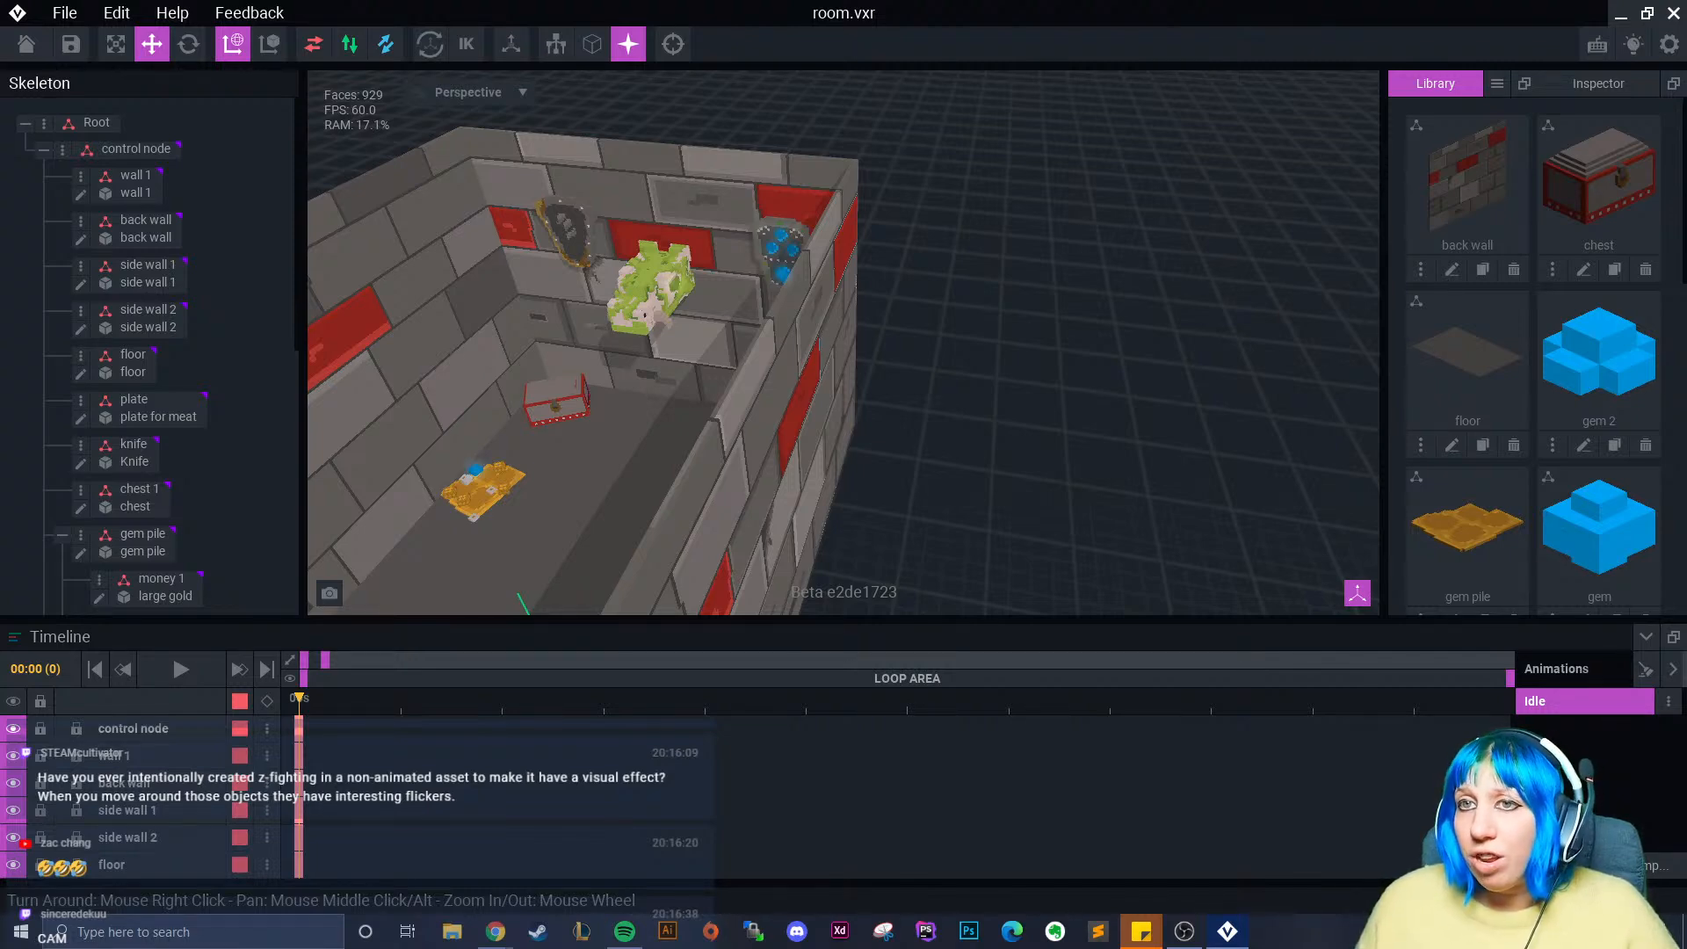
- Create a child node named gem 2 under the gem pile node
middle_drag(514, 494, 724, 501)
scroll(724, 501, up, 5)
right_drag(724, 500, 709, 461)
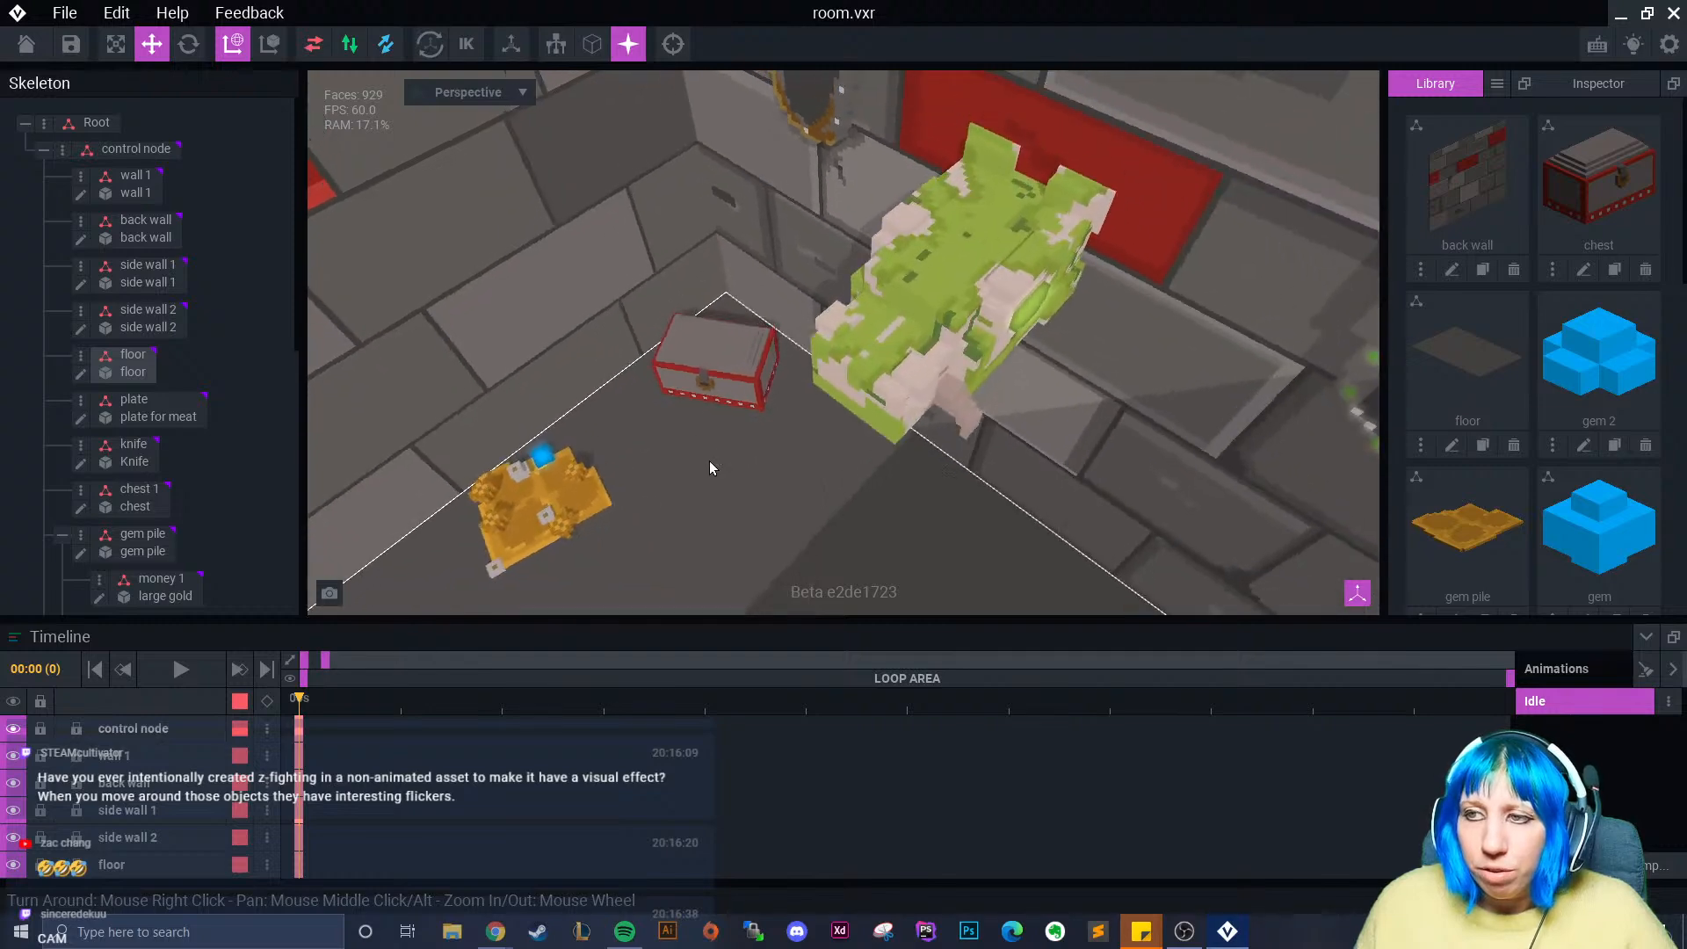
scroll(710, 463, up, 3)
middle_drag(710, 462, 765, 410)
scroll(765, 410, up, 1)
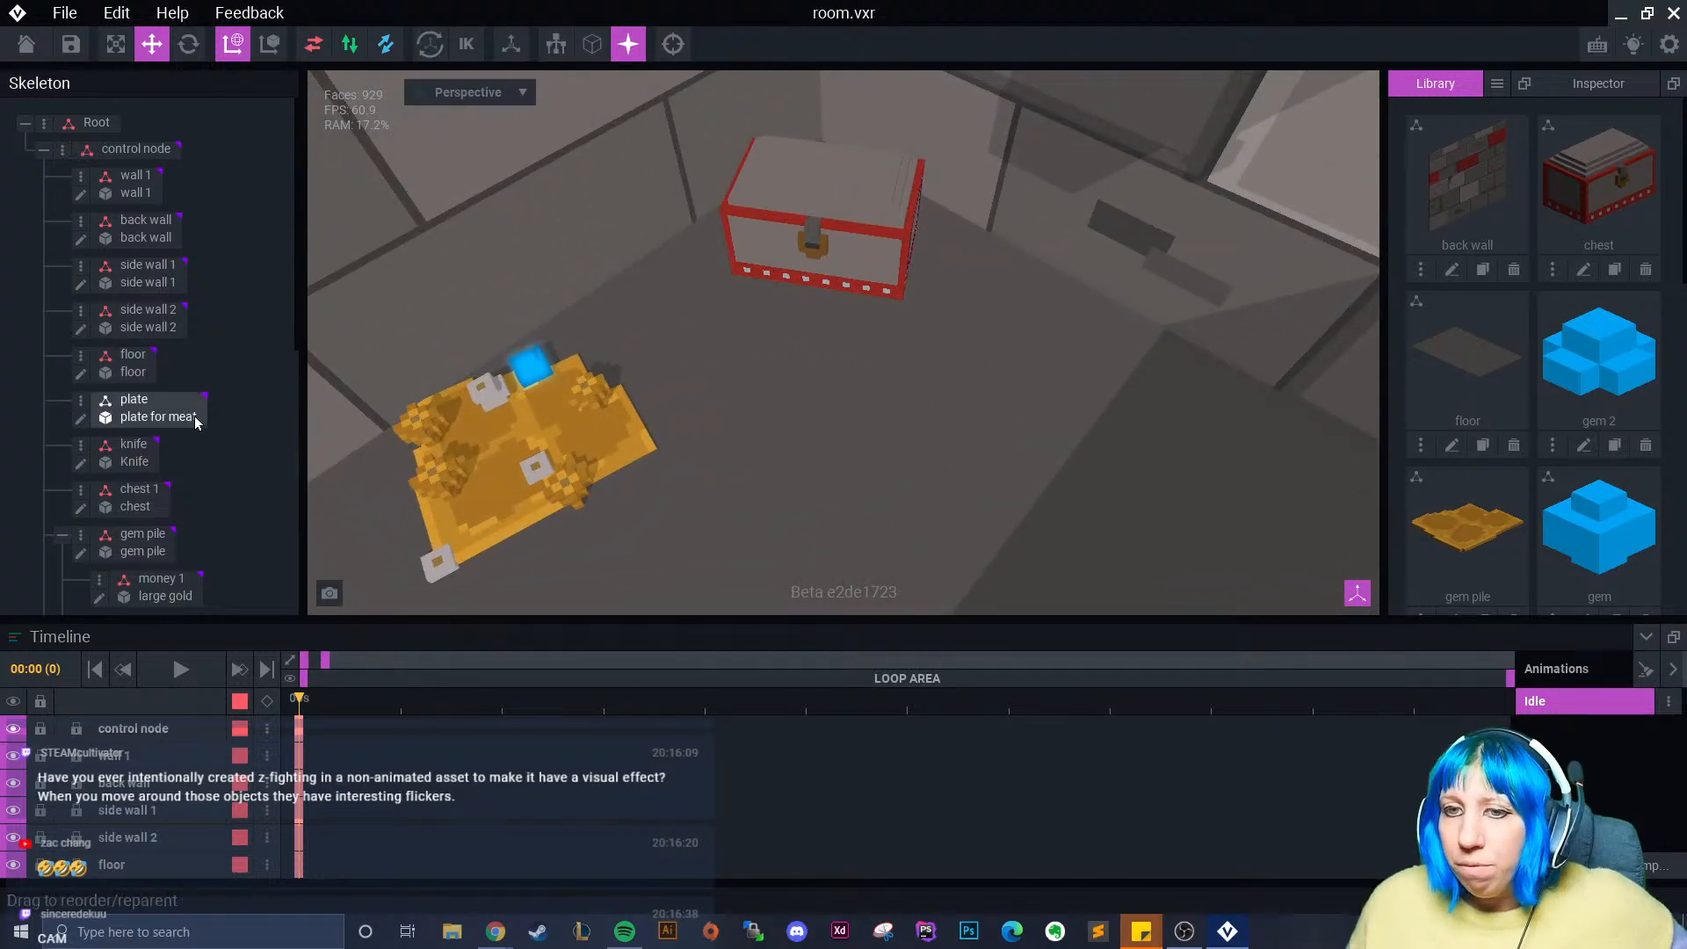
scroll(190, 440, down, 1)
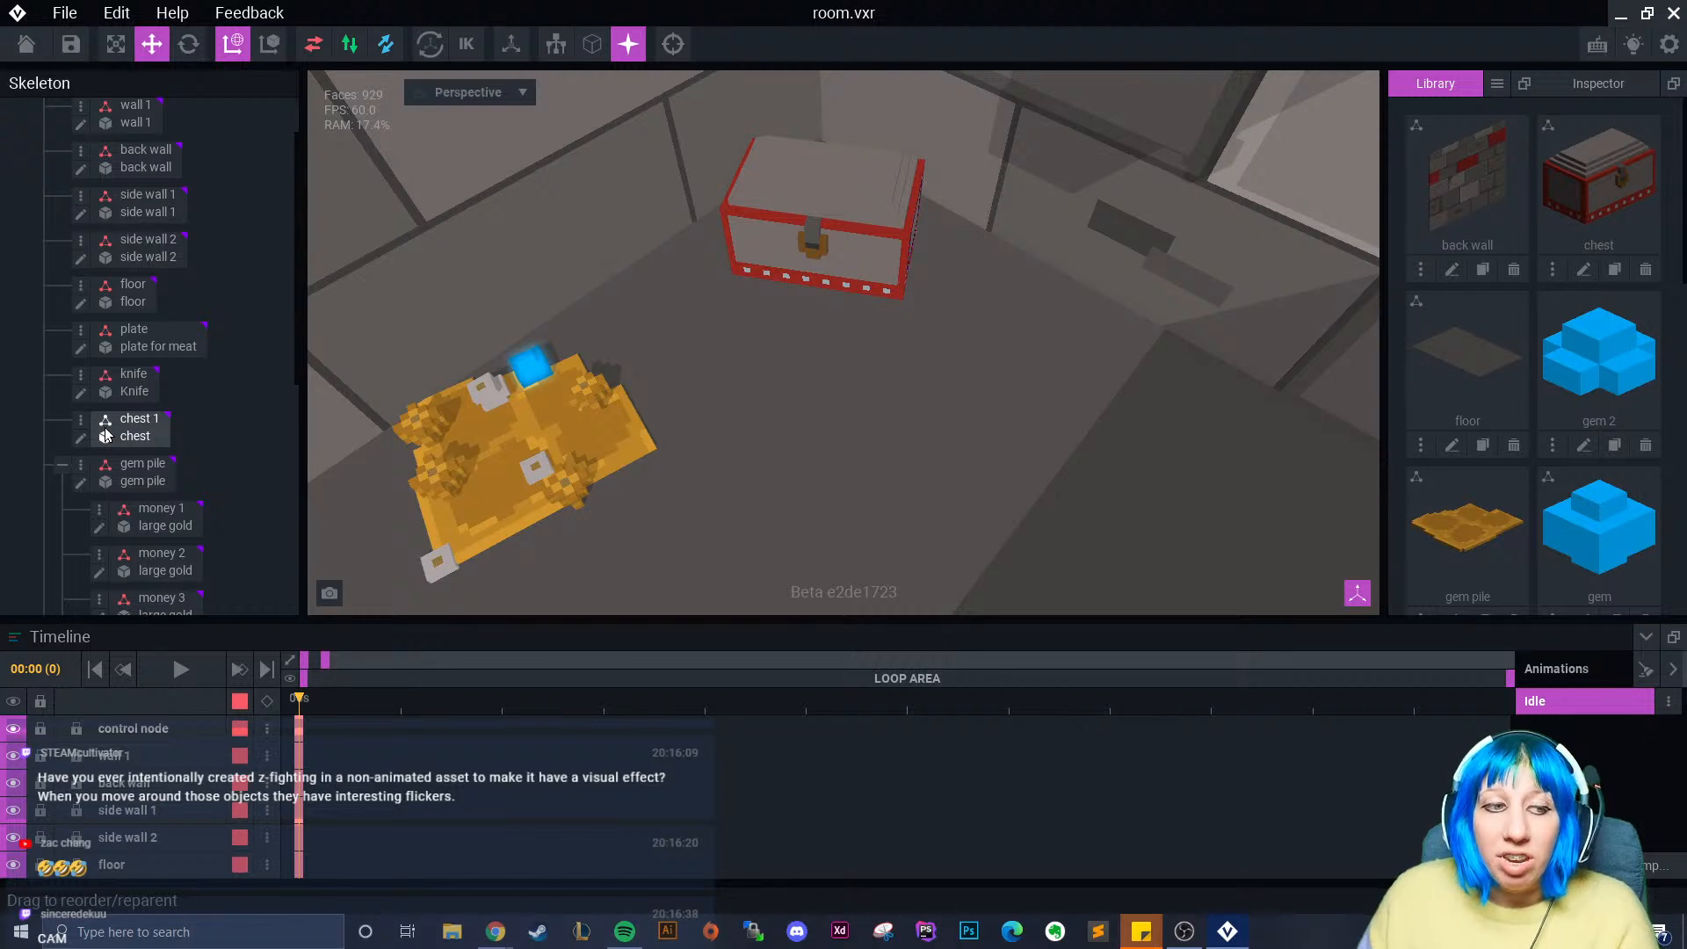
scroll(106, 434, down, 3)
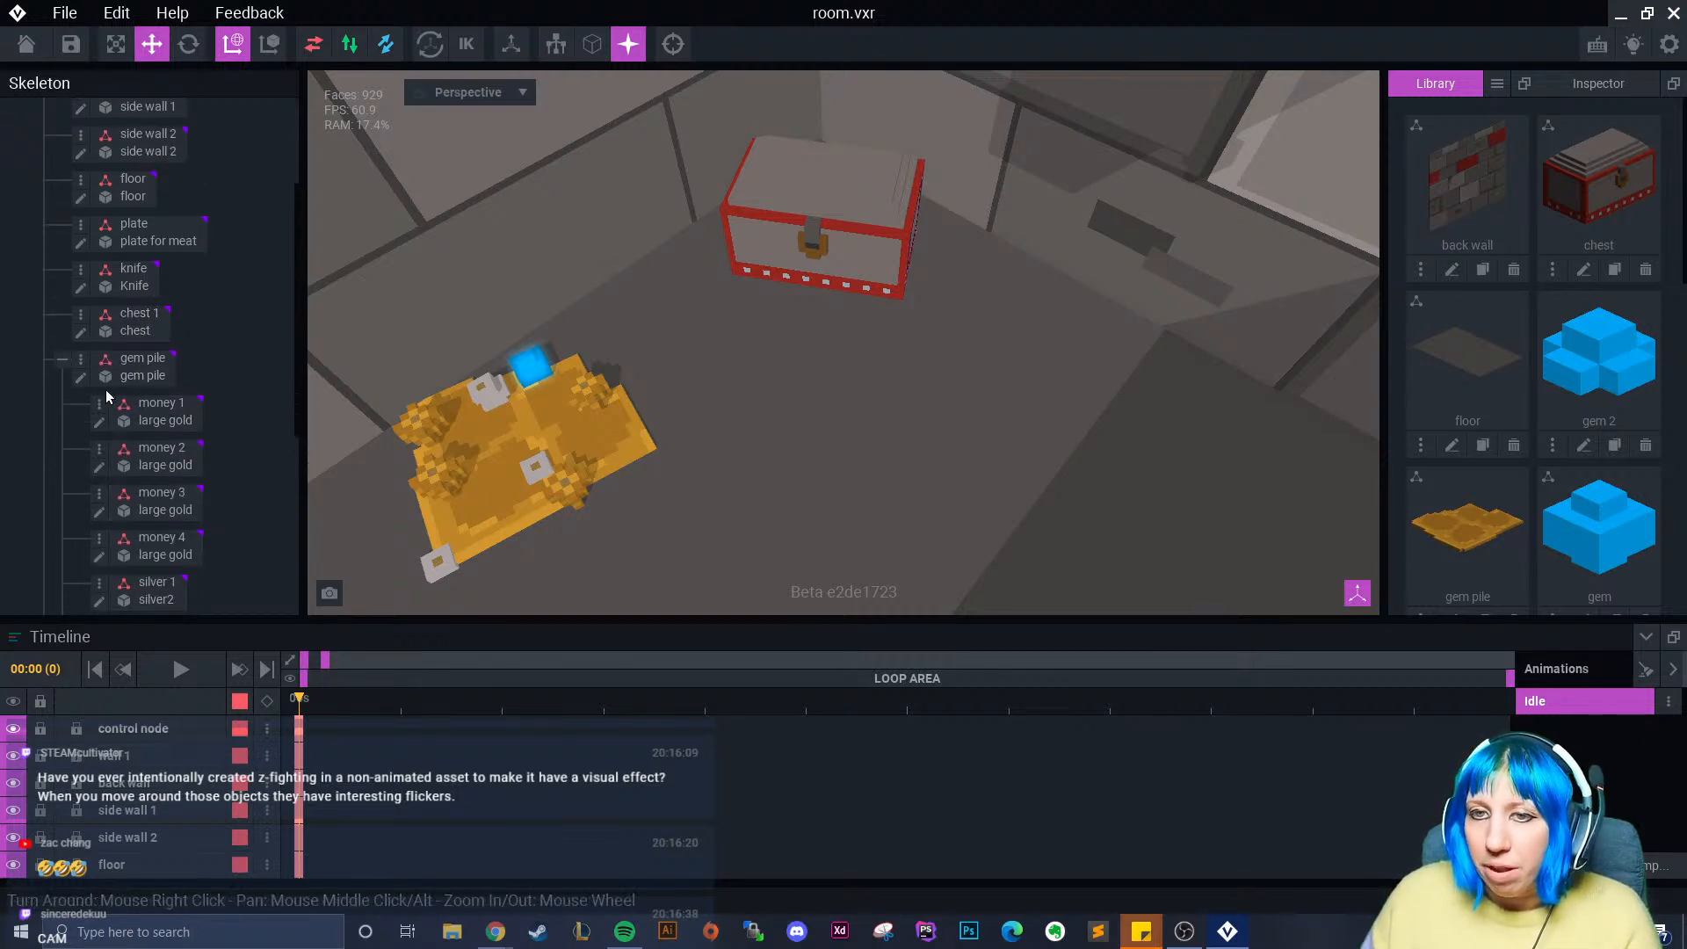
scroll(106, 397, up, 5)
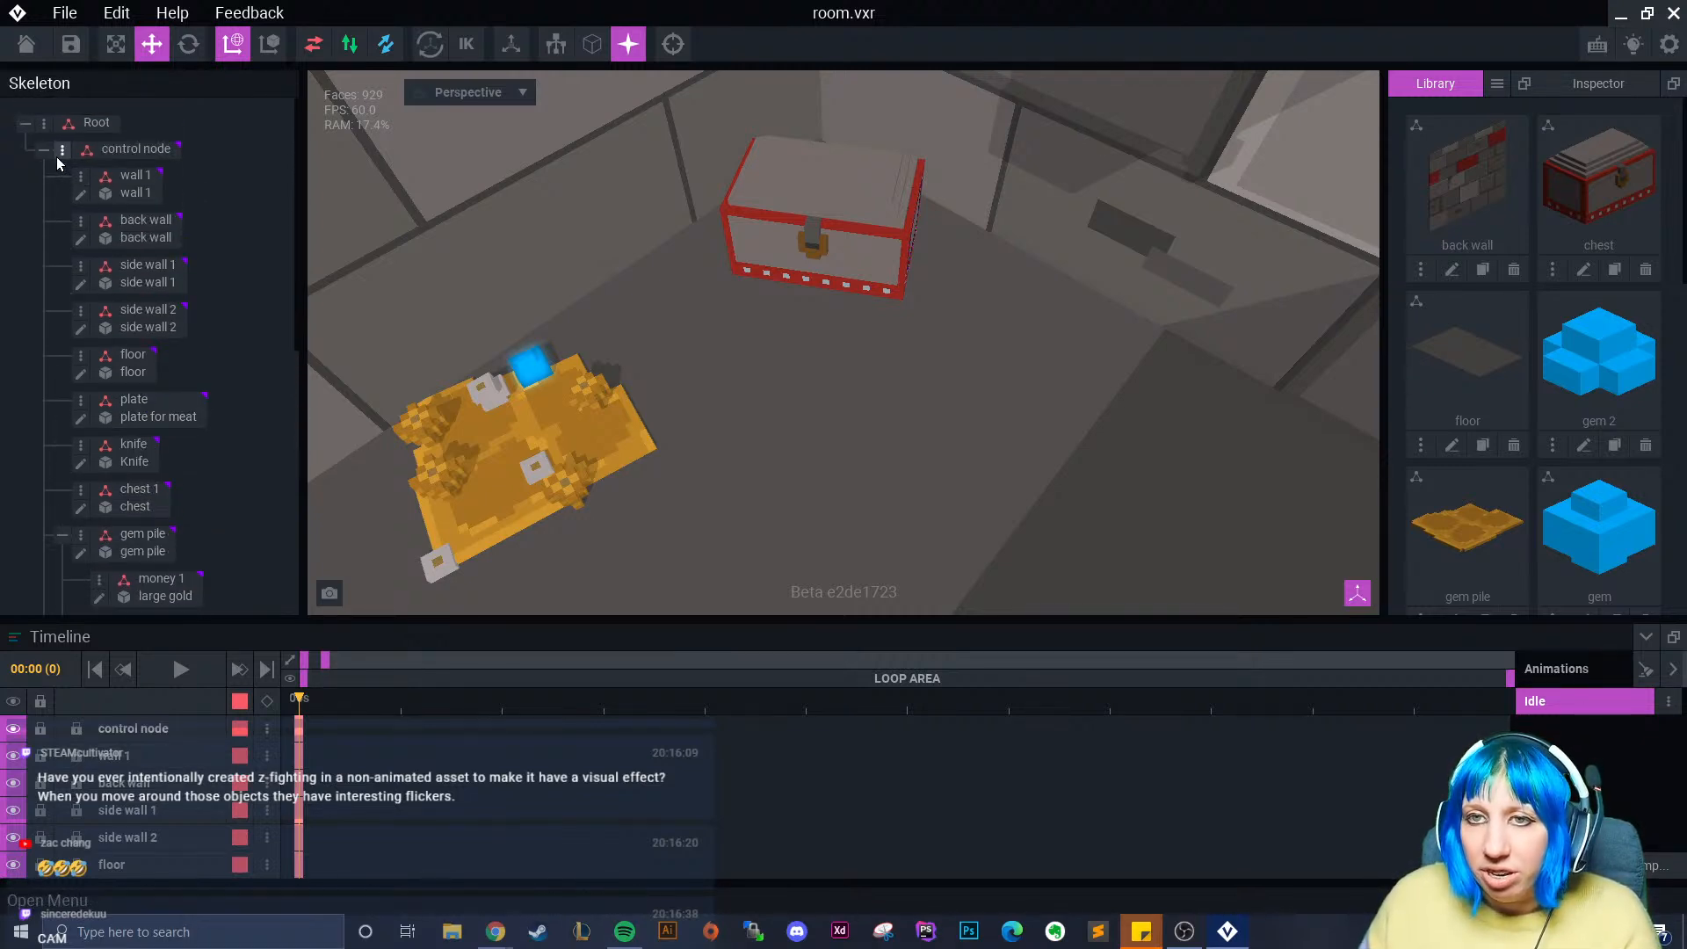
scroll(86, 352, down, 5)
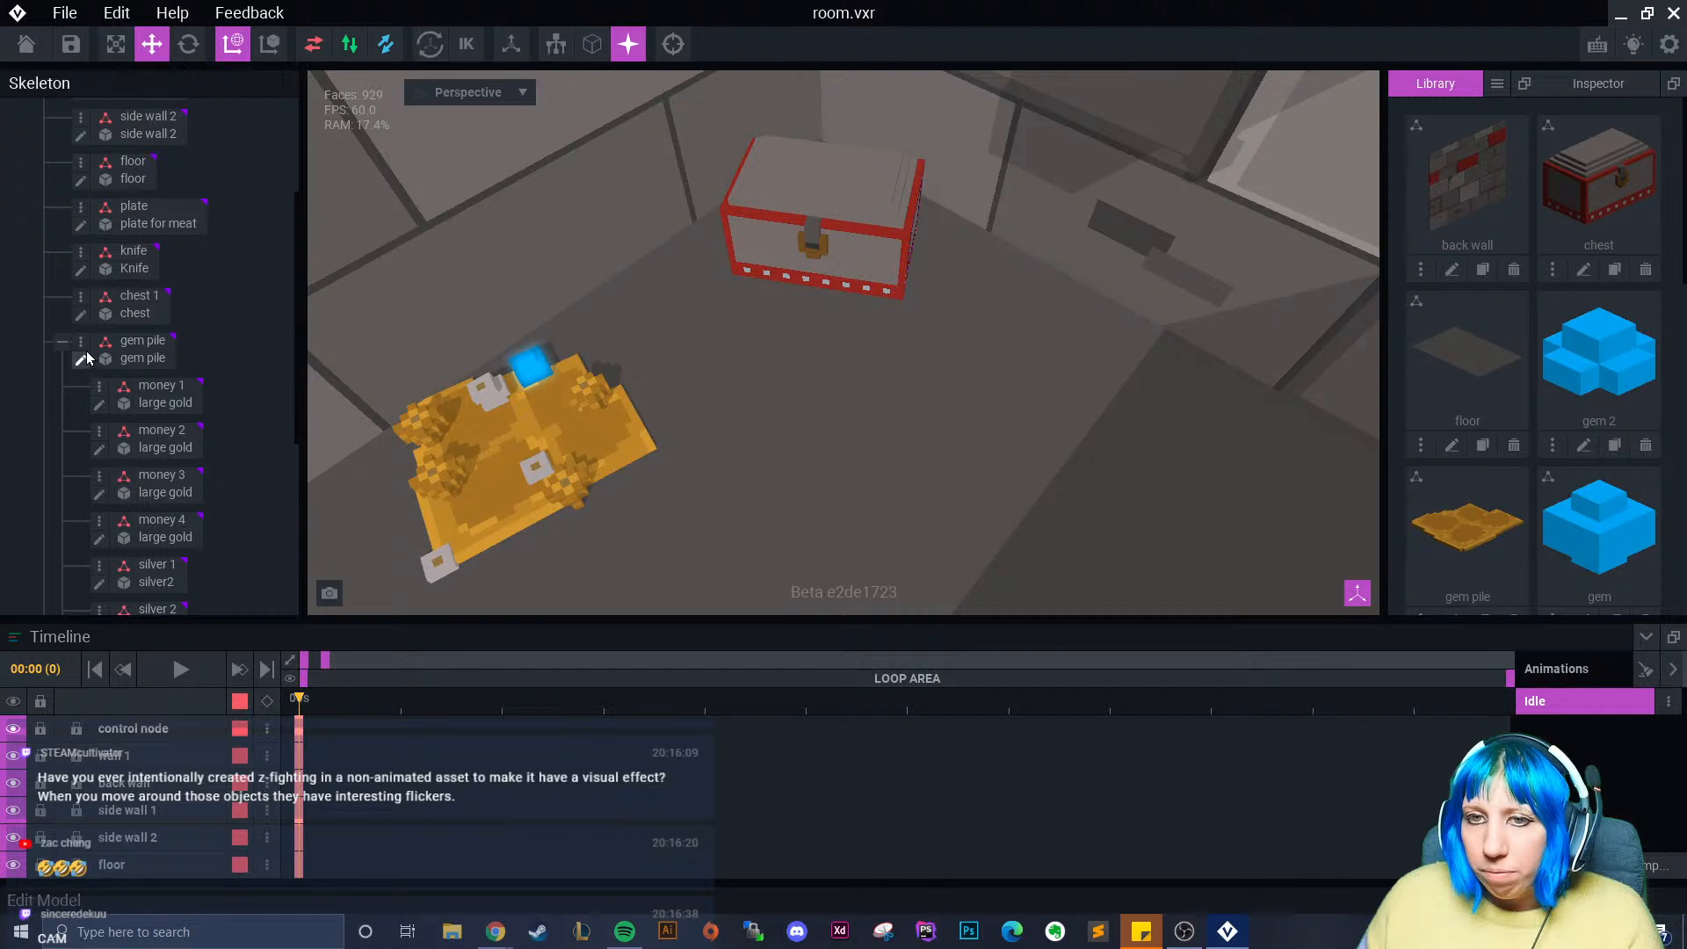
click(86, 351)
click(155, 398)
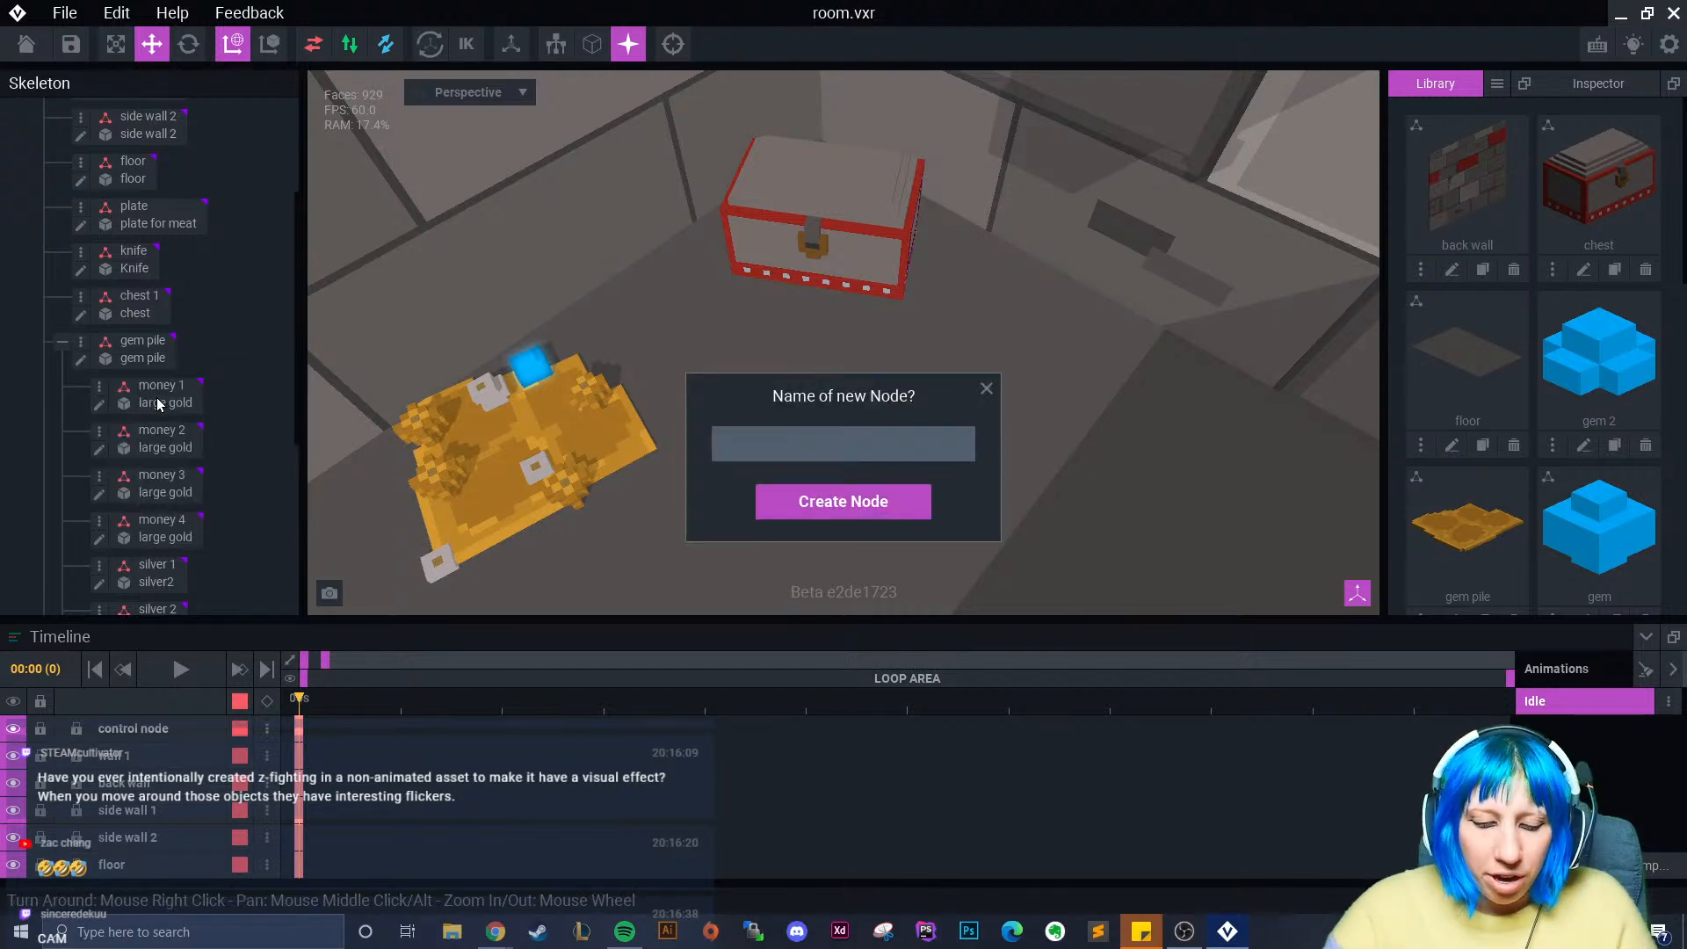
text(gem)
key(Return)
- Assign the gem 2 model from the library to the gem 2 node
scroll(121, 527, down, 3)
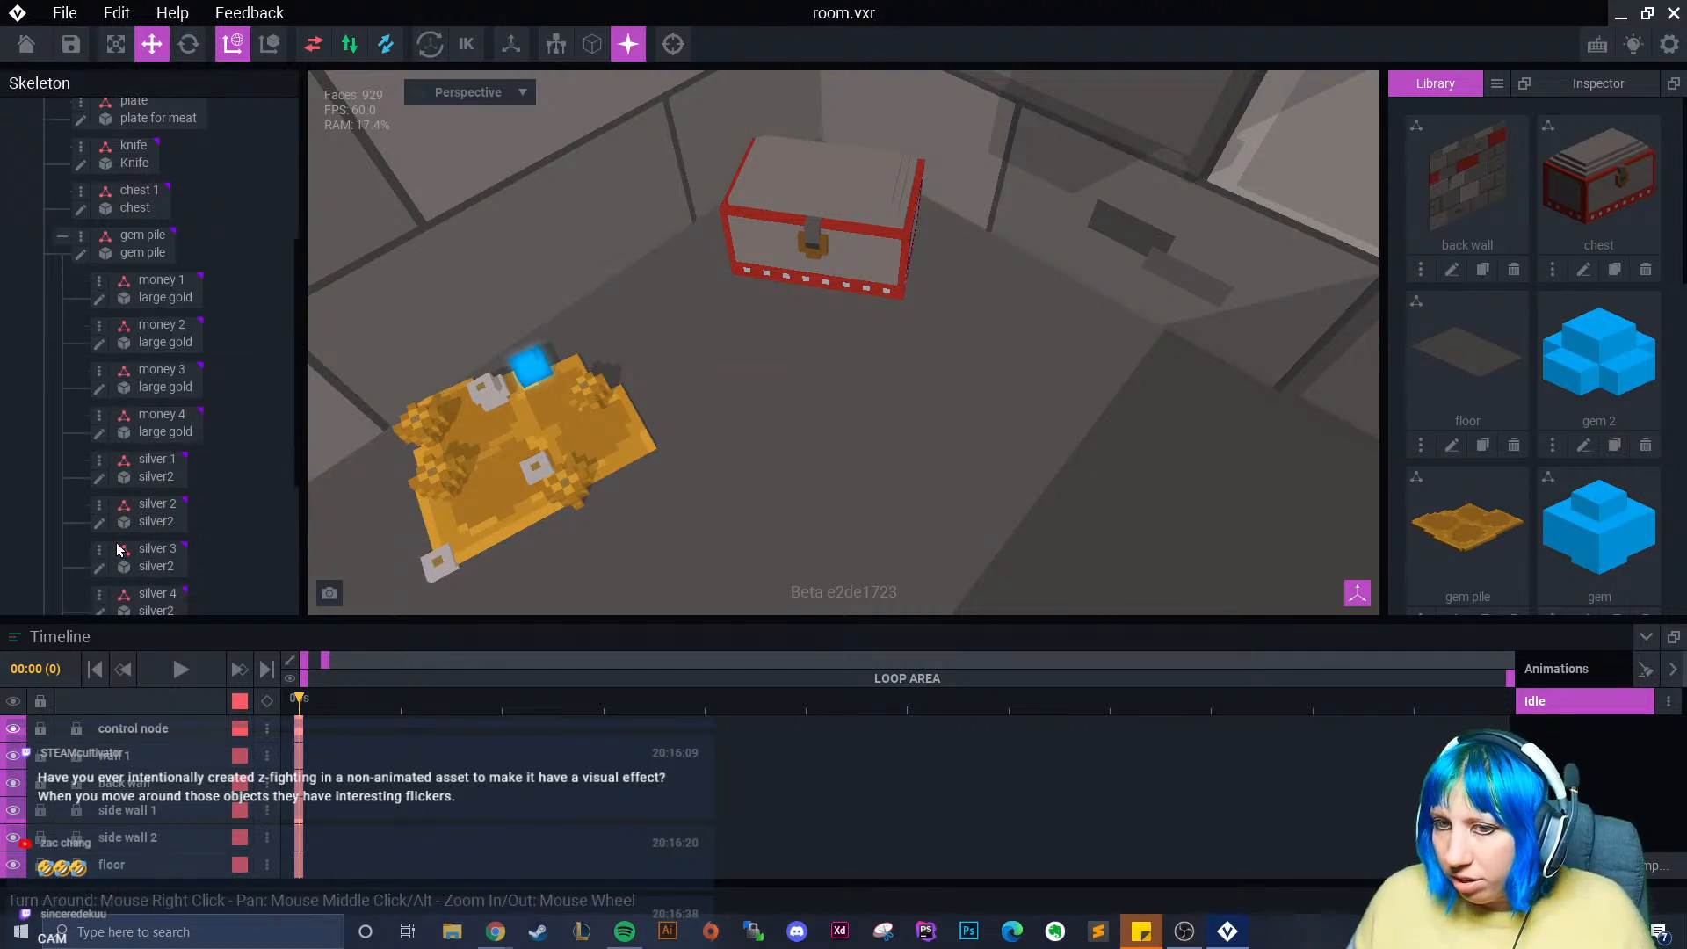
scroll(121, 550, down, 7)
drag(1594, 362, 150, 463)
- Move gem 2 across the gold pile to its outer corner beside the gold stack and raise it slightly
scroll(606, 462, up, 5)
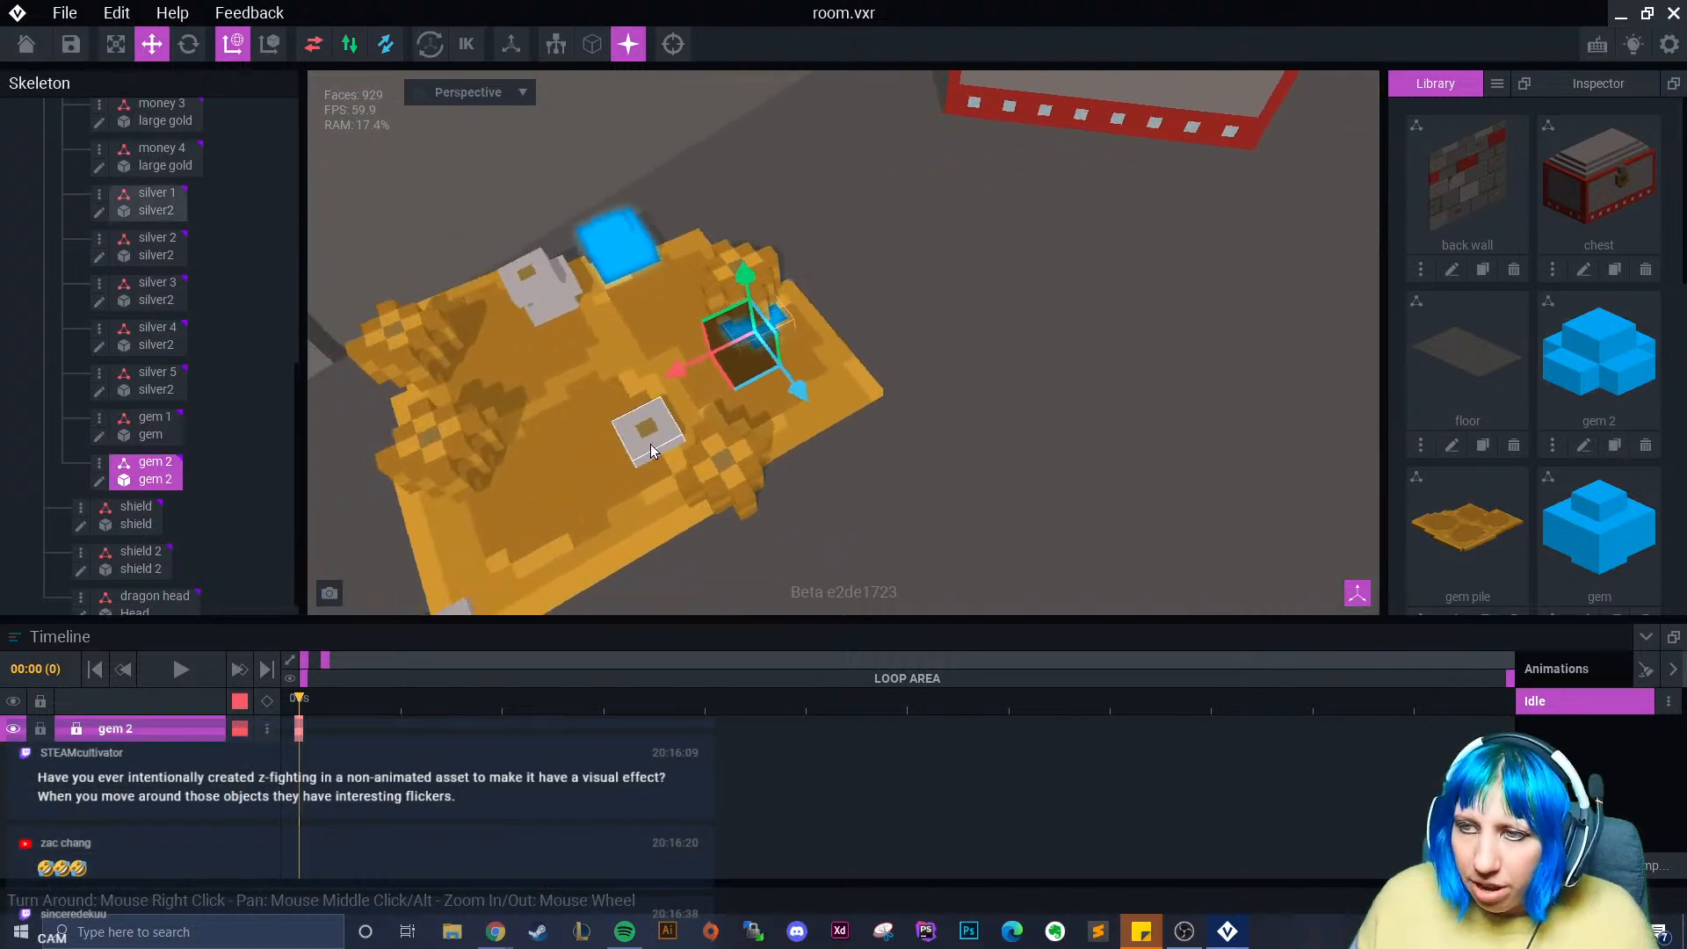
drag(798, 395, 858, 492)
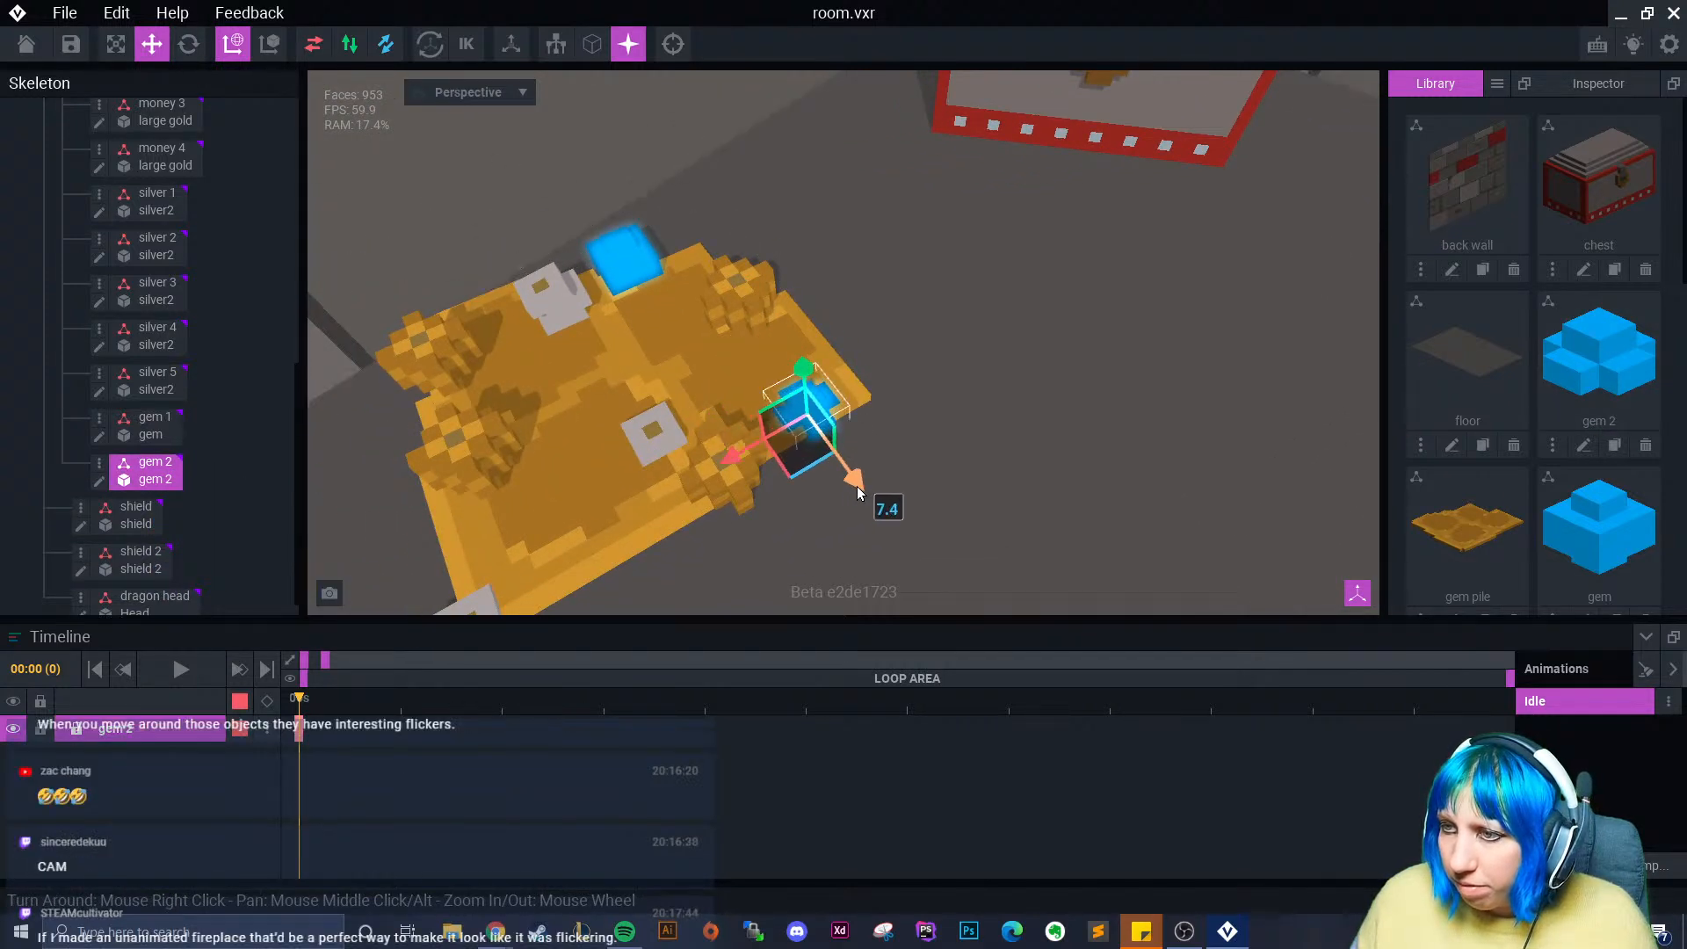
drag(815, 417, 804, 371)
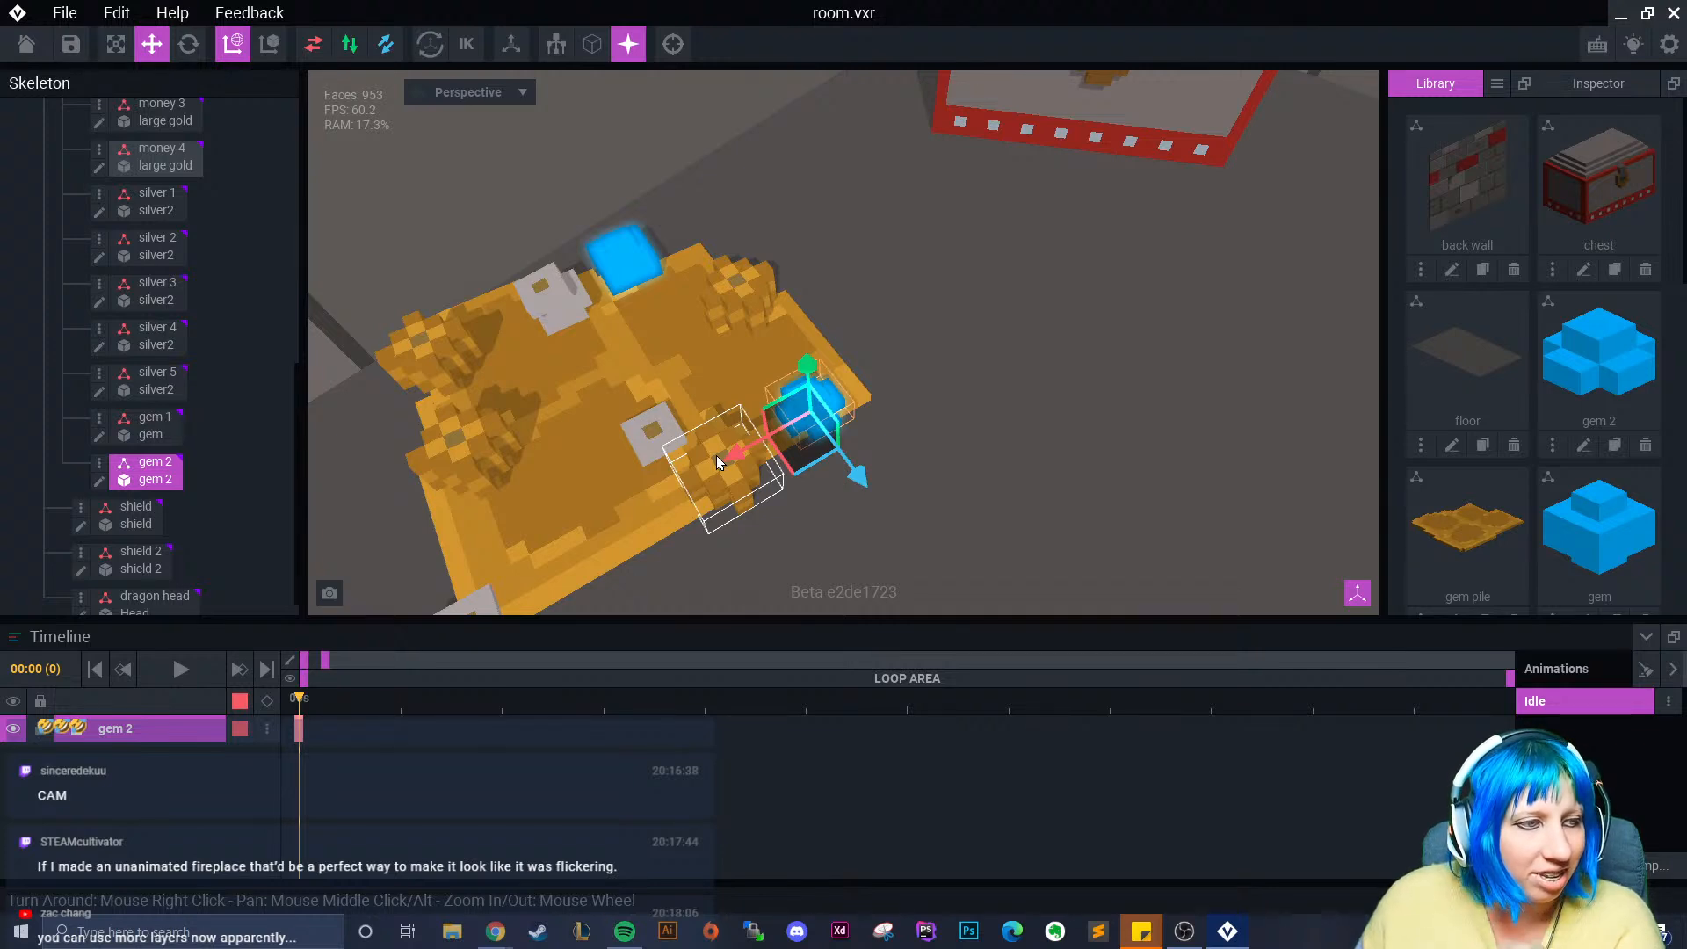
- Fine-tune gem 2's position and height so it rests on the outer corner of the gold pile
right_drag(681, 445, 706, 389)
scroll(698, 441, up, 4)
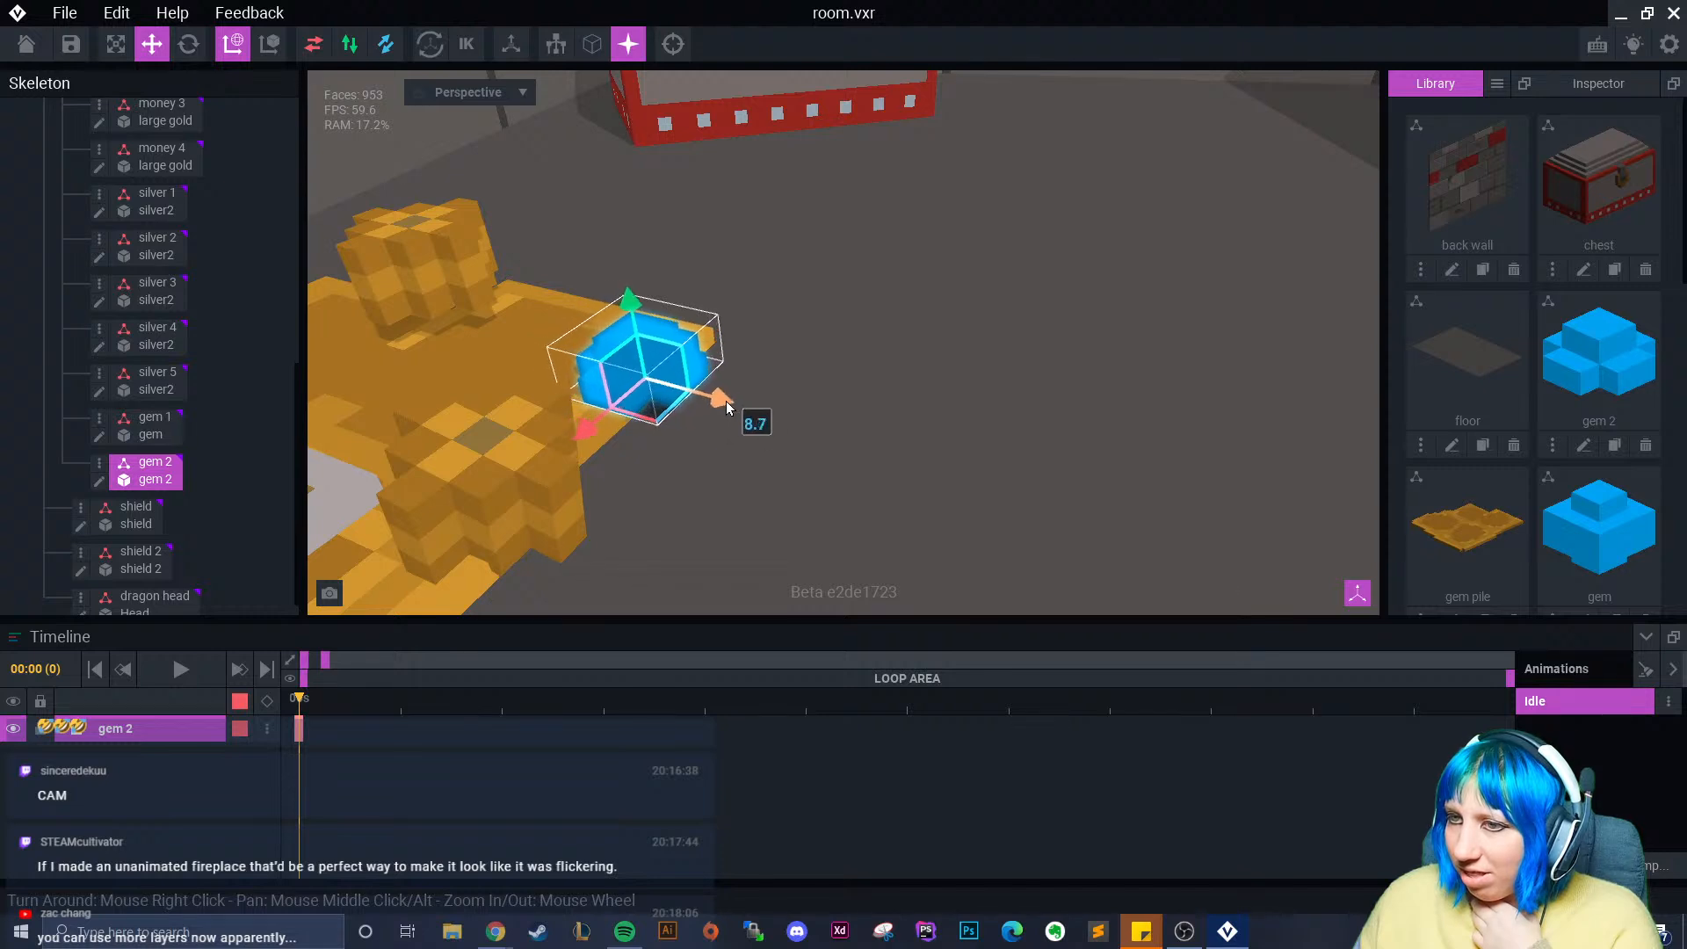
click(810, 452)
right_drag(809, 452, 809, 452)
click(675, 418)
drag(678, 336, 677, 343)
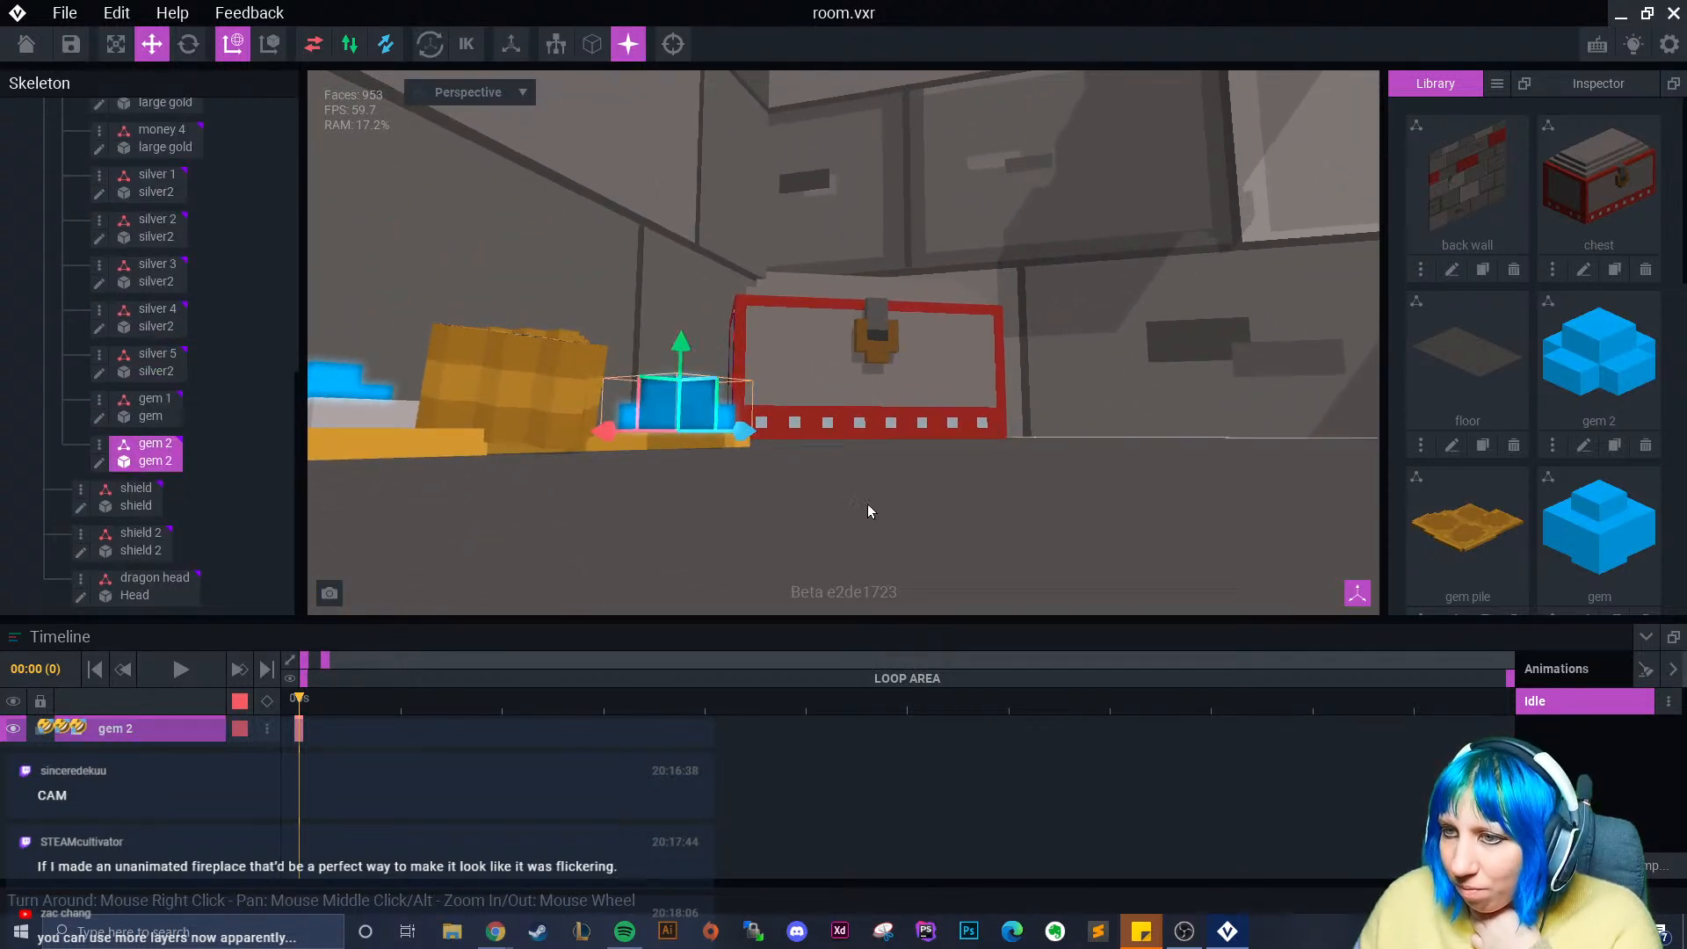
click(809, 513)
right_drag(807, 514, 739, 377)
scroll(272, 405, down, 1)
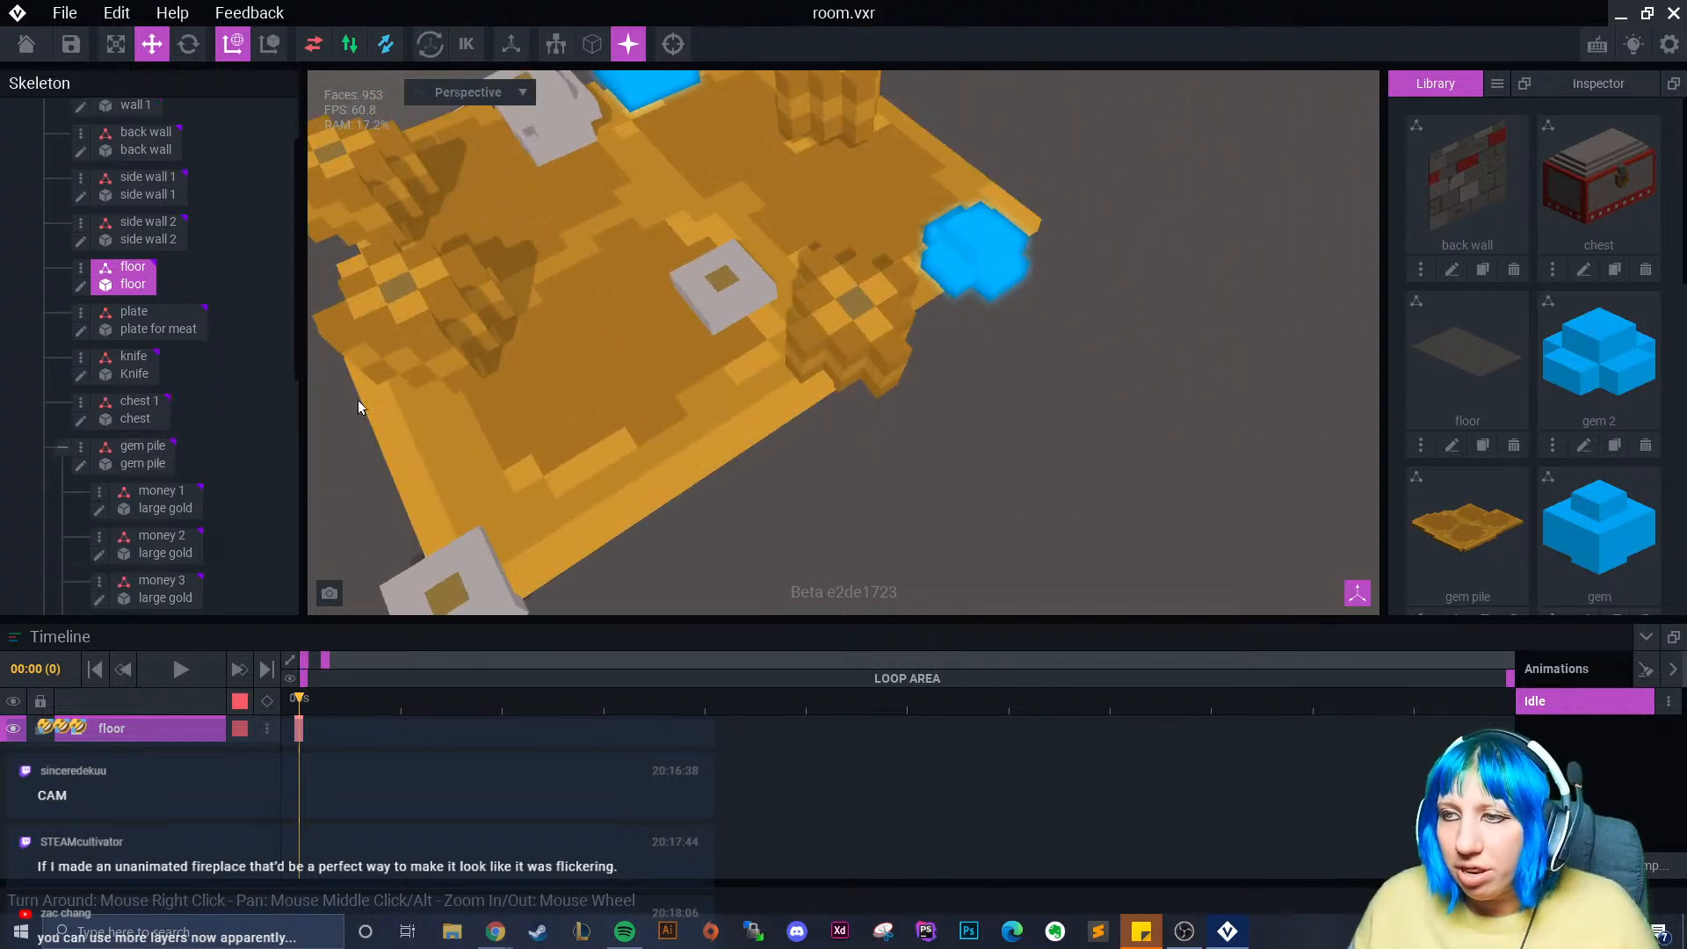
- Duplicate the gem 2 node on the gold pile and name the copy gem 3
click(973, 250)
click(99, 444)
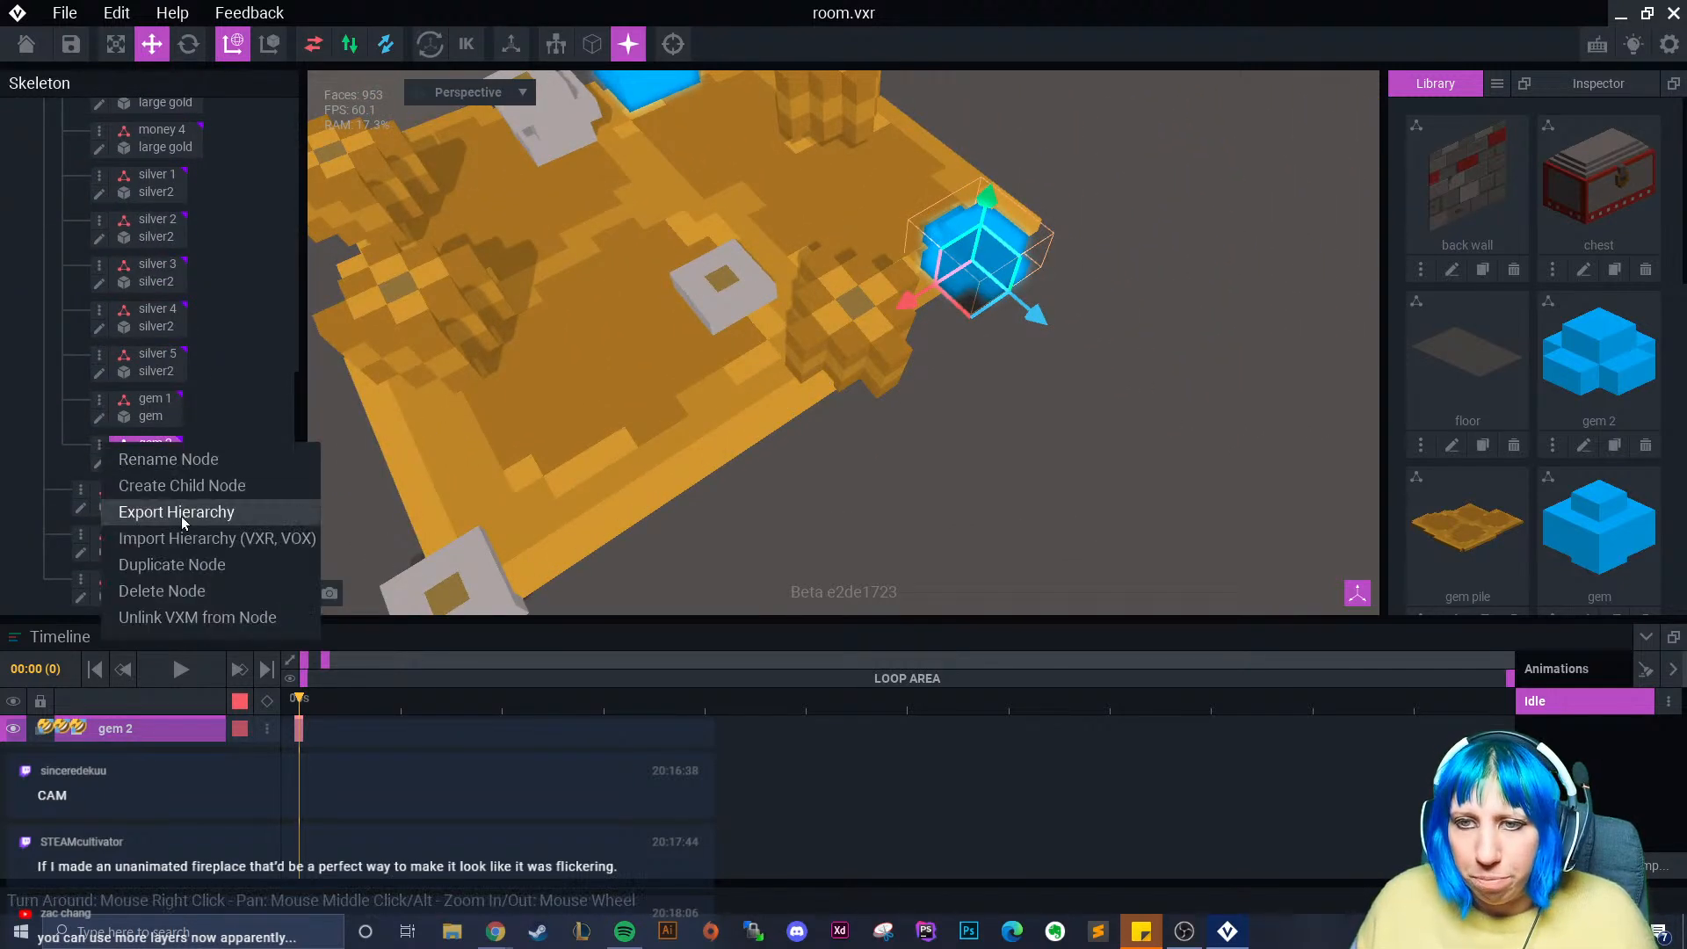
click(187, 566)
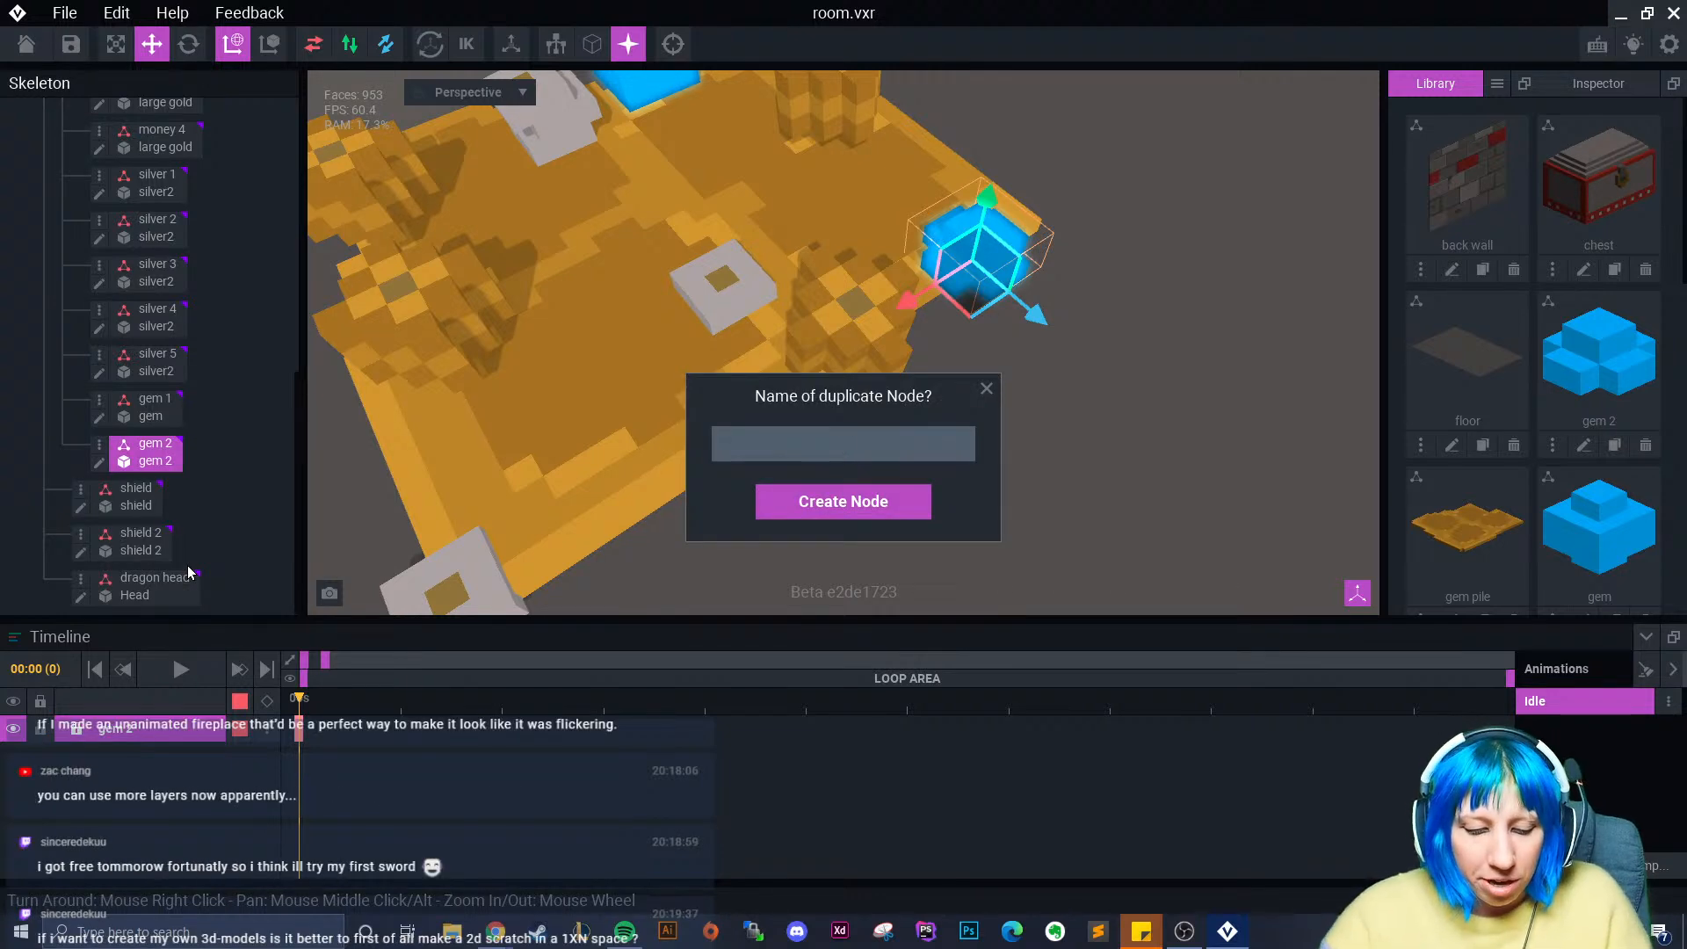
text(gem 3)
key(Return)
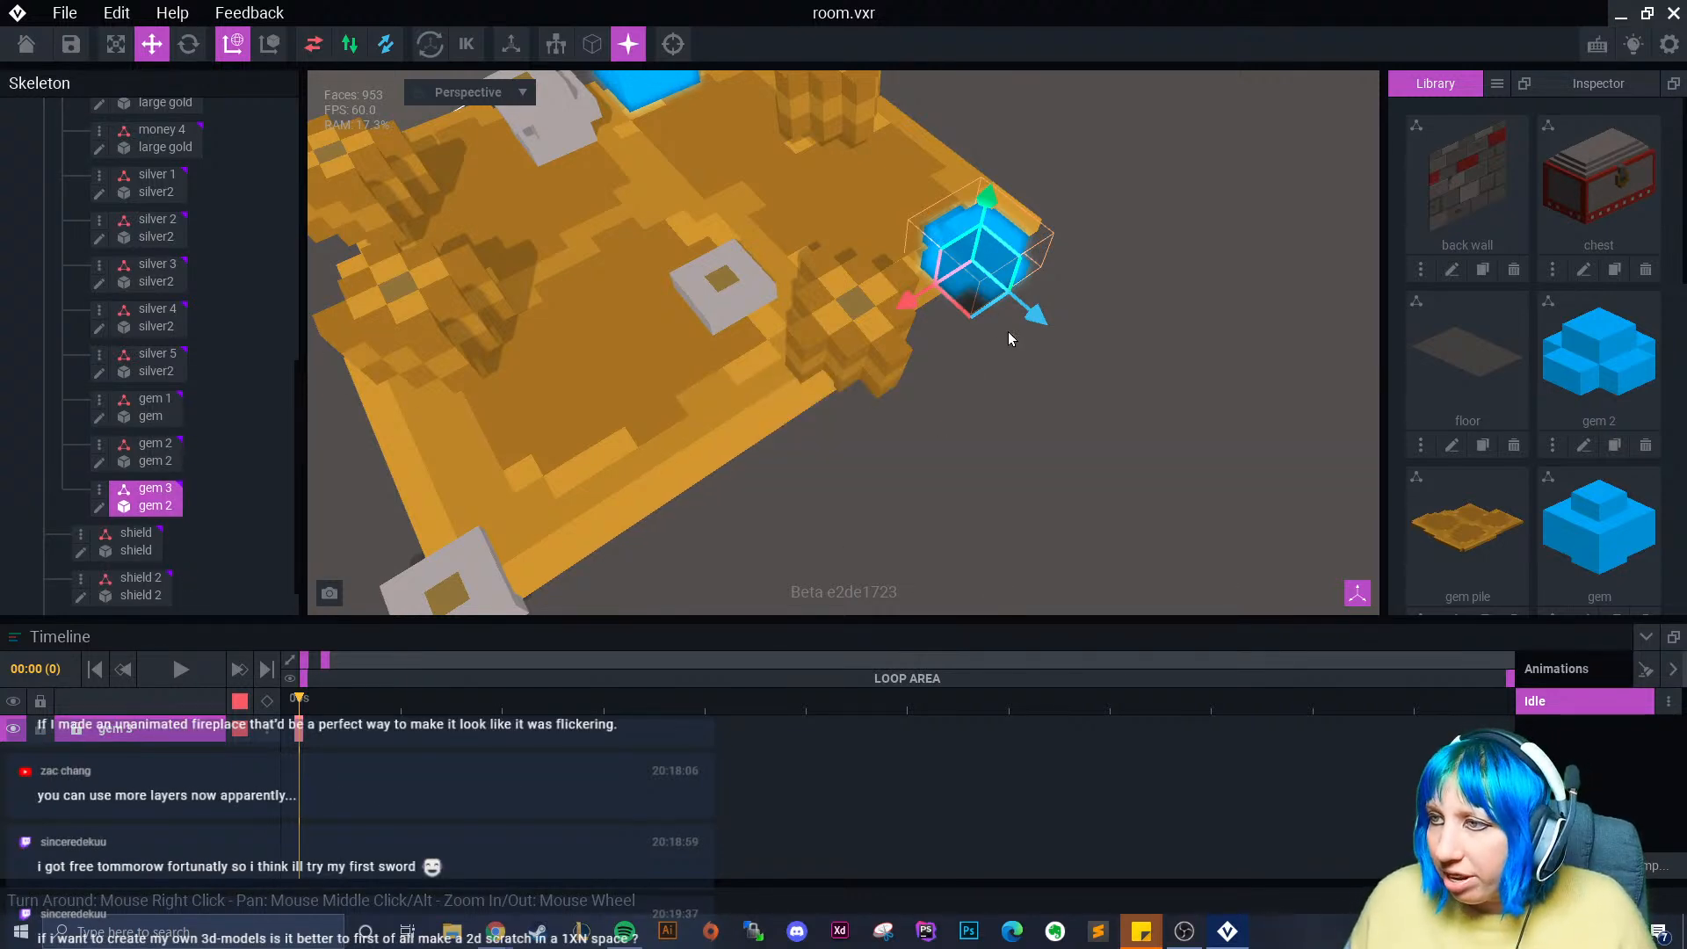
- Move gem 3 across the gold pile to sit between the silver coin and the two gold stacks on the opposite side
drag(1033, 318, 910, 230)
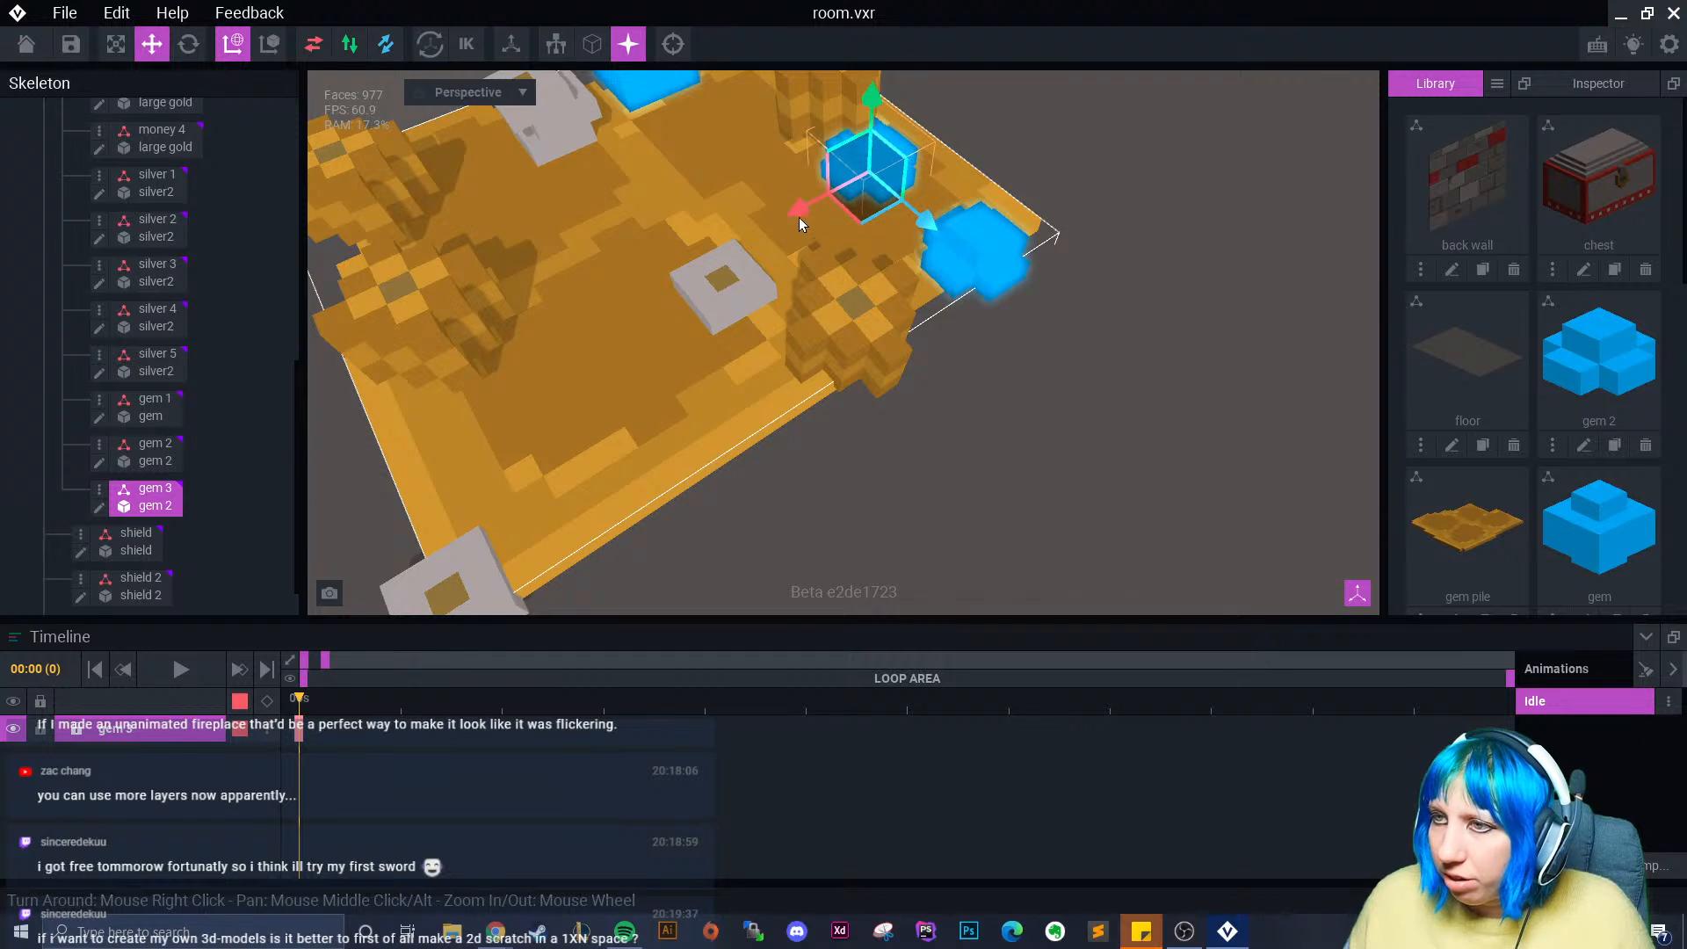
drag(799, 218, 527, 263)
drag(728, 350, 391, 254)
click(891, 525)
scroll(891, 525, down, 2)
click(982, 493)
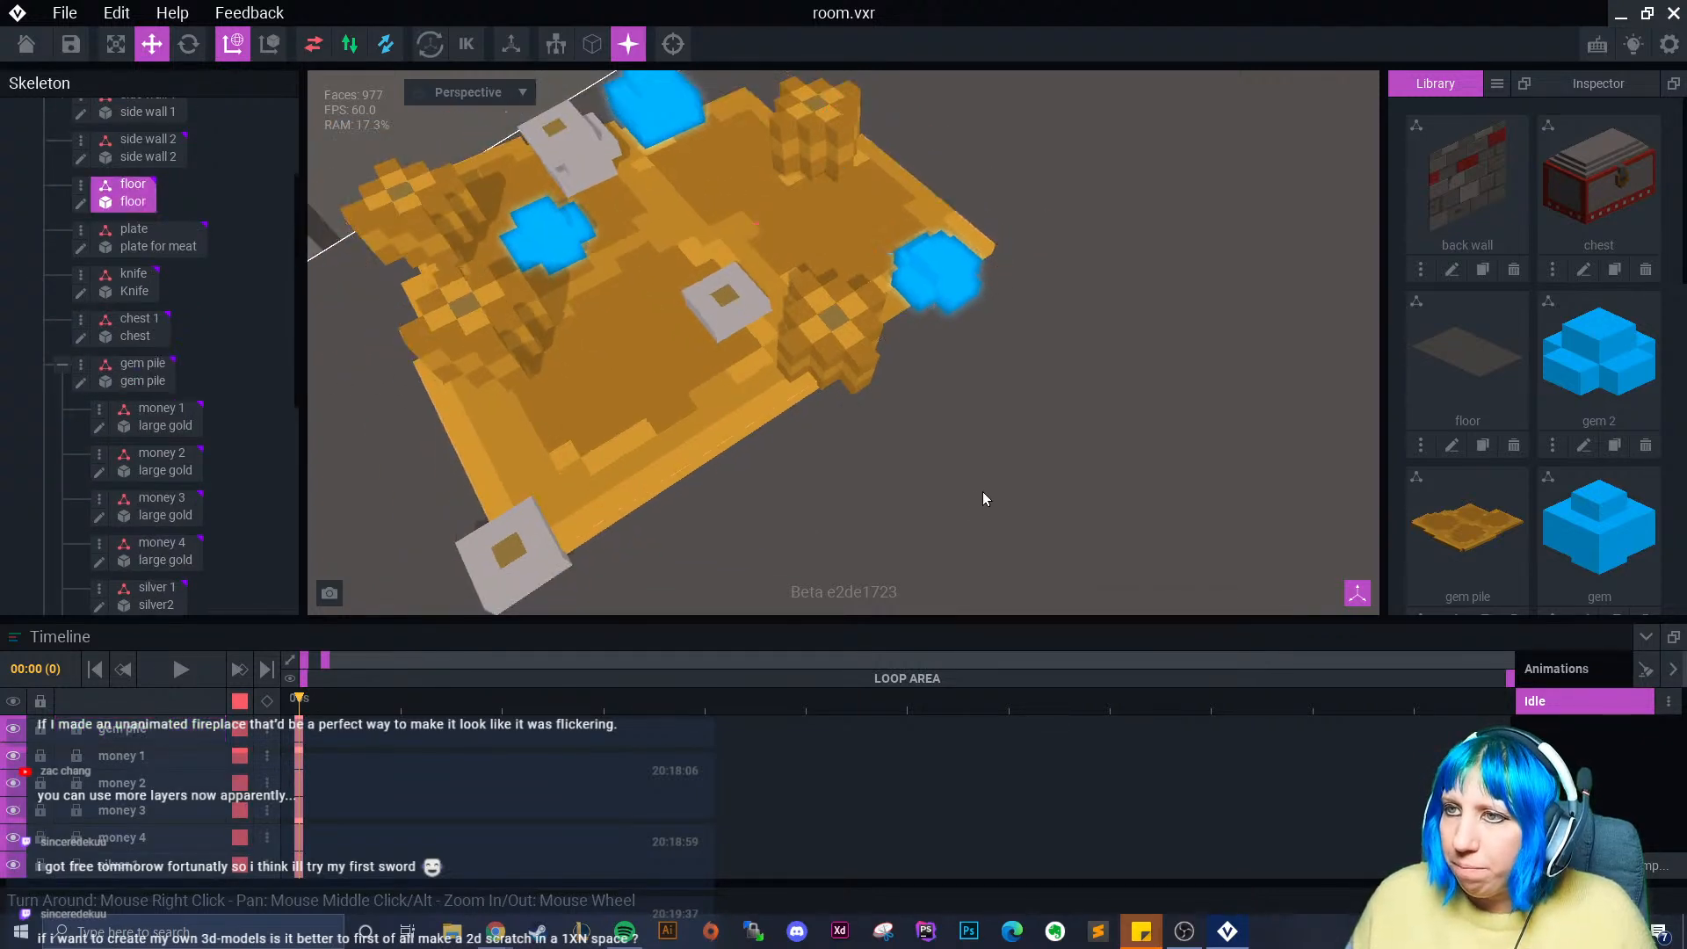
scroll(978, 490, down, 2)
mouse_move(979, 491)
right_down()
mouse_move(930, 485)
mouse_move(906, 524)
mouse_move(948, 493)
mouse_move(787, 535)
mouse_move(613, 283)
mouse_move(941, 365)
mouse_move(949, 478)
right_up()
scroll(944, 479, up, 3)
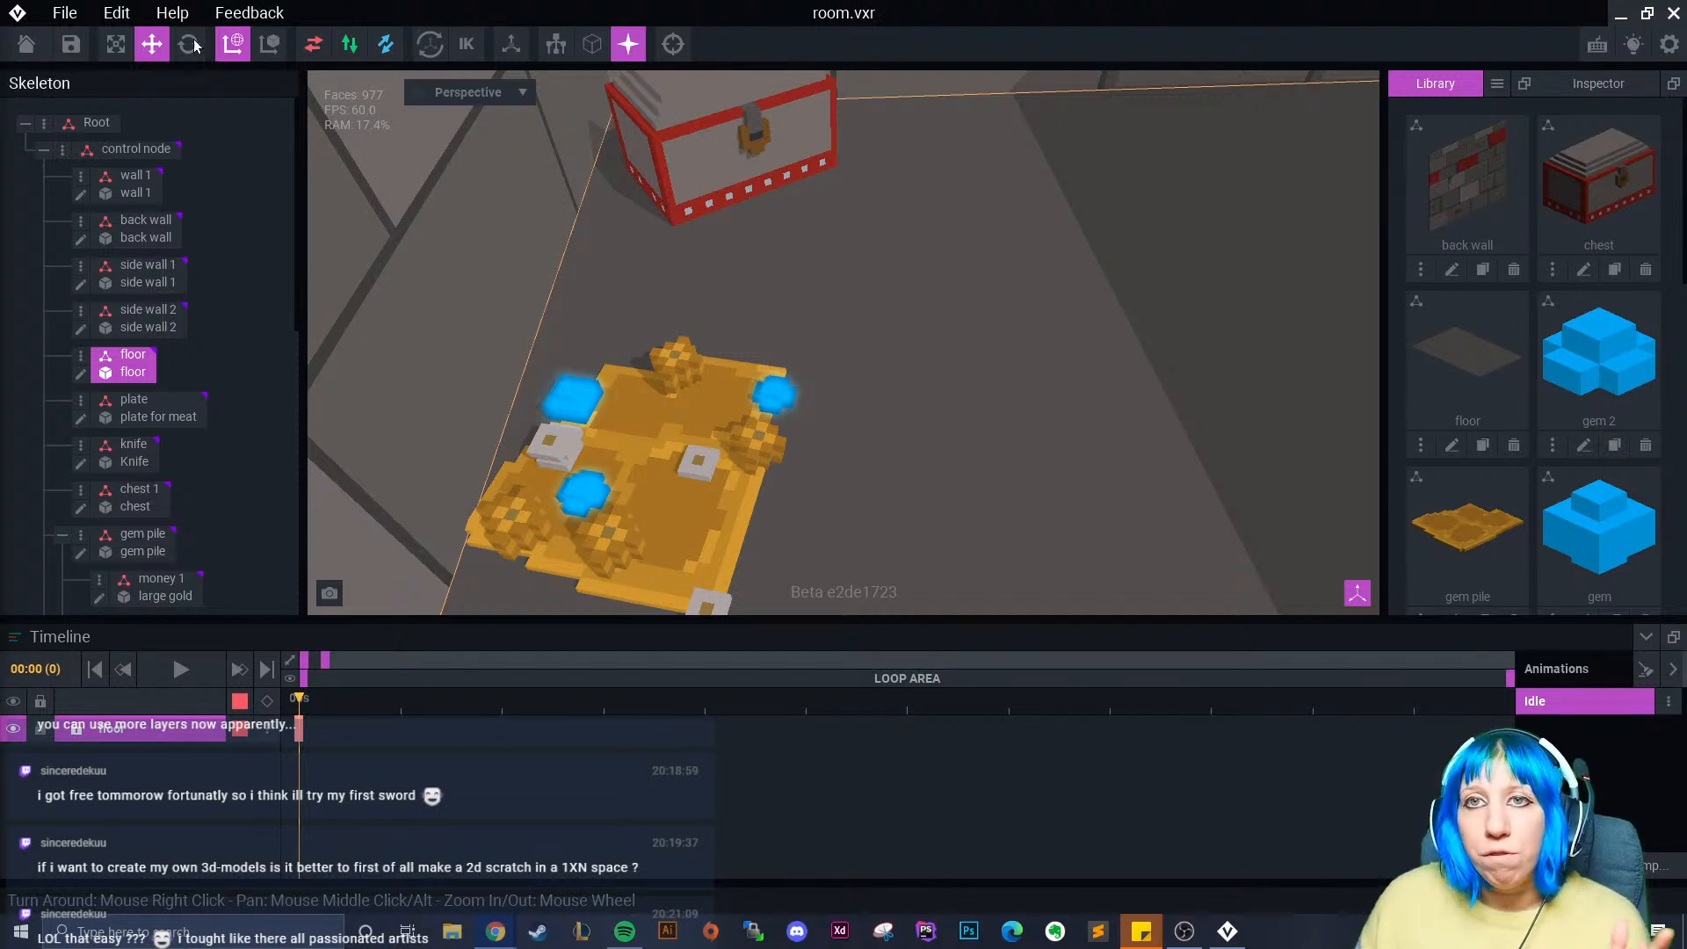
- Review the export options for the room project and save its changes while closing it
click(65, 13)
mouse_move(108, 135)
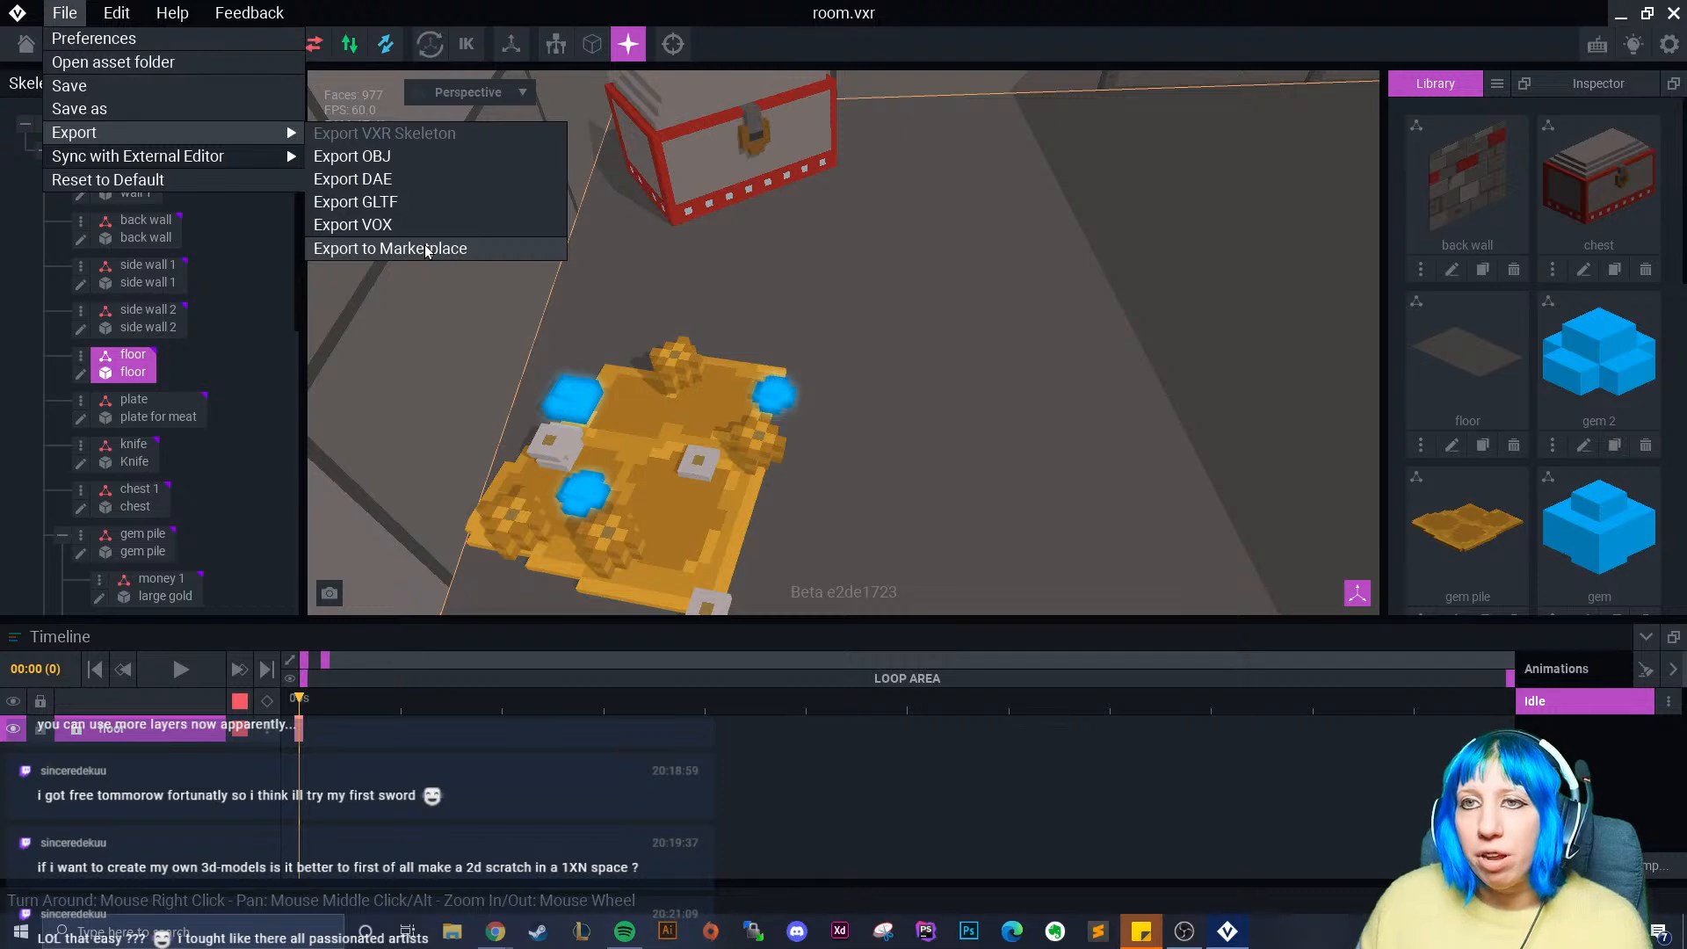
click(783, 291)
click(27, 45)
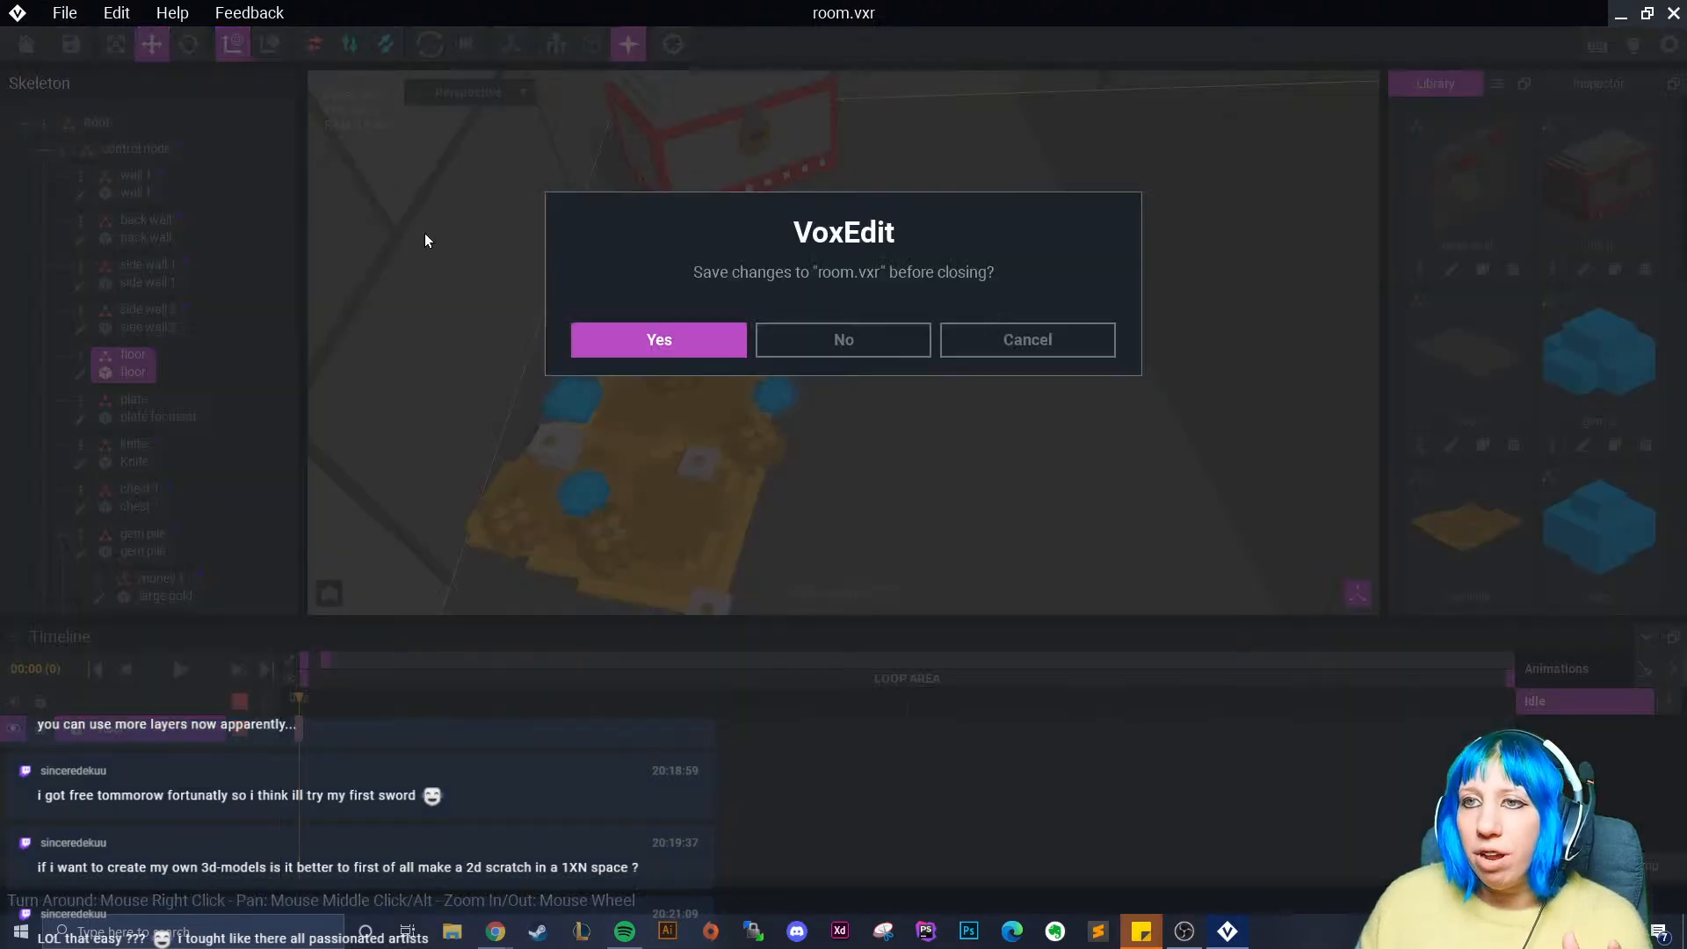
click(605, 334)
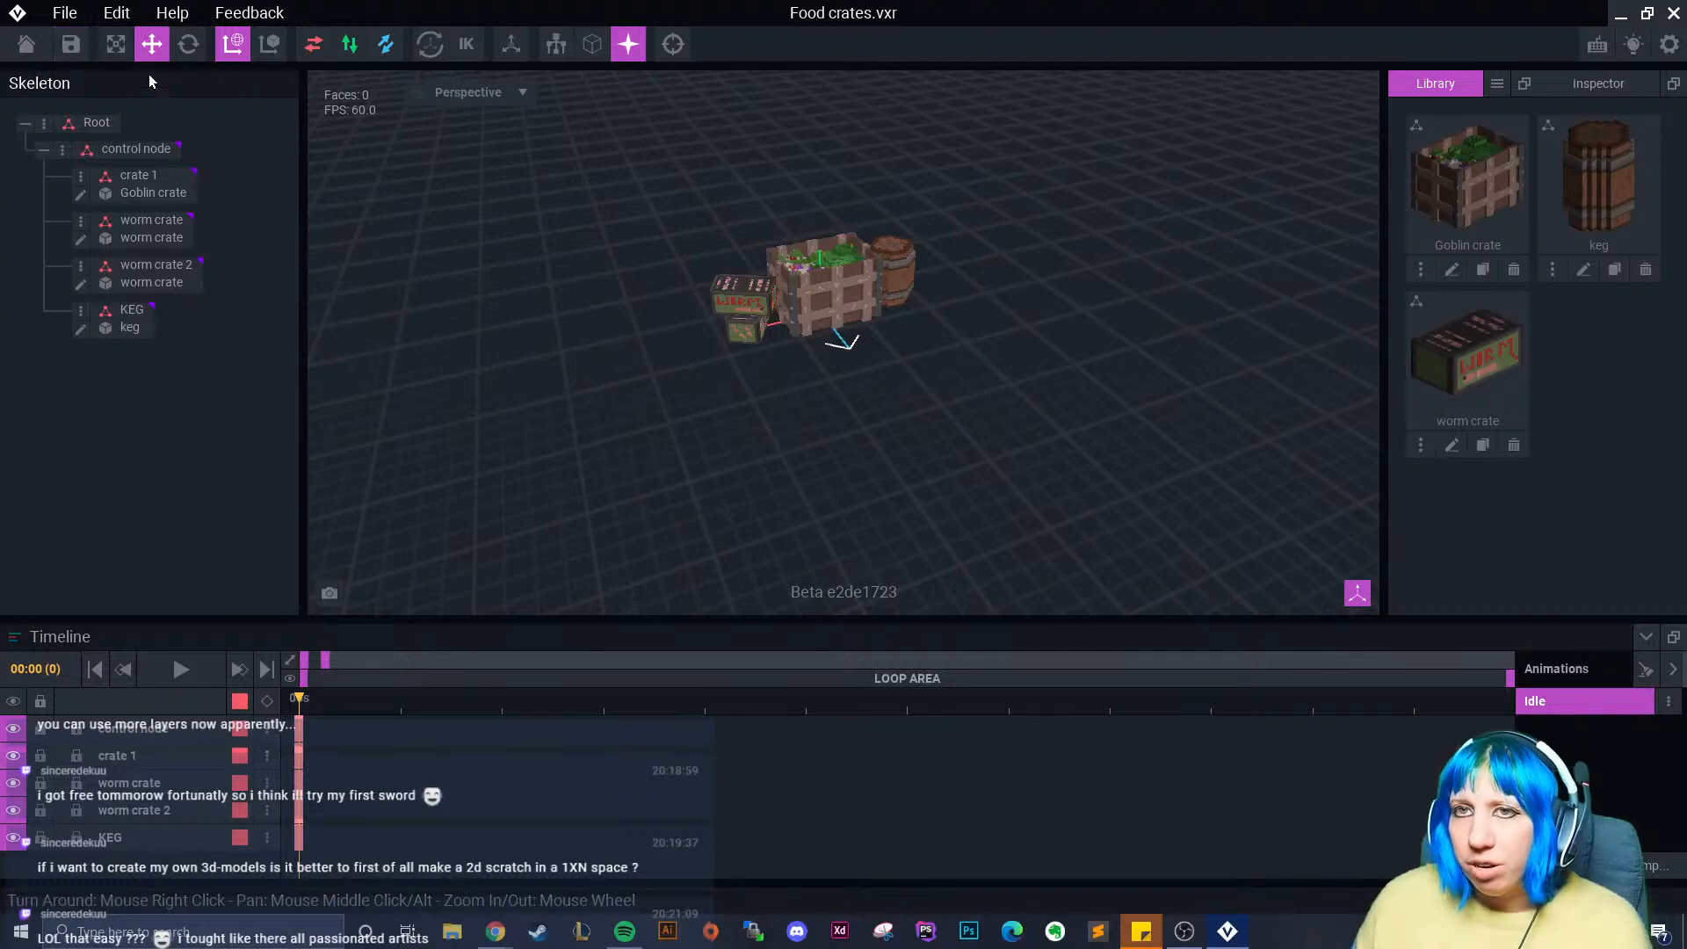
- Copy the keyframes of all nodes in the Food crates project from frame 0 to frame 1
right_drag(838, 438, 842, 359)
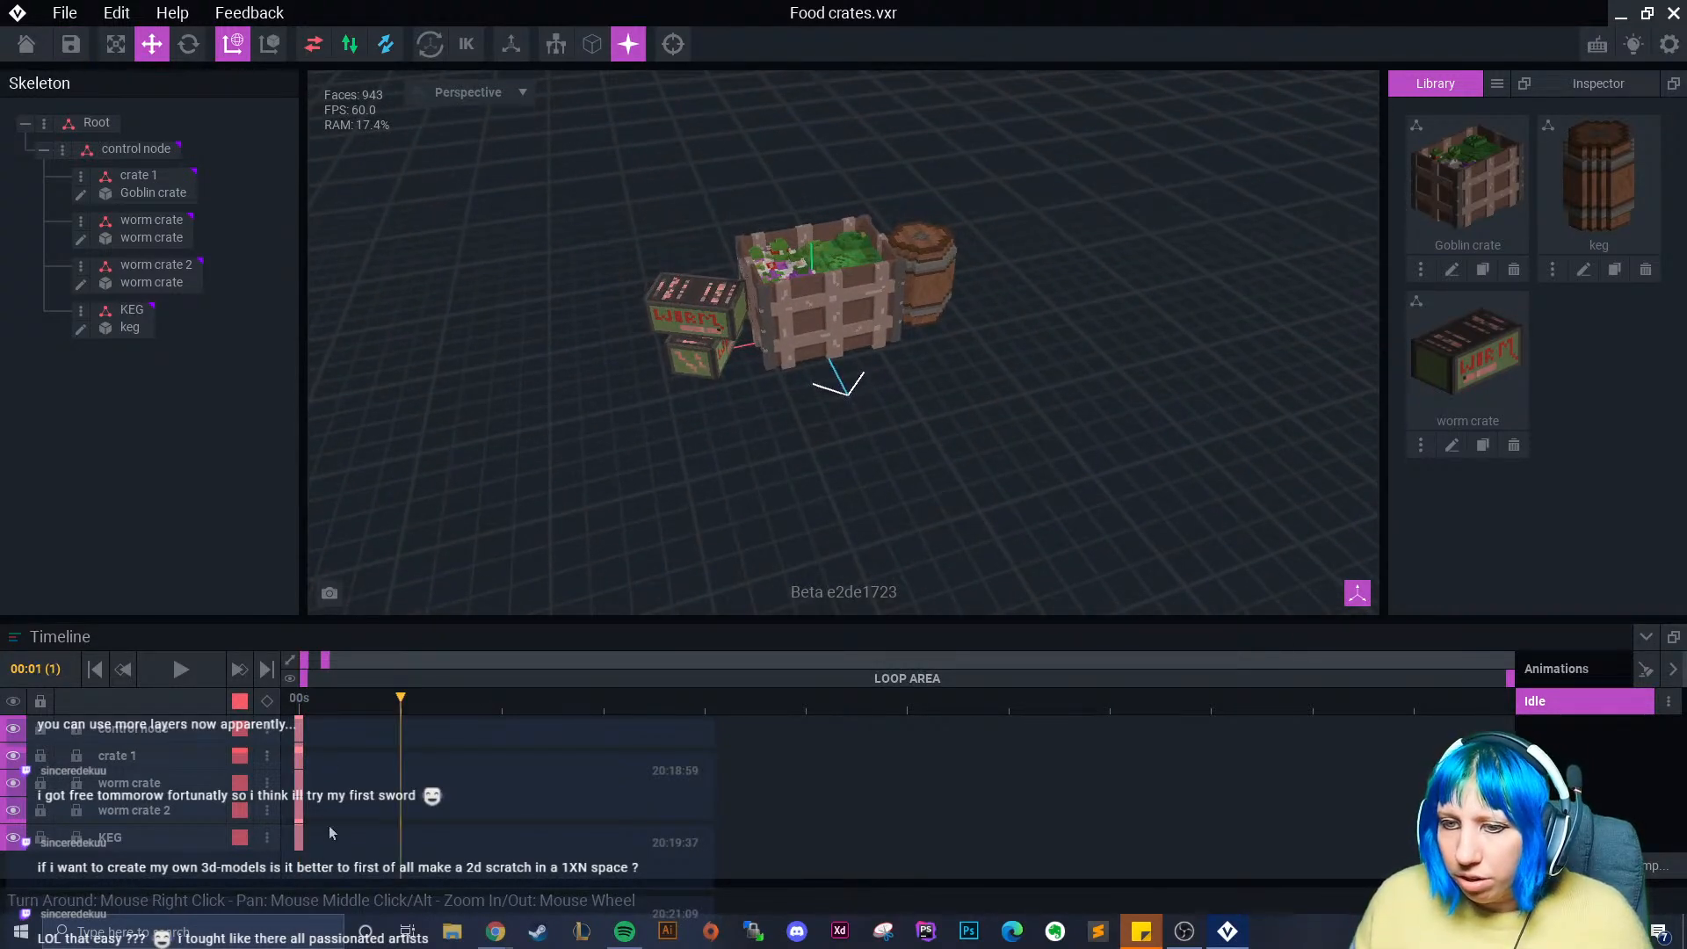
right_click(300, 726)
click(361, 536)
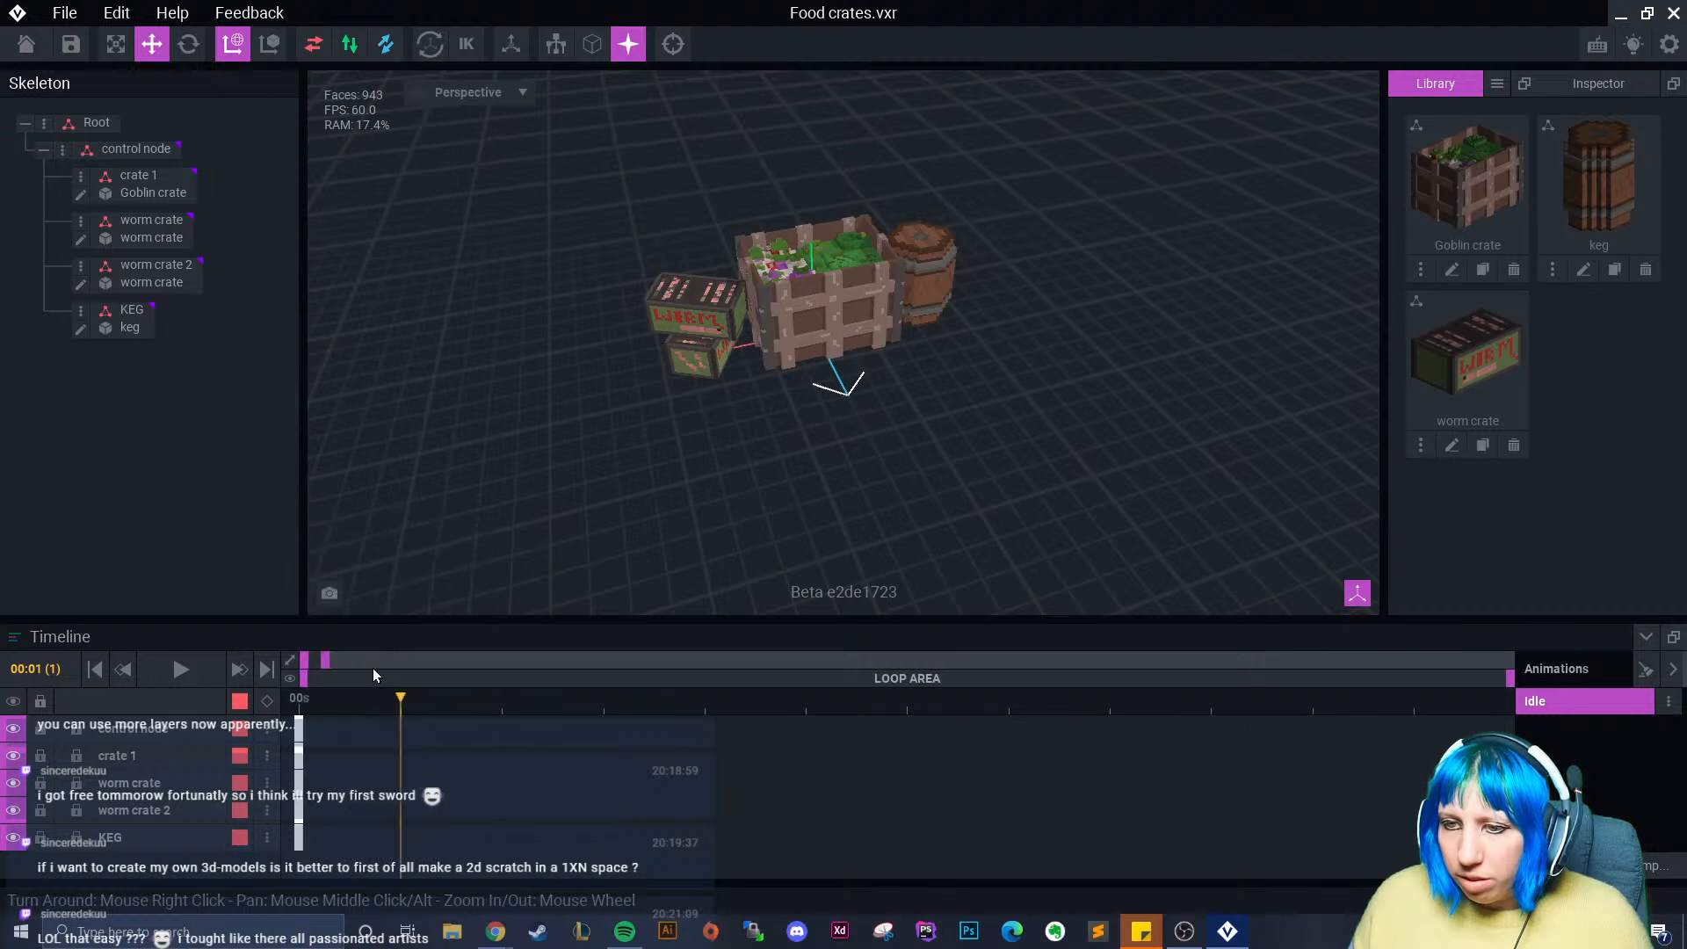
right_click(404, 727)
click(440, 571)
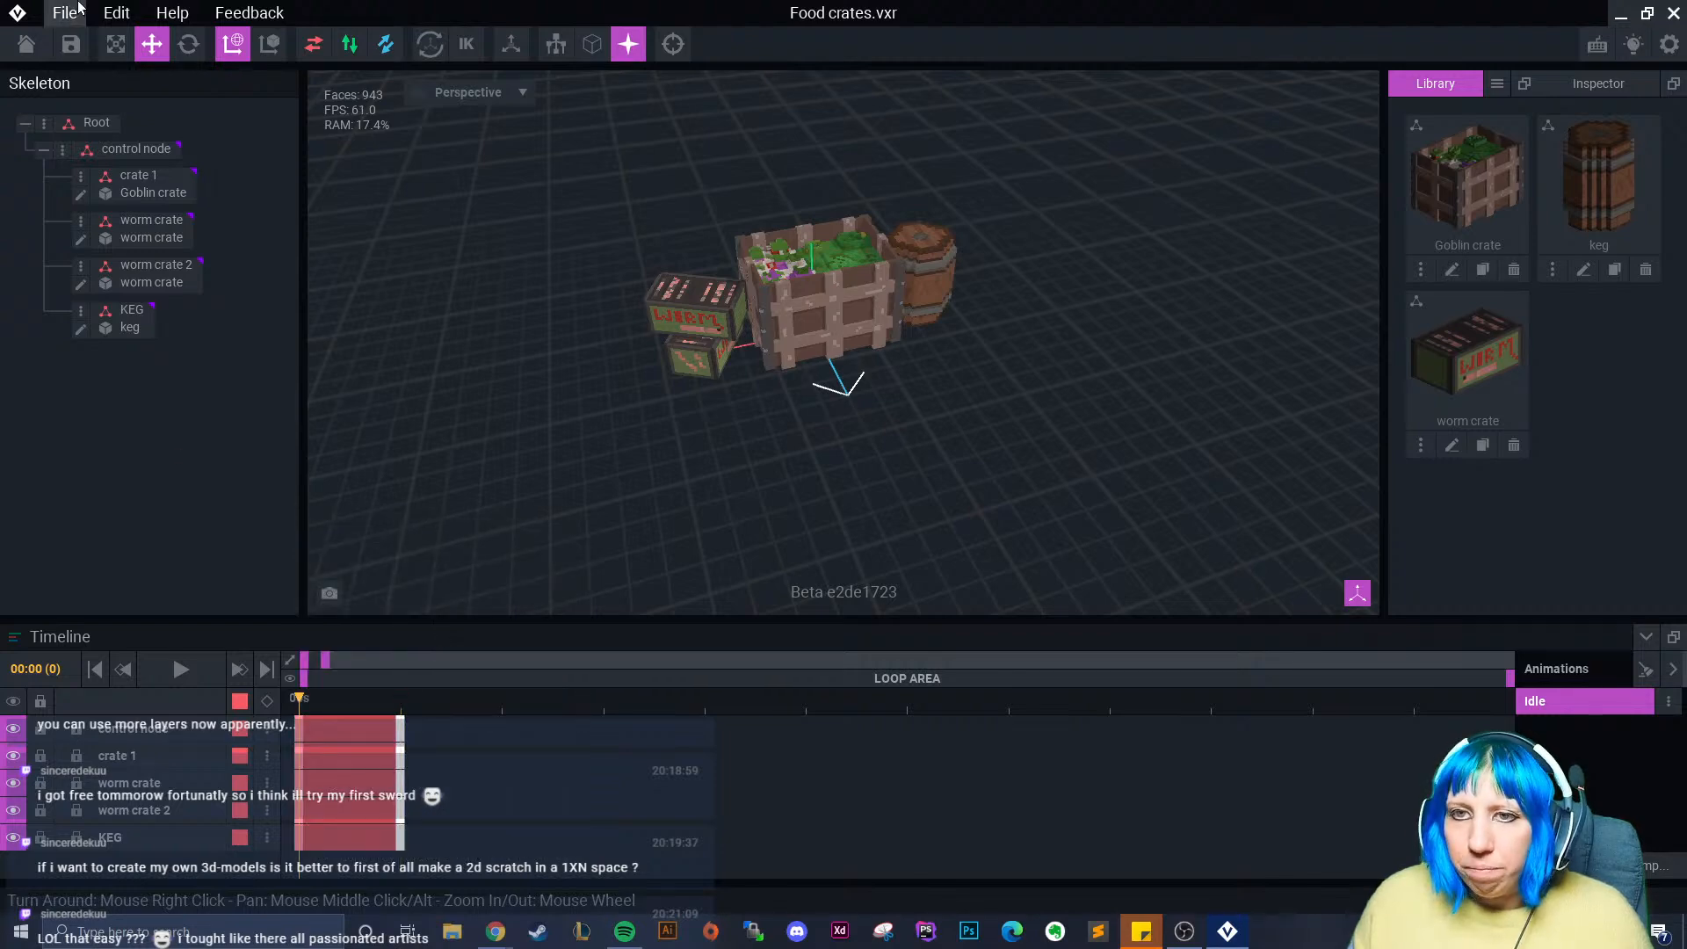
- Export the Food crates project to the marketplace and choose to upload it as a new asset
click(76, 9)
mouse_move(127, 132)
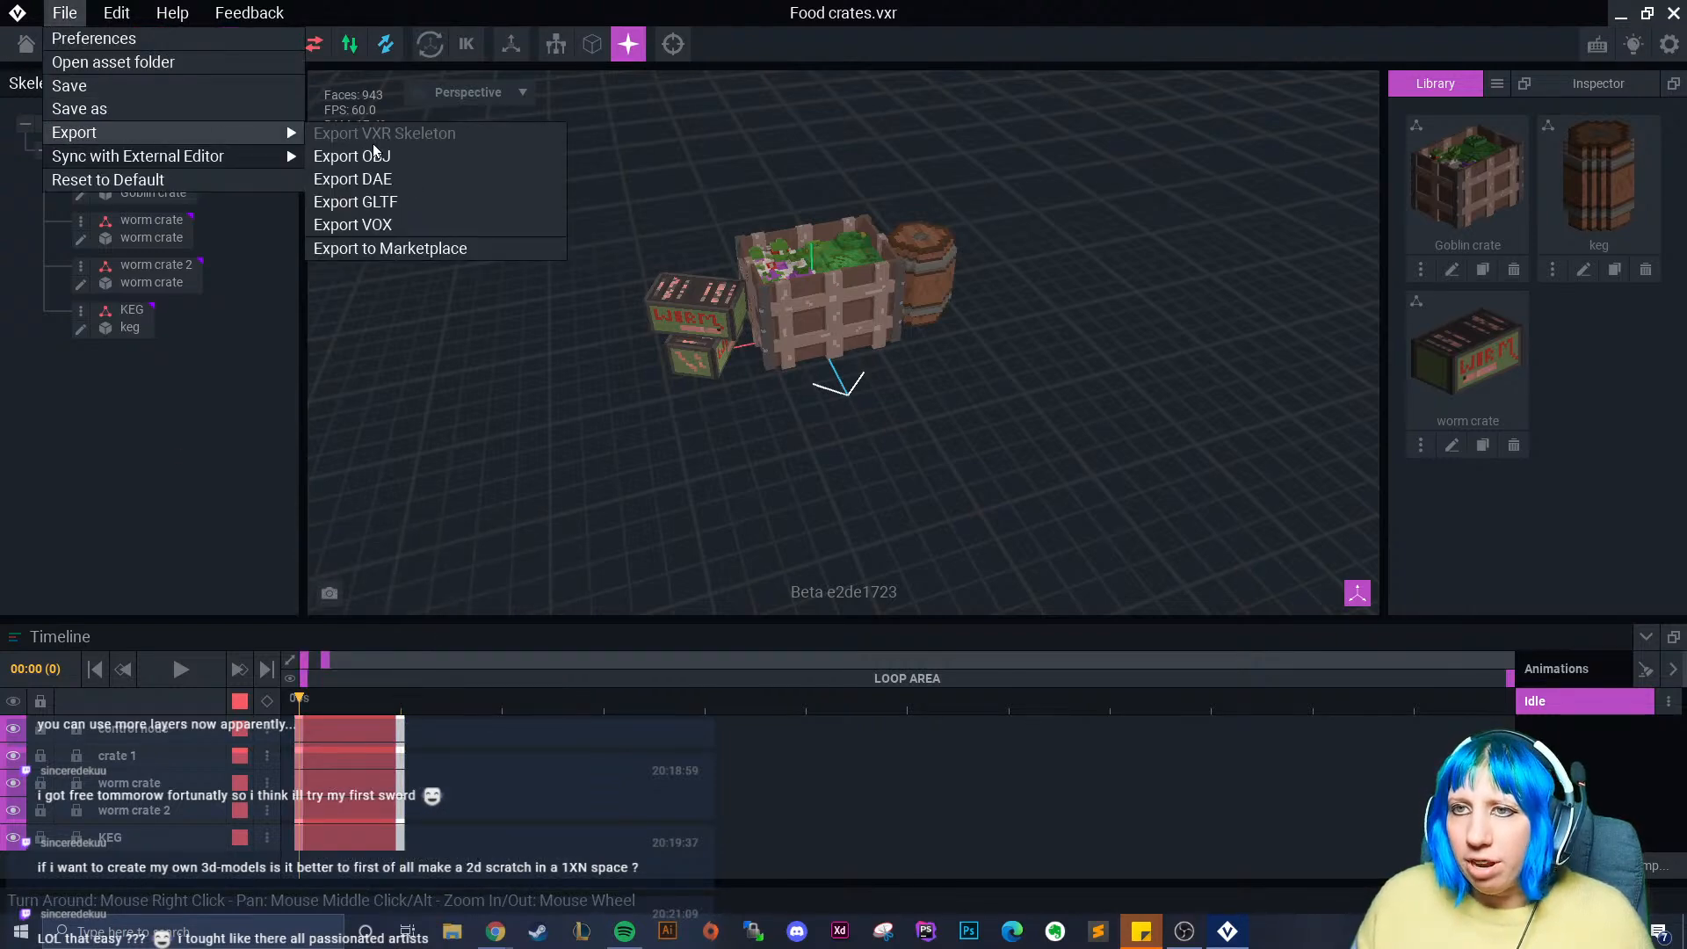
click(413, 248)
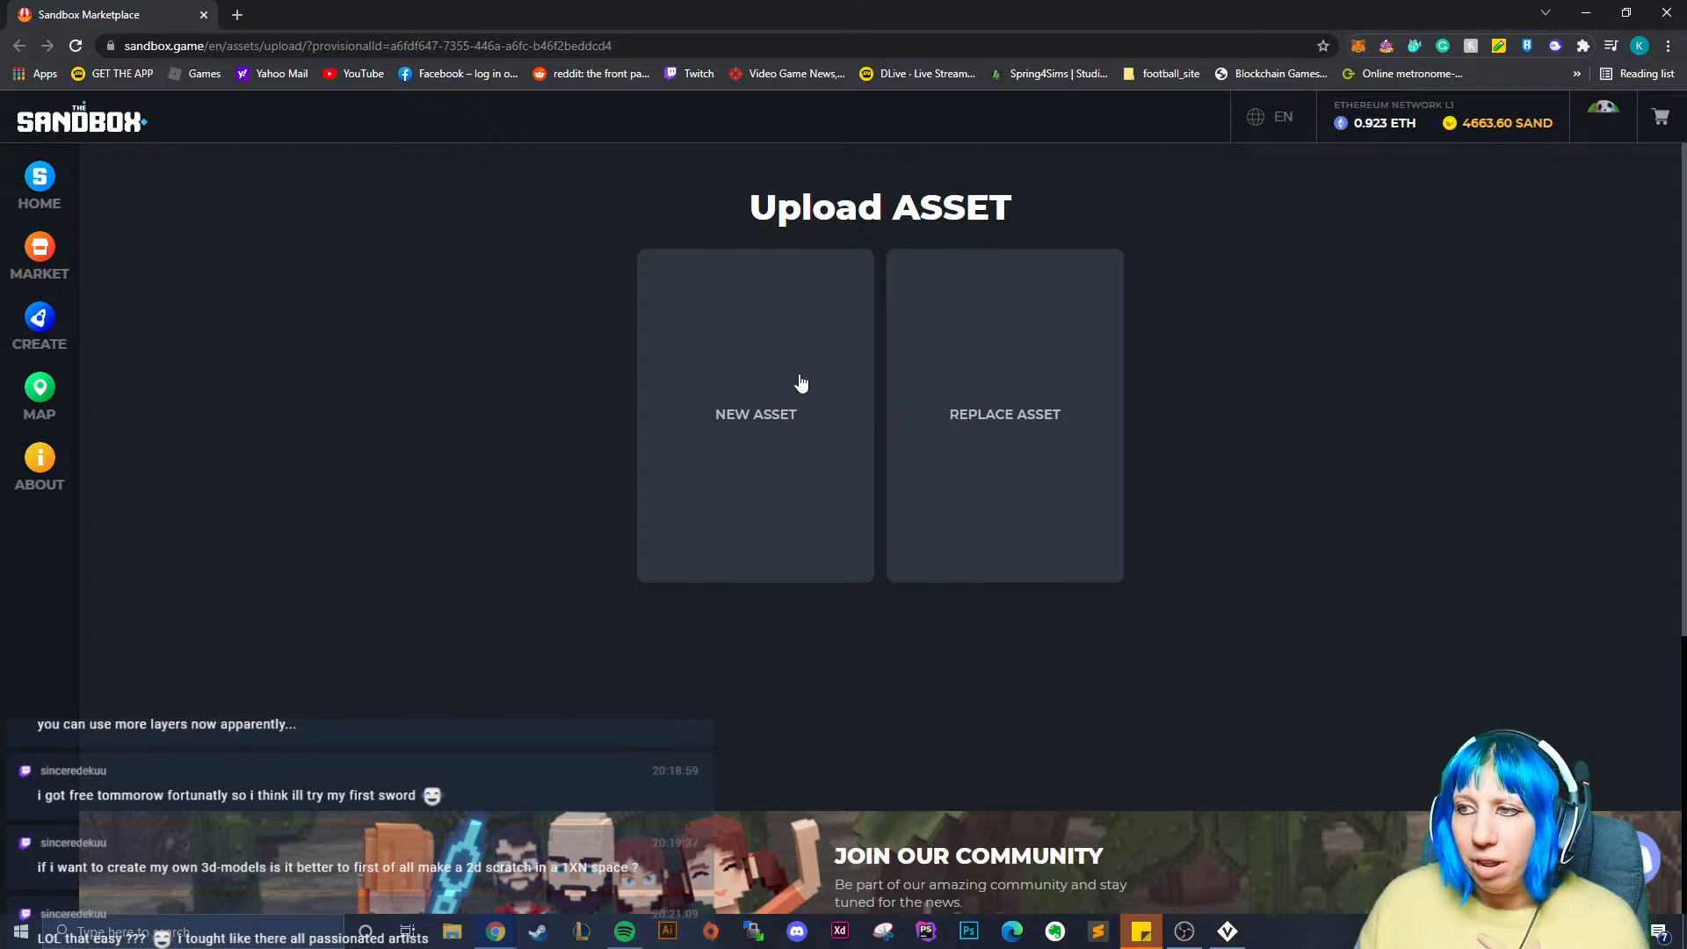
click(754, 361)
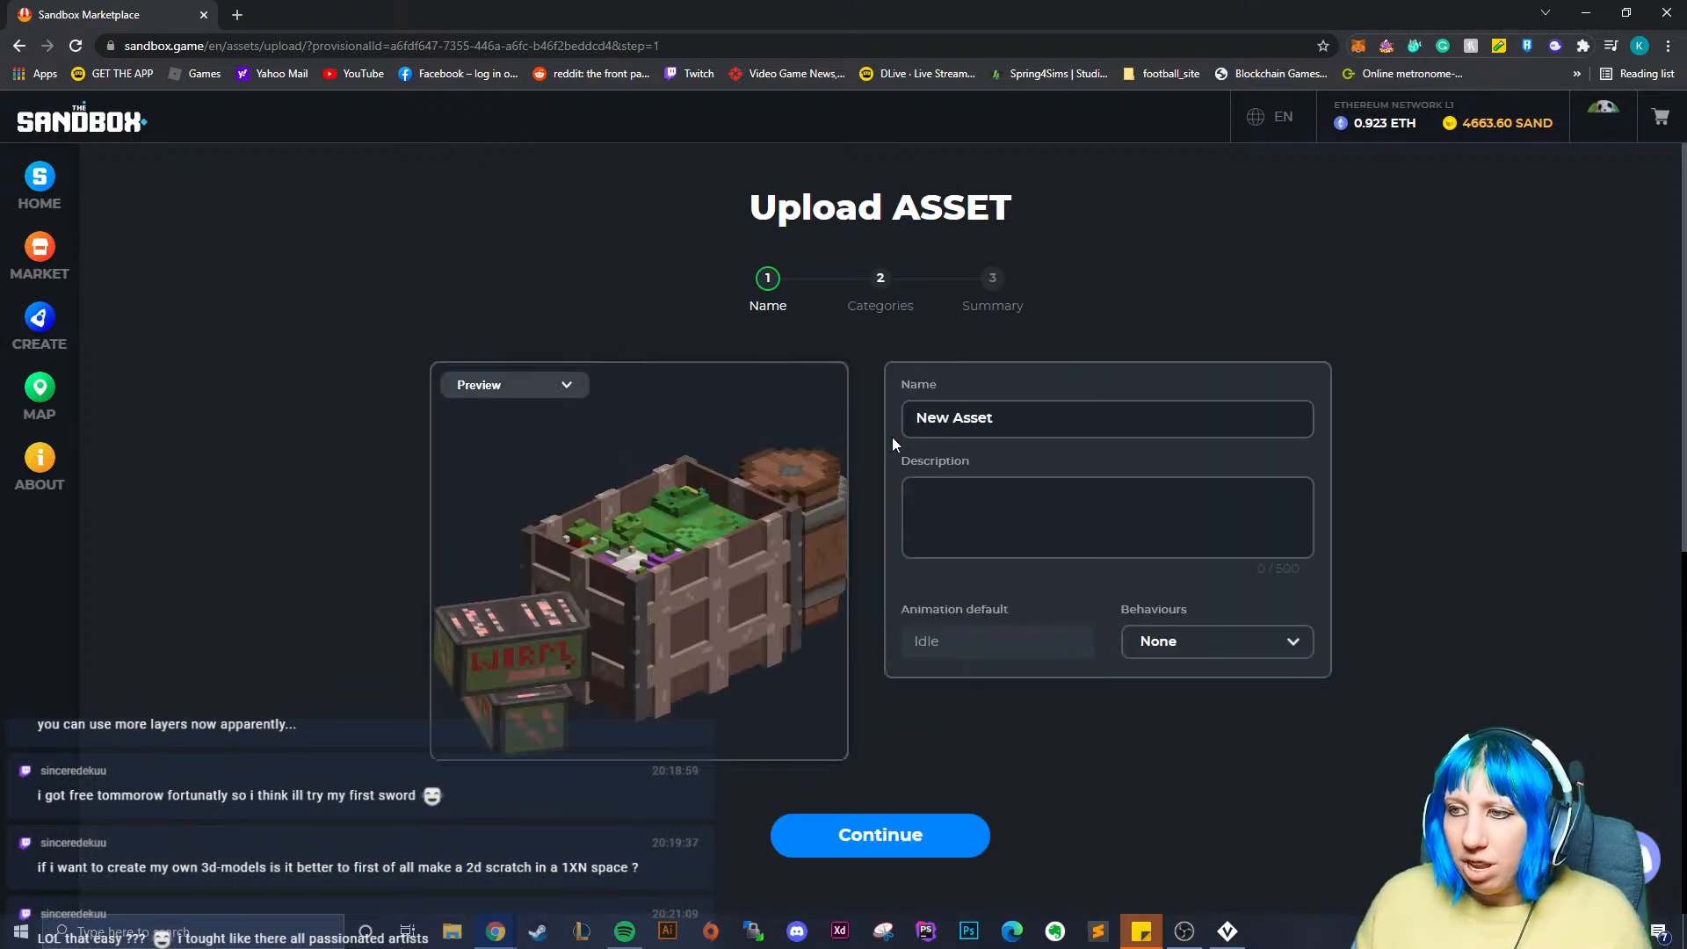
- Name the asset "Goblin food crate", leave its description empty, and proceed to the categories
double_click(960, 420)
text(G)
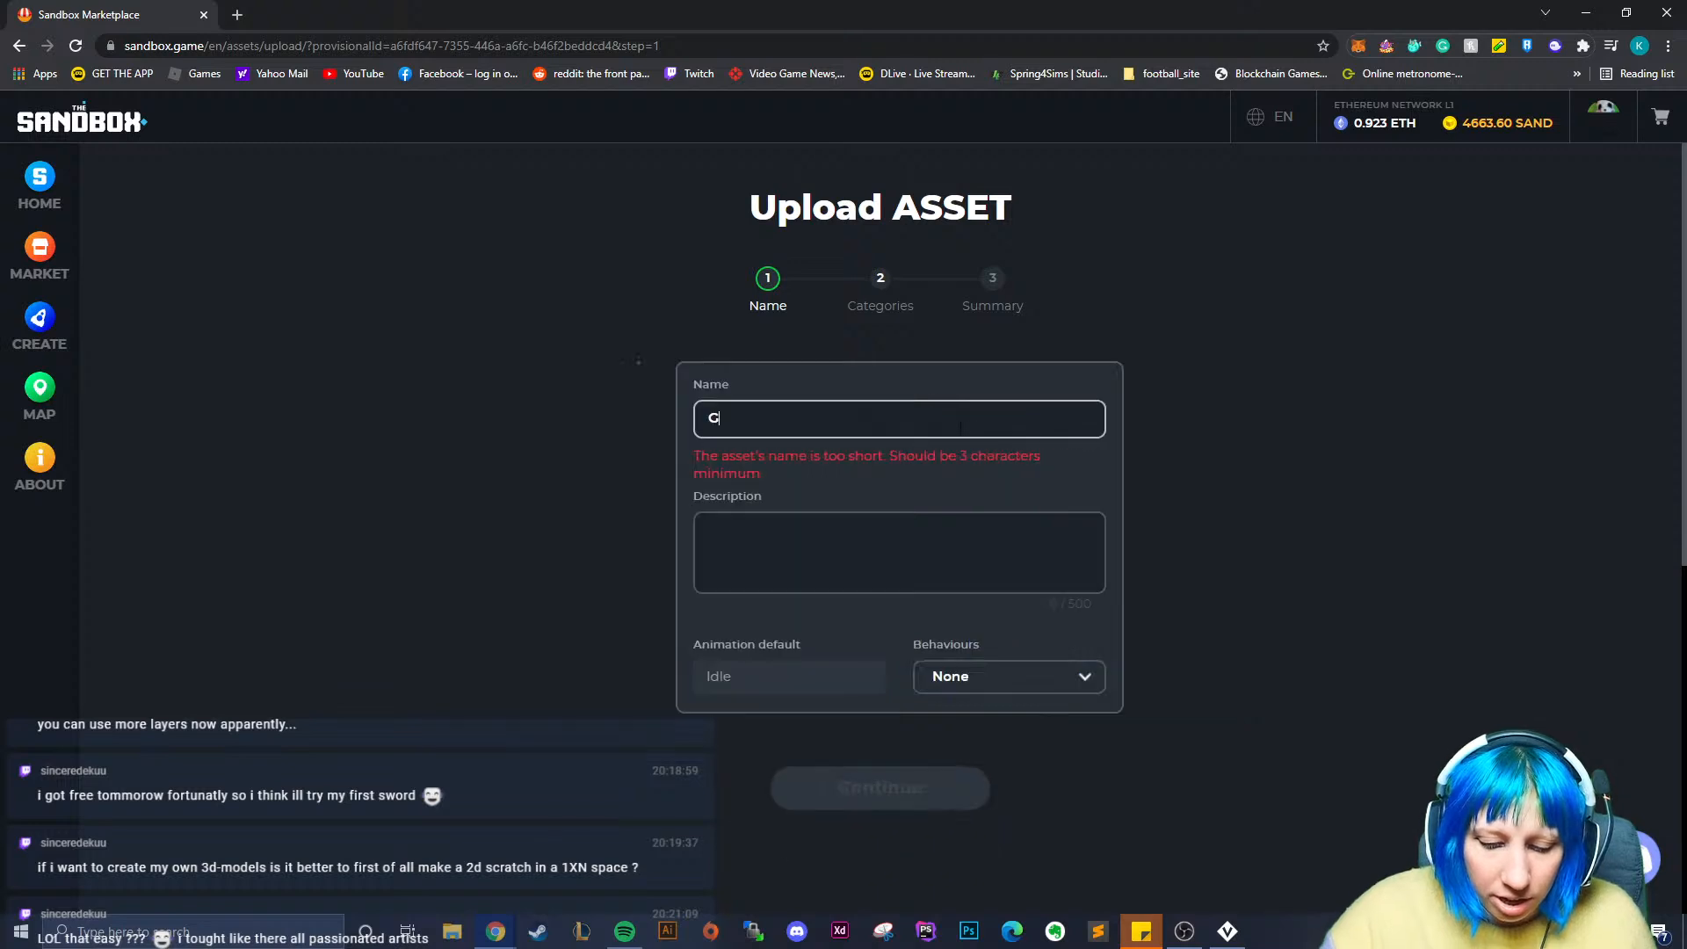
text(oblin food crate)
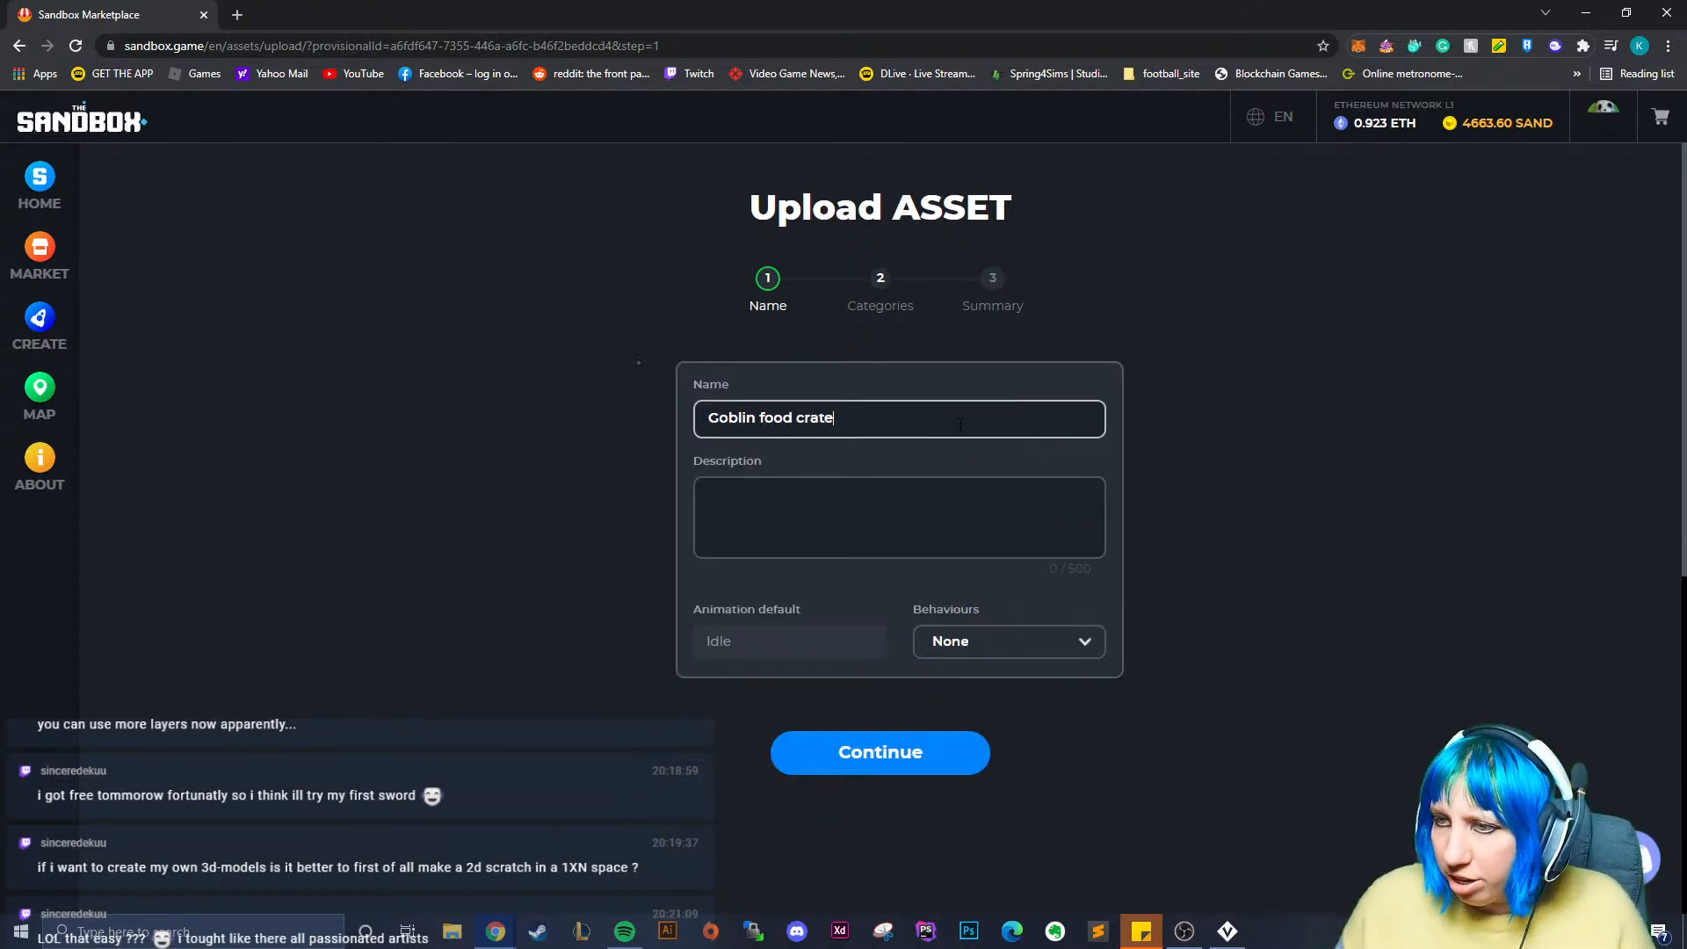
click(866, 530)
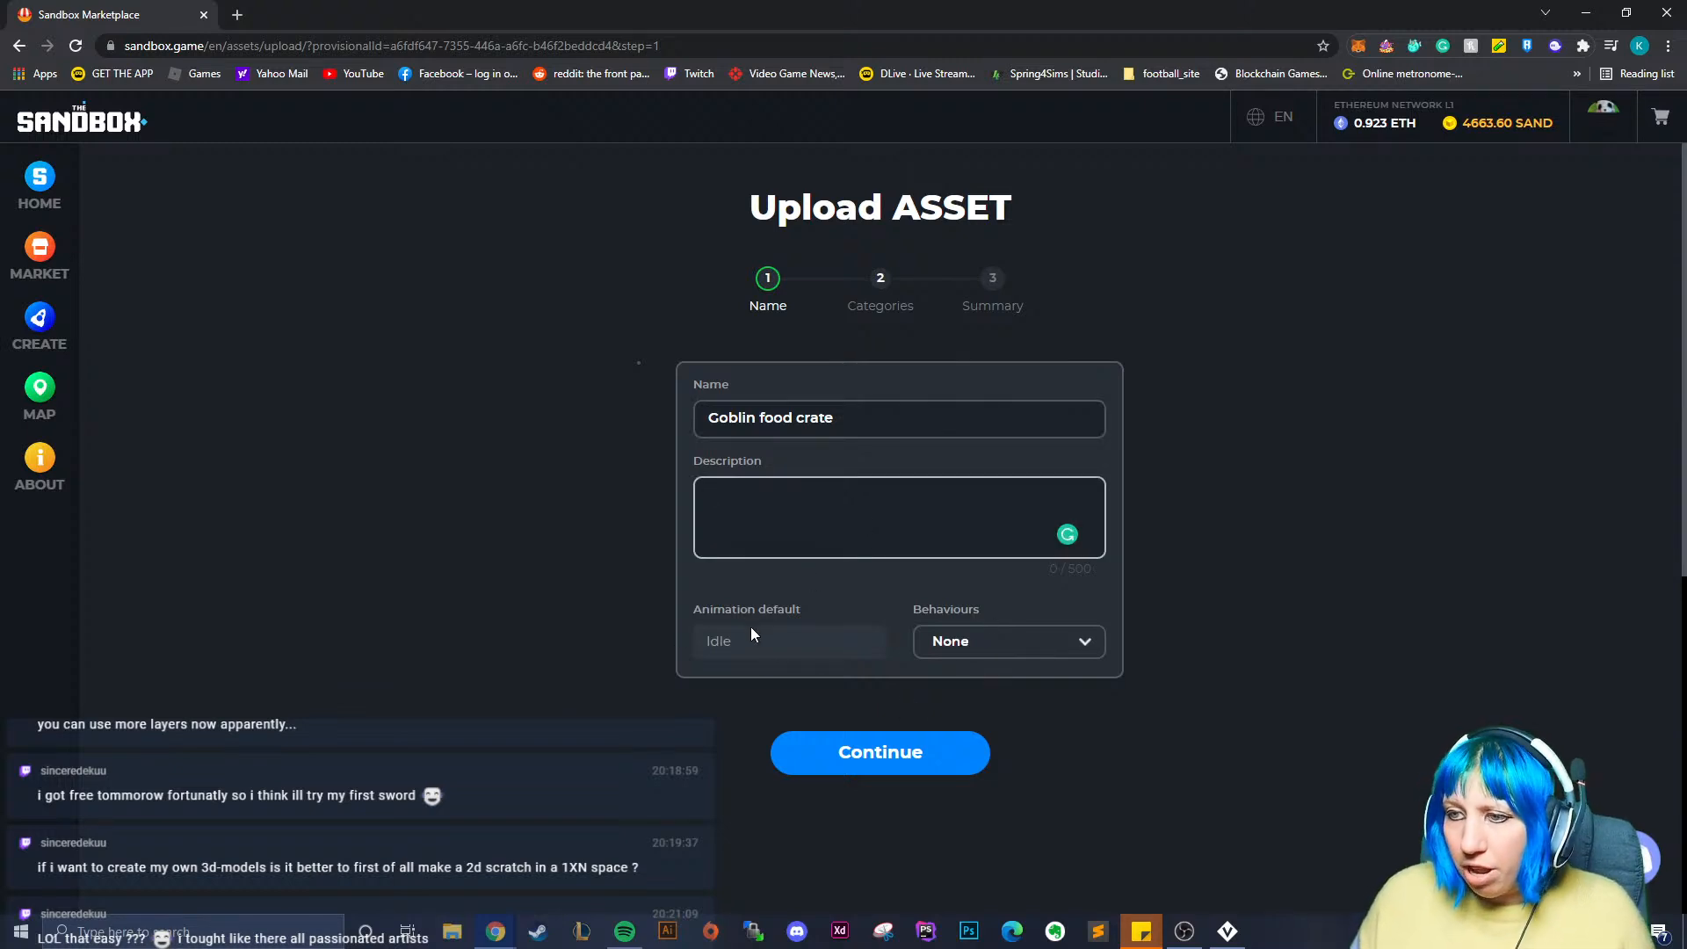
click(858, 770)
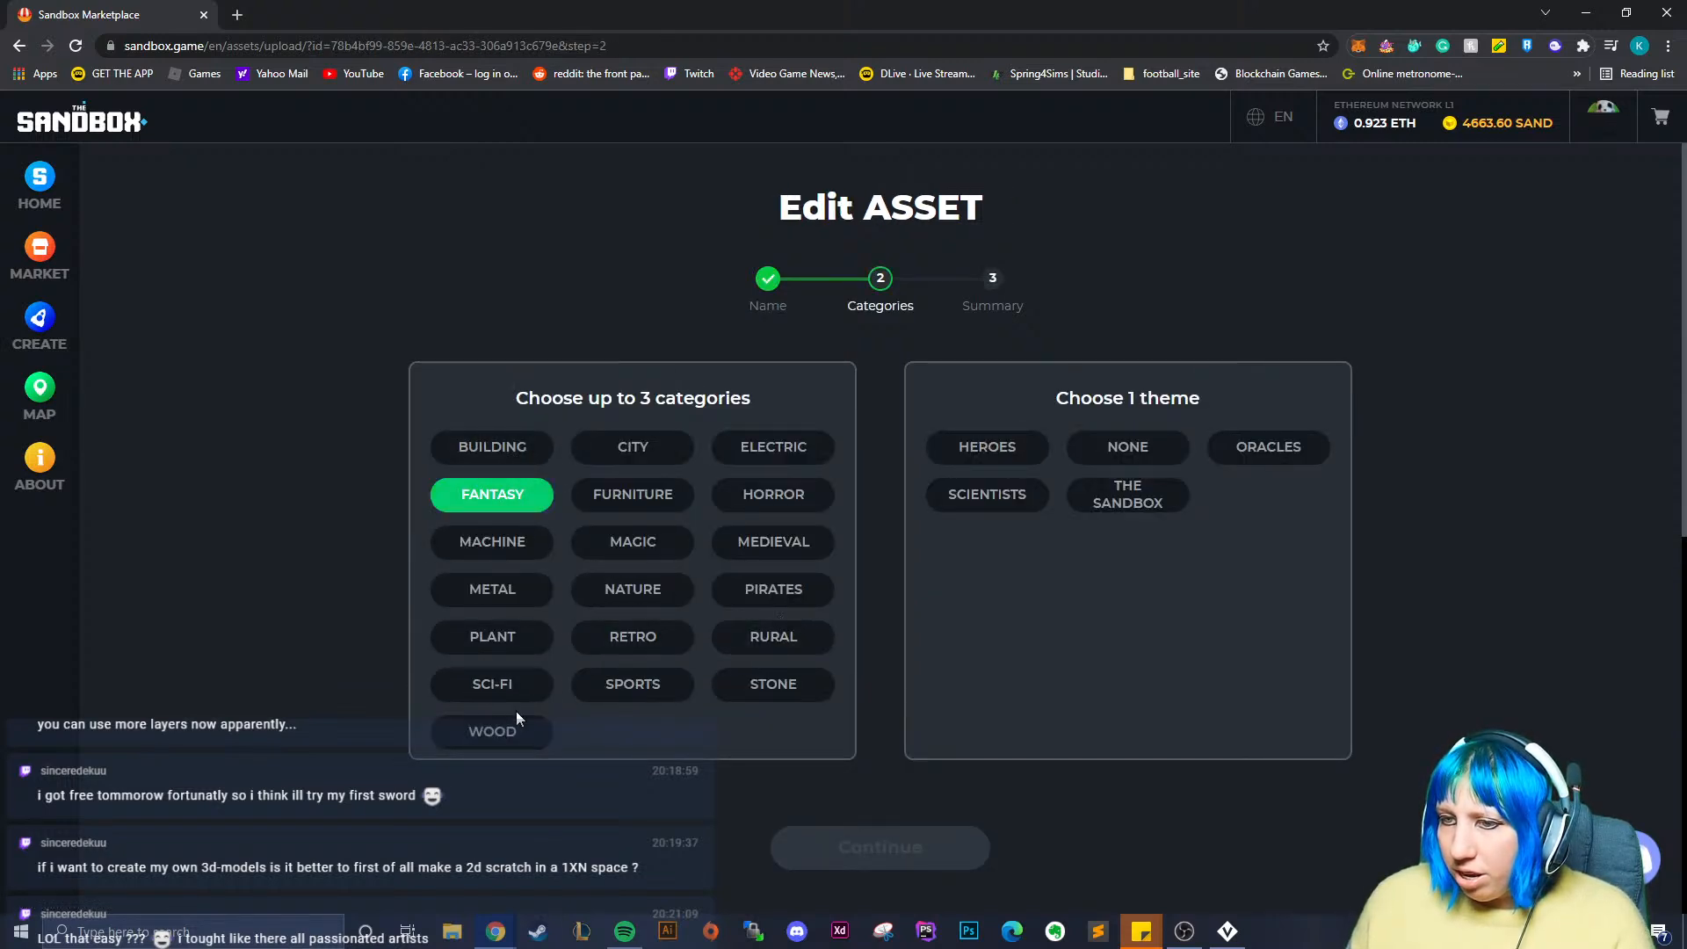
- Assign the Fantasy, Wood and Furniture categories and the None theme, and review the asset's summary
click(504, 736)
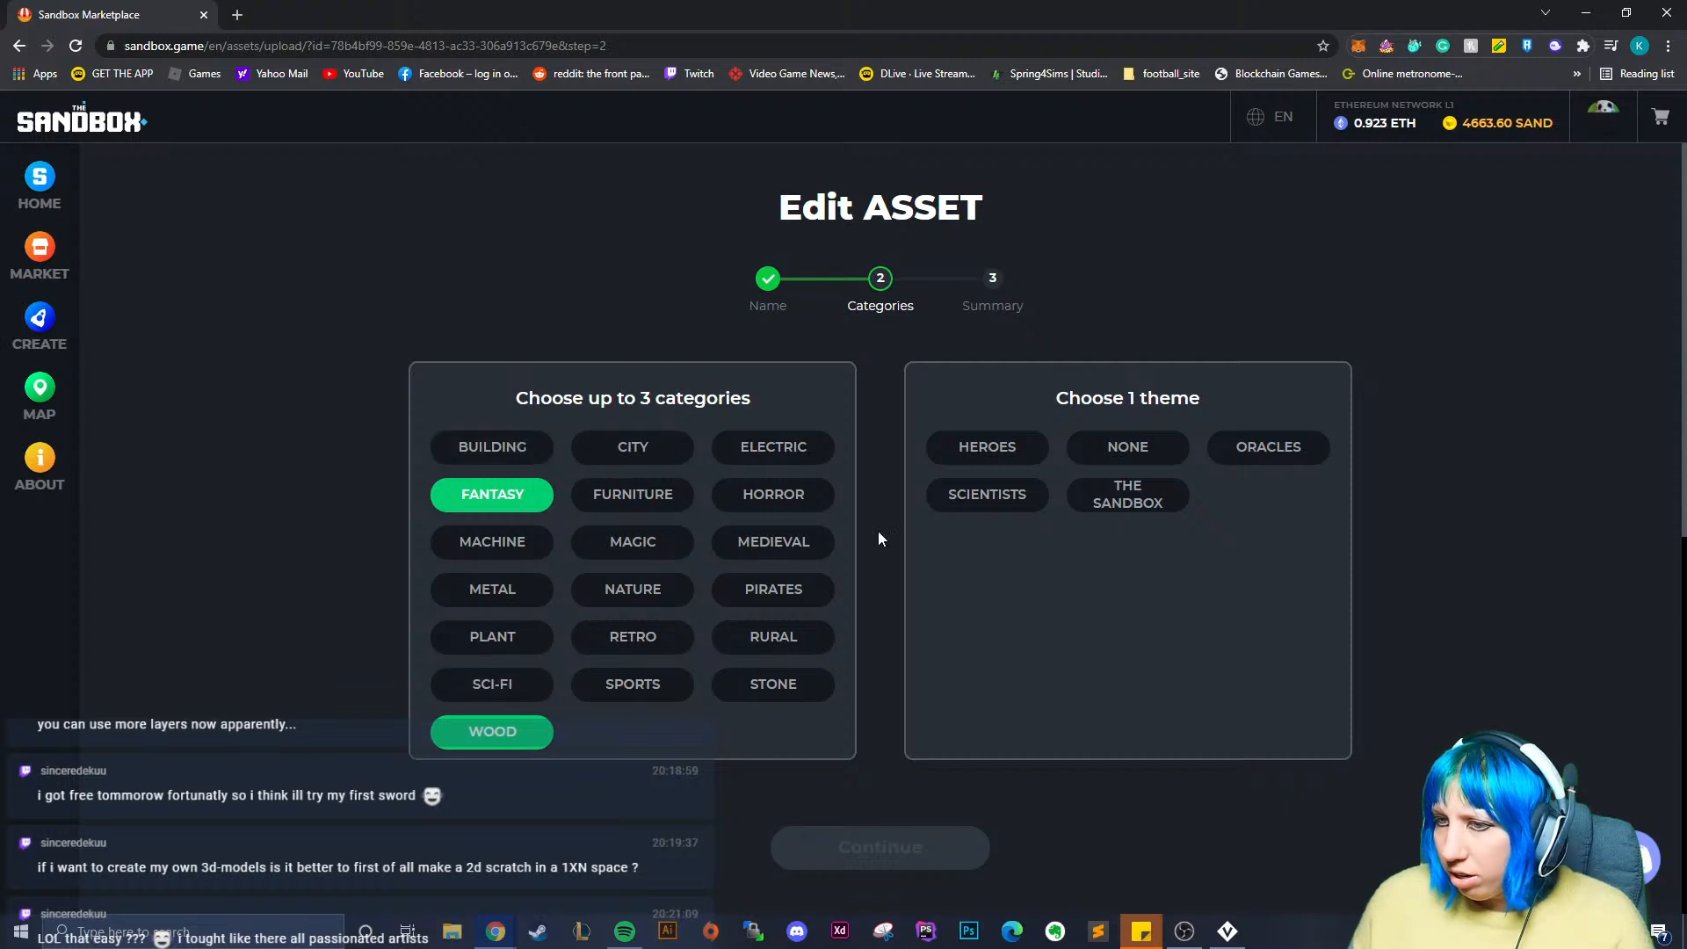
click(632, 496)
click(1127, 448)
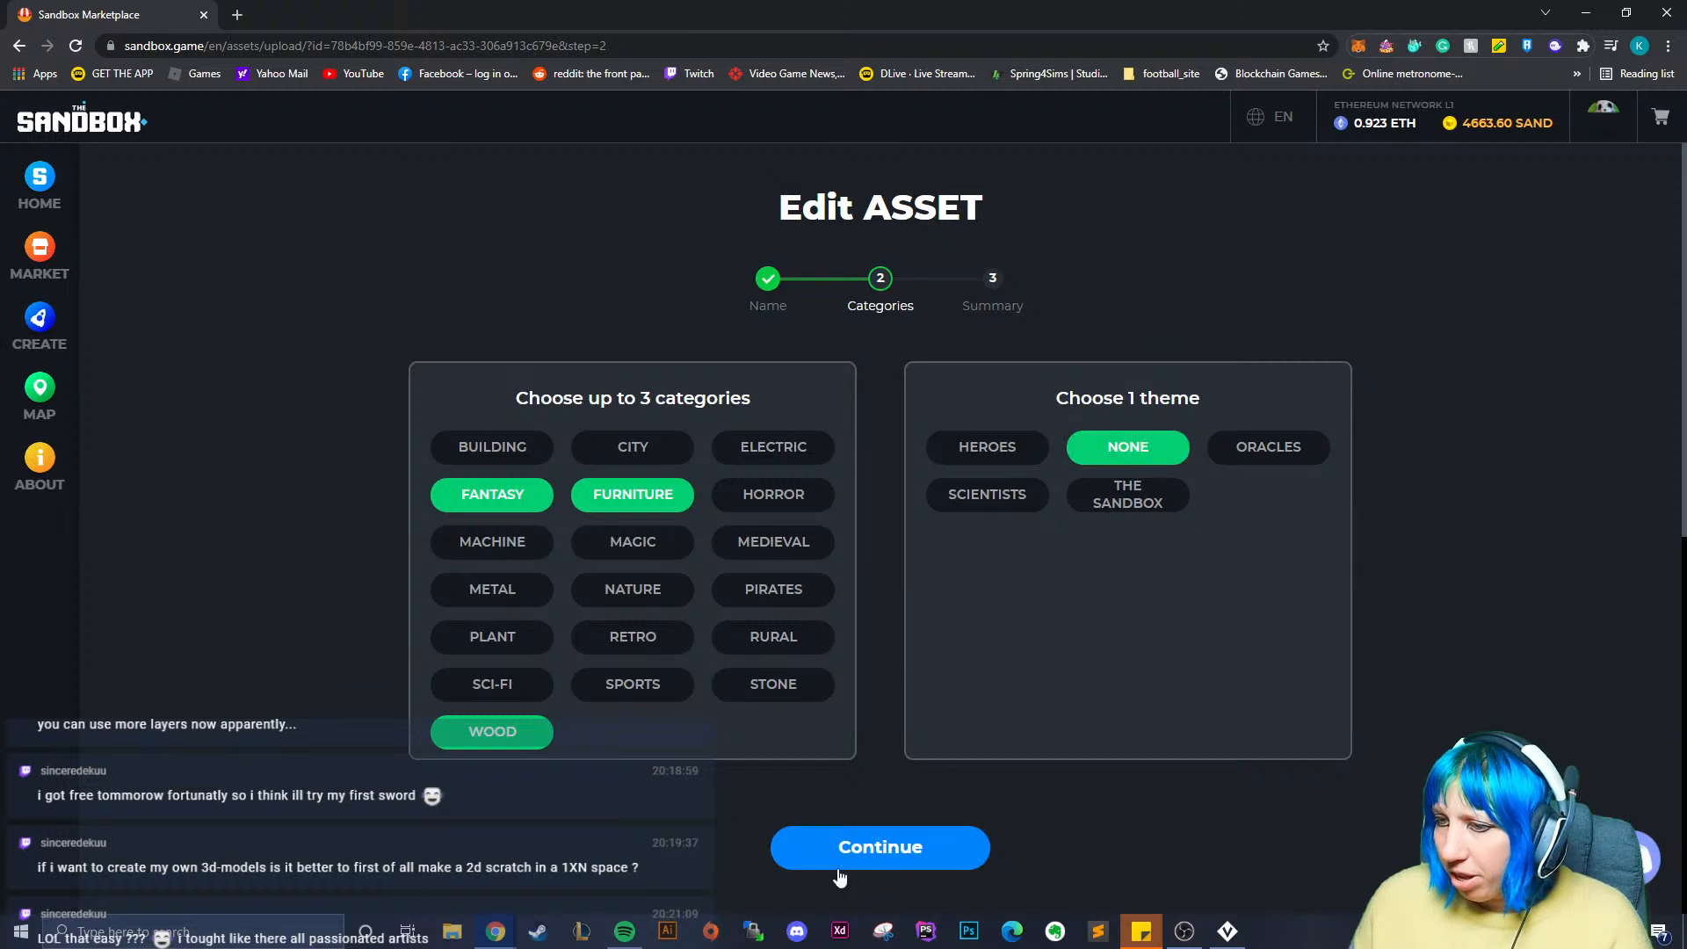
click(839, 869)
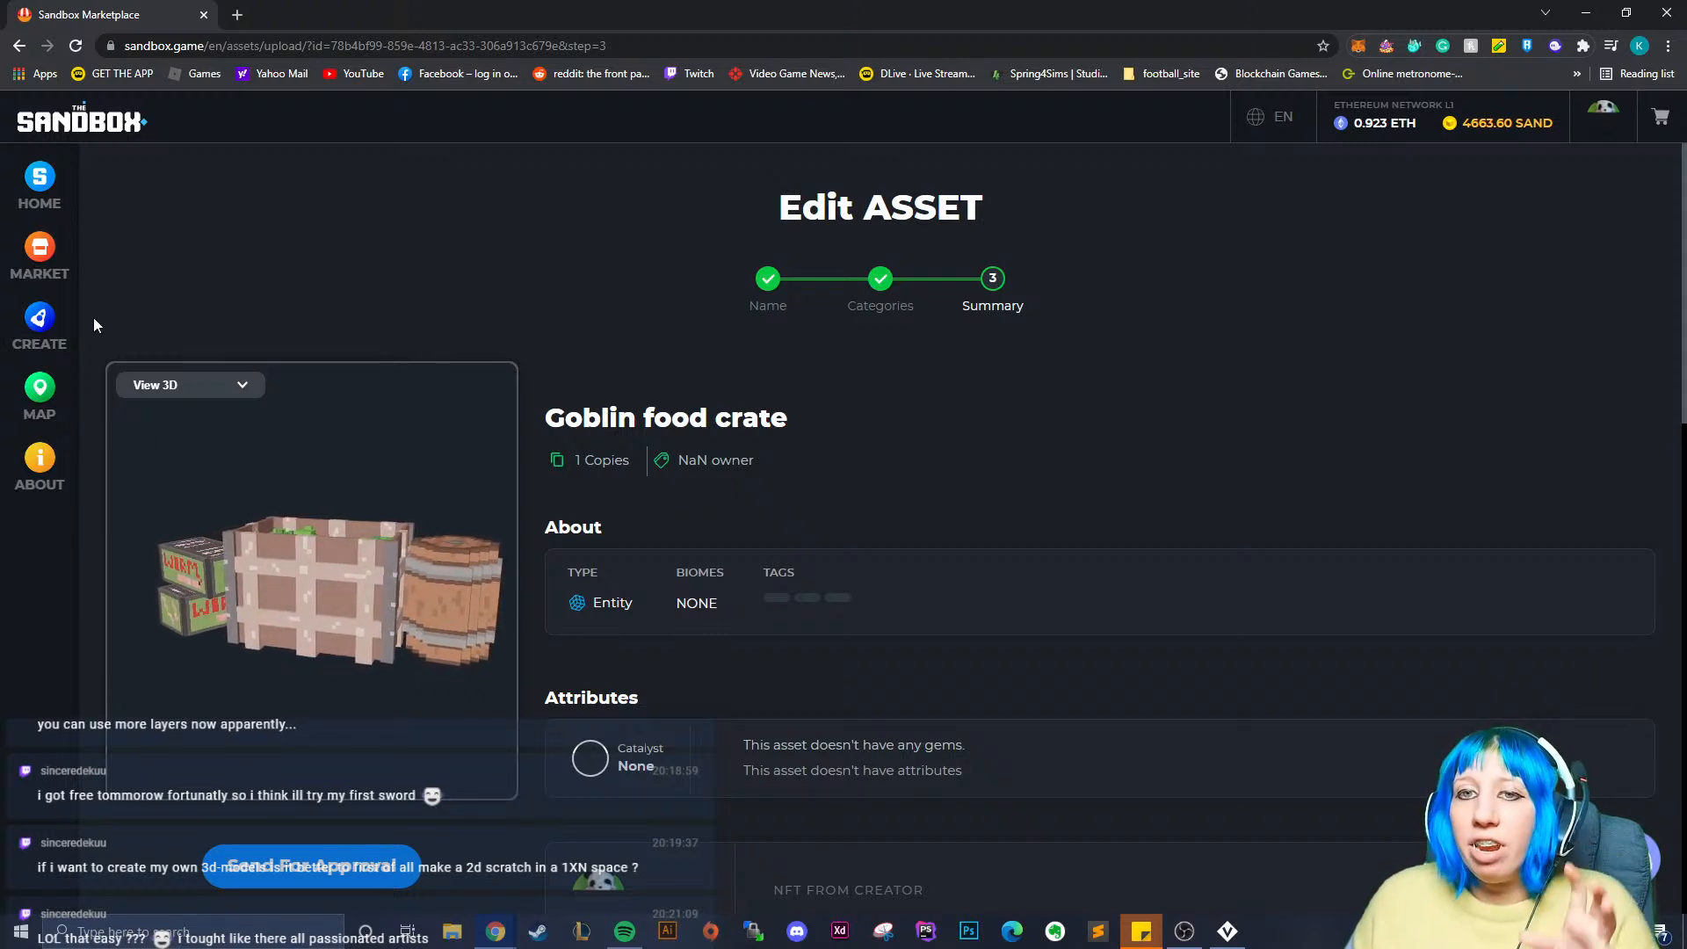
scroll(99, 699, down, 5)
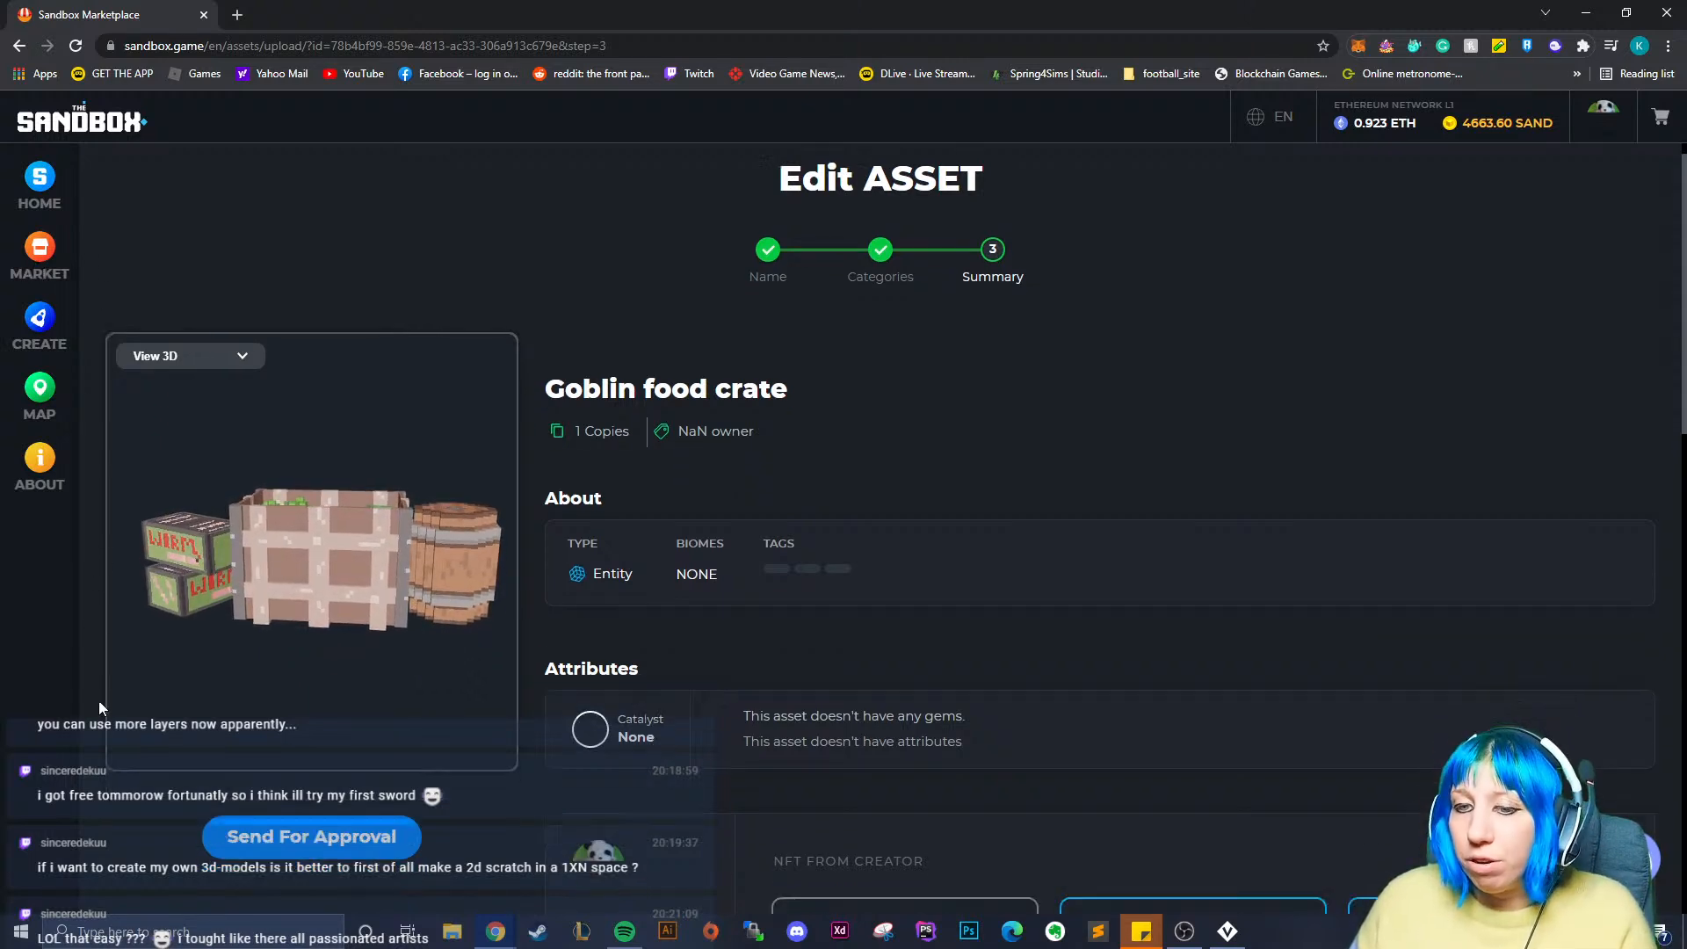
scroll(159, 423, up, 6)
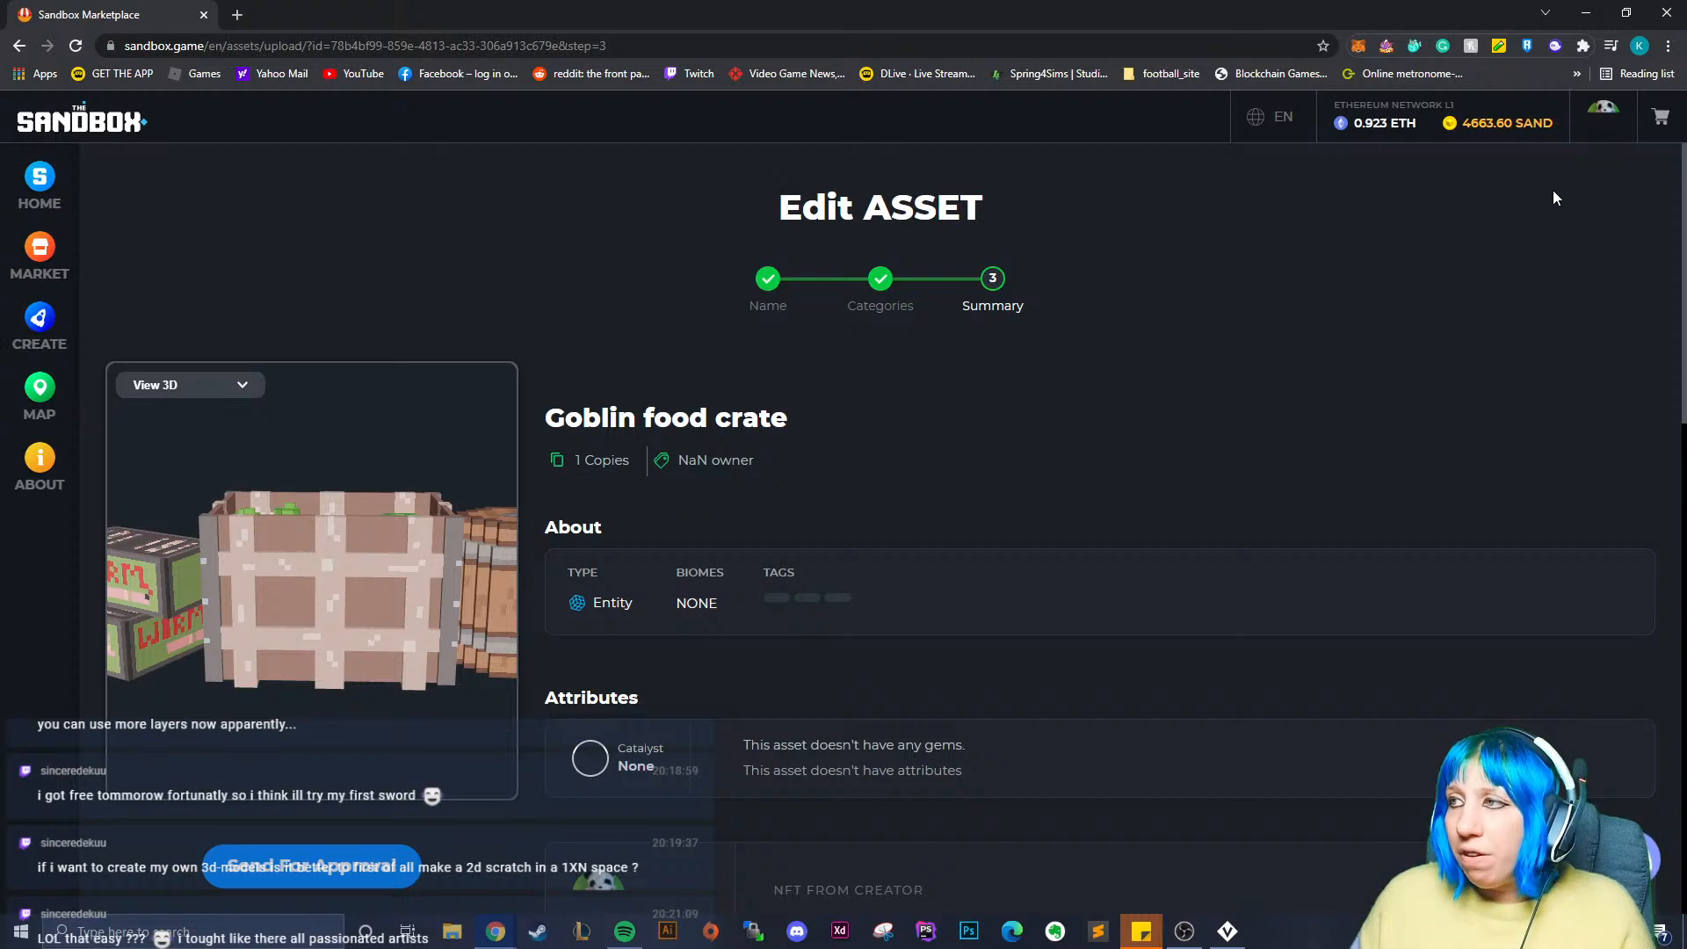
- Search the account inventory for "goblin", open the Goblin food crate asset, and add it to the collection
click(1601, 114)
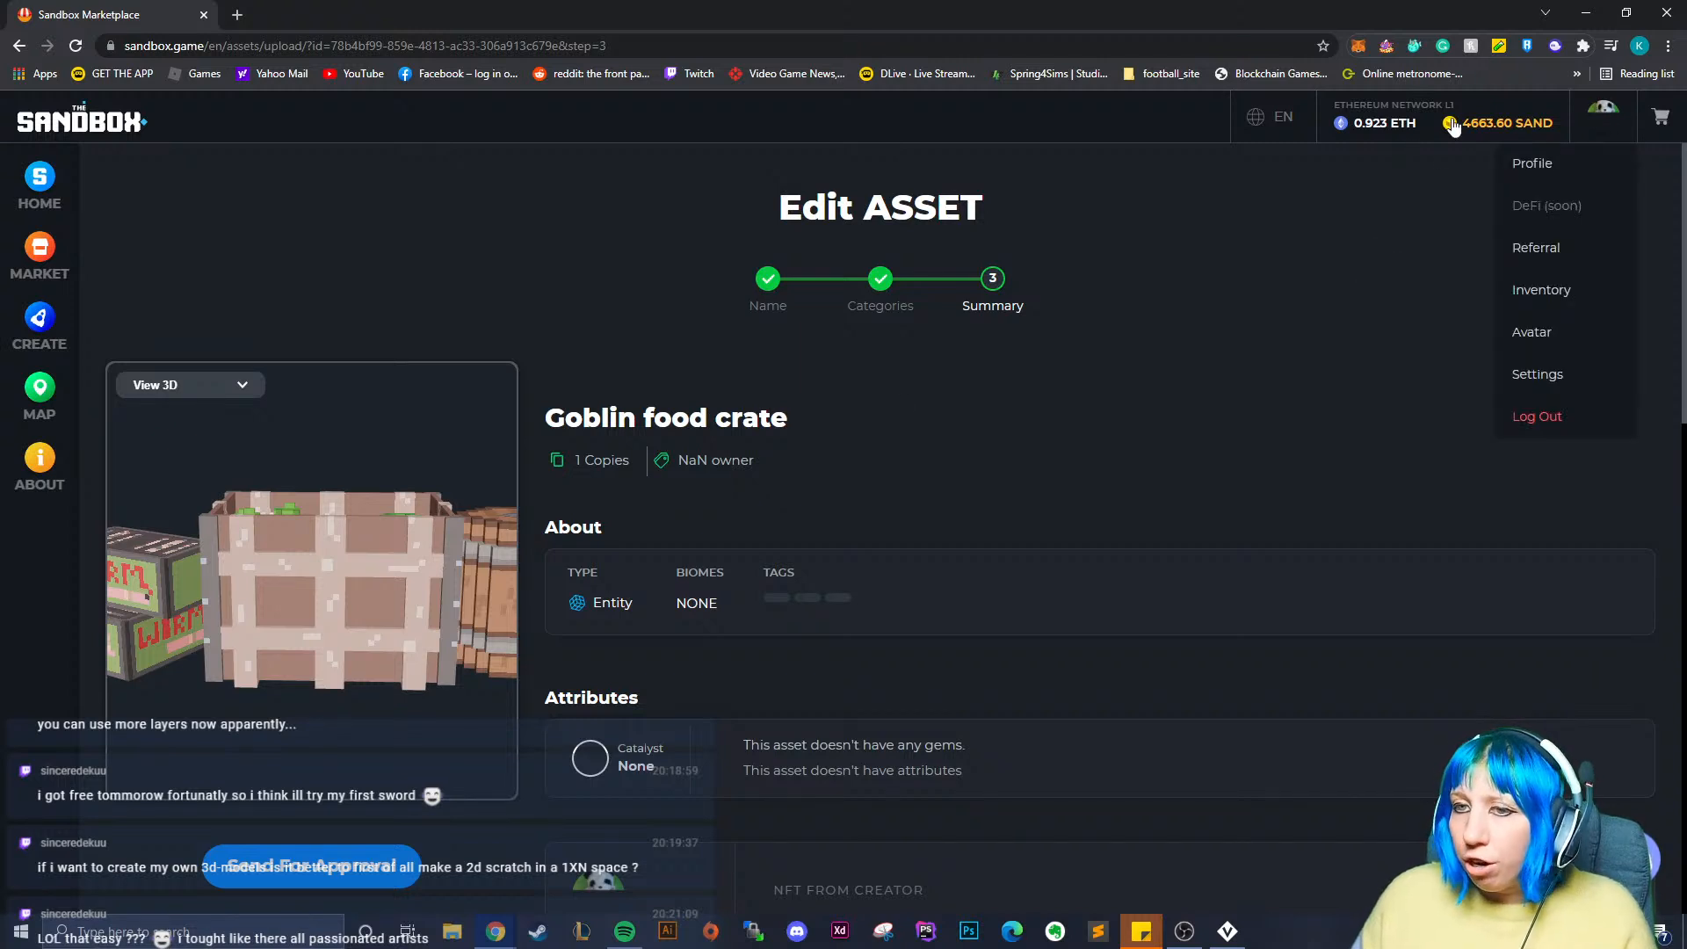
click(1552, 299)
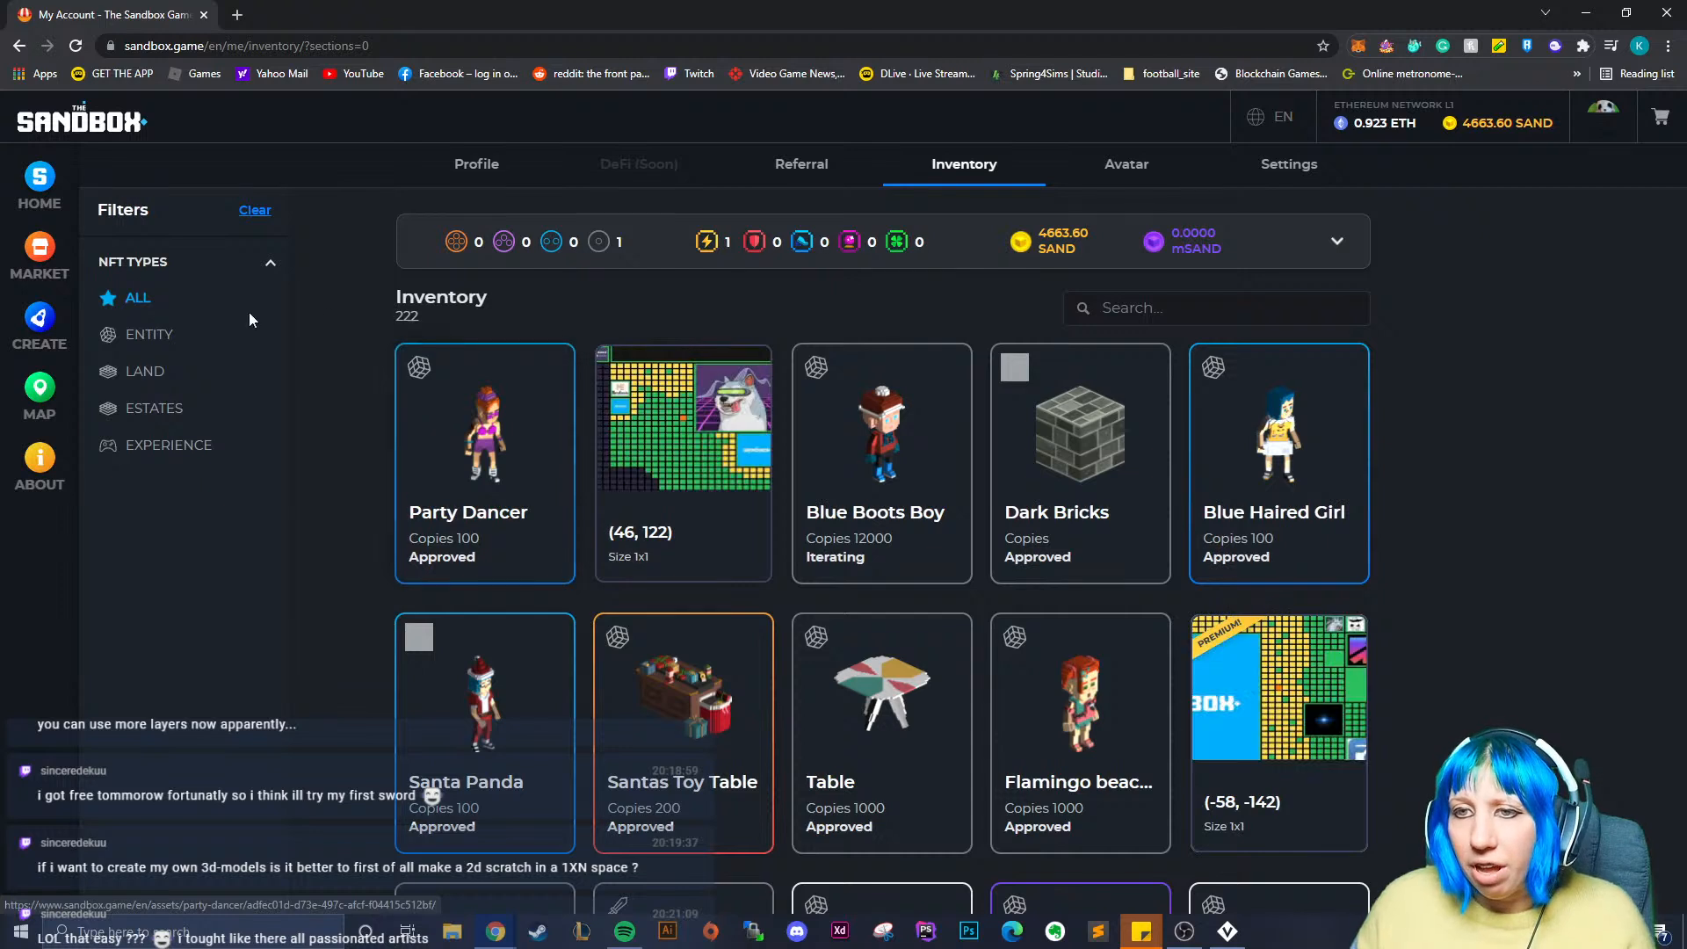
click(1138, 310)
text(goblin)
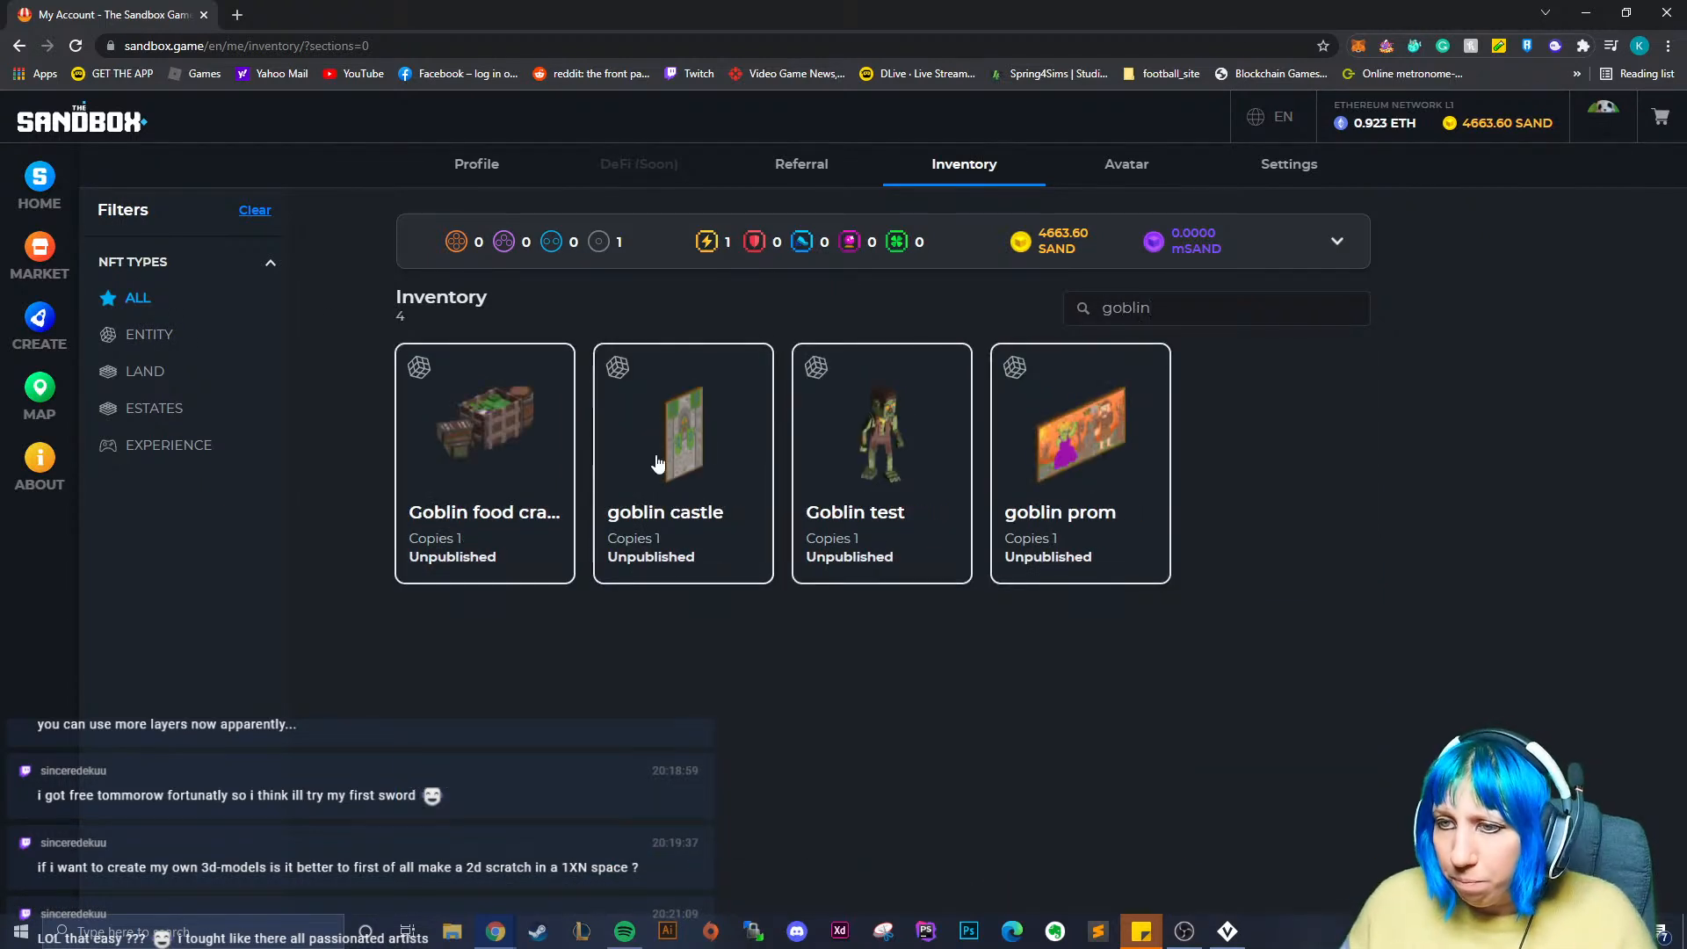
click(459, 465)
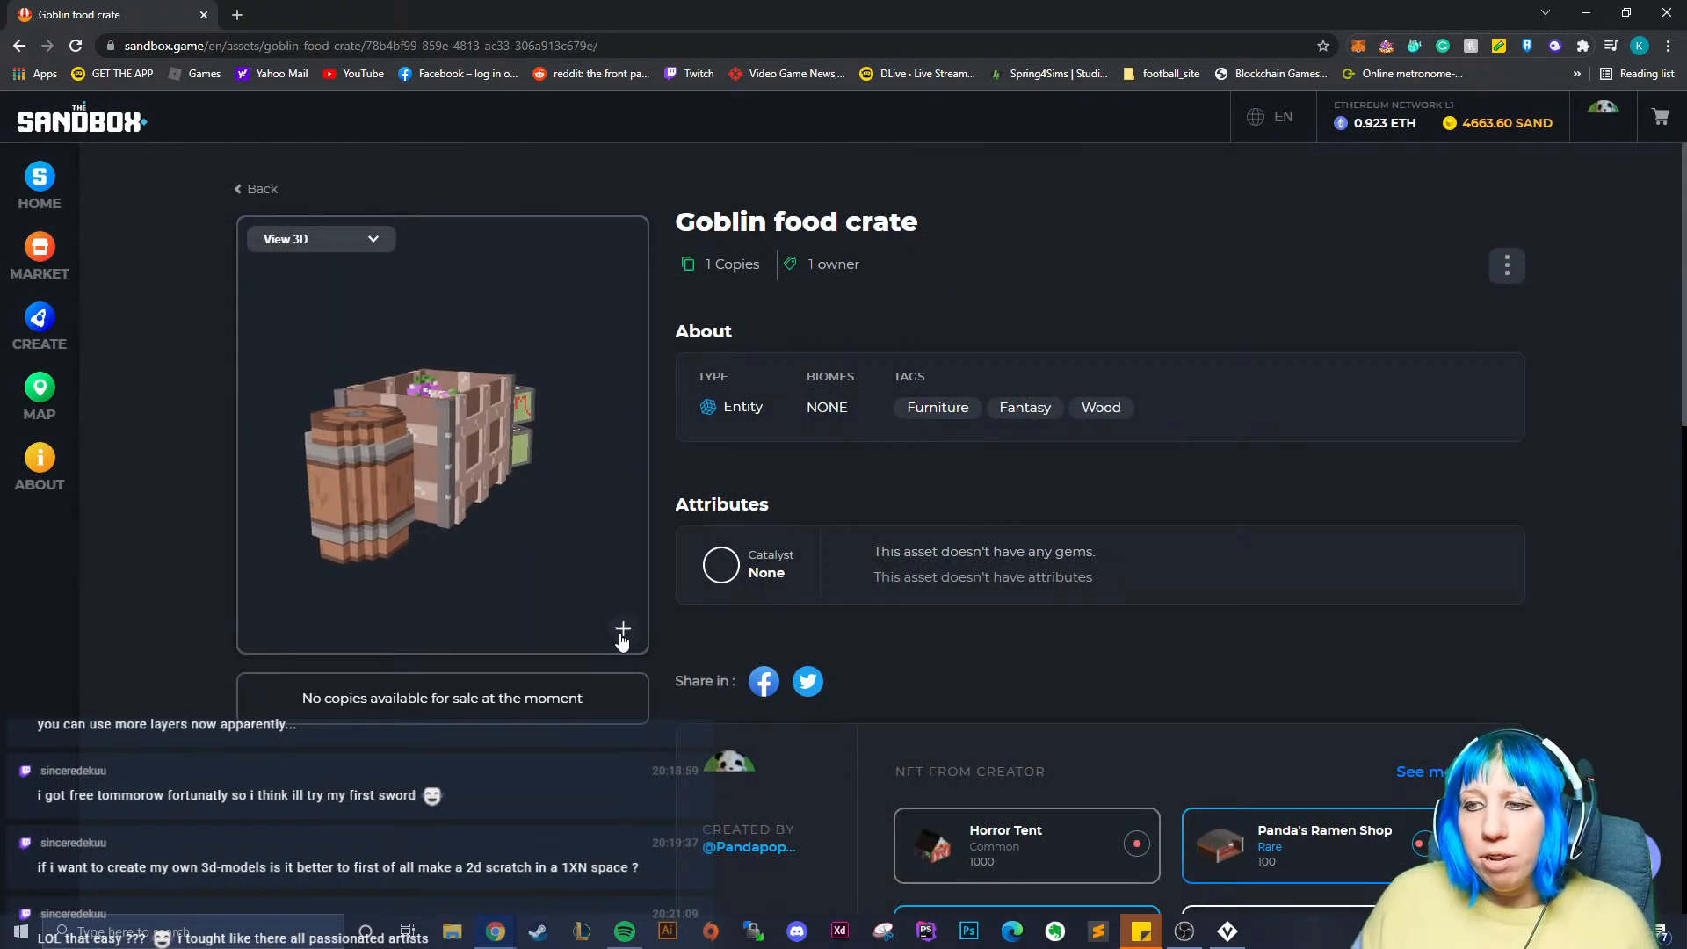
click(623, 628)
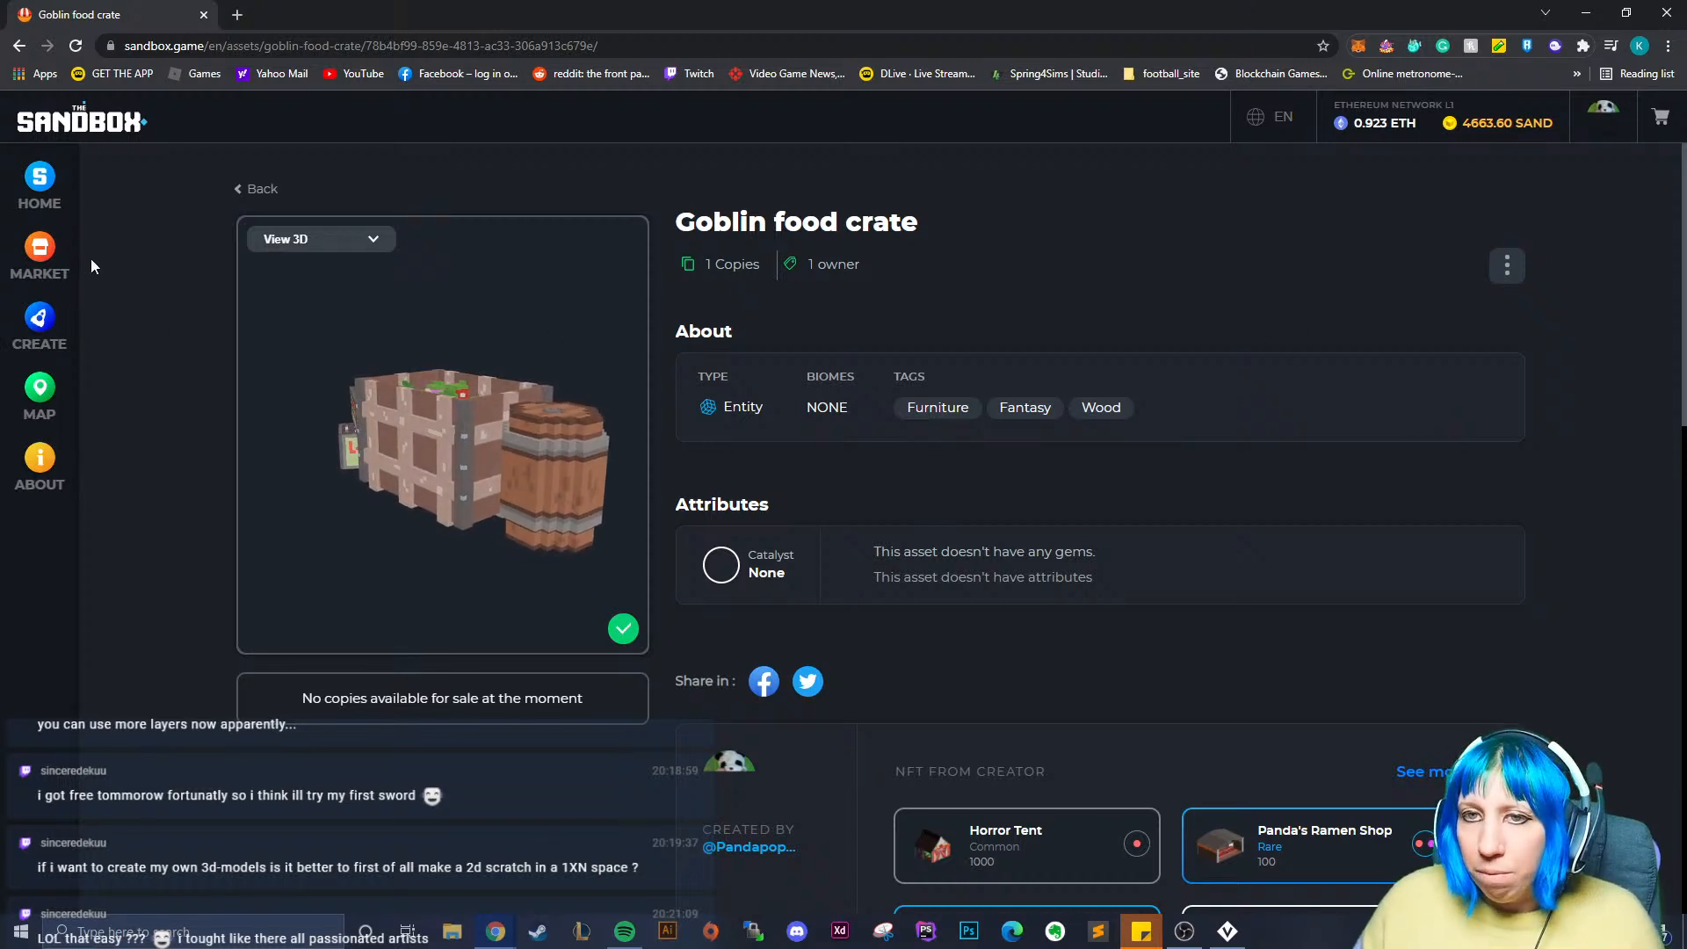
- Browse the NFT marketplace listings, from the assets for sale down to the unpriced assets offered for adding
click(39, 246)
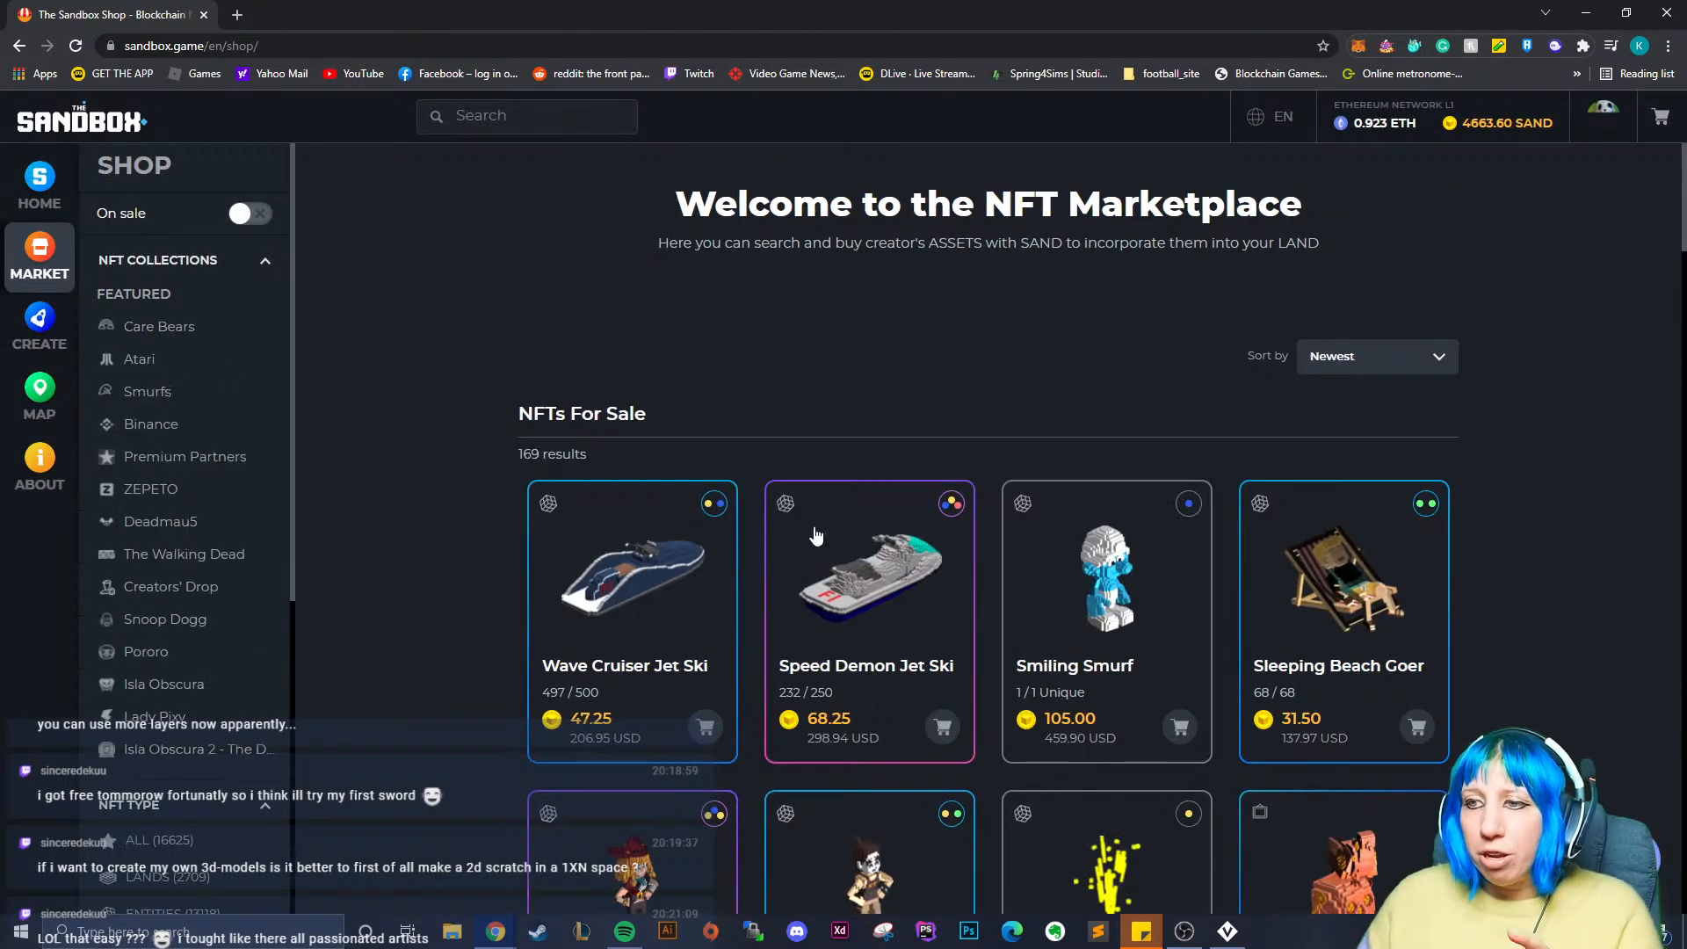
scroll(716, 558, down, 3)
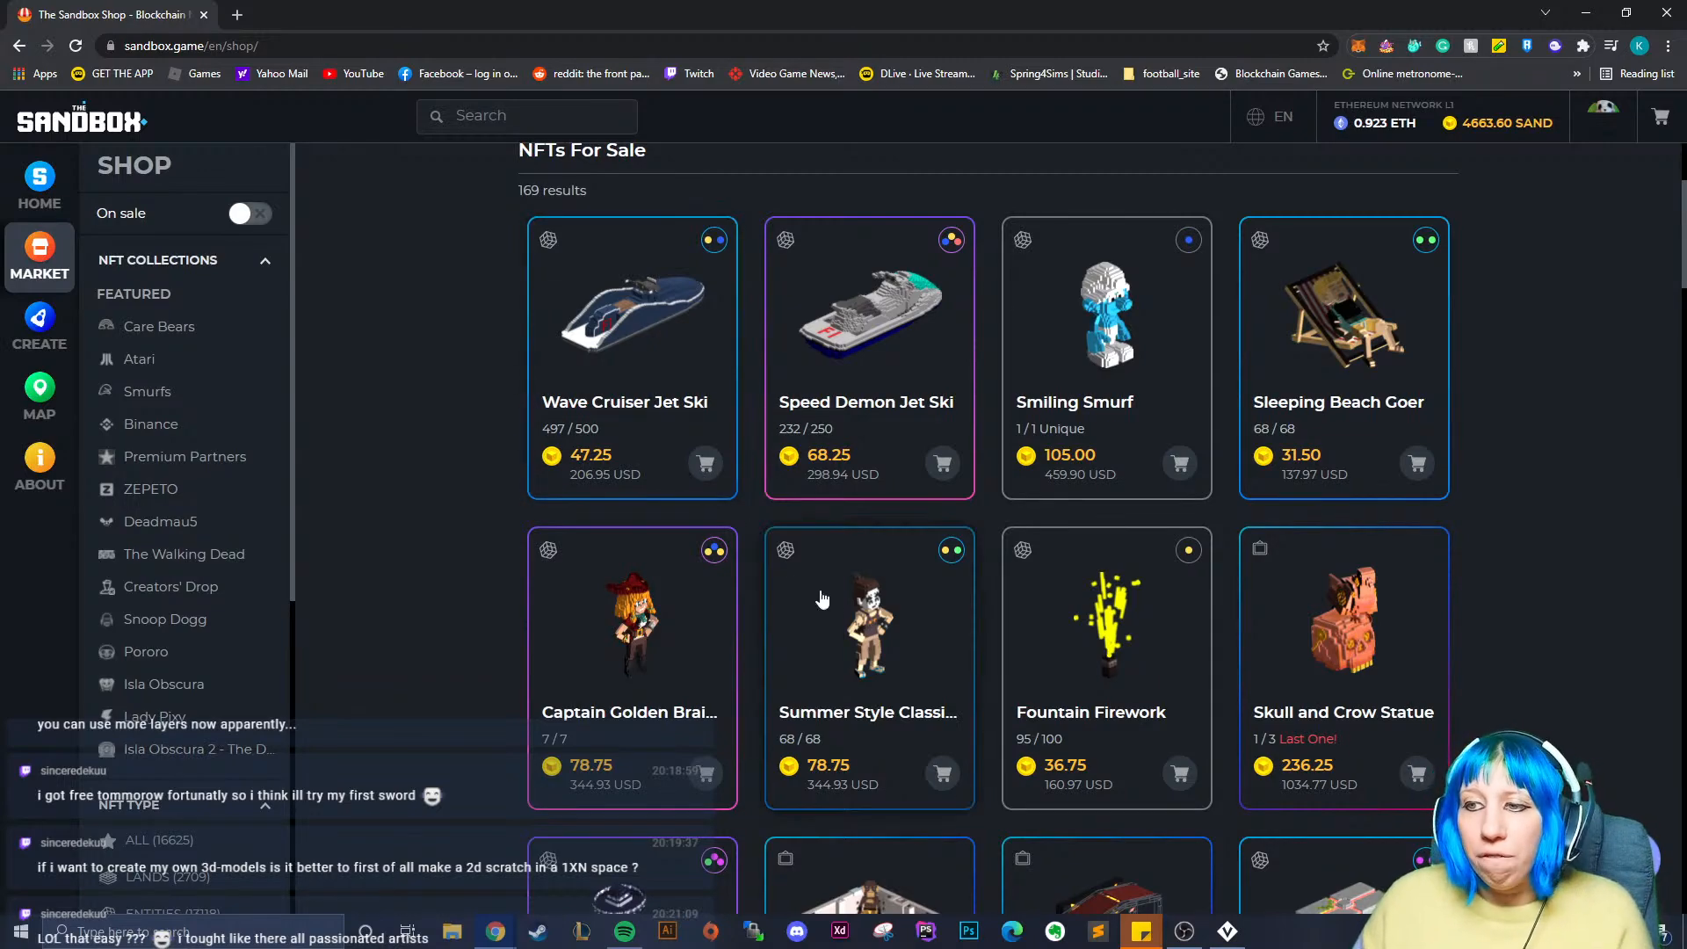
scroll(879, 615, down, 7)
scroll(1114, 666, down, 17)
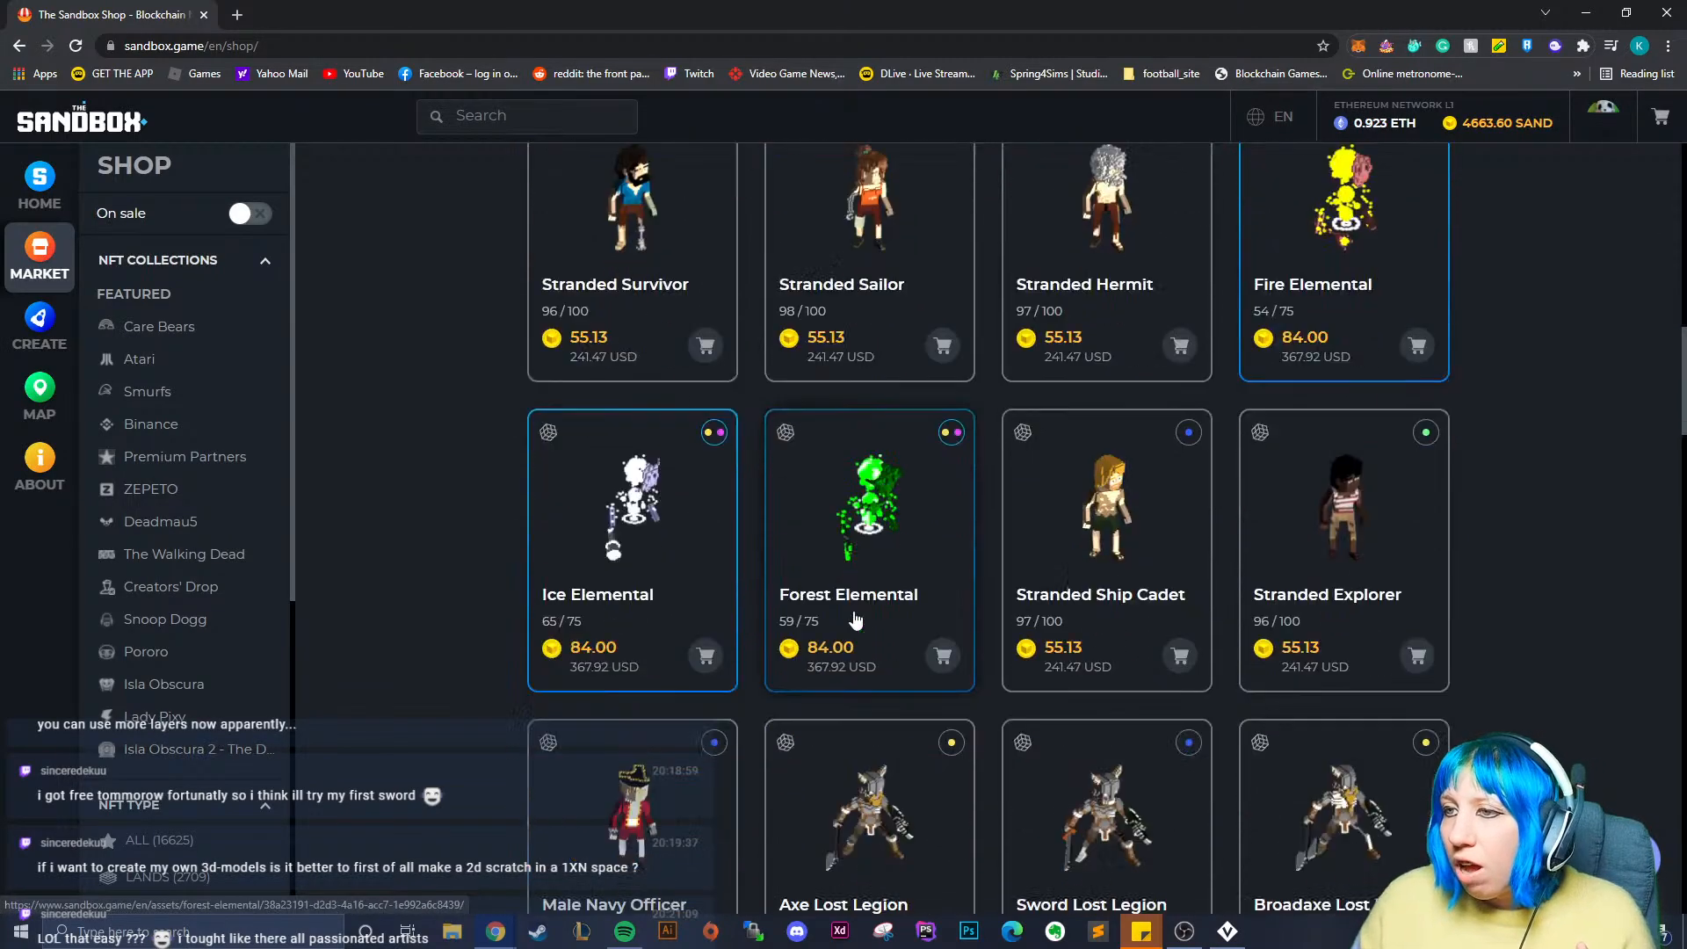
scroll(858, 604, down, 3)
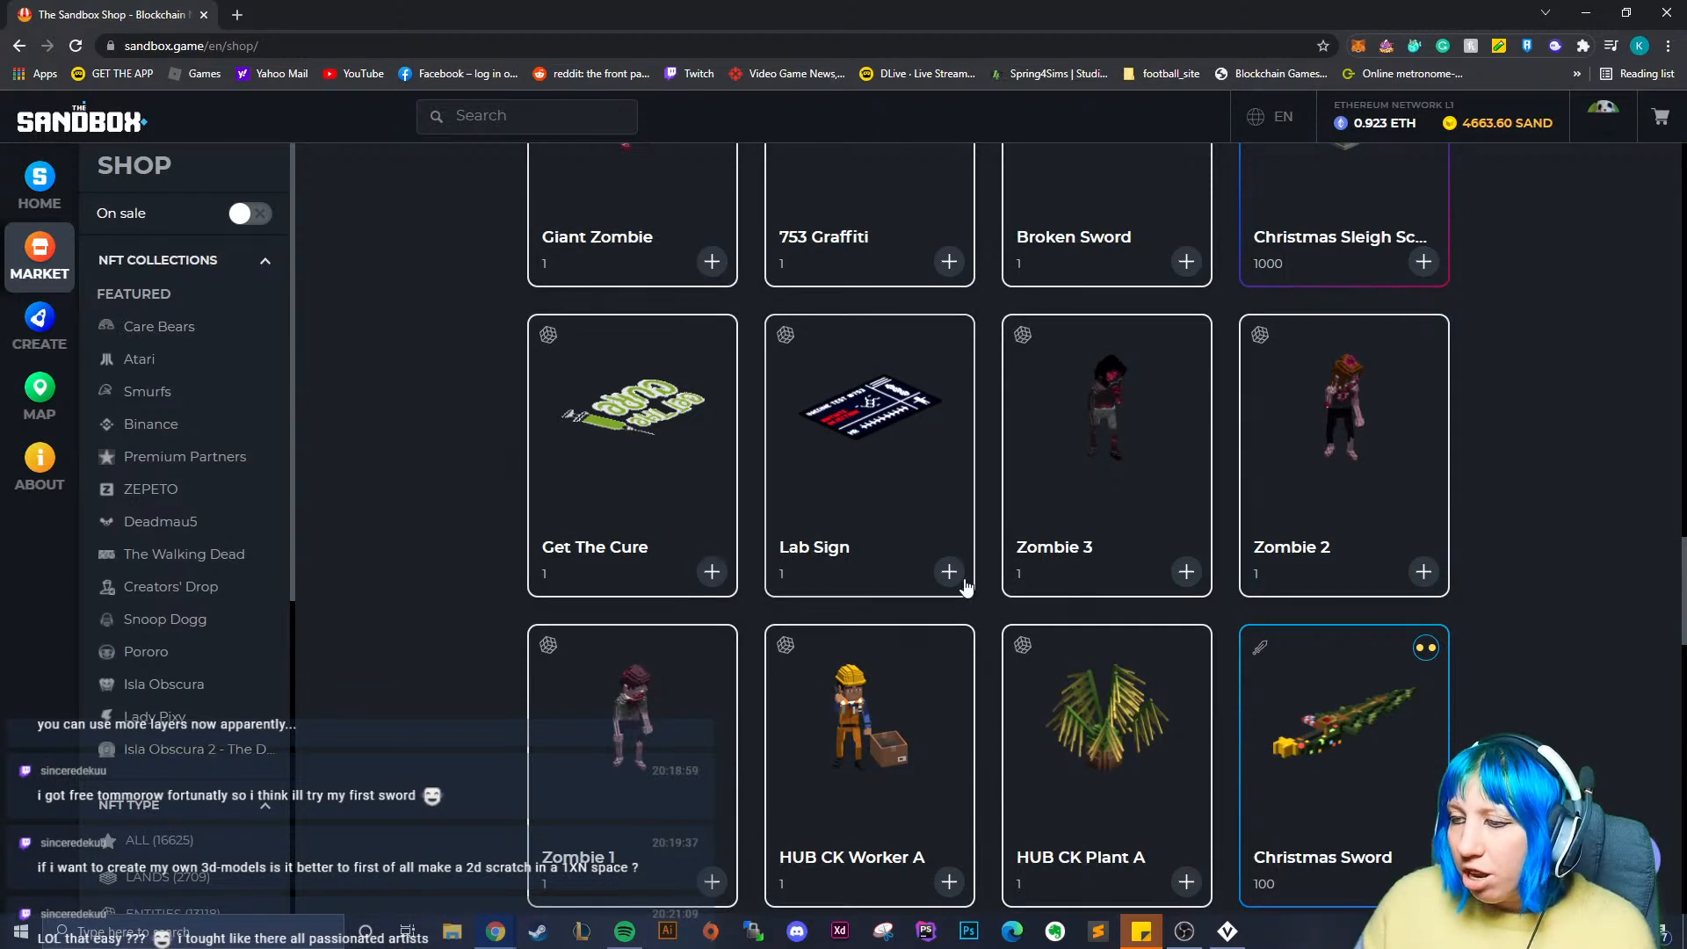
scroll(1010, 642, down, 1)
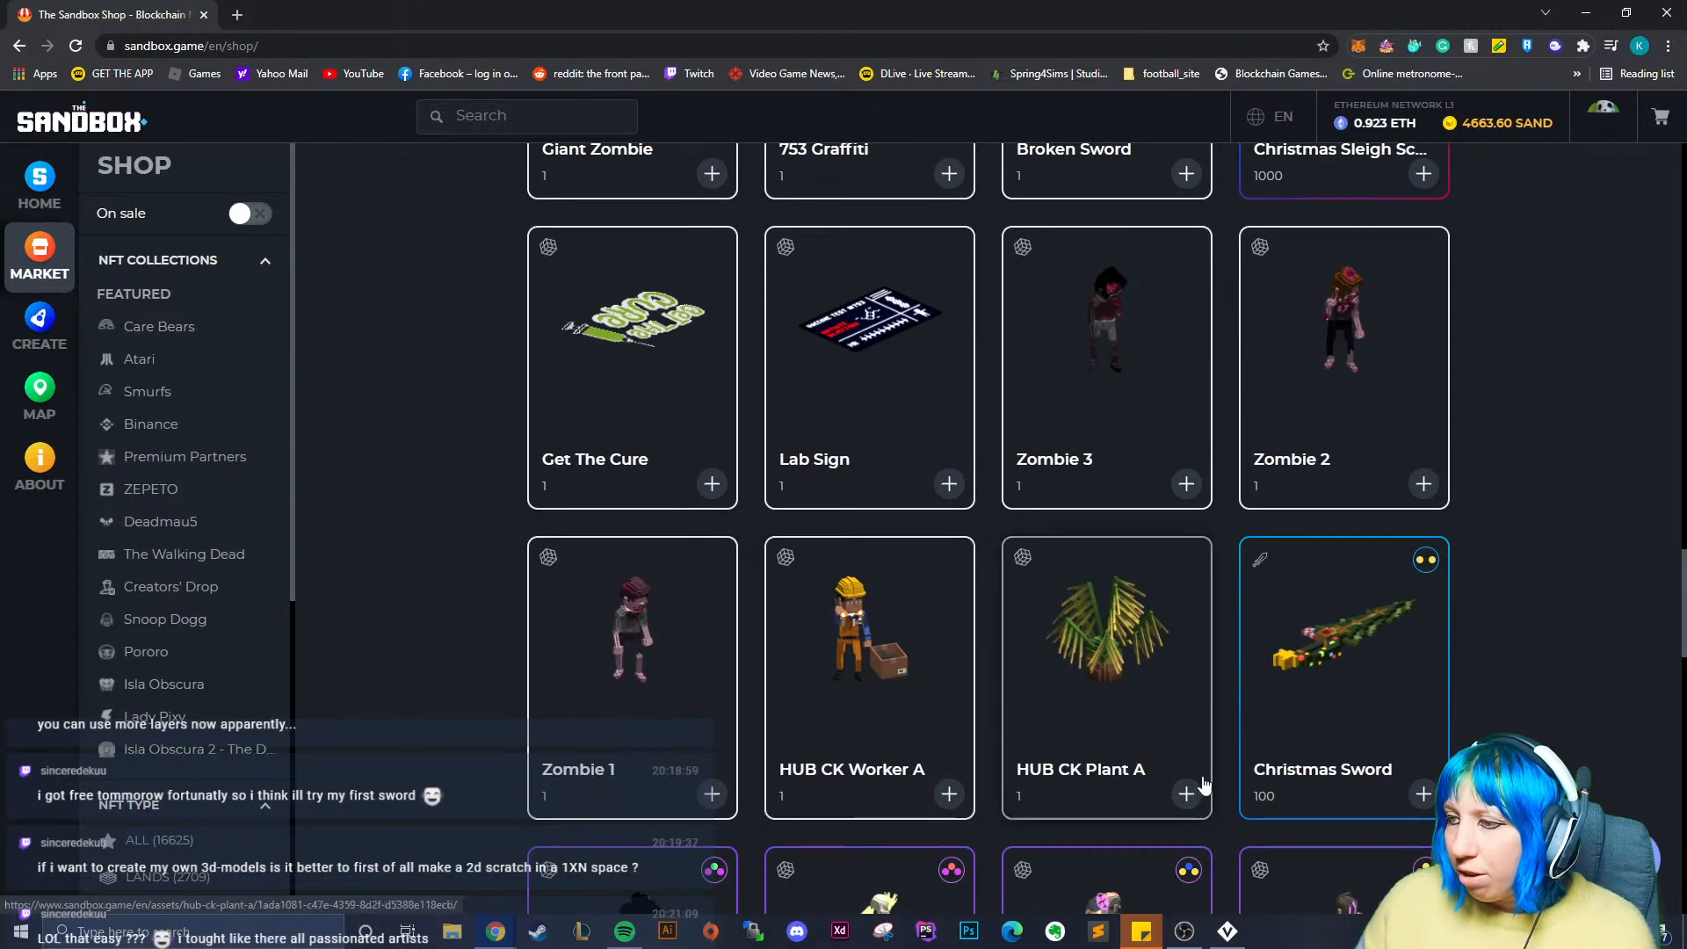
scroll(1142, 747, down, 1)
scroll(1158, 671, down, 5)
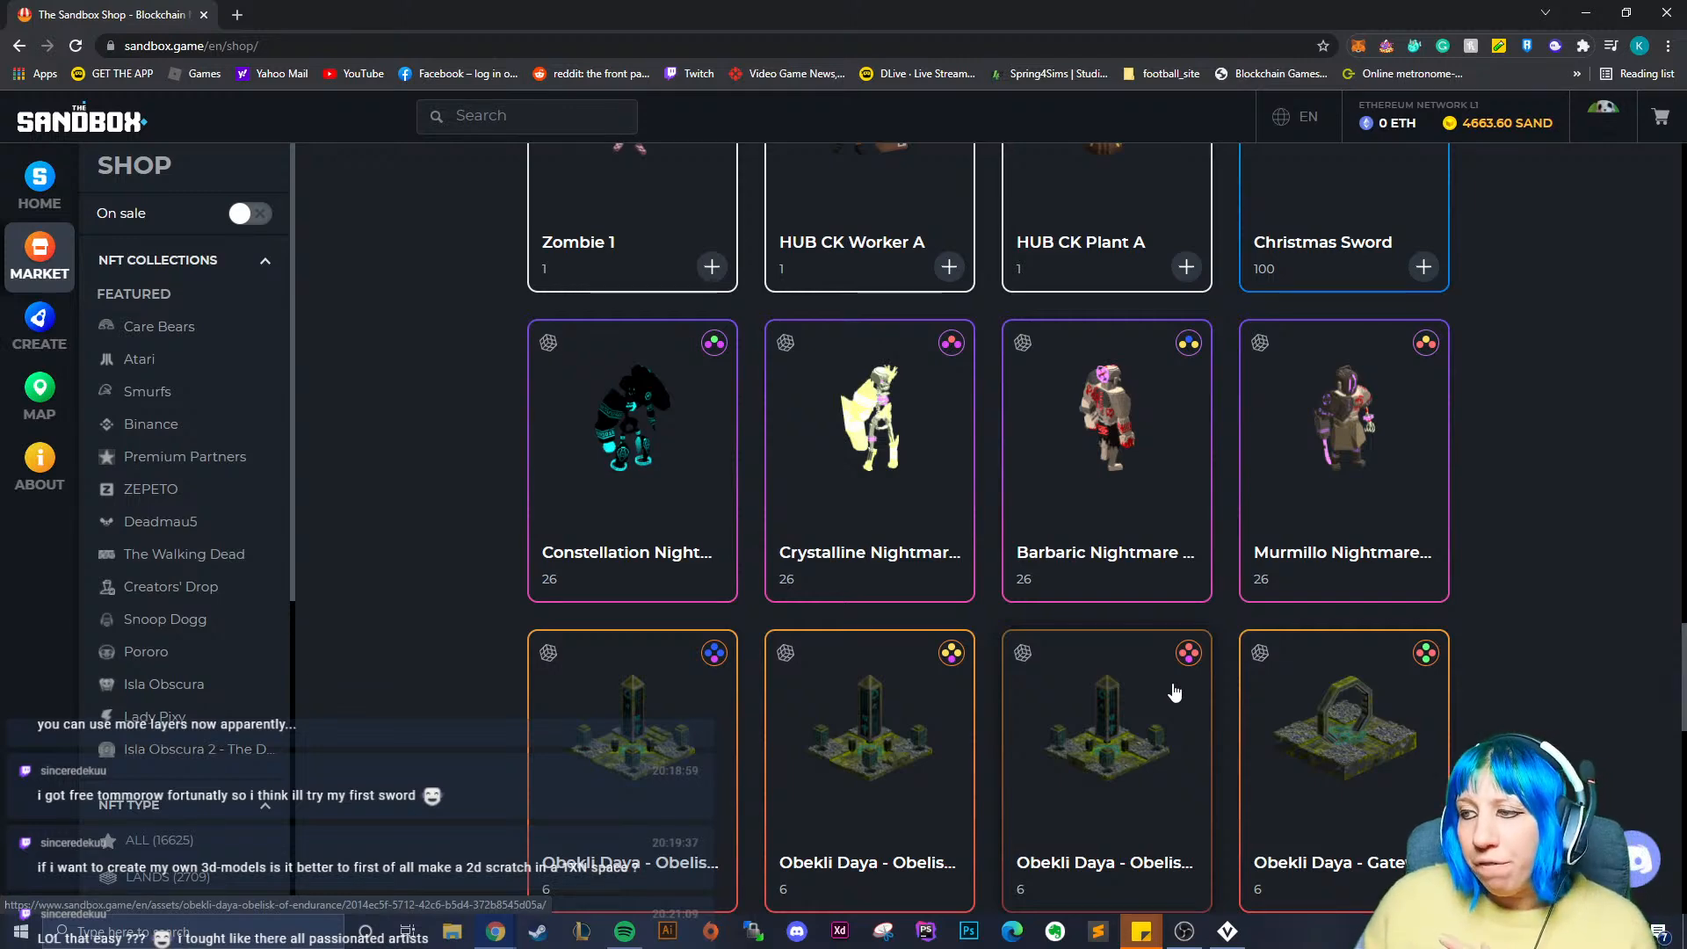
scroll(1174, 693, down, 3)
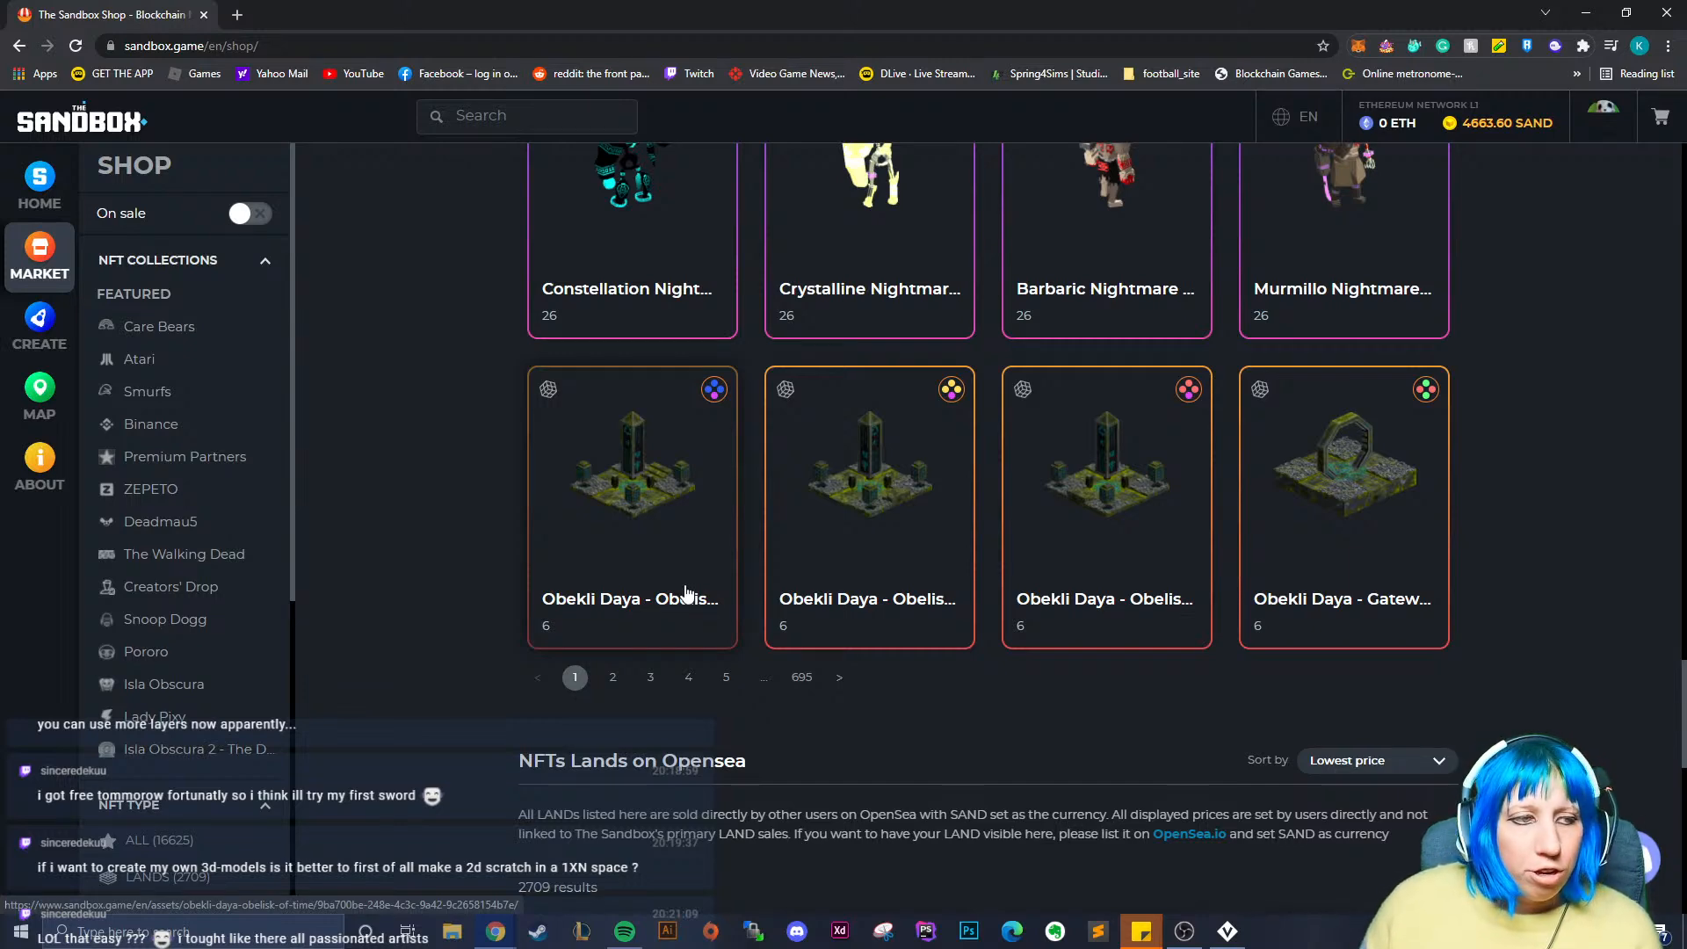
scroll(615, 654, up, 4)
scroll(749, 564, down, 4)
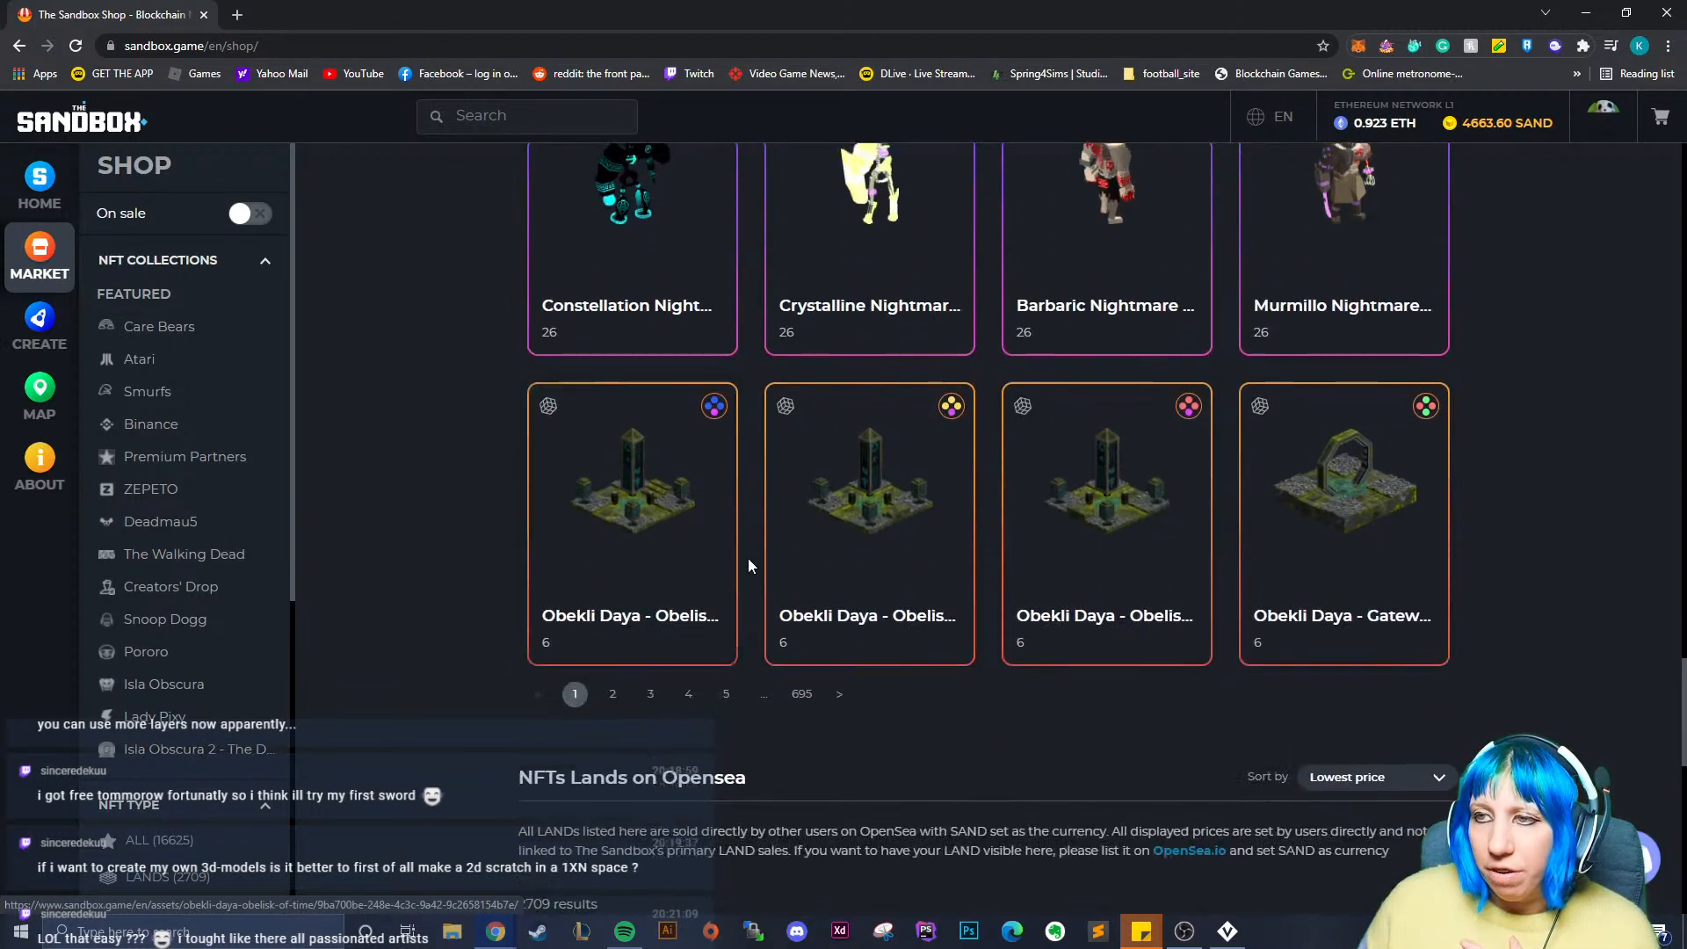
scroll(764, 615, up, 7)
scroll(792, 736, down, 4)
scroll(746, 729, down, 1)
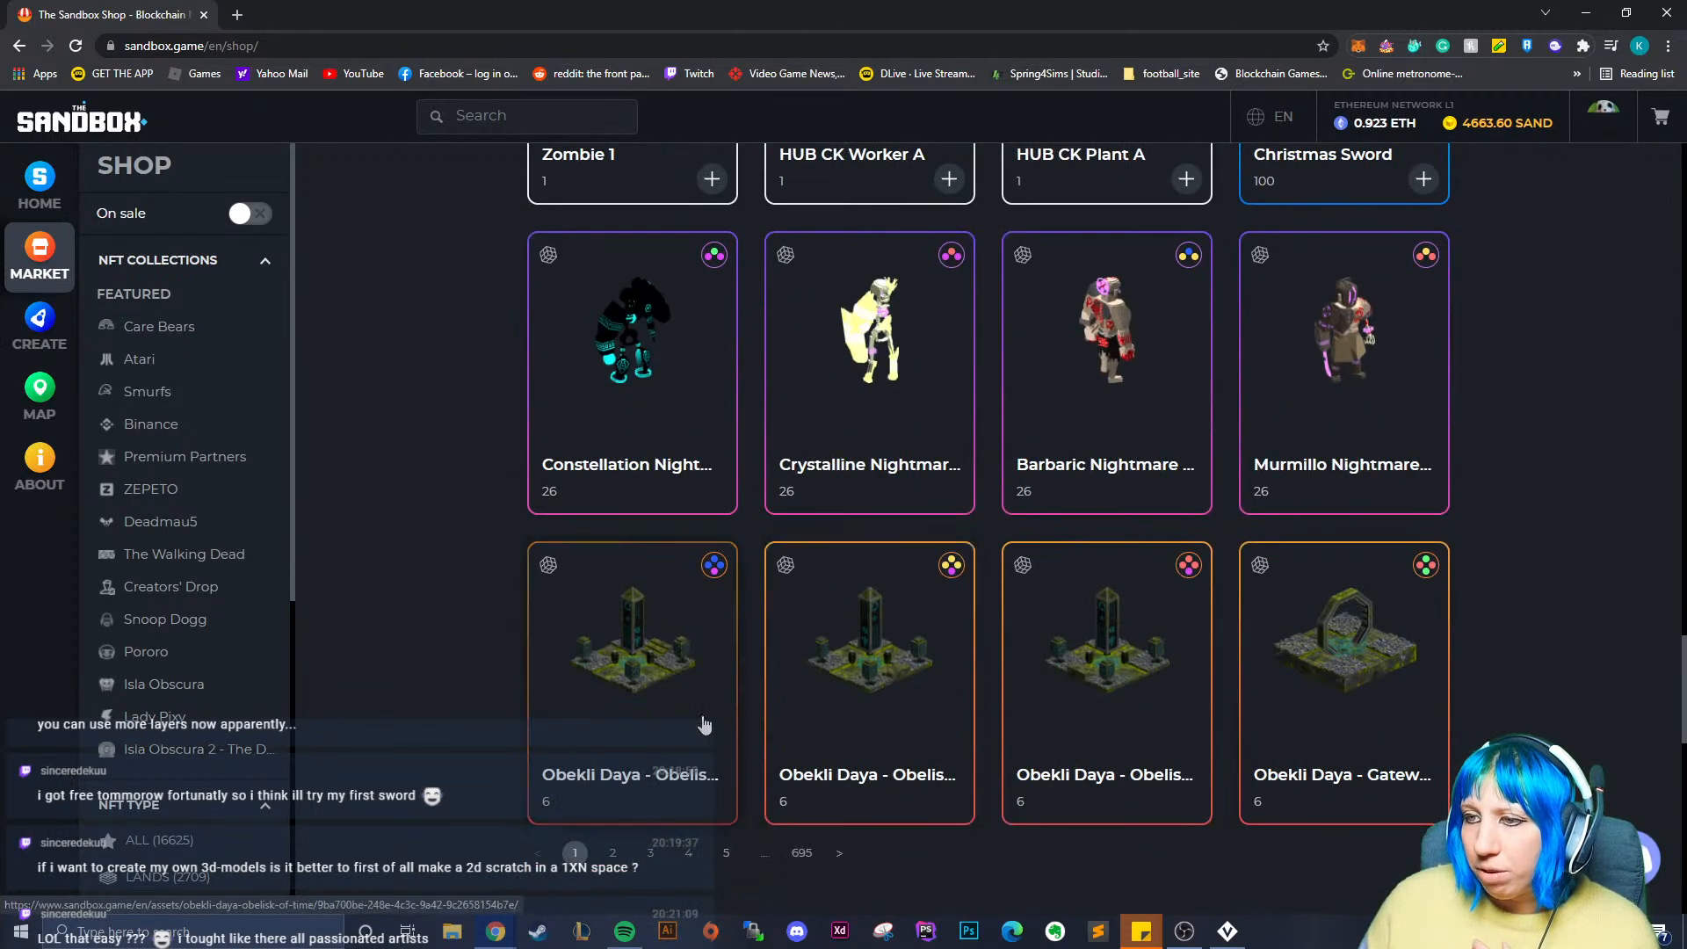
- Open the Obekli Daya - Obelisk of Time asset and go to its creator's profile
click(646, 634)
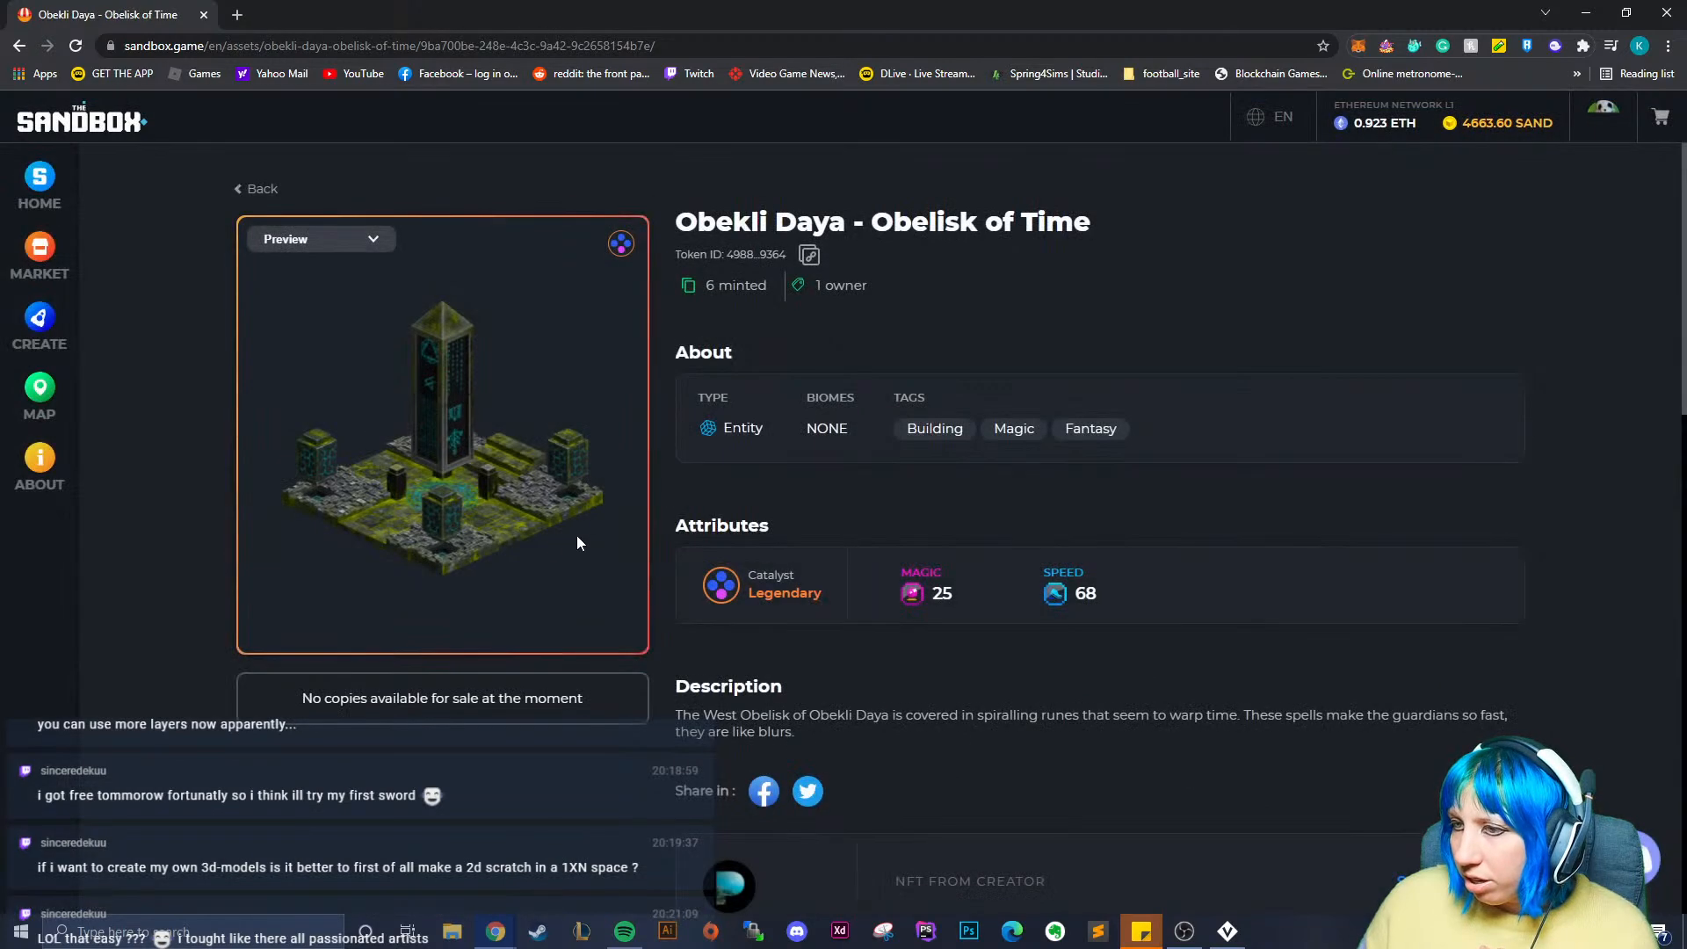
scroll(747, 597, down, 6)
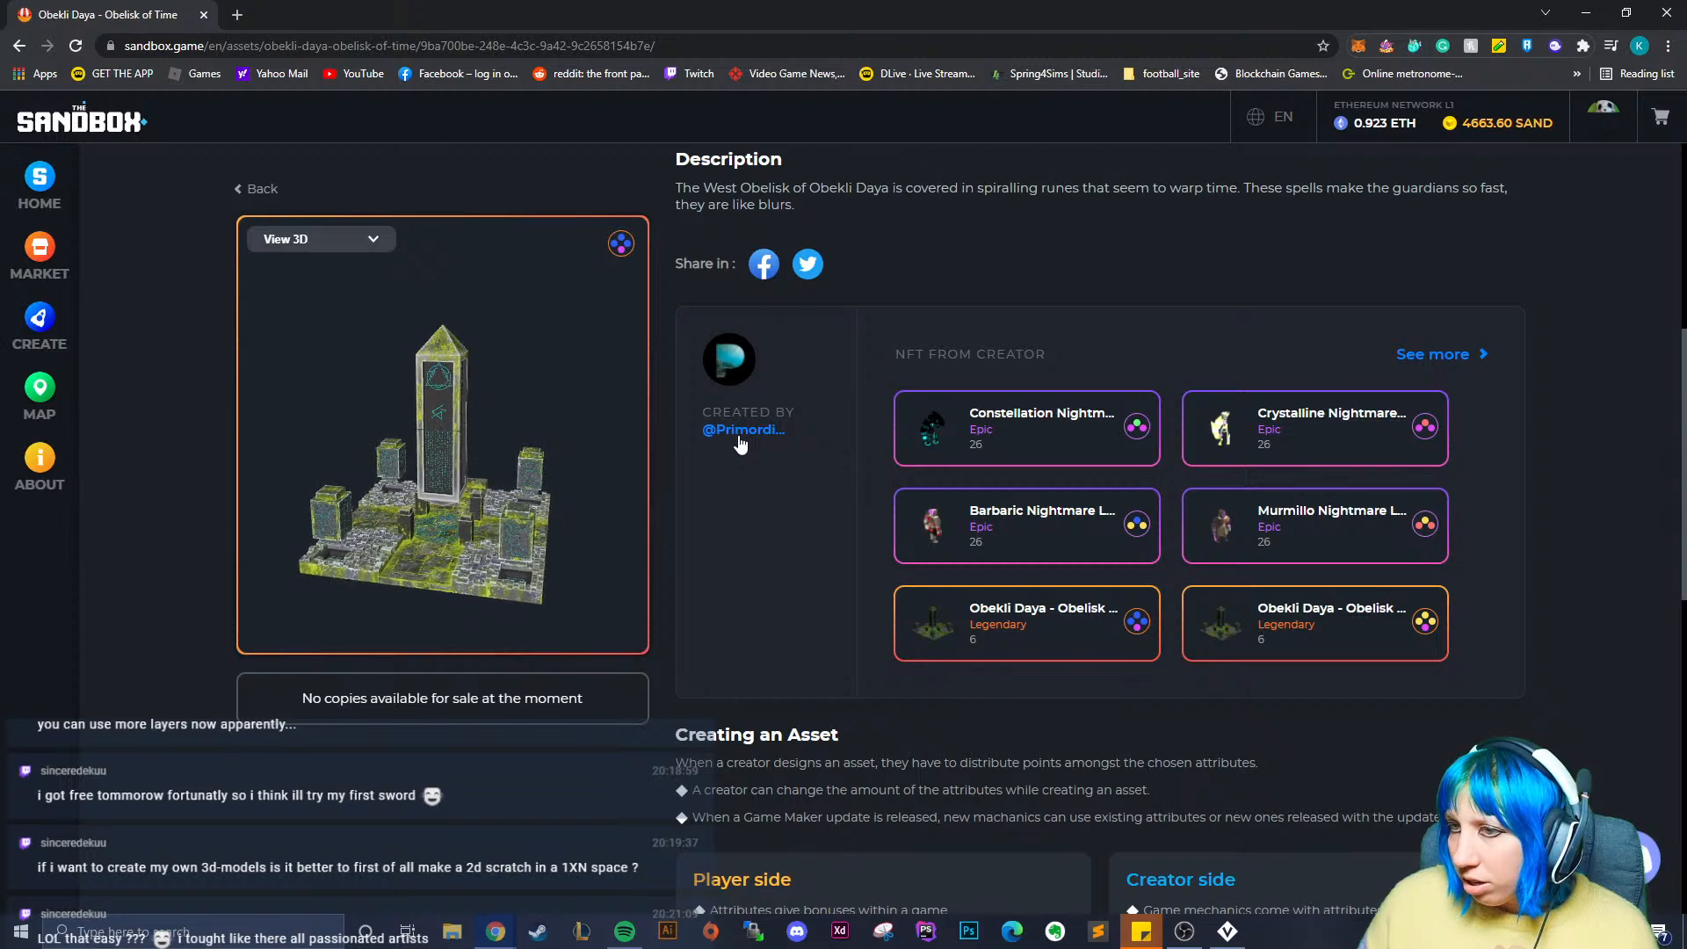
click(740, 438)
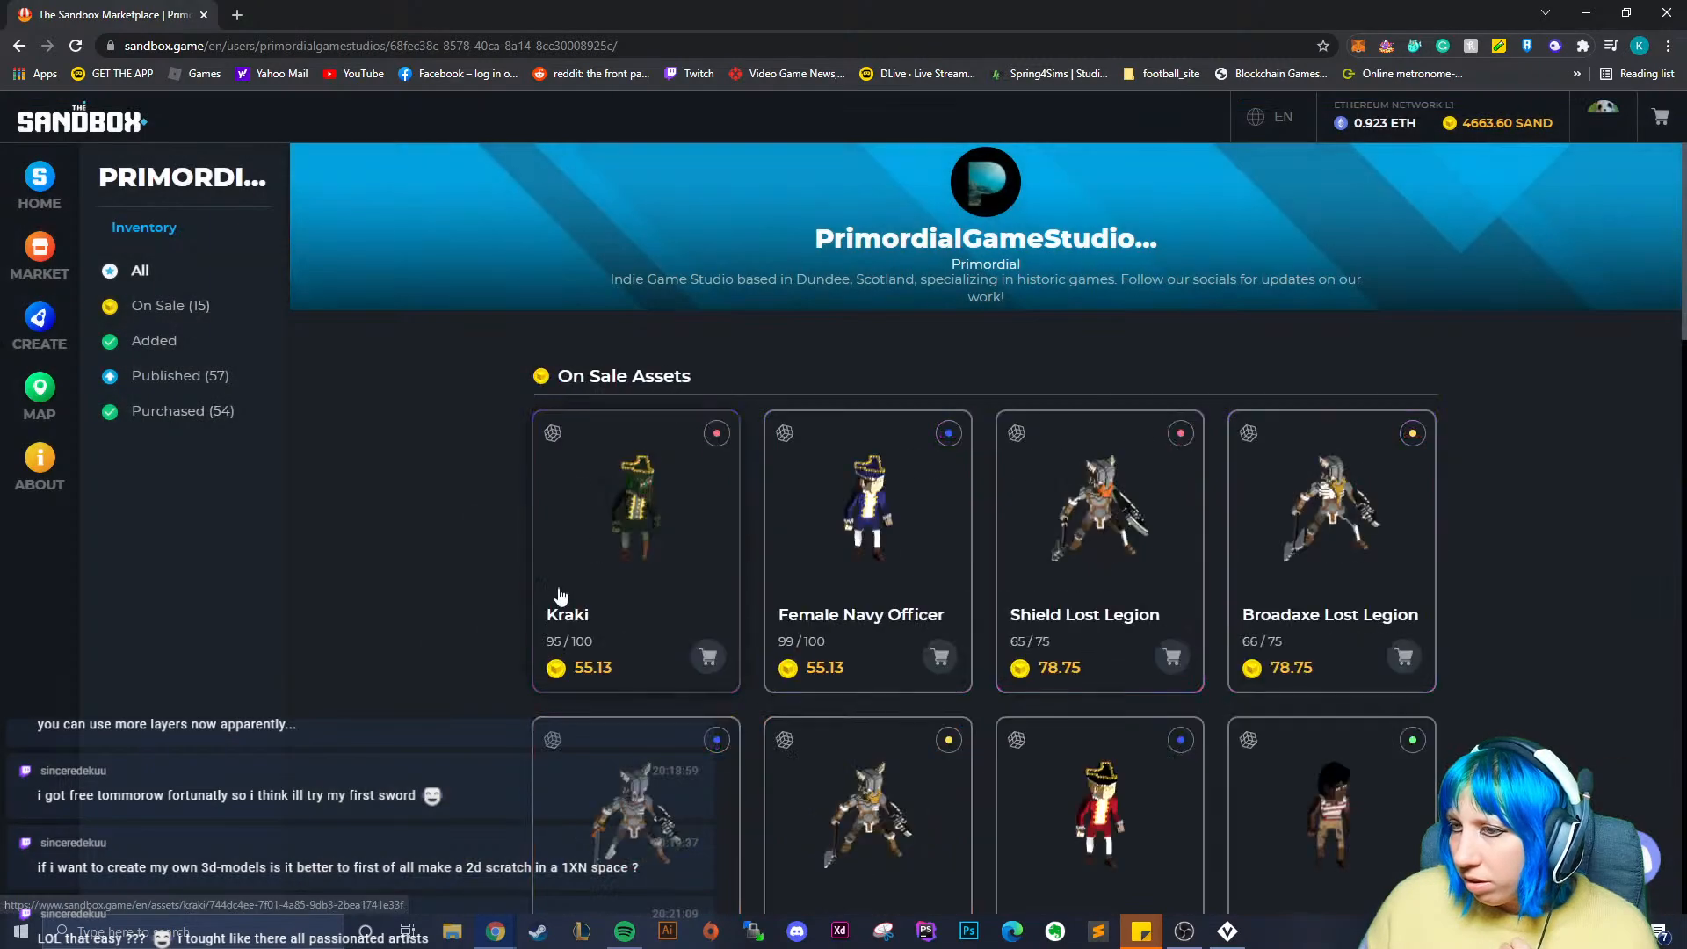
- Examine the creator's on-sale, published and purchased assets, paging through the published ones up to page 3
scroll(663, 651, down, 6)
scroll(662, 651, down, 4)
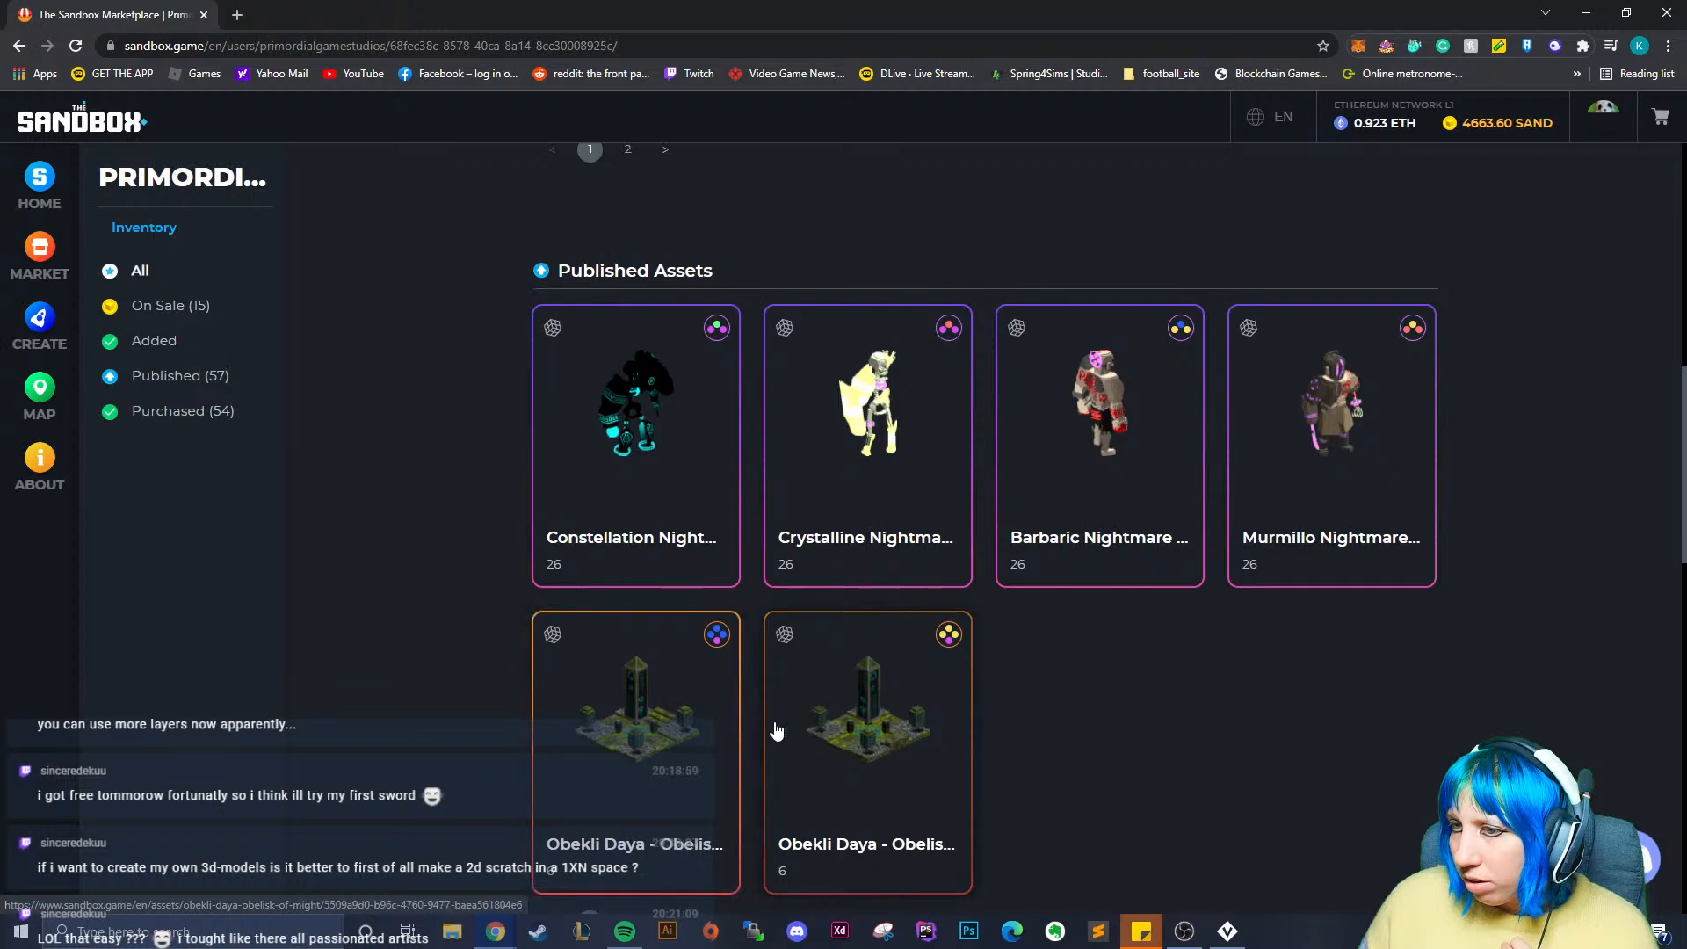
scroll(752, 761, down, 4)
scroll(773, 743, down, 4)
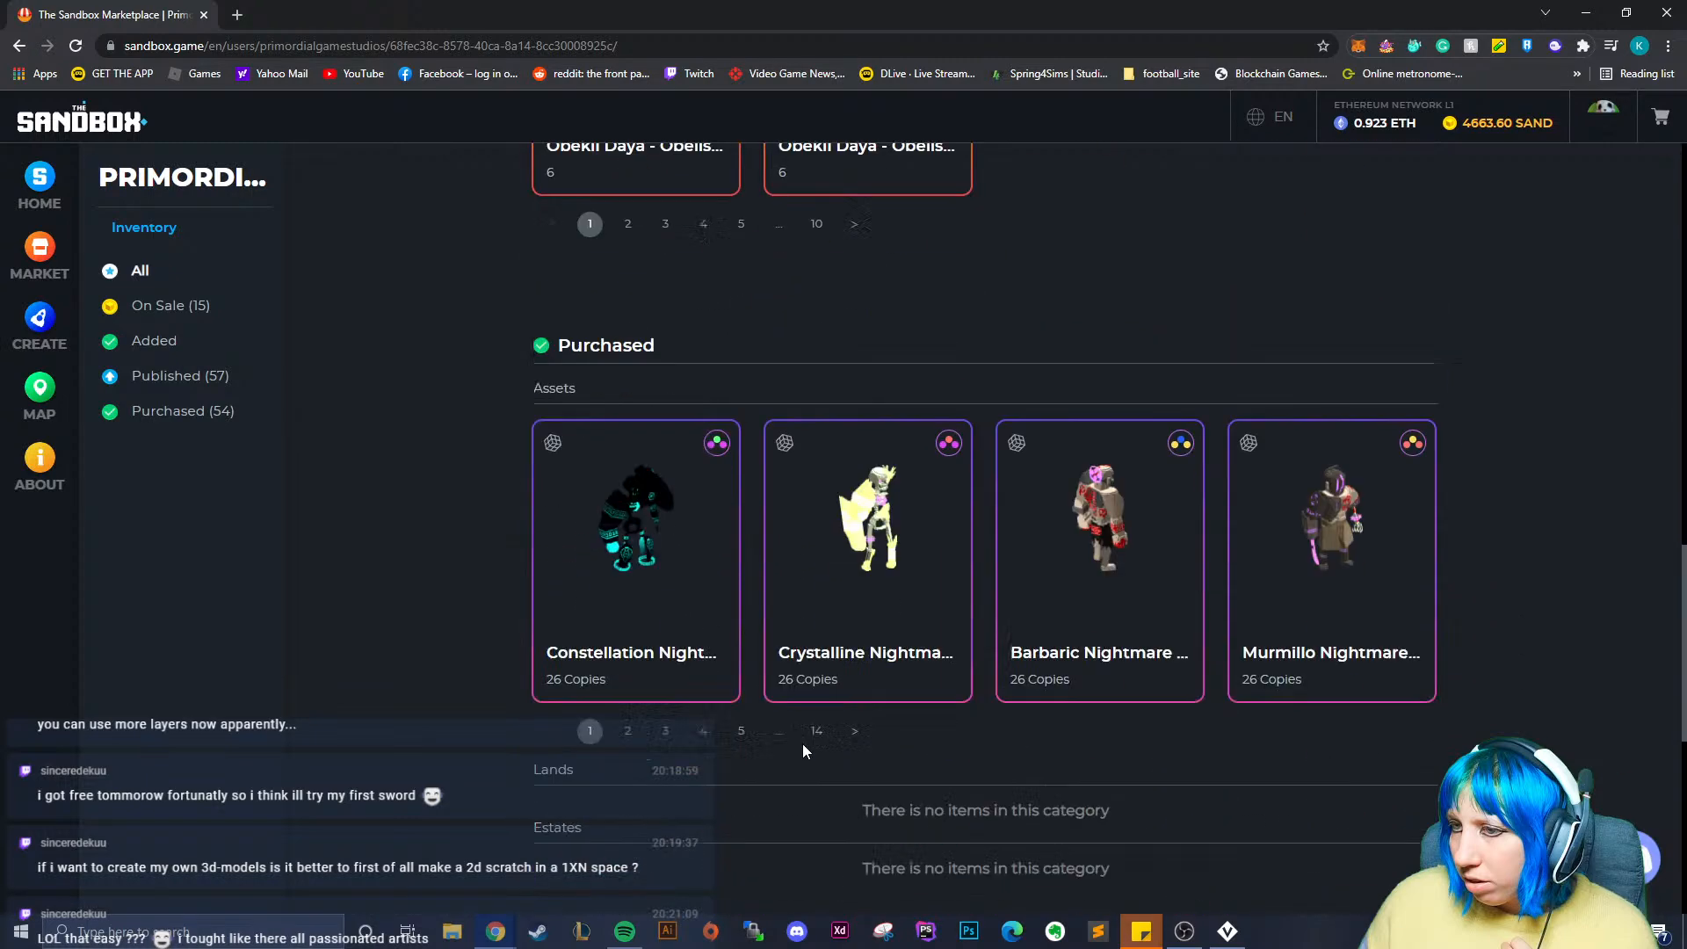
scroll(738, 690, up, 4)
scroll(720, 694, up, 4)
scroll(672, 650, down, 2)
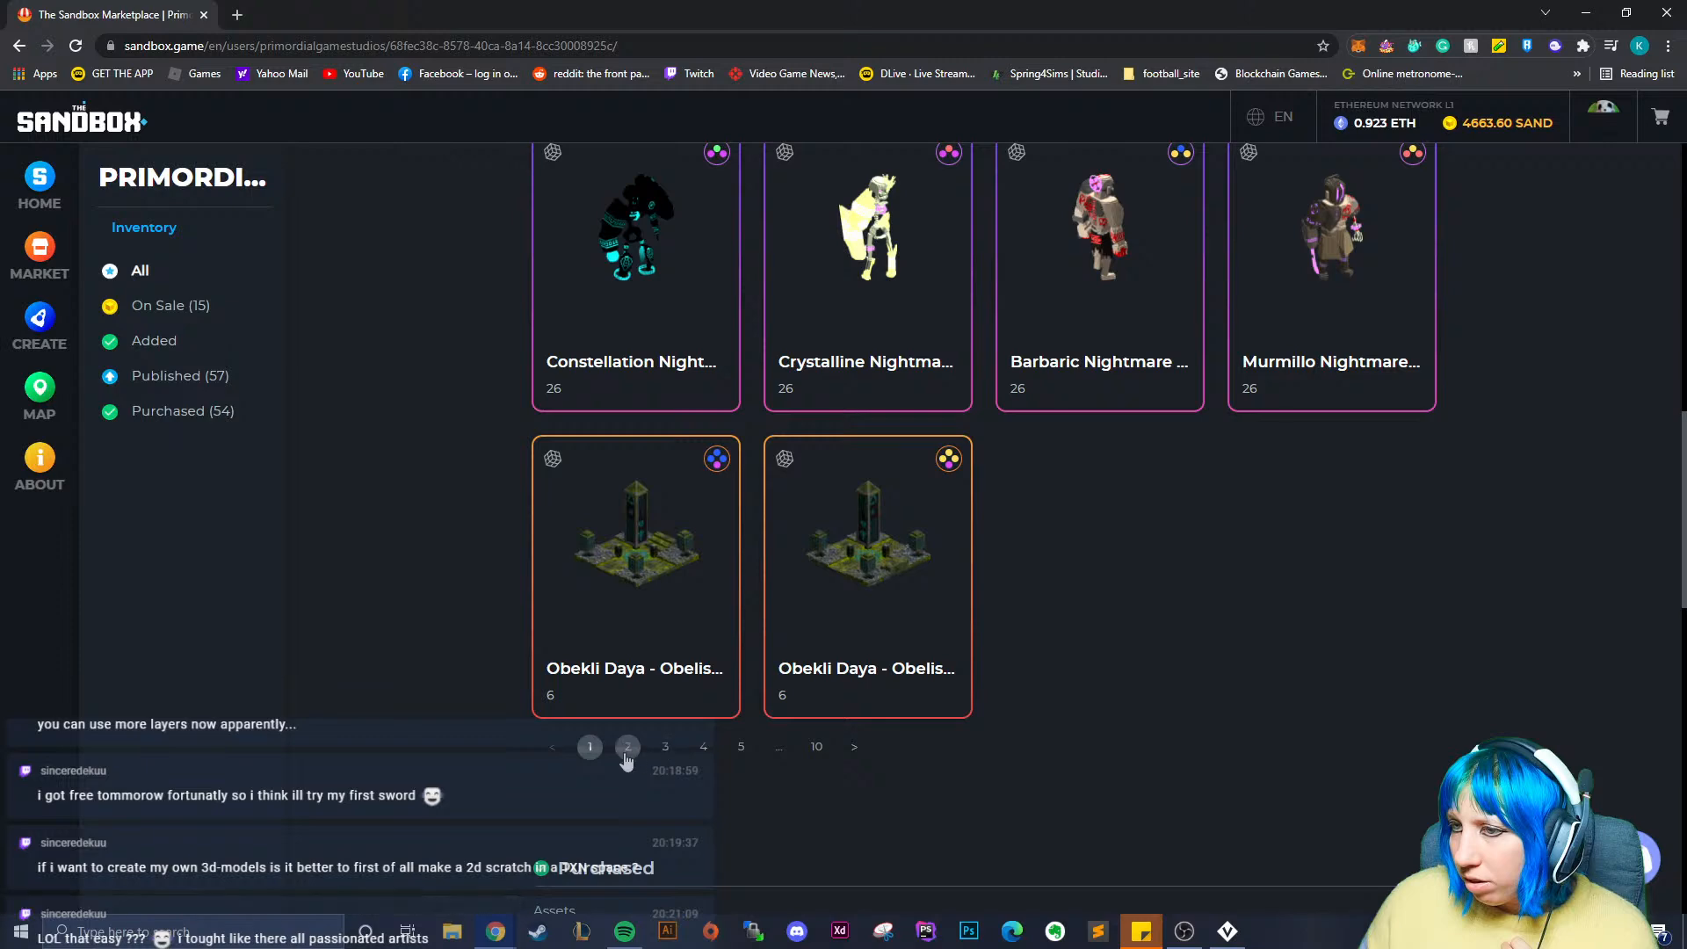
click(627, 747)
scroll(642, 747, up, 3)
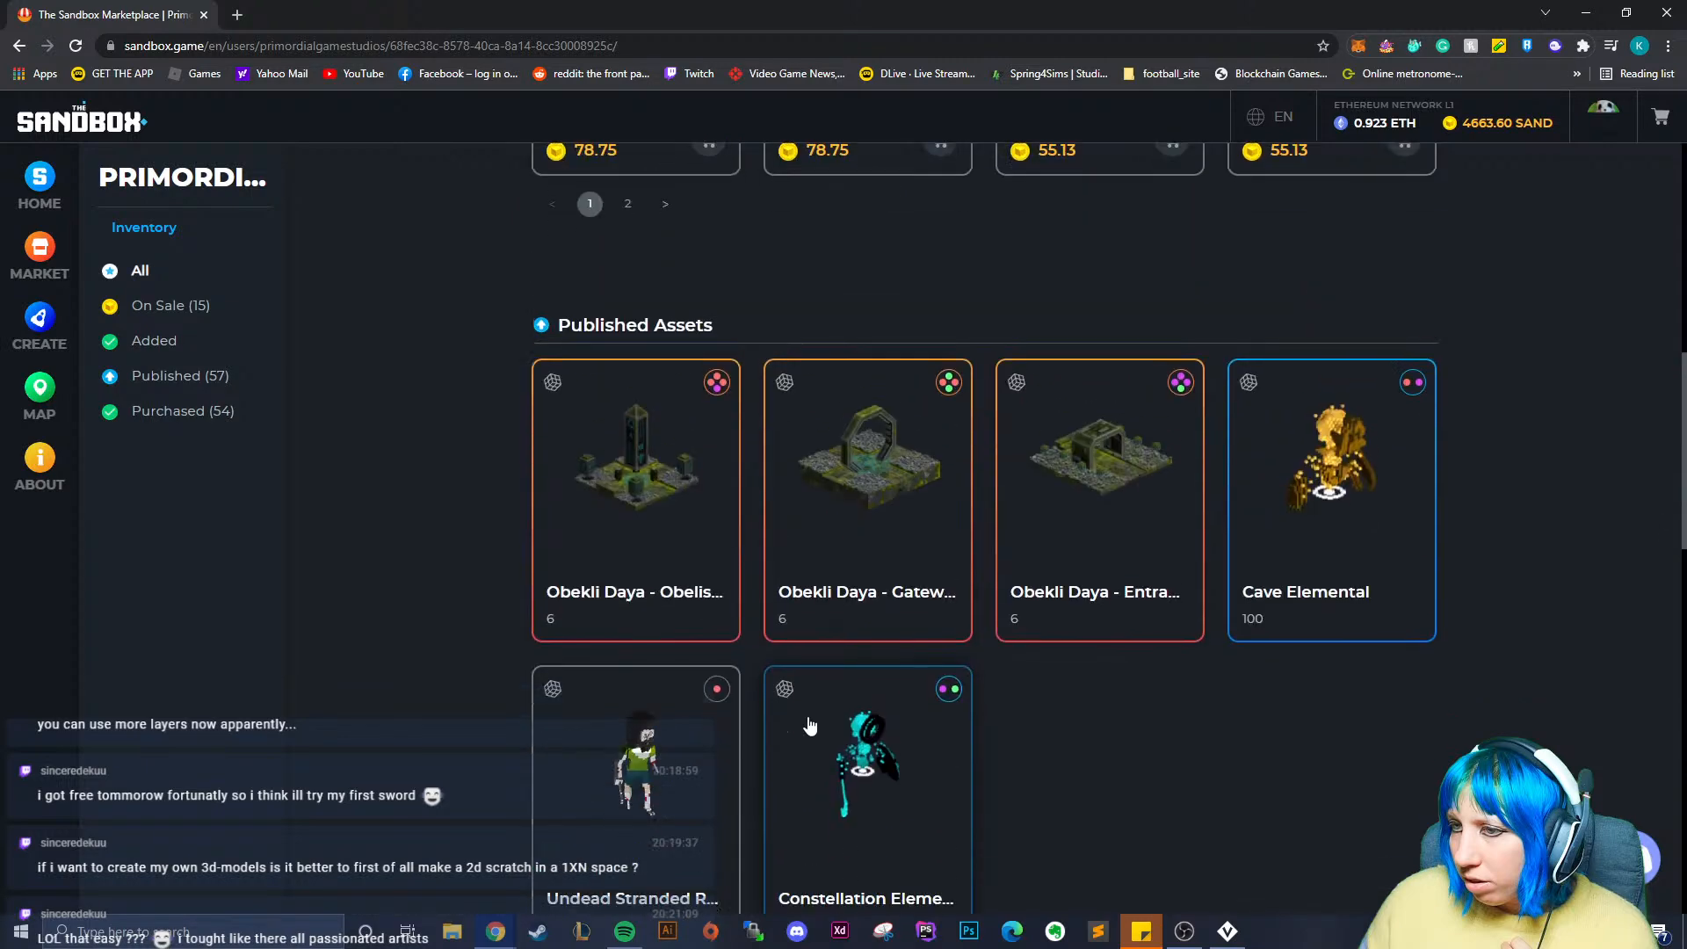
scroll(674, 767, down, 3)
click(667, 748)
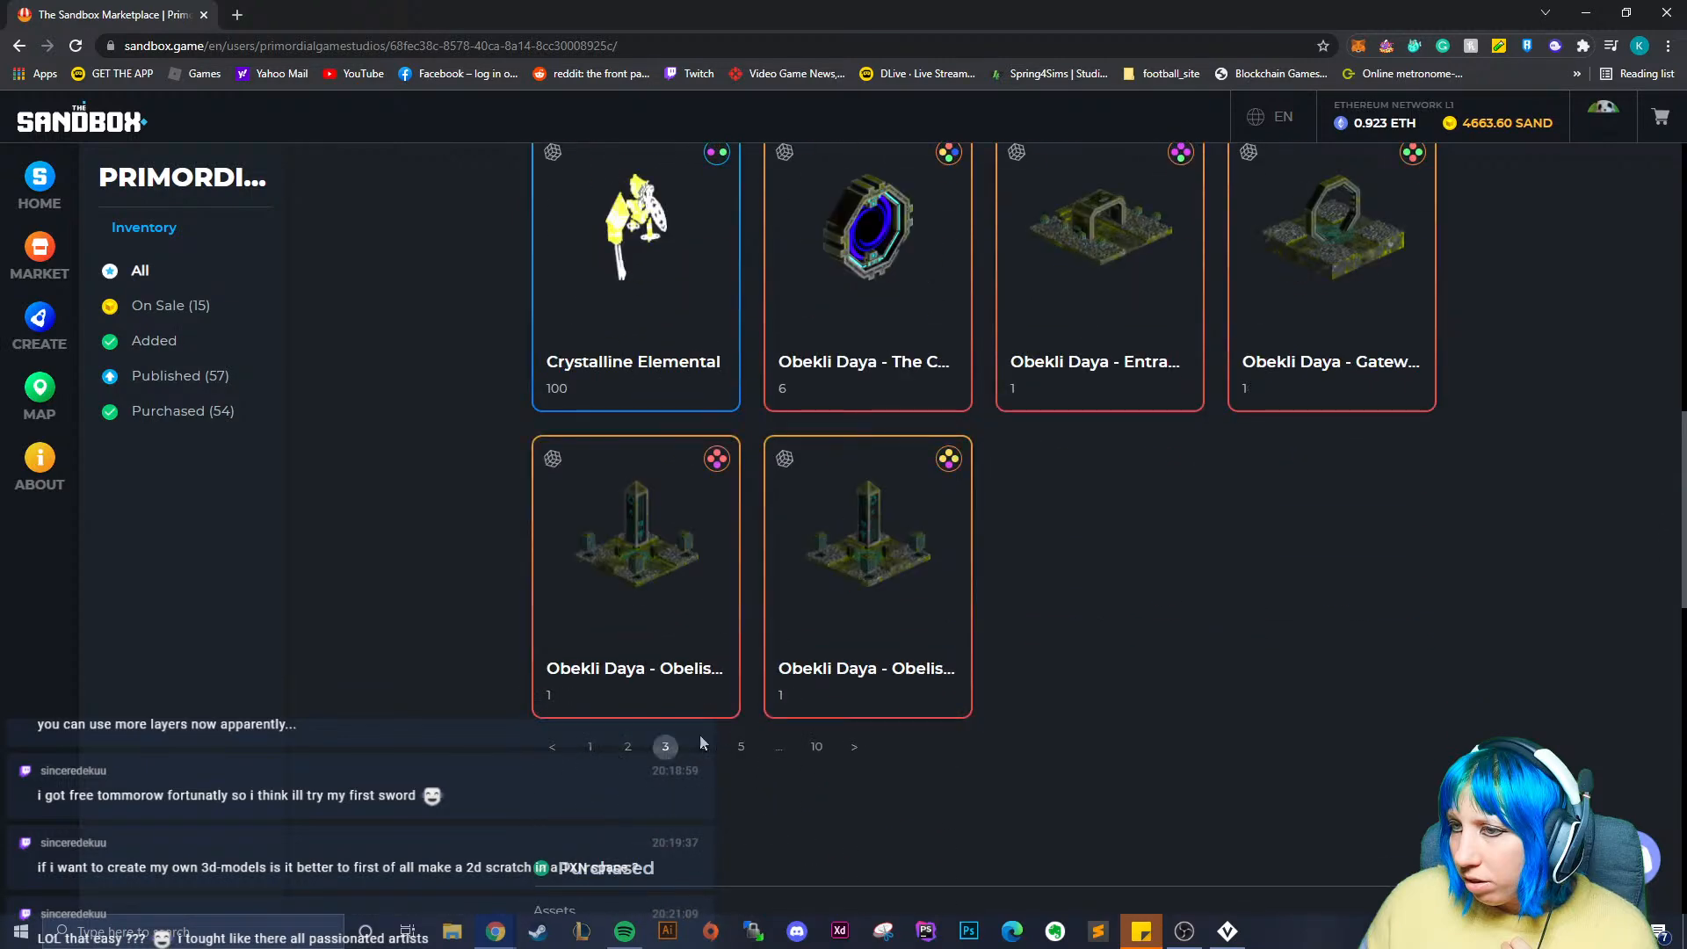
scroll(699, 743, up, 3)
scroll(700, 746, down, 3)
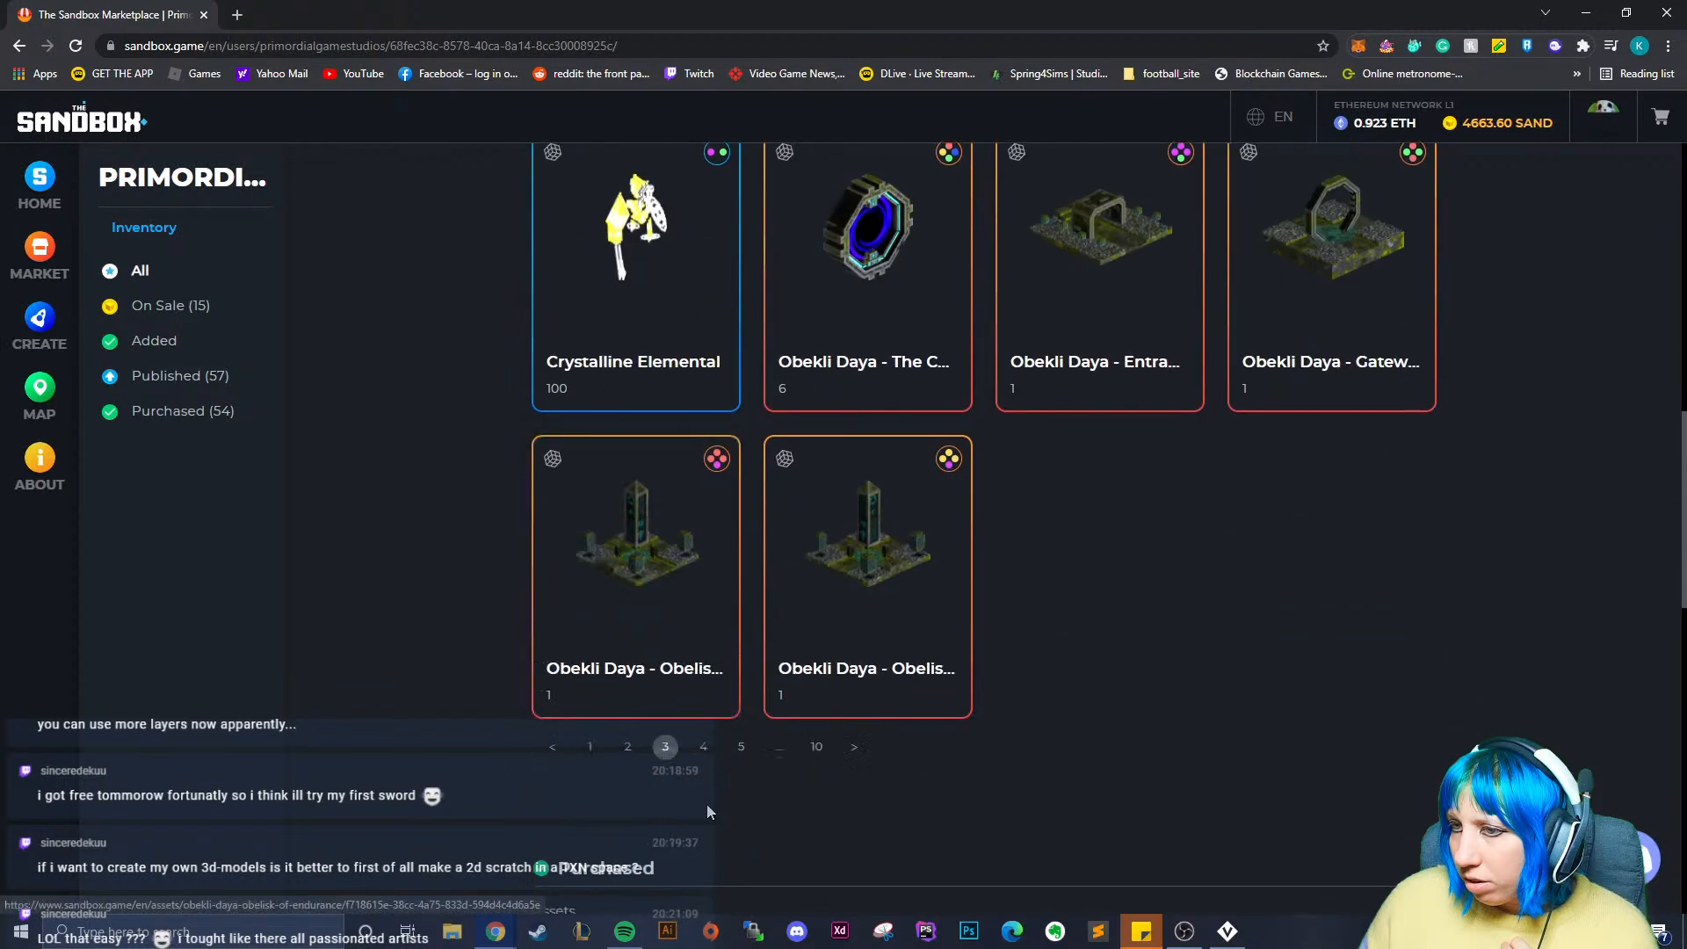
- Page through the creator's published assets from page 4 to page 6 and open Acropolis of the Earth Zodiac
click(700, 747)
scroll(778, 687, up, 2)
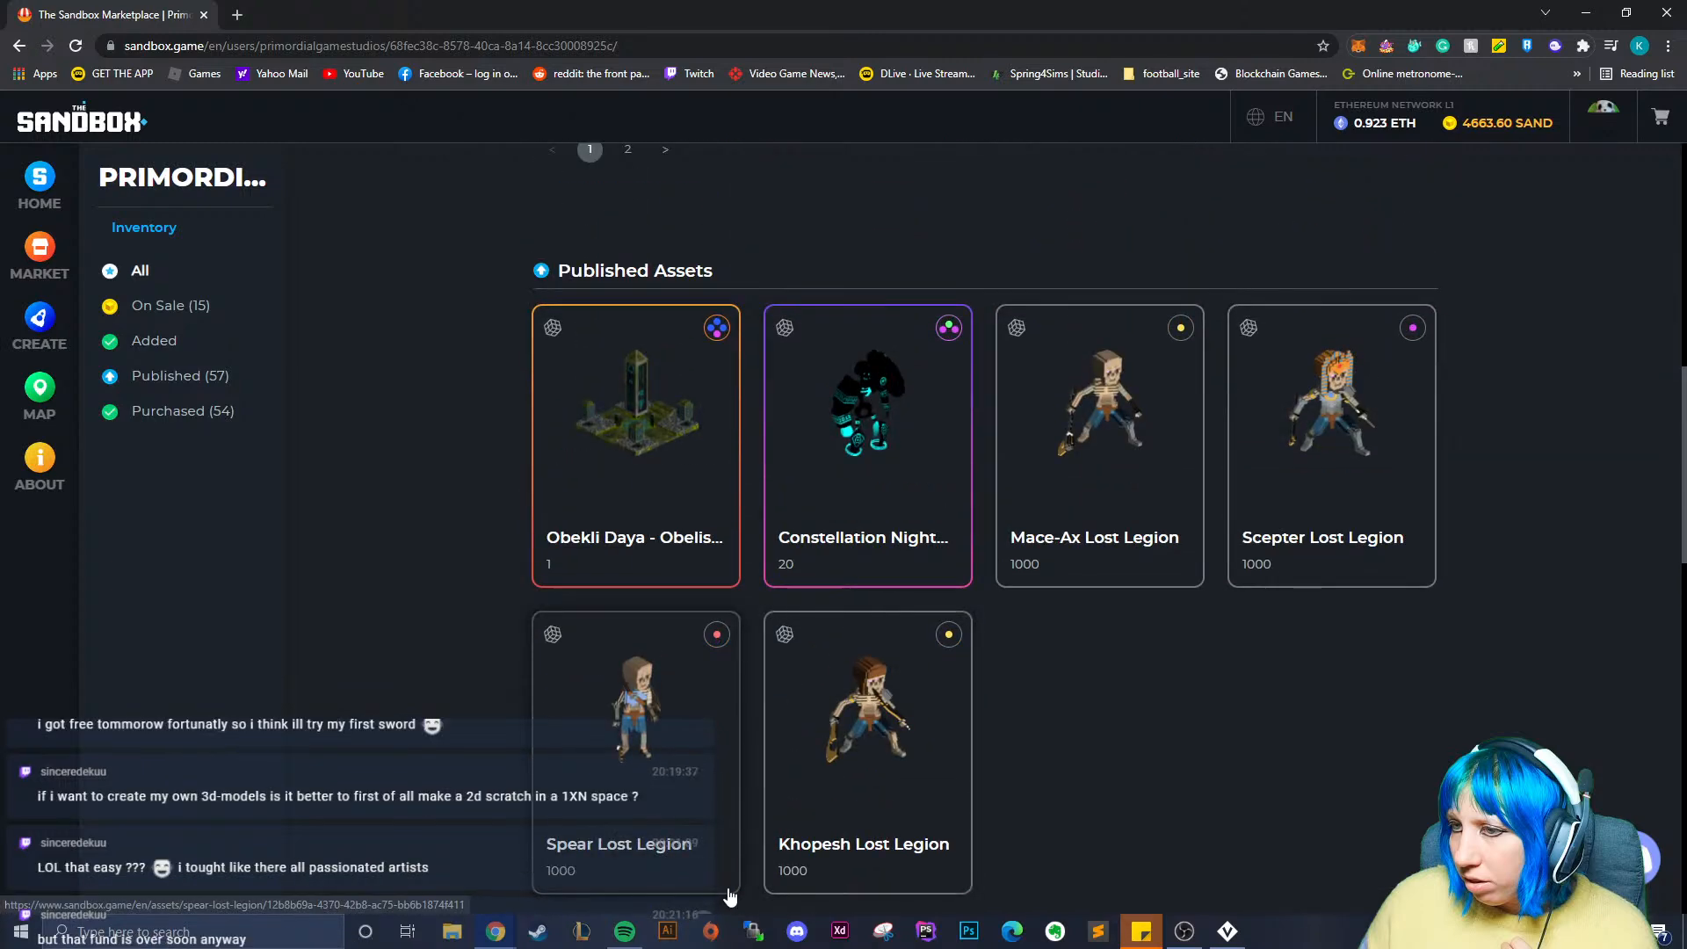
scroll(729, 720, down, 3)
click(738, 663)
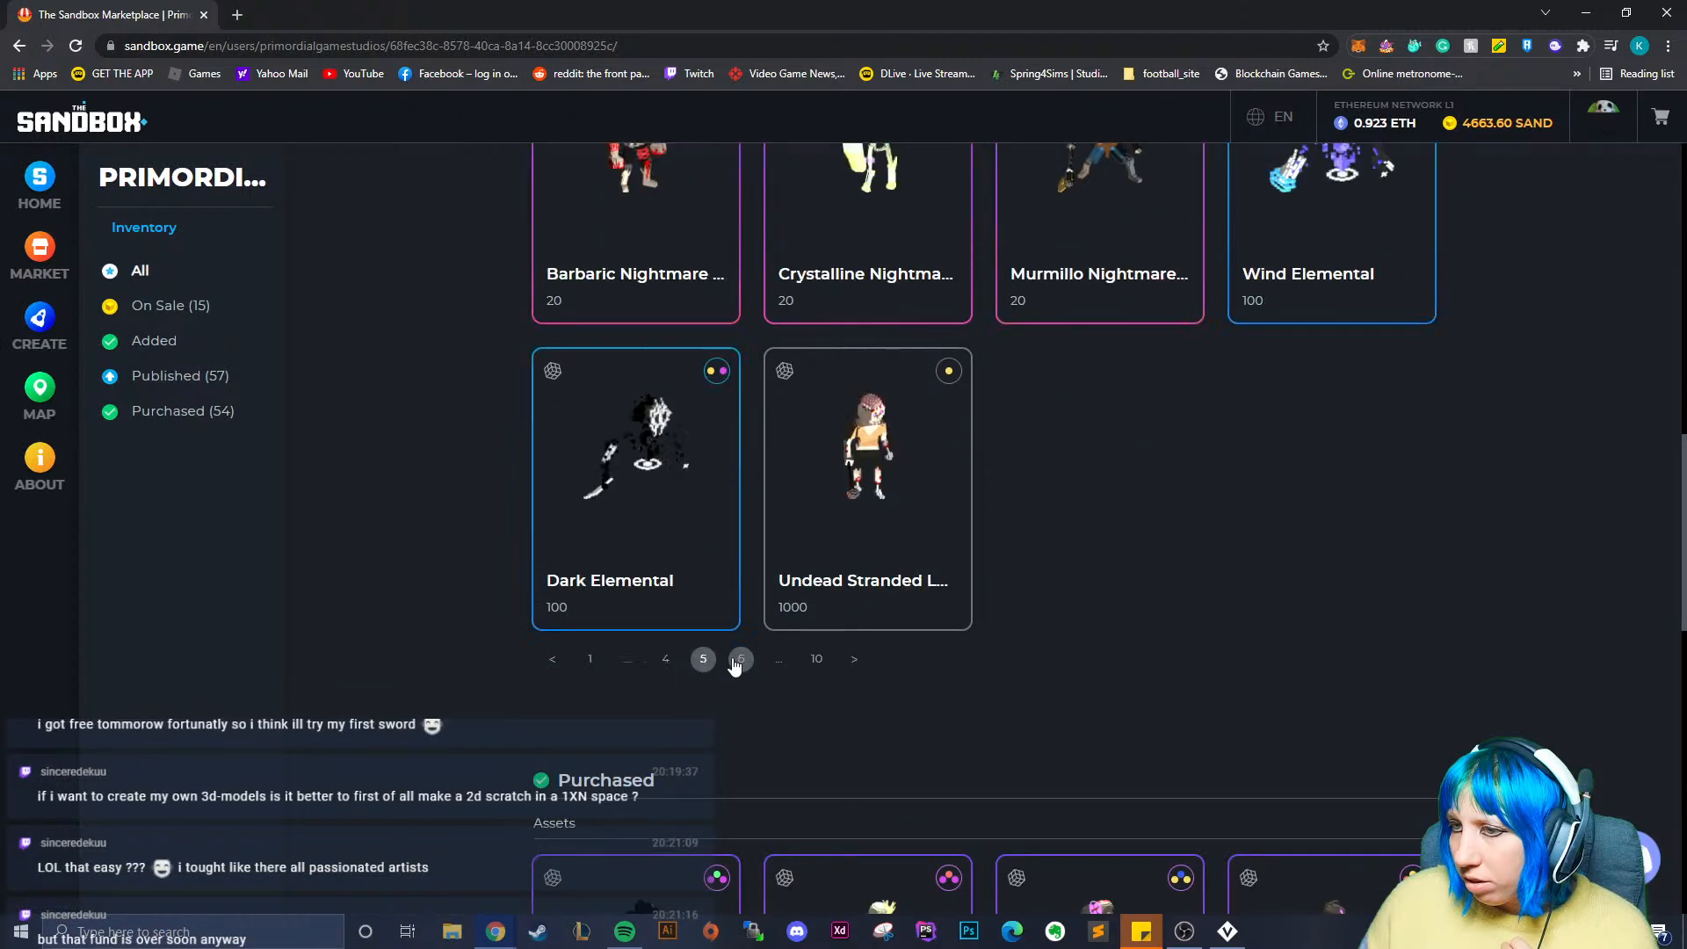
scroll(743, 678, down, 5)
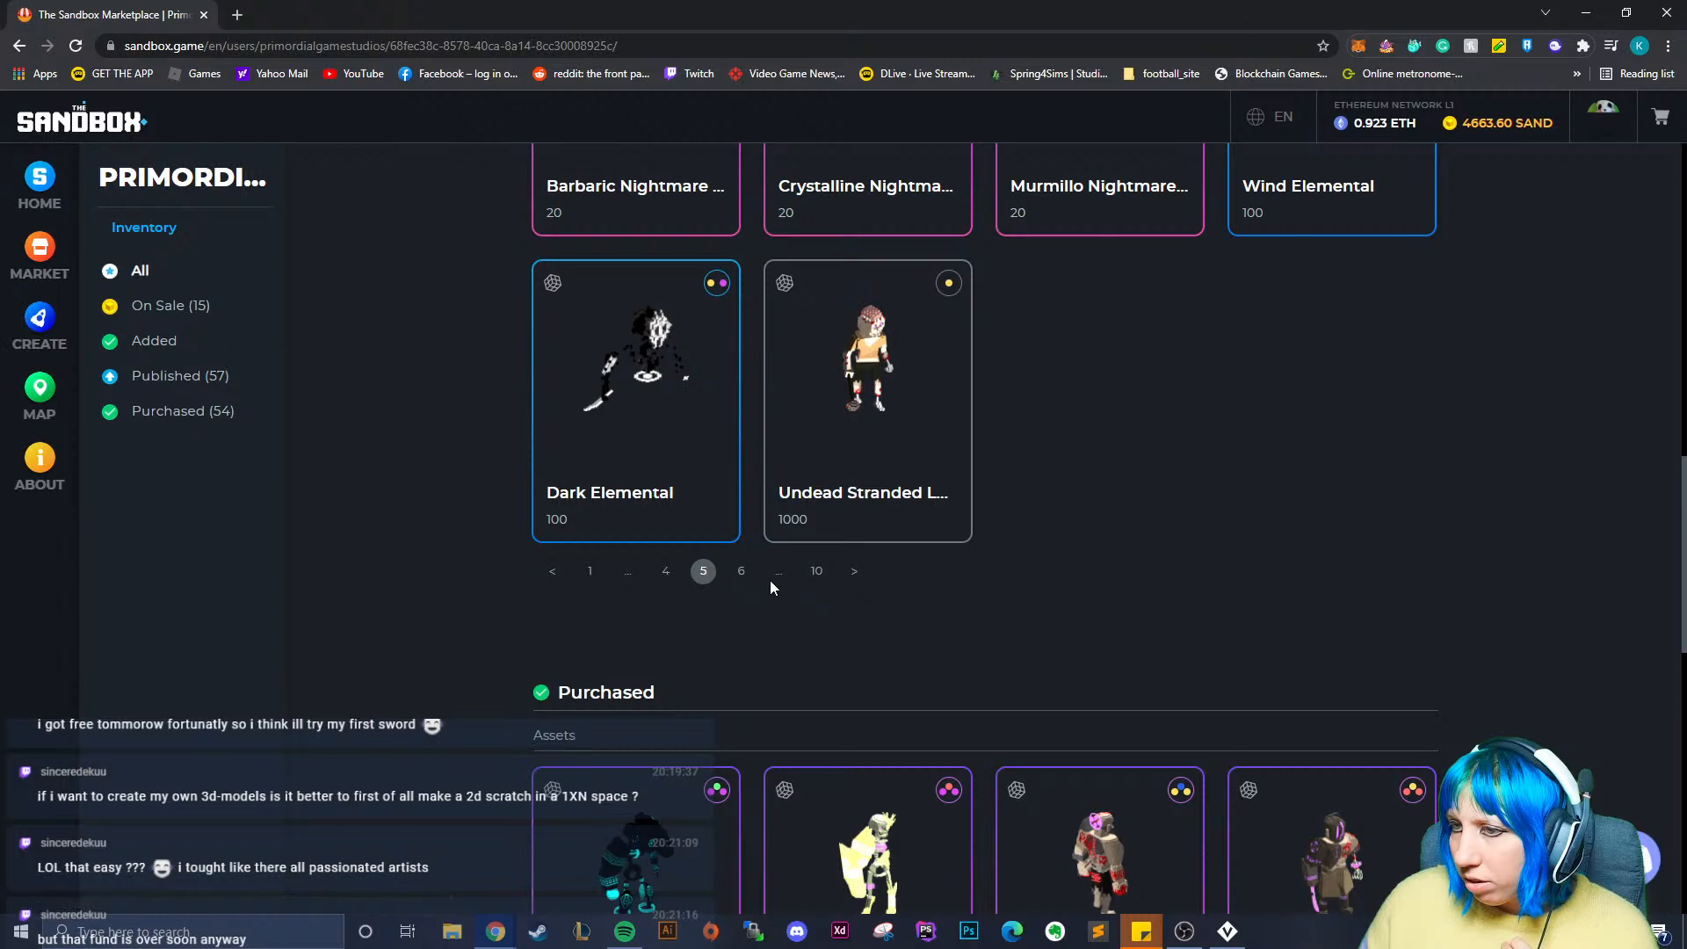
click(742, 575)
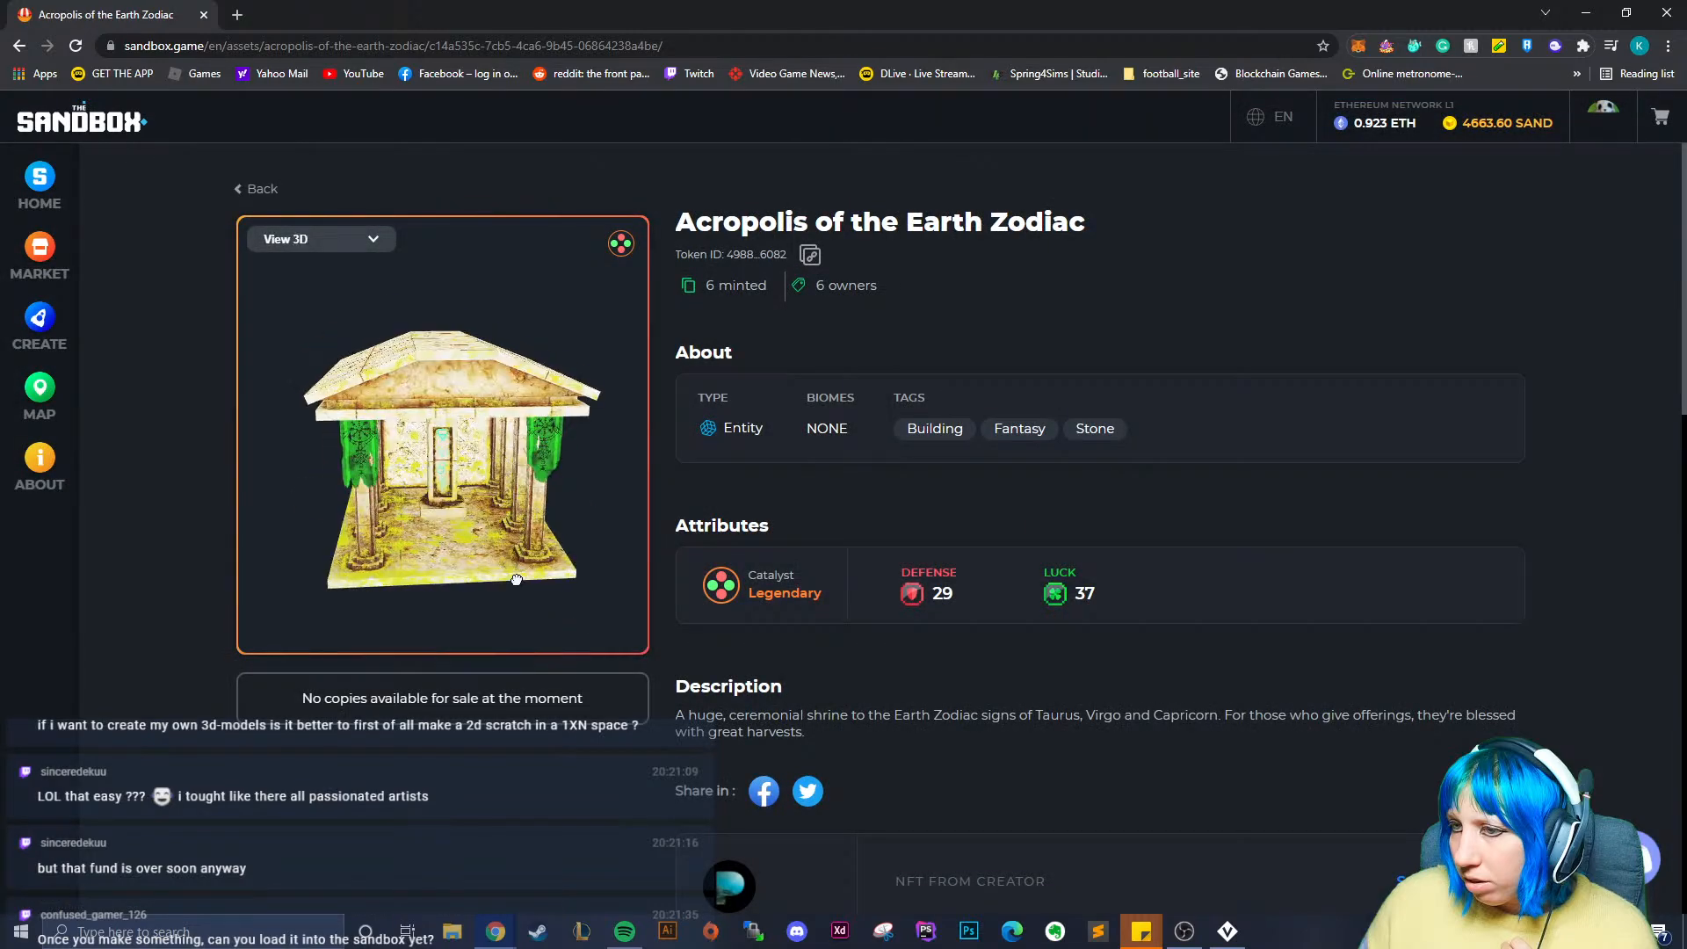
- Examine the 3D preview of the Acropolis of the Earth Zodiac, including the inner shrine's textures and the whole building
scroll(457, 553, up, 6)
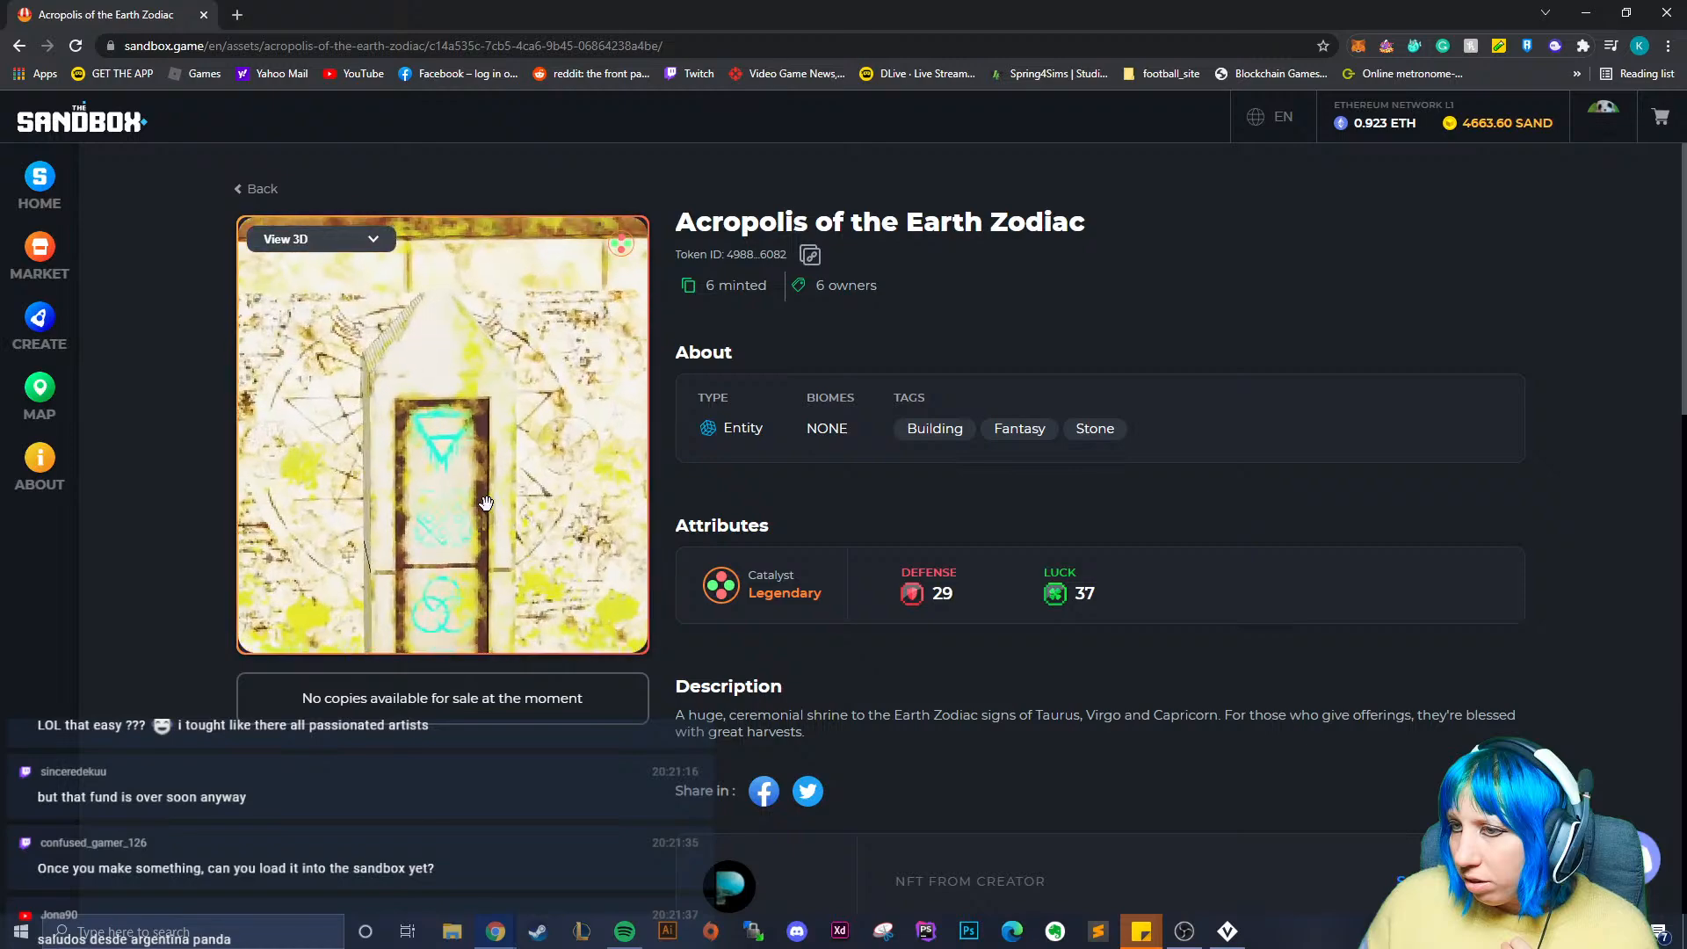
drag(468, 528, 577, 422)
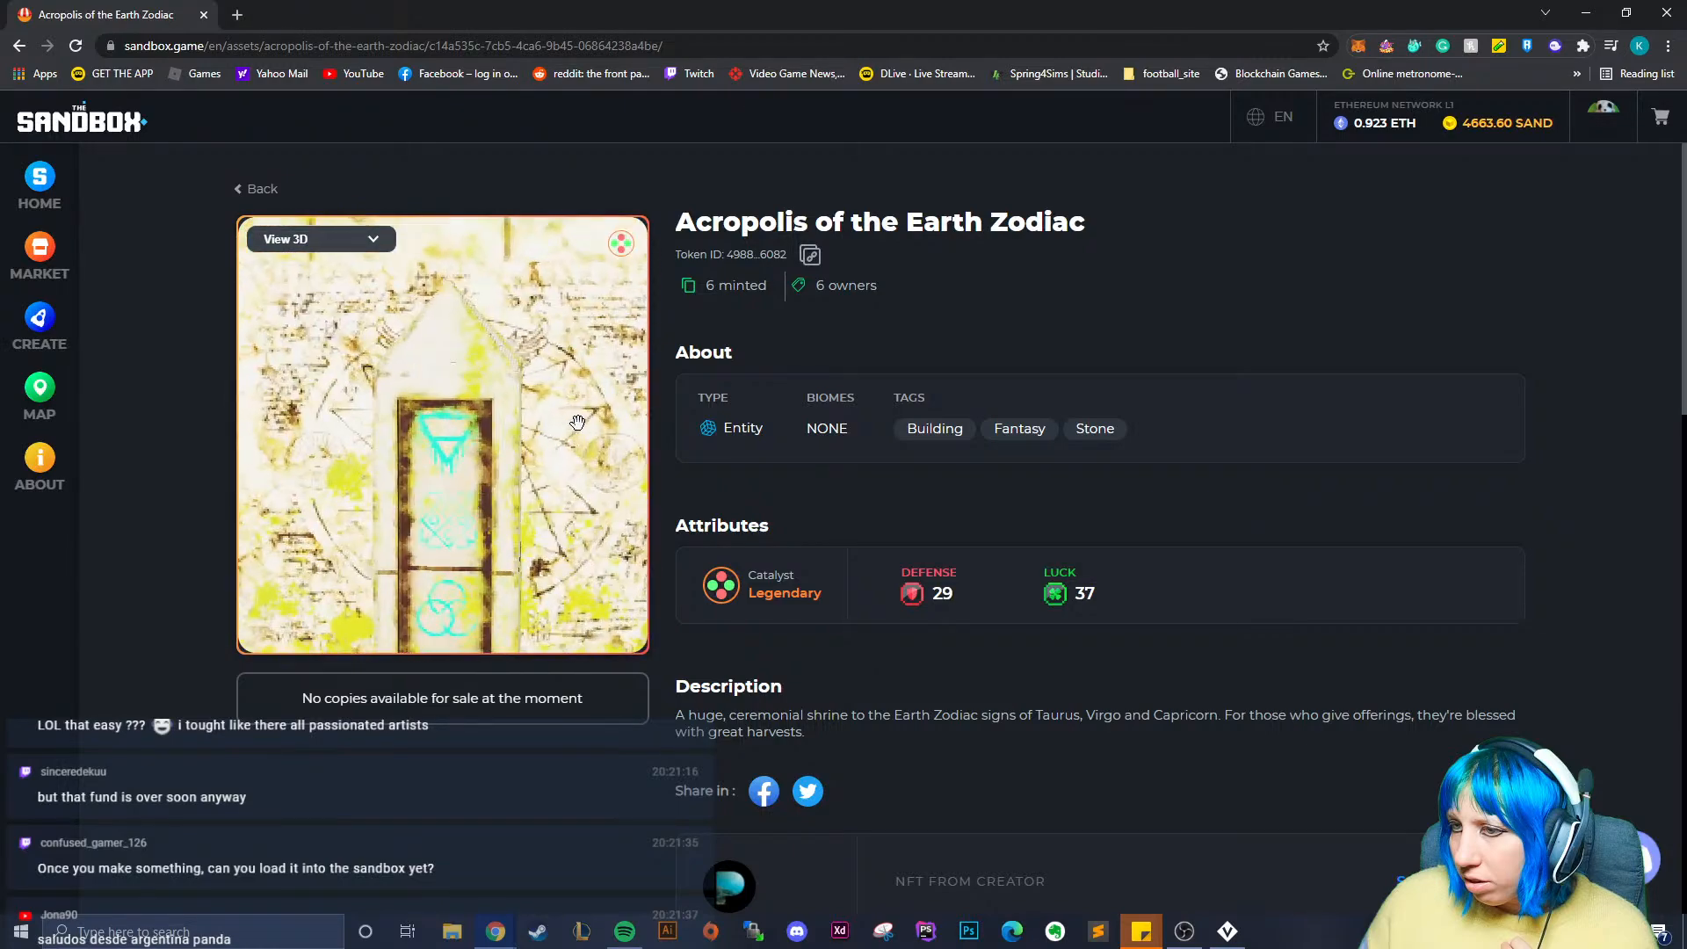
scroll(538, 453, down, 7)
mouse_move(418, 462)
mouse_down()
mouse_move(461, 546)
mouse_move(413, 465)
mouse_move(430, 469)
mouse_move(404, 477)
mouse_move(420, 481)
mouse_up()
scroll(480, 543, up, 4)
scroll(427, 469, down, 2)
scroll(405, 478, down, 4)
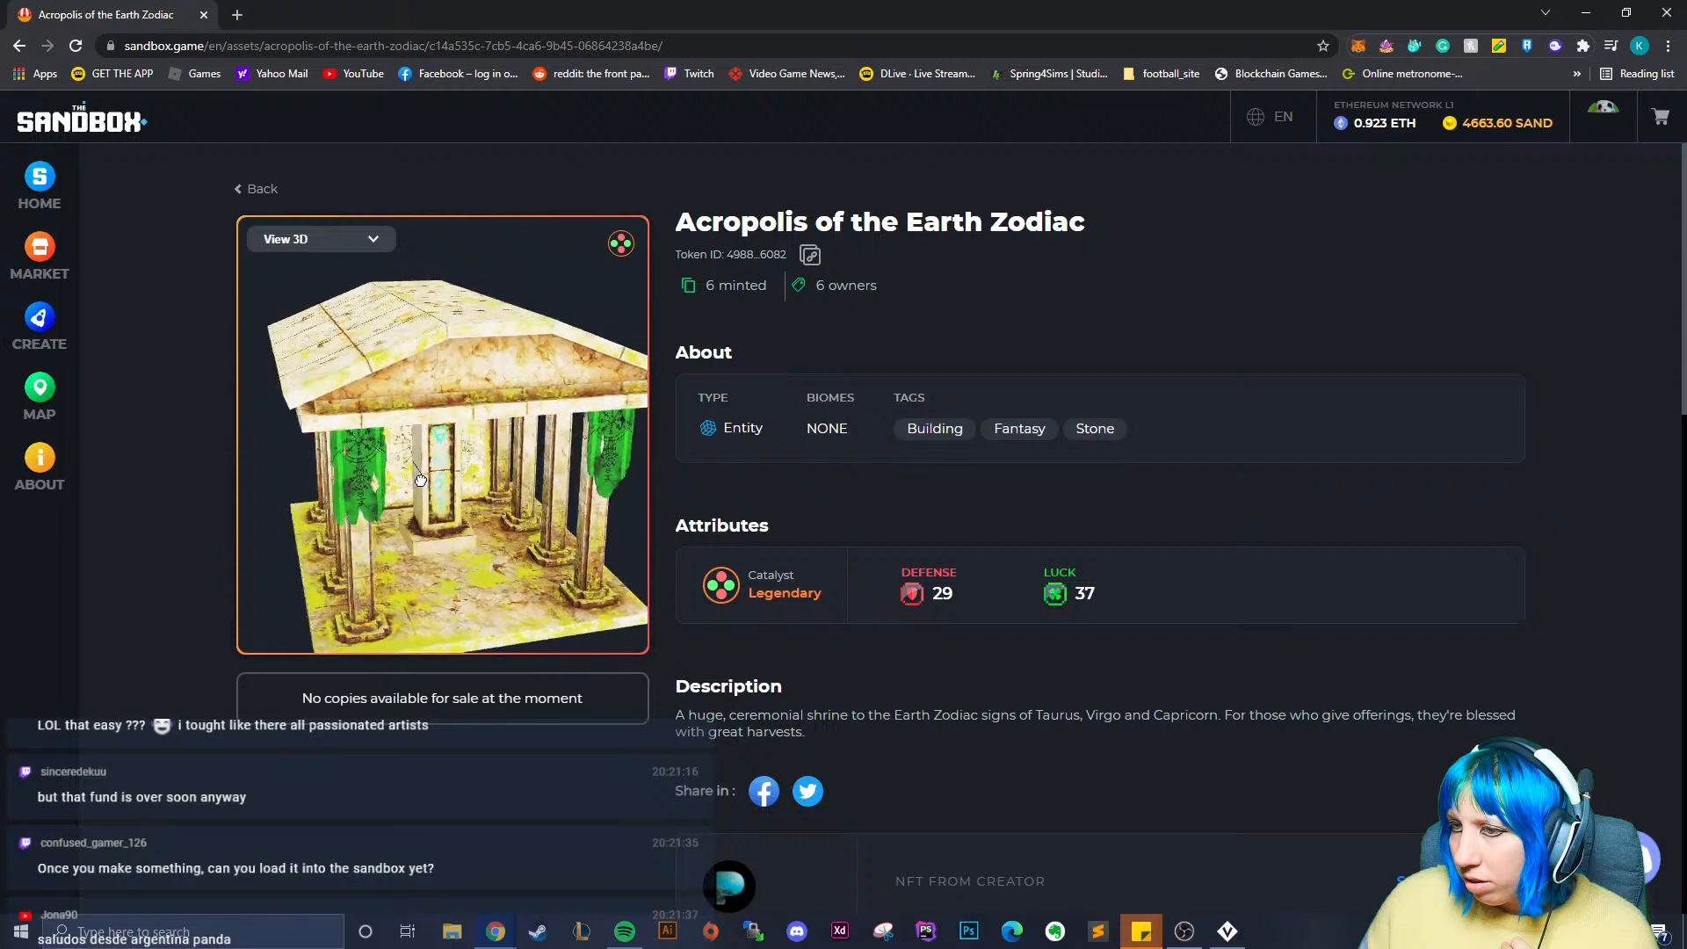
scroll(421, 479, up, 5)
drag(427, 445, 467, 363)
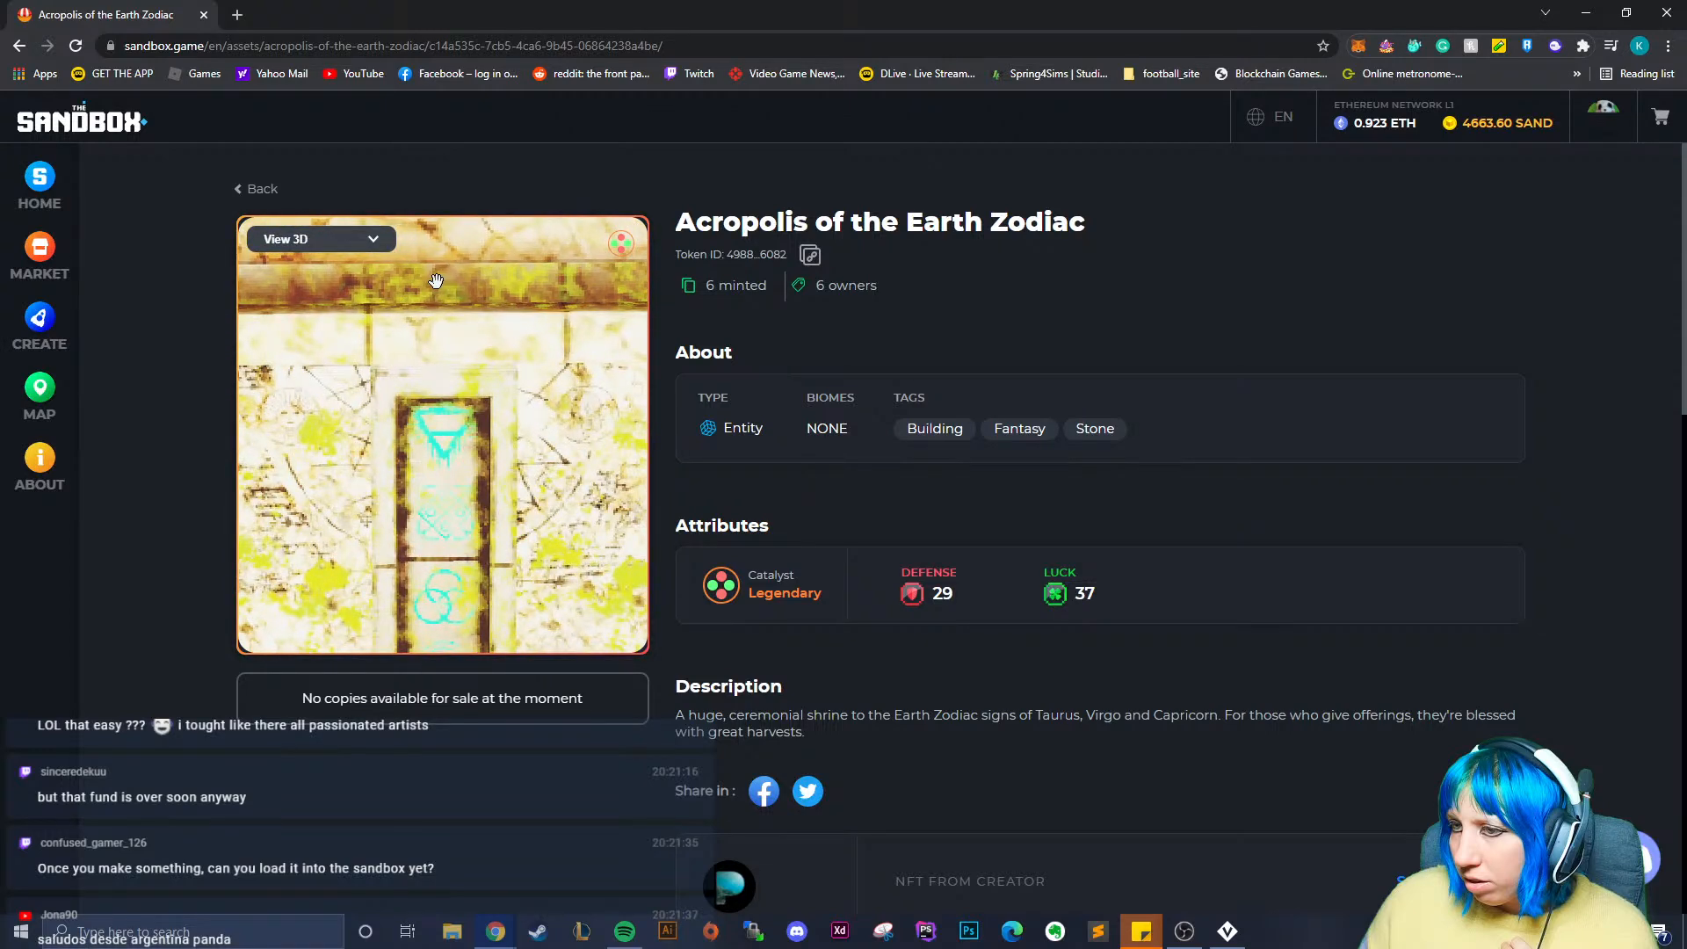
scroll(439, 303, down, 10)
drag(441, 474, 412, 418)
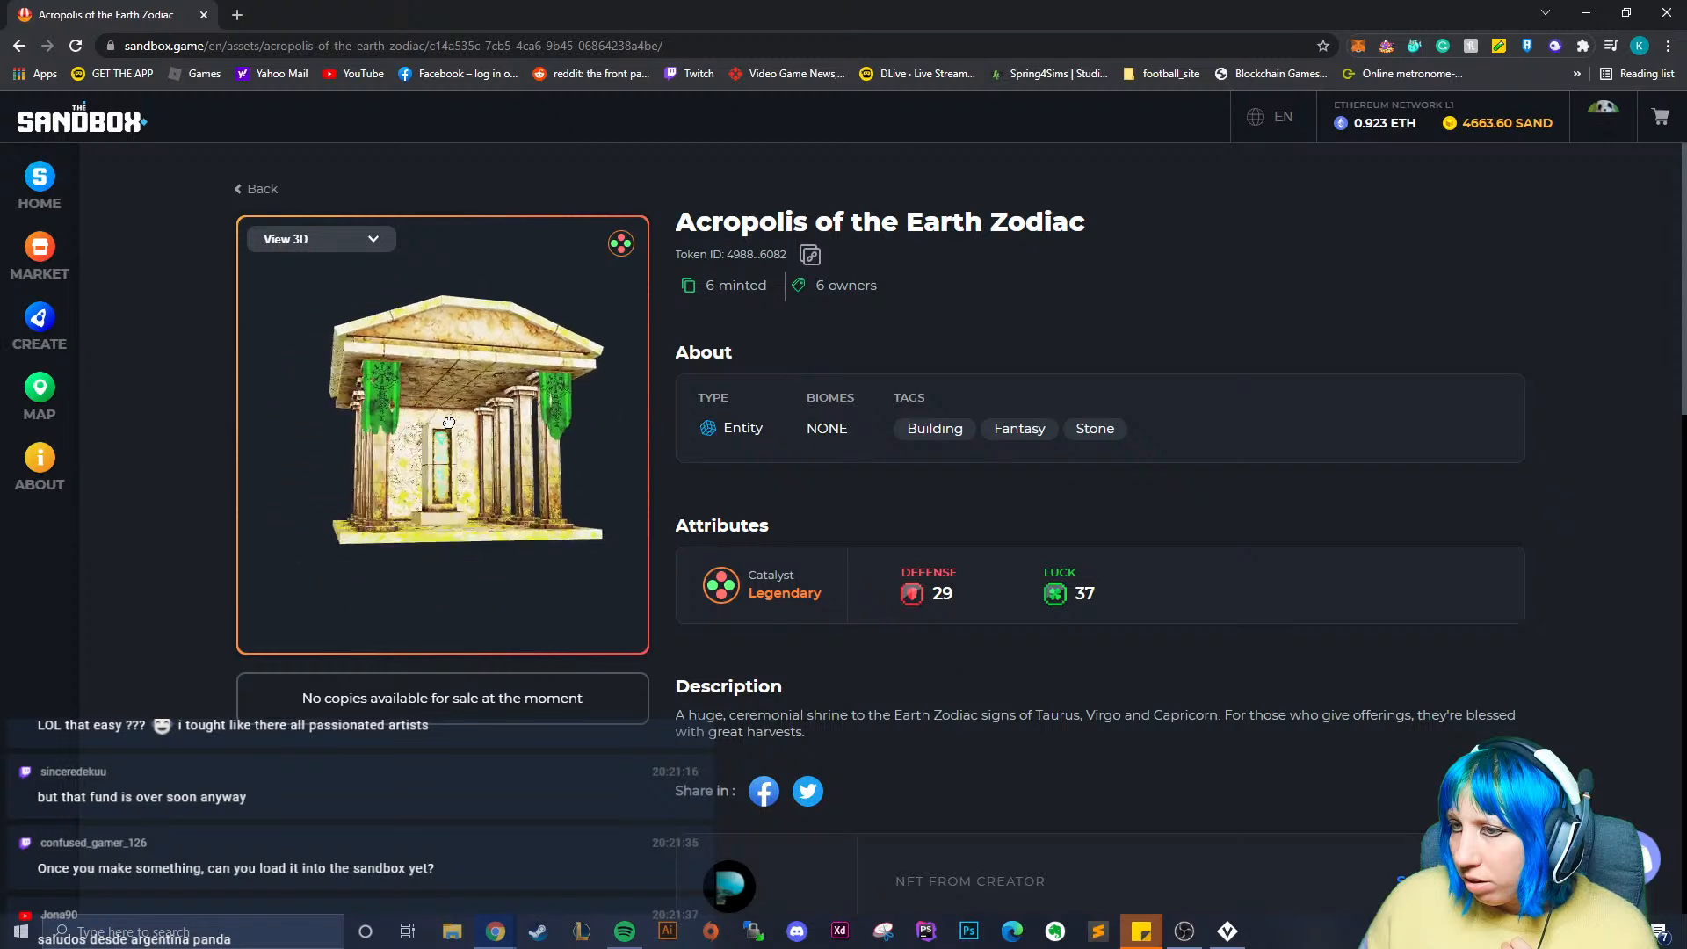
- Return to the PrimordialGameStudio profile and look over its on-sale and published assets
click(261, 188)
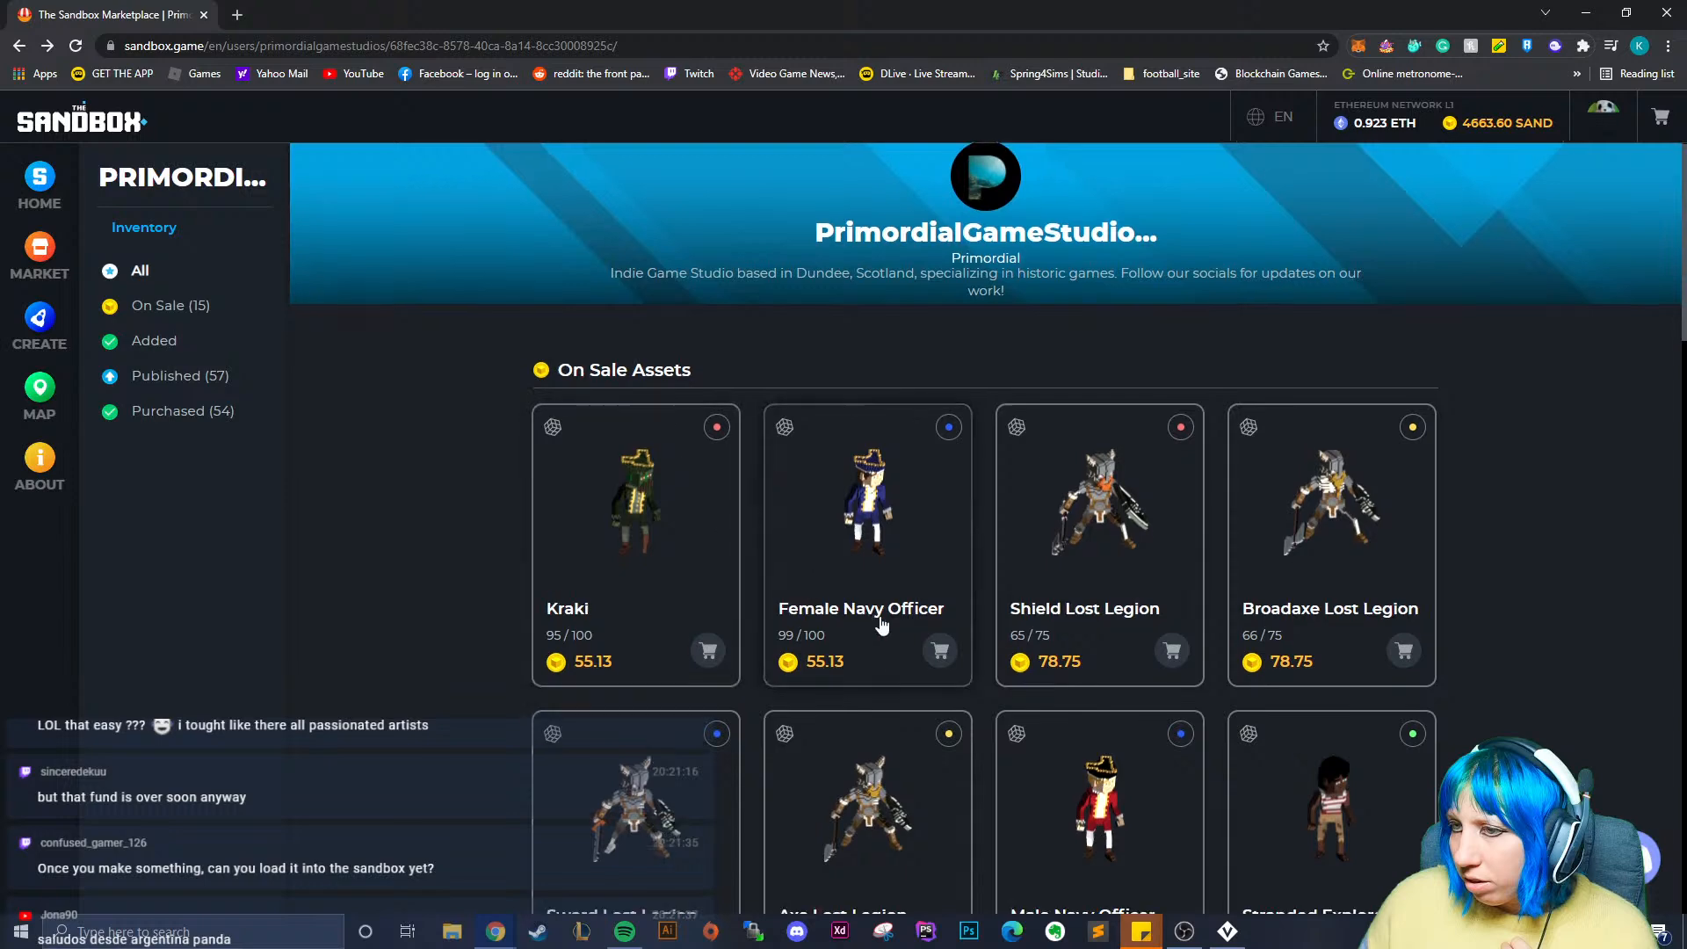
scroll(879, 571, down, 8)
scroll(998, 317, up, 9)
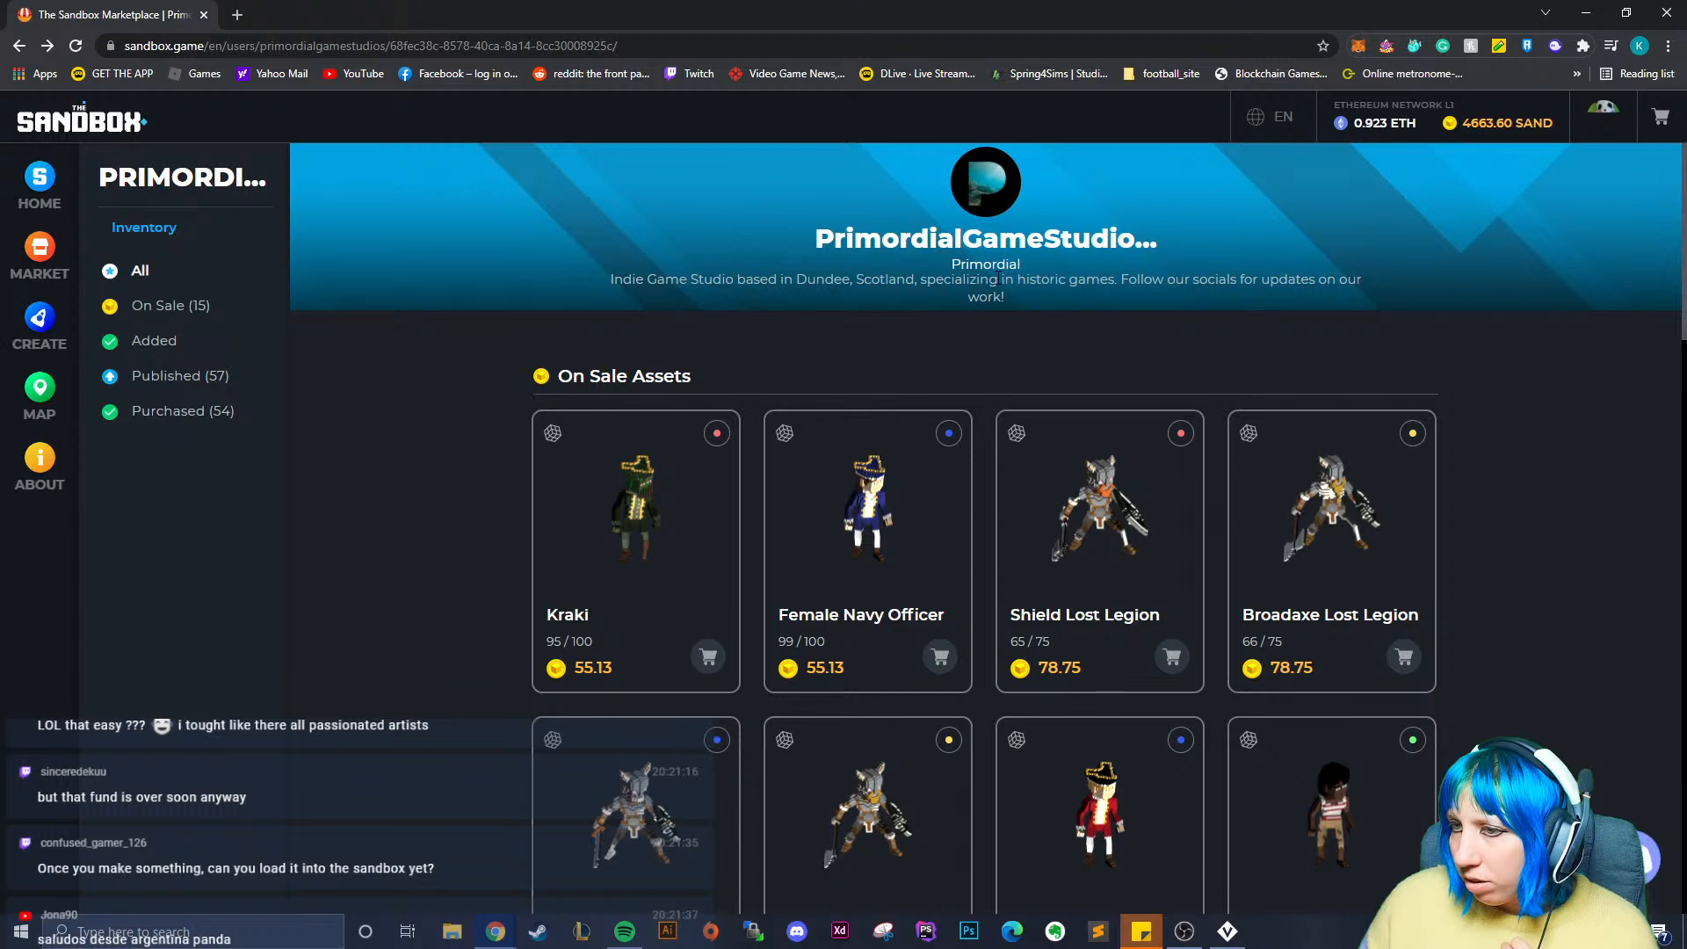
scroll(908, 545, down, 9)
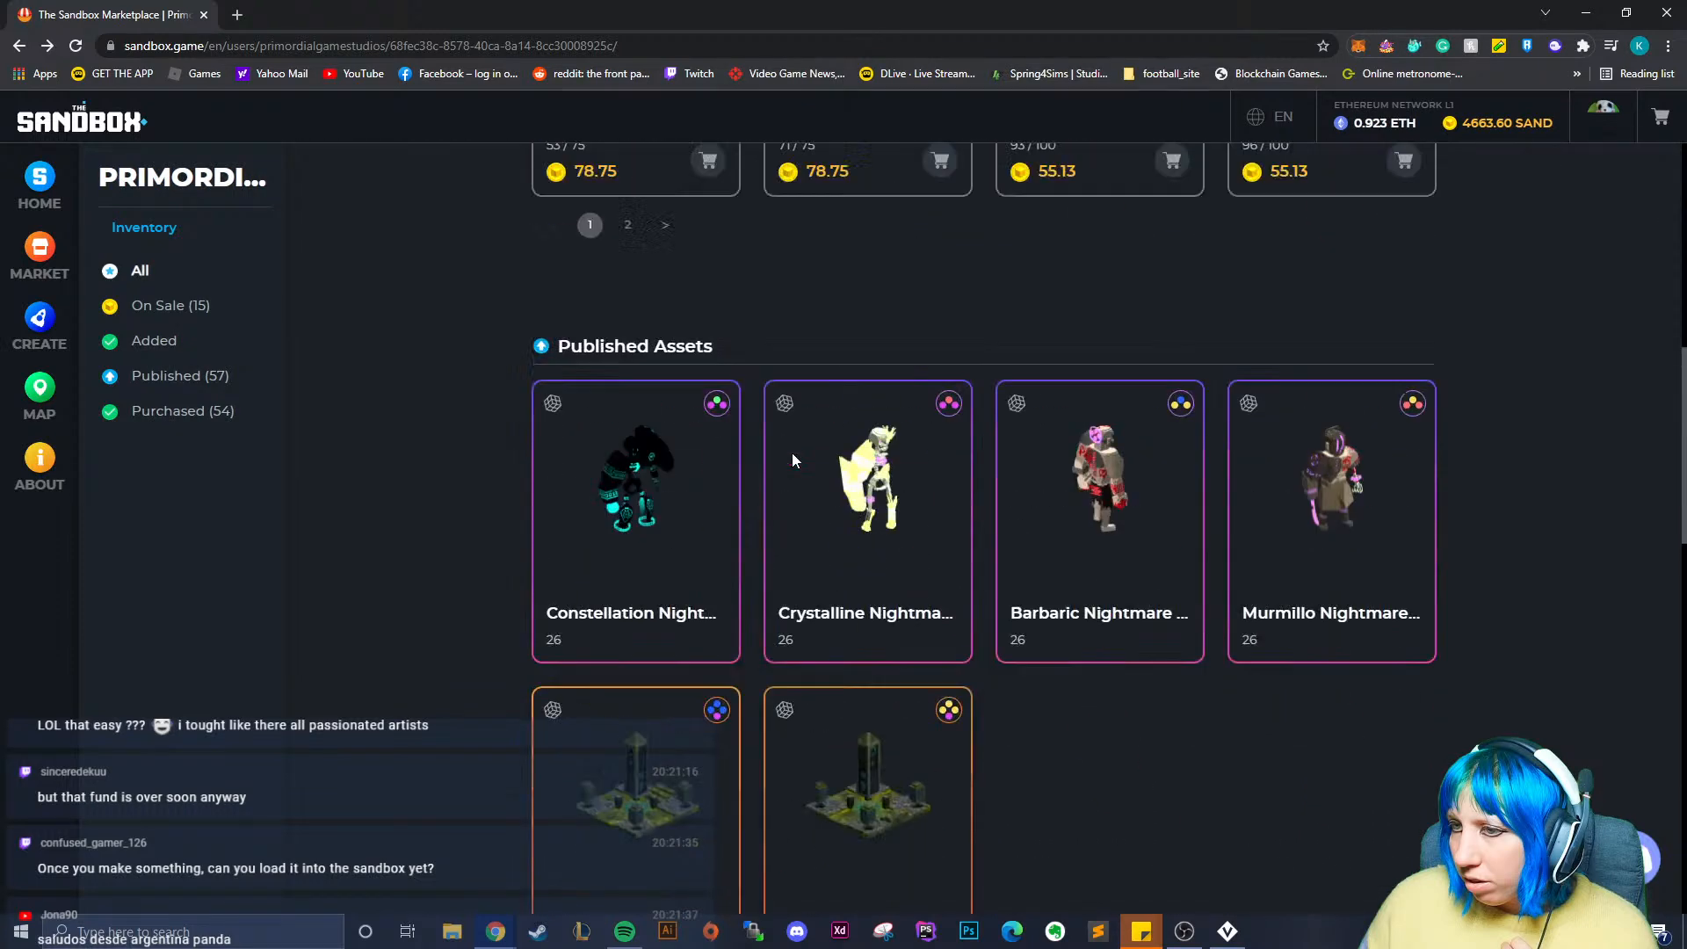
scroll(643, 516, up, 4)
scroll(941, 365, up, 5)
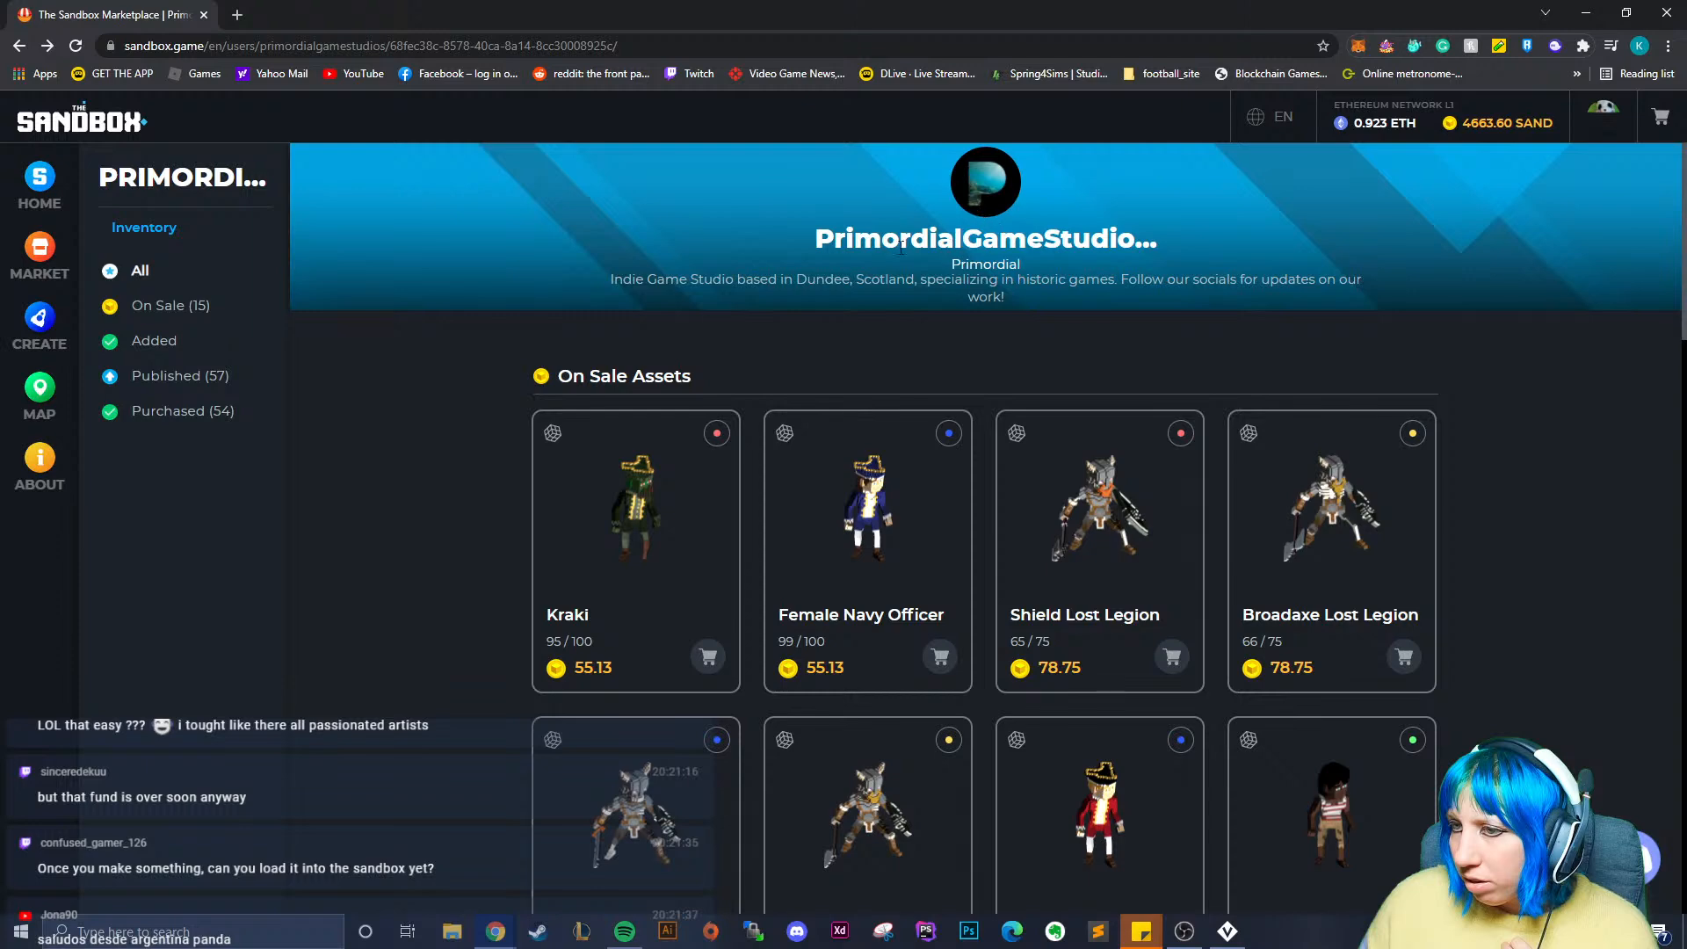
- Close the browser, return to VoxEdit, save and close Food crates.vxr, and open the recent asset room.vxr
click(1664, 15)
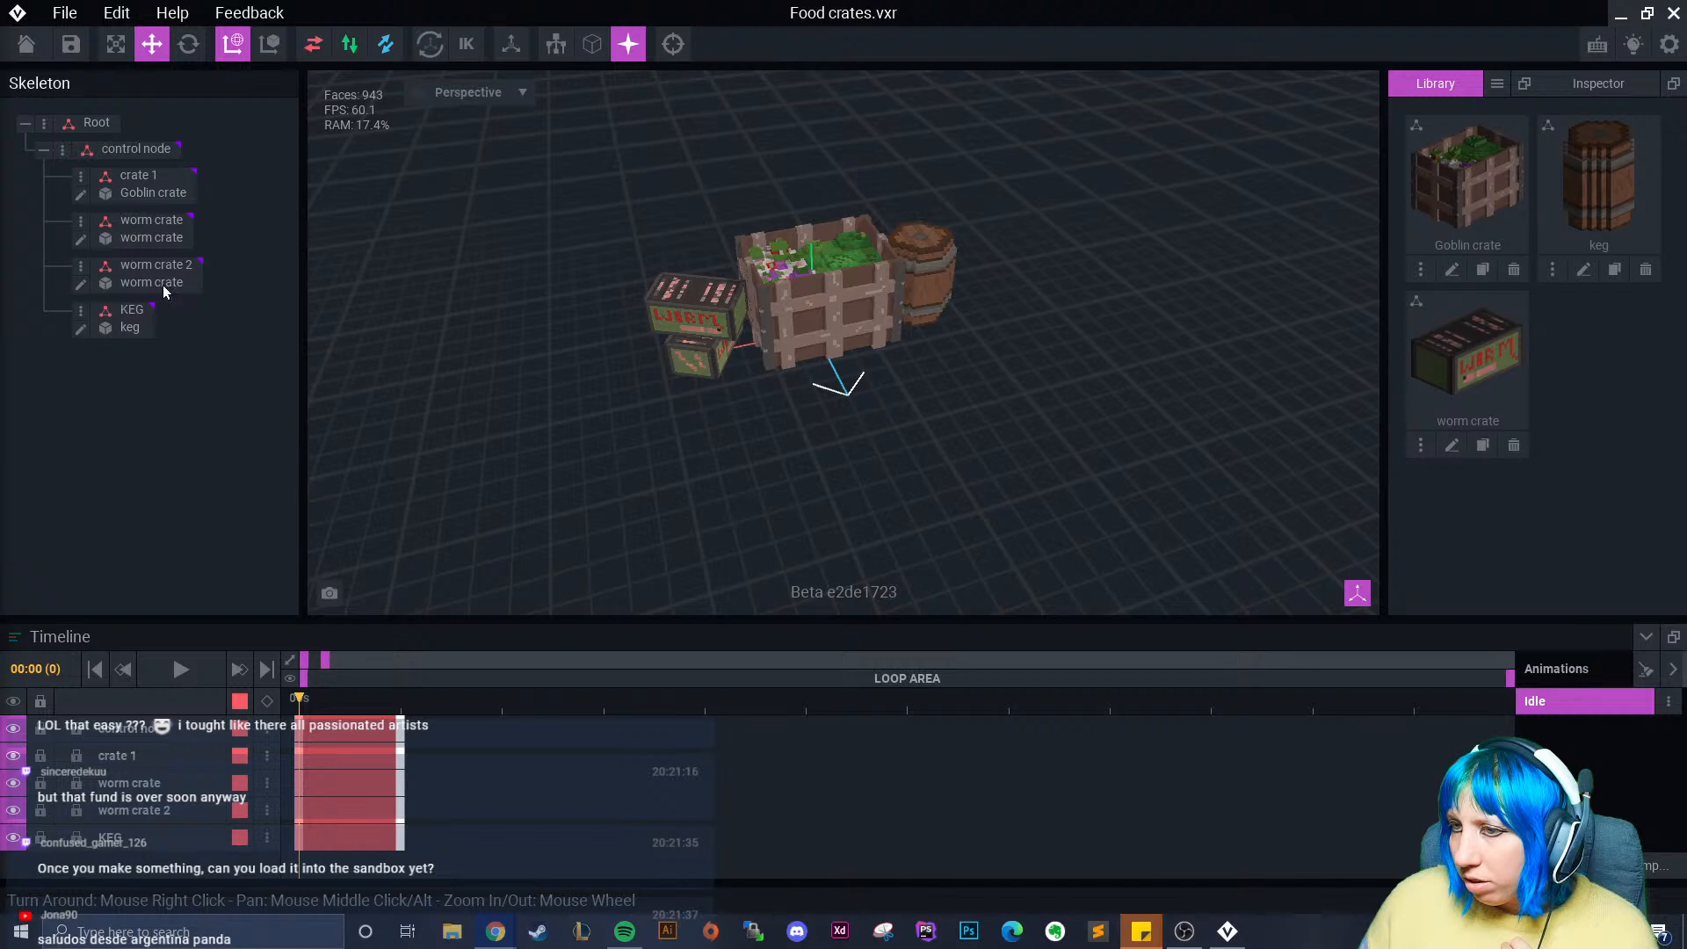
click(26, 44)
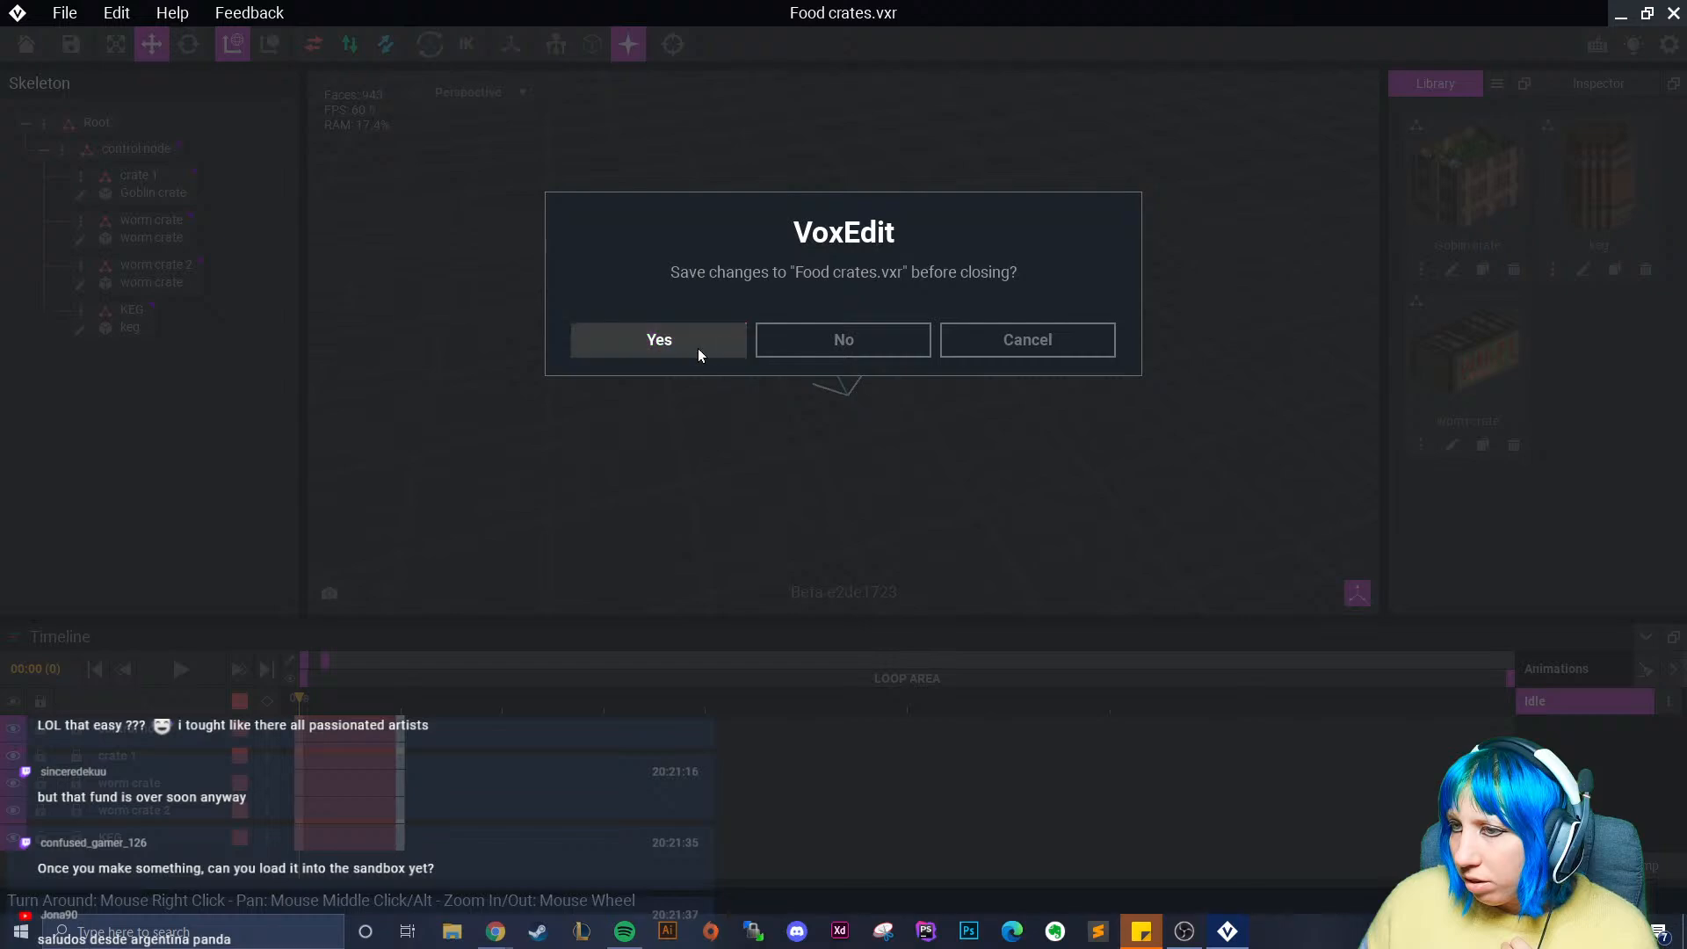
click(697, 348)
click(627, 376)
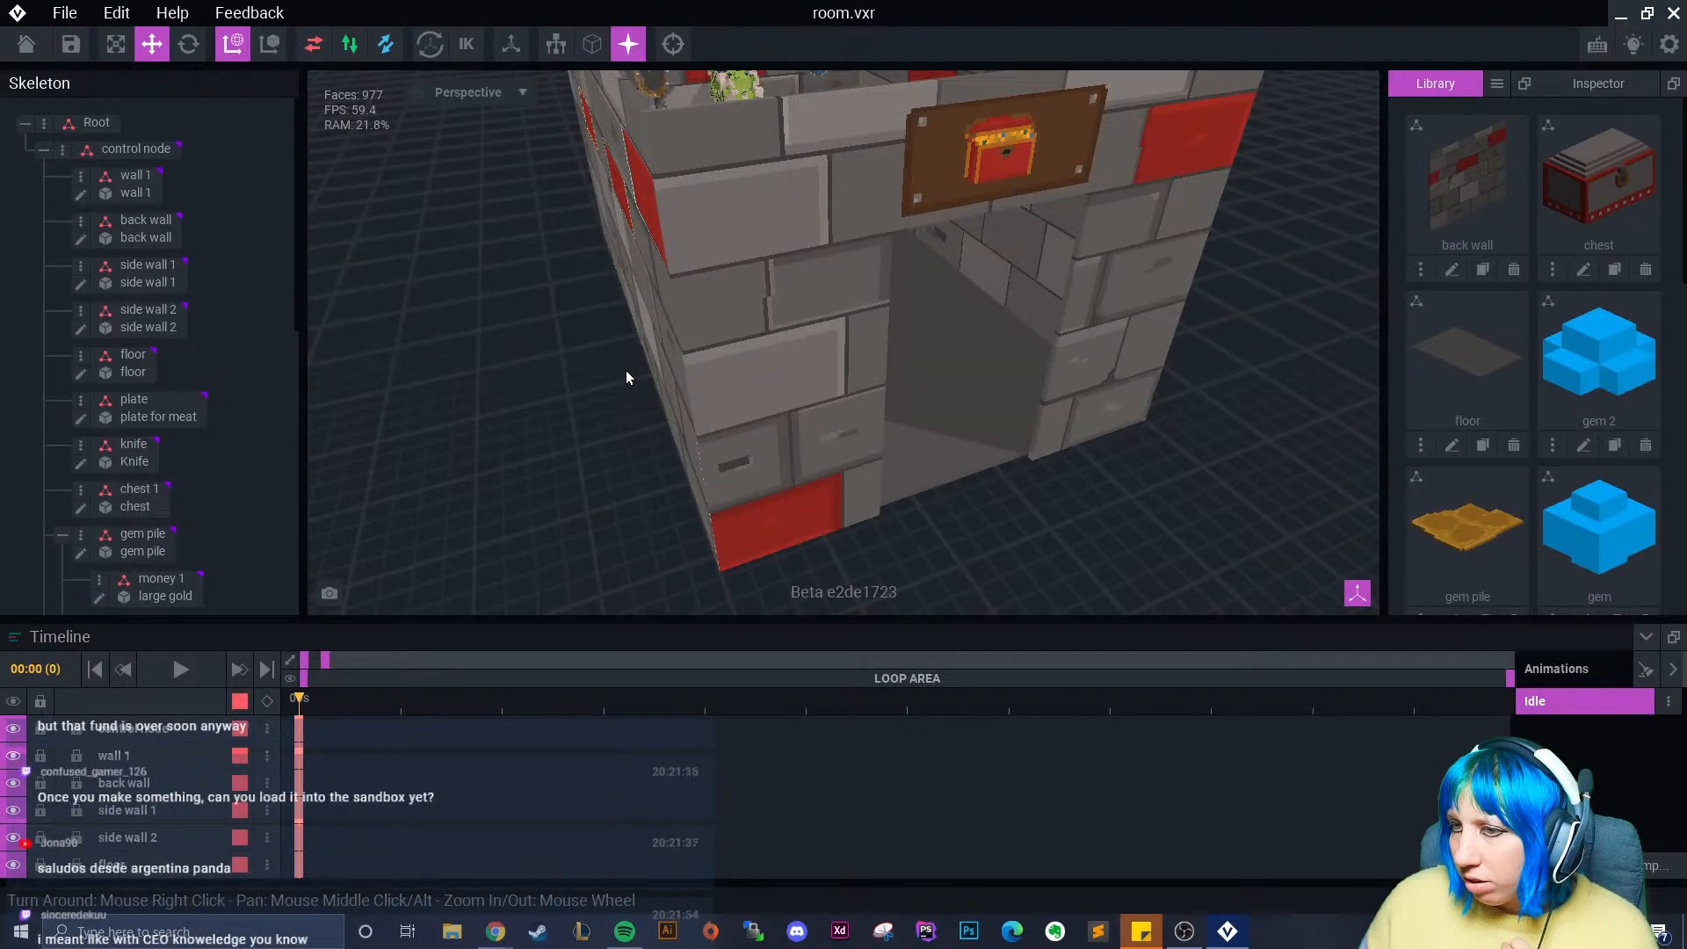
- Examine the room model's interior, including its walls, wall decorations, chest, gem pile and floor
middle_drag(478, 438, 468, 559)
right_drag(590, 286, 627, 382)
scroll(627, 383, up, 3)
middle_drag(621, 463, 632, 375)
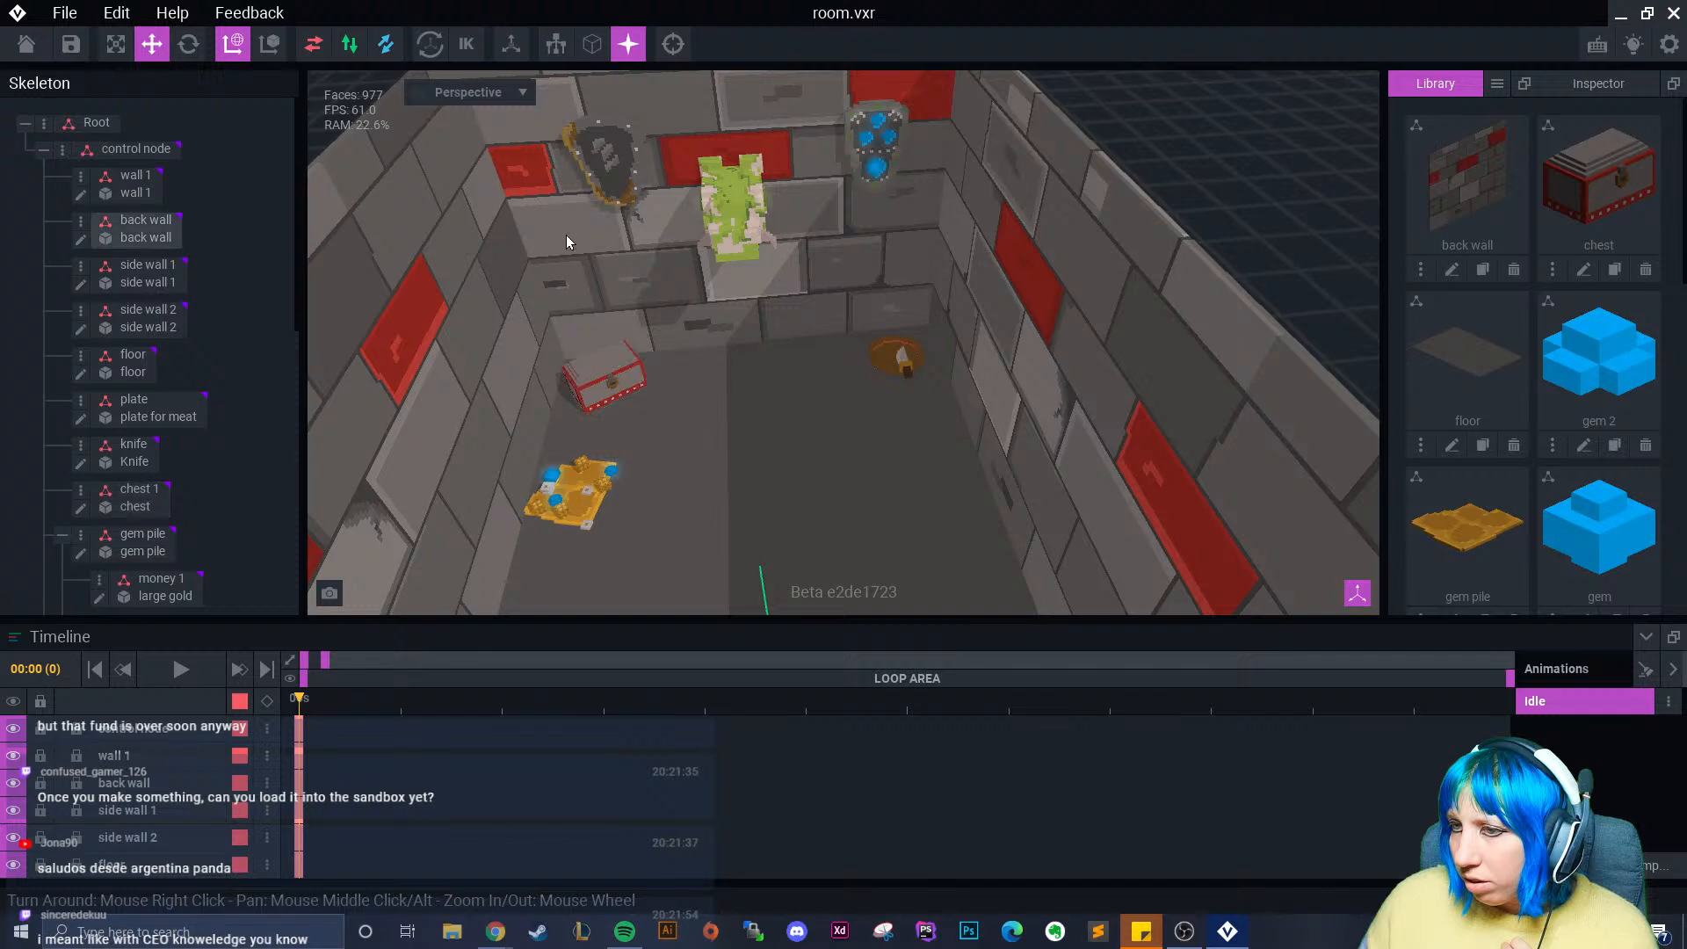
scroll(568, 239, down, 3)
right_drag(667, 482, 707, 506)
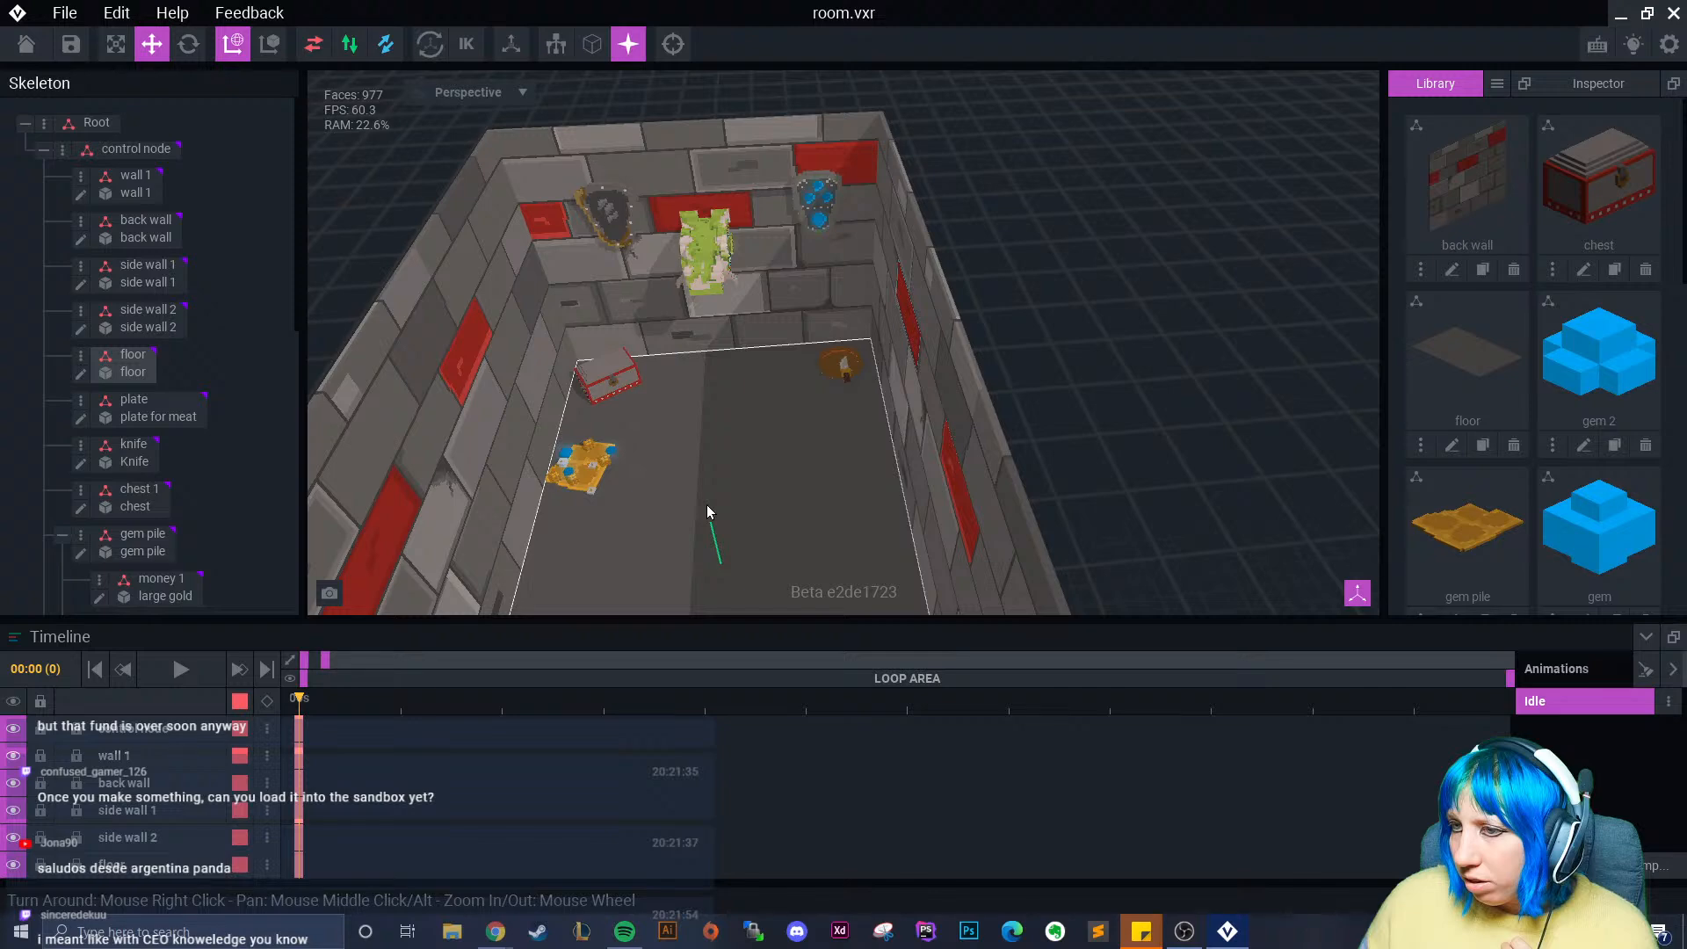
scroll(694, 419, up, 5)
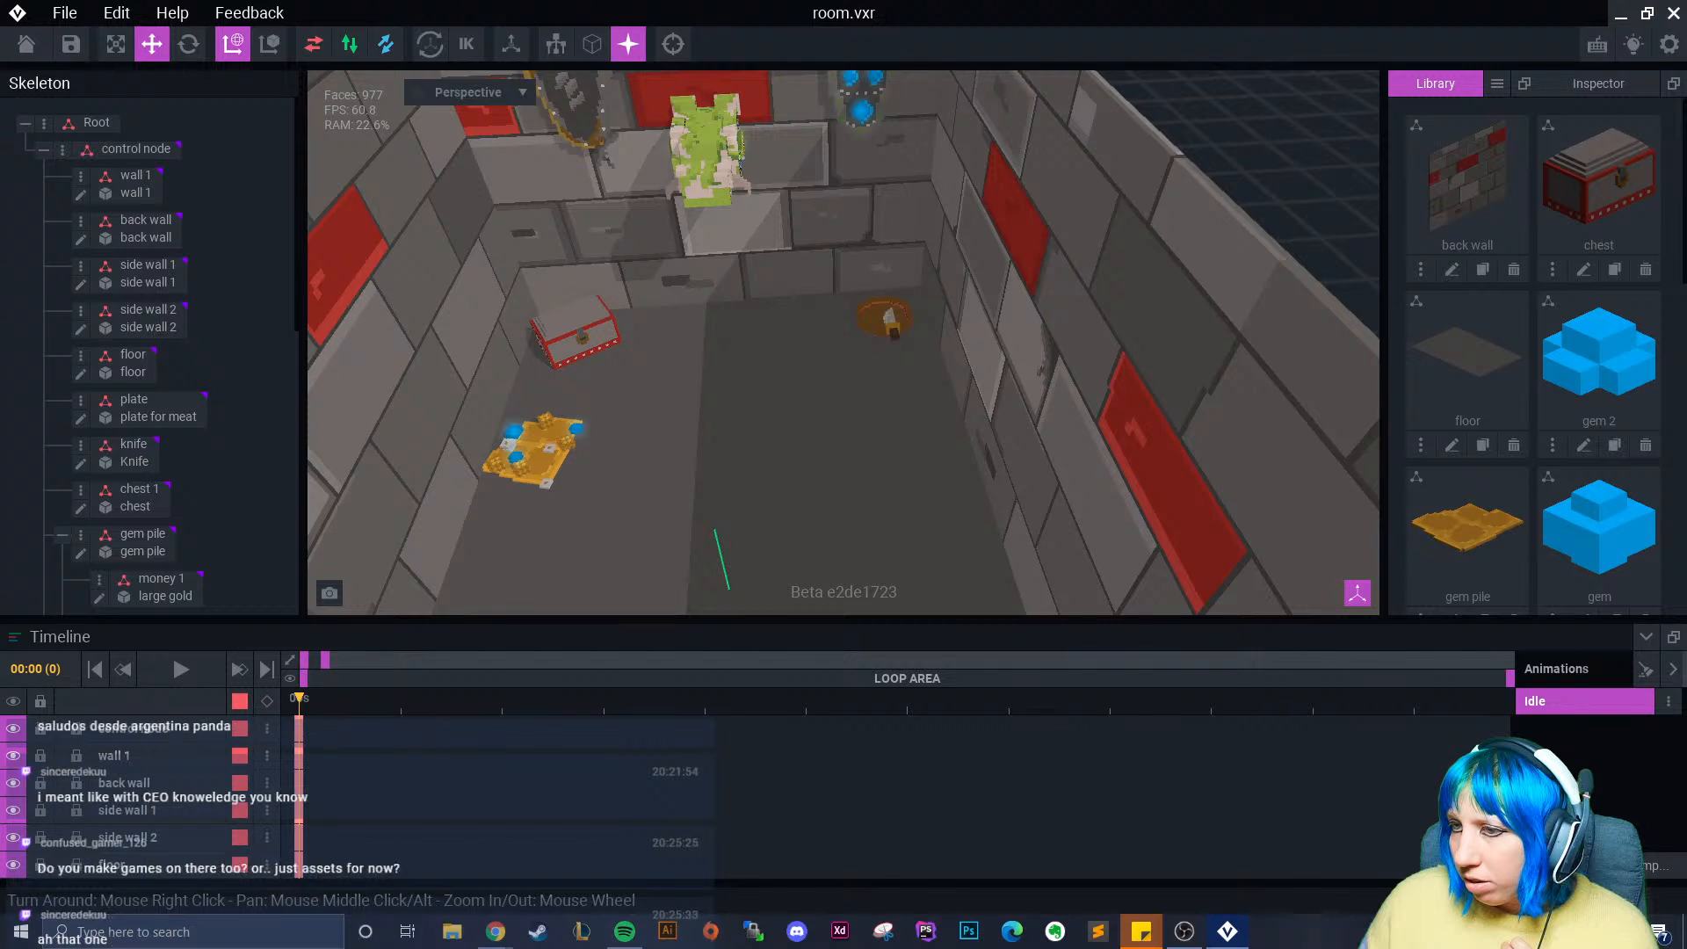
scroll(693, 389, down, 5)
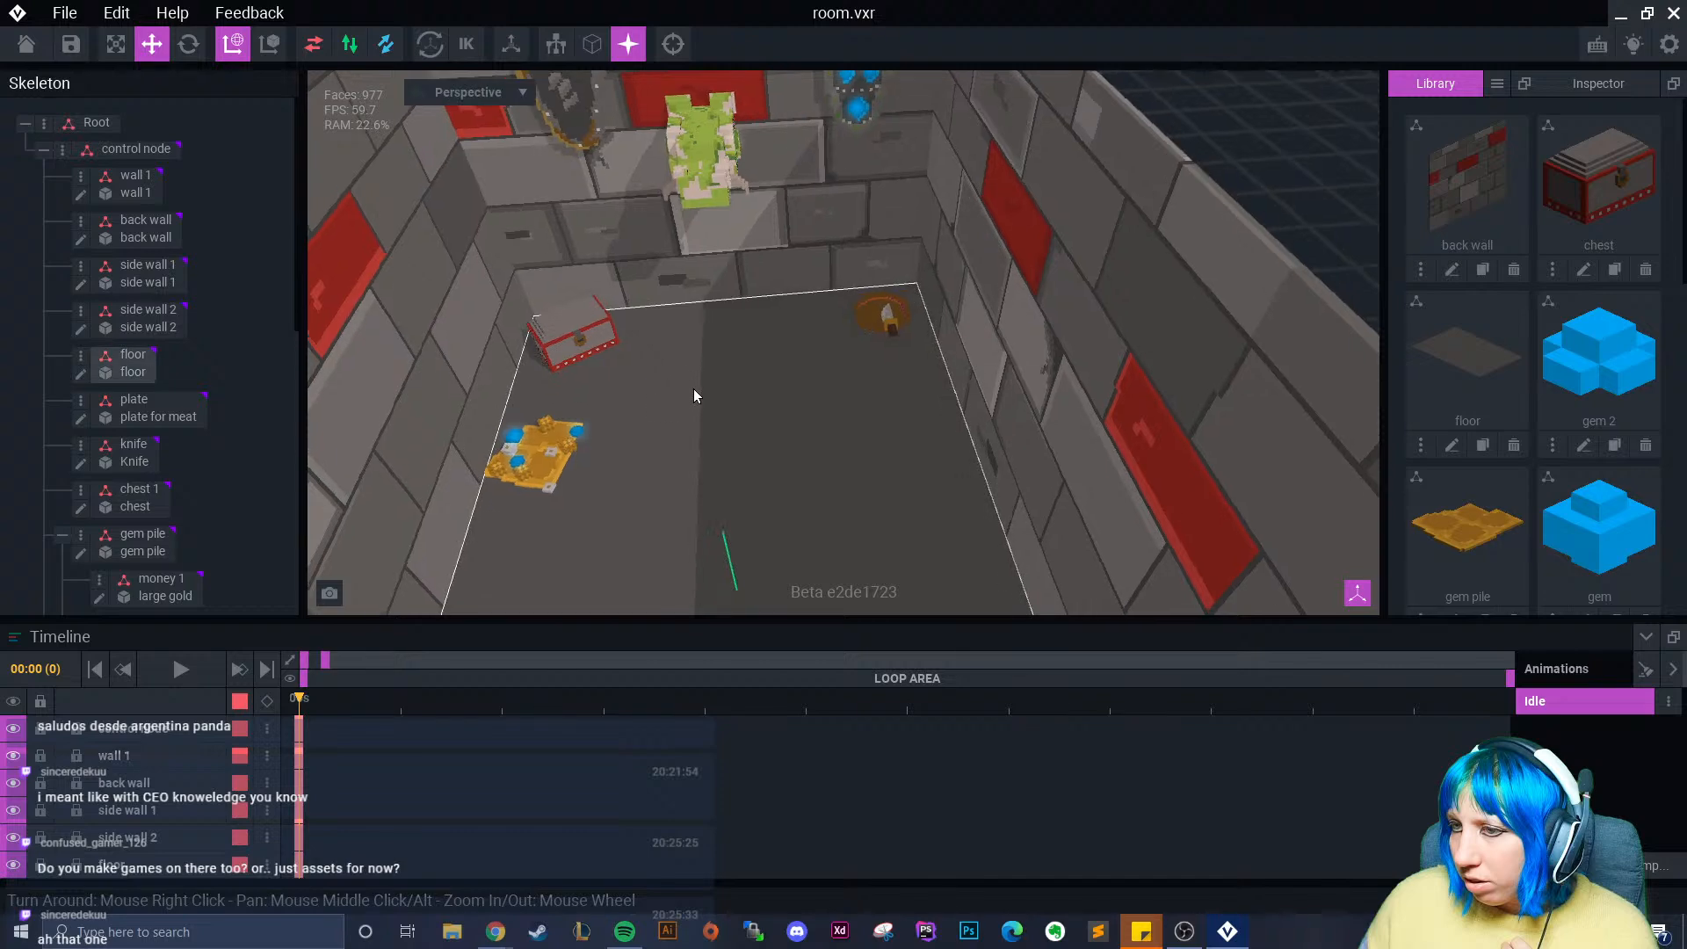
right_drag(694, 420, 571, 184)
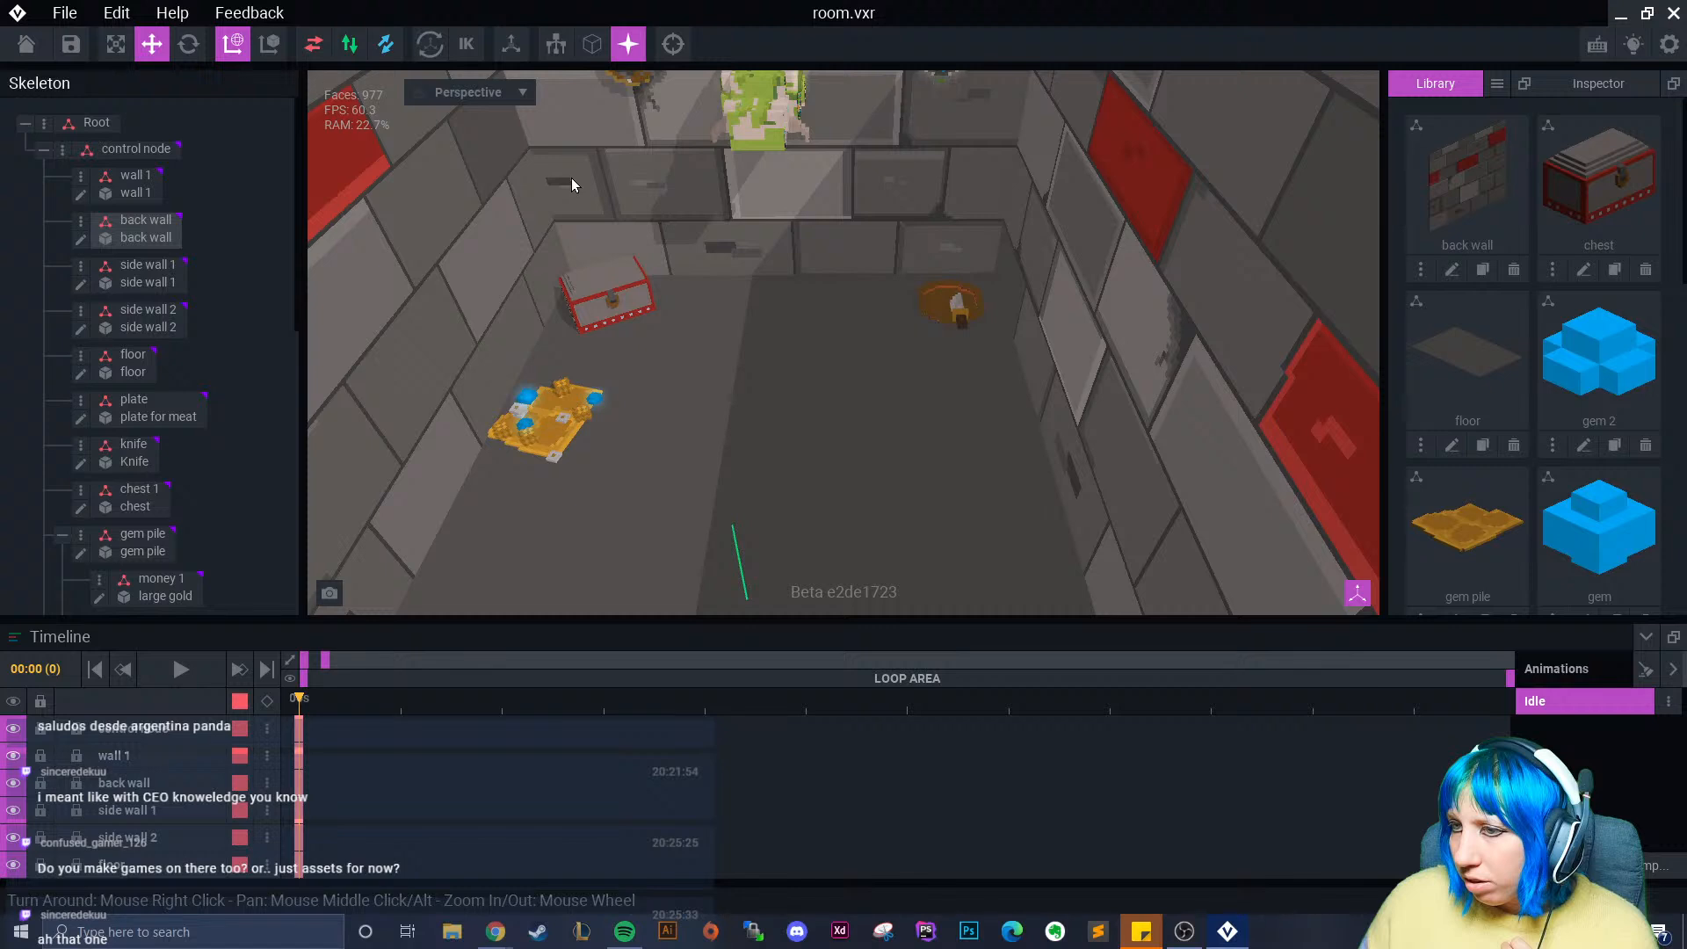
scroll(687, 388, down, 5)
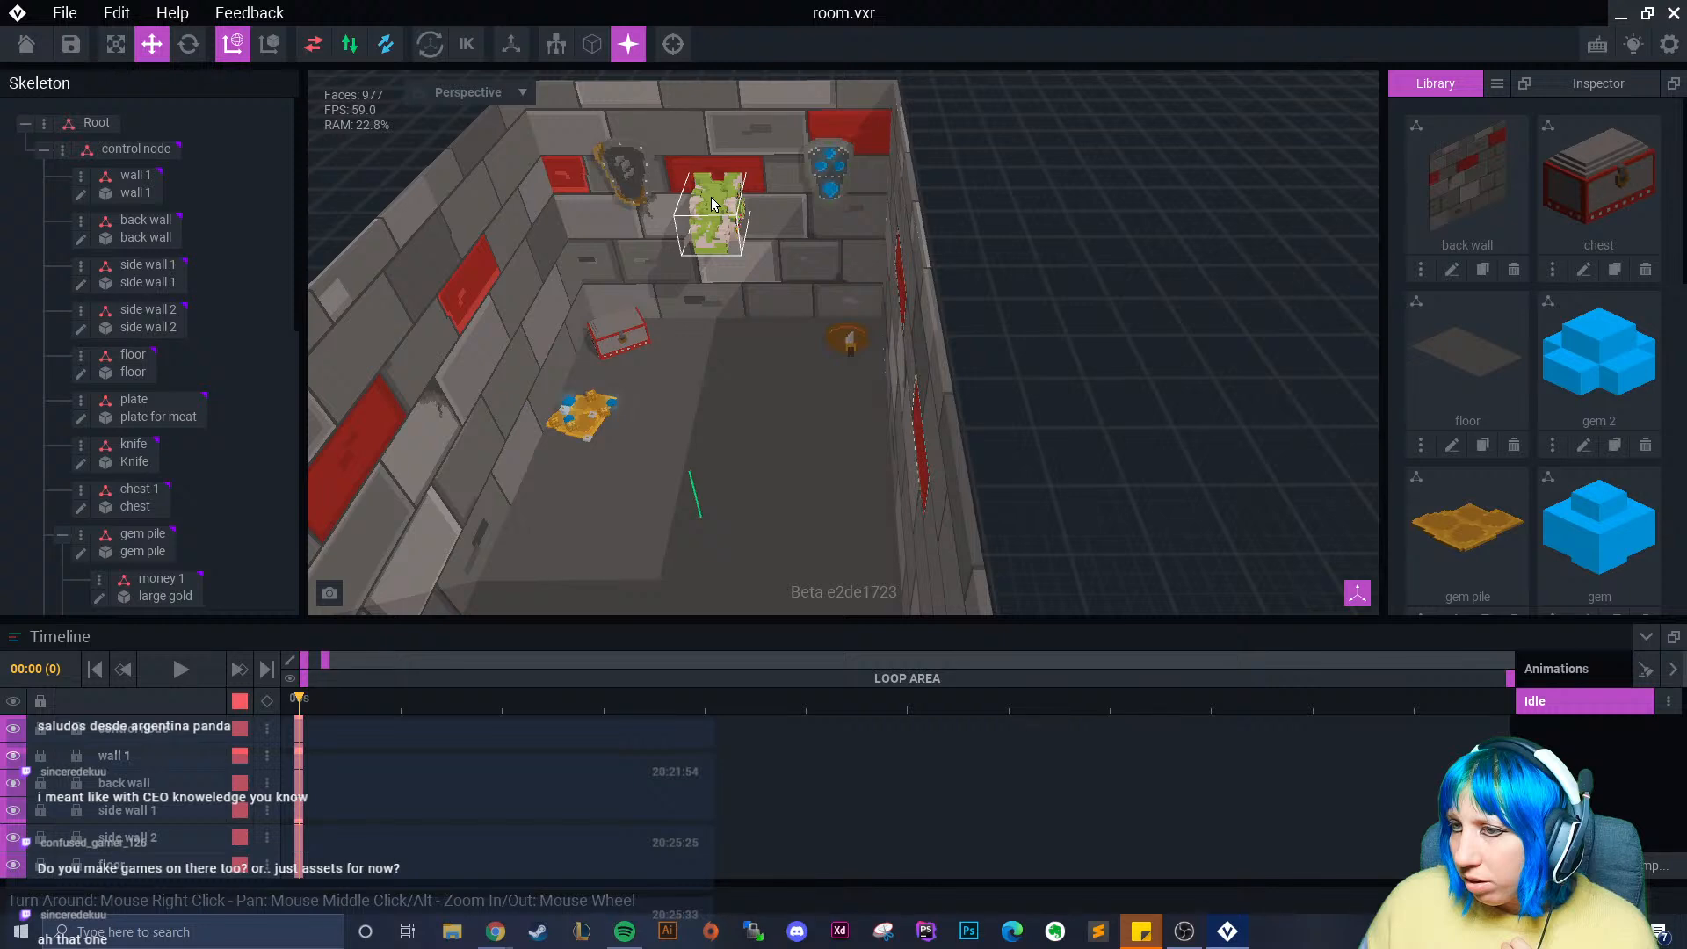
- Save the room asset, check the desktop, and return to VoxEdit
key(ctrl+s)
key(super+d)
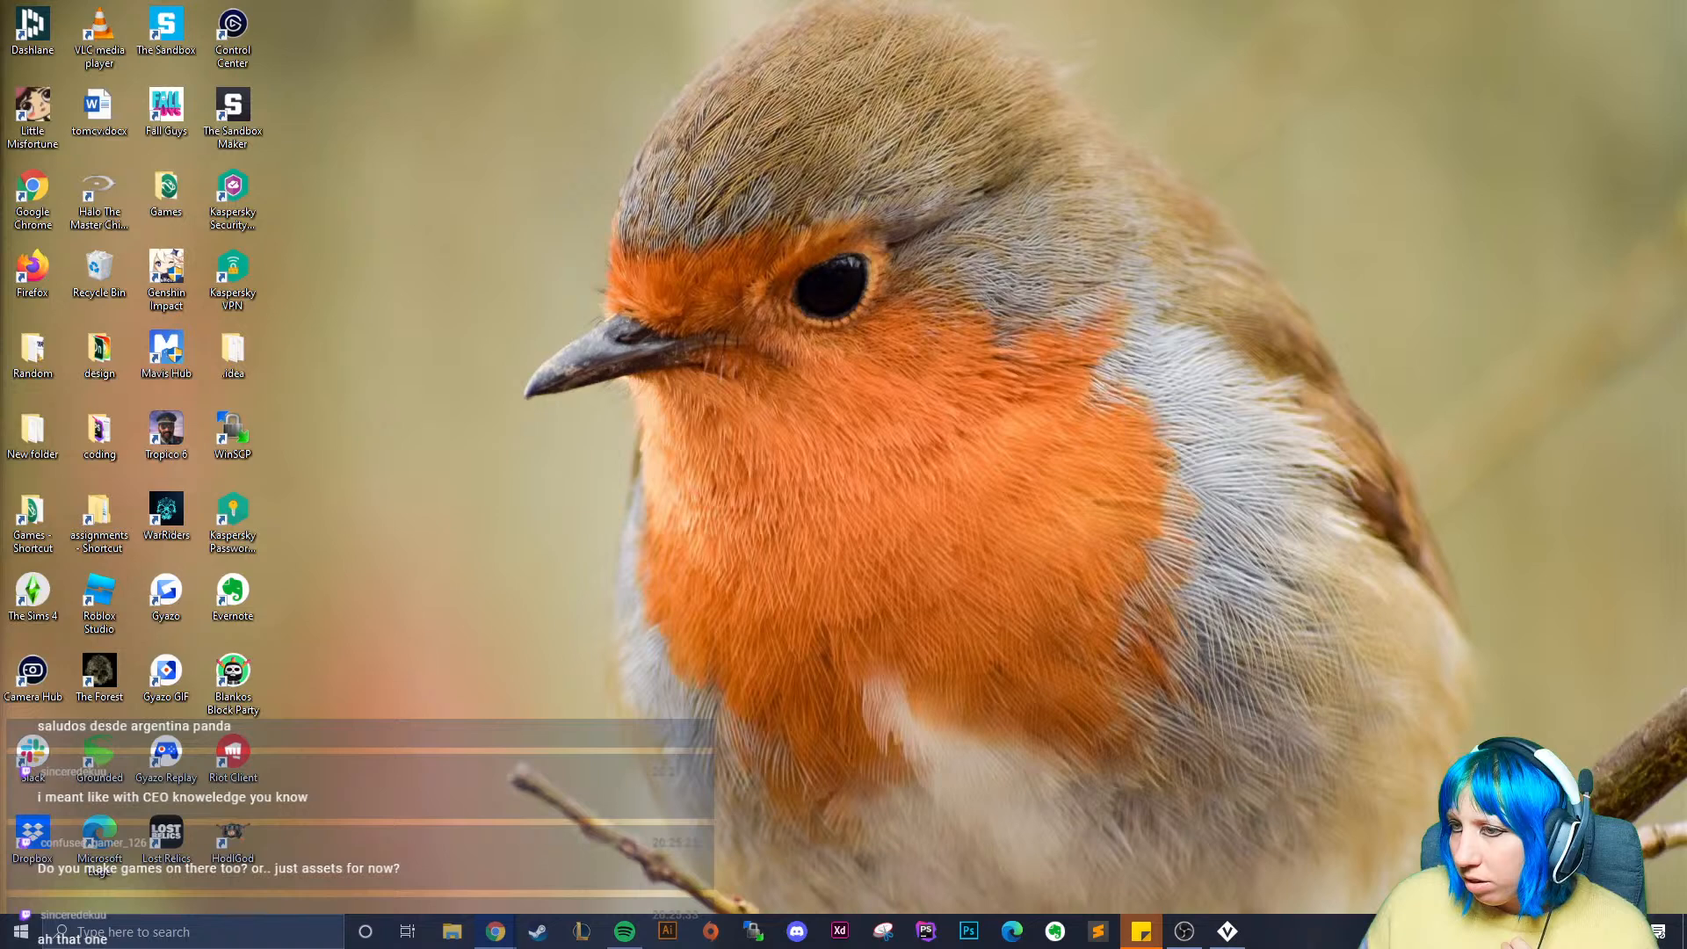
key(super+d)
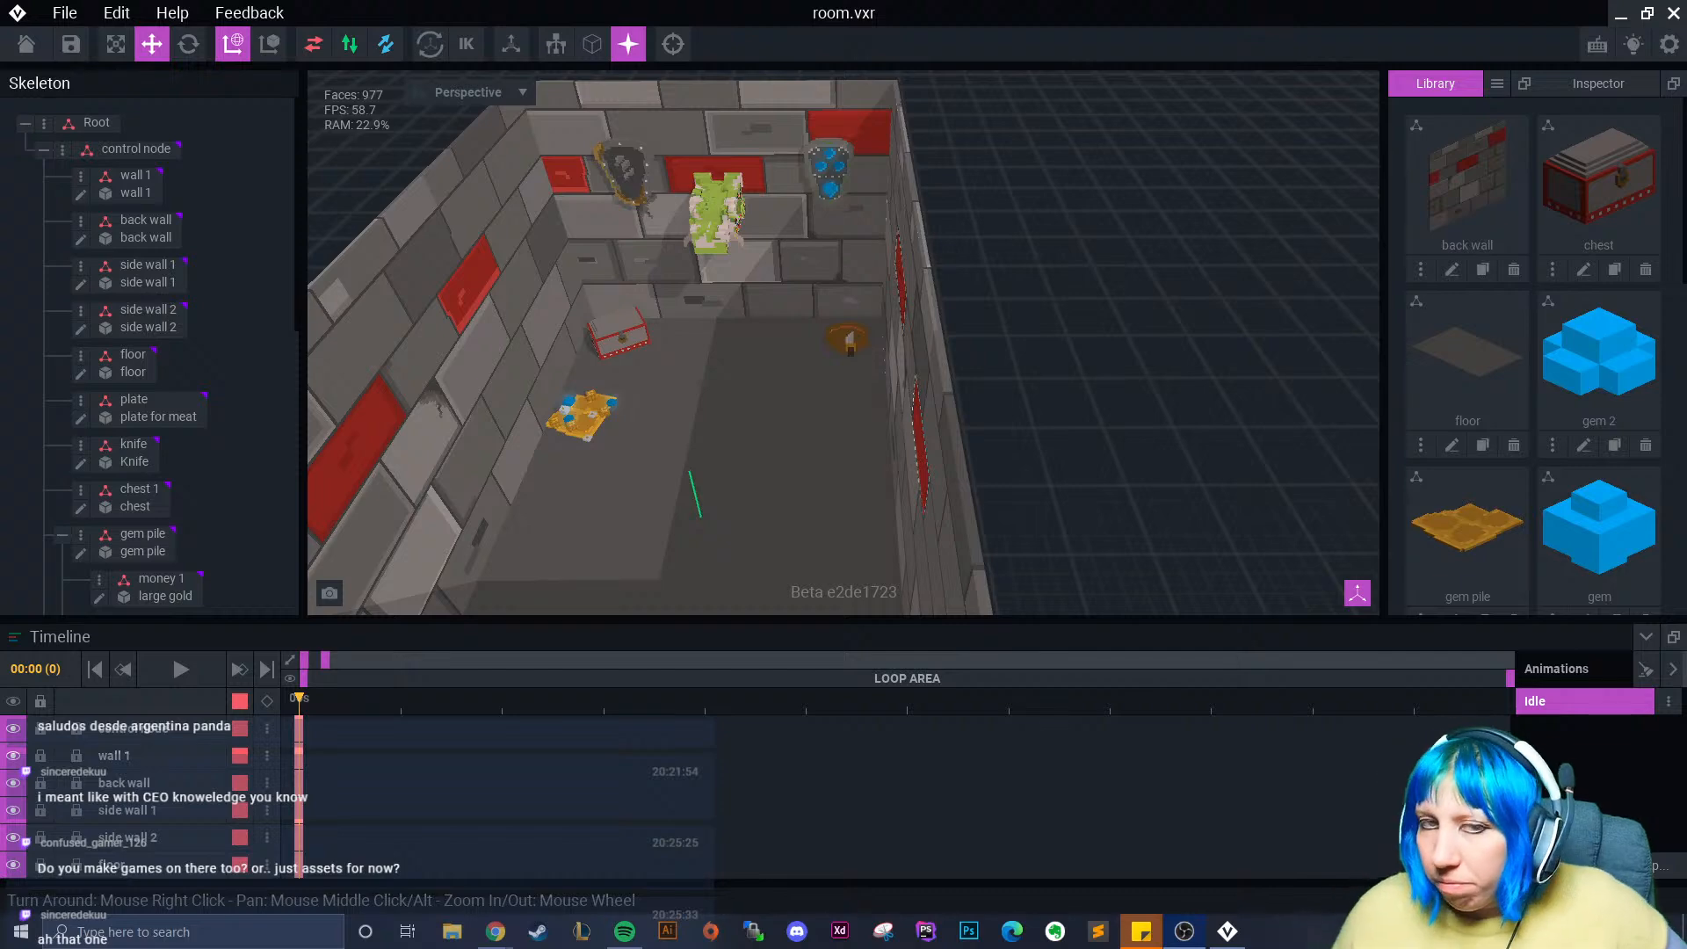
- Inspect the open floor area of the room and the placement of the props around it from several angles
right_drag(685, 402, 711, 406)
scroll(713, 406, up, 3)
scroll(717, 415, down, 3)
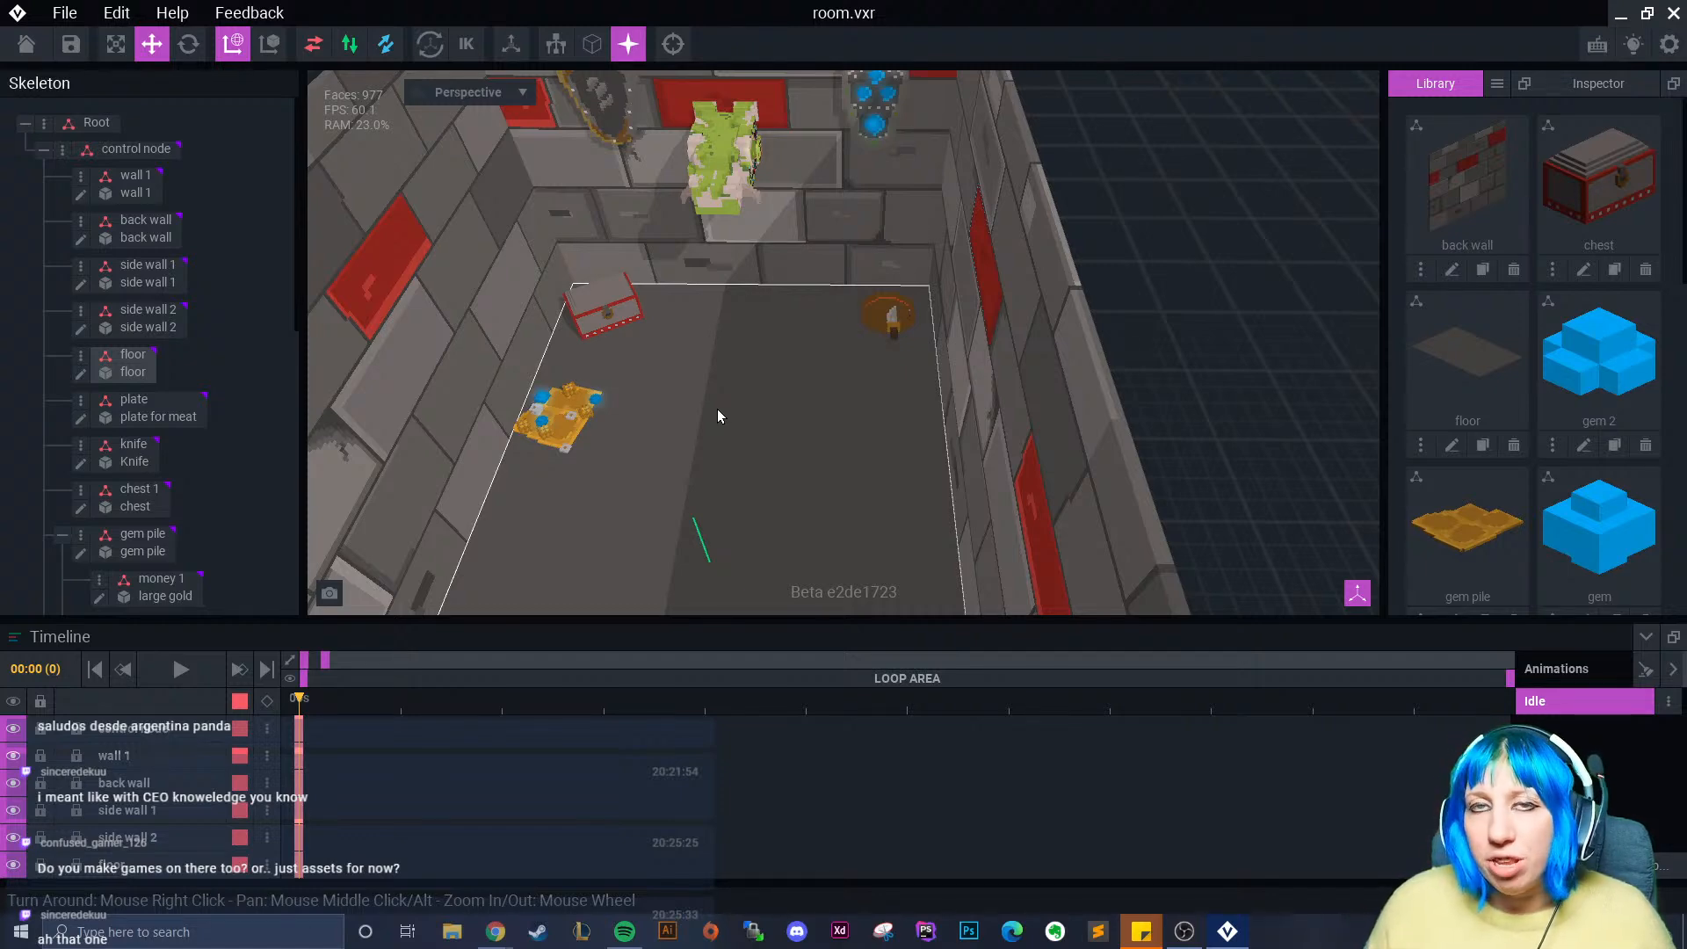
scroll(719, 400, down, 3)
right_drag(720, 393, 716, 410)
scroll(716, 410, up, 5)
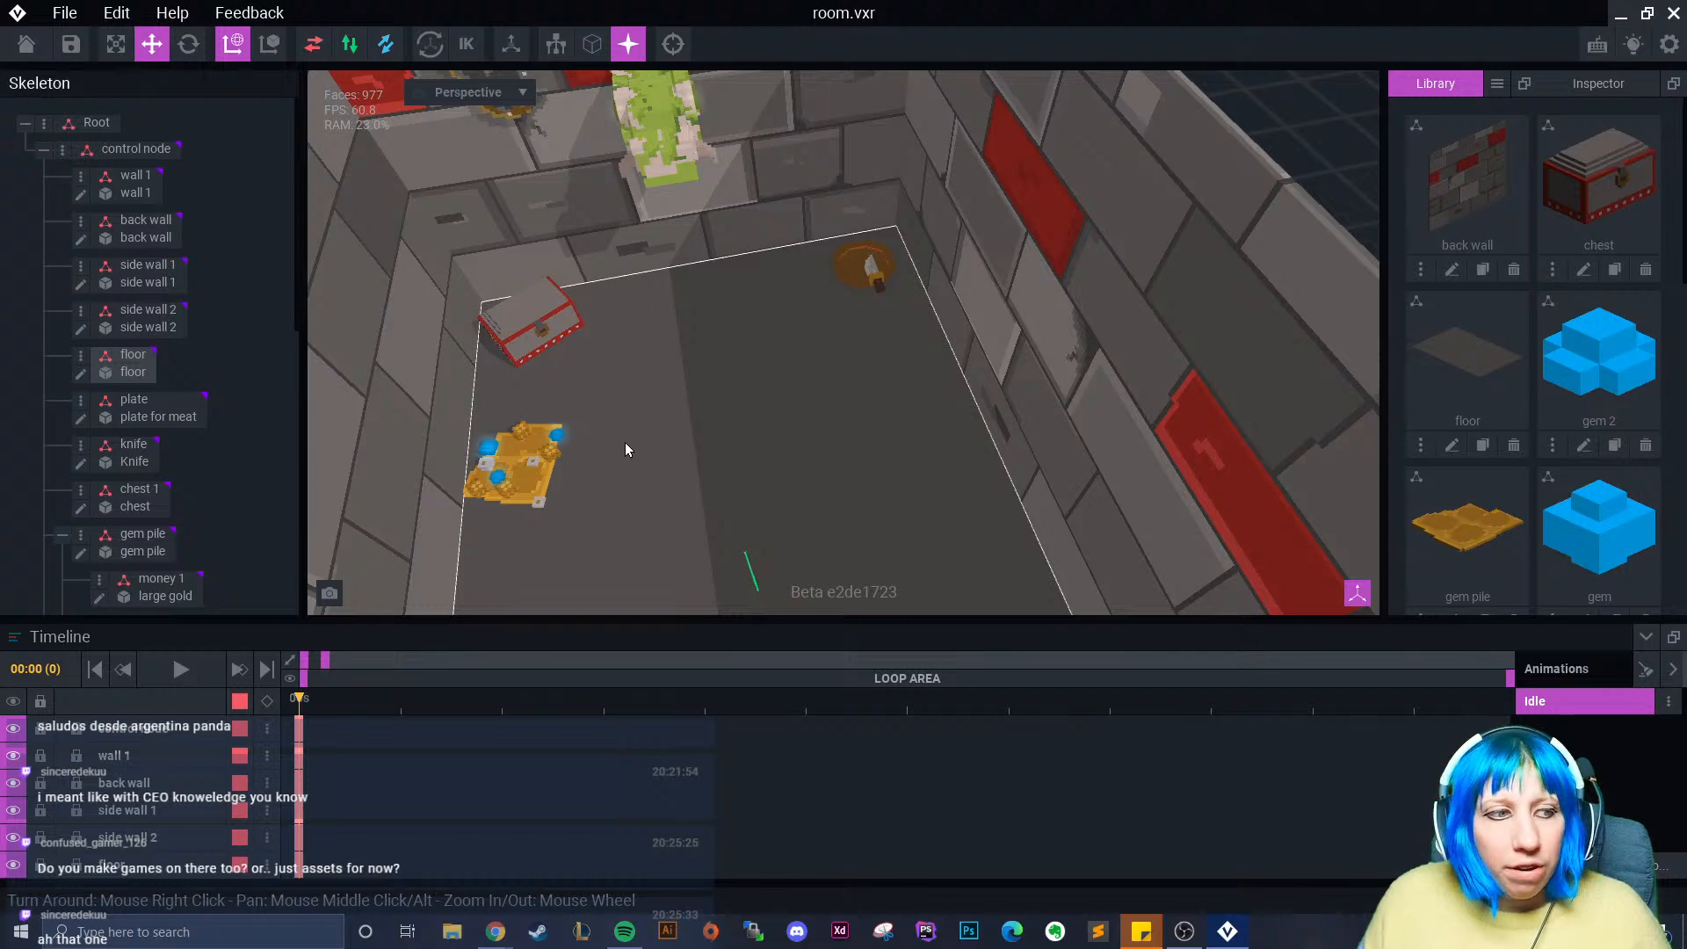
right_drag(707, 544, 682, 518)
scroll(775, 516, down, 4)
scroll(723, 539, up, 5)
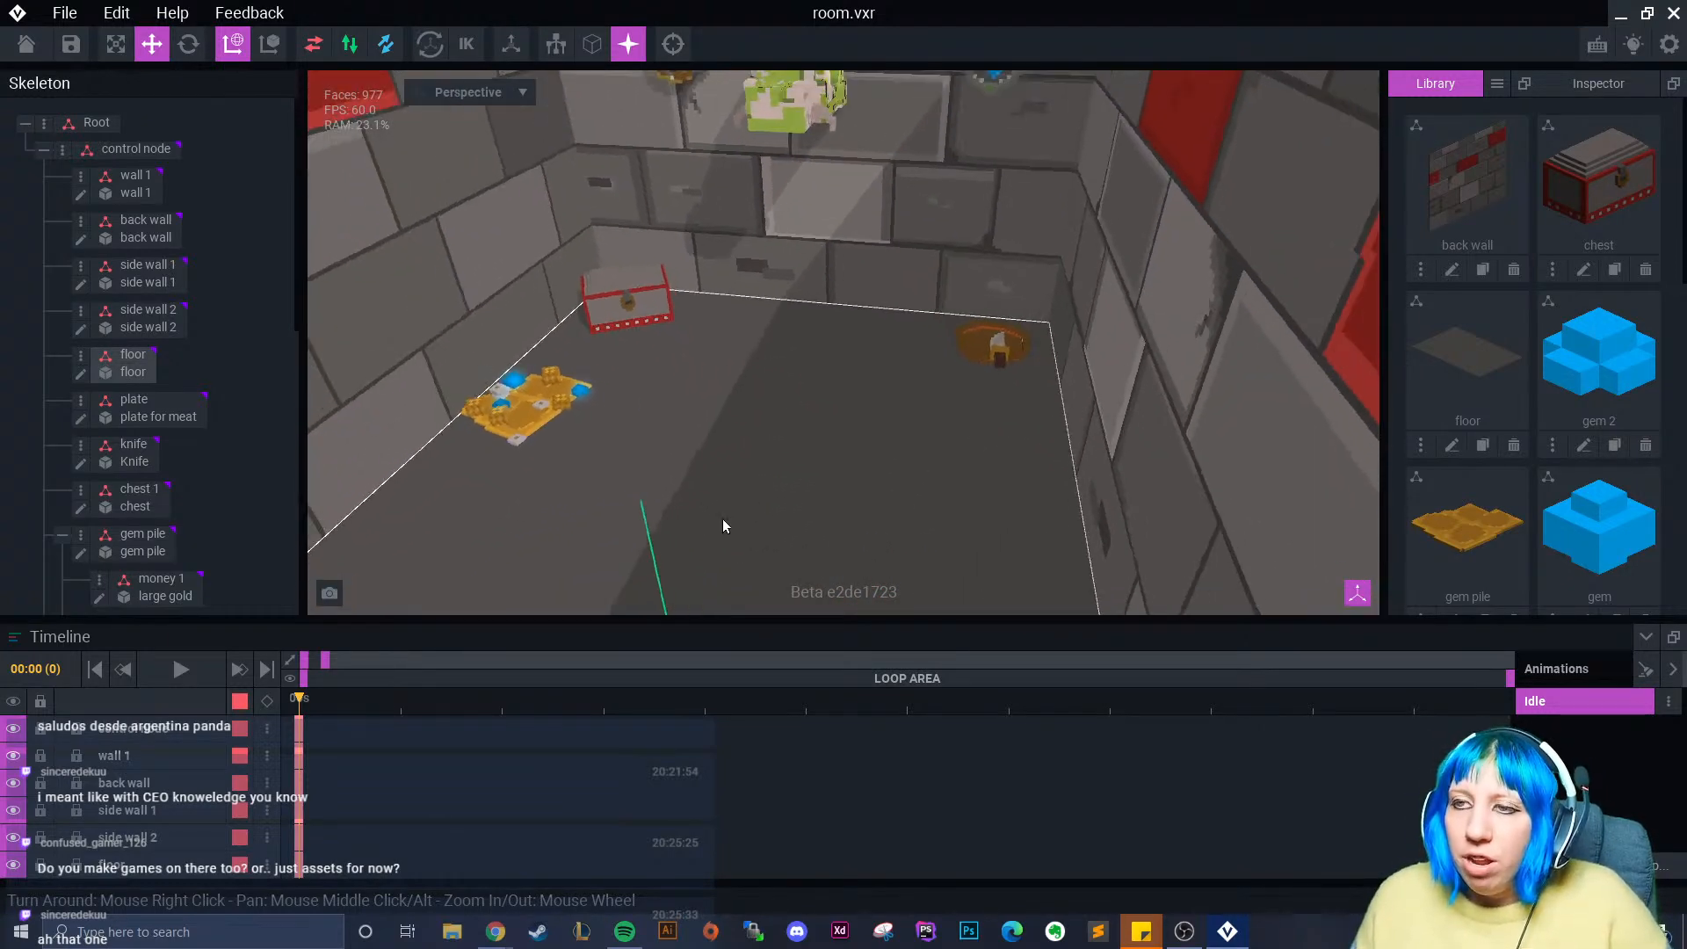
- Save and close room.vxr, and open the recent asset final no animation.vxr
click(26, 44)
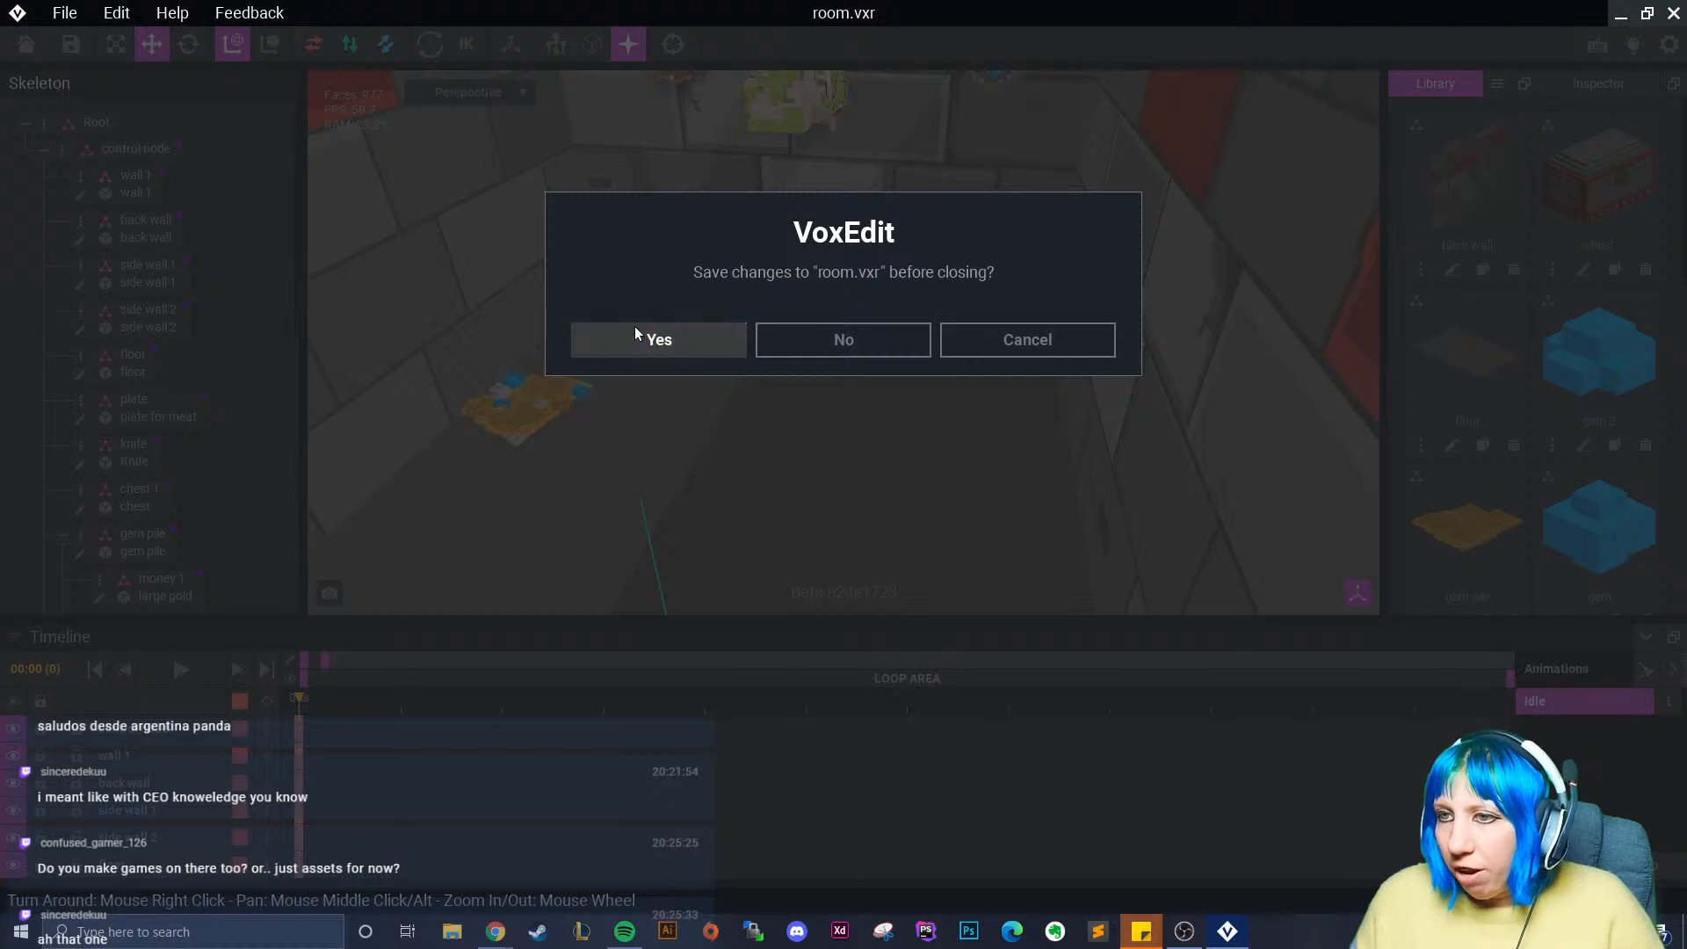
click(637, 338)
click(792, 107)
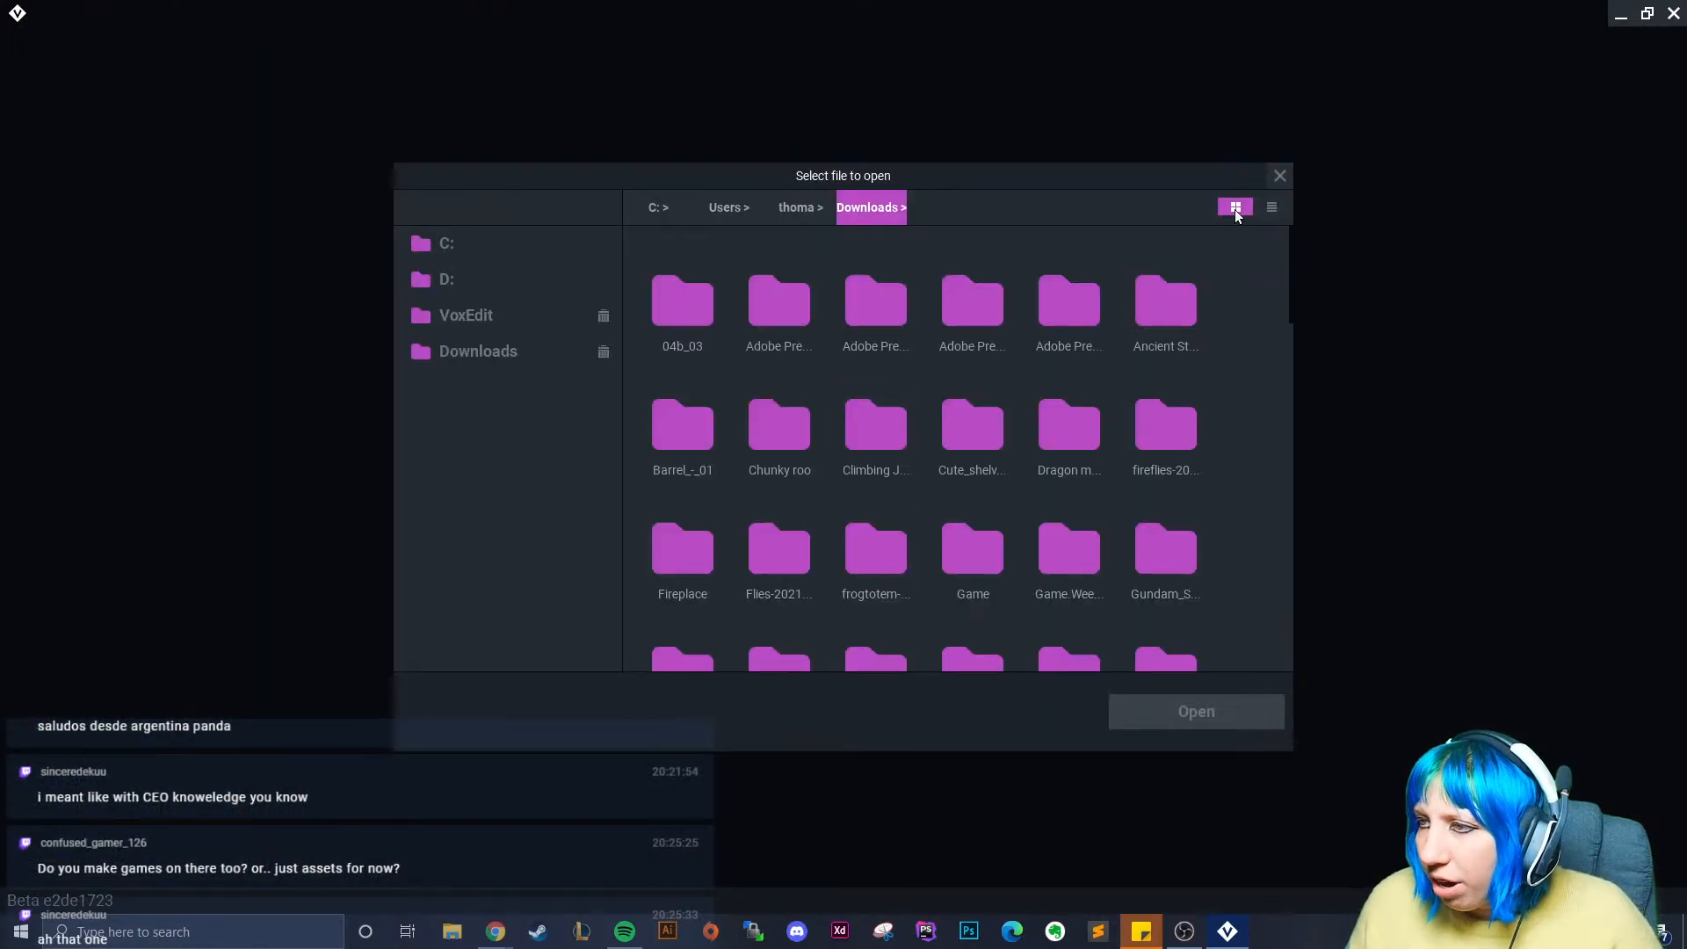
click(1280, 175)
click(1230, 325)
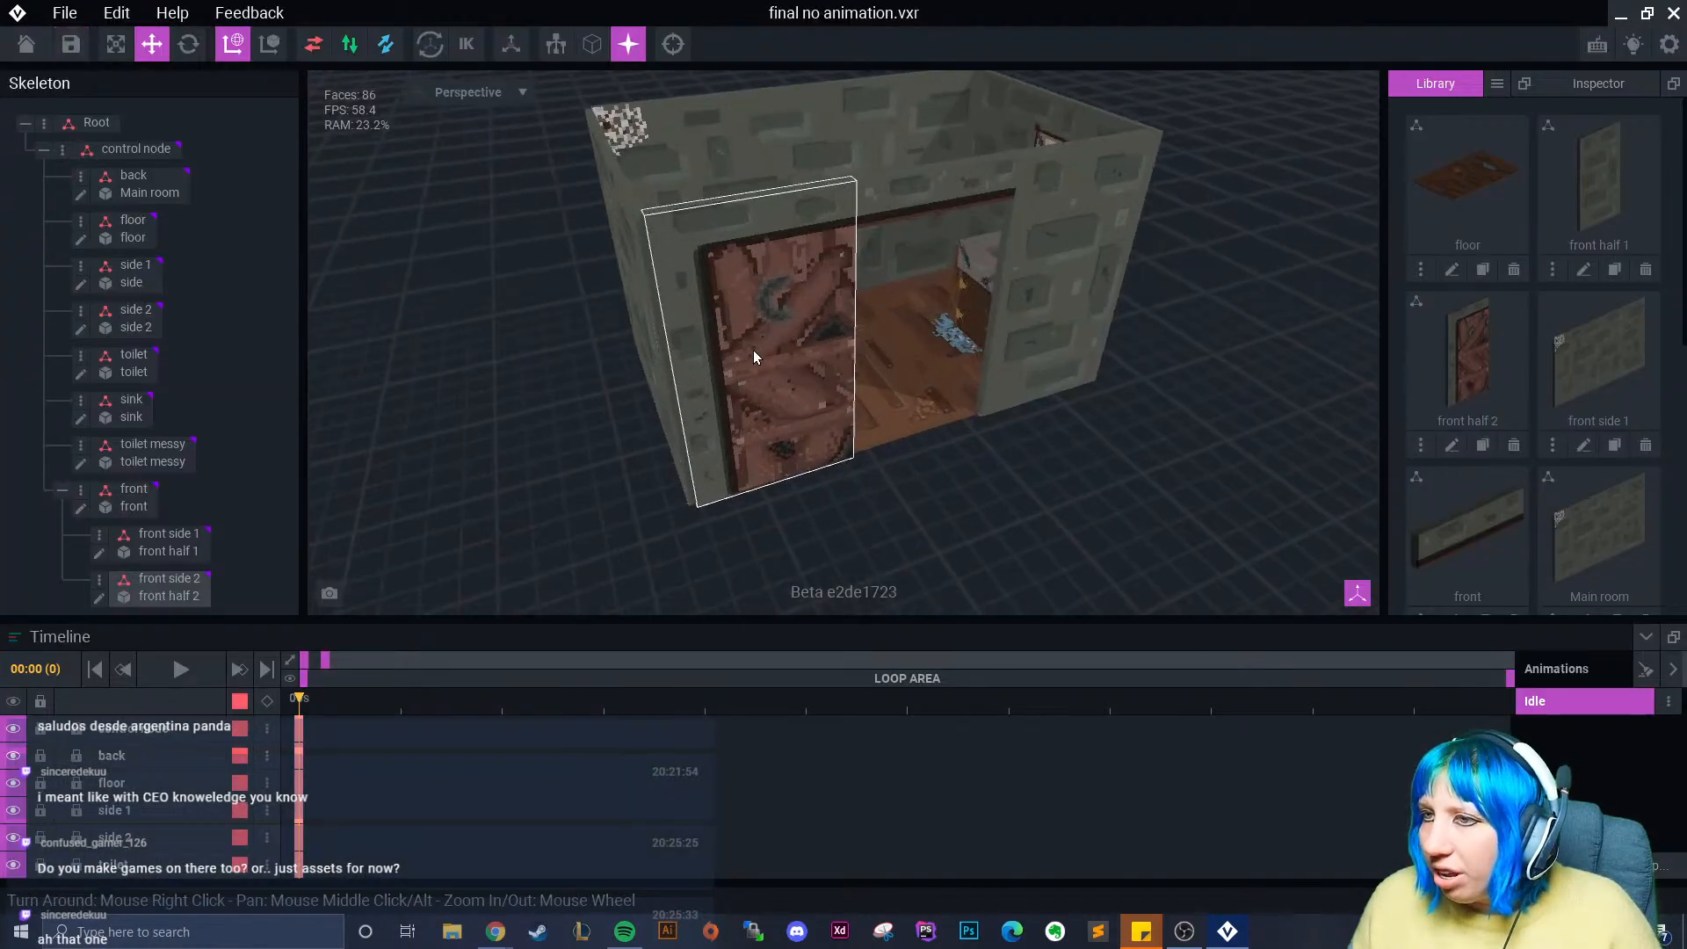
- Inspect the toilet room model up close, from the front door panel to the interior mirror and sink
scroll(754, 356, up, 6)
scroll(769, 397, down, 3)
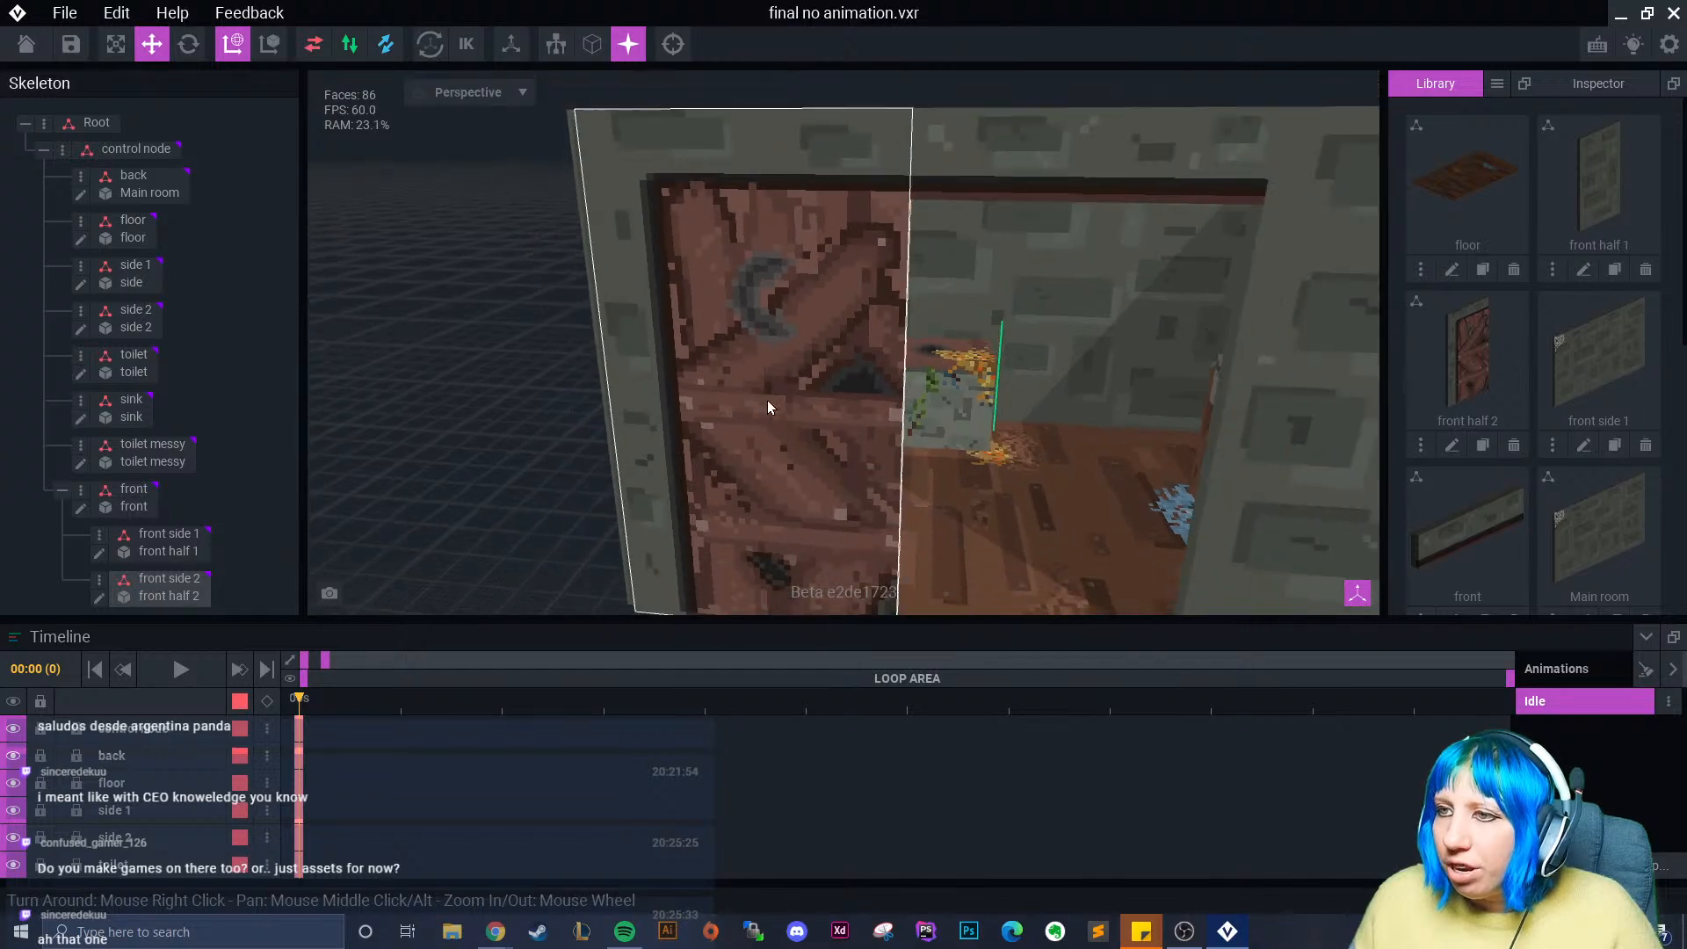
right_drag(767, 400, 885, 298)
scroll(861, 425, down, 2)
scroll(789, 417, up, 4)
scroll(861, 414, down, 5)
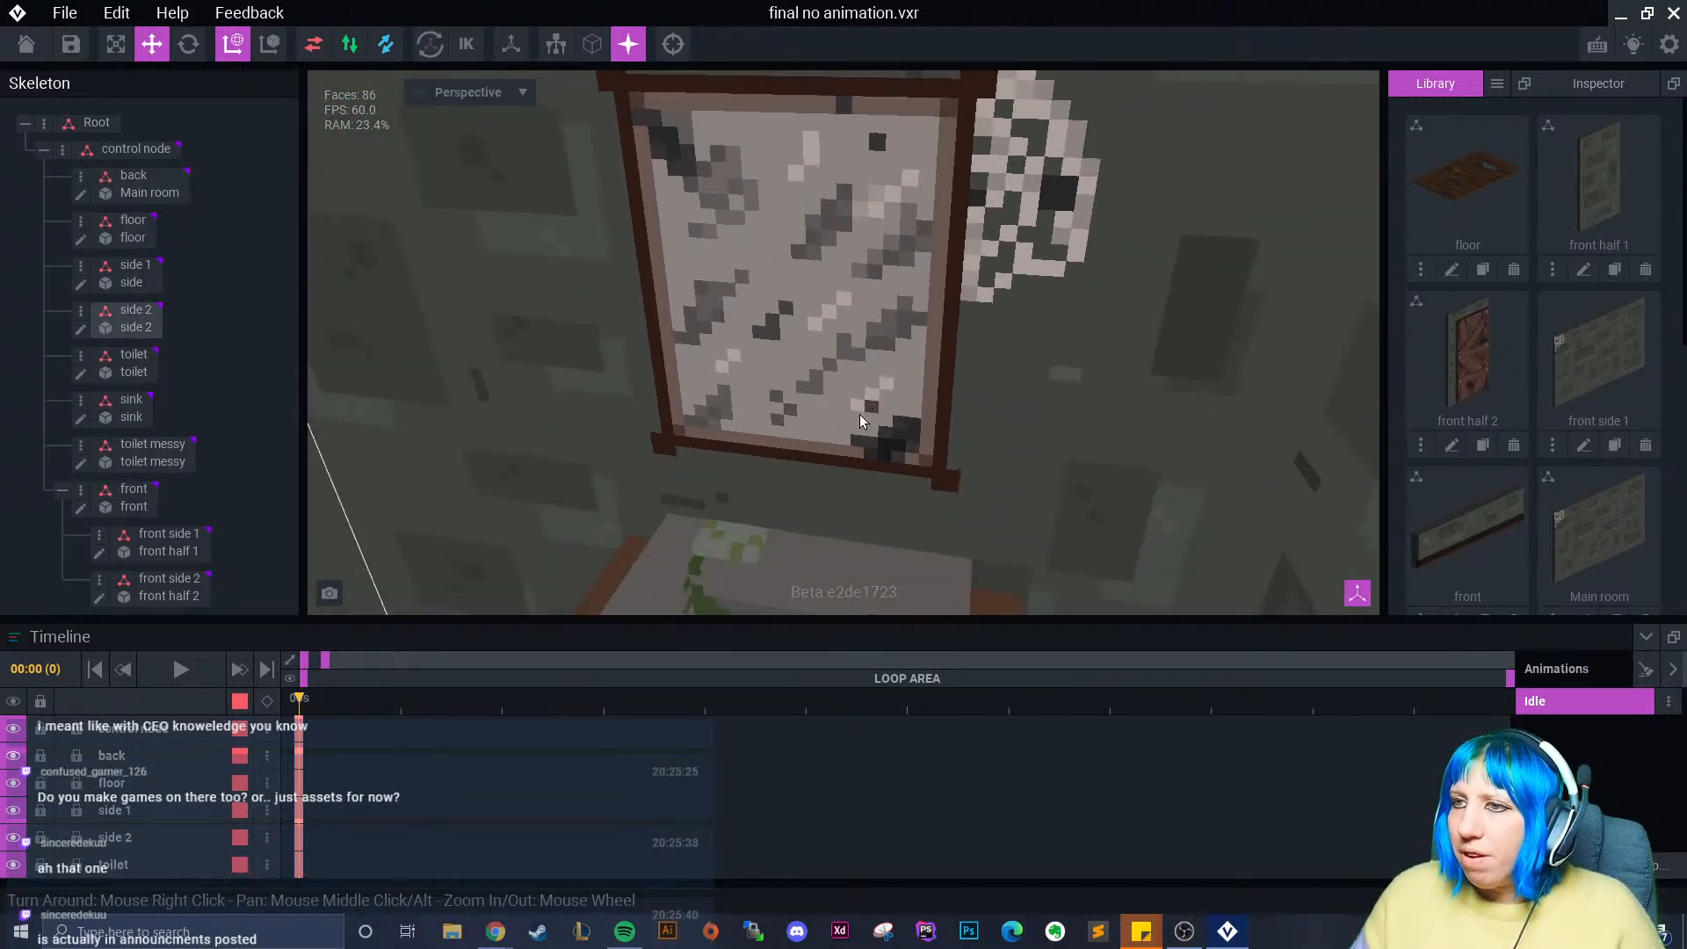
right_drag(862, 431, 745, 460)
scroll(768, 462, down, 3)
- Save and close final no animation.vxr, and reopen Food crates.vxr from the recent files
click(26, 43)
click(688, 343)
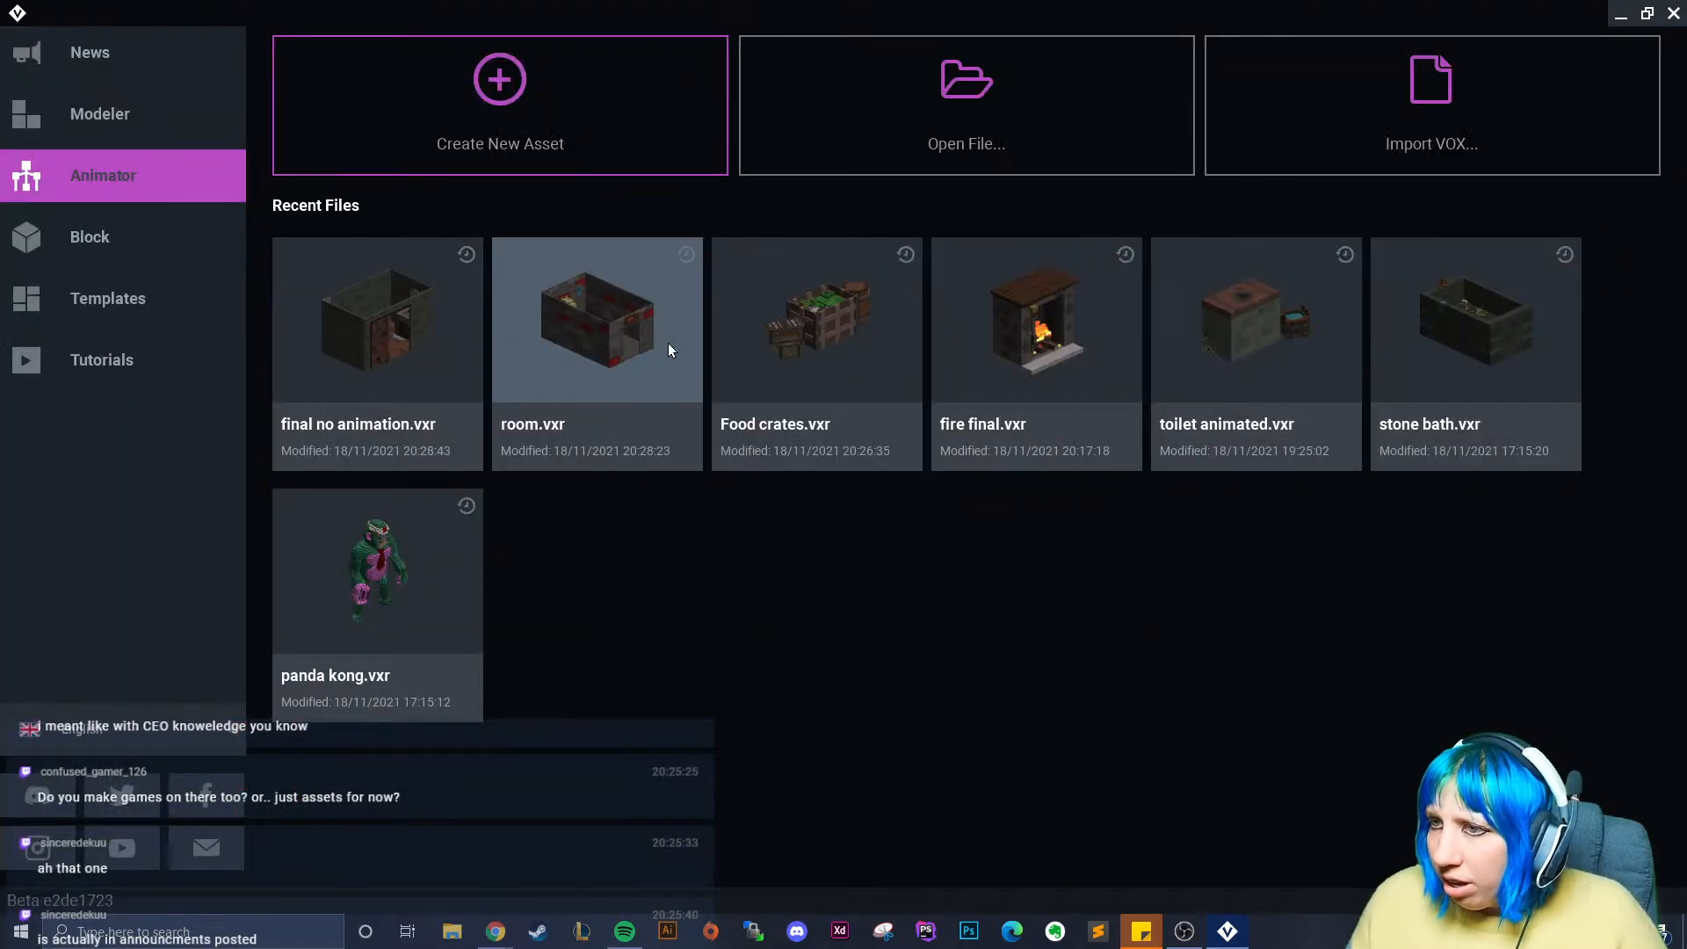
click(825, 347)
- Look over the food crates model, save and close Food crates.vxr, and open final no animation.vxr
scroll(793, 373, up, 5)
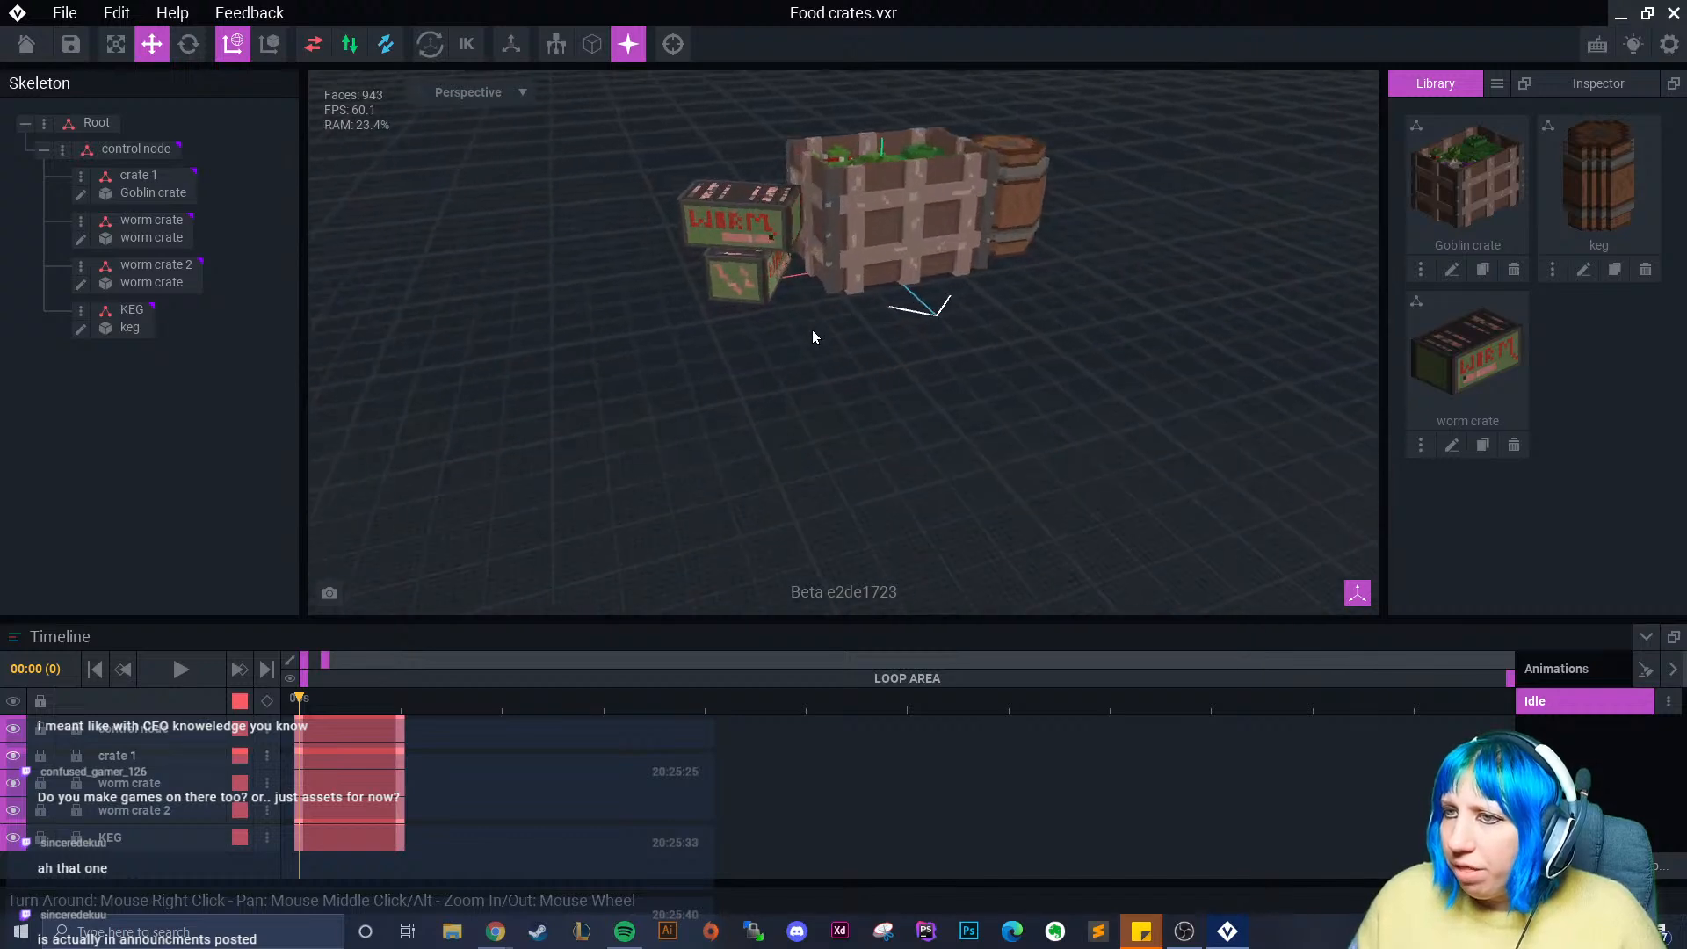
right_drag(788, 396, 787, 392)
click(38, 44)
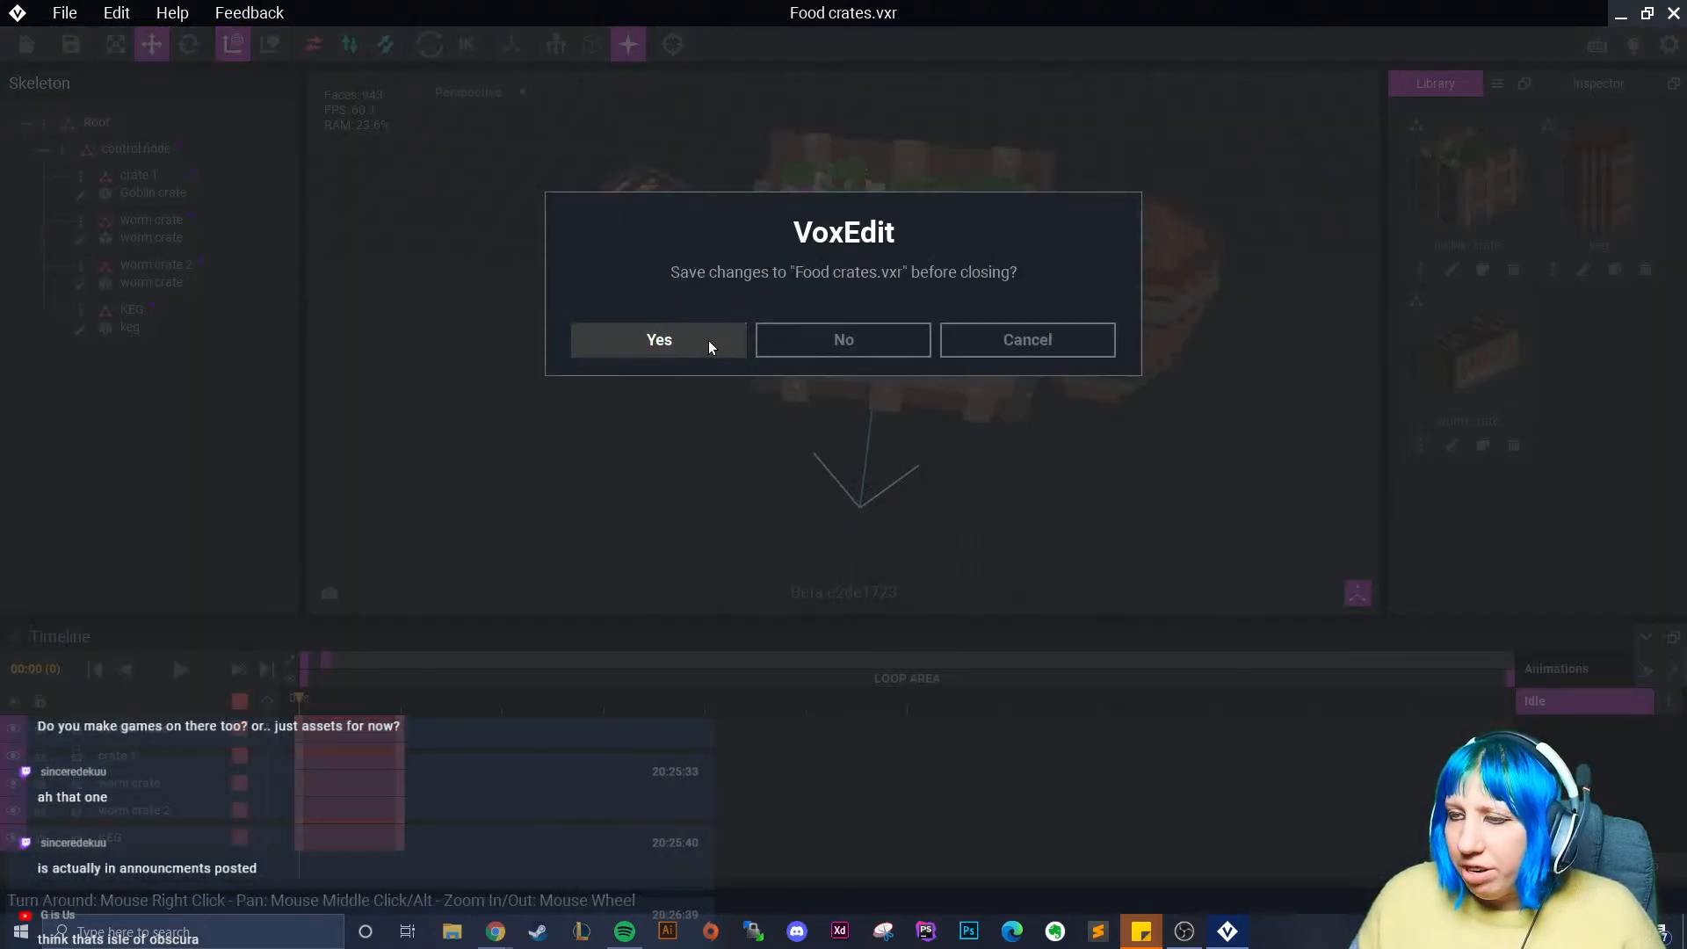
click(708, 340)
click(605, 335)
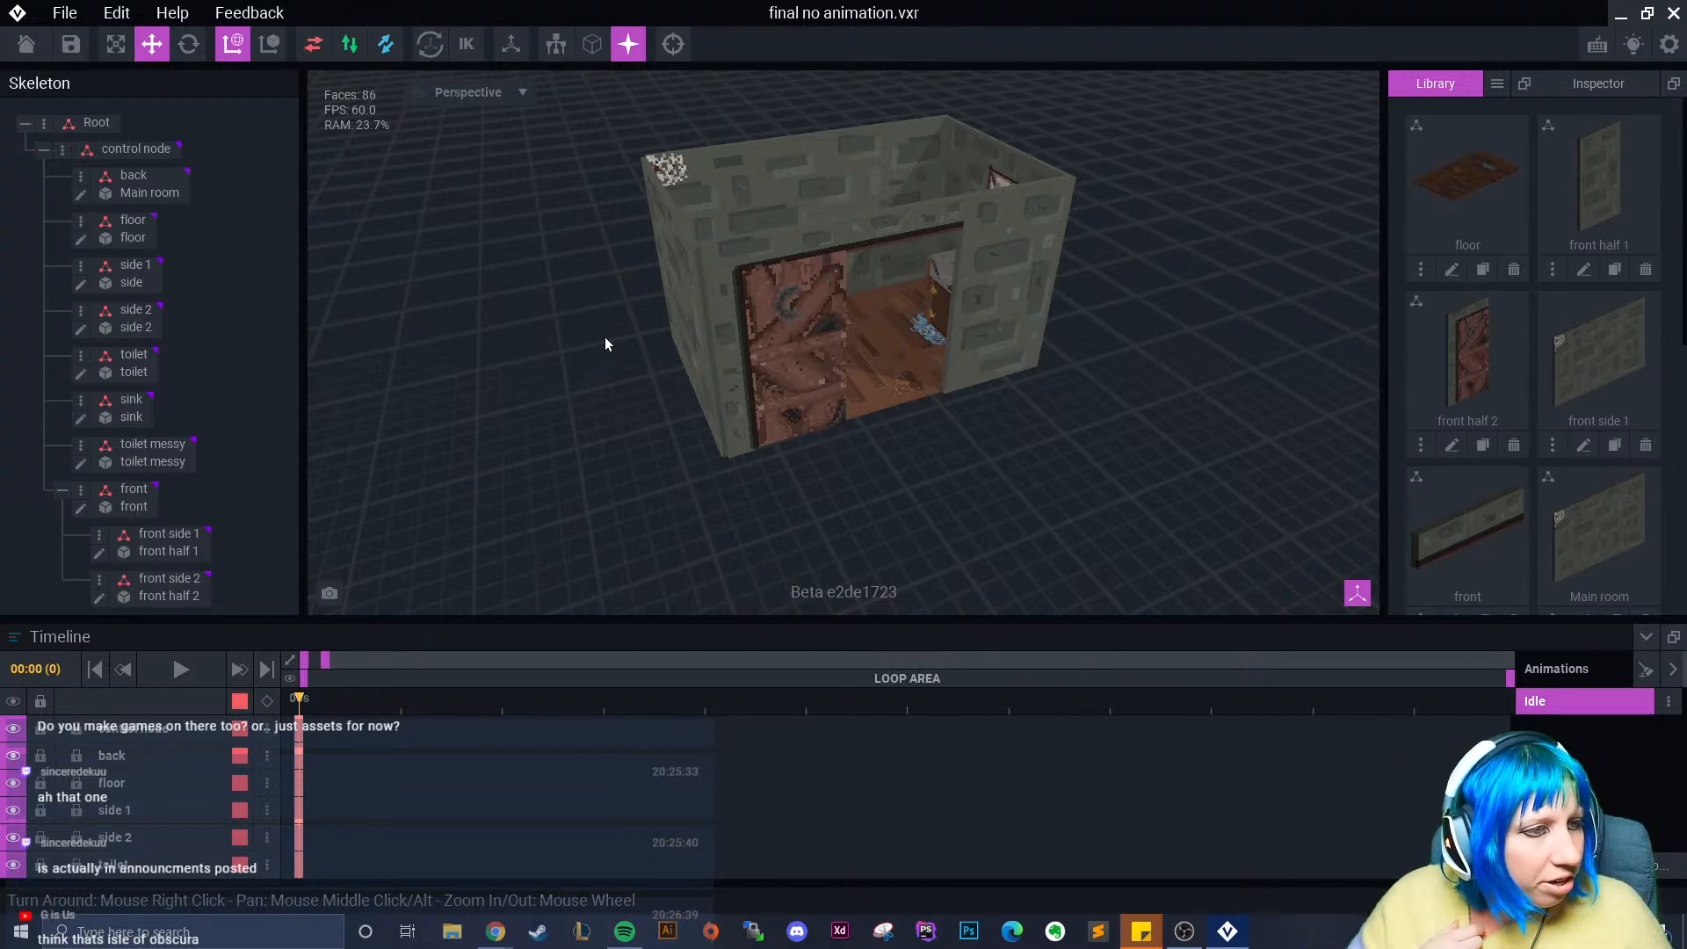
- Save and close final no animation.vxr, and open room.vxr from the recent files
click(38, 44)
click(692, 340)
click(805, 335)
- Inspect the room's interior up close, covering the wall trophies, chest, plate and gem pile on the floor
right_drag(763, 301, 761, 361)
scroll(777, 312, down, 5)
scroll(763, 359, up, 4)
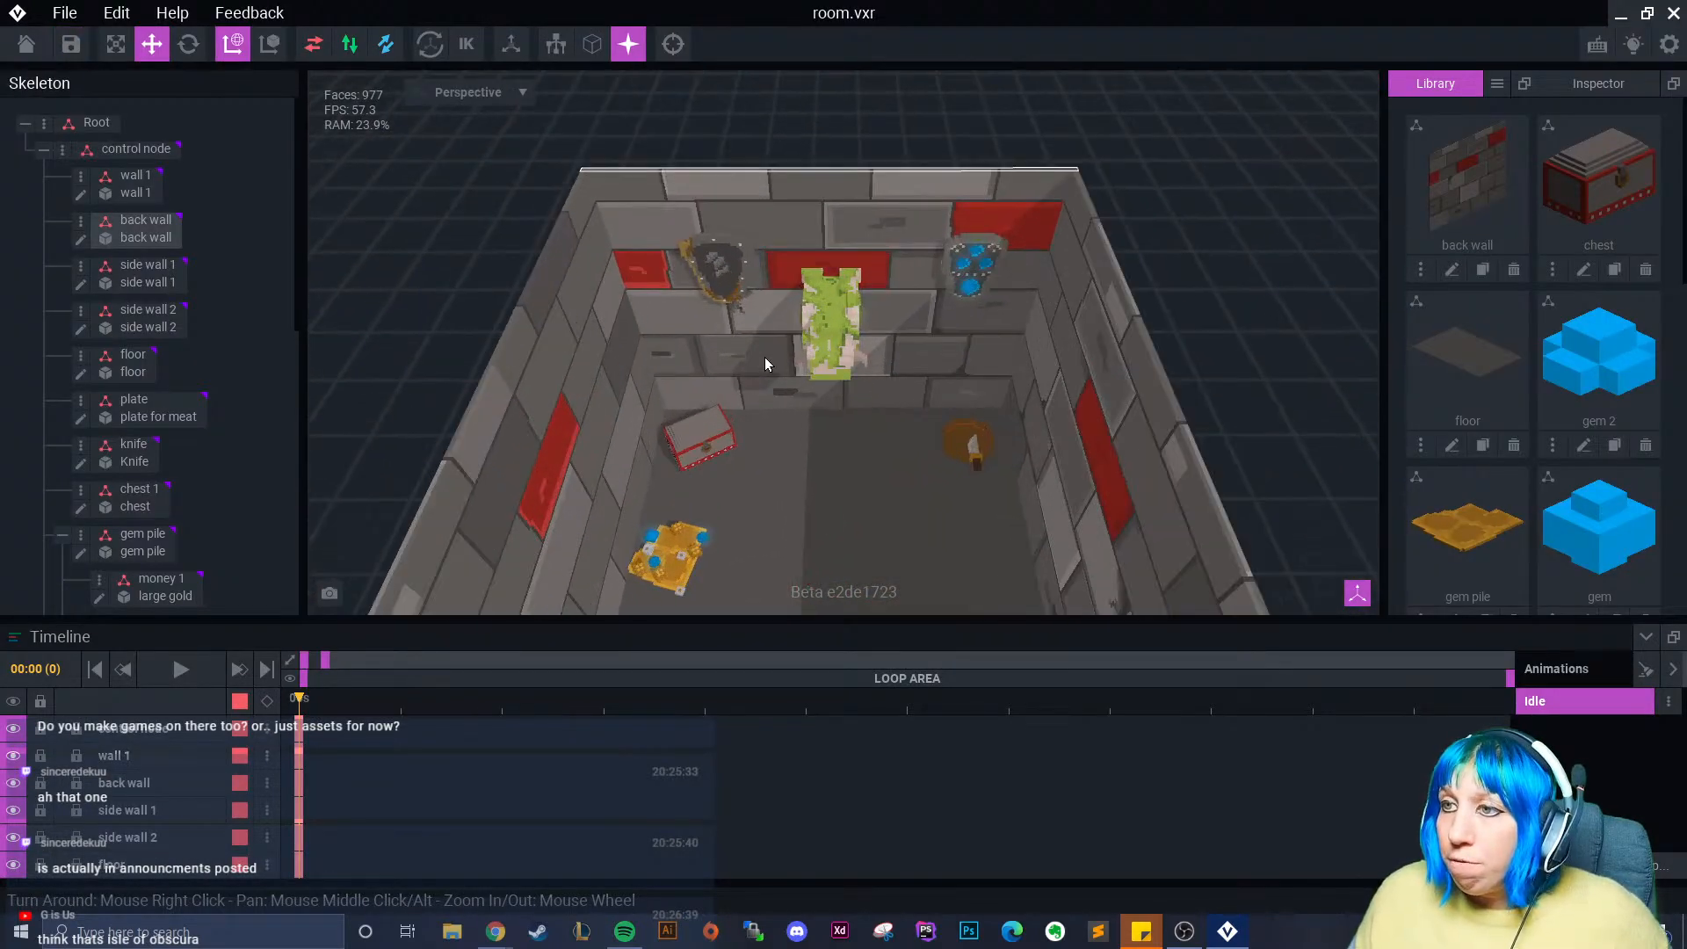
scroll(740, 387, up, 6)
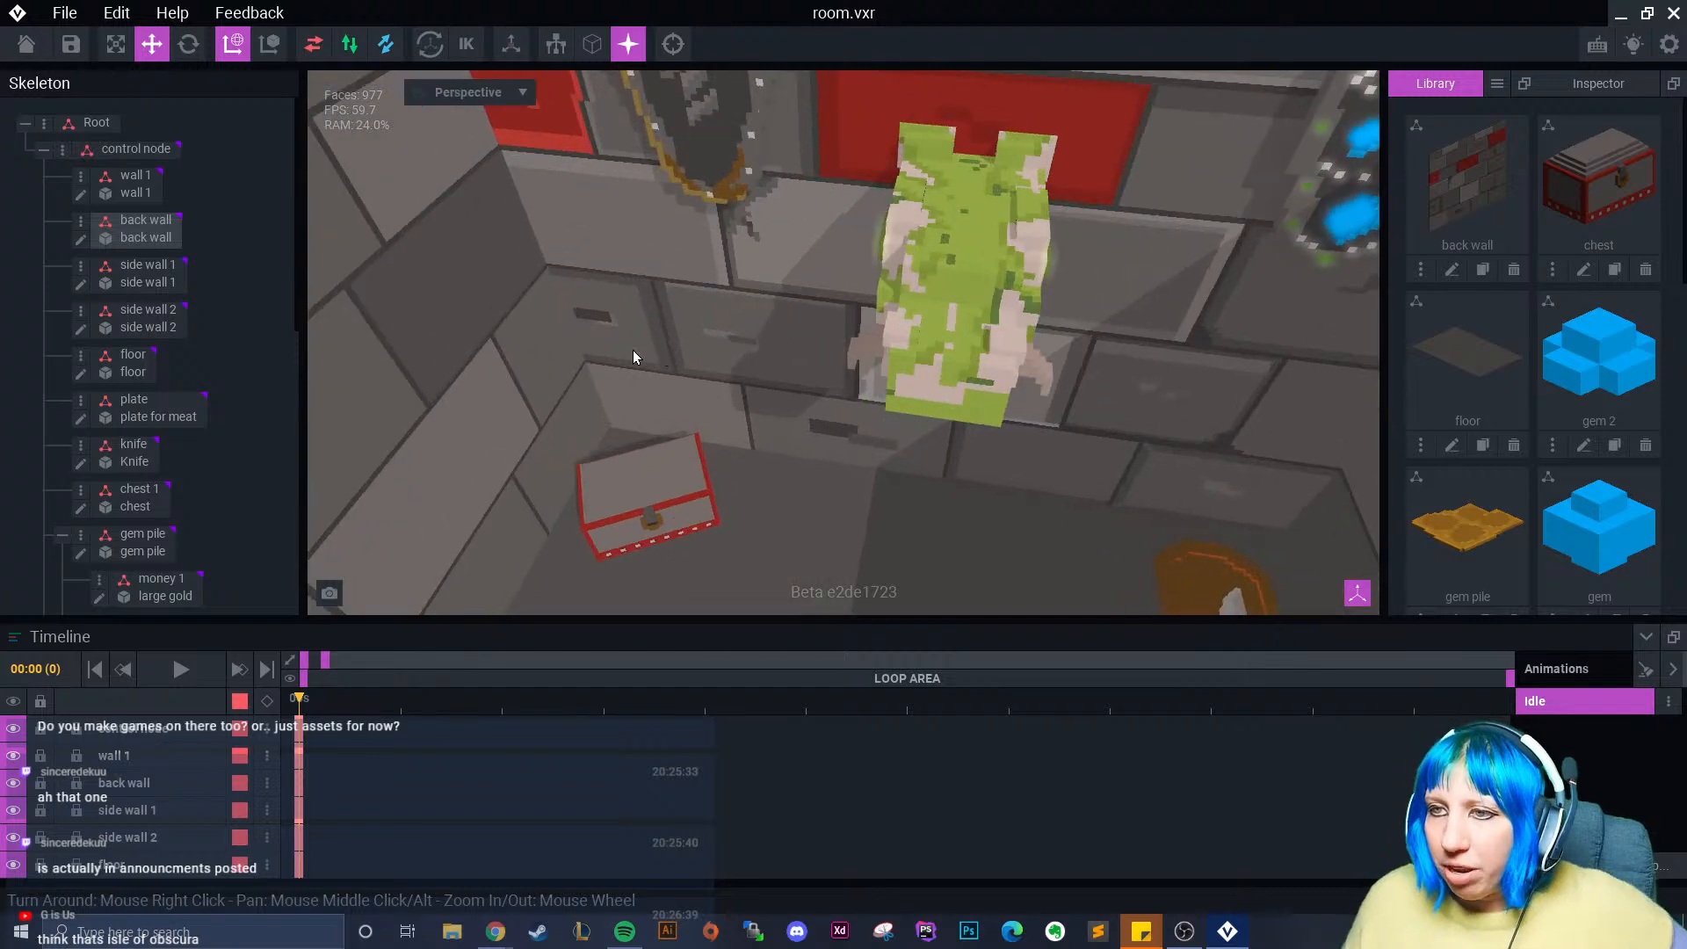
scroll(571, 351, down, 3)
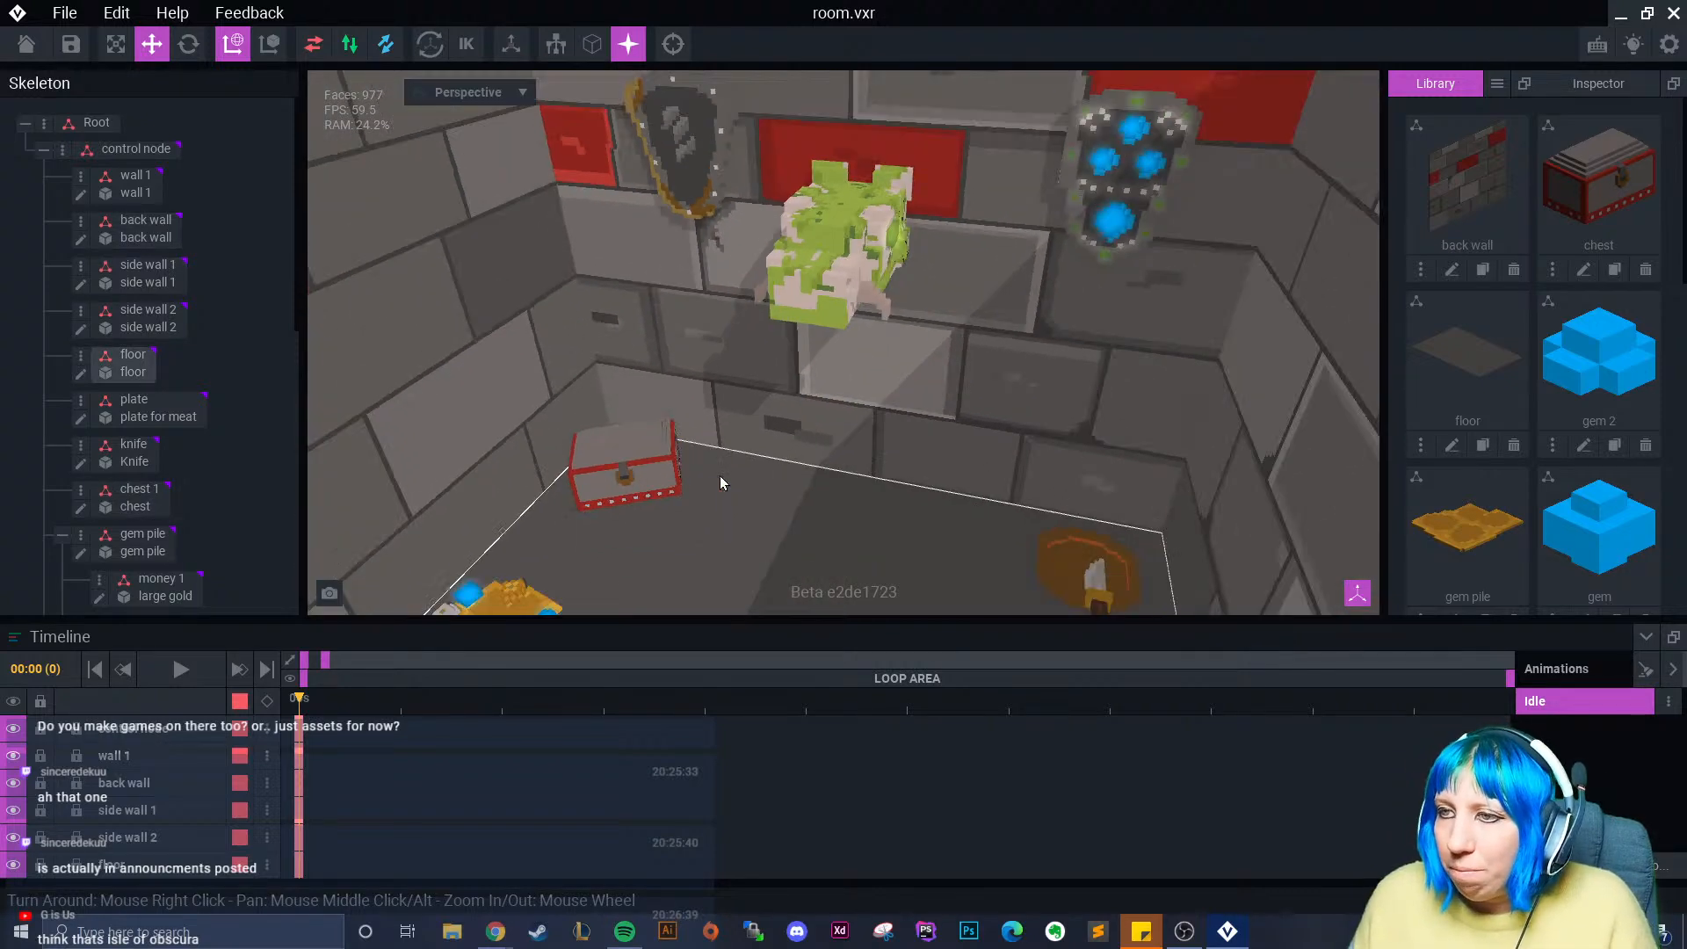
right_drag(701, 462, 821, 474)
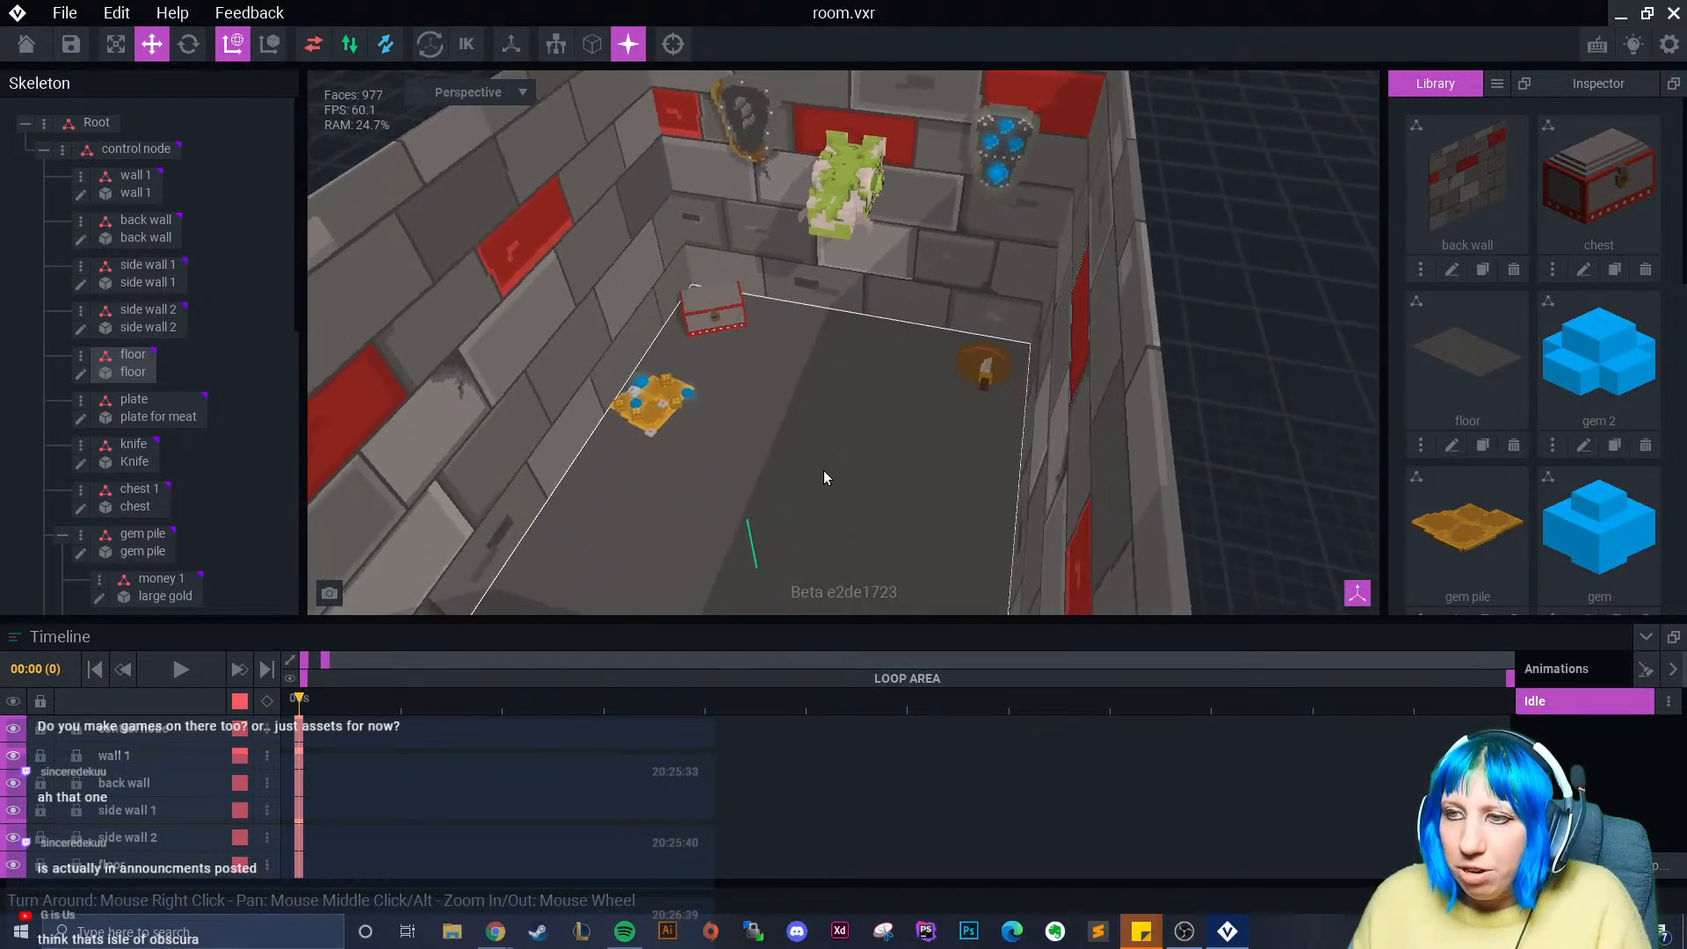
scroll(803, 482, up, 5)
click(505, 351)
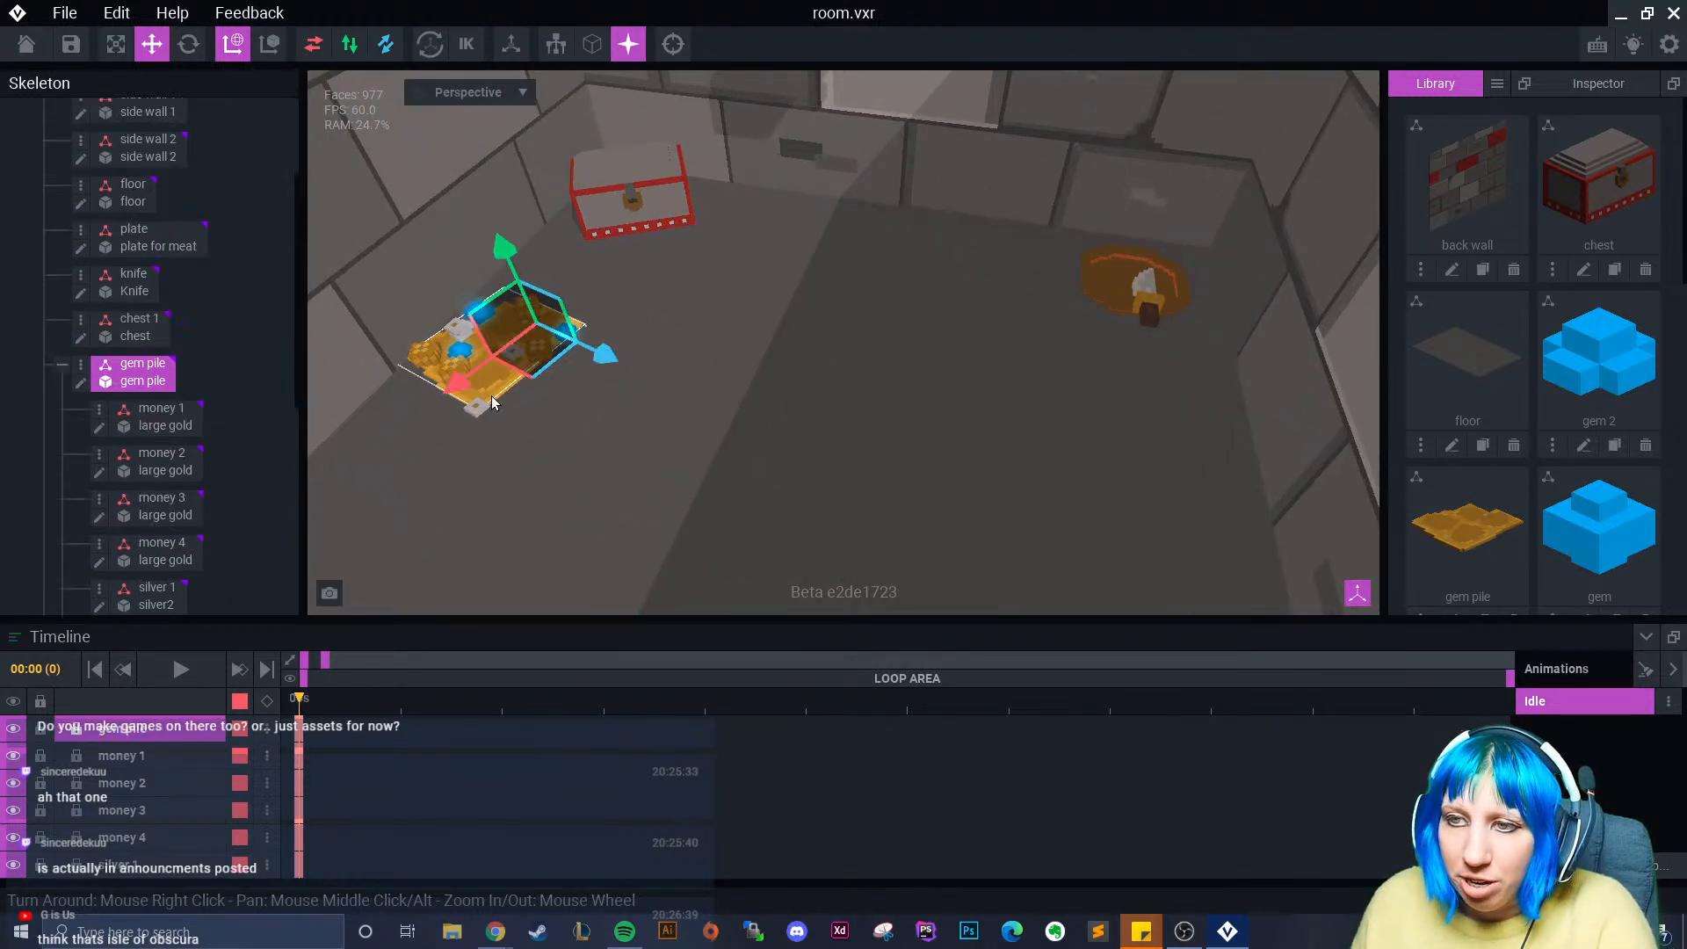
click(583, 451)
right_drag(593, 451, 624, 446)
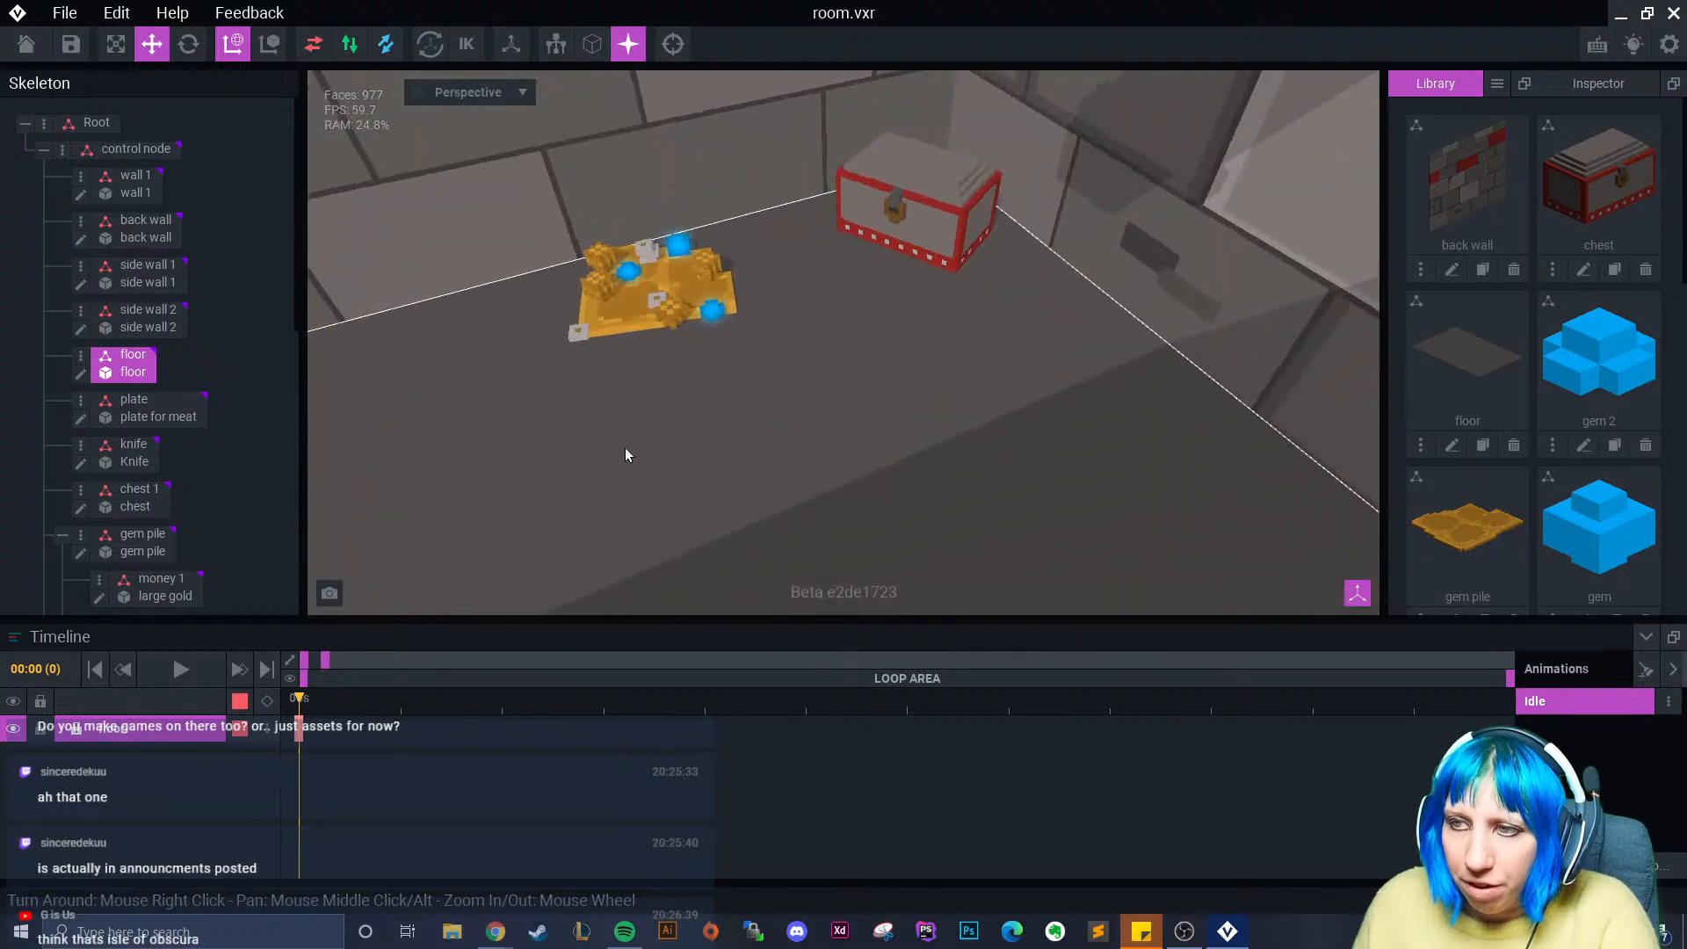
- Open the gem pile model for voxel editing and set its volume width to 40
click(624, 314)
click(80, 384)
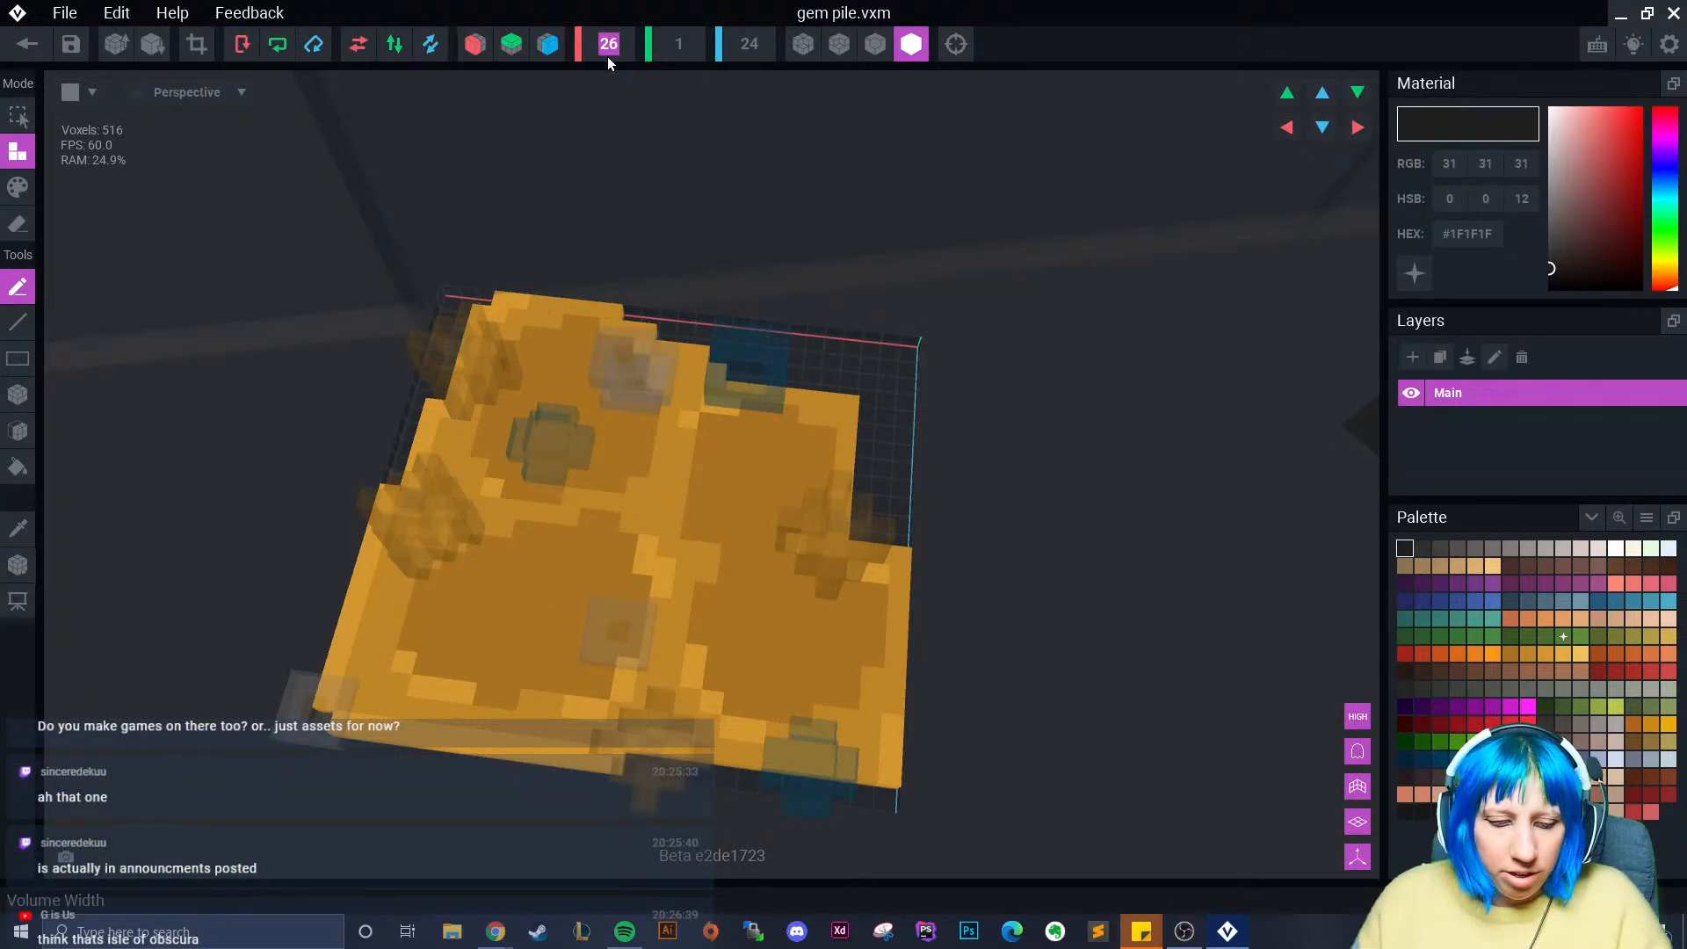
scroll(608, 44, up, 14)
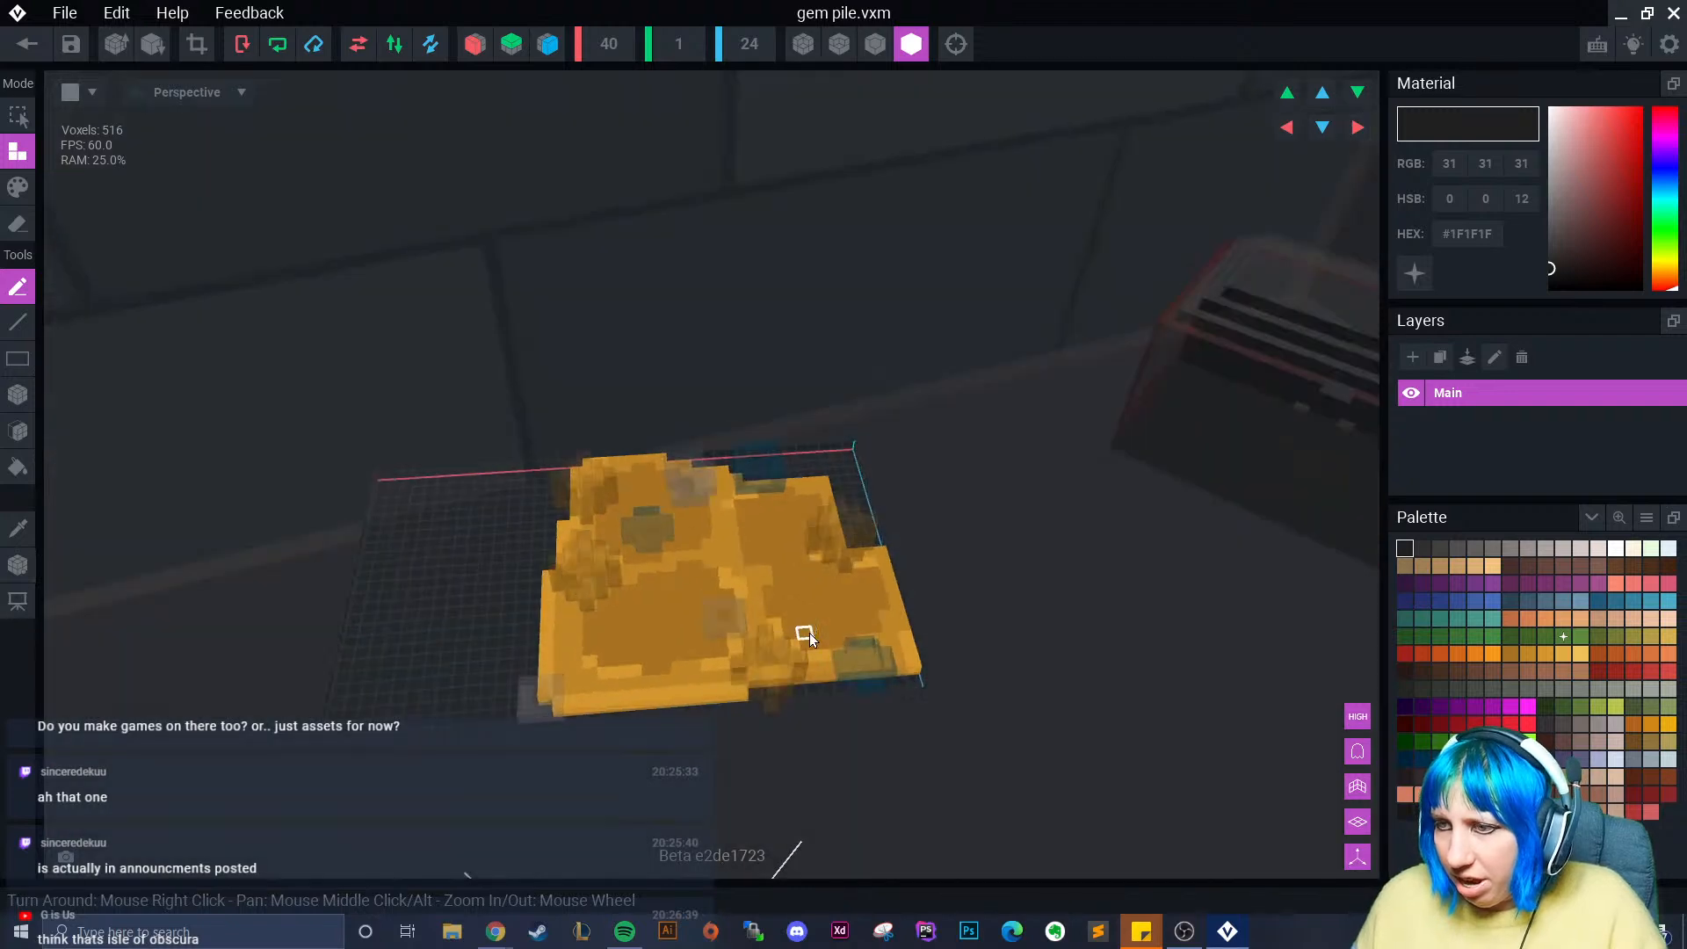
right_drag(809, 633, 704, 651)
right_drag(425, 583, 703, 383)
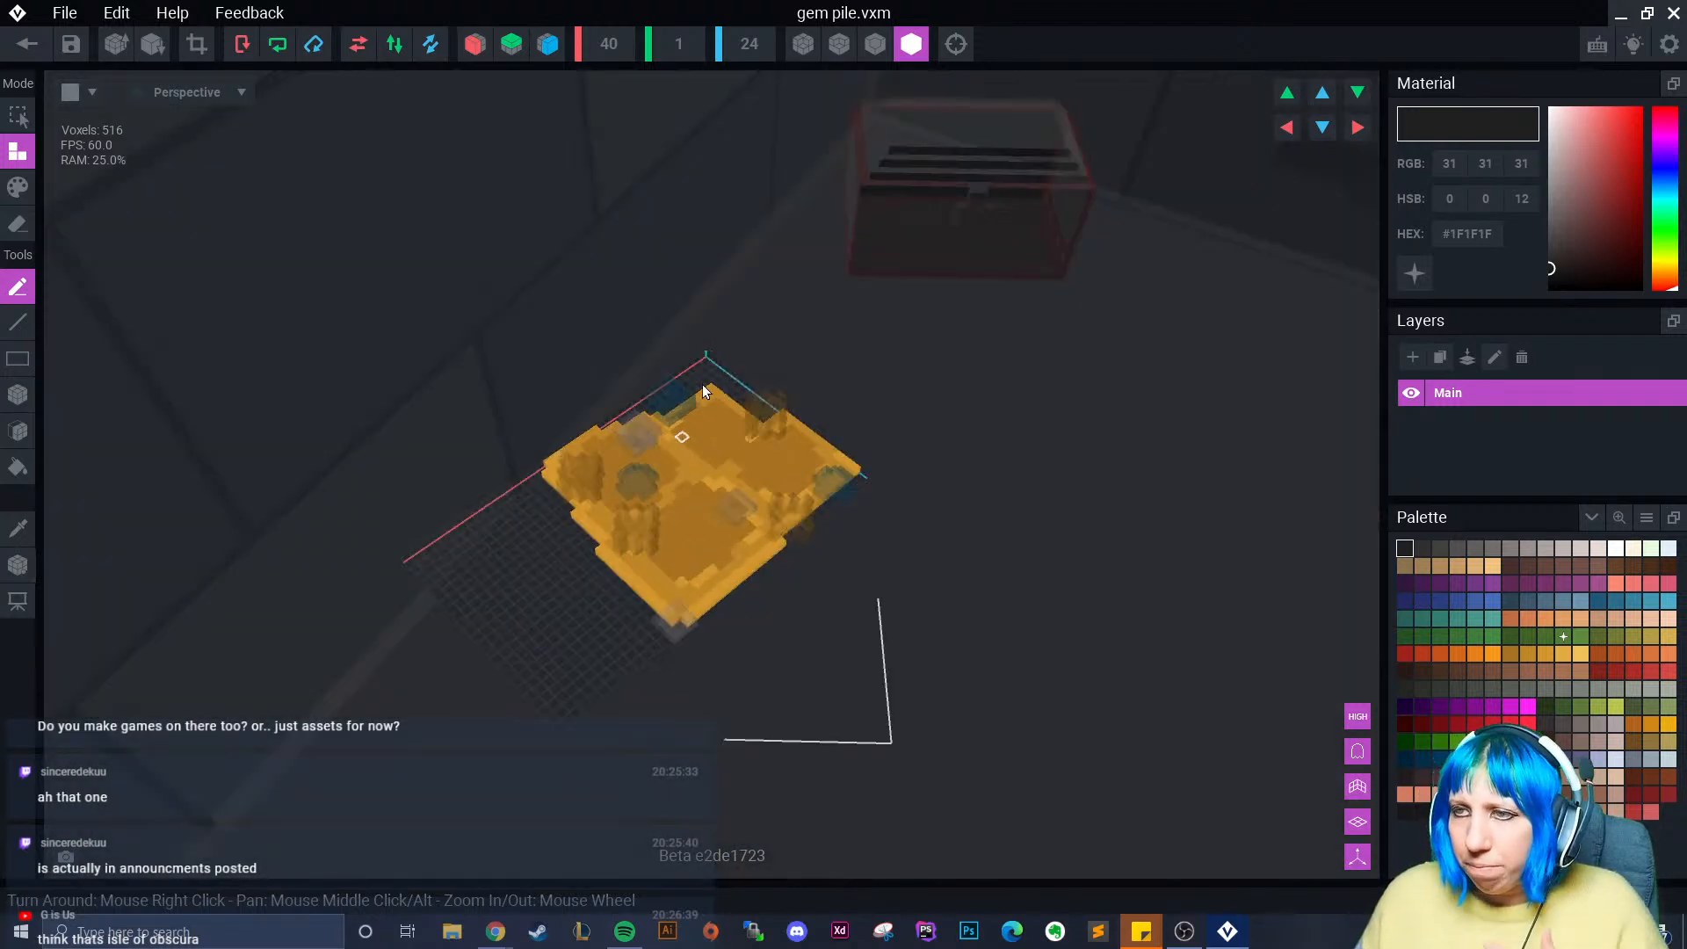
scroll(525, 618, up, 3)
right_drag(524, 618, 530, 618)
scroll(531, 617, up, 3)
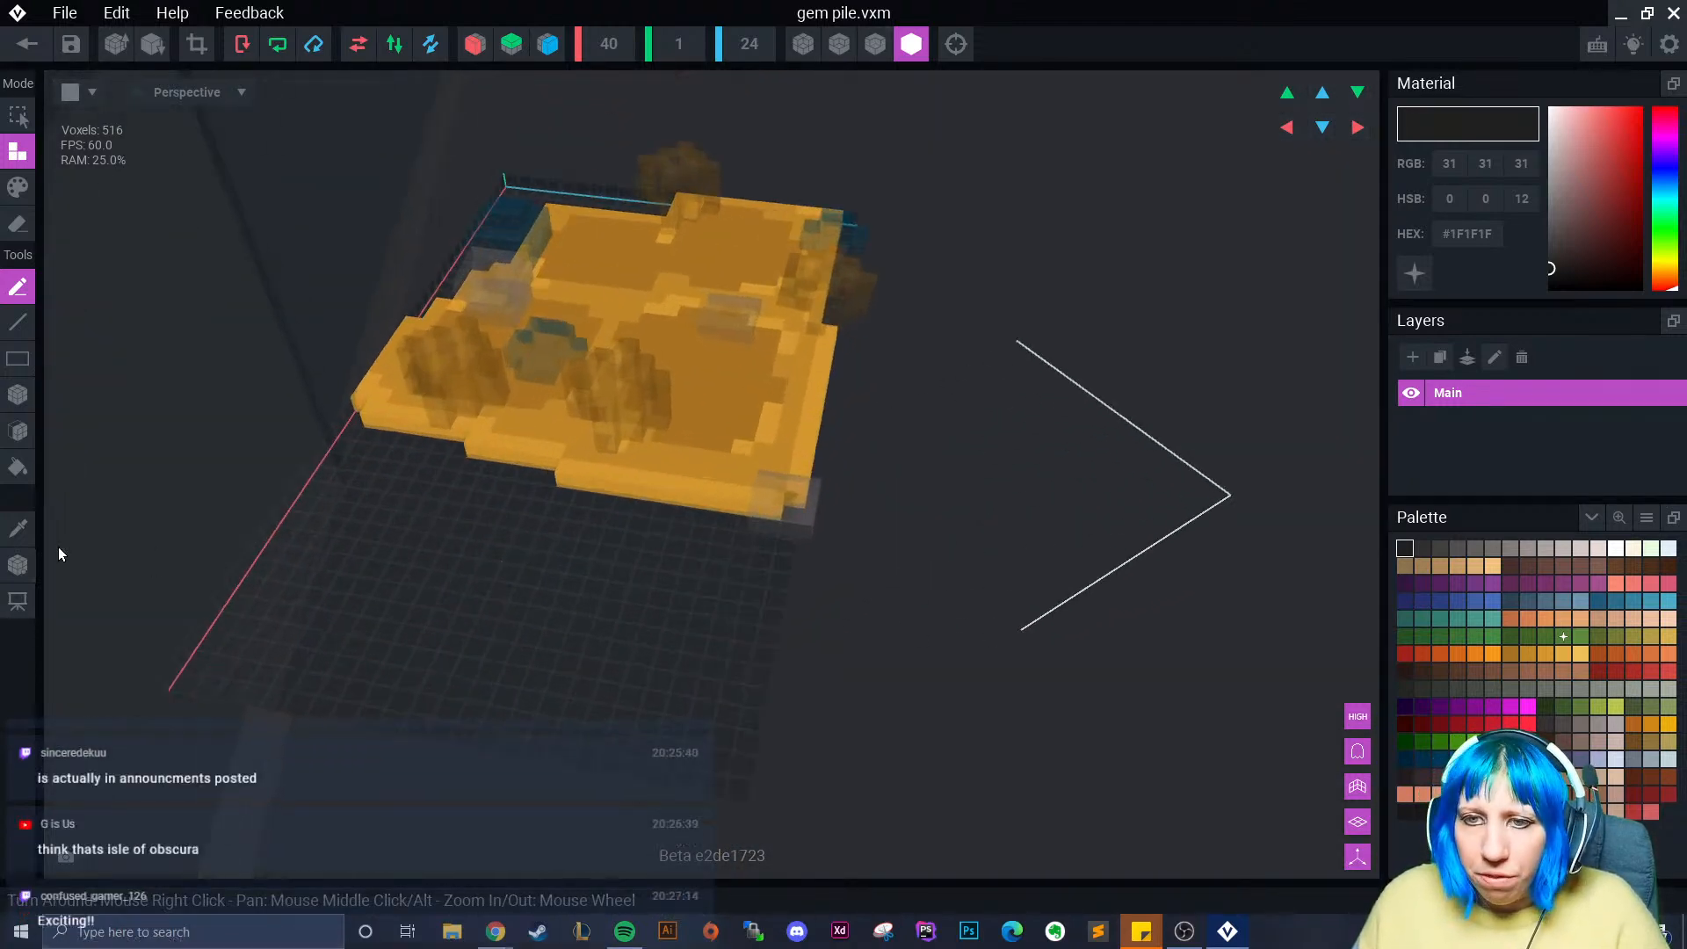
- Sample the dark gold #A87221 from the pile and build a stepped one-voxel-high patch with the box tool in the empty extension
click(17, 528)
click(521, 391)
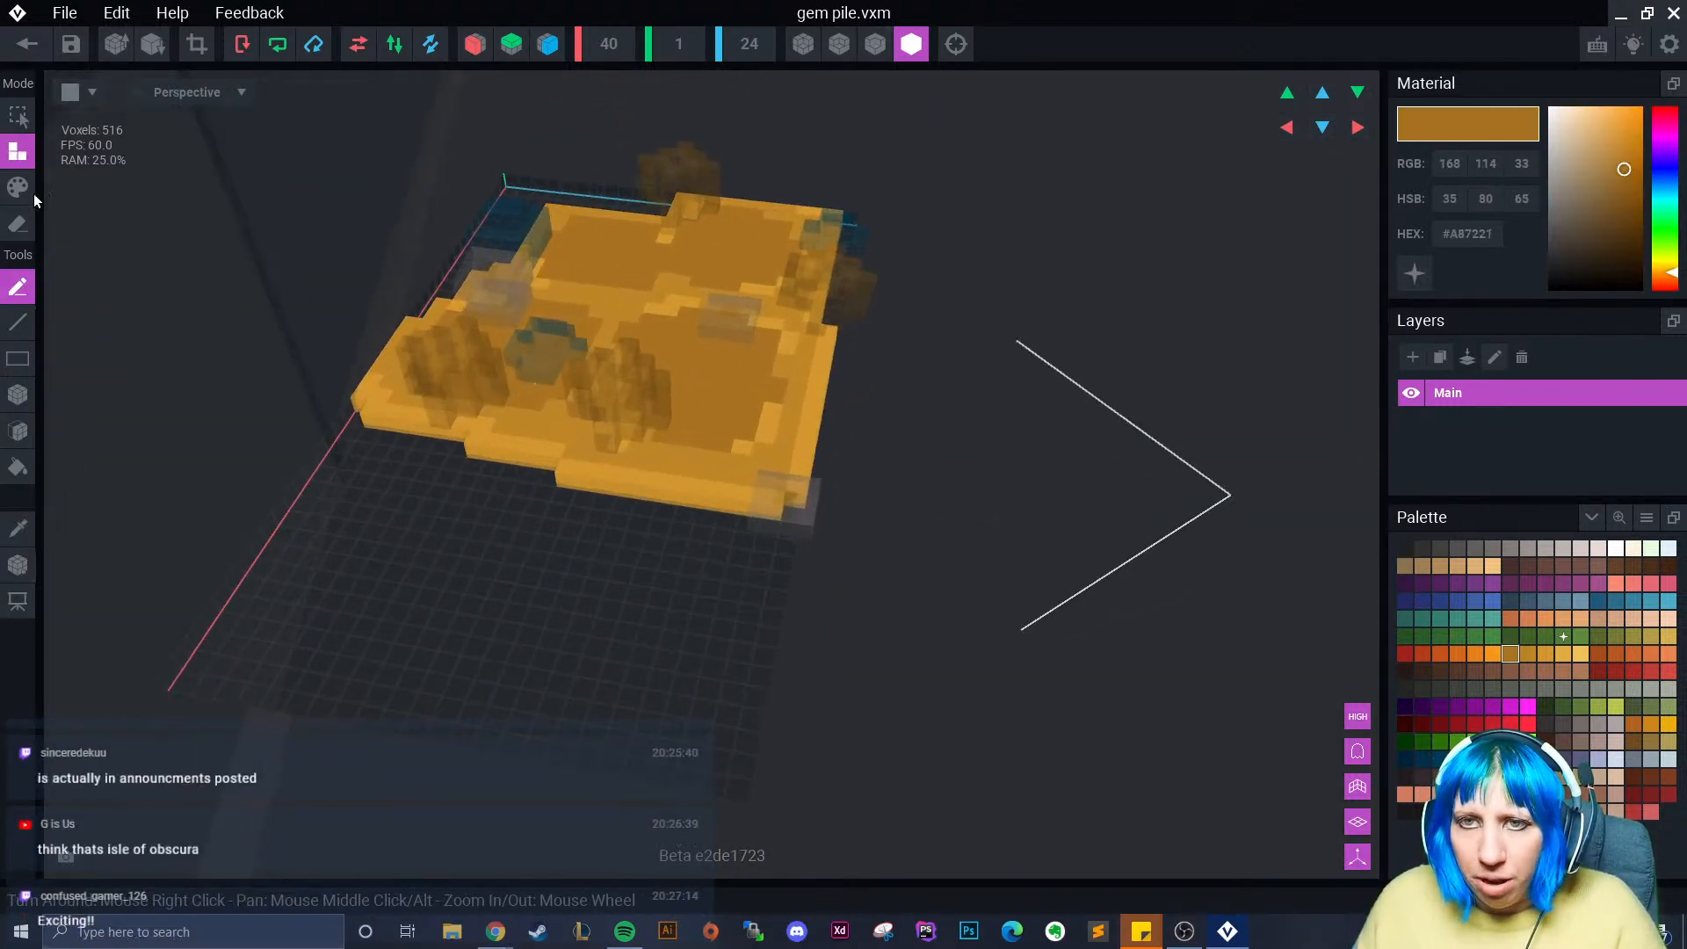
click(18, 394)
right_drag(290, 485, 326, 506)
drag(365, 500, 497, 633)
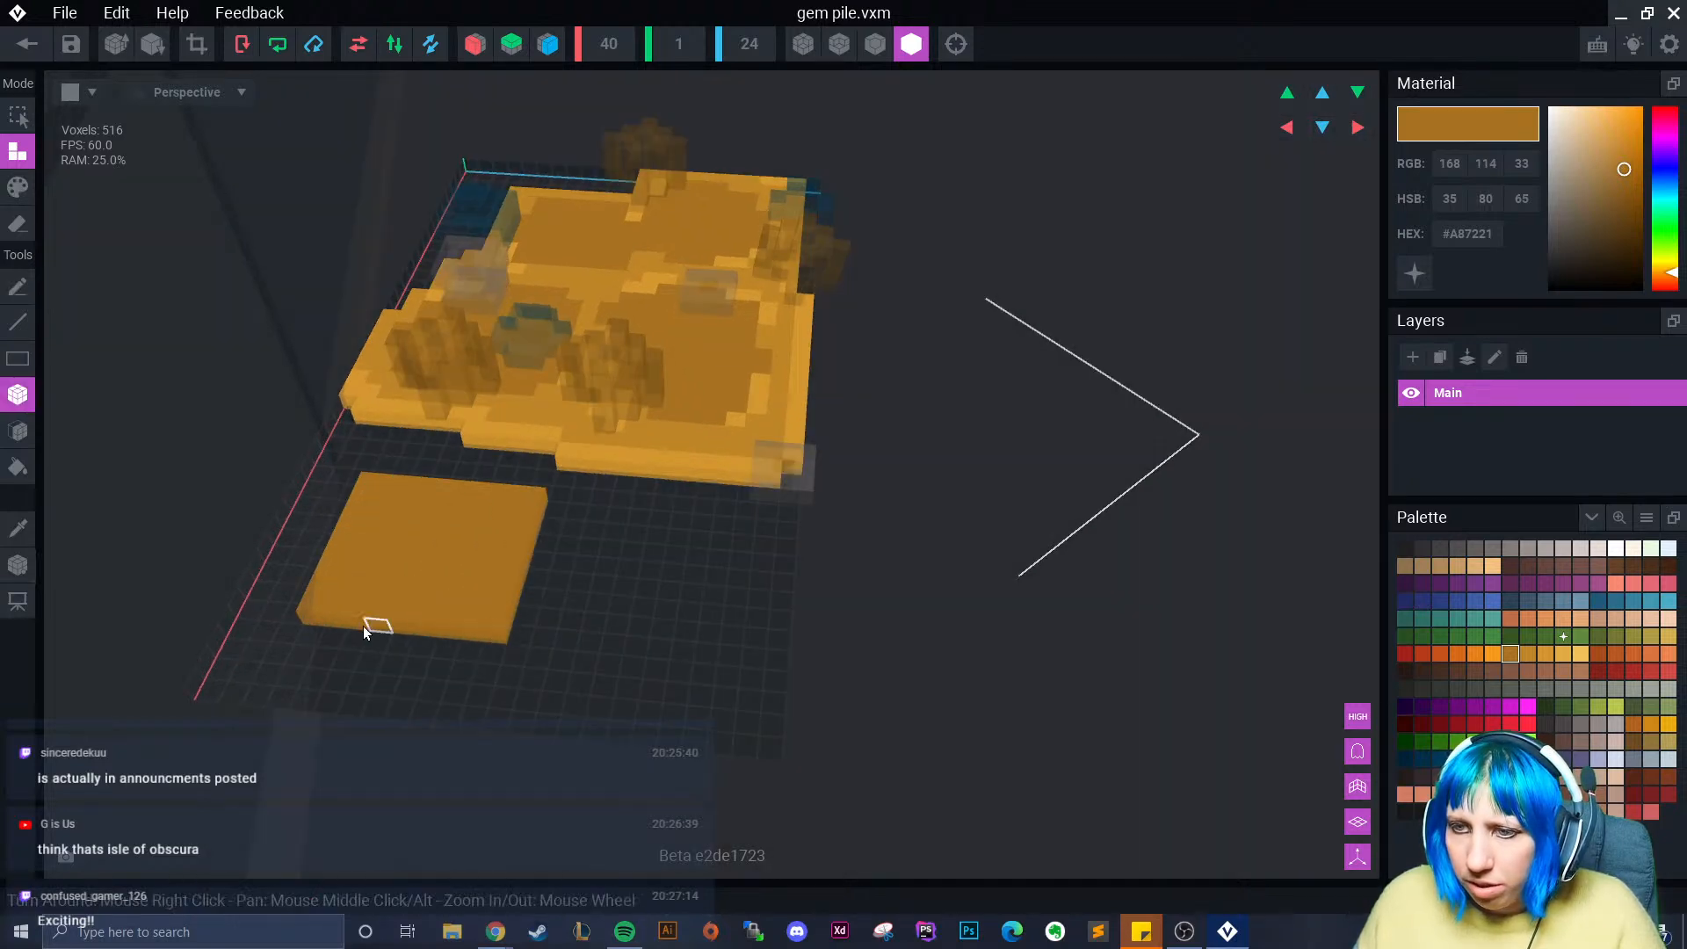
drag(328, 636, 444, 664)
drag(549, 539, 533, 607)
- Build a second irregular dark gold patch beside the first and extend the first patch's edge toward the existing pile
drag(661, 603, 743, 701)
drag(722, 719, 673, 713)
drag(635, 619, 602, 591)
right_drag(602, 590, 605, 595)
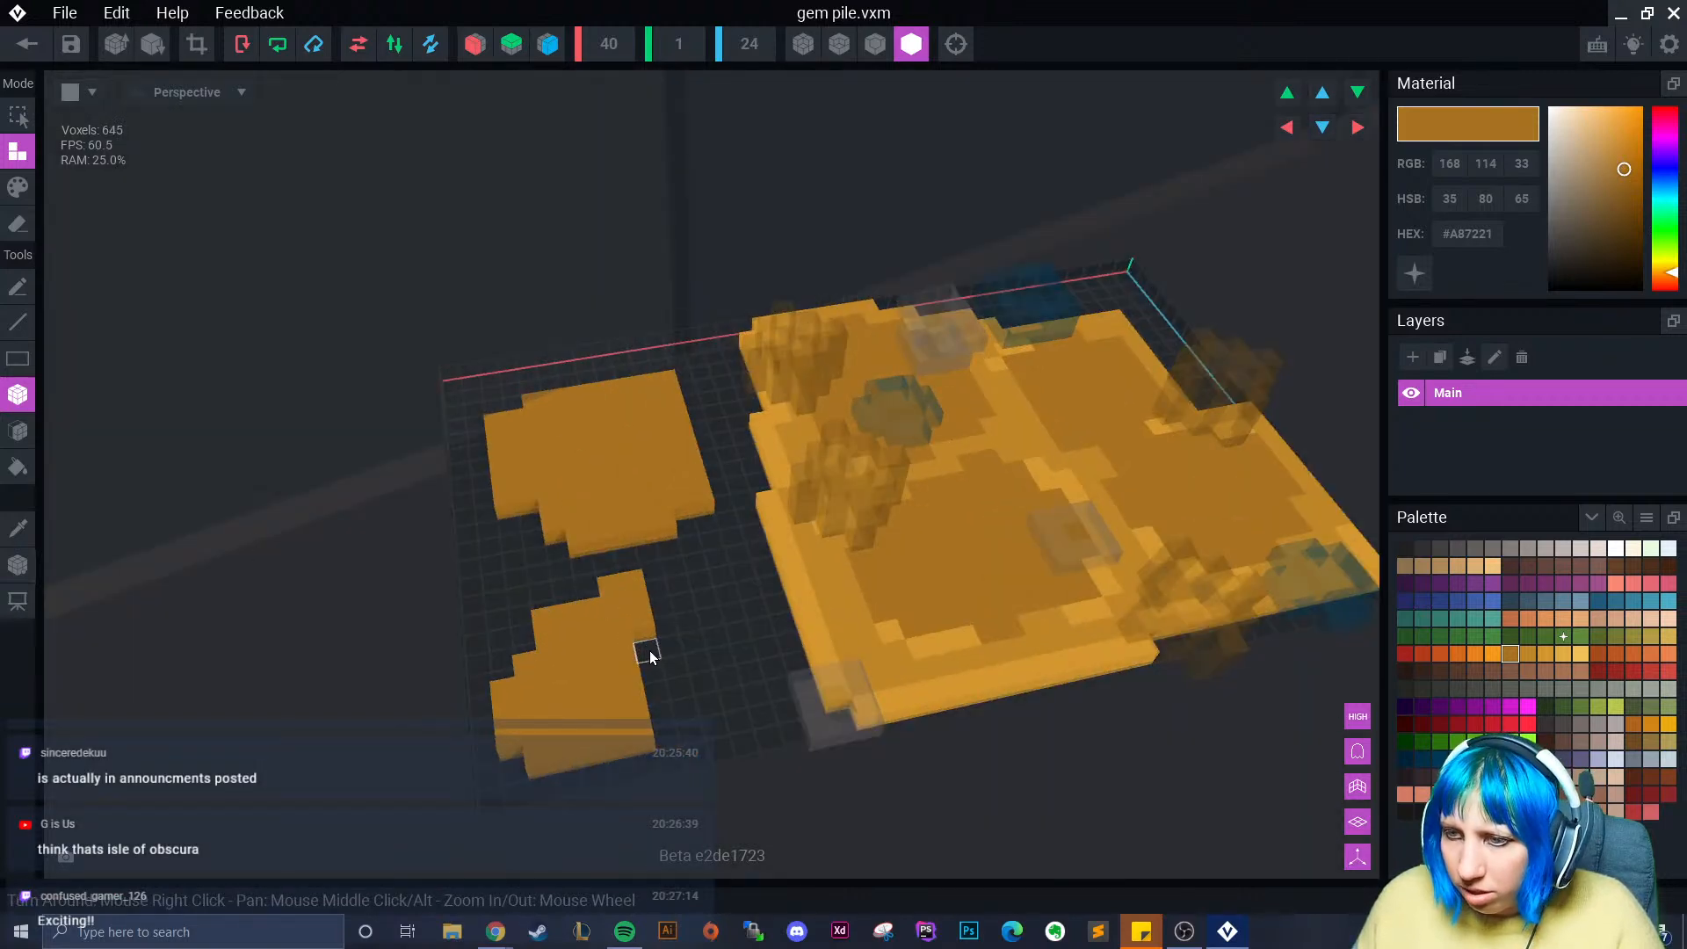
drag(650, 651, 718, 722)
drag(668, 606, 698, 616)
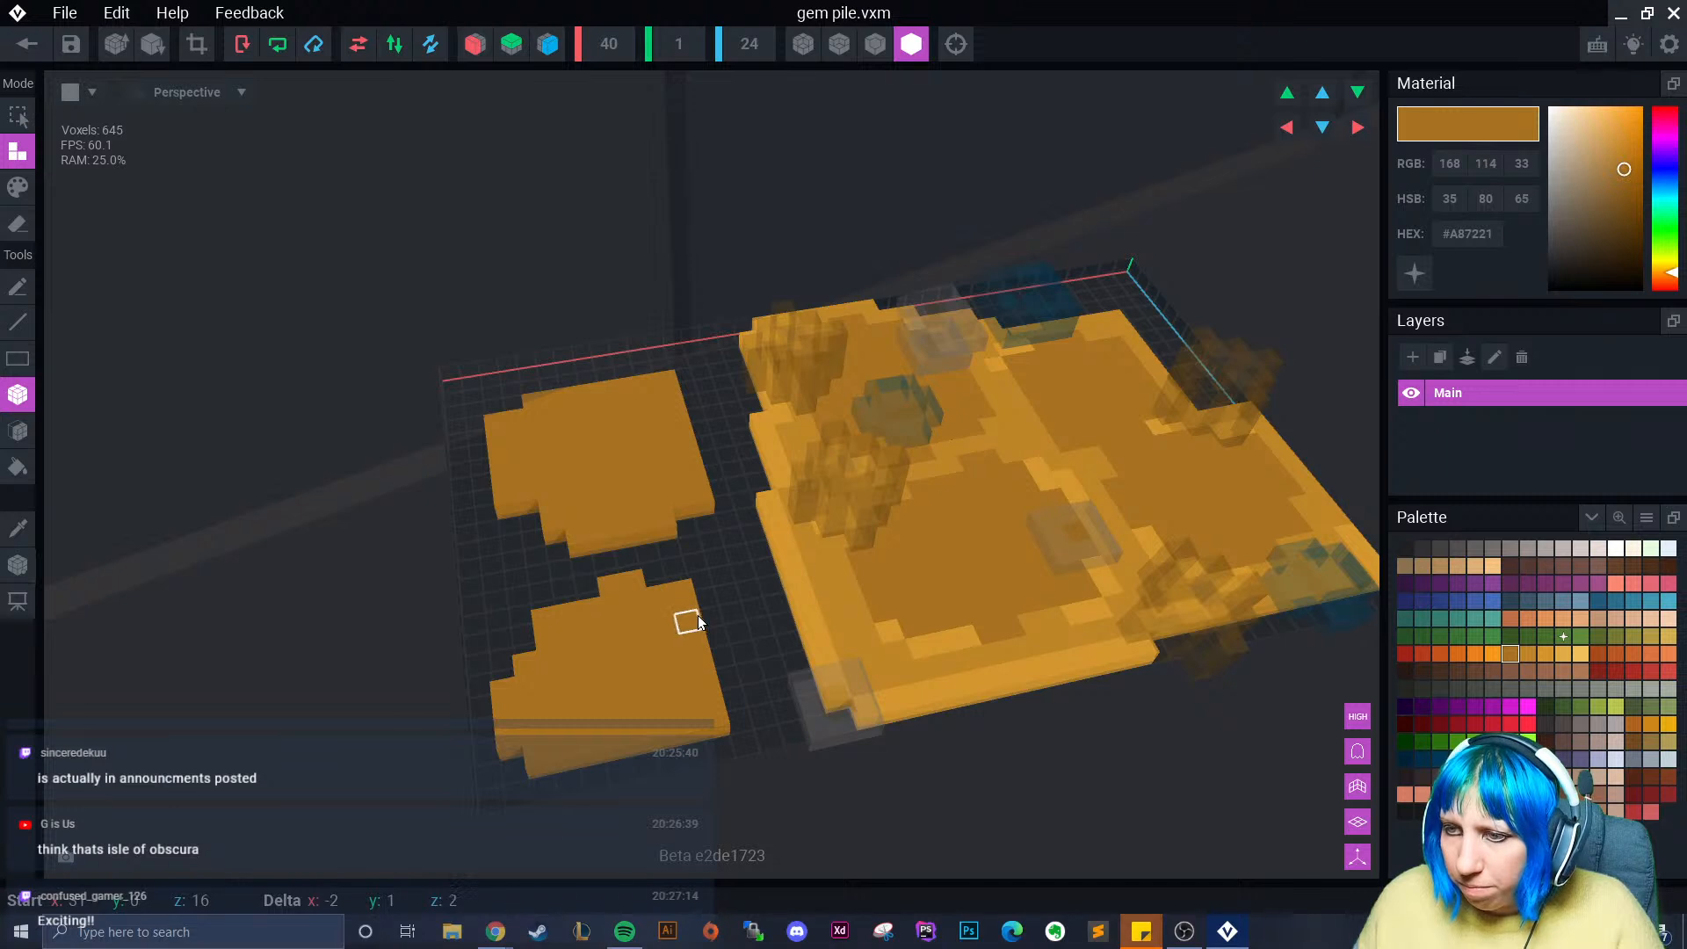
drag(749, 688, 750, 690)
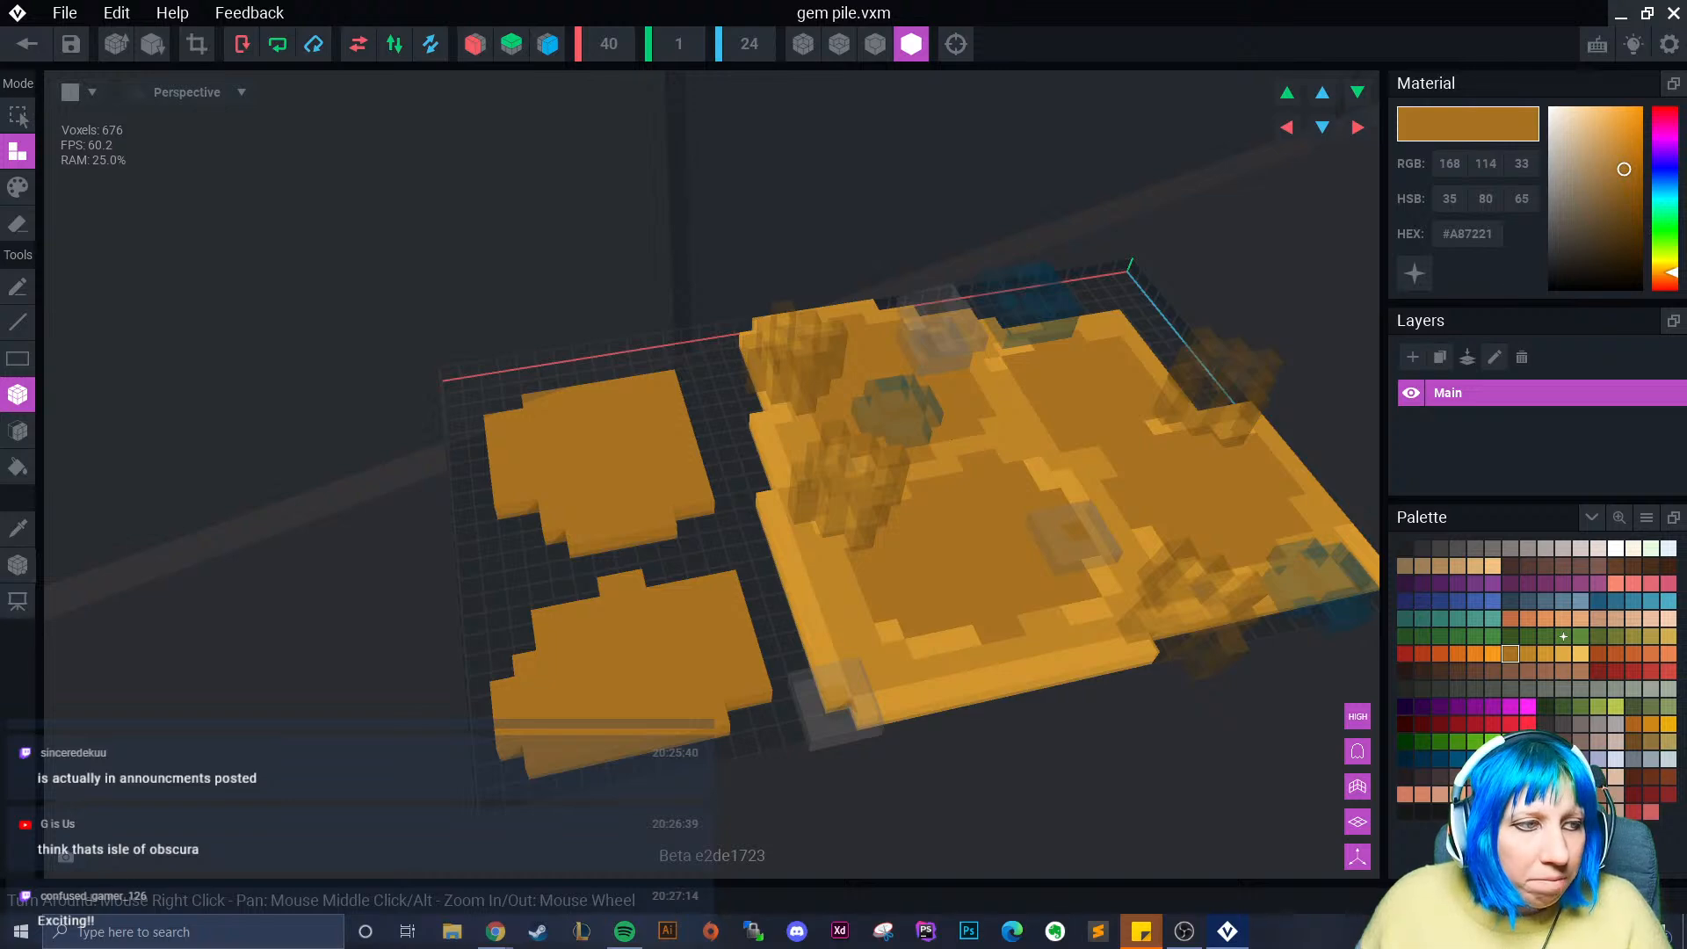
scroll(698, 599, up, 3)
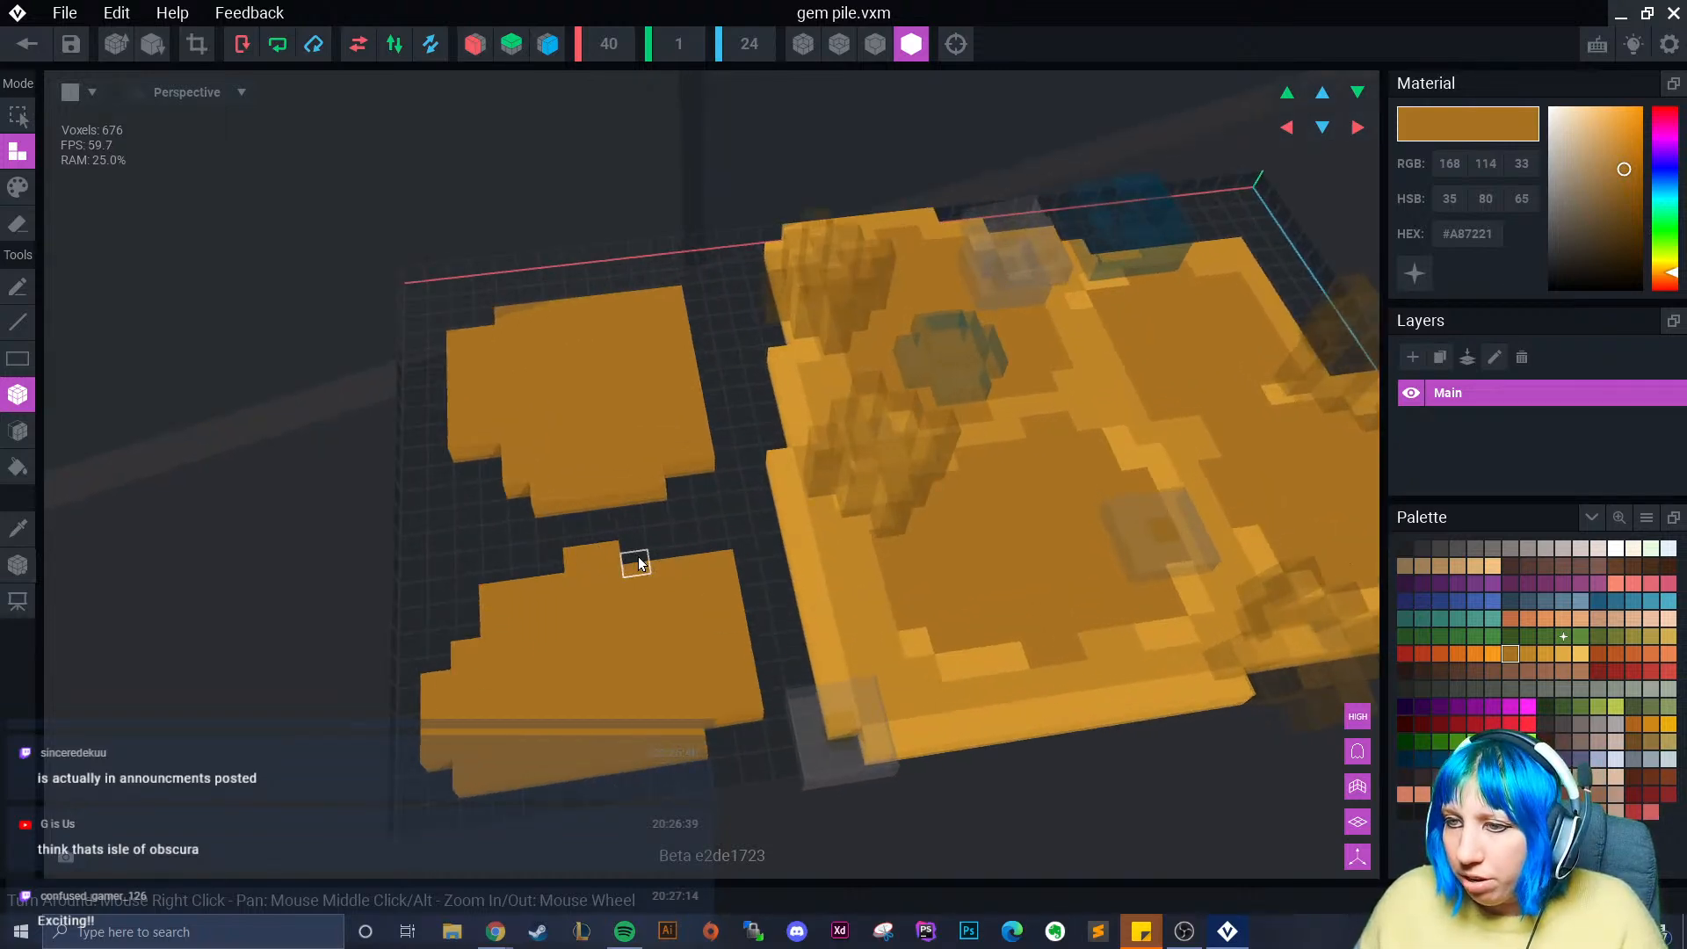
drag(703, 332, 715, 388)
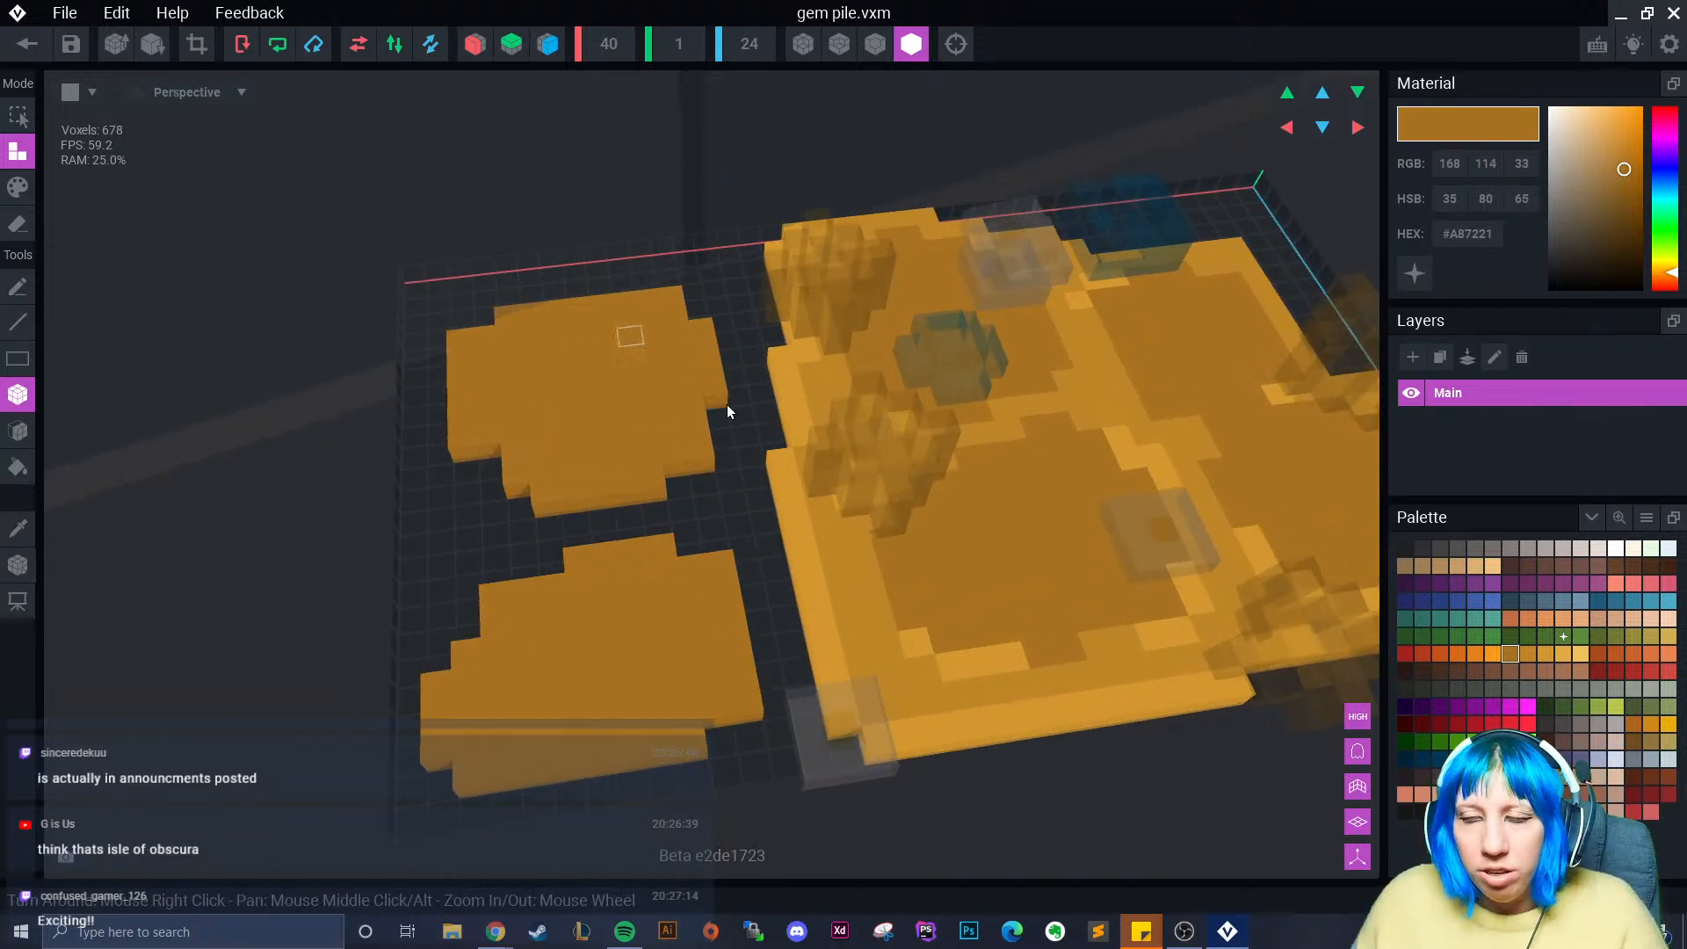
- Sample the mid gold #BE8528 and fill the gaps between the first patch, the existing pile and the second patch
right_drag(726, 404, 809, 443)
click(17, 528)
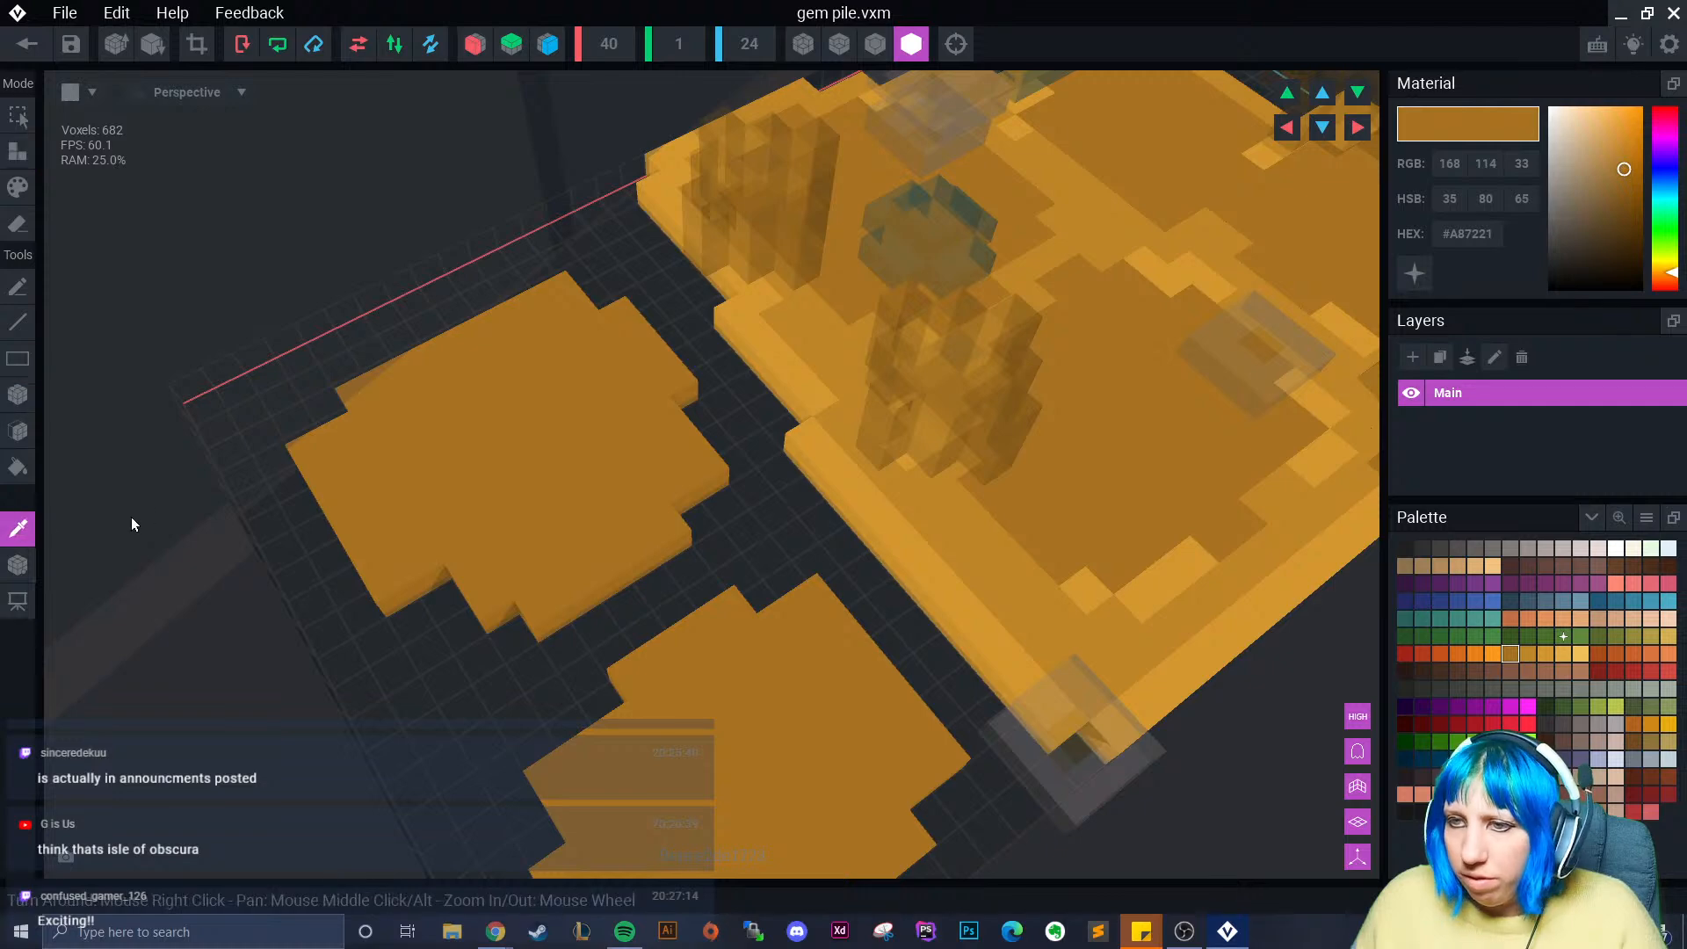
click(821, 337)
right_drag(826, 339, 634, 307)
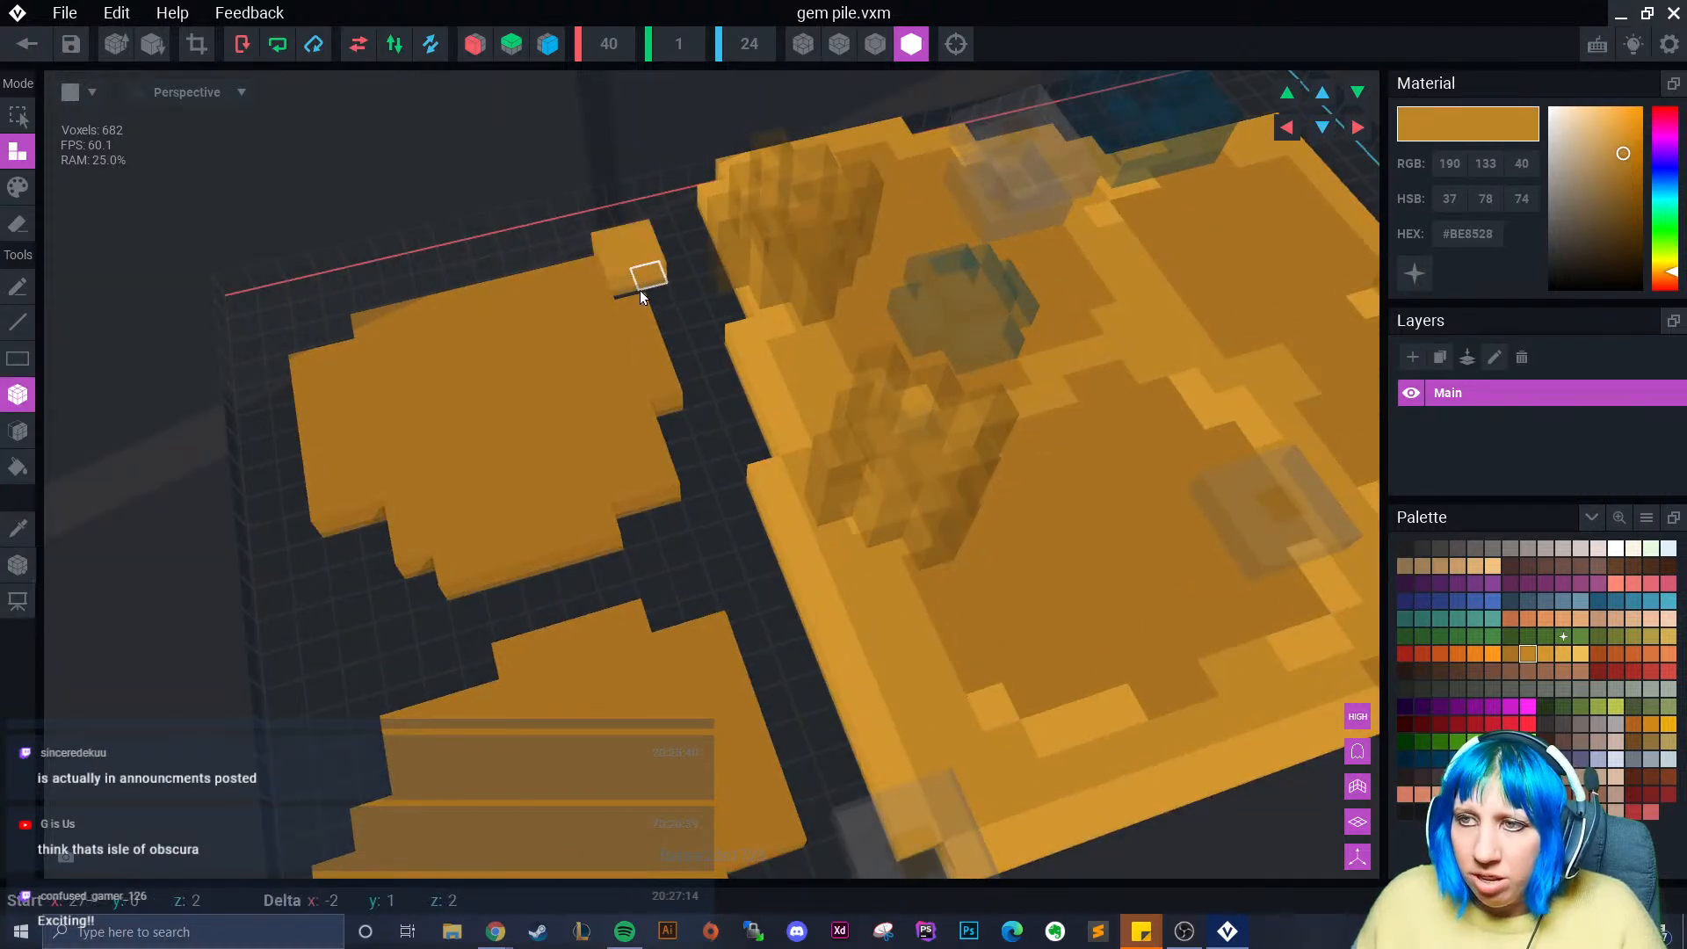
drag(682, 222, 679, 332)
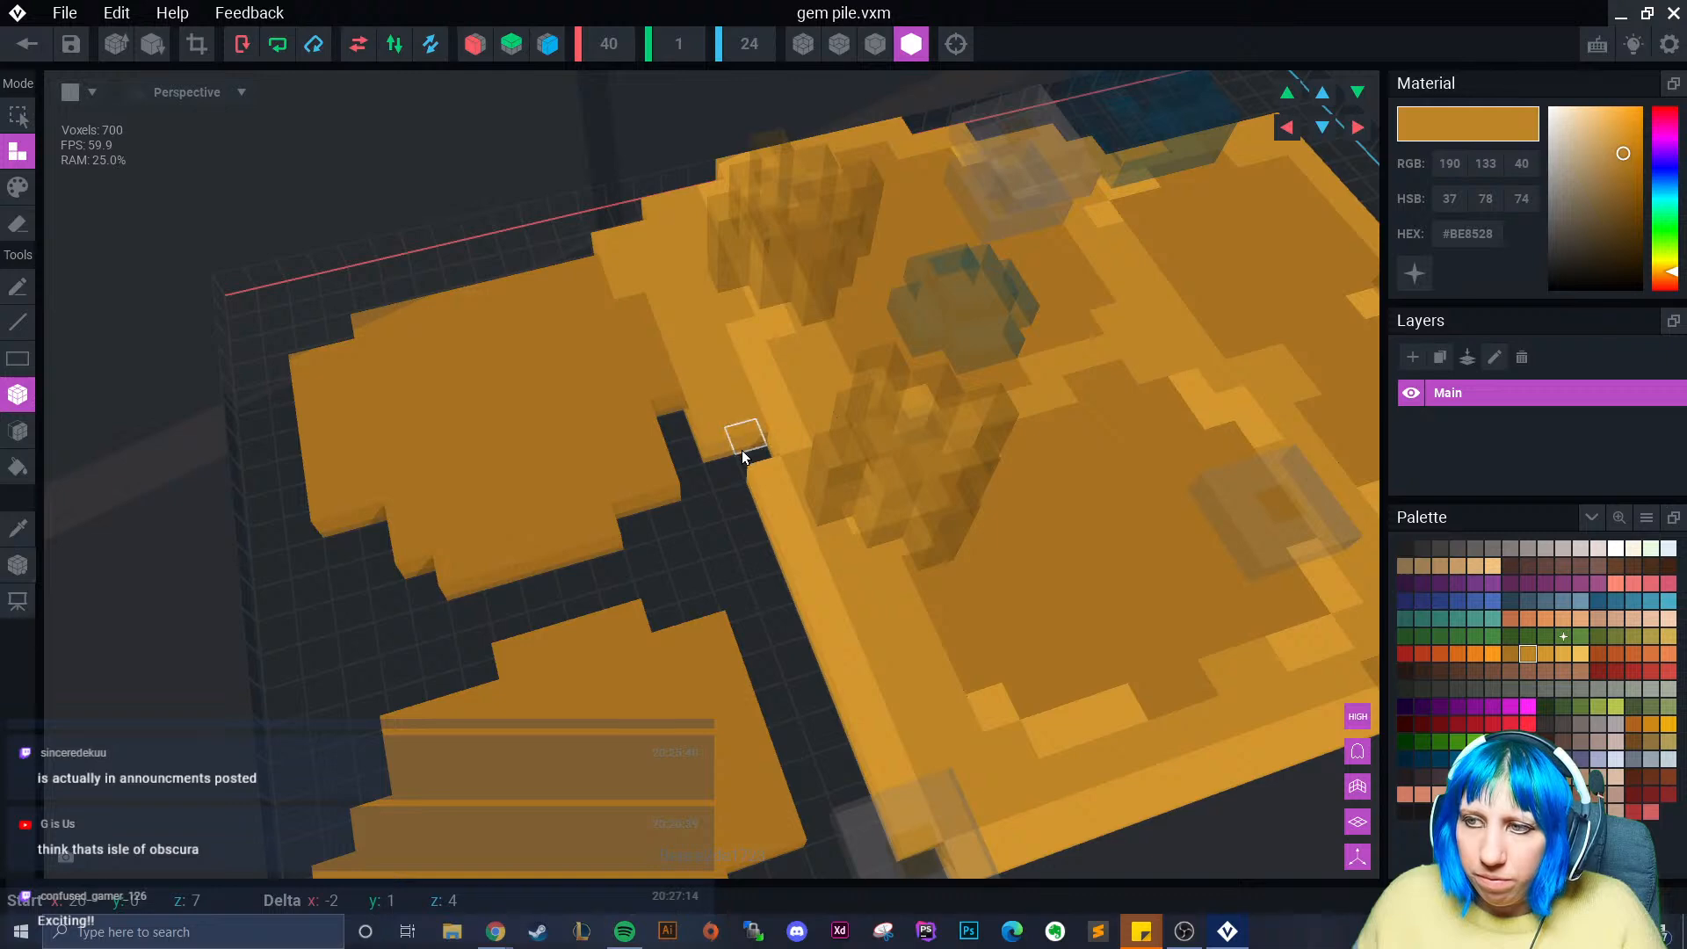
drag(742, 452, 745, 454)
drag(755, 466, 722, 467)
drag(670, 426, 497, 624)
- Surround the outer end of the dark gold patches with mid gold voxels, continuing around the first patch's corner
right_drag(497, 624, 551, 619)
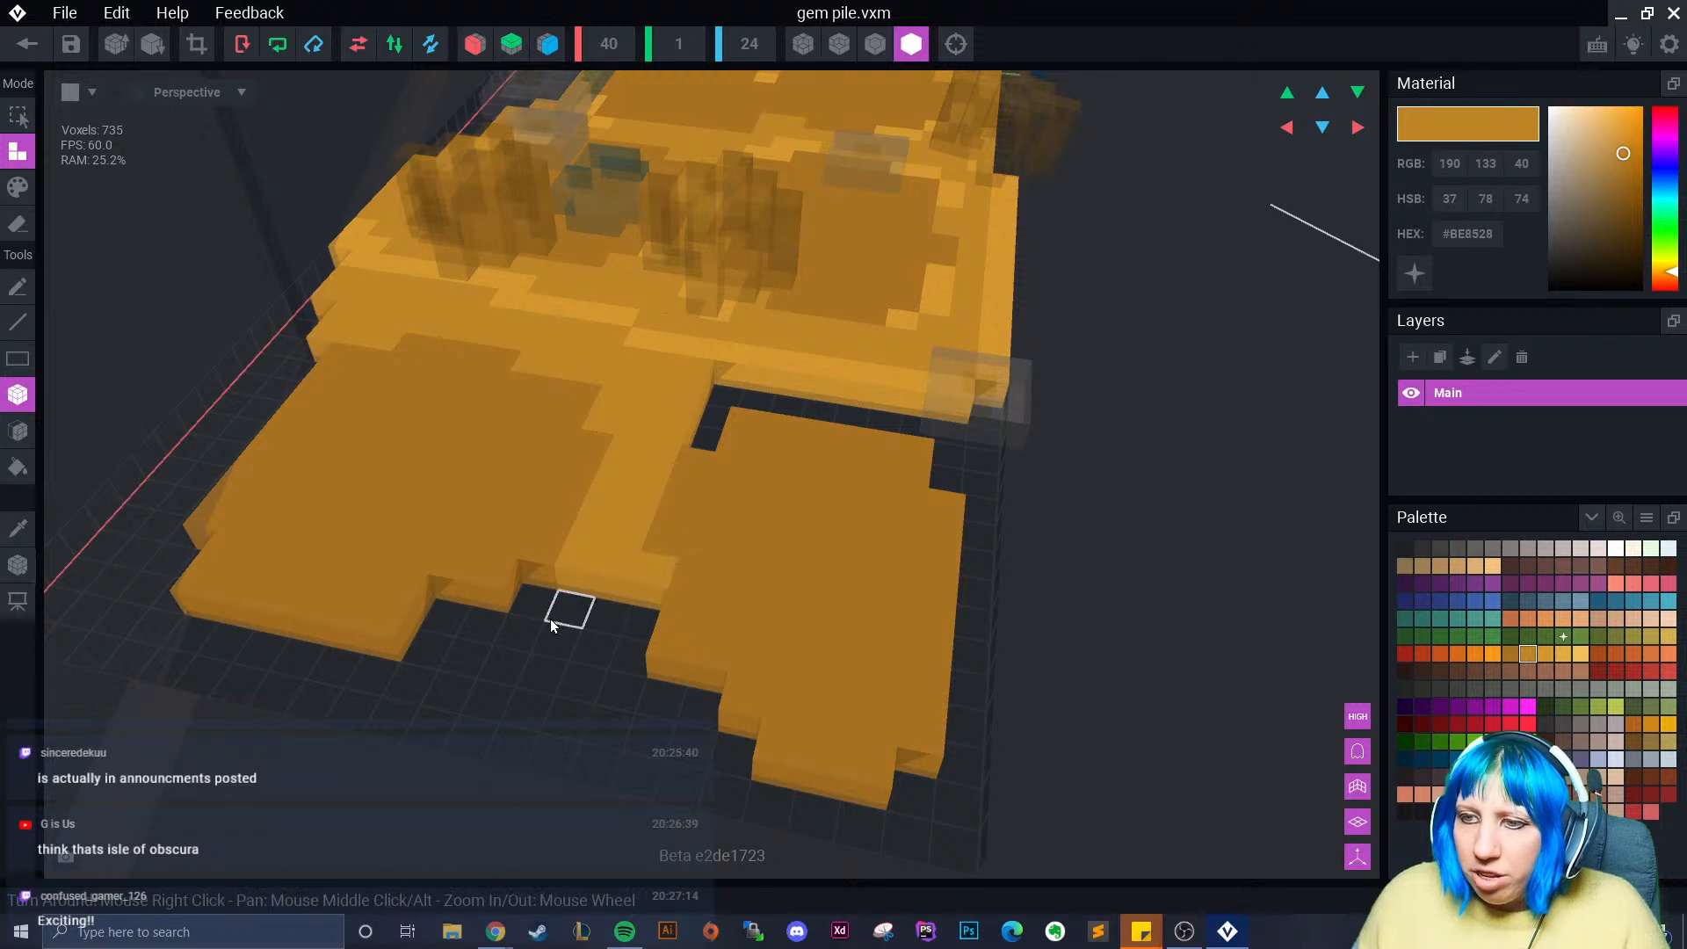
drag(537, 601, 639, 629)
right_drag(615, 633, 497, 663)
drag(431, 613, 362, 713)
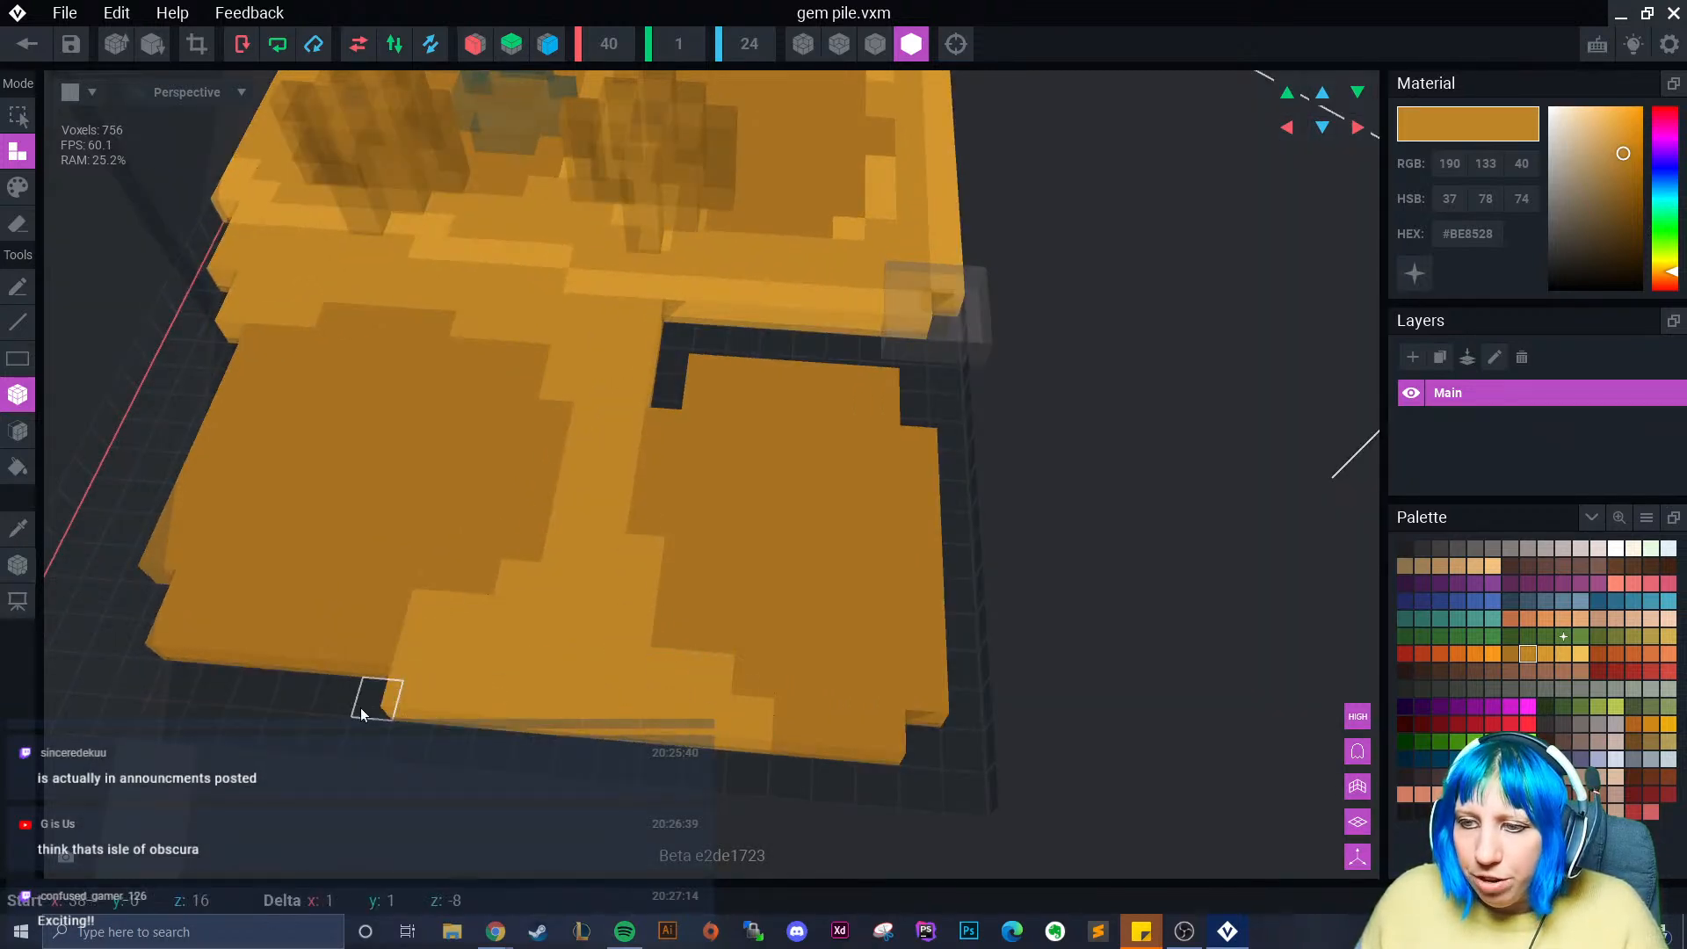
drag(187, 692, 187, 693)
right_drag(187, 693, 535, 652)
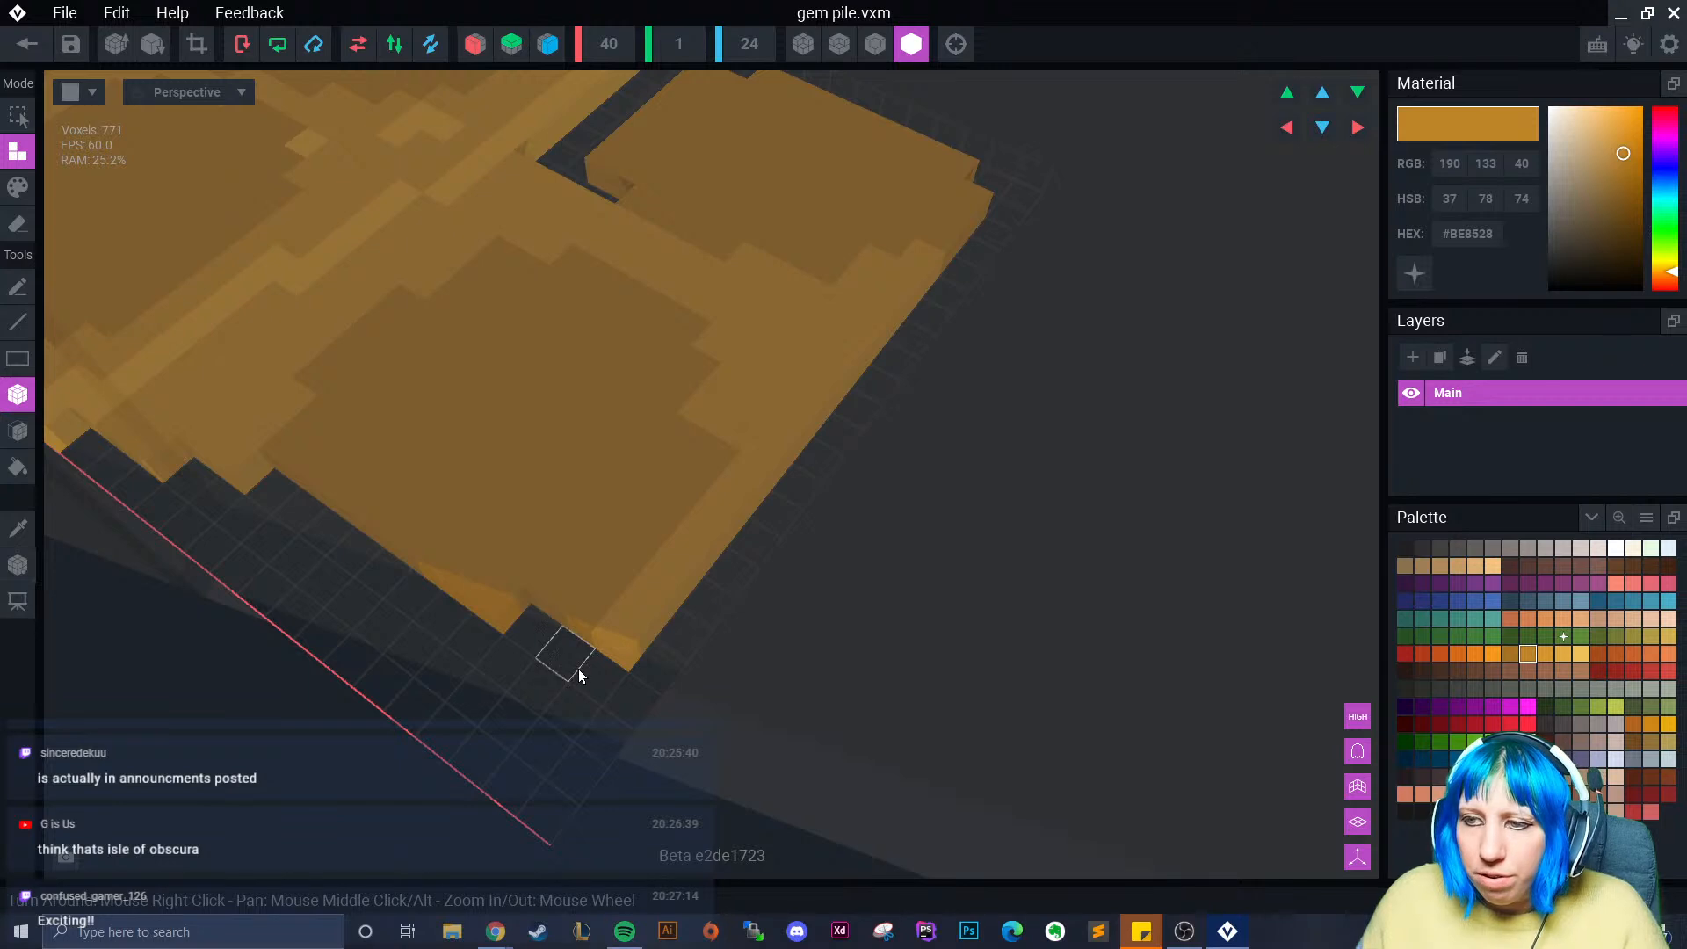
drag(513, 665, 266, 502)
- Fill the notches along the first patch's long outer side with mid gold voxels, leaving an uneven edge
right_drag(351, 590, 381, 566)
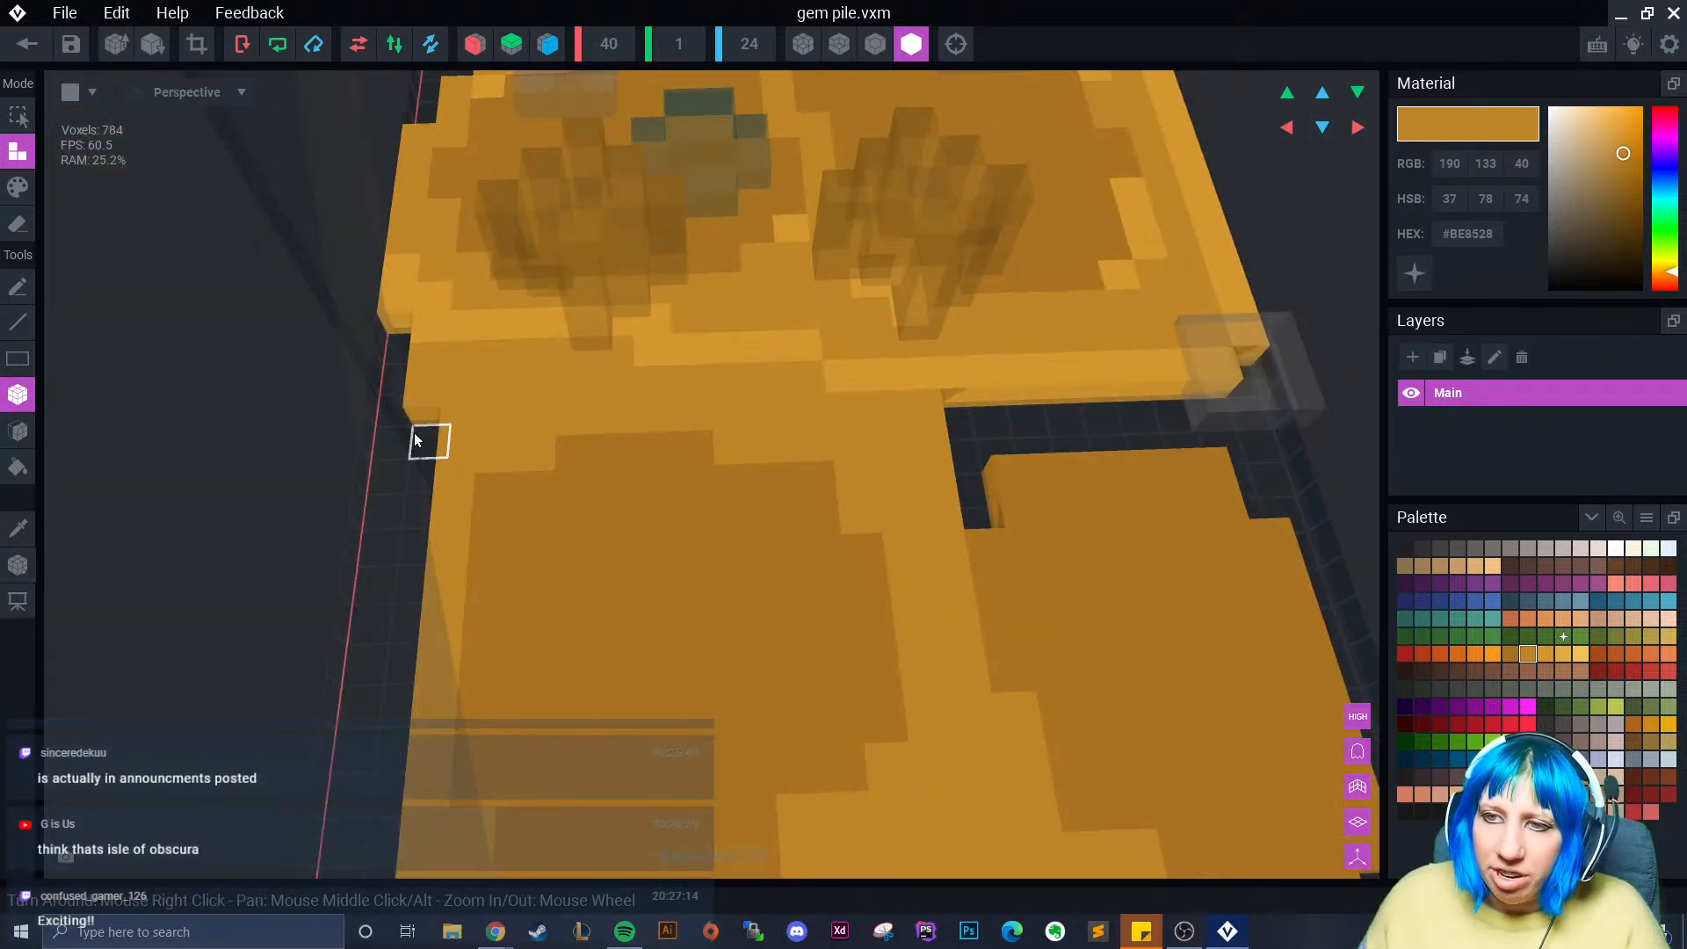
drag(416, 440, 413, 627)
drag(393, 352, 396, 470)
right_drag(394, 539, 352, 584)
middle_drag(352, 584, 528, 457)
drag(552, 443, 475, 531)
right_drag(479, 597, 483, 572)
click(629, 723)
scroll(686, 728, down, 2)
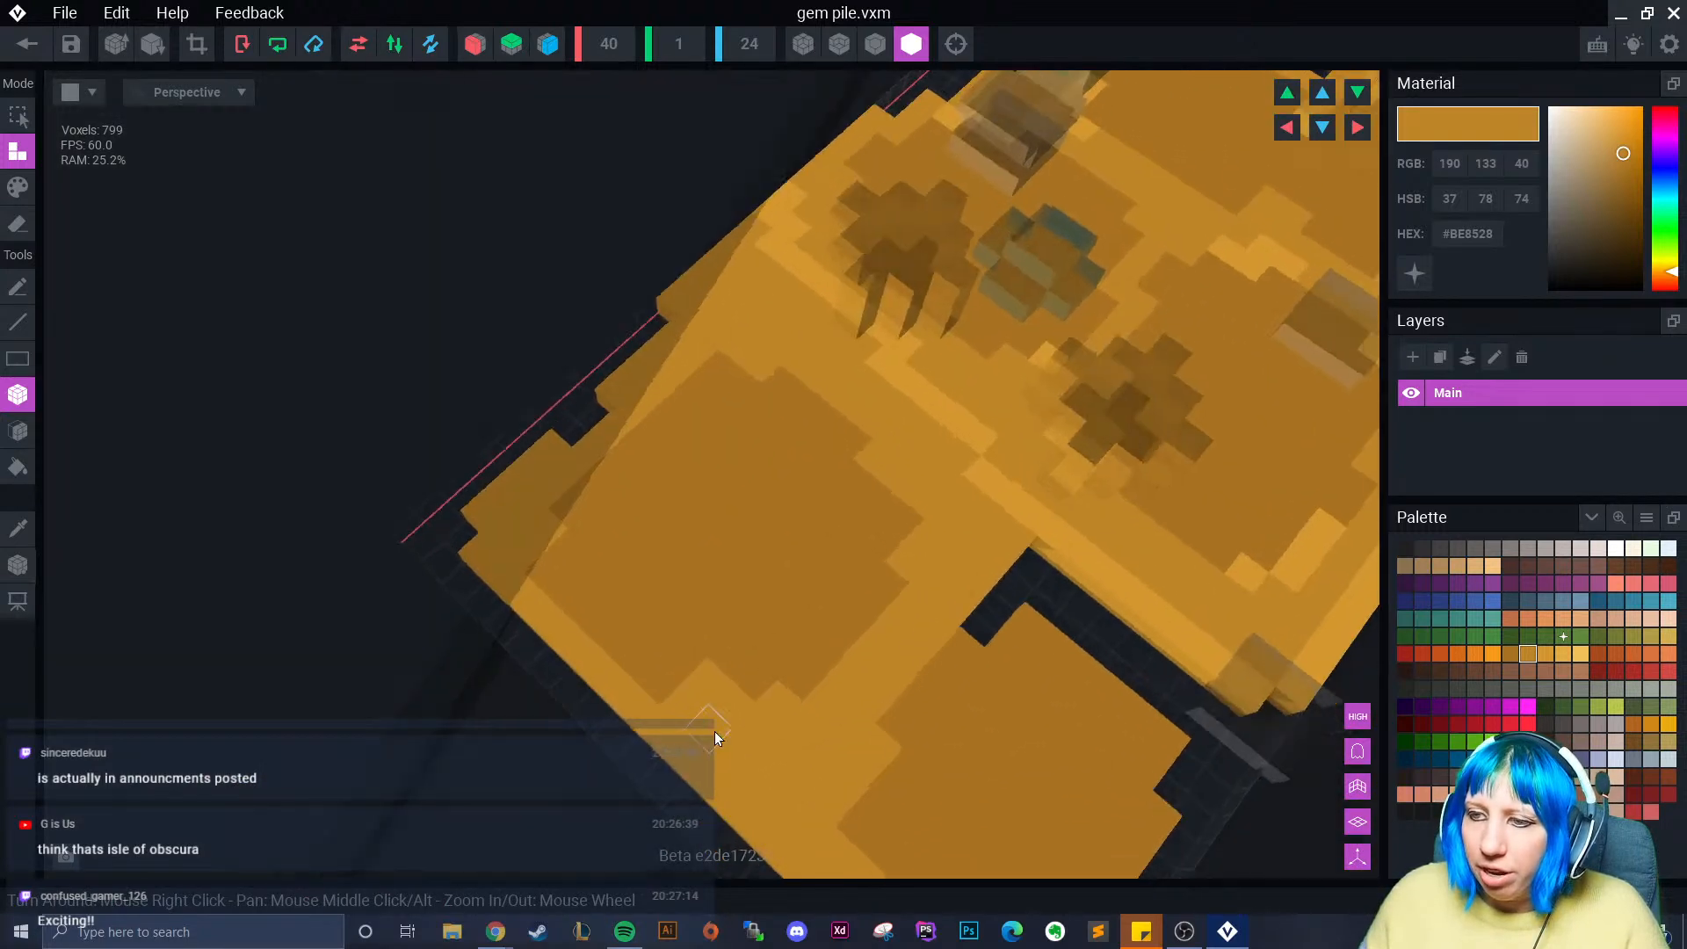
- Add a mid gold strip to the second patch along its side facing the existing pile
middle_drag(715, 731, 754, 608)
right_drag(754, 608, 746, 547)
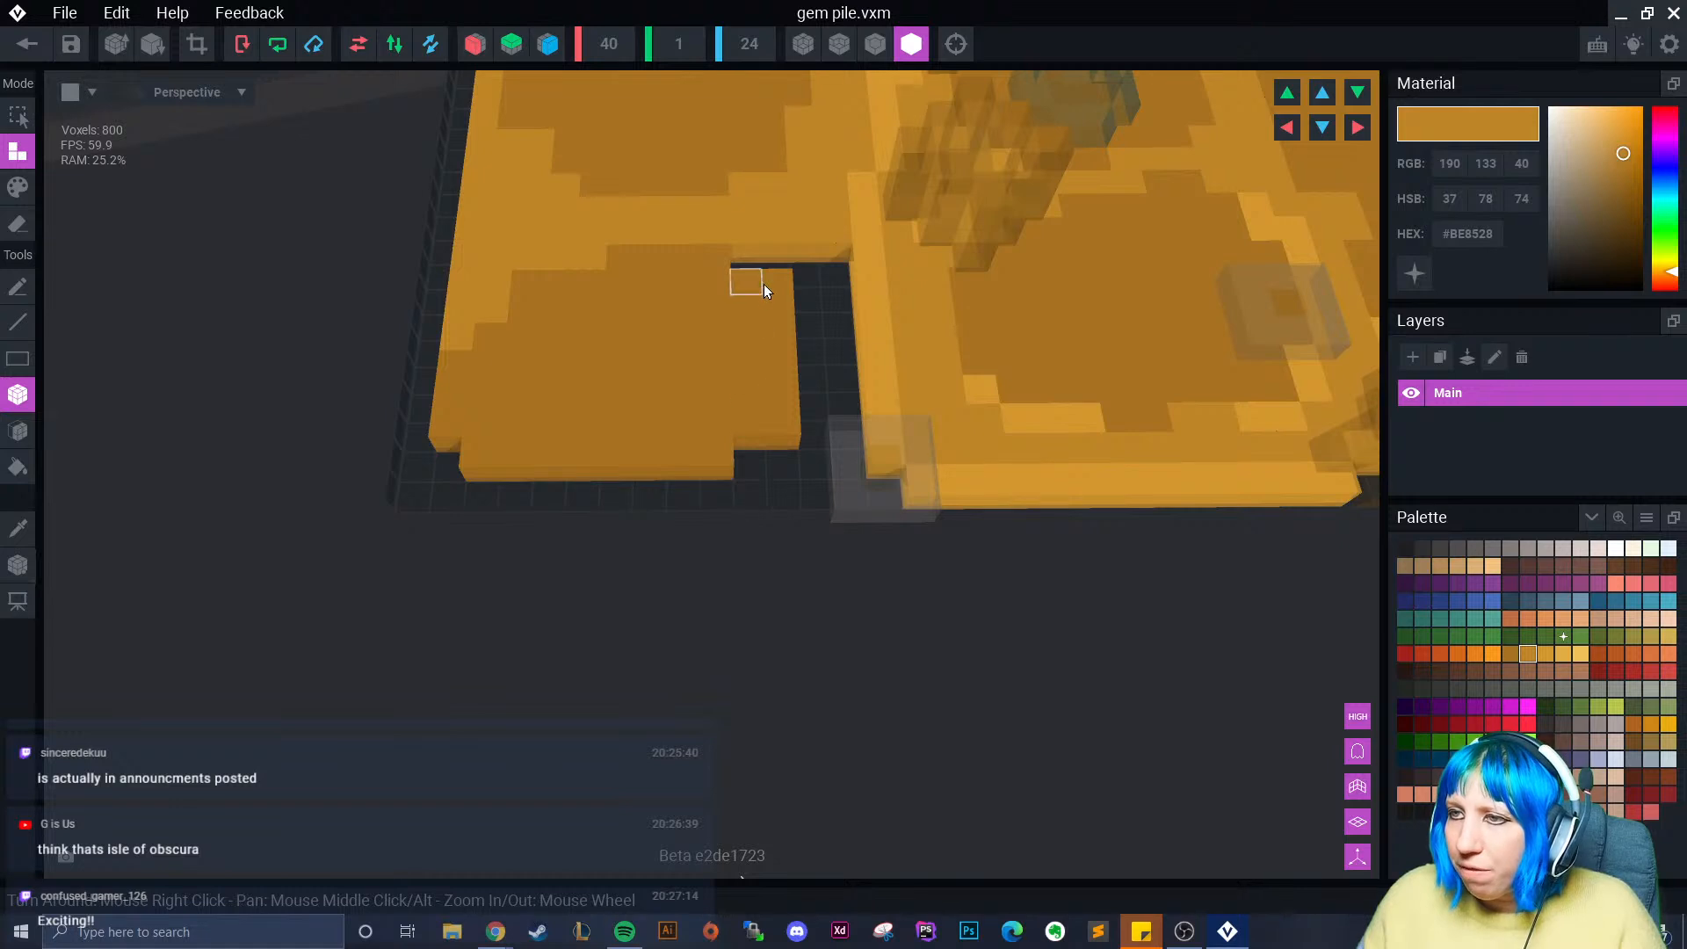
drag(762, 282, 817, 428)
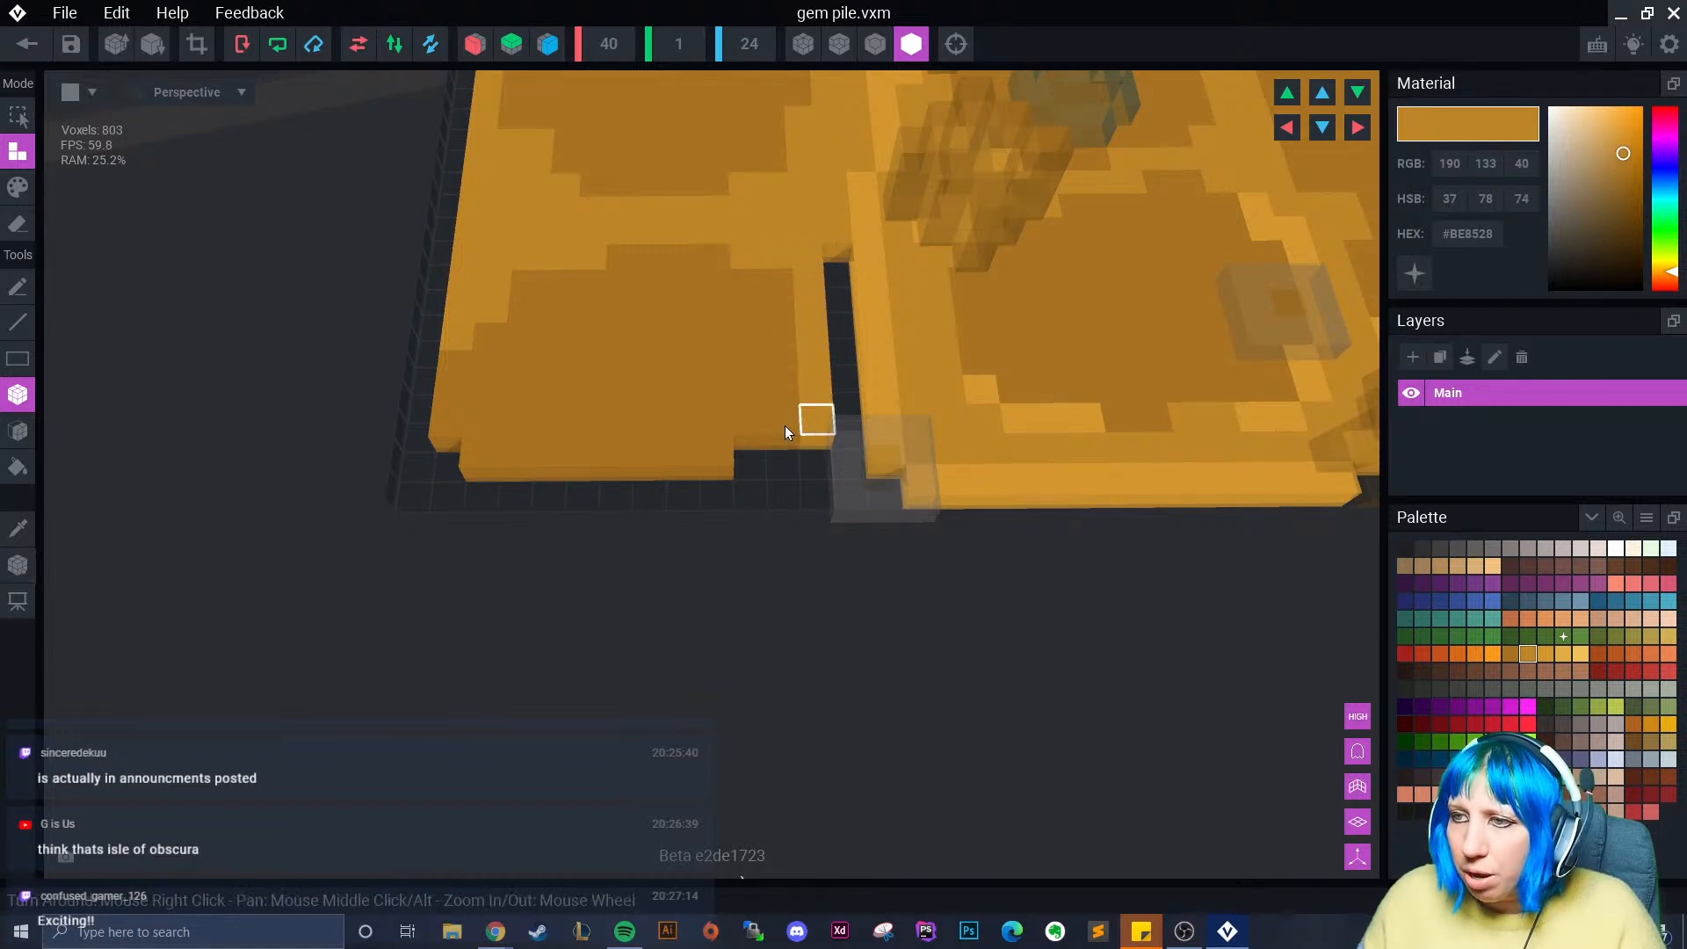
- Sample the light gold #D4972E, fill the remaining slot beside the existing pile and start edging the second patch's outer side
click(11, 542)
click(873, 343)
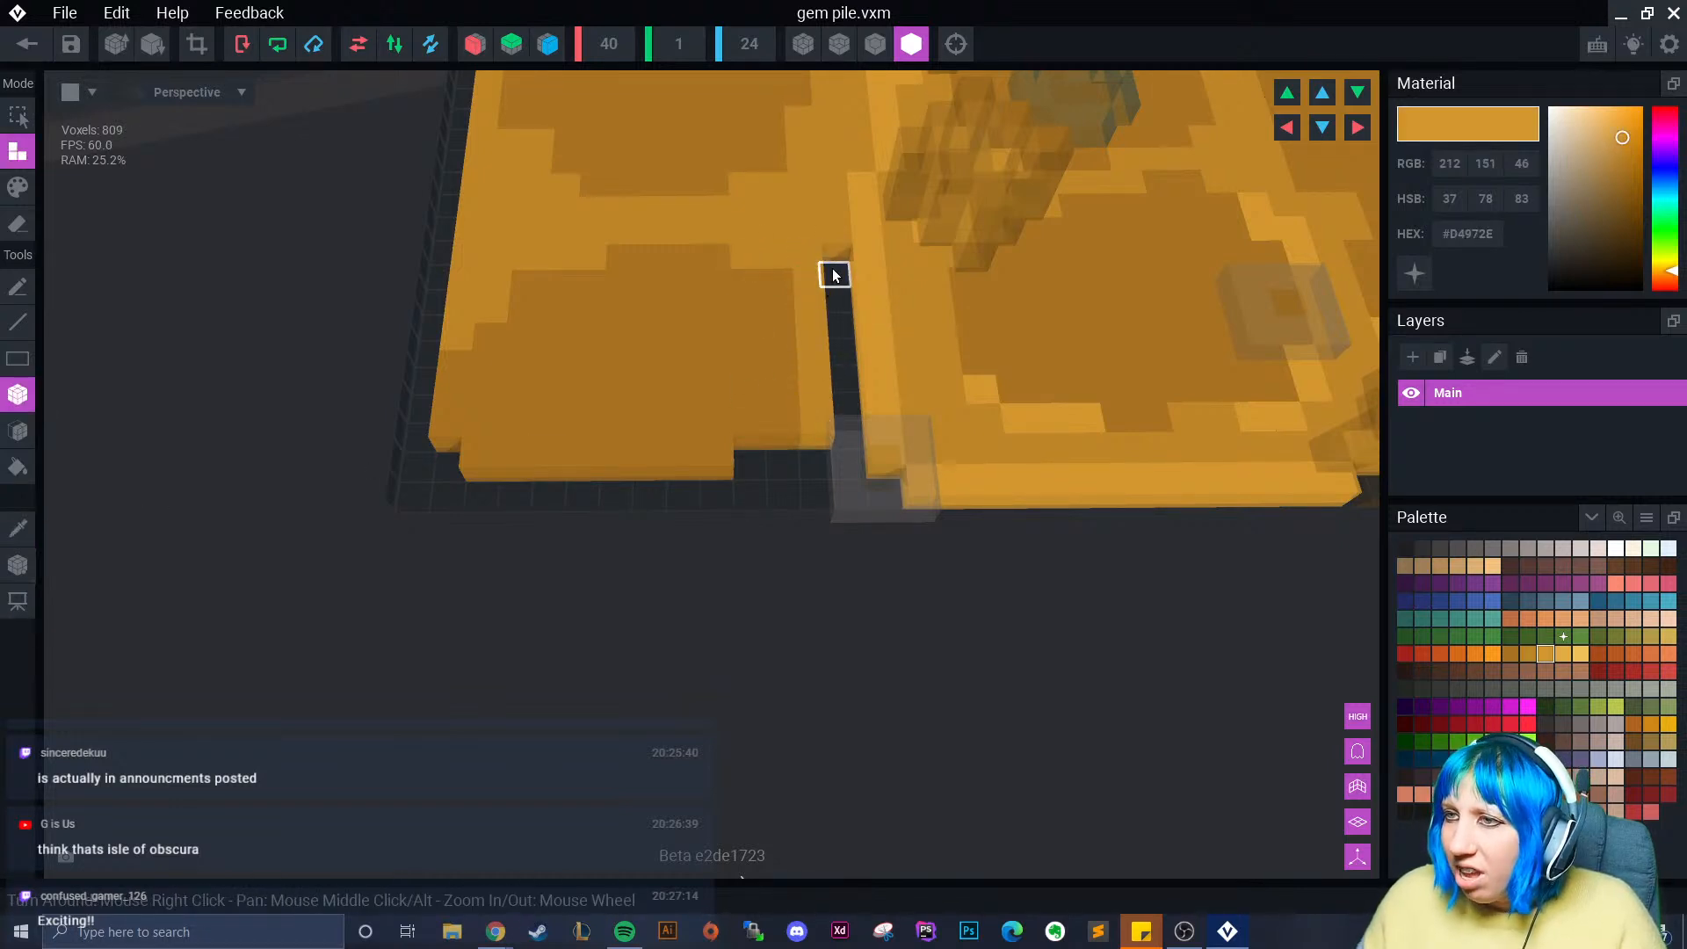
drag(835, 272, 840, 450)
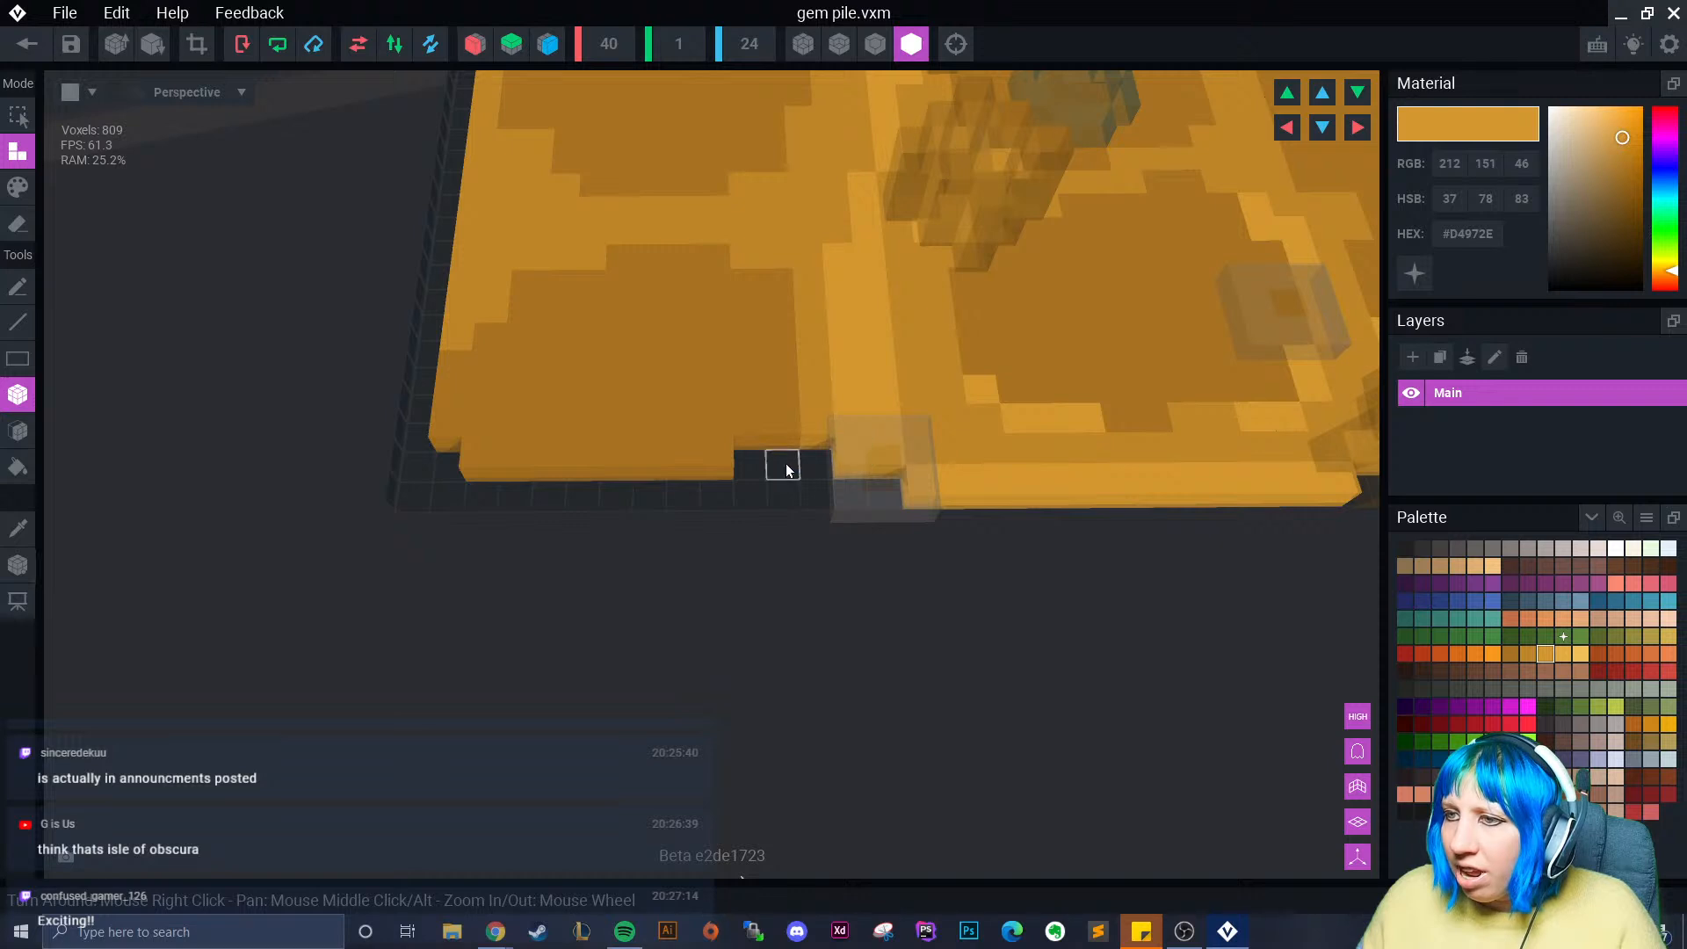
drag(676, 494, 487, 505)
- Finish the light gold edge along the second patch's outer side and continue it across the outer end of both patches
right_drag(487, 504, 366, 533)
drag(365, 532, 156, 556)
middle_drag(156, 556, 632, 608)
drag(728, 625, 490, 657)
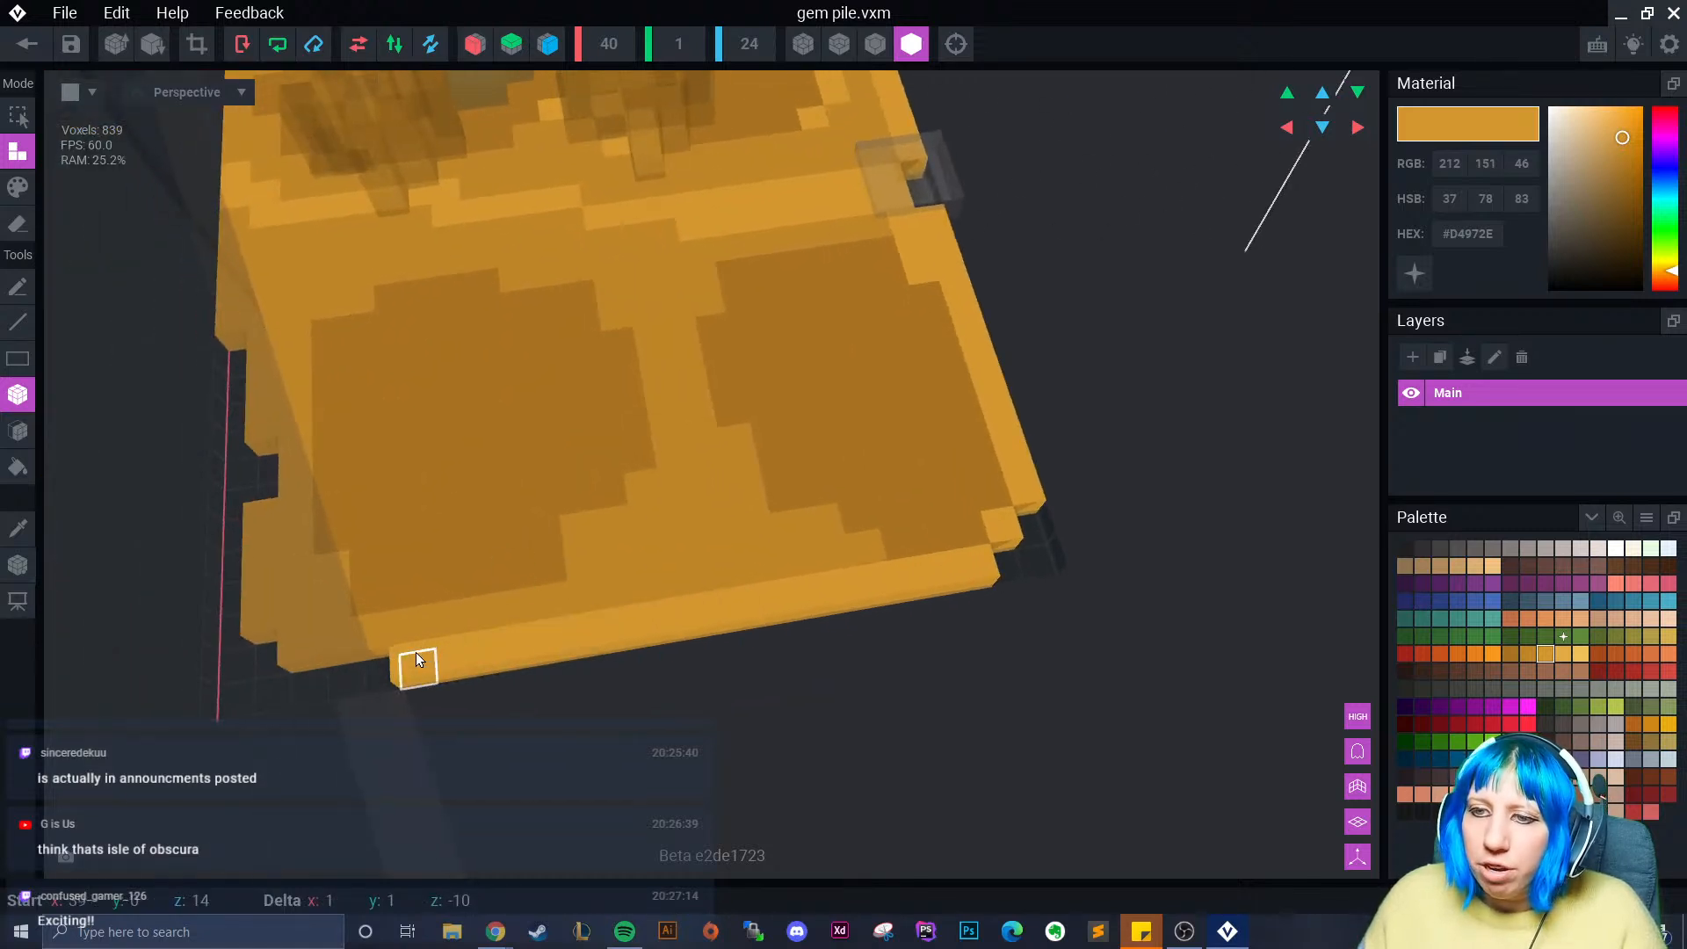
drag(332, 682, 320, 682)
right_drag(320, 682, 275, 690)
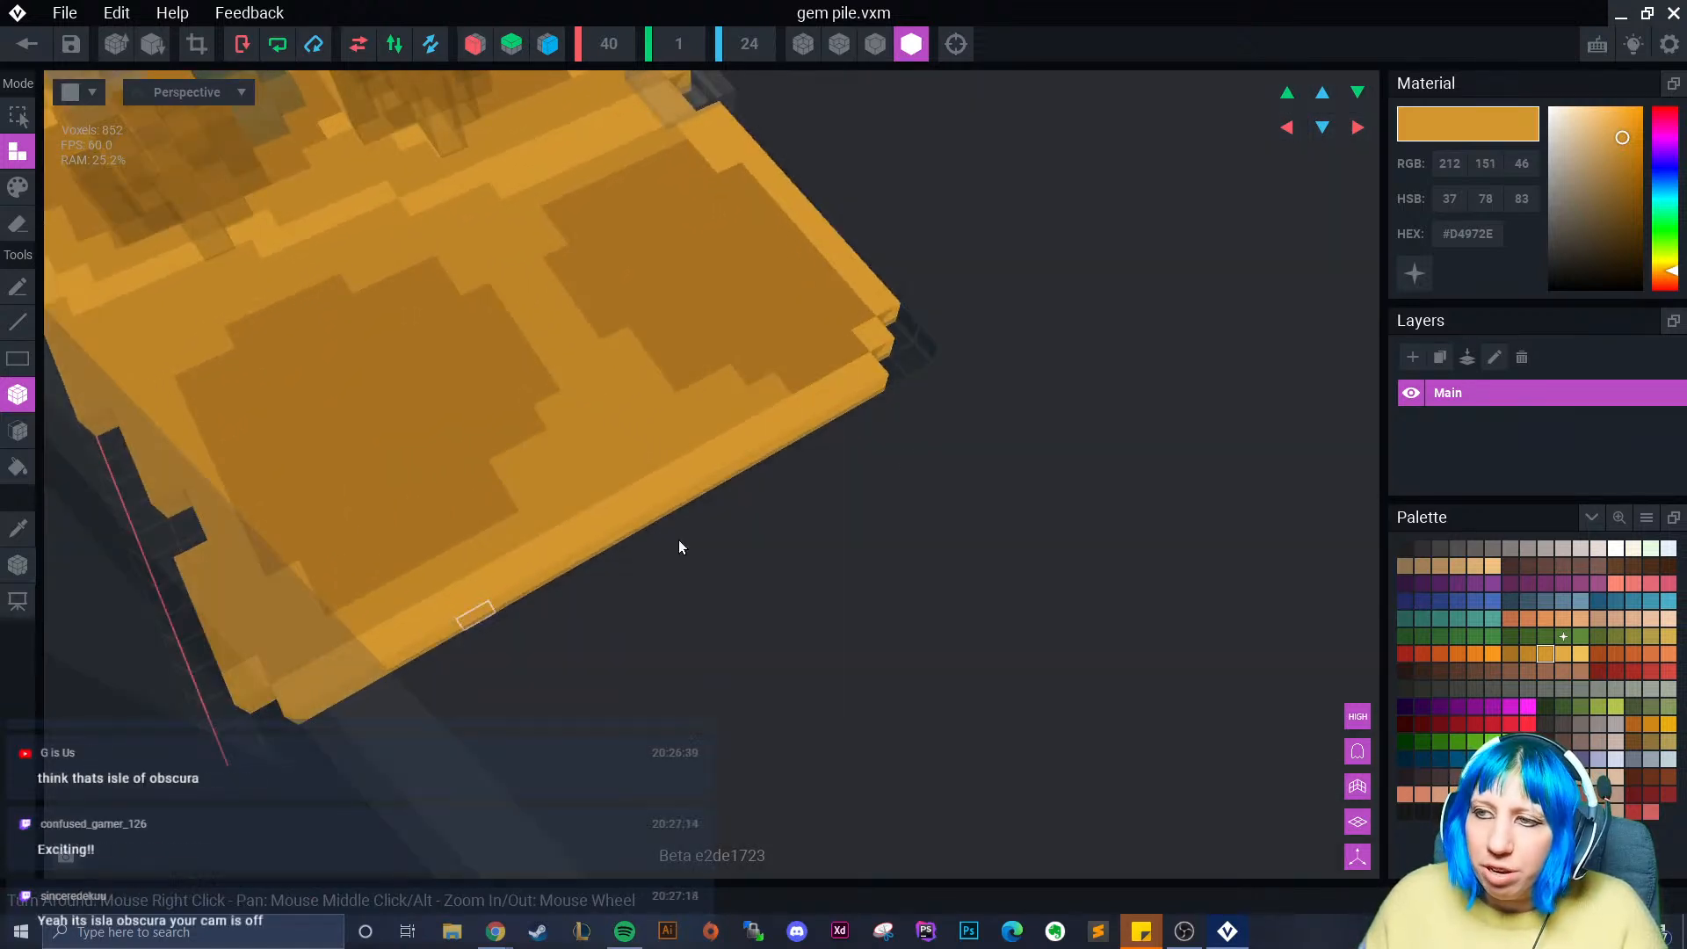
- Carry the light gold edge around the corner and along part of the first patch's long outer side
right_drag(704, 504, 608, 667)
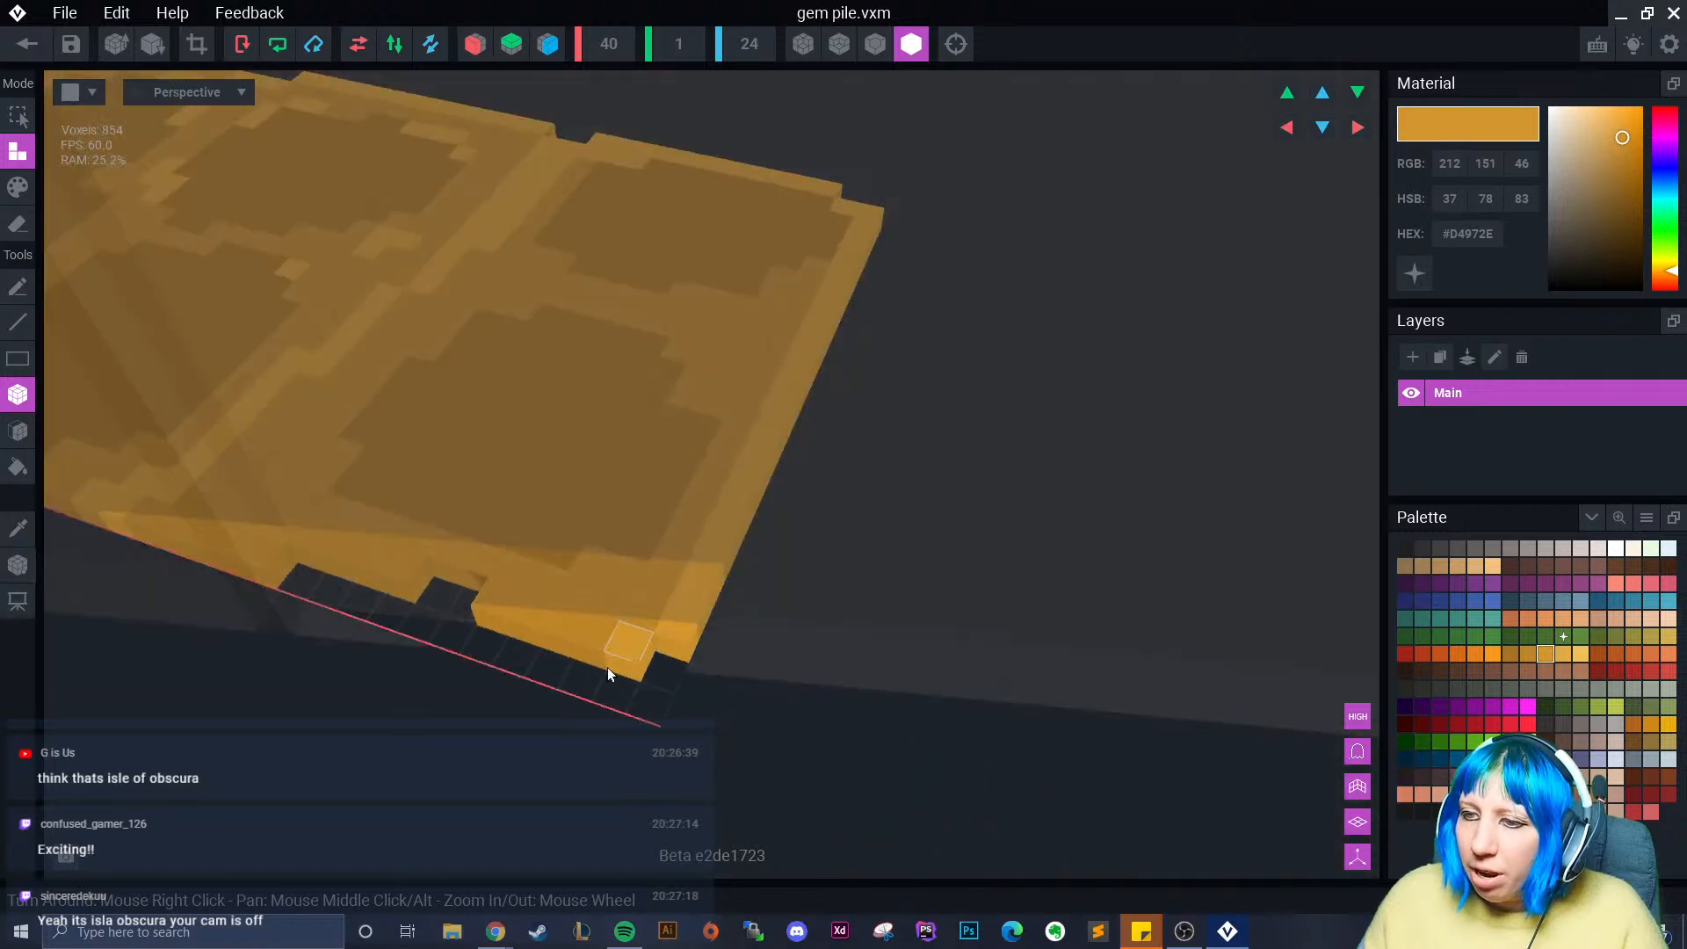
click(581, 668)
right_drag(482, 657, 461, 651)
drag(424, 629, 232, 721)
scroll(314, 697, down, 3)
right_drag(313, 697, 682, 620)
scroll(678, 699, up, 1)
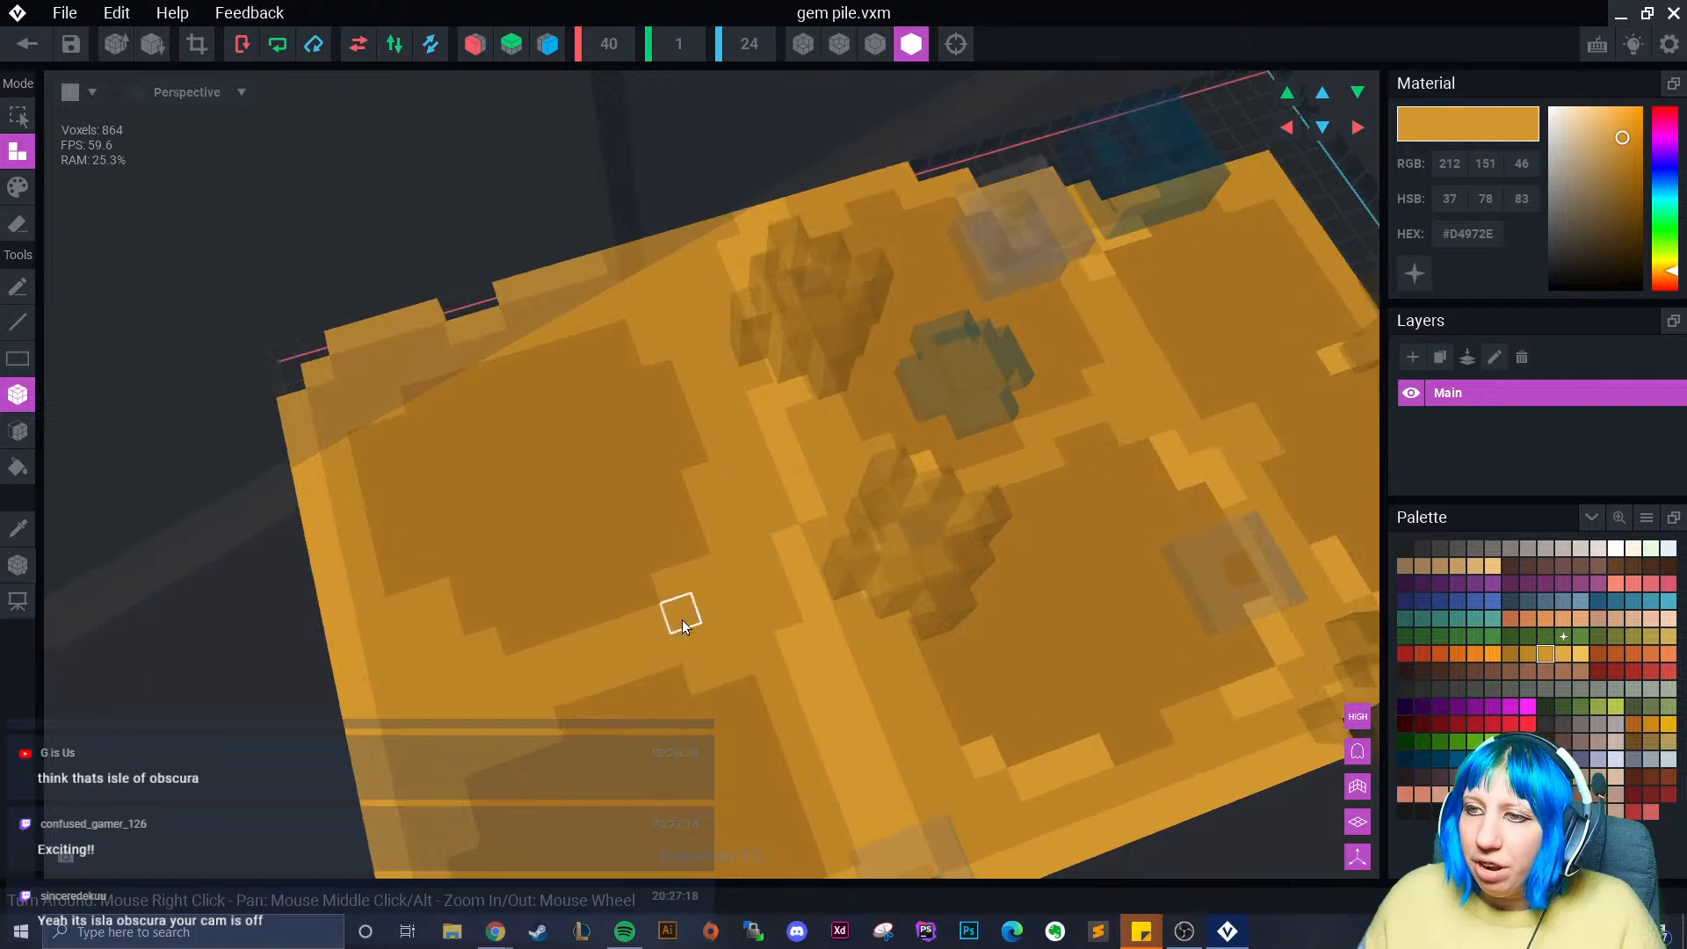
- Switch to painting and recolour small stepped highlights around the two new dark patches with the light gold #D4972E
click(18, 187)
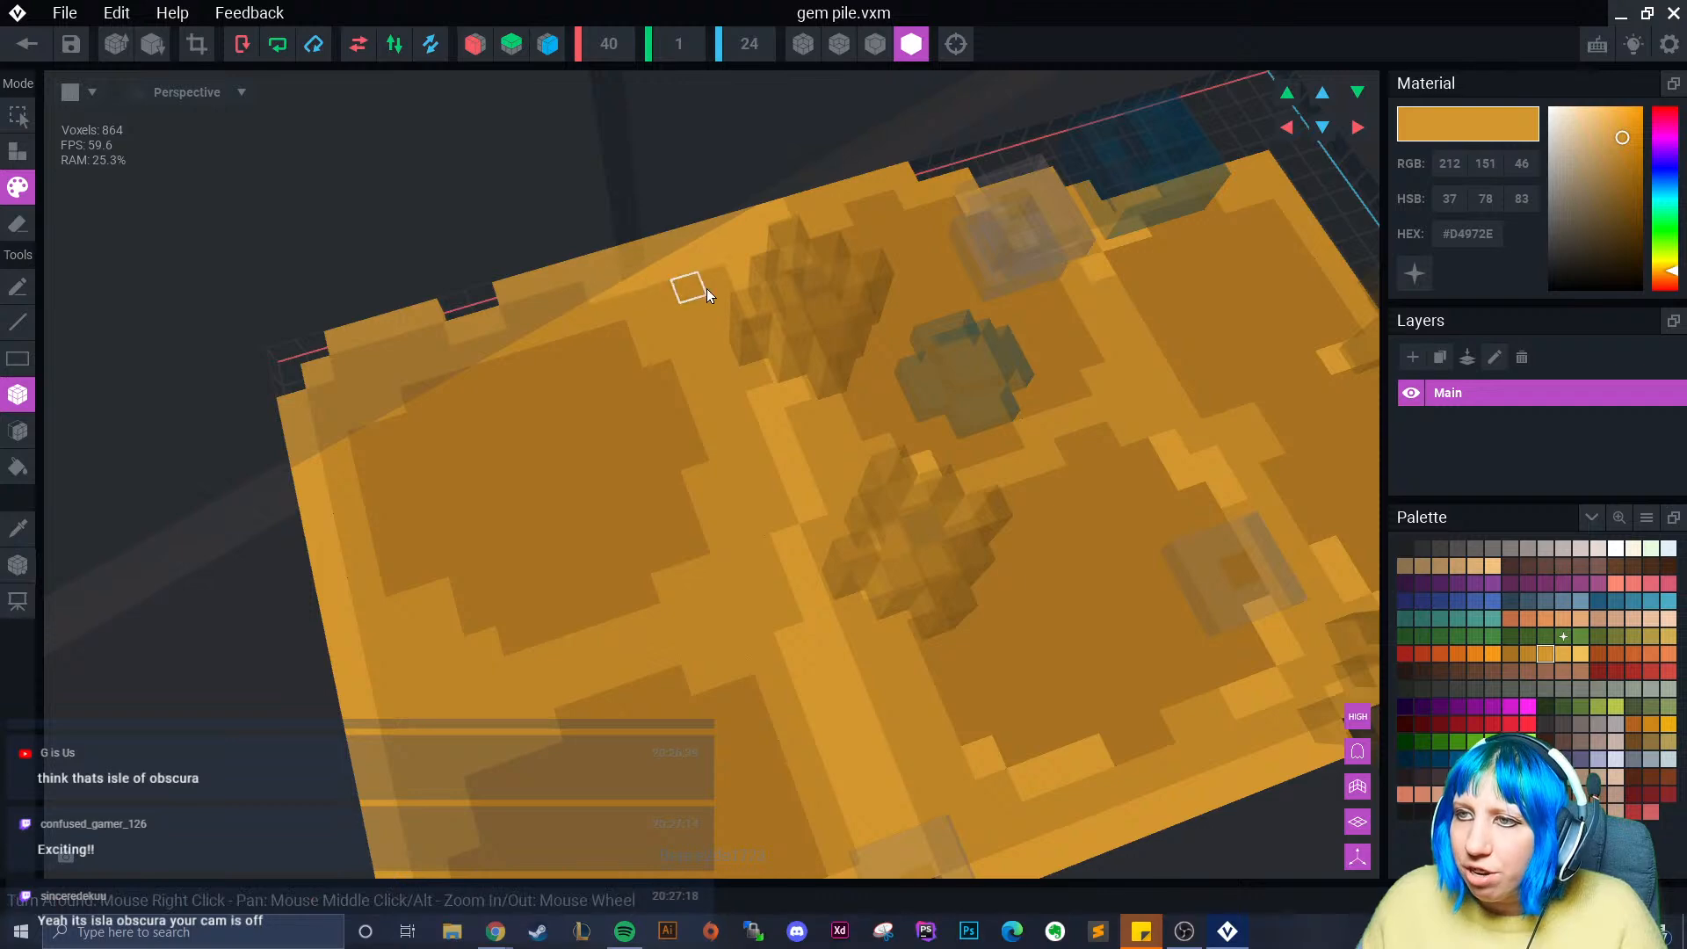
drag(431, 343, 380, 357)
click(356, 365)
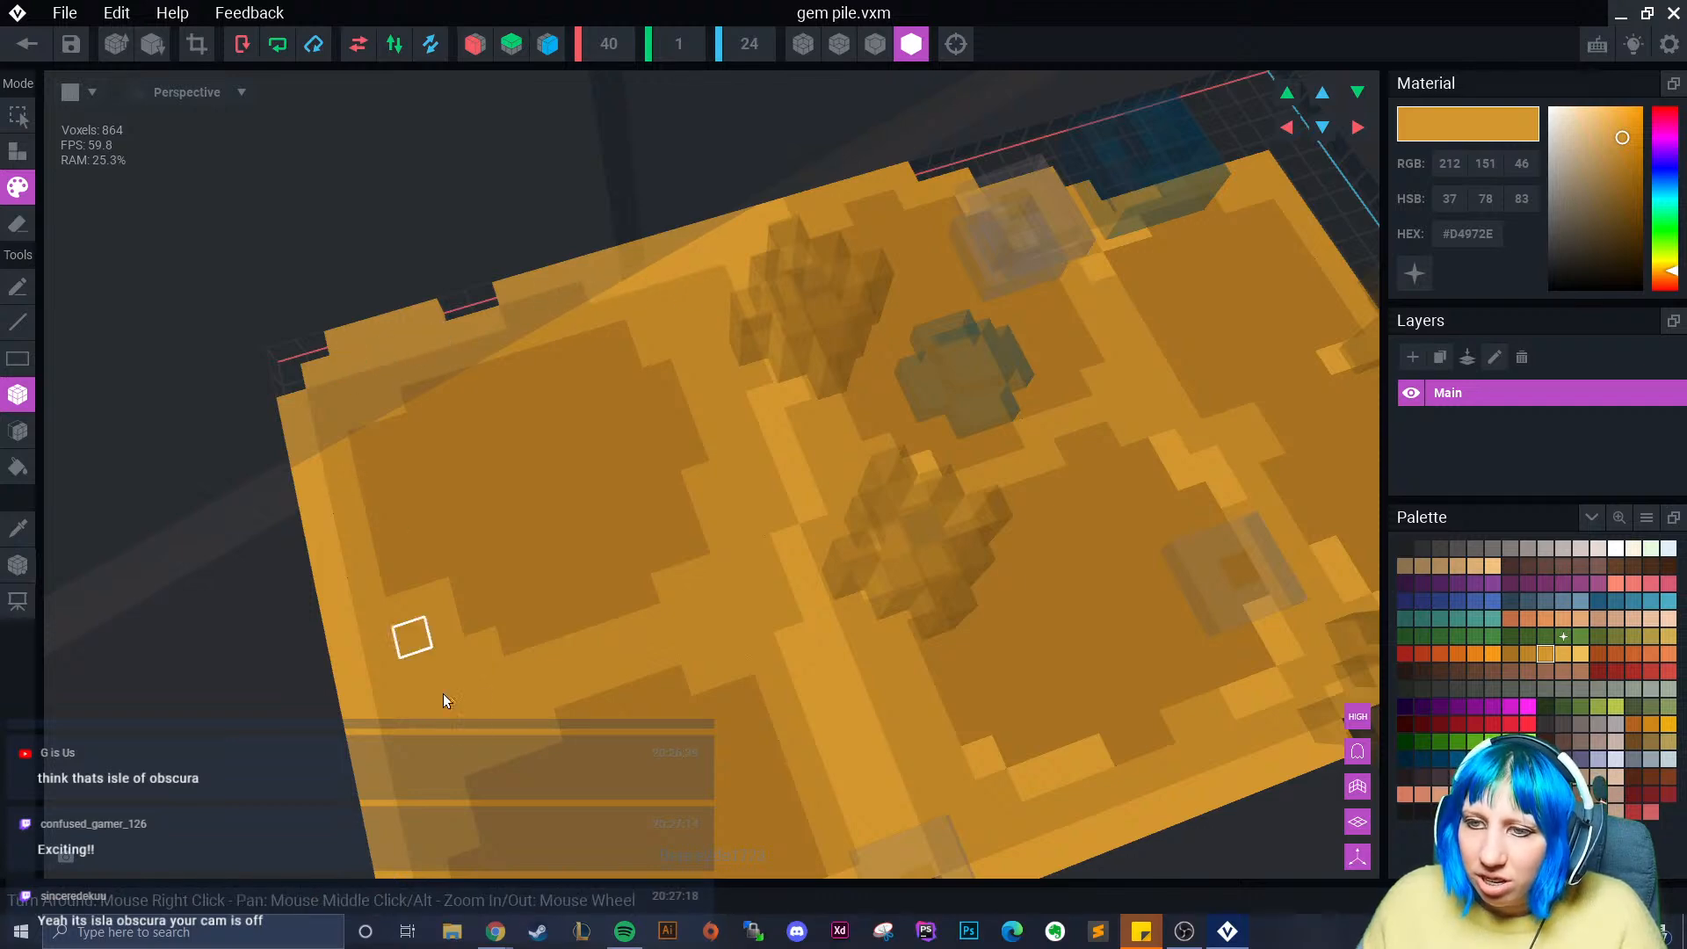
scroll(443, 693, down, 3)
middle_drag(467, 678, 456, 582)
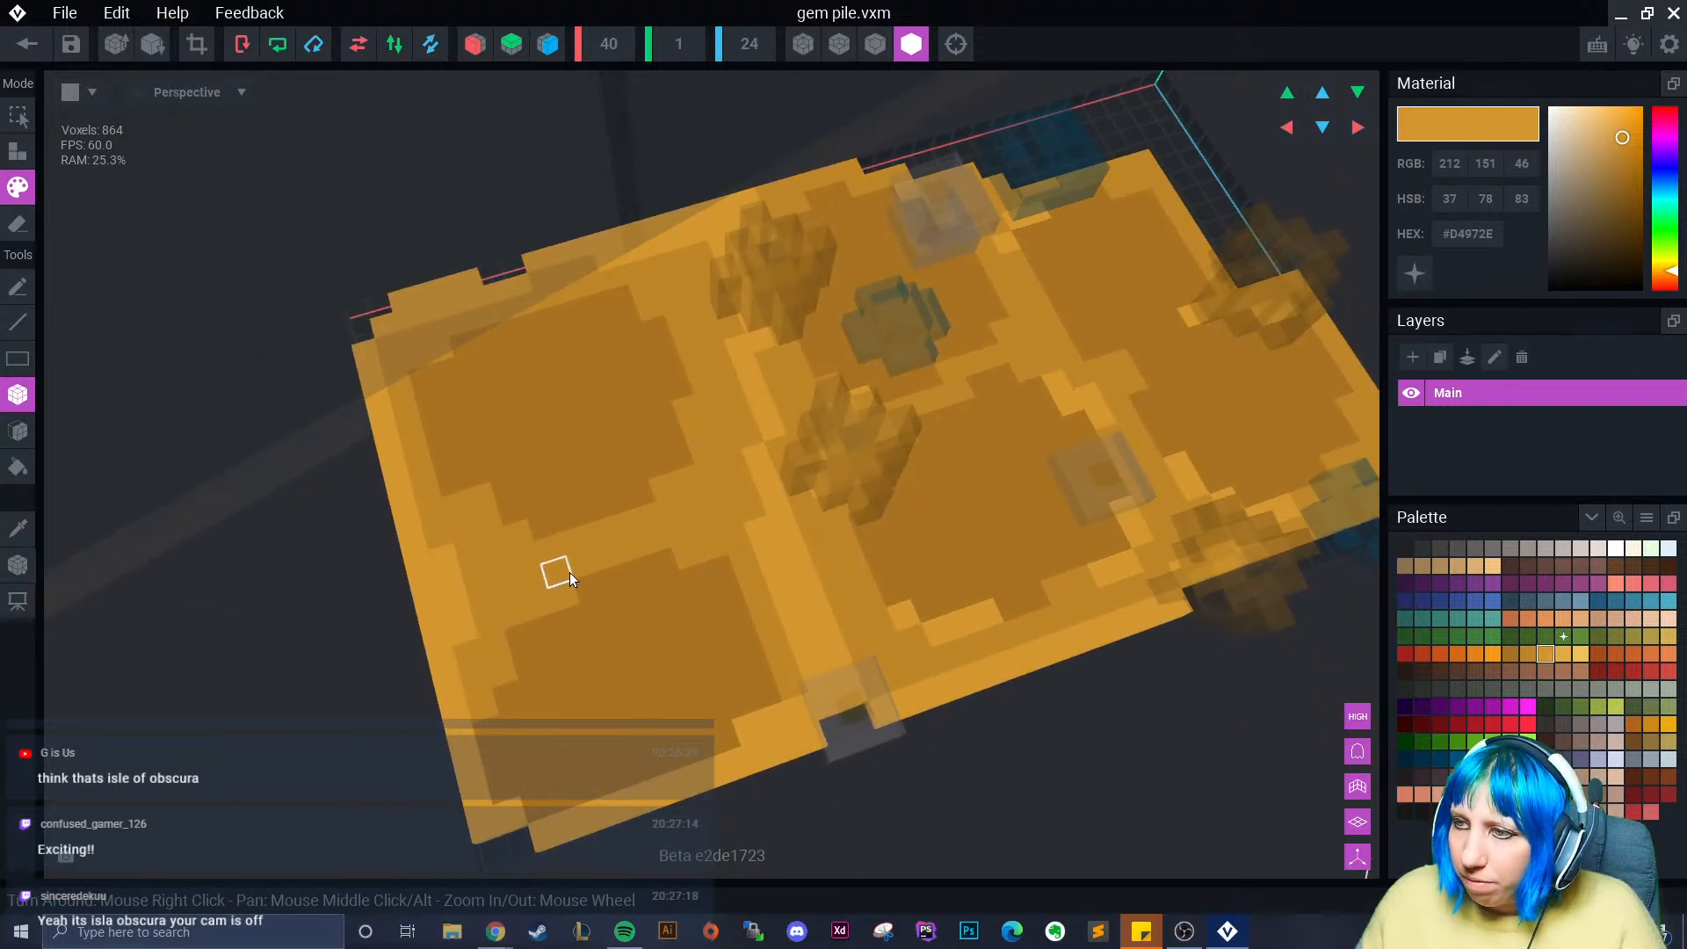
right_drag(569, 572, 661, 551)
mouse_move(689, 556)
mouse_down()
mouse_move(708, 572)
mouse_move(716, 425)
mouse_move(734, 399)
mouse_move(718, 344)
mouse_up()
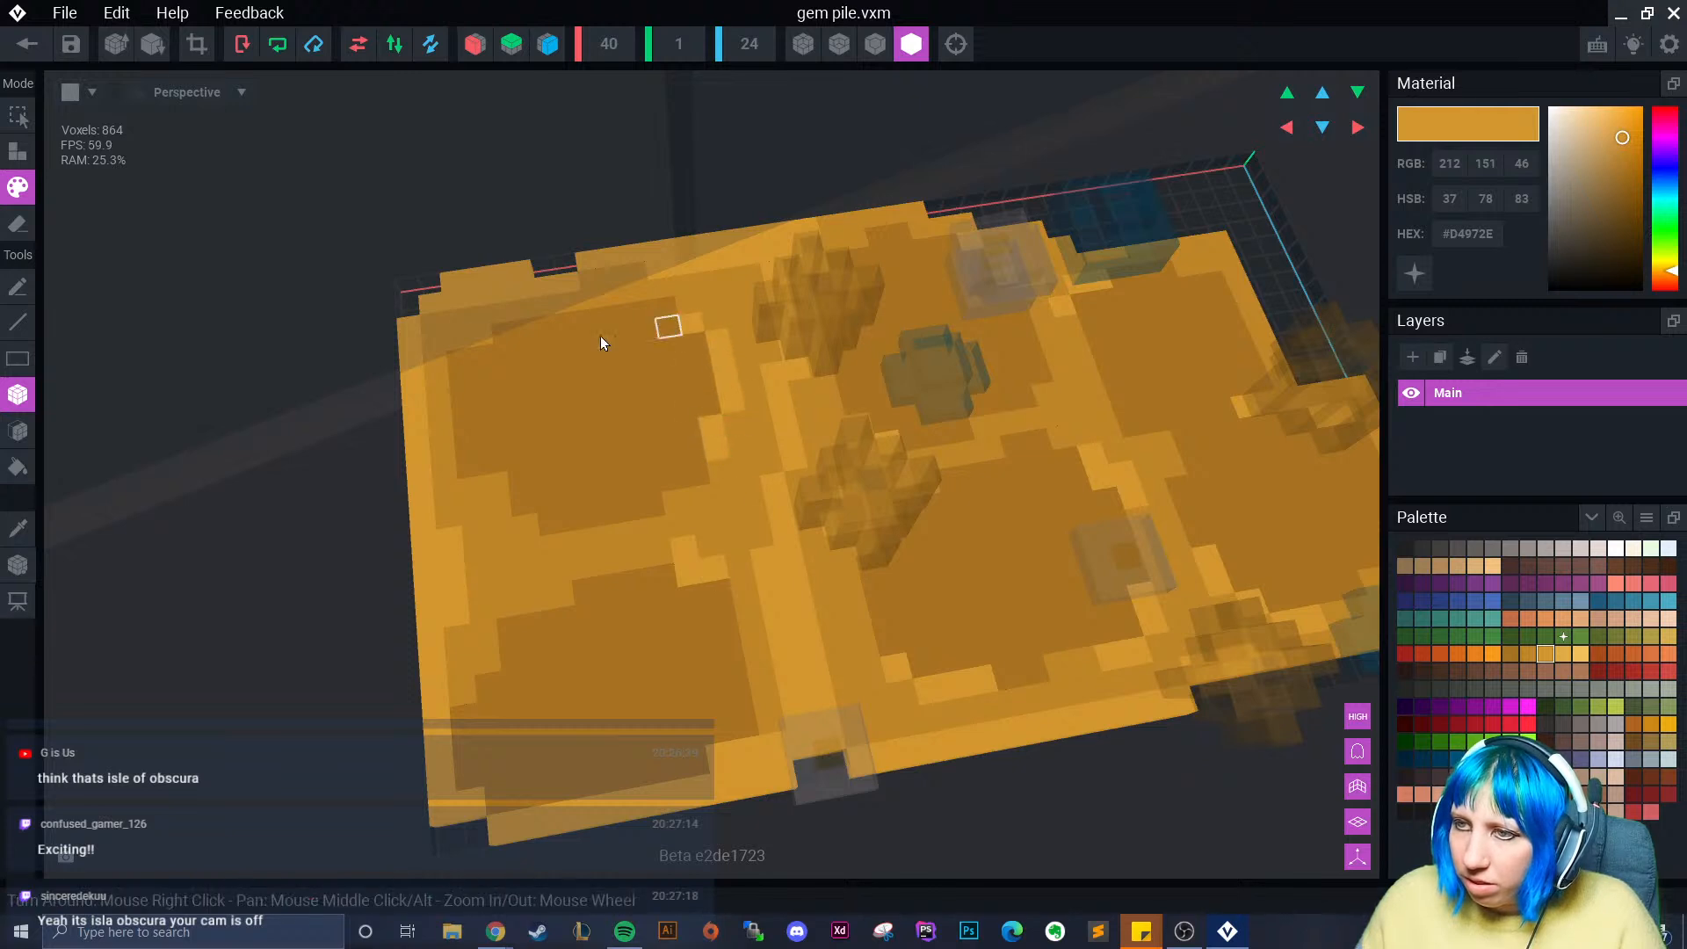
click(480, 337)
click(528, 518)
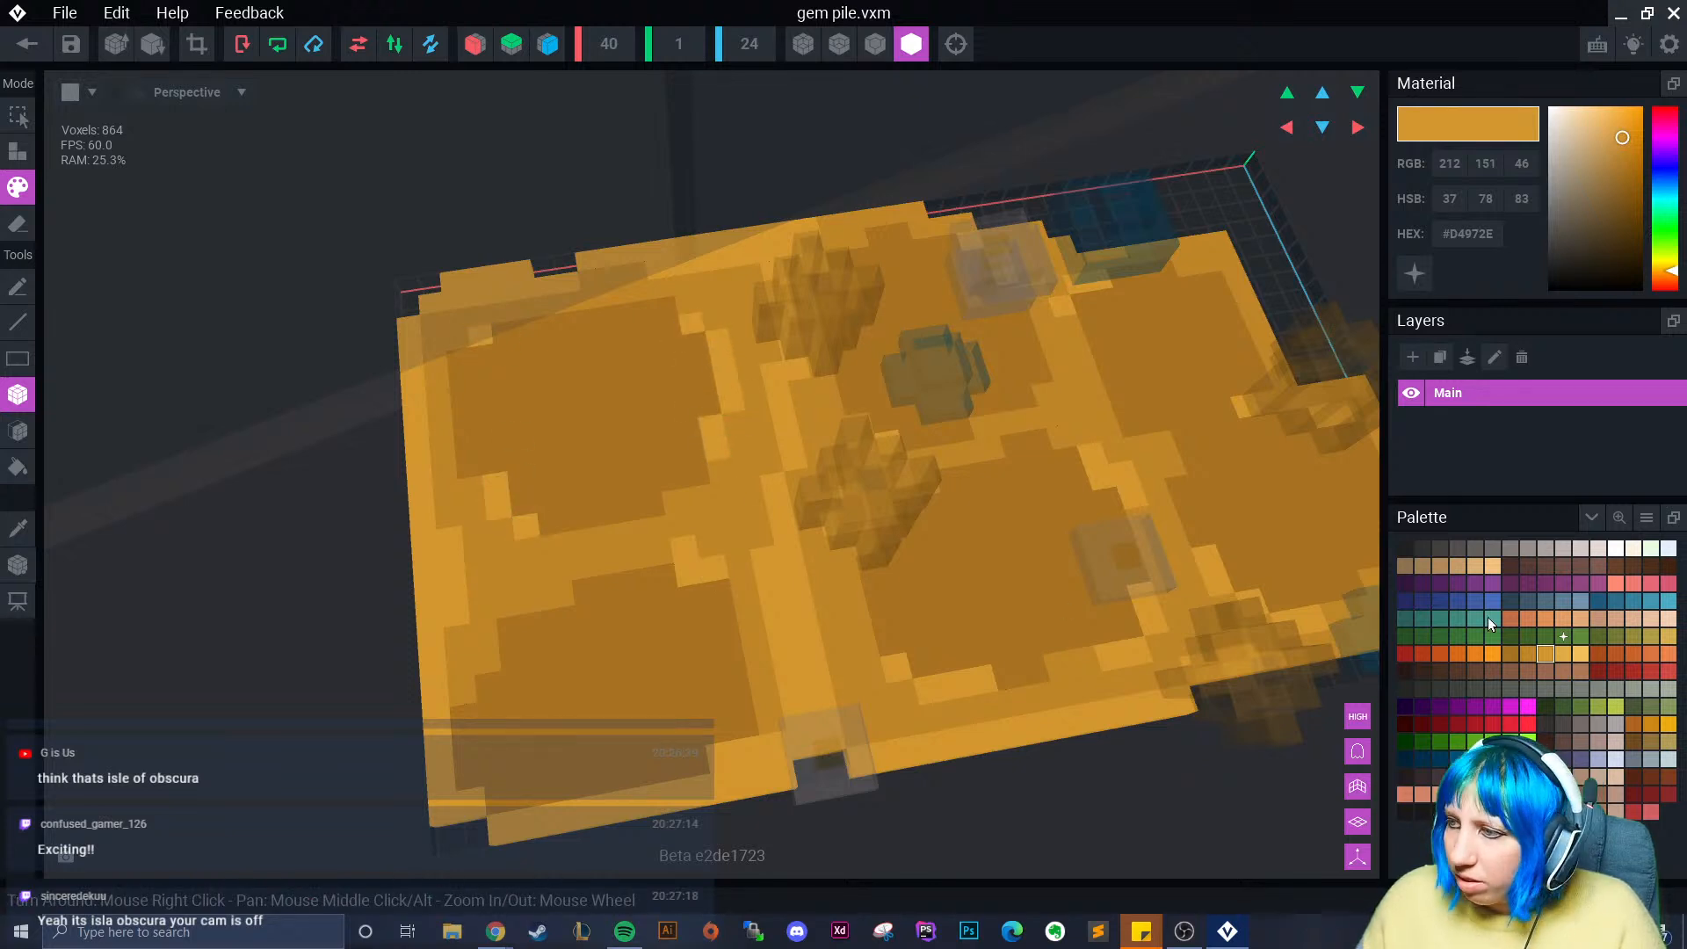
- Choose the orange-gold #CE8716 and paint short accents along the facing borders of the two new patches
click(1653, 725)
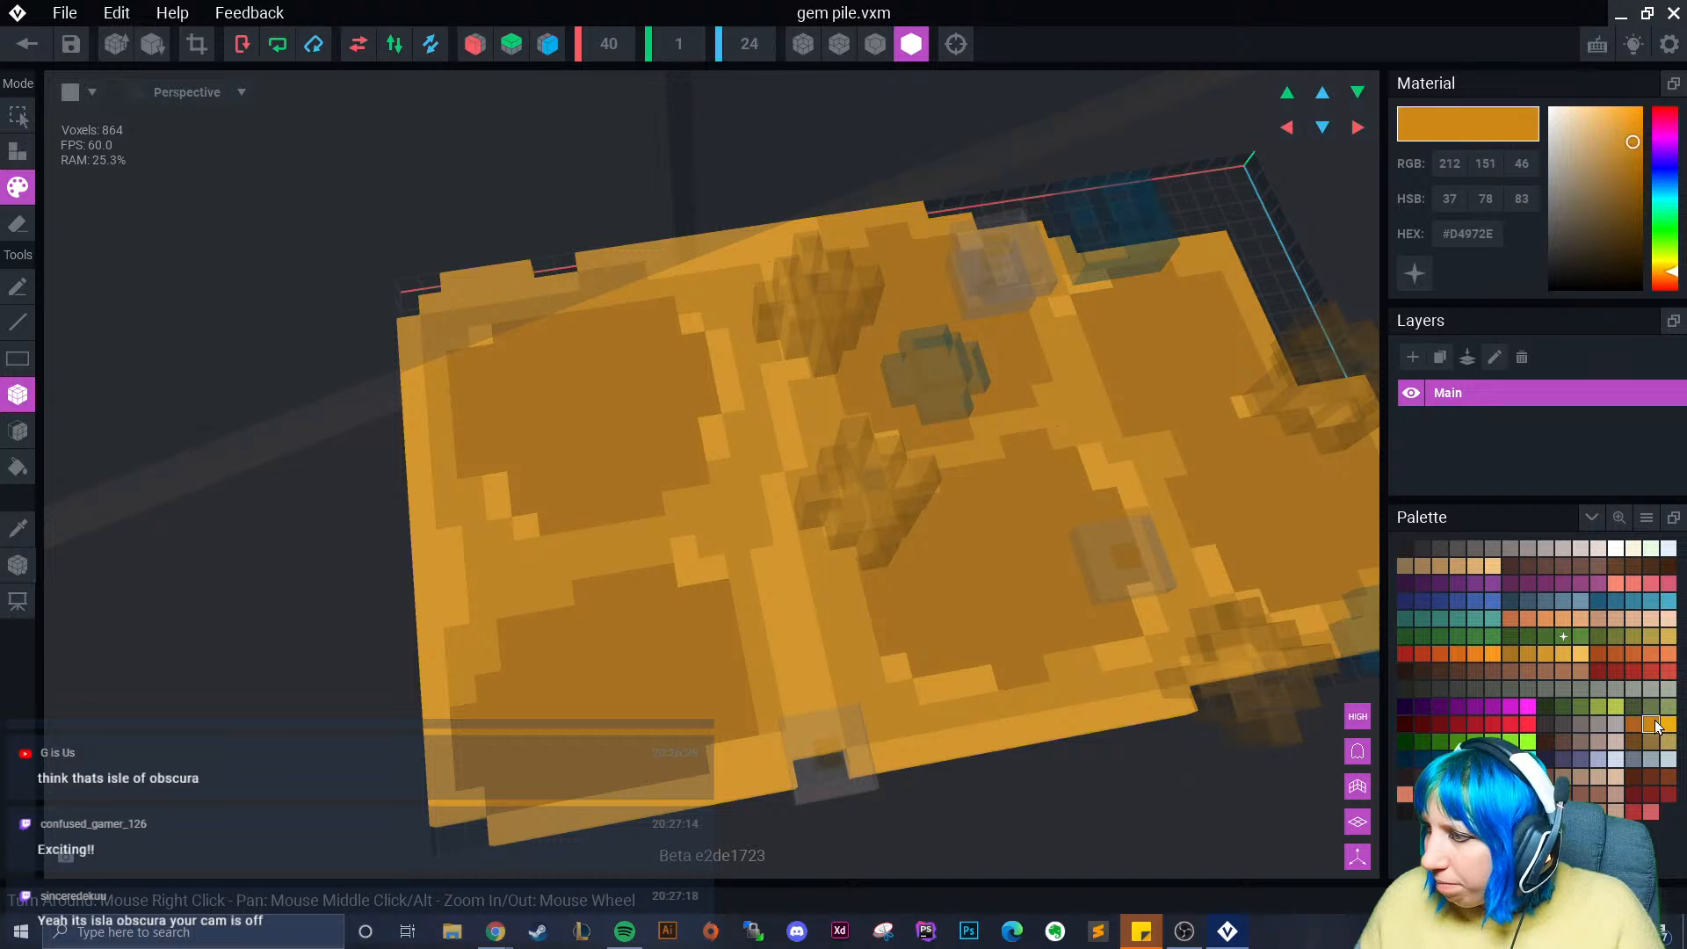
click(672, 477)
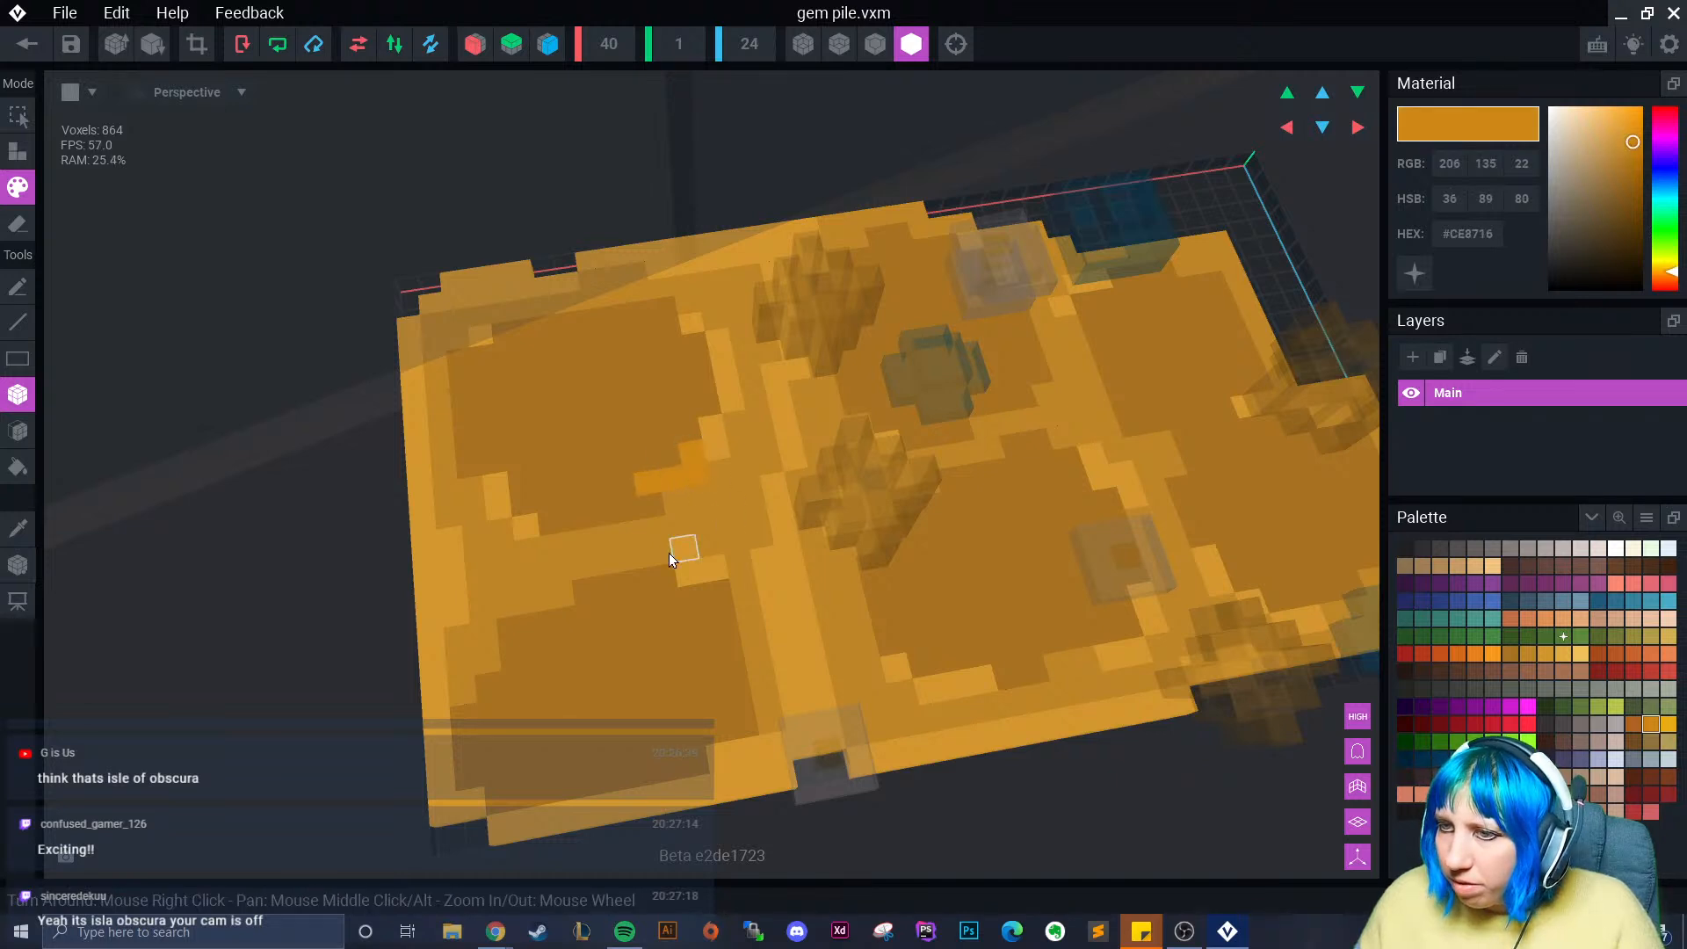
drag(661, 580, 513, 627)
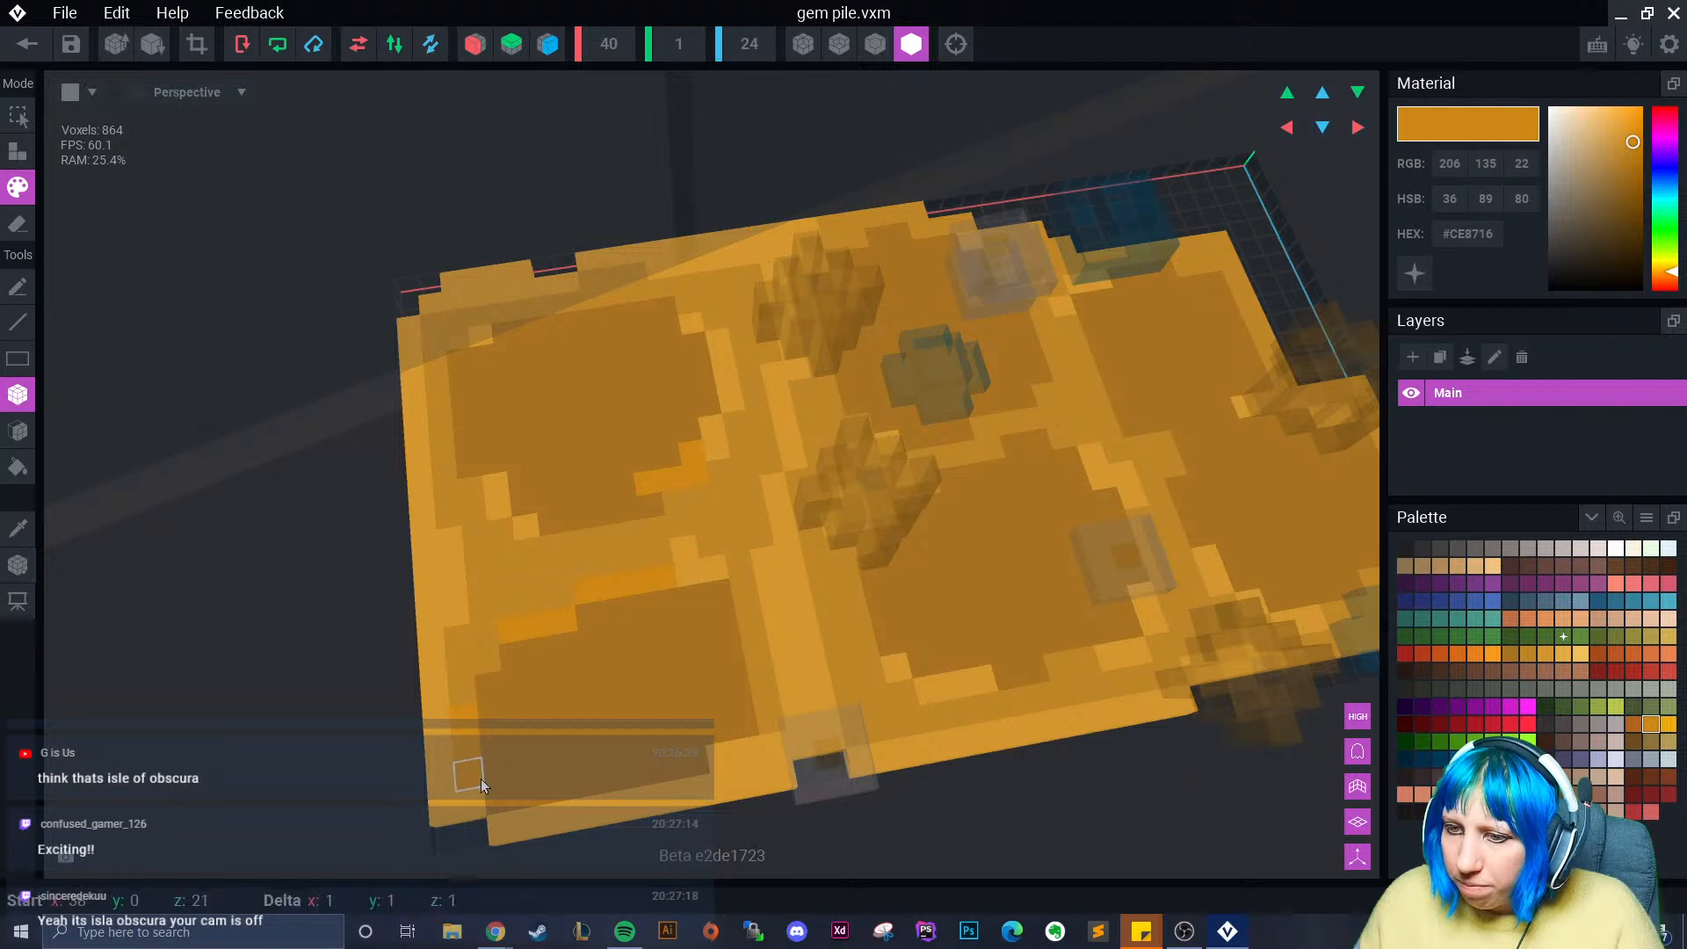
- Paint matching #CE8716 accents along the edges of the older dark patches in the existing pile
middle_drag(965, 654, 699, 680)
drag(611, 670, 652, 686)
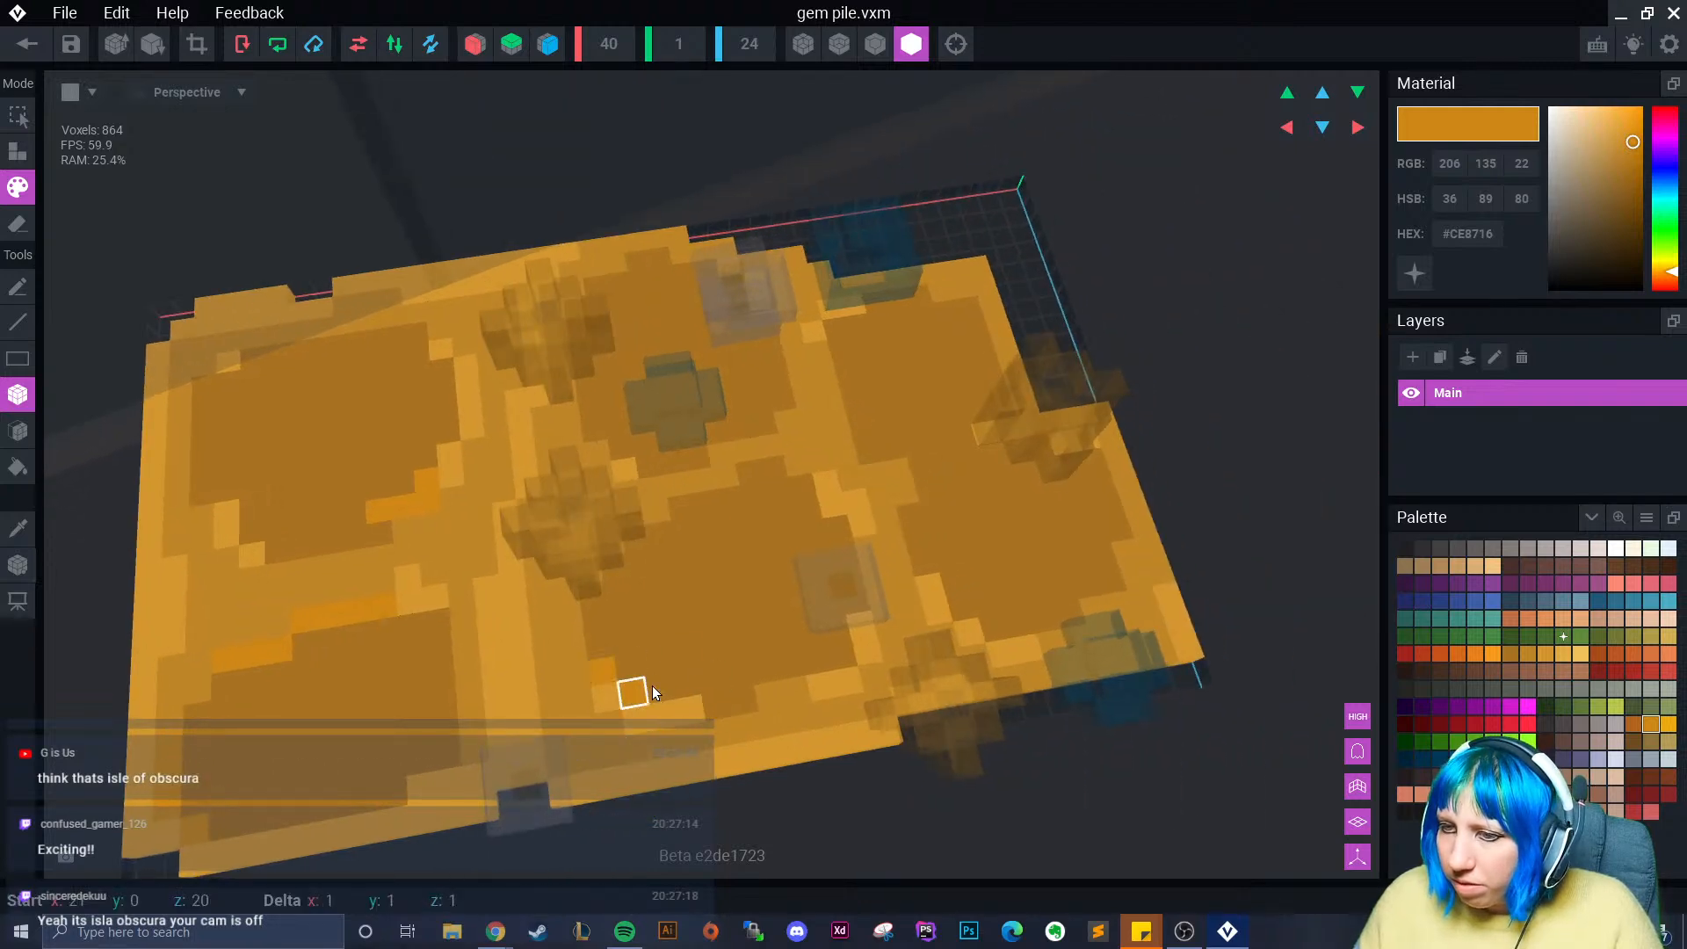
drag(689, 511, 740, 495)
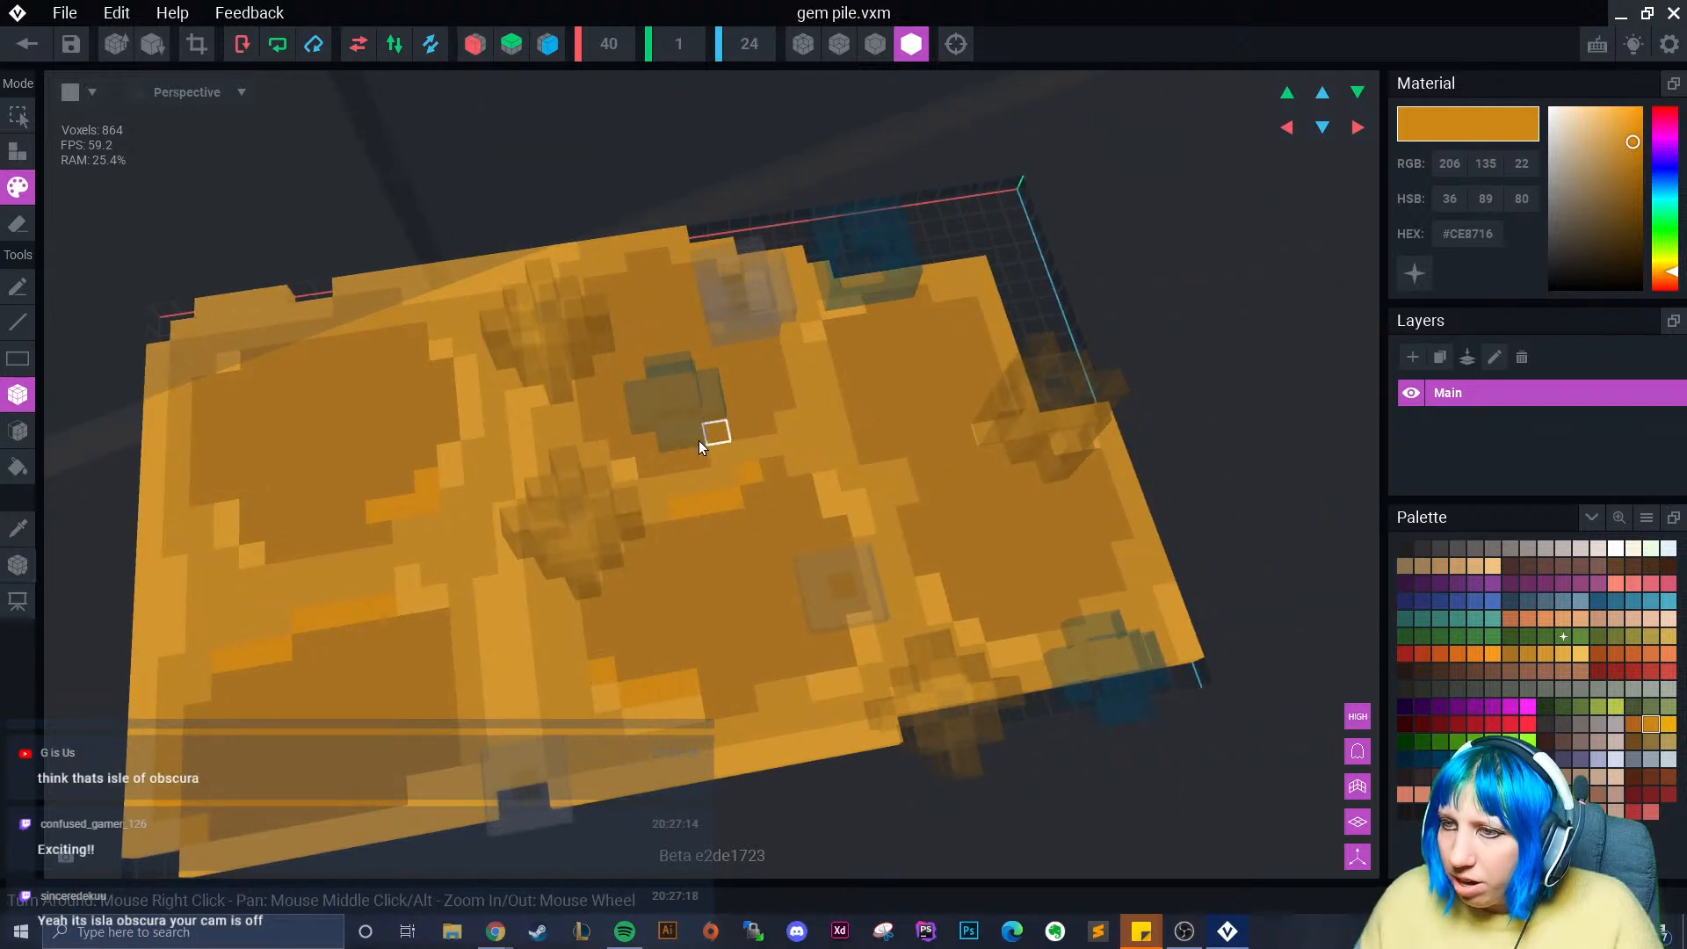
mouse_move(766, 410)
mouse_down()
mouse_move(772, 362)
mouse_move(865, 406)
mouse_move(917, 448)
mouse_move(919, 522)
mouse_up()
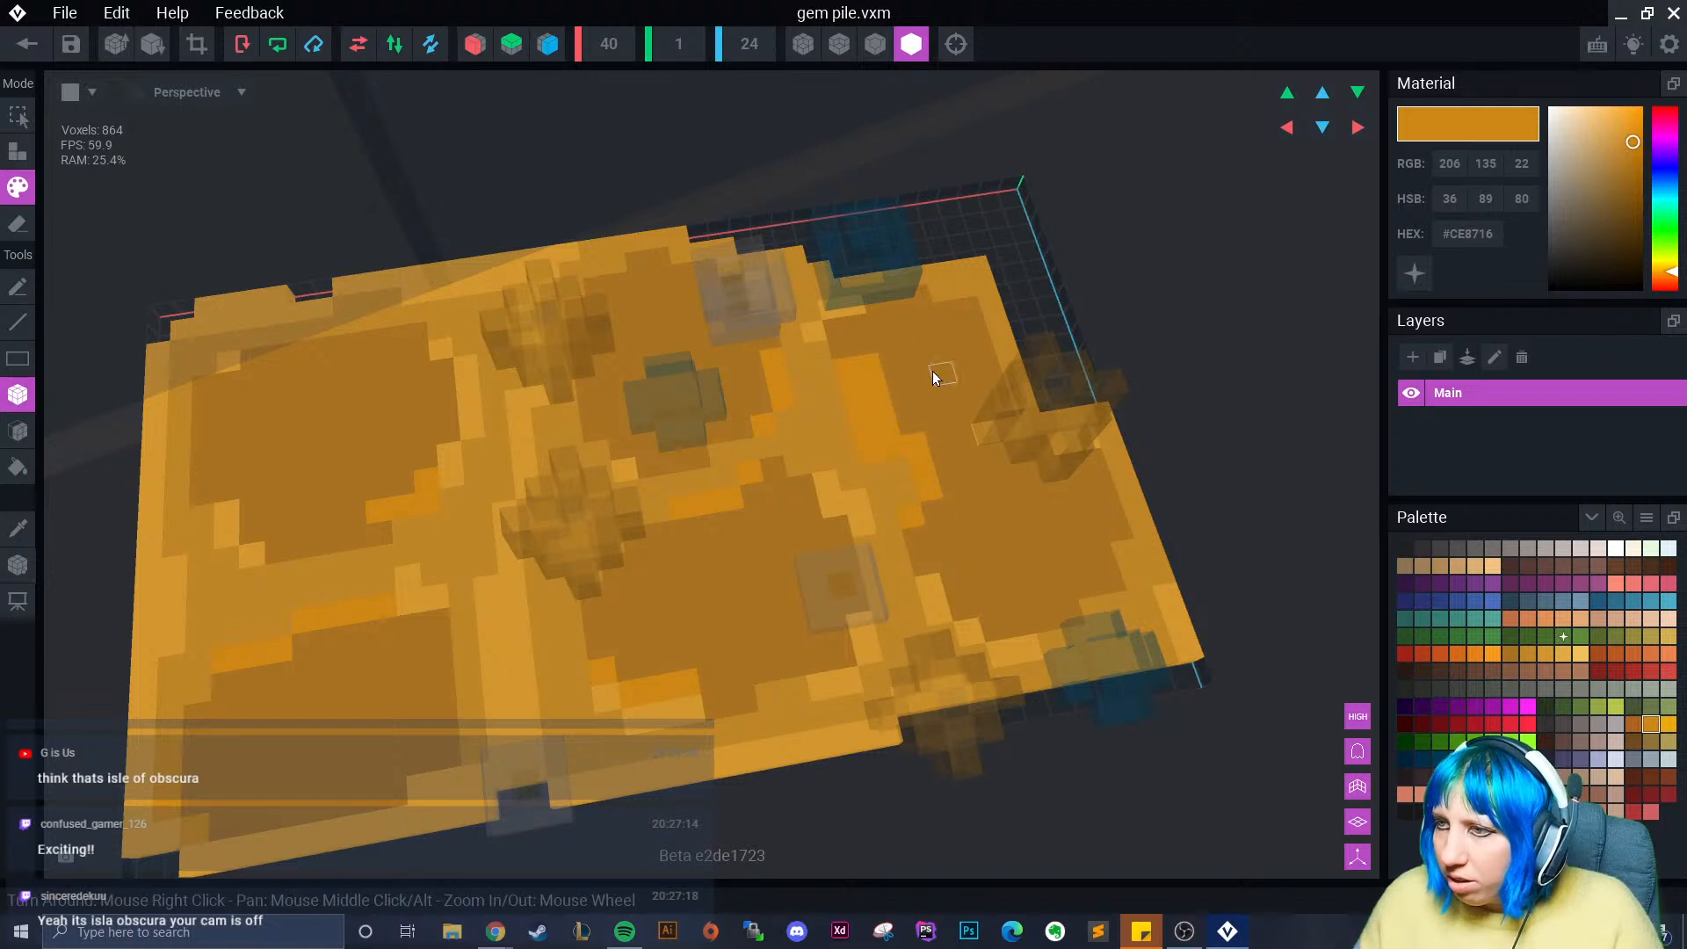
mouse_move(953, 330)
mouse_down()
mouse_move(963, 318)
mouse_move(984, 378)
mouse_up()
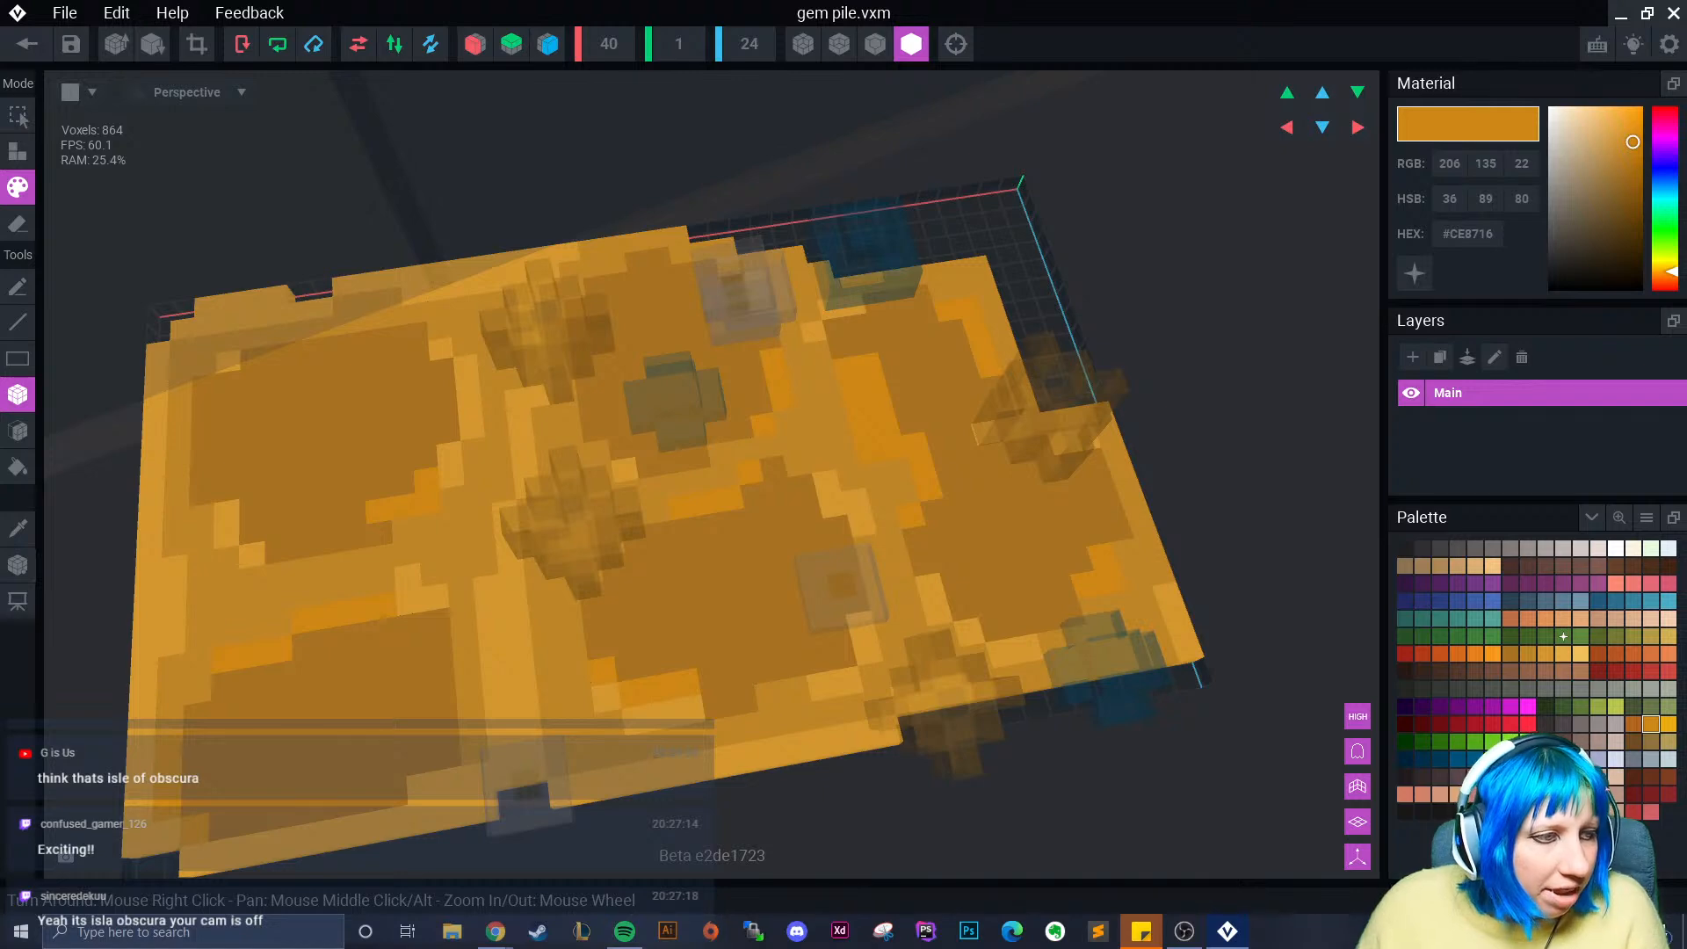
- Recentre the gem pile model's pivot and return to the room.vxr scene
right_drag(764, 446, 988, 494)
scroll(991, 494, down, 5)
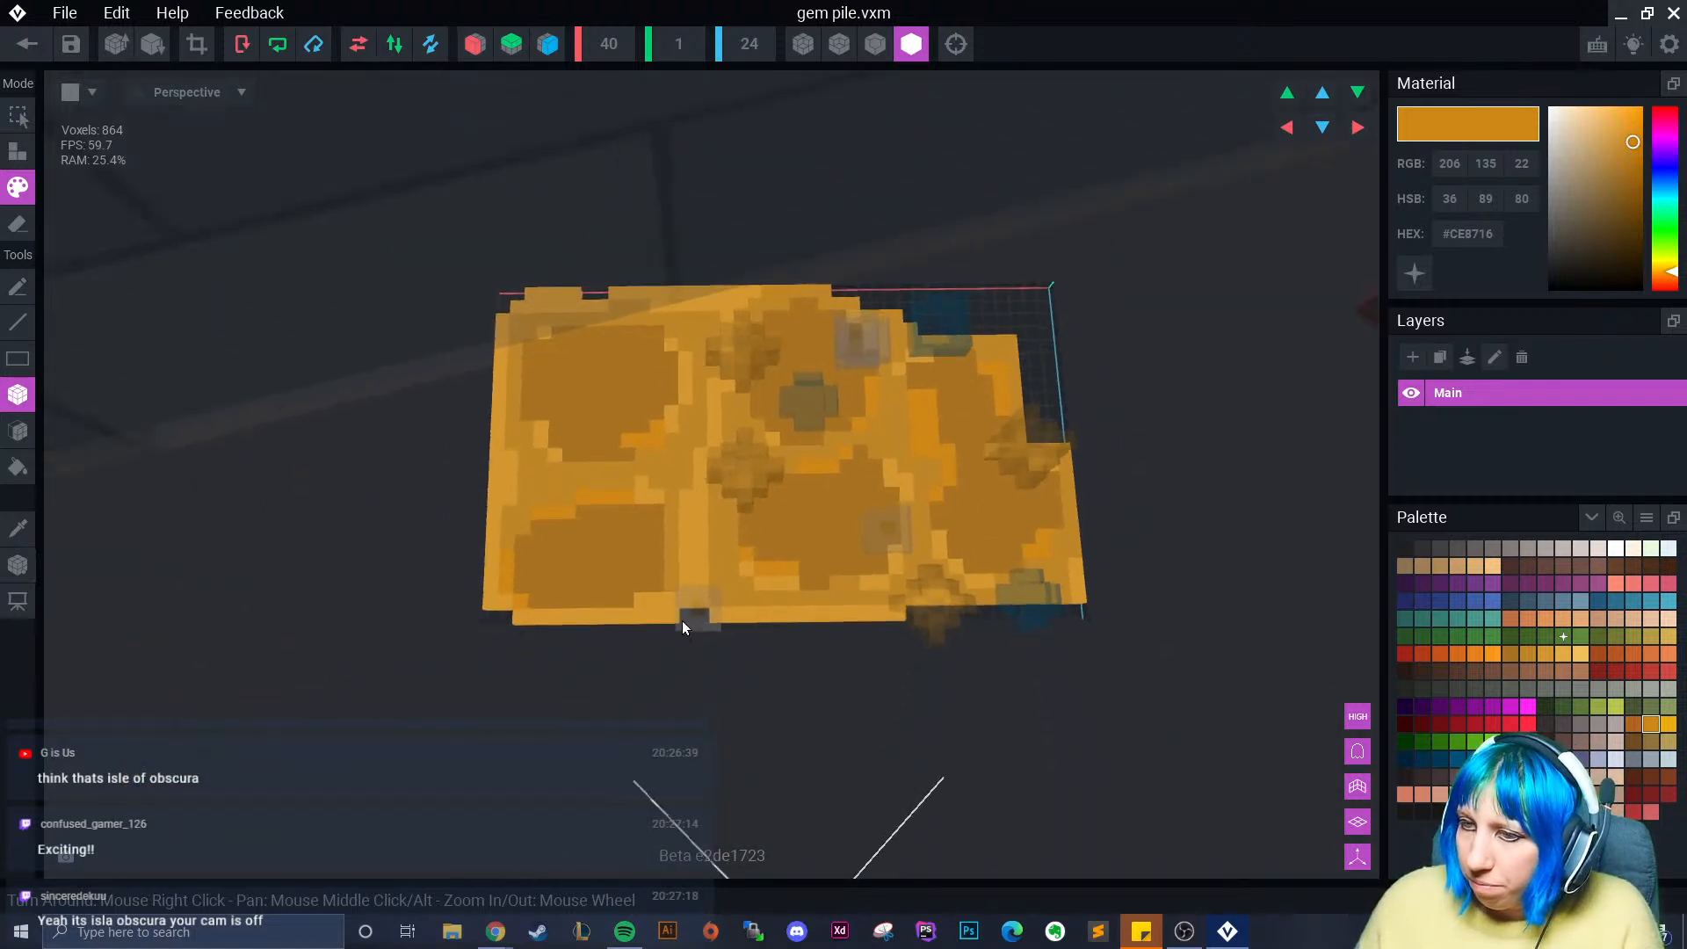
scroll(618, 608, up, 5)
mouse_move(681, 620)
right_down()
mouse_move(619, 608)
mouse_move(868, 480)
mouse_move(664, 625)
right_up()
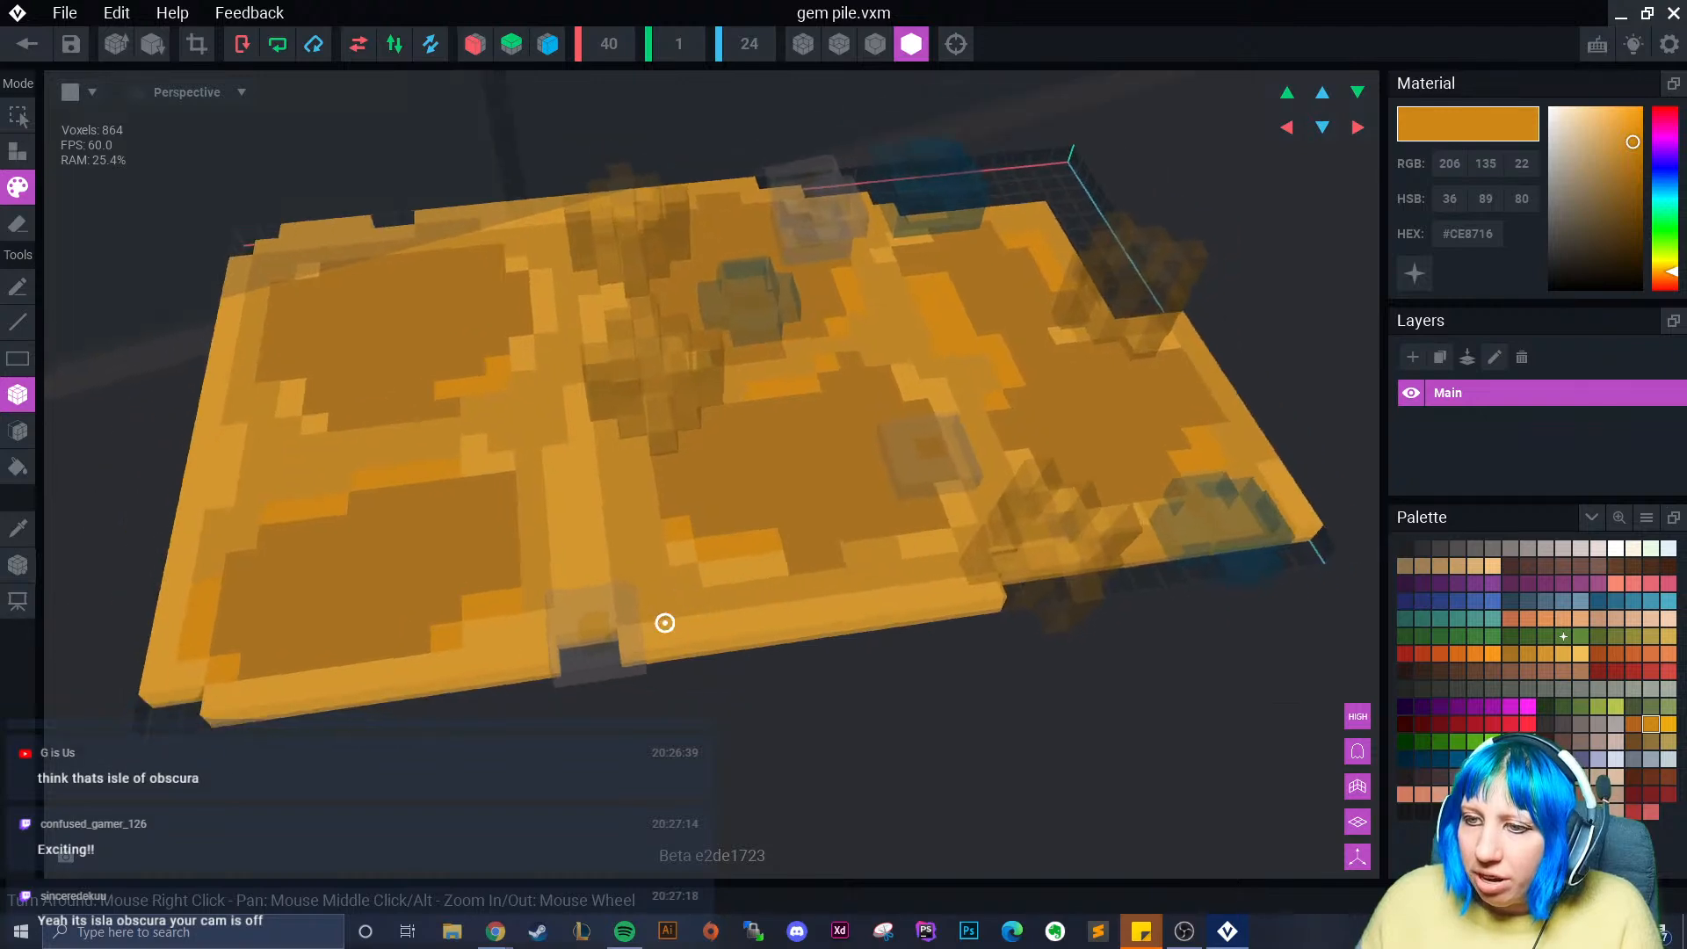
scroll(655, 636, up, 5)
scroll(683, 618, down, 5)
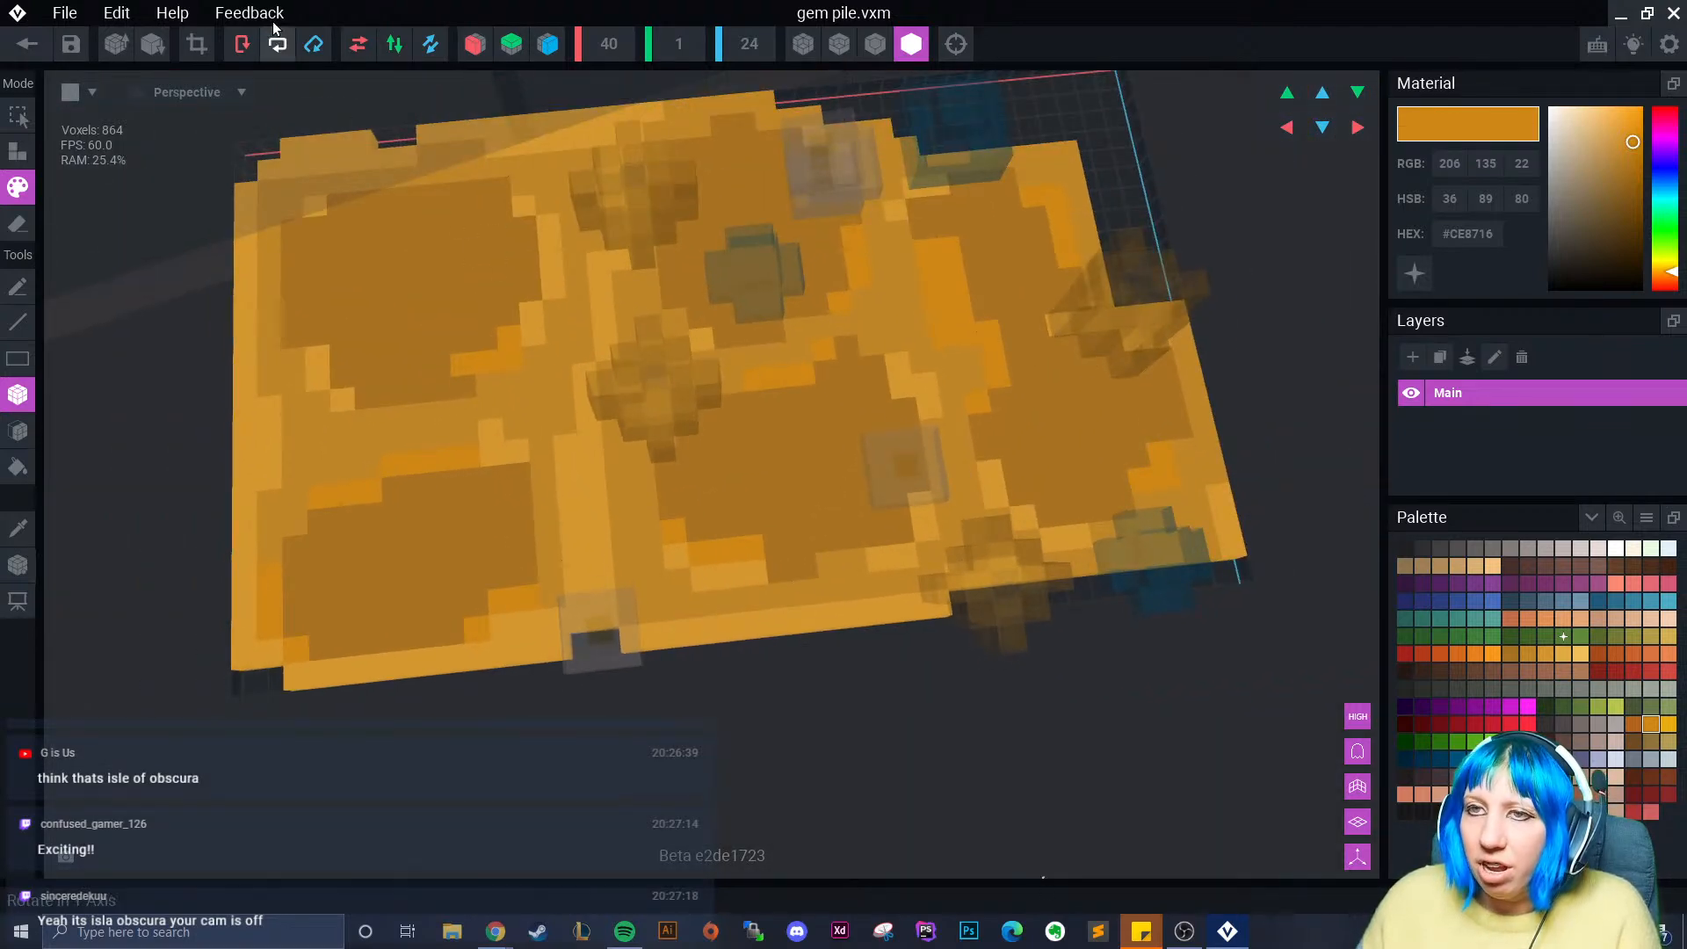
click(16, 564)
click(114, 576)
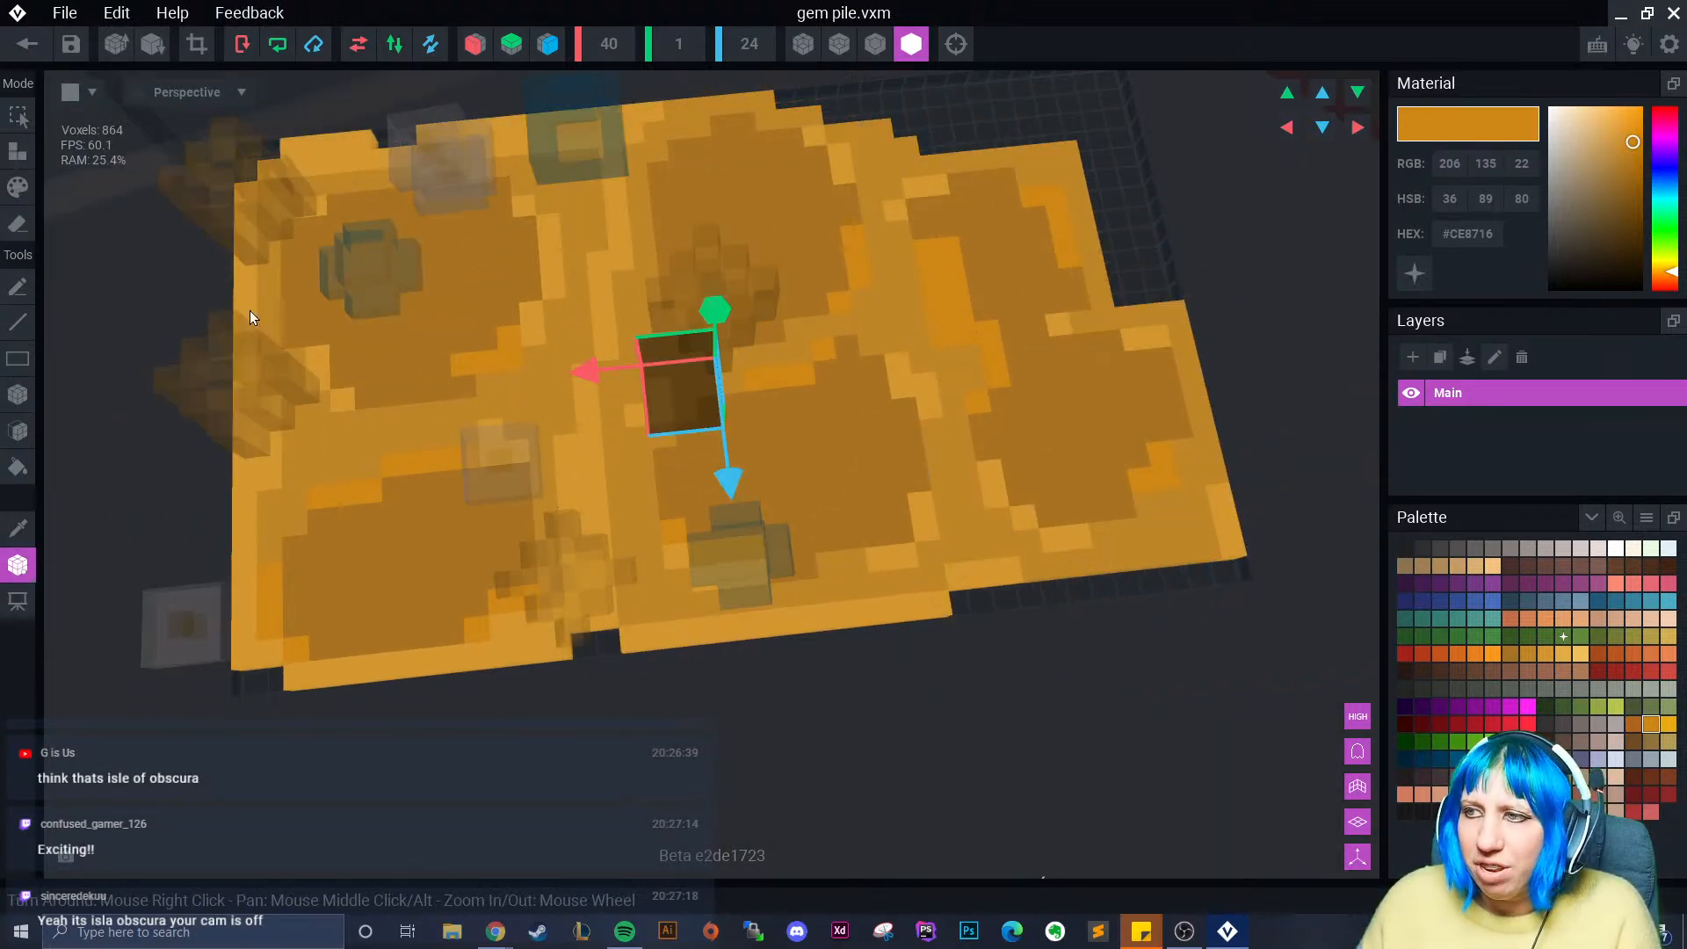
click(26, 44)
click(642, 339)
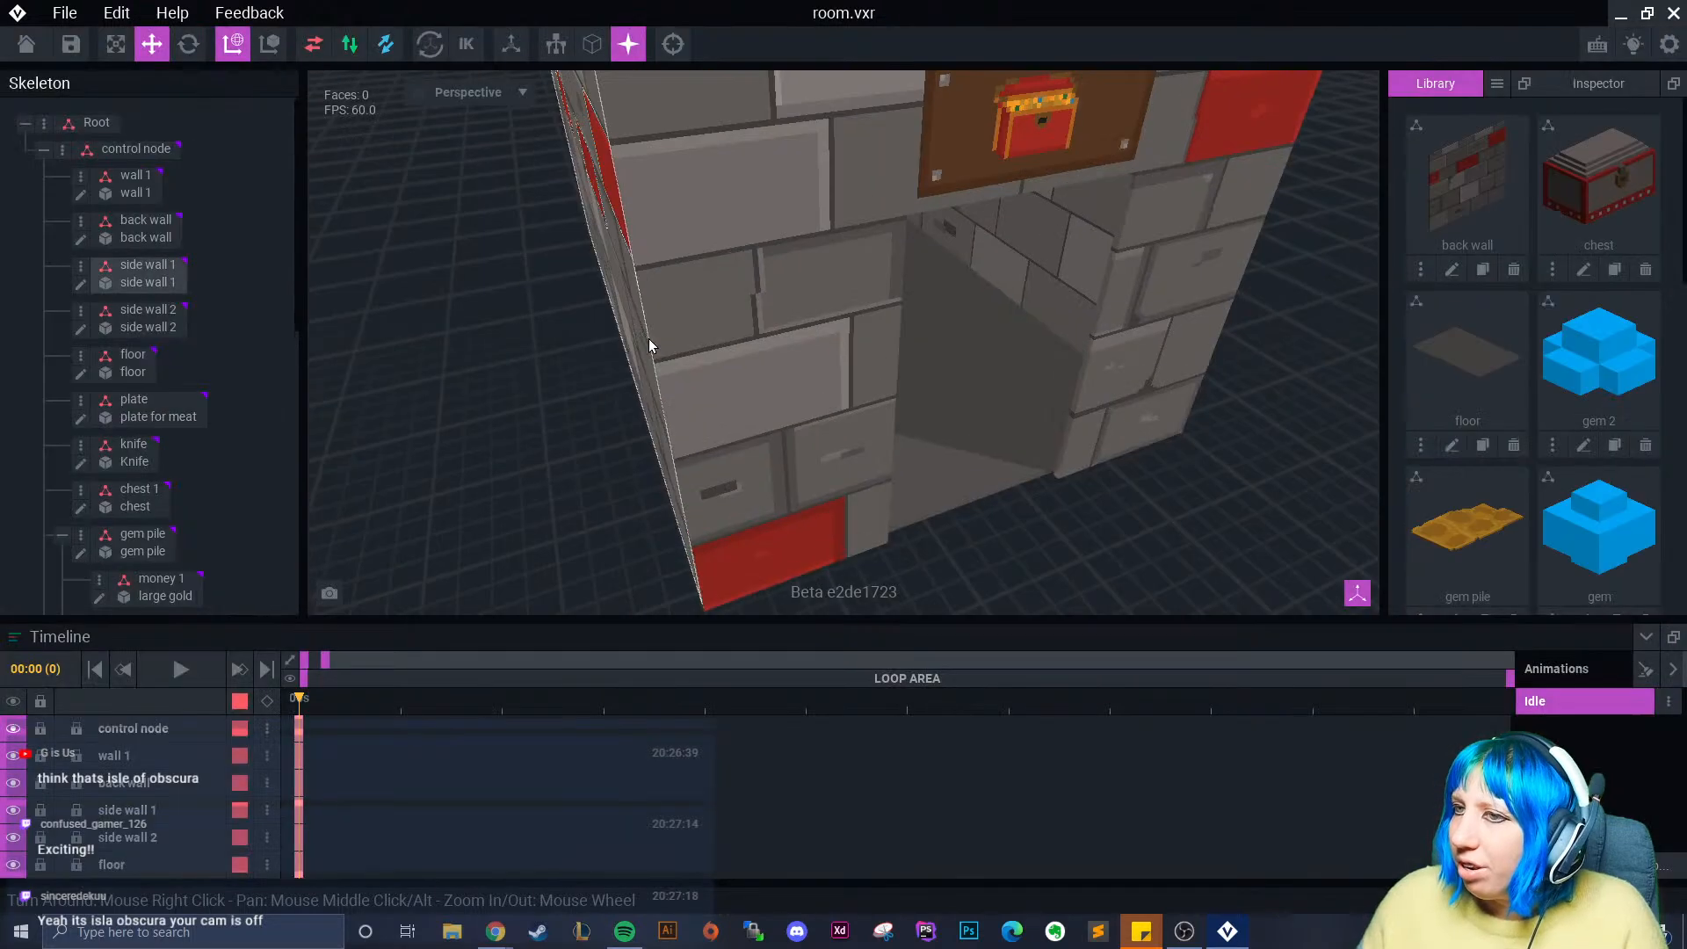
- Move the whole gem pile along the wall, slightly away from the chest
right_drag(725, 364, 1077, 378)
middle_drag(1077, 378, 884, 439)
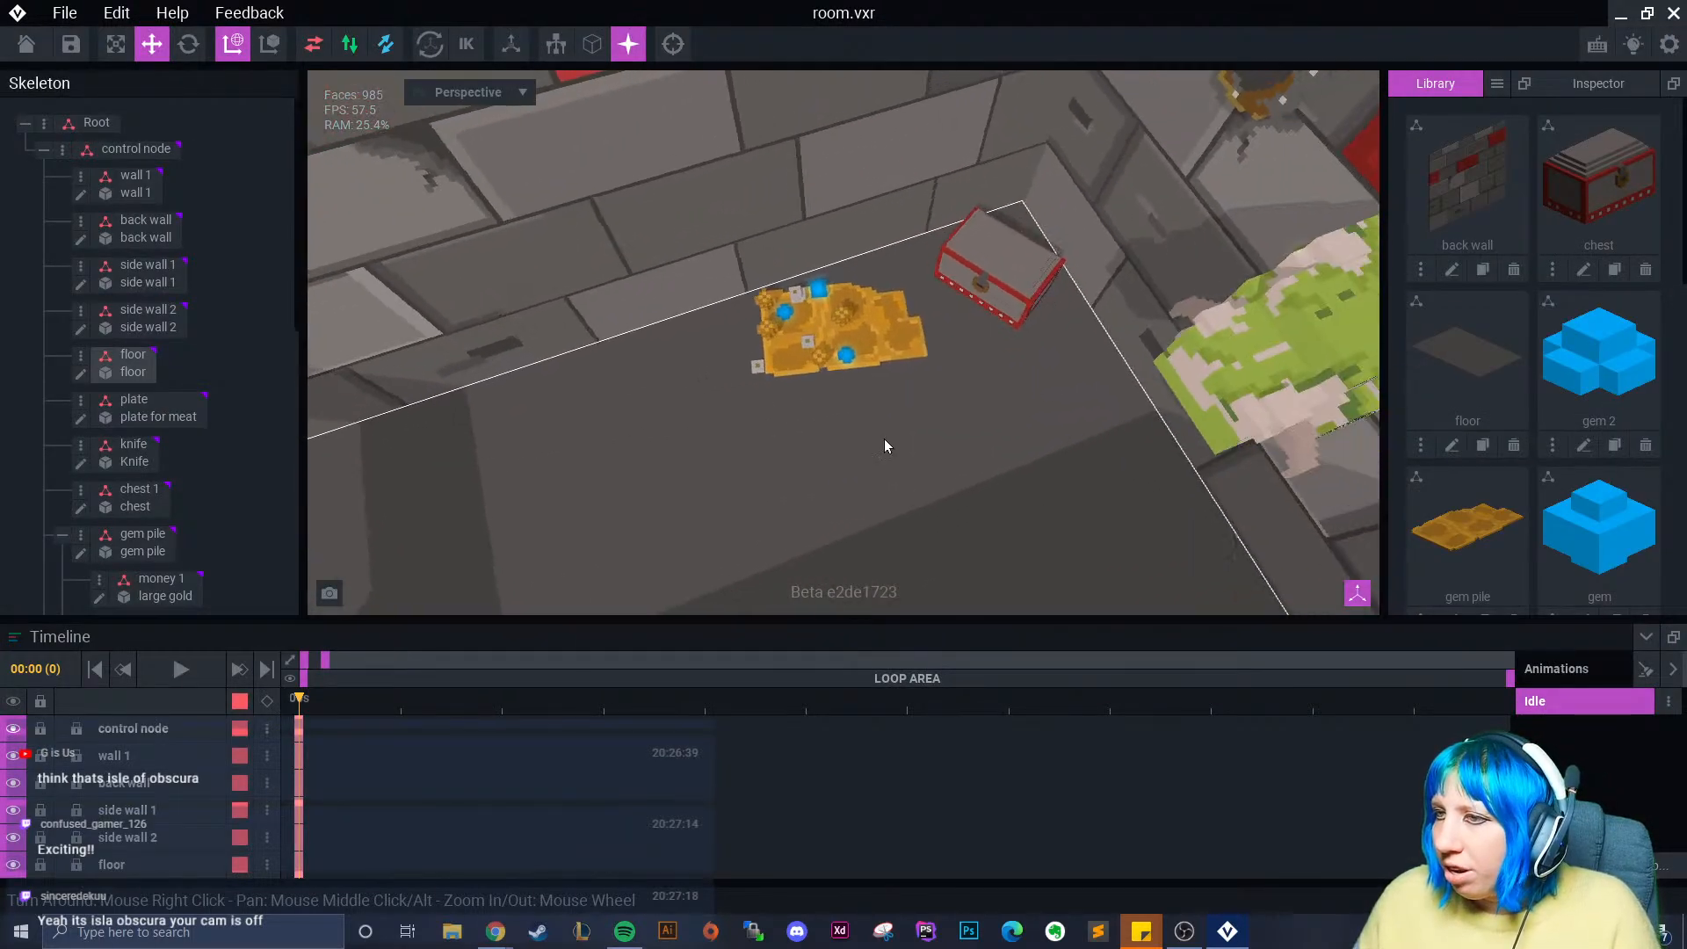
scroll(887, 455, up, 2)
click(909, 337)
drag(908, 337, 710, 351)
scroll(579, 395, up, 3)
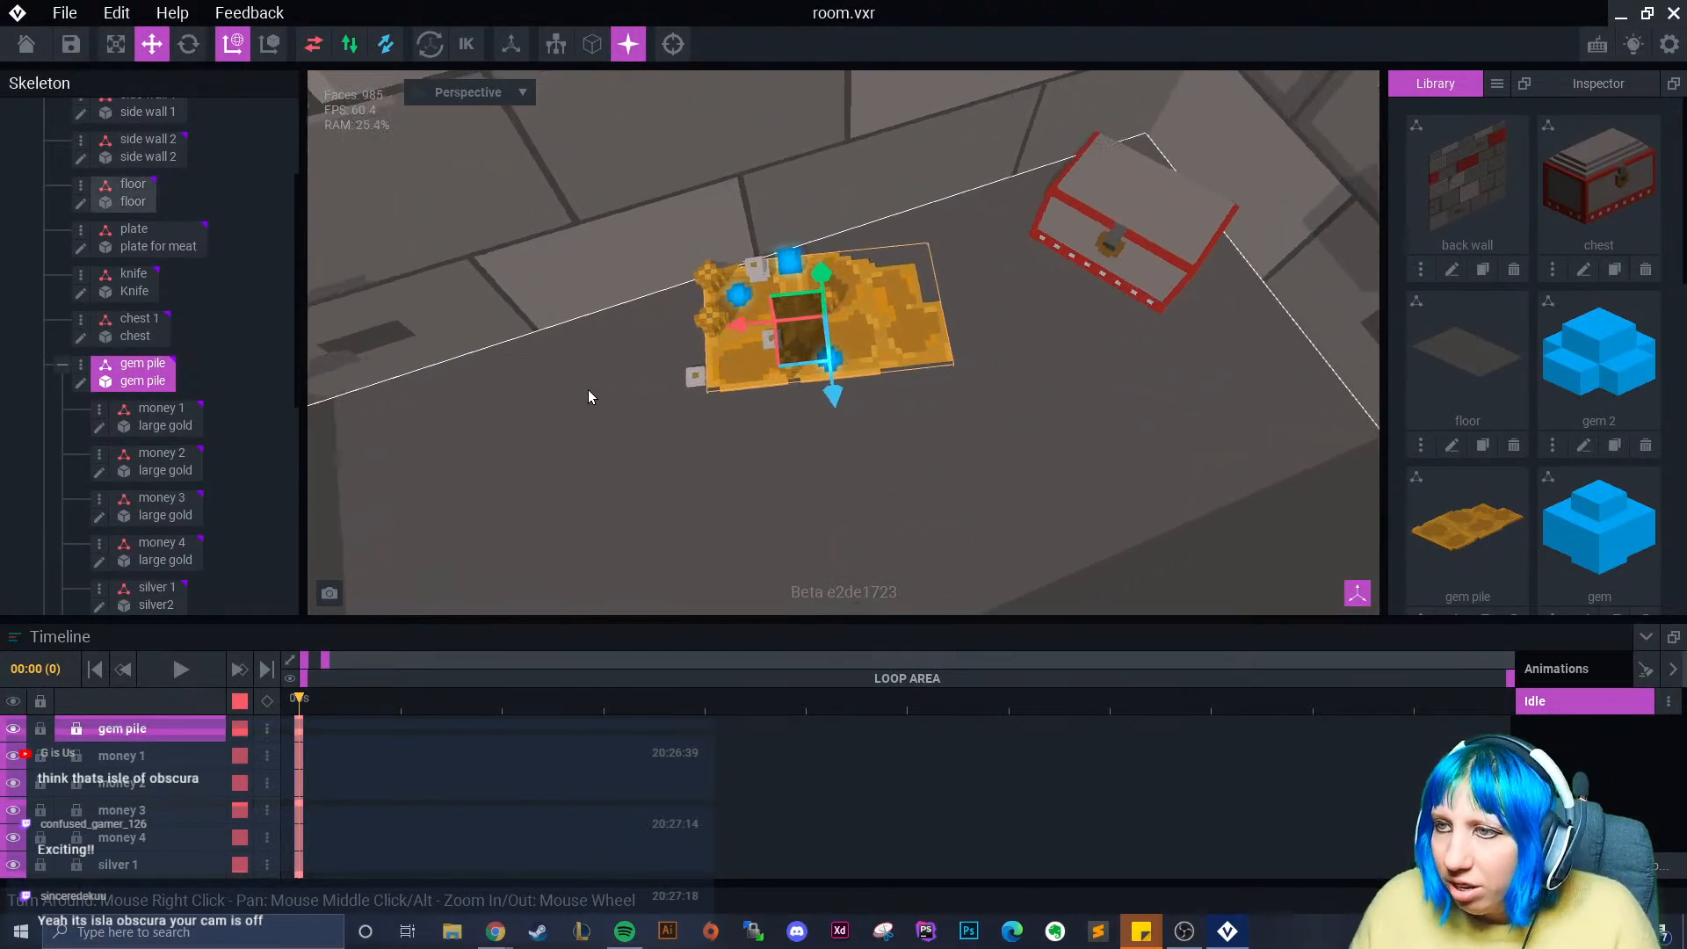
- Move the silver 2 piece back onto the outer corner of the gem pile
click(681, 397)
mouse_move(604, 390)
mouse_down()
mouse_move(642, 385)
mouse_move(626, 387)
mouse_up()
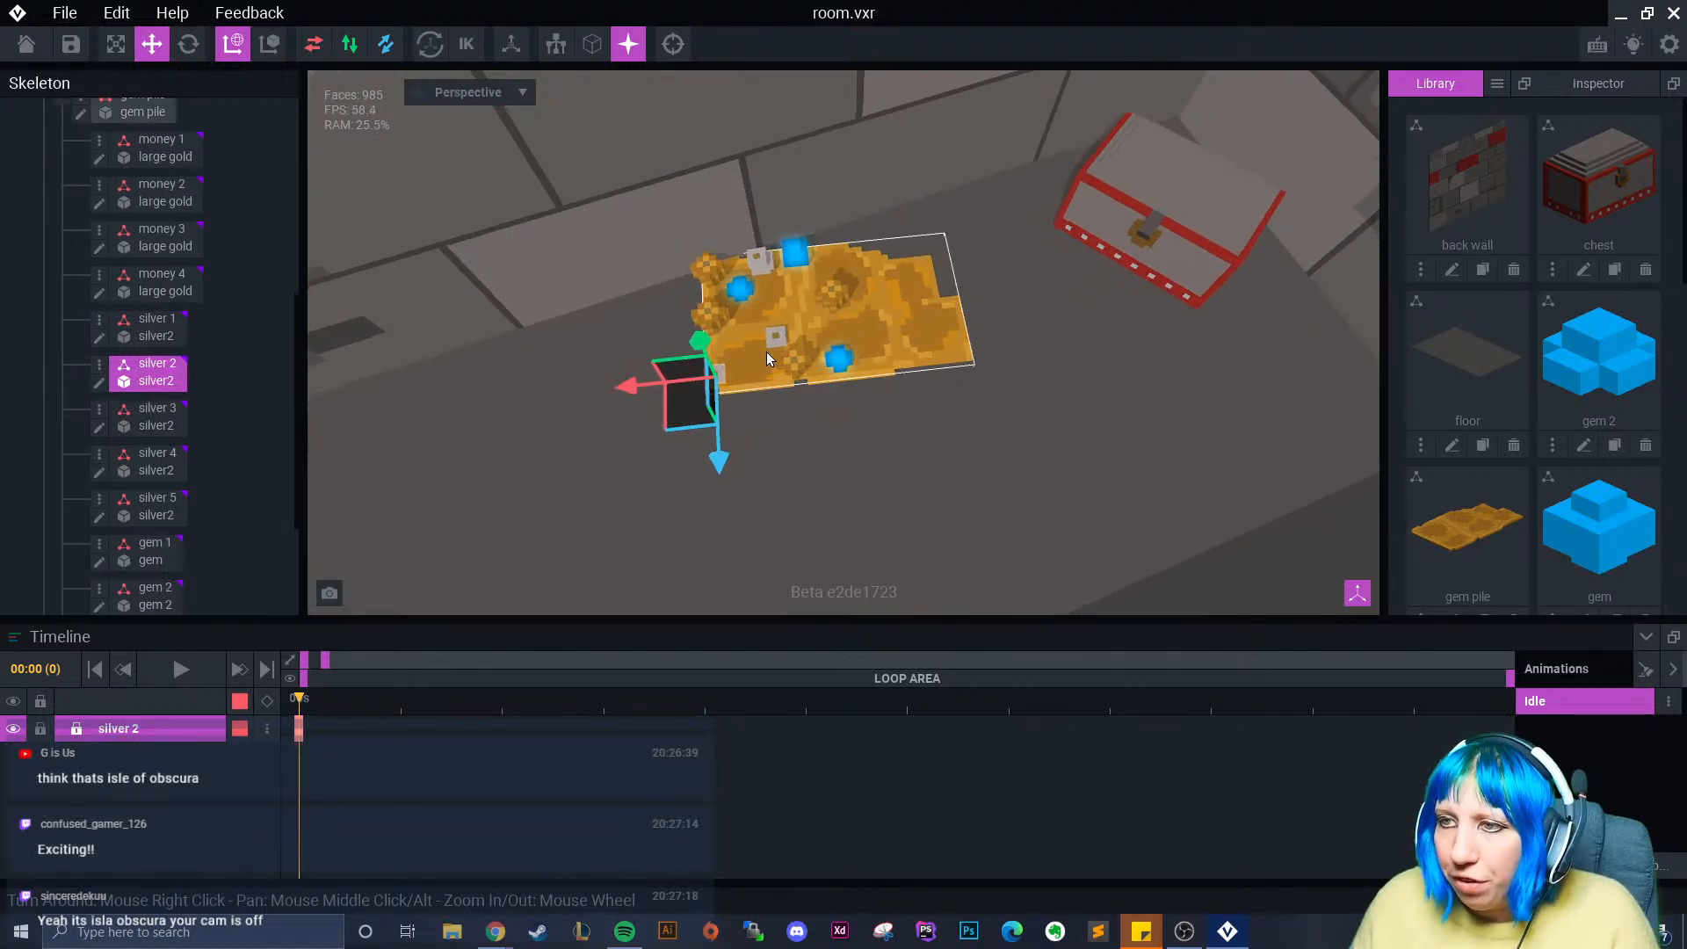
scroll(747, 338, up, 2)
- Fine-tune silver 2 in the floor plane to about X 18.5, Z 9.1 at the pile's outer corner
click(680, 39)
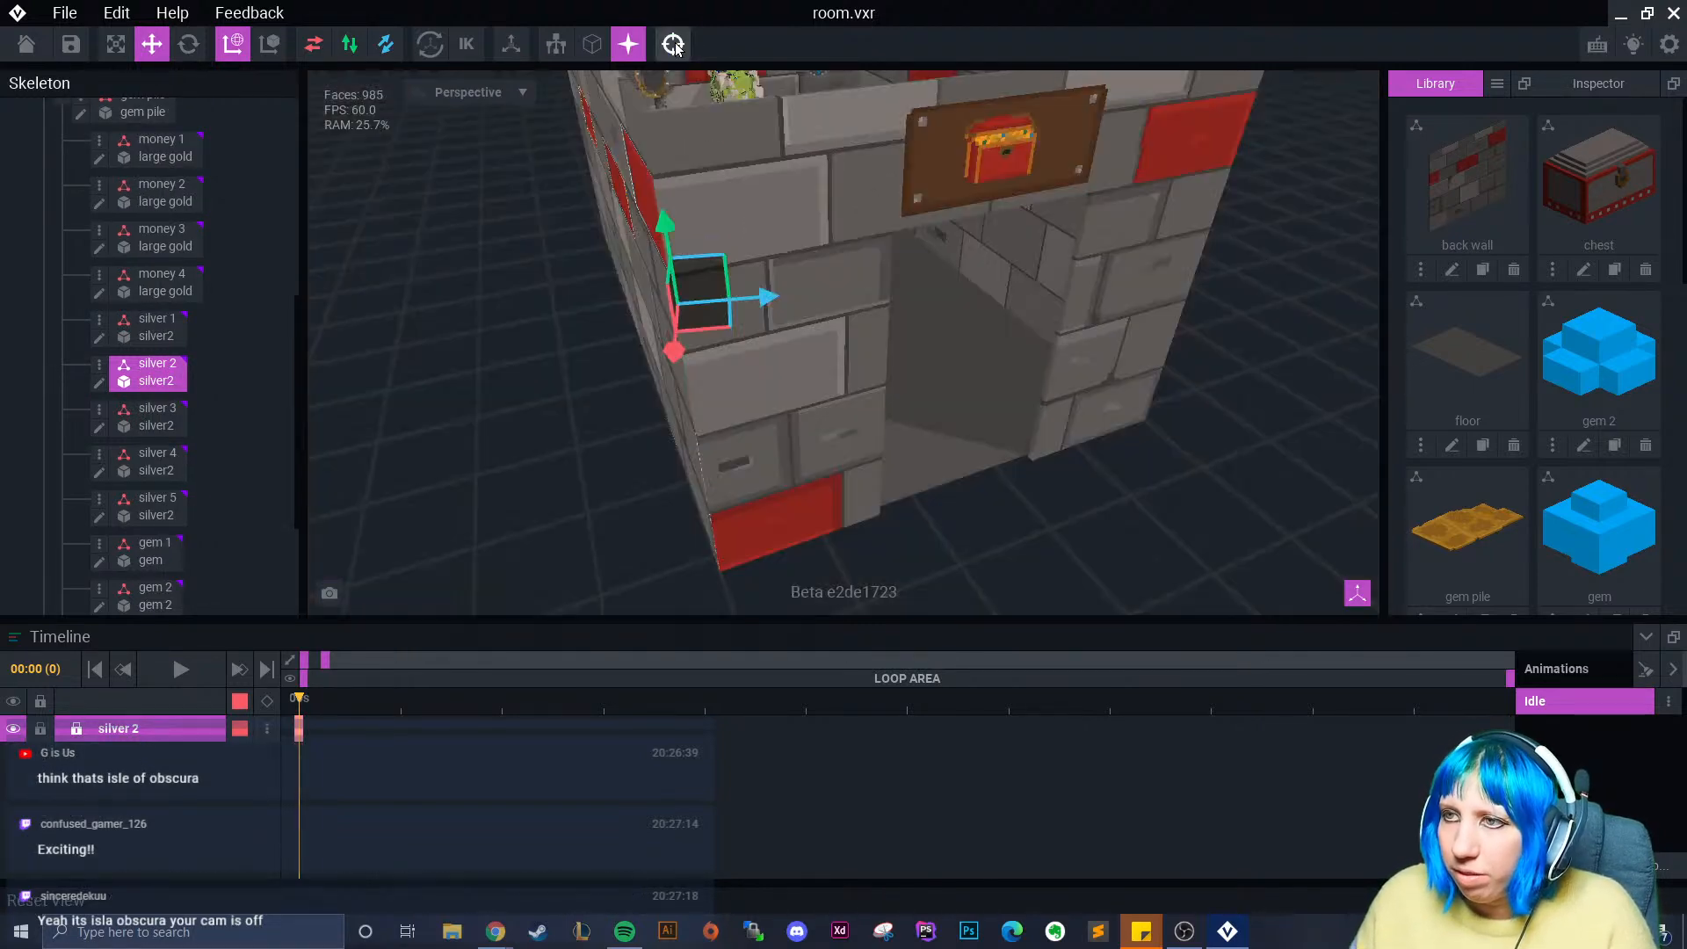
scroll(914, 246, up, 3)
right_drag(956, 211, 635, 465)
scroll(693, 431, up, 4)
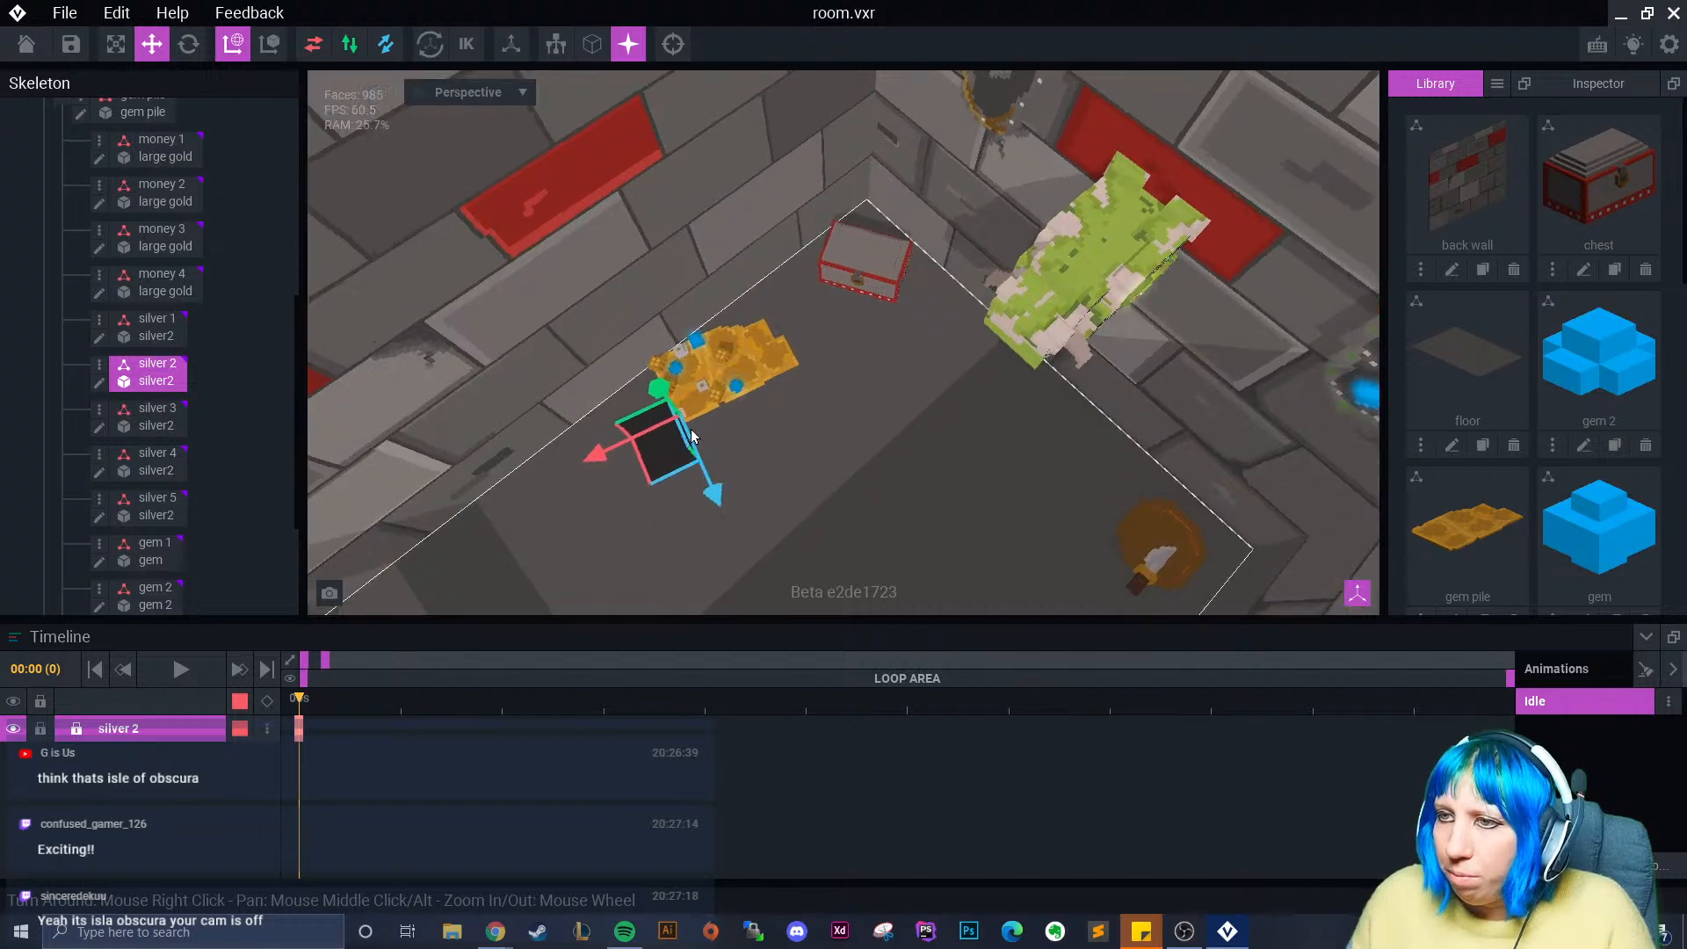
scroll(694, 433, up, 1)
scroll(742, 522, up, 2)
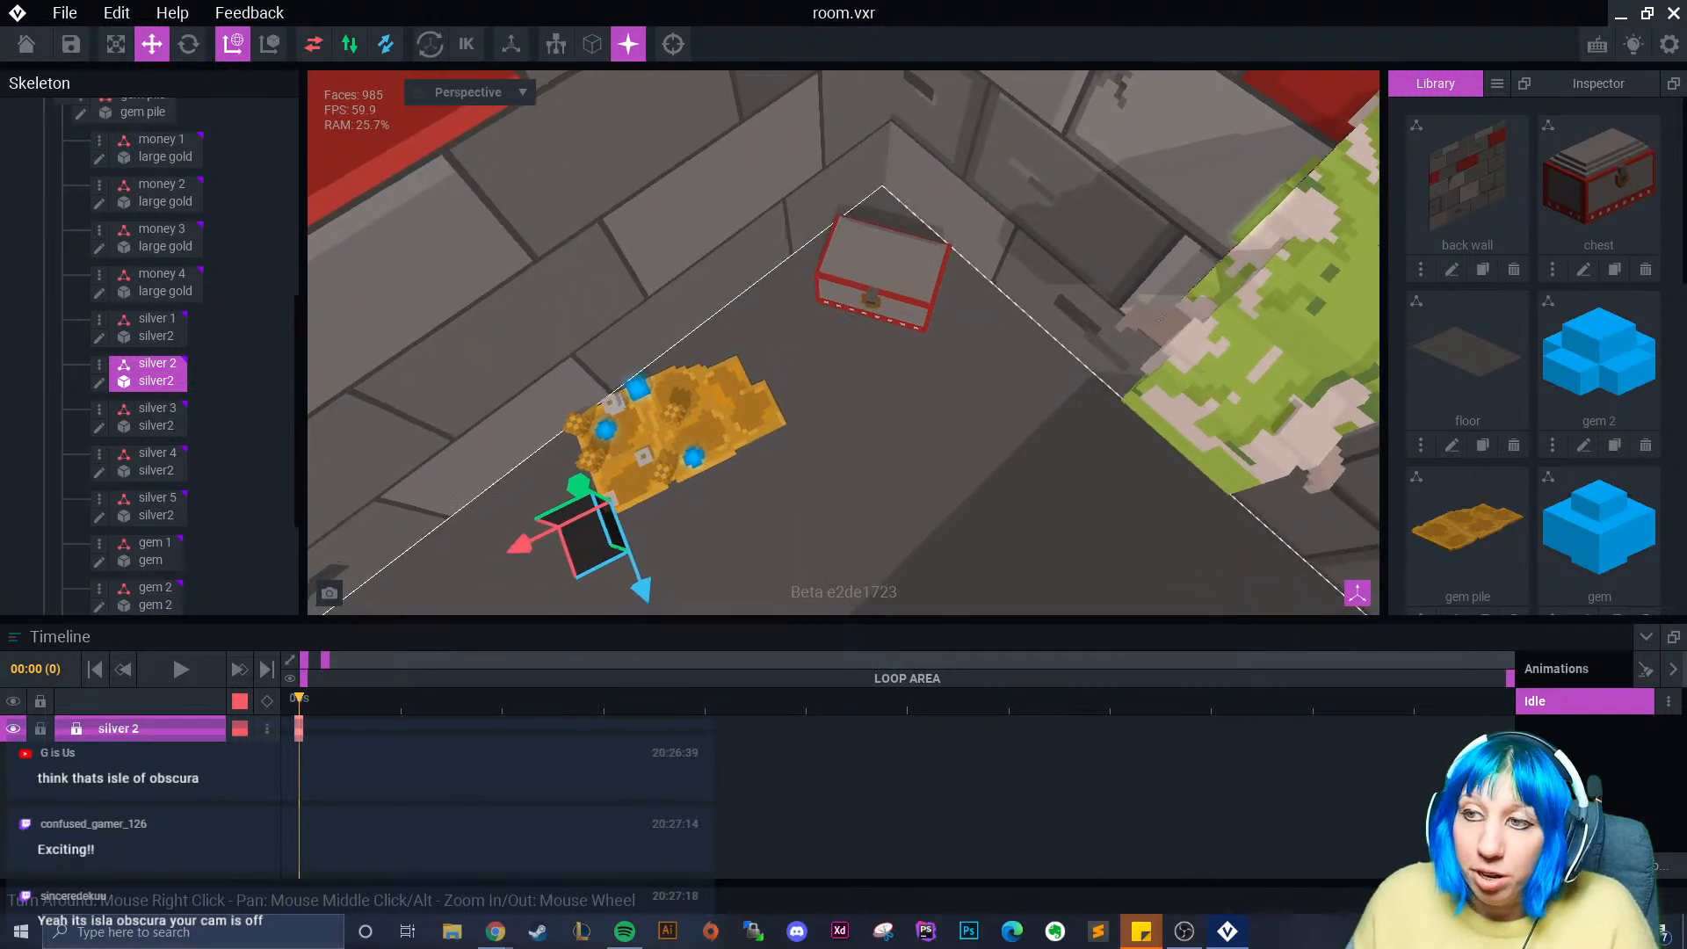
click(674, 44)
right_drag(1107, 283, 866, 374)
right_drag(1090, 325, 809, 456)
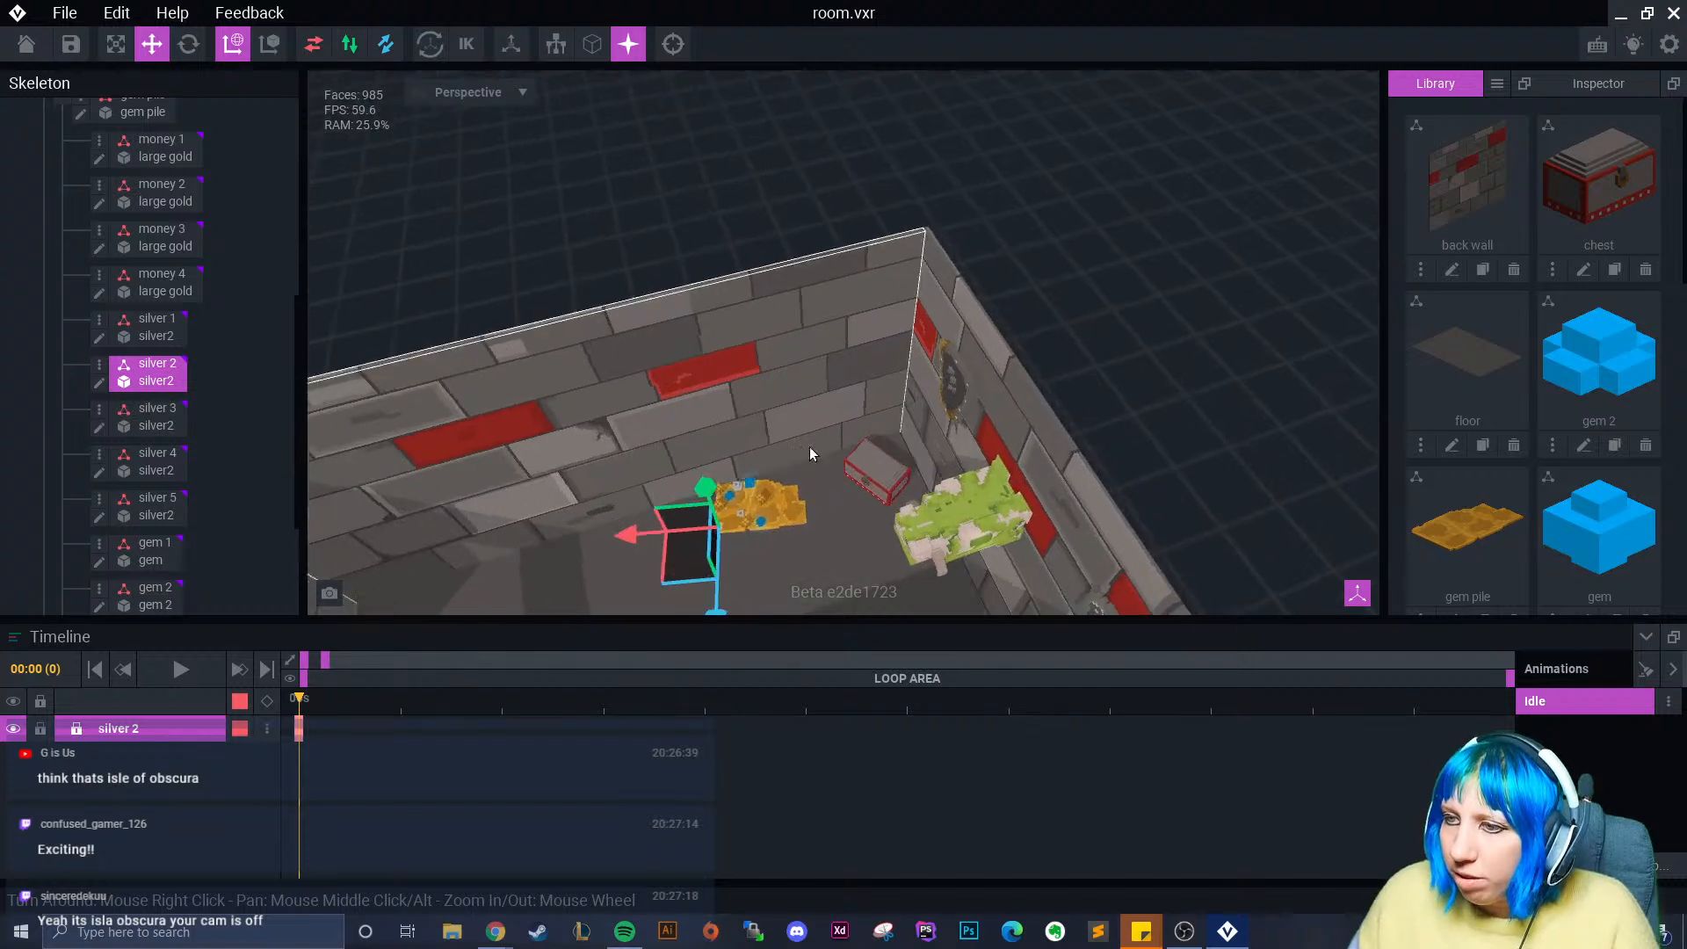
scroll(835, 430, up, 4)
scroll(866, 416, up, 2)
mouse_move(887, 440)
middle_down()
mouse_move(836, 467)
mouse_move(905, 429)
middle_up()
scroll(868, 448, up, 1)
drag(751, 483, 754, 490)
right_drag(756, 475, 879, 492)
drag(745, 447, 750, 454)
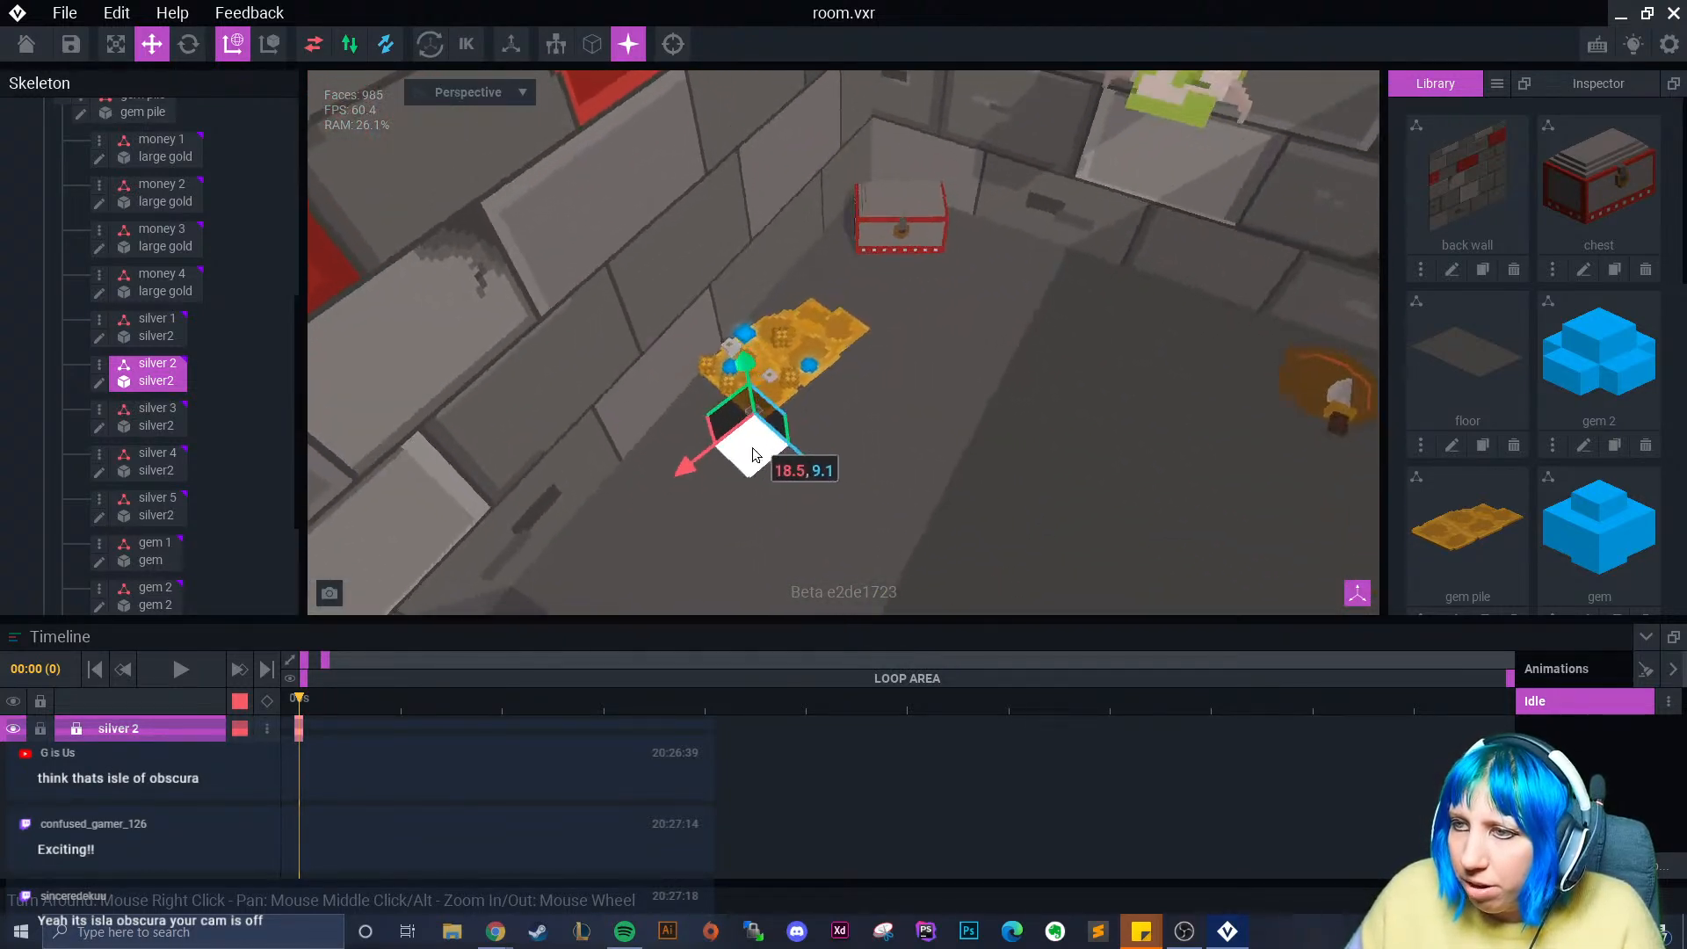
- Move the money 1 gold stack to the chest end of the pile and shift gem 1 in the same direction
scroll(773, 422, up, 3)
right_drag(760, 395, 805, 392)
middle_drag(870, 286, 775, 346)
click(703, 347)
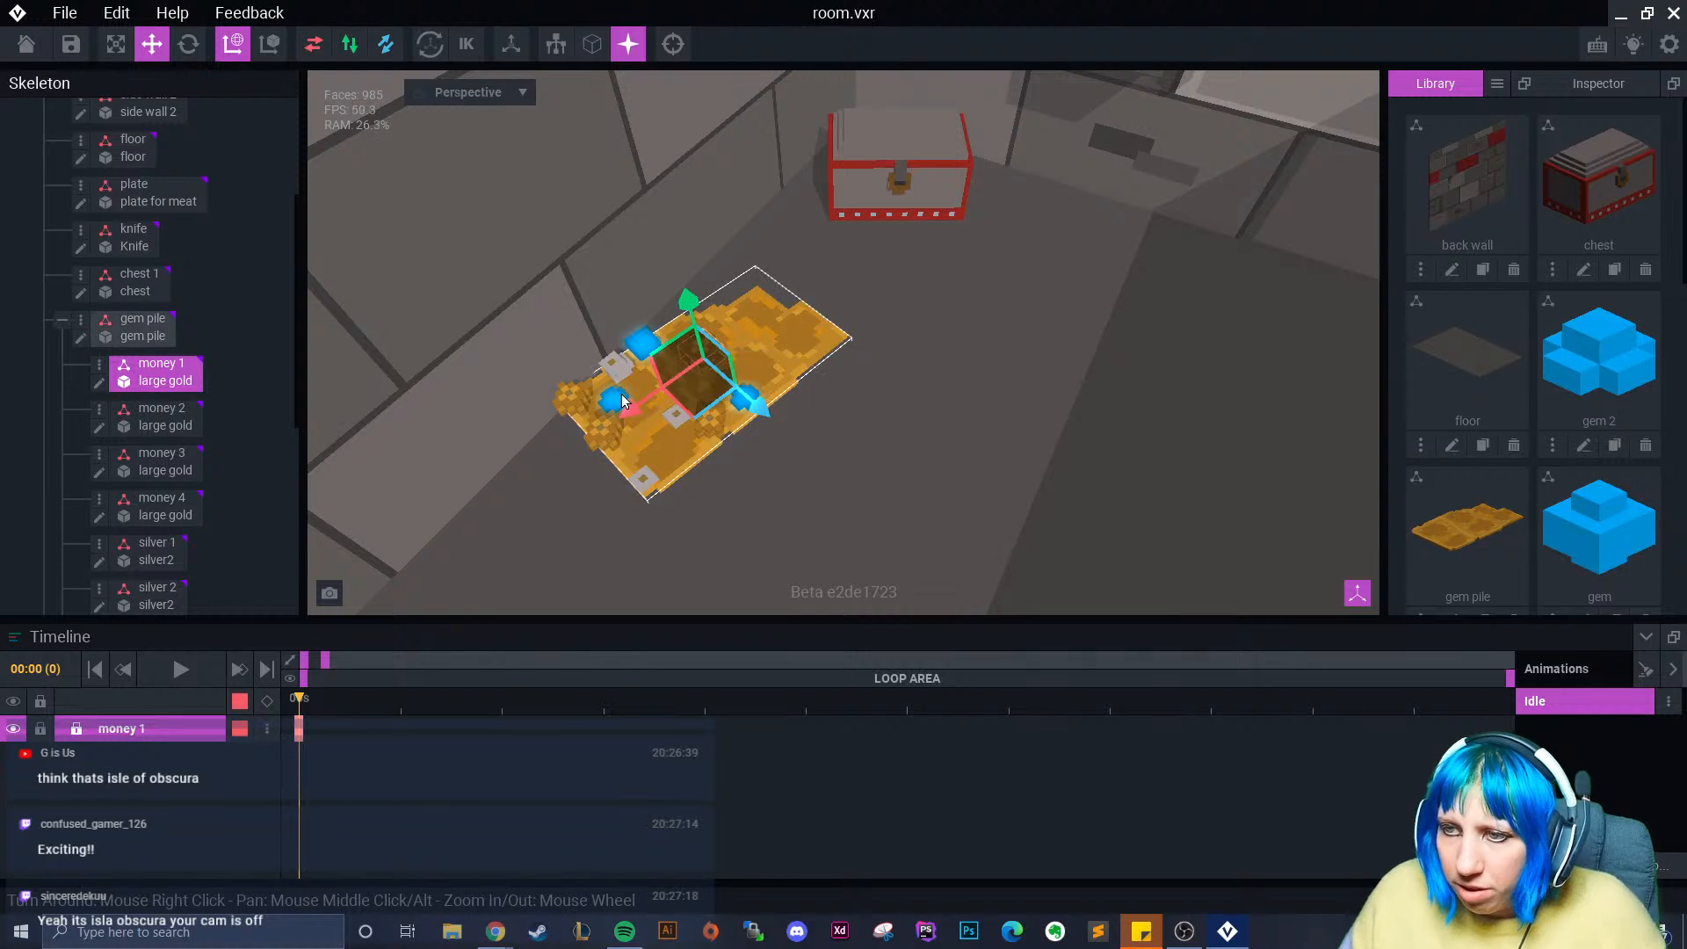
drag(630, 410, 710, 369)
click(643, 345)
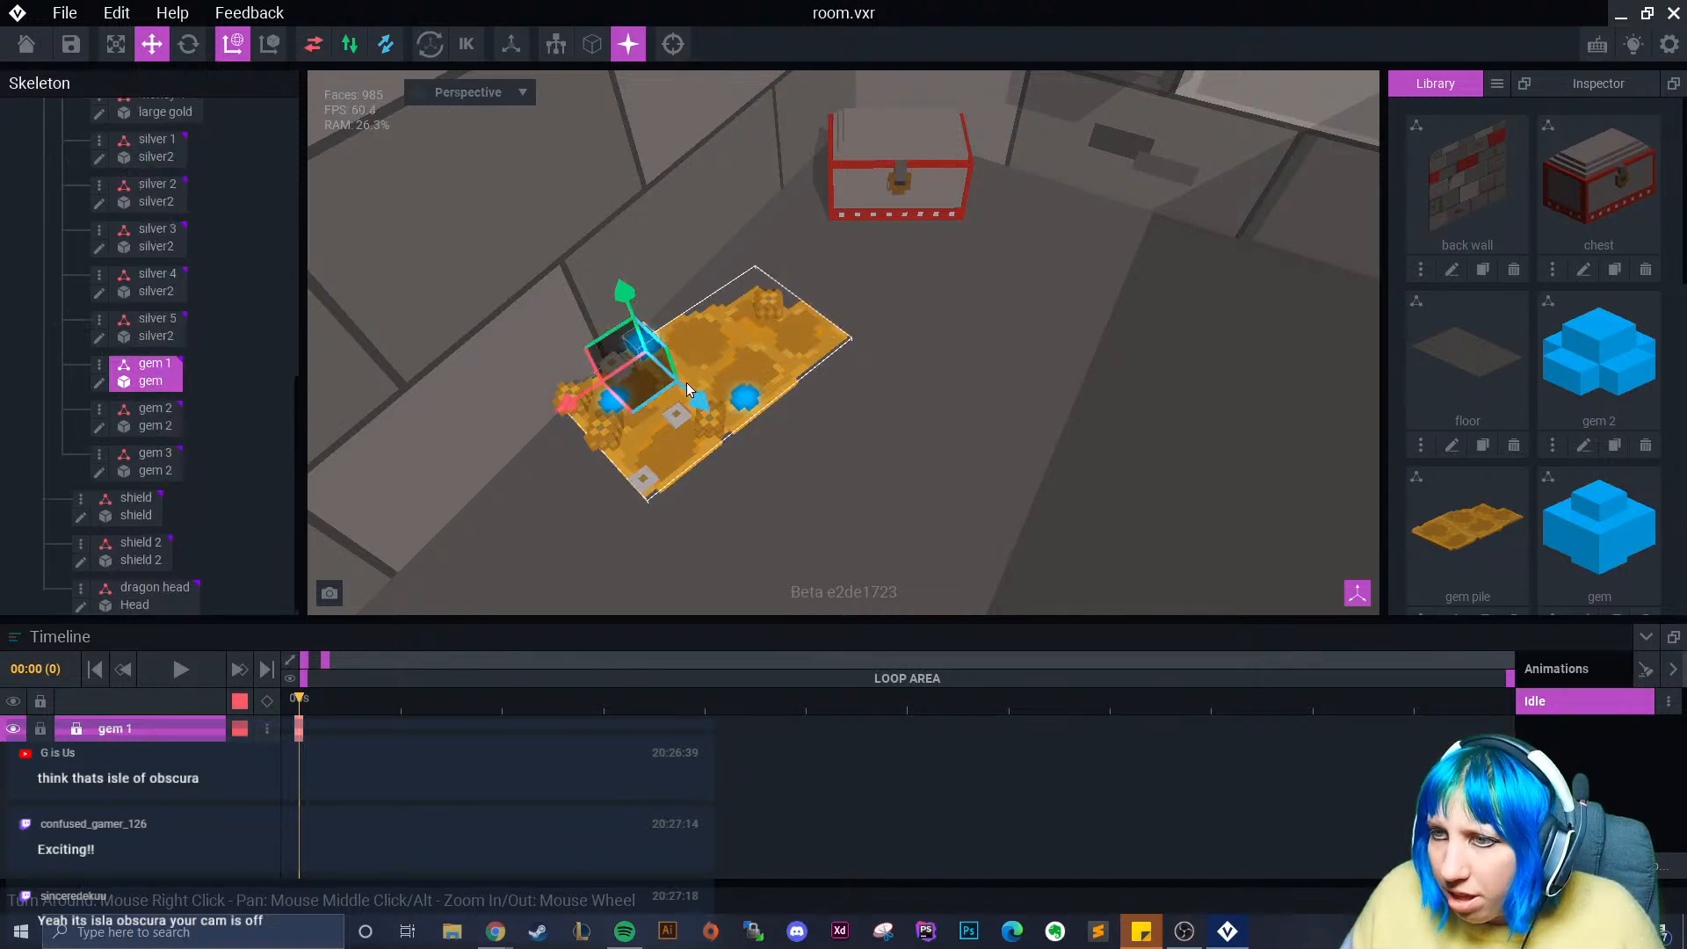
drag(574, 412, 641, 378)
- Spread the money 3 stack, the outer blue gem and the middle silver piece along the pile toward the chest
click(601, 431)
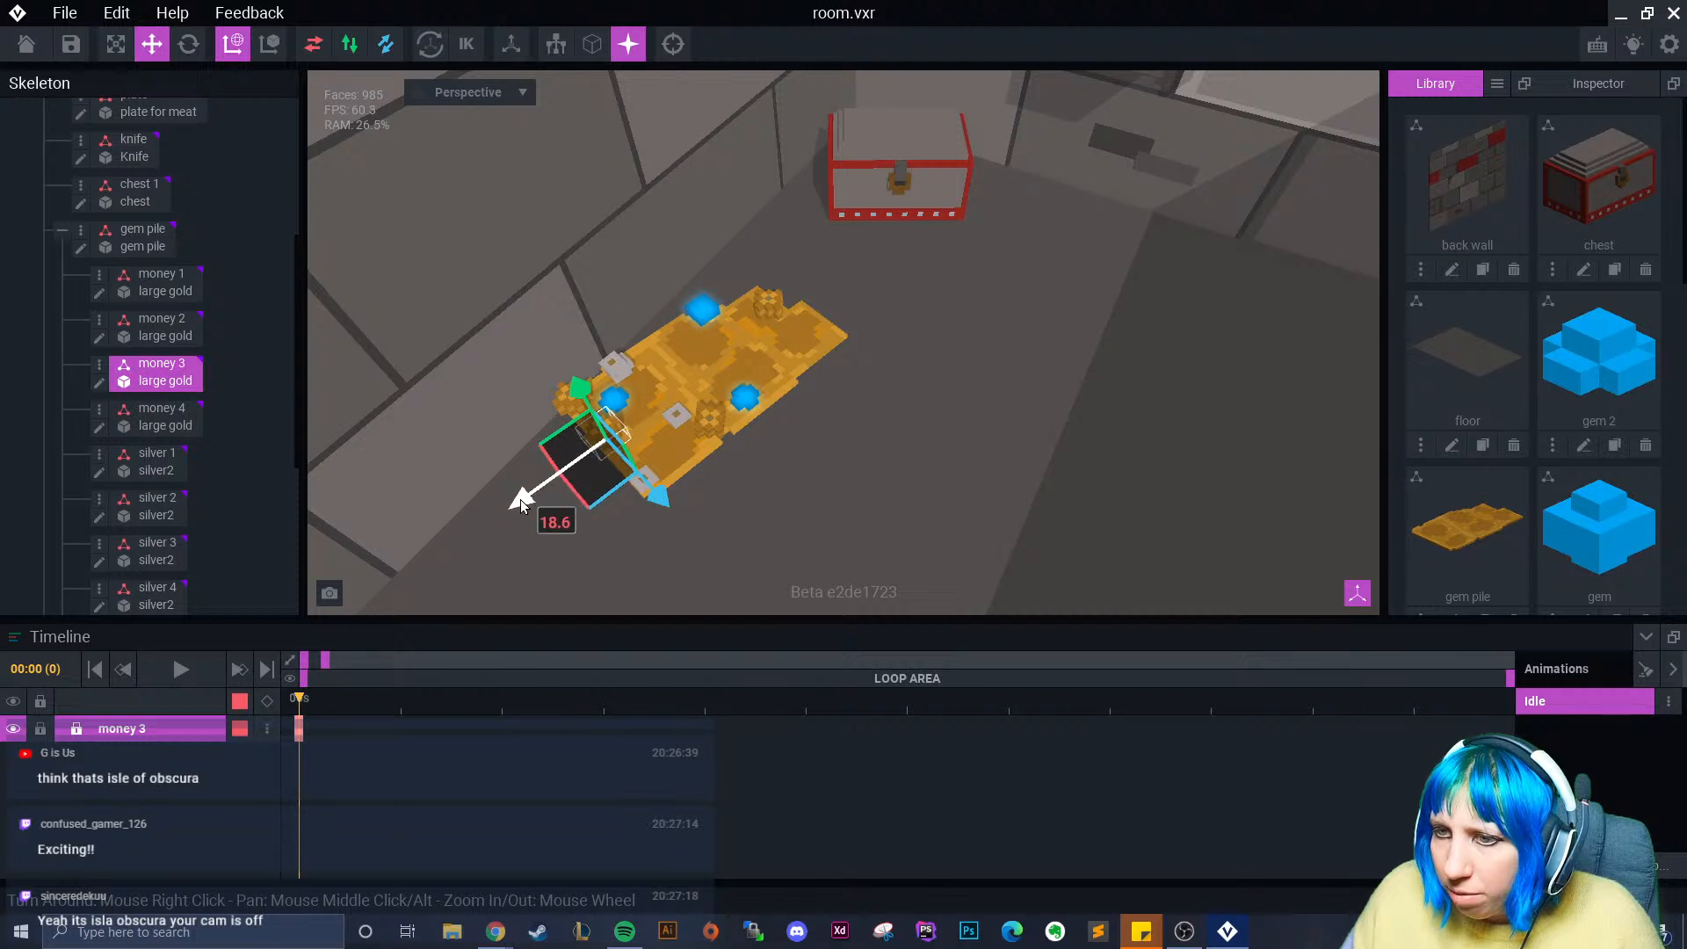
drag(521, 499, 848, 406)
click(620, 406)
drag(541, 463, 696, 414)
click(580, 402)
click(678, 414)
click(884, 435)
- Examine the rearranged gem pile and the rest of the room from several angles
scroll(860, 504, down, 2)
right_drag(860, 504, 931, 495)
scroll(861, 503, down, 3)
scroll(909, 494, down, 2)
scroll(923, 490, down, 2)
scroll(939, 507, up, 3)
scroll(925, 483, up, 2)
scroll(924, 489, up, 1)
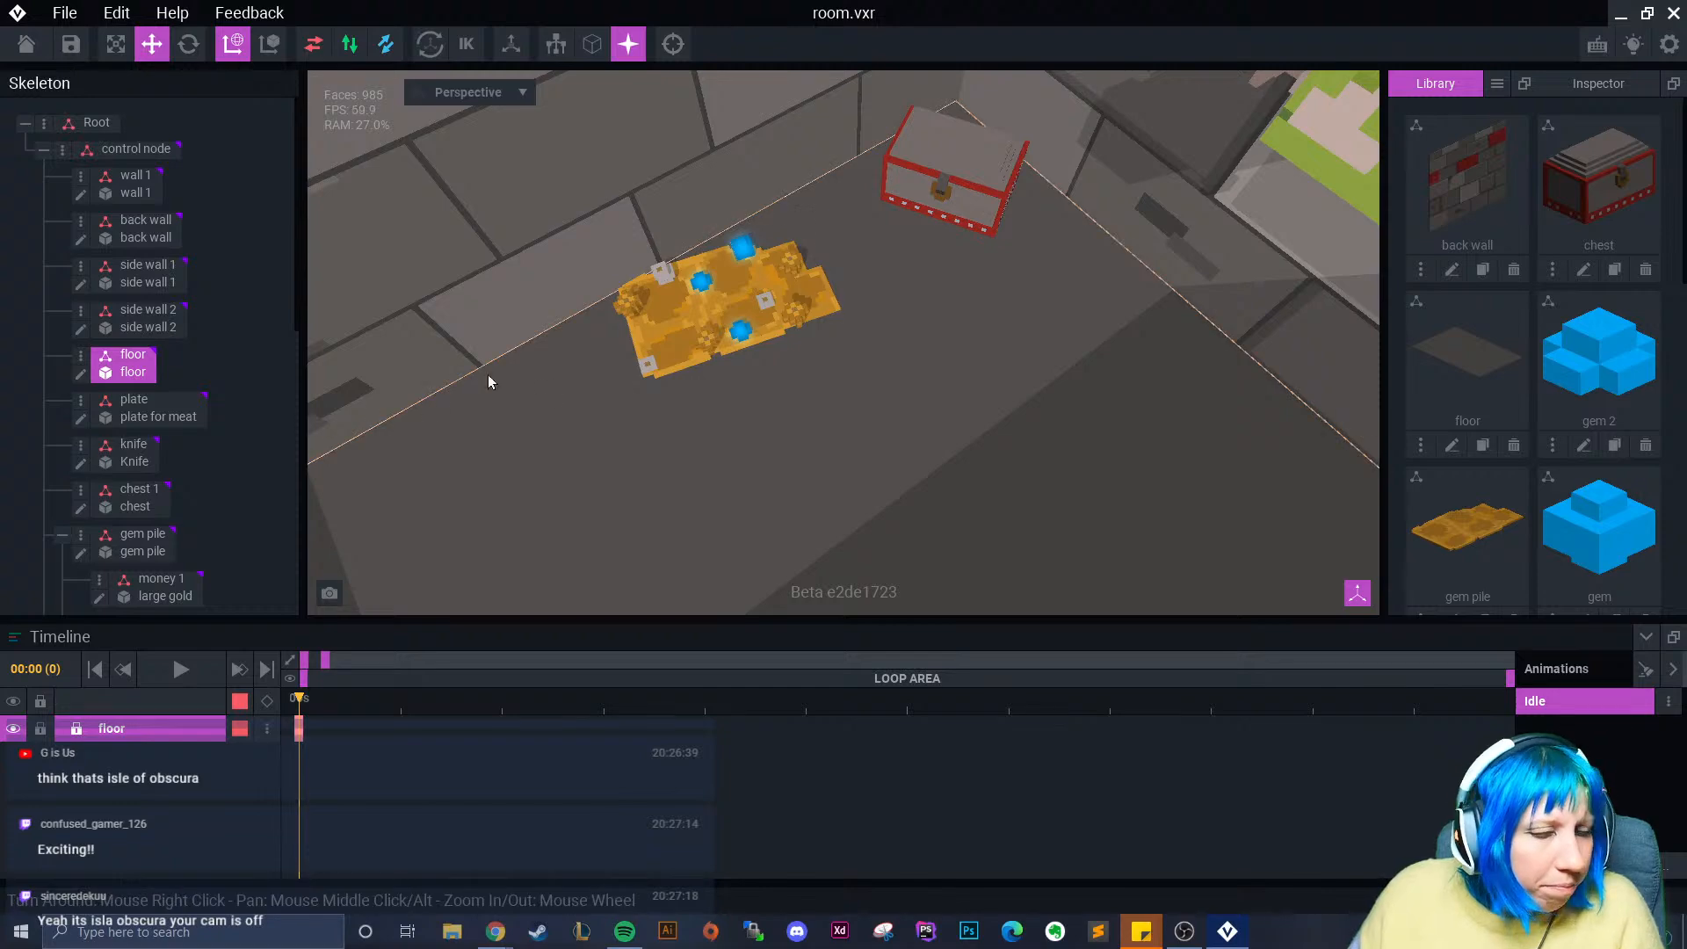
right_drag(489, 382, 799, 336)
scroll(800, 335, up, 4)
middle_drag(865, 348, 825, 403)
scroll(825, 403, up, 2)
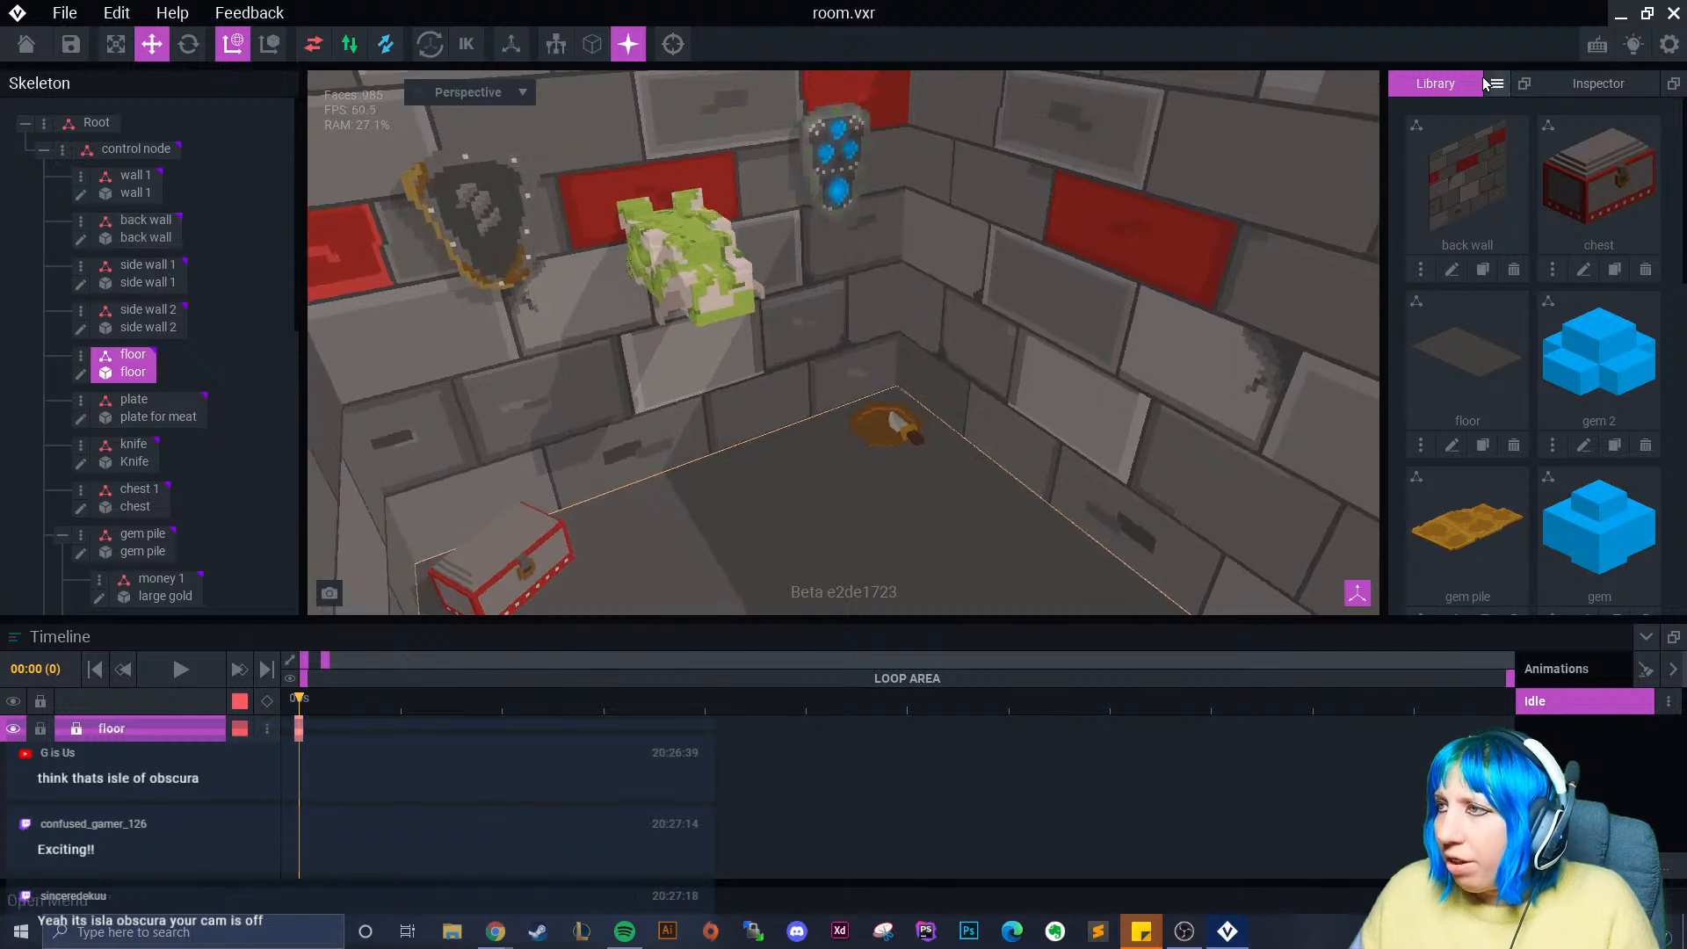
- Create a new voxel model named chair in the room's asset library
click(1497, 84)
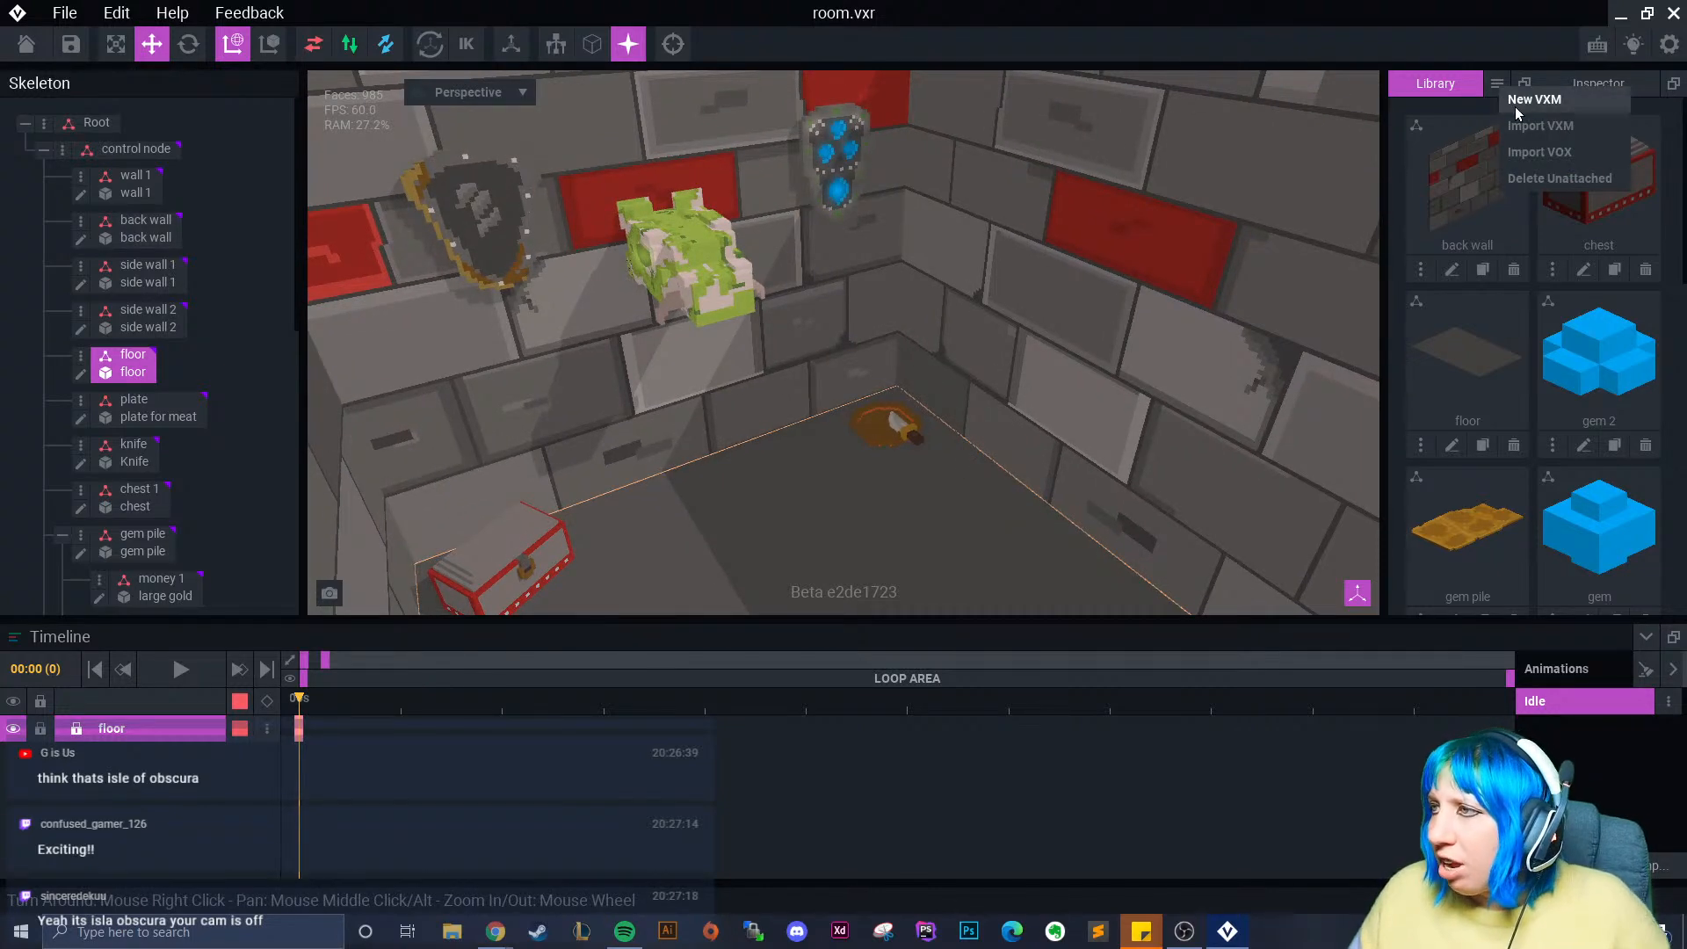
click(1516, 104)
text(chair)
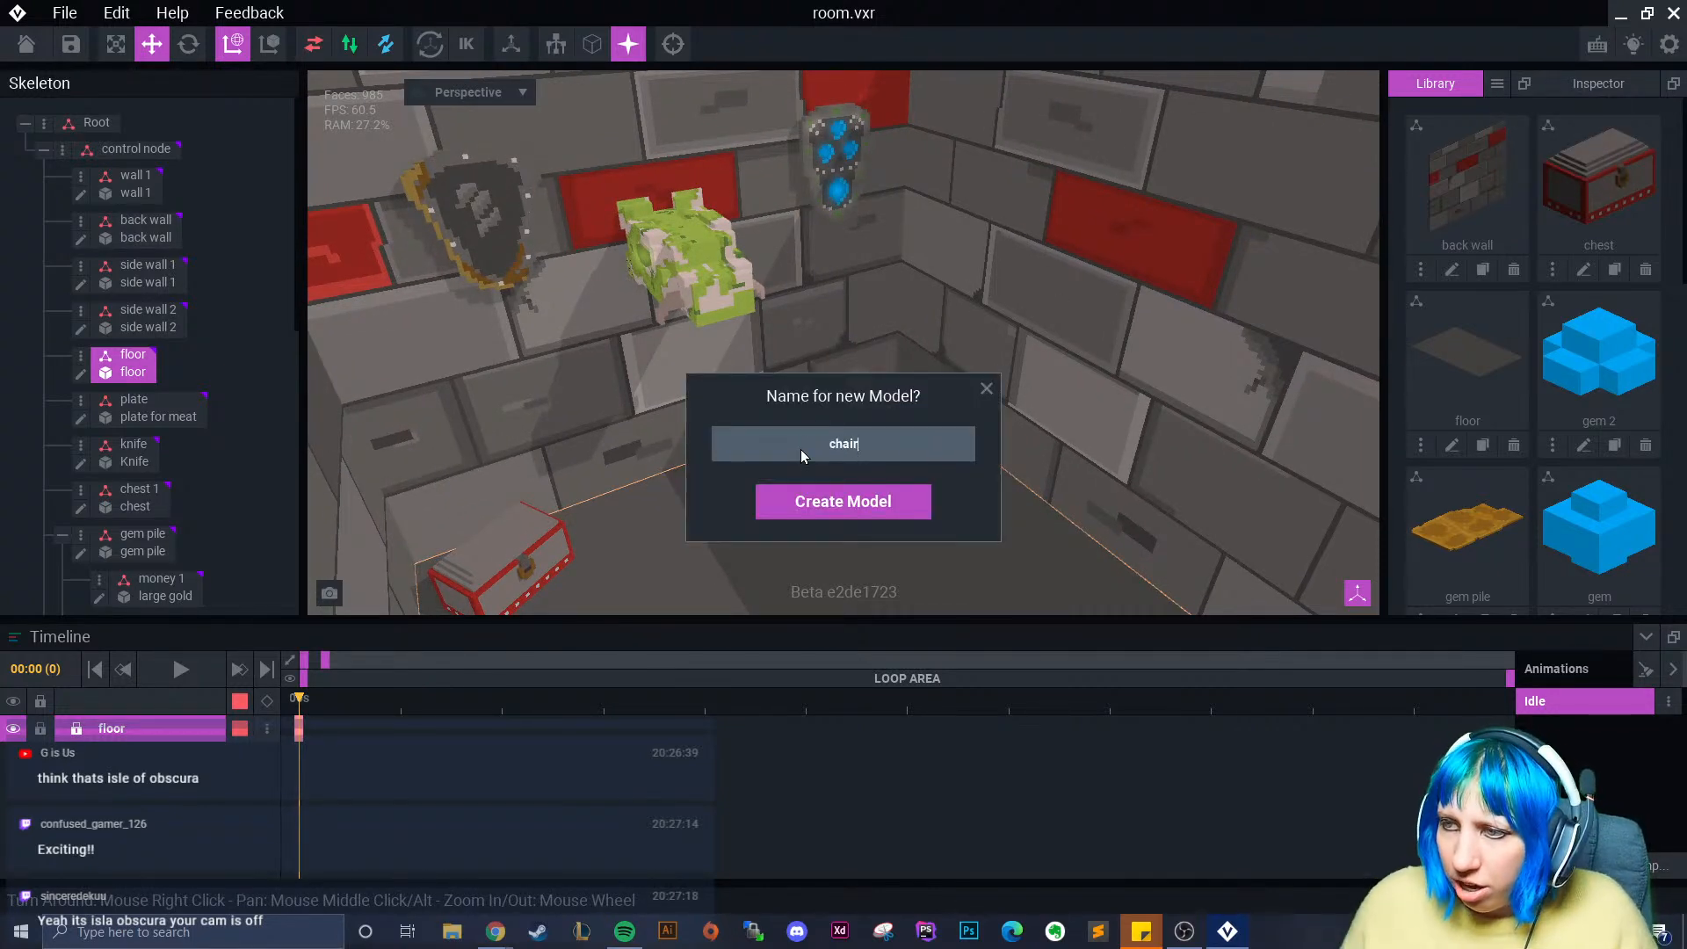
click(826, 500)
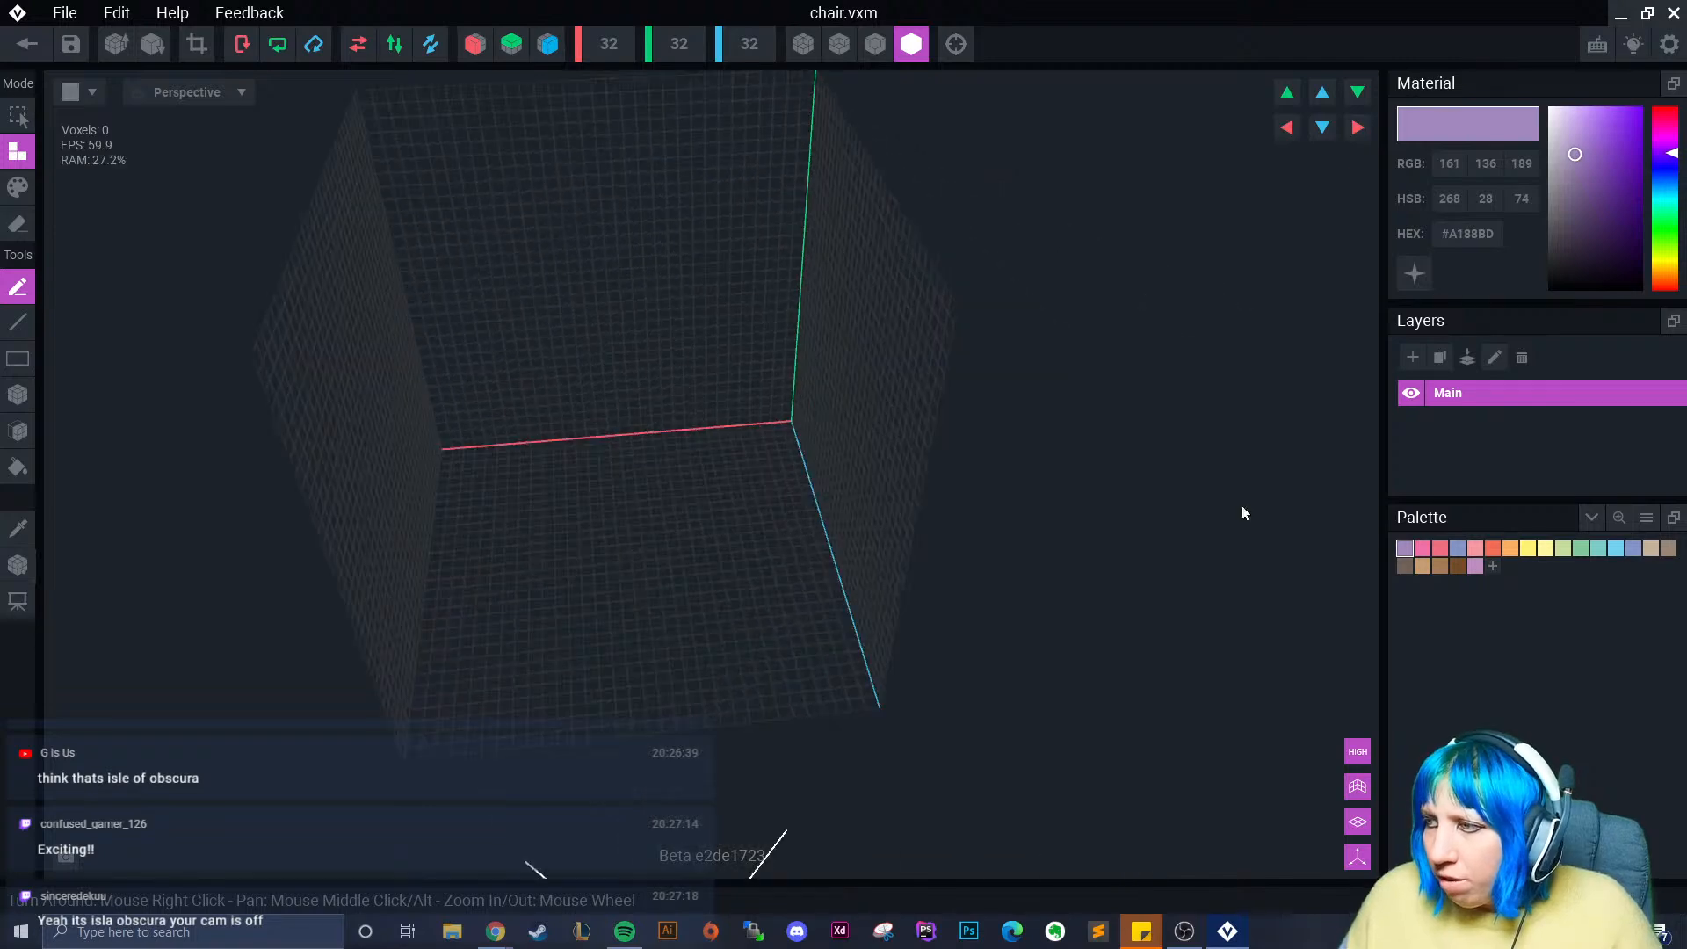
- Load the extended palette PNG whose name starts with USE THISSBExtendedVoxEdit from the Downloads folder
click(1647, 518)
click(1590, 571)
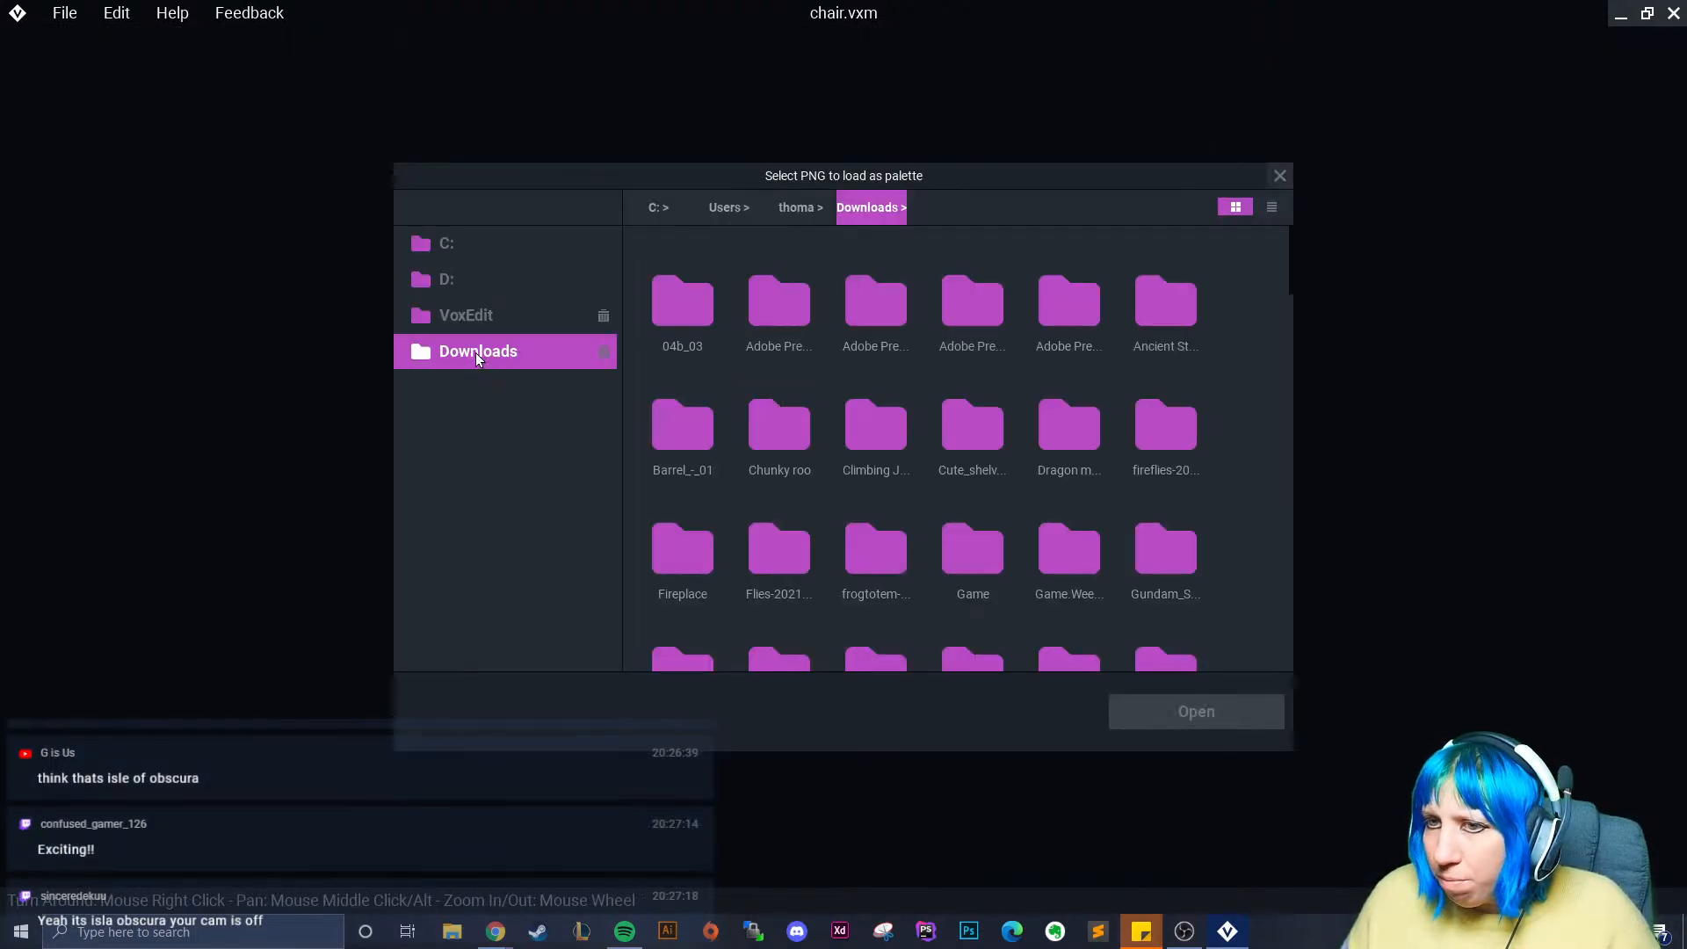
drag(1290, 285, 1309, 726)
click(685, 583)
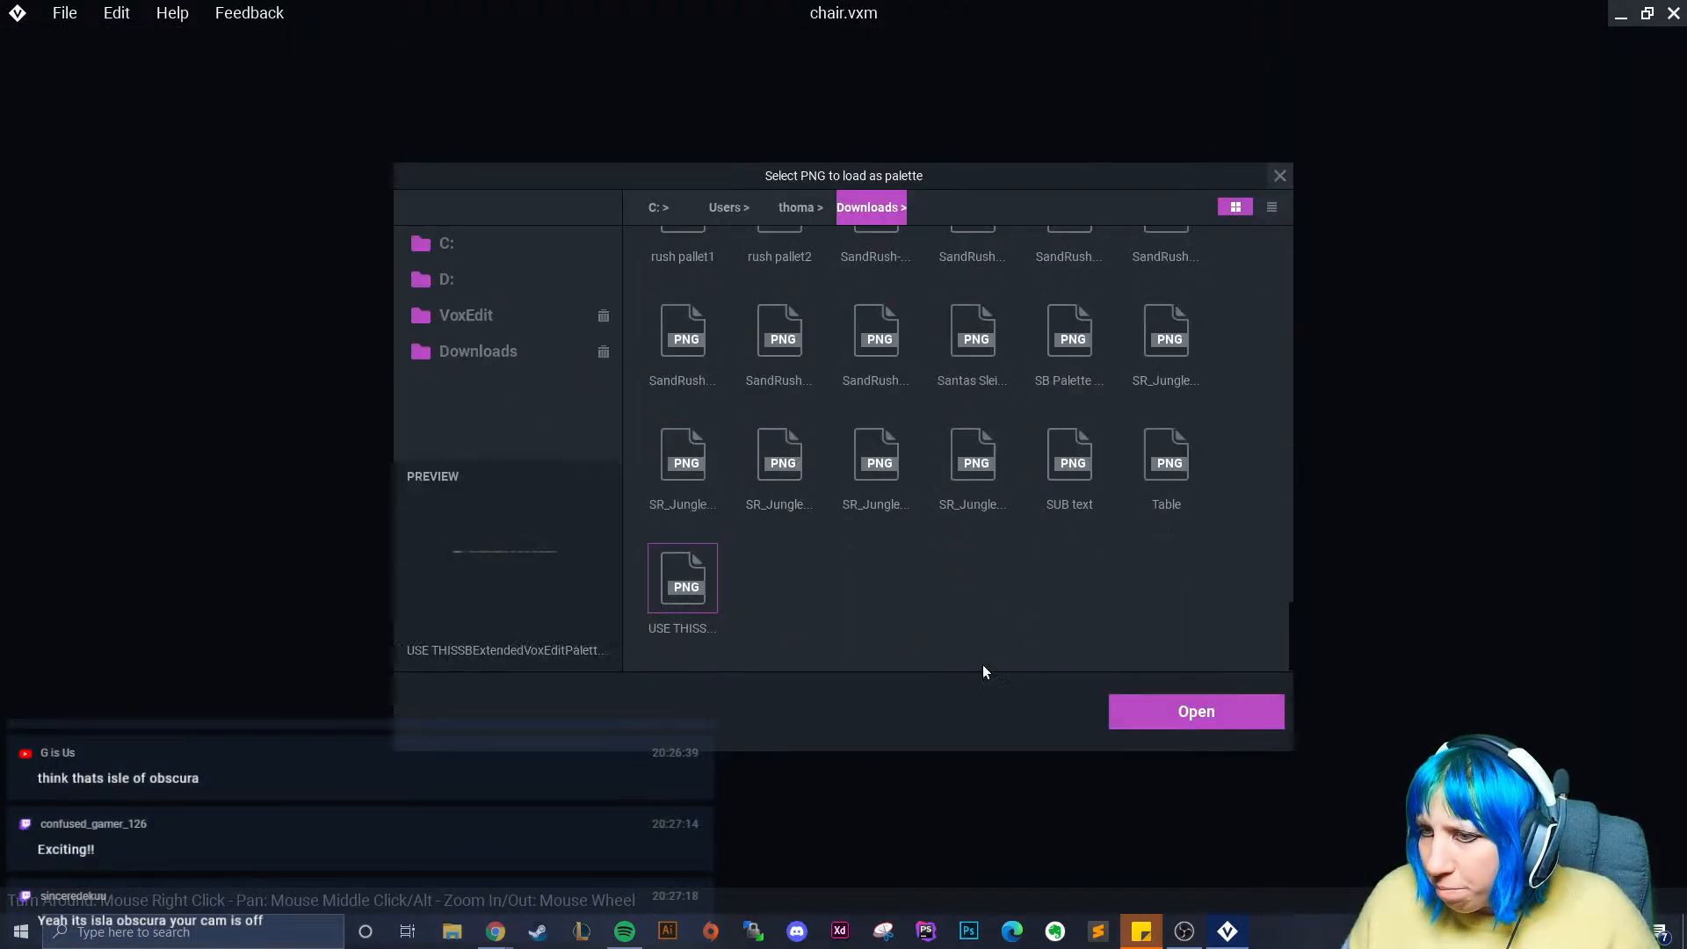
click(1142, 709)
- Set the chair model's X width to 70 voxels
scroll(708, 476, up, 3)
right_drag(708, 477, 692, 439)
click(612, 52)
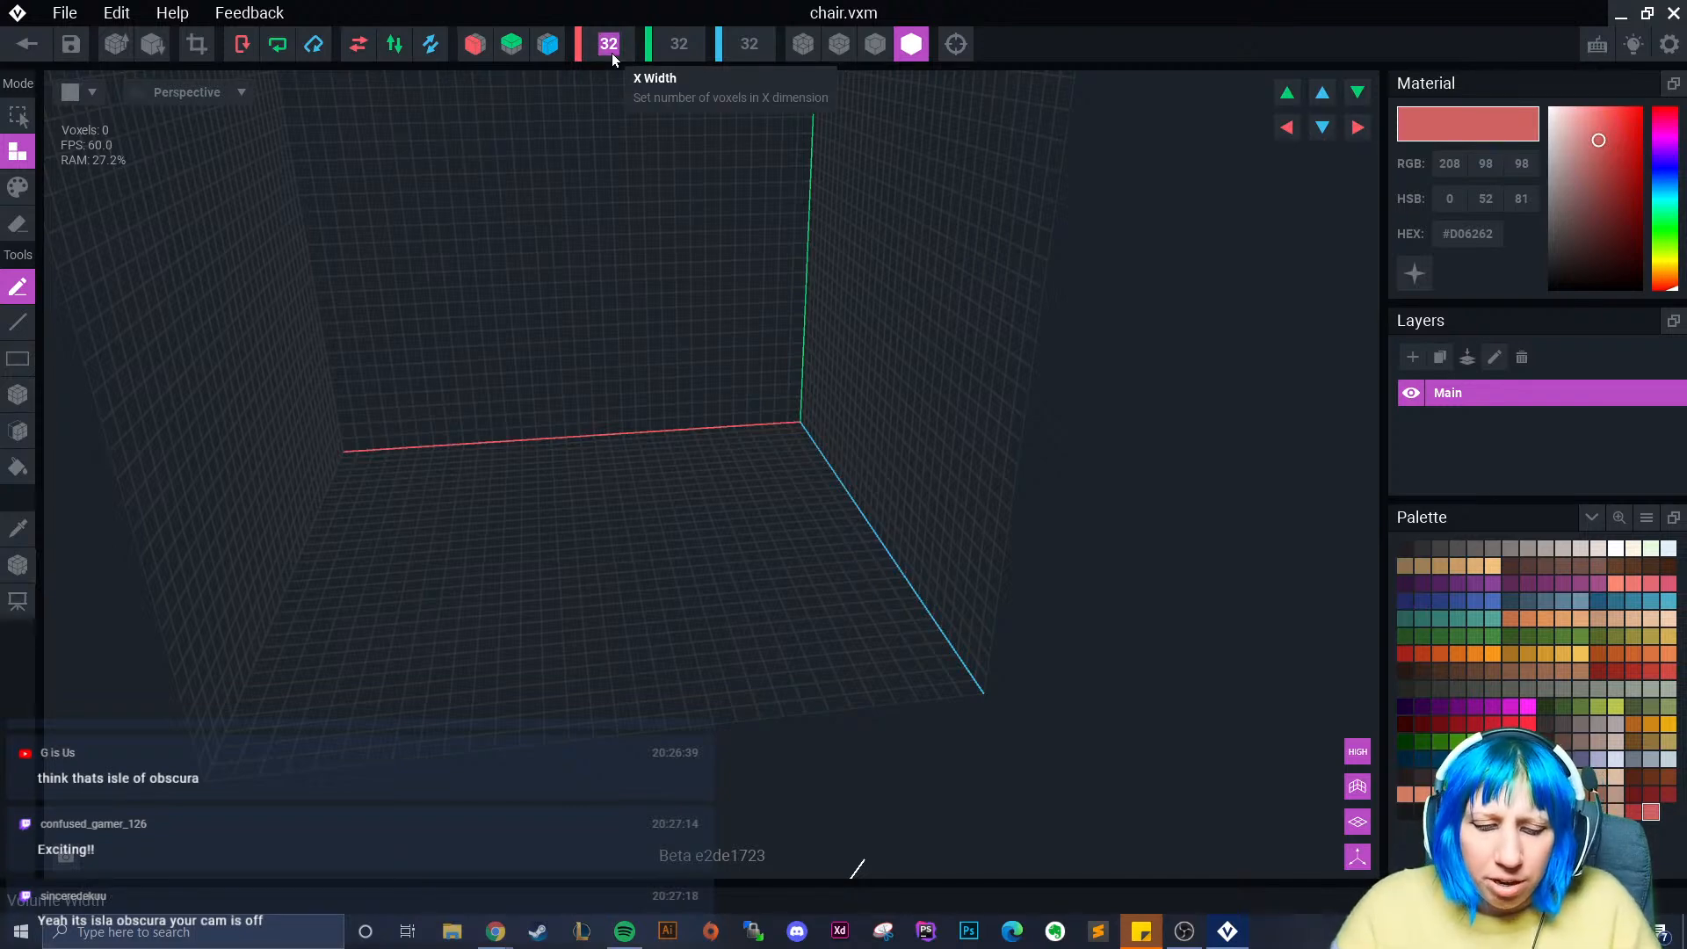
text(60)
key(BackSpace)
key(BackSpace)
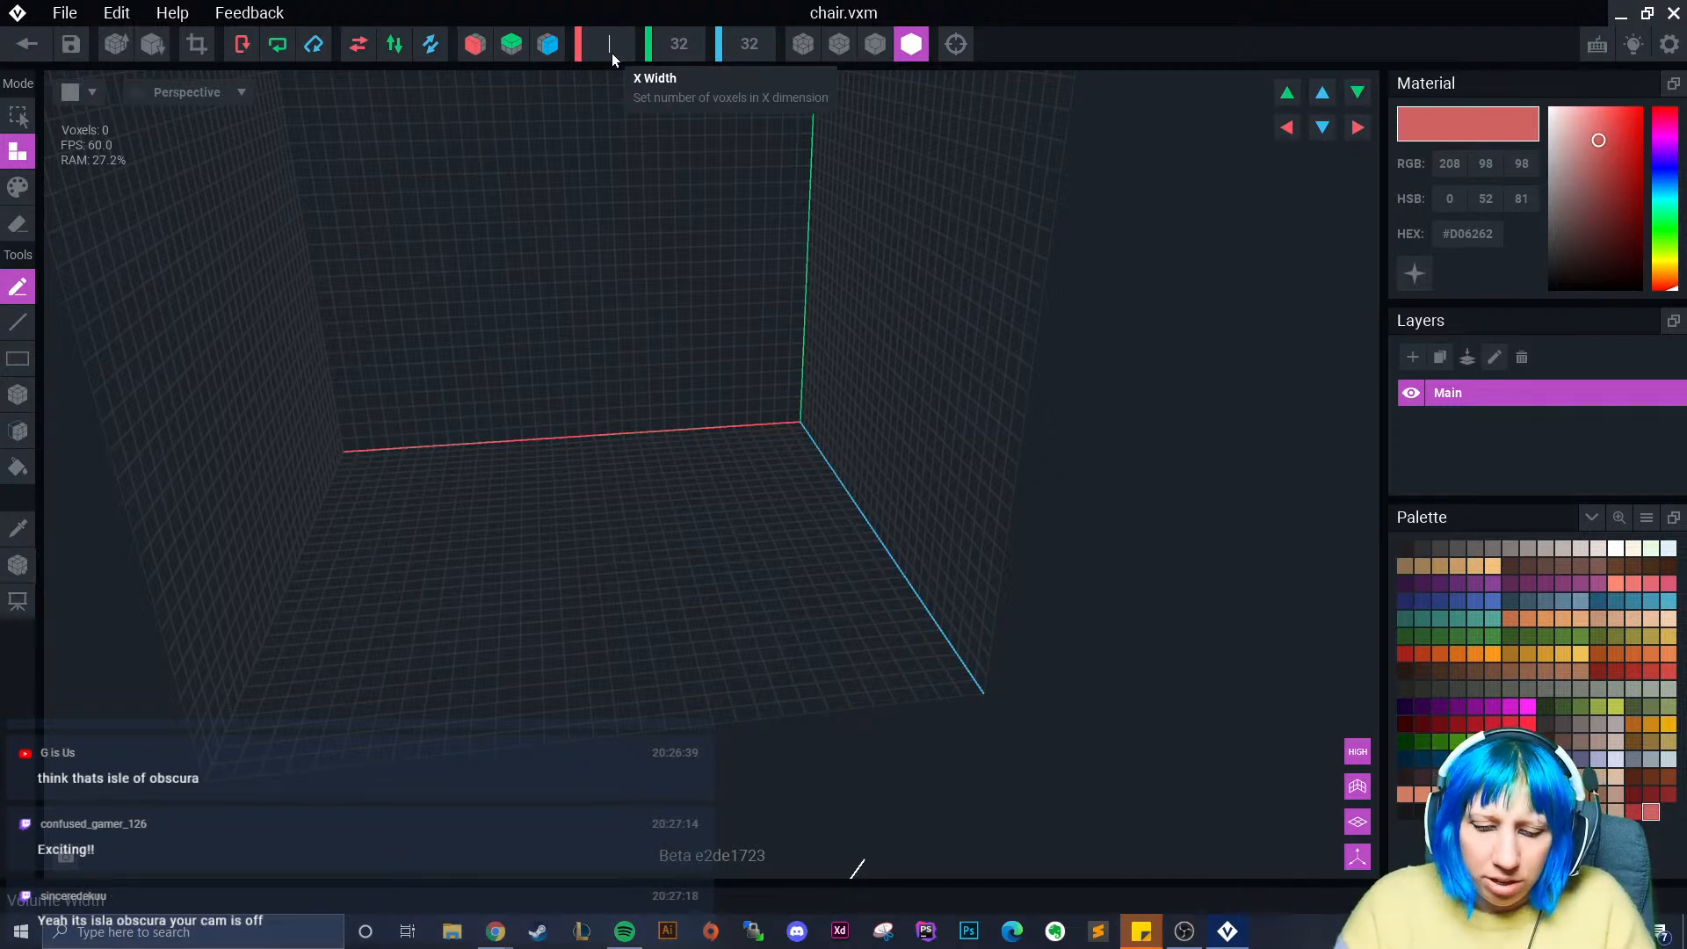
text(70)
key(Return)
right_drag(620, 109, 649, 181)
scroll(661, 256, up, 3)
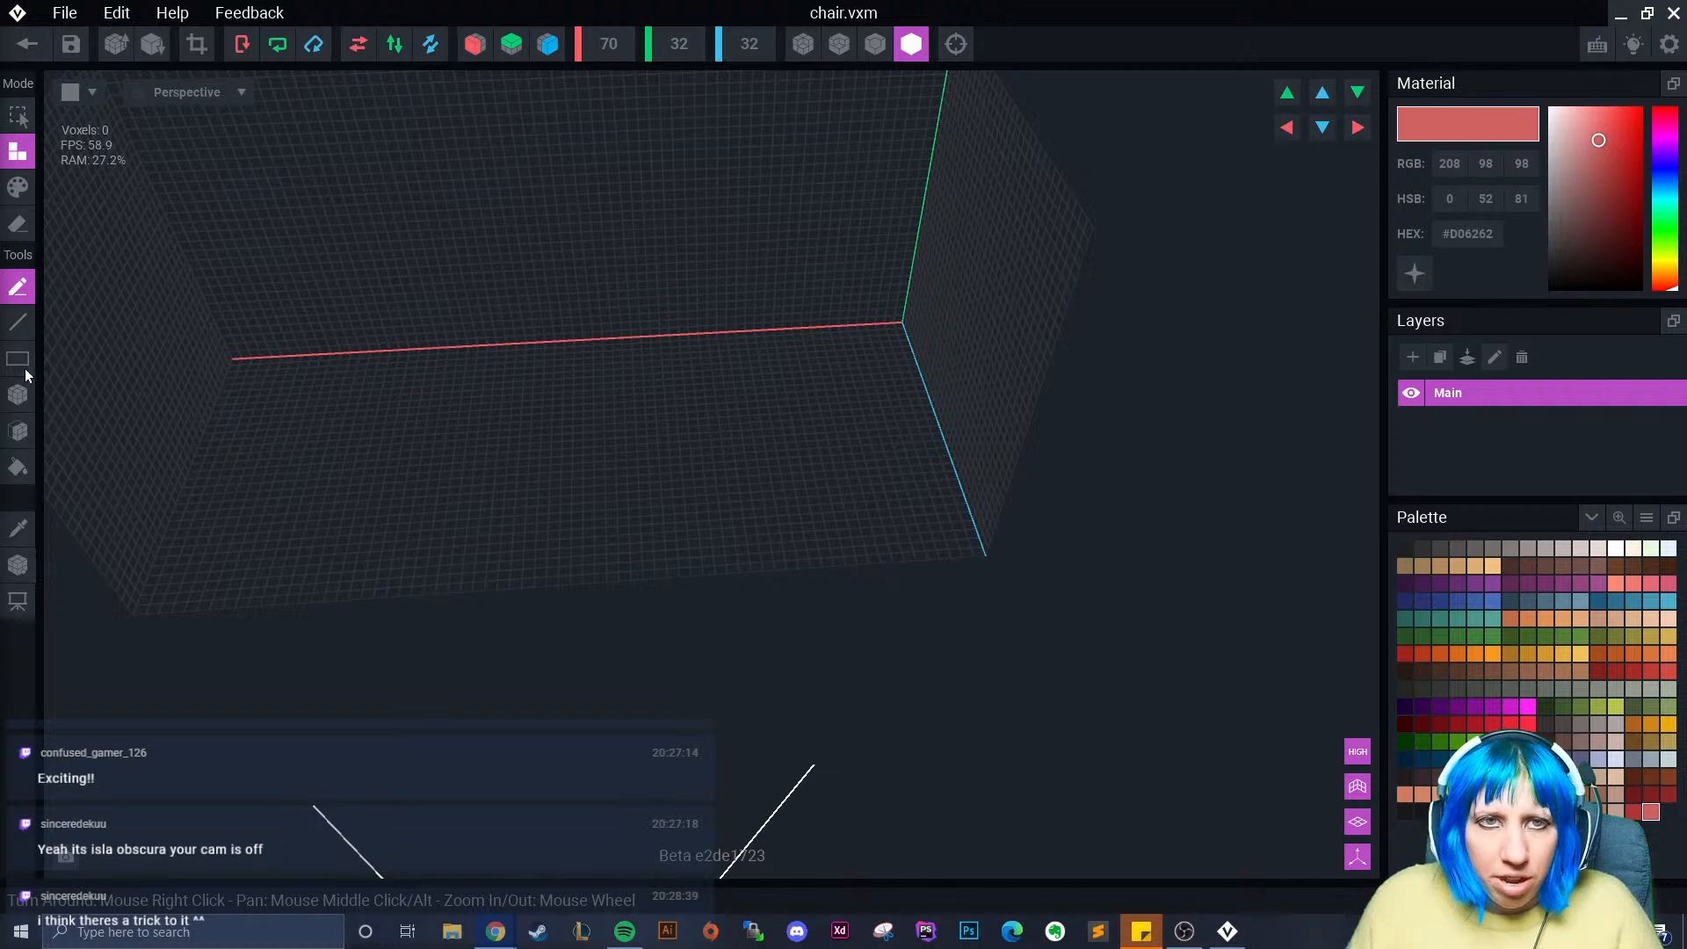
- Turn on X and Z symmetry and pick the dark brown #35231B as the material colour
click(474, 44)
click(547, 44)
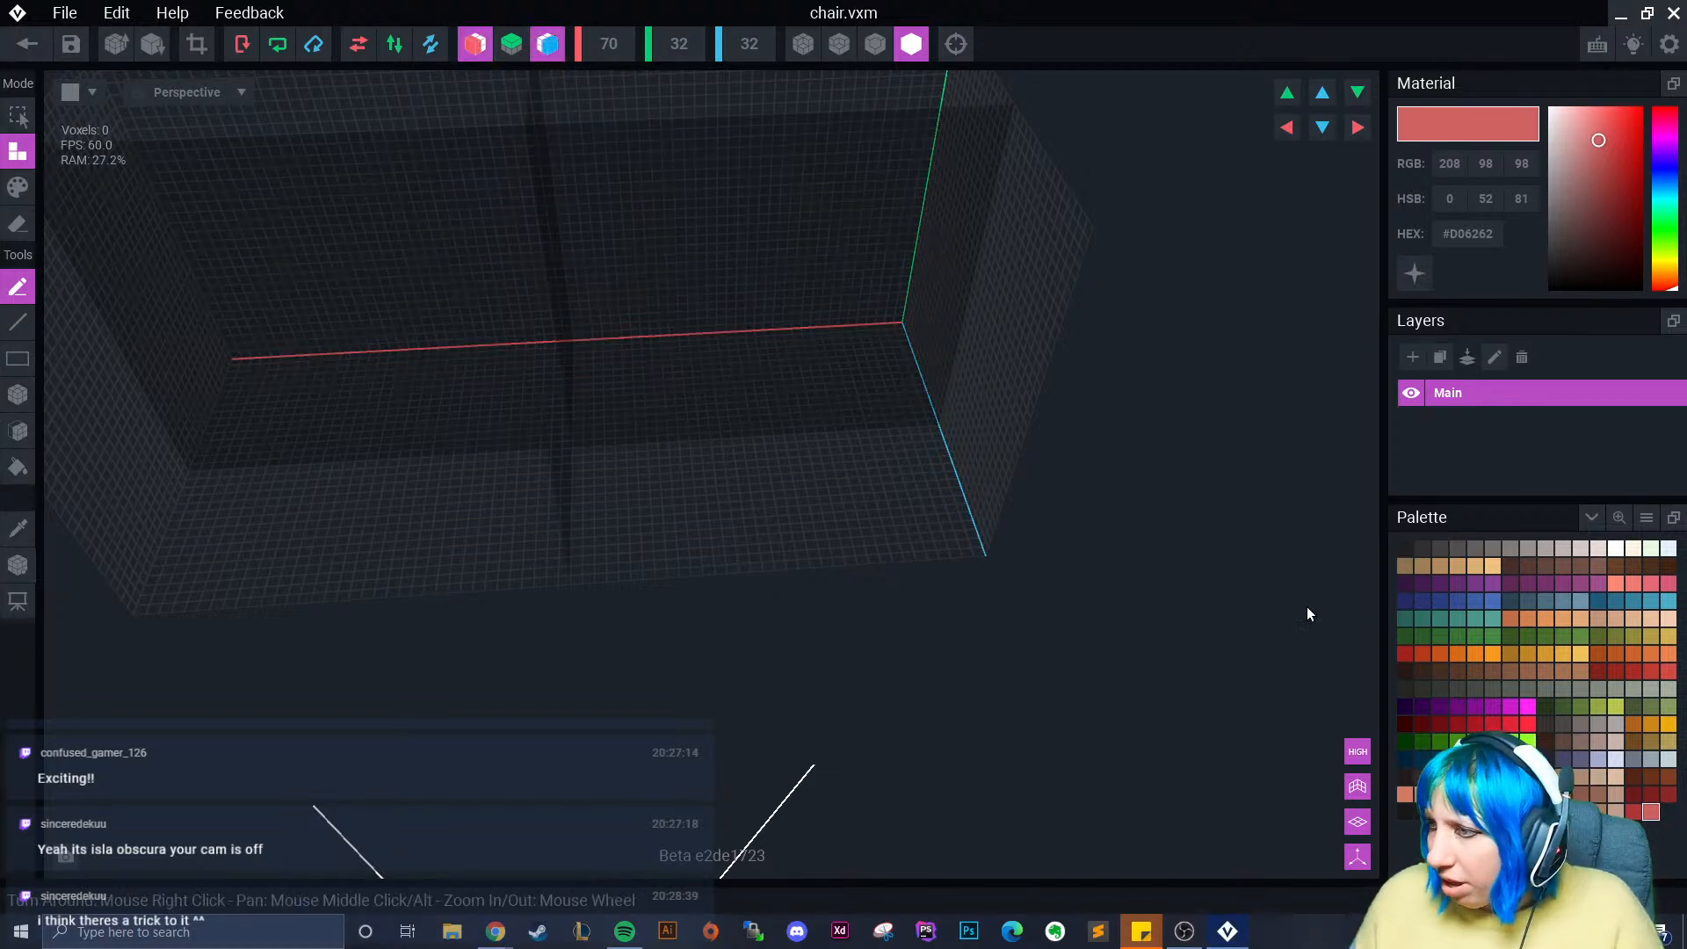
click(1422, 675)
right_drag(464, 524, 465, 571)
middle_drag(466, 571, 778, 514)
scroll(778, 514, up, 2)
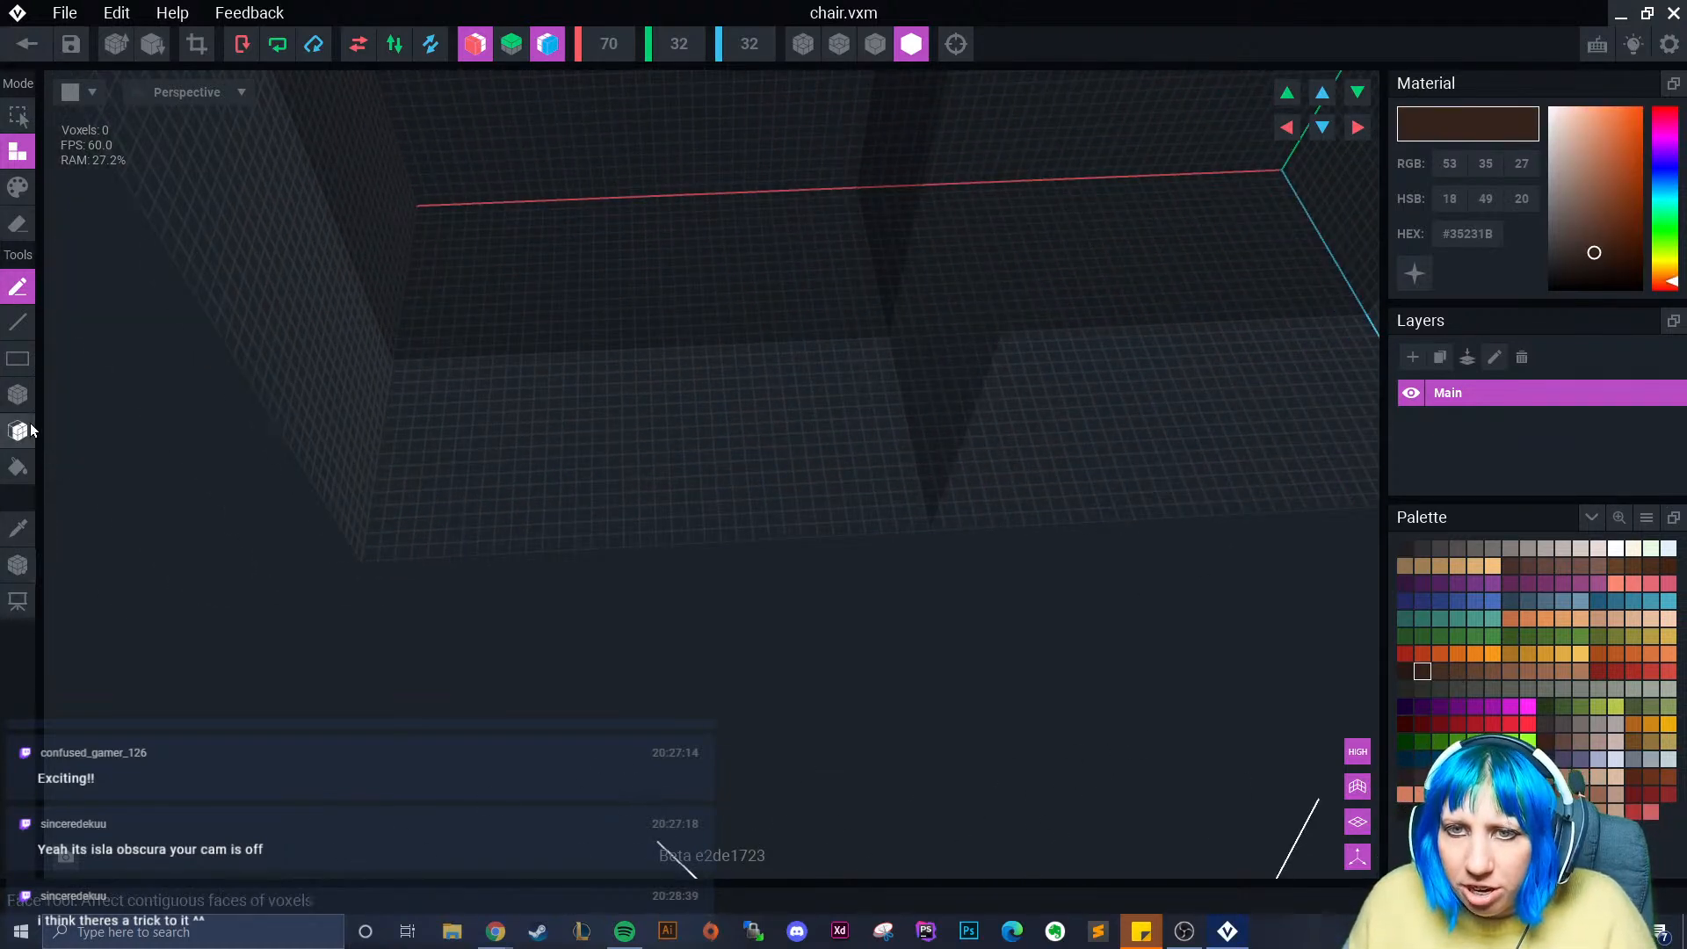
- Build mirrored dark brown leg blocks near the floor corners with the Box tool, showing the voxels with outlined edges
click(17, 394)
drag(440, 496, 486, 474)
click(875, 44)
mouse_move(593, 335)
right_down()
mouse_move(466, 436)
mouse_move(351, 411)
right_up()
drag(318, 412, 372, 457)
right_drag(373, 457, 392, 455)
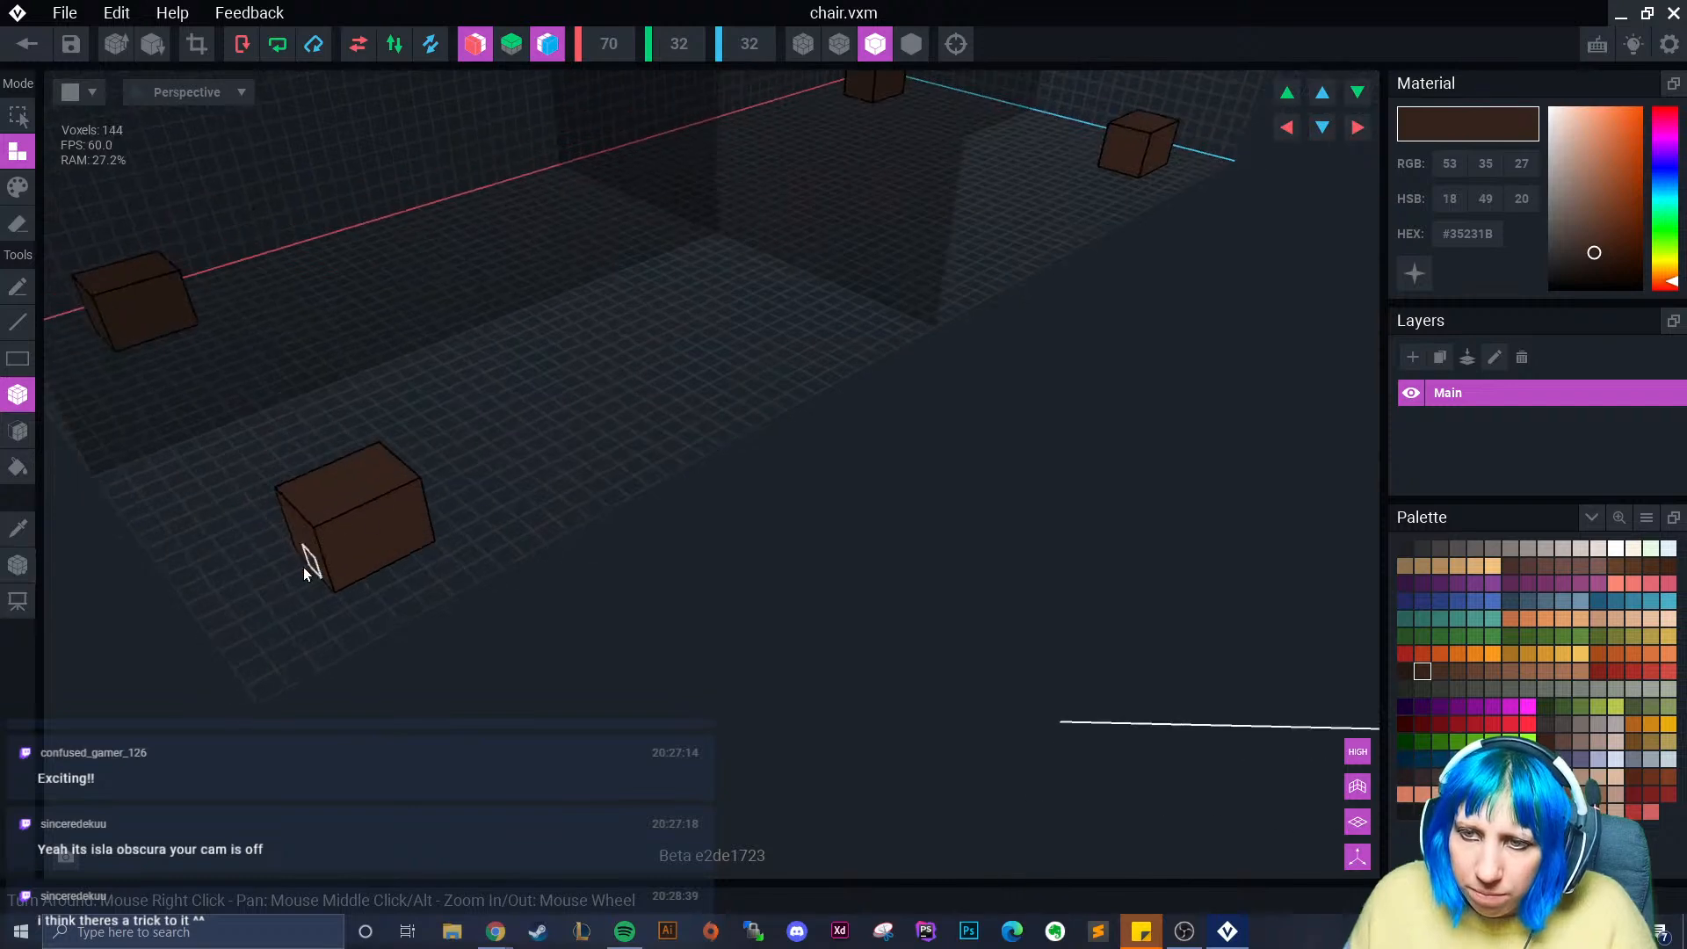
- Add a low foot ledge to the outer side of each leg block and build the blocks up taller
drag(304, 567, 317, 589)
right_drag(317, 589, 274, 606)
drag(286, 531, 369, 554)
scroll(703, 497, down, 3)
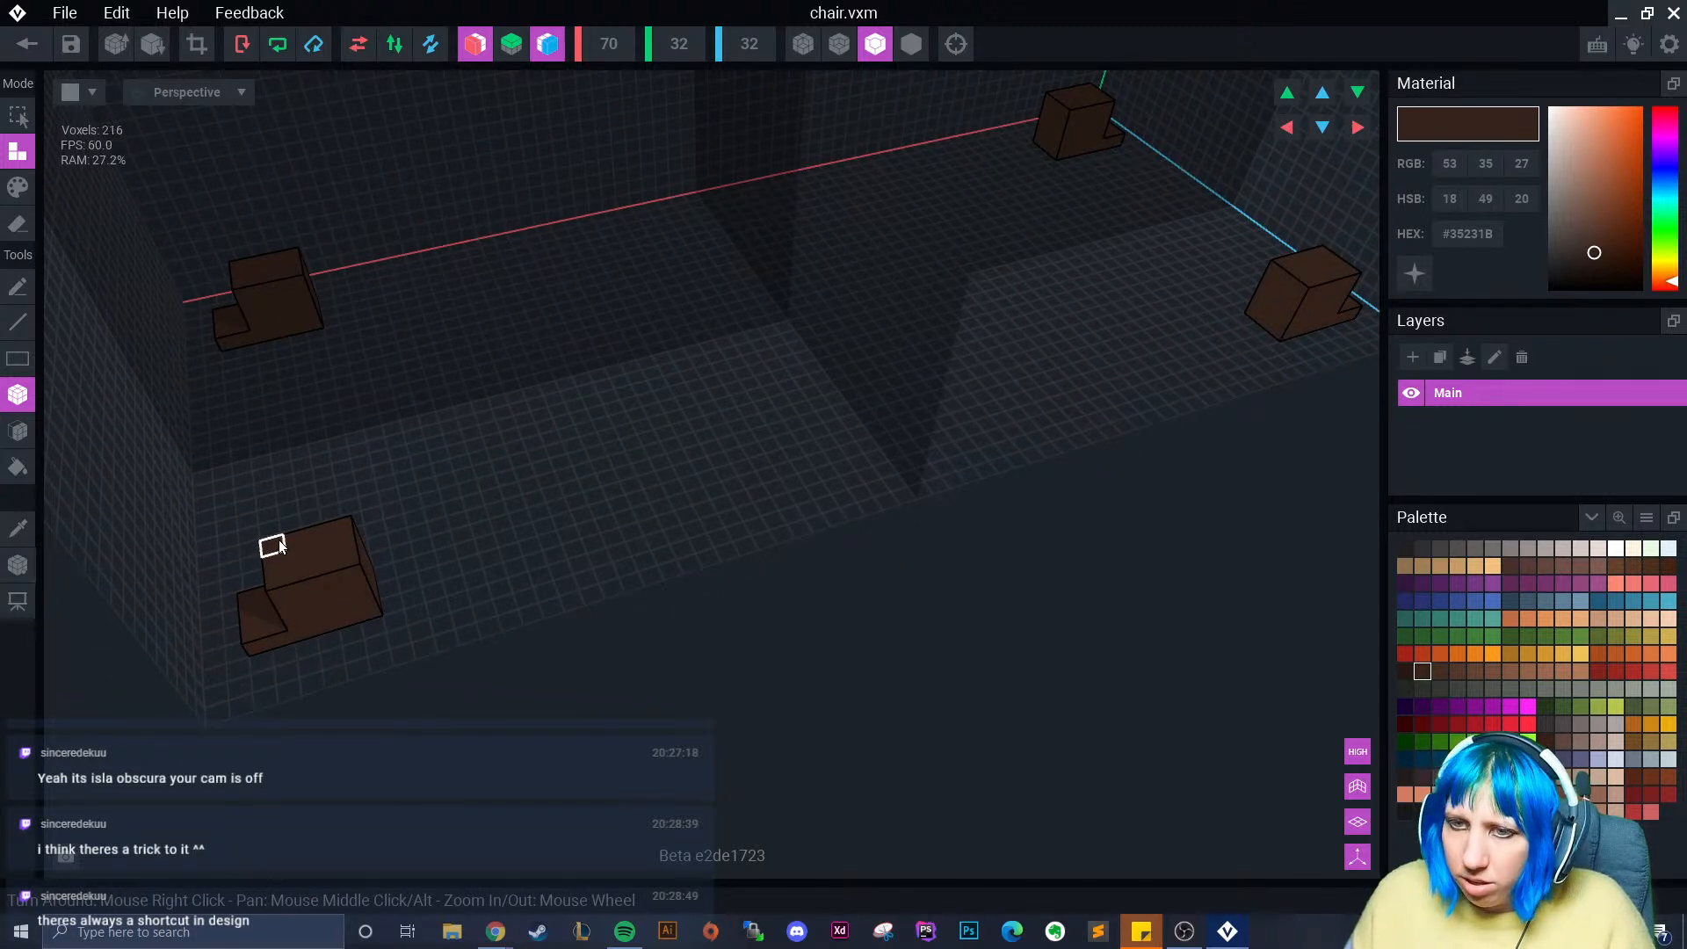
mouse_move(345, 557)
right_down()
mouse_move(320, 545)
mouse_move(340, 546)
right_up()
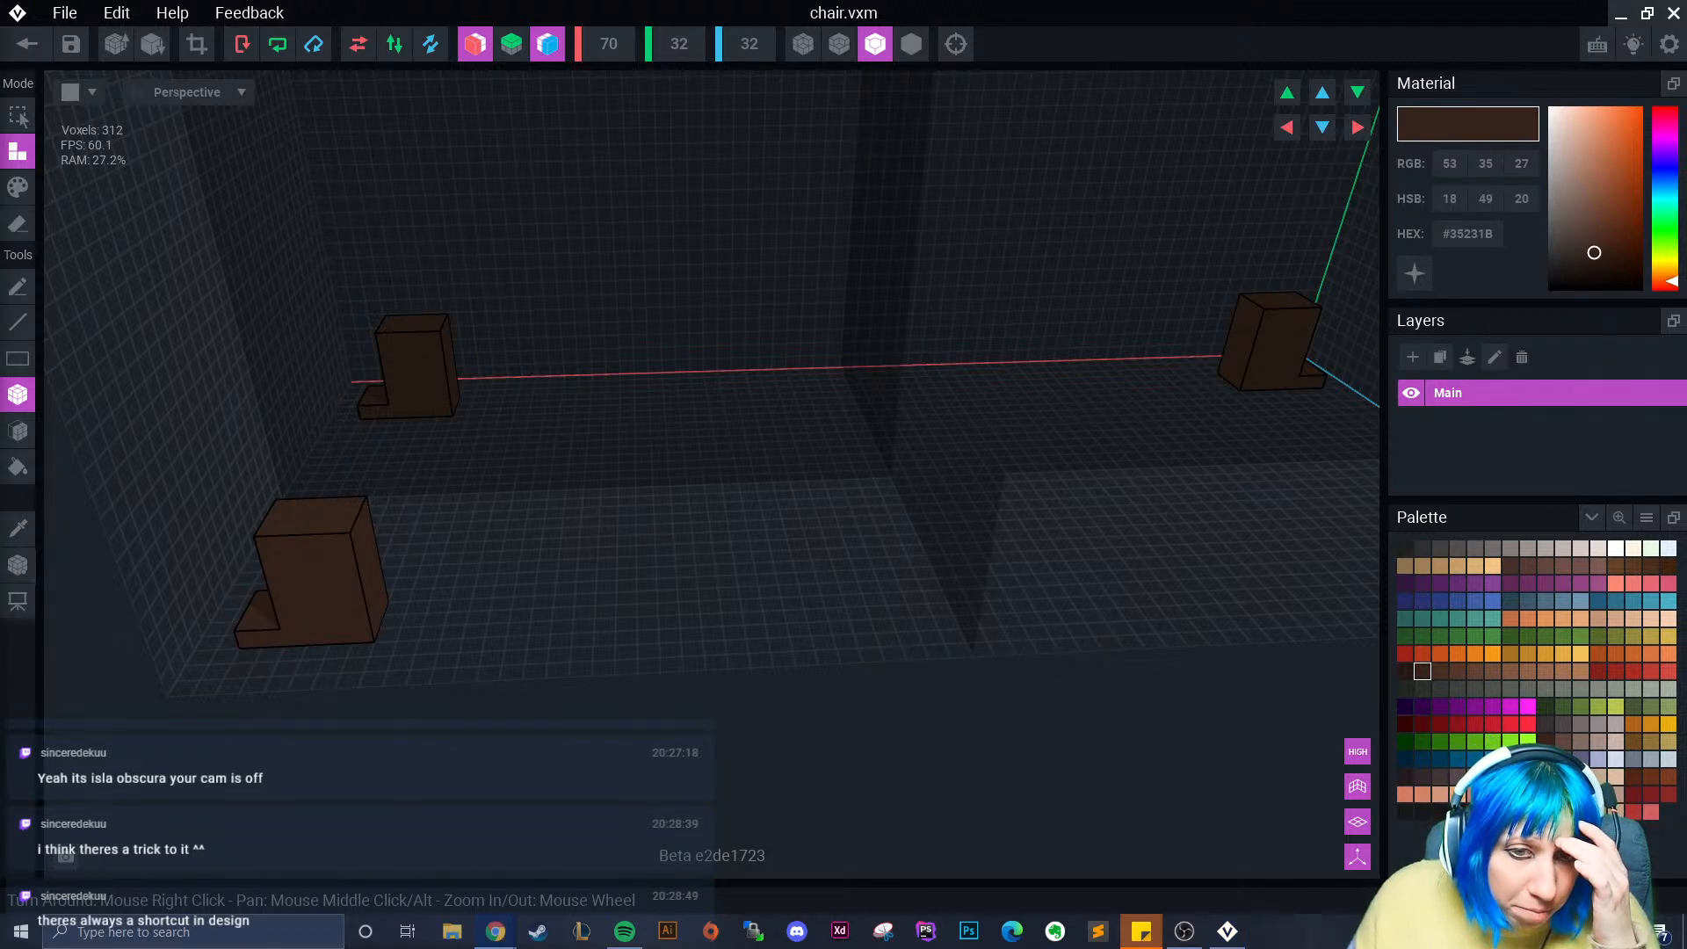
- Extend the low foot ledge along the front side of each leg
right_drag(444, 580, 450, 597)
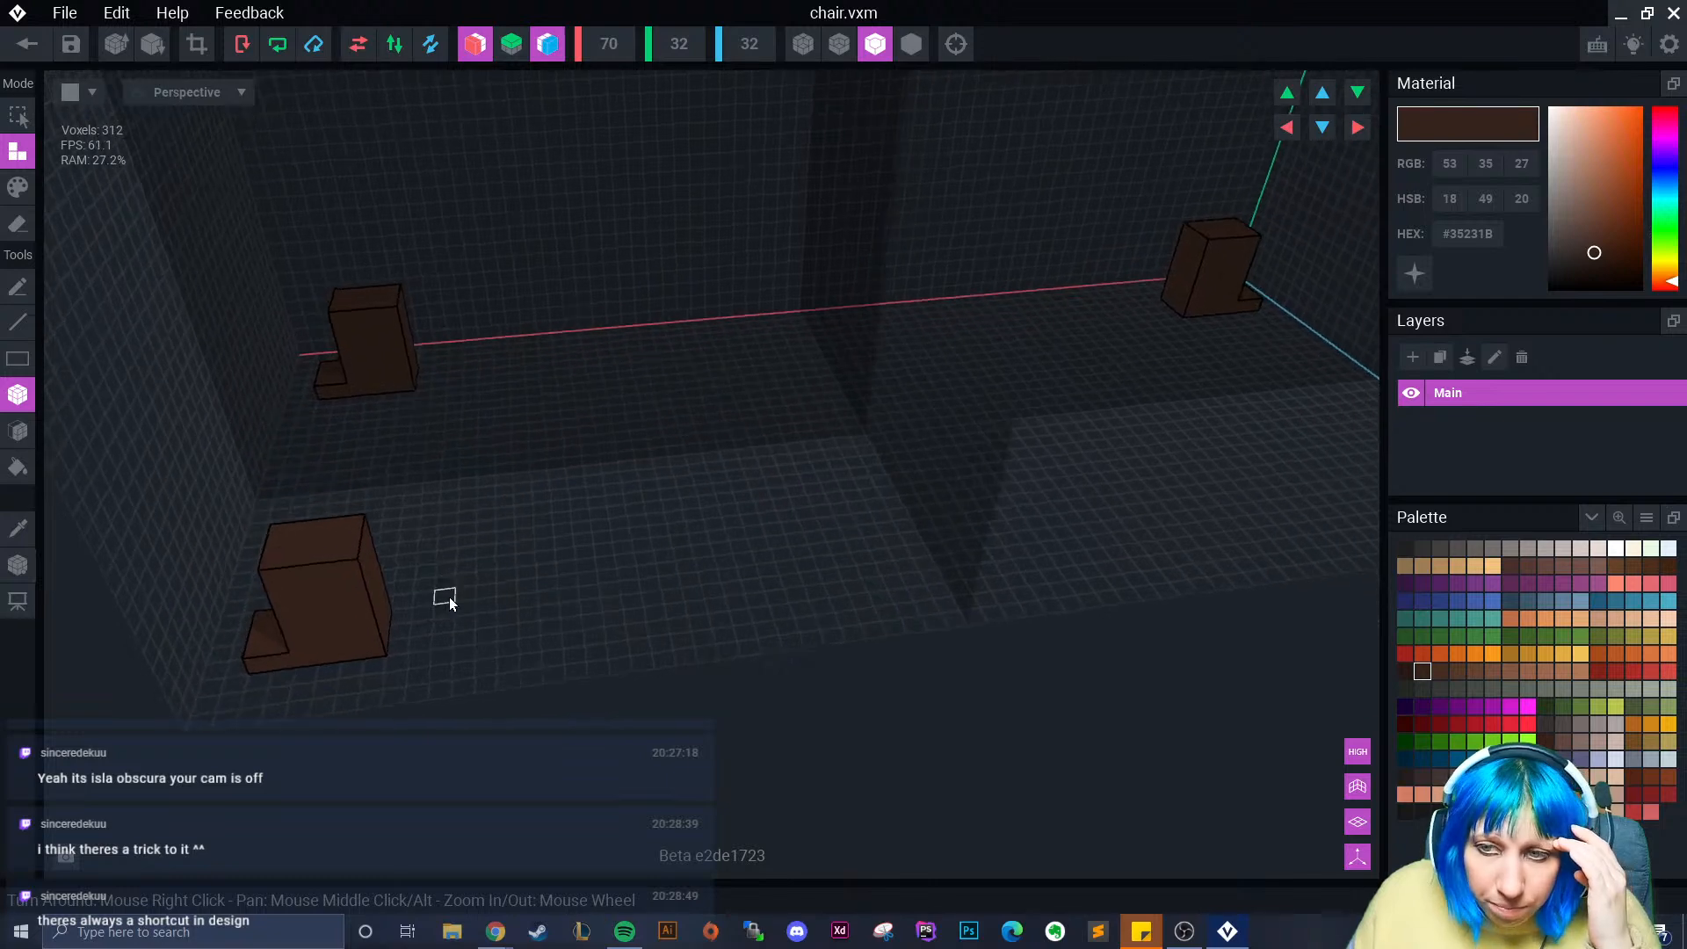
drag(255, 682, 371, 673)
right_drag(355, 687, 317, 655)
click(18, 226)
right_drag(325, 540, 388, 624)
scroll(383, 624, down, 2)
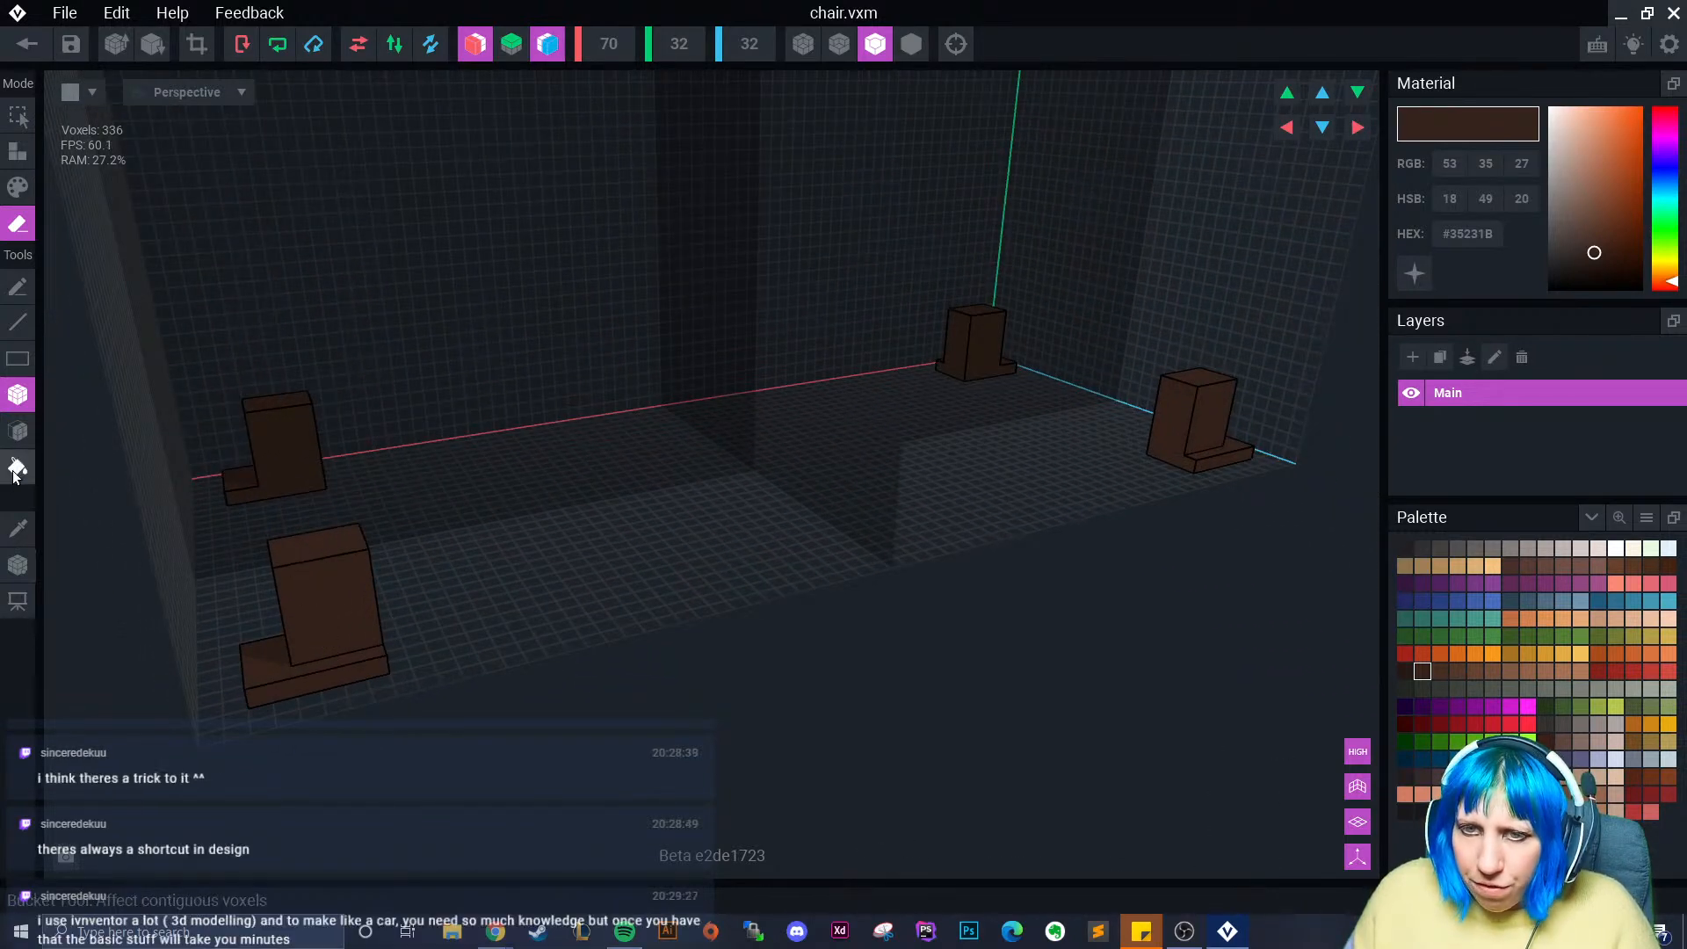
- Raise the tops of the four legs by three voxel layers with the Face tool
click(18, 431)
click(18, 152)
mouse_move(241, 450)
right_down()
mouse_move(308, 768)
mouse_move(429, 737)
right_up()
click(308, 770)
click(309, 771)
click(308, 770)
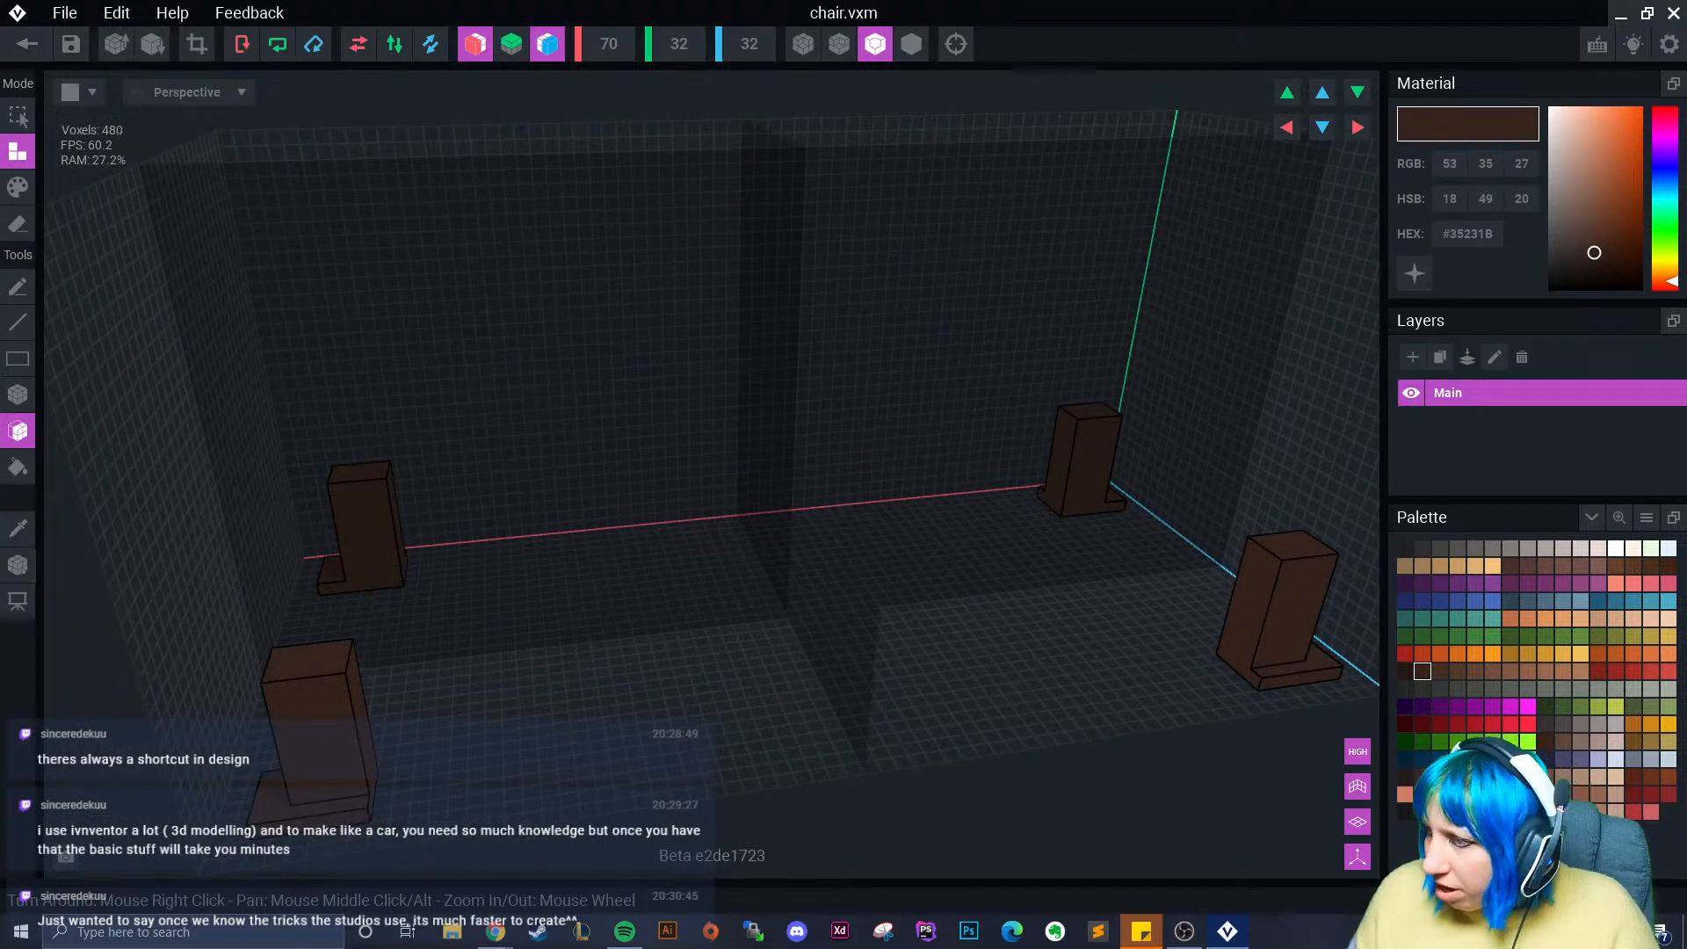
- Cap the leg tops in dark red #6F0E12 and span all four legs with a flat seat slab
click(1442, 723)
right_drag(999, 682, 992, 671)
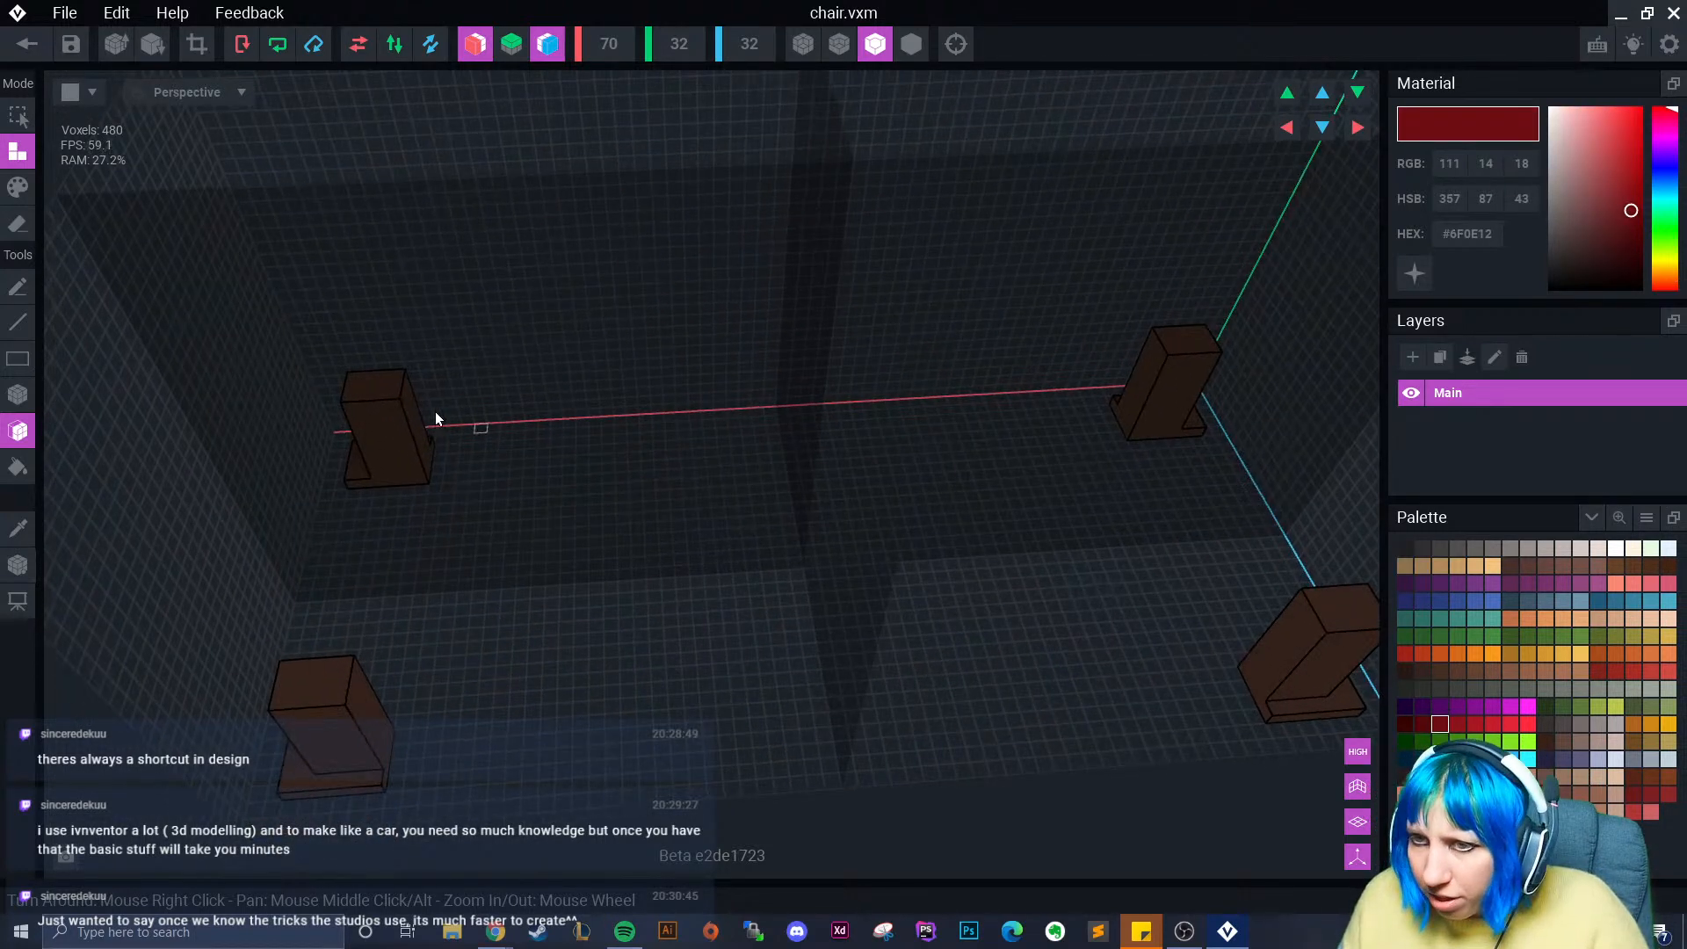
click(372, 379)
click(27, 404)
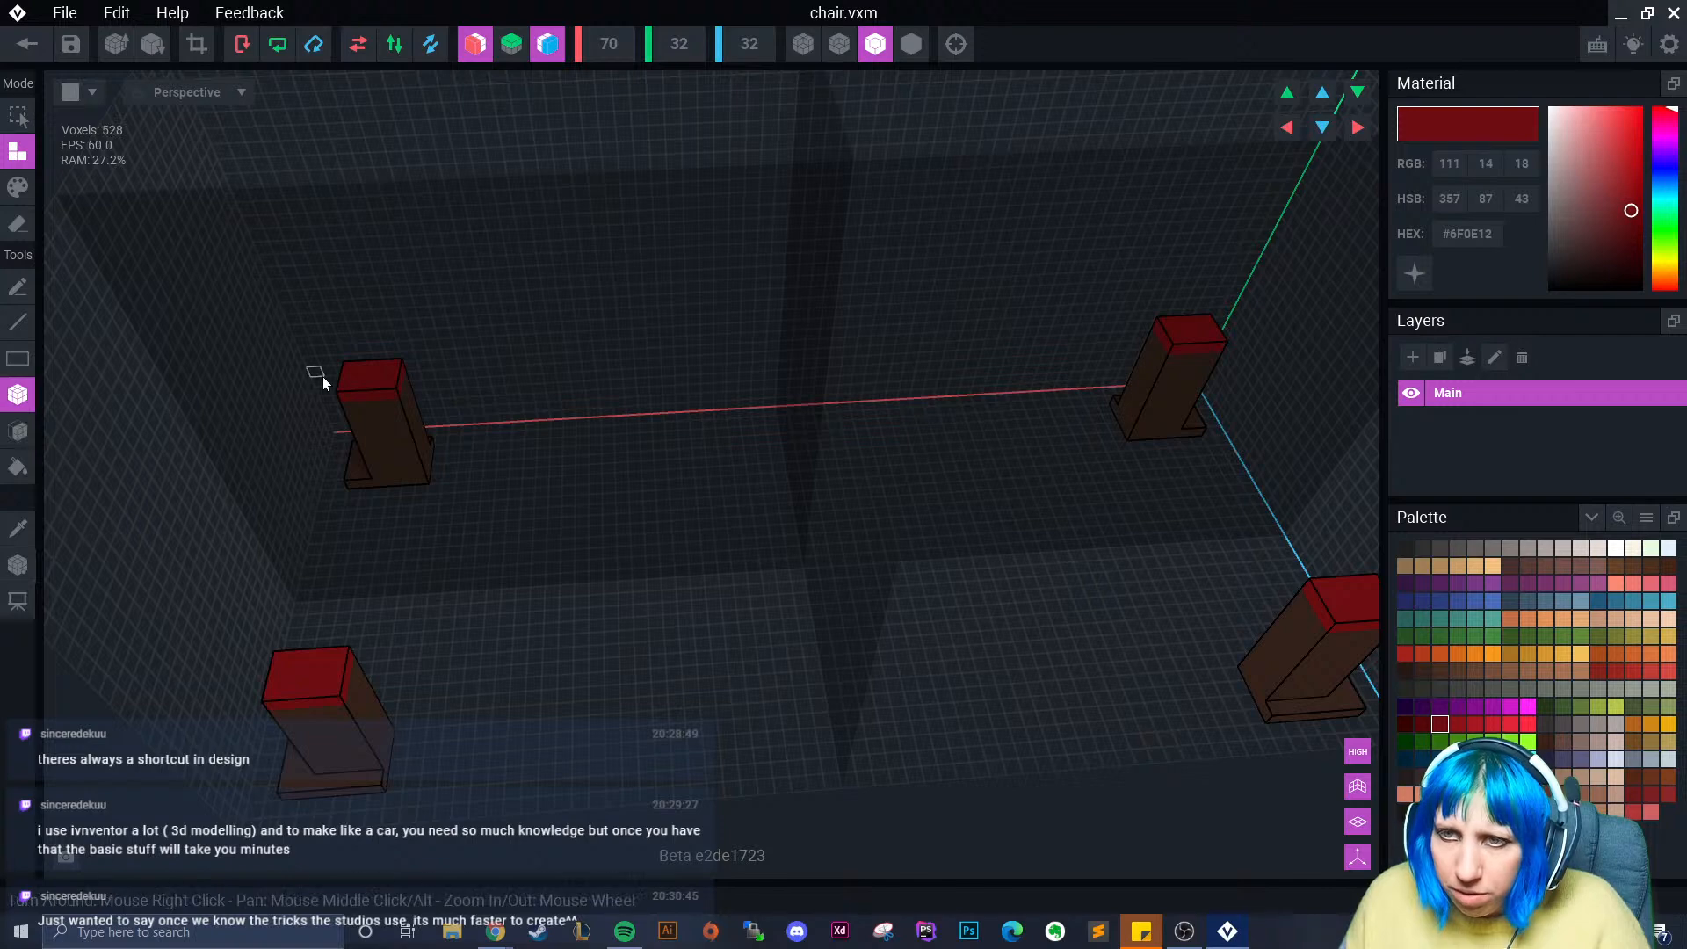
drag(355, 369, 1347, 612)
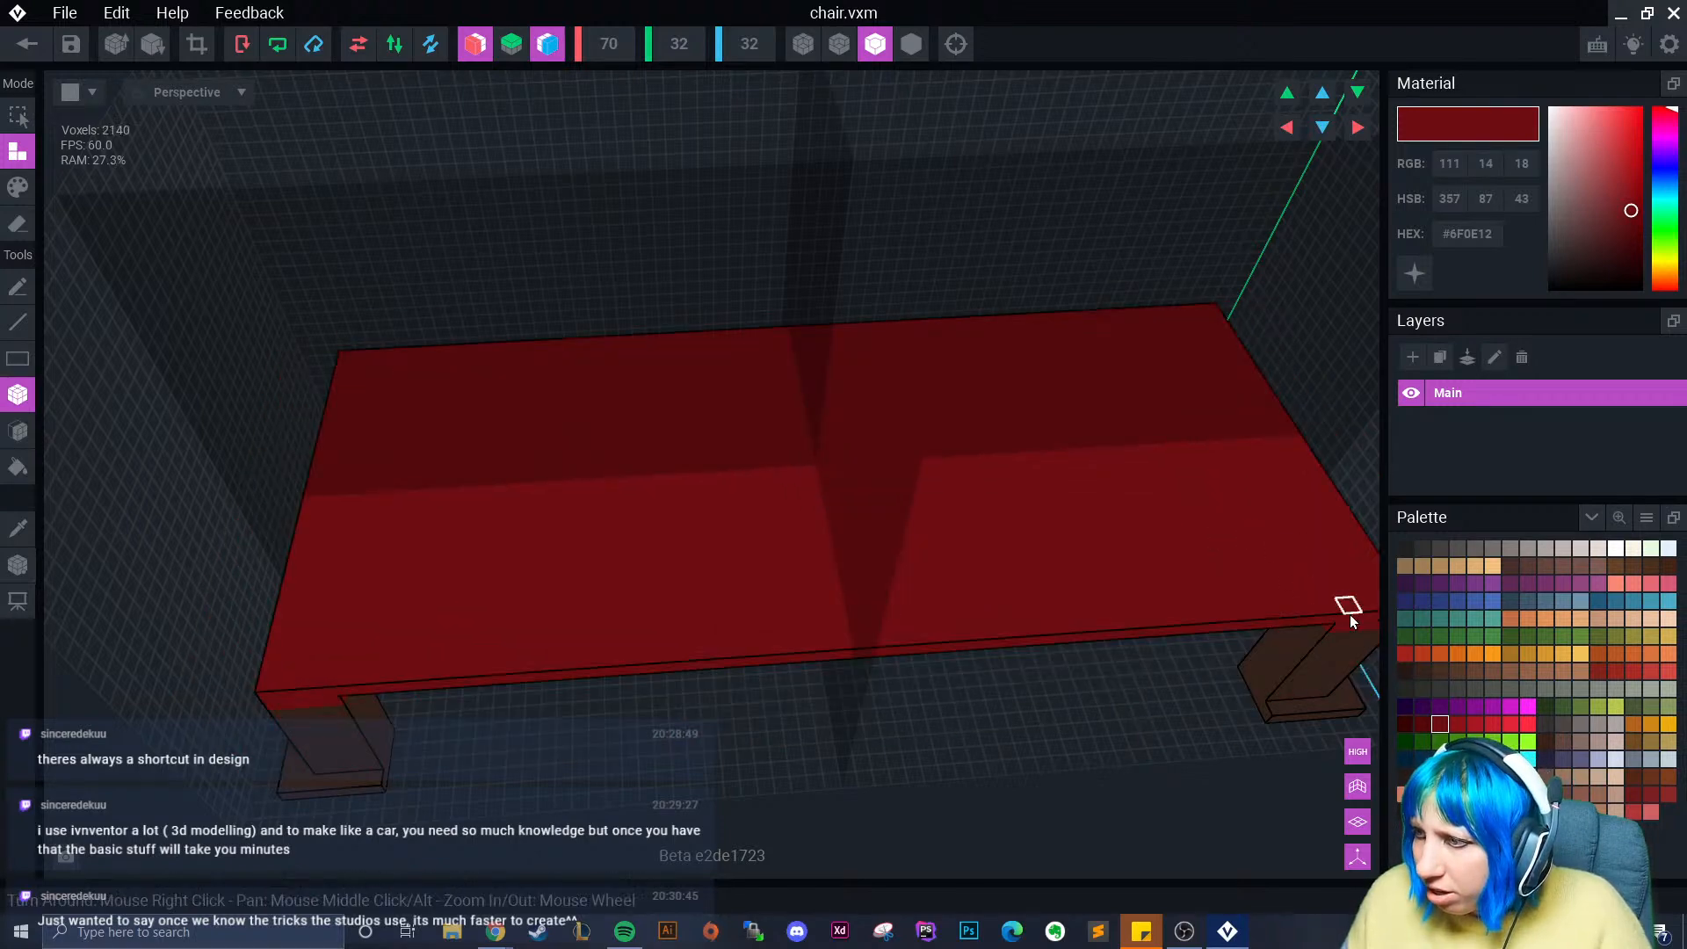
- Thicken the dark red seat slab by extruding its underside and top face with the Face tool
right_drag(782, 661, 690, 599)
right_drag(327, 640, 214, 602)
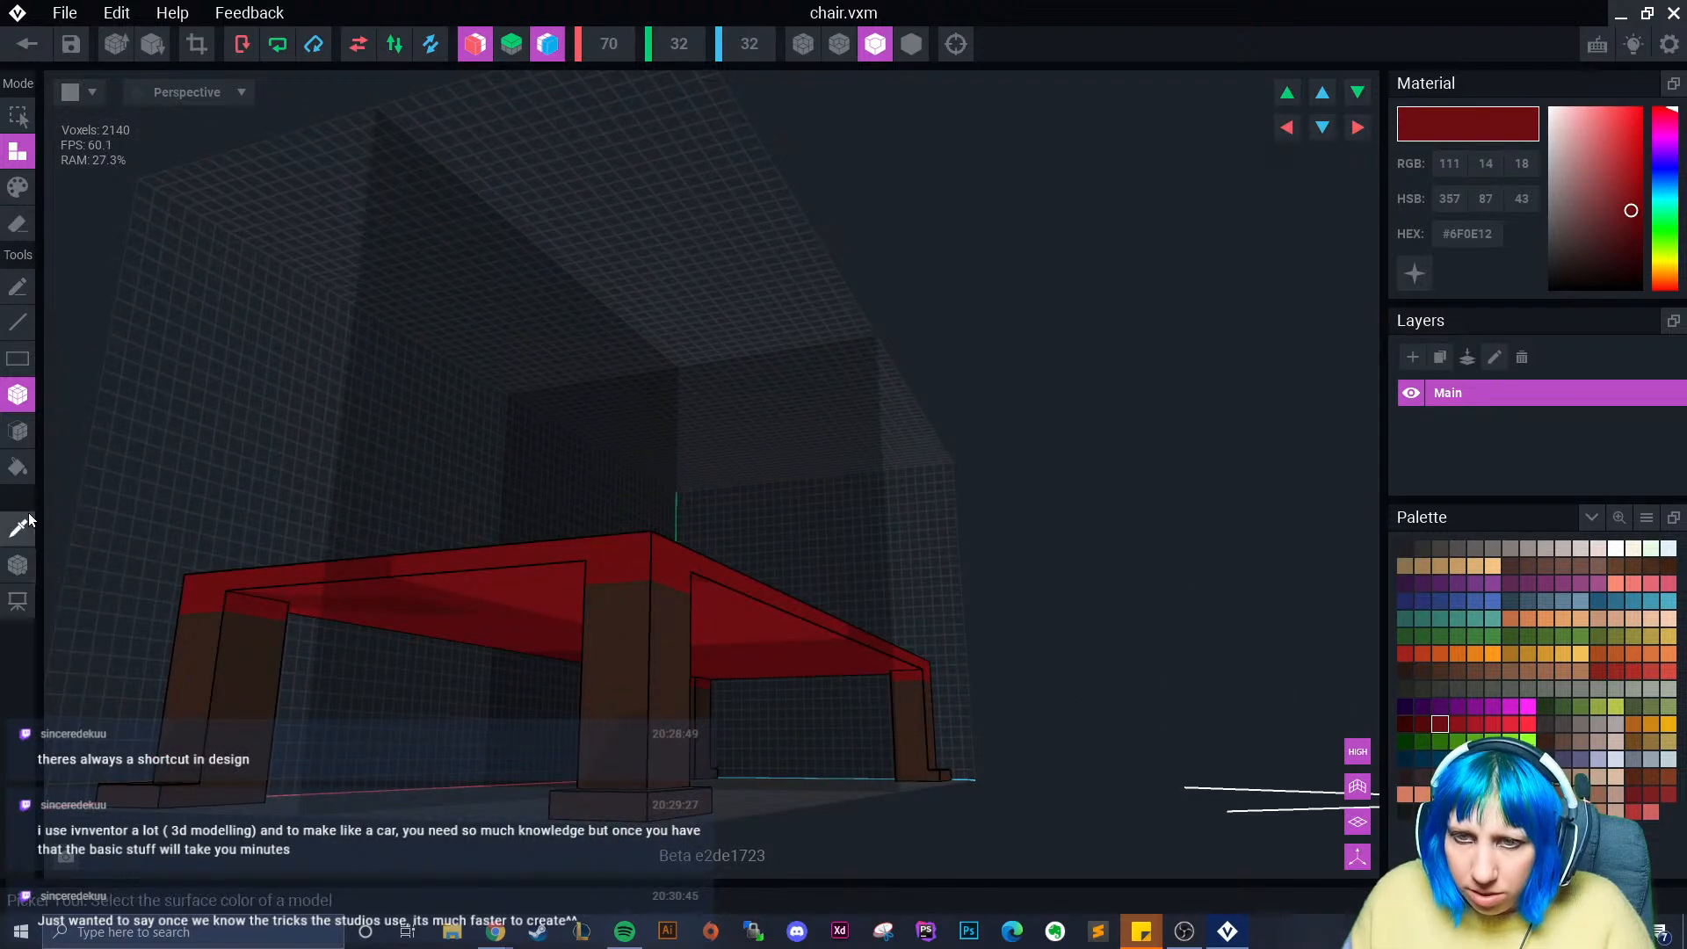
click(18, 430)
click(329, 605)
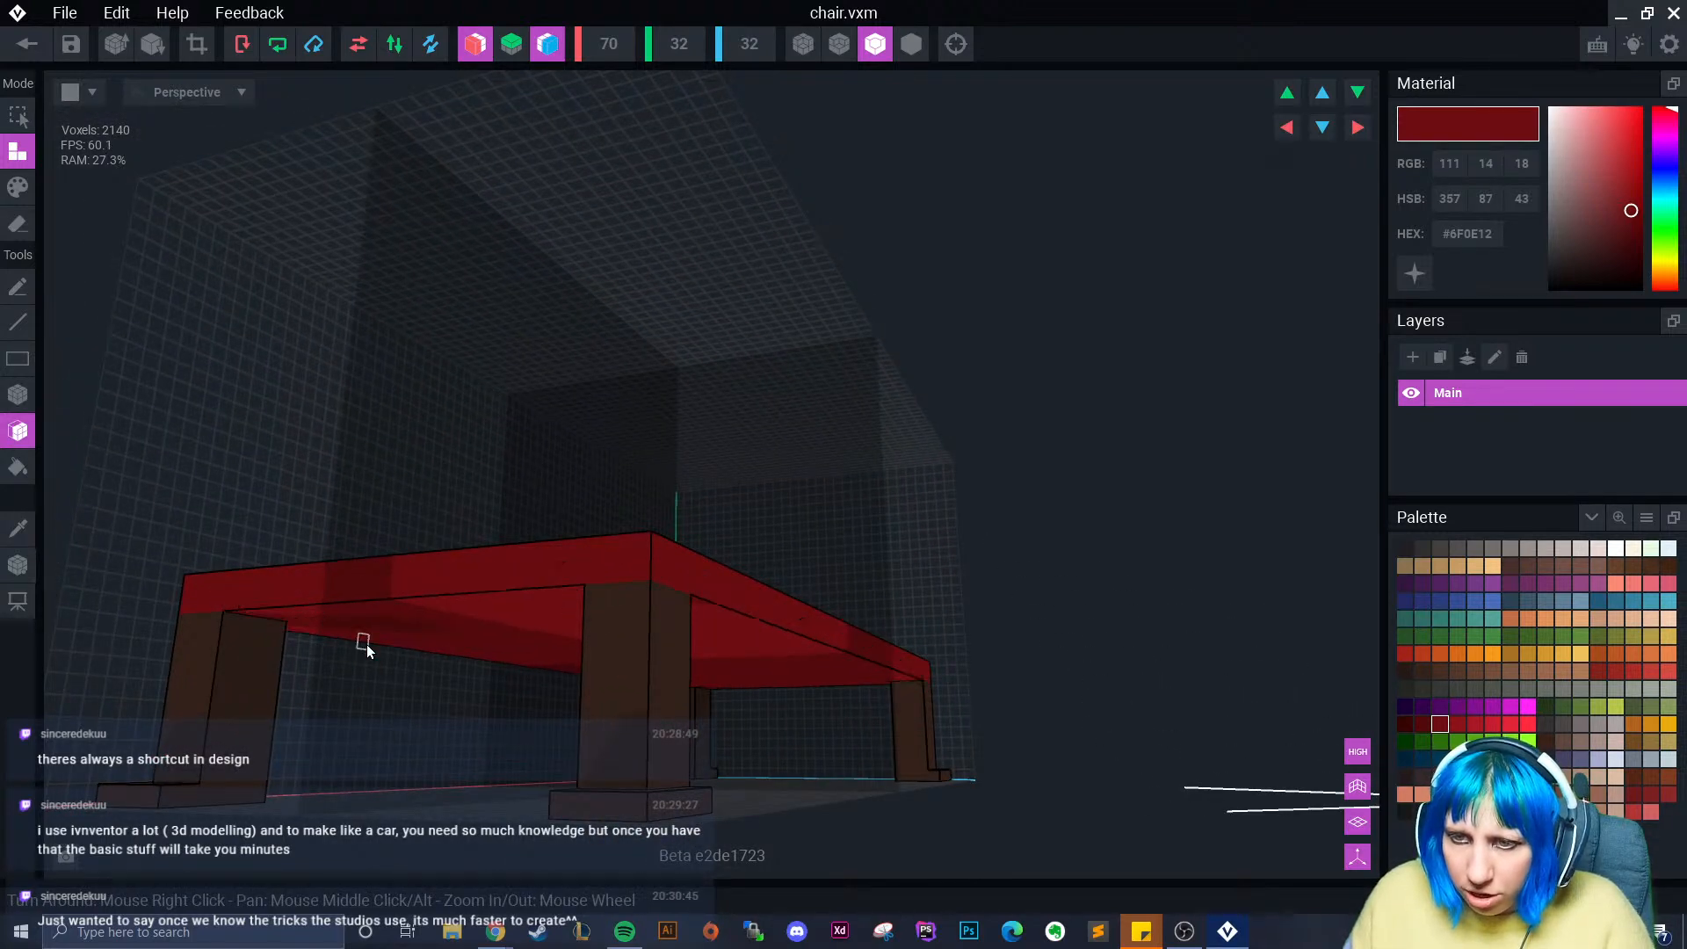
right_drag(366, 645, 383, 752)
right_drag(502, 736, 594, 749)
middle_drag(594, 749, 501, 627)
right_drag(501, 627, 475, 615)
scroll(476, 613, up, 2)
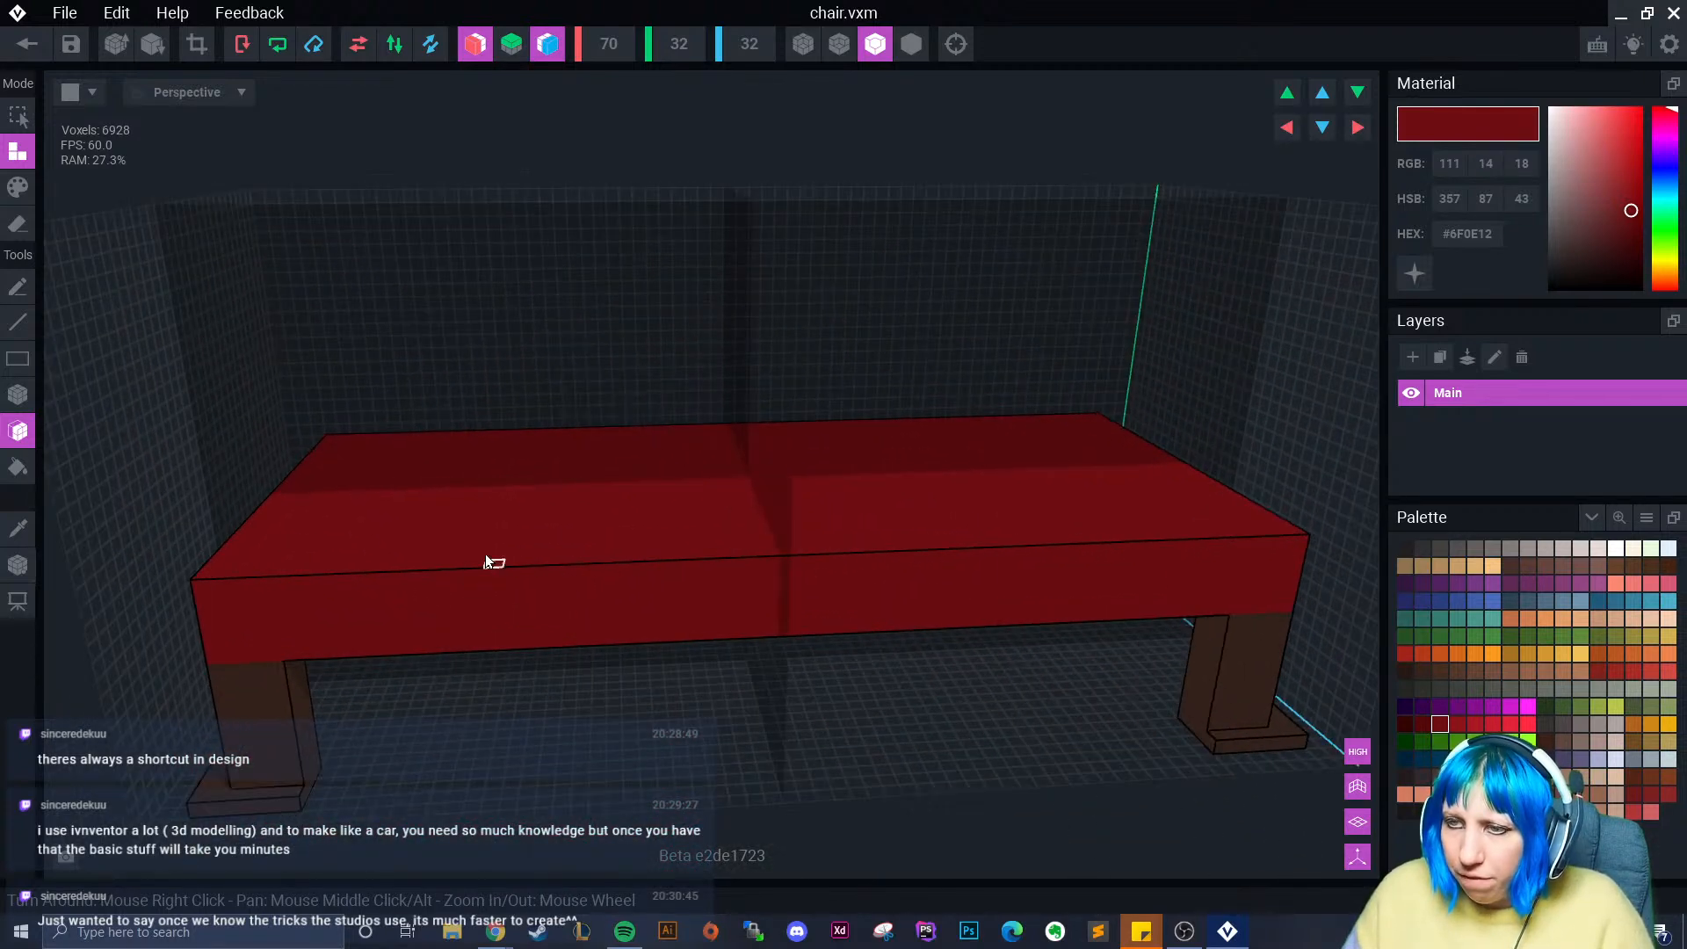
- Set the model's Y height to 40 voxels and turn off the X and Z symmetry
text(40)
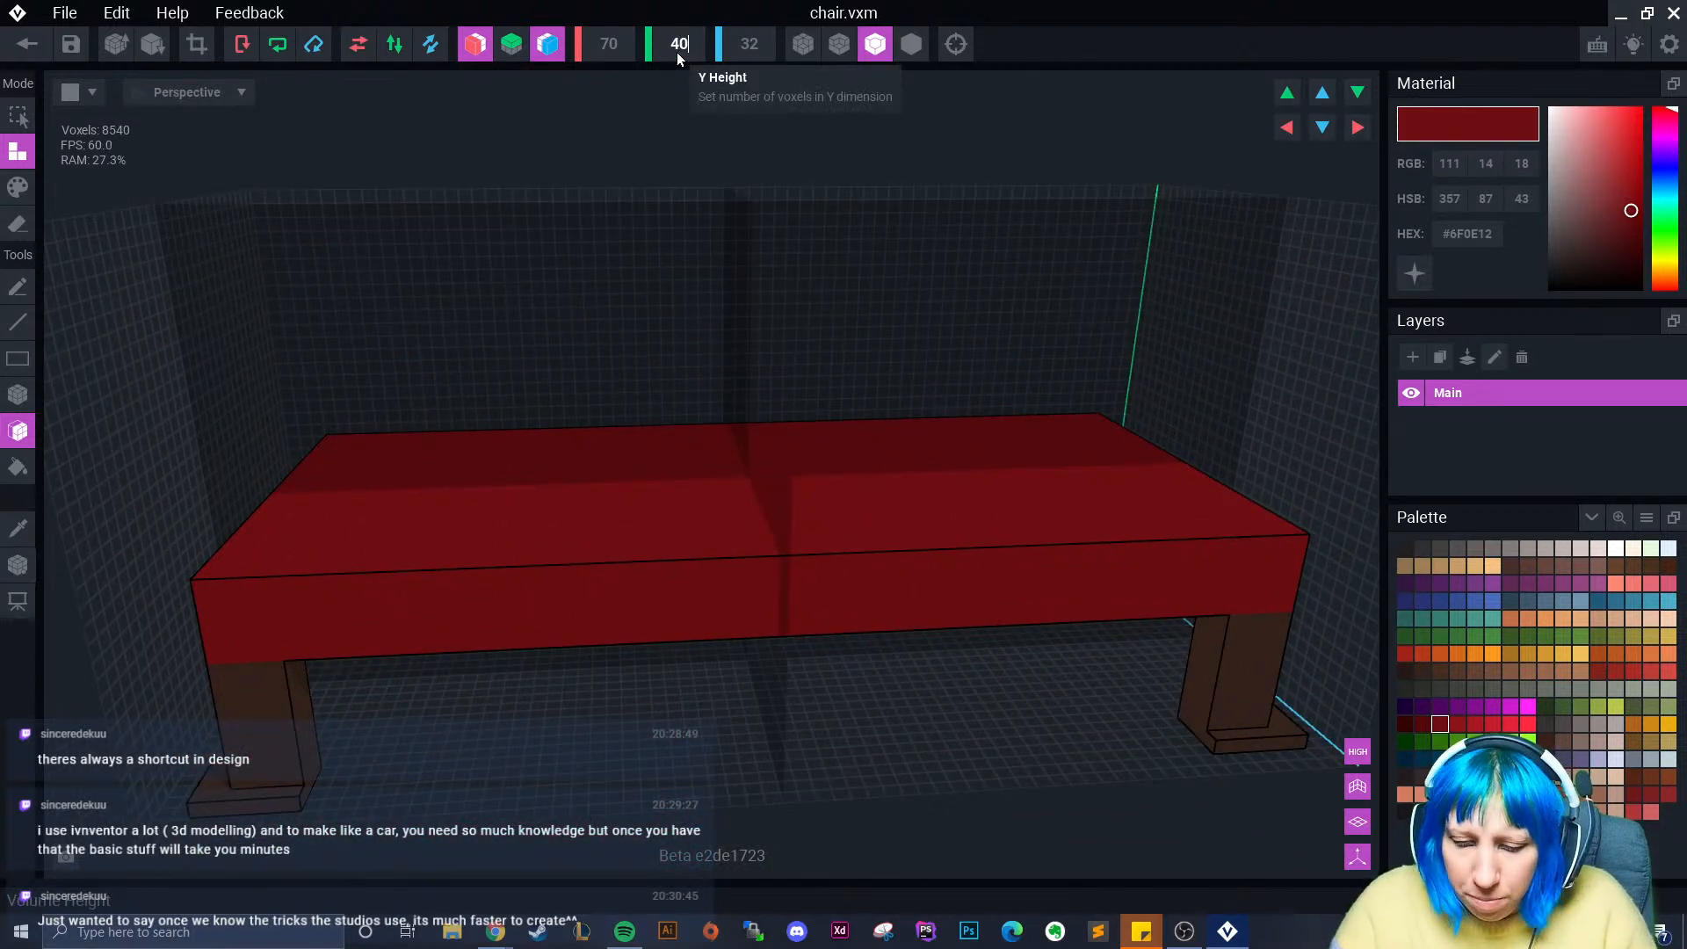
key(Return)
right_drag(730, 343, 848, 406)
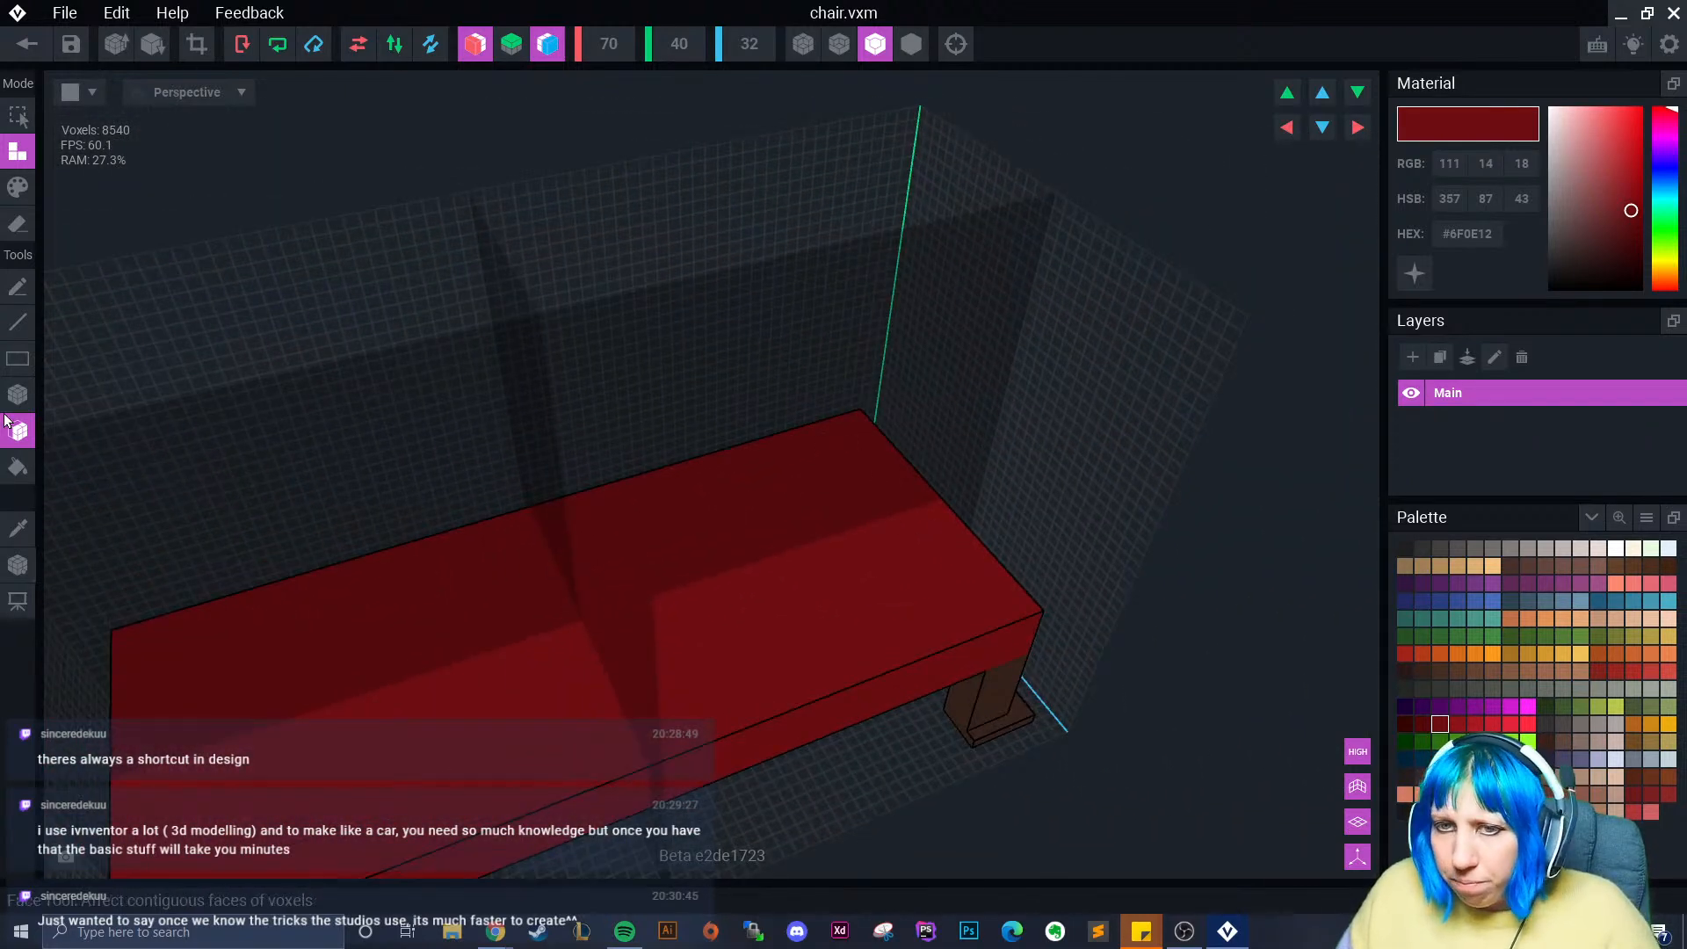
click(17, 395)
click(479, 46)
click(548, 46)
- Place a dark red strip across one short end of the seat and extrude it upward into a tall end block
right_drag(792, 334, 872, 435)
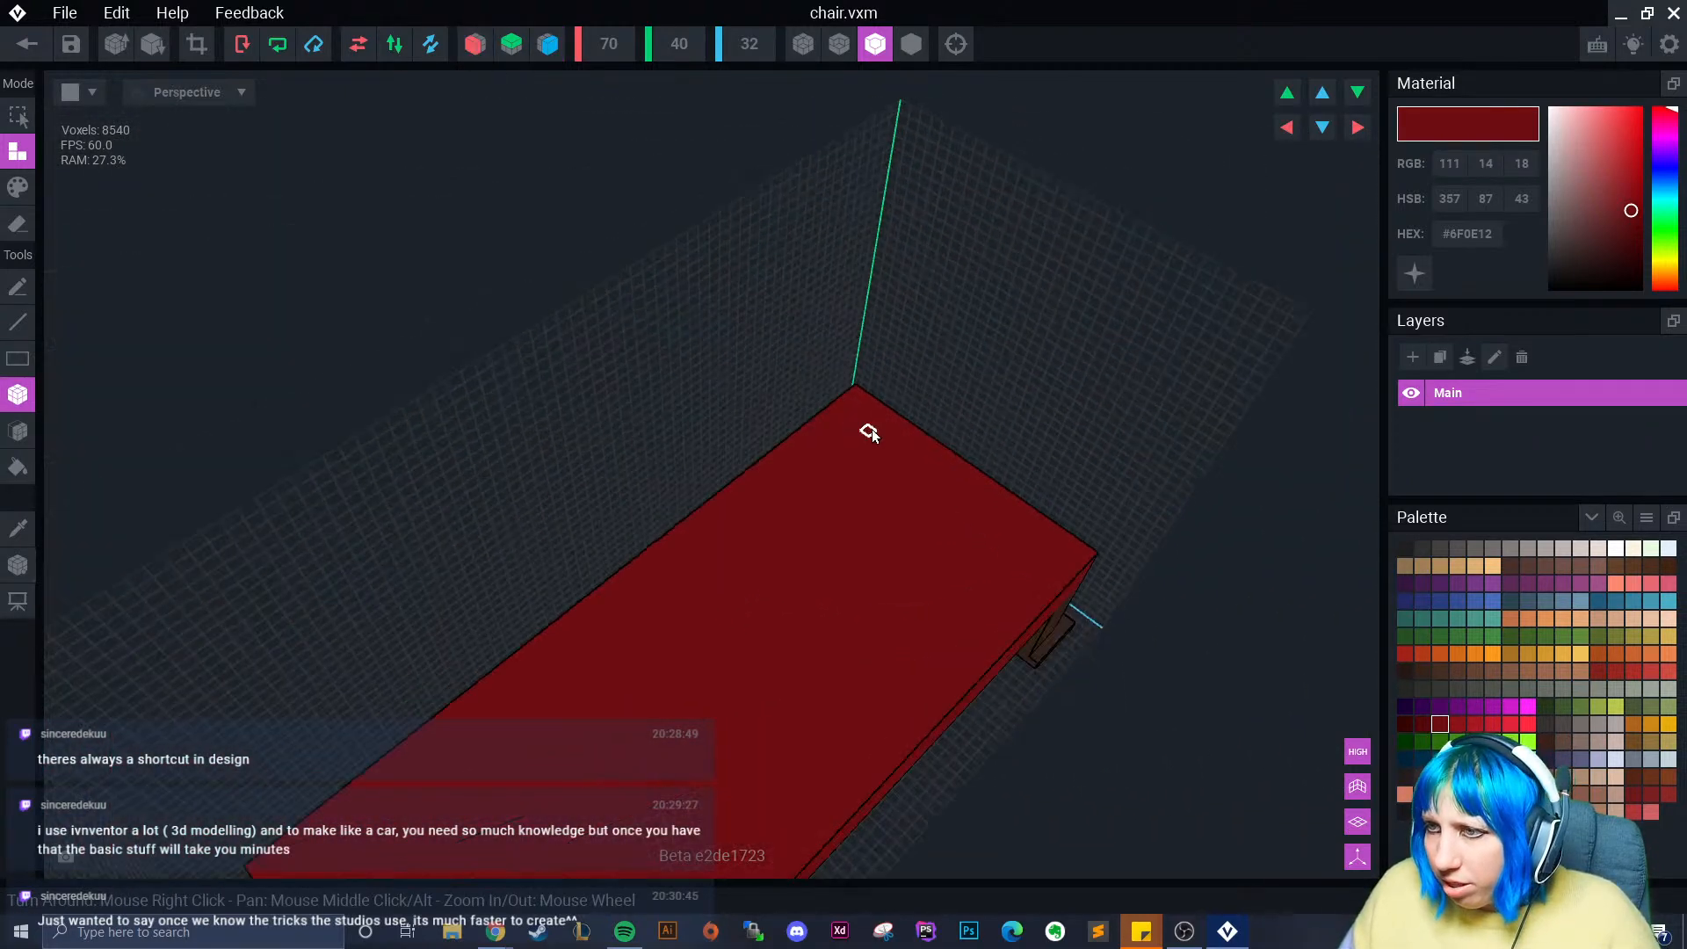
drag(856, 393, 1035, 617)
right_drag(989, 725, 887, 641)
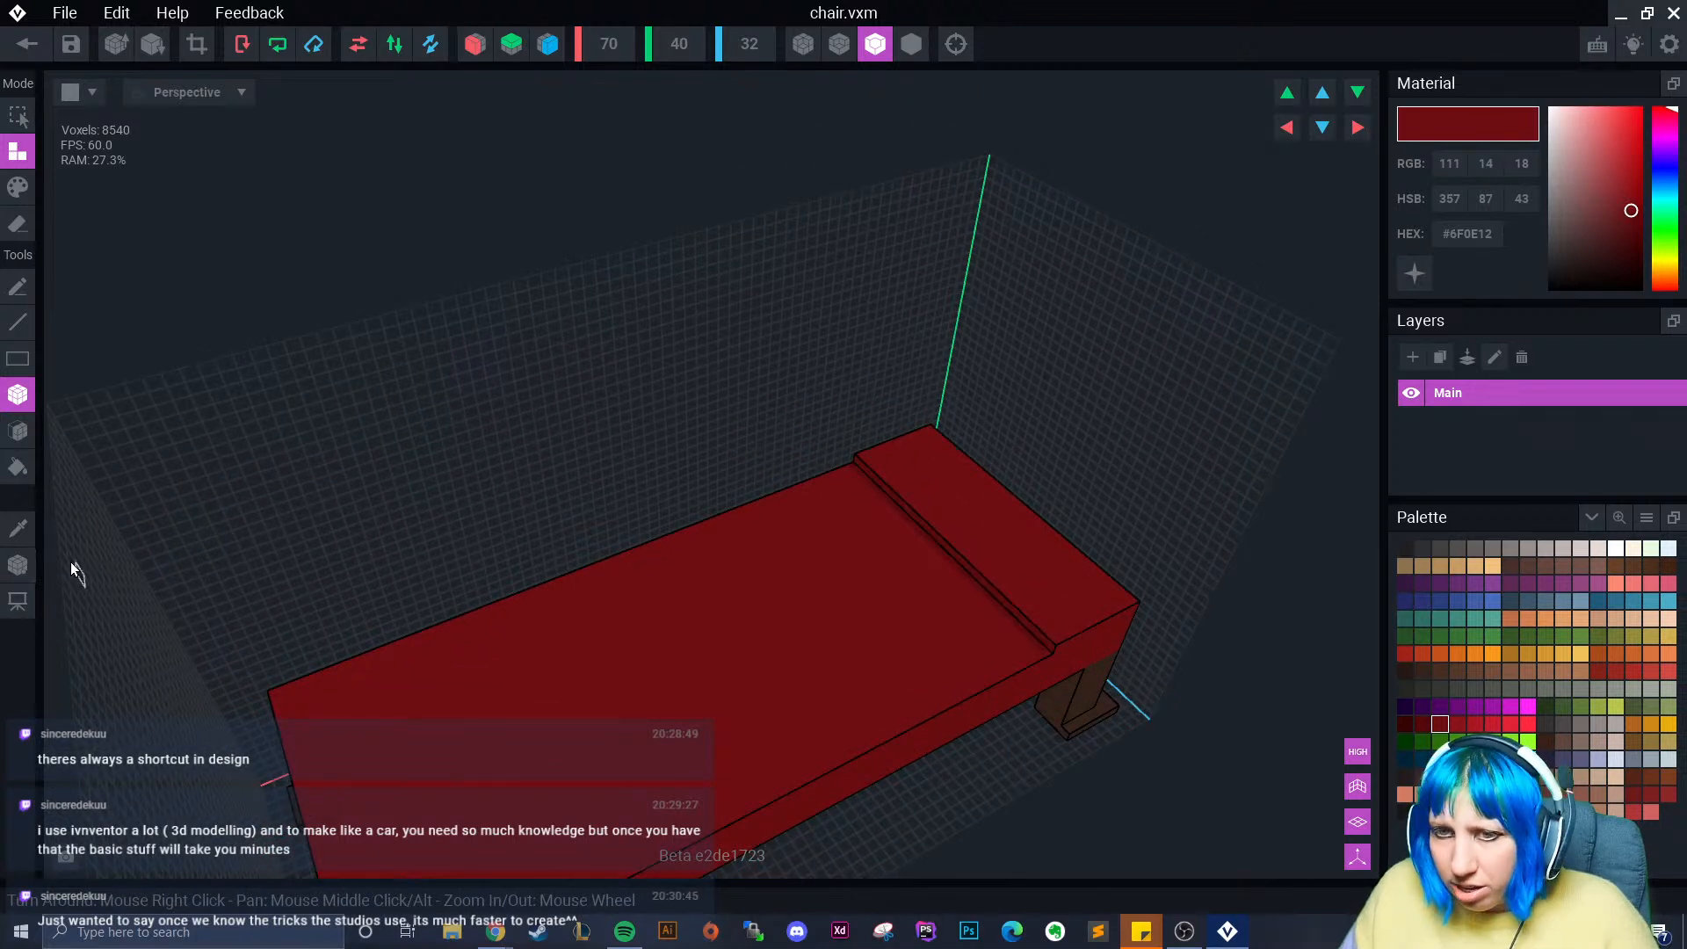
click(17, 432)
right_drag(1054, 584, 968, 569)
drag(968, 571, 1054, 414)
right_drag(1055, 414, 680, 504)
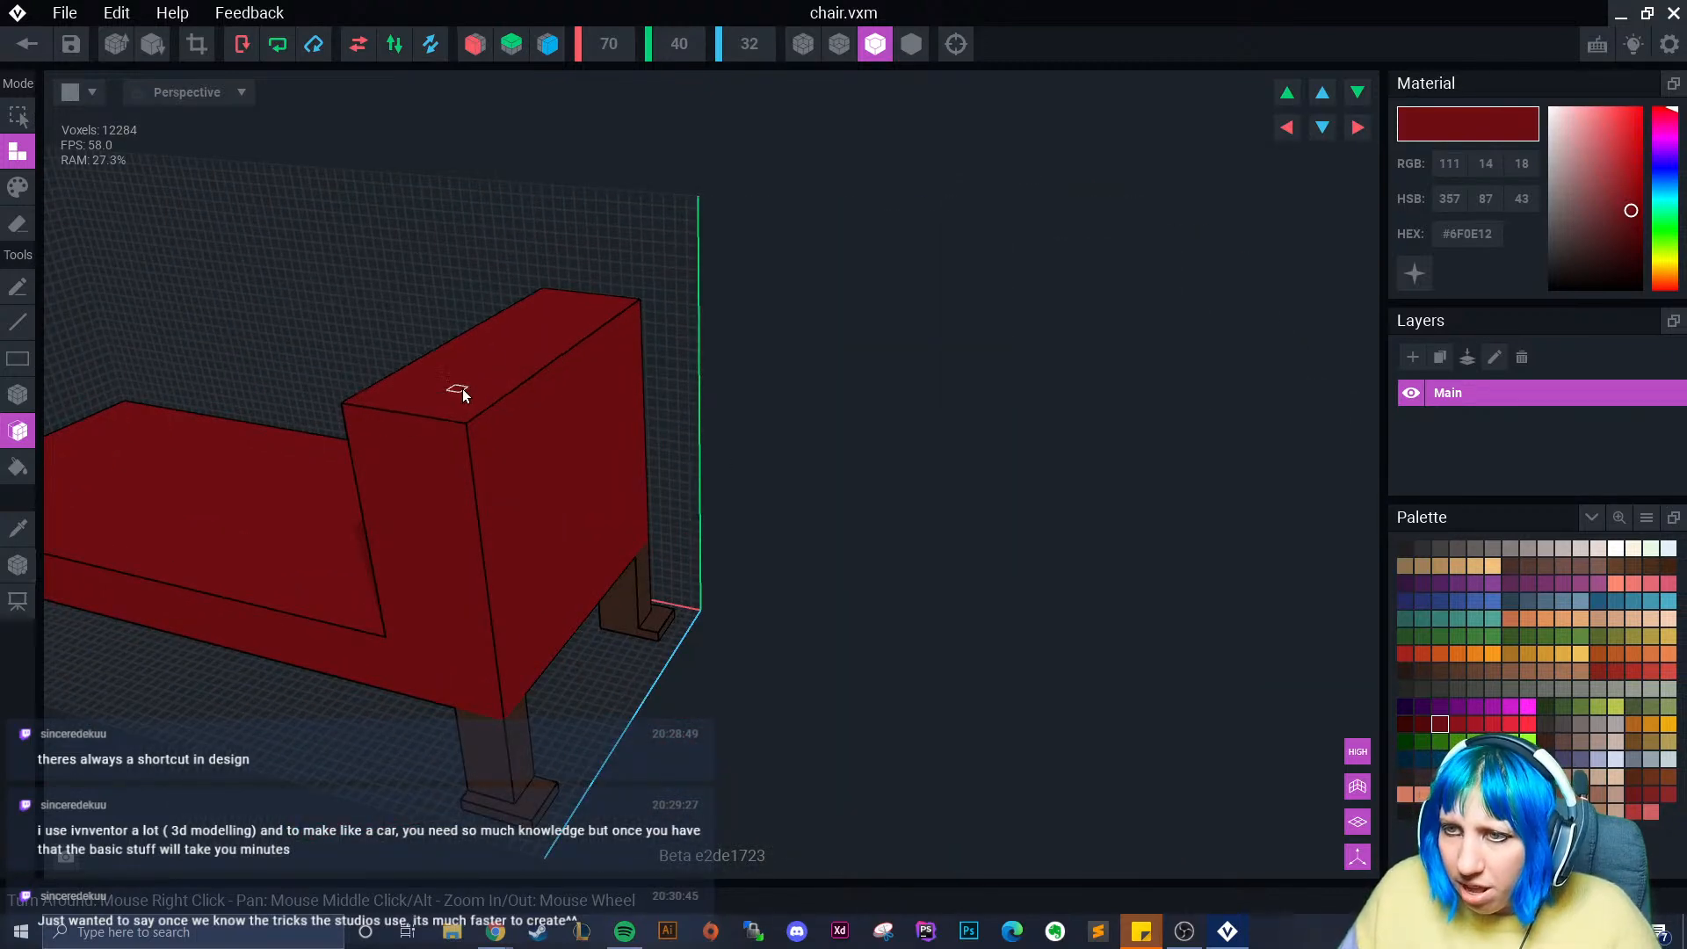
drag(463, 392, 464, 364)
mouse_move(464, 365)
right_down()
mouse_move(471, 403)
mouse_move(251, 489)
mouse_move(109, 418)
right_up()
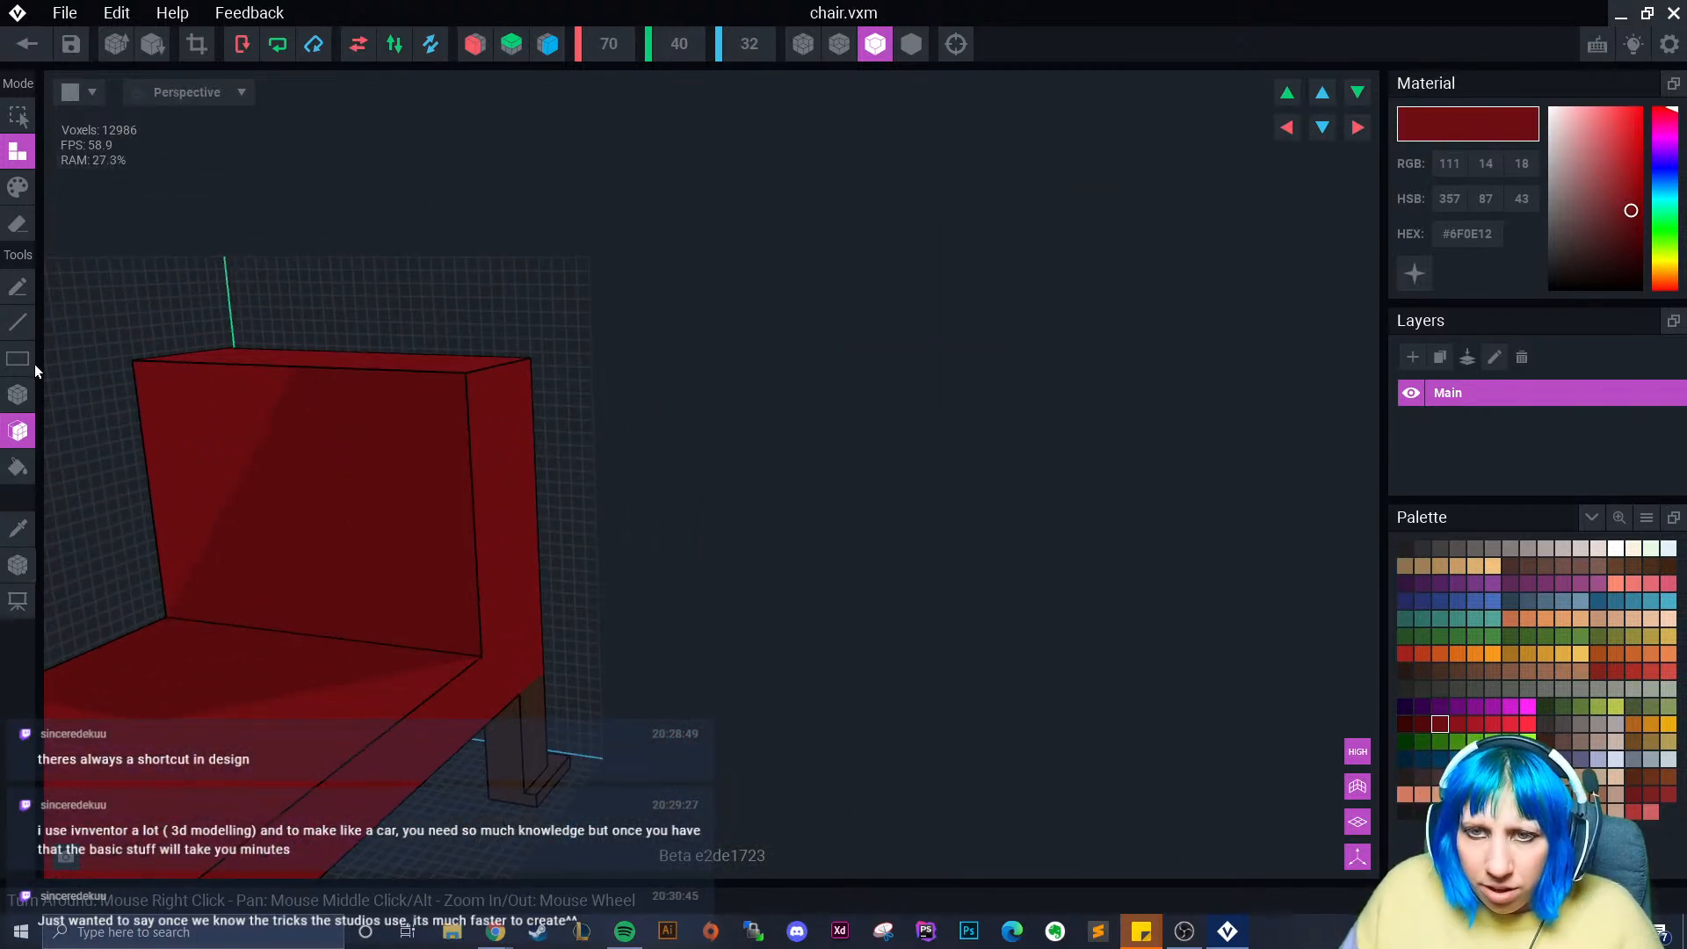
- Thin the upright end block by erasing face layers from its inner side
click(18, 223)
click(347, 531)
mouse_move(402, 510)
right_down()
mouse_move(385, 499)
mouse_move(414, 538)
mouse_move(379, 562)
mouse_move(376, 595)
mouse_move(366, 565)
mouse_move(282, 641)
right_up()
click(387, 497)
click(389, 601)
click(366, 565)
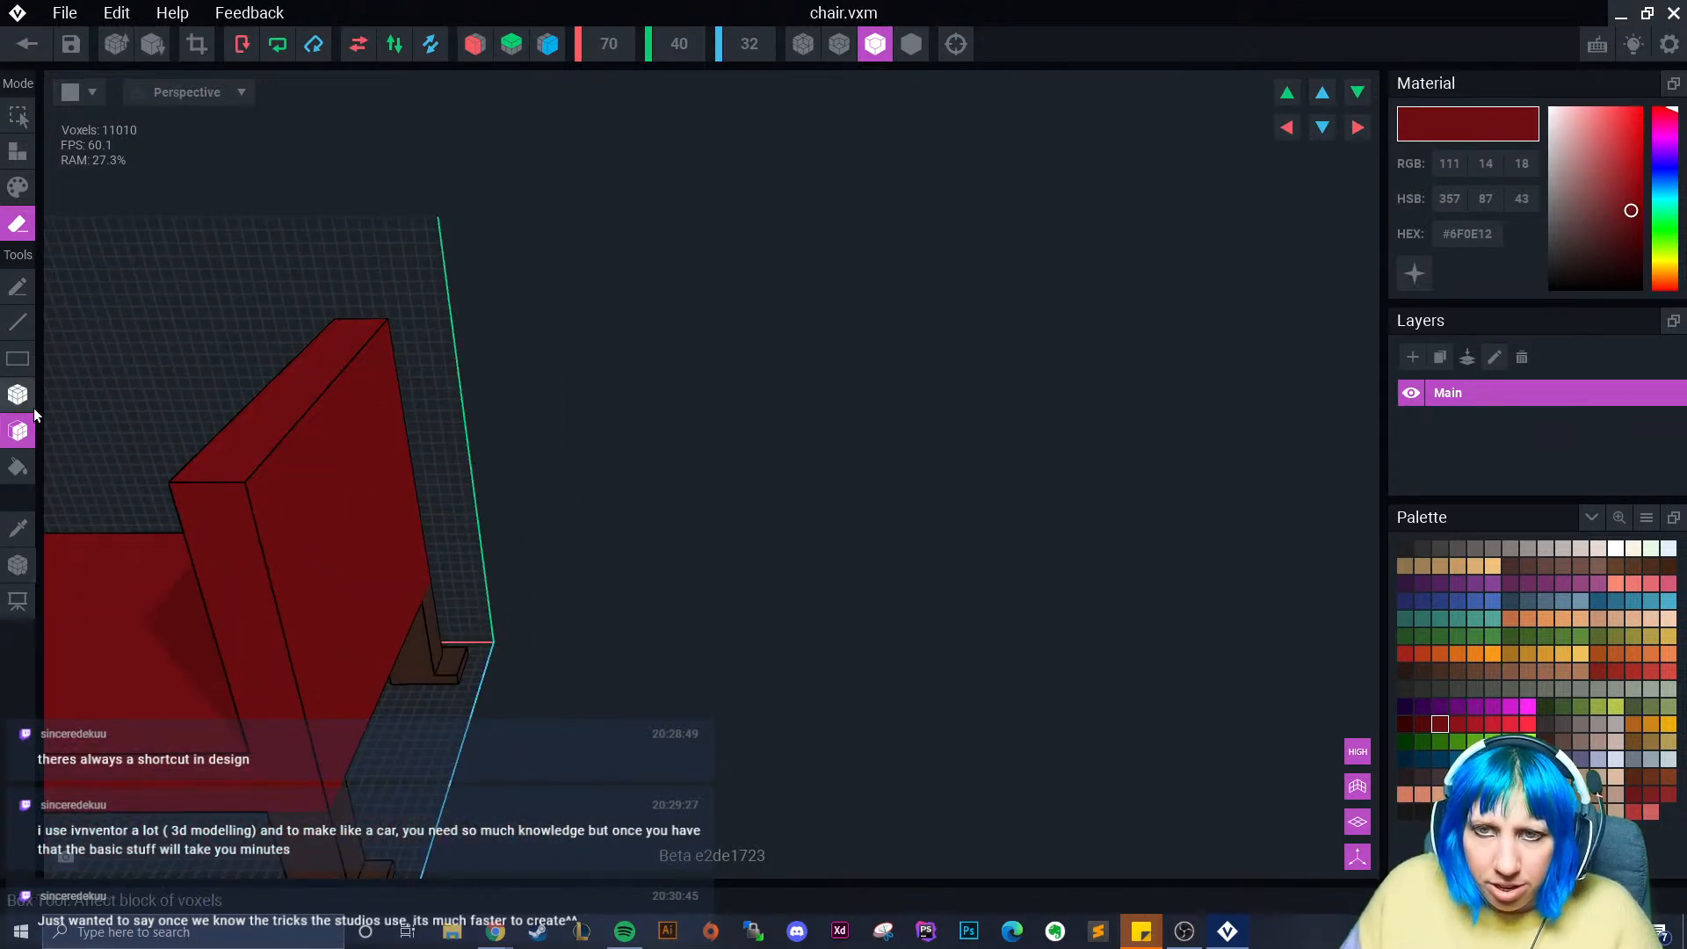
click(30, 406)
right_drag(290, 466, 197, 471)
mouse_move(197, 472)
mouse_down()
mouse_move(563, 499)
mouse_move(620, 464)
mouse_up()
key(ctrl+z)
- Add overlapping dark red boxes along the end panel's top that overhang its outer side, starting from X 7, Y 33, Z 28
click(18, 151)
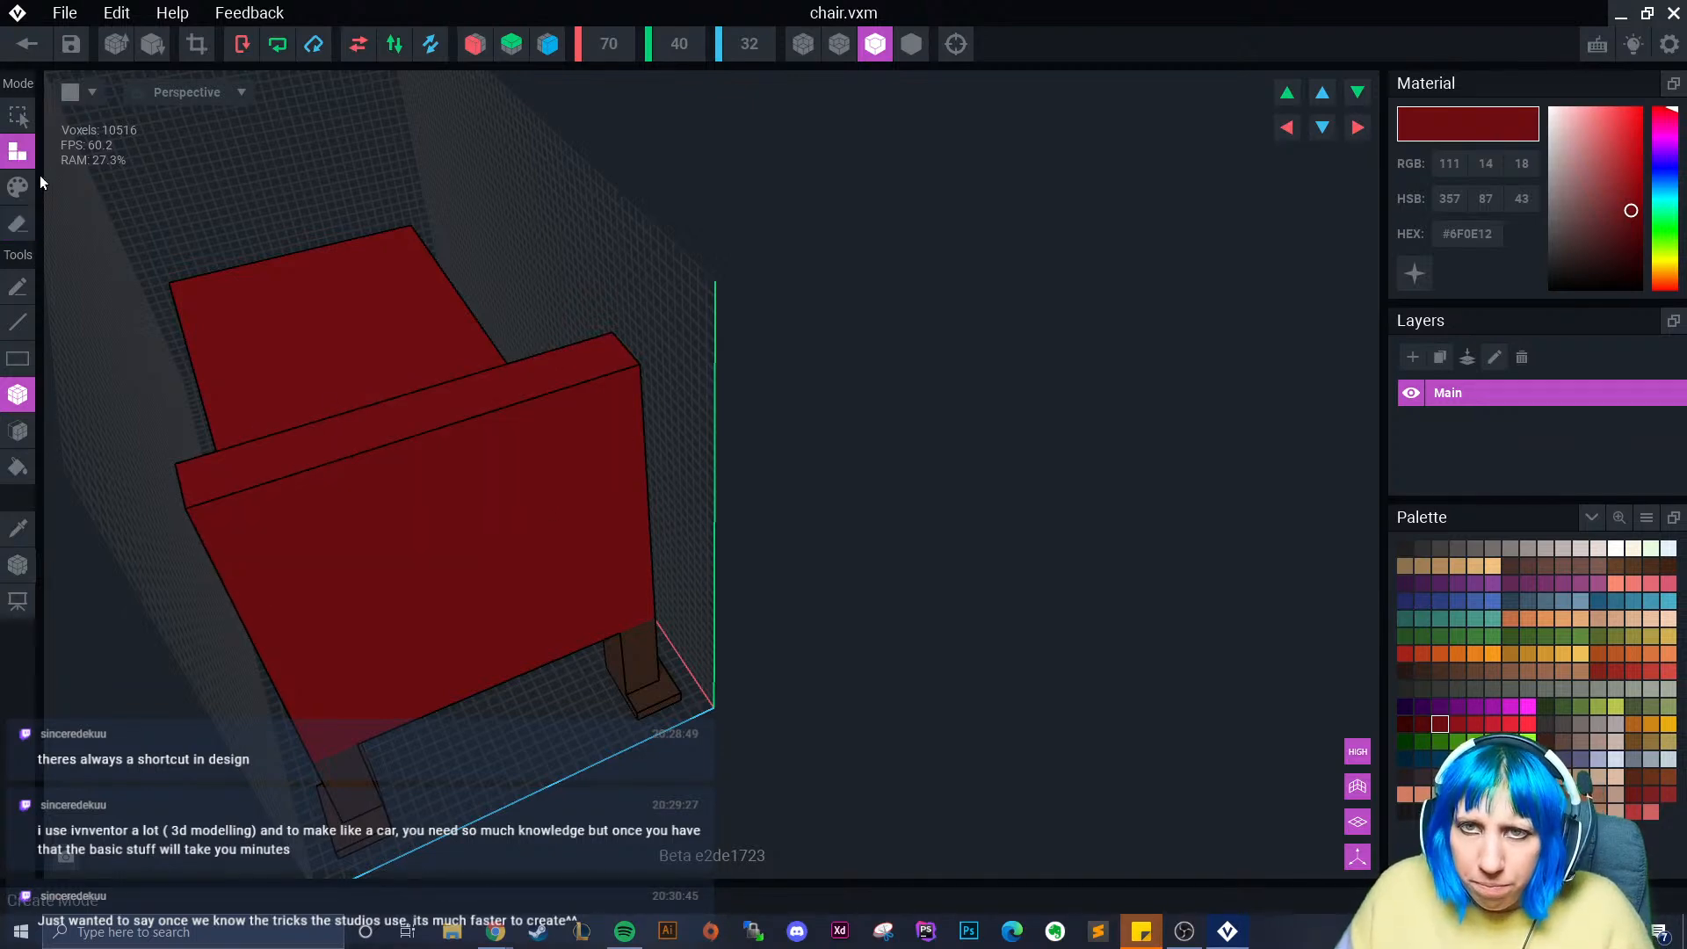
drag(184, 471, 440, 501)
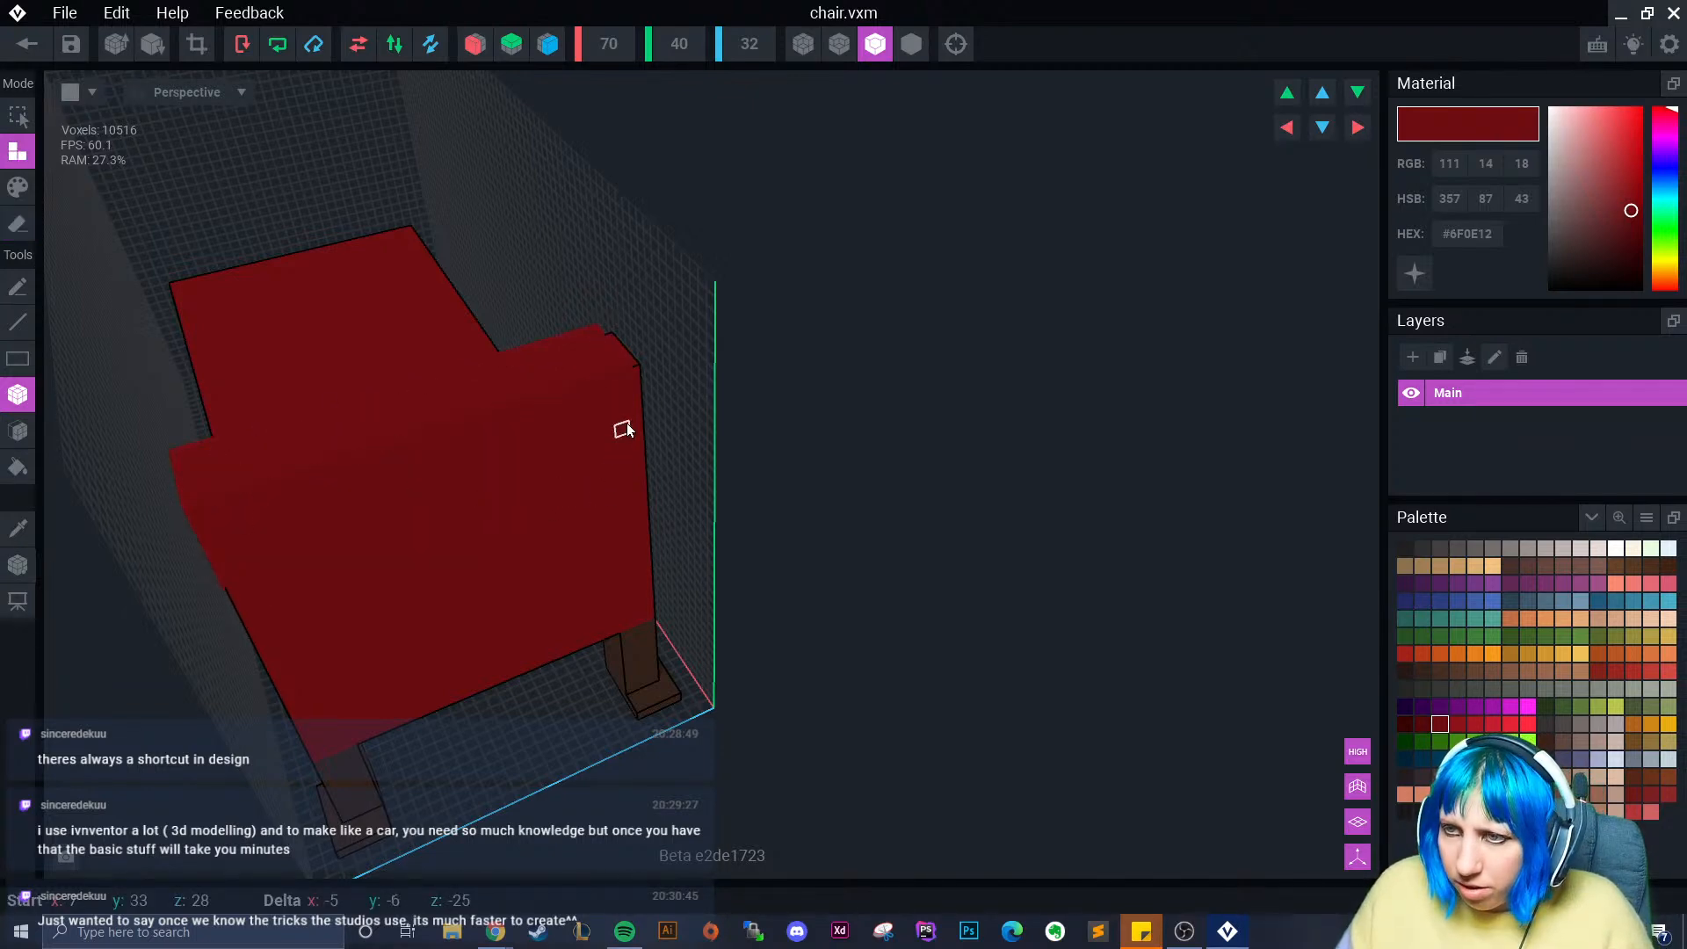
drag(636, 426, 635, 427)
right_drag(585, 479, 571, 481)
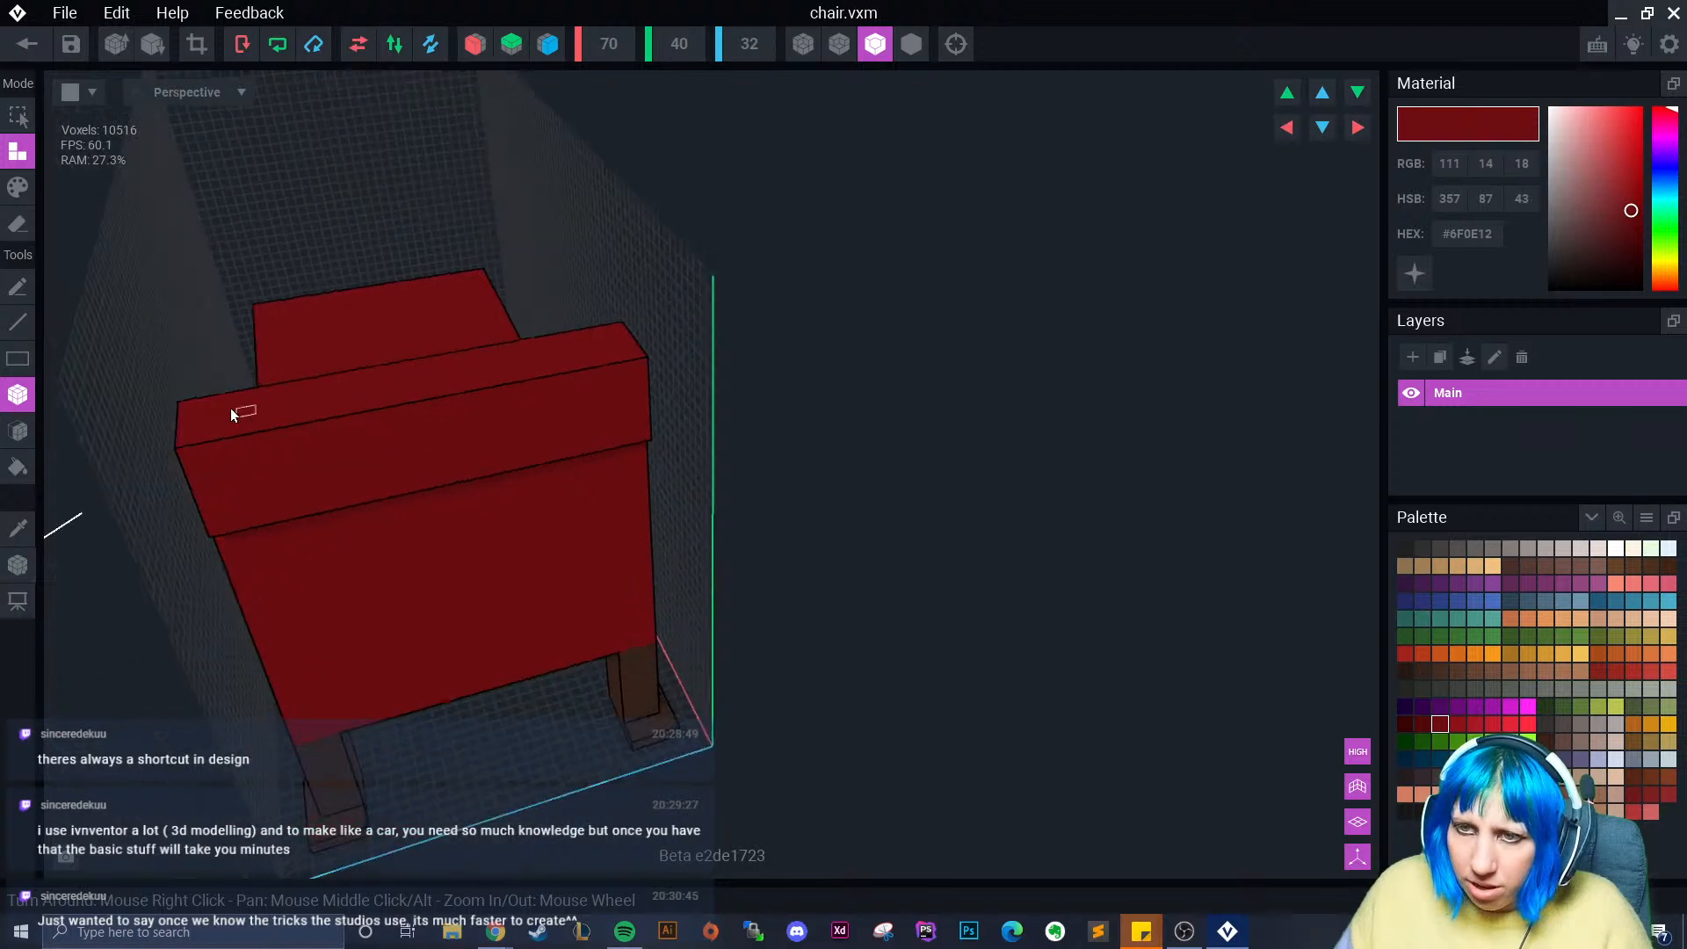
drag(192, 404, 636, 425)
right_drag(588, 489, 272, 384)
- Stack further boxes on the overhanging rim, each set higher and farther outward, to form a stepped roll
drag(271, 384, 308, 416)
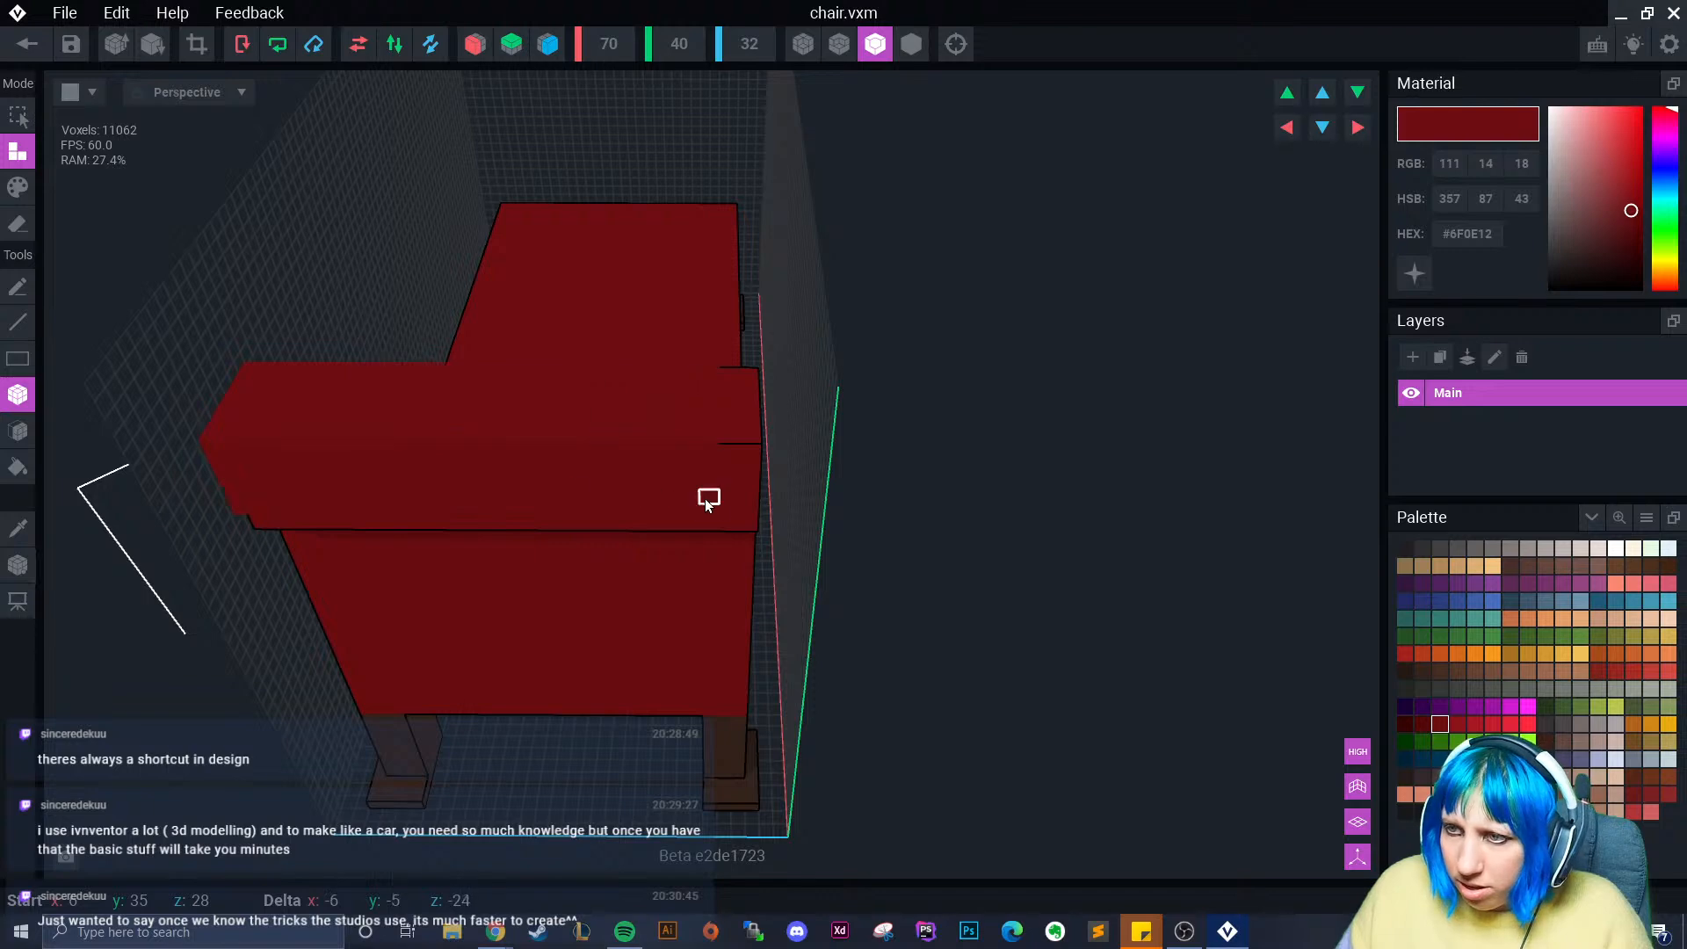
drag(741, 509, 725, 518)
right_drag(725, 518, 666, 537)
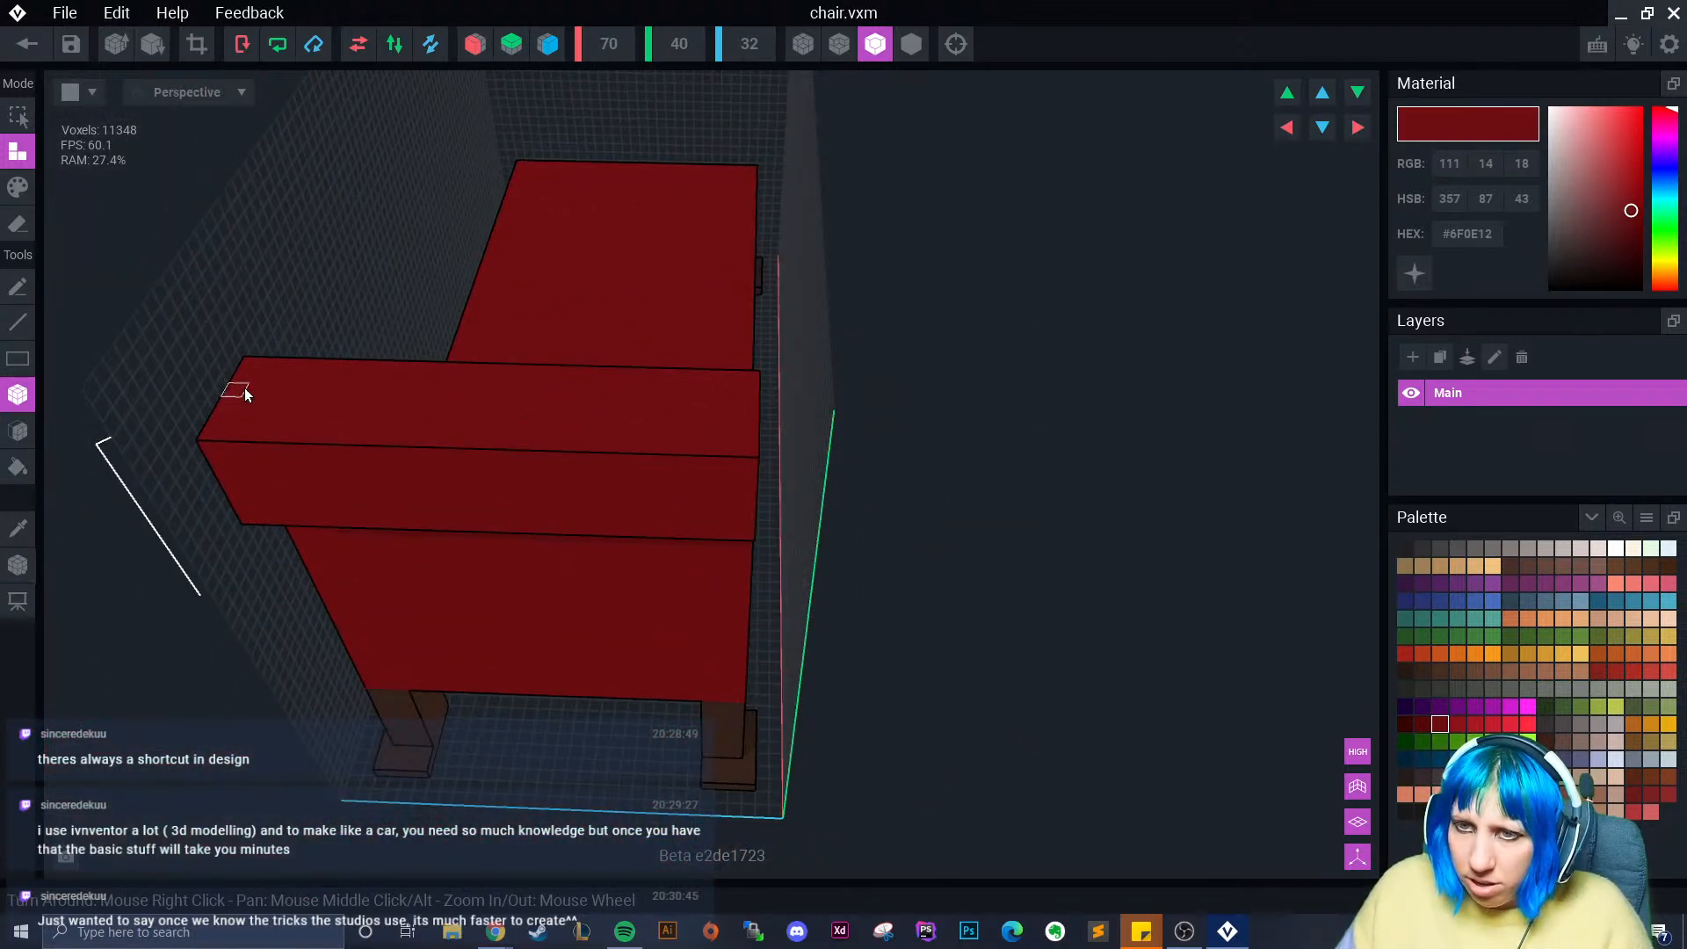
drag(245, 390, 741, 514)
right_drag(742, 515, 707, 505)
click(19, 430)
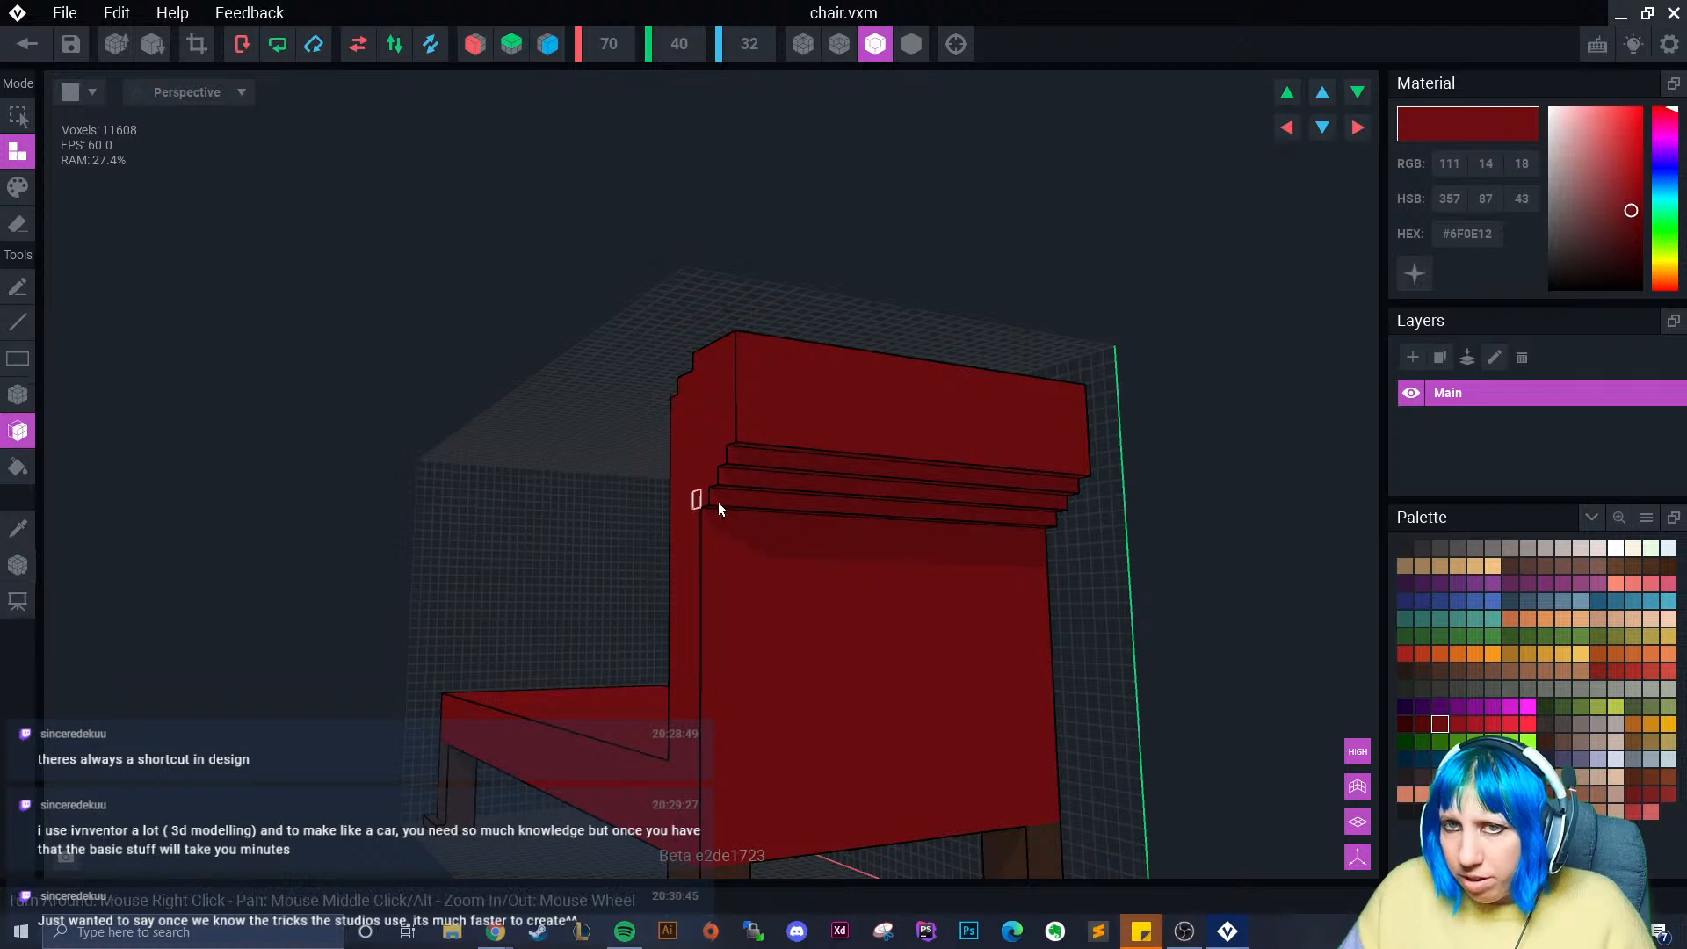
- Extrude the roll's outer face outward and add dark red strips under its overhang to form steps down to the end panel
right_drag(776, 466, 718, 521)
click(761, 505)
click(18, 394)
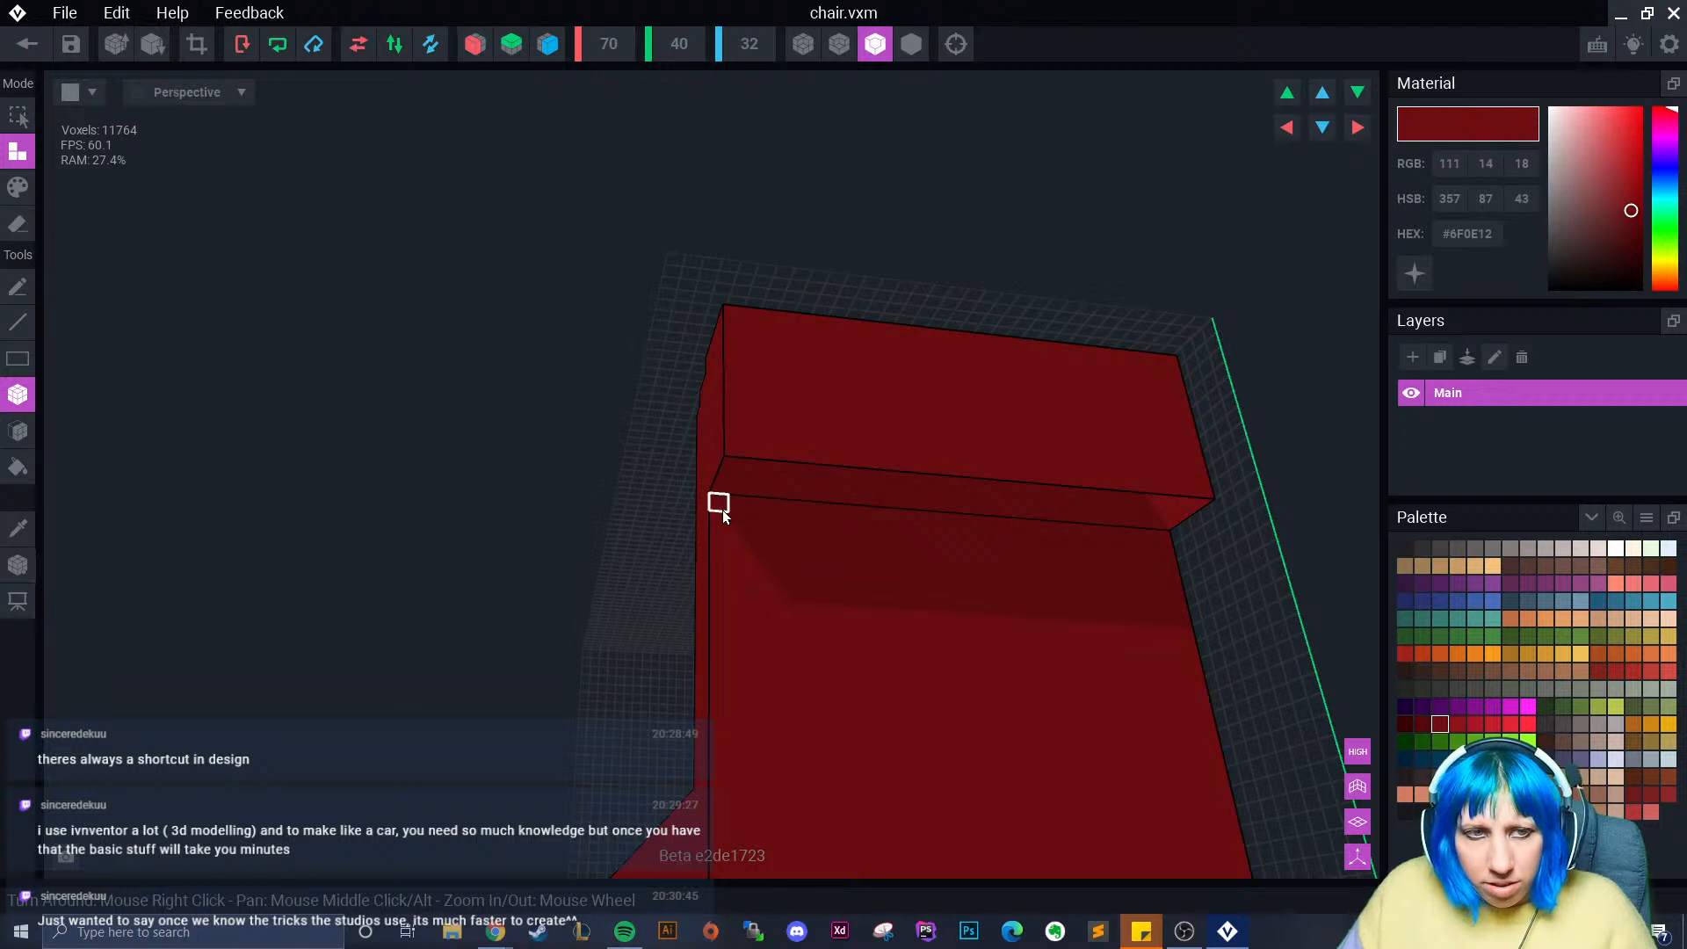
drag(726, 510, 829, 500)
drag(1168, 521, 1160, 548)
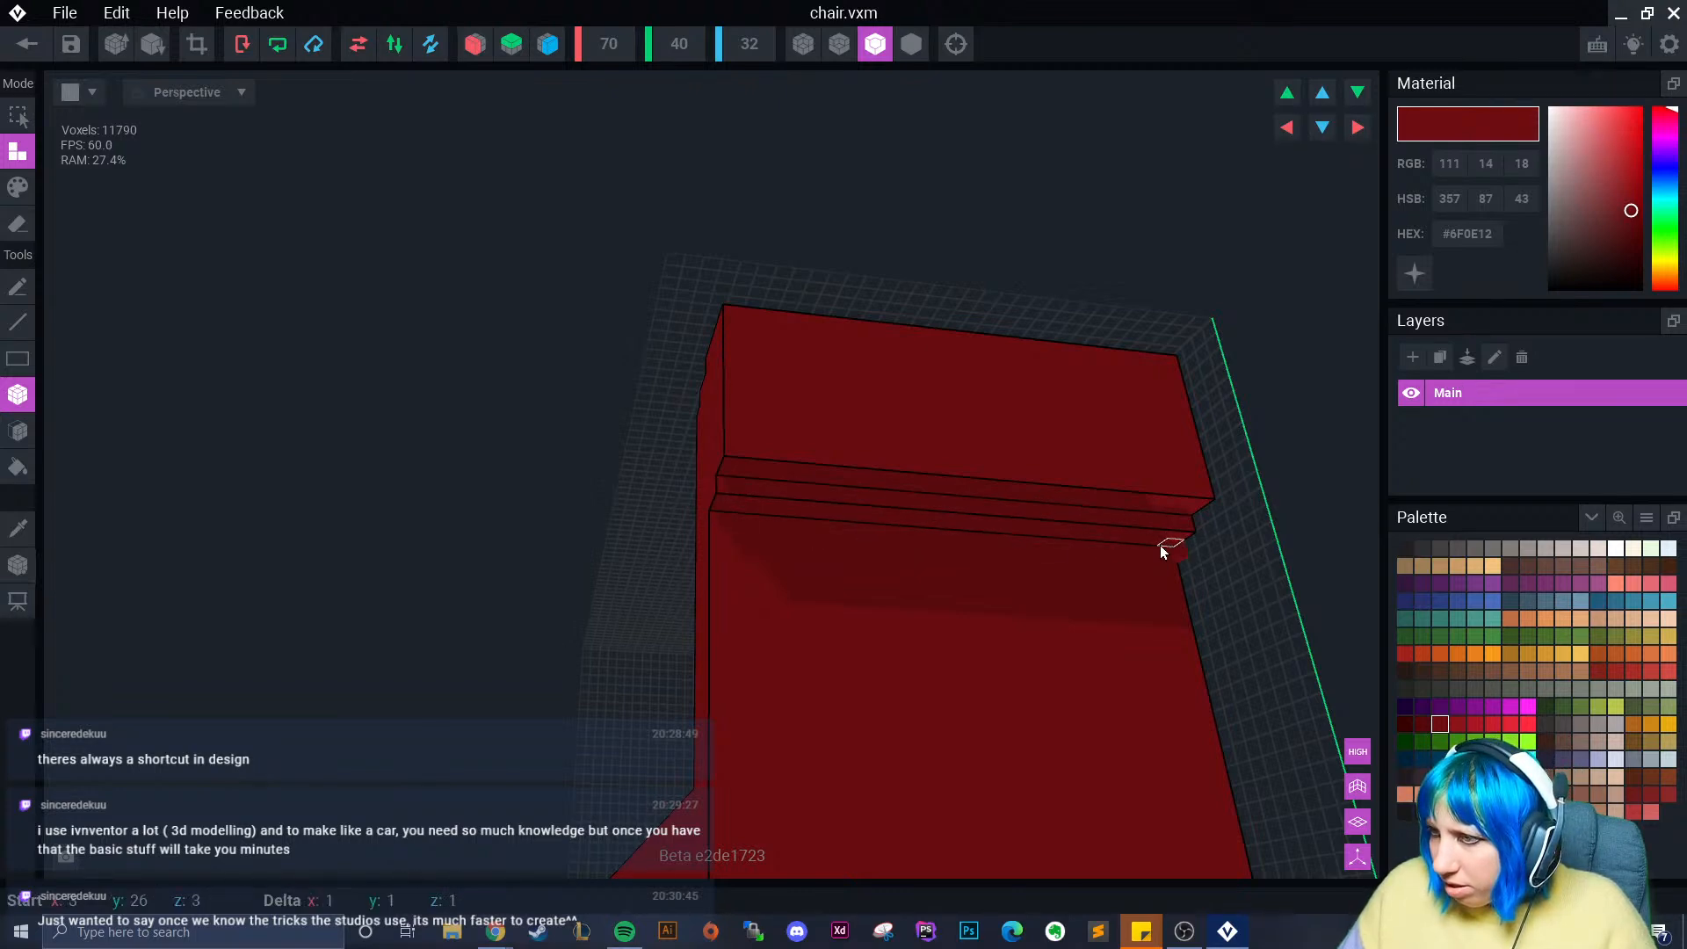
drag(718, 538, 1183, 524)
drag(1177, 550, 728, 519)
mouse_move(833, 549)
right_down()
mouse_move(765, 603)
mouse_move(734, 583)
mouse_move(731, 703)
mouse_move(703, 694)
right_up()
scroll(773, 594, down, 3)
scroll(762, 601, up, 3)
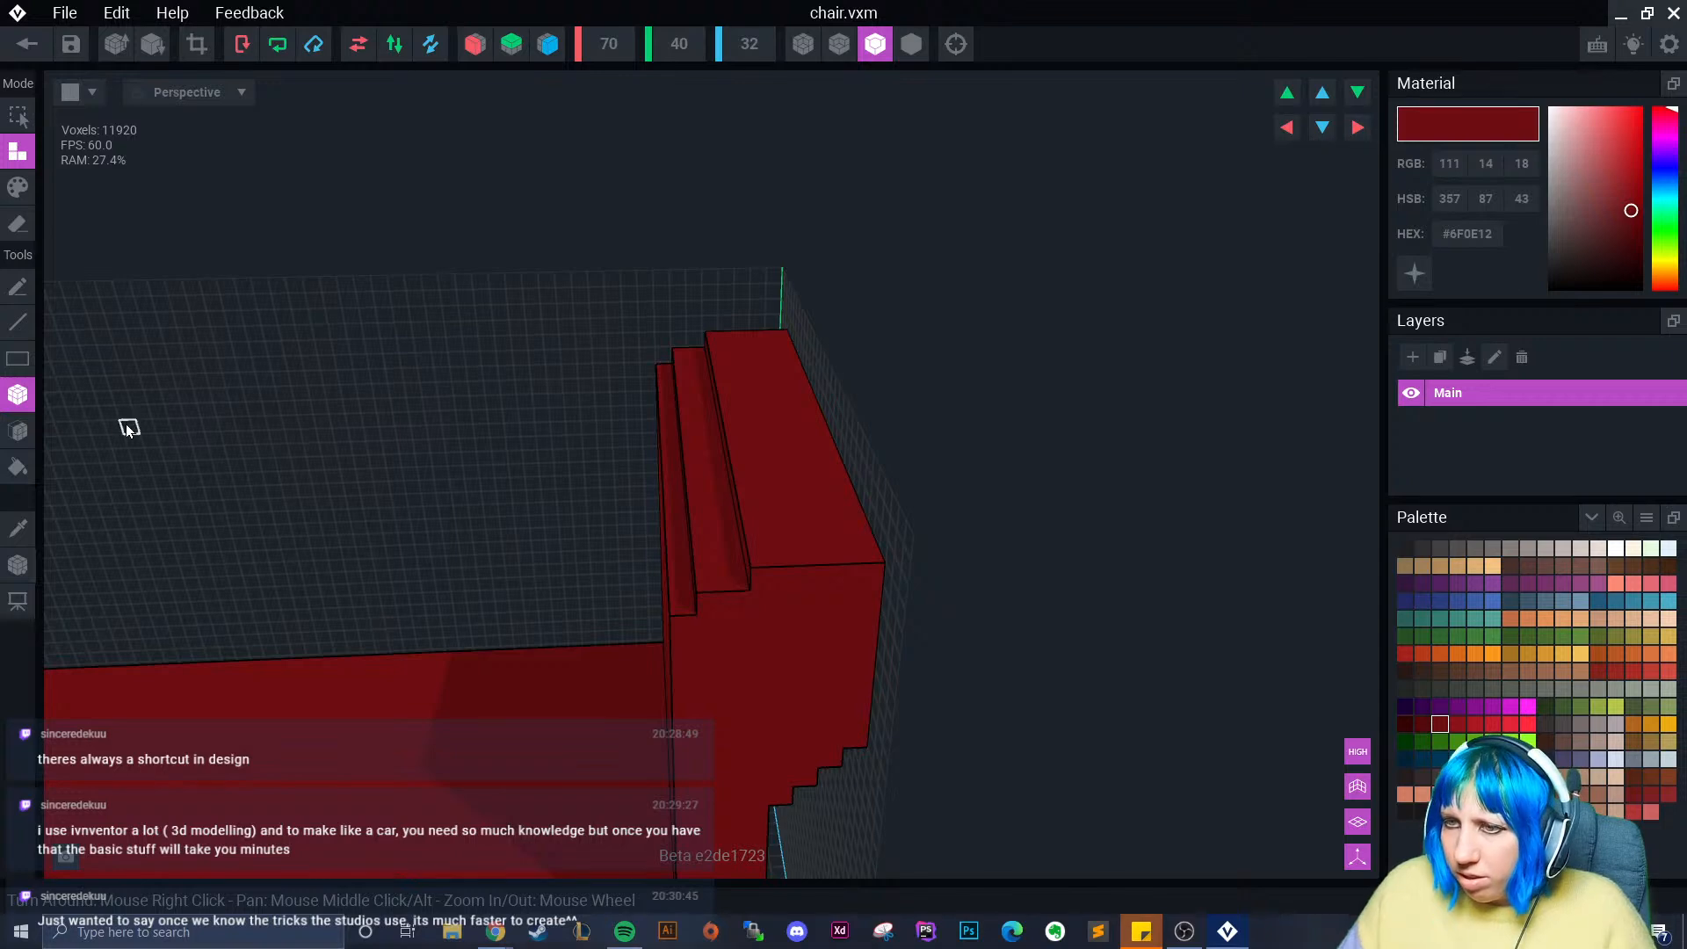
- Erase the raised strips along the top of the roll to lower it and notch its outer edge
click(17, 223)
drag(717, 337, 868, 566)
right_drag(868, 566, 859, 516)
drag(952, 425, 847, 572)
drag(935, 427, 781, 599)
drag(952, 442, 849, 597)
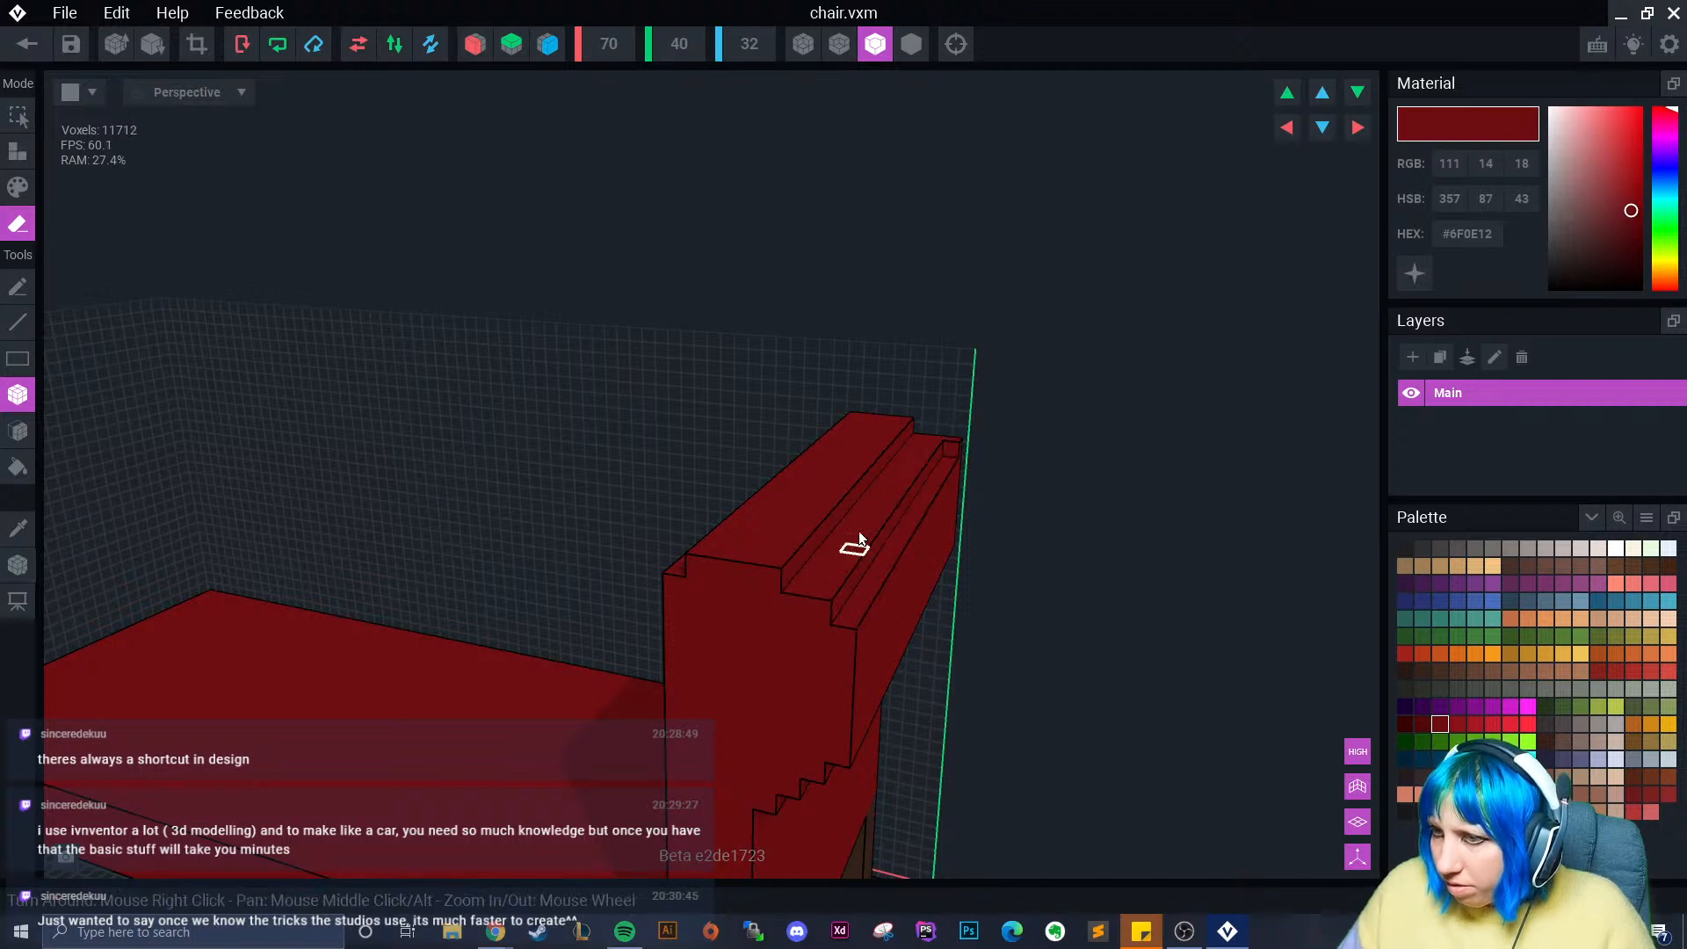
mouse_move(857, 413)
mouse_down()
mouse_move(807, 542)
mouse_move(770, 564)
mouse_up()
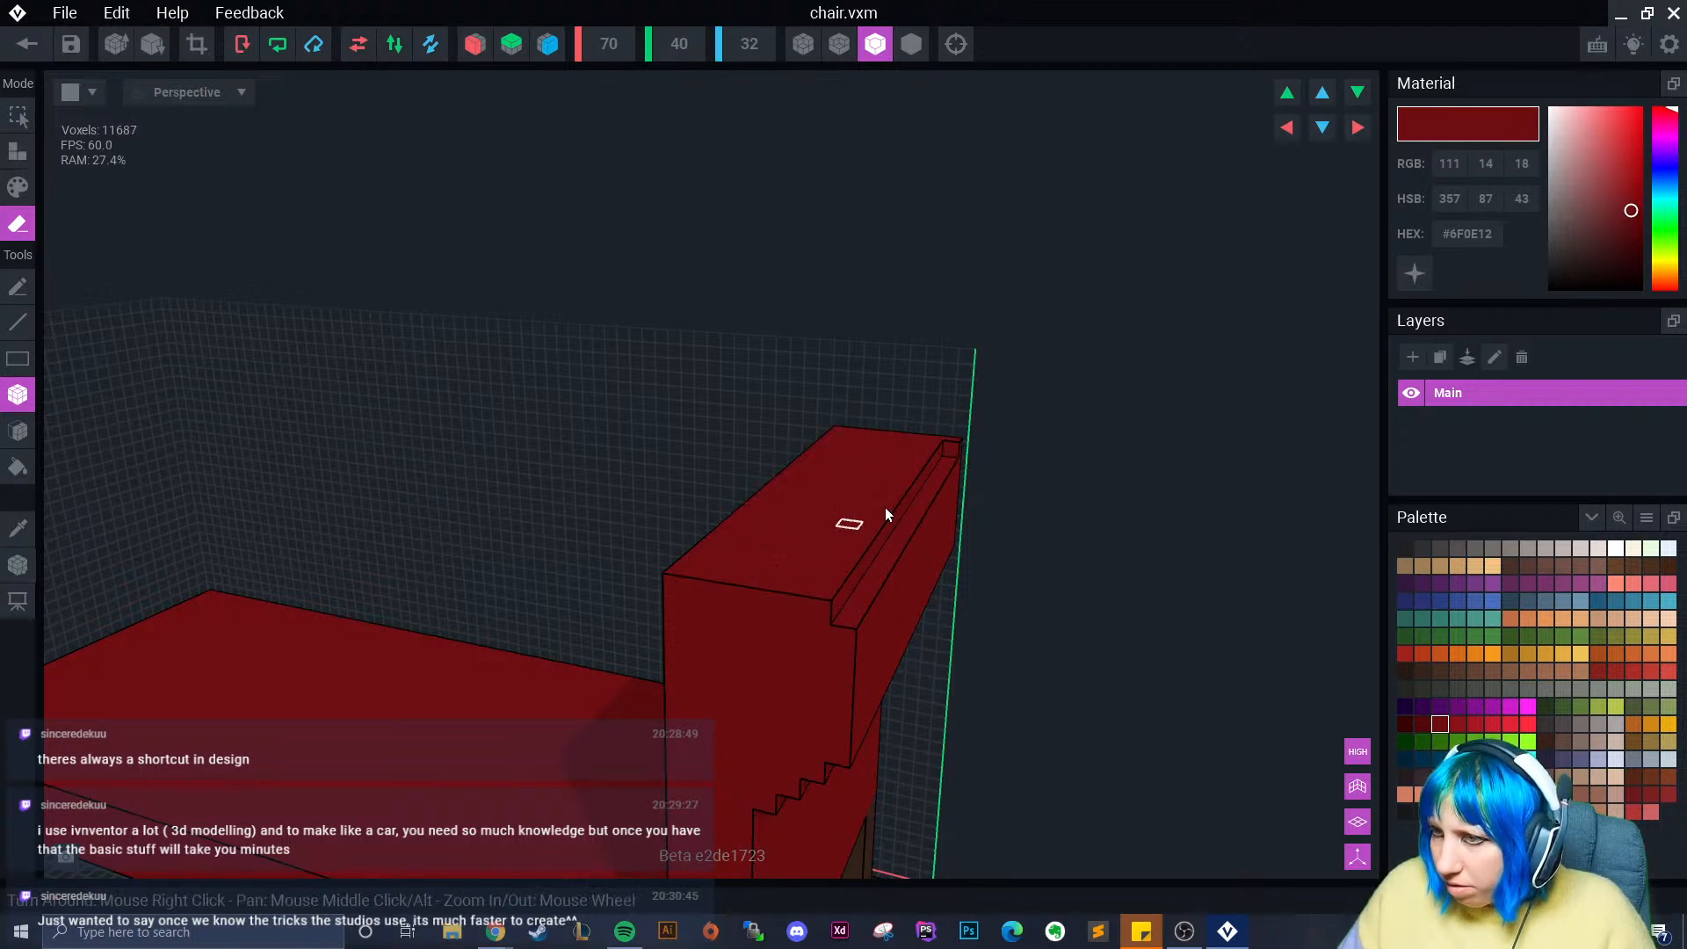
- Erase further full-width strips along the roll's outer upper edge to shape it into a stepped curve
right_drag(888, 483, 857, 554)
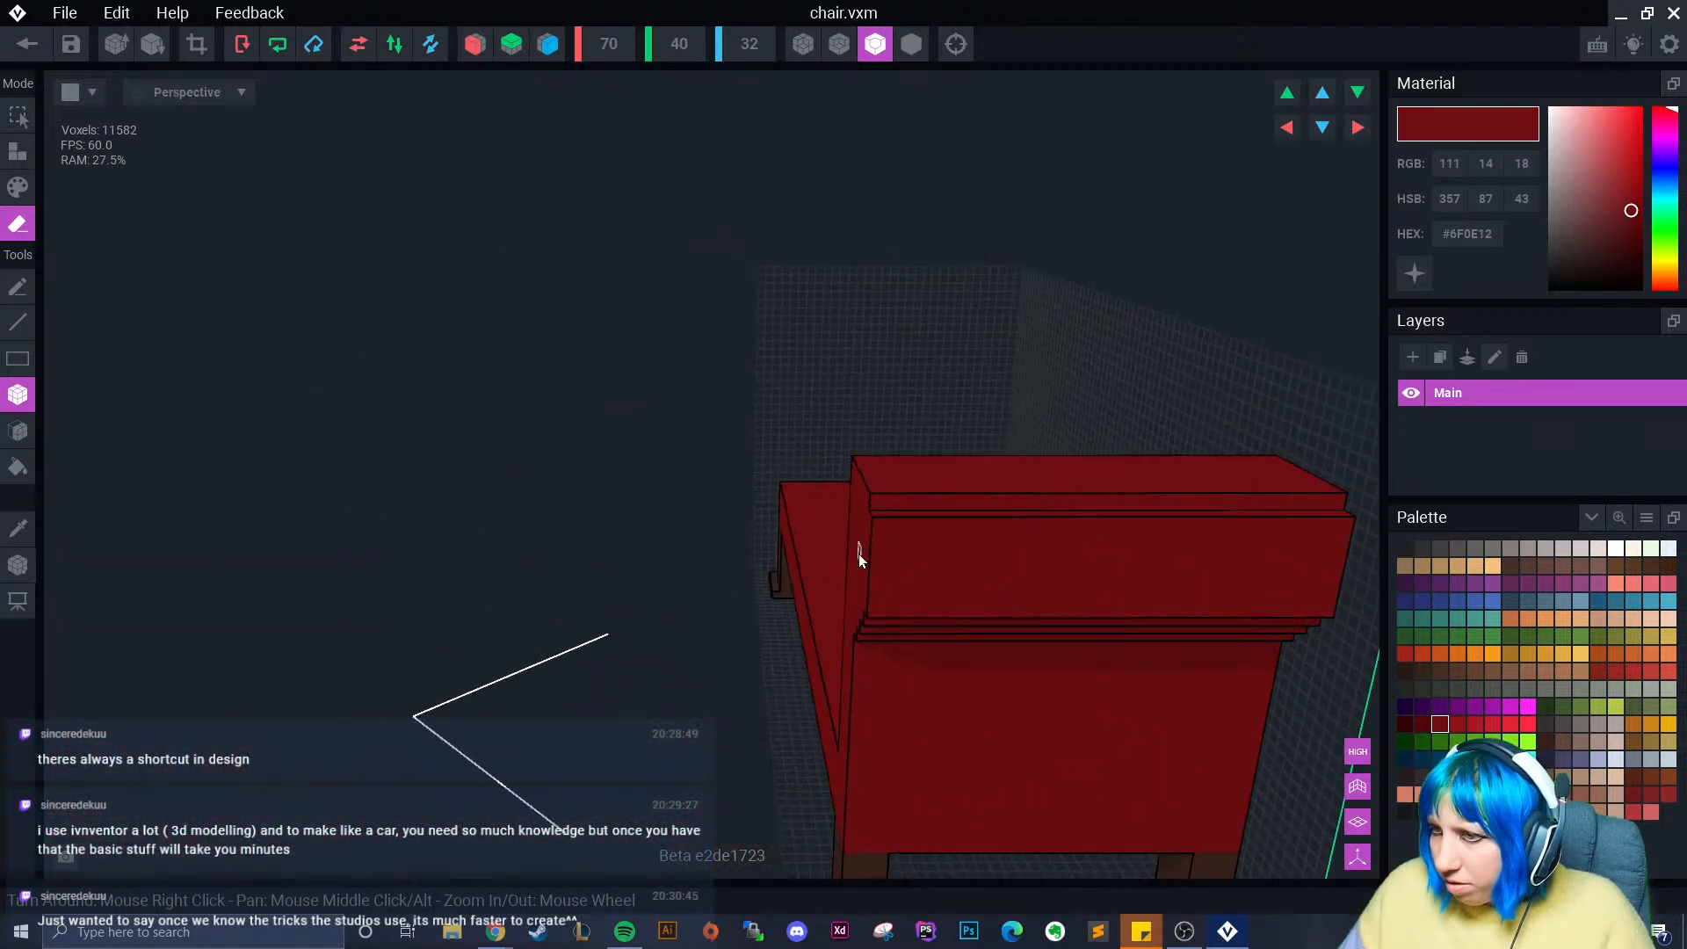
drag(875, 525, 1340, 531)
right_drag(1011, 498, 941, 558)
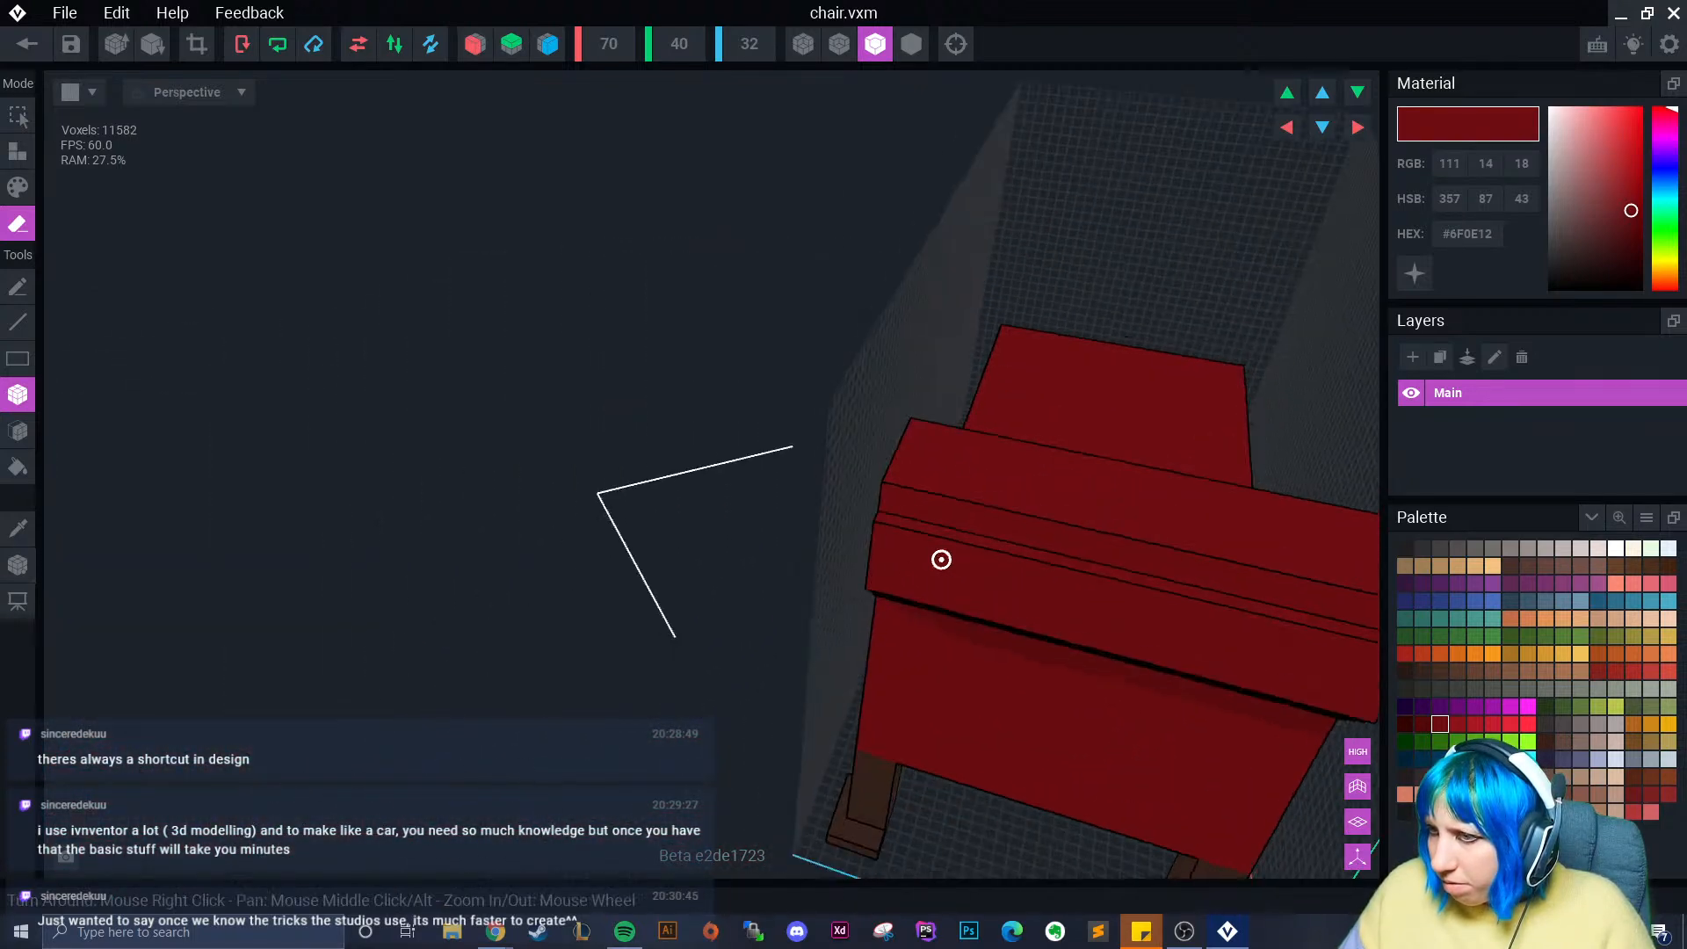
drag(890, 488, 1276, 579)
right_drag(1205, 597, 973, 564)
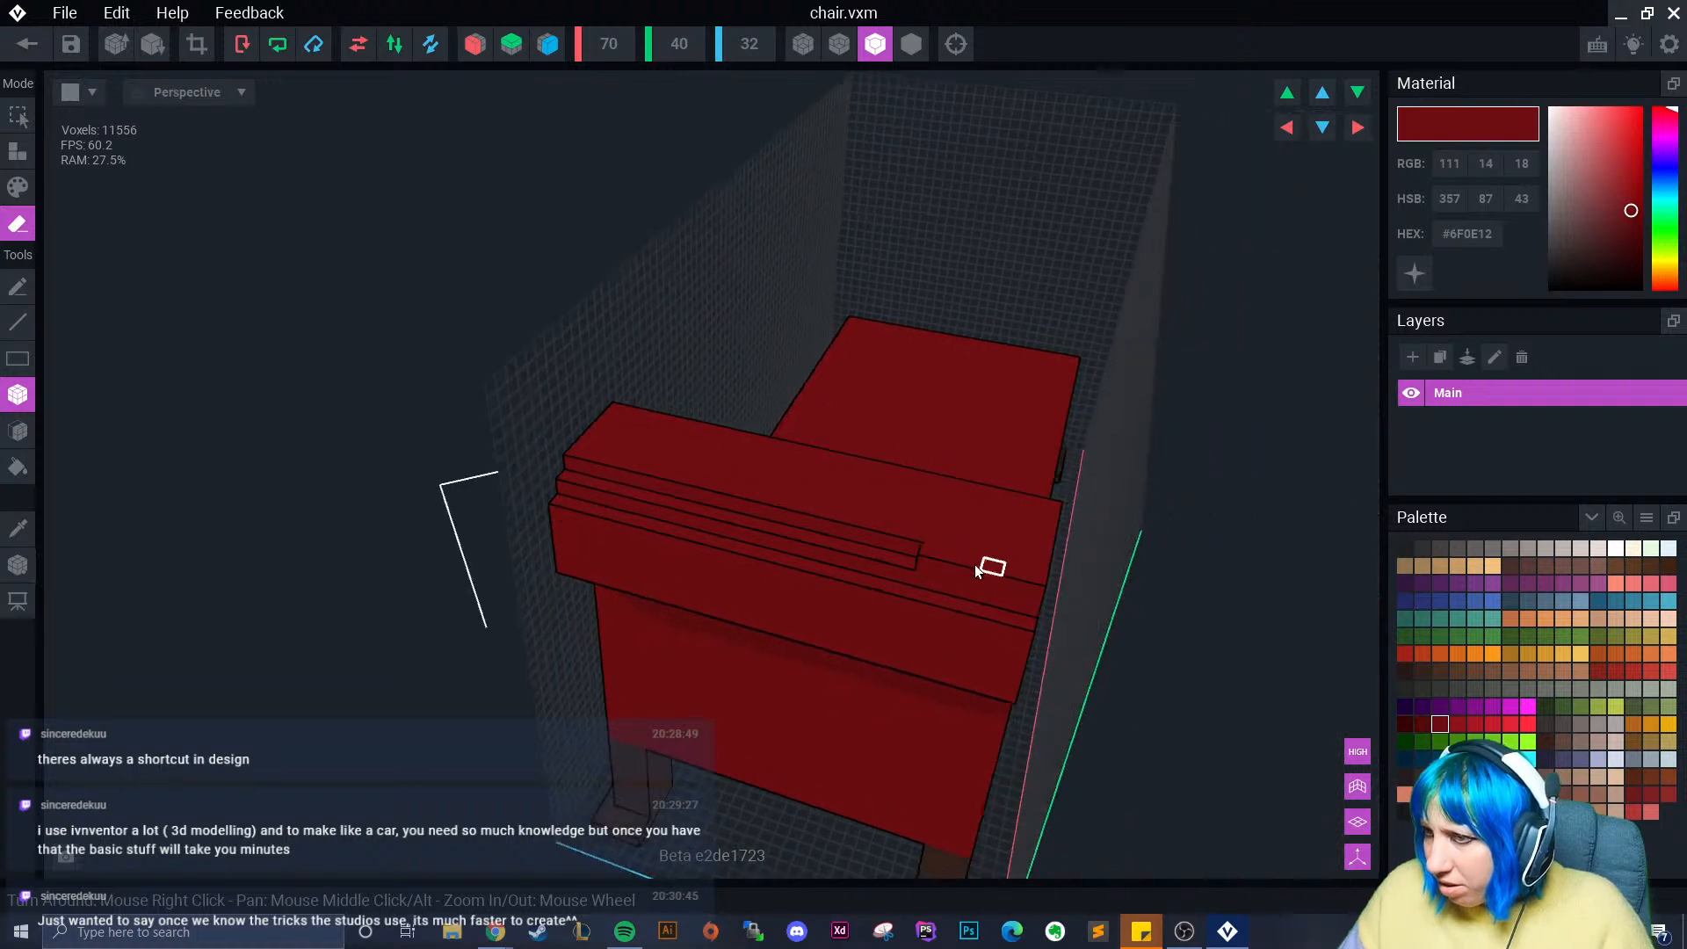
drag(974, 564, 1026, 592)
- Erase two strips along the roll's inner upper edge to step it down toward the seat
mouse_move(1027, 592)
right_down()
mouse_move(911, 631)
mouse_move(934, 689)
mouse_move(875, 694)
right_up()
right_drag(693, 667, 738, 682)
drag(810, 536, 695, 687)
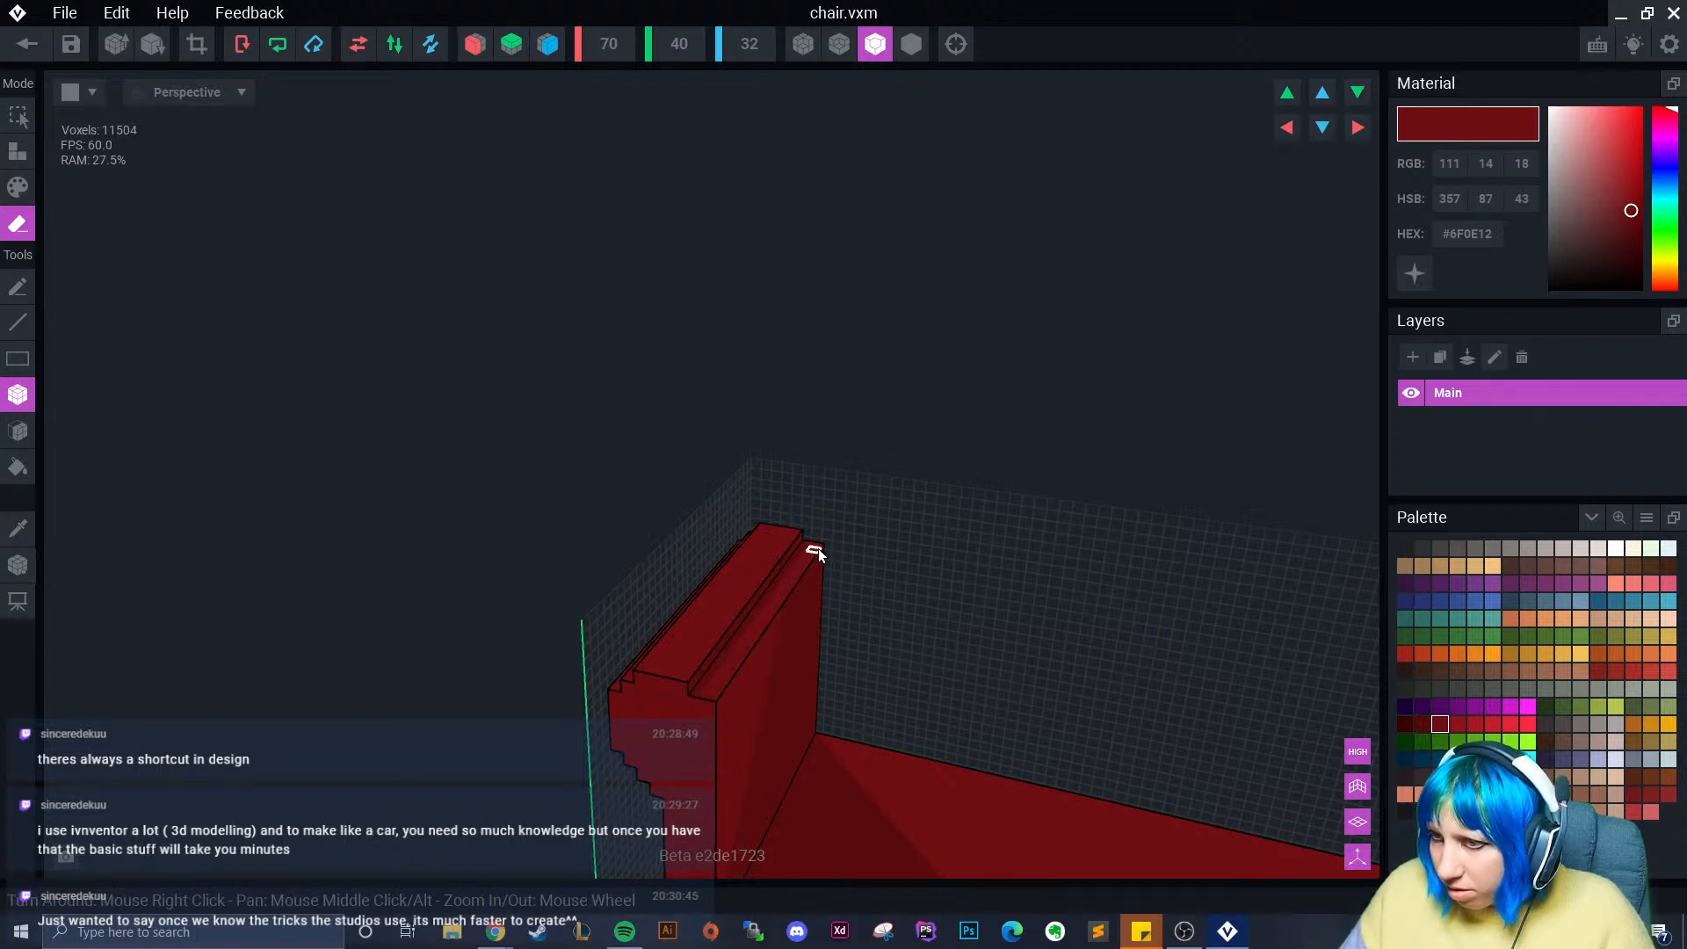
drag(819, 549, 714, 711)
mouse_move(734, 731)
right_down()
mouse_move(686, 748)
mouse_move(674, 681)
mouse_move(510, 553)
mouse_move(562, 602)
mouse_move(617, 615)
mouse_move(642, 393)
right_up()
- Add a thin dark red wall on the seat's rear edge against the end panel, with small steps rising to the roll
click(18, 151)
scroll(501, 589, up, 2)
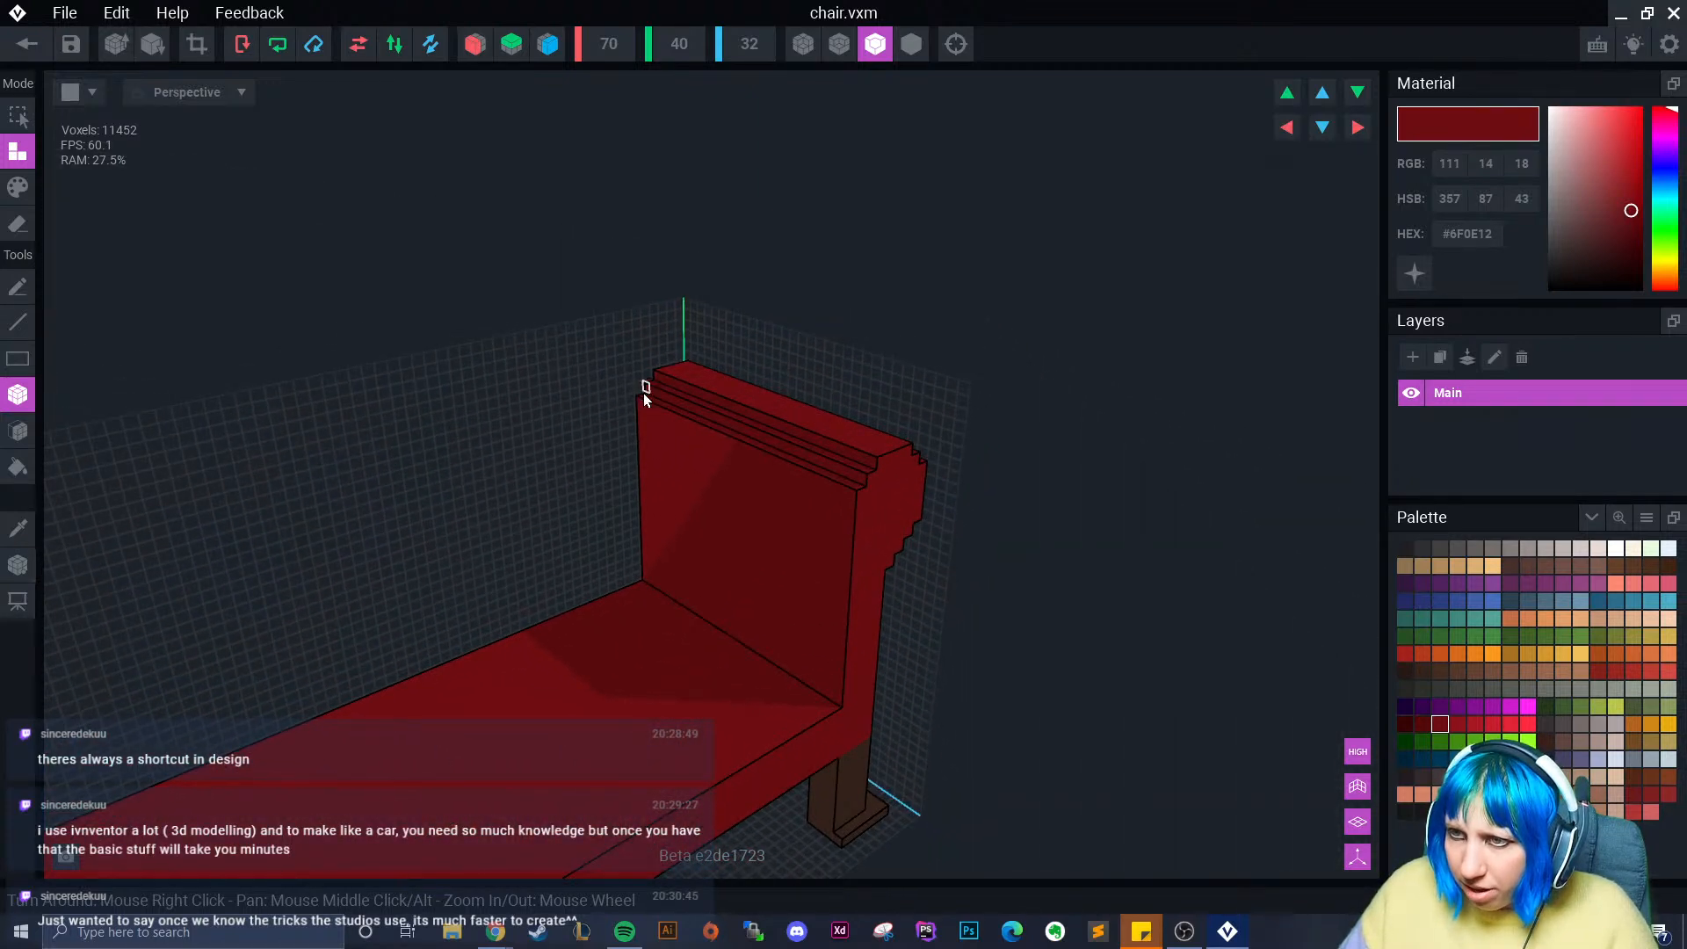
click(644, 396)
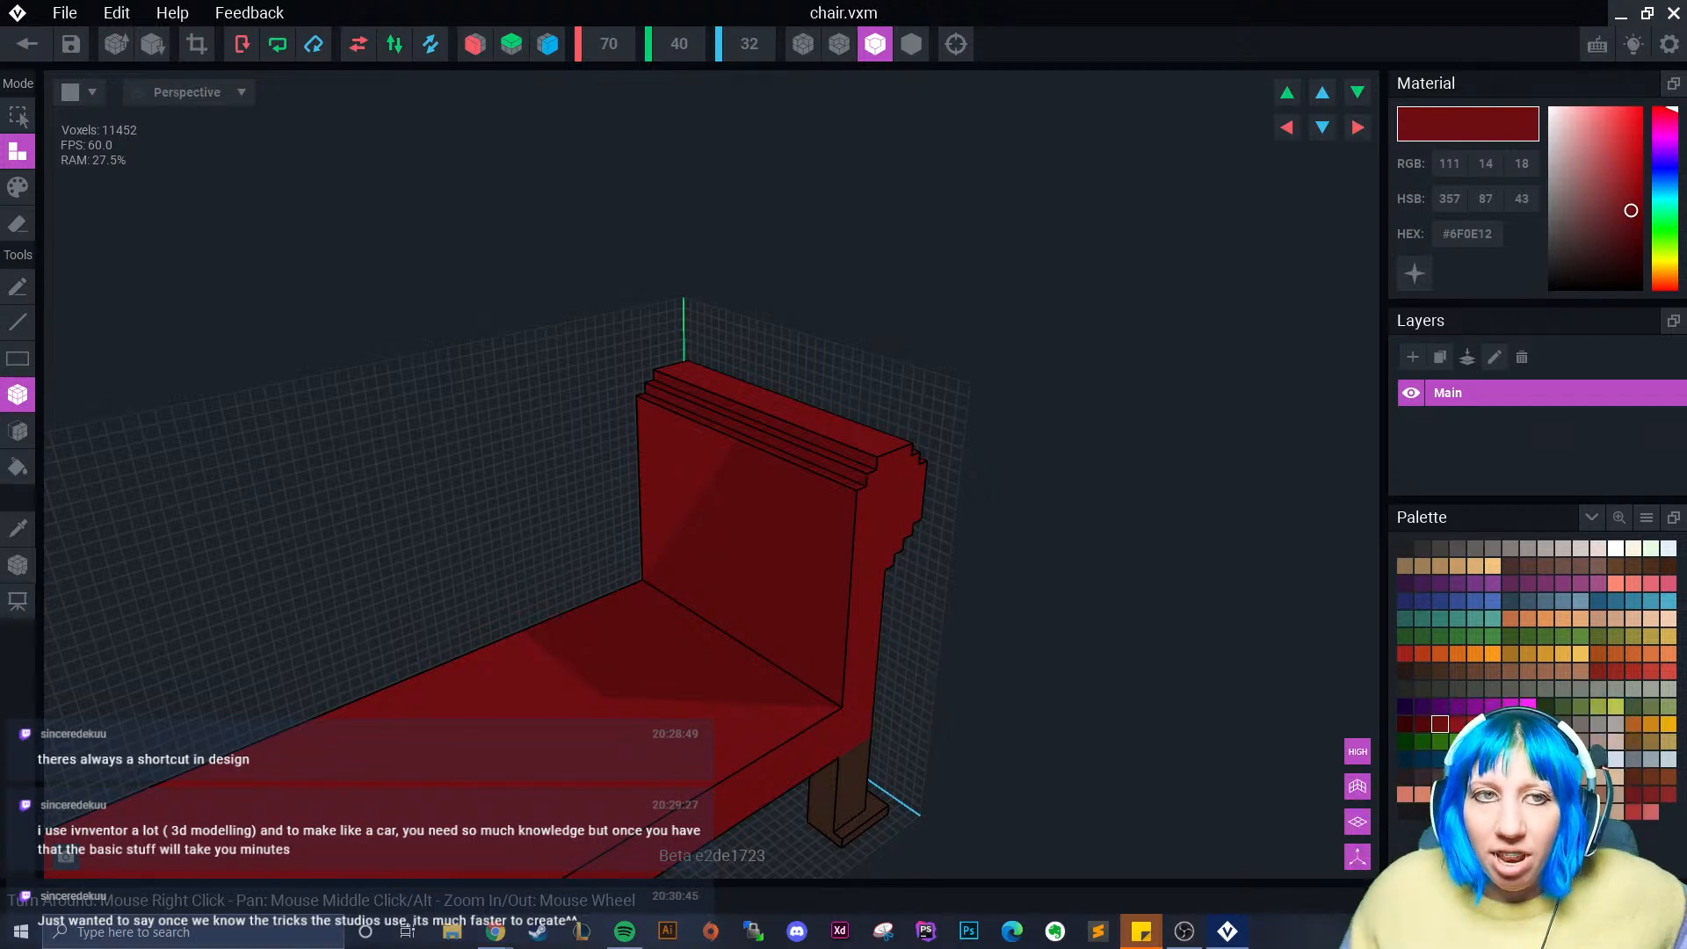
right_drag(1045, 761, 734, 671)
scroll(734, 671, up, 2)
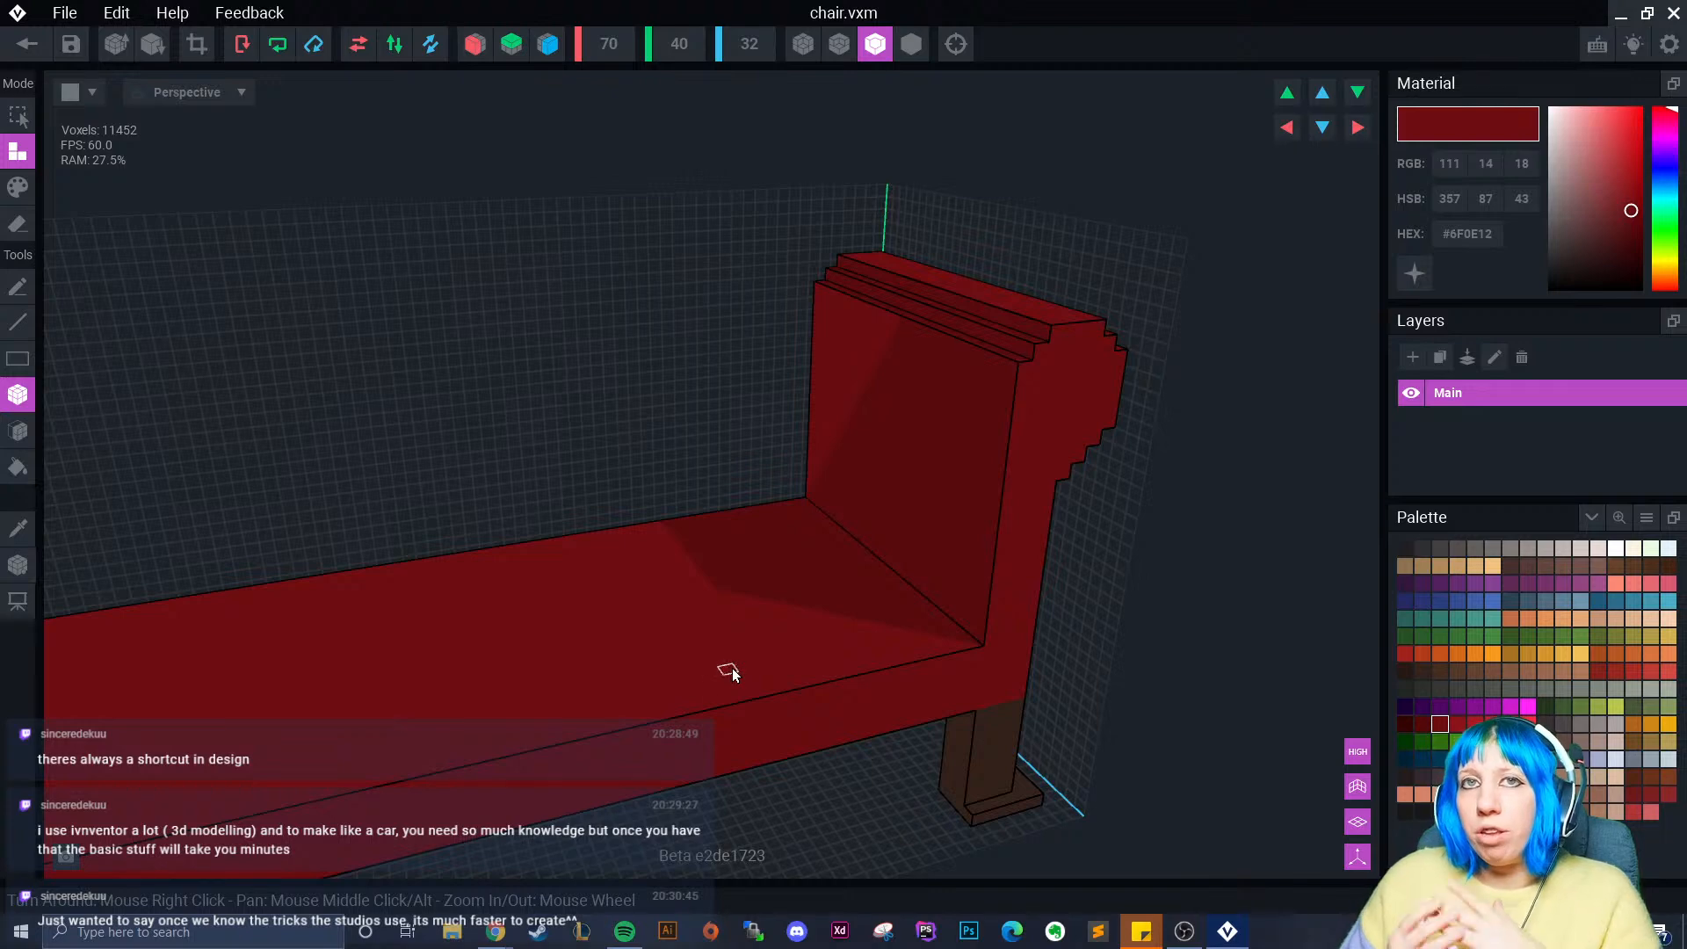
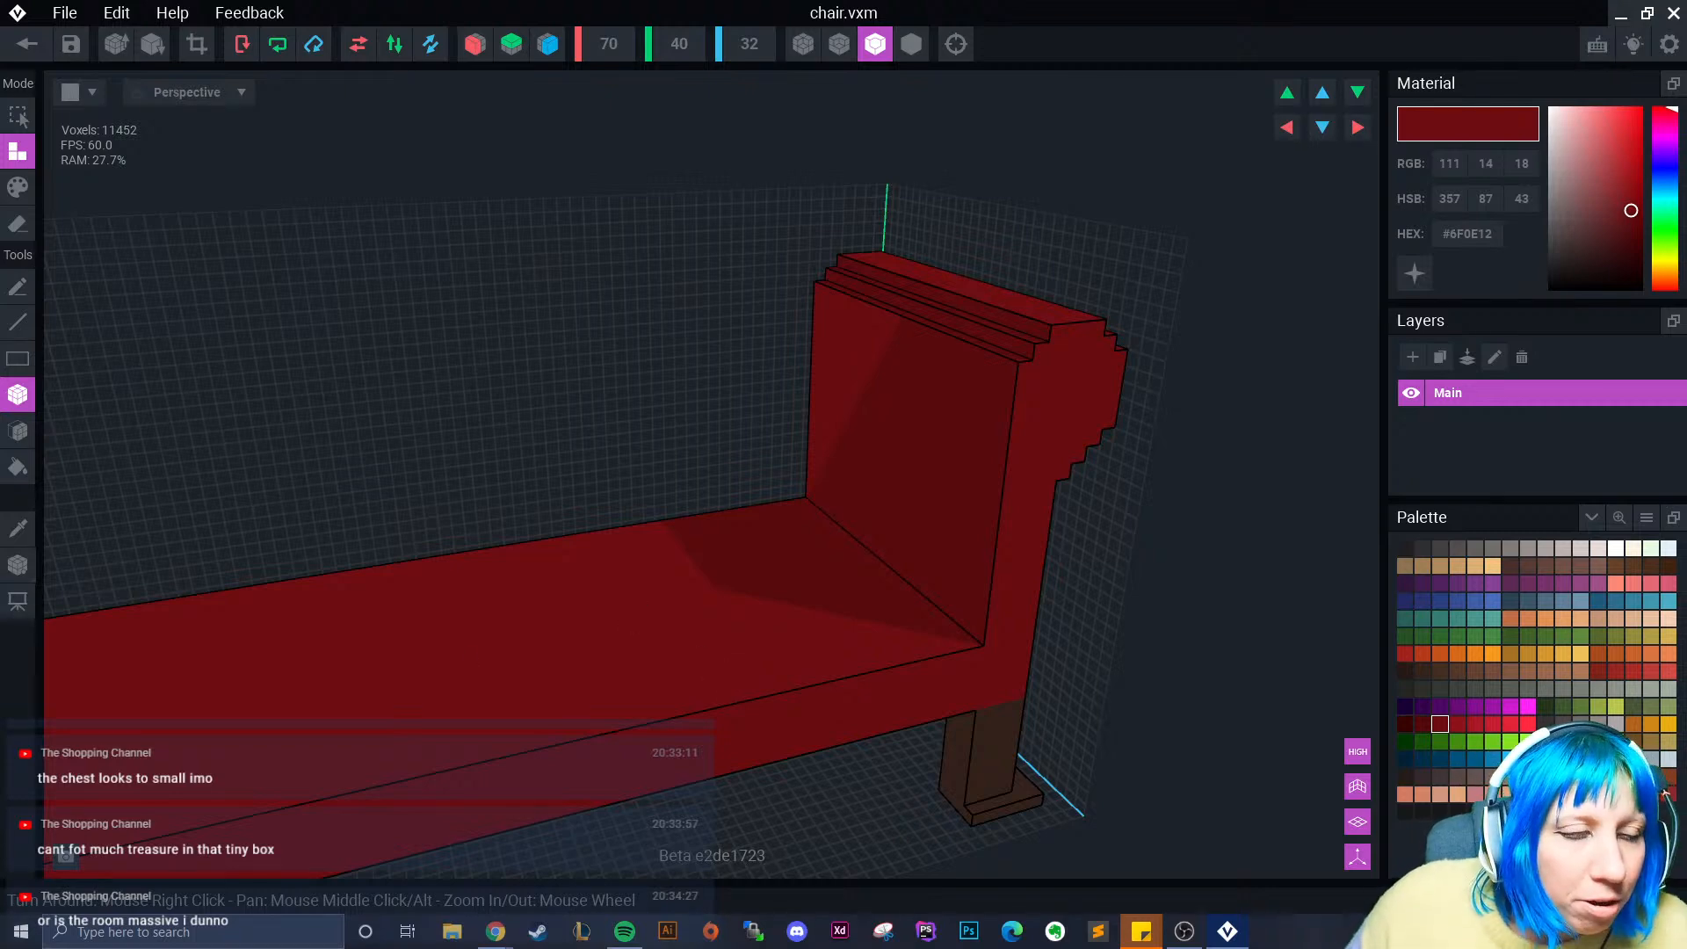
right_drag(714, 429, 837, 309)
drag(816, 213, 772, 506)
drag(814, 181, 803, 218)
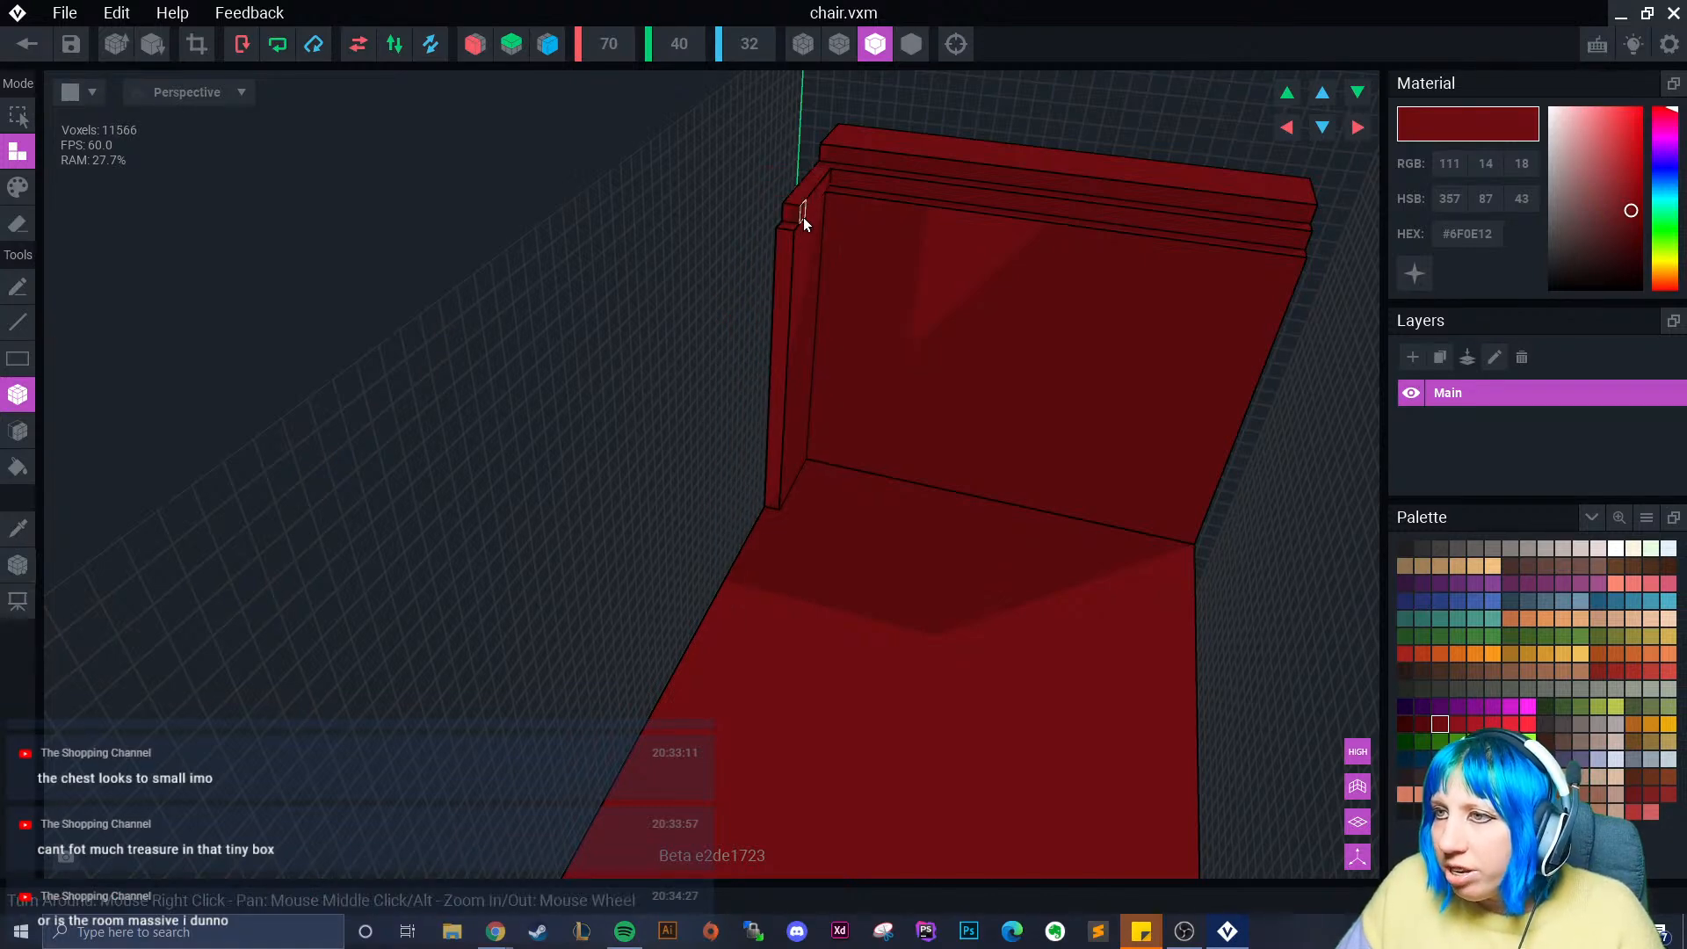
drag(835, 158, 807, 187)
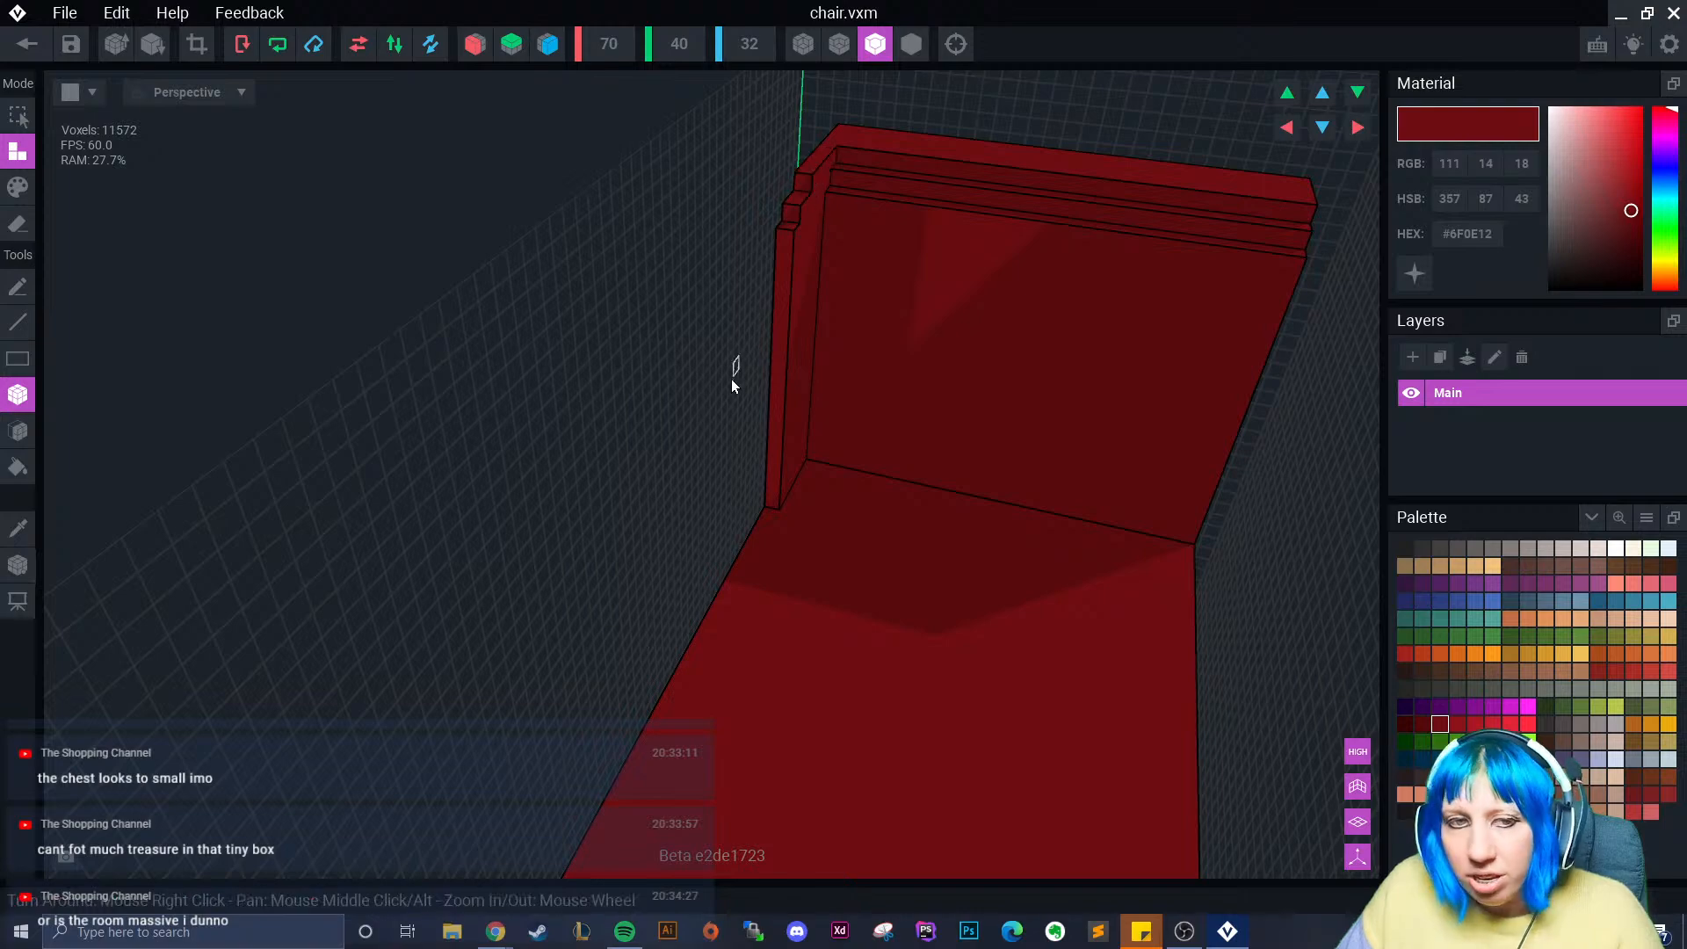
- Extend the rear wall along the seat with two more full-height sections, each one step lower than the last
right_drag(715, 399, 747, 244)
drag(747, 244, 743, 327)
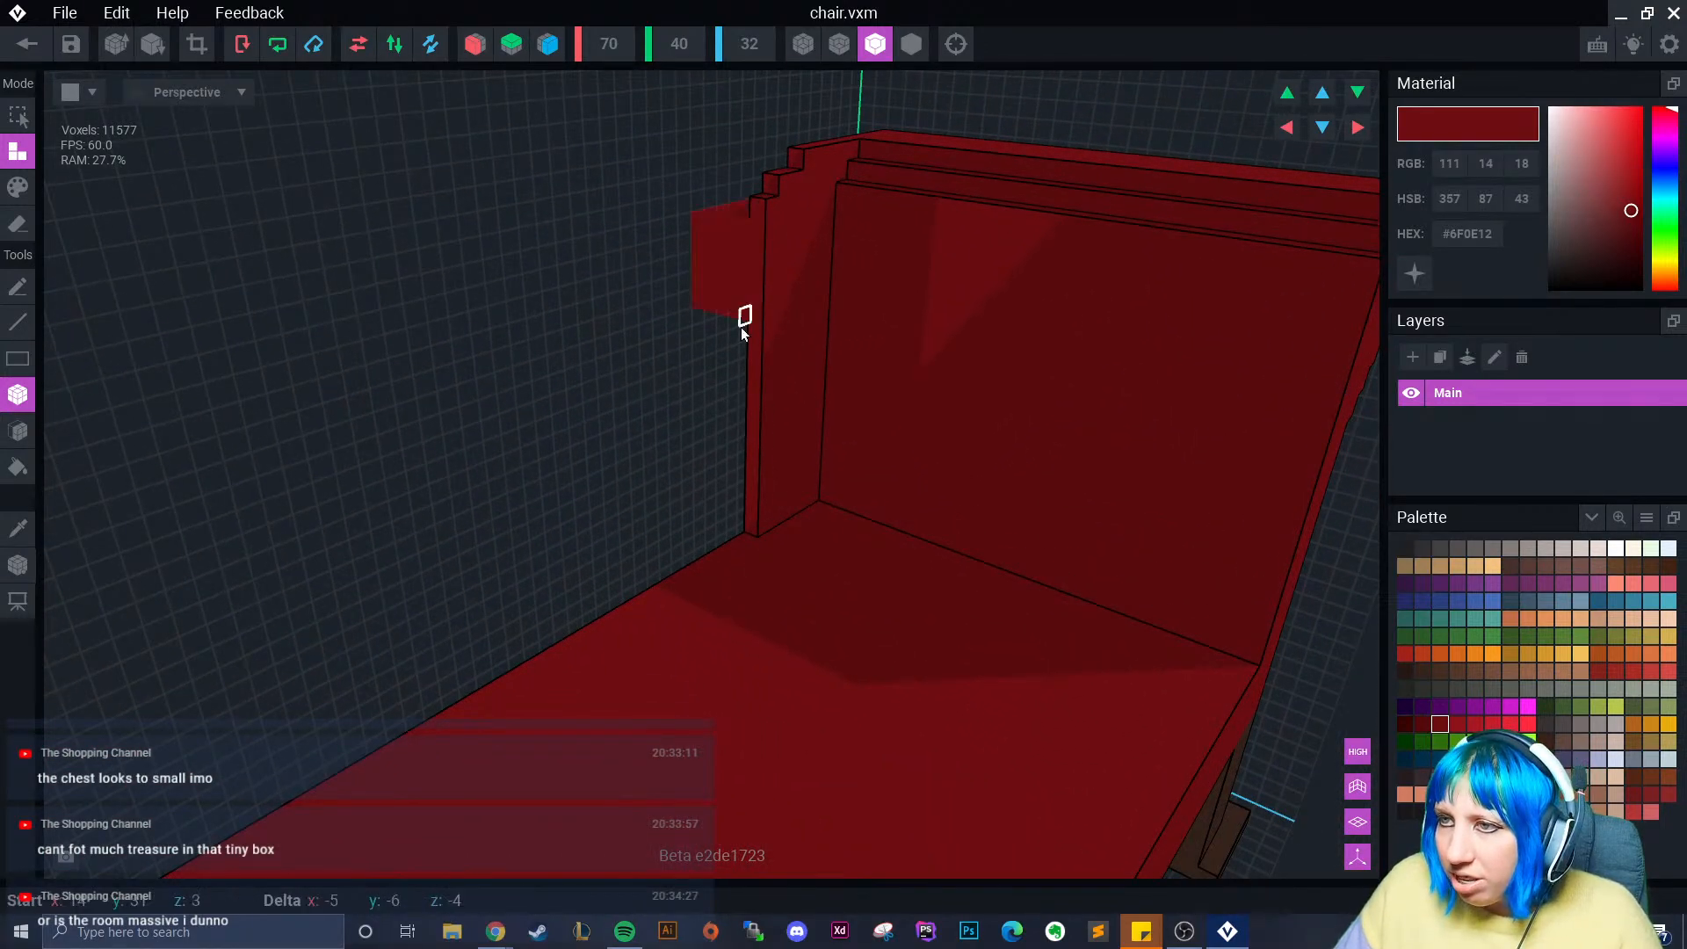
drag(733, 548, 733, 548)
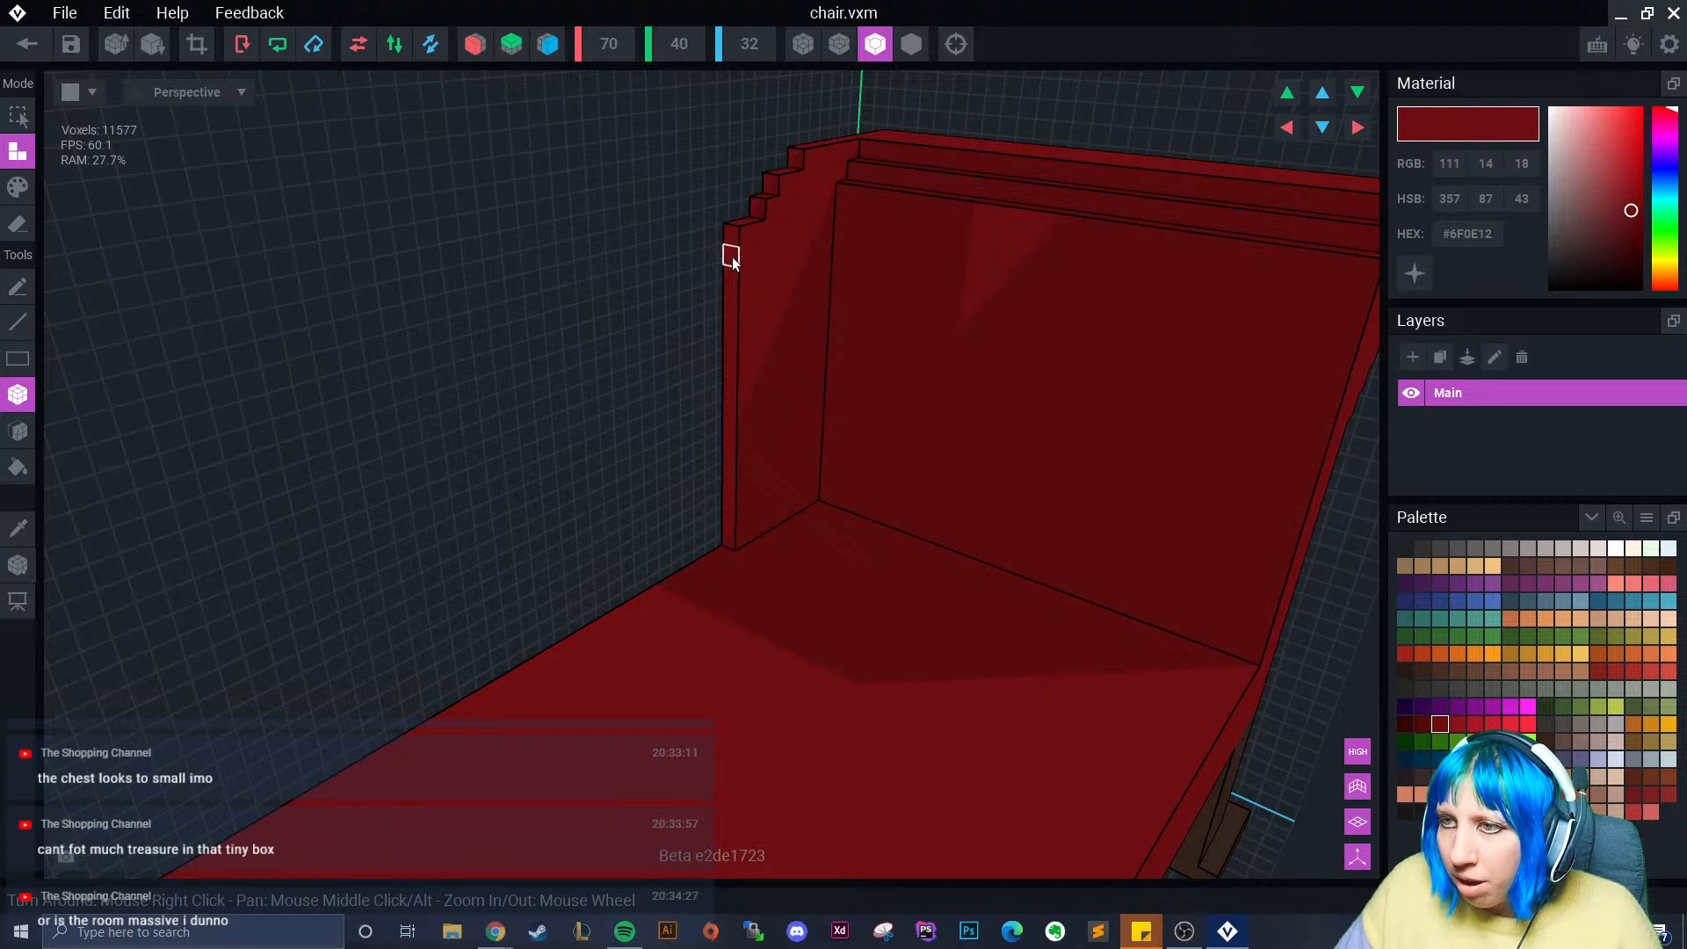
drag(731, 256, 673, 587)
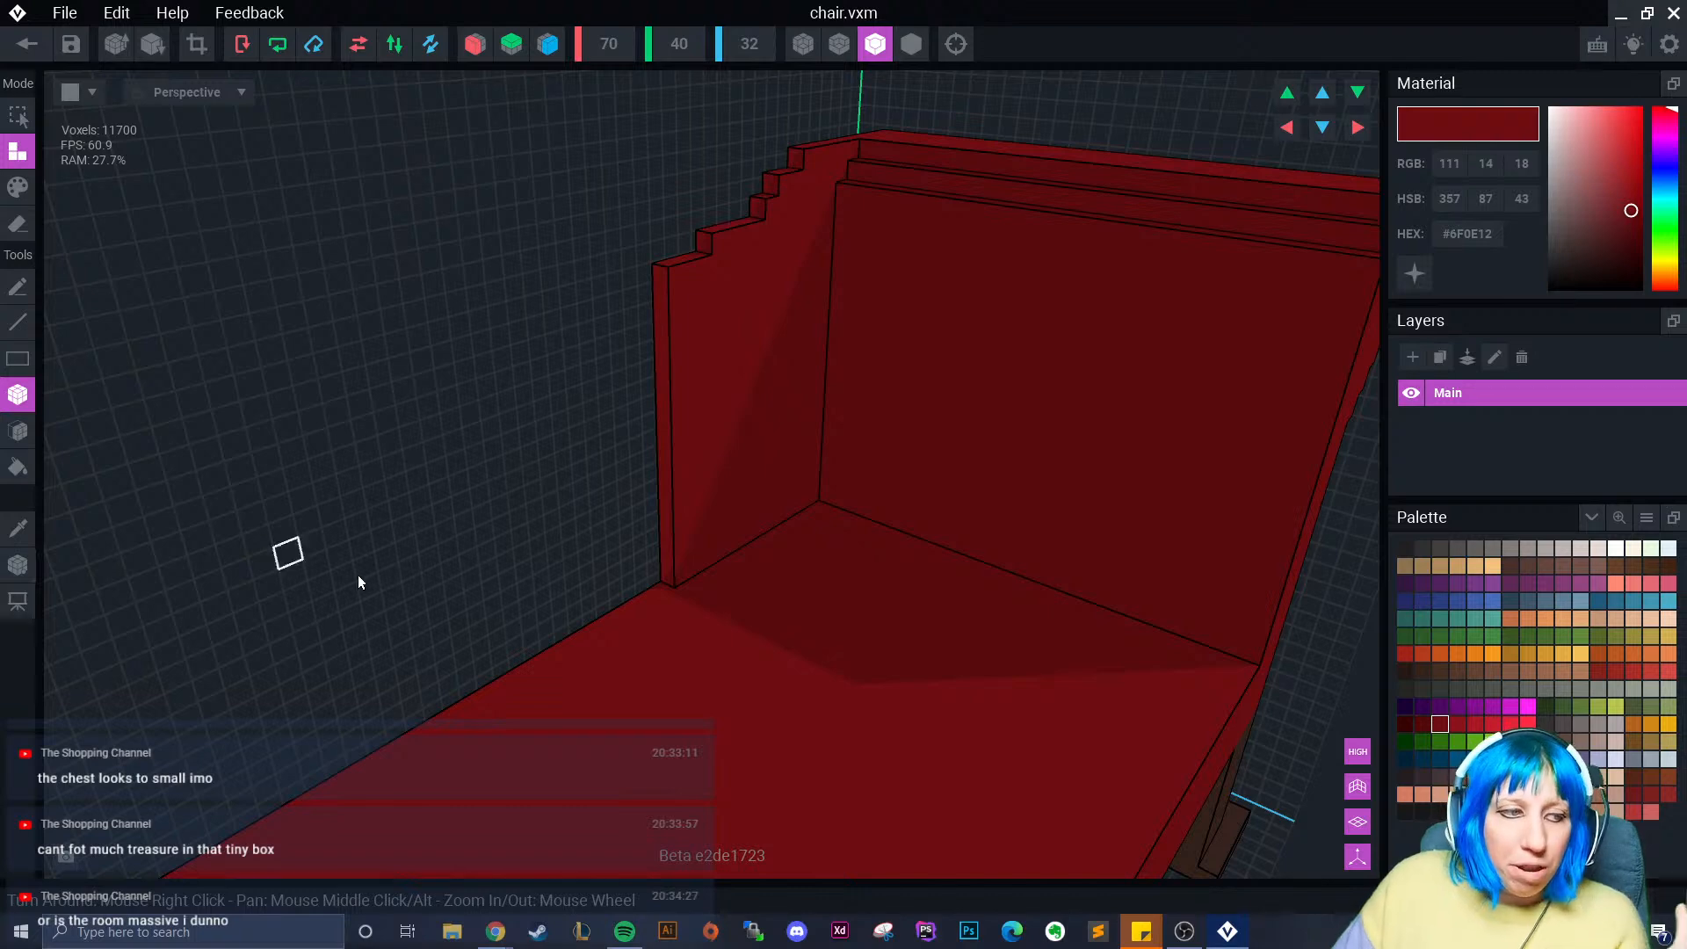
- Build a low backrest along the seat's rear edge from X 58 to the tall stepped wall
right_drag(359, 582, 707, 584)
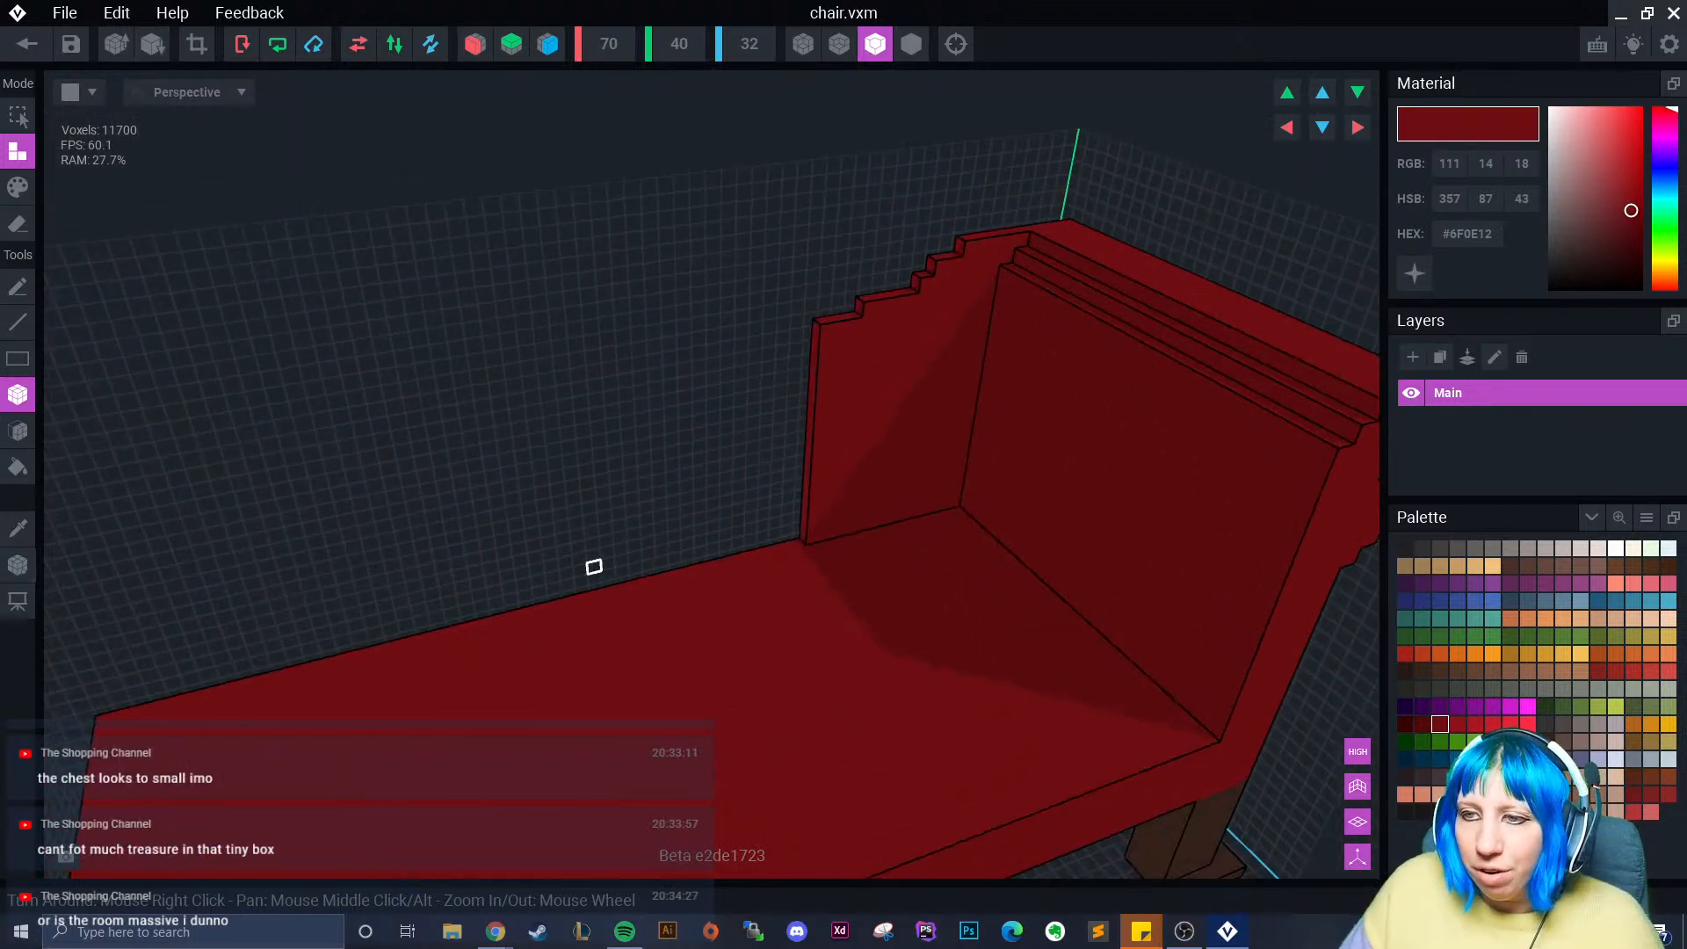
right_drag(594, 567, 371, 666)
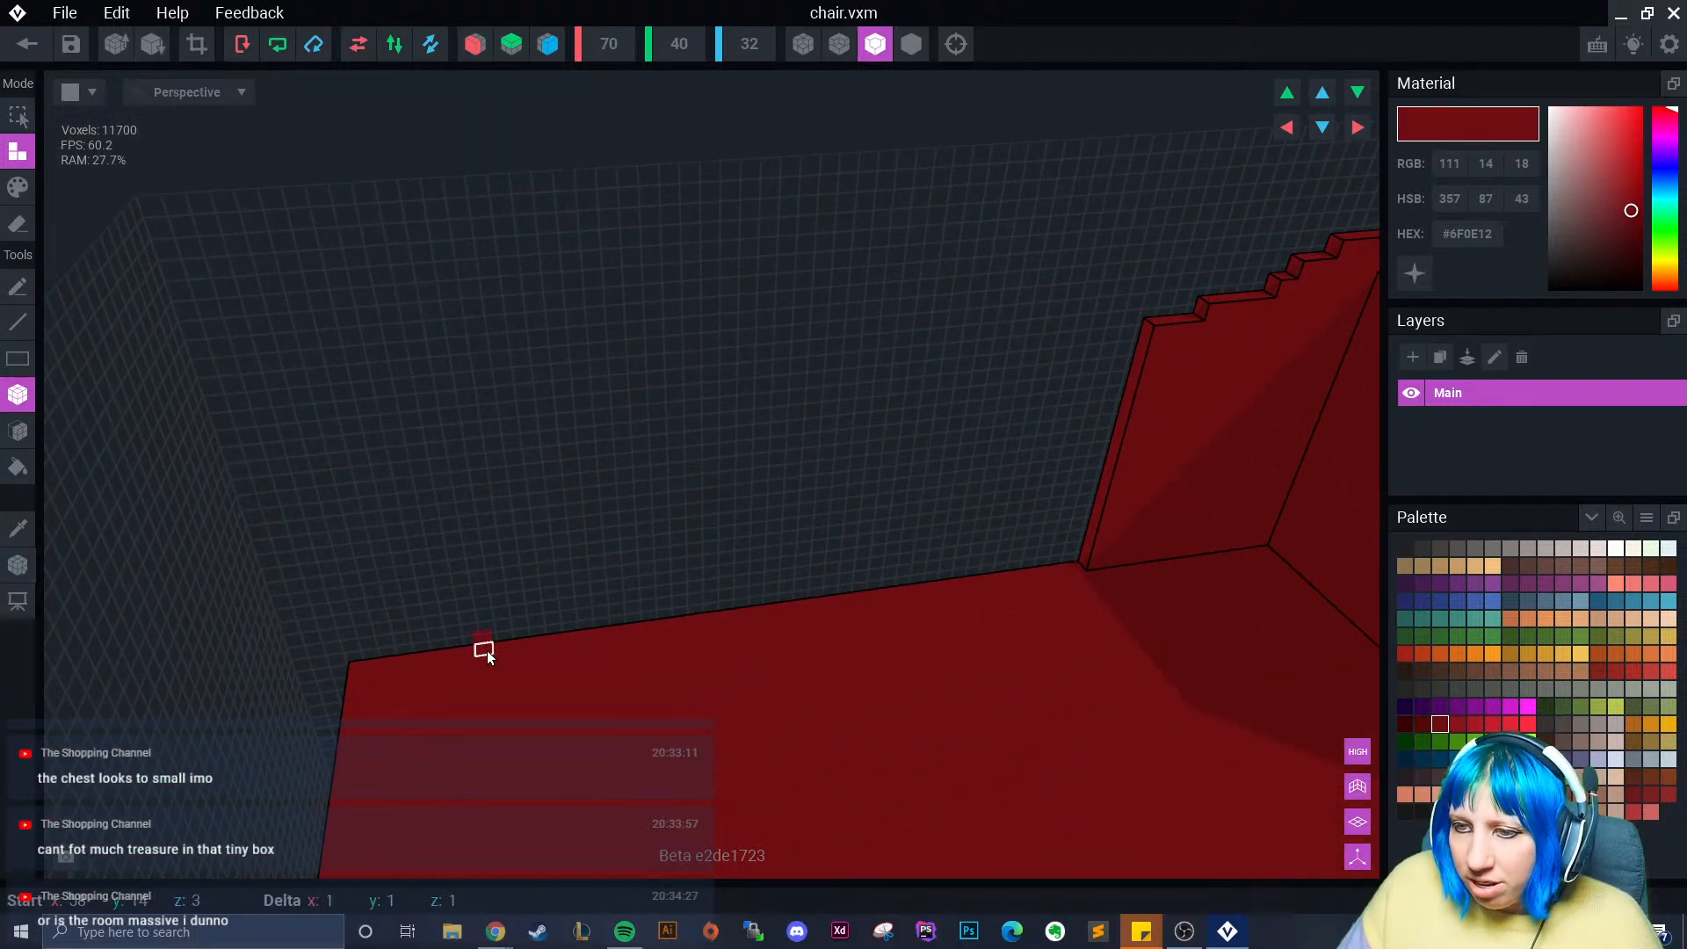
drag(482, 648, 1075, 567)
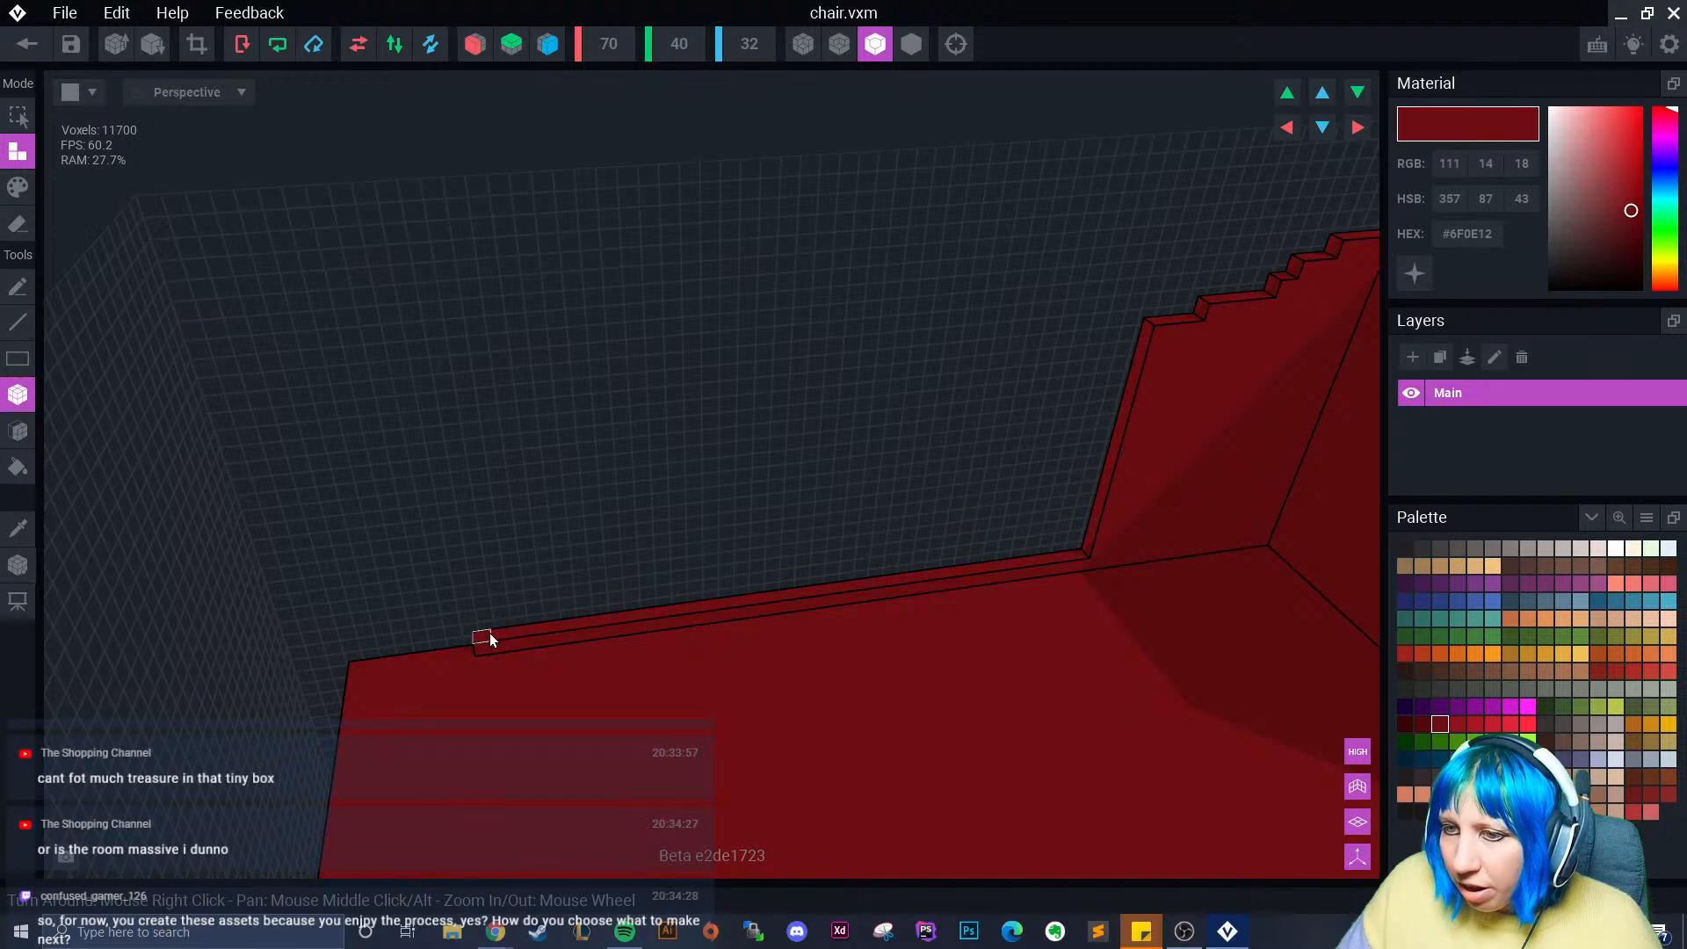
drag(489, 636, 1094, 522)
drag(475, 595, 1086, 523)
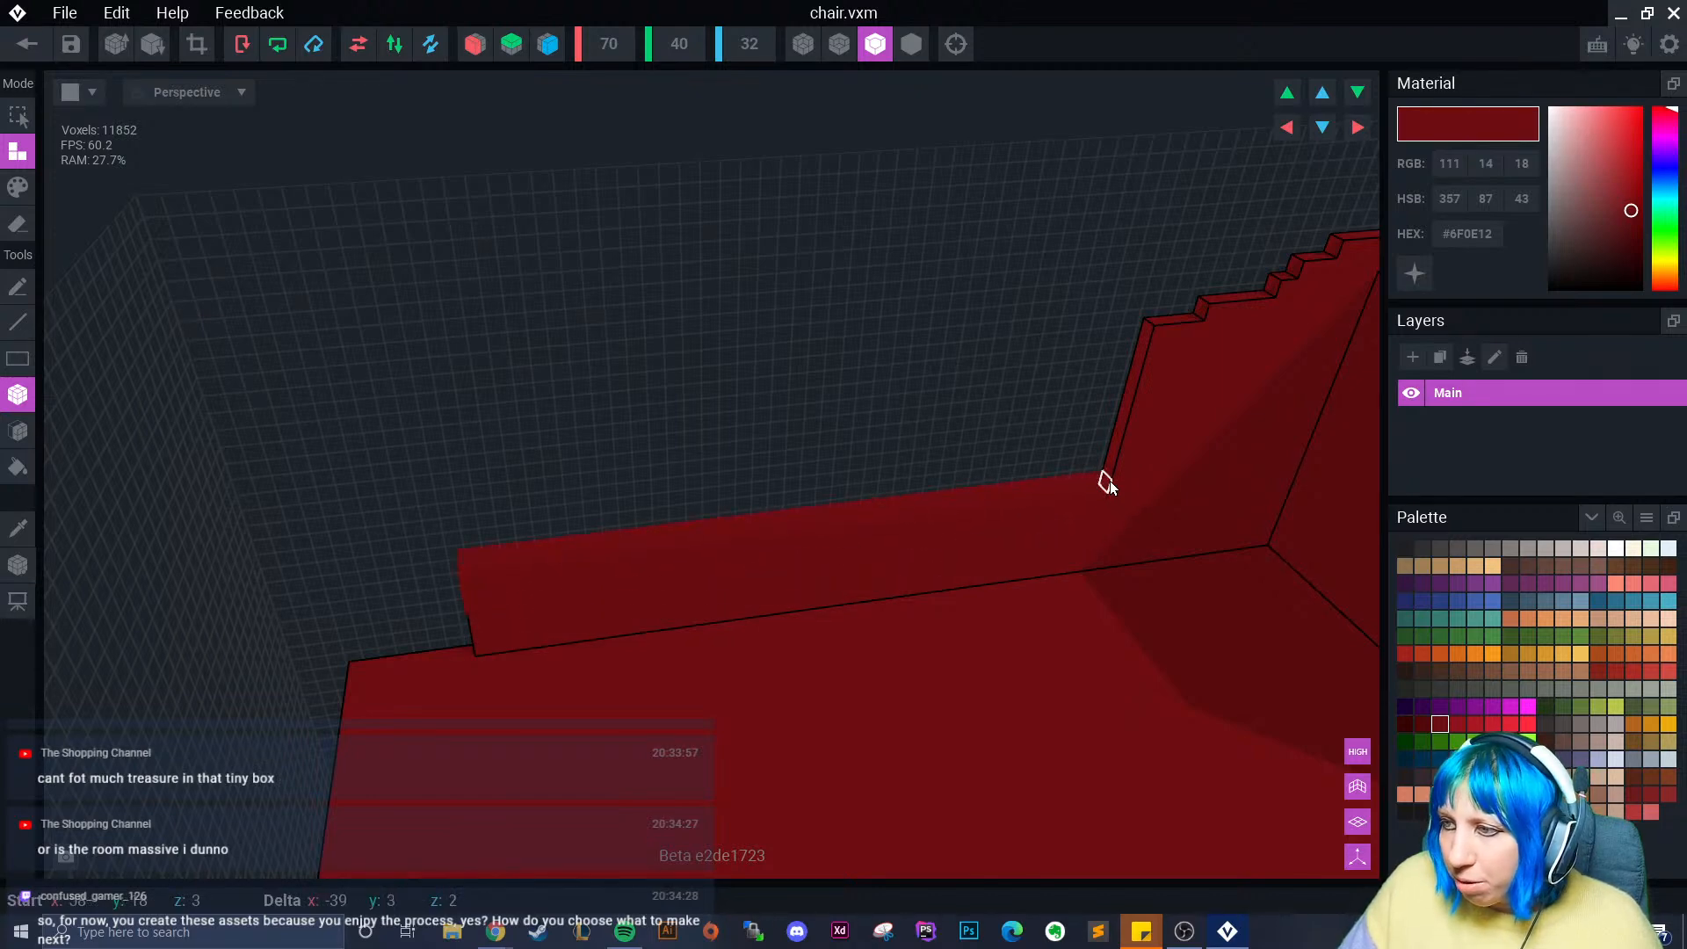
drag(1111, 467, 1111, 467)
- Stack progressively shorter strips on the low backrest to step its open end, and add a block where it meets the tall wall
drag(473, 535, 656, 518)
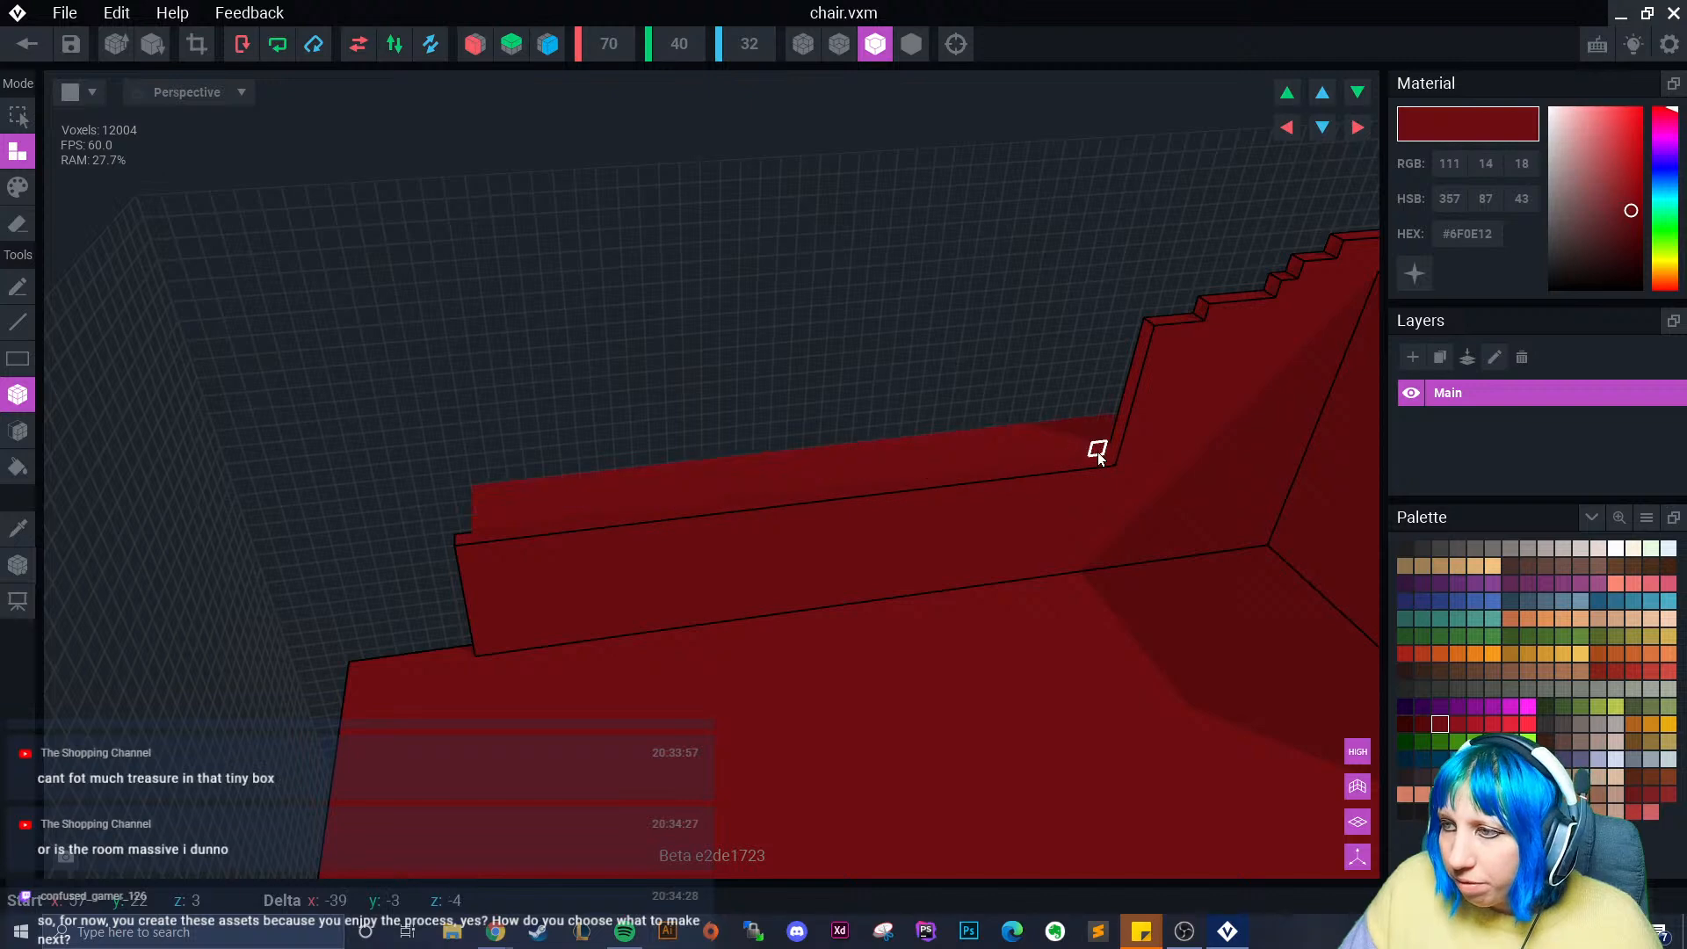
drag(1099, 454, 1103, 461)
drag(519, 517, 914, 470)
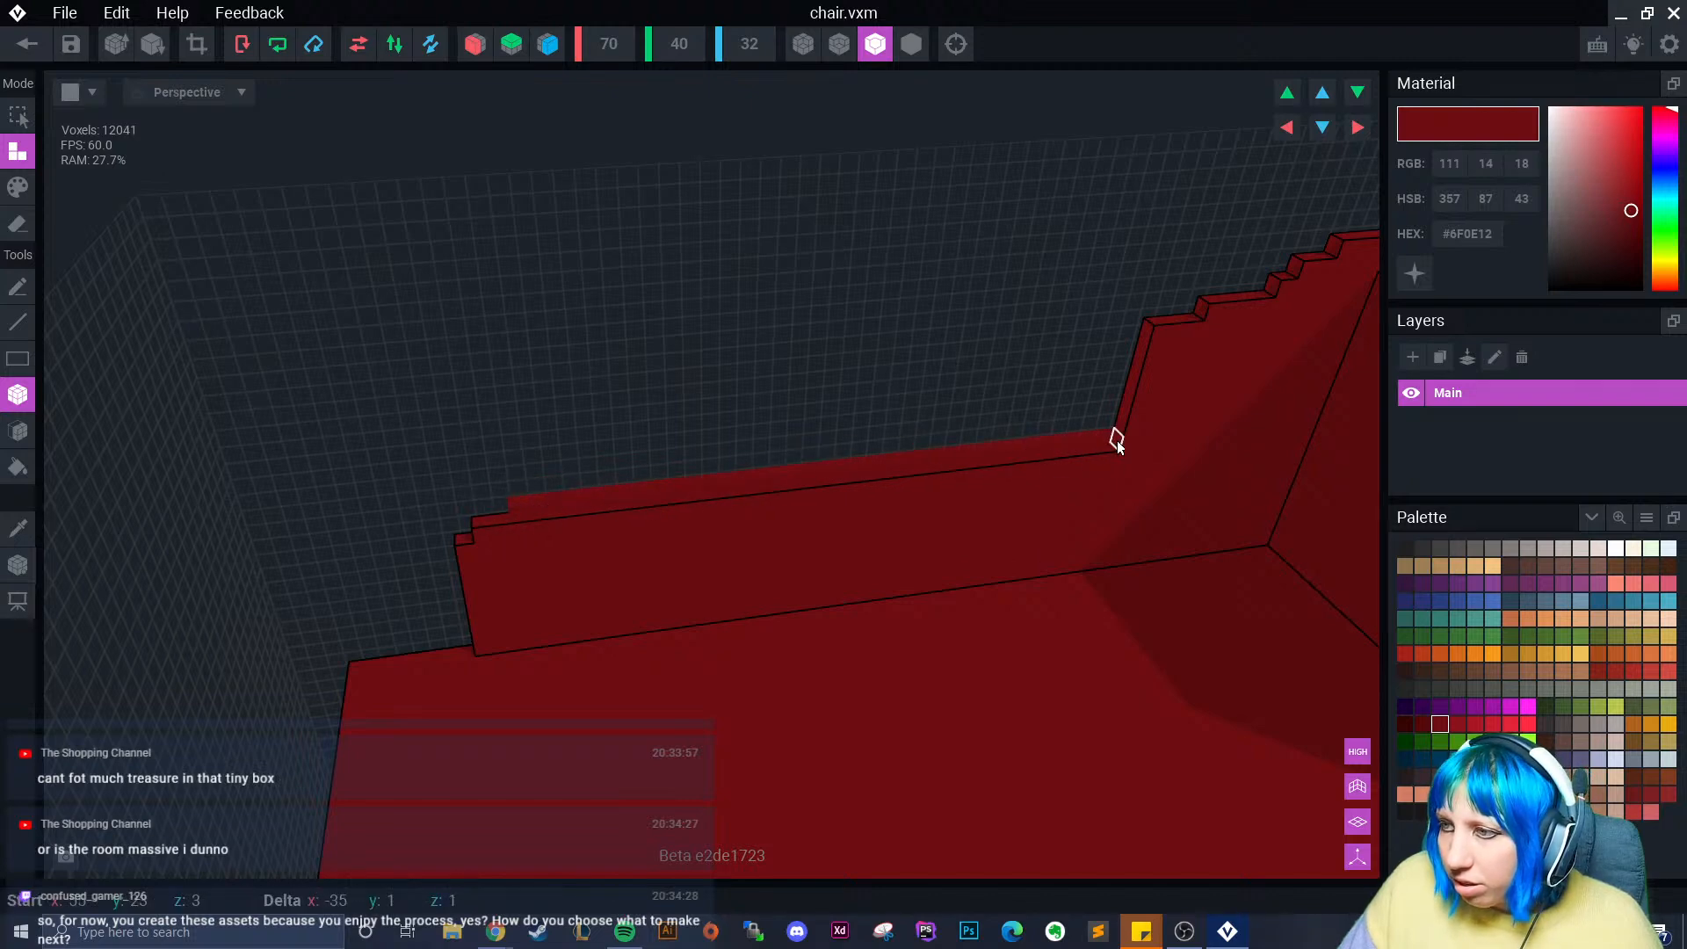
drag(1117, 441, 1117, 442)
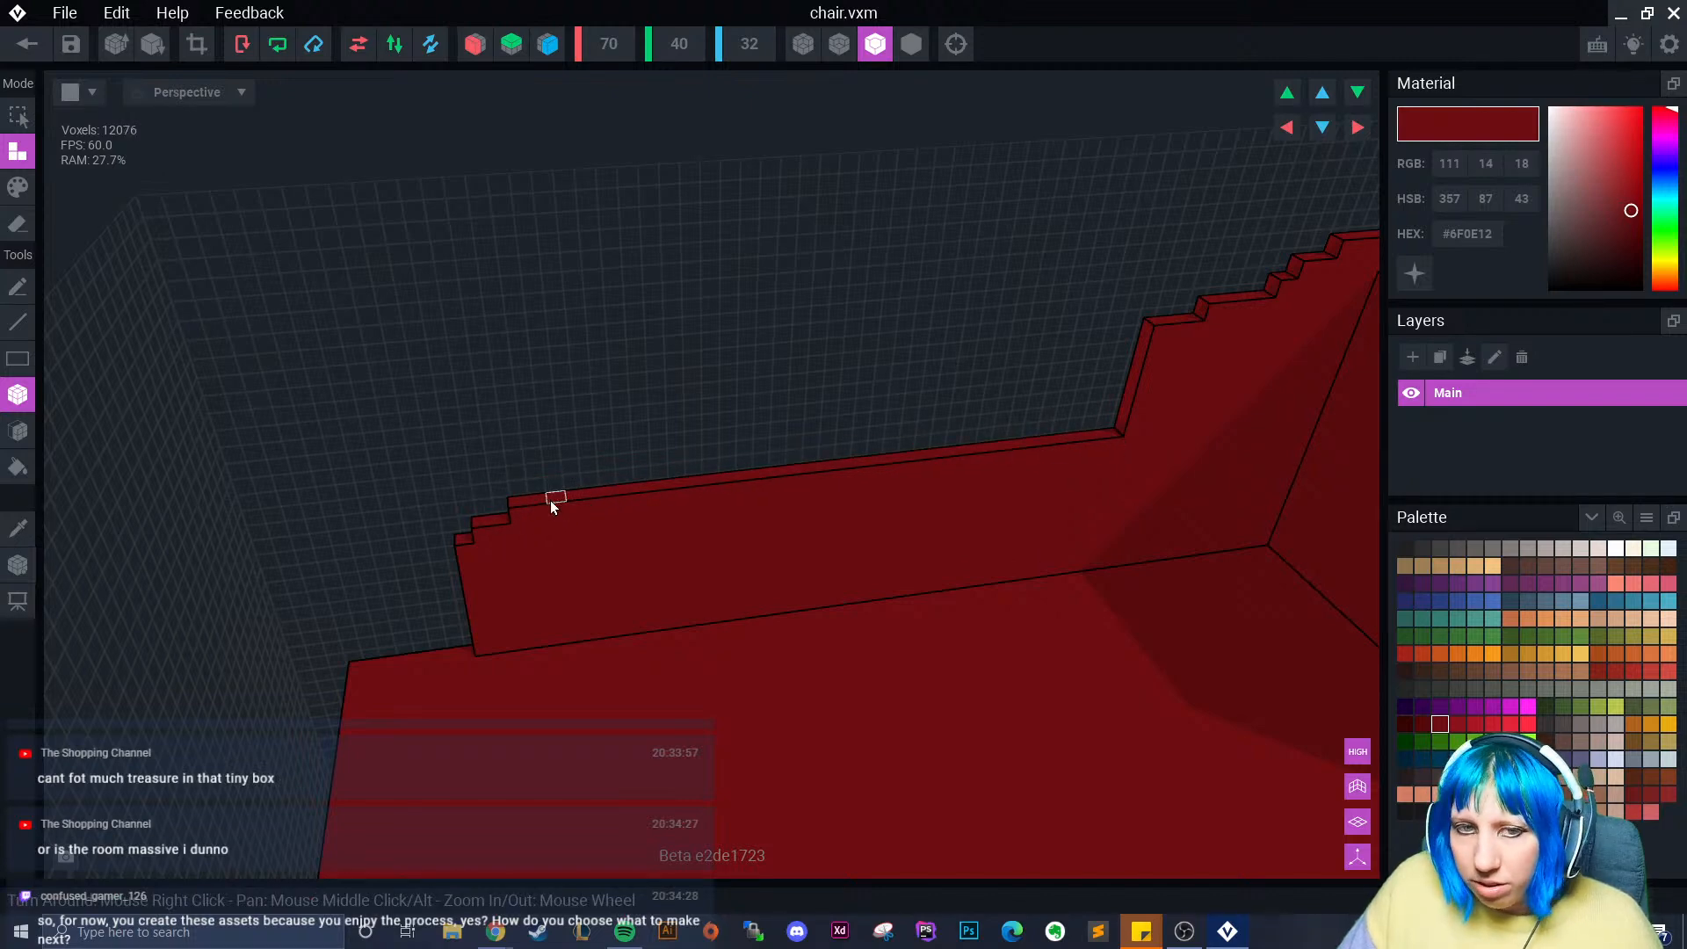
drag(551, 502, 1118, 427)
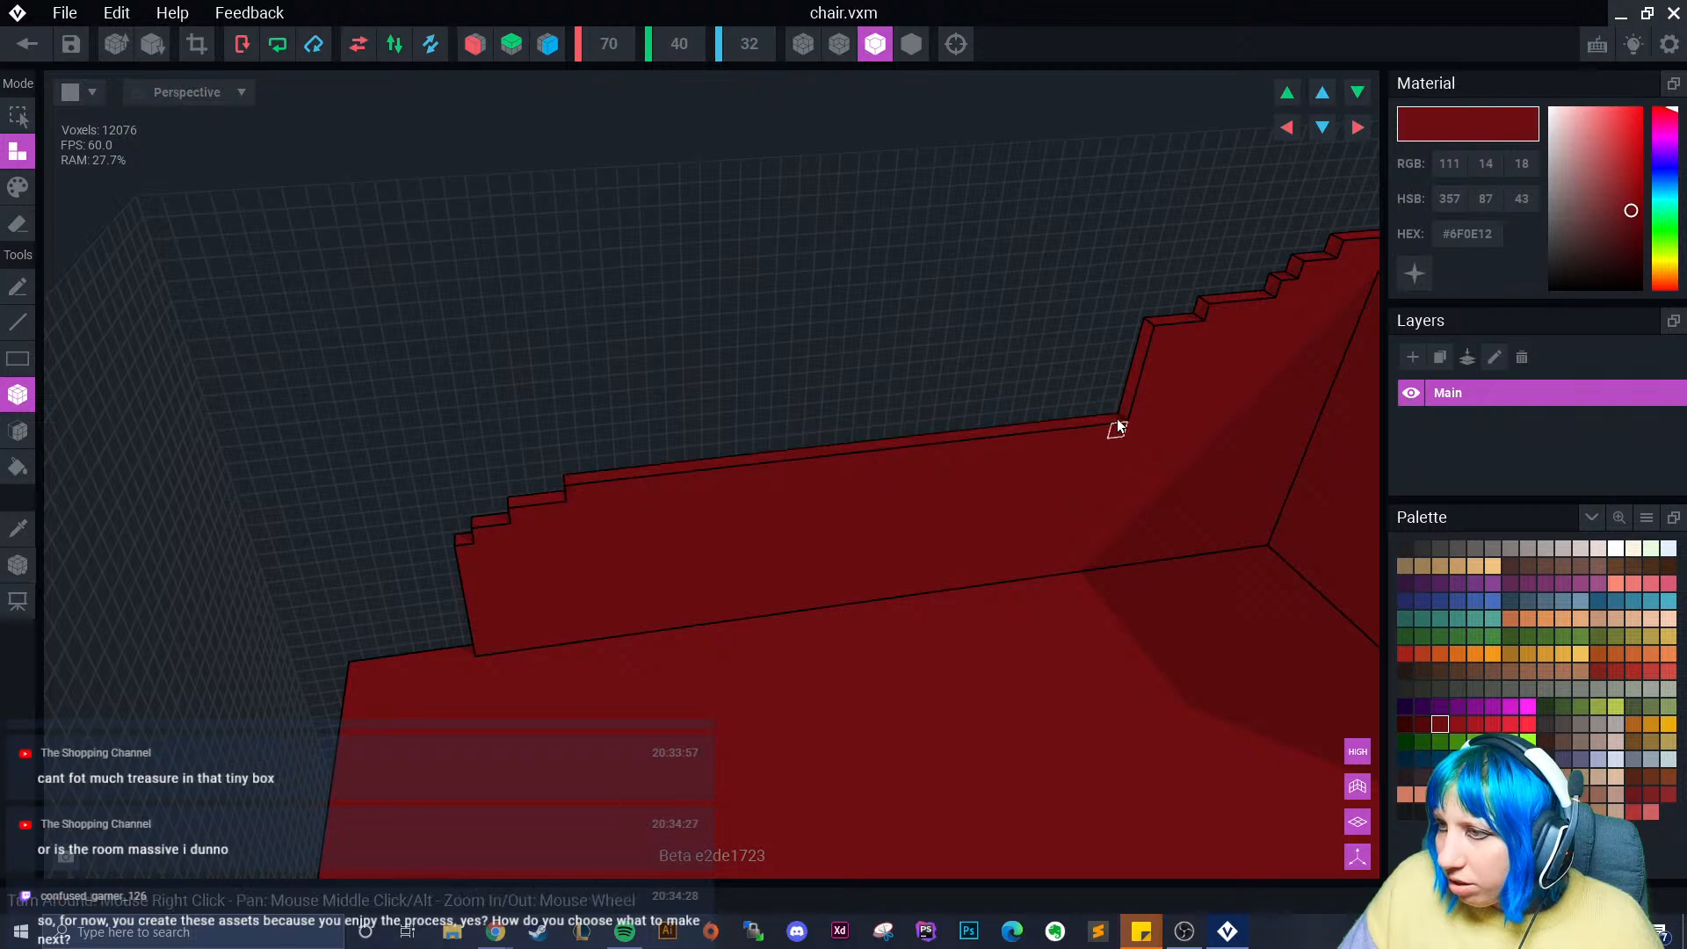
drag(1136, 369, 1129, 378)
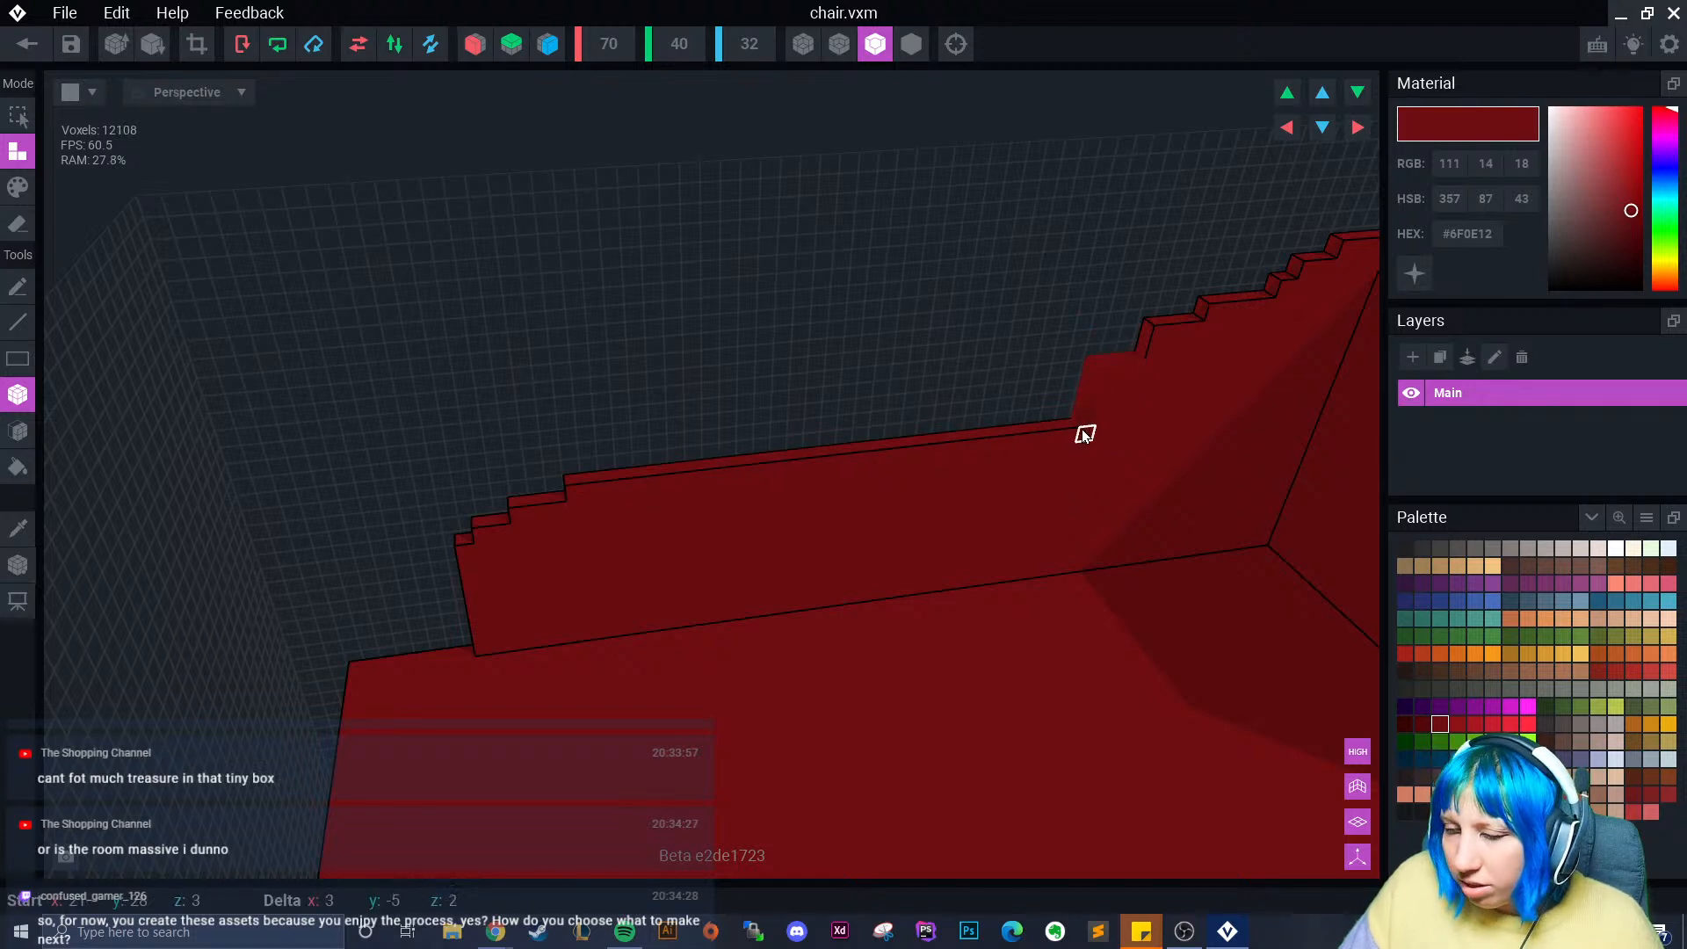
drag(1076, 435, 620, 473)
- Thicken the backrest by extruding its large flat faces, and extrude the chair's front side outward
right_drag(690, 630, 125, 477)
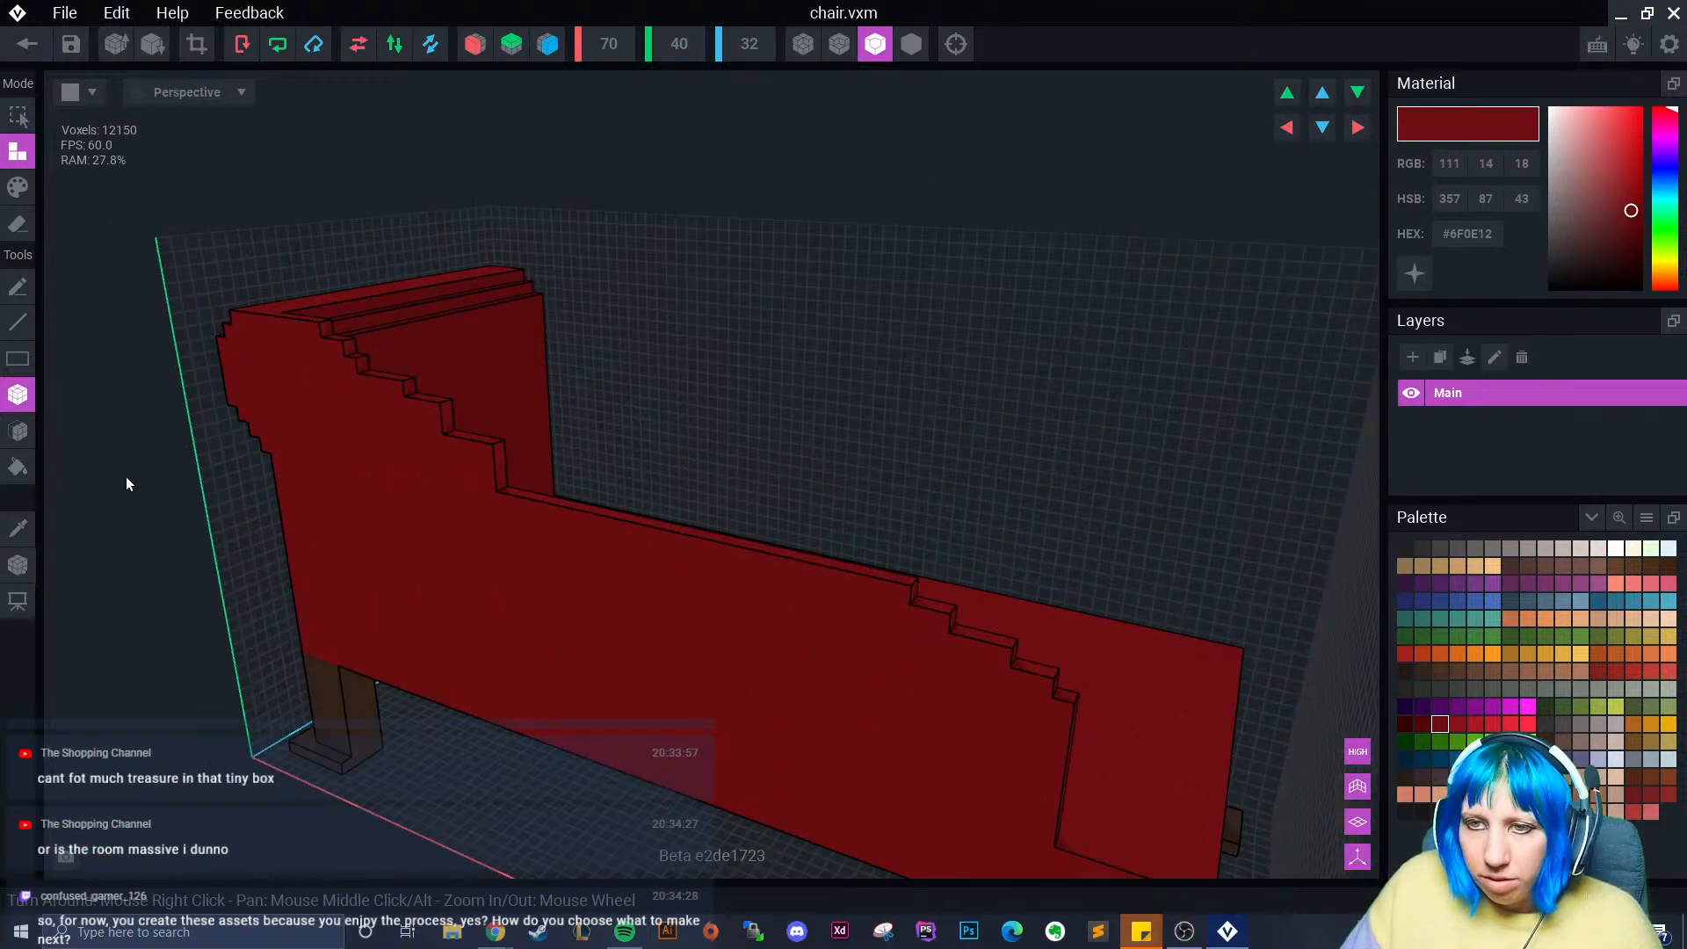
click(18, 430)
right_drag(445, 662, 545, 629)
click(432, 701)
scroll(503, 676, down, 3)
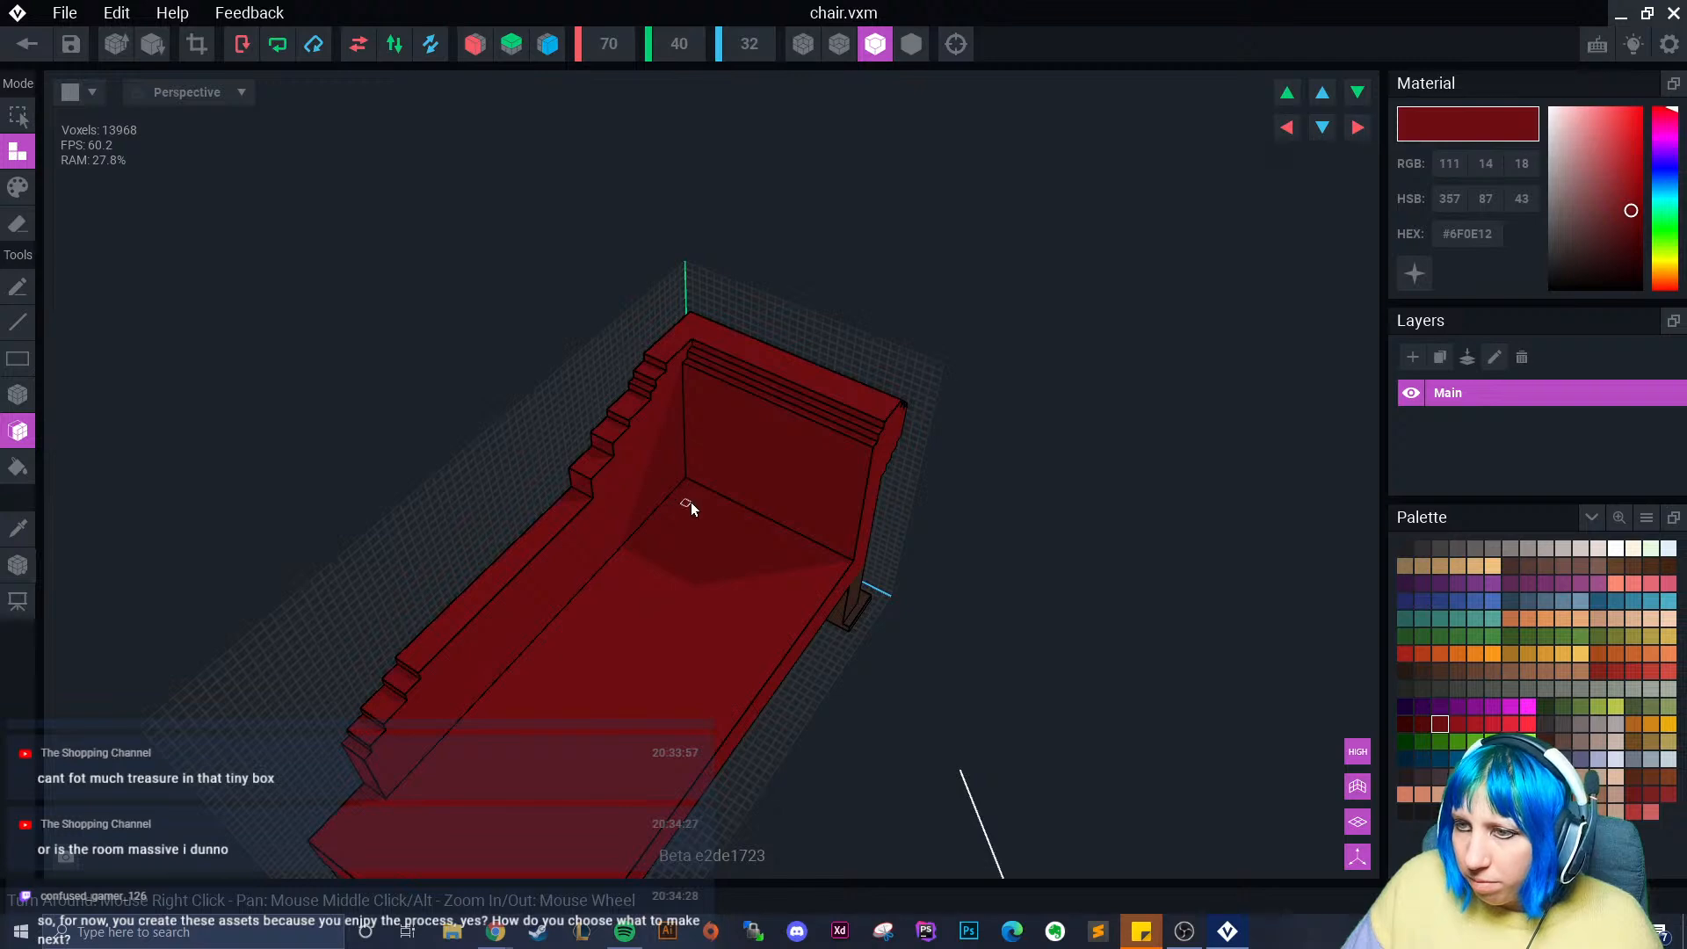
right_drag(690, 503, 631, 601)
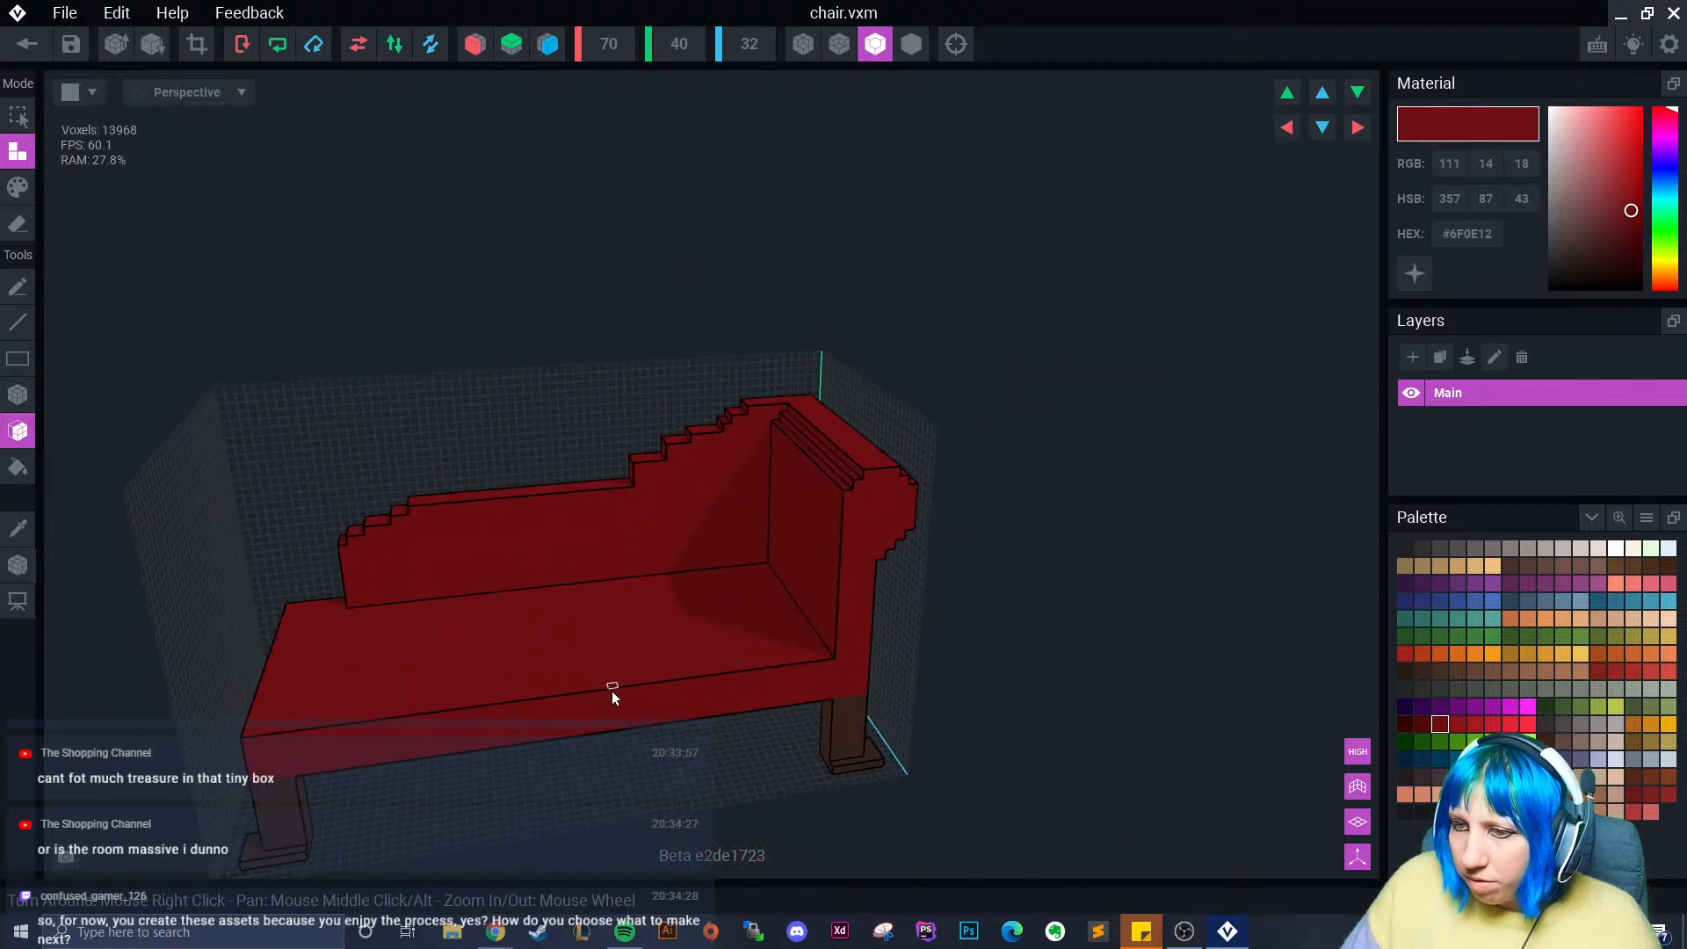
right_drag(614, 713, 451, 546)
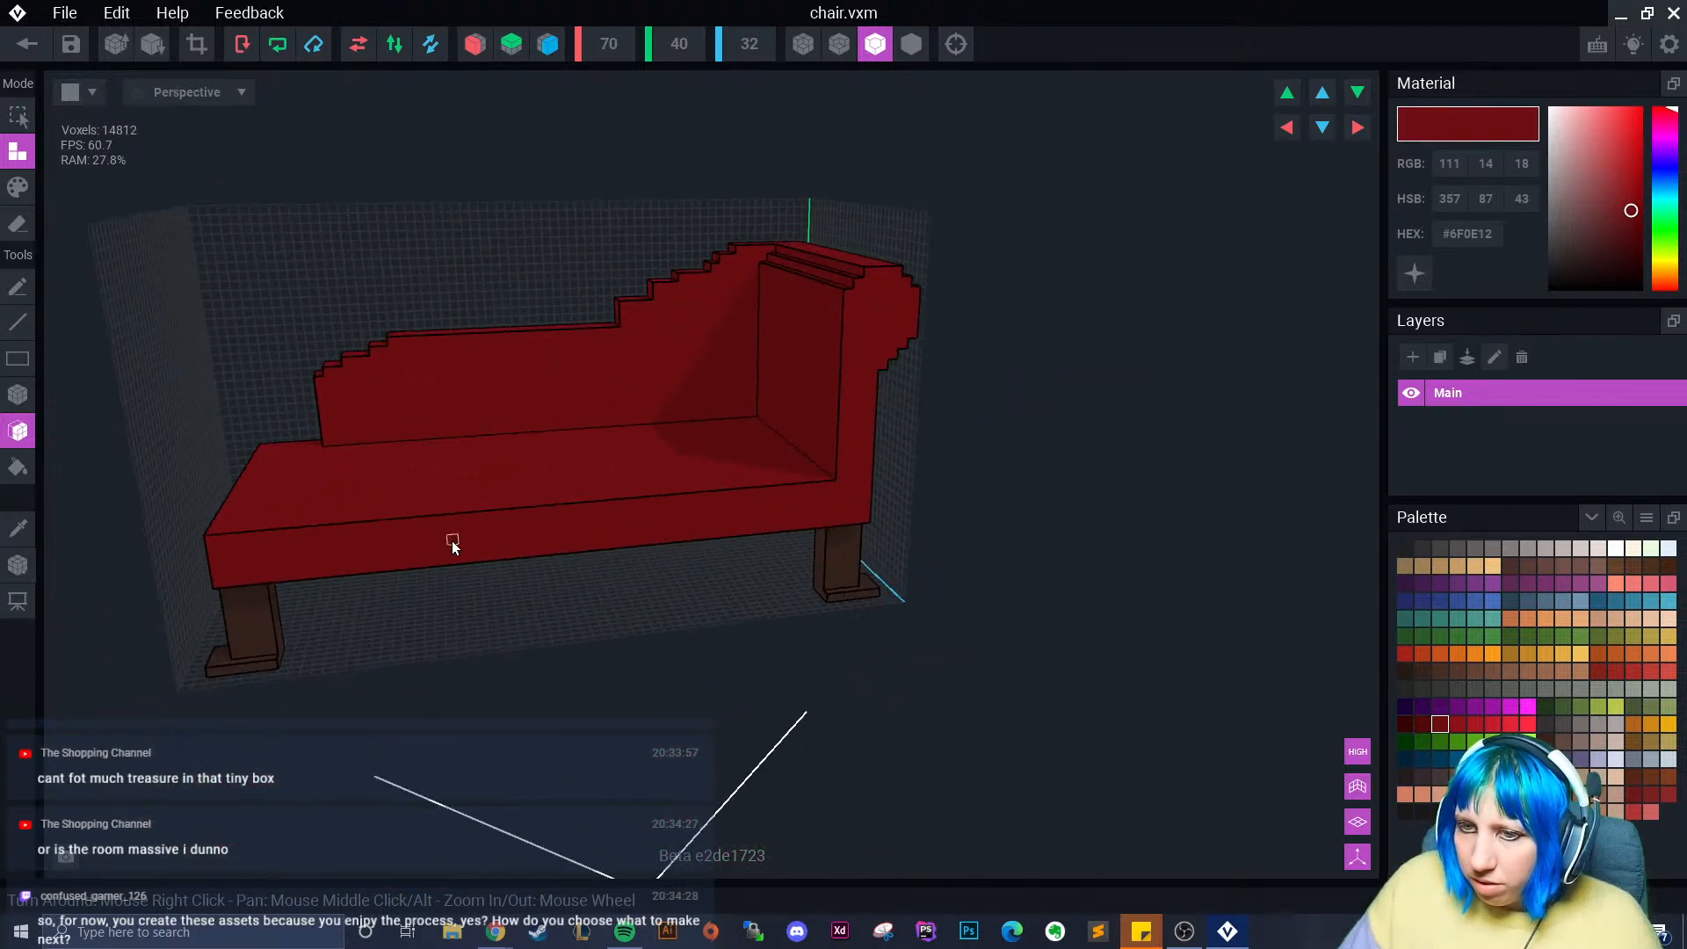
- Sample the legs' dark brown, try extruding a front leg and its foot outward, and undo the last extrusion
click(18, 528)
click(256, 624)
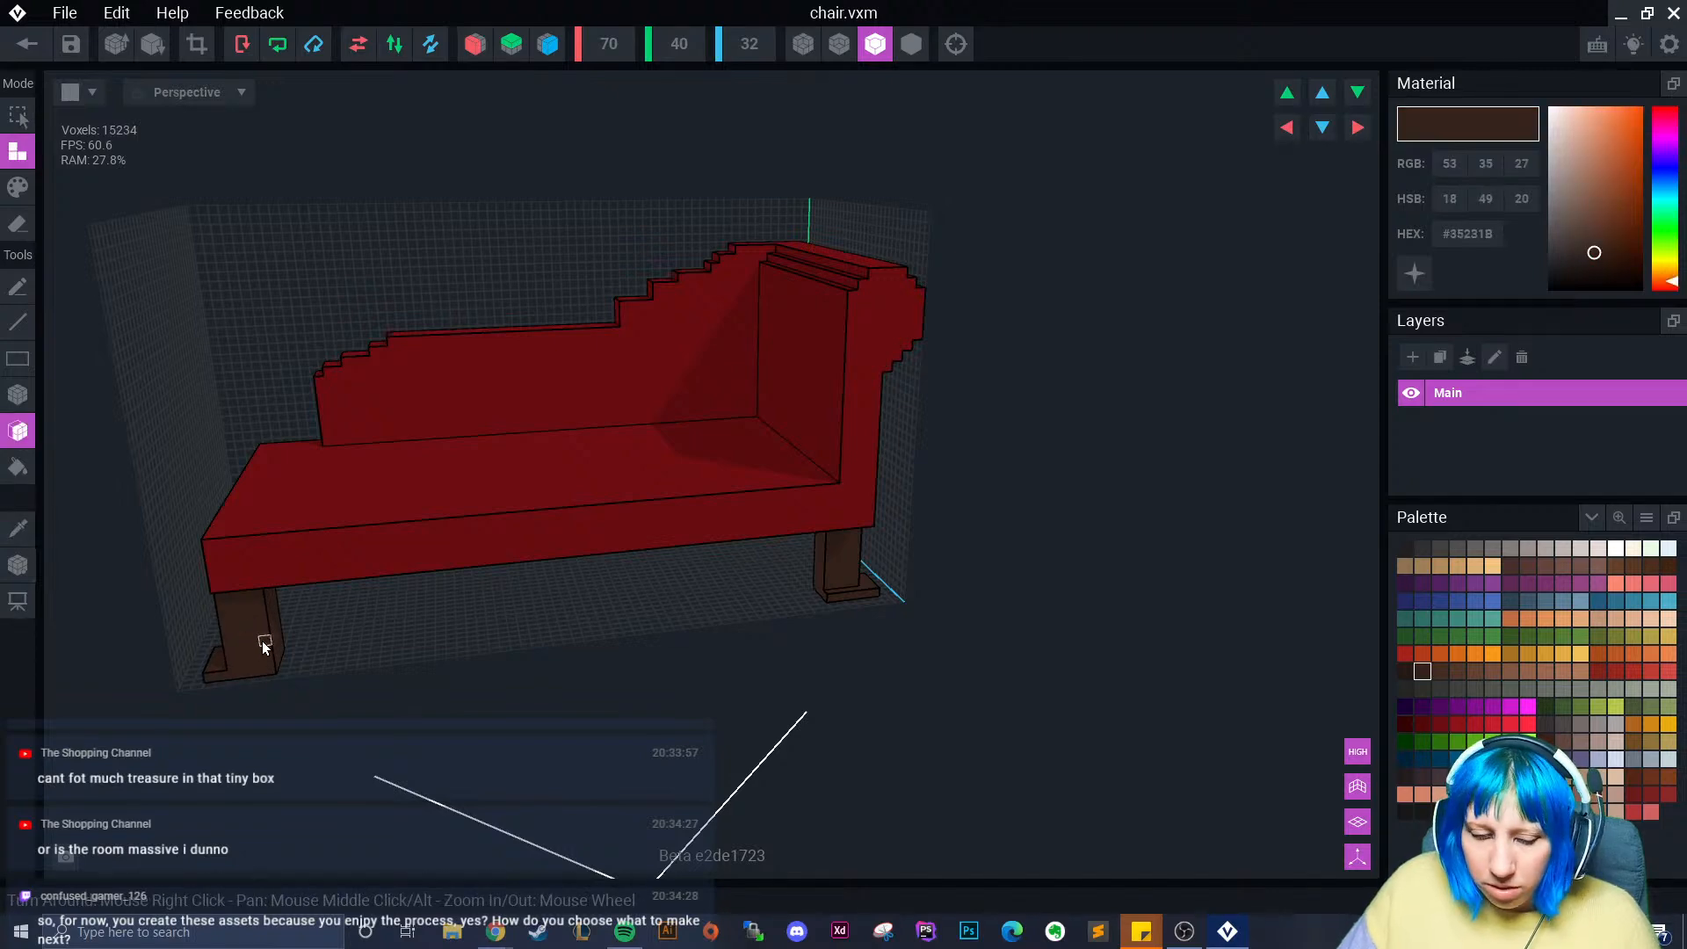
right_drag(262, 641, 281, 645)
click(235, 675)
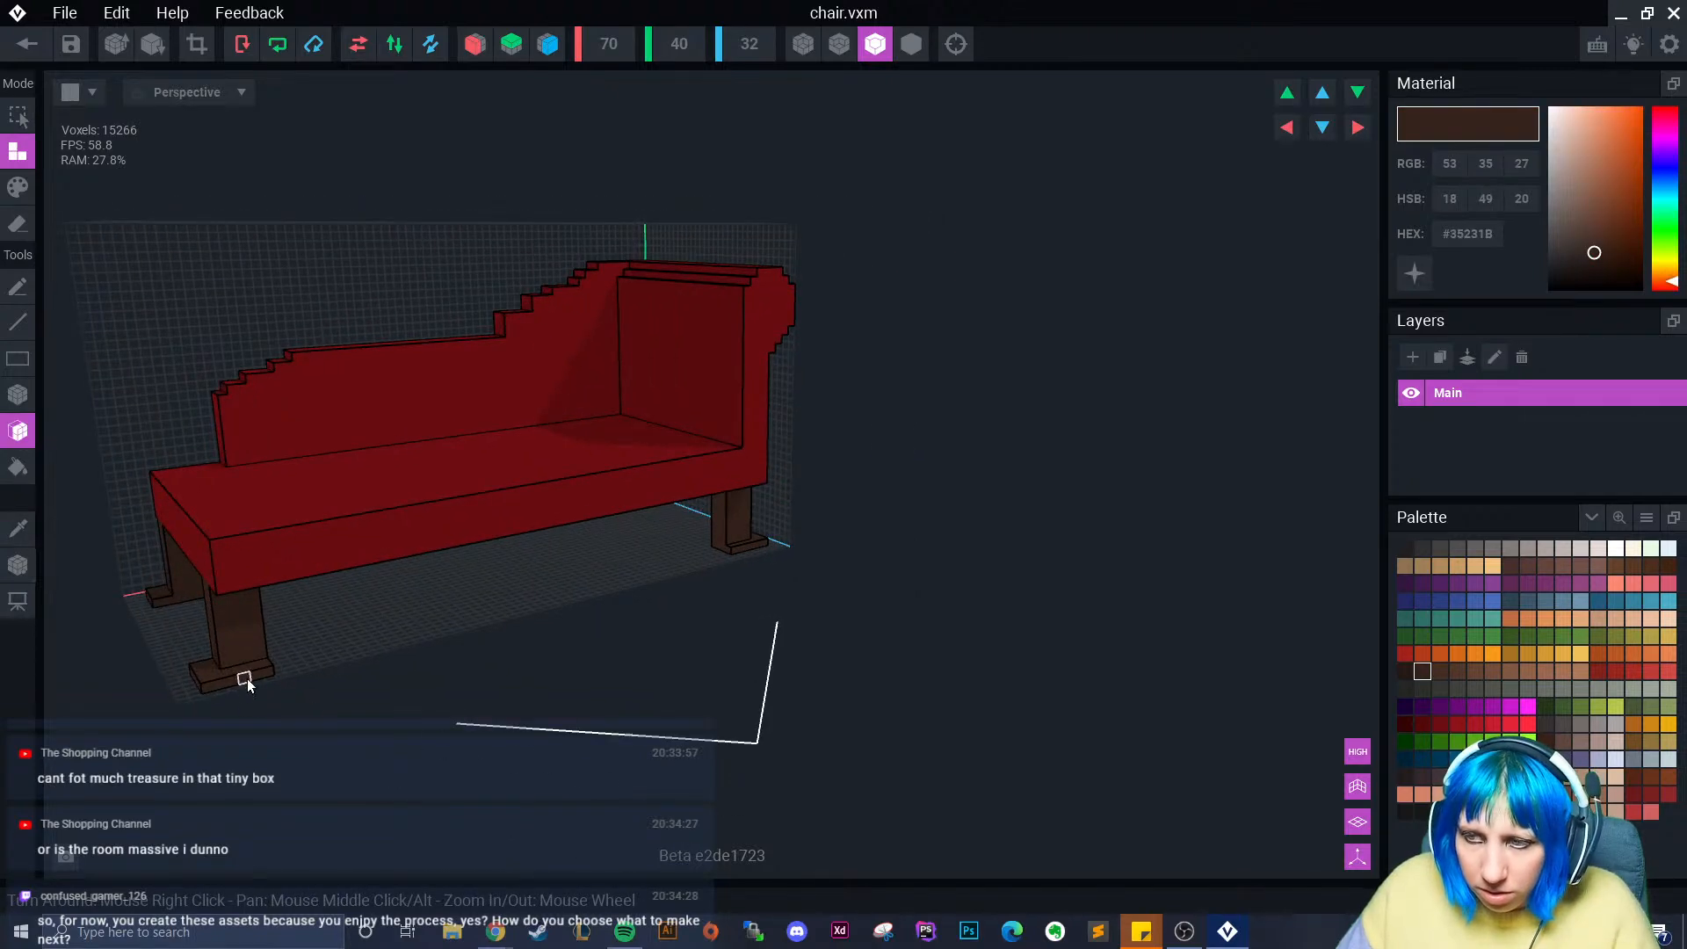
key(ctrl+z)
- Enable mirroring on the X and Z axes and extrude the front leg's foot outward
click(477, 46)
click(545, 45)
right_drag(320, 647, 264, 678)
click(238, 665)
- Try to add brown boxes on the front of the leg with the mirroring on
click(17, 394)
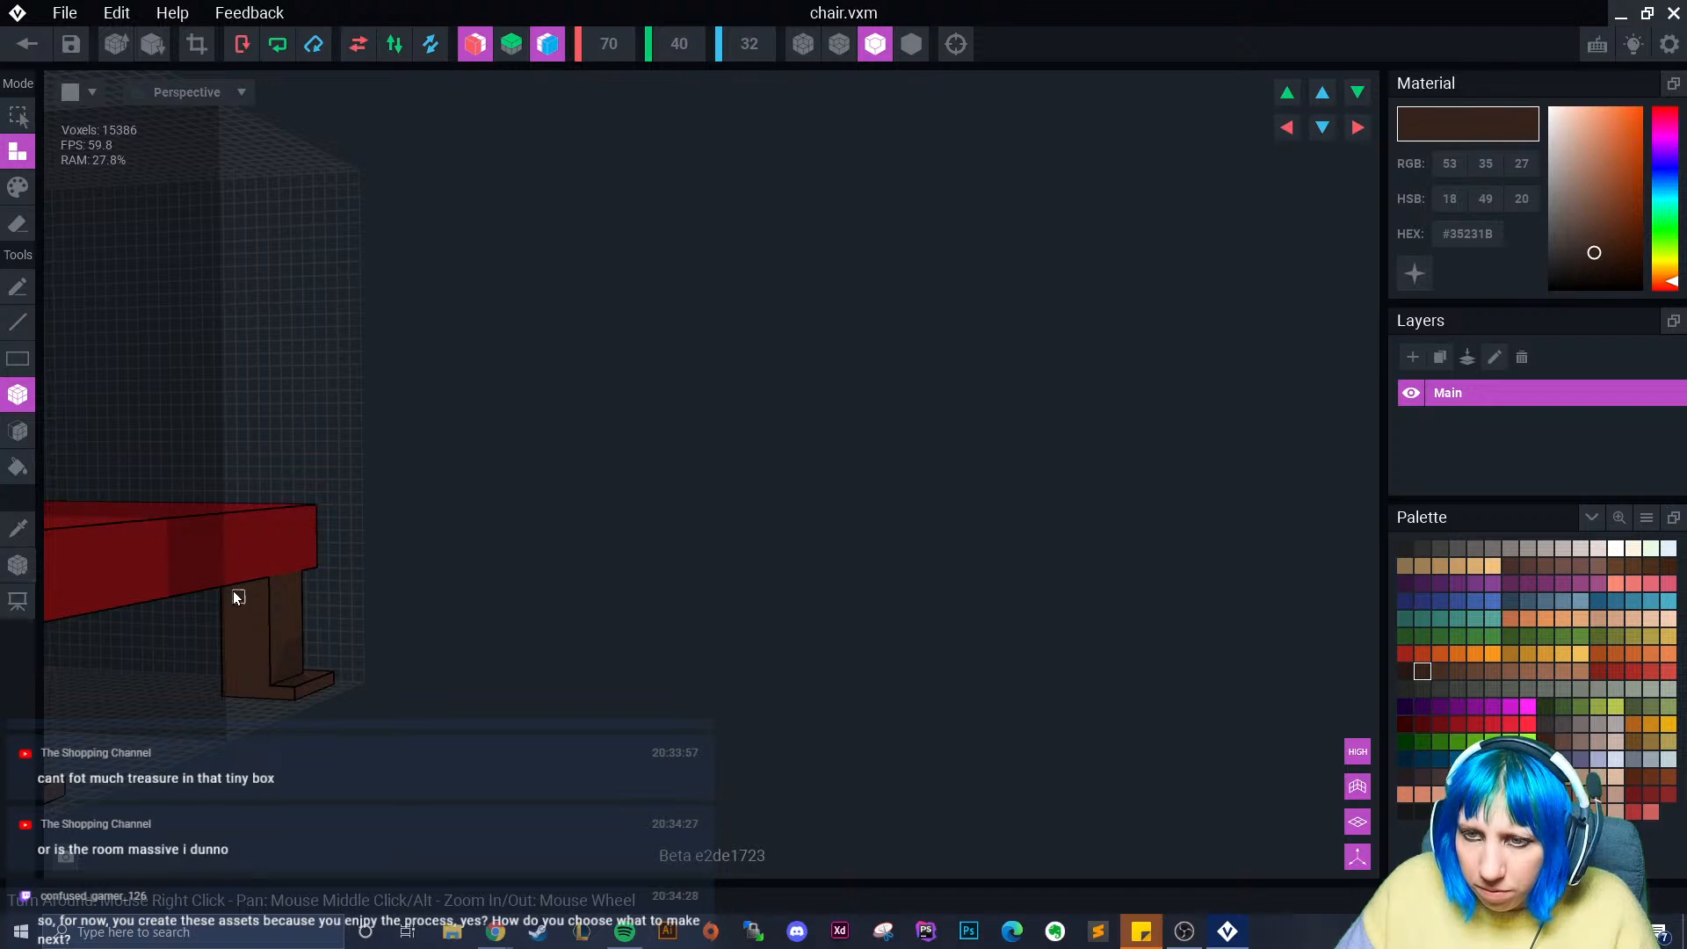
drag(226, 589, 226, 589)
drag(269, 656, 255, 629)
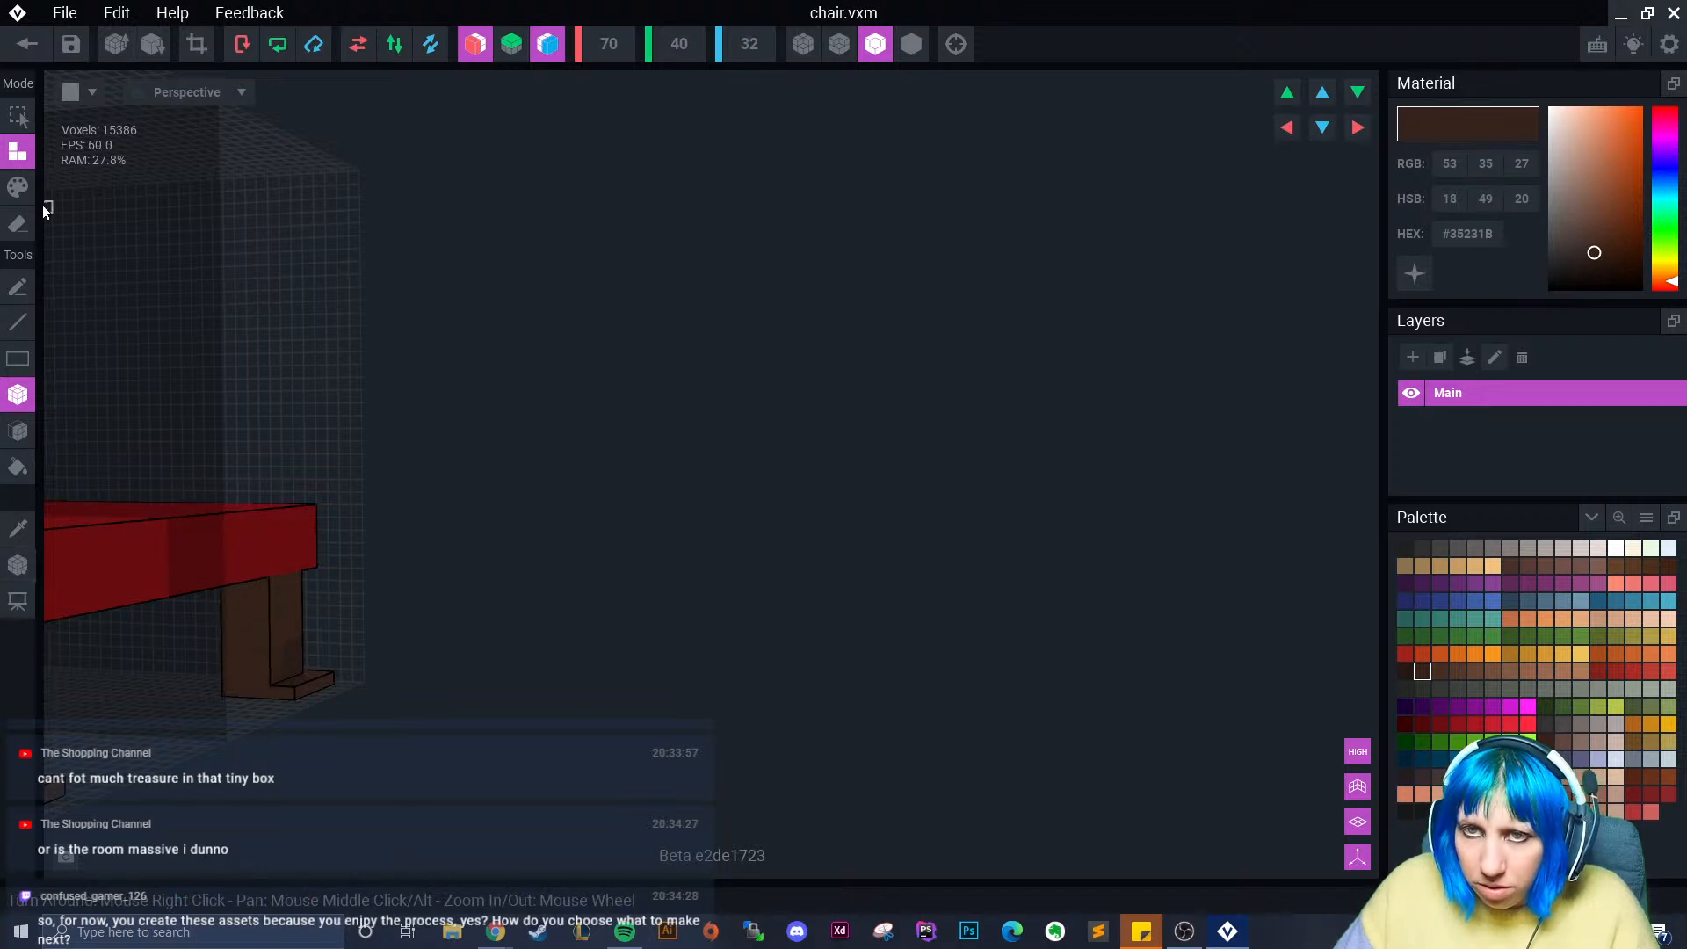
- Erase the unwanted voxel layers from the faces of the chair's brown legs, leaving the feet in place
click(17, 224)
click(18, 430)
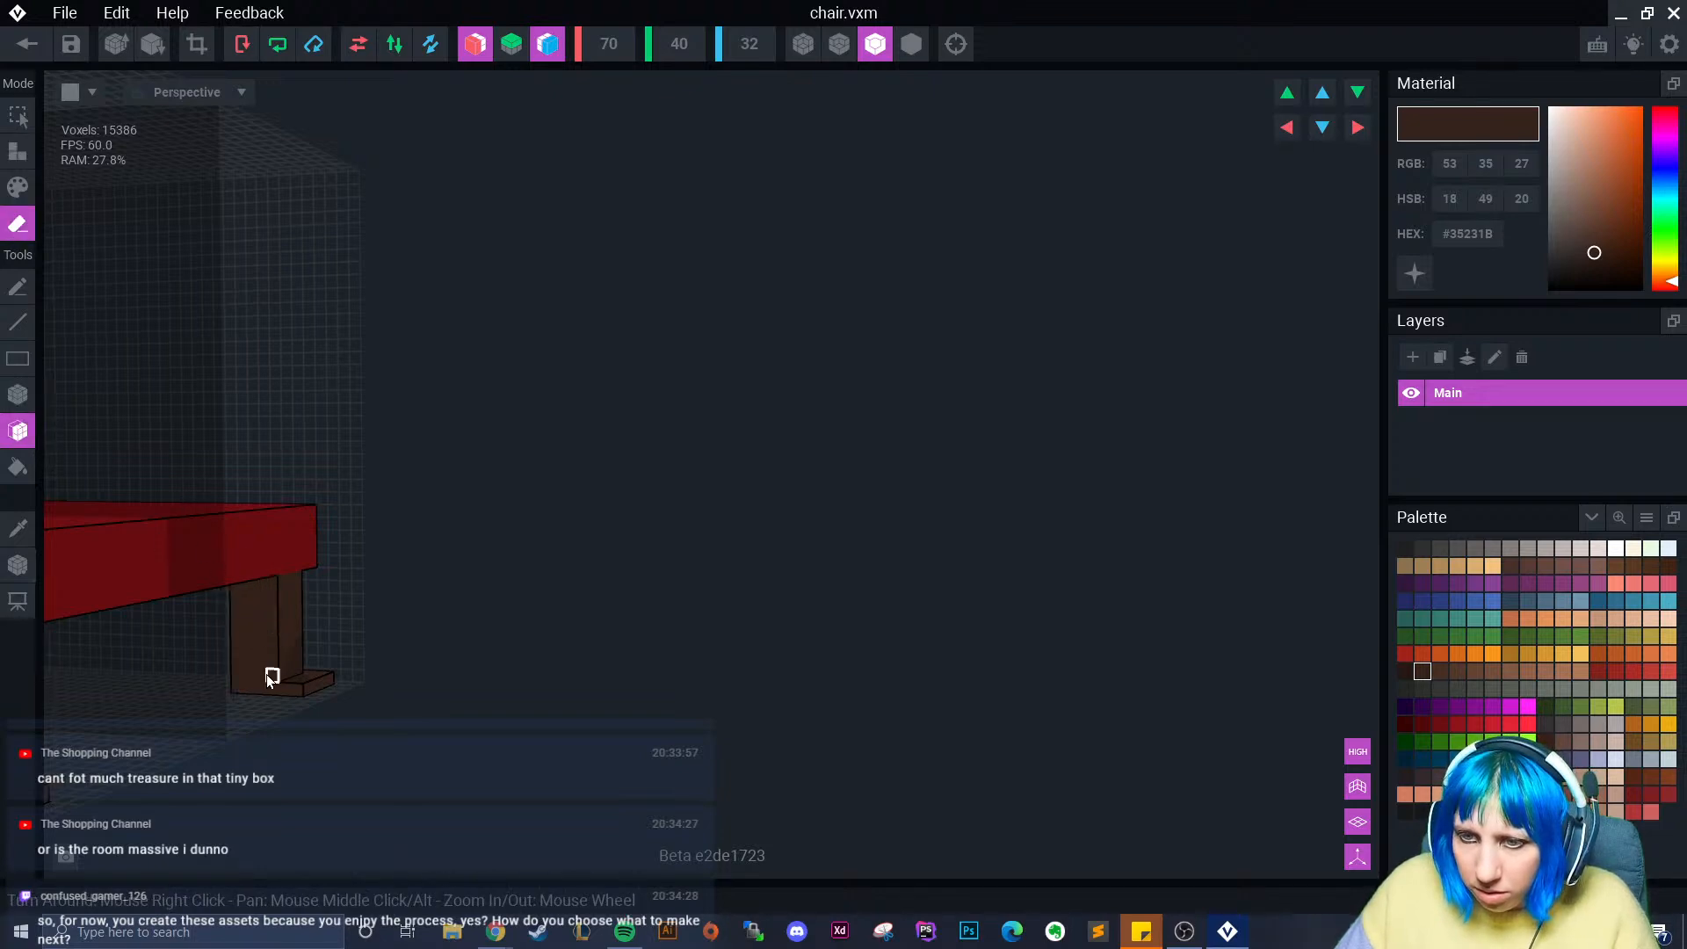
click(266, 674)
mouse_move(266, 675)
right_down()
mouse_move(402, 665)
mouse_move(424, 692)
right_up()
click(432, 646)
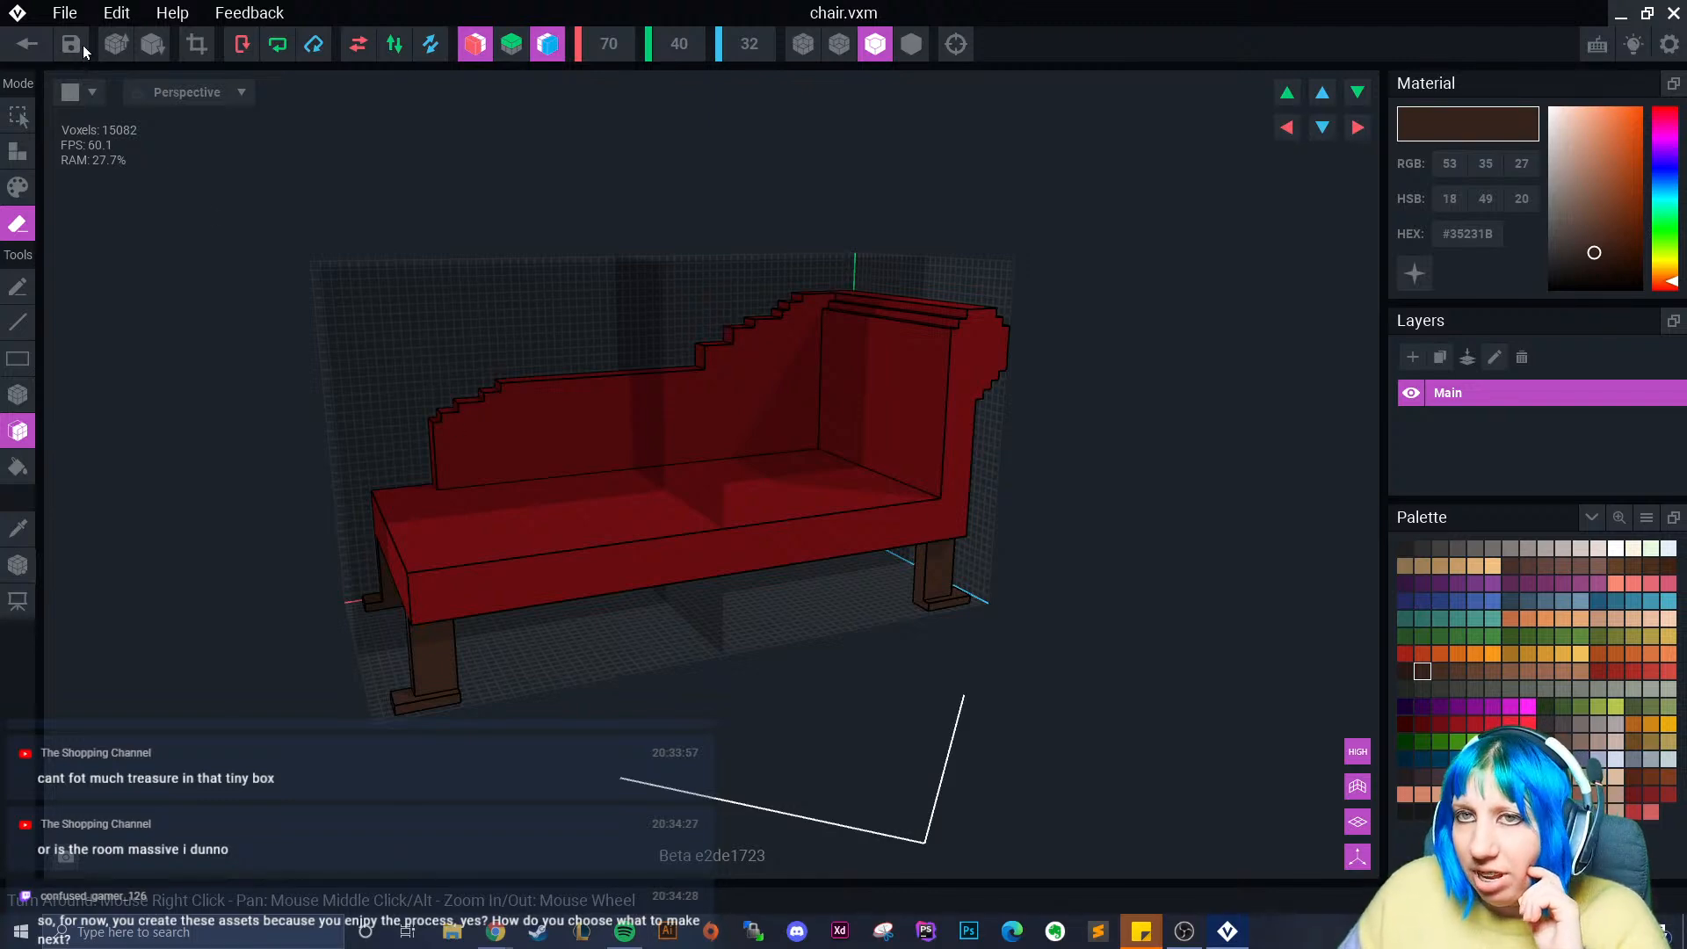
- Leave the chair model and close room.vxr, saving its changes
click(28, 44)
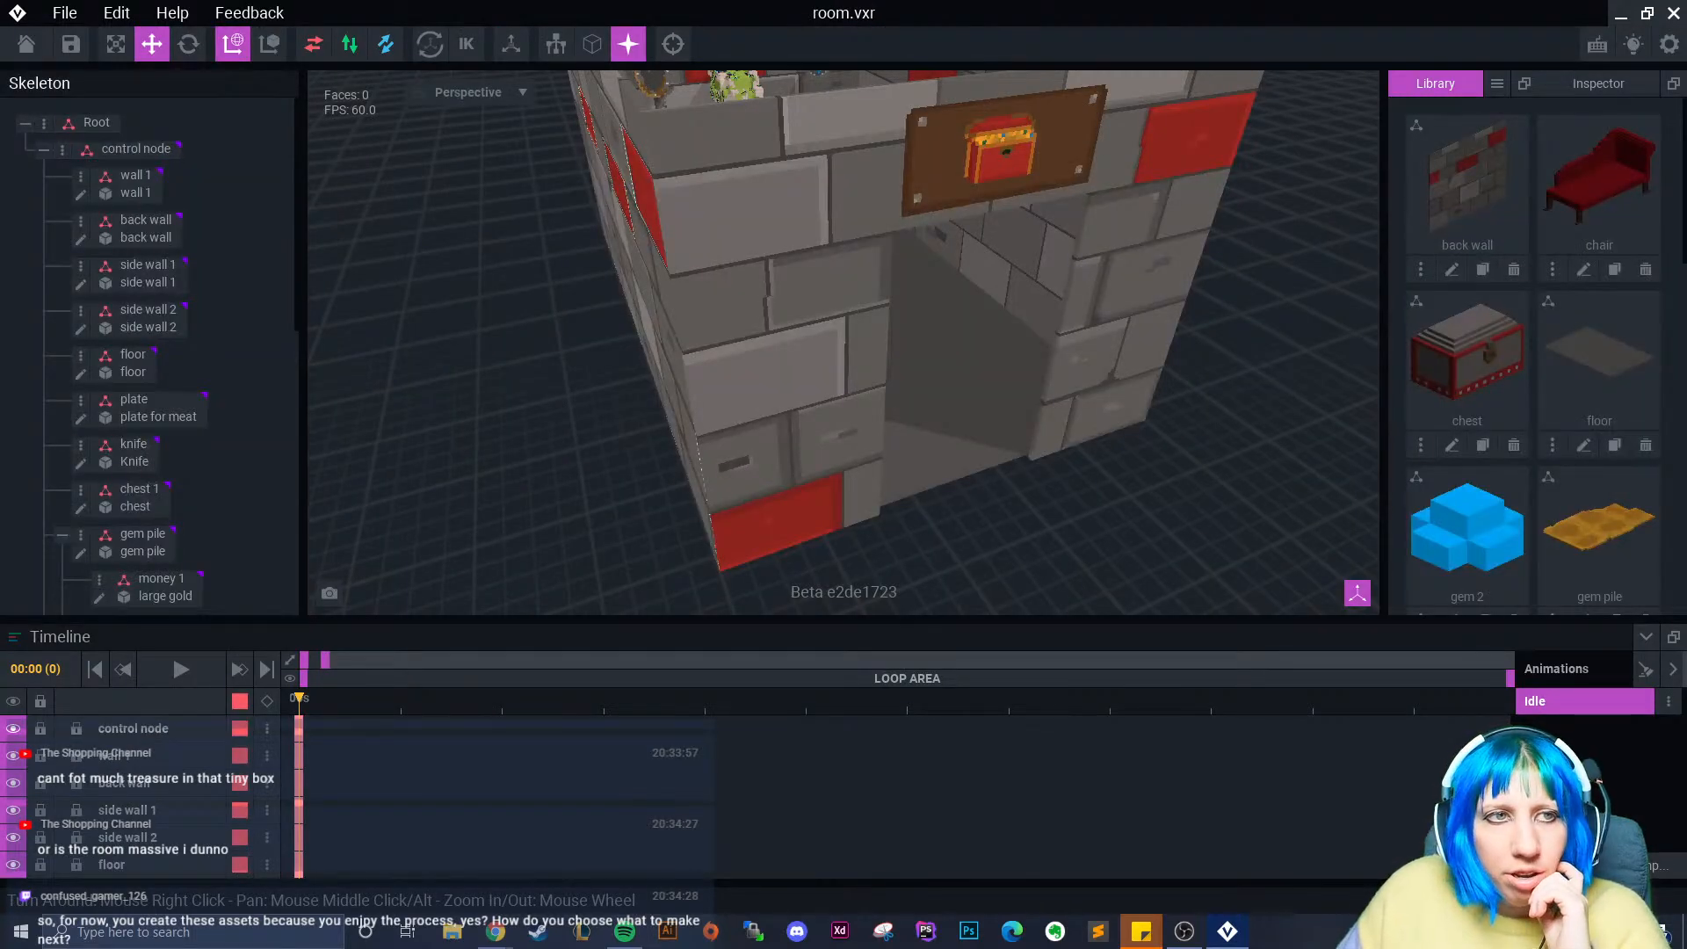
click(24, 43)
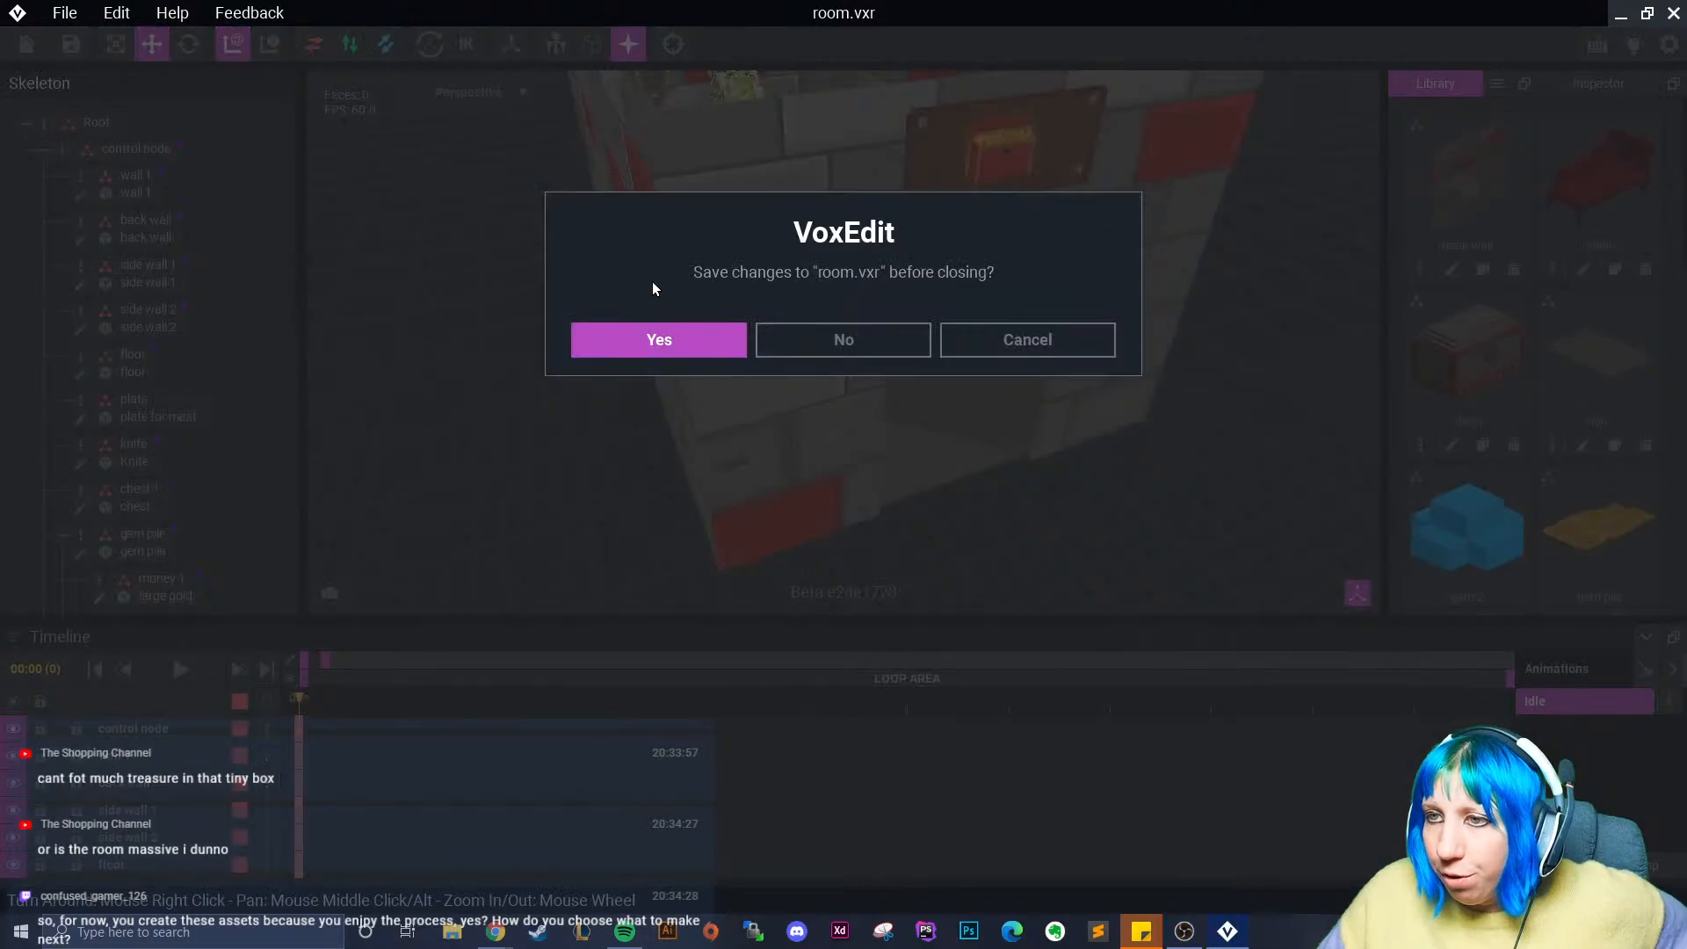
click(650, 326)
- Browse VoxEdit's Sandbox folder to the weapon crate folders in random bits and open weapon create final.vxr
click(854, 115)
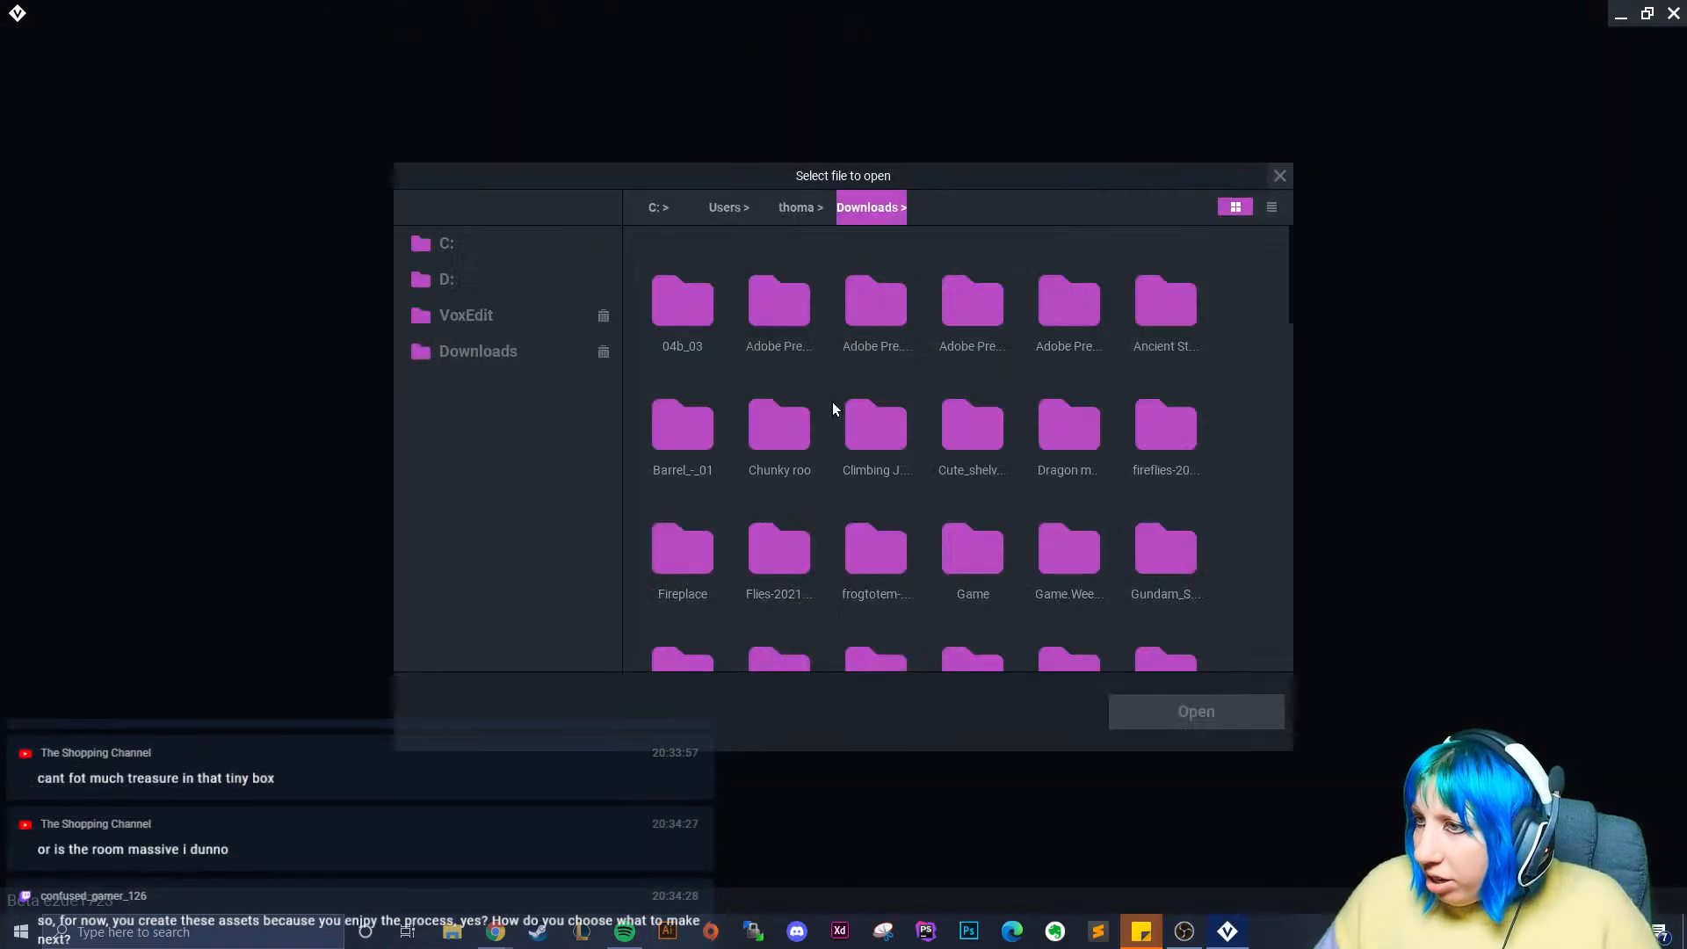
click(478, 318)
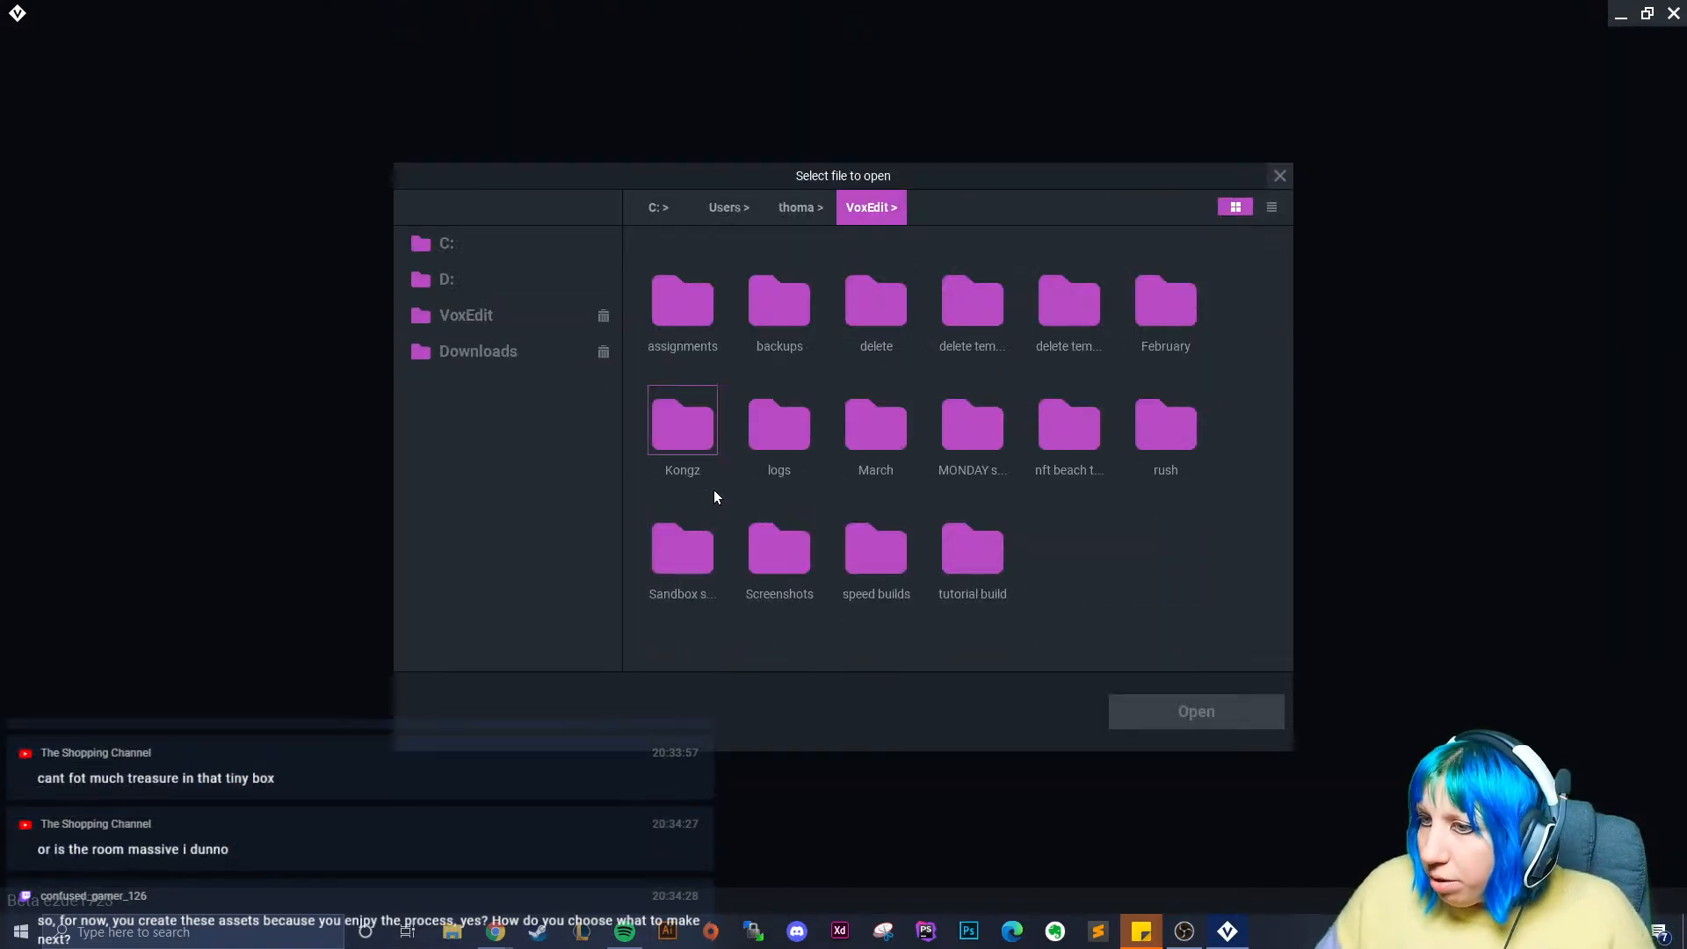
double_click(700, 575)
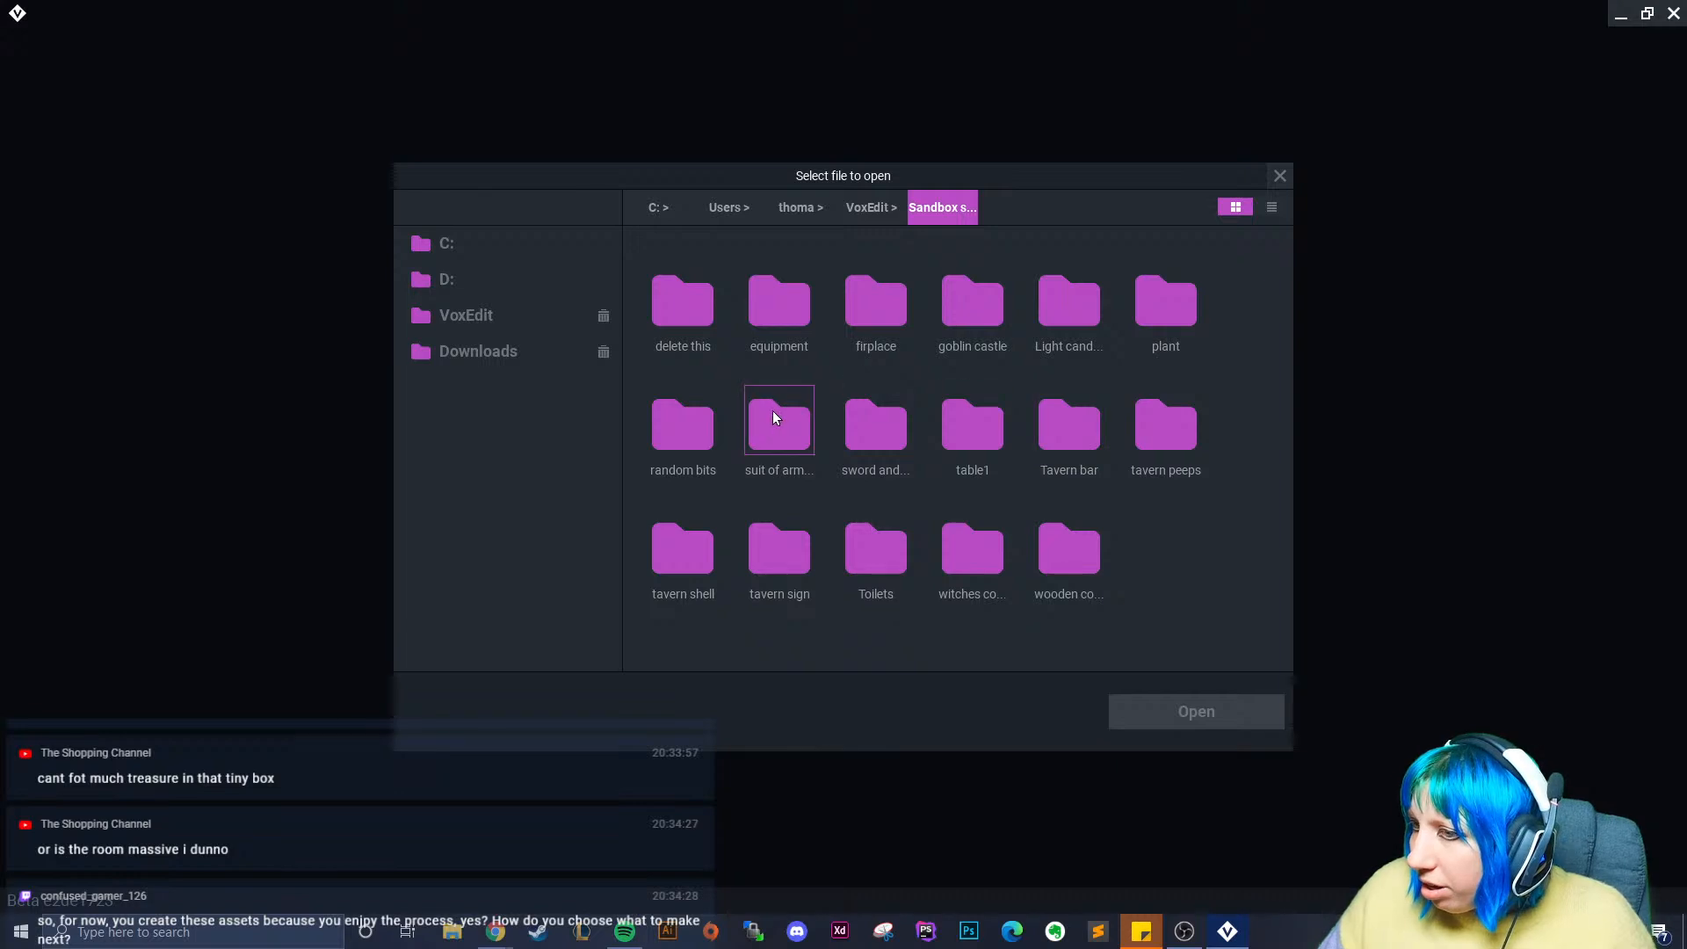
double_click(674, 433)
click(912, 204)
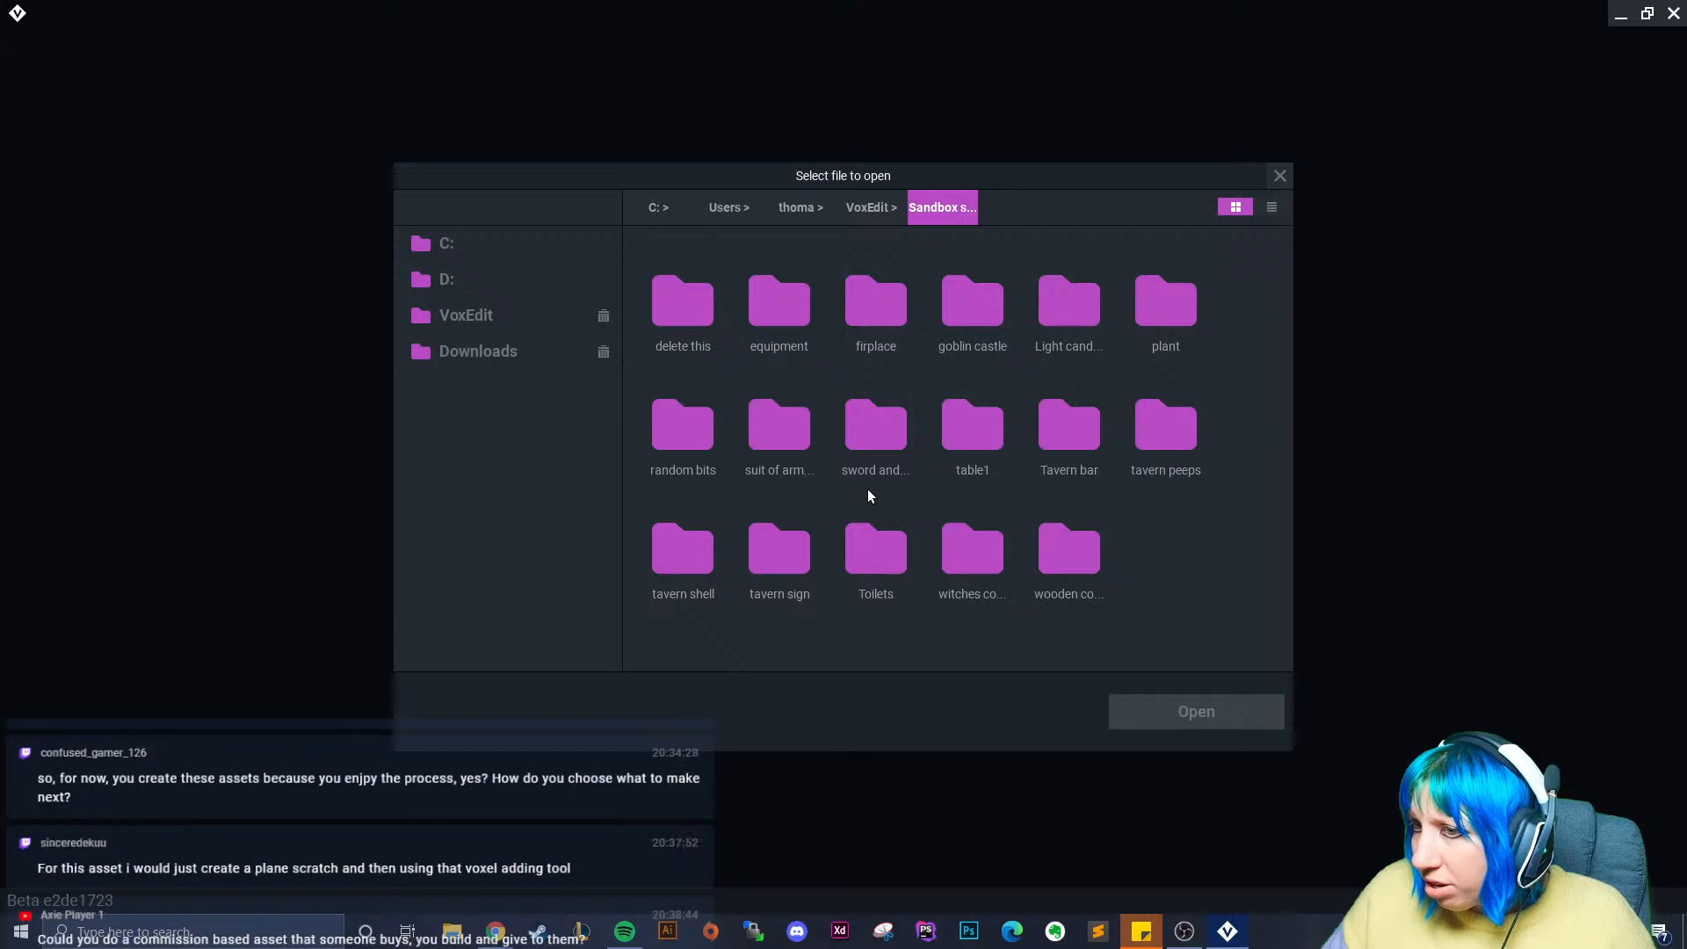
double_click(684, 429)
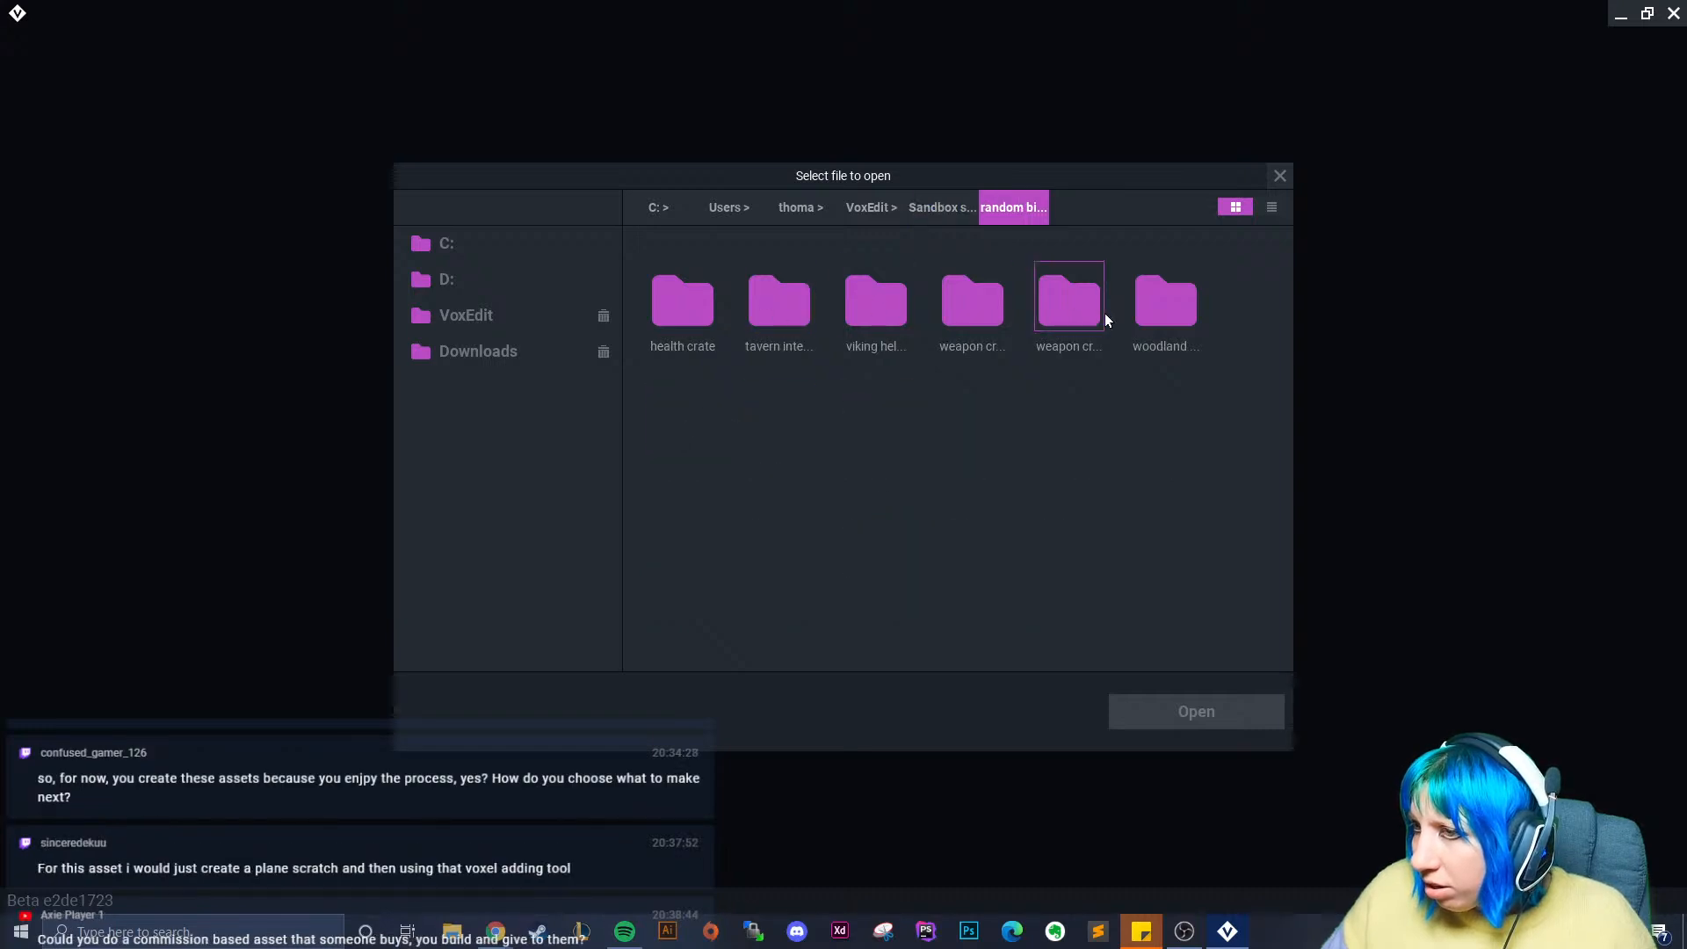
double_click(973, 306)
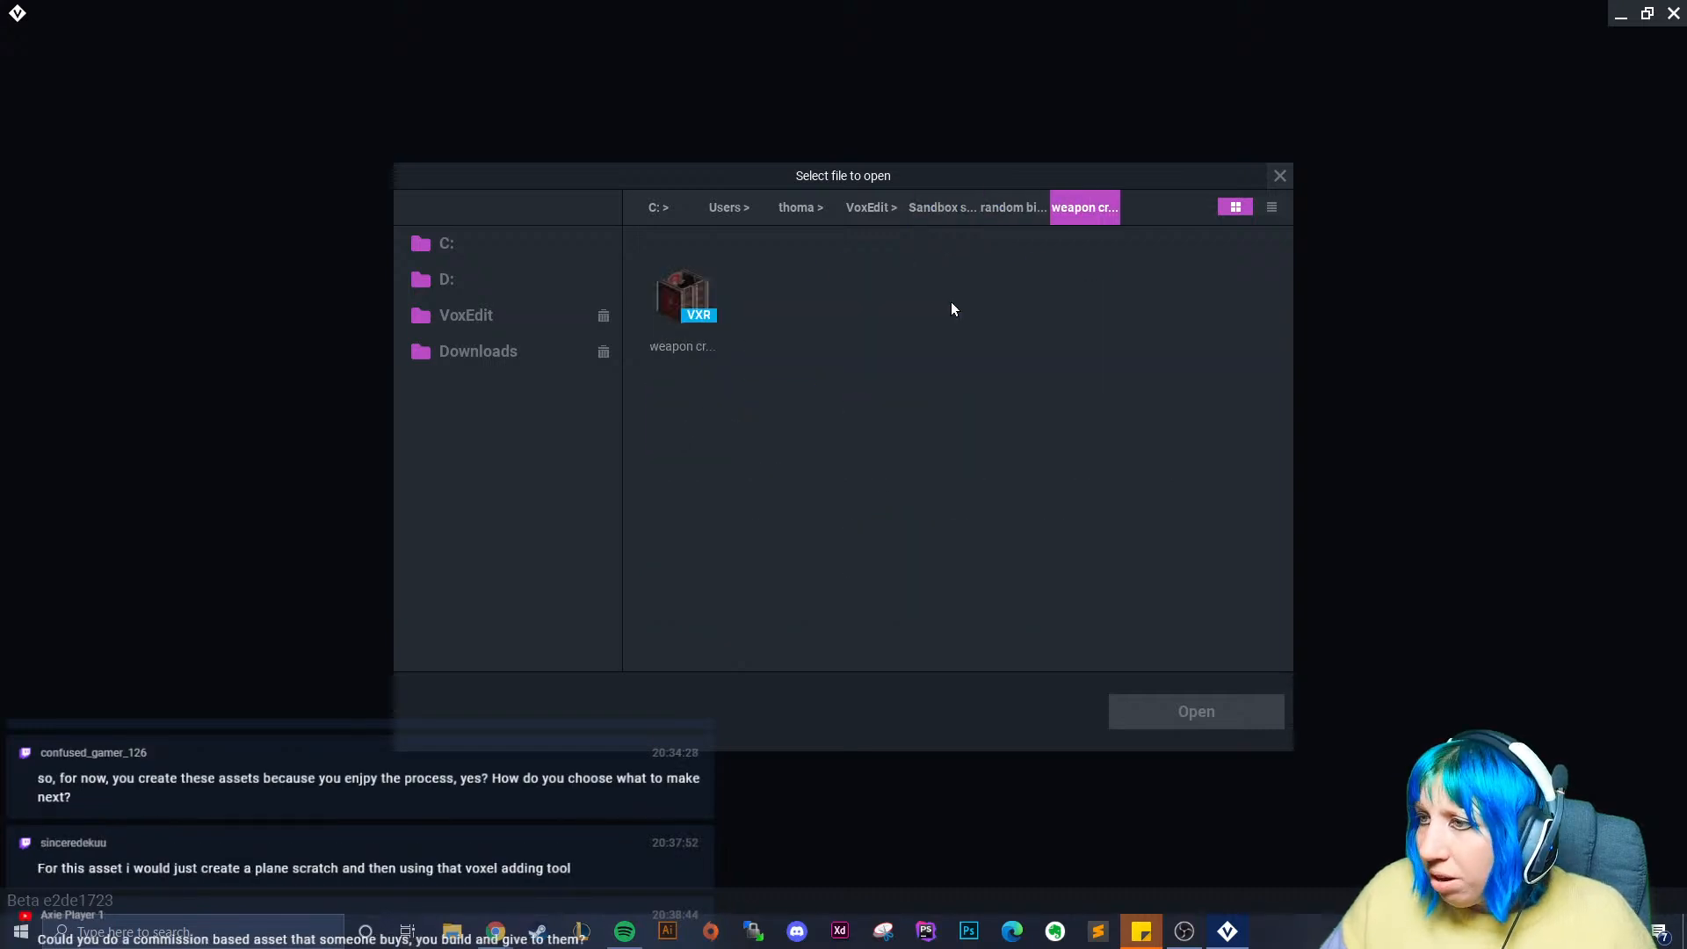
click(1012, 207)
double_click(1067, 303)
click(684, 296)
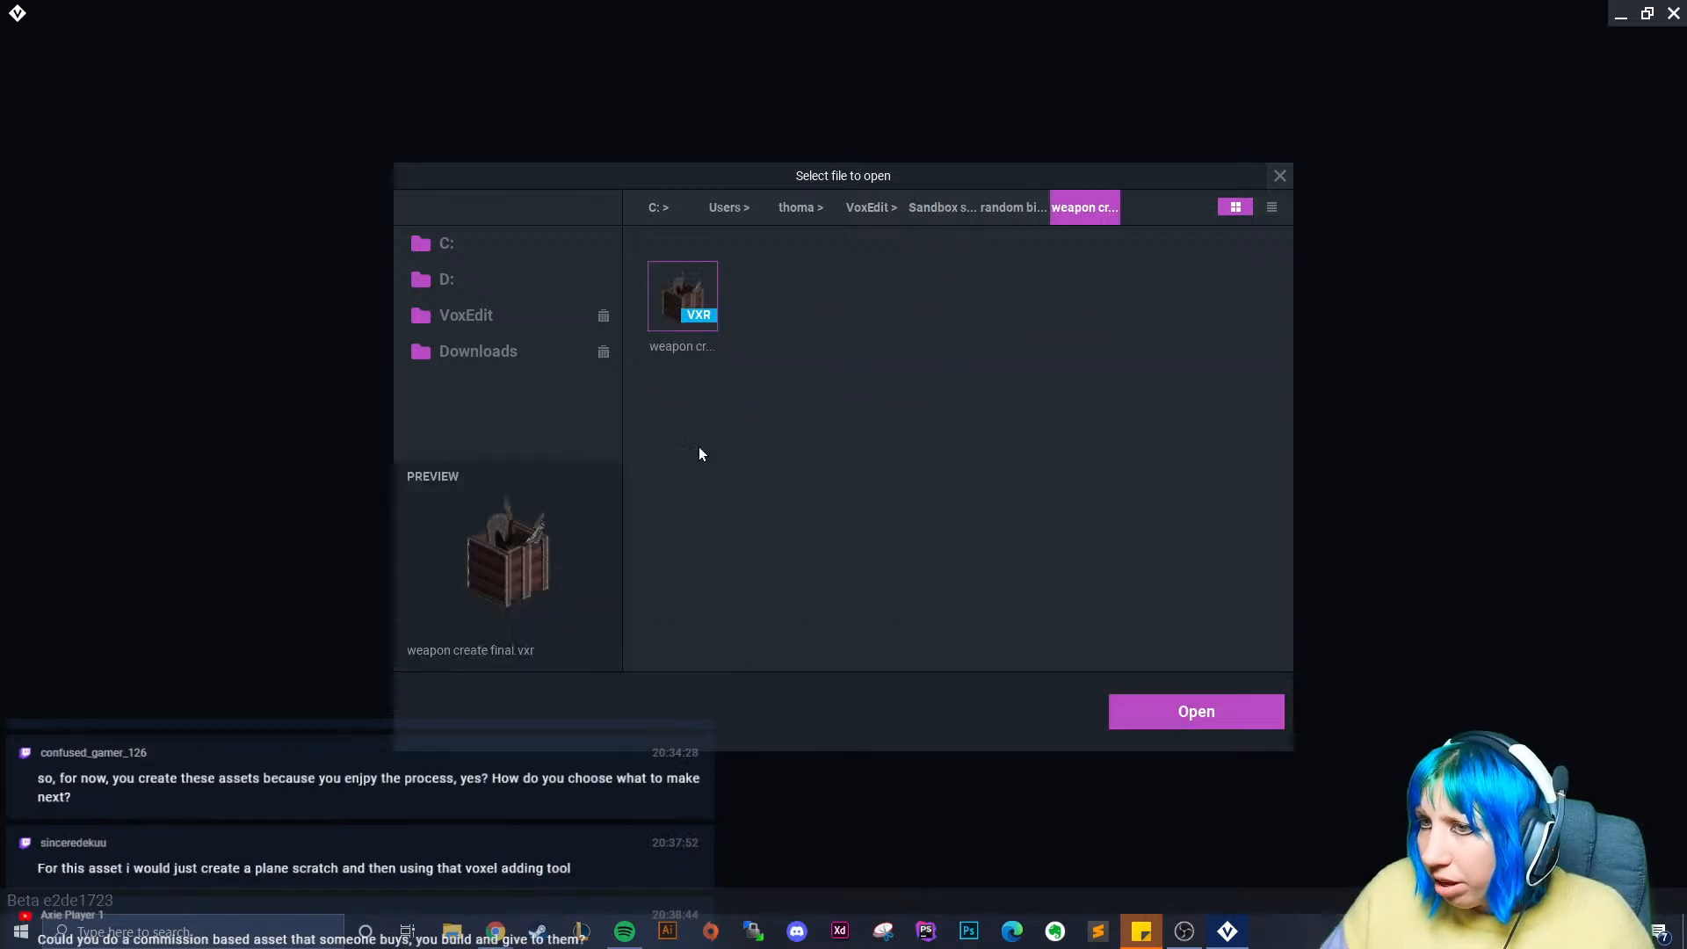
click(1196, 712)
- View the weapon crate up close and play its Move 01 animation
right_drag(1008, 294, 950, 425)
scroll(934, 406, up, 5)
click(1567, 729)
click(207, 669)
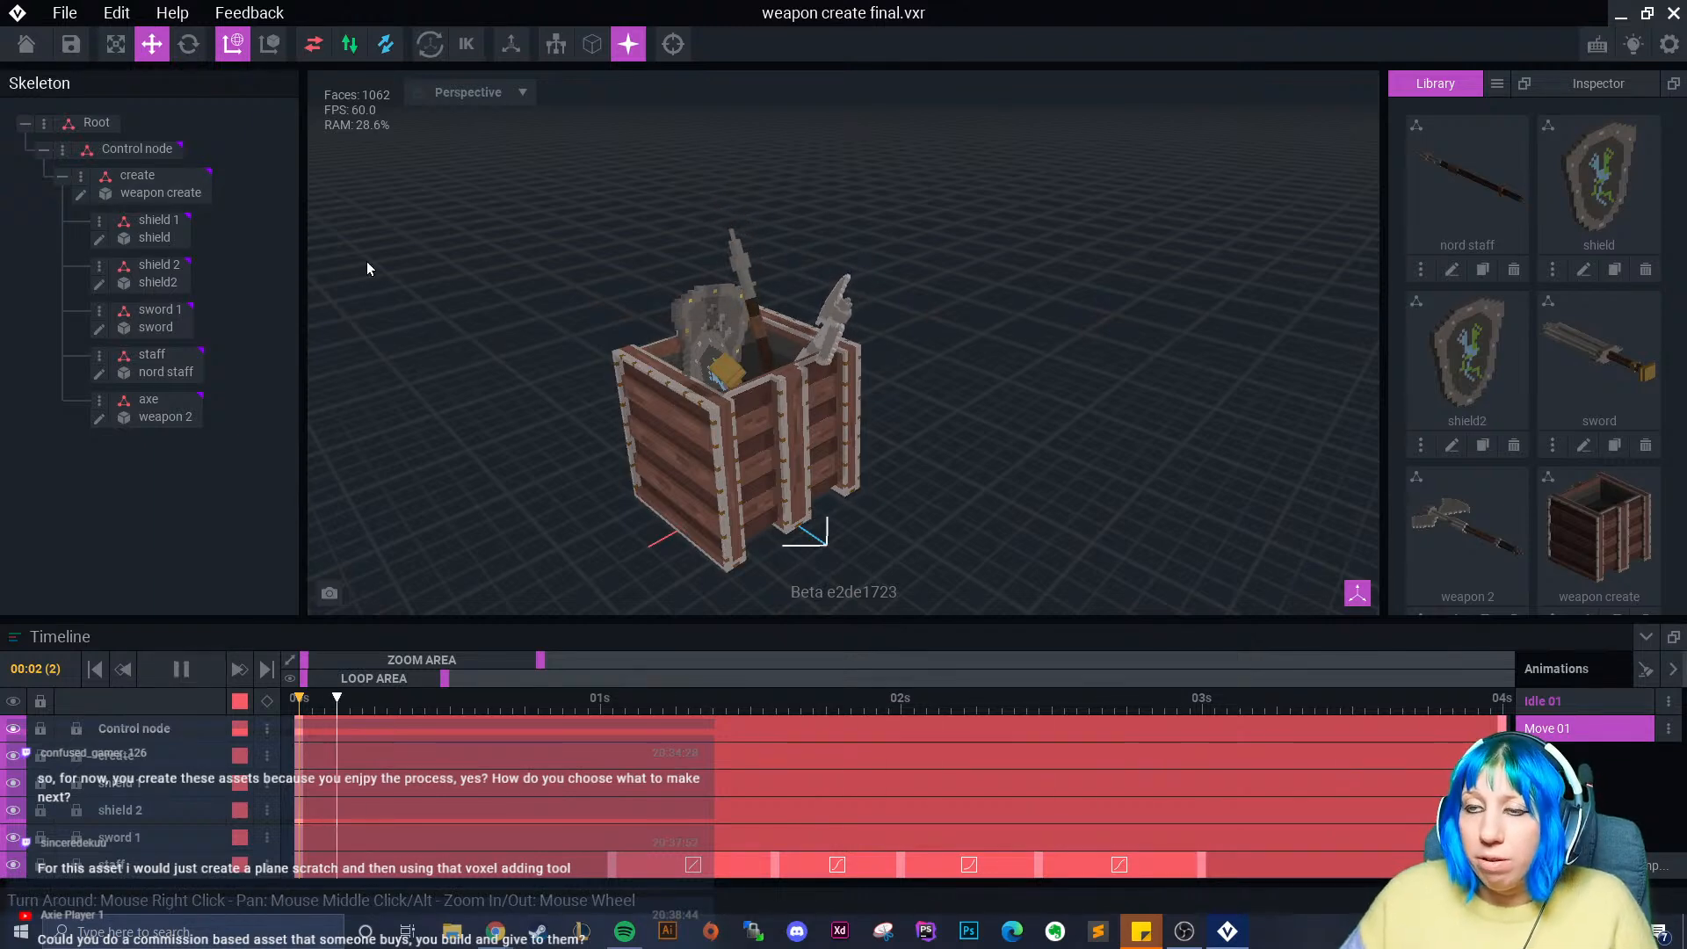
- Close the weapon crate and reopen room.vxr from the recent files
click(26, 44)
click(683, 338)
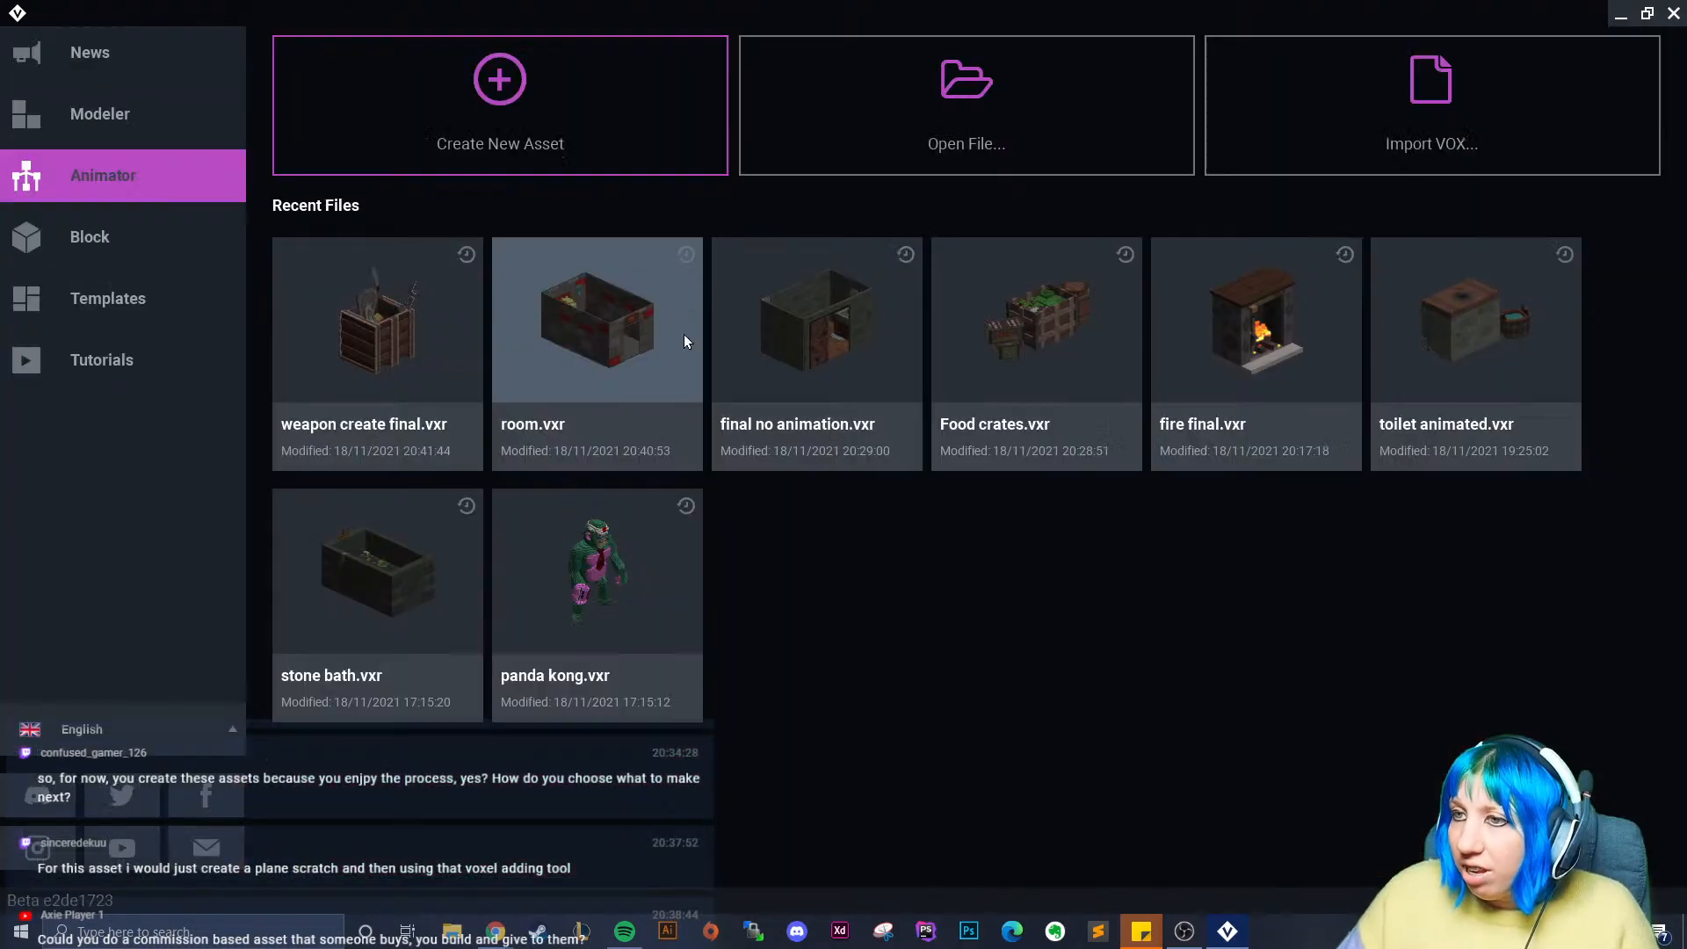
click(589, 344)
- Examine the room's interior layout and the free floor space around the chest, gem pile and plate
right_drag(826, 343, 854, 388)
scroll(772, 324, up, 4)
scroll(753, 334, up, 4)
scroll(854, 388, up, 2)
middle_drag(854, 388, 846, 392)
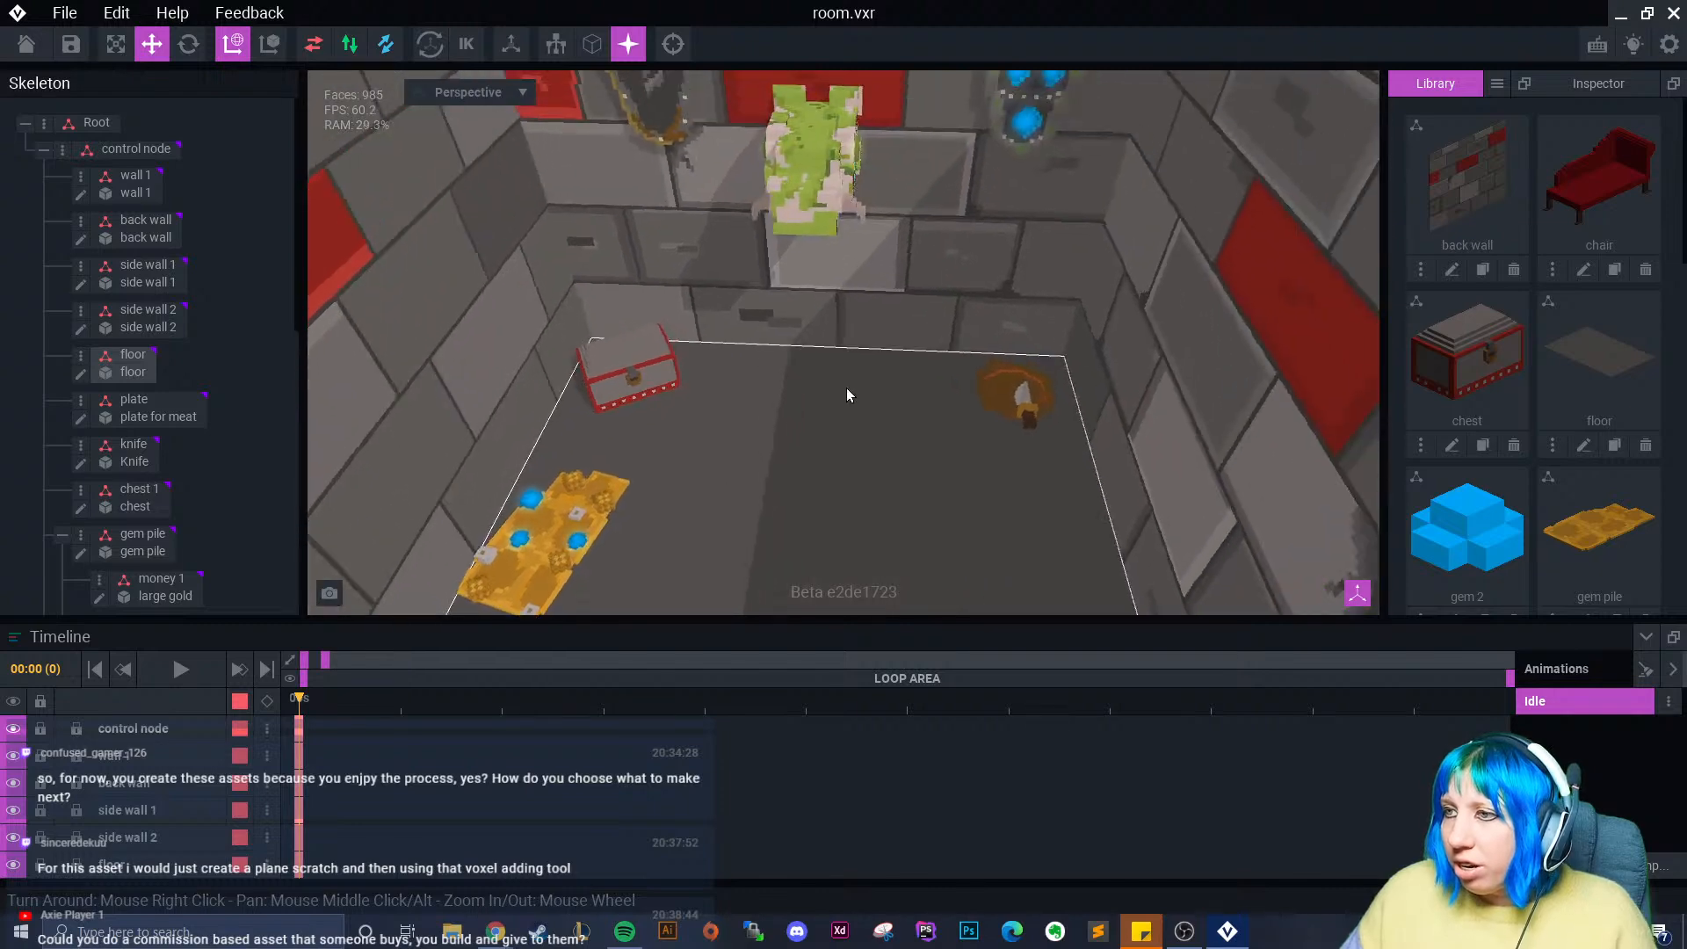
scroll(826, 397, down, 4)
right_drag(807, 402, 812, 397)
scroll(1549, 331, down, 3)
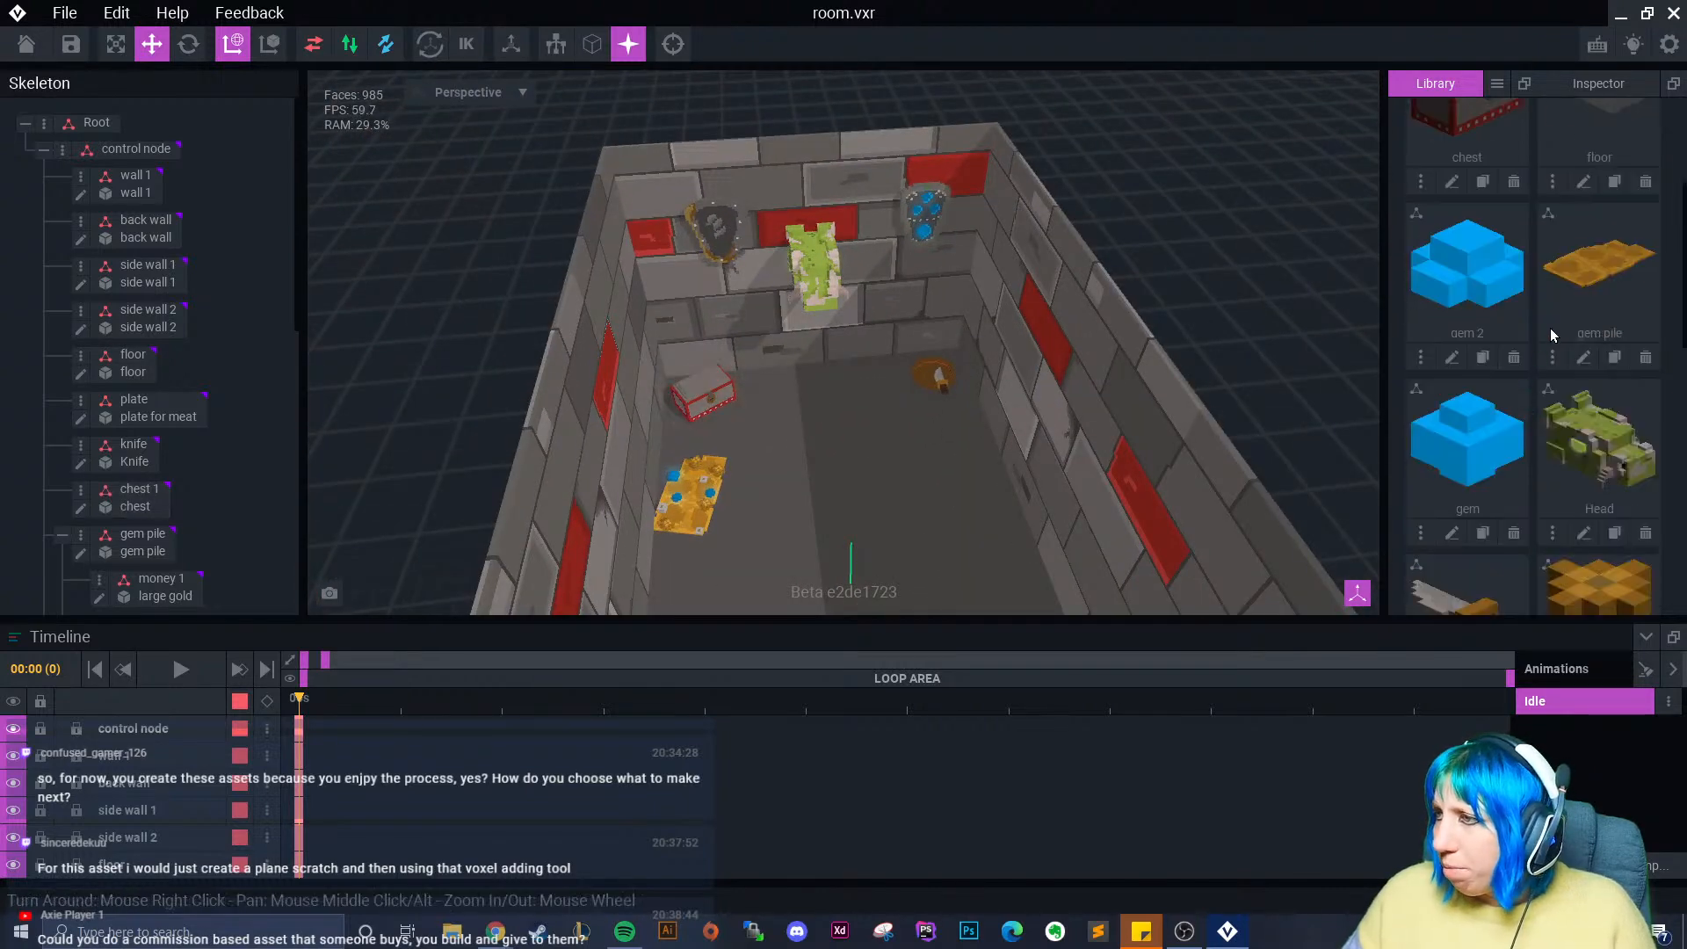
- Open the chair model from the room's library for editing, with its edge outlines displayed
scroll(1564, 317, up, 3)
click(1584, 270)
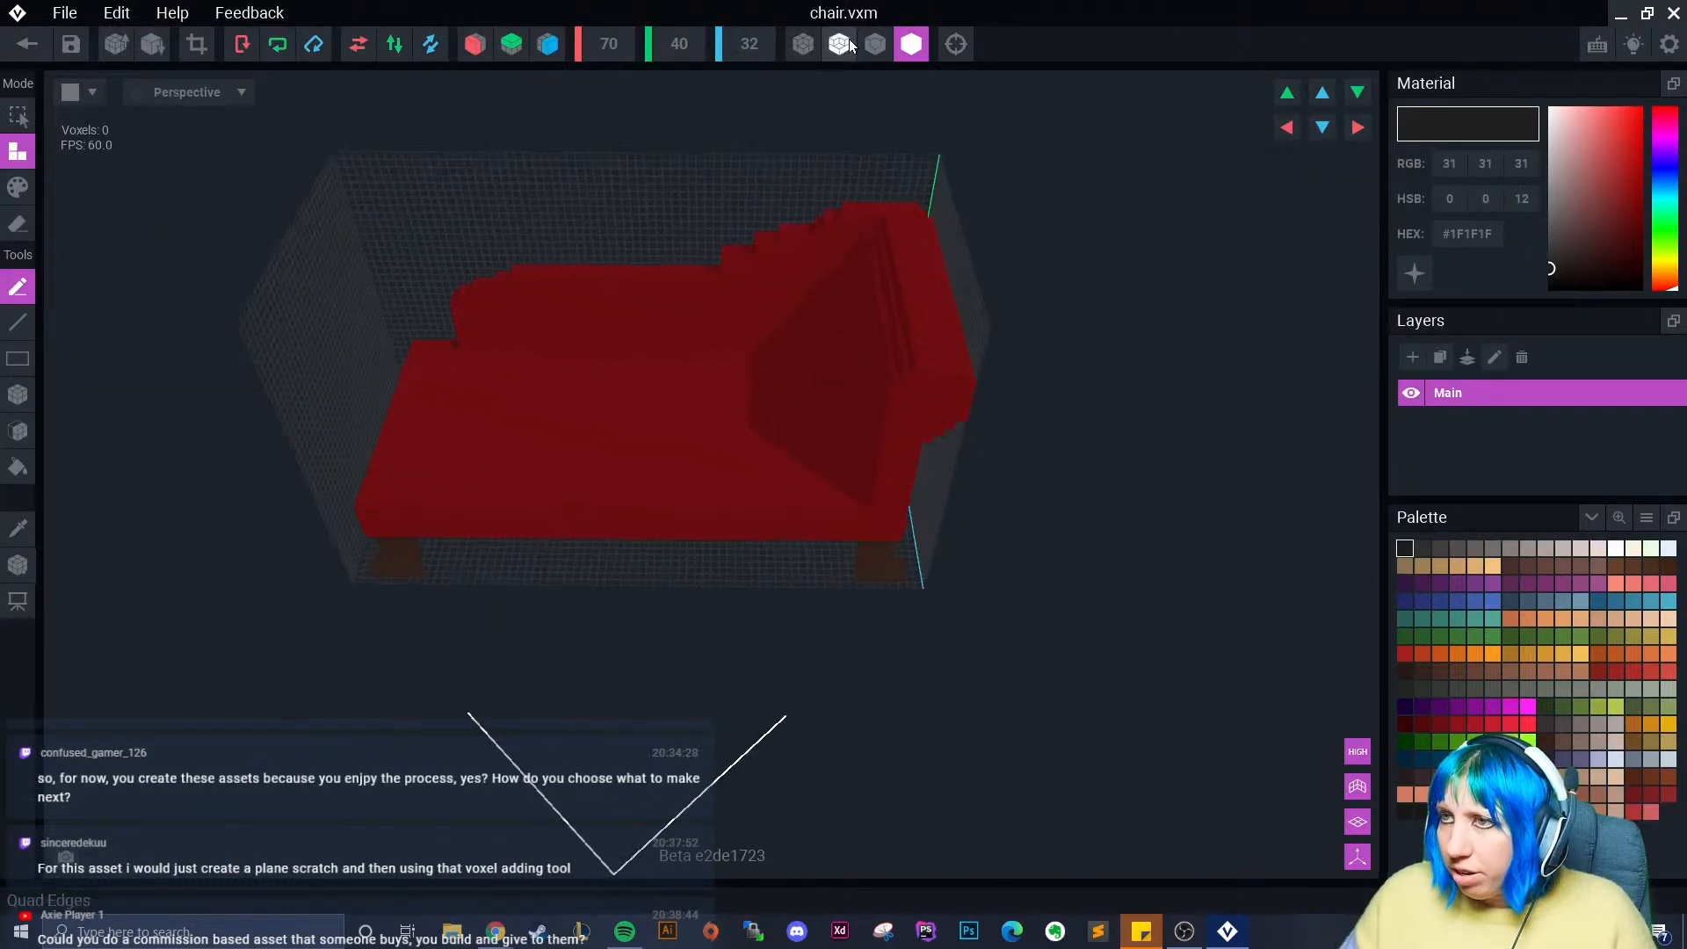
right_drag(719, 323, 657, 352)
scroll(657, 351, up, 3)
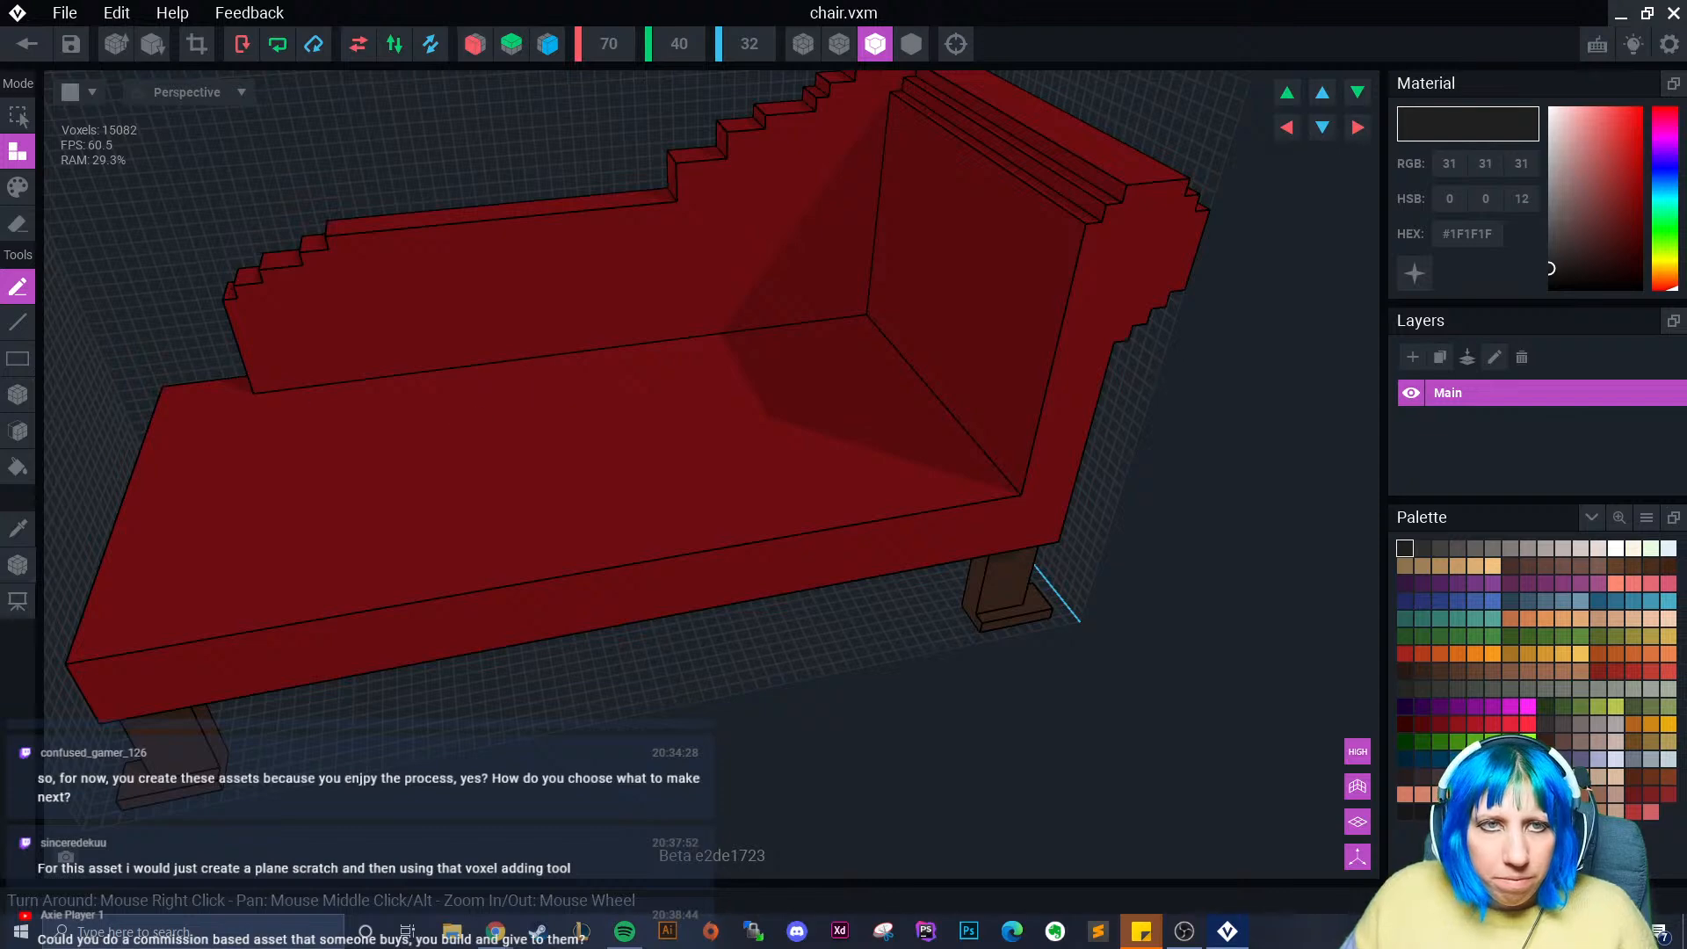
- Sample the backrest's red, #6F0E12, and extrude the backrest's rear face outward
right_drag(561, 483, 34, 383)
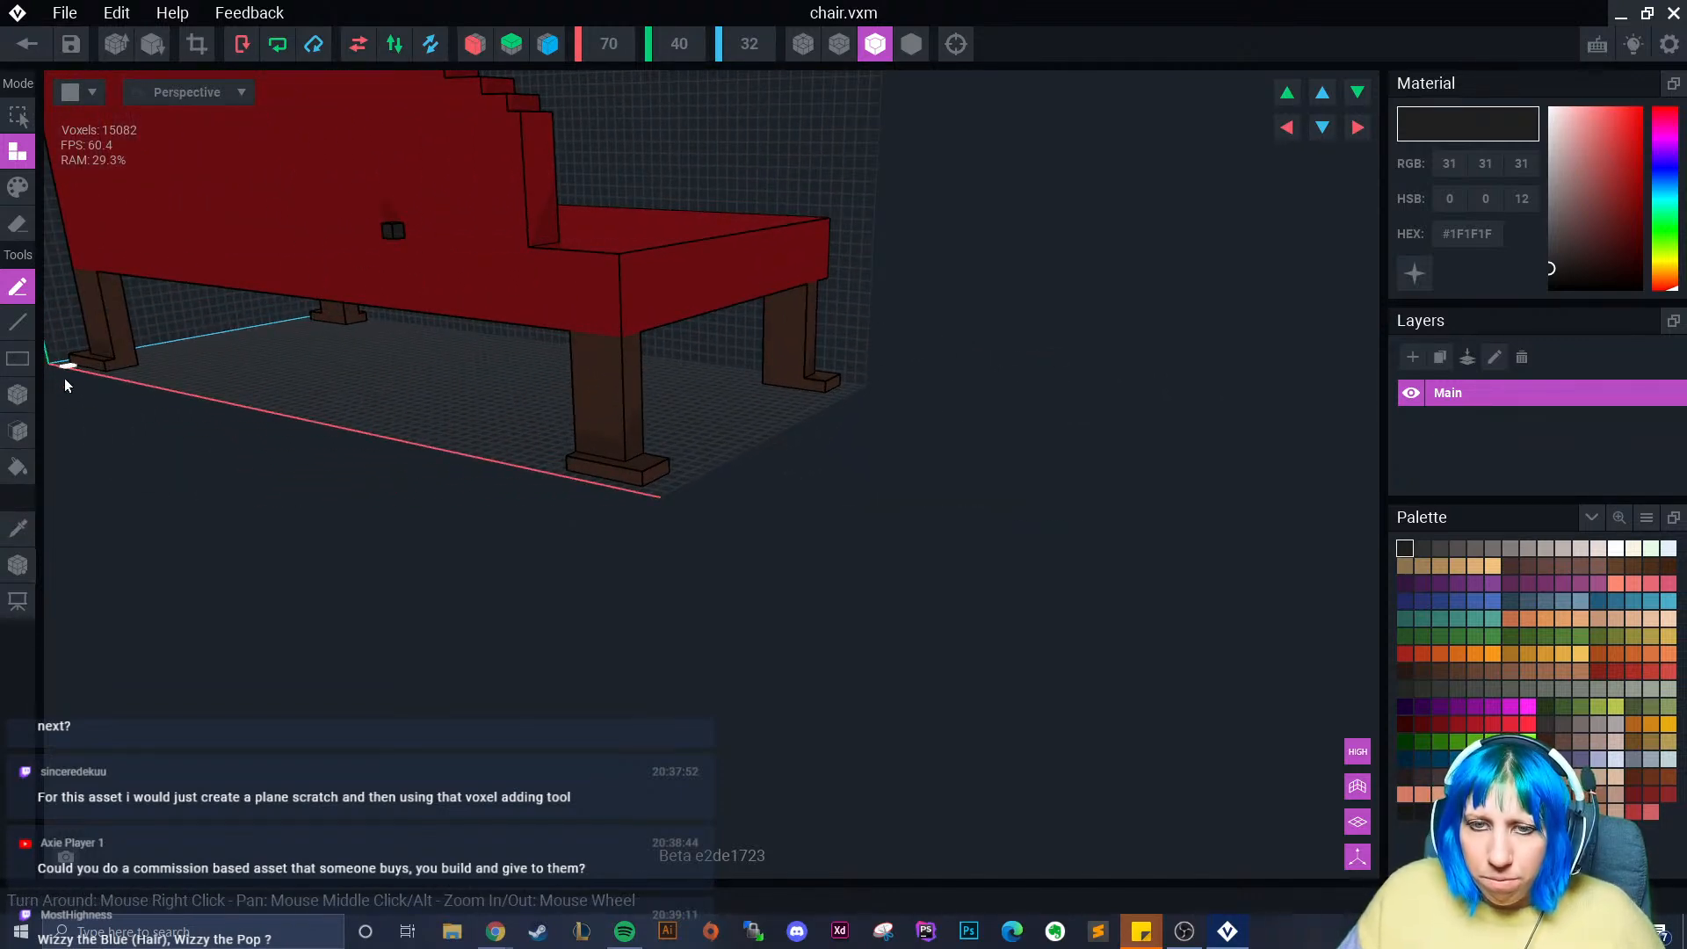
click(17, 527)
click(396, 195)
click(18, 152)
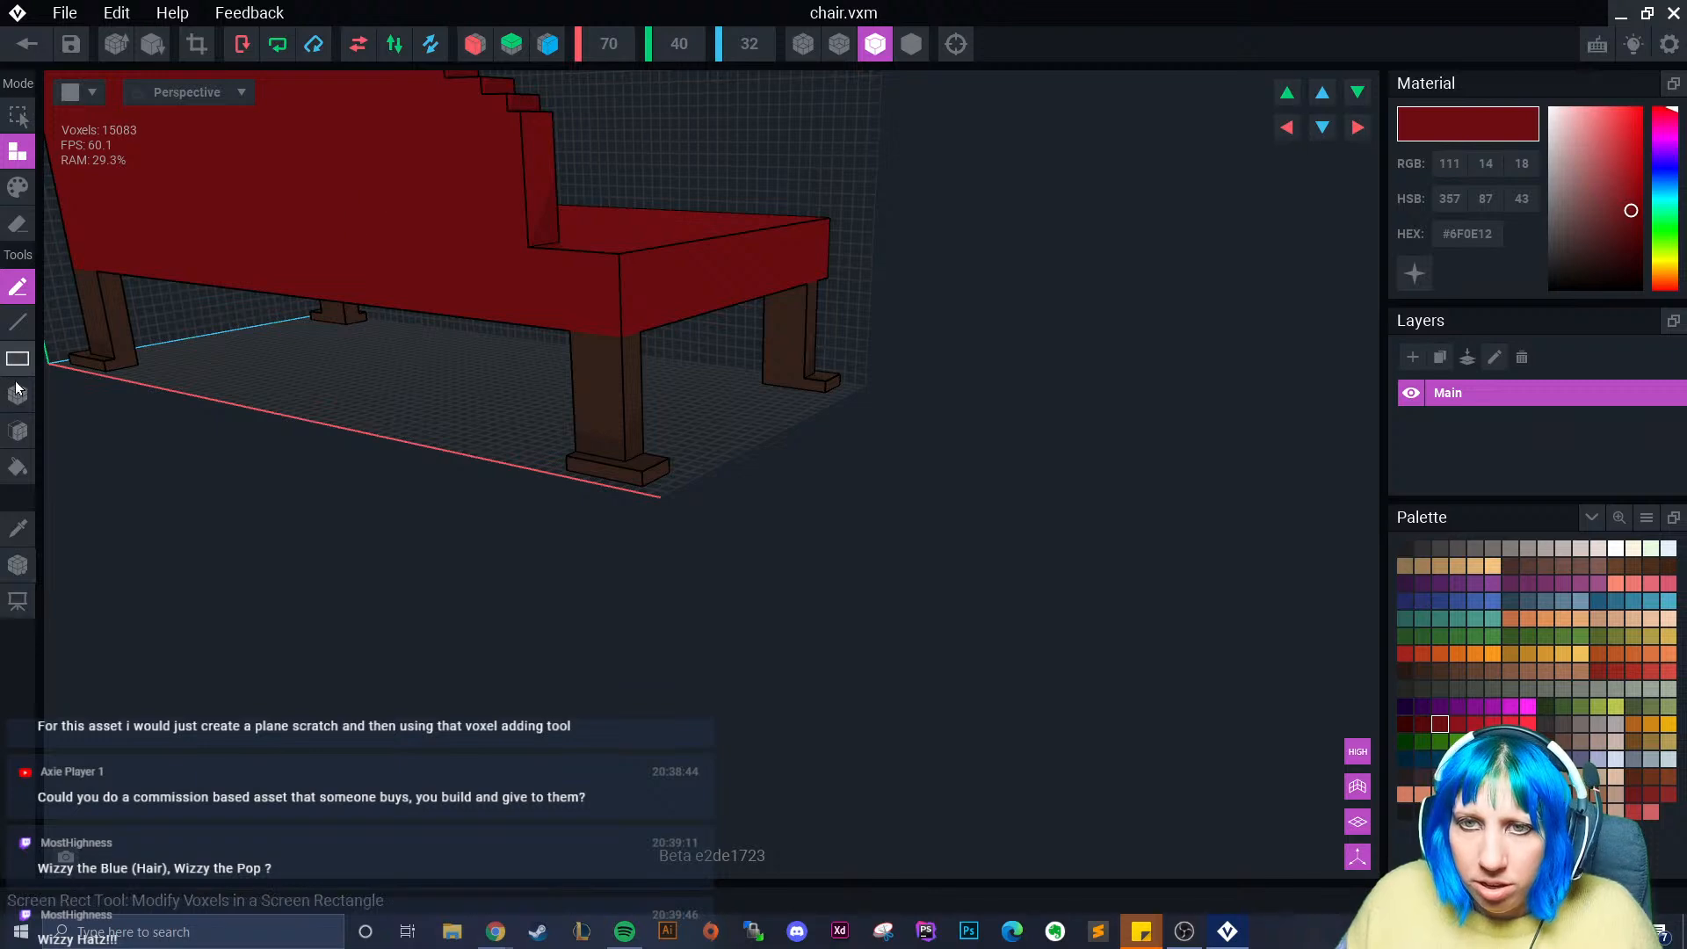
click(18, 431)
mouse_move(518, 314)
right_down()
mouse_move(422, 316)
mouse_move(451, 355)
mouse_move(64, 425)
right_up()
- Pick the dark red #360300 and box-paint the small steps at the backrest's low end
click(17, 394)
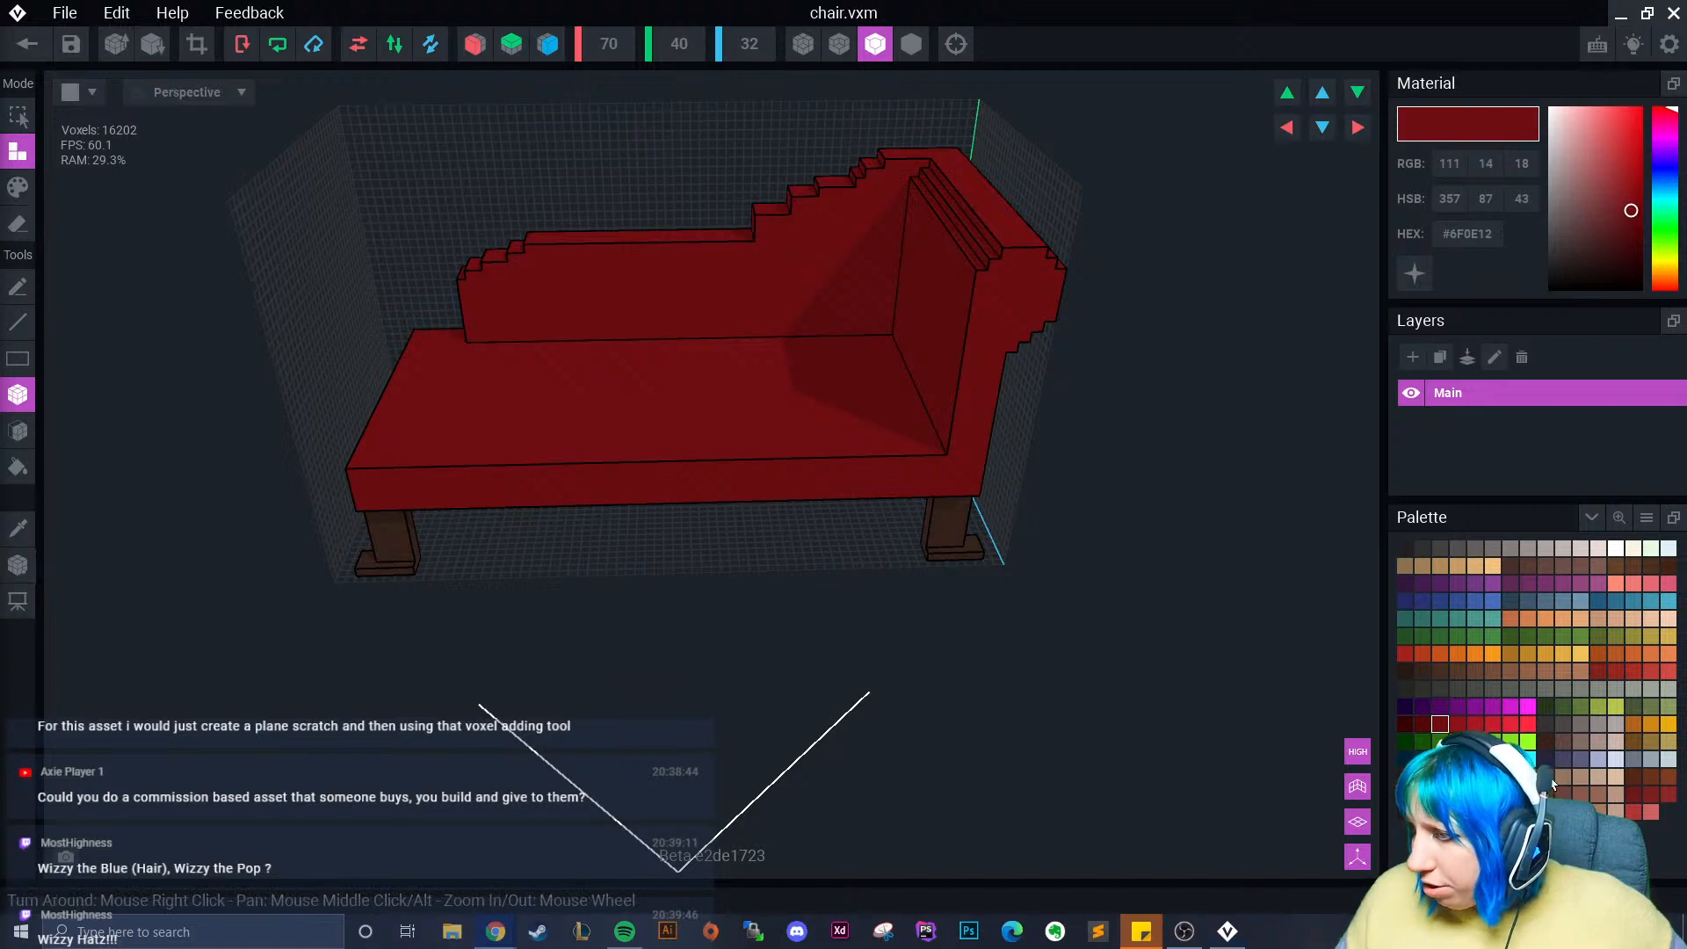
click(1421, 721)
click(1405, 722)
right_drag(549, 294, 652, 346)
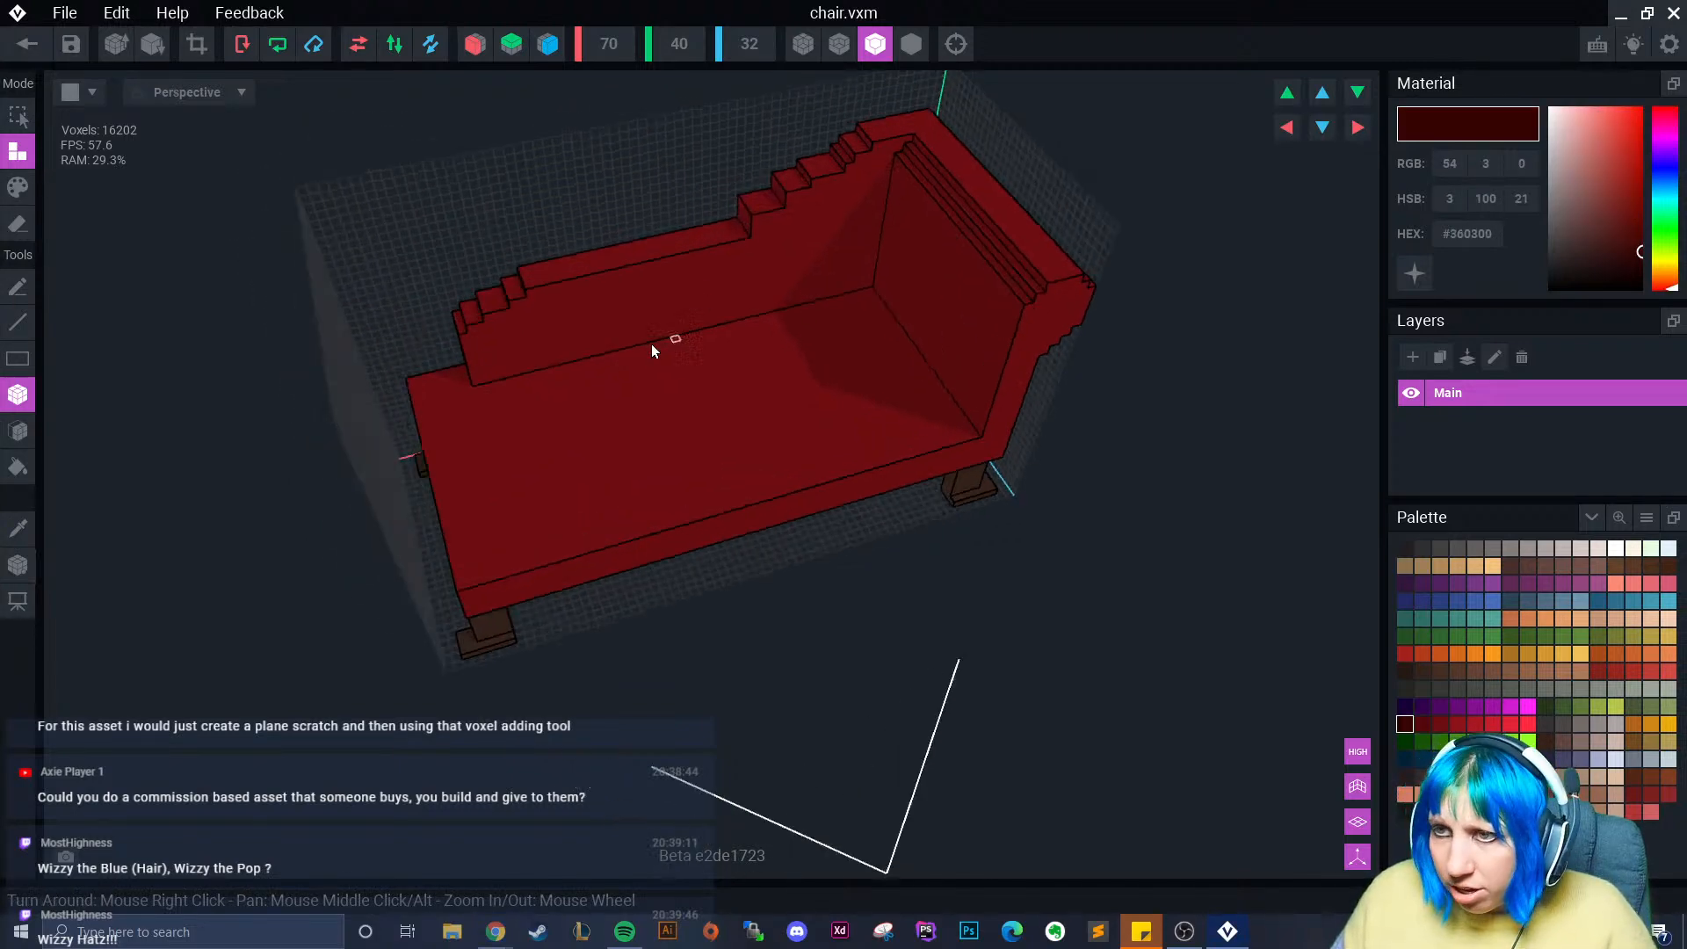
scroll(606, 352, up, 4)
right_drag(425, 330, 295, 337)
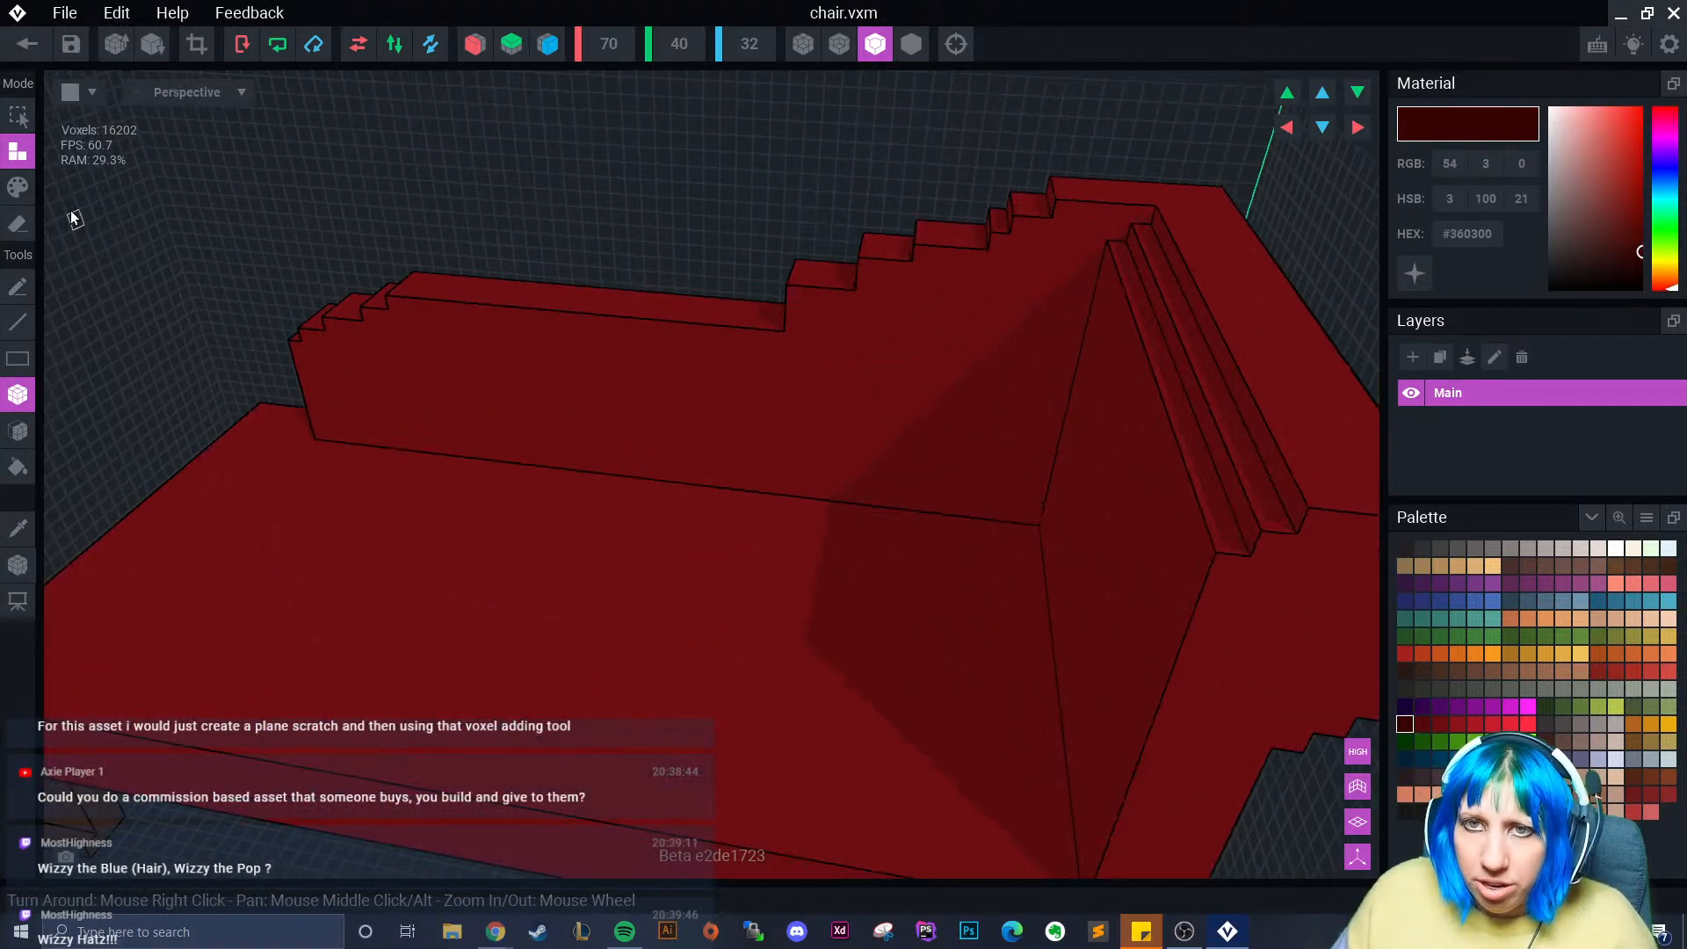
click(18, 187)
right_drag(53, 204, 357, 288)
mouse_move(342, 259)
mouse_down()
mouse_move(369, 264)
mouse_move(436, 194)
mouse_up()
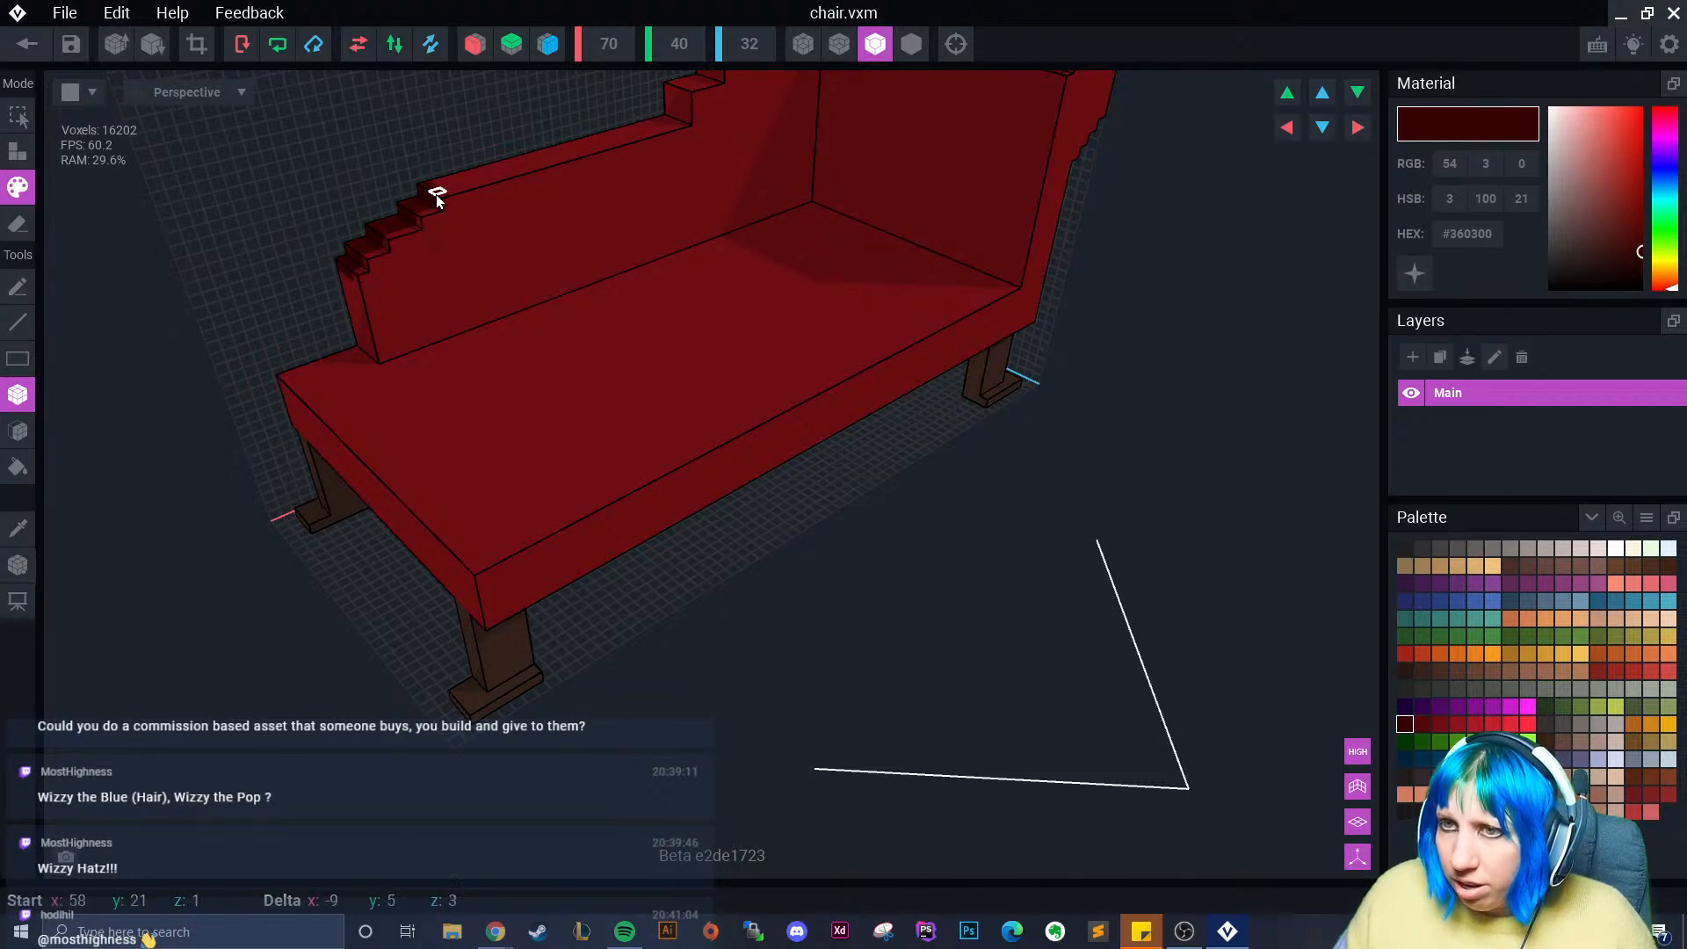
- Paint the faces along the backrest's stepped upper edge and over the rolled end dark red #360300
click(18, 430)
right_drag(422, 241, 383, 309)
mouse_move(354, 264)
mouse_down()
mouse_move(440, 200)
mouse_move(715, 118)
mouse_up()
right_drag(715, 119, 675, 166)
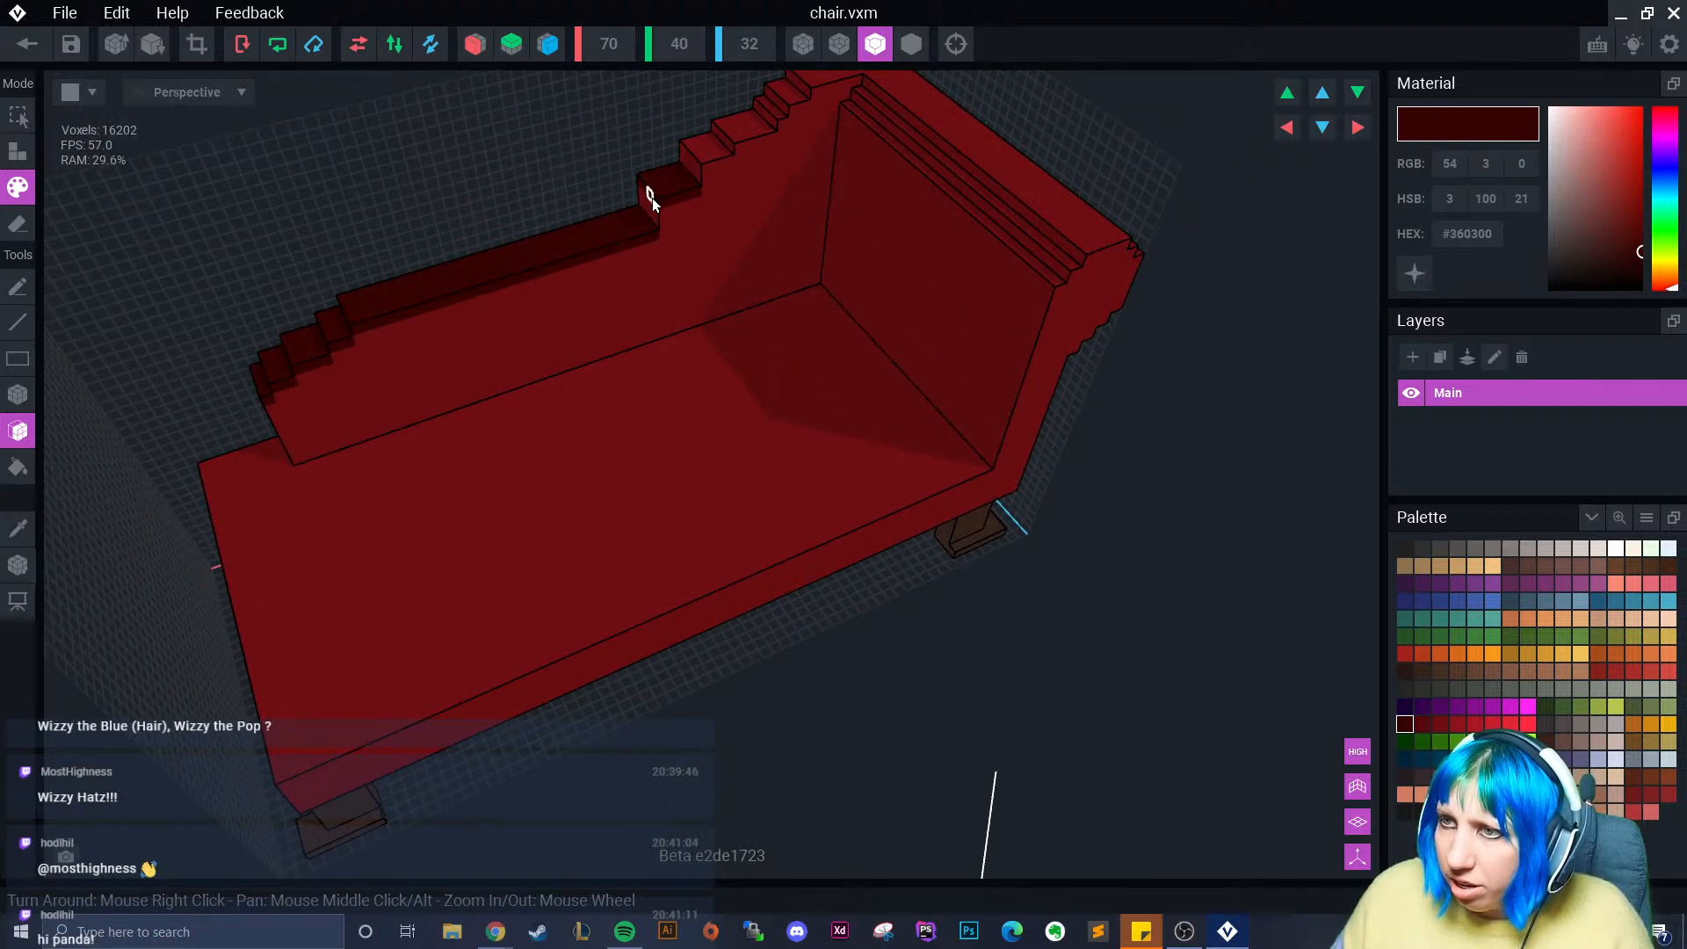
drag(683, 174, 729, 136)
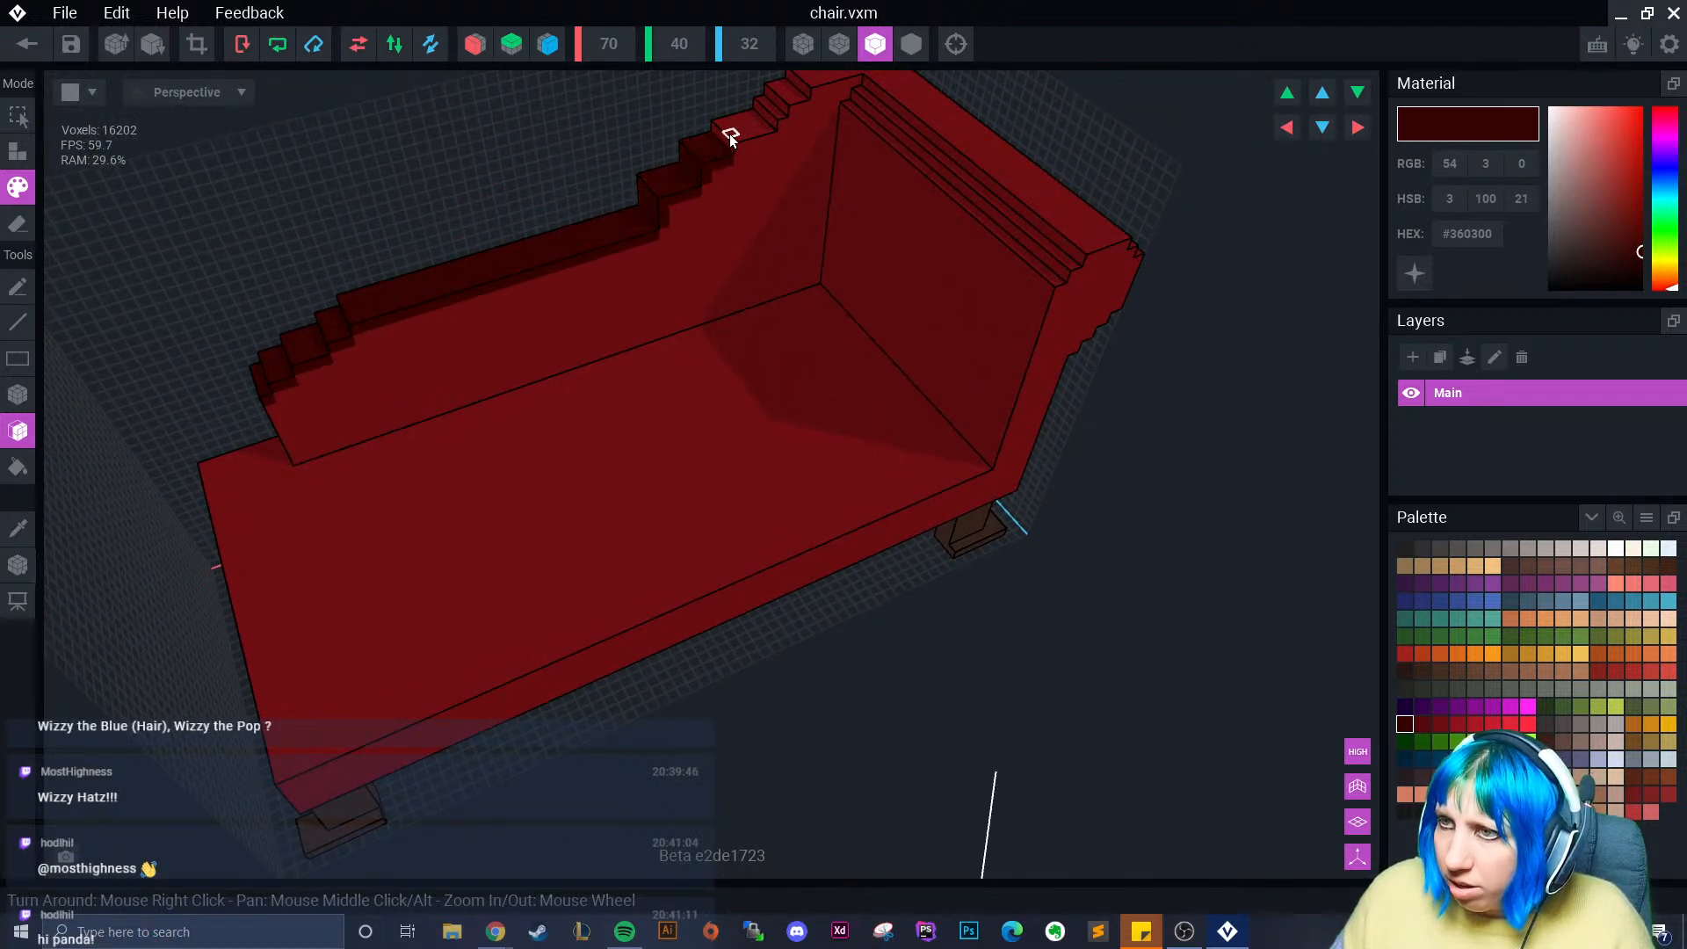
right_drag(793, 99, 900, 419)
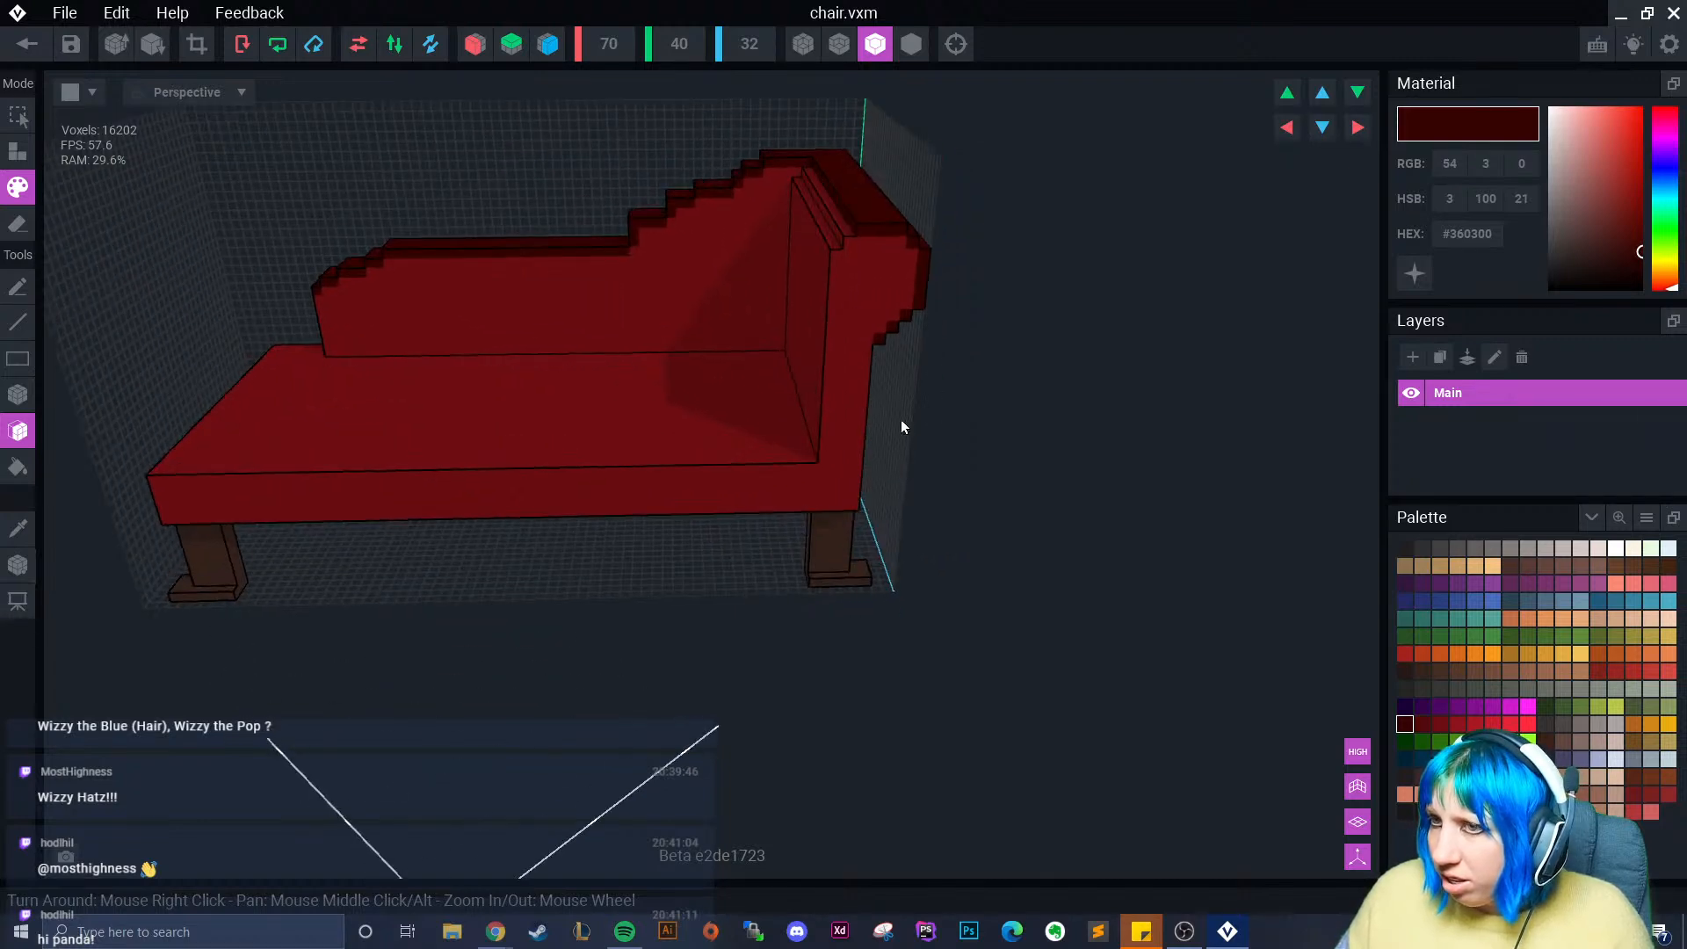
- Pick the slightly lighter red #530809 and repaint faces of the chair's rolled end with it
click(1427, 728)
right_drag(913, 295, 852, 322)
right_drag(881, 253, 889, 284)
click(919, 297)
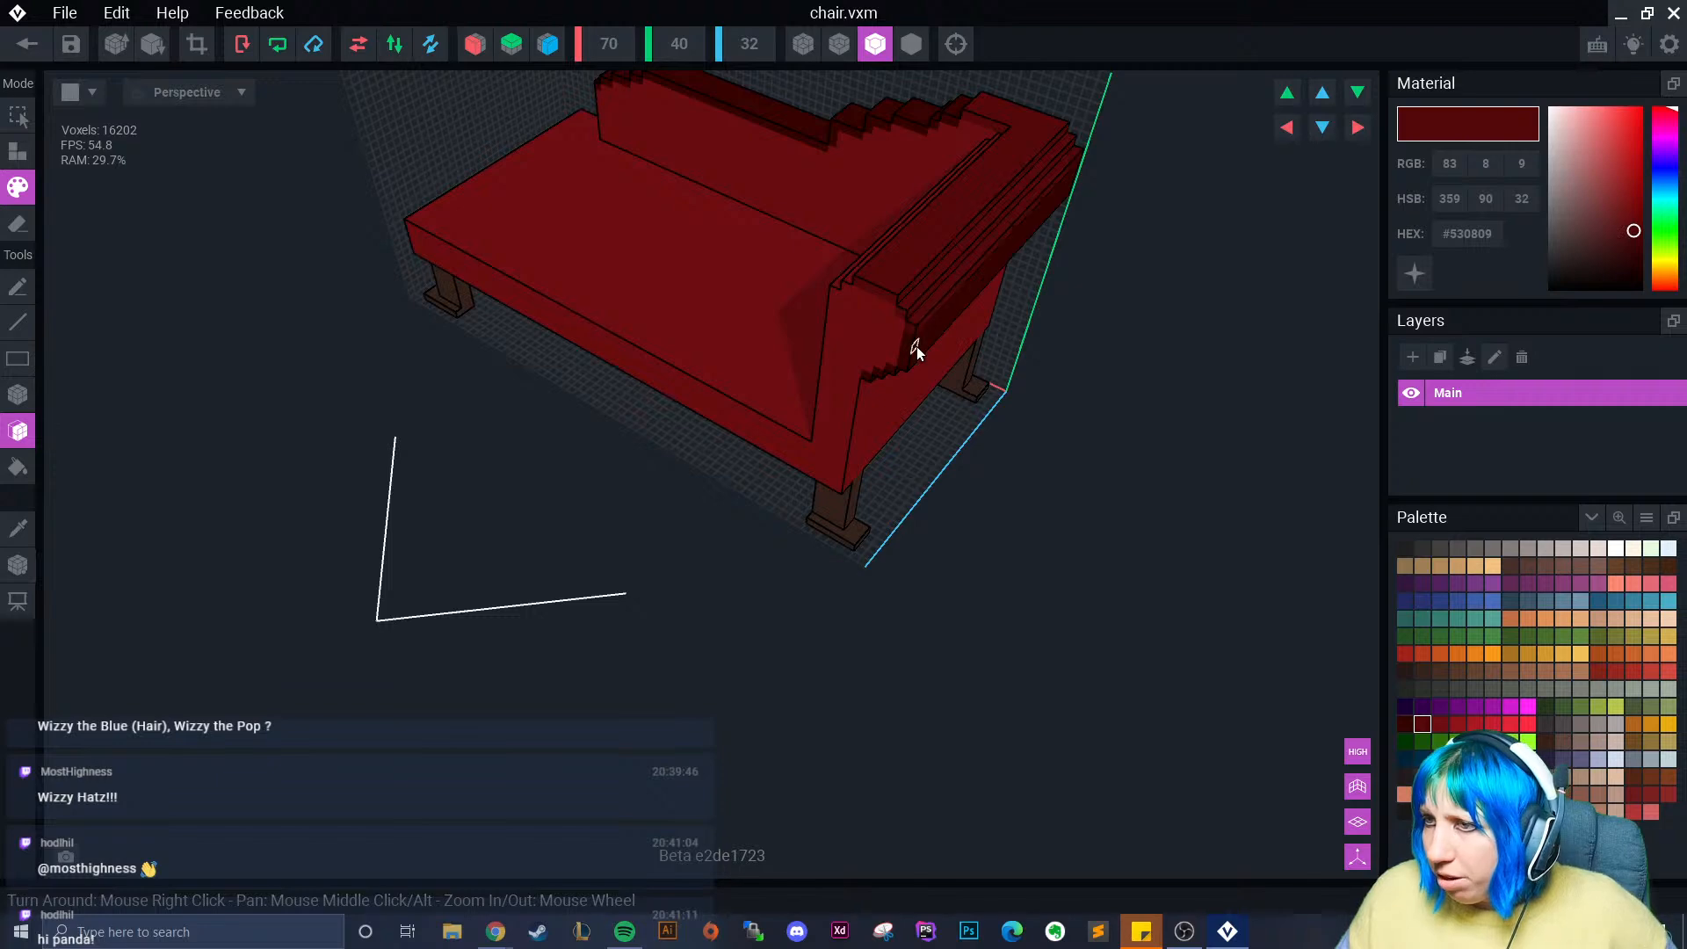
right_drag(916, 348, 907, 372)
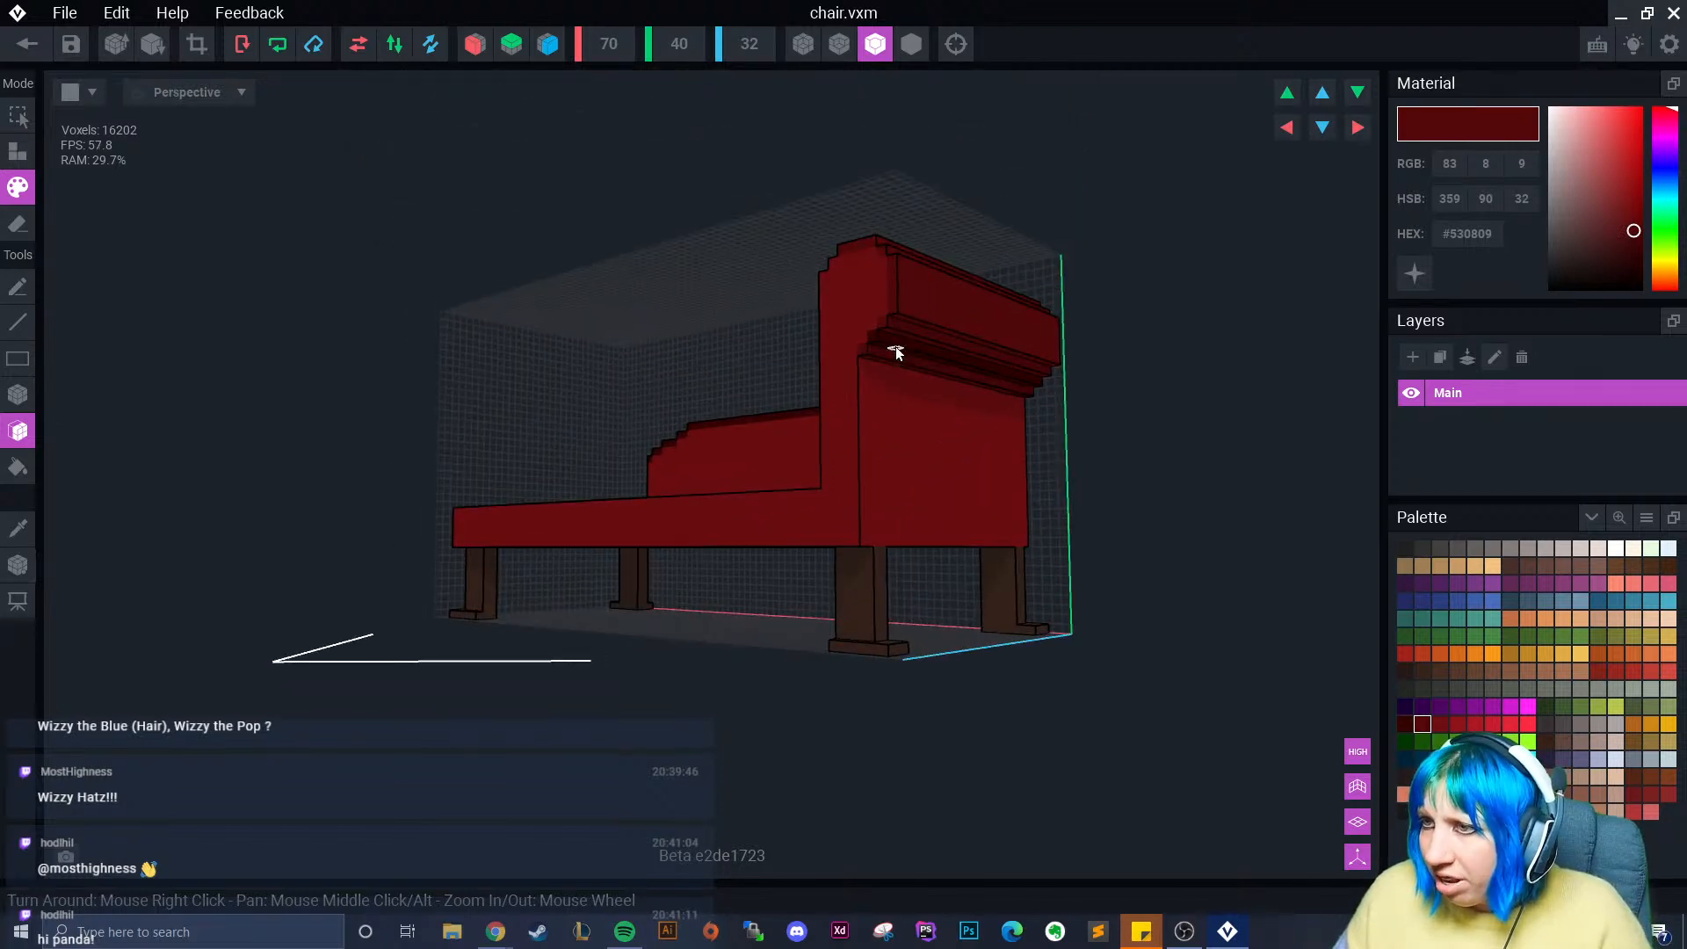
- Paint dark red (#530809) shading with the box shape on the seat ledge in front of the armrest
scroll(901, 342, up, 5)
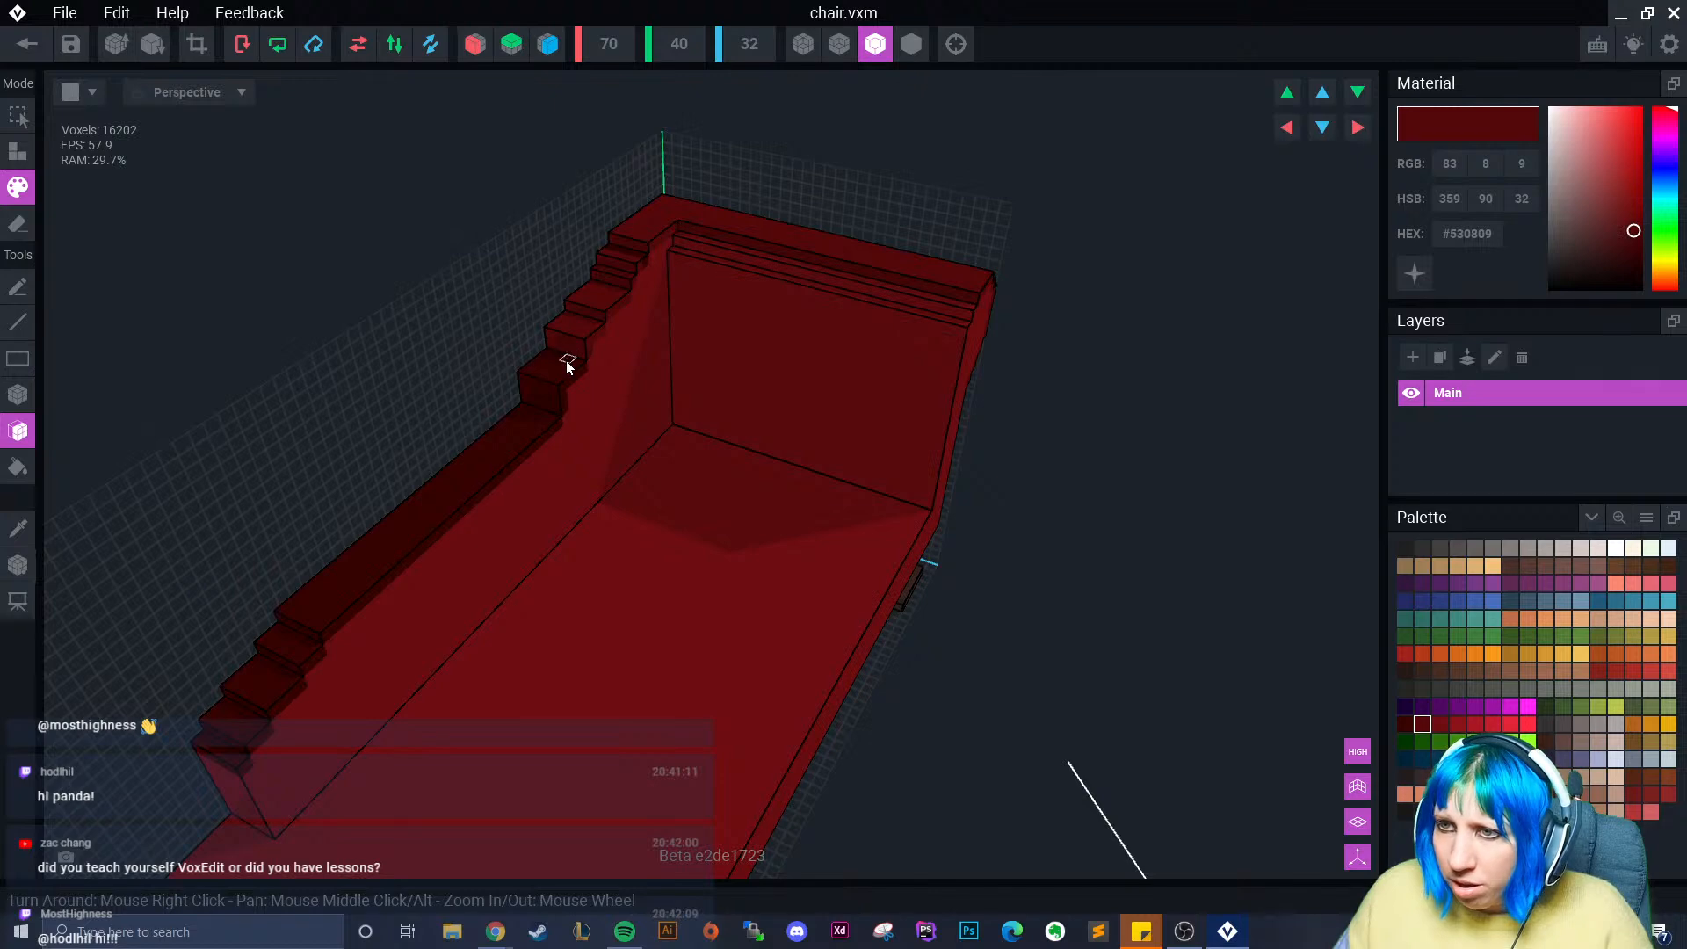
scroll(430, 505, up, 3)
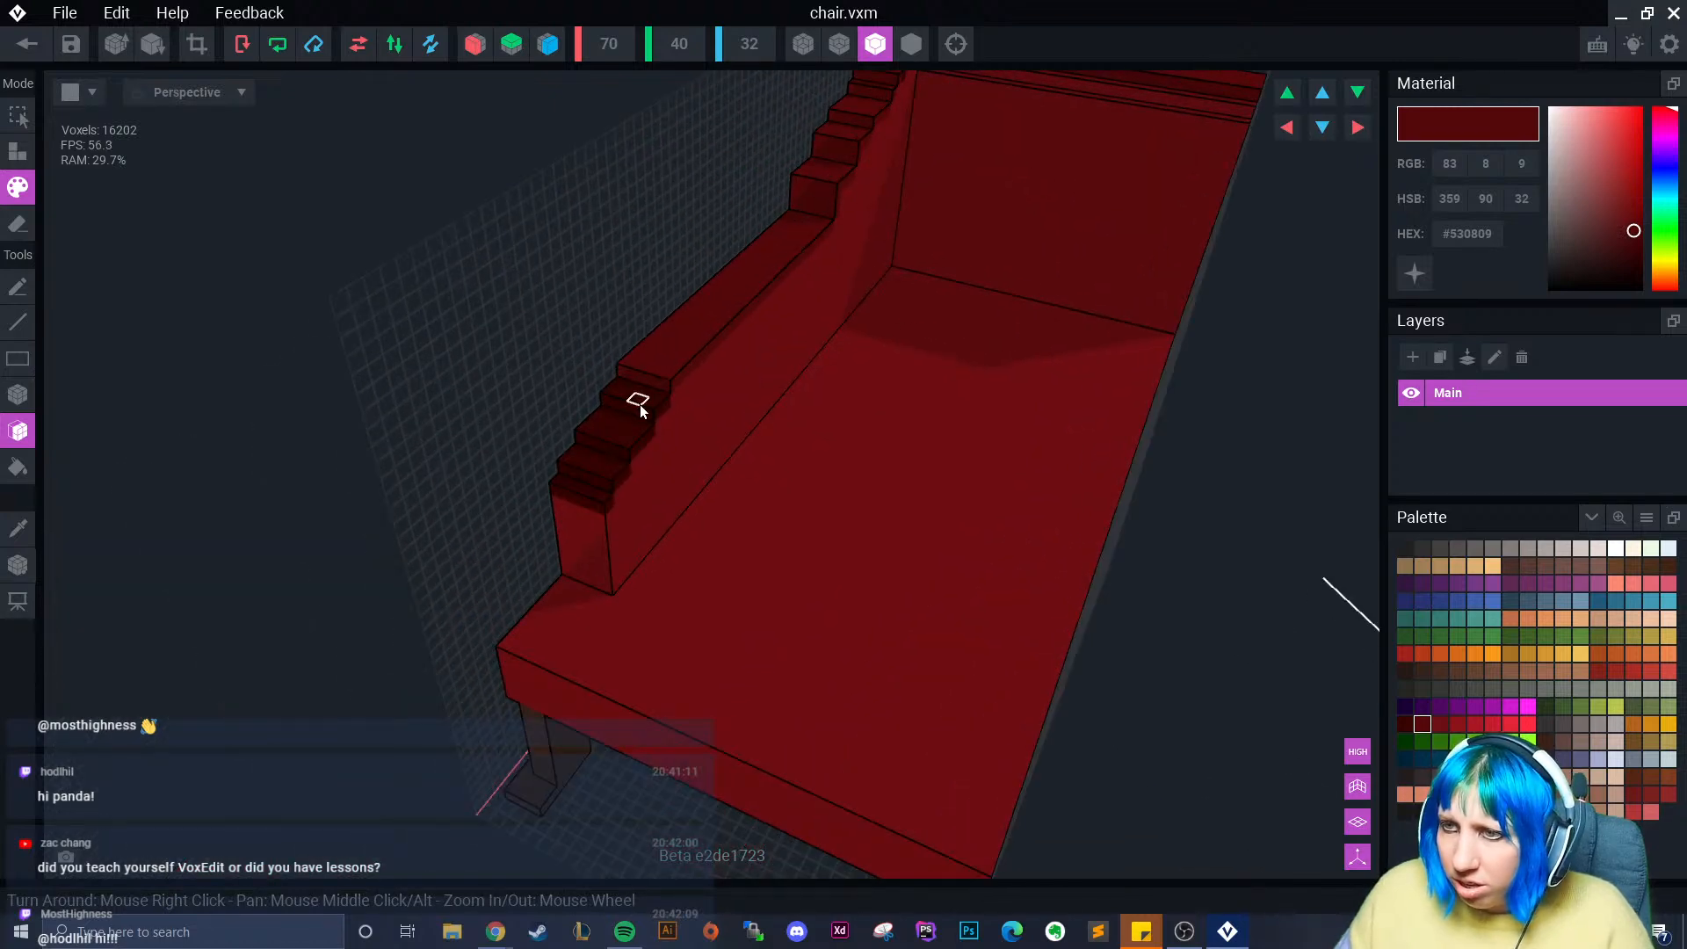
right_drag(572, 523, 94, 490)
click(17, 395)
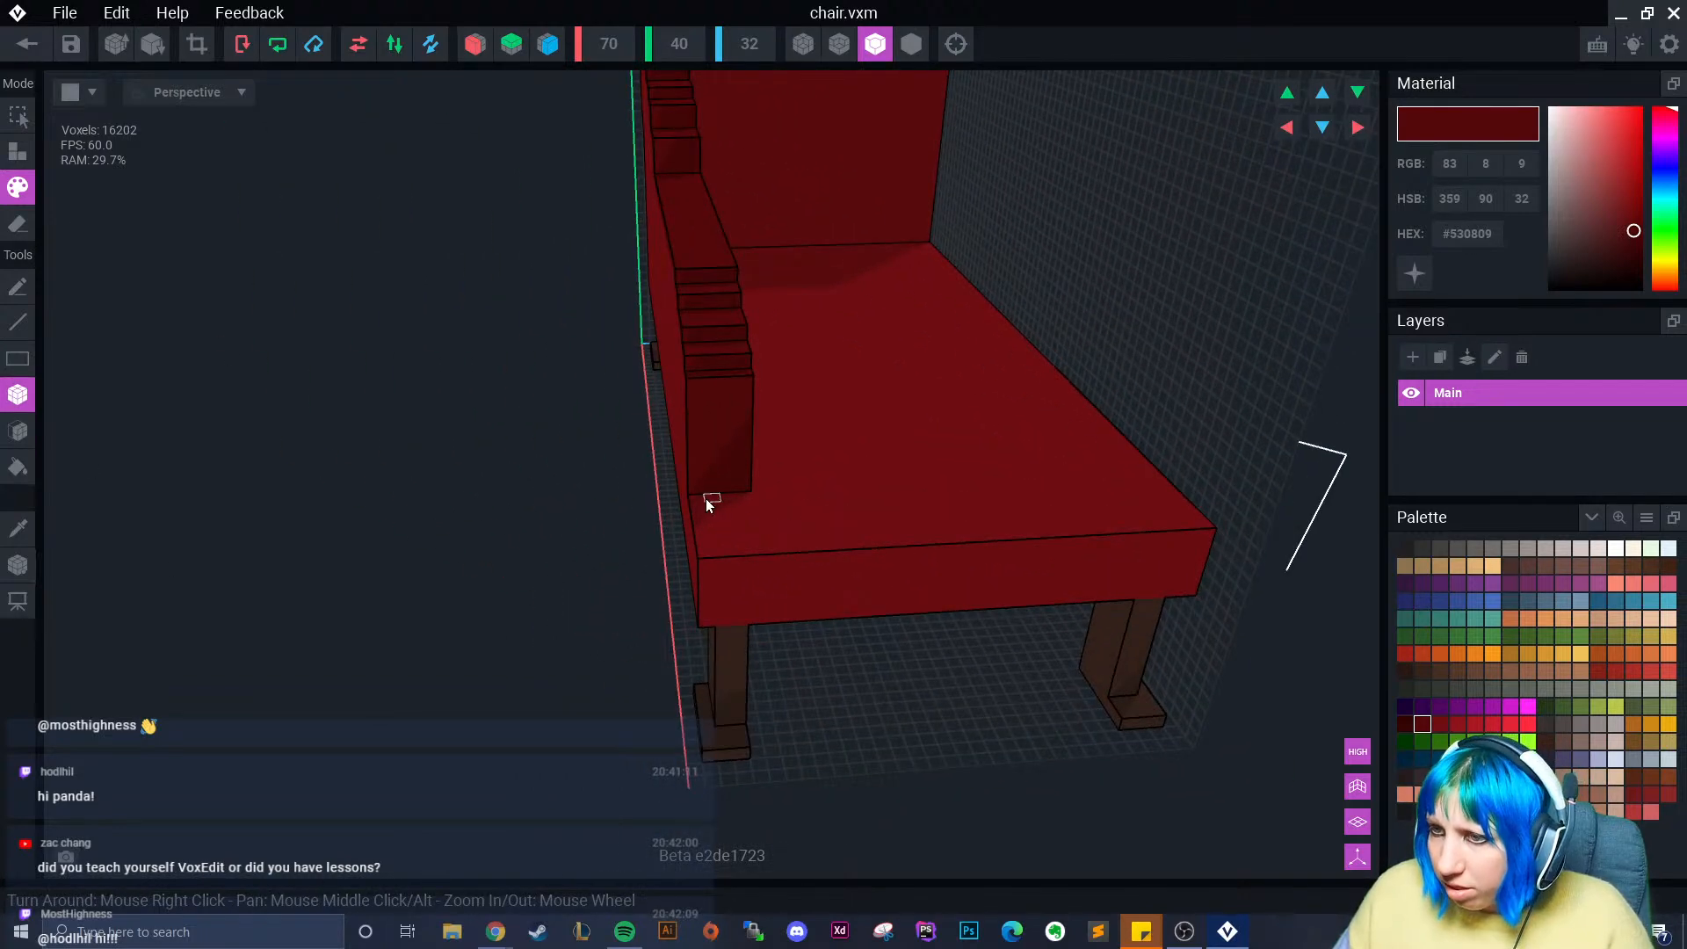
drag(705, 499, 740, 534)
right_drag(759, 551, 719, 578)
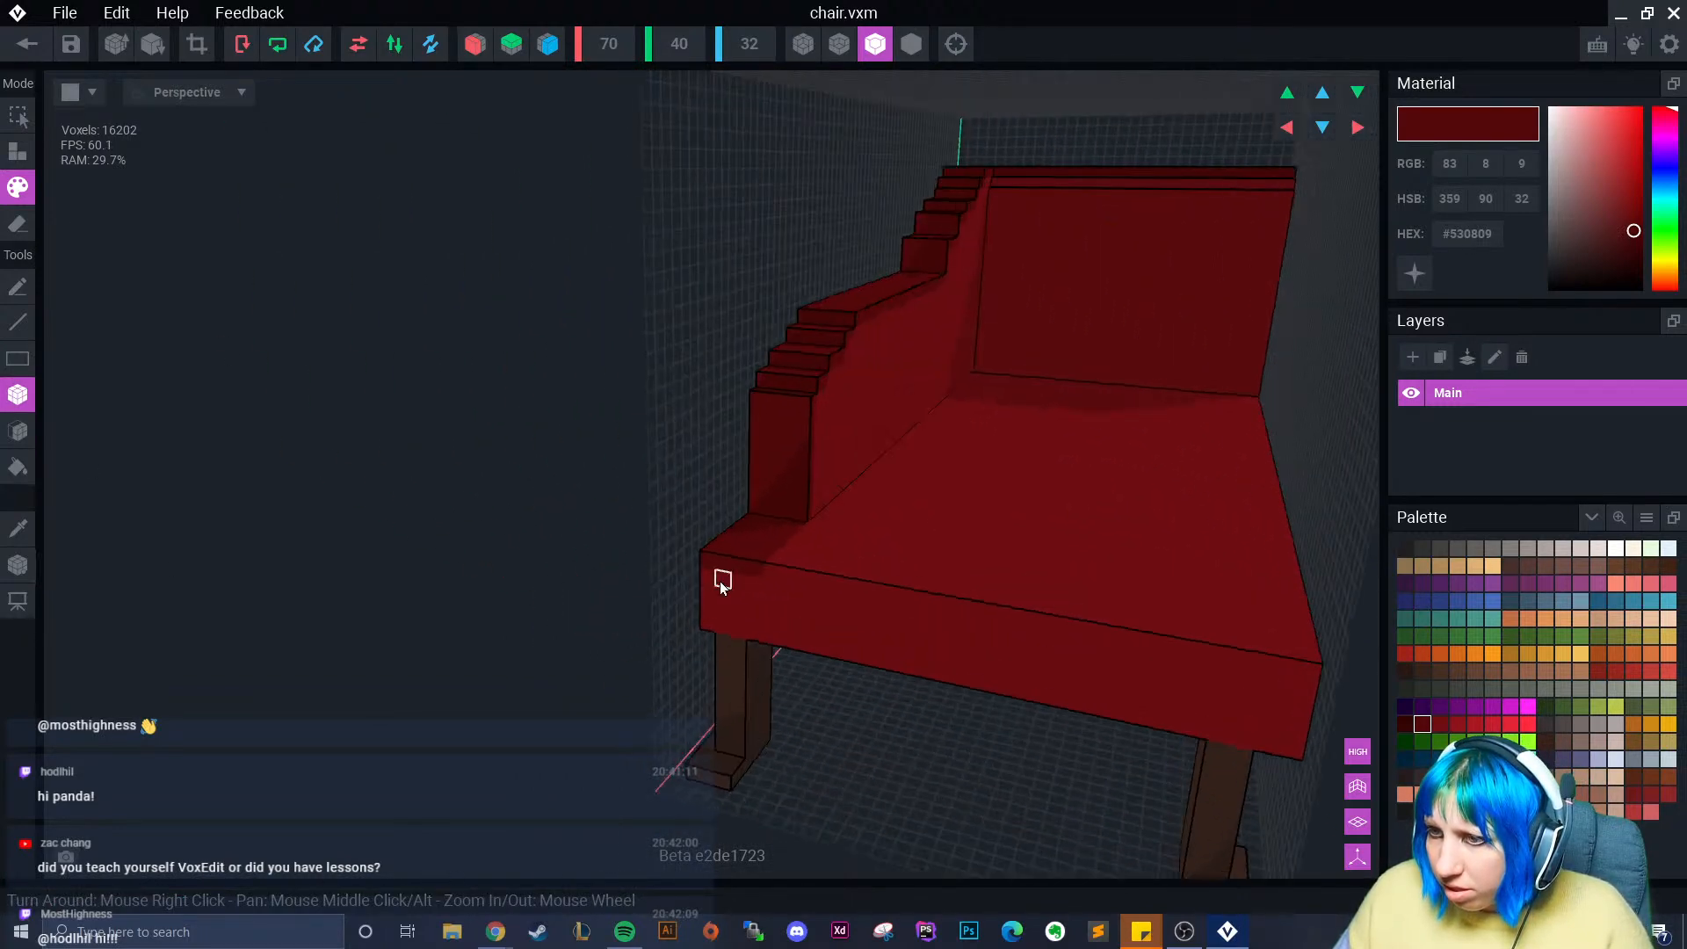
- Shade the lower edge and the rear vertical edge of the chair's tall outer side in dark red
scroll(704, 580, up, 3)
scroll(704, 587, down, 10)
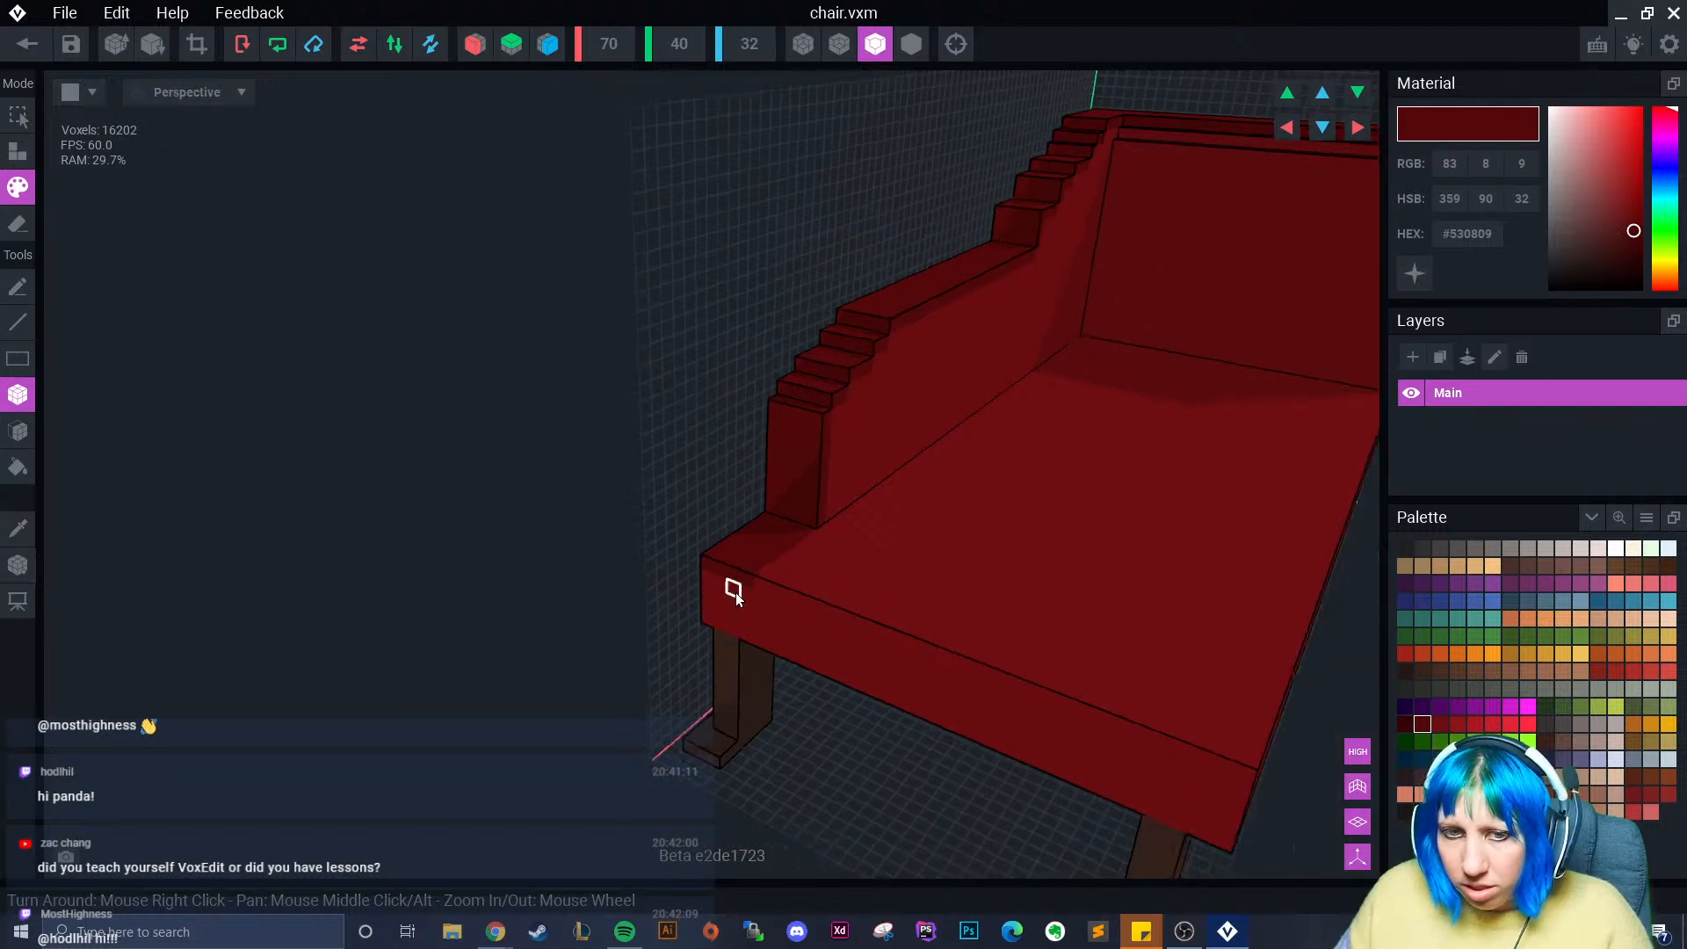
drag(1007, 610, 1131, 598)
mouse_move(650, 615)
right_down()
mouse_move(761, 625)
mouse_move(736, 656)
mouse_move(800, 650)
right_up()
middle_drag(132, 689, 365, 638)
scroll(351, 639, down, 2)
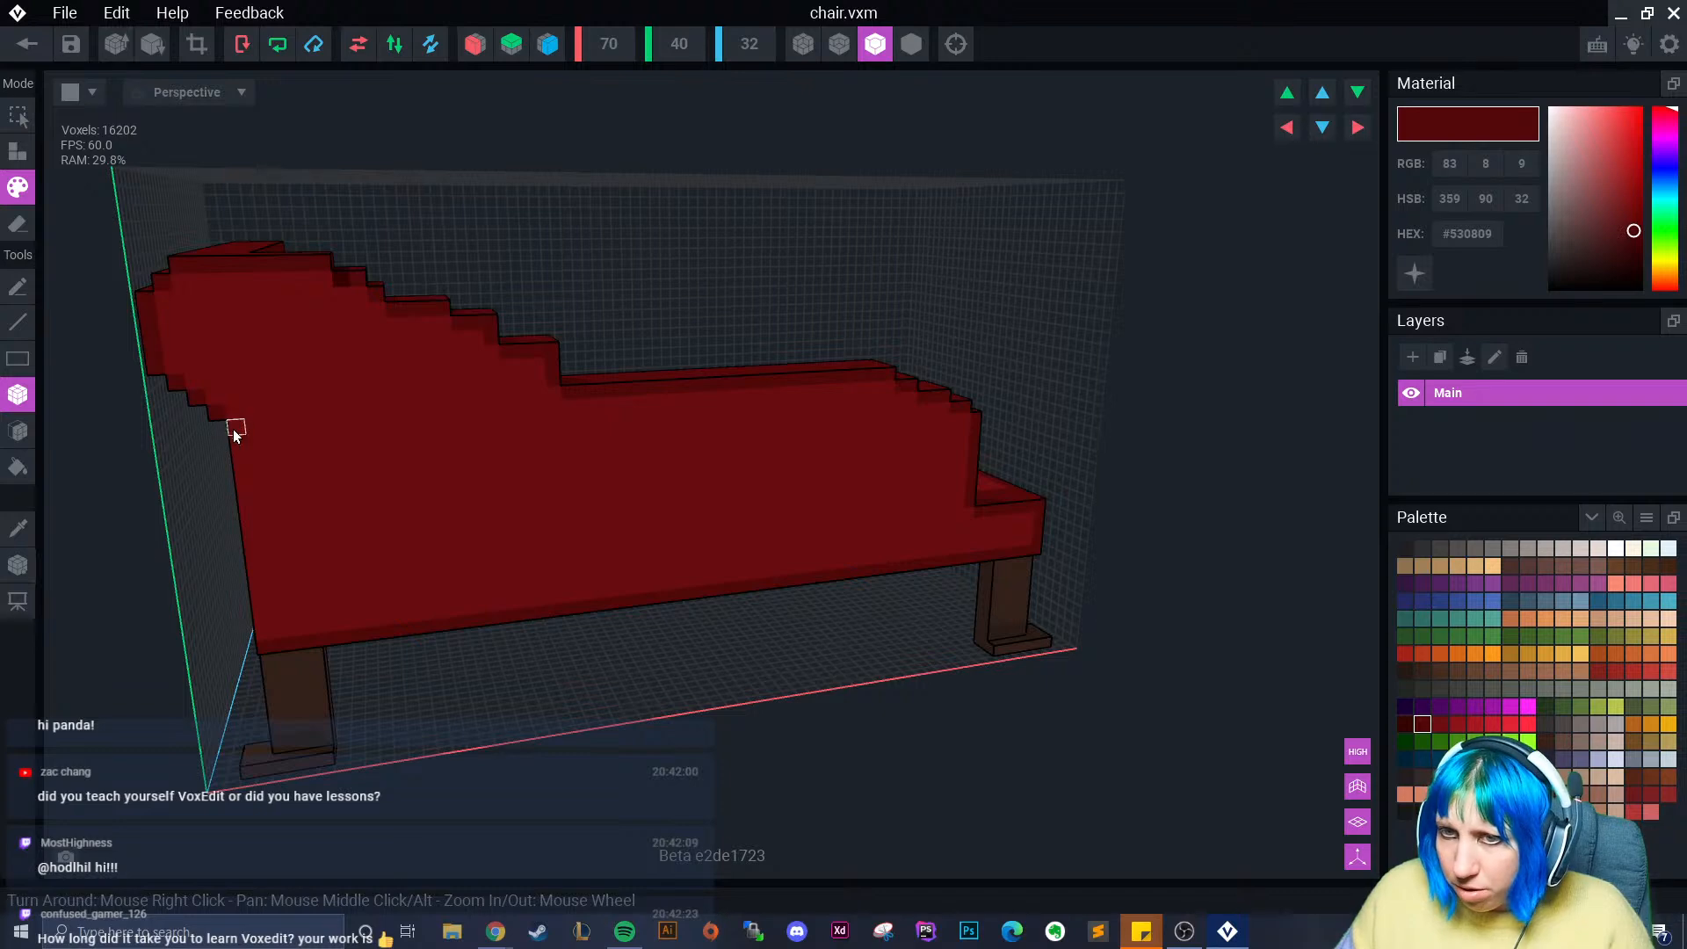
drag(234, 429, 248, 536)
drag(267, 630, 269, 638)
- Paint one-voxel-high dark red strips along the bottom edges of the chair's back and its open side
right_drag(302, 548, 299, 550)
middle_drag(299, 550, 440, 513)
scroll(417, 521, down, 2)
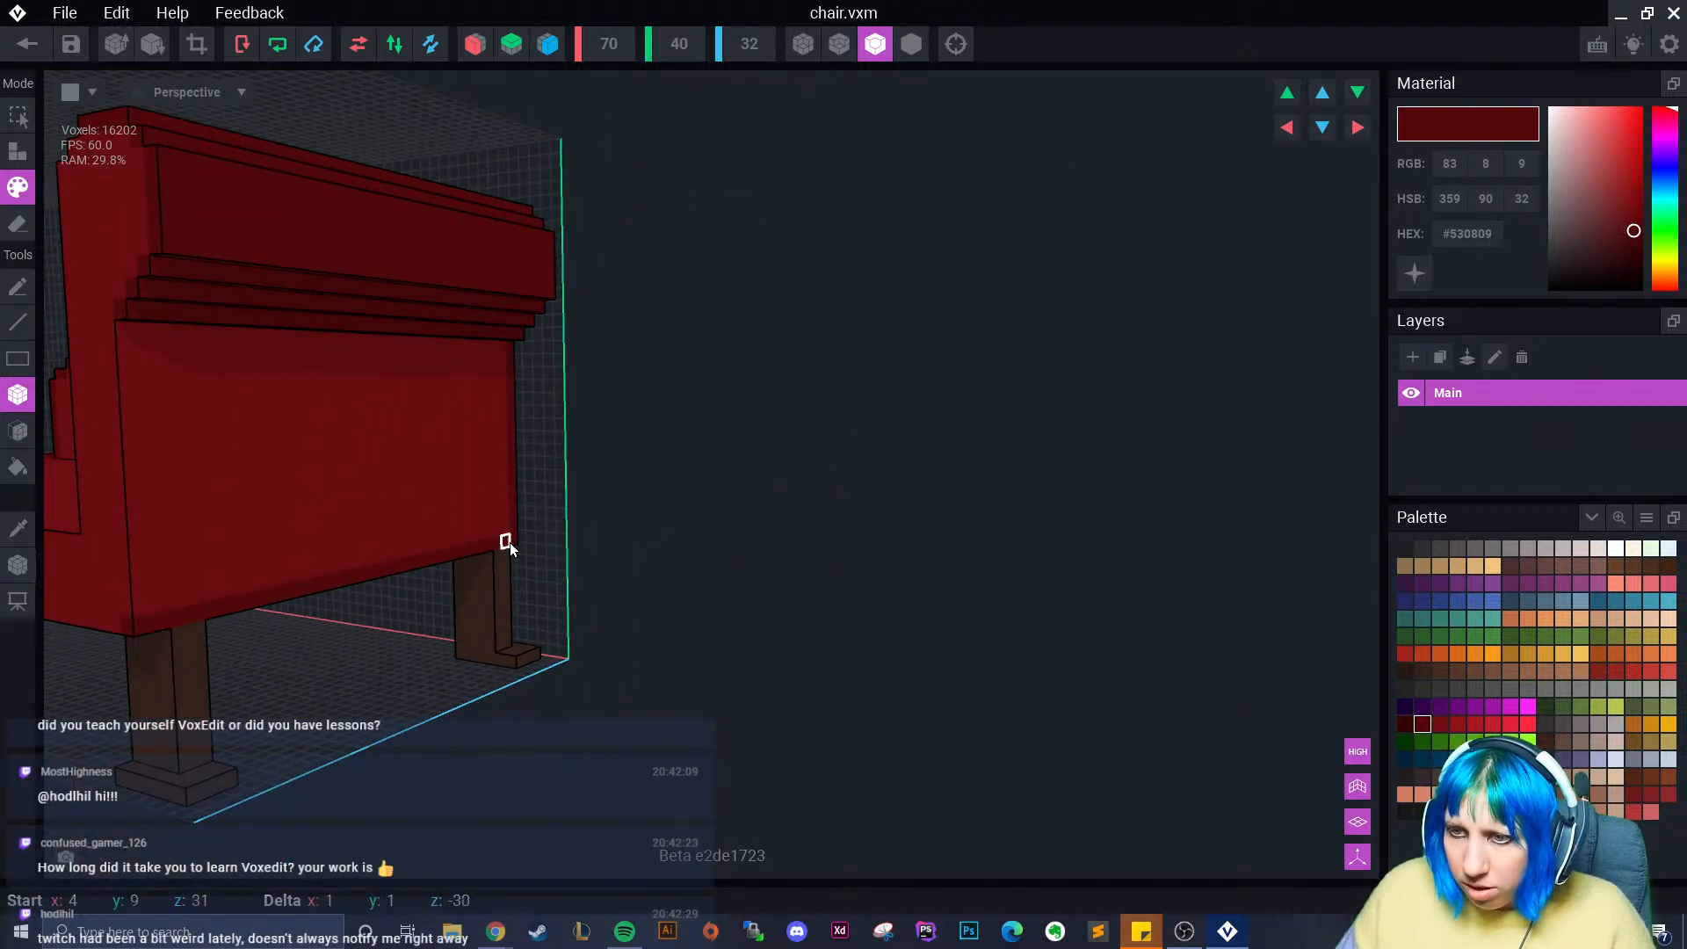
right_drag(509, 541, 443, 618)
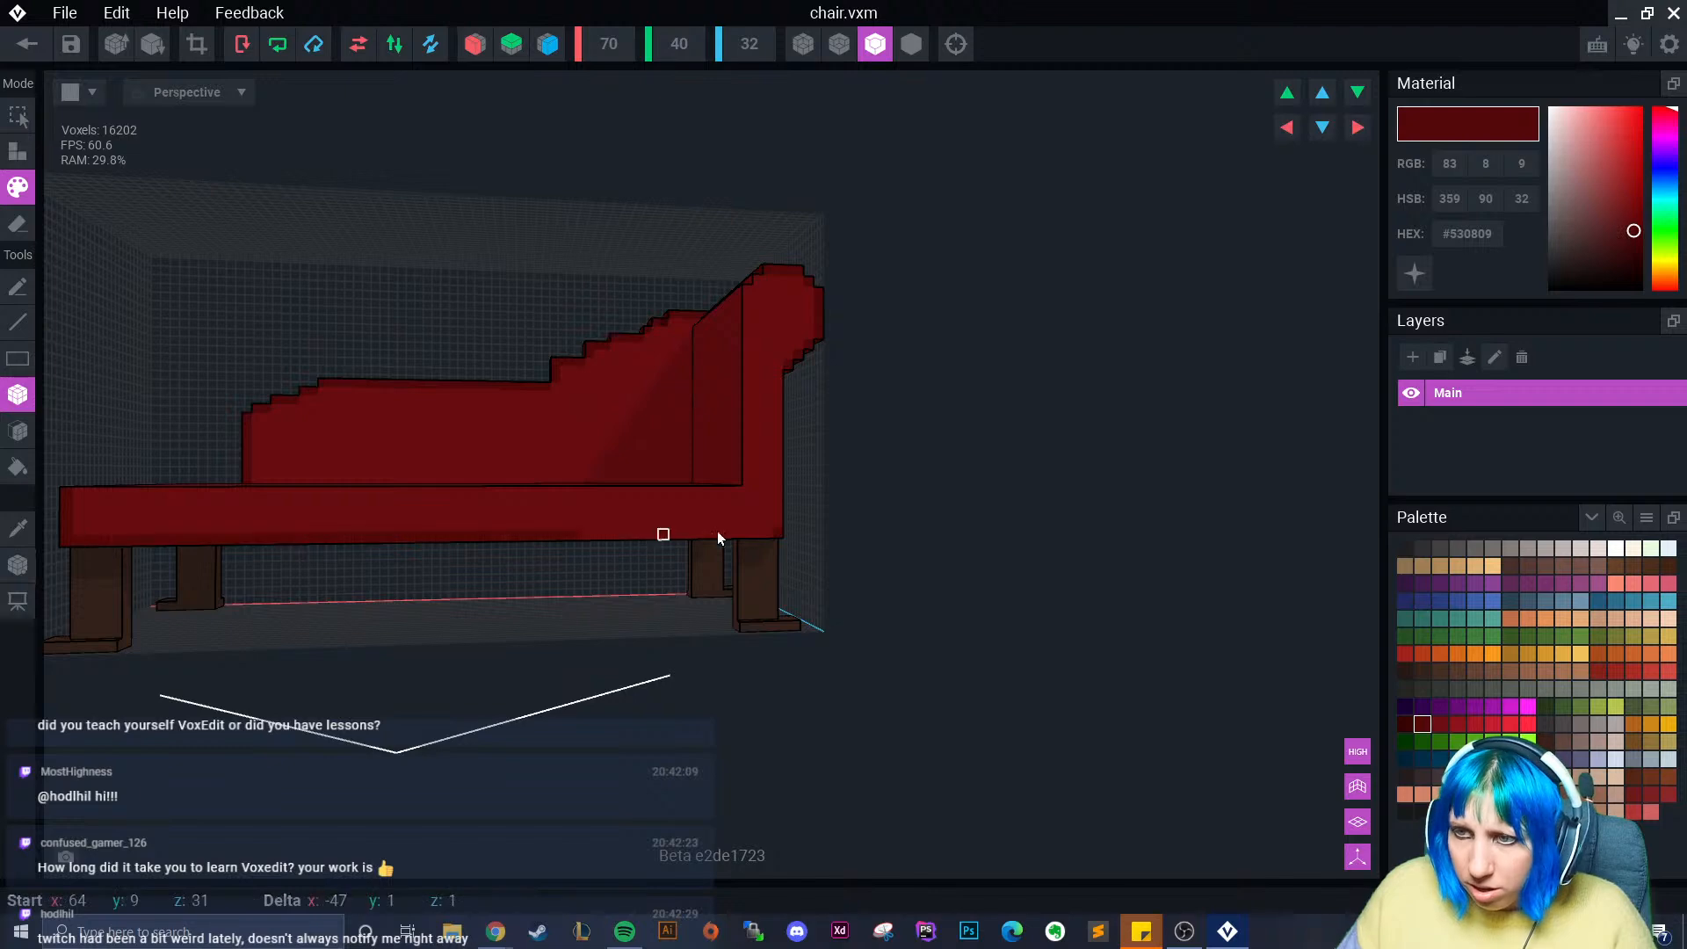
right_drag(754, 531, 734, 448)
- Shade the top edge and the open-side vertical edge of the inner backrest panel in dark red
scroll(768, 392, up, 3)
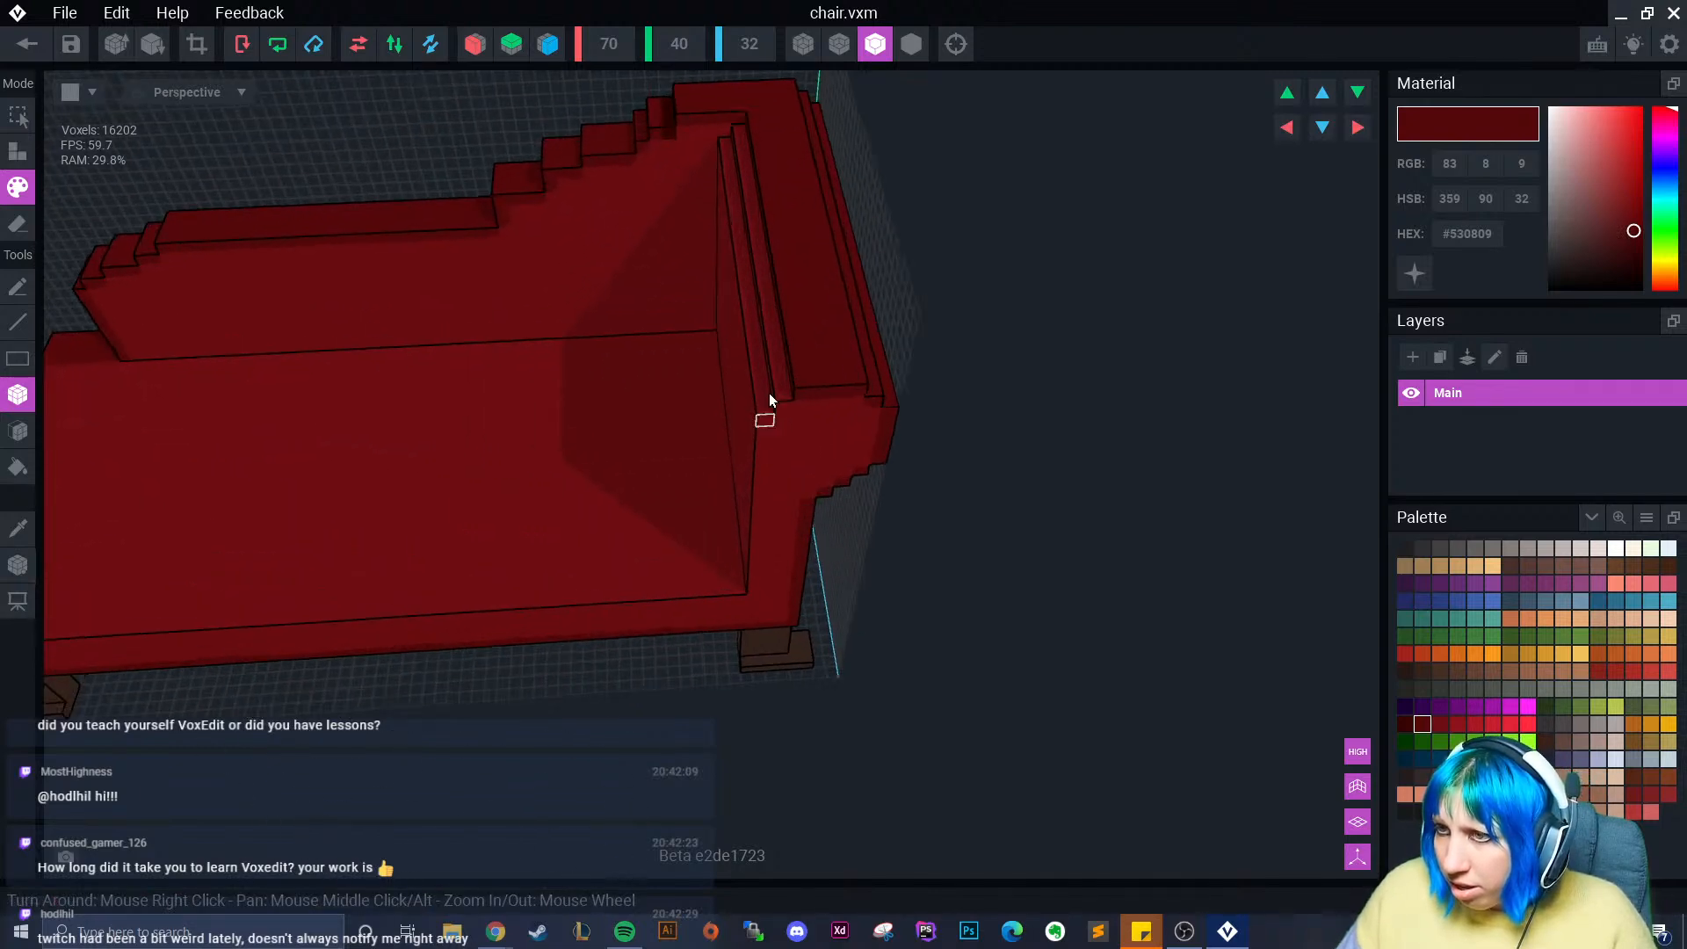
scroll(768, 392, up, 1)
drag(745, 109, 745, 109)
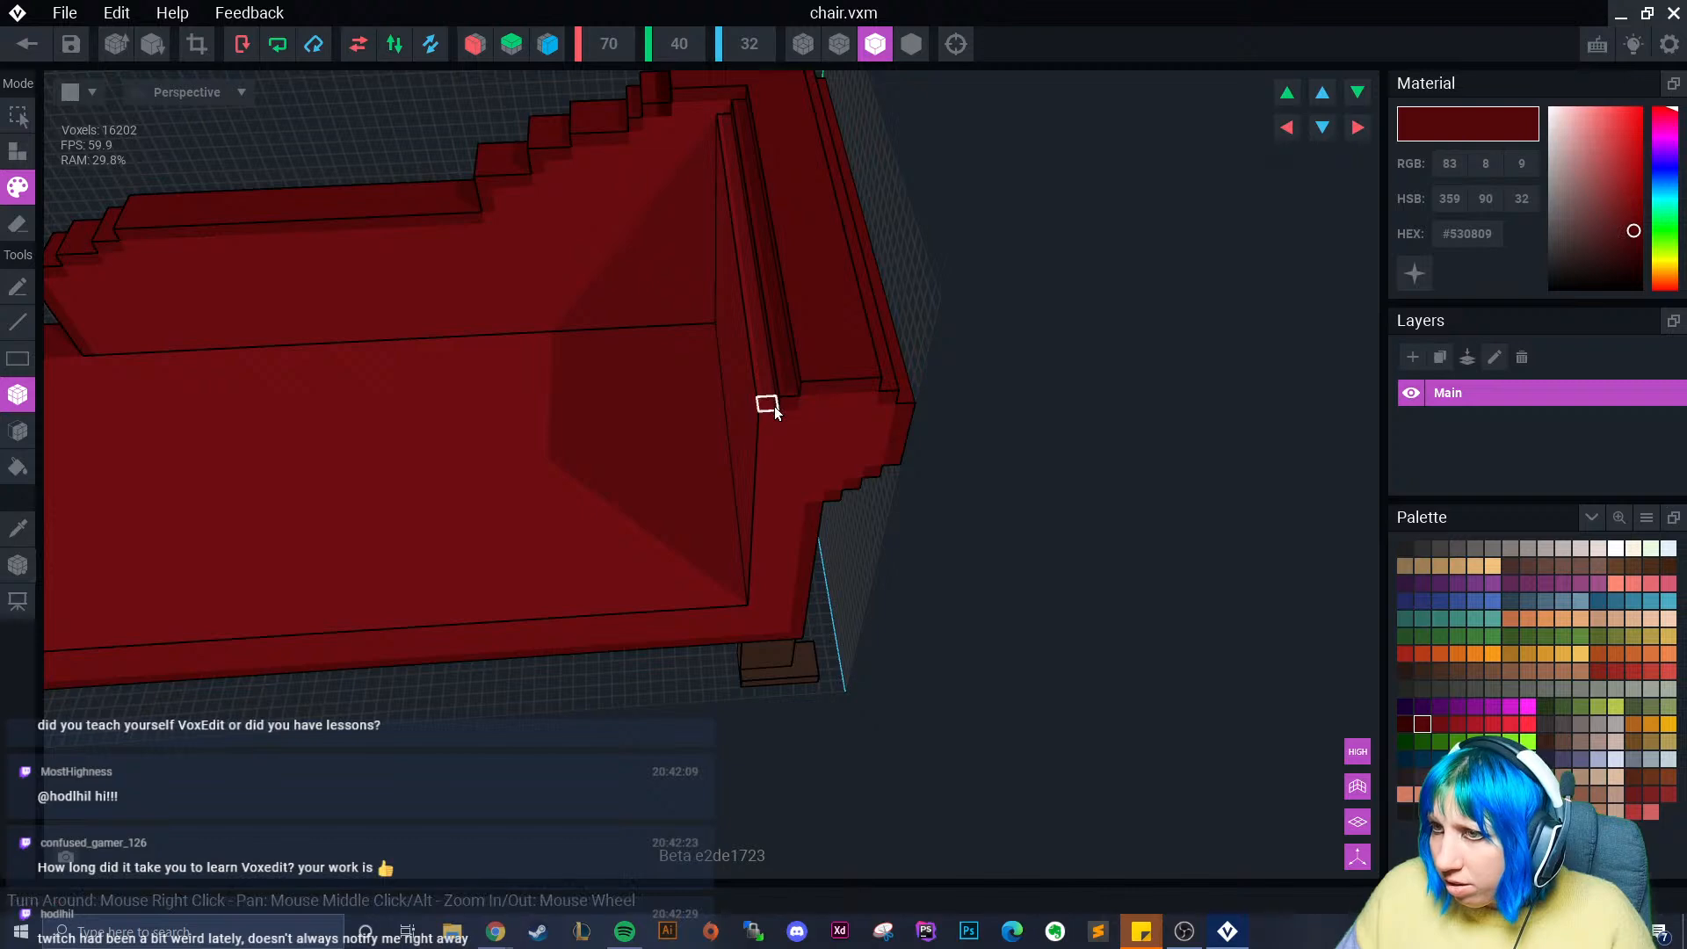
right_drag(774, 406, 704, 227)
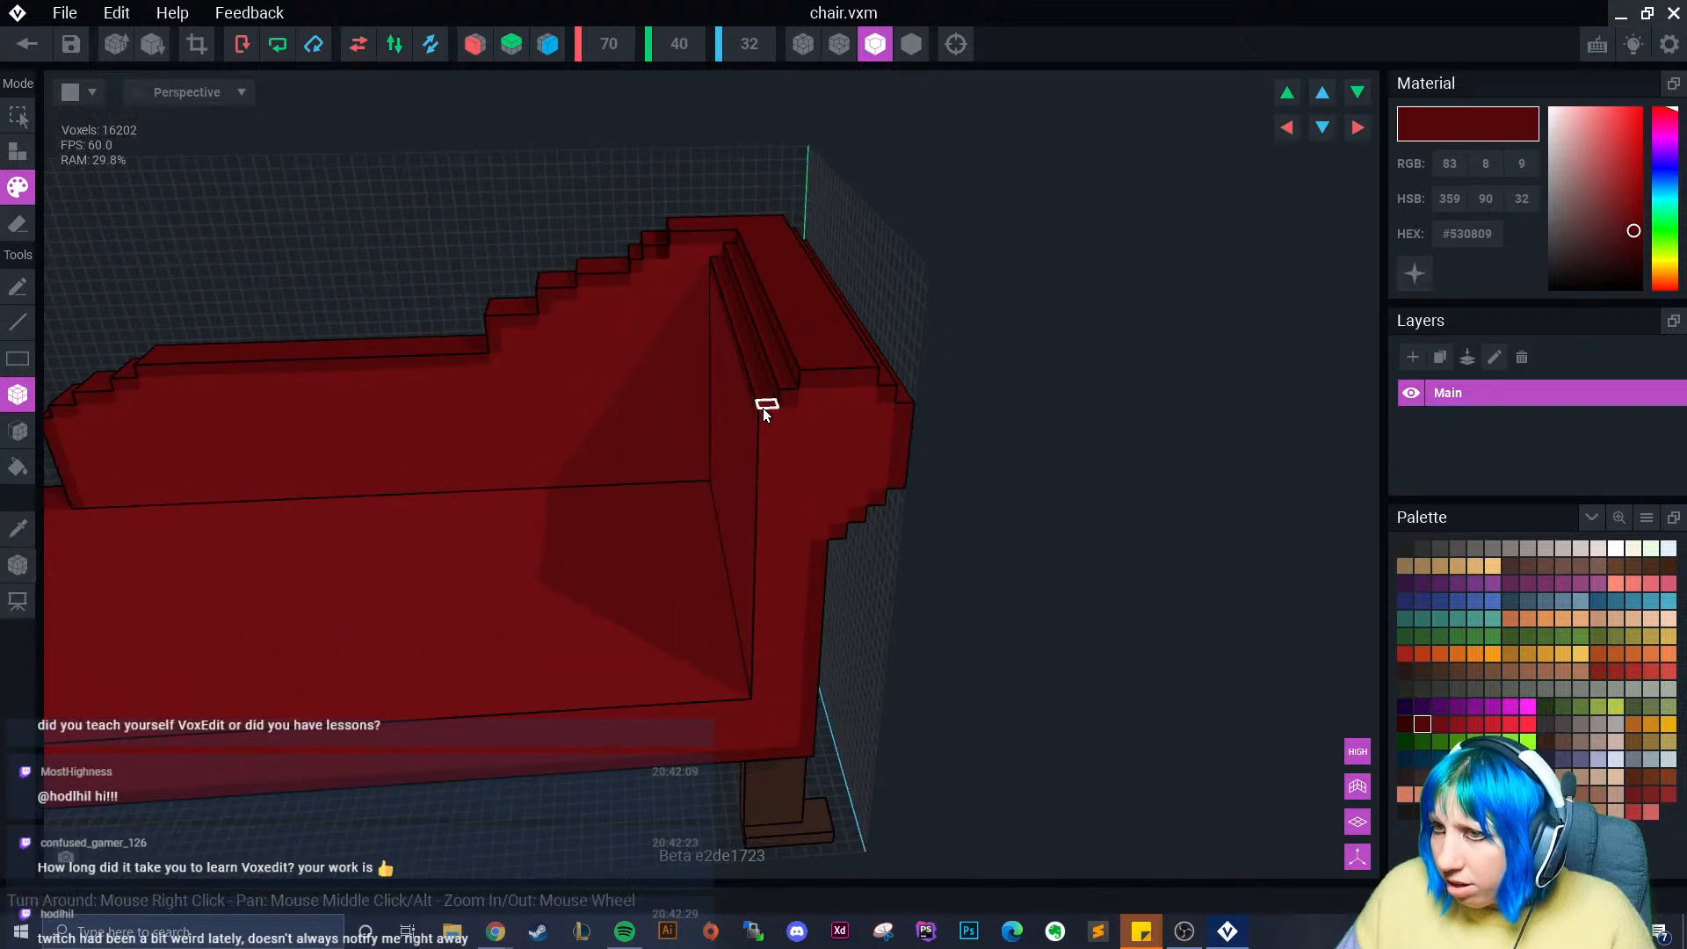
drag(766, 406, 751, 682)
right_drag(724, 645, 714, 591)
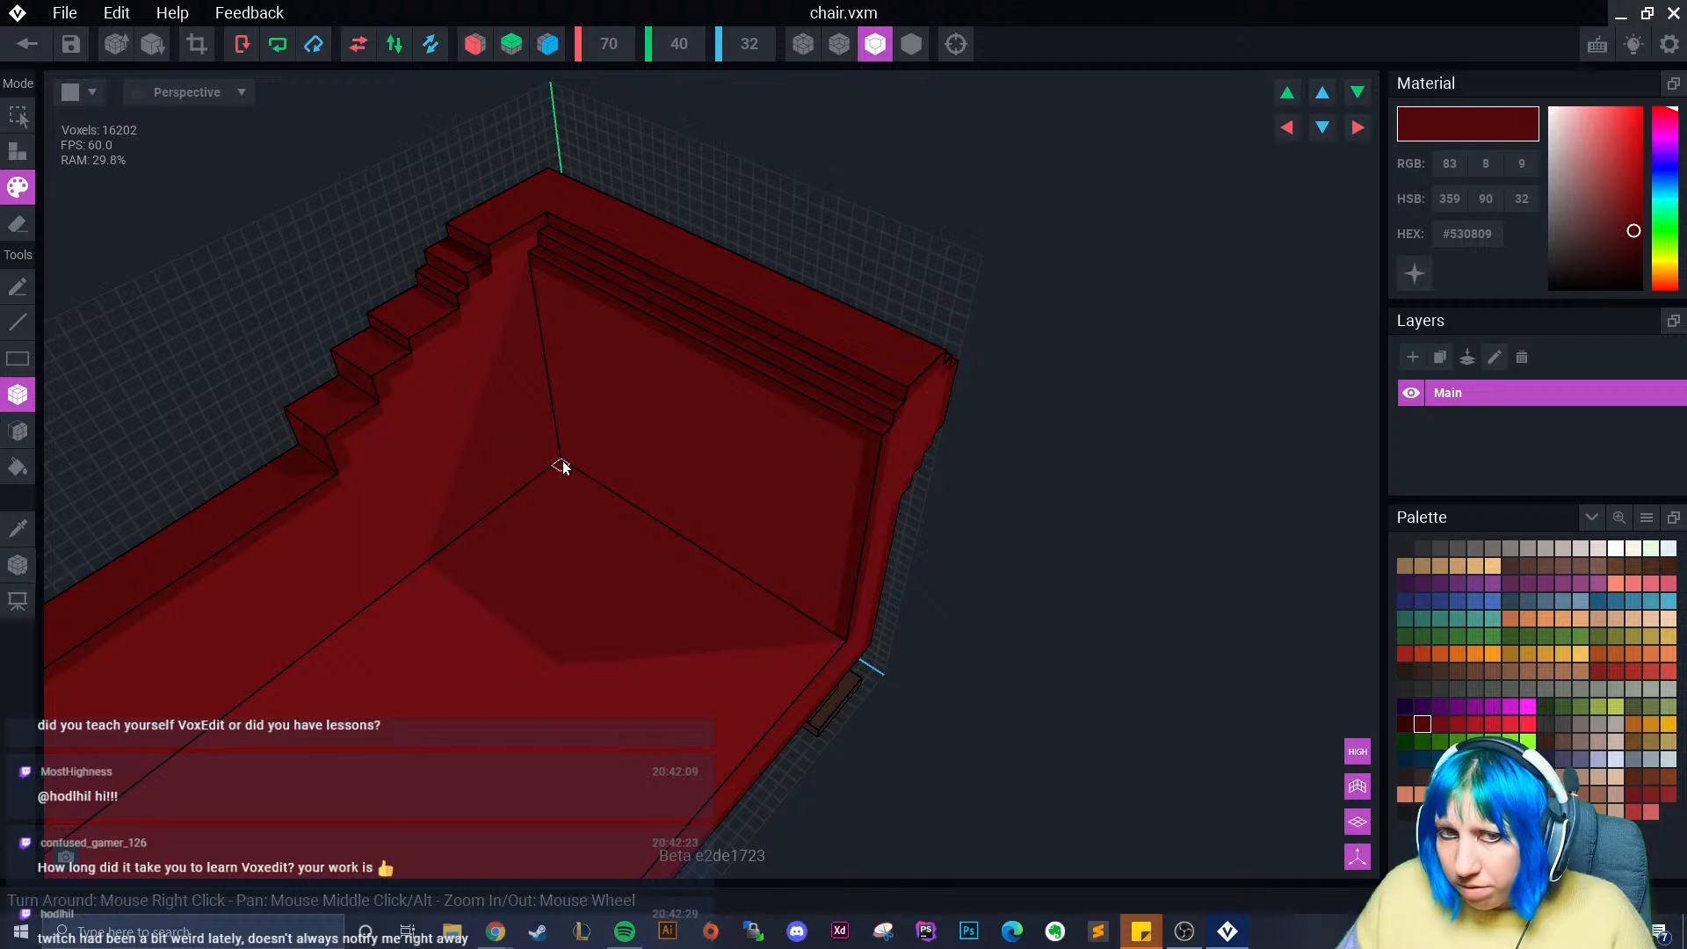
- Complete the dark border of the inner backrest panel along the seat and the corner by the armrest
drag(563, 466, 824, 636)
right_drag(825, 636, 513, 314)
drag(513, 314, 519, 538)
right_drag(519, 537, 583, 474)
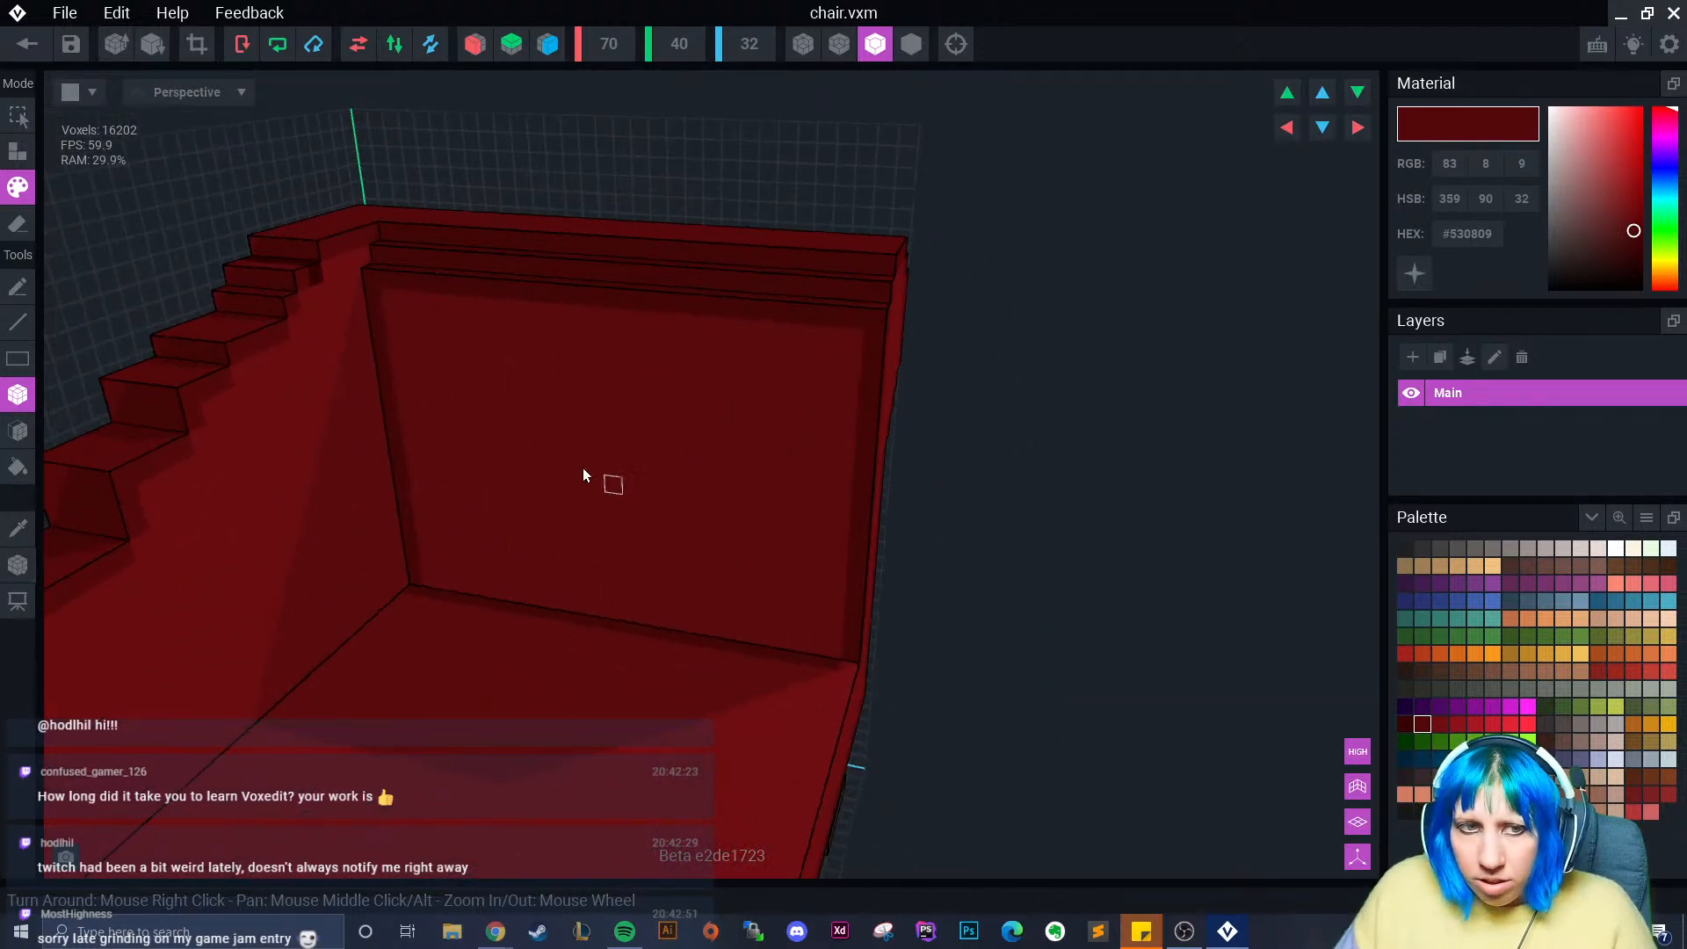
drag(445, 349, 460, 362)
right_drag(462, 362, 534, 359)
drag(572, 348, 593, 361)
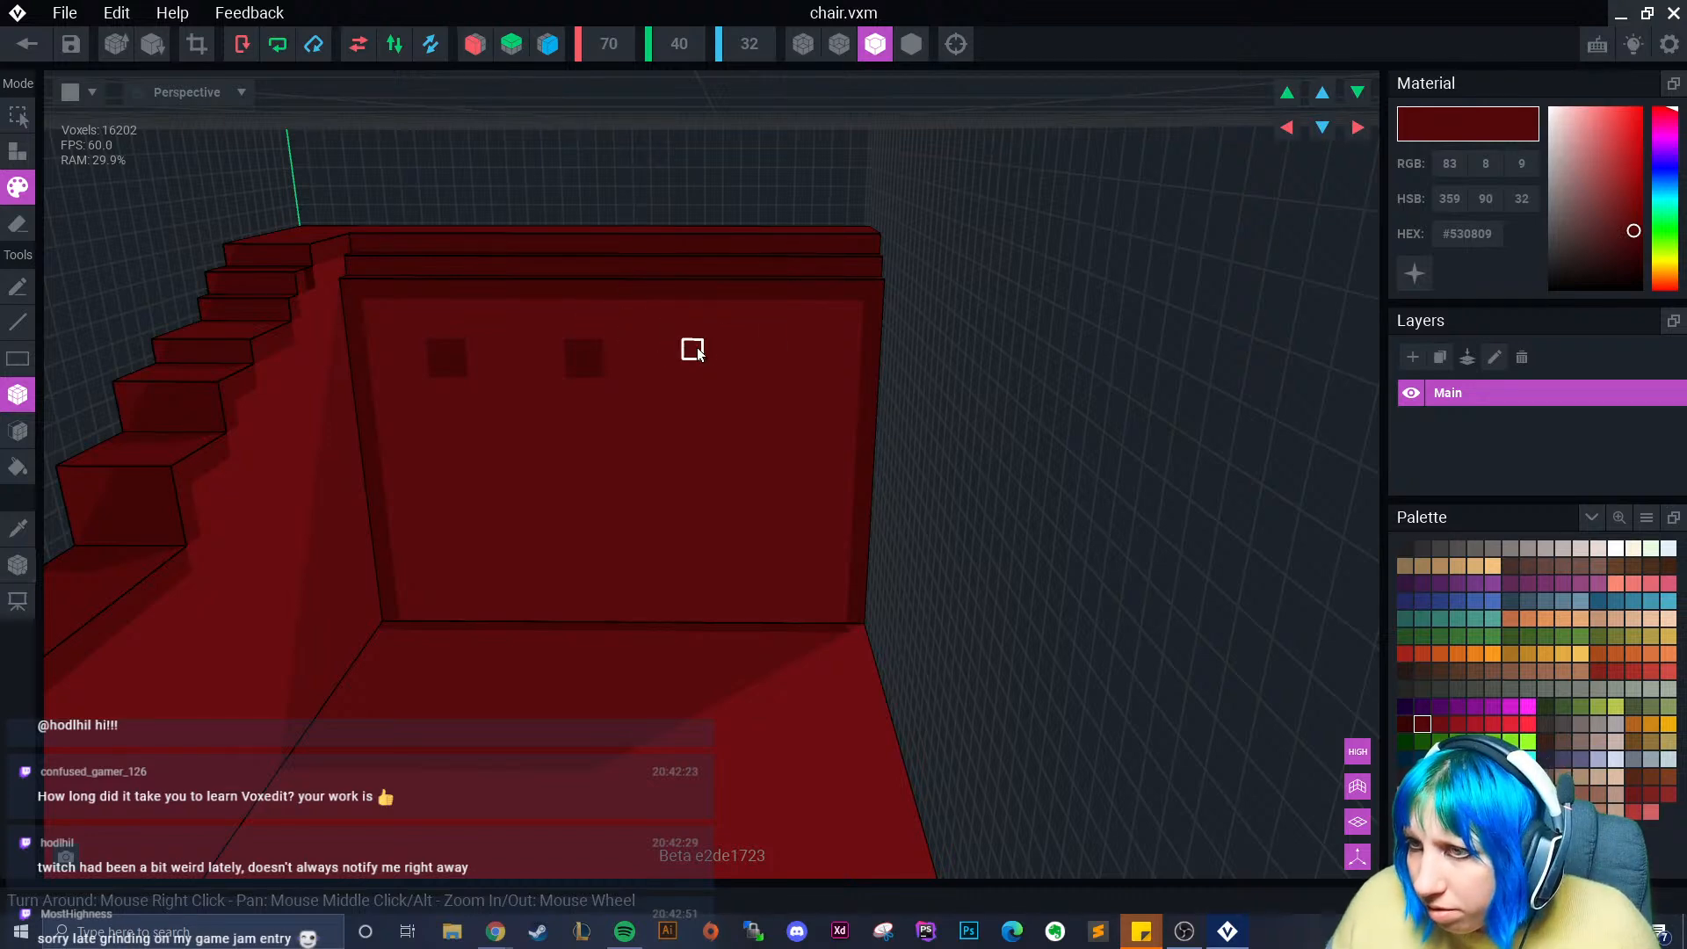
drag(730, 366, 749, 369)
key(ctrl+z)
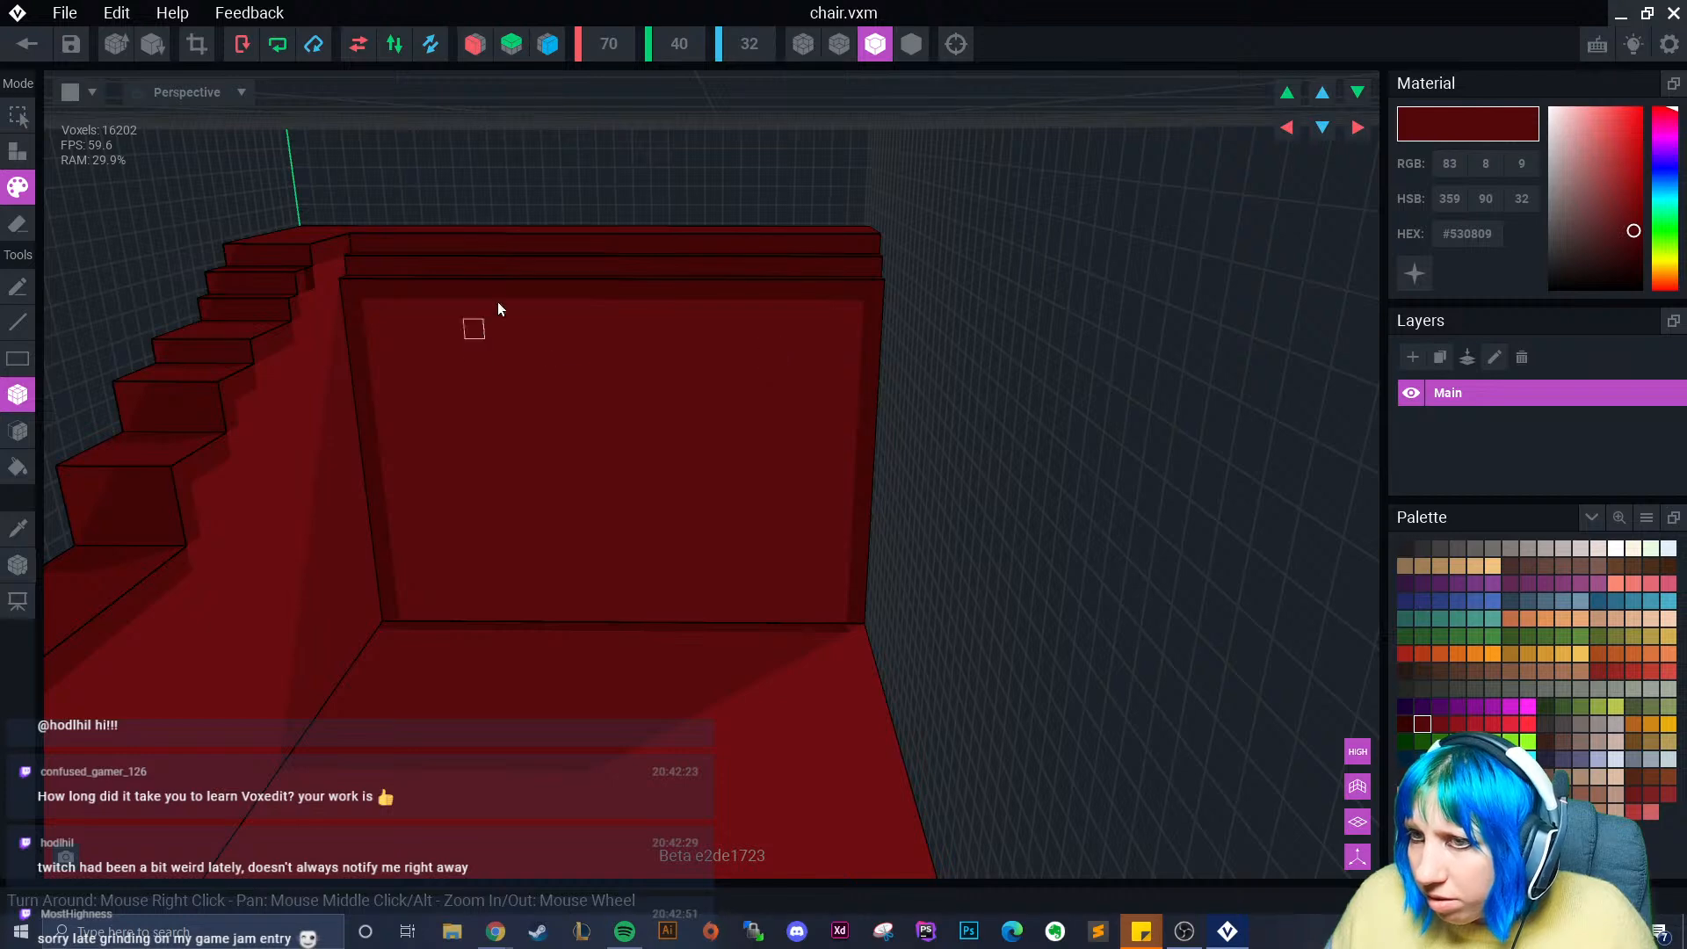
click(475, 44)
click(558, 51)
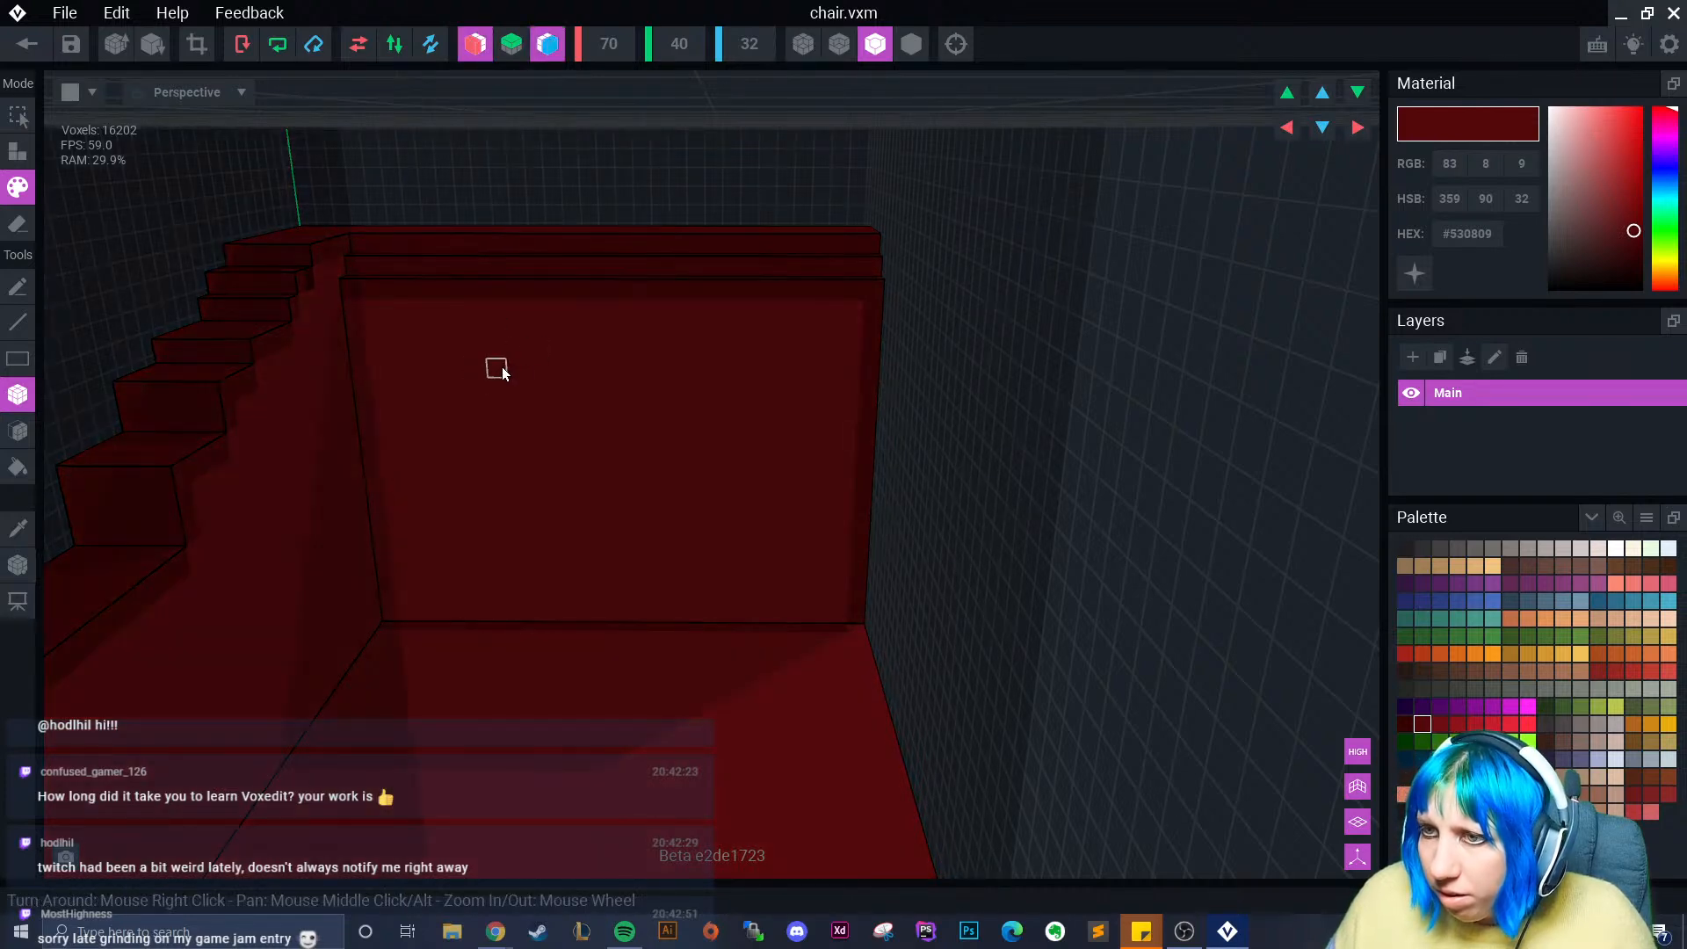
click(482, 53)
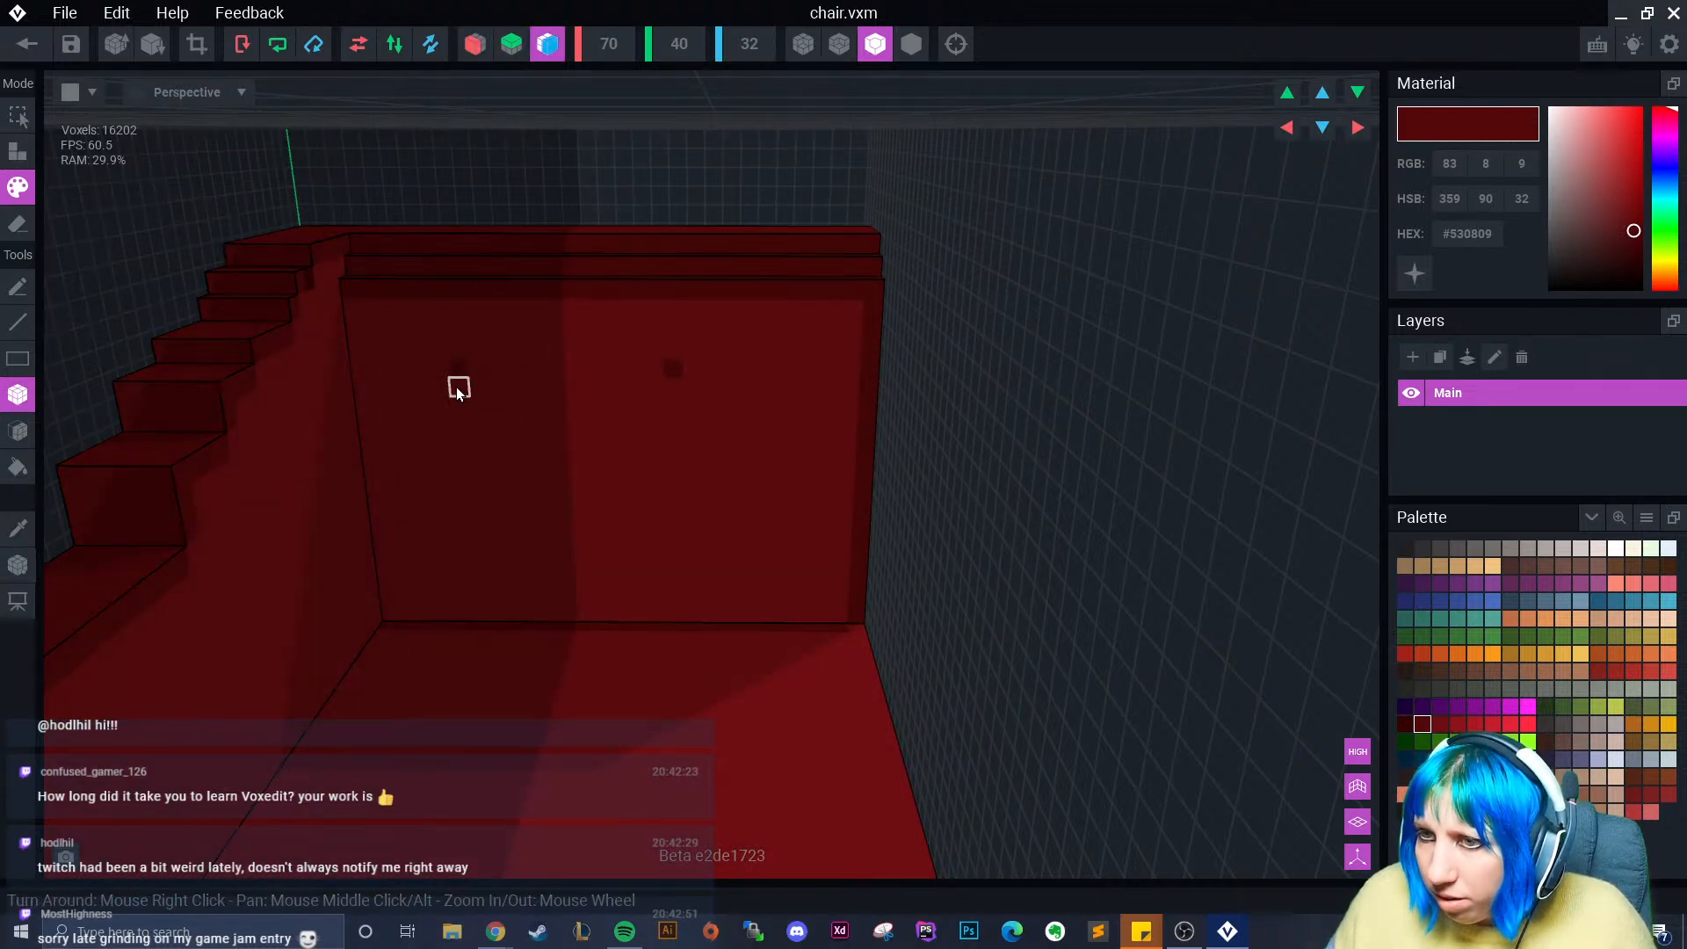
click(475, 376)
click(559, 376)
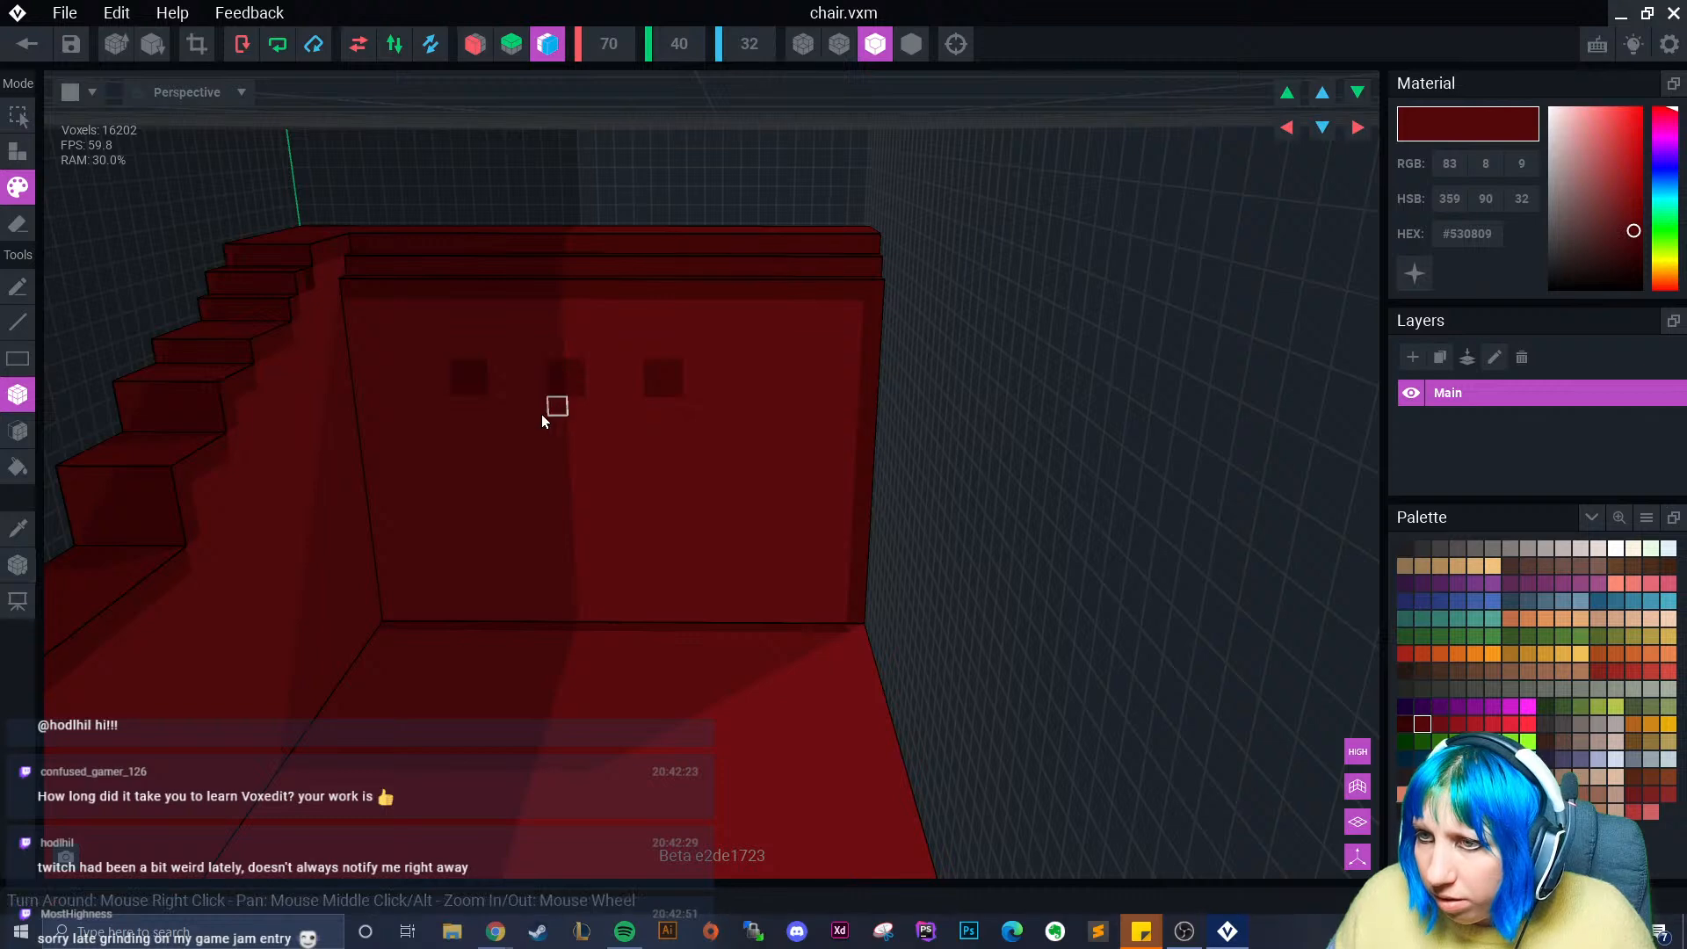
key(ctrl+z)
key(ctrl+z)
key(ctrl+z)
key(ctrl+z)
key(ctrl+z)
key(ctrl+z)
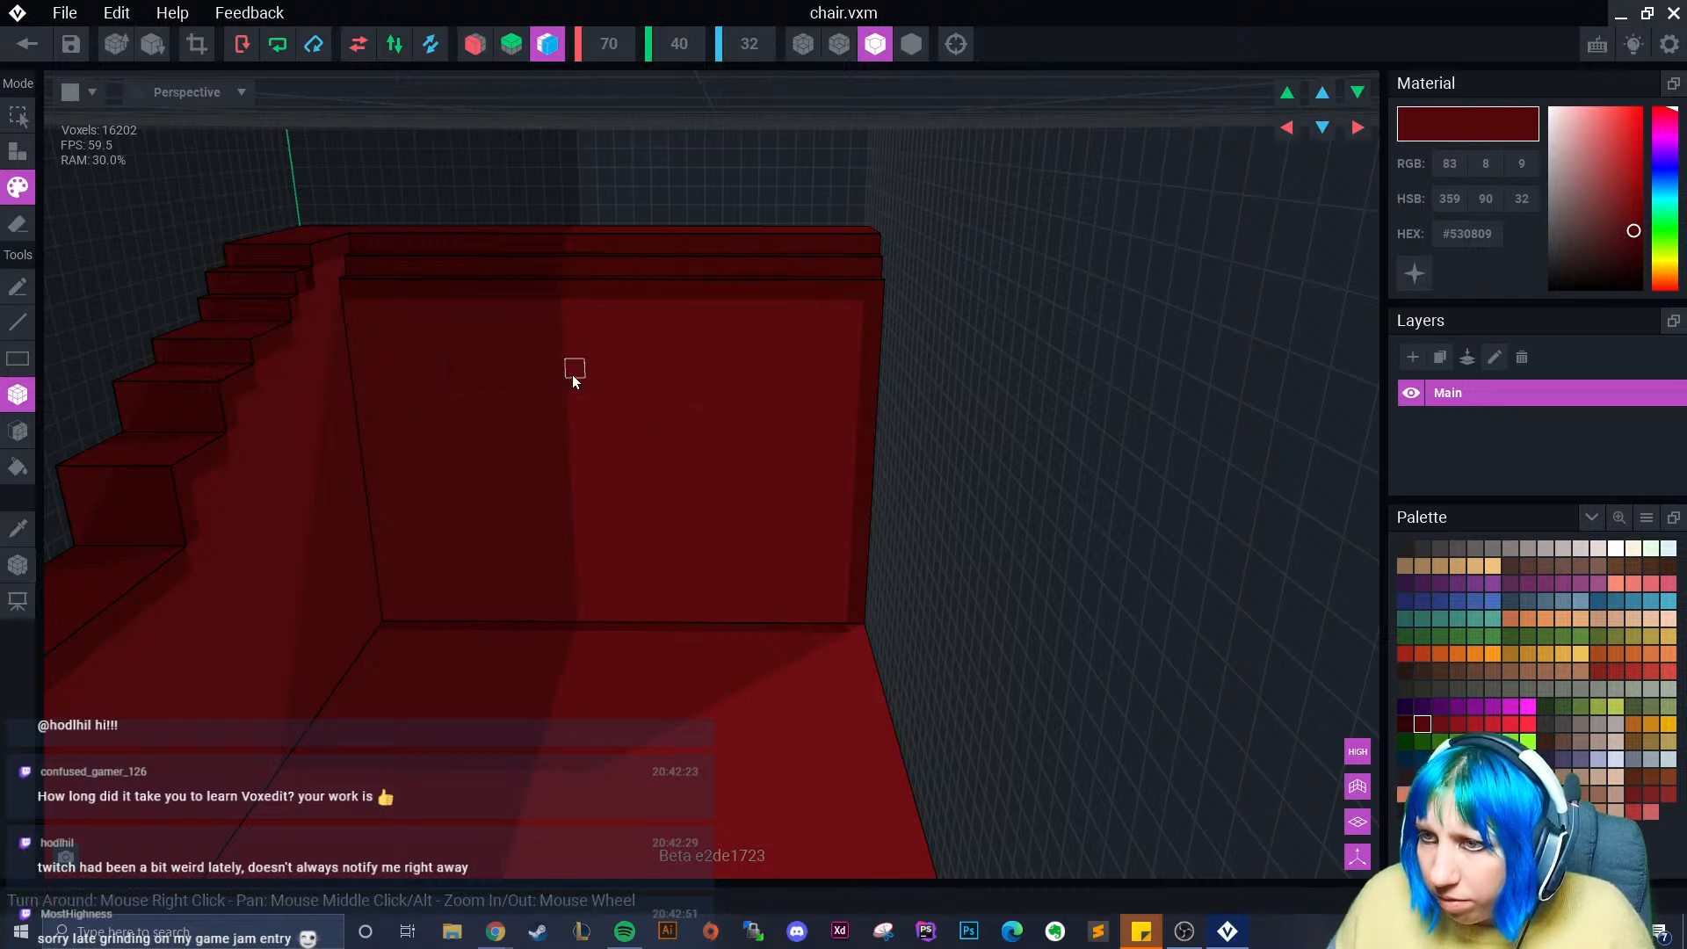
right_drag(435, 369, 451, 369)
drag(396, 372, 406, 397)
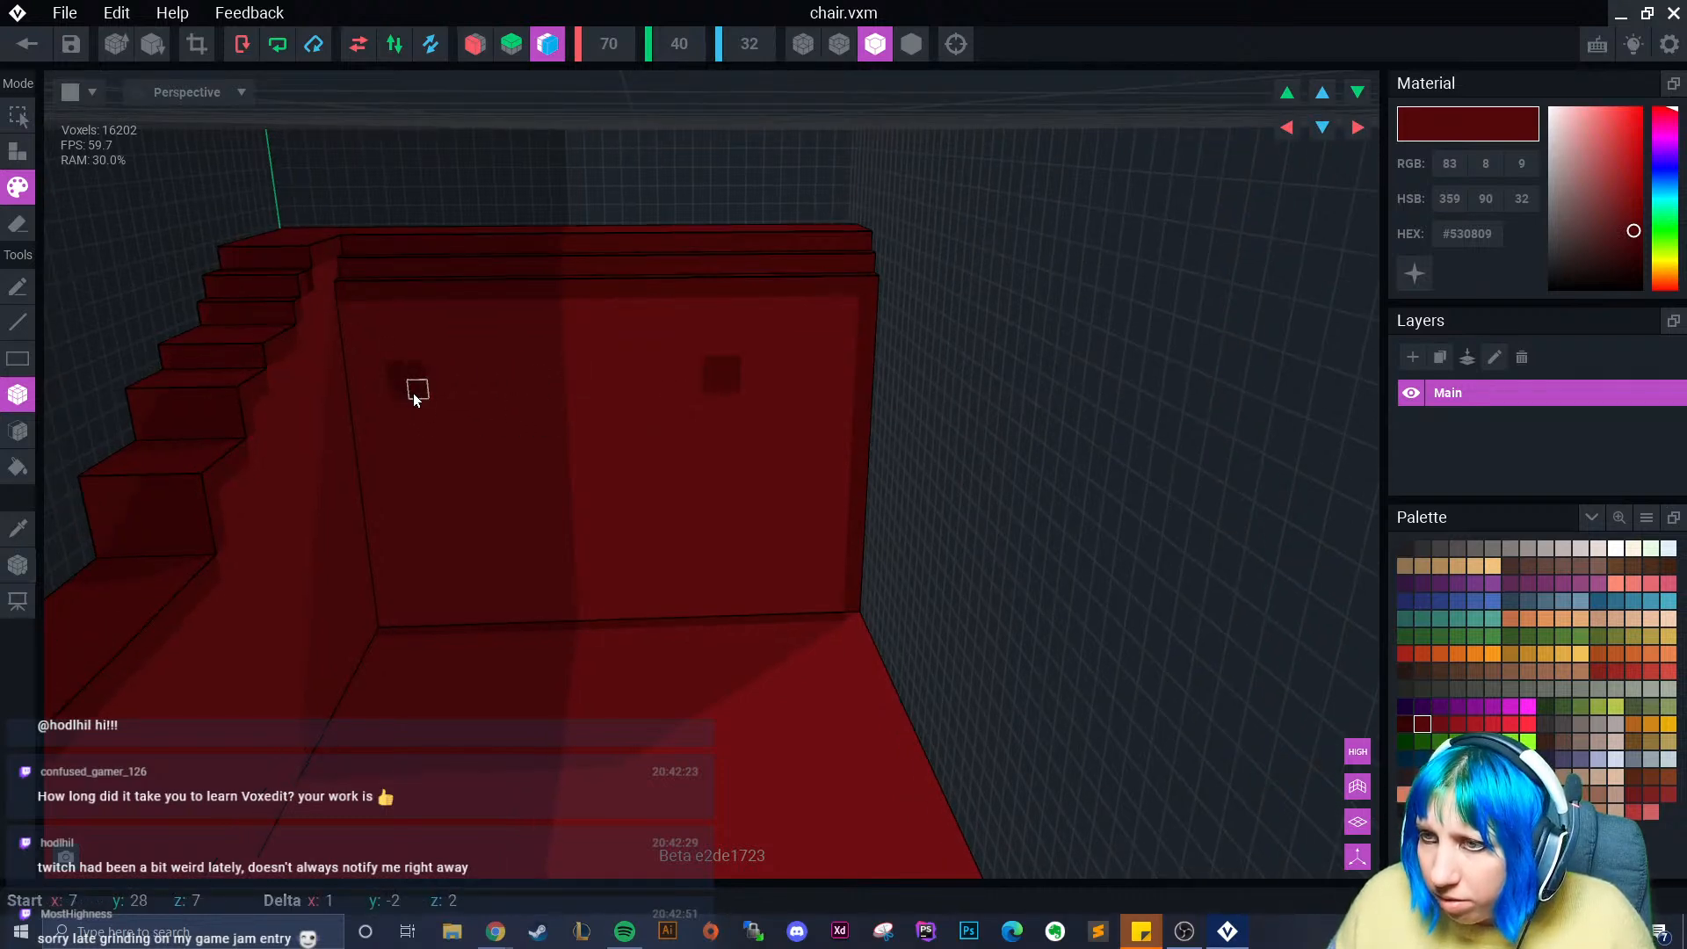
key(ctrl+z)
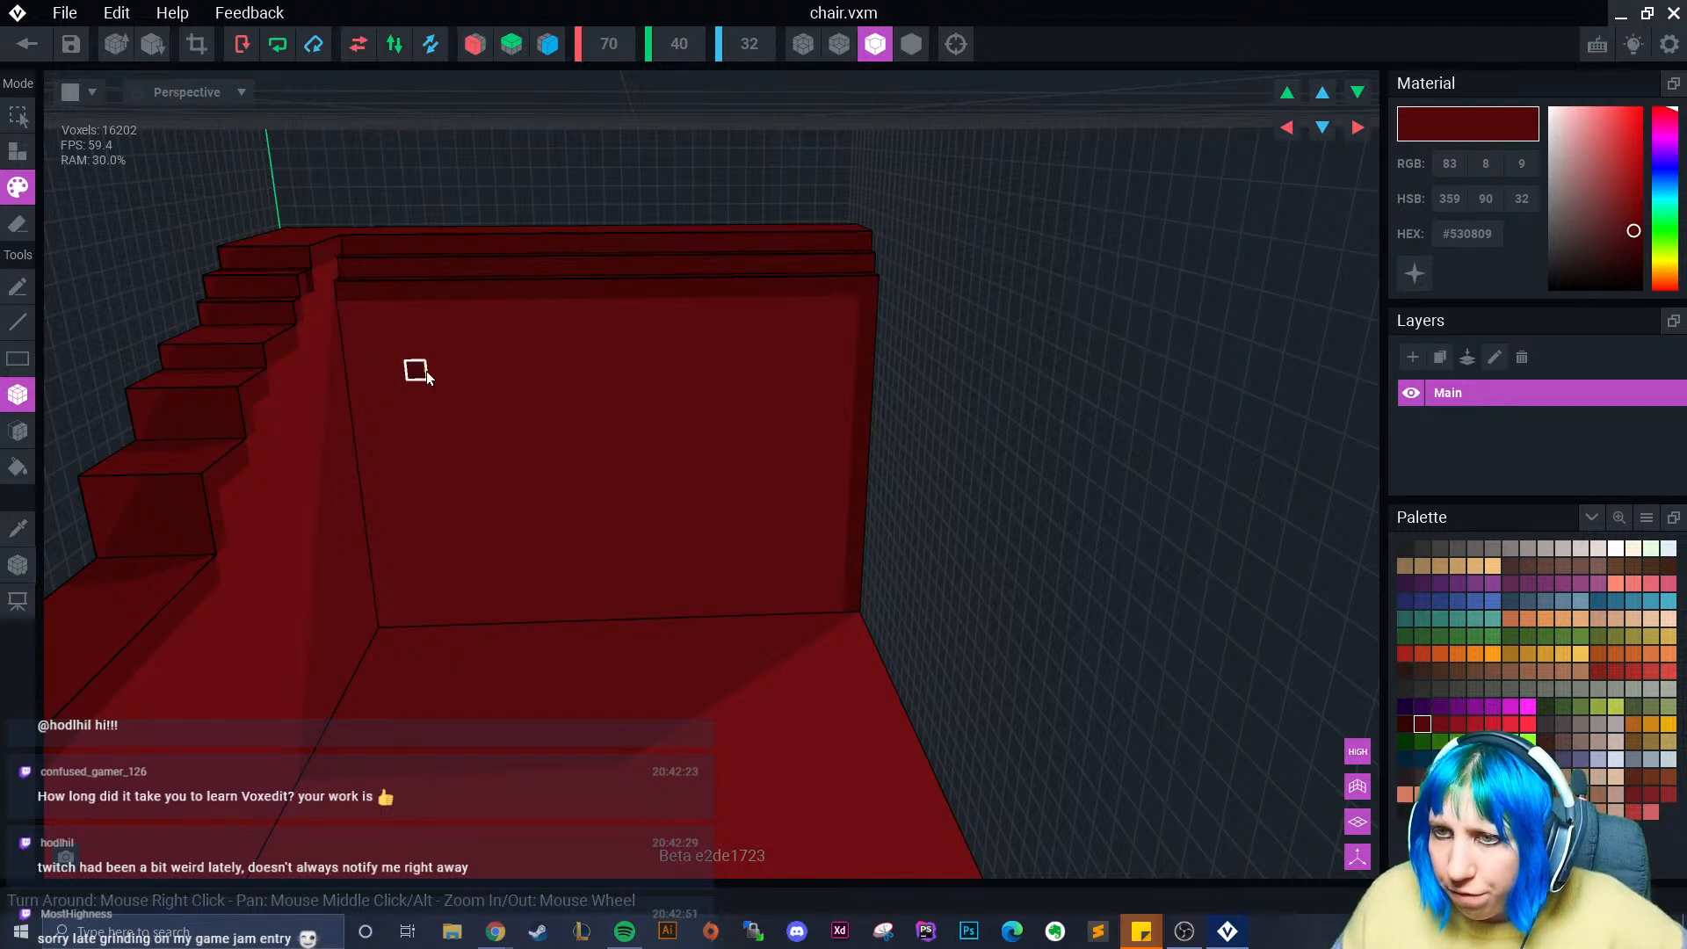
- Paint a top row of four evenly spaced 2×2-voxel dark squares across the inner backrest panel
drag(425, 372, 437, 392)
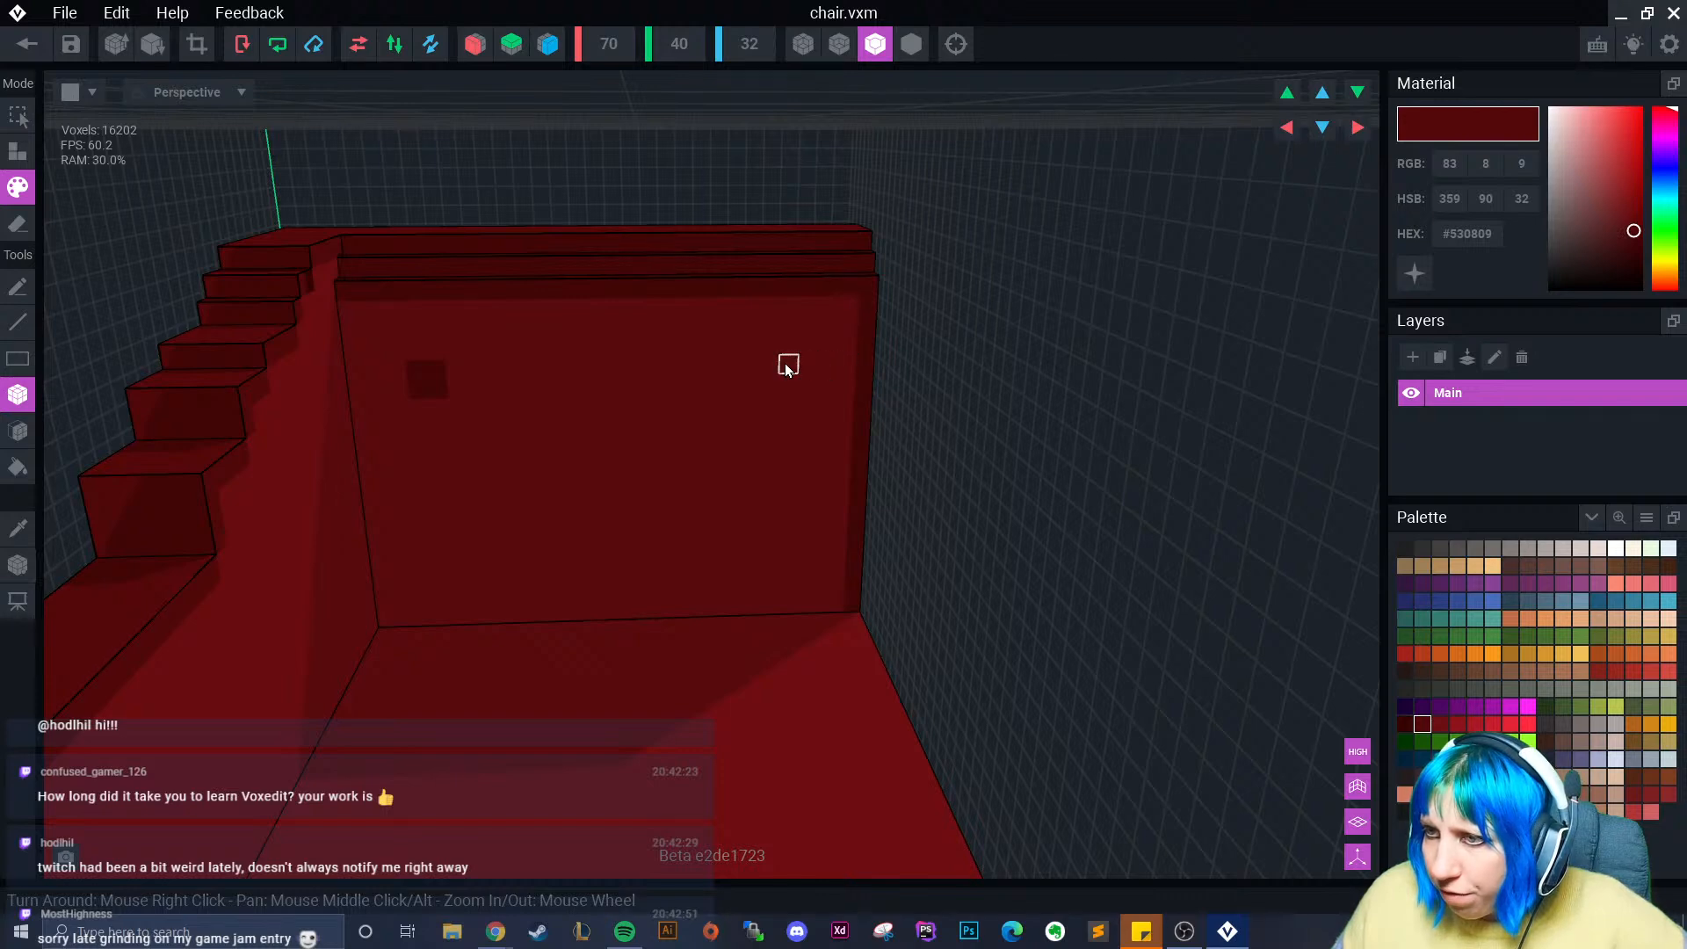
mouse_move(768, 363)
mouse_down()
mouse_move(767, 383)
mouse_move(750, 365)
mouse_up()
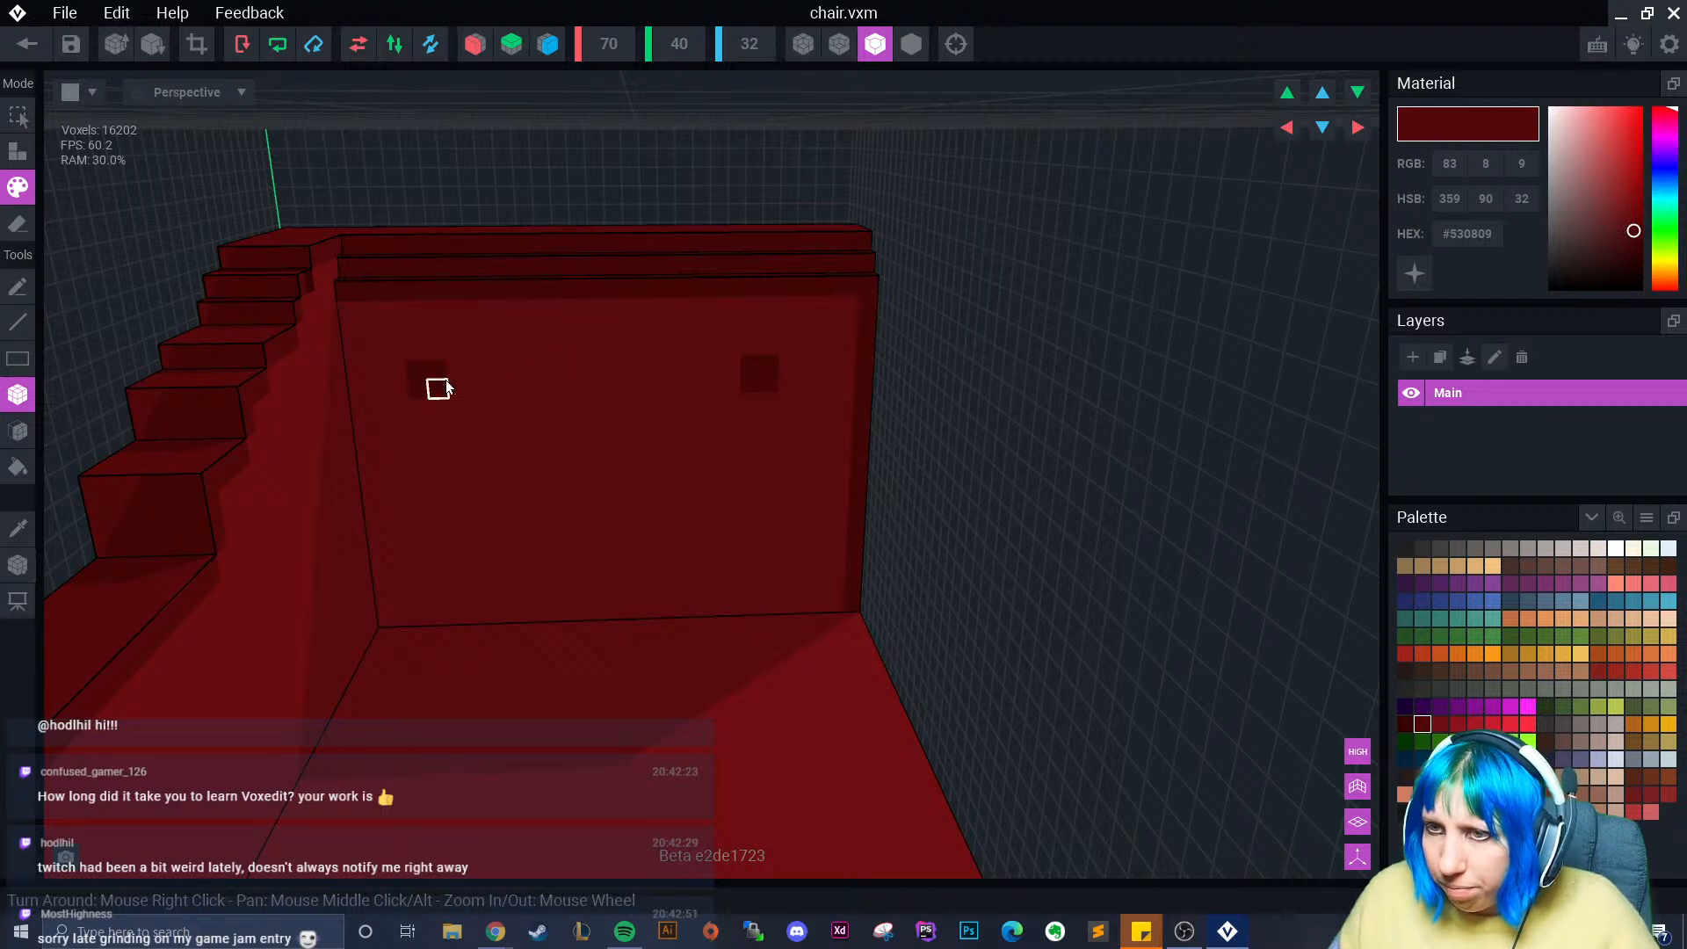
key(ctrl+z)
drag(789, 367, 768, 384)
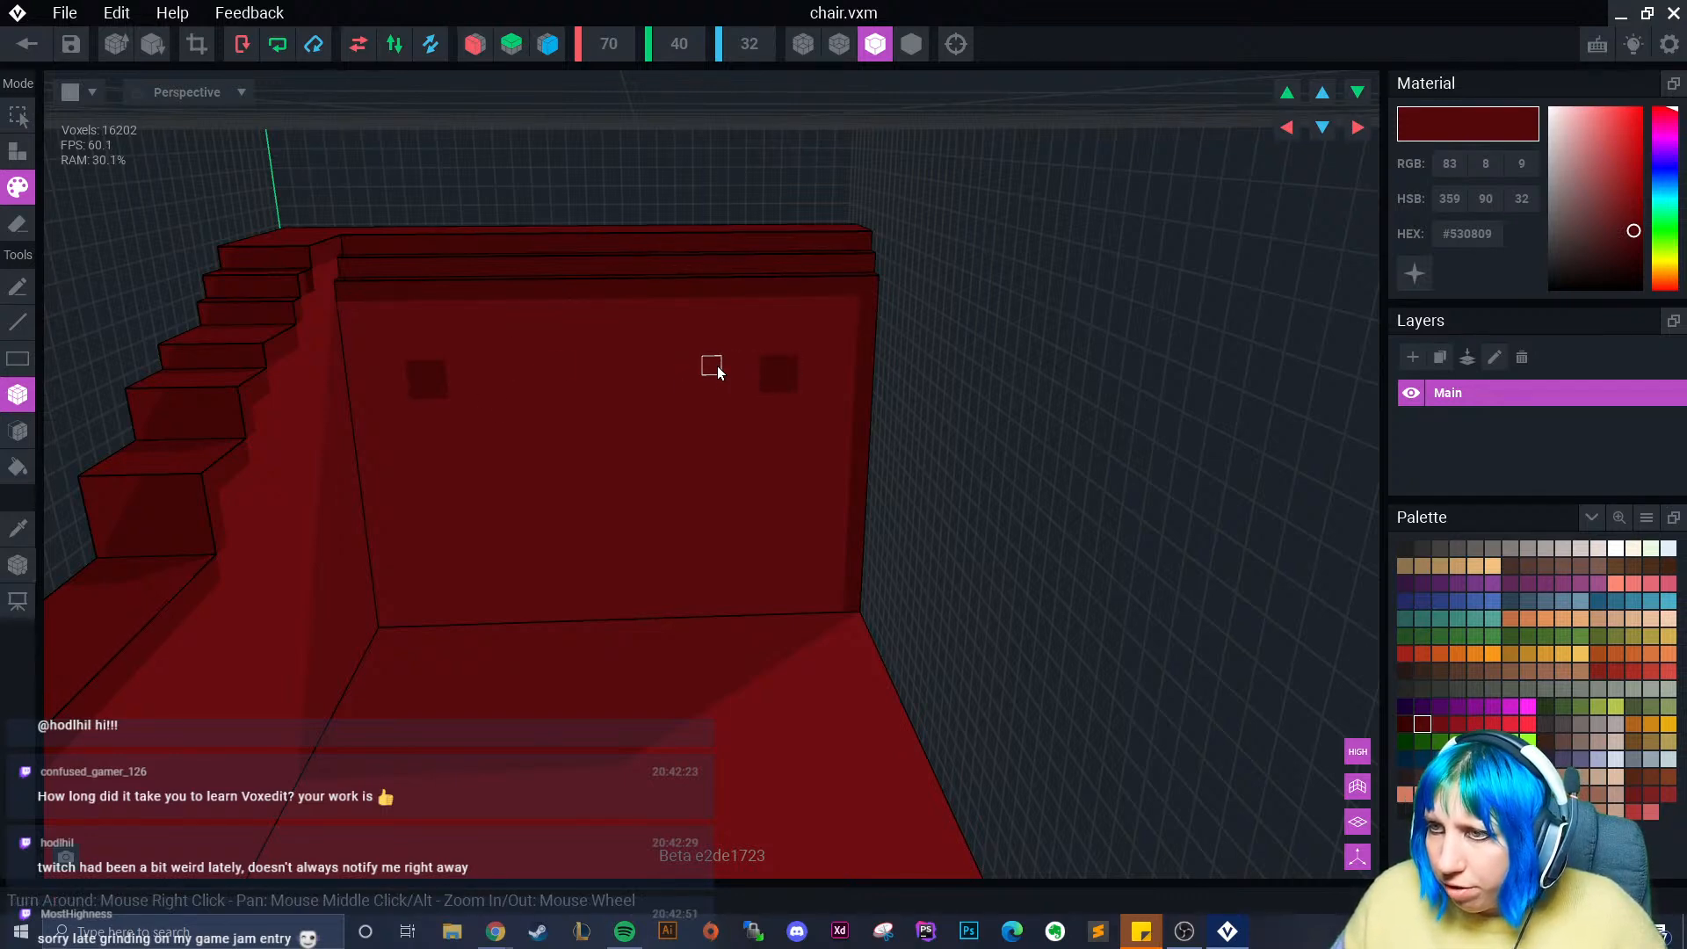
click(682, 375)
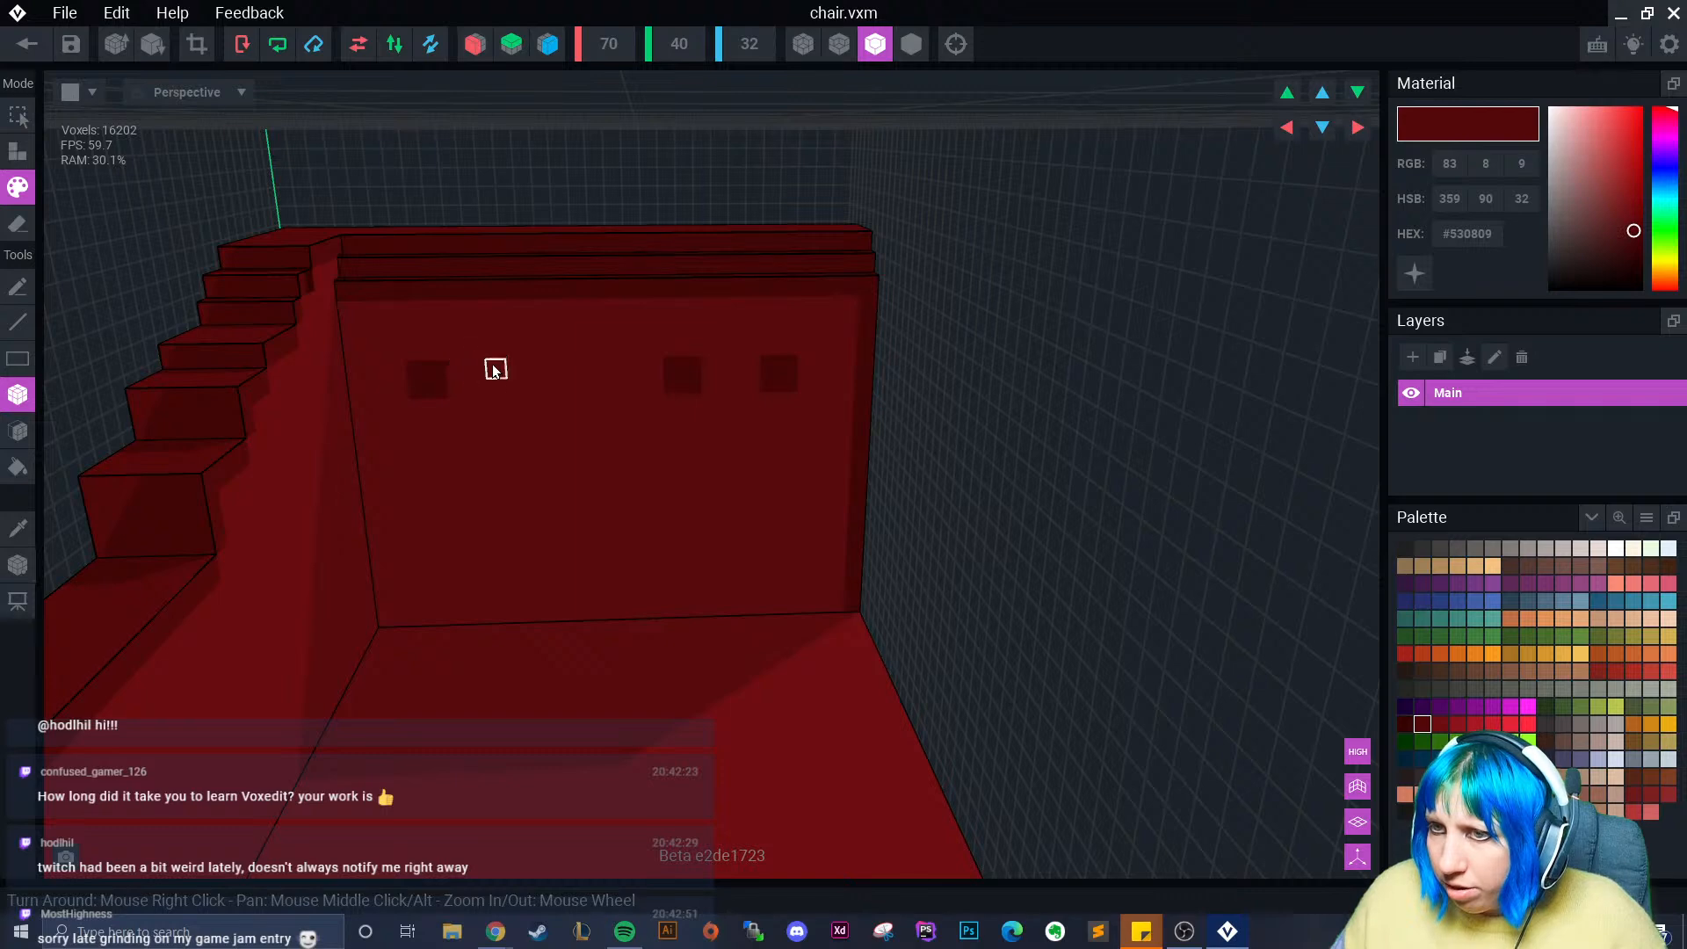
click(526, 376)
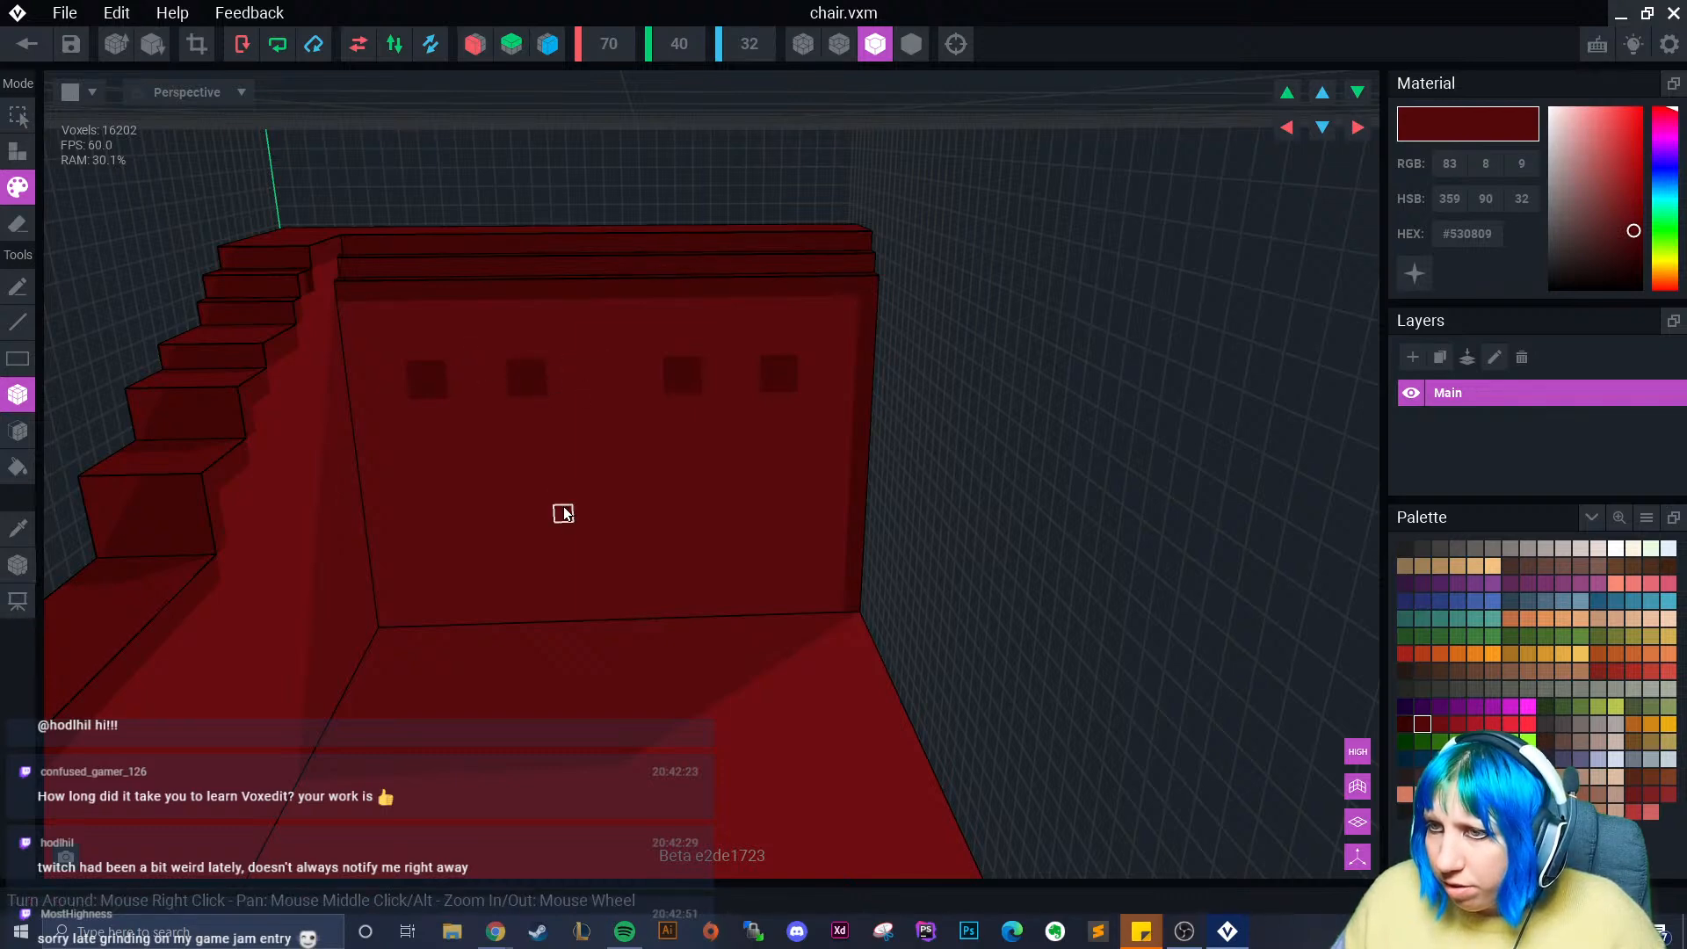
mouse_move(561, 512)
right_down()
mouse_move(573, 479)
mouse_move(539, 430)
right_up()
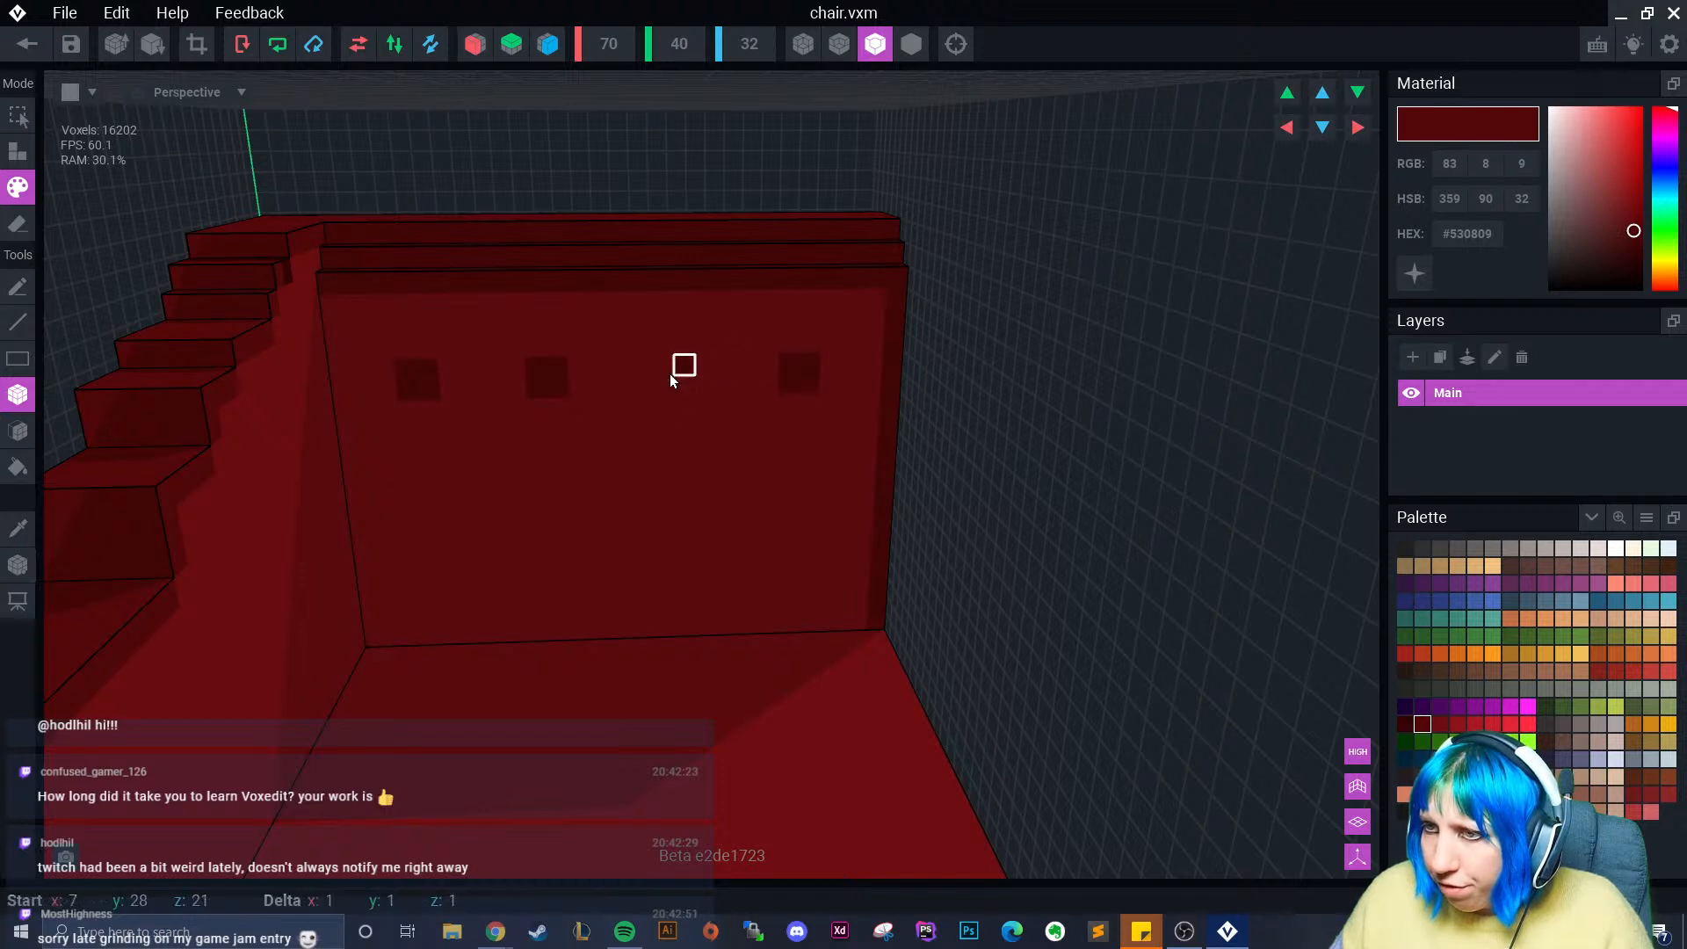
scroll(536, 488, down, 3)
scroll(530, 490, up, 2)
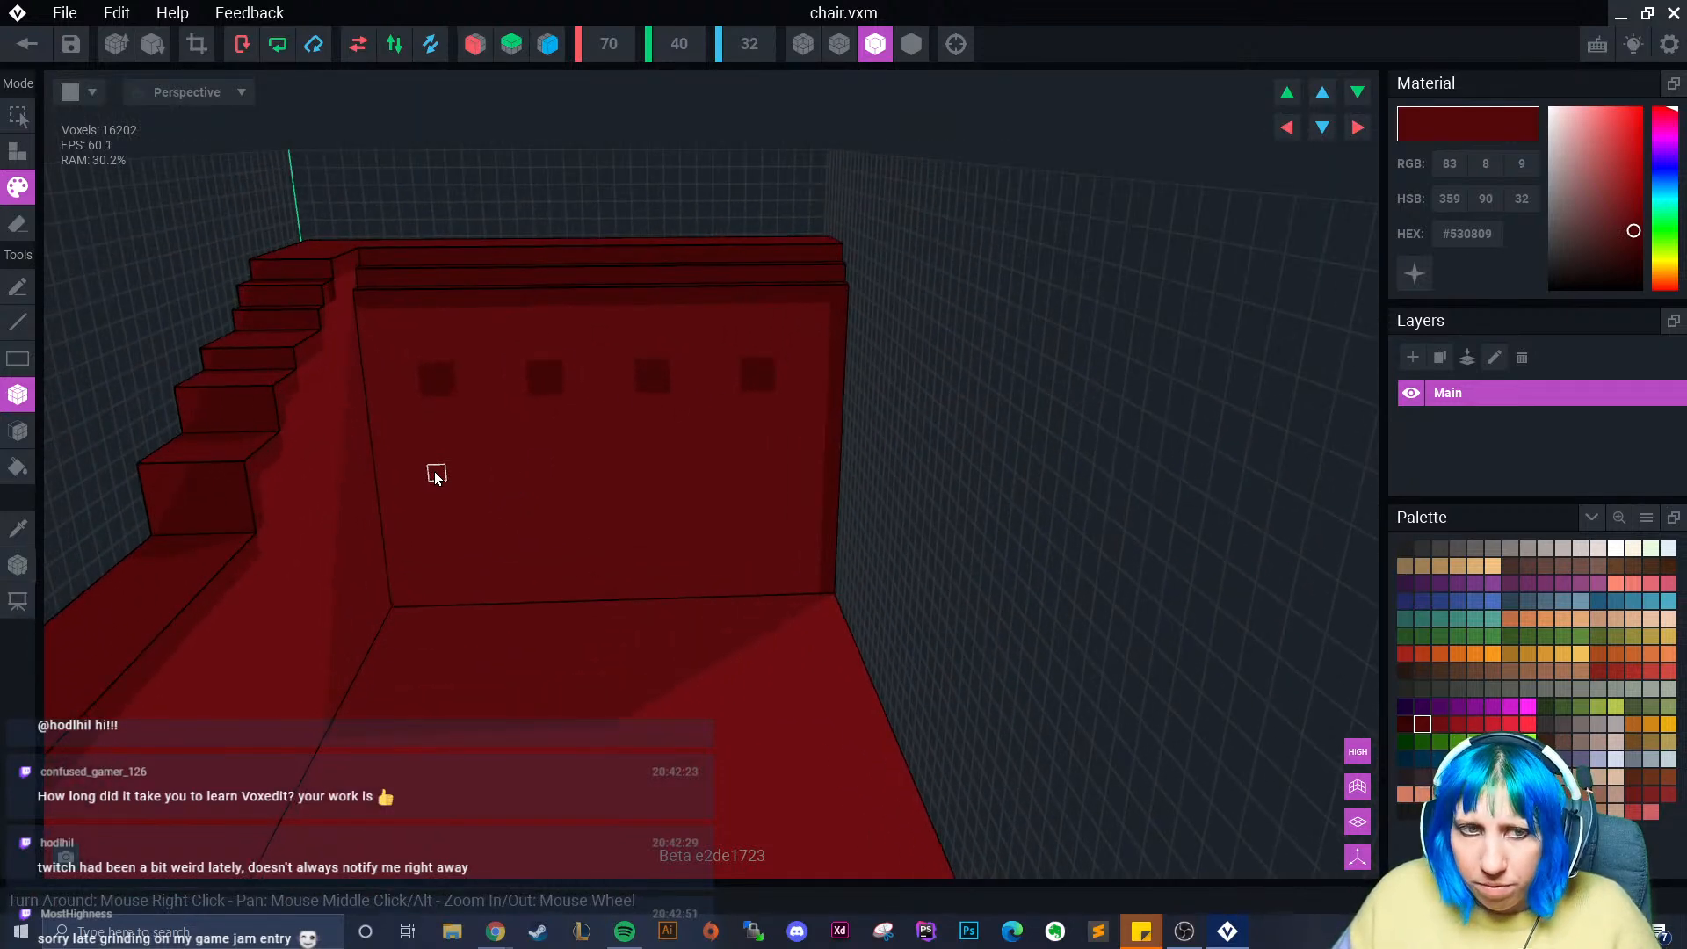
- Paint a middle row of three 2×2-voxel dark squares, staggered between the squares of the top row
click(498, 480)
click(604, 475)
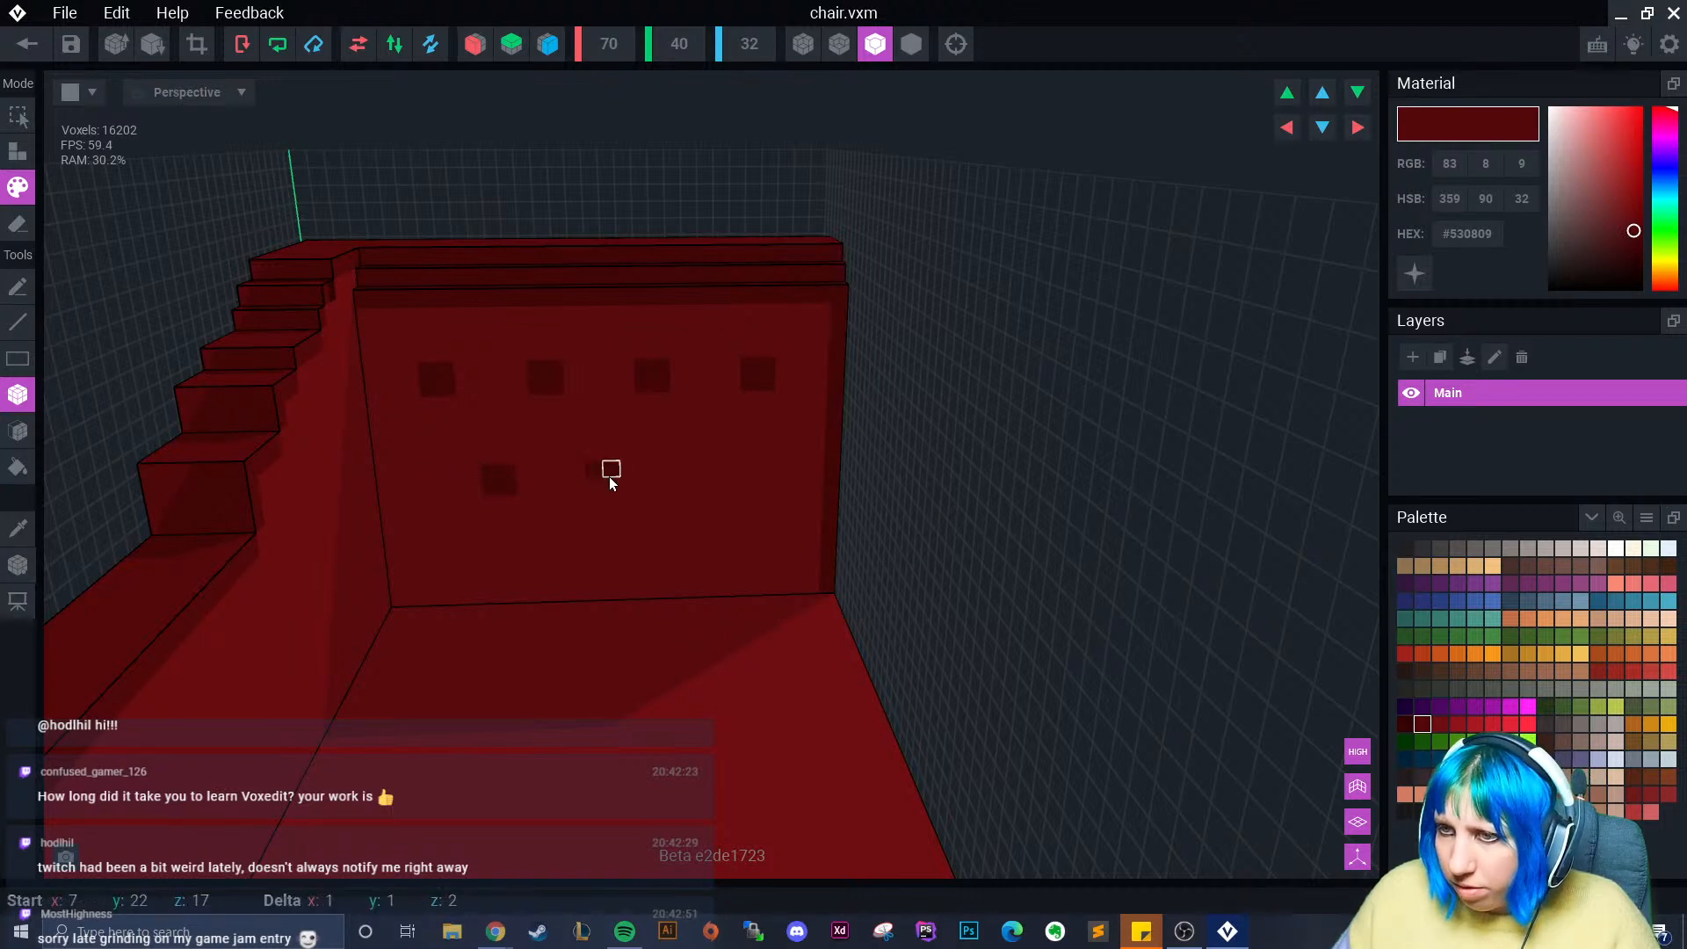
click(712, 471)
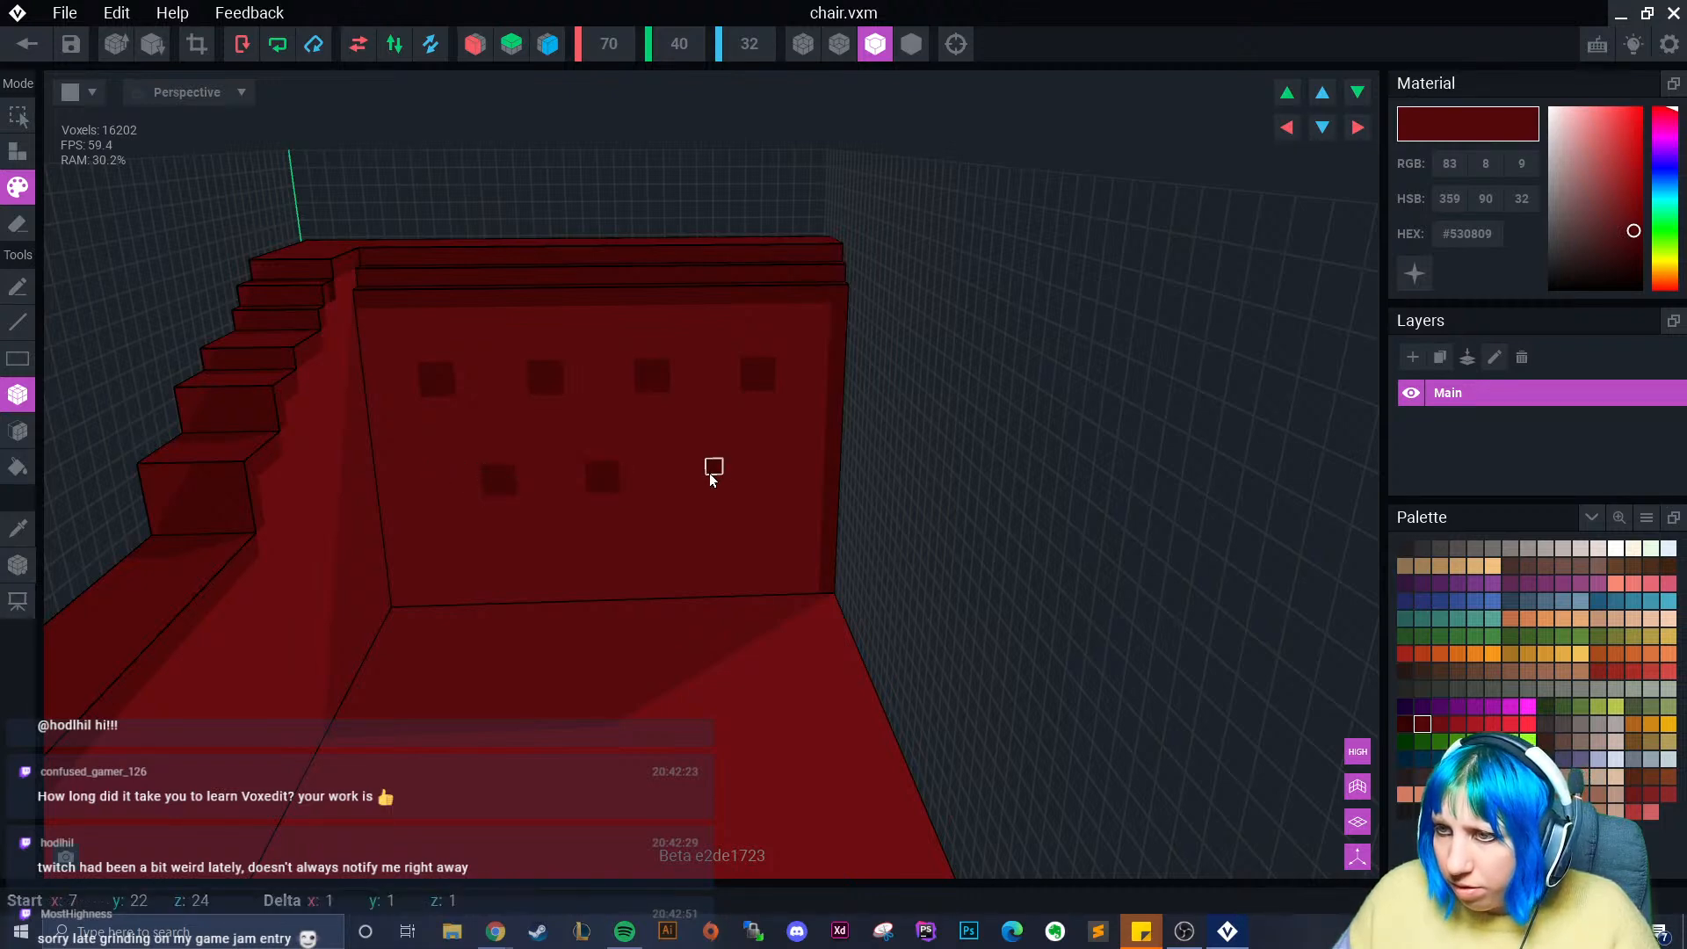
- Paint a bottom row of four 2×2-voxel dark squares just above the seat on the inner backrest panel
click(450, 560)
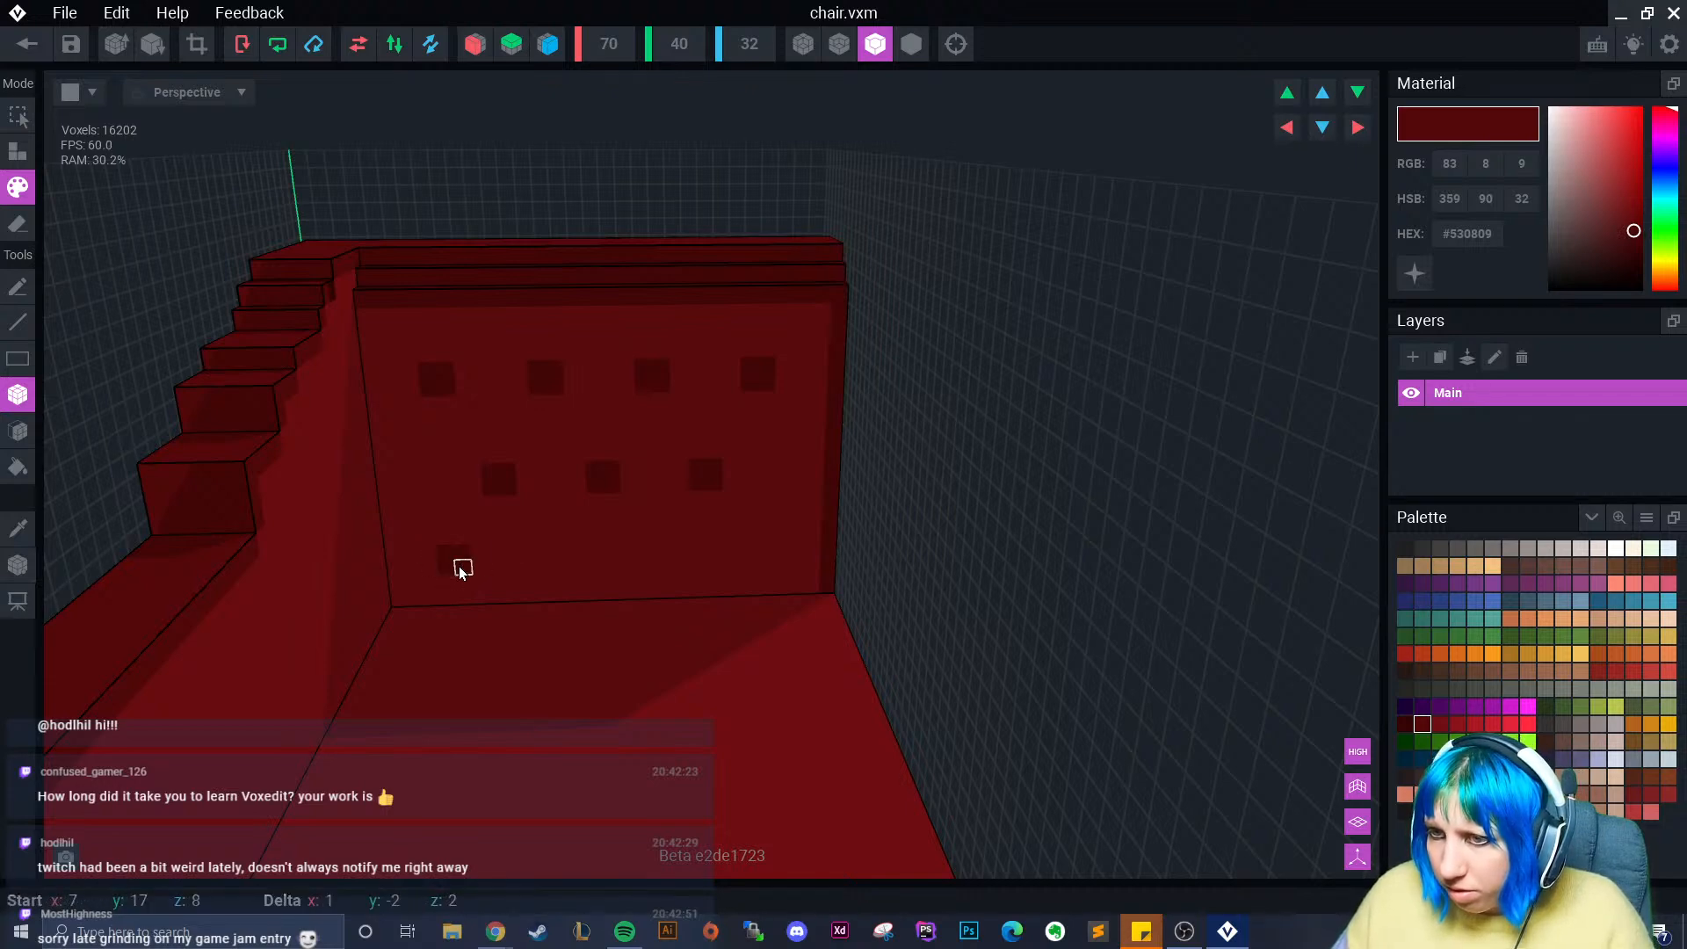
click(555, 557)
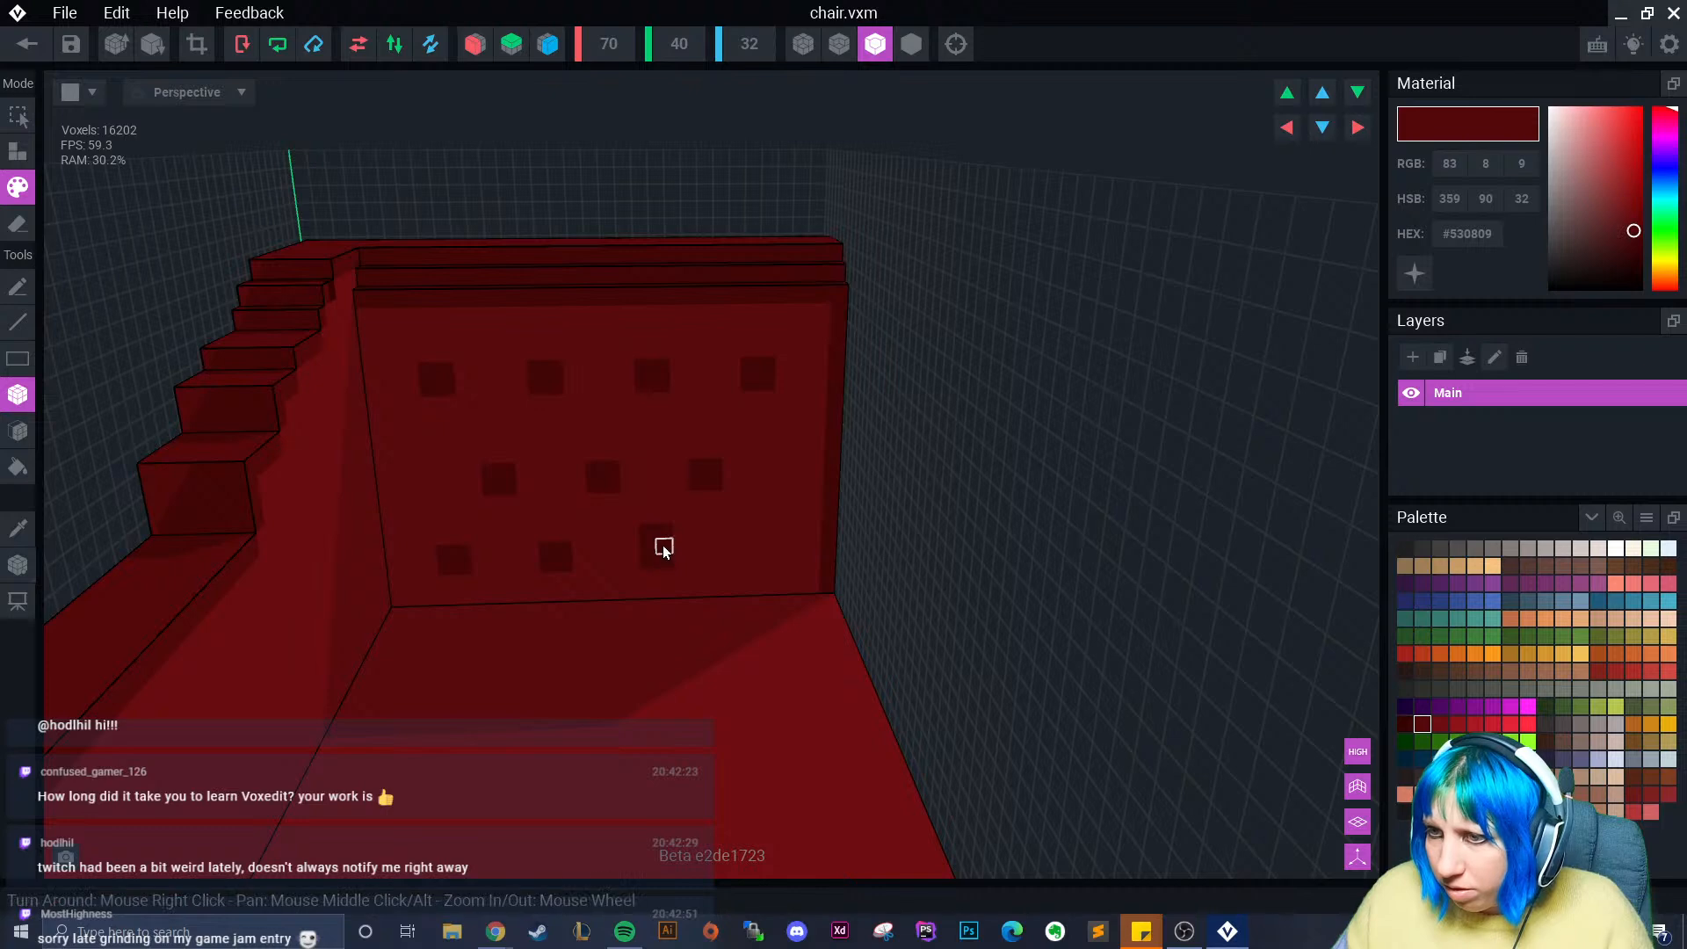
key(ctrl+z)
drag(649, 549, 664, 562)
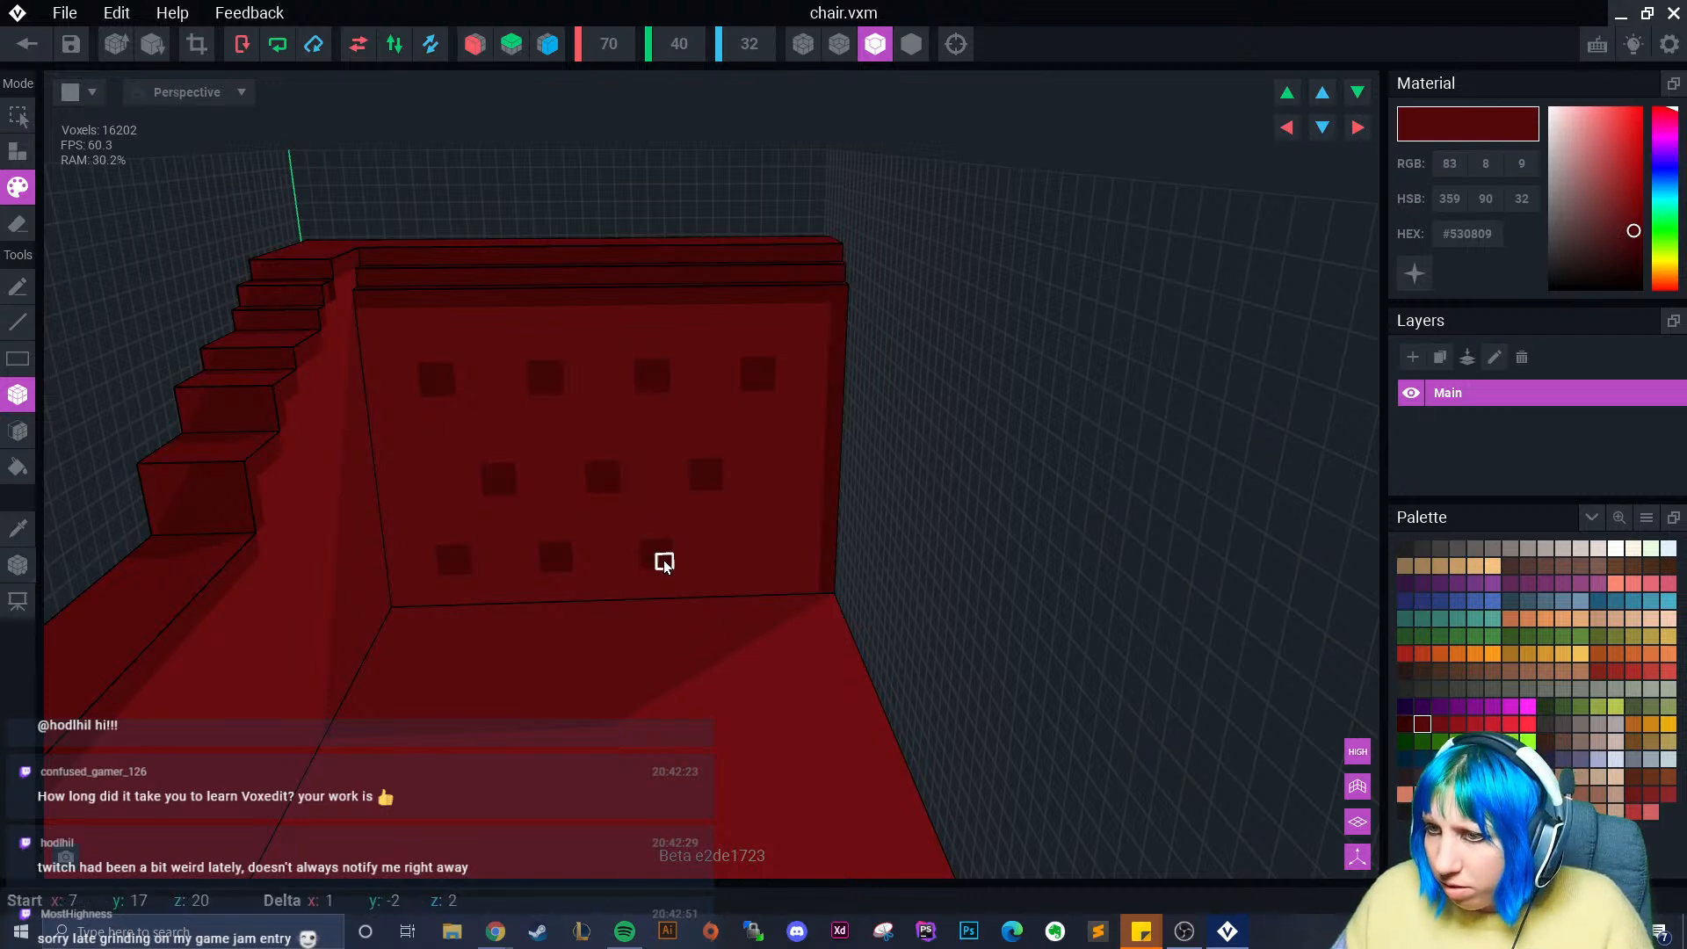
drag(763, 541, 743, 560)
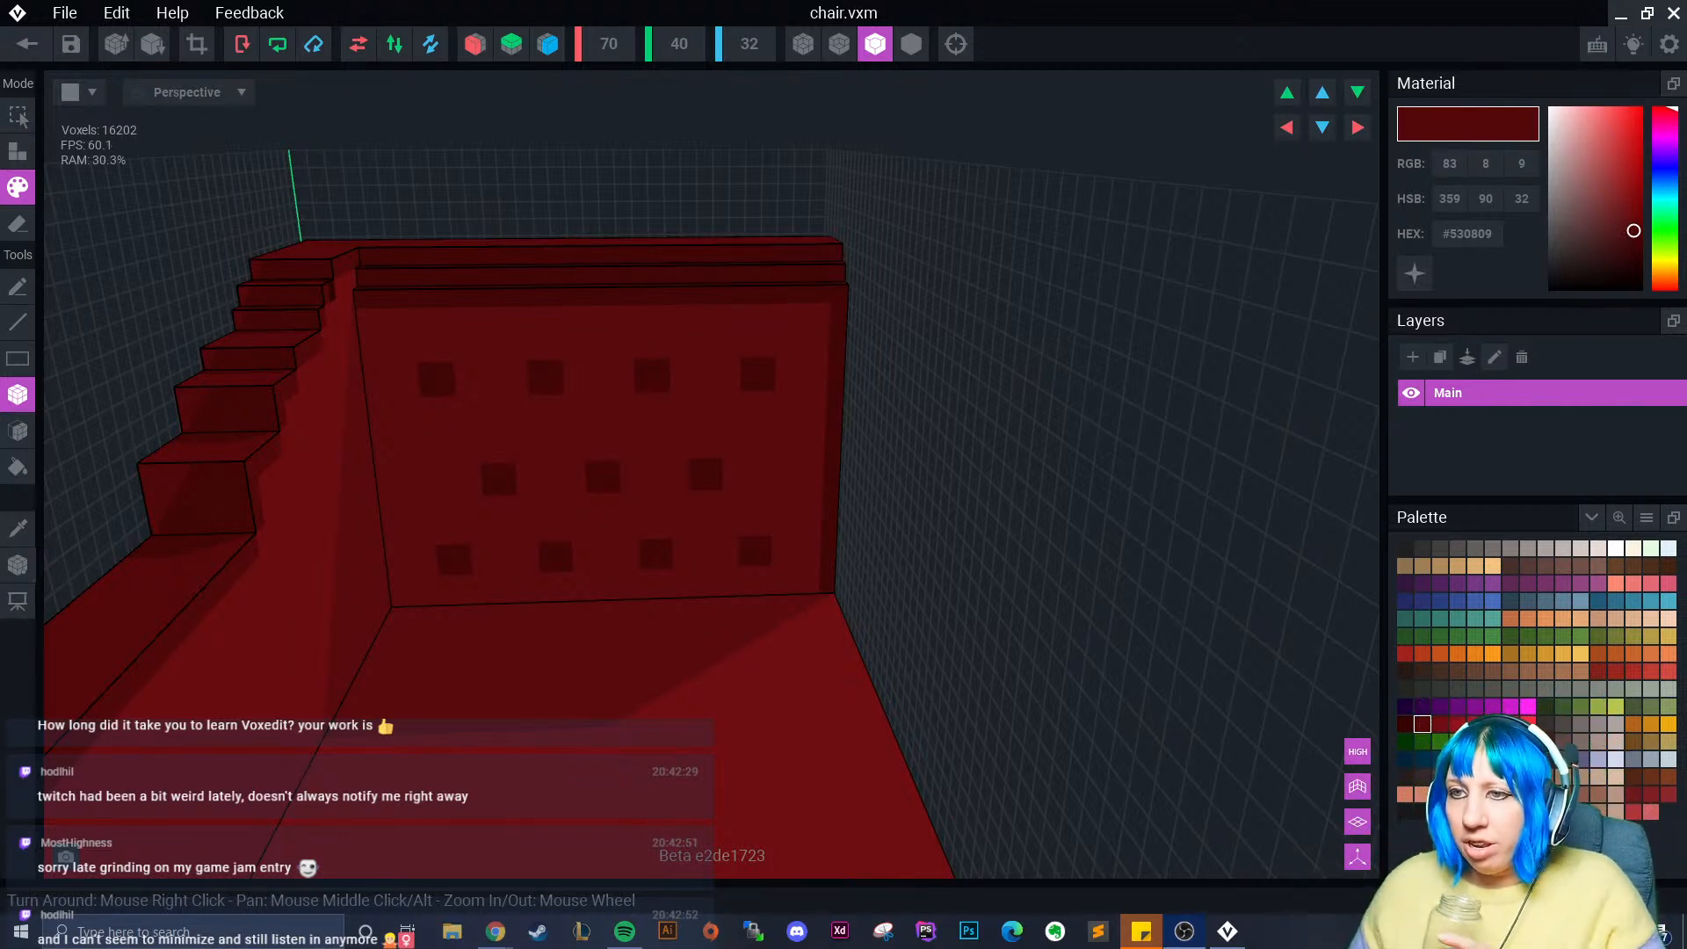
right_drag(320, 407, 499, 463)
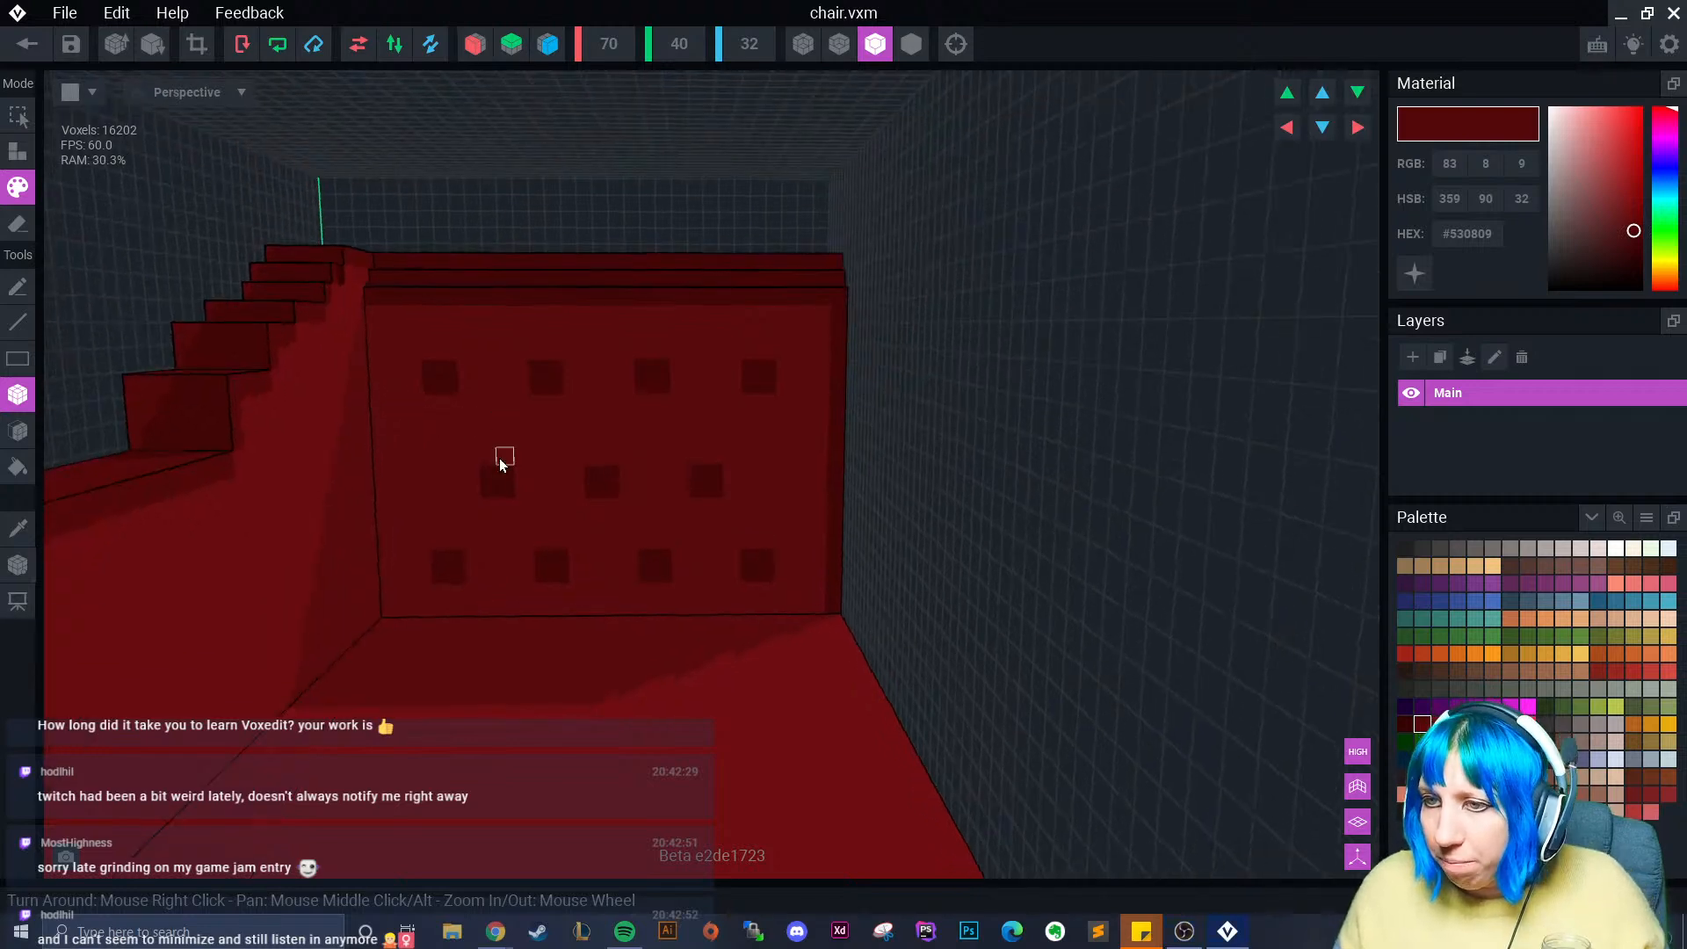
- Shift the middle row of dark squares up one voxel, repainting their lowest voxels in the panel red #6F0E12
click(603, 450)
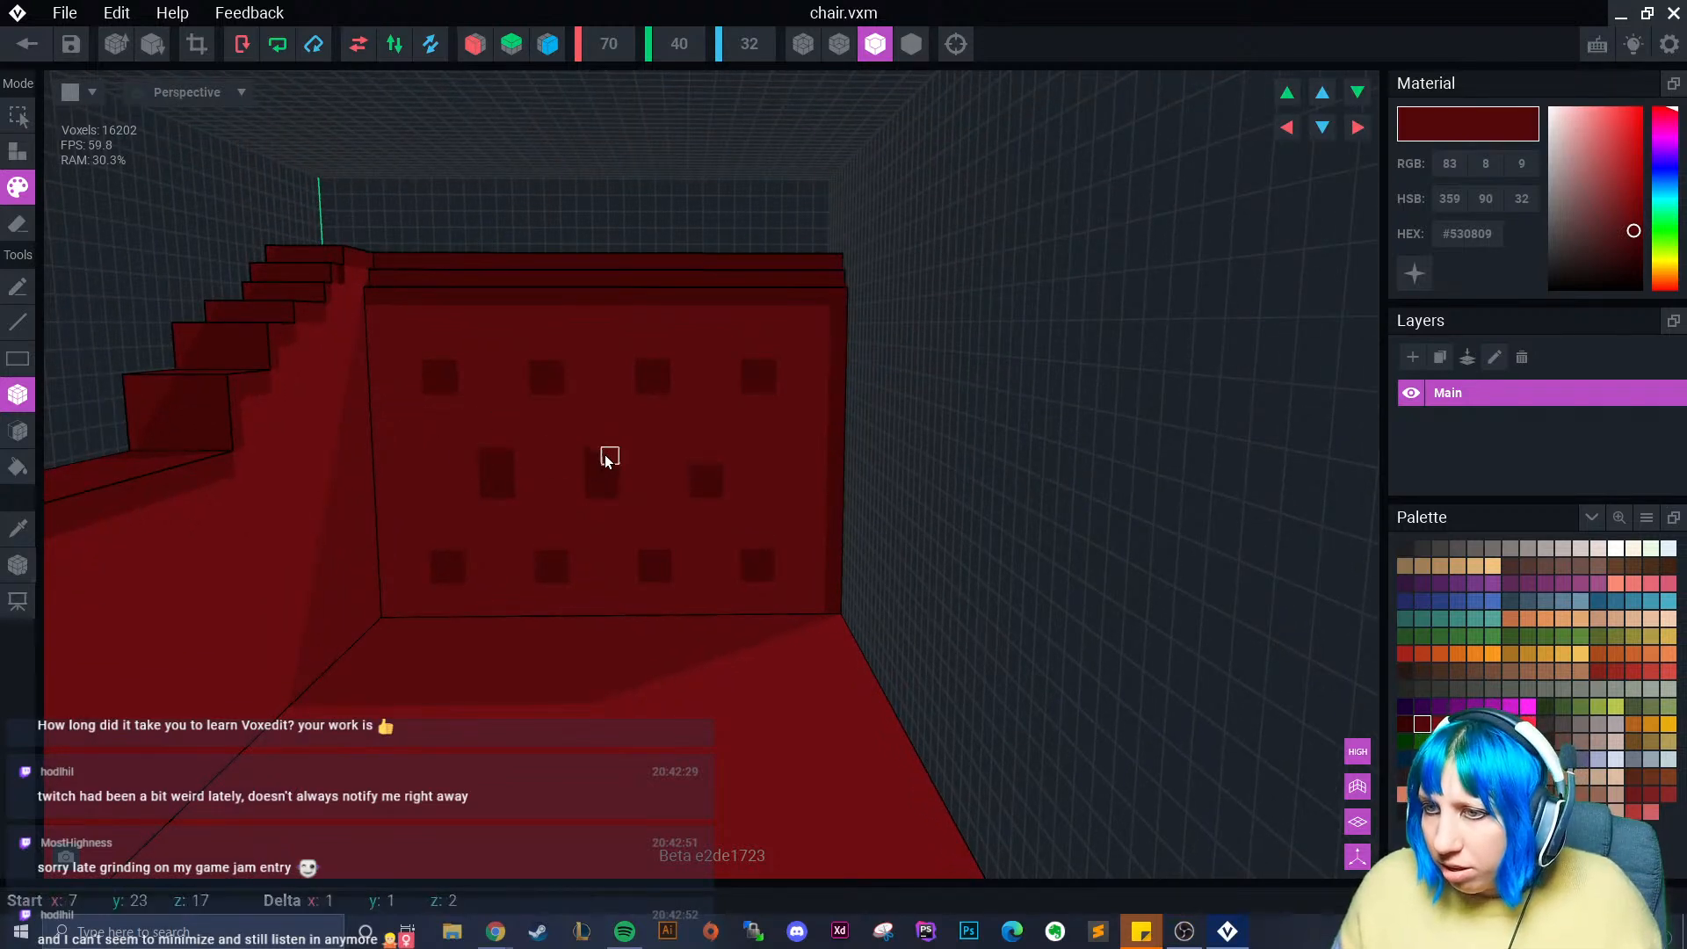
click(703, 456)
click(19, 530)
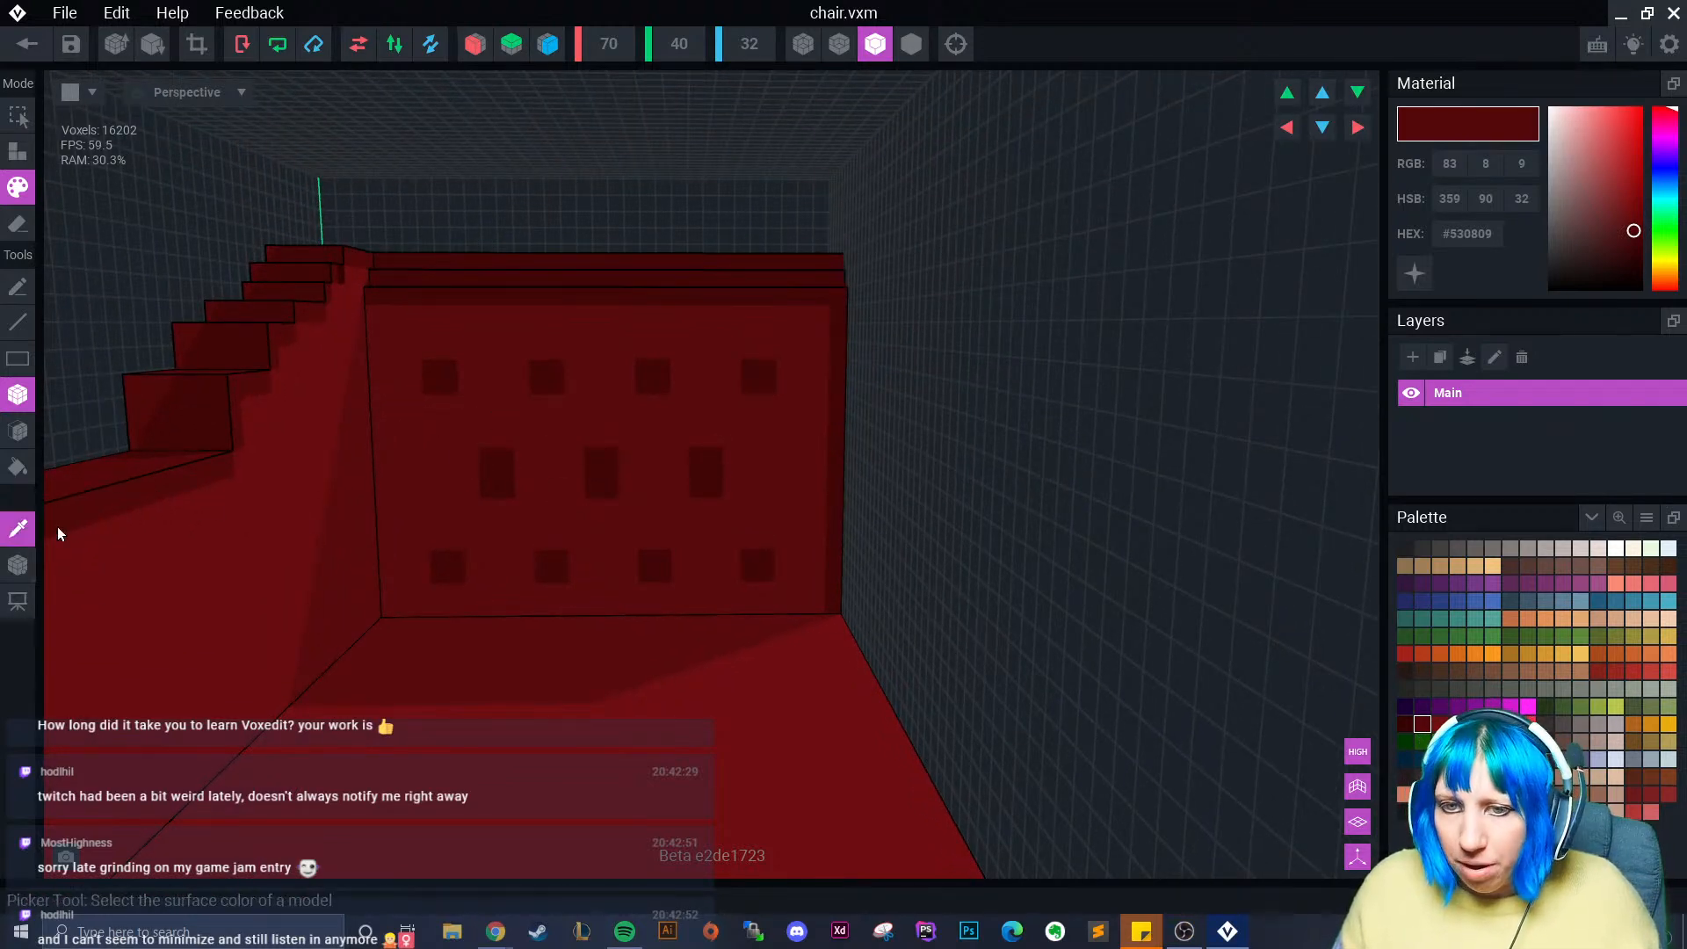
click(468, 490)
drag(488, 488, 730, 486)
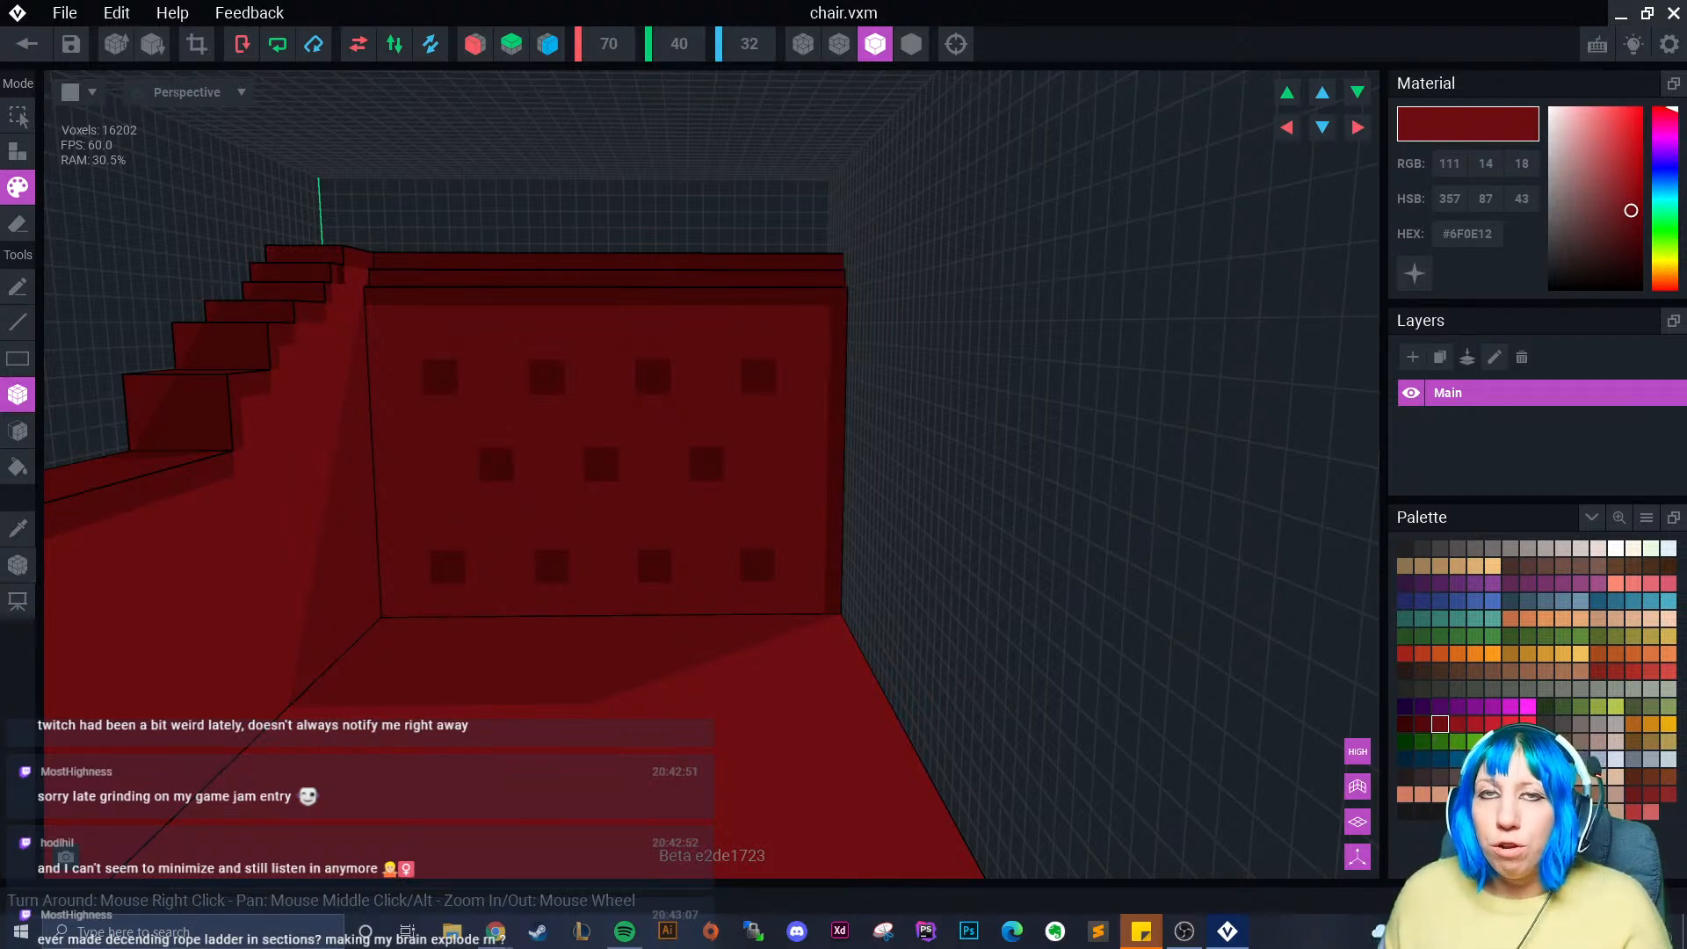
- Shade the lower-right voxel of each of the four top-row squares with the darker red #360300
click(1421, 723)
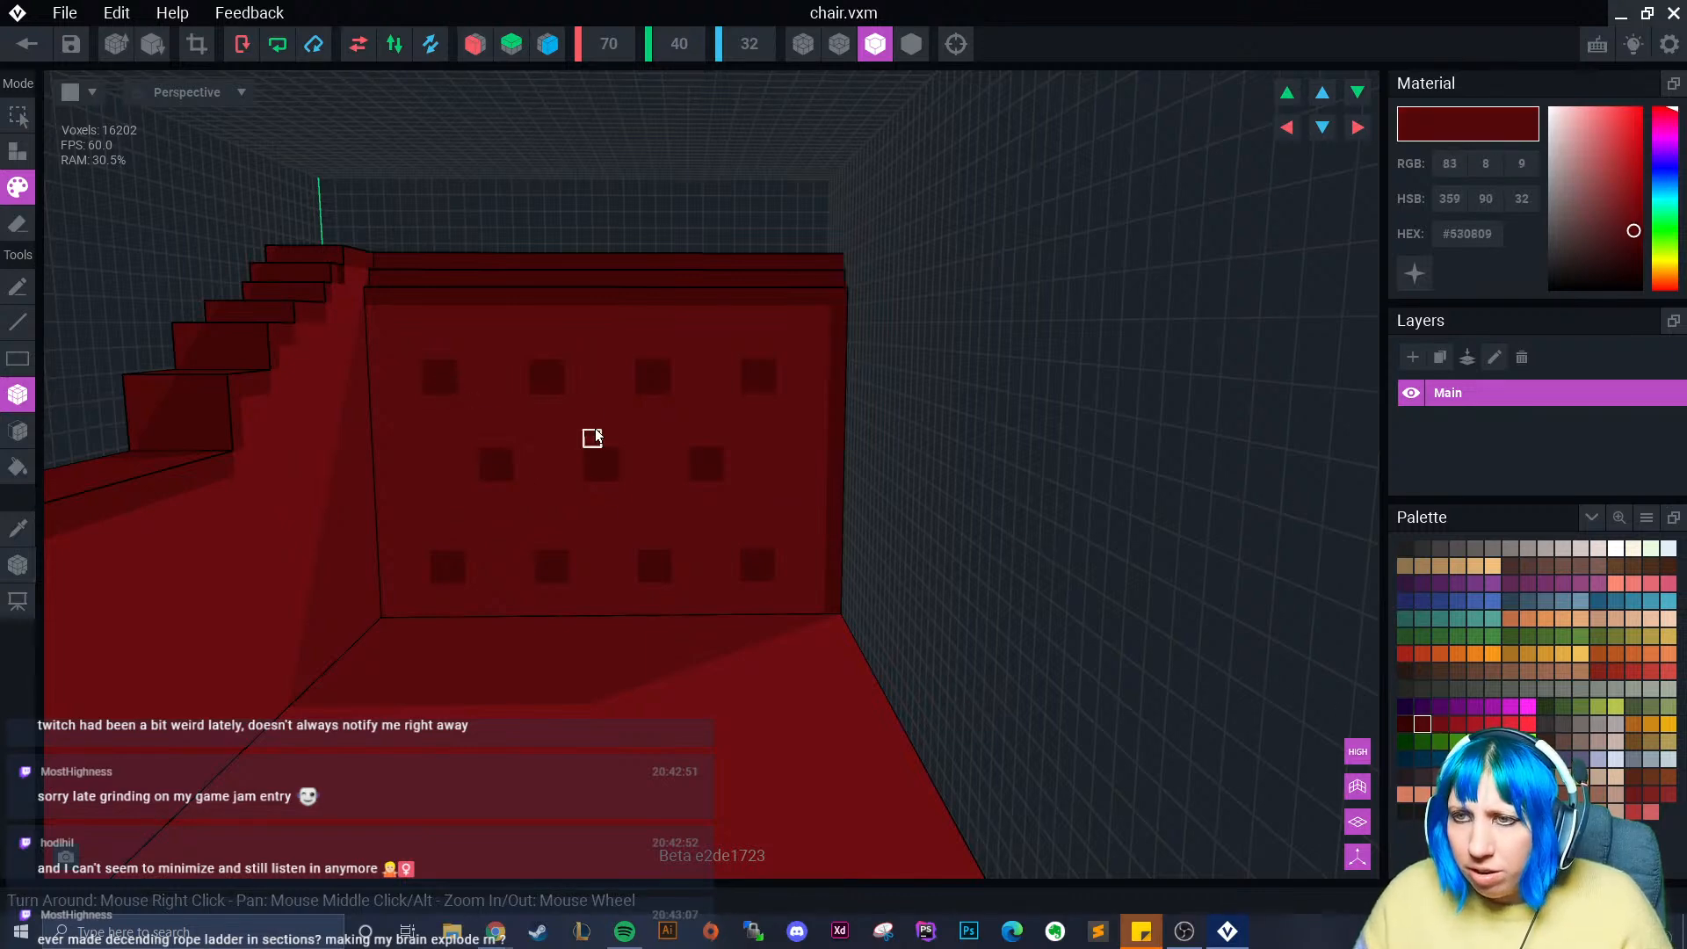
scroll(662, 386, up, 3)
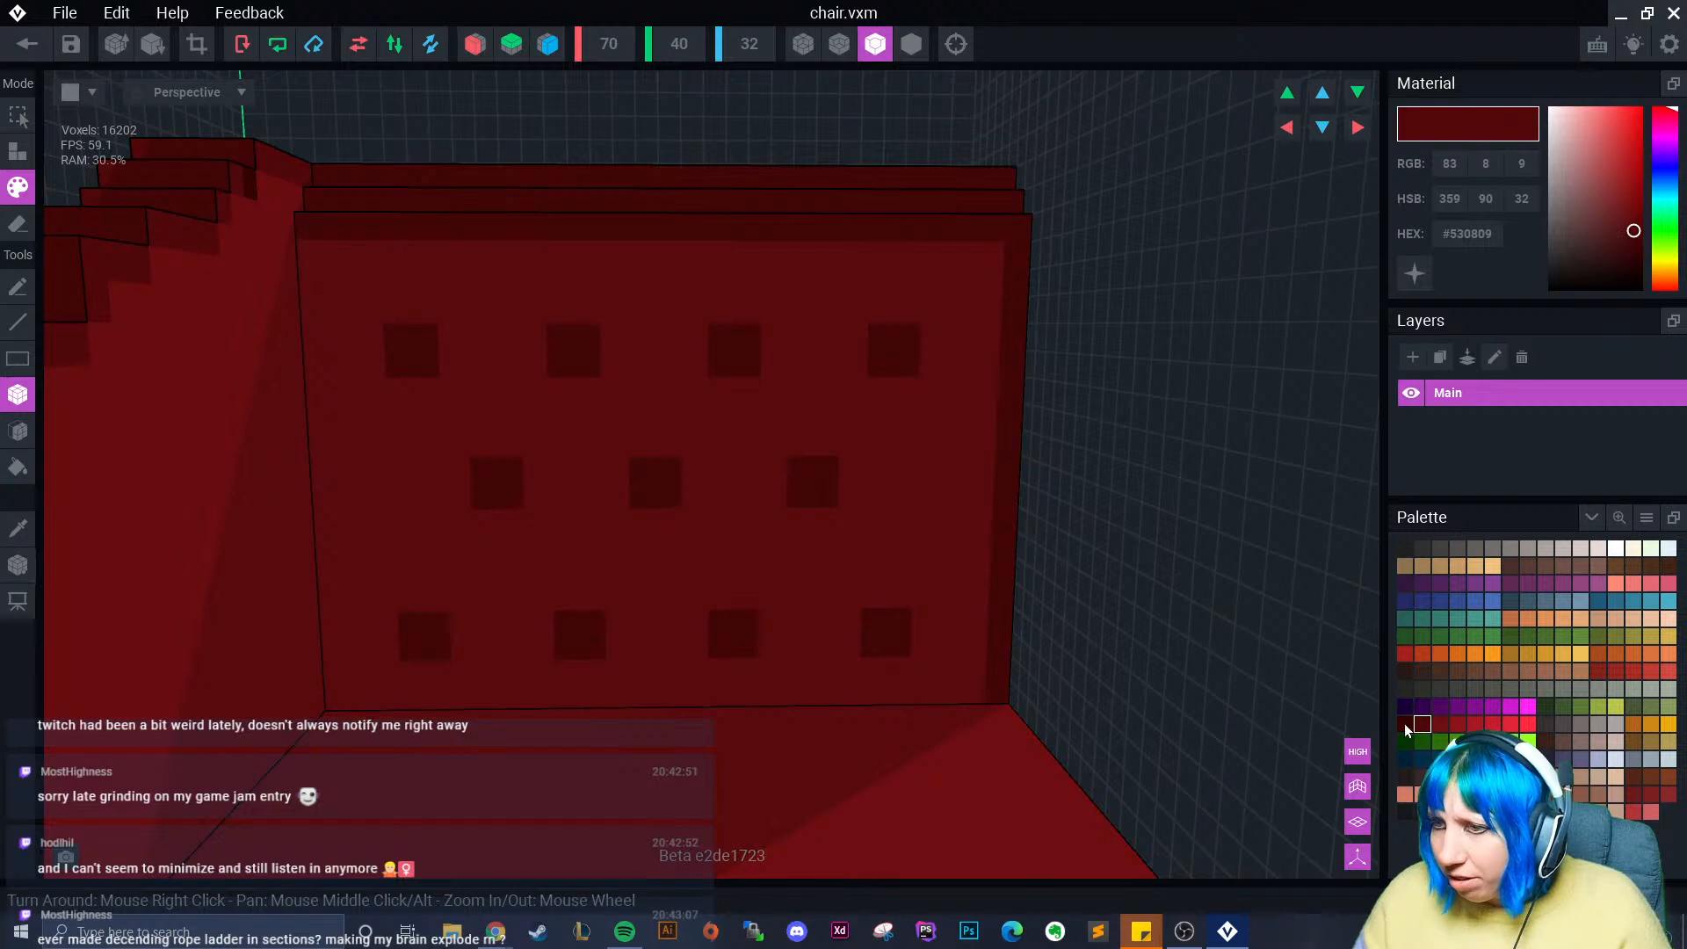
click(1404, 723)
click(429, 355)
click(590, 365)
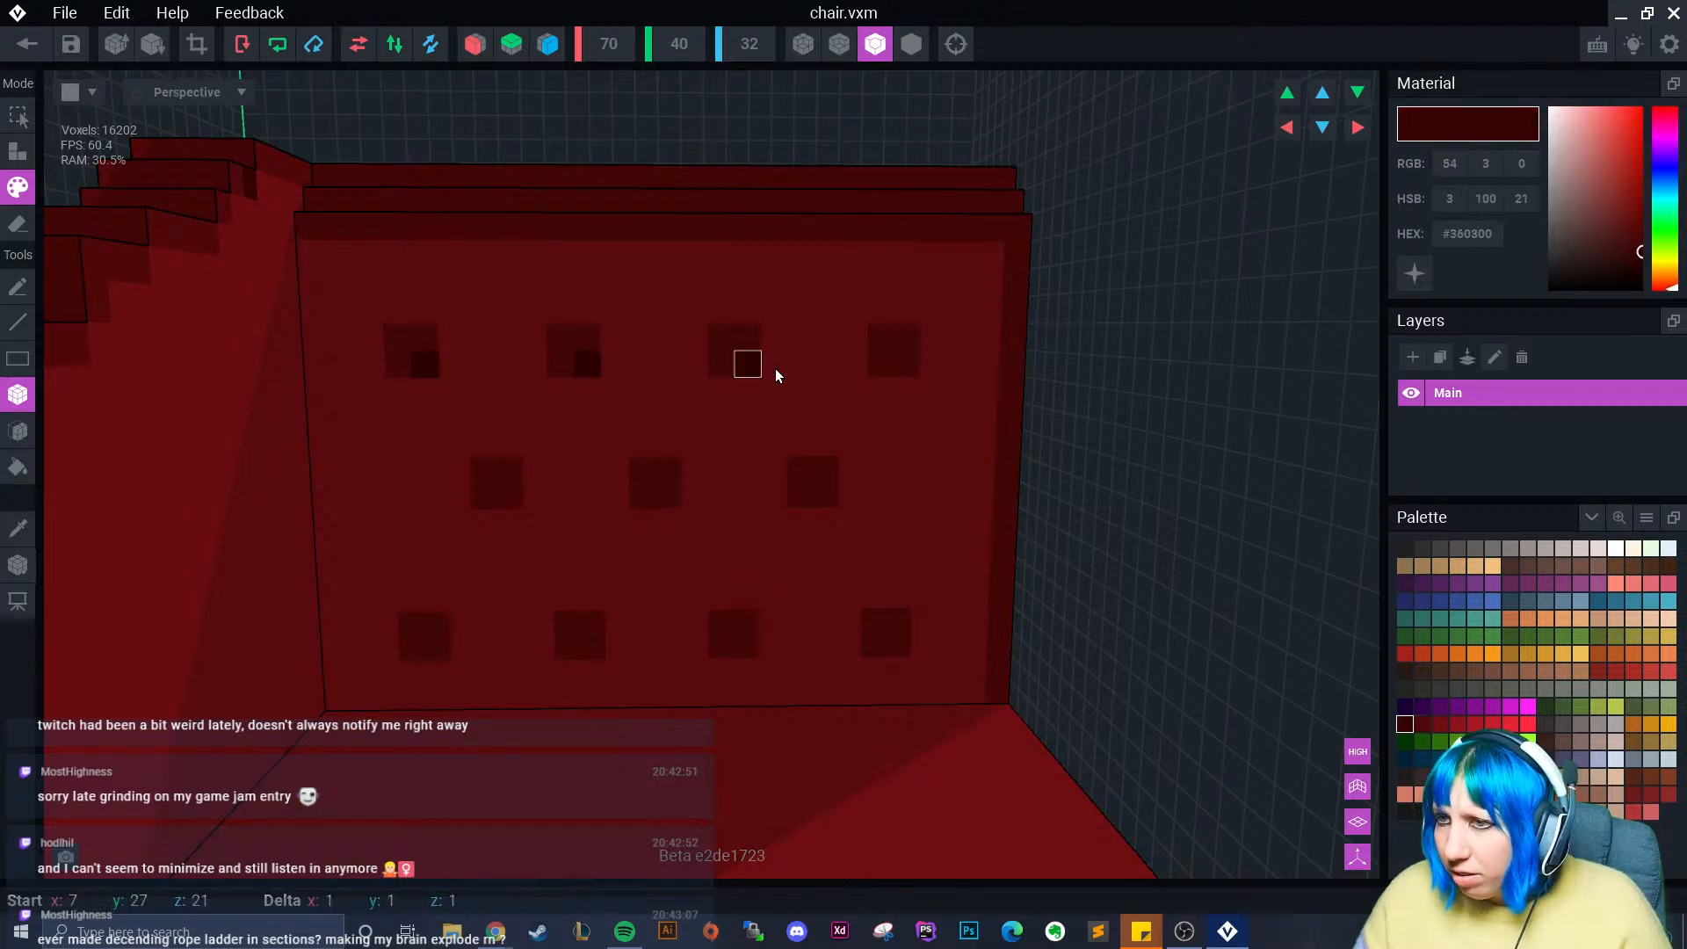
click(748, 363)
click(907, 363)
- Shade the lower-right voxel of every square in the middle and bottom rows with #360300
click(510, 495)
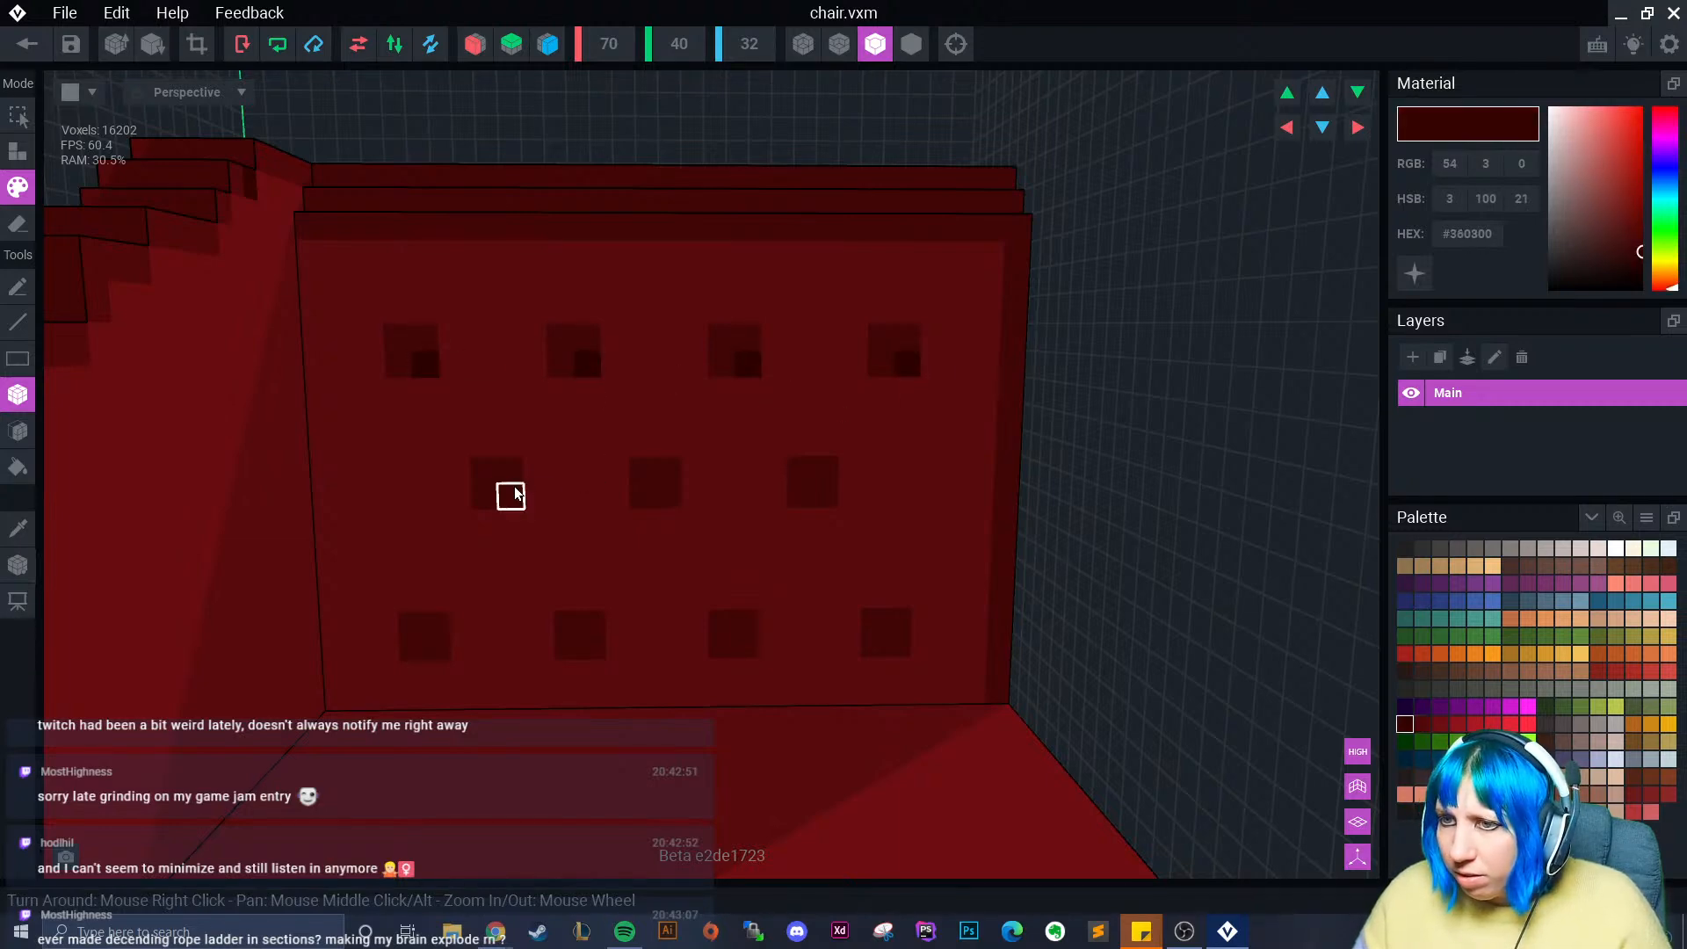
click(669, 495)
click(824, 495)
click(897, 644)
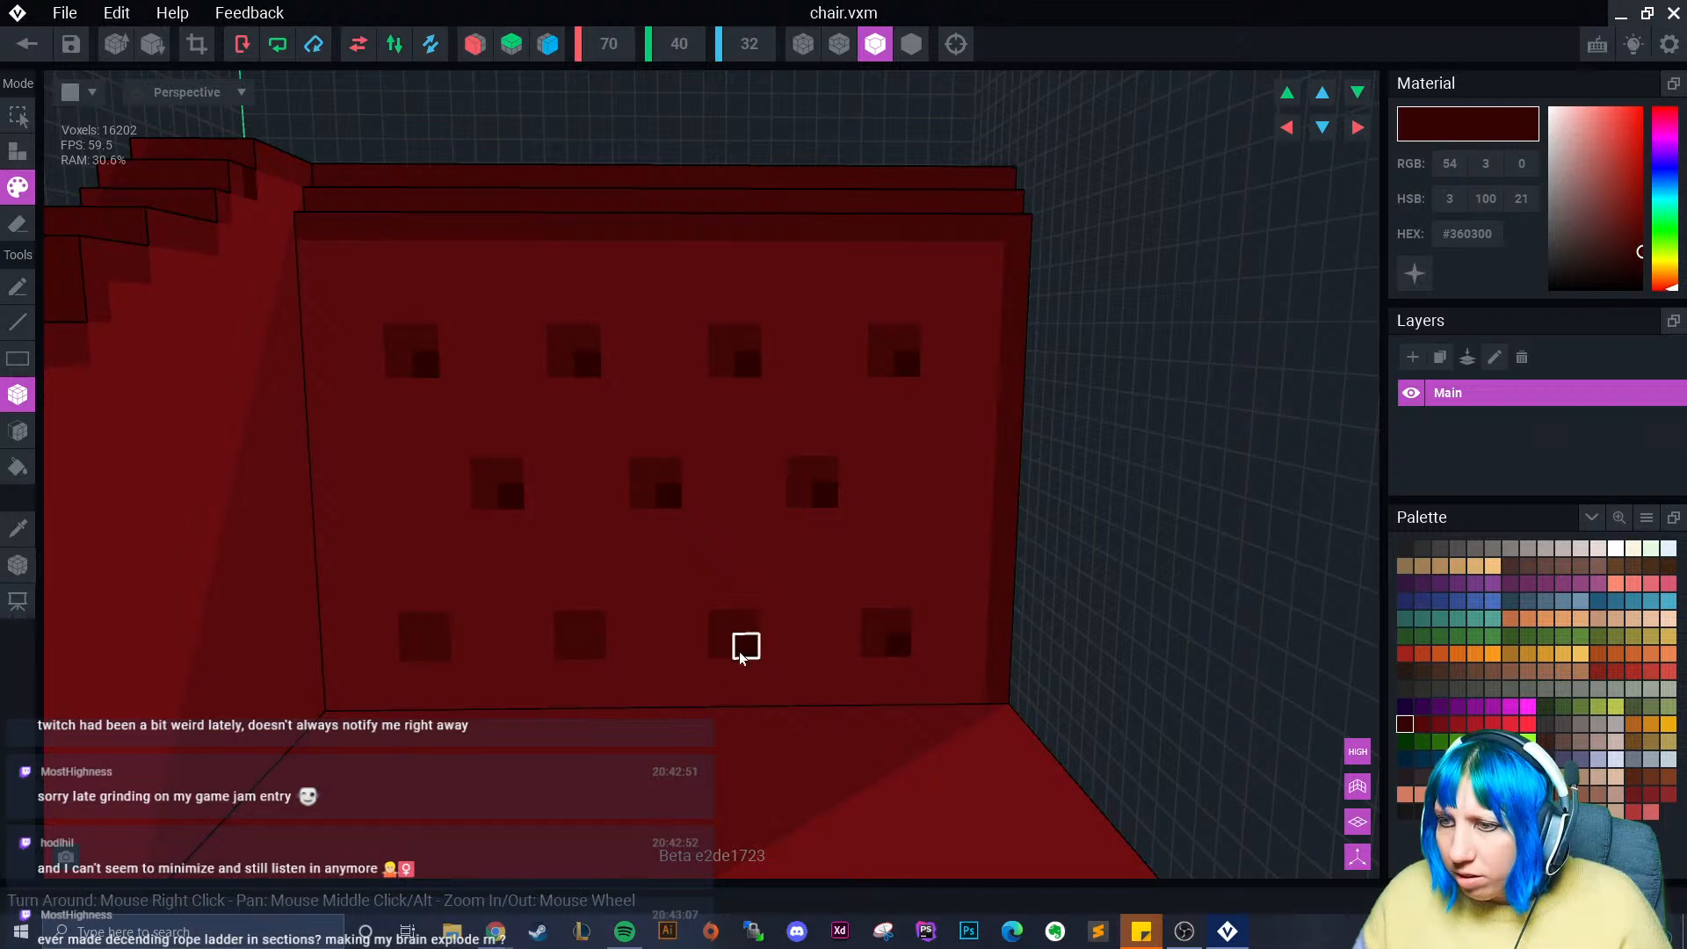
click(740, 653)
click(592, 650)
click(443, 651)
- Paint one gold-brown #91743C stud voxel on the long open side of the seat base, near the foot-end corner
scroll(668, 617, down, 5)
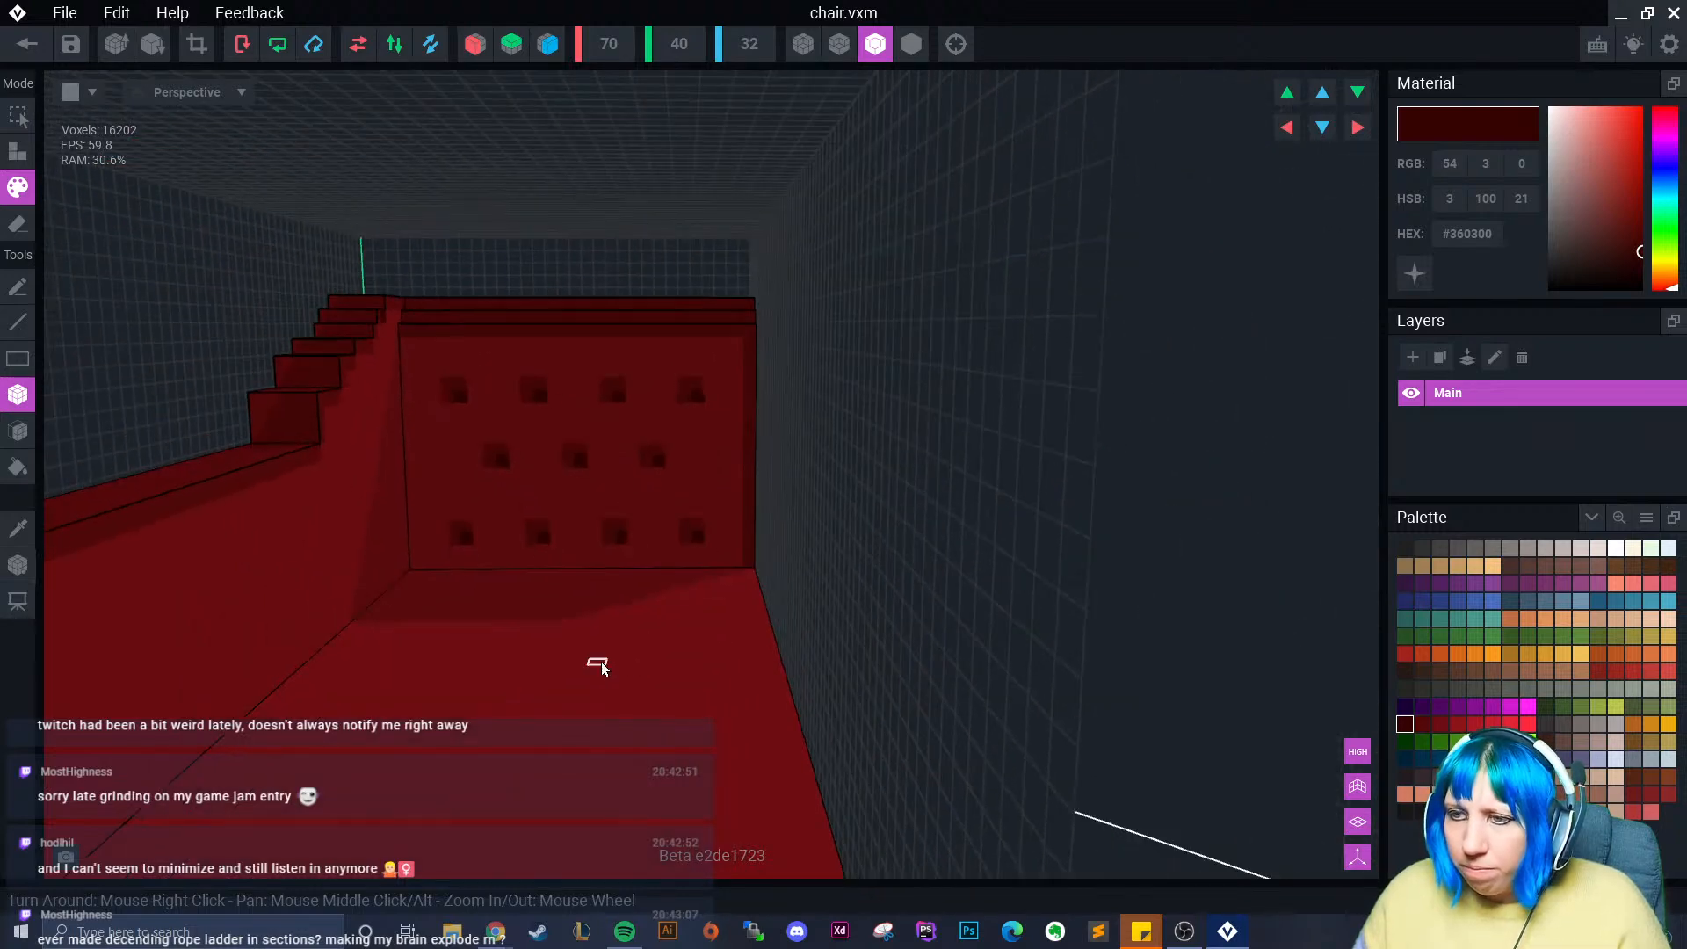
right_drag(602, 666, 556, 565)
click(17, 528)
right_drag(145, 538, 434, 591)
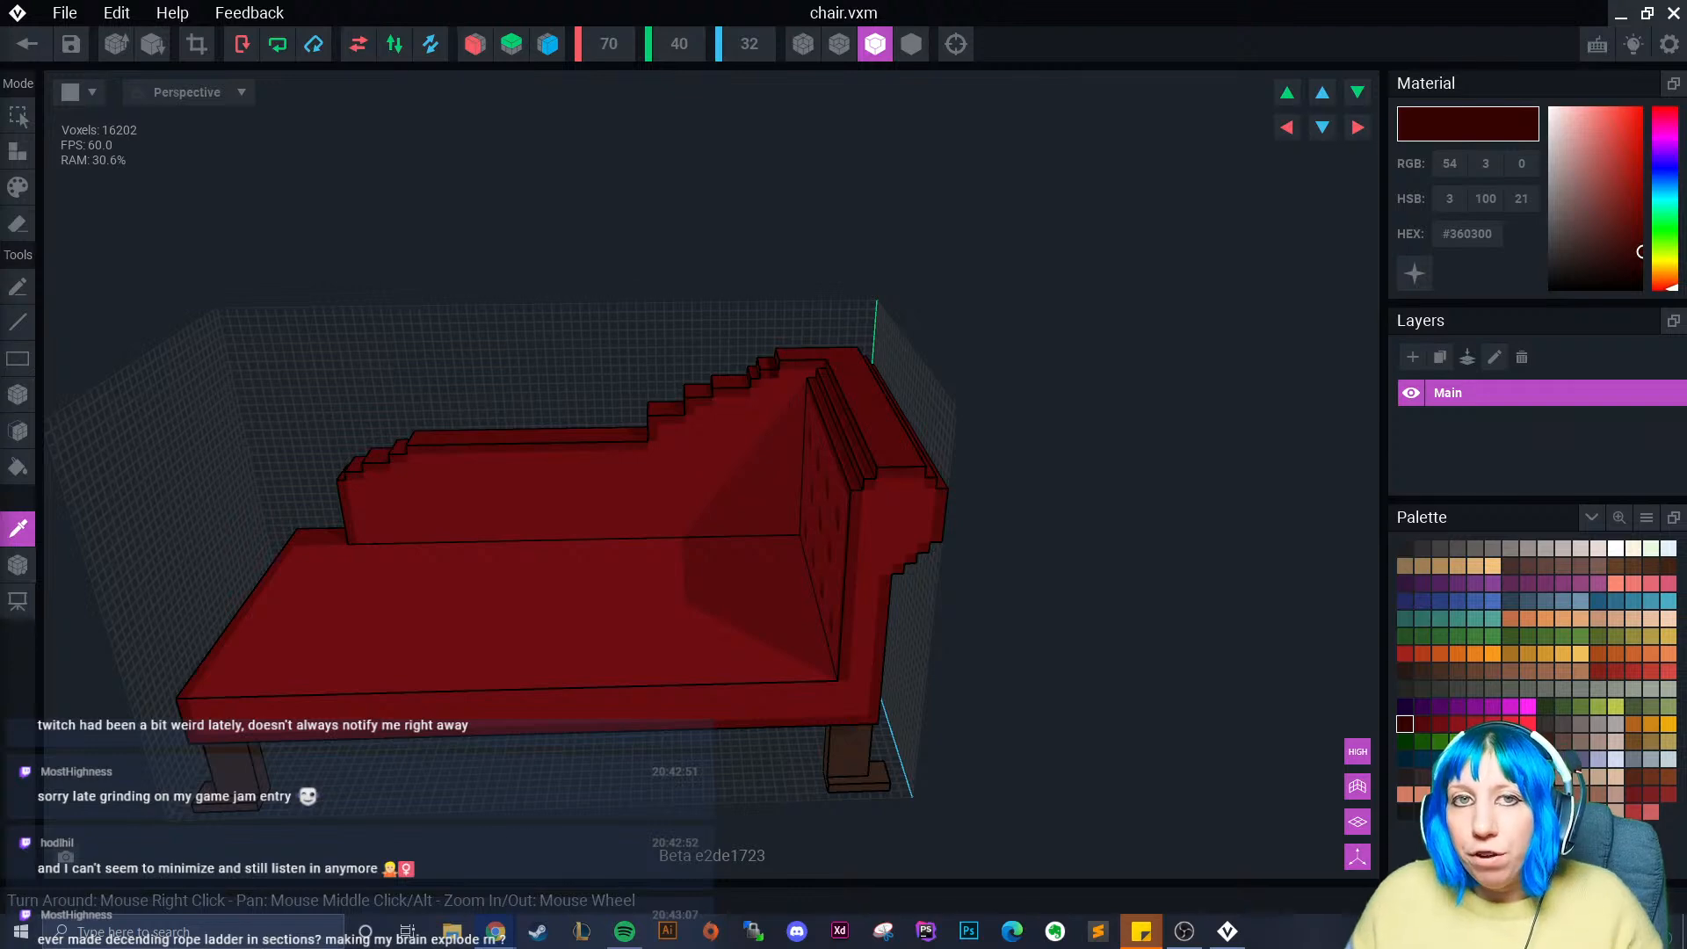
scroll(582, 659, up, 2)
mouse_move(580, 663)
right_down()
mouse_move(628, 643)
mouse_move(558, 638)
mouse_move(572, 658)
right_up()
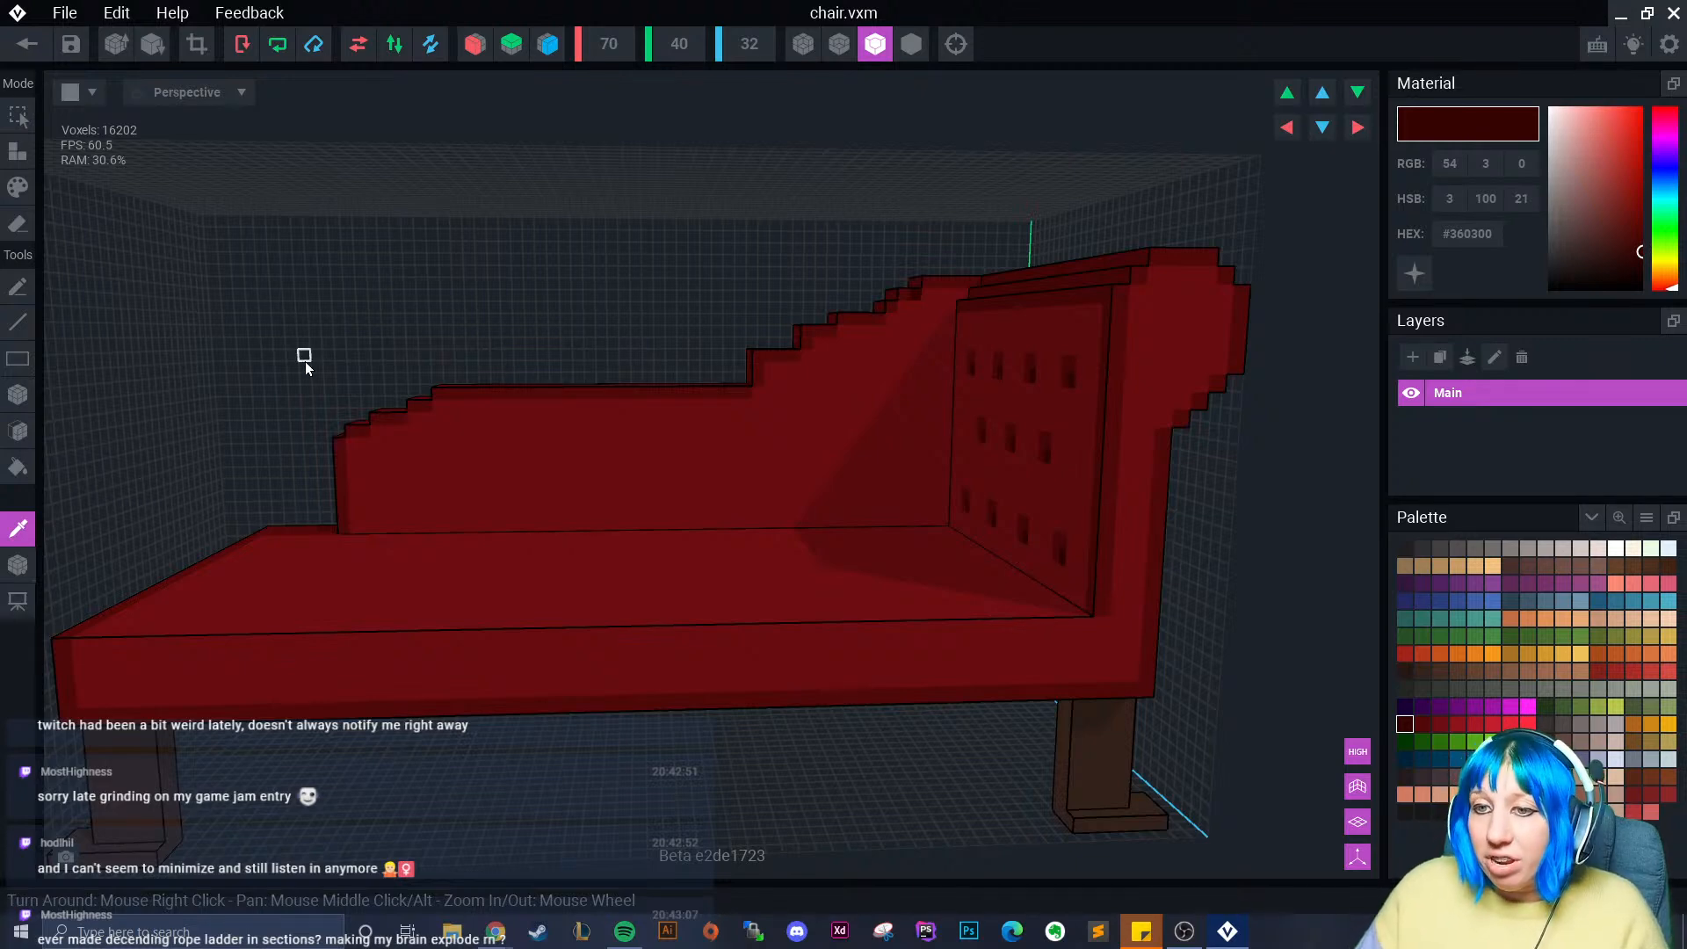
click(1648, 747)
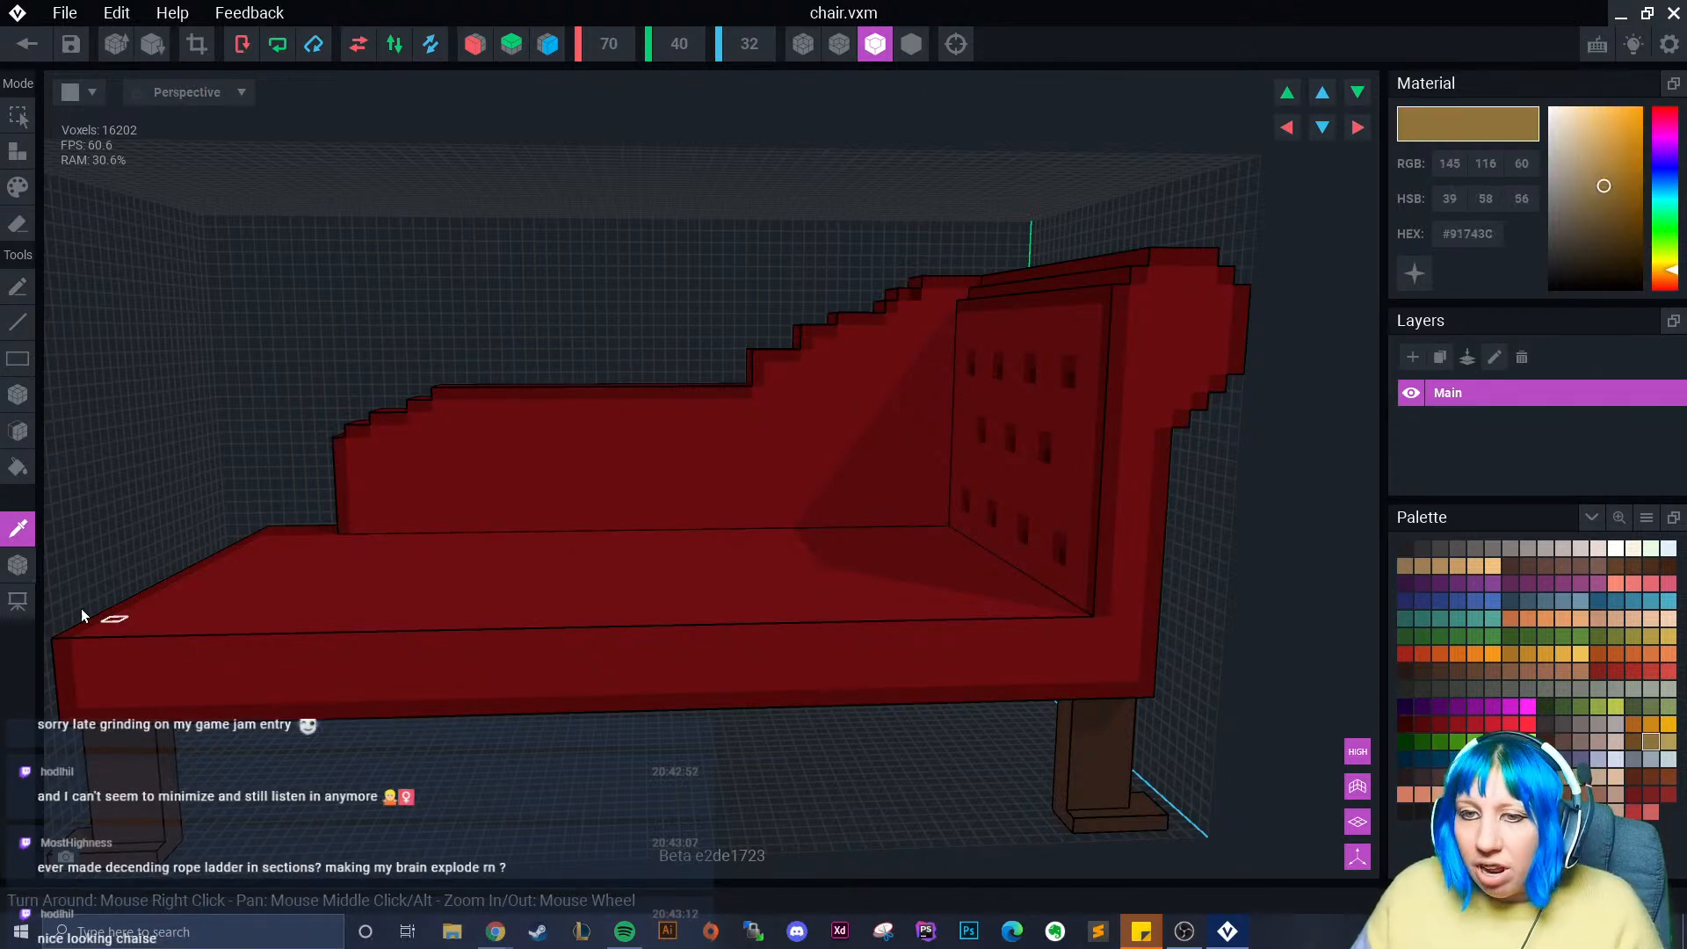
click(17, 400)
click(17, 191)
click(119, 688)
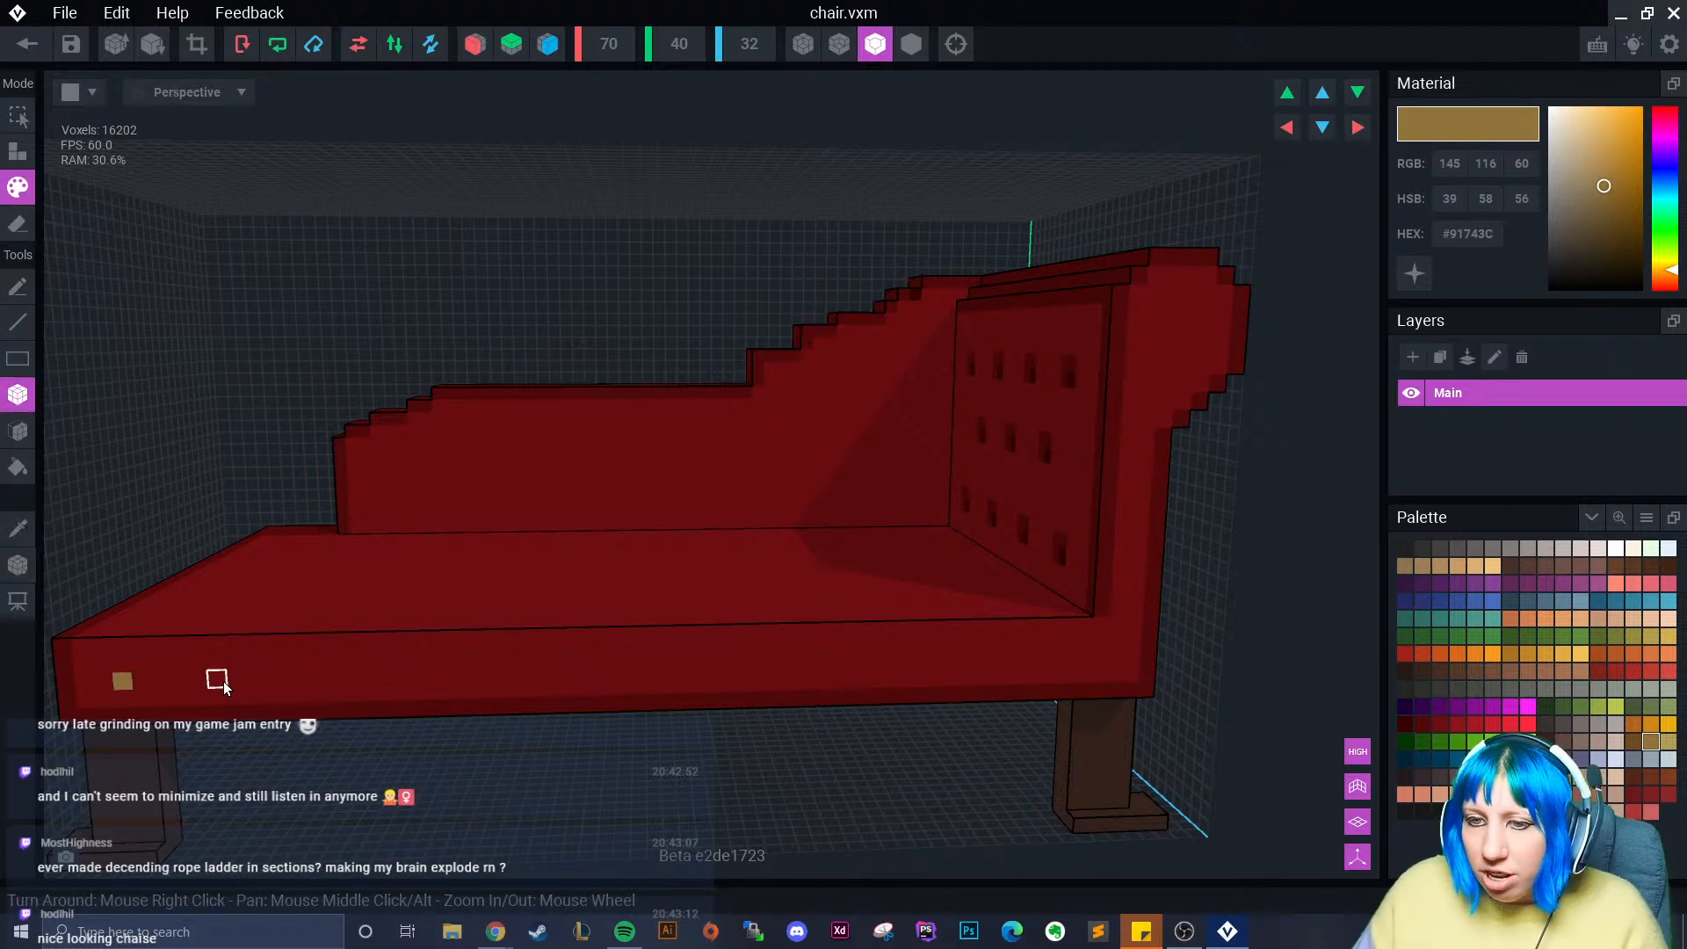
- Try painting a second stud on the seat base with mirroring on the X and Z axes, and undo it
click(473, 51)
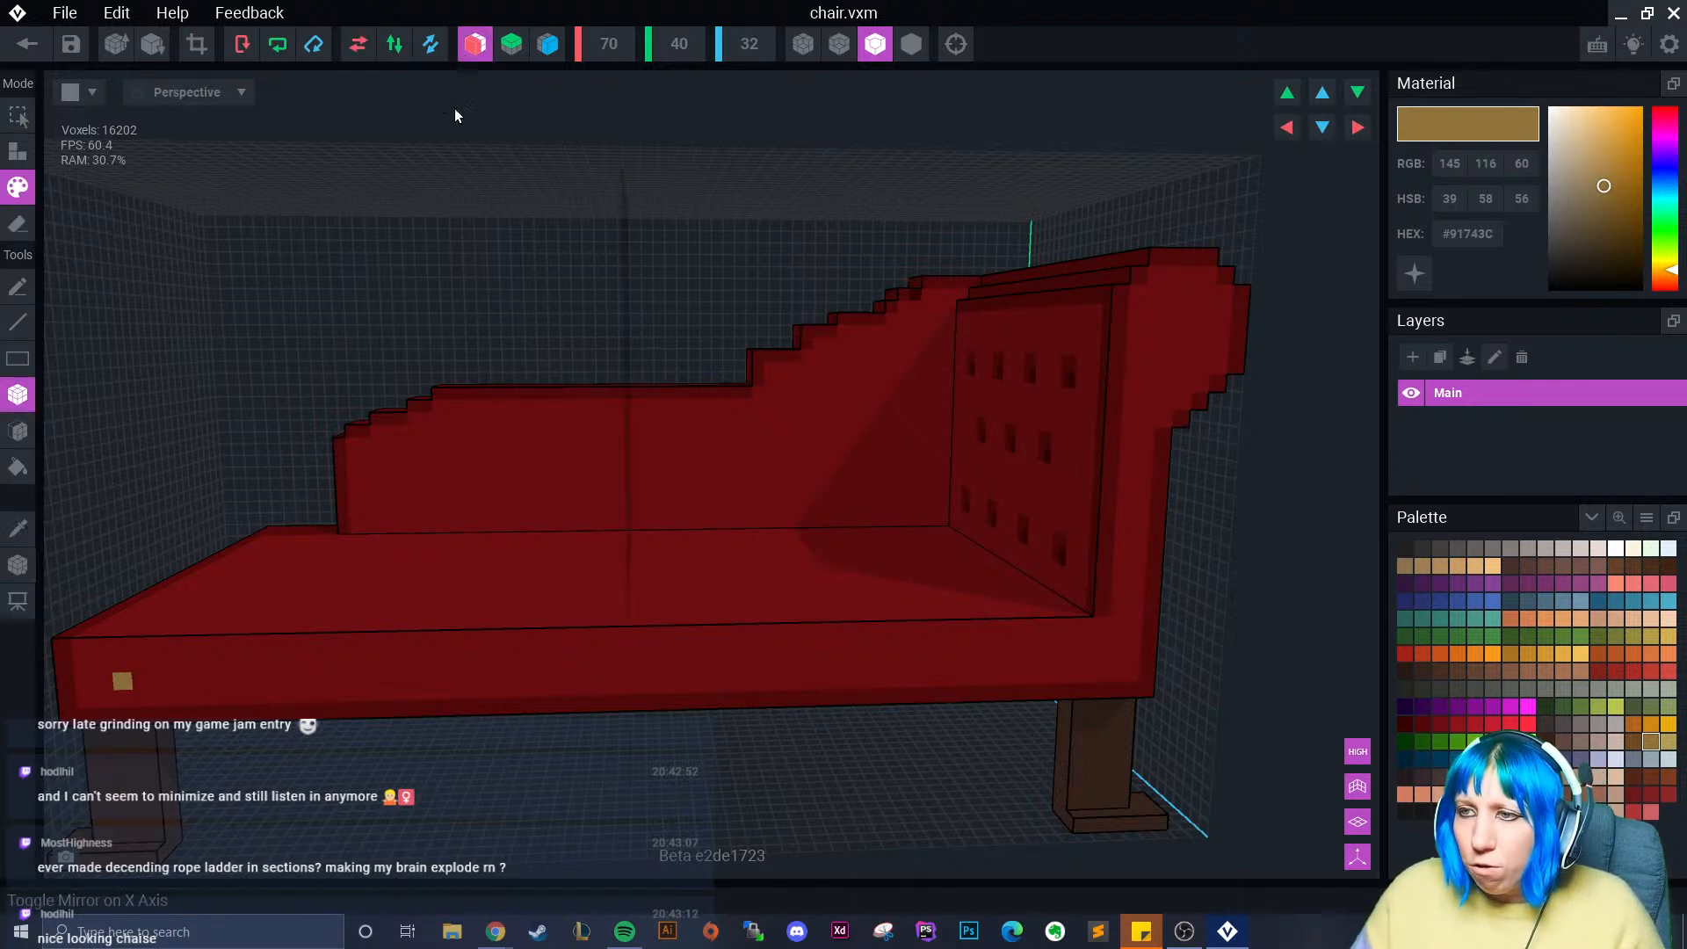
click(556, 49)
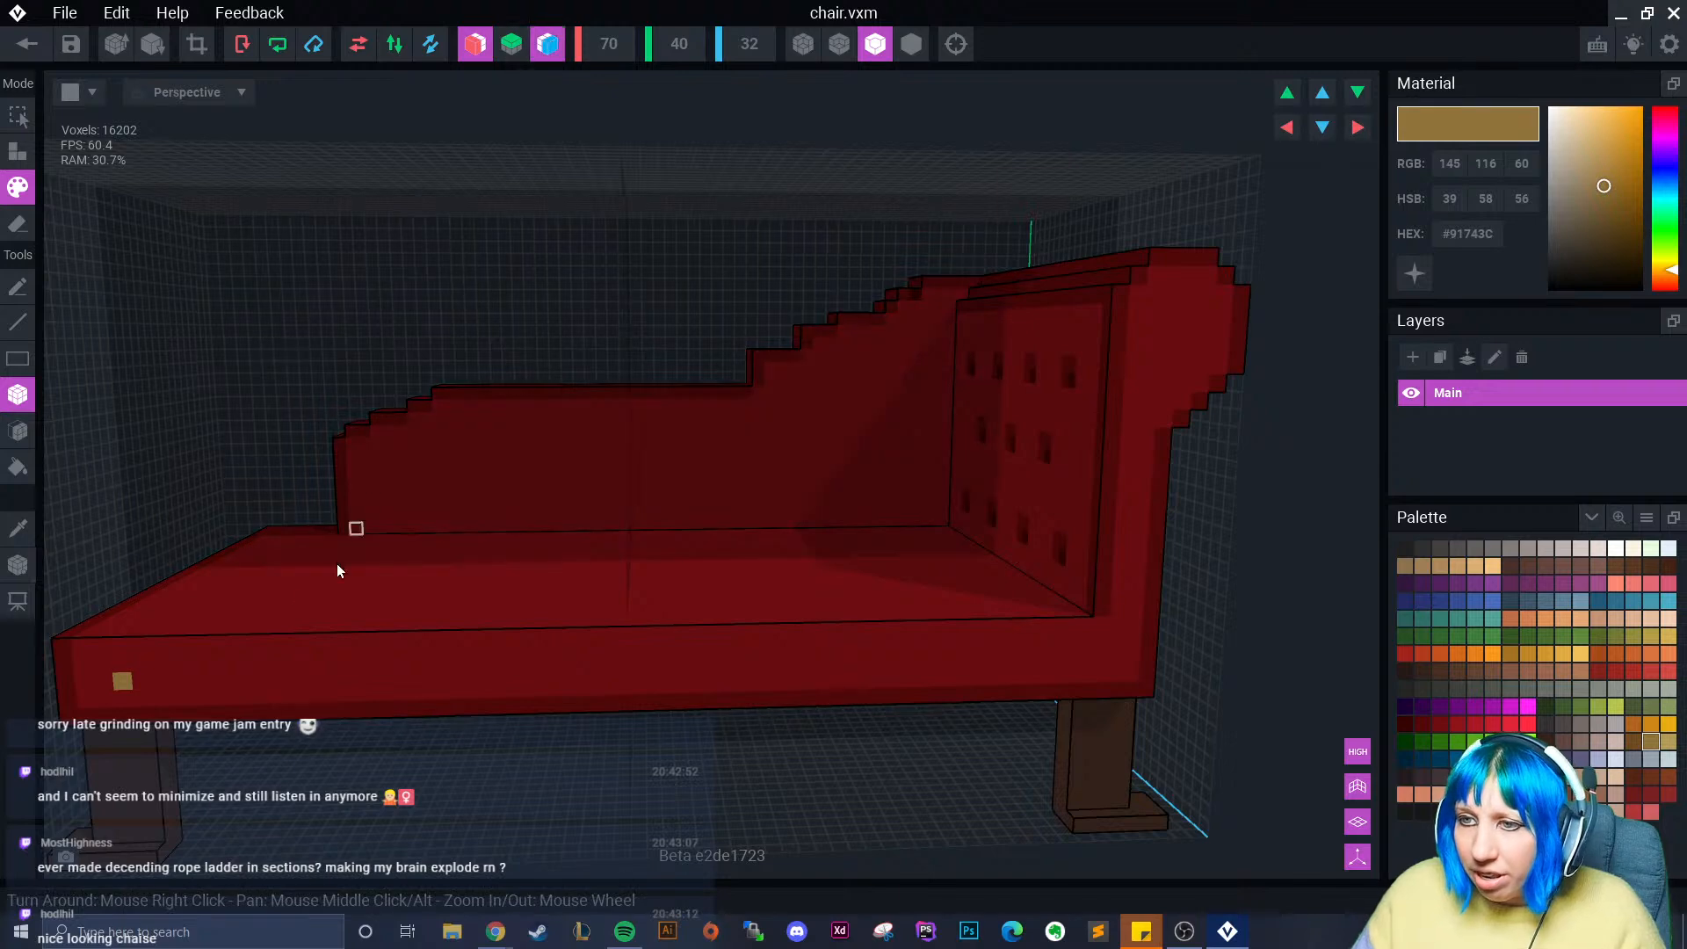
click(233, 684)
mouse_move(234, 683)
right_down()
mouse_move(377, 668)
mouse_move(372, 683)
mouse_move(701, 608)
mouse_move(450, 541)
mouse_move(346, 659)
mouse_move(272, 621)
mouse_move(350, 592)
right_up()
key(ctrl+z)
click(551, 49)
- Try mirroring the foot-end stud to the backrest end of the seat base along the X axis only
click(472, 54)
click(475, 51)
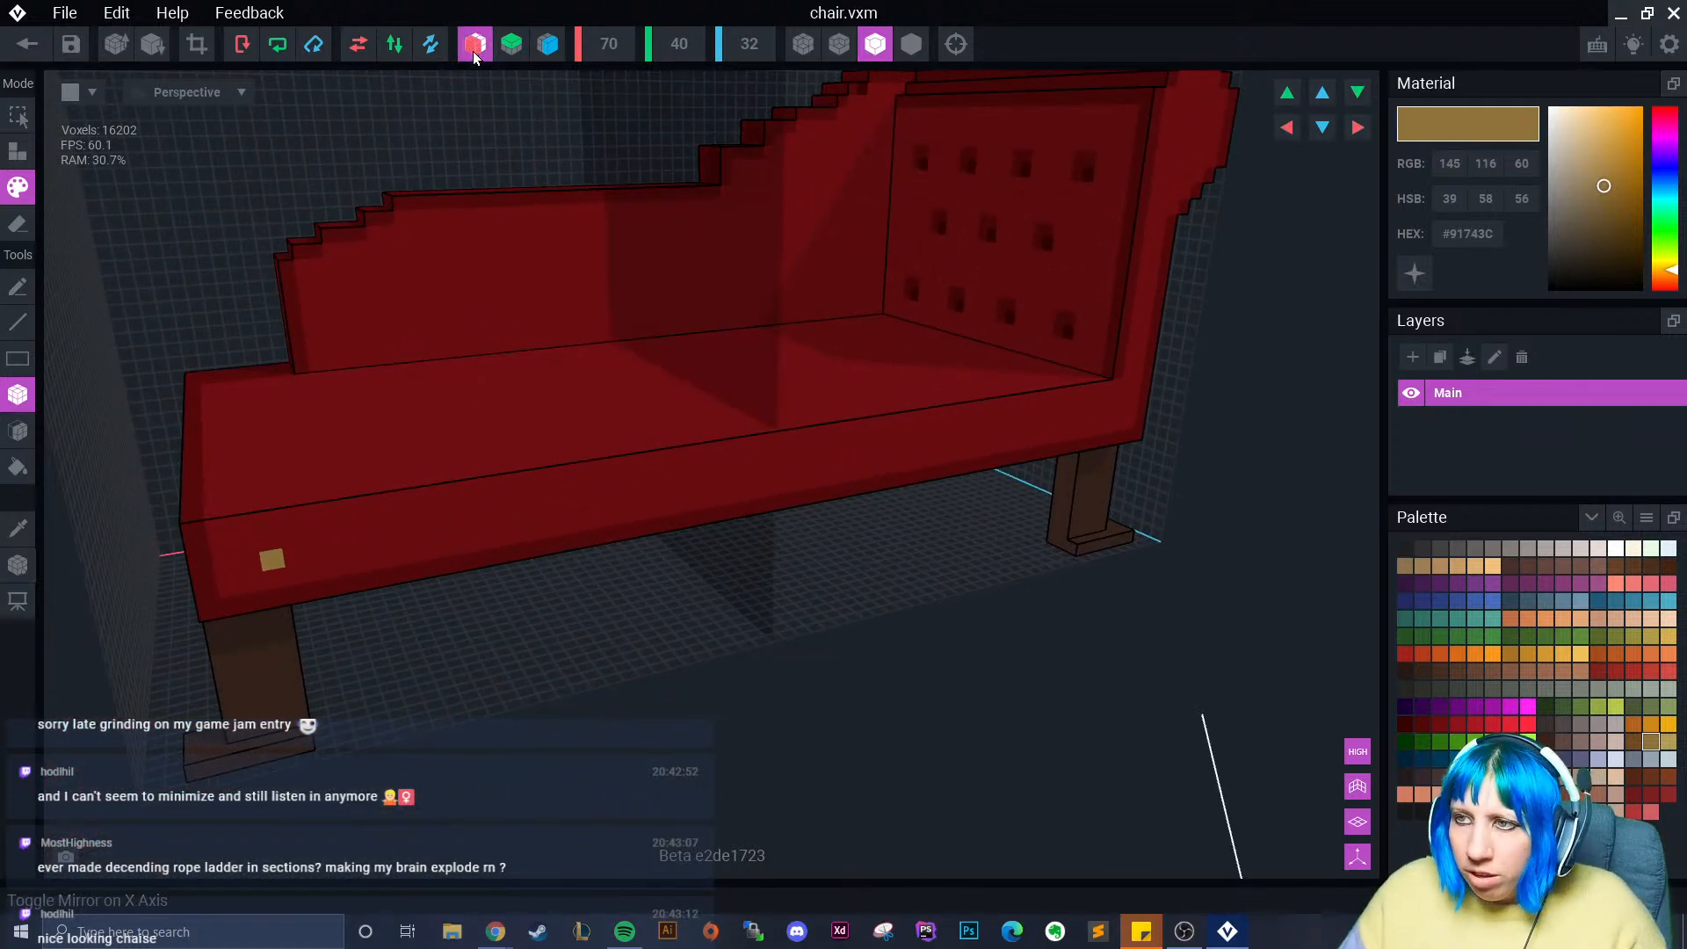
right_drag(672, 432, 608, 412)
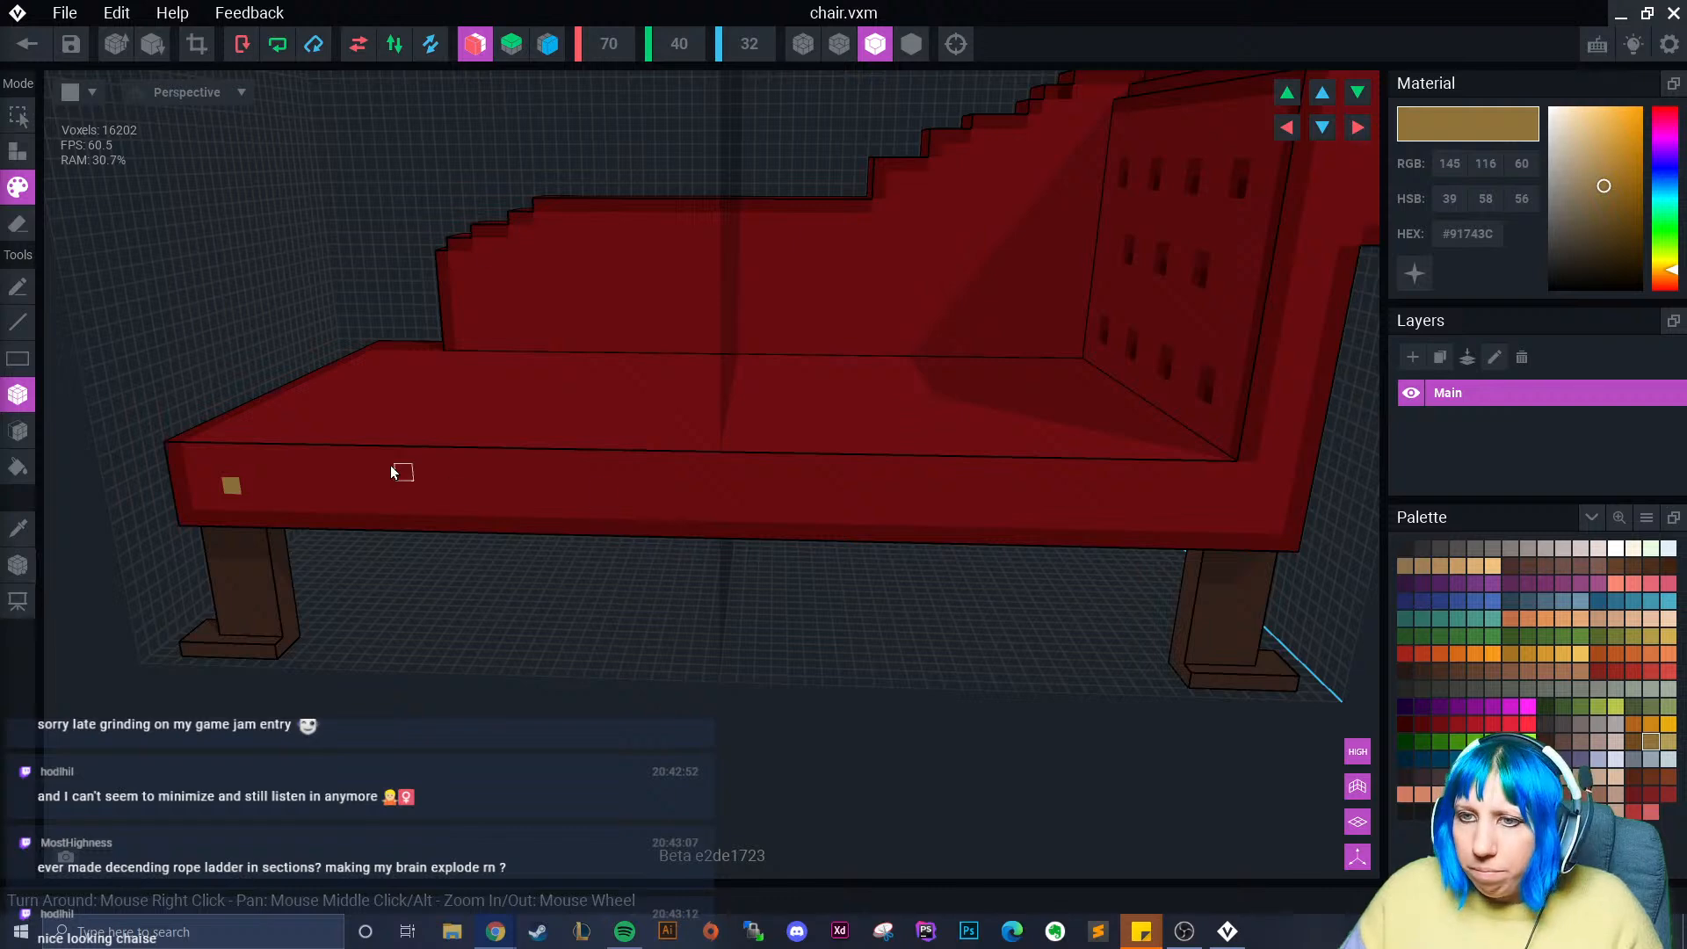
right_drag(392, 472, 176, 489)
click(209, 505)
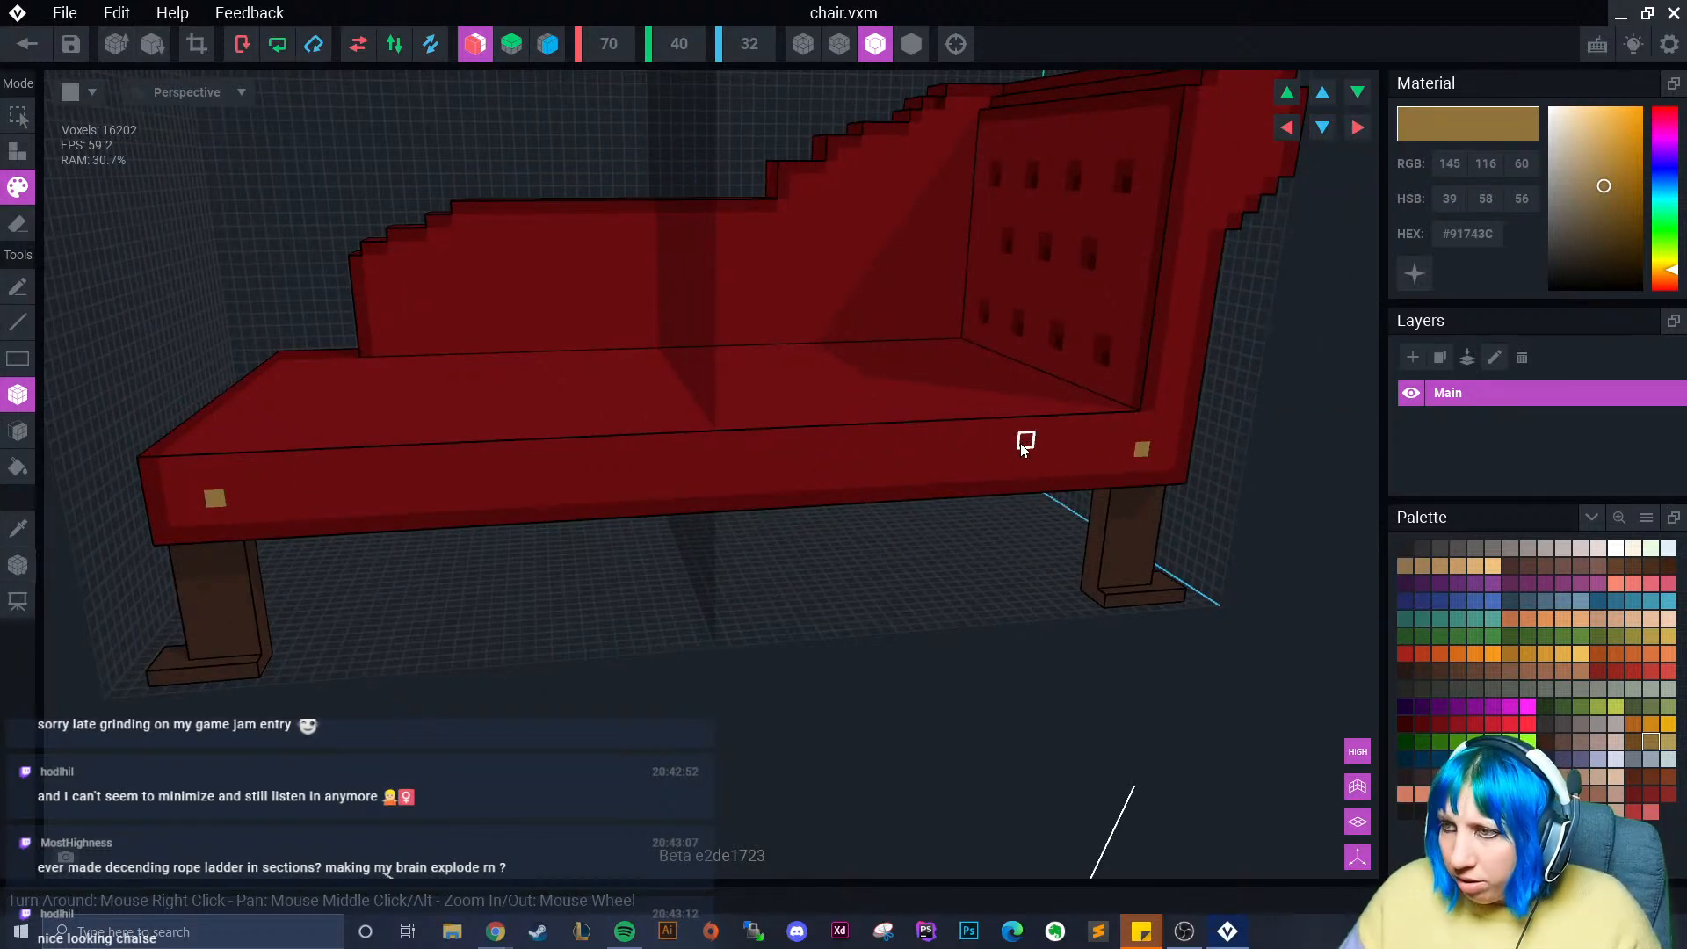
click(474, 44)
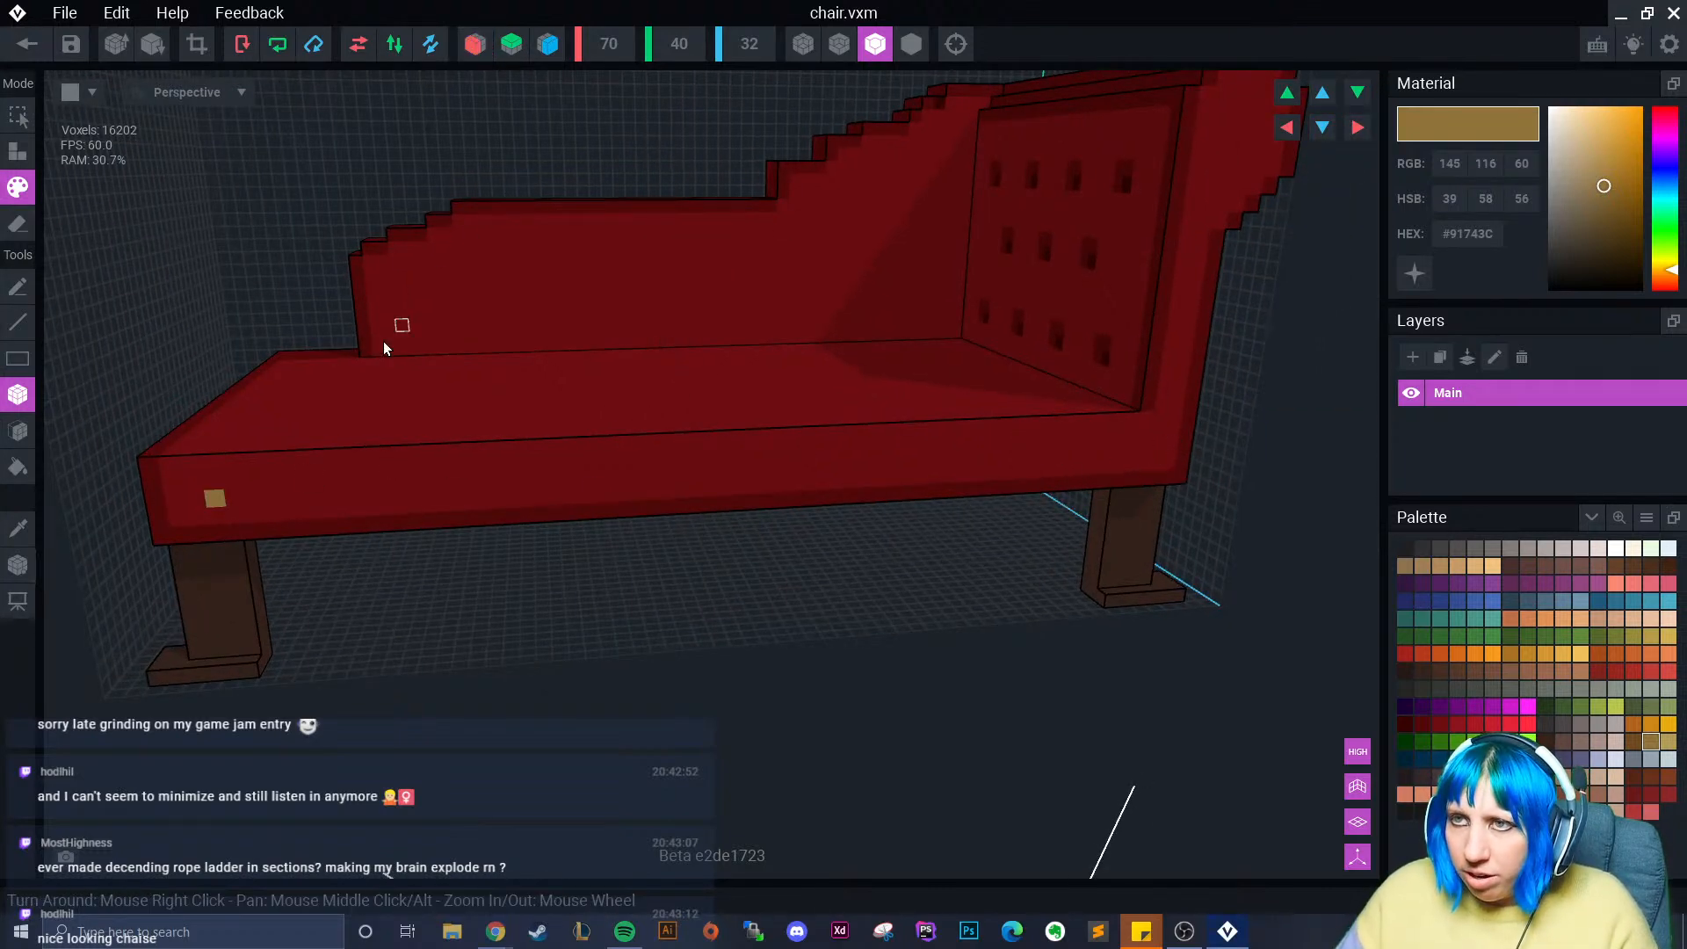
- Extend the stud into a row of fourteen #91743C voxels, one every fourth voxel along the seat base's long open side
click(273, 496)
key(ctrl+z)
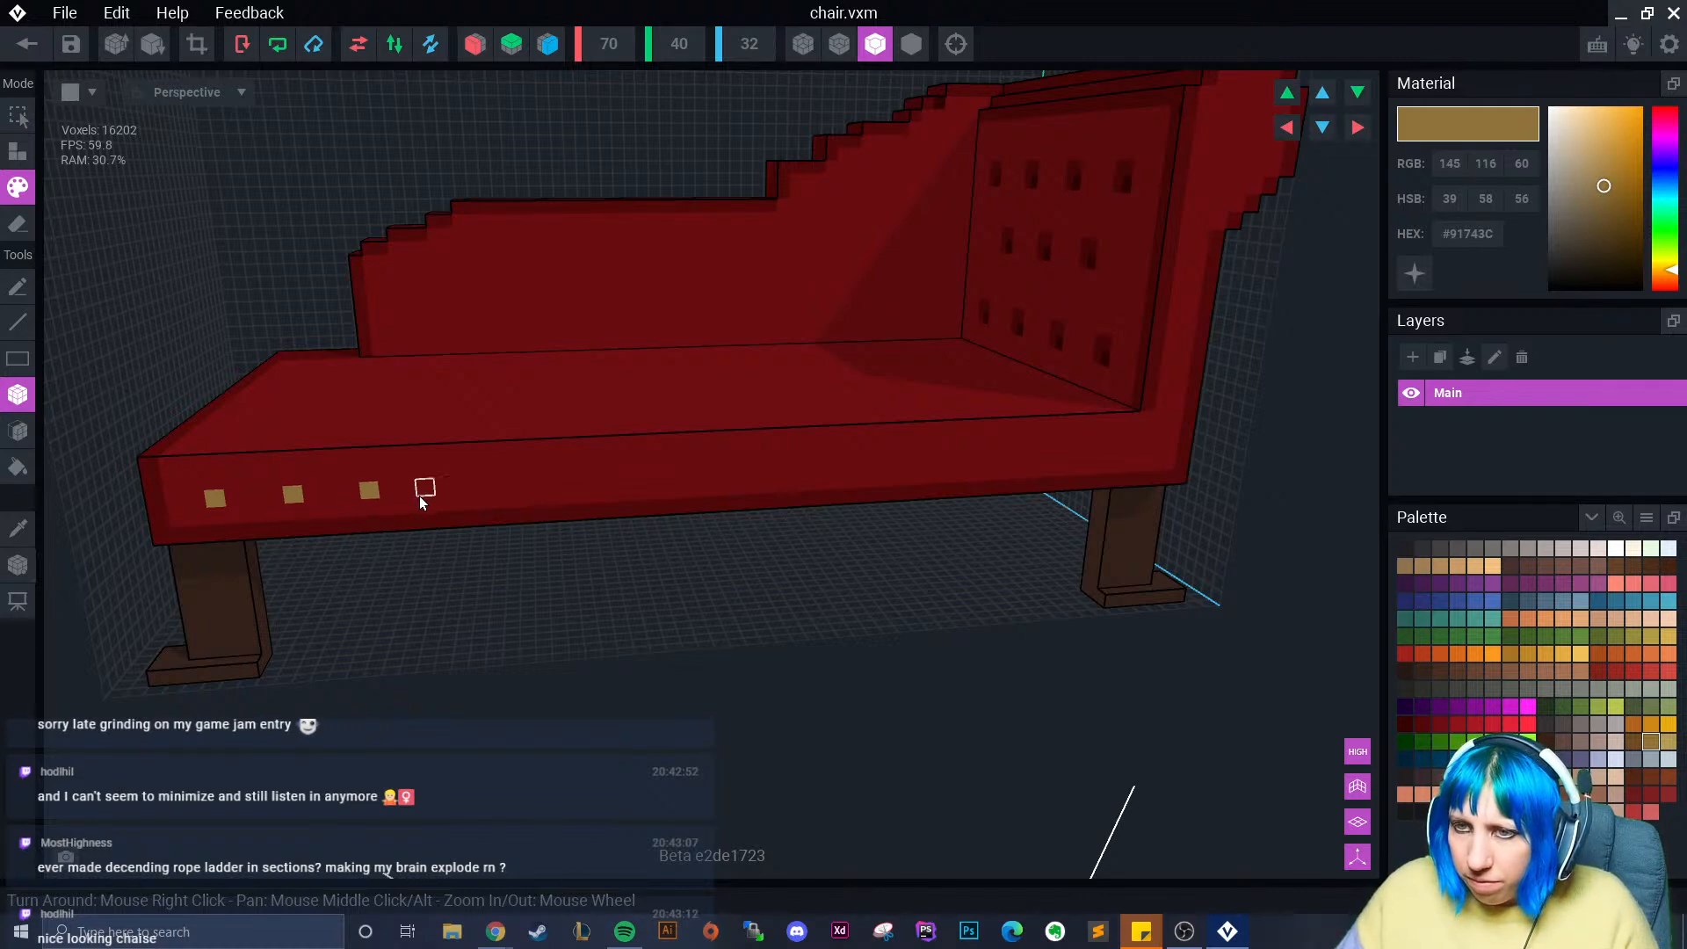
click(516, 484)
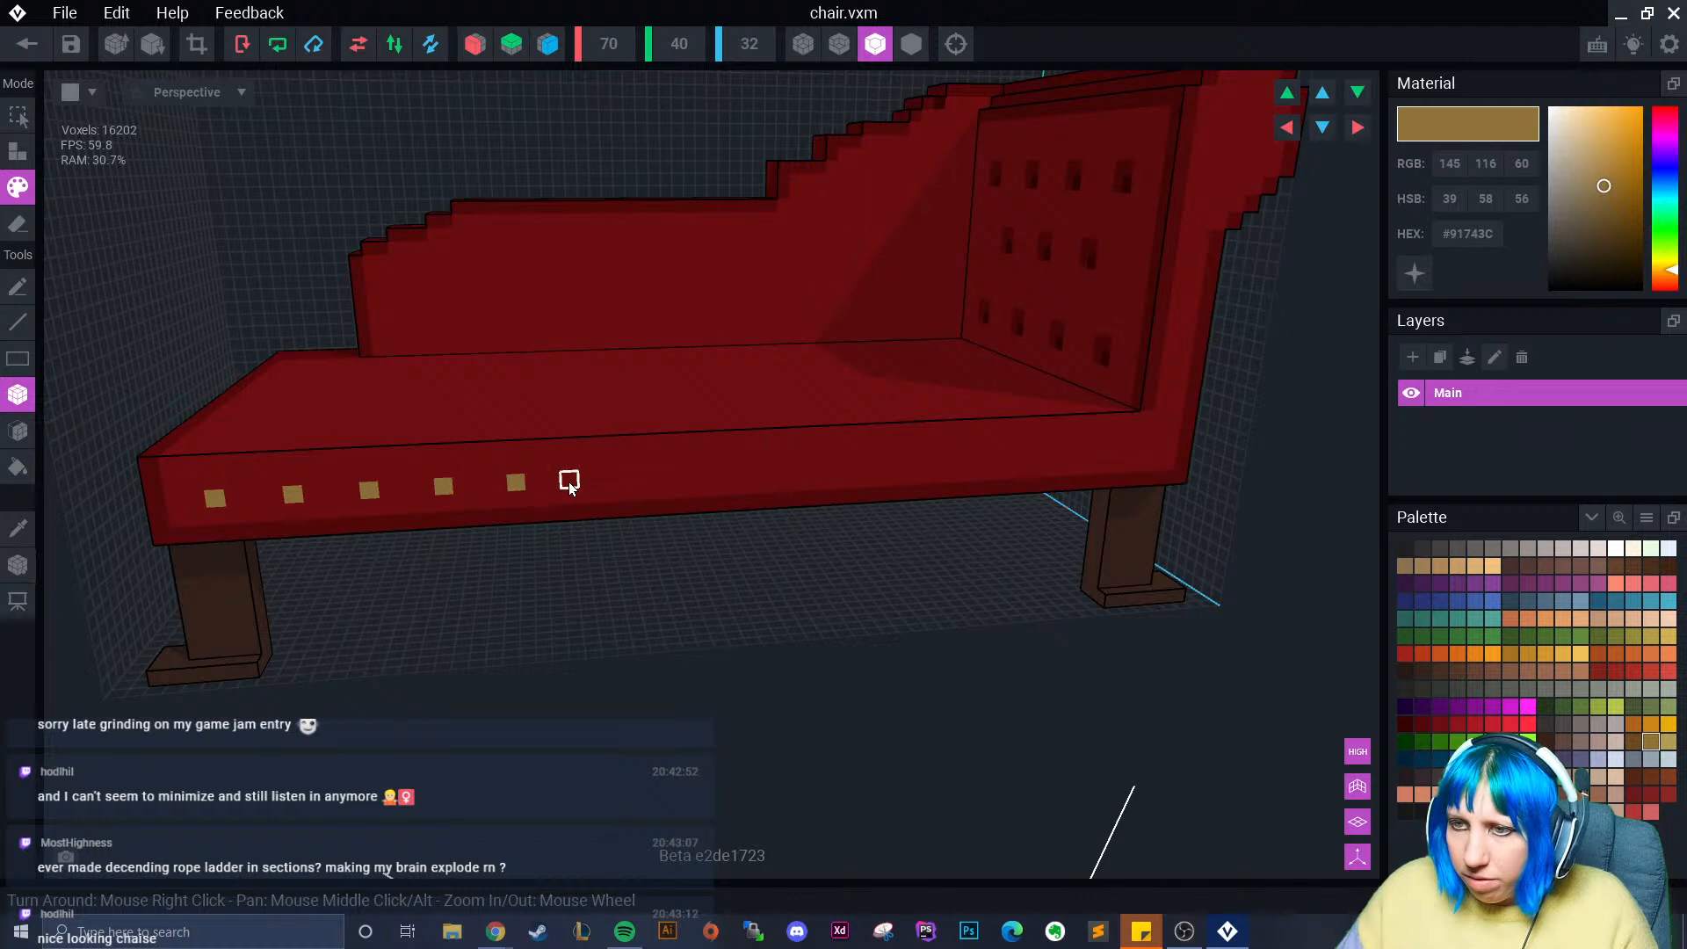
click(584, 485)
click(653, 480)
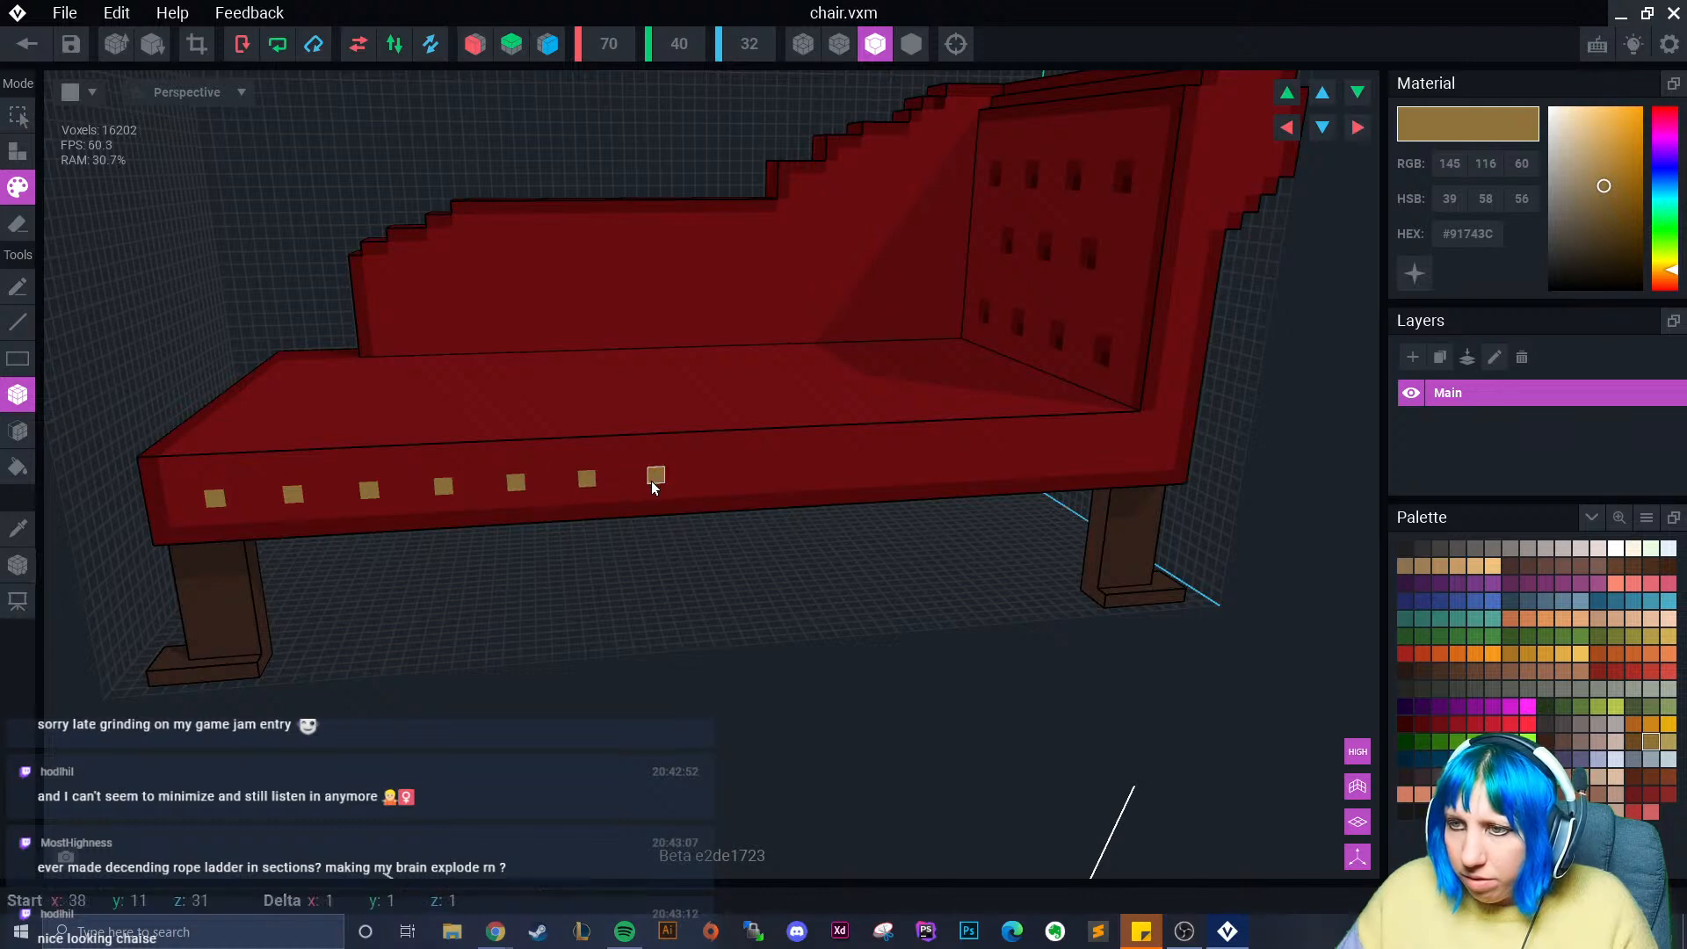
click(723, 473)
click(788, 468)
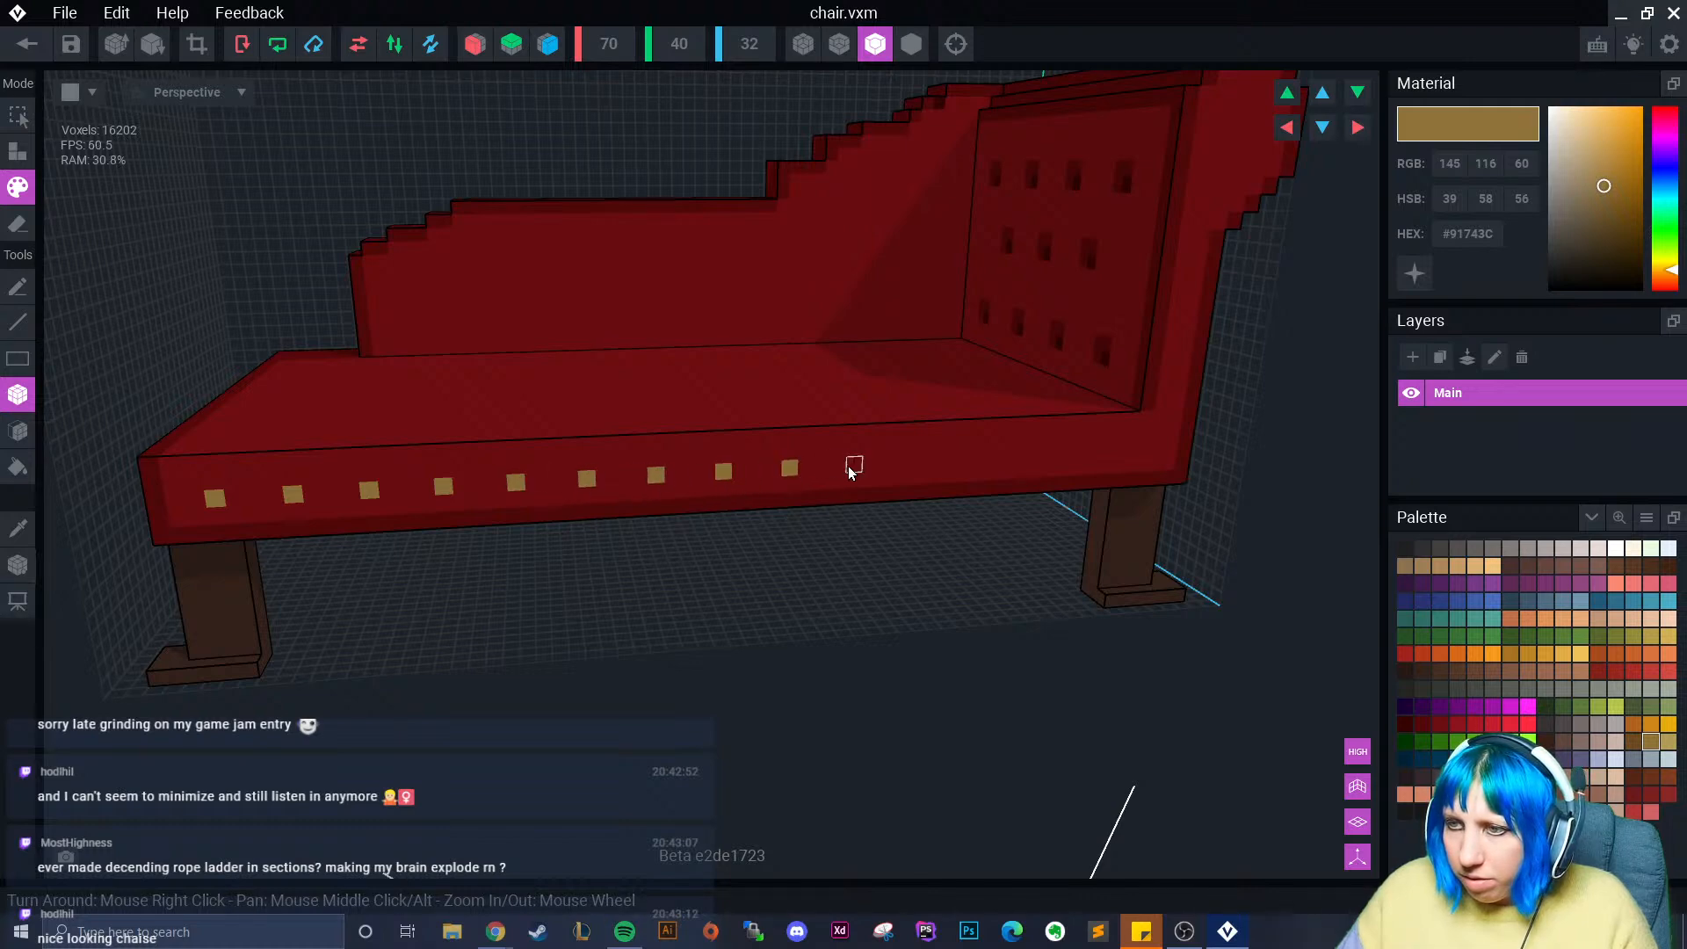
click(854, 464)
click(916, 464)
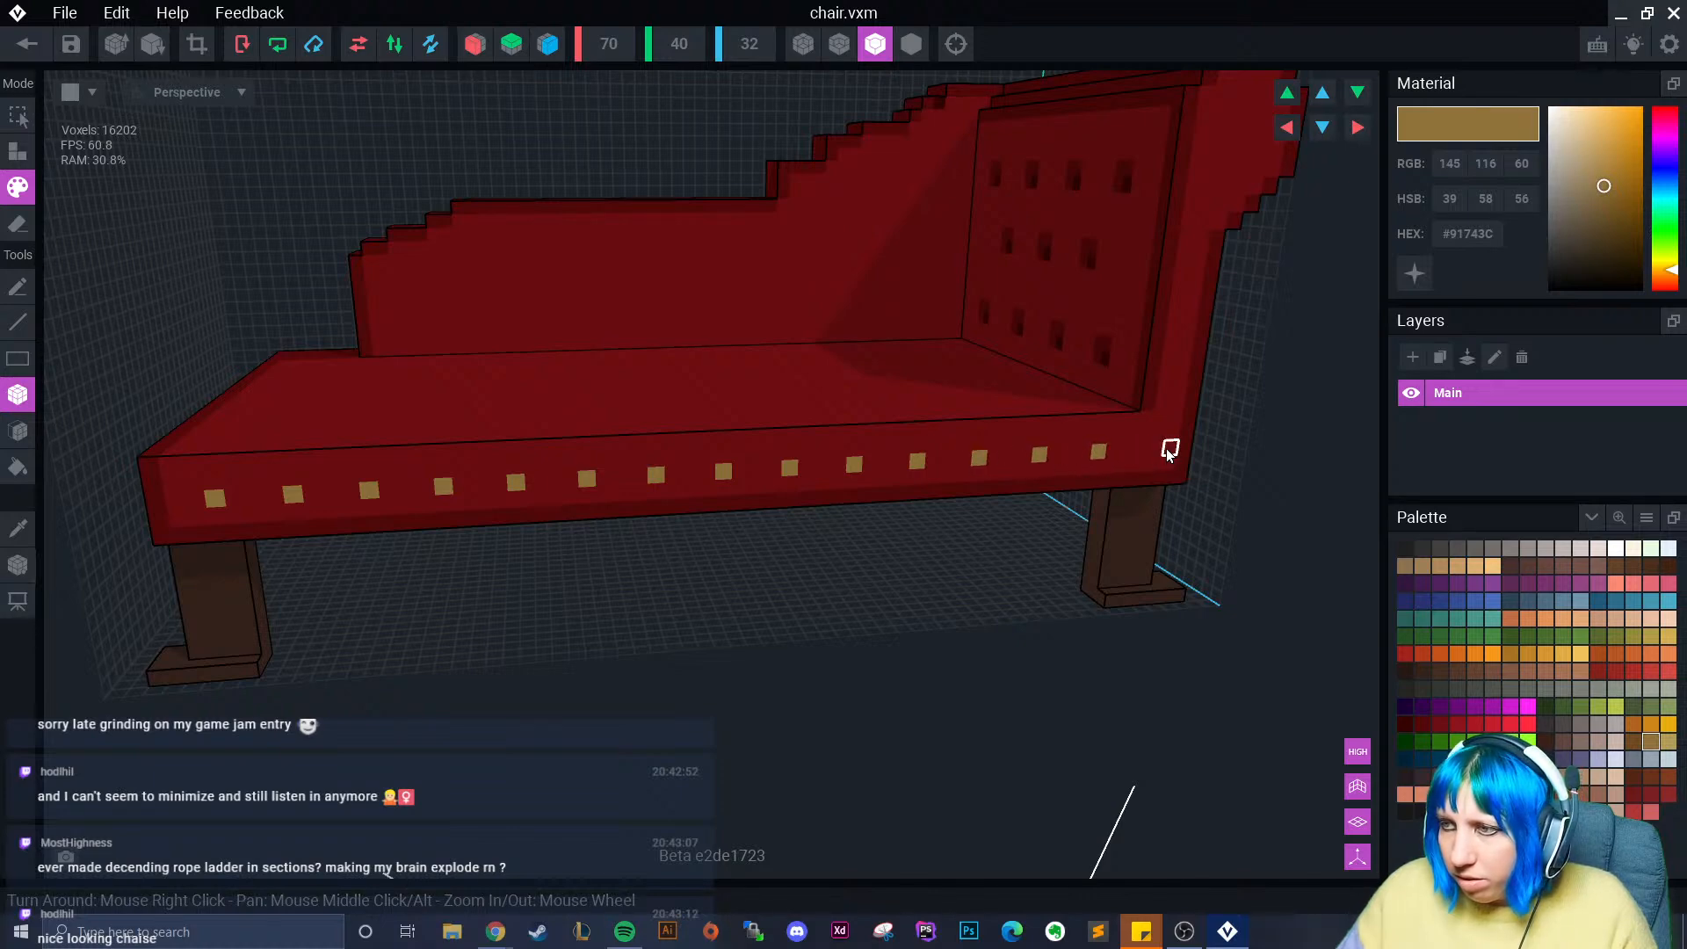
- Paint a #91743C stud voxel on the foot-end face of the seat base, near the open-side corner
right_drag(787, 489, 490, 559)
click(673, 450)
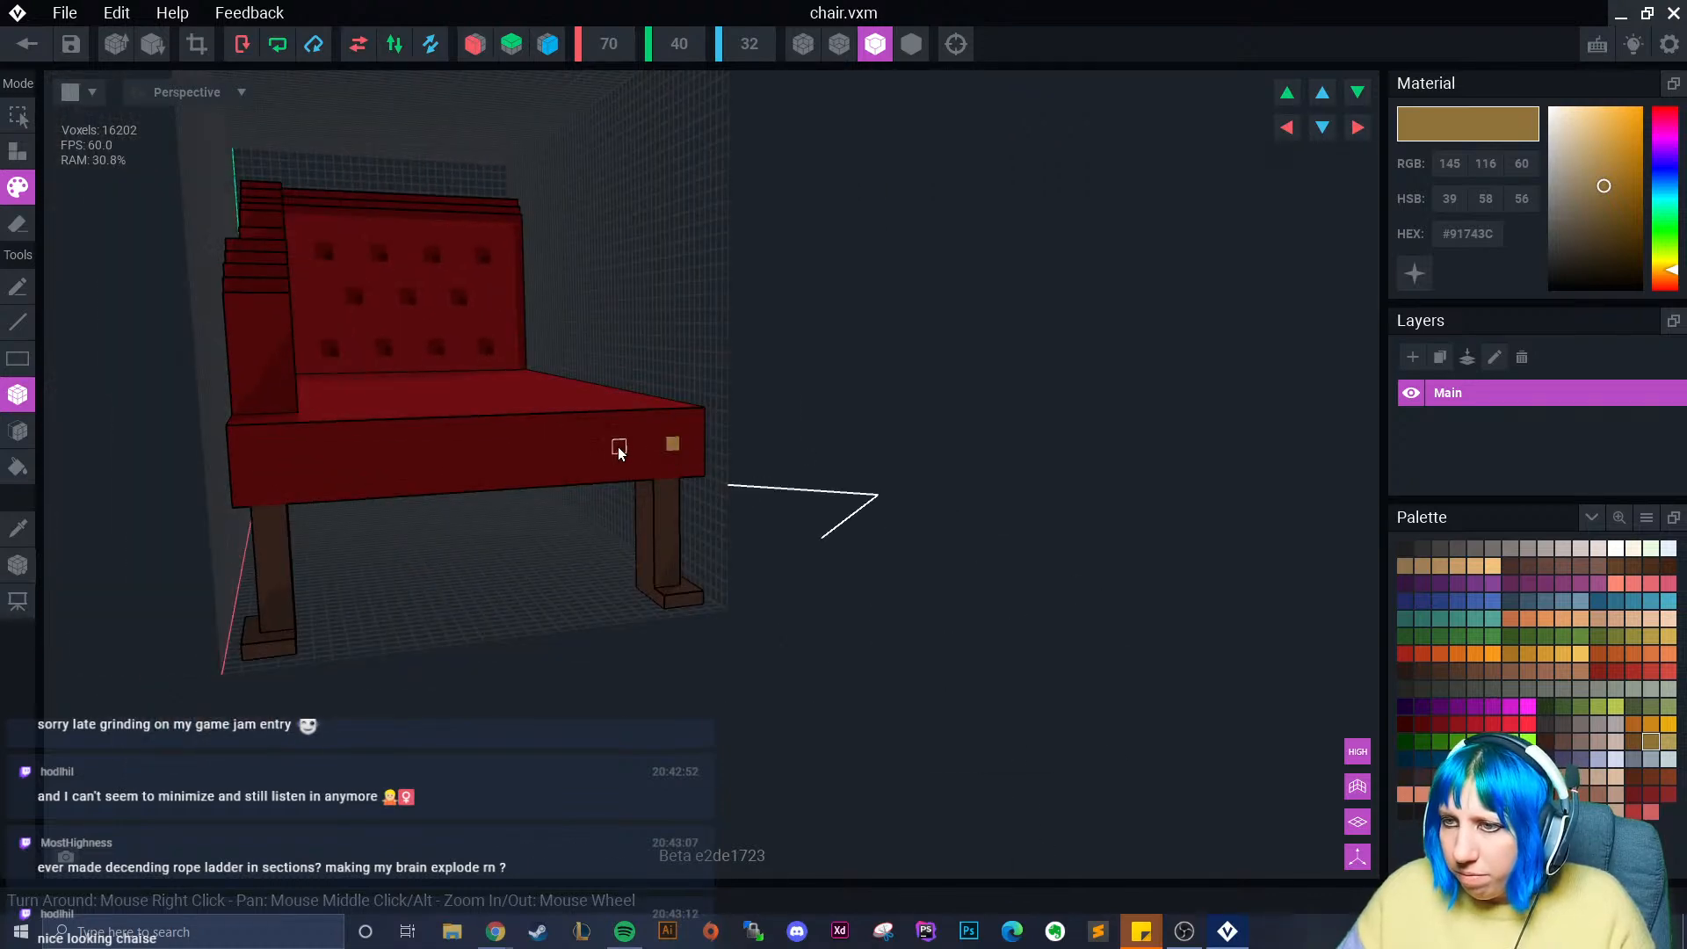
click(608, 451)
click(535, 455)
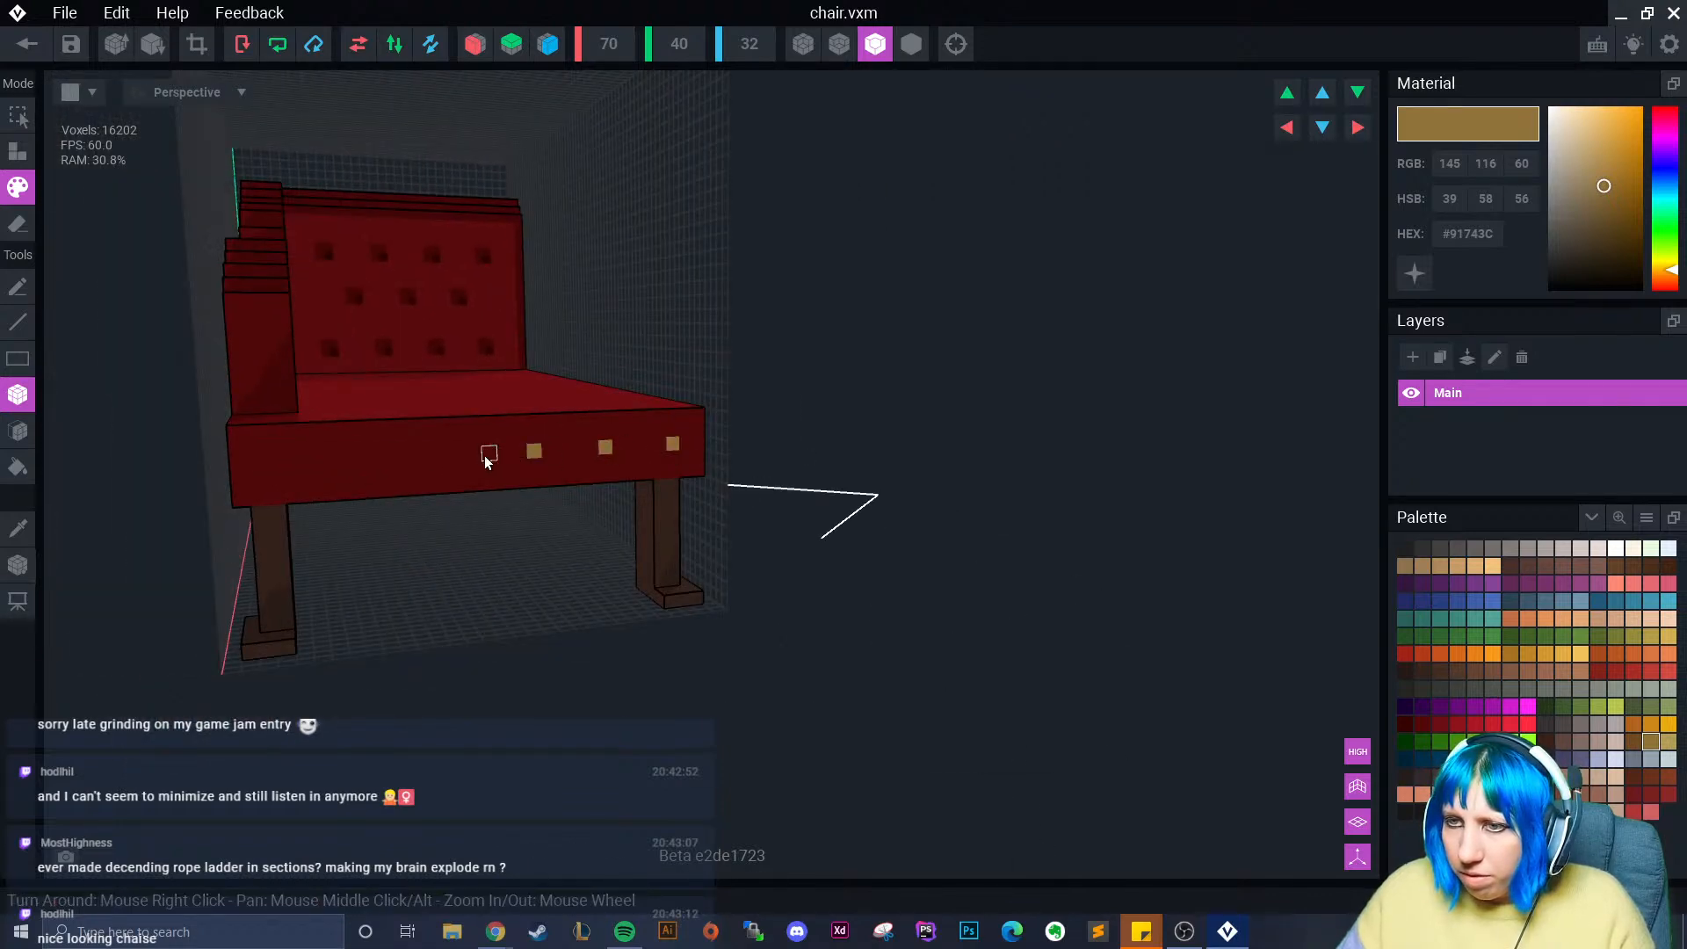
key(ctrl+z)
key(ctrl+z)
key(ctrl+z)
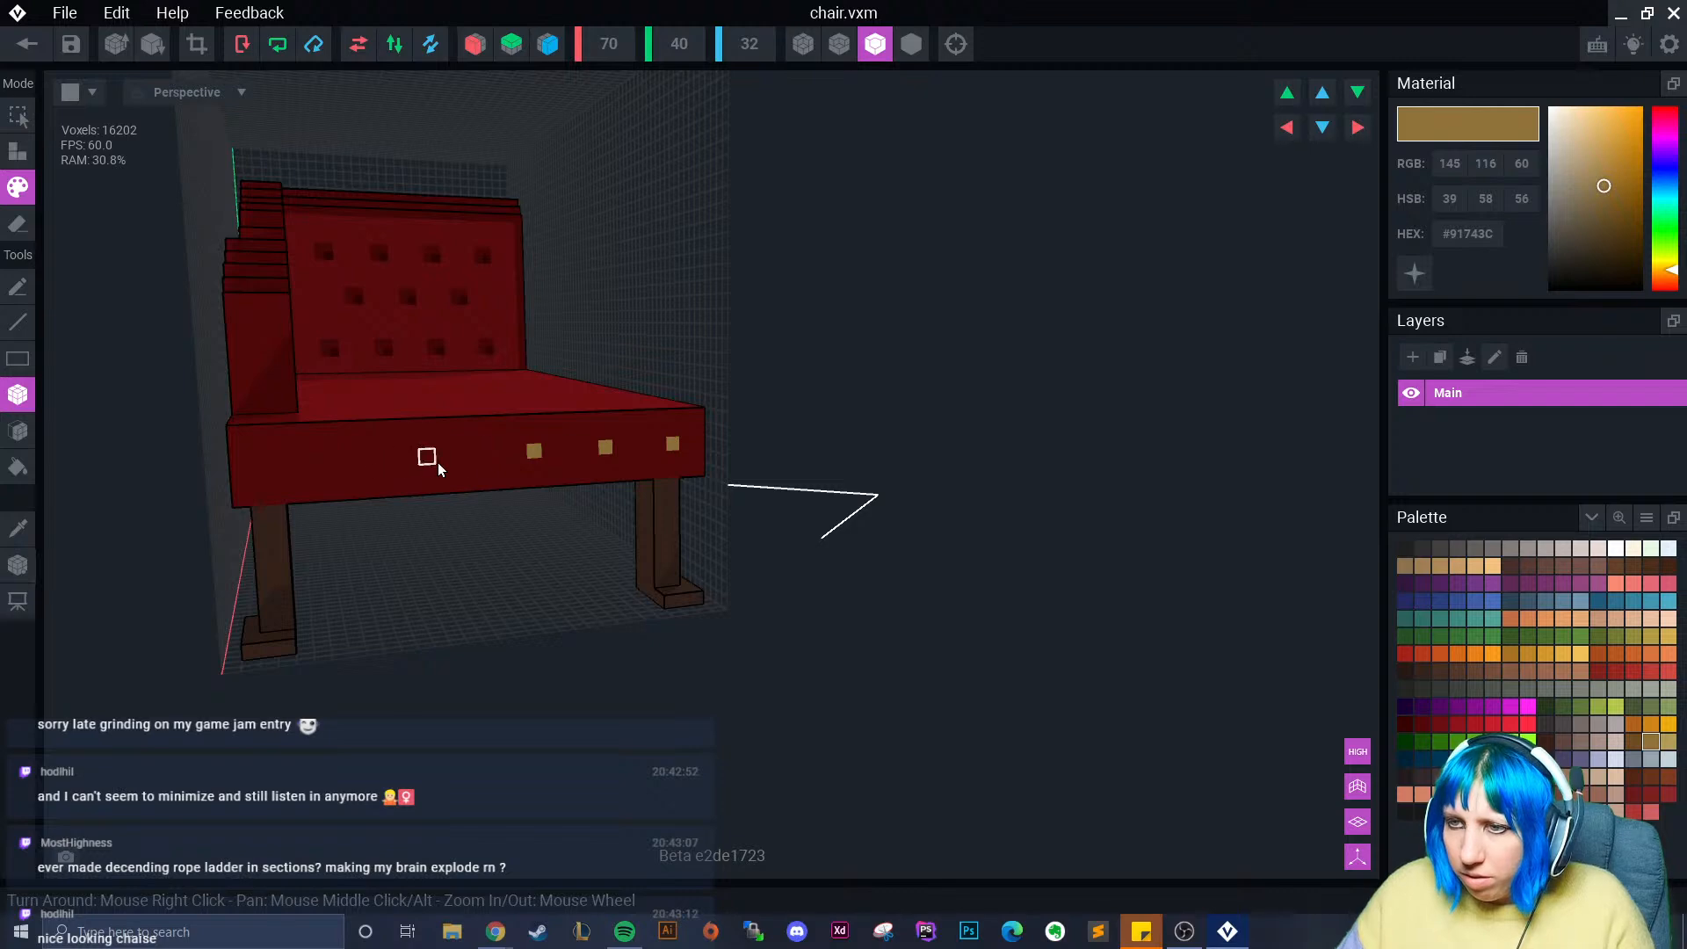
key(ctrl+z)
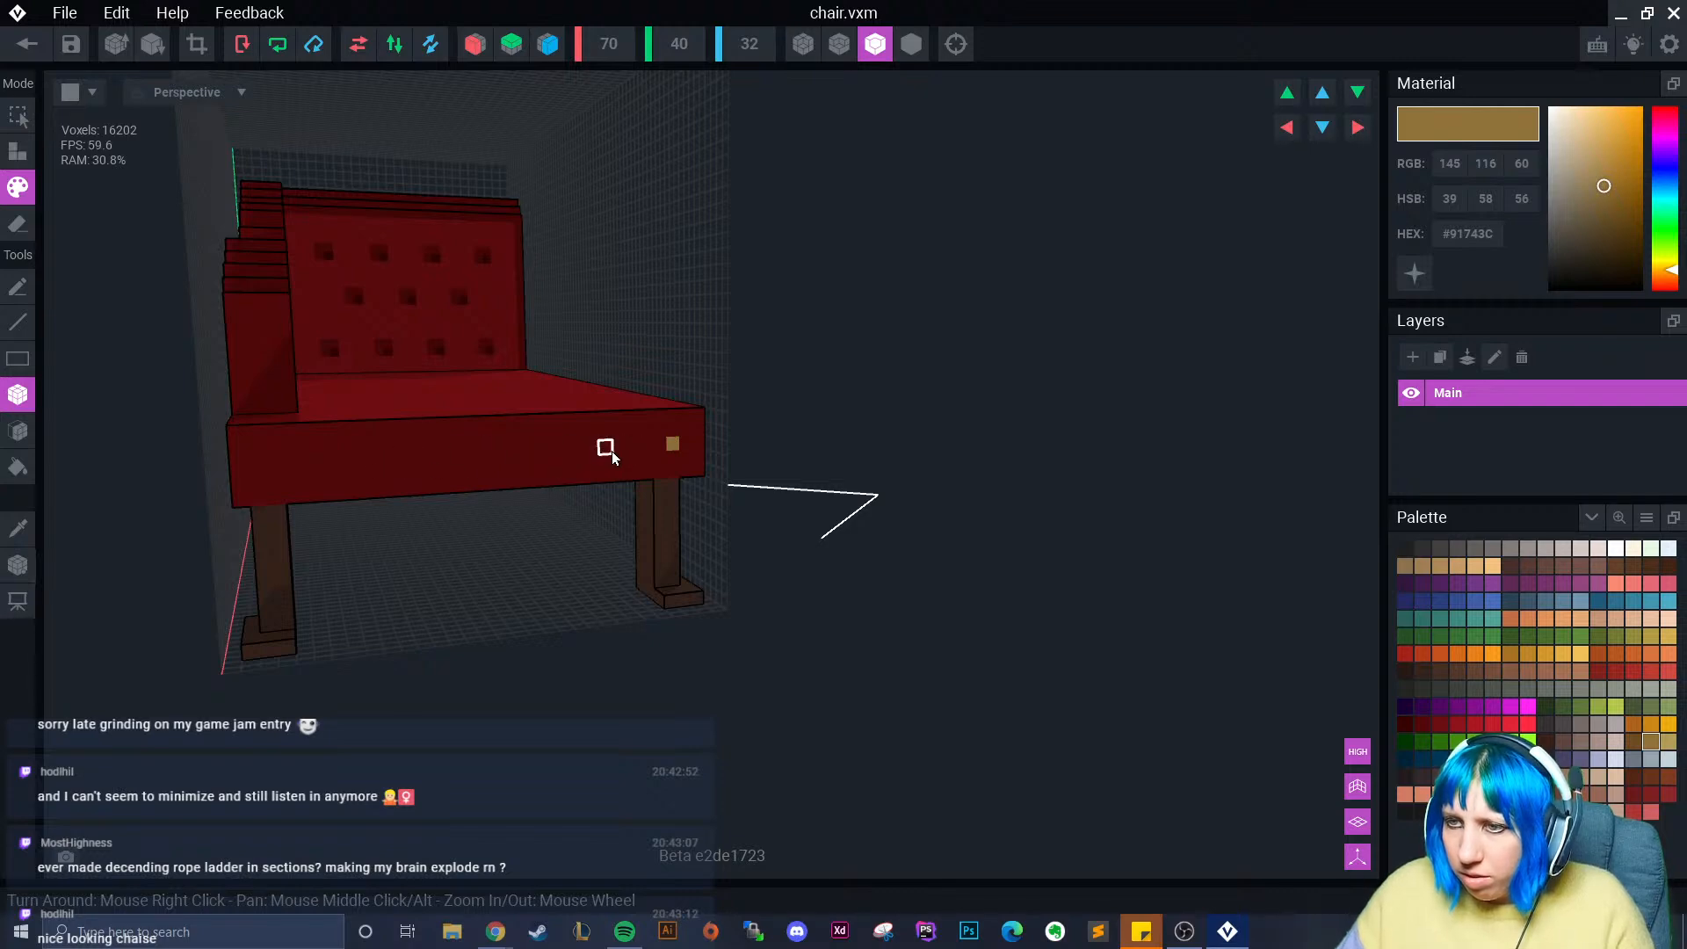
- Complete a row of six evenly spaced #91743C studs across the foot-end face of the seat base
click(604, 451)
click(531, 463)
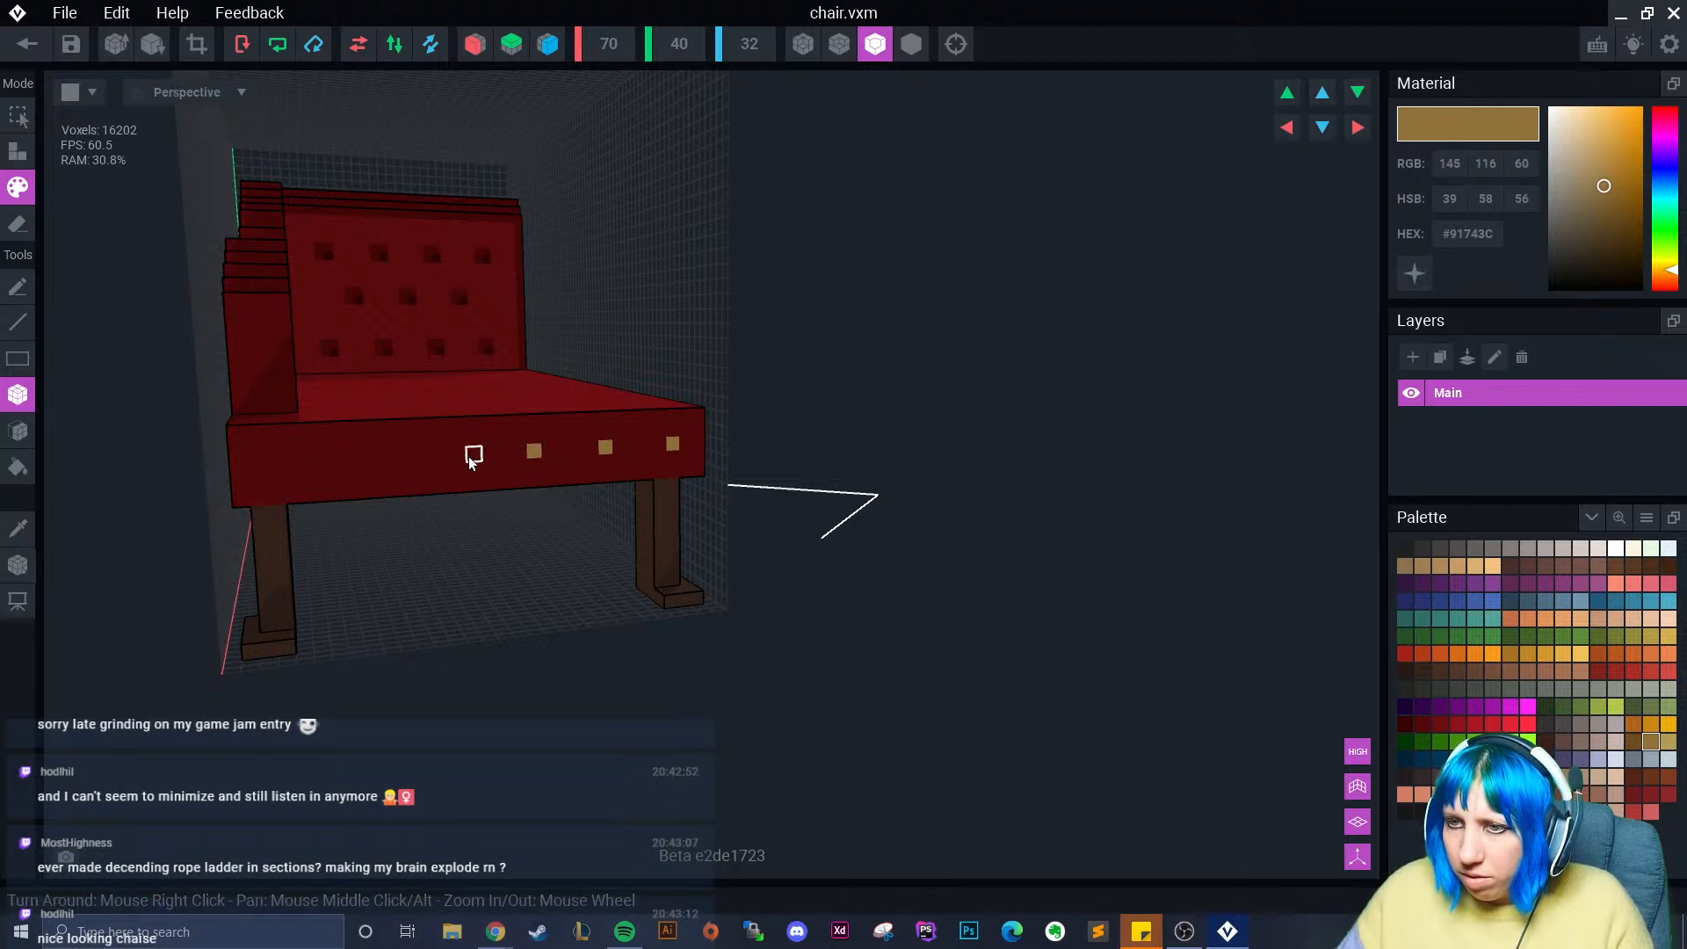
click(456, 463)
click(380, 464)
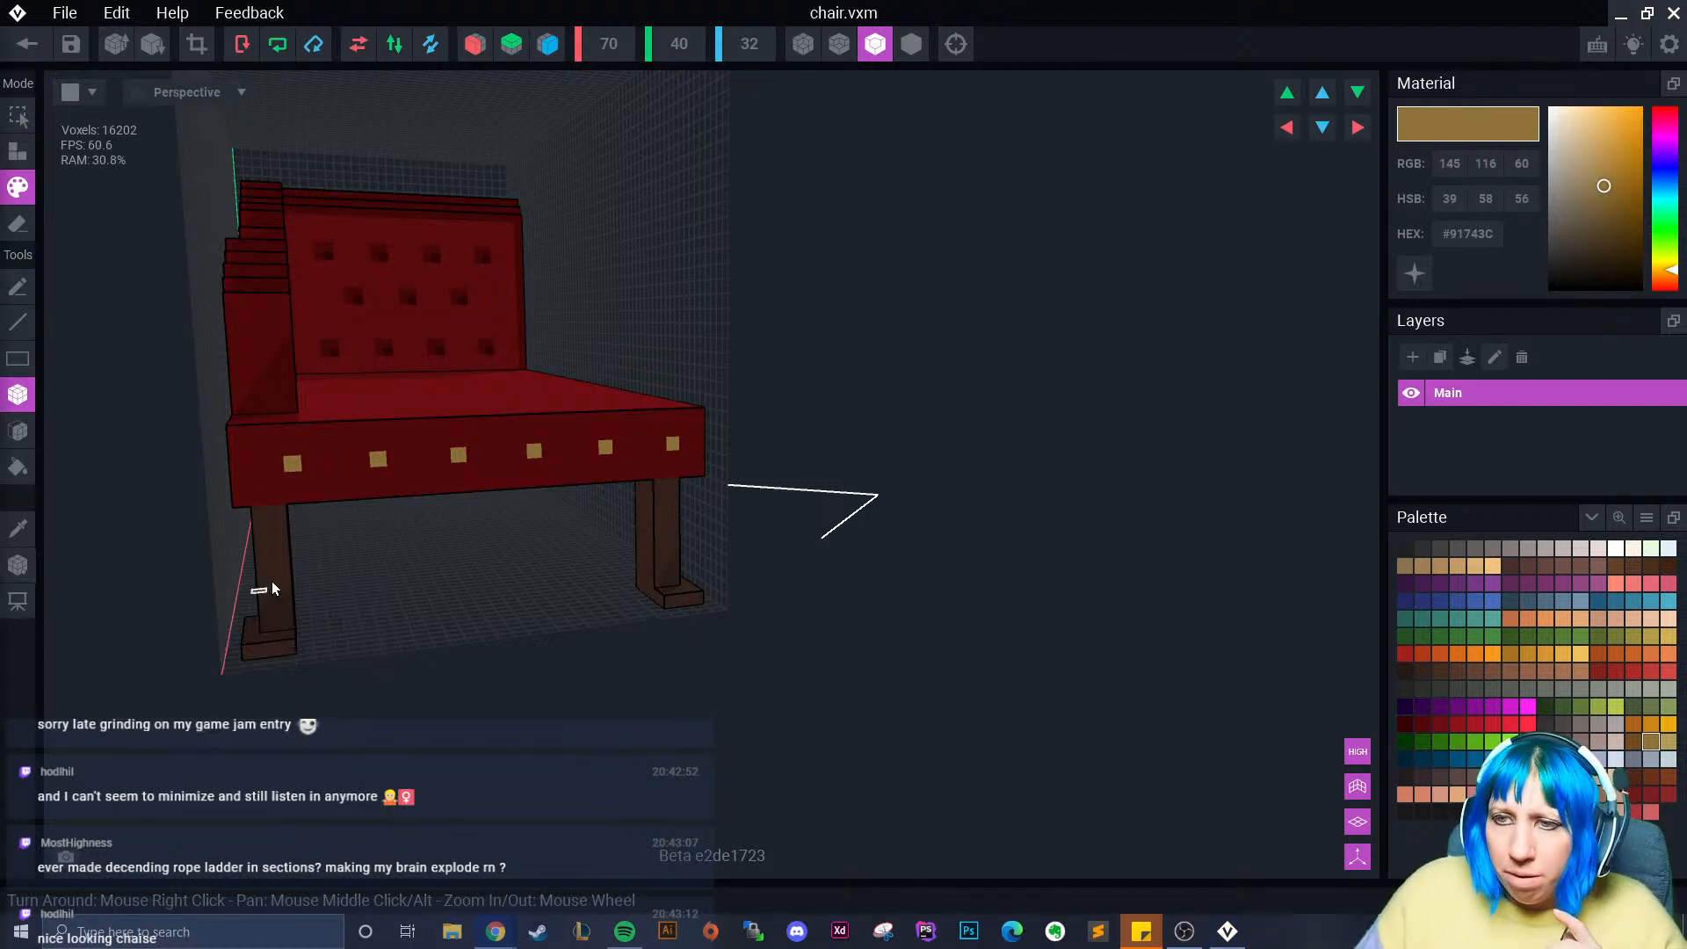
- Paint nine #91743C stud voxels, one every fourth voxel, along the seat base's long back side, starting at the foot end
right_drag(265, 581, 177, 633)
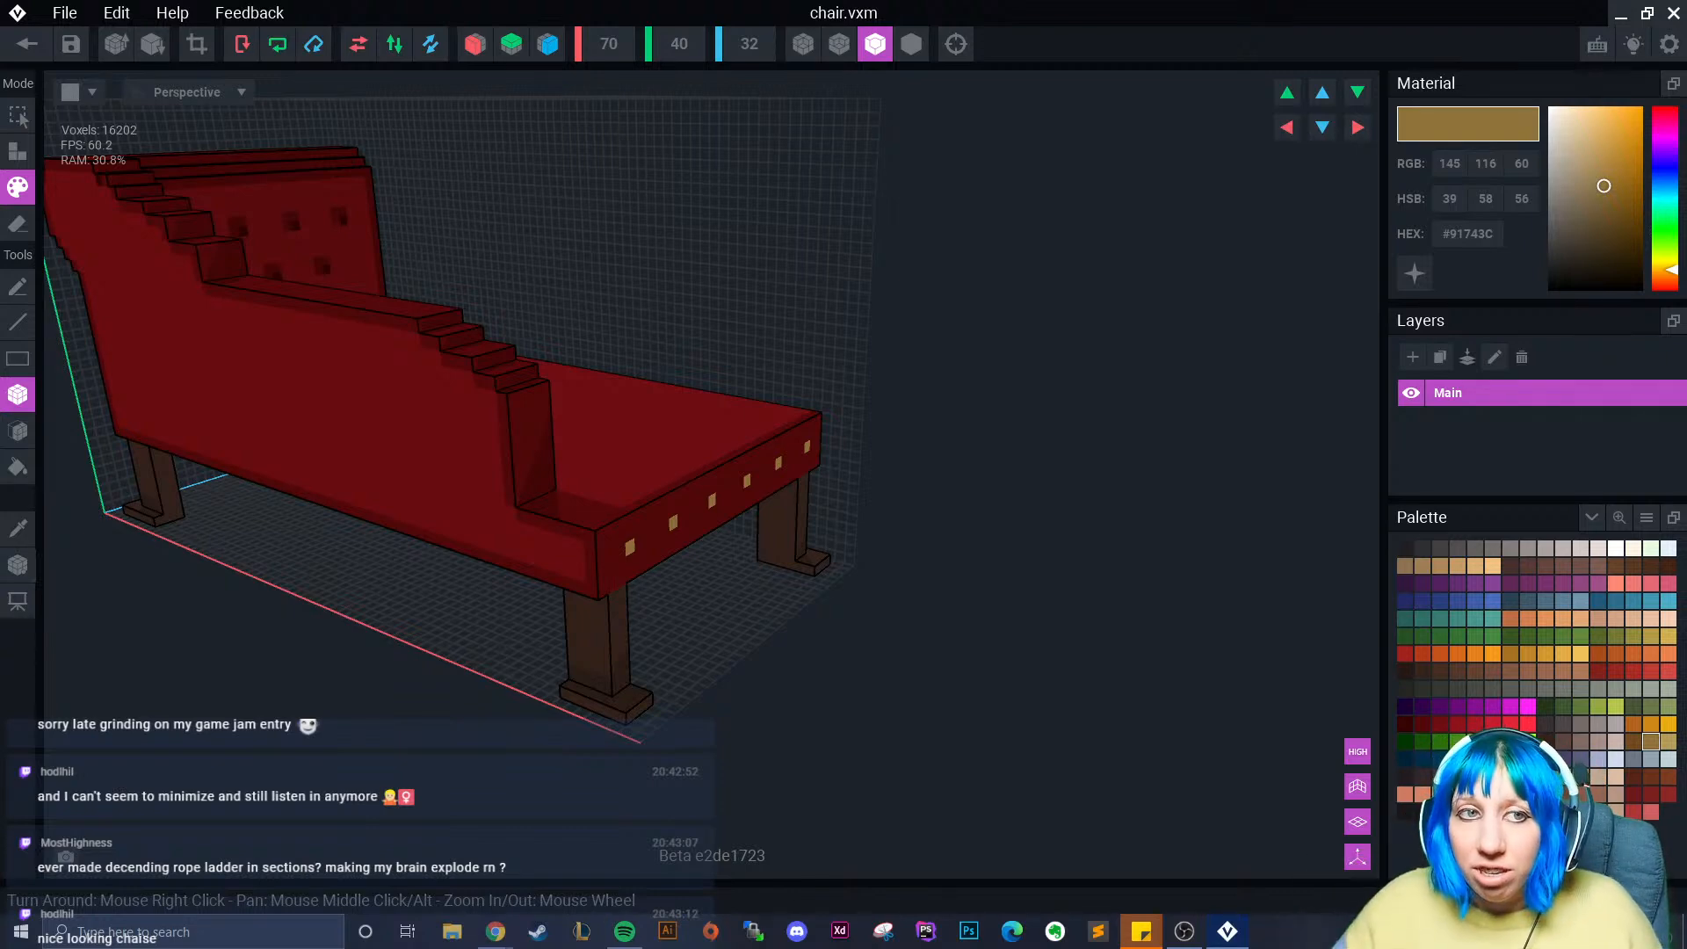
right_drag(553, 463, 836, 493)
scroll(839, 497, up, 5)
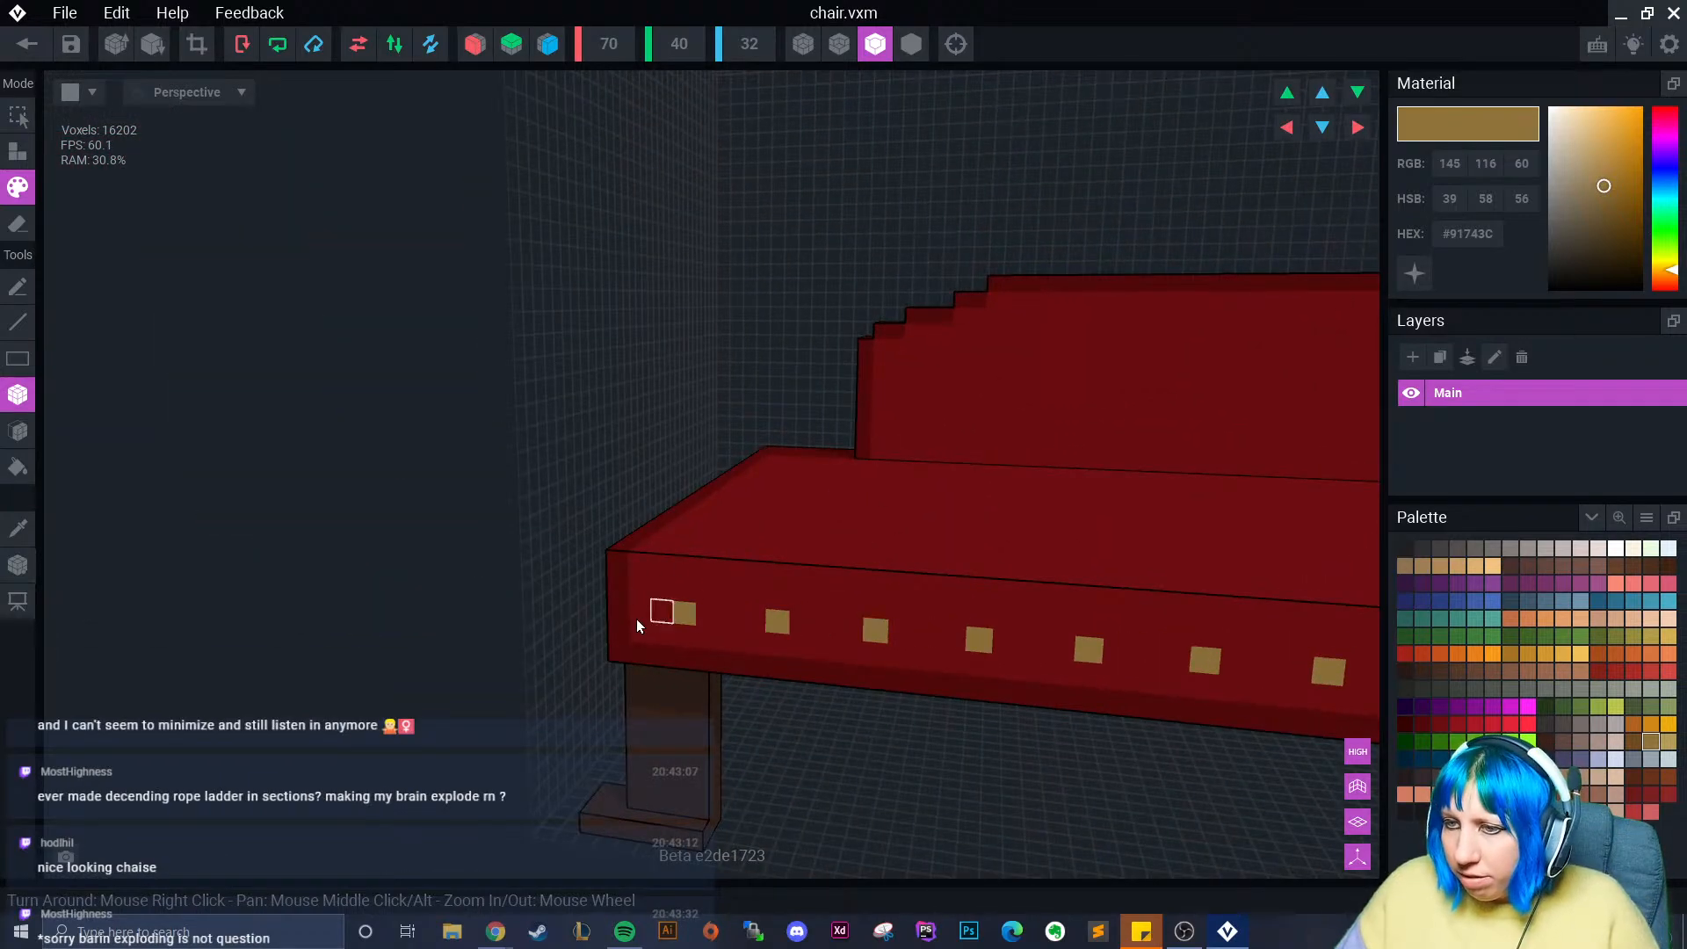
right_drag(636, 618, 697, 545)
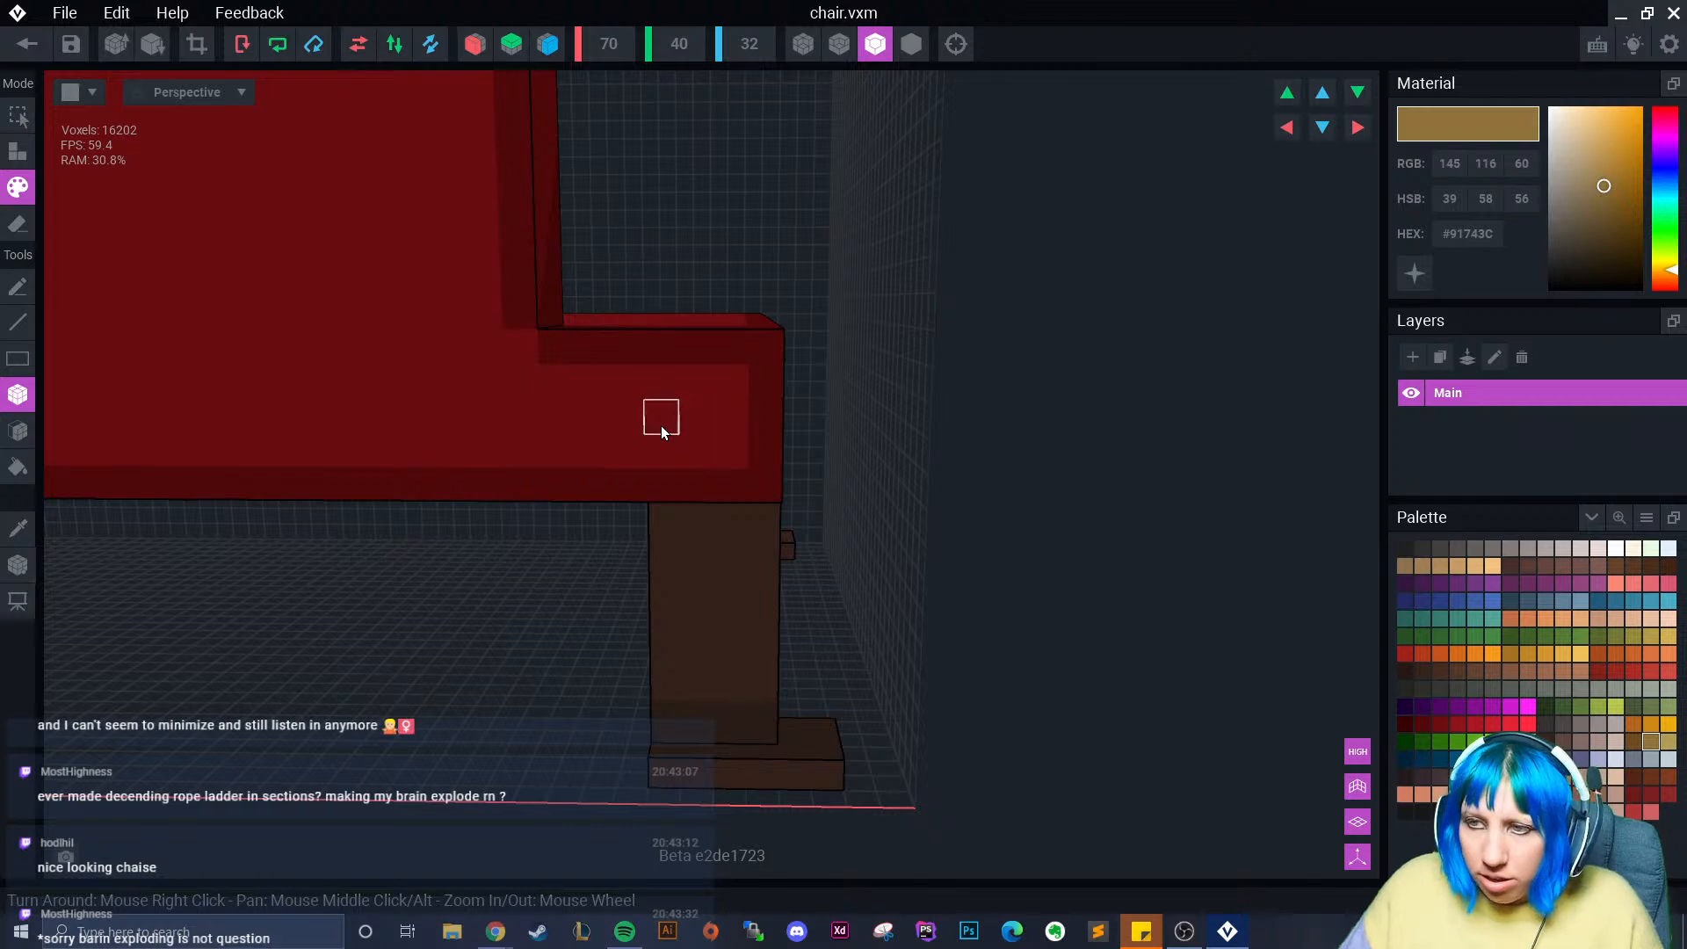
scroll(650, 428, down, 5)
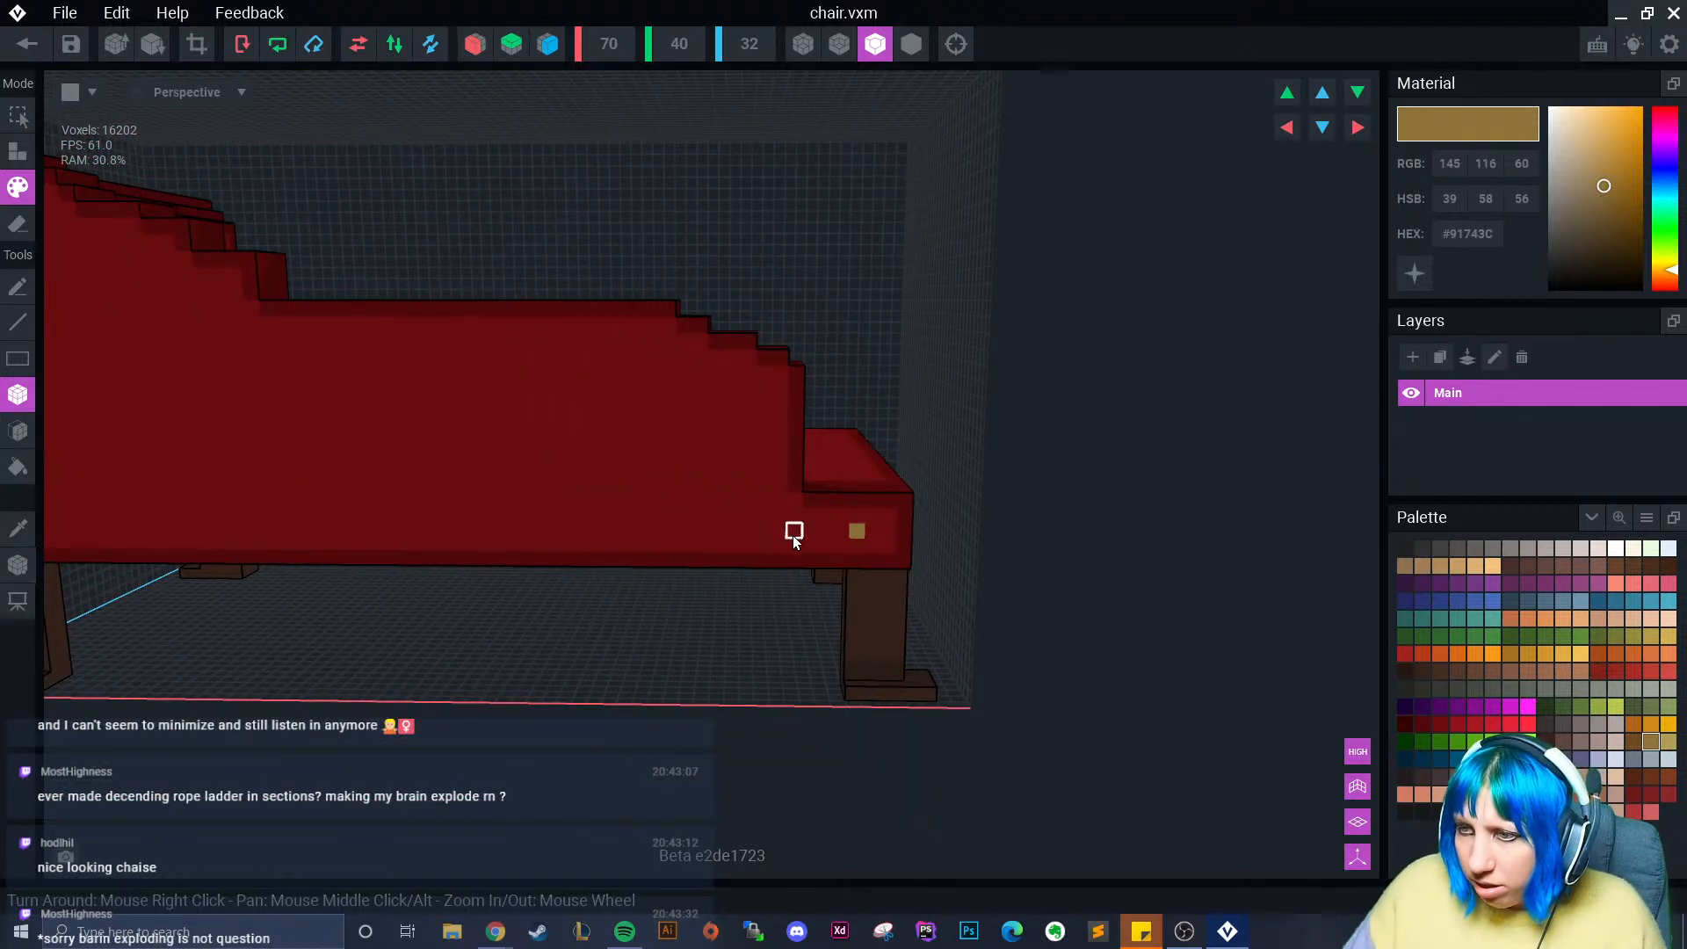
click(793, 534)
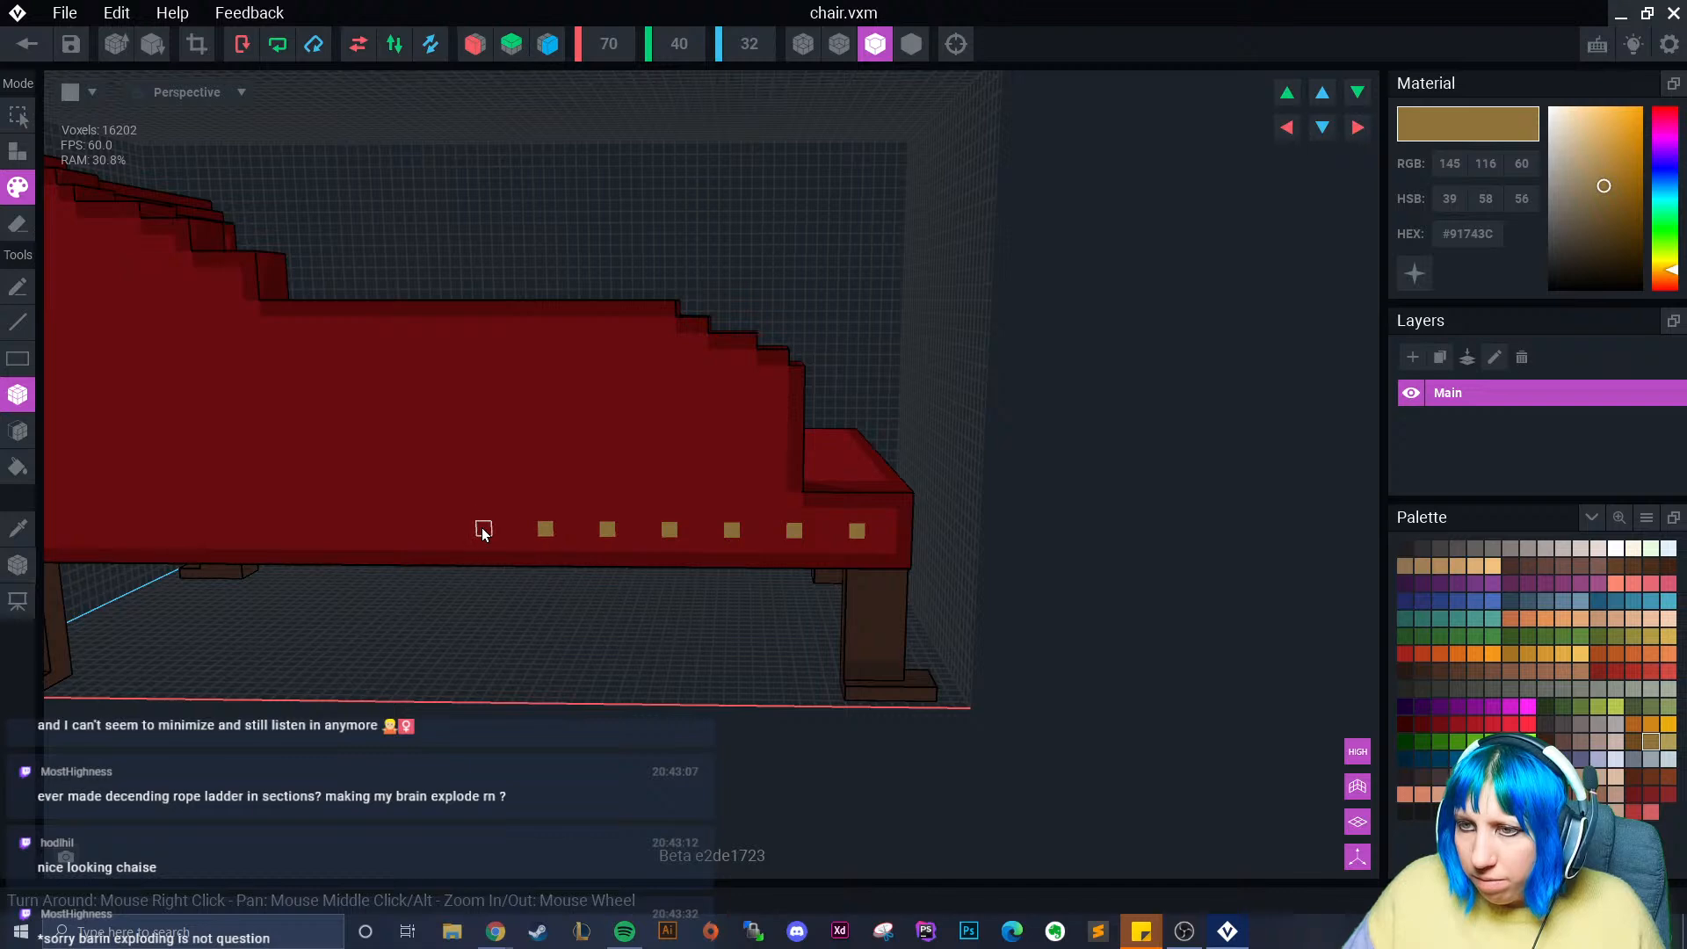
click(483, 529)
click(423, 528)
click(361, 528)
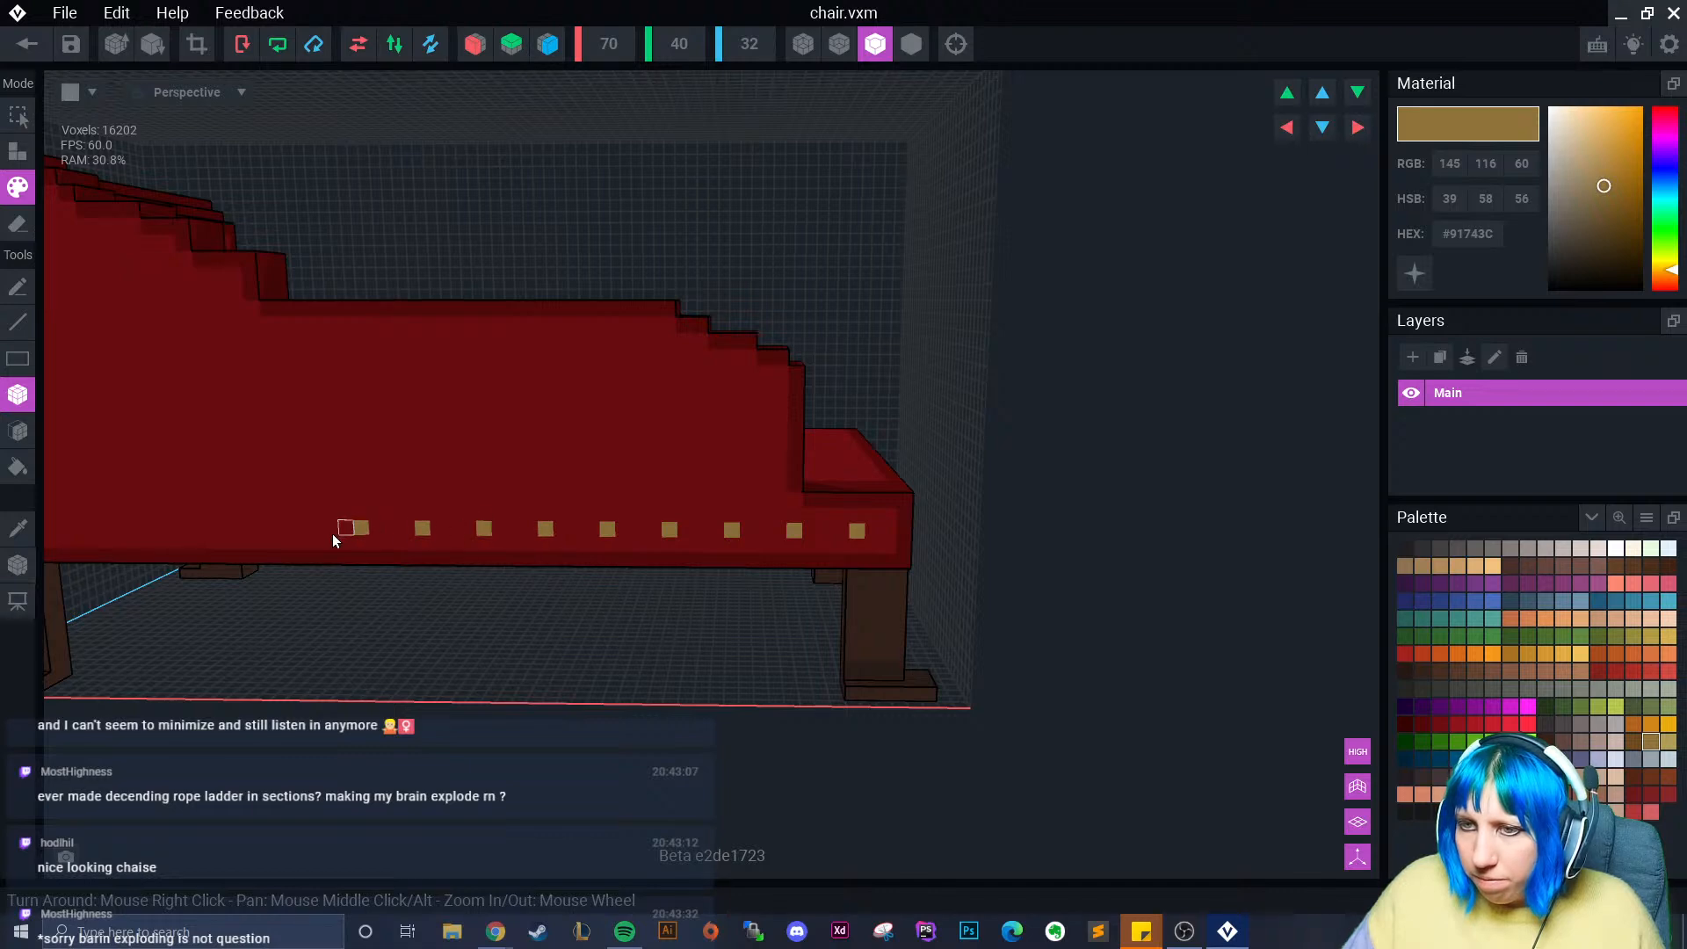
- Continue the back-side stud row to the backrest end with six more #91743C voxels, keeping the four-voxel spacing
middle_drag(332, 535, 564, 523)
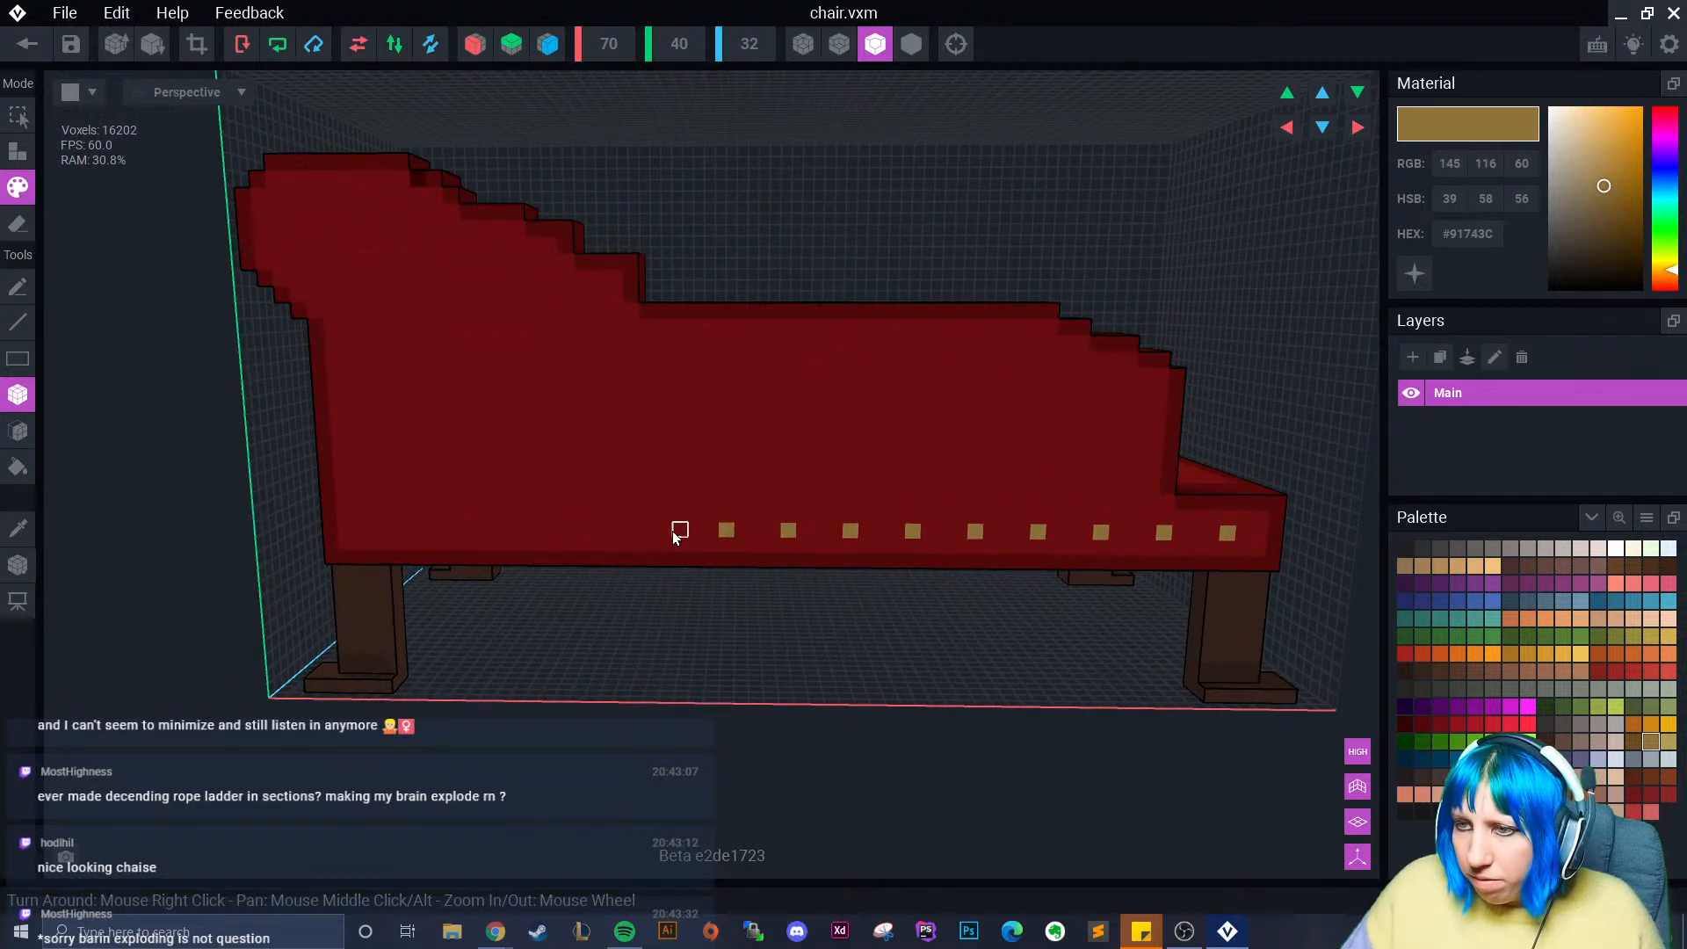
click(673, 536)
click(604, 538)
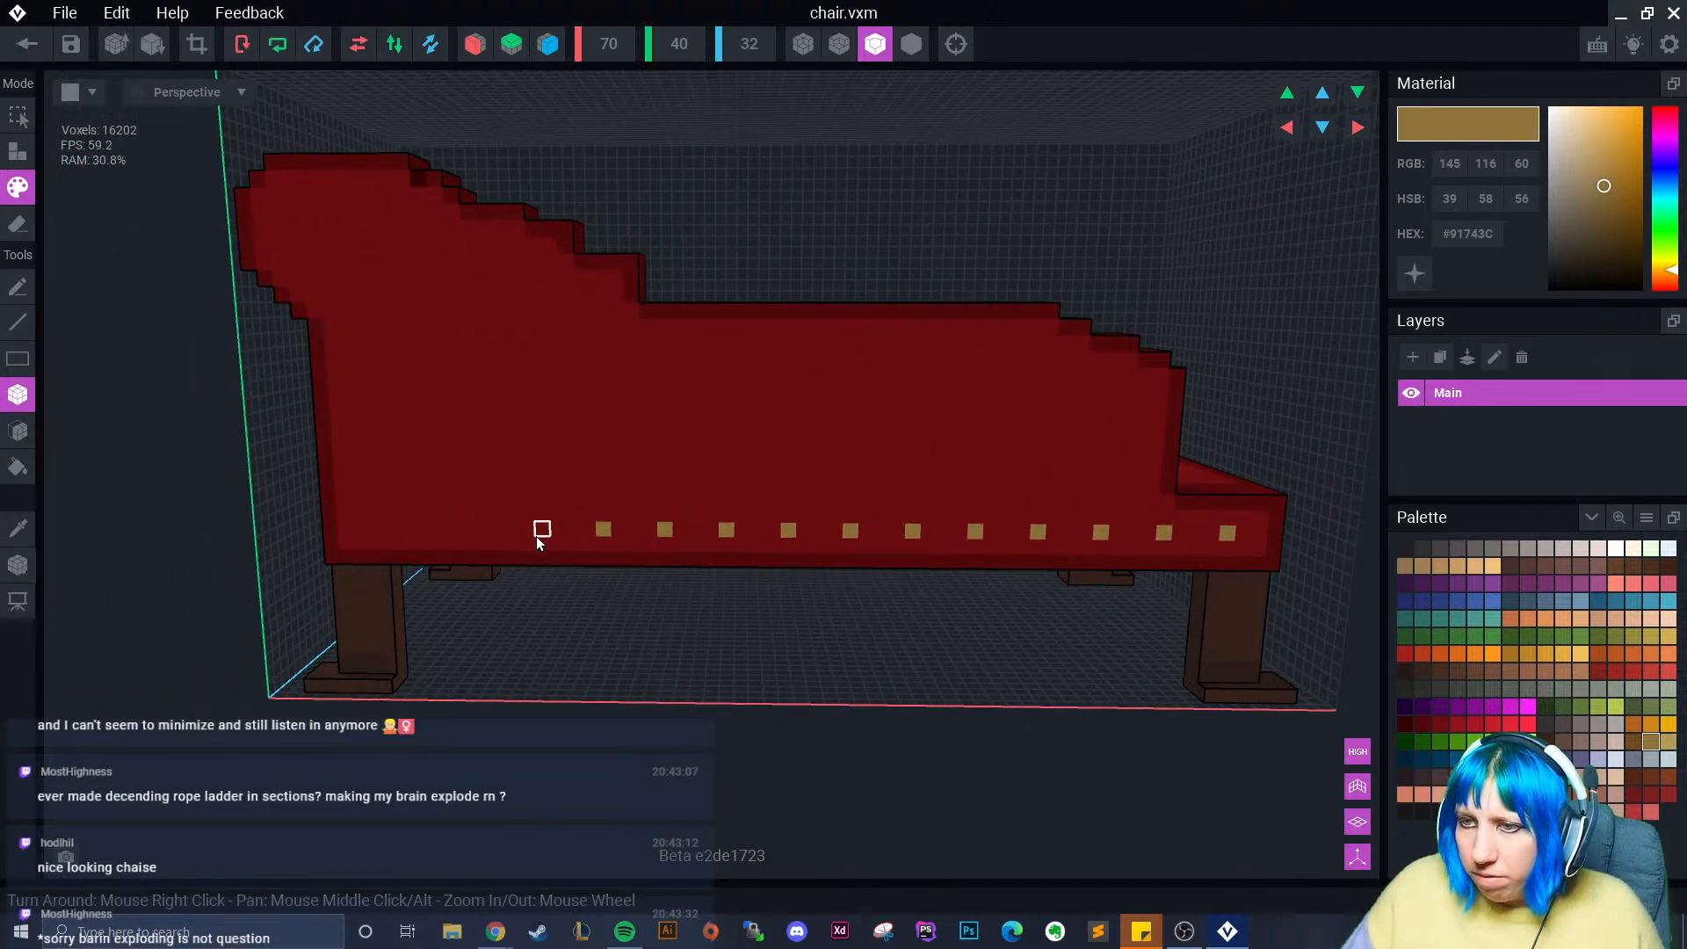
click(480, 533)
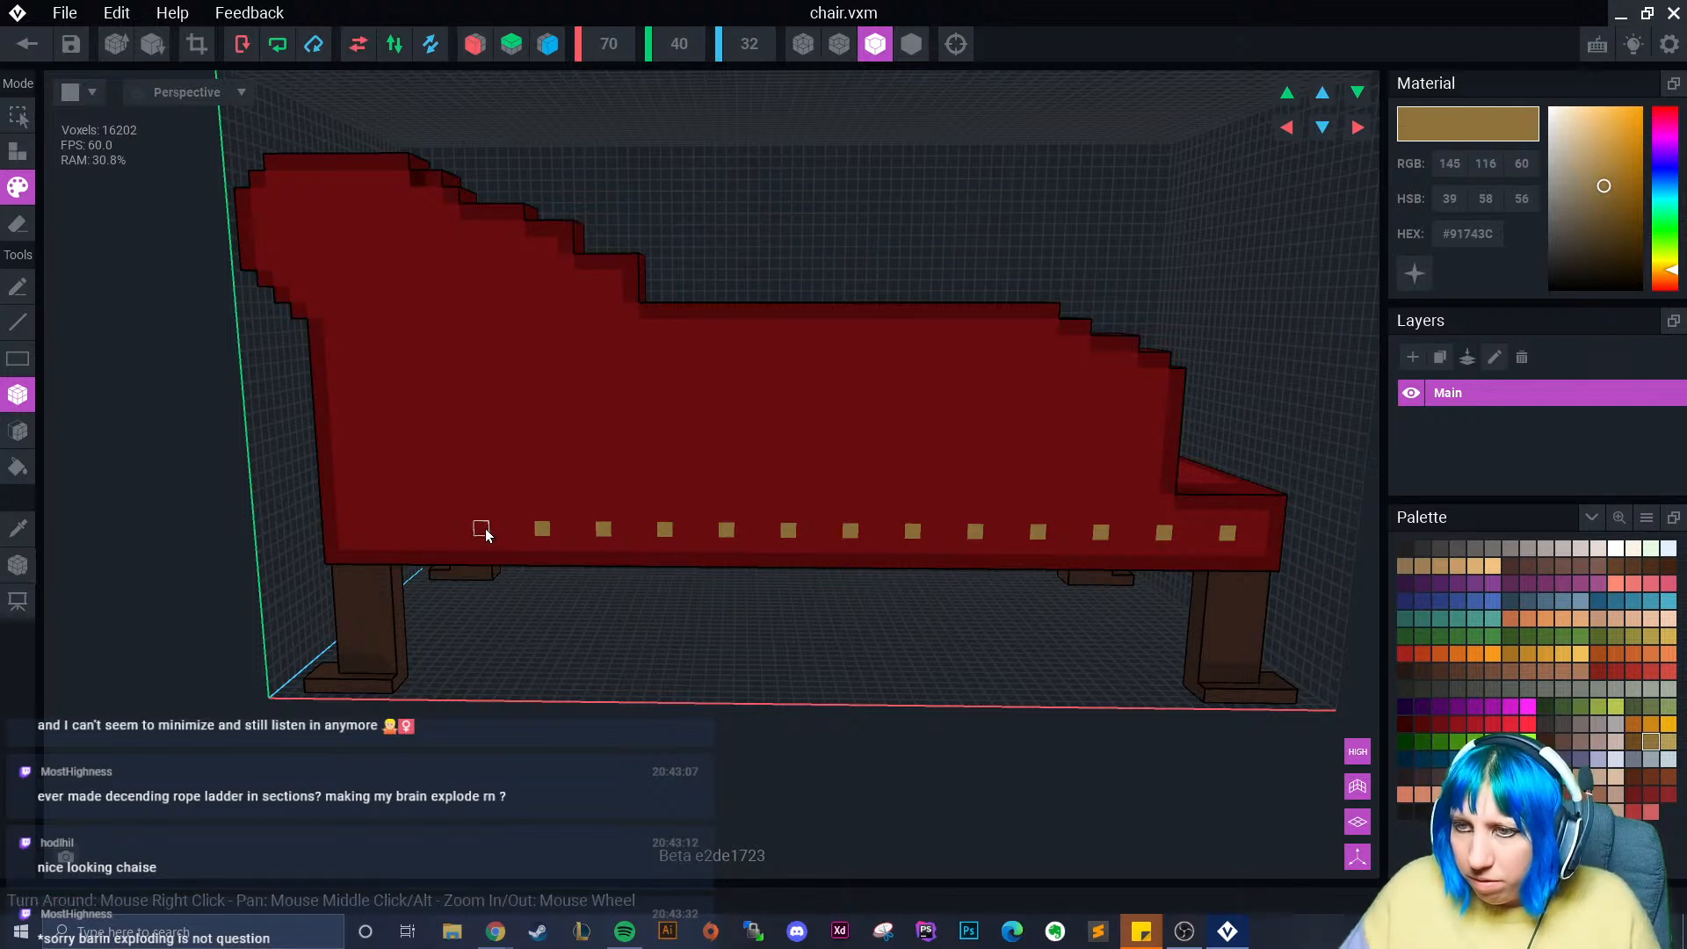
click(420, 528)
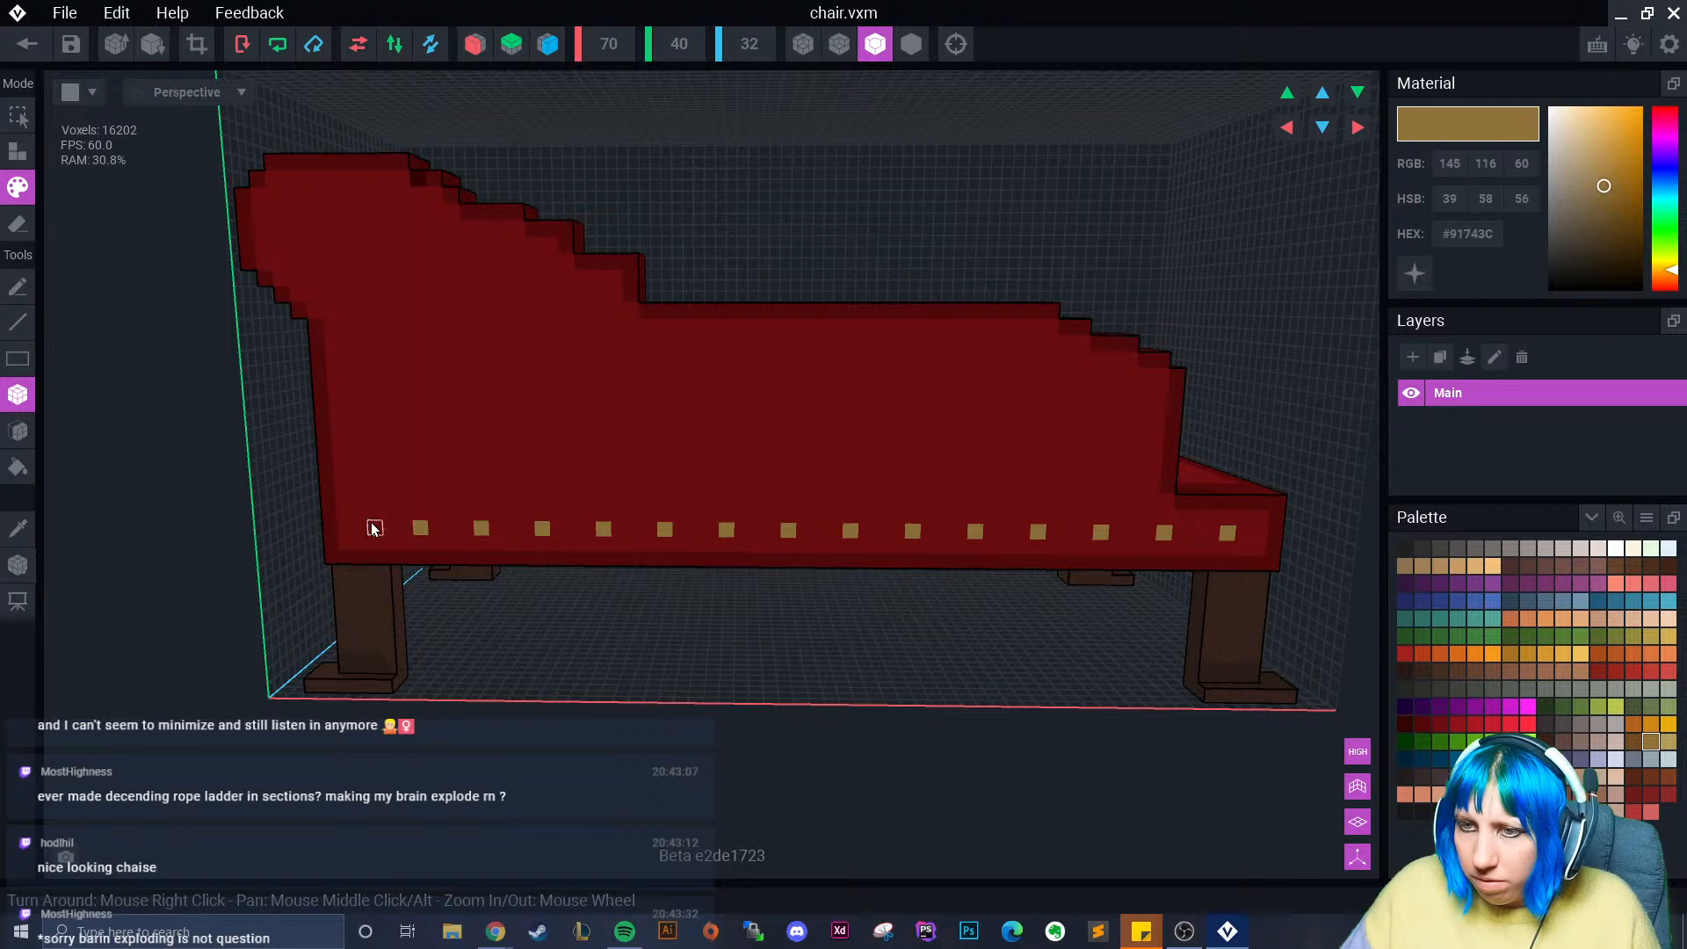
click(362, 527)
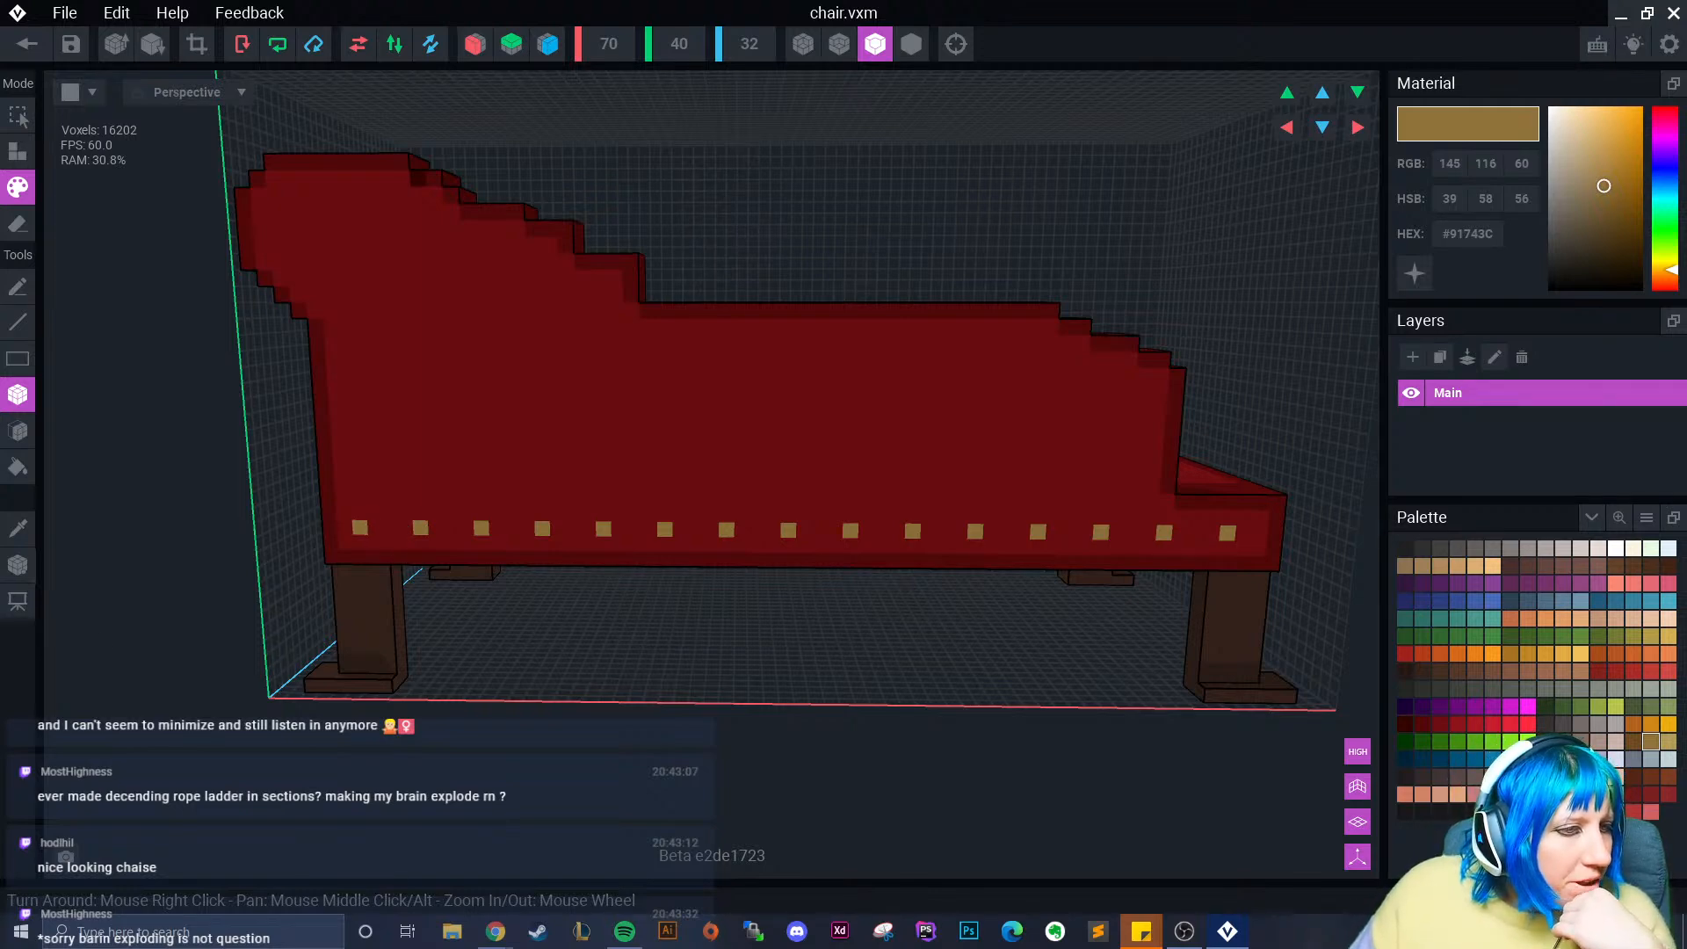
- Pick dark red #530809 and paint five staggered 2×2 tuft squares on the side panel's inner face near the backrest
scroll(457, 504, down, 3)
right_drag(790, 440, 407, 603)
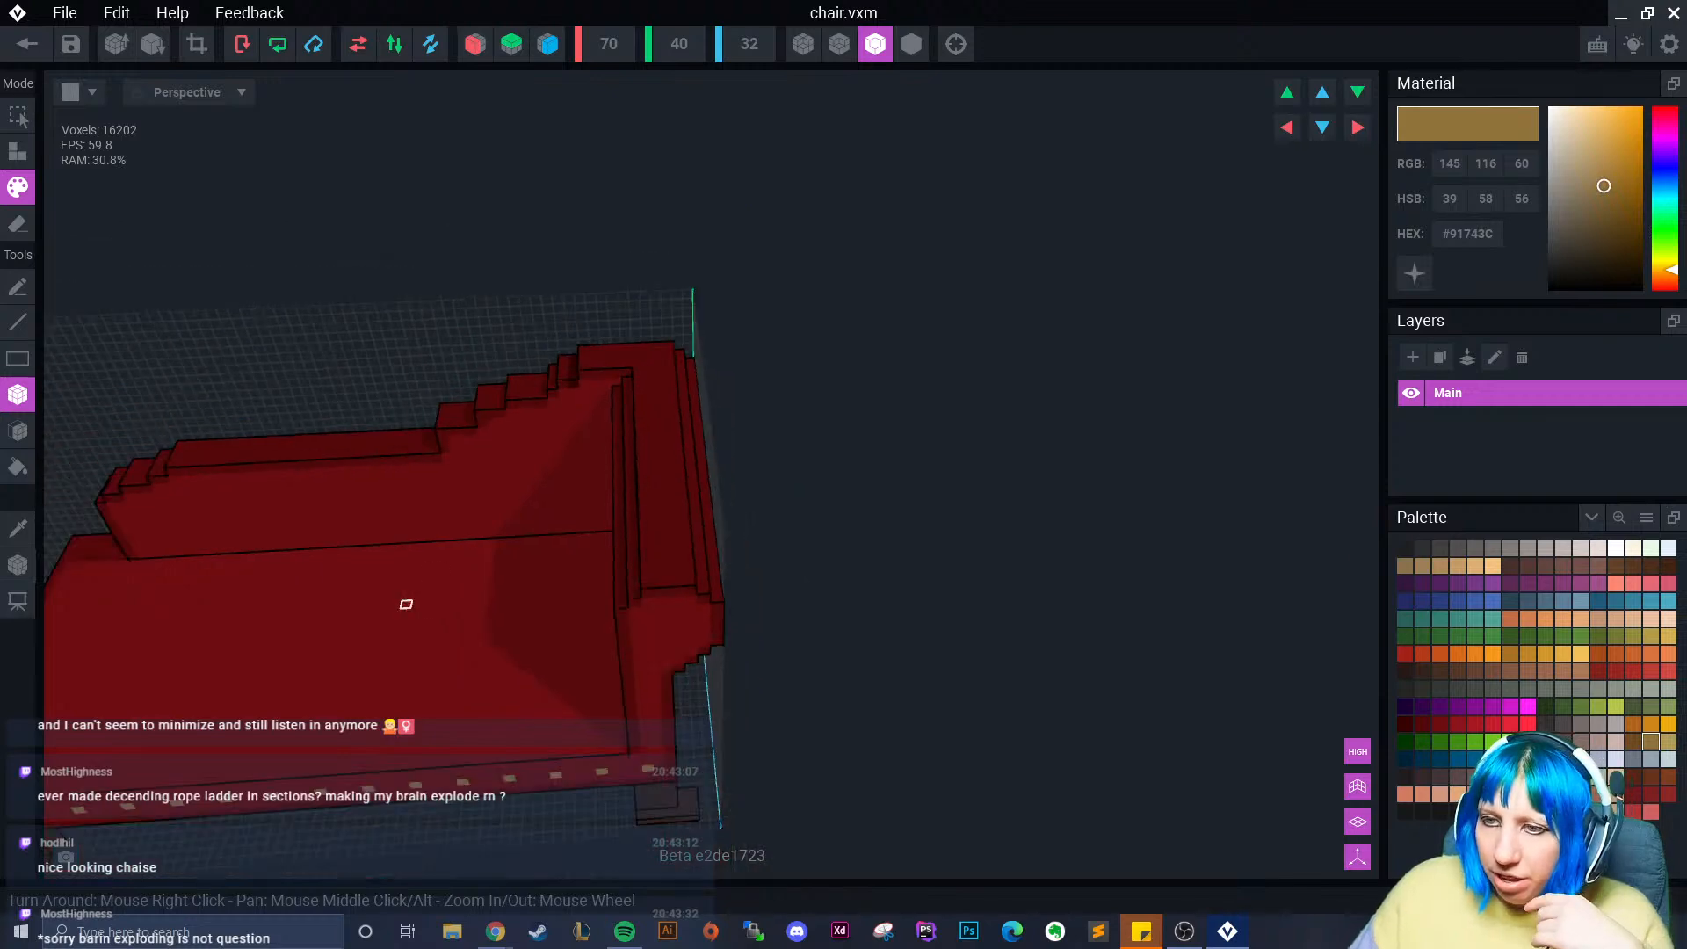
middle_drag(407, 602, 756, 483)
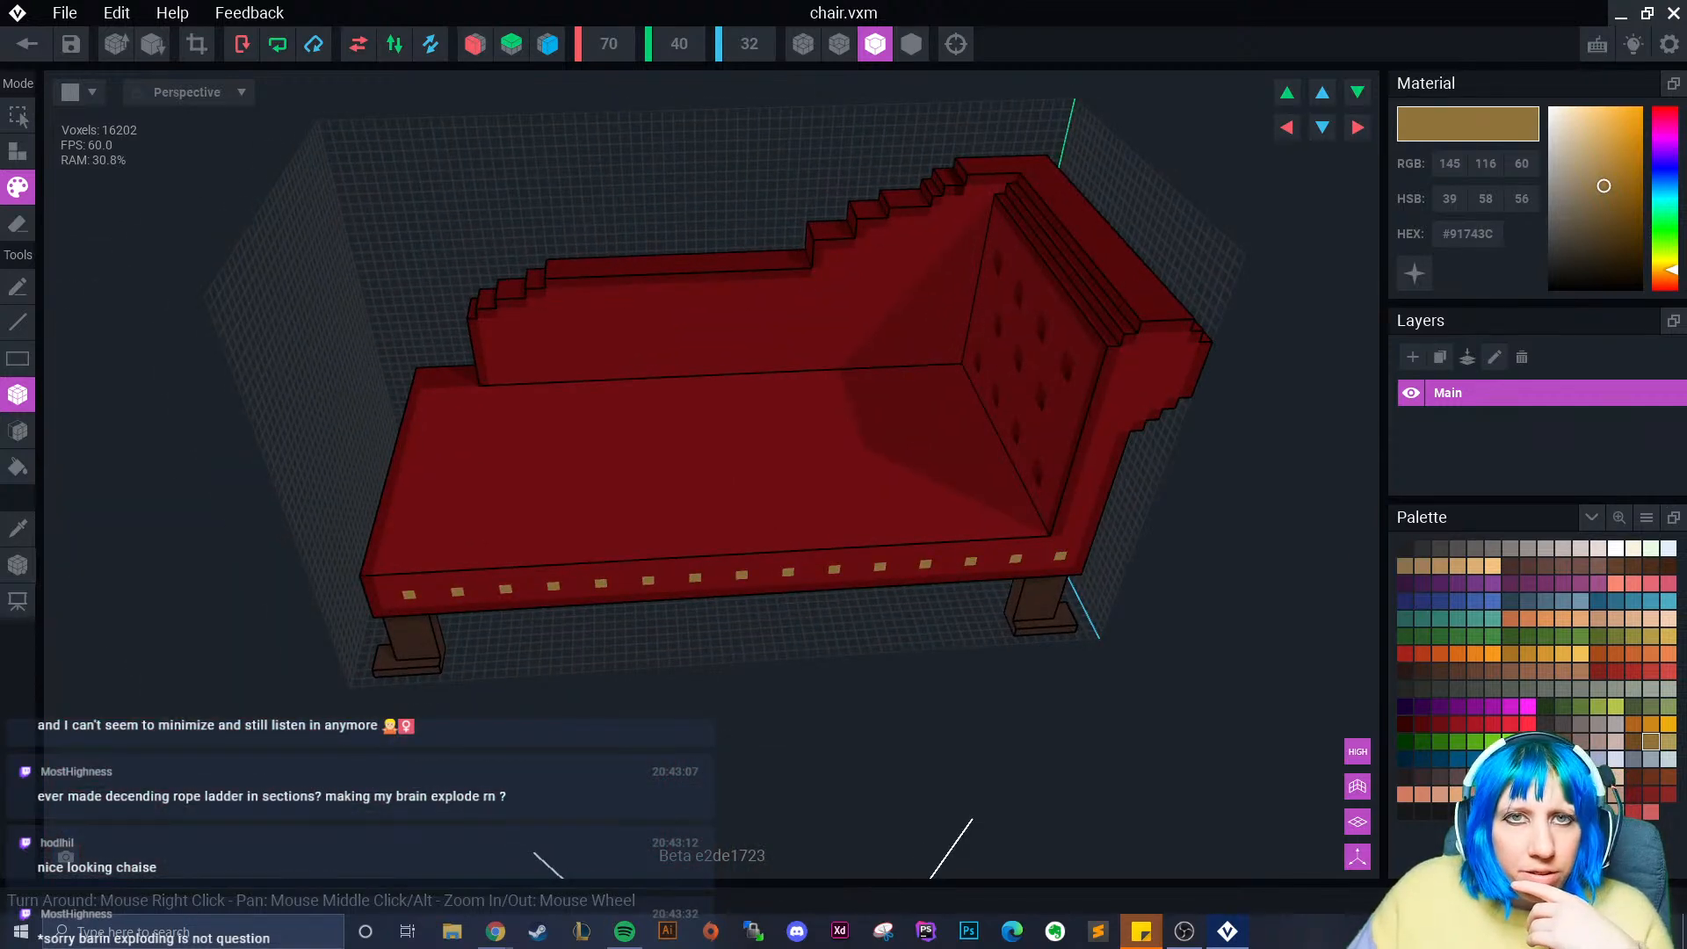
drag(595, 292, 0, 351)
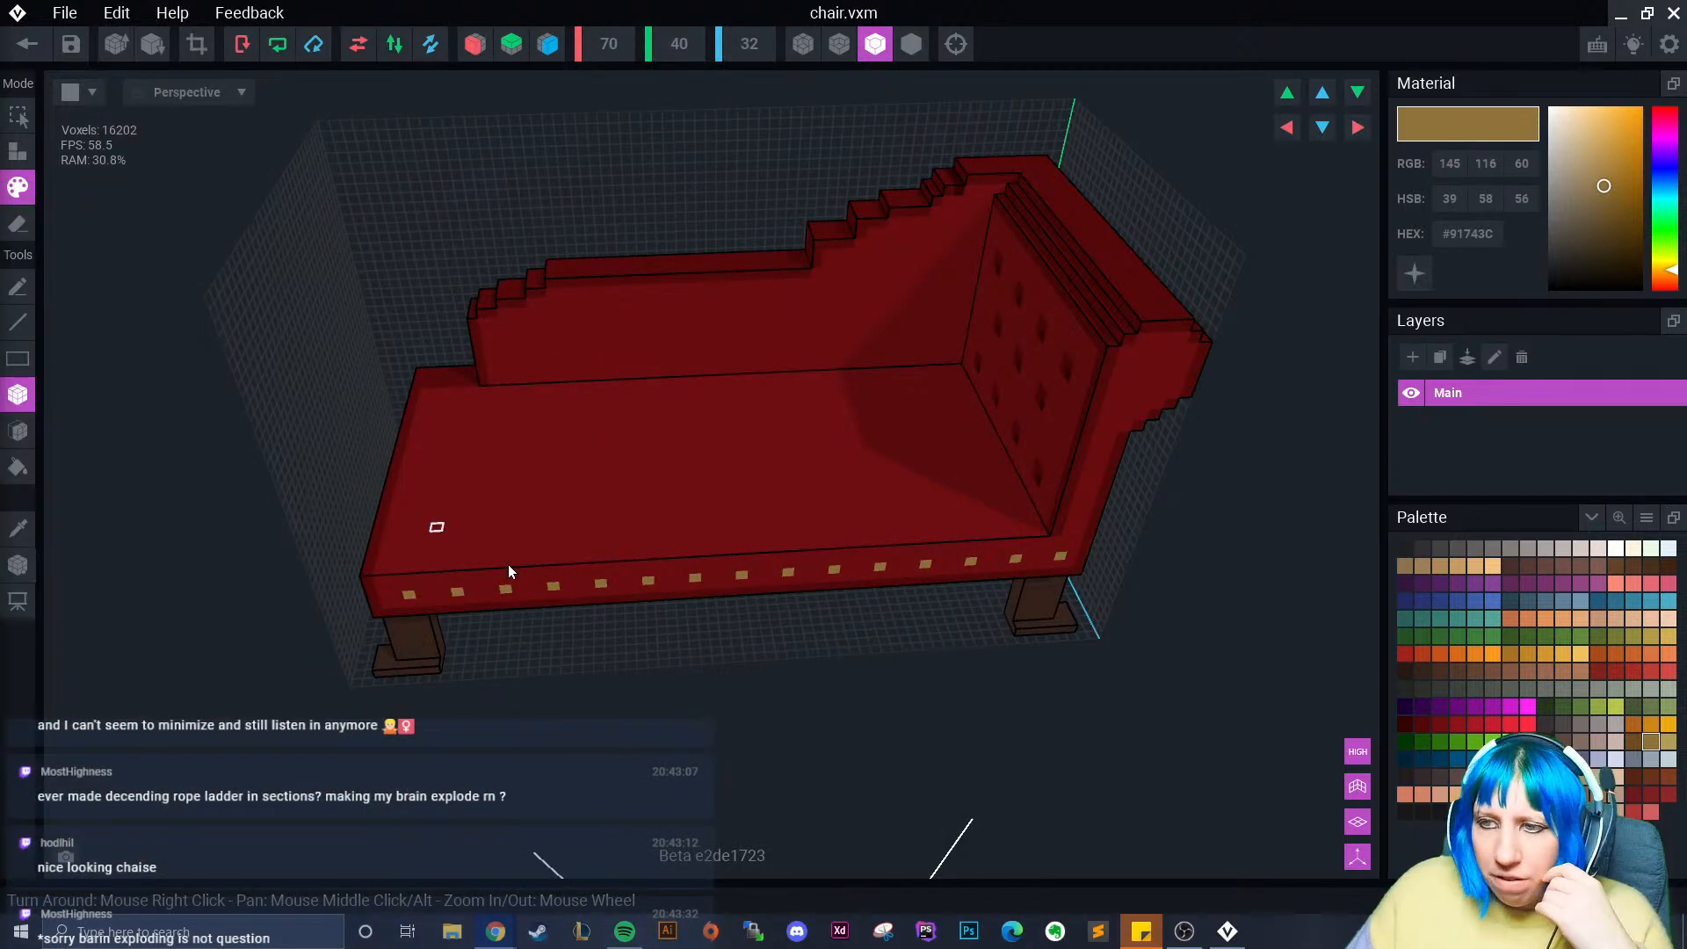
right_drag(508, 571, 614, 581)
scroll(614, 581, up, 4)
mouse_move(633, 511)
right_down()
mouse_move(659, 502)
mouse_move(490, 583)
mouse_move(566, 376)
mouse_move(452, 426)
mouse_move(493, 407)
mouse_move(429, 488)
mouse_move(786, 318)
right_up()
key(alt)
alt+click(587, 332)
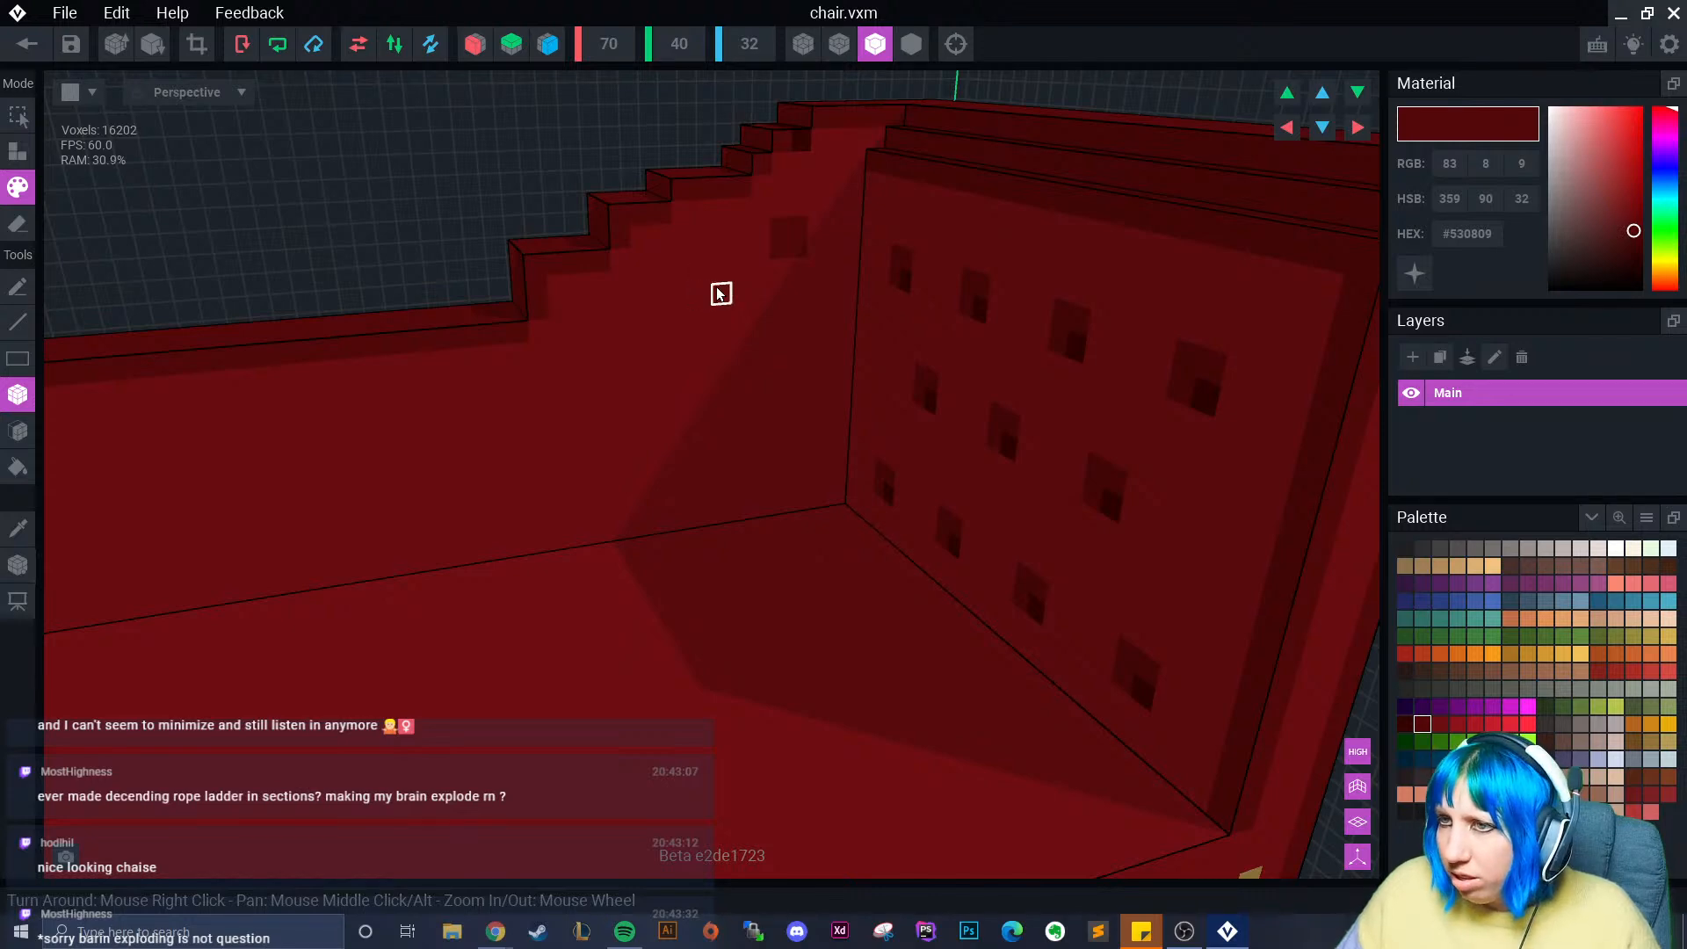
click(694, 303)
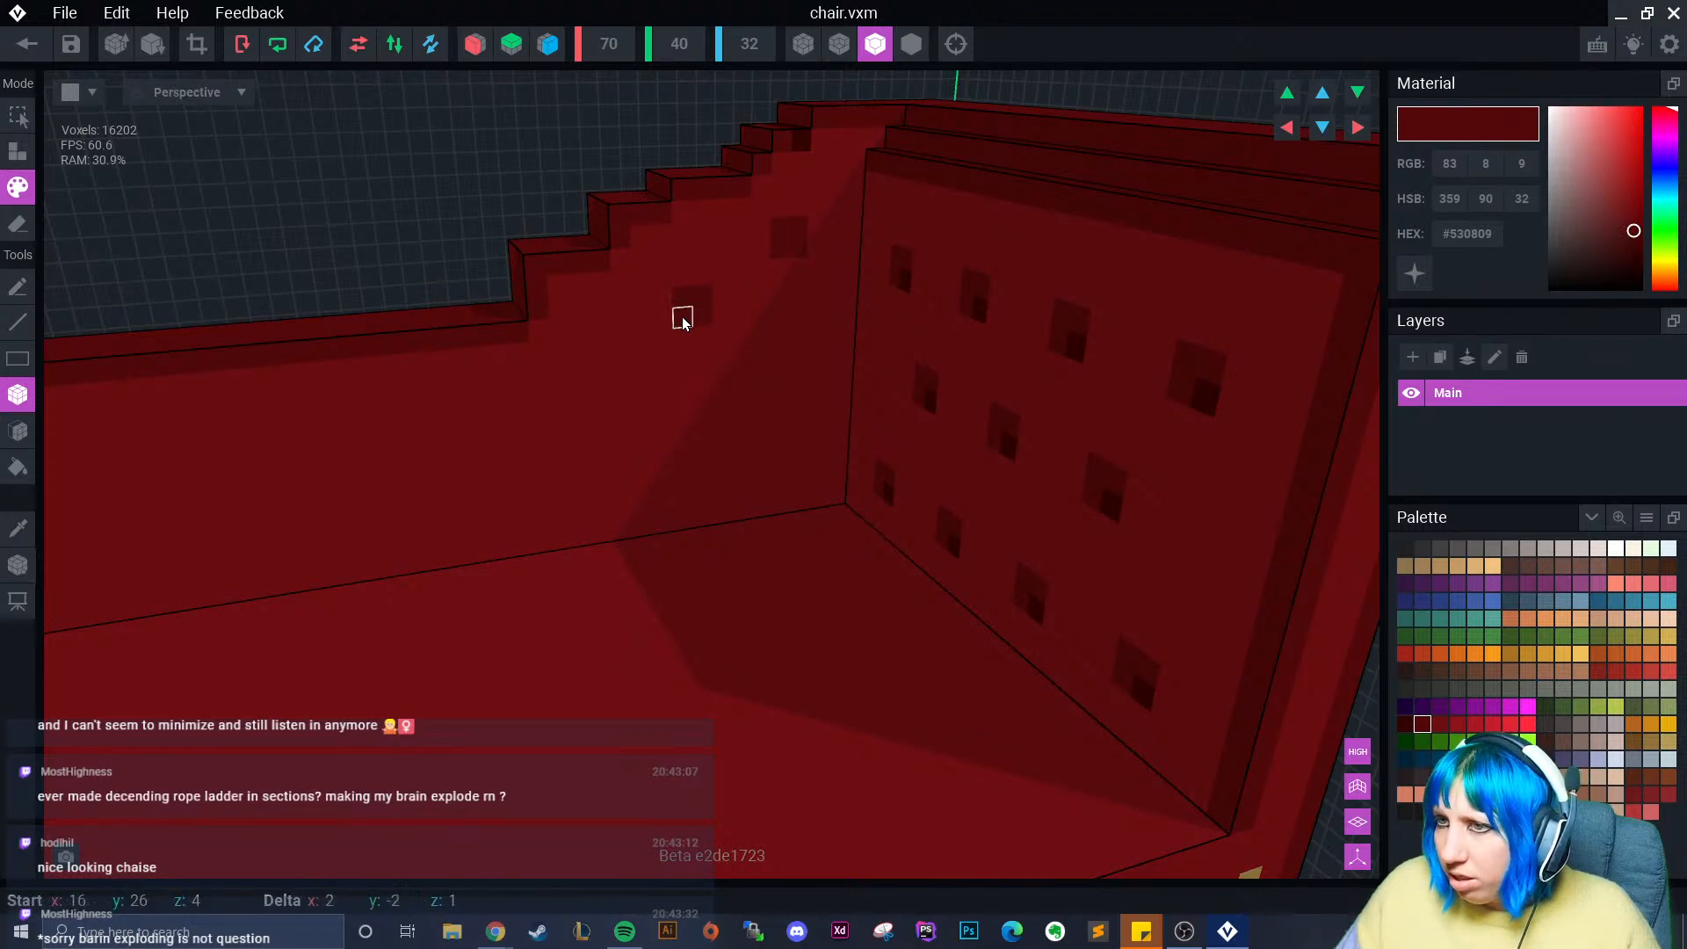
click(799, 356)
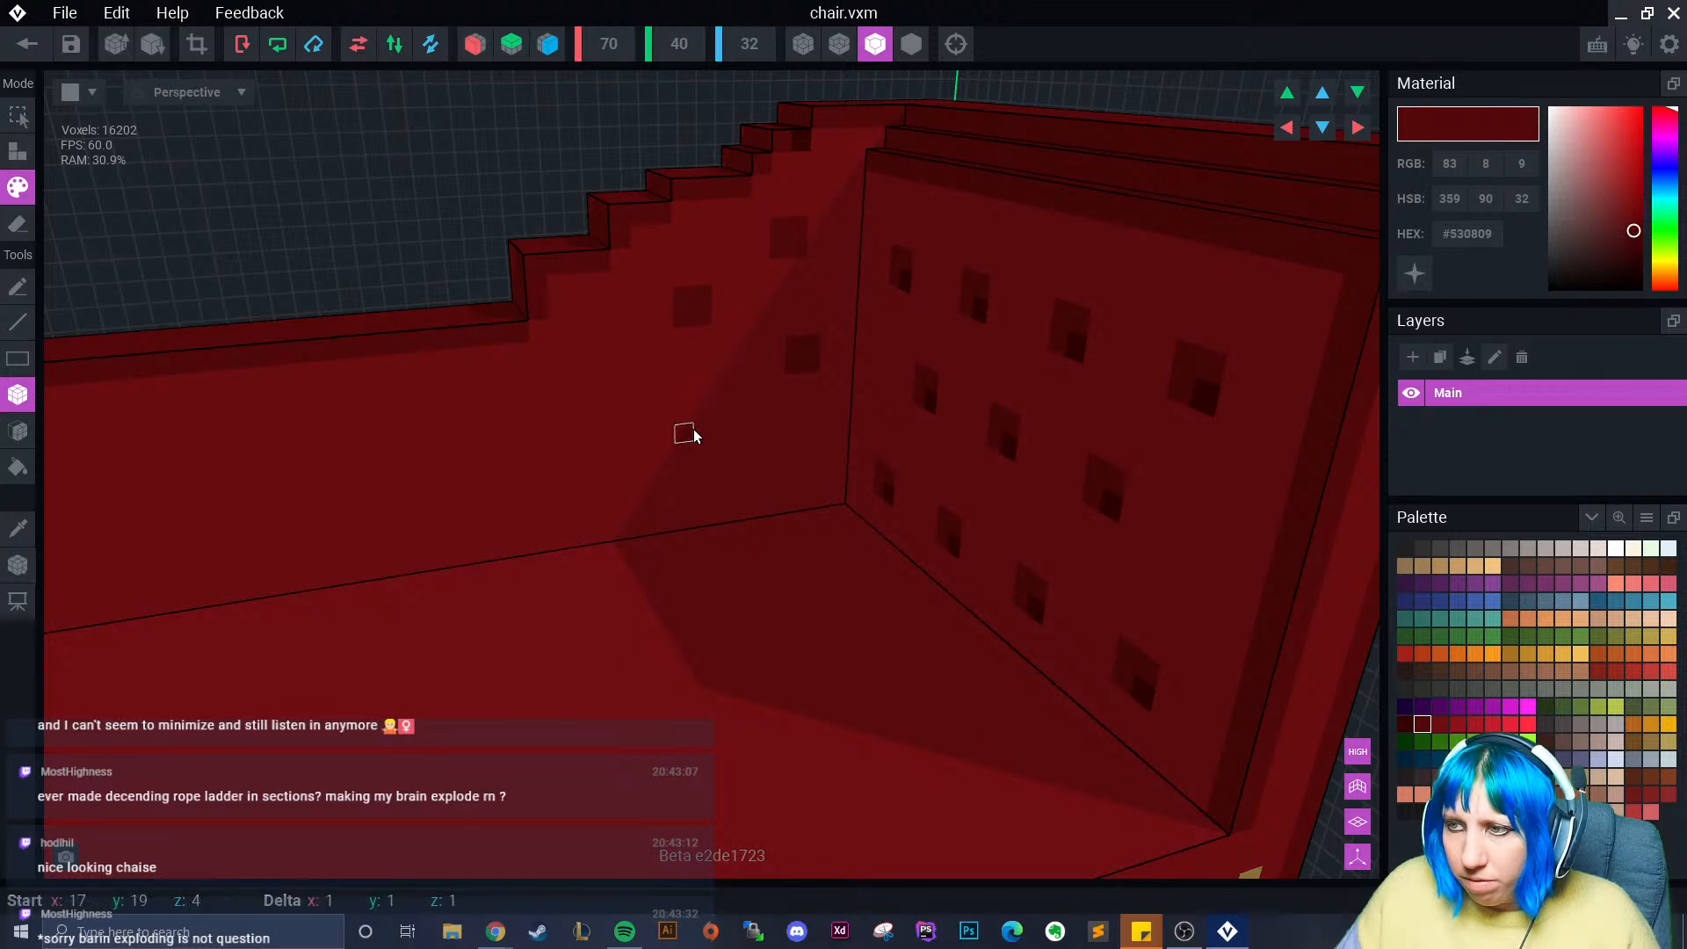
right_drag(624, 478, 711, 360)
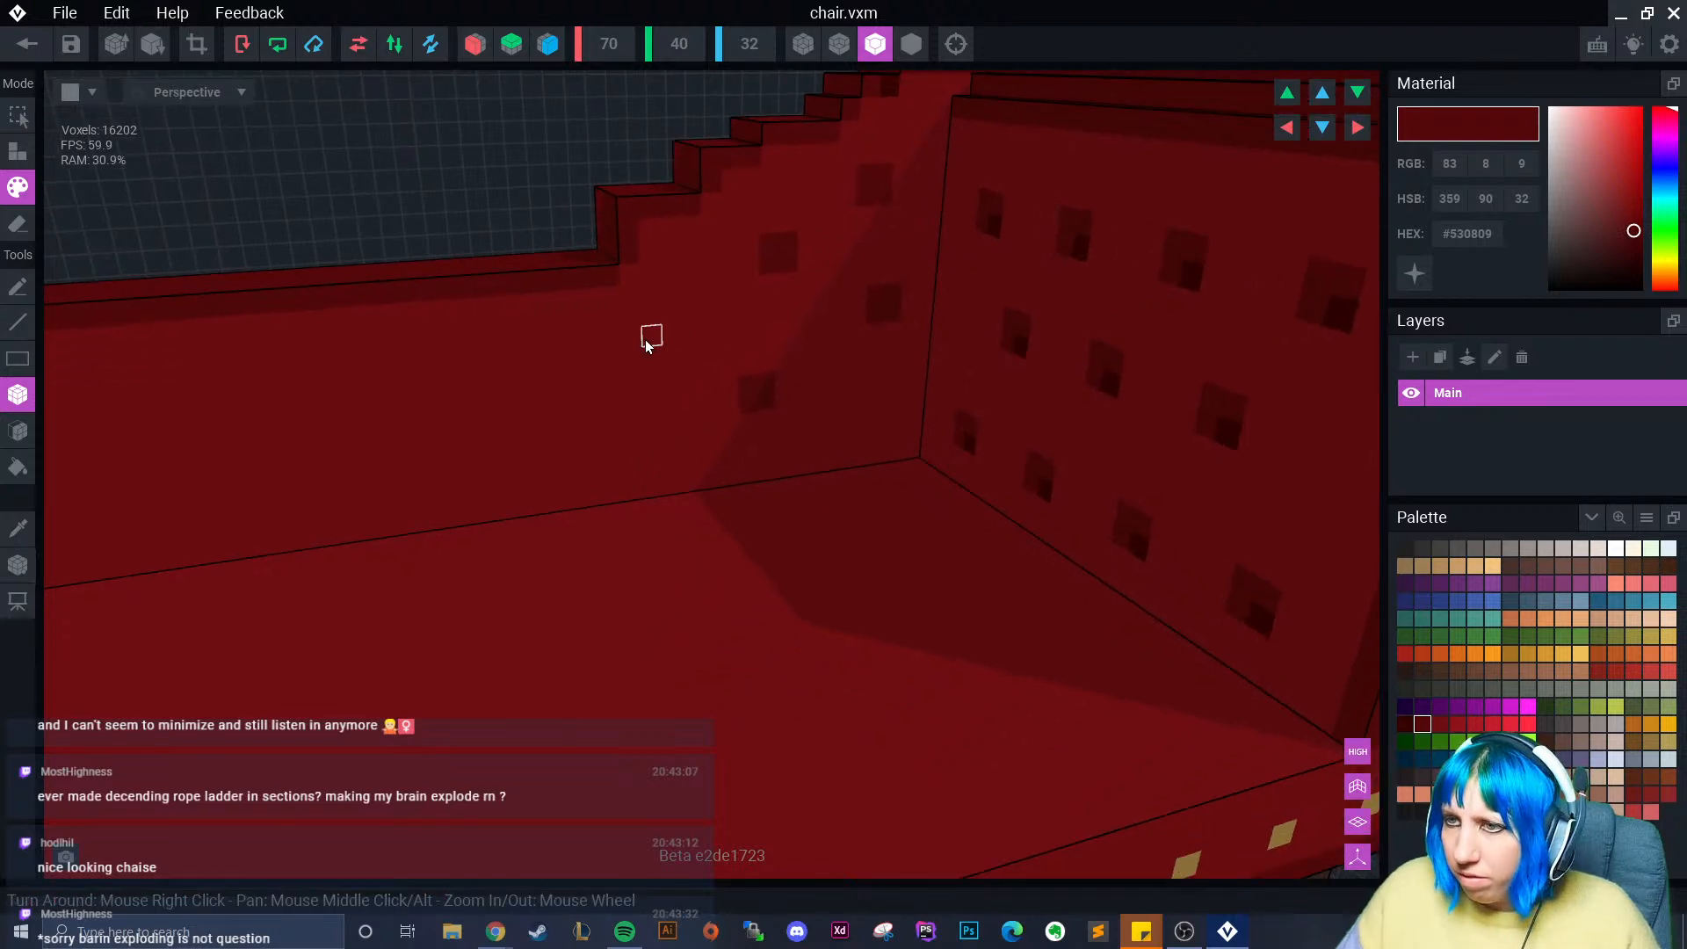
- Paint a #530809 2×2 tuft at the side panel's foot end and a row of one-voxel-high tufts just above the seat
mouse_move(591, 397)
right_down()
mouse_move(440, 377)
mouse_move(459, 403)
right_up()
click(467, 407)
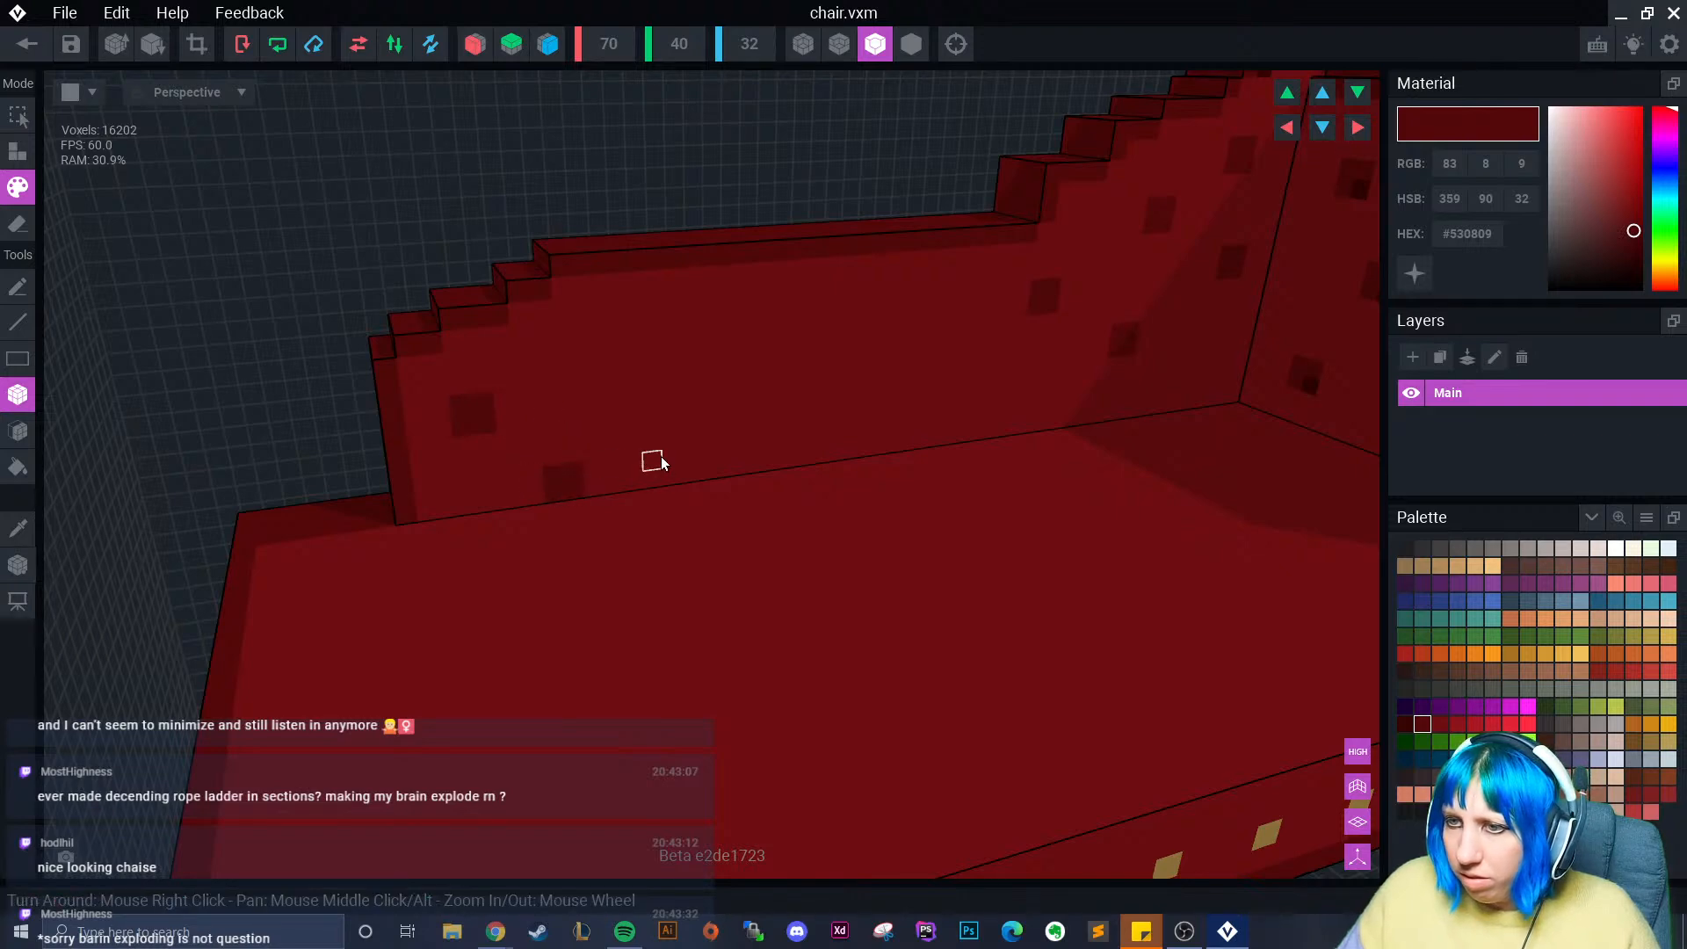
key(ctrl+z)
drag(560, 488, 724, 473)
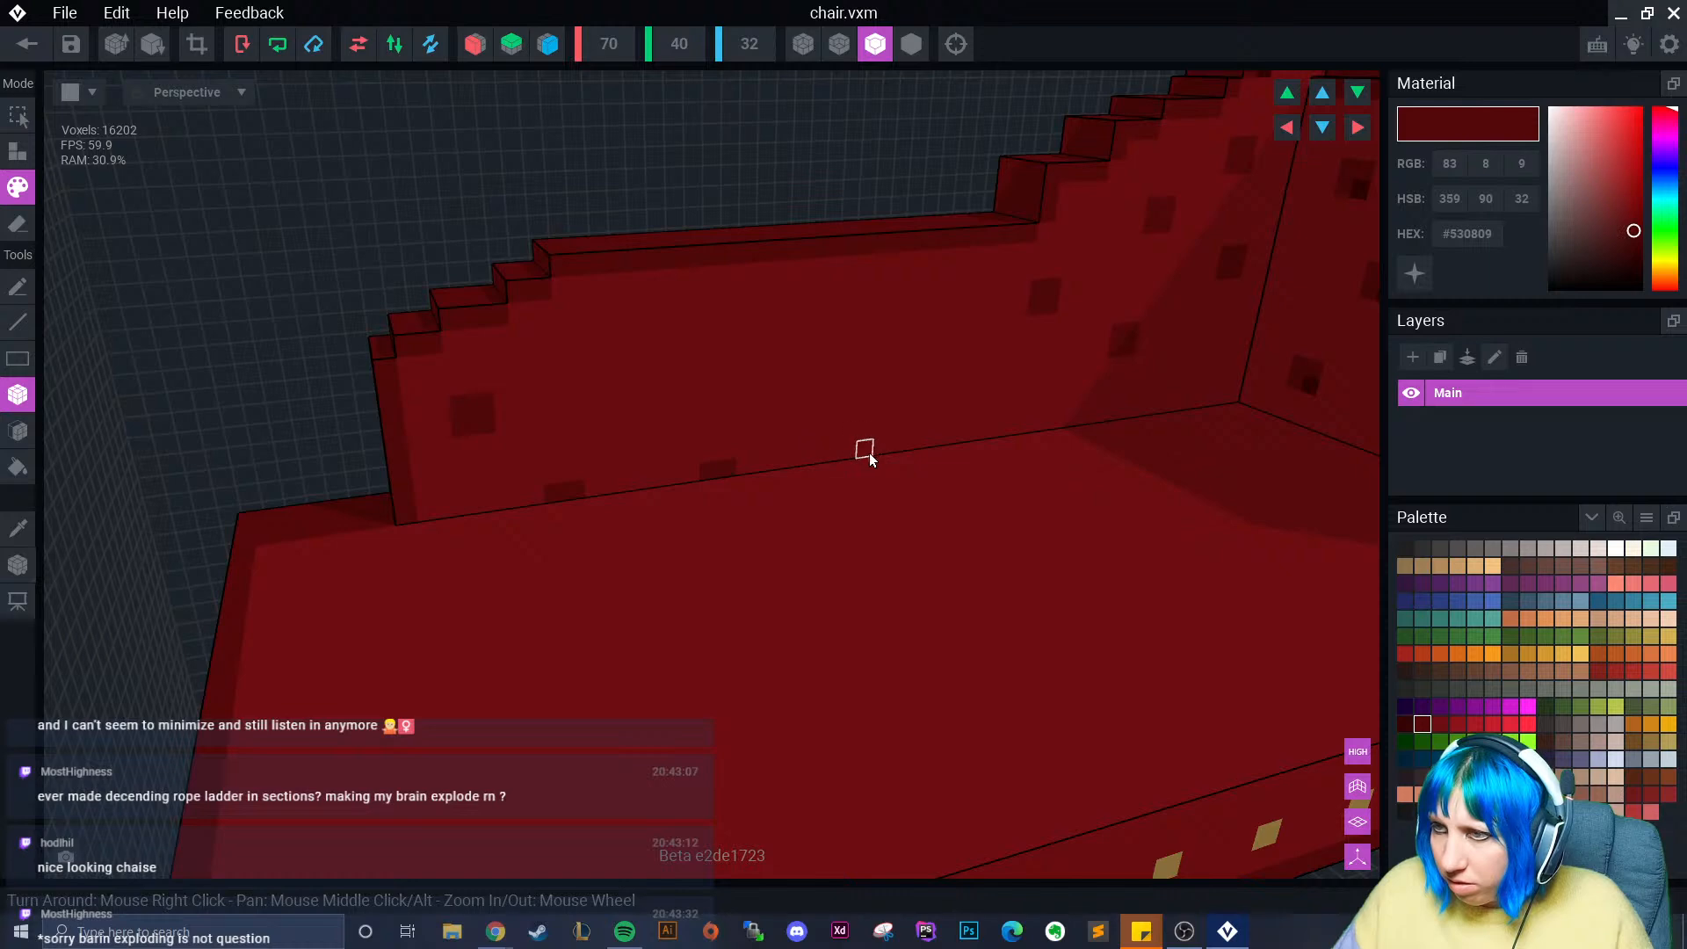
right_drag(851, 452, 799, 443)
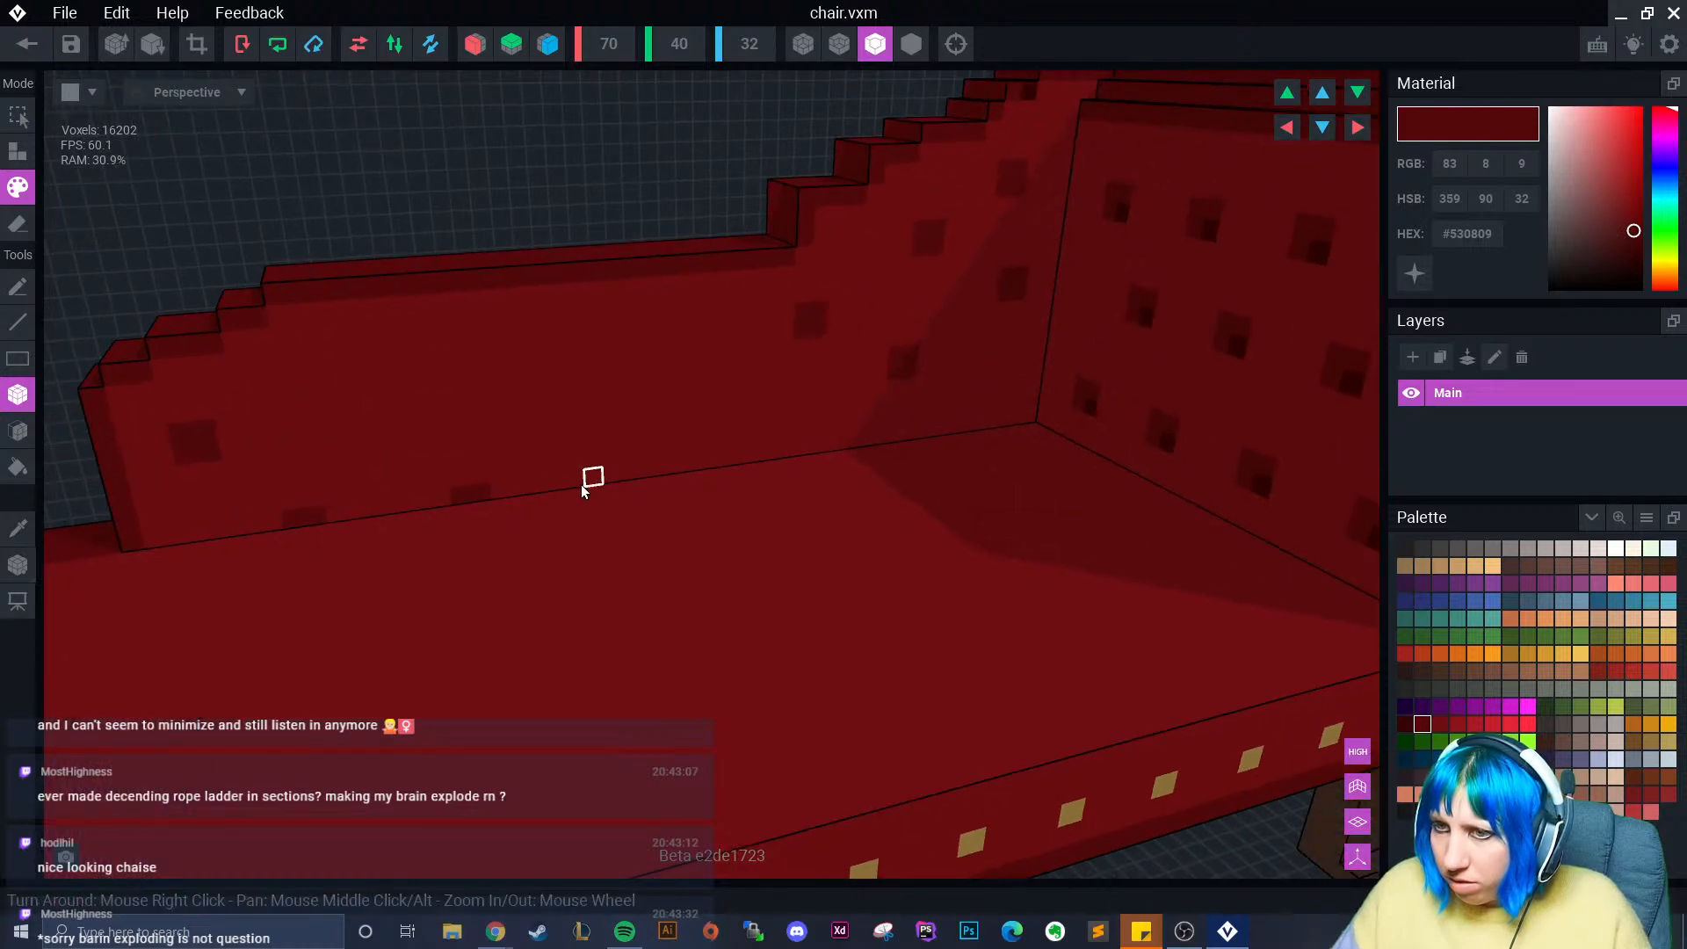
drag(509, 490, 669, 467)
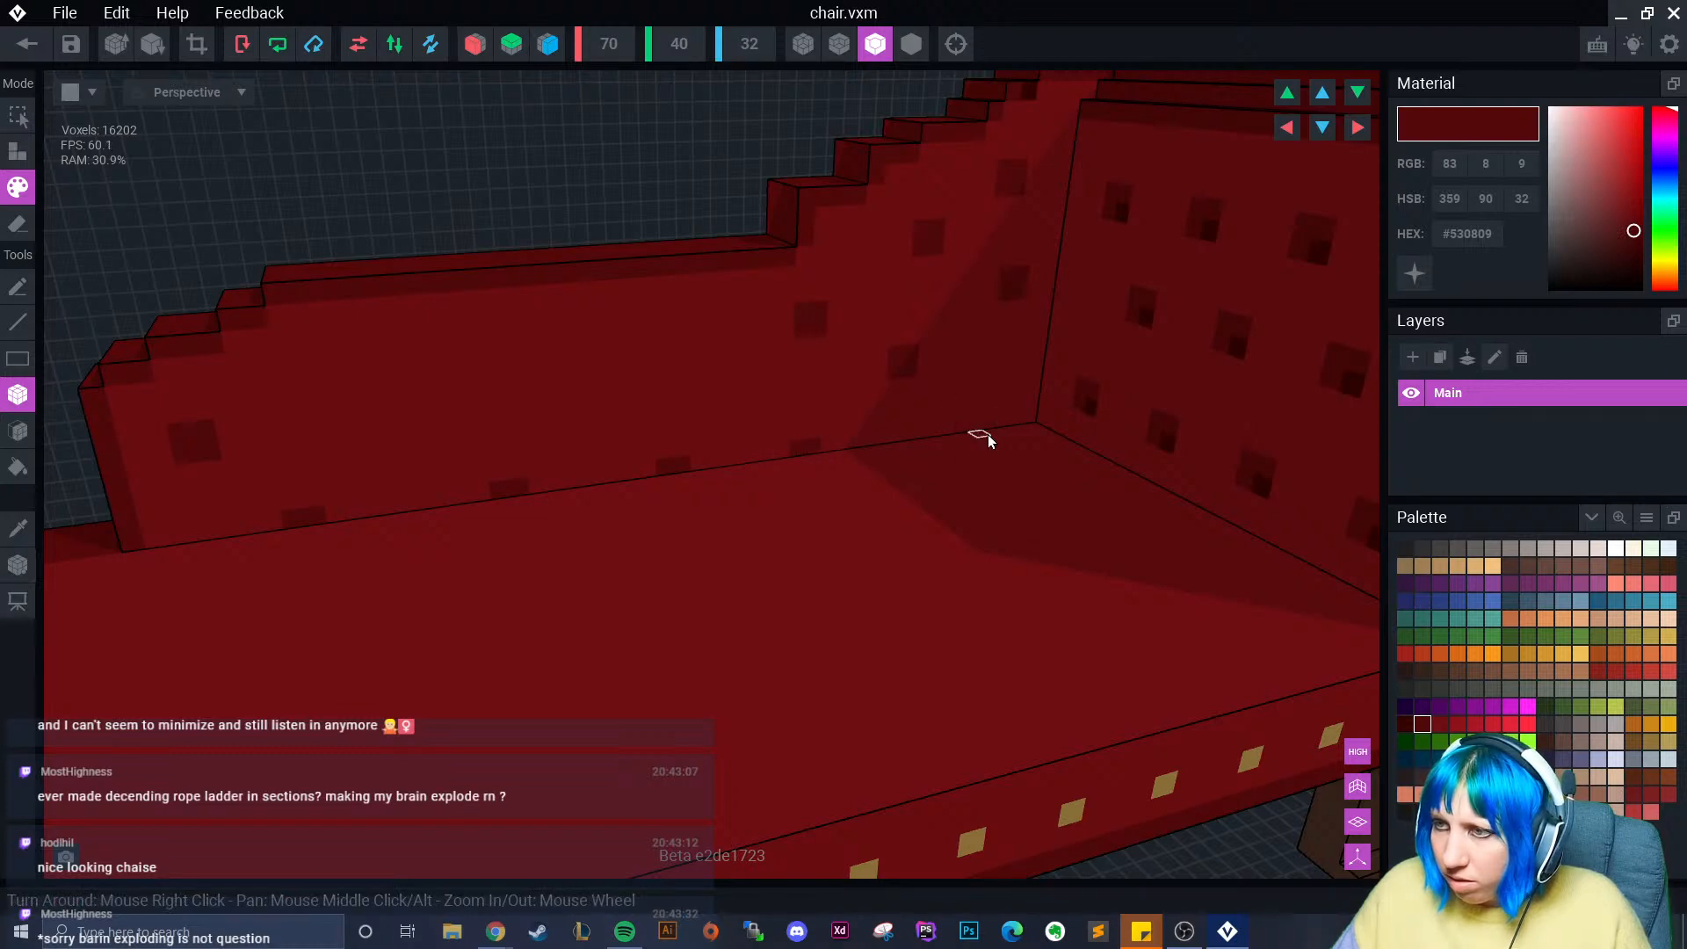
- Fill the side panel's middle and upper rows with three evenly spaced #530809 2×2 tufts each, staggered between rows
drag(402, 430, 412, 431)
drag(549, 393, 576, 411)
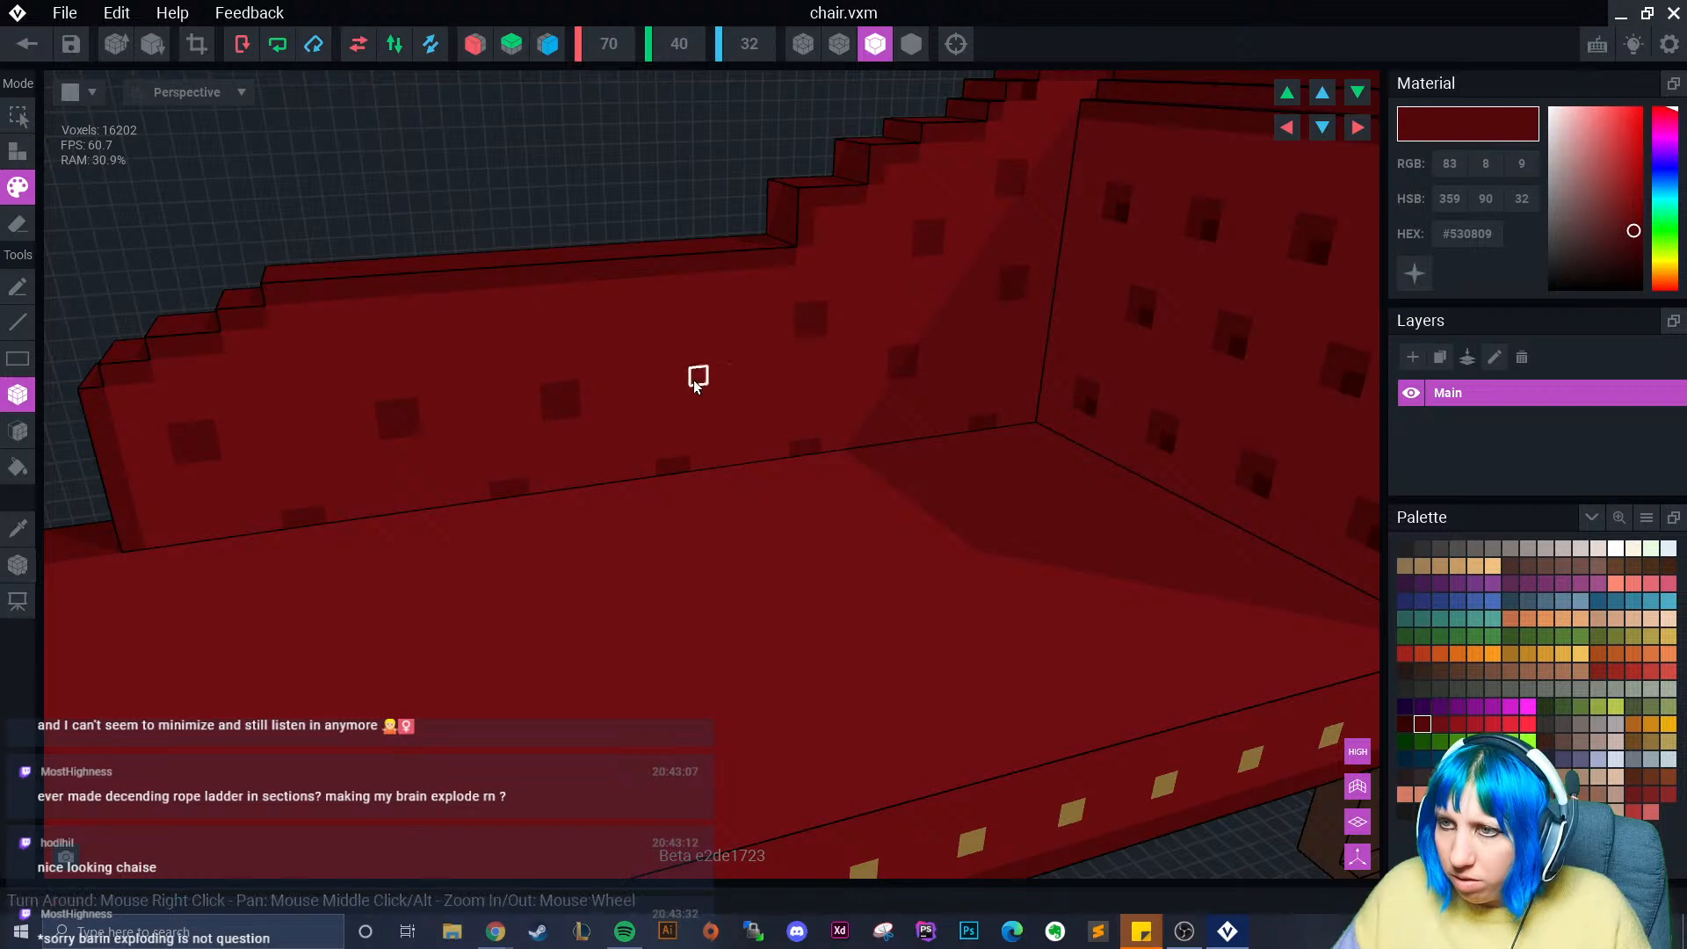
drag(715, 373, 732, 391)
drag(444, 327, 465, 341)
drag(642, 326, 679, 342)
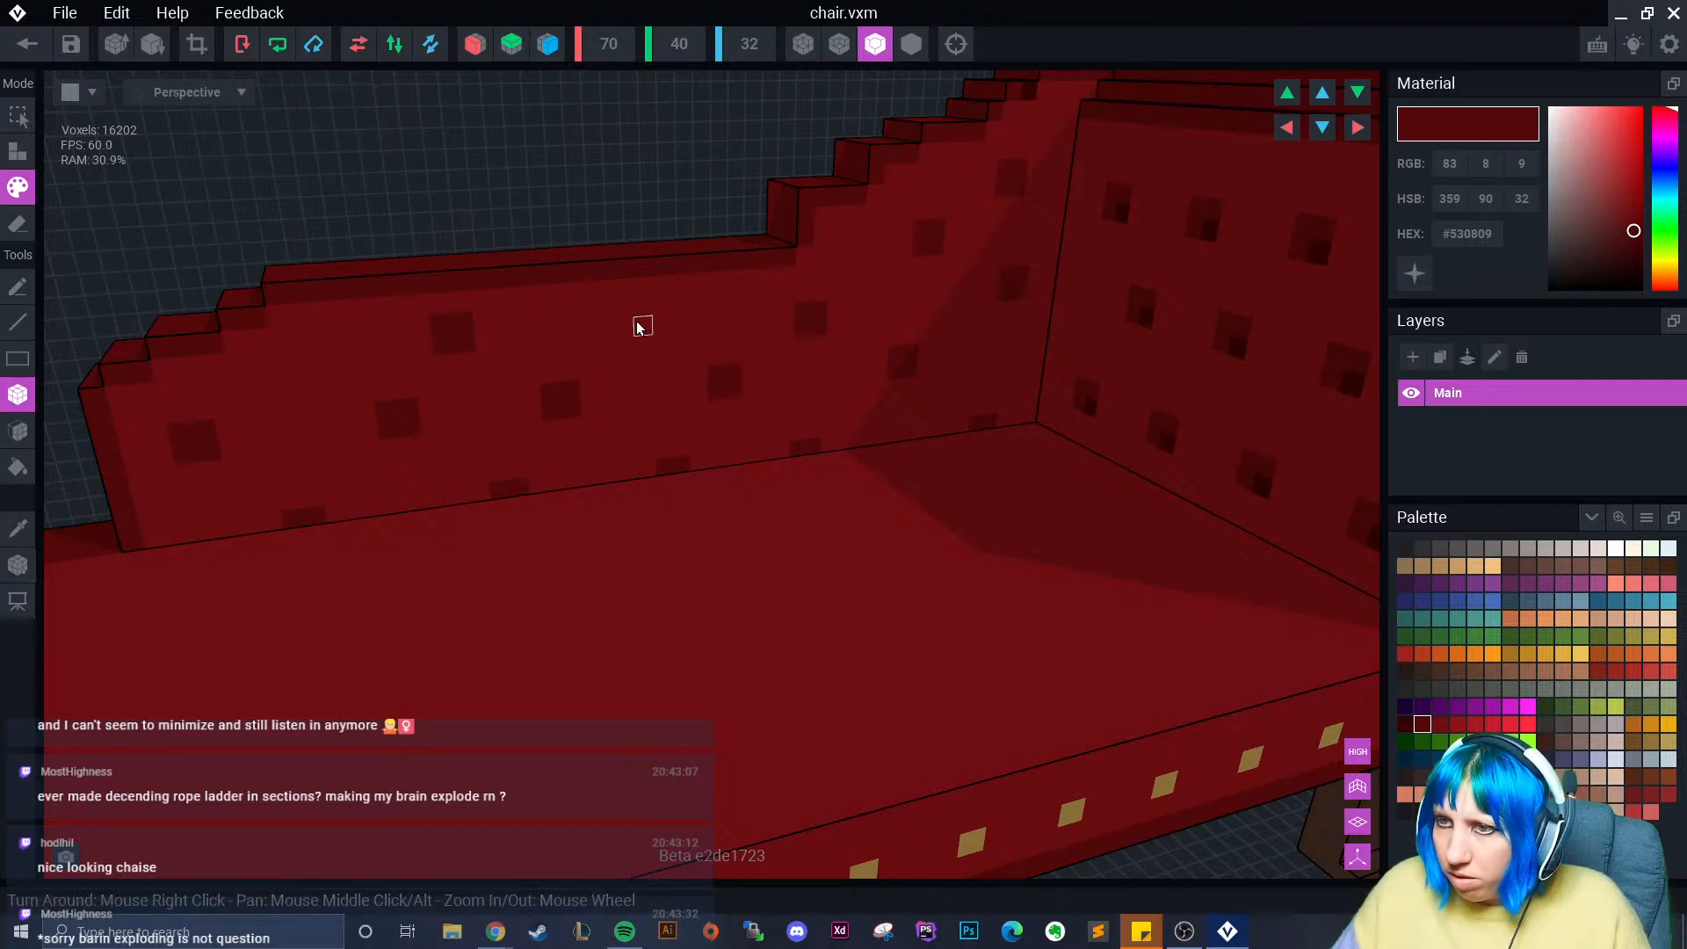
- Paint a single #360300 shadow voxel in a lower corner of each full-size tuft on the side panel's inner face
right_drag(681, 364, 674, 374)
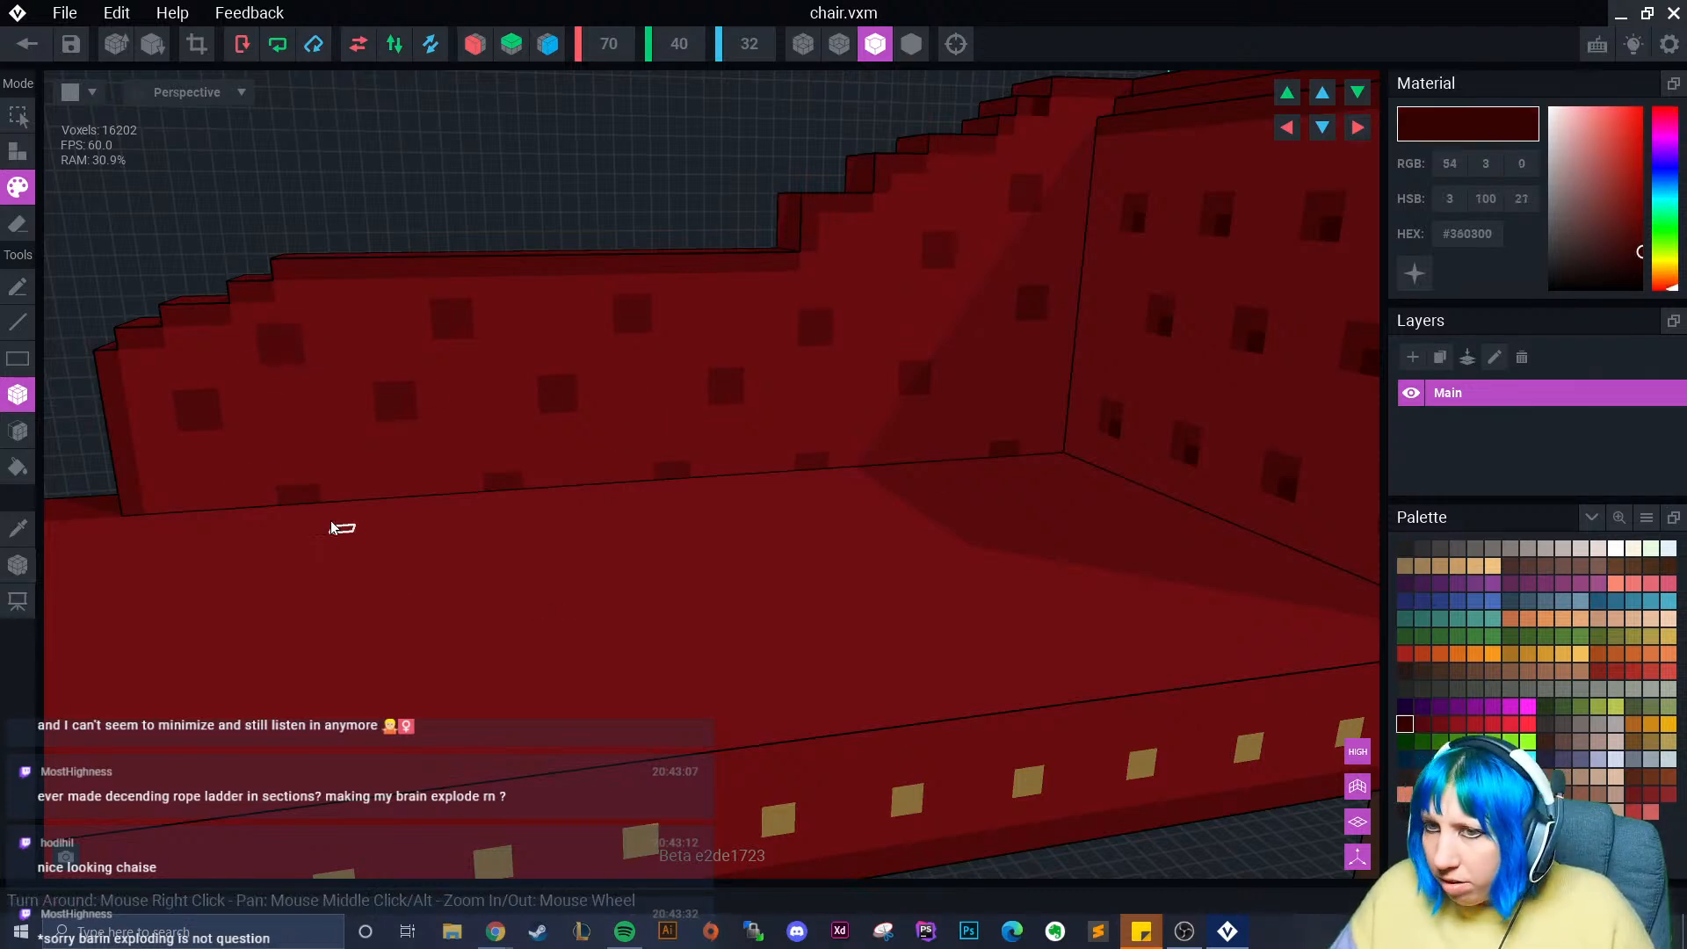
click(188, 422)
click(267, 356)
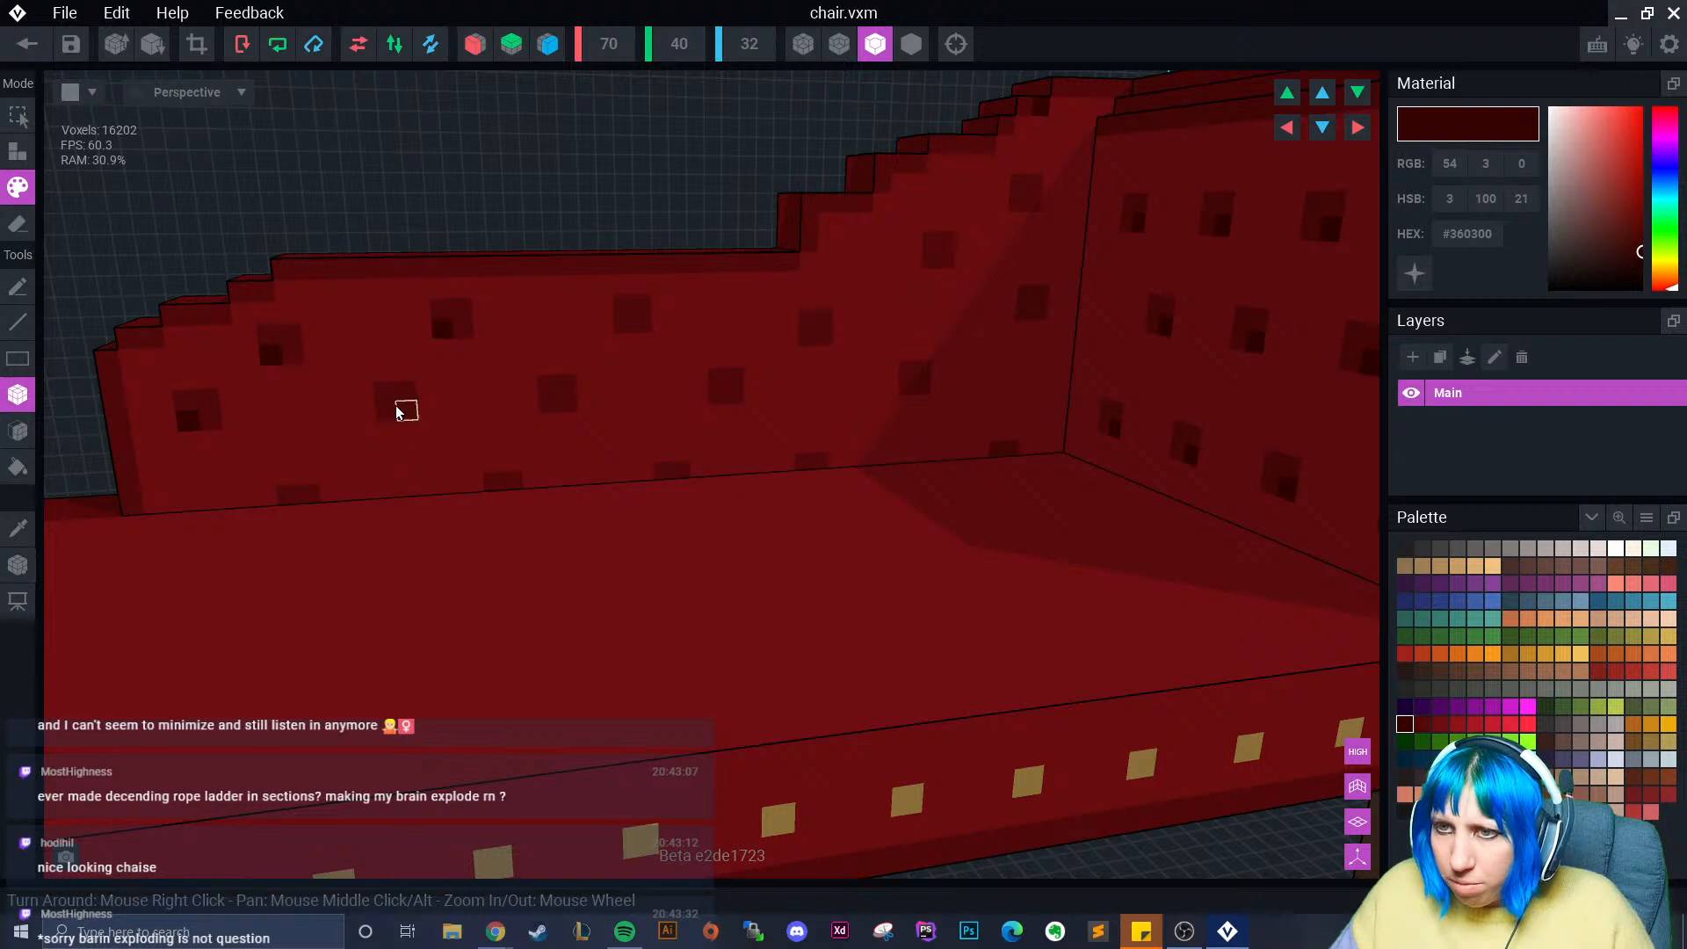
click(547, 406)
click(622, 323)
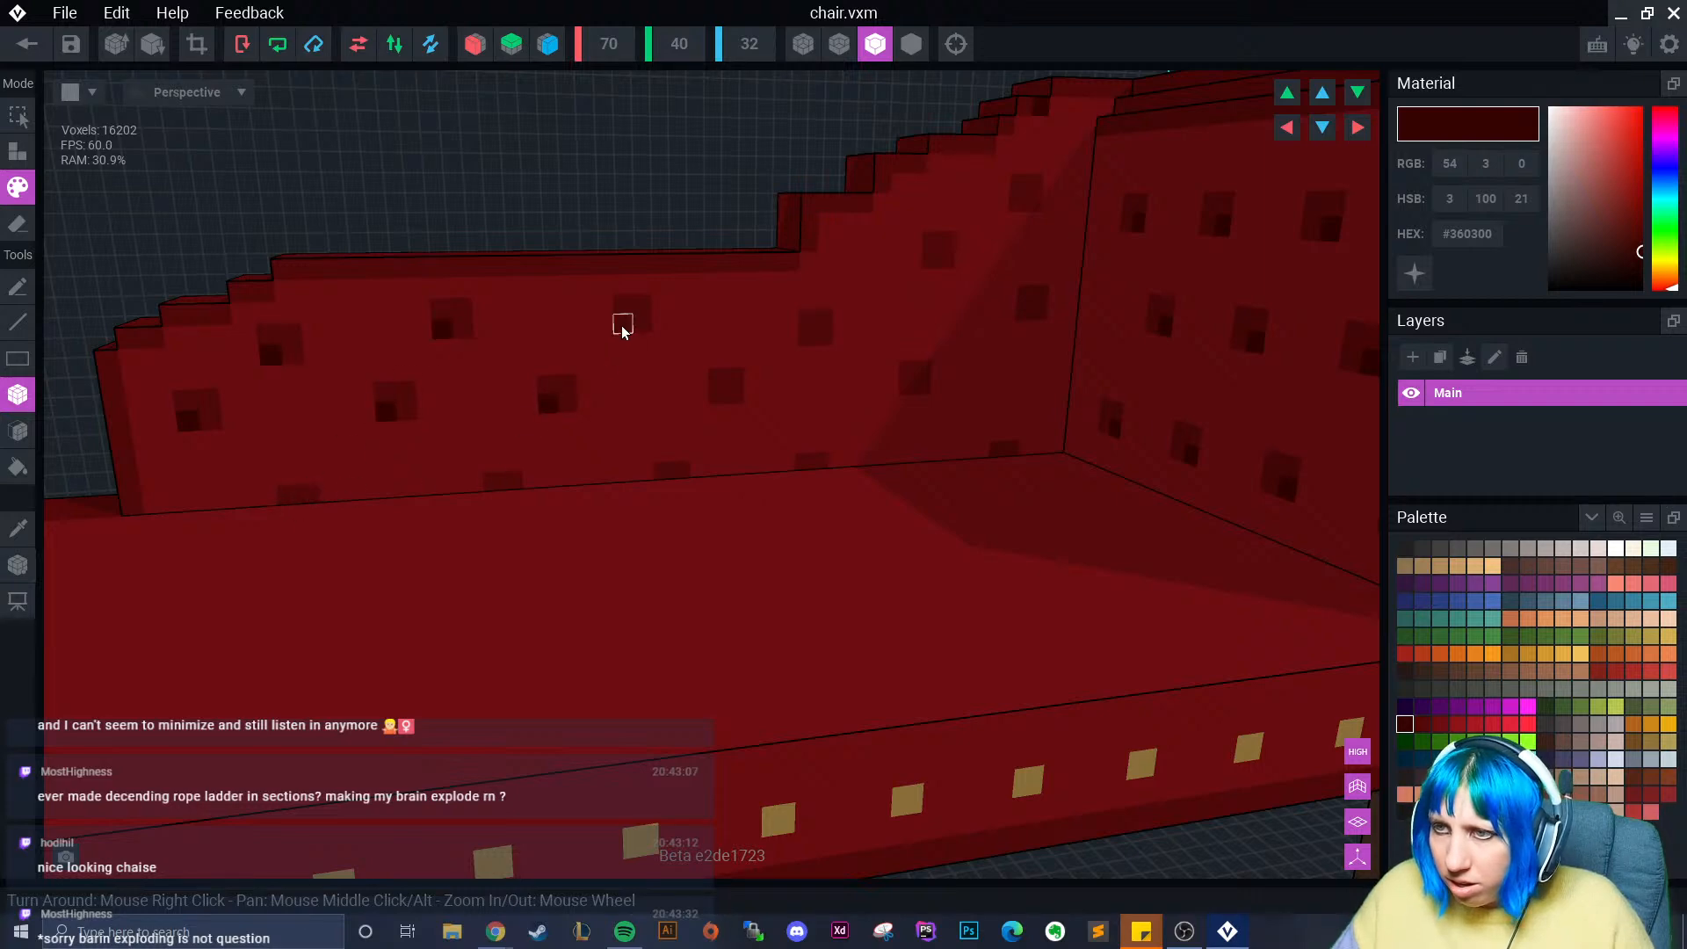
click(811, 342)
click(906, 385)
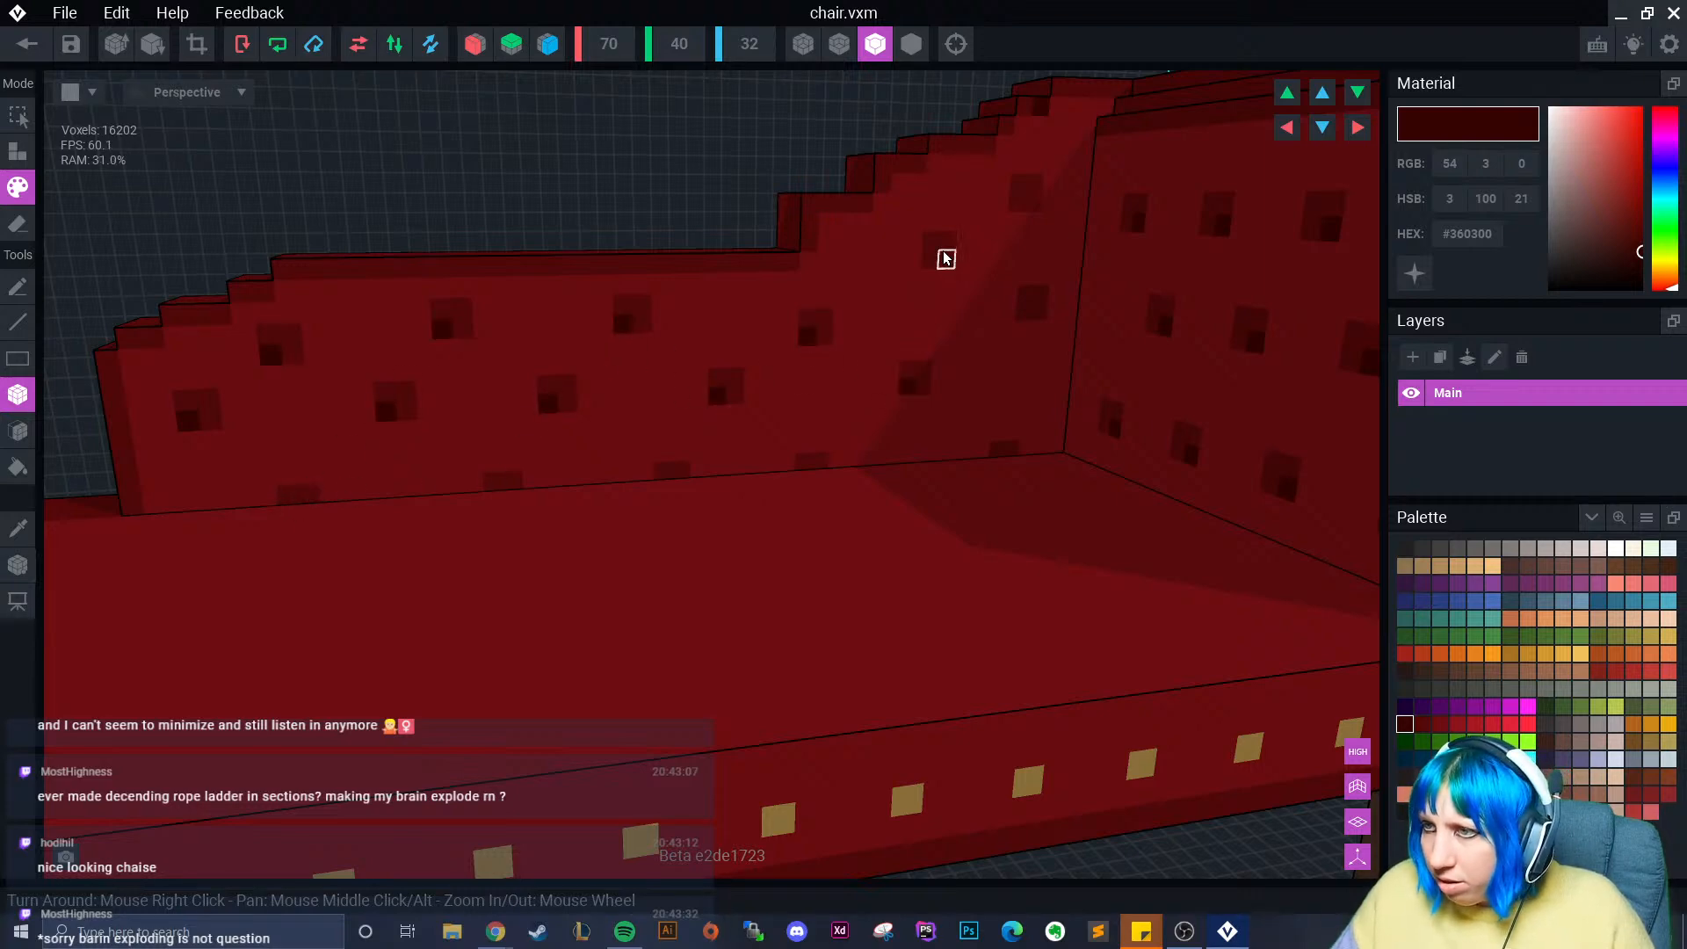
scroll(704, 490, down, 5)
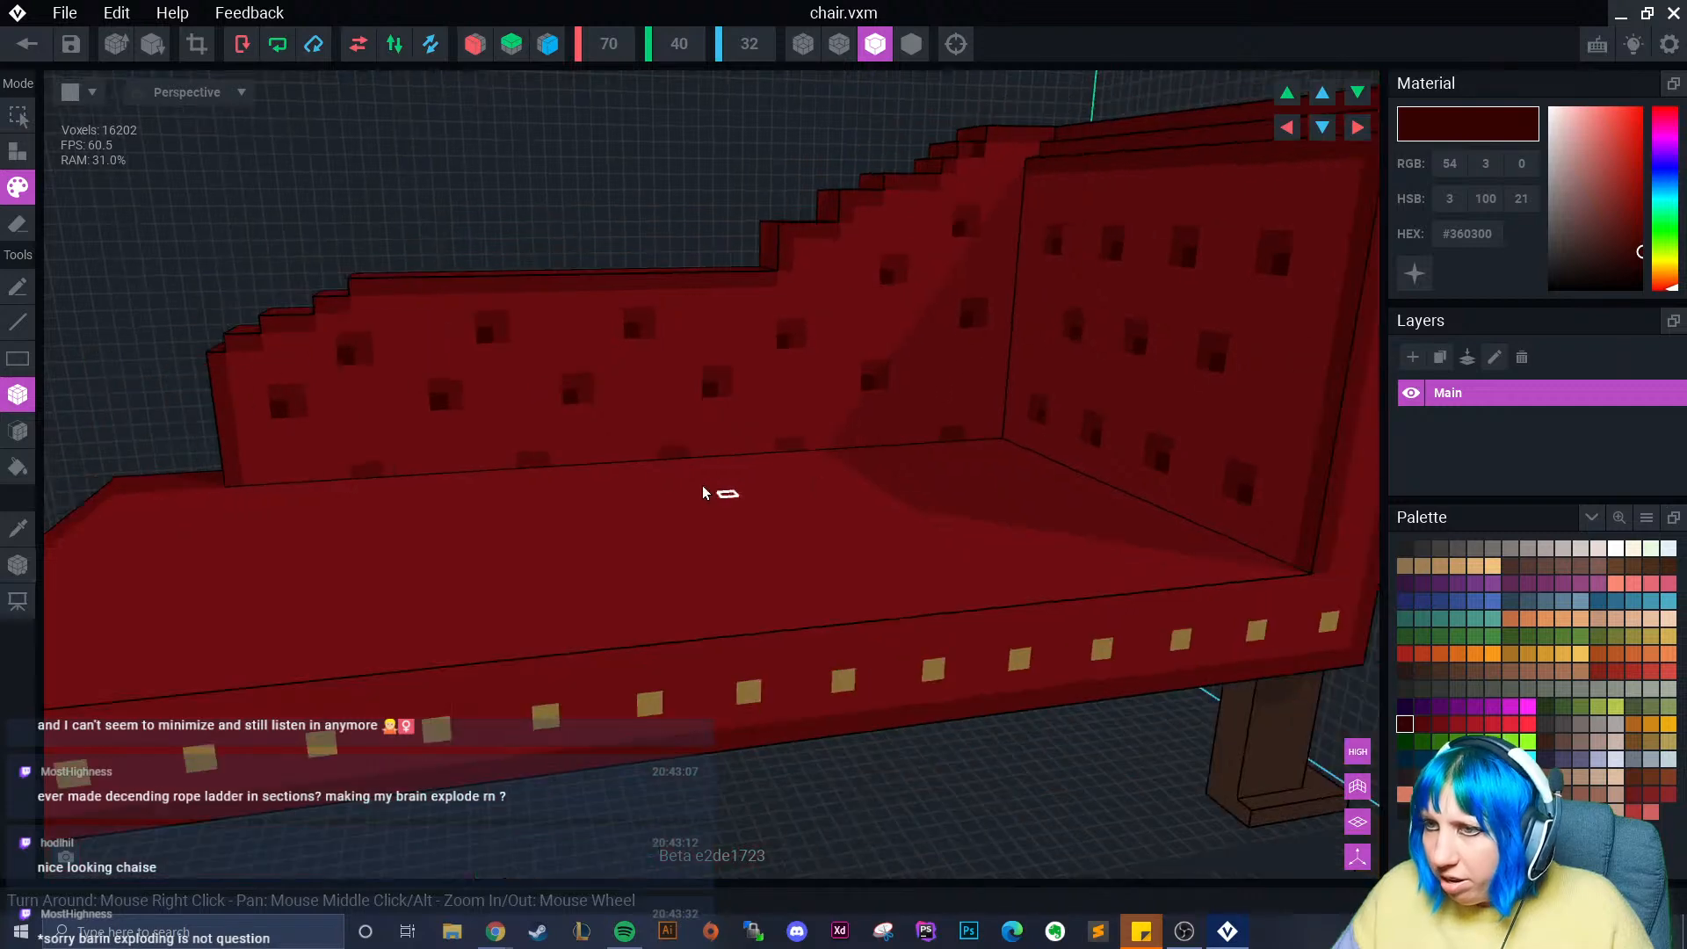
- Crop the voxel volume to fit the finished chaise and return to the room.vxr scene
right_drag(542, 538, 657, 500)
scroll(613, 523, down, 2)
click(197, 44)
right_drag(501, 273, 254, 466)
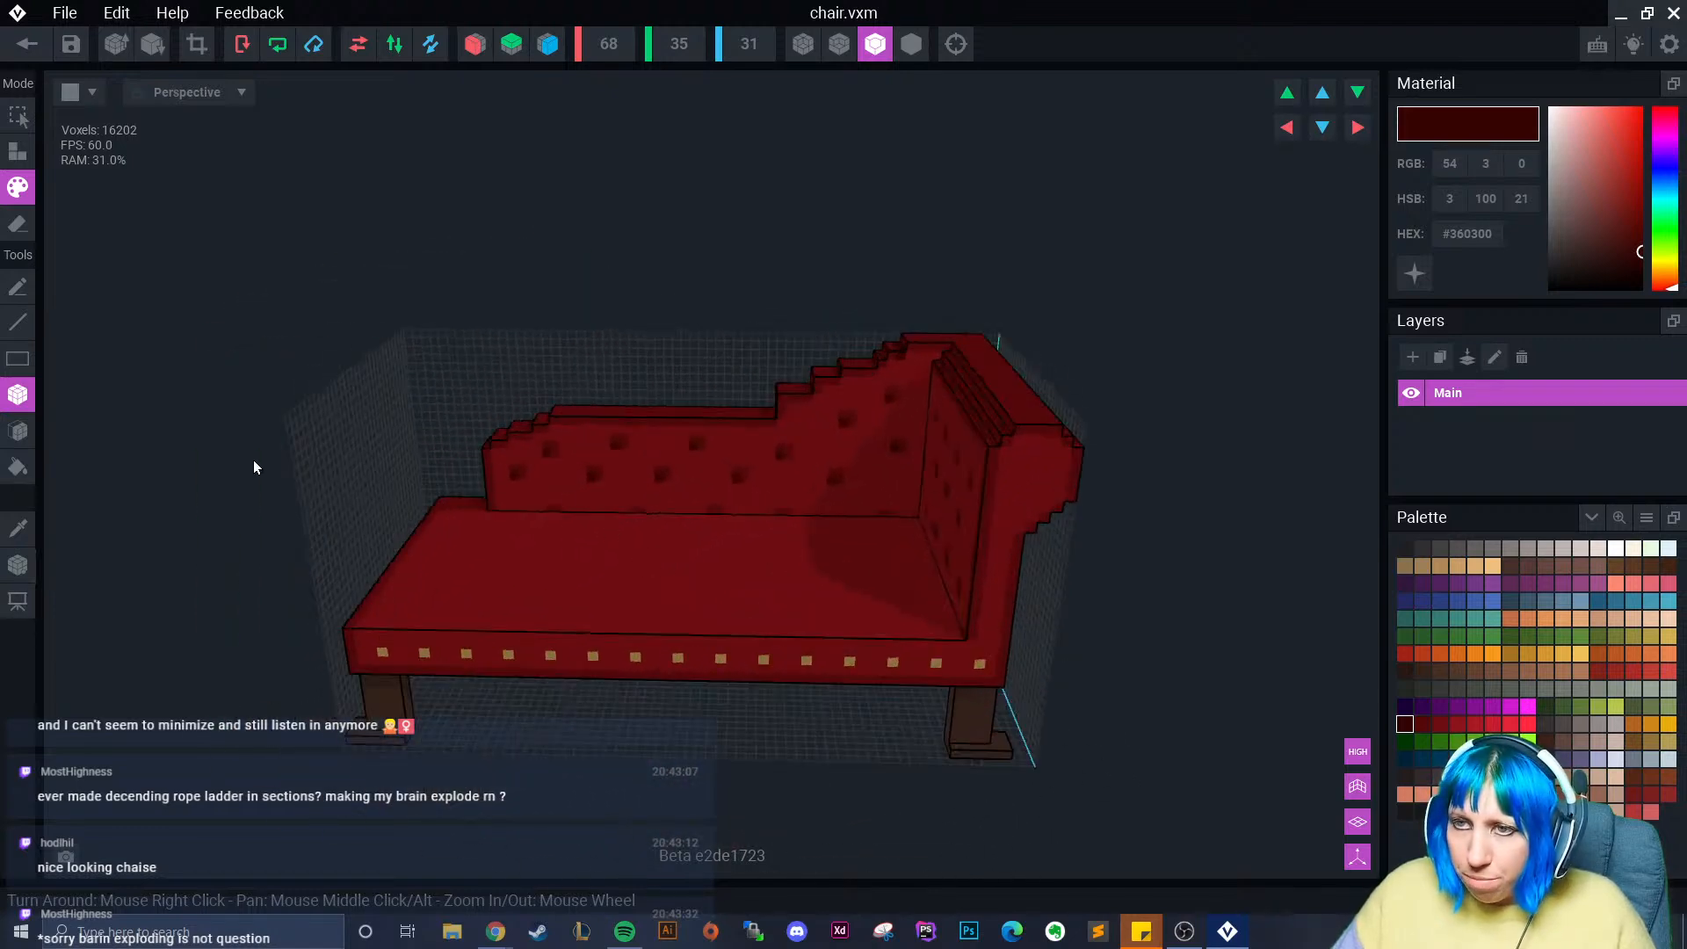
click(32, 45)
key(Return)
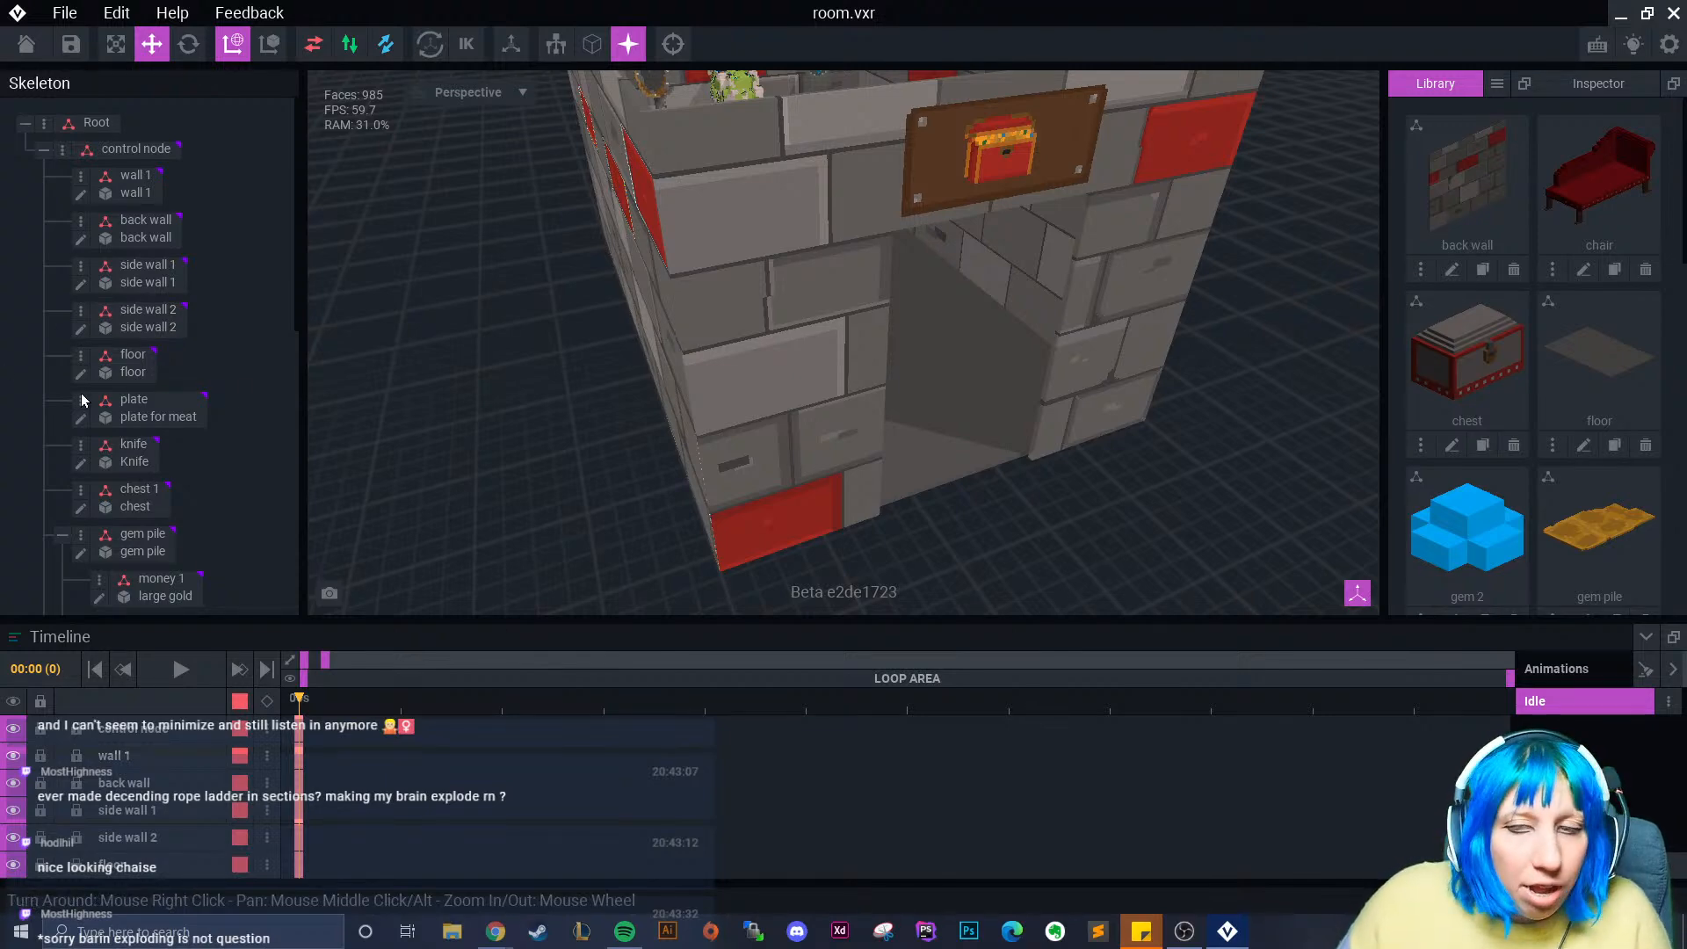
- Leave the room scene and open stone bath.vxr from the recent Animator files
middle_drag(968, 263, 936, 300)
mouse_move(734, 399)
right_down()
mouse_move(724, 411)
mouse_move(738, 405)
right_up()
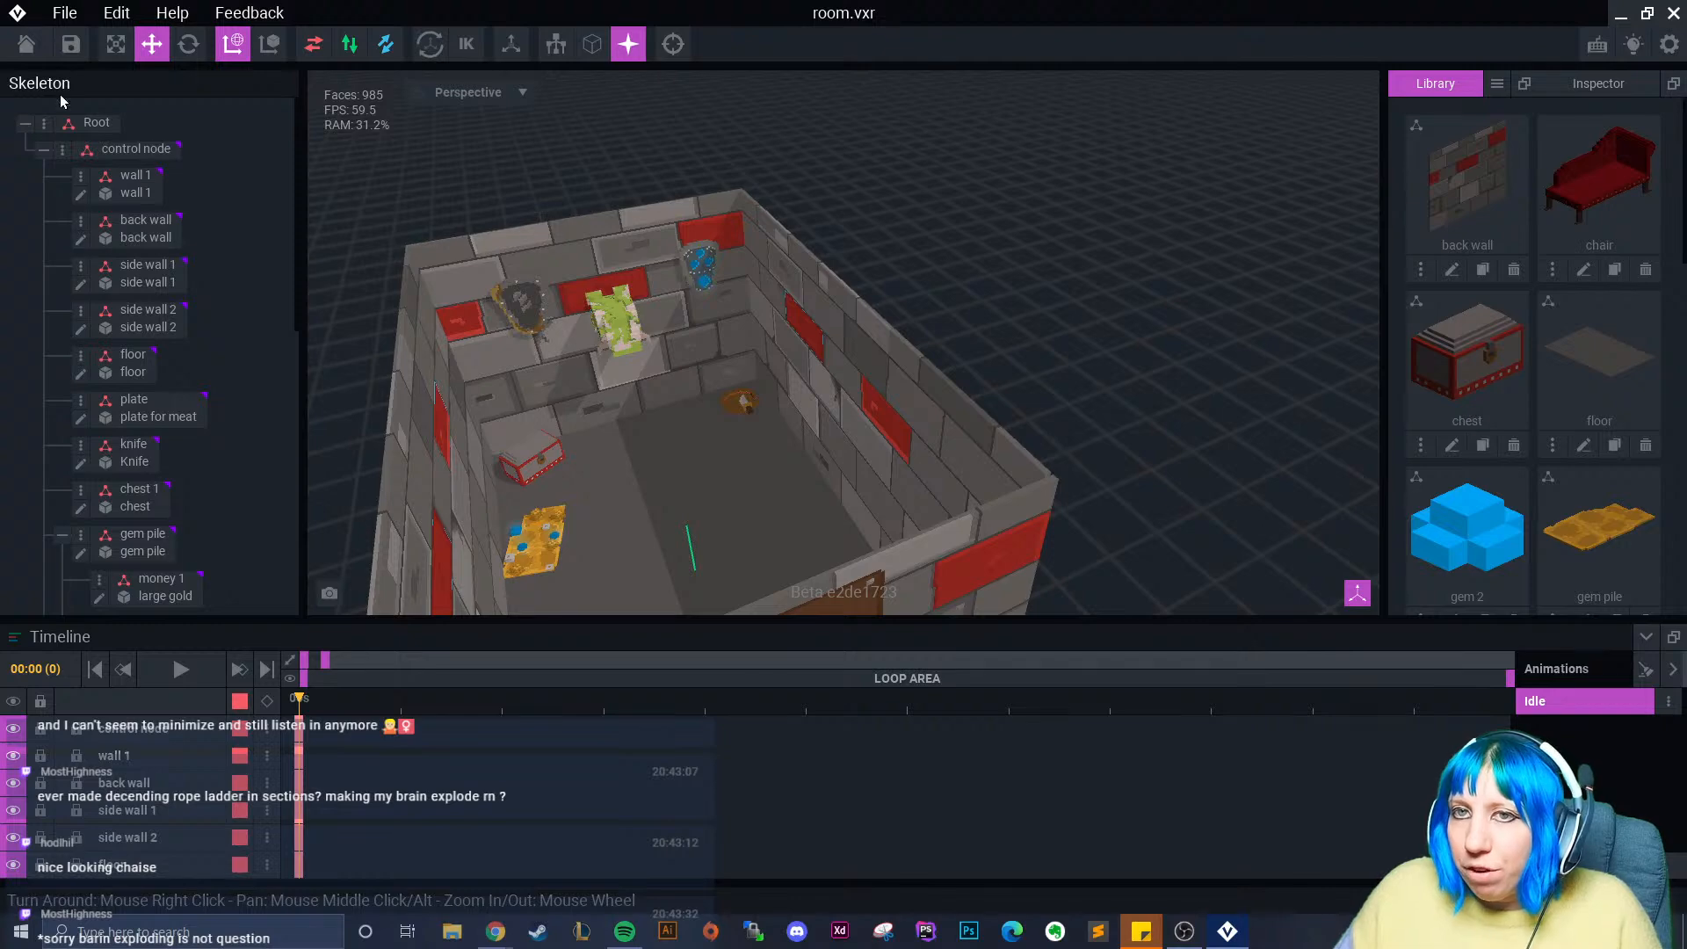
click(27, 44)
click(651, 342)
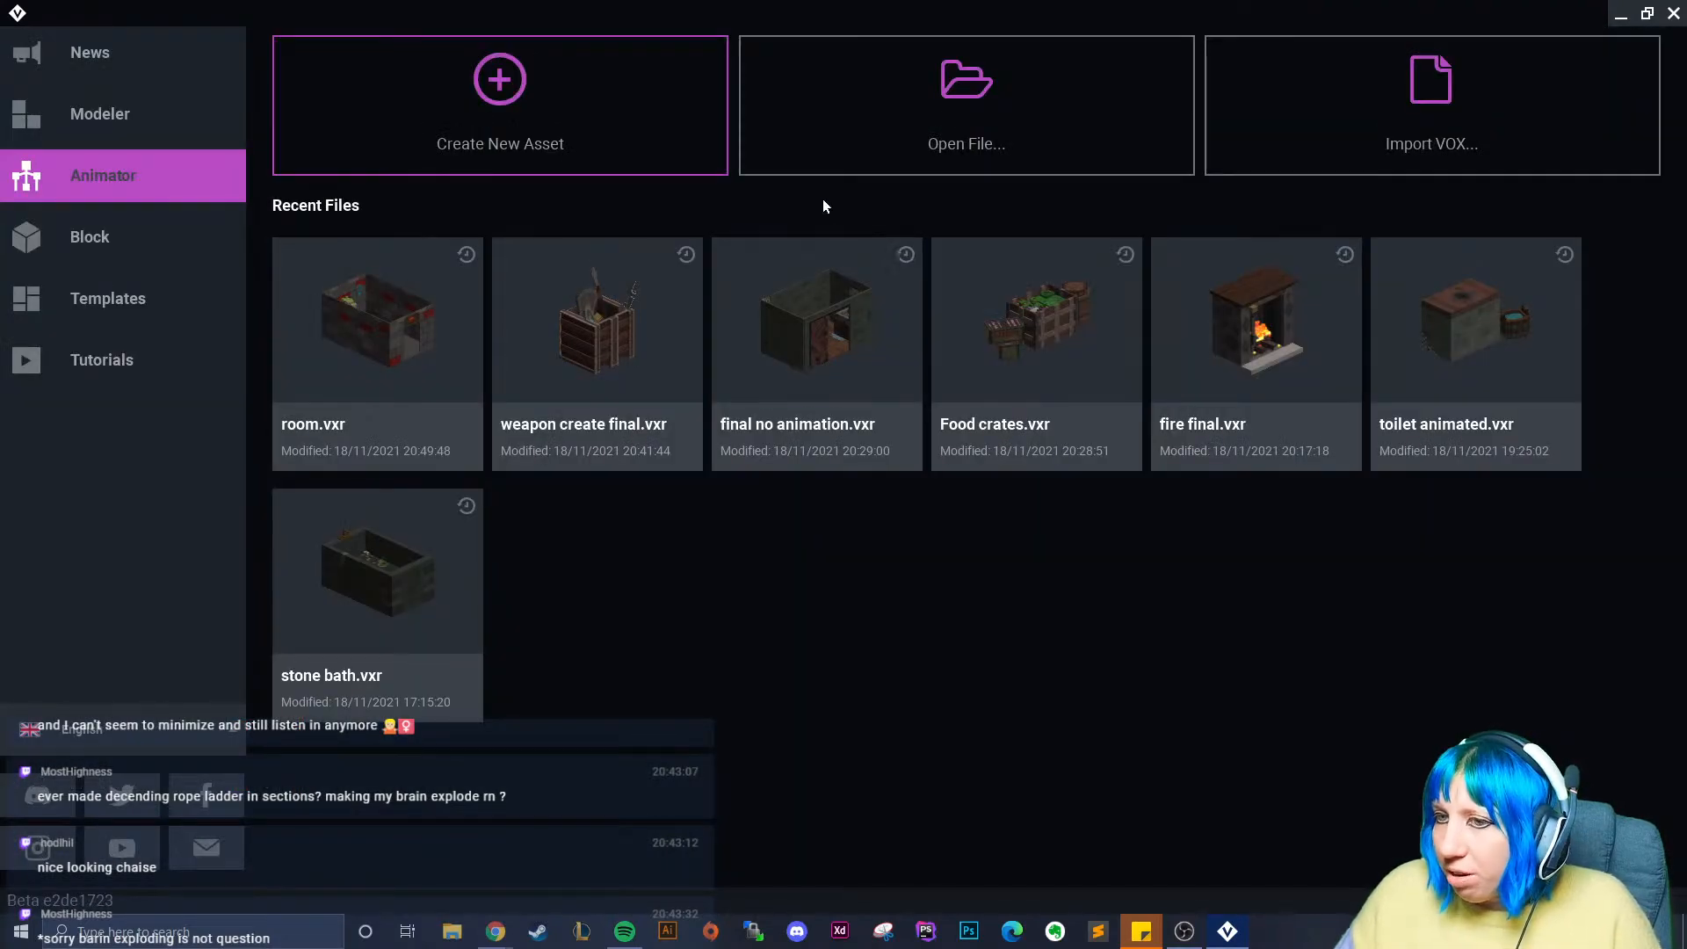
click(407, 580)
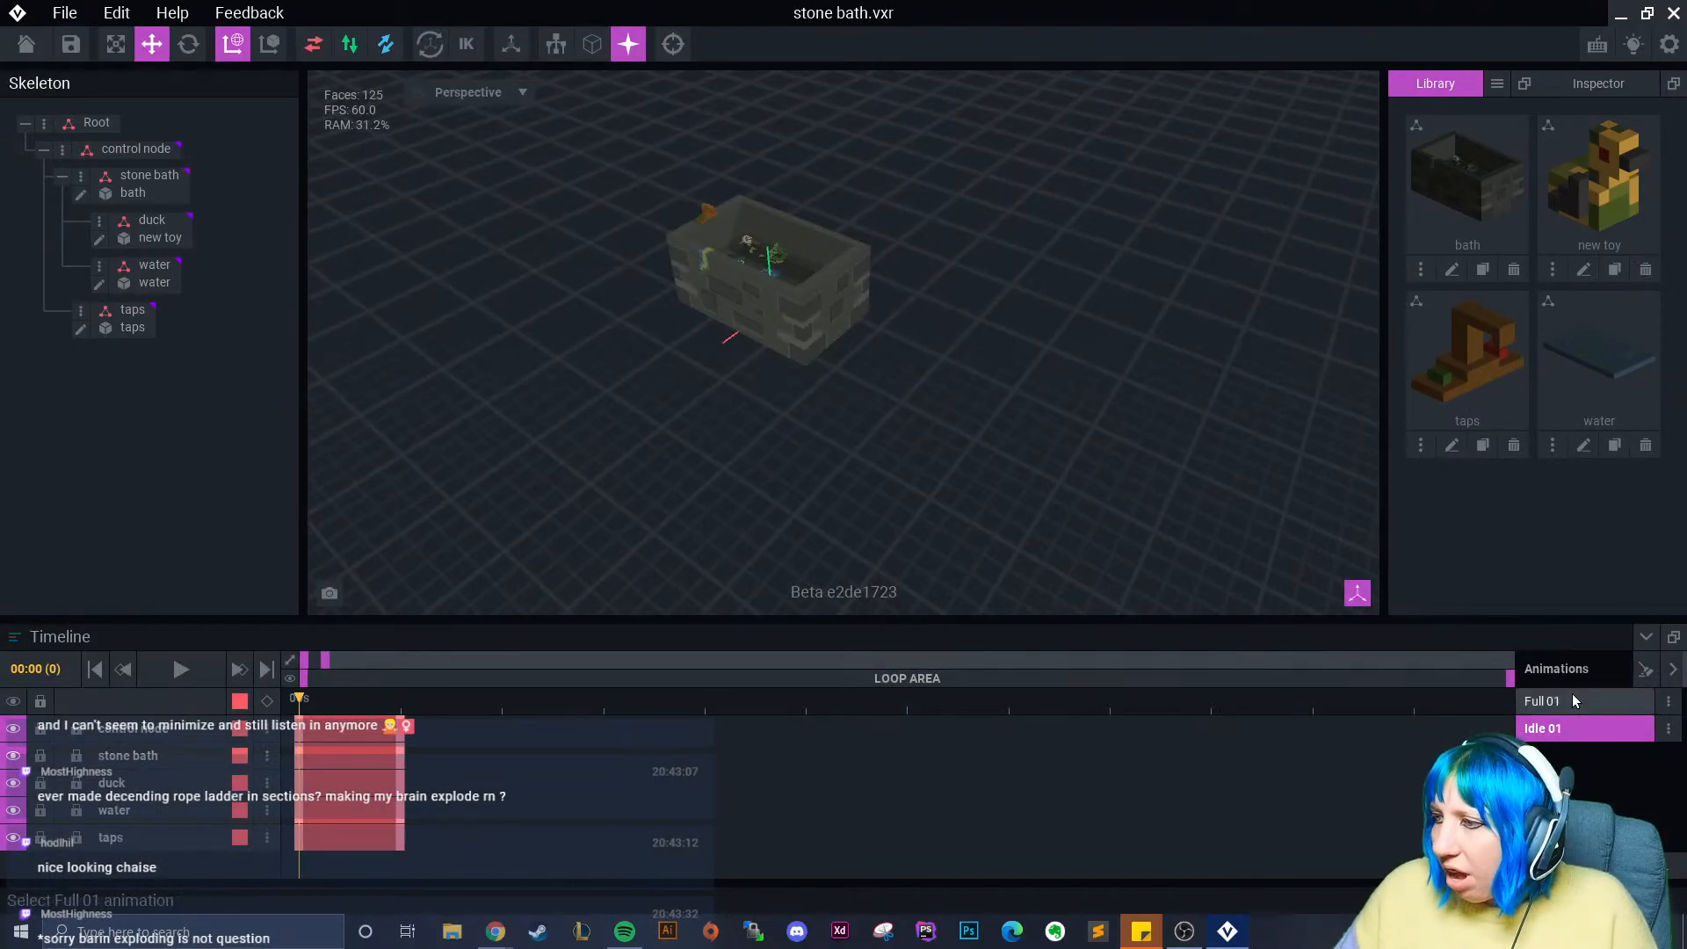
- Show the stone bath's Full 01 animation and examine the water-filled bath up close
right_drag(677, 538, 757, 351)
scroll(758, 351, up, 5)
middle_drag(747, 281, 756, 475)
right_drag(756, 475, 703, 562)
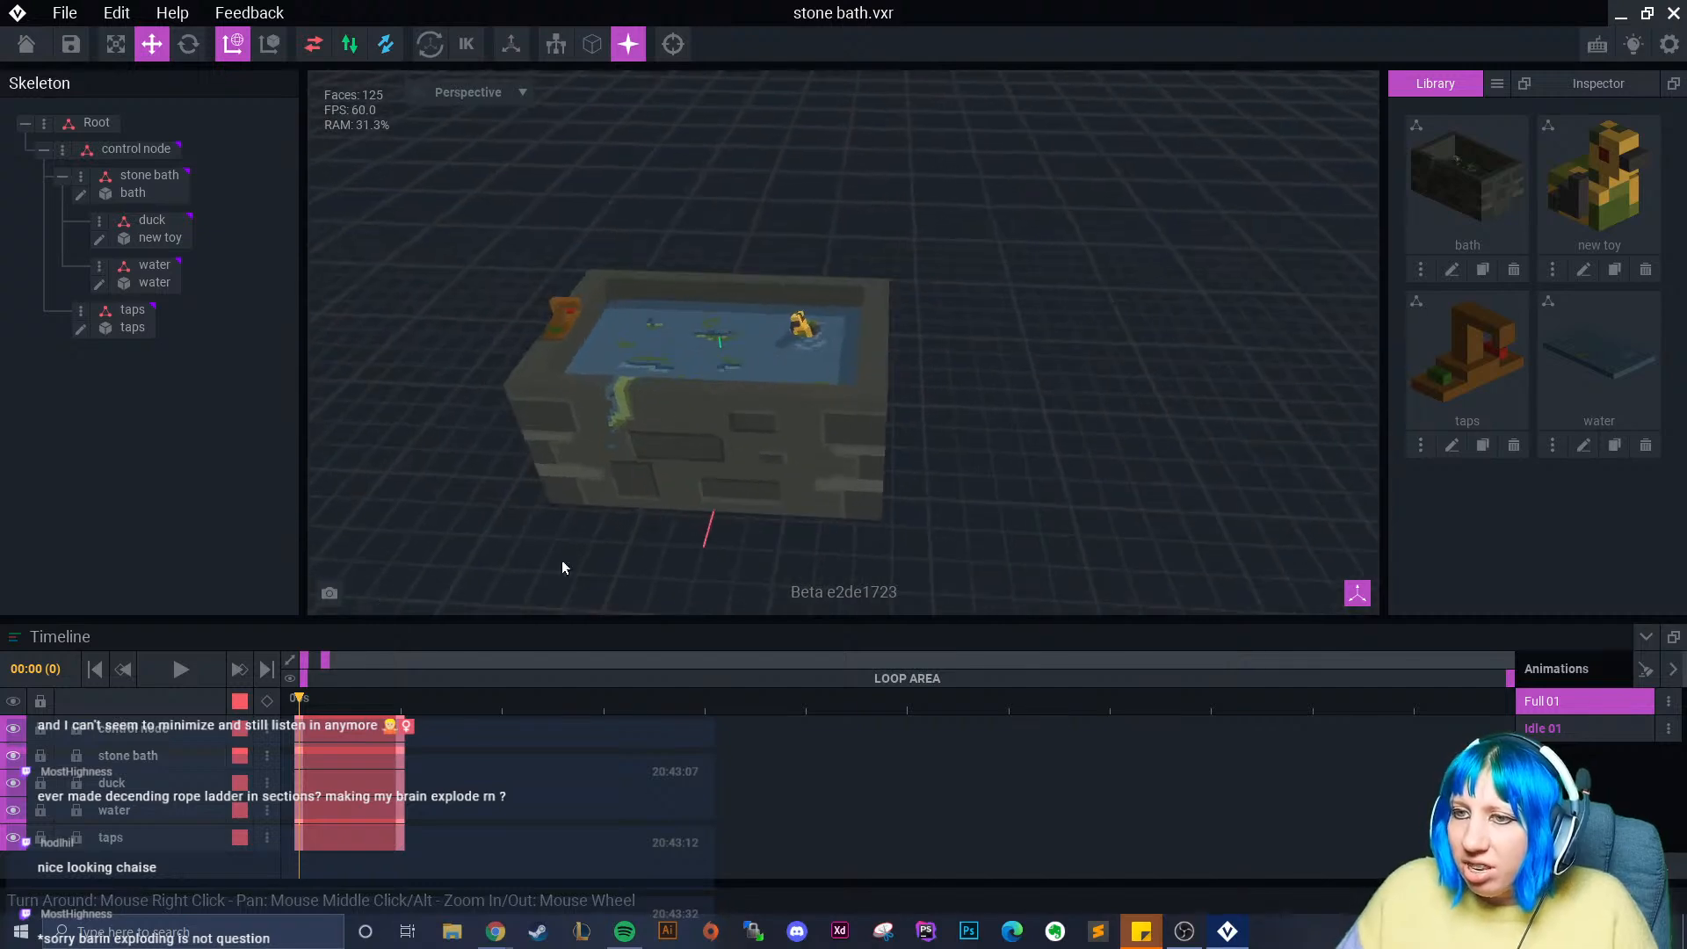
- Play the stone bath's Idle 01 and Full 01 animations
click(208, 670)
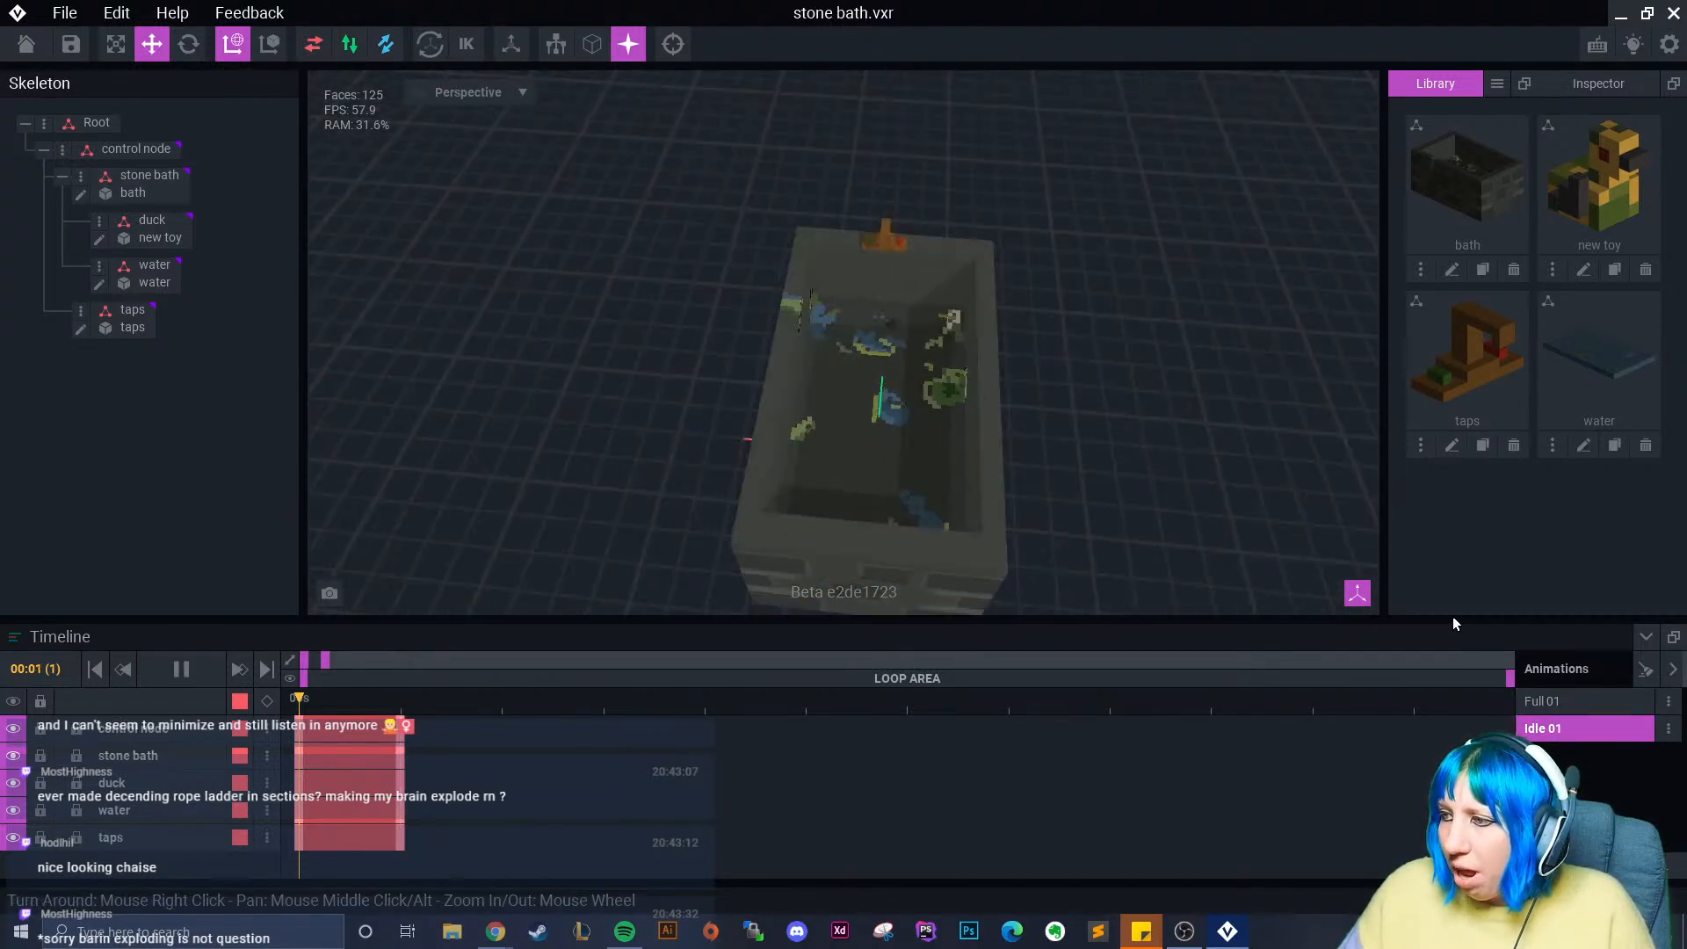
click(1543, 715)
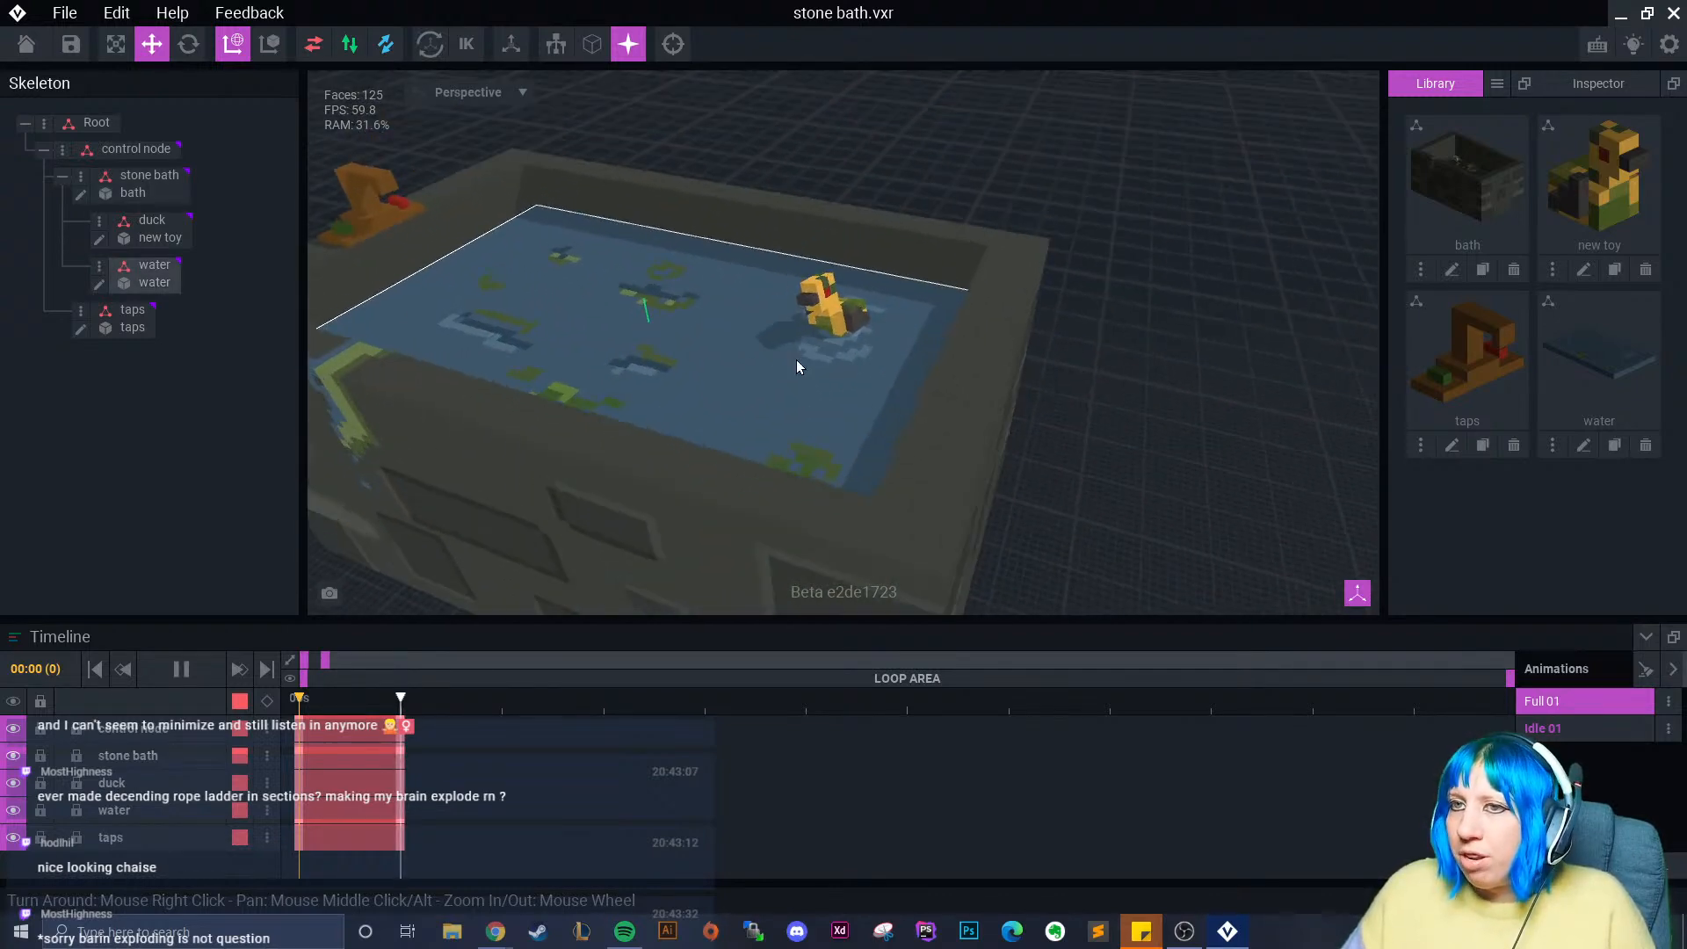
- Leave the stone bath and reopen room.vxr from the recent Animator files
click(26, 44)
click(659, 338)
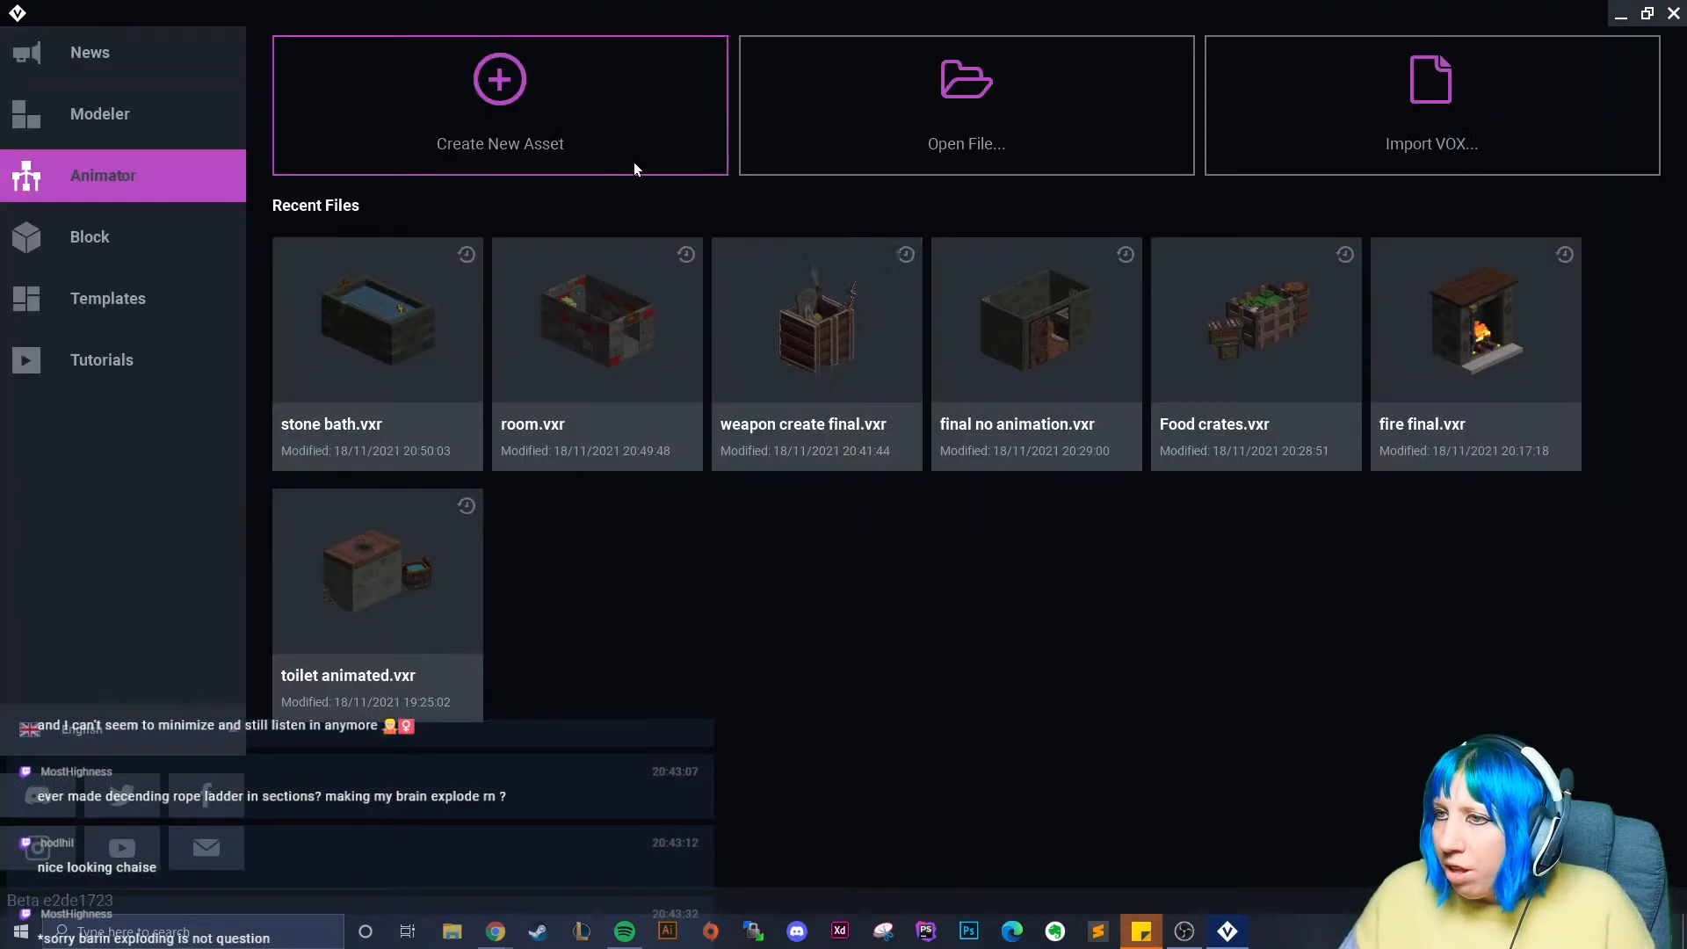
click(547, 314)
- Create a child node named "chair node" under the room's control node
right_drag(757, 273, 1338, 252)
scroll(787, 404, up, 3)
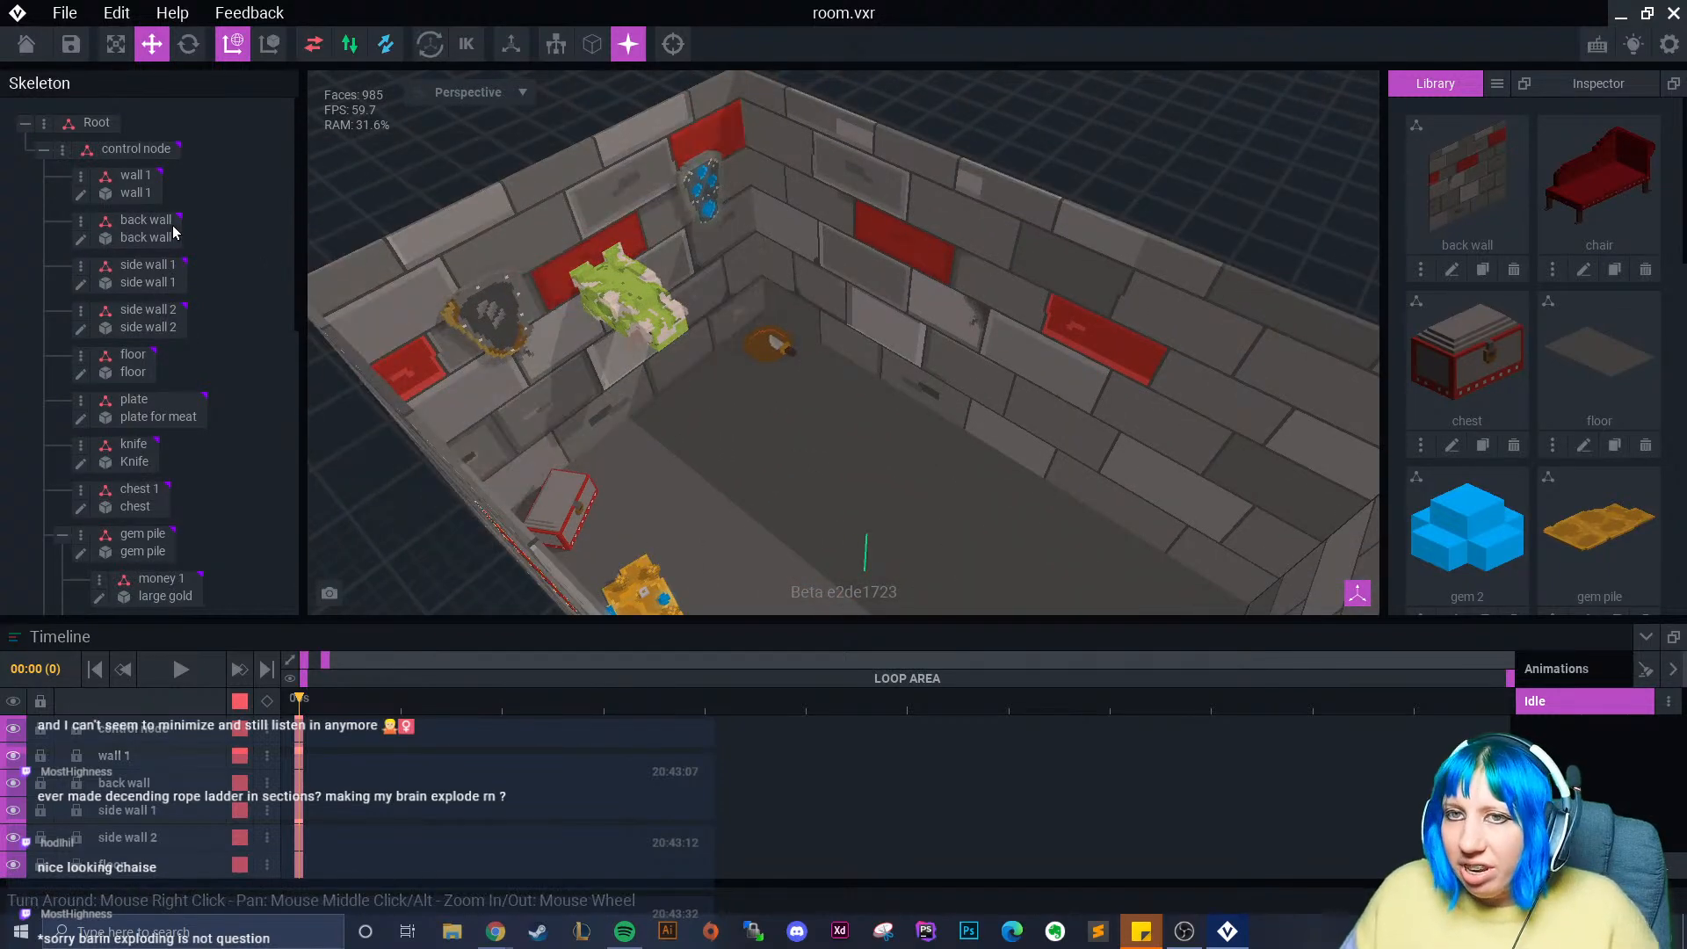
click(62, 150)
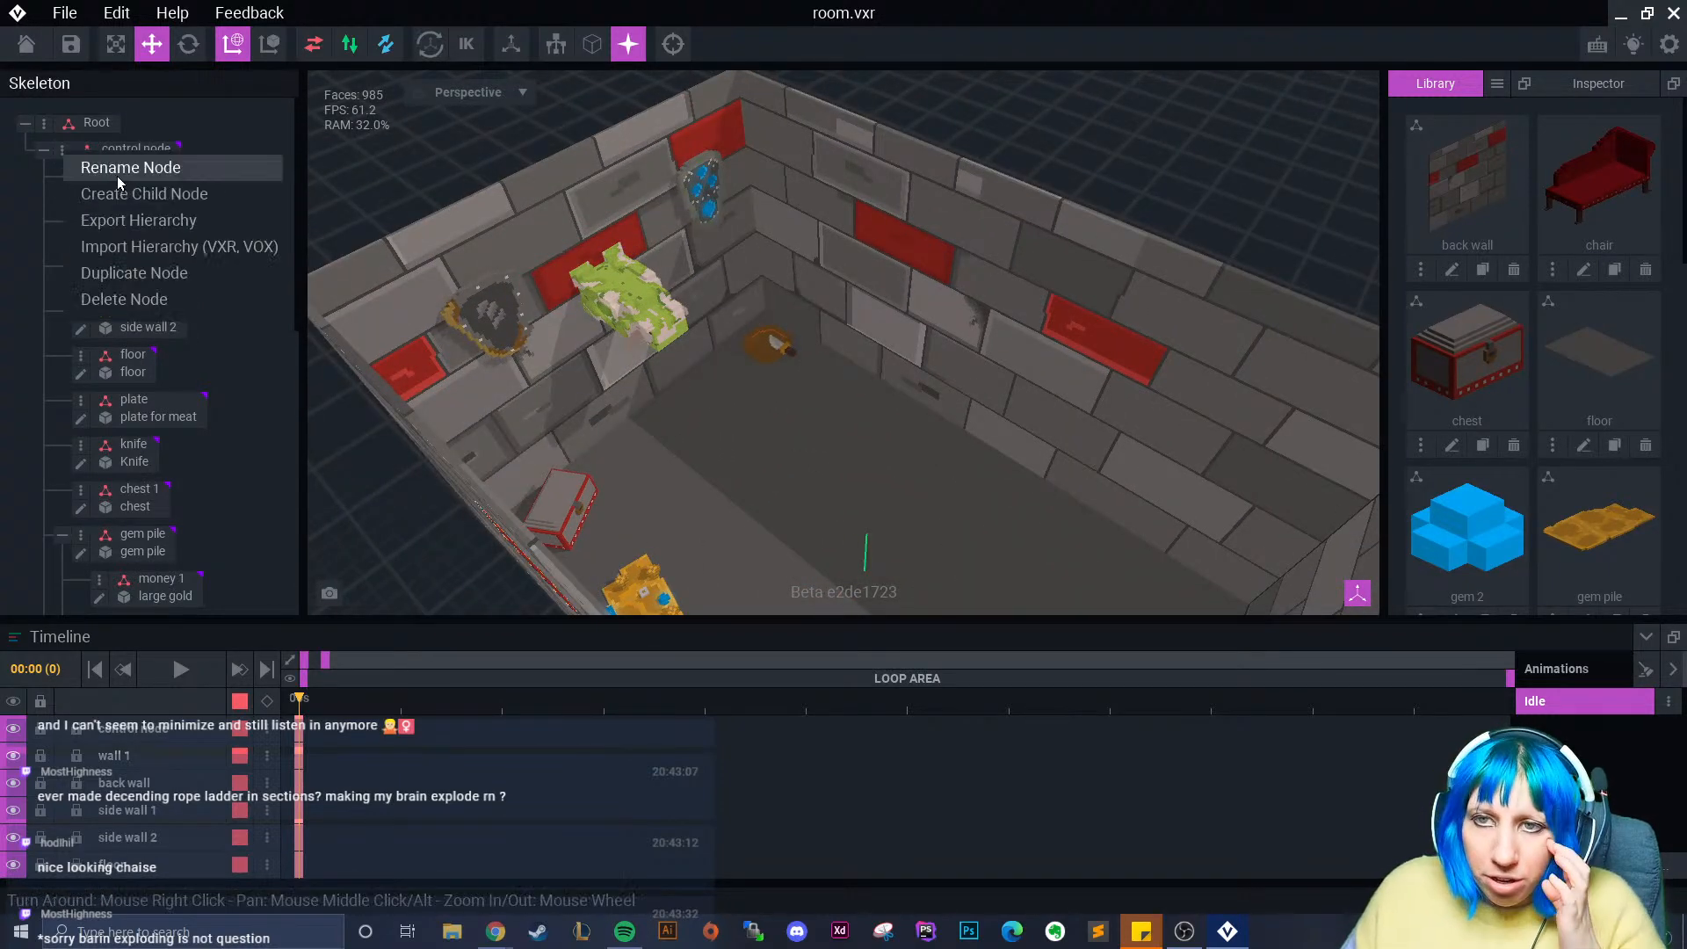
click(136, 195)
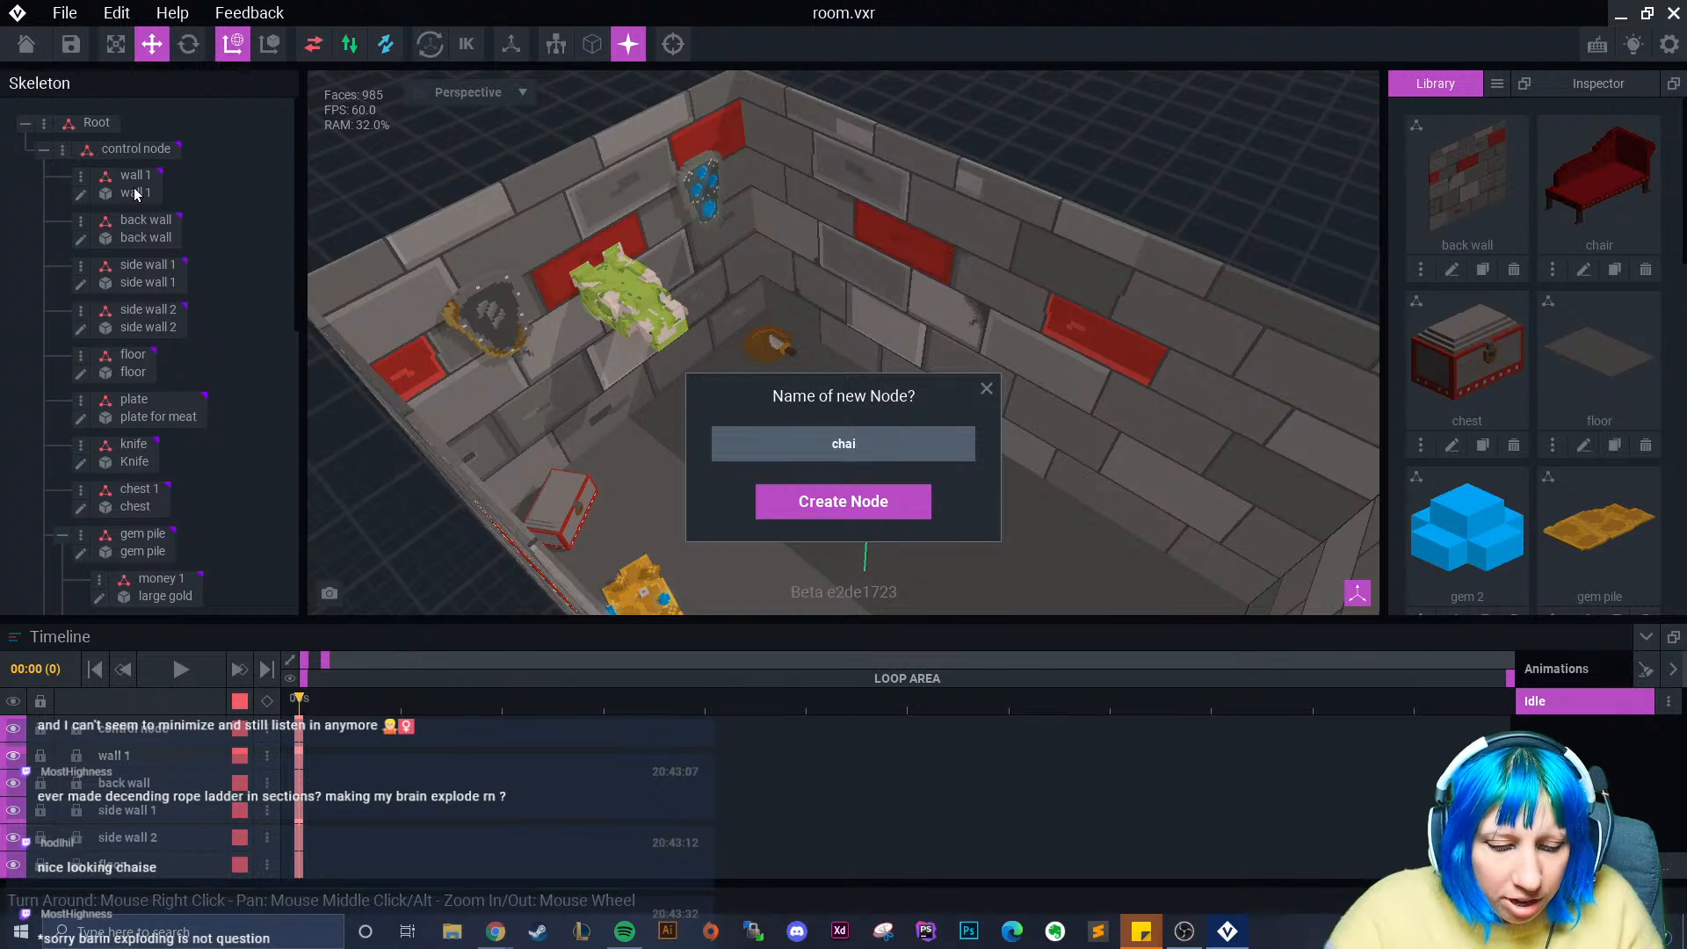
text(chair node)
key(Return)
- Collapse the gem pile branch and create a child node named "chain main" under chair node
scroll(141, 404, down, 2)
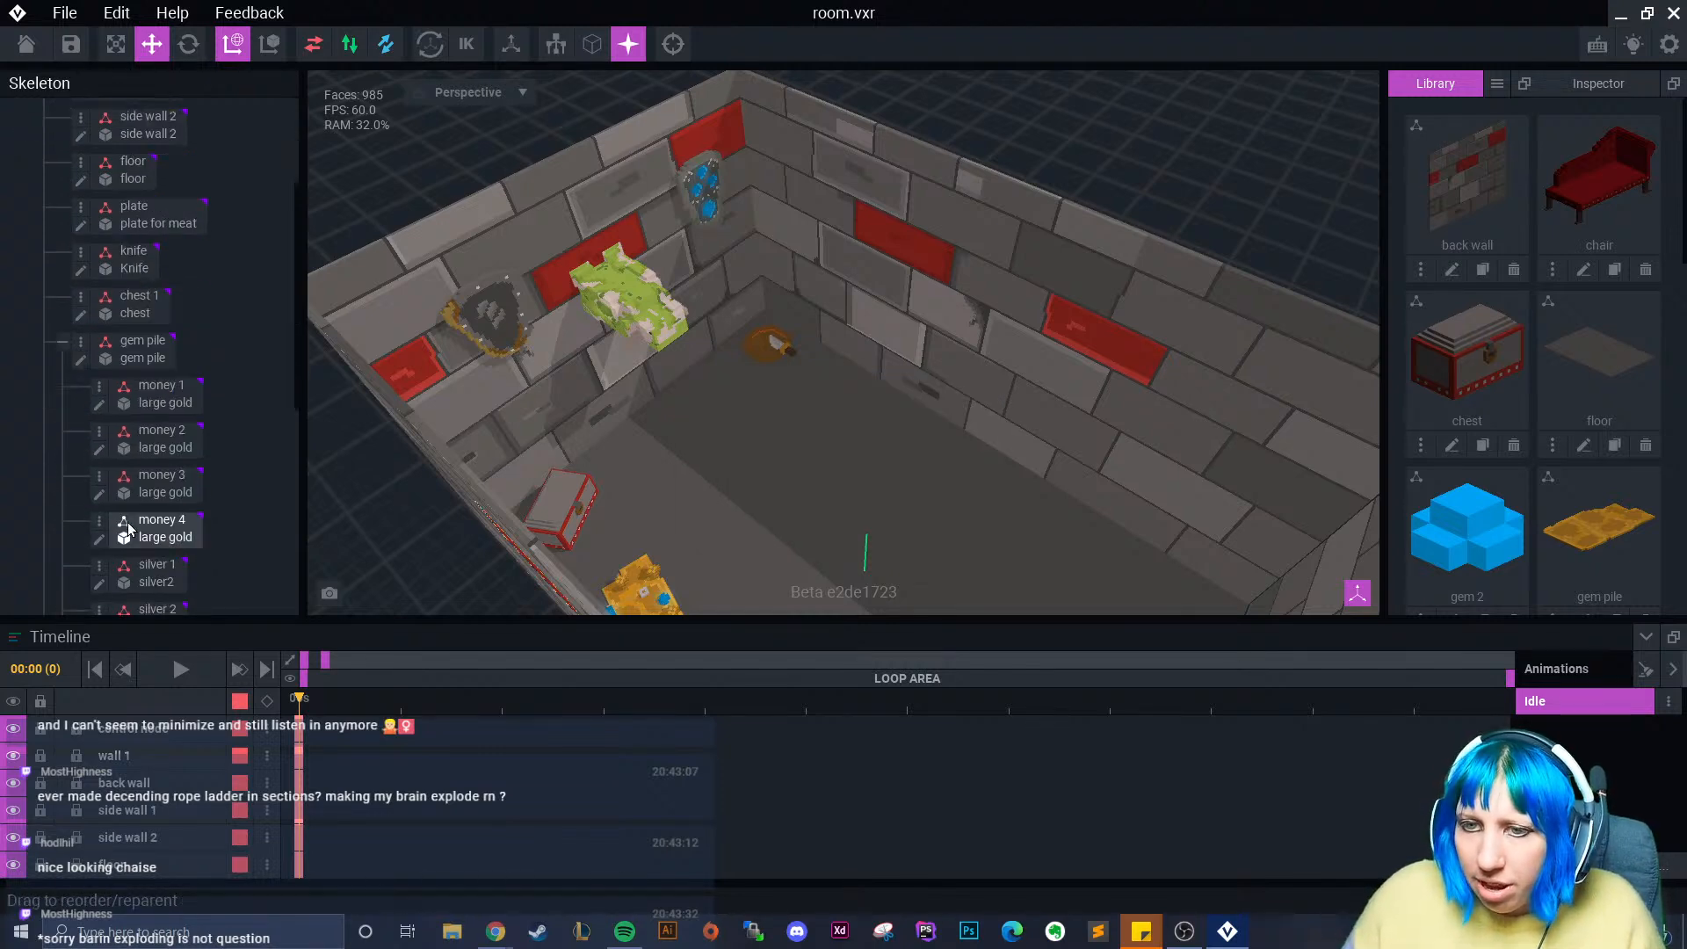
click(58, 345)
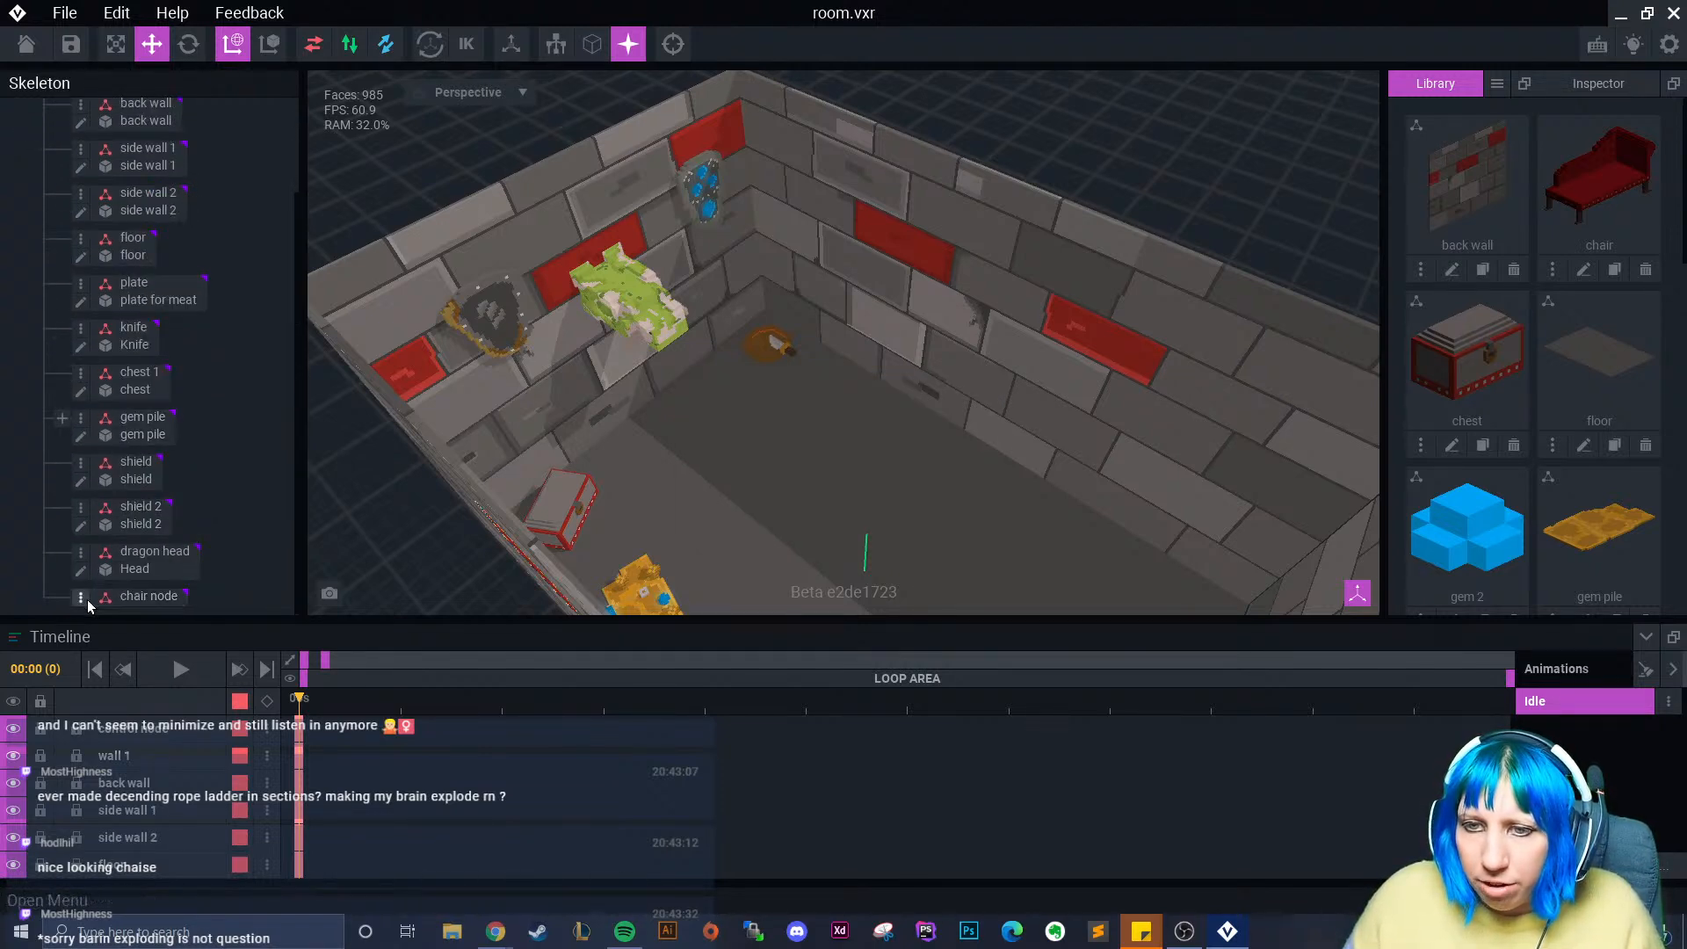
click(80, 596)
click(154, 643)
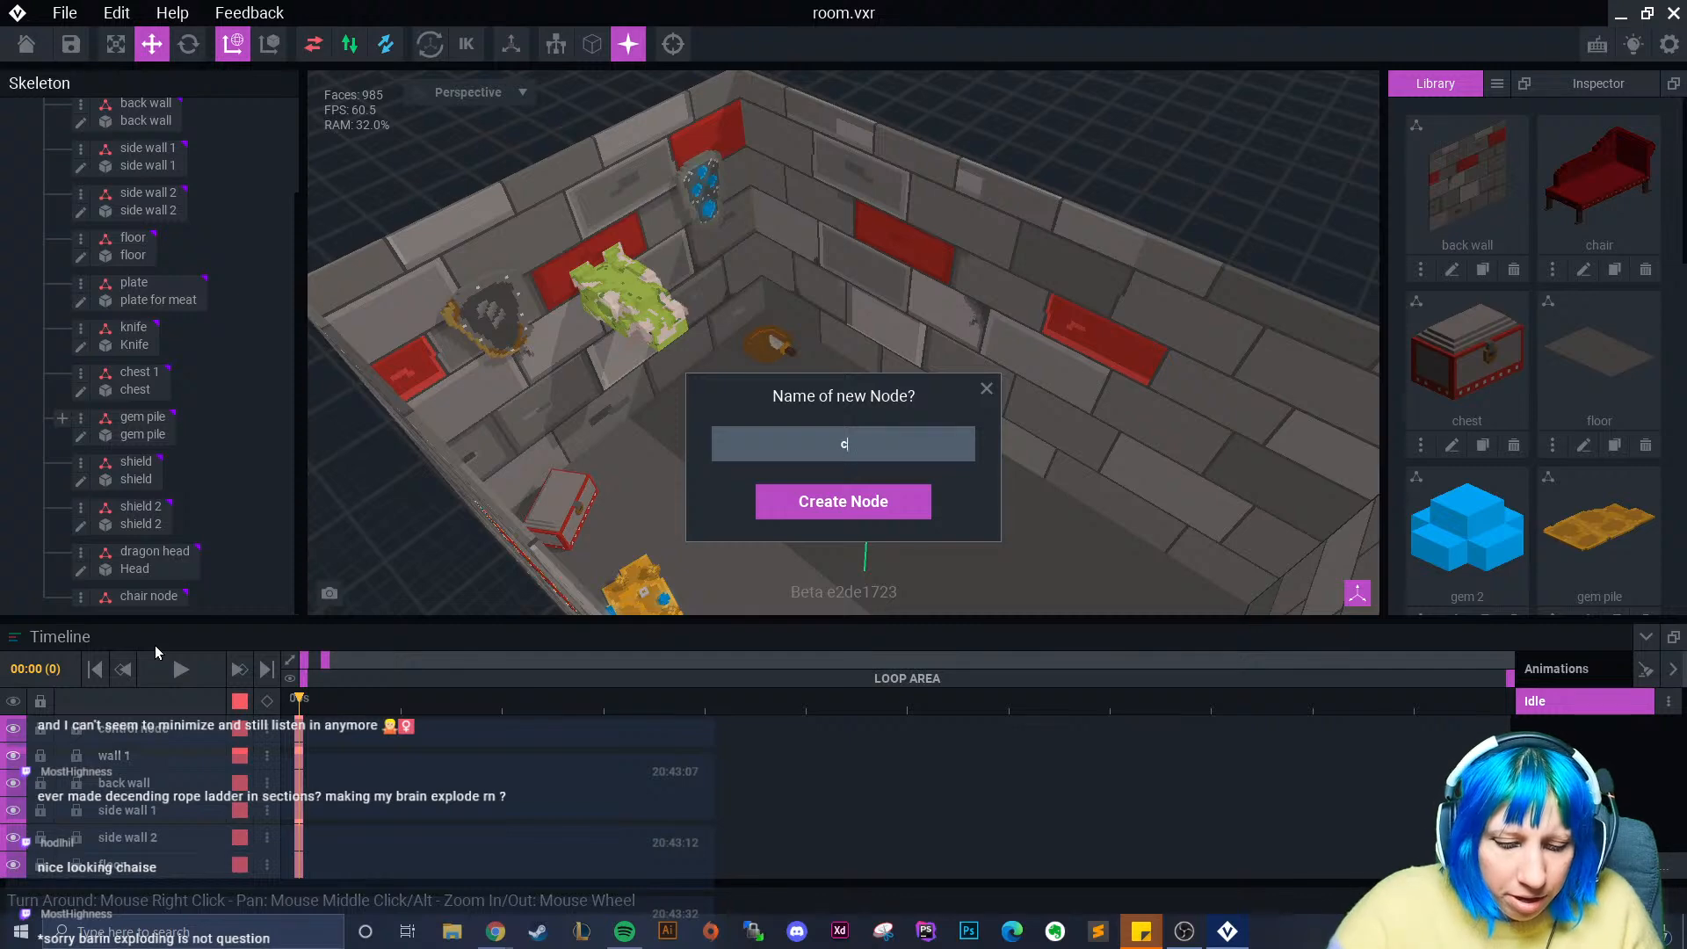
key(Return)
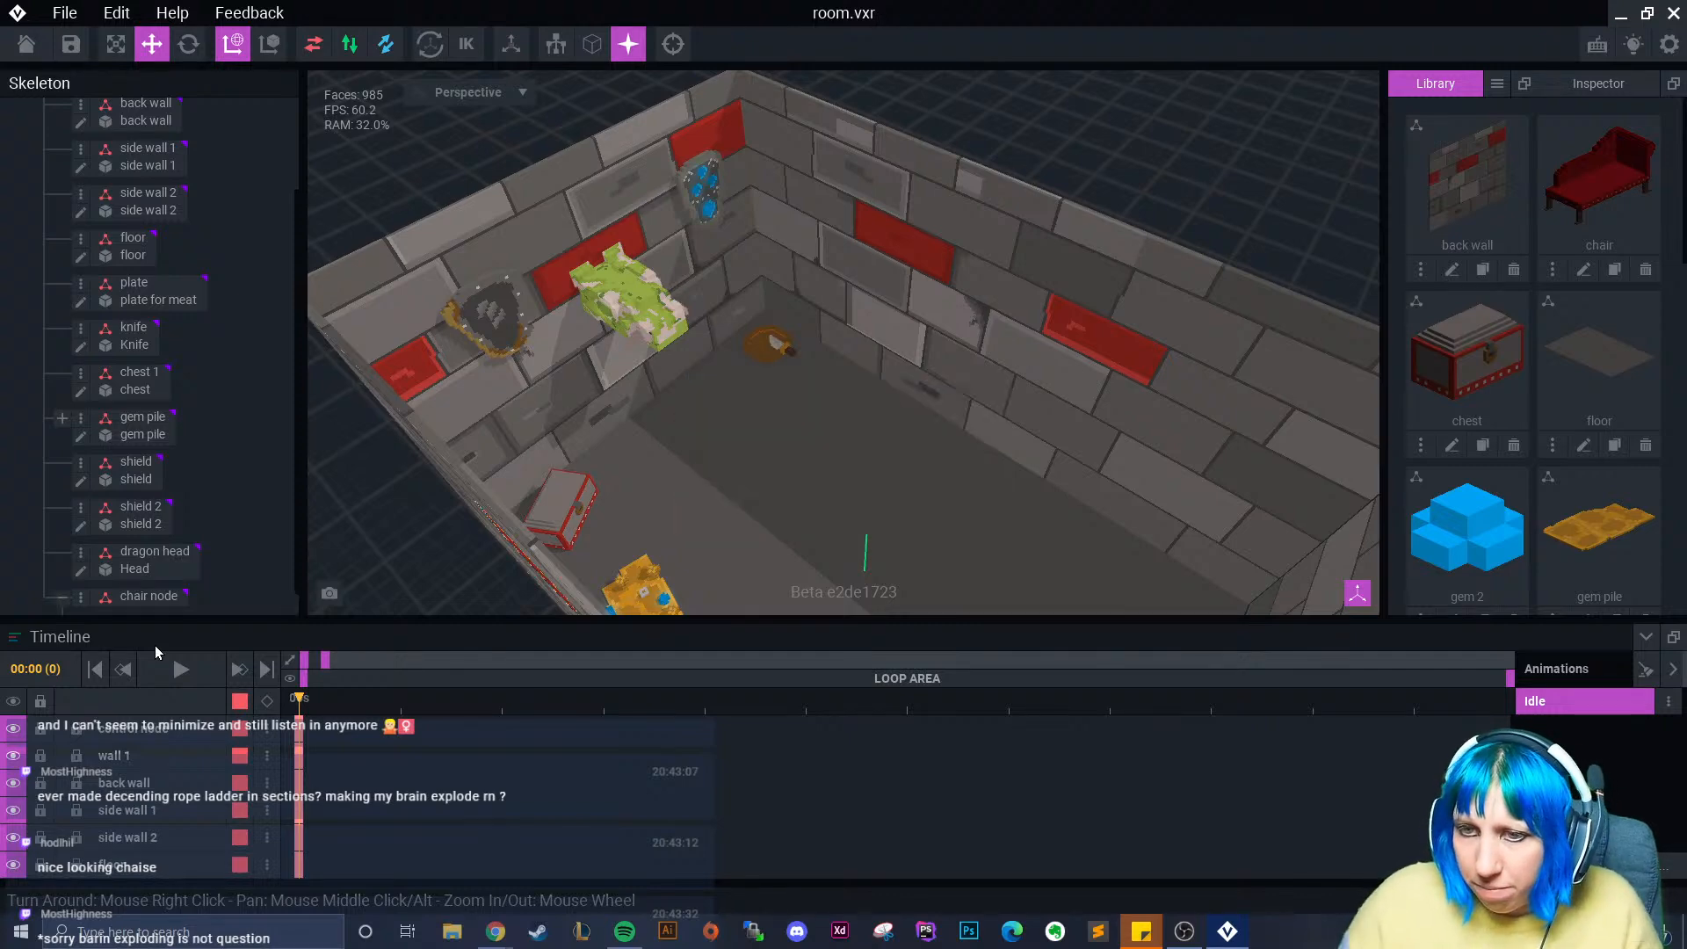
- Attach the chair model from the library to the chain main node
drag(730, 574, 182, 597)
click(189, 599)
right_drag(422, 536, 675, 496)
mouse_move(859, 371)
right_down()
mouse_move(843, 501)
mouse_move(896, 488)
right_up()
- Open the chair model for editing, move its pivot to the middle of its base, and return to the room scene
click(1583, 270)
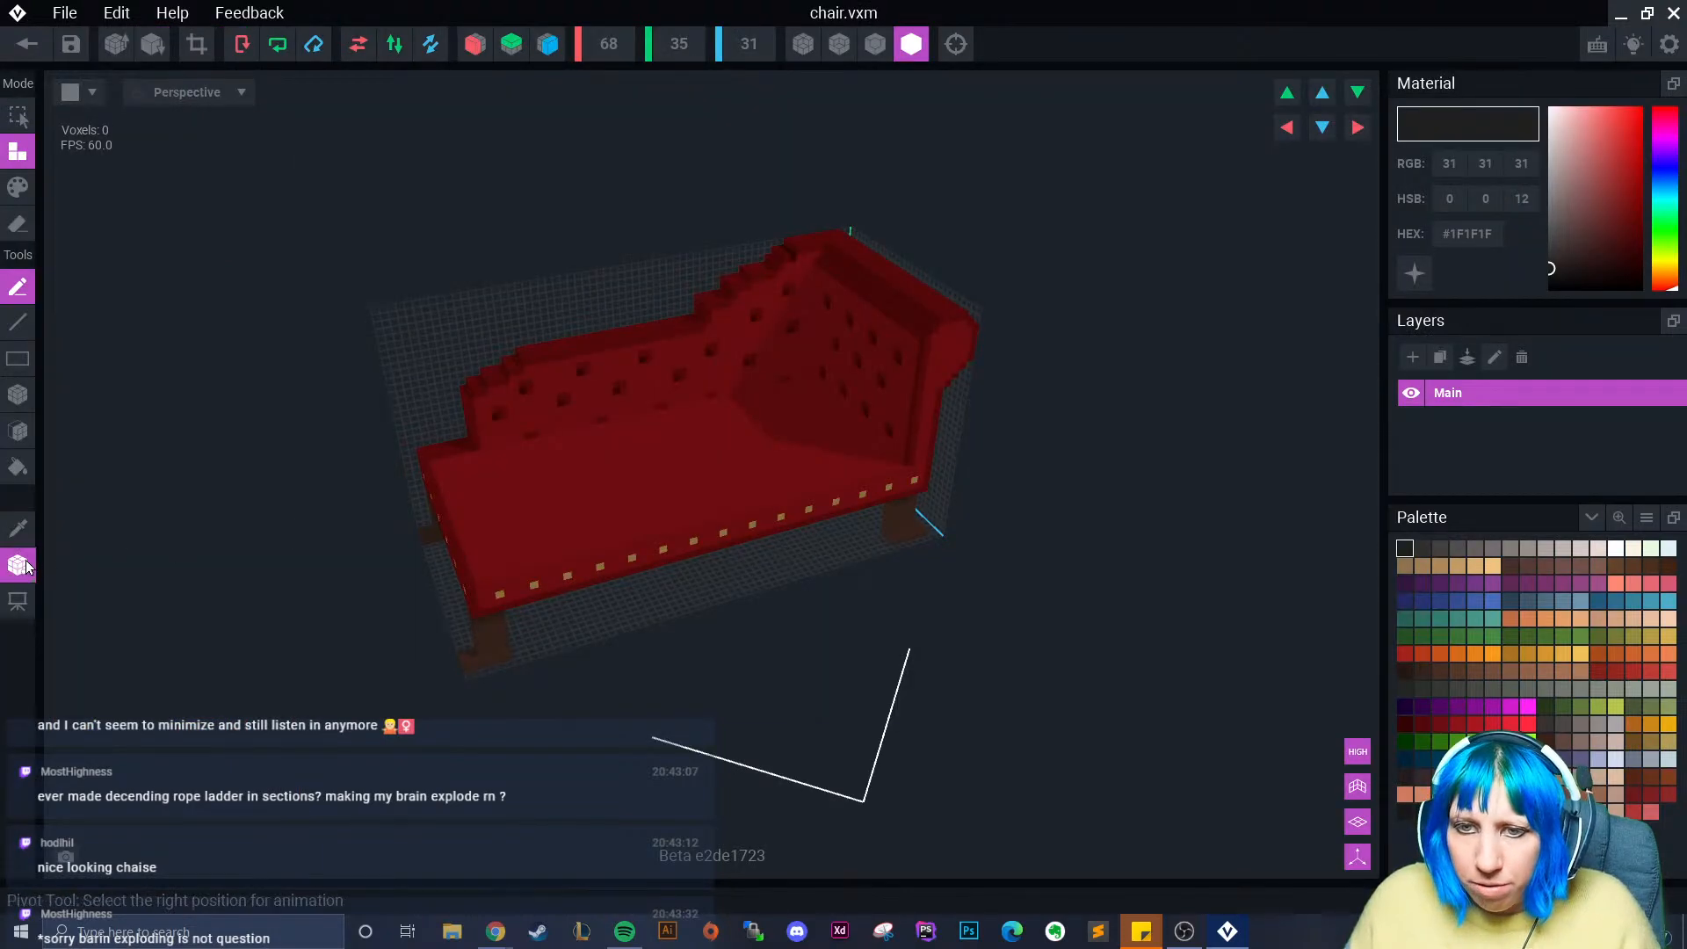
click(25, 566)
click(167, 577)
right_drag(221, 510, 153, 536)
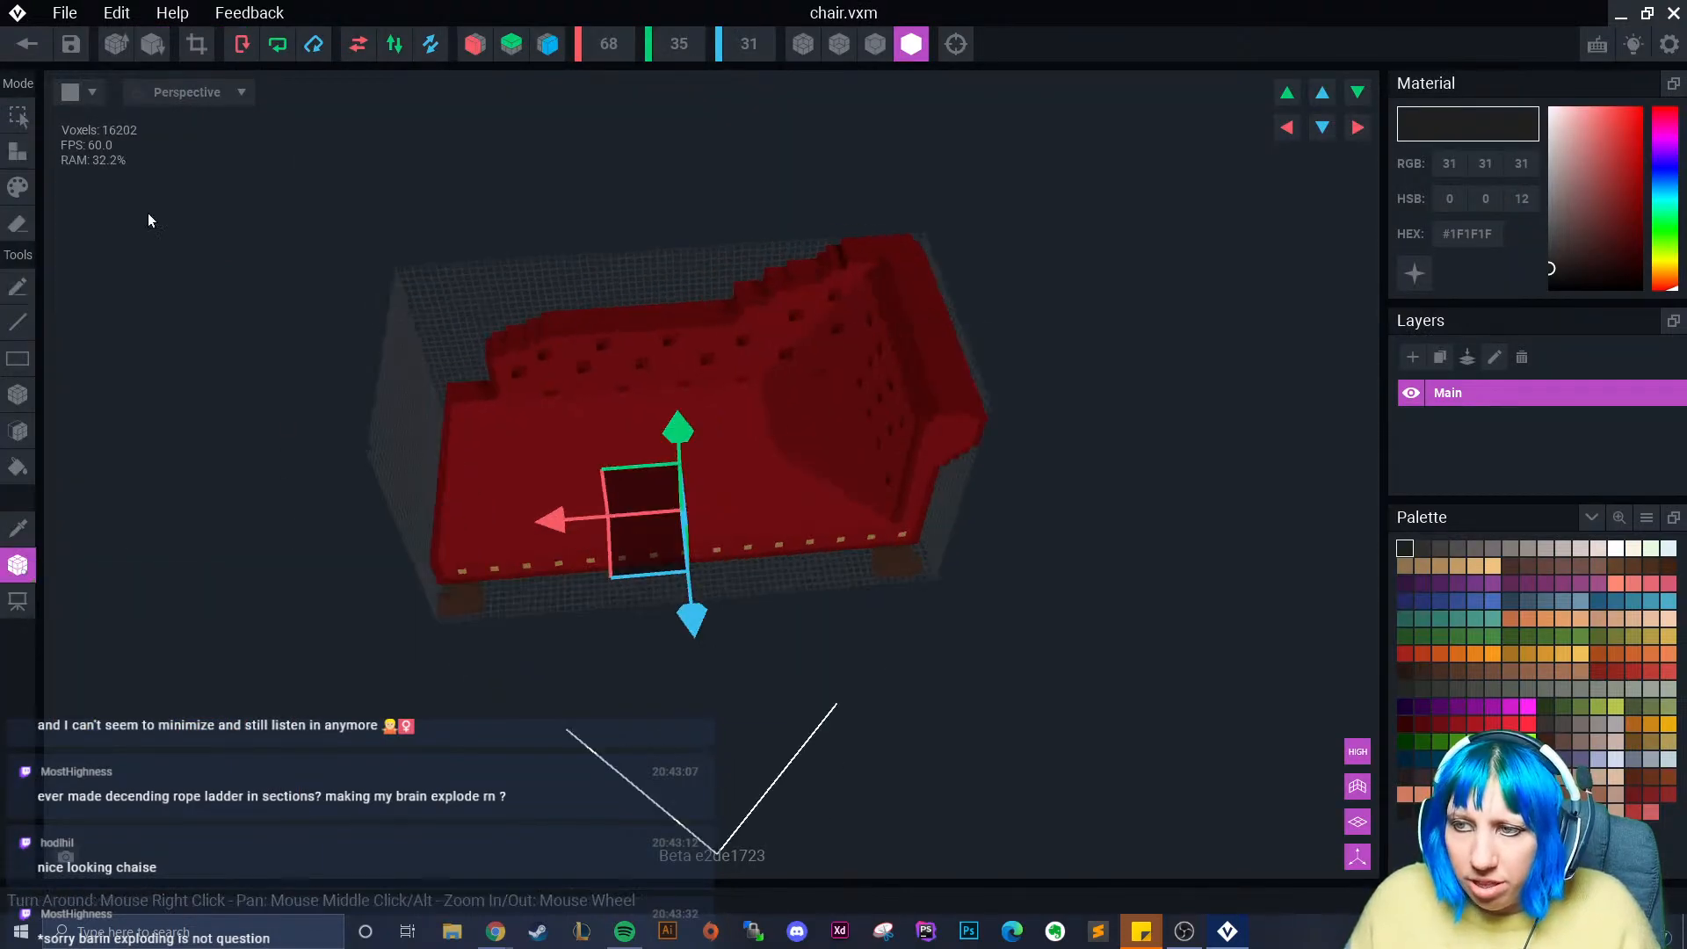
click(42, 41)
click(687, 338)
- Select the chaise in the room and move it across the floor toward the treasure pile
right_drag(698, 263, 842, 334)
click(889, 123)
right_drag(889, 123, 897, 104)
drag(977, 153, 567, 203)
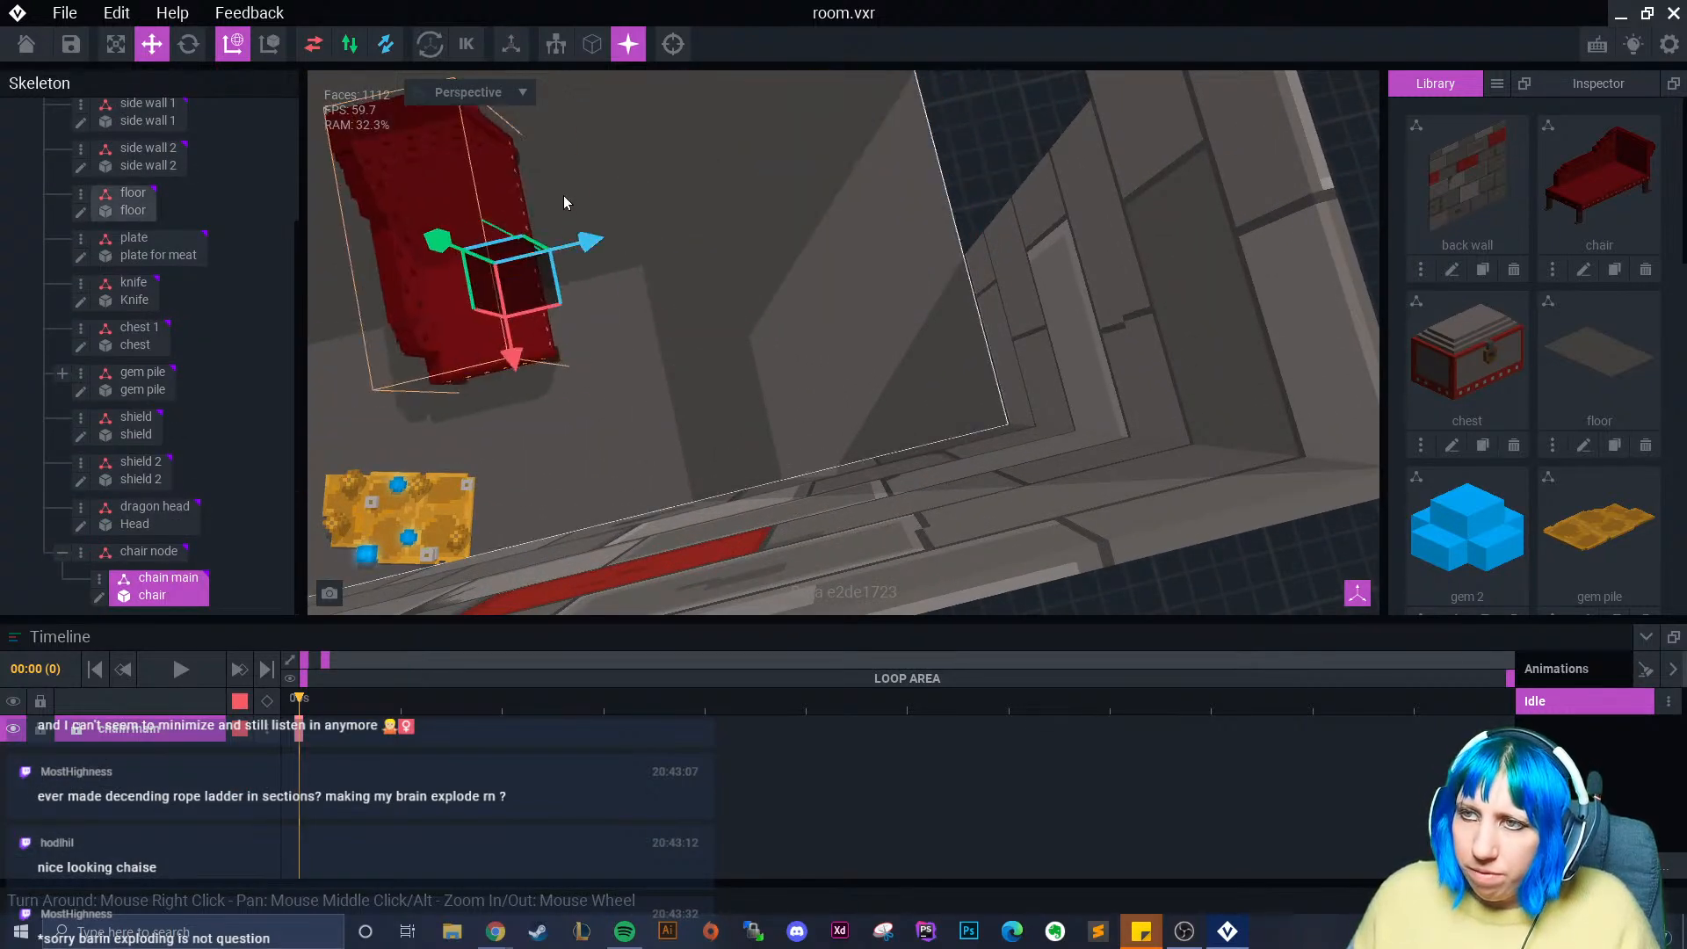
- Rotate the chaise about its vertical axis until its back faces the room's far corner
mouse_move(565, 203)
right_down()
mouse_move(650, 271)
mouse_move(557, 188)
right_up()
click(188, 44)
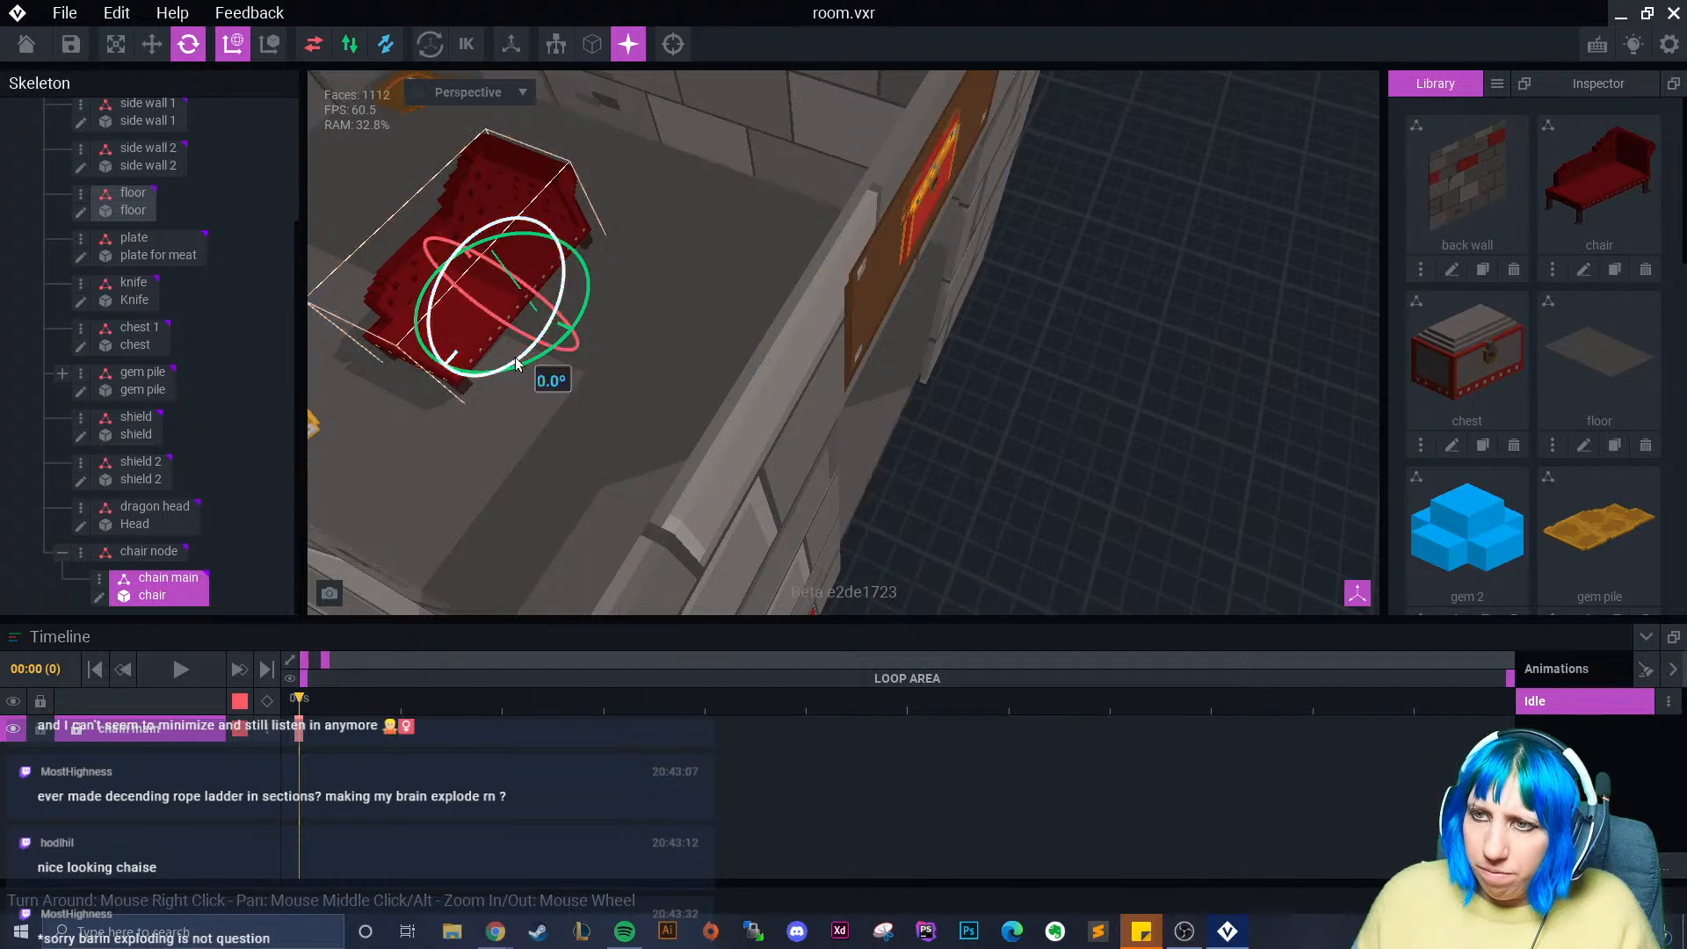
drag(541, 355, 346, 392)
right_drag(347, 391, 640, 334)
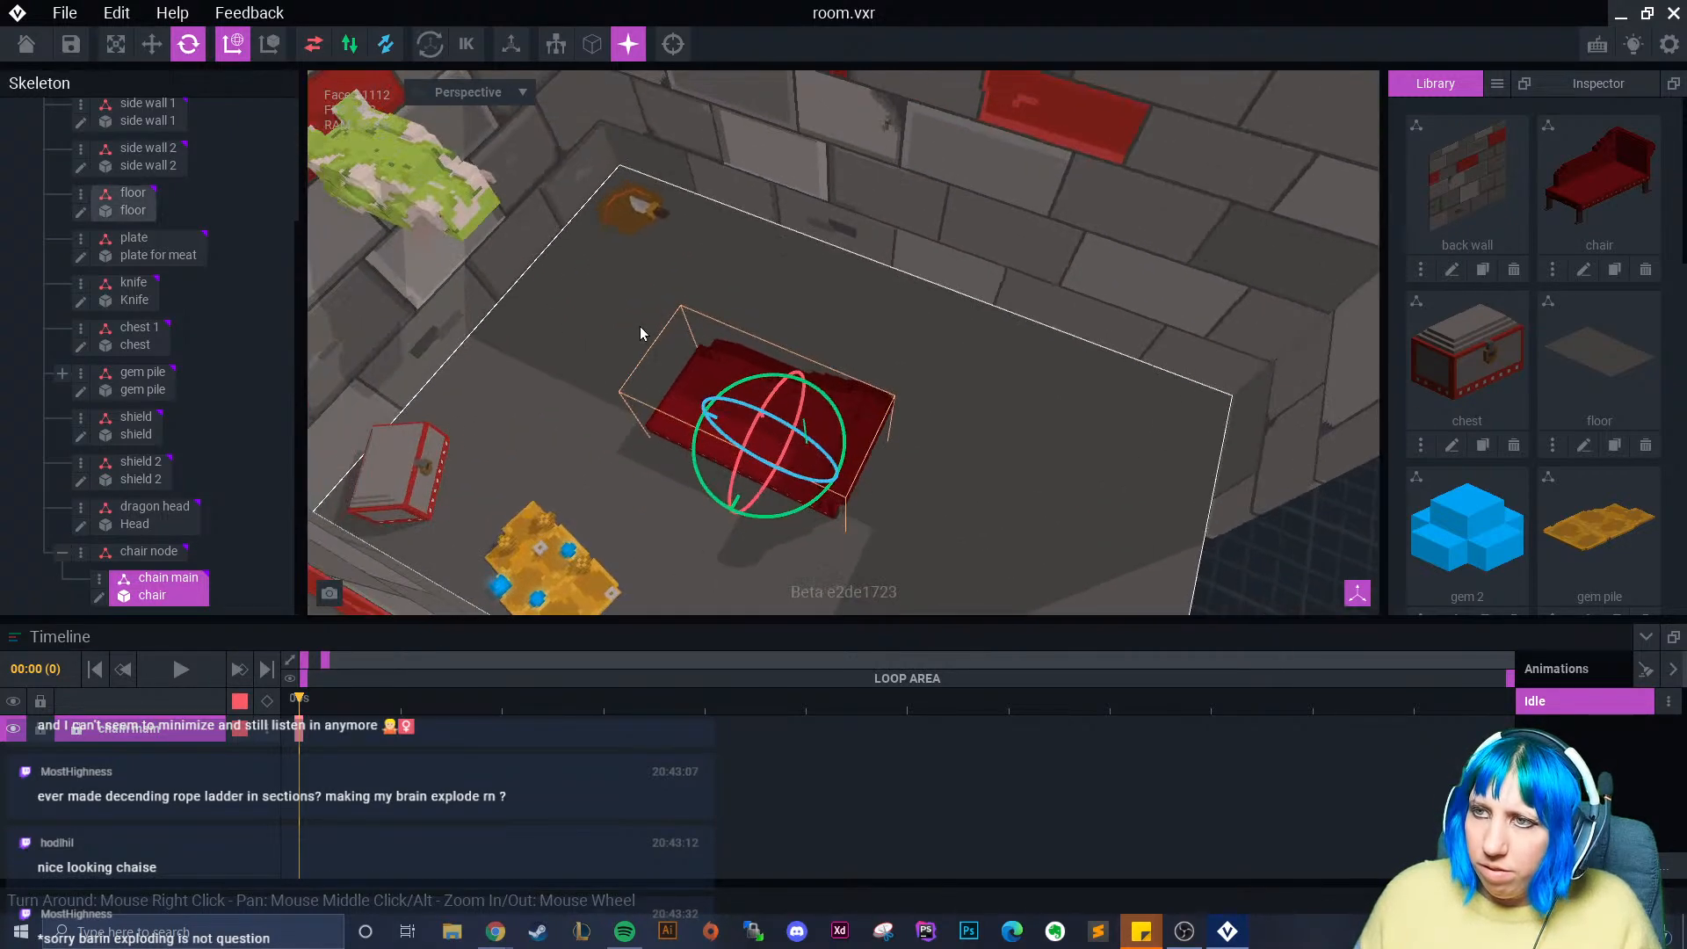
drag(760, 507, 844, 482)
- Move the plate and the knife along the wall out of the back corner to make room for the chaise
click(661, 217)
click(151, 44)
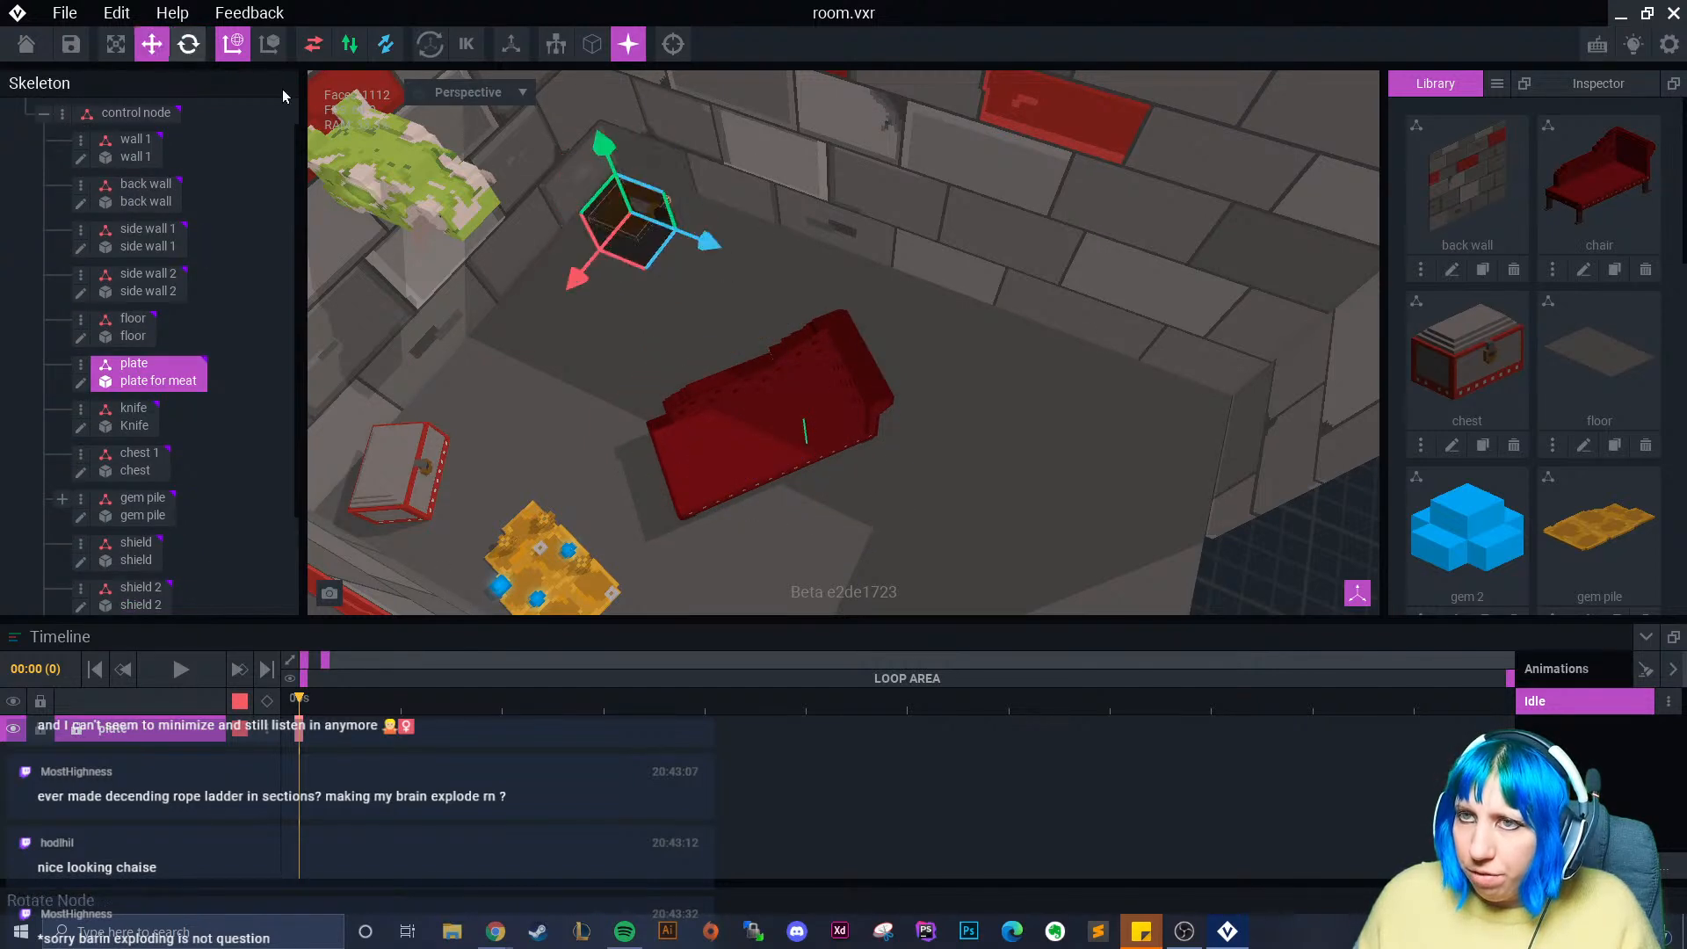
drag(707, 238, 1070, 411)
click(644, 213)
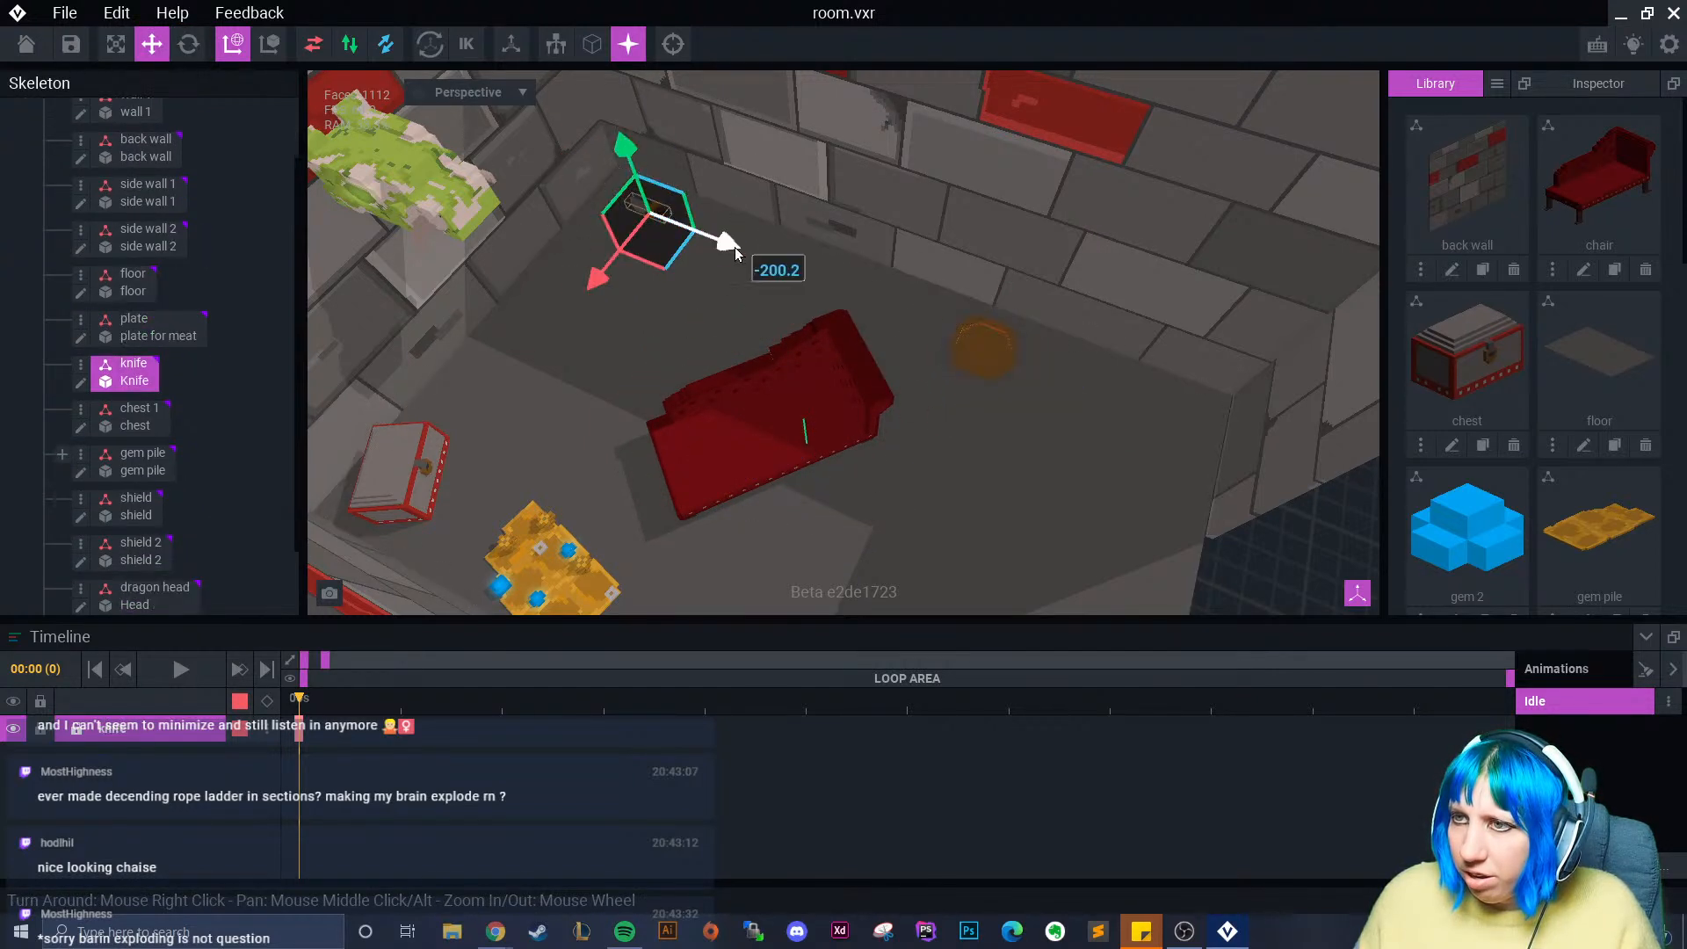
drag(735, 249, 1085, 416)
- Move the chaise into the cleared back corner, between the two walls
click(862, 427)
drag(806, 522, 641, 325)
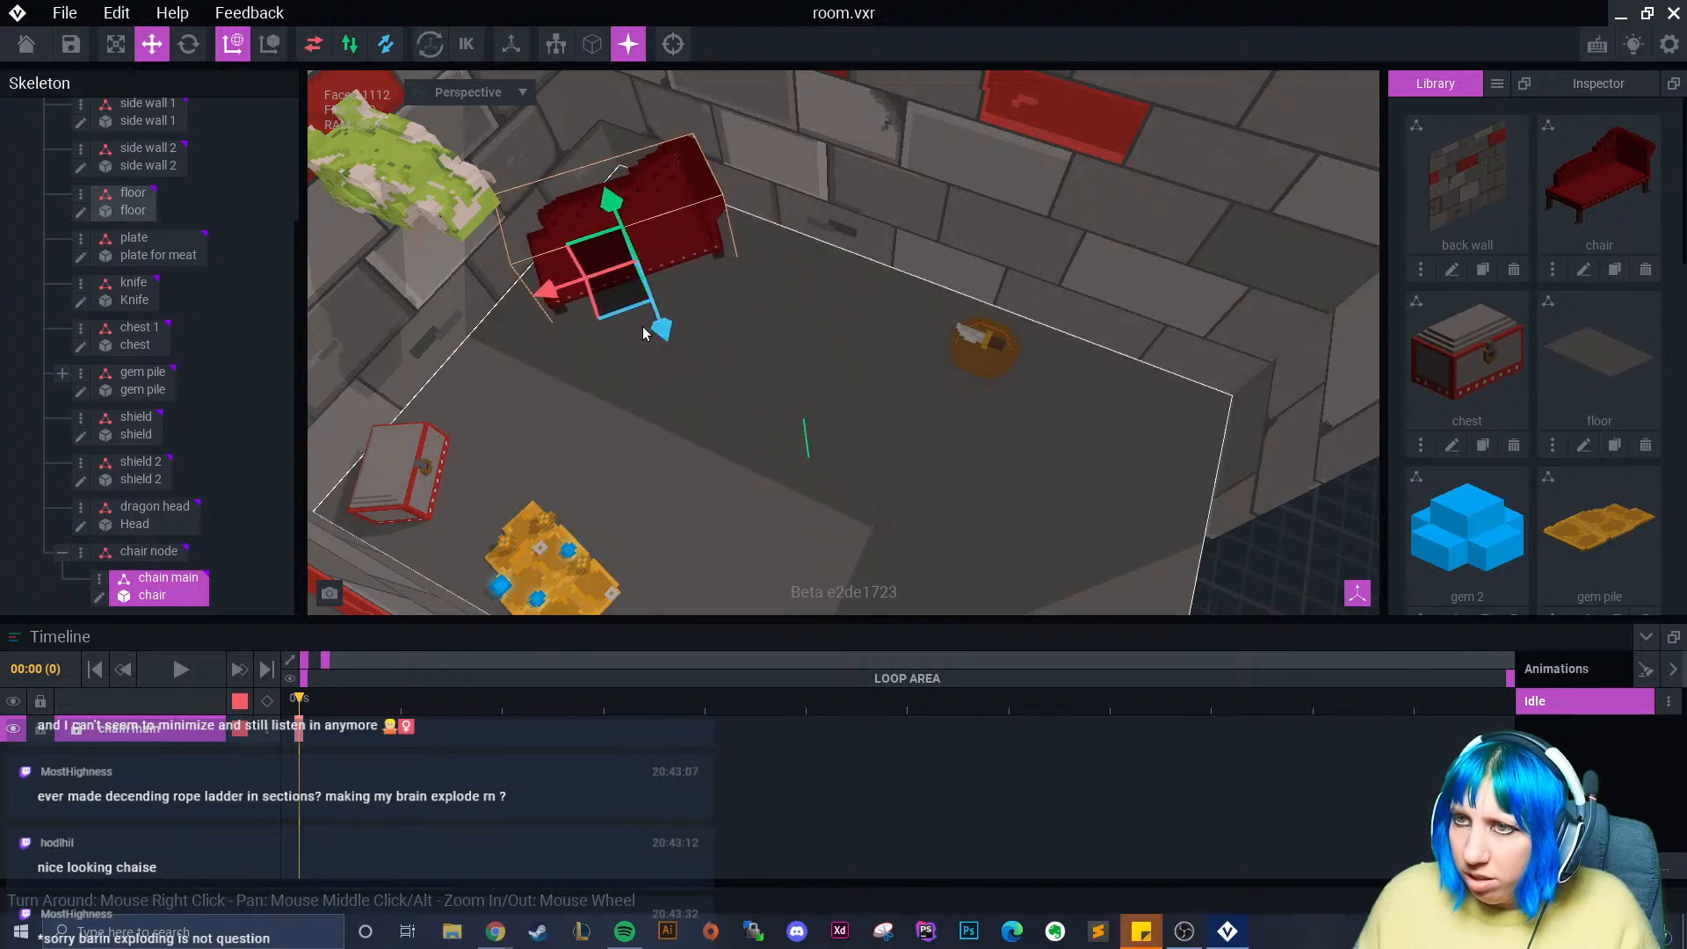
scroll(641, 325, up, 3)
scroll(666, 276, up, 2)
right_drag(665, 278, 648, 274)
drag(648, 274, 650, 276)
right_drag(651, 276, 736, 383)
scroll(650, 276, down, 3)
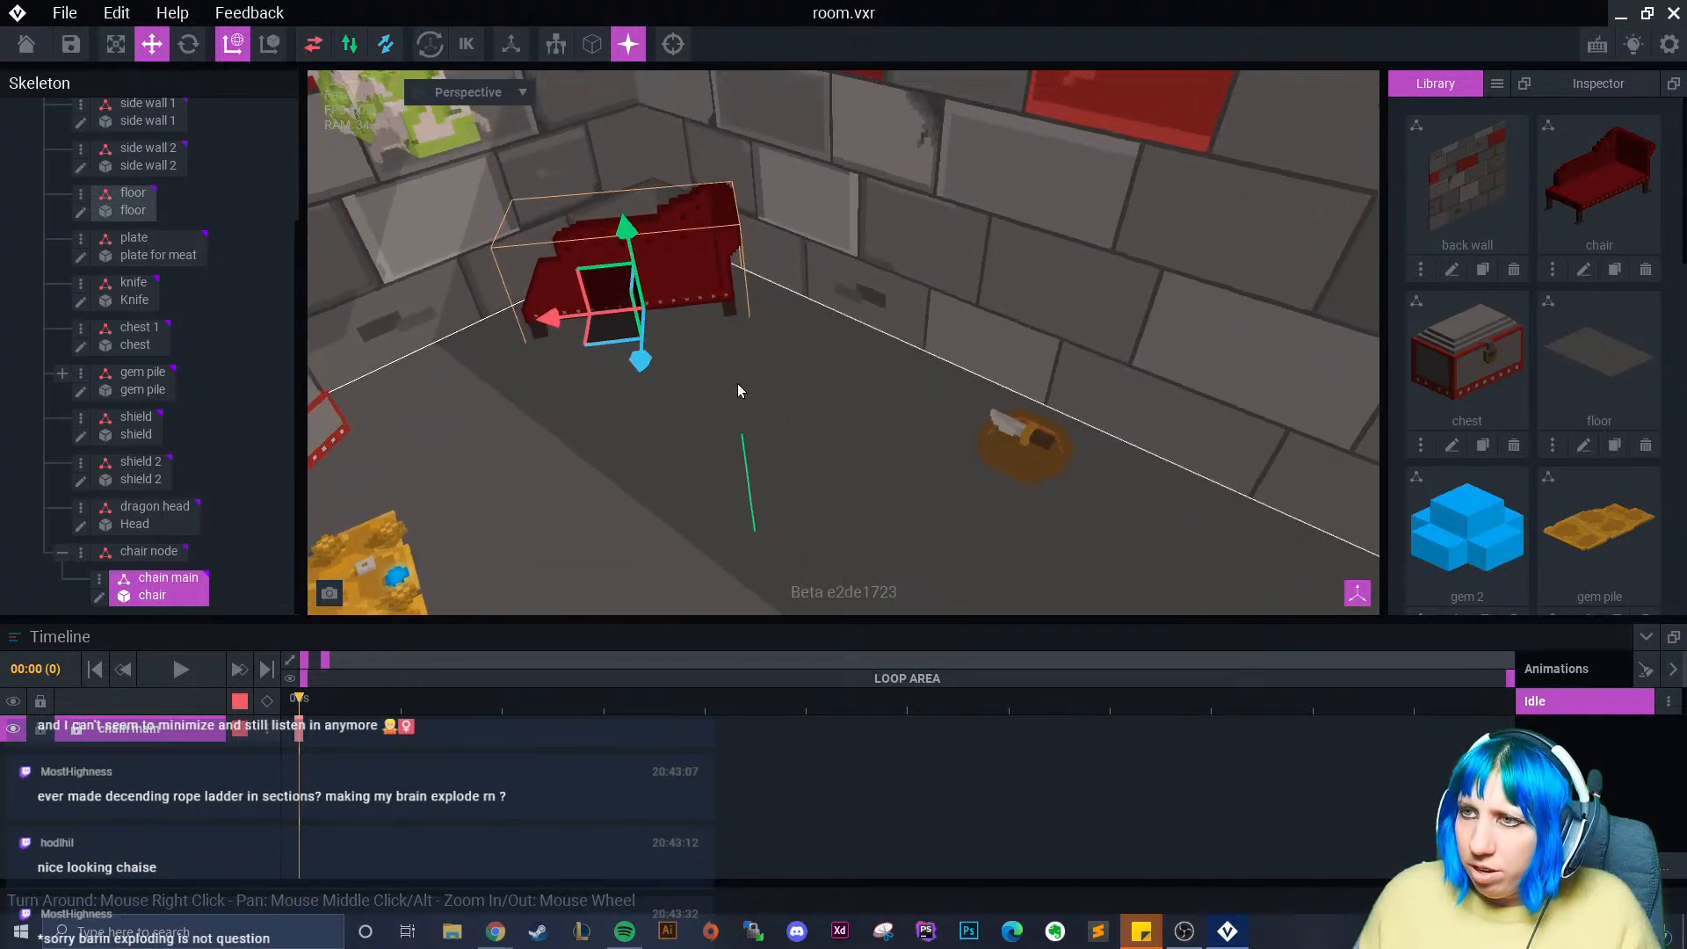
- Raise the chaise slightly so its feet rest on the floor
click(717, 370)
scroll(686, 319, up, 2)
right_drag(686, 316, 647, 317)
click(656, 277)
scroll(647, 317, up, 2)
drag(589, 235, 591, 224)
click(773, 410)
right_drag(773, 410, 765, 344)
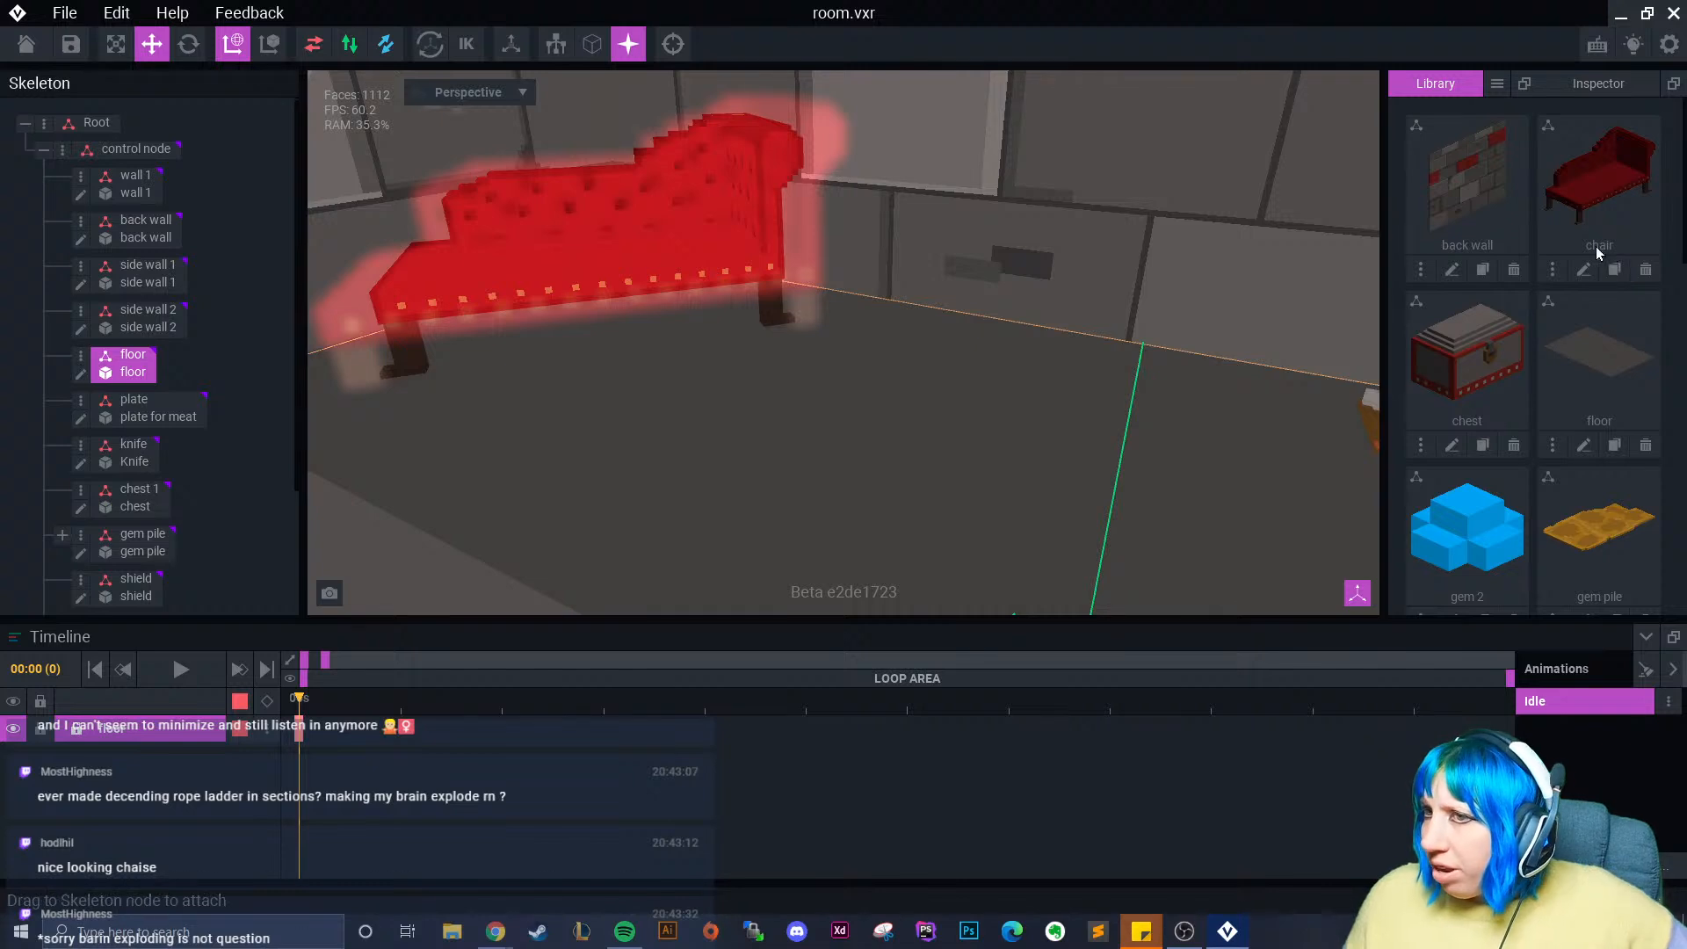
right_drag(661, 242, 785, 339)
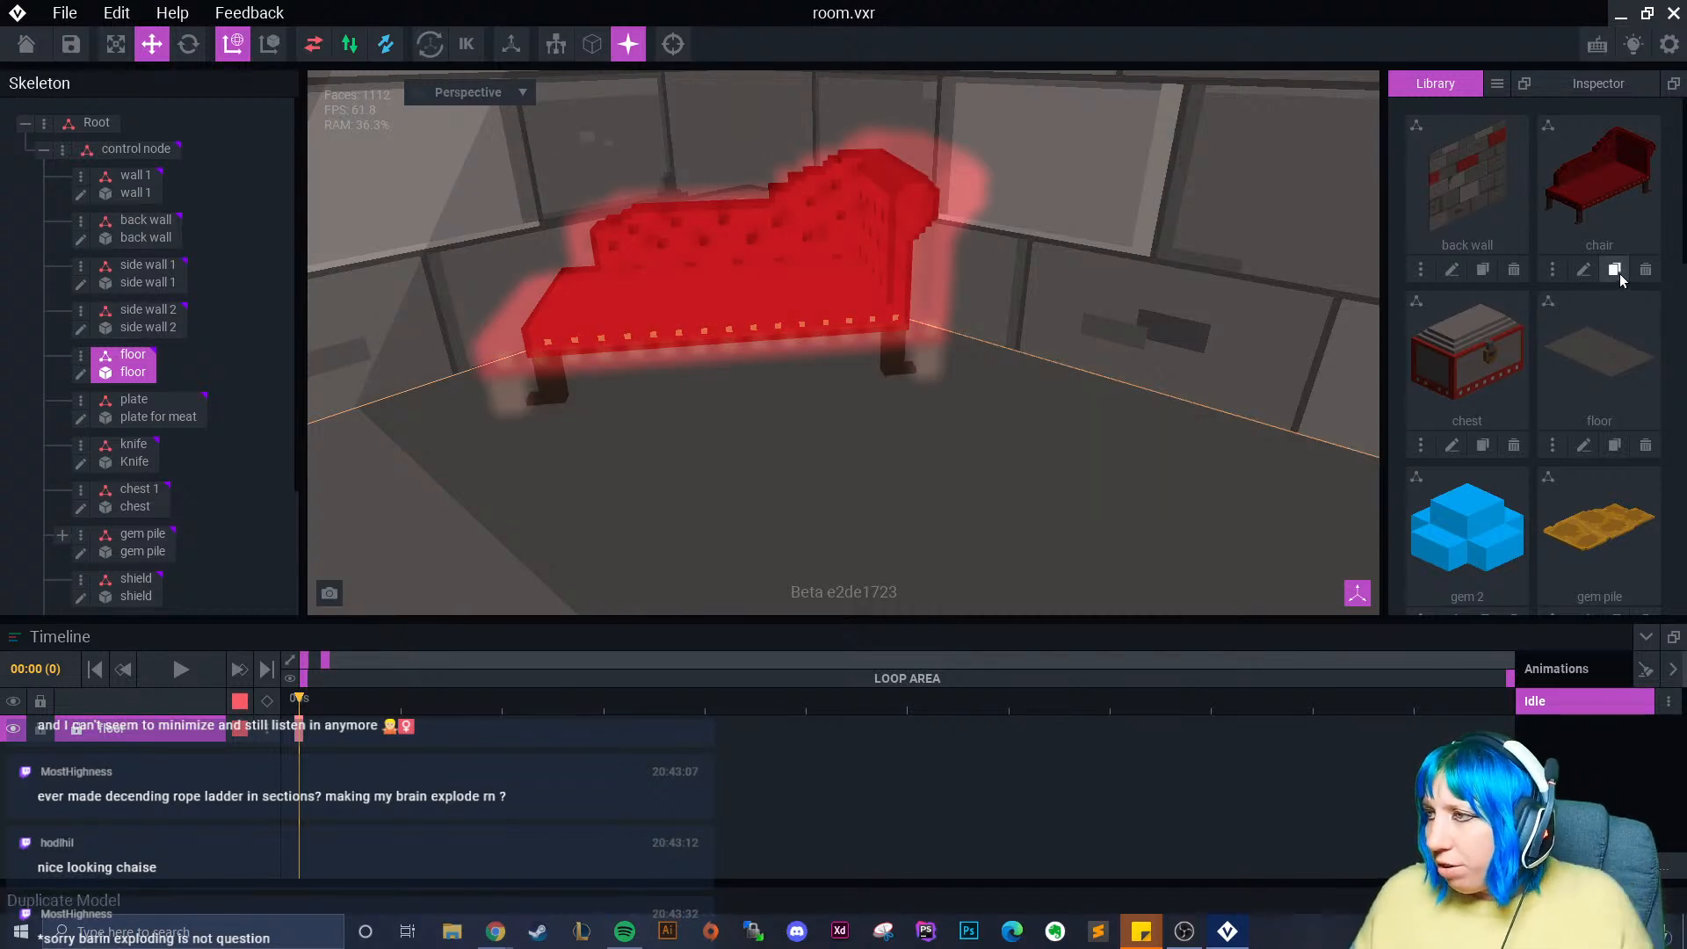
- Clone the chair model in the library twice, naming the copies "chair side" and "chair back"
click(1616, 270)
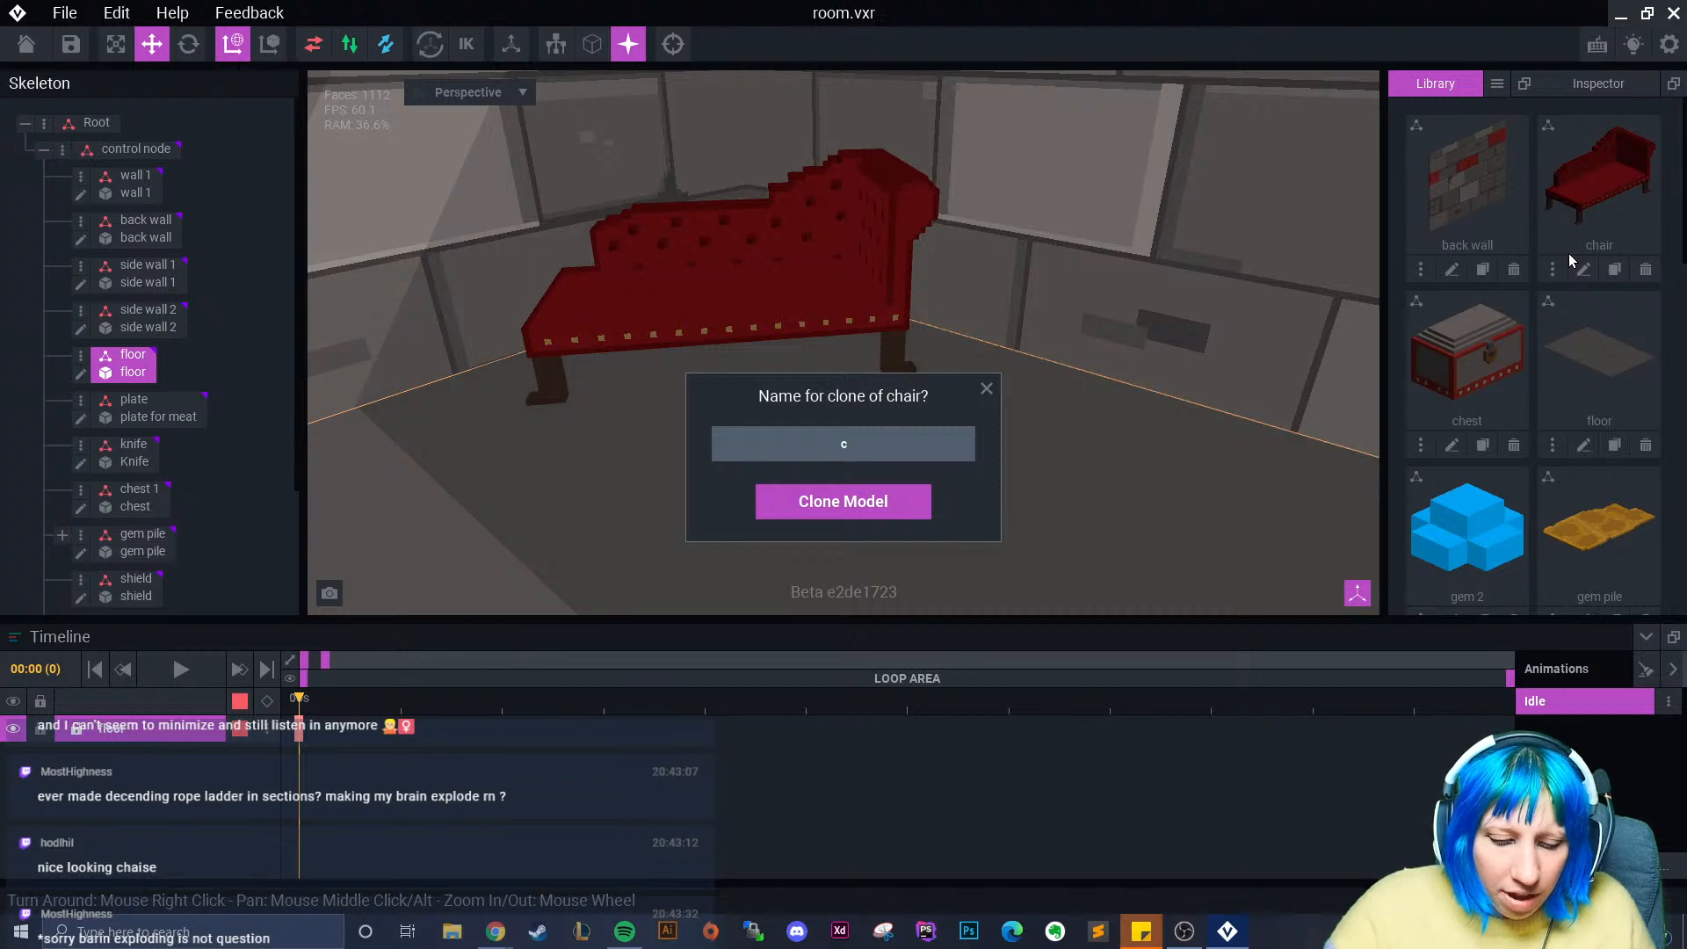
key(Return)
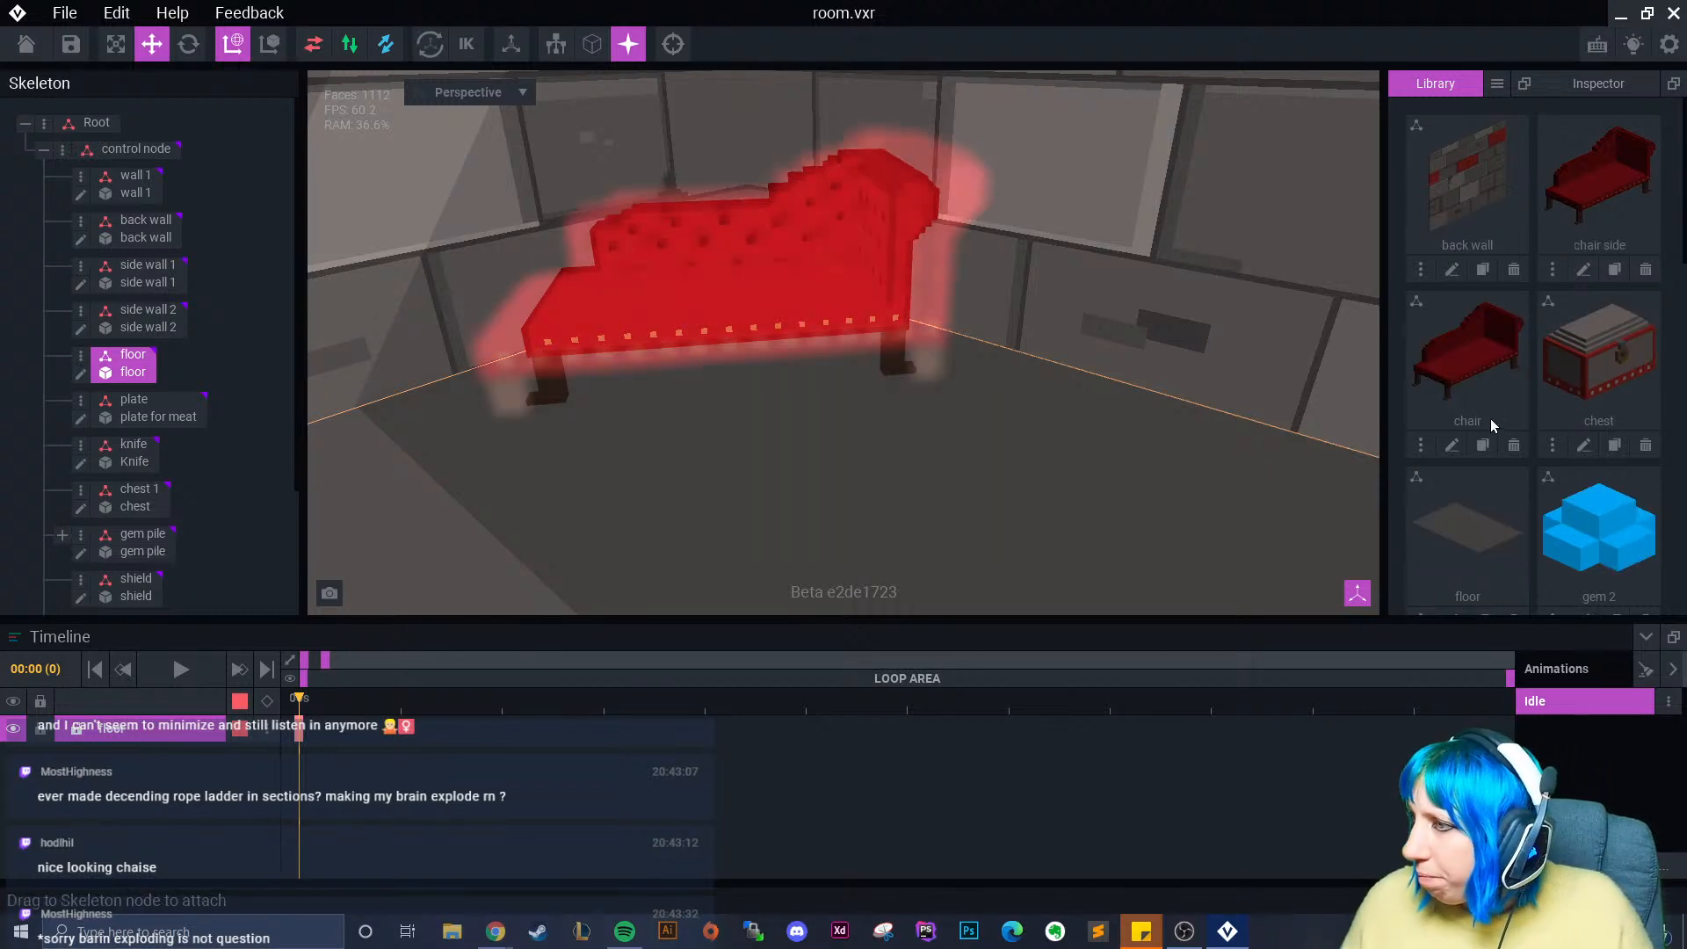
click(1615, 269)
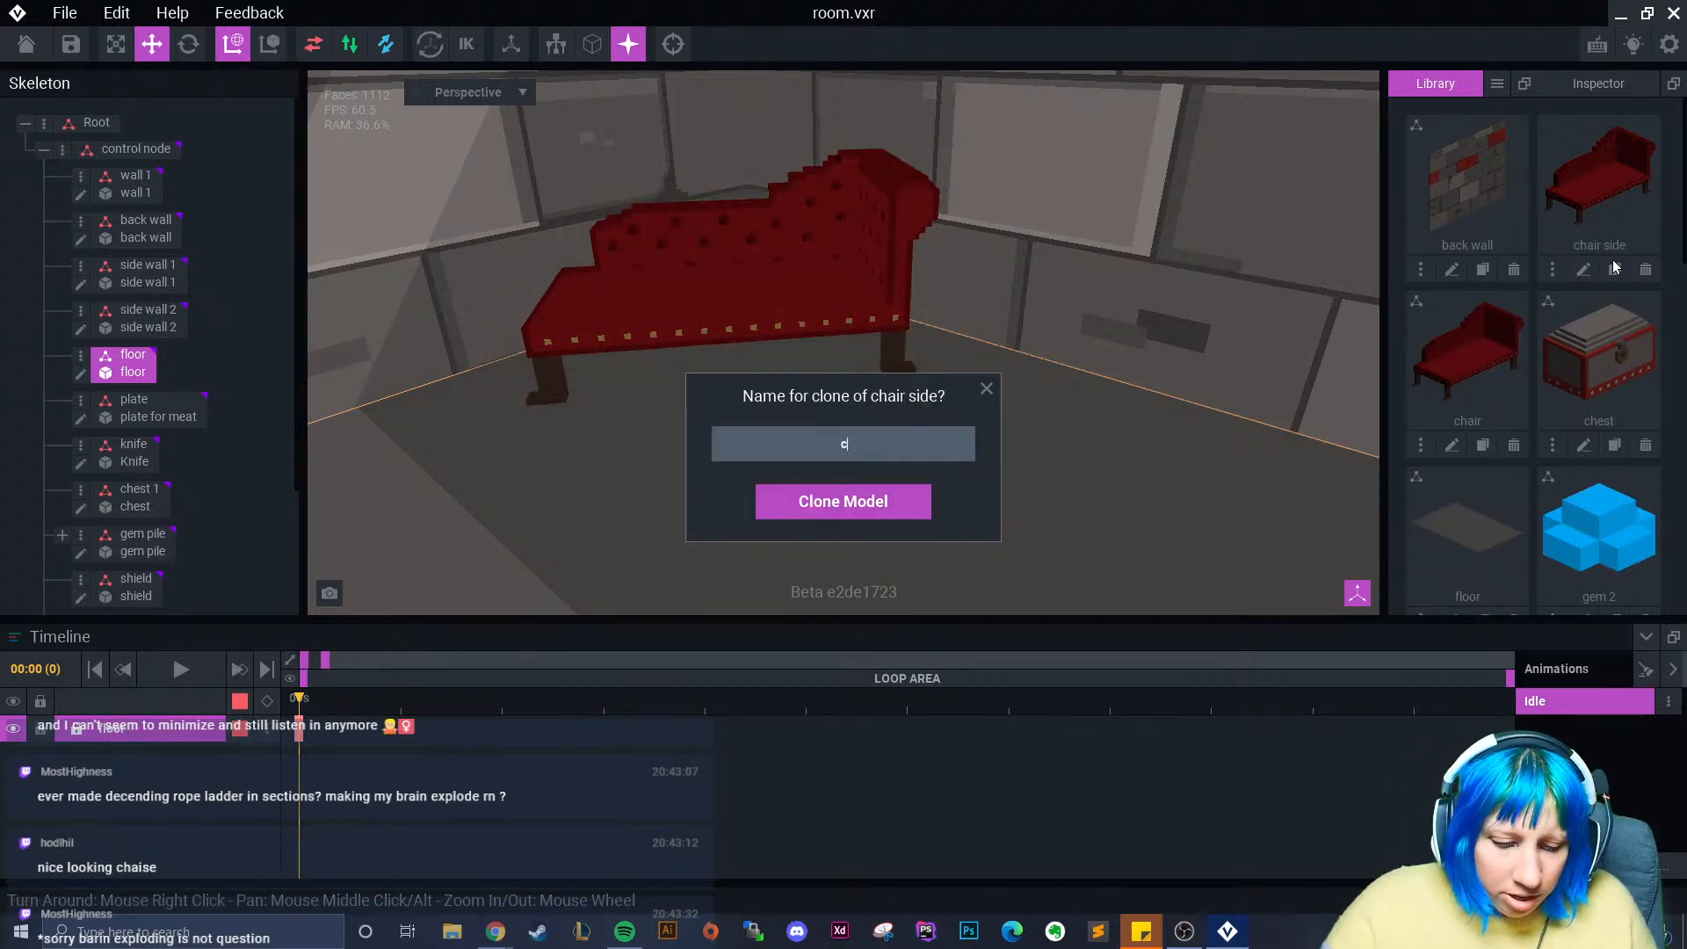
key(Return)
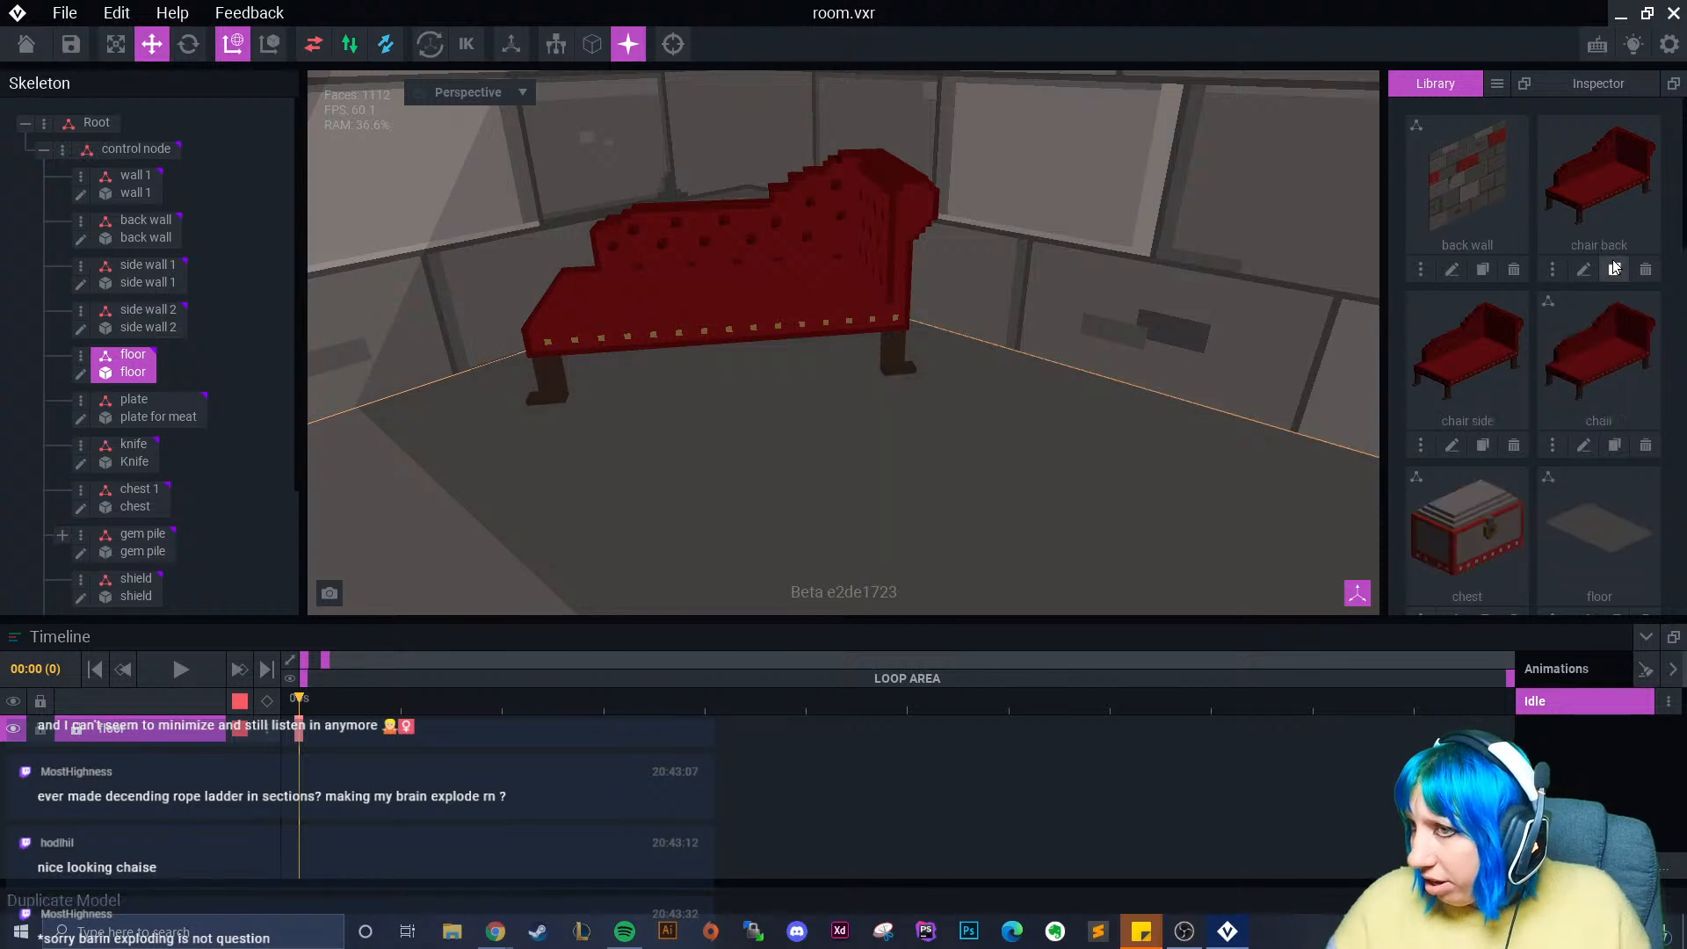
- Create a child node named "chair side" under chair node
scroll(199, 426, down, 3)
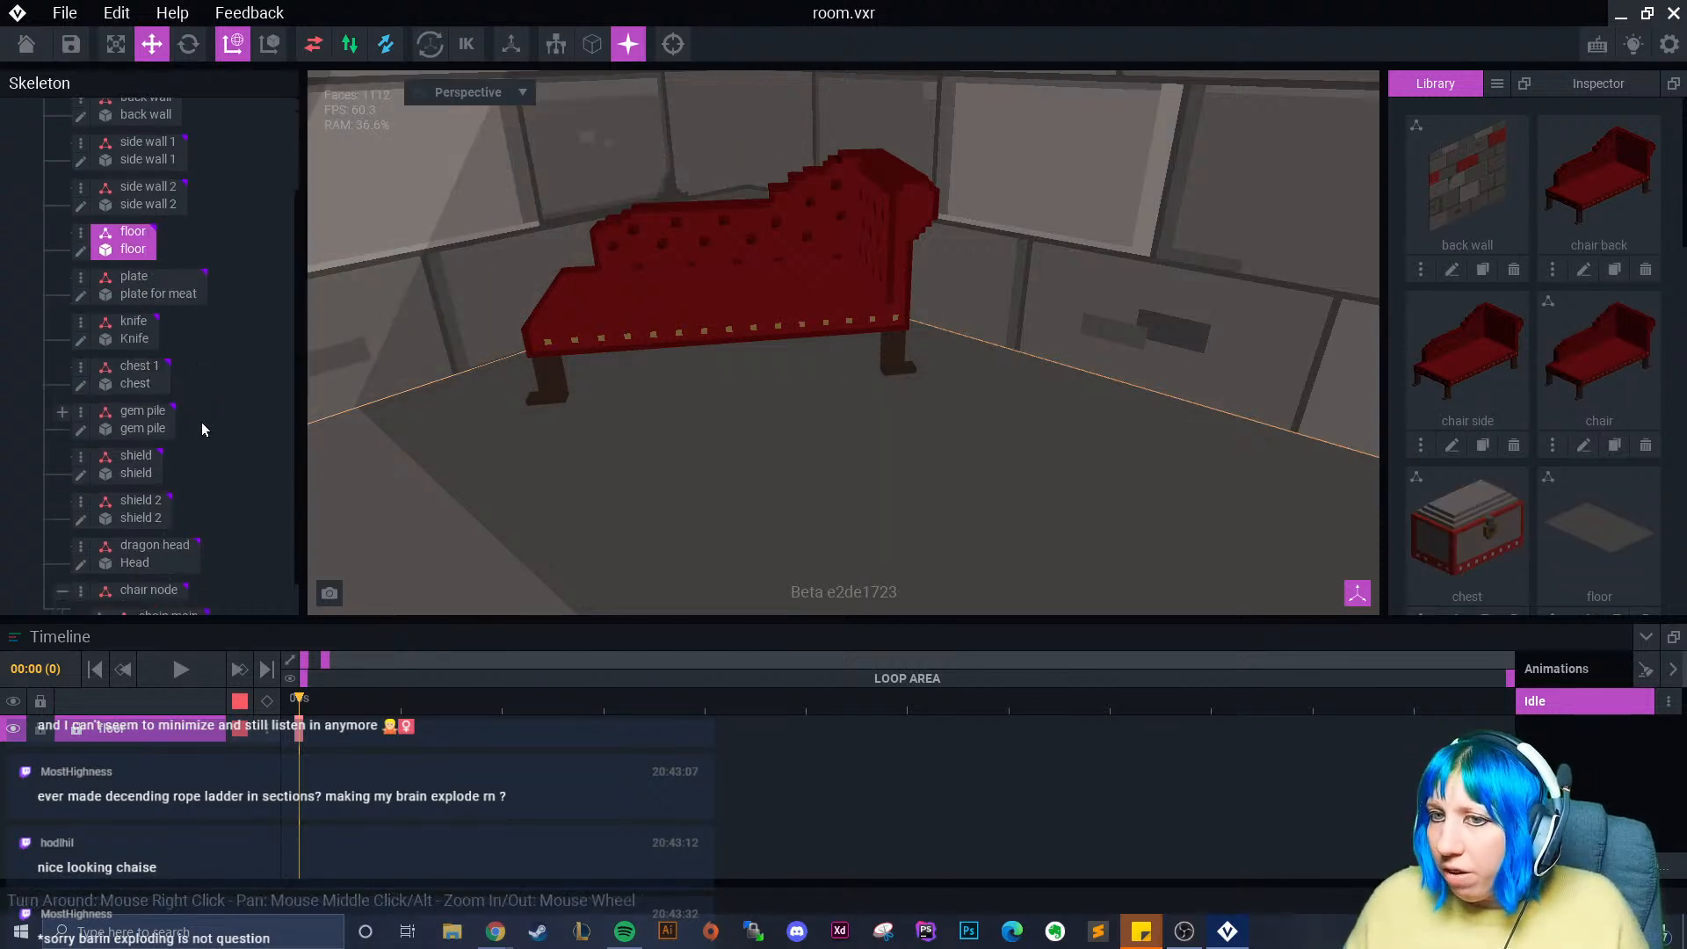
click(80, 552)
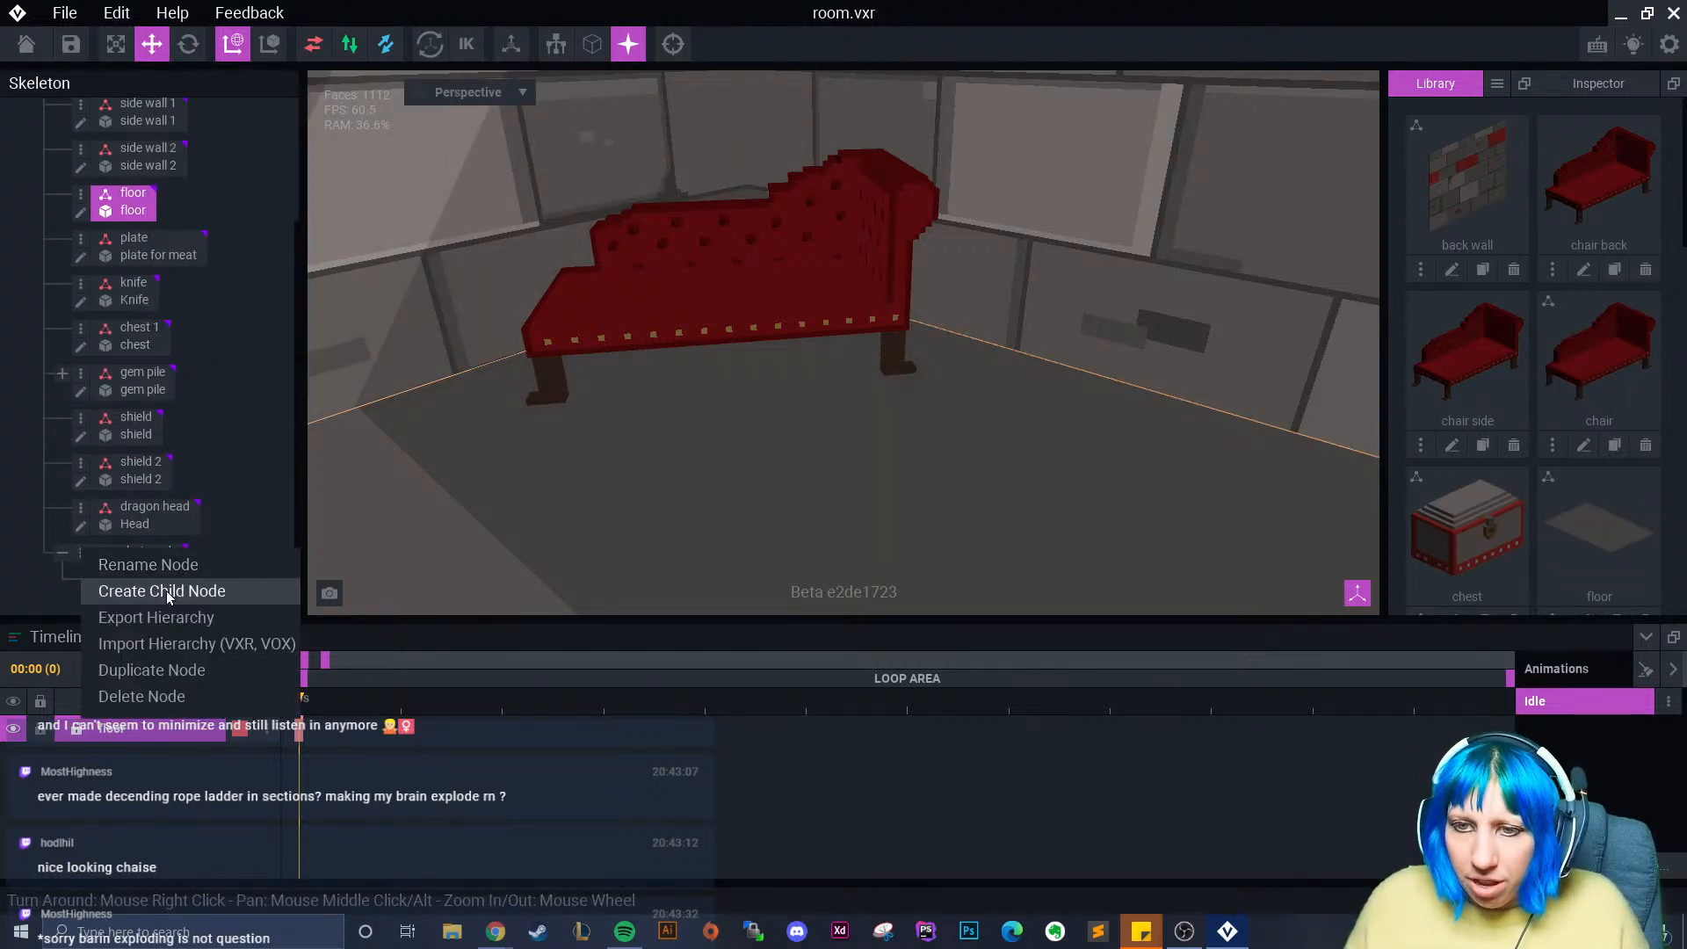
click(167, 590)
text(chair)
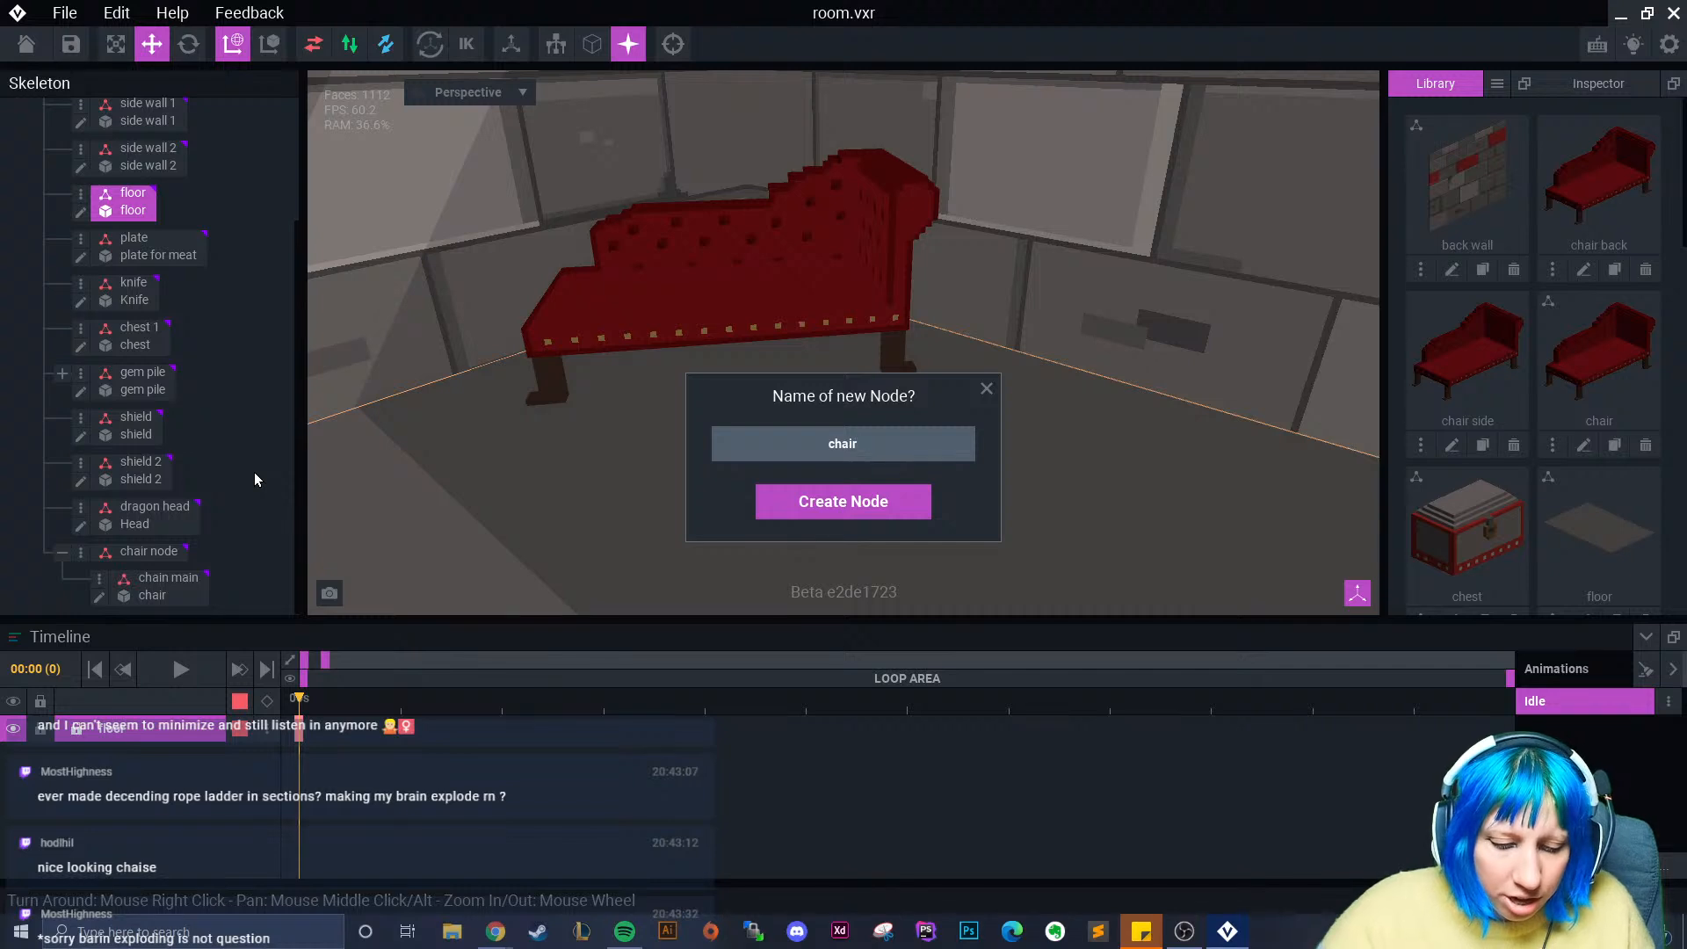
text( side)
key(Return)
- Create a child node named "chair back" under chair node
scroll(141, 580, down, 1)
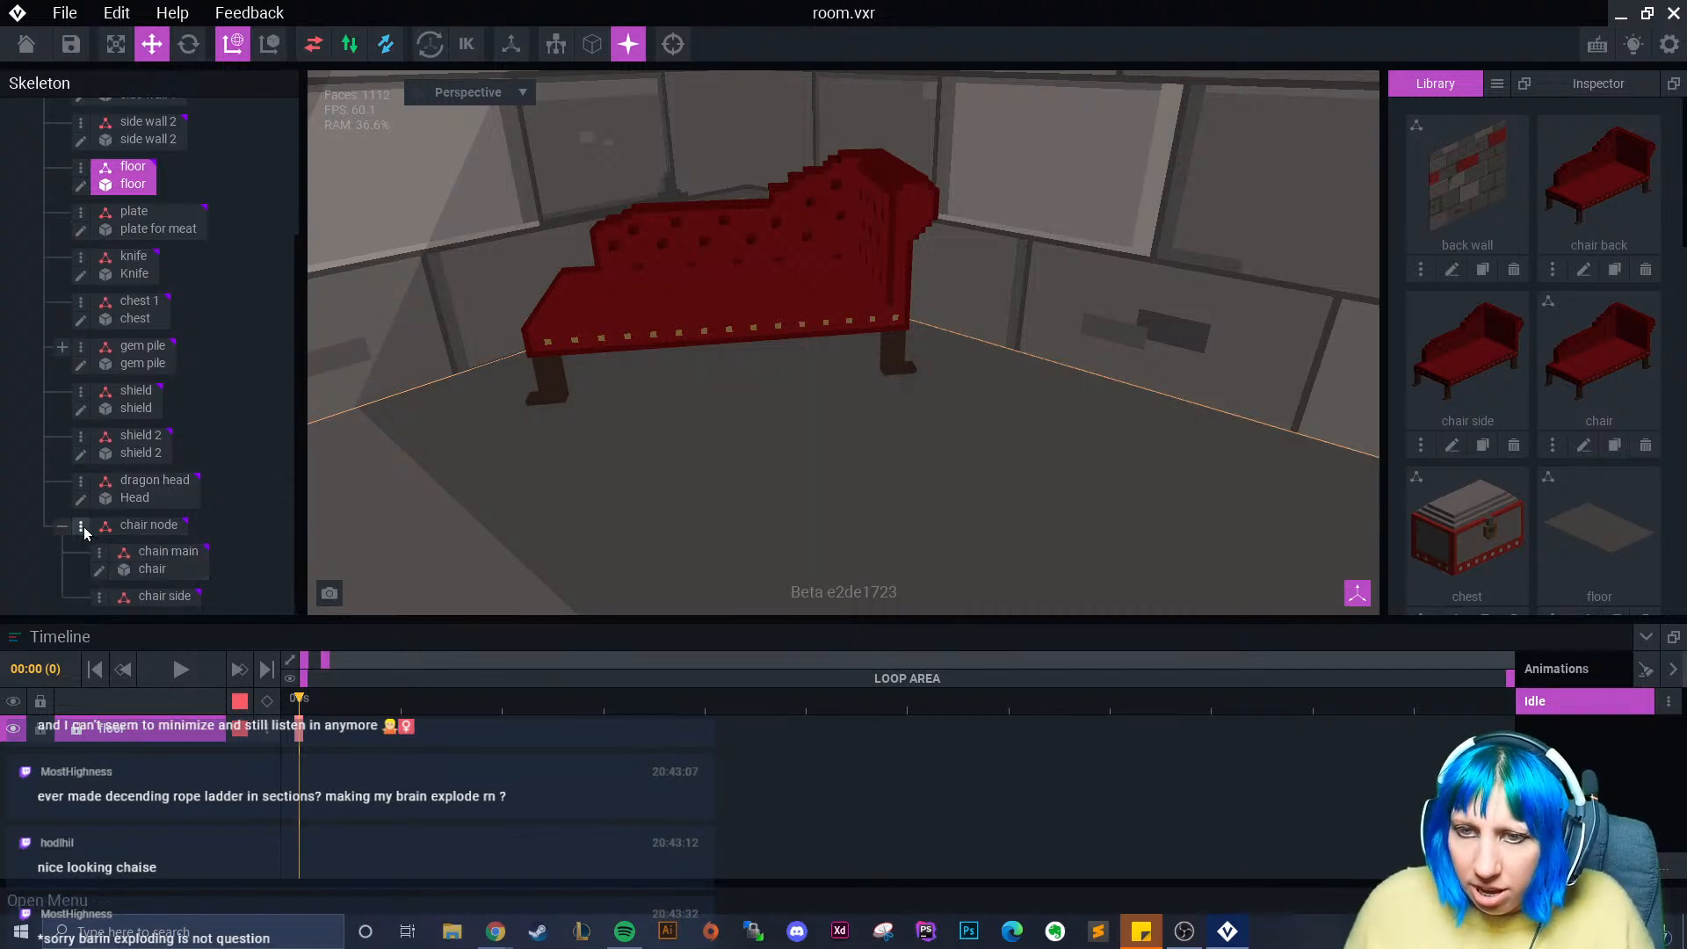
click(80, 527)
click(171, 568)
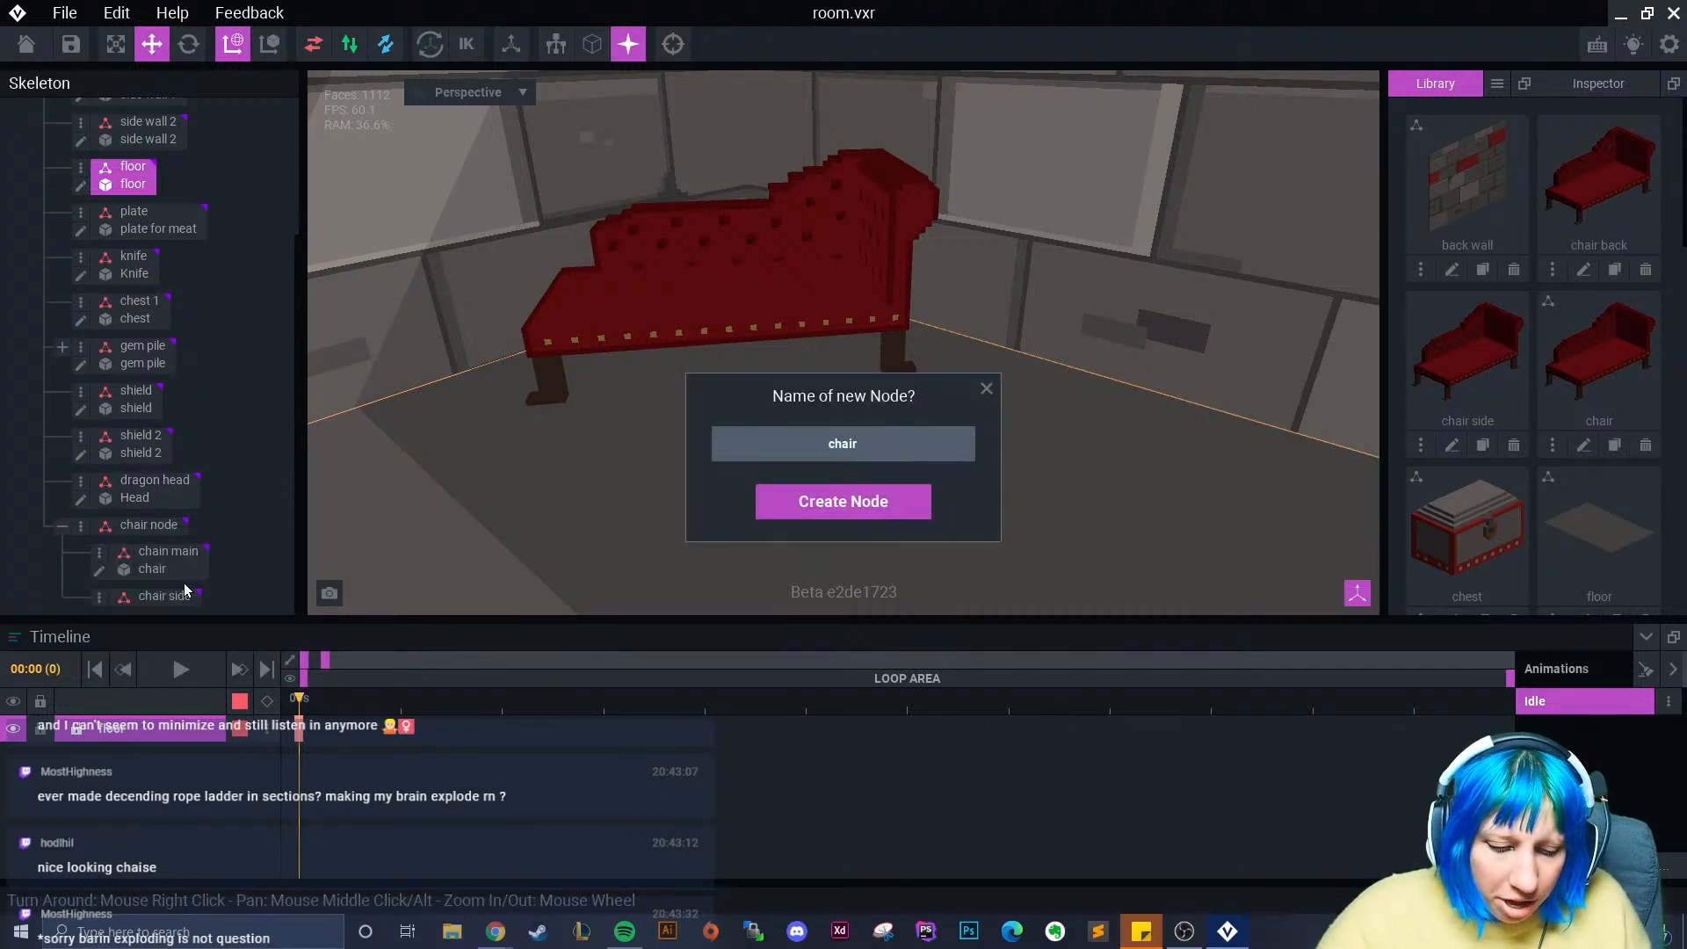
text(chair back)
key(Return)
- Attach the chair back and chair side models to their matching nodes
scroll(173, 557, down, 1)
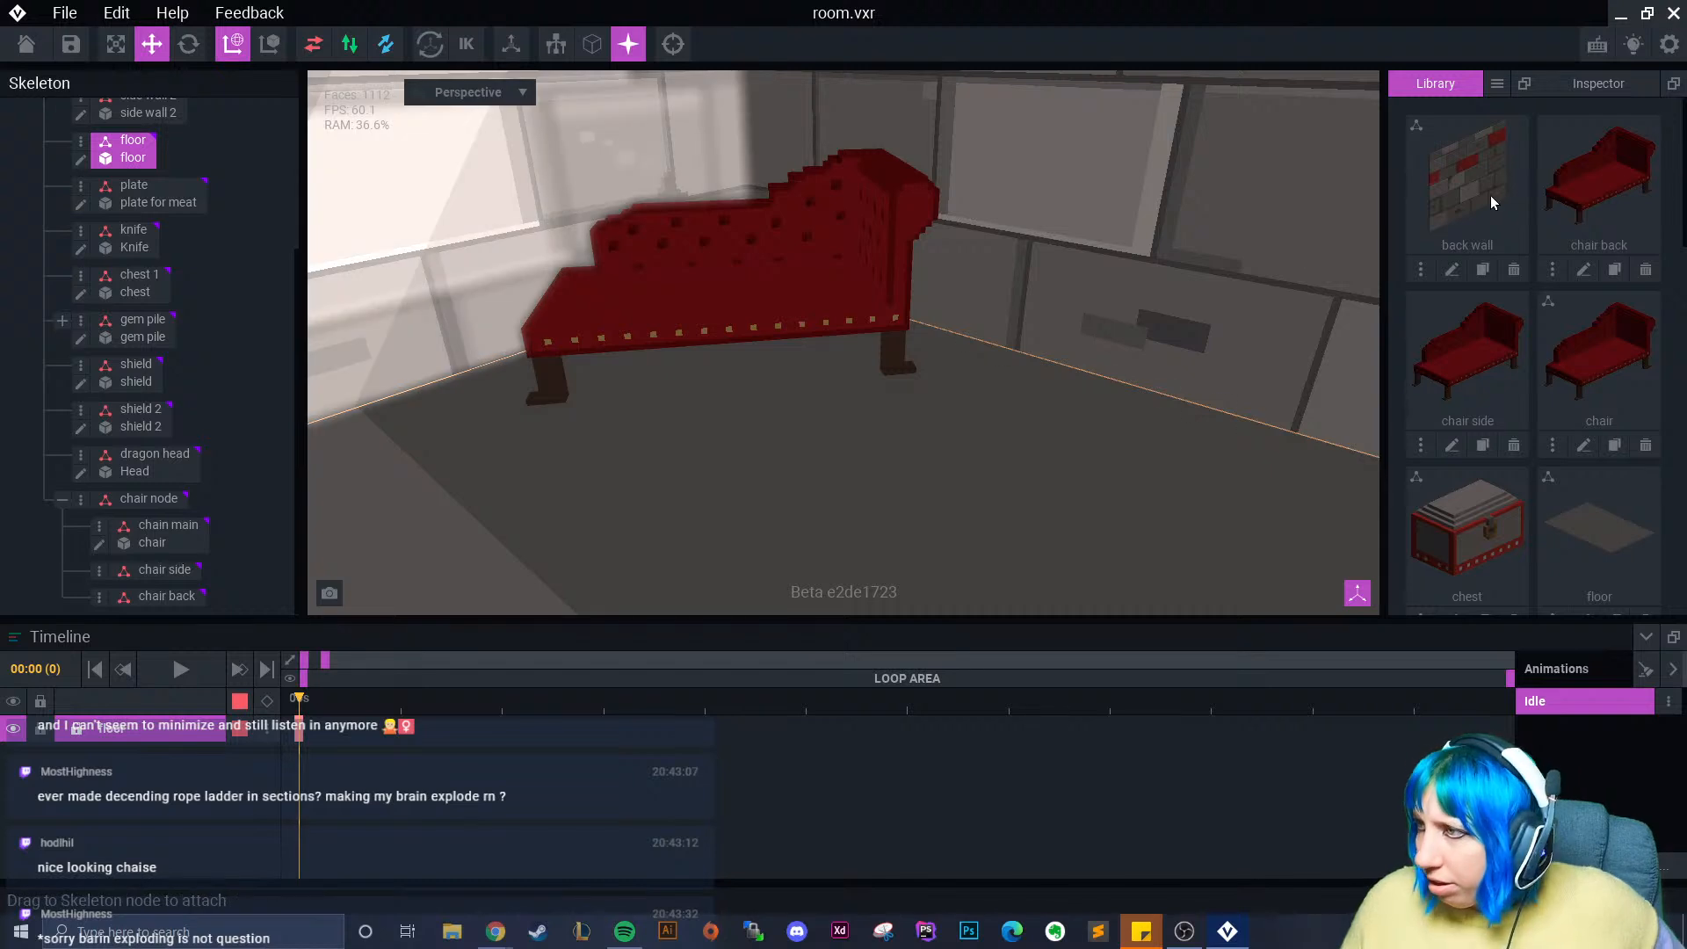
drag(1602, 174, 167, 597)
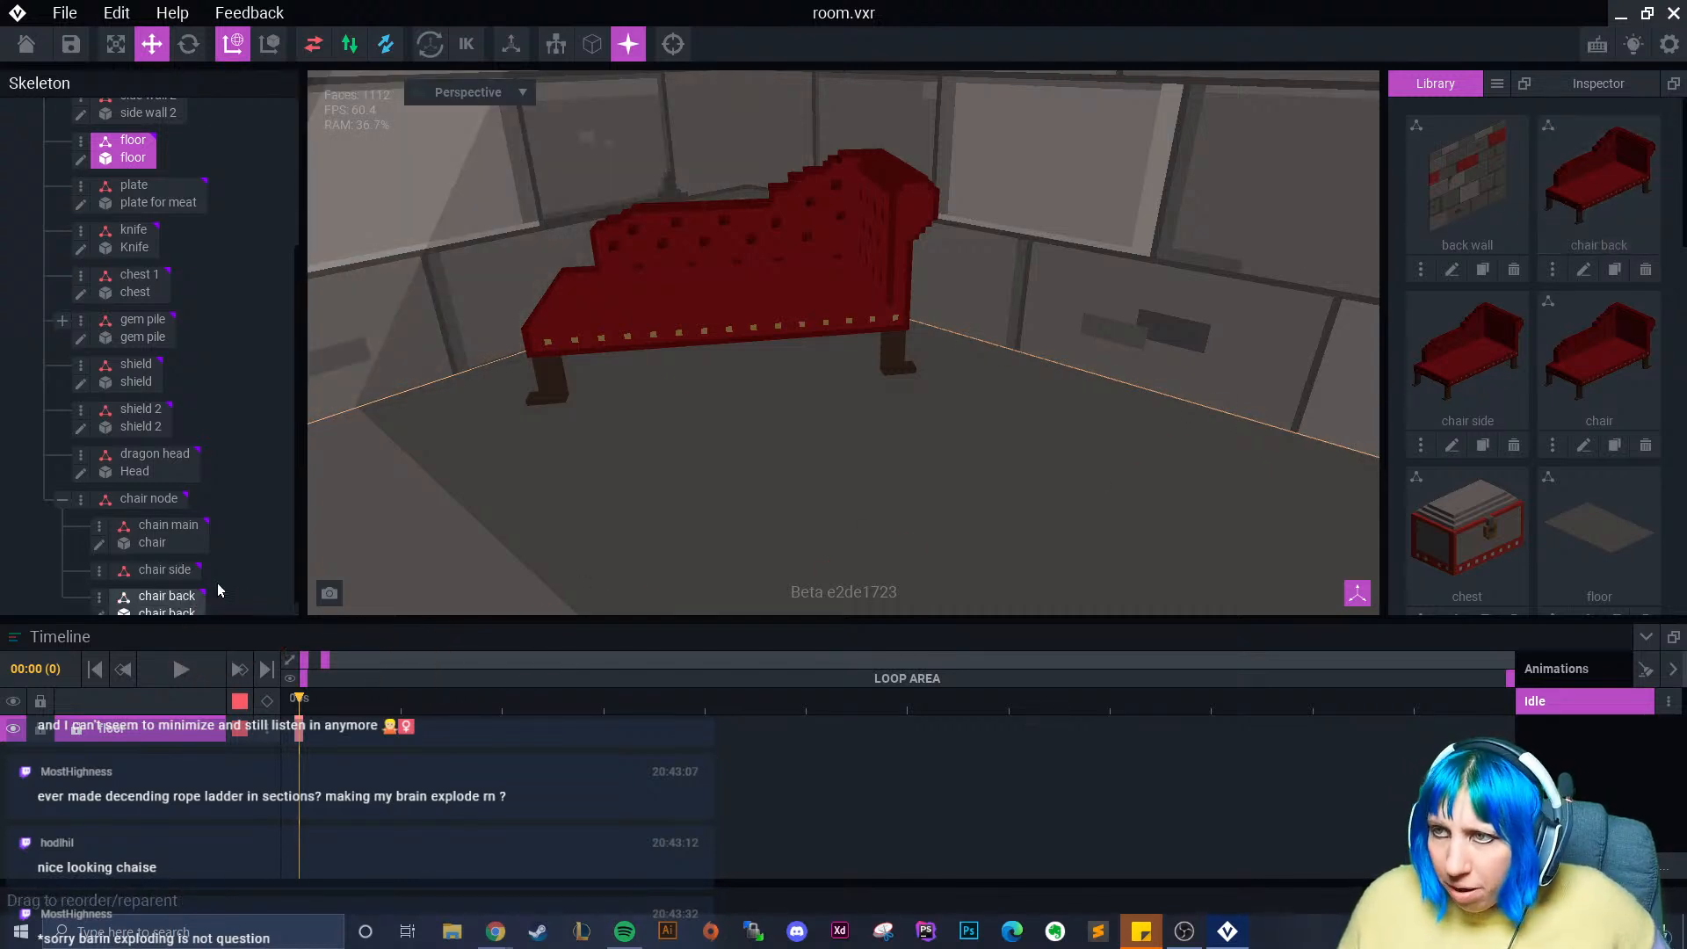
drag(1496, 350, 174, 572)
scroll(904, 377, down, 2)
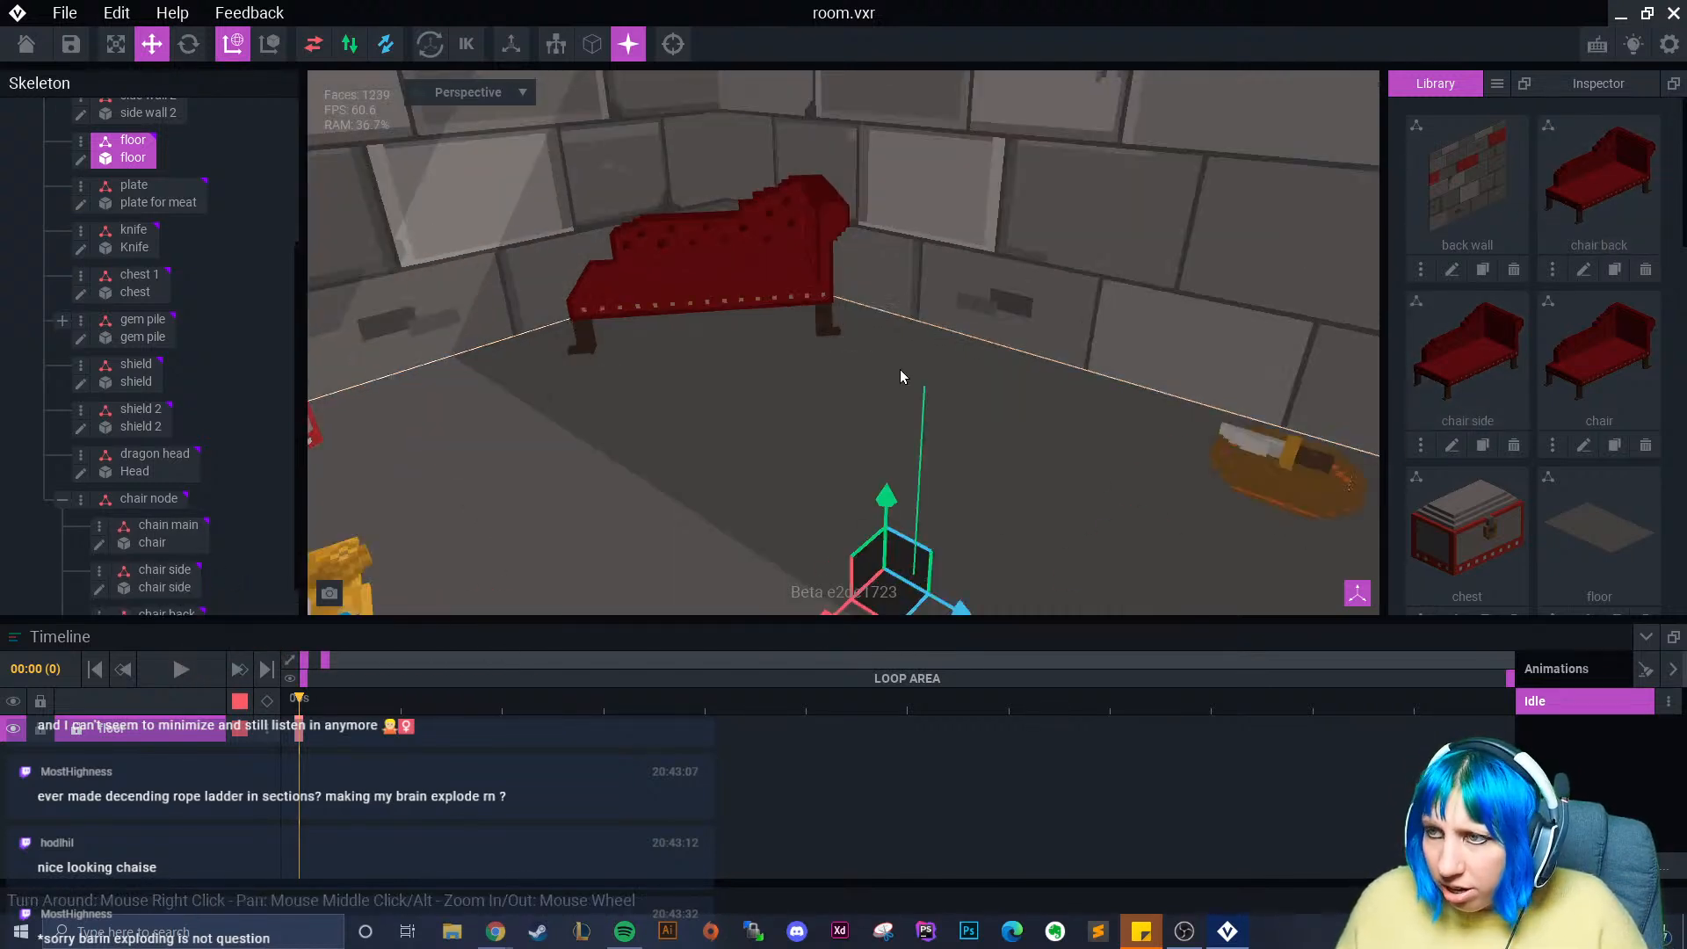
- Undo attaching the two cloned models and creating the chair back node
right_drag(903, 377, 590, 295)
scroll(806, 324, up, 3)
scroll(735, 286, down, 3)
scroll(532, 479, down, 2)
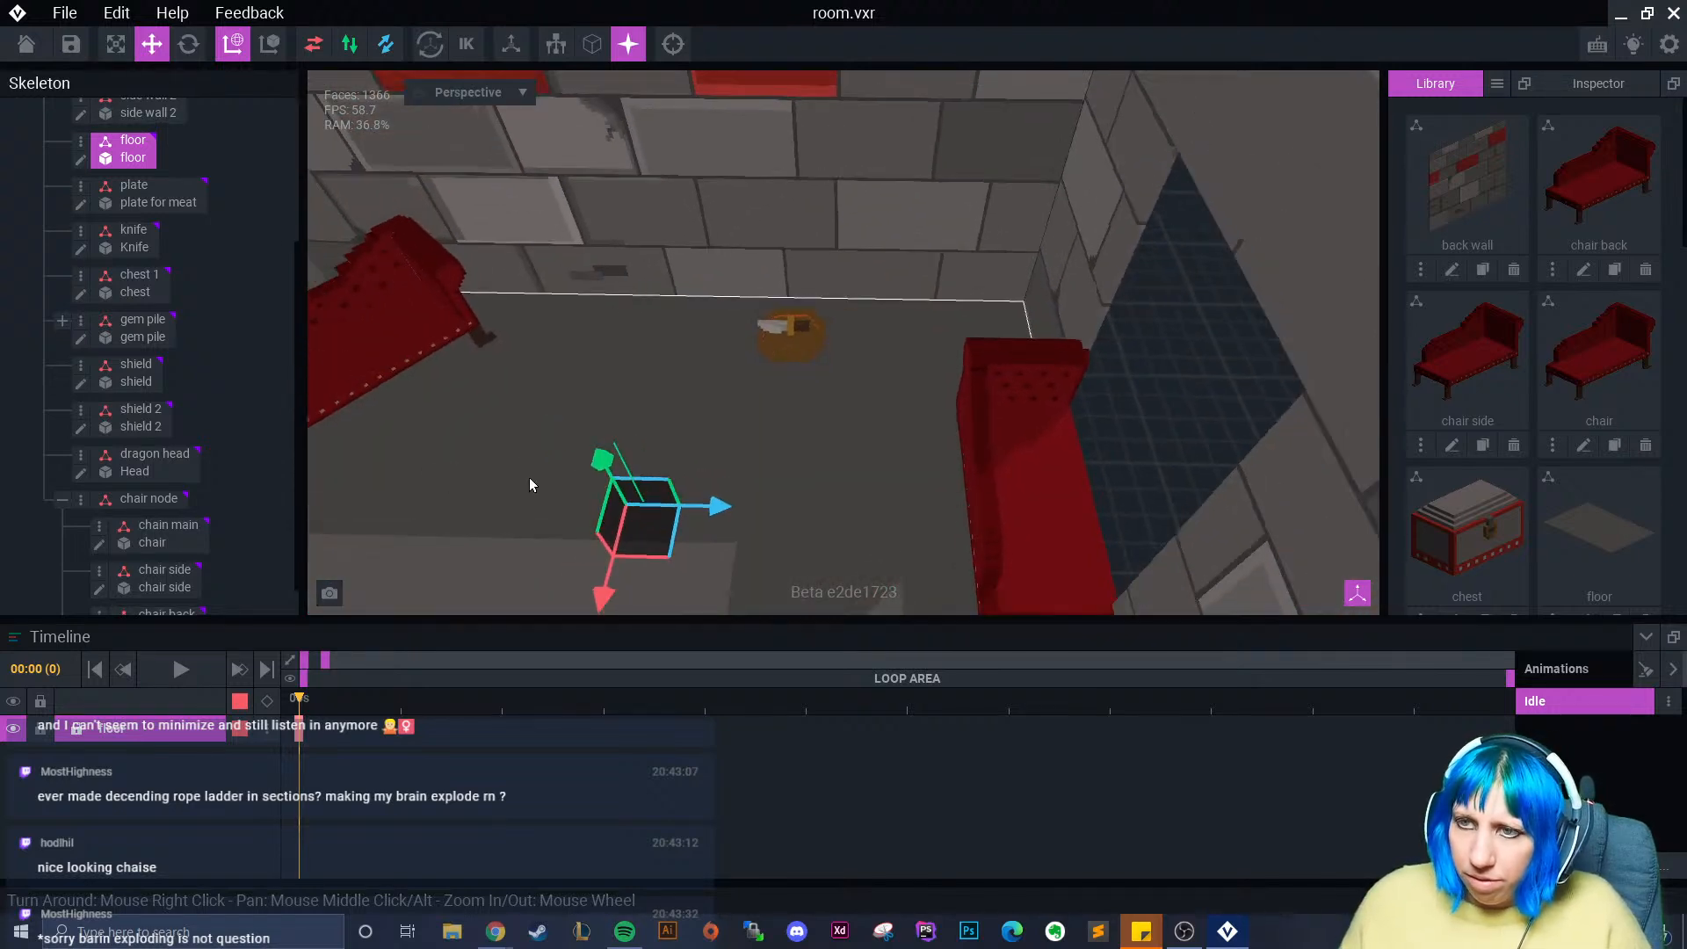
key(ctrl+z)
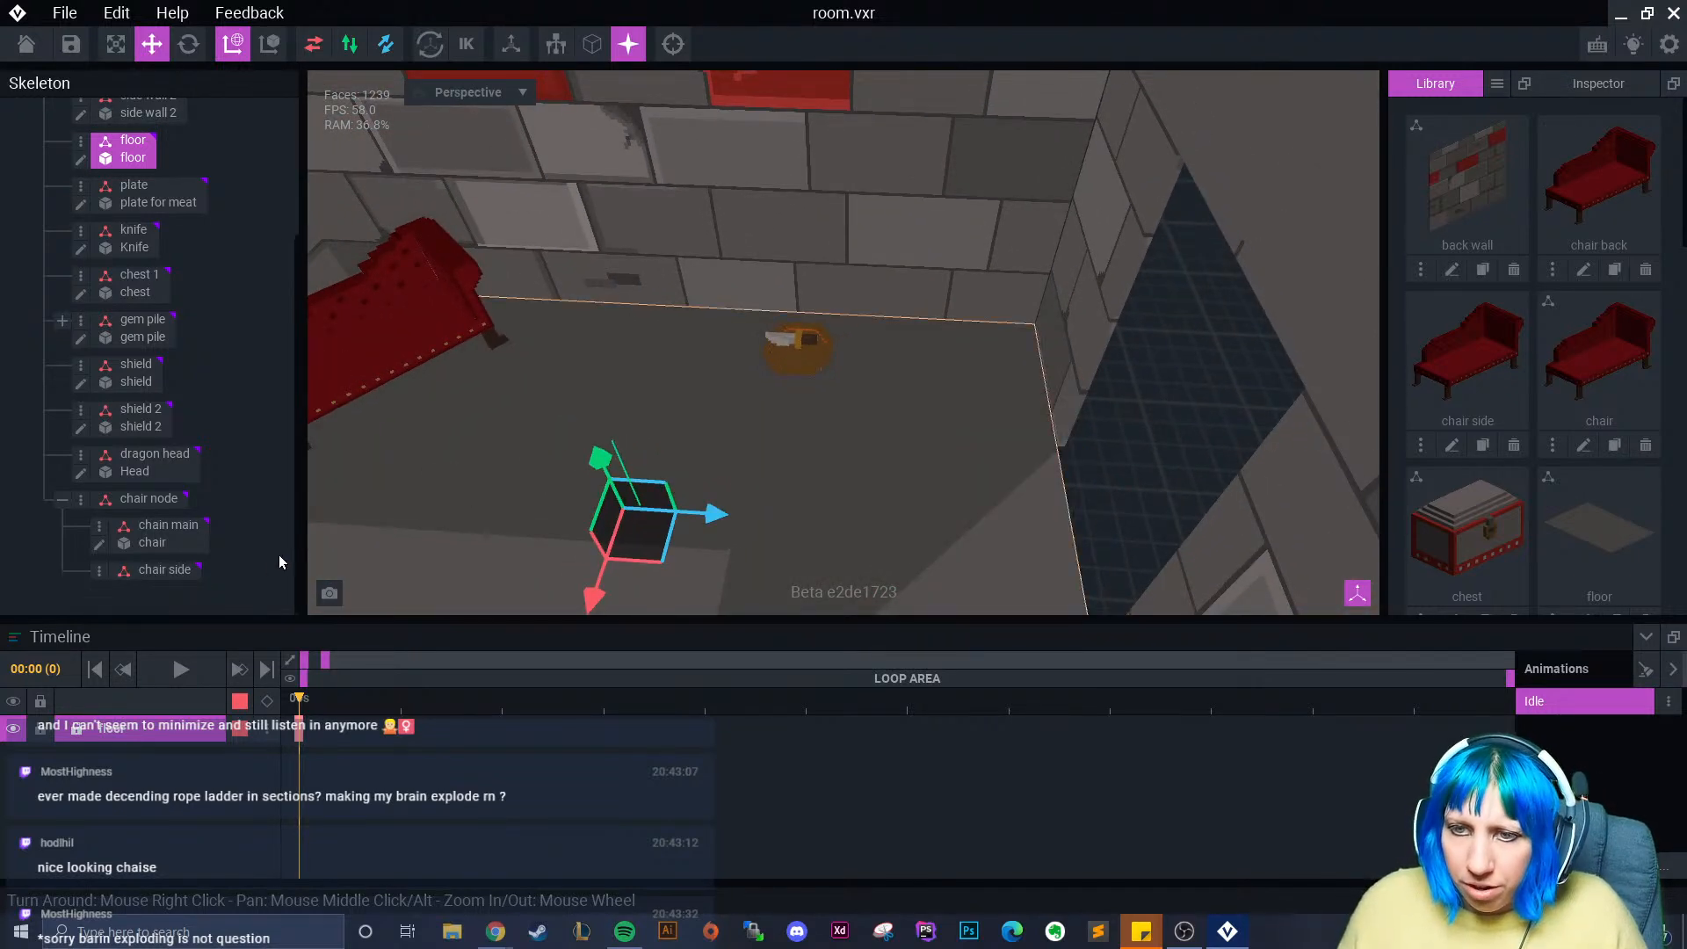
- Create a child node named "chair back" under the chain main node
click(99, 526)
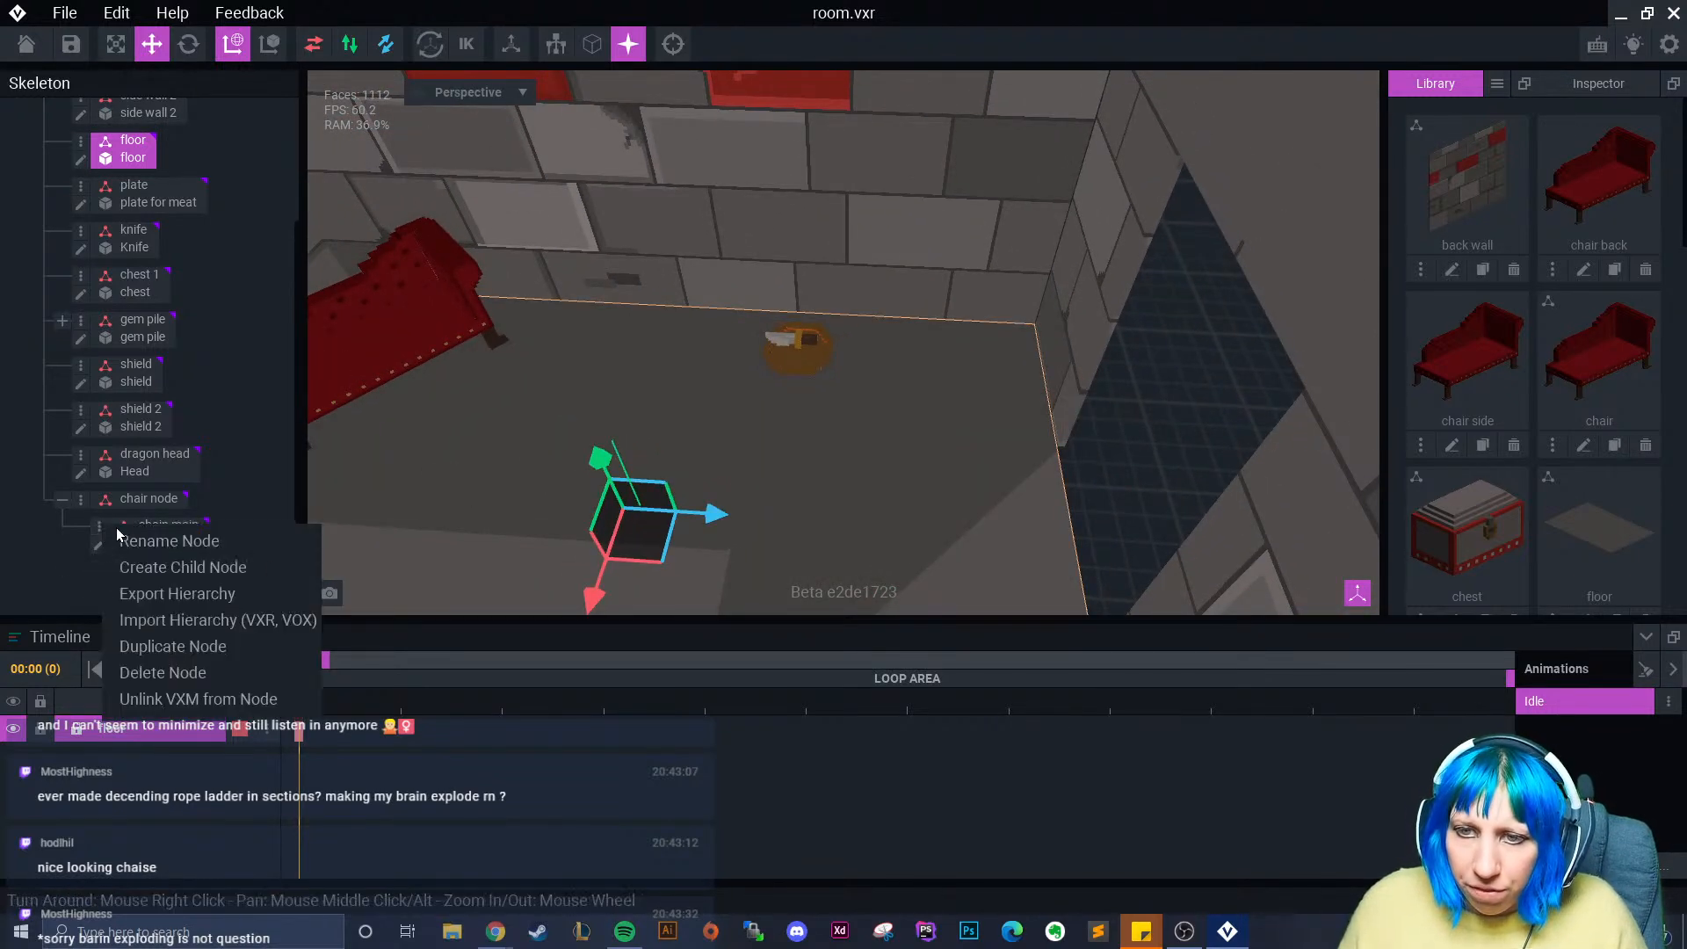
click(187, 569)
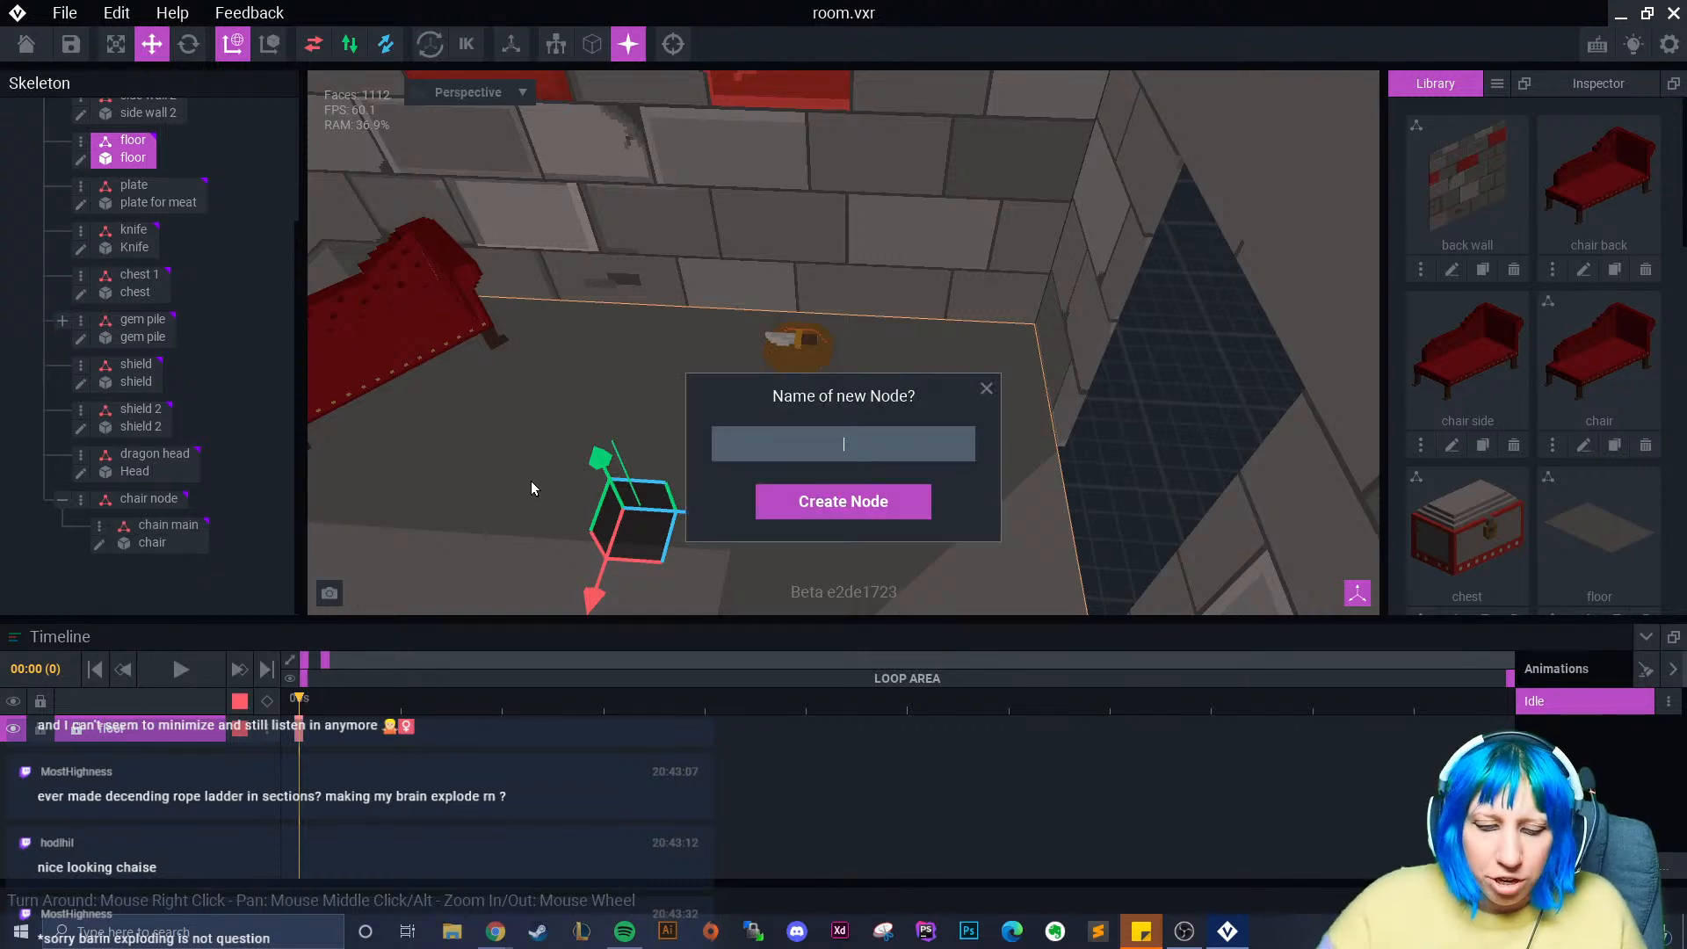
text(chair back)
key(Return)
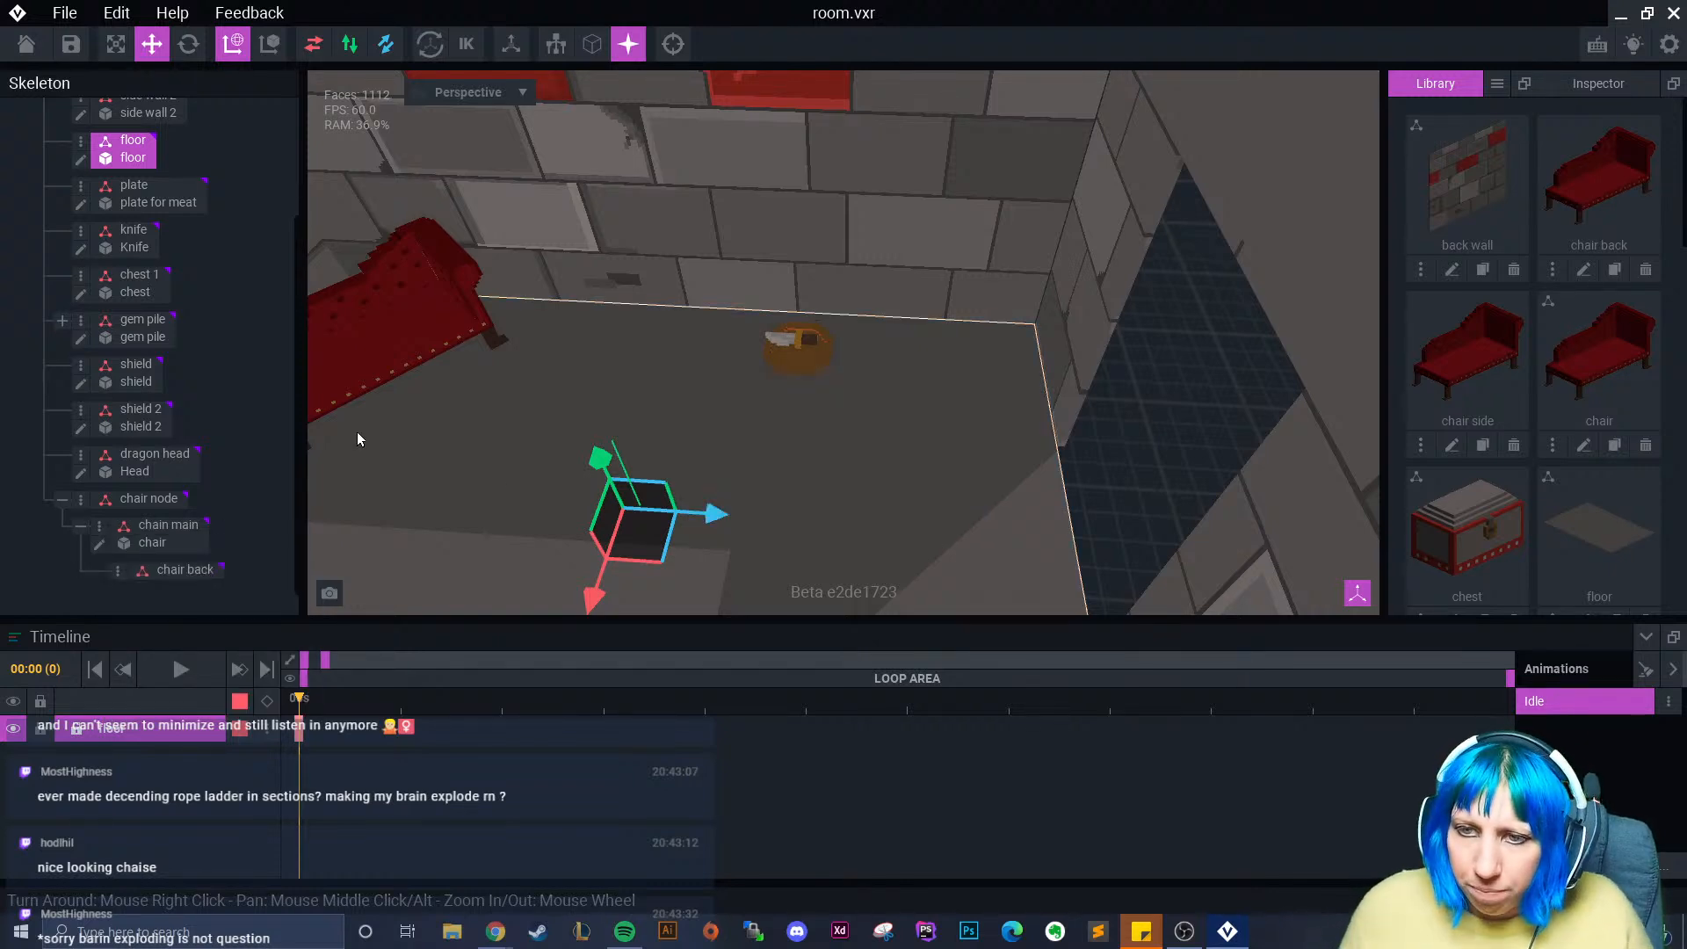
- Create a second child node named "chair side" under the chain main node
click(100, 531)
click(184, 574)
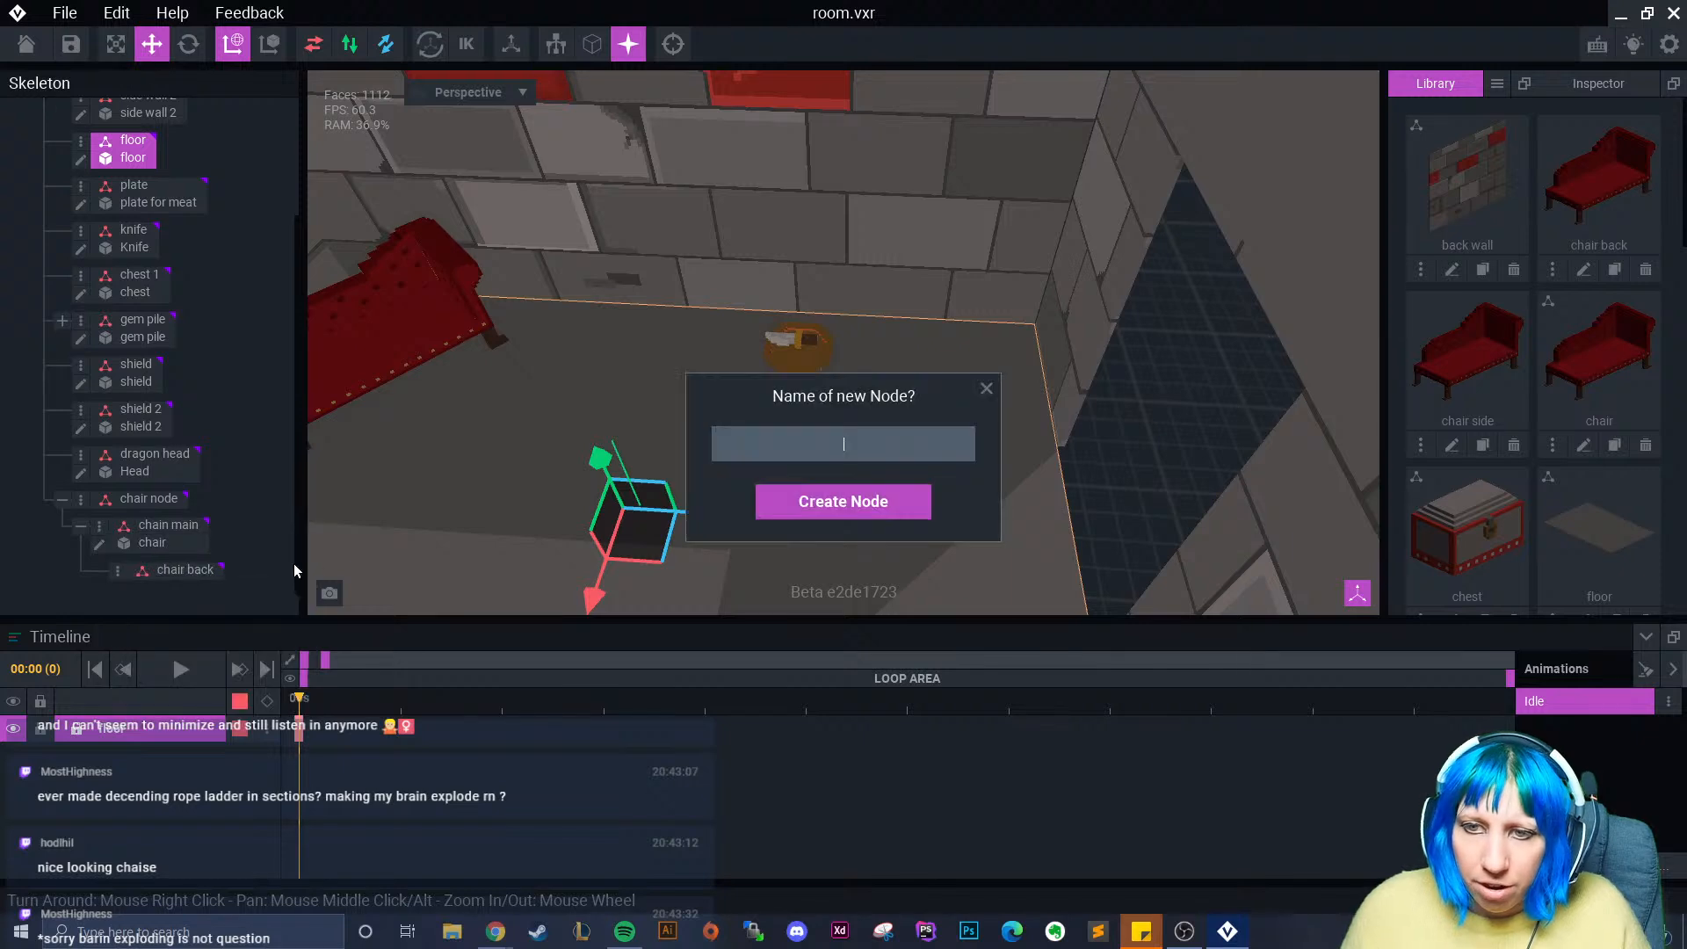
text(chair s)
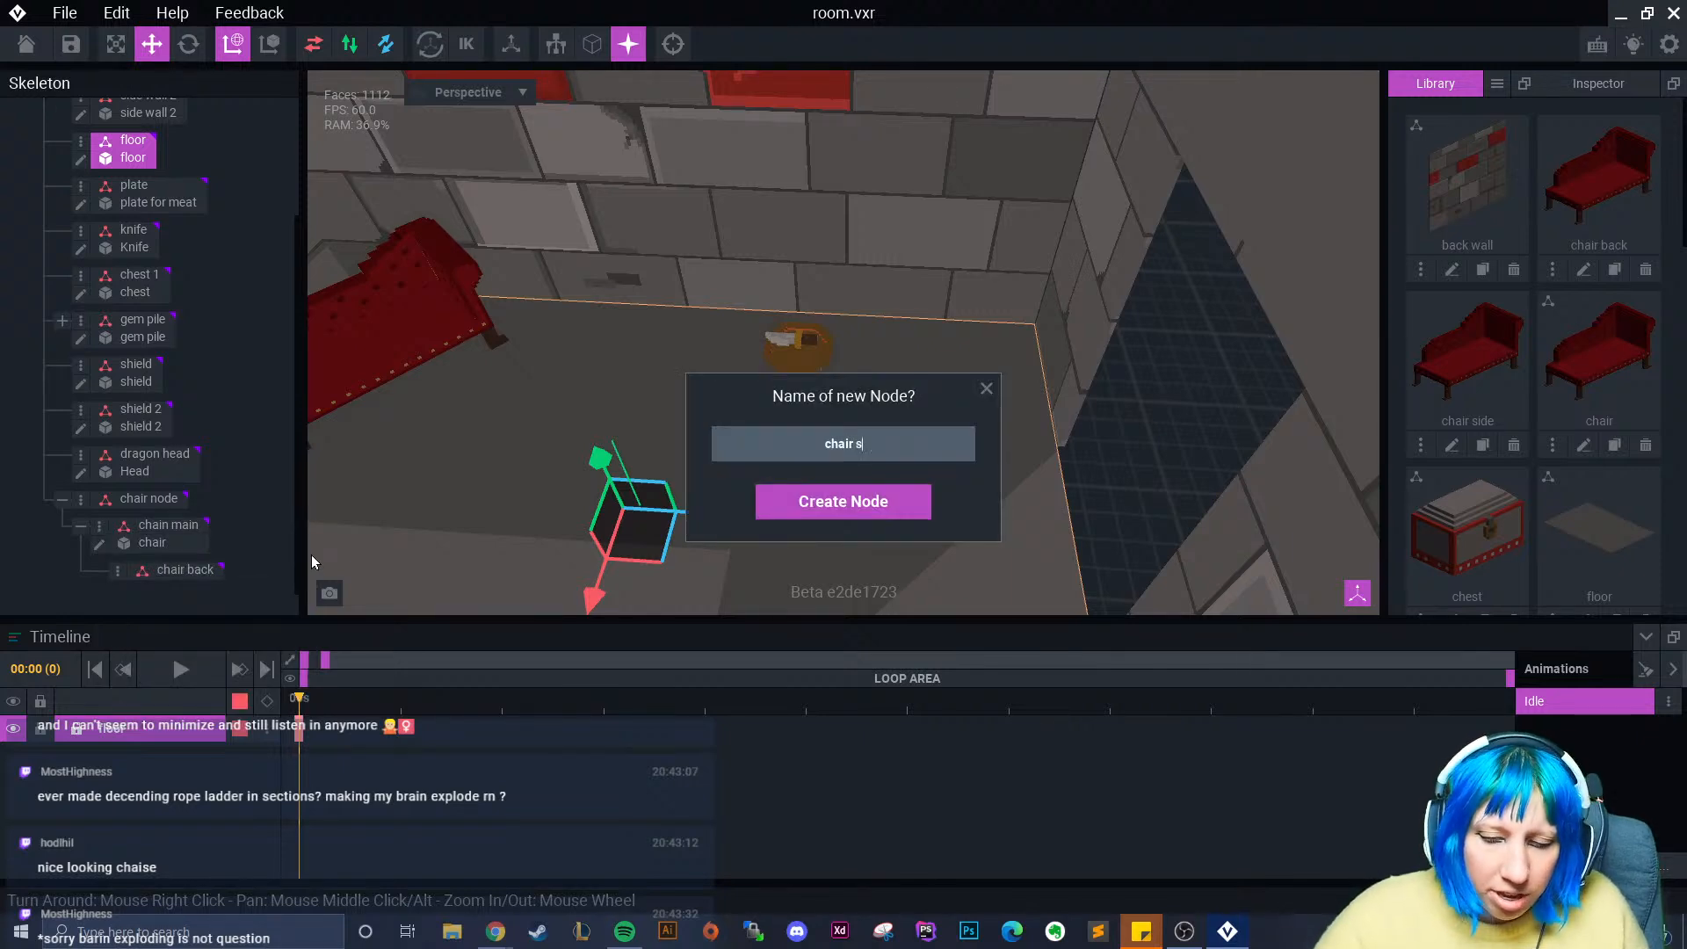
text(ide)
key(Return)
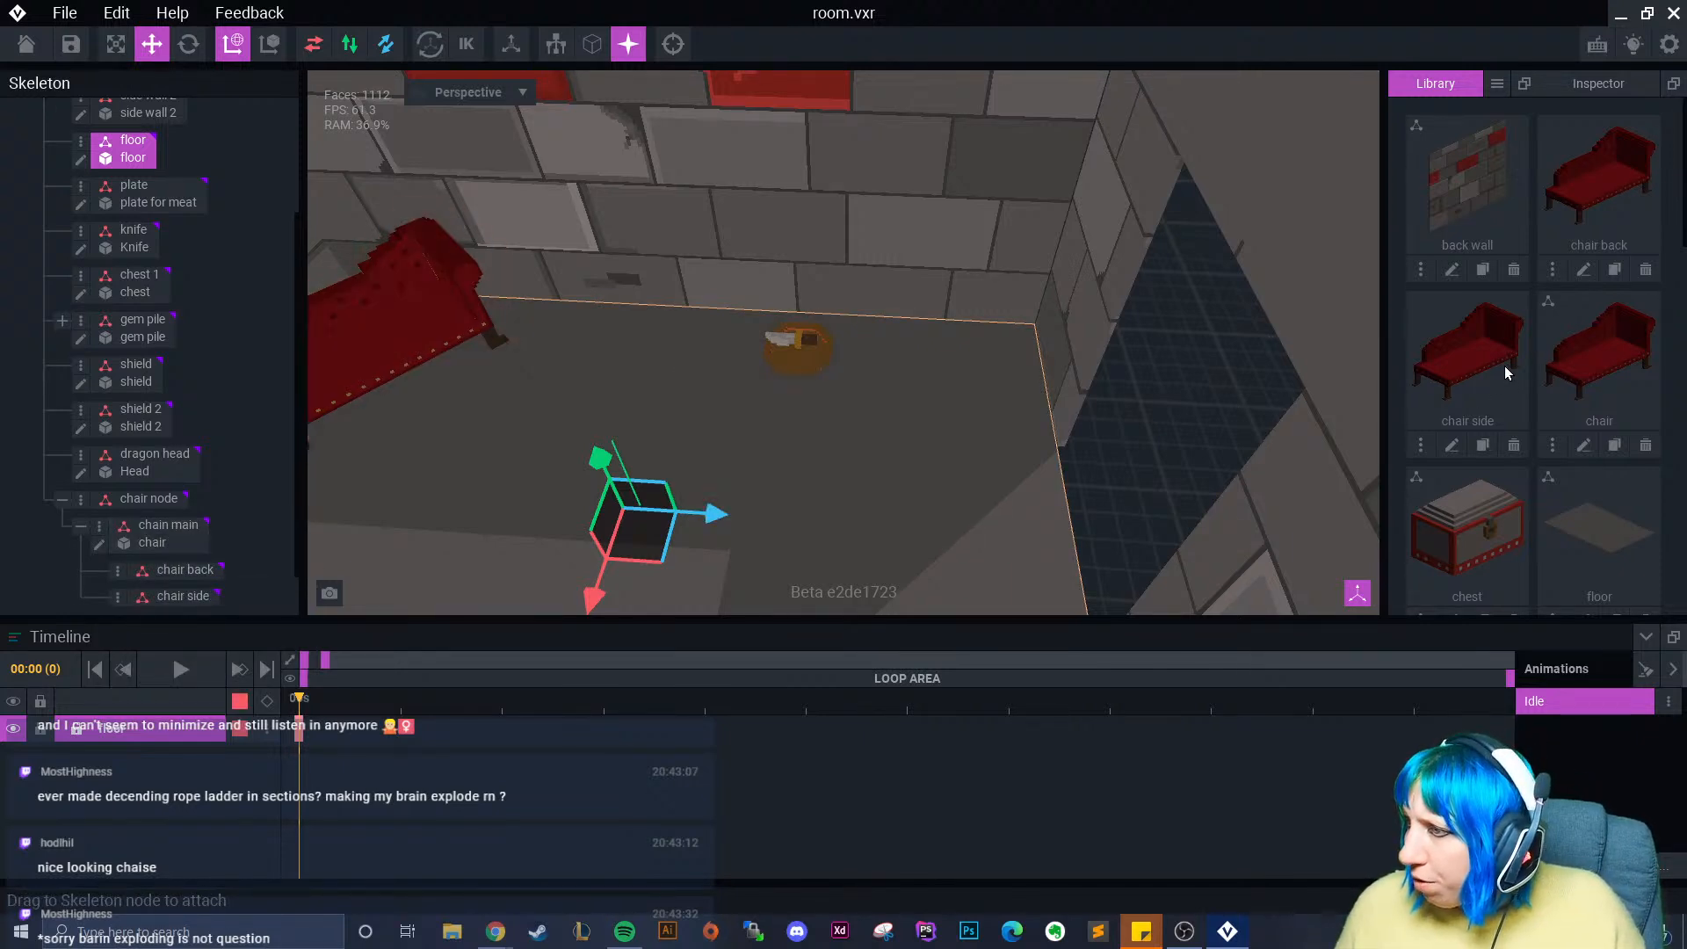
- Attach the chair side and chair back library models to their matching nodes under chain main
drag(1506, 373, 183, 596)
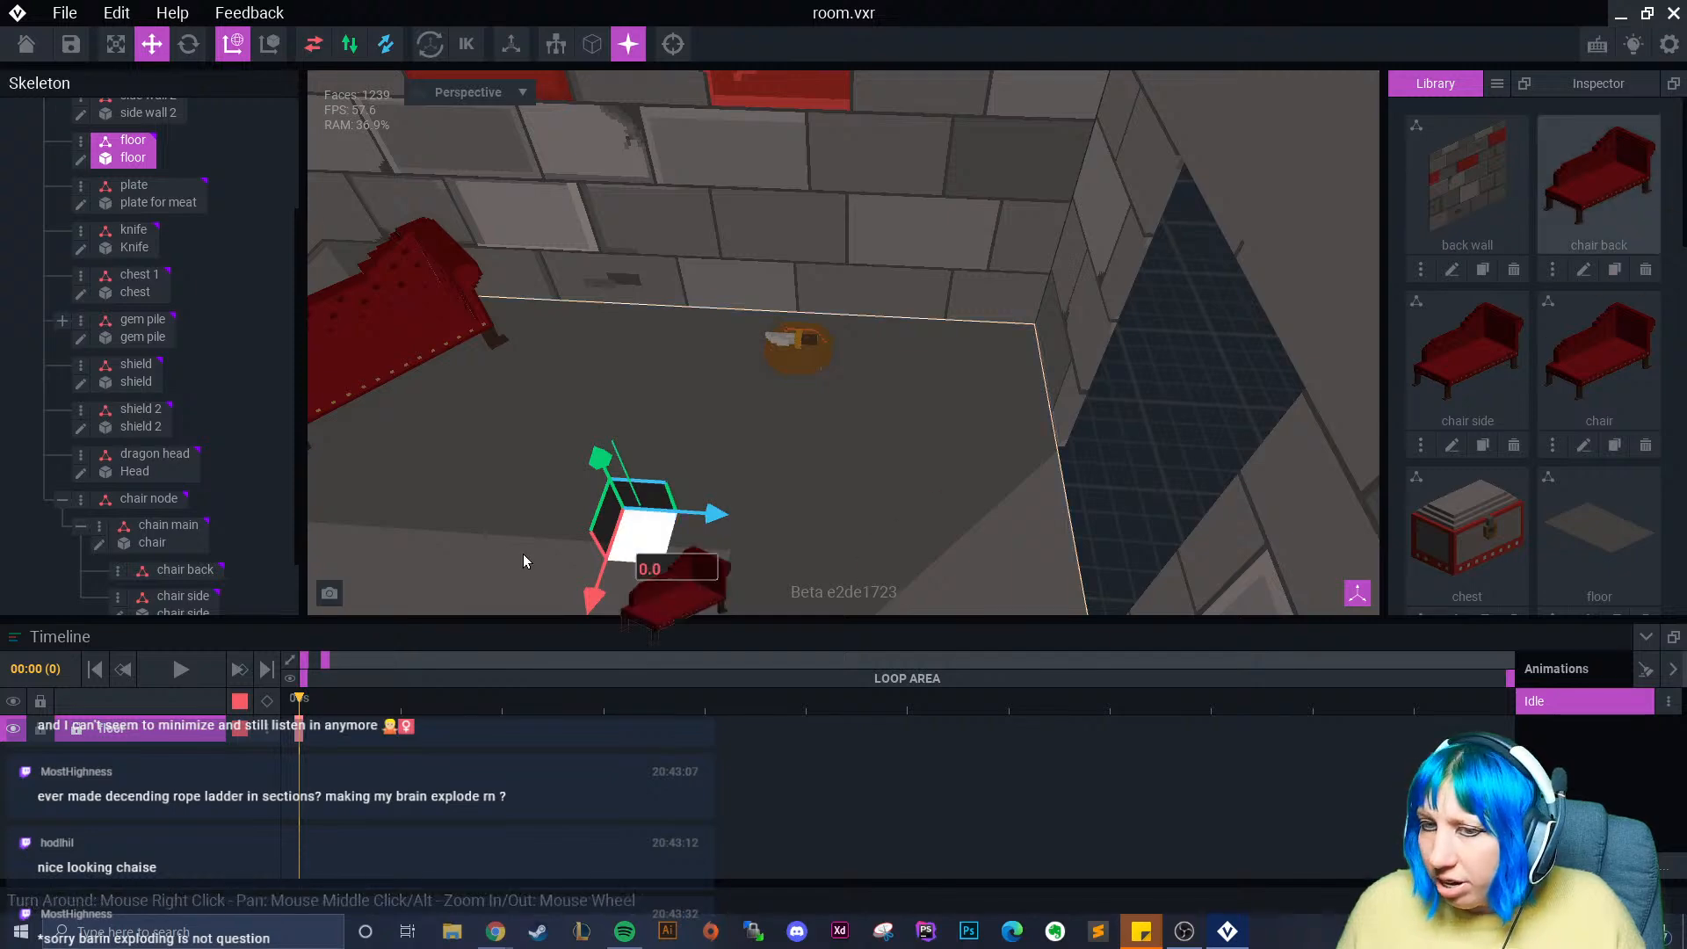
drag(524, 554, 187, 571)
right_drag(641, 457, 550, 436)
scroll(550, 436, up, 3)
scroll(724, 420, down, 5)
mouse_move(724, 420)
right_down()
mouse_move(530, 427)
mouse_move(691, 373)
right_up()
- Open the chair back node's model for voxel editing and display it with outlined edges
click(187, 585)
scroll(738, 369, up, 3)
scroll(691, 376, up, 2)
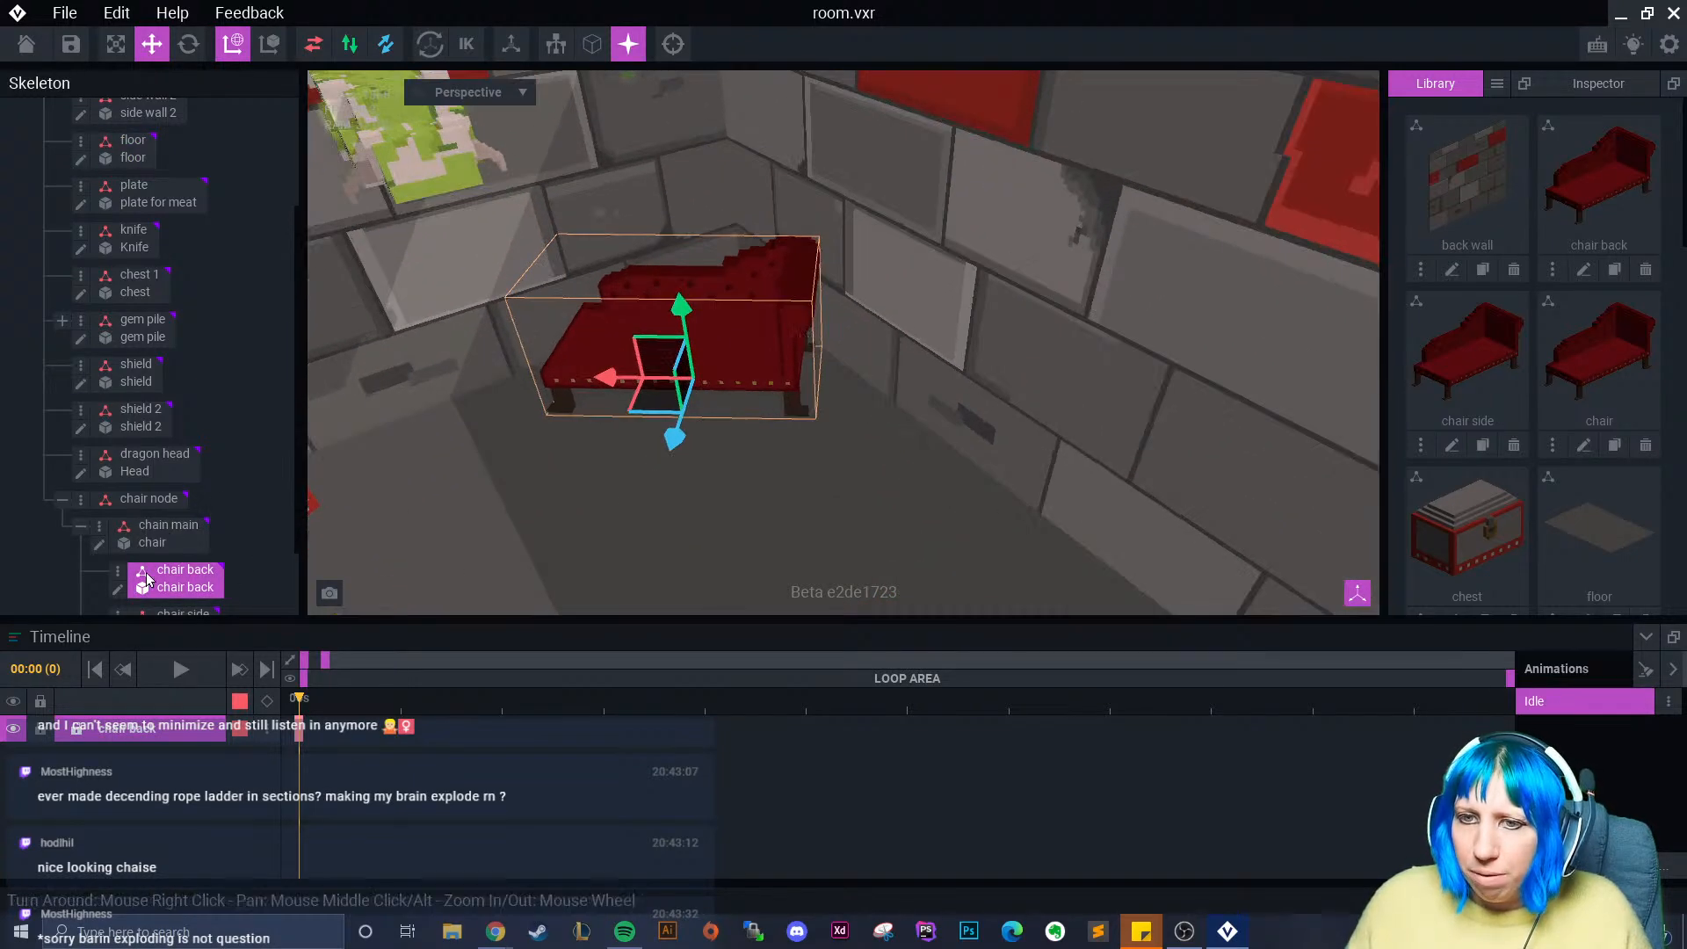
click(116, 588)
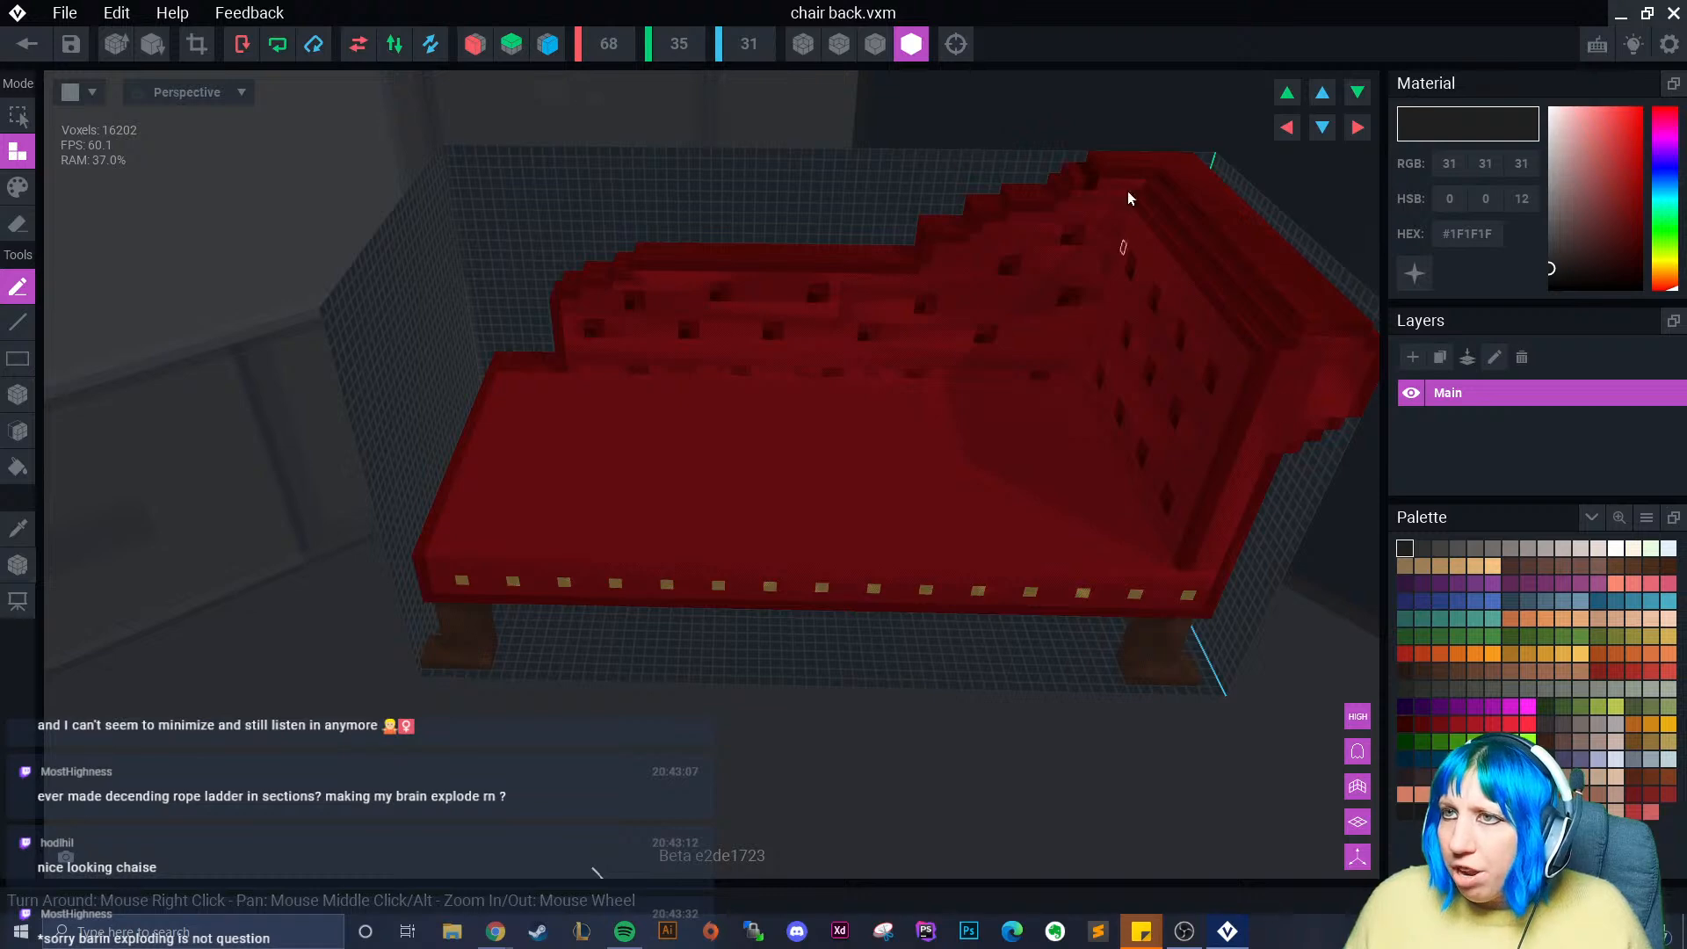
click(875, 44)
right_drag(957, 244, 967, 241)
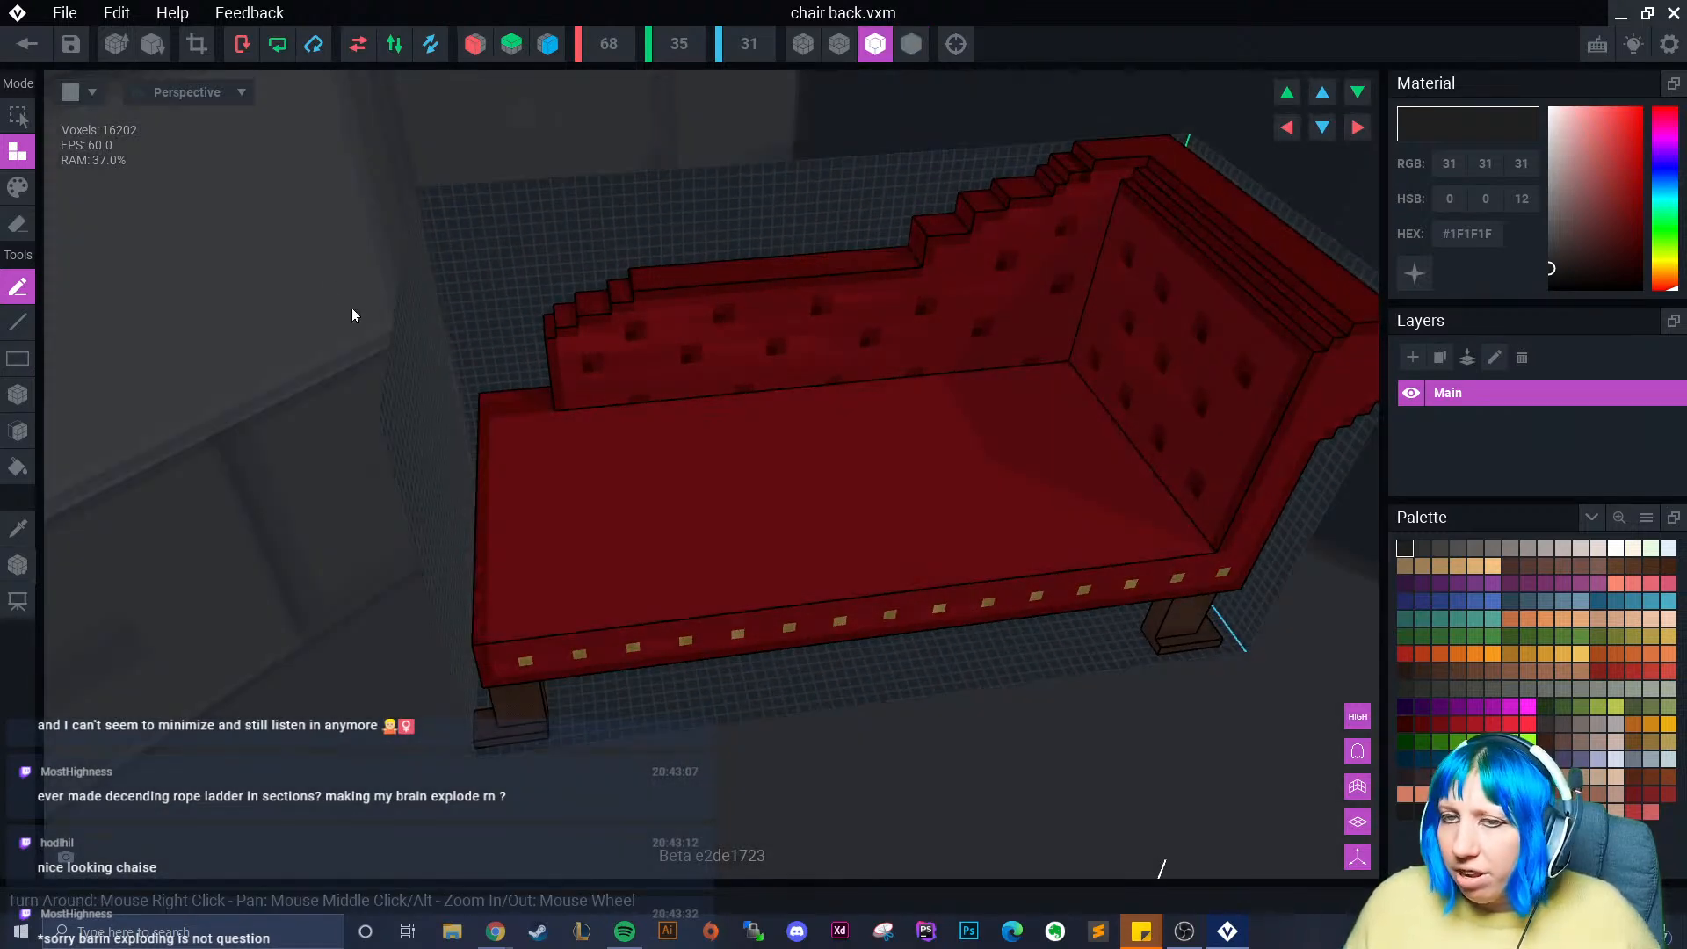
- Box-erase the long side backrest and the seat from the chair back model, keeping the raised headrest end
click(17, 395)
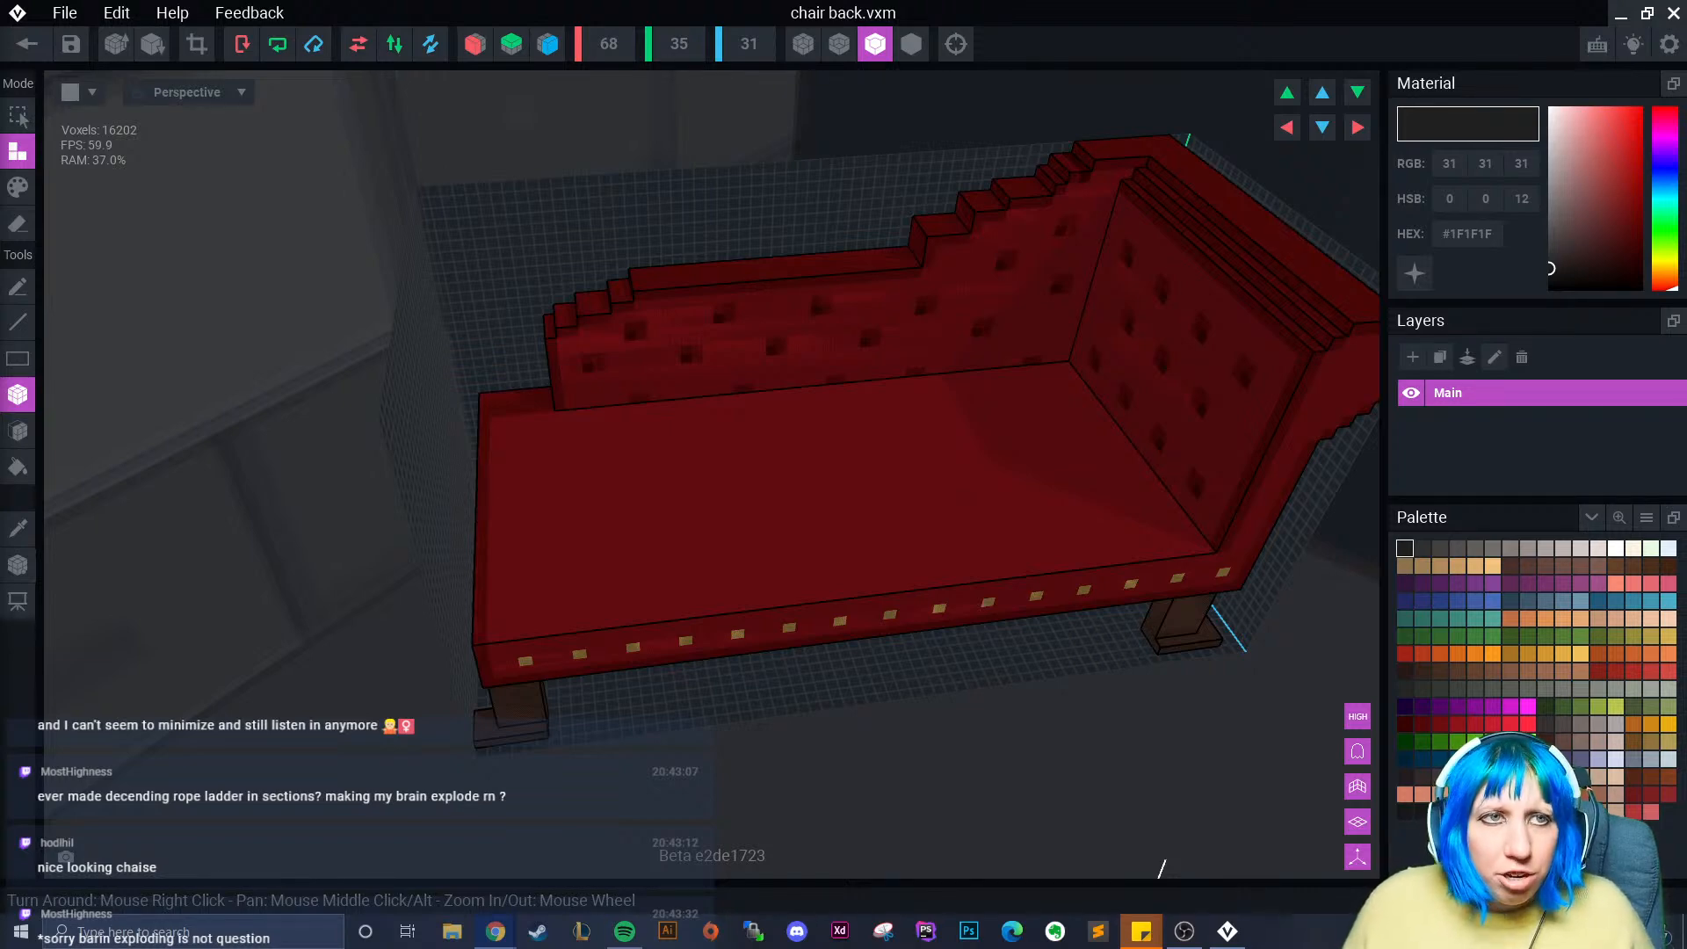
scroll(710, 422, up, 8)
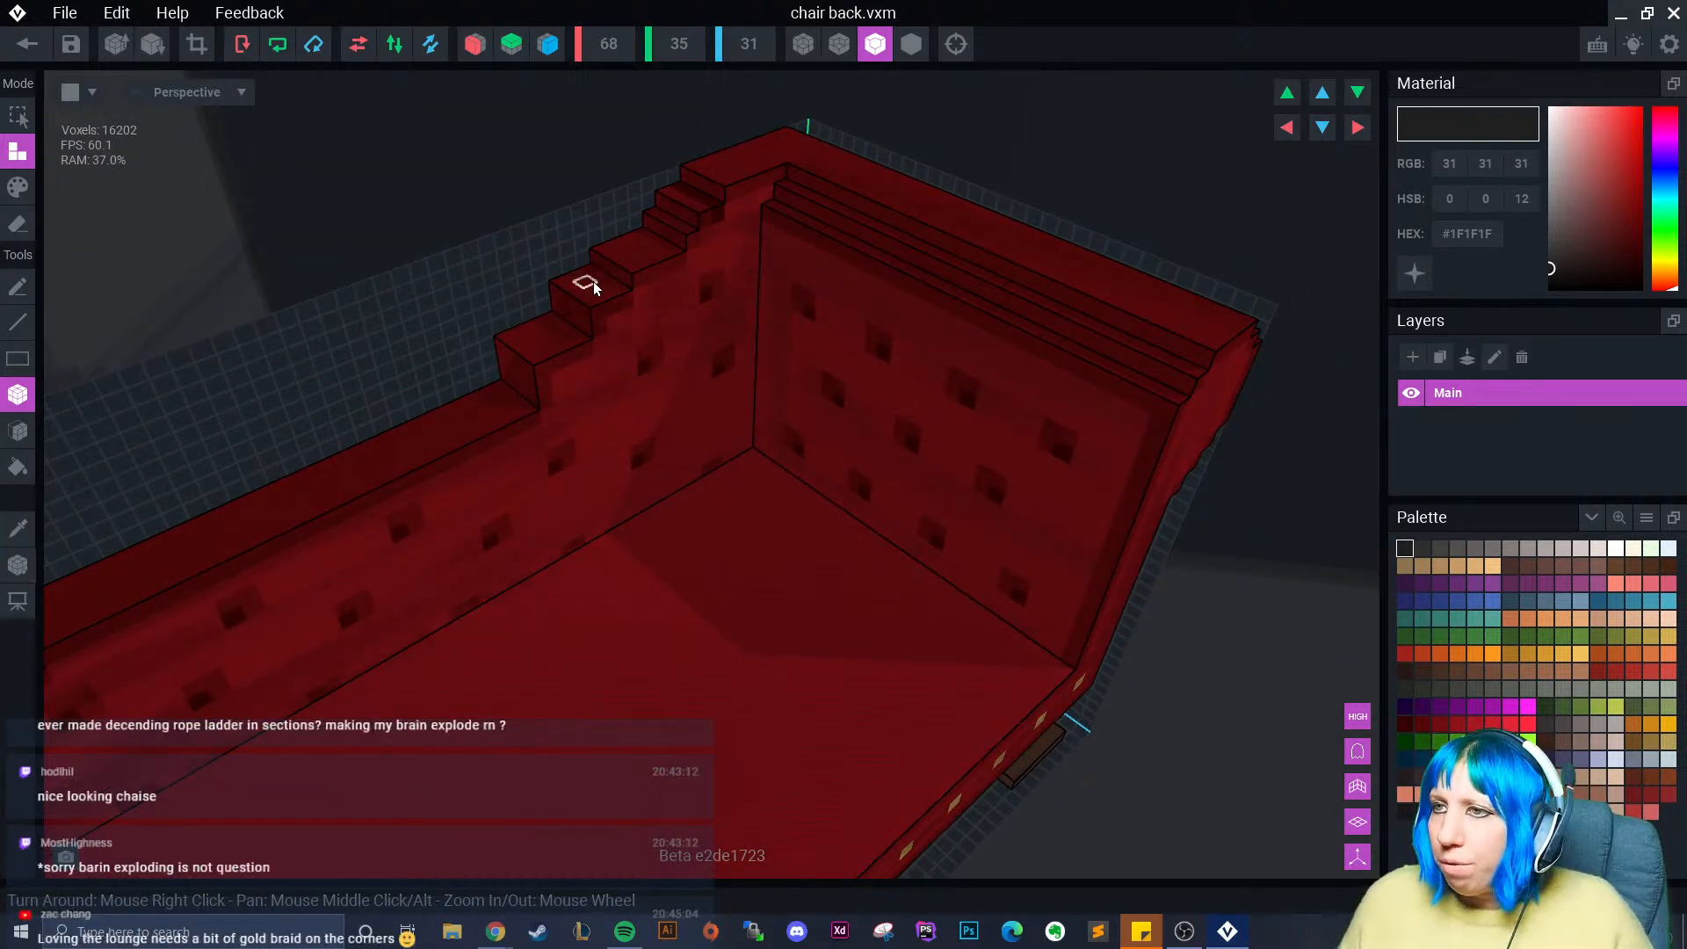
right_drag(583, 282, 733, 178)
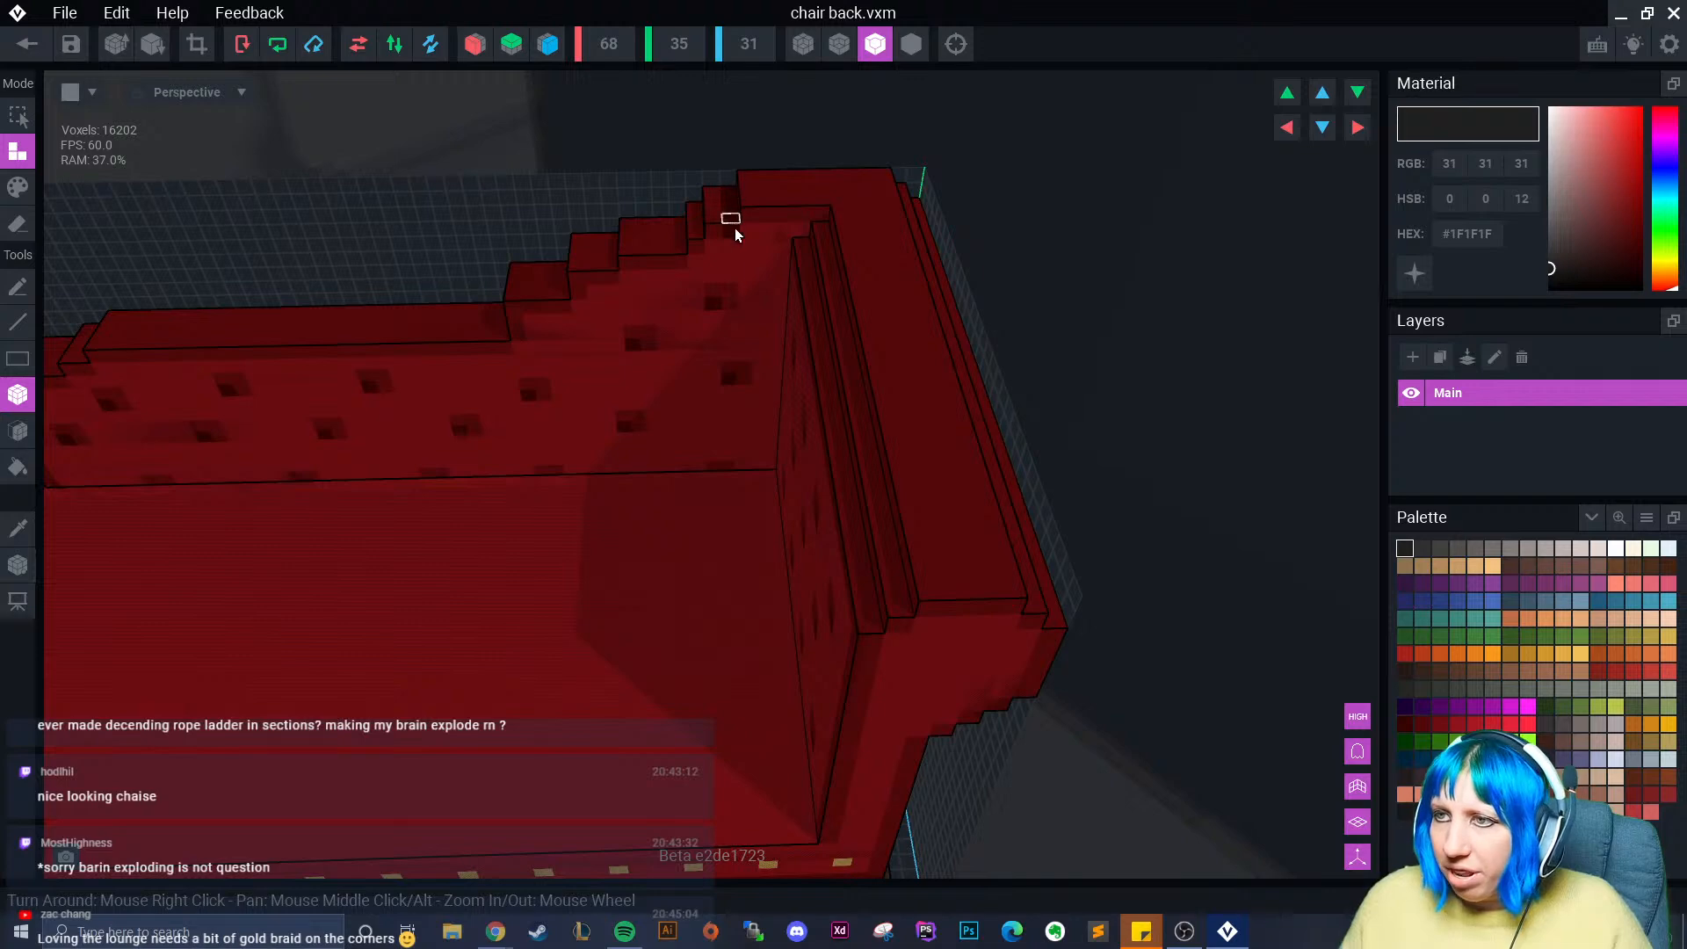
right_drag(757, 445, 747, 396)
scroll(771, 402, down, 2)
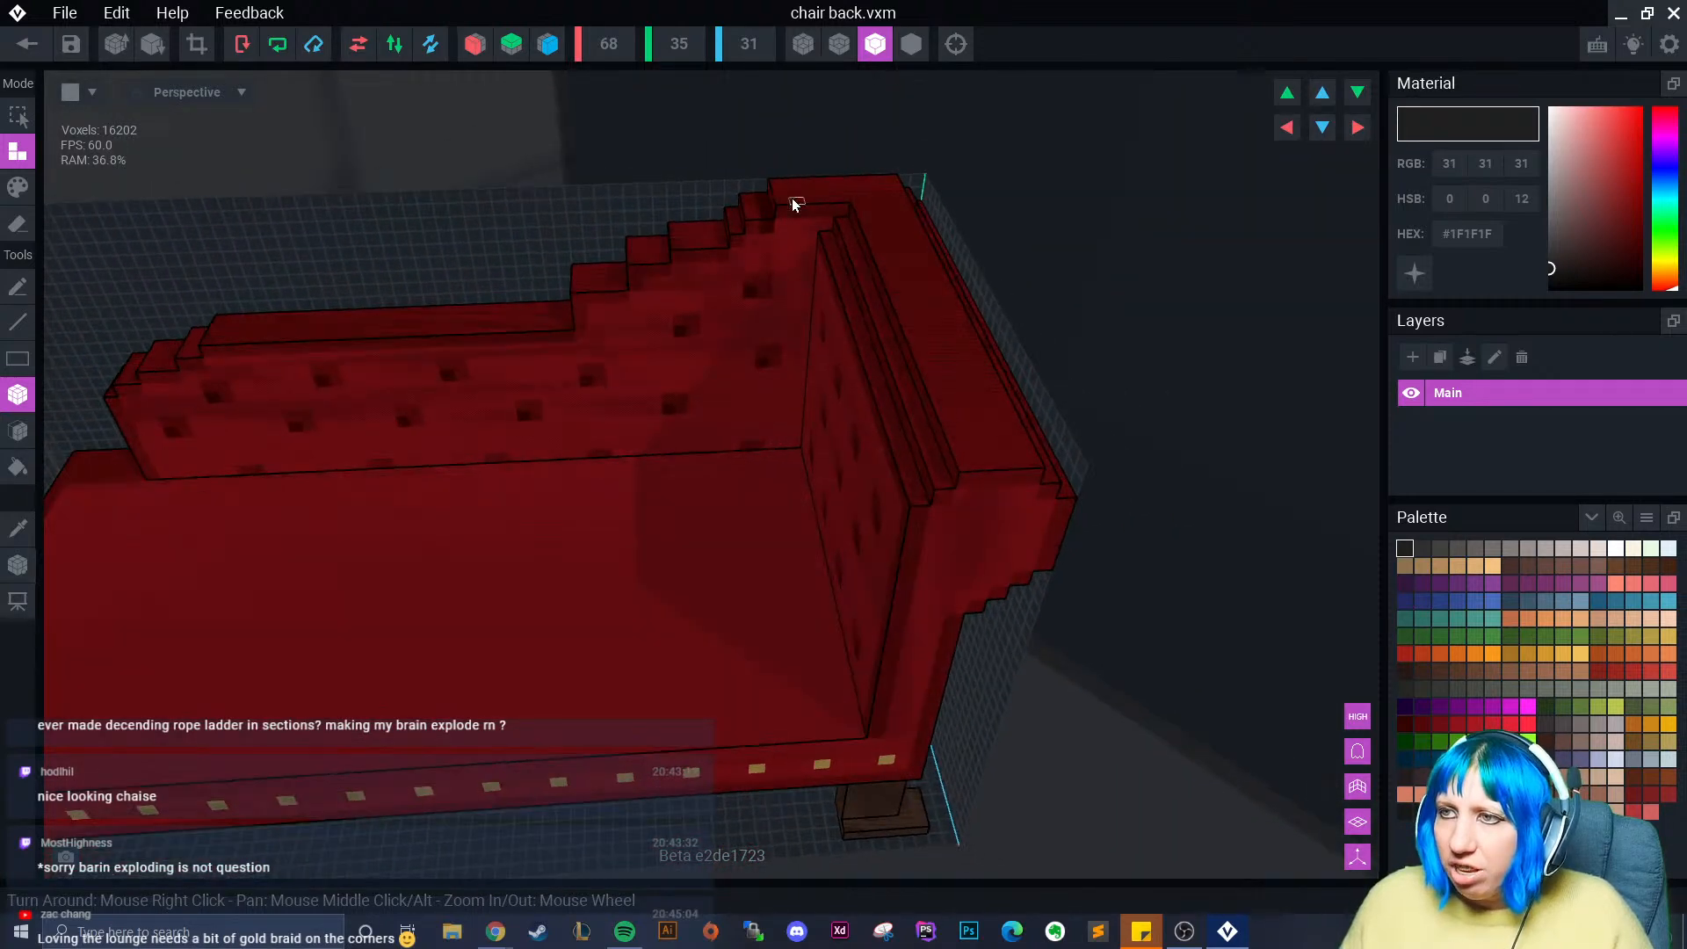
scroll(789, 235, up, 3)
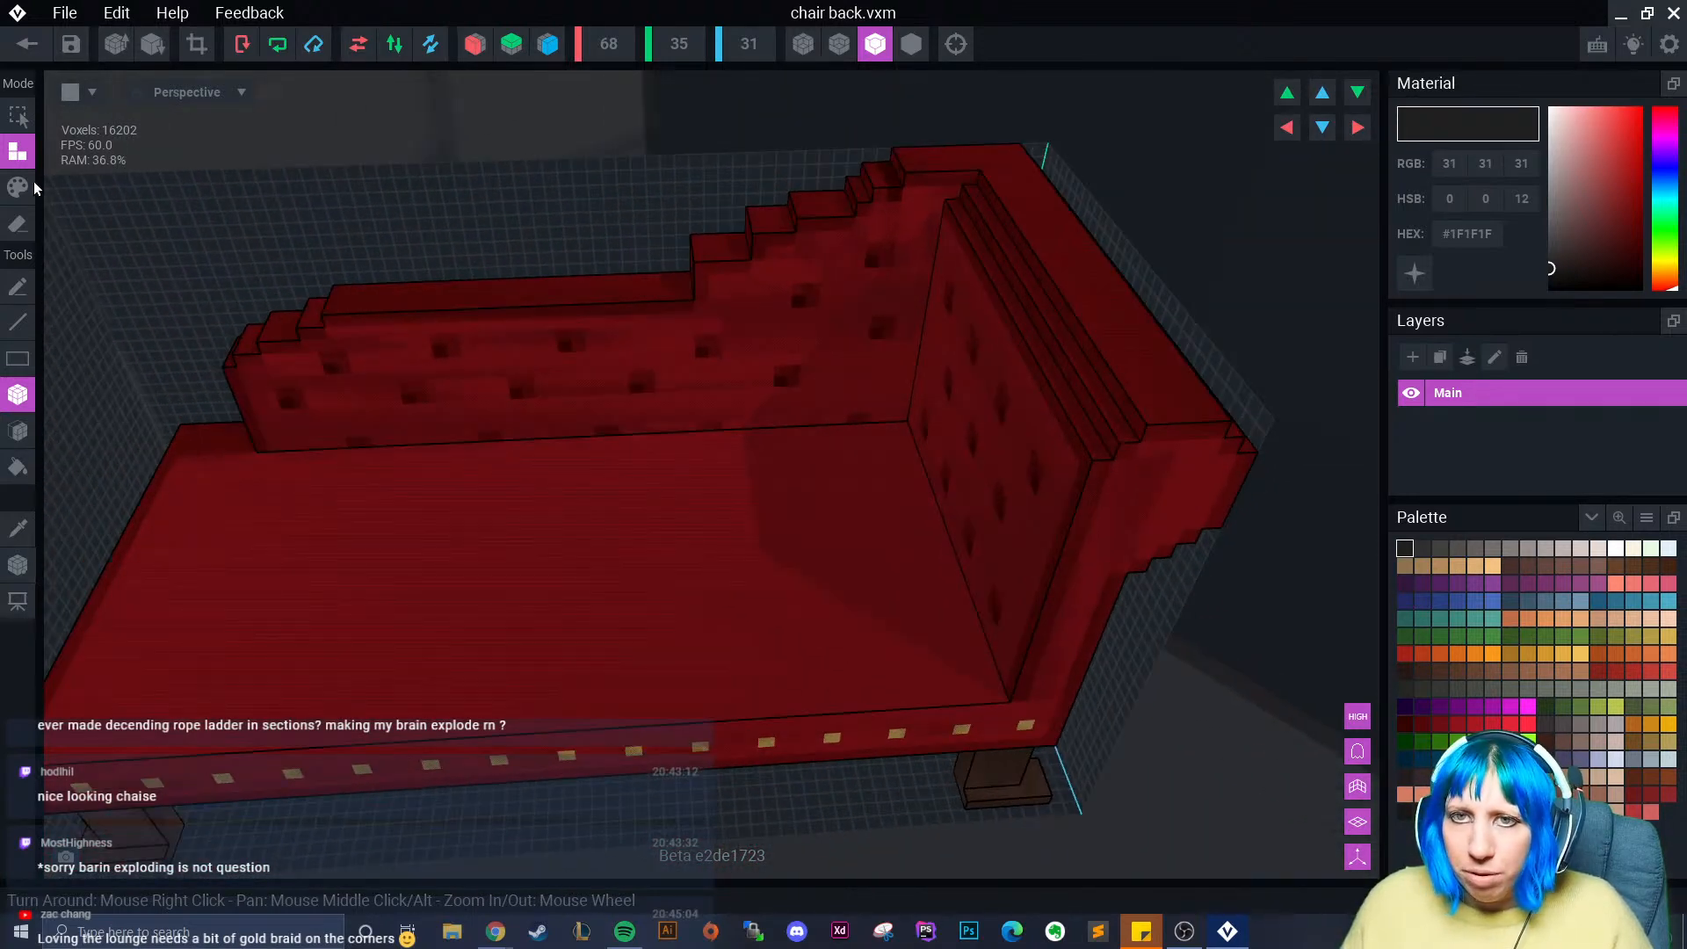
click(18, 224)
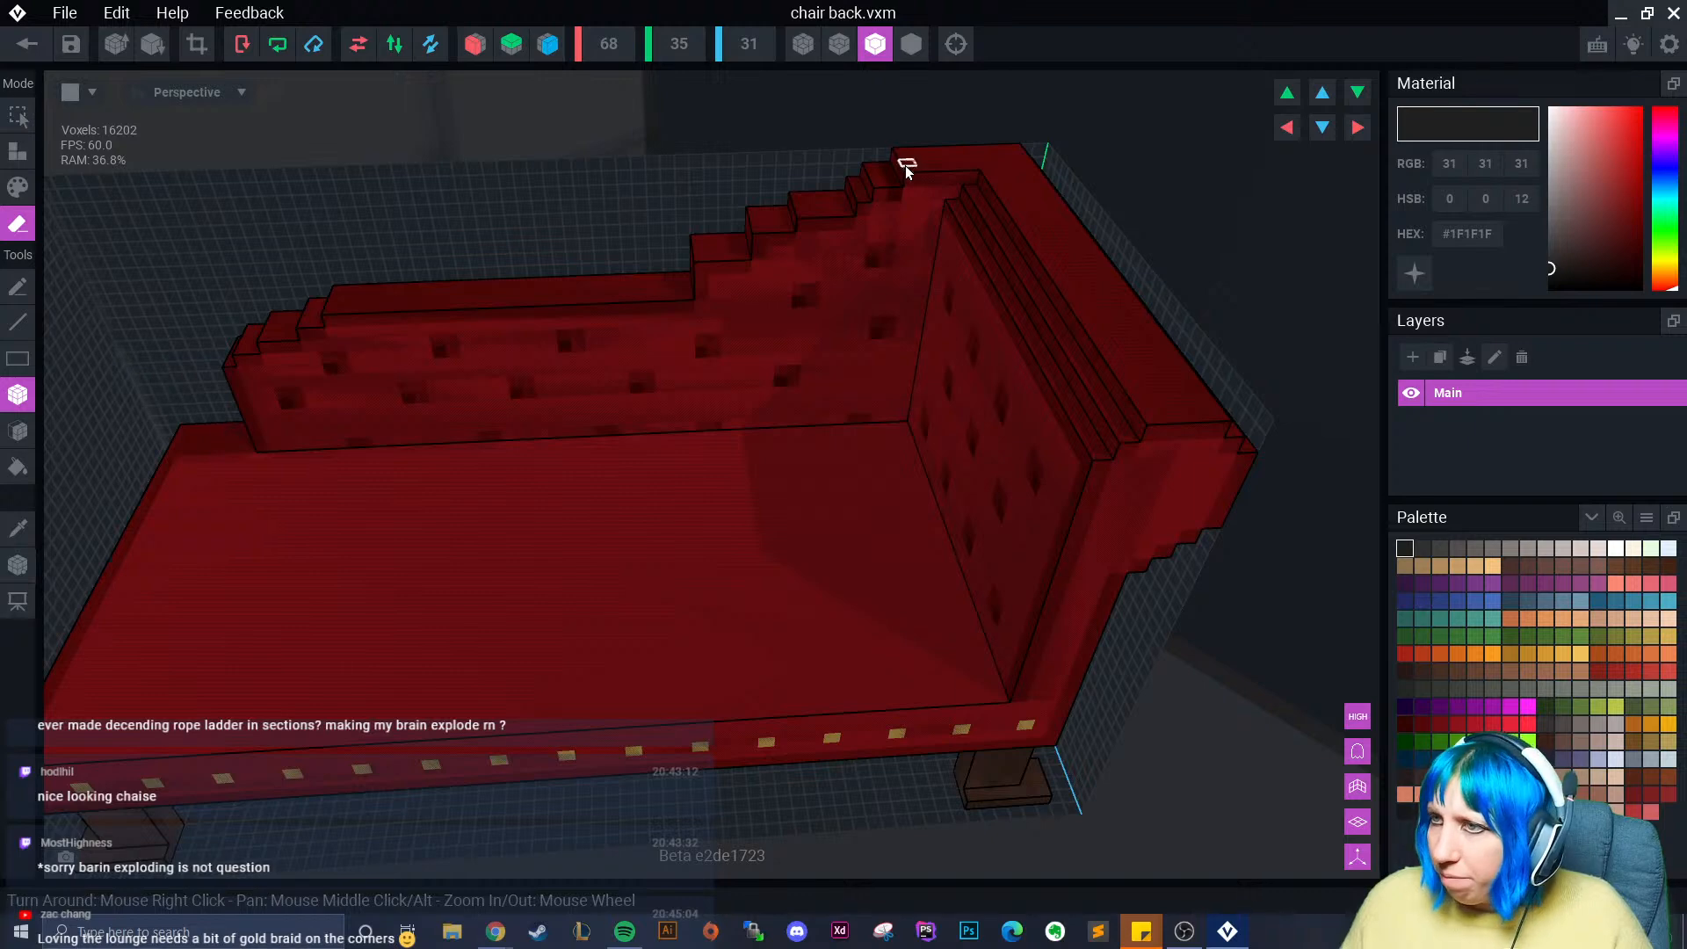
mouse_move(882, 166)
mouse_down()
mouse_move(899, 348)
mouse_move(688, 801)
mouse_move(440, 776)
mouse_move(392, 809)
mouse_up()
middle_drag(653, 603, 932, 485)
mouse_move(597, 187)
mouse_down()
mouse_move(371, 656)
mouse_move(342, 777)
mouse_up()
- Erase the leftover studded front rail up to the headrest and crop the canvas to the remaining voxels
mouse_move(631, 581)
mouse_down()
mouse_move(951, 617)
mouse_move(1226, 611)
mouse_up()
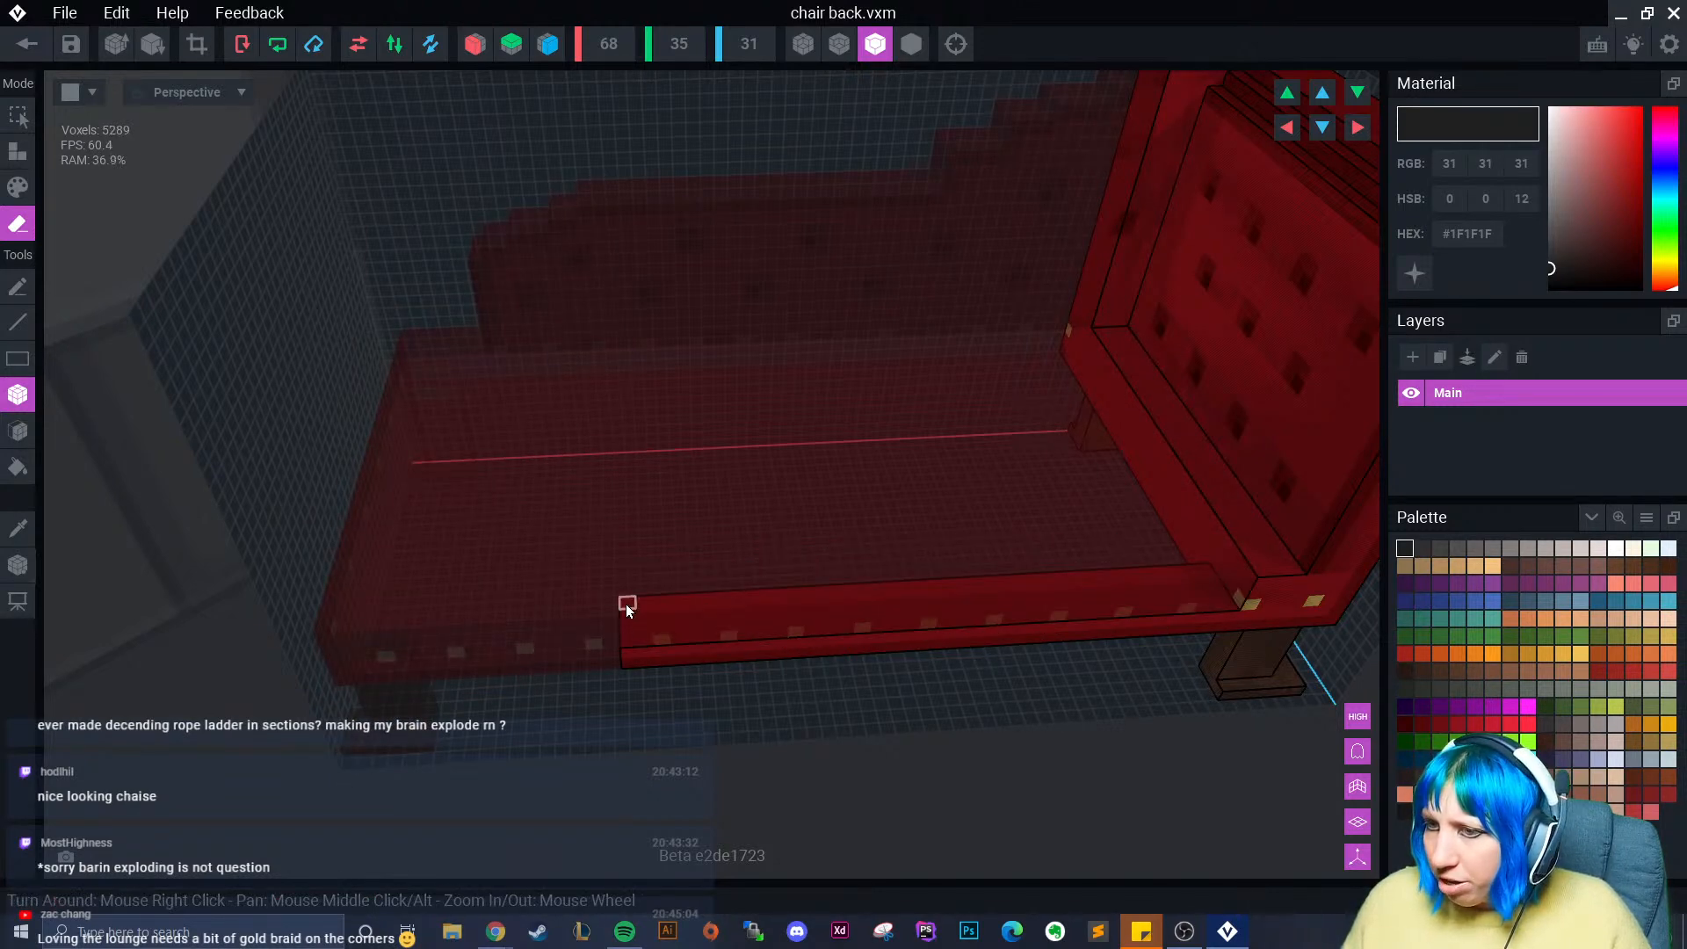
drag(625, 604, 1235, 619)
middle_drag(1236, 619, 1100, 583)
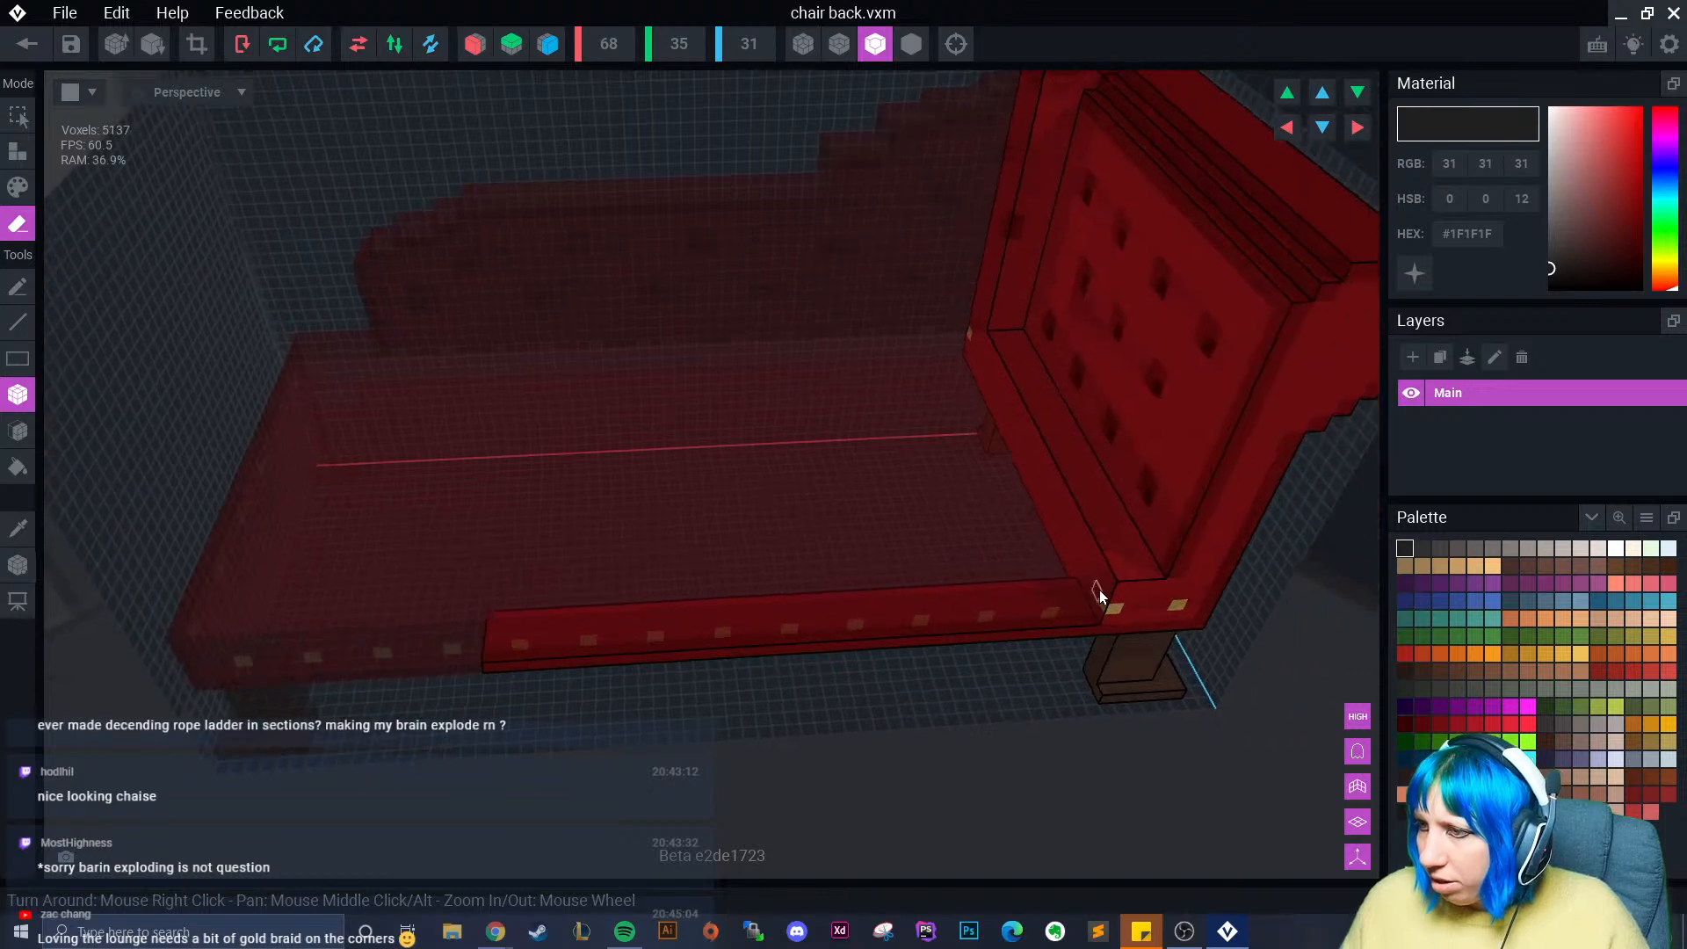
mouse_move(1079, 591)
mouse_down()
mouse_move(742, 671)
mouse_move(475, 689)
mouse_move(497, 669)
mouse_up()
right_drag(692, 629, 698, 507)
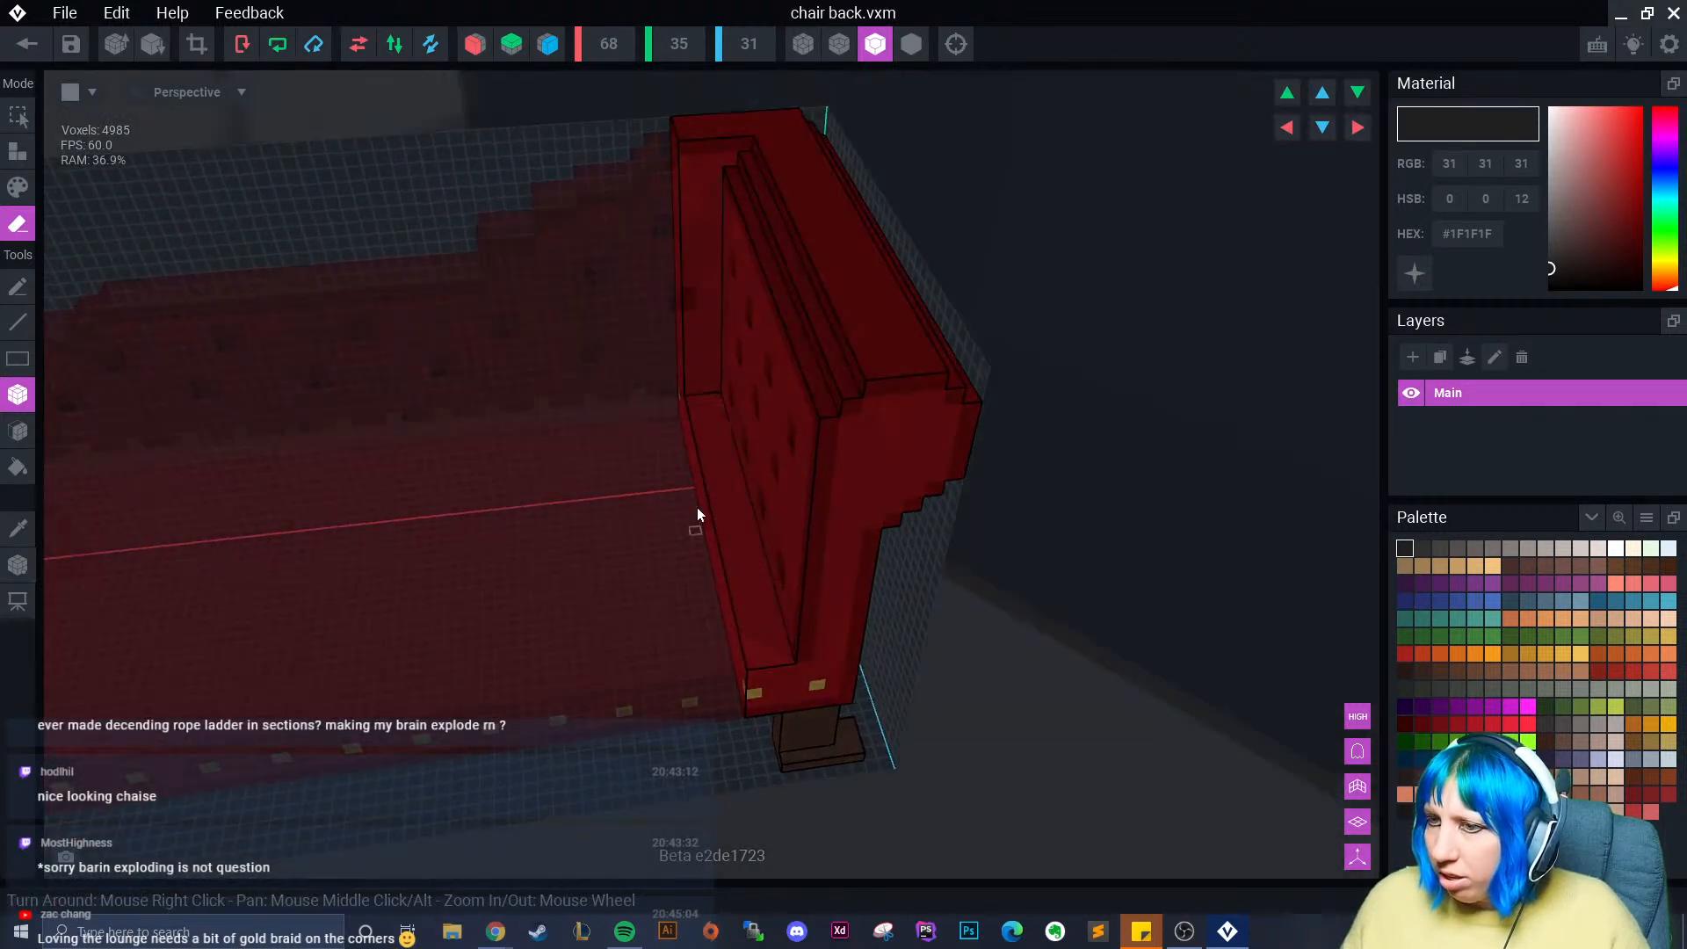
click(197, 44)
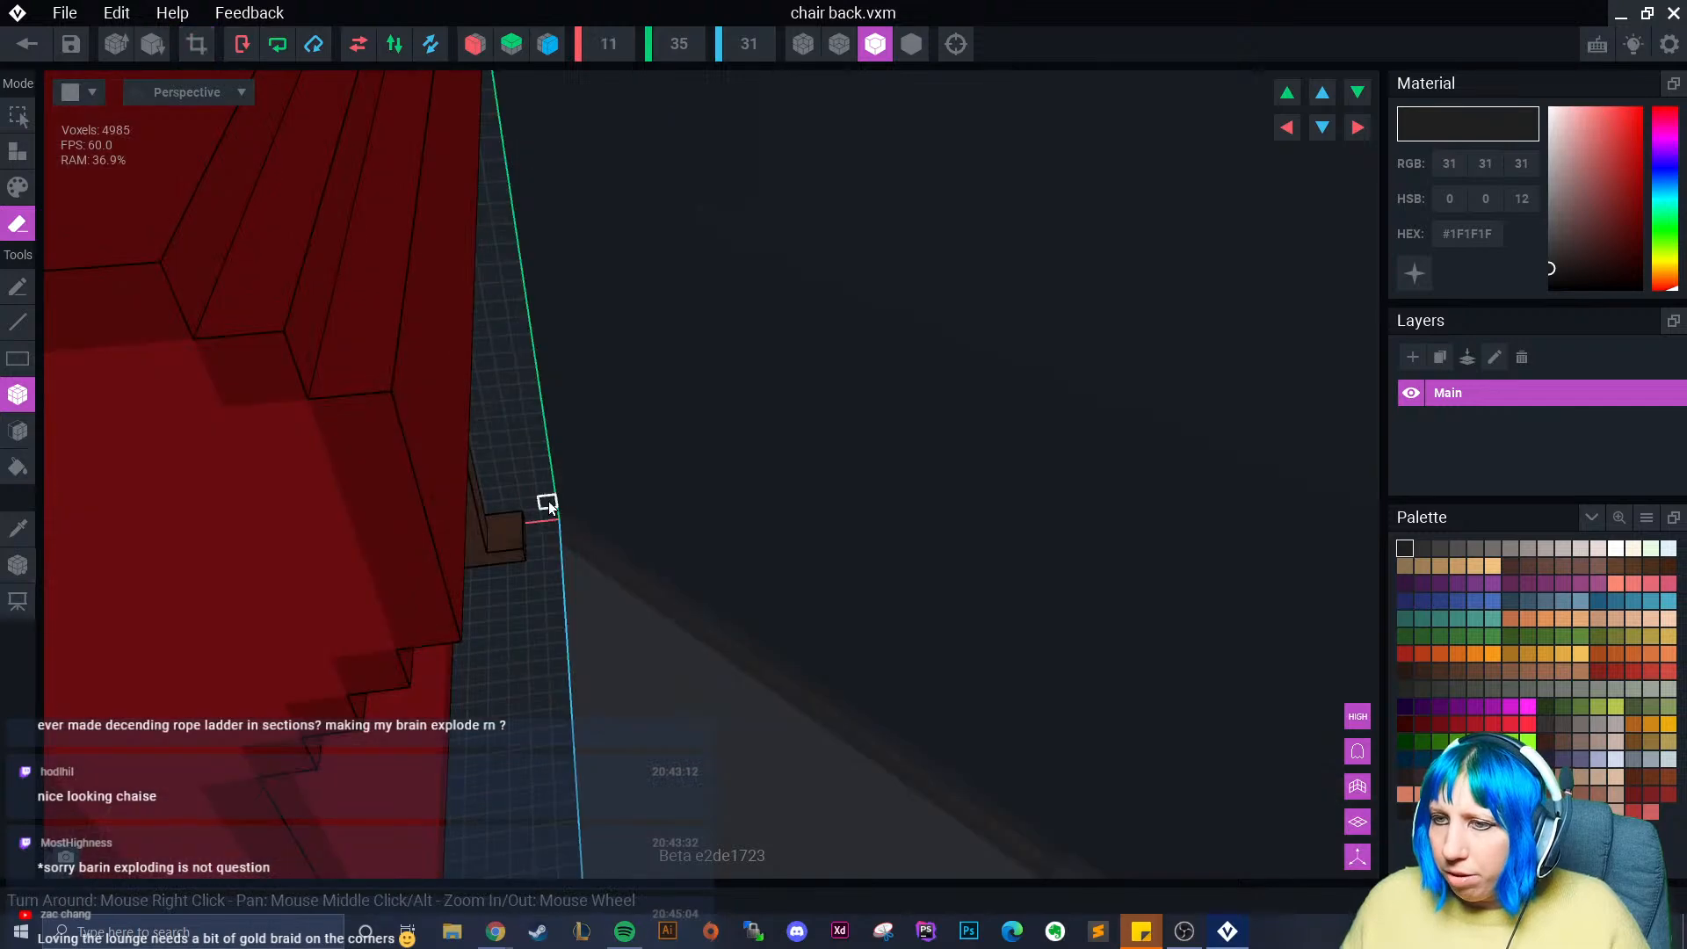
- Erase the protruding seat-edge strip along the bottom of the tufted headrest panel
middle_drag(546, 504, 807, 485)
right_drag(807, 485, 564, 210)
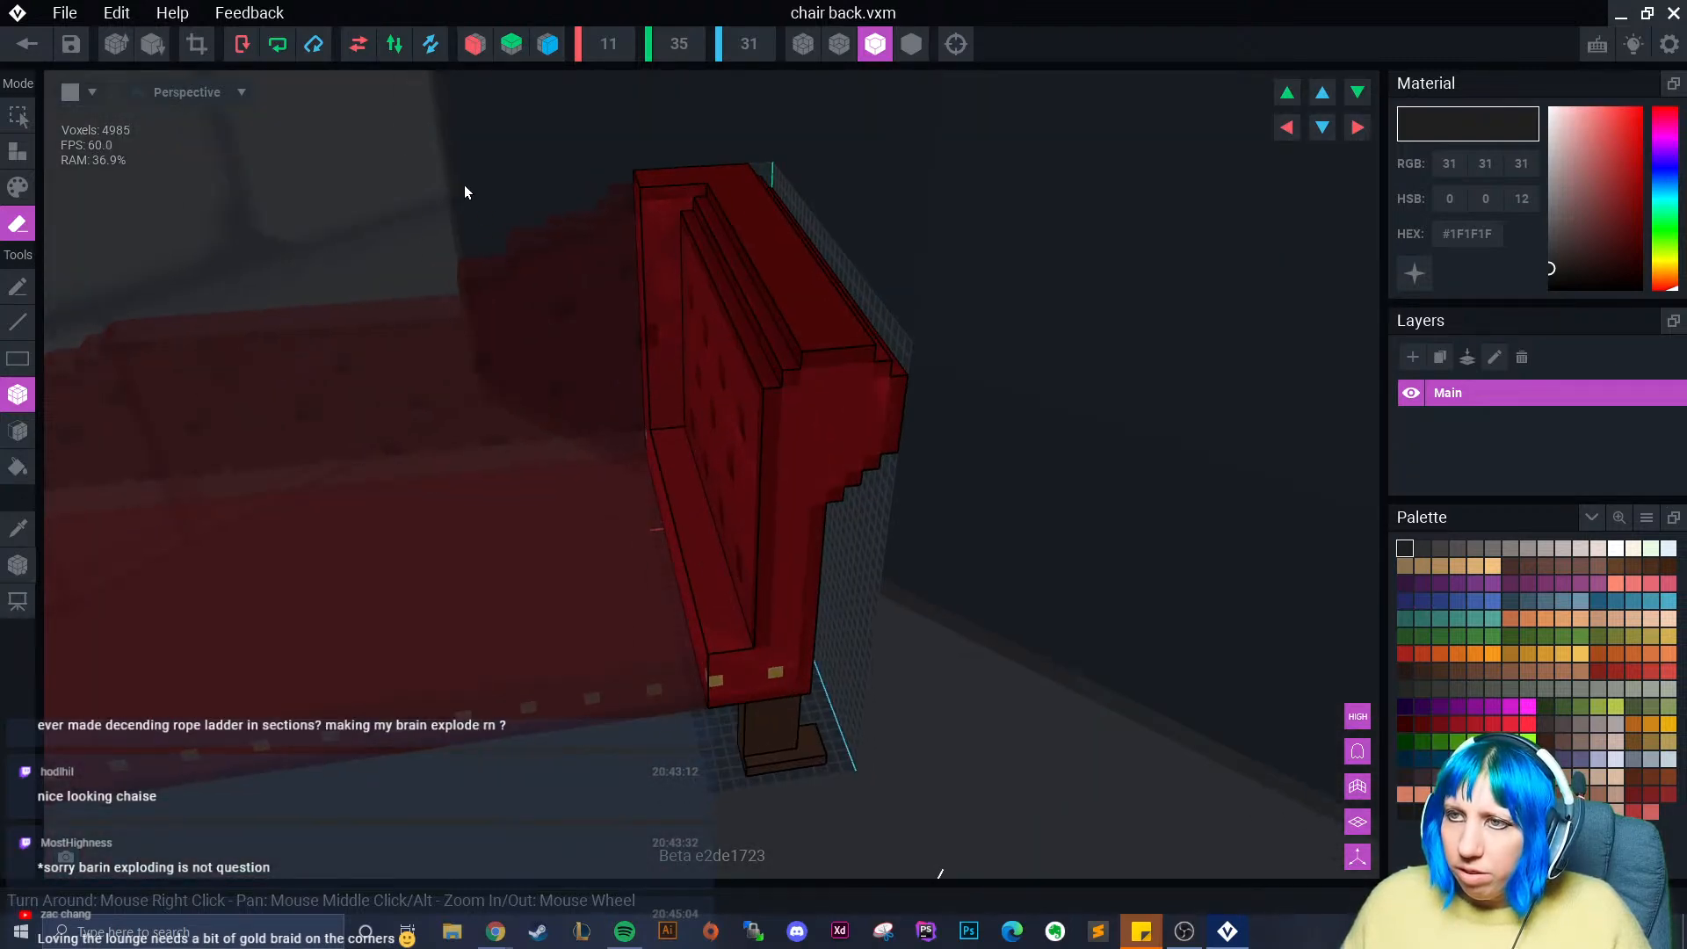
right_drag(464, 185, 646, 171)
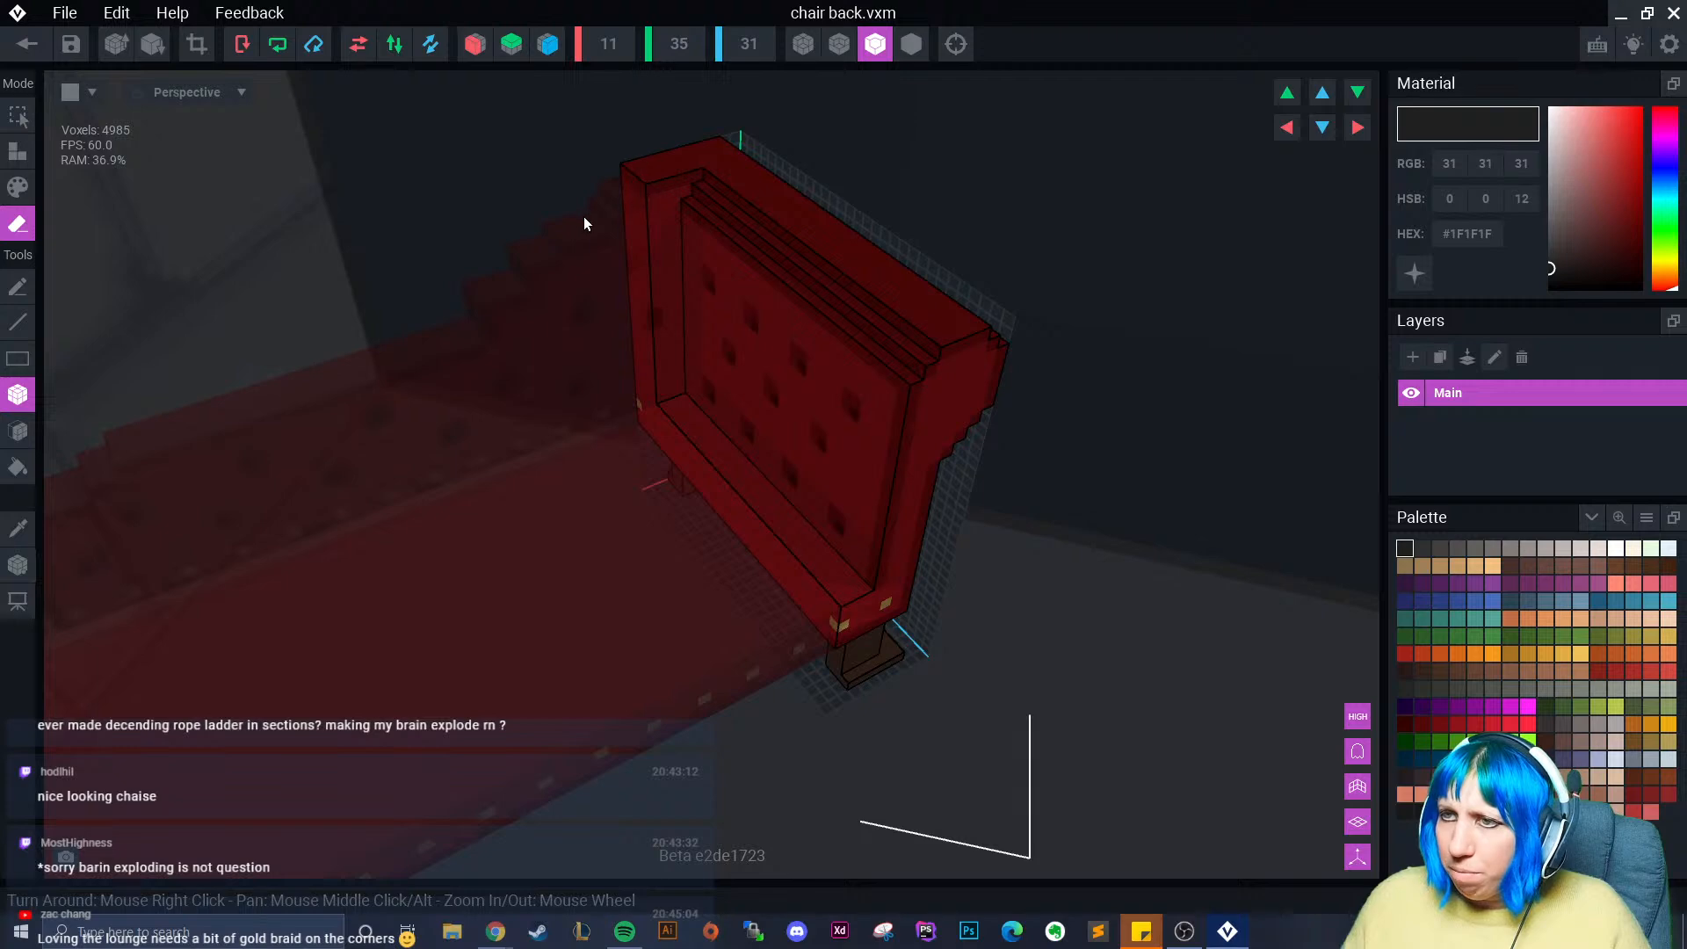
right_drag(584, 217, 684, 461)
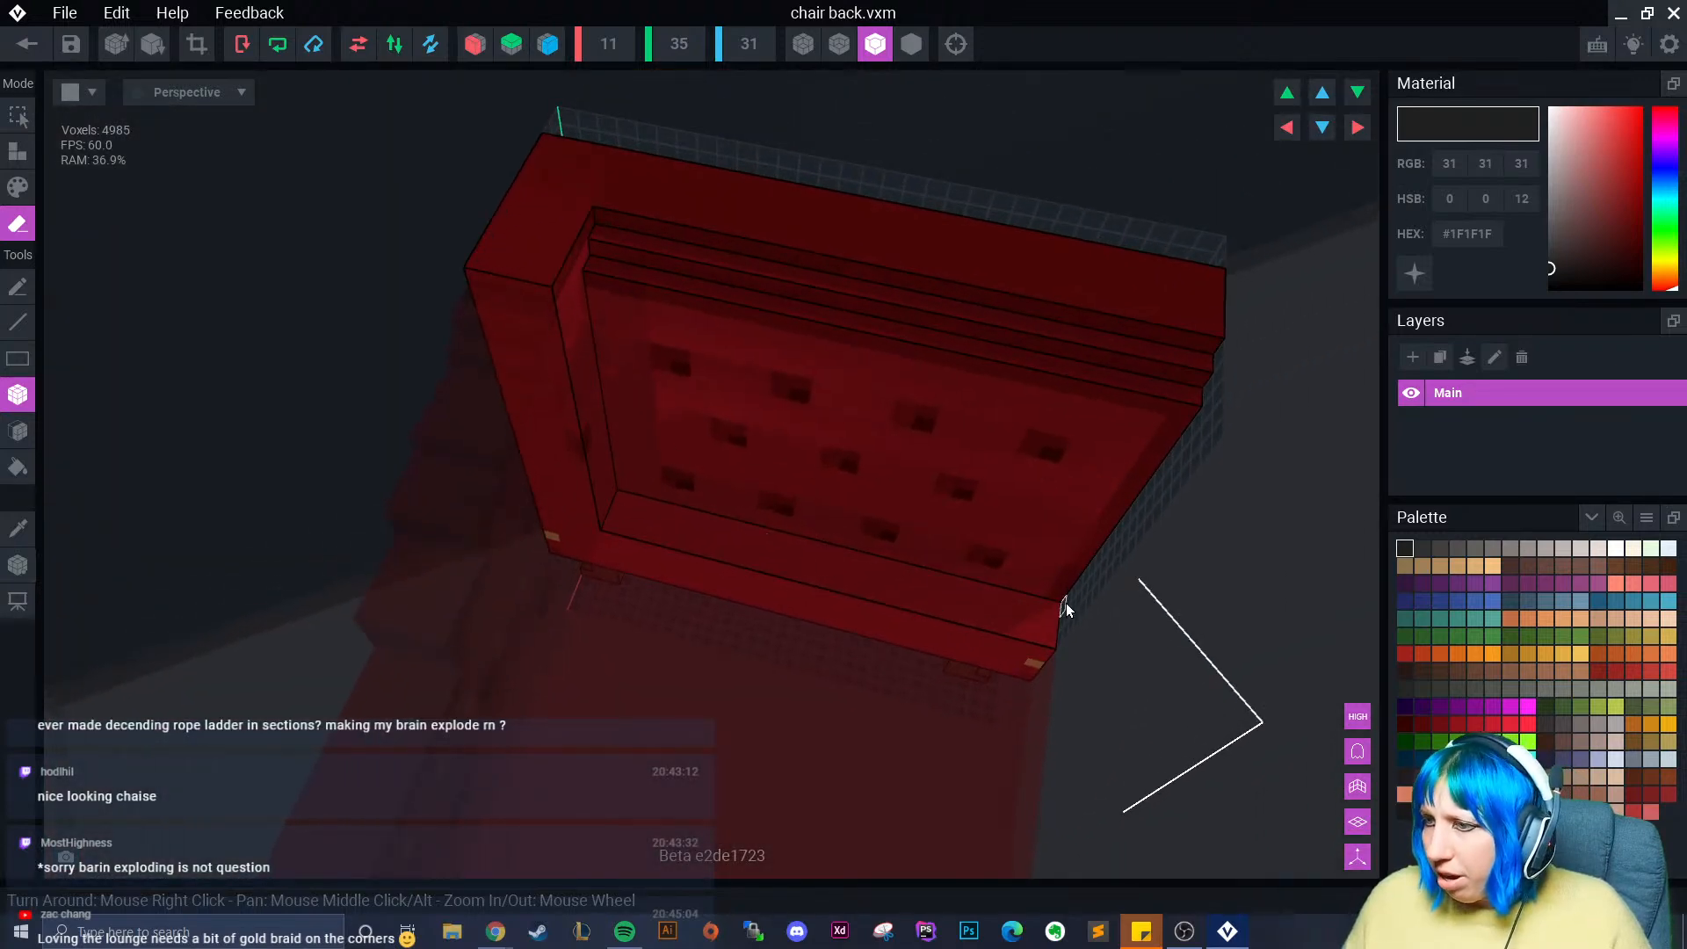
mouse_move(1054, 610)
mouse_down()
mouse_move(692, 585)
mouse_move(554, 545)
mouse_up()
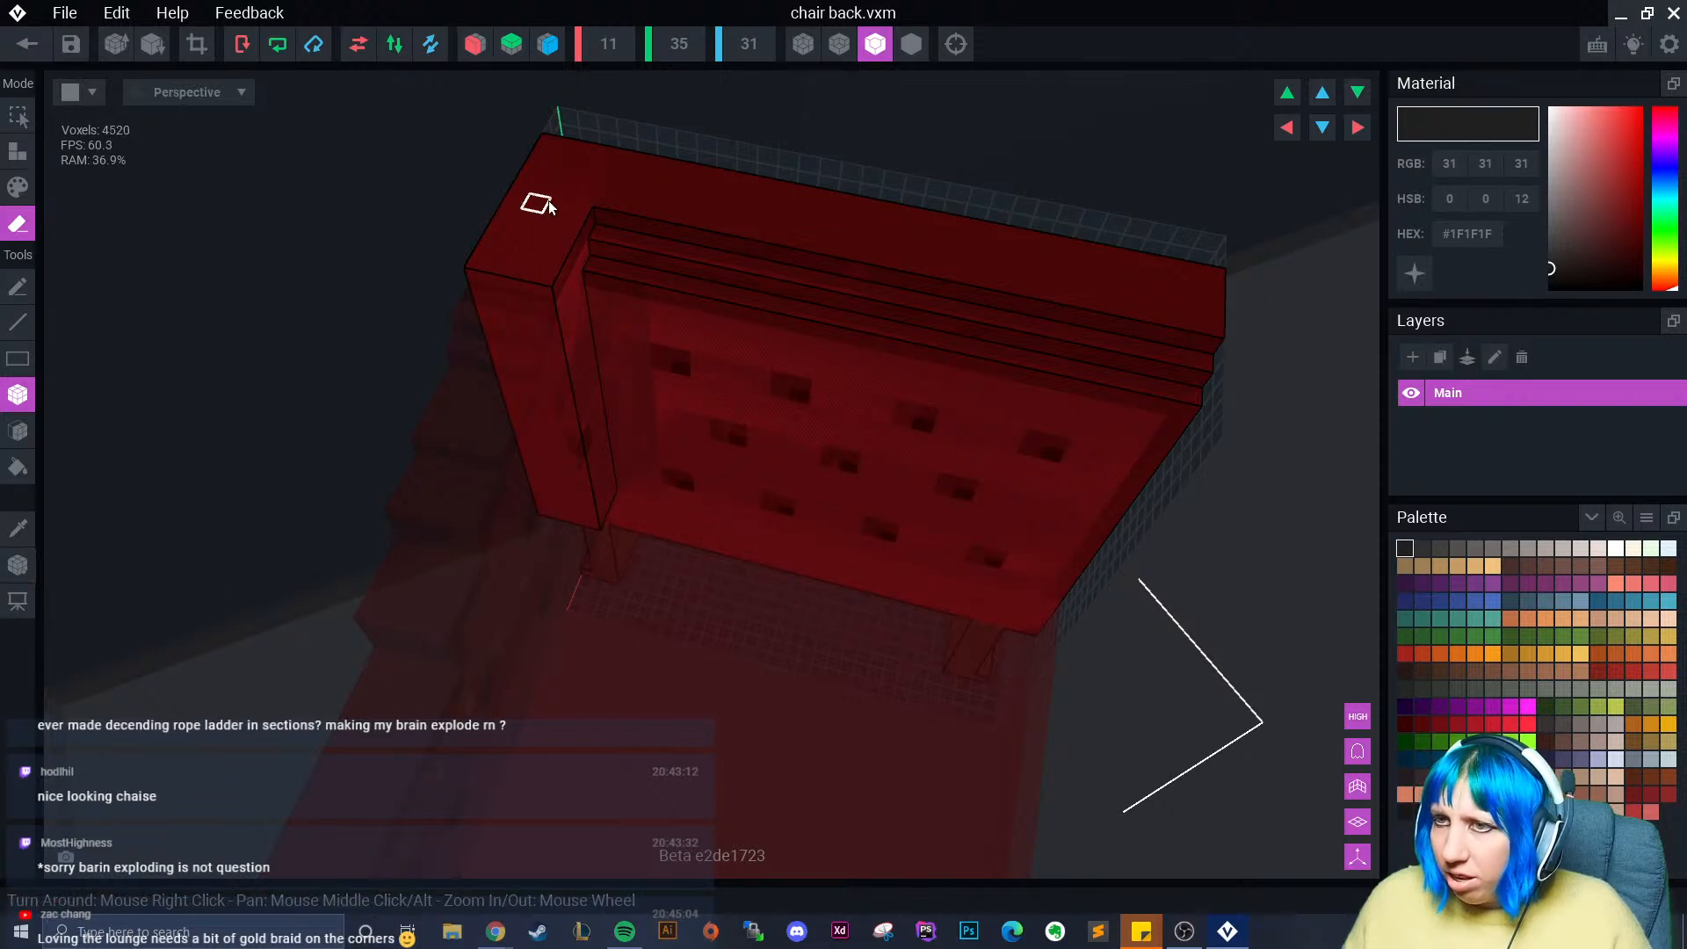
- Erase the side backrest column at the headrest's rear corner and crop the canvas to the remaining voxels
mouse_move(541, 146)
mouse_down()
mouse_move(549, 431)
mouse_move(593, 524)
mouse_up()
right_drag(584, 546, 589, 81)
mouse_move(594, 88)
mouse_down()
mouse_move(565, 256)
mouse_move(590, 497)
mouse_up()
mouse_move(630, 531)
right_down()
mouse_move(576, 324)
mouse_move(582, 218)
right_up()
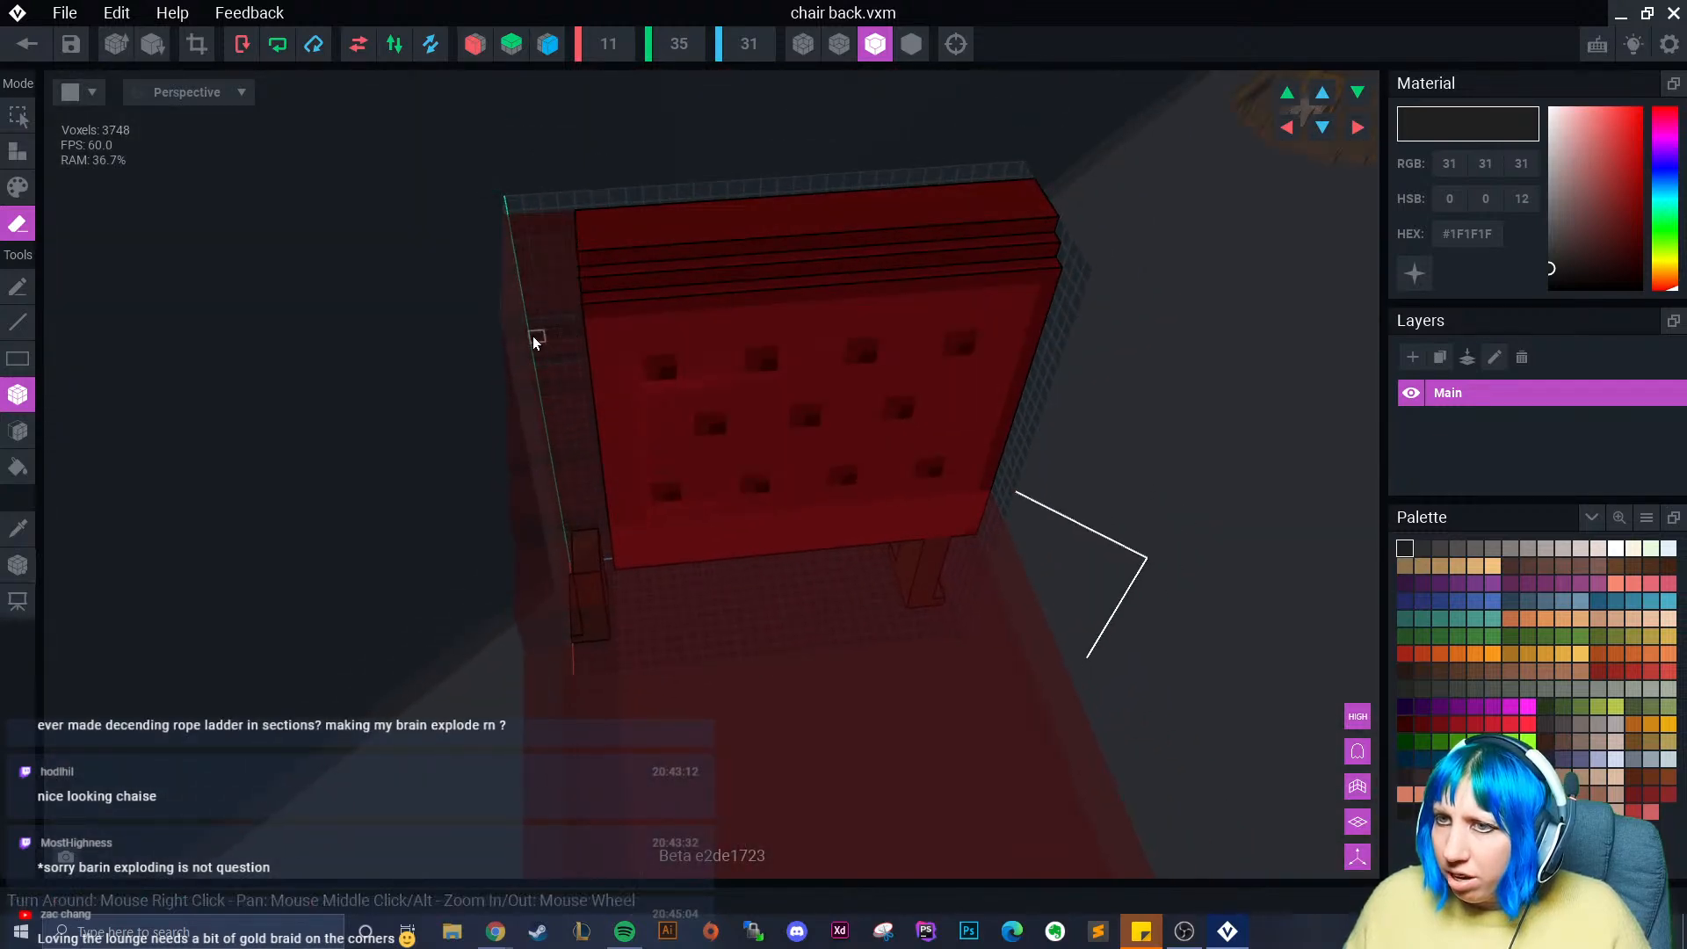
right_drag(533, 335, 431, 237)
click(196, 44)
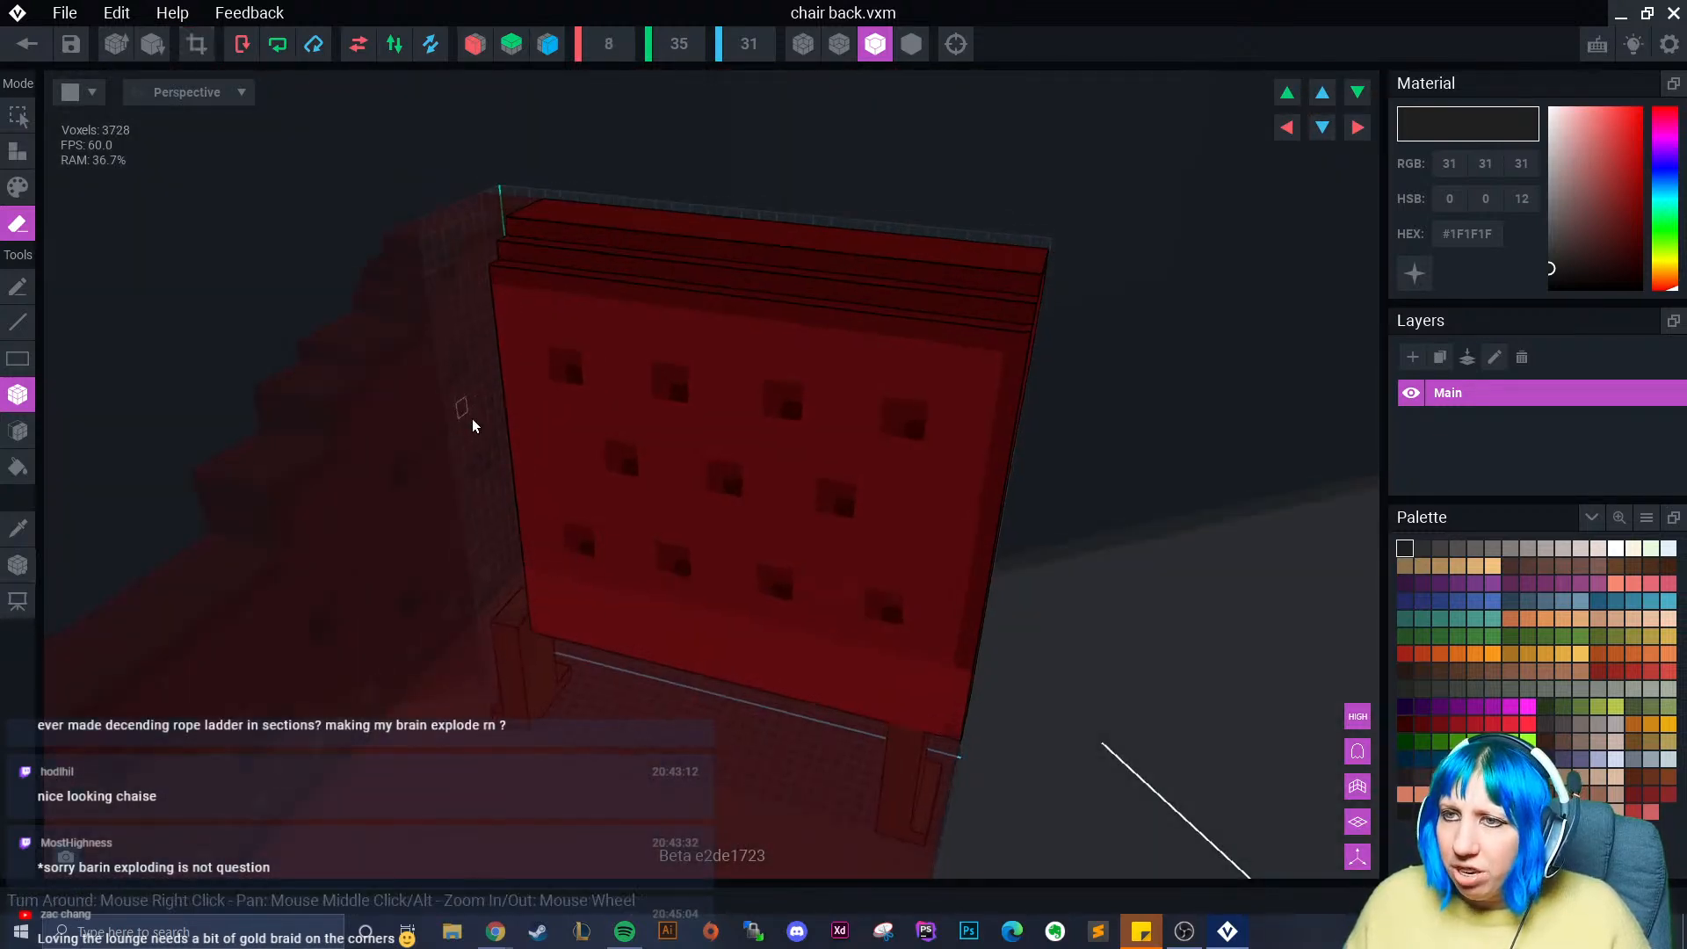
- Erase the detached rear leg beside the headrest panel and crop the canvas again
right_drag(523, 460, 490, 547)
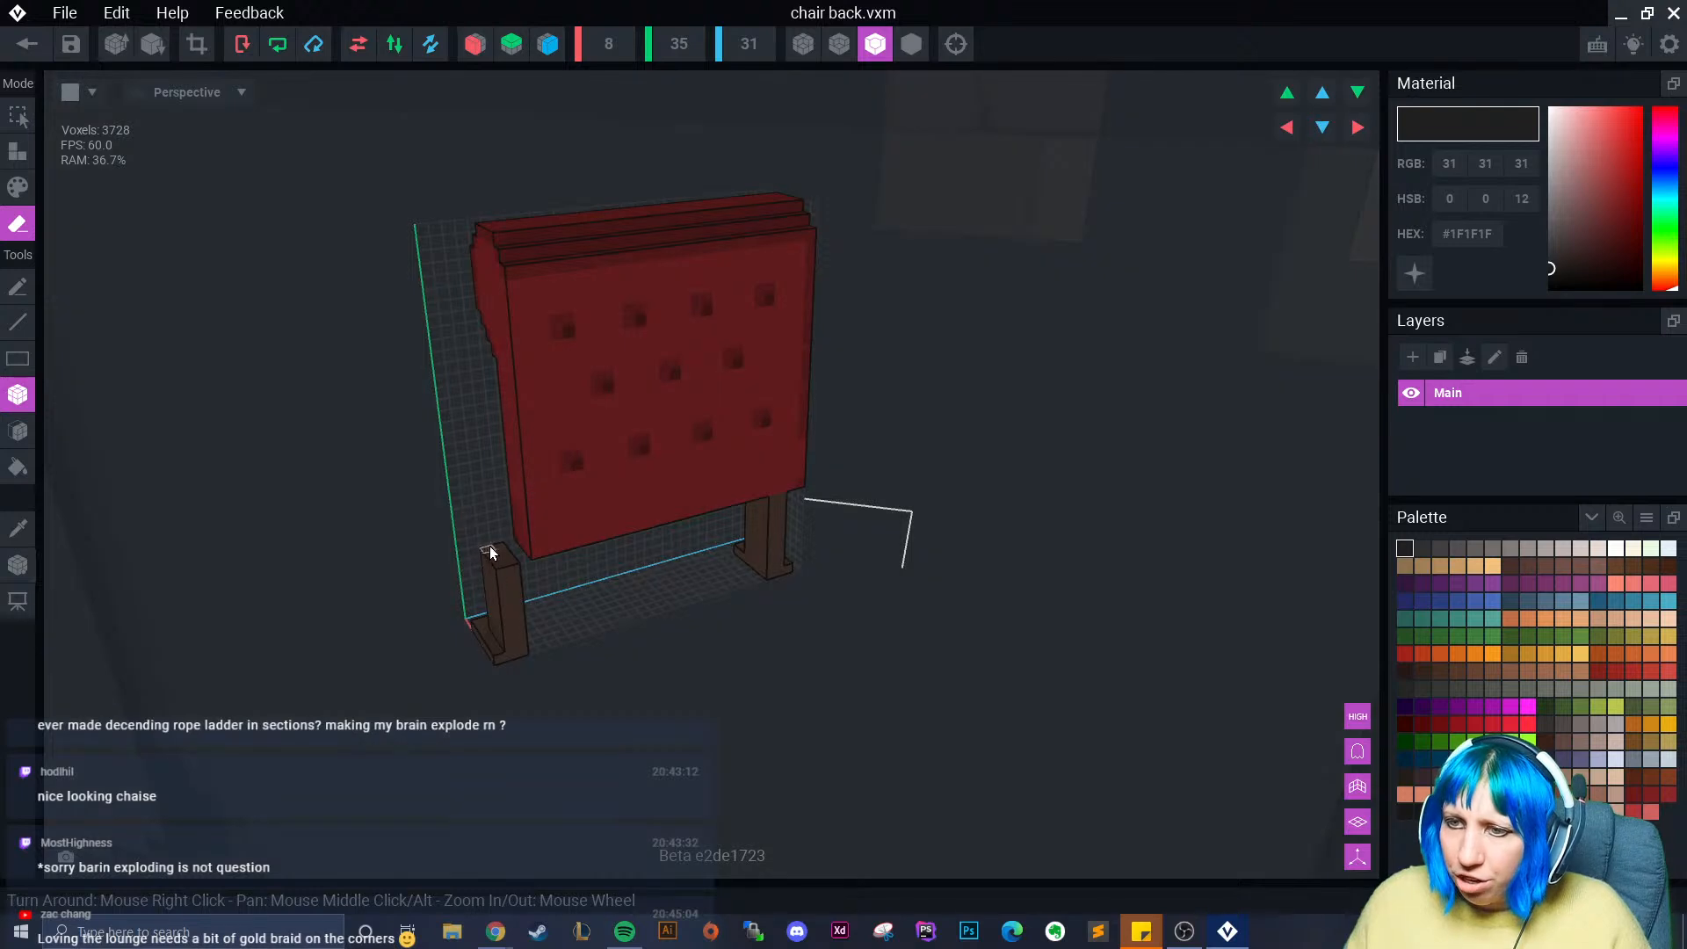
mouse_move(494, 545)
mouse_down()
mouse_move(507, 651)
mouse_move(492, 674)
mouse_up()
right_drag(492, 673, 506, 610)
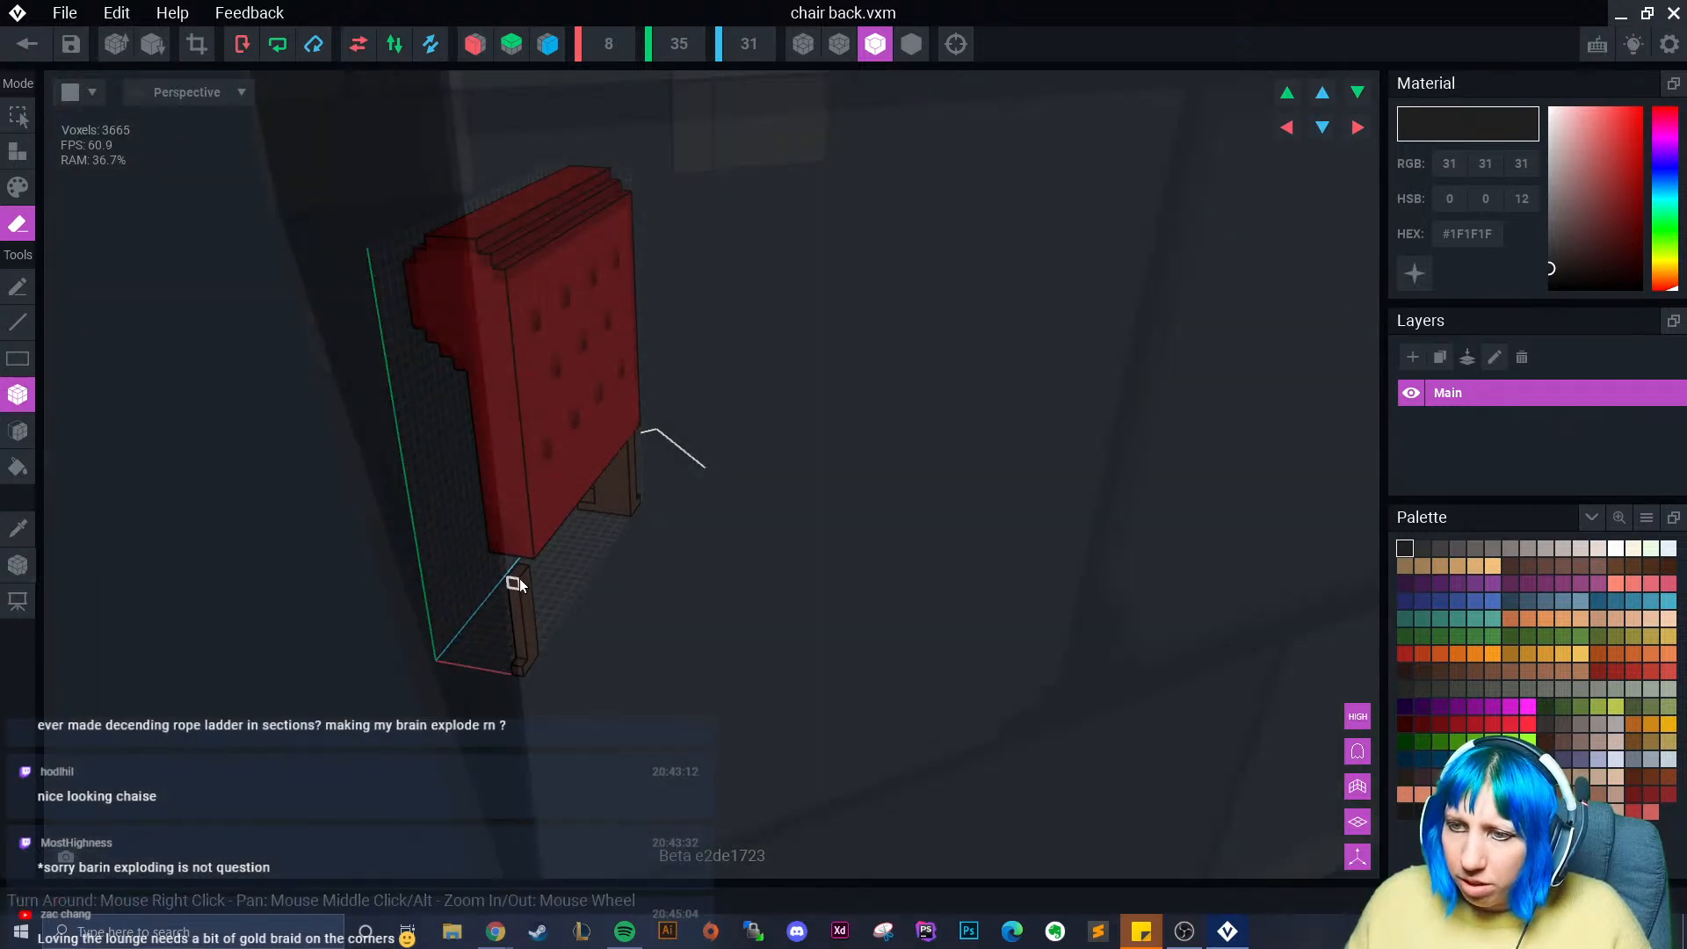
drag(523, 585, 526, 681)
right_drag(526, 682, 515, 675)
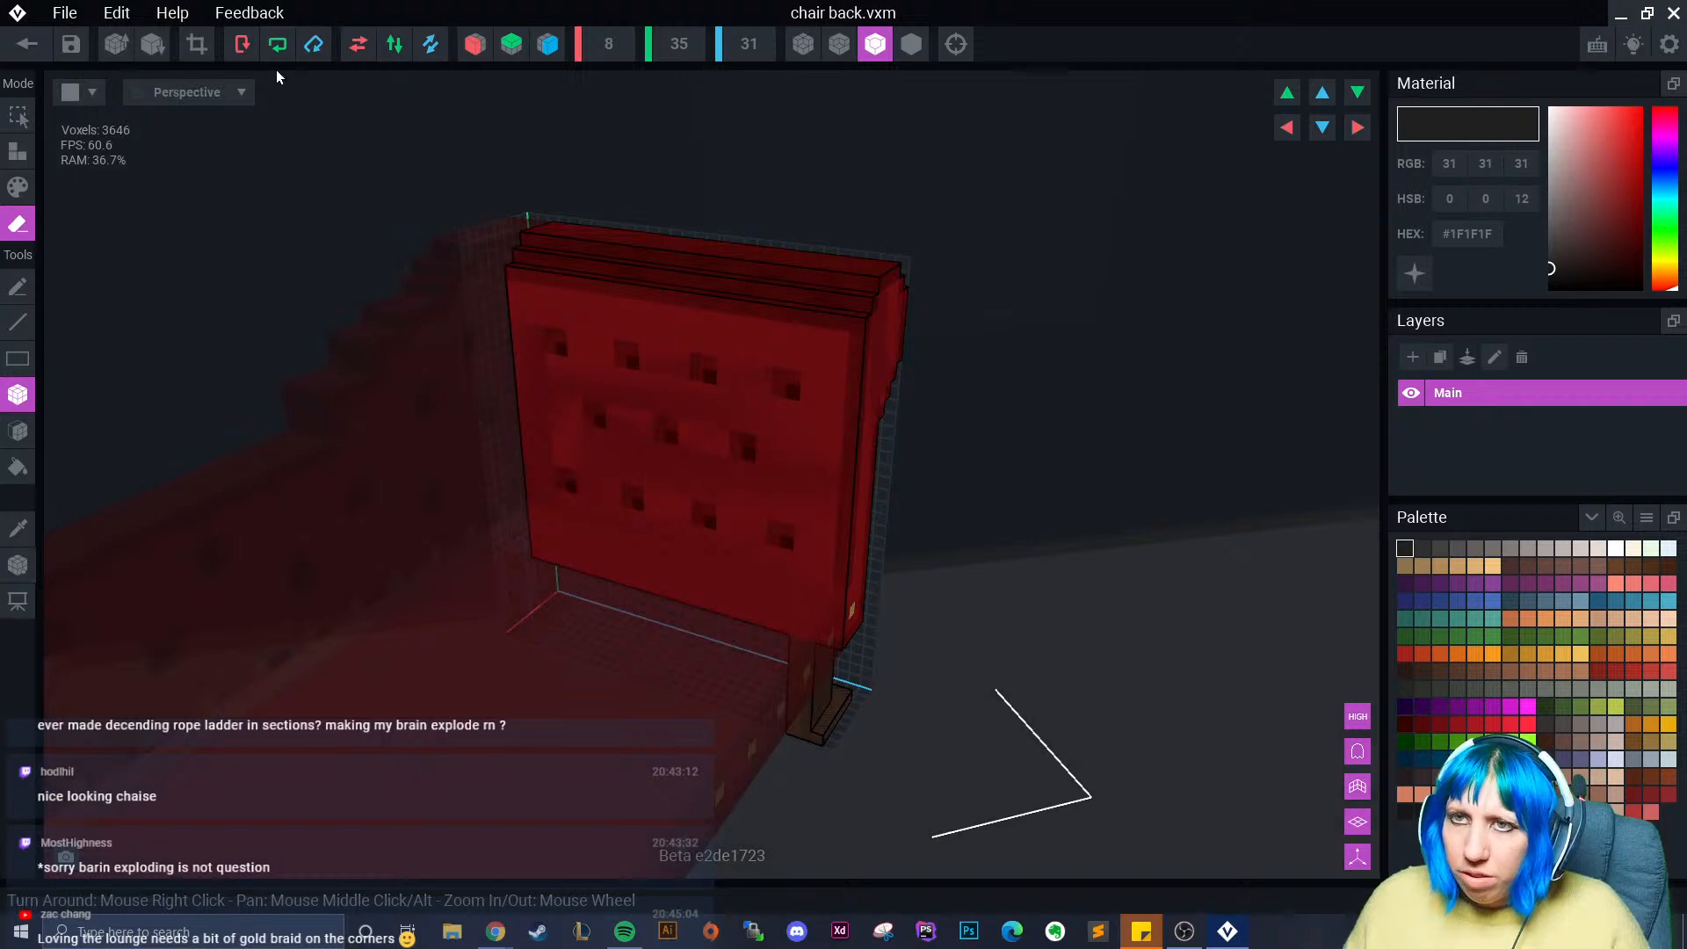
click(196, 44)
- Return to the room scene and open the chair side node's model for voxel editing
right_drag(606, 448, 369, 501)
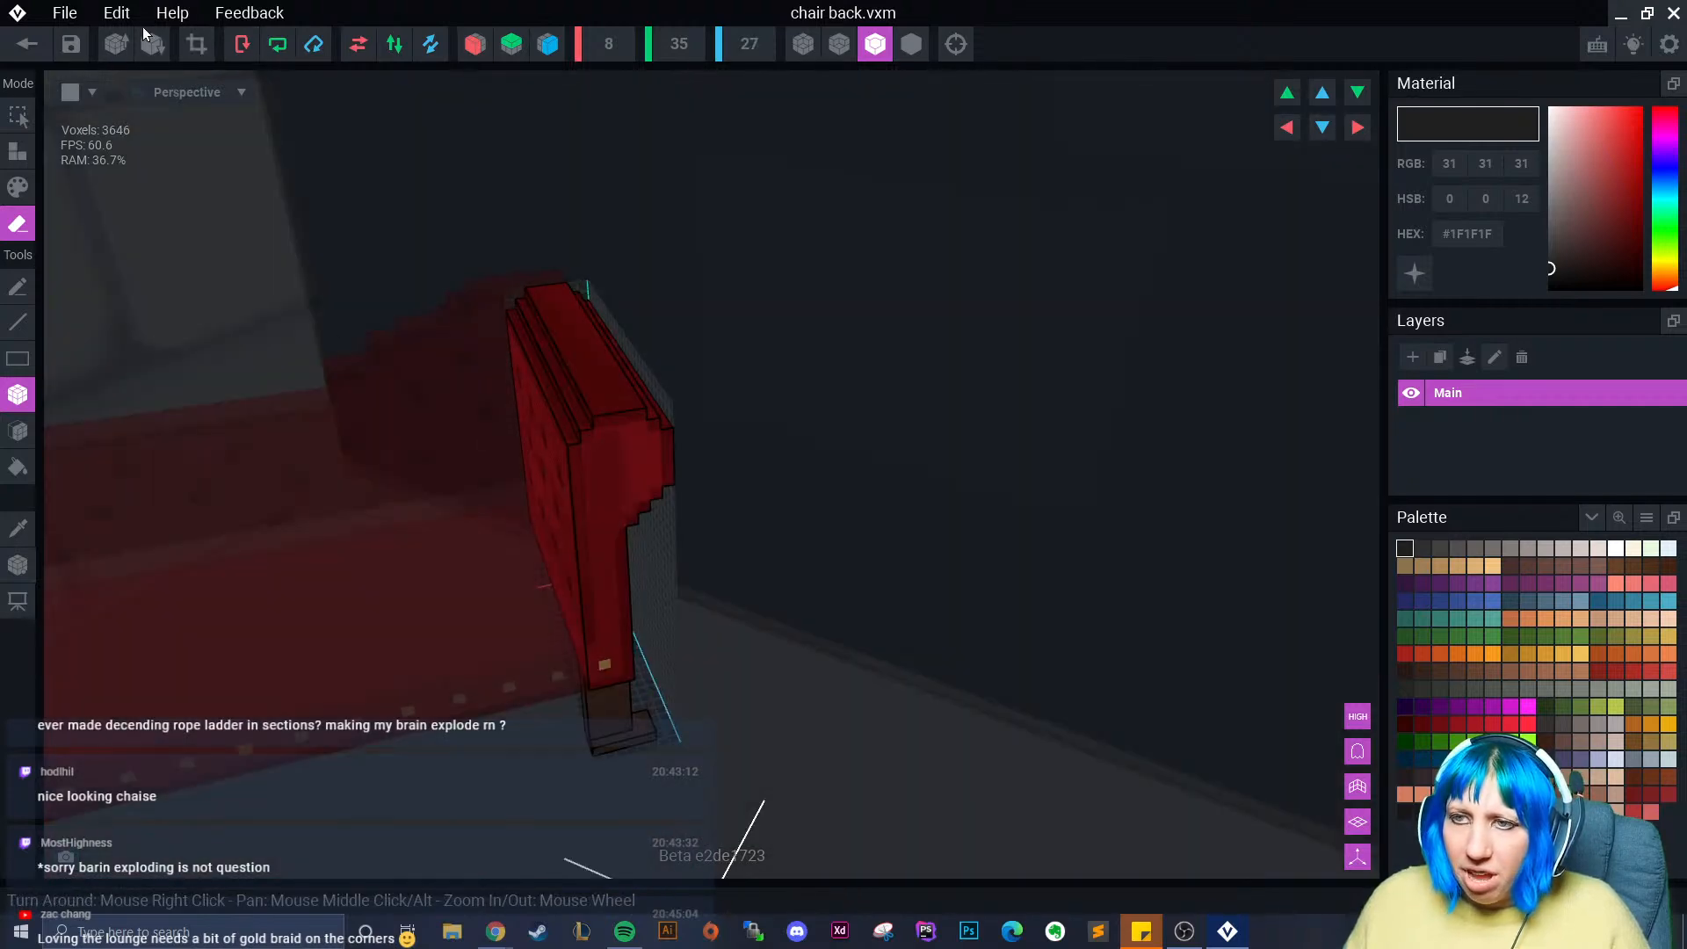
click(37, 45)
click(682, 339)
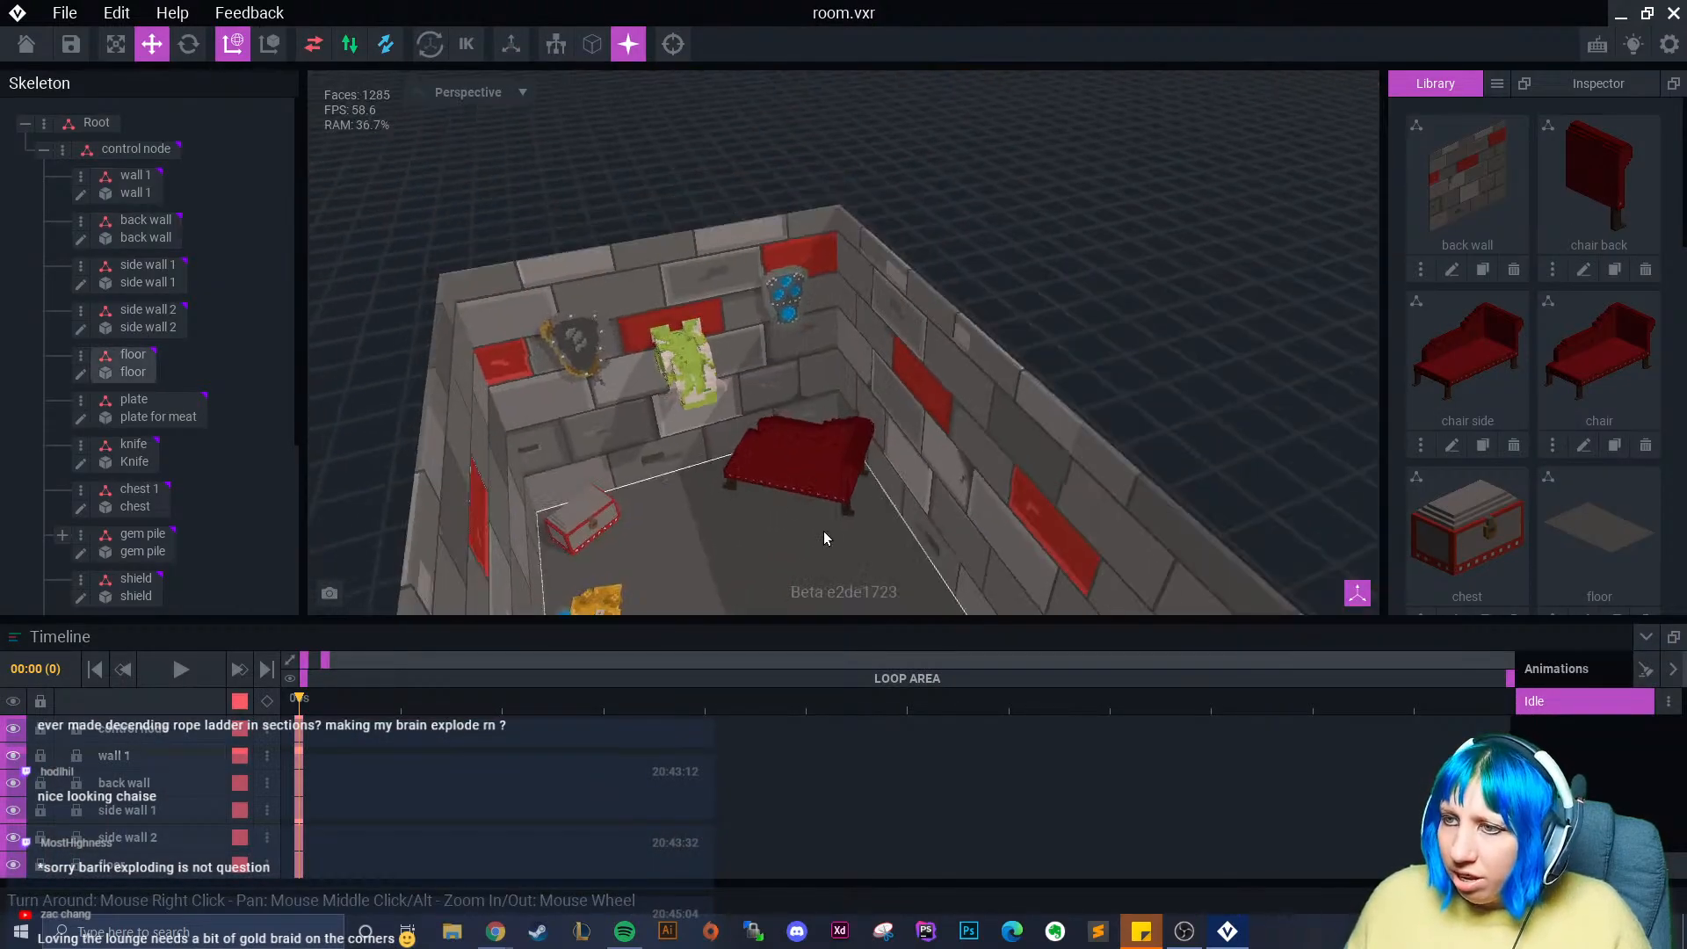
click(799, 476)
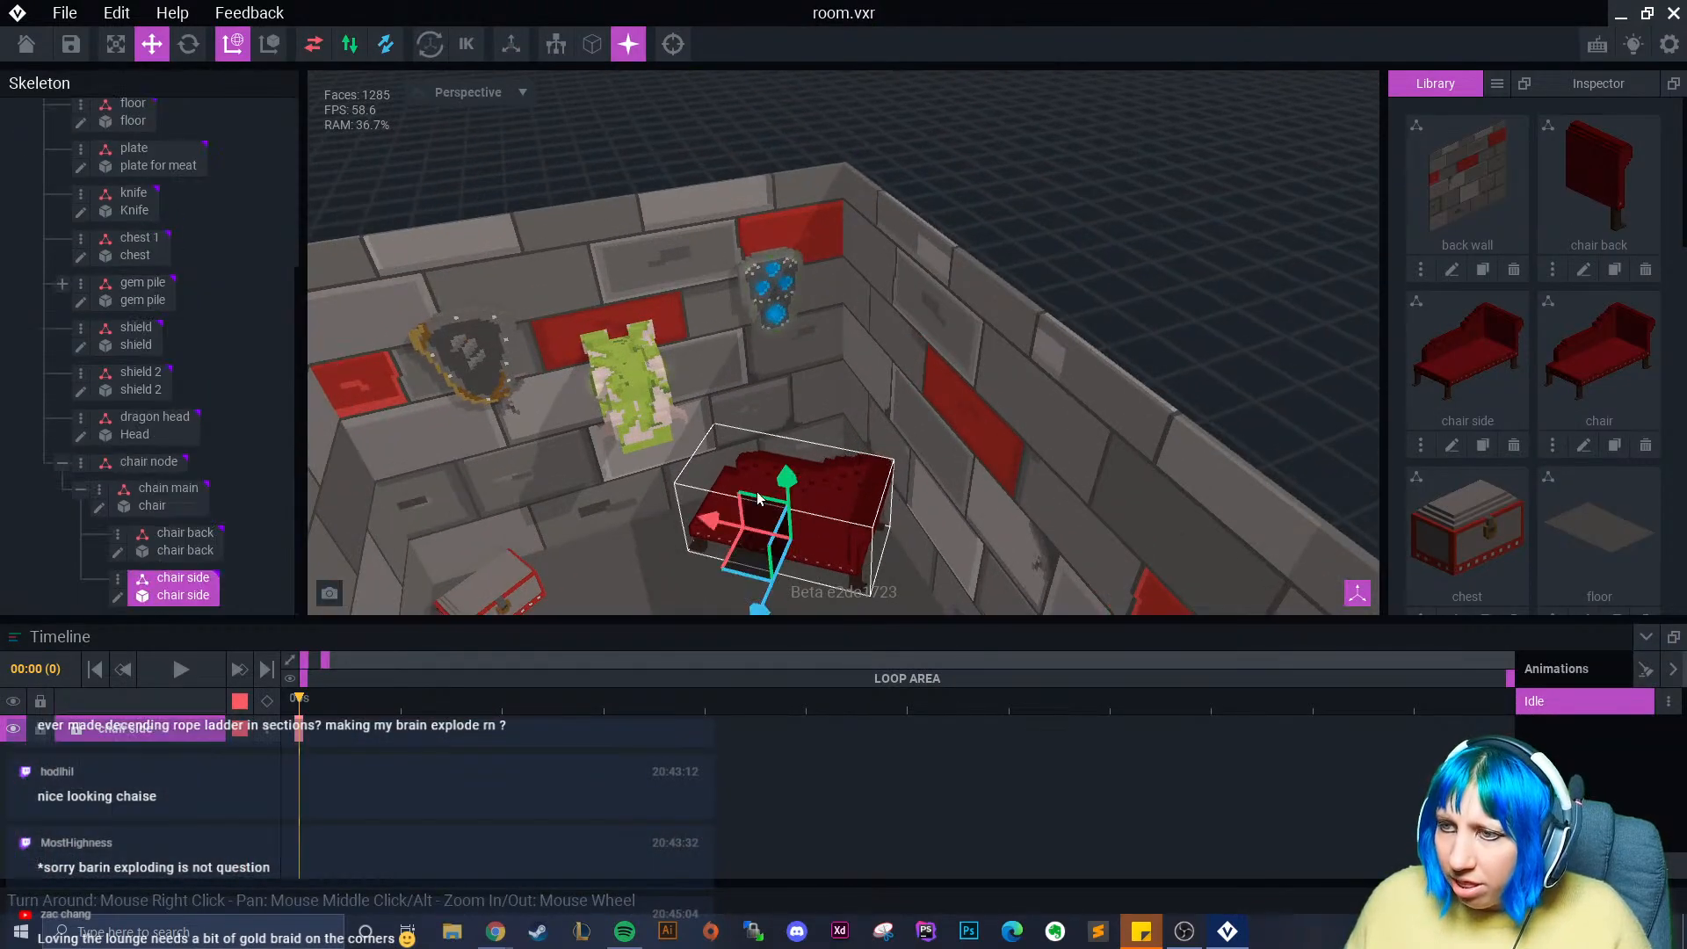
click(117, 600)
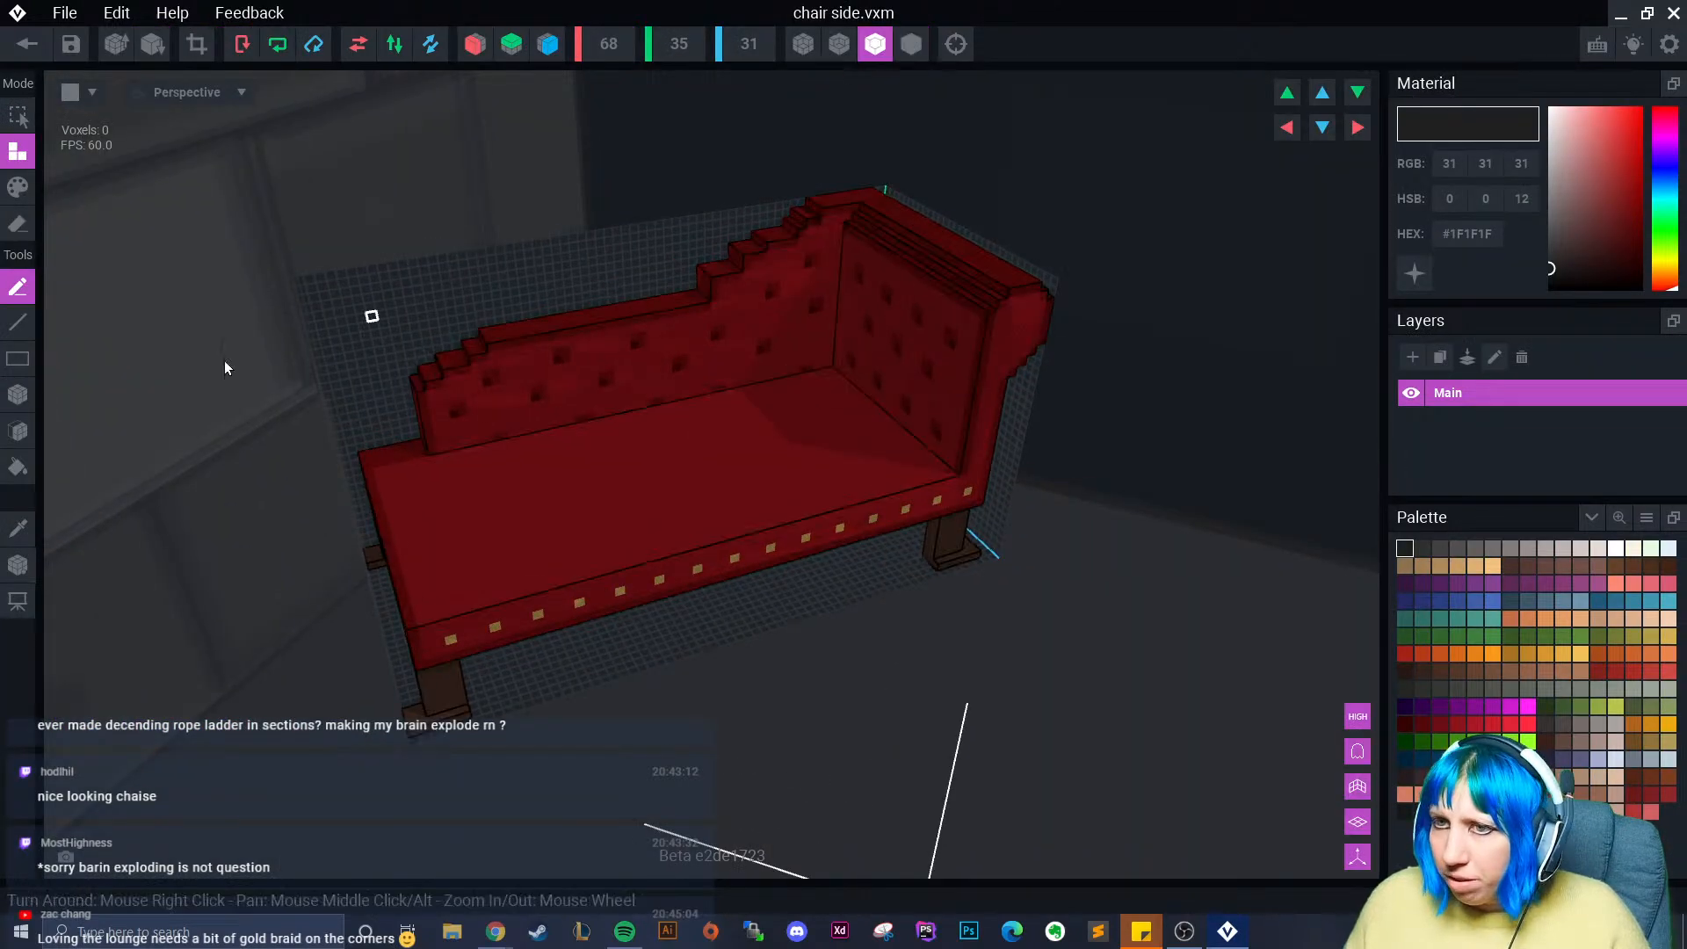
- Box-erase the seat and its studded front rail from the chair side model
click(17, 224)
click(18, 395)
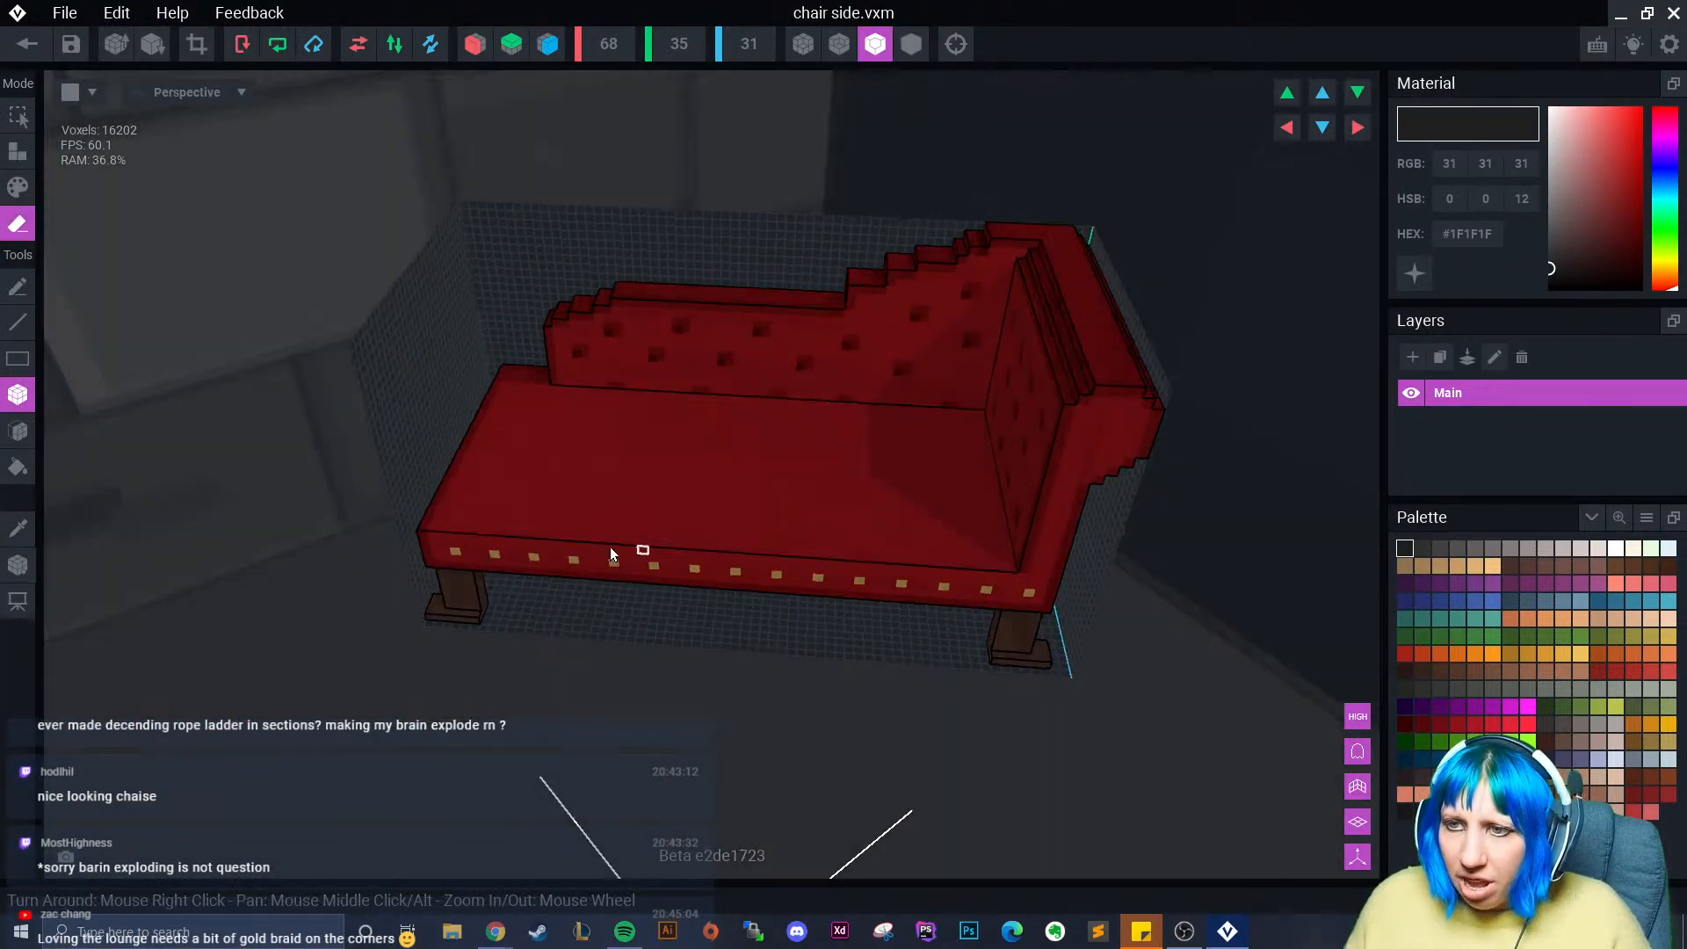
right_drag(612, 555, 495, 392)
mouse_move(483, 387)
mouse_down()
mouse_move(1035, 569)
mouse_move(1047, 603)
mouse_up()
right_drag(1047, 603, 940, 415)
mouse_move(522, 373)
right_down()
mouse_move(529, 359)
mouse_move(517, 426)
right_up()
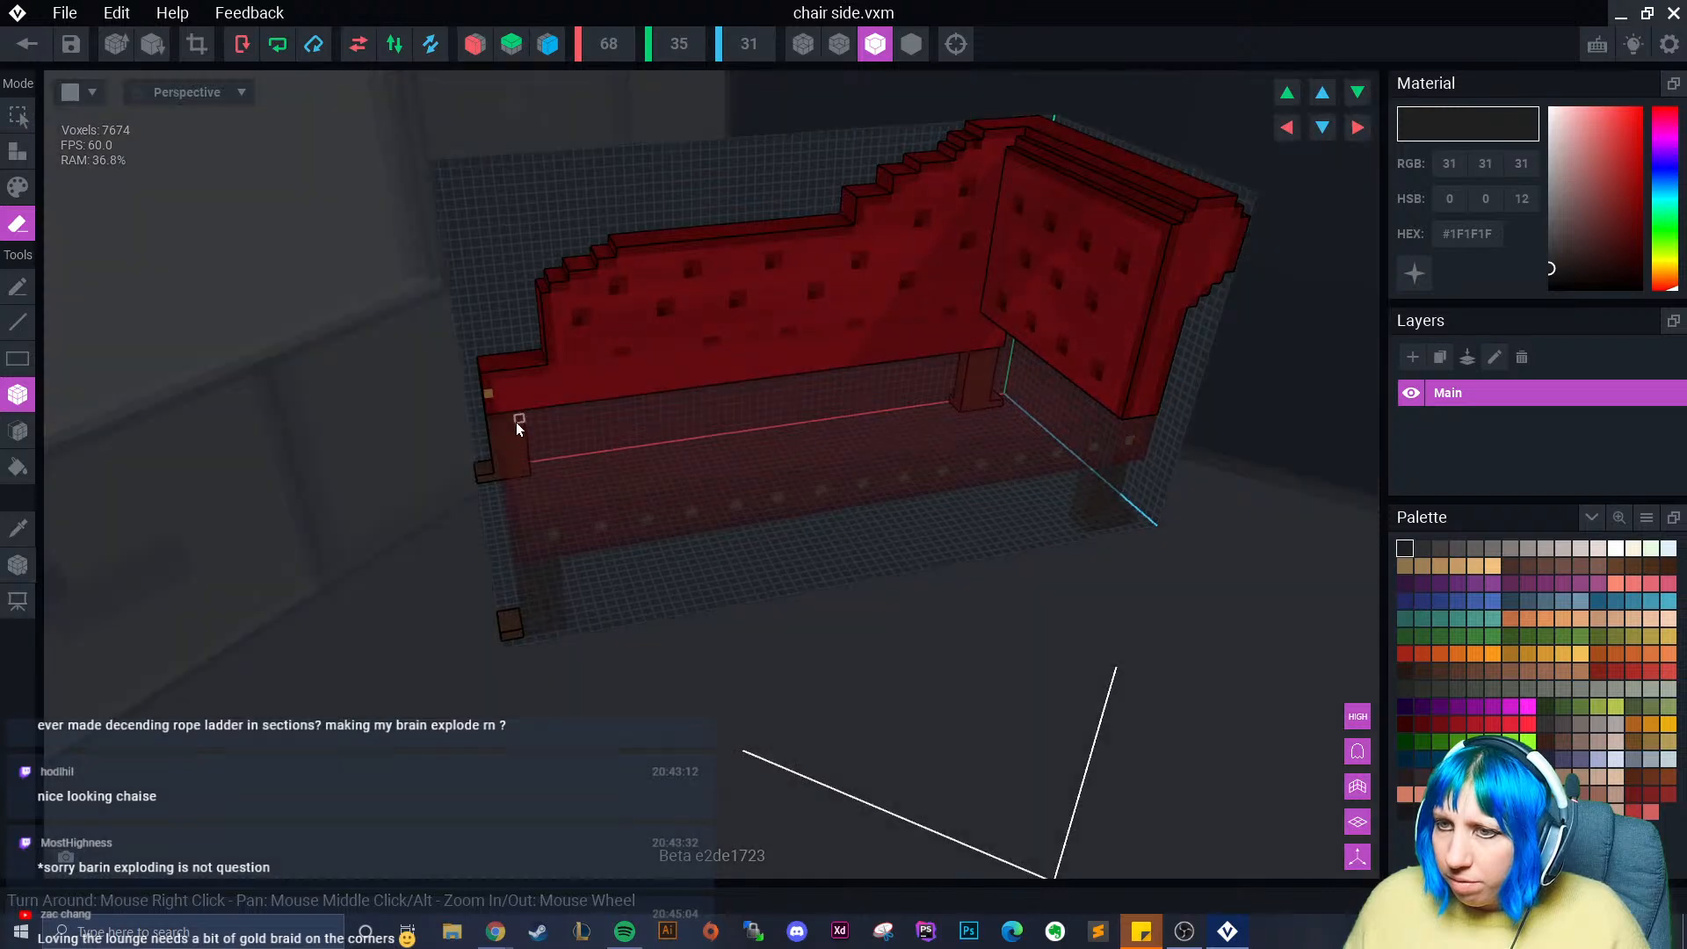
- Erase the leftover front foot from the chair side model
click(514, 614)
mouse_move(666, 560)
right_down()
mouse_move(856, 414)
mouse_move(740, 422)
mouse_move(662, 310)
right_up()
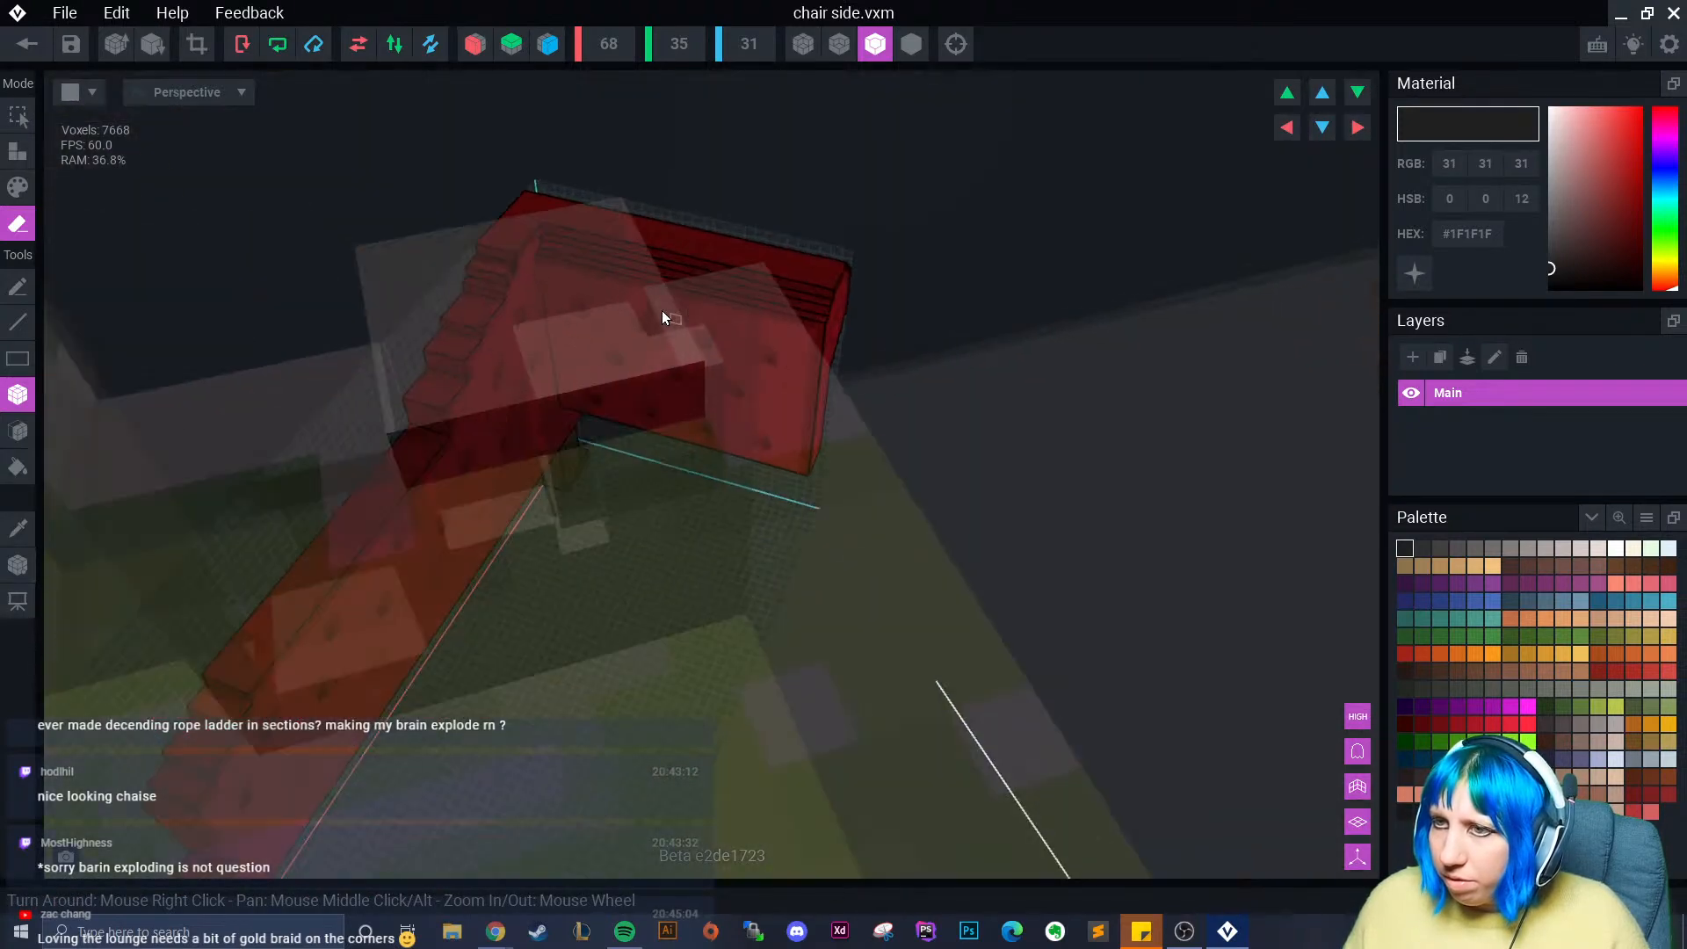
mouse_move(566, 223)
mouse_down()
mouse_move(747, 399)
mouse_move(685, 328)
mouse_up()
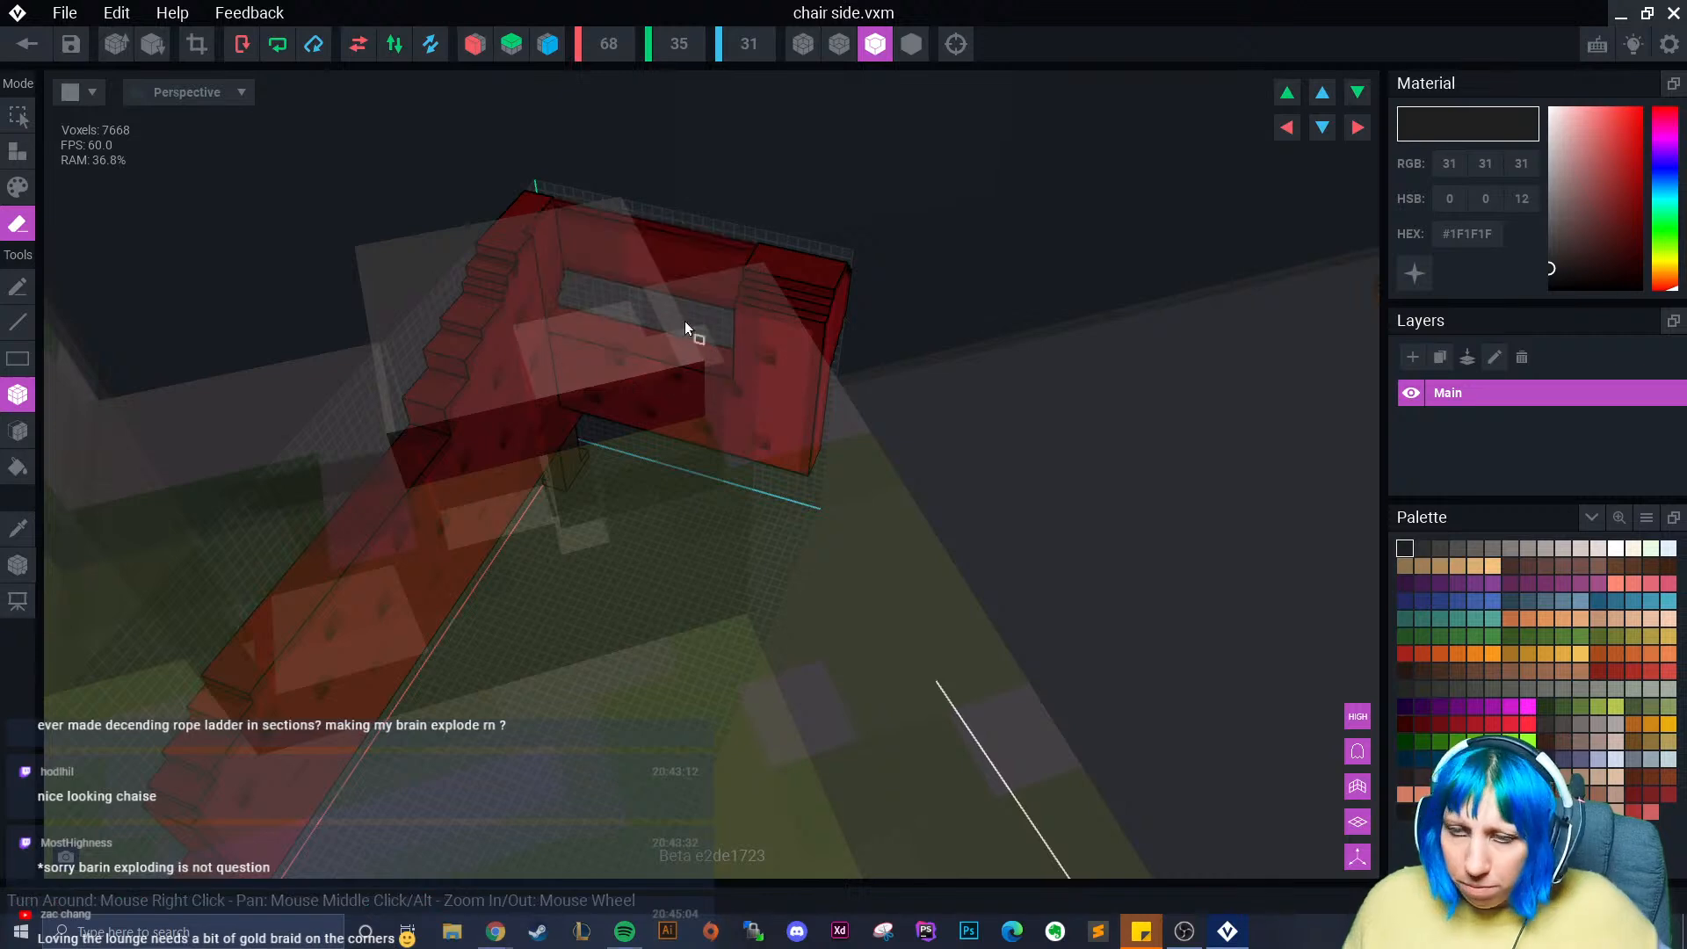
key(ctrl+z)
mouse_move(617, 281)
right_down()
mouse_move(872, 282)
mouse_move(521, 215)
right_up()
drag(489, 233, 587, 304)
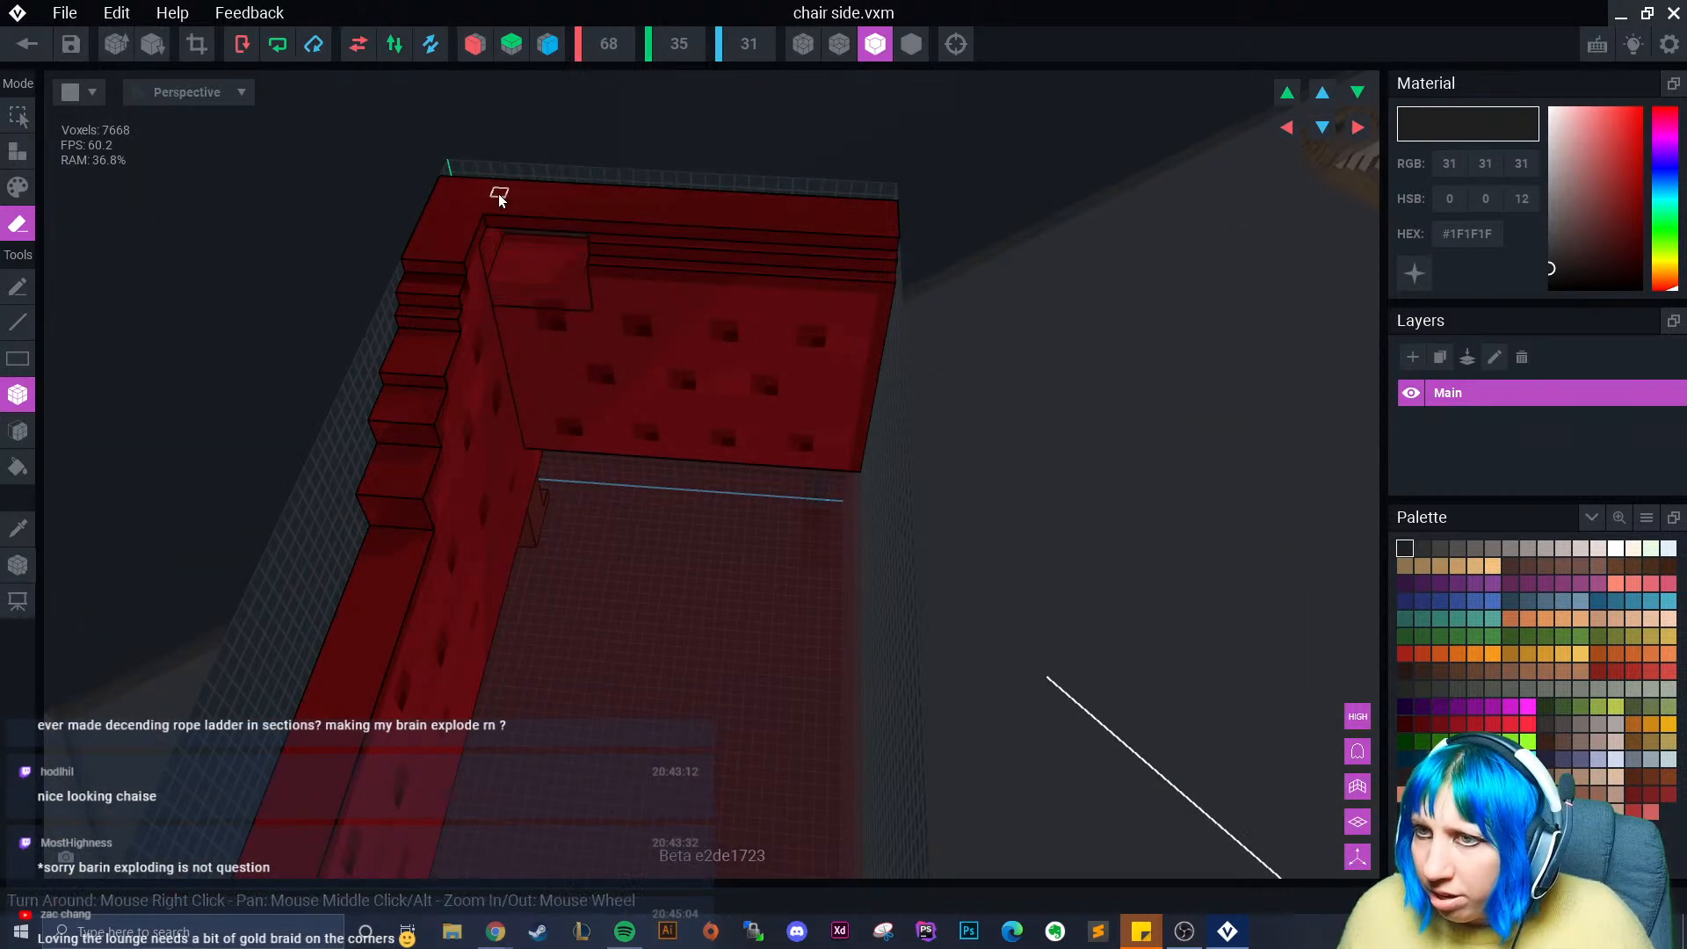
mouse_move(490, 211)
mouse_down()
mouse_move(501, 178)
mouse_move(844, 255)
mouse_move(897, 215)
mouse_move(525, 230)
mouse_up()
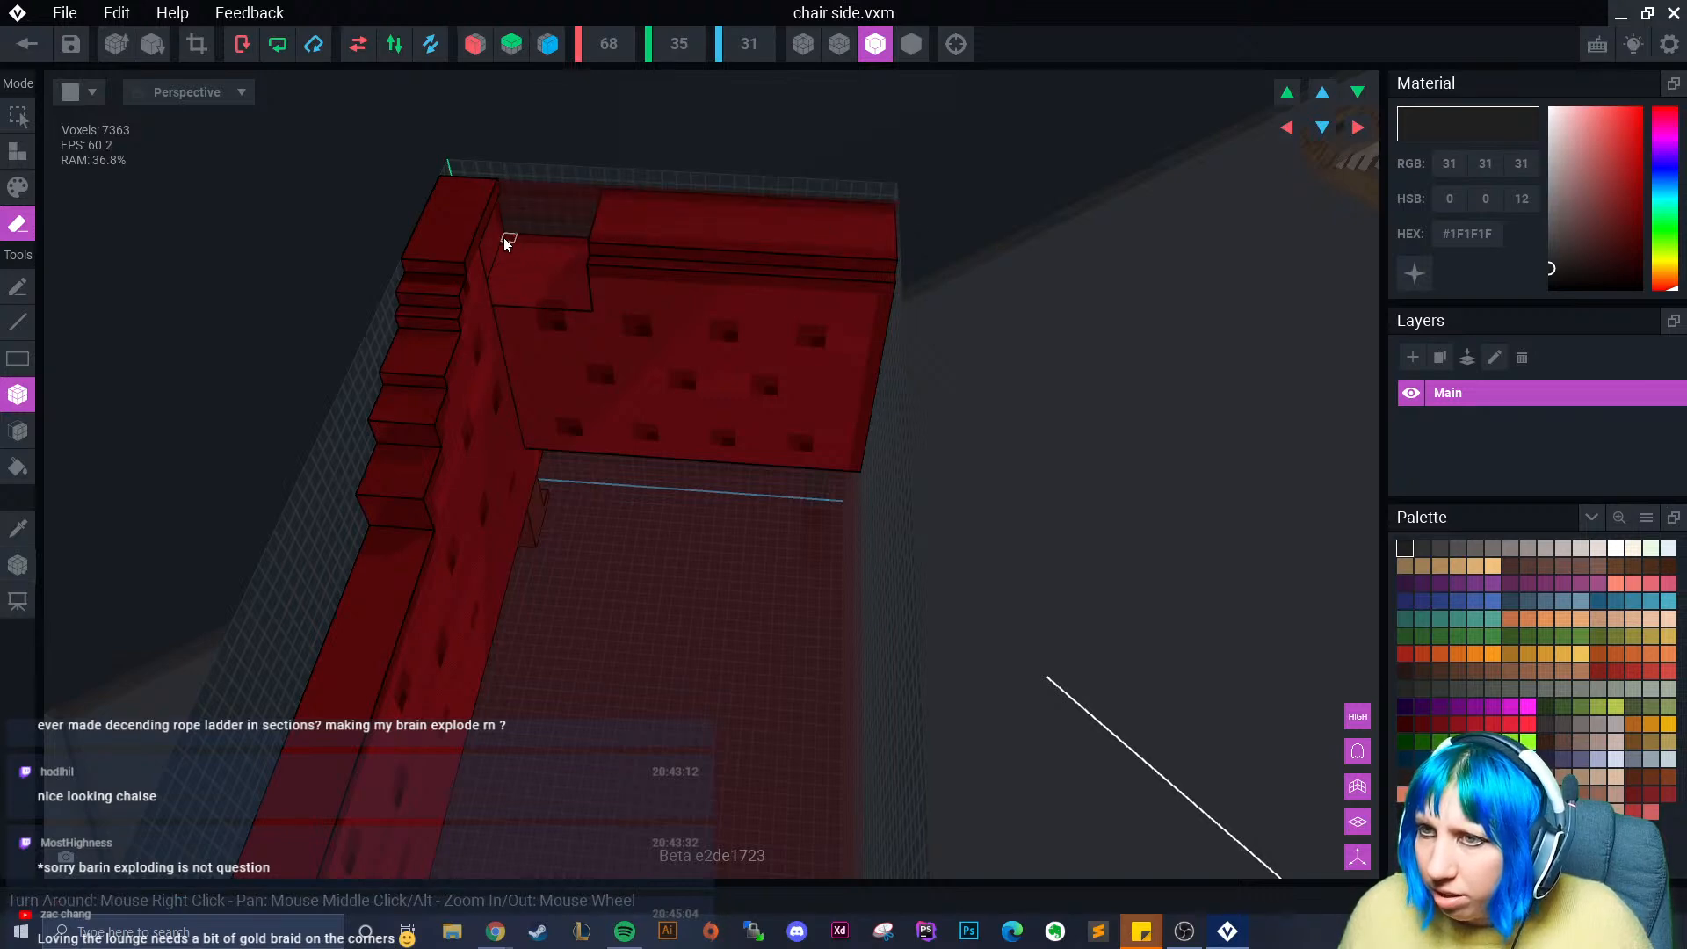
- Box-erase the tufted headrest panel and its rolled top from the chair side model, keeping the long side backrest
right_drag(529, 256, 503, 191)
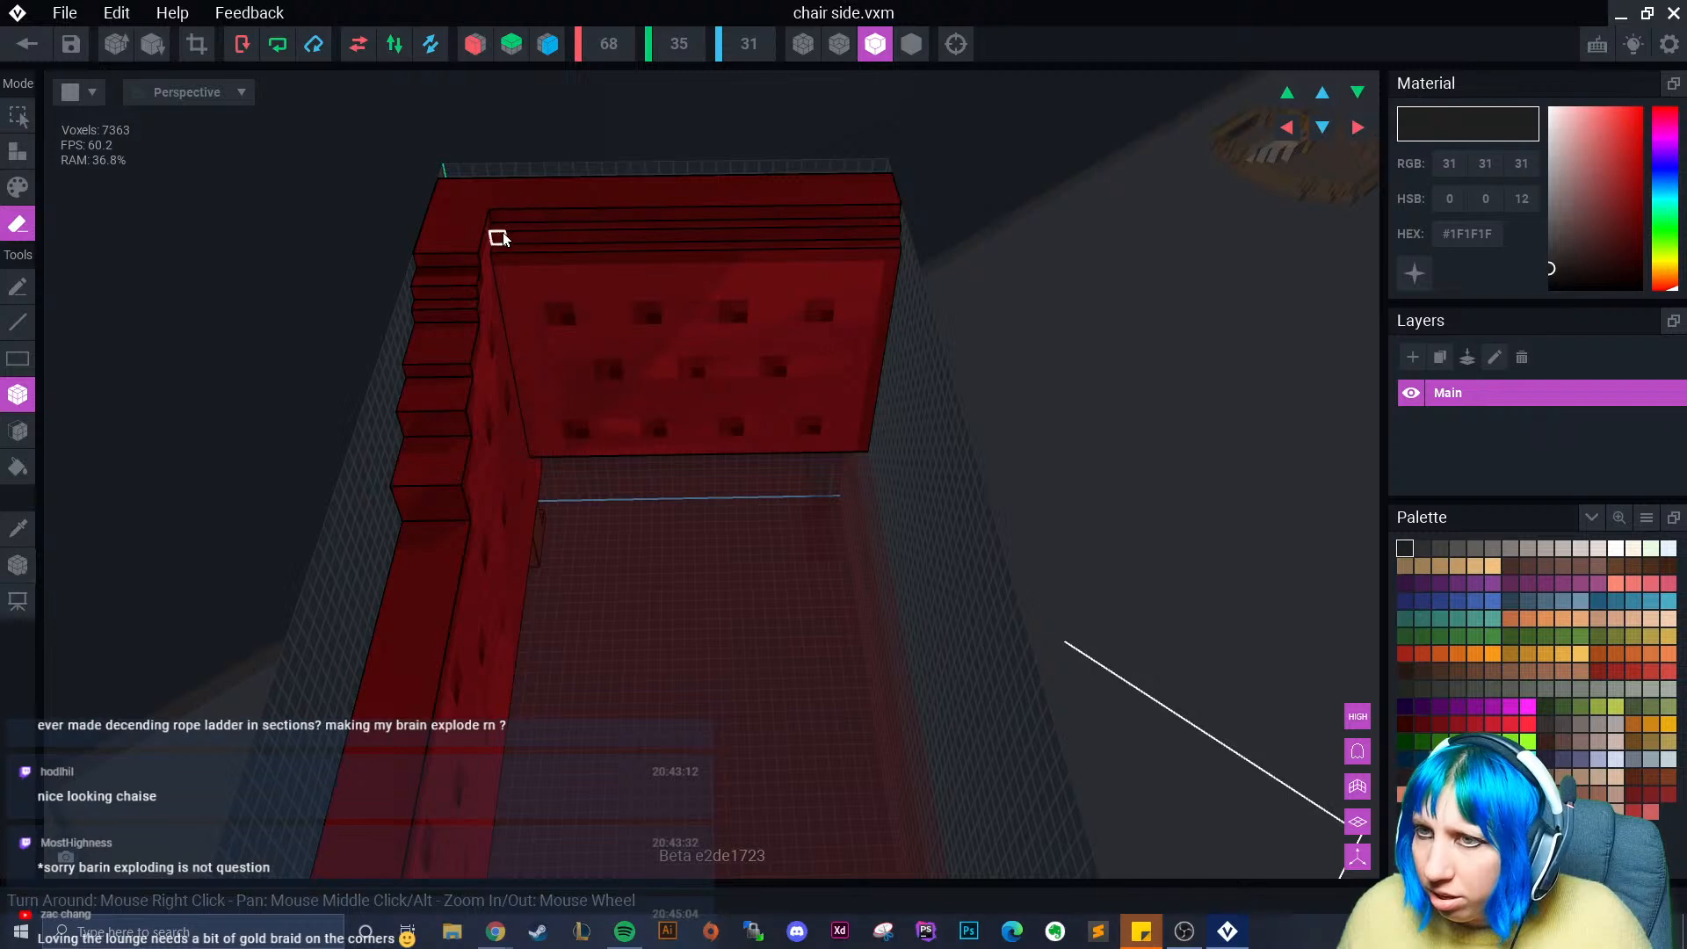
drag(503, 232, 868, 450)
scroll(568, 230, up, 1)
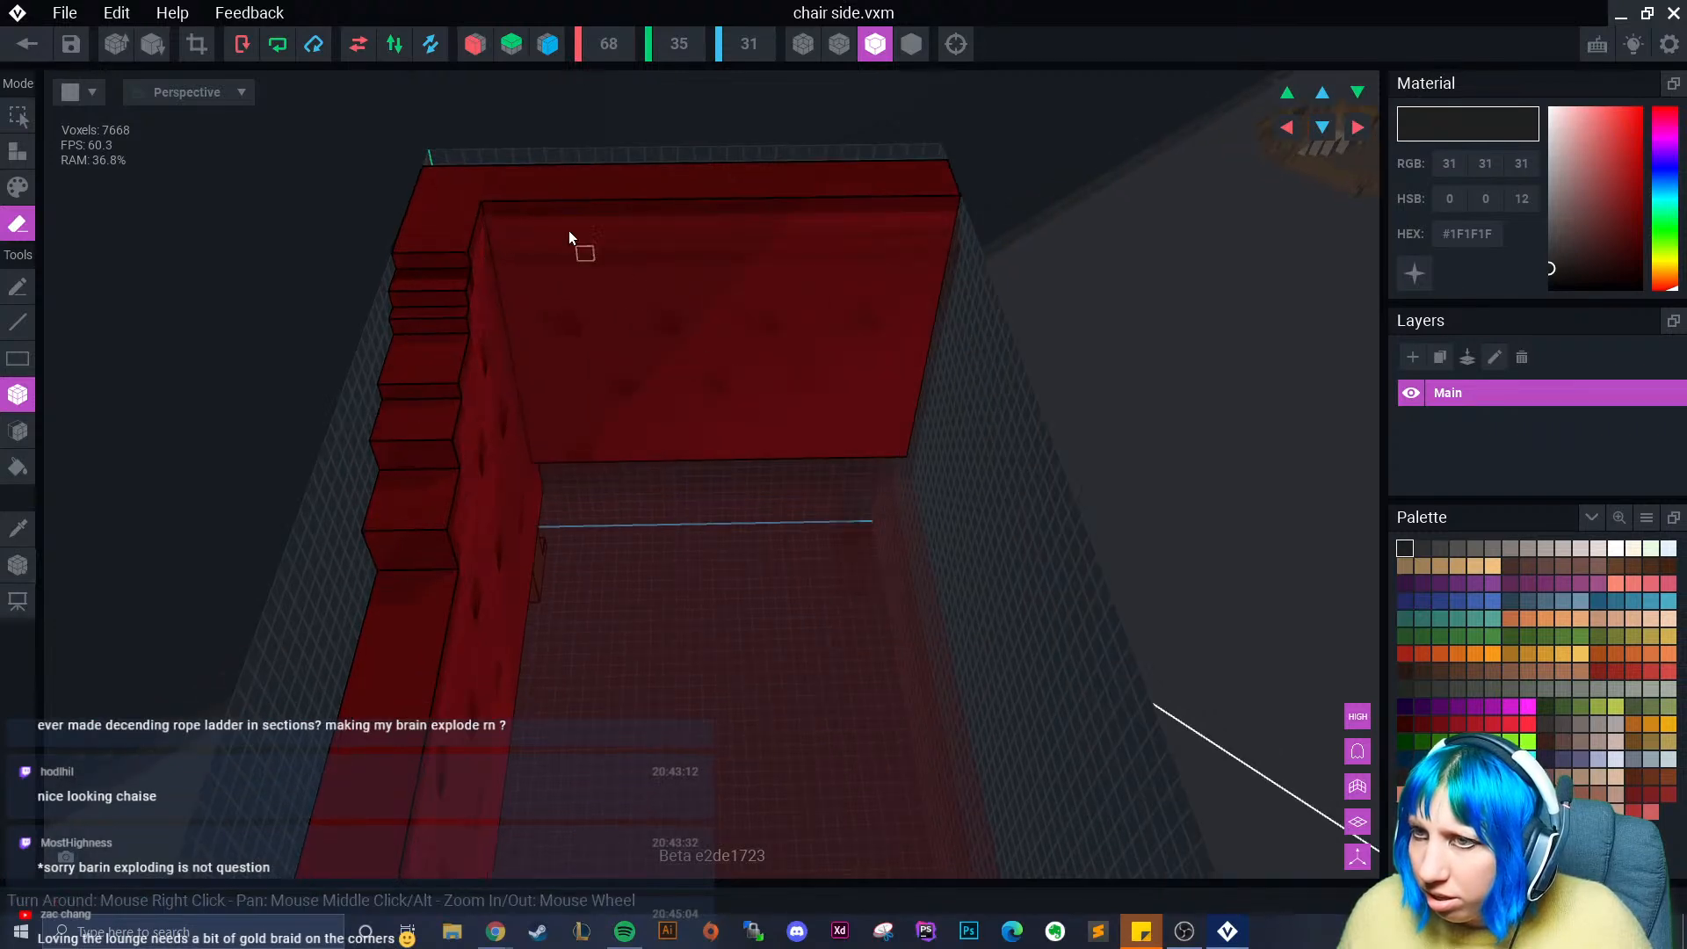
drag(492, 167, 896, 456)
right_drag(791, 433, 543, 164)
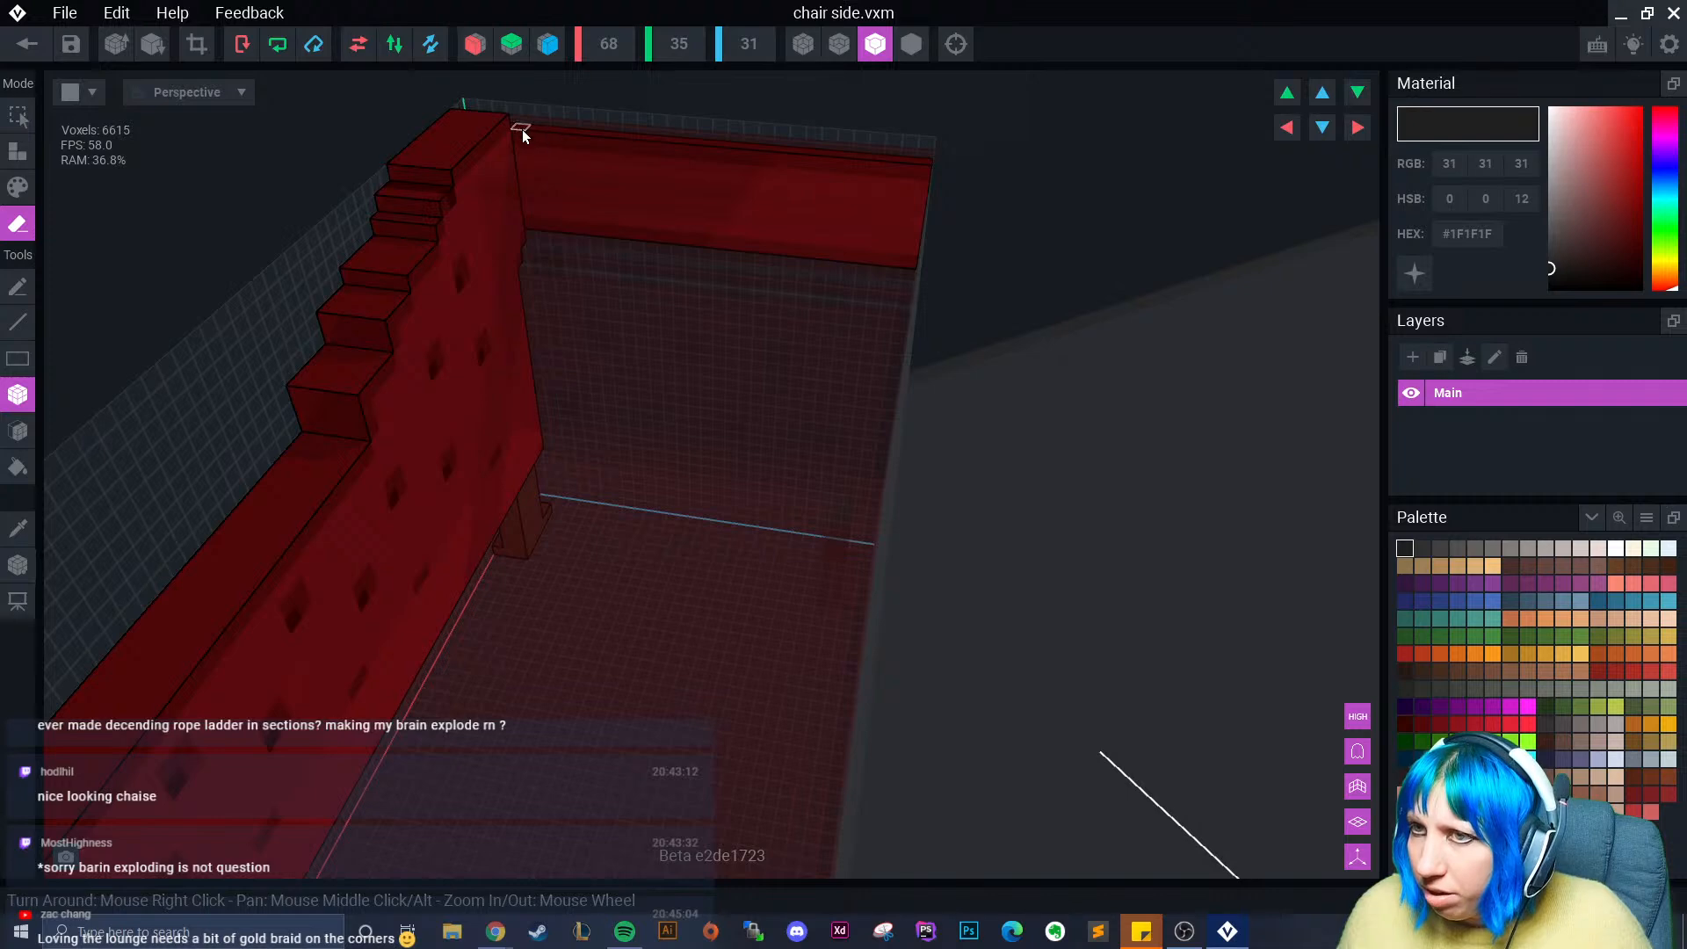
drag(522, 129, 910, 262)
mouse_move(911, 262)
right_down()
mouse_move(693, 282)
mouse_move(627, 235)
right_up()
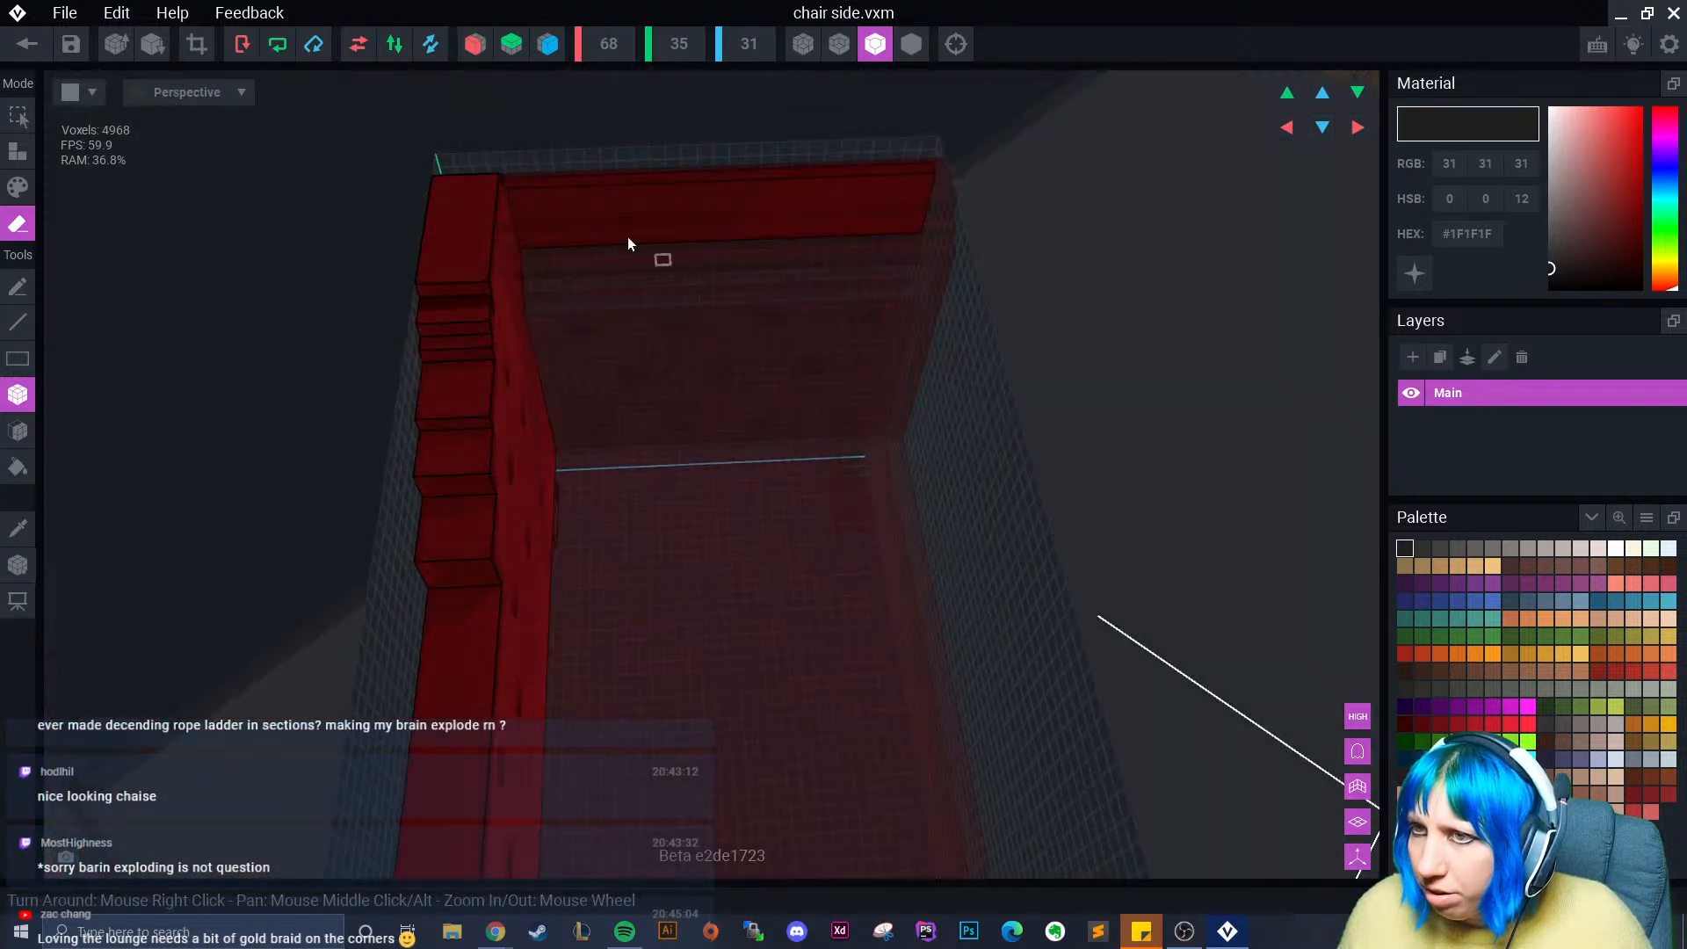
drag(516, 187, 899, 237)
right_drag(726, 236, 669, 145)
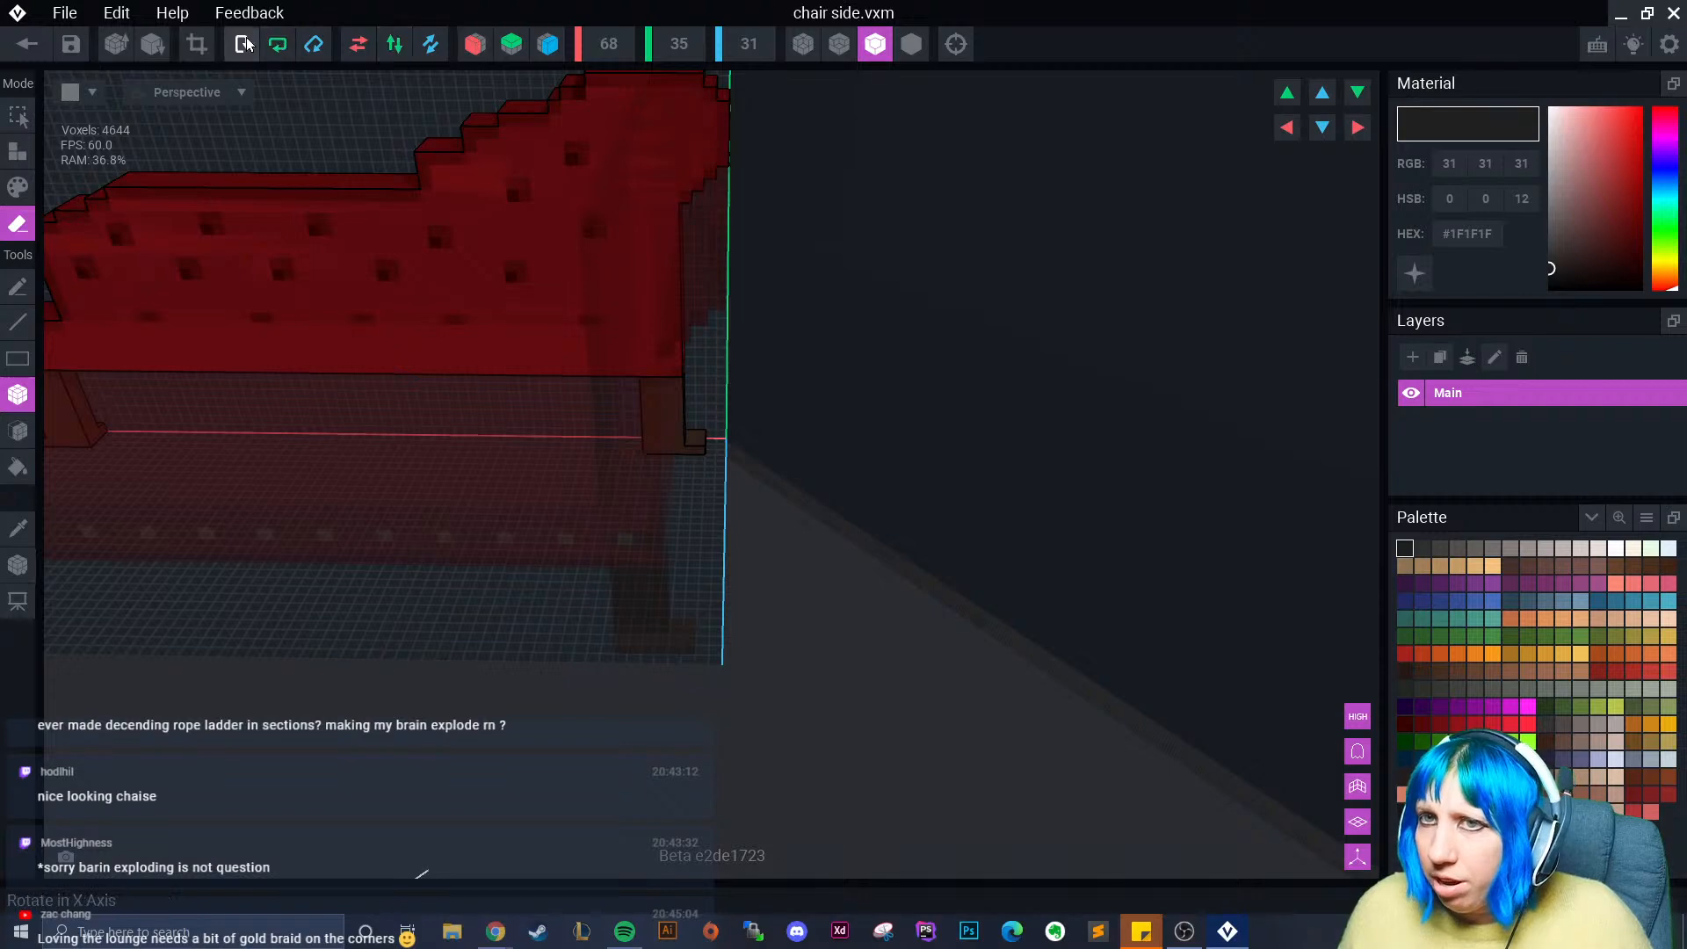
- Crop the chair side canvas to the remaining voxels, save the model and return to the room scene
click(197, 43)
right_drag(235, 82, 319, 262)
right_drag(570, 254, 503, 428)
click(27, 44)
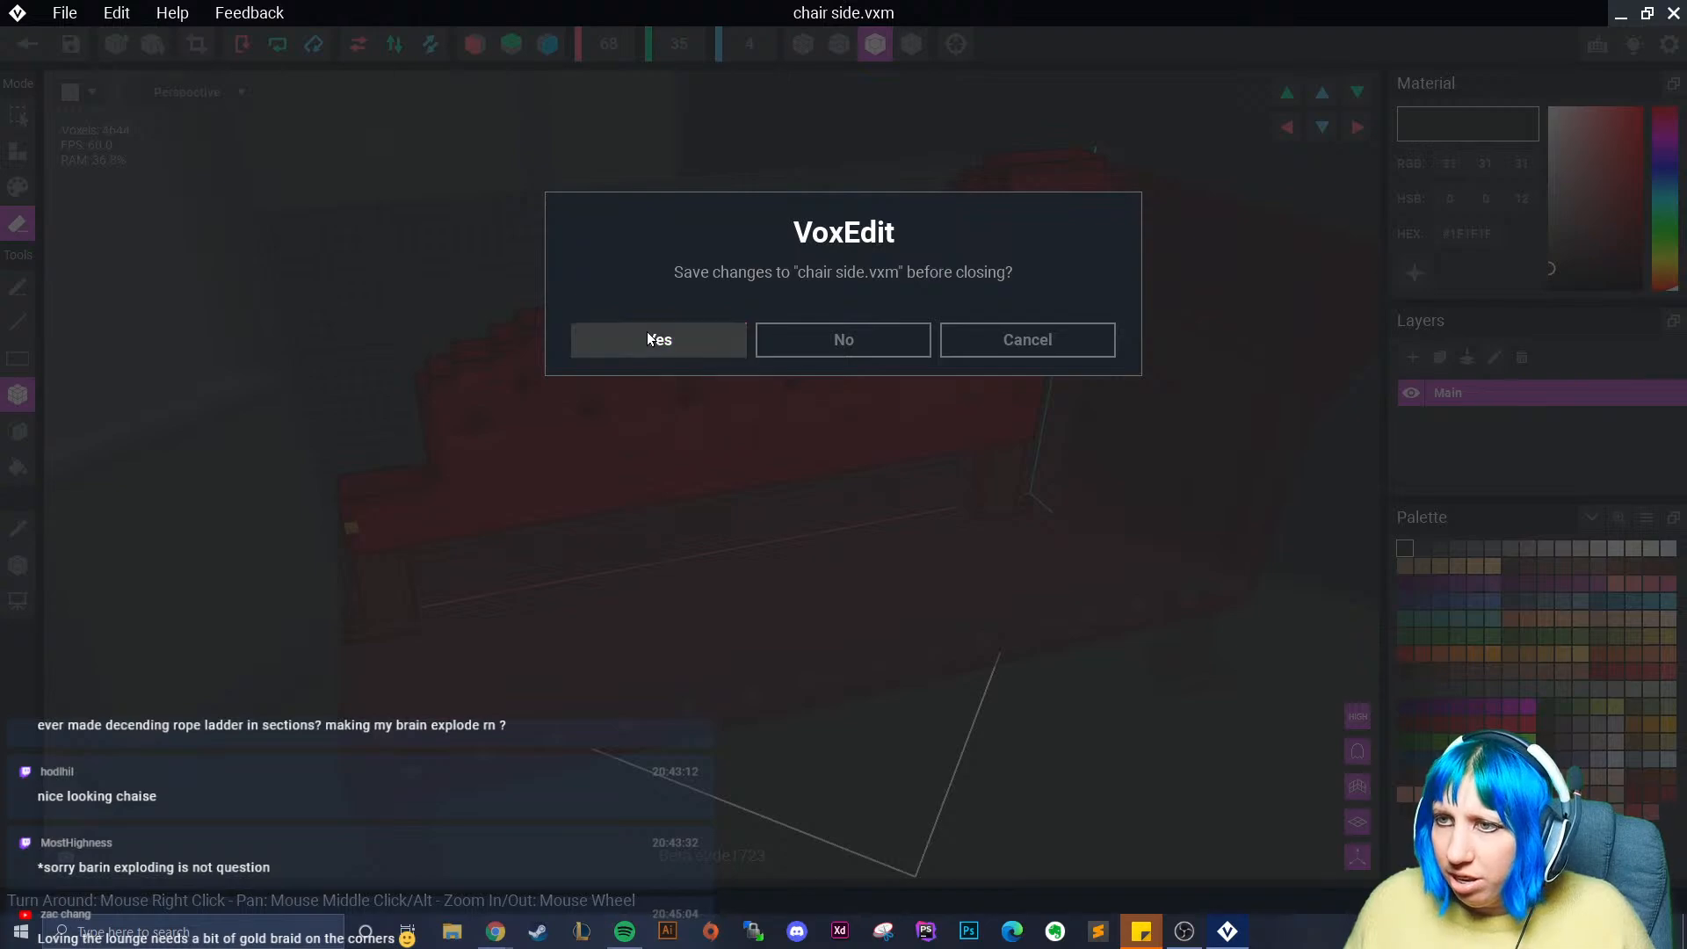
click(647, 330)
- Open the chain main node's chair model for voxel editing and switch to the outlined voxel display
right_drag(724, 311, 682, 234)
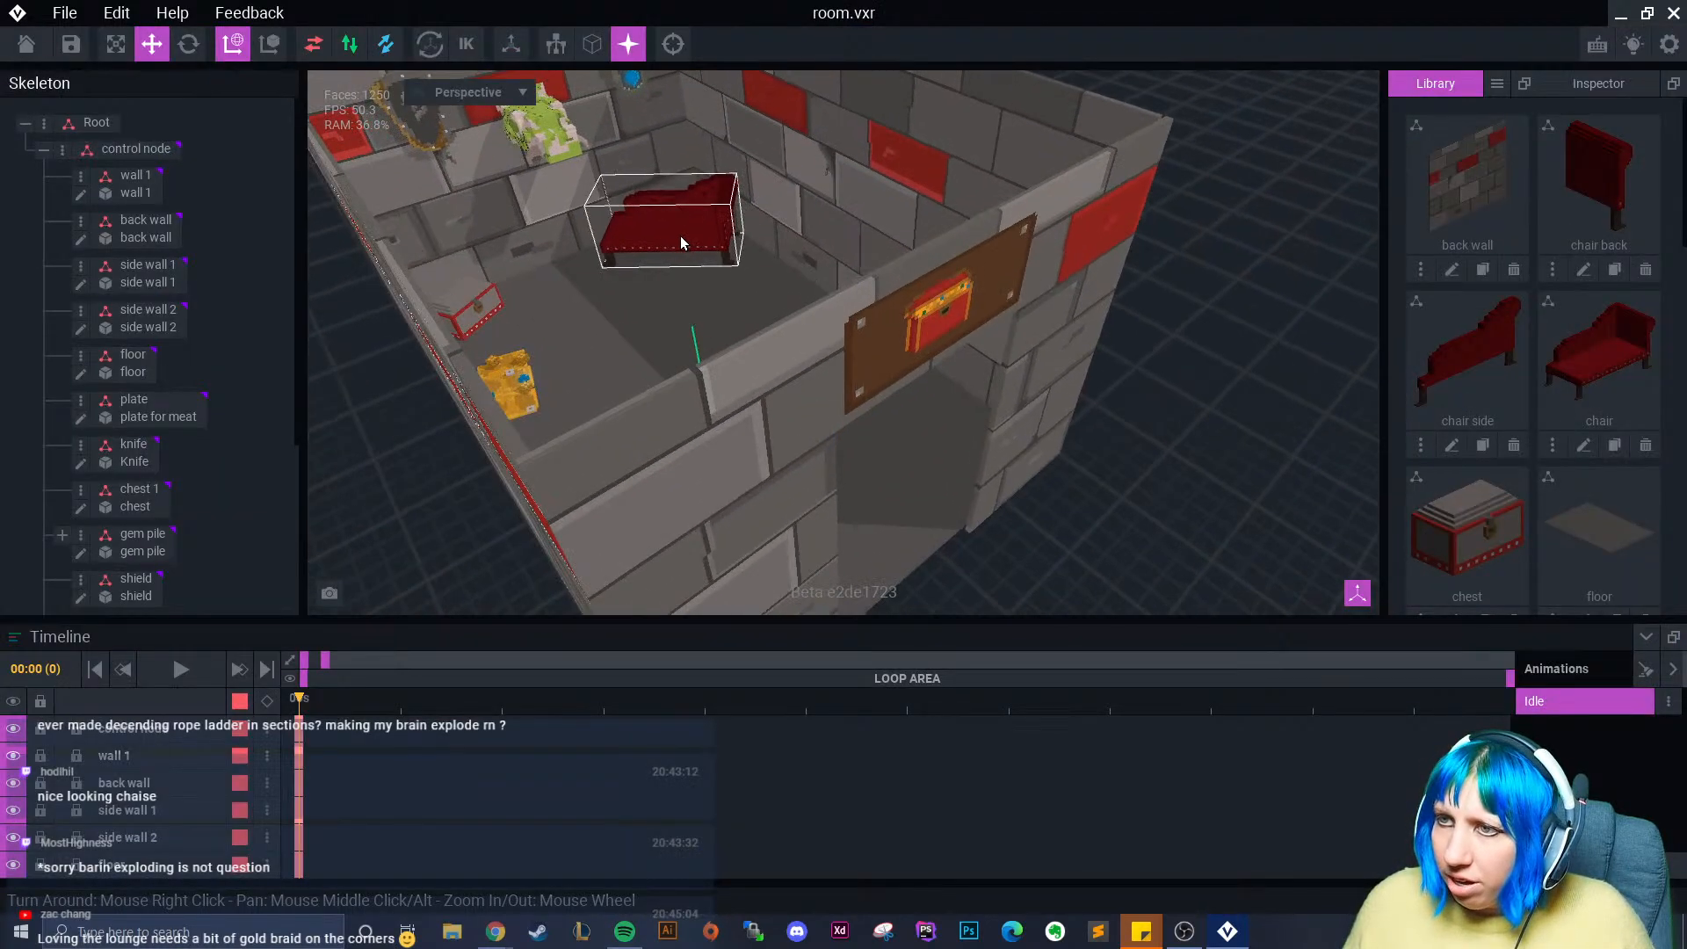
scroll(125, 550, down, 1)
scroll(126, 549, down, 4)
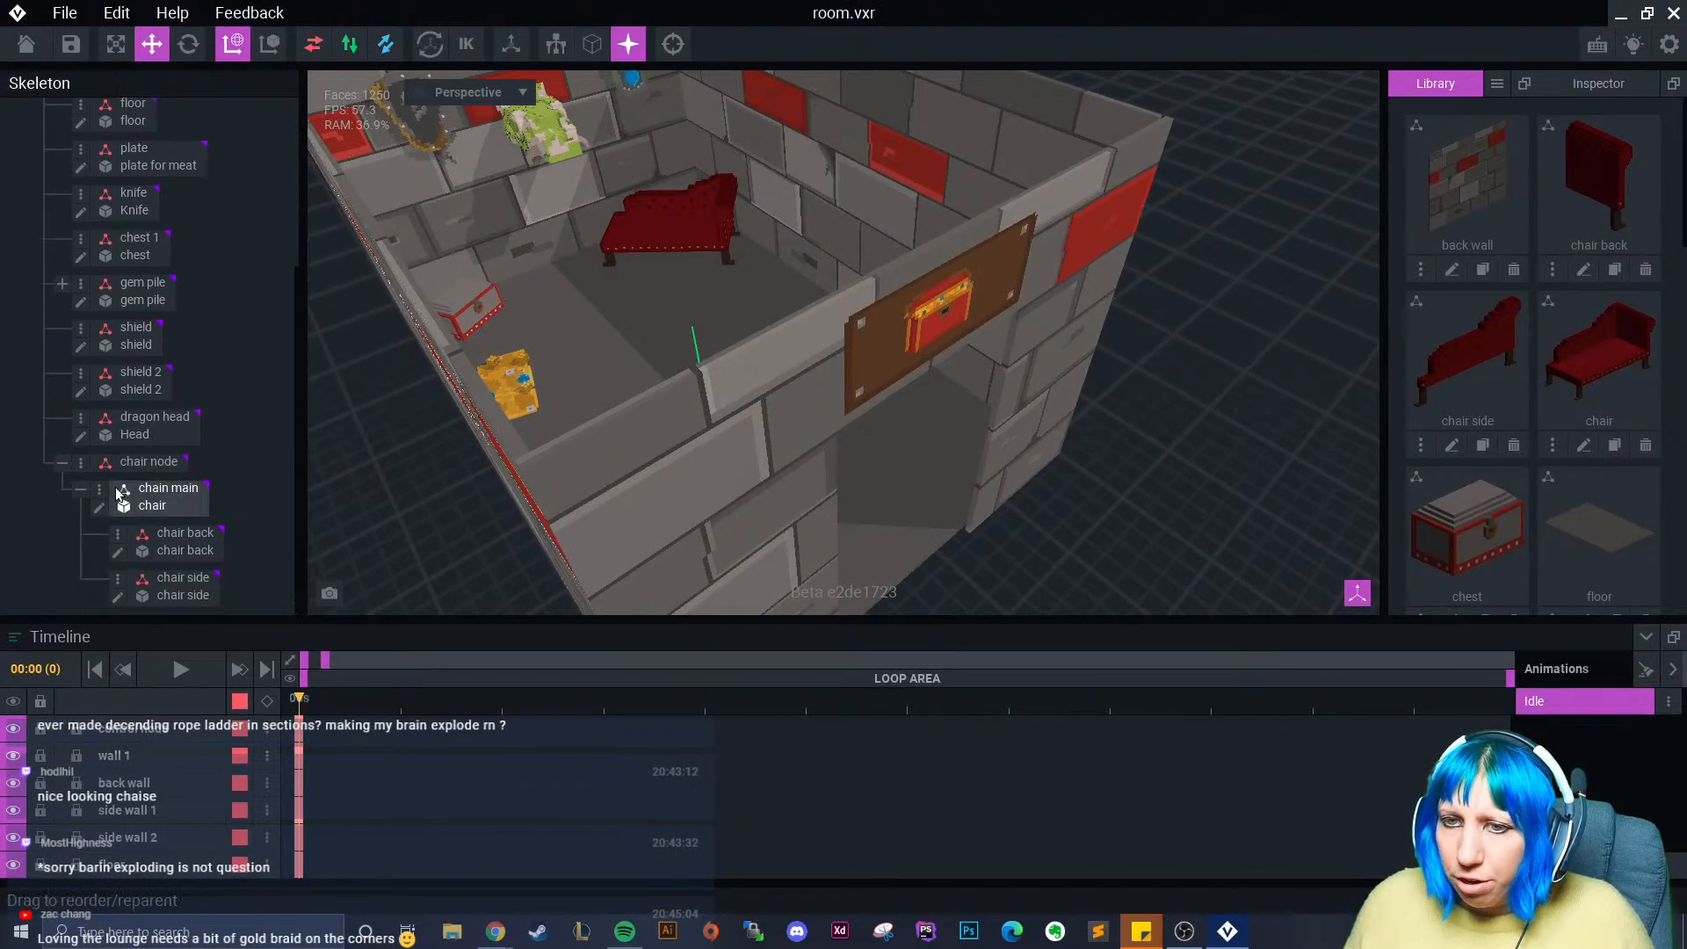
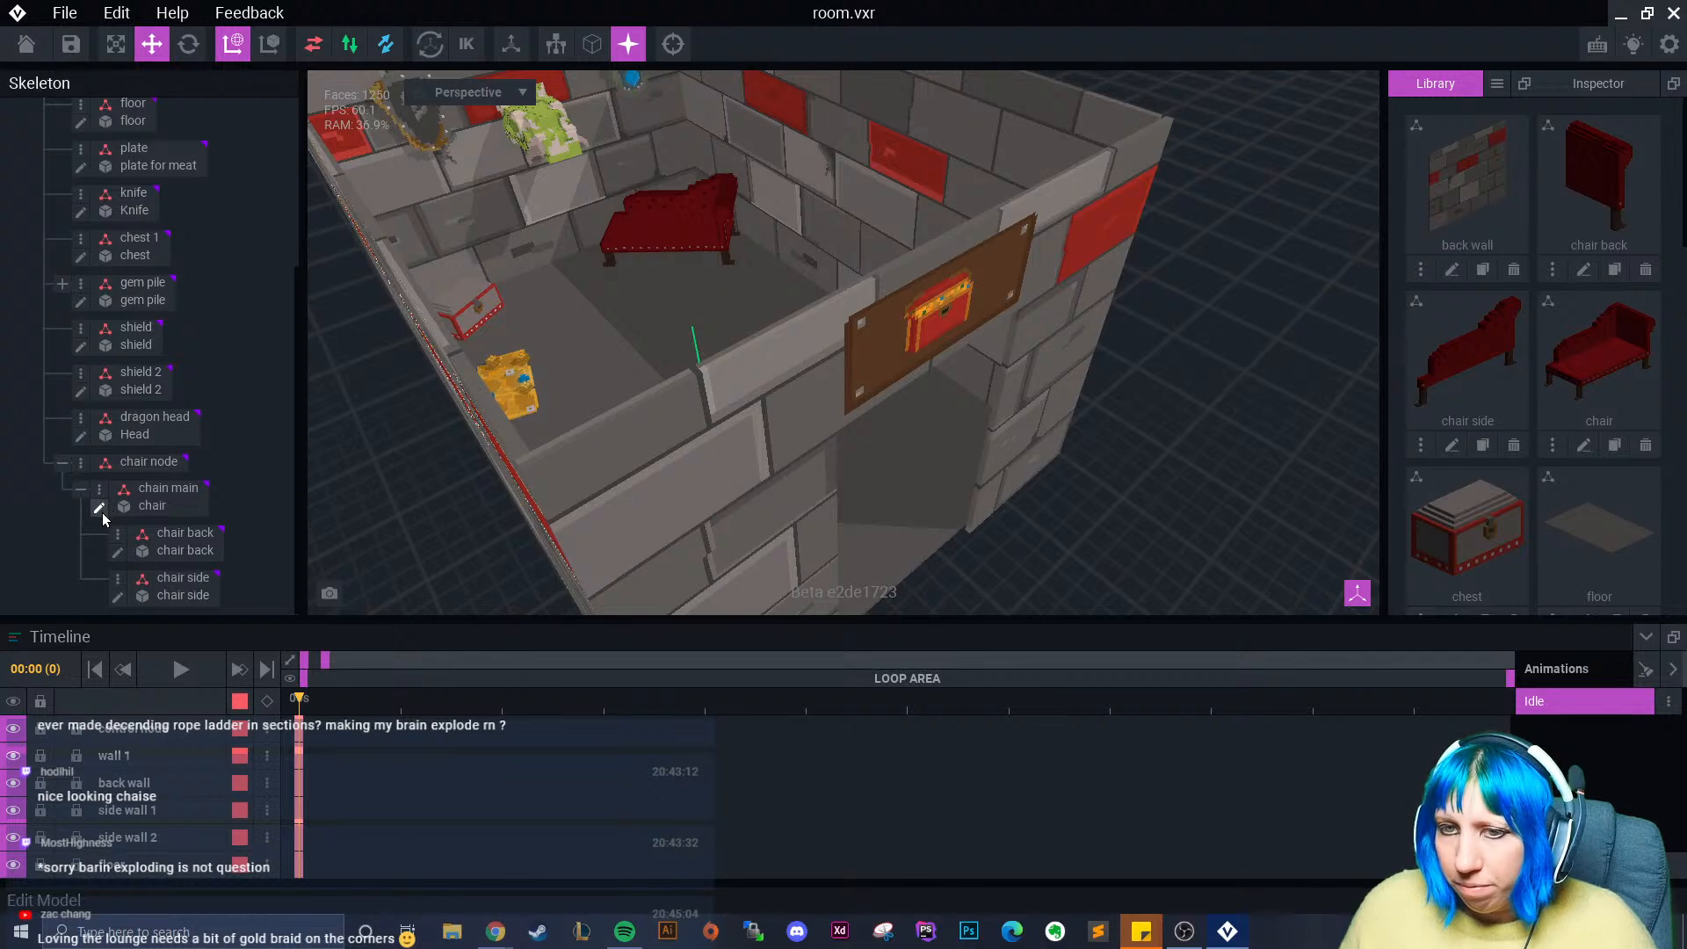
middle_drag(725, 215, 705, 411)
scroll(704, 411, up, 3)
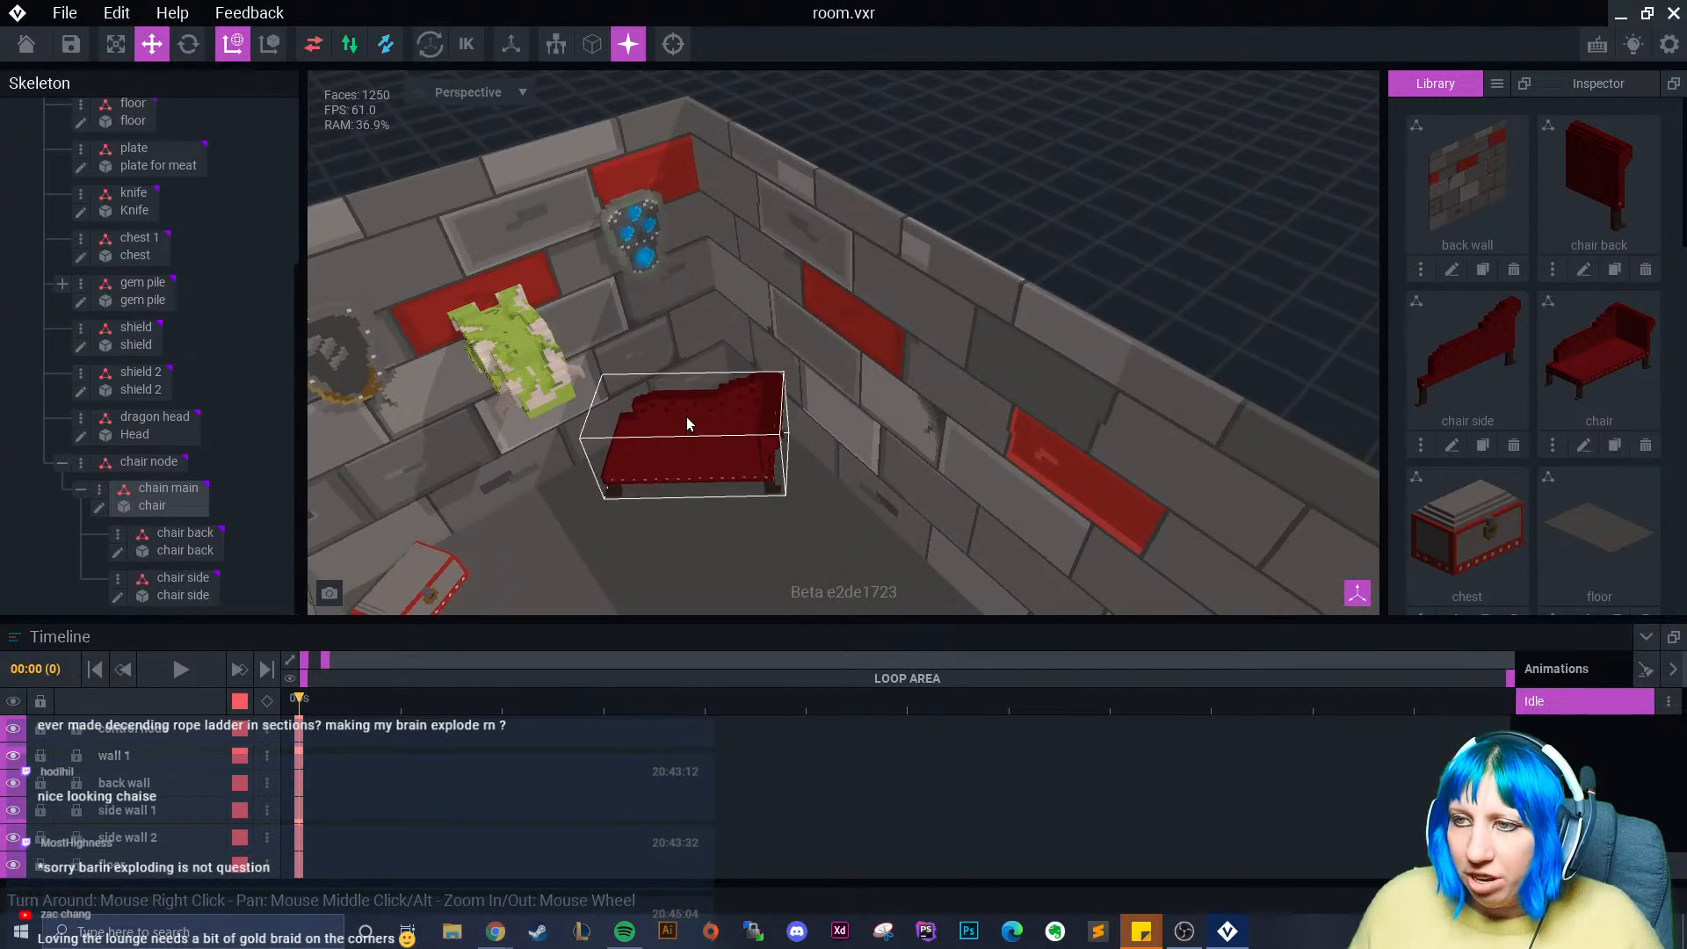
click(98, 507)
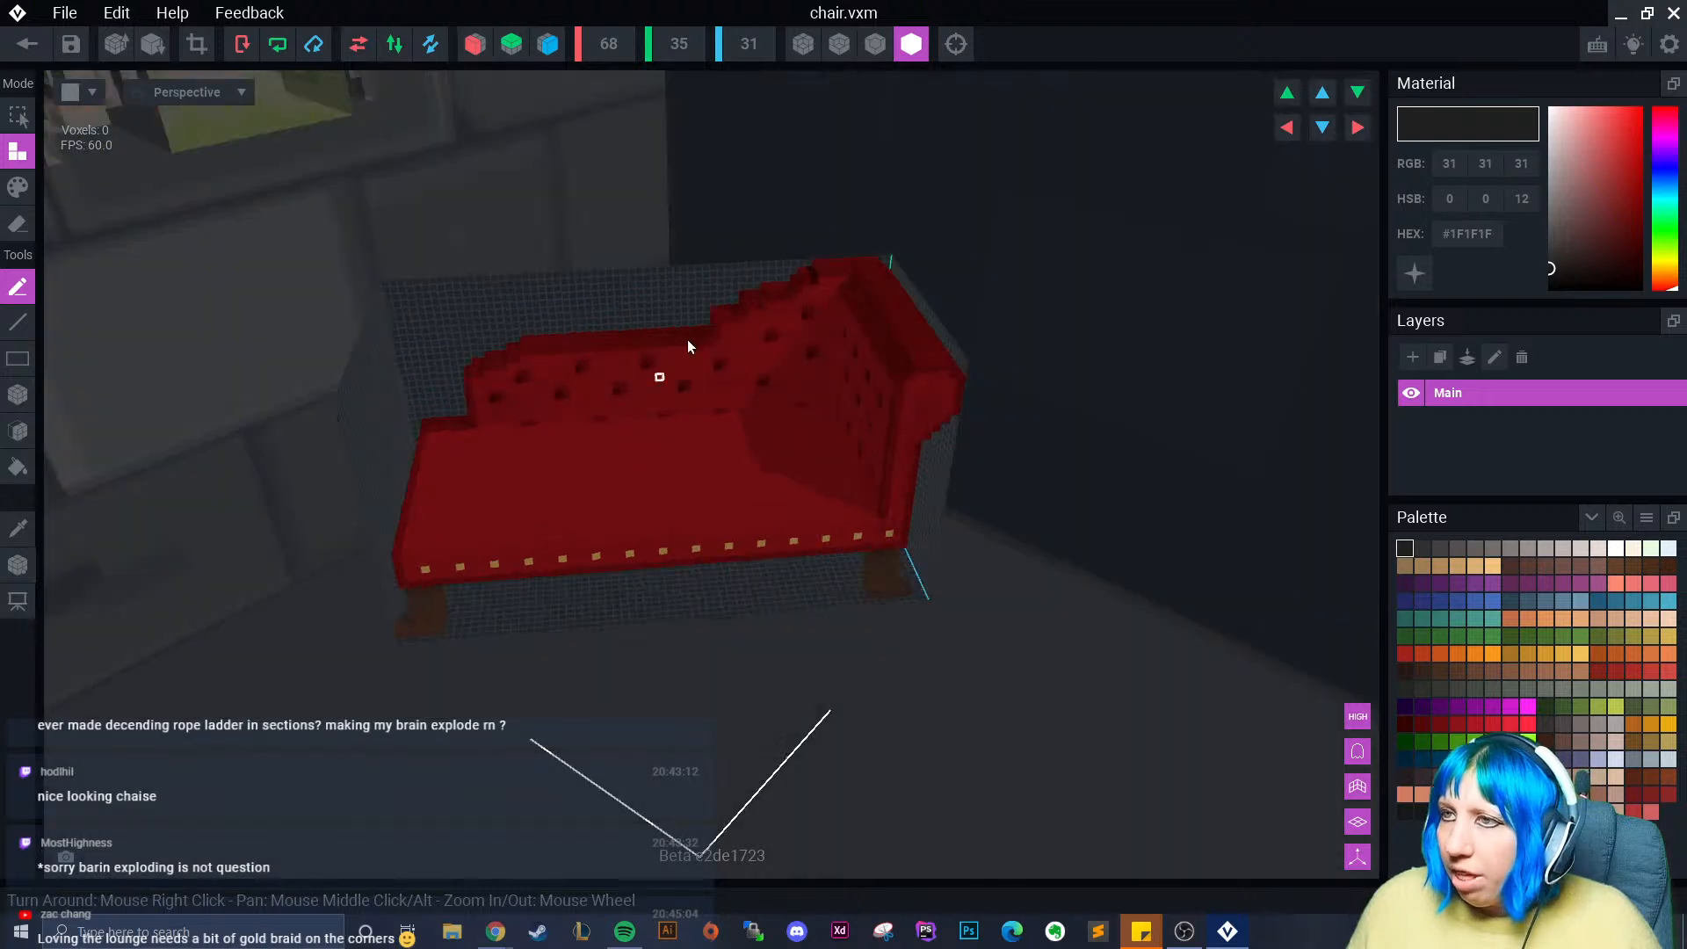
click(877, 44)
- Box-erase the raised part of the side backrest and the tufted headrest panel from the chair model
right_drag(568, 408, 453, 316)
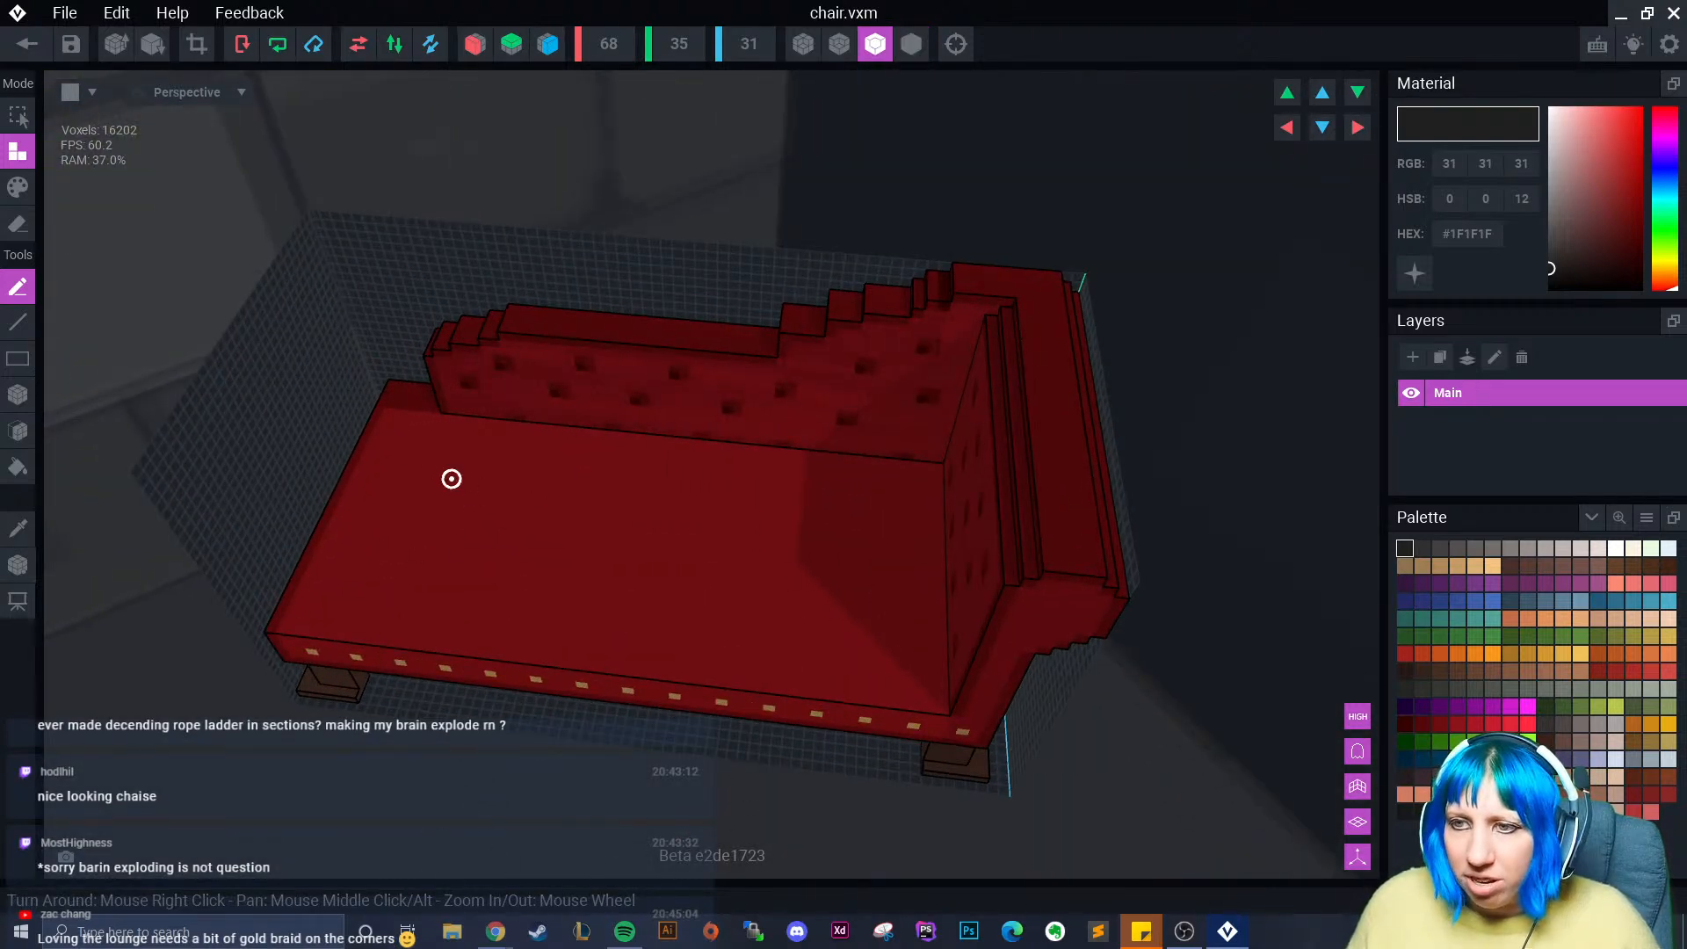
right_drag(451, 479, 374, 389)
click(18, 394)
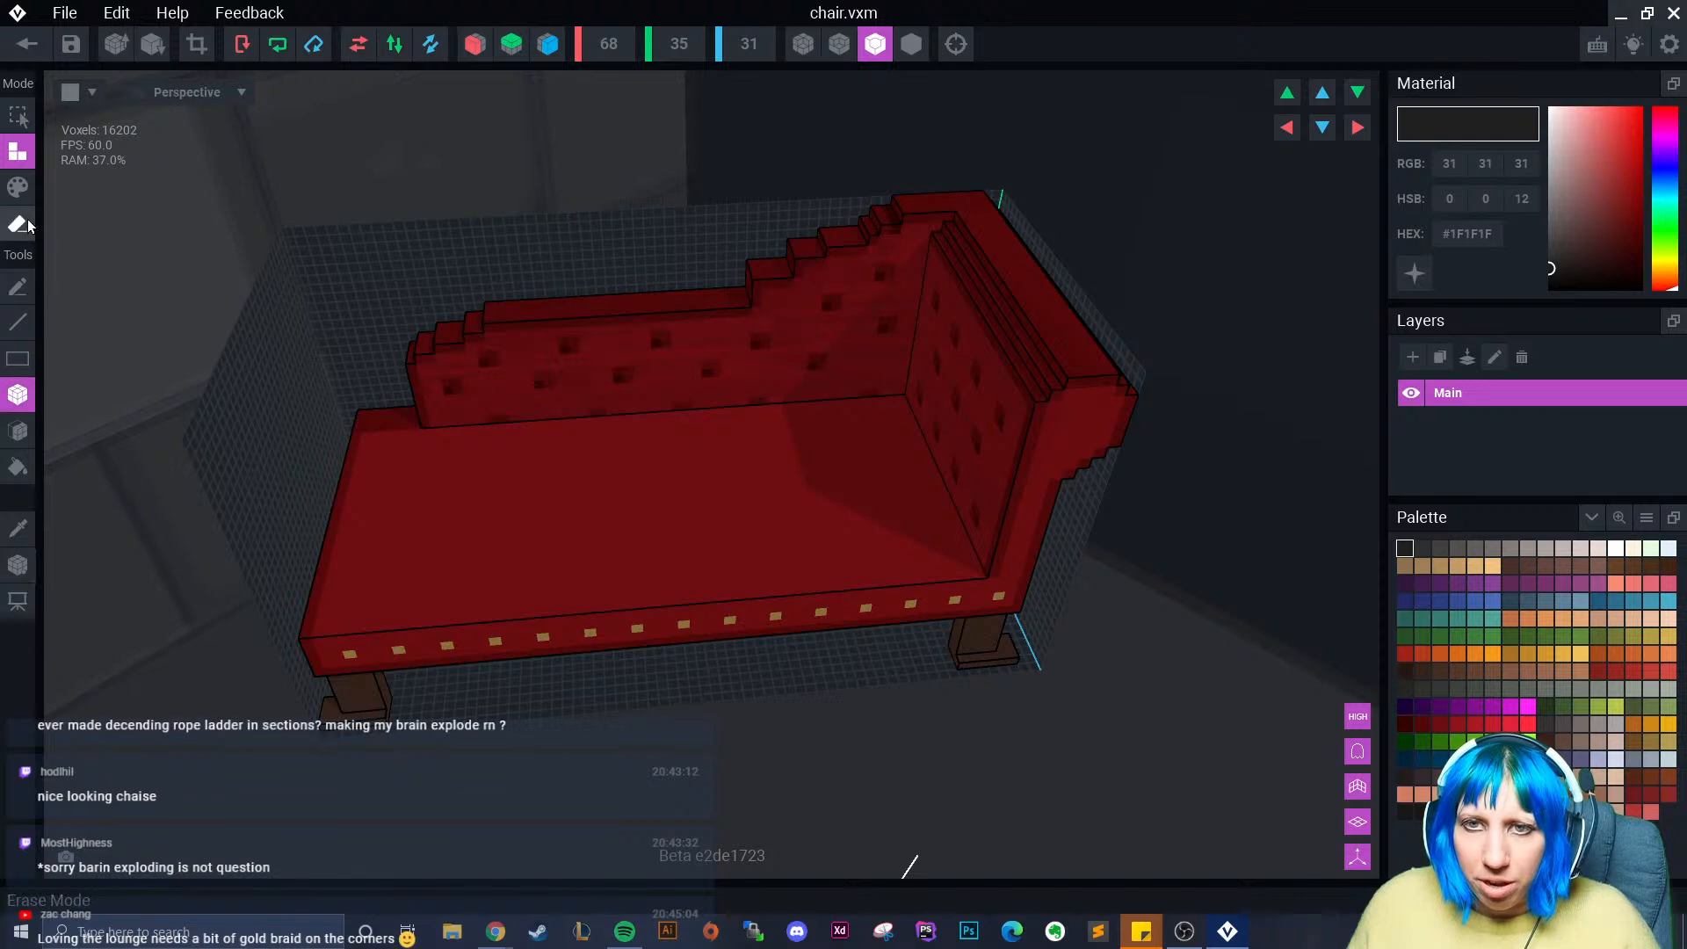
click(17, 223)
mouse_move(755, 81)
right_down()
mouse_move(834, 207)
mouse_move(953, 227)
mouse_move(948, 245)
mouse_move(891, 260)
right_up()
drag(888, 239, 919, 821)
right_drag(930, 603, 907, 238)
drag(931, 232, 1151, 474)
- Erase the remaining rolled top of the headrest and its rear corner piece from the chair model
mouse_move(1150, 474)
right_down()
mouse_move(1111, 456)
mouse_move(1062, 175)
right_up()
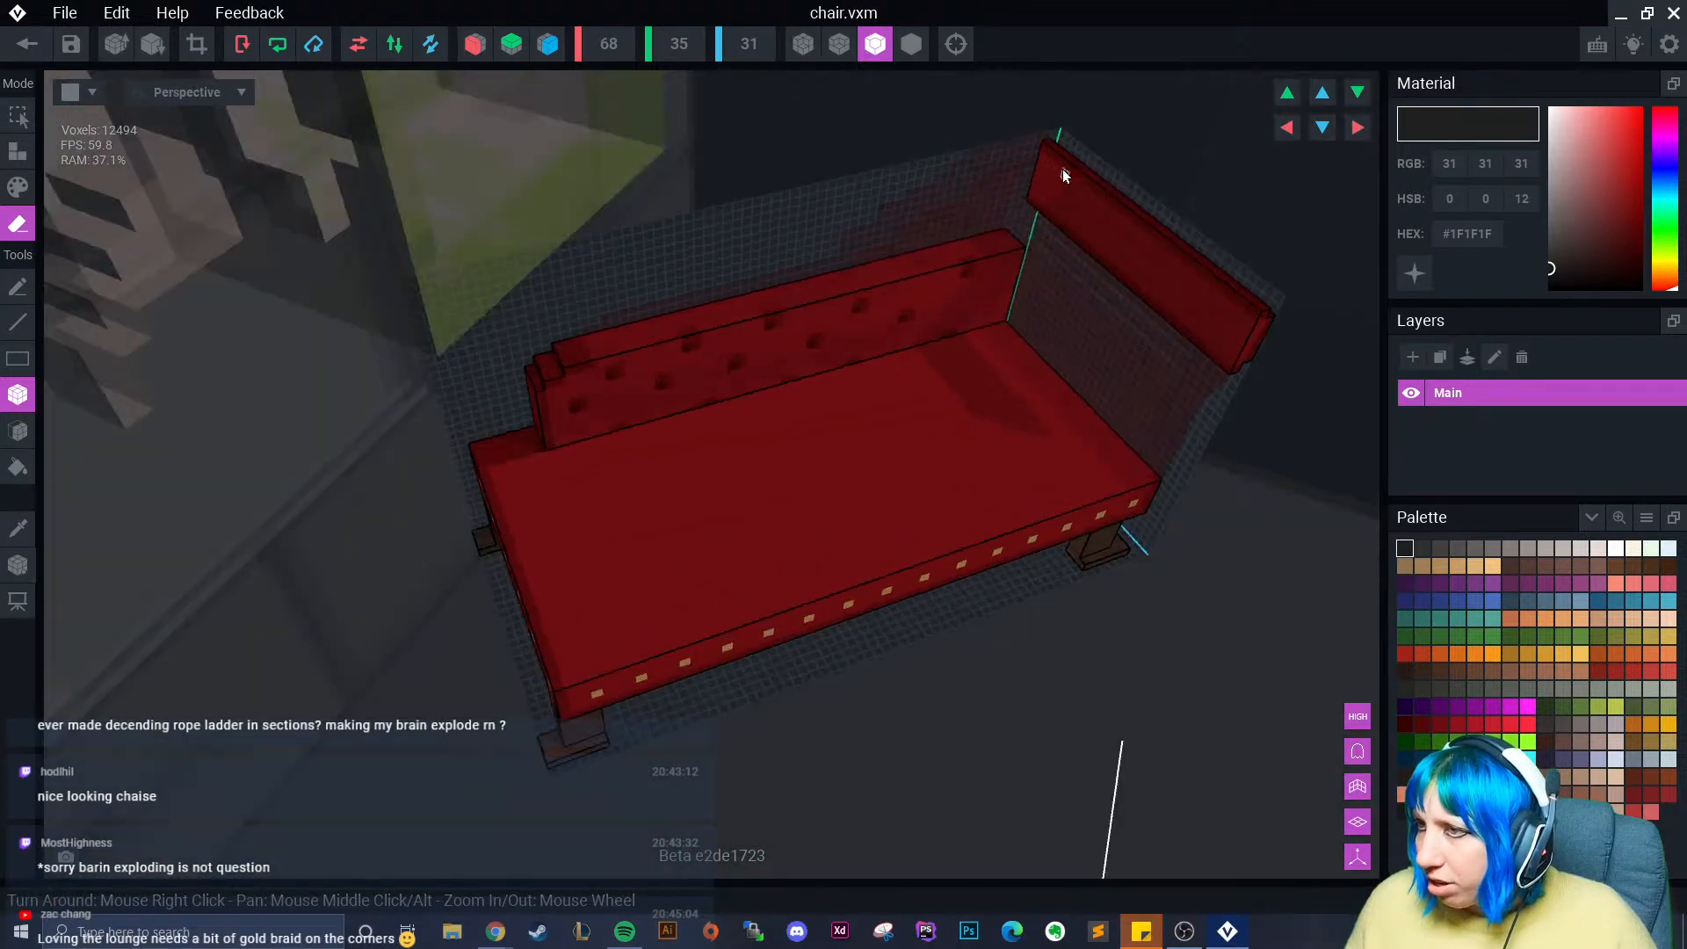
drag(1051, 146, 1254, 366)
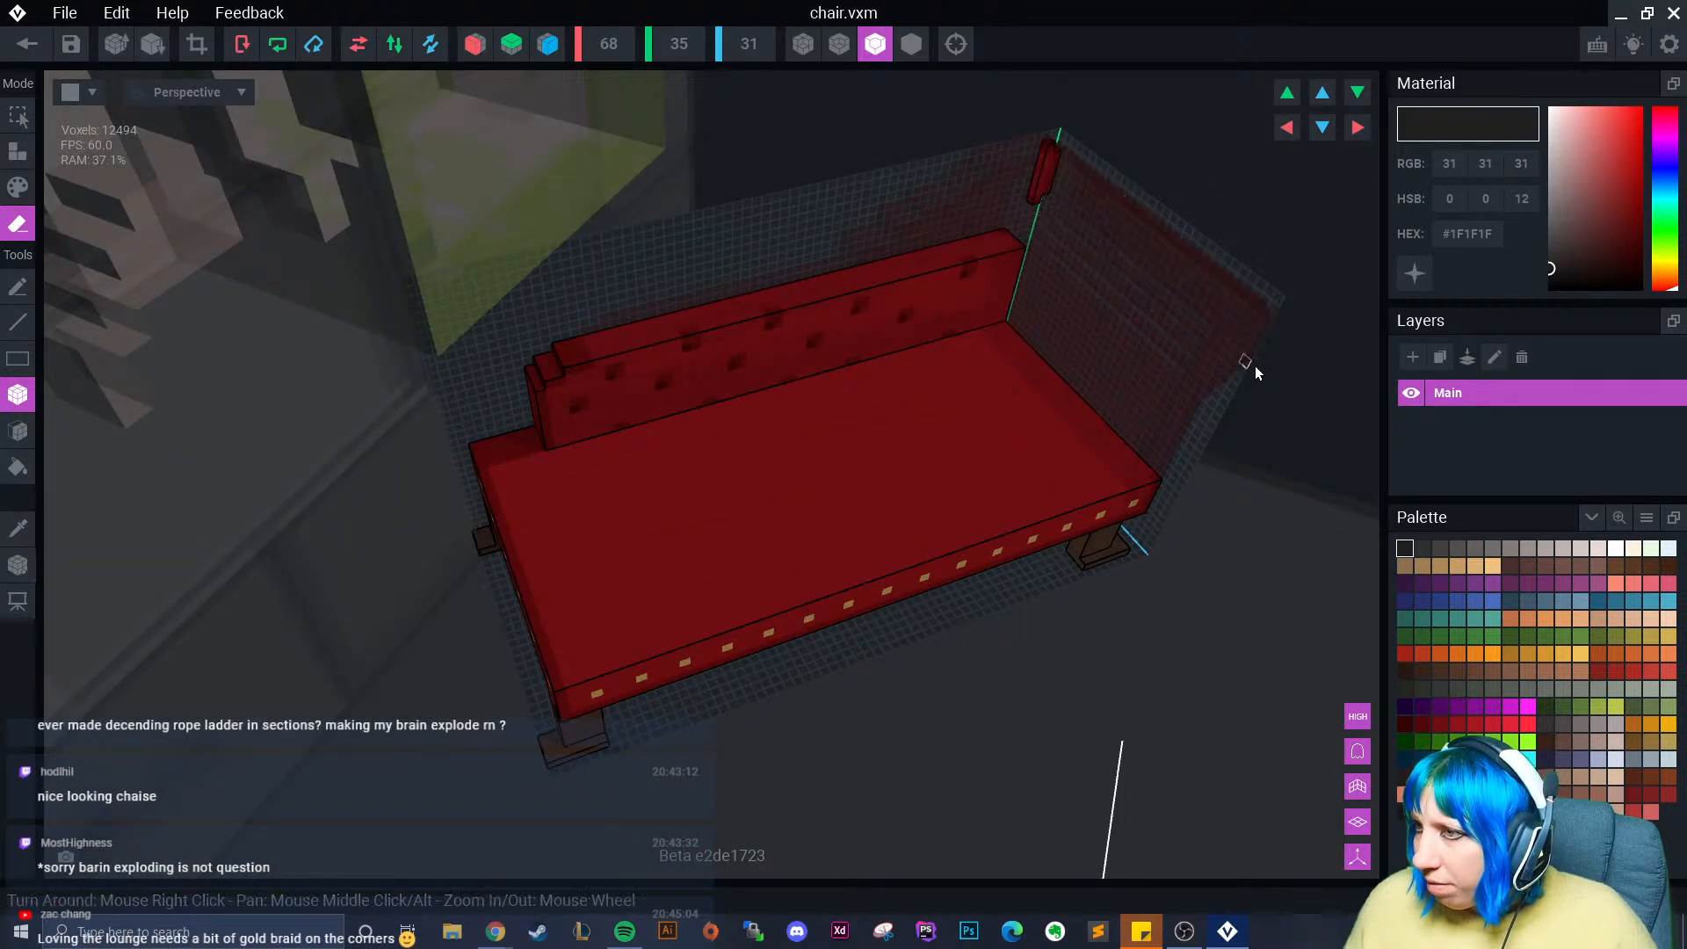
right_drag(1255, 366, 1153, 251)
mouse_move(1100, 150)
mouse_down()
mouse_move(1242, 324)
mouse_move(1098, 178)
mouse_move(1182, 228)
mouse_up()
- Erase the low side backrest and the rear legs, keeping only the seat, studded rail and front legs
mouse_move(1182, 229)
right_down()
mouse_move(1216, 311)
mouse_move(838, 439)
mouse_move(544, 290)
mouse_move(641, 294)
right_up()
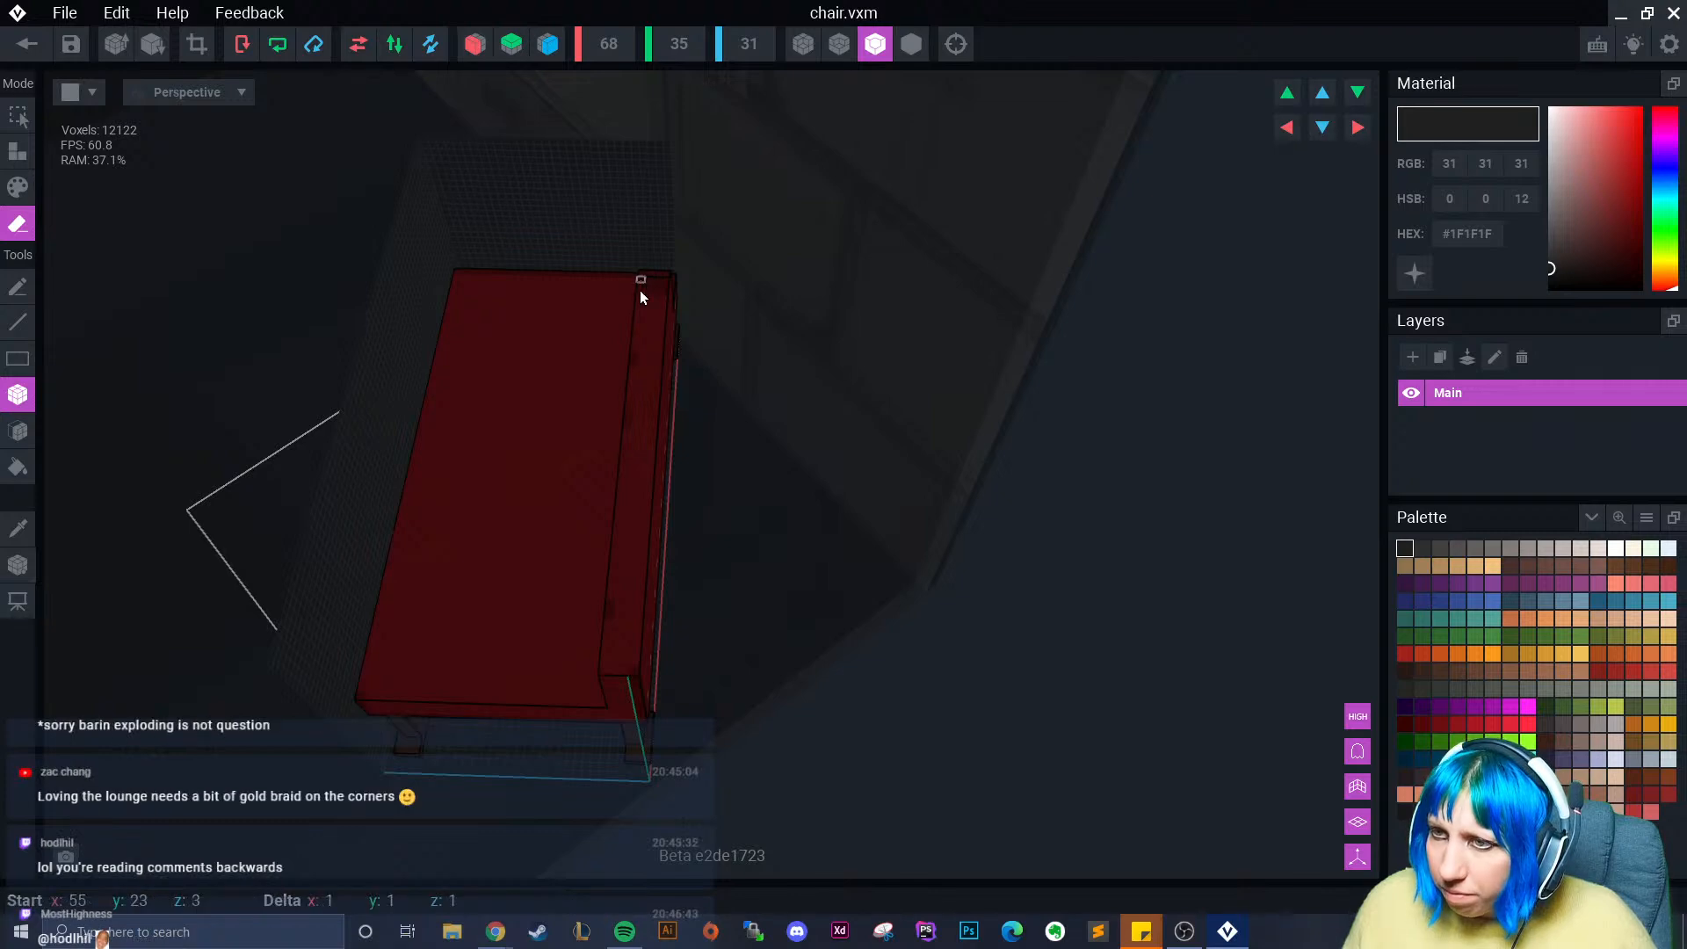
drag(640, 290, 652, 766)
right_drag(652, 711, 630, 319)
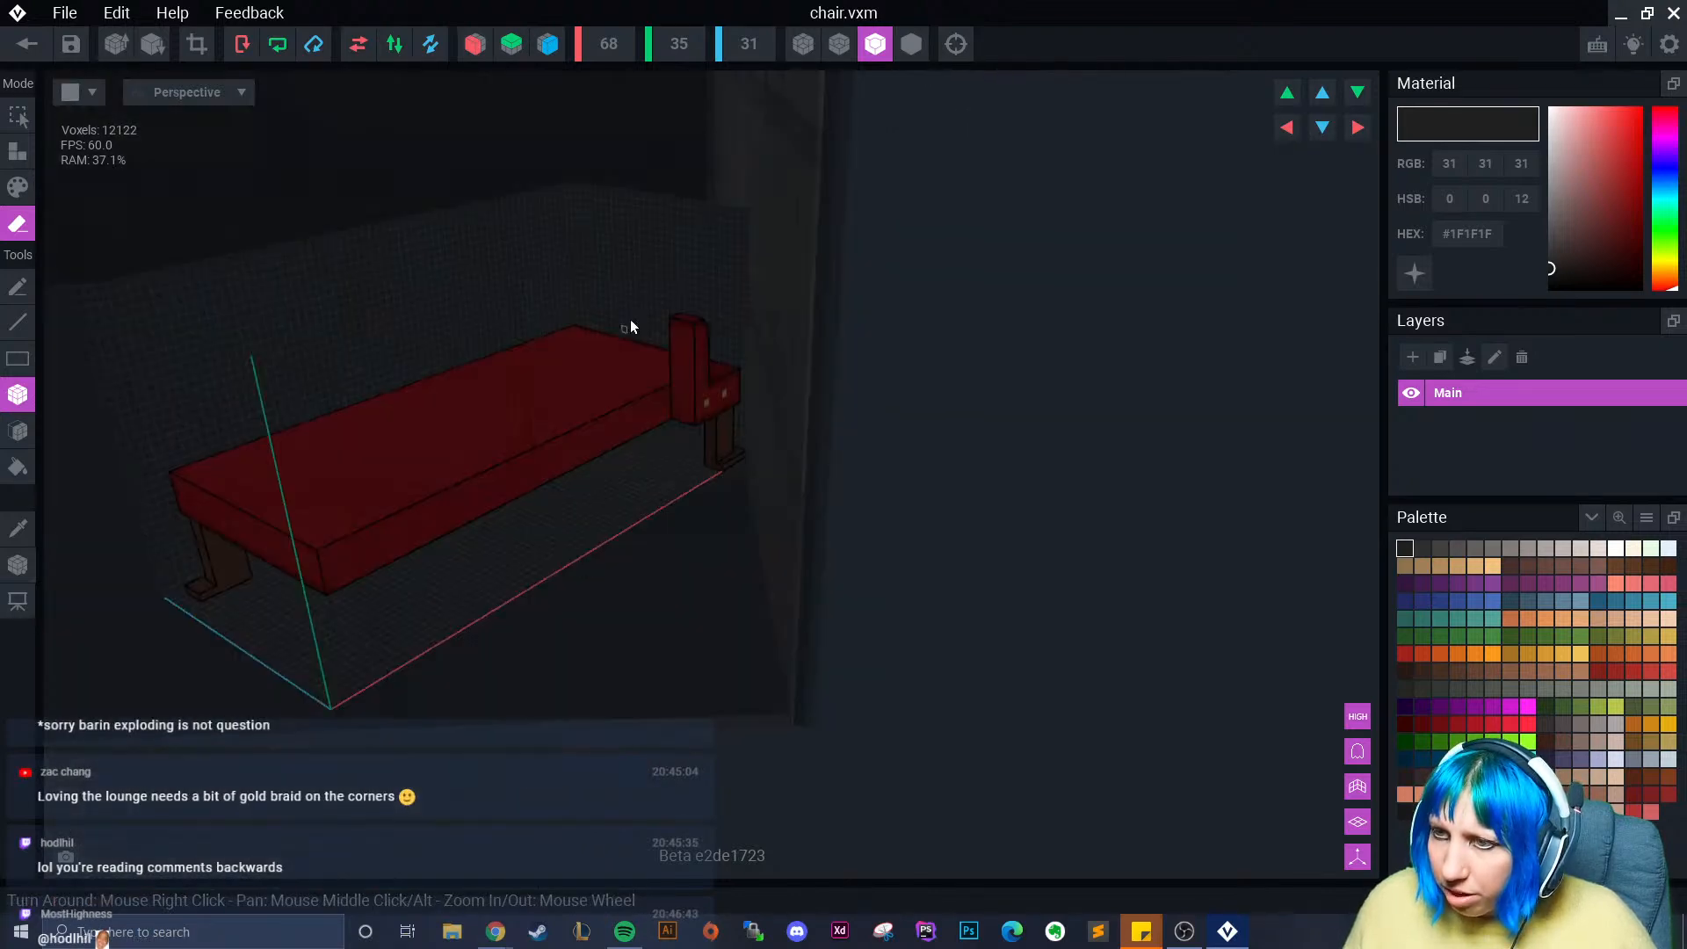
drag(681, 314, 742, 461)
drag(677, 320, 680, 332)
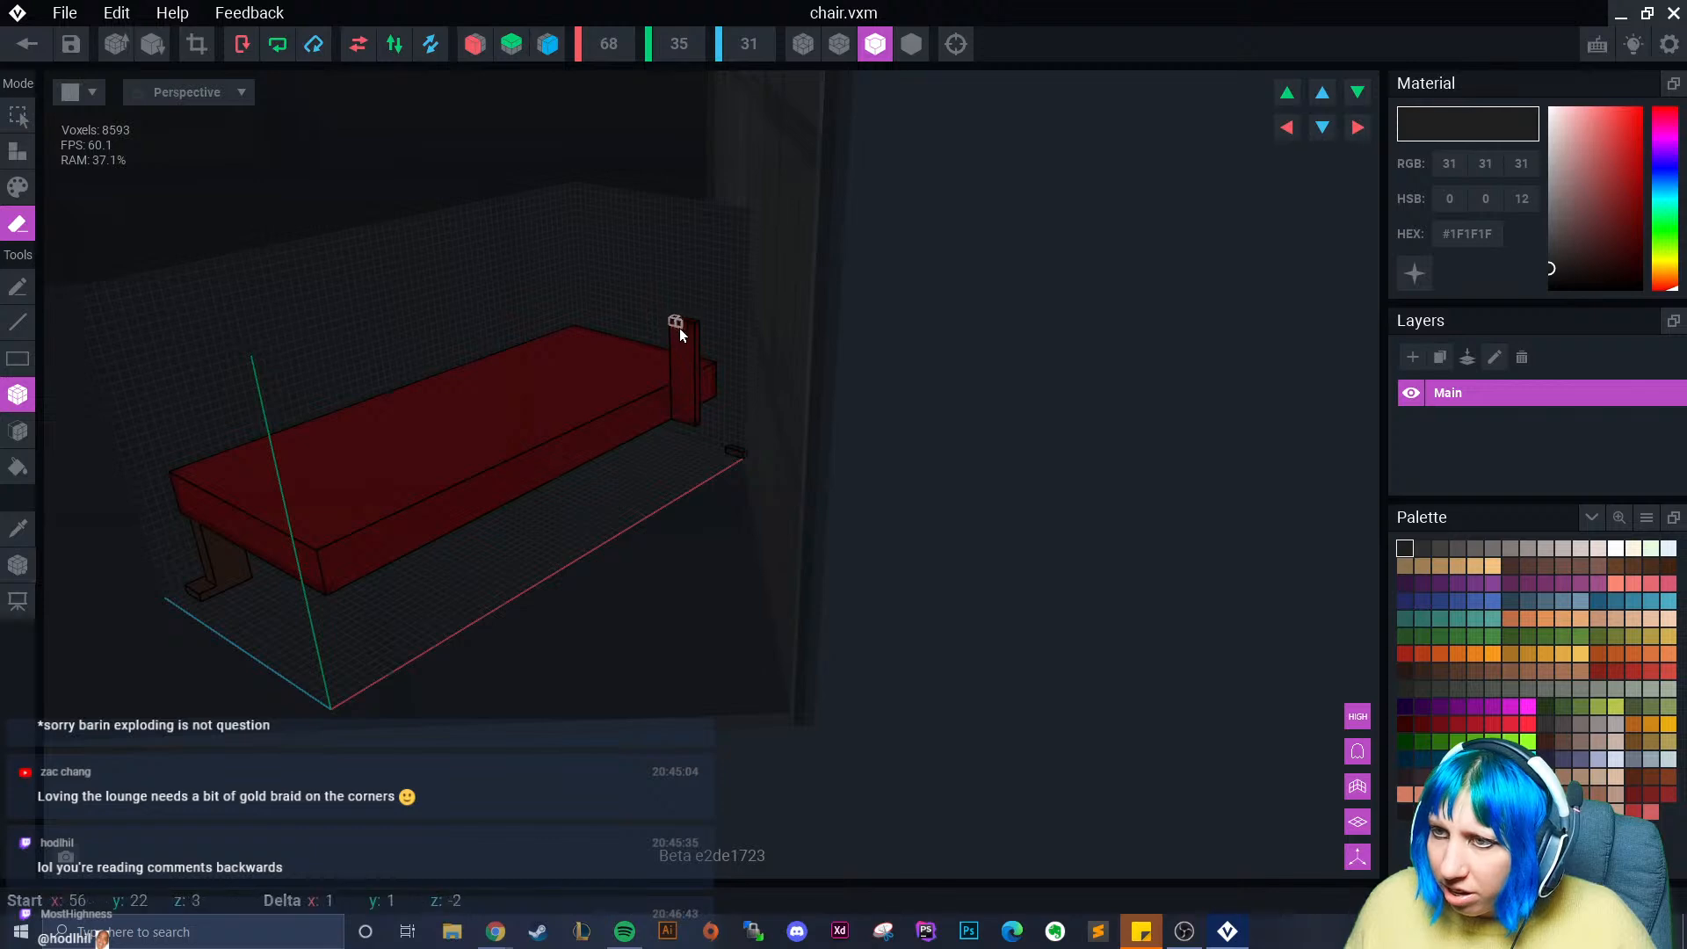
drag(695, 422, 728, 450)
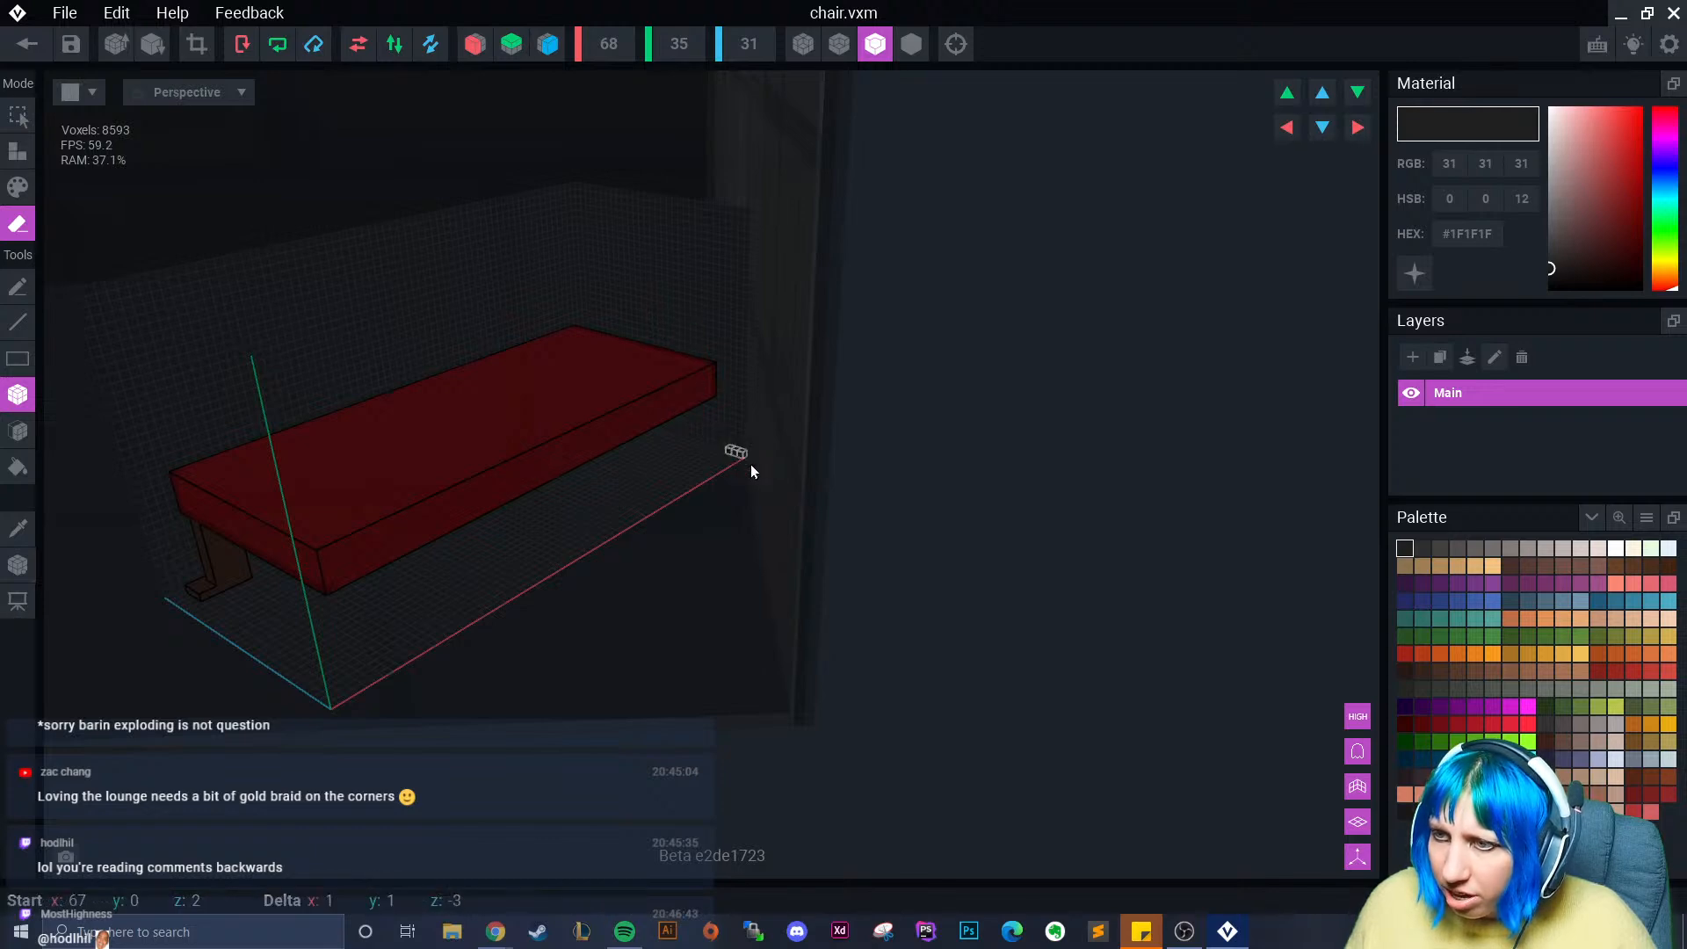
mouse_move(751, 464)
right_down()
mouse_move(620, 322)
mouse_move(618, 400)
right_up()
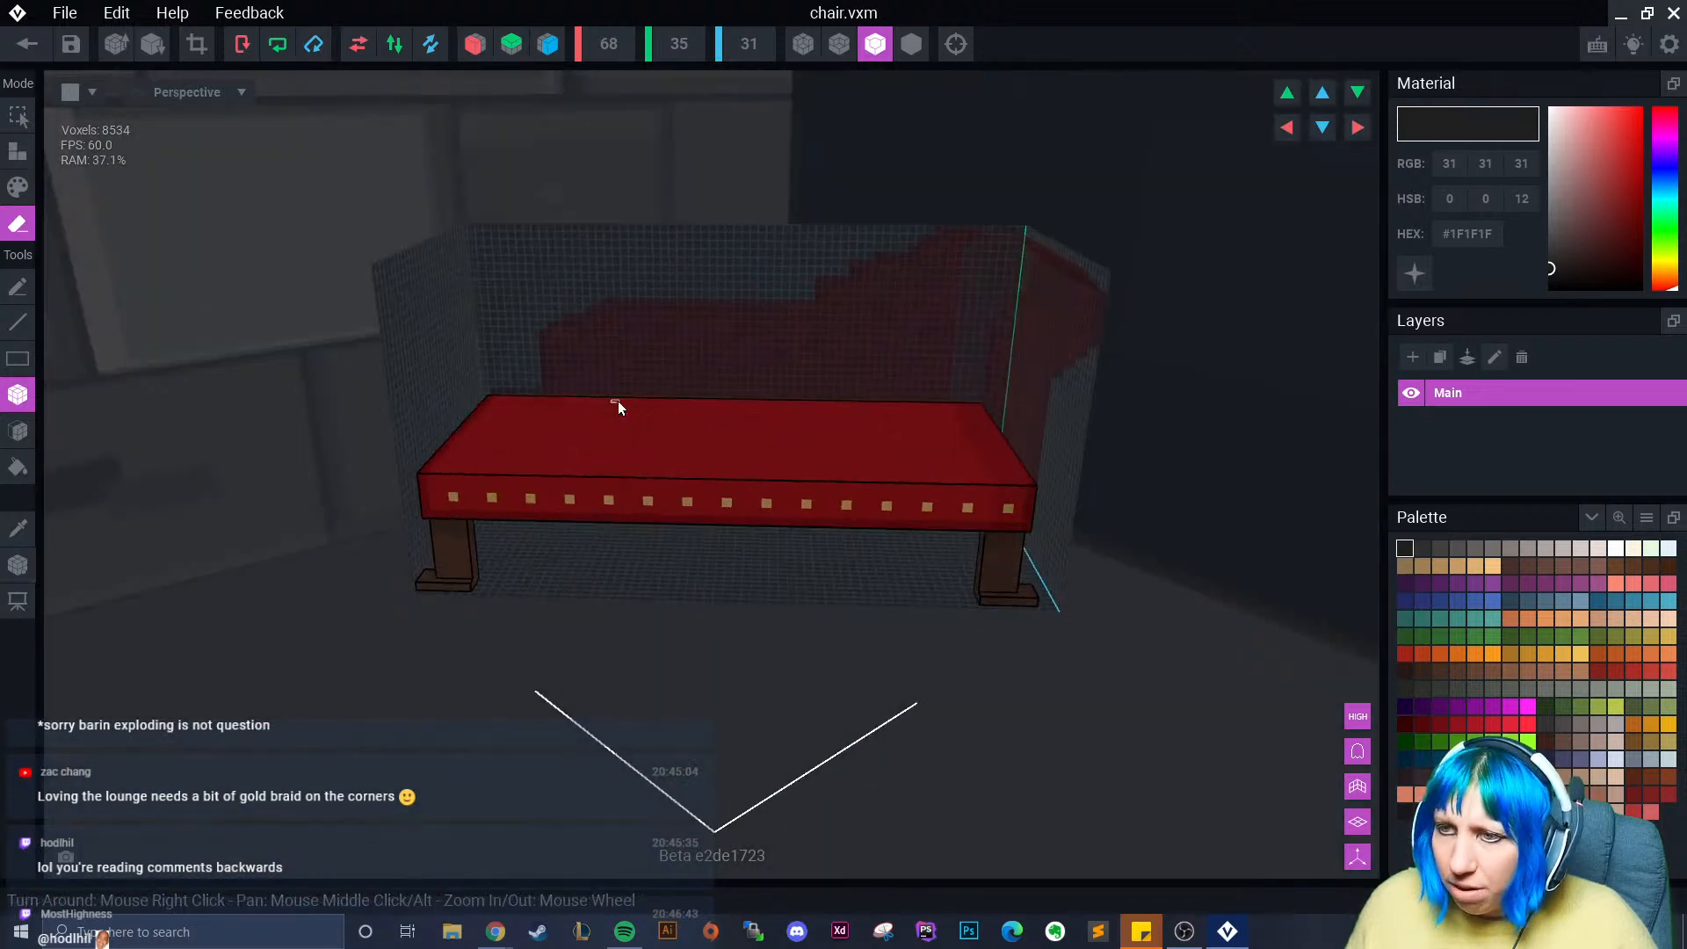
- Crop the chair canvas to the seat, save the model and return to the room scene
click(197, 45)
click(29, 44)
click(664, 335)
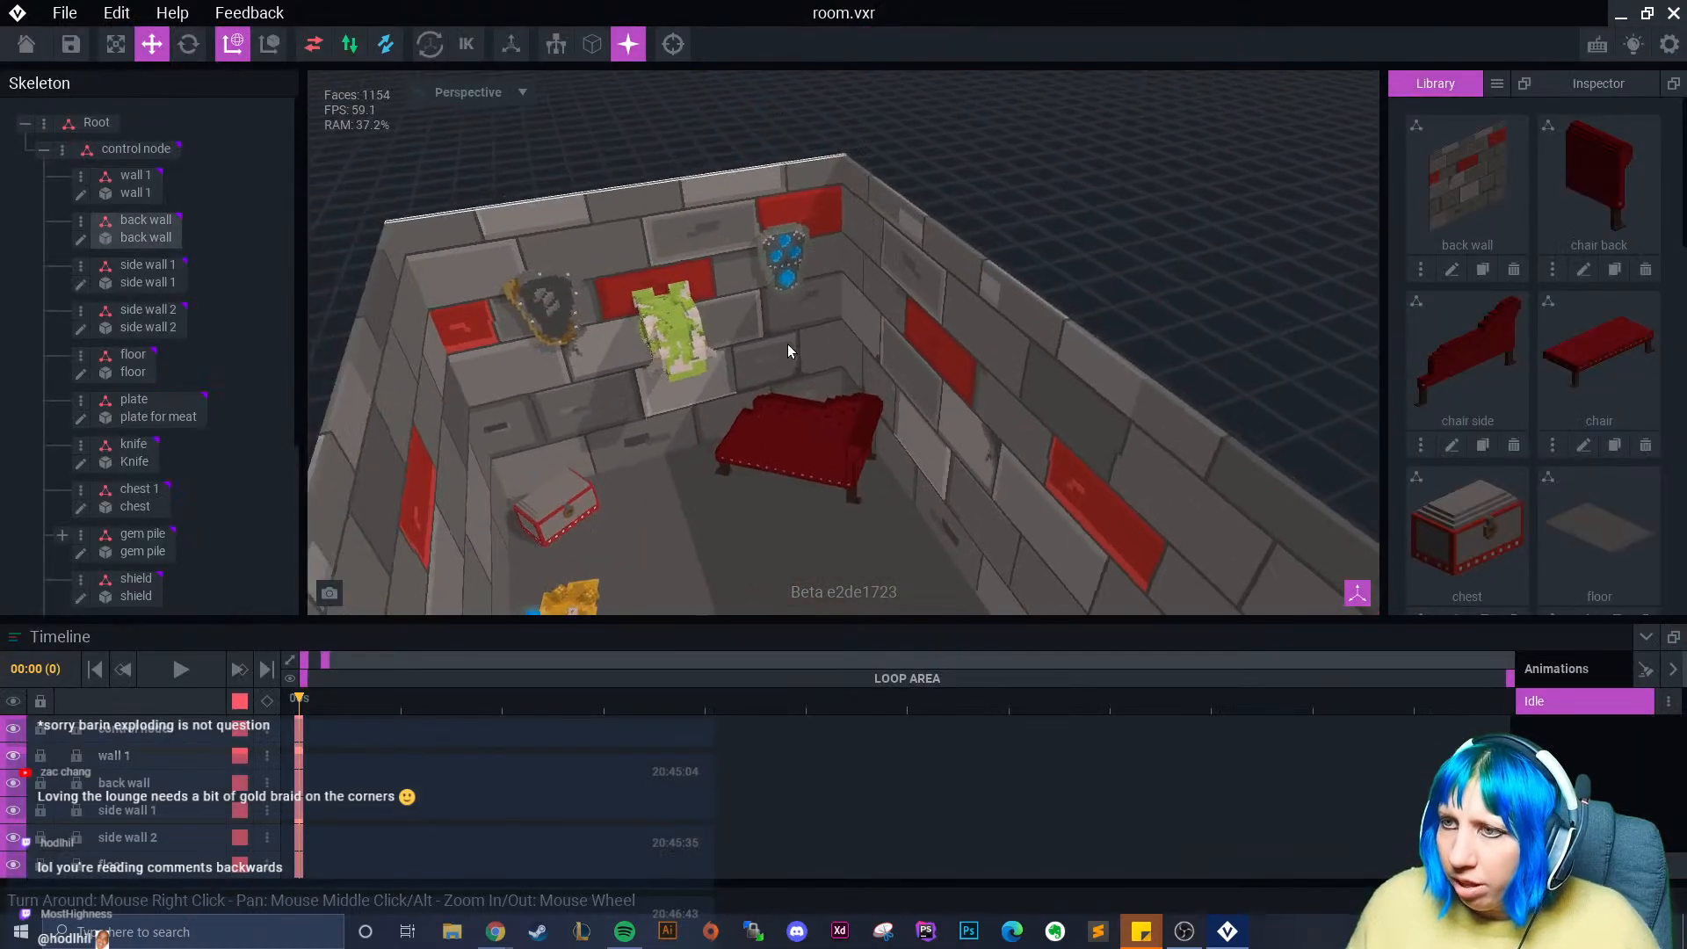
- Examine how the separate seat, chair back and chair side fit together in the room corner
click(792, 448)
scroll(798, 455, up, 5)
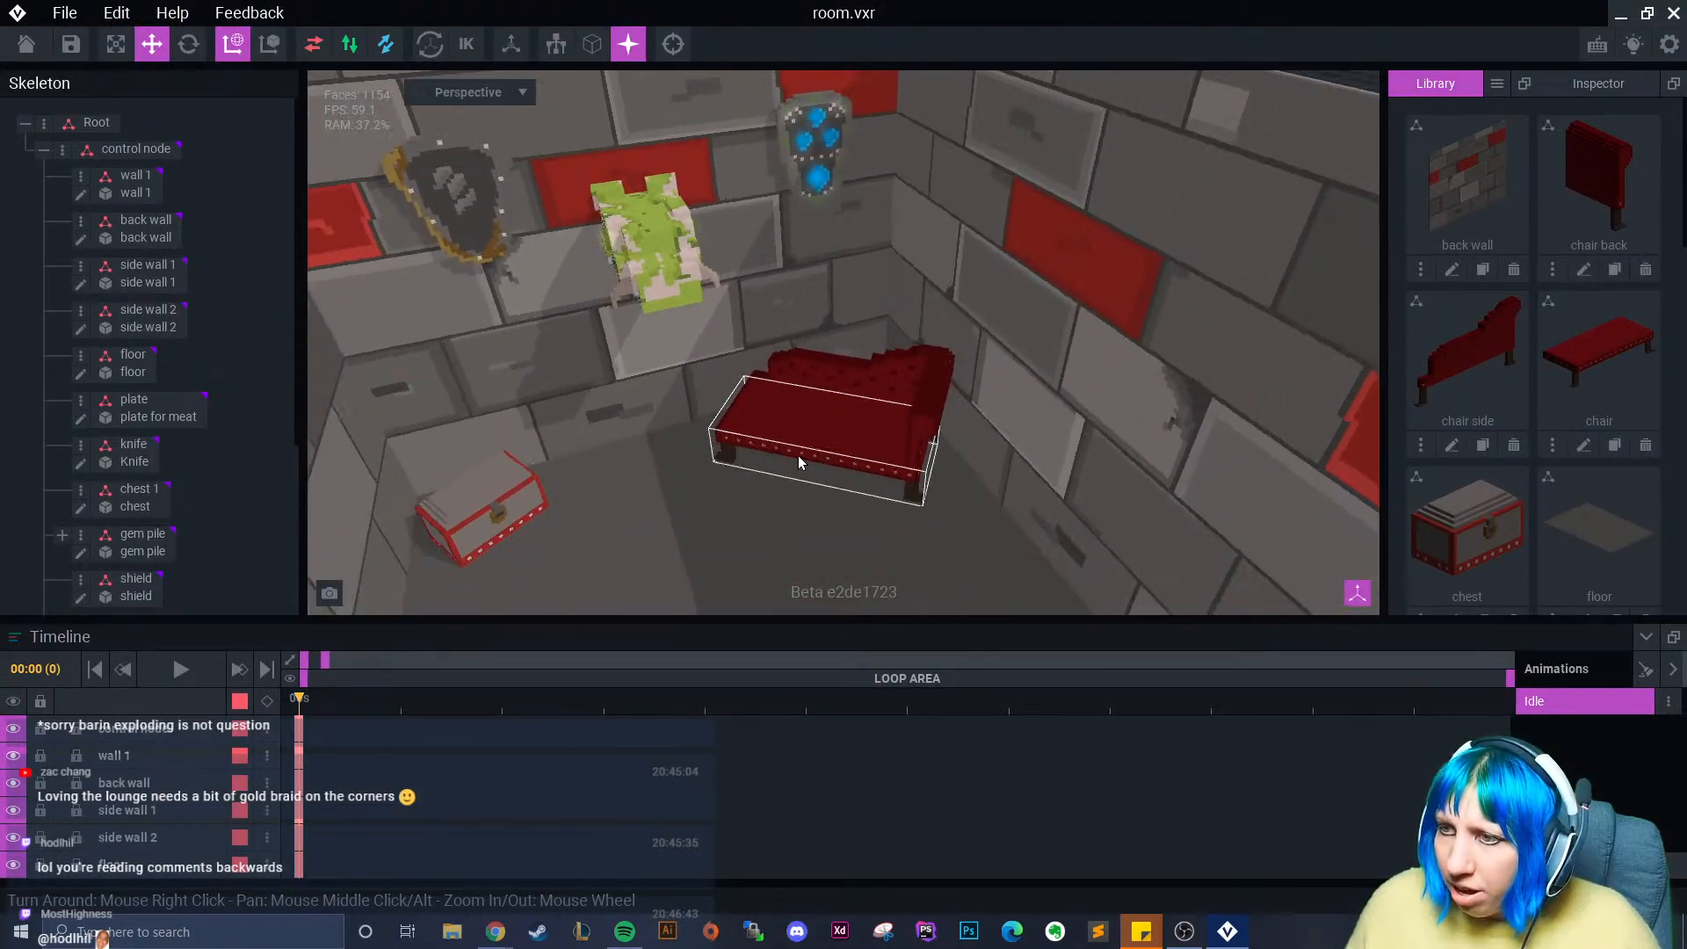
right_drag(780, 461, 780, 529)
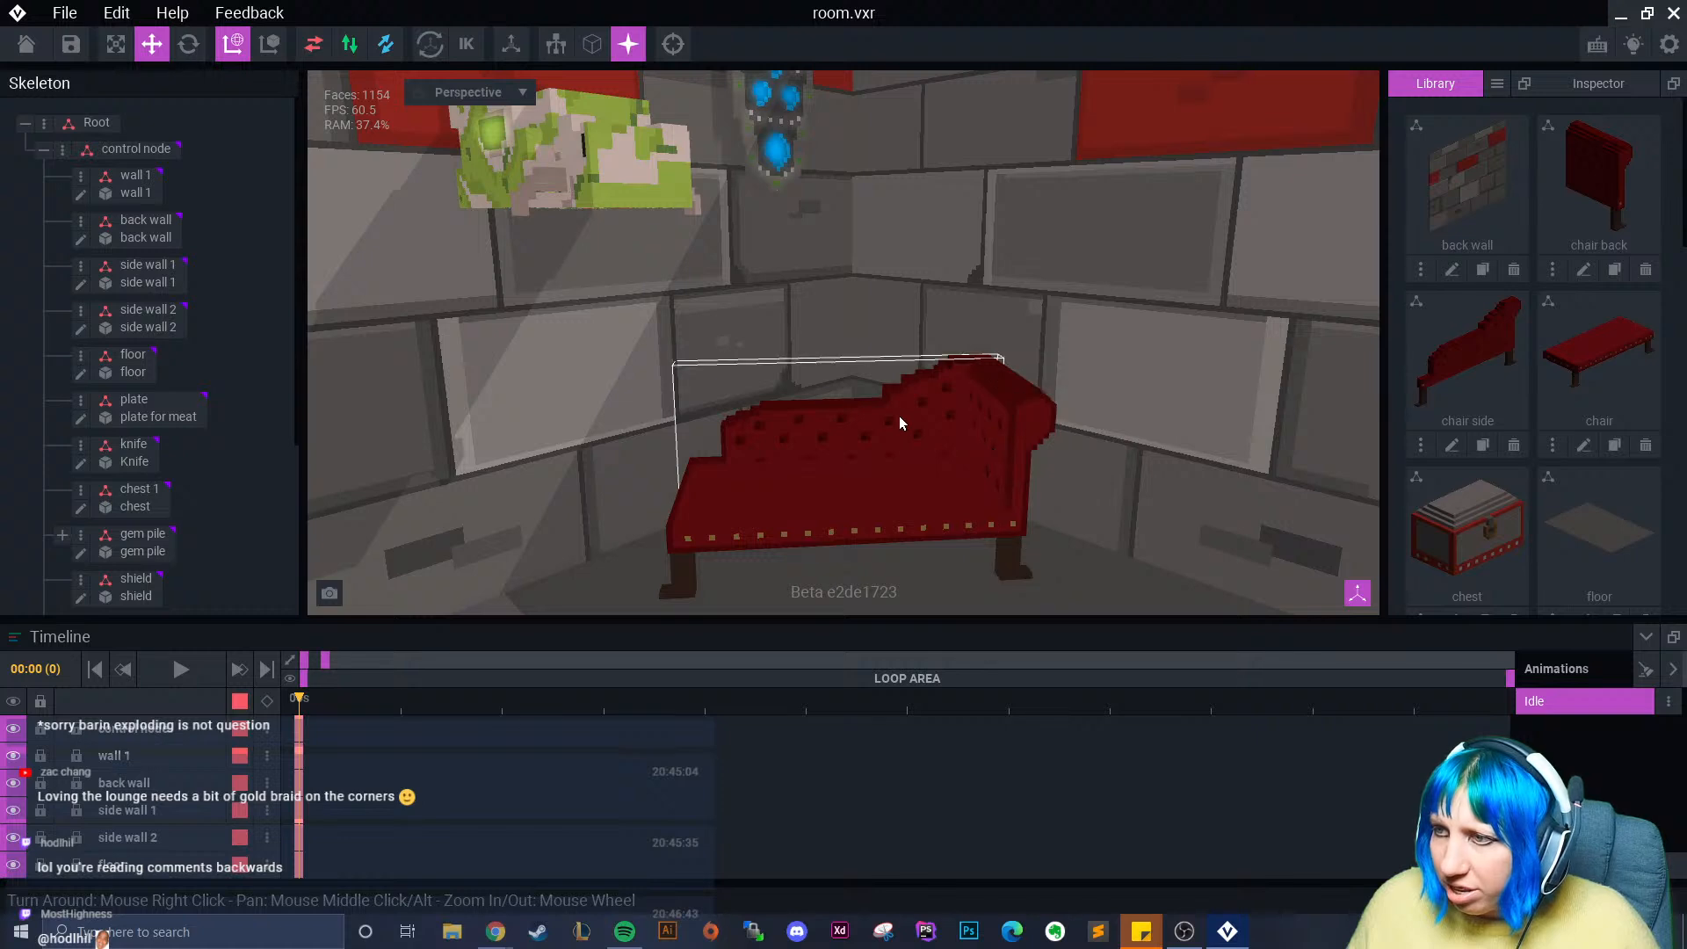
scroll(870, 407, up, 3)
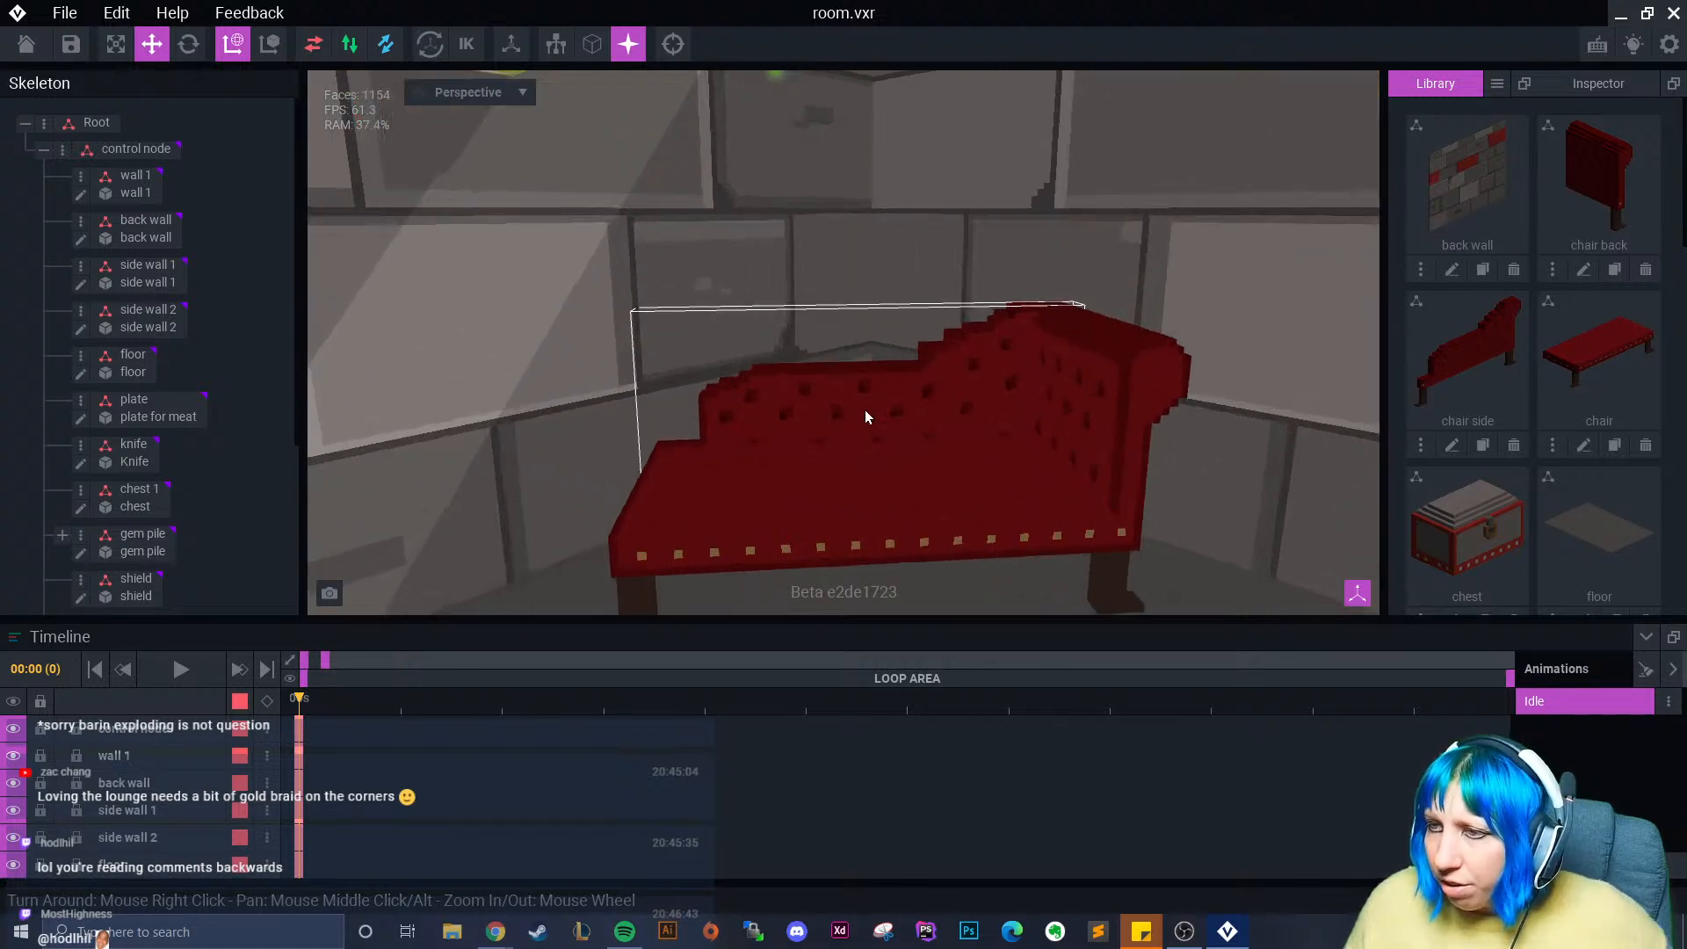
right_drag(890, 397, 893, 394)
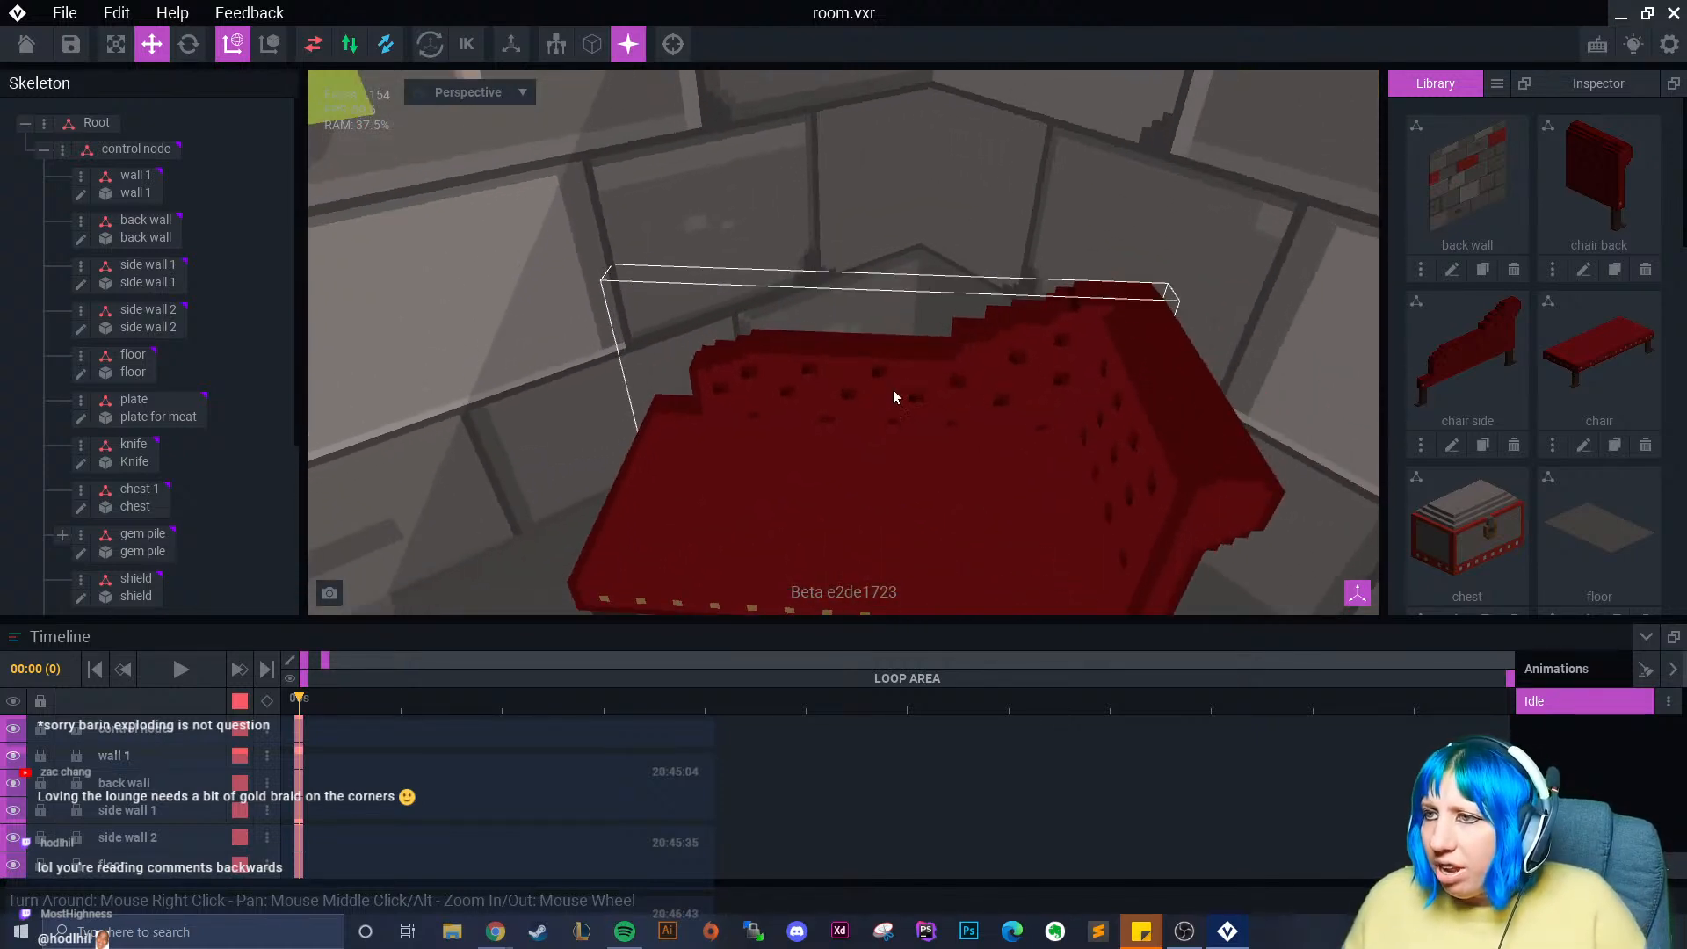
right_drag(937, 338, 843, 312)
scroll(843, 313, up, 2)
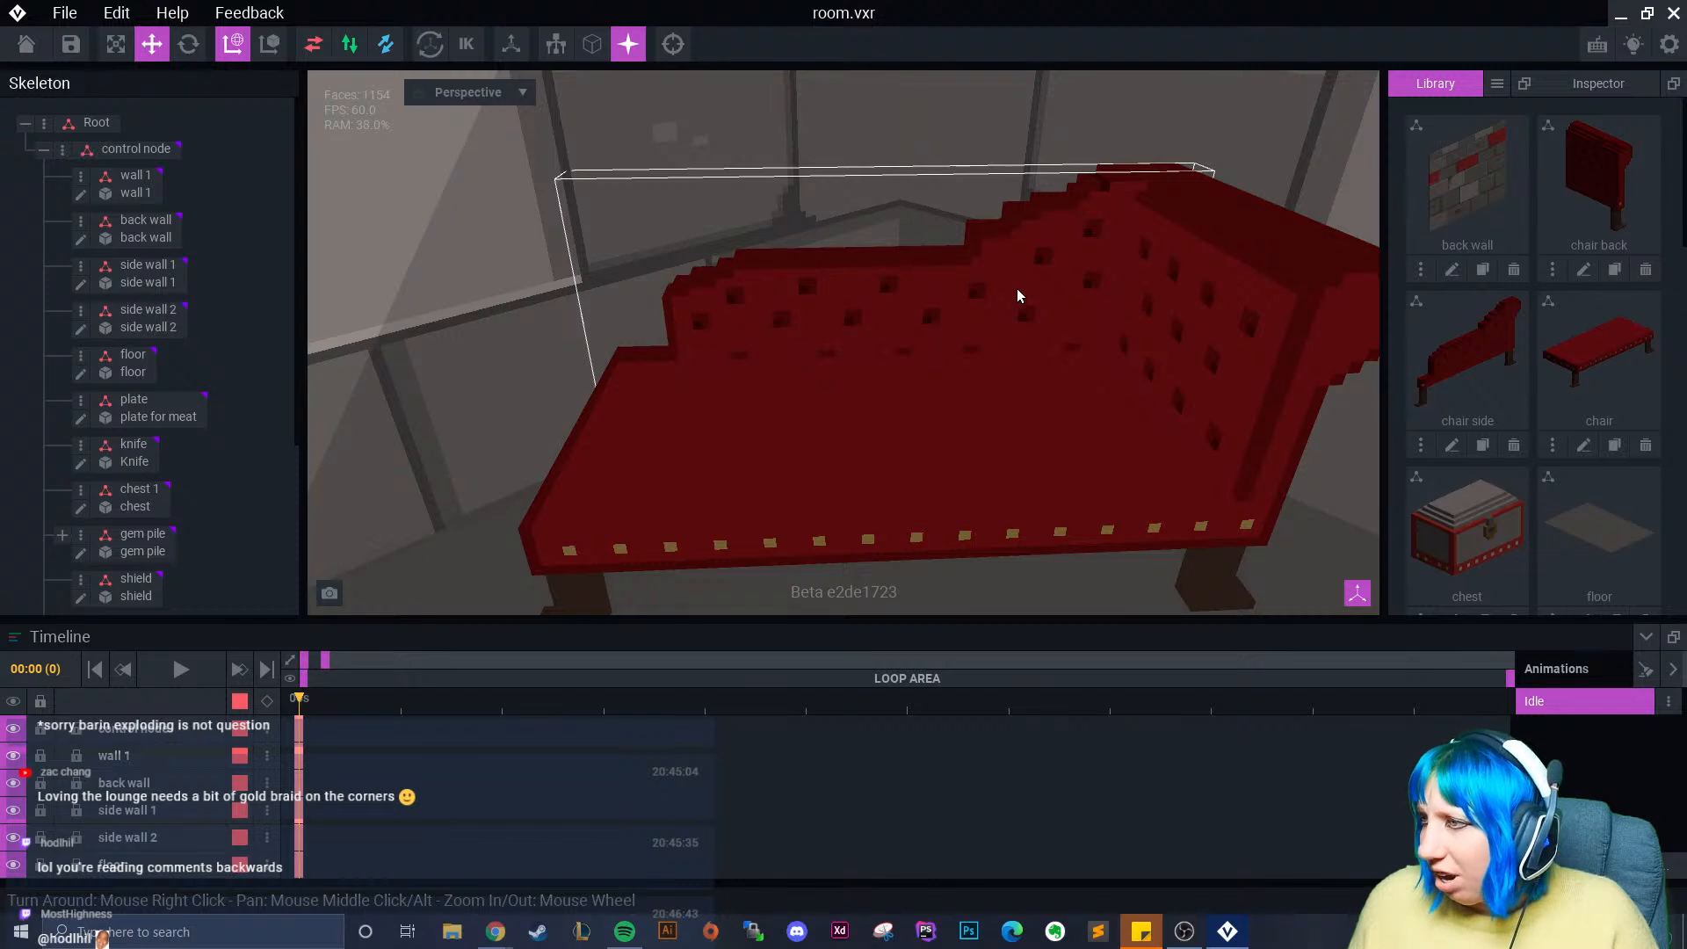
- Clone the chair side model under the name "side wall 2"
click(1483, 447)
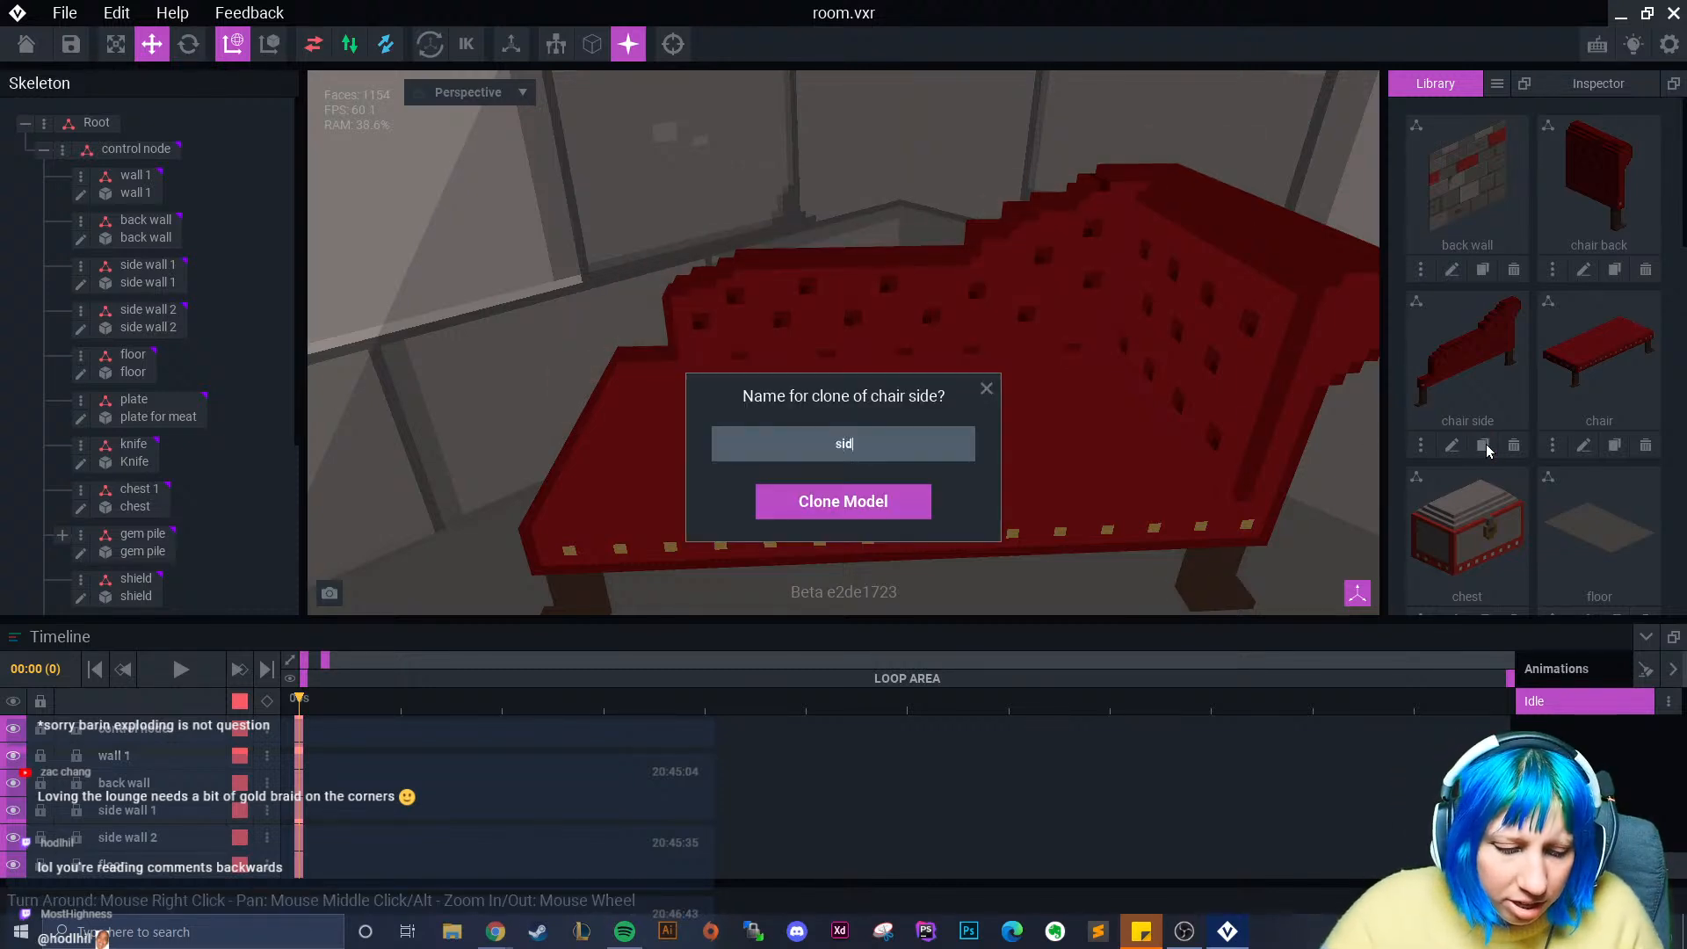
text(side wall 2)
key(Return)
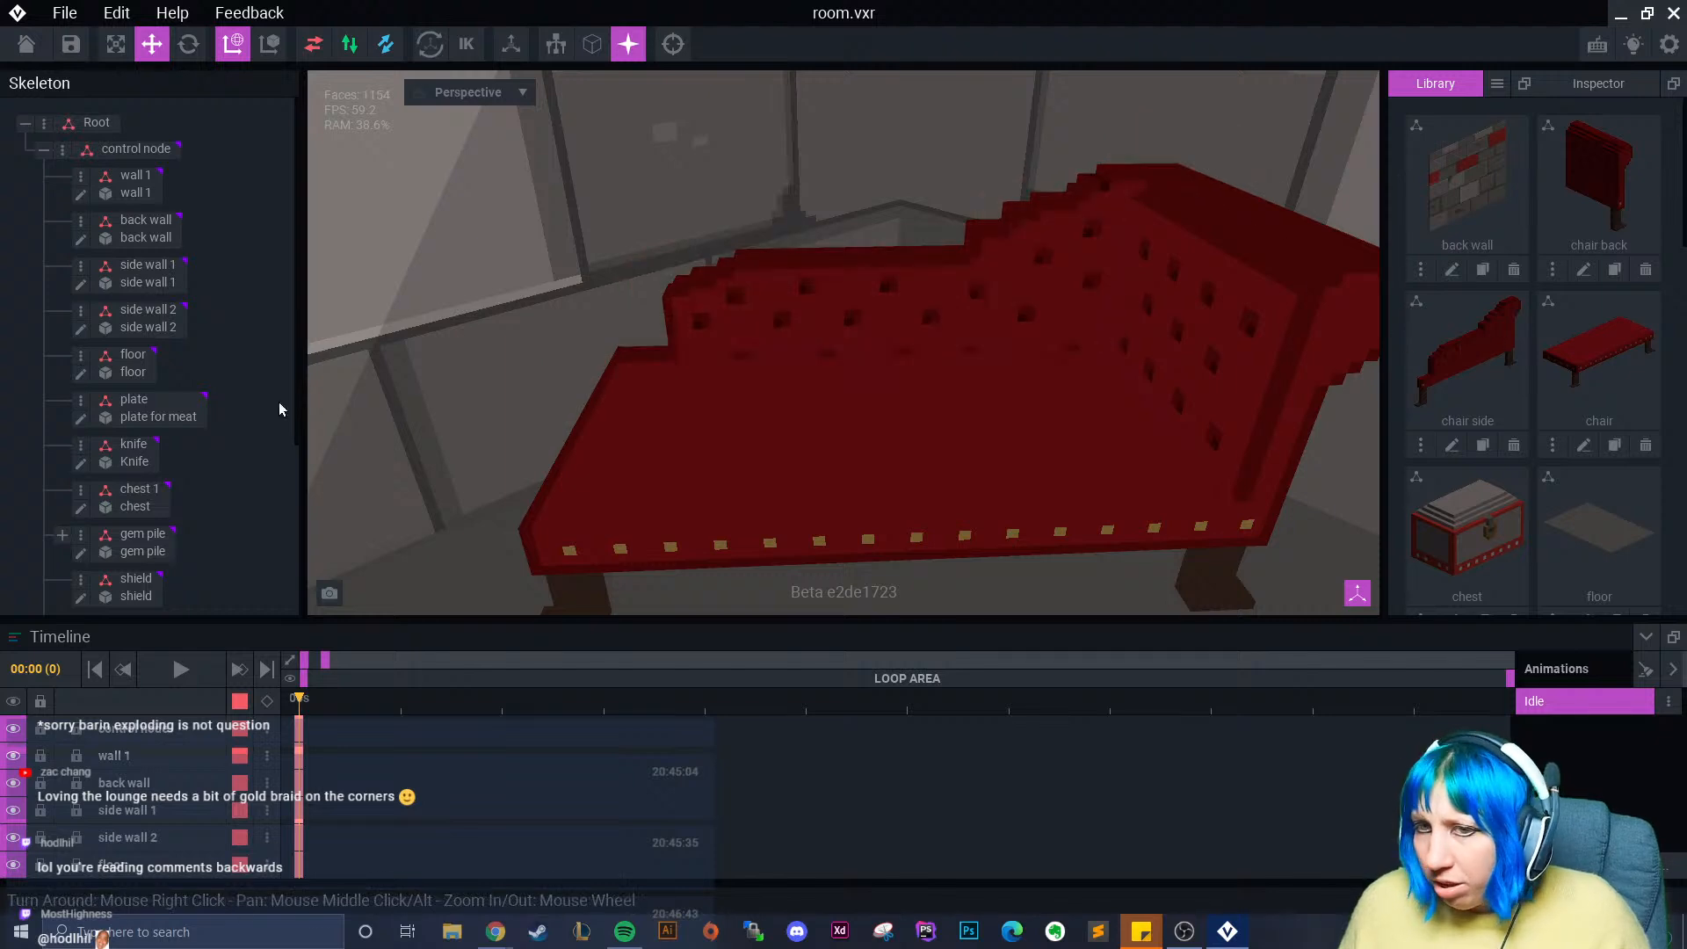
- Create a child node named "side 2" under the chain main node
scroll(176, 471, down, 5)
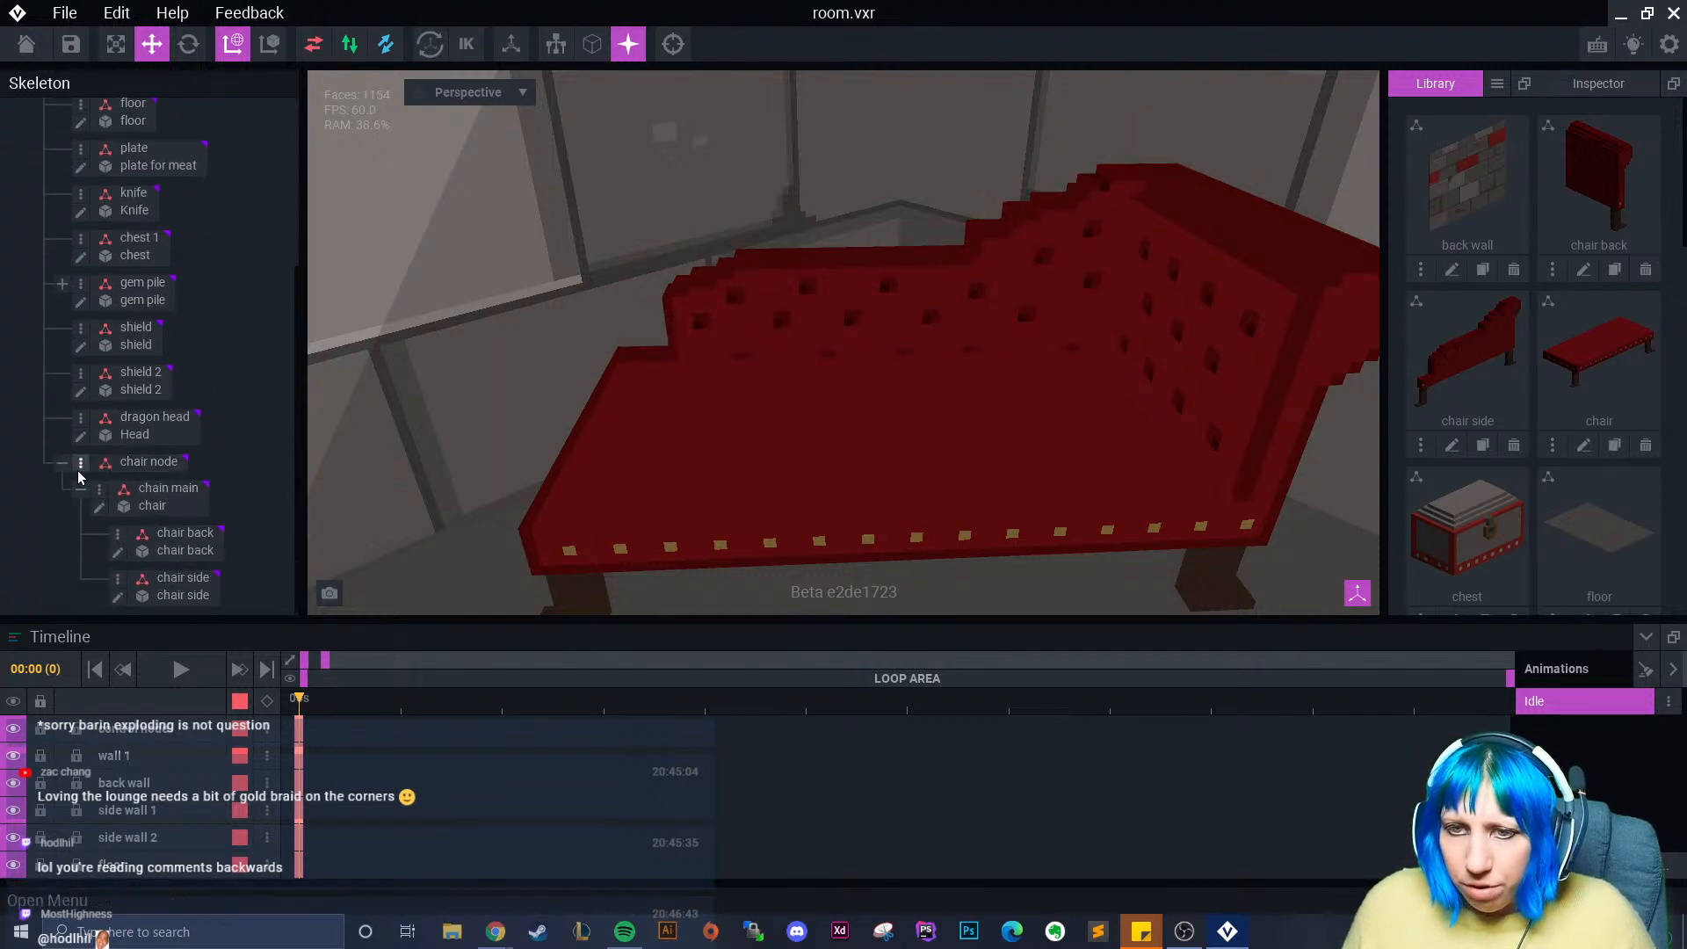
click(98, 490)
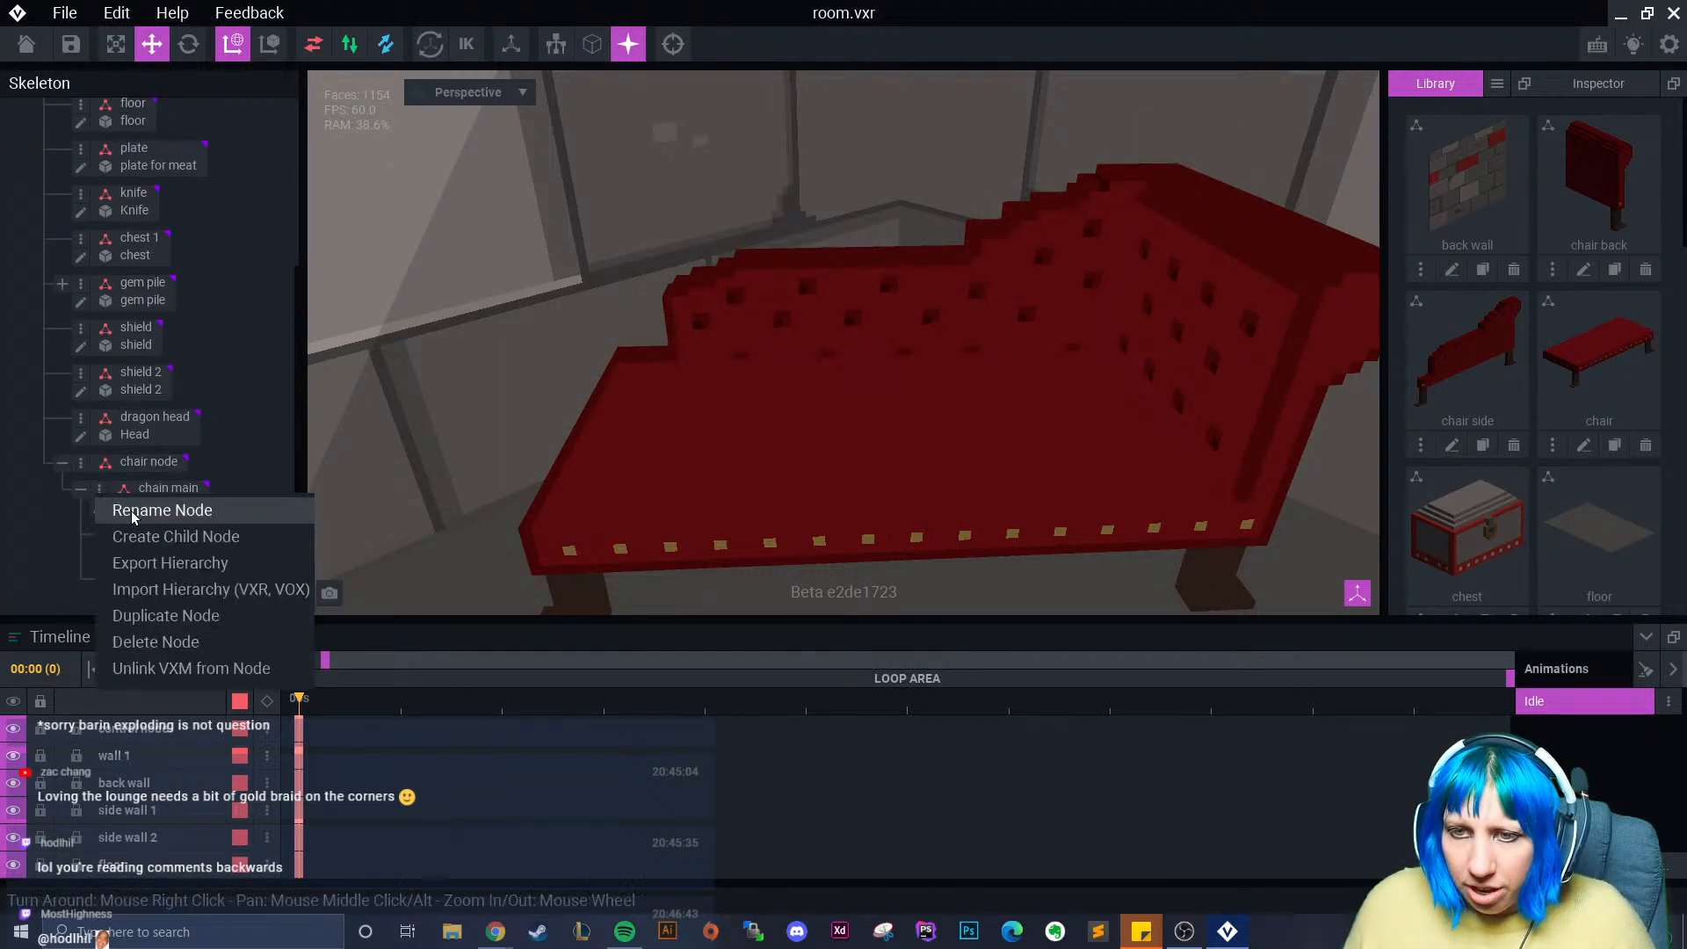
click(147, 533)
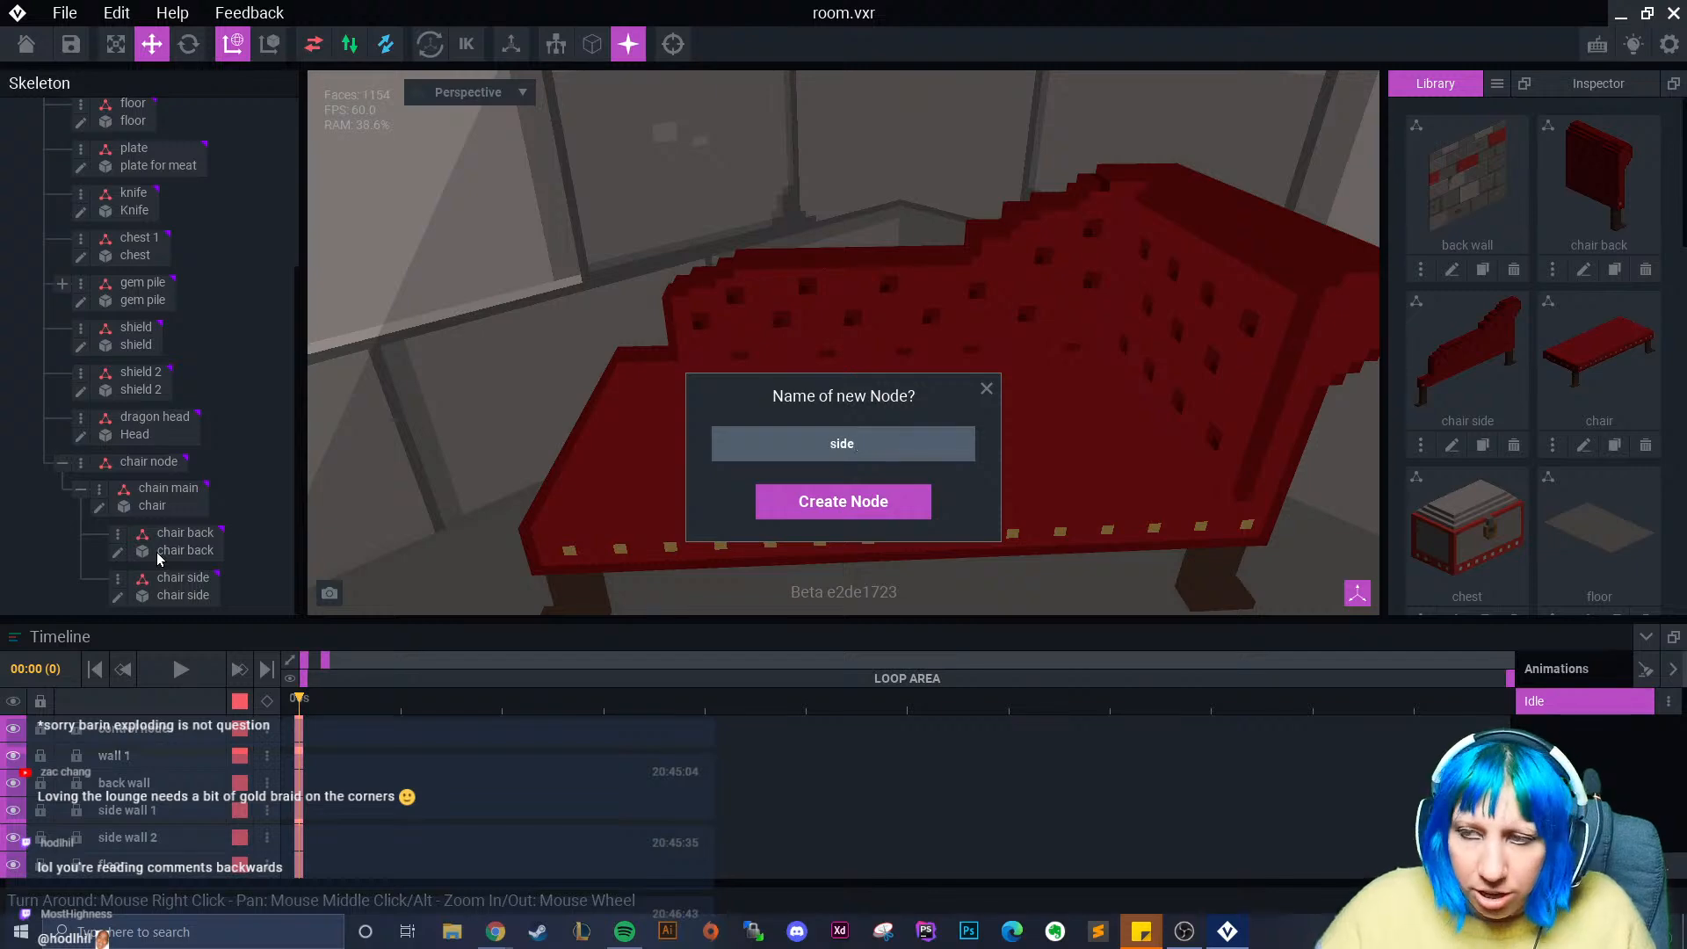
key(Return)
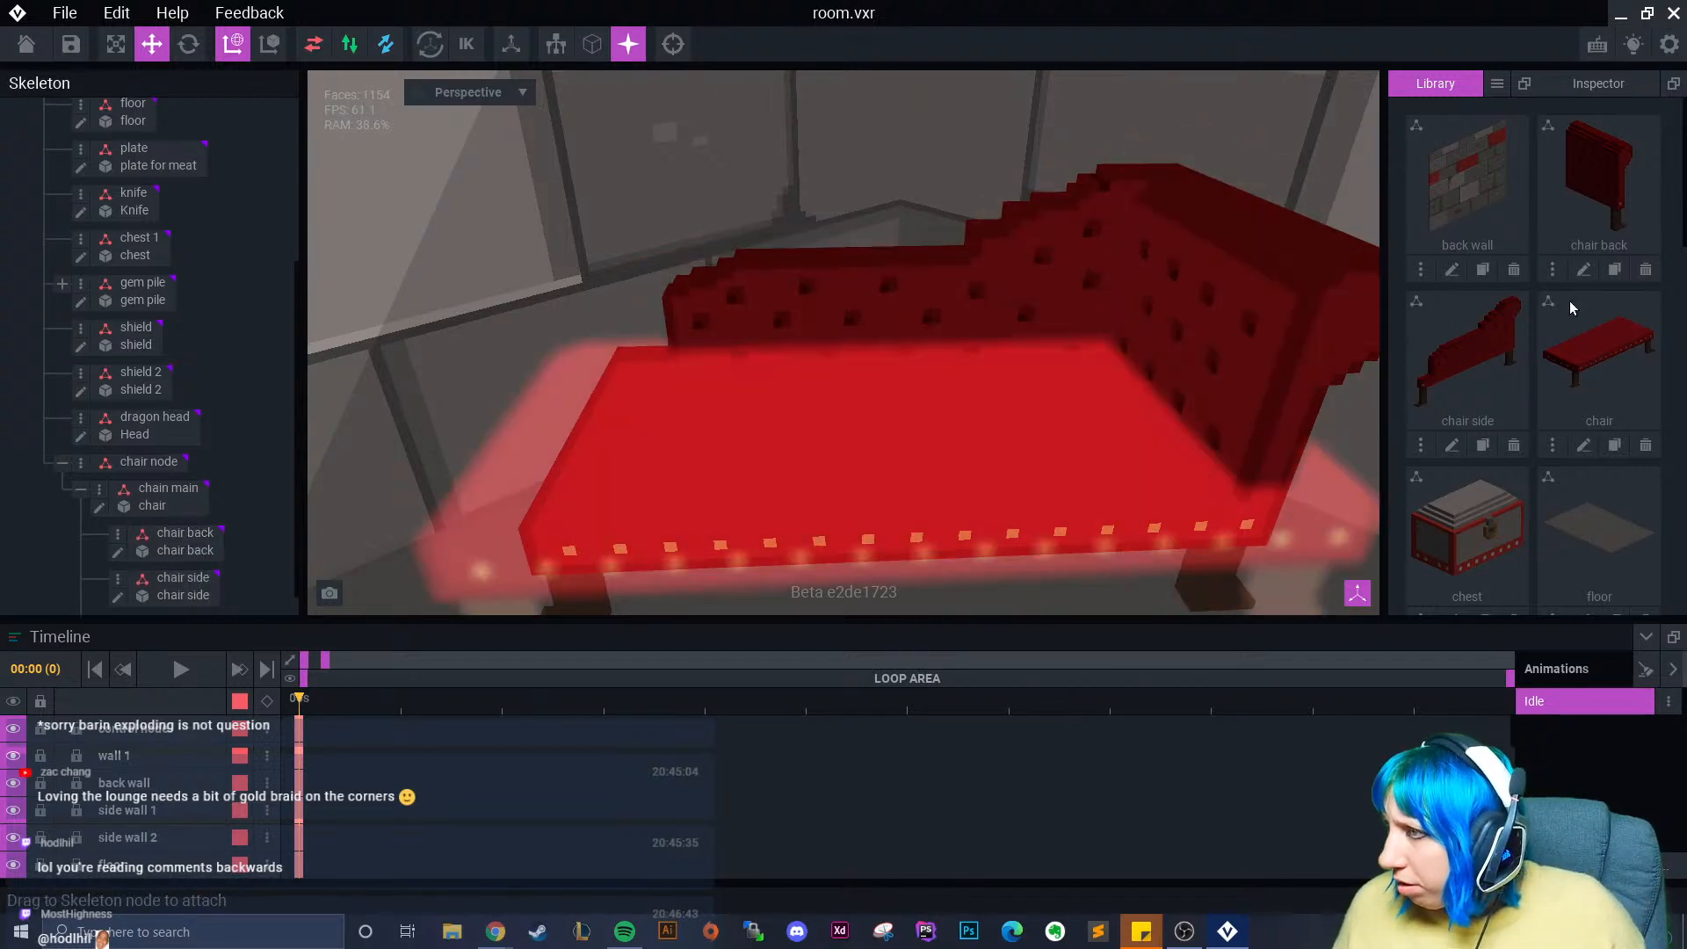
- Attach the side 2 model from the library to the side 2 node
scroll(1597, 325, down, 3)
scroll(1591, 346, up, 3)
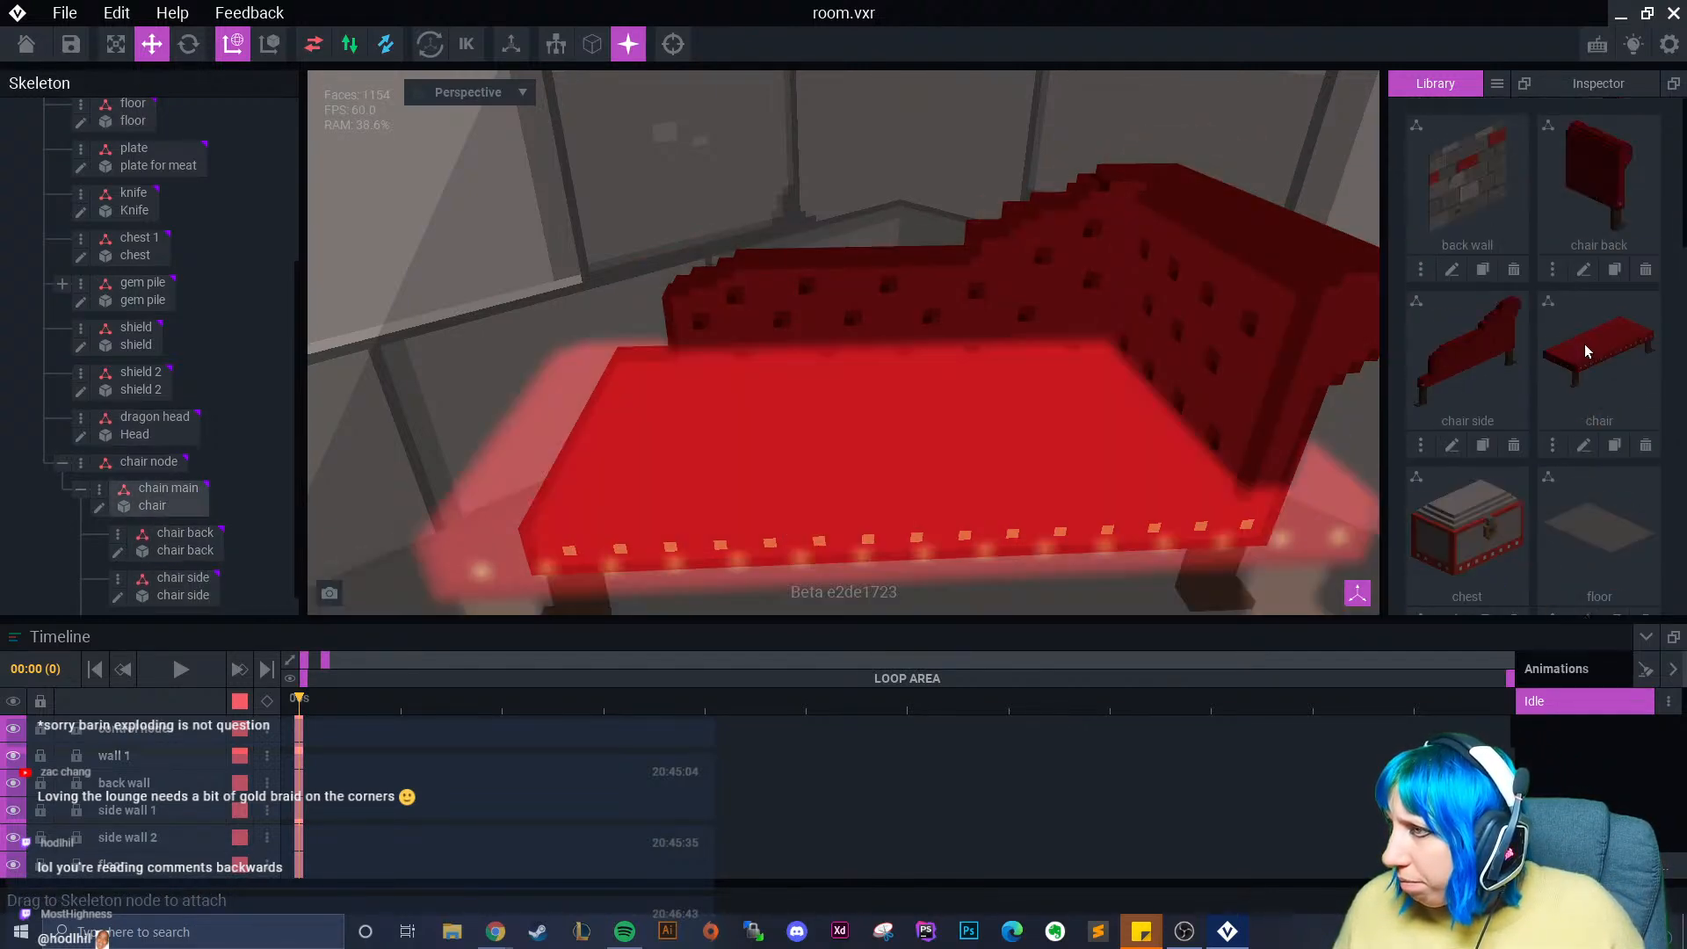
scroll(1584, 344, down, 5)
scroll(1564, 420, up, 2)
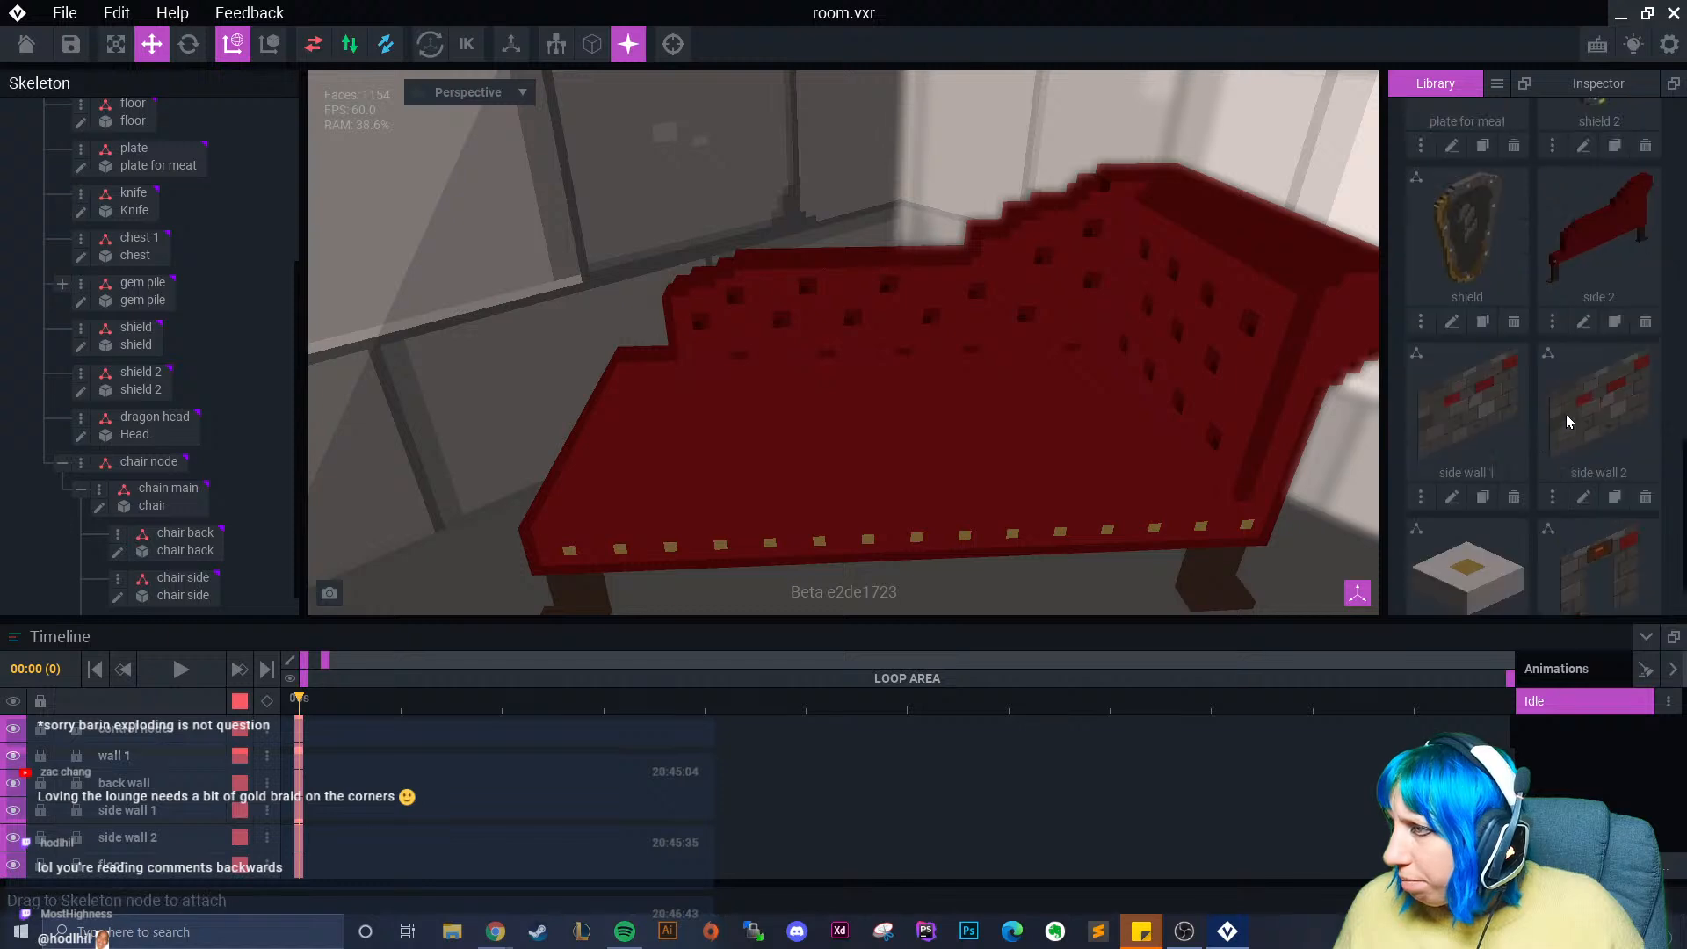
drag(1590, 251, 250, 529)
scroll(235, 527, down, 1)
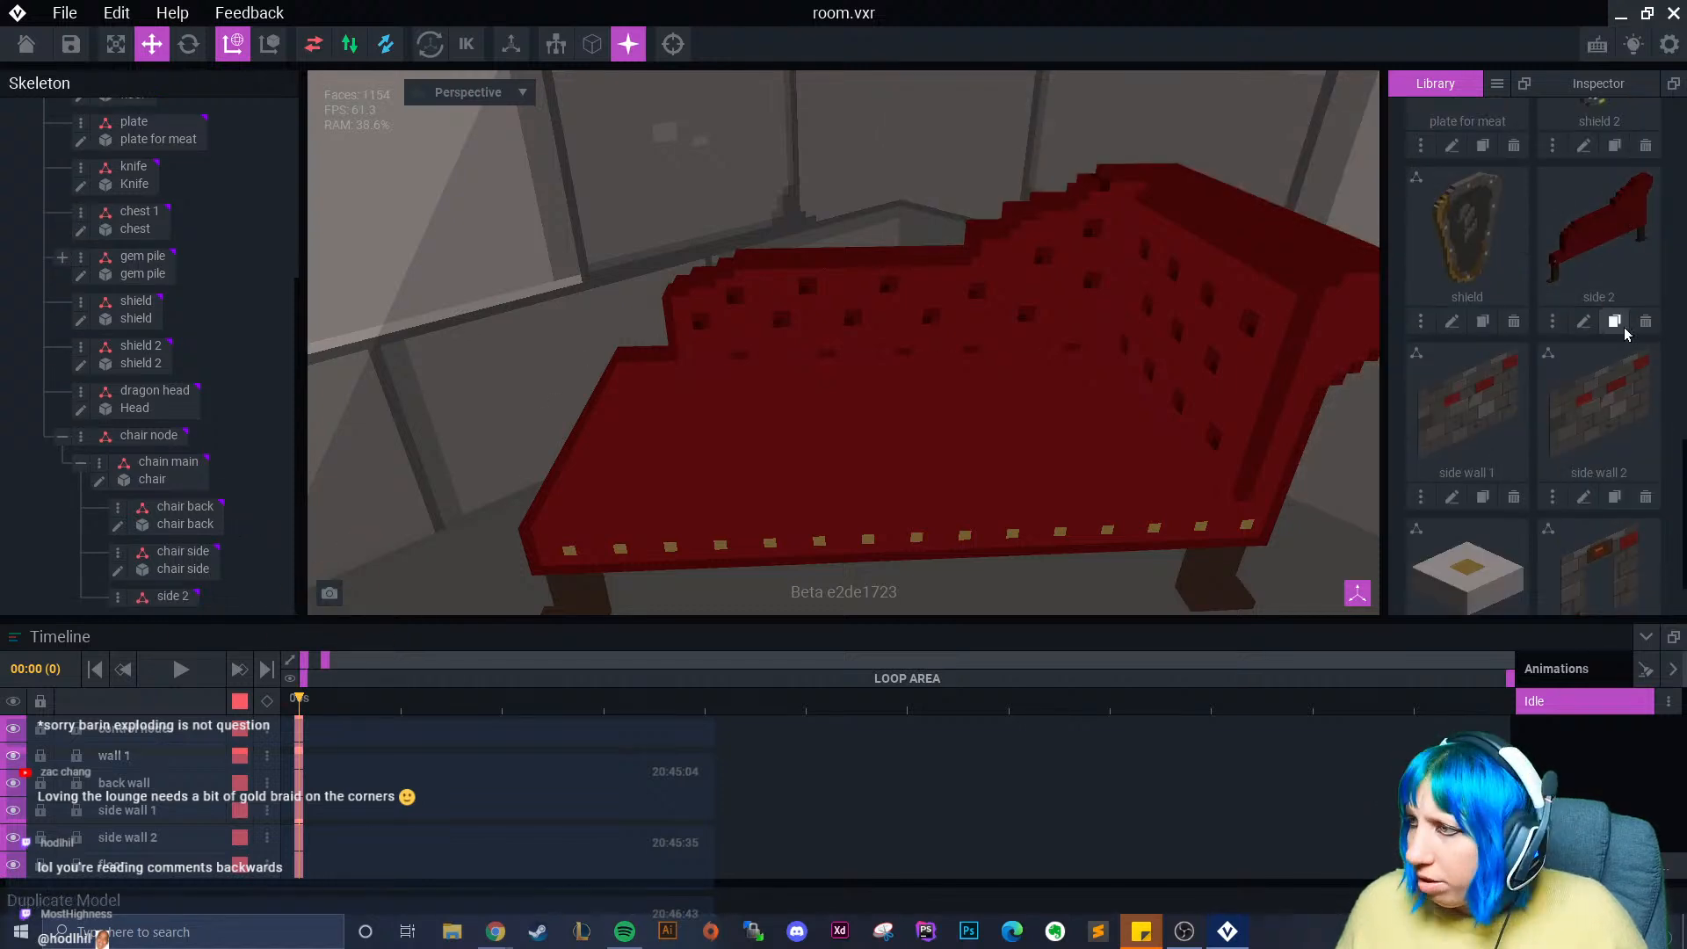
drag(1594, 250, 172, 596)
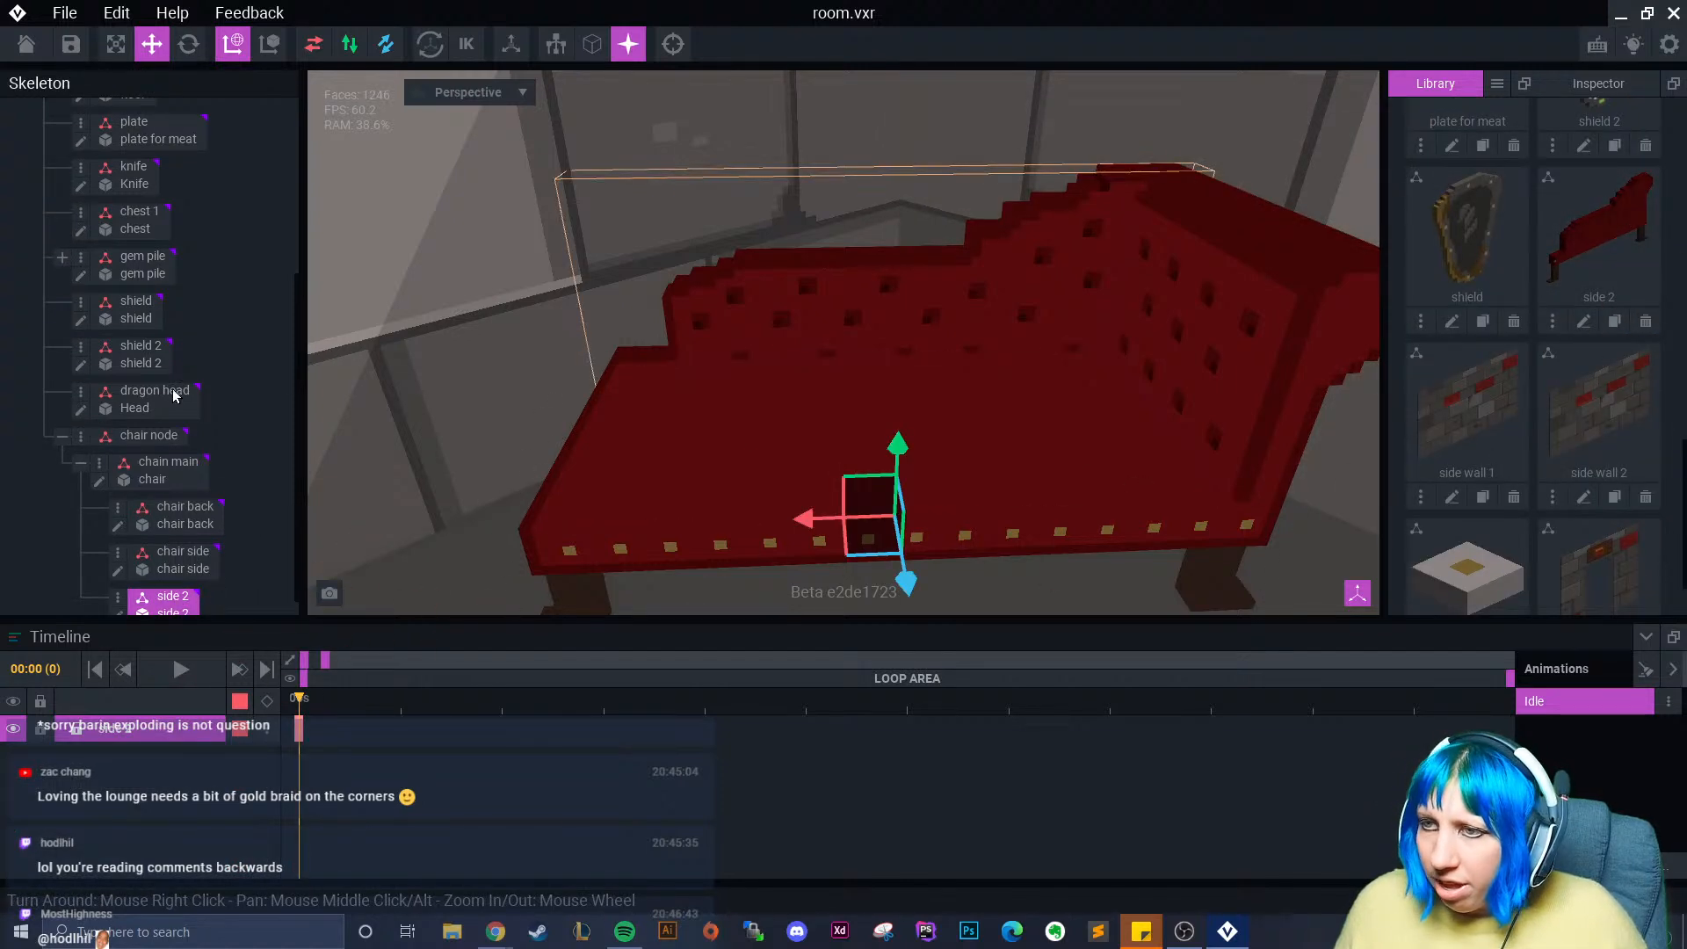
- Open the side 2 model for editing with its tufted side in view
scroll(165, 492, down, 1)
click(117, 595)
right_drag(362, 529, 556, 475)
scroll(556, 476, up, 3)
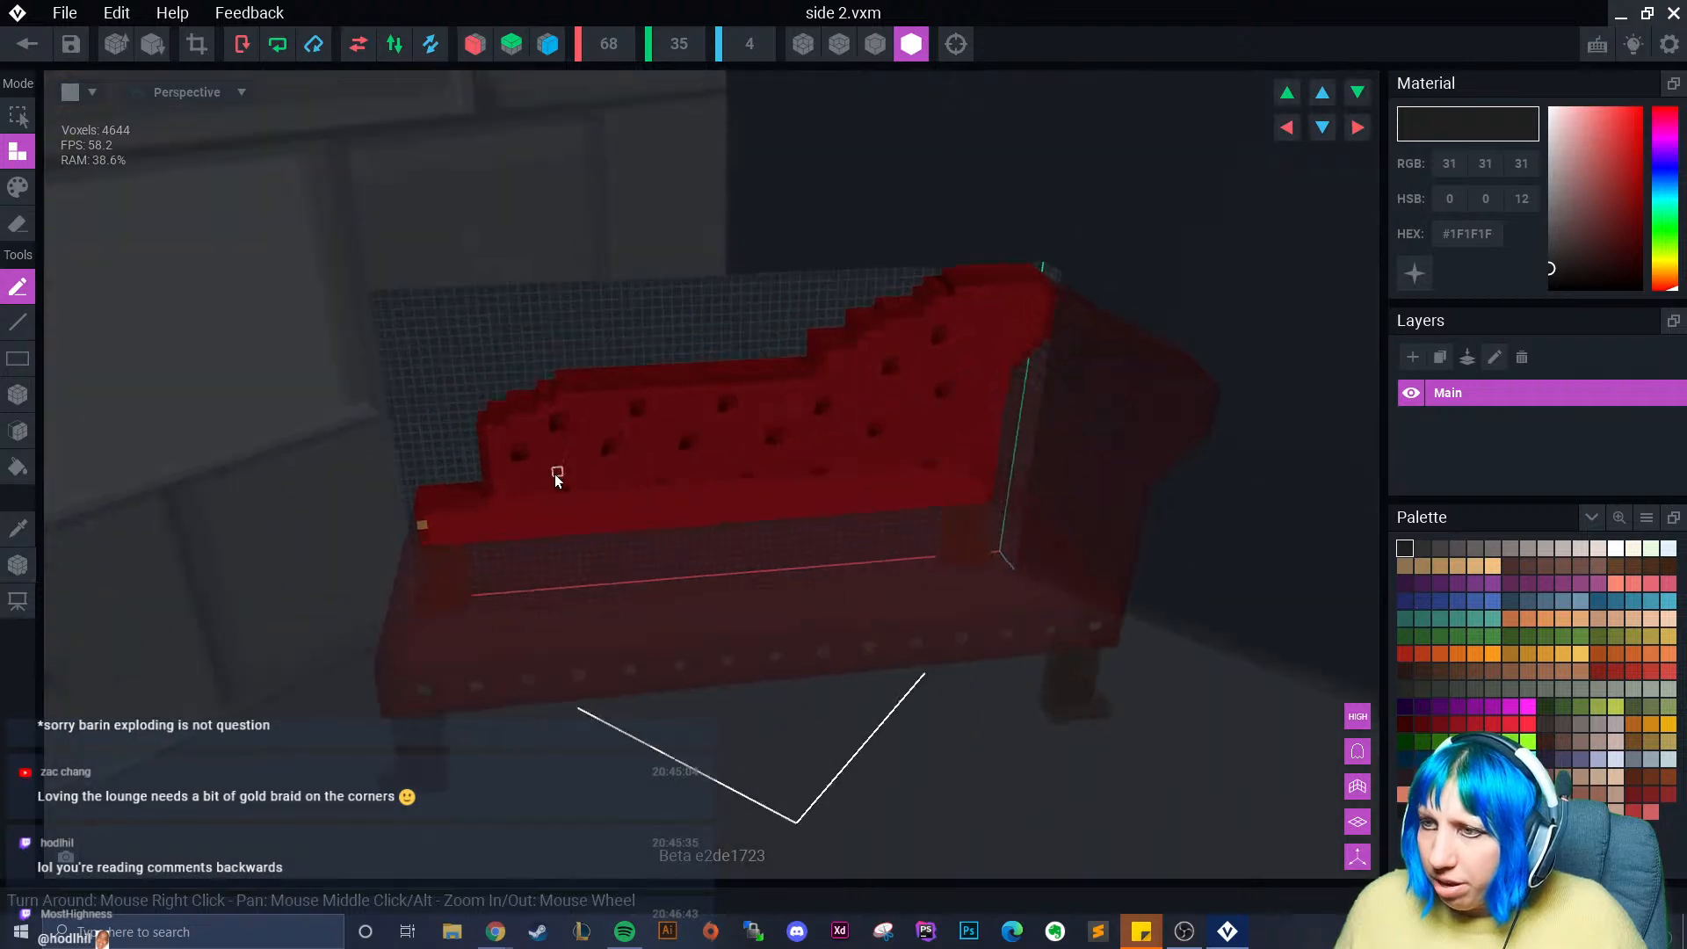
scroll(555, 476, up, 3)
right_drag(530, 343, 900, 266)
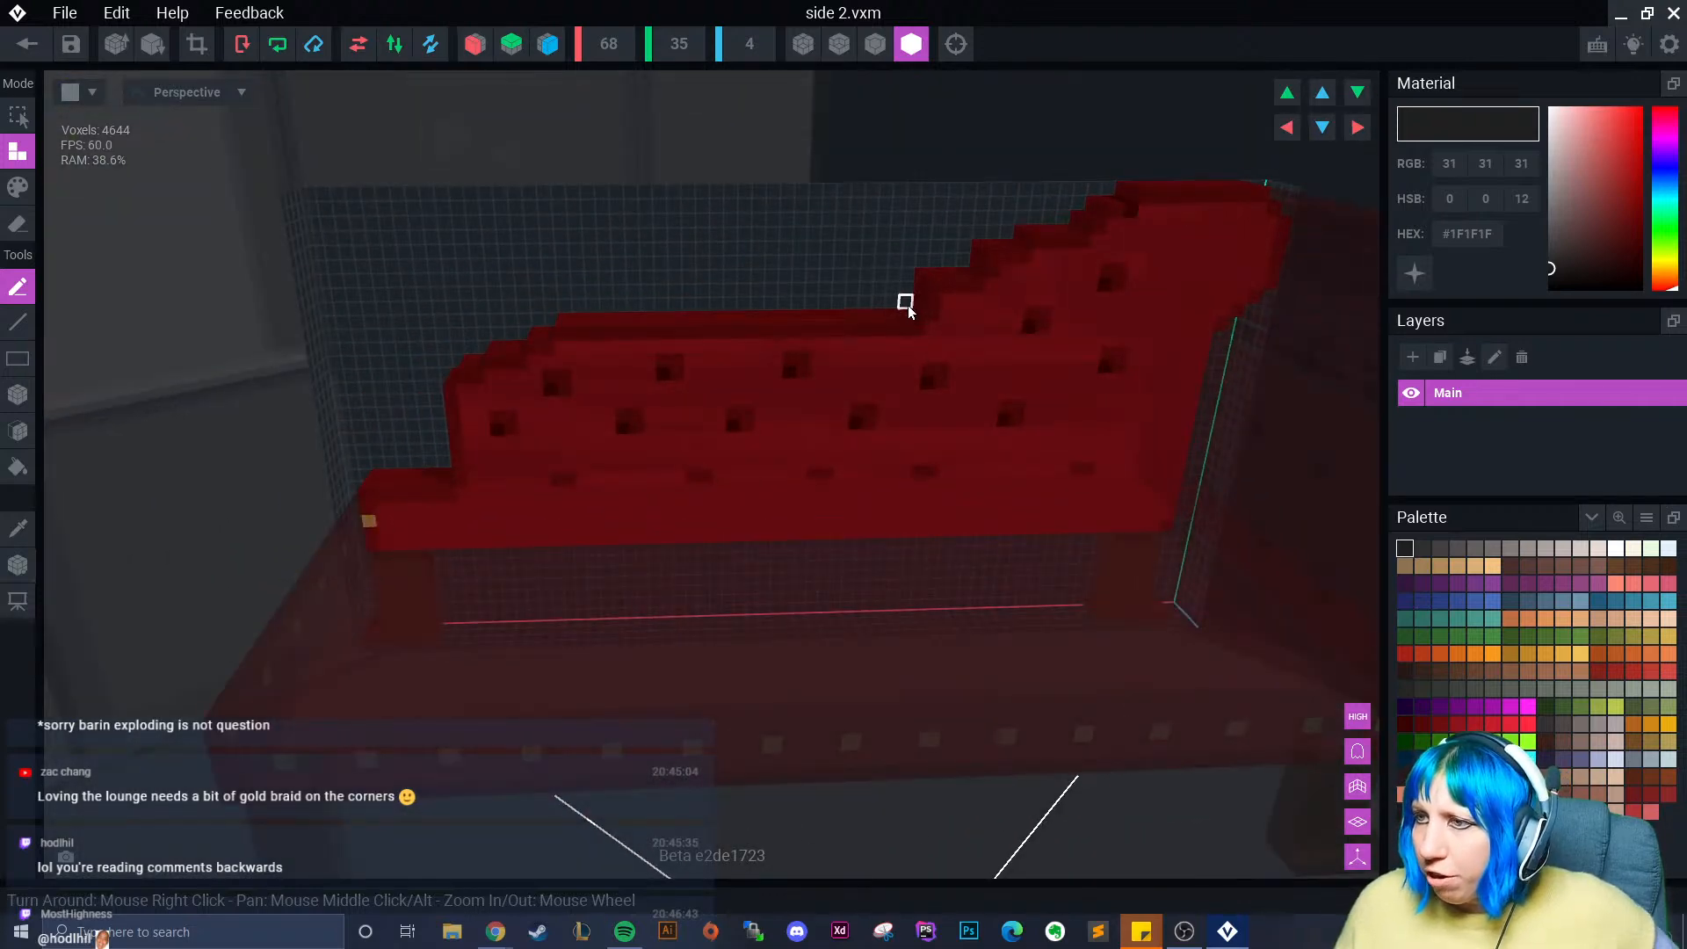
- Box-erase the tall stepped section next to the chair back and the leg beneath it, keeping the low backrest
click(11, 228)
right_drag(791, 272, 881, 320)
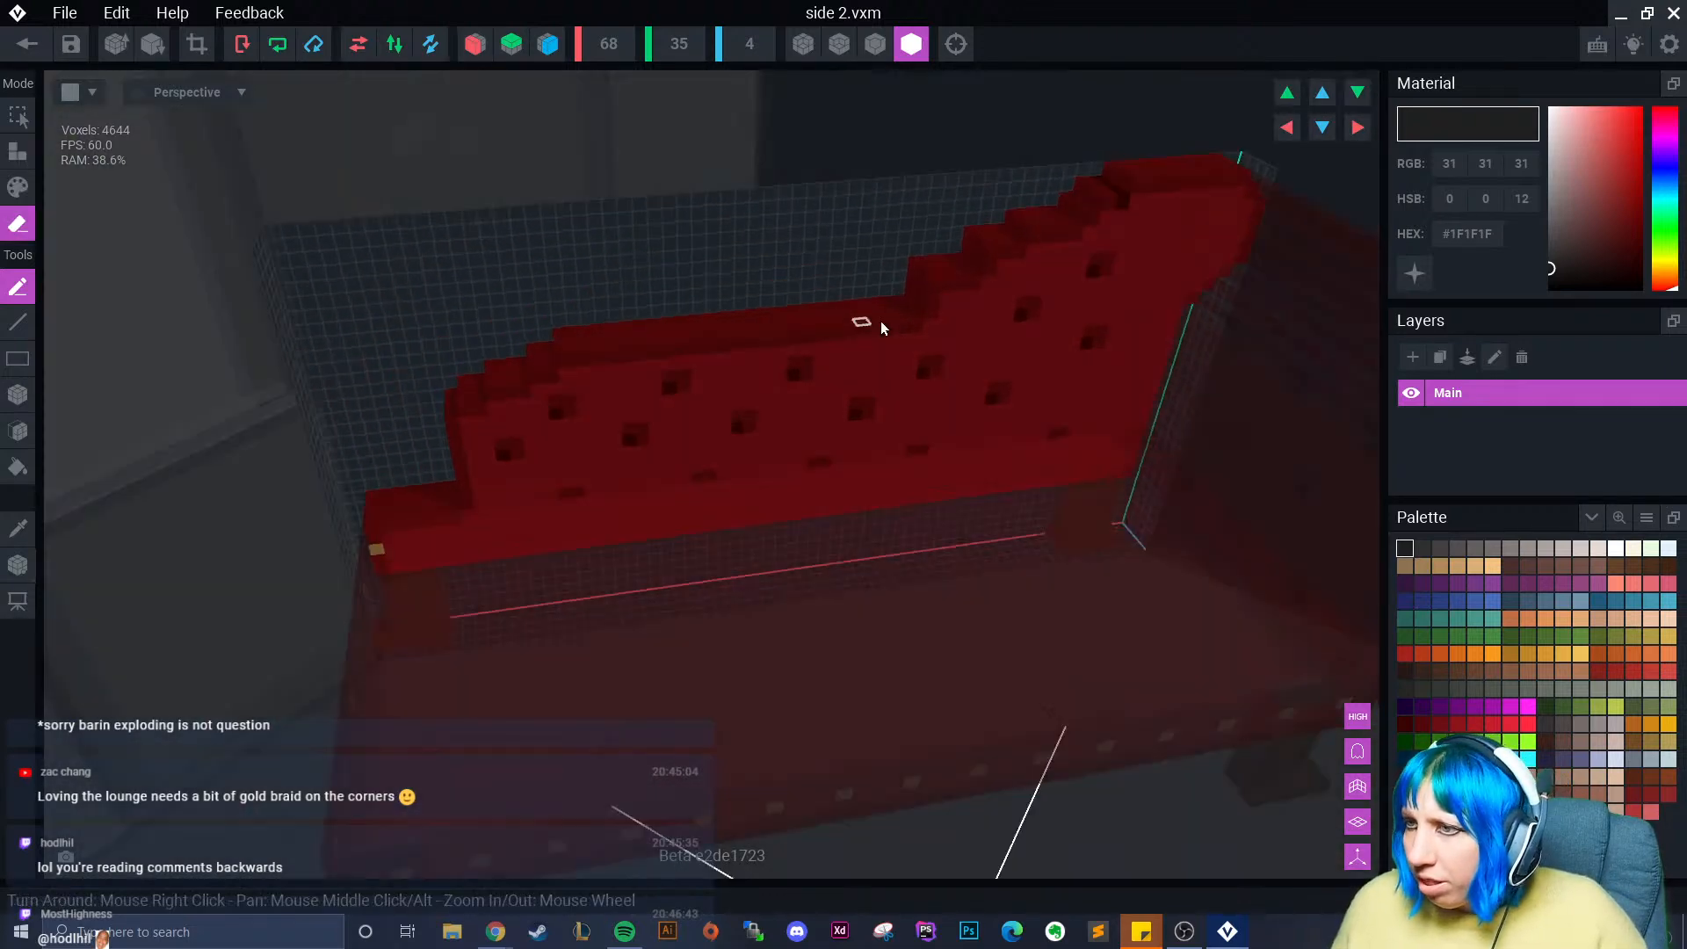
click(874, 46)
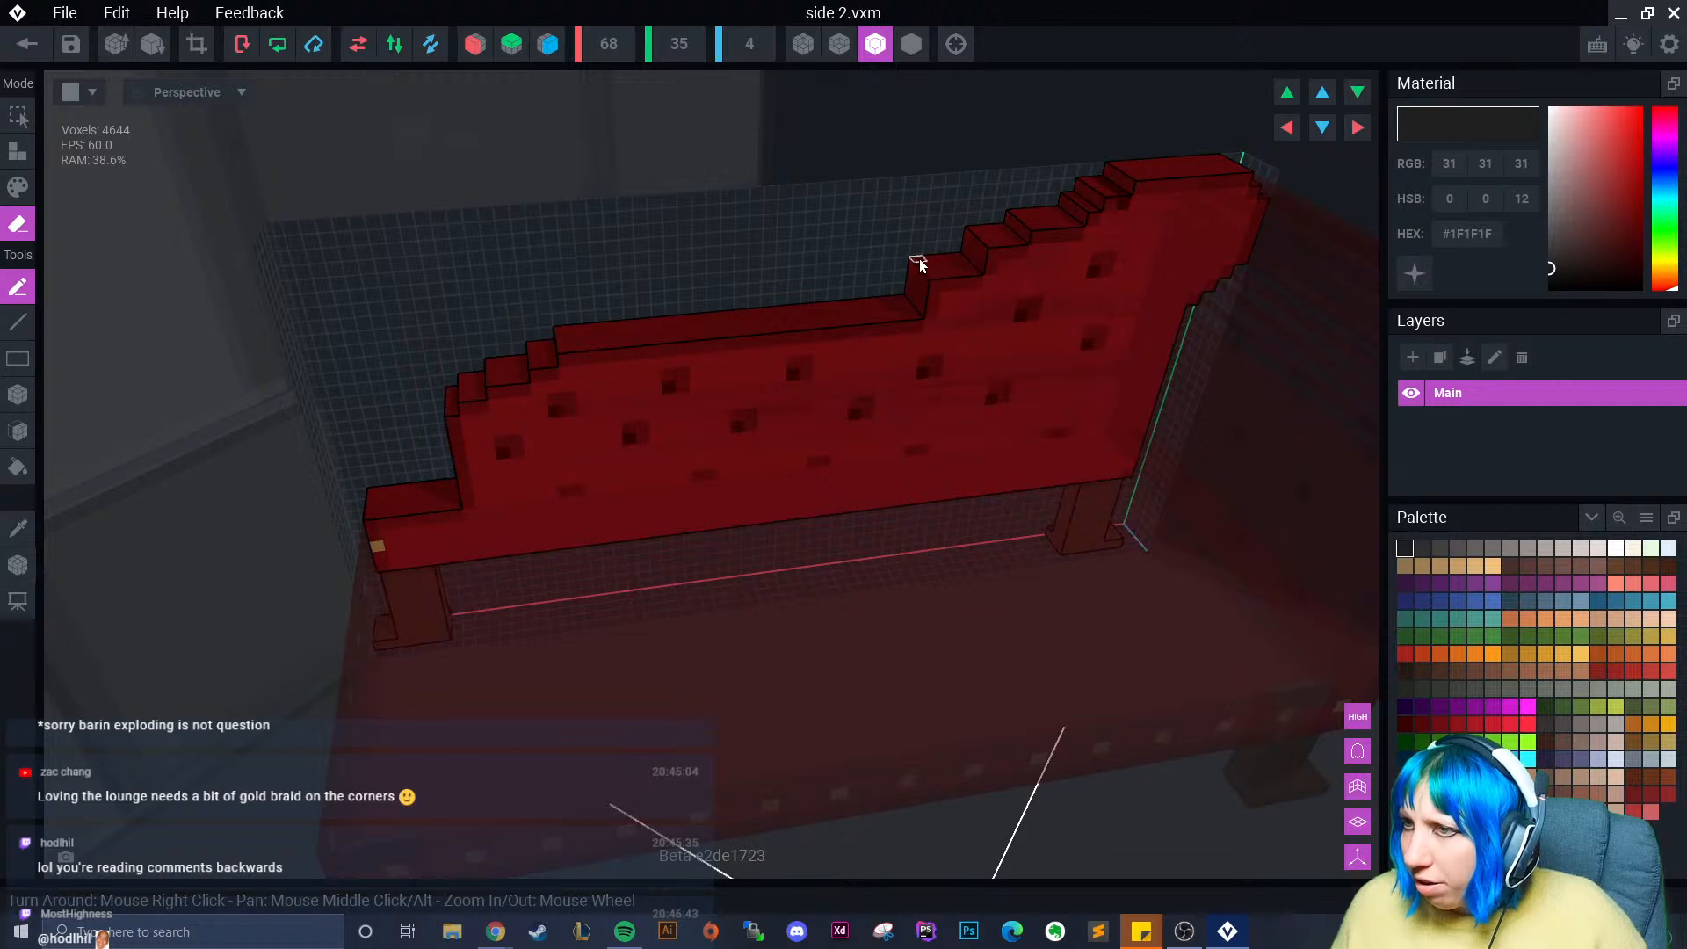
drag(920, 266, 1086, 448)
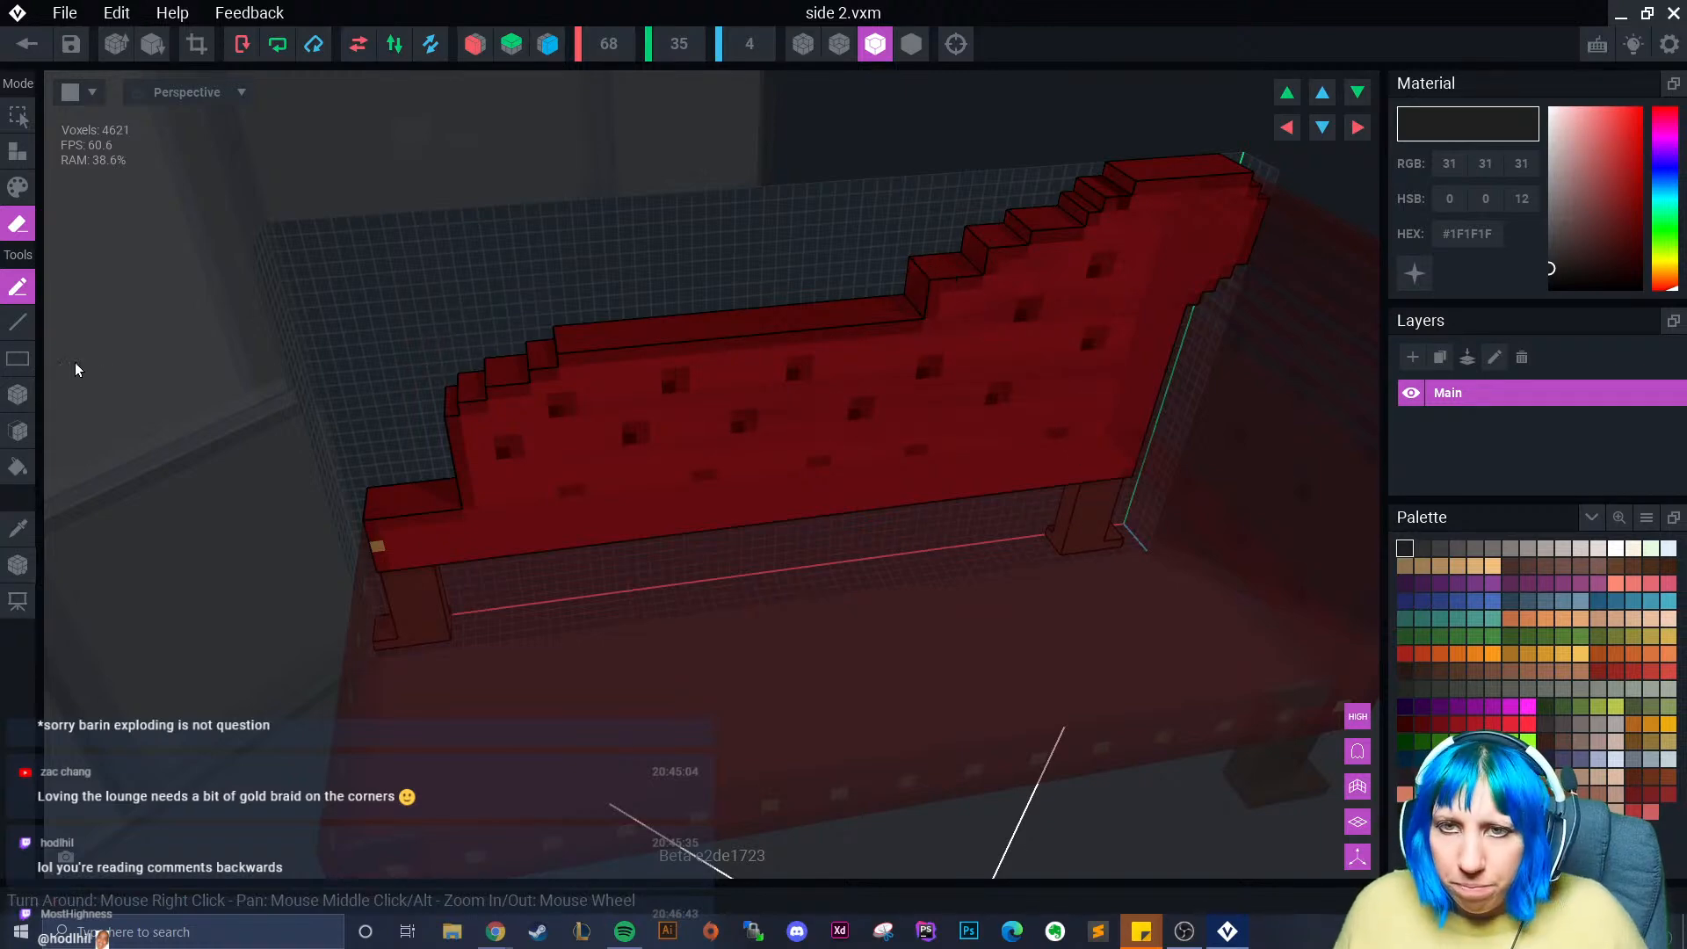
click(18, 395)
right_drag(804, 354, 929, 256)
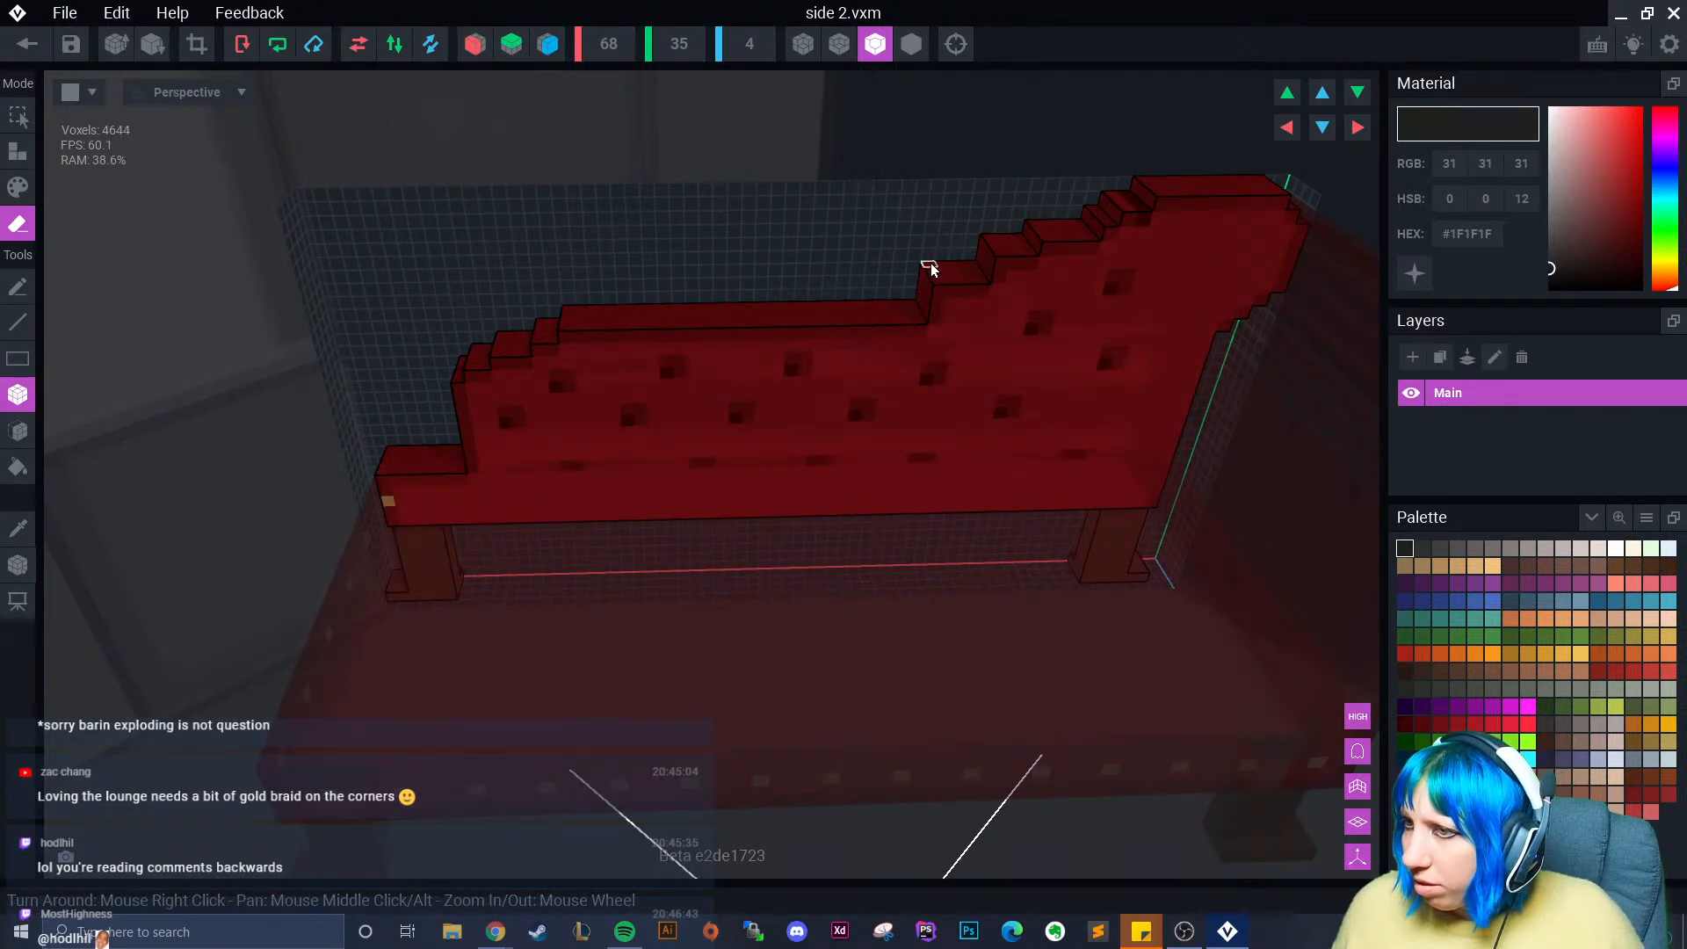
mouse_move(931, 268)
mouse_down()
mouse_move(1092, 487)
mouse_move(1148, 500)
mouse_move(1152, 533)
mouse_move(1130, 509)
mouse_move(1205, 508)
mouse_up()
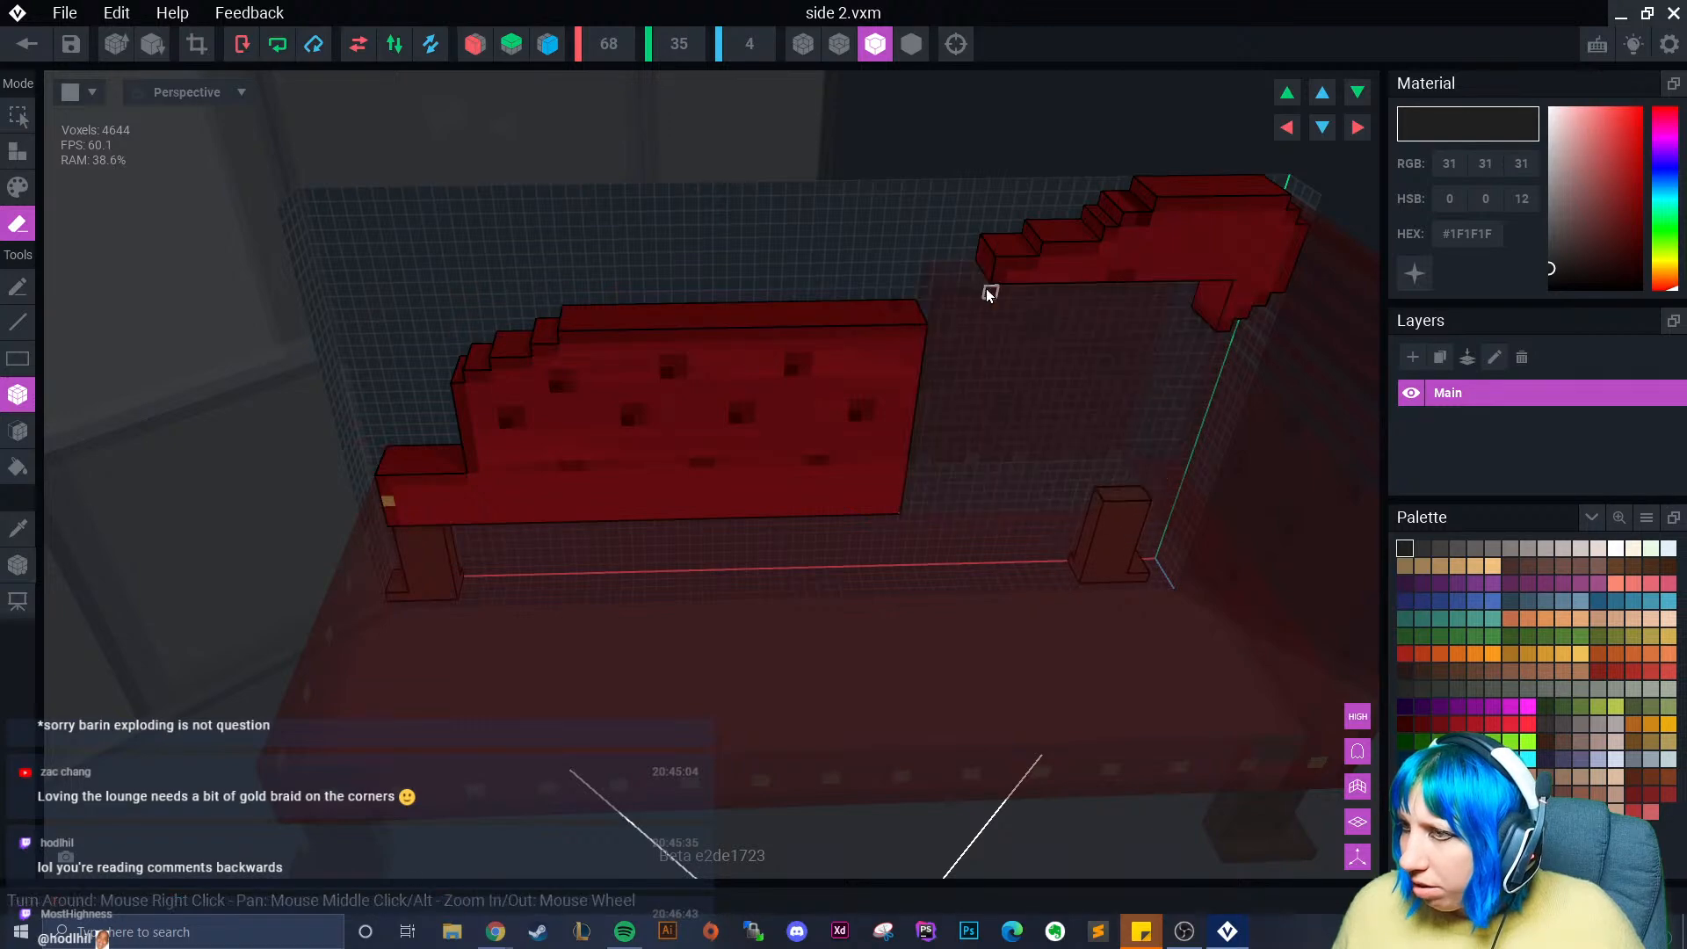
mouse_move(996, 249)
mouse_down()
mouse_move(1246, 264)
mouse_move(1290, 207)
mouse_up()
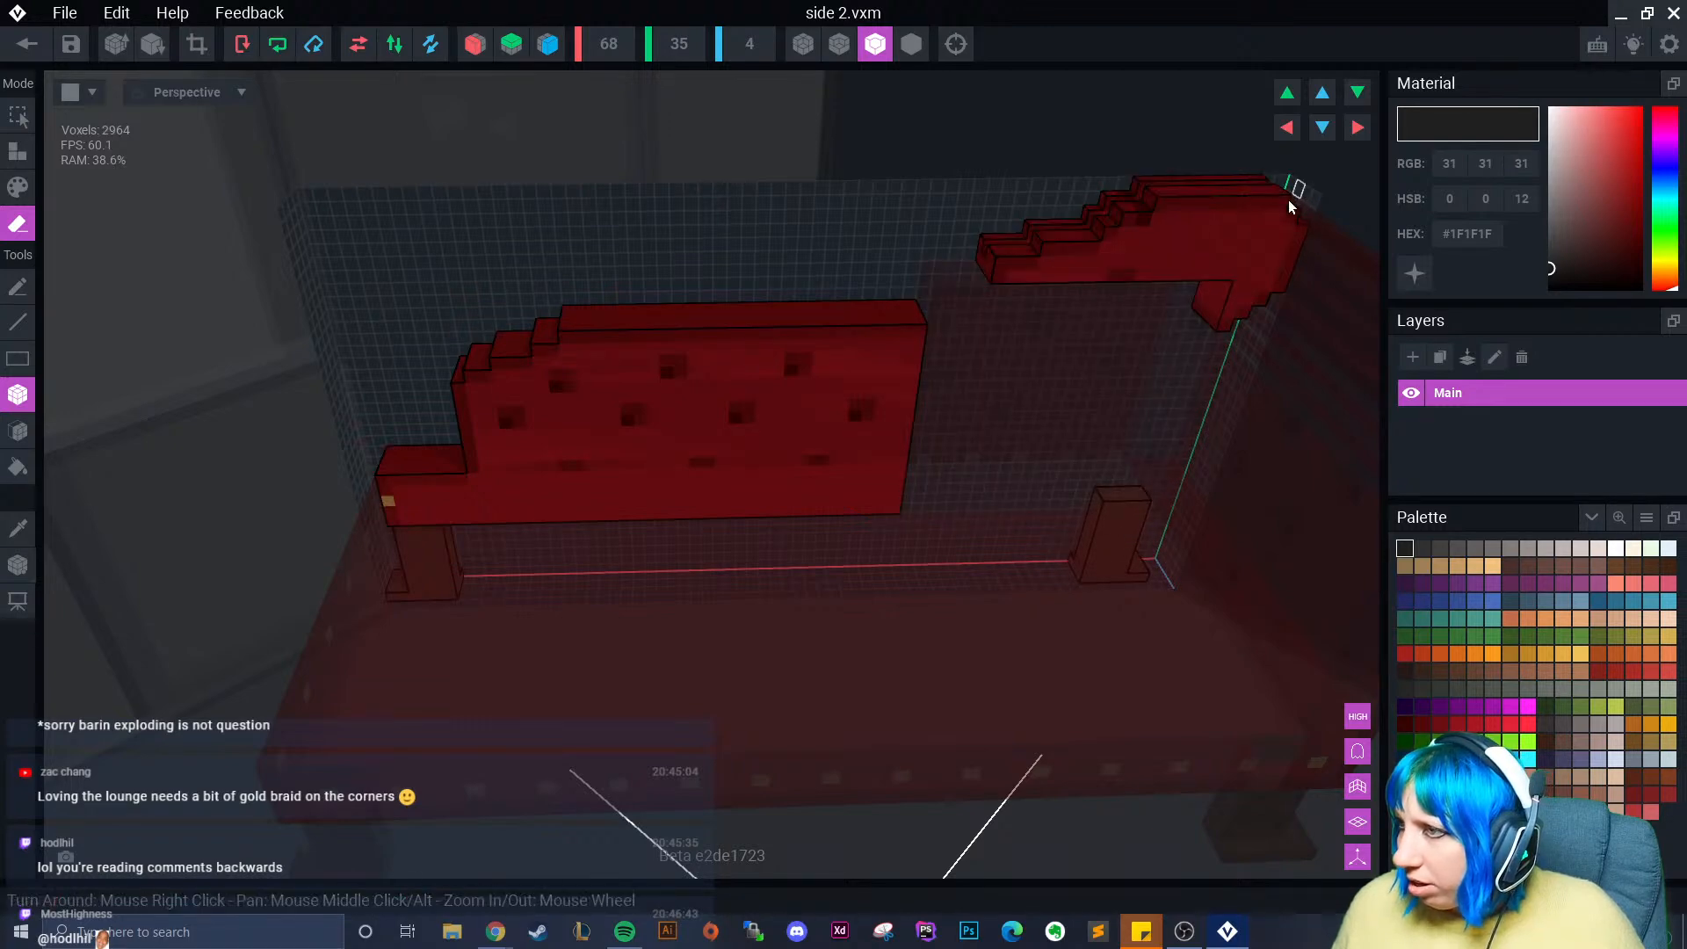
mouse_move(988, 227)
mouse_down()
mouse_move(1256, 275)
mouse_move(1126, 177)
mouse_move(1095, 180)
mouse_up()
drag(1141, 592, 1137, 567)
- Crop the side 2 canvas to the remaining voxels, save the model and return to the room scene
click(152, 44)
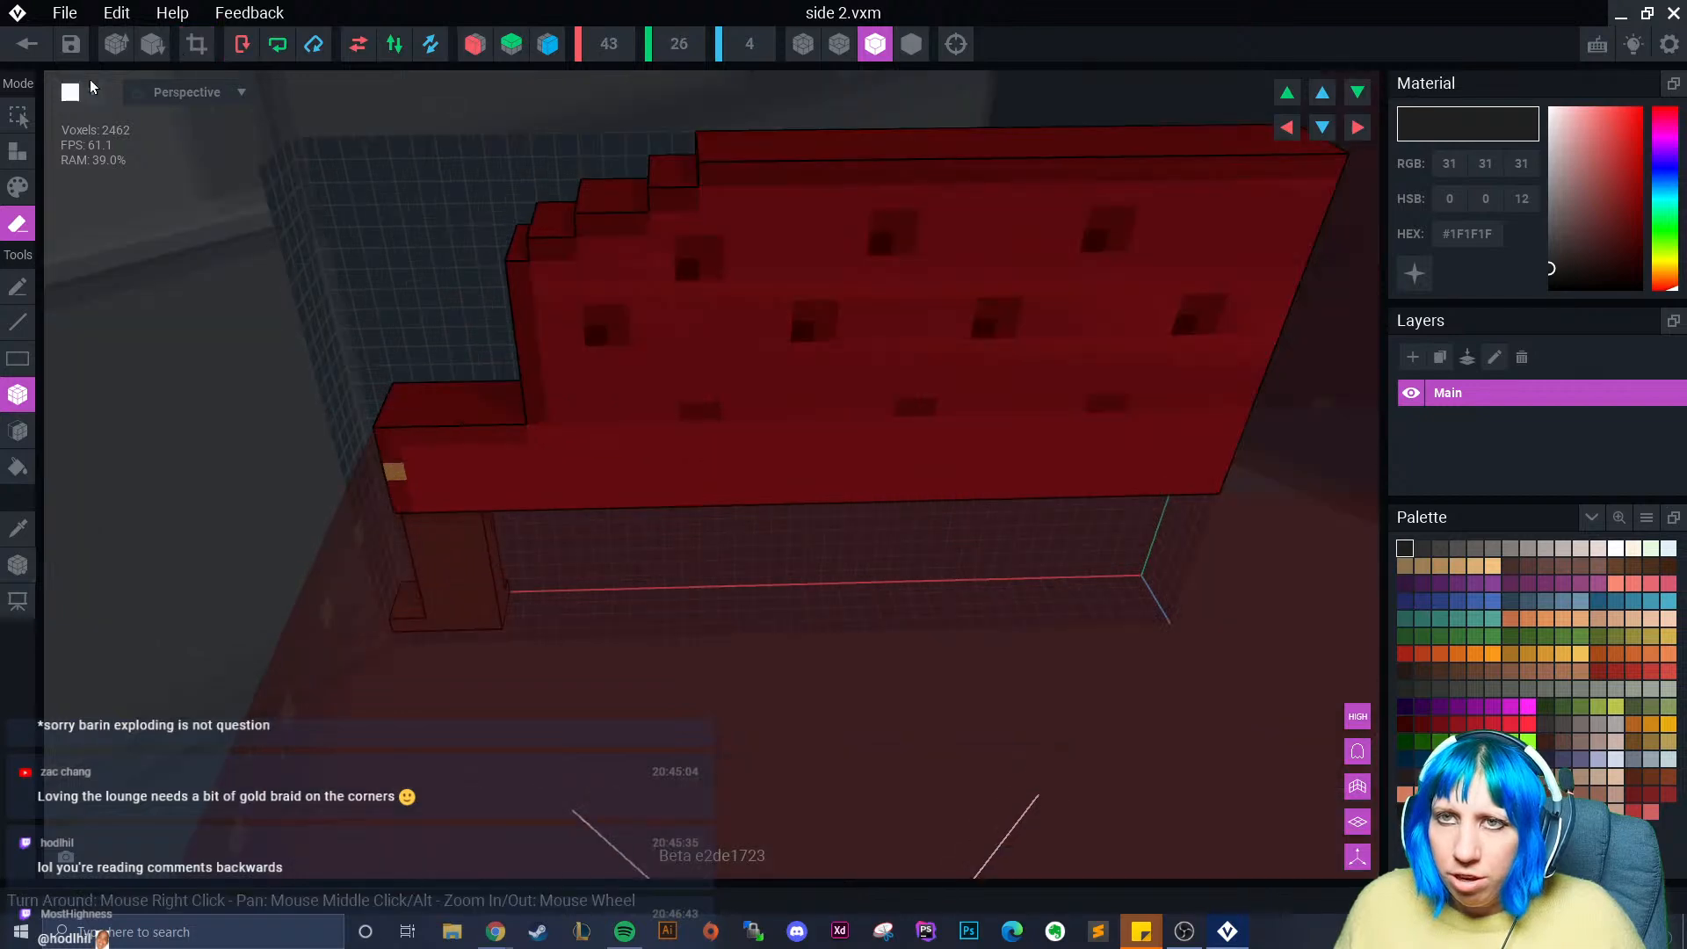
click(26, 44)
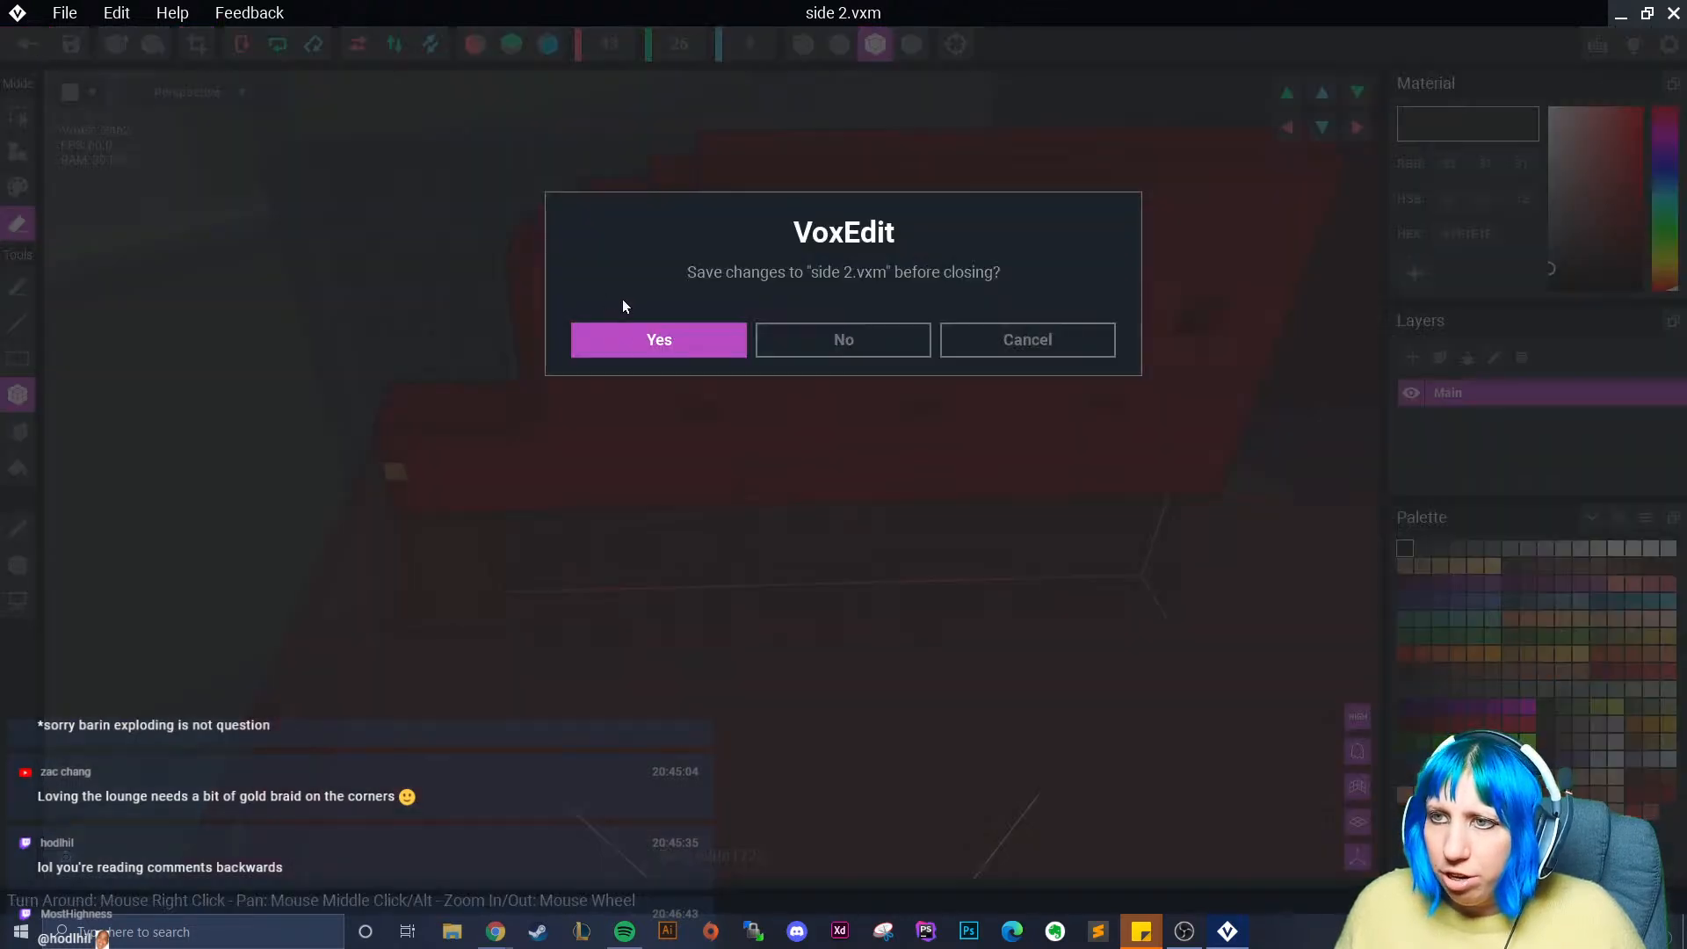
click(635, 332)
- Open the chair side model for editing and examine where the low backrest meets the tall stepped section
scroll(99, 556, down, 5)
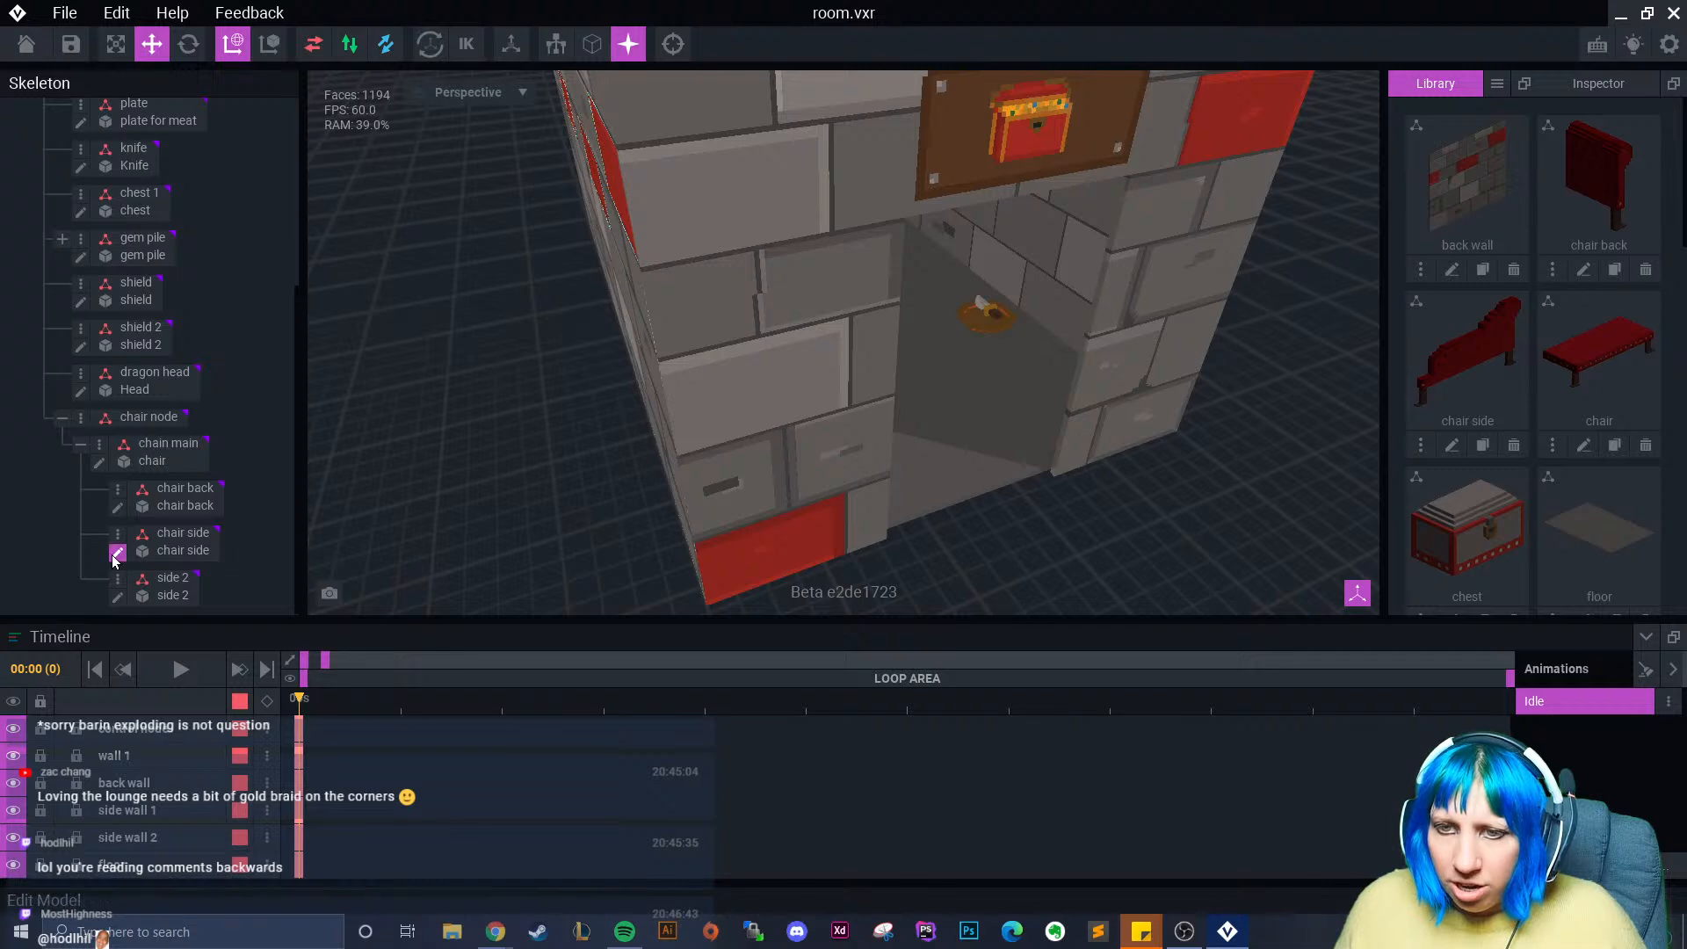
click(117, 551)
scroll(683, 440, up, 4)
right_drag(731, 302, 693, 424)
scroll(703, 439, up, 3)
scroll(685, 430, up, 3)
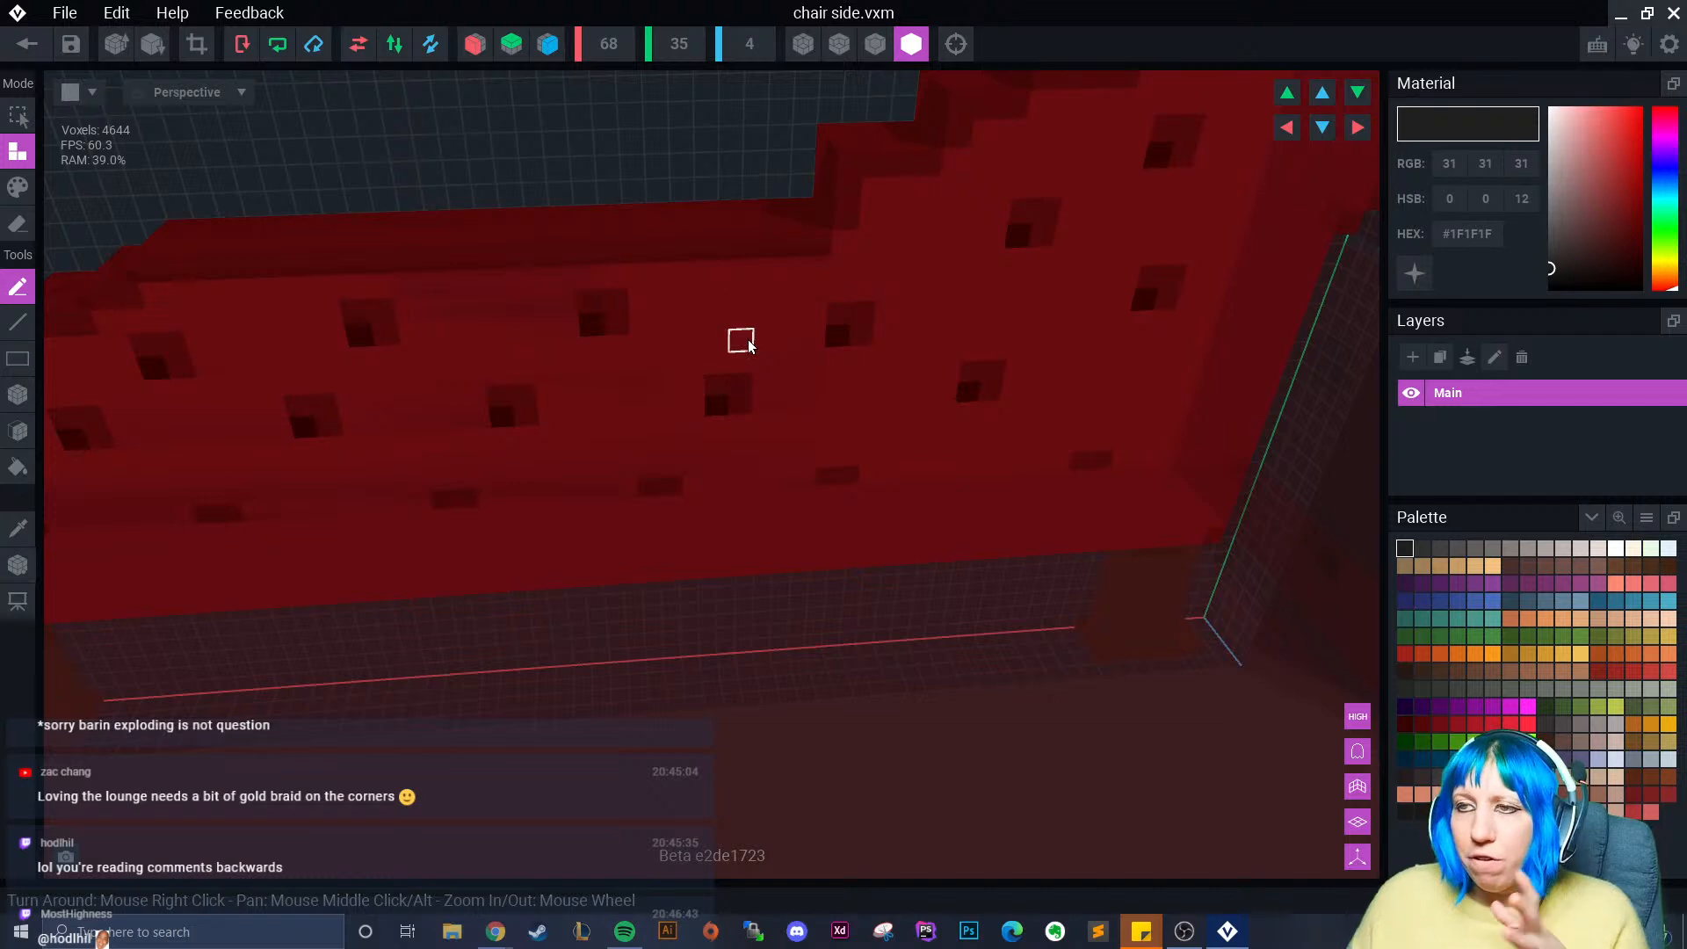
right_drag(747, 342, 748, 351)
scroll(750, 349, up, 3)
right_drag(853, 227, 802, 218)
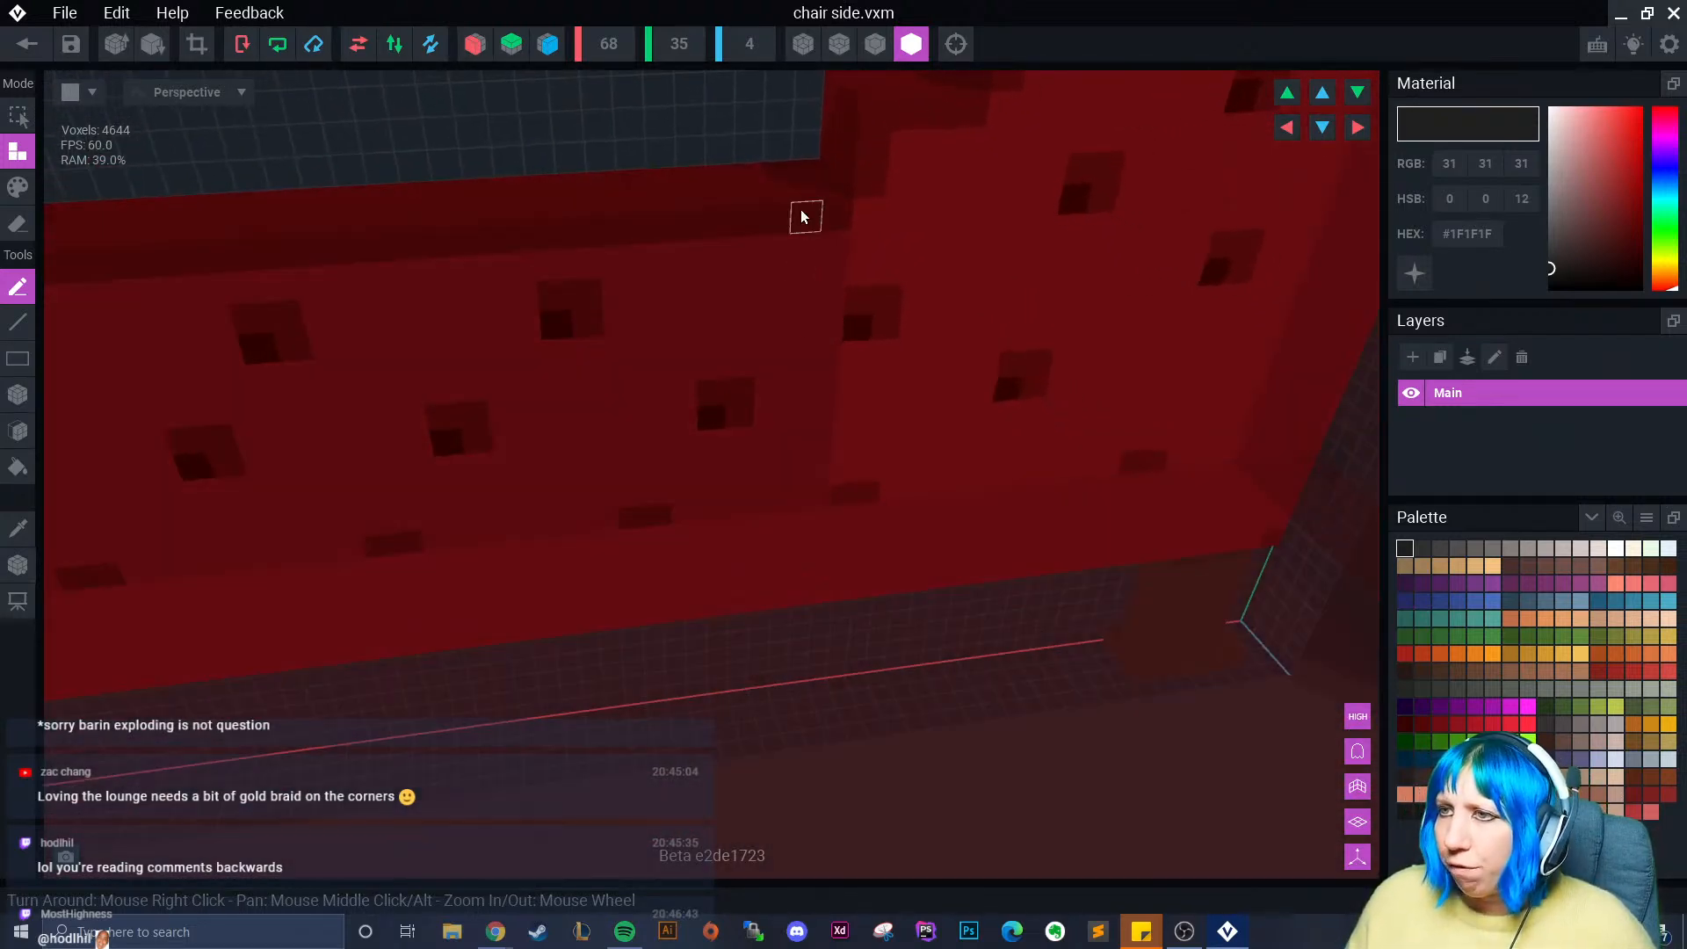
scroll(787, 309, down, 3)
right_drag(773, 311, 698, 371)
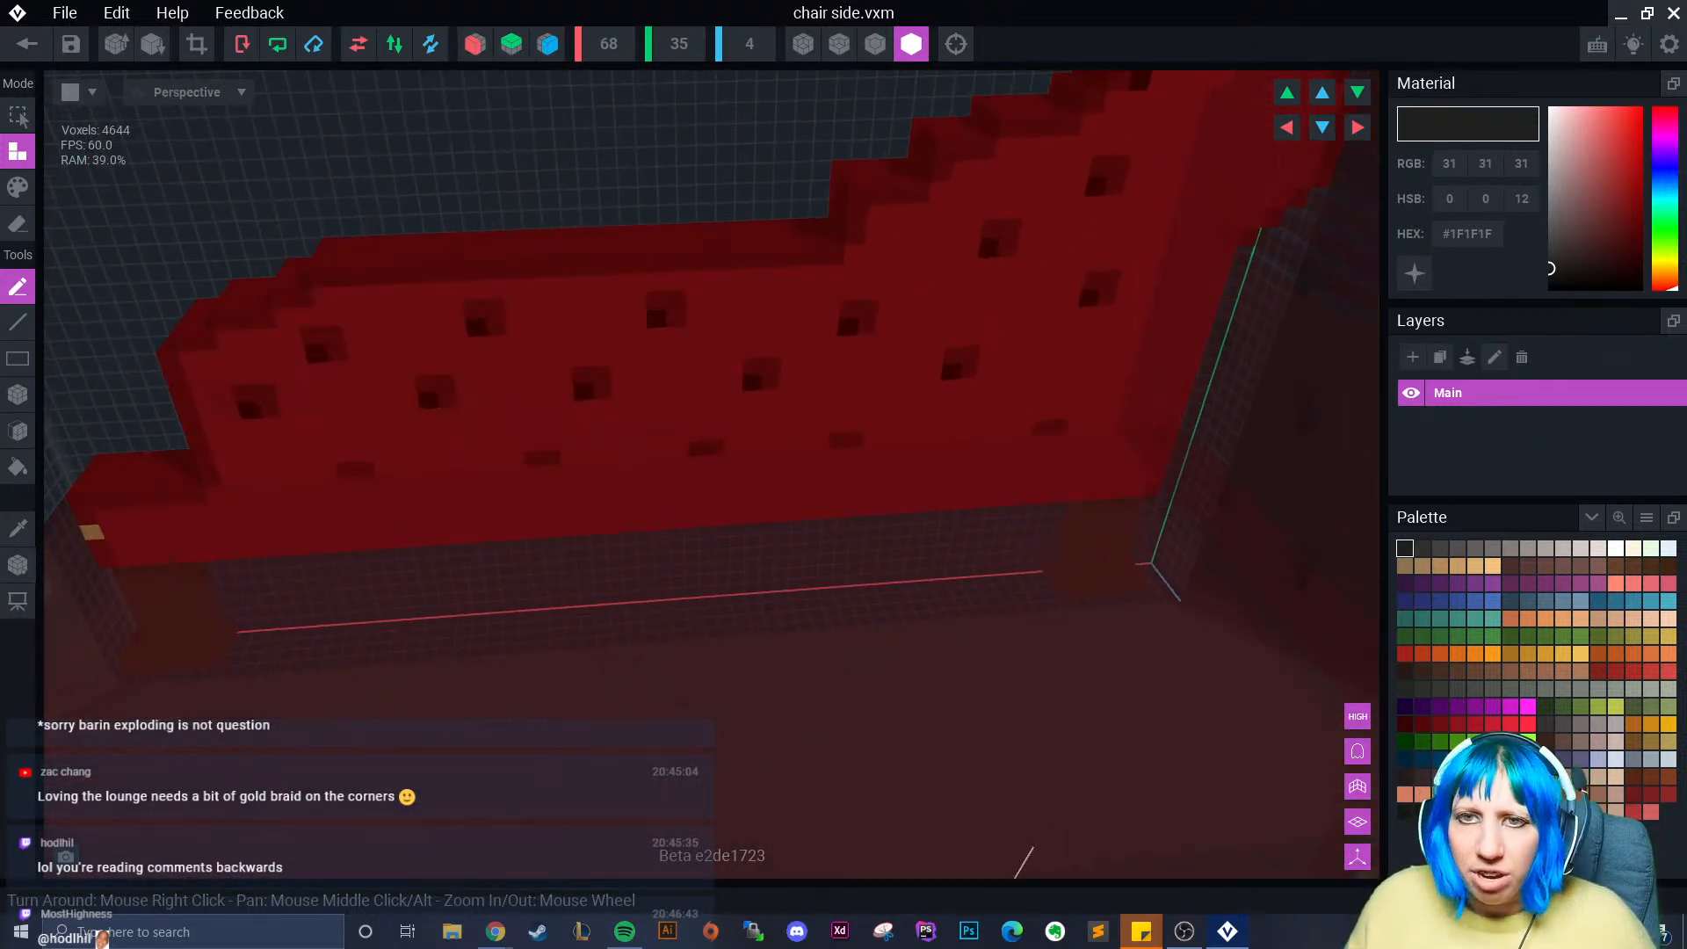
- Box-erase the low backrest and the leg at its end, keeping only the tall stepped section and its leg
click(17, 223)
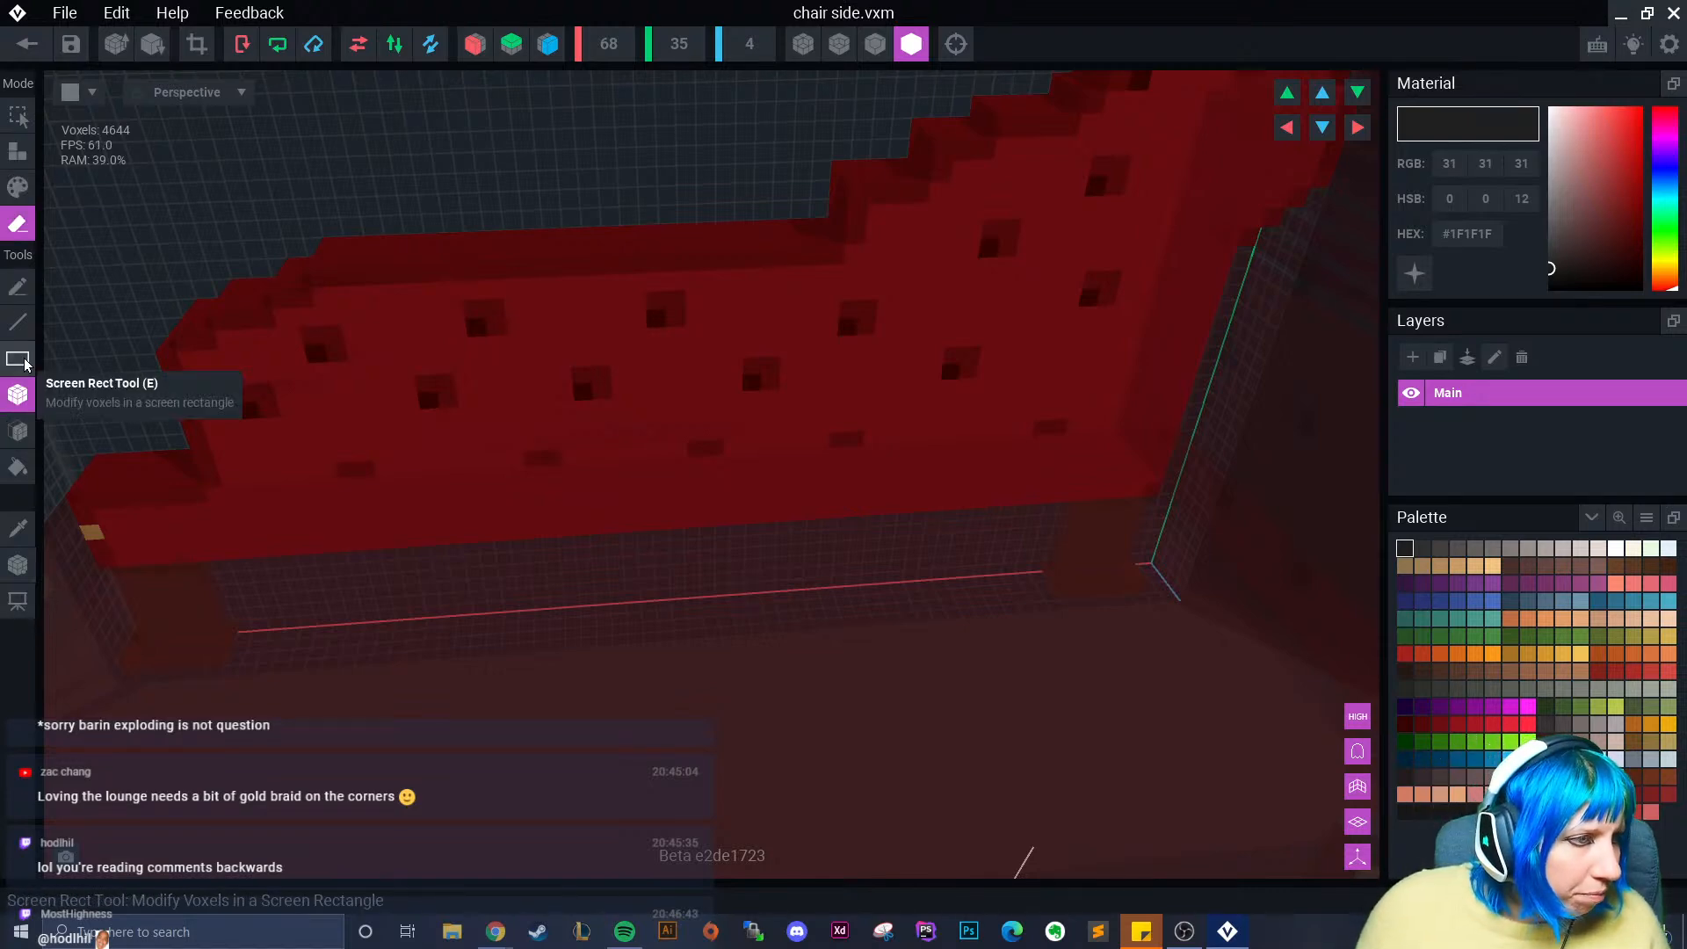
scroll(482, 460, down, 3)
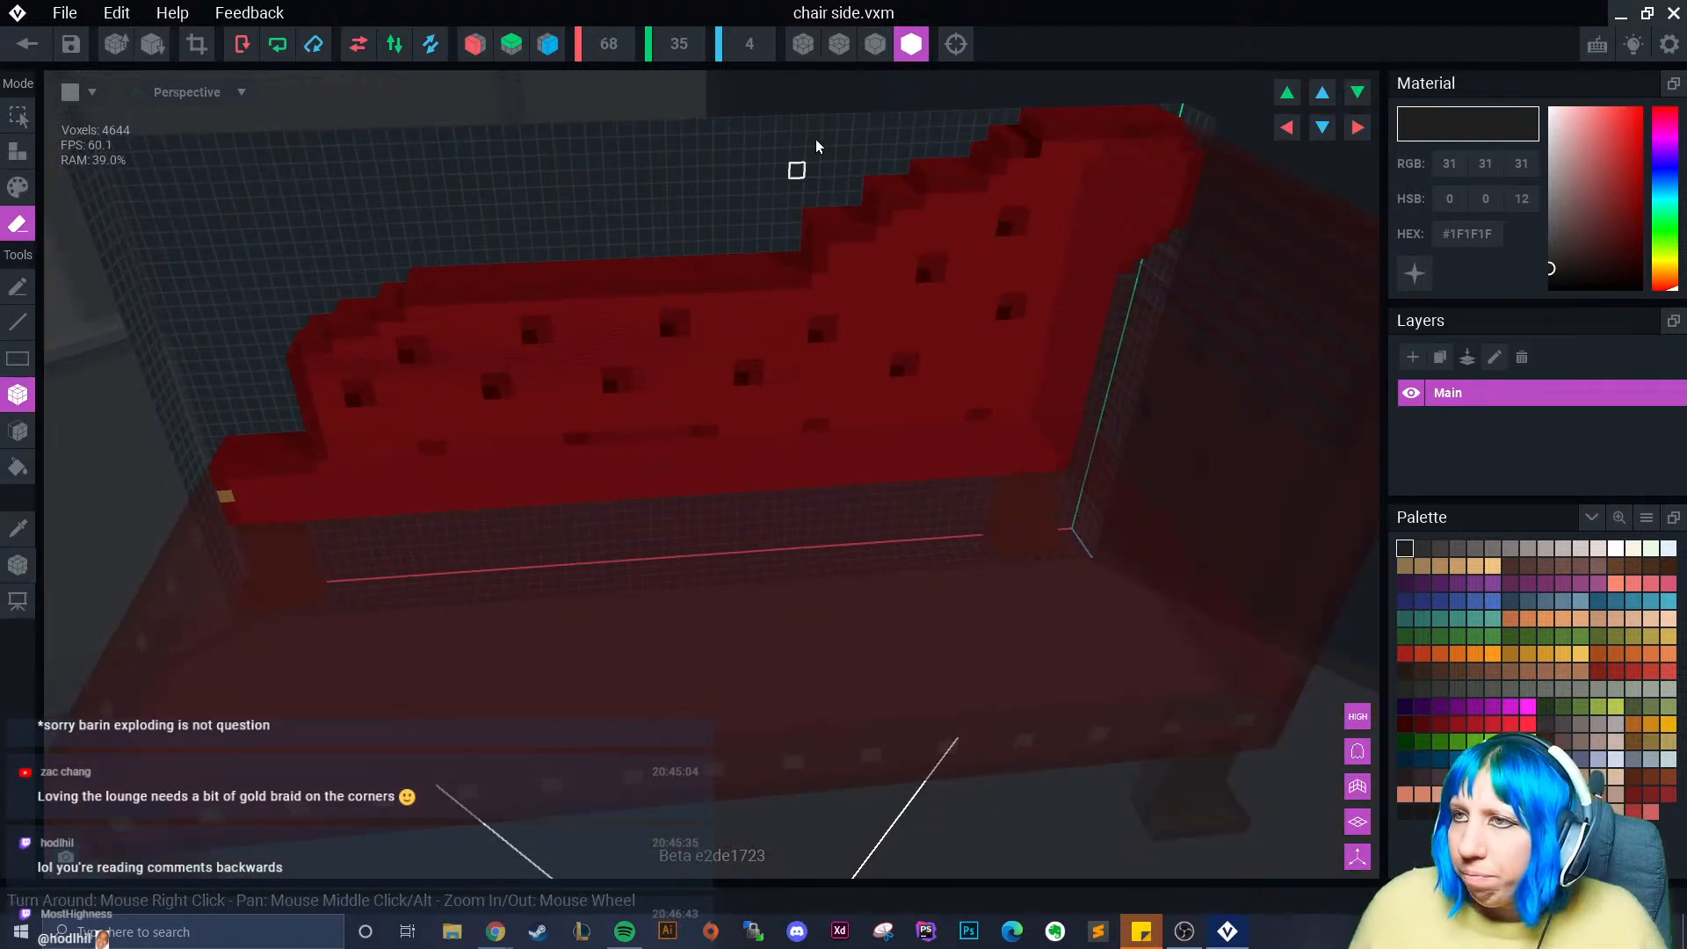
click(875, 44)
mouse_move(792, 256)
mouse_down()
mouse_move(498, 432)
mouse_move(299, 510)
mouse_move(279, 583)
mouse_move(262, 580)
mouse_move(245, 508)
mouse_up()
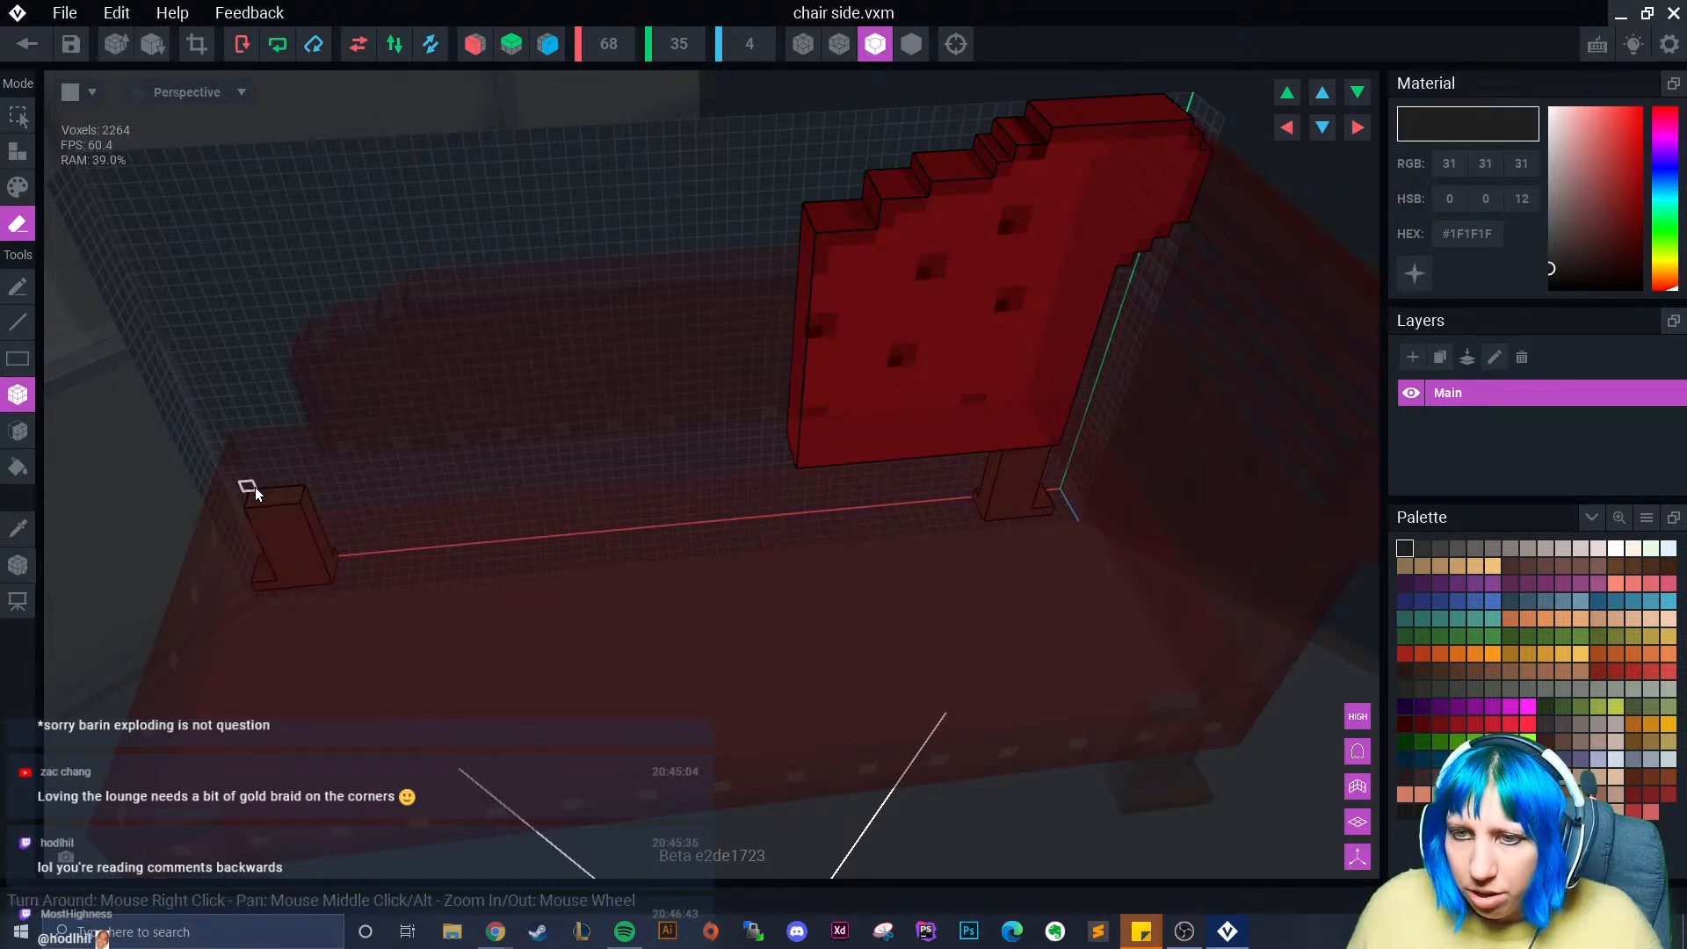
mouse_move(325, 586)
mouse_down()
mouse_move(261, 578)
mouse_move(367, 559)
mouse_up()
- Crop the chair side canvas to the remaining voxels, save the model and return to the room scene
click(204, 45)
click(29, 46)
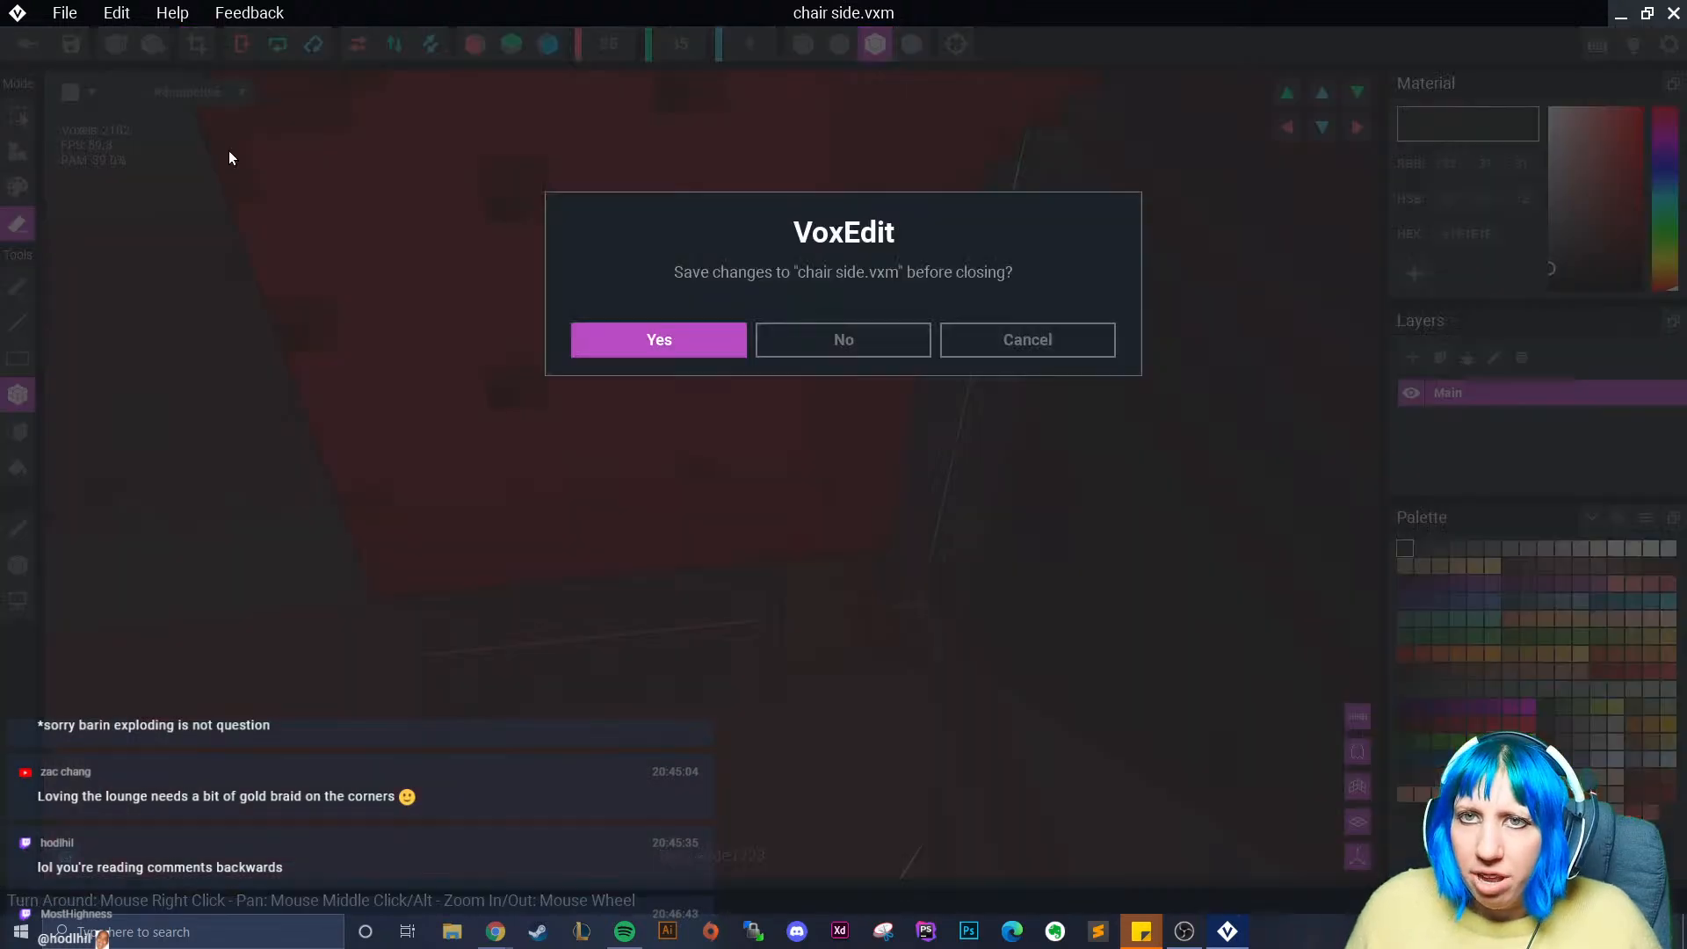
click(598, 338)
- Examine how the tall and low side pieces of the chaise fit with the seat and chair back
scroll(738, 268, up, 5)
scroll(846, 380, up, 1)
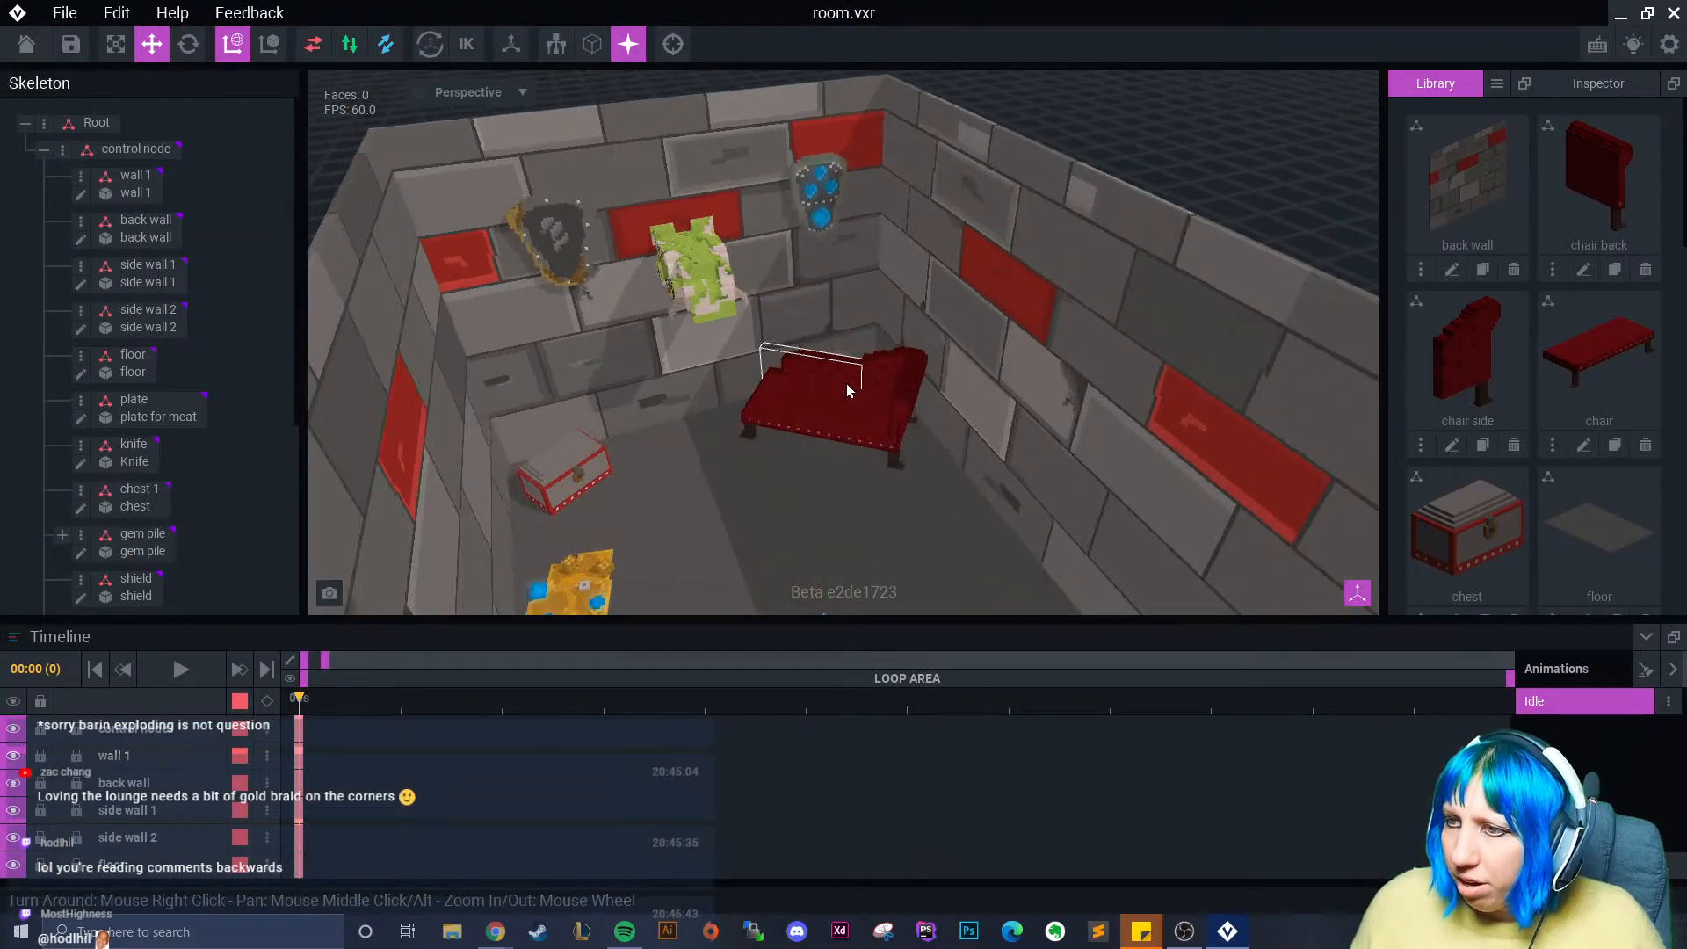
right_drag(846, 379, 971, 391)
scroll(825, 377, up, 3)
scroll(904, 364, up, 3)
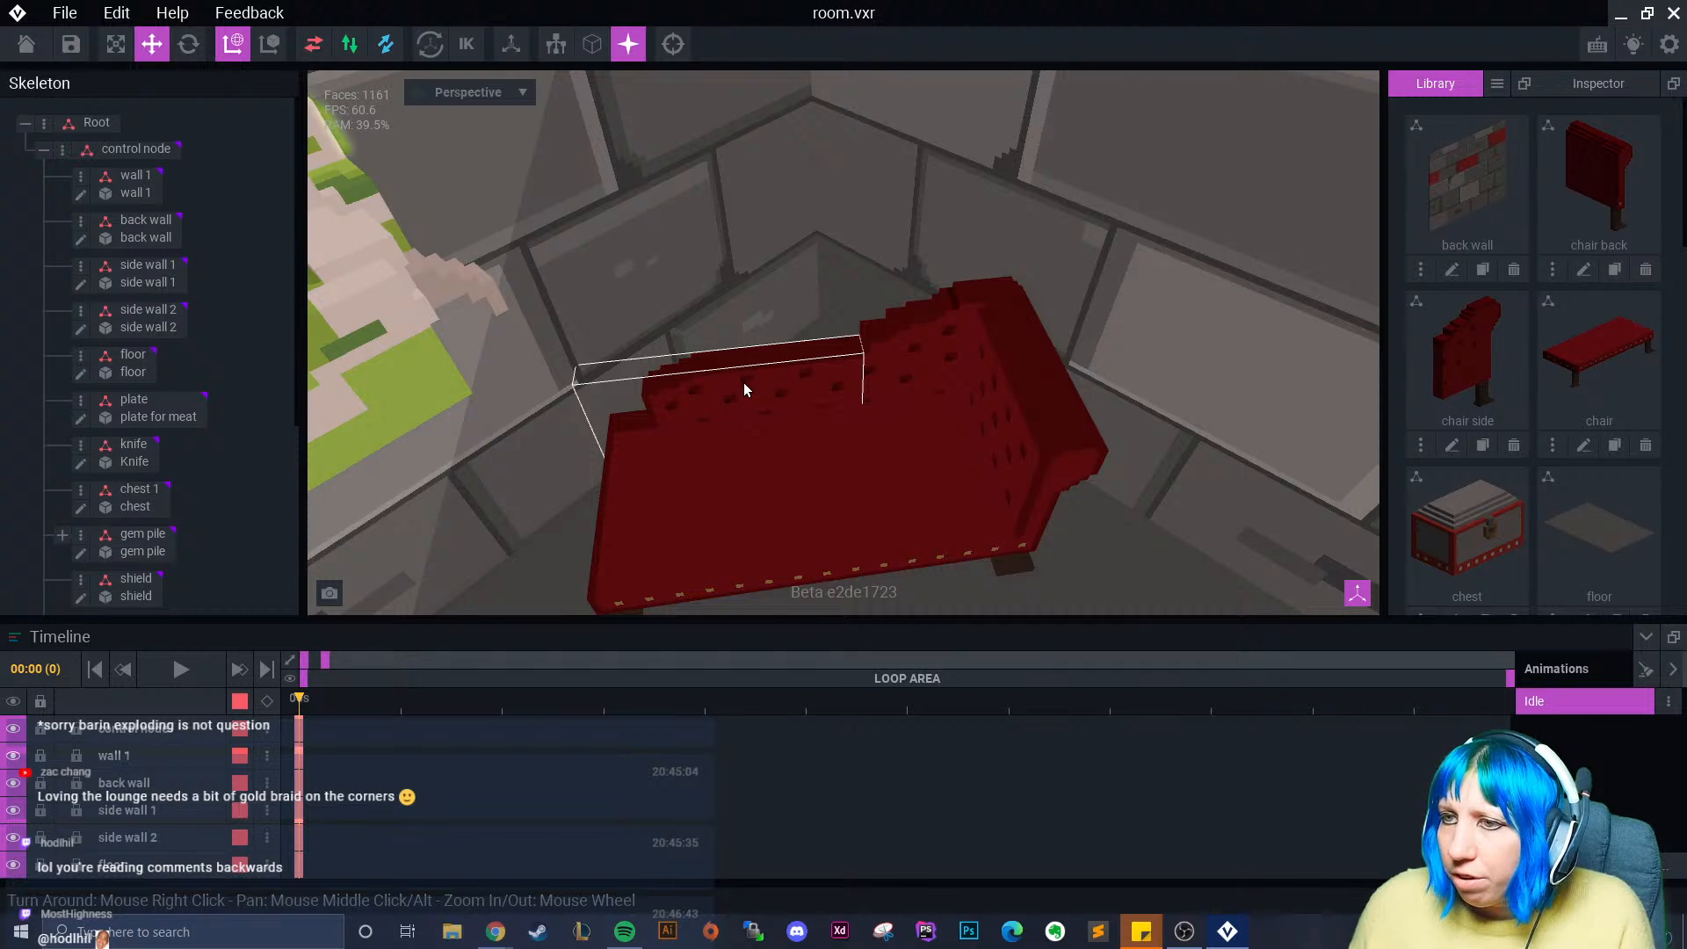
right_drag(744, 384, 744, 383)
right_drag(796, 507, 791, 501)
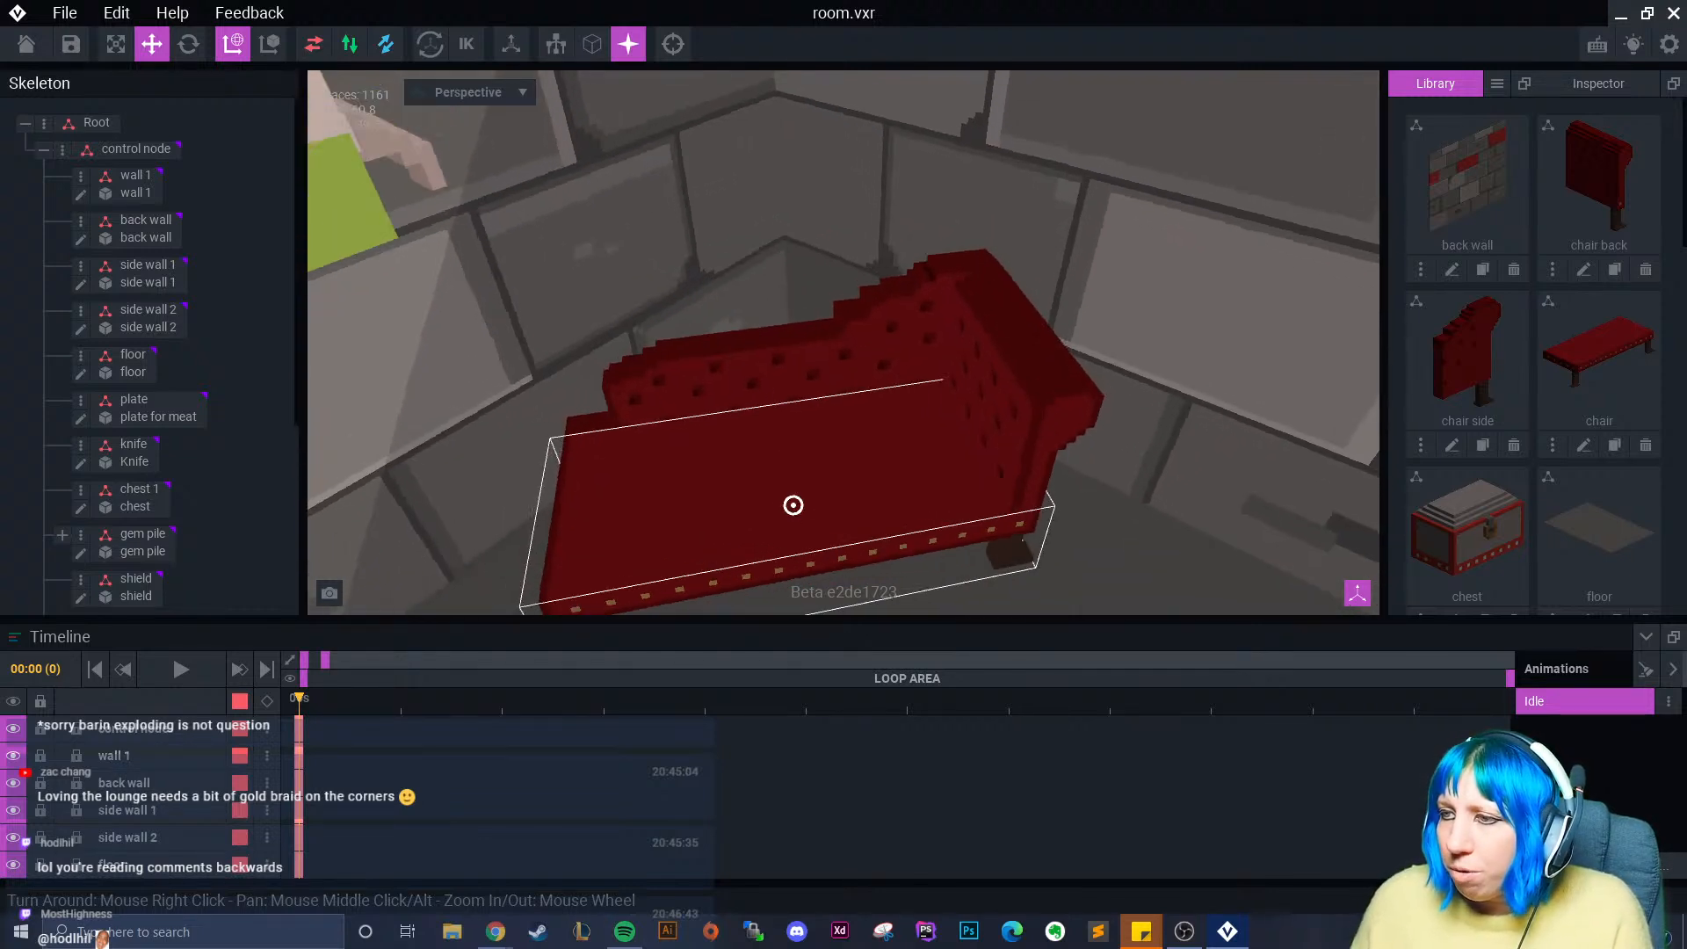
right_drag(973, 330, 1040, 378)
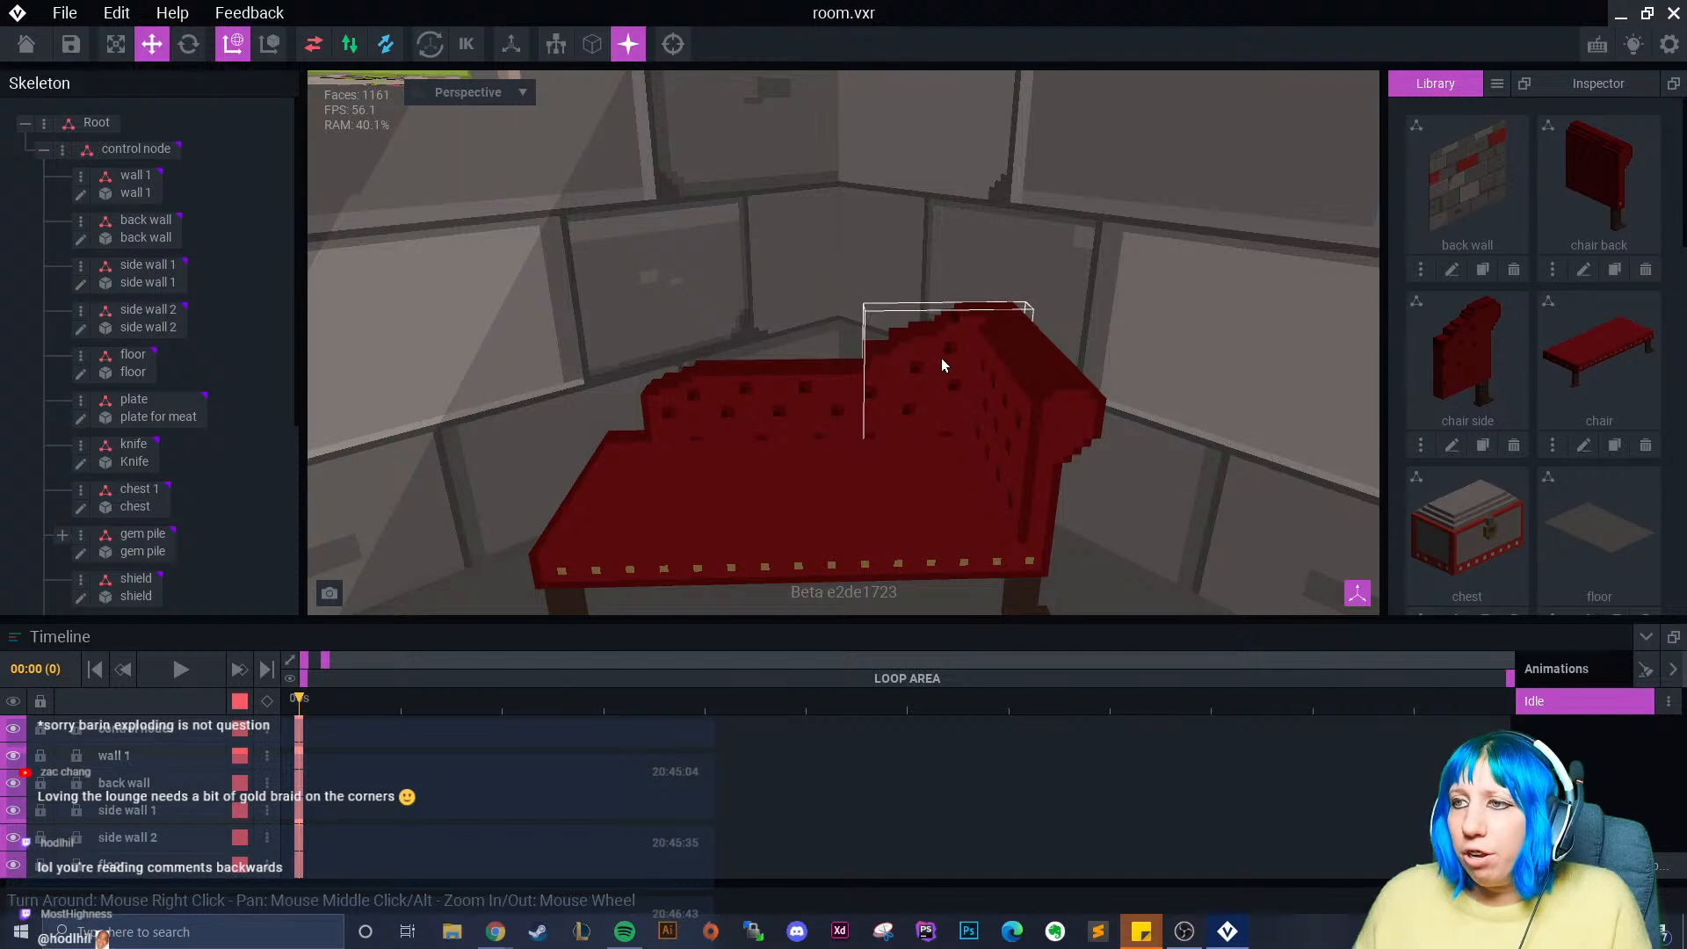
right_drag(930, 355, 903, 334)
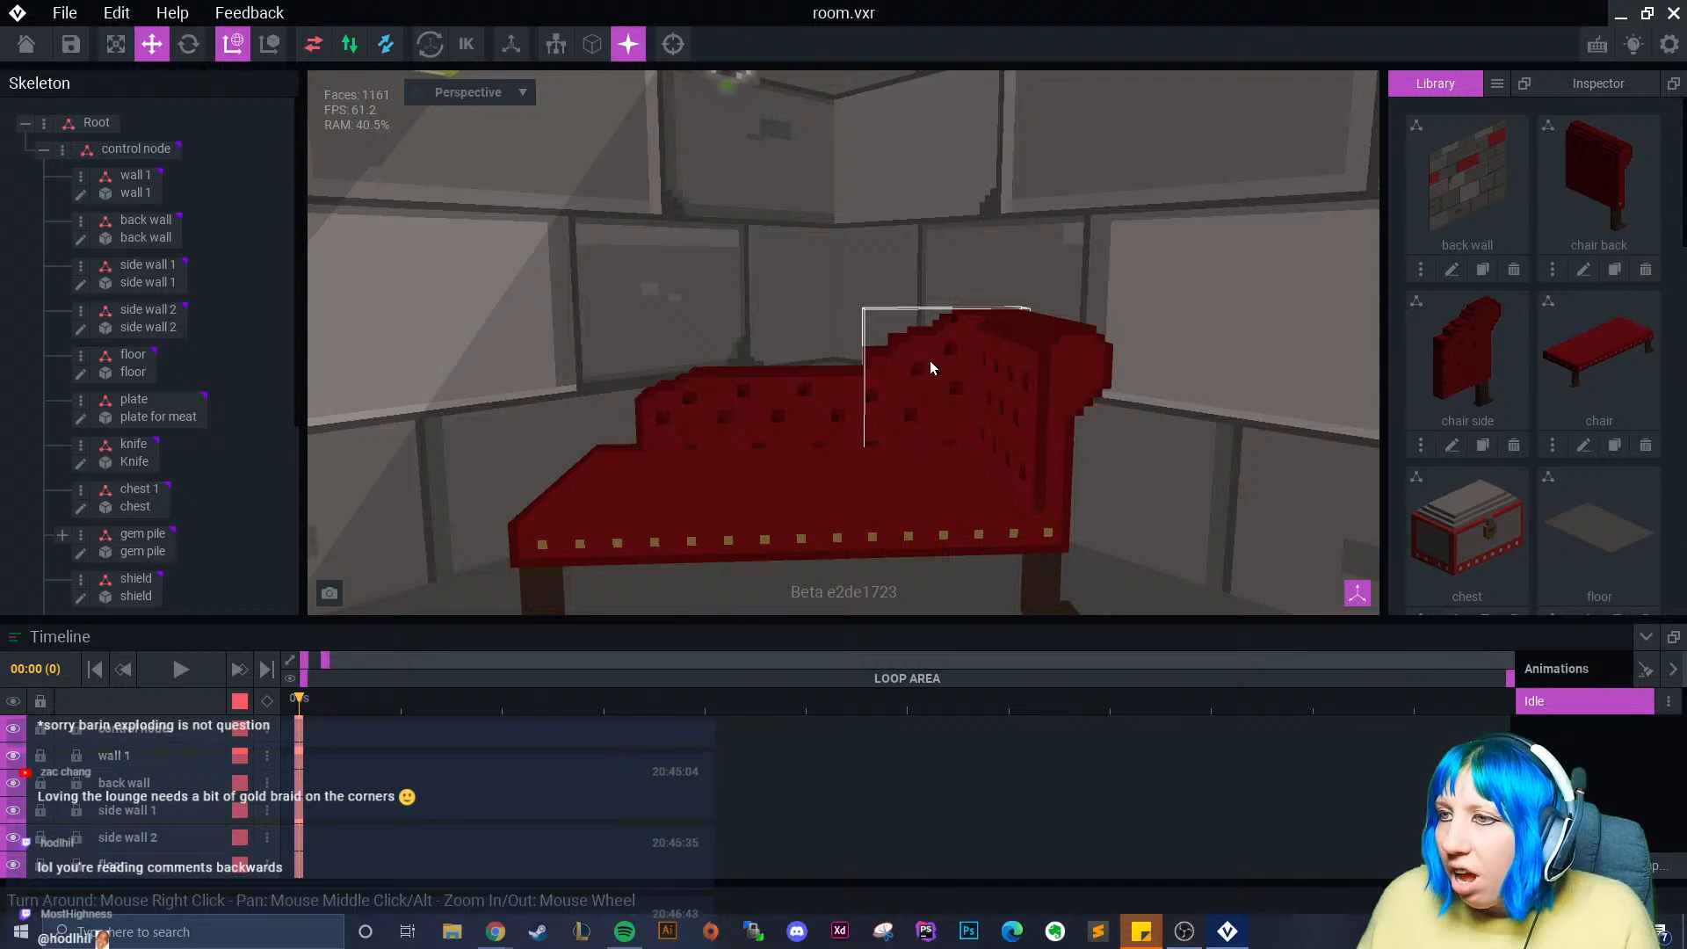
scroll(929, 361, up, 3)
scroll(884, 375, down, 4)
right_drag(858, 435, 909, 193)
scroll(909, 193, up, 3)
- Clone the shield 2 model with the blue gems and name the copy shield 3
click(673, 44)
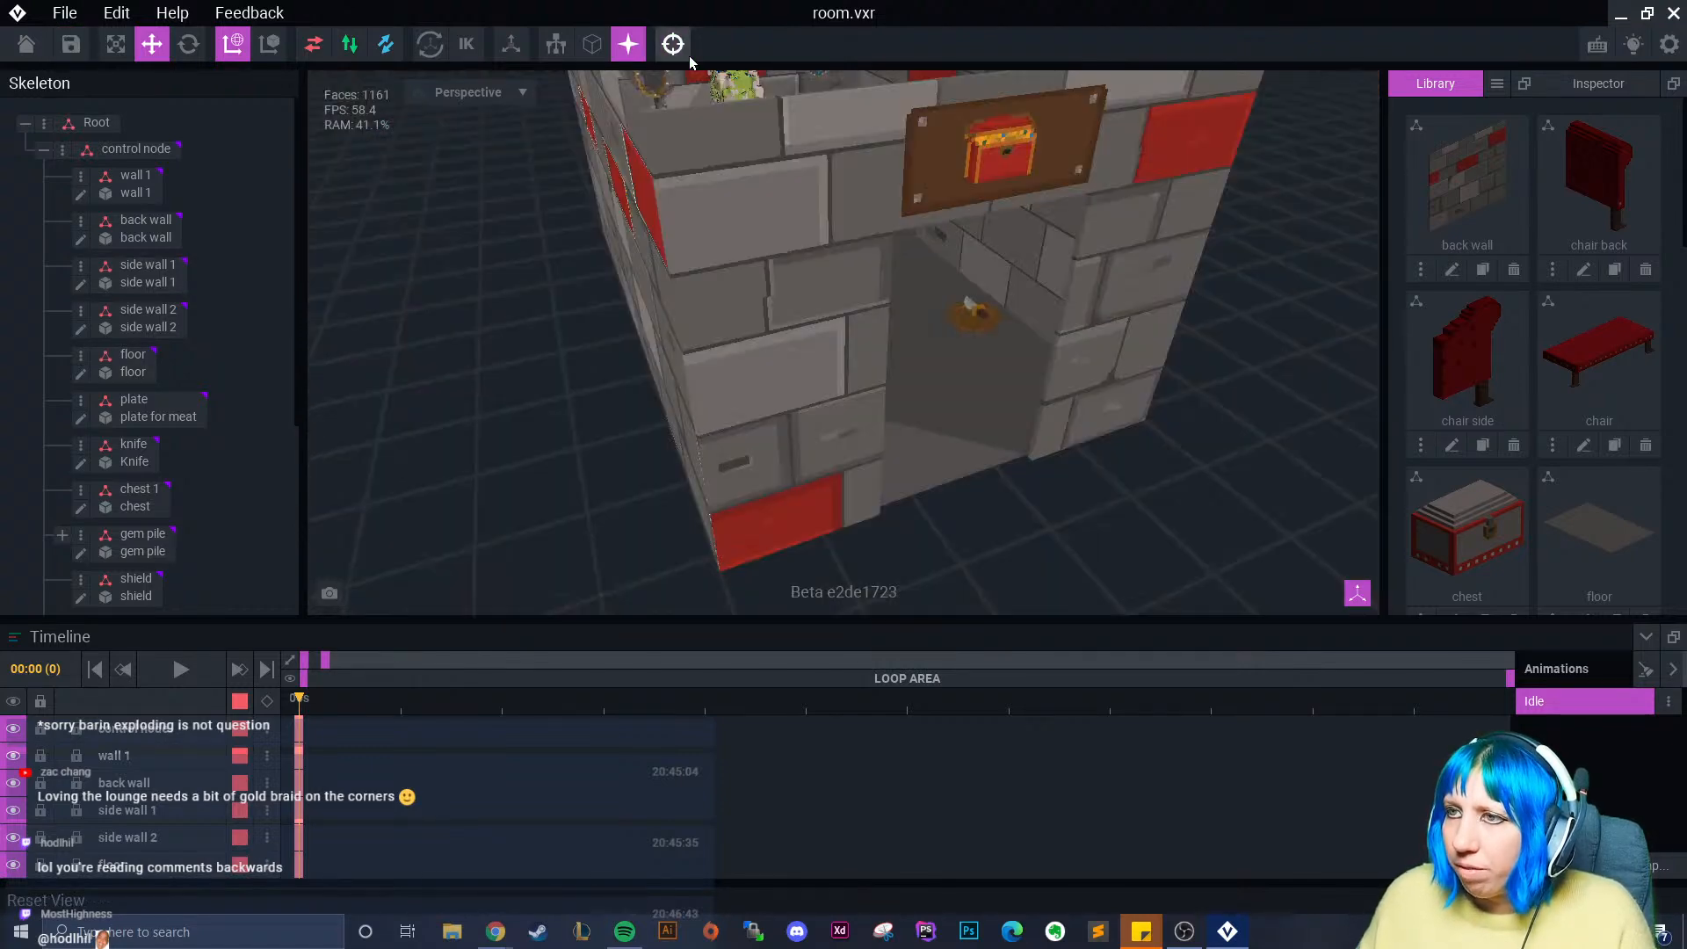
right_drag(768, 130, 843, 253)
scroll(849, 358, up, 2)
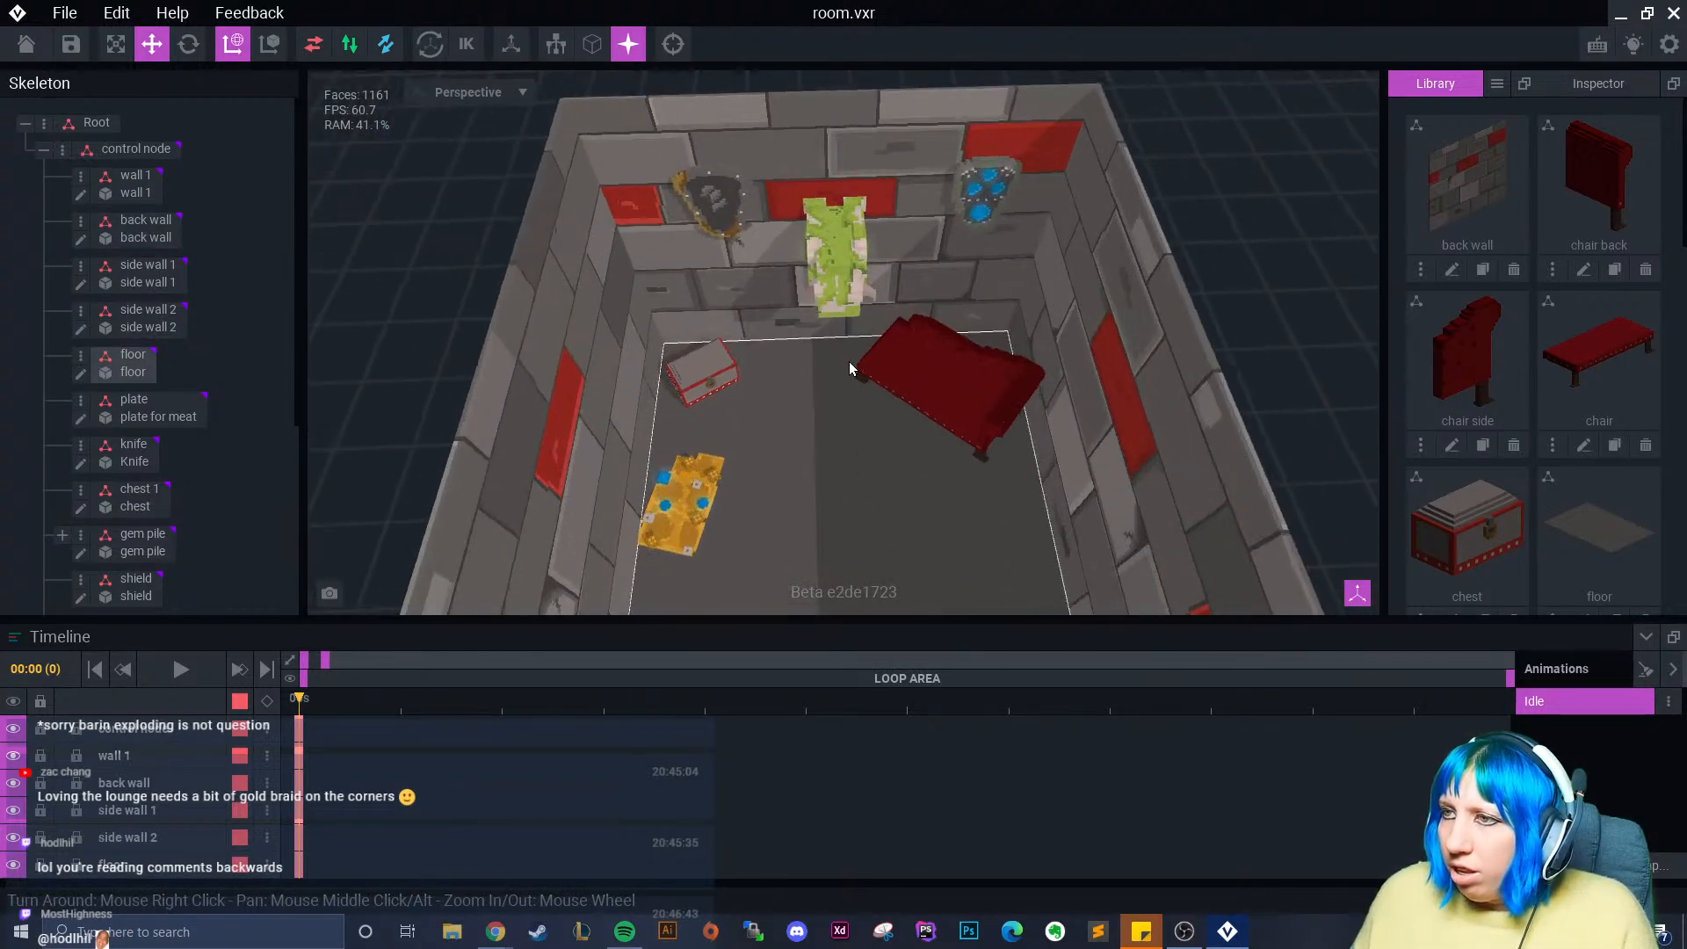
right_drag(849, 361, 885, 275)
scroll(899, 317, up, 3)
middle_drag(887, 236, 813, 341)
click(876, 165)
scroll(1533, 387, down, 5)
scroll(1548, 401, down, 3)
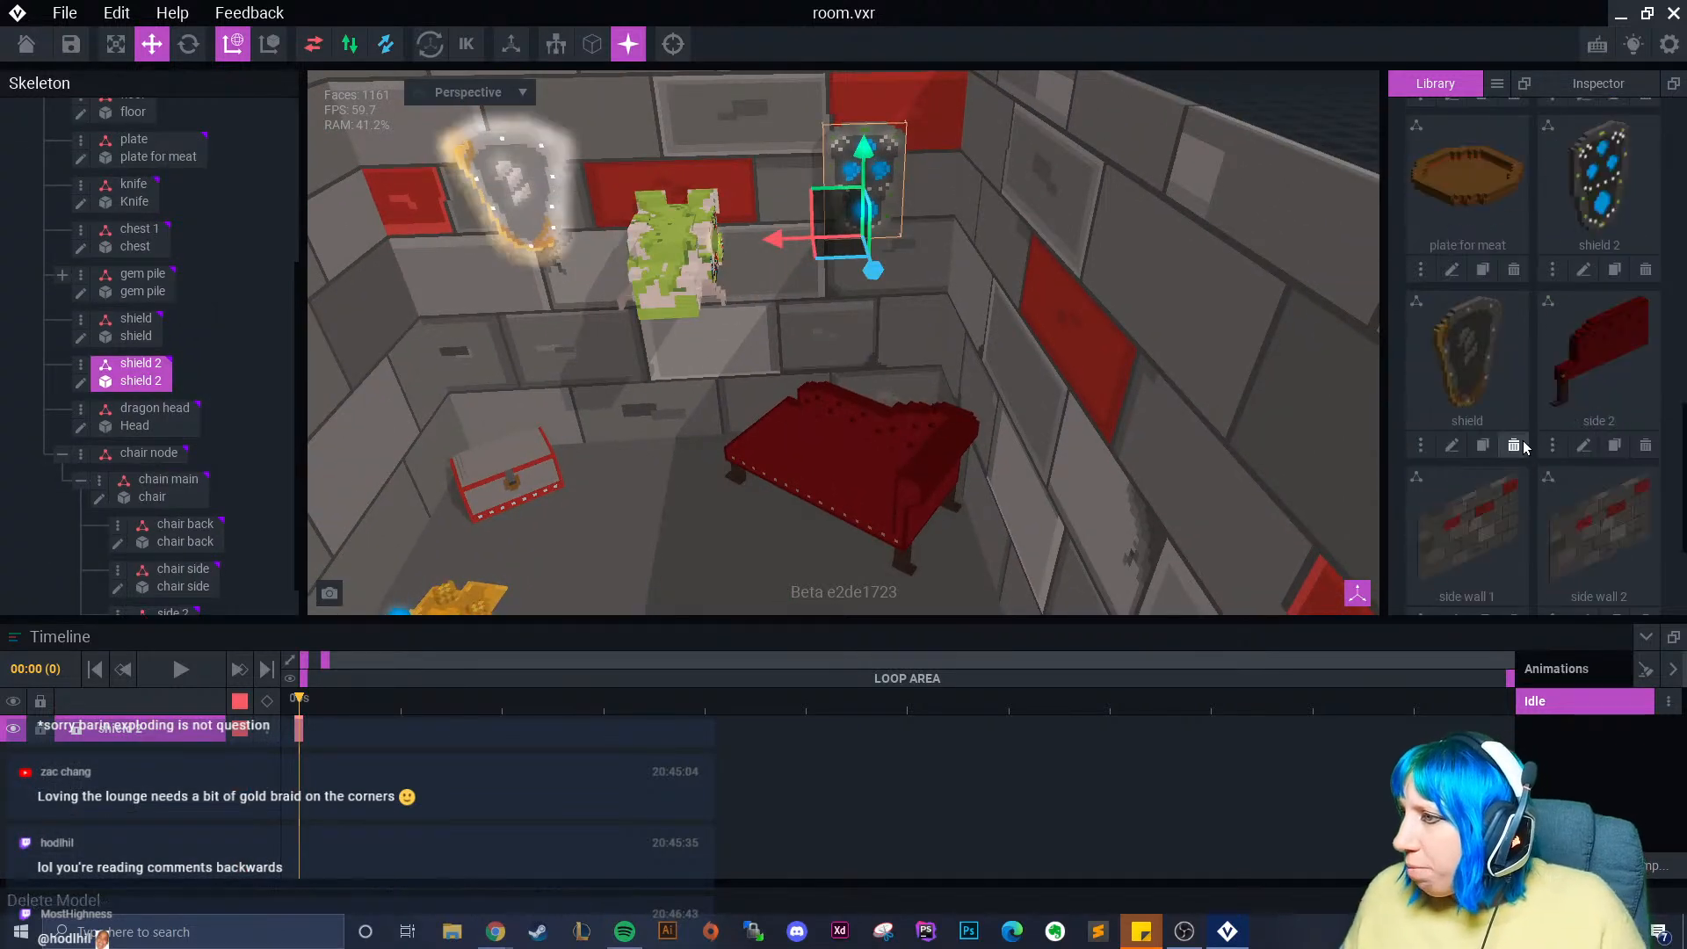
click(1614, 358)
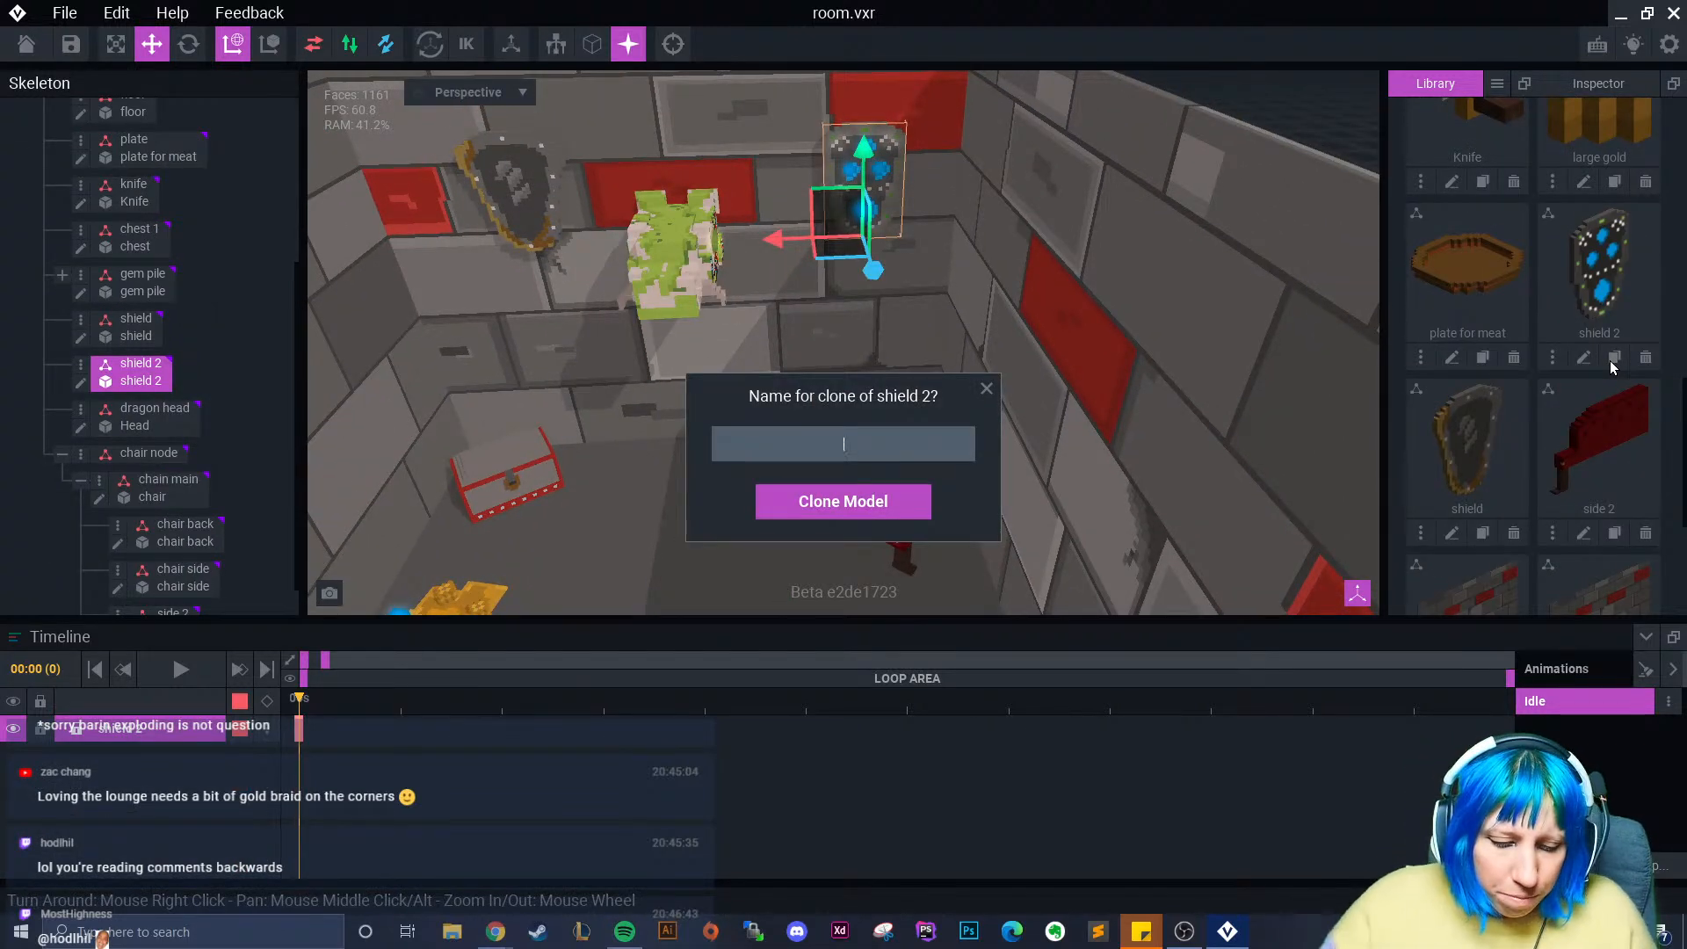
text(shield 3)
key(Return)
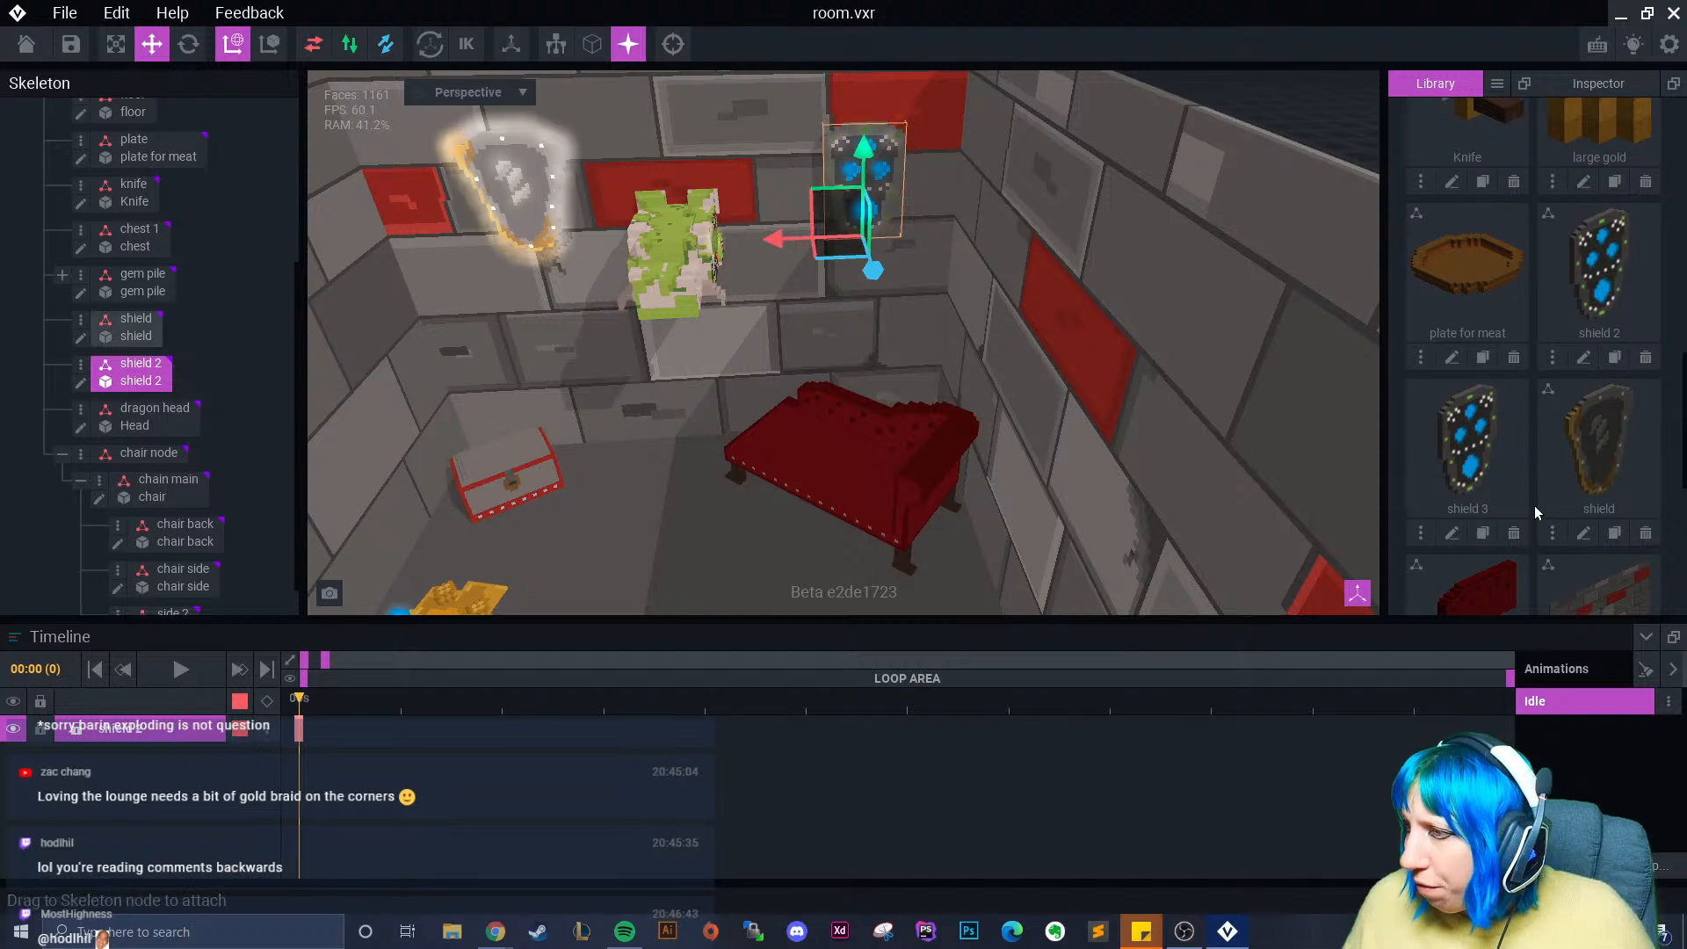
- Open shield 3 for editing and recolour the light blue faces of its four gems with the rim studs' glowing green #486E2C
click(1453, 534)
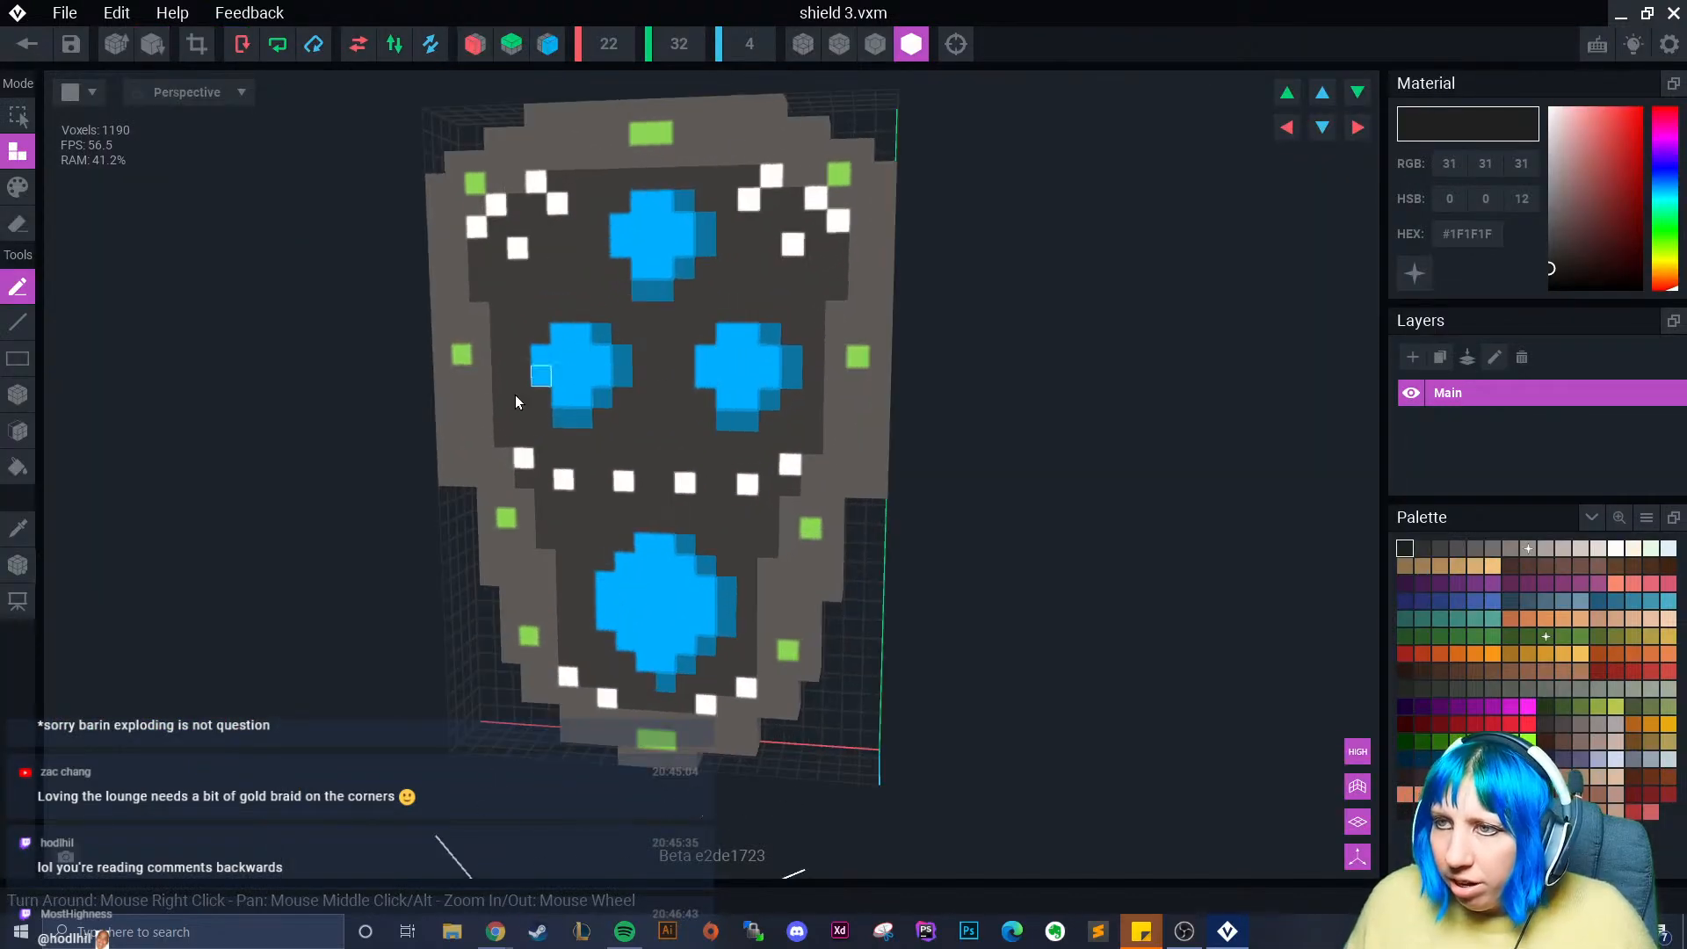
click(18, 525)
click(449, 355)
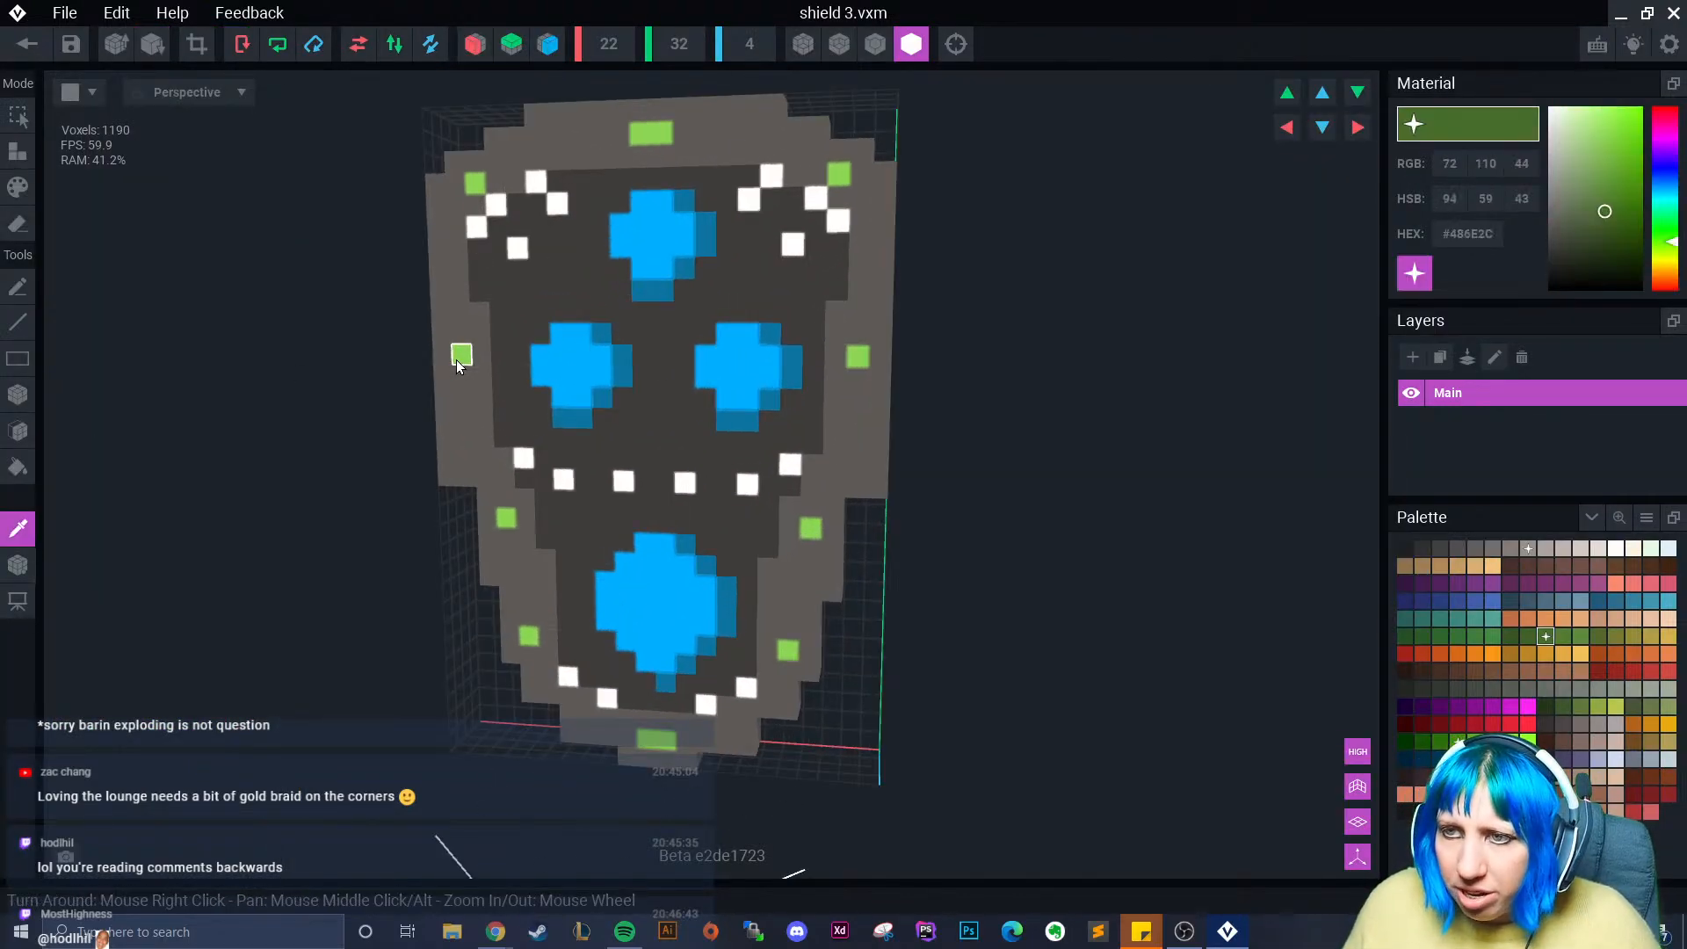
click(17, 430)
click(18, 187)
click(554, 369)
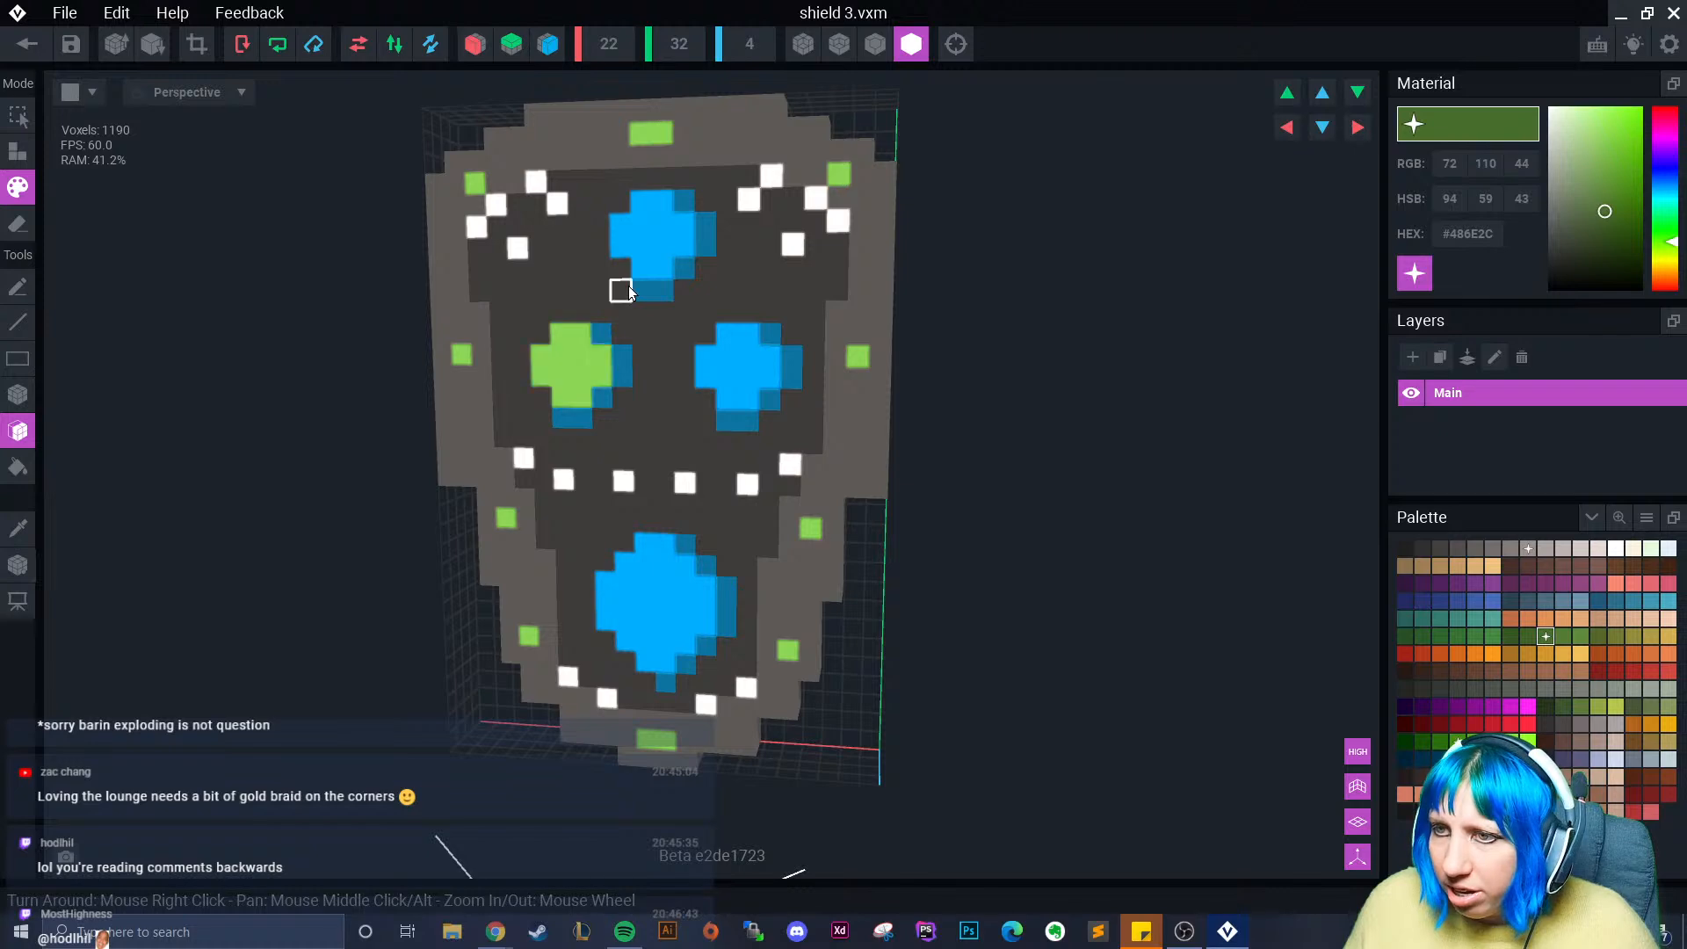
click(621, 287)
click(726, 378)
click(645, 634)
- Recolour all the green studs around shield 3's rim with the glowing blue #005A87
click(18, 527)
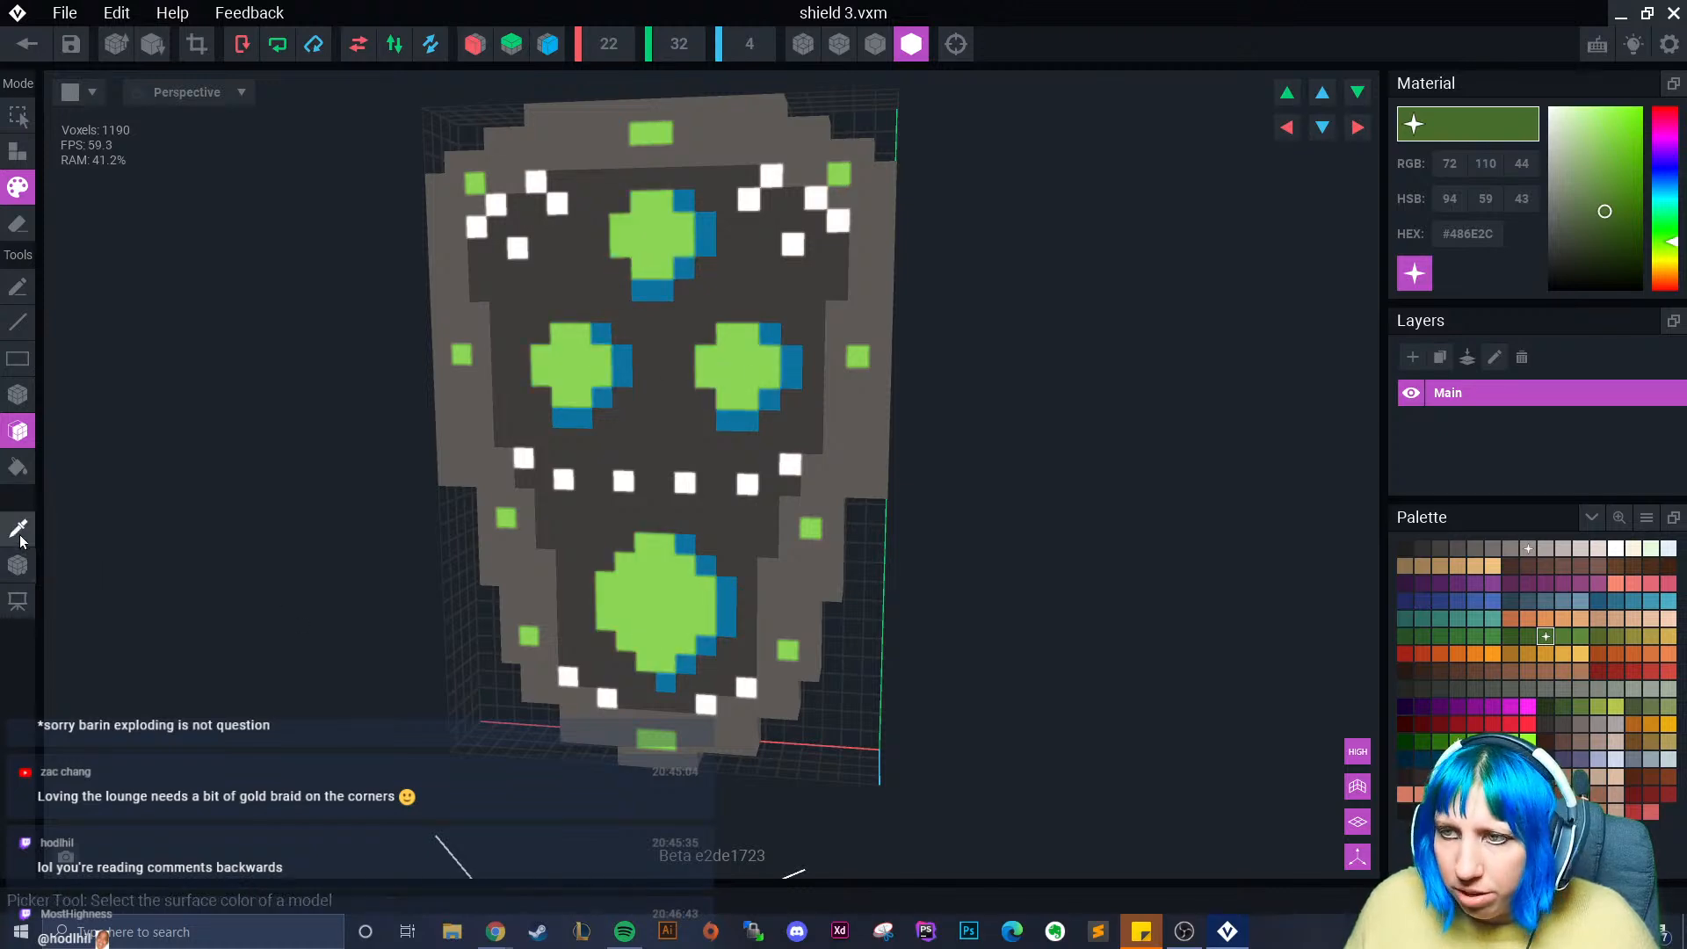
click(1458, 759)
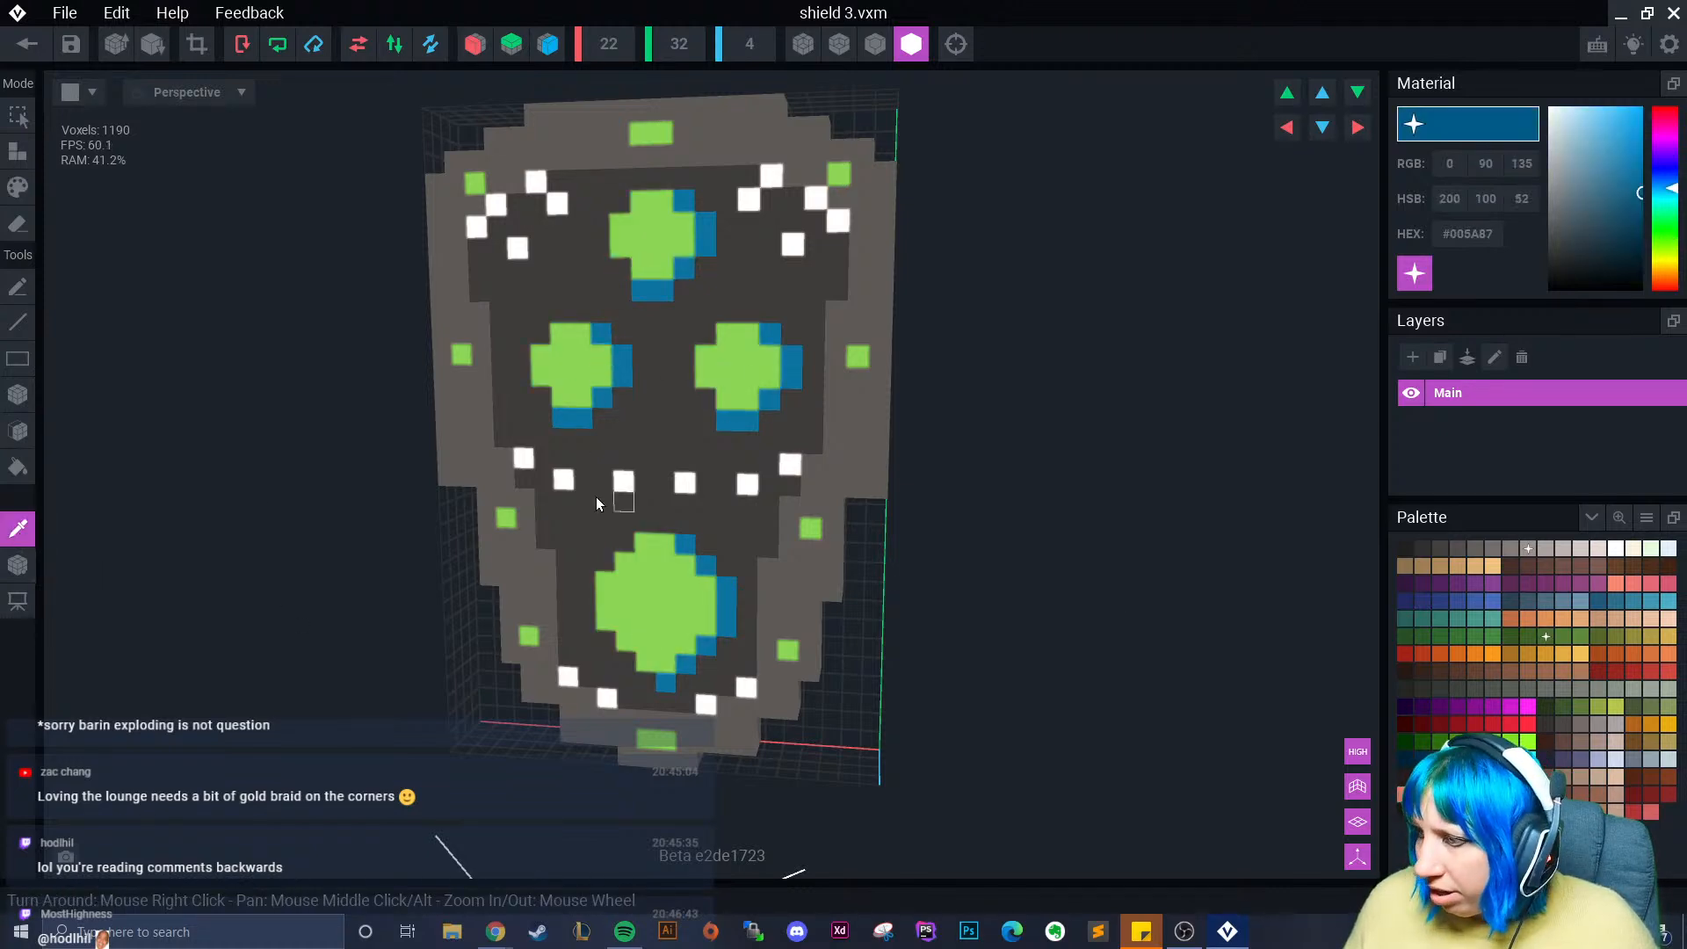
click(505, 518)
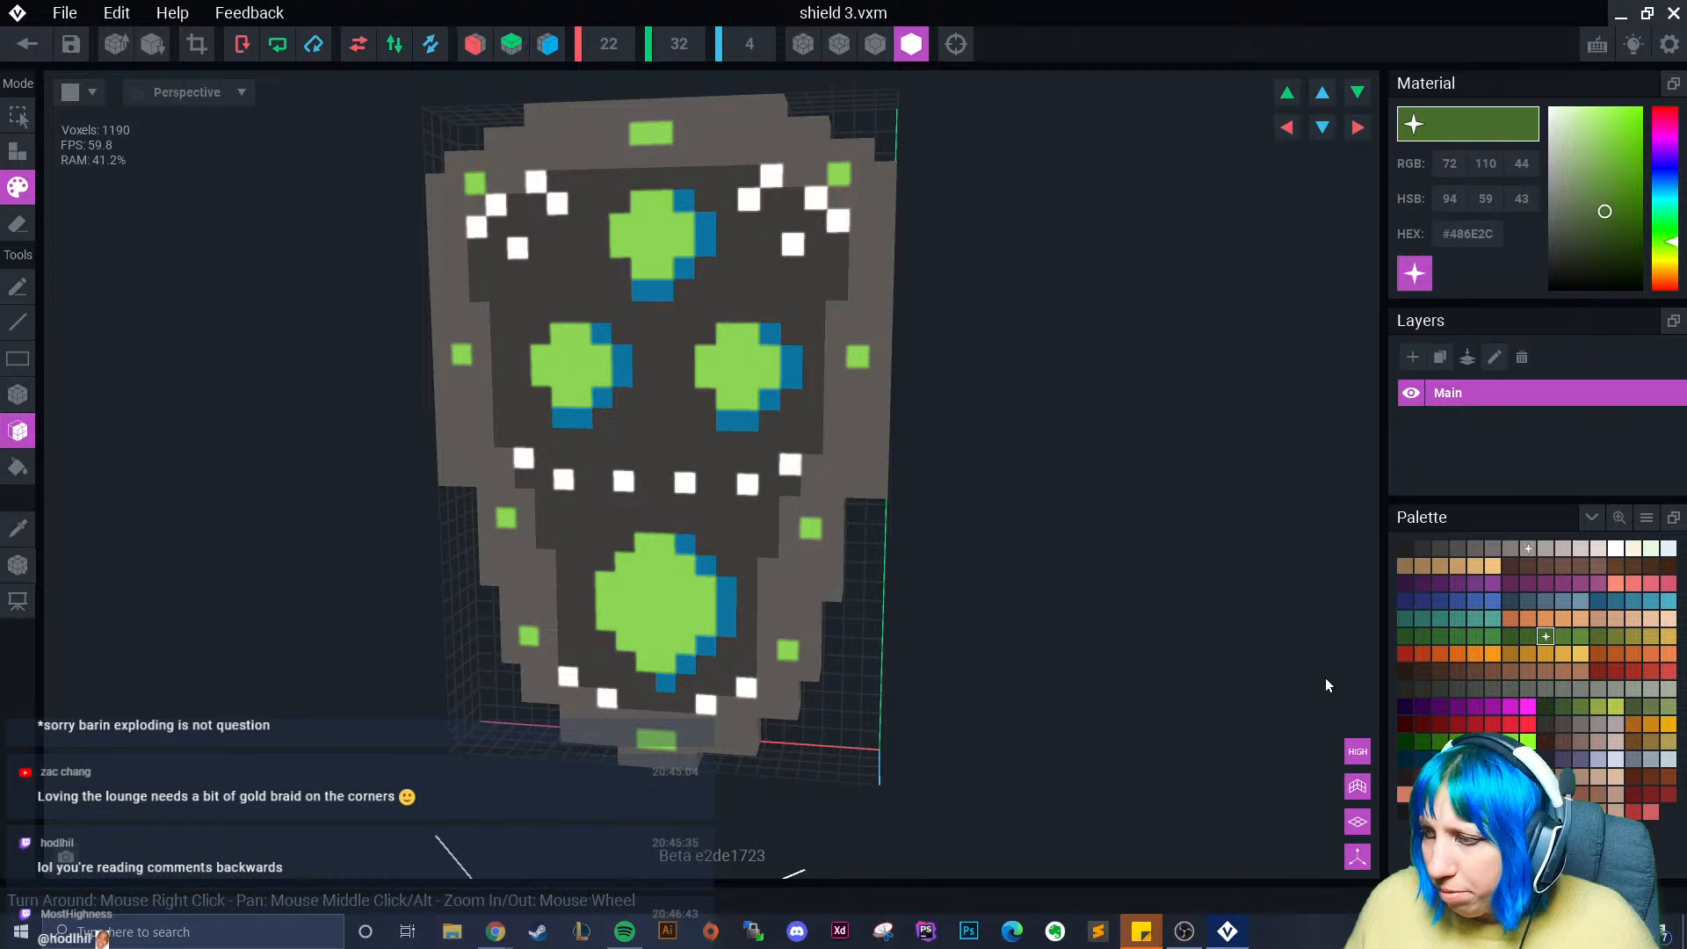
click(1458, 759)
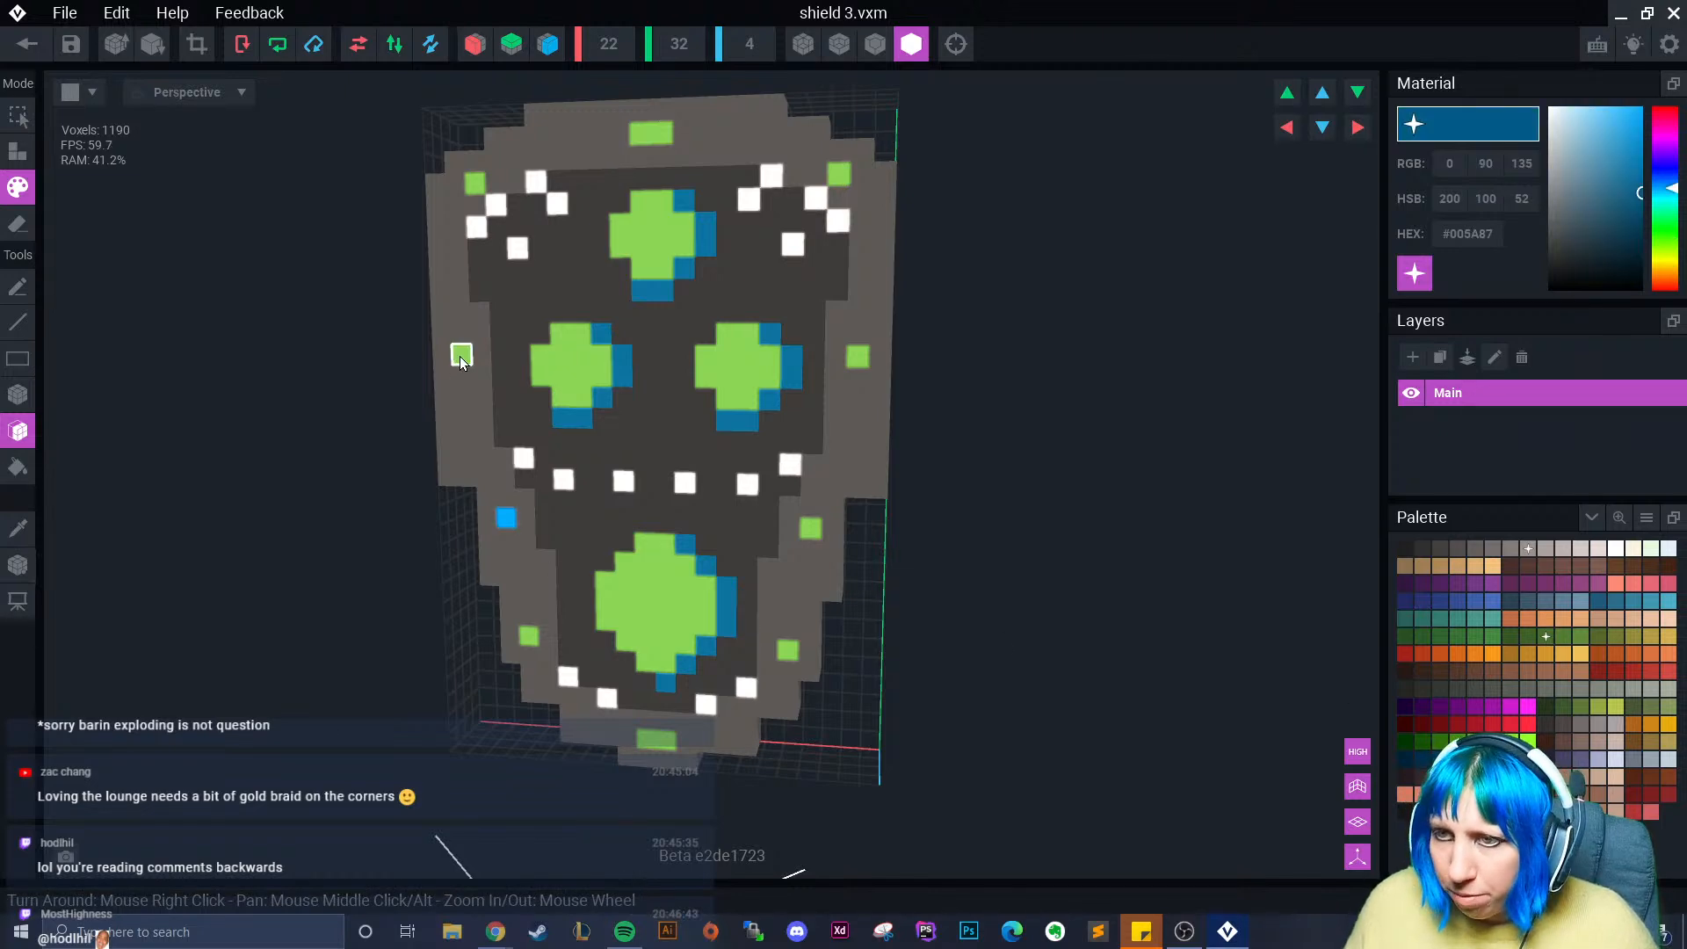
click(657, 740)
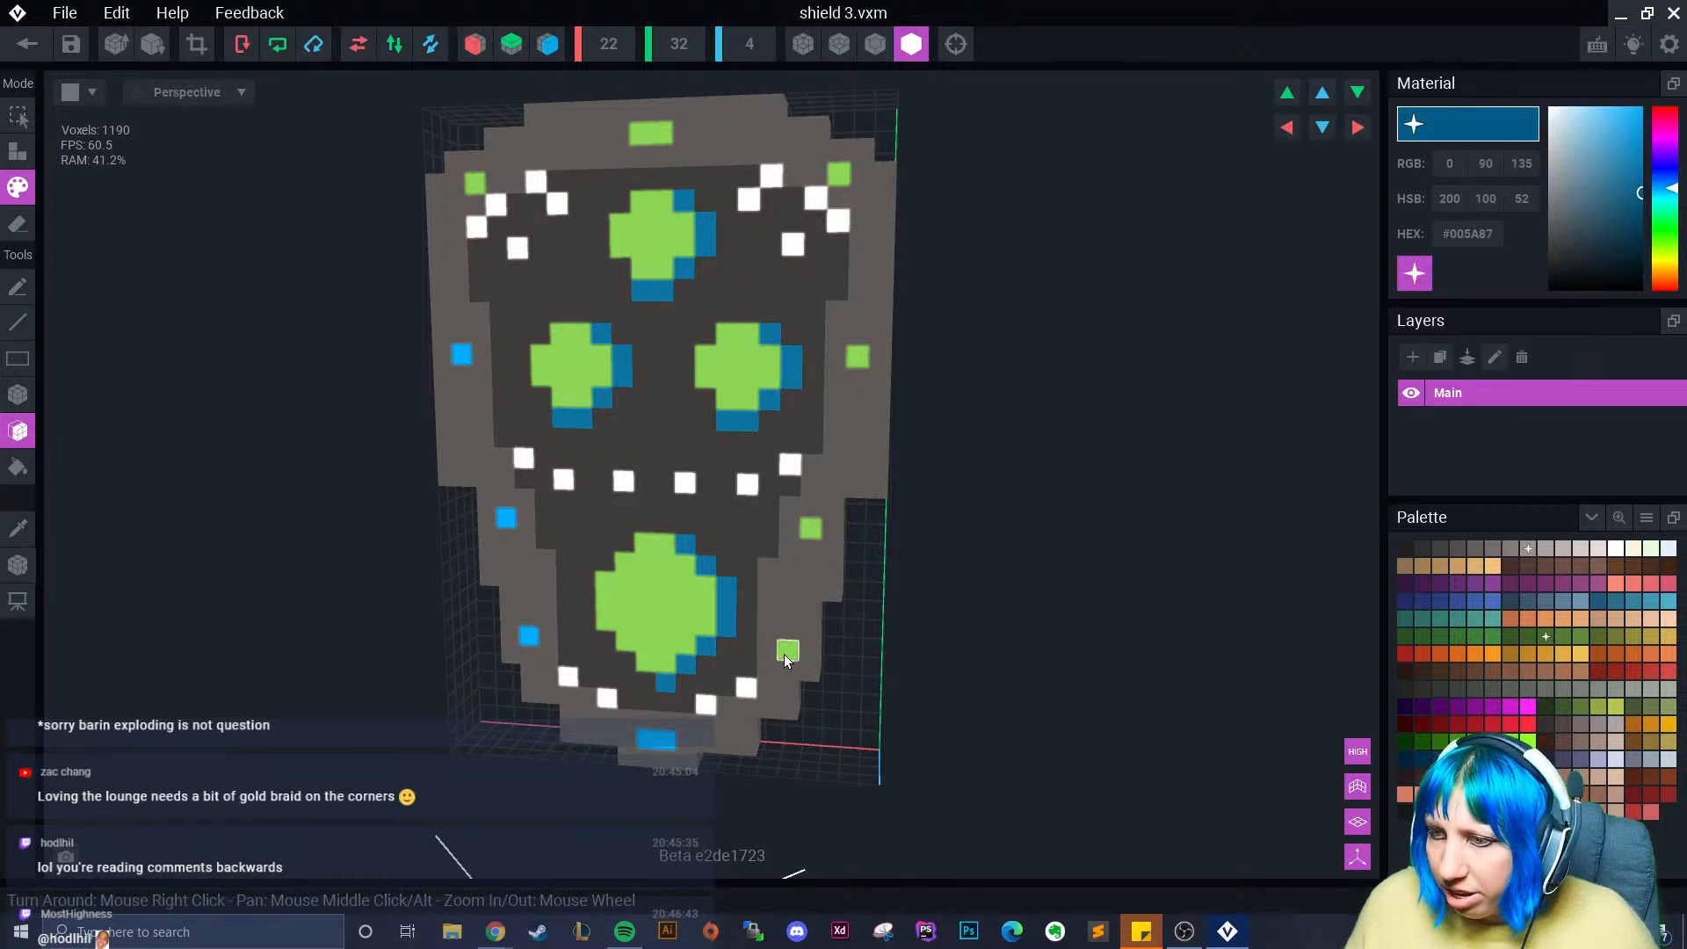
click(810, 529)
click(857, 358)
click(840, 175)
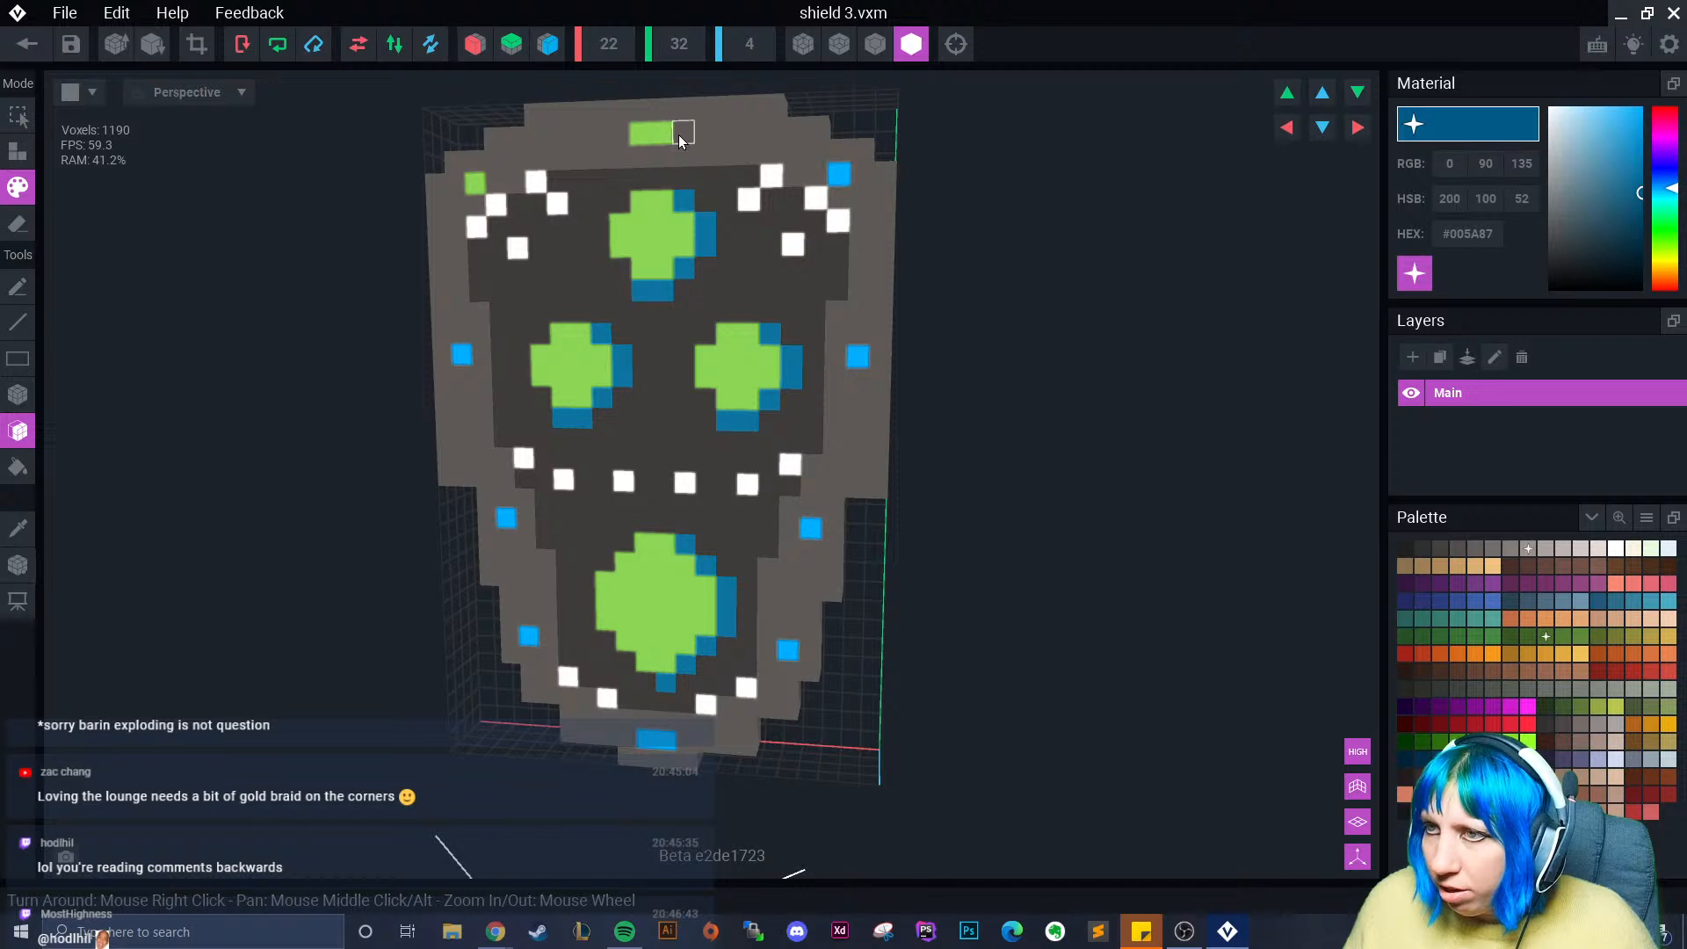
click(651, 133)
click(475, 183)
- Recolour the dark blue shading beside shield 3's four gems with the non-glowing green #547C34
scroll(700, 377, up, 2)
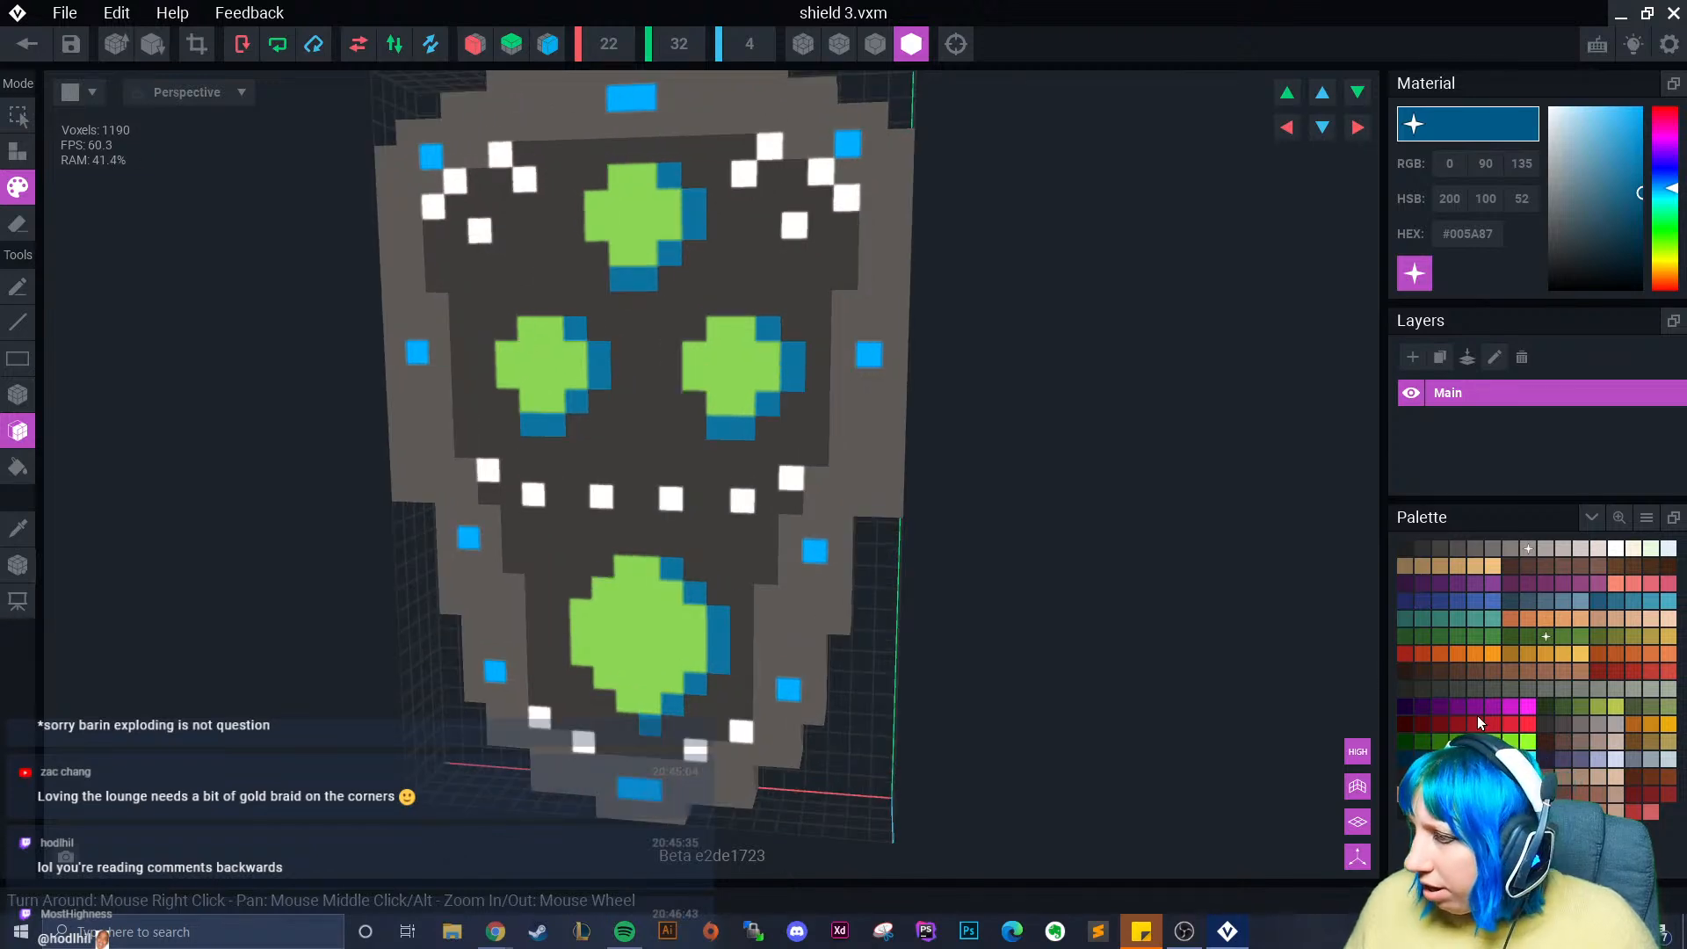
click(1546, 636)
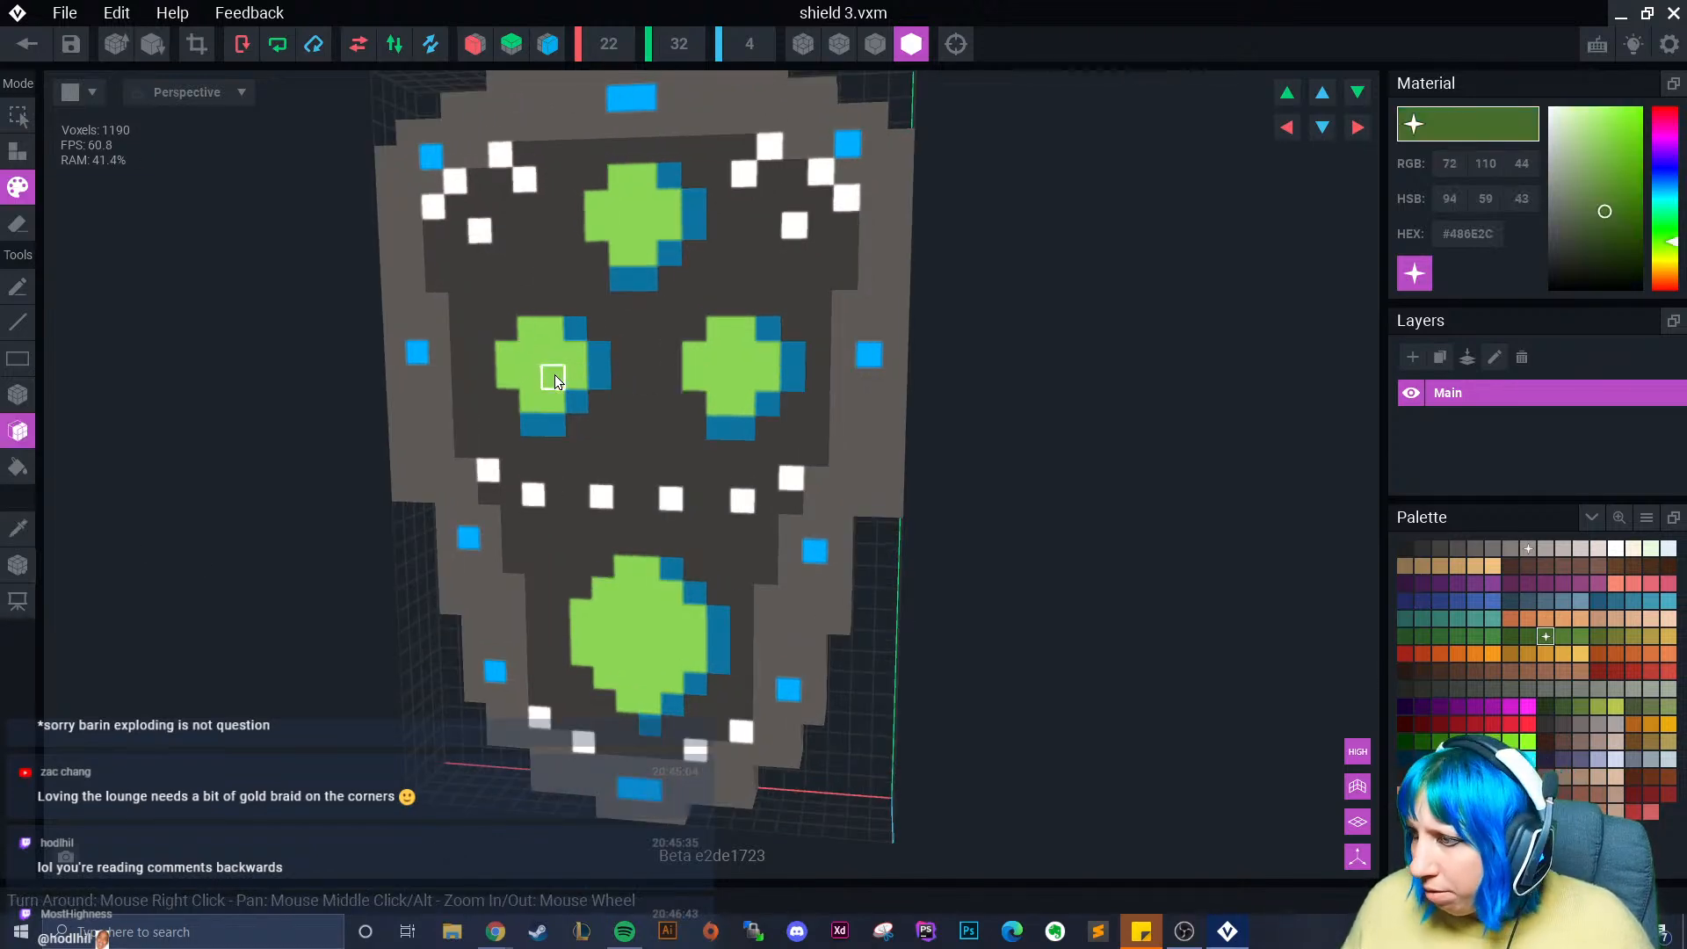
click(1563, 636)
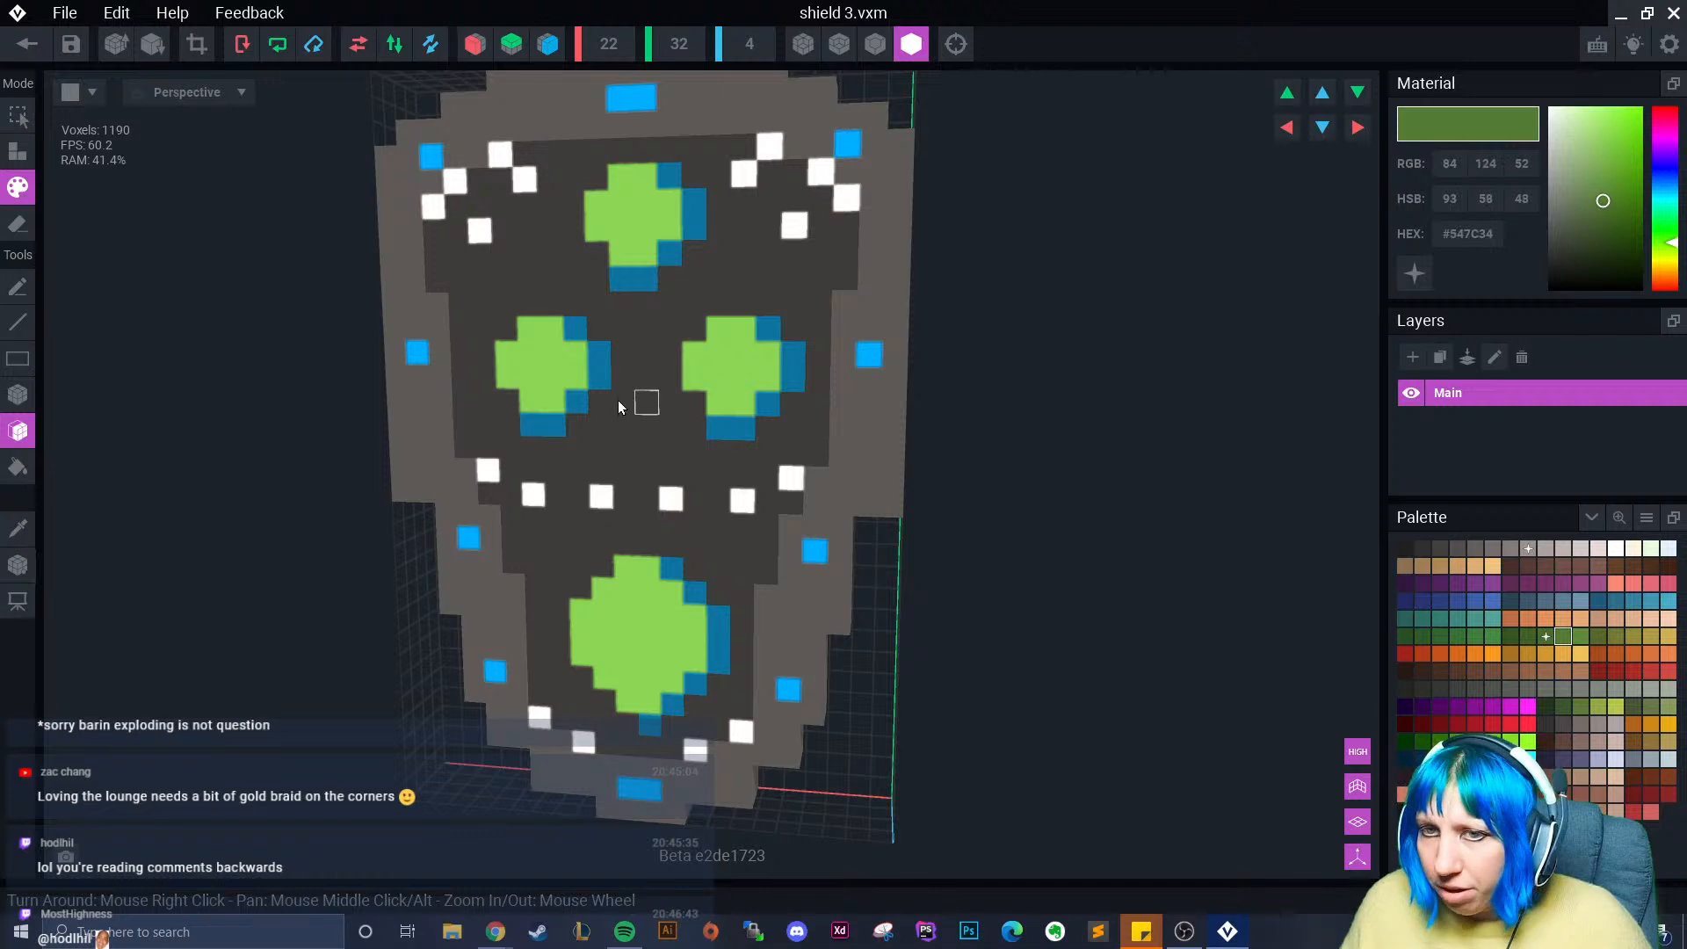
click(541, 433)
click(743, 422)
click(767, 407)
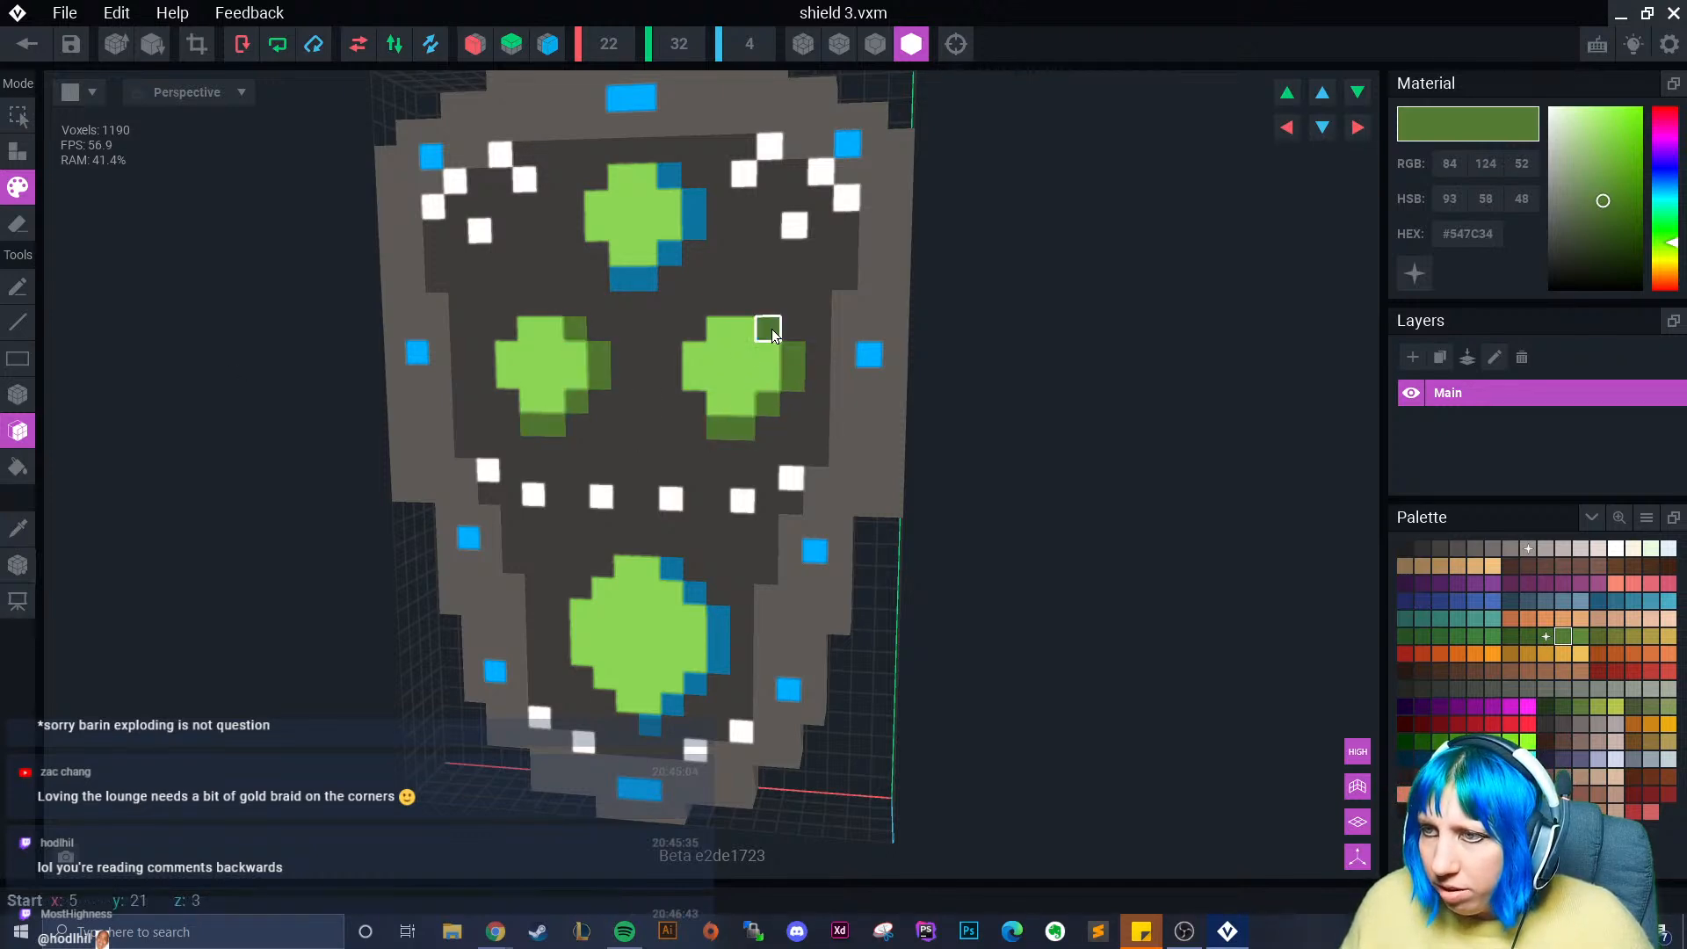
click(634, 278)
click(670, 254)
click(668, 179)
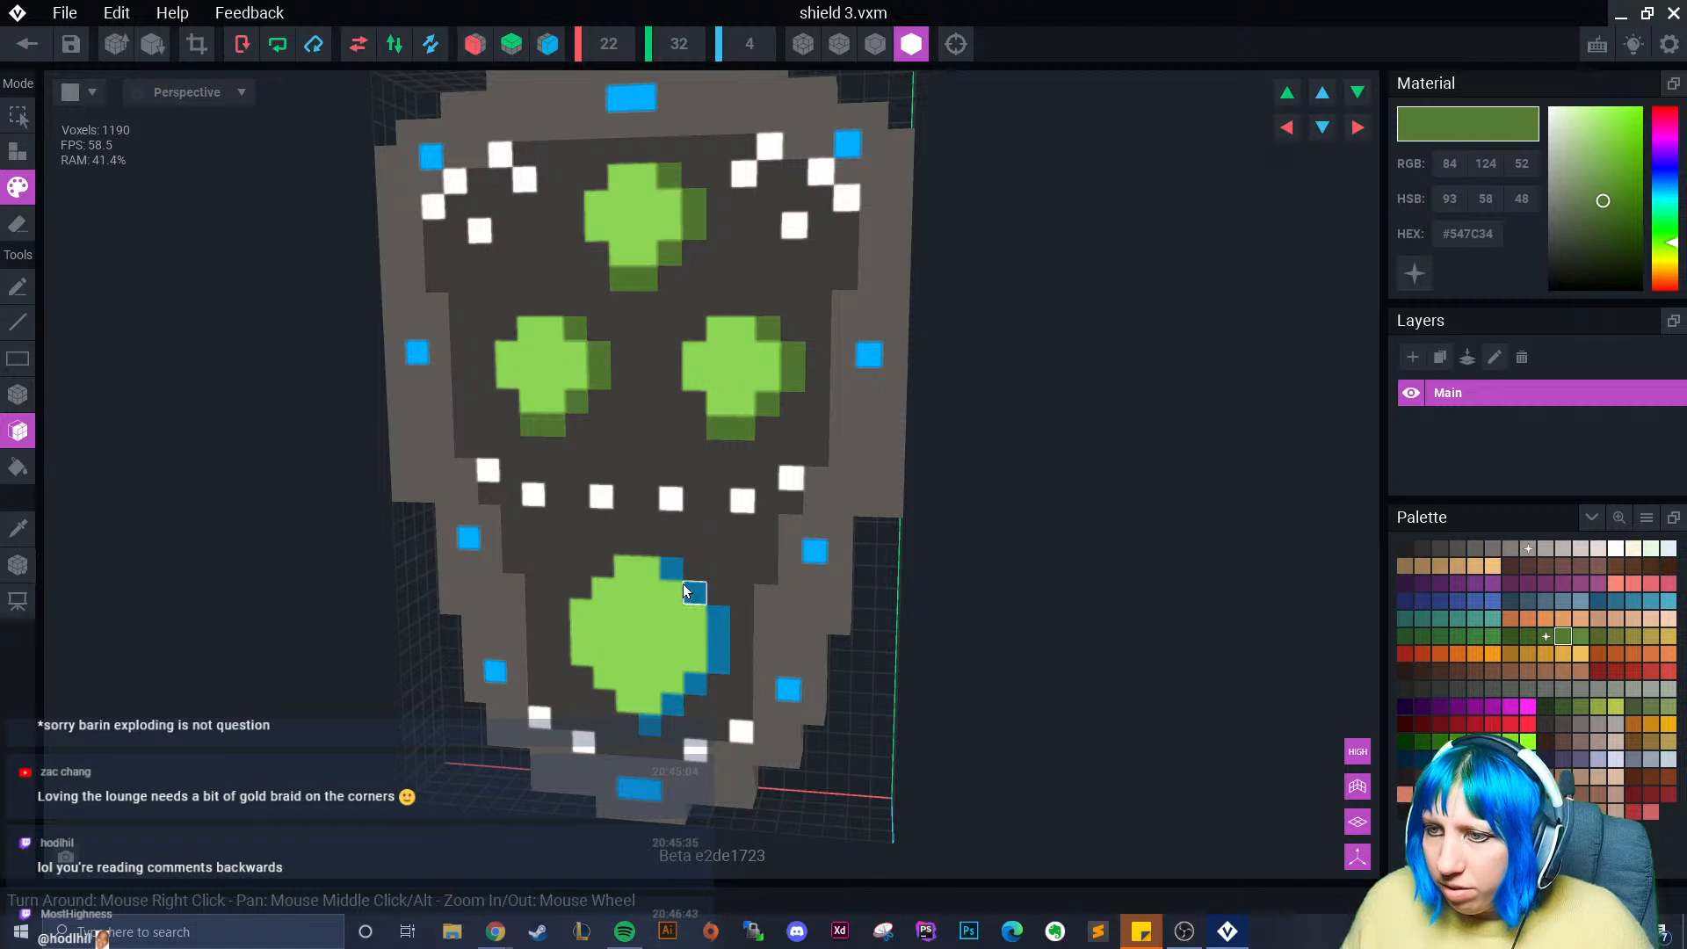
click(694, 588)
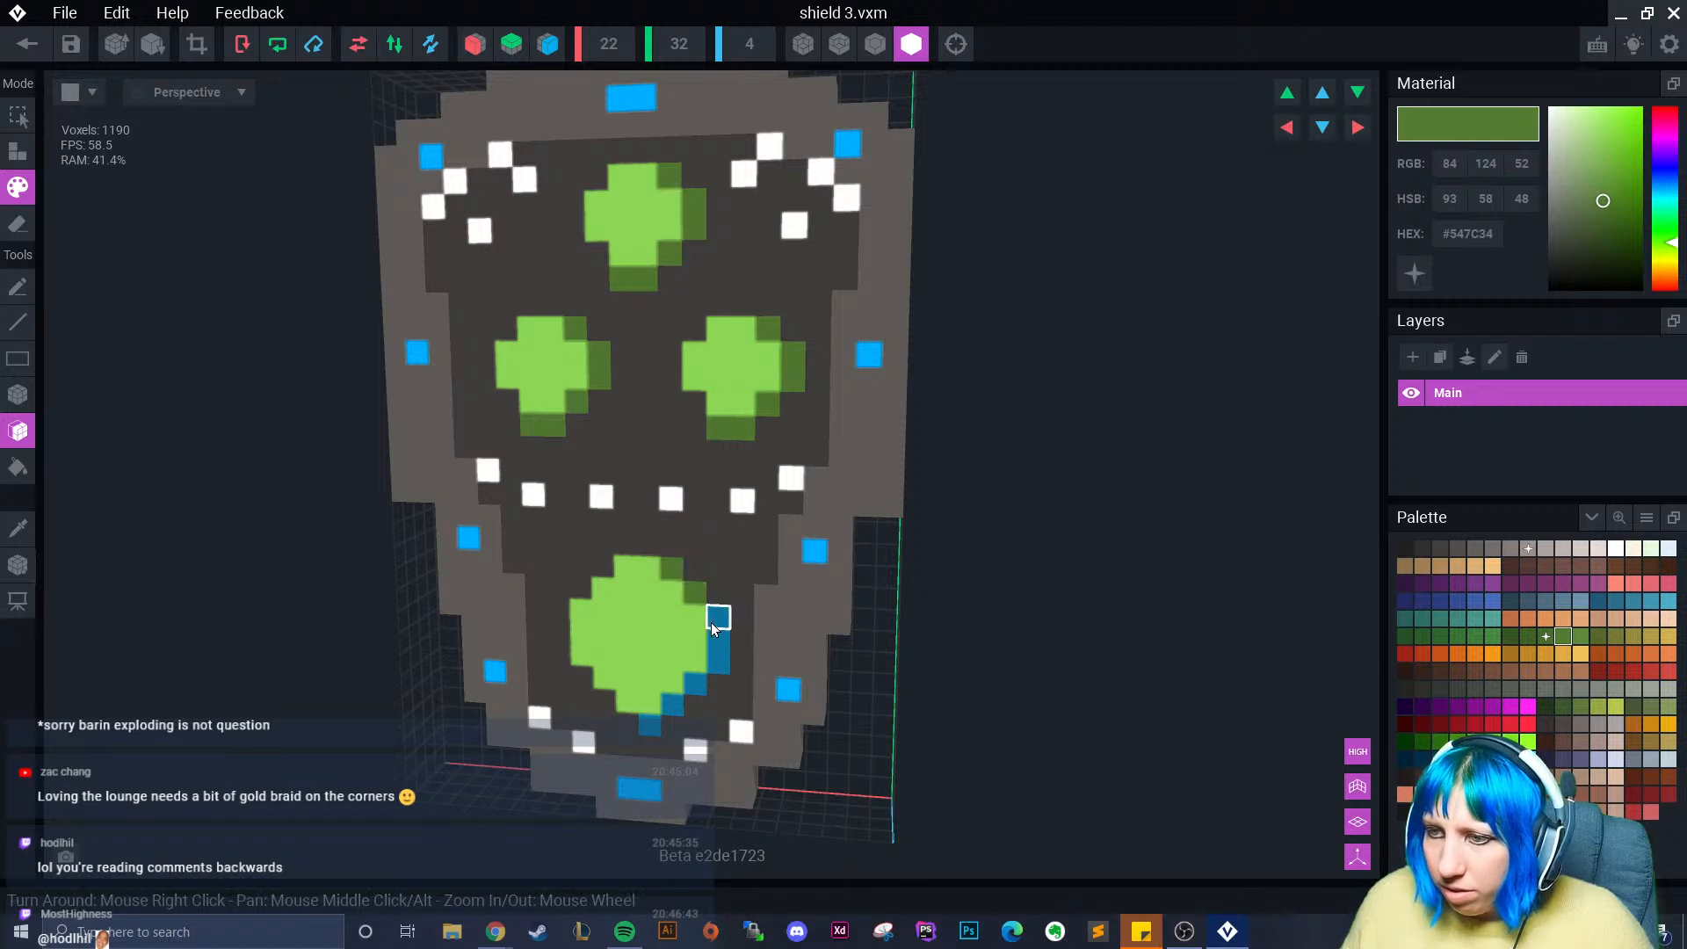
click(652, 726)
- Check the recoloured front of shield 3, save the model and return to the room scene
scroll(638, 618, down, 4)
right_drag(425, 311, 466, 341)
scroll(594, 469, up, 4)
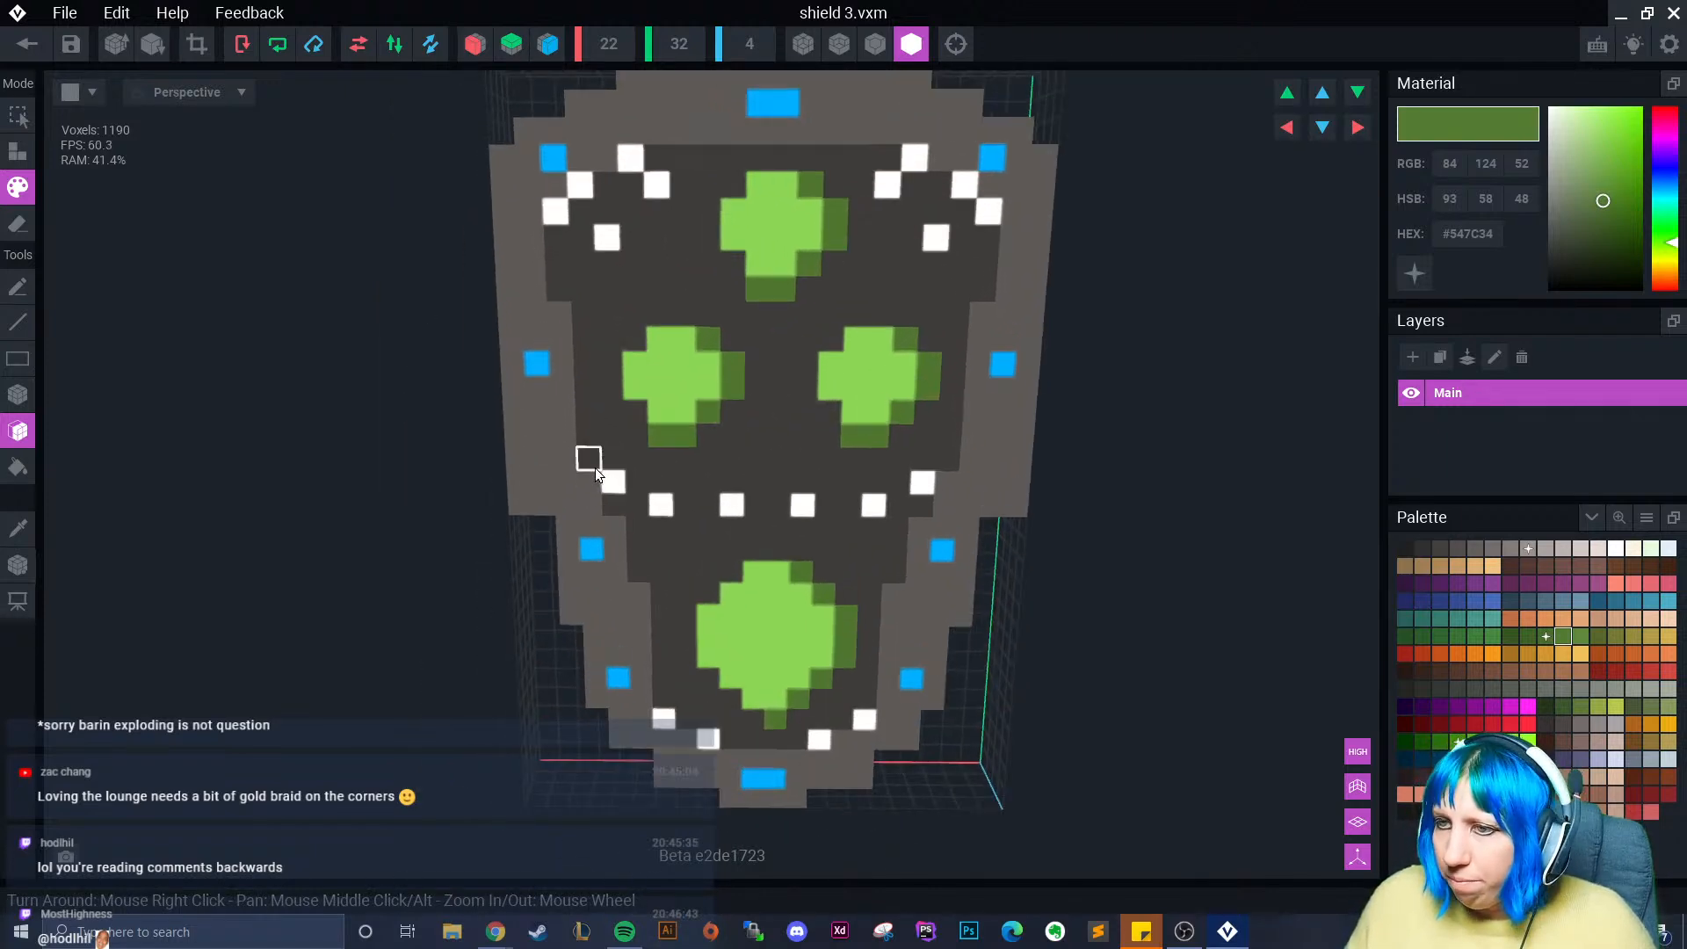
scroll(709, 488, up, 2)
right_drag(709, 487, 689, 494)
click(26, 44)
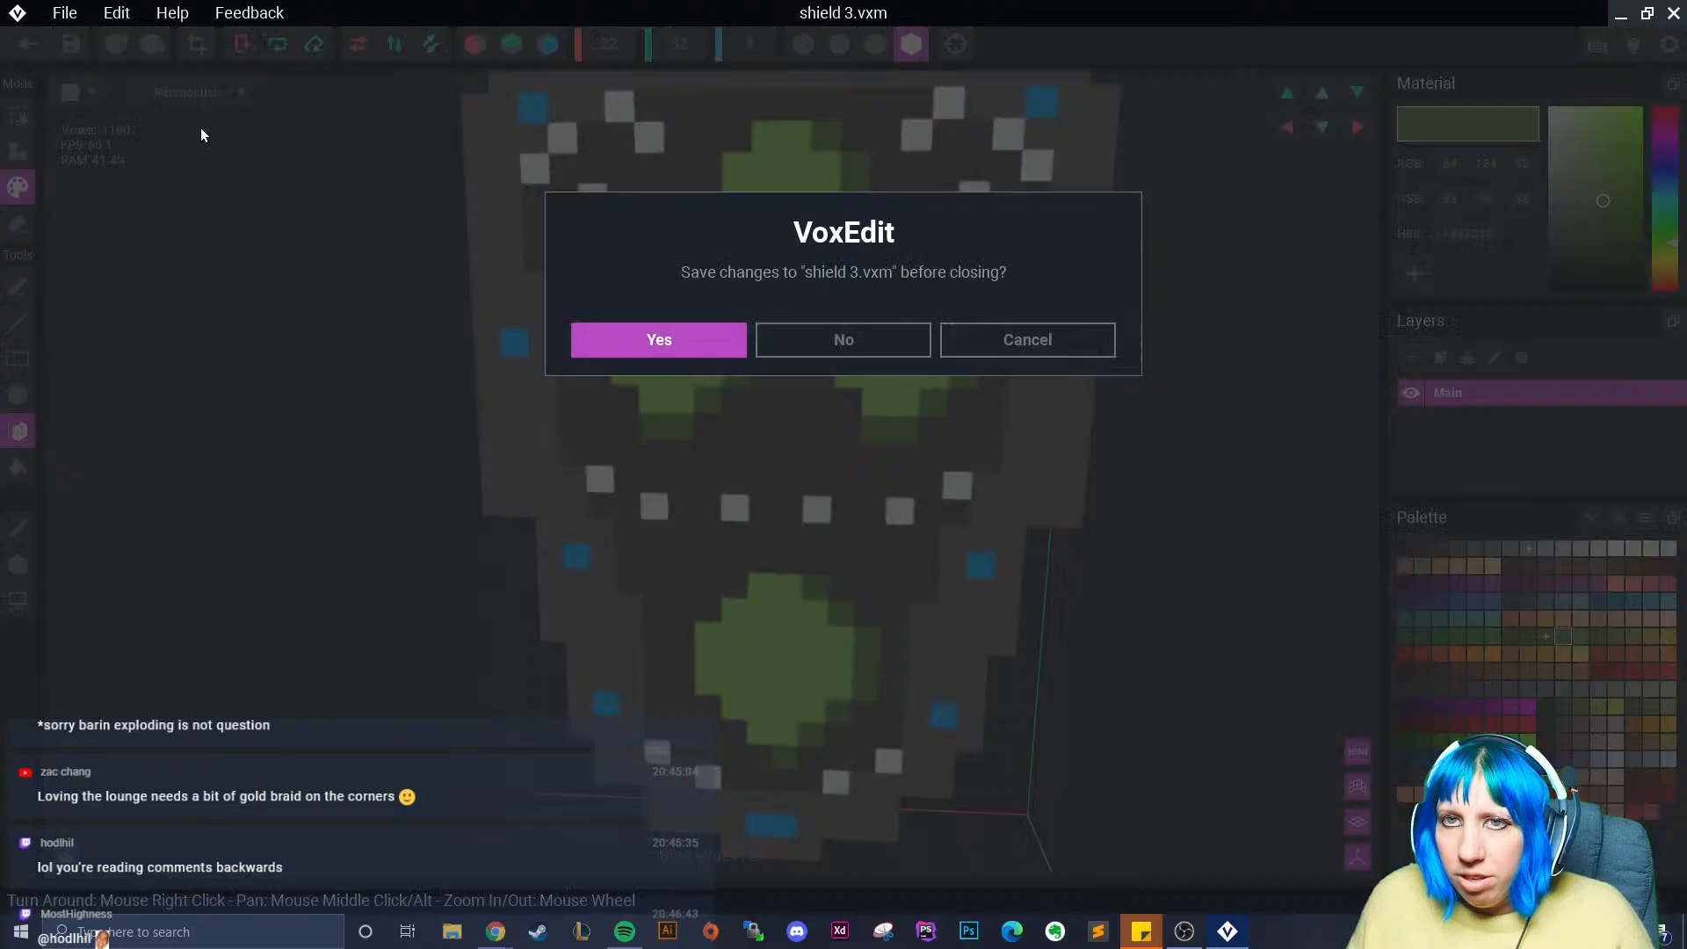
click(654, 328)
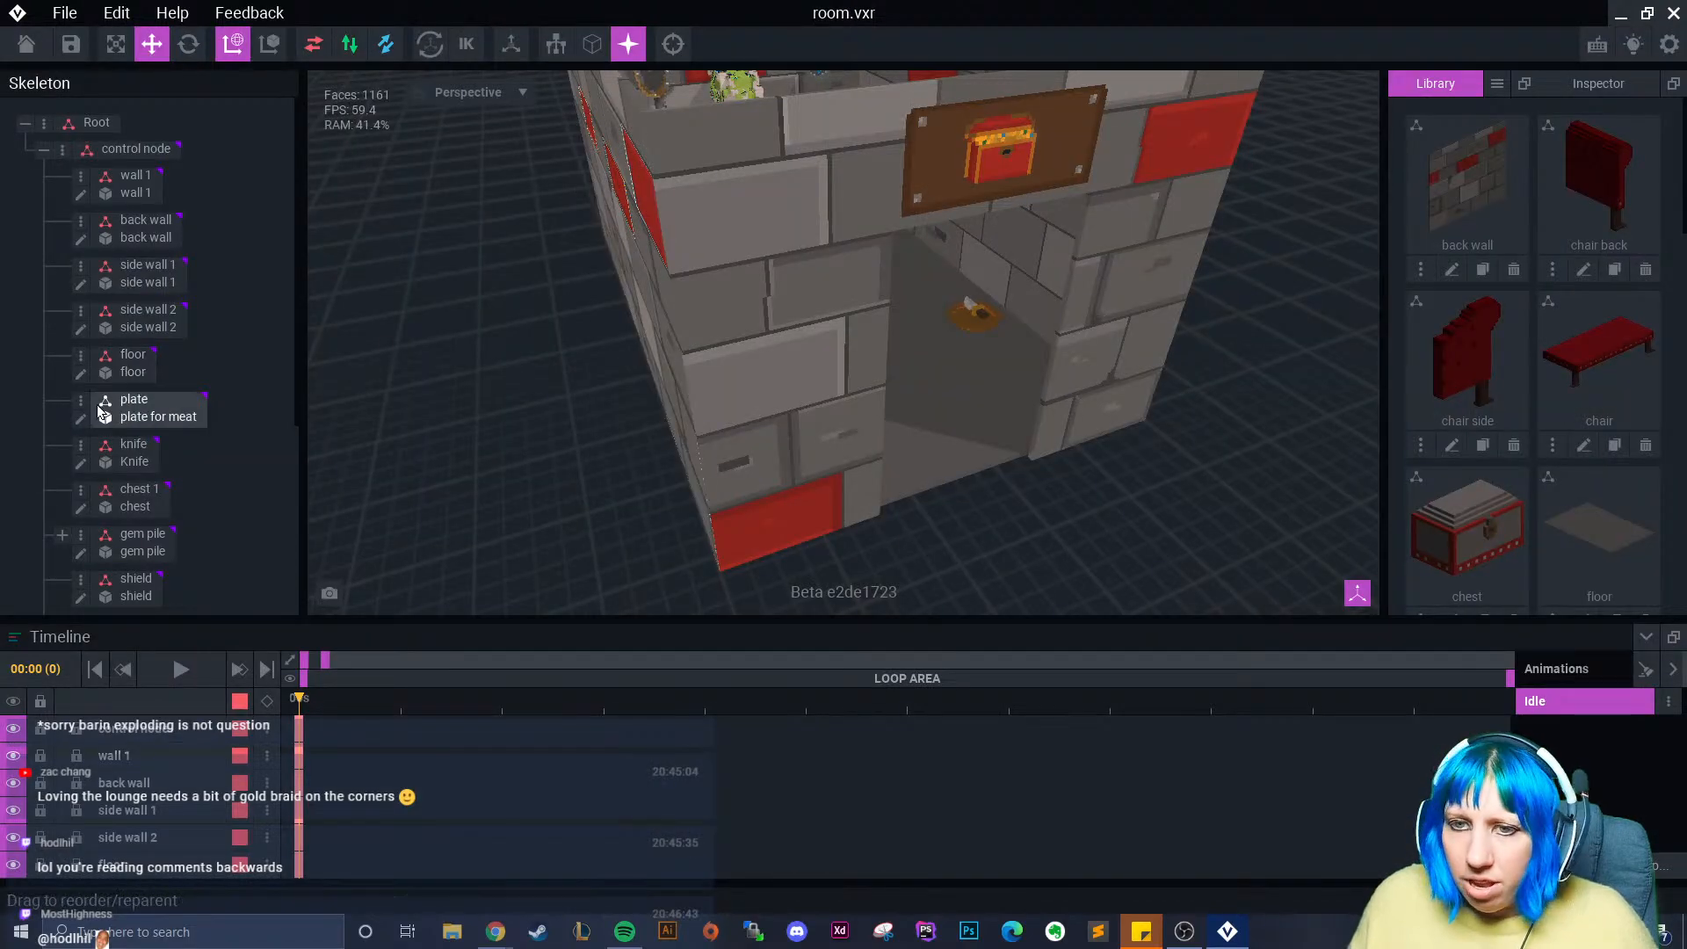
- Add a child node named shield 3 under chair node and attach the shield 3 model to it
scroll(99, 410, down, 5)
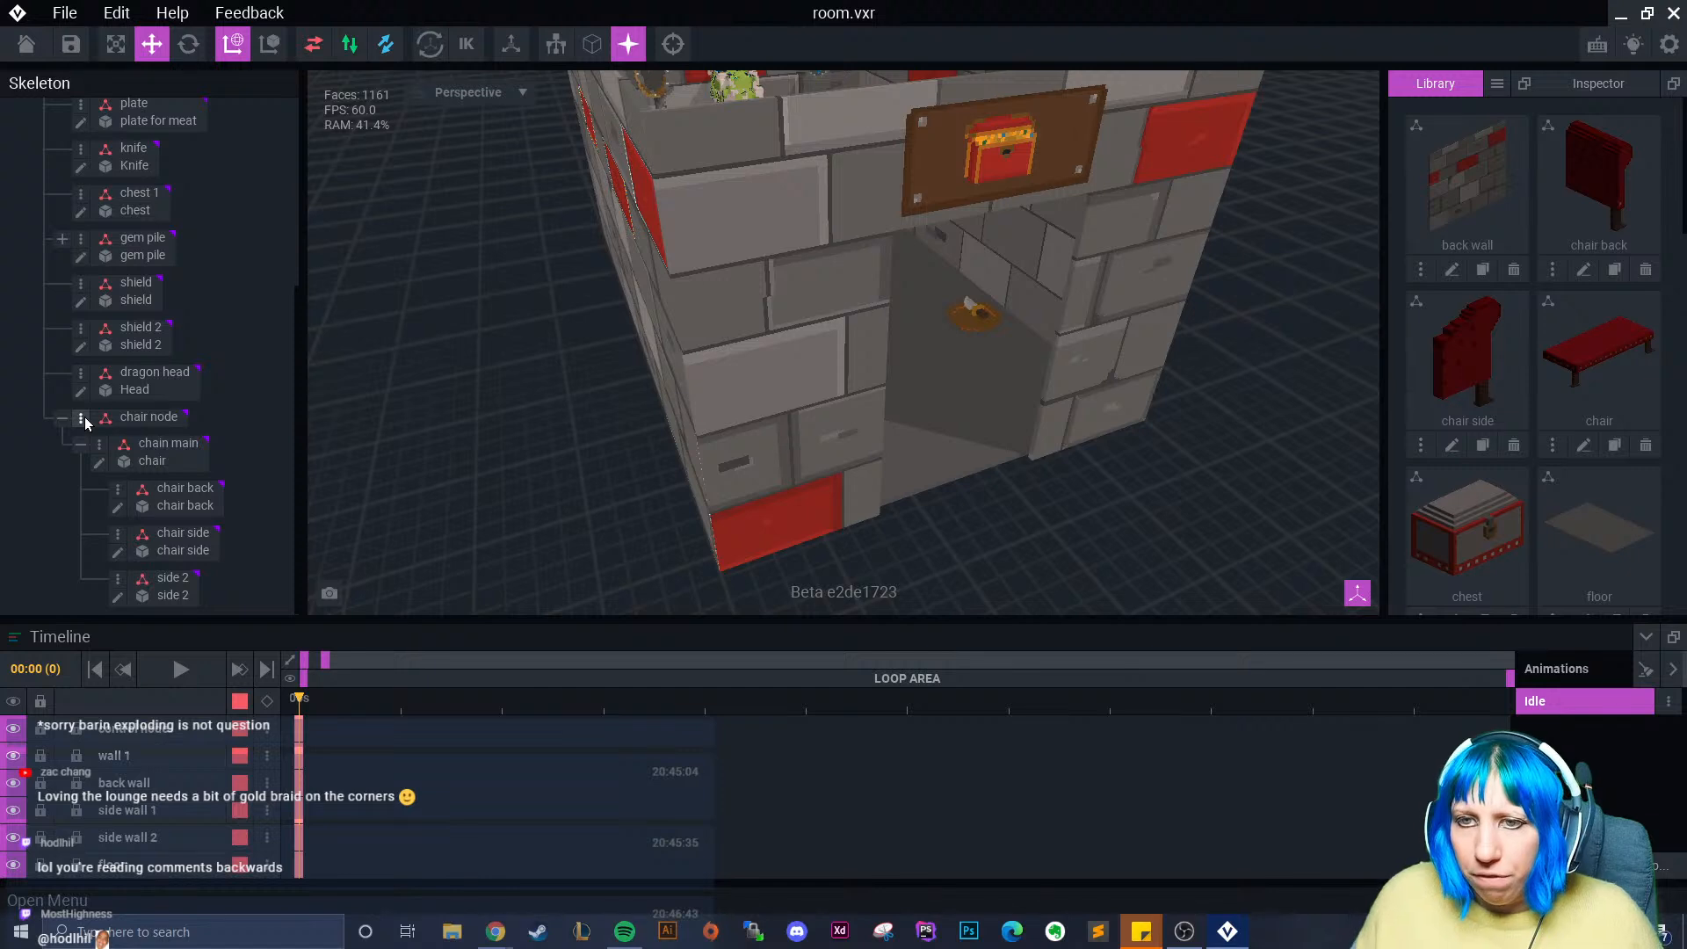
click(85, 417)
click(156, 460)
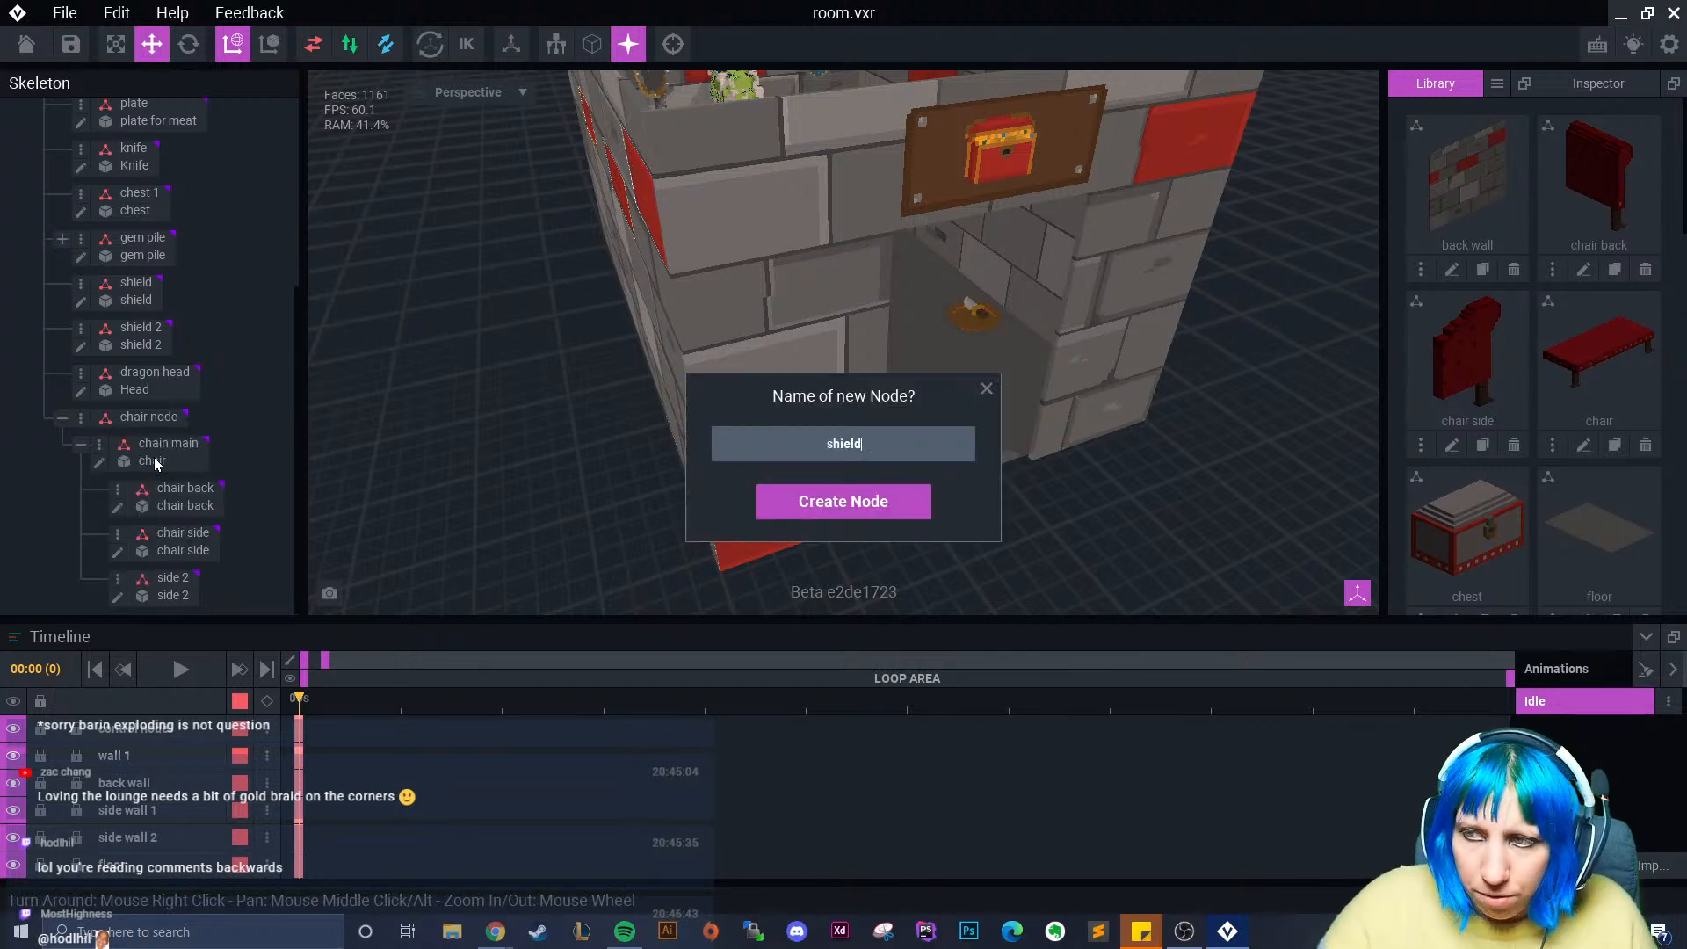
text(shield )
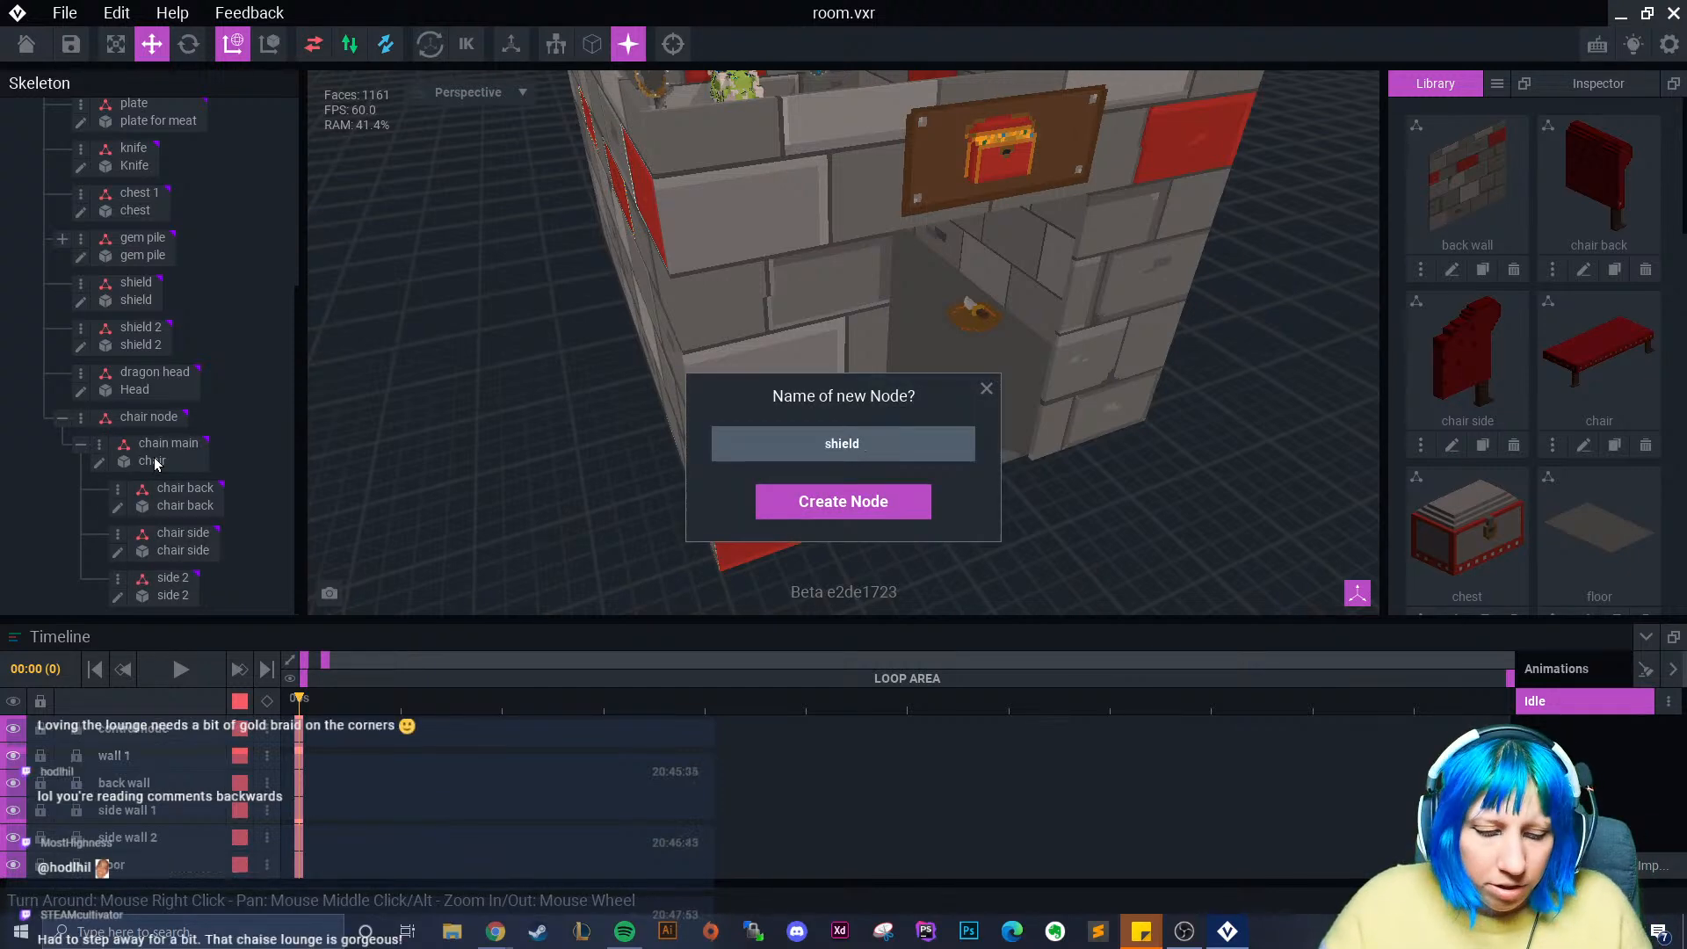
text(3)
key(Return)
scroll(1615, 351, down, 5)
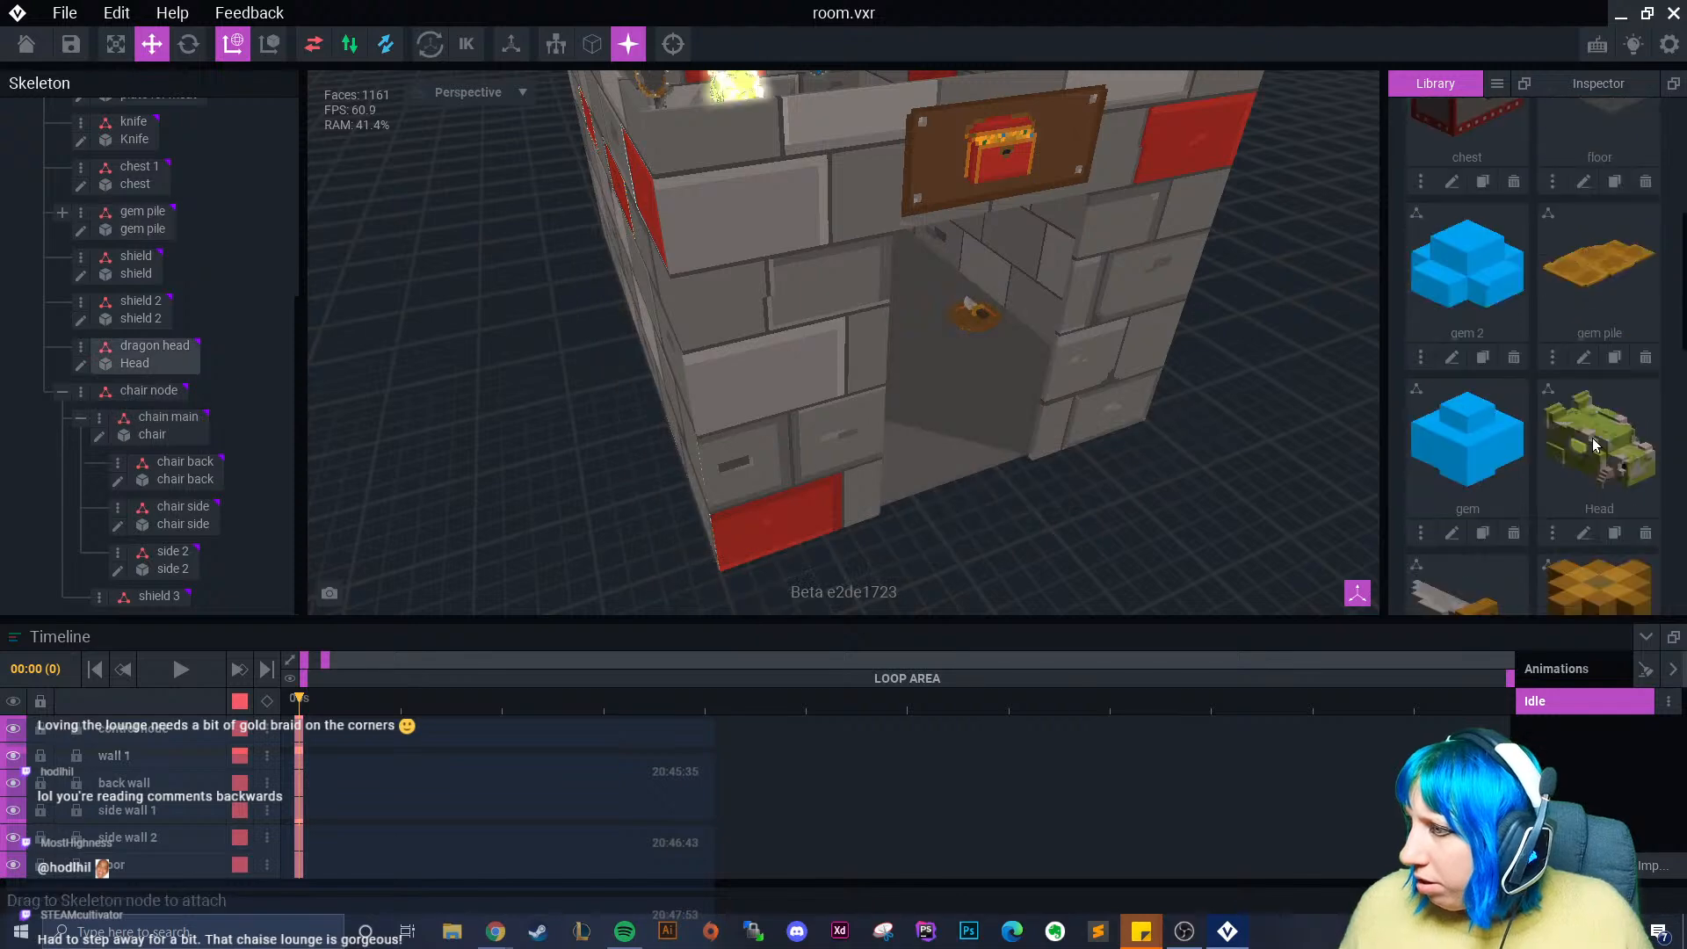
drag(1517, 452, 158, 596)
- Move shield 3 across the room until it sits over the open end of the chaise seat
drag(942, 392, 849, 151)
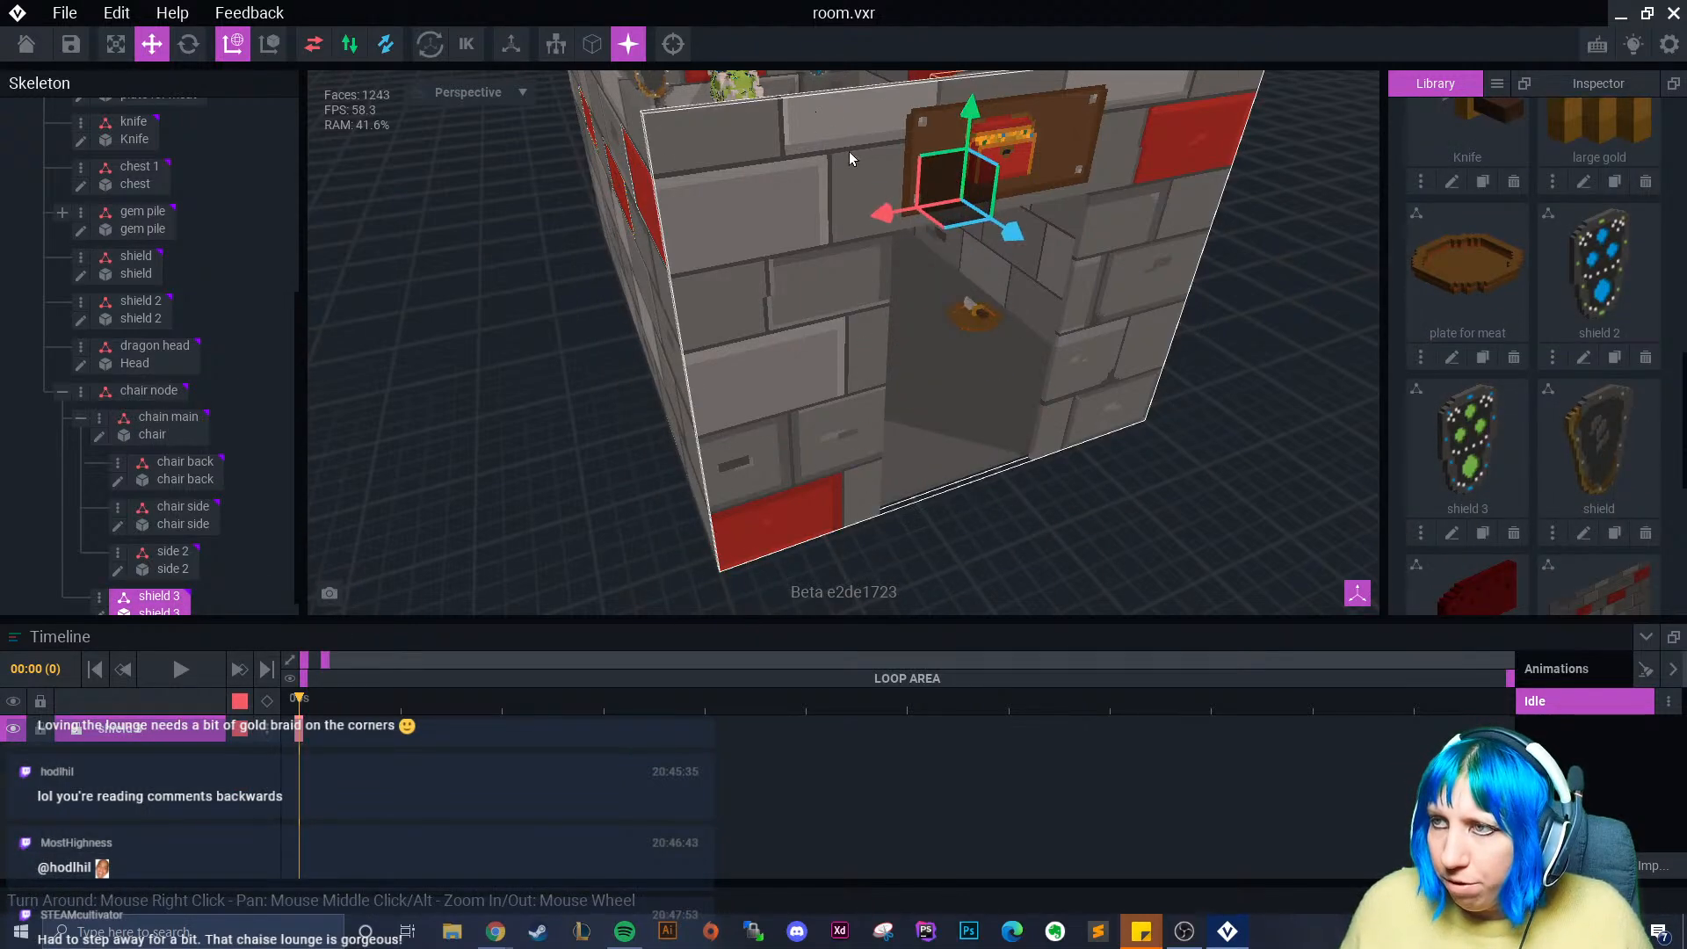
right_drag(849, 151, 537, 330)
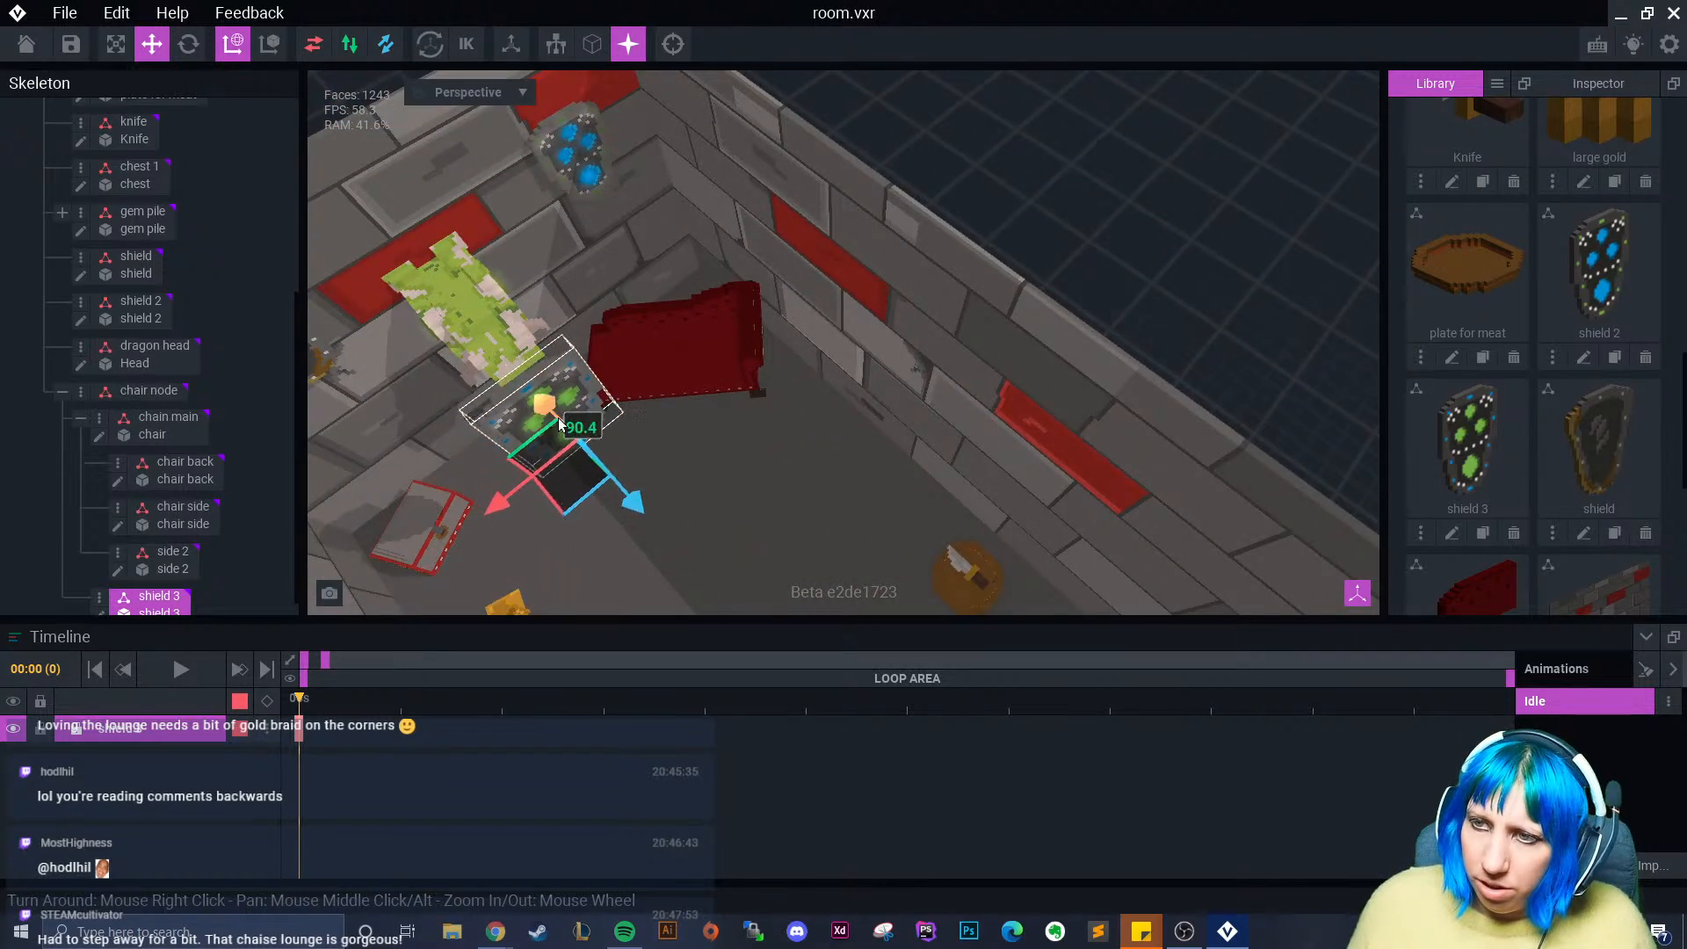
drag(557, 419, 631, 498)
drag(496, 488, 606, 442)
scroll(693, 440, up, 3)
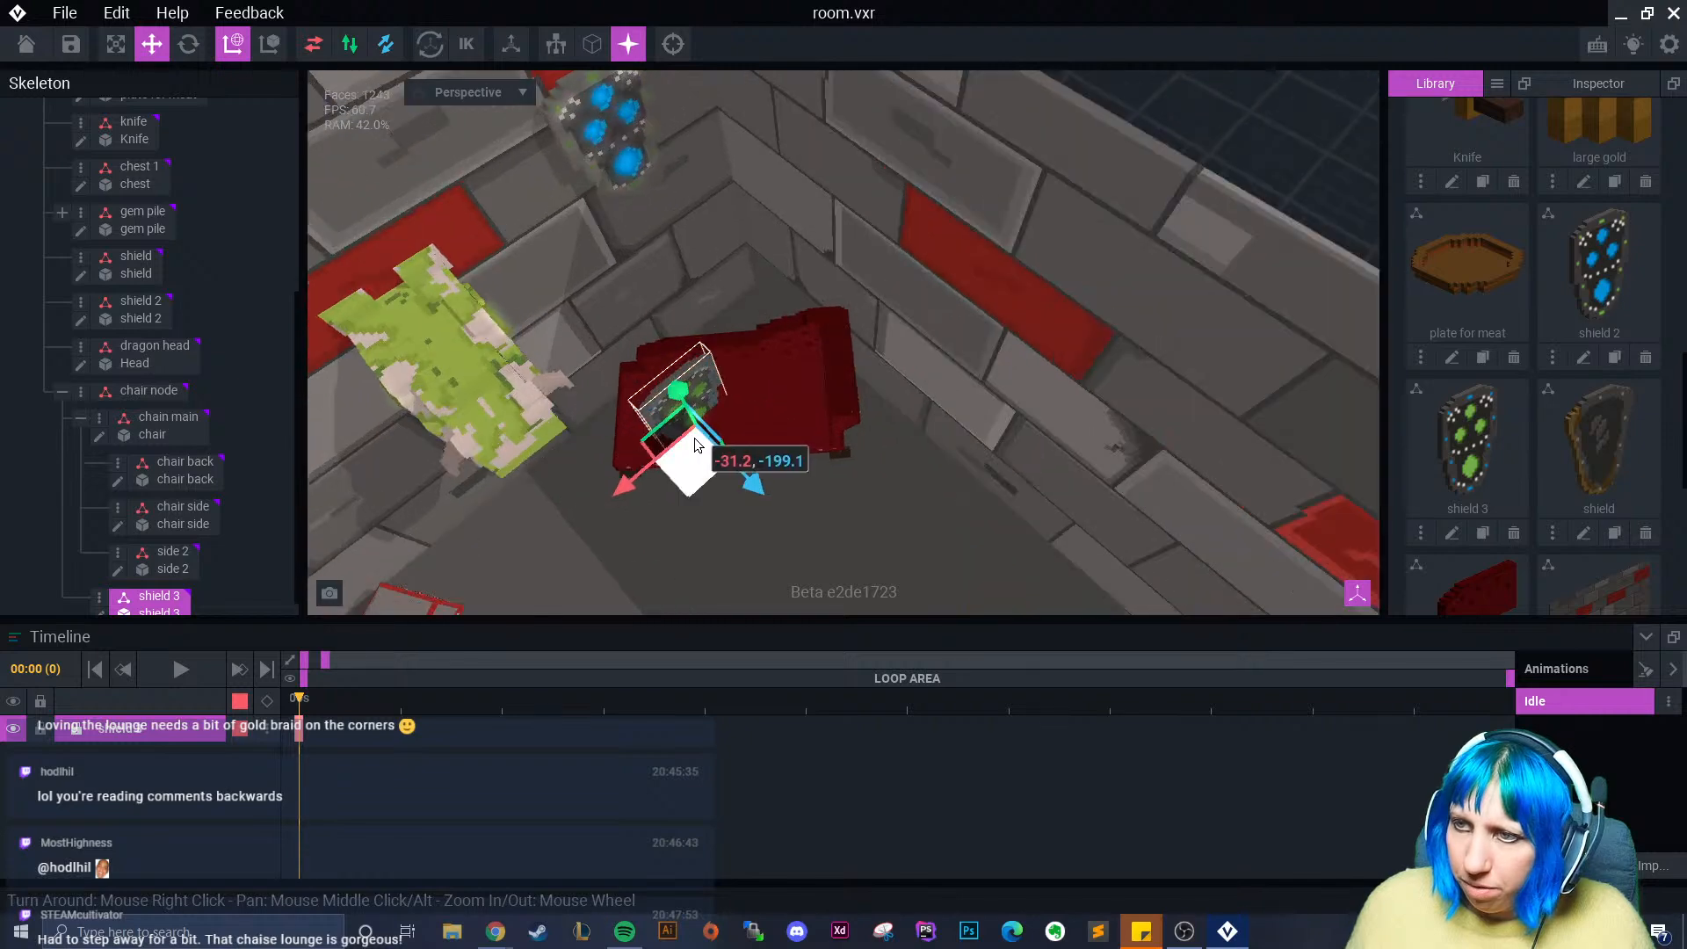
right_drag(694, 438, 685, 422)
scroll(694, 456, up, 3)
right_drag(752, 518, 795, 527)
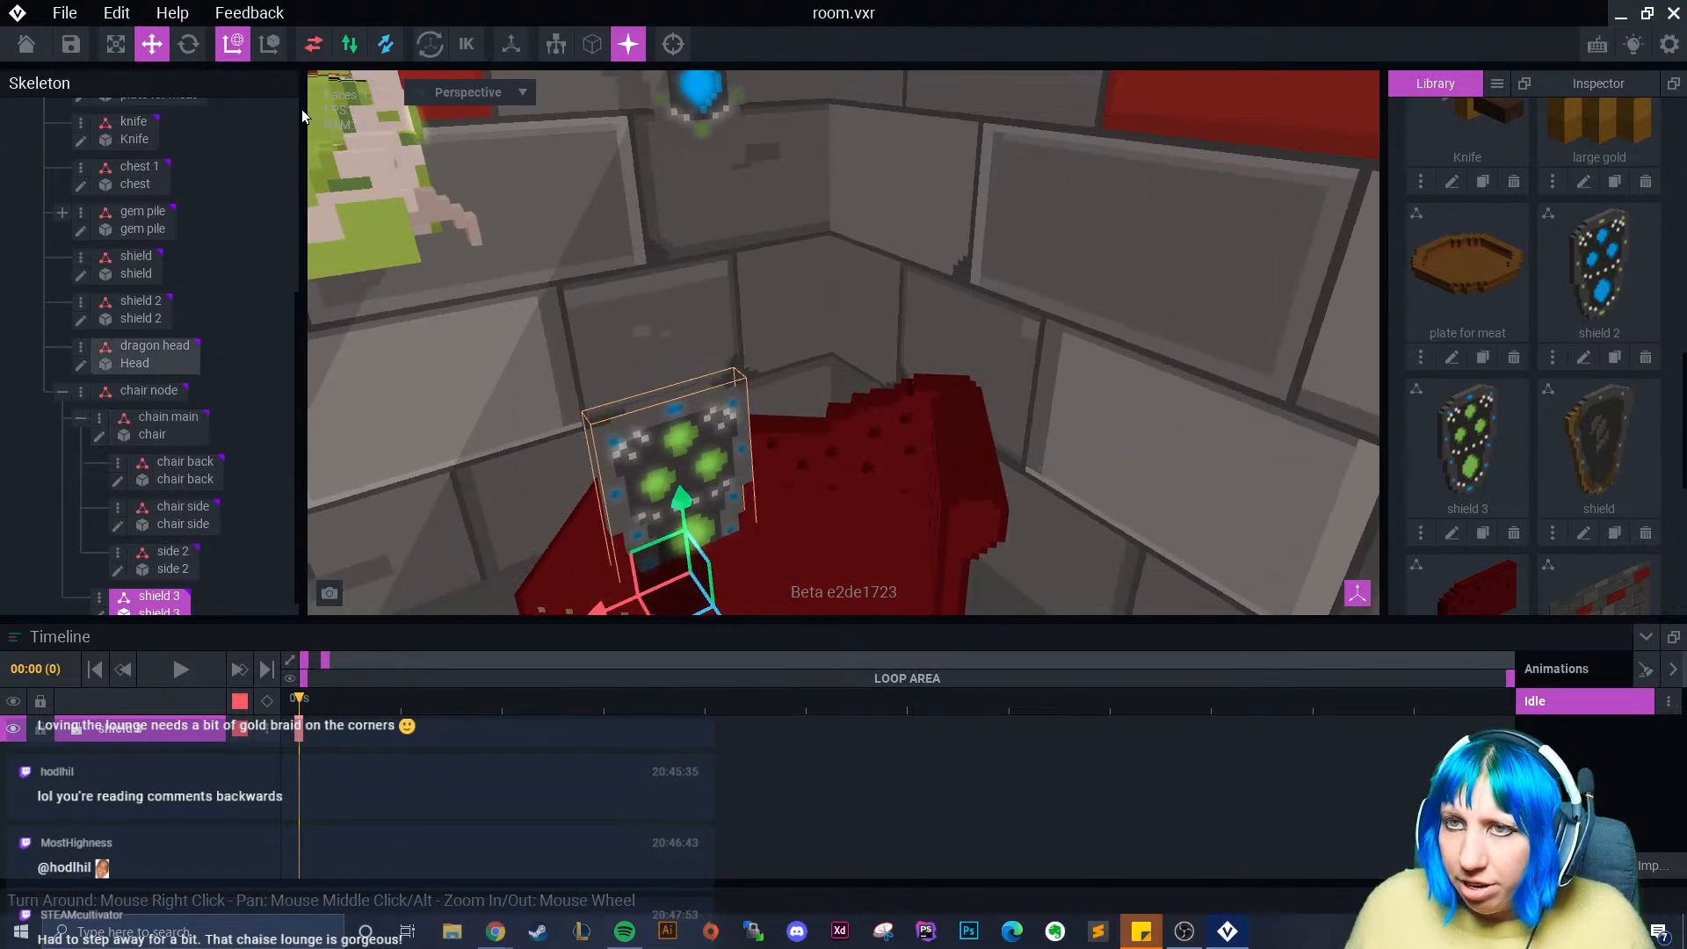
- Rotate shield 3 to face the front of the chaise and tilt it sideways above the seat
click(188, 44)
right_drag(562, 334, 637, 401)
drag(706, 481, 681, 542)
right_drag(681, 532, 714, 511)
scroll(713, 504, down, 2)
drag(713, 503, 820, 545)
- Shift the tilted shield 3 back and upward against the low backrest of the chaise
click(152, 44)
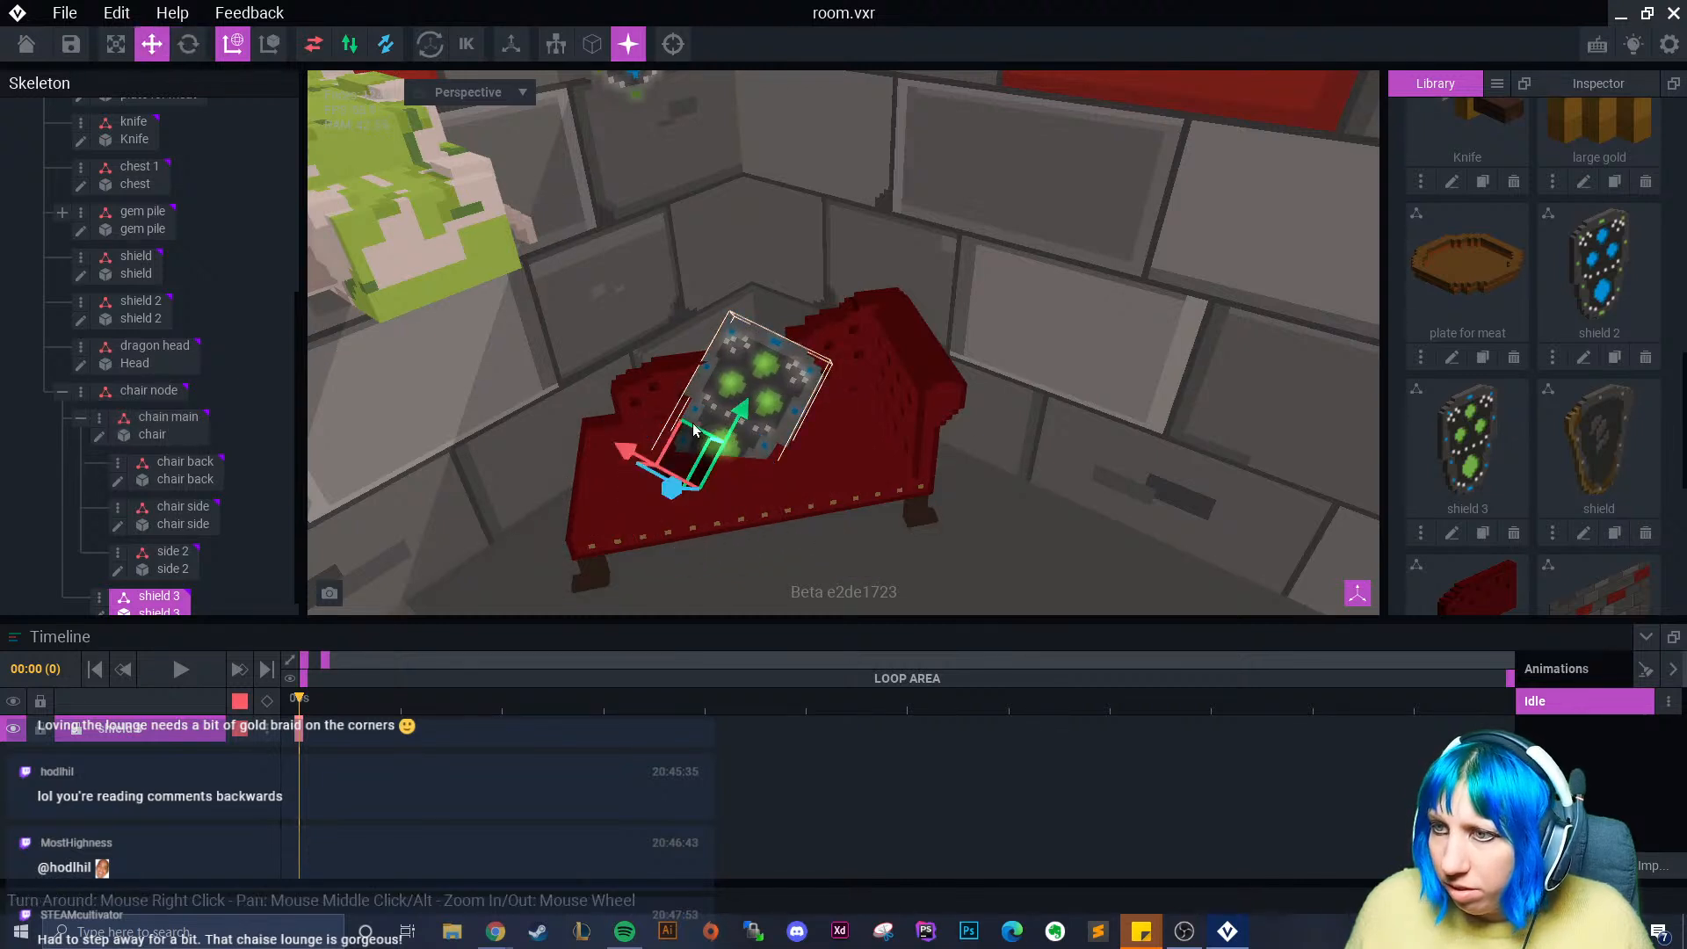
drag(669, 492, 654, 494)
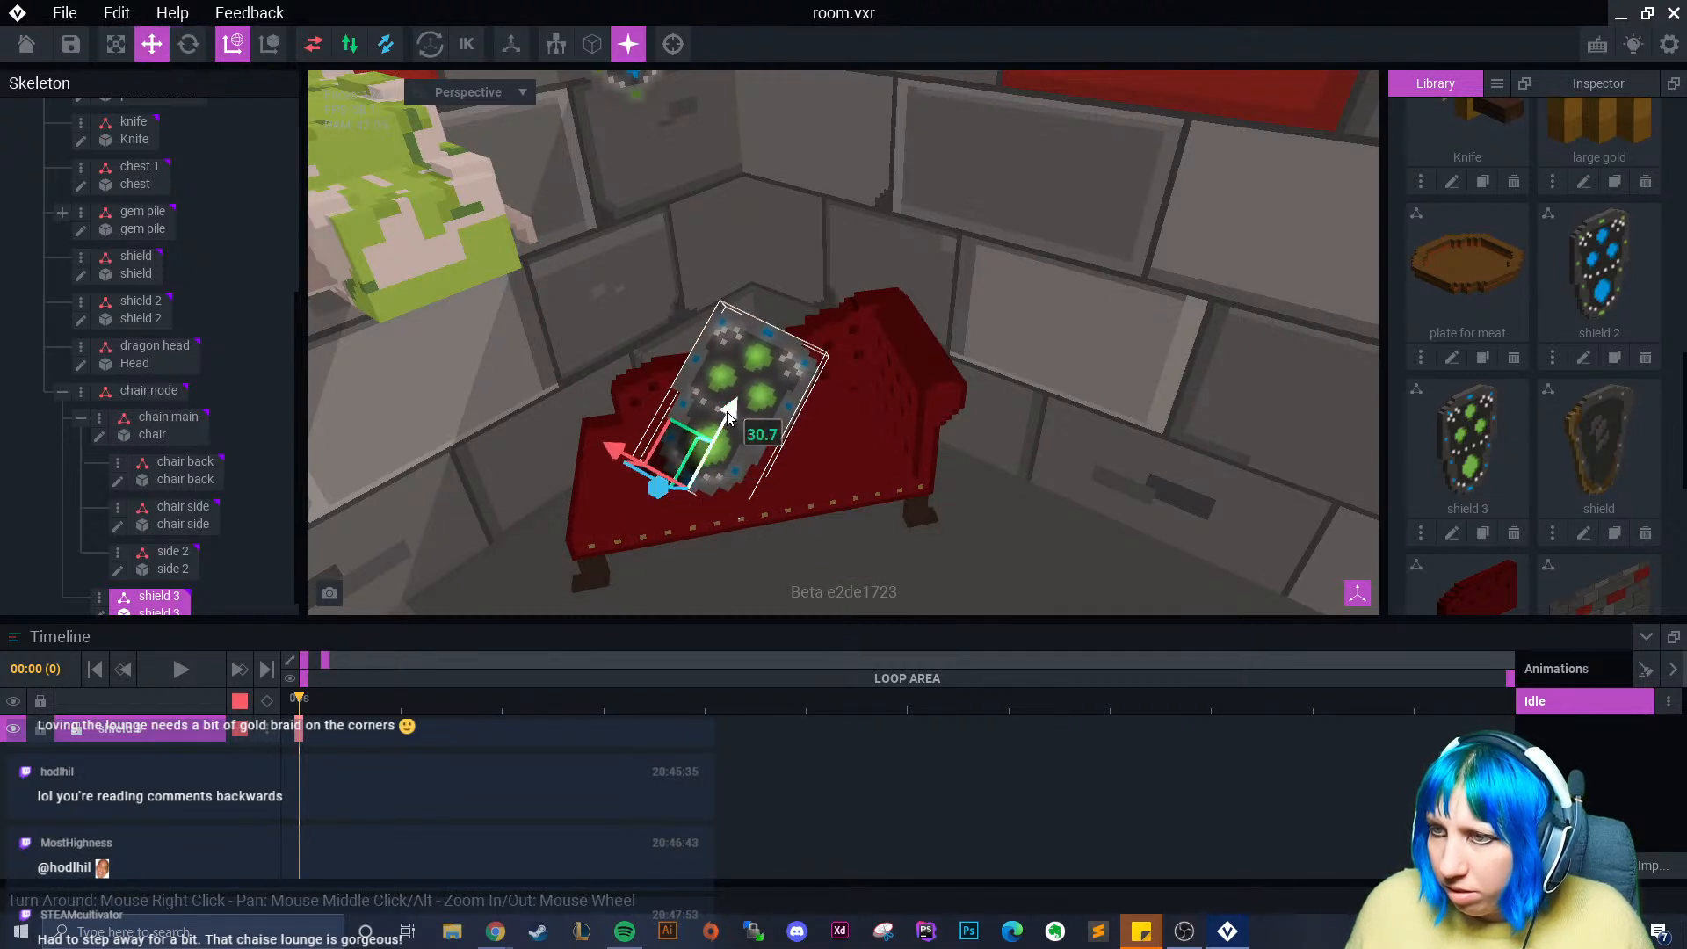
drag(728, 419, 793, 358)
- Rotate shield 3 to a more upright lean against the low backrest of the chaise
right_drag(740, 418, 714, 352)
click(188, 44)
click(731, 341)
click(715, 354)
drag(688, 332, 651, 343)
right_drag(597, 373, 661, 386)
drag(743, 429, 759, 437)
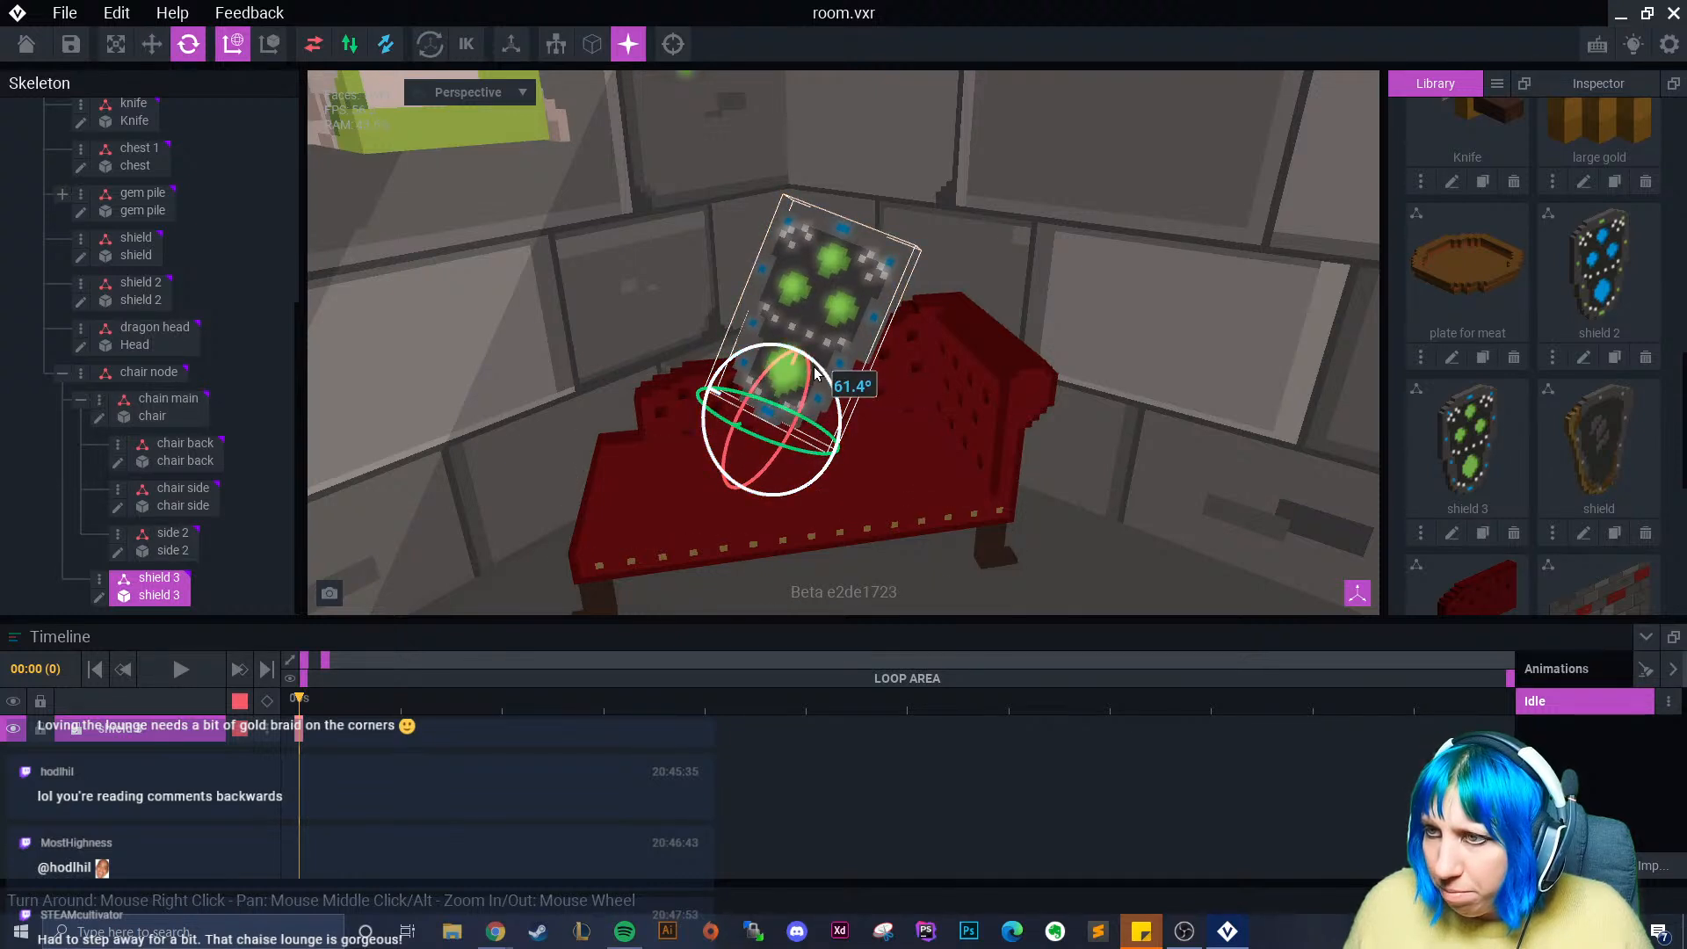
drag(831, 384, 848, 385)
- Lower shield 3 until its bottom end rests on the chaise seat, and deselect it
click(156, 46)
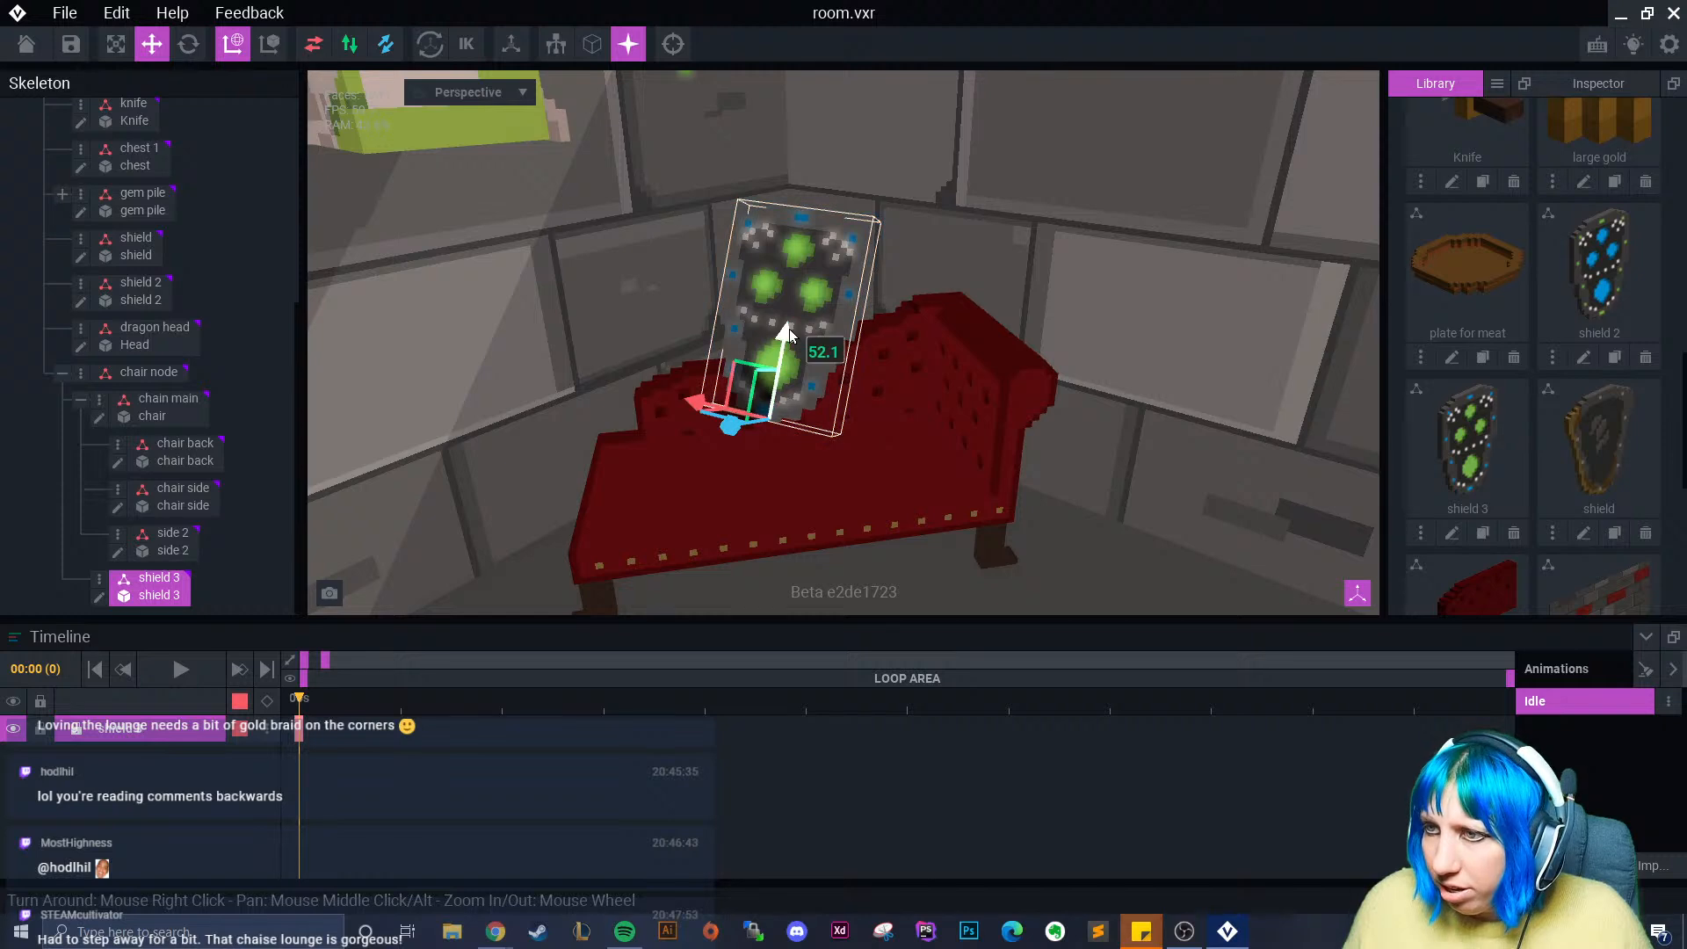
drag(789, 333, 741, 474)
click(1030, 524)
right_drag(952, 498, 880, 442)
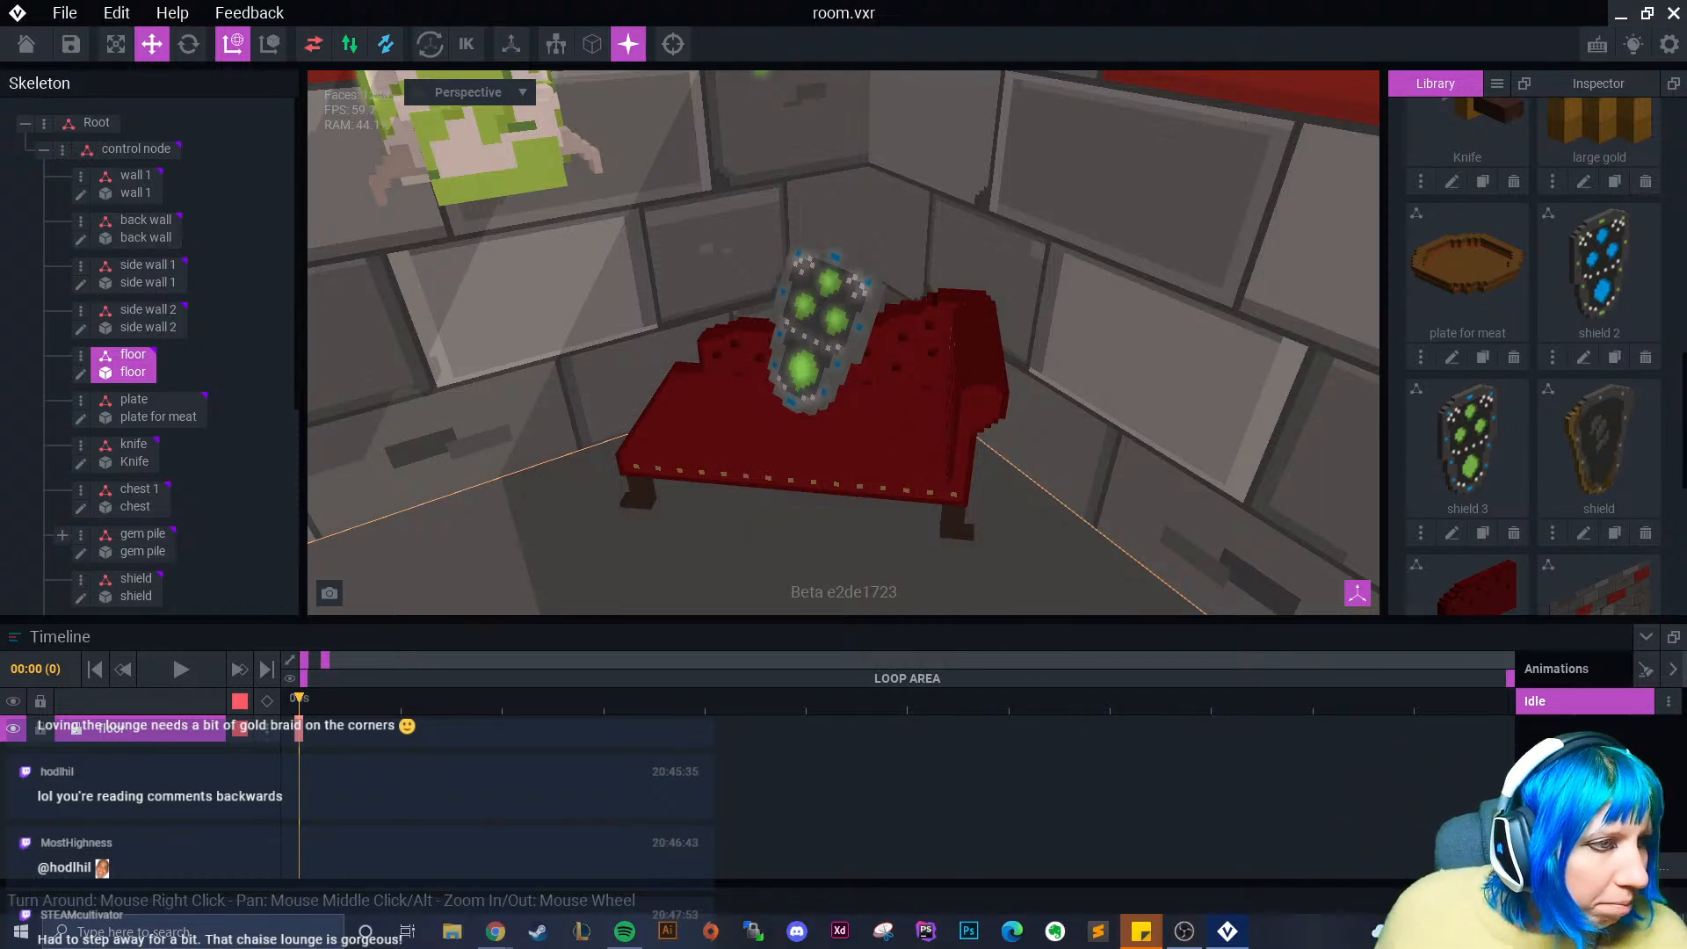
- Inspect the furnished room from several angles, including the chest, gem pile, chaise and wall decorations
scroll(852, 429, down, 4)
right_drag(852, 429, 591, 387)
scroll(693, 387, up, 3)
scroll(733, 381, up, 3)
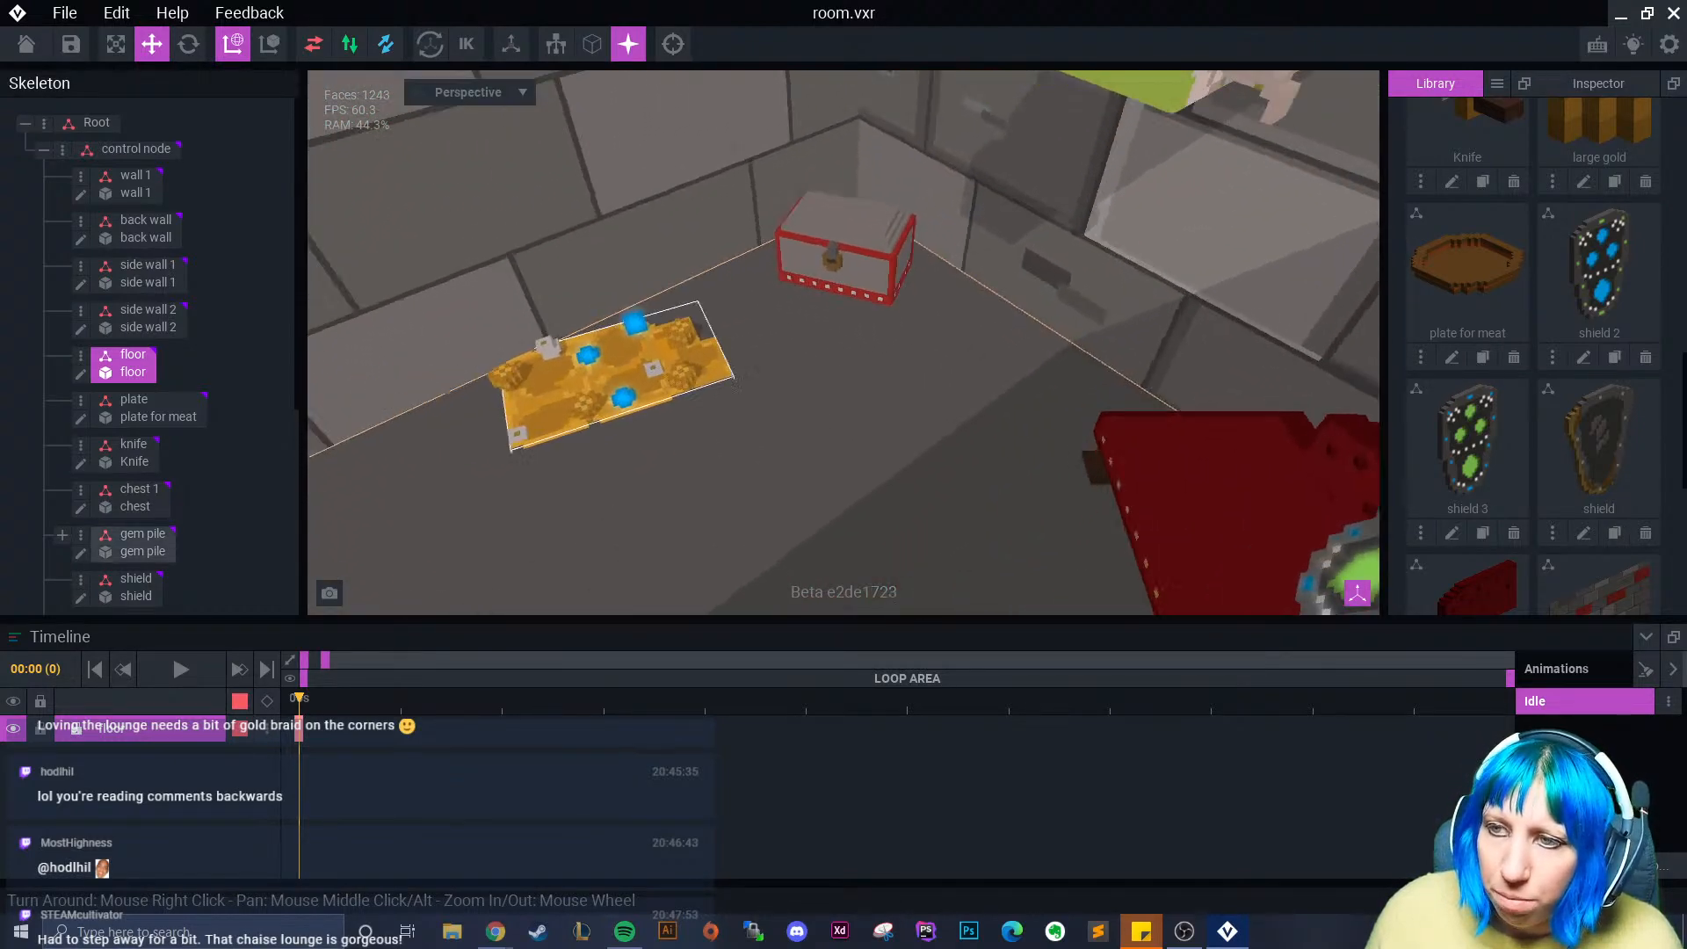
right_drag(734, 382, 759, 491)
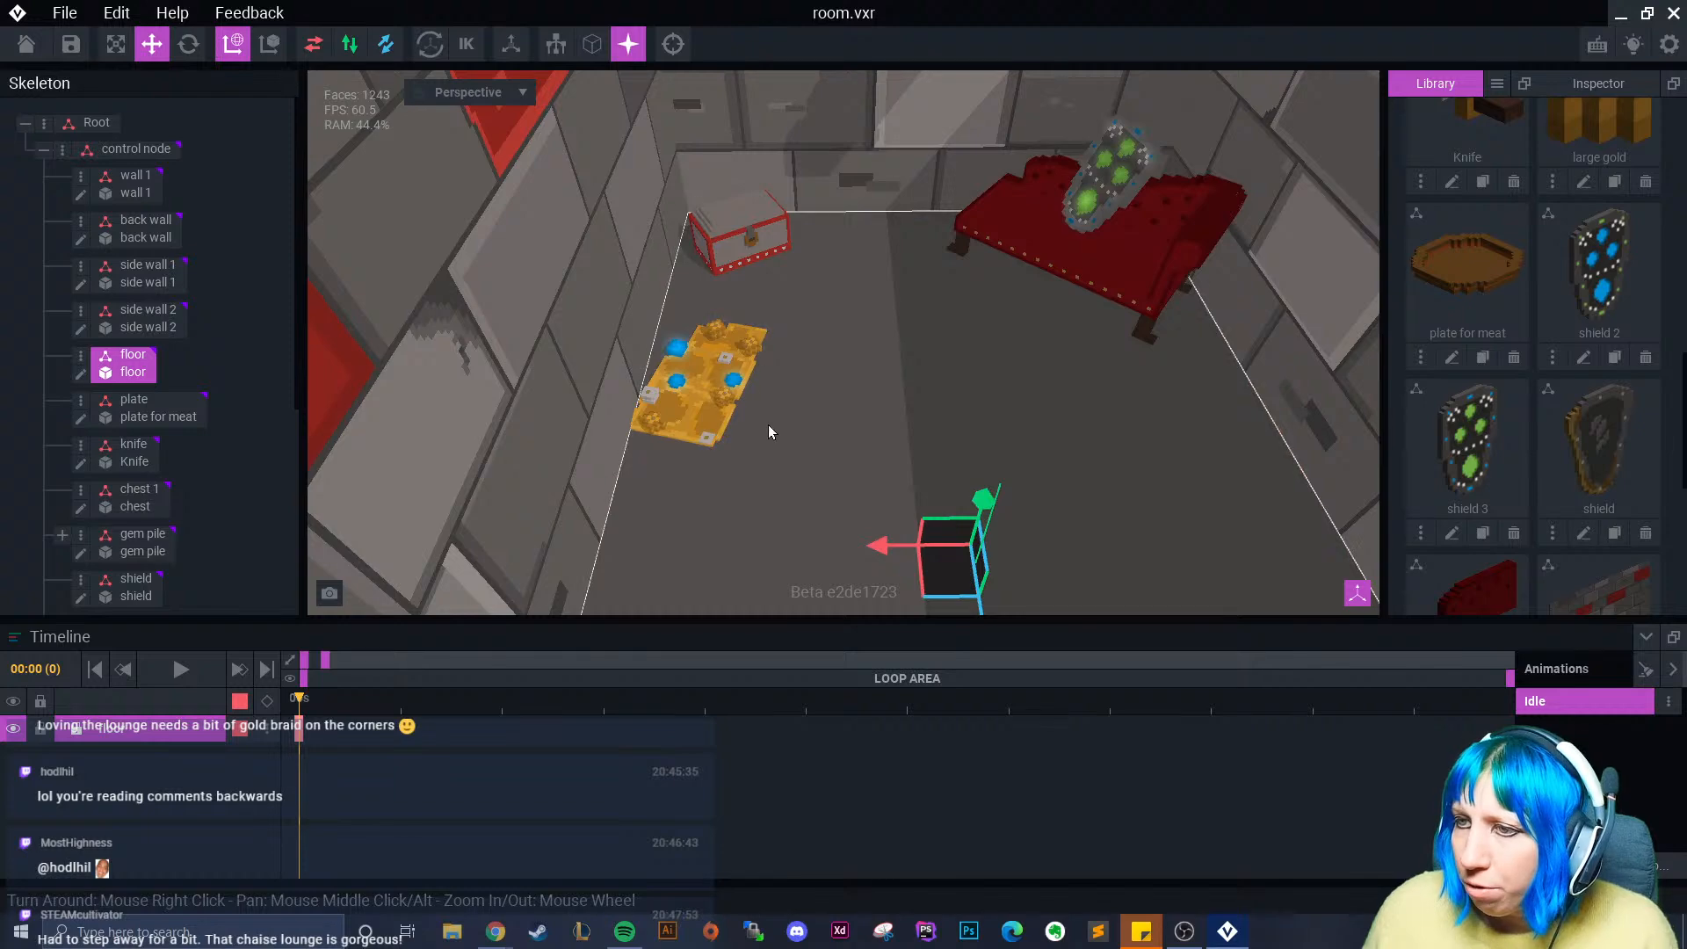
right_drag(769, 432, 927, 324)
scroll(957, 343, down, 3)
scroll(926, 445, down, 3)
scroll(912, 471, up, 3)
scroll(903, 404, up, 2)
- Open the dragon head's Head model for editing and box-erase the raised brow blocks on both sides of its top
click(890, 291)
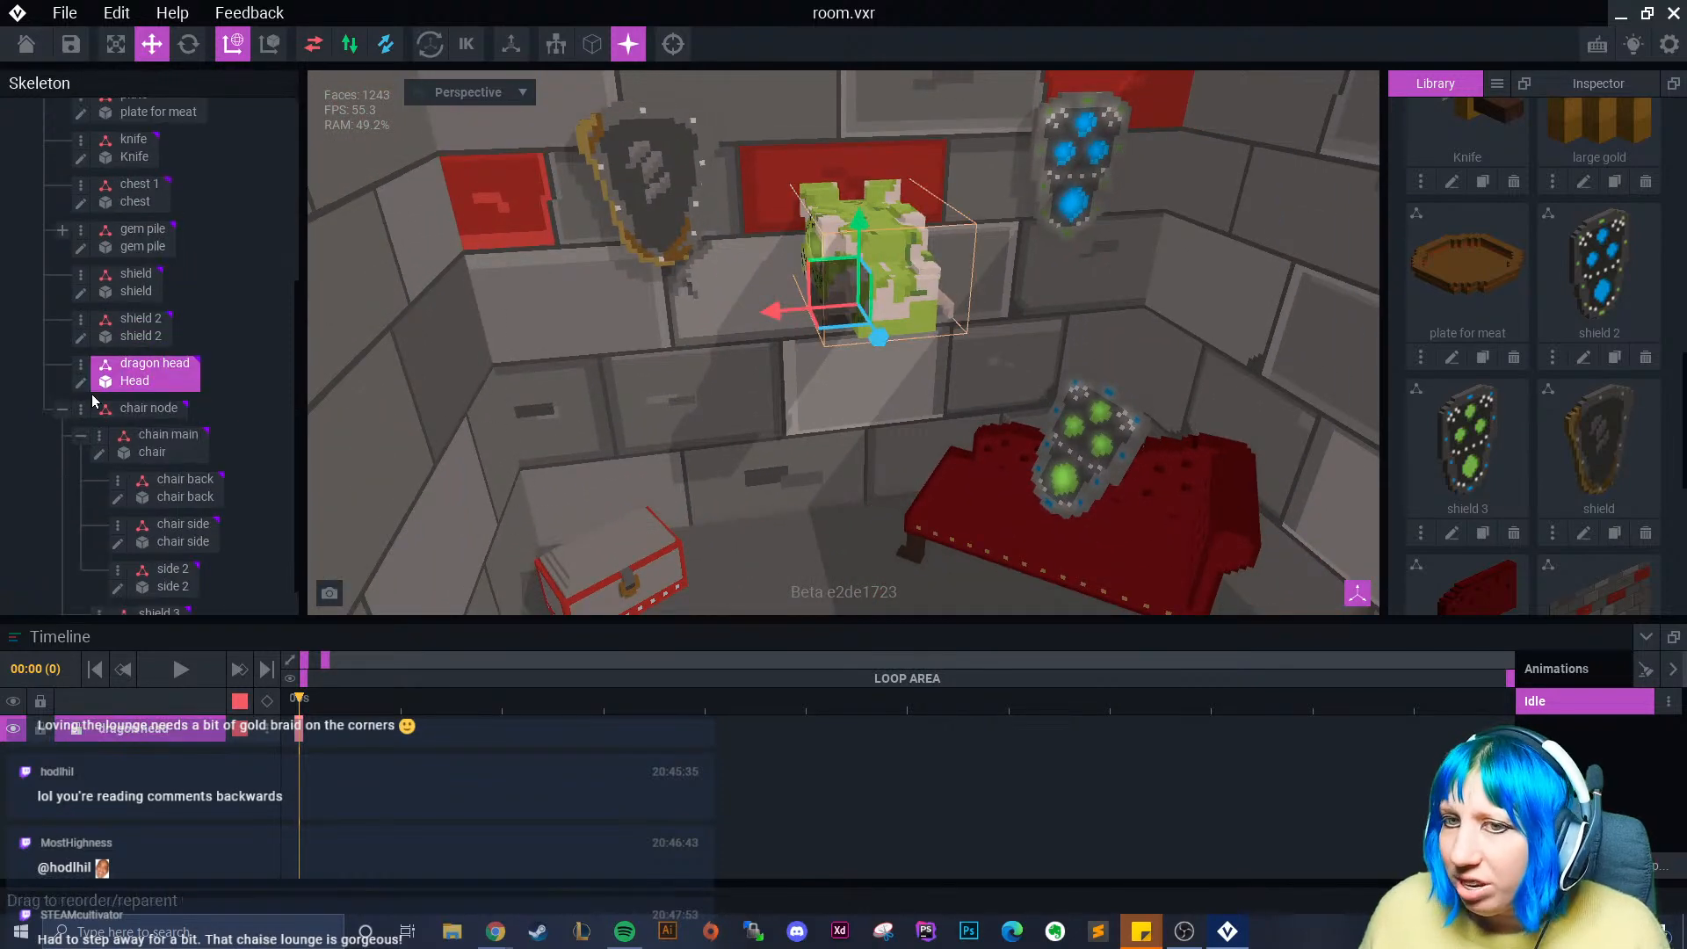
click(80, 382)
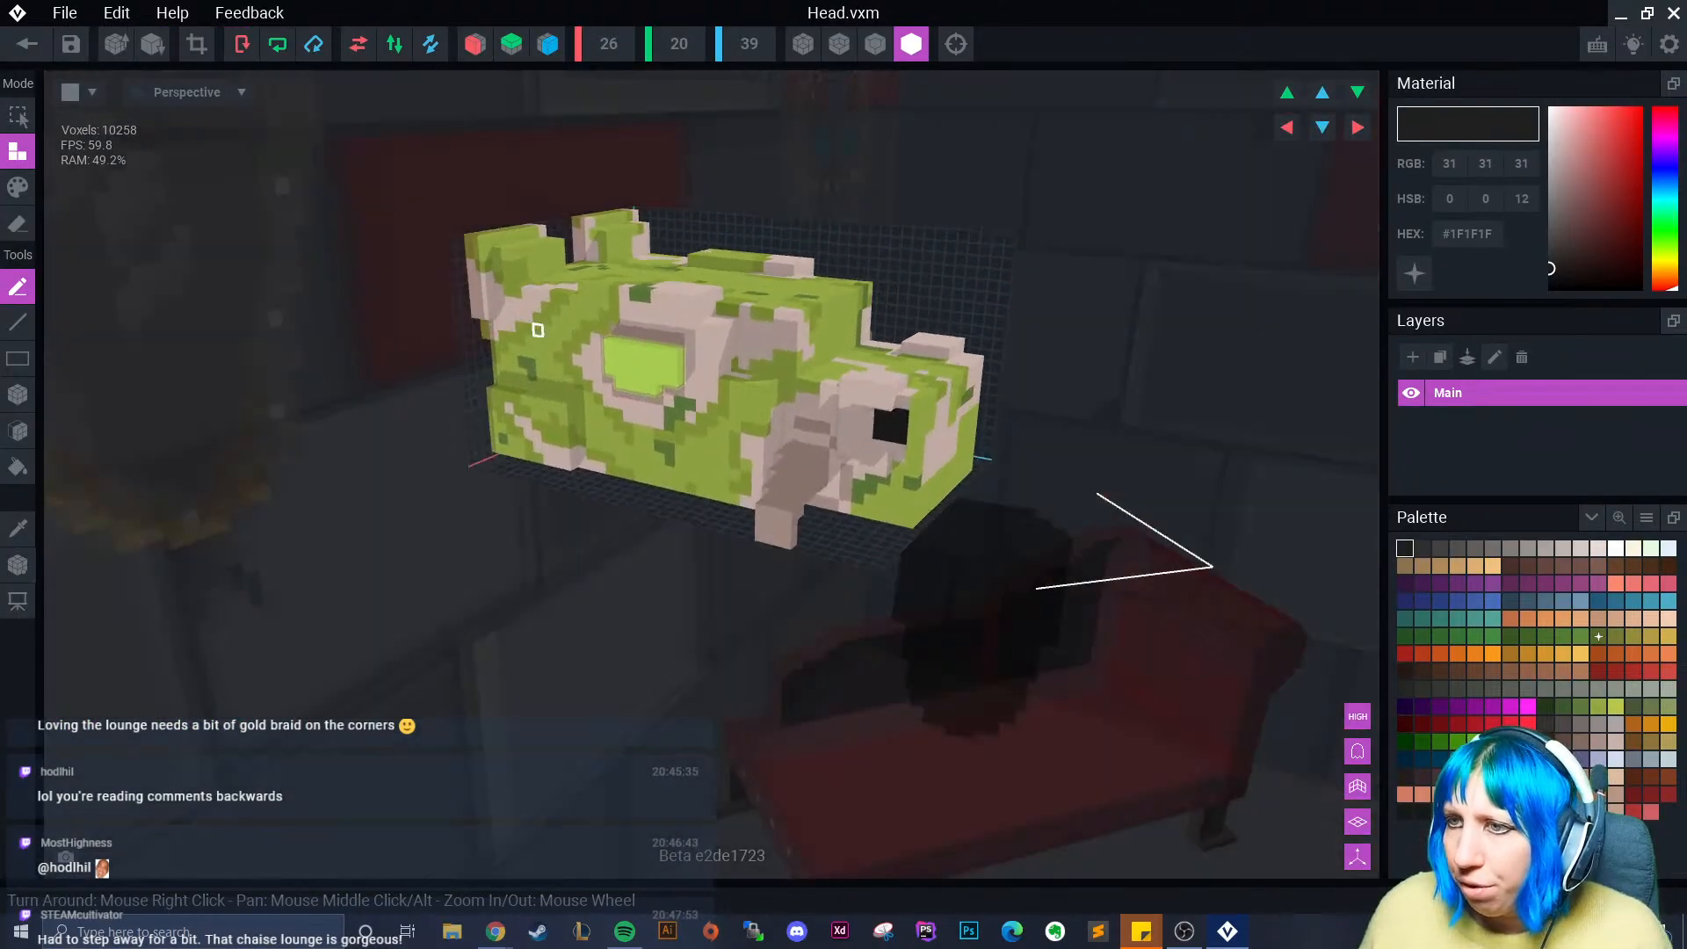
click(874, 44)
right_drag(718, 338, 666, 357)
scroll(664, 357, up, 3)
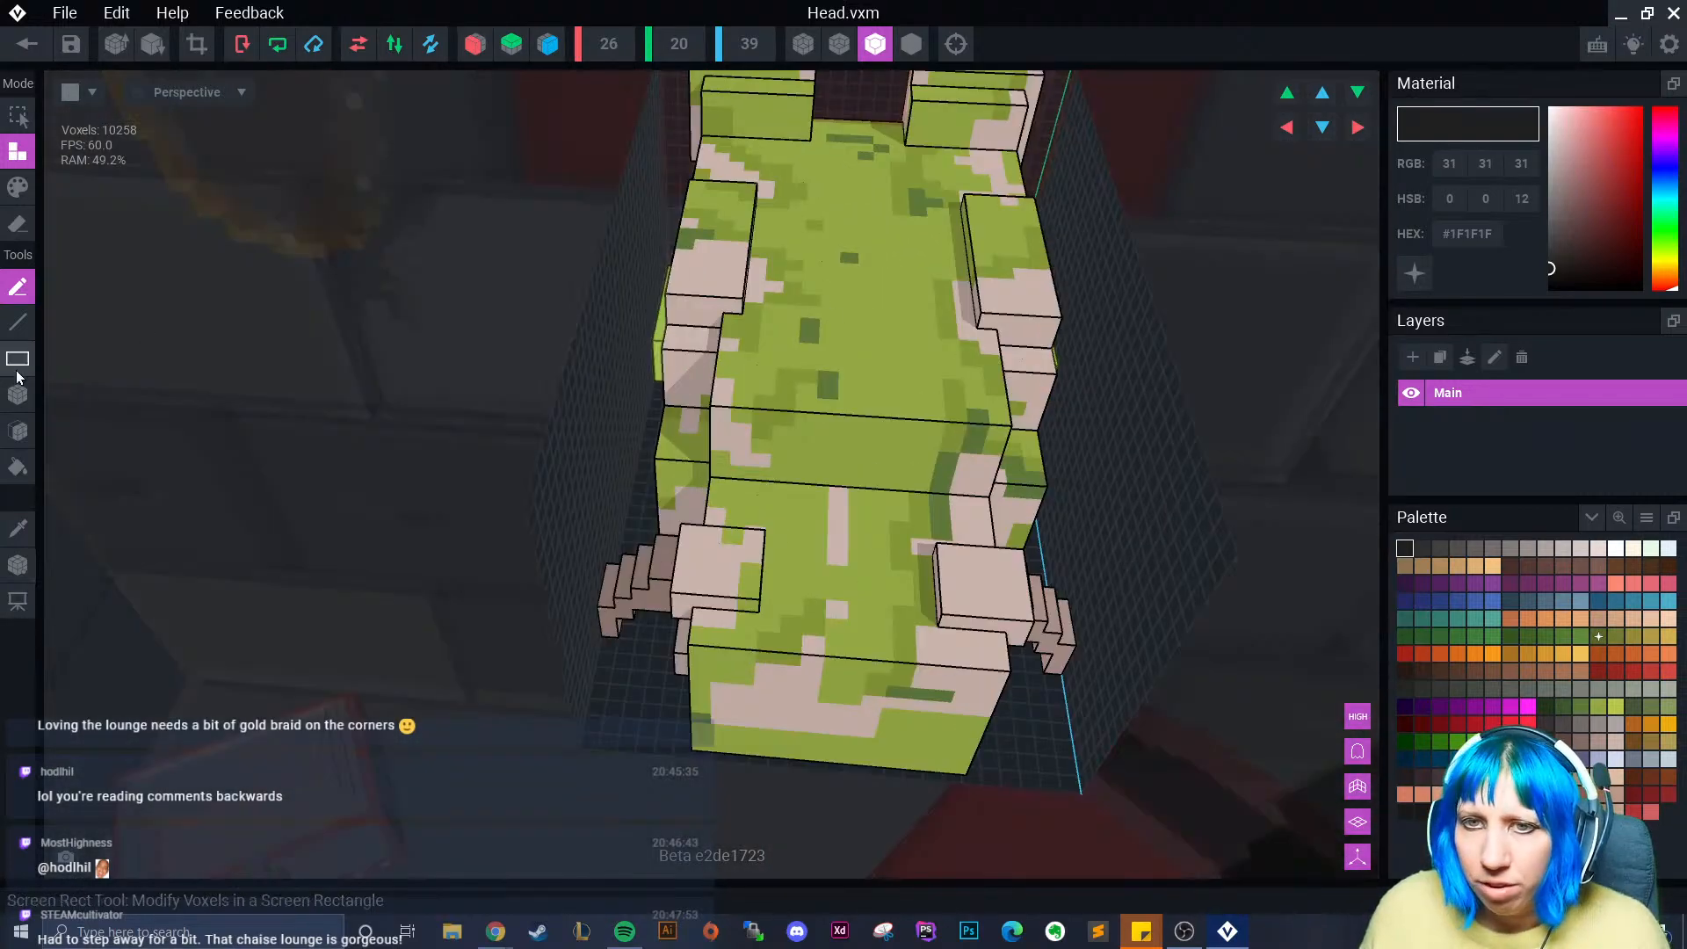
click(18, 392)
click(27, 226)
drag(709, 186, 737, 289)
drag(972, 203, 1048, 314)
- Erase the remaining raised voxels in front of the dragon's eyes below the removed brows
mouse_move(1048, 315)
right_down()
mouse_move(788, 461)
mouse_move(743, 418)
right_up()
drag(743, 418, 746, 508)
right_drag(763, 524, 794, 508)
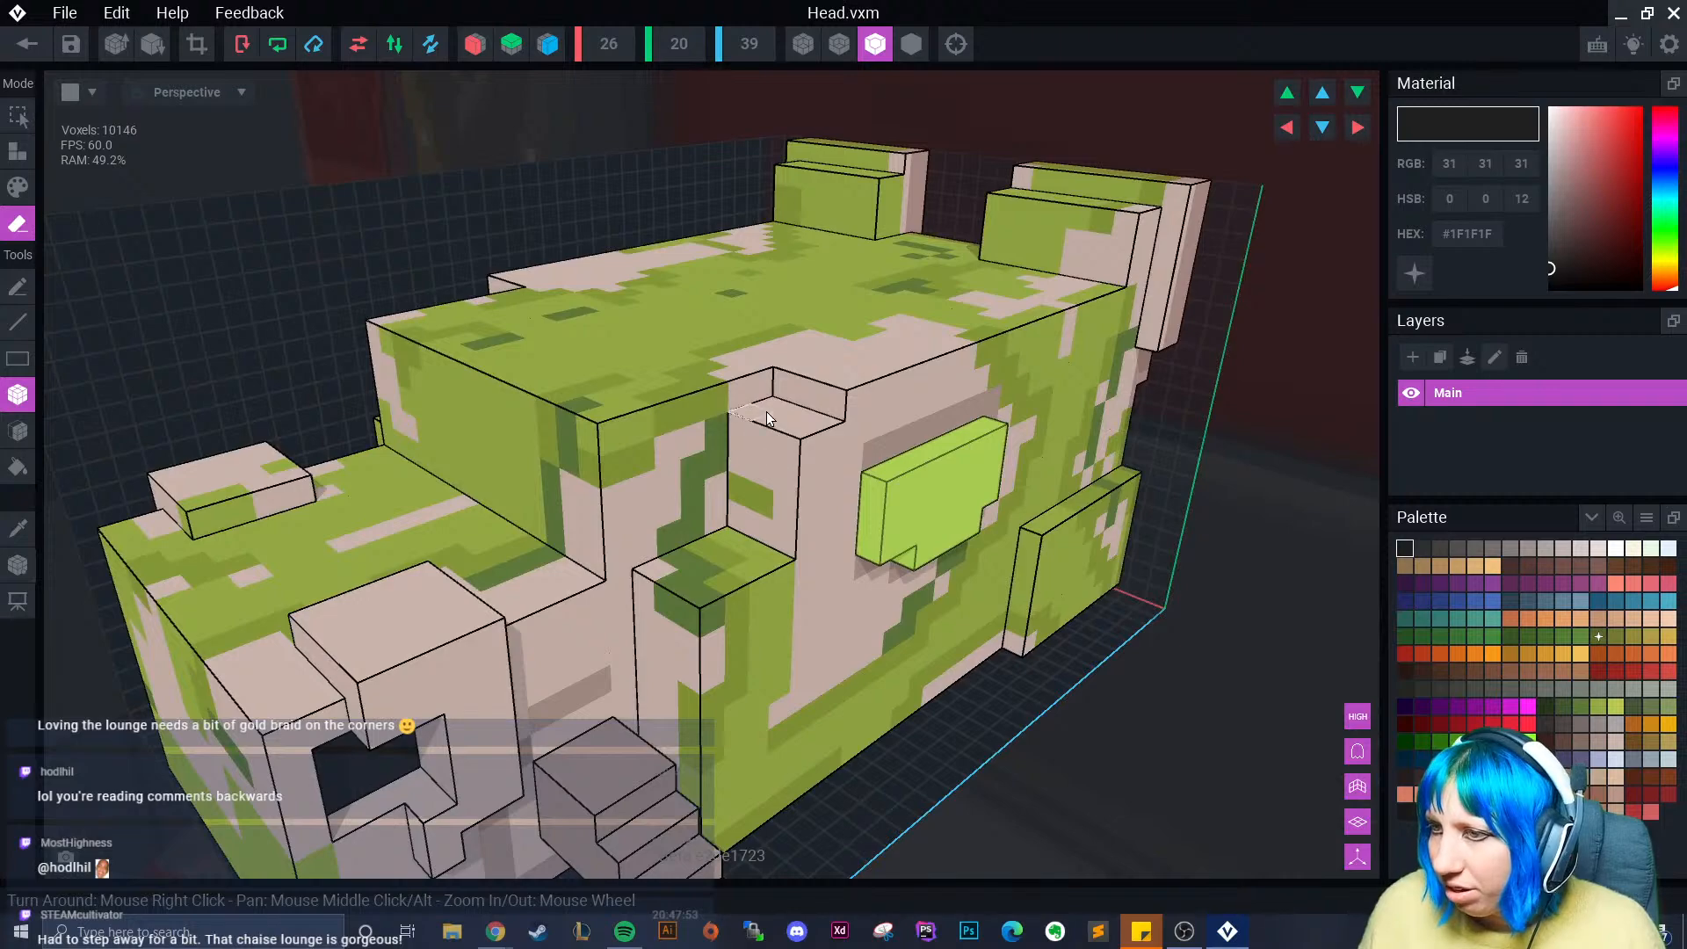
drag(767, 411, 788, 545)
mouse_move(788, 545)
right_down()
mouse_move(803, 618)
mouse_move(754, 527)
right_up()
- Erase the stepped whiskers hanging from both sides of the dragon's snout
mouse_move(545, 620)
right_down()
mouse_move(605, 591)
mouse_move(527, 573)
mouse_move(565, 591)
mouse_move(572, 640)
mouse_move(557, 633)
mouse_move(594, 504)
right_up()
drag(594, 504, 580, 683)
mouse_move(580, 684)
right_down()
mouse_move(486, 682)
mouse_move(749, 636)
mouse_move(701, 559)
right_up()
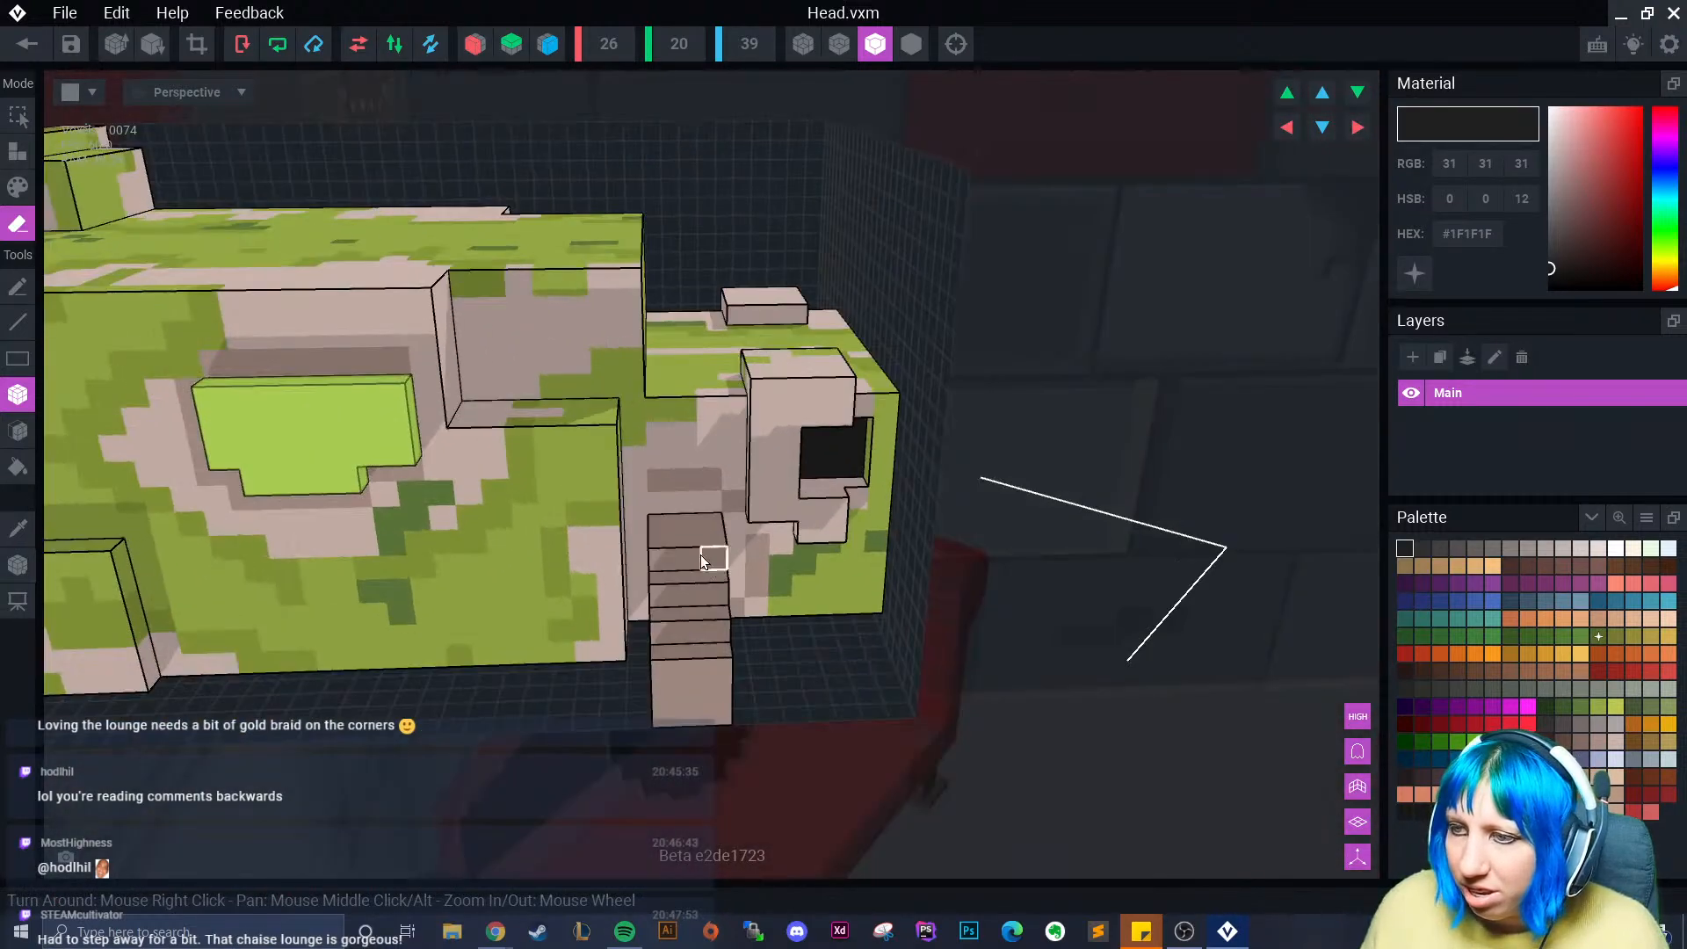
mouse_move(655, 522)
mouse_down()
mouse_move(725, 678)
mouse_move(719, 721)
mouse_up()
- Save the changes to Head.vxm and return to the room scene
mouse_move(719, 720)
right_down()
mouse_move(641, 678)
mouse_move(648, 666)
right_up()
scroll(648, 672, down, 2)
key(f)
right_drag(531, 584, 605, 455)
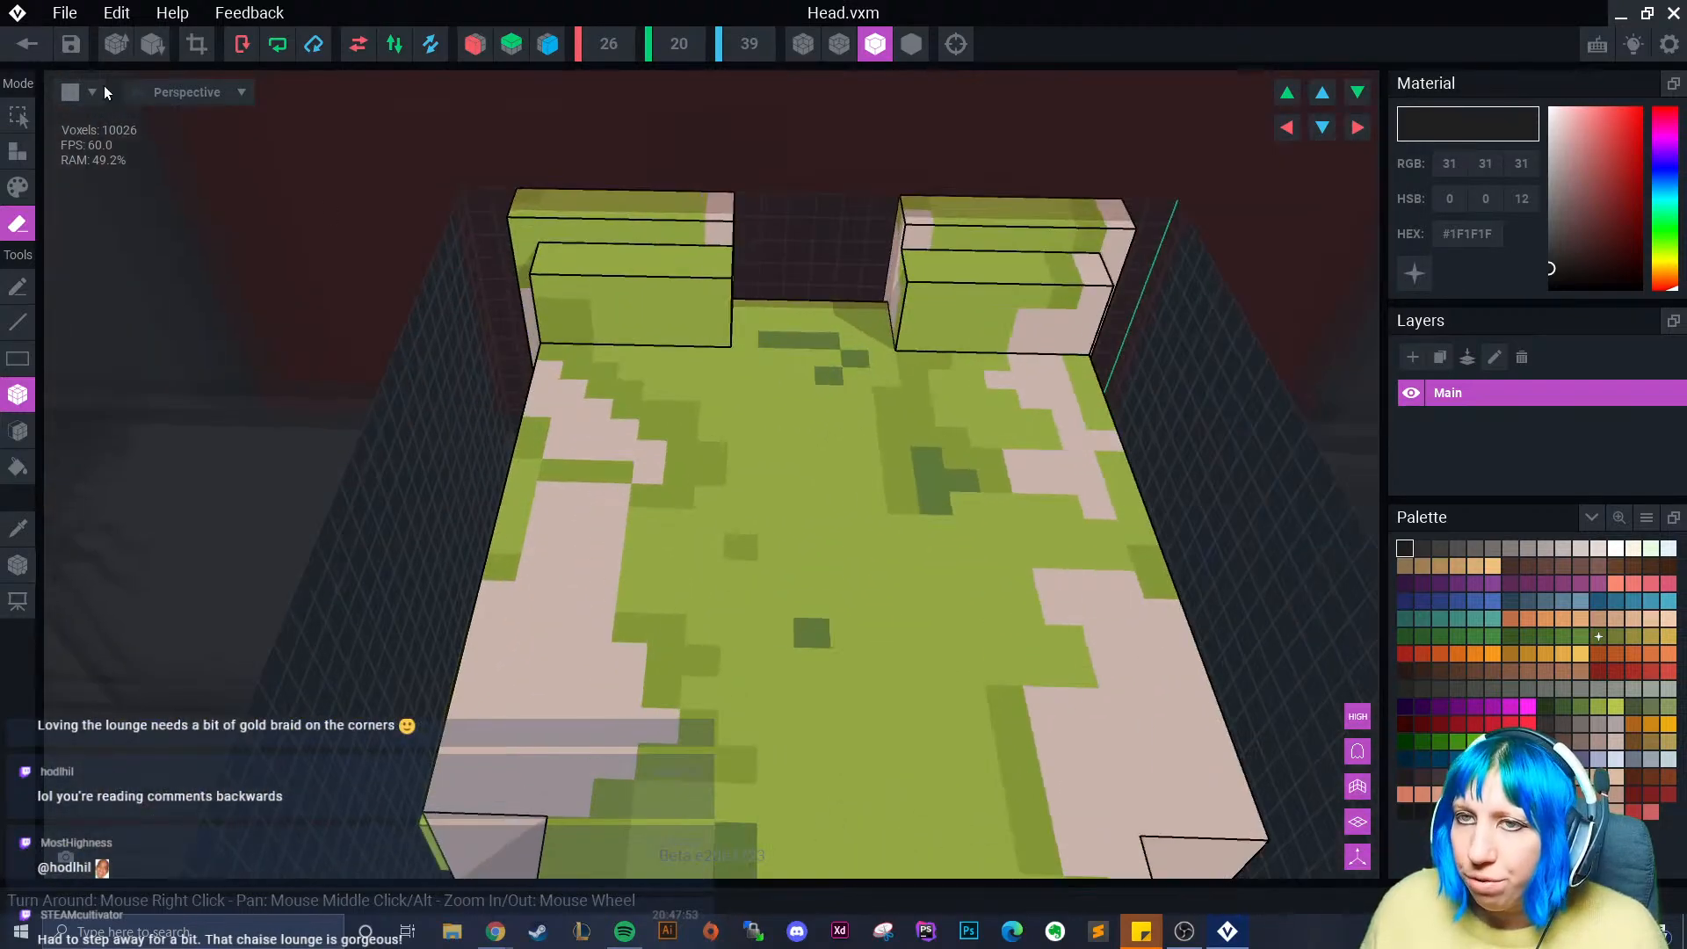
click(27, 44)
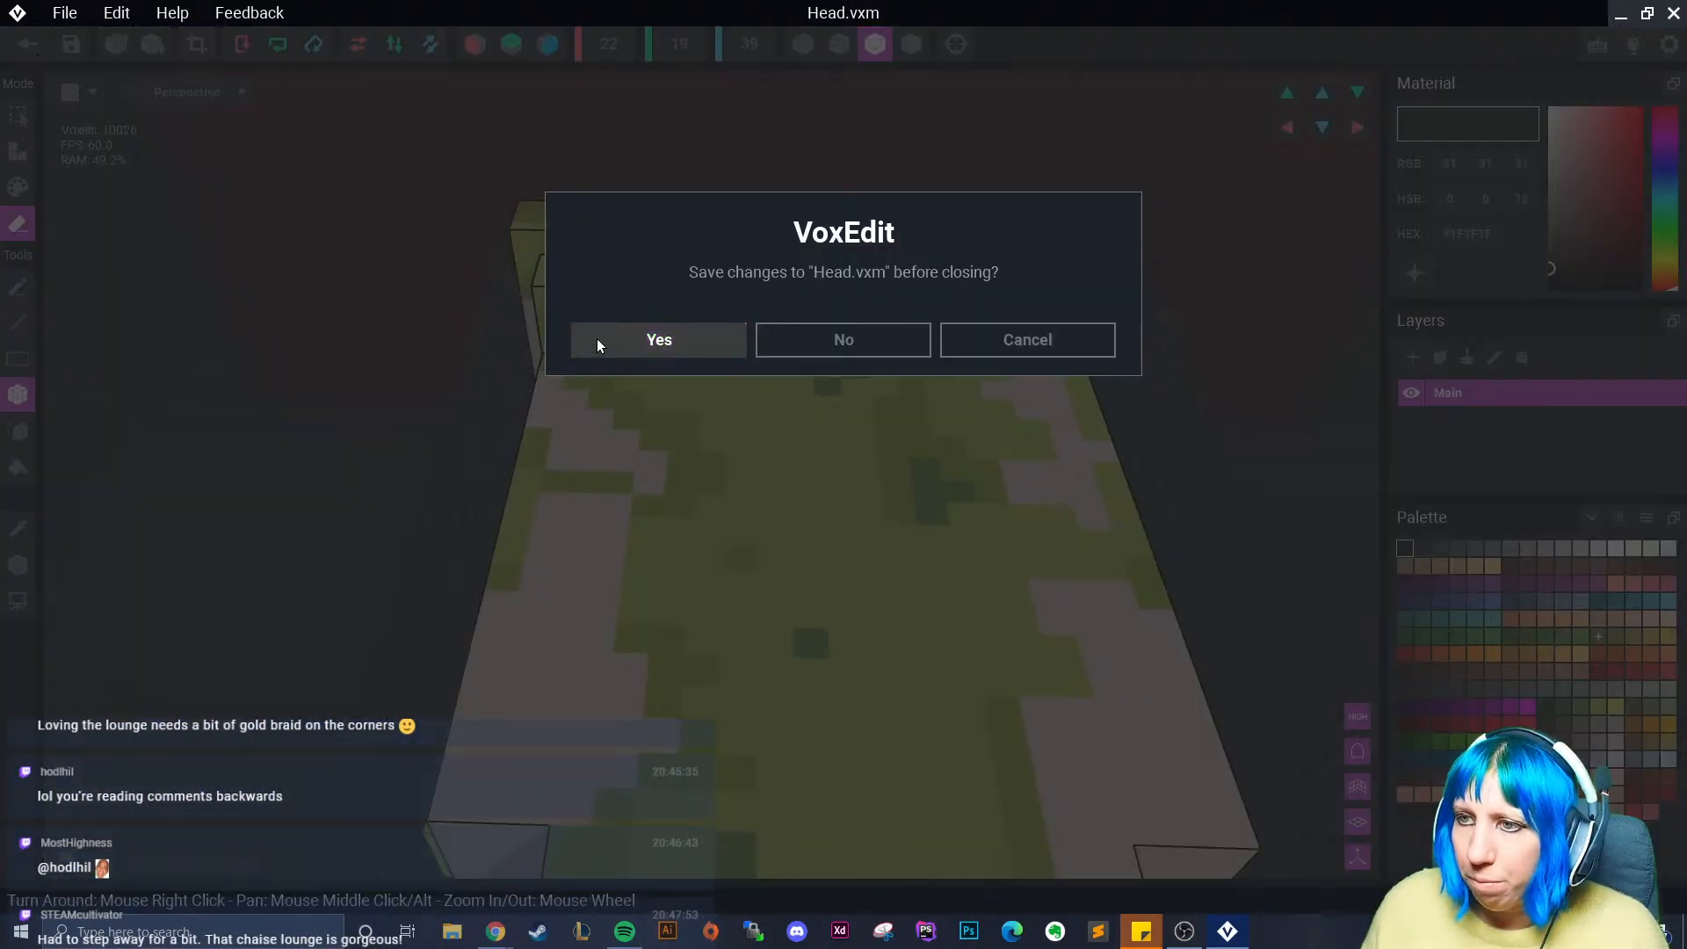
click(598, 340)
- Open the floor model for editing and frame the area around the chaise
right_drag(559, 314, 682, 389)
scroll(604, 393, up, 4)
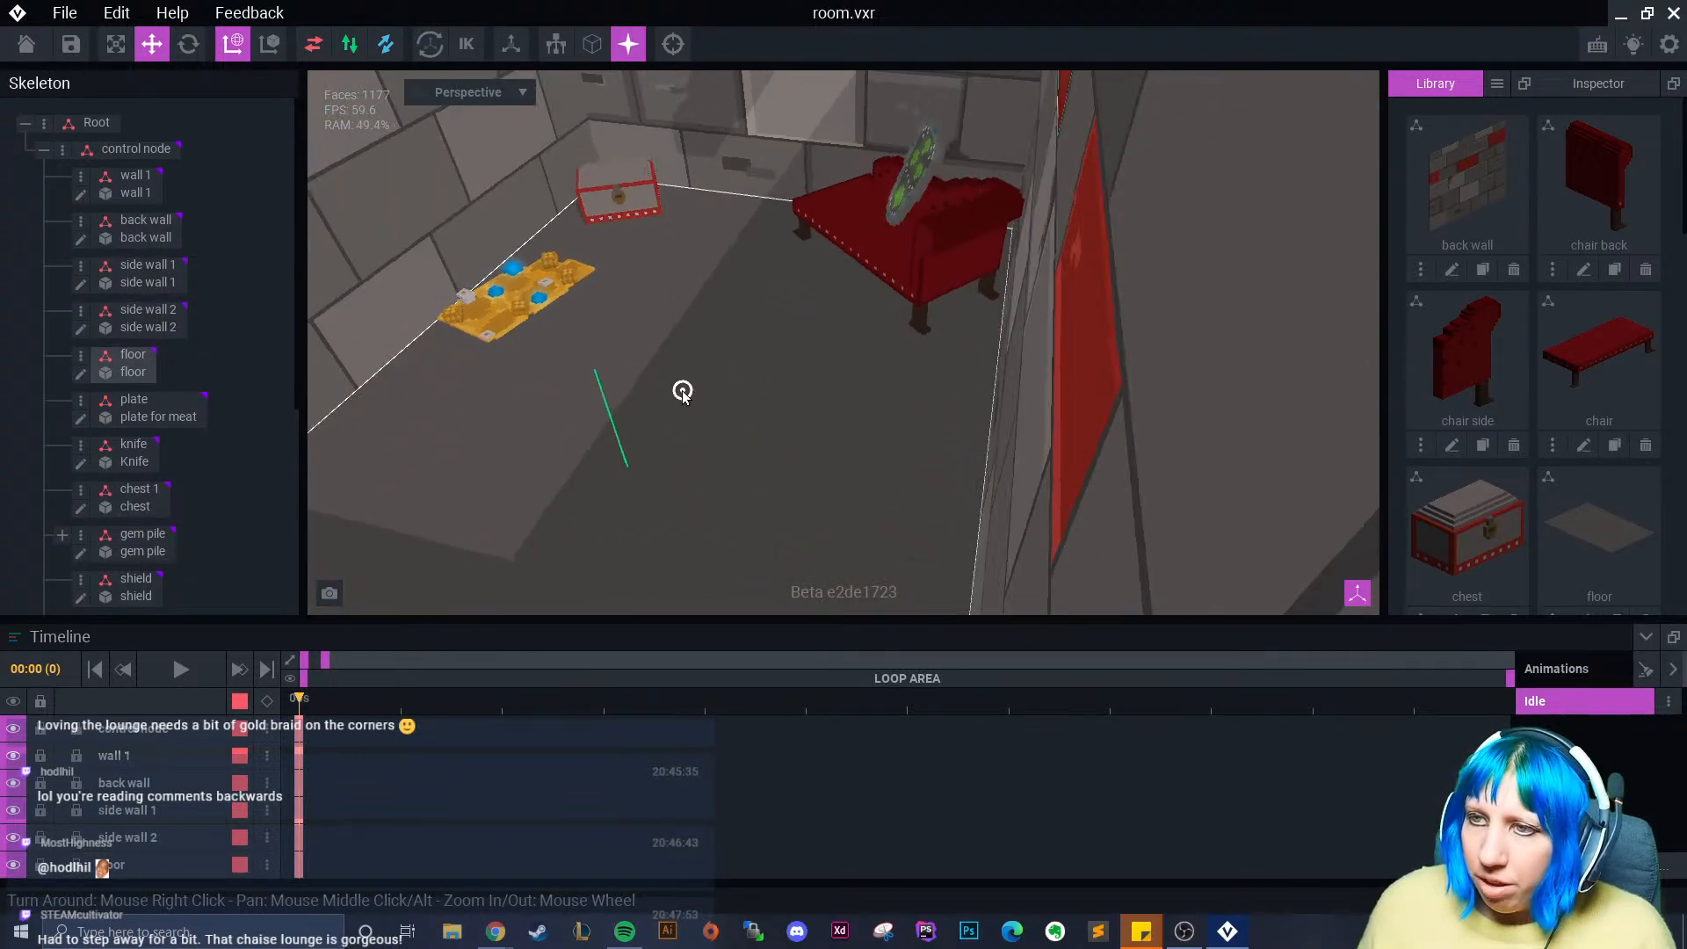
scroll(681, 389, up, 2)
right_drag(620, 156, 741, 406)
click(863, 311)
click(81, 374)
middle_drag(742, 406, 697, 534)
scroll(678, 666, up, 5)
scroll(703, 496, up, 5)
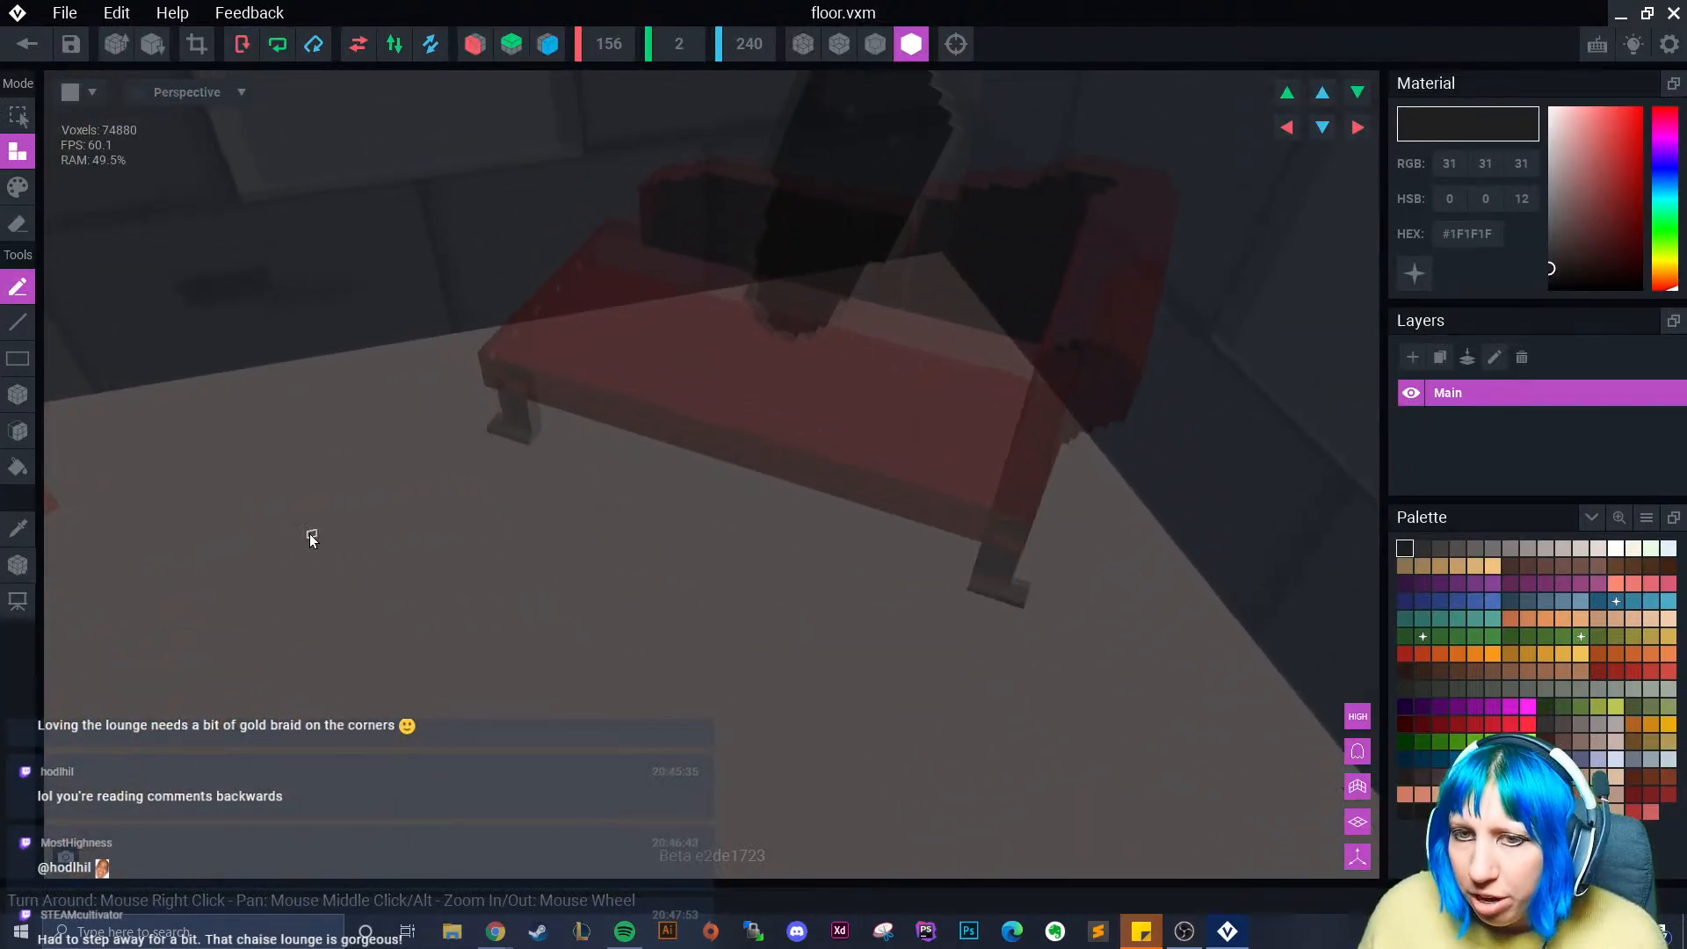
- Paint a small gold patch in #A87221 on the floor beside the chaise's front leg with the Pen tool
click(29, 191)
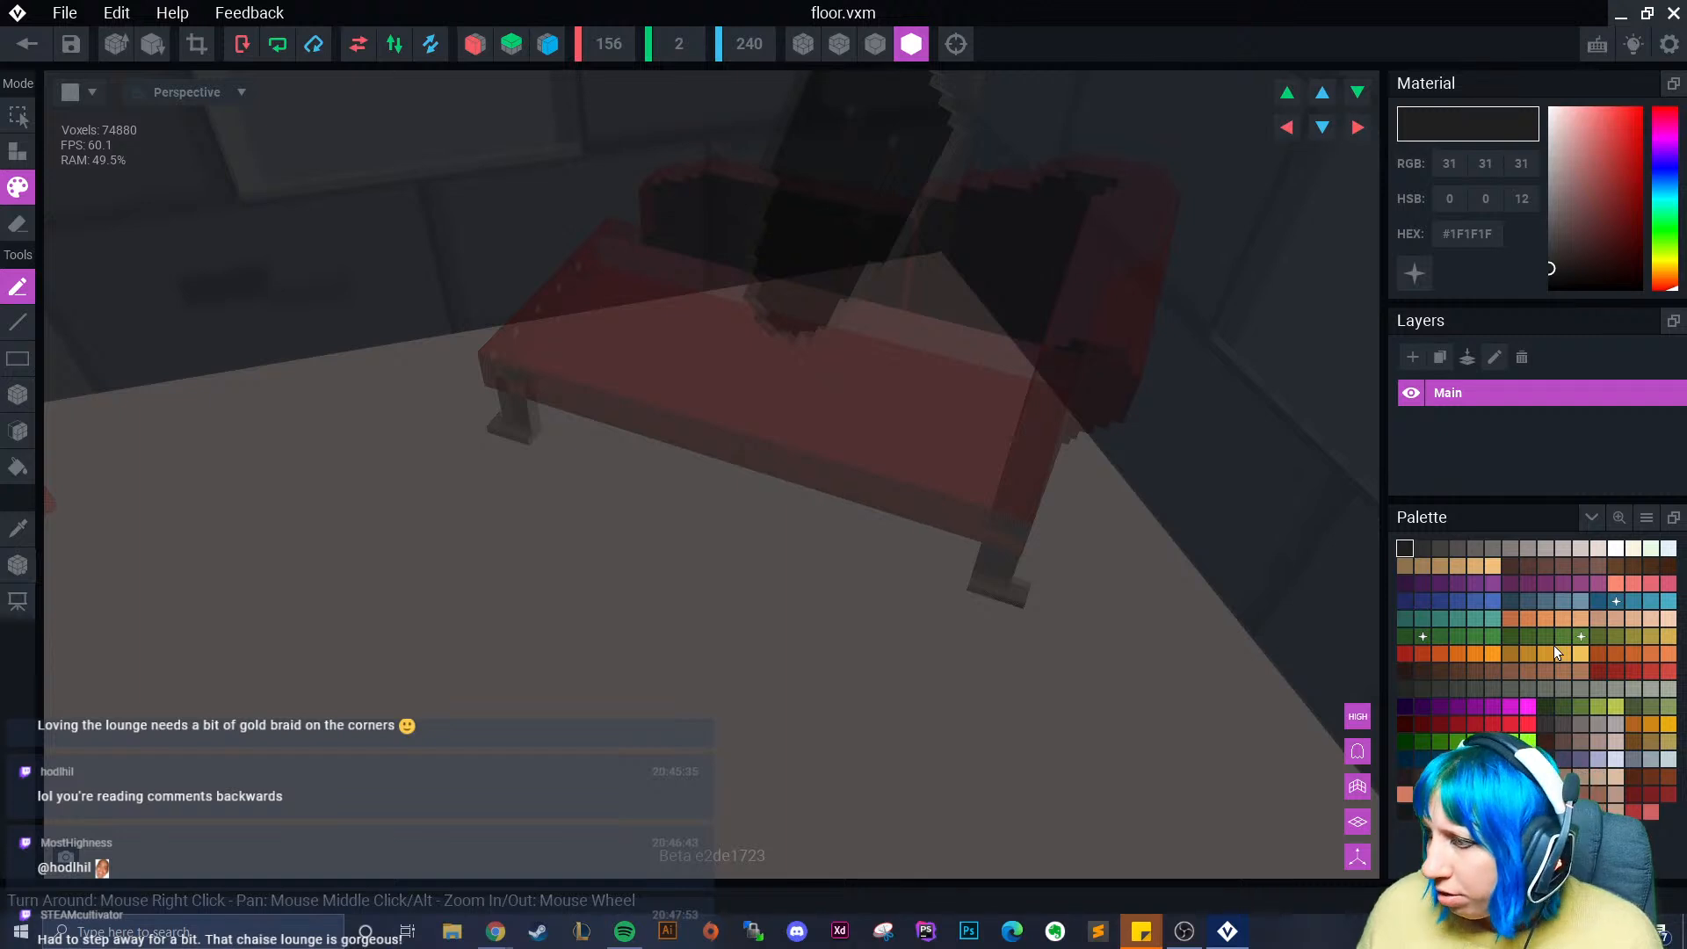
click(1514, 655)
scroll(720, 510, up, 2)
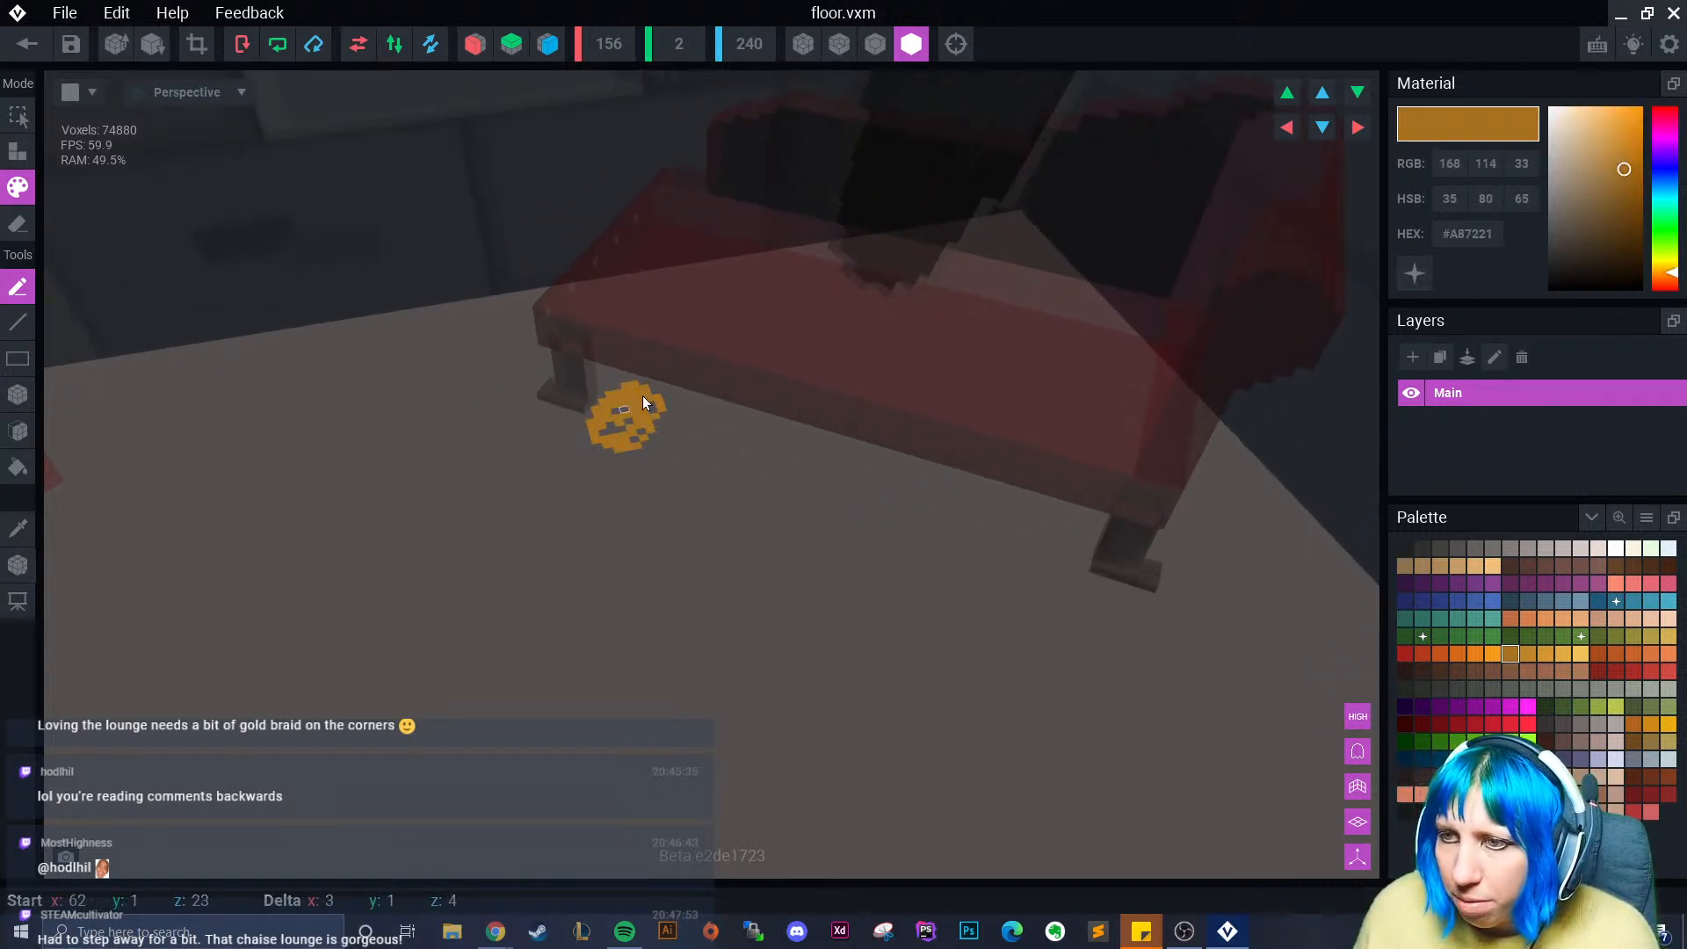
drag(690, 422, 673, 439)
right_drag(650, 461, 686, 431)
scroll(615, 475, up, 3)
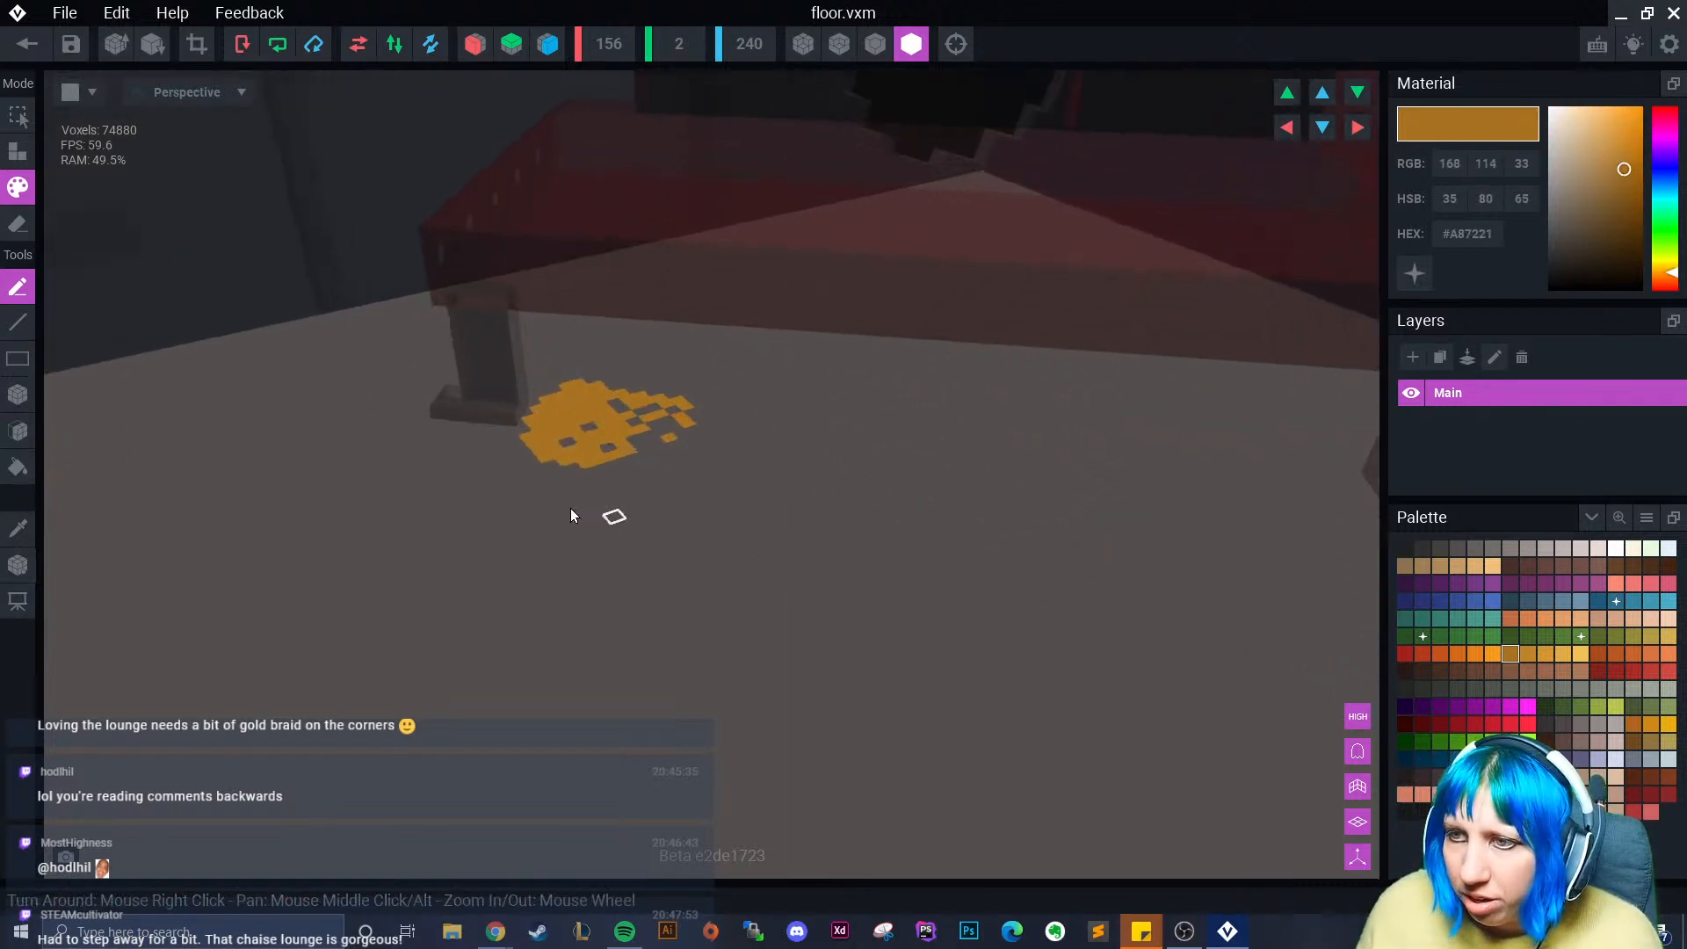
- Enlarge the gold patch along the front of the chaise with overlapping painted rectangles
click(29, 396)
mouse_move(551, 349)
mouse_down()
mouse_move(720, 450)
mouse_move(836, 382)
mouse_up()
drag(650, 393, 813, 524)
mouse_move(721, 364)
mouse_down()
mouse_move(870, 451)
mouse_move(1028, 395)
mouse_up()
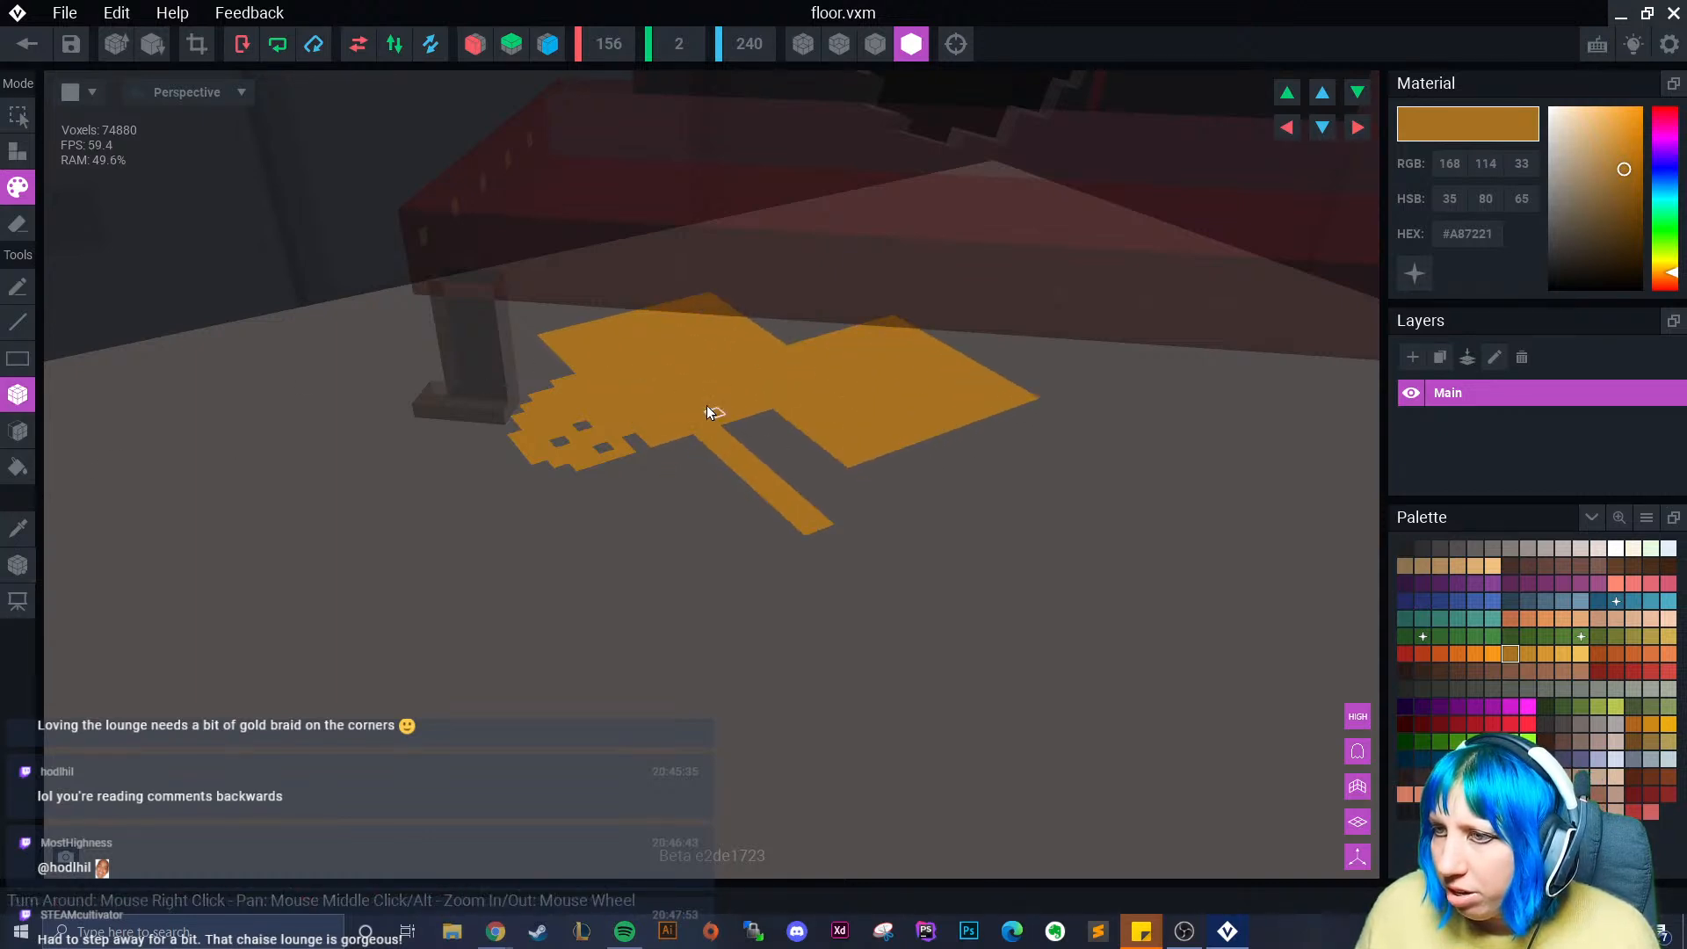
mouse_move(708, 406)
mouse_down()
mouse_move(896, 535)
mouse_move(1009, 457)
mouse_up()
mouse_move(1012, 378)
mouse_down()
mouse_move(1212, 424)
mouse_move(1280, 361)
mouse_move(1186, 551)
mouse_move(1299, 442)
mouse_up()
- Extend the gold area under the chaise, around its front leg and outward with more painted rectangles
mouse_move(1265, 475)
right_down()
mouse_move(1070, 551)
mouse_move(940, 367)
right_up()
drag(920, 347, 1121, 458)
drag(636, 320, 848, 422)
drag(671, 213, 783, 285)
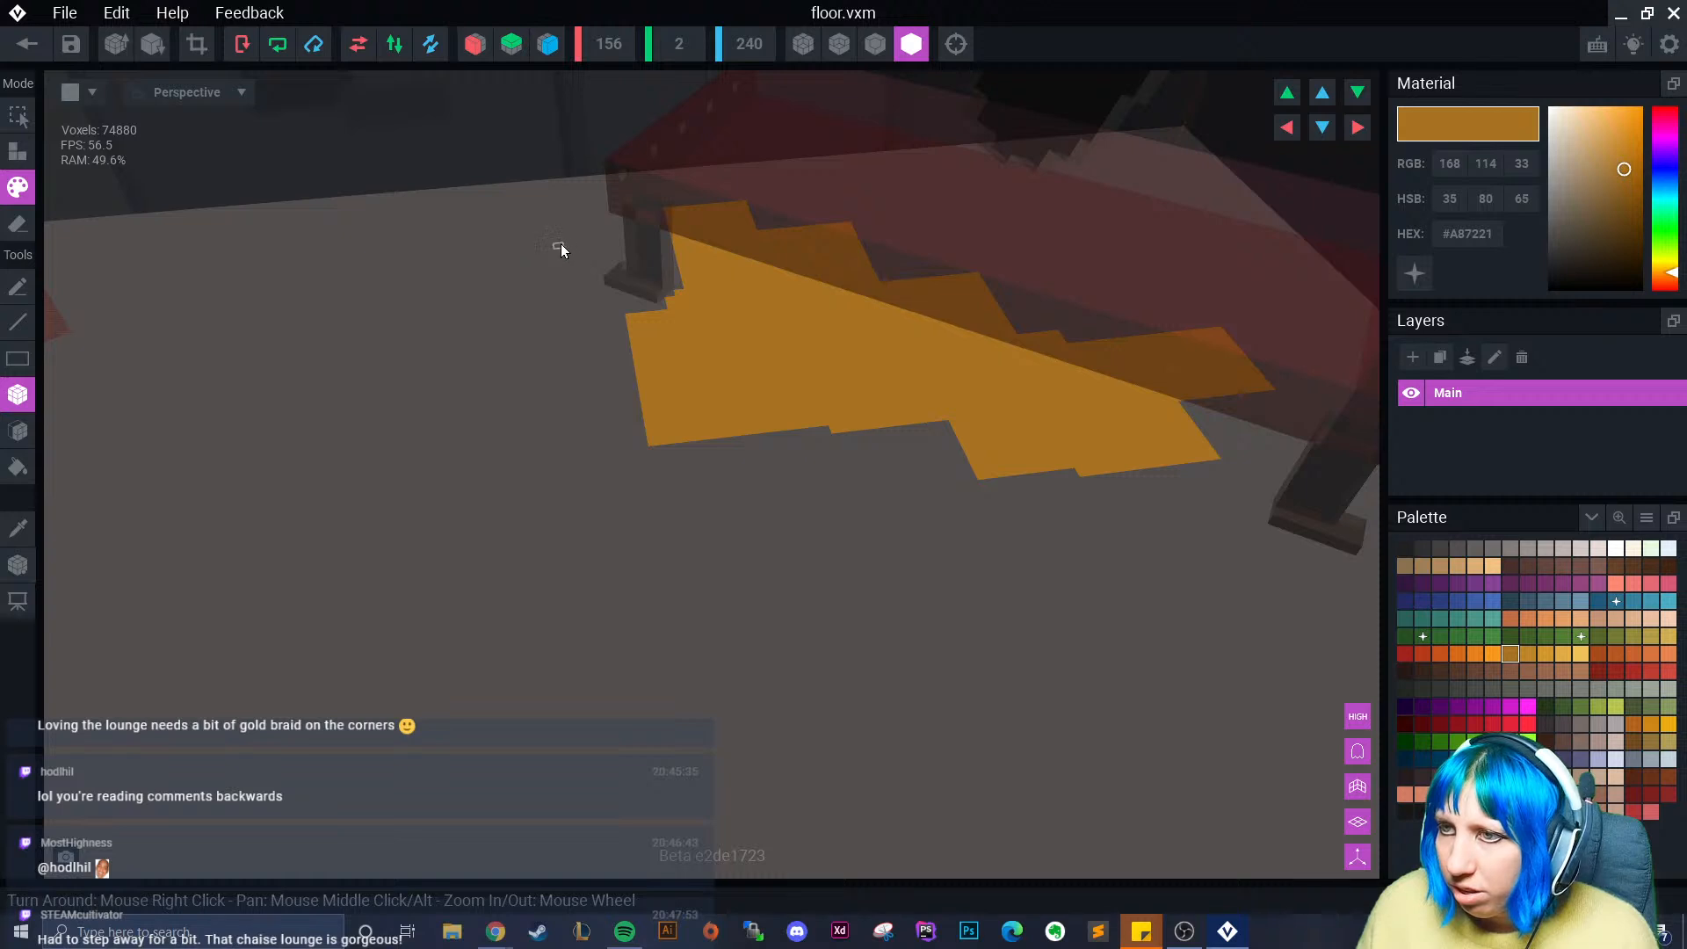
drag(561, 251, 699, 323)
mouse_move(758, 413)
right_down()
mouse_move(873, 424)
mouse_move(654, 454)
right_up()
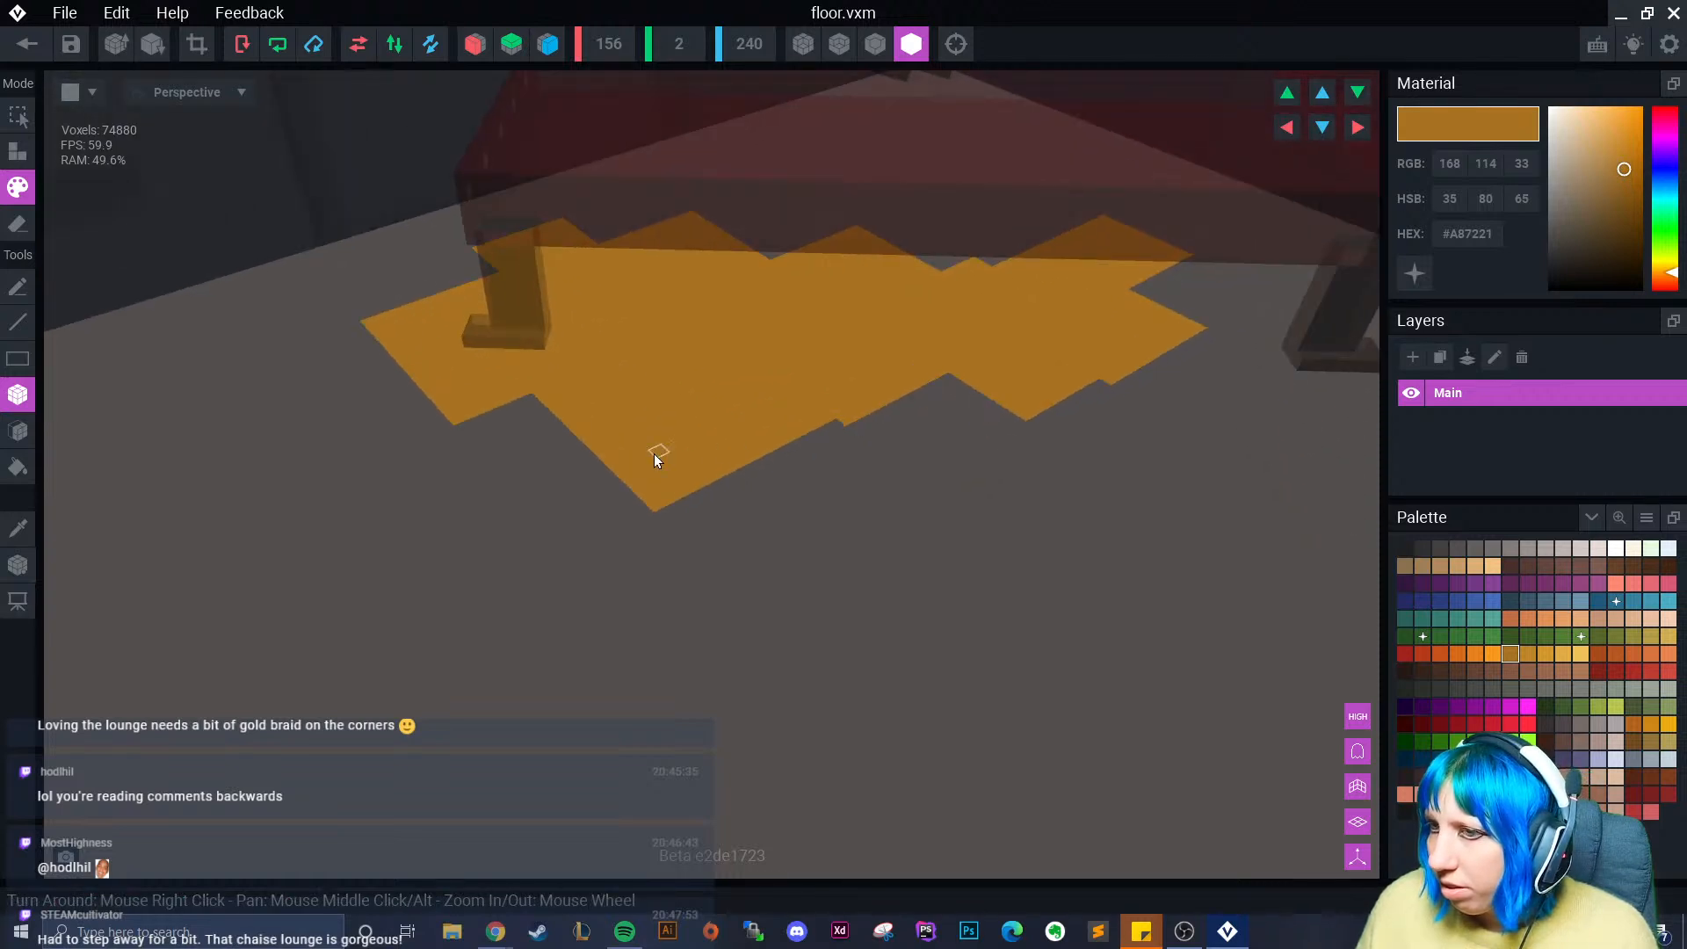
drag(758, 444, 859, 523)
mouse_move(779, 438)
mouse_down()
mouse_move(957, 403)
mouse_move(910, 524)
mouse_up()
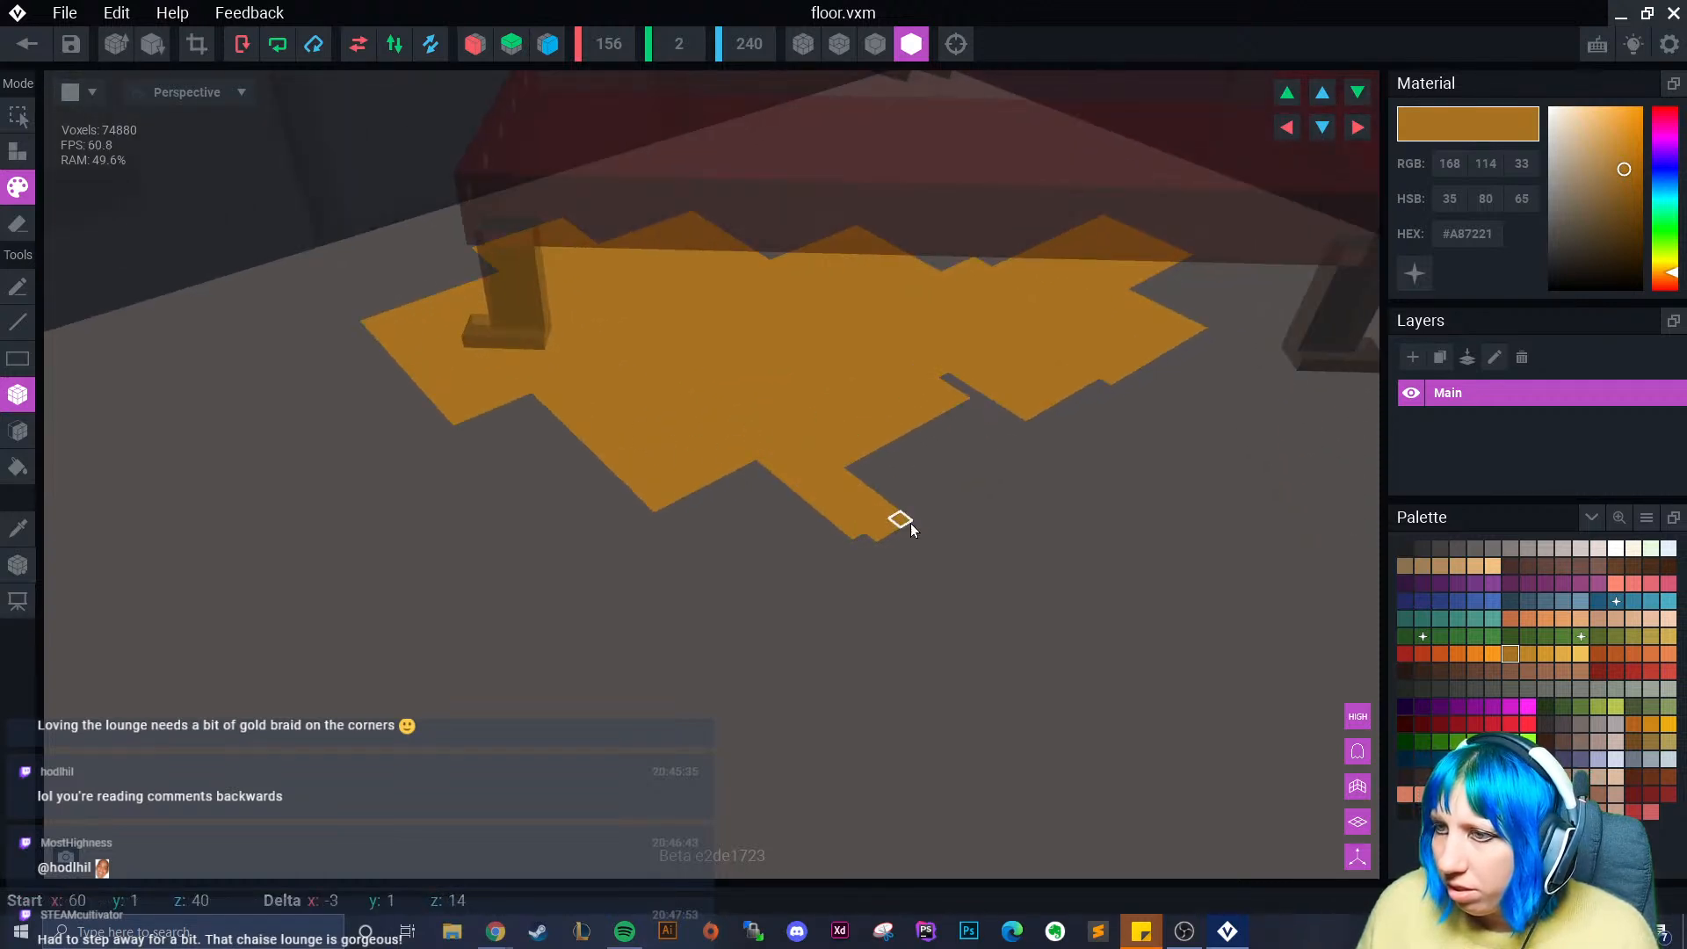
- Roughen the straight edges of the gold area with irregular single gold voxels using the Pen tool
right_drag(1019, 454, 875, 457)
key(b)
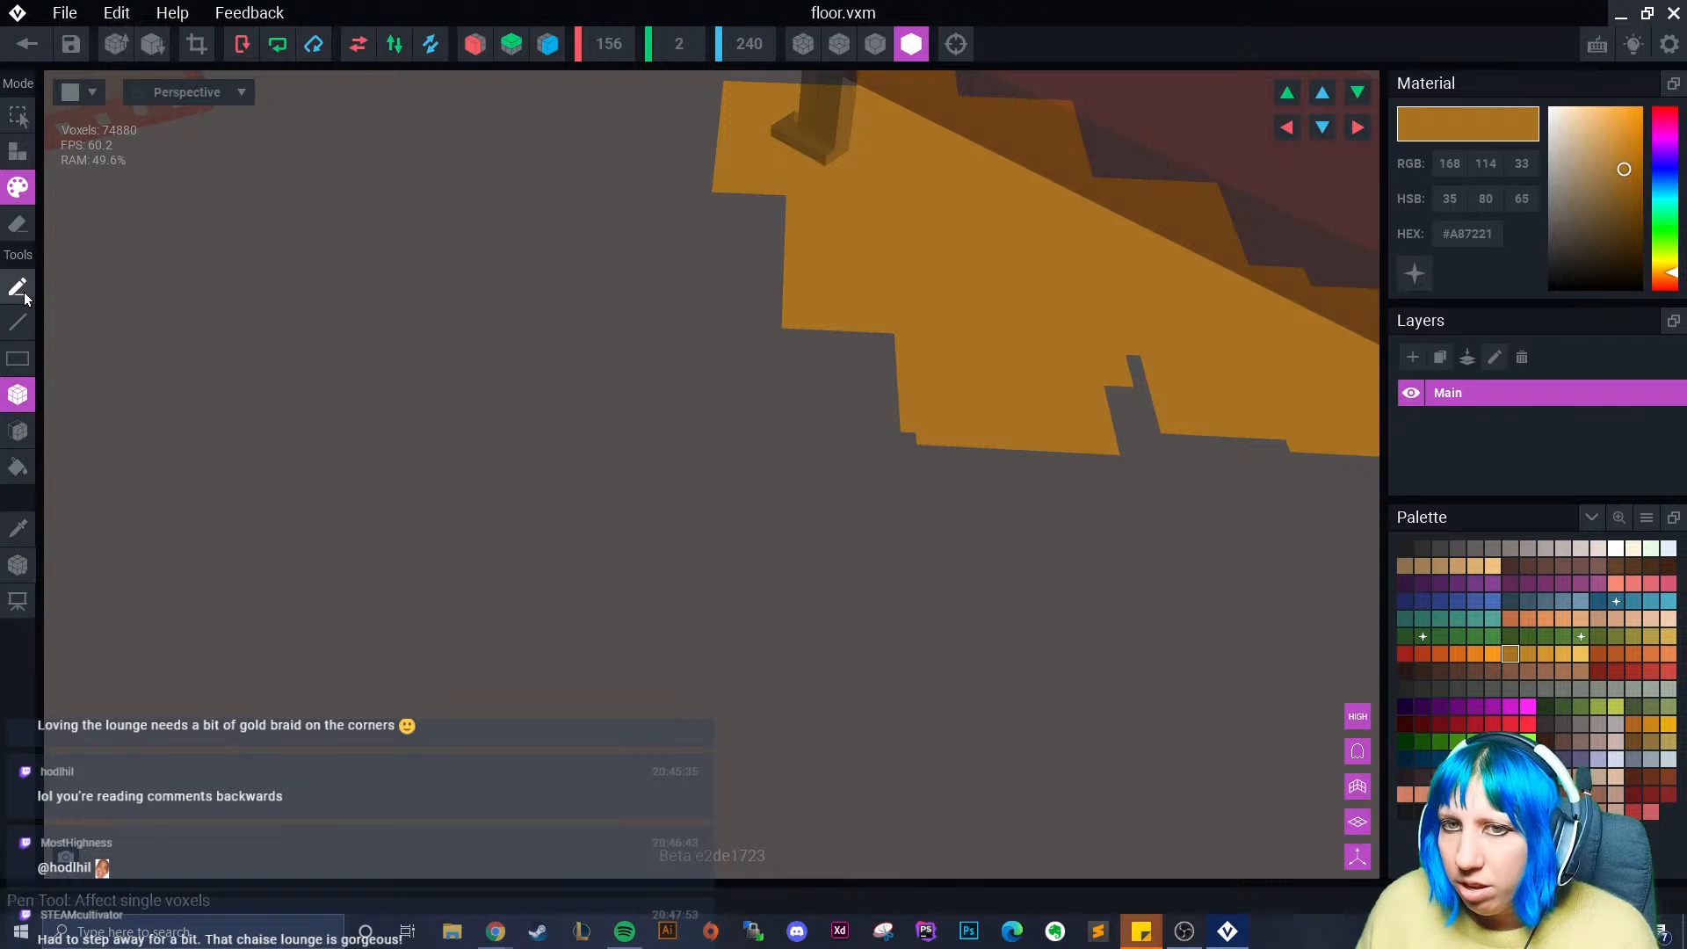
drag(732, 192, 769, 209)
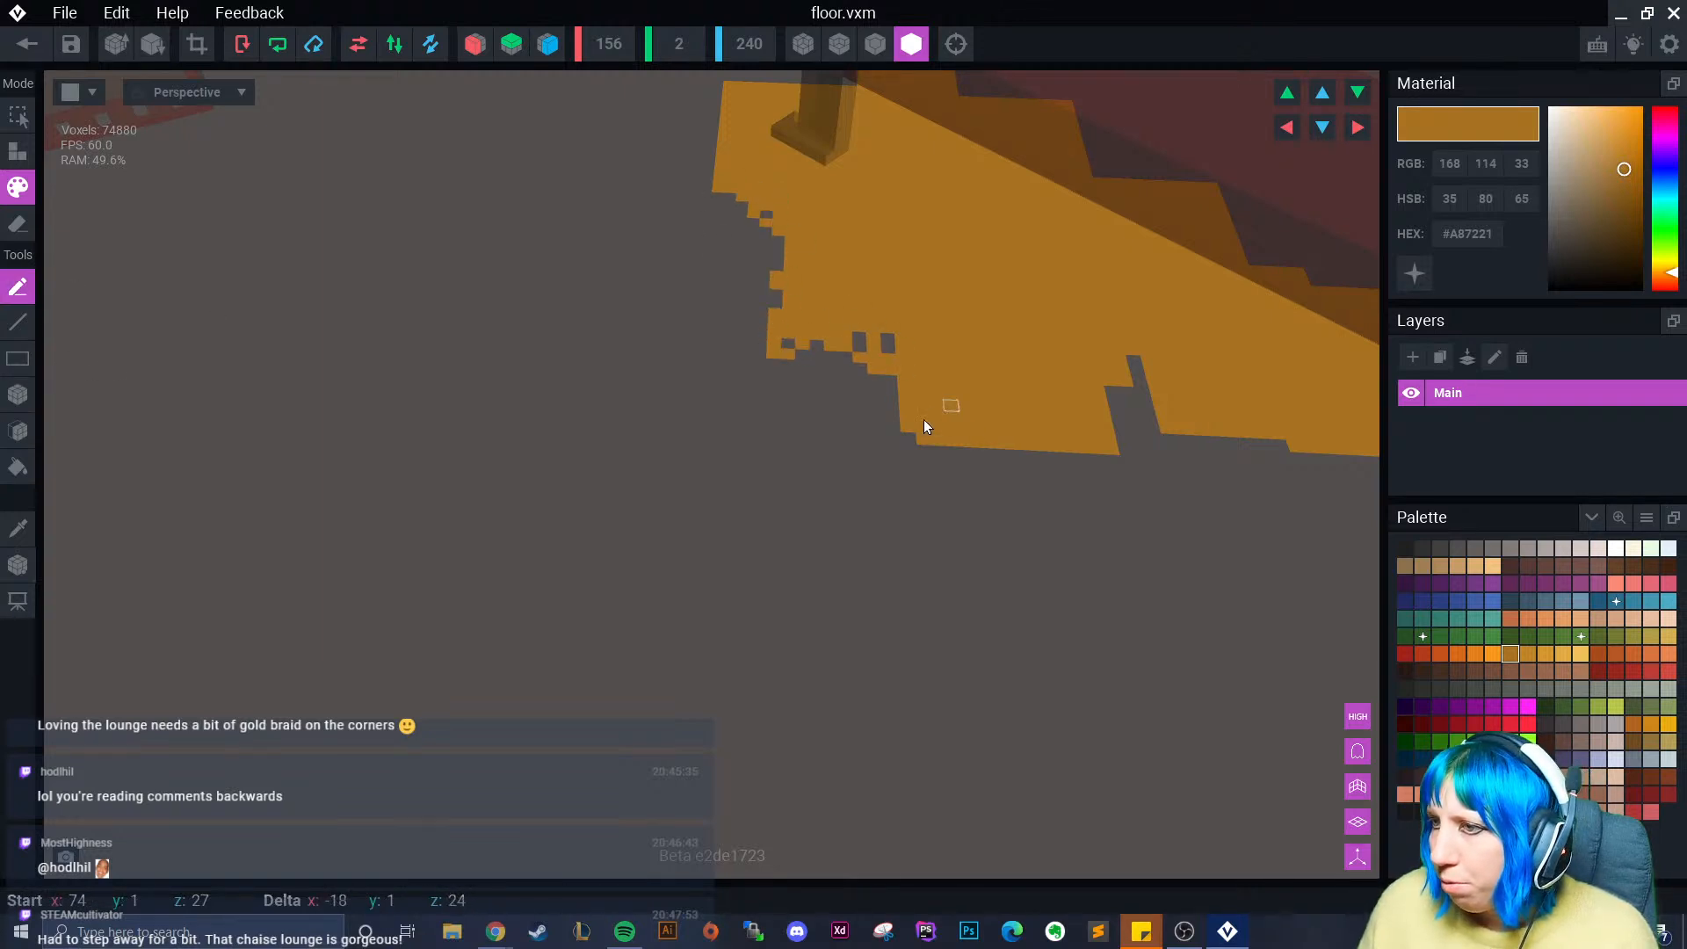
right_drag(1132, 384, 1226, 364)
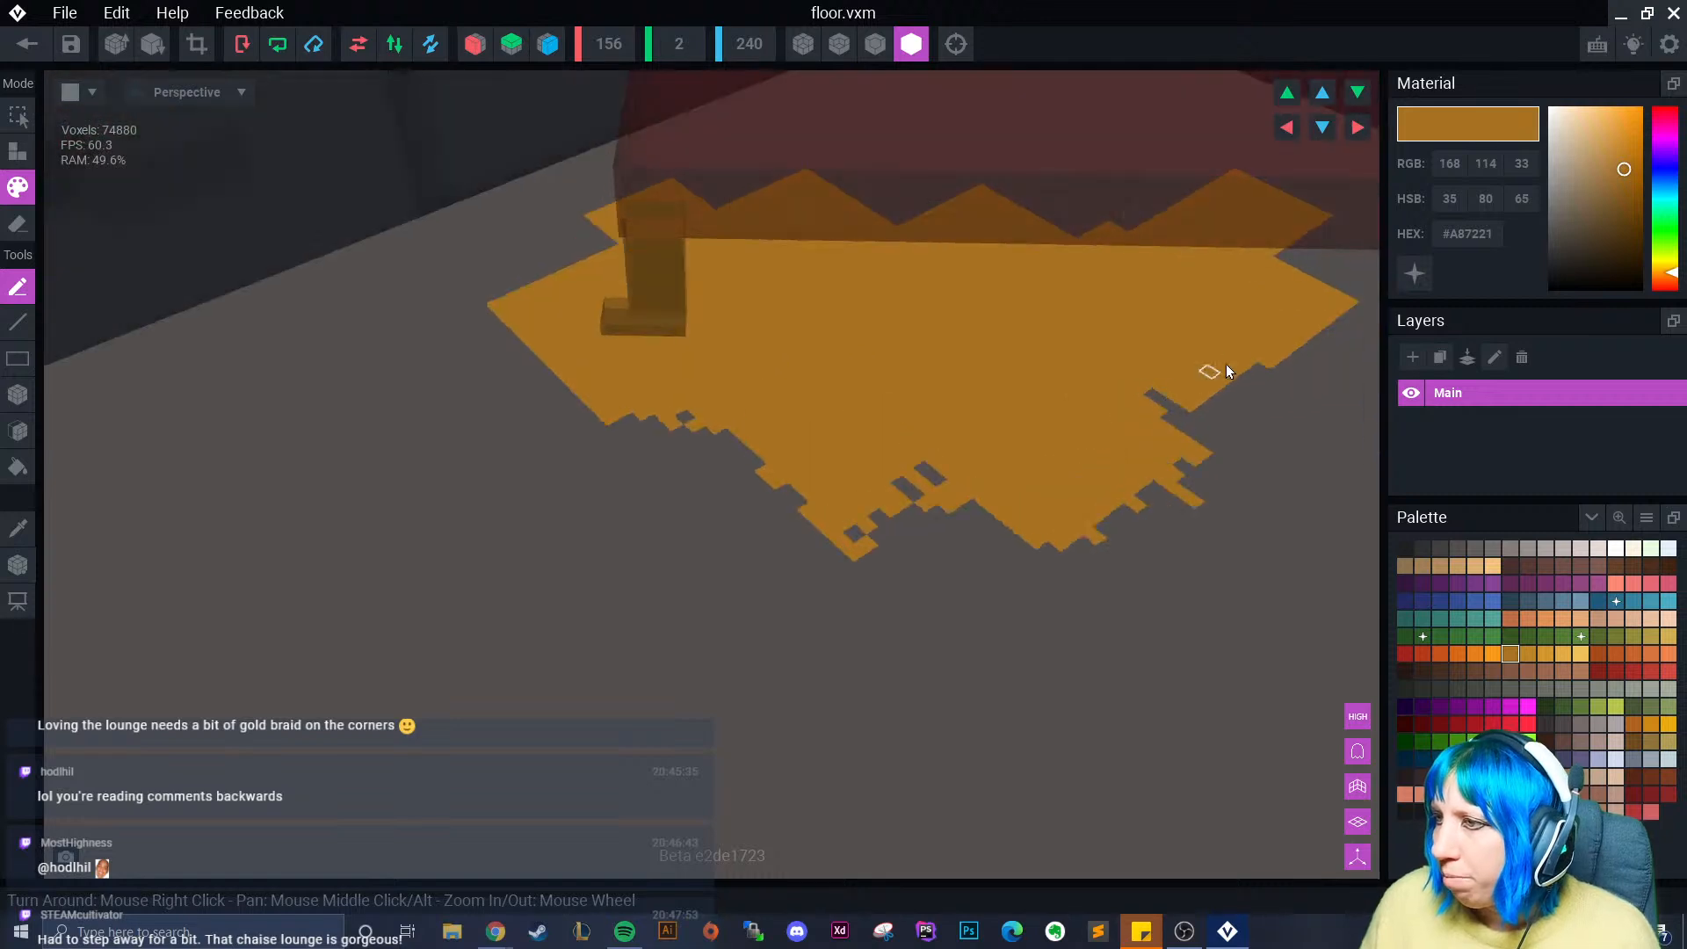
drag(1249, 325, 1074, 235)
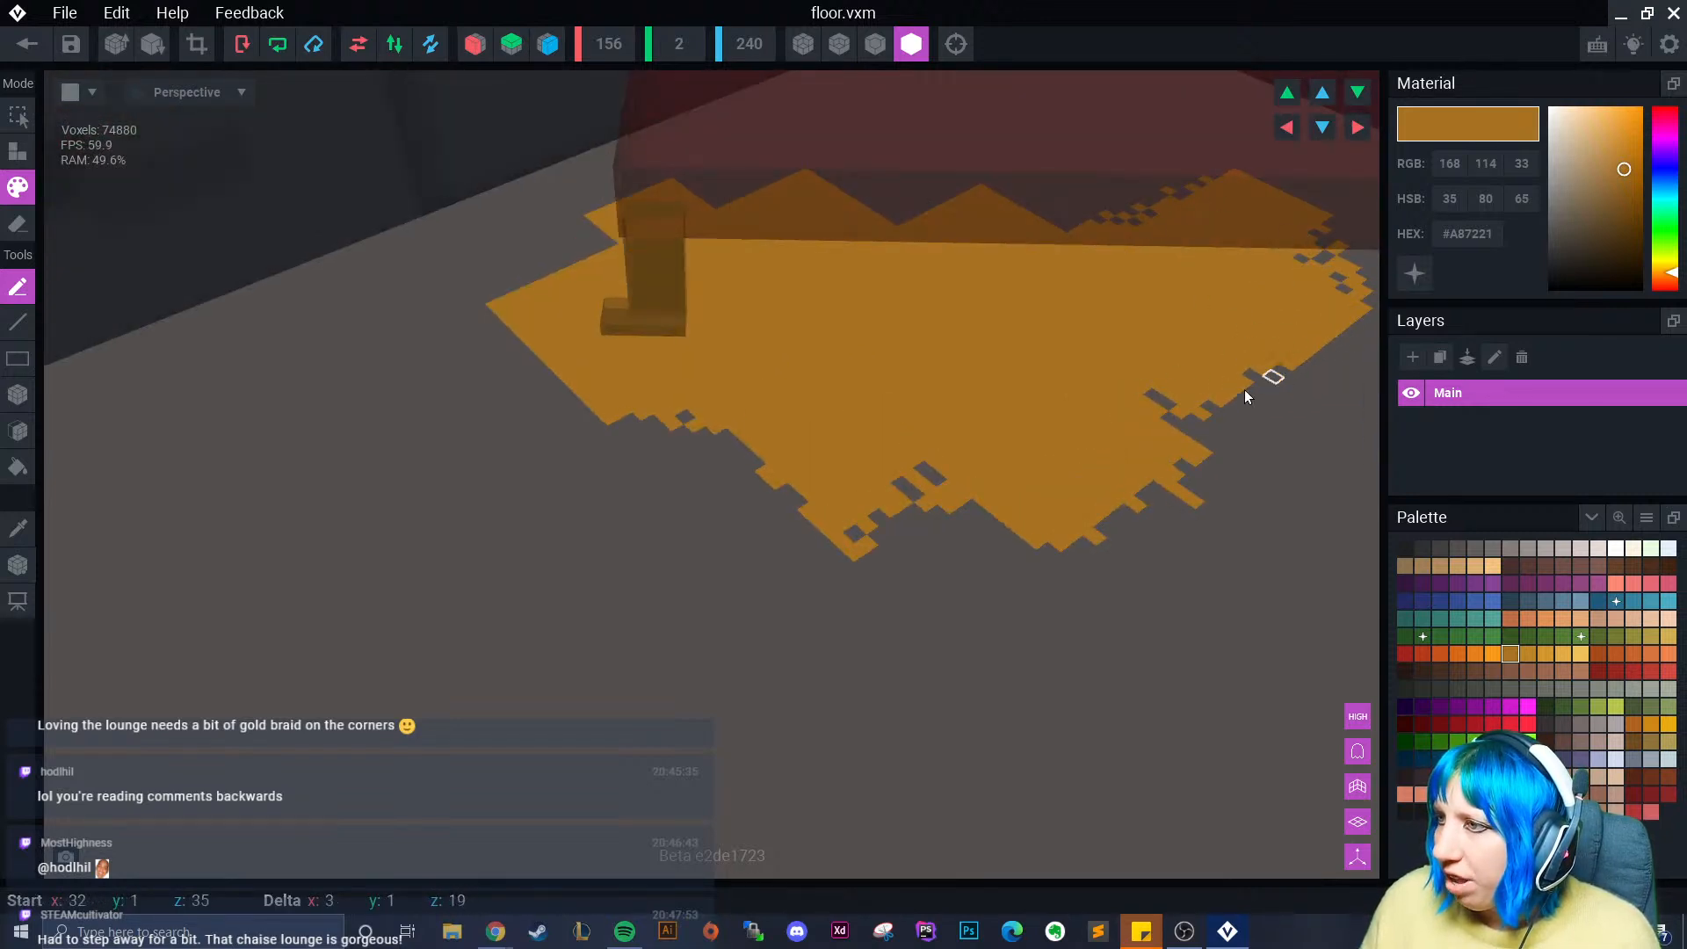
drag(1268, 378, 1168, 361)
- Paint lighter gold #BE8528 highlights along the edge near the chaise leg and as small patches inside the gold
click(1521, 653)
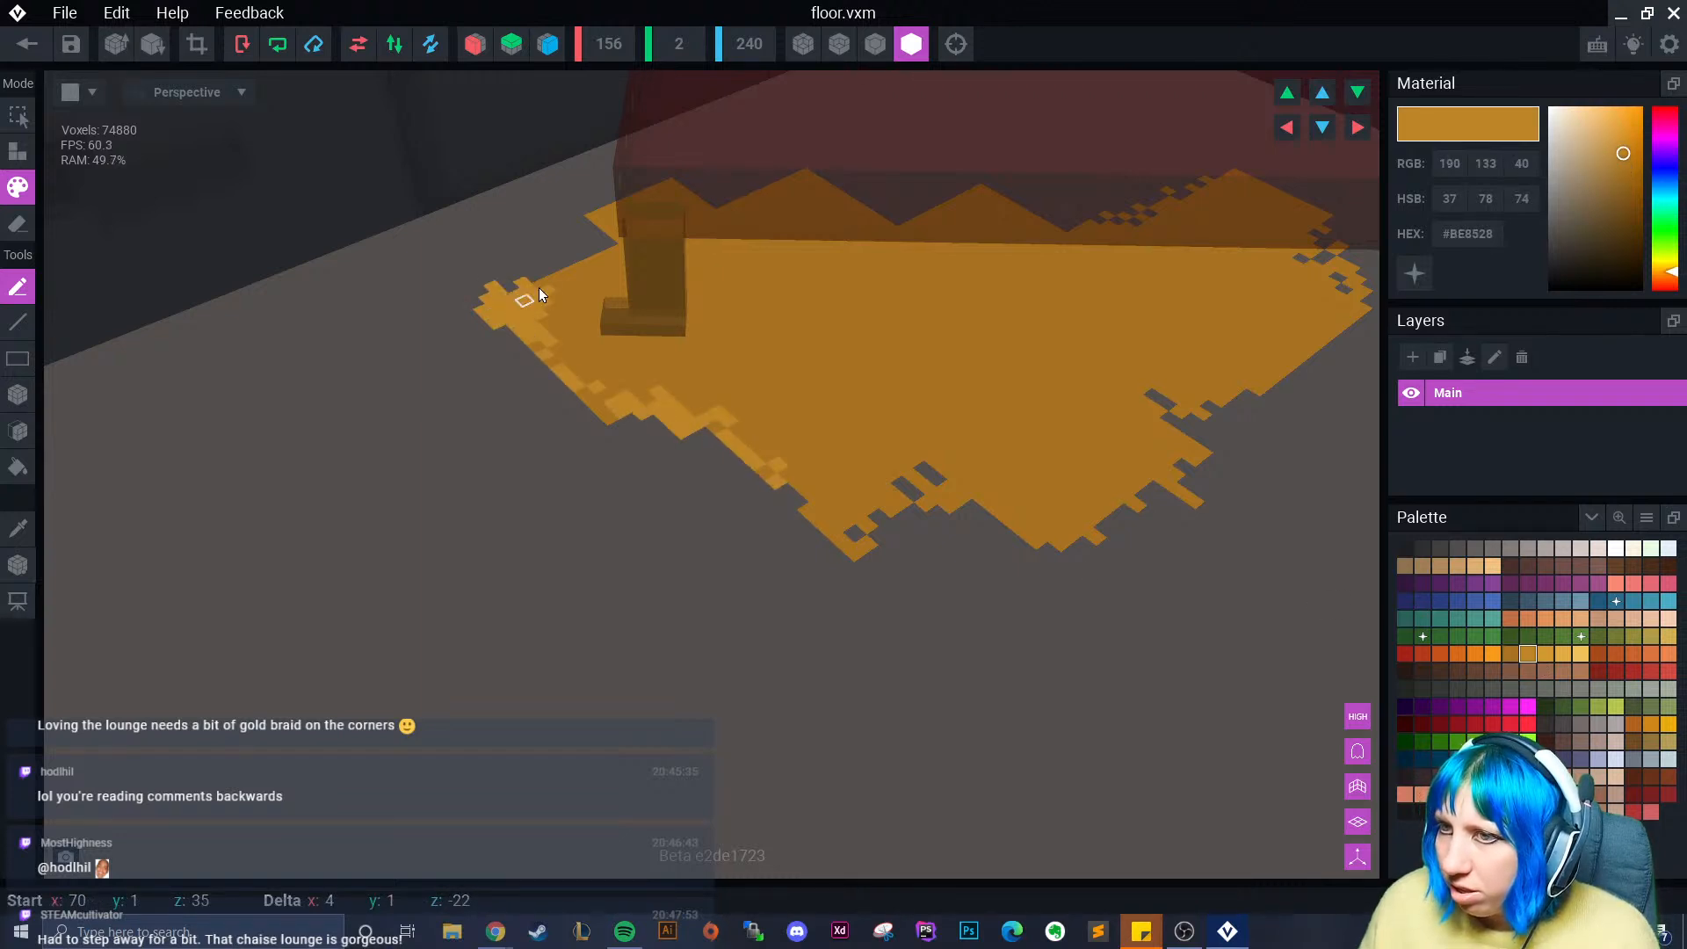
right_drag(840, 357, 775, 352)
drag(843, 297, 789, 320)
drag(905, 405, 881, 436)
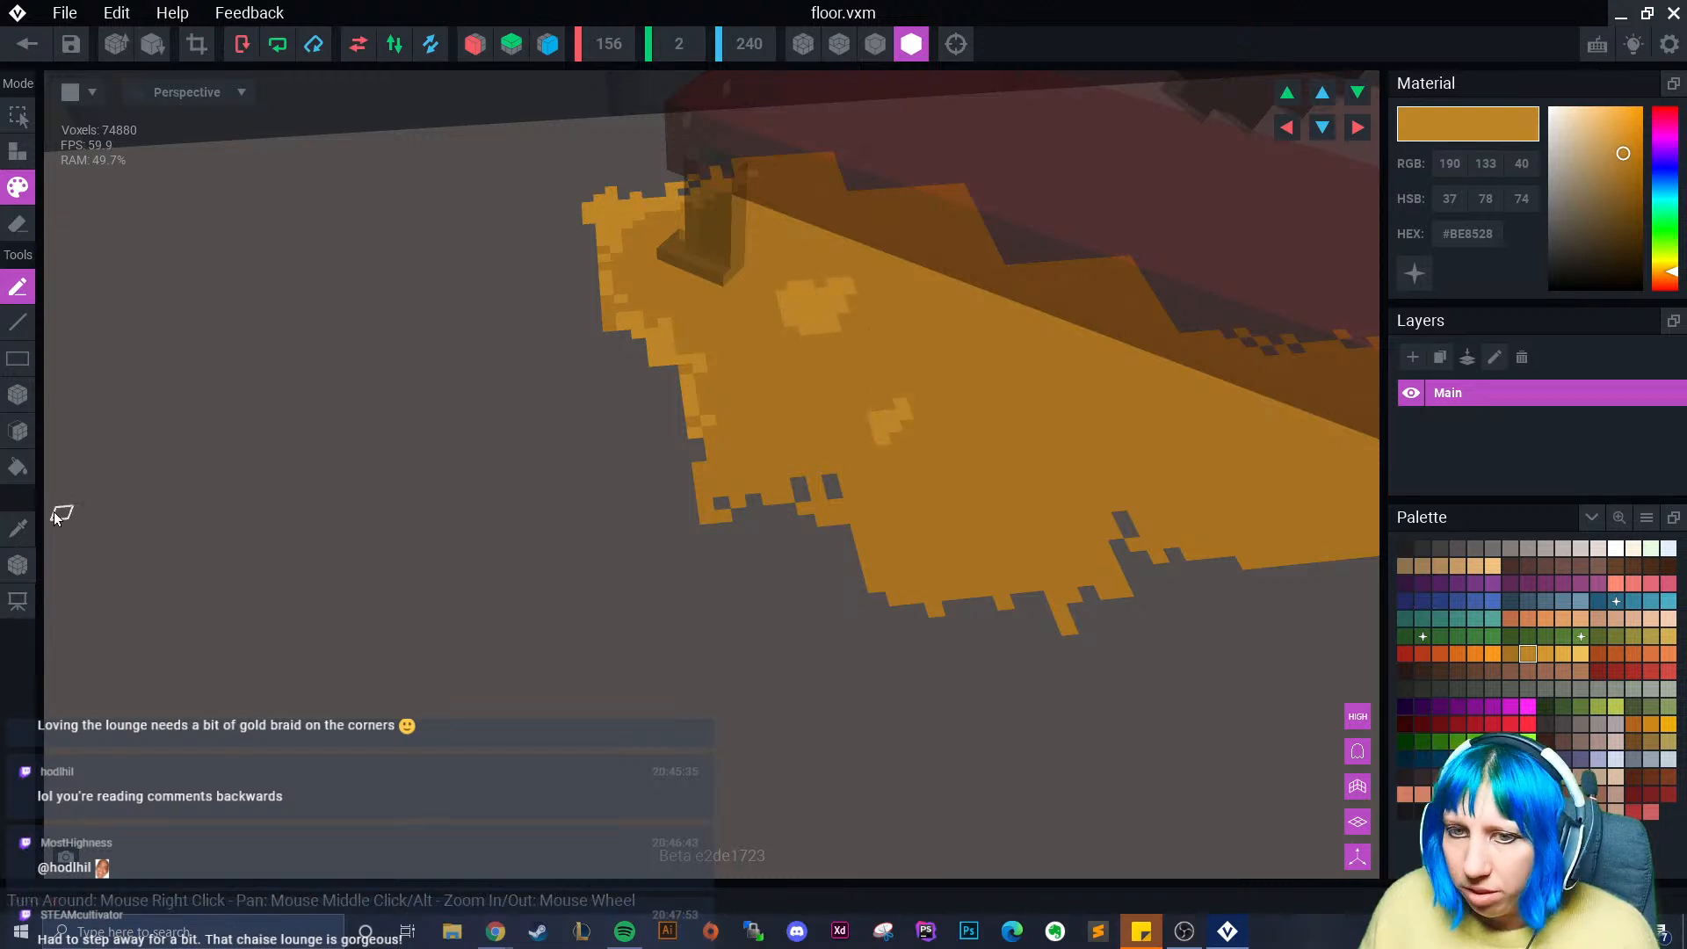
- Sample the floor grey #534F4E and paint four small irregular gaps inside the gold area
click(20, 528)
click(833, 490)
drag(868, 306, 822, 343)
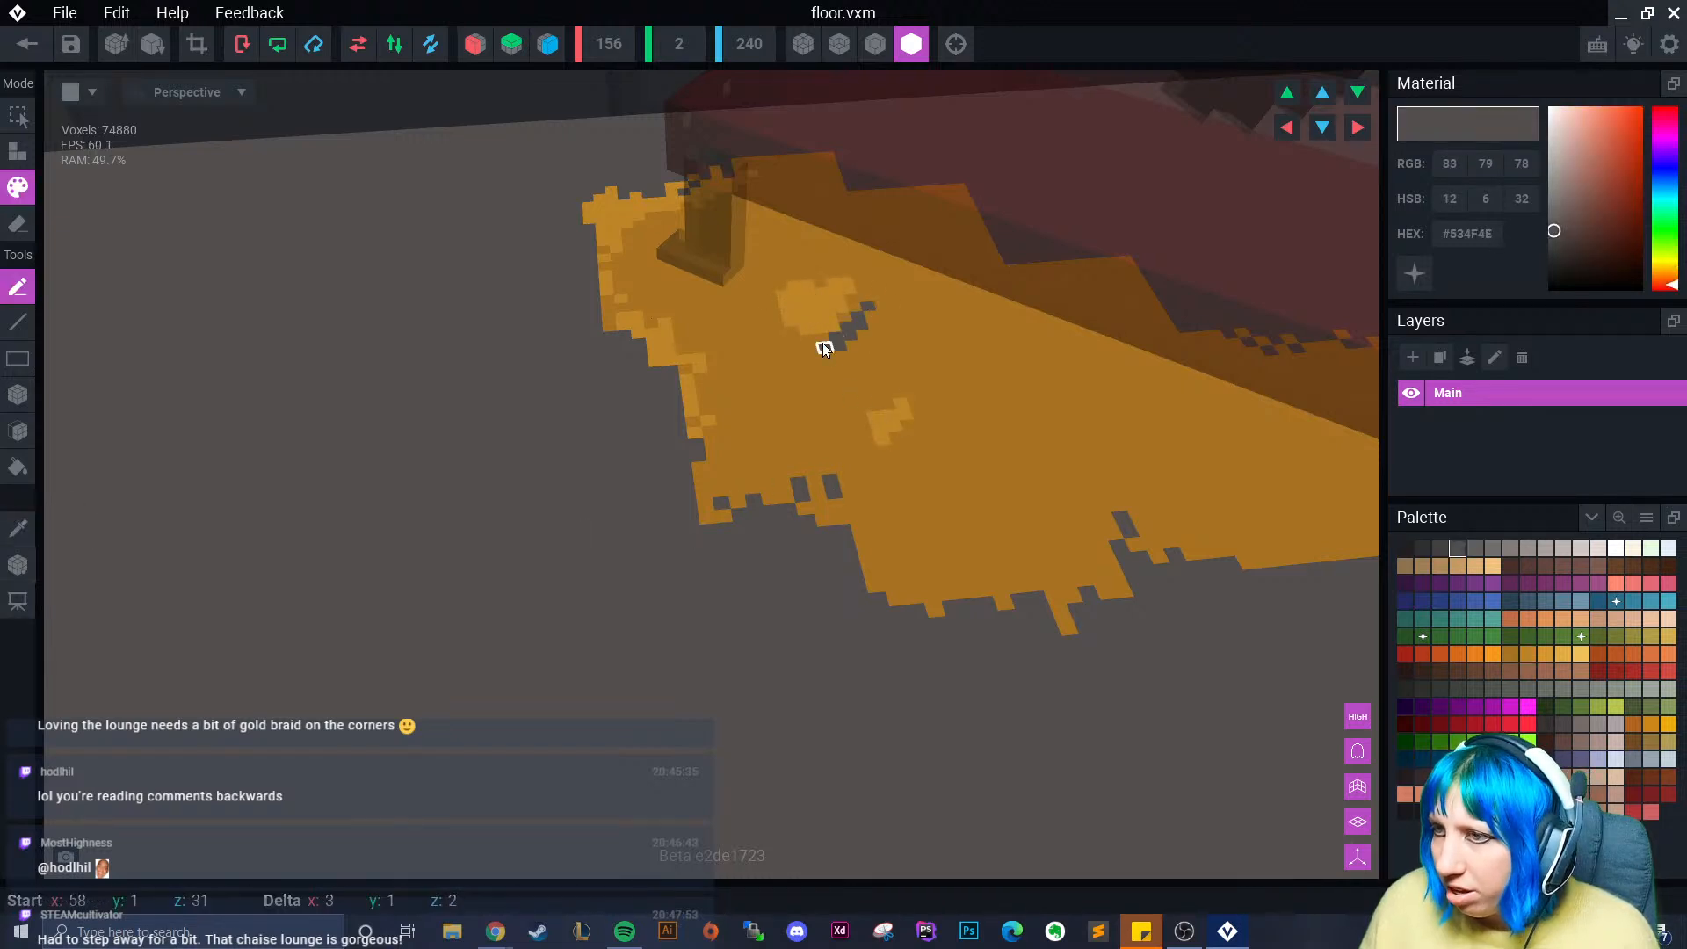
drag(928, 339, 980, 356)
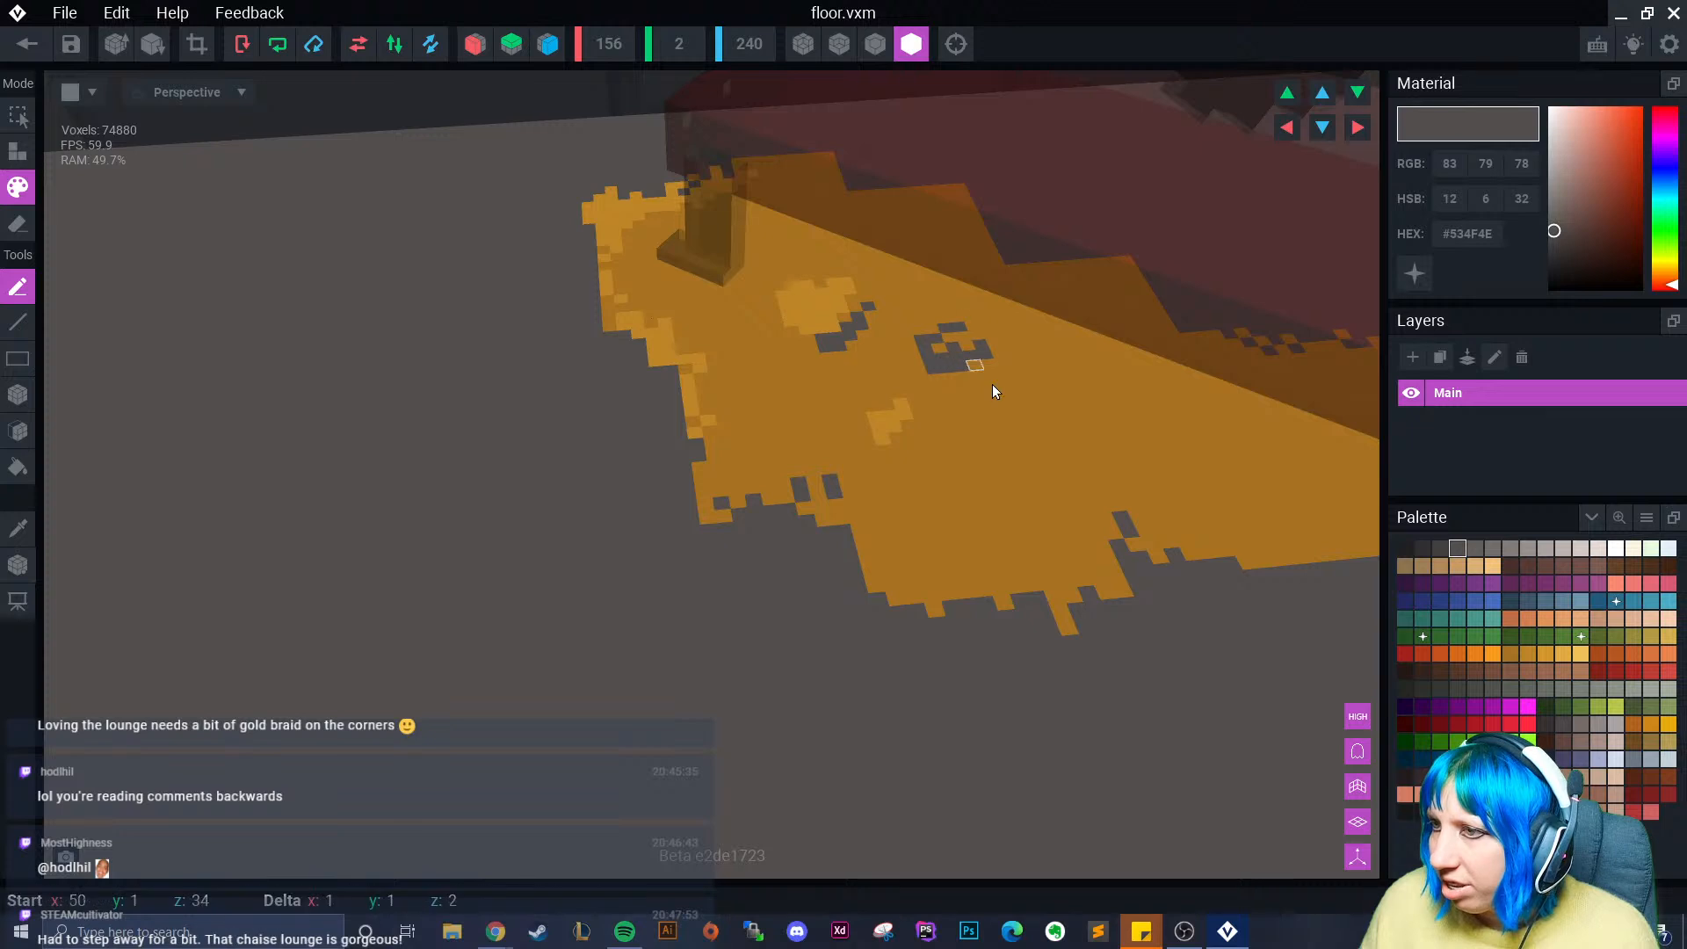
drag(1028, 405, 1076, 432)
right_drag(1076, 432, 1207, 413)
drag(1207, 412, 1202, 427)
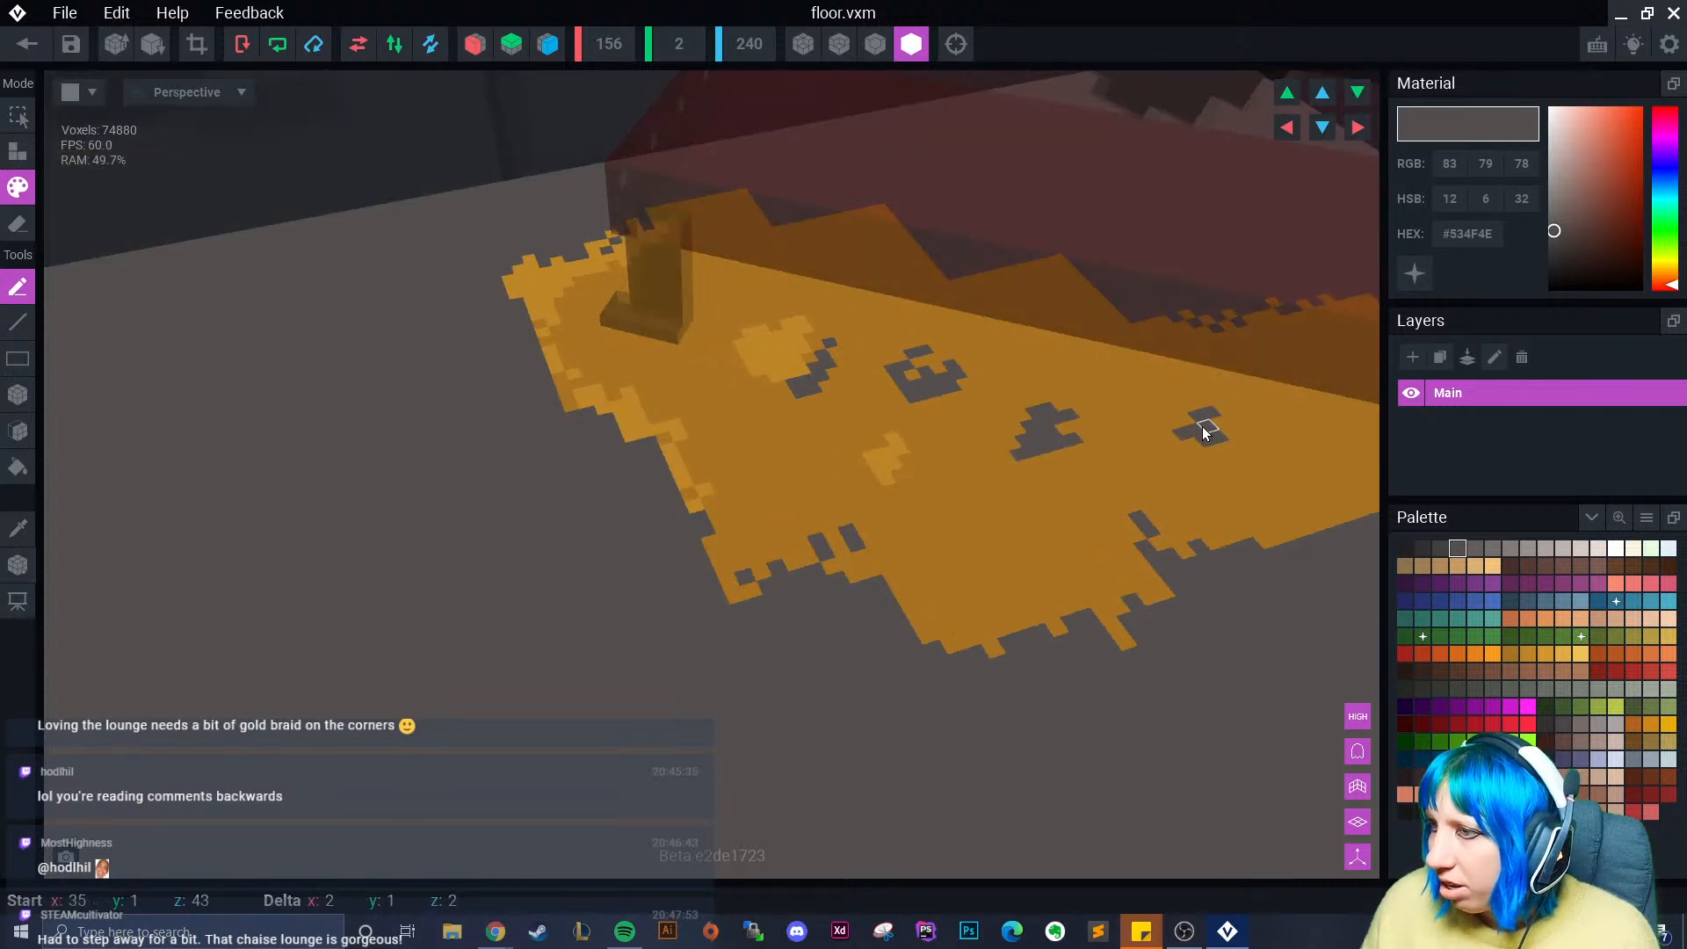
mouse_move(1201, 427)
right_down()
mouse_move(1231, 552)
mouse_move(1353, 590)
right_up()
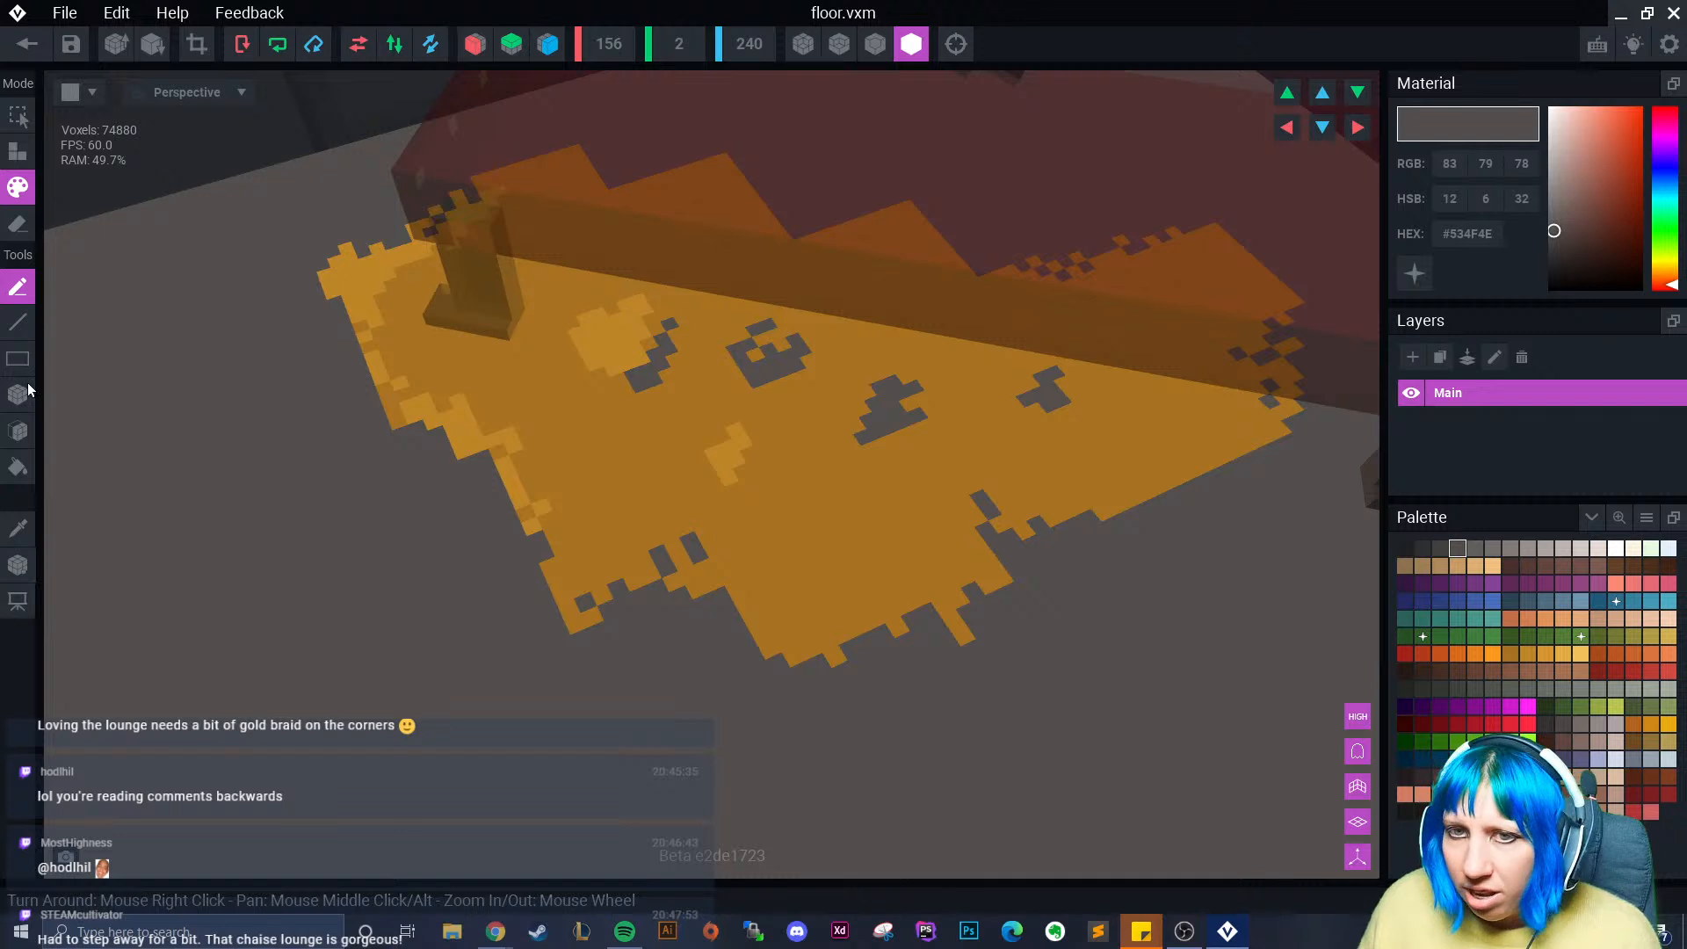
- Recolour the grey gaps inside the gold area to the darker grey #423F3E
click(17, 430)
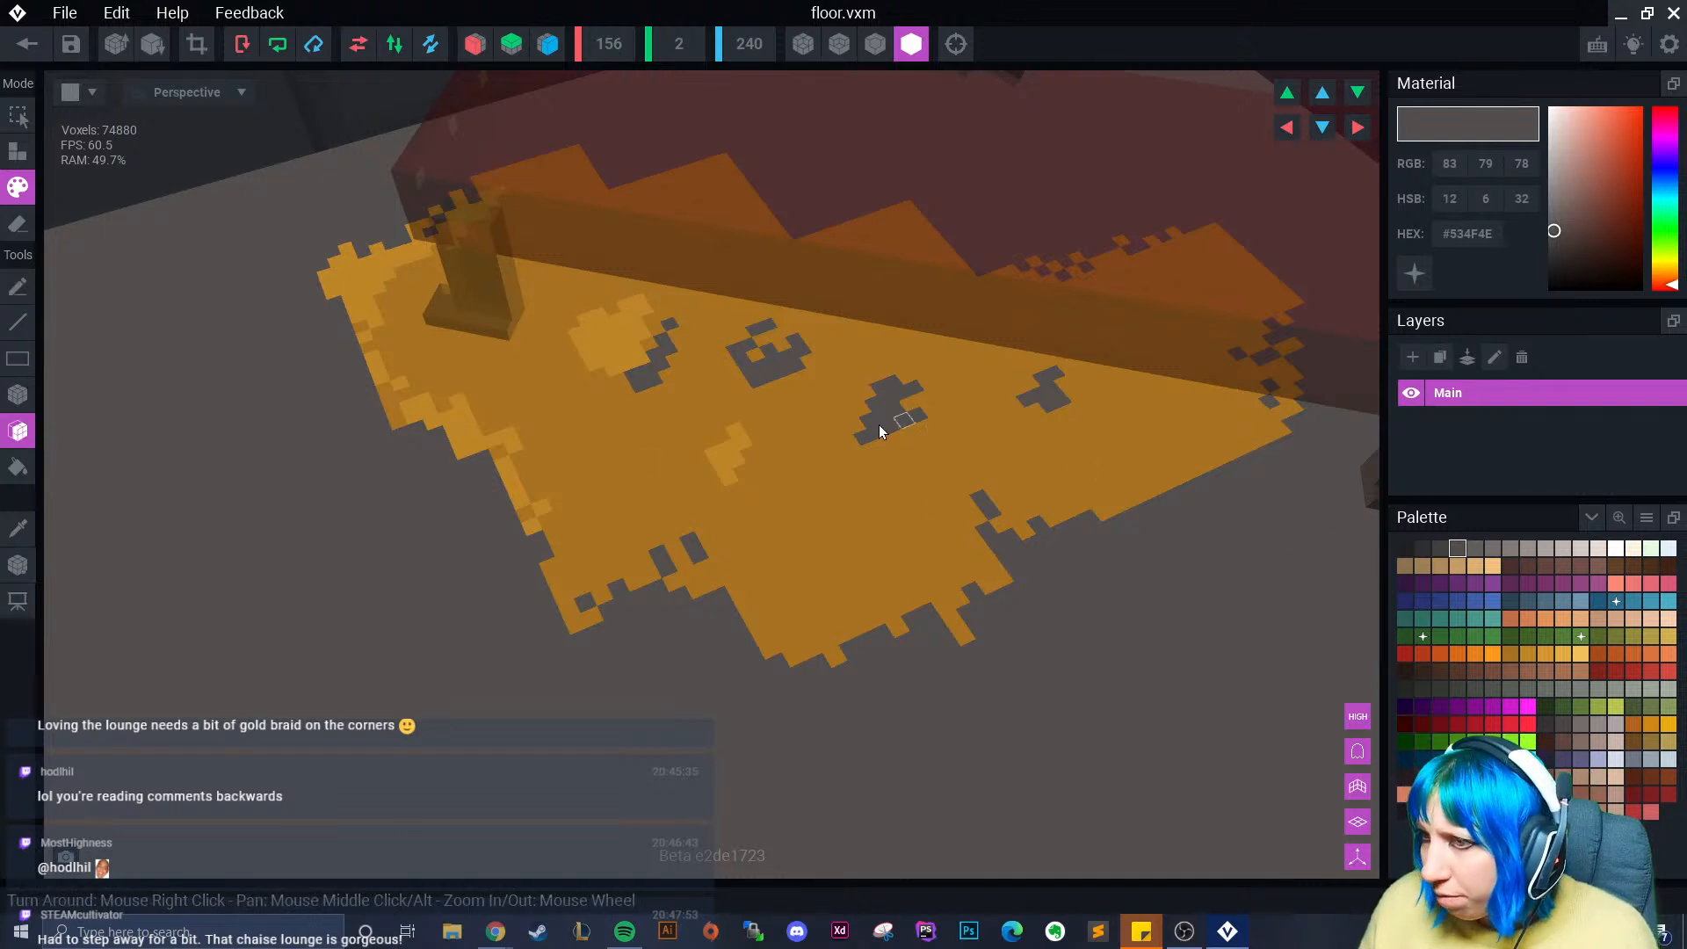
click(1444, 548)
click(933, 417)
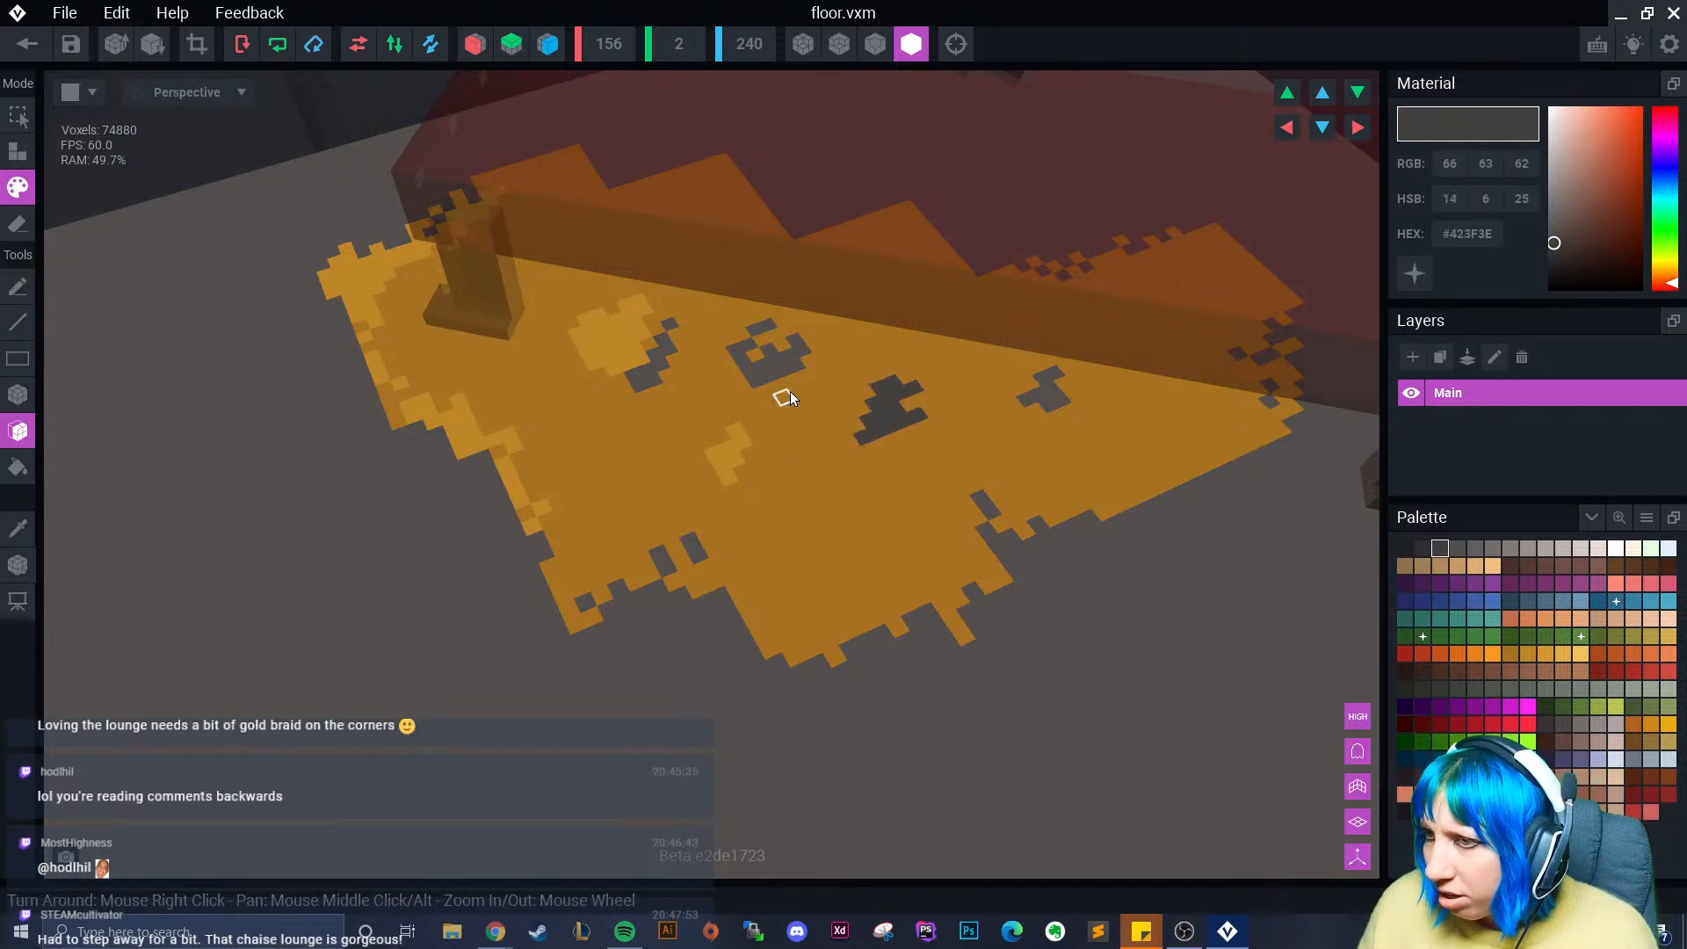
right_drag(1055, 402, 818, 494)
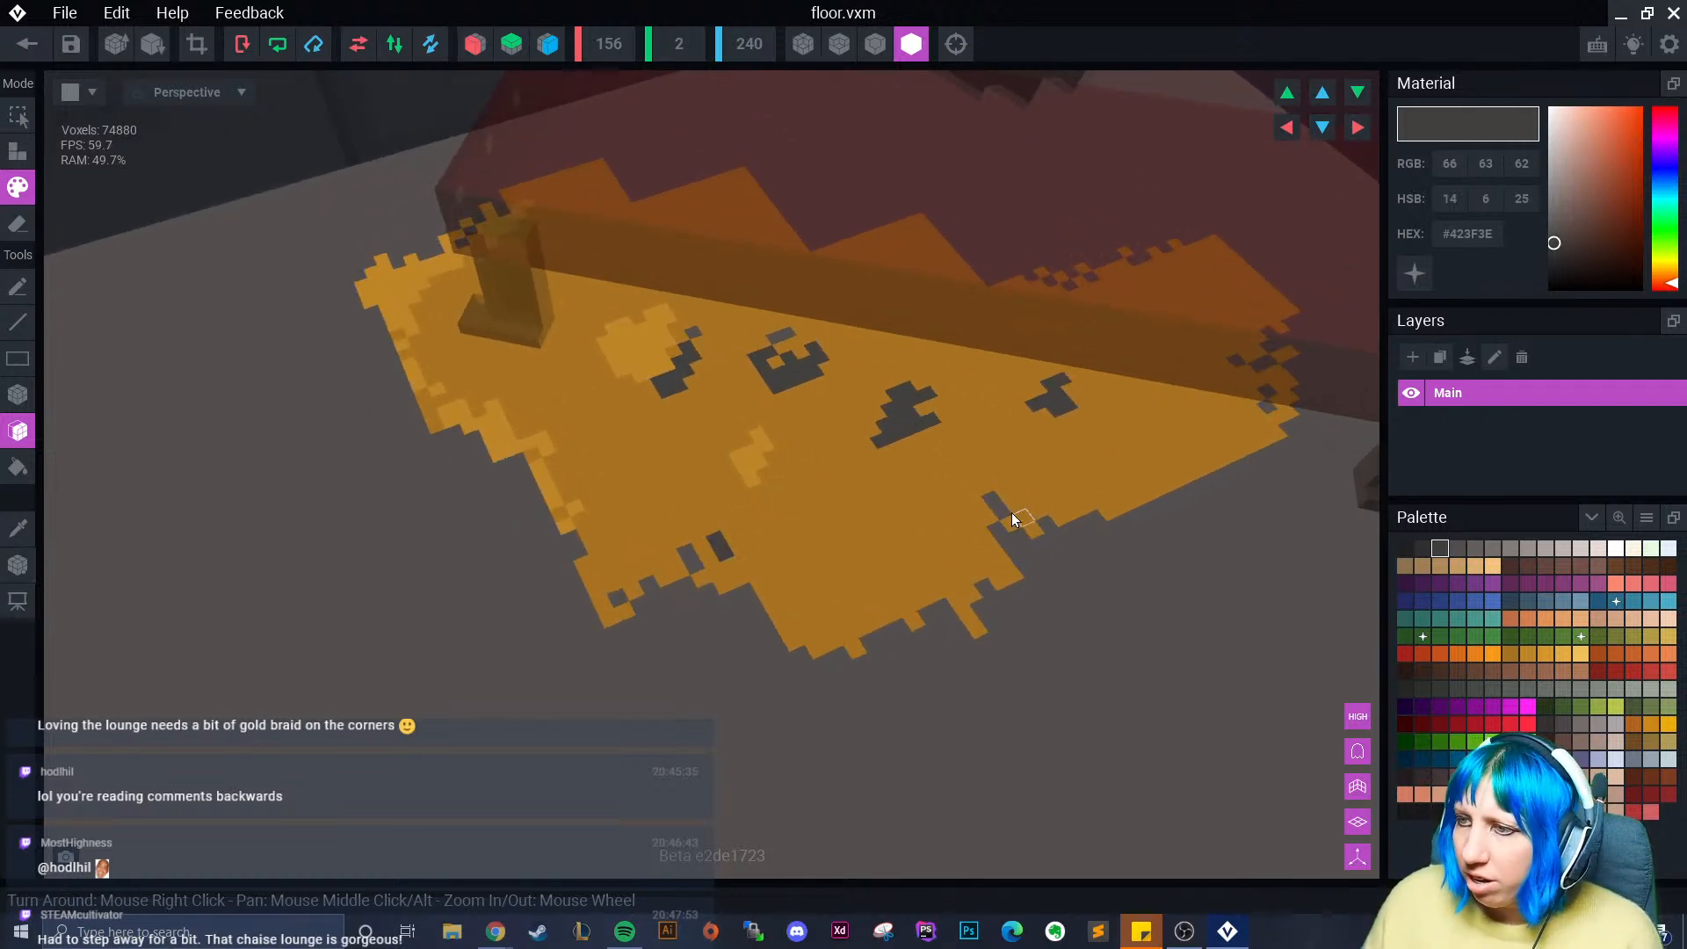
- Paint a dark grey #423F3E shadow of single voxels along the outer and front edges of the gold area
click(17, 395)
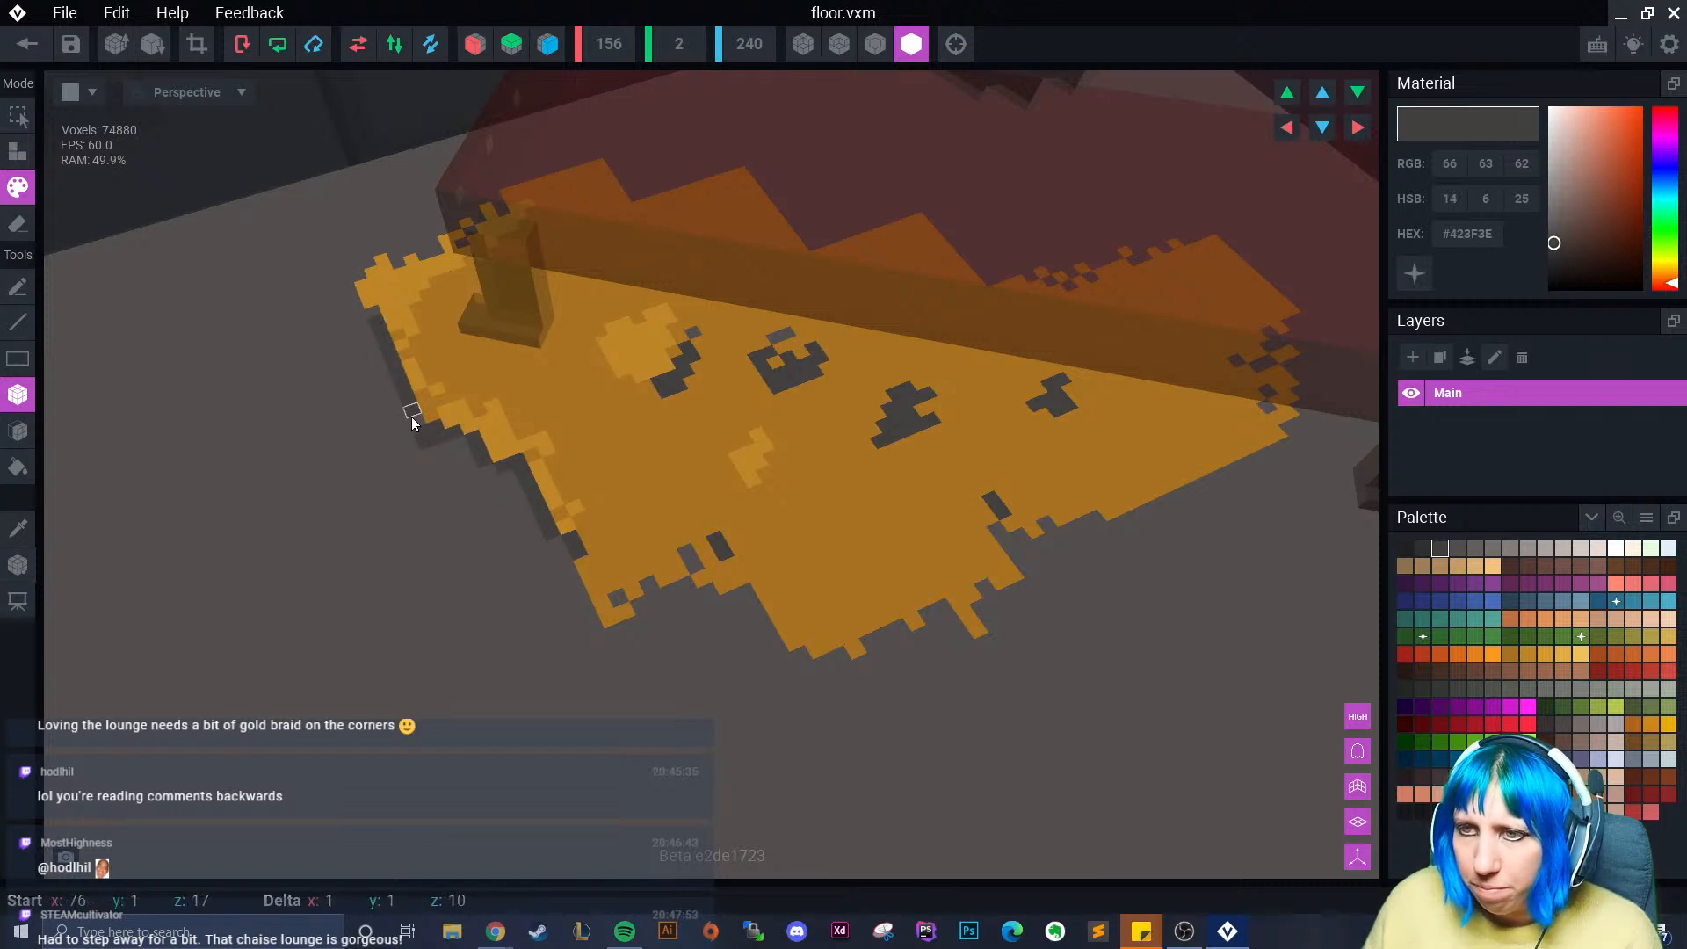
right_drag(514, 515, 824, 592)
scroll(824, 592, up, 3)
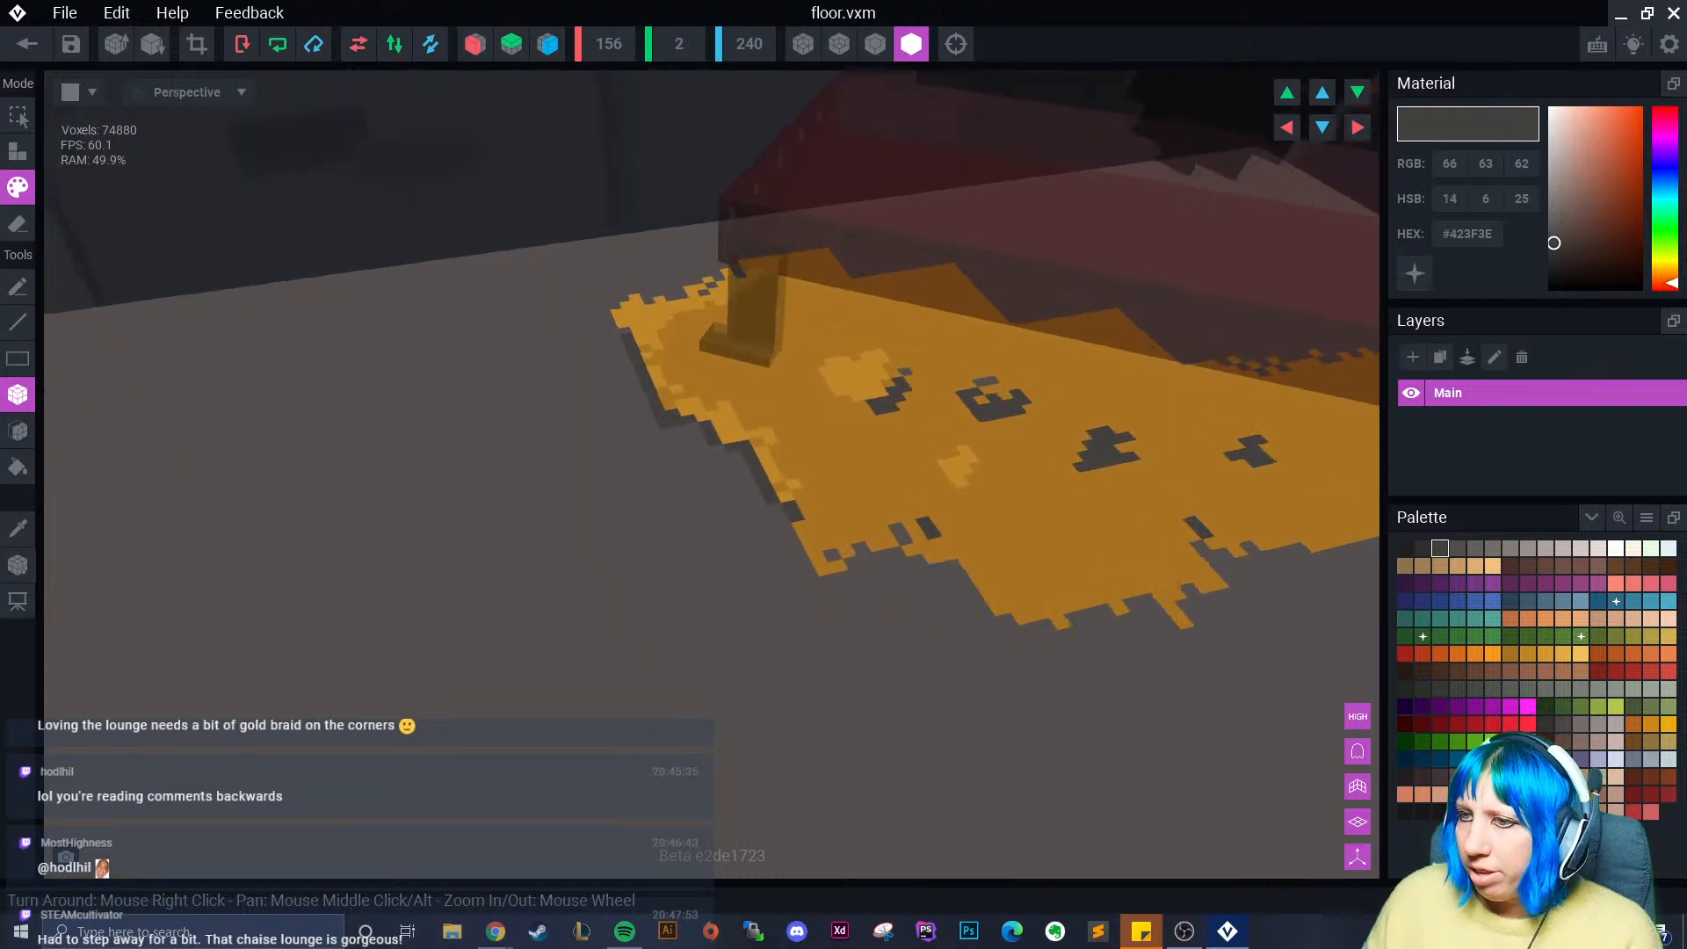
middle_drag(838, 601, 691, 545)
mouse_move(611, 478)
mouse_down()
mouse_move(628, 522)
mouse_move(664, 528)
mouse_up()
mouse_move(773, 520)
mouse_down()
mouse_move(843, 580)
mouse_move(962, 567)
mouse_move(919, 587)
mouse_up()
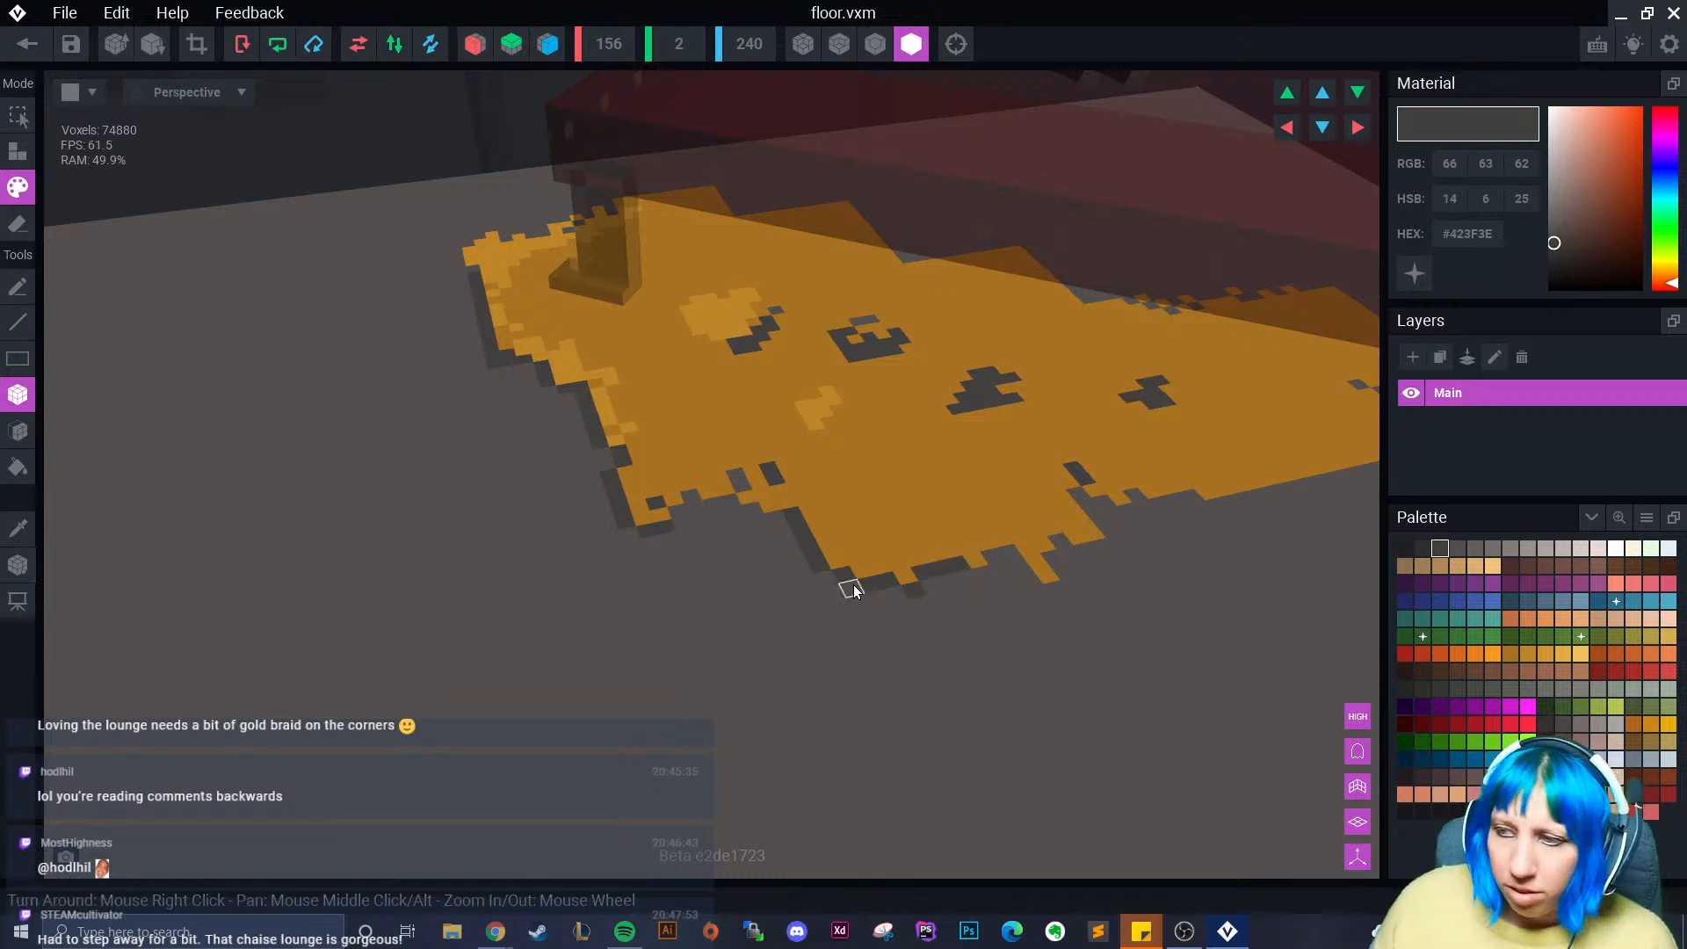
right_drag(850, 586, 867, 600)
drag(982, 541, 1007, 535)
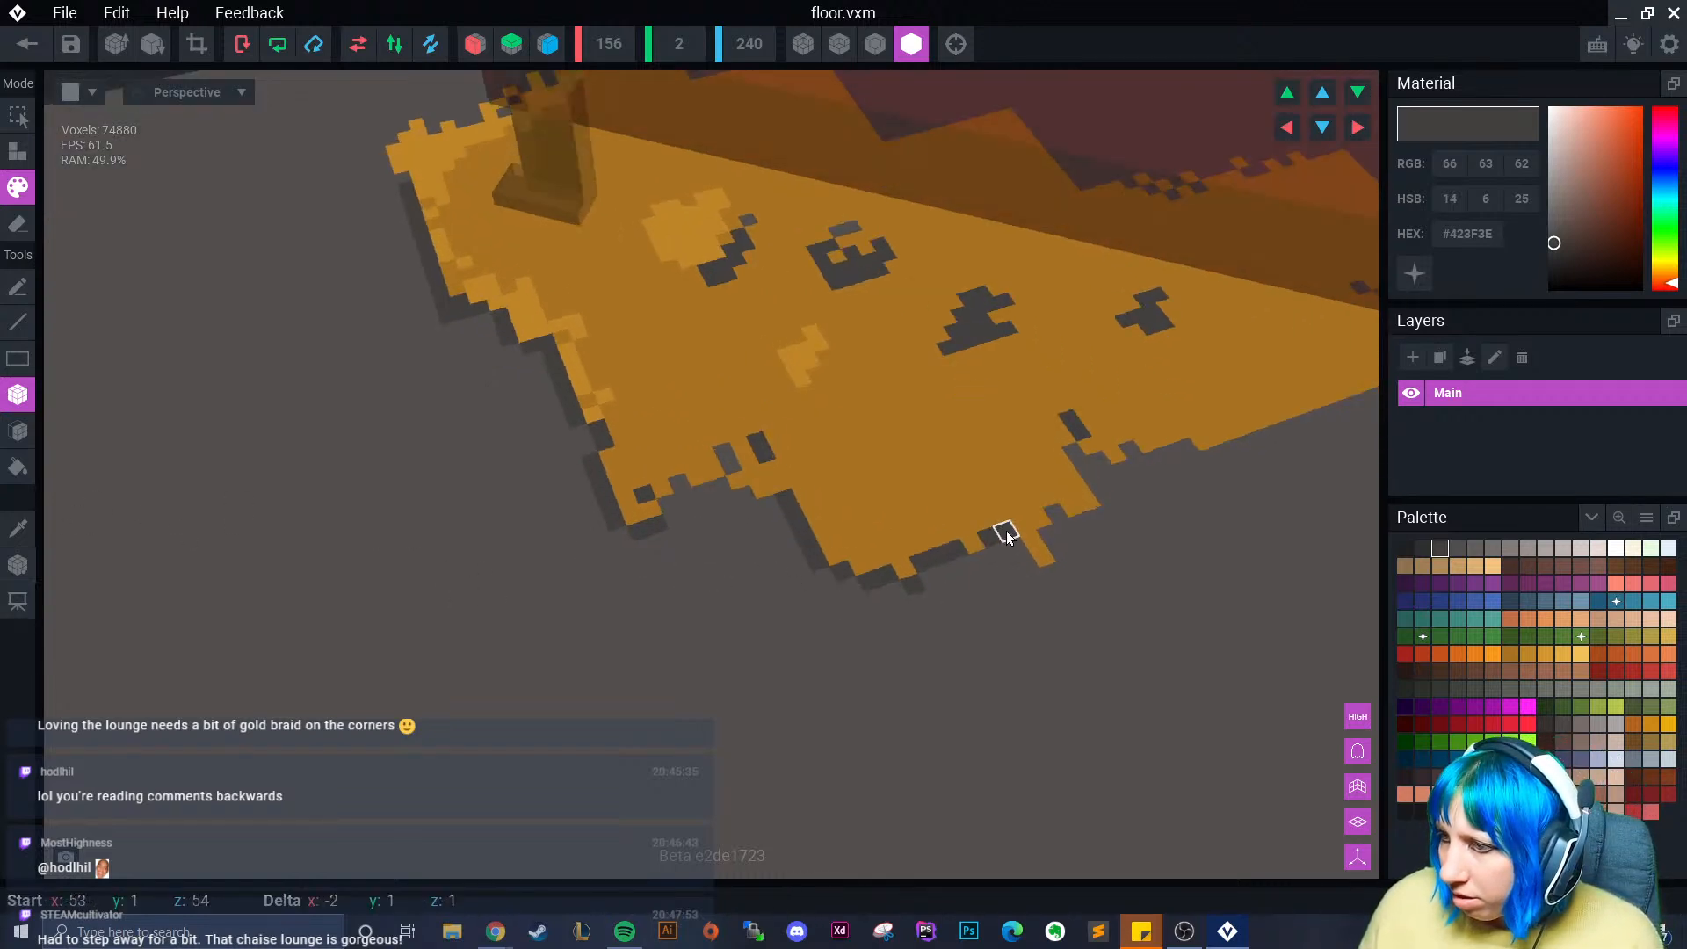
- Paint two small gem shapes inside the gold area in emissive red #A32218, one near the chaise leg and one by the chaise's front edge
click(1405, 654)
click(1429, 272)
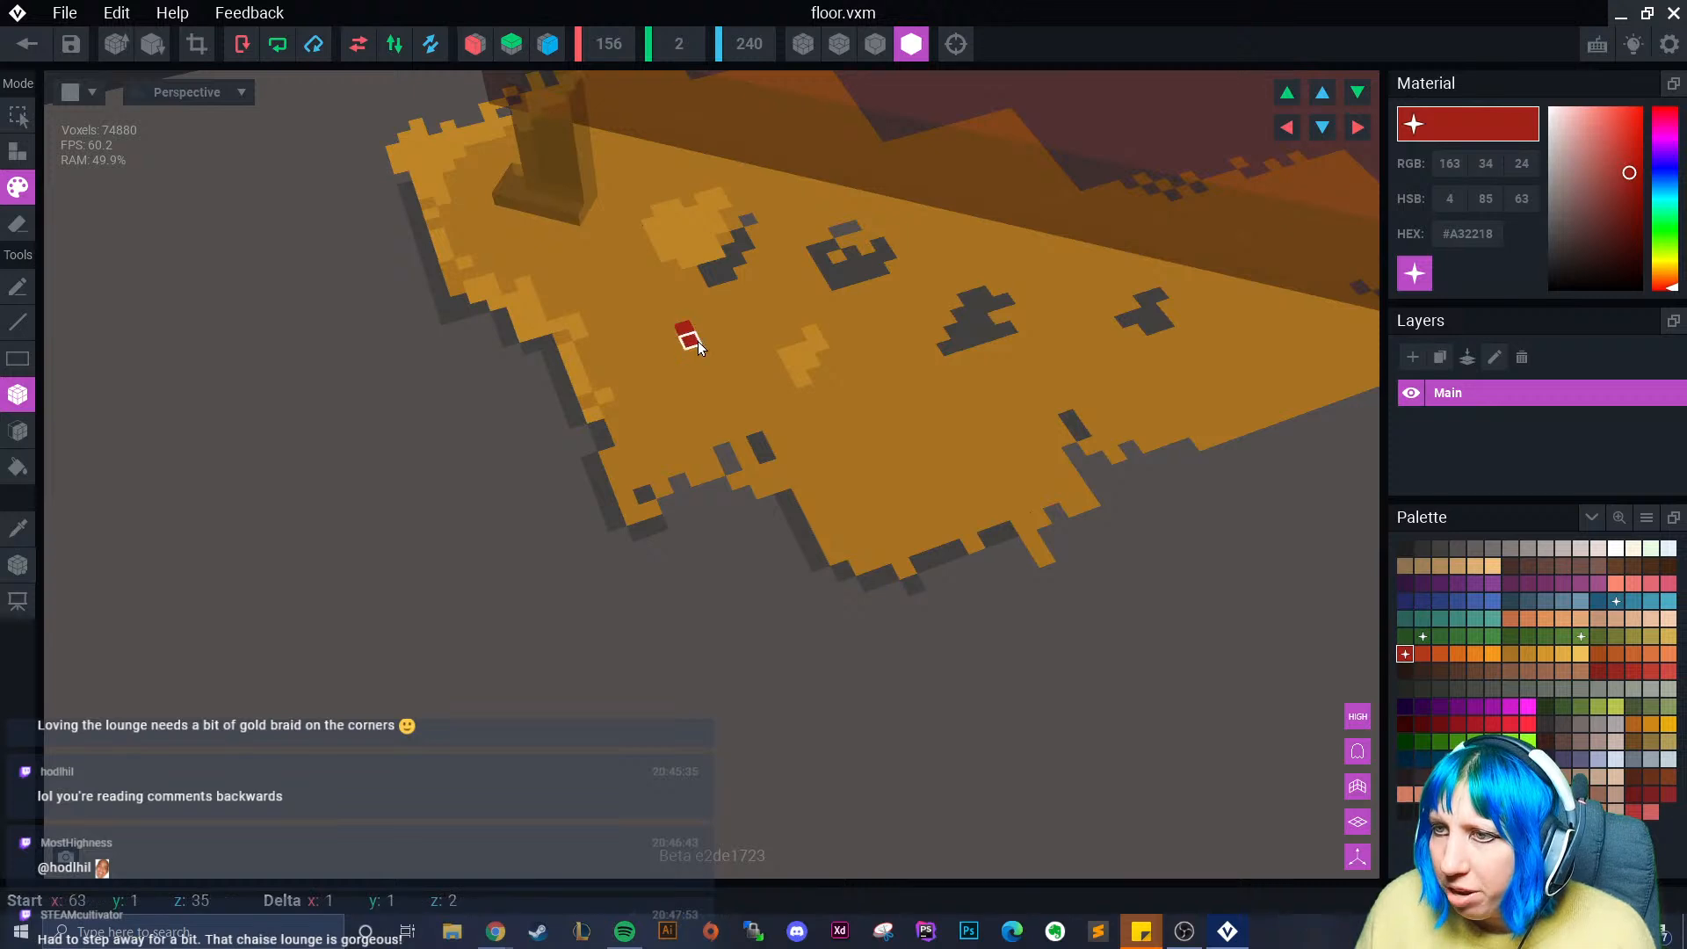
drag(700, 334, 700, 334)
click(673, 333)
click(675, 346)
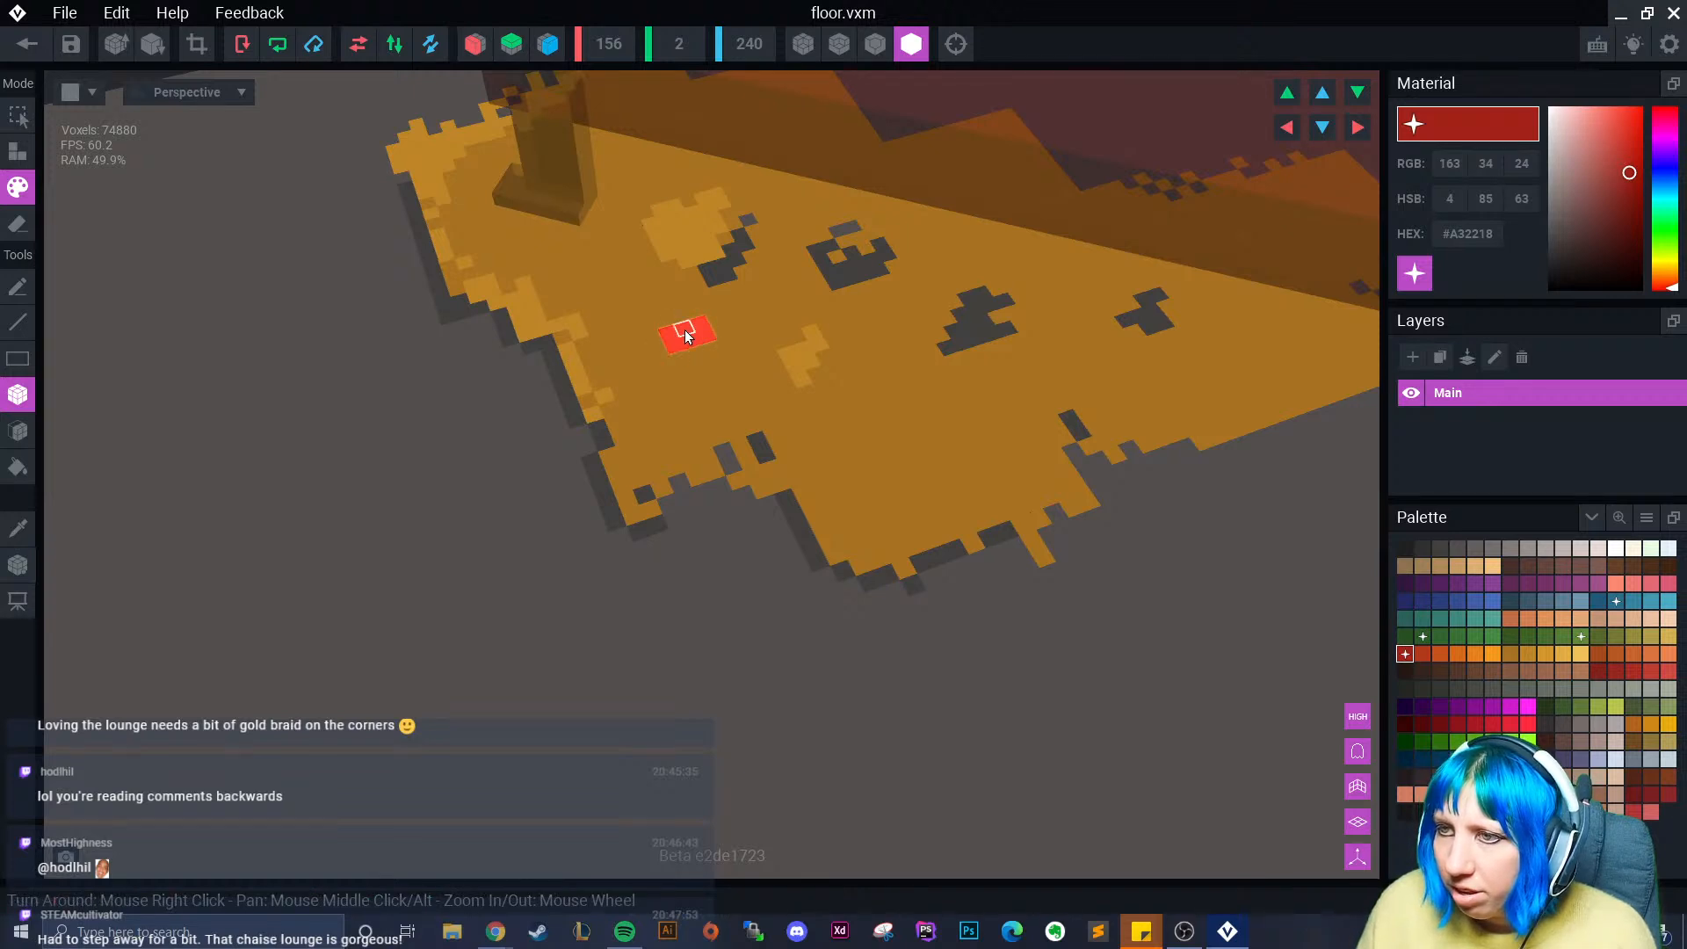
click(691, 354)
right_drag(859, 362, 636, 316)
click(984, 298)
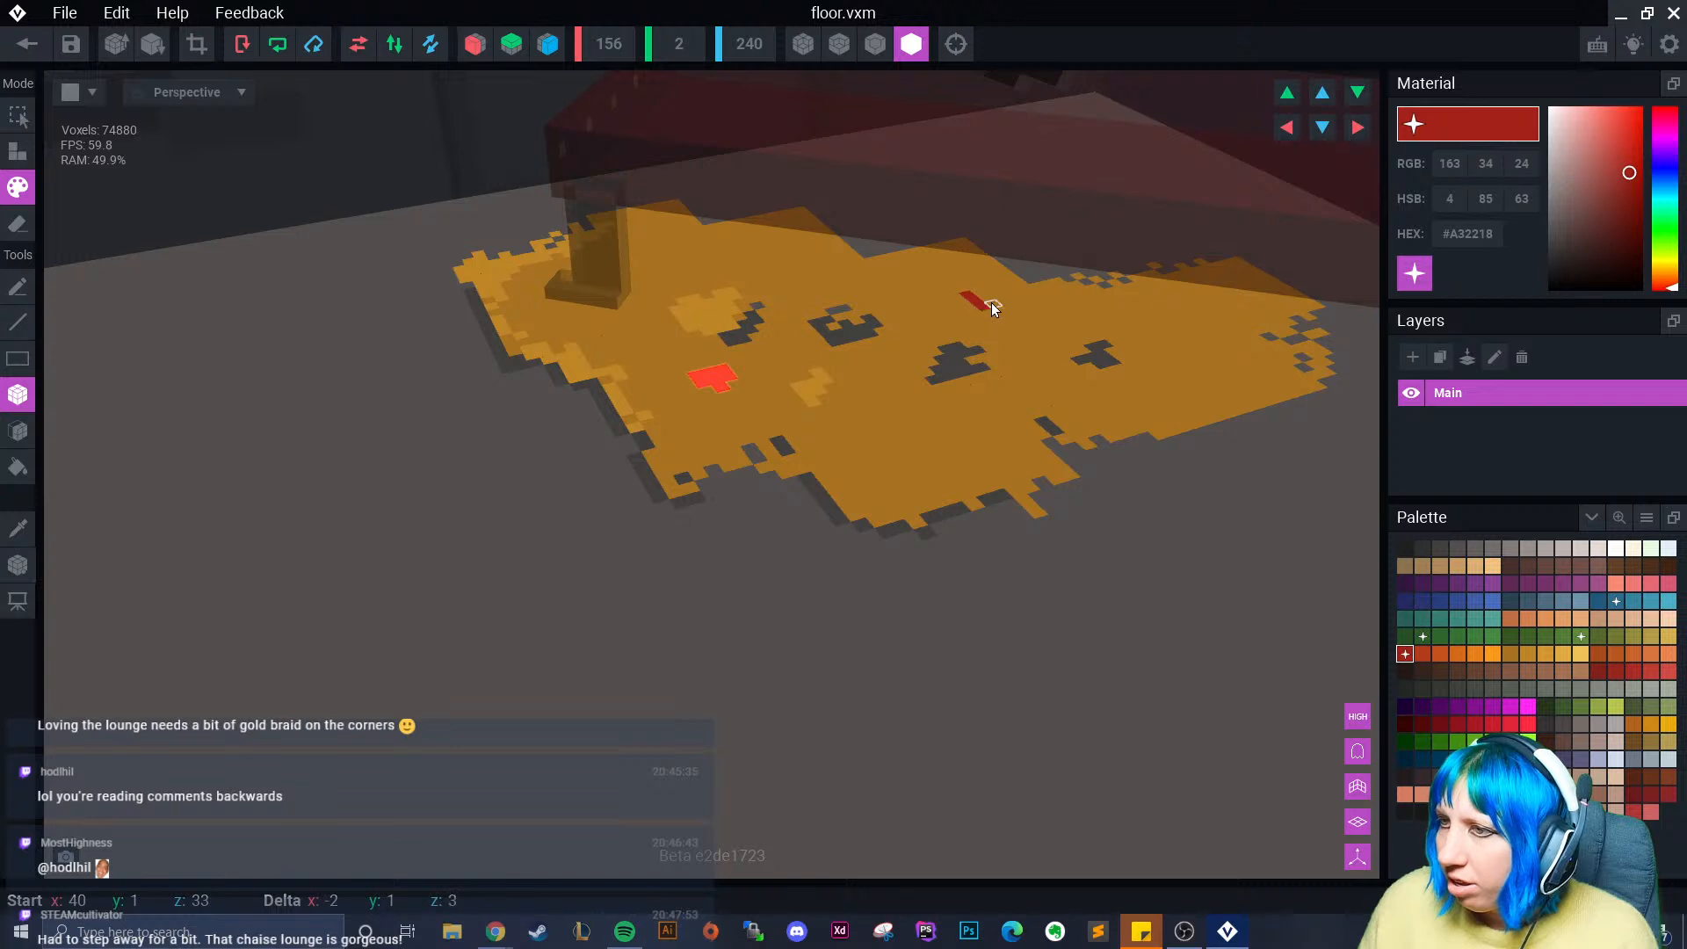
click(998, 309)
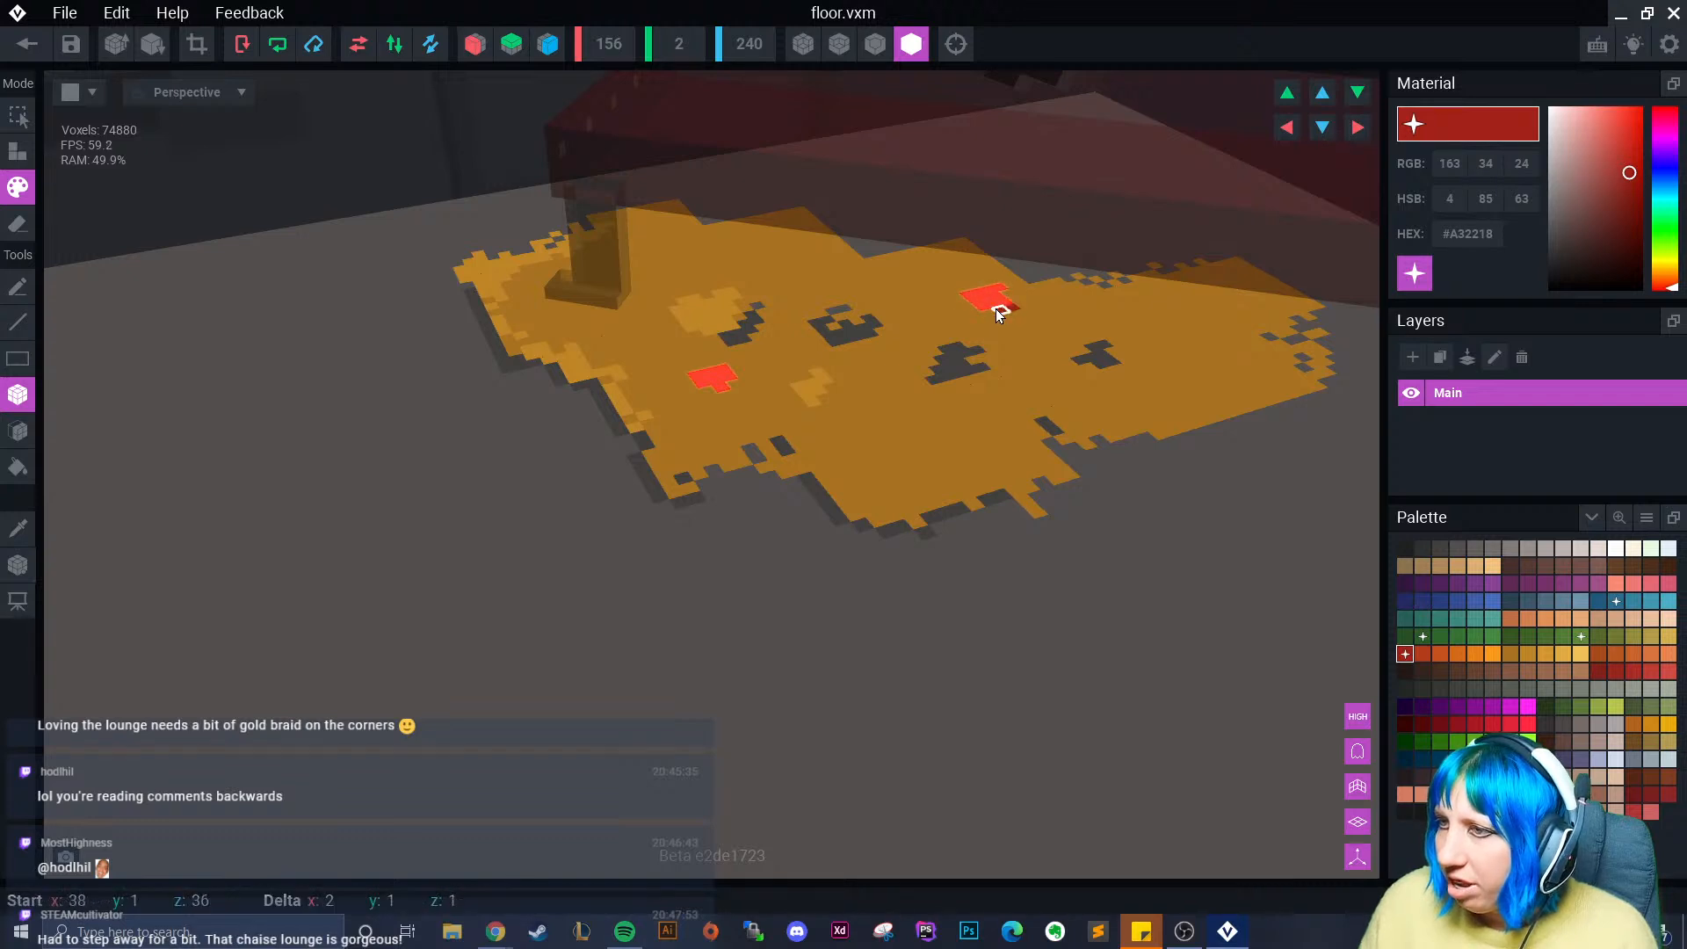
click(973, 308)
- Shade the edges of both red gems with non-emissive red #BD3C33 voxels
click(1424, 653)
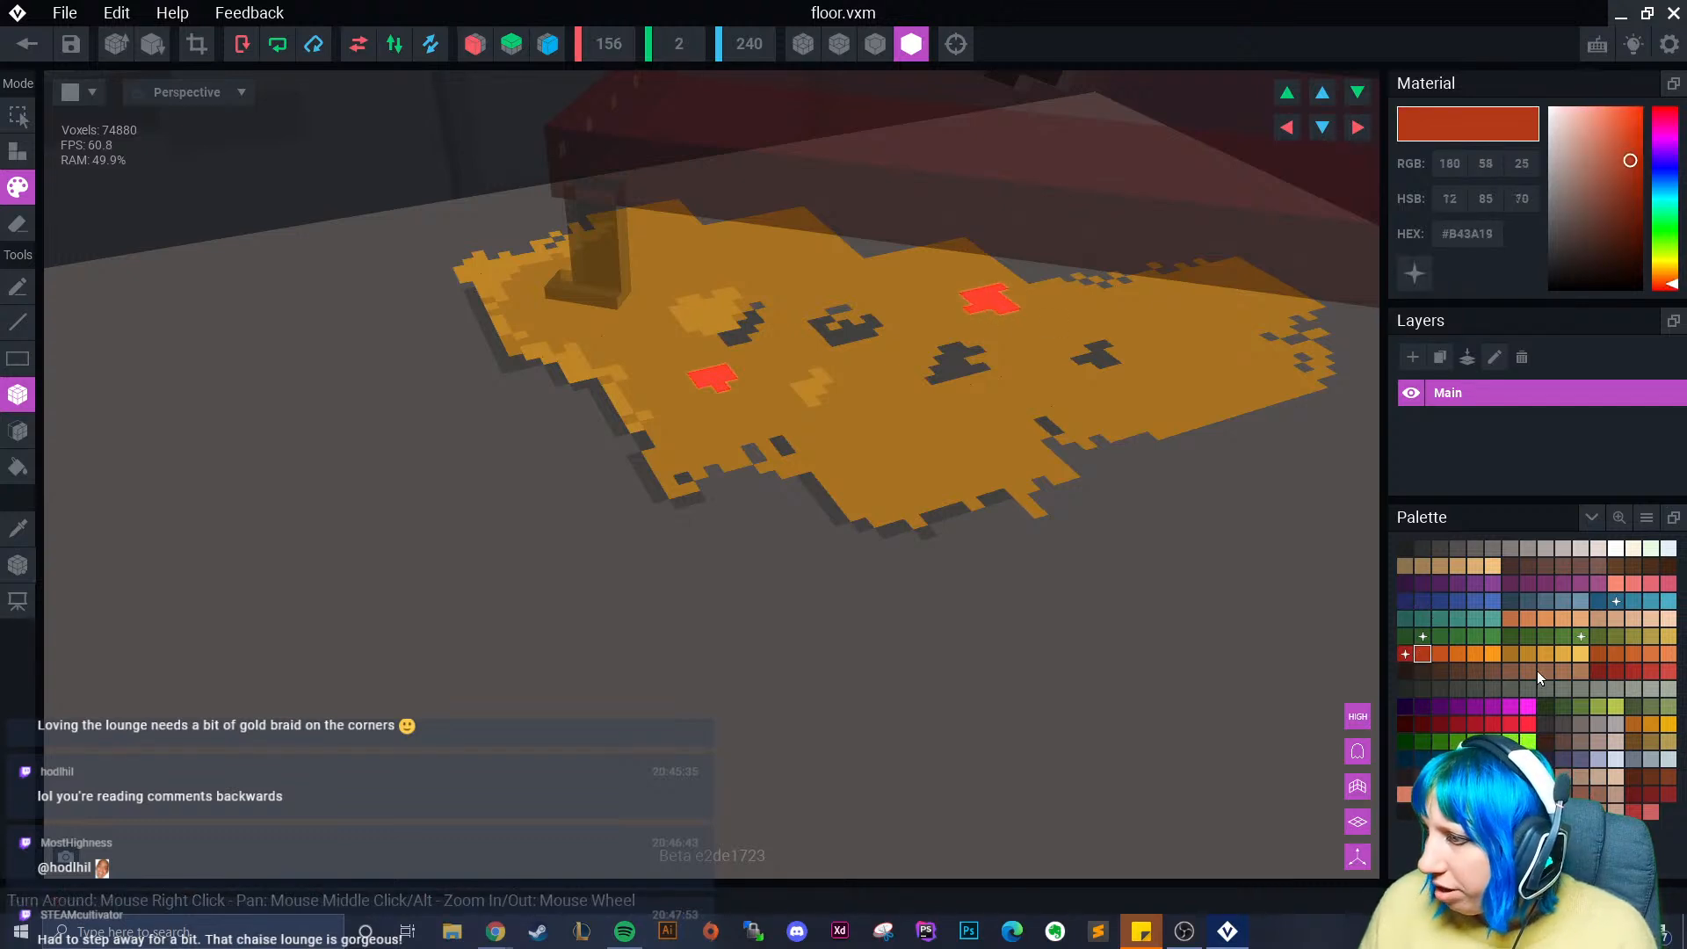
click(1650, 671)
scroll(1092, 503, up, 3)
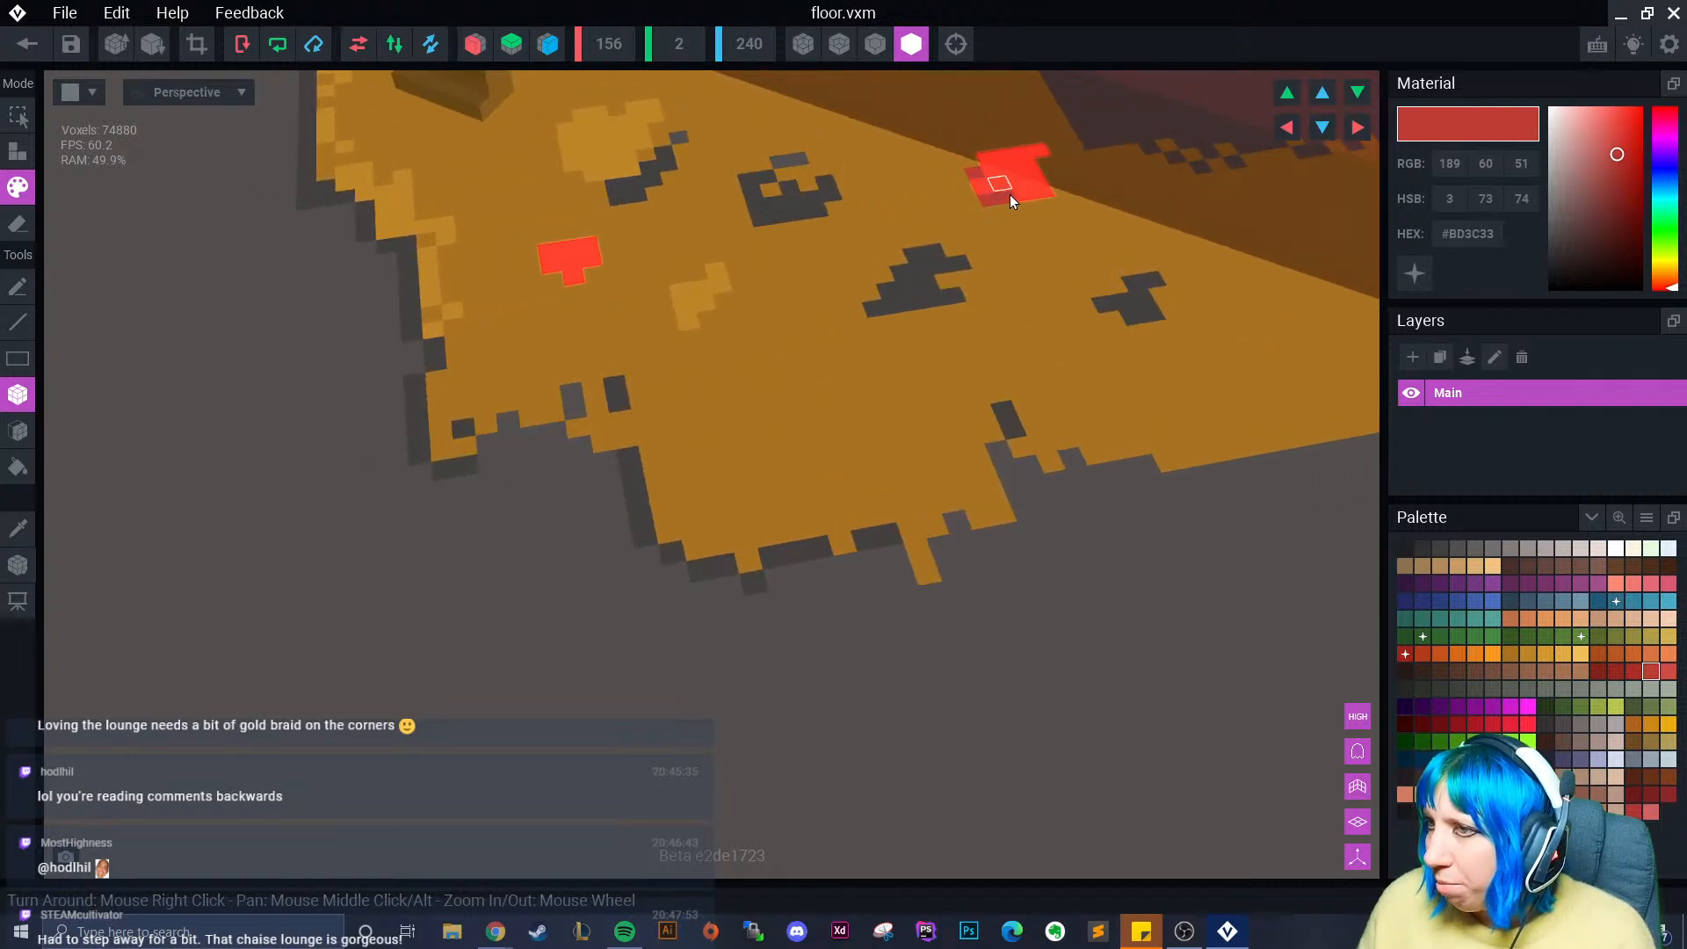
drag(1037, 204, 1056, 176)
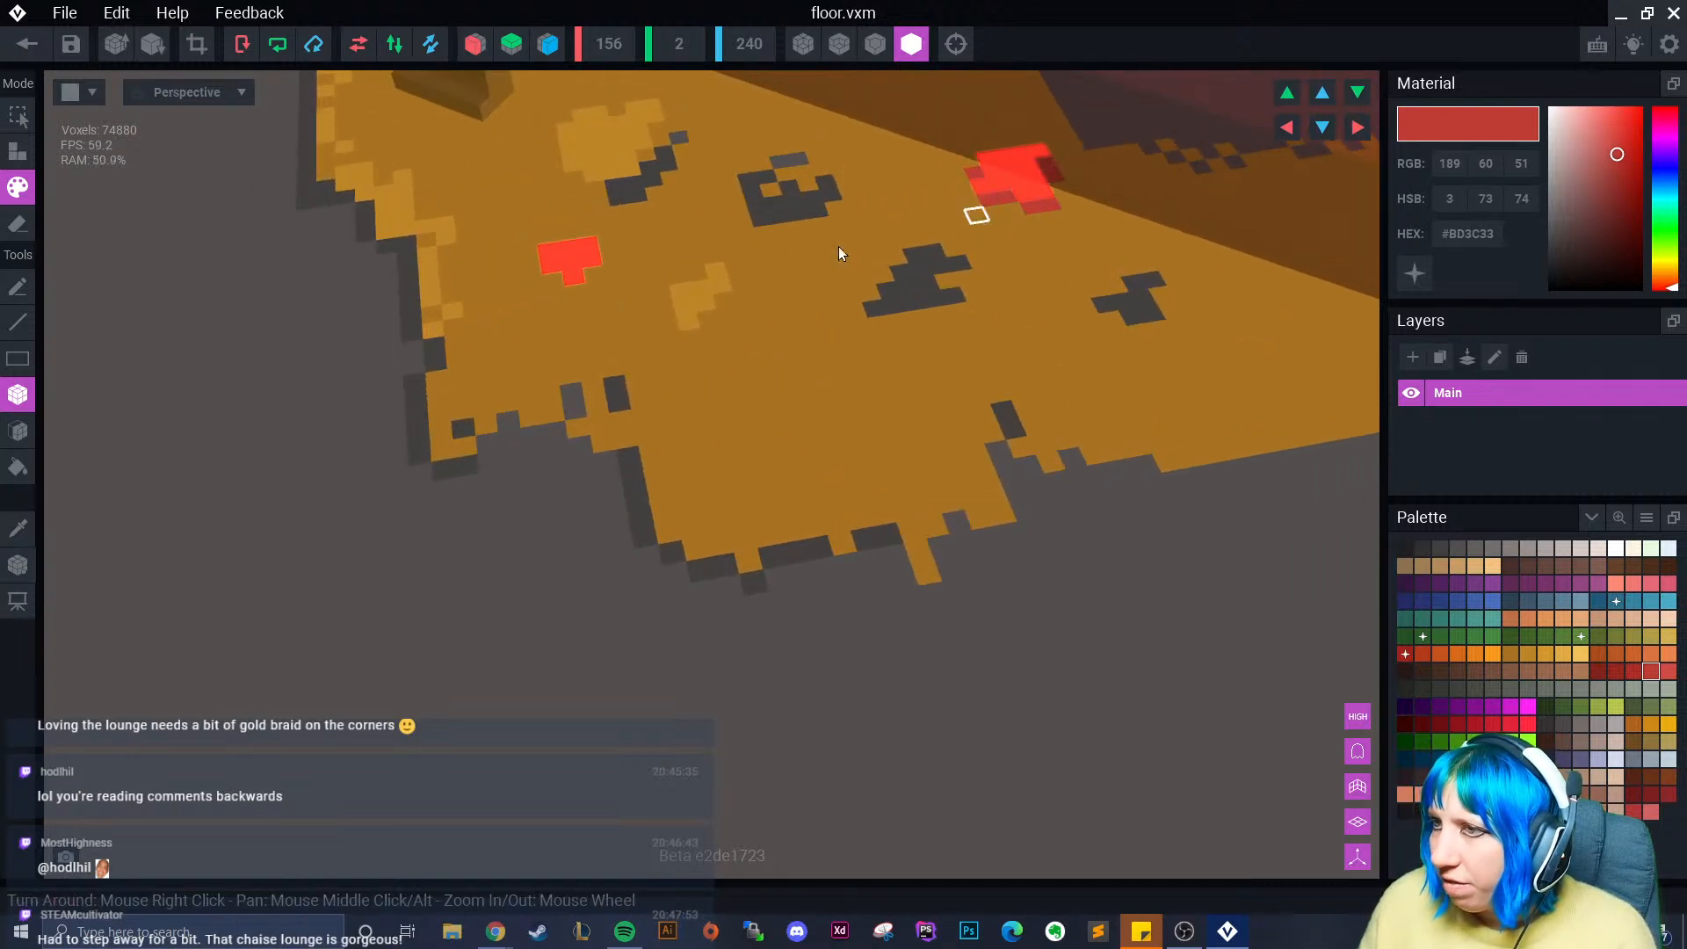
click(593, 275)
click(559, 275)
click(575, 290)
scroll(538, 264, down, 2)
right_drag(562, 408, 721, 428)
scroll(723, 434, up, 2)
scroll(722, 439, down, 3)
scroll(629, 410, up, 1)
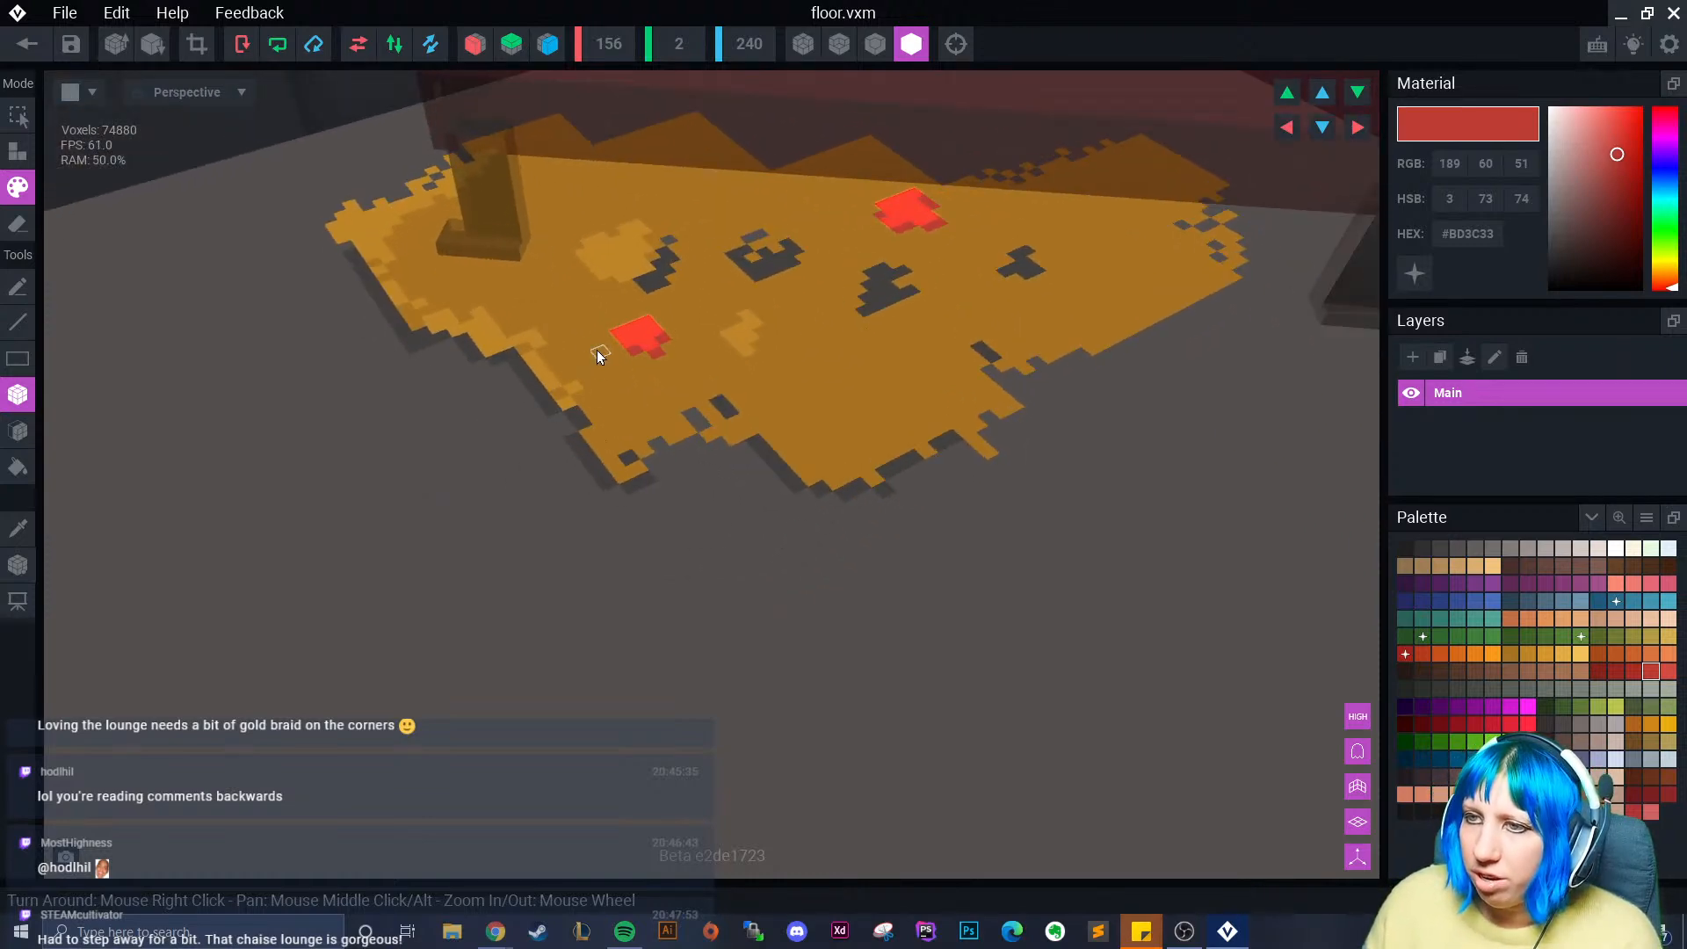
click(611, 339)
- Return to the room scene and examine the gold spill and red gems under the chaise beside the other furniture
click(28, 44)
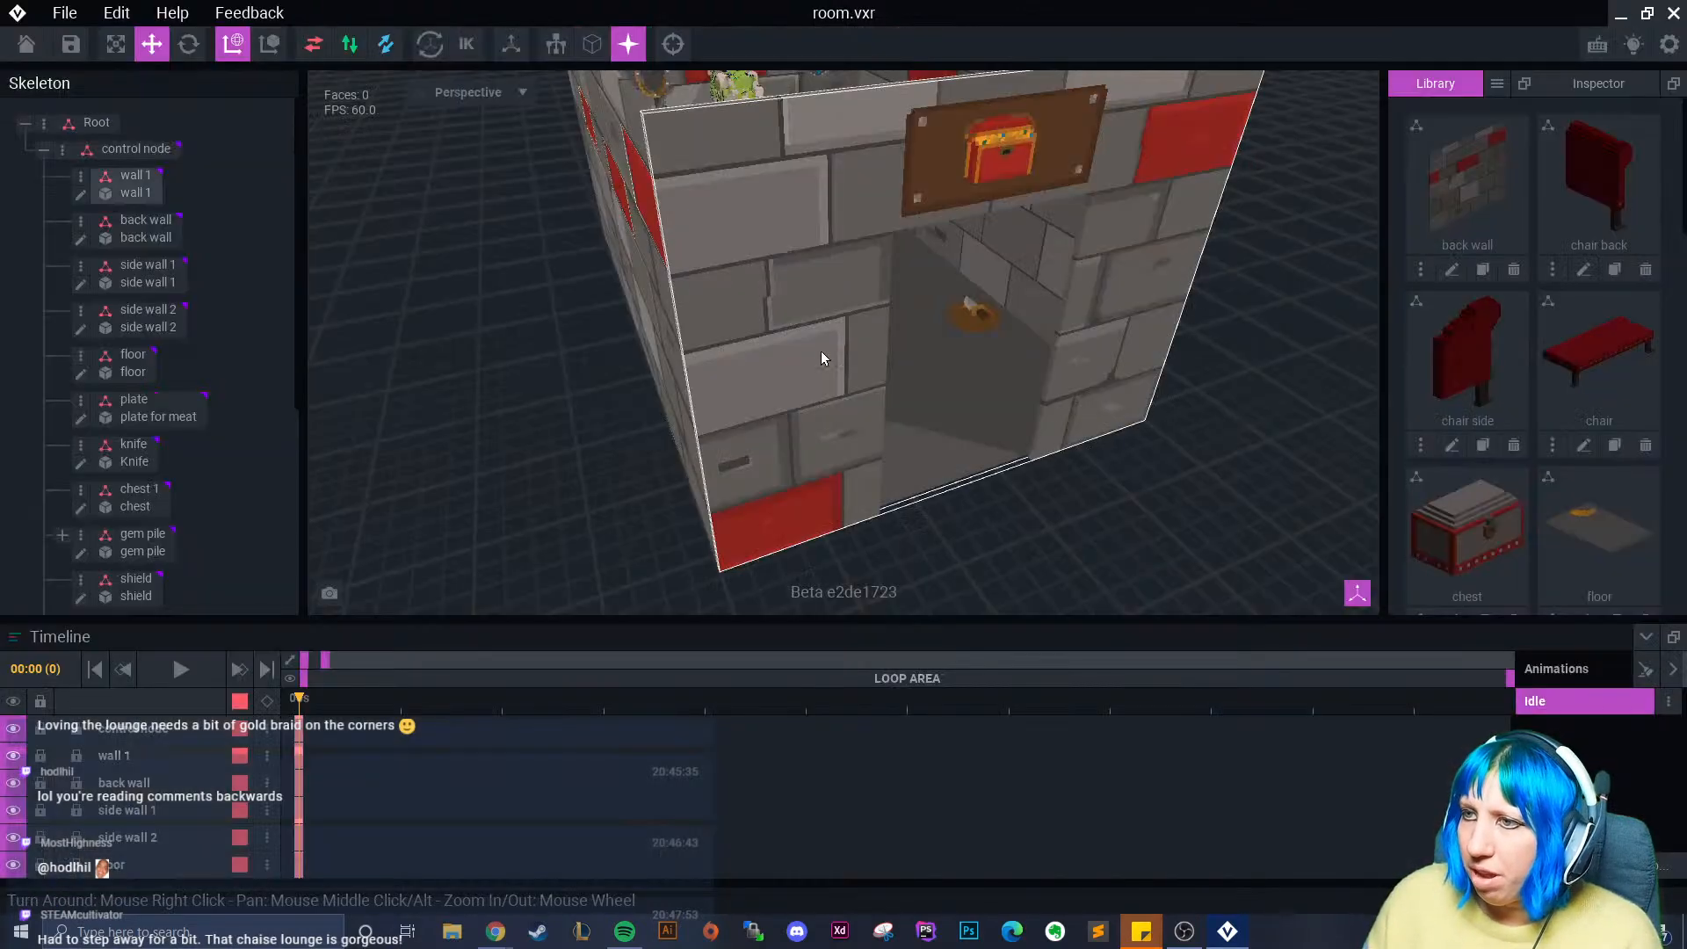
right_drag(822, 353, 892, 462)
scroll(893, 465, up, 3)
scroll(889, 506, up, 6)
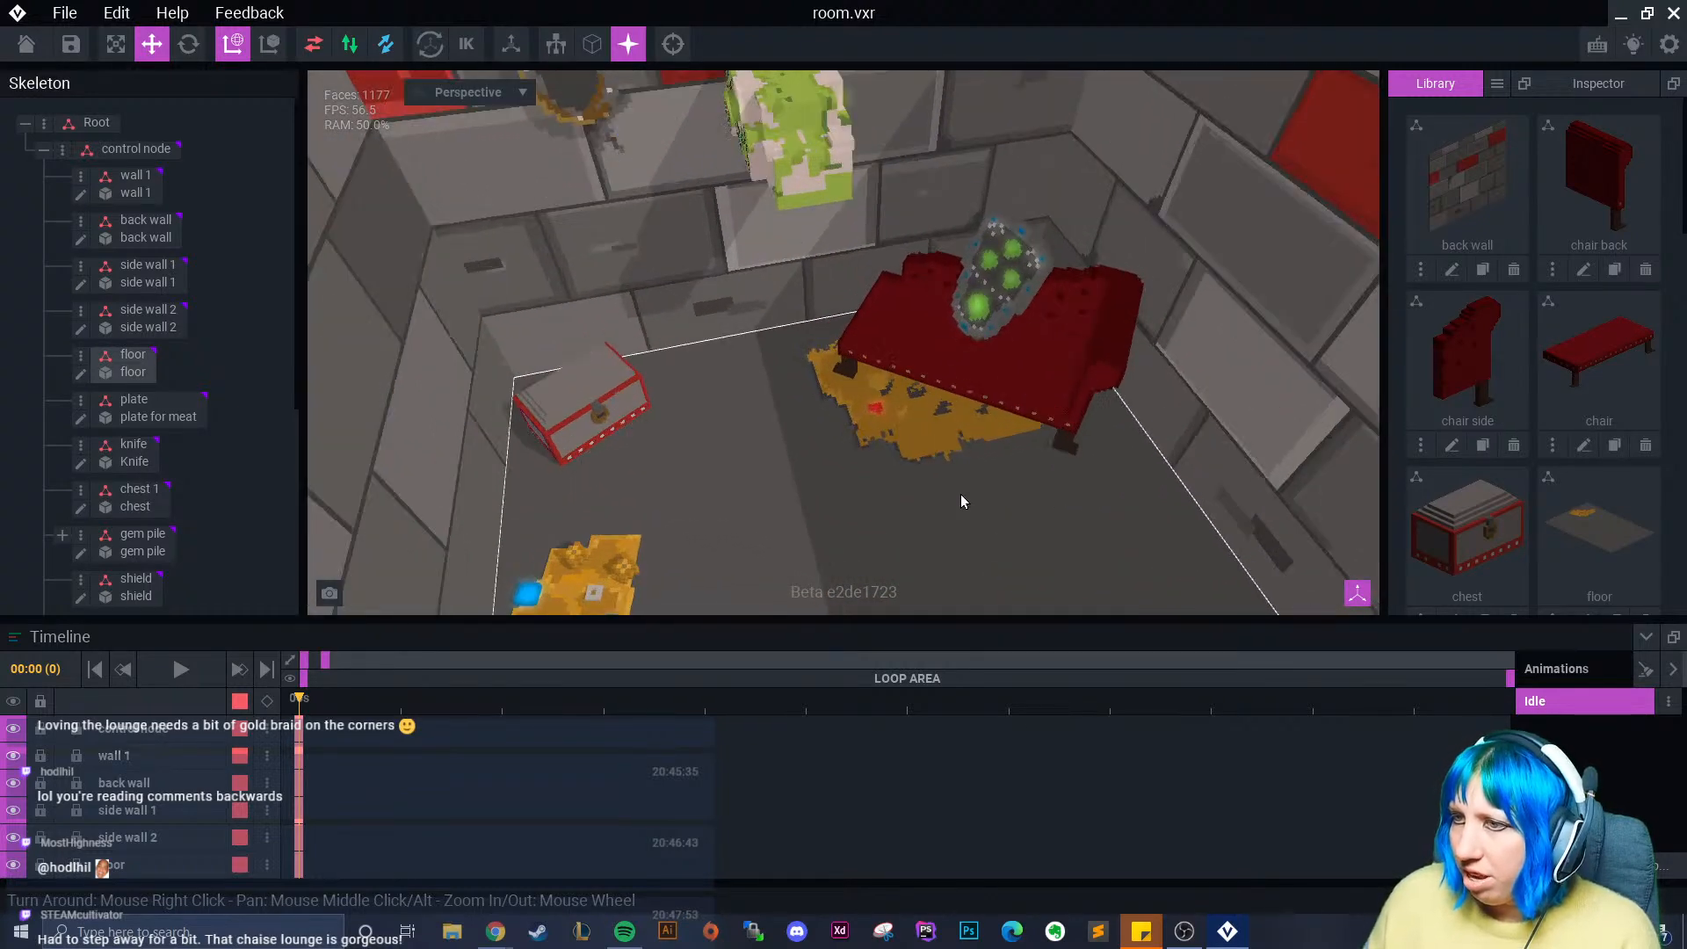
scroll(1004, 538, up, 3)
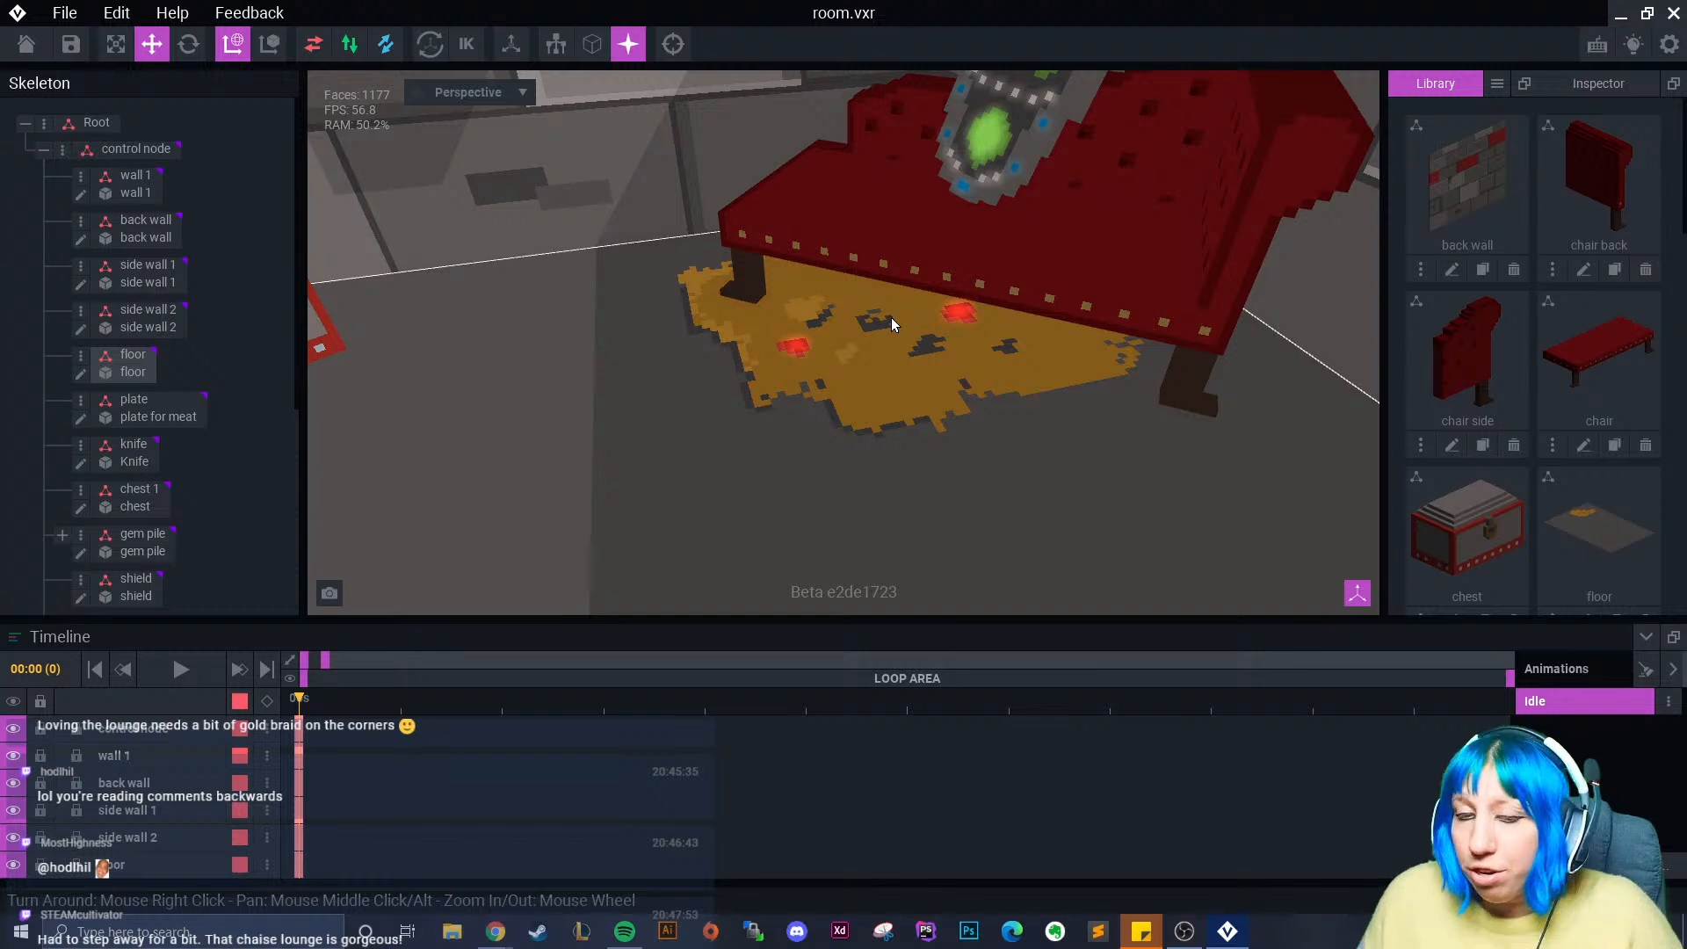
right_drag(891, 318, 770, 409)
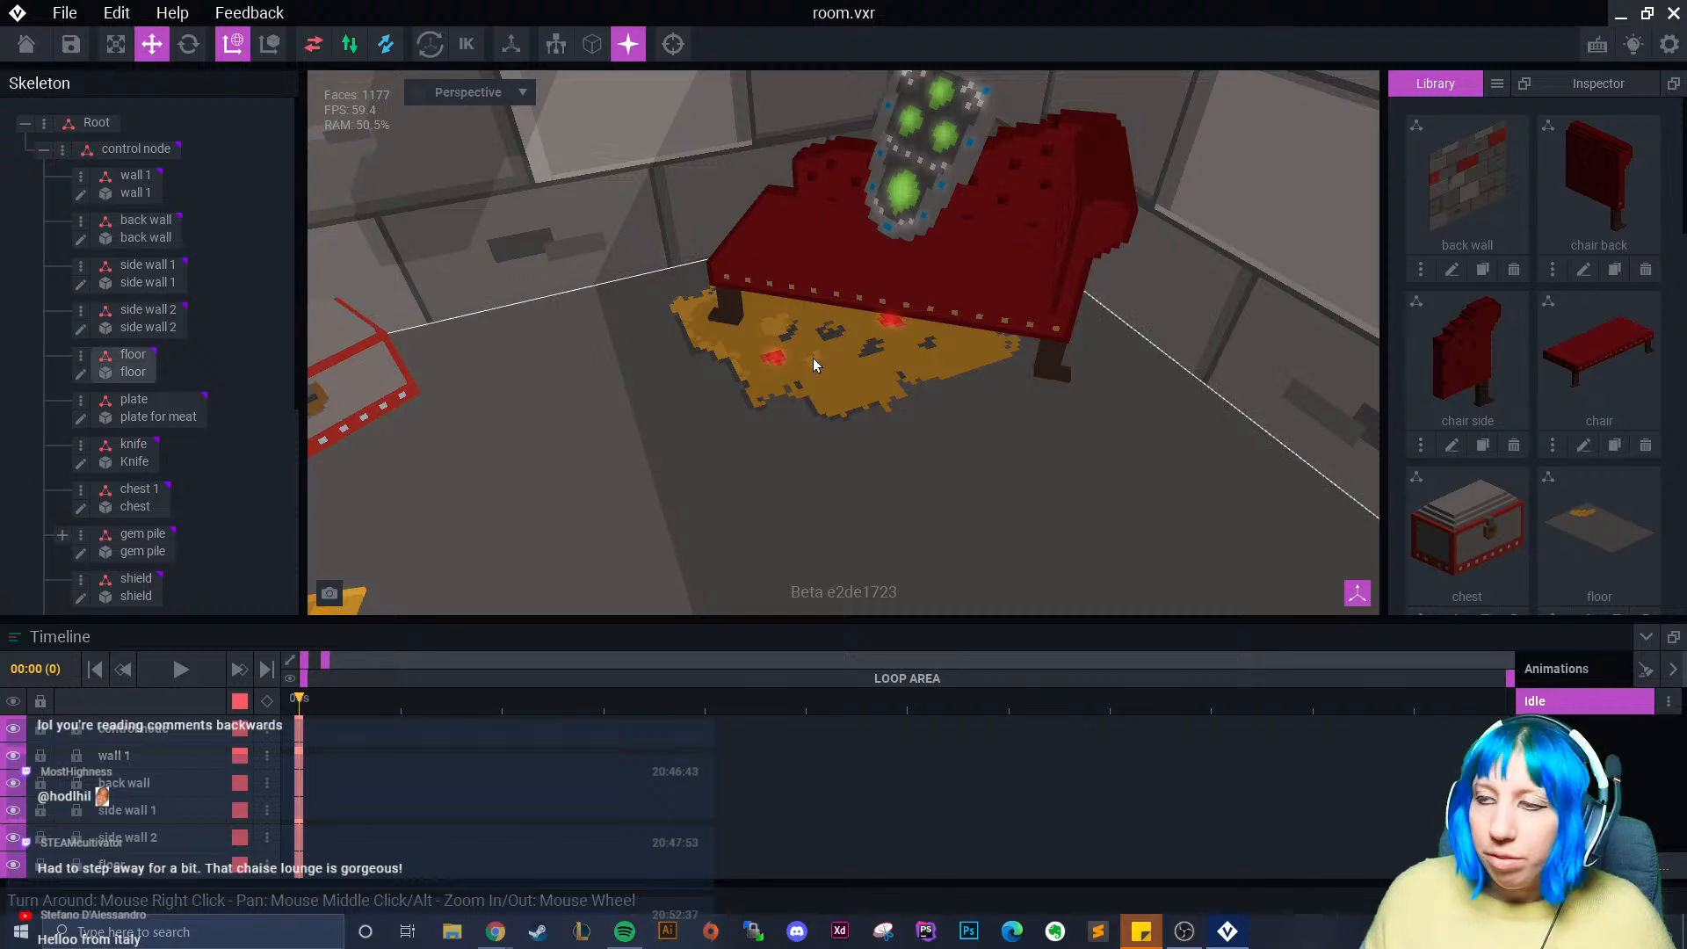
right_drag(813, 357, 900, 377)
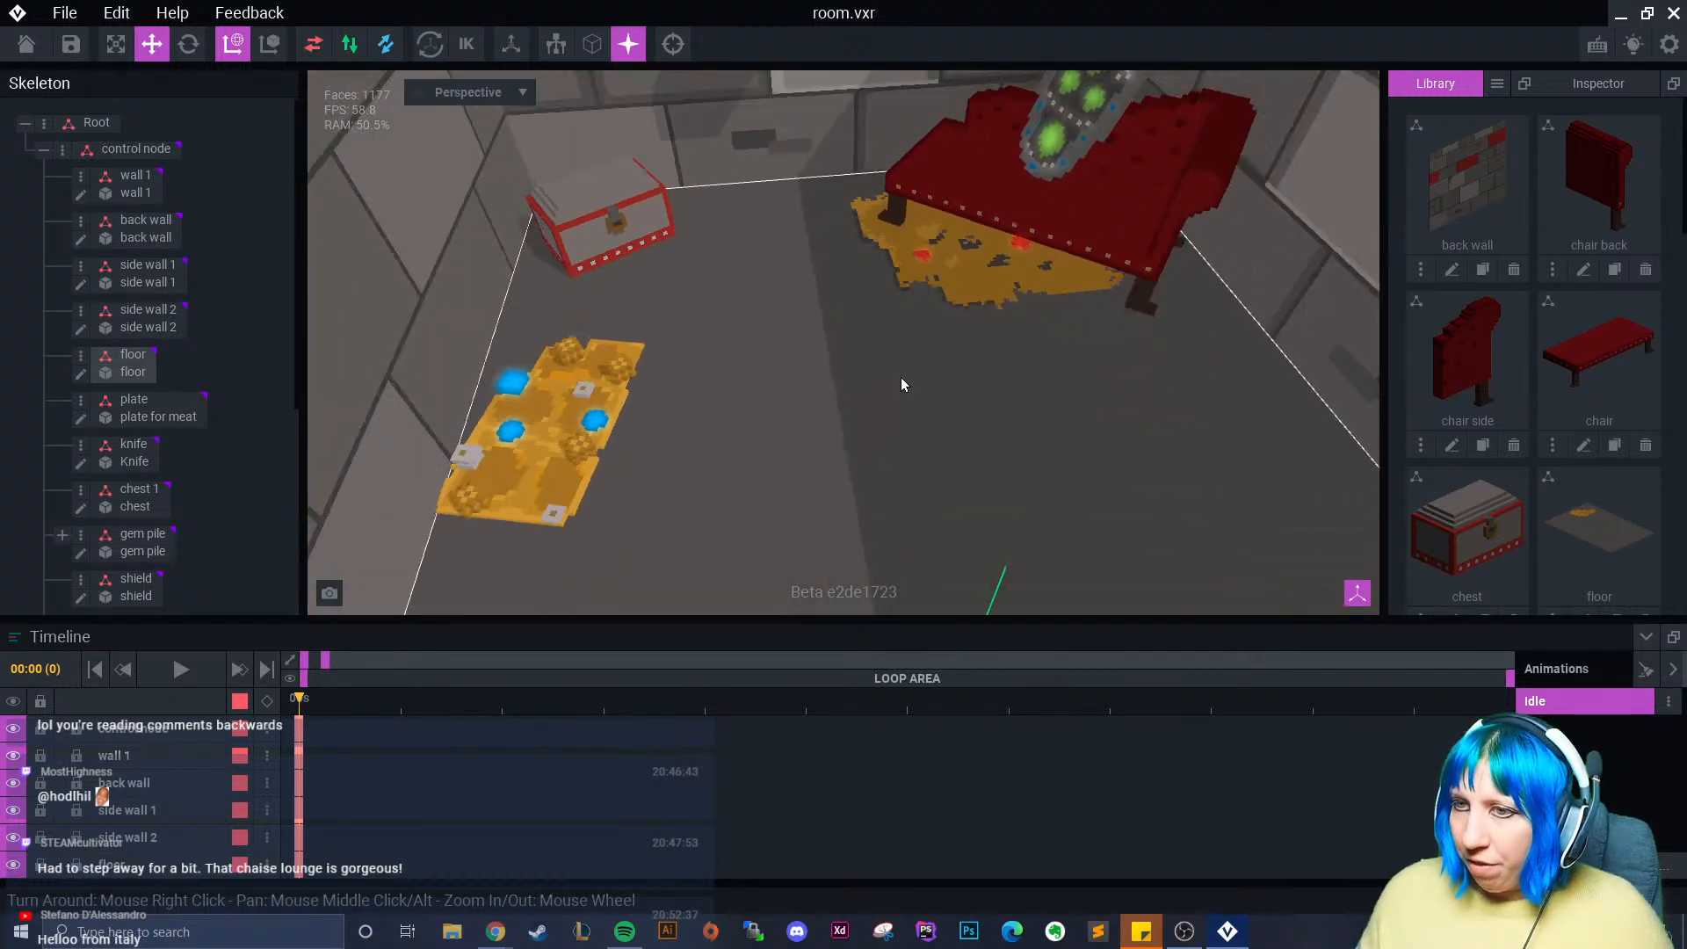
scroll(884, 395, up, 2)
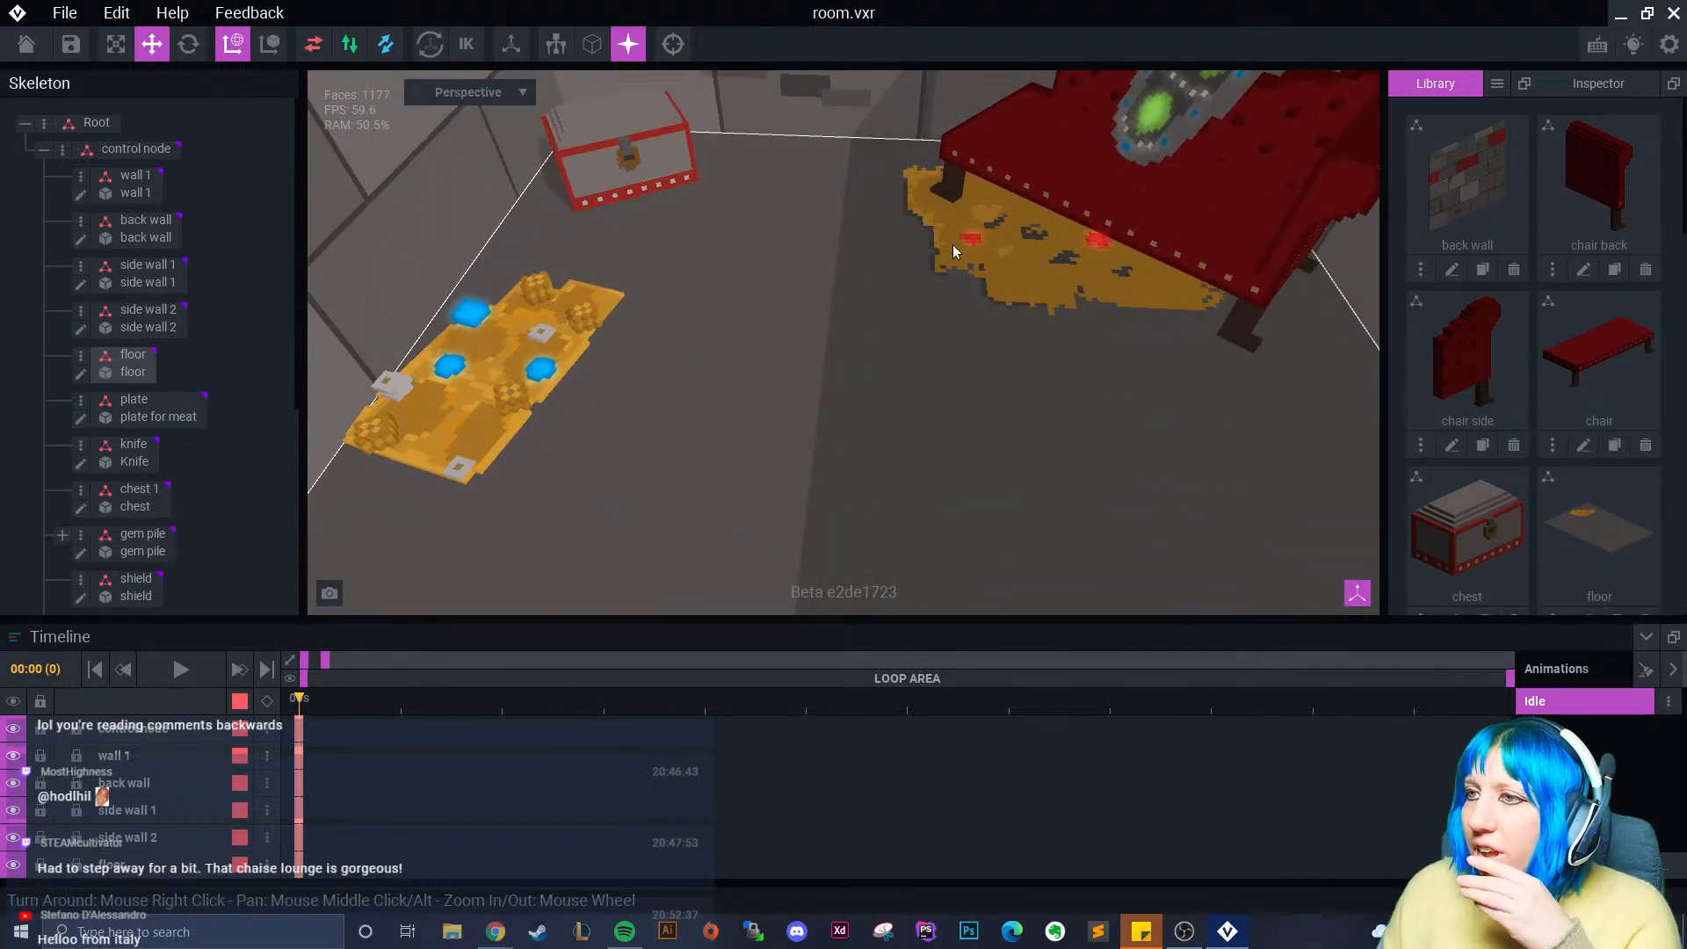
- Delete the gem pile node together with its gold and silver child nodes from the skeleton
click(466, 399)
right_drag(466, 399, 515, 449)
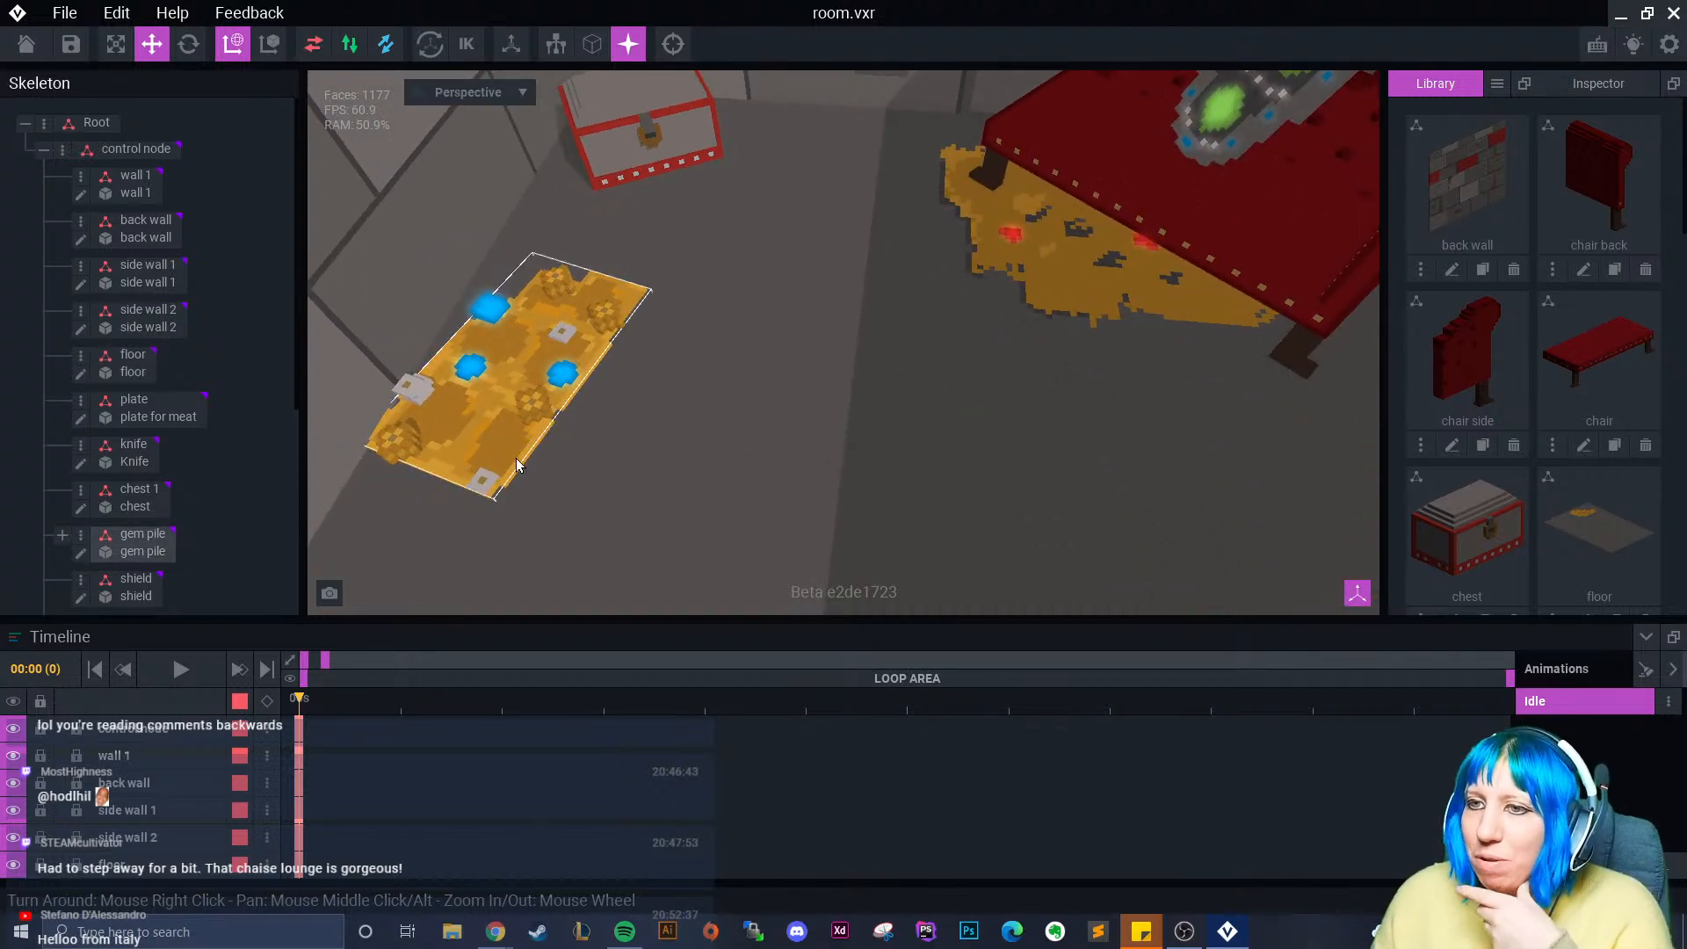
click(485, 451)
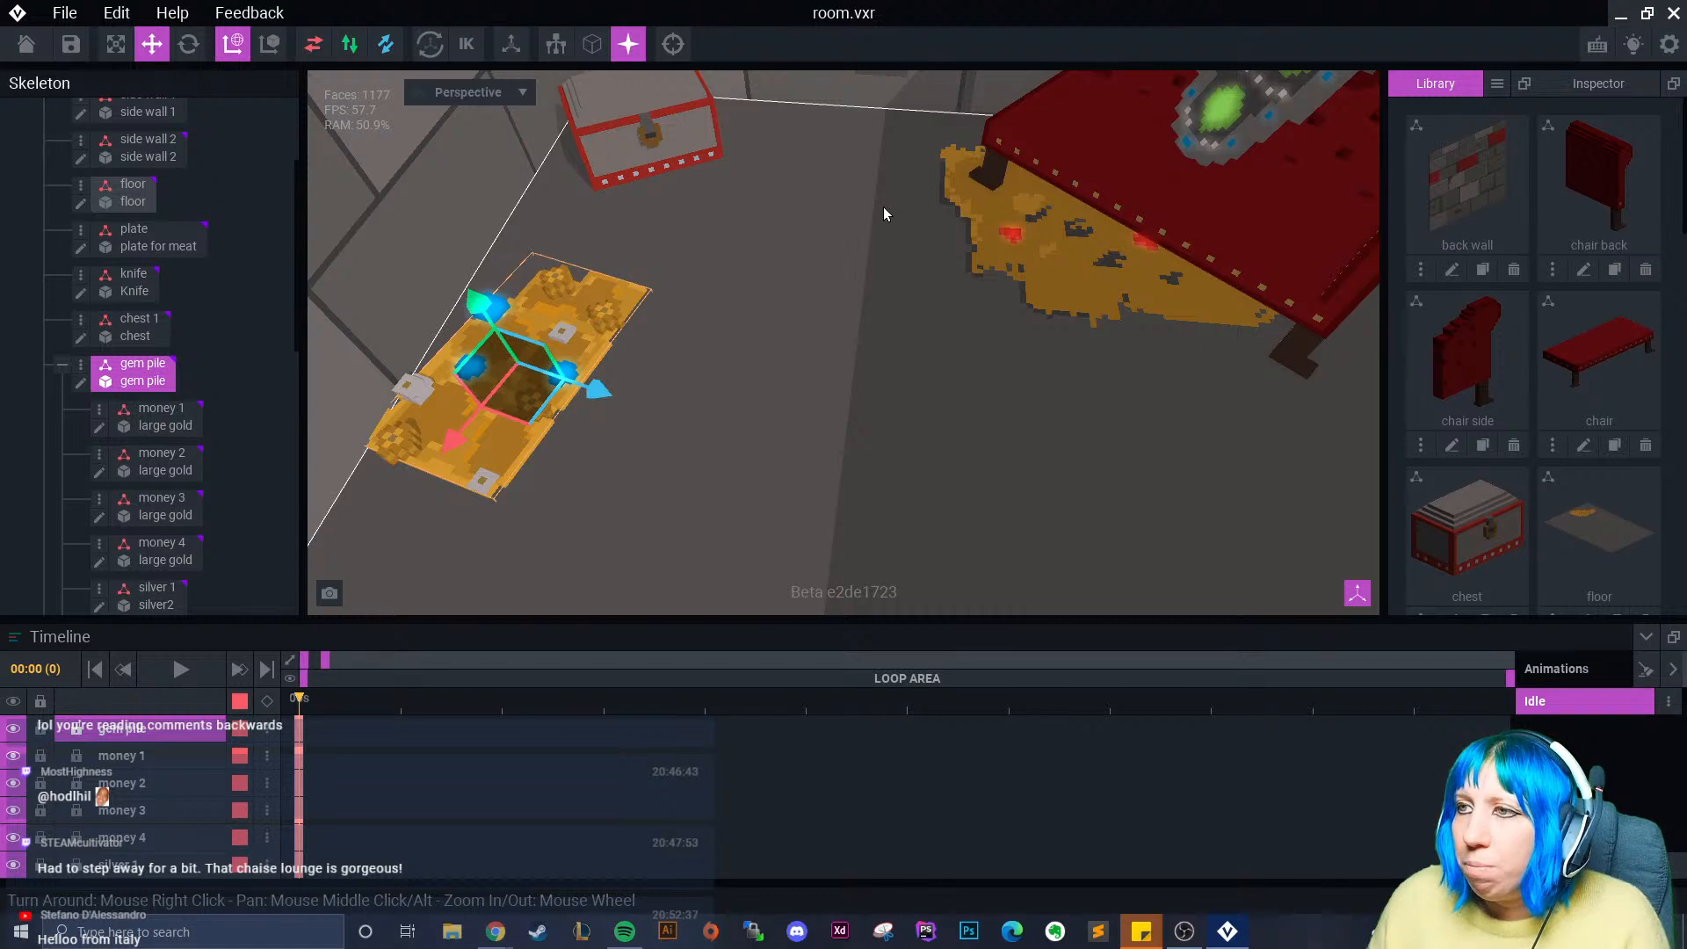
right_drag(881, 260, 899, 310)
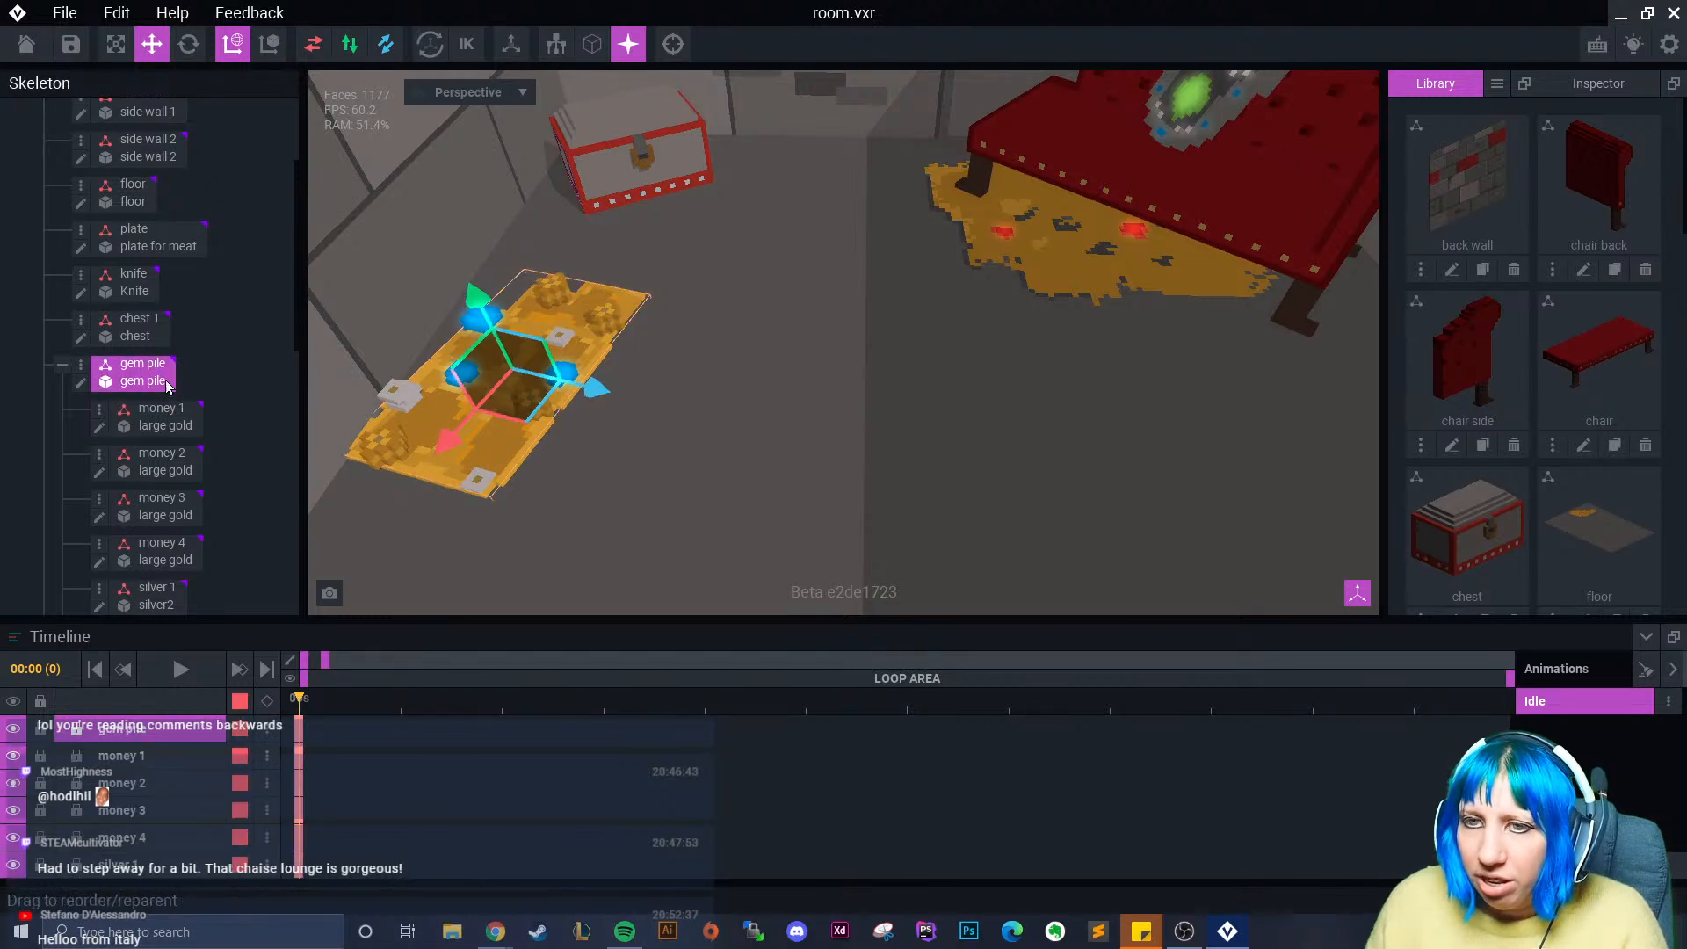
right_drag(498, 441, 576, 460)
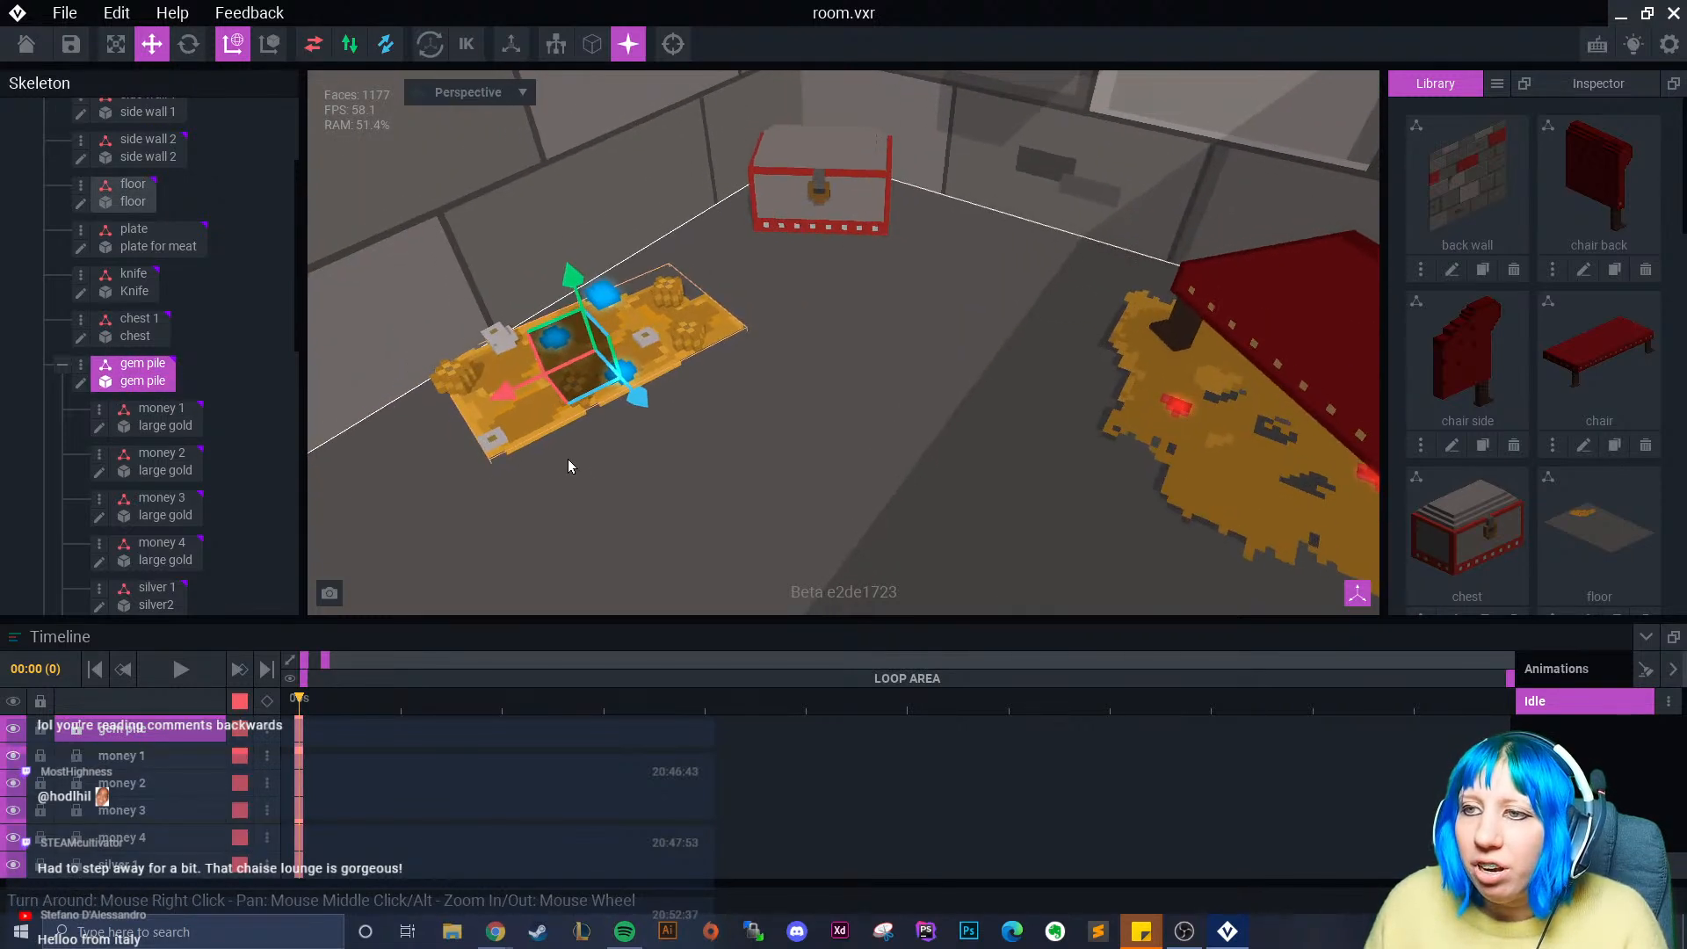
scroll(166, 448, down, 1)
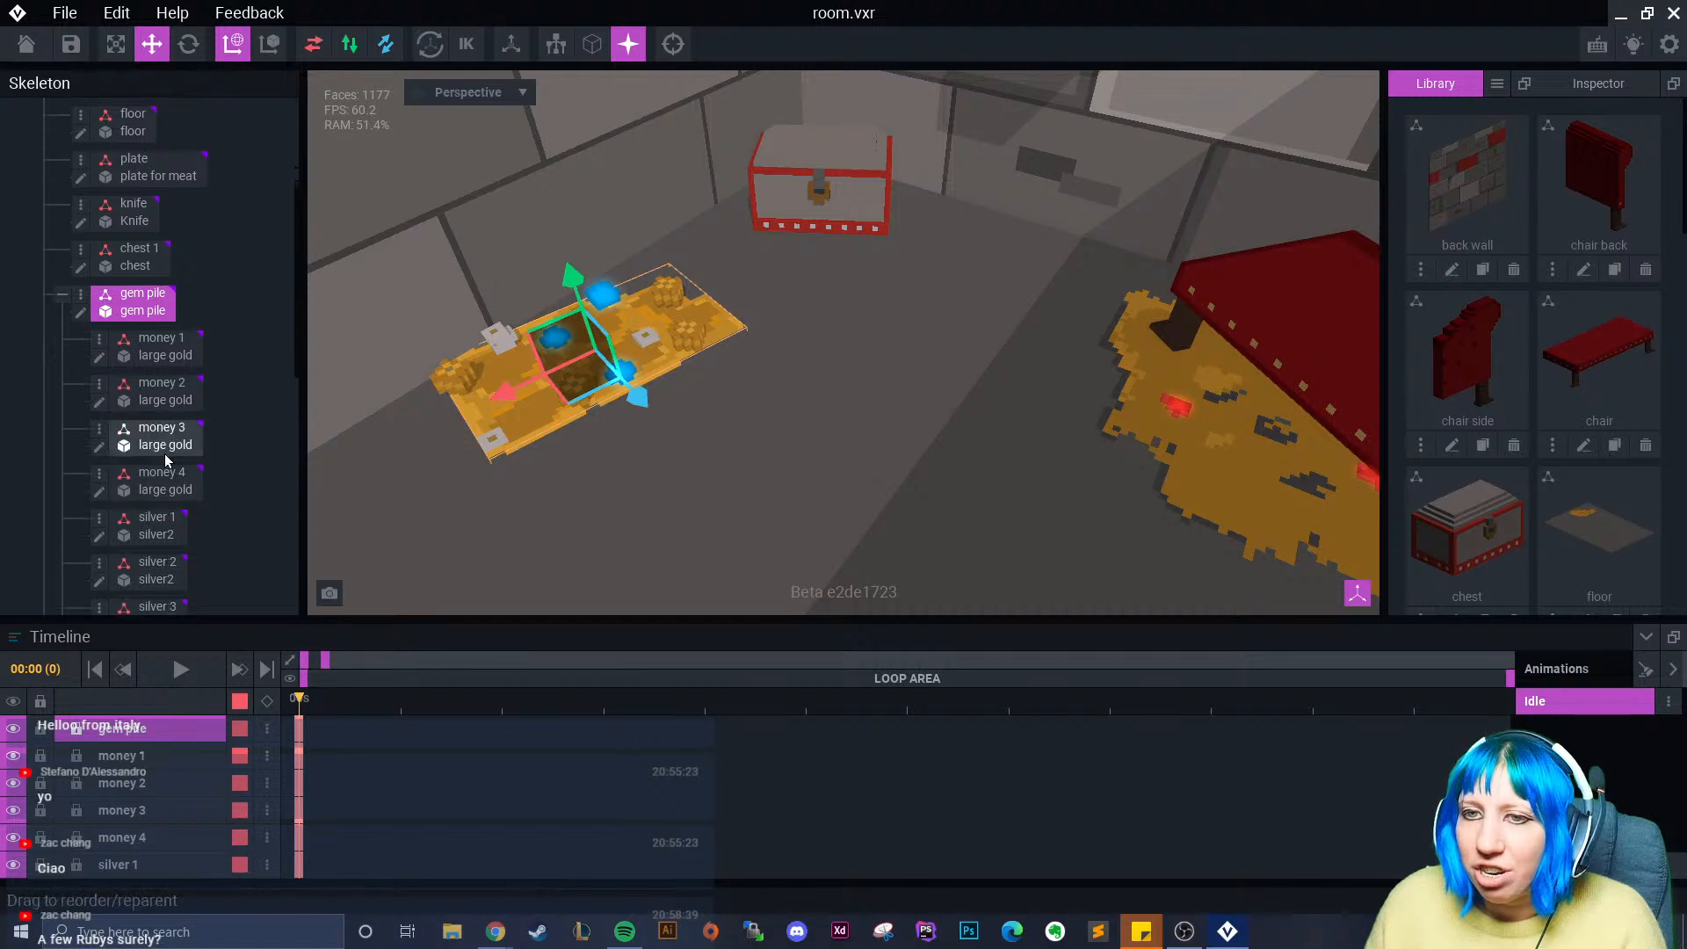
click(85, 305)
click(146, 445)
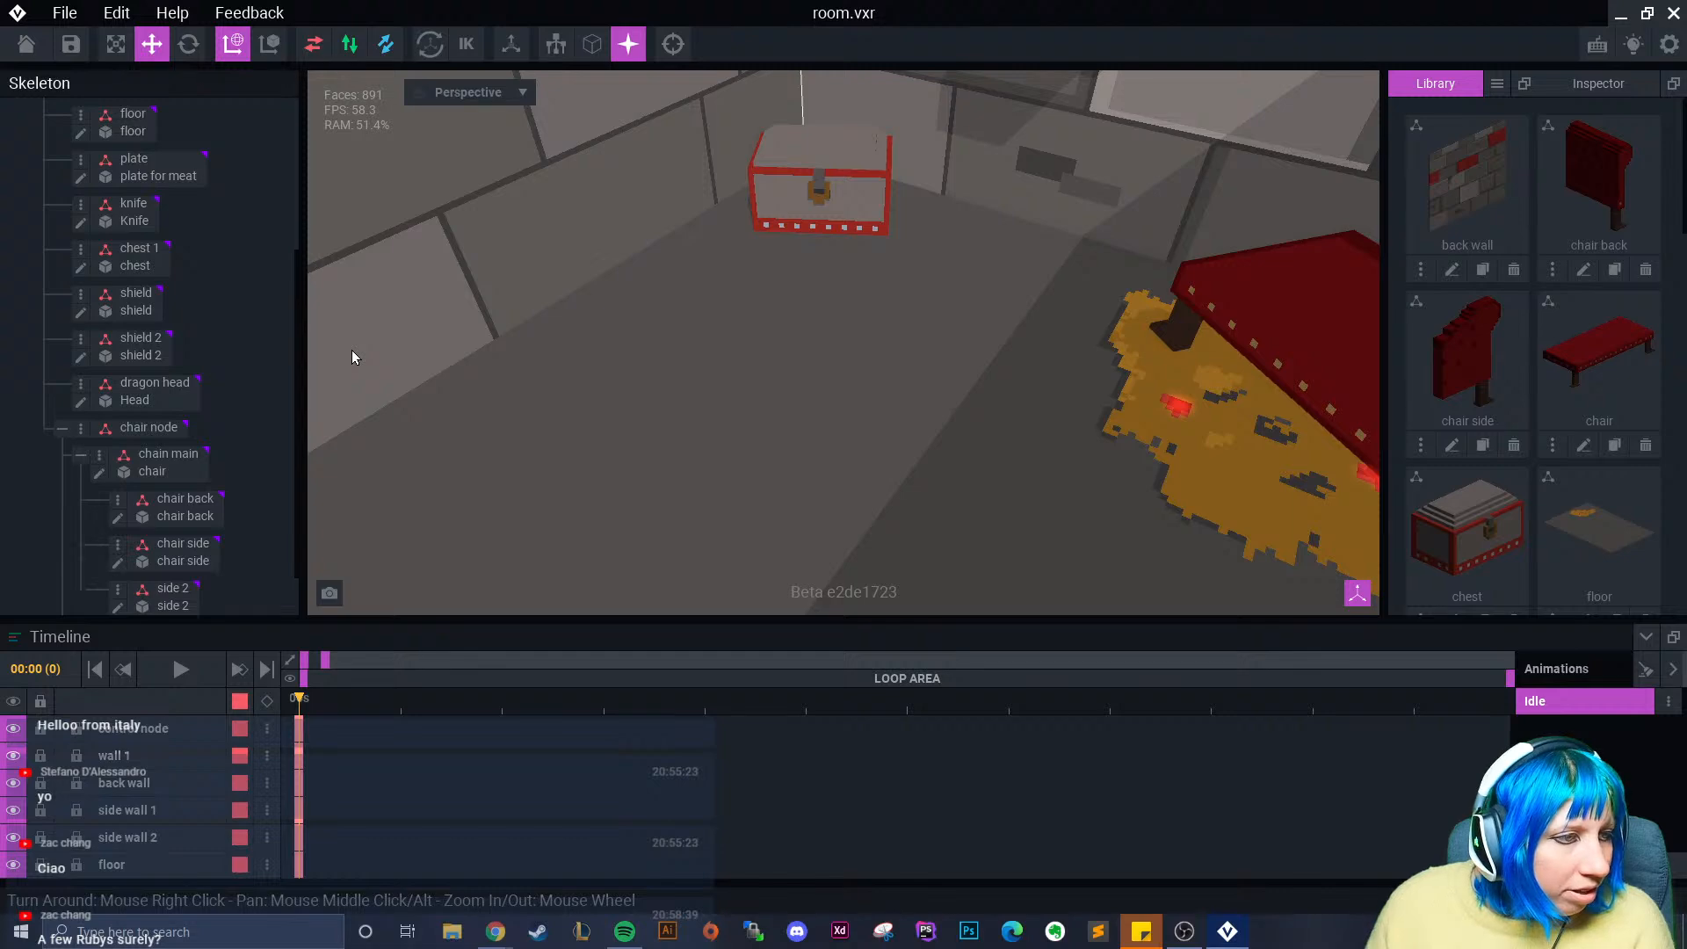
right_drag(970, 339, 942, 402)
right_drag(580, 256, 478, 191)
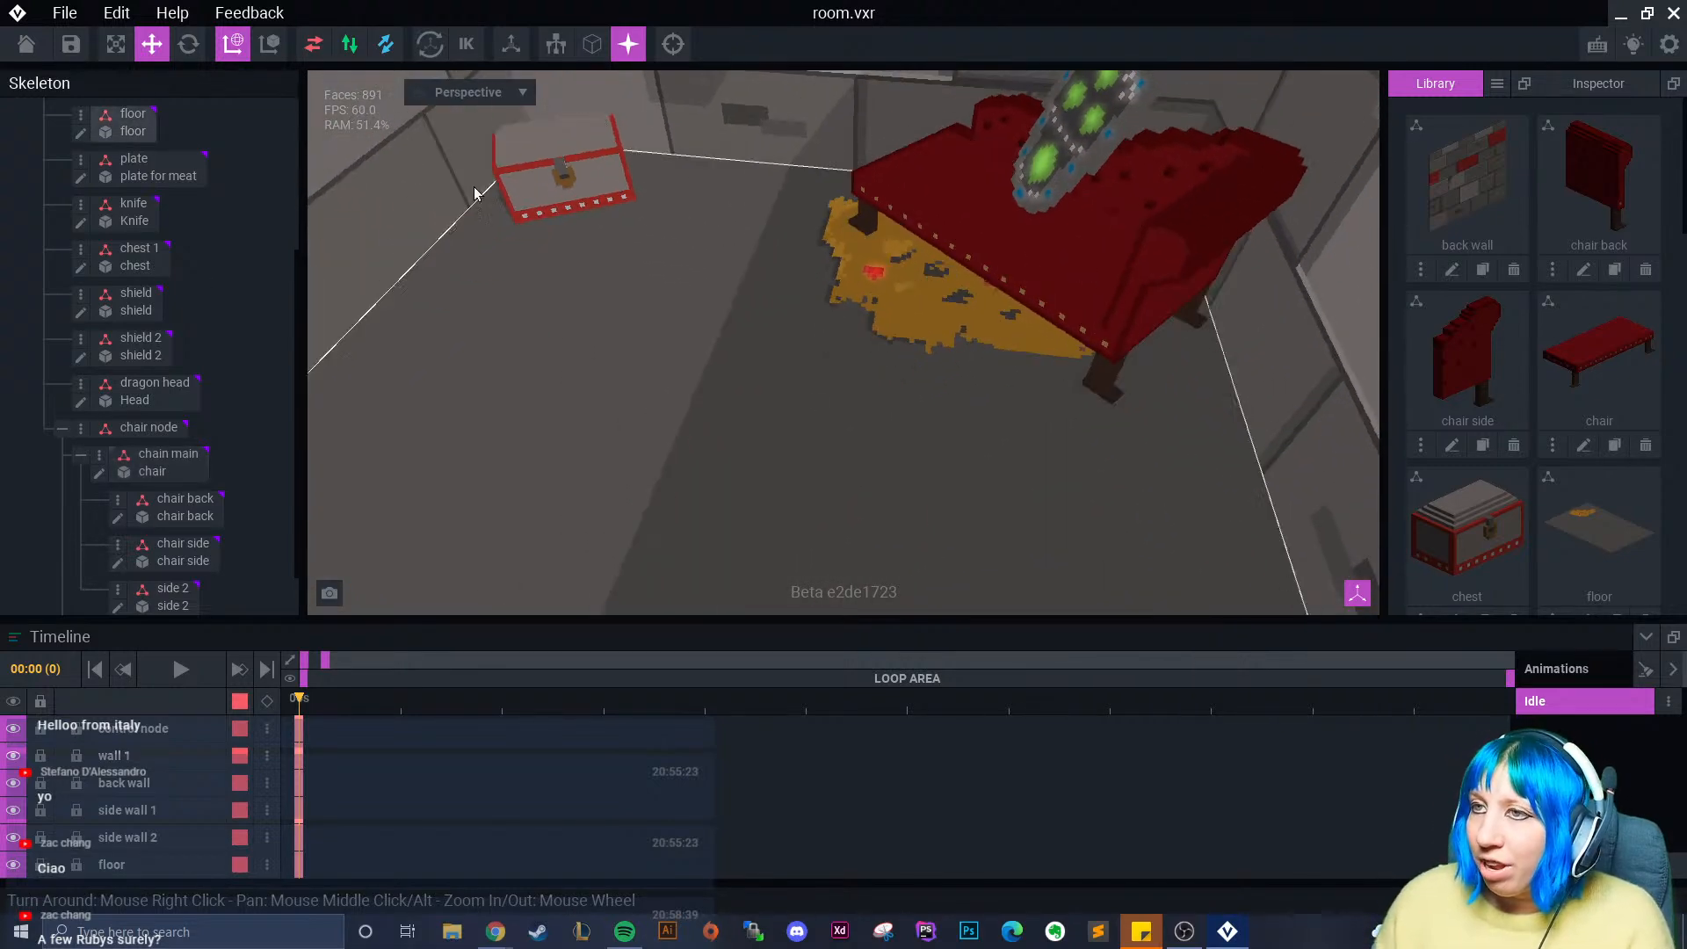
scroll(782, 313, down, 6)
right_drag(646, 307, 762, 360)
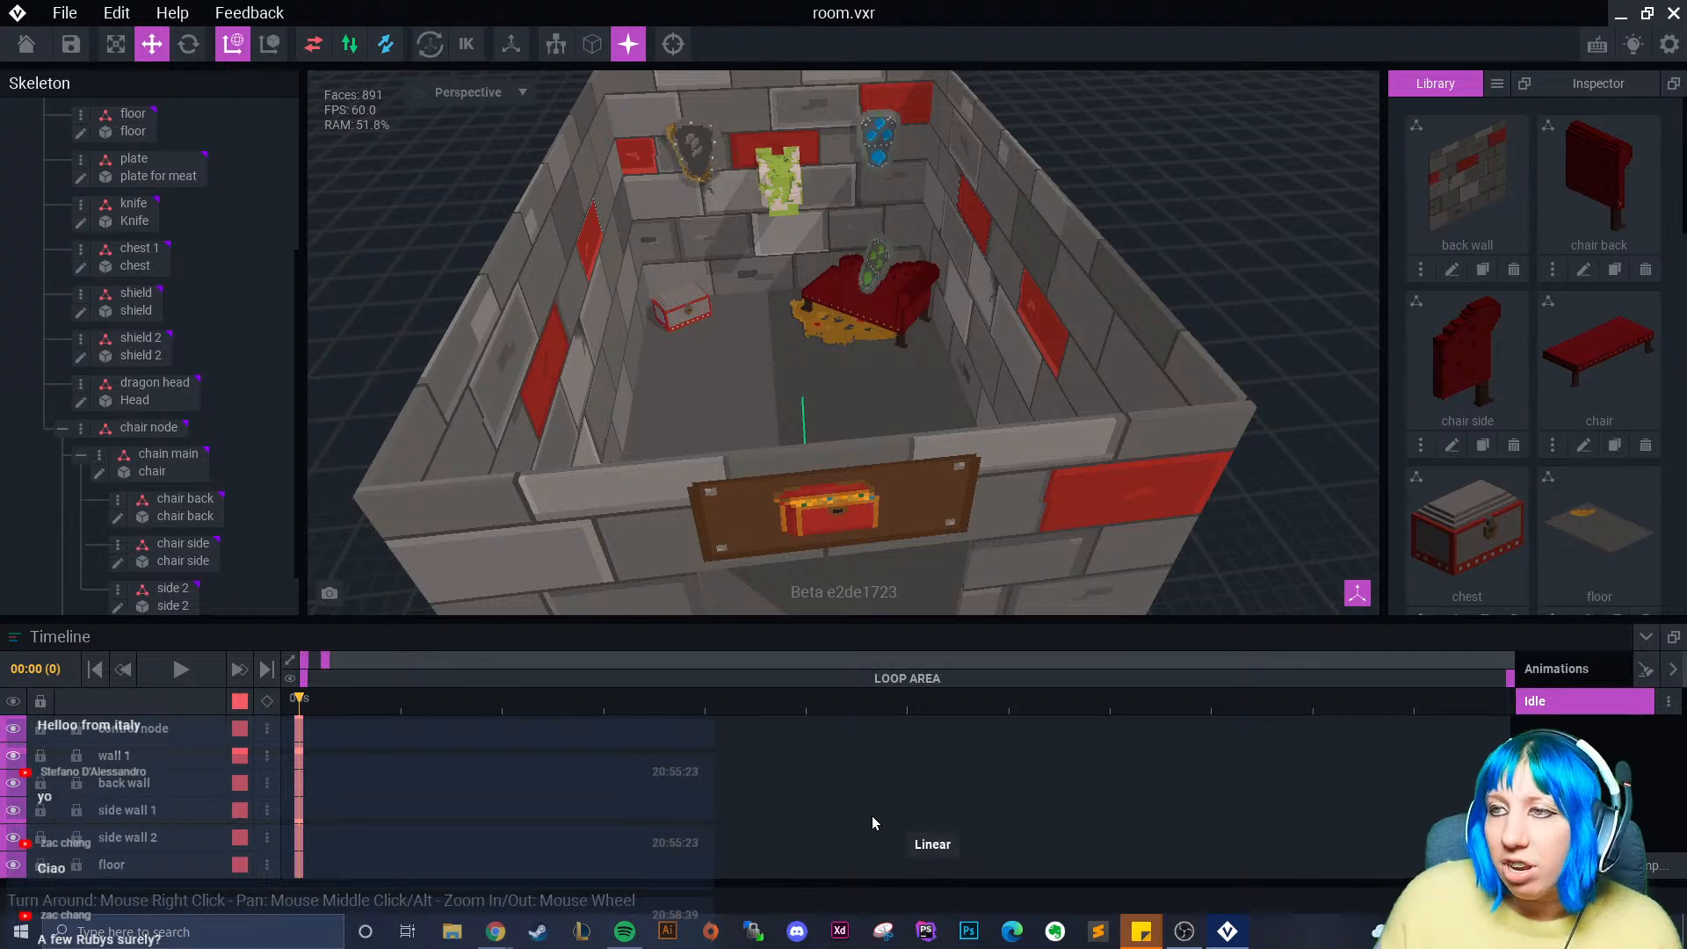
right_drag(999, 332, 904, 361)
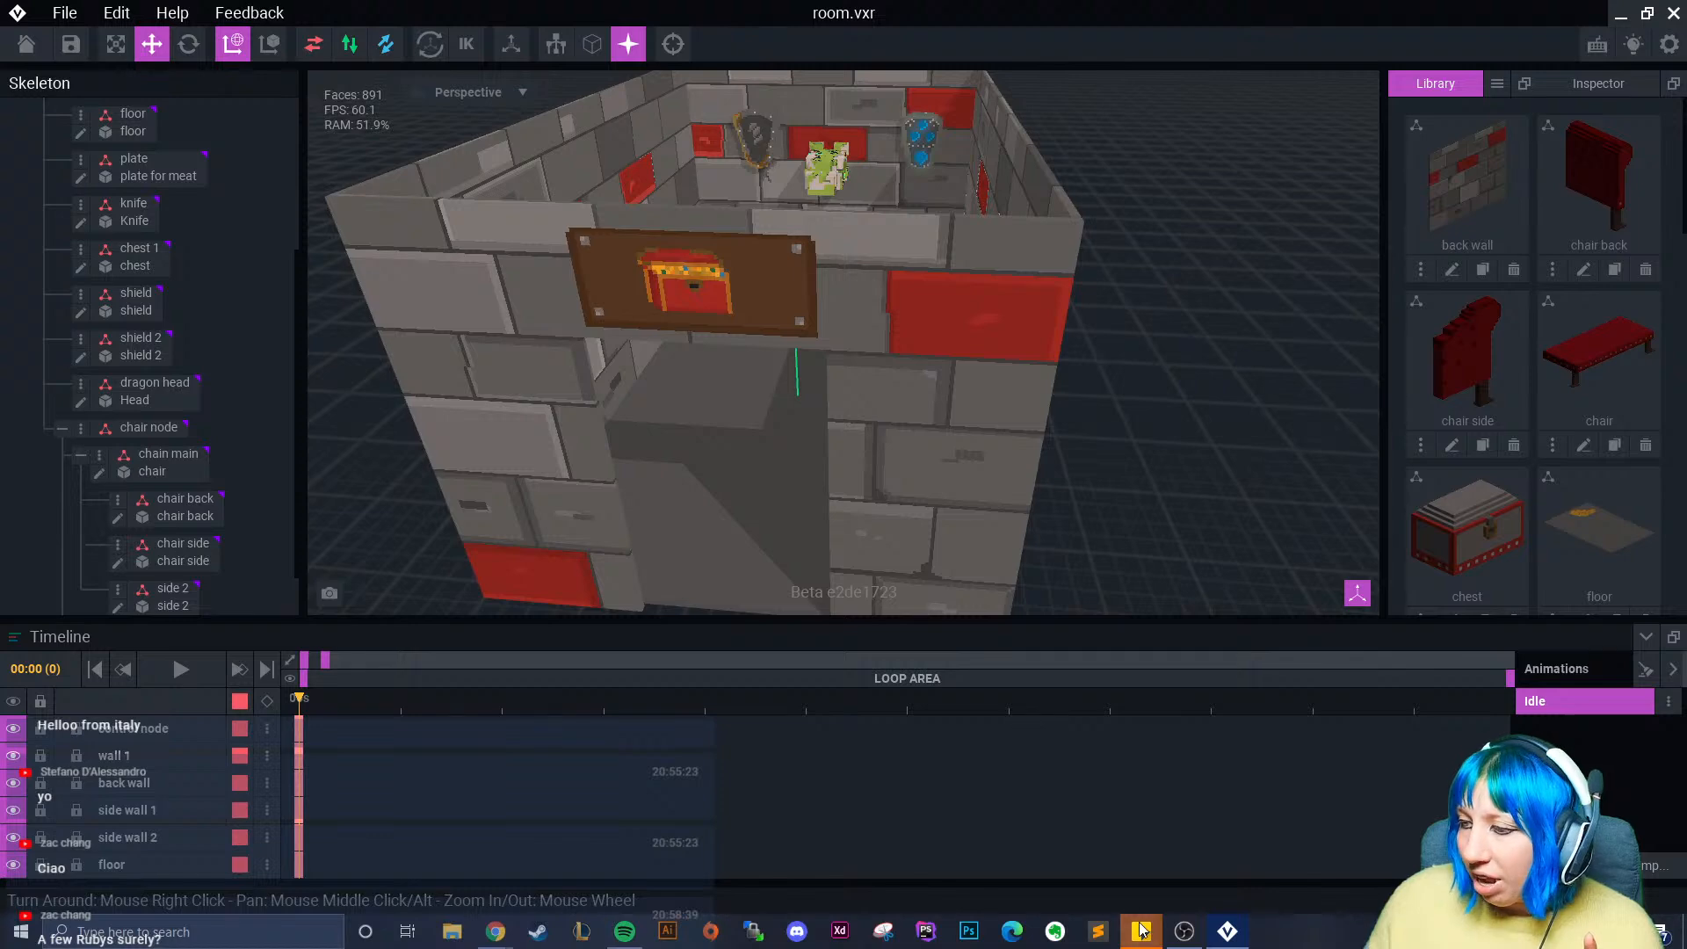
- Switch to the Sticky Notes asset list and add "giant diamond" on a new line below "stone chairs"
mouse_move(1141, 931)
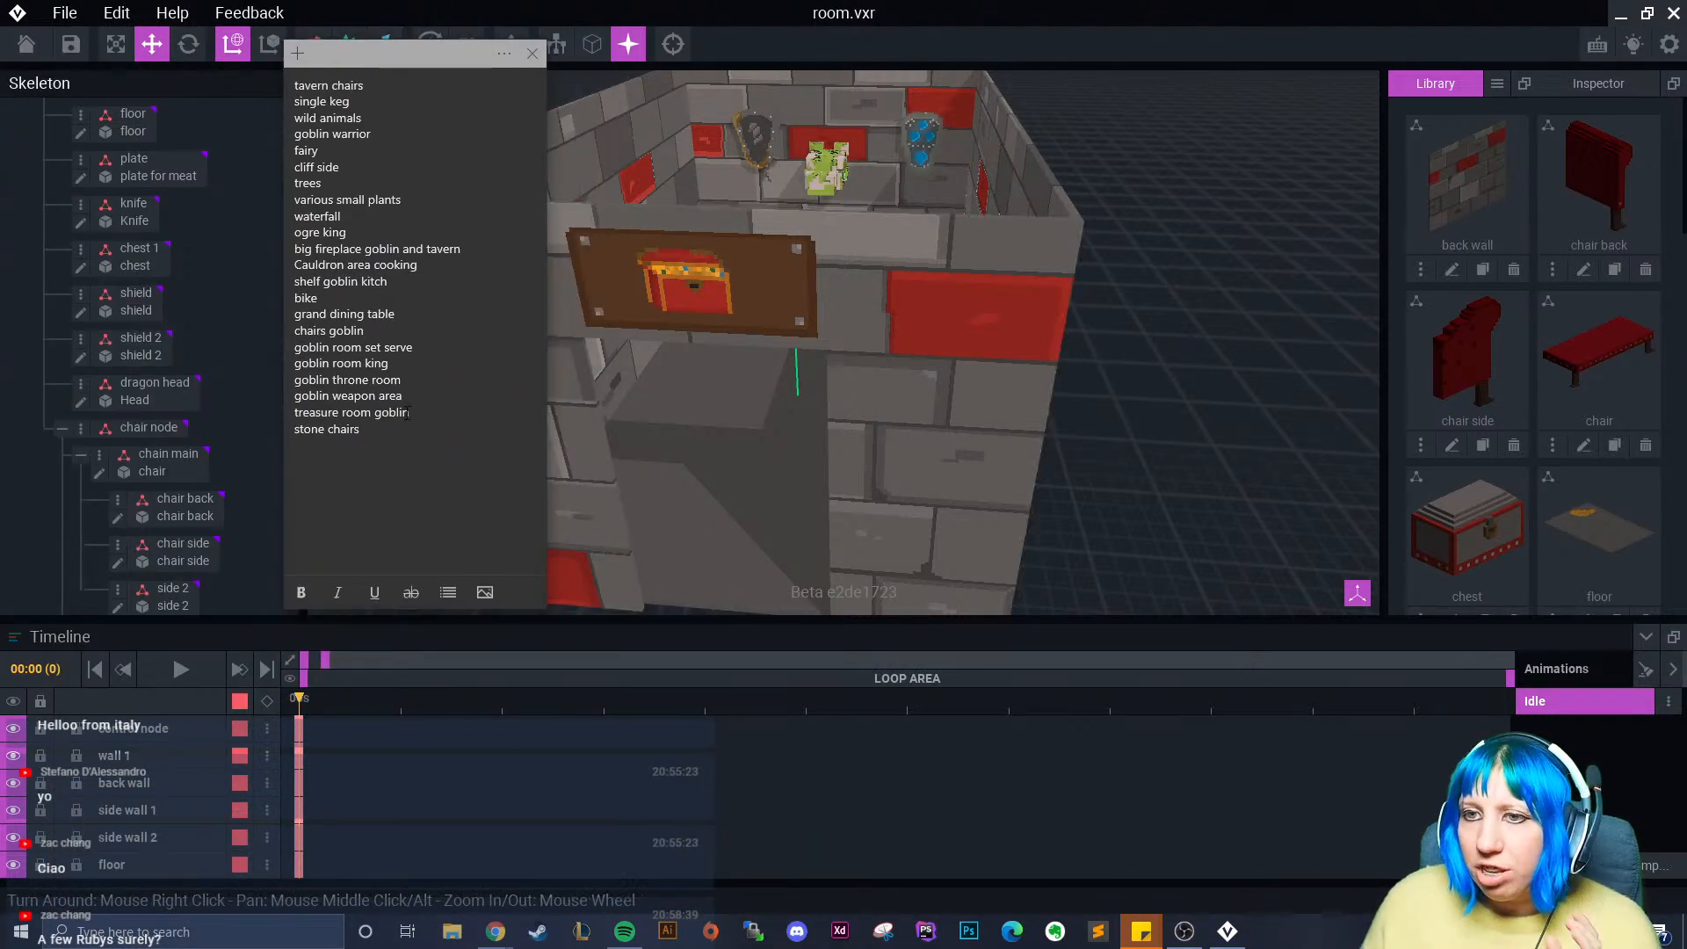
click(414, 413)
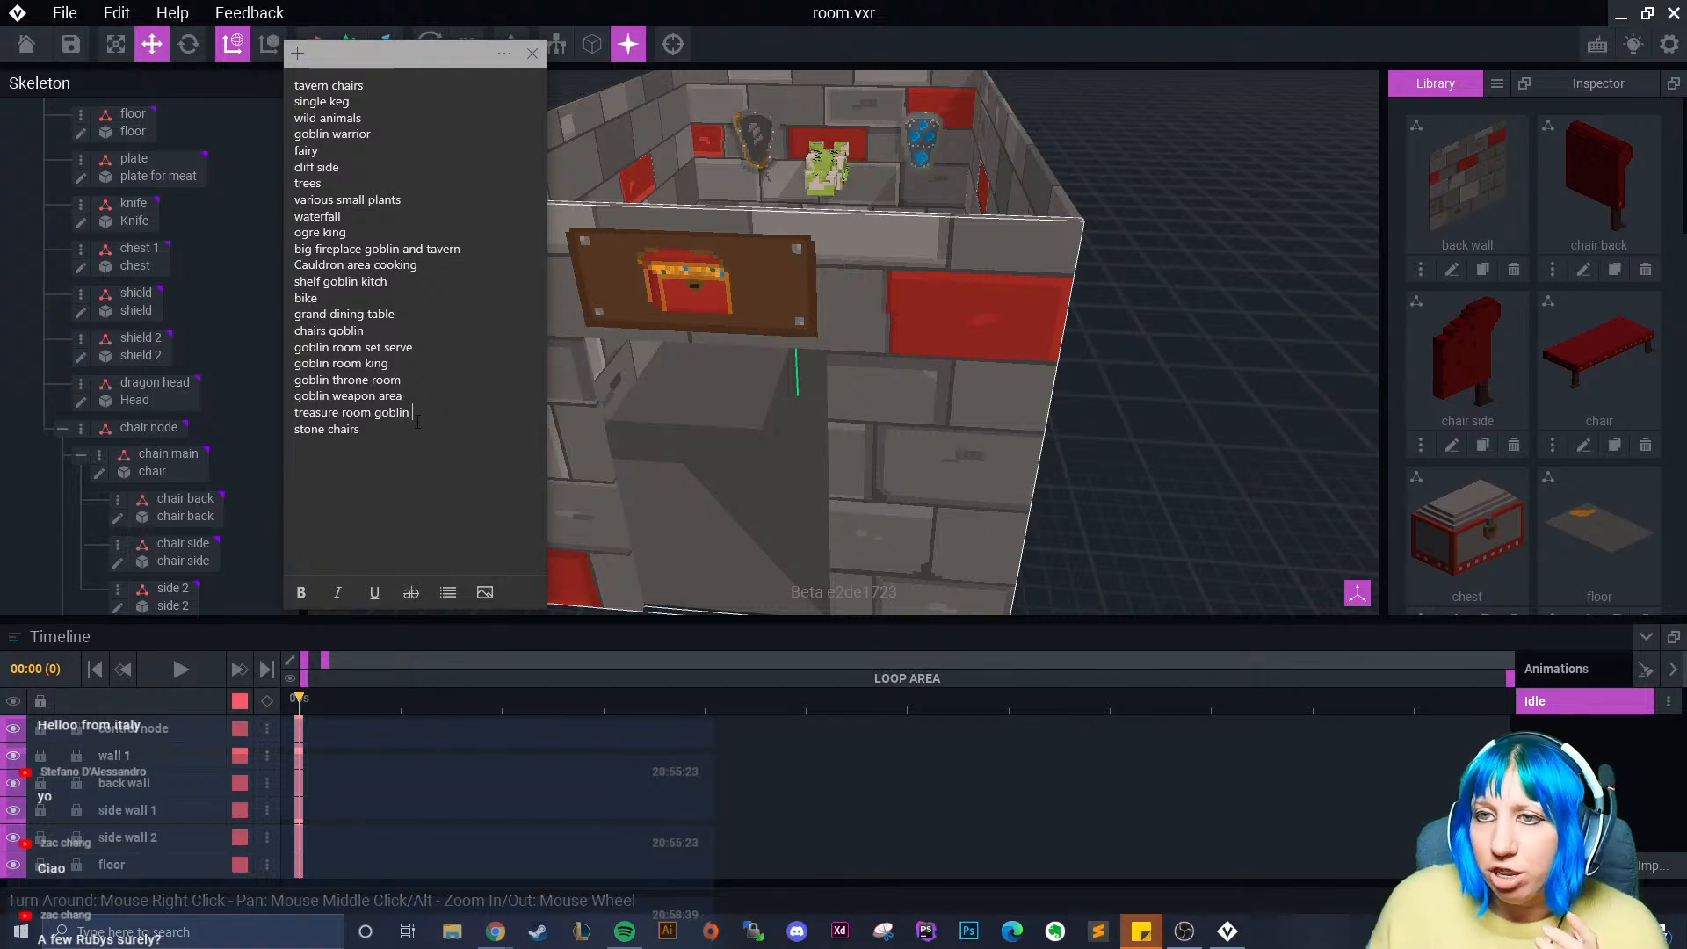
click(370, 299)
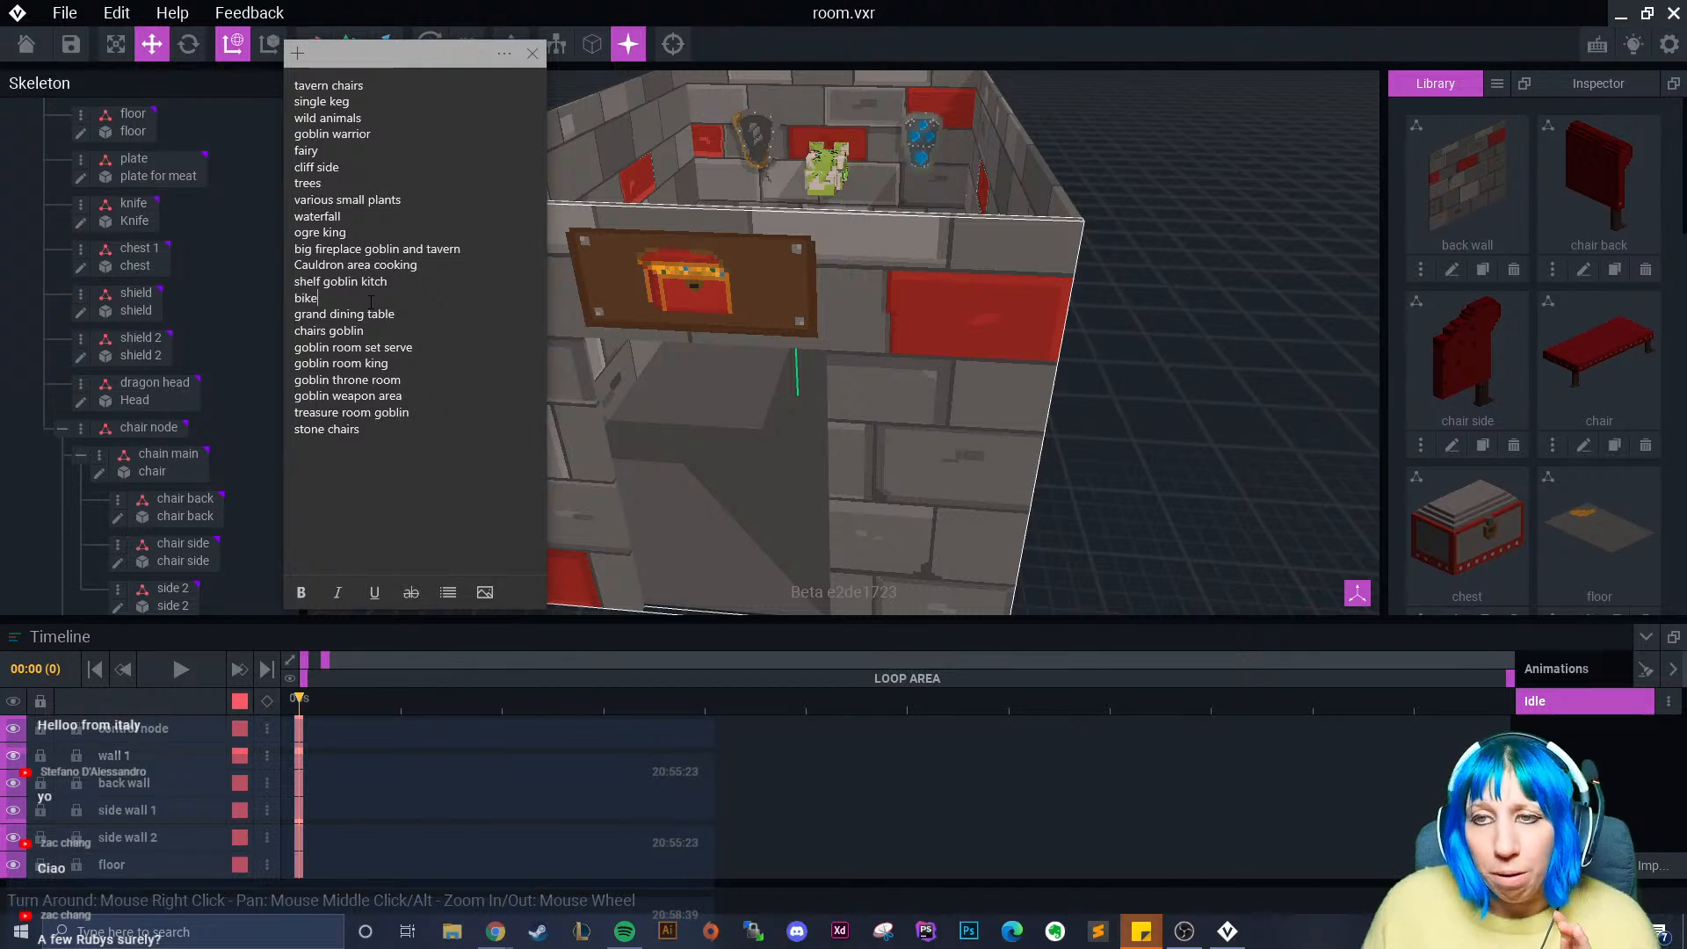
click(406, 317)
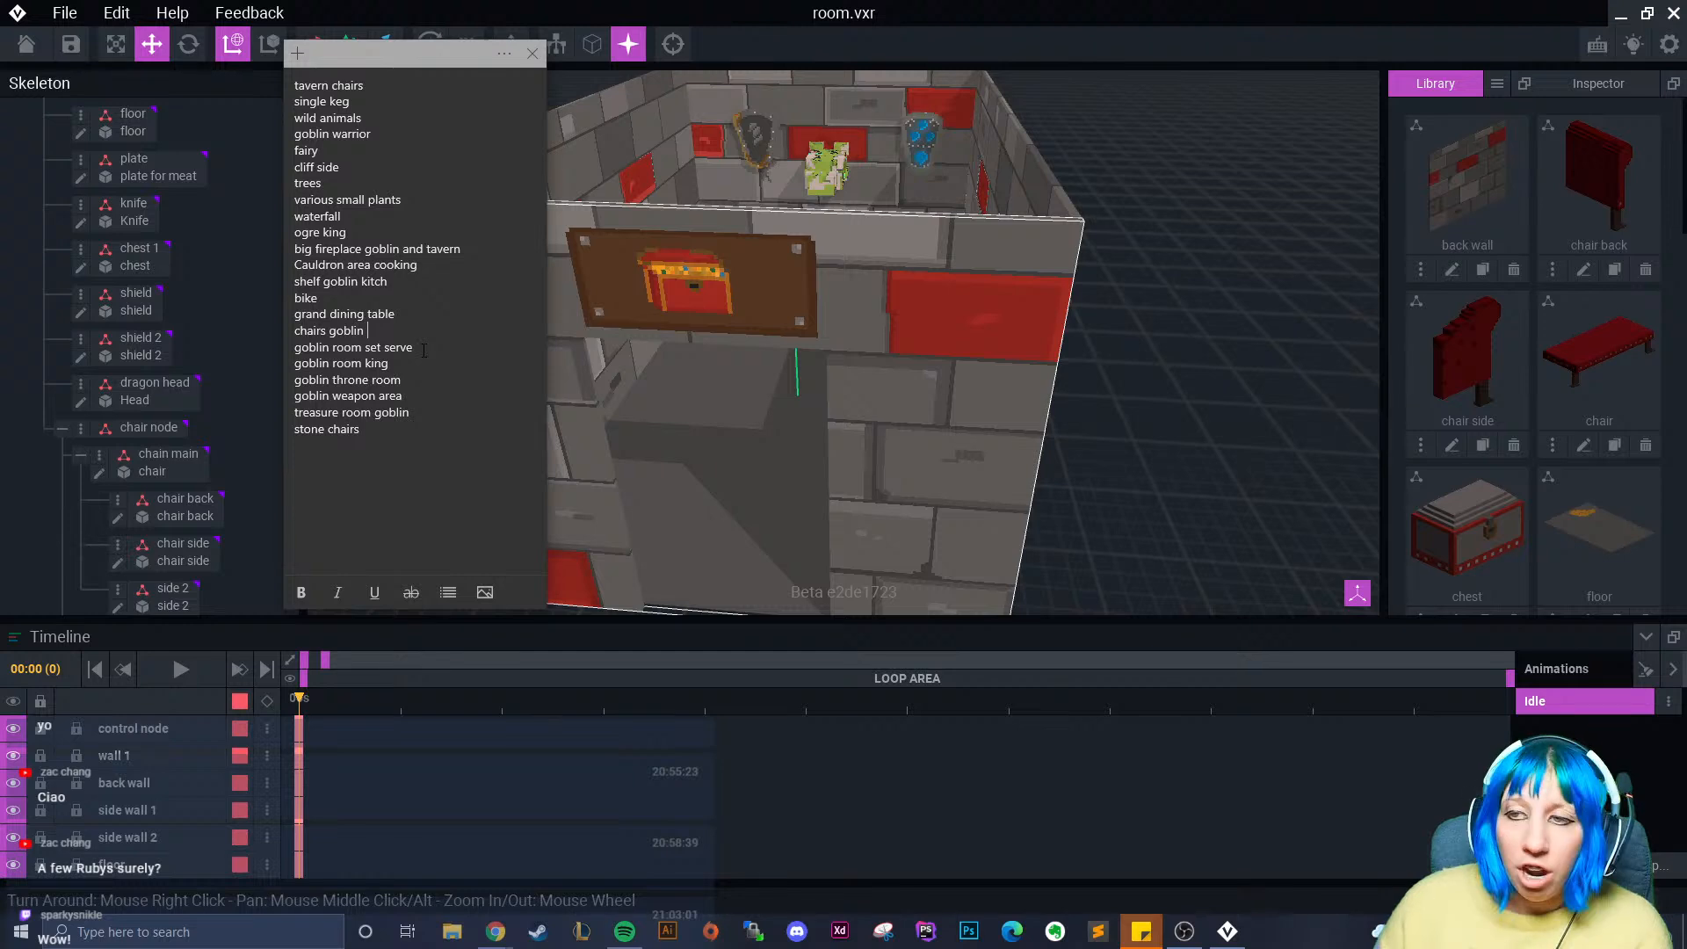
click(373, 433)
text(gi)
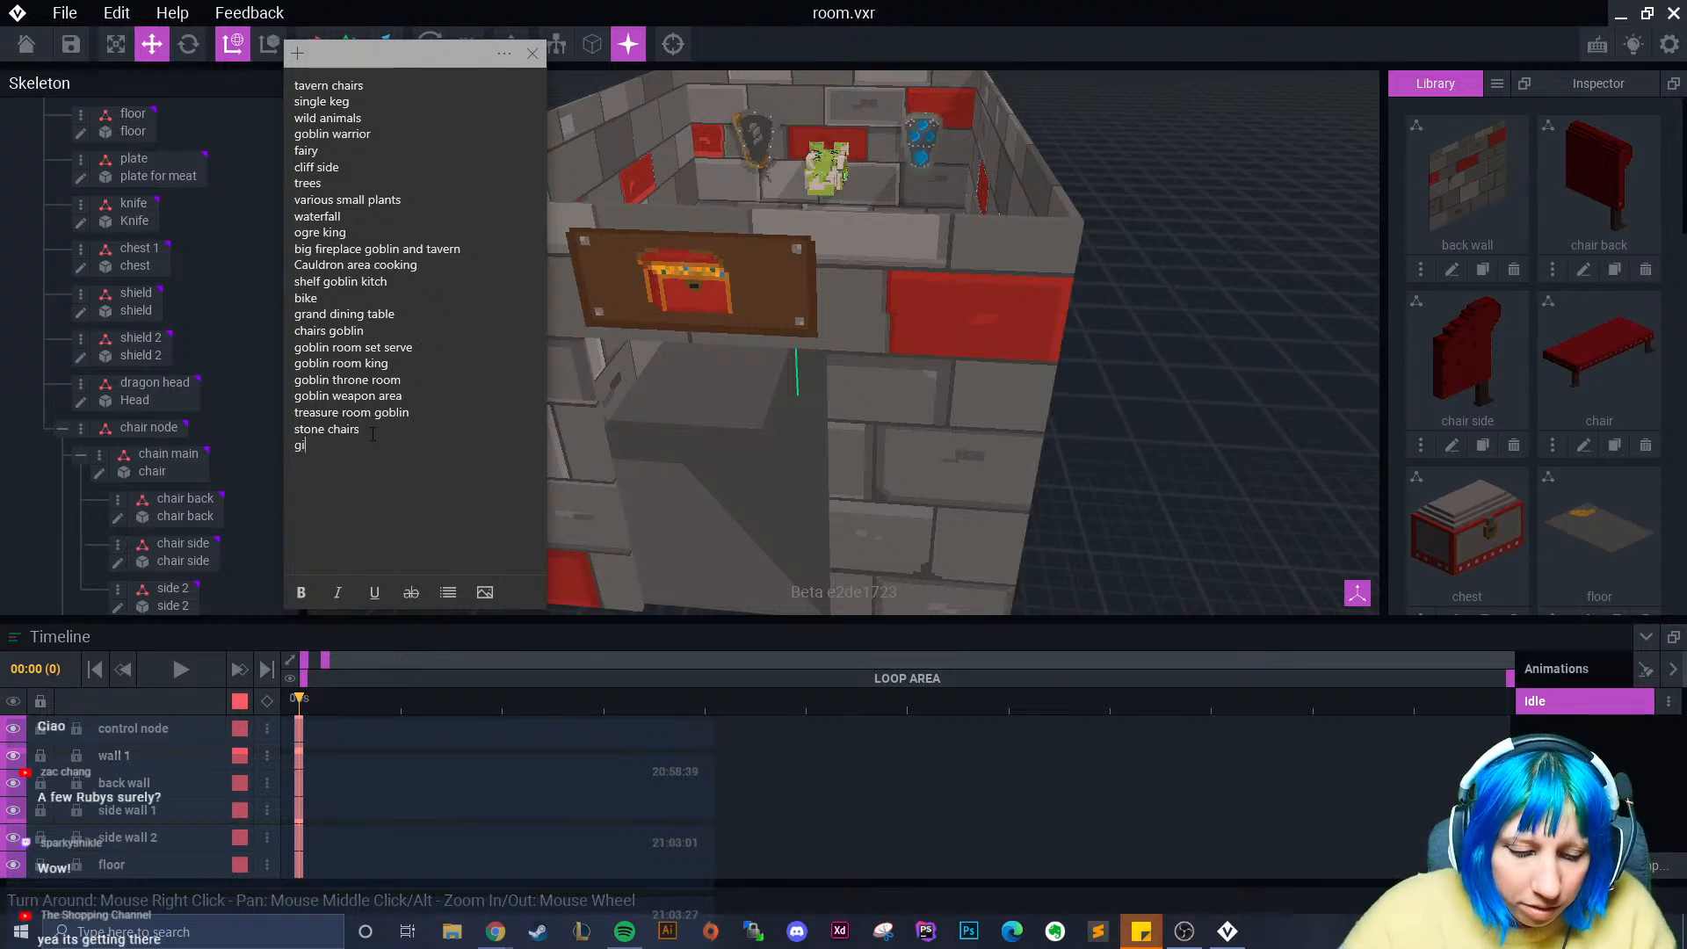
text(ant diamond)
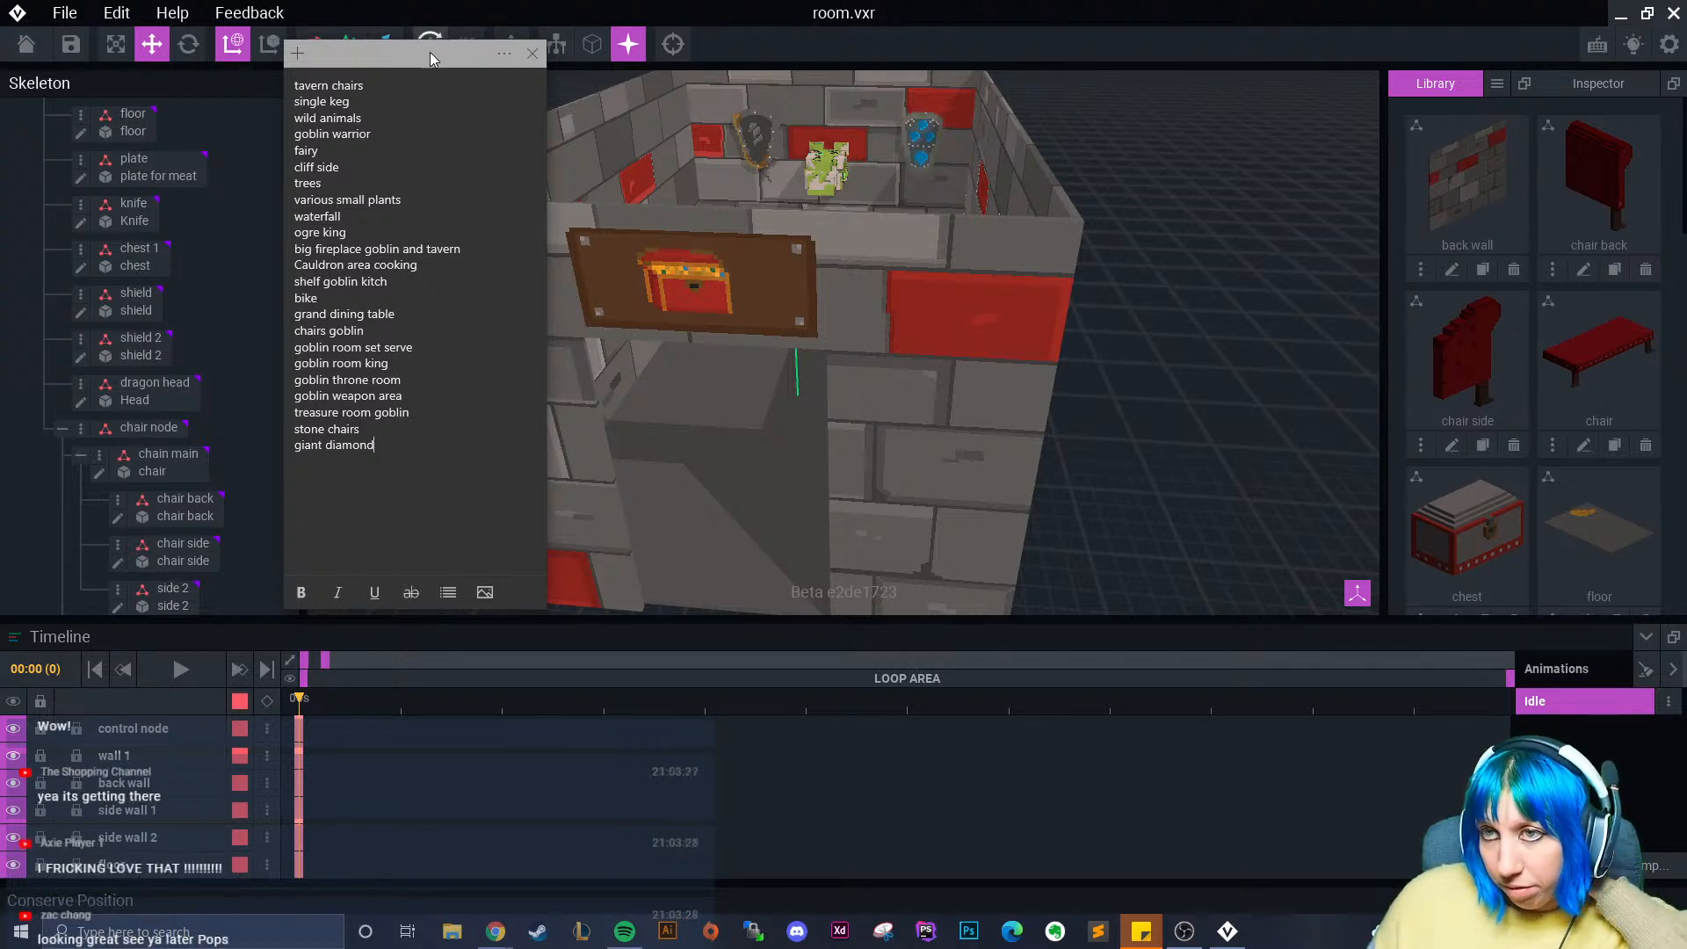
- Add "scrolls" on a new line at the end of the asset list and put the note away
drag(439, 54, 422, 131)
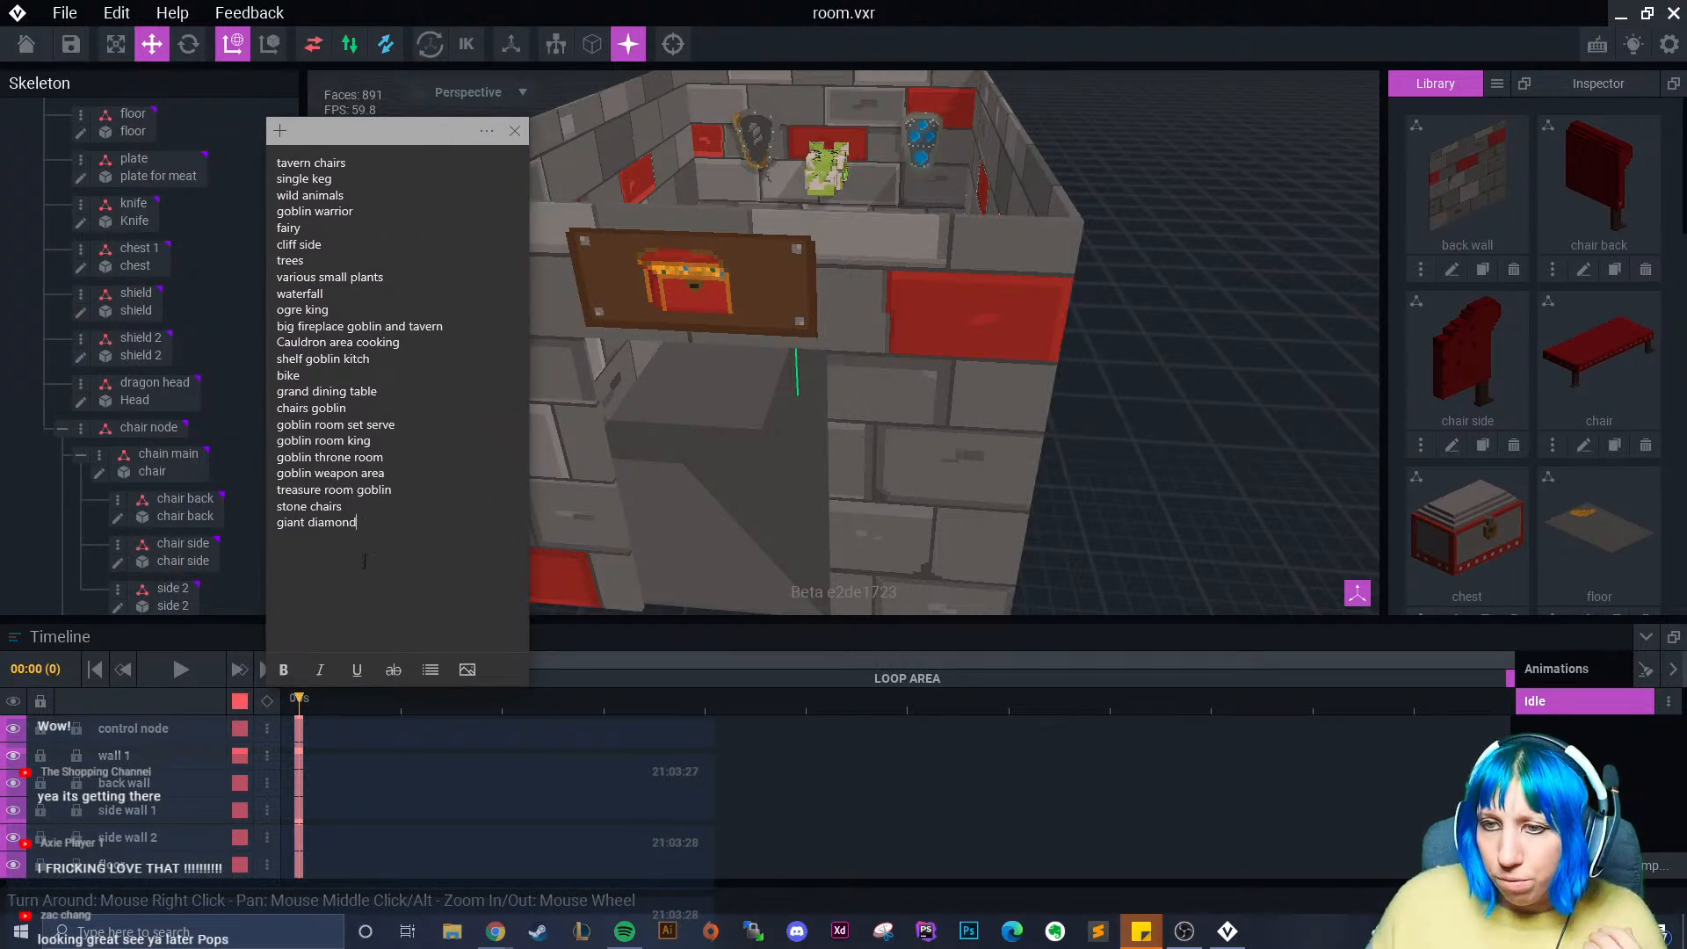
key(Return)
text(scrolls)
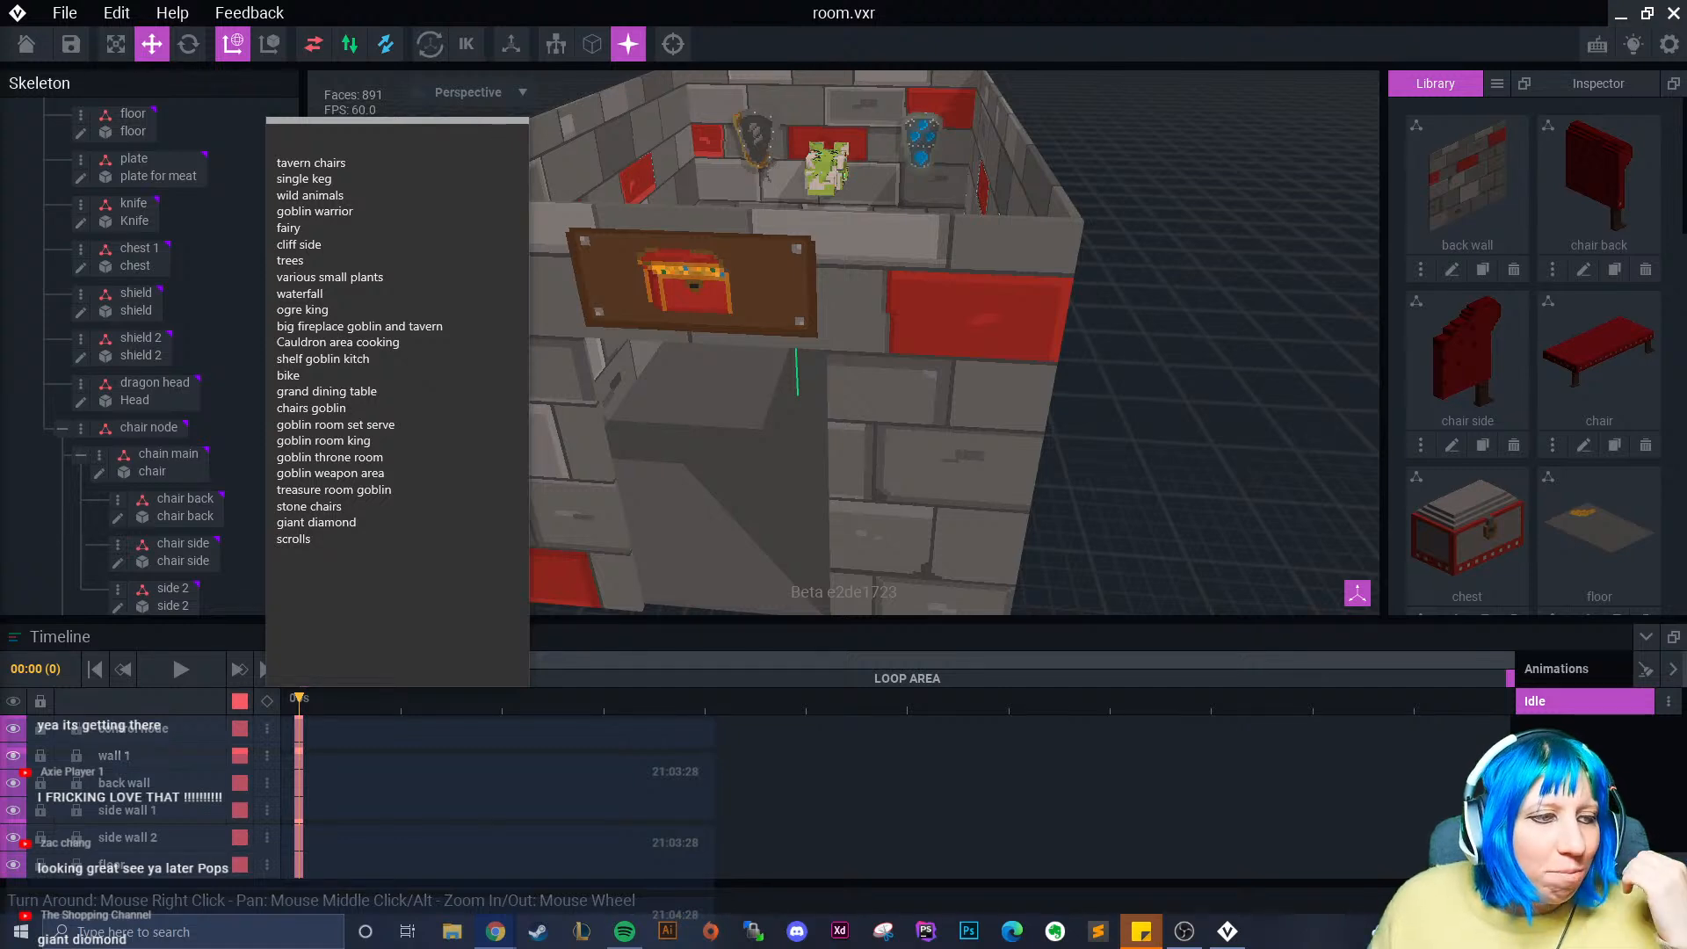
click(319, 570)
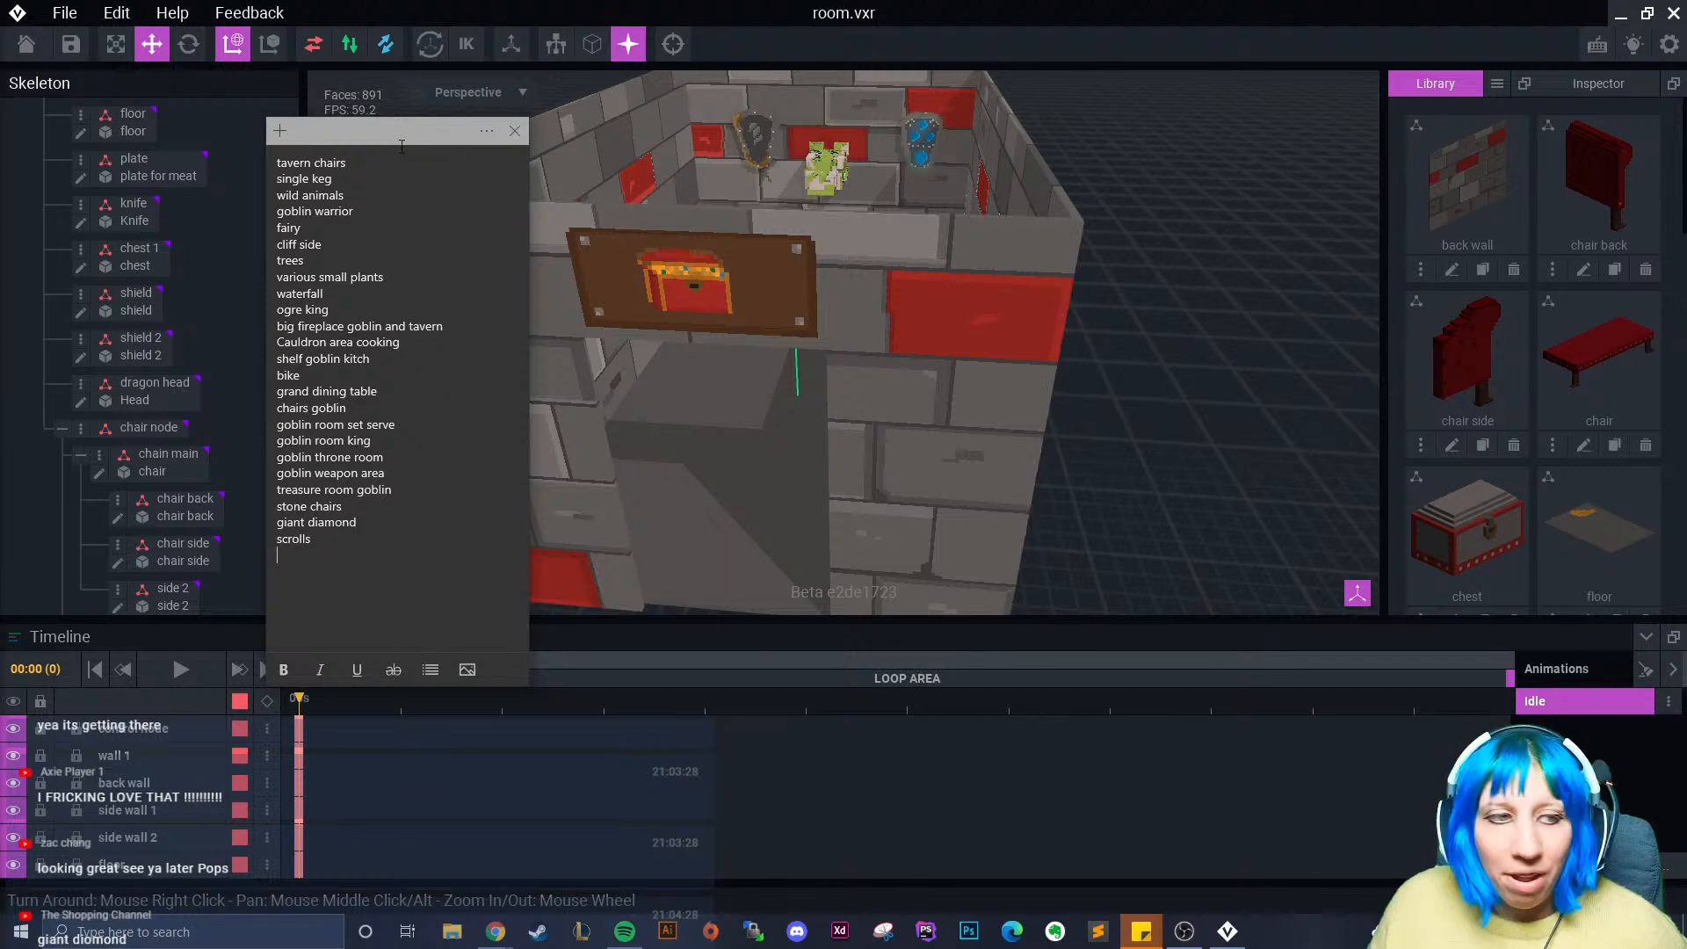
click(376, 166)
drag(376, 166, 275, 222)
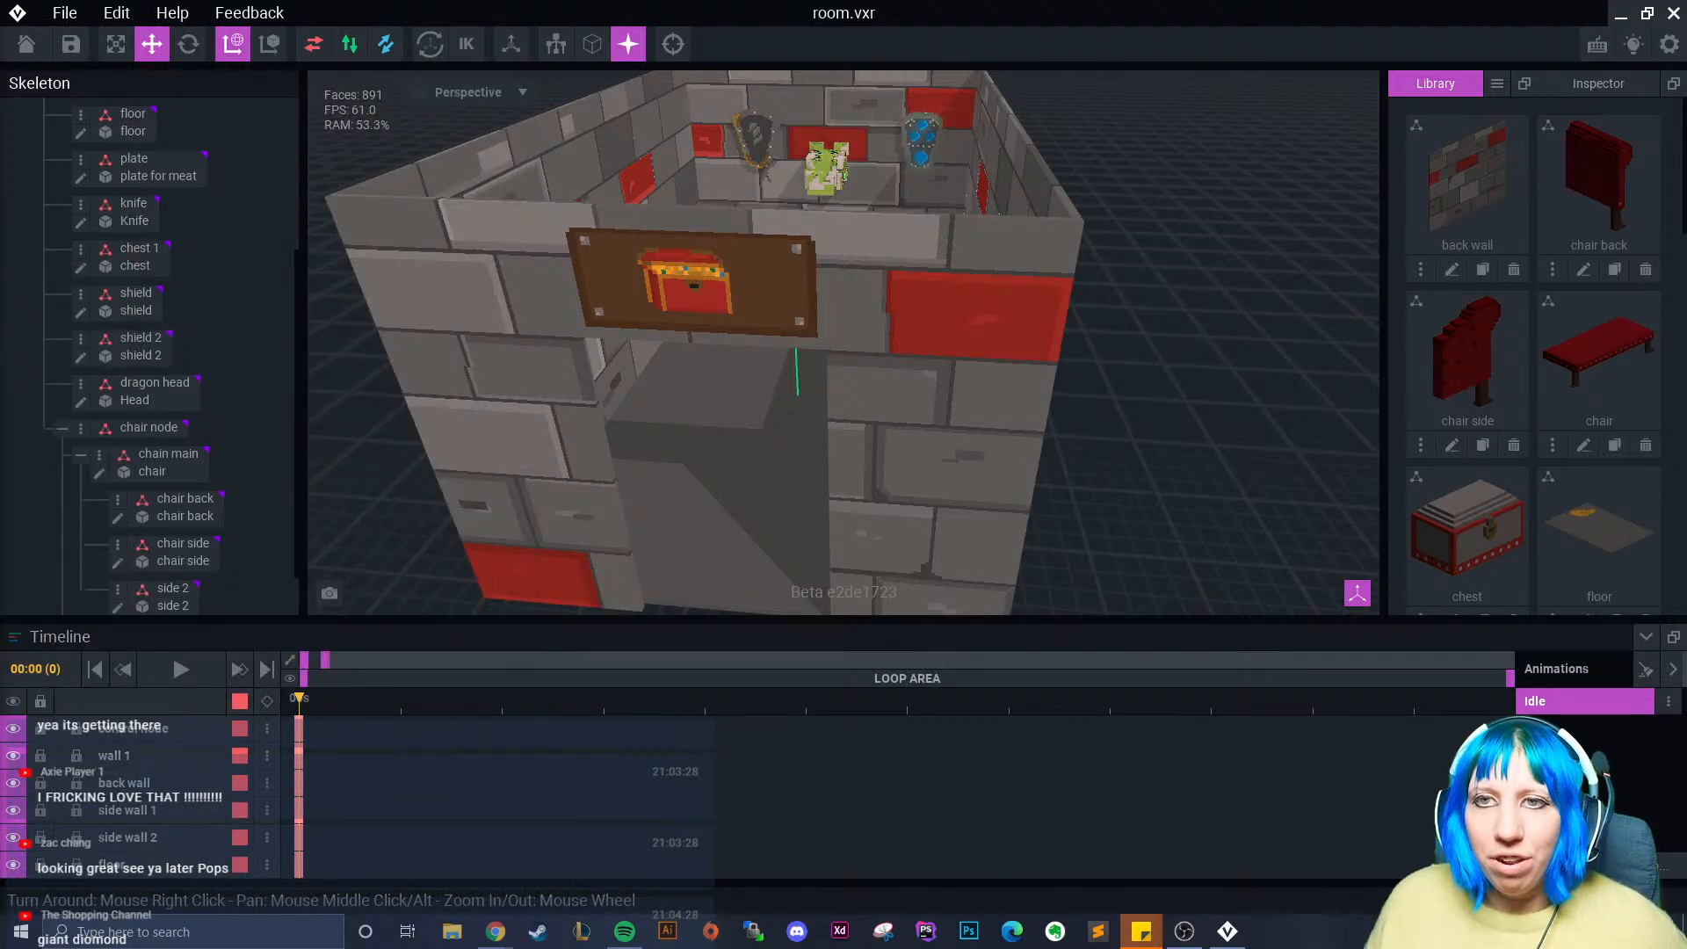
- Leave the room scene for the start screen and open stone bath.vxr from the recent files
click(28, 47)
click(626, 327)
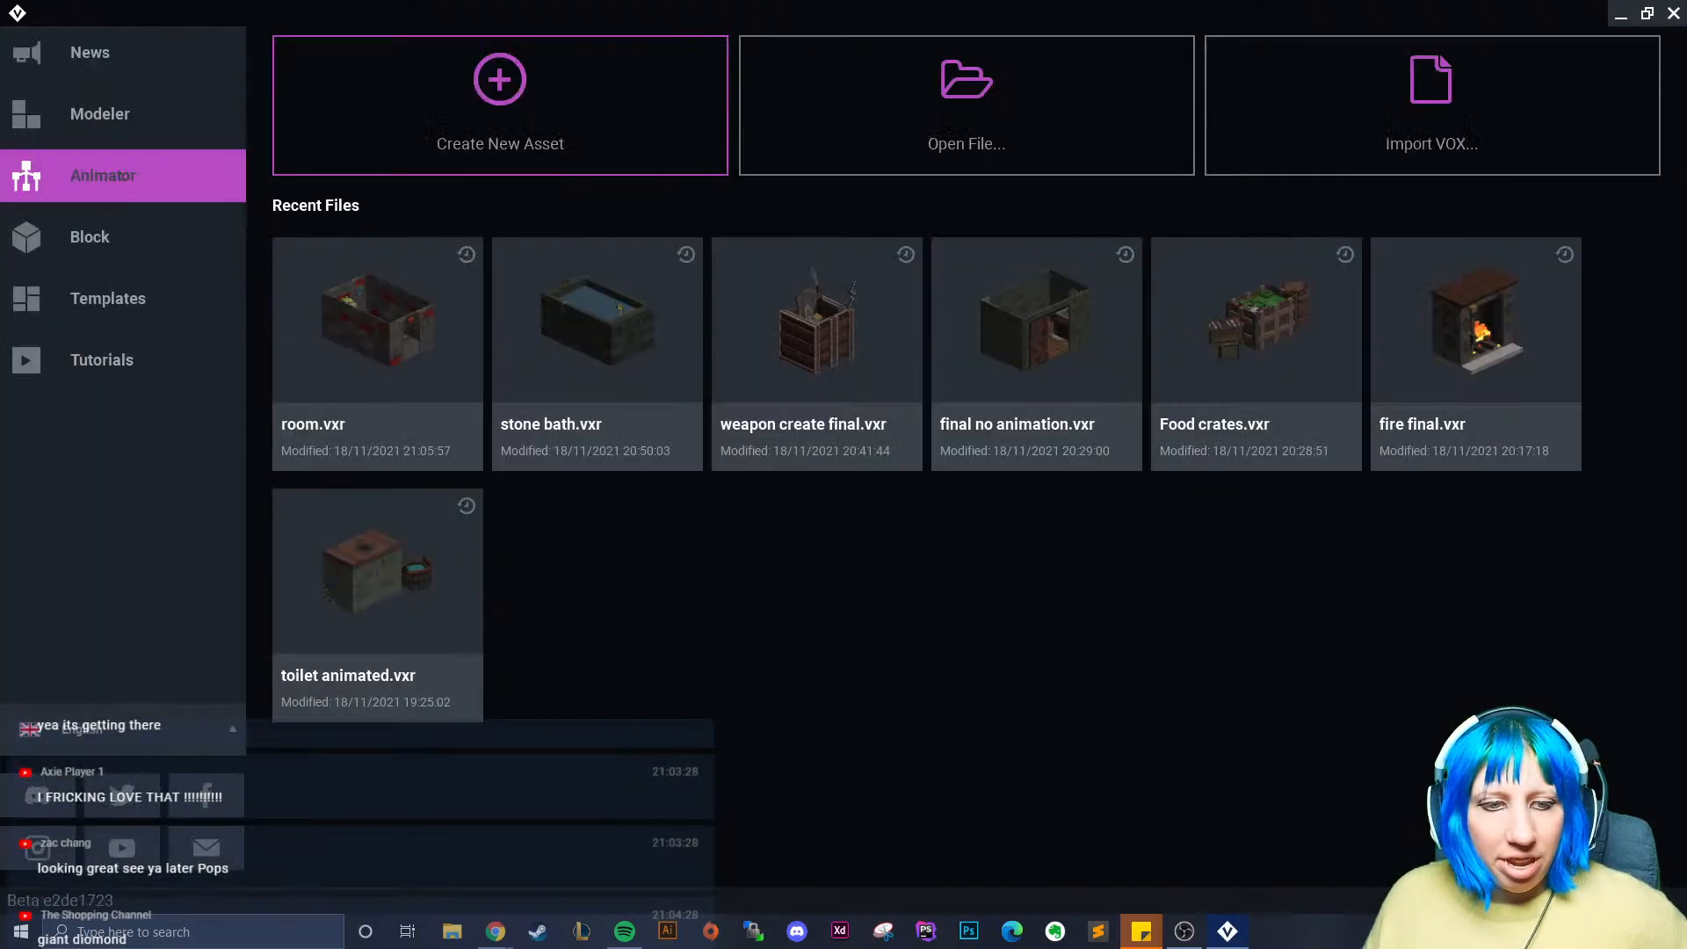